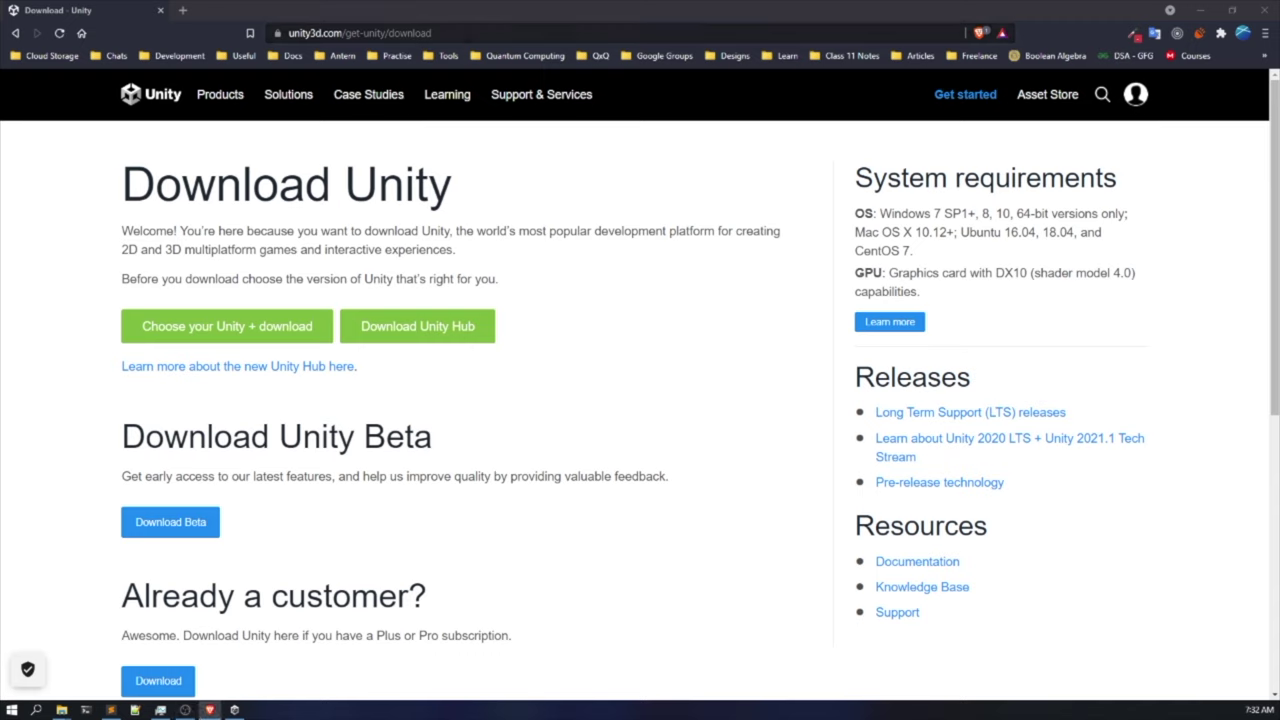
# Bring the browser with Unity's Download Unity page to the front.
pyautogui.click(330, 33)
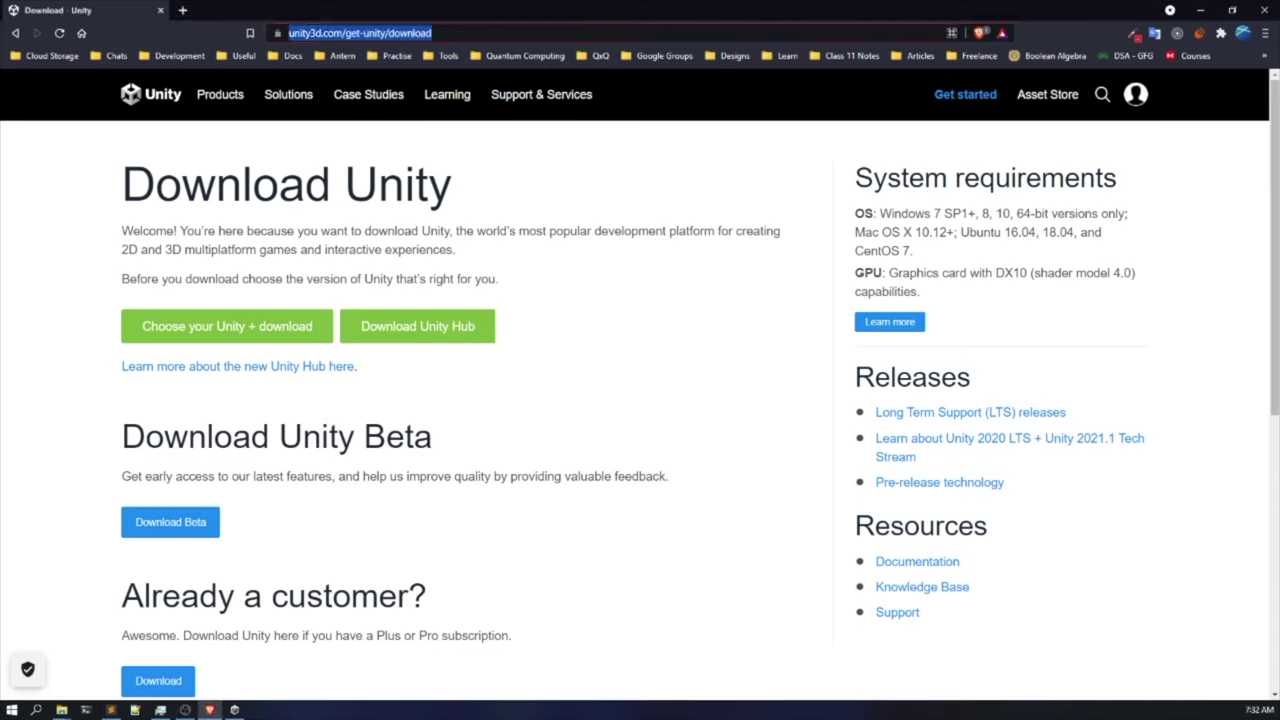
# Start the Unity Hub installer download, then bring the Unity Hub window forward.
pyautogui.click(487, 252)
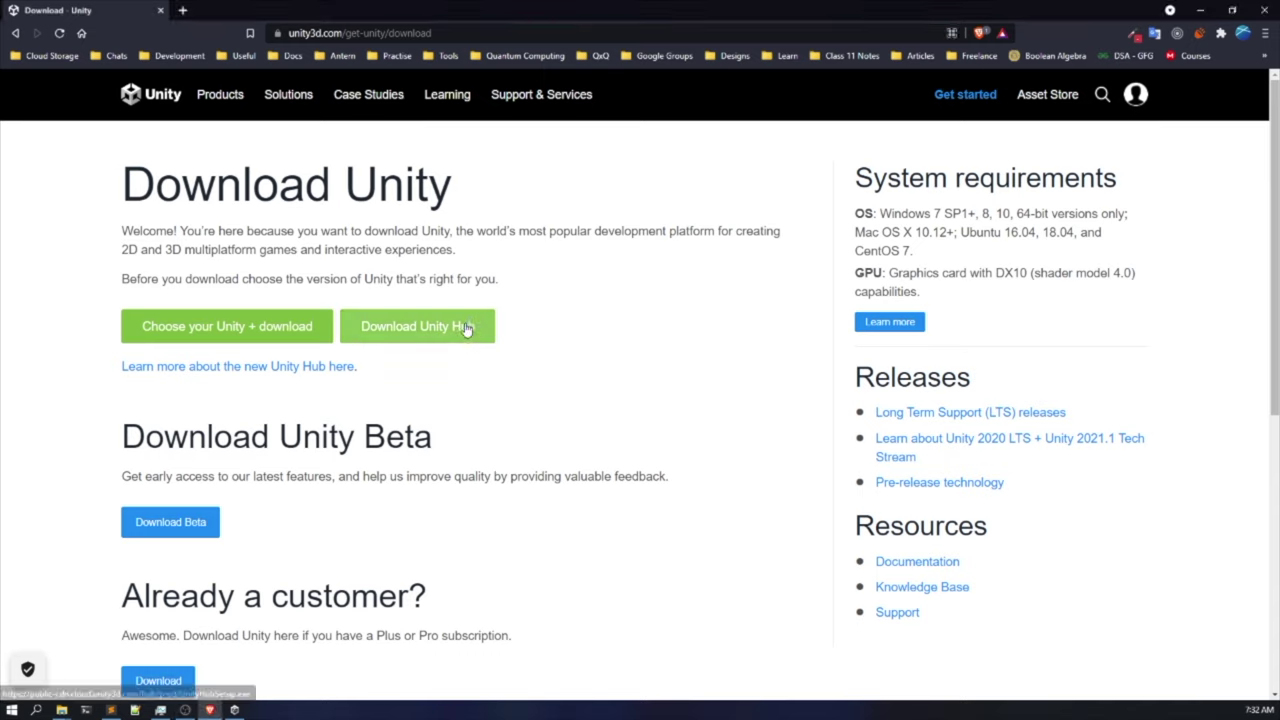
pyautogui.click(418, 333)
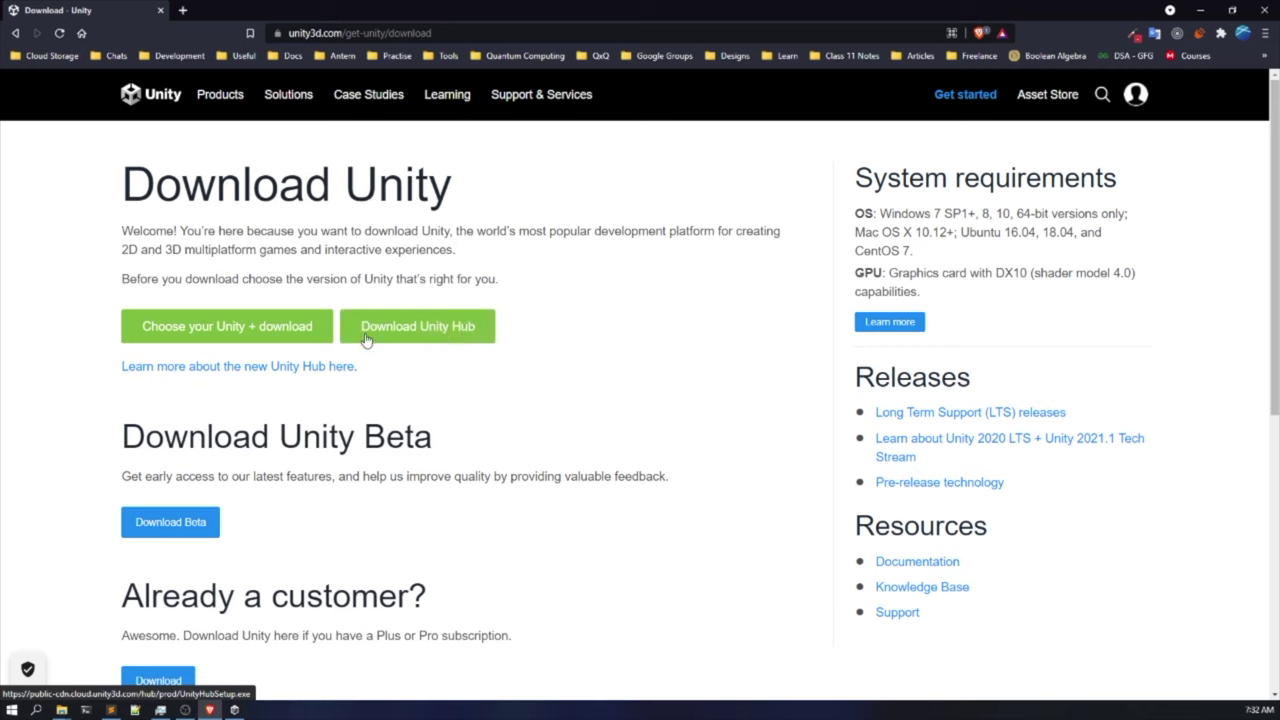
pyautogui.click(422, 334)
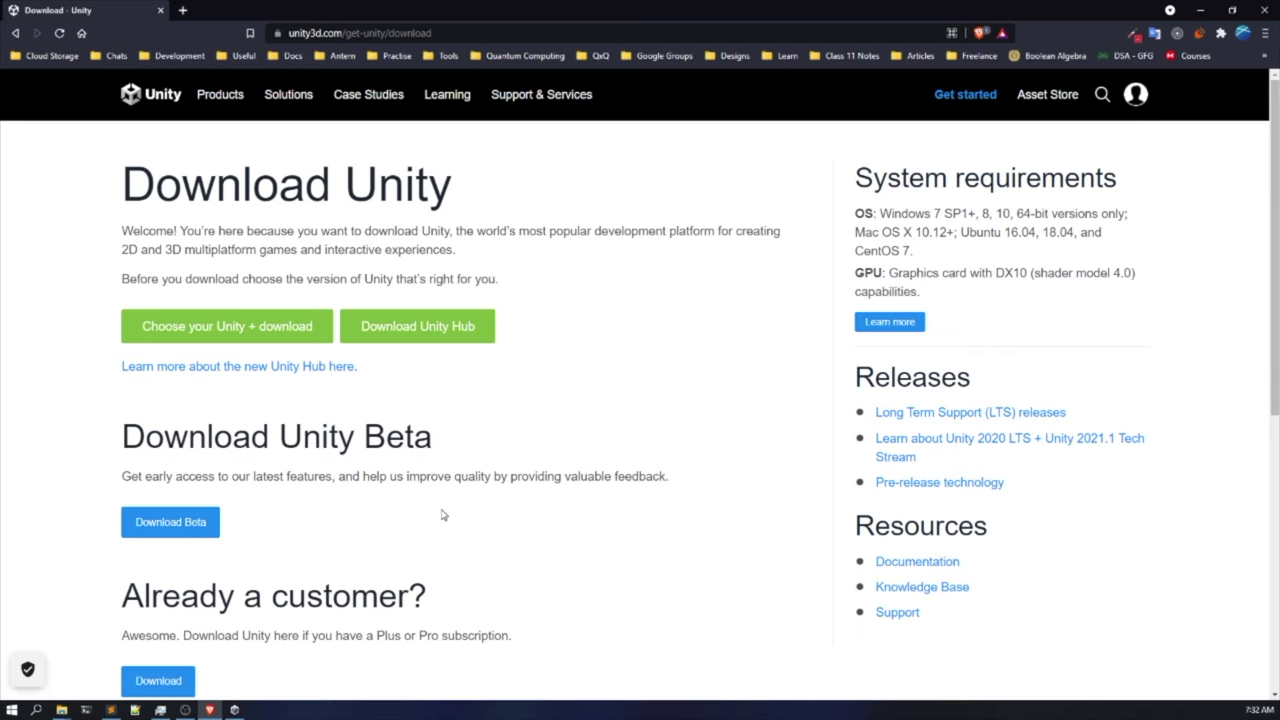
pyautogui.click(234, 710)
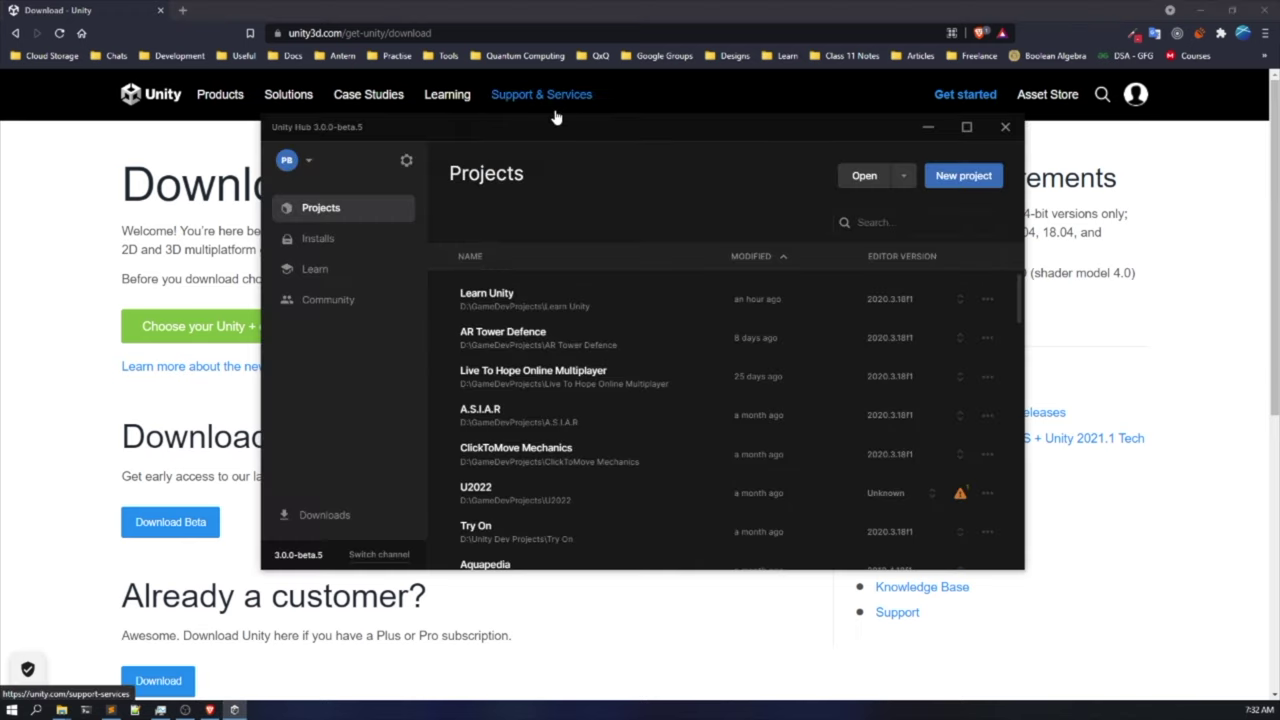
# Move the Unity Hub window to the left side, over the browser's download page.
pyautogui.moveTo(557, 127); pyautogui.dragTo(531, 156)
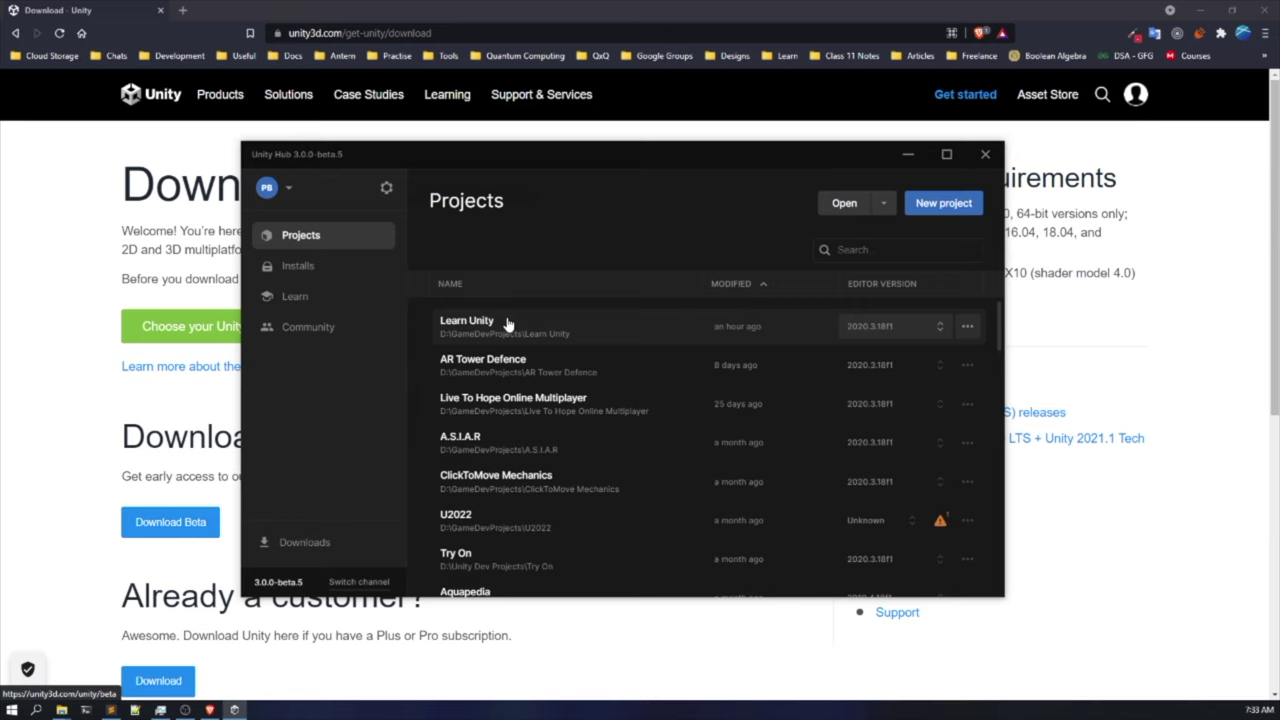
pyautogui.moveTo(378, 165); pyautogui.dragTo(476, 182)
pyautogui.click(491, 143)
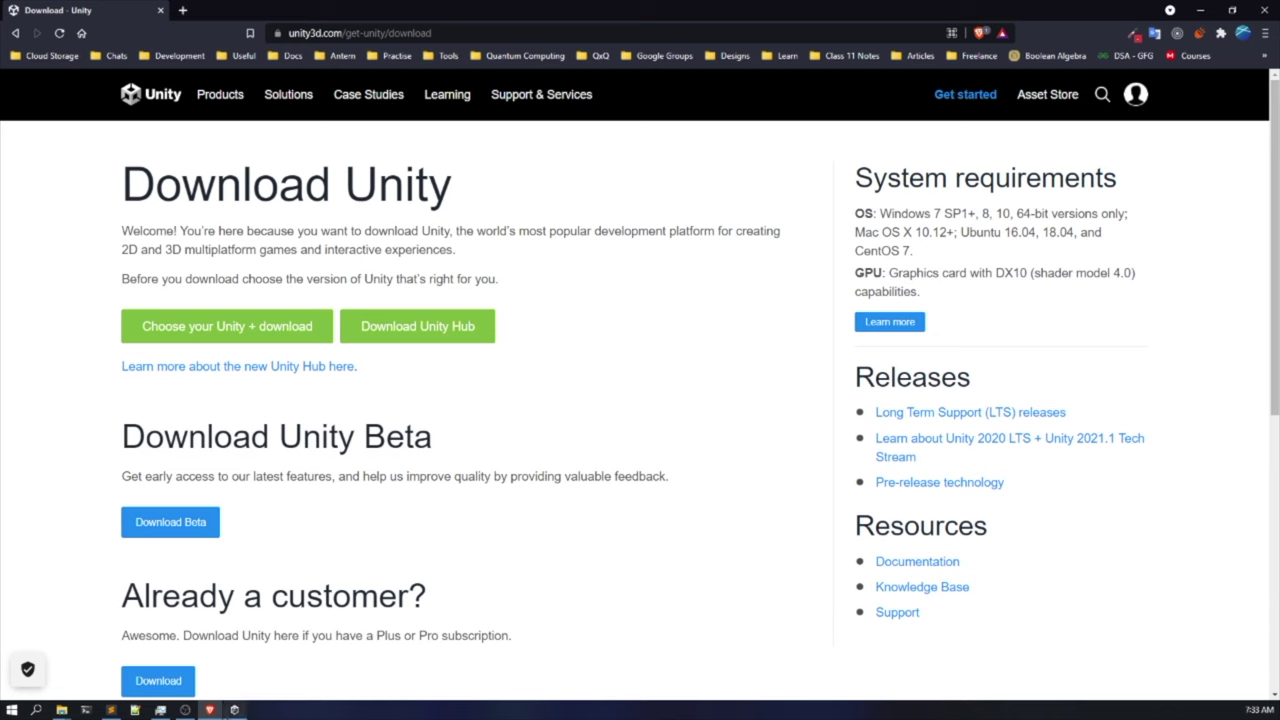
pyautogui.click(234, 710)
pyautogui.moveTo(834, 191); pyautogui.dragTo(680, 196)
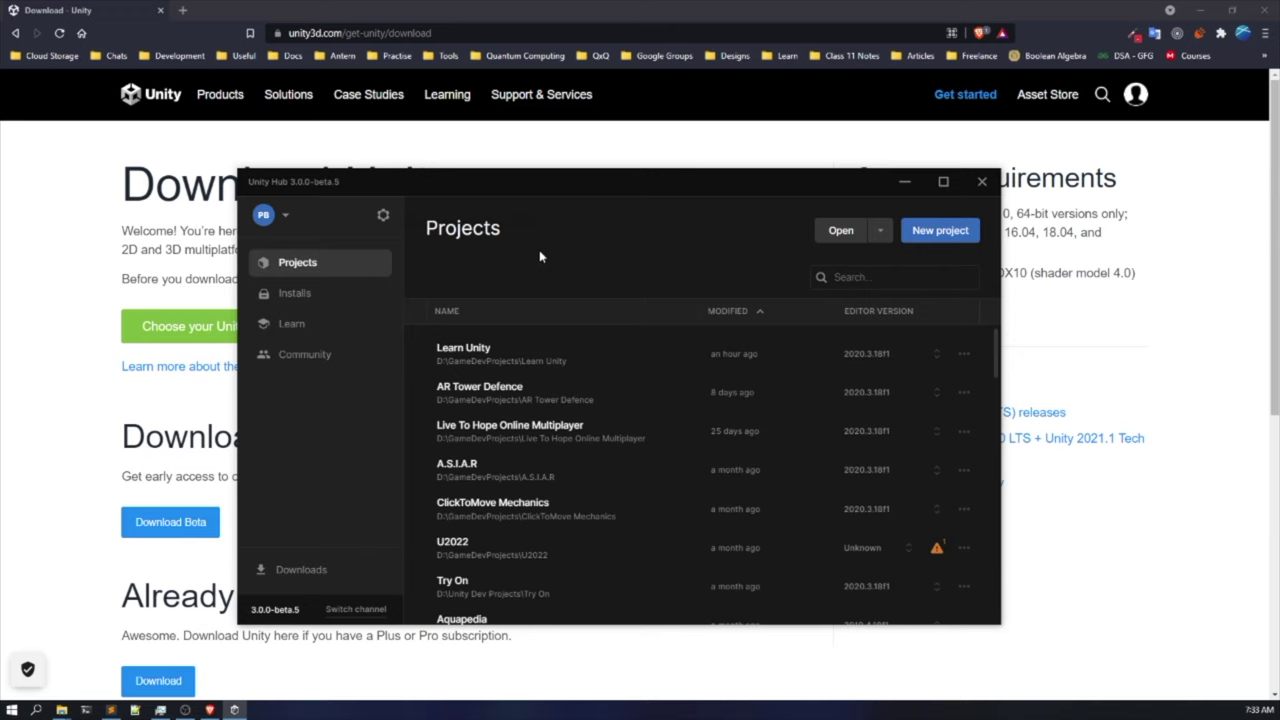
pyautogui.click(383, 216)
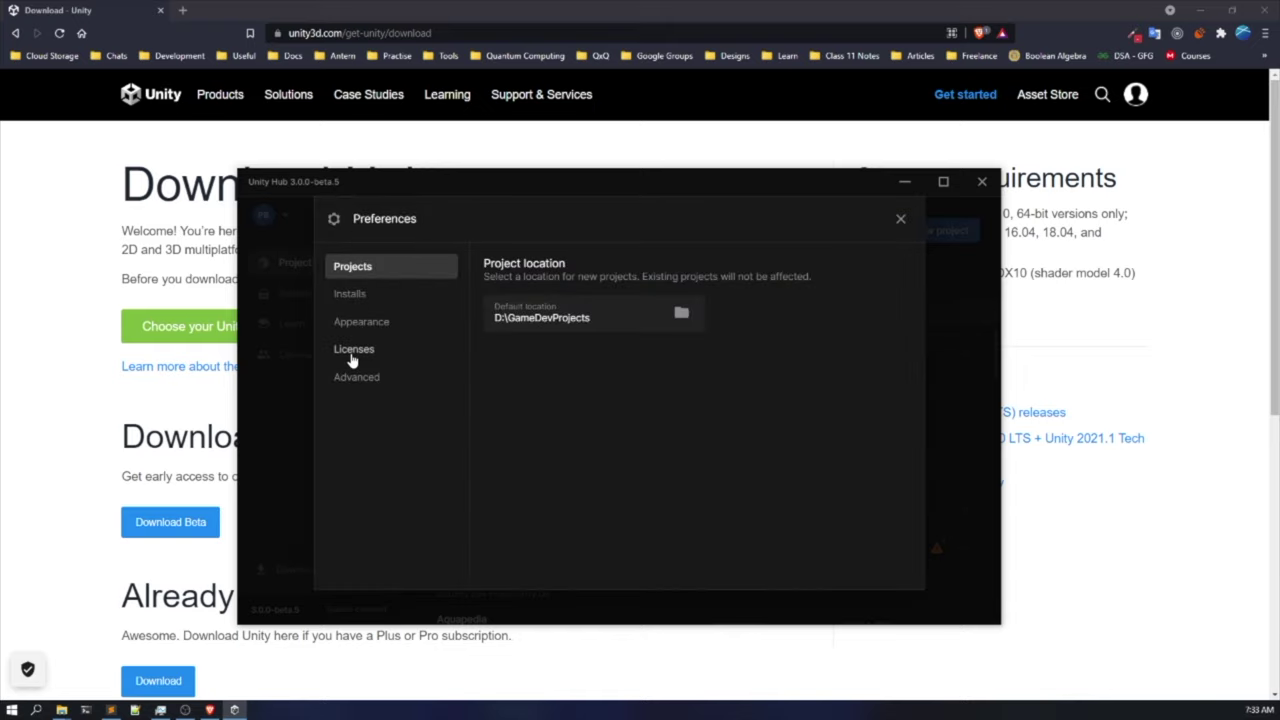
pyautogui.click(352, 352)
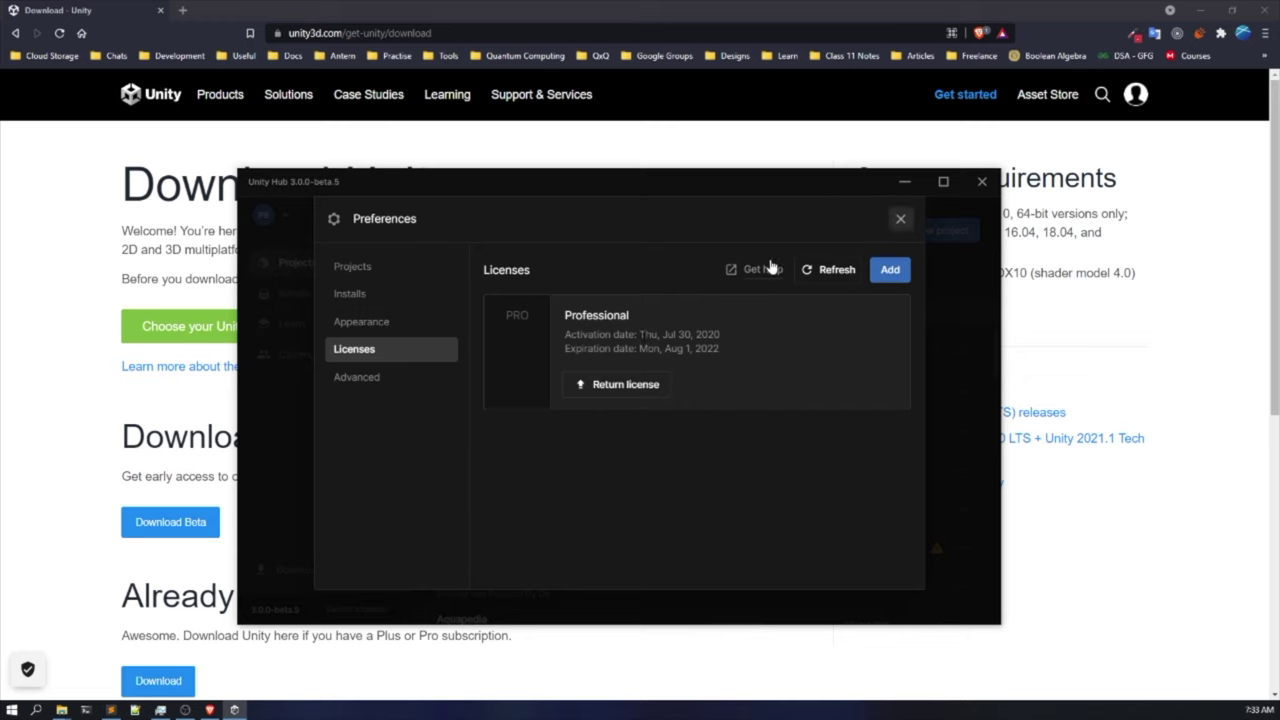
pyautogui.click(935, 226)
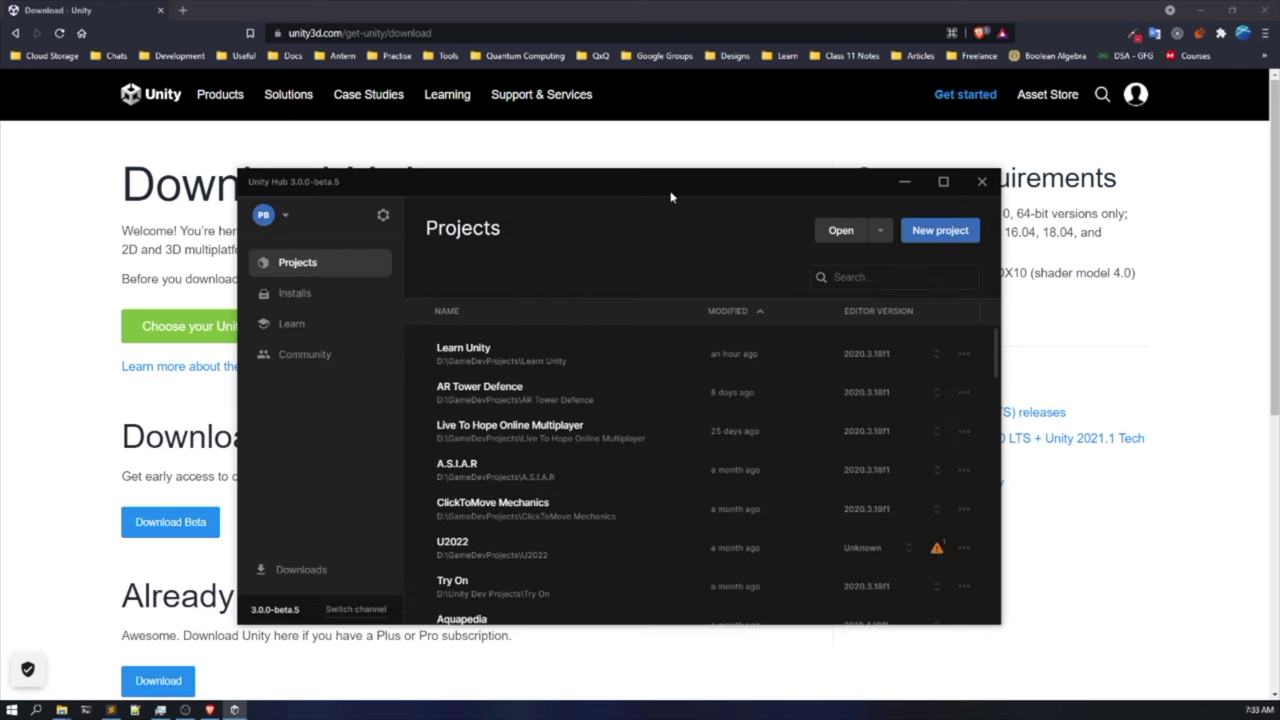
pyautogui.moveTo(655, 193); pyautogui.dragTo(659, 187)
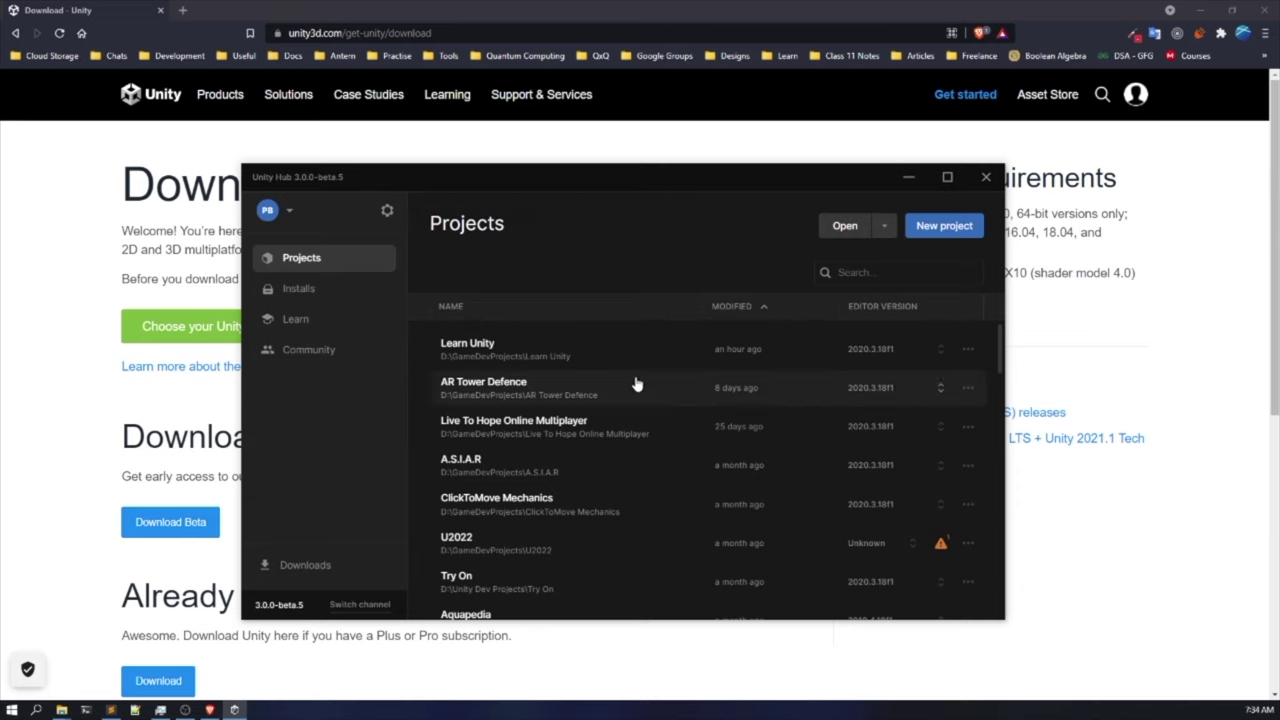
pyautogui.scroll(-10, 575, 435)
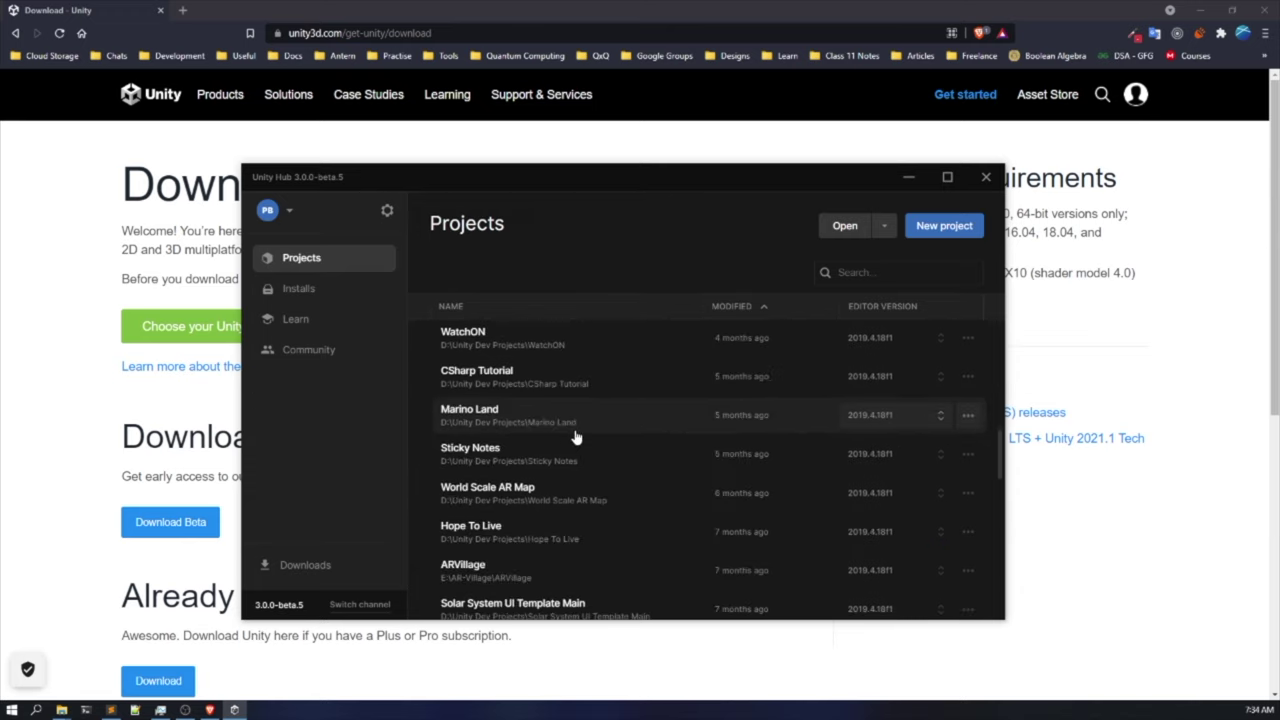
pyautogui.scroll(-3, 577, 440)
pyautogui.scroll(15, 577, 468)
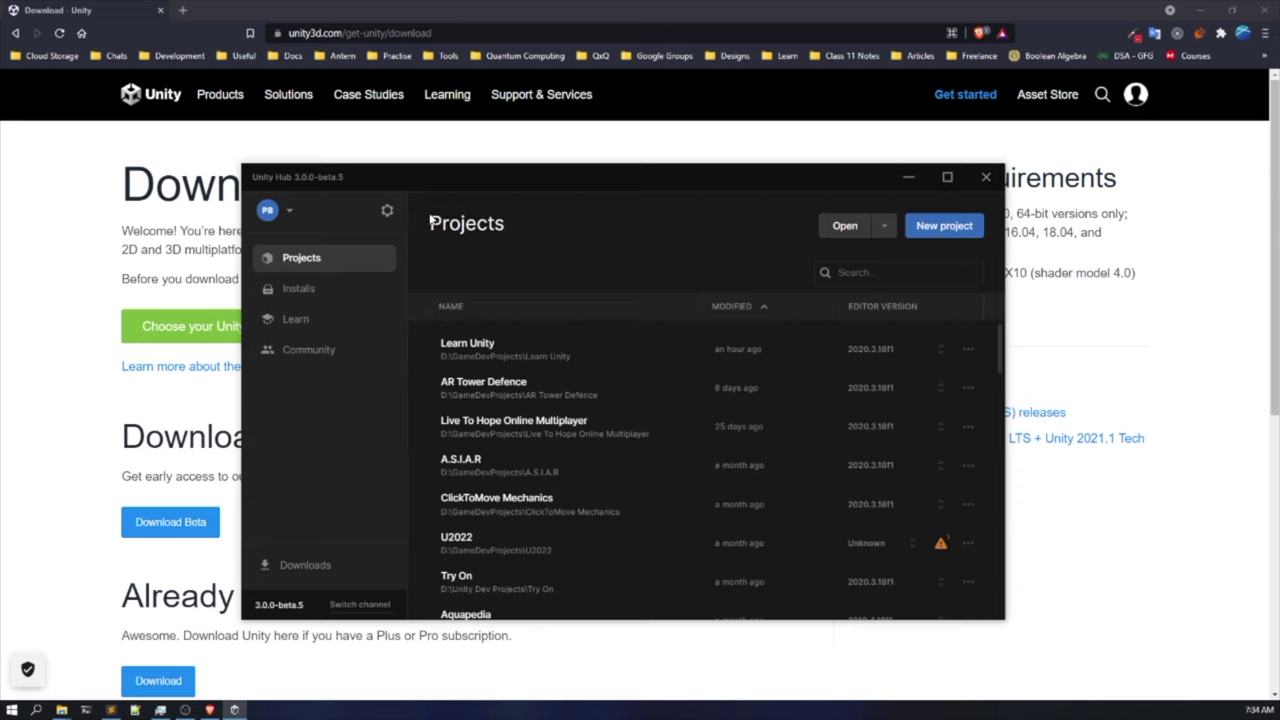
pyautogui.scroll(-3, 569, 403)
pyautogui.scroll(3, 563, 440)
# List the installed editors: 2020.3.18f1, 2019.4.18f1 and 2018.4.12f1.
pyautogui.click(328, 290)
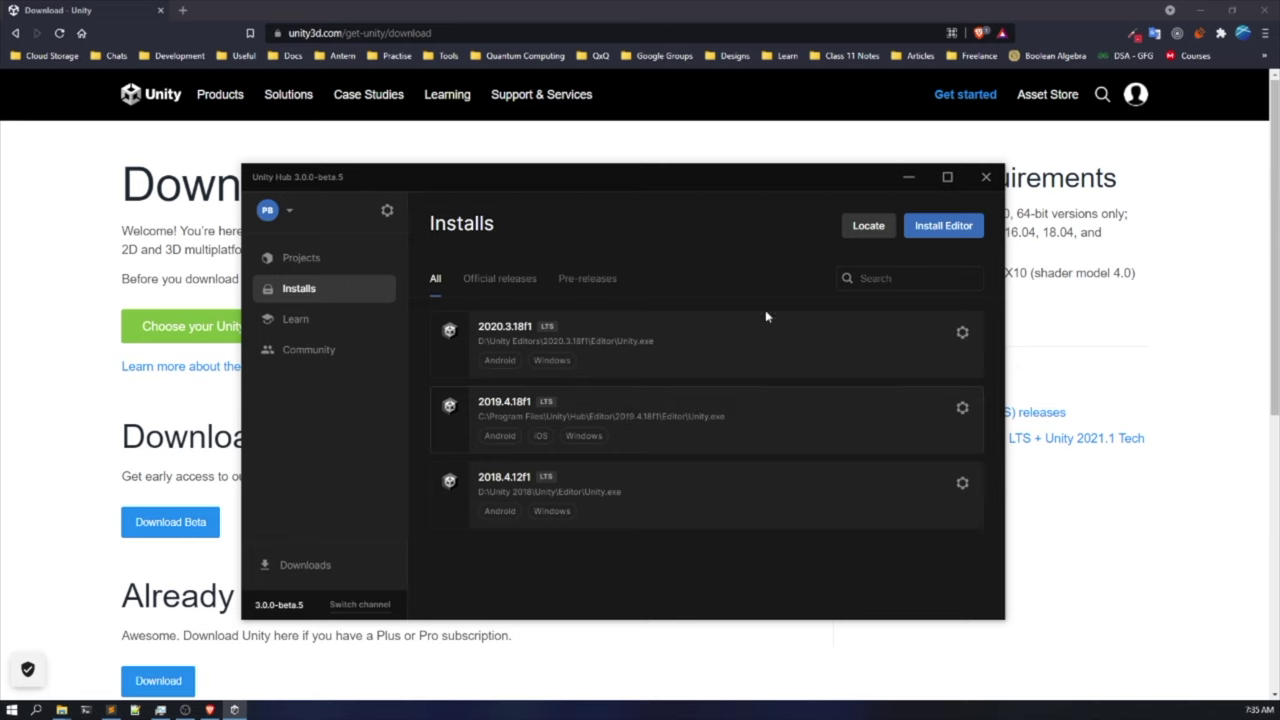
# Pick the recommended 2020.3.20f1 LTS editor from Official releases to install.
pyautogui.click(945, 228)
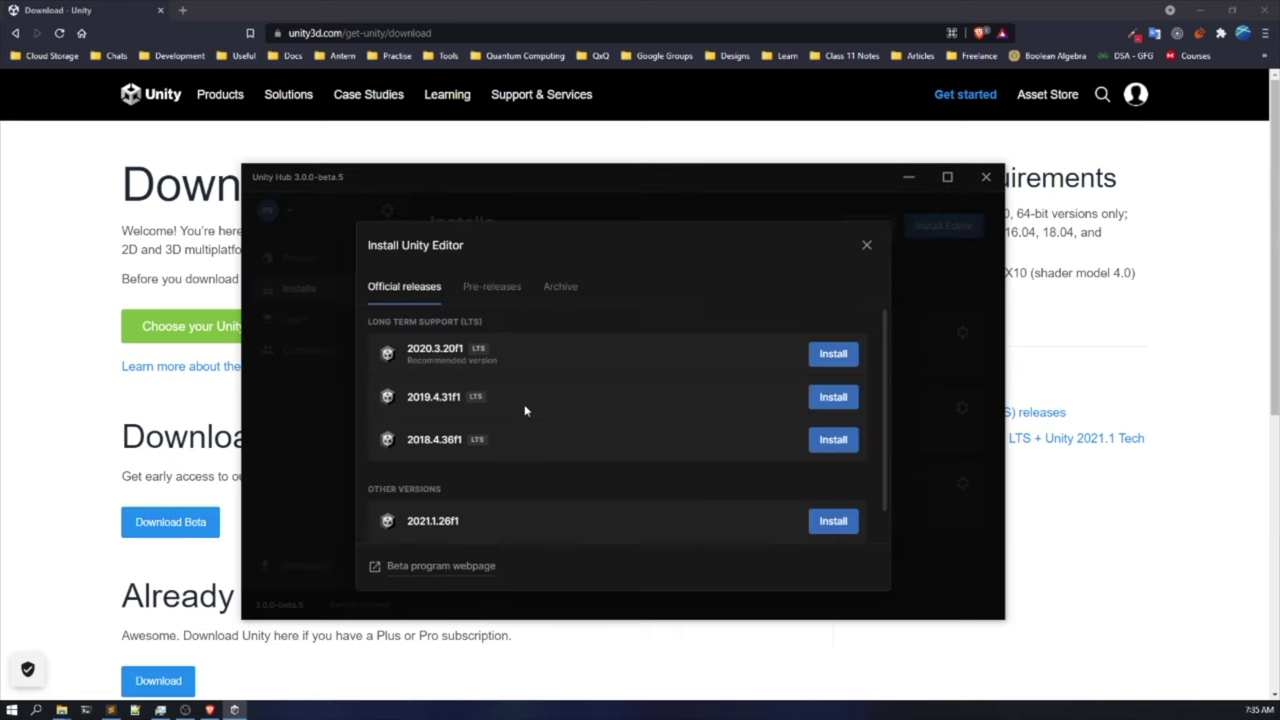
pyautogui.scroll(-1, 517, 409)
pyautogui.scroll(1, 510, 400)
pyautogui.click(833, 360)
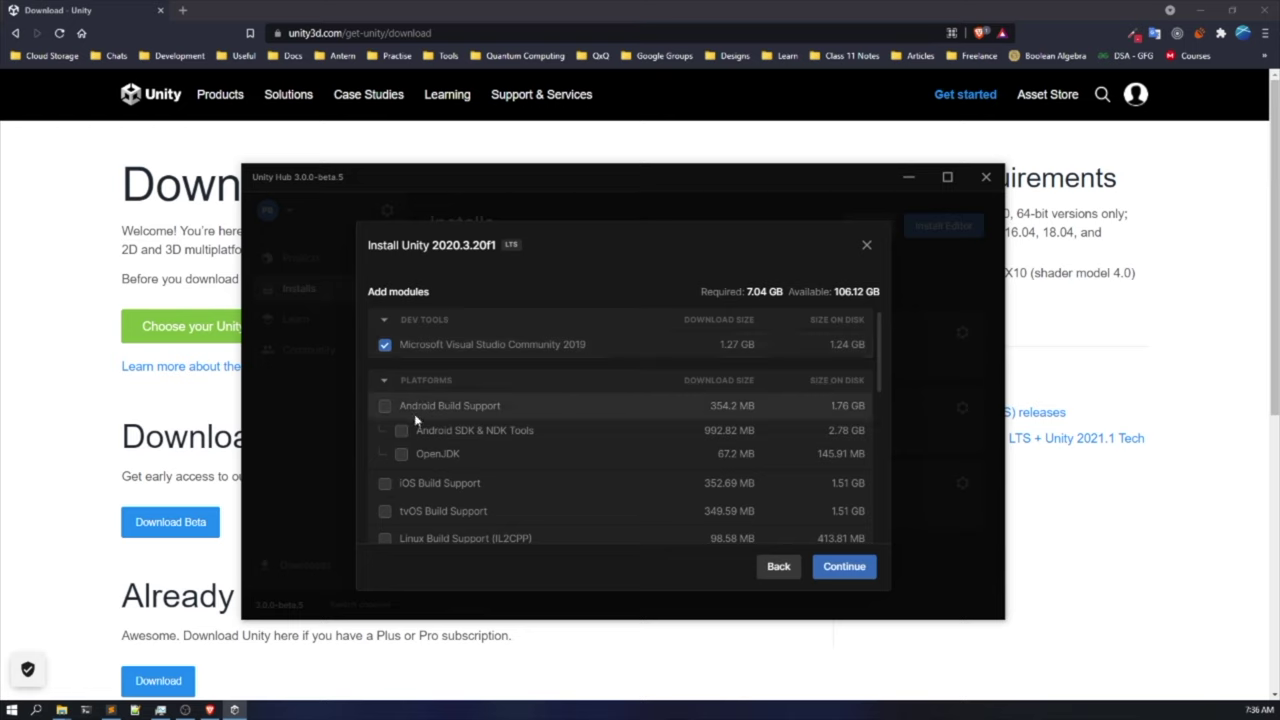
# Add Android Build Support, Android SDK & NDK Tools and OpenJDK modules.
pyautogui.scroll(-3, 415, 420)
pyautogui.scroll(3, 408, 418)
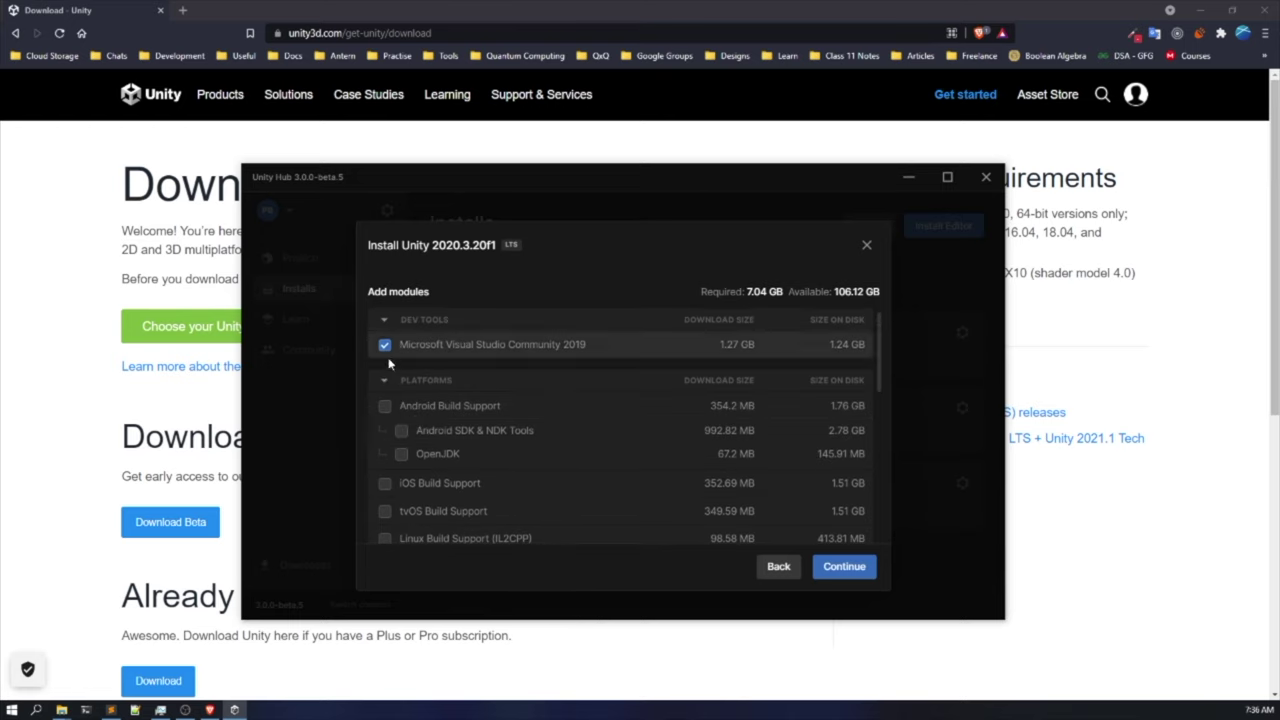
pyautogui.scroll(-3, 405, 380)
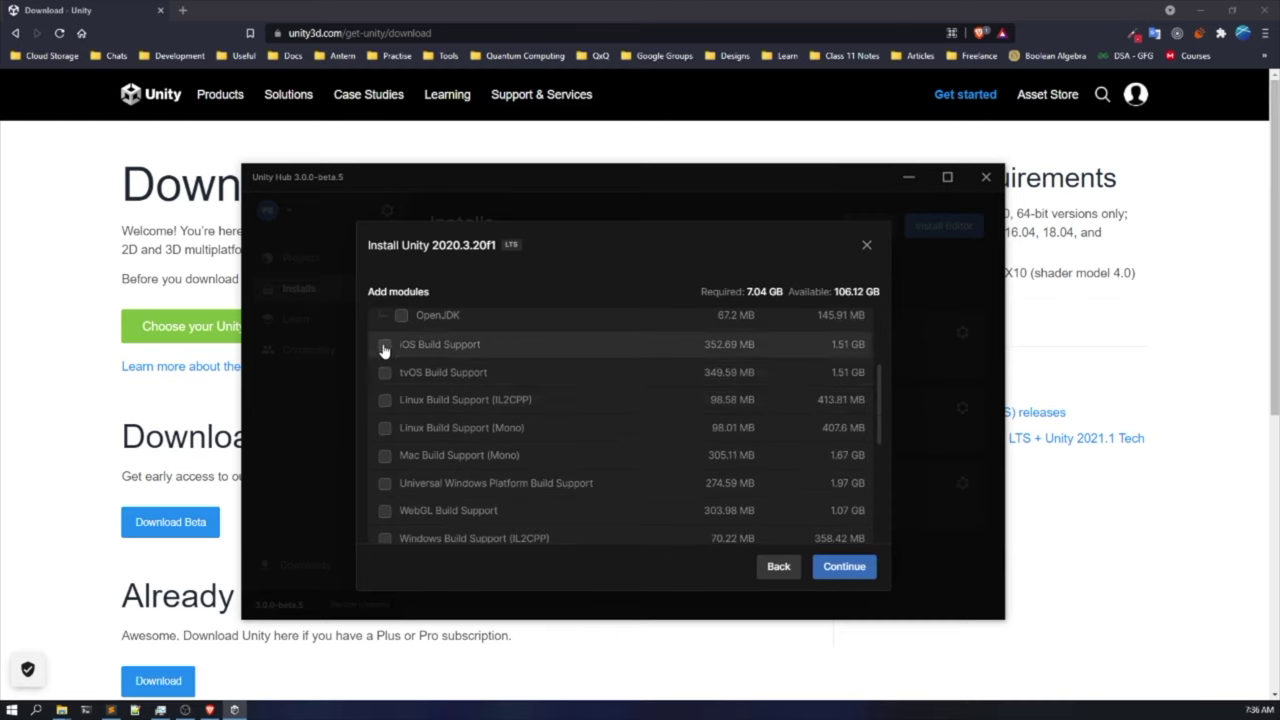
pyautogui.scroll(3, 383, 351)
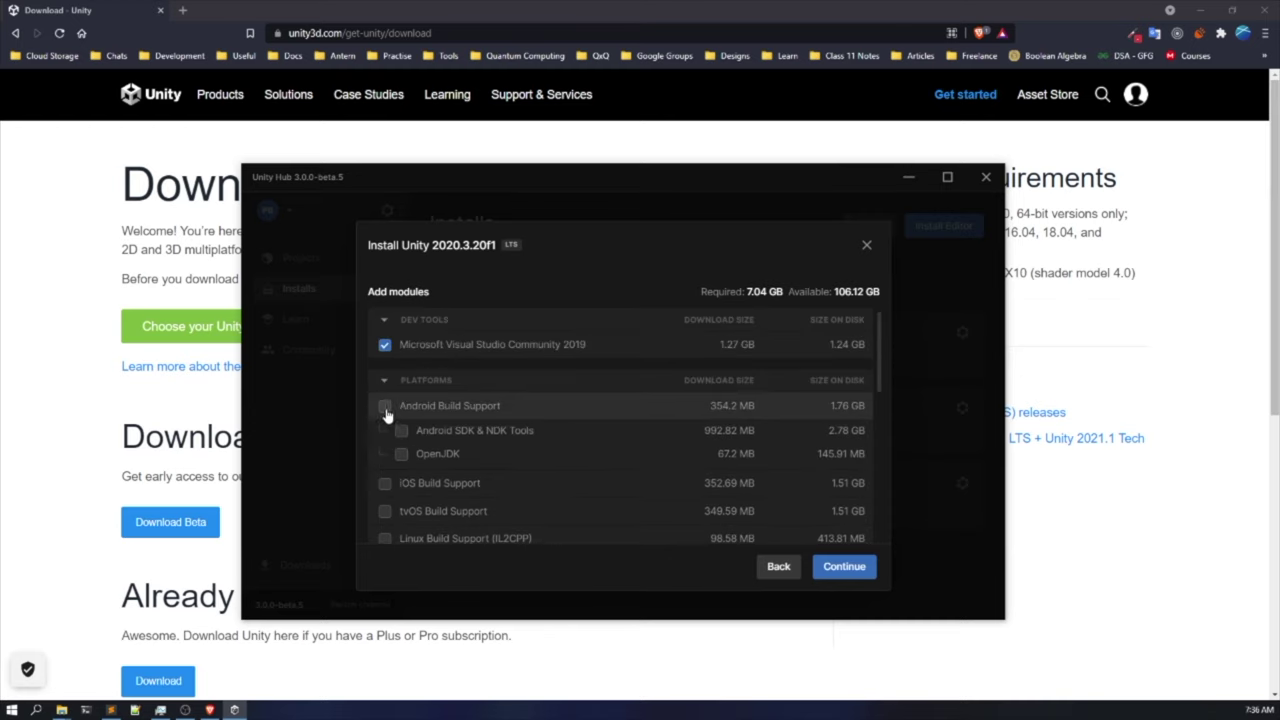
pyautogui.click(385, 408)
pyautogui.click(401, 431)
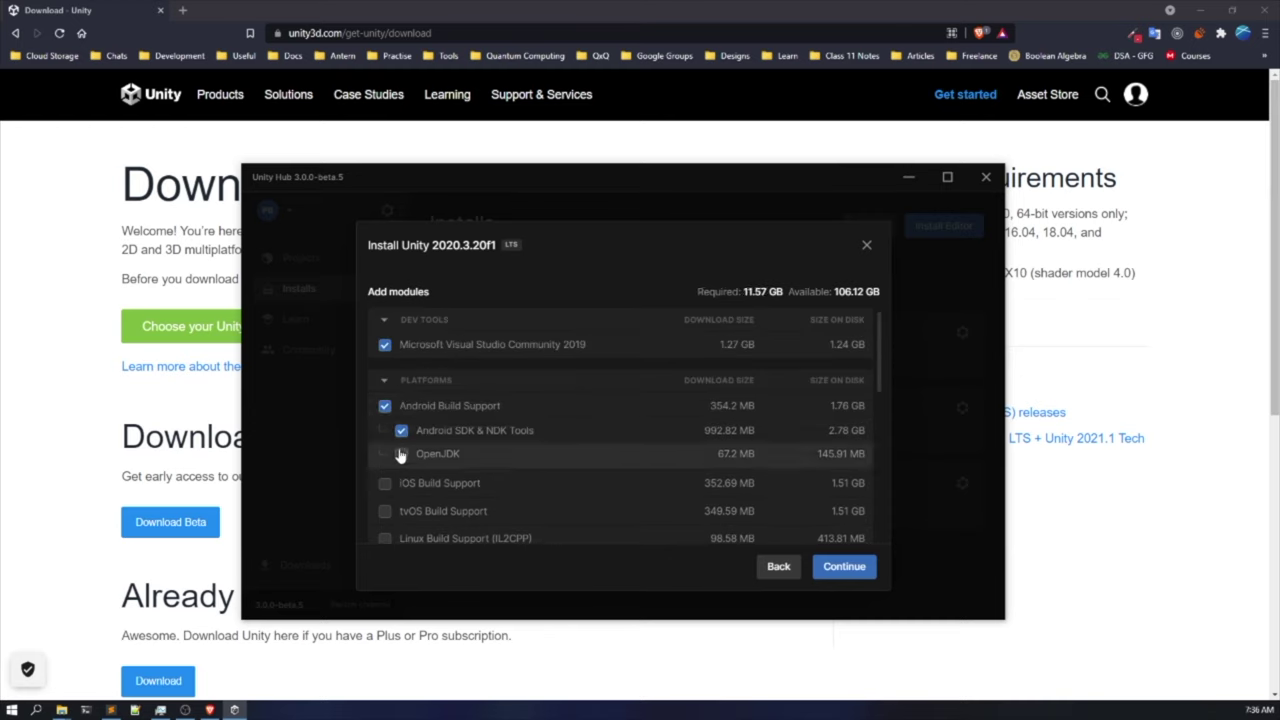
pyautogui.click(401, 454)
# Exclude the Documentation module, review the module list, and proceed to licence terms.
pyautogui.scroll(-5, 461, 460)
pyautogui.click(384, 375)
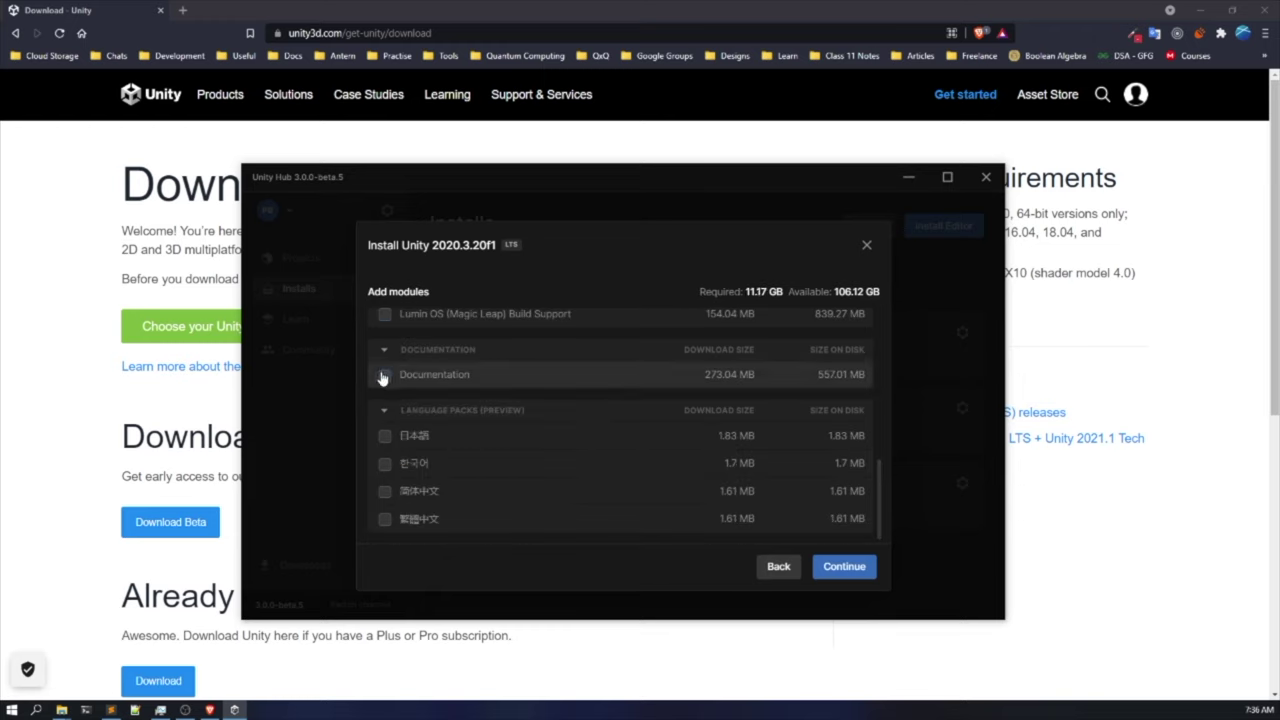
pyautogui.scroll(4, 397, 418)
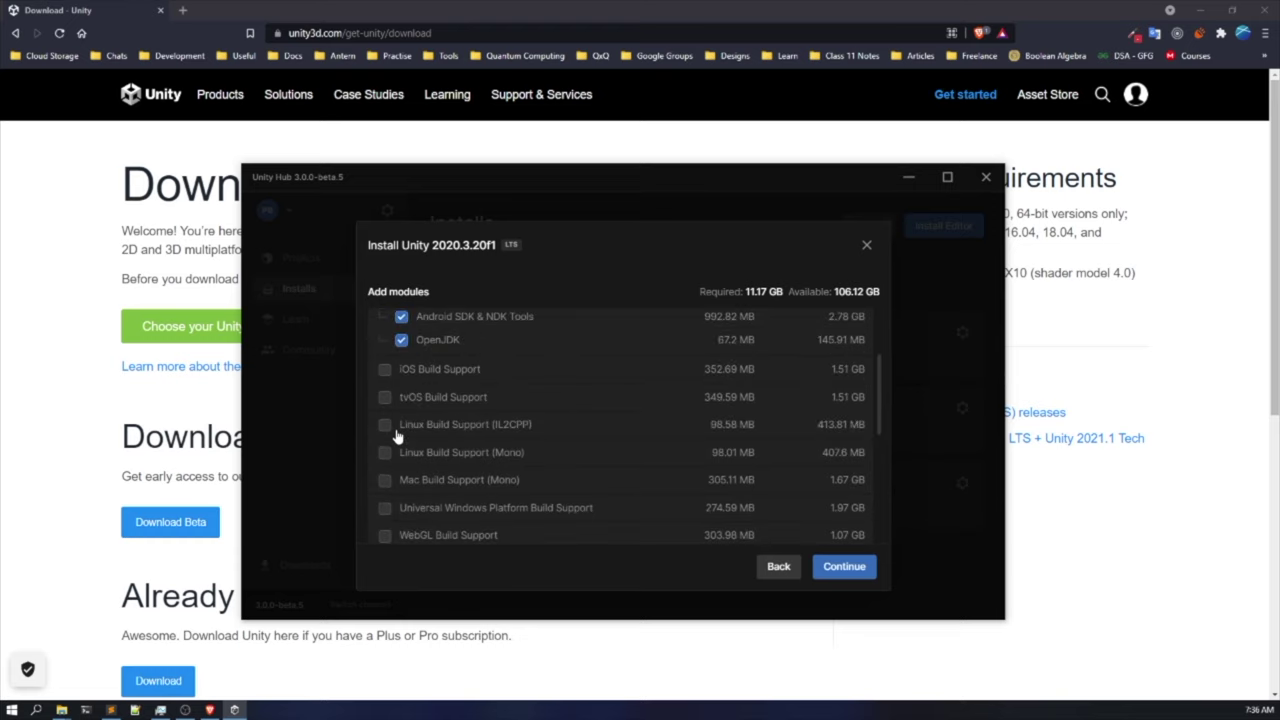
pyautogui.scroll(2, 395, 452)
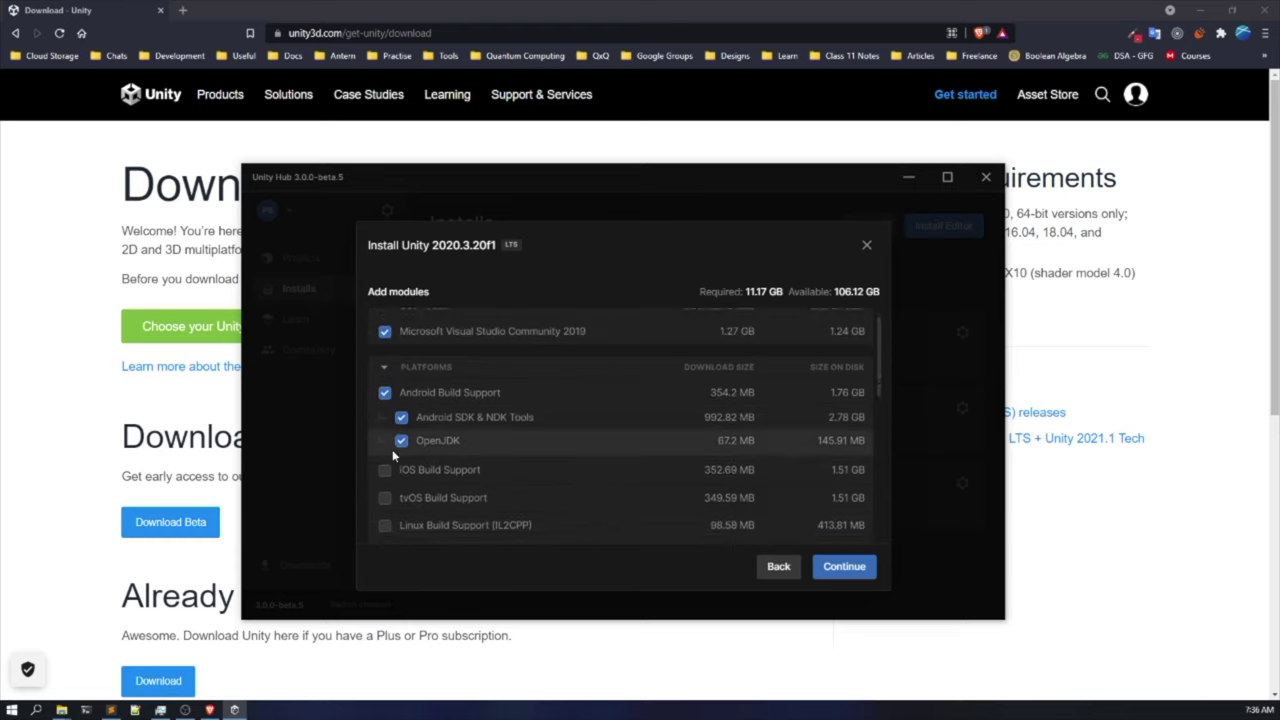
pyautogui.scroll(-3, 393, 455)
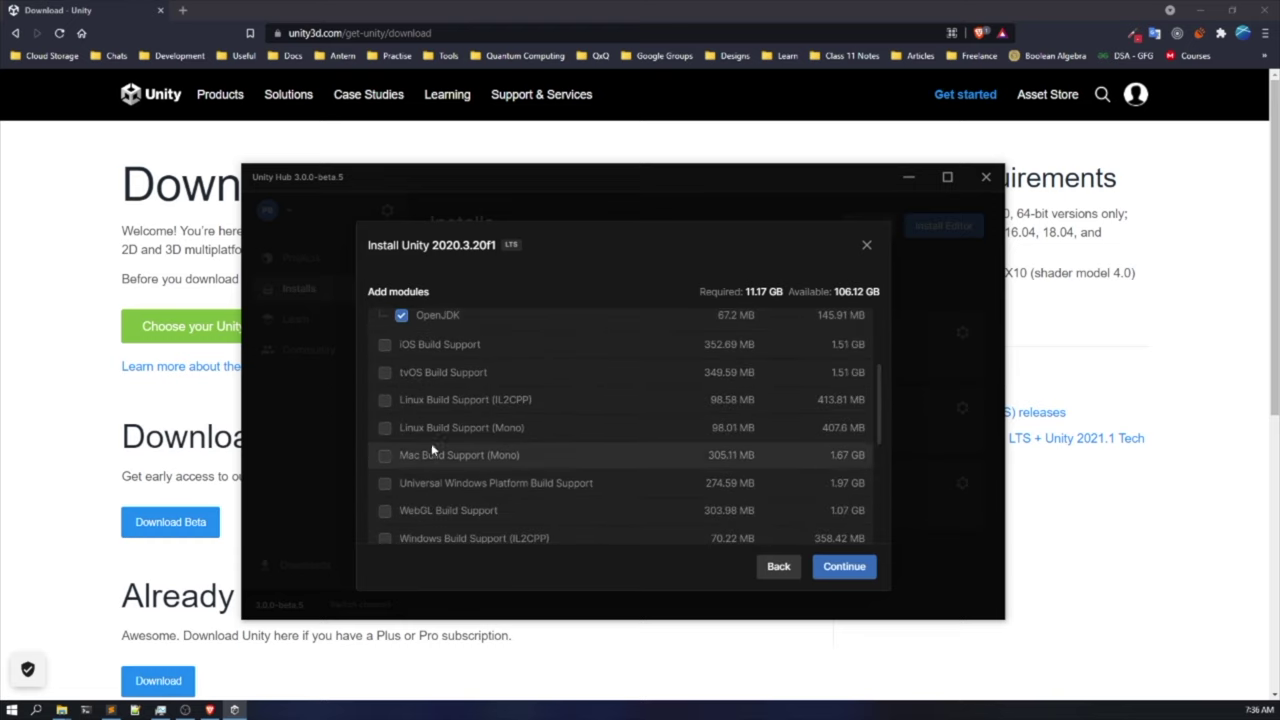
pyautogui.scroll(-3, 431, 443)
pyautogui.scroll(3, 420, 451)
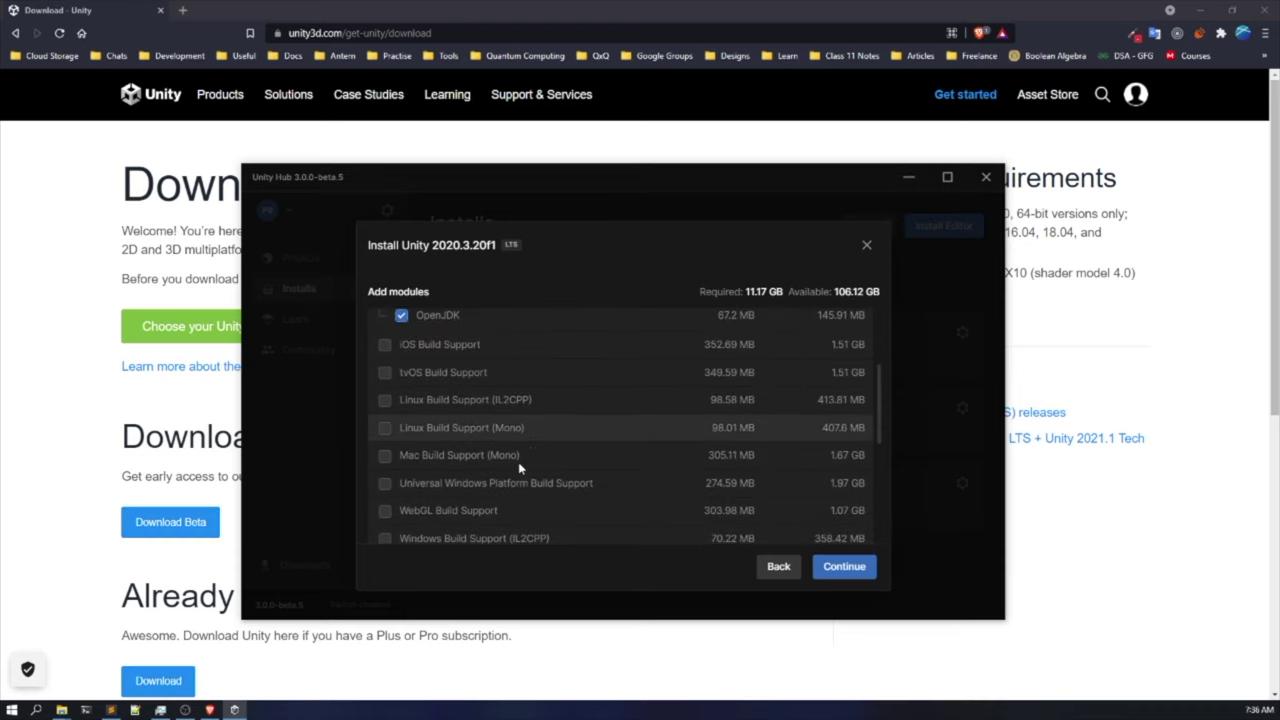
pyautogui.scroll(3, 521, 468)
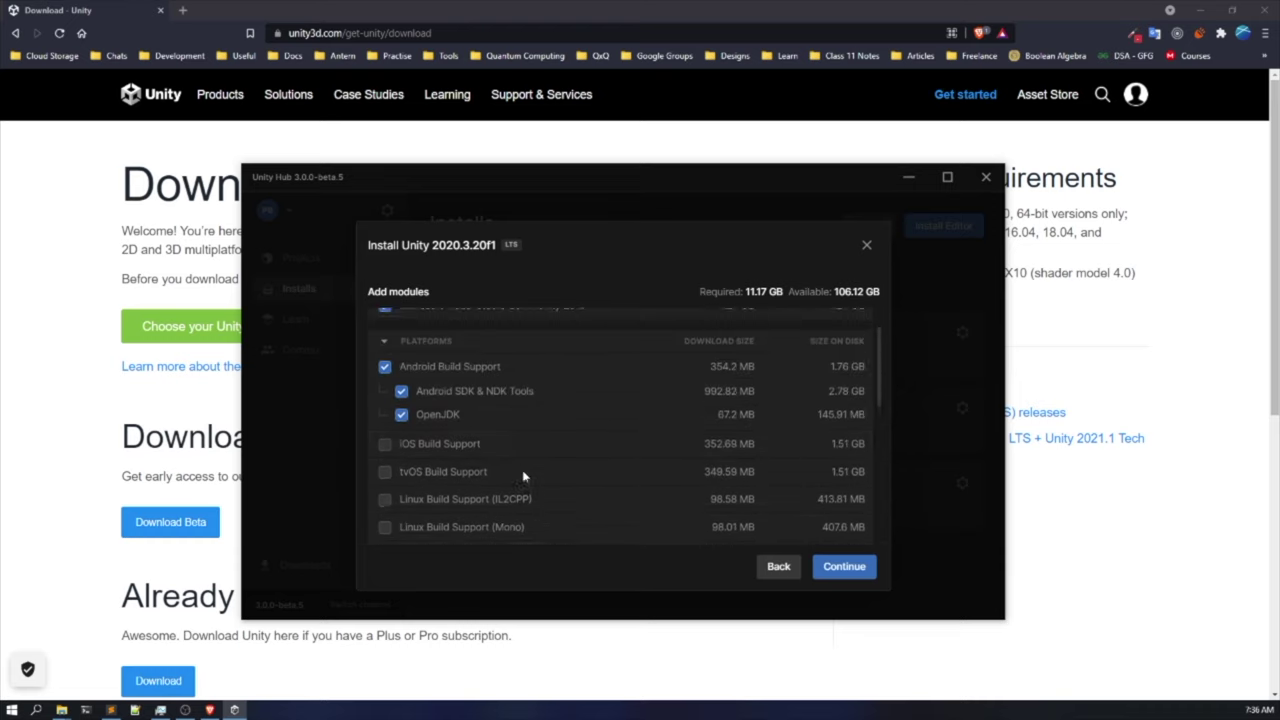
pyautogui.click(849, 566)
# Accept the Visual Studio and Android SDK/NDK licence terms, then check the downloads list.
pyautogui.click(602, 441)
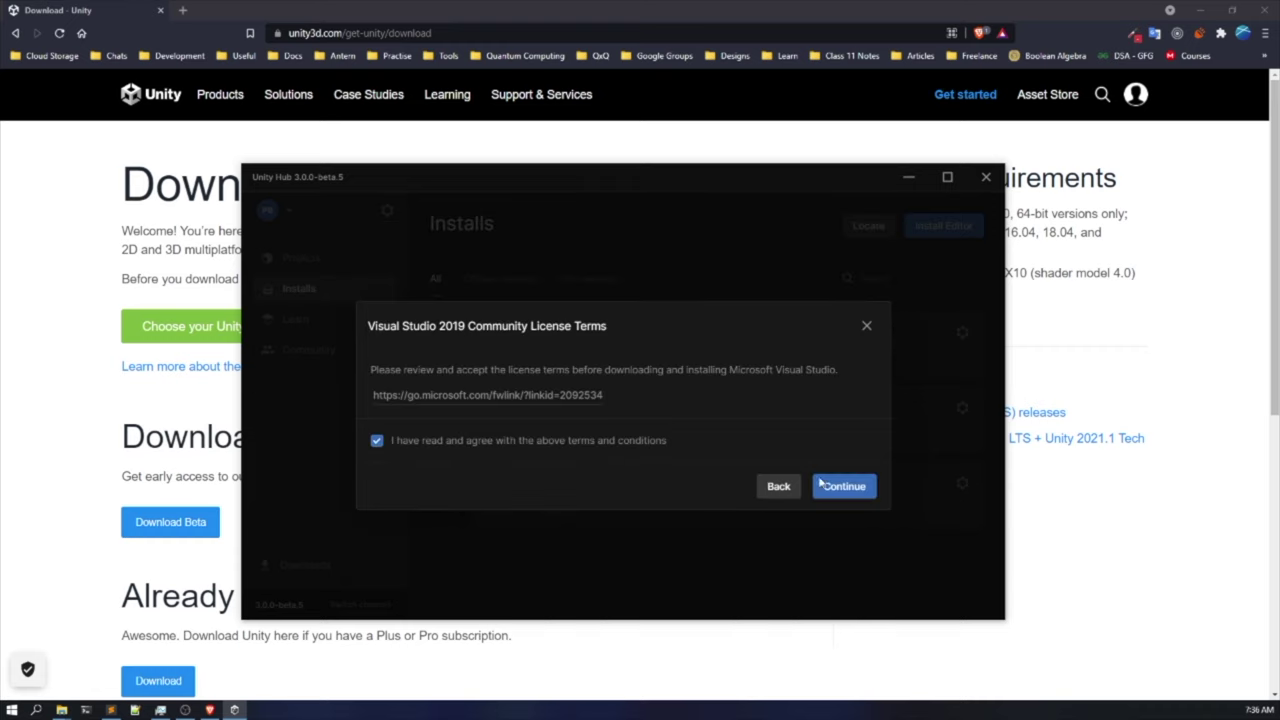
pyautogui.click(846, 487)
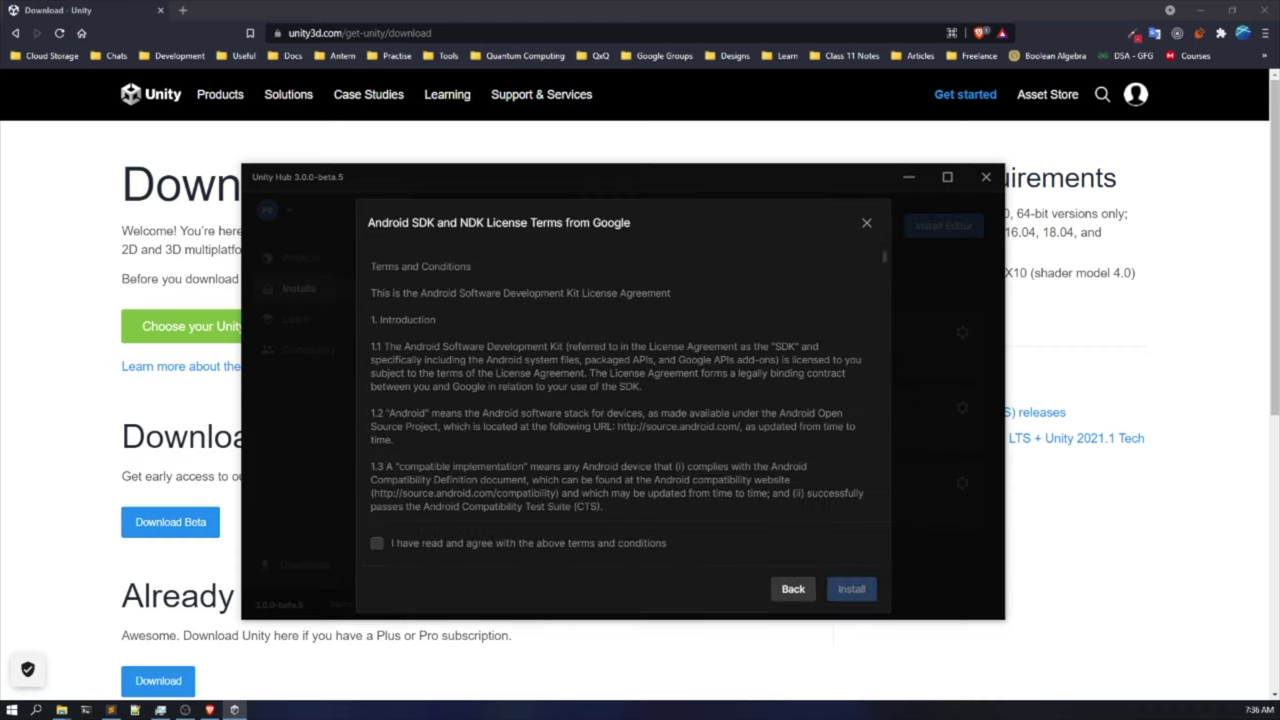
pyautogui.click(484, 545)
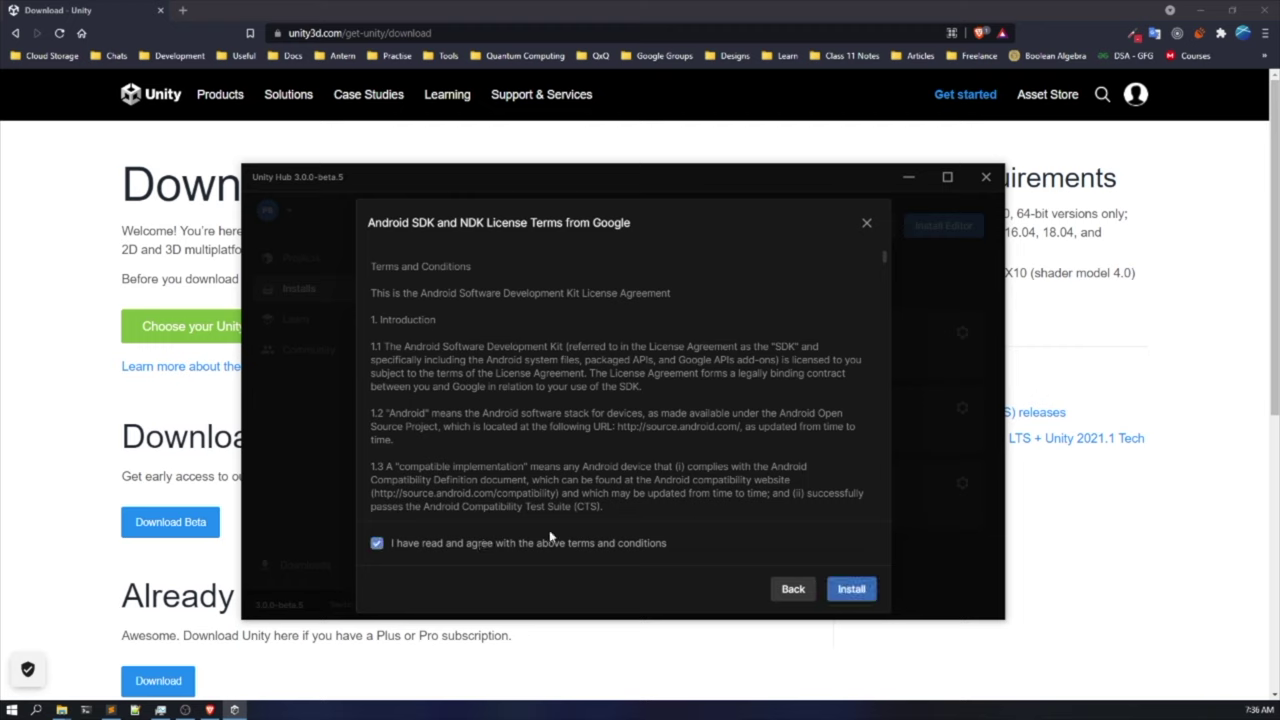
pyautogui.click(865, 222)
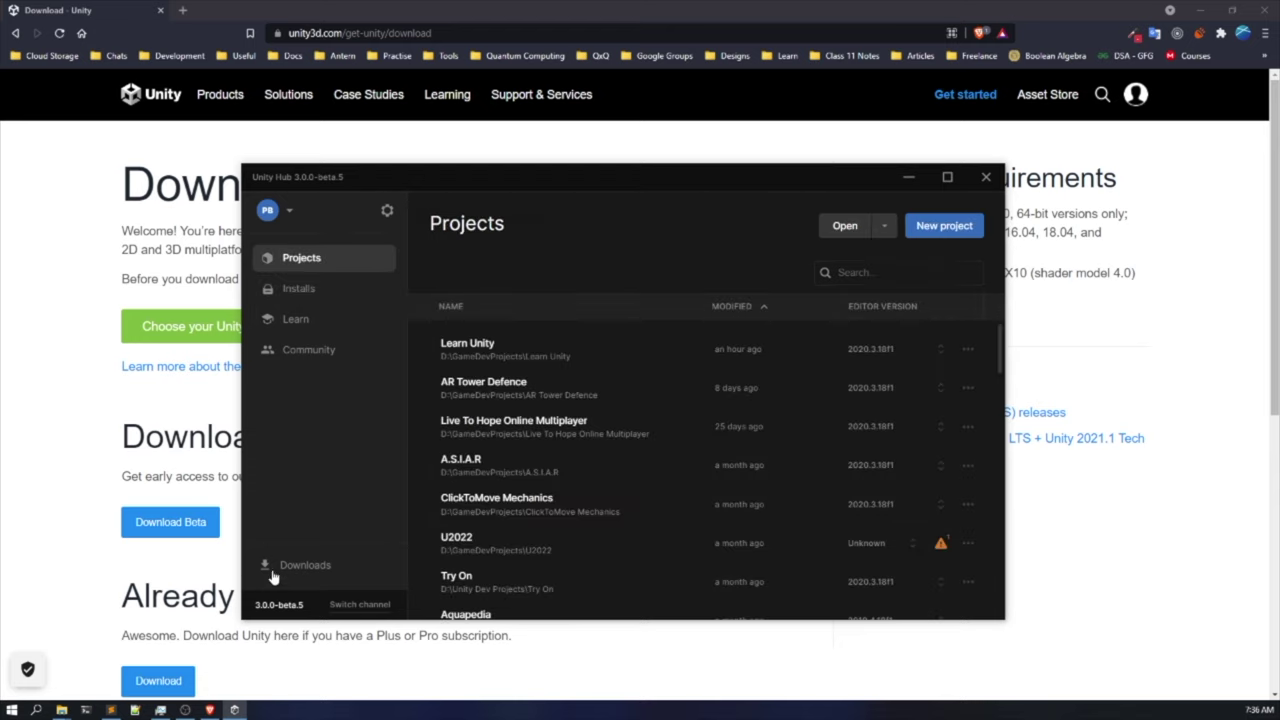
pyautogui.click(305, 566)
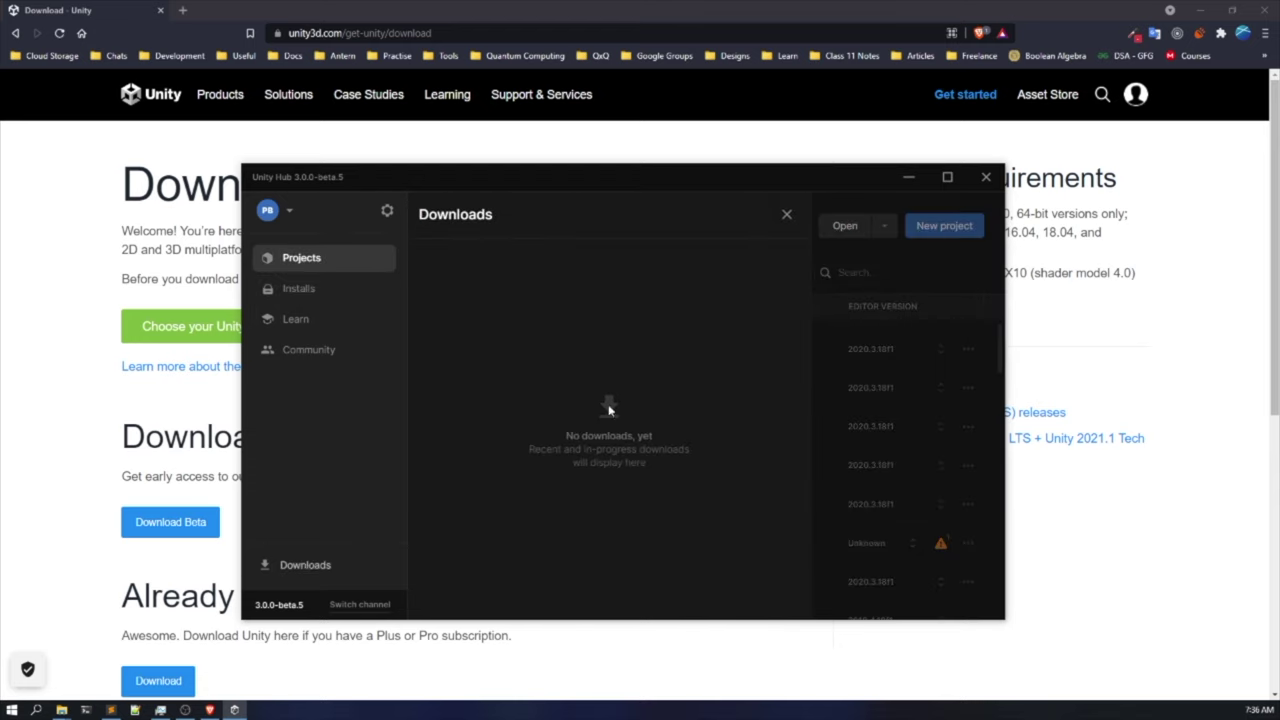
pyautogui.click(785, 216)
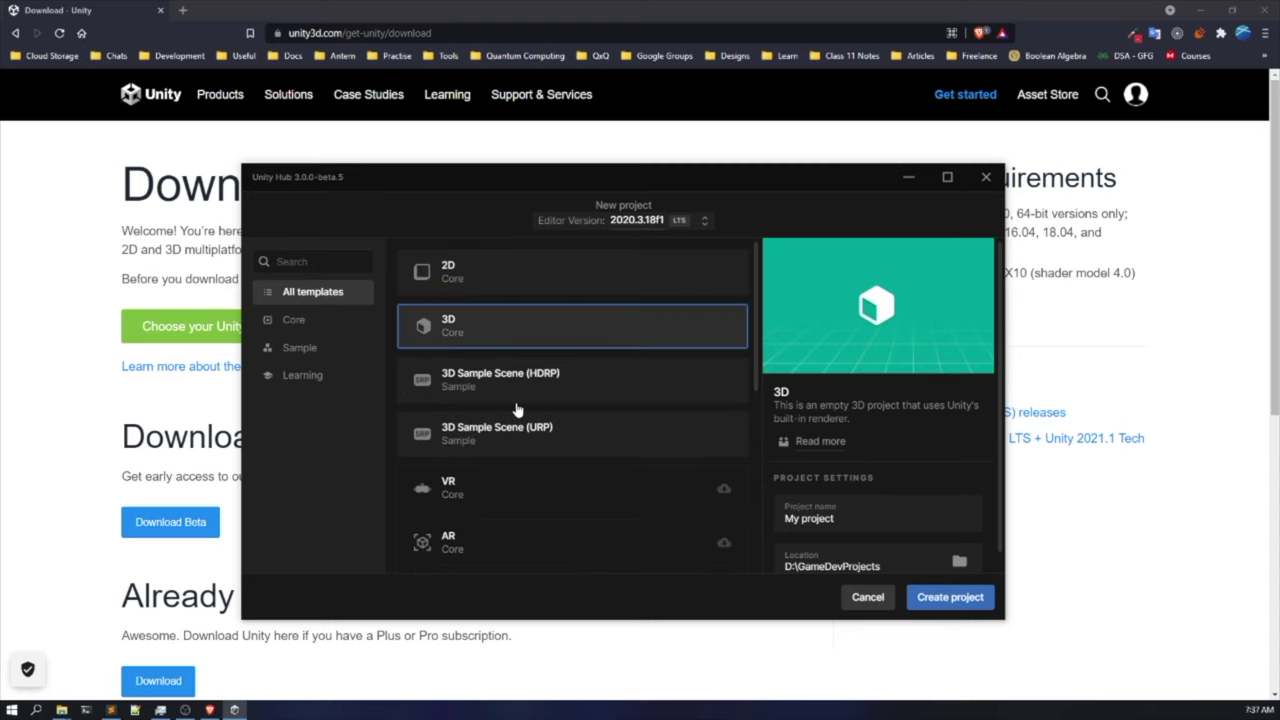
pyautogui.scroll(-3, 517, 410)
pyautogui.scroll(3, 518, 428)
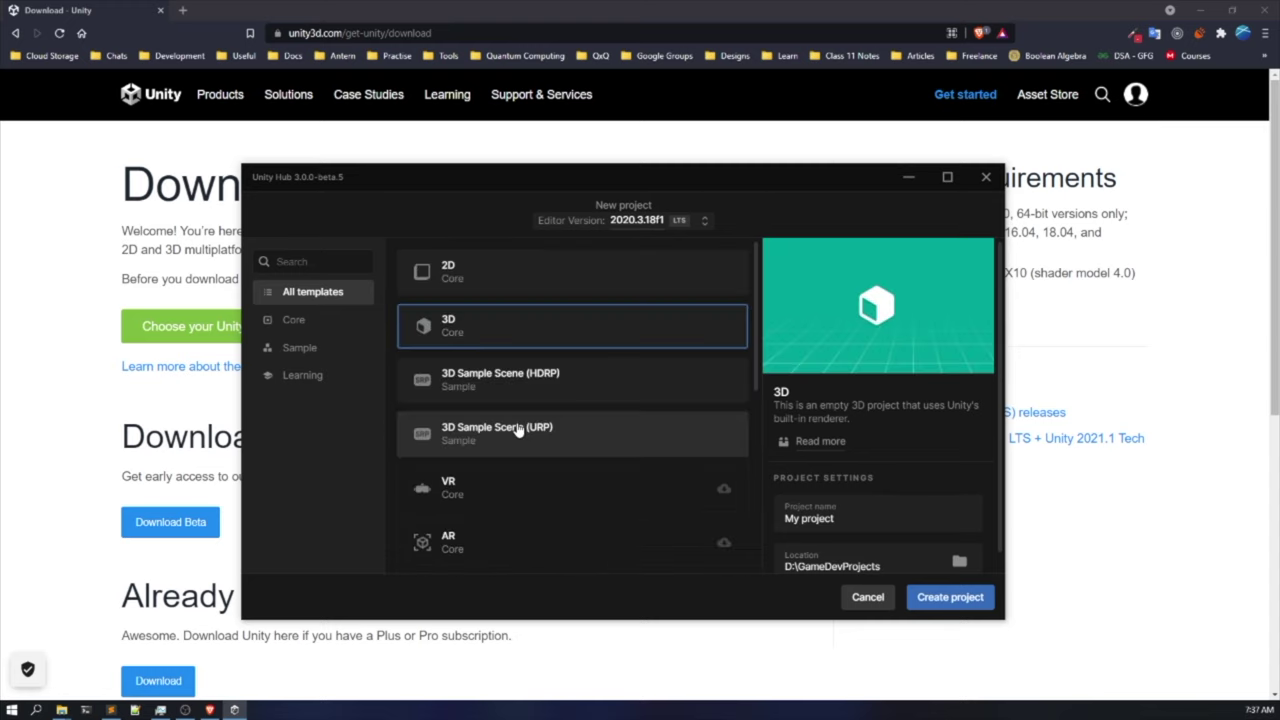
pyautogui.scroll(-4, 518, 430)
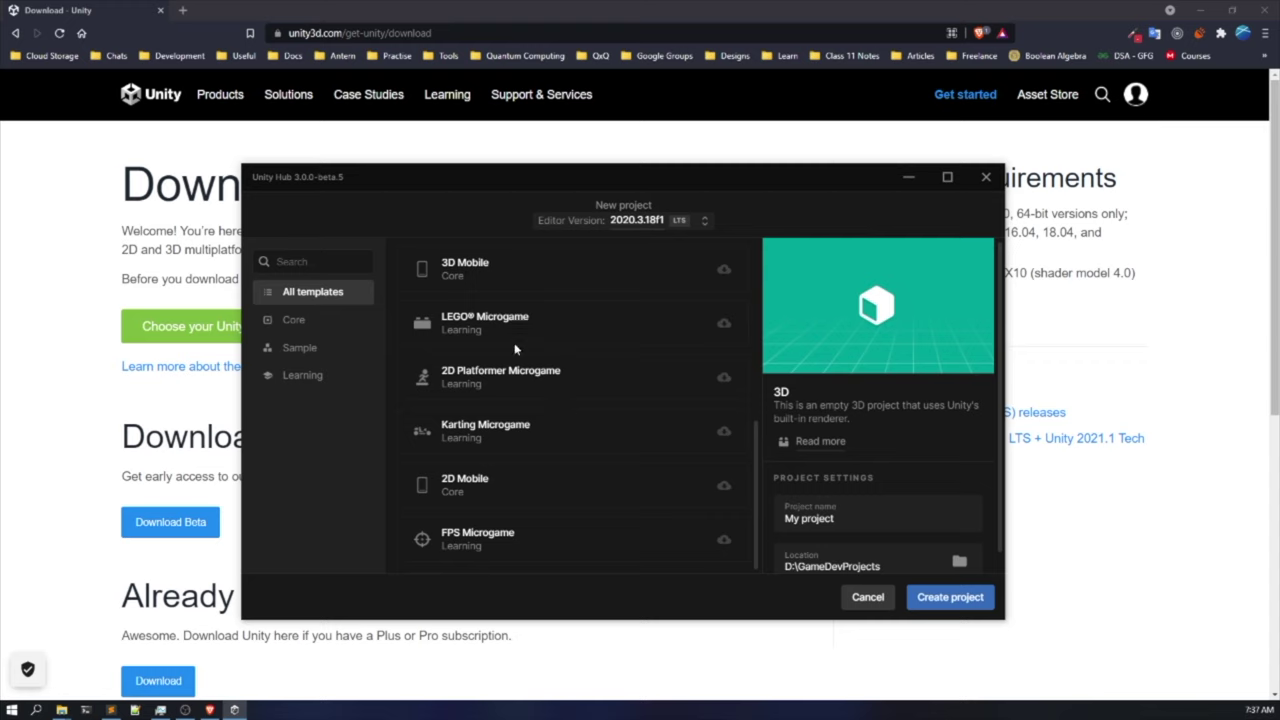
pyautogui.scroll(1, 495, 400)
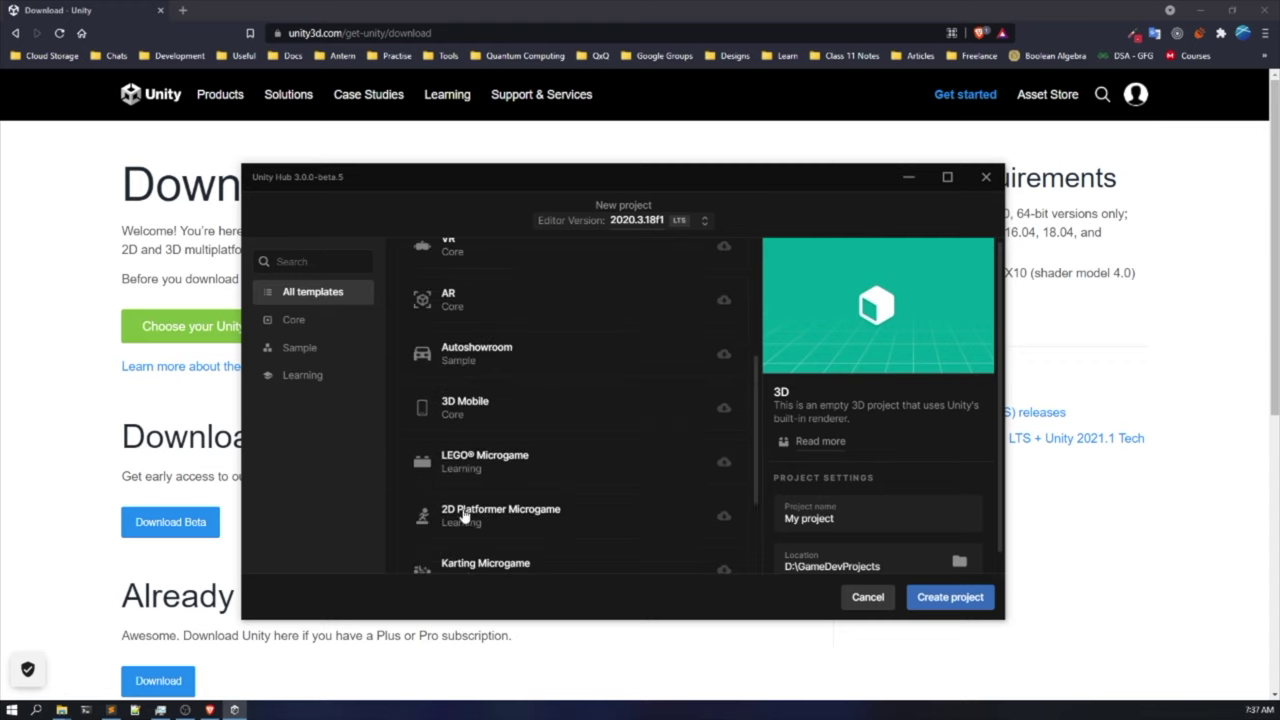
pyautogui.scroll(2, 463, 515)
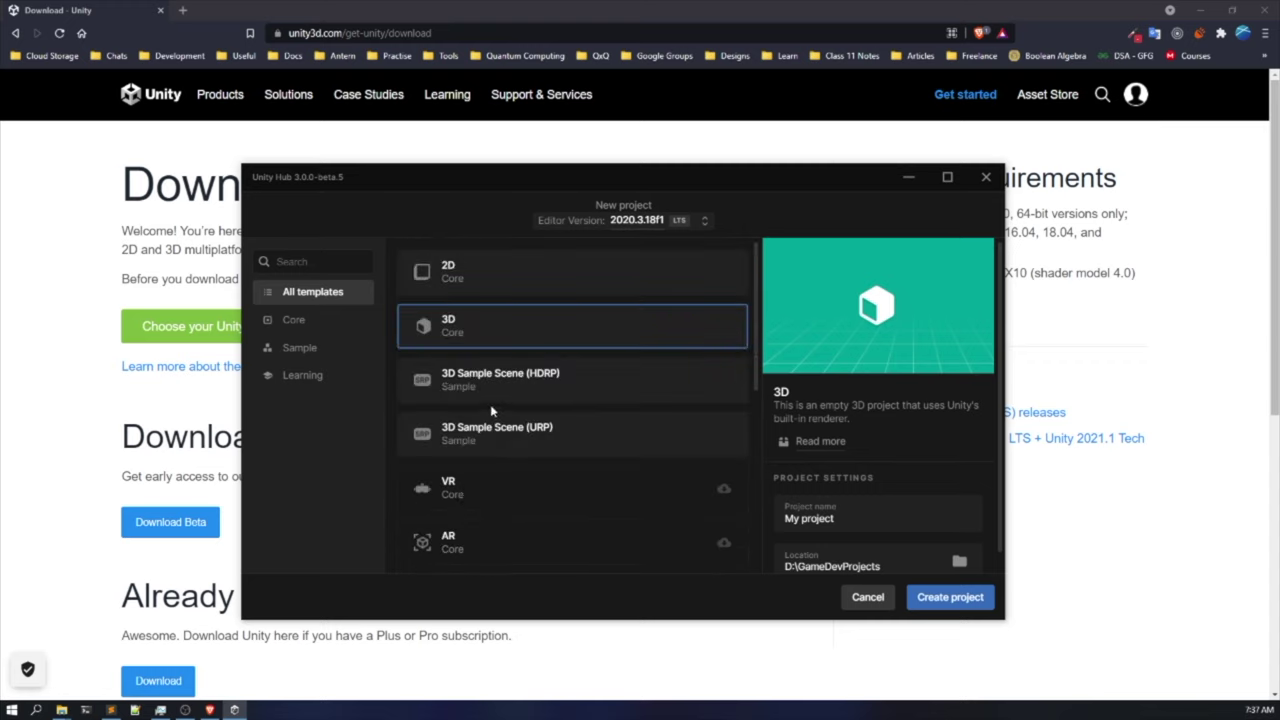
pyautogui.click(423, 283)
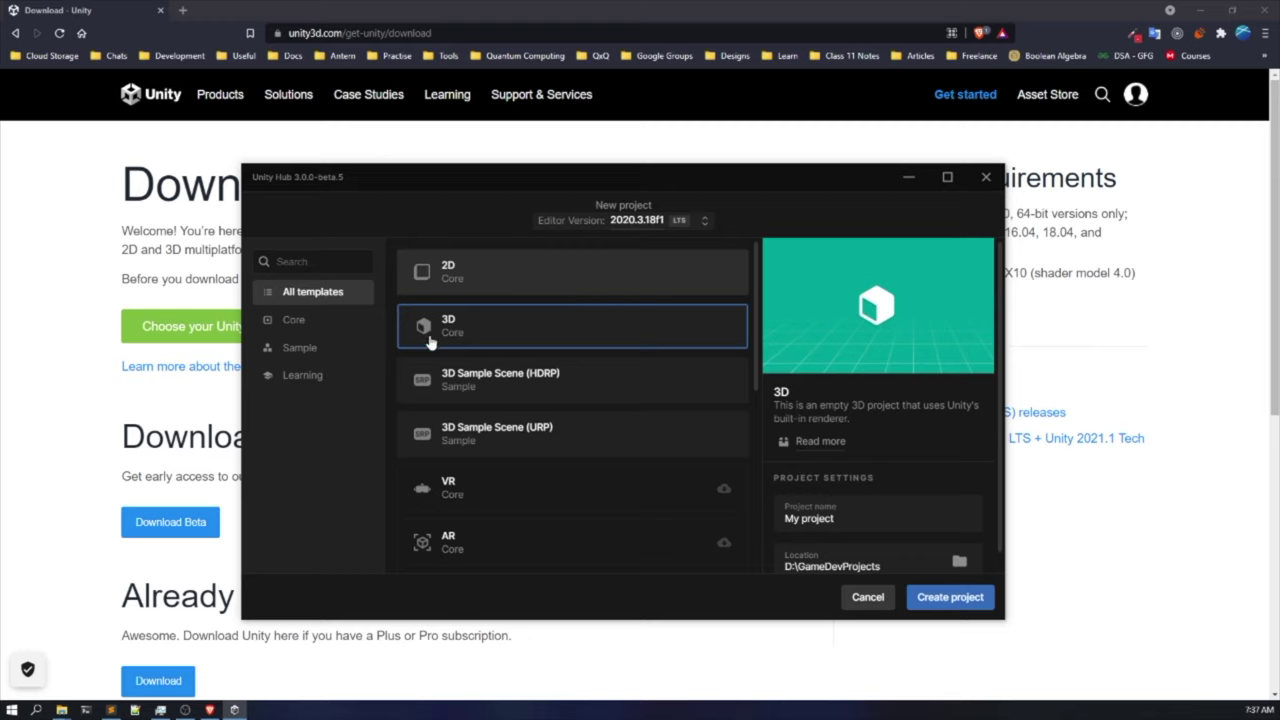
pyautogui.click(492, 336)
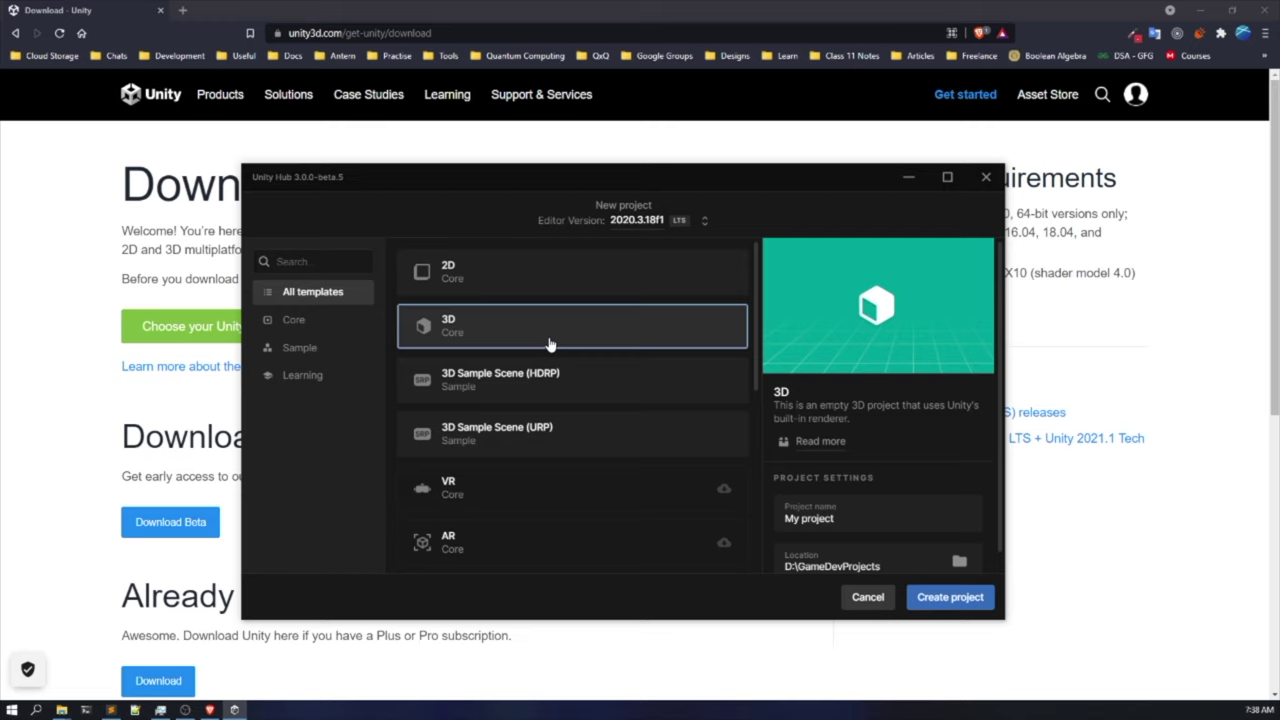
pyautogui.scroll(-3, 650, 420)
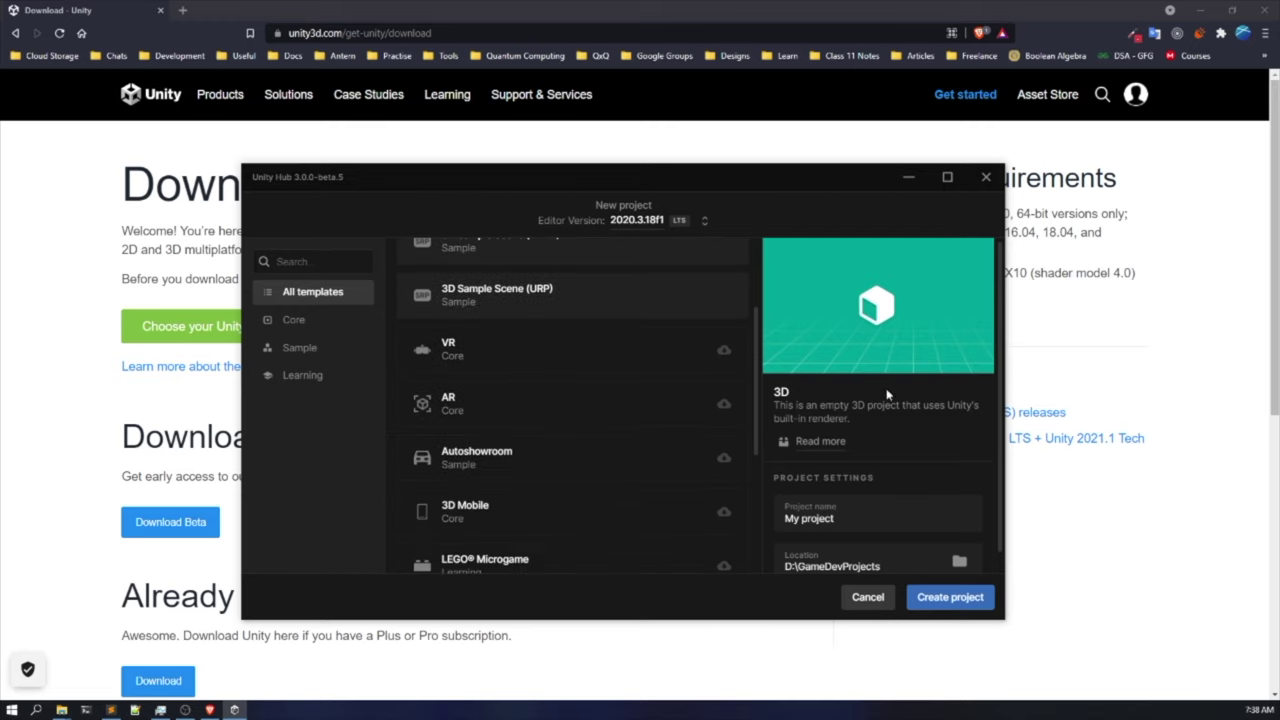
pyautogui.scroll(3, 687, 407)
pyautogui.scroll(-1, 914, 486)
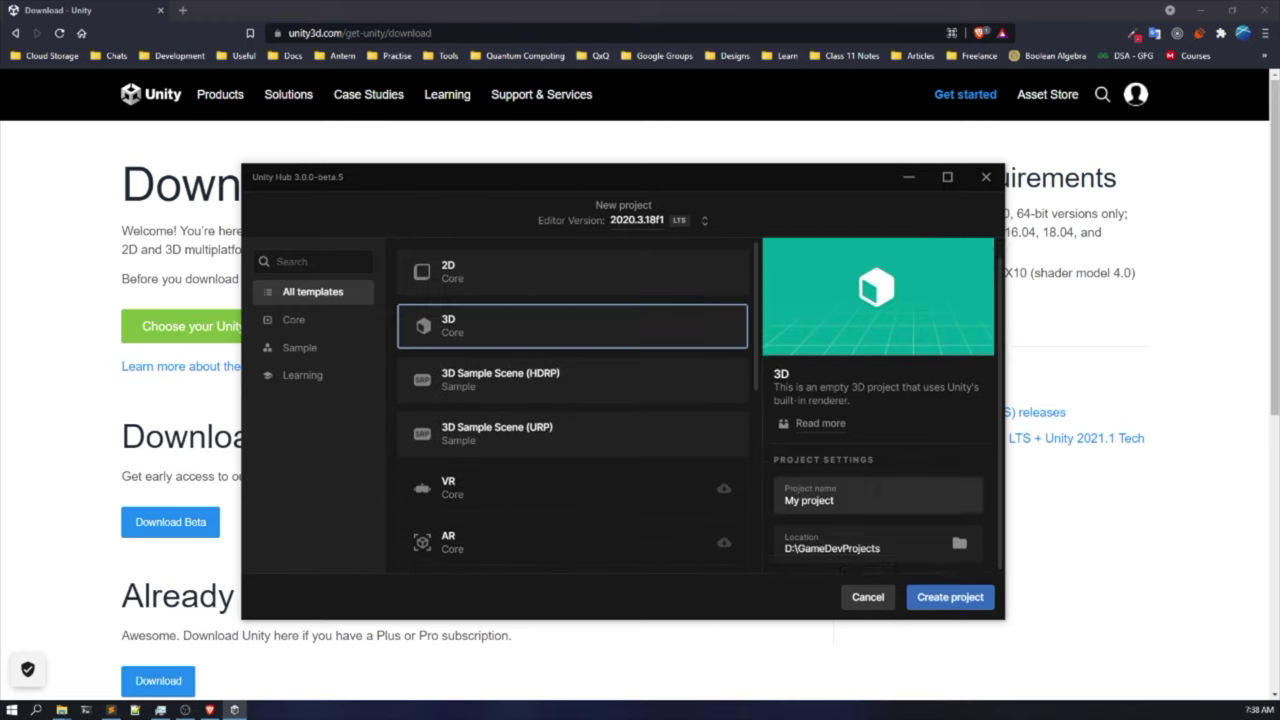
# Replace the default project name with 'Learn To Develop', correcting the typo.
pyautogui.click(848, 500)
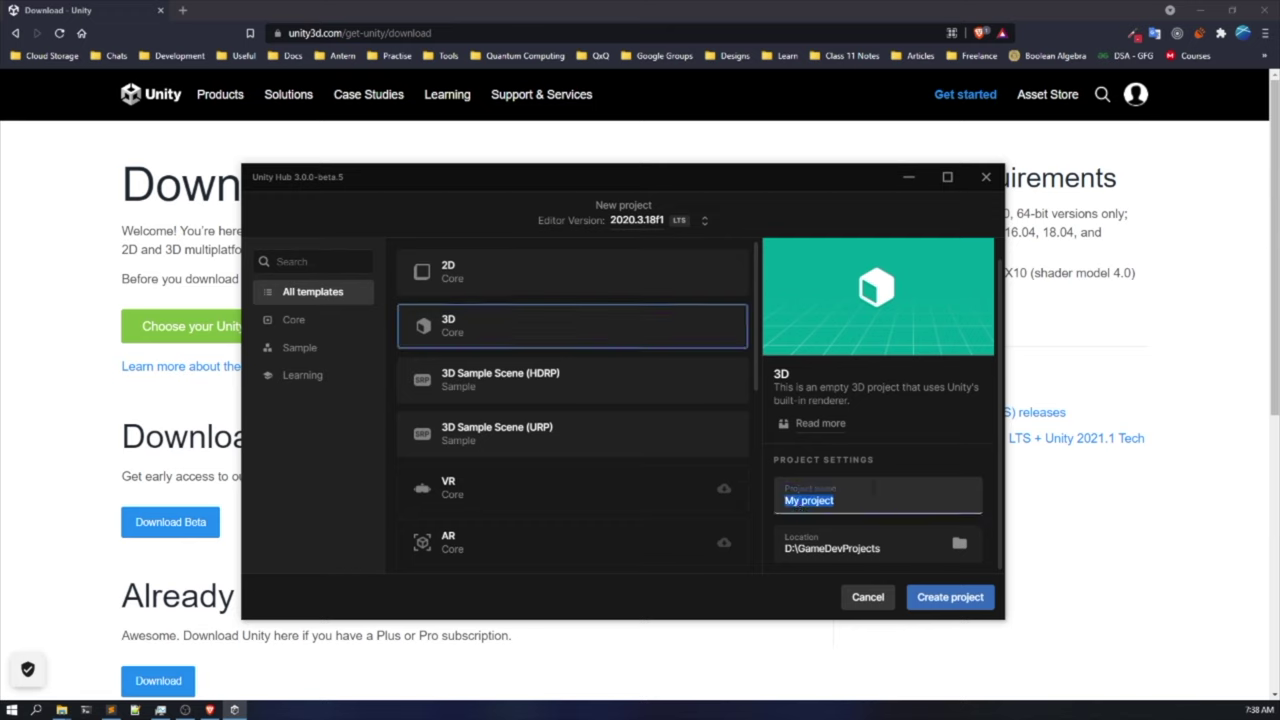
pyautogui.write('Learn To Dve')
pyautogui.write('lop')
pyautogui.press('Left')
pyautogui.press('Left')
pyautogui.write('e')
pyautogui.press('Left')
pyautogui.press('Left')
pyautogui.write('e')
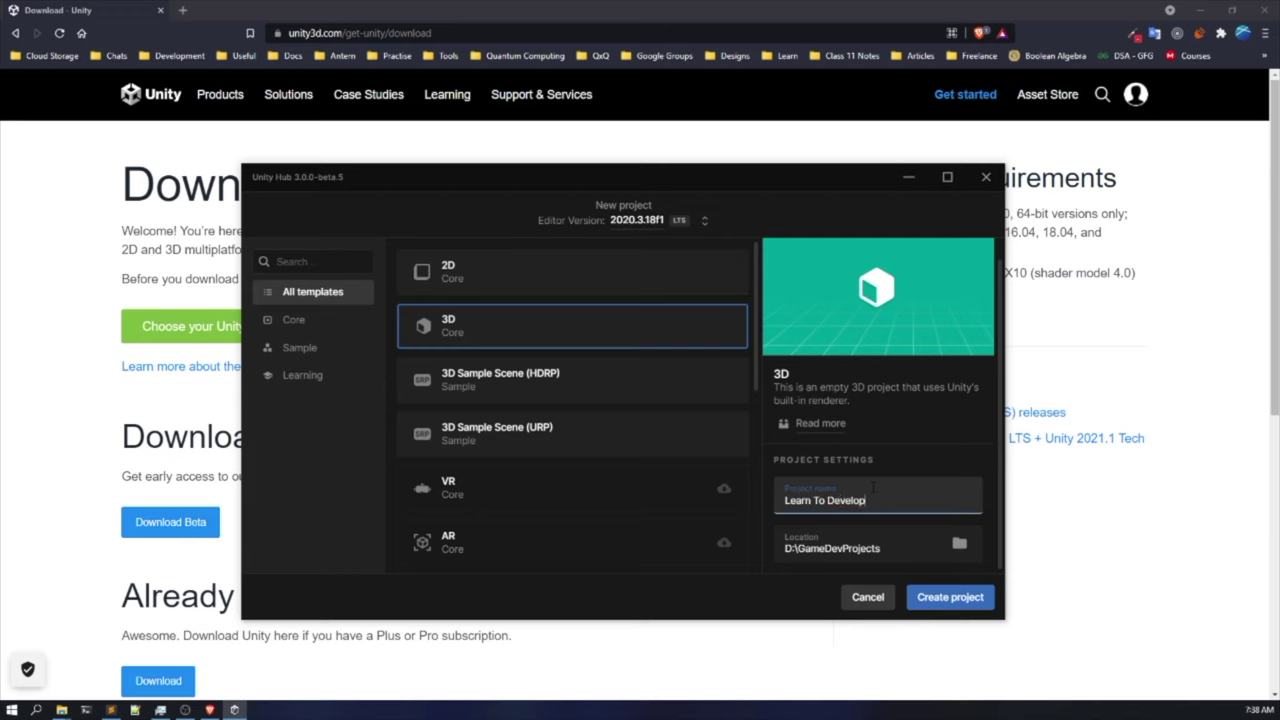
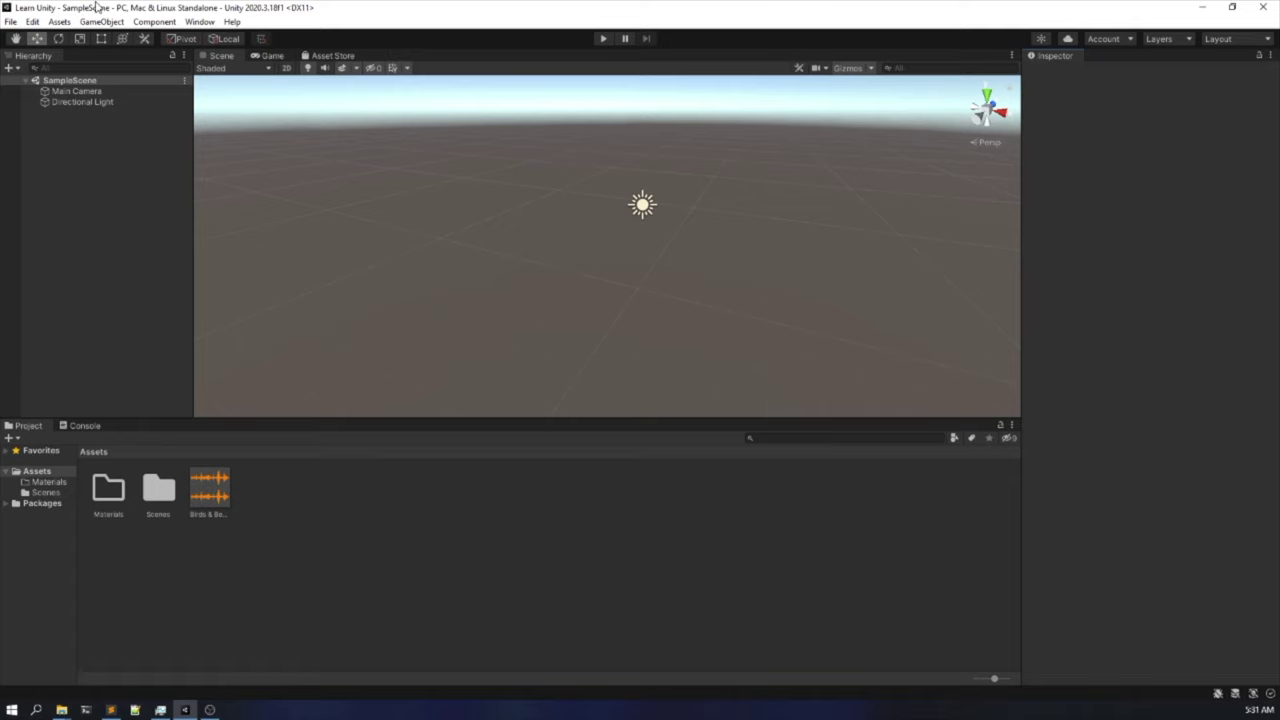
pyautogui.click(76, 91)
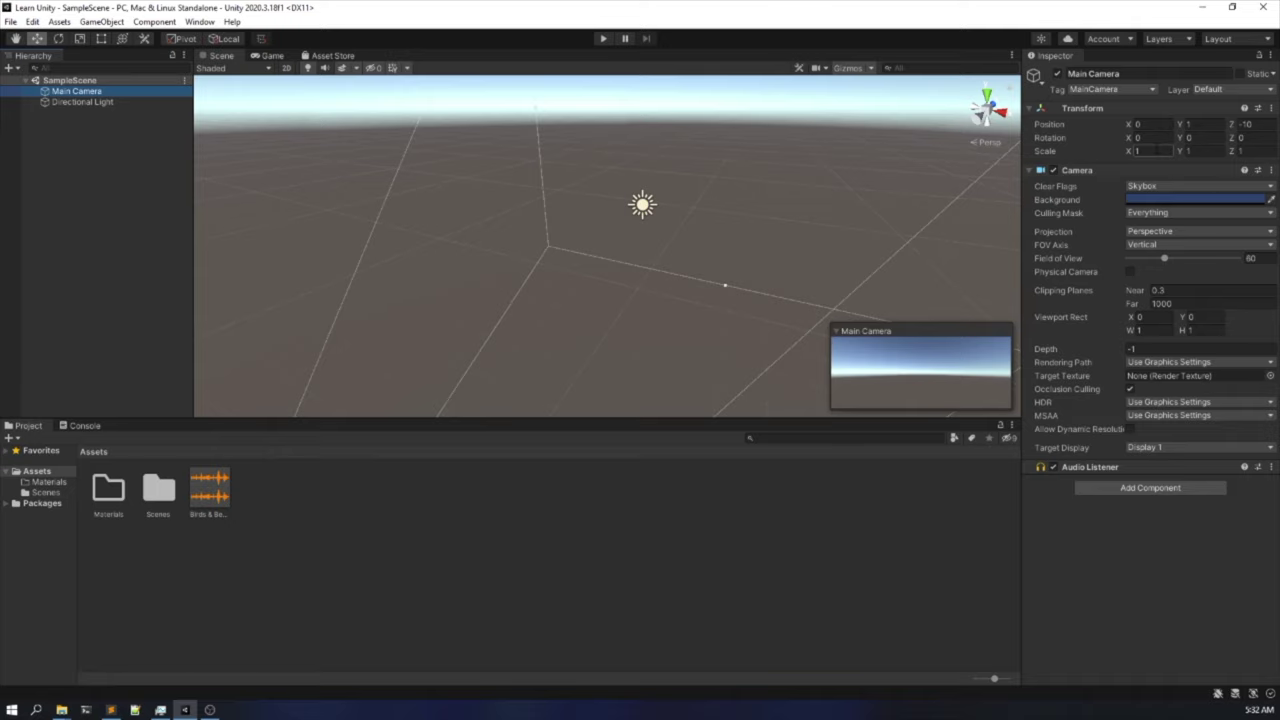
pyautogui.click(734, 537)
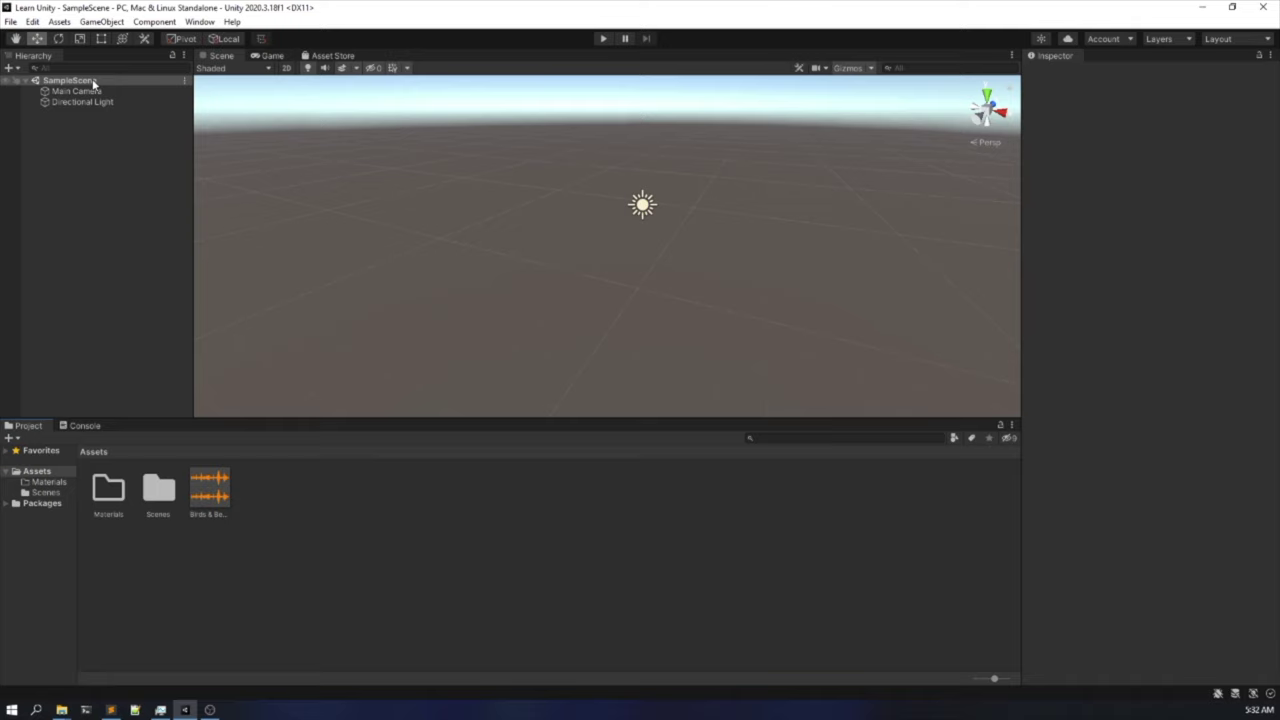
# Show the Console in the bottom panel and orbit the Scene view around the scene.
pyautogui.click(84, 425)
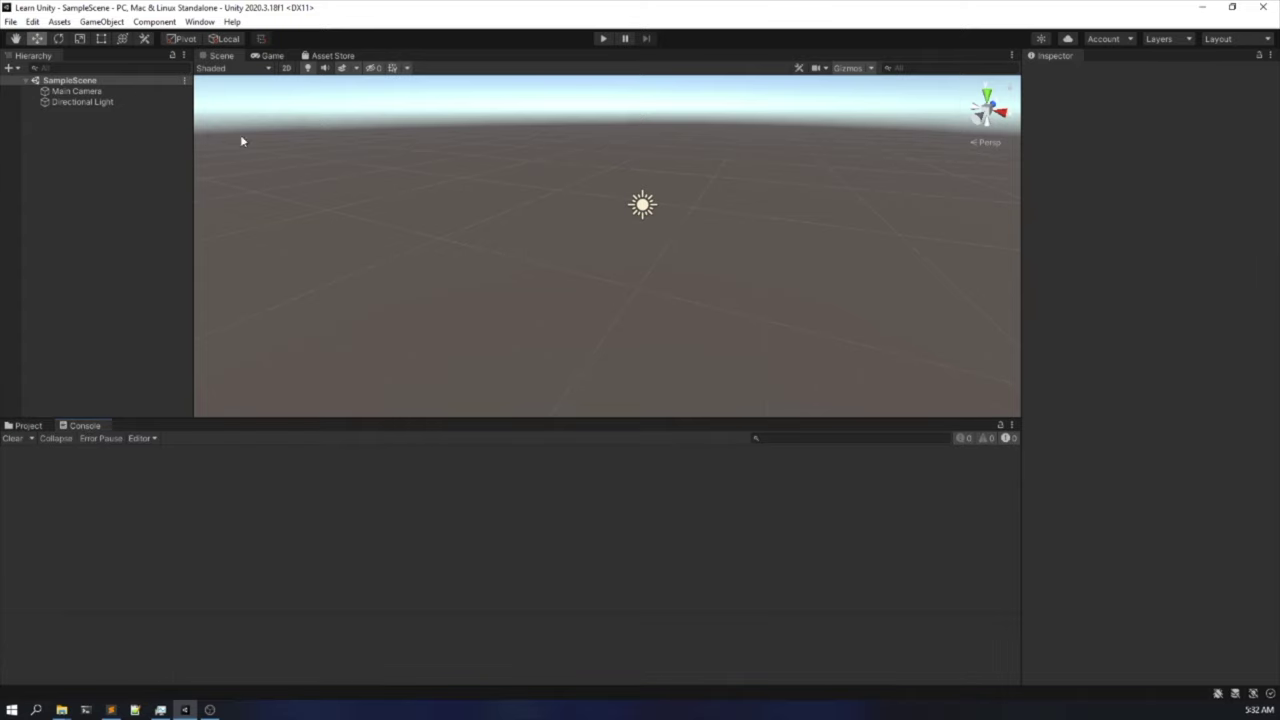
pyautogui.click(731, 261)
pyautogui.moveTo(357, 257)
pyautogui.mouseDown(button='right')
pyautogui.moveTo(646, 300)
pyautogui.moveTo(663, 211)
pyautogui.moveTo(486, 200)
pyautogui.moveTo(371, 254)
pyautogui.mouseUp(button='right')
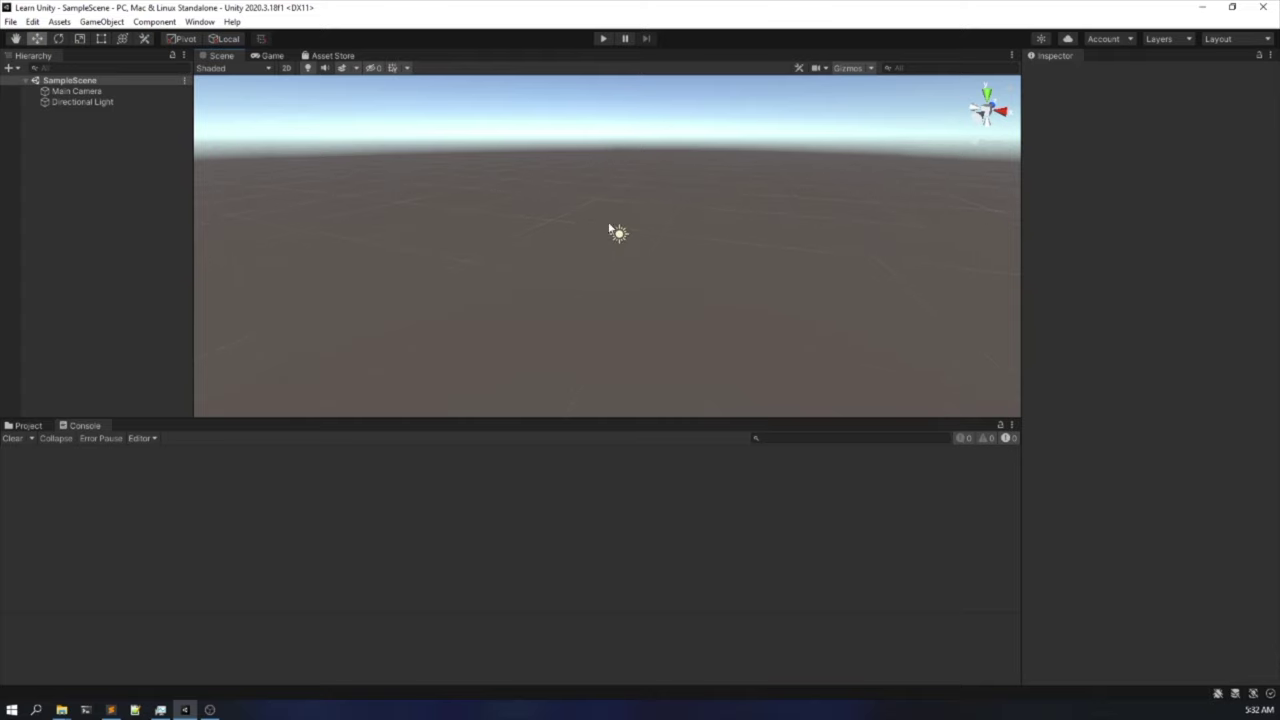
pyautogui.moveTo(614, 229); pyautogui.dragTo(509, 294, button='middle')
pyautogui.scroll(2, 508, 296)
pyautogui.moveTo(507, 300); pyautogui.dragTo(705, 262, button='right')
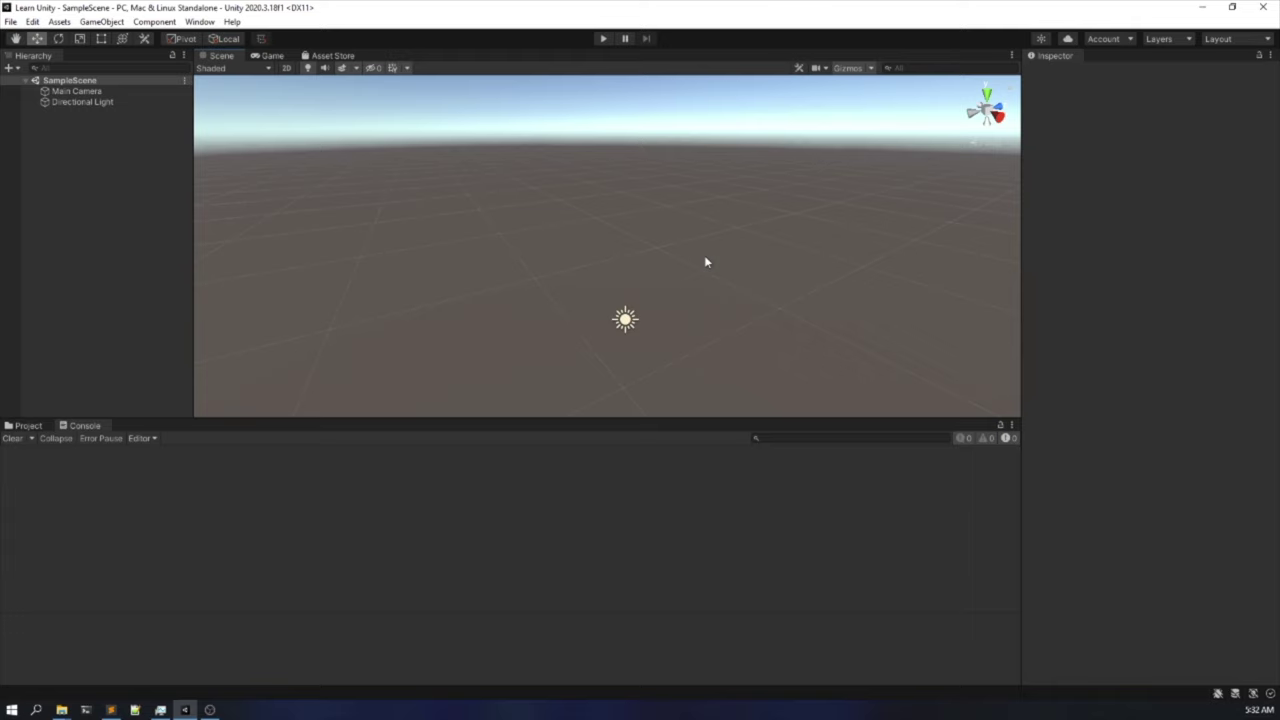
# Select the Main Camera, orbit around it, and preview its skybox view in the Game view.
pyautogui.click(80, 92)
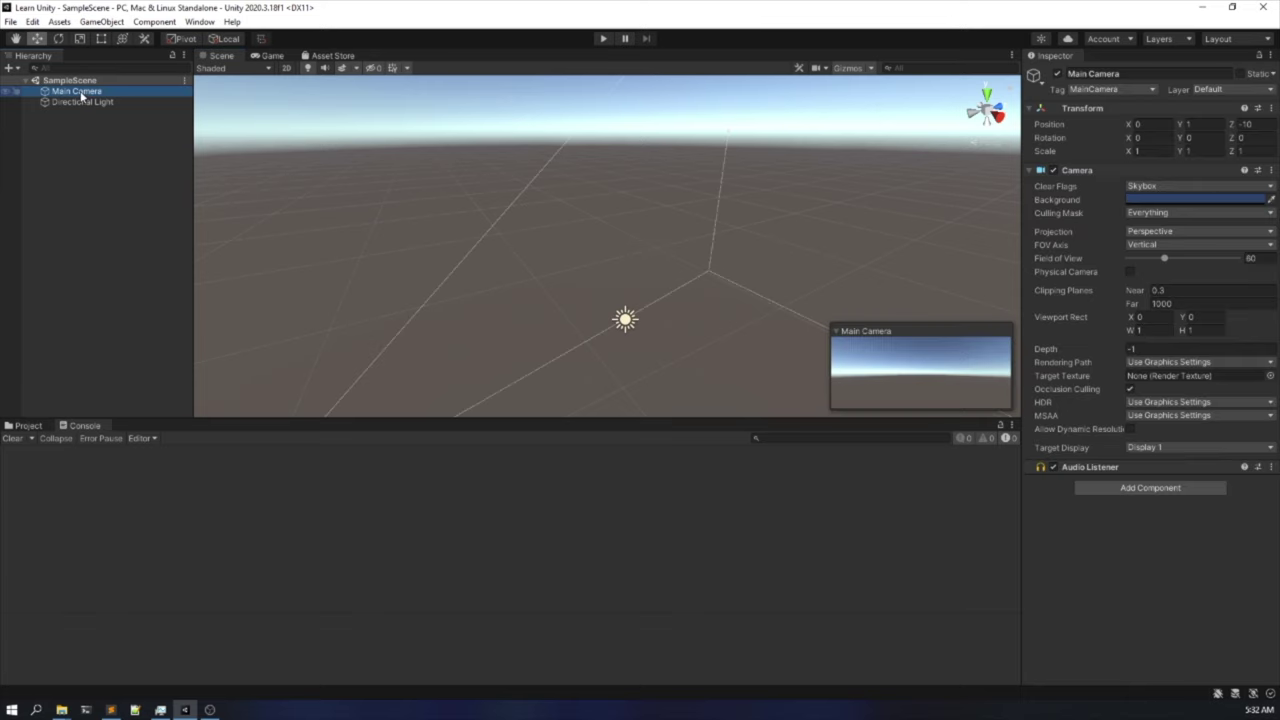
pyautogui.scroll(-2, 509, 277)
pyautogui.keyDown('alt'); pyautogui.moveTo(509, 277); pyautogui.dragTo(460, 338); pyautogui.keyUp('alt')
pyautogui.keyDown('alt'); pyautogui.moveTo(532, 274); pyautogui.dragTo(600, 261); pyautogui.keyUp('alt')
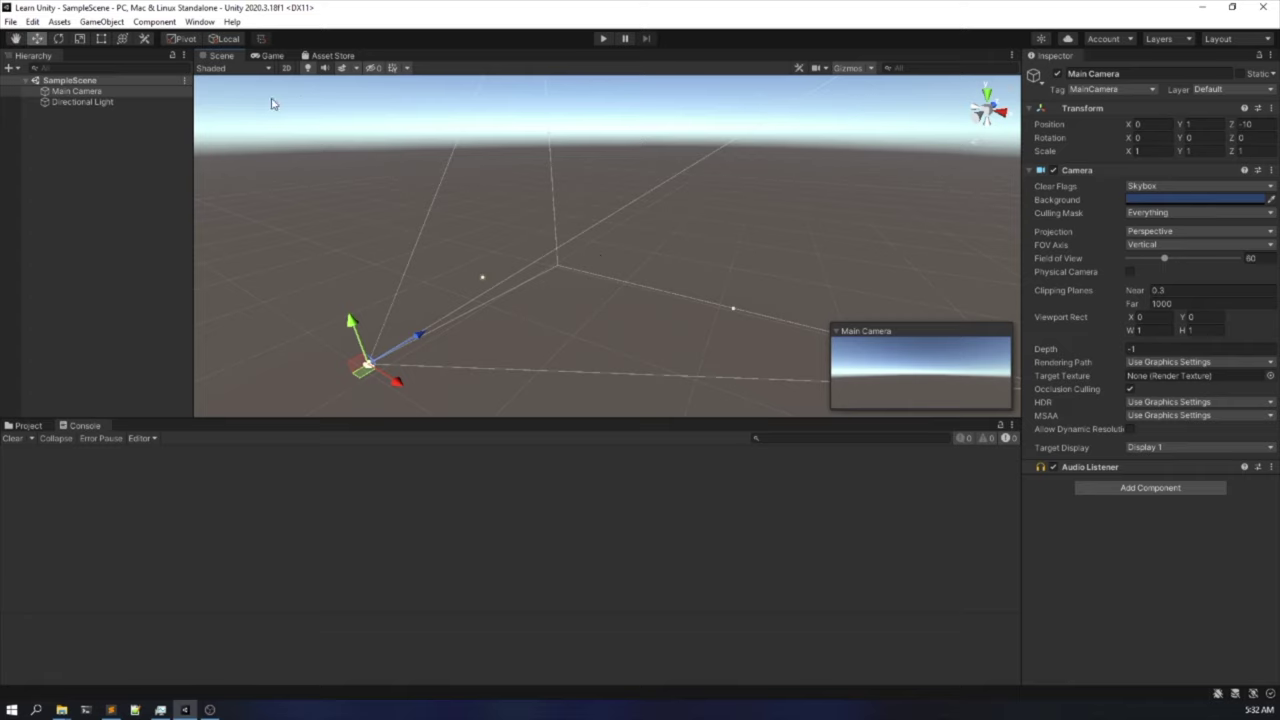
pyautogui.click(277, 57)
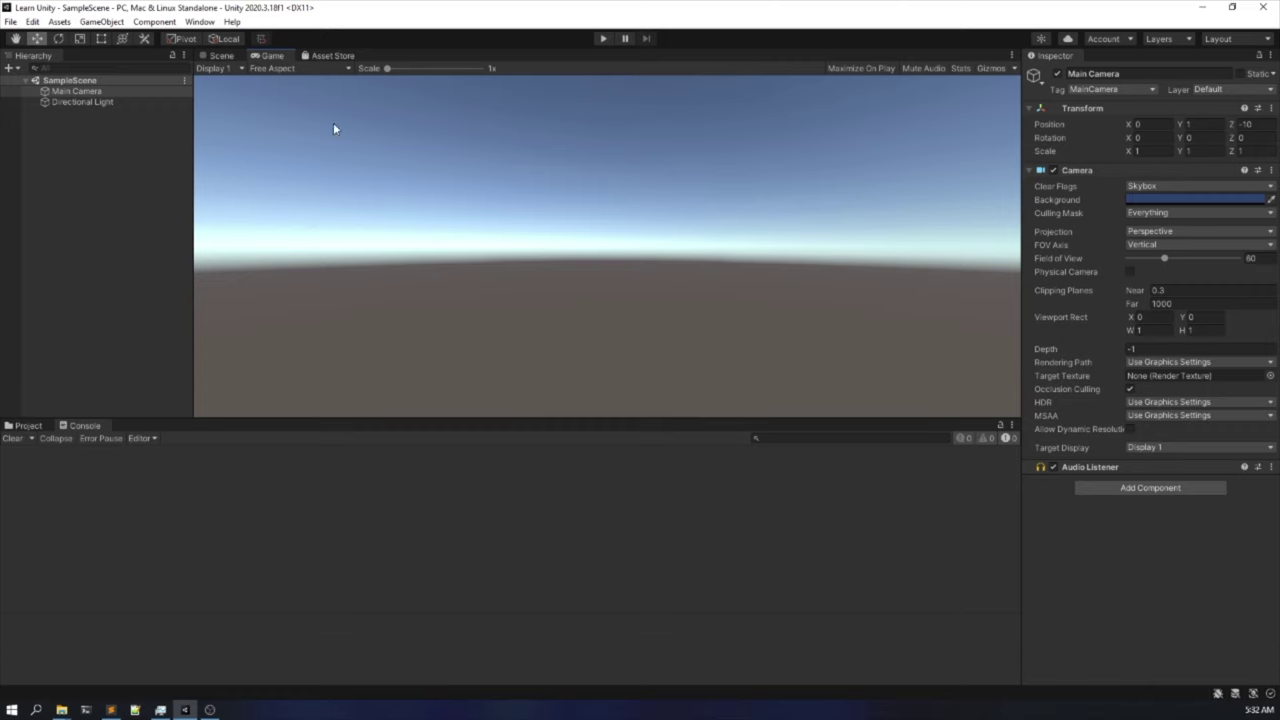
# Drag the Main Camera up to position 0, 1.33, -10 and preview its view in Game.
pyautogui.click(221, 56)
pyautogui.moveTo(336, 272)
pyautogui.mouseDown(button='right')
pyautogui.moveTo(431, 252)
pyautogui.moveTo(336, 272)
pyautogui.moveTo(337, 286)
pyautogui.mouseUp(button='right')
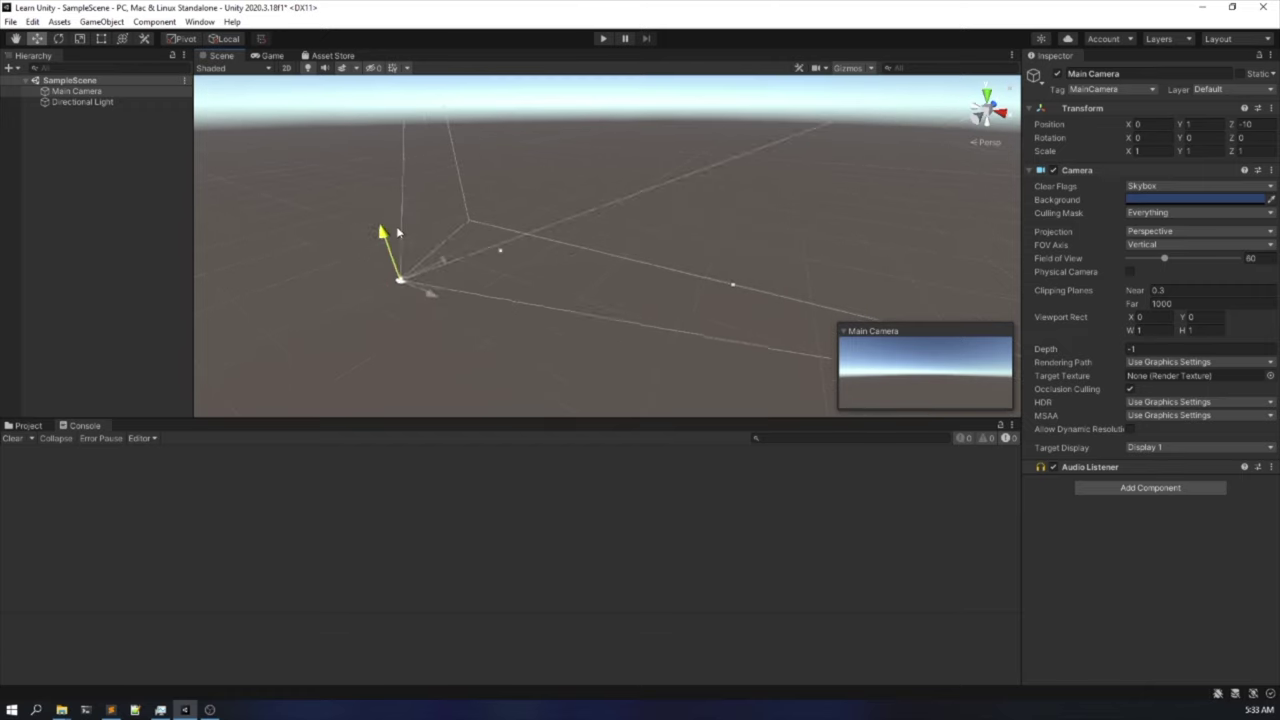
pyautogui.moveTo(397, 232); pyautogui.dragTo(418, 320)
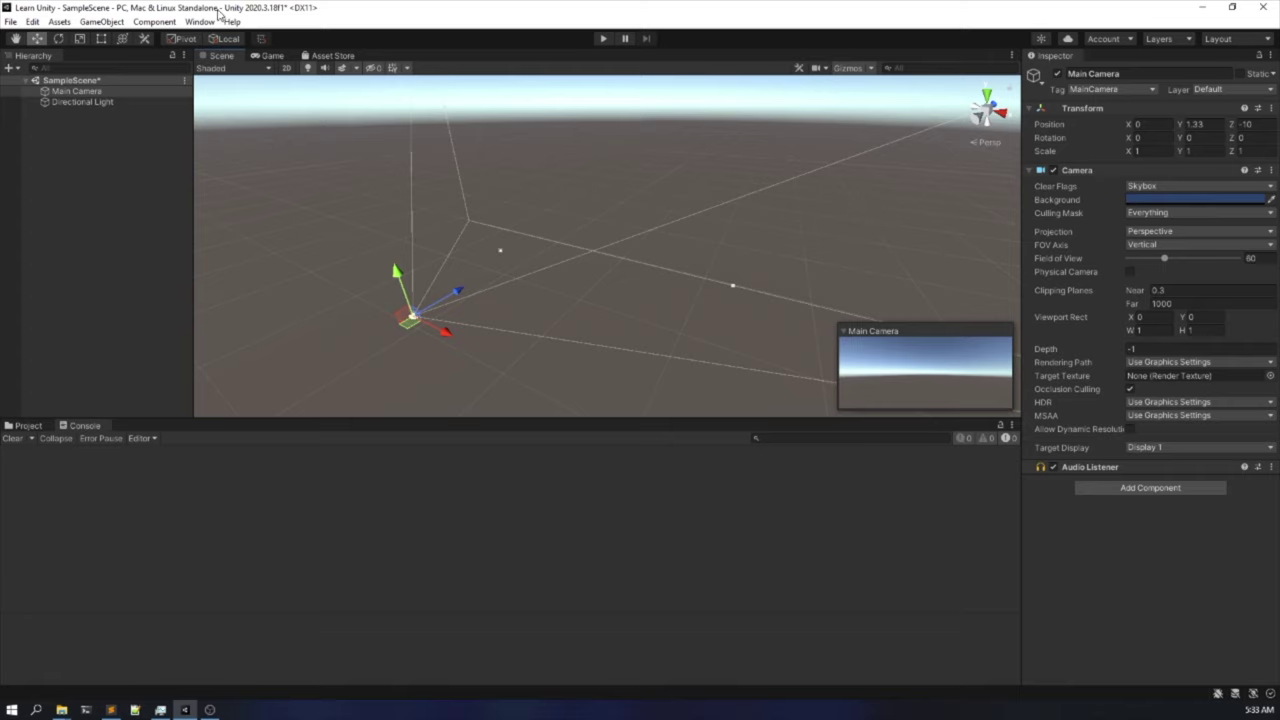
pyautogui.click(268, 55)
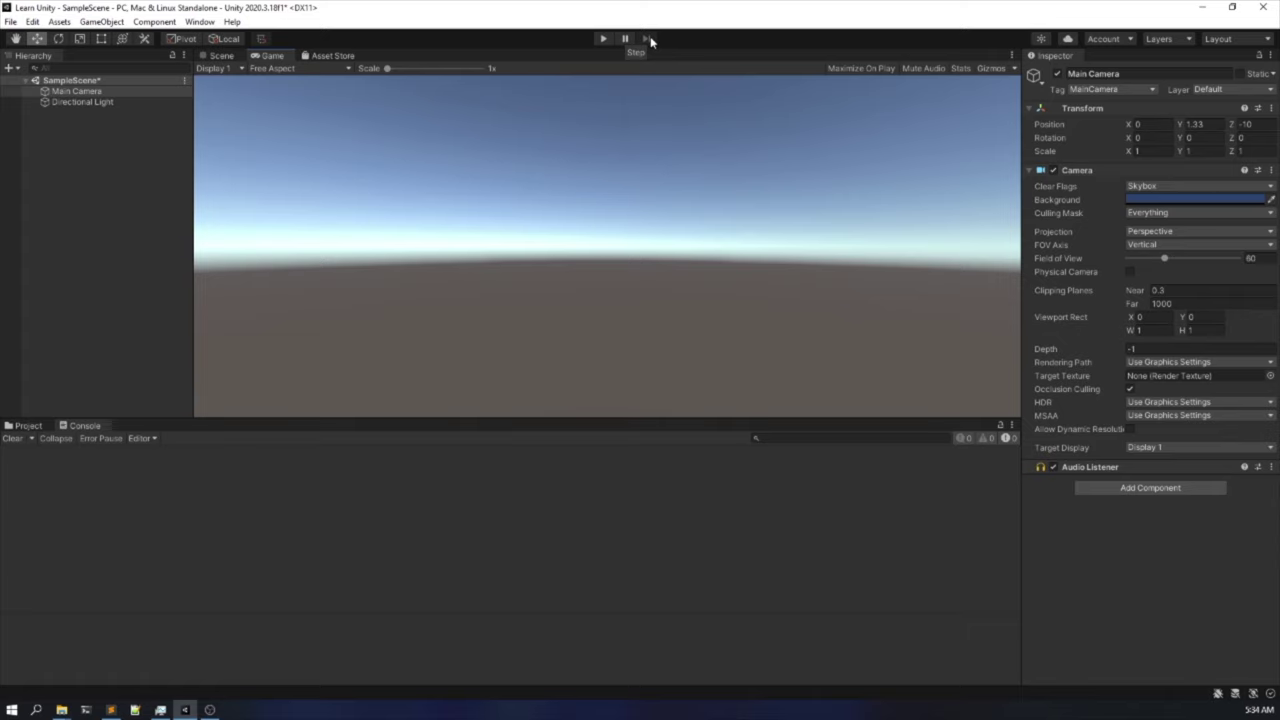
# Scroll through the Asset Store page, then close its tab with Close Tab.
pyautogui.click(333, 55)
pyautogui.scroll(-1, 390, 248)
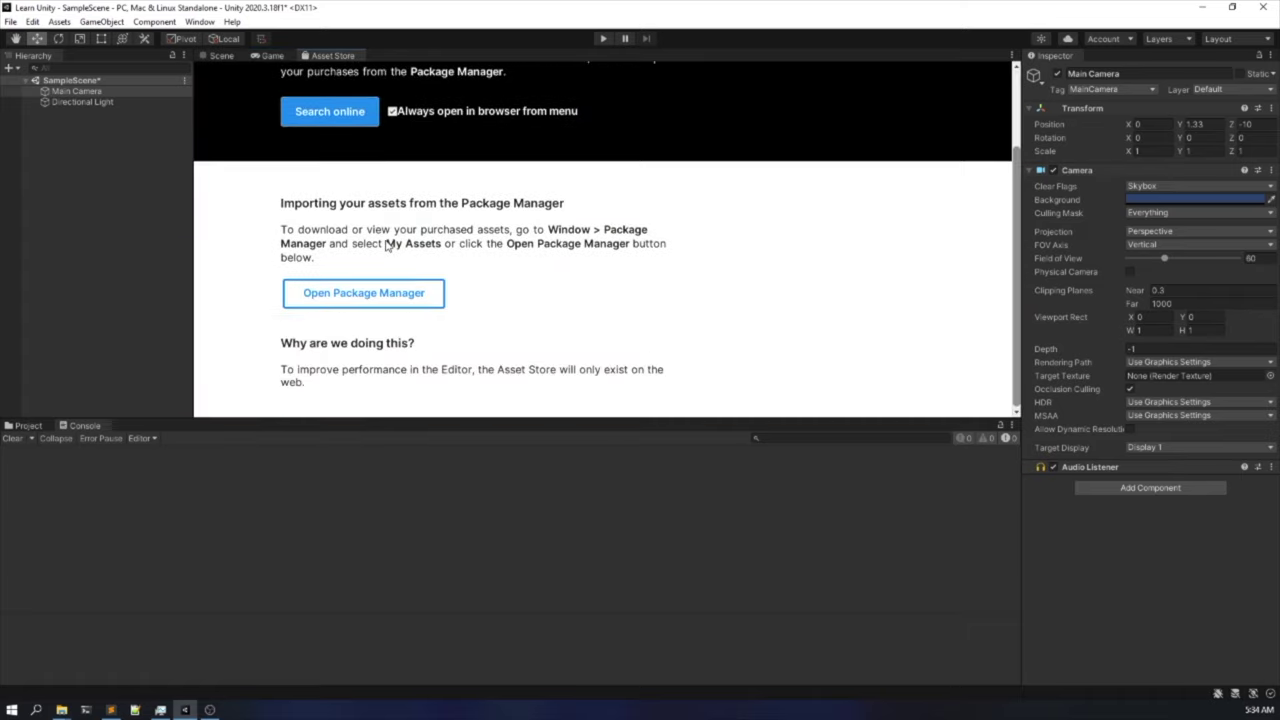
pyautogui.scroll(1, 385, 244)
pyautogui.scroll(-1, 385, 244)
pyautogui.scroll(1, 512, 180)
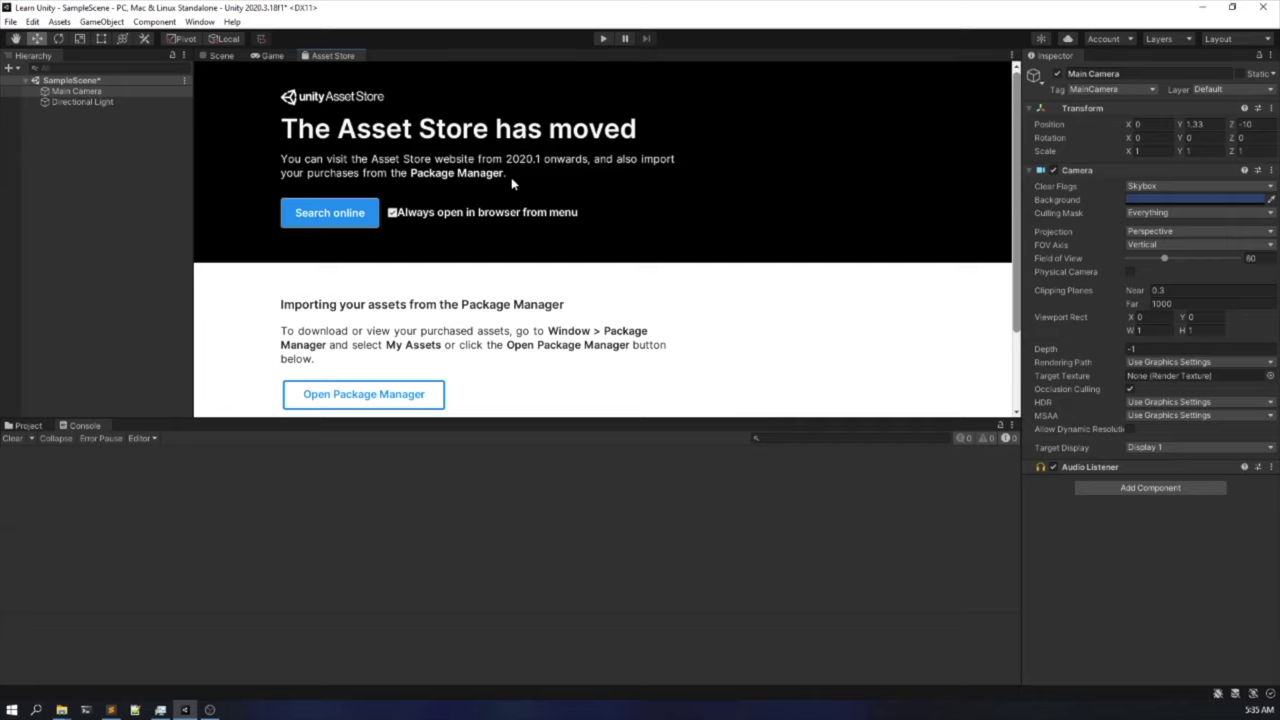
pyautogui.rightClick(345, 60)
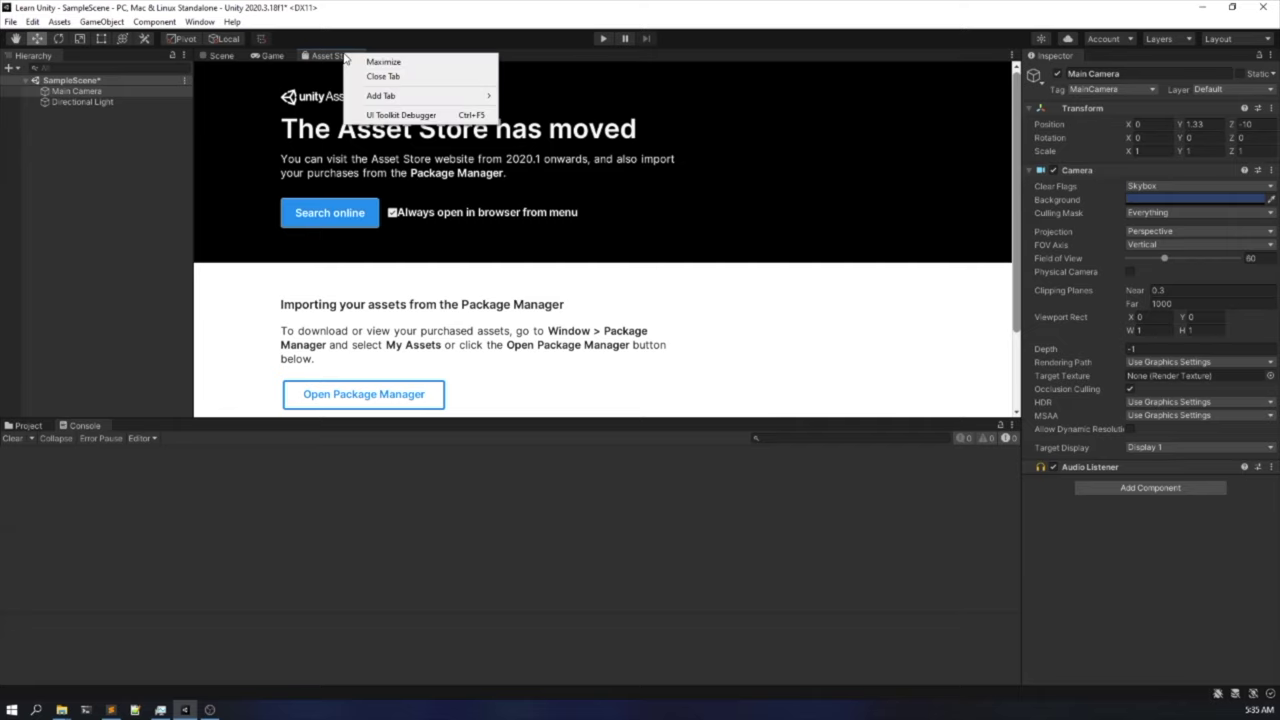
pyautogui.click(383, 76)
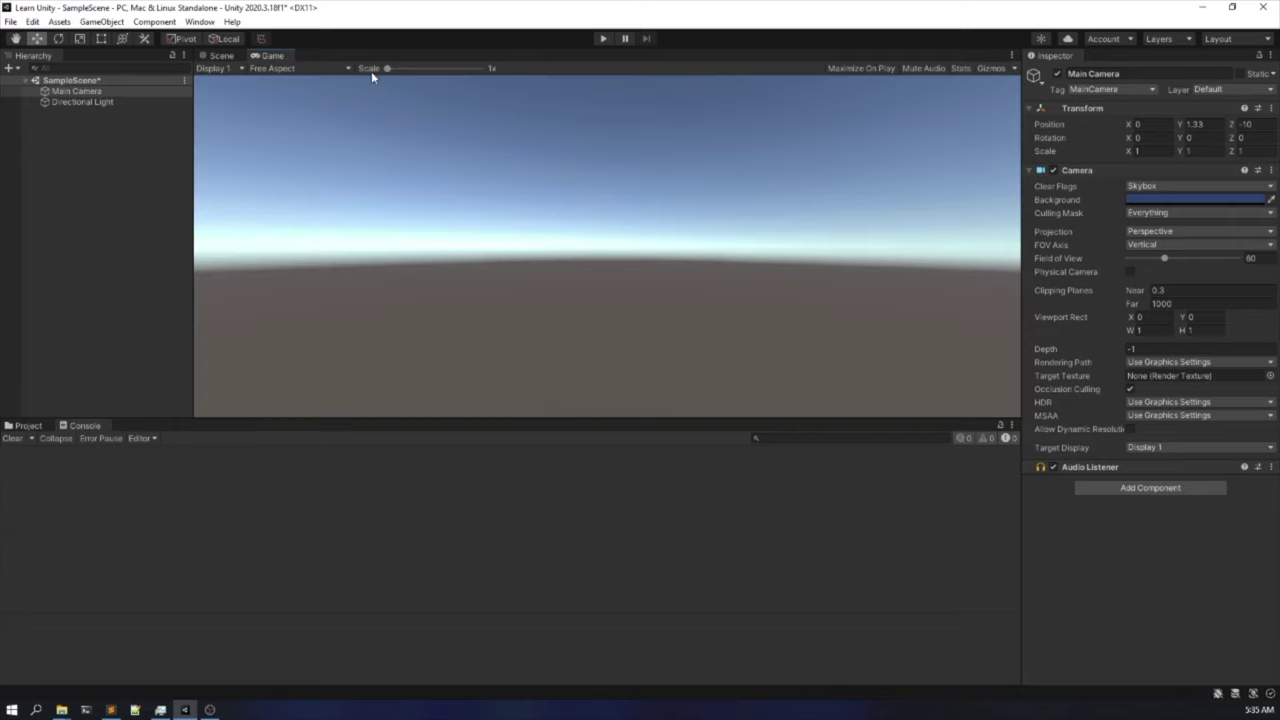
# Switch the editor to the Wide layout.
pyautogui.click(226, 57)
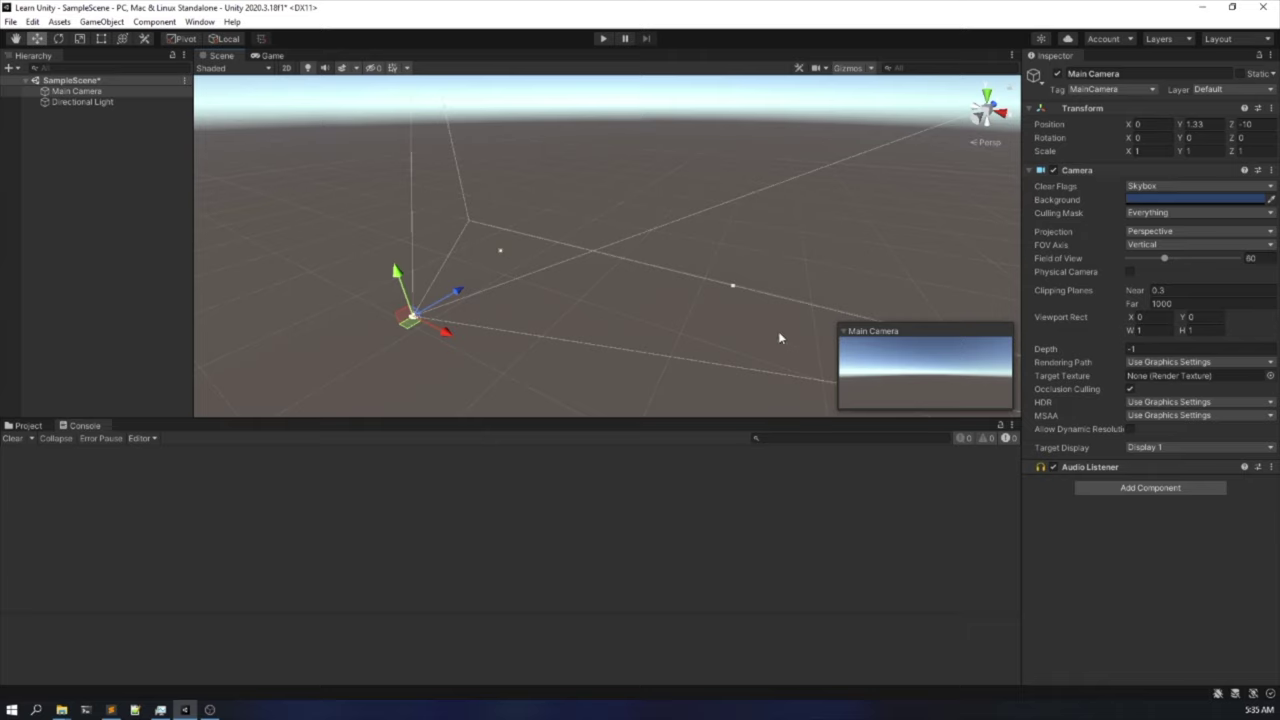
pyautogui.click(1235, 40)
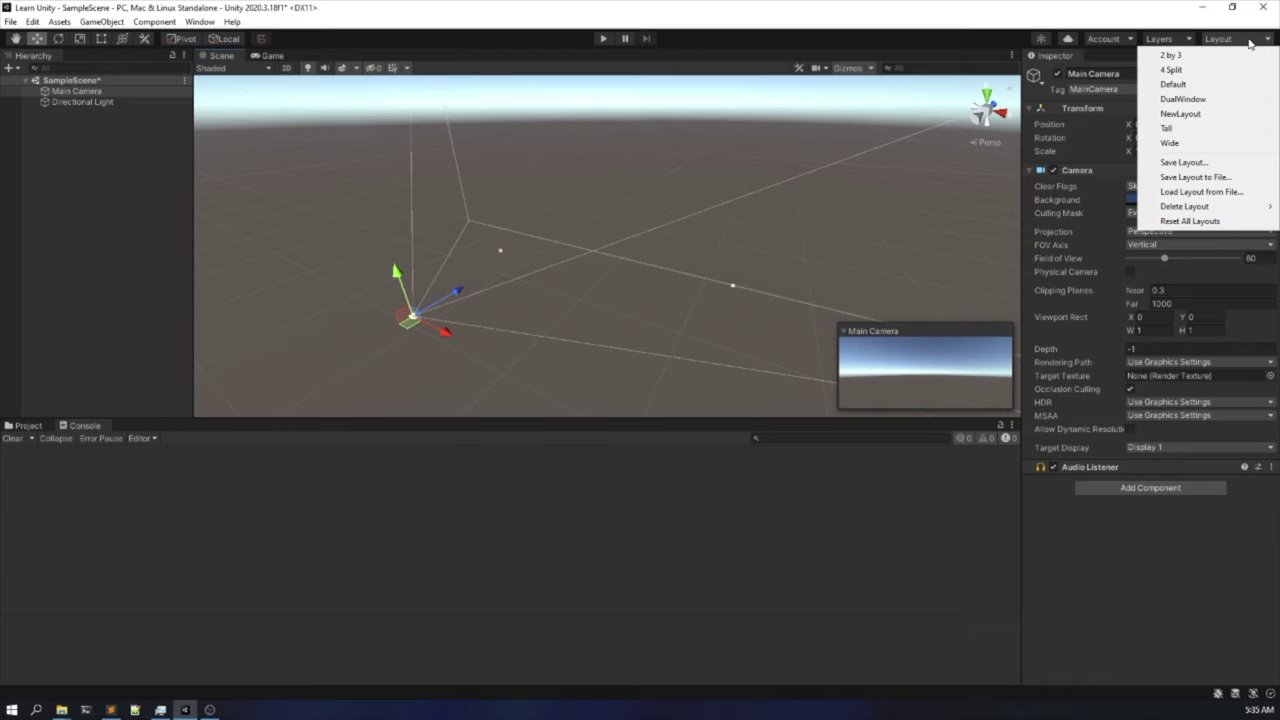
pyautogui.click(1235, 40)
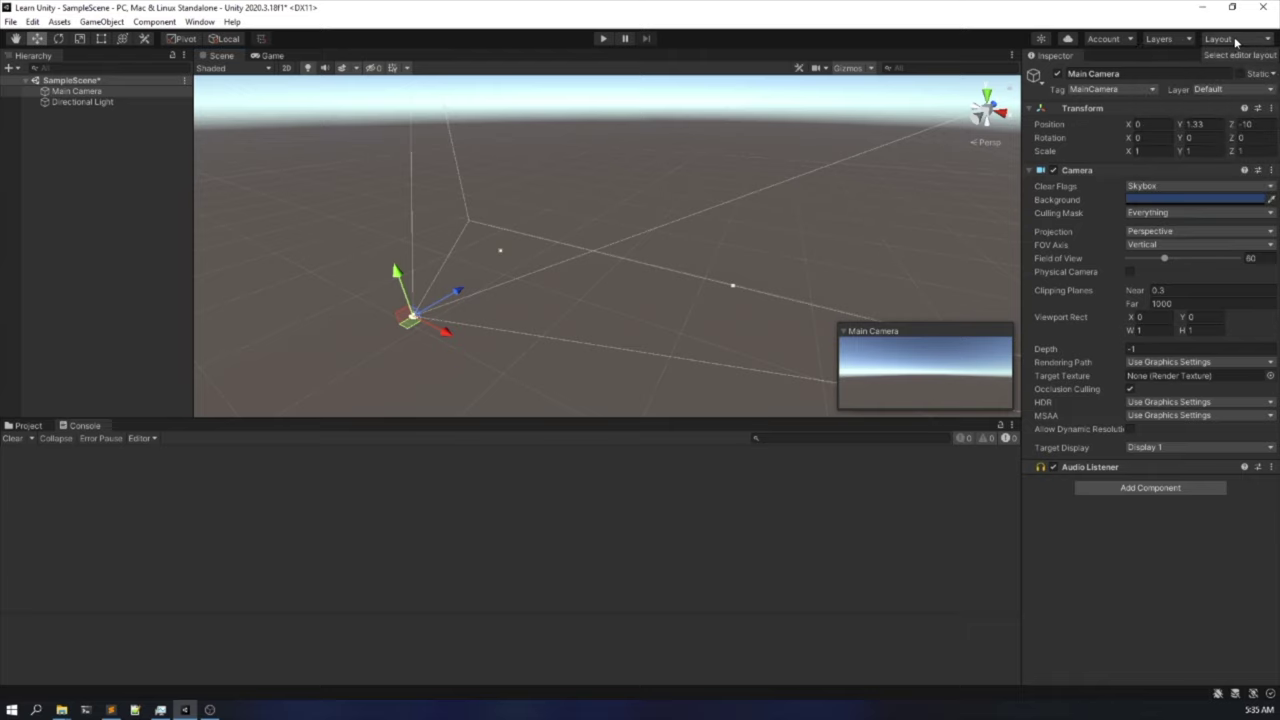
pyautogui.click(1235, 40)
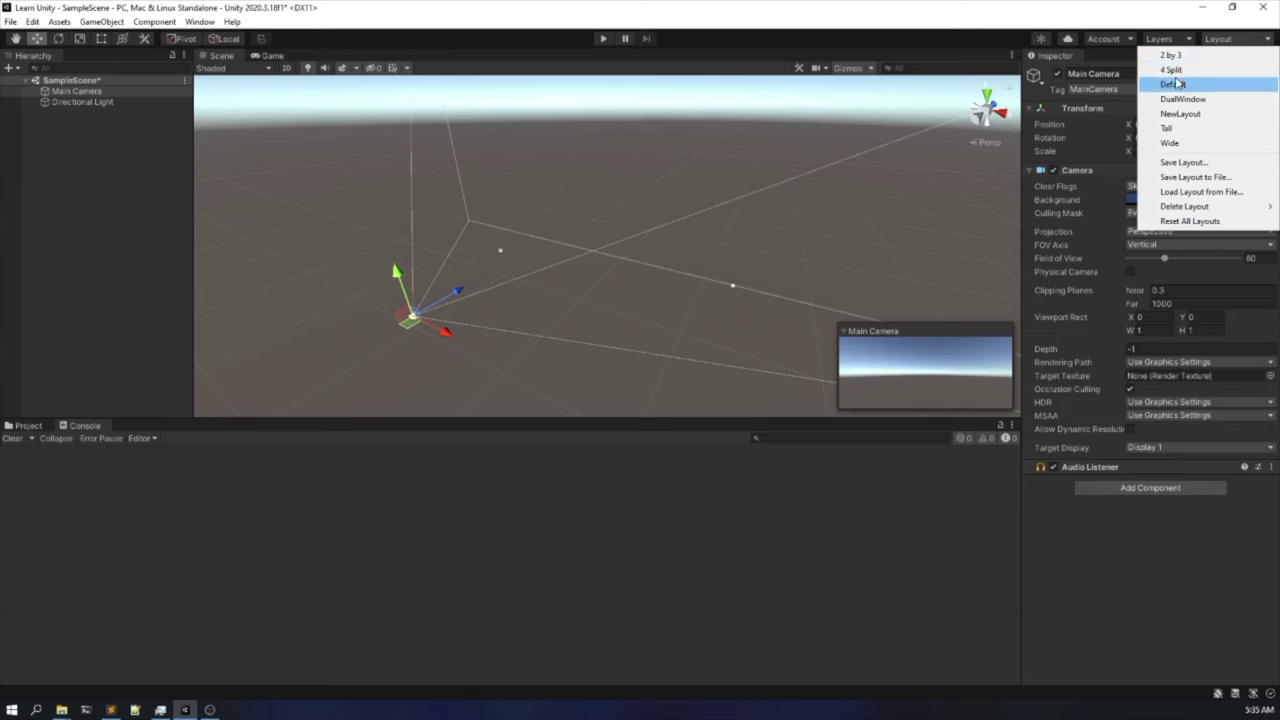
pyautogui.click(1175, 145)
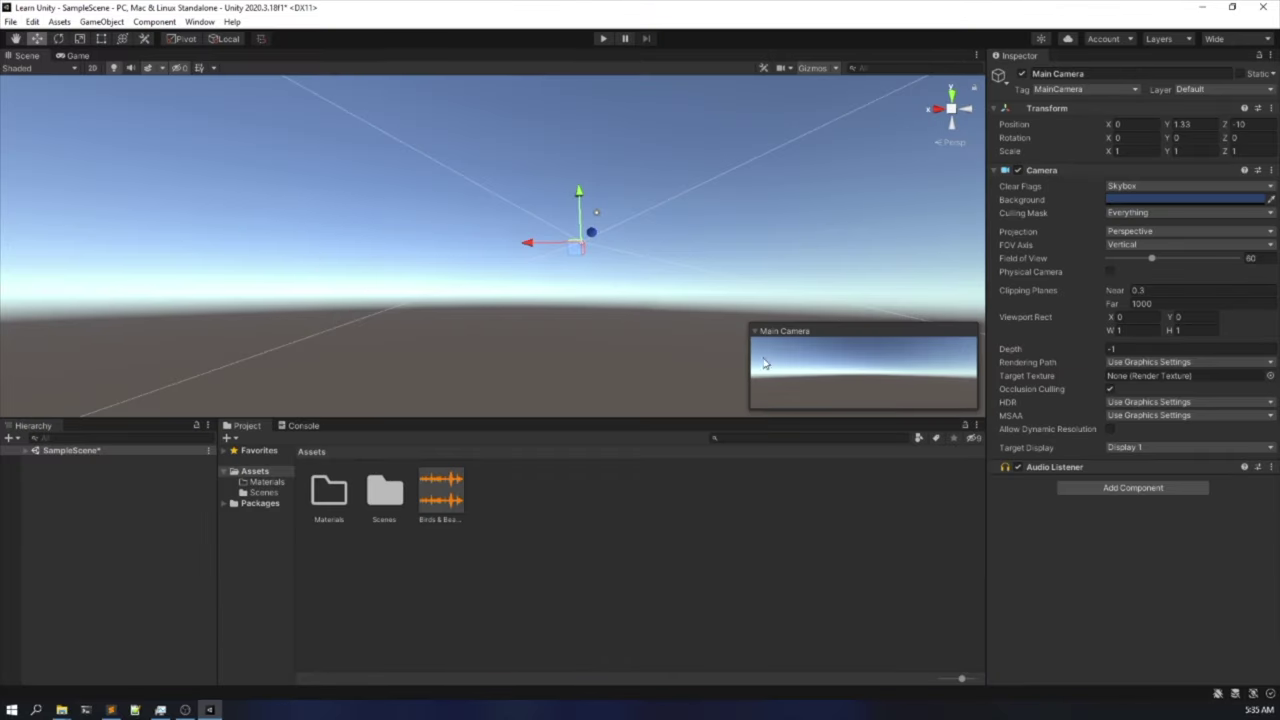
# Adjust the Scene view, then restore the Default editor layout.
pyautogui.moveTo(650, 345); pyautogui.dragTo(369, 406, button='middle')
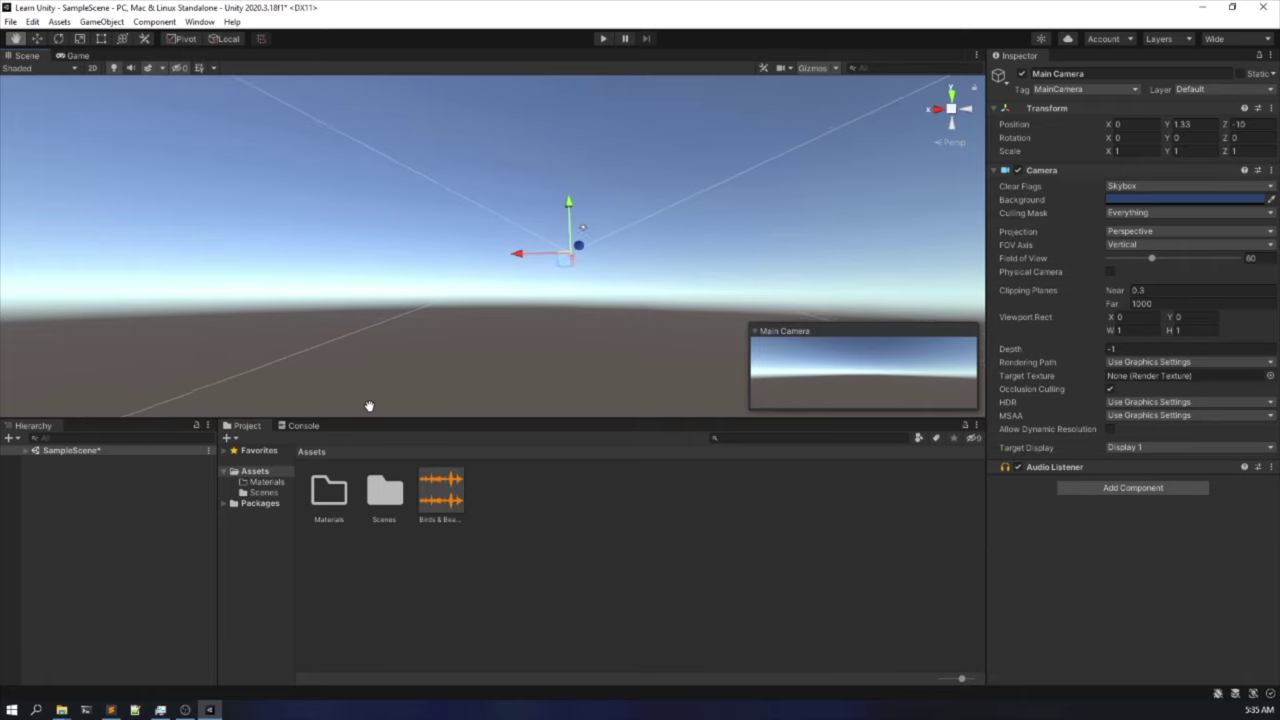
pyautogui.moveTo(807, 176); pyautogui.dragTo(571, 333, button='right')
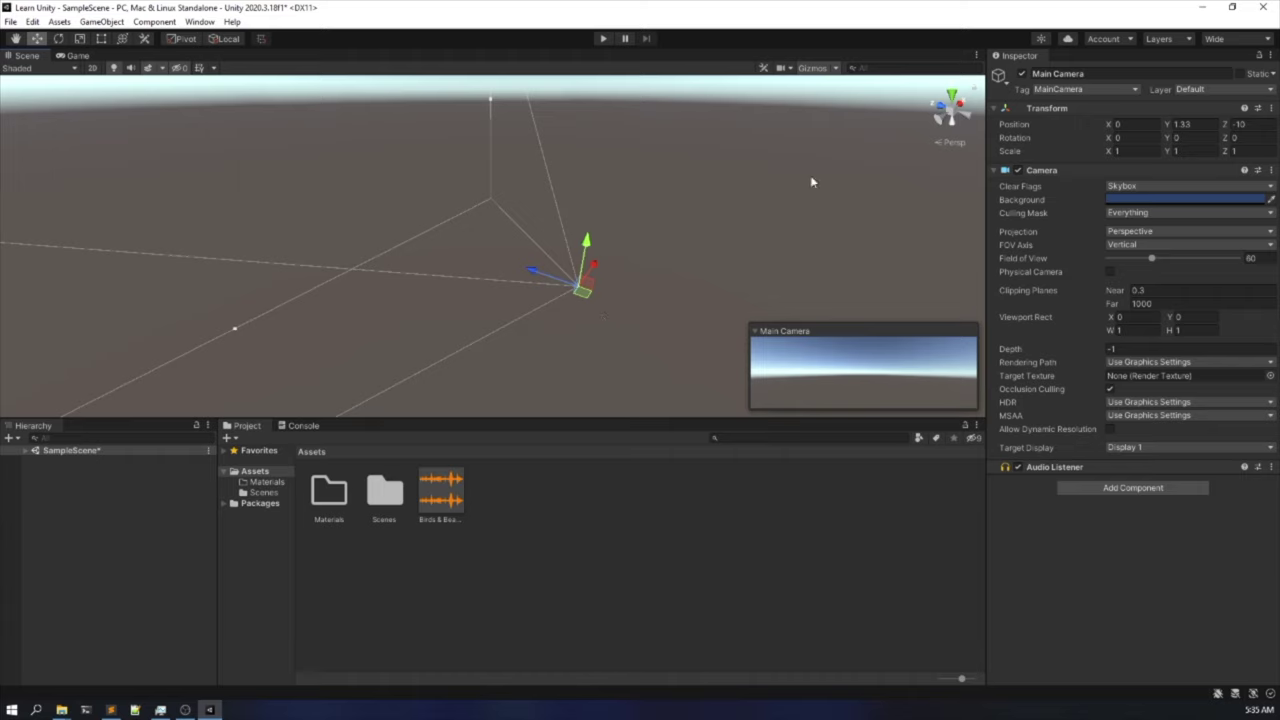
pyautogui.click(1257, 37)
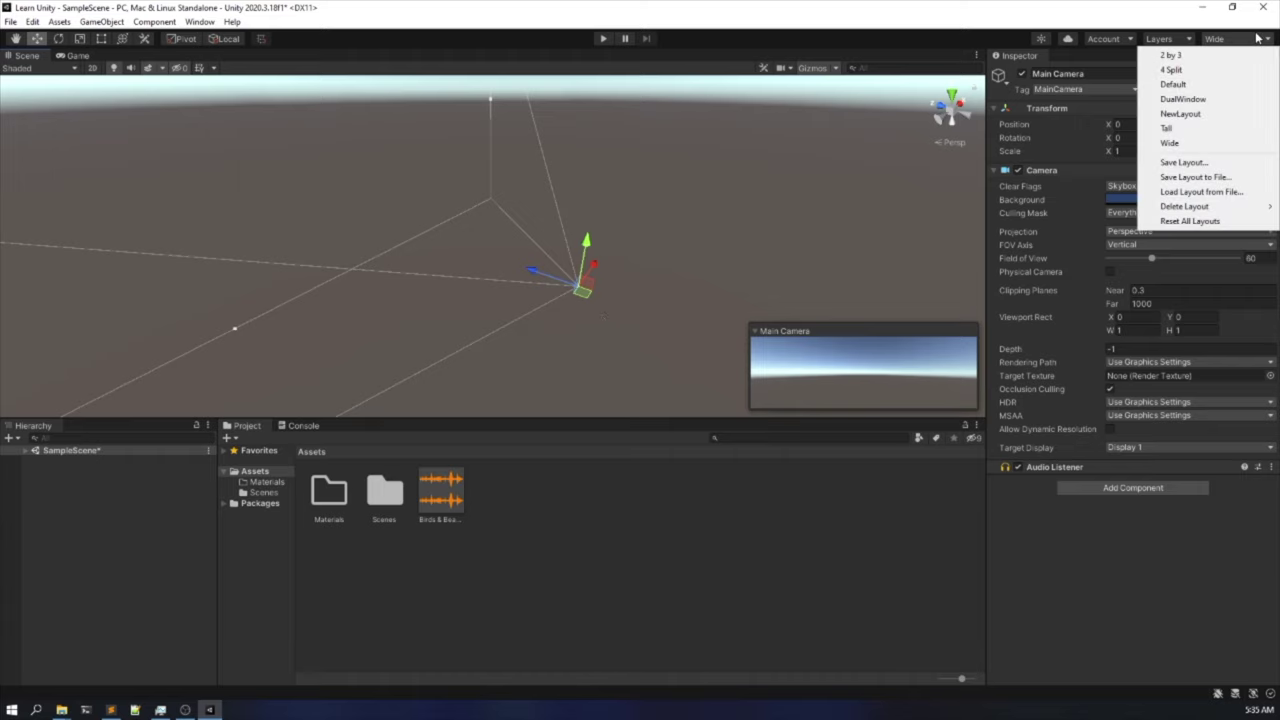
pyautogui.click(1213, 88)
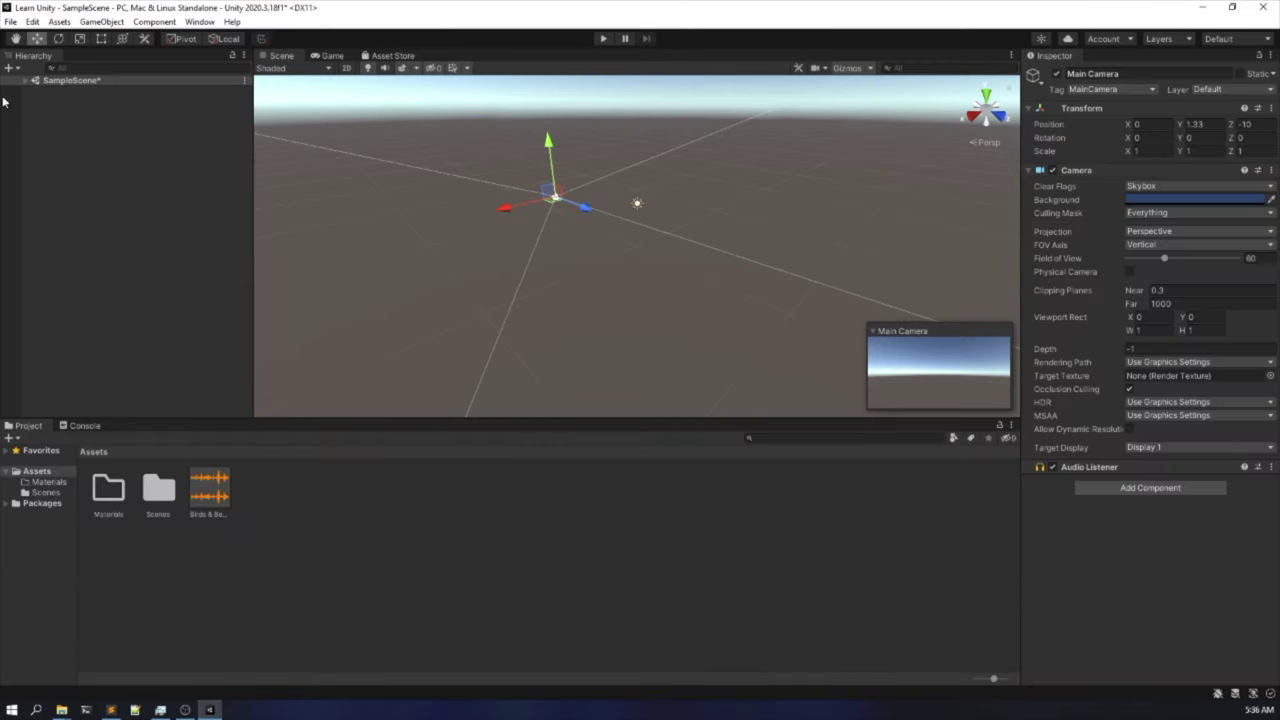
# Expand SampleScene in the Hierarchy and save it with File > Save.
pyautogui.click(42, 89)
pyautogui.click(26, 84)
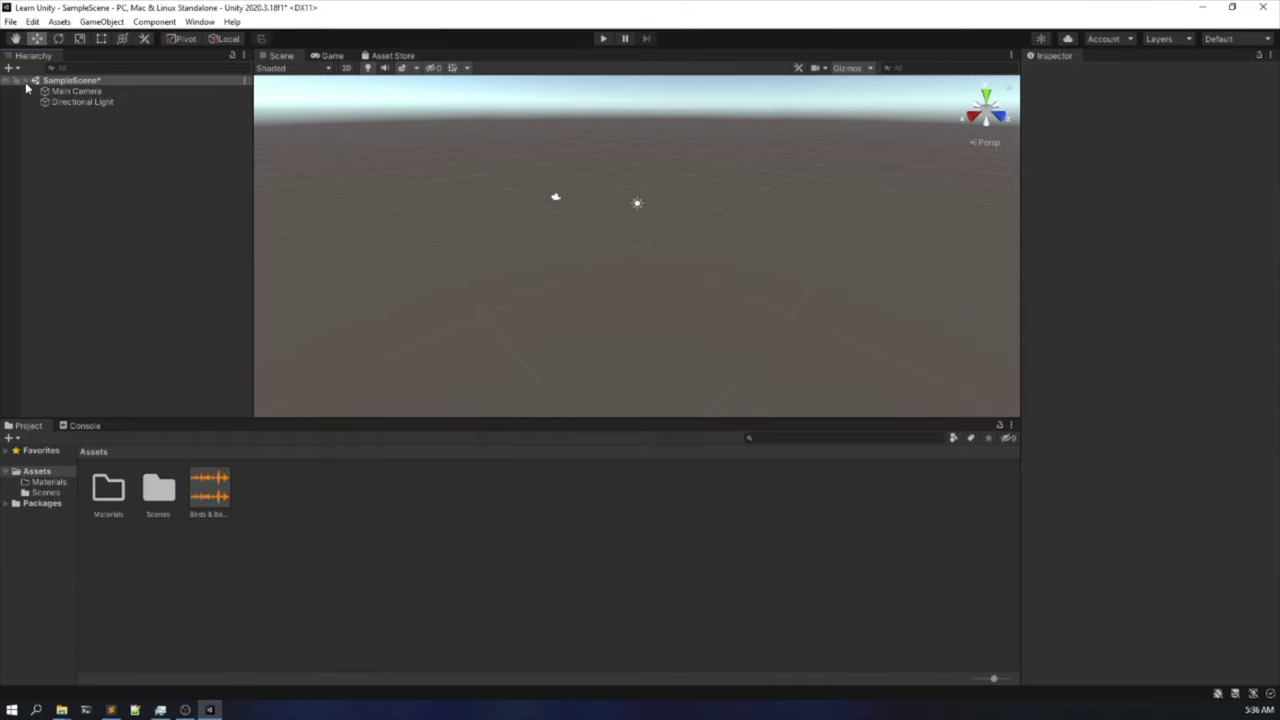
pyautogui.click(10, 21)
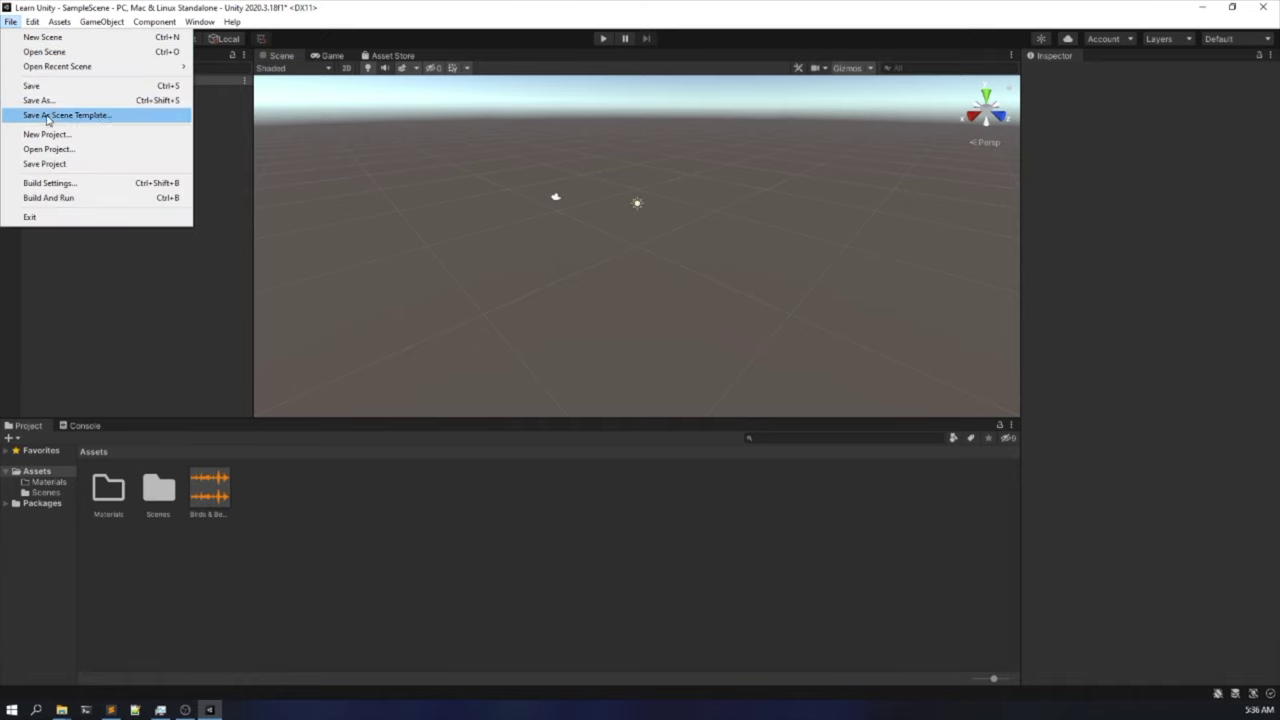
pyautogui.click(31, 85)
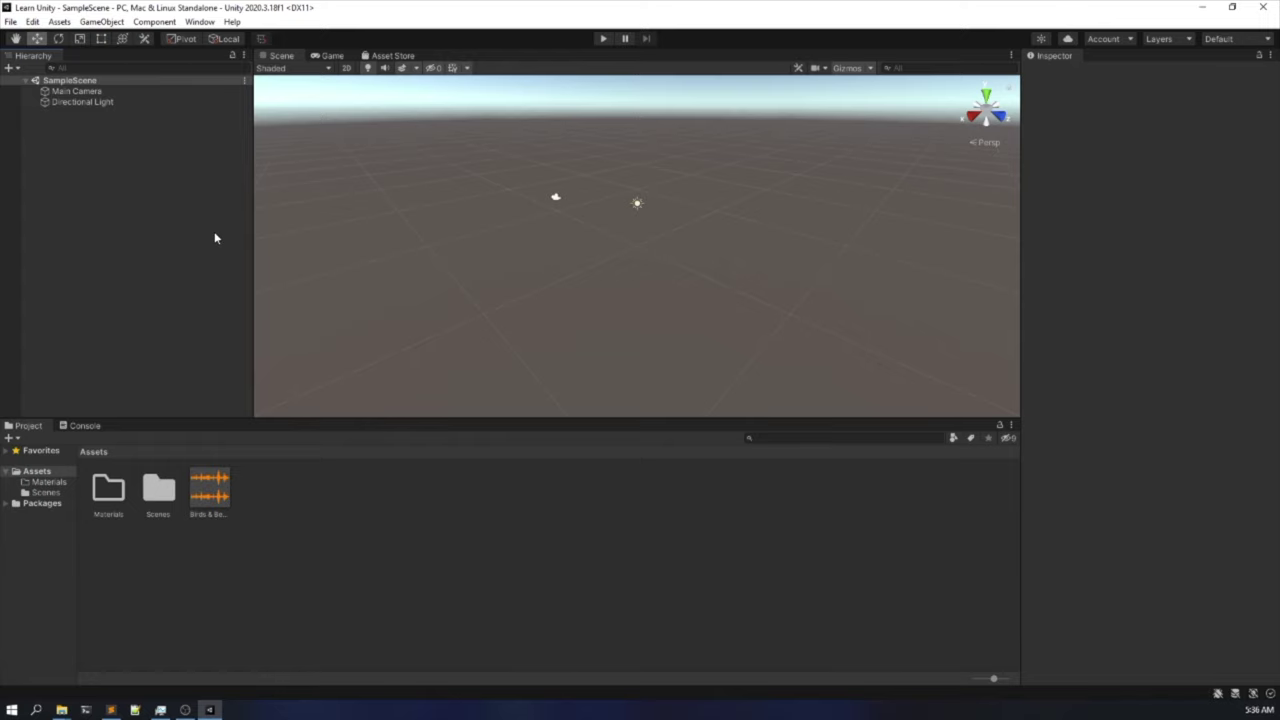
# Rotate, zoom and pan the Scene view down toward the ground.
pyautogui.moveTo(659, 164); pyautogui.dragTo(593, 226, button='right')
pyautogui.scroll(-2, 593, 226)
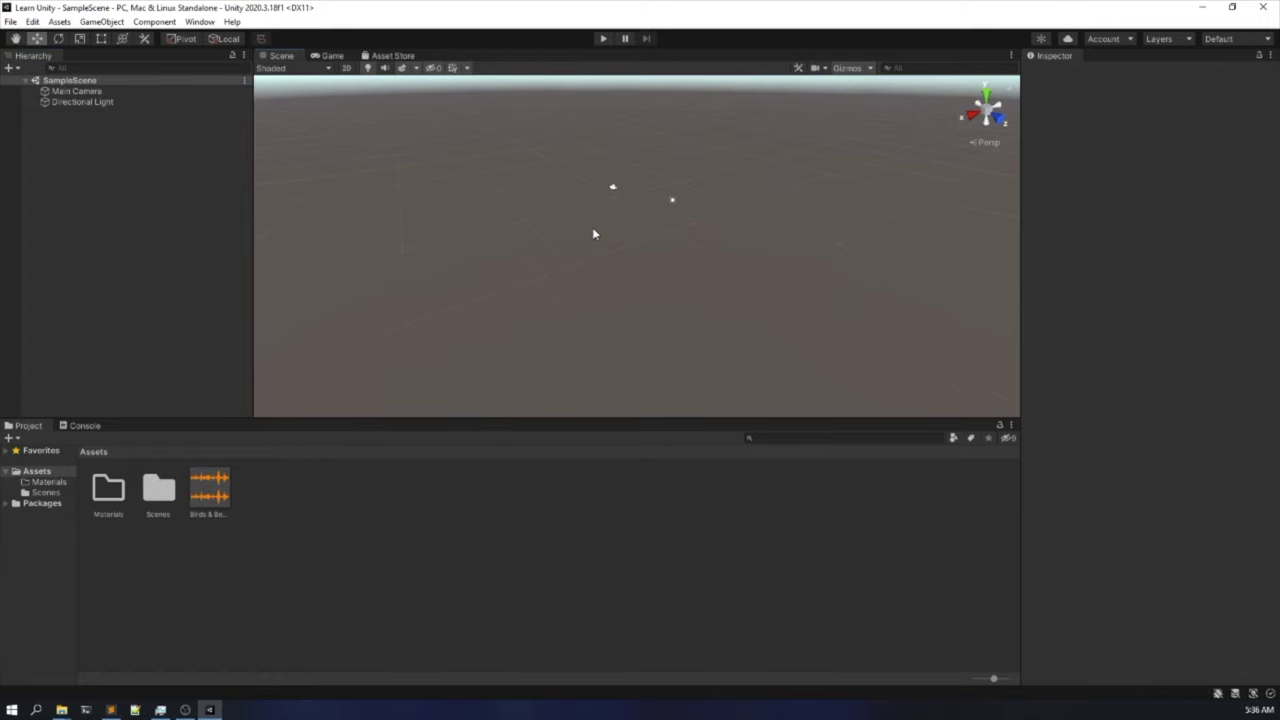
pyautogui.moveTo(593, 234); pyautogui.dragTo(489, 308, button='middle')
pyautogui.moveTo(548, 232); pyautogui.dragTo(525, 246, button='right')
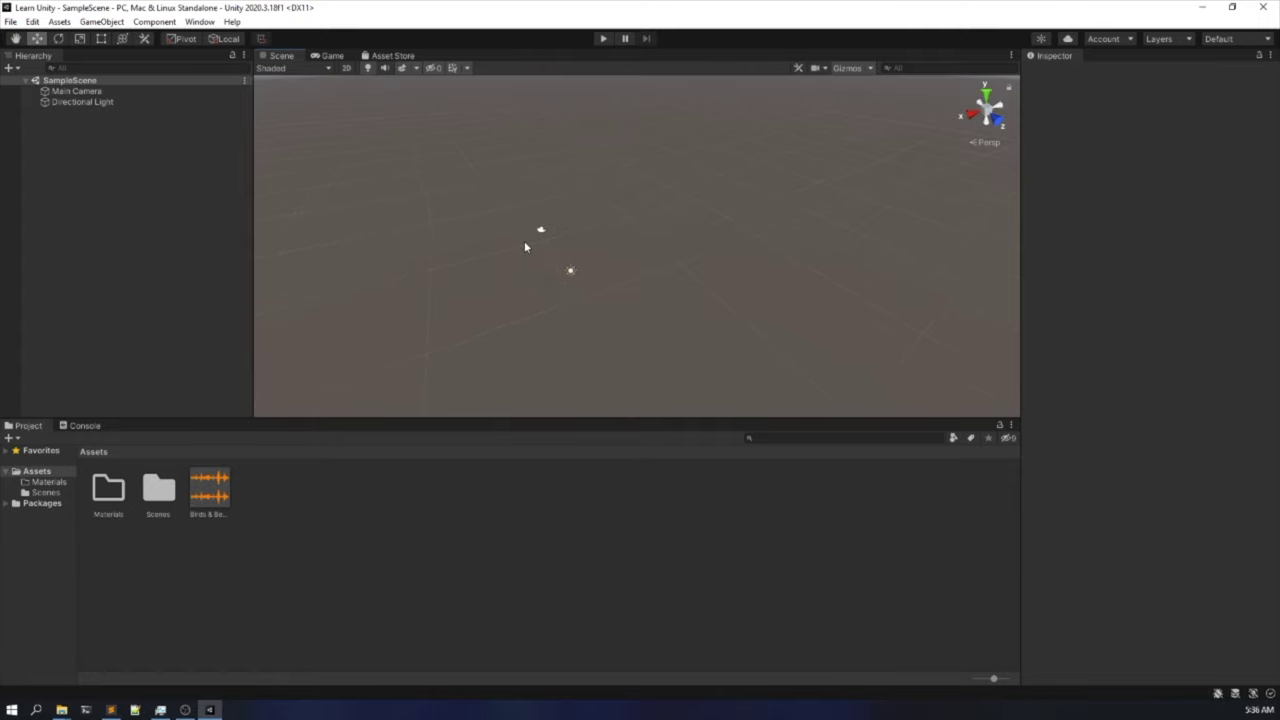
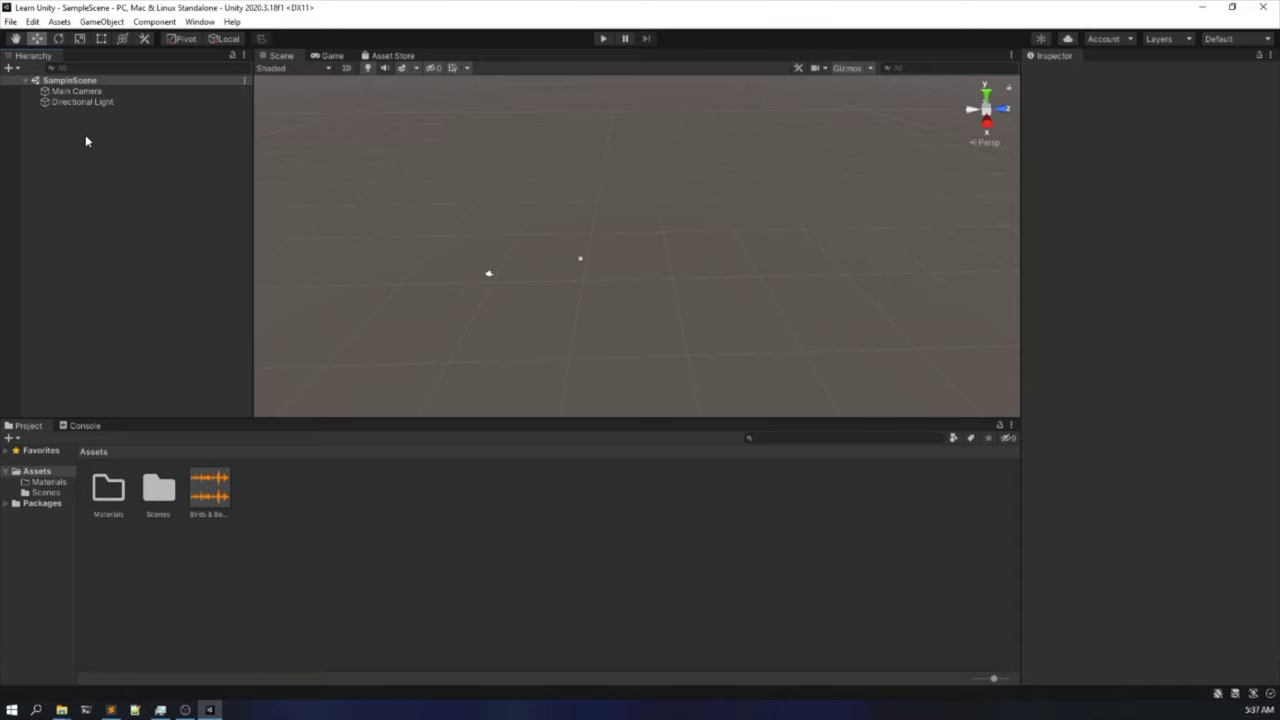
# Create a default Cube in SampleScene via the Hierarchy's 3D Object > Cube.
pyautogui.rightClick(85, 141)
pyautogui.click(63, 146)
pyautogui.rightClick(153, 168)
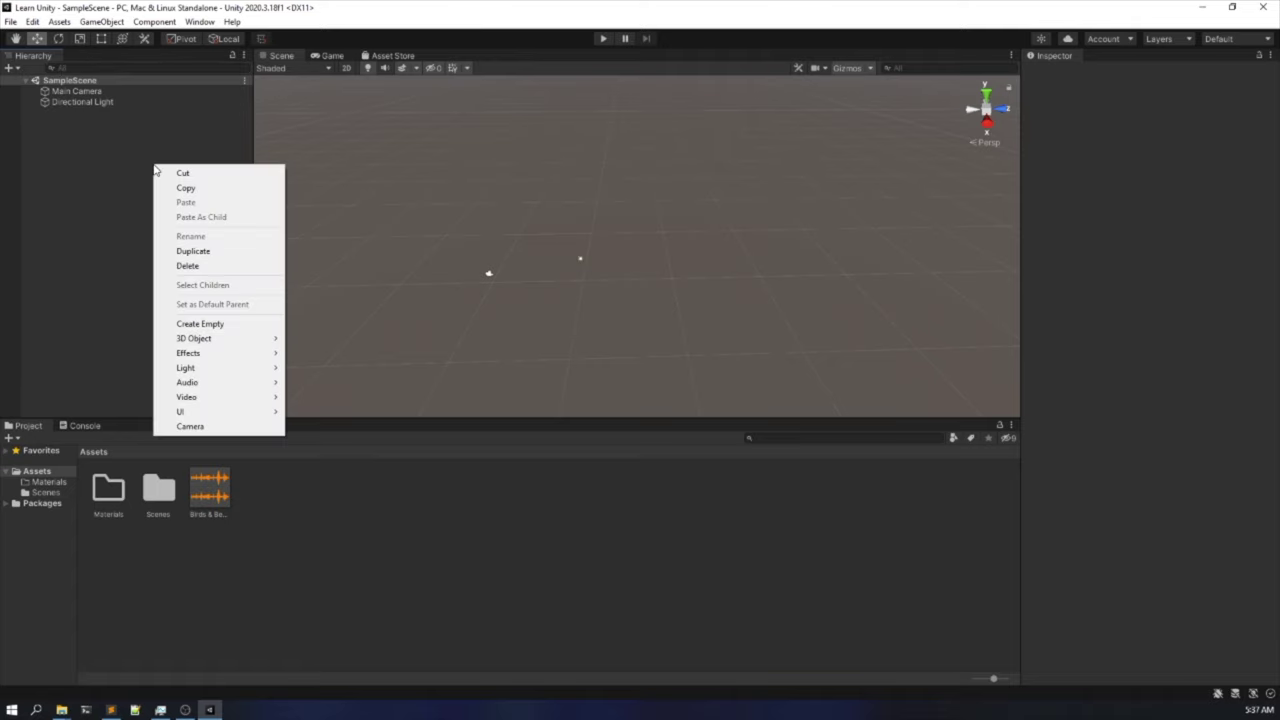
pyautogui.moveTo(184, 342)
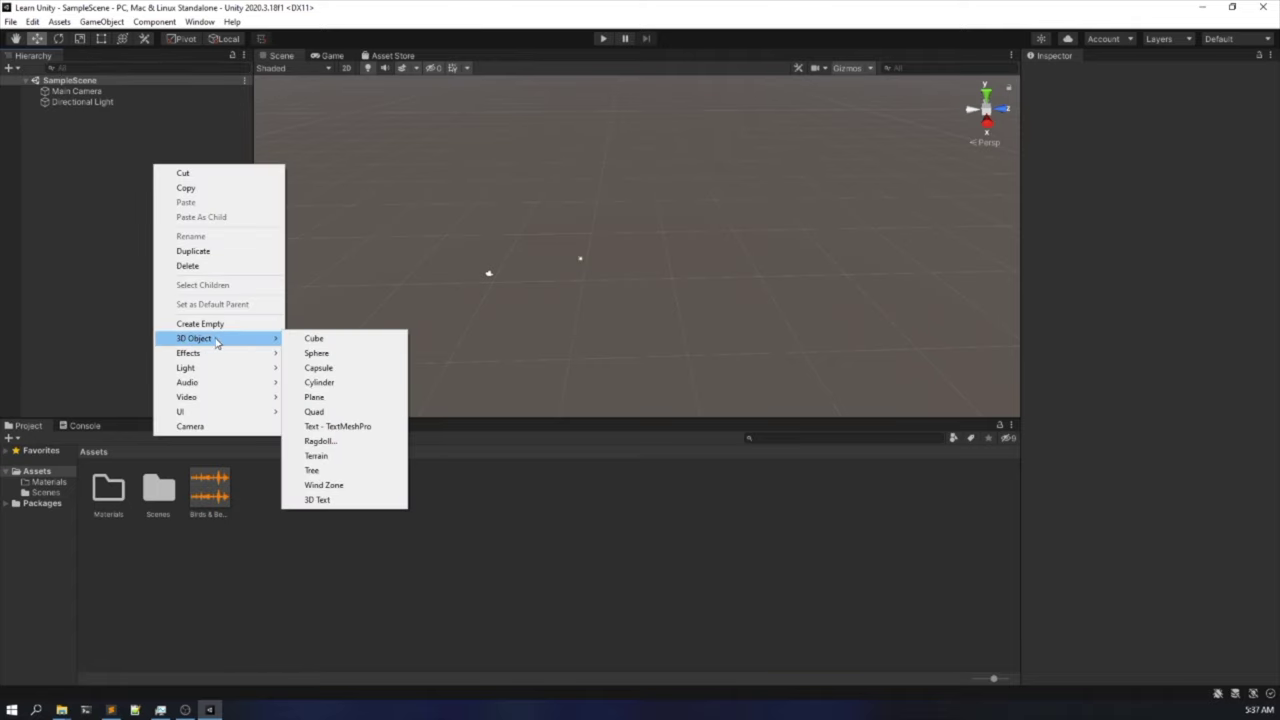
pyautogui.click(311, 338)
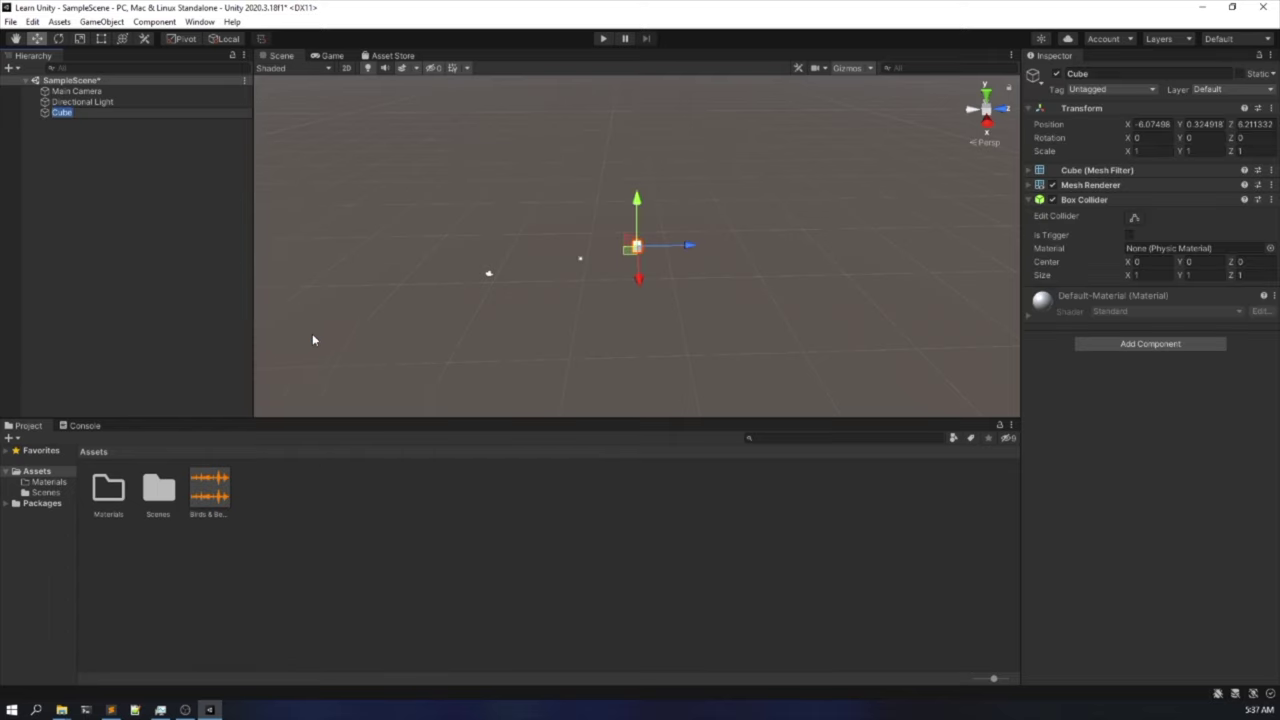
# Frame the new cube with F and orbit the Scene view around it.
pyautogui.scroll(5, 617, 262)
pyautogui.scroll(3, 617, 262)
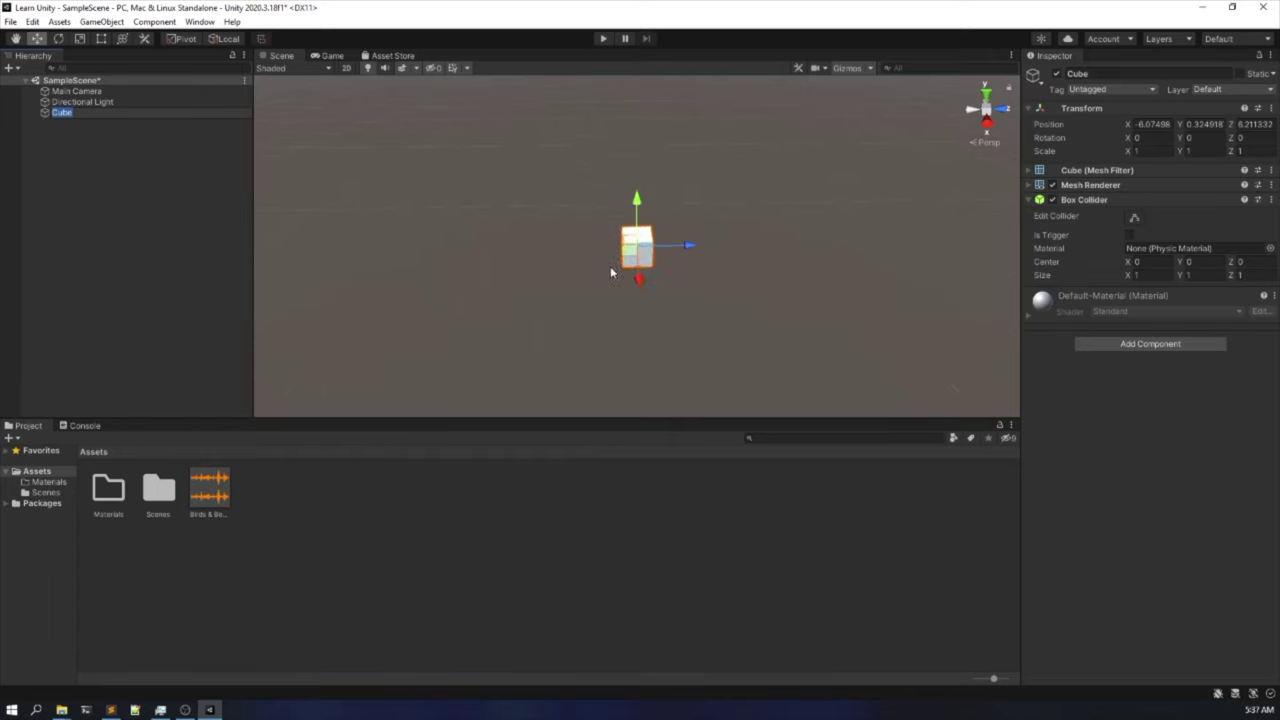
pyautogui.moveTo(551, 300); pyautogui.dragTo(575, 291, button='right')
pyautogui.press('f')
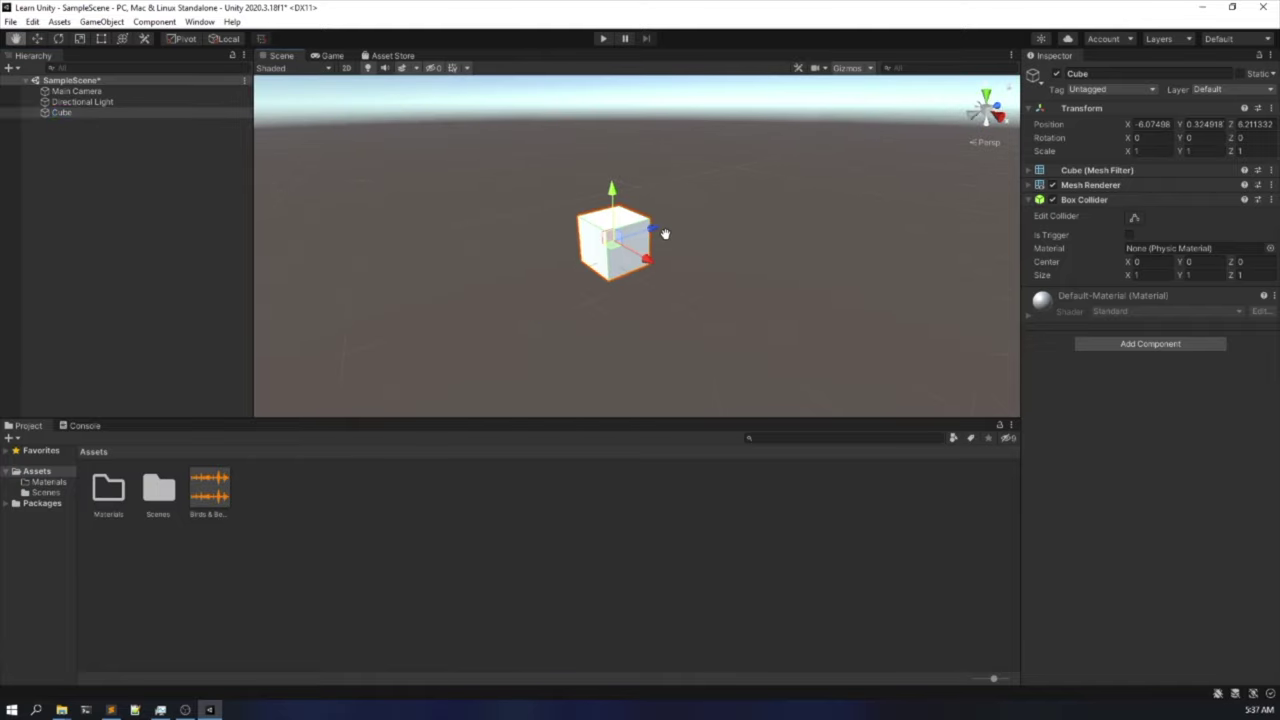
pyautogui.press('w')
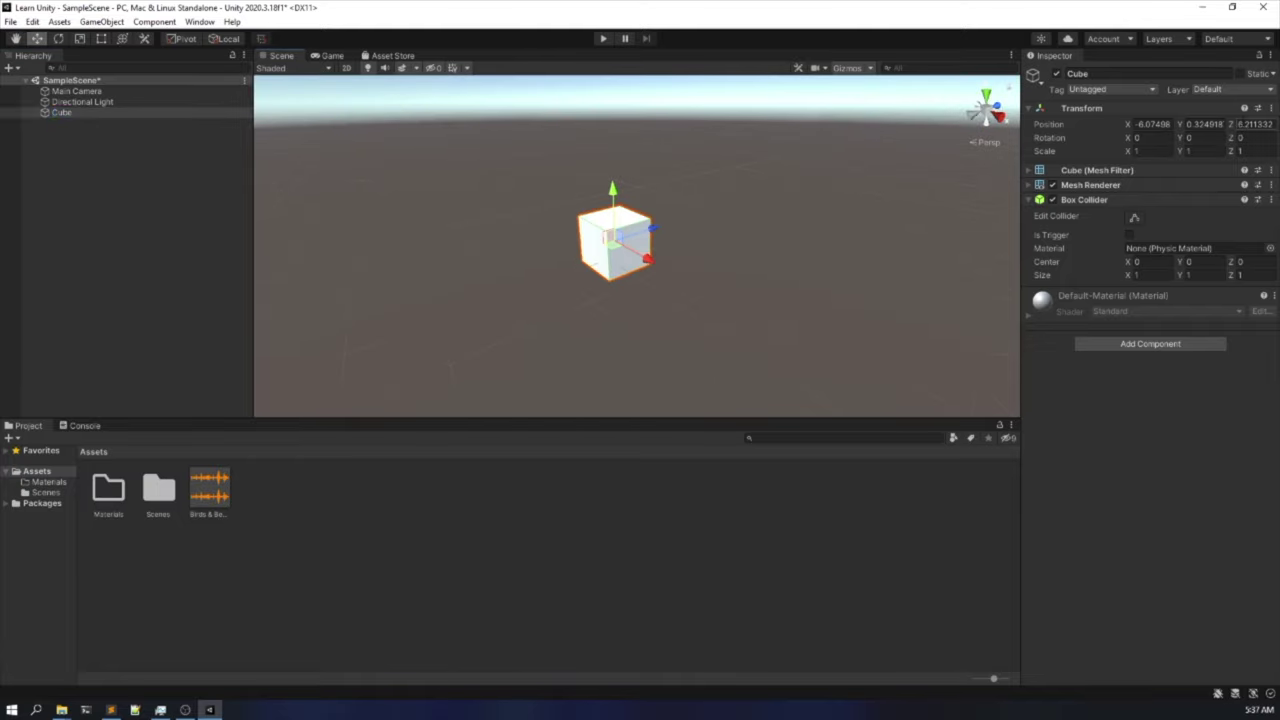
pyautogui.moveTo(561, 274); pyautogui.dragTo(604, 284, button='right')
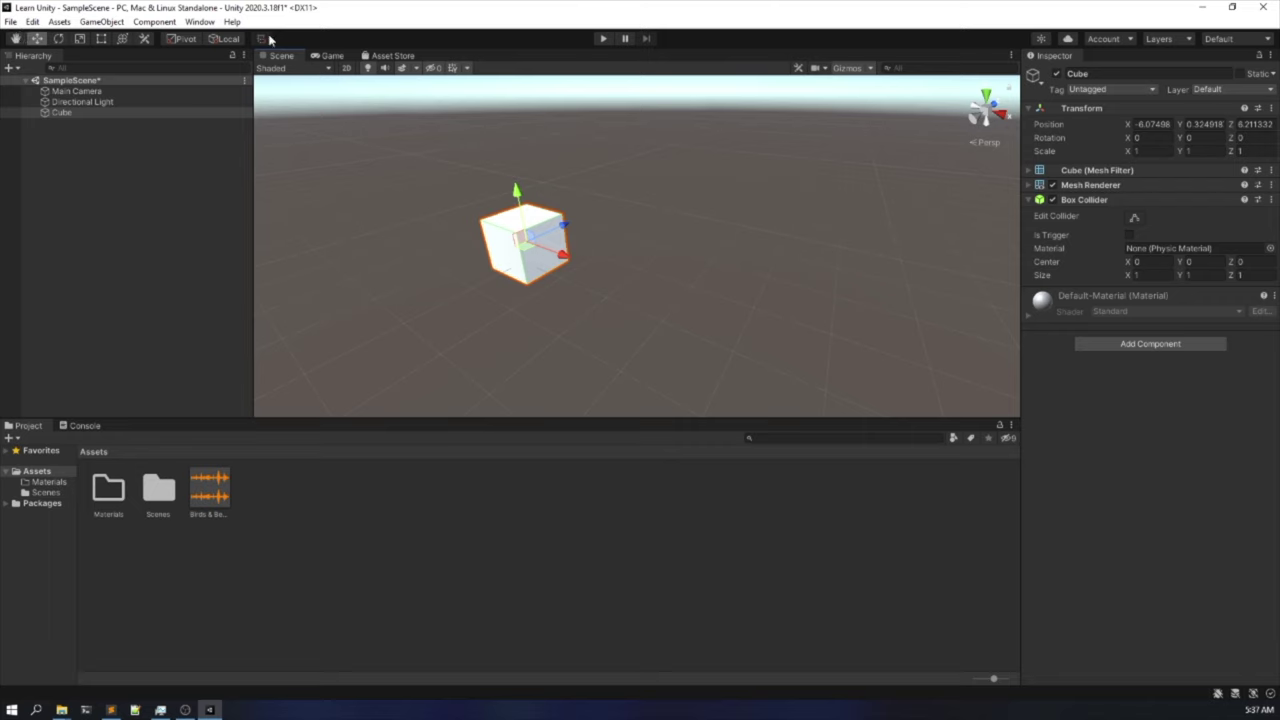
# Drag the cube's Y and Z arrows to move it to X -5.65, Y 1.84, Z 8.95.
pyautogui.click(18, 39)
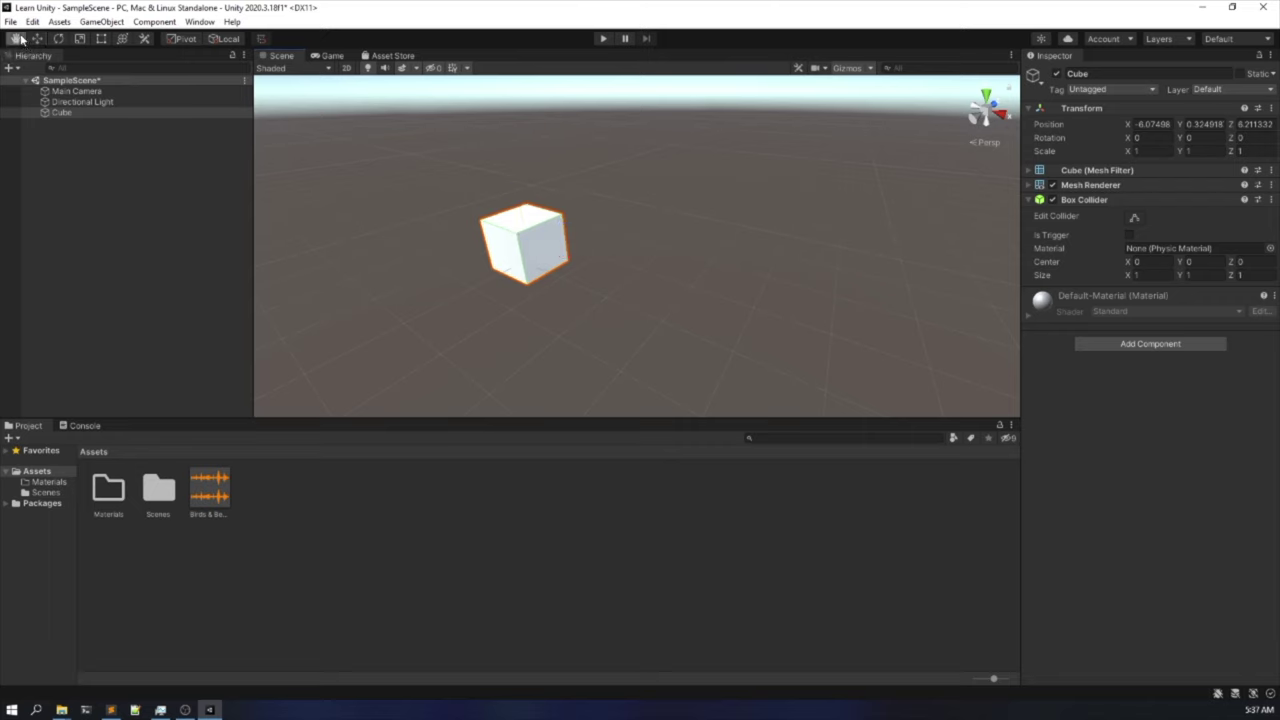
pyautogui.moveTo(470, 290); pyautogui.dragTo(515, 202)
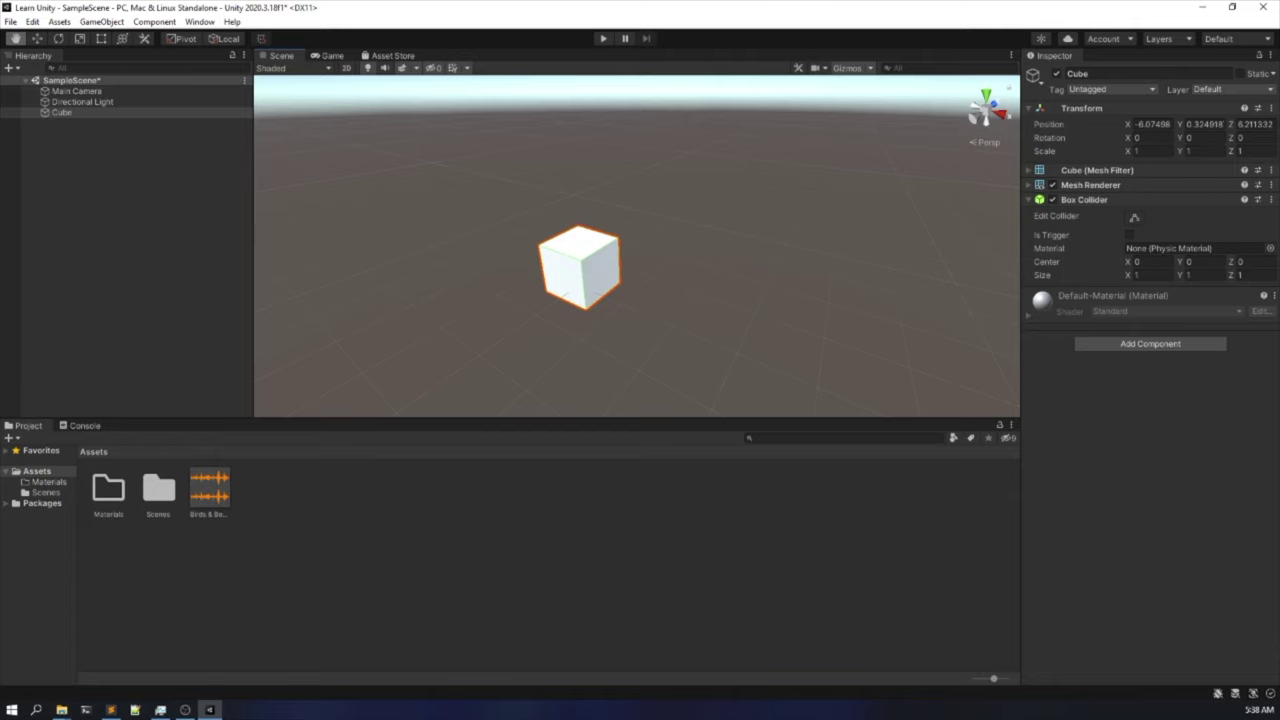
pyautogui.click(38, 39)
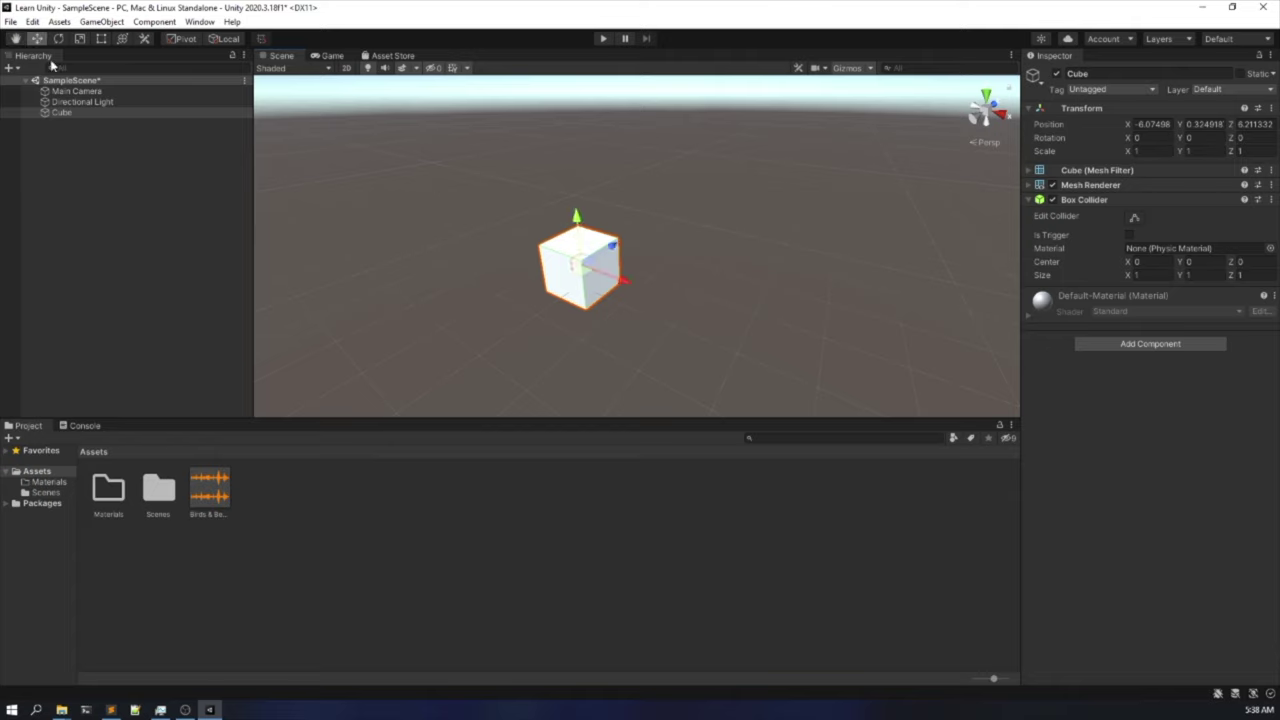
pyautogui.moveTo(603, 265)
pyautogui.mouseDown(button='right')
pyautogui.moveTo(531, 274)
pyautogui.moveTo(457, 260)
pyautogui.moveTo(651, 237)
pyautogui.moveTo(614, 255)
pyautogui.mouseUp(button='right')
pyautogui.moveTo(617, 210); pyautogui.dragTo(632, 290, button='right')
pyautogui.moveTo(622, 312); pyautogui.dragTo(662, 258)
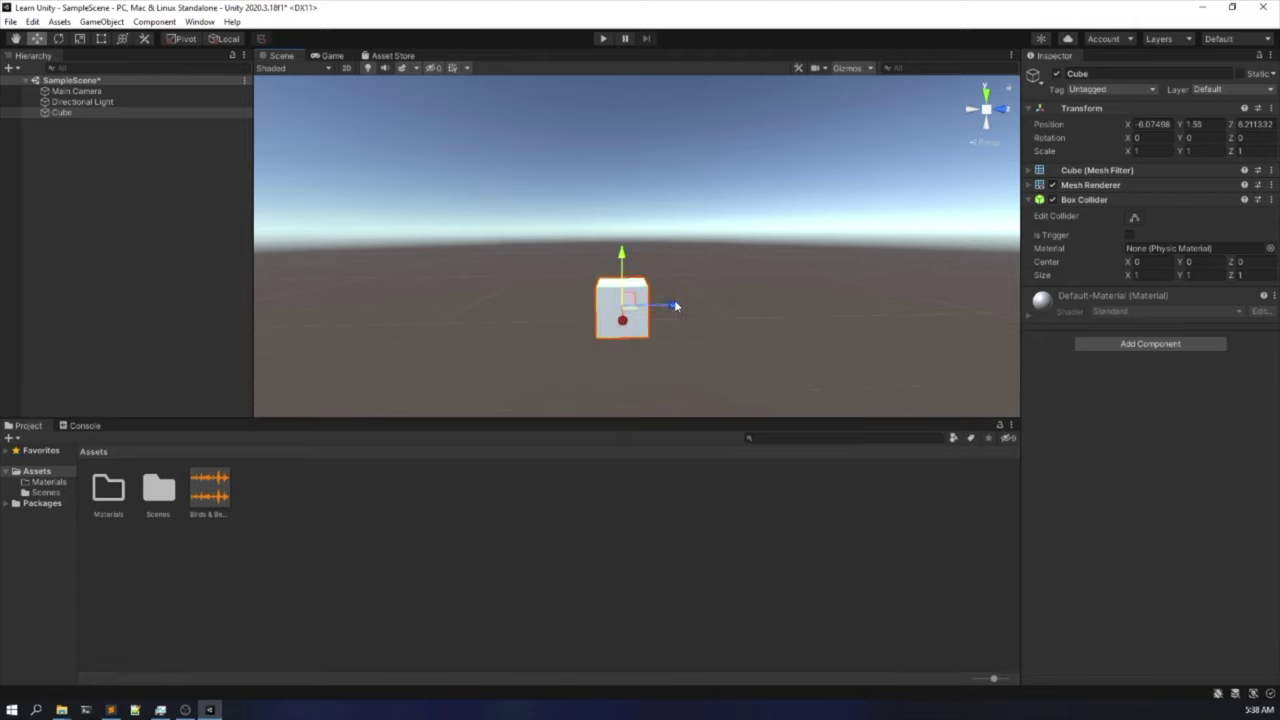
pyautogui.moveTo(640, 306)
pyautogui.mouseDown()
pyautogui.moveTo(781, 303)
pyautogui.moveTo(752, 330)
pyautogui.moveTo(712, 320)
pyautogui.moveTo(725, 330)
pyautogui.moveTo(630, 289)
pyautogui.moveTo(659, 292)
pyautogui.moveTo(656, 306)
pyautogui.mouseUp()
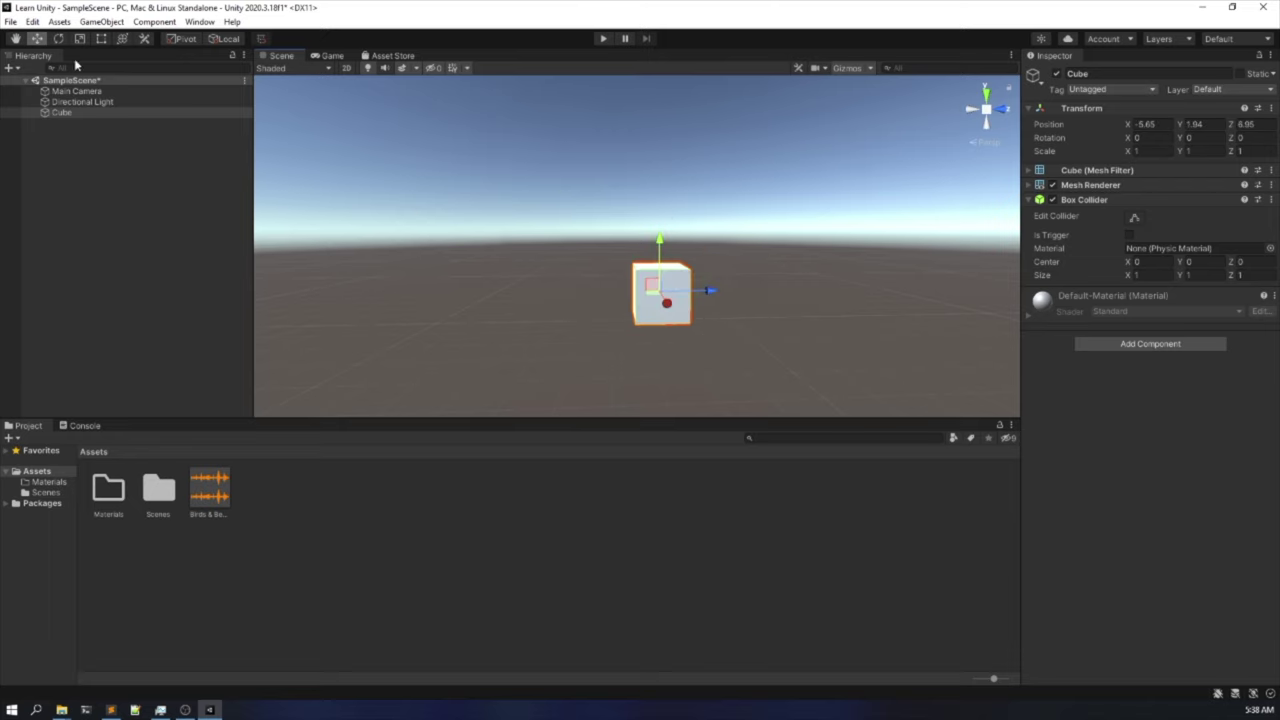
# Rotate the cube with the rotation gizmo to about 28.576, -58.386, -55.274 degrees.
pyautogui.click(58, 38)
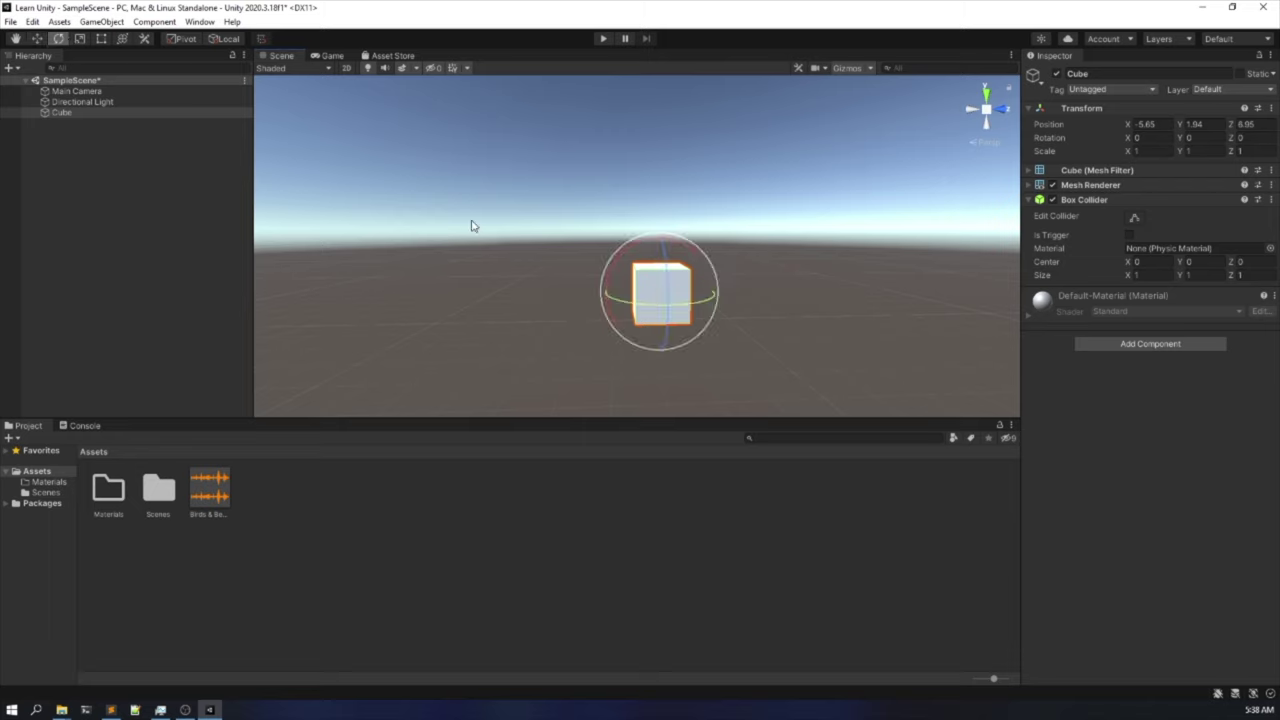
pyautogui.moveTo(704, 296)
pyautogui.mouseDown()
pyautogui.moveTo(851, 297)
pyautogui.moveTo(672, 321)
pyautogui.moveTo(705, 311)
pyautogui.mouseUp()
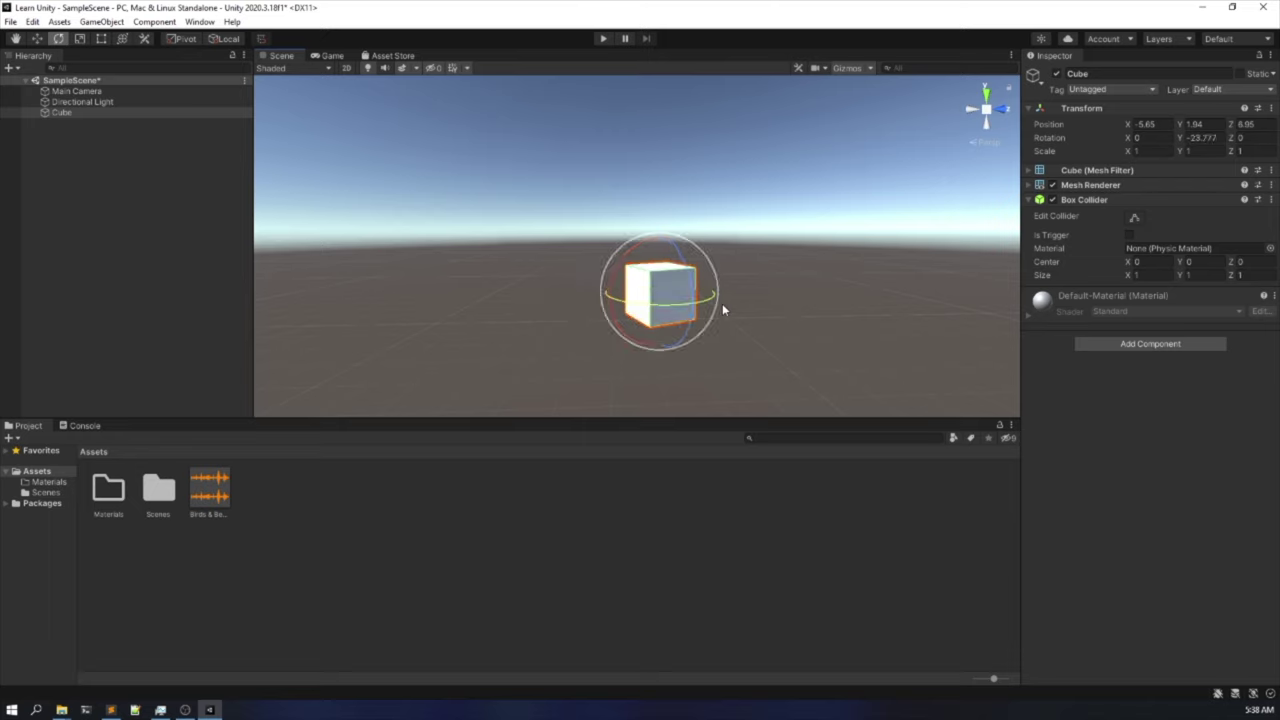
pyautogui.moveTo(674, 246); pyautogui.dragTo(714, 271)
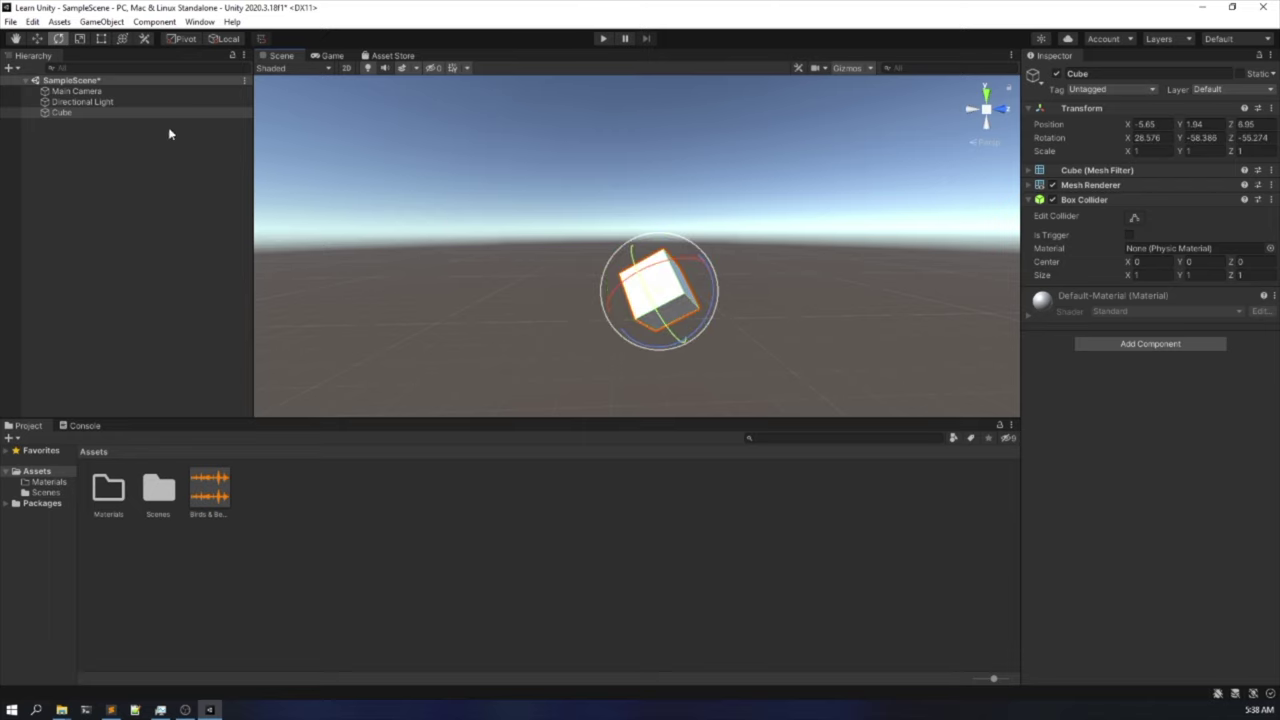
pyautogui.click(78, 42)
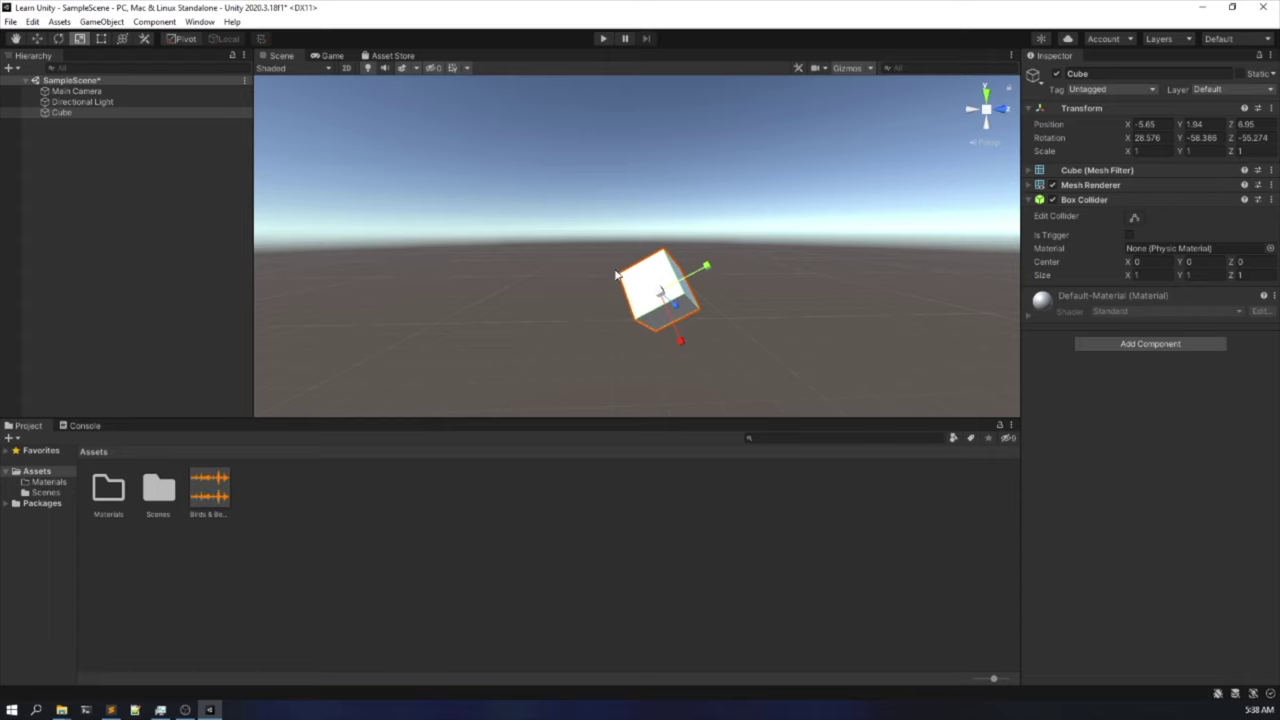
# Enlarge the cube uniformly, then widen it along X with the Scale handles.
pyautogui.moveTo(660, 292); pyautogui.dragTo(735, 280)
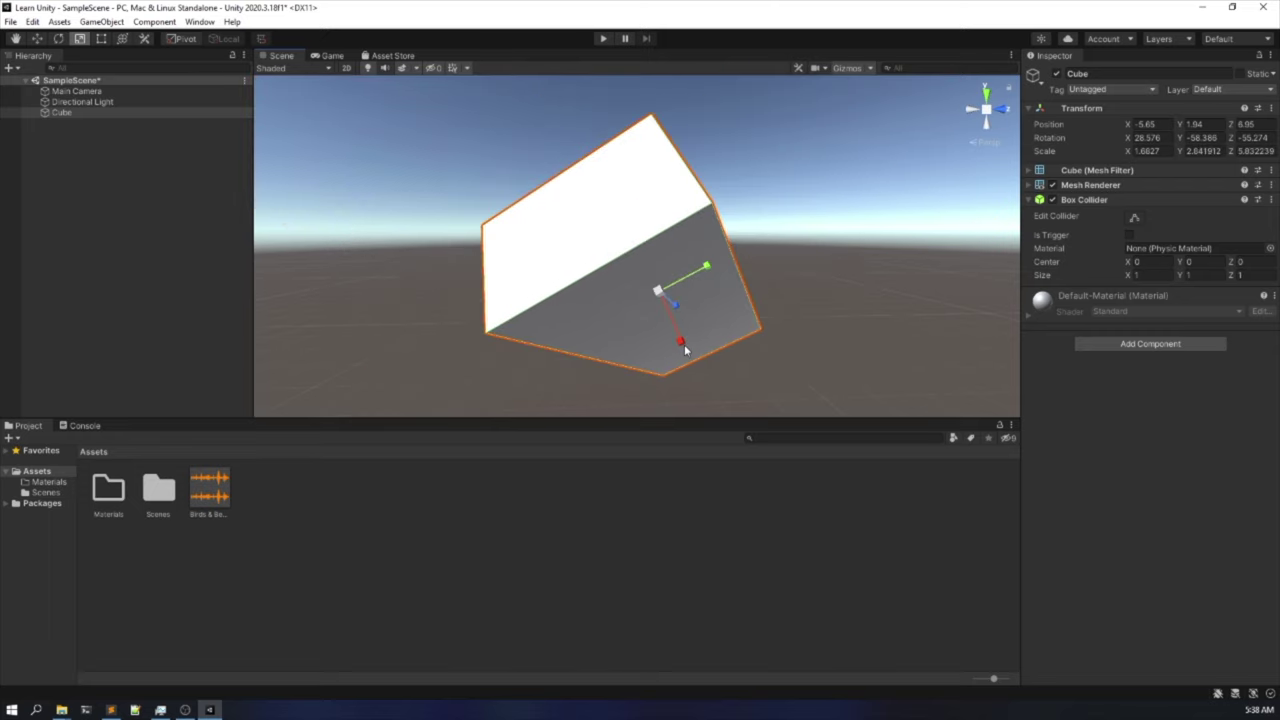
pyautogui.moveTo(686, 349); pyautogui.dragTo(705, 398)
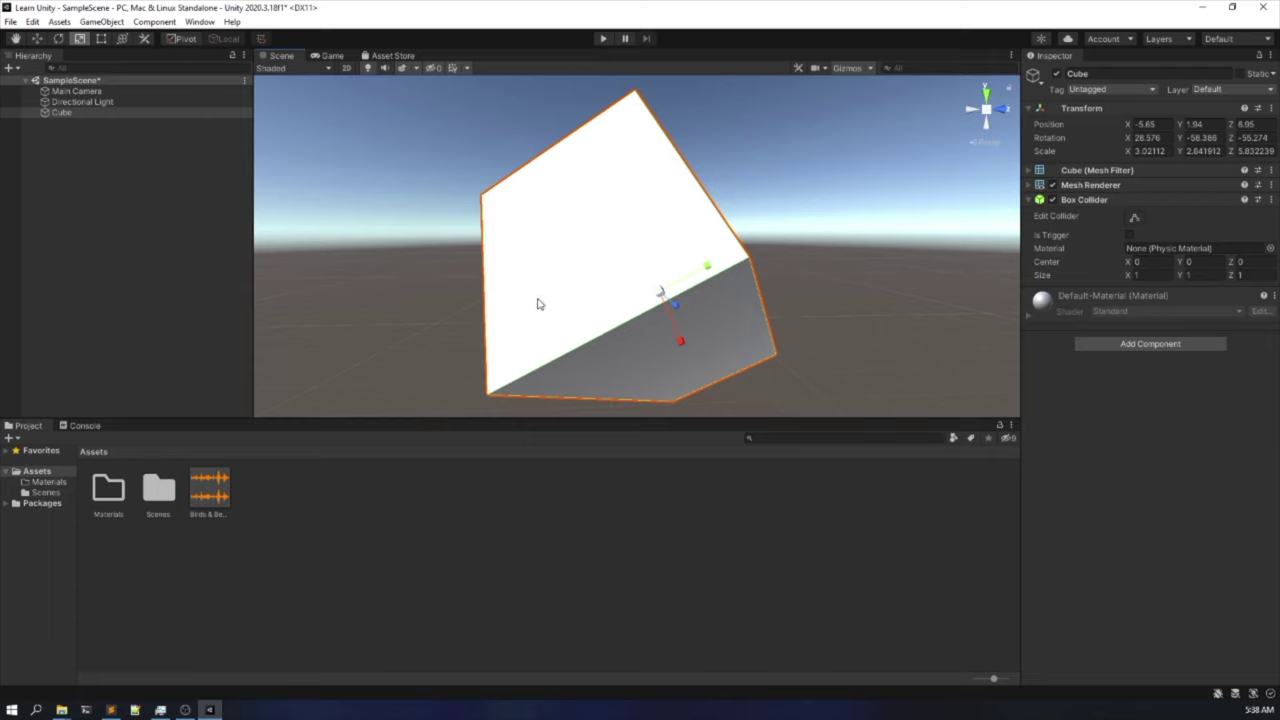
pyautogui.scroll(-3, 537, 303)
pyautogui.moveTo(531, 300); pyautogui.dragTo(503, 354, button='middle')
pyautogui.keyDown('alt'); pyautogui.moveTo(503, 354); pyautogui.dragTo(464, 364); pyautogui.keyUp('alt')
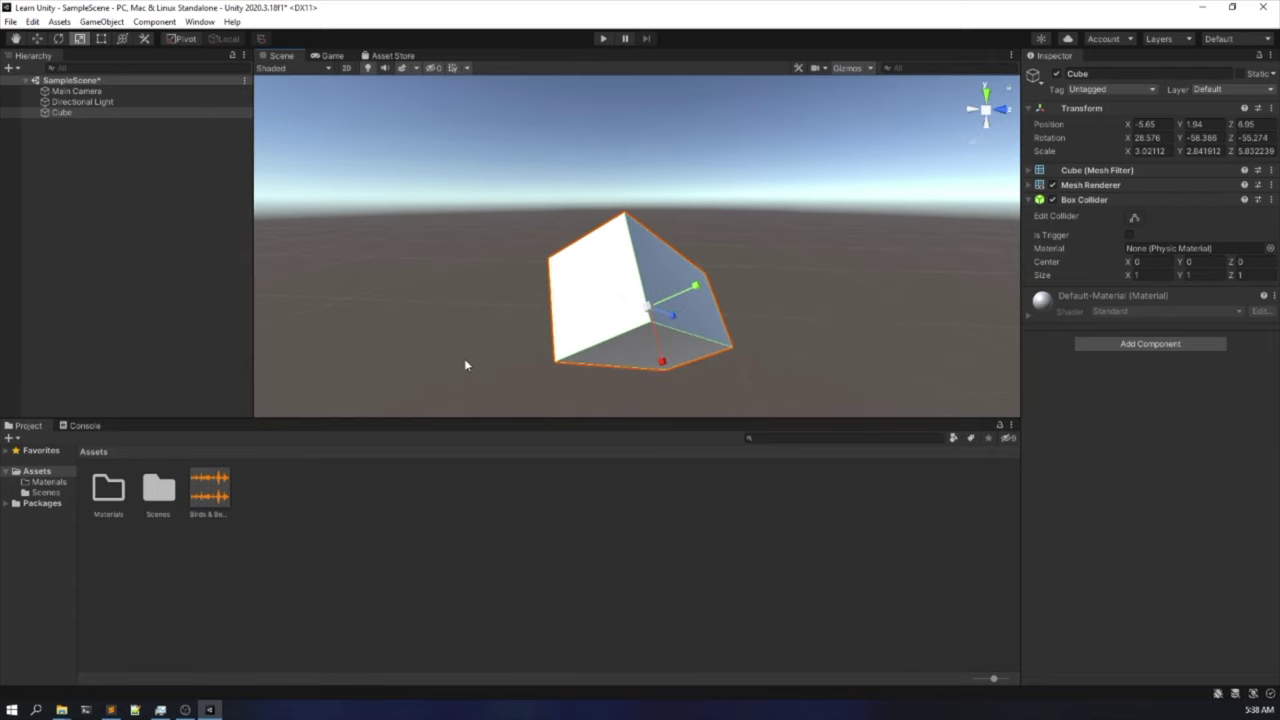
# Stretch the cube taller with the Rect tool to scale 3.02, 7.78, 6.63 at position -5.46, 2.98, 9.22.
pyautogui.press('t')
pyautogui.keyDown('alt'); pyautogui.moveTo(257, 343); pyautogui.dragTo(680, 250); pyautogui.keyUp('alt')
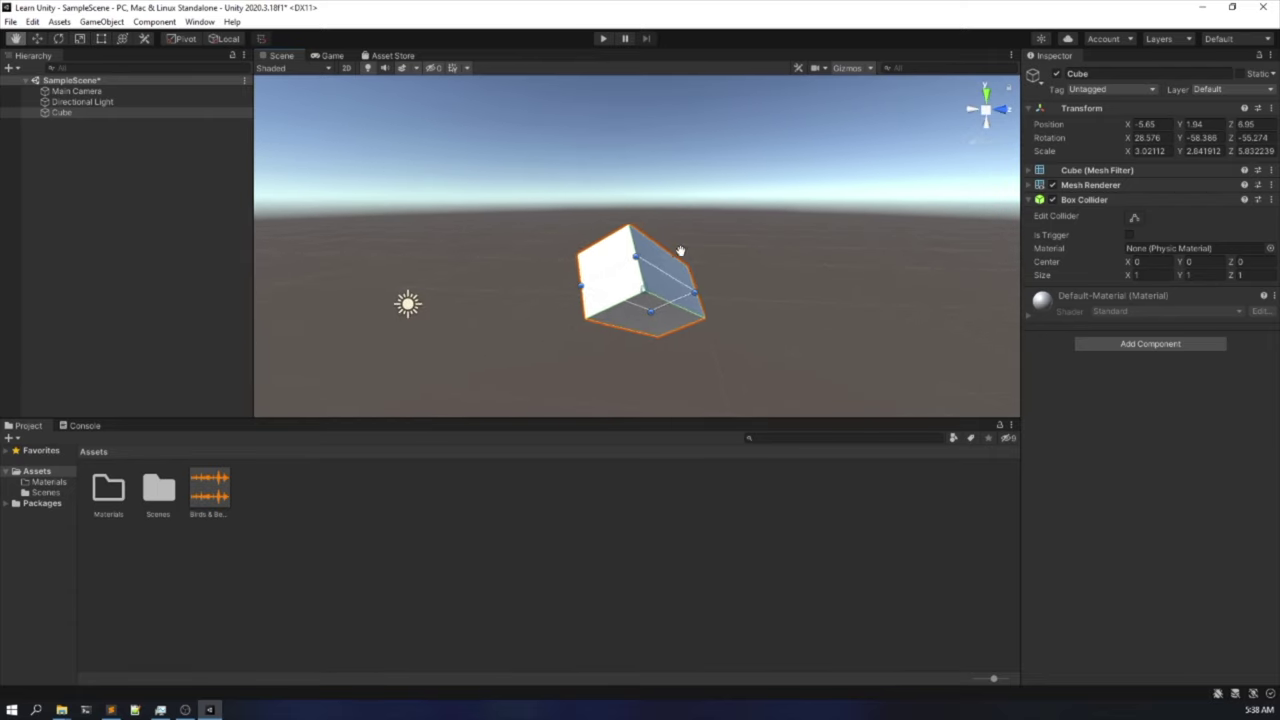
pyautogui.moveTo(680, 250); pyautogui.dragTo(605, 253, button='middle')
pyautogui.moveTo(581, 270); pyautogui.dragTo(712, 288)
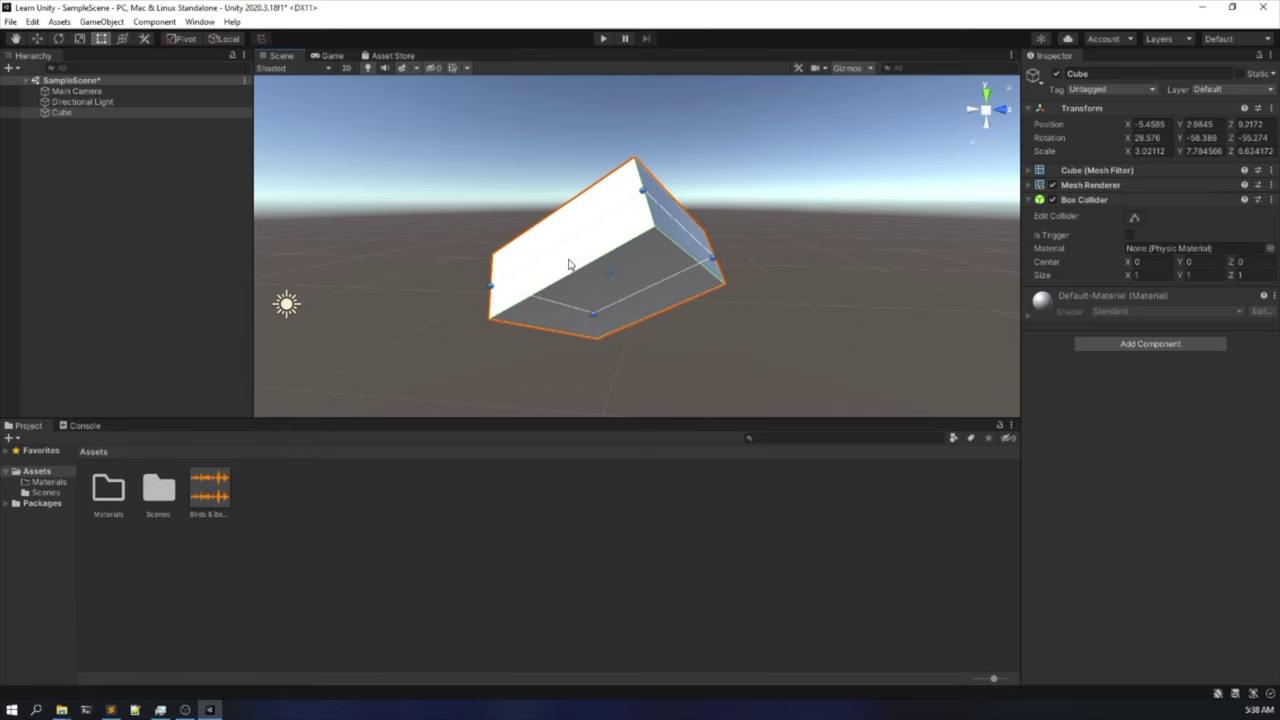
pyautogui.moveTo(568, 264); pyautogui.dragTo(640, 226, button='middle')
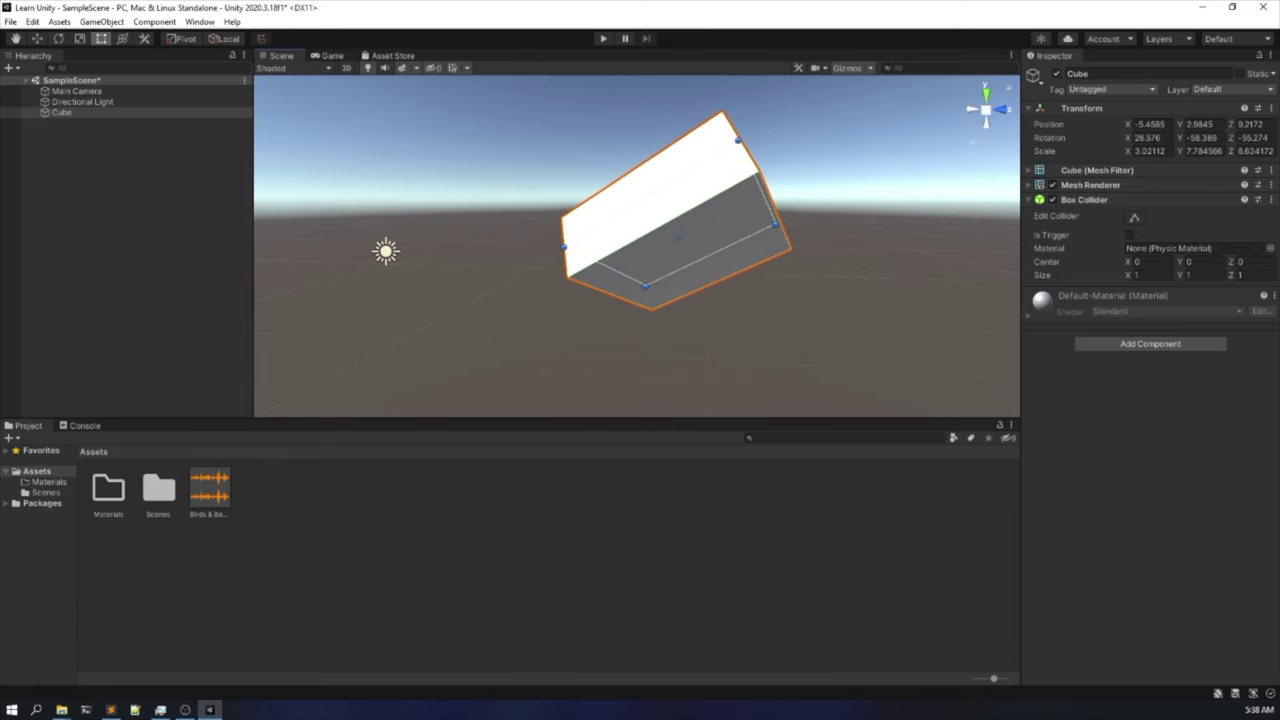
# Show the combined Transform tool handles on the stretched box and pan the Scene view around it.
pyautogui.click(123, 39)
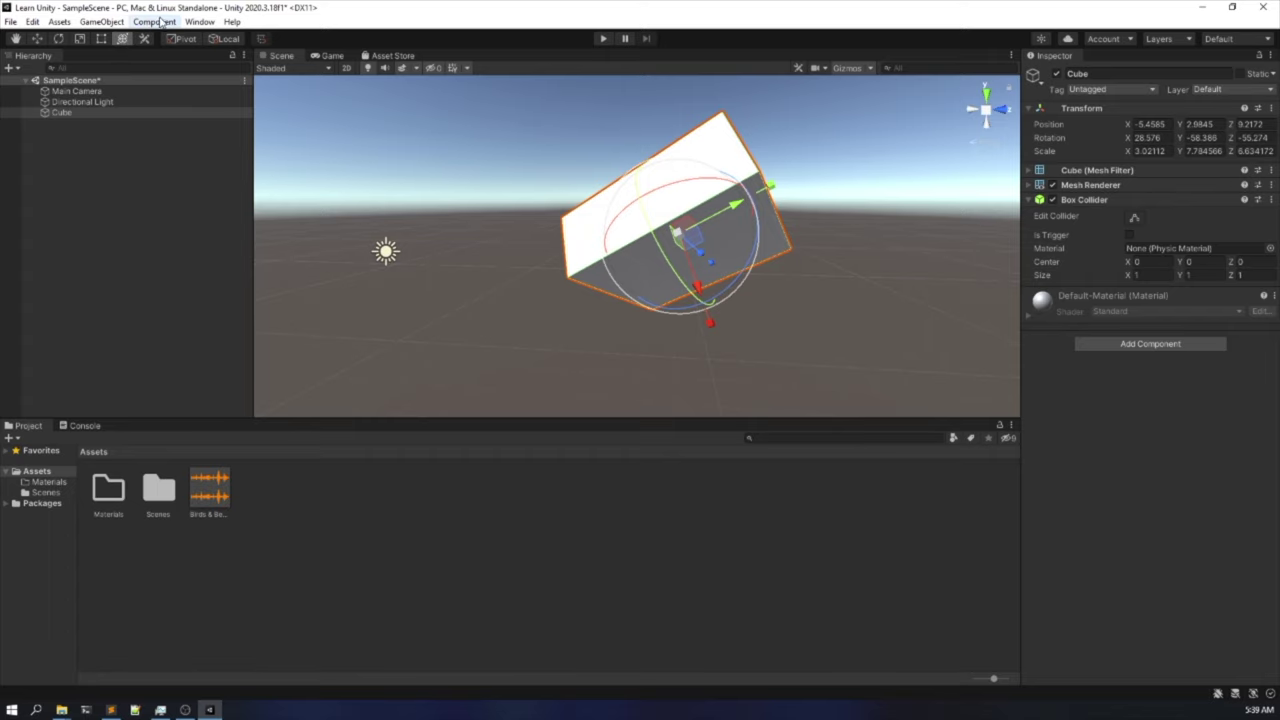
pyautogui.moveTo(737, 234); pyautogui.dragTo(731, 186, button='middle')
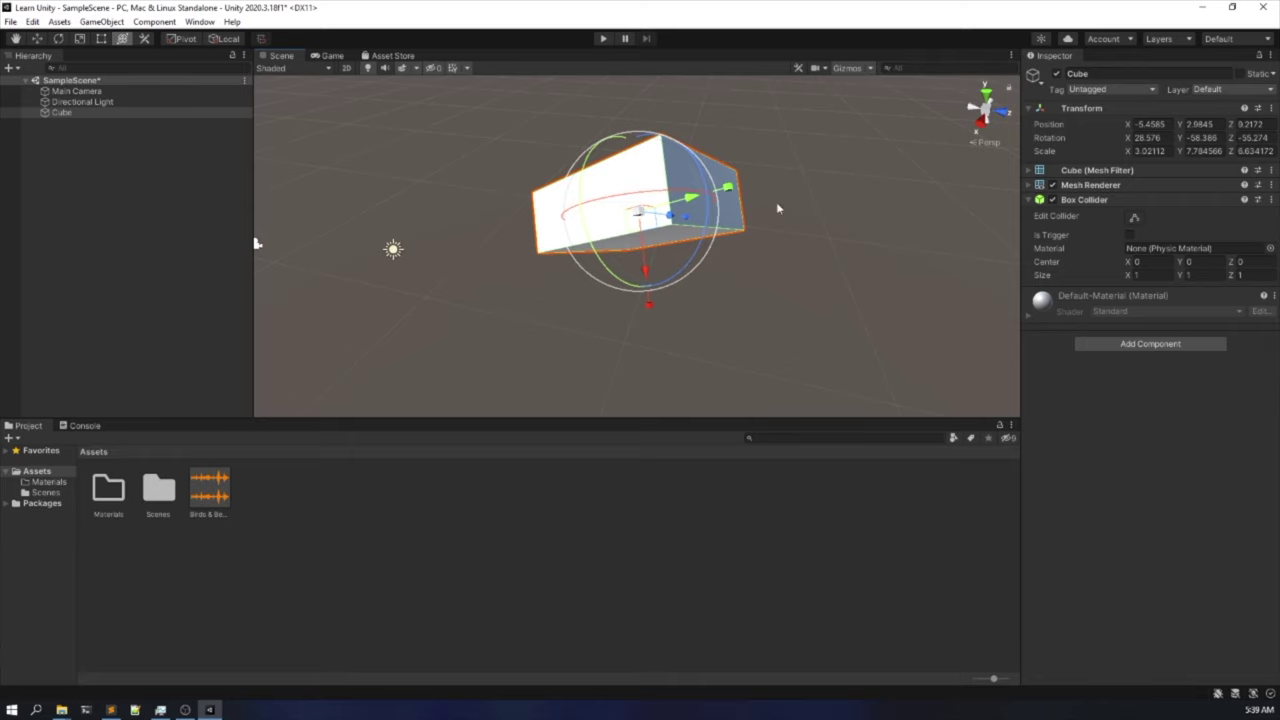
pyautogui.moveTo(820, 197); pyautogui.dragTo(640, 291, button='middle')
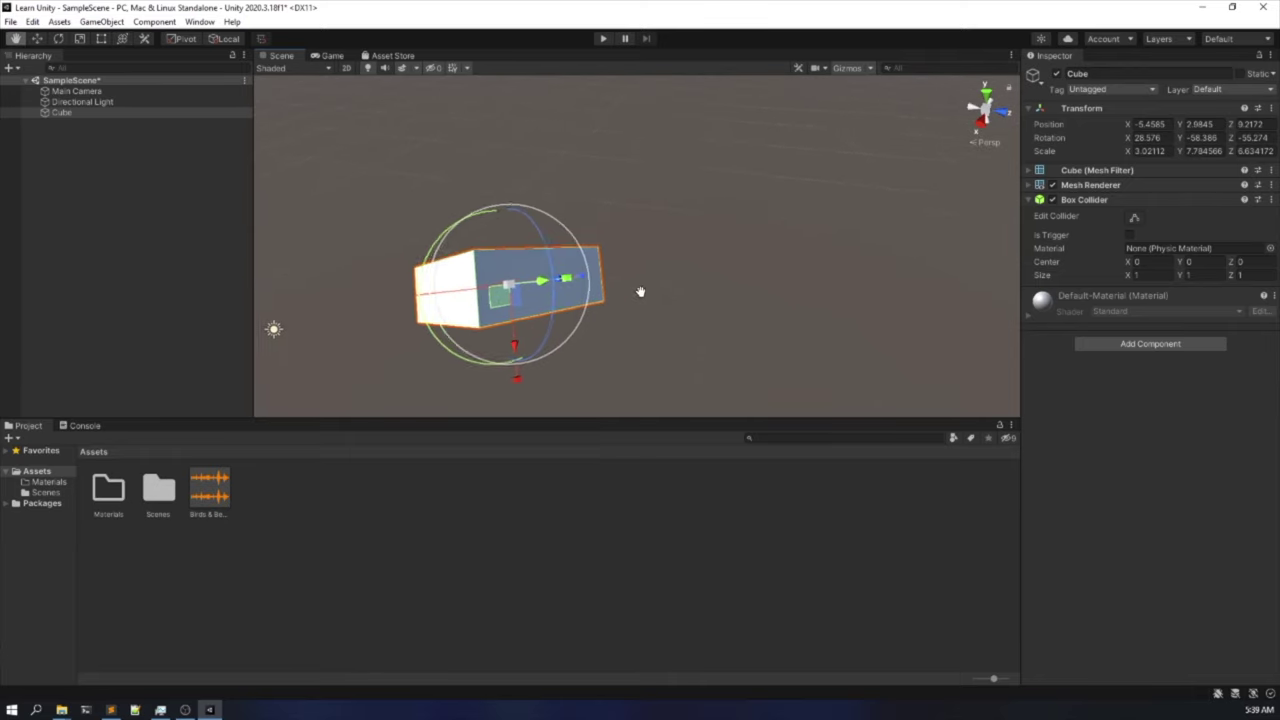
pyautogui.moveTo(640, 291); pyautogui.dragTo(740, 243)
pyautogui.moveTo(743, 314); pyautogui.dragTo(734, 289)
pyautogui.press('y')
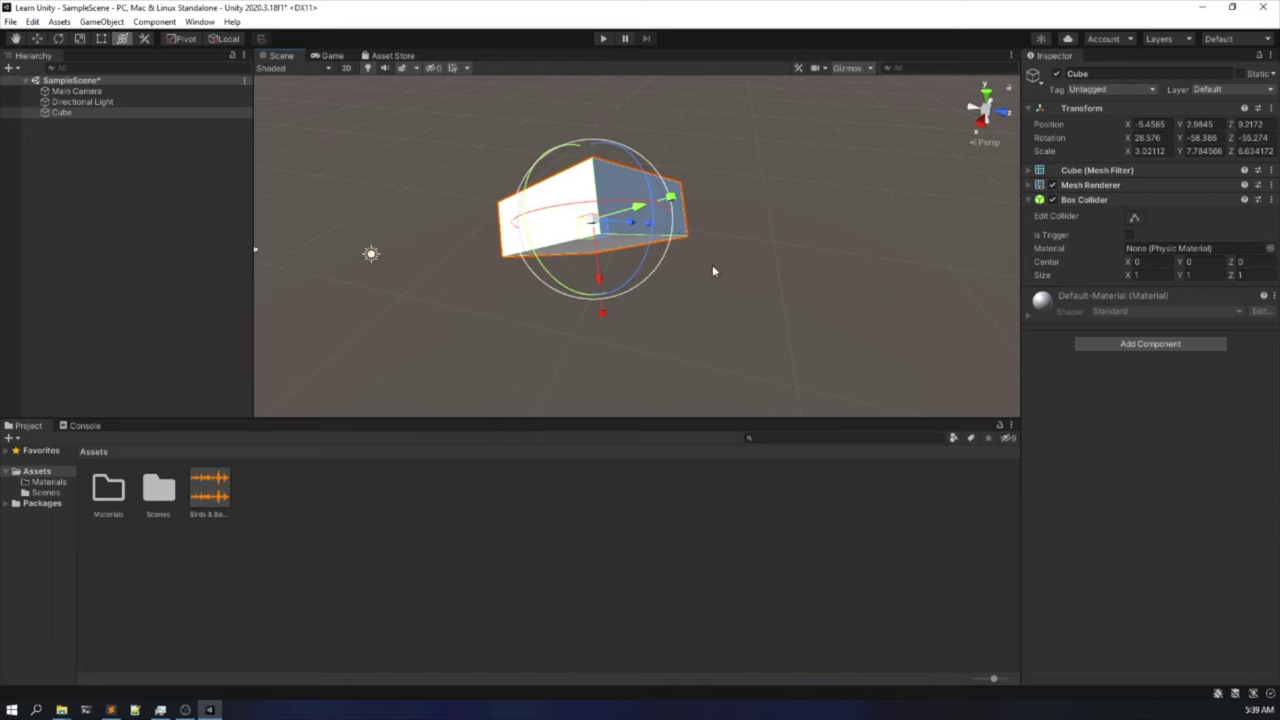
pyautogui.press('q')
pyautogui.moveTo(712, 264); pyautogui.dragTo(712, 312, button='middle')
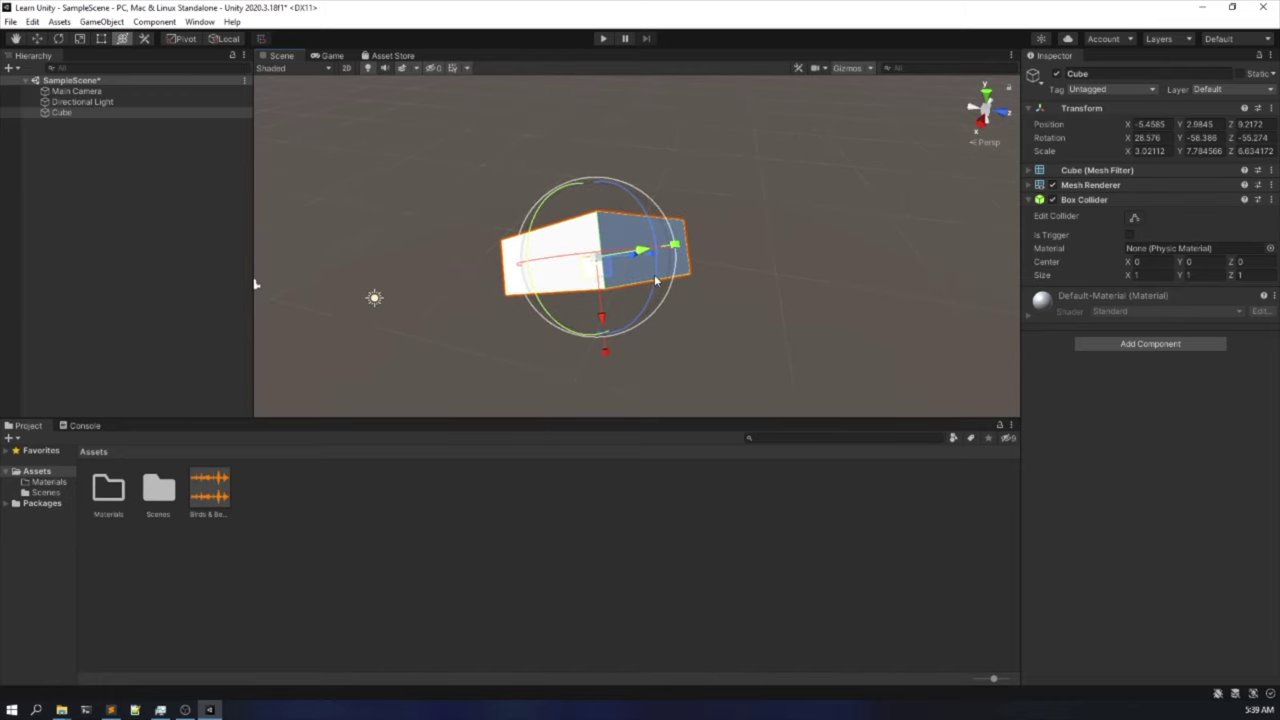
pyautogui.keyDown('alt'); pyautogui.moveTo(584, 279); pyautogui.dragTo(518, 301); pyautogui.keyUp('alt')
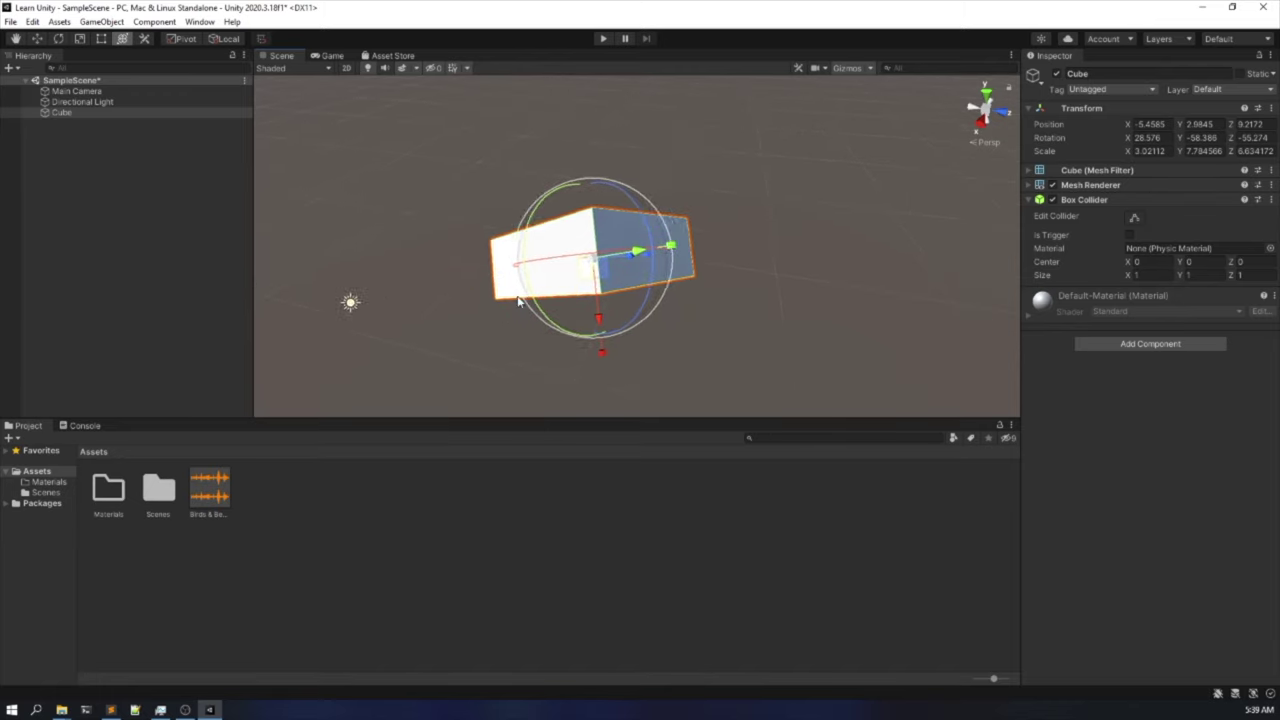
pyautogui.click(74, 113)
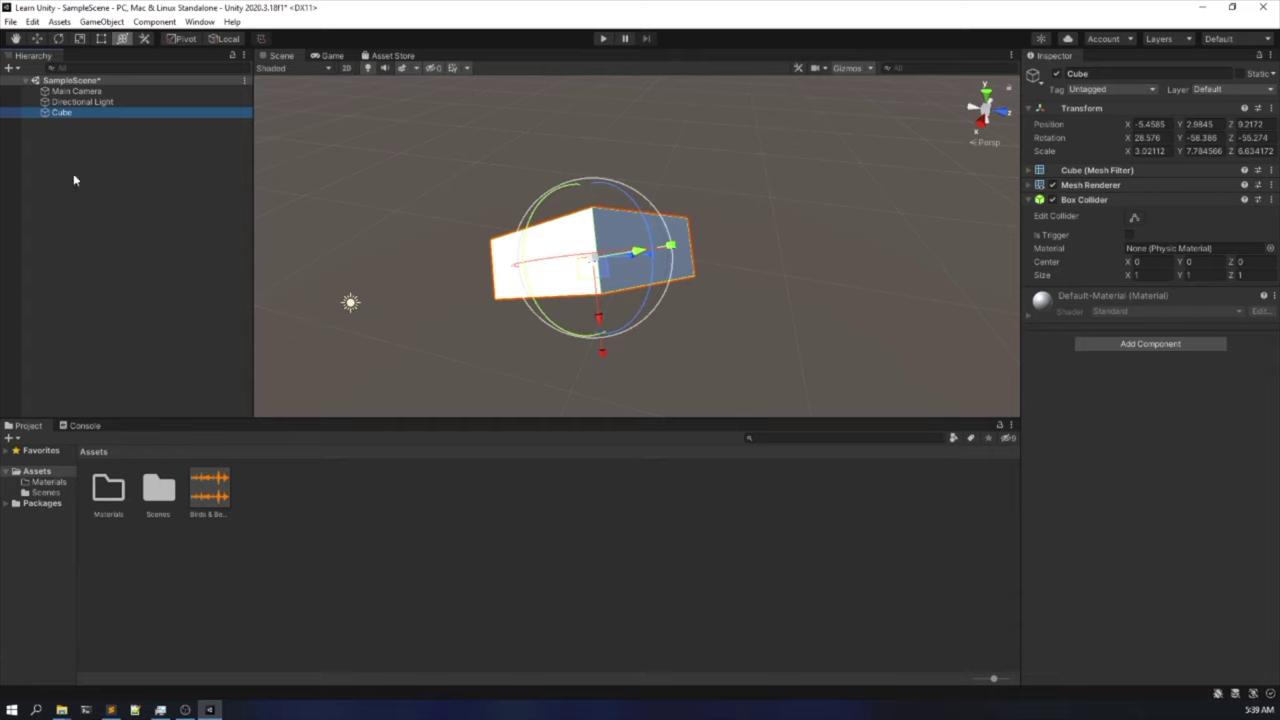
pyautogui.rightClick(109, 110)
pyautogui.press('Escape')
# Reset the Cube's Transform to position 0,0,0, rotation 0,0,0 and scale 1,1,1.
pyautogui.click(89, 114)
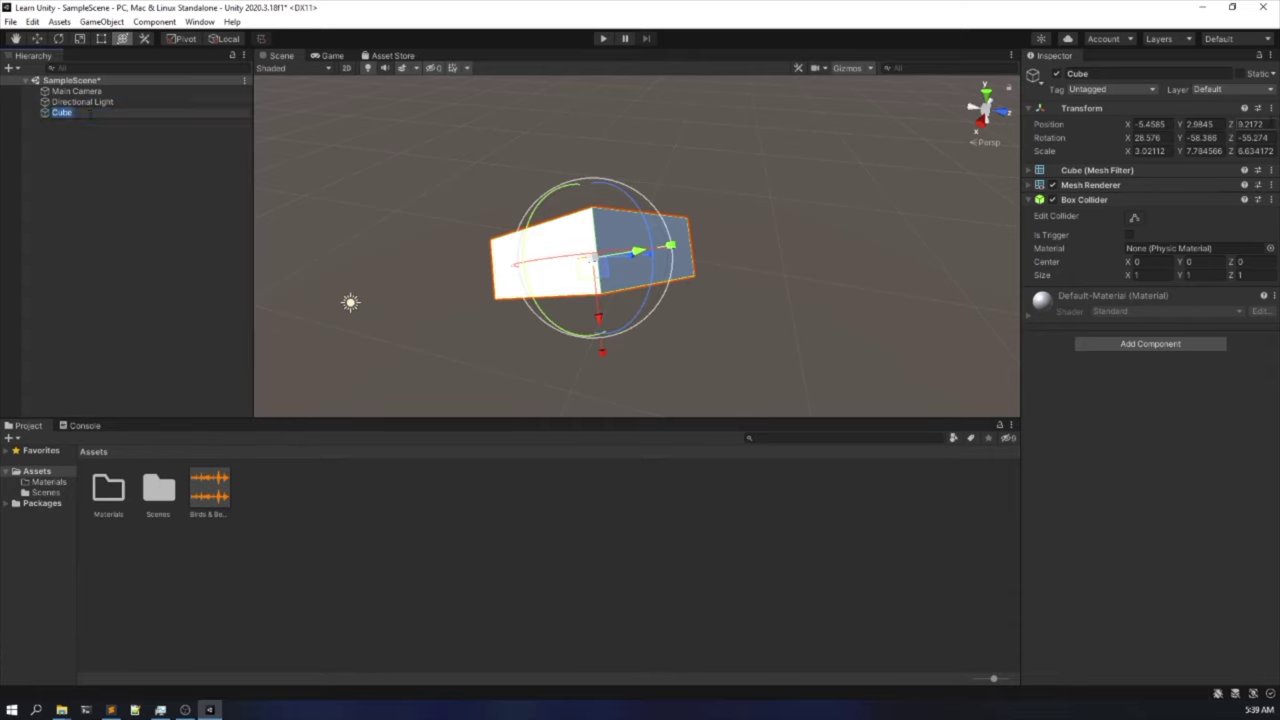
pyautogui.click(1271, 108)
pyautogui.click(1217, 122)
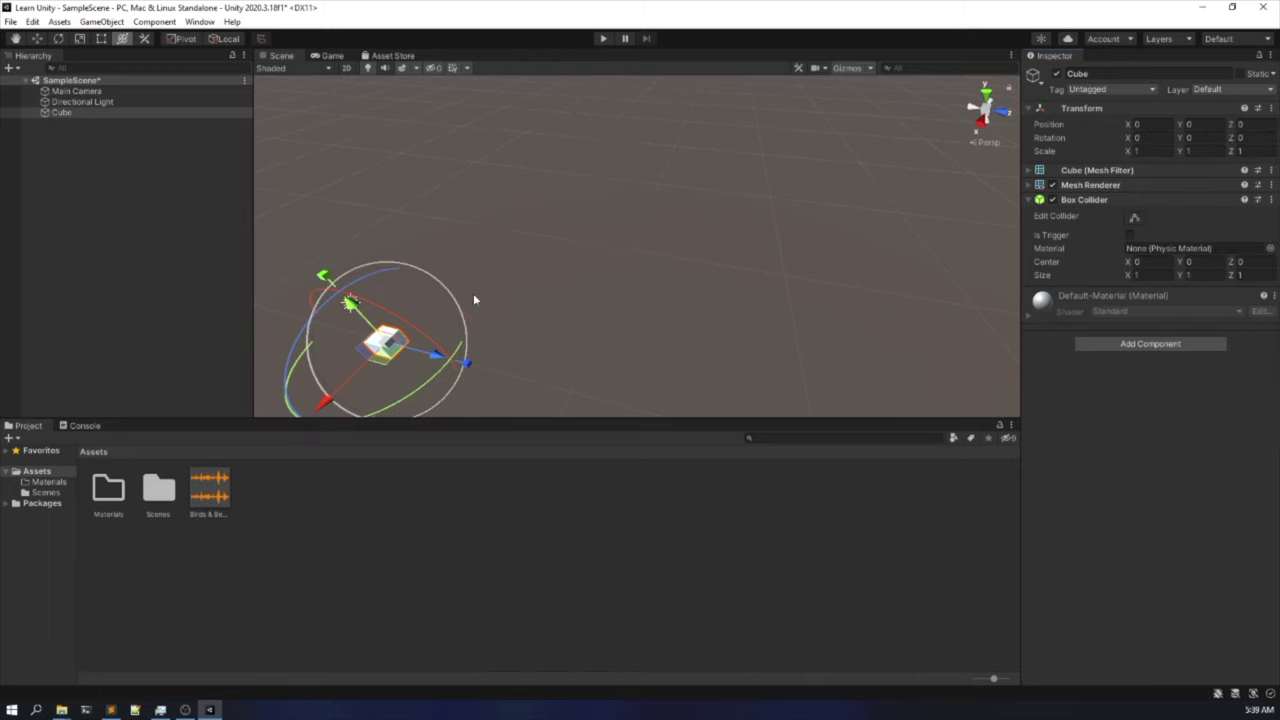
pyautogui.scroll(-2, 473, 293)
pyautogui.moveTo(571, 149); pyautogui.dragTo(636, 120, button='middle')
pyautogui.keyDown('alt'); pyautogui.moveTo(632, 250); pyautogui.dragTo(540, 277); pyautogui.keyUp('alt')
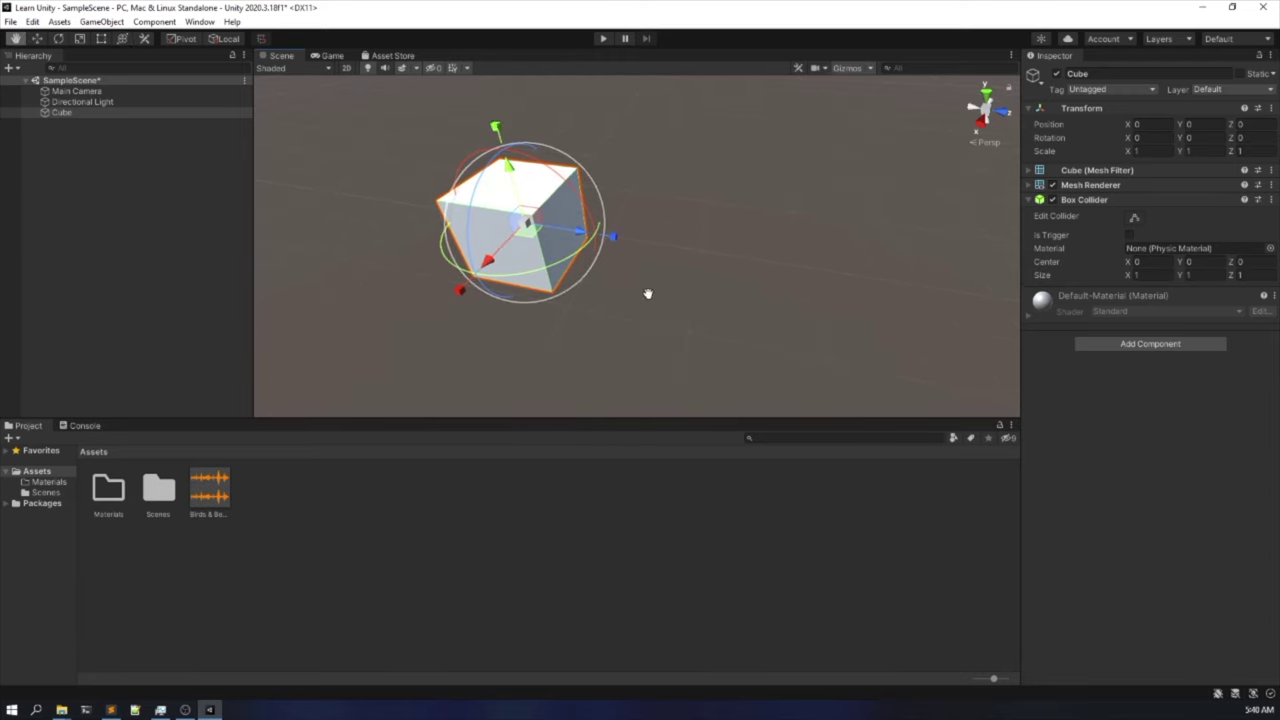
pyautogui.keyDown('alt'); pyautogui.moveTo(649, 294); pyautogui.dragTo(517, 289); pyautogui.keyUp('alt')
pyautogui.keyDown('alt'); pyautogui.moveTo(423, 303); pyautogui.dragTo(575, 230); pyautogui.keyUp('alt')
pyautogui.click(36, 40)
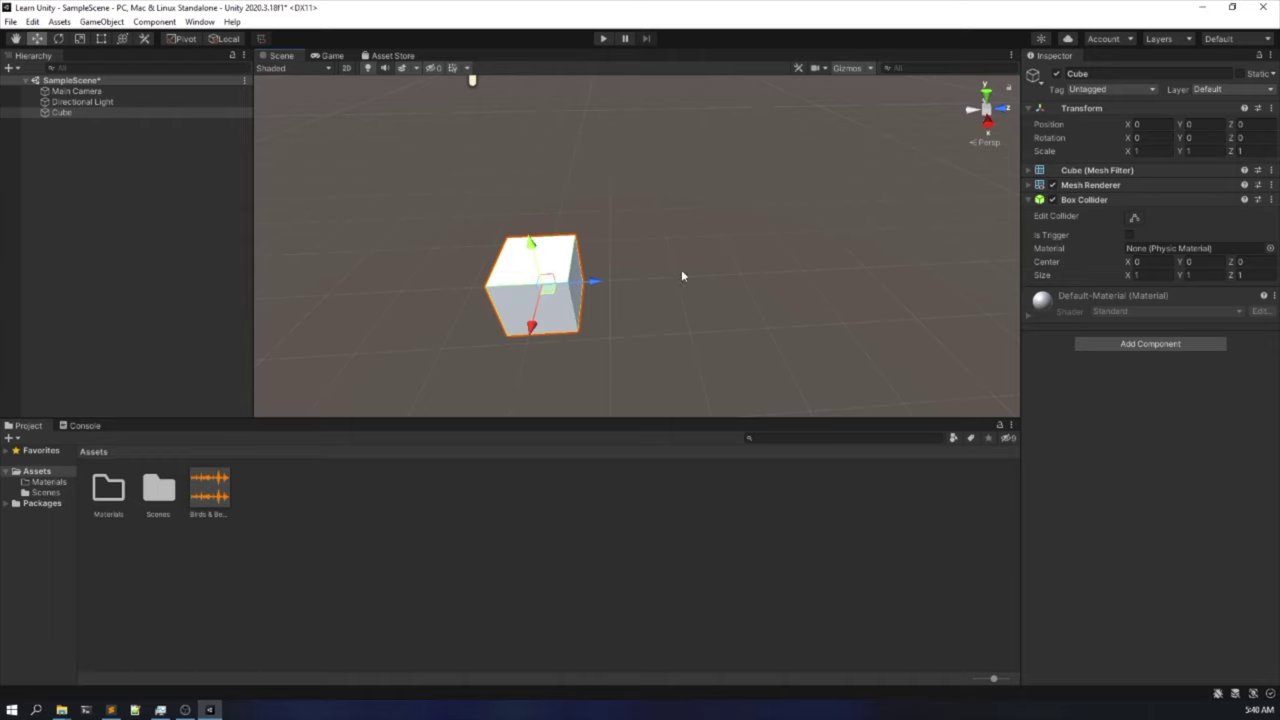
pyautogui.scroll(-3, 476, 84)
pyautogui.scroll(3, 600, 229)
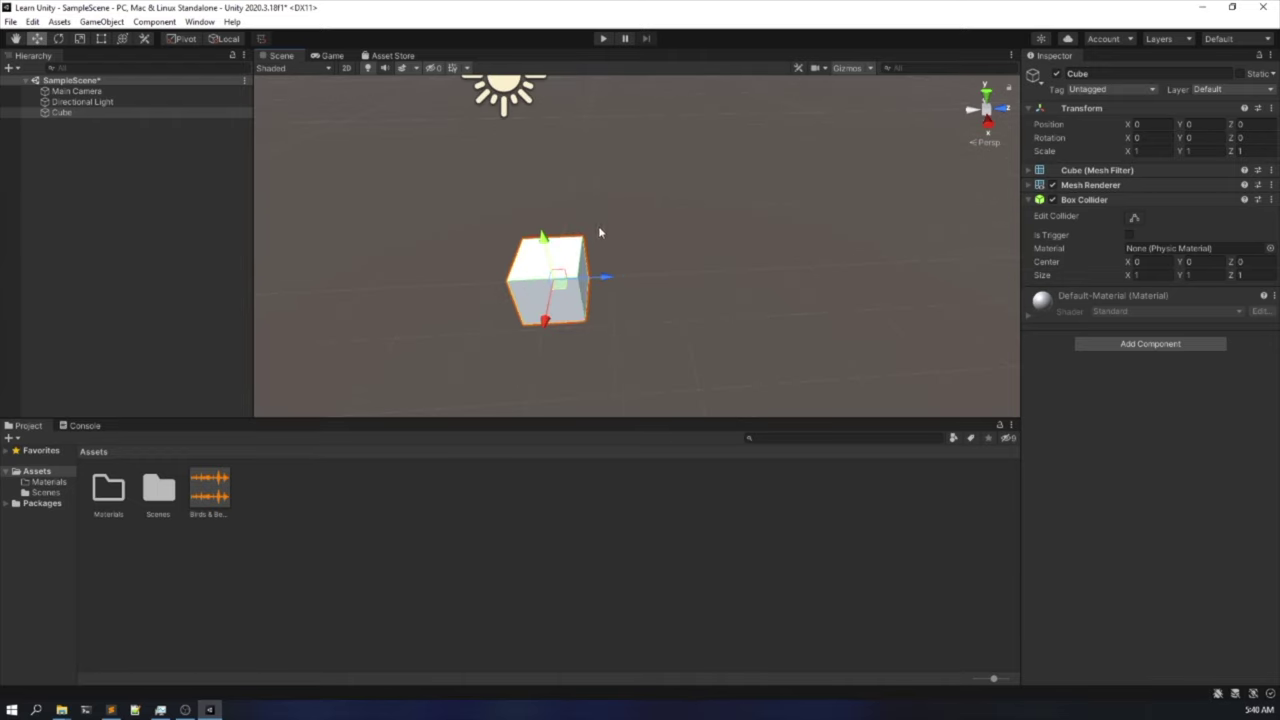
pyautogui.keyDown('alt'); pyautogui.moveTo(600, 229); pyautogui.dragTo(660, 200); pyautogui.keyUp('alt')
pyautogui.scroll(3, 631, 230)
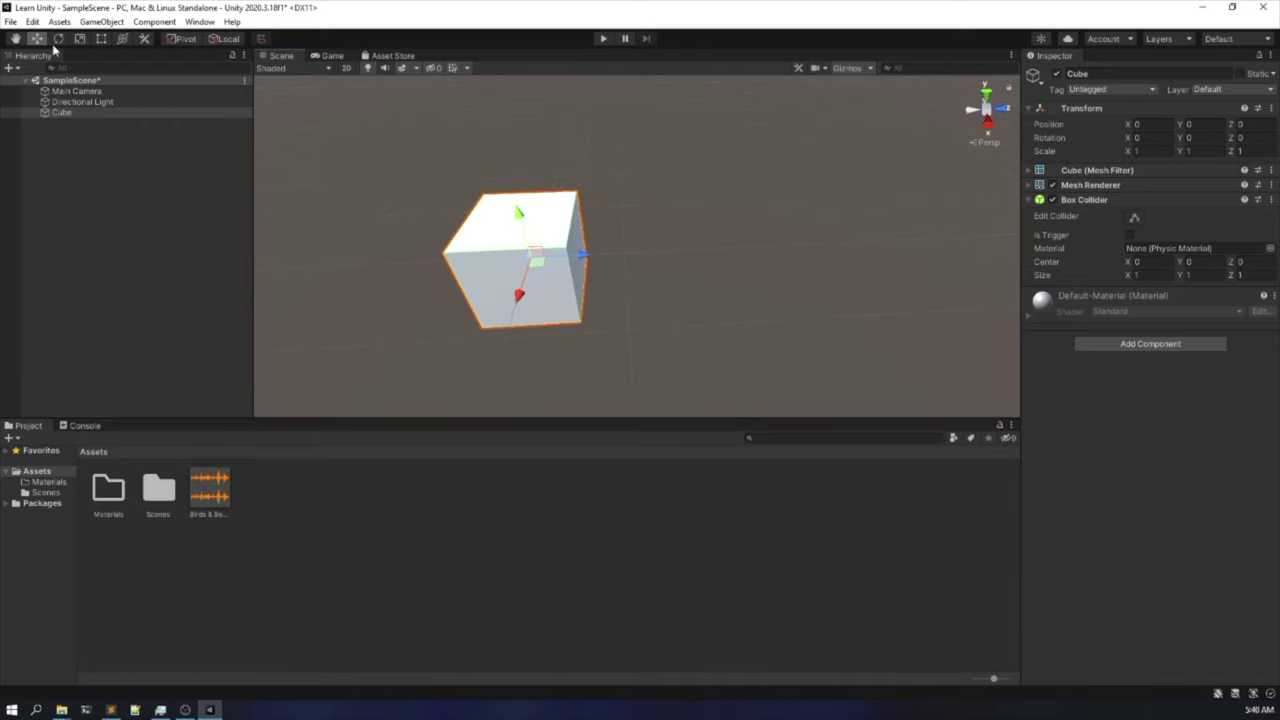
pyautogui.moveTo(519, 213); pyautogui.dragTo(670, 254)
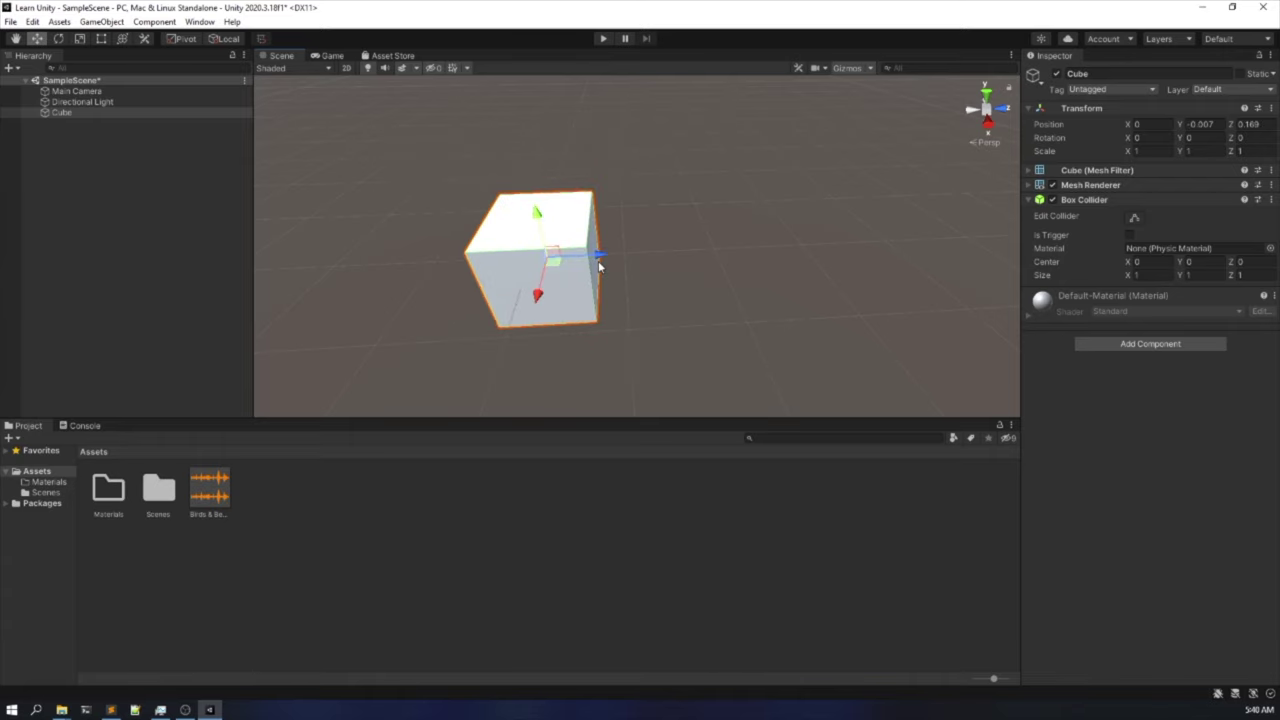
pyautogui.click(1270, 110)
pyautogui.click(1208, 121)
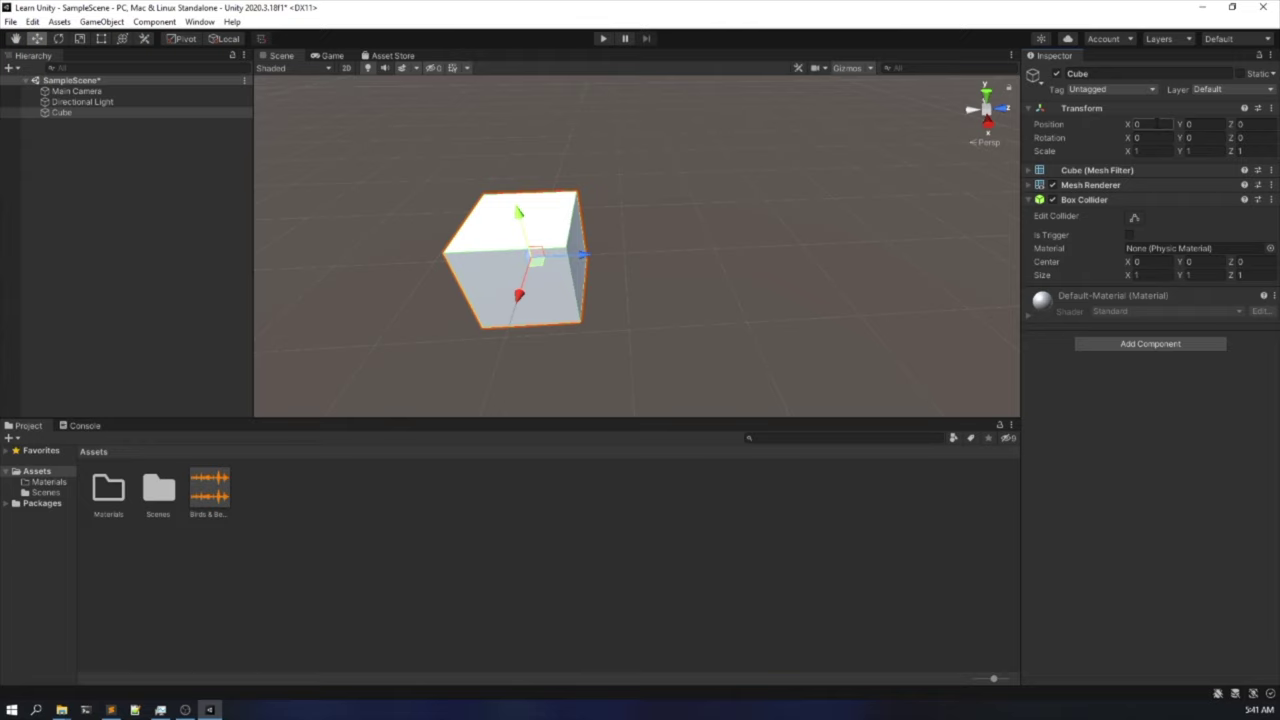
# Set the cube's Position X to 10, then back to 0.
pyautogui.click(1140, 124)
pyautogui.write('10')
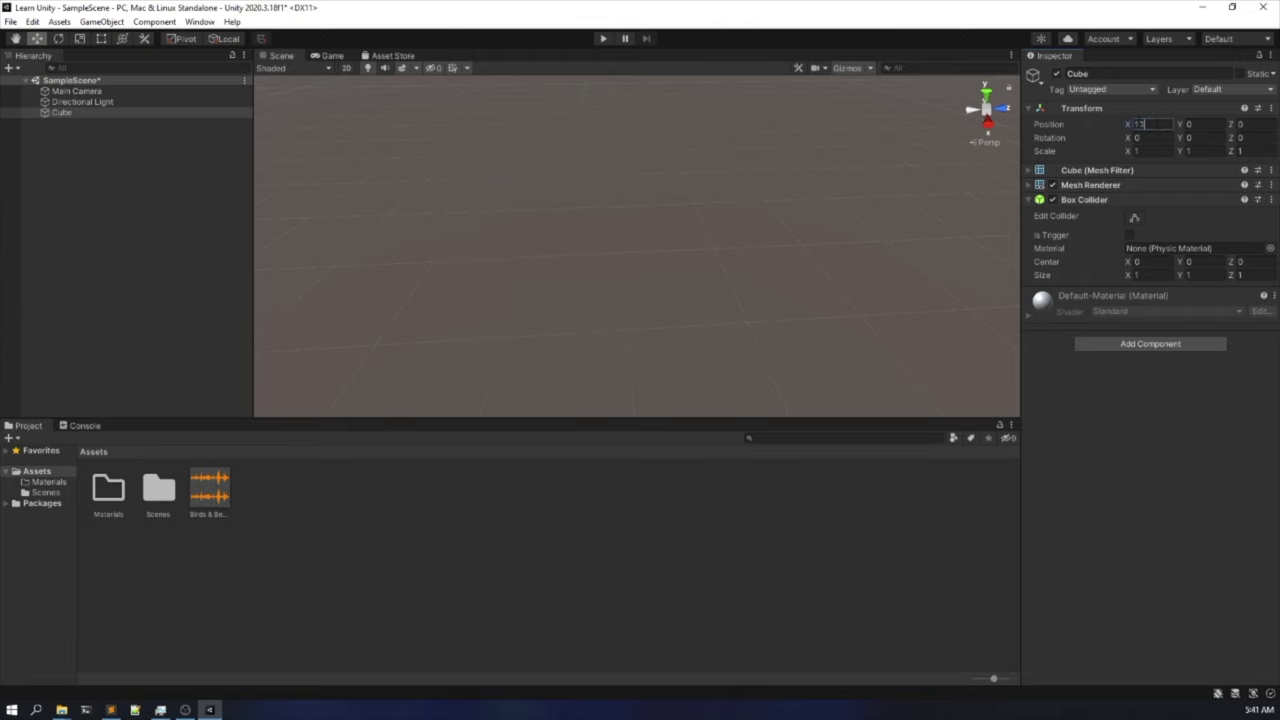
pyautogui.moveTo(838, 194); pyautogui.dragTo(314, 157, button='right')
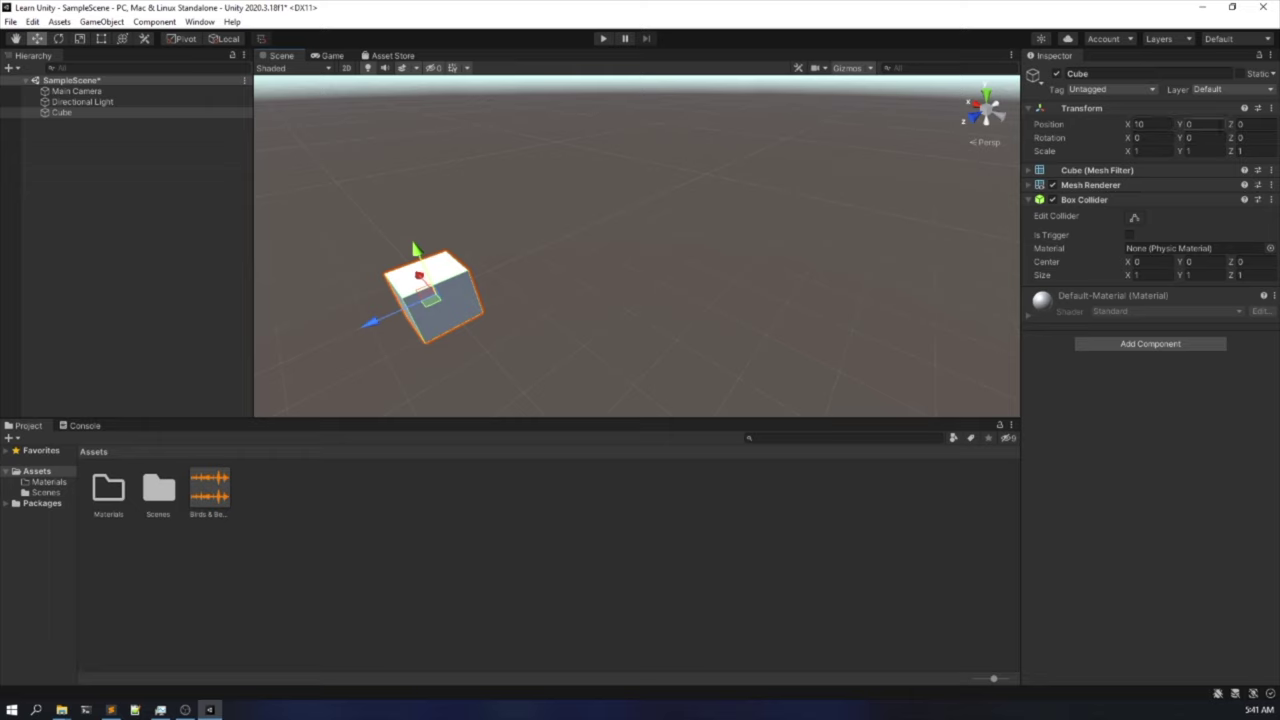
pyautogui.click(1154, 123)
pyautogui.write('0')
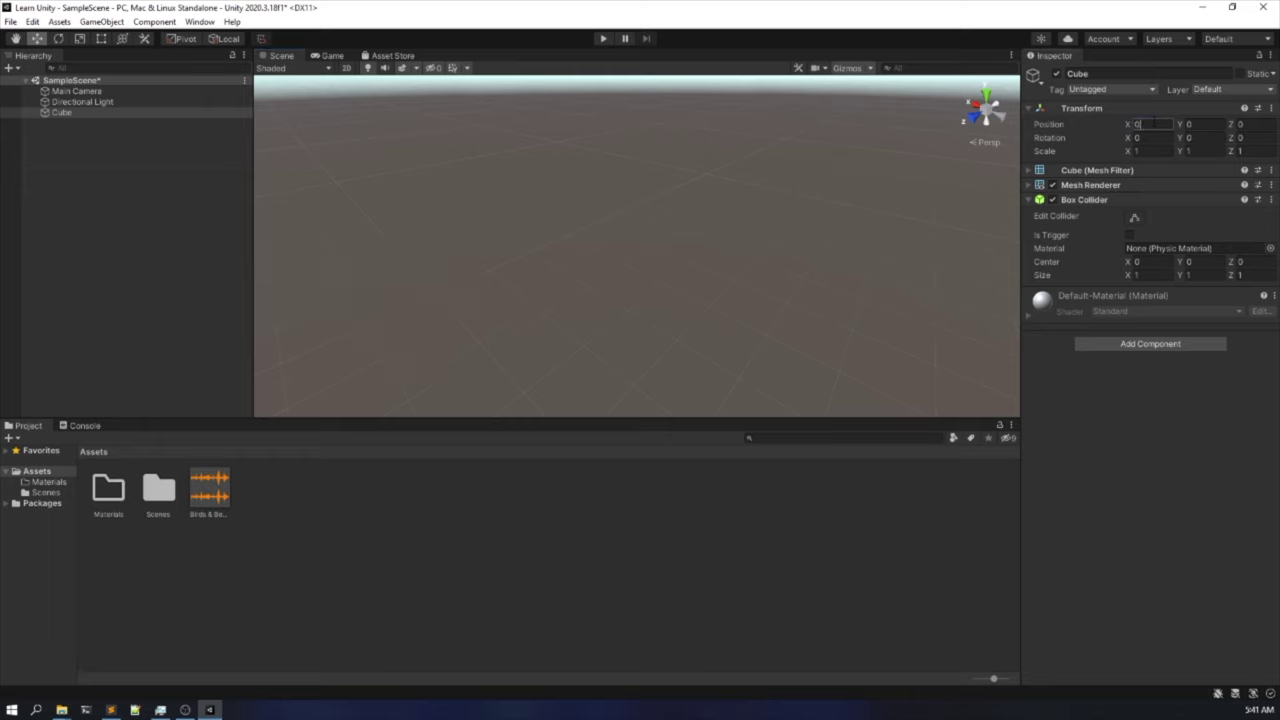
pyautogui.moveTo(636, 284); pyautogui.dragTo(1012, 305, button='right')
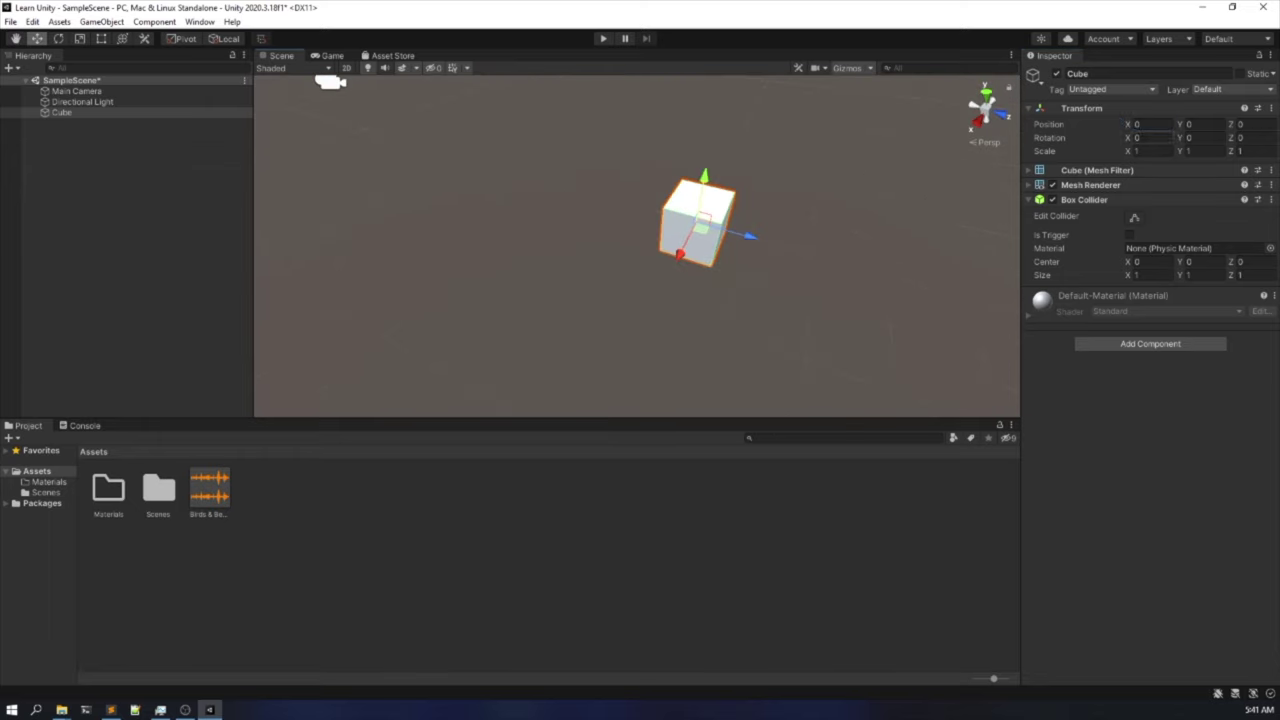
# Enter the cube's rotation as X 45, Y 90, Z 45 in the Inspector.
pyautogui.click(1138, 137)
pyautogui.write('45')
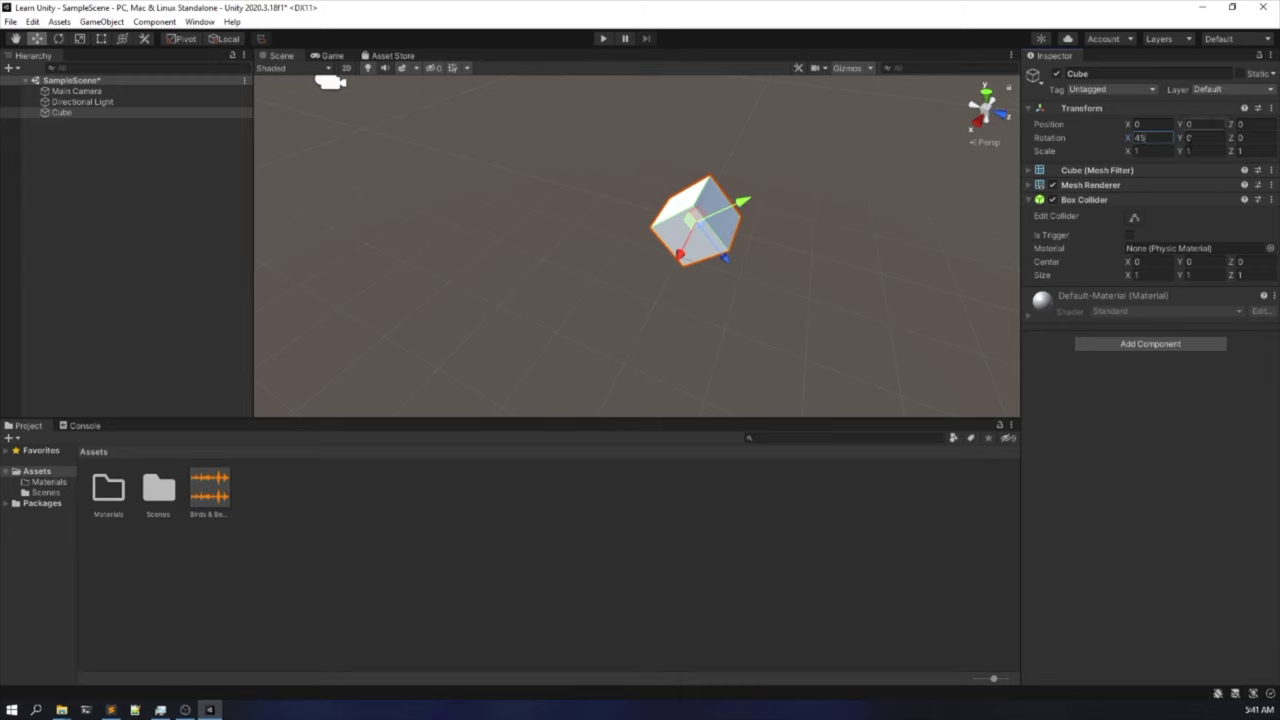
pyautogui.click(1192, 137)
pyautogui.write('90')
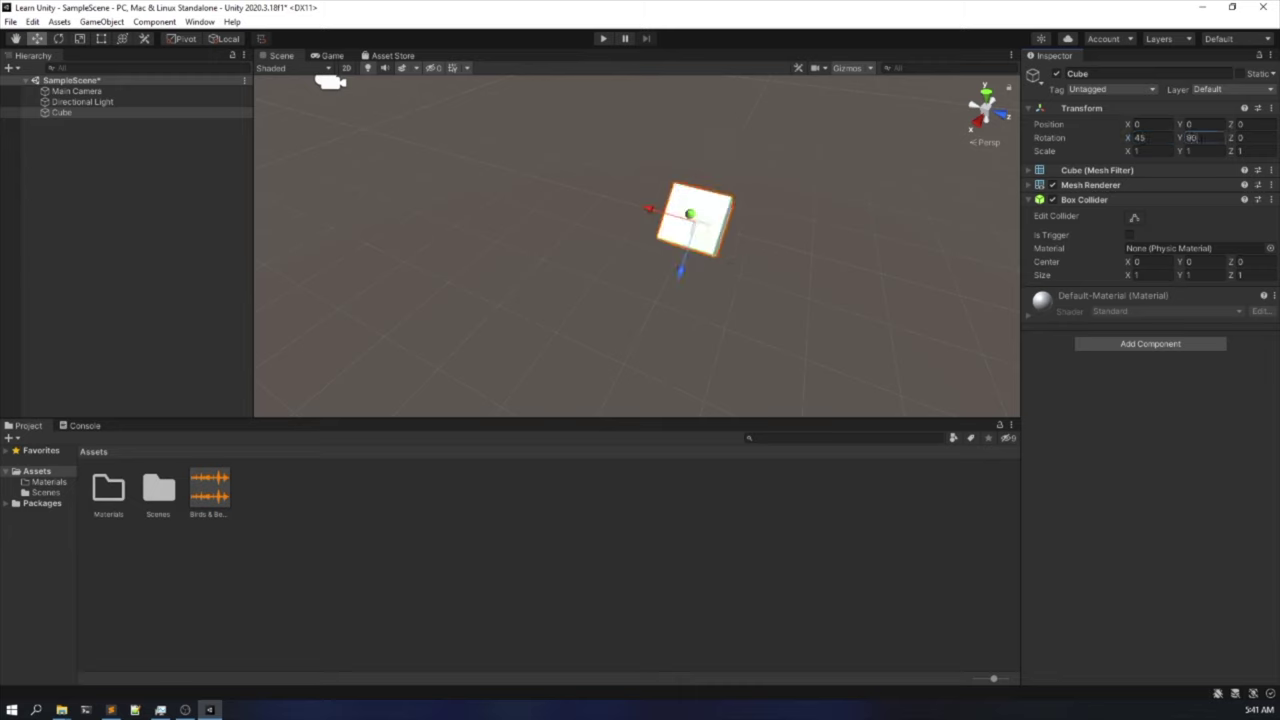
pyautogui.click(1245, 137)
pyautogui.write('45')
pyautogui.keyDown('alt'); pyautogui.moveTo(818, 157); pyautogui.dragTo(800, 238); pyautogui.keyUp('alt')
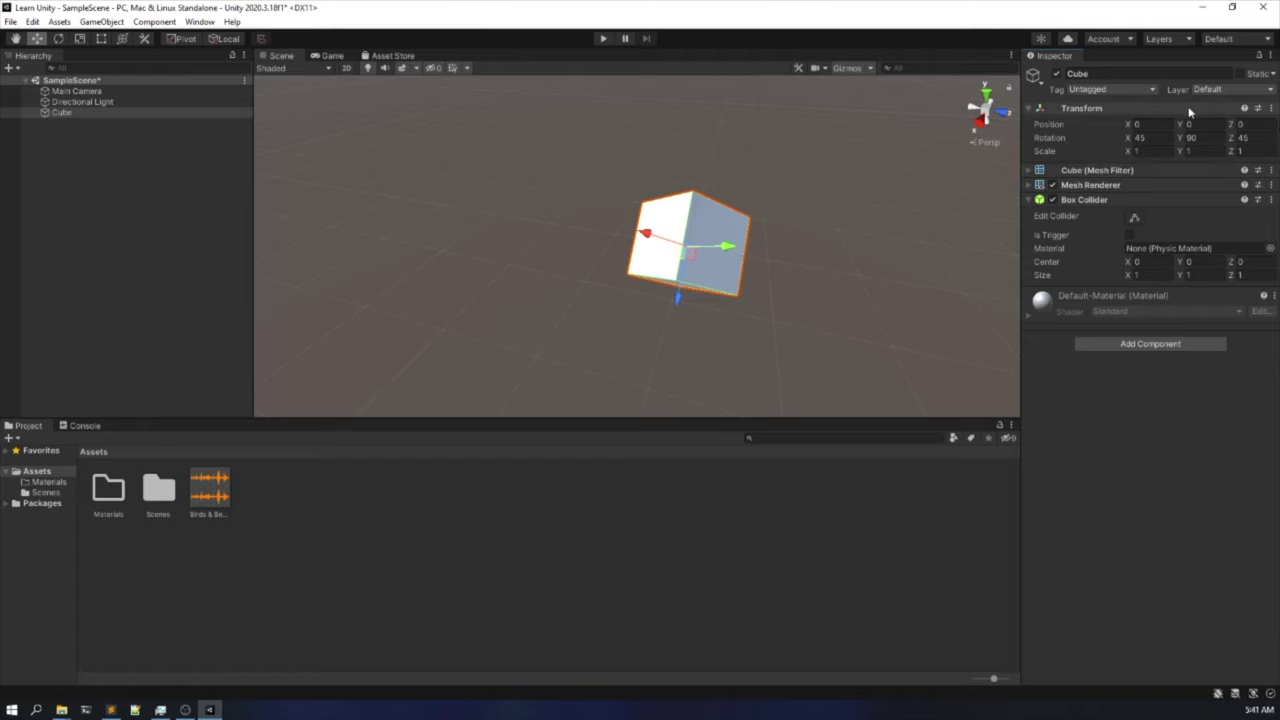
# Reset the Transform from its ⋮ menu so rotation reads 0, 0, 0.
pyautogui.click(1270, 110)
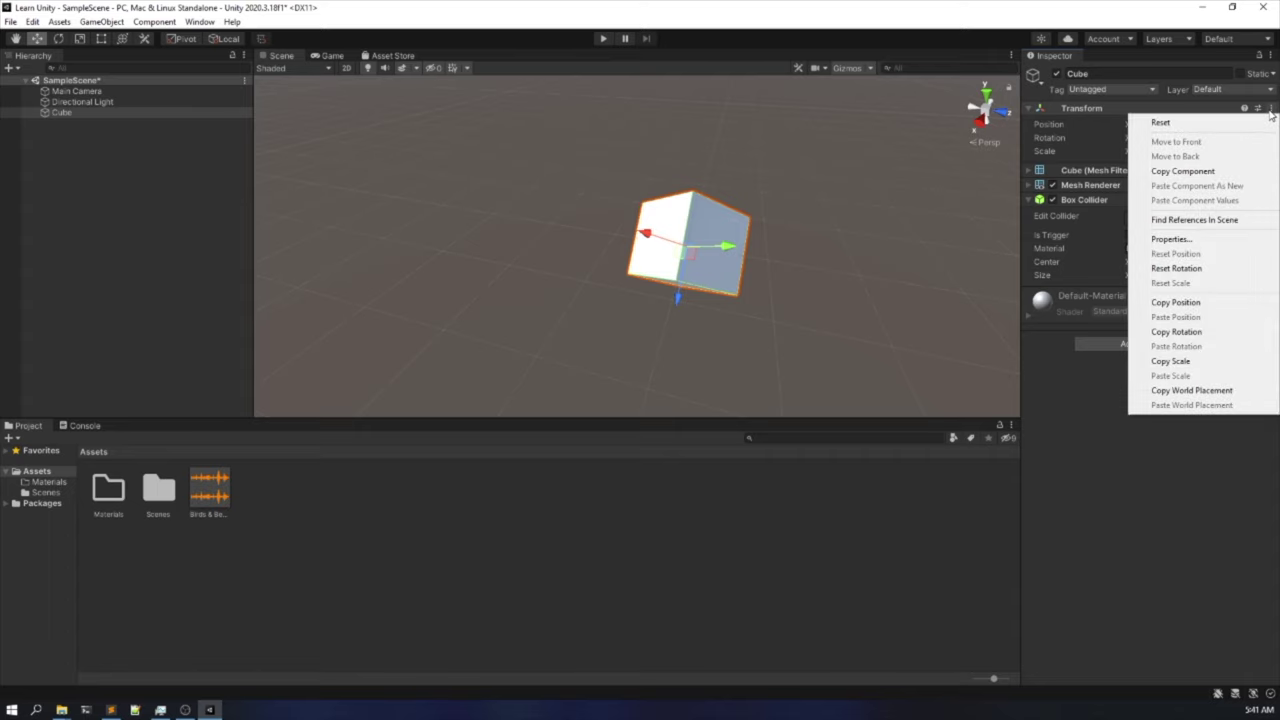
pyautogui.click(1219, 122)
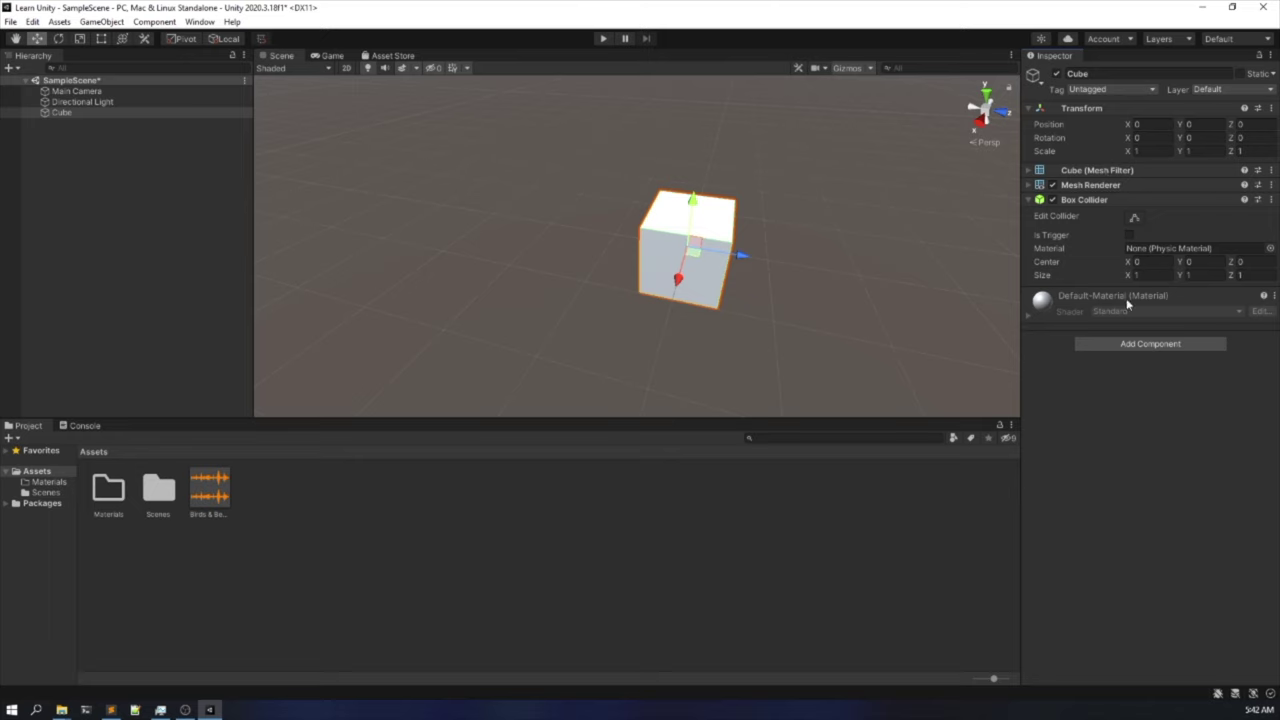
# Expand the Box Collider, Mesh Filter and Mesh Renderer panels in the Inspector.
pyautogui.click(1030, 200)
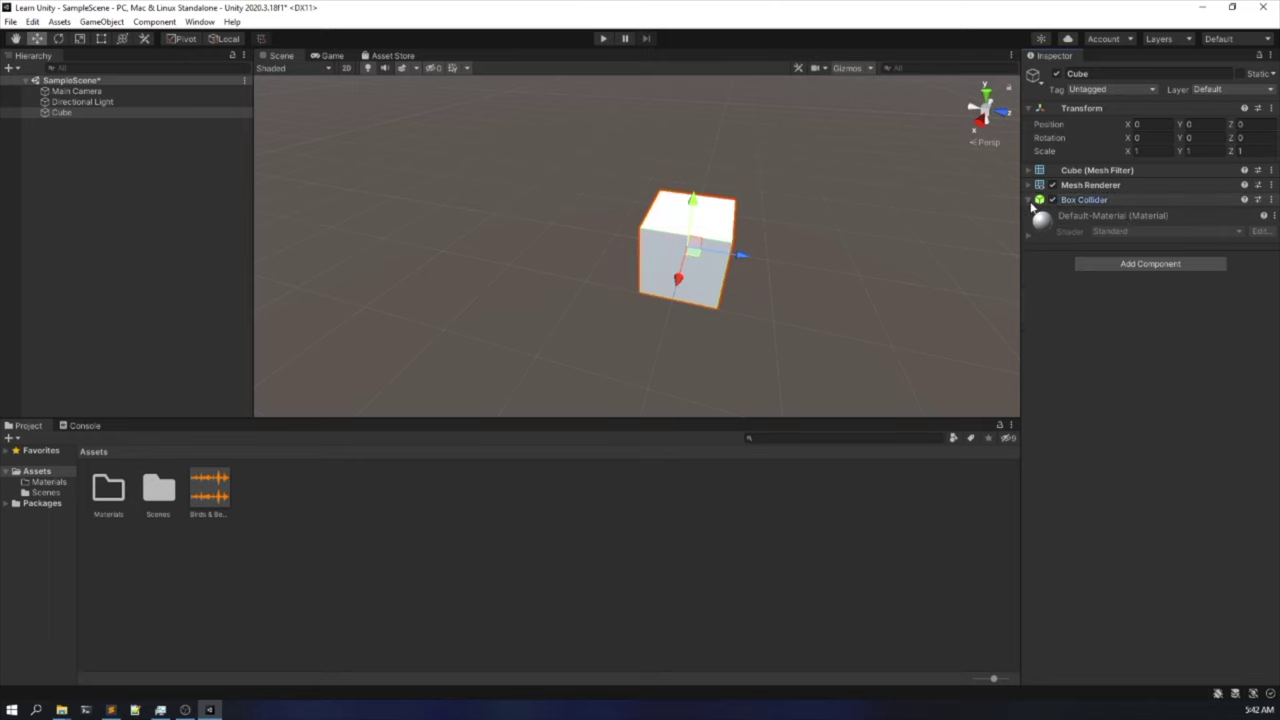
pyautogui.click(1030, 200)
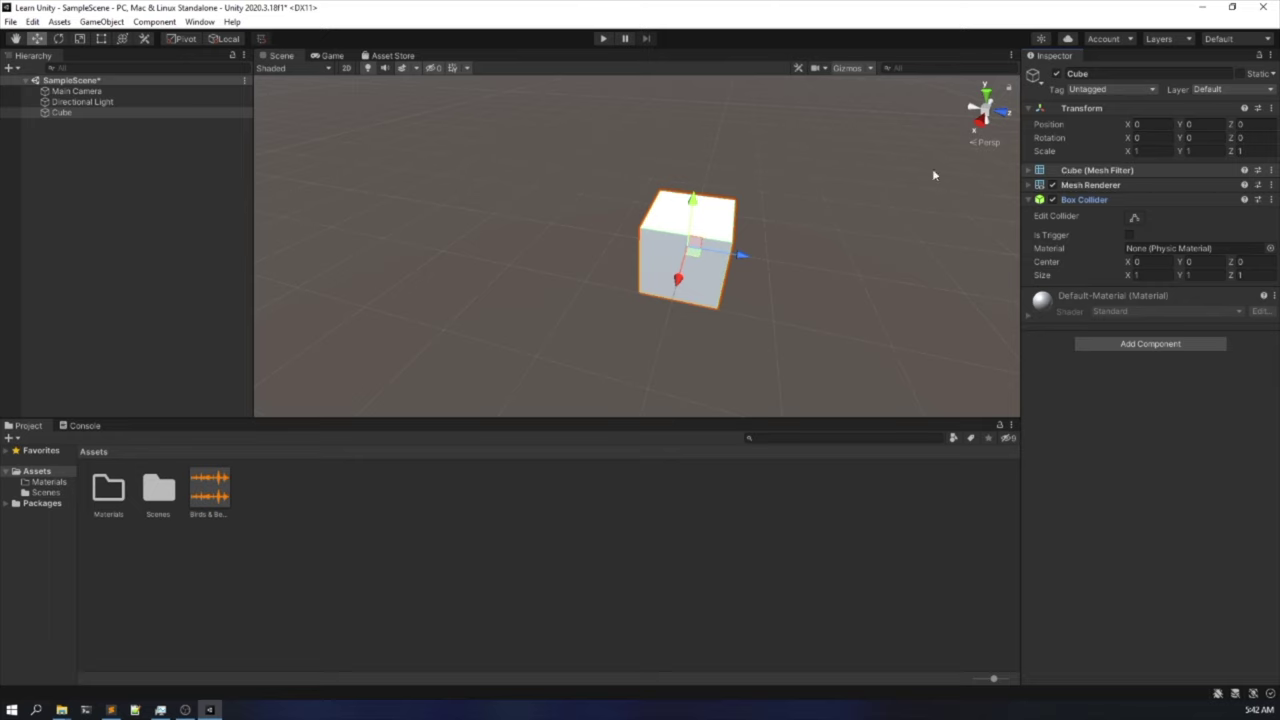
pyautogui.click(1031, 171)
pyautogui.click(1033, 205)
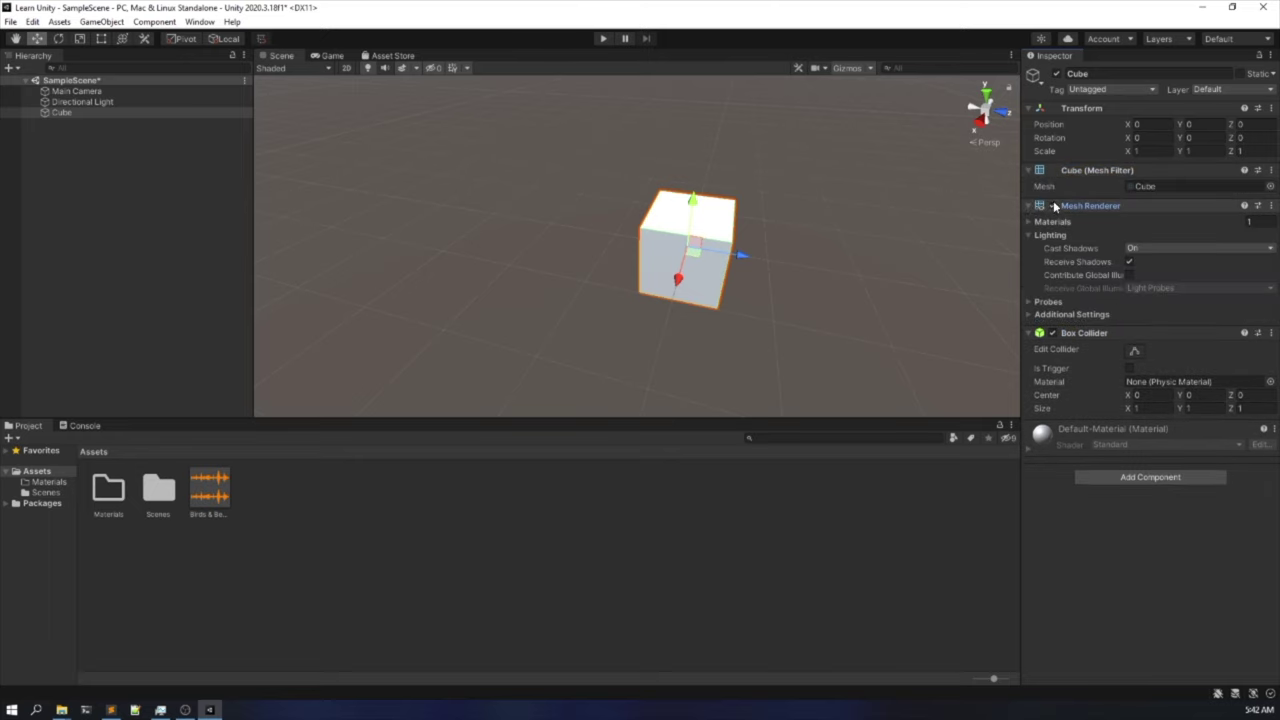
# Disable the Mesh Renderer and Box Collider, then re-enable both.
pyautogui.click(1052, 205)
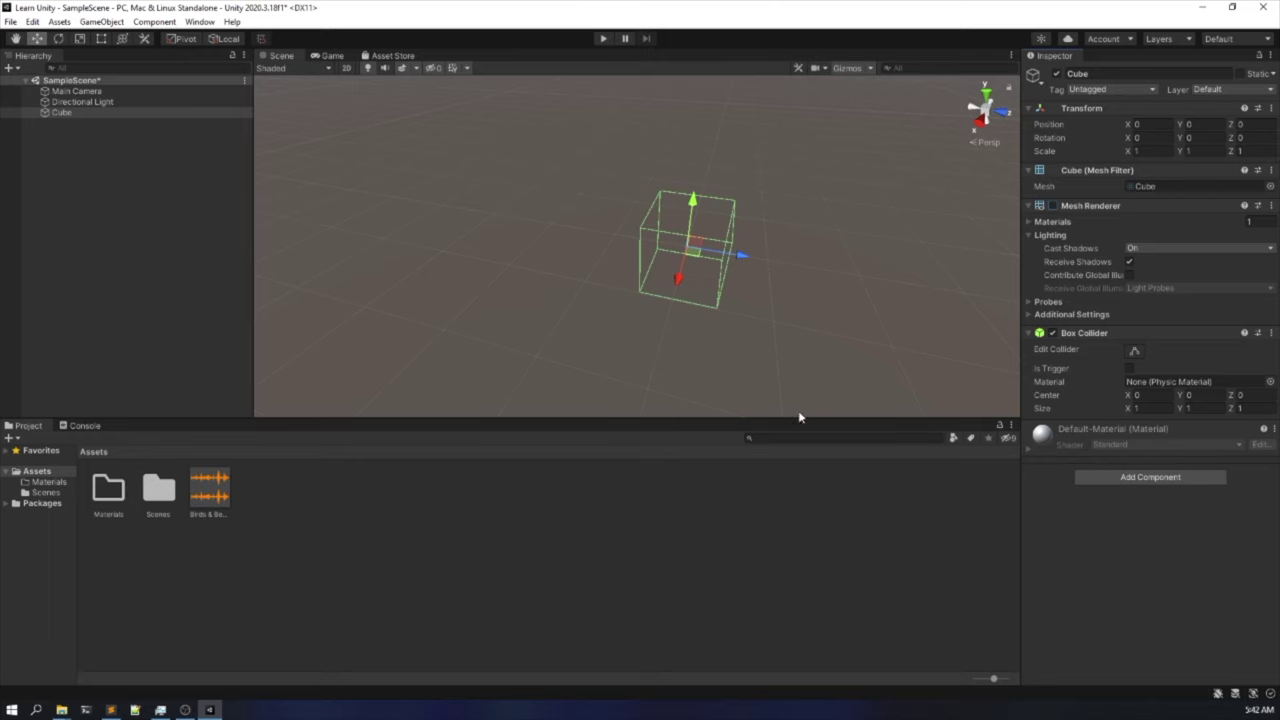
pyautogui.click(1053, 333)
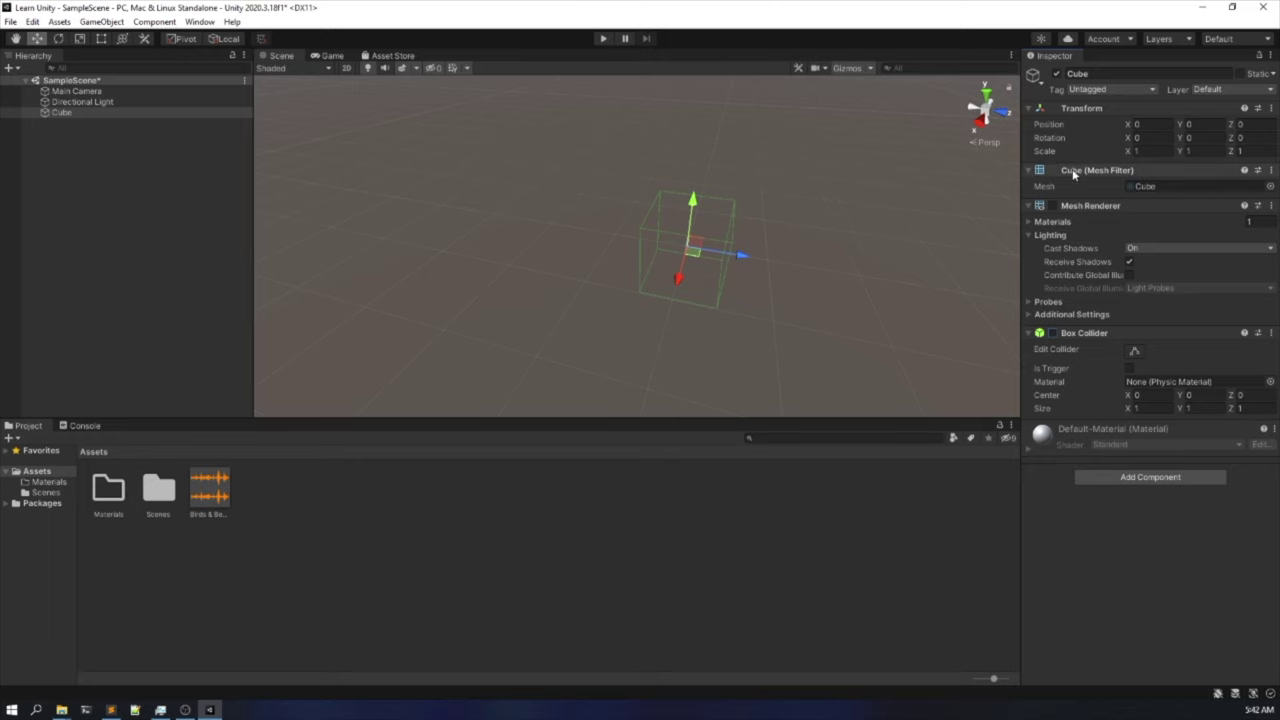
pyautogui.click(1052, 333)
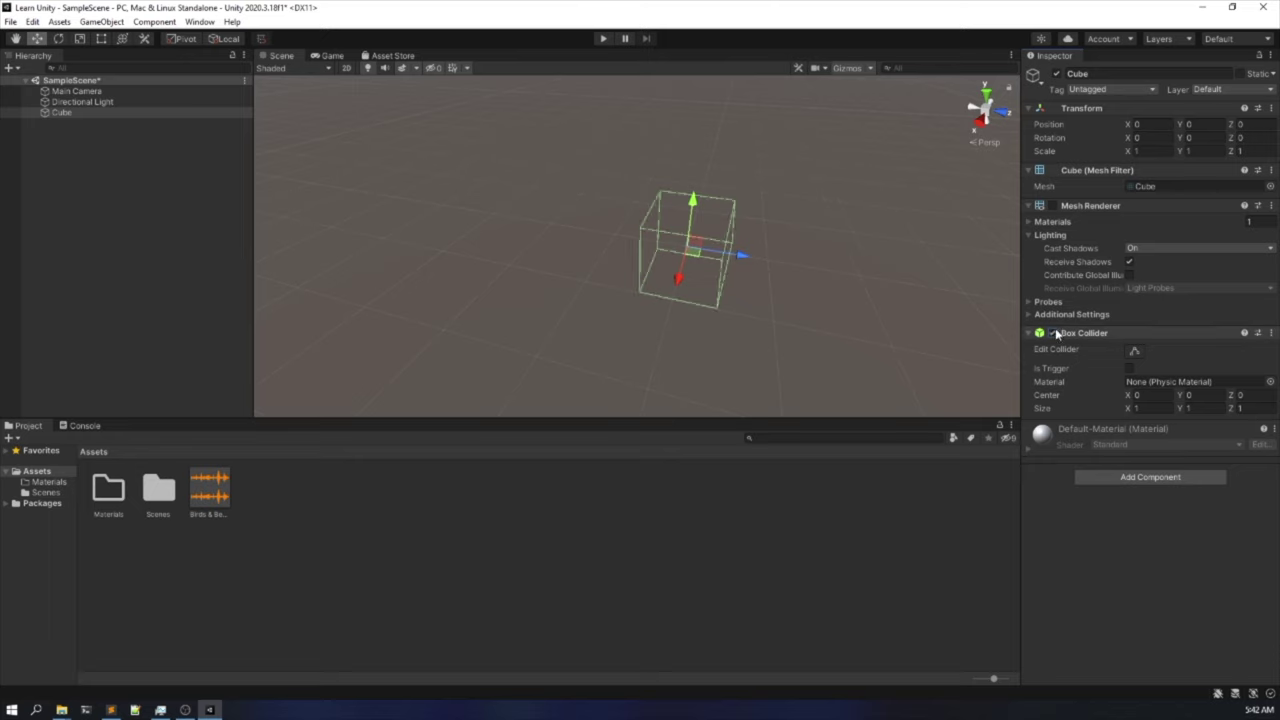
pyautogui.click(1051, 206)
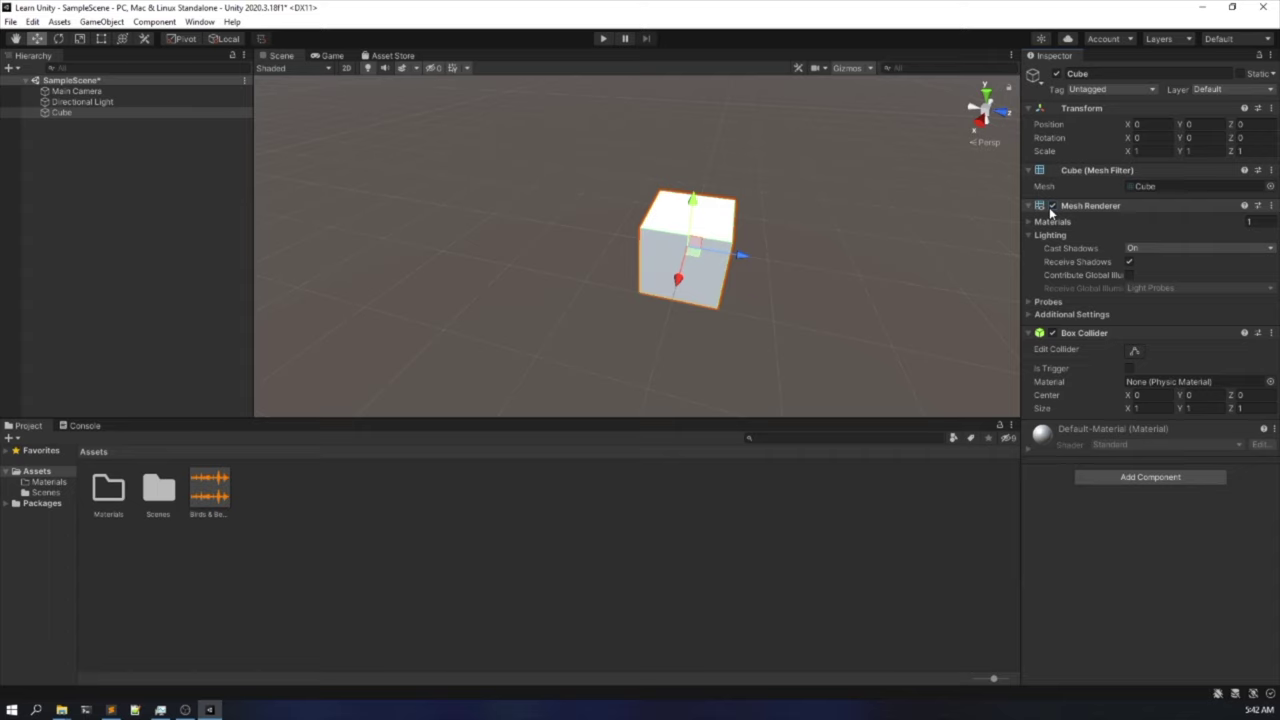
# Deselect the Cube and save SampleScene with Ctrl+S.
pyautogui.scroll(4, 865, 205)
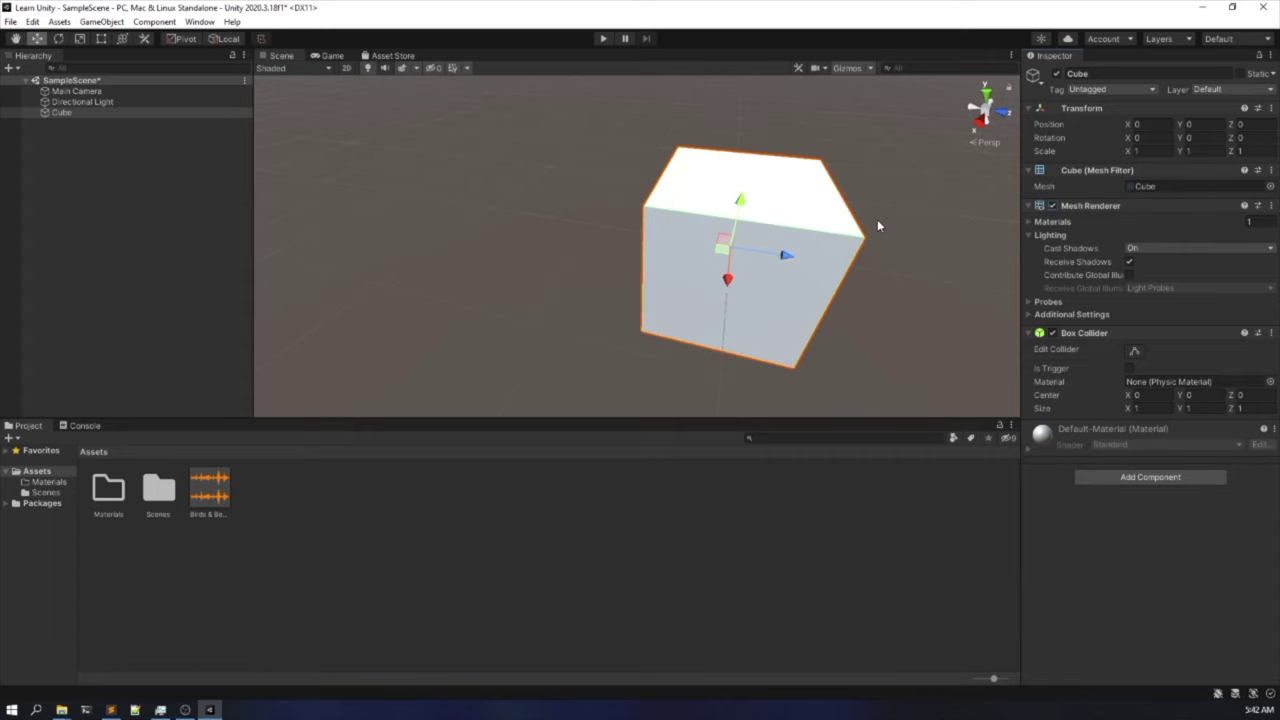
pyautogui.scroll(-2, 784, 224)
pyautogui.scroll(-4, 784, 224)
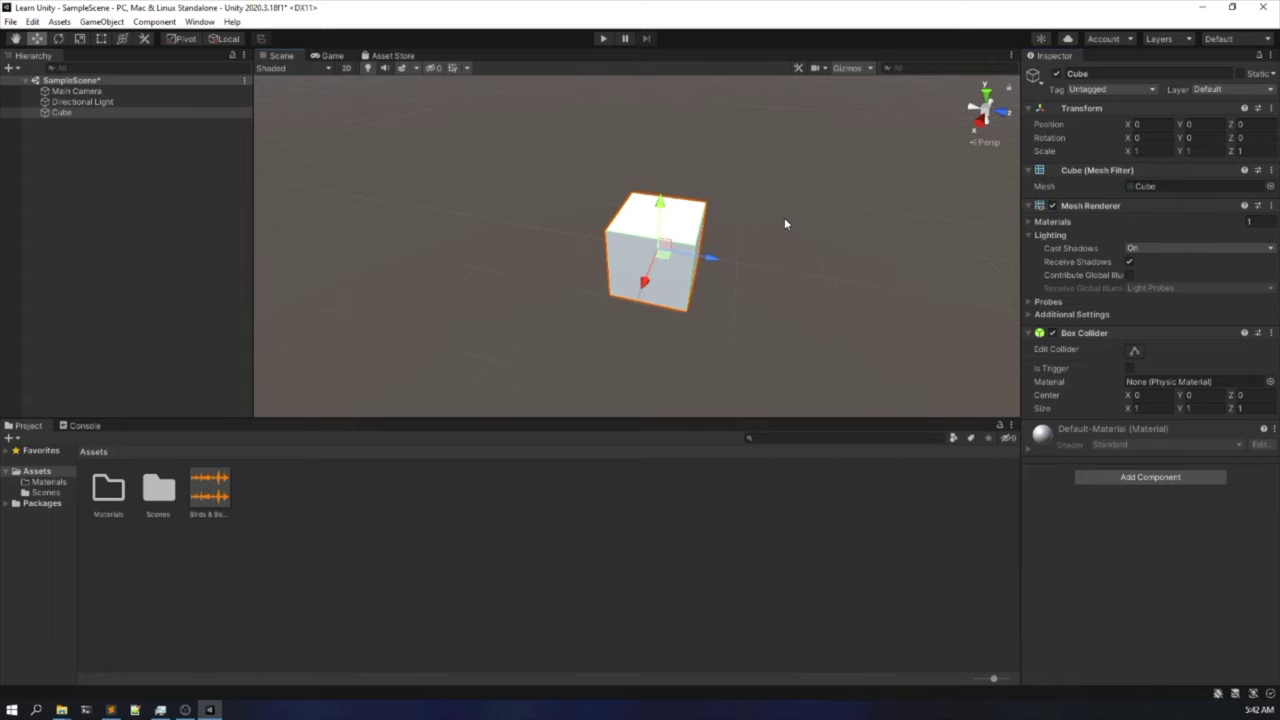
pyautogui.scroll(1, 784, 224)
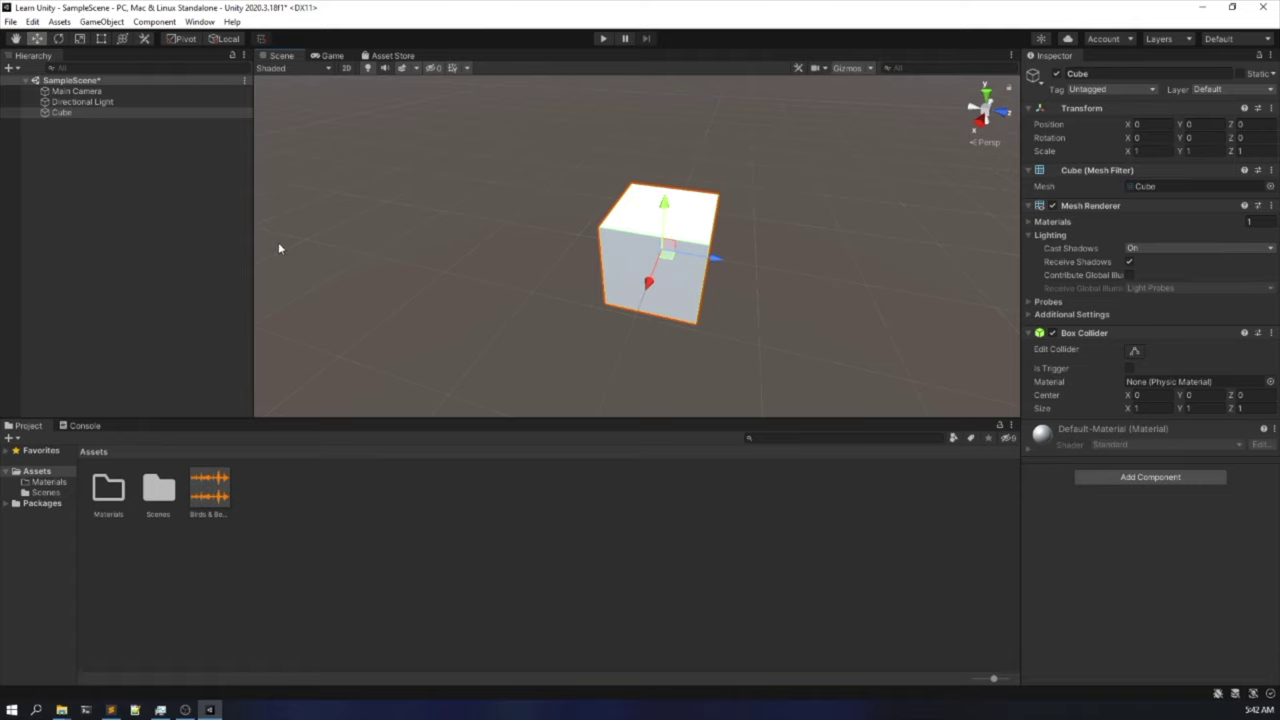
pyautogui.scroll(-3, 594, 227)
pyautogui.click(104, 224)
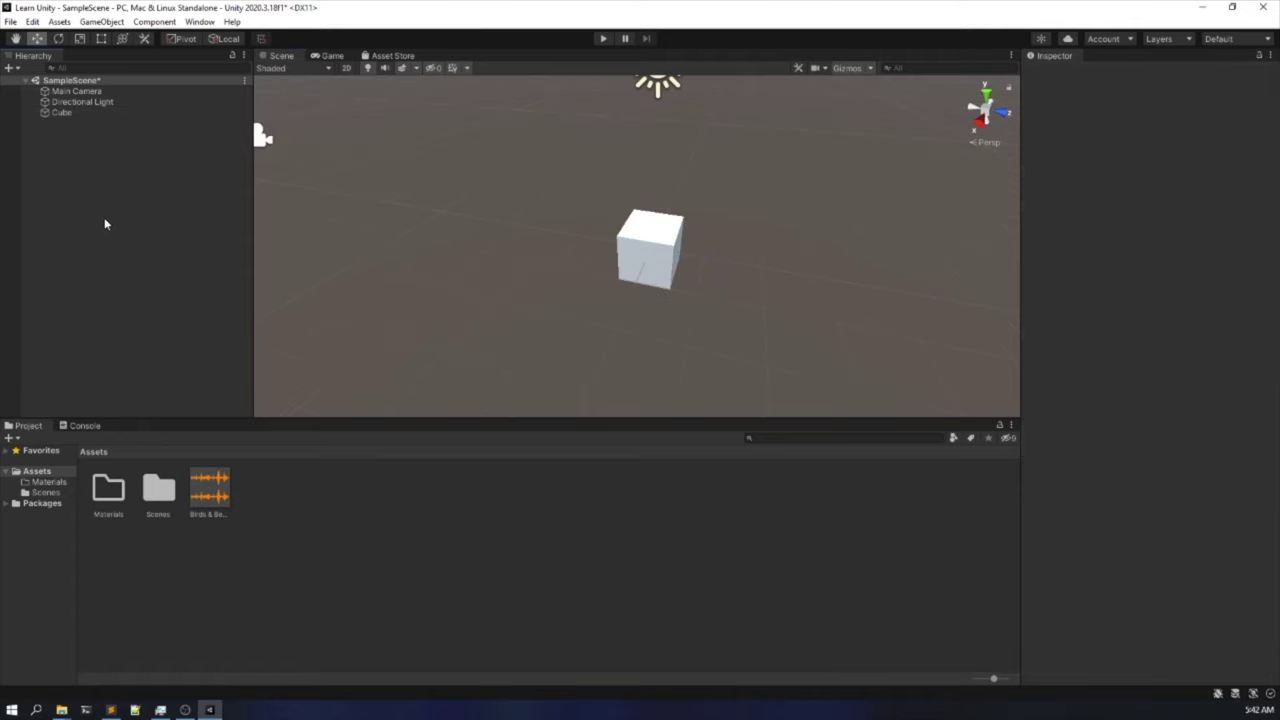
pyautogui.hotkey('ctrl', 's')
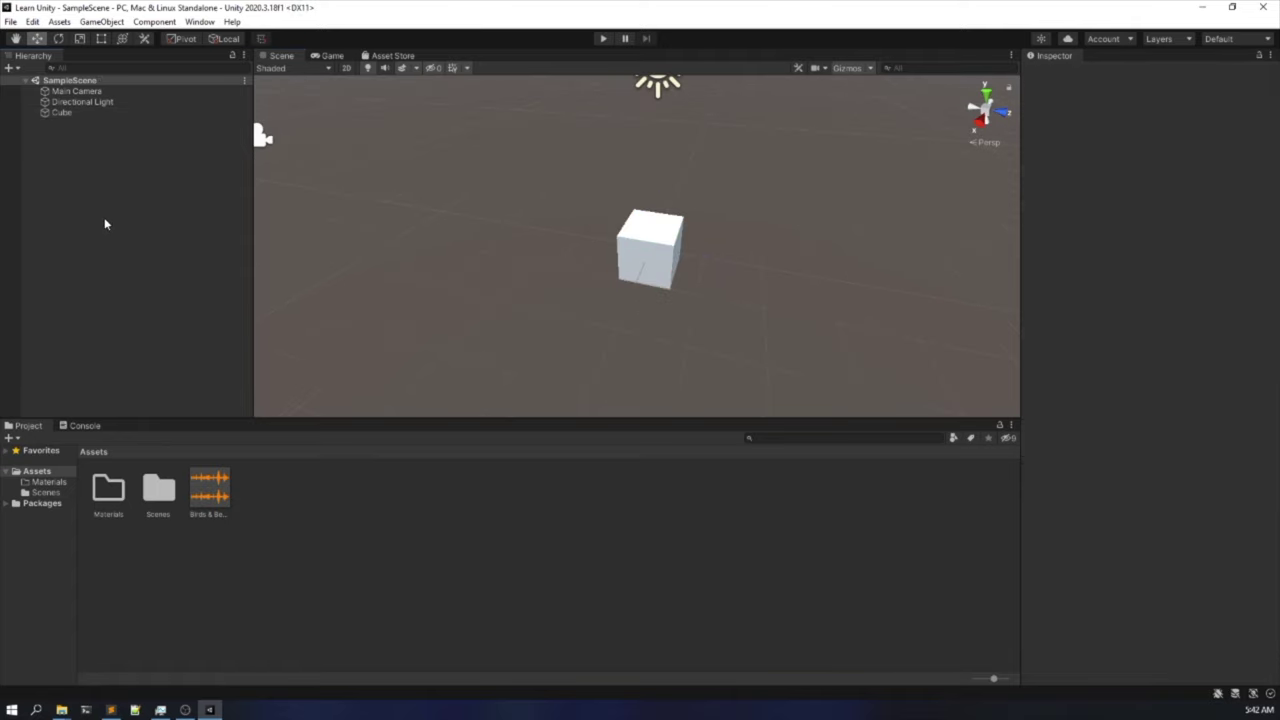
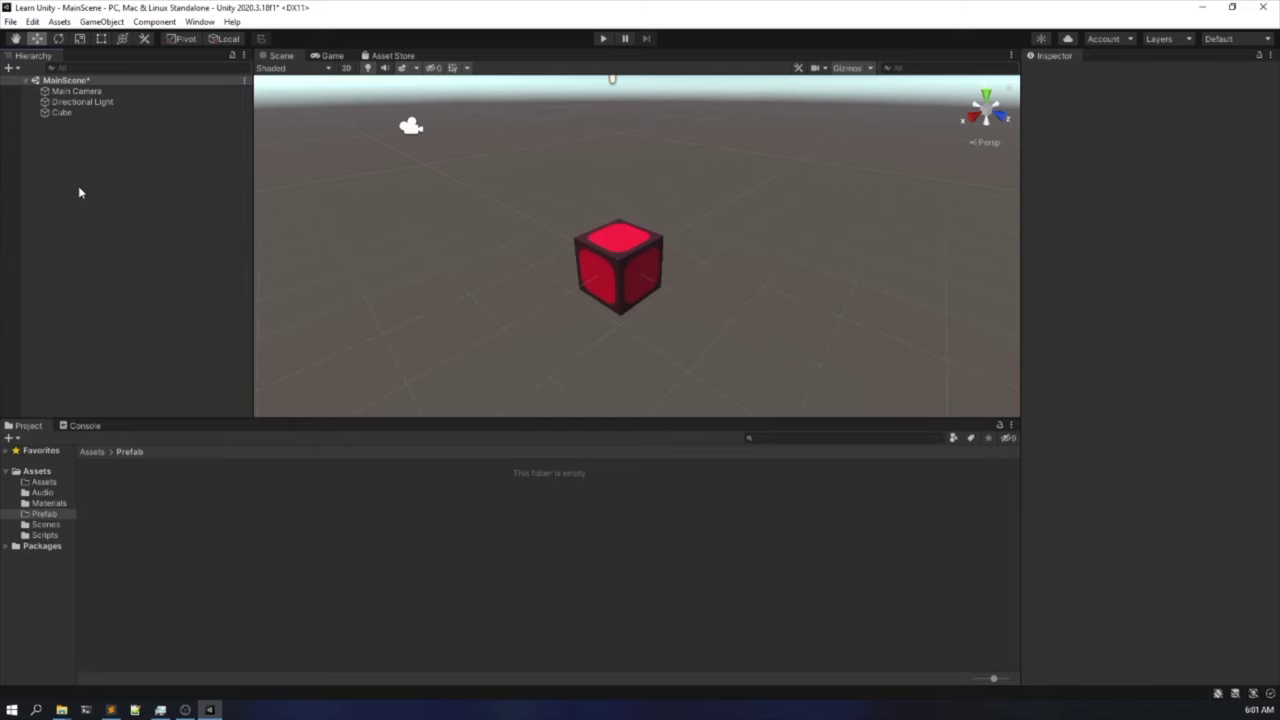
# Drag the Cube into Assets/Prefab to make it a prefab, then return to the Assets root.
pyautogui.click(101, 113)
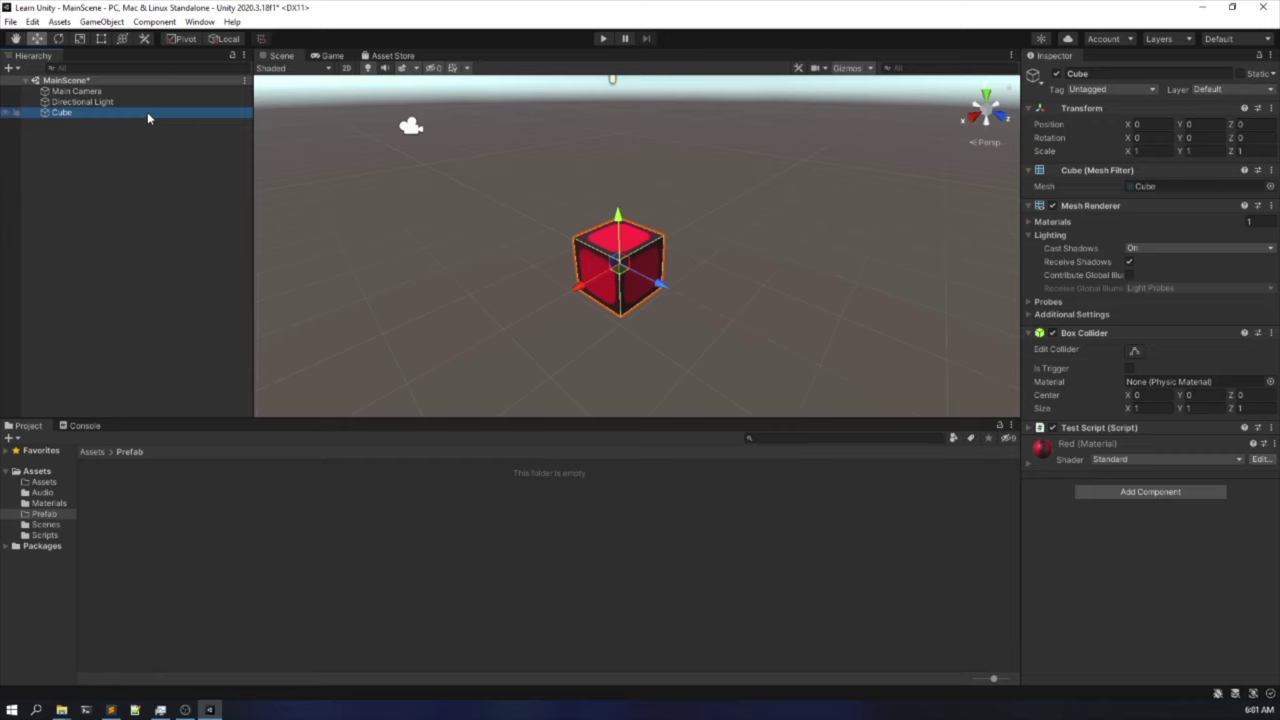
pyautogui.moveTo(147, 112); pyautogui.dragTo(311, 546)
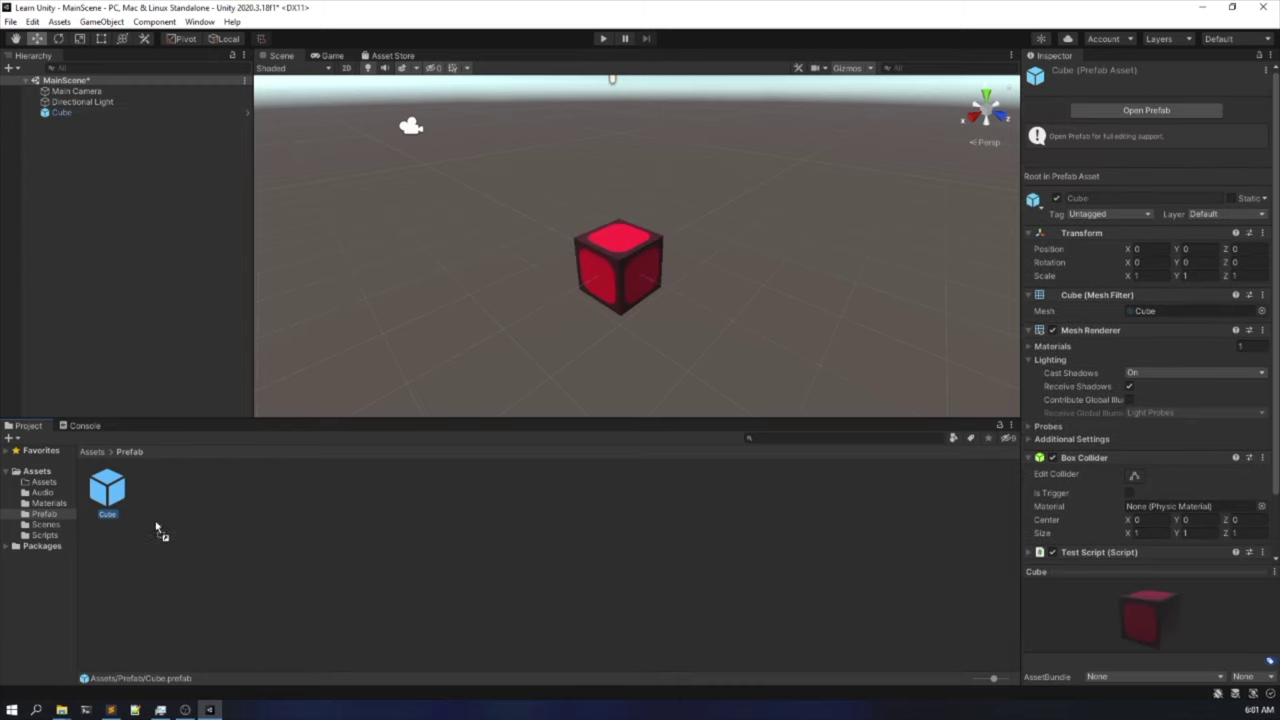
pyautogui.click(131, 276)
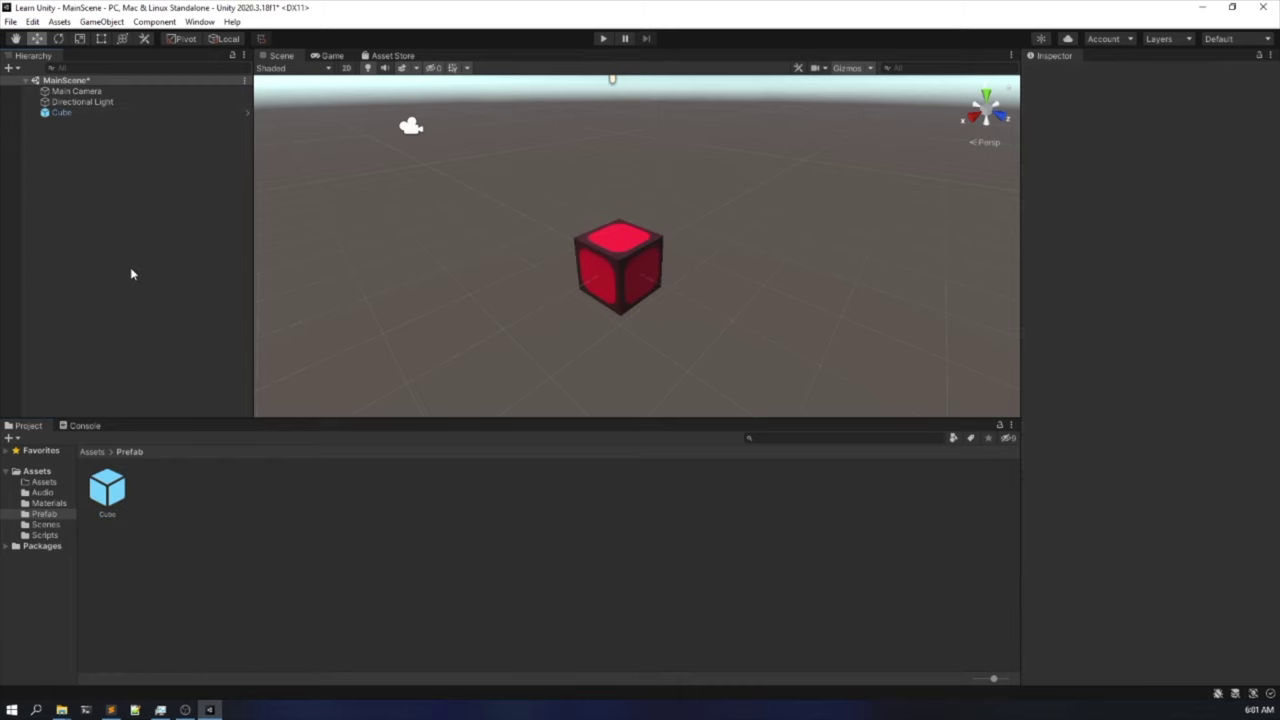
pyautogui.click(68, 114)
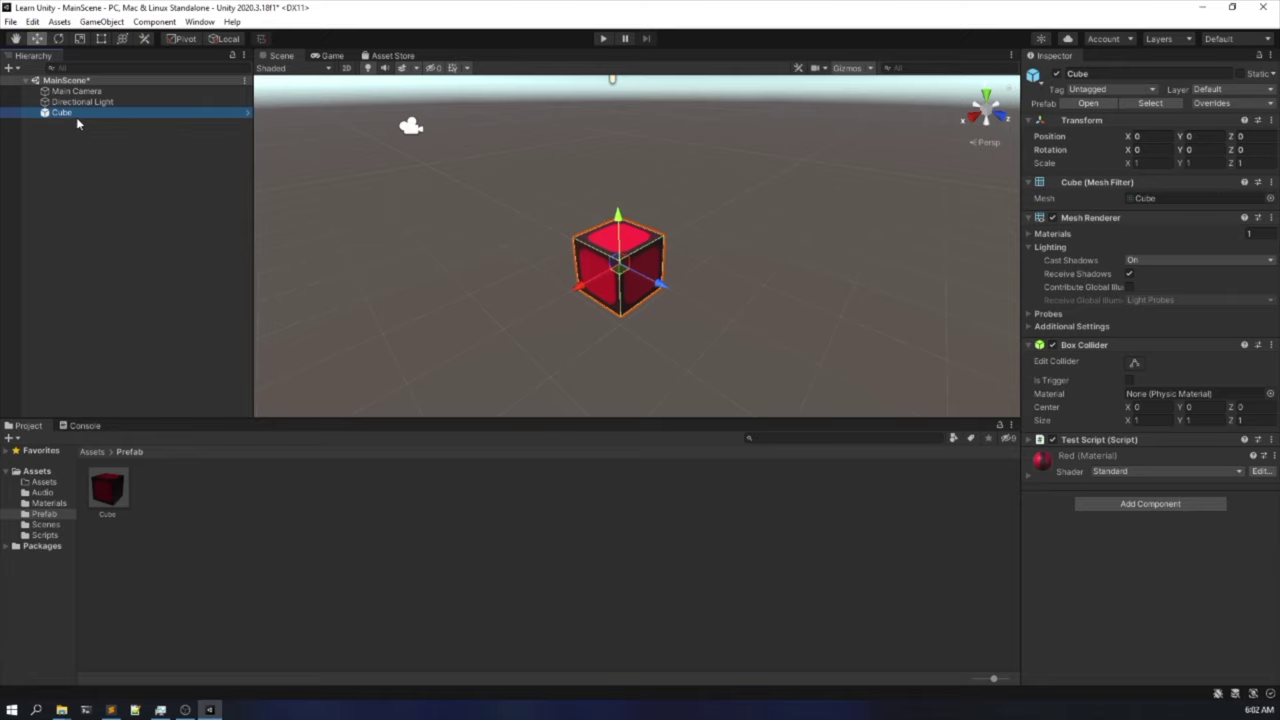
pyautogui.click(143, 237)
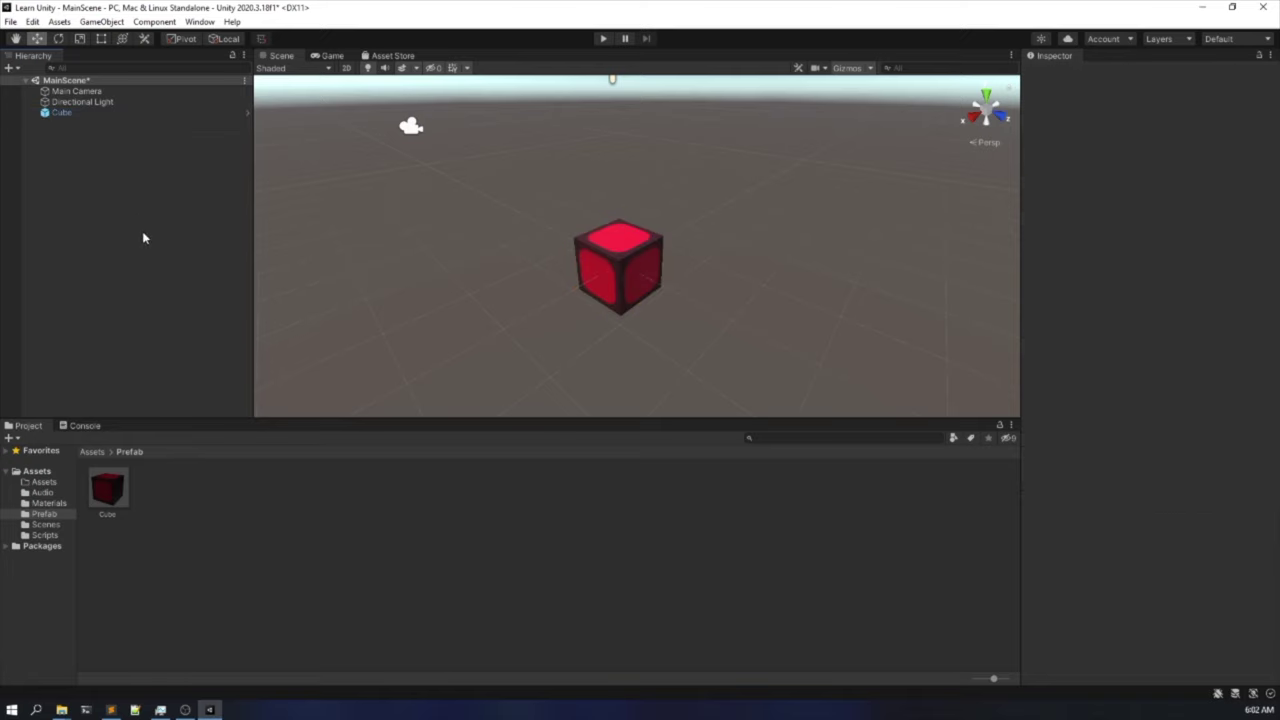
pyautogui.click(92, 451)
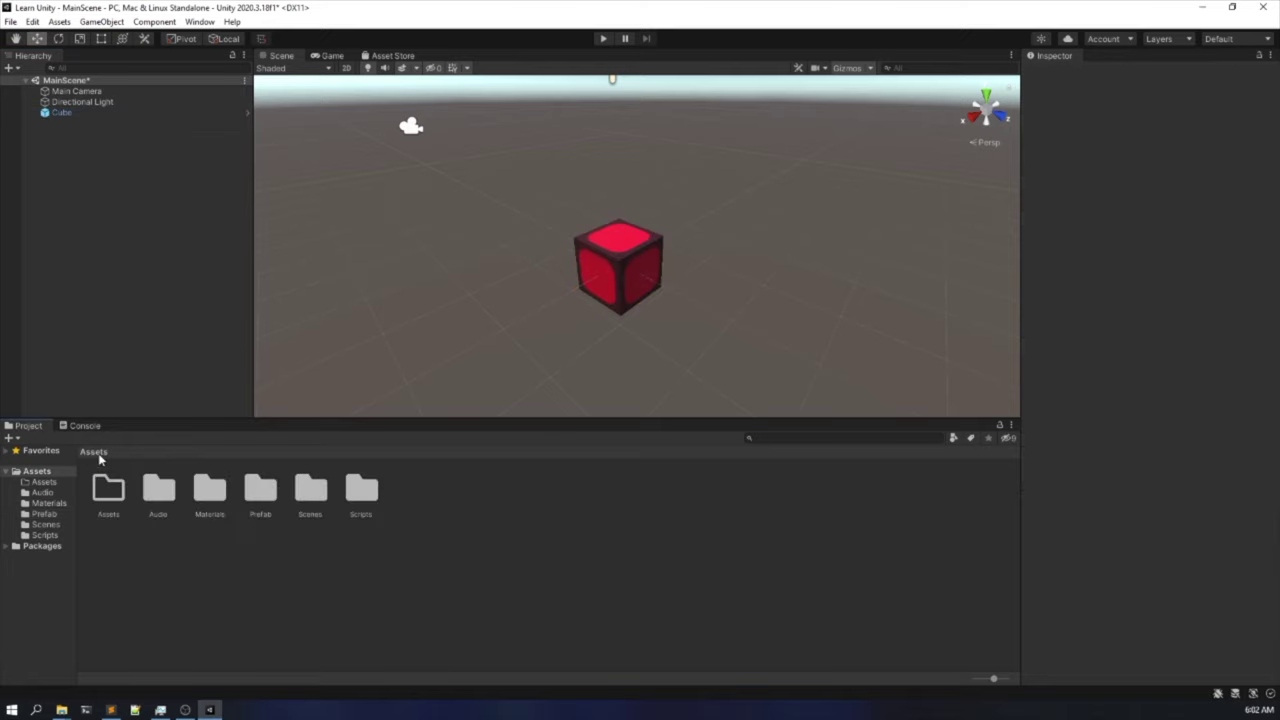
# Open TestScene from Assets/Scenes, answering the save prompt, then browse to the Prefab folder.
pyautogui.doubleClick(313, 487)
pyautogui.rightClick(255, 512)
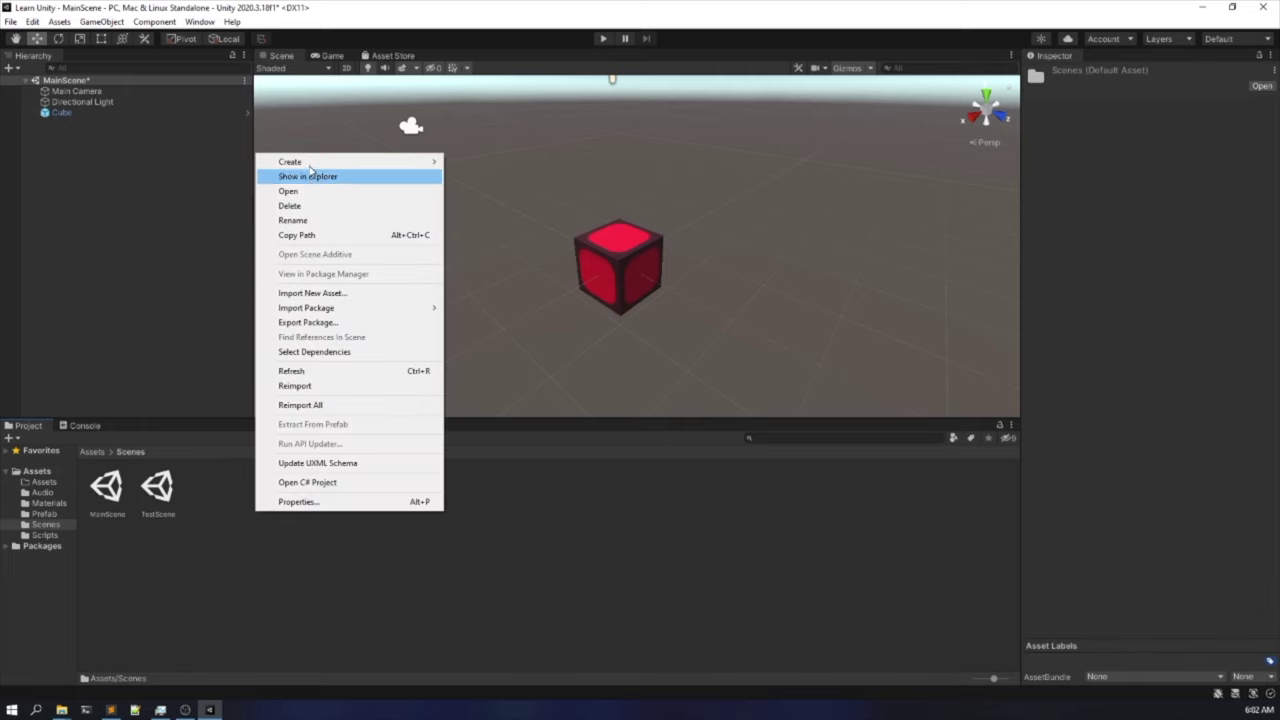
pyautogui.click(182, 533)
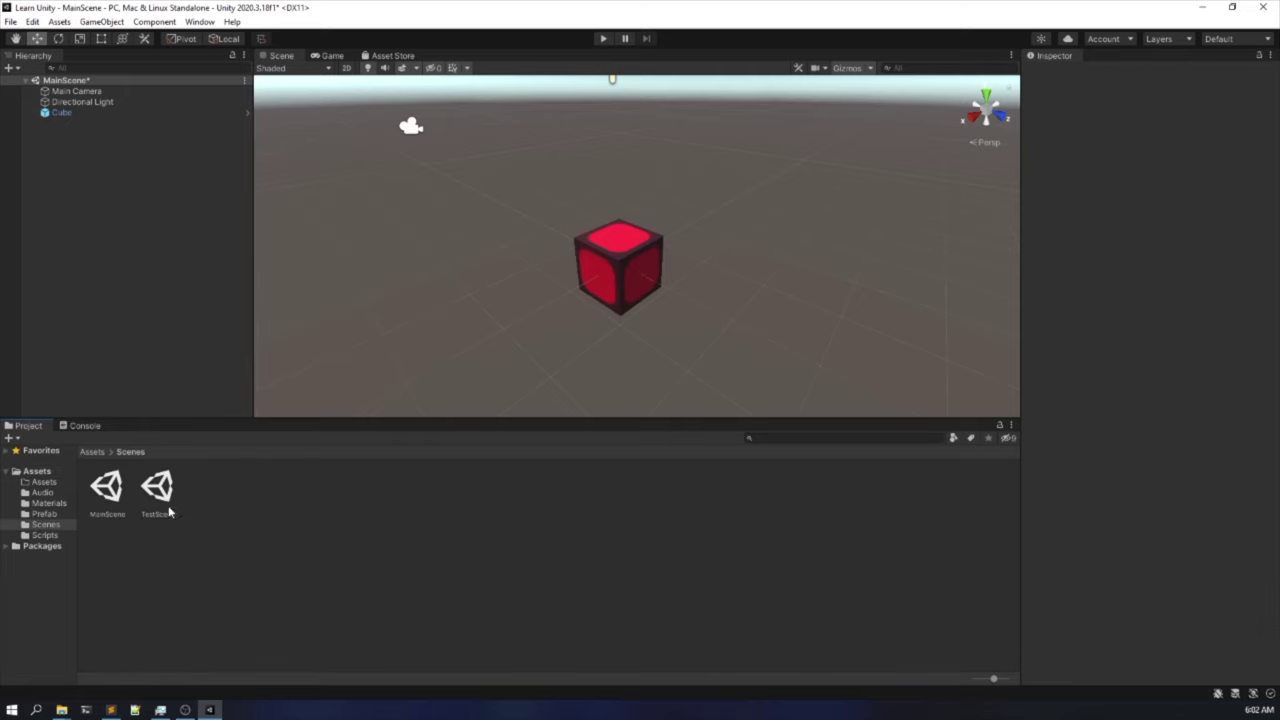
pyautogui.doubleClick(168, 510)
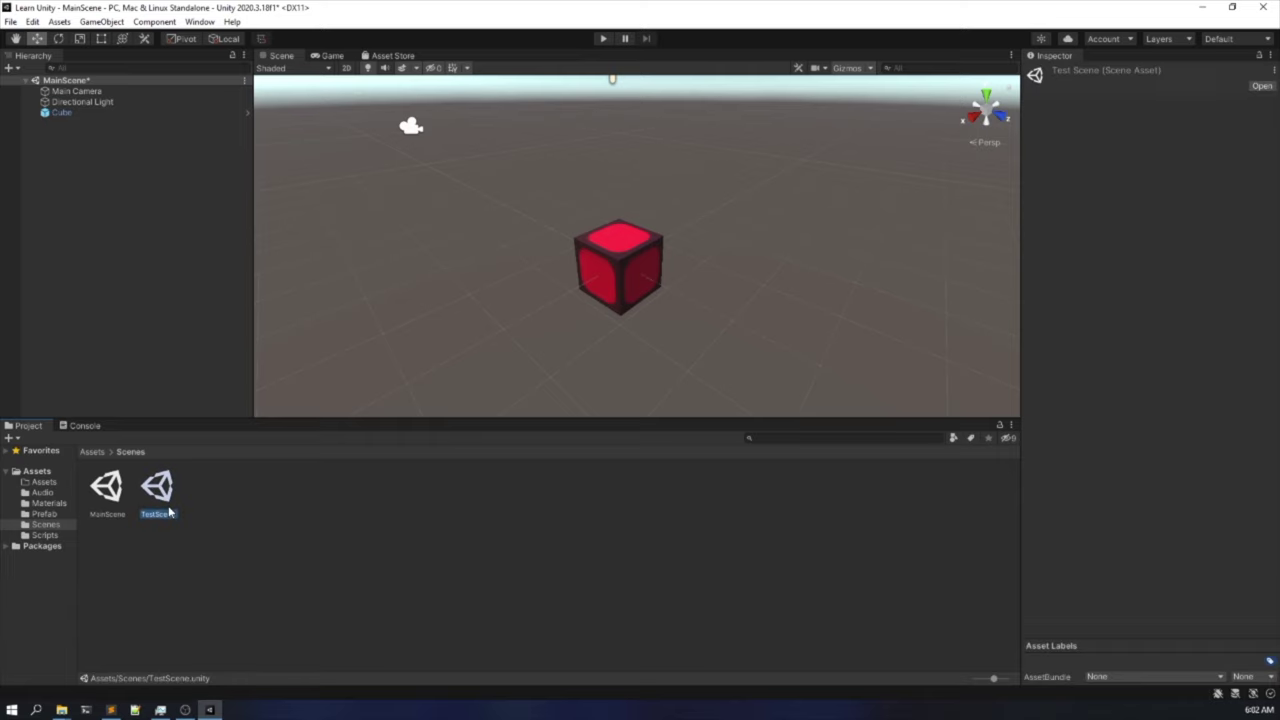
pyautogui.click(640, 387)
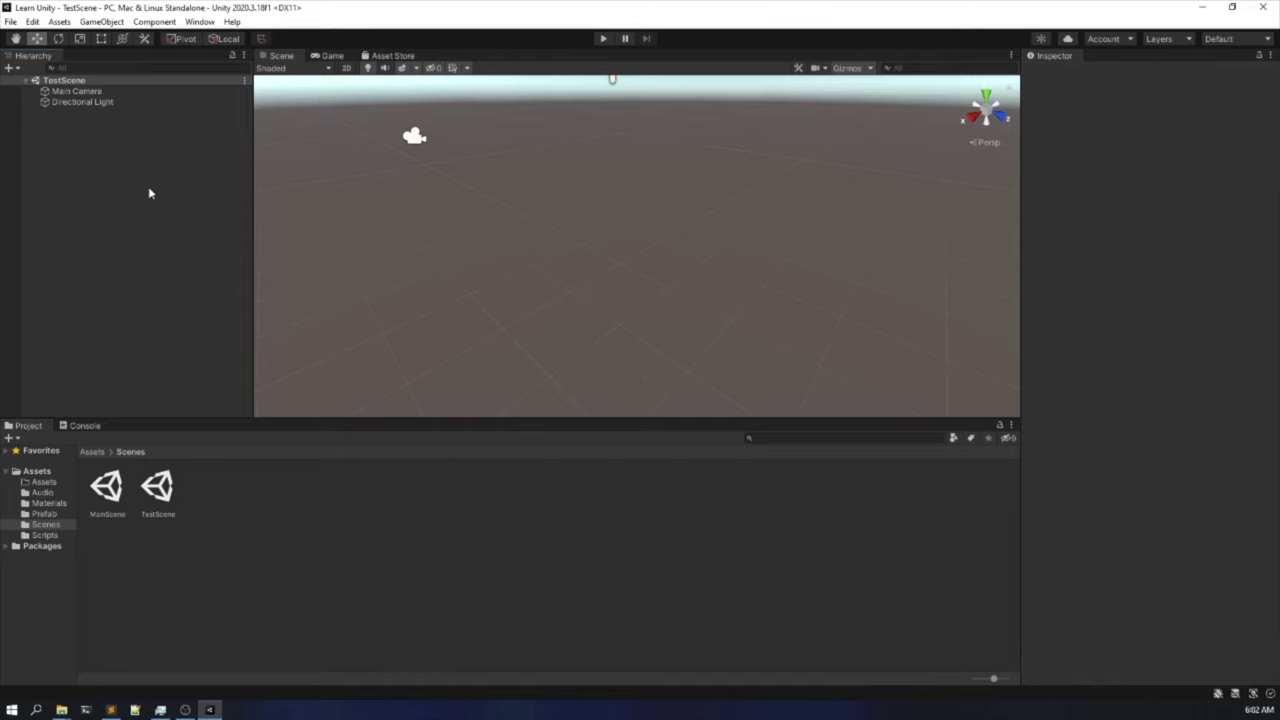
pyautogui.click(112, 452)
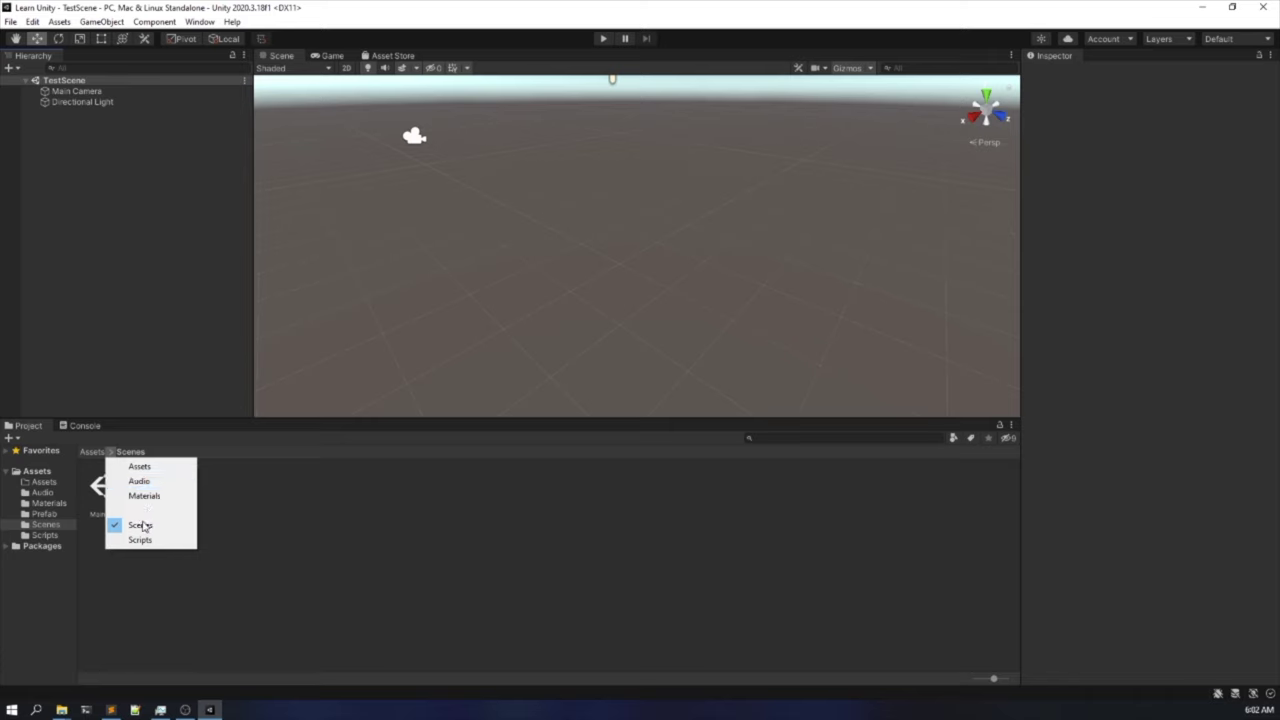
pyautogui.click(146, 514)
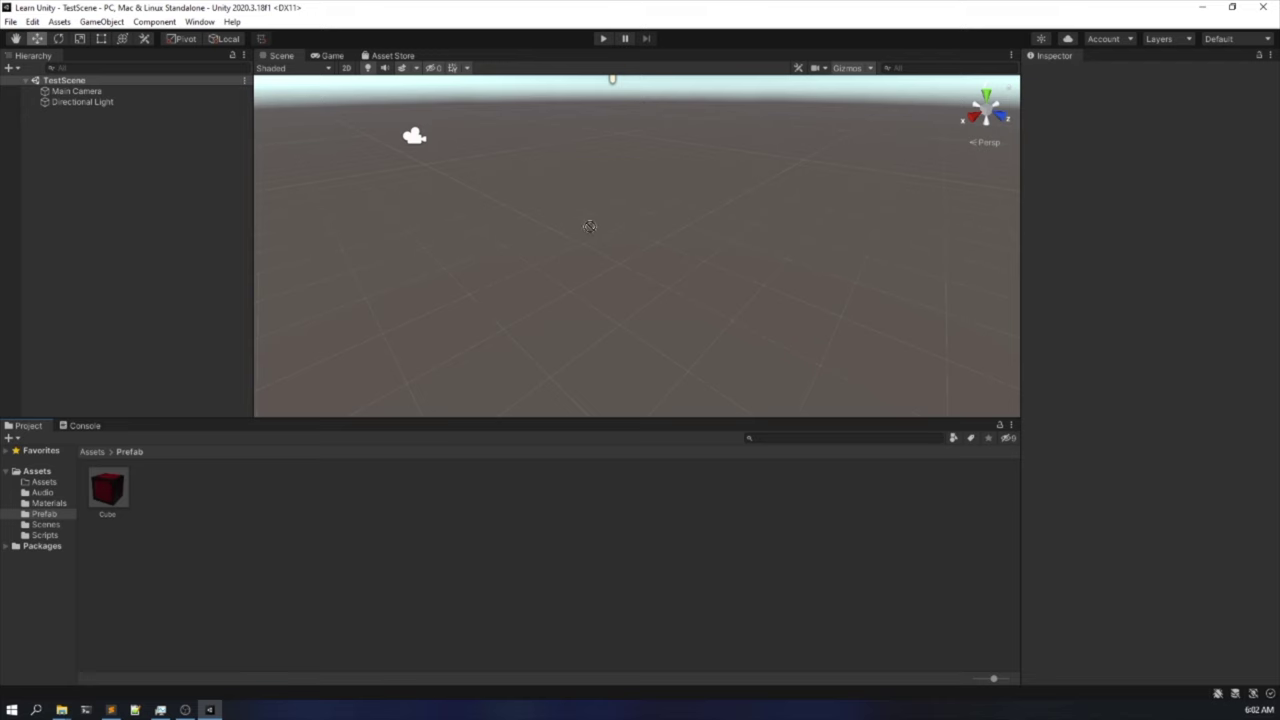
# Place a Cube prefab instance in TestScene and reset its Transform to the origin.
pyautogui.moveTo(107, 488); pyautogui.dragTo(585, 232)
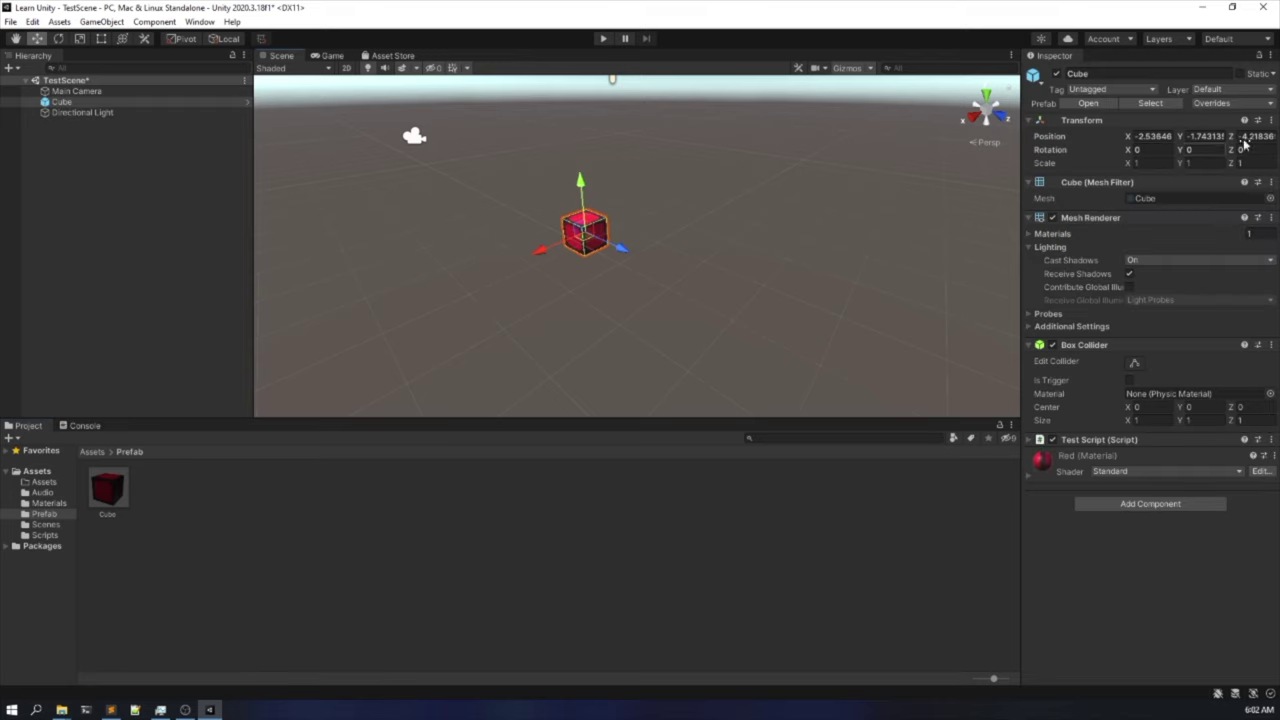
pyautogui.click(1270, 120)
pyautogui.click(1160, 134)
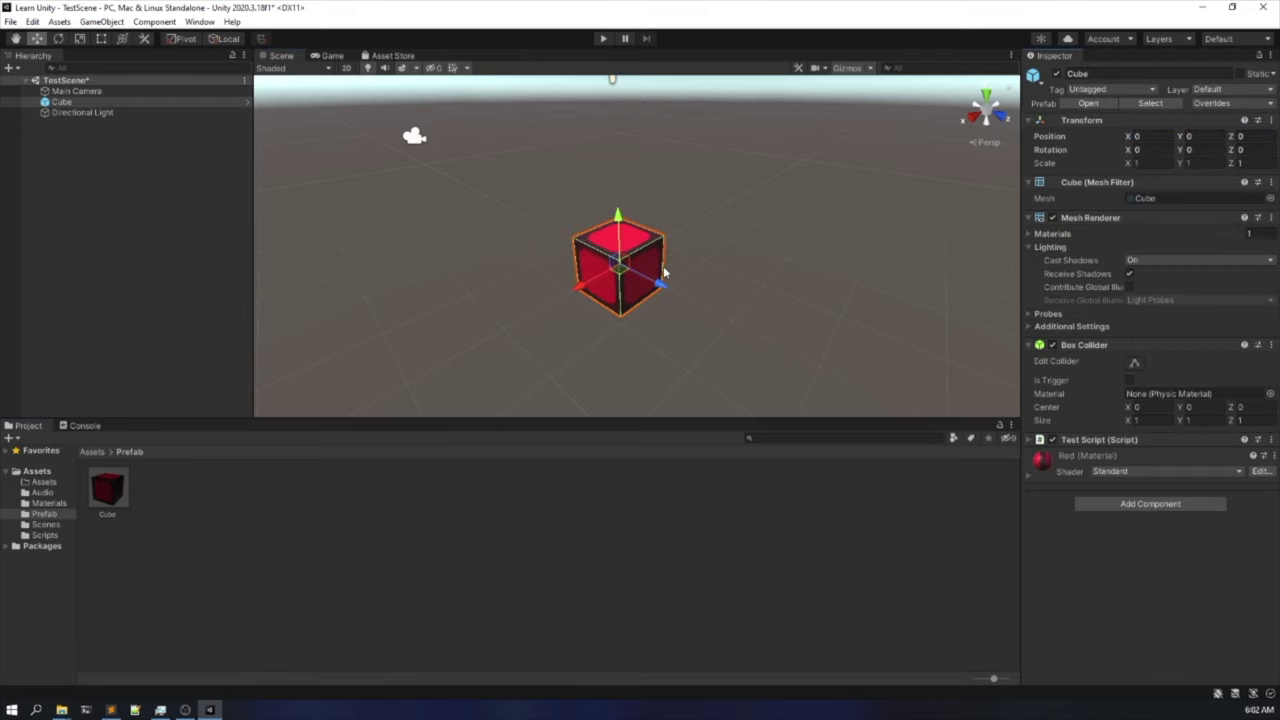
pyautogui.scroll(2, 665, 280)
# Play the scene, check the Update Function messages in the Console, then stop Play.
pyautogui.click(604, 38)
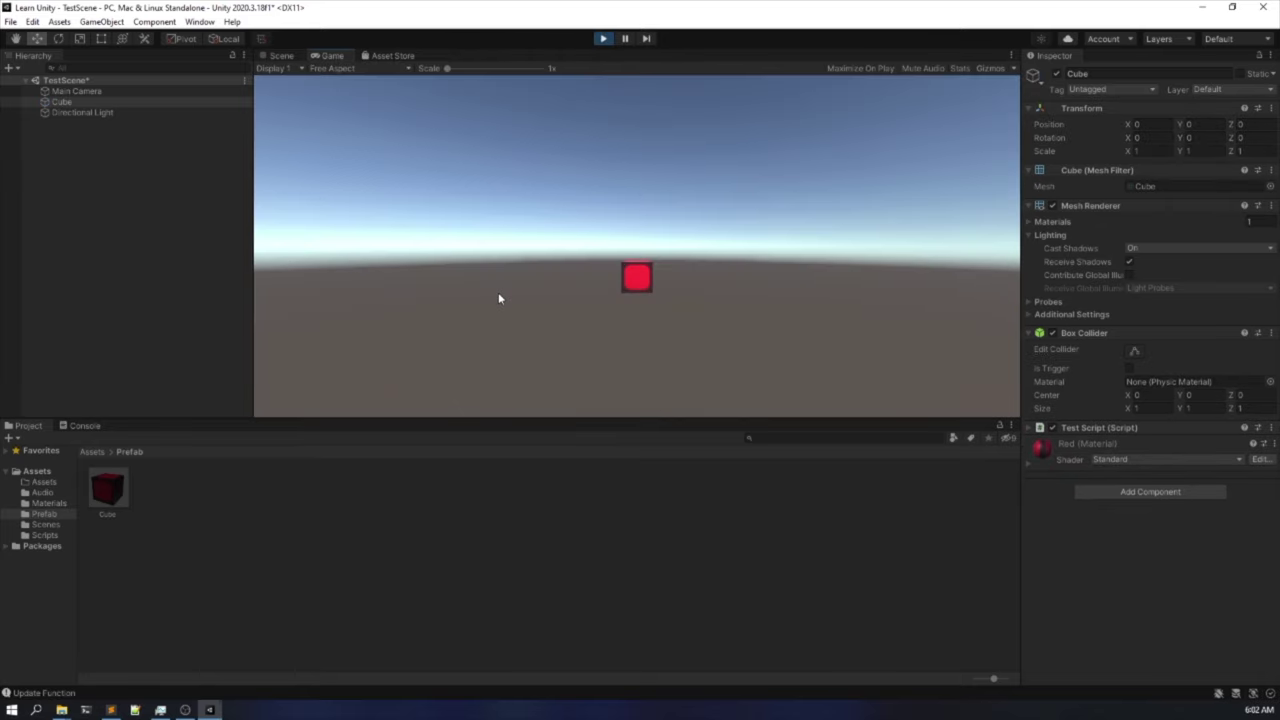
pyautogui.click(101, 426)
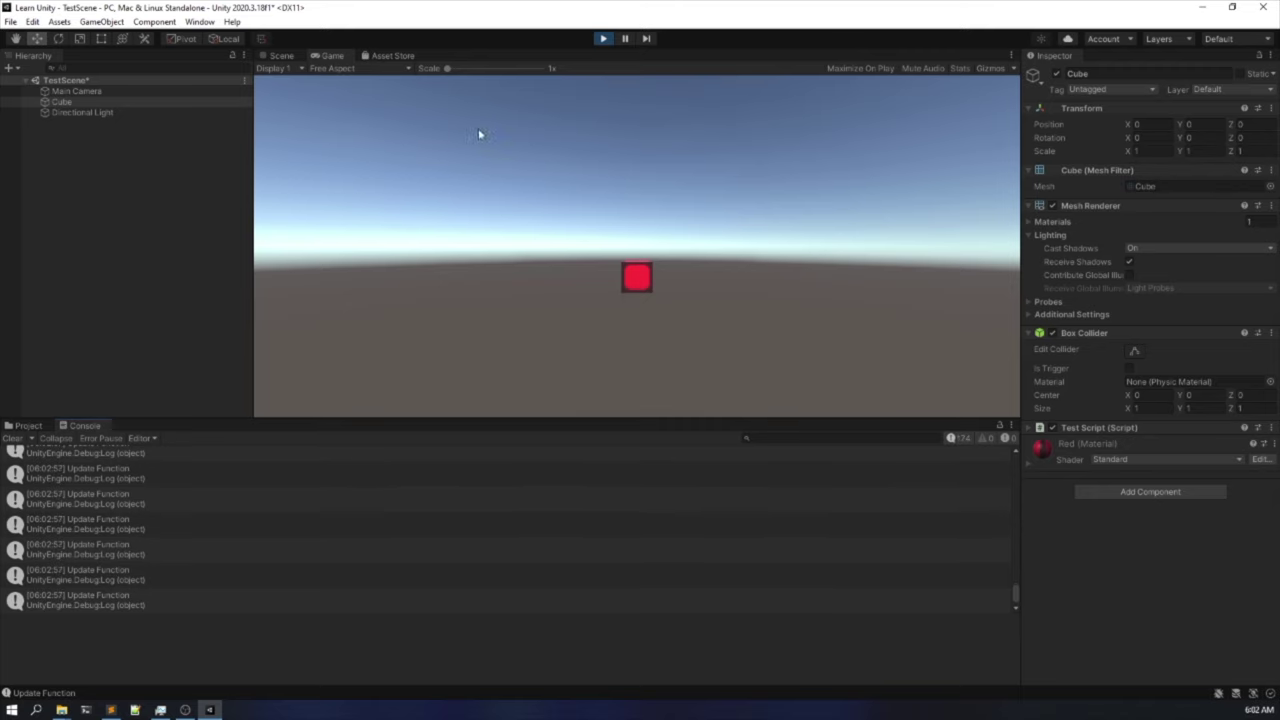
pyautogui.click(603, 38)
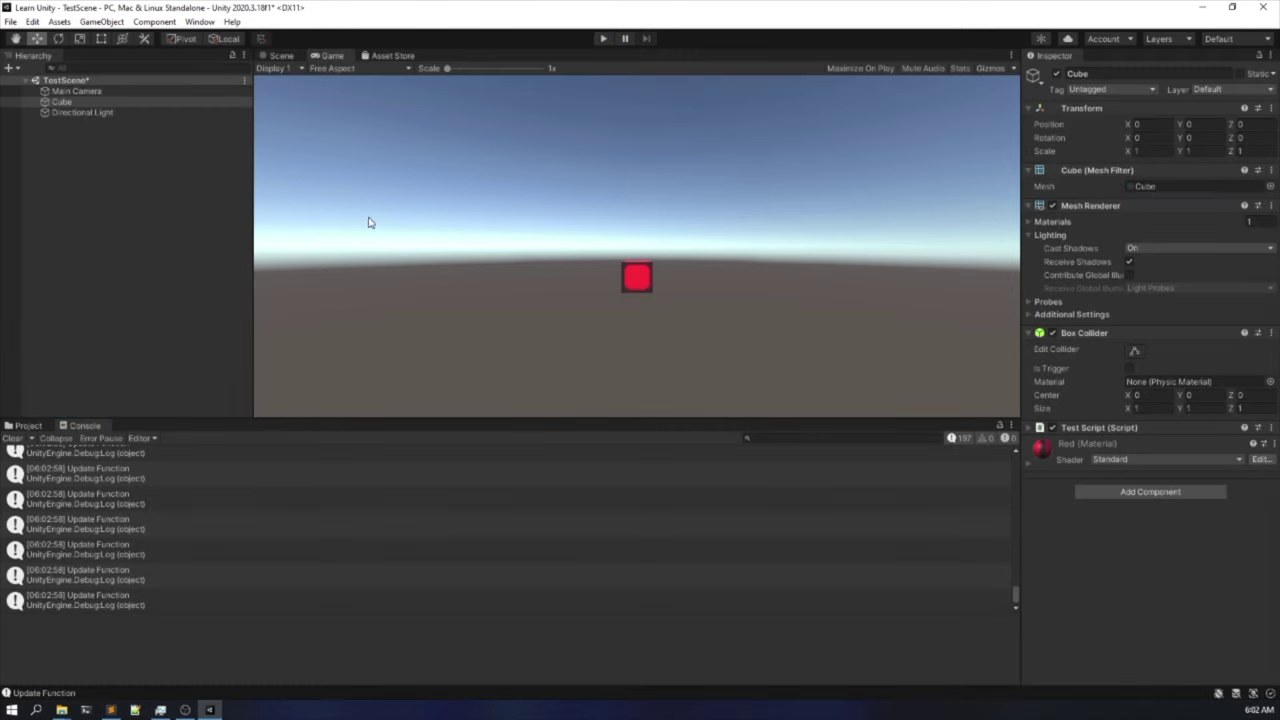
pyautogui.click(28, 425)
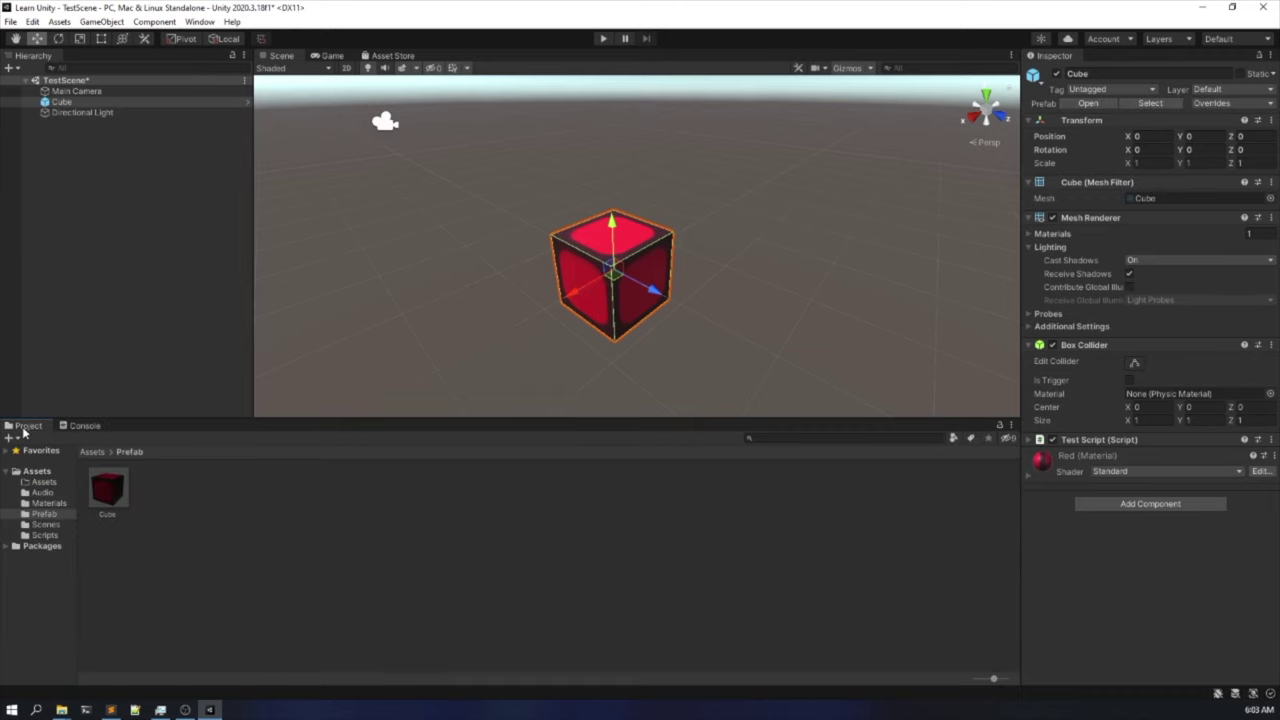
# Open MainScene from Assets/Scenes, saving TestScene's changes when prompted.
pyautogui.click(93, 452)
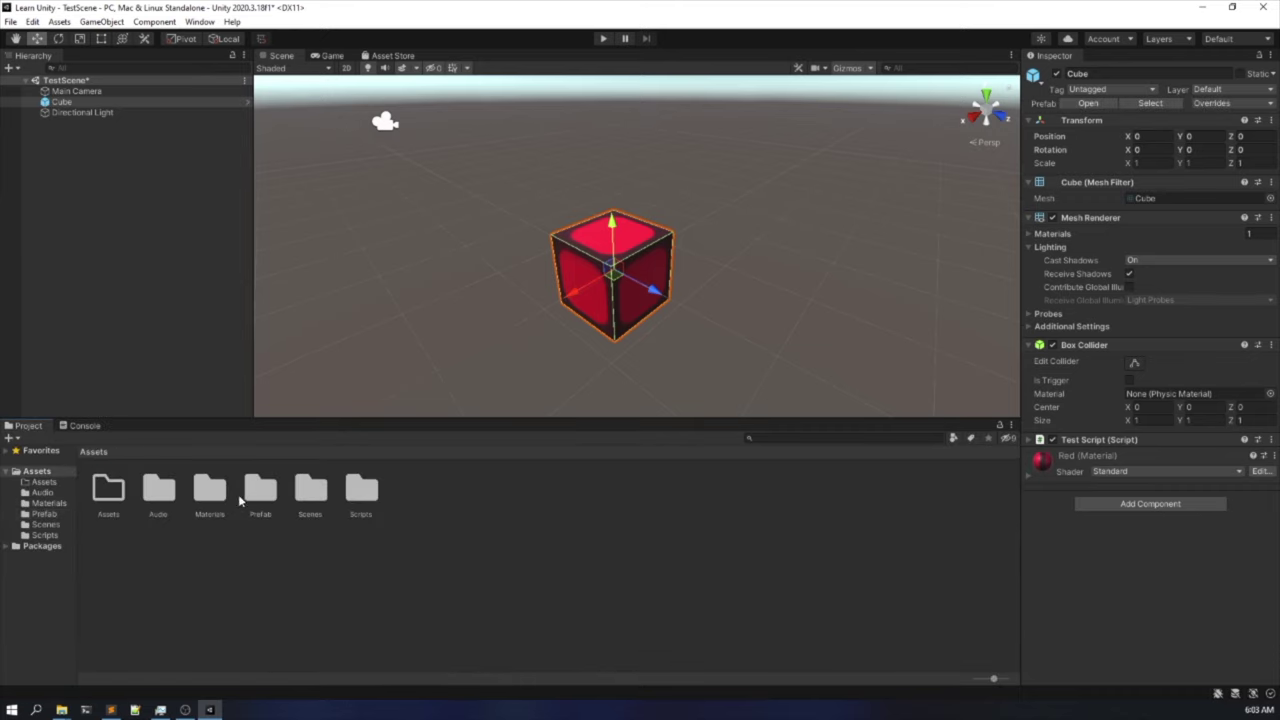
pyautogui.doubleClick(310, 490)
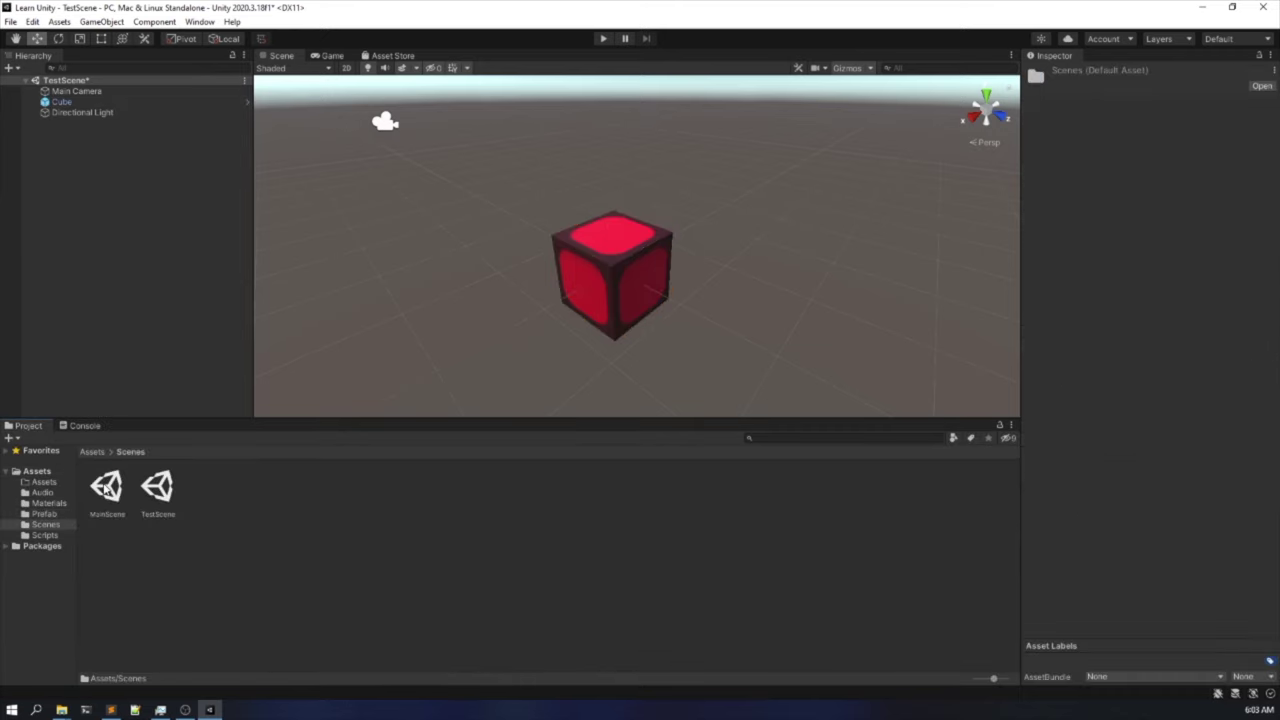
pyautogui.doubleClick(107, 489)
pyautogui.click(633, 388)
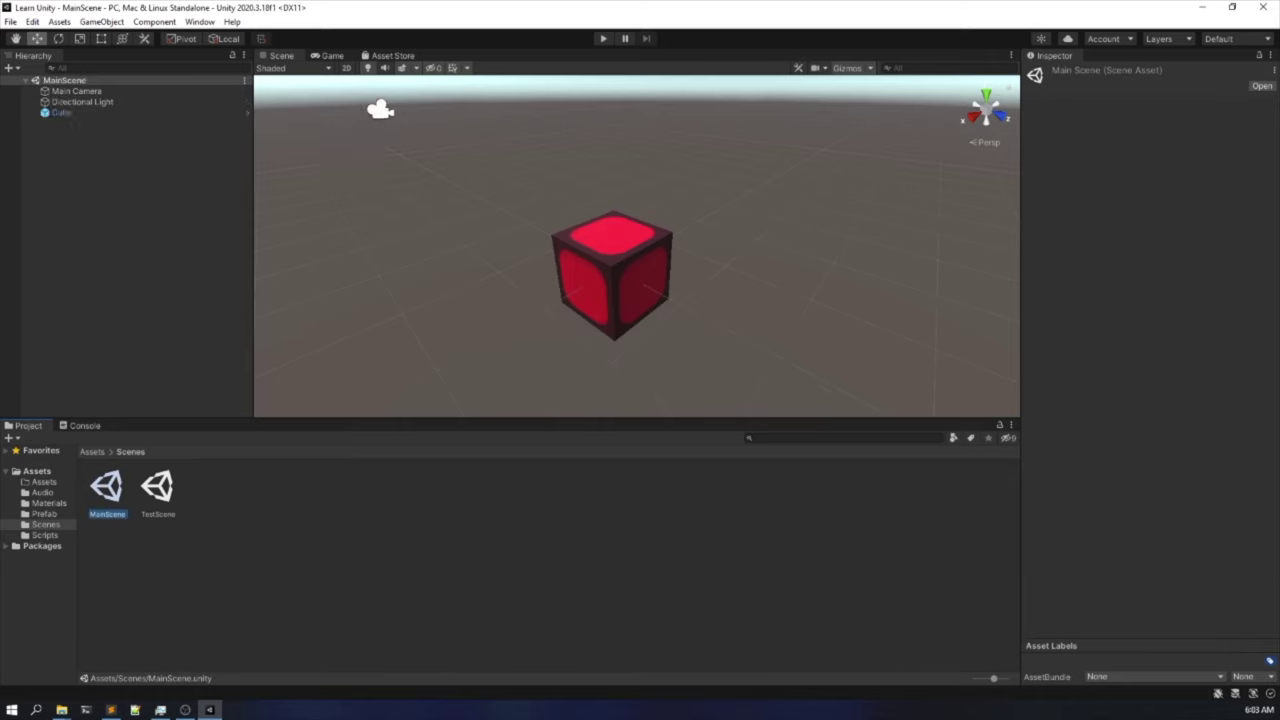
# Return to Unity and select the Cube in MainScene's Hierarchy.
pyautogui.hotkey('alt', 'Tab')
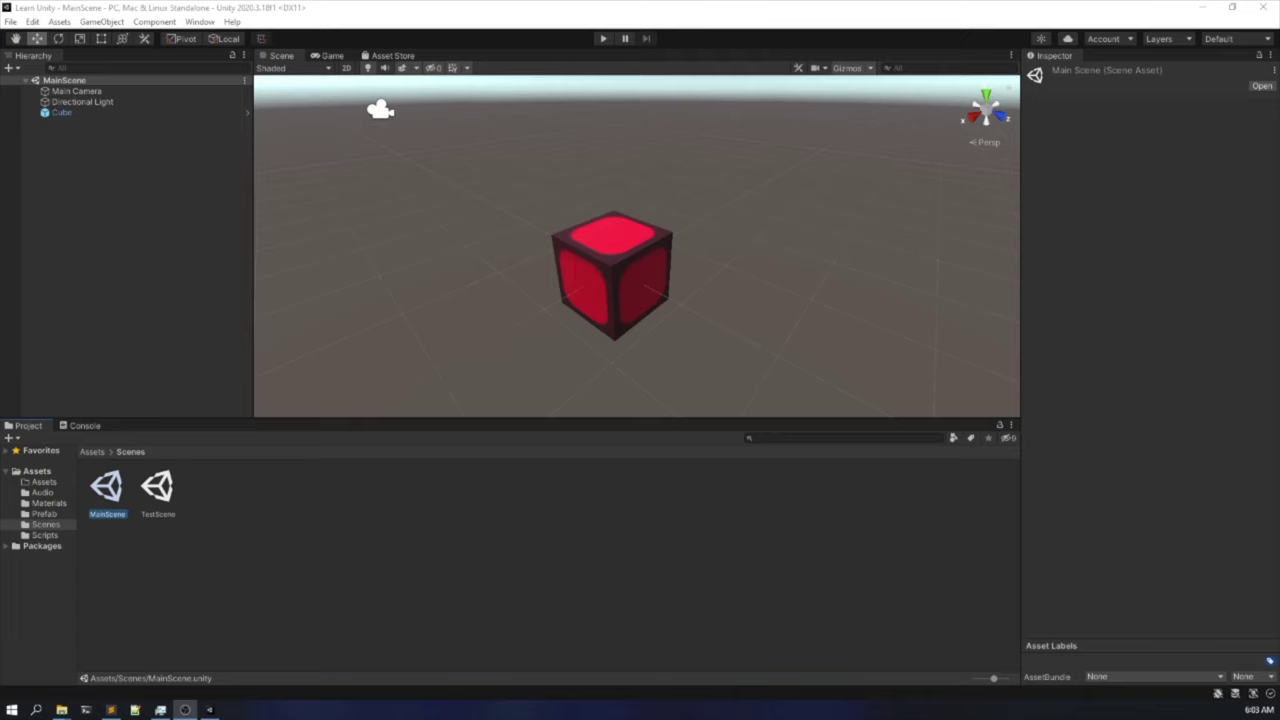
pyautogui.click(381, 537)
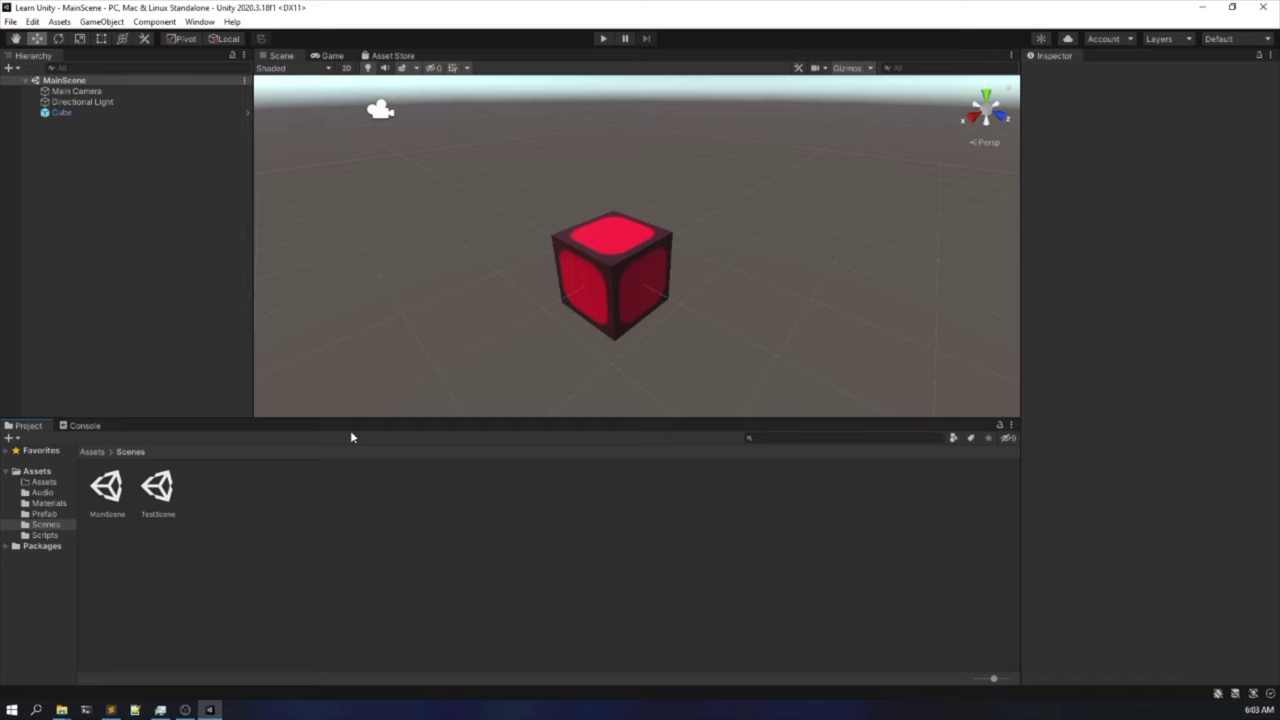
pyautogui.hotkey('alt', 'Tab')
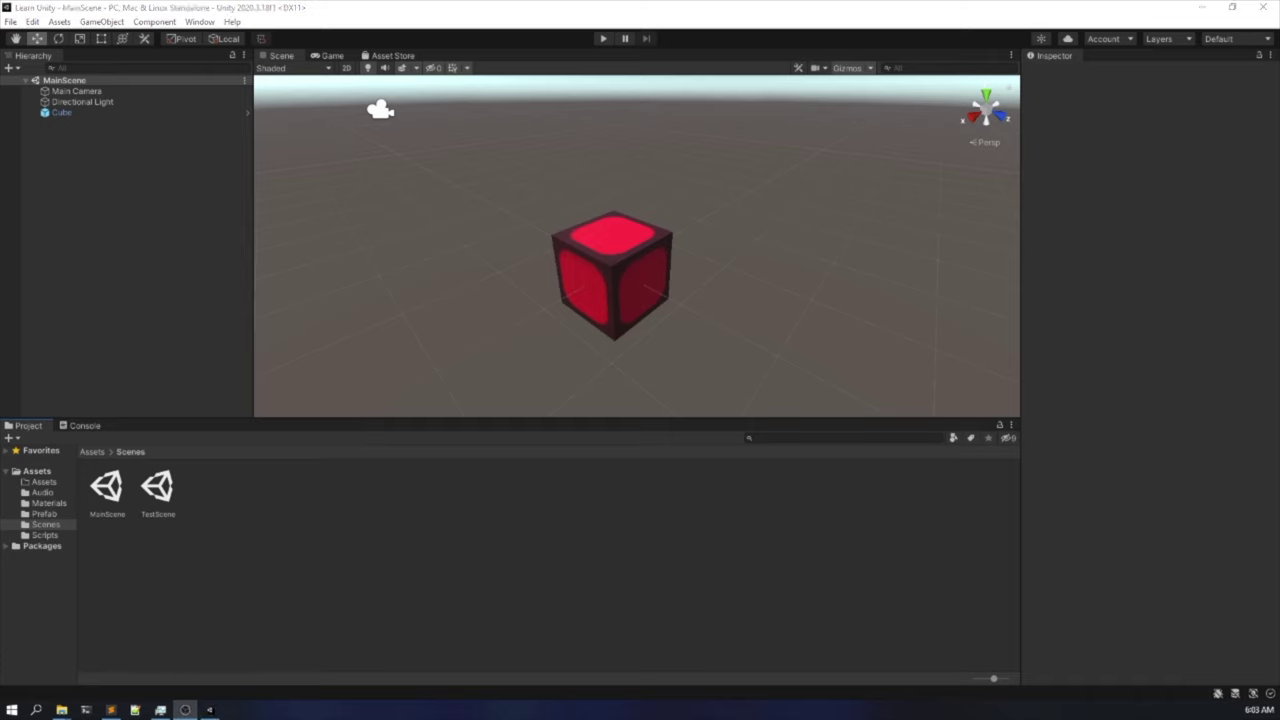
pyautogui.click(458, 569)
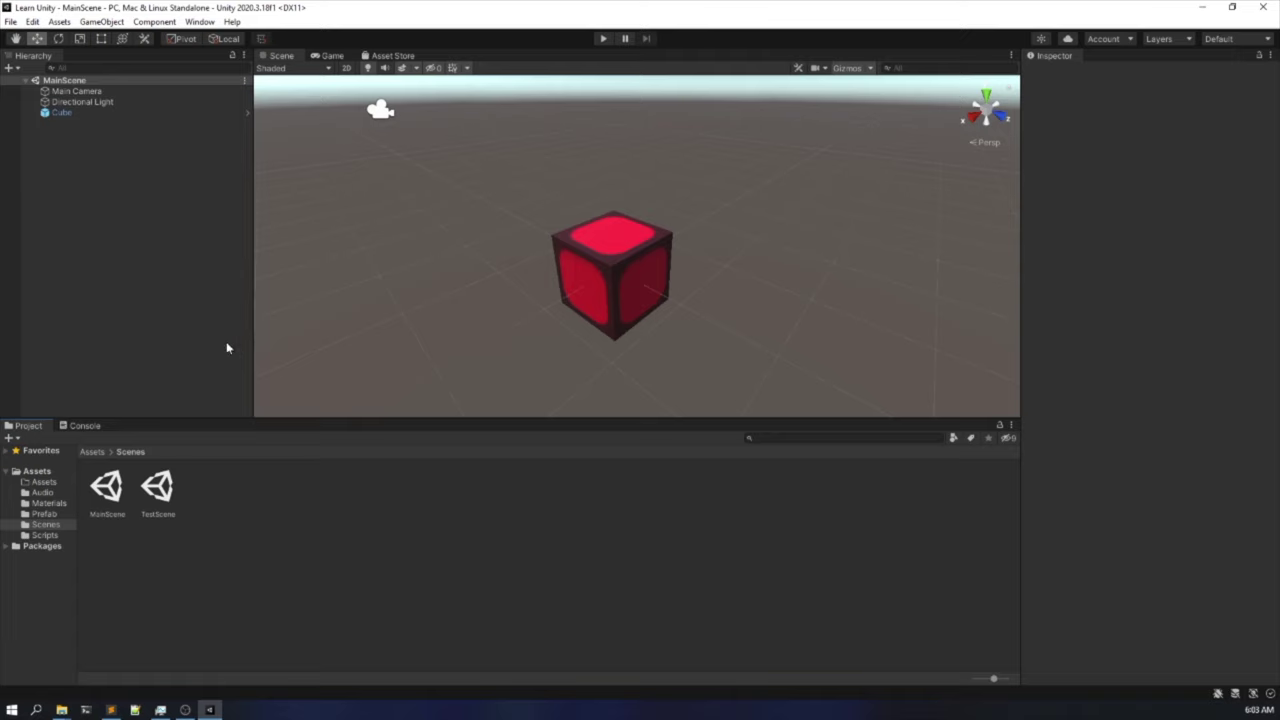
pyautogui.click(114, 93)
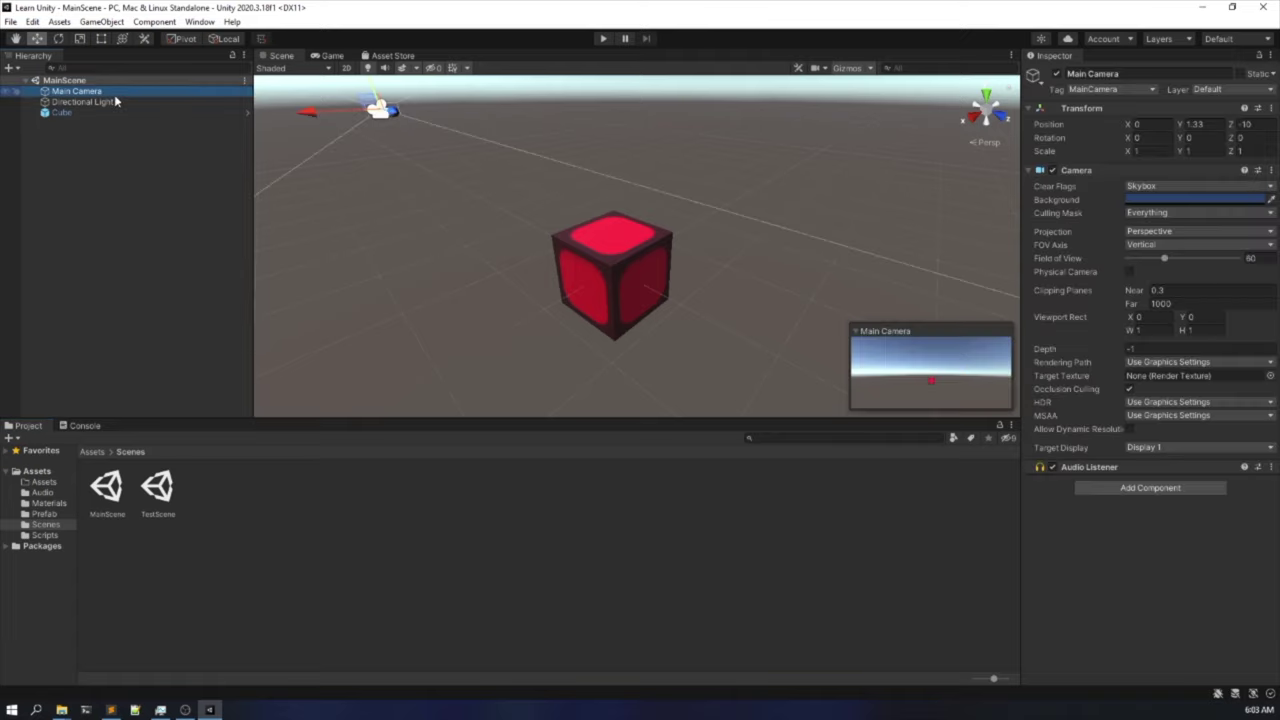
pyautogui.click(139, 198)
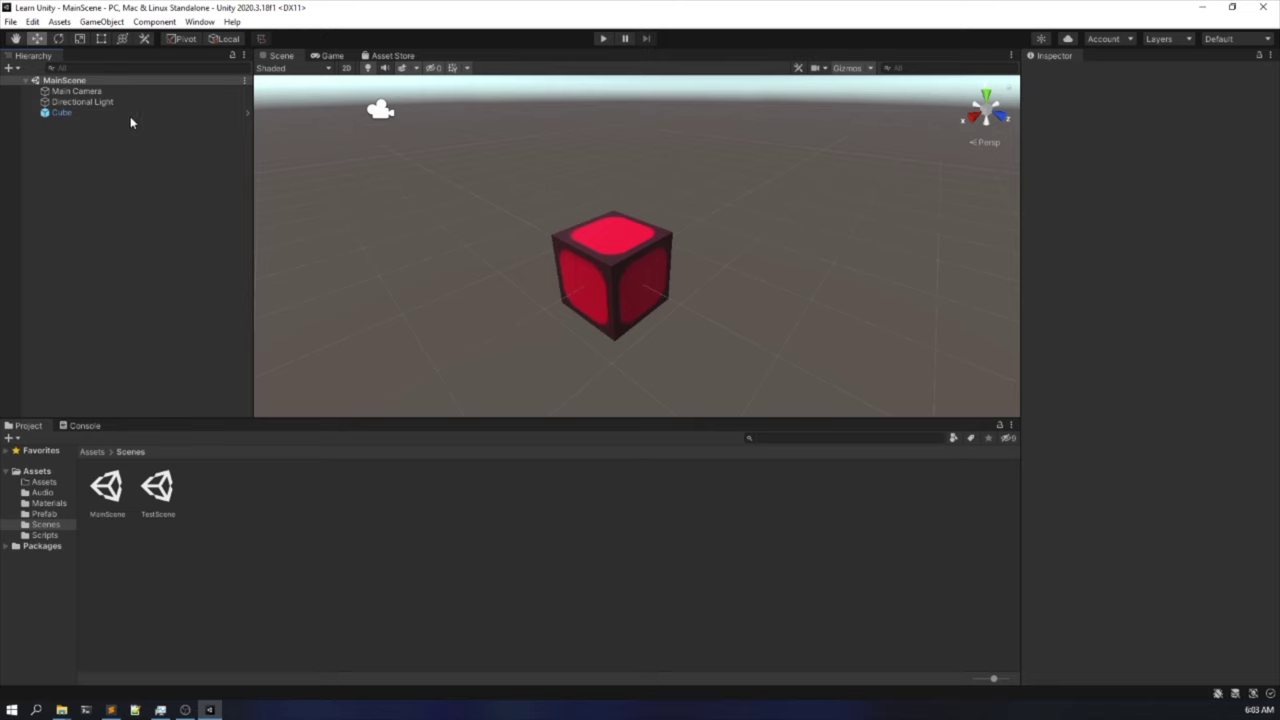
pyautogui.click(62, 113)
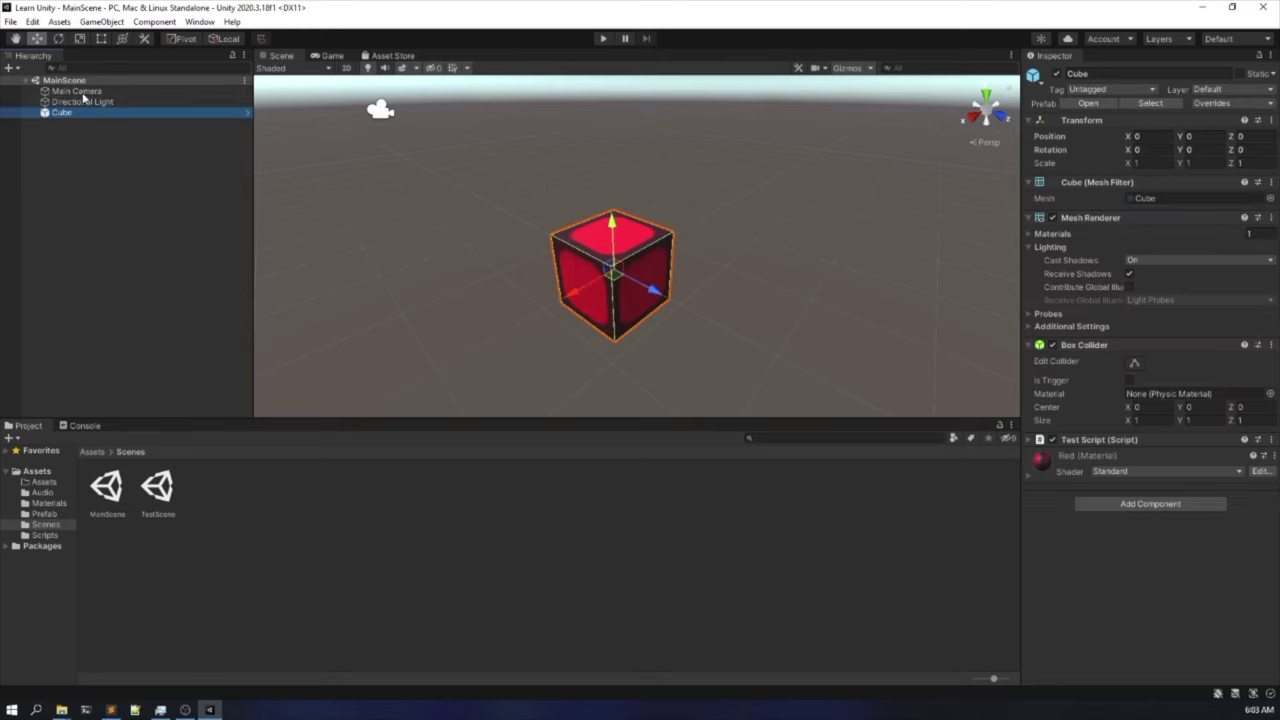
# Nest the Cube under Main Camera in the Hierarchy.
pyautogui.click(82, 92)
pyautogui.click(63, 114)
pyautogui.moveTo(100, 113); pyautogui.dragTo(118, 92)
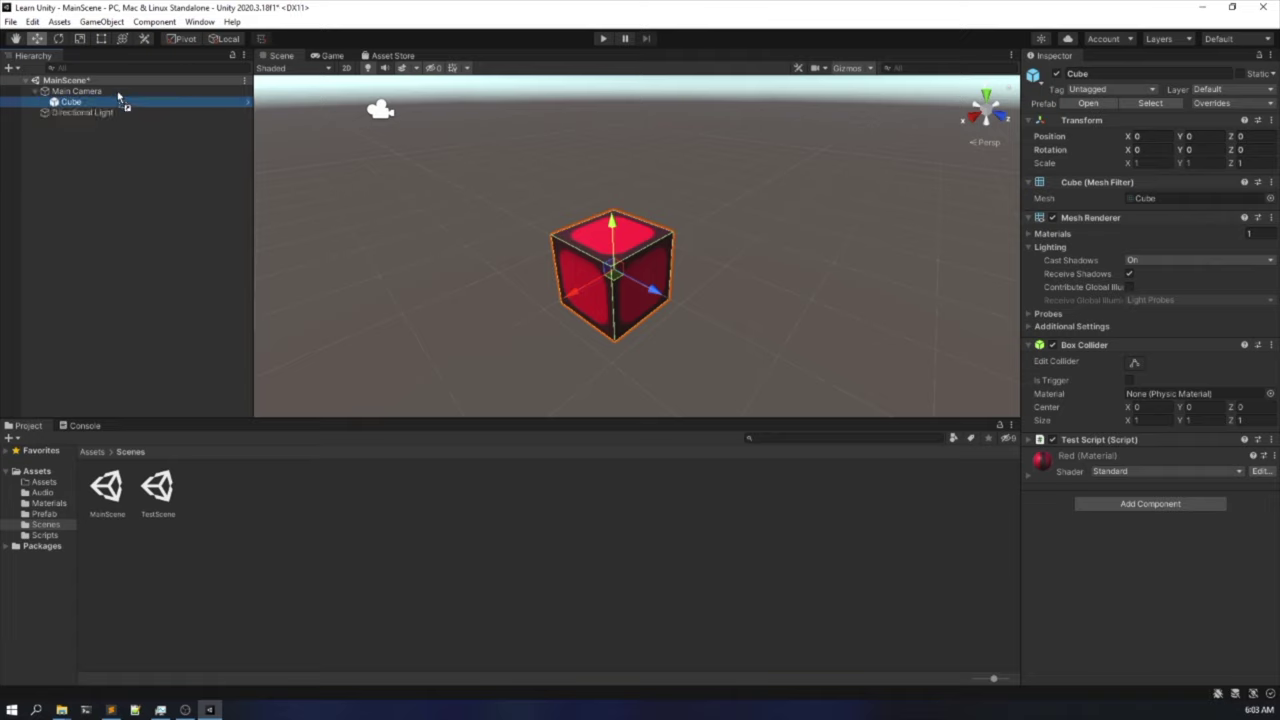
pyautogui.click(98, 172)
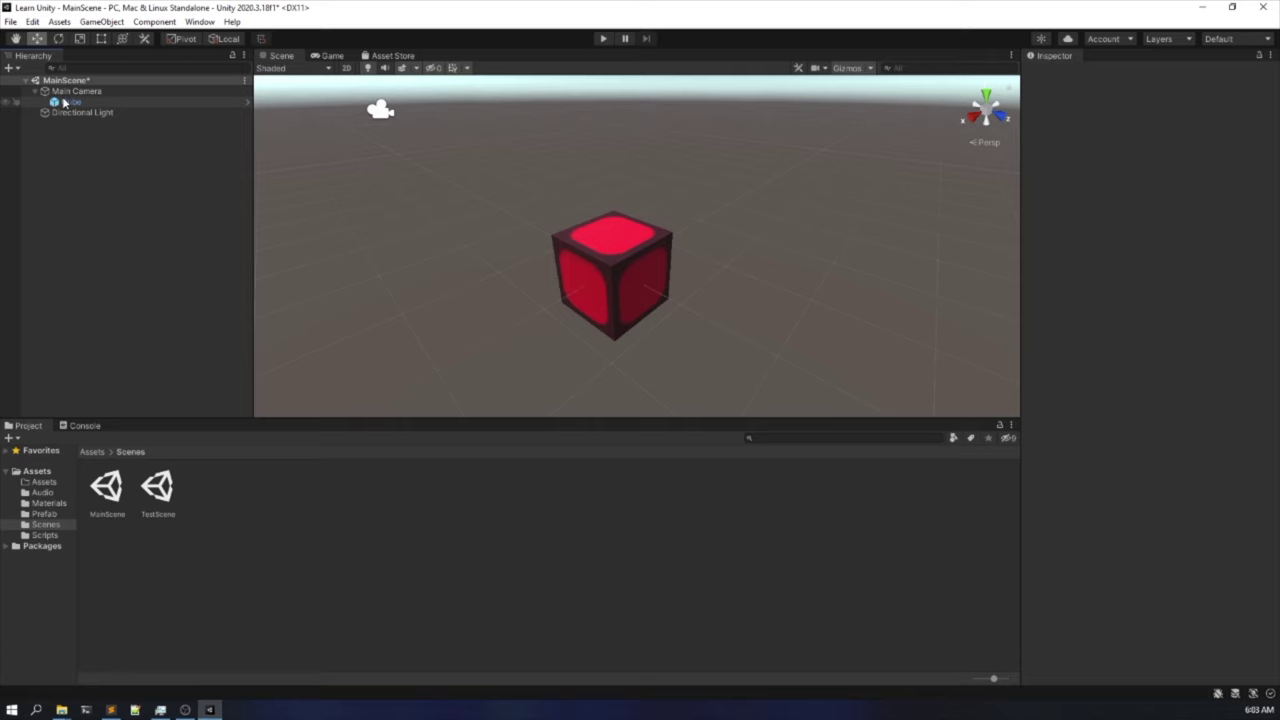
# Drag the Cube back out from under Main Camera to the Hierarchy's top level.
pyautogui.click(66, 102)
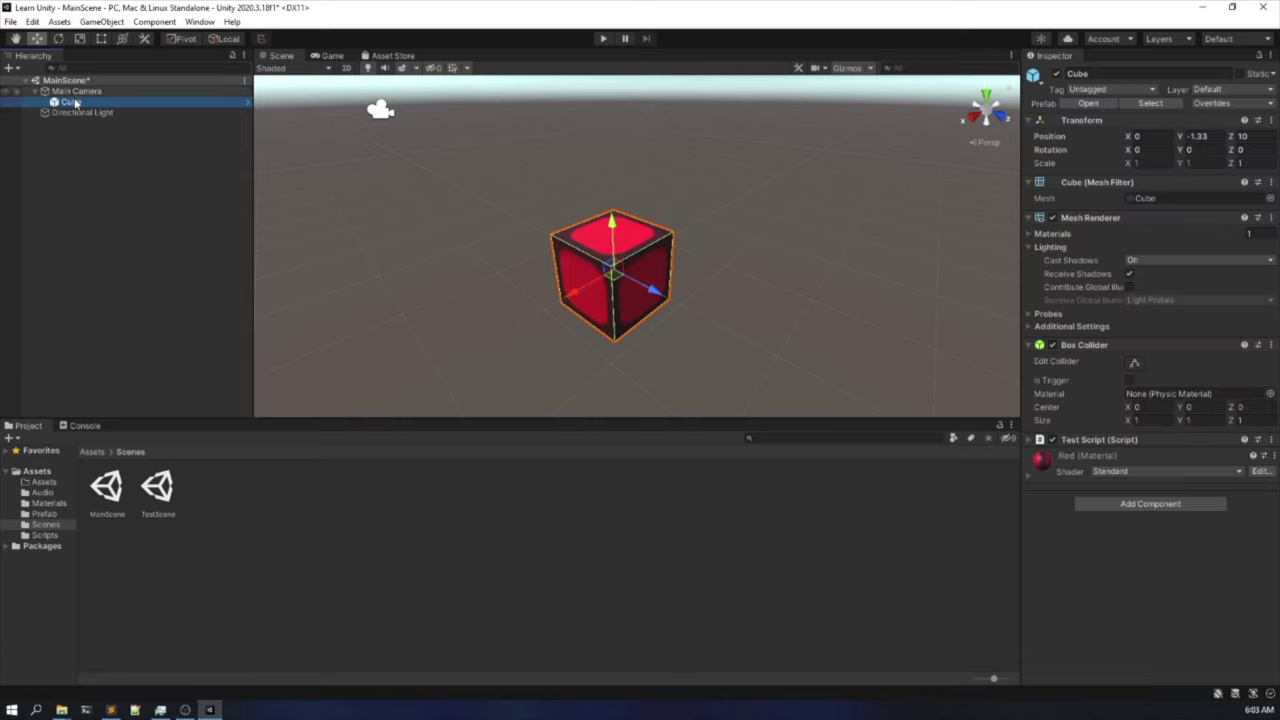
pyautogui.moveTo(74, 102); pyautogui.dragTo(77, 124)
pyautogui.click(90, 192)
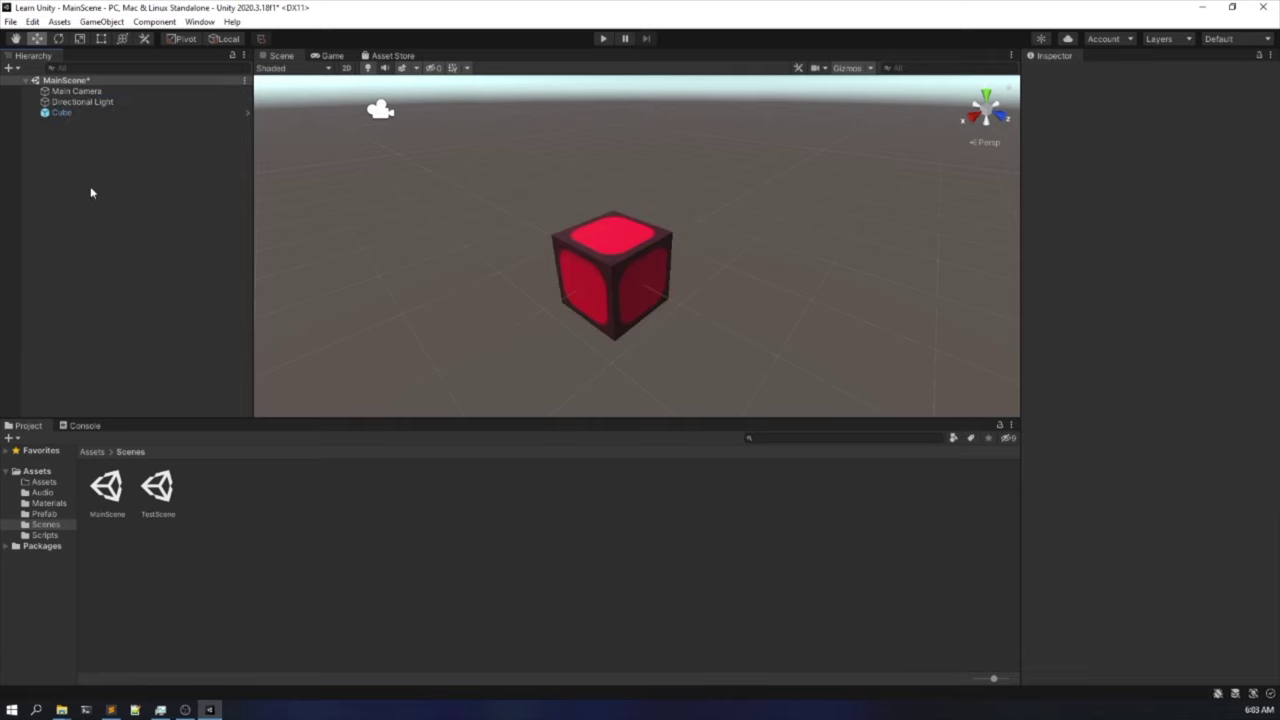
pyautogui.rightClick(90, 192)
pyautogui.click(48, 210)
# Create an empty GameObject, reset its Transform to the origin, and make the Cube its child.
pyautogui.rightClick(99, 206)
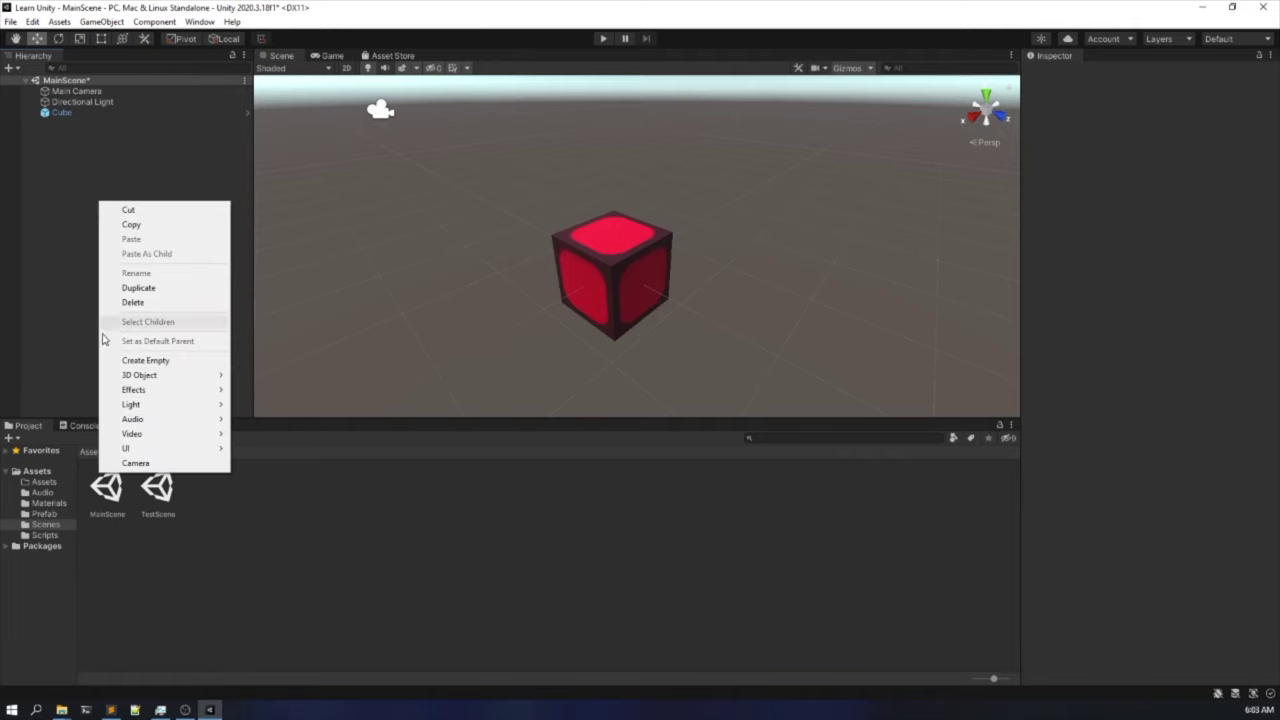
pyautogui.click(143, 366)
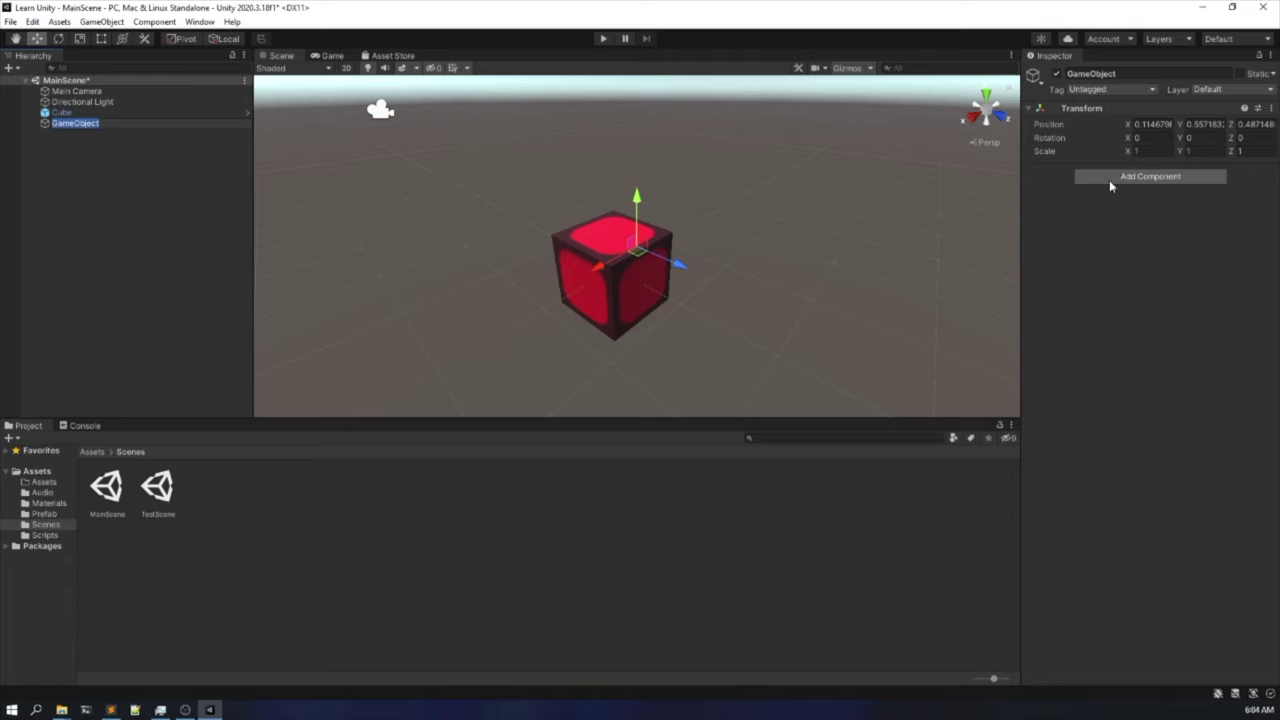
pyautogui.click(1270, 108)
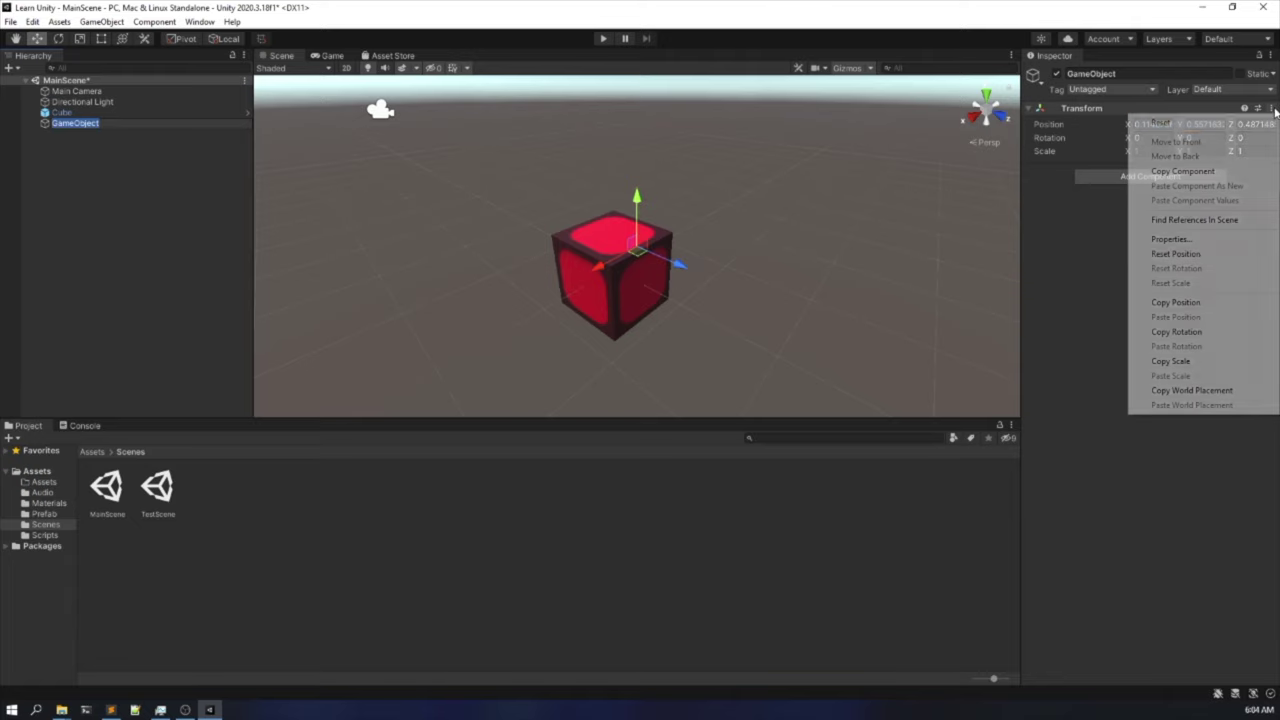
pyautogui.click(1152, 124)
pyautogui.moveTo(60, 123); pyautogui.dragTo(100, 124)
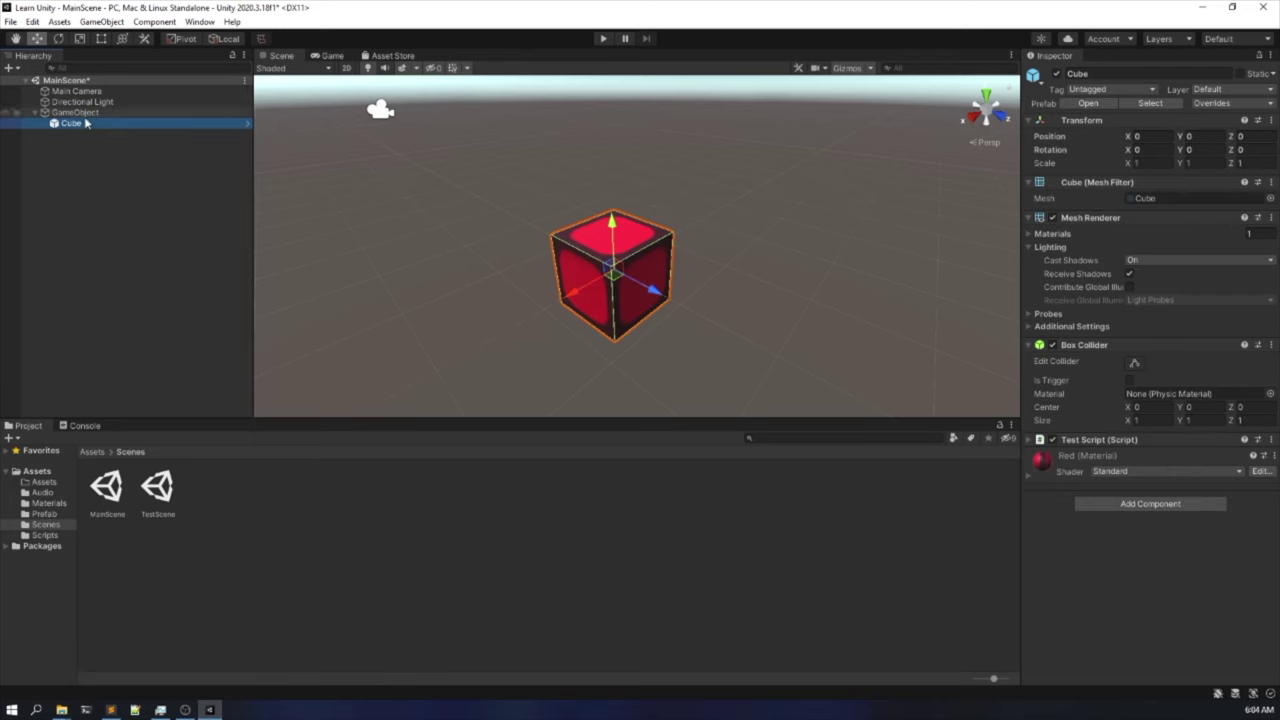
pyautogui.moveTo(600, 300); pyautogui.dragTo(680, 306, button='right')
pyautogui.scroll(-3, 620, 301)
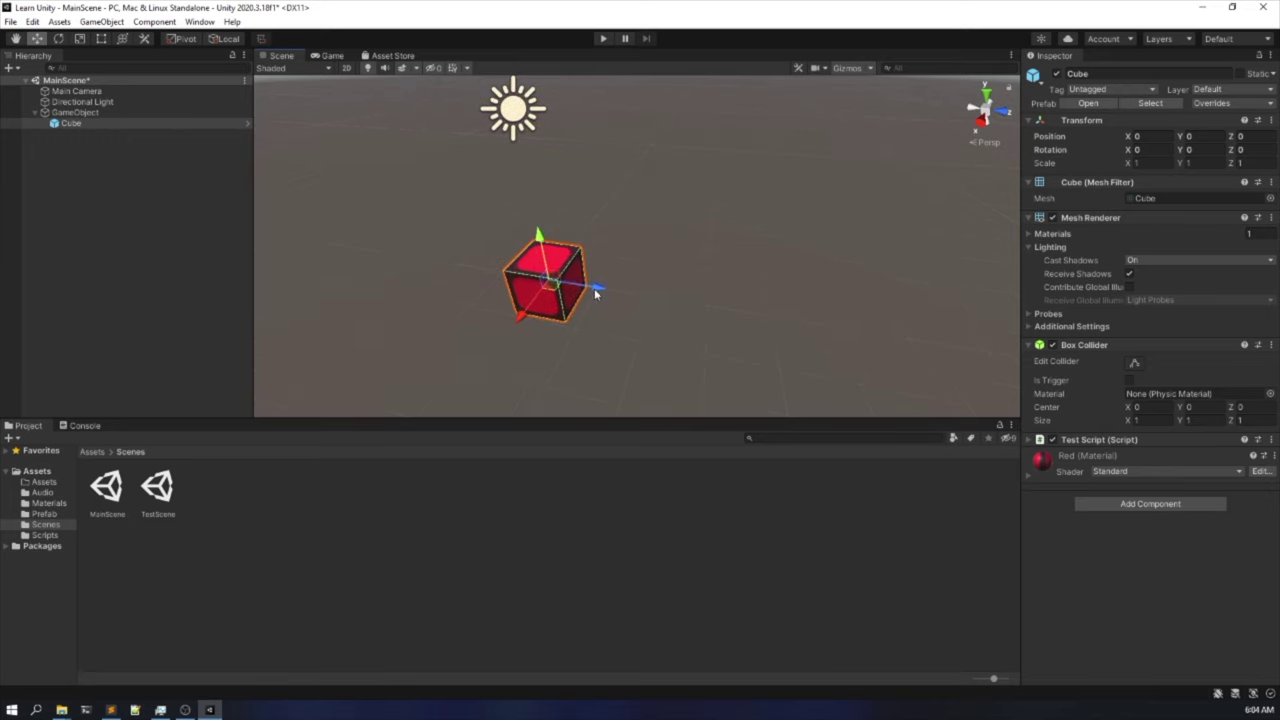
# Duplicate the cube with Ctrl+D and slide the copy flush beside it along Z.
pyautogui.hotkey('ctrl', 'd')
pyautogui.moveTo(595, 292); pyautogui.dragTo(642, 306)
pyautogui.moveTo(403, 360); pyautogui.dragTo(600, 447, button='right')
pyautogui.scroll(-3, 460, 350)
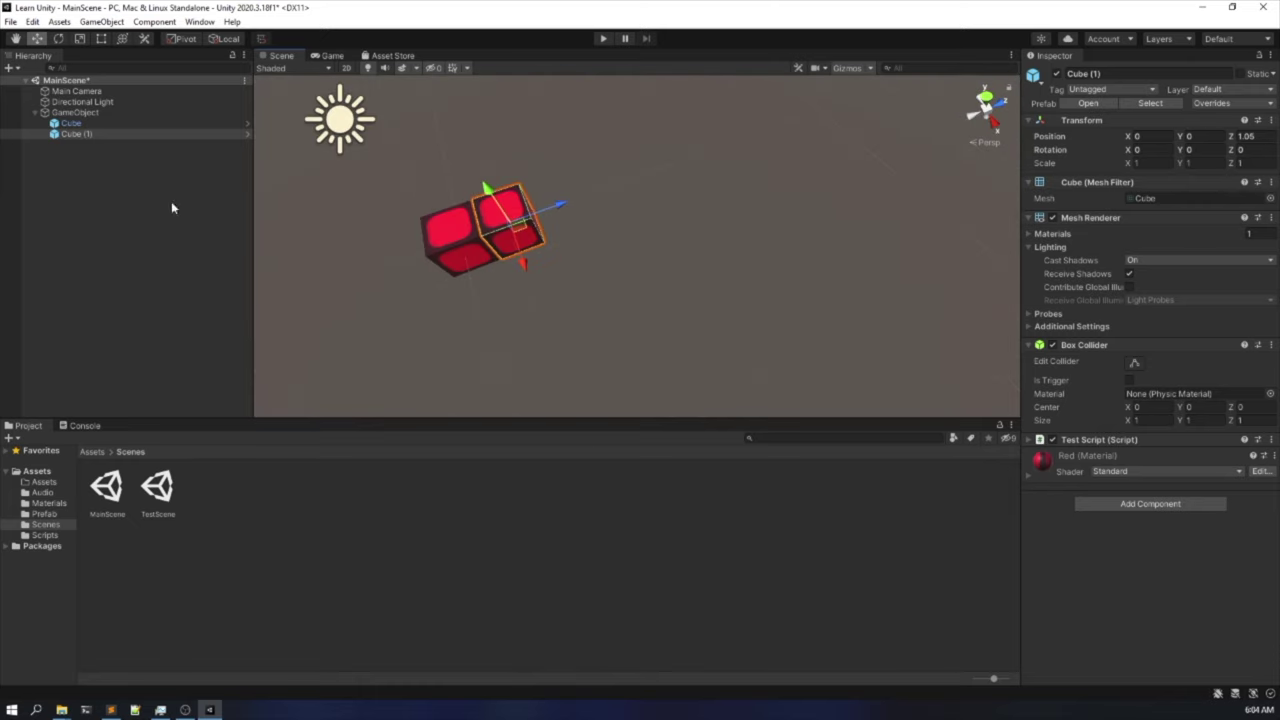
# Add Cube (2) and Cube (3), sliding them along Z to complete the four-cube row.
pyautogui.hotkey('ctrl', 'd')
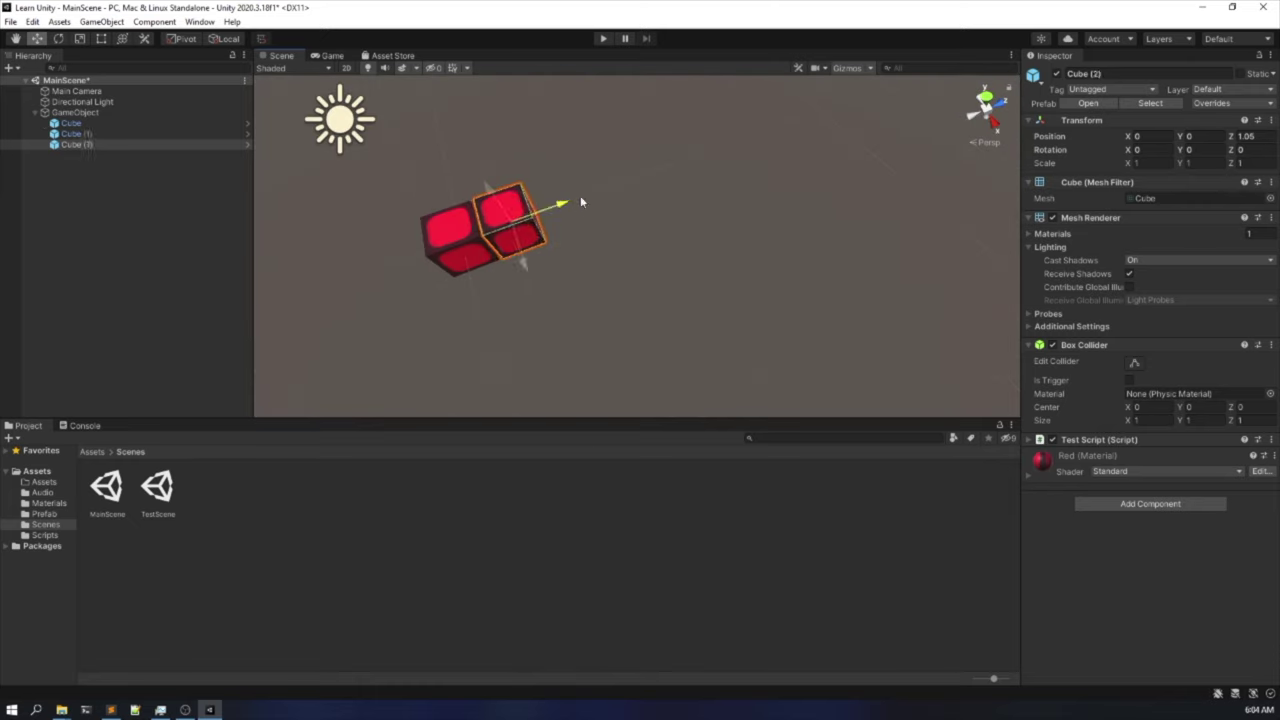
pyautogui.moveTo(580, 202); pyautogui.dragTo(645, 196)
pyautogui.hotkey('ctrl', 'd')
pyautogui.moveTo(645, 196); pyautogui.dragTo(651, 198)
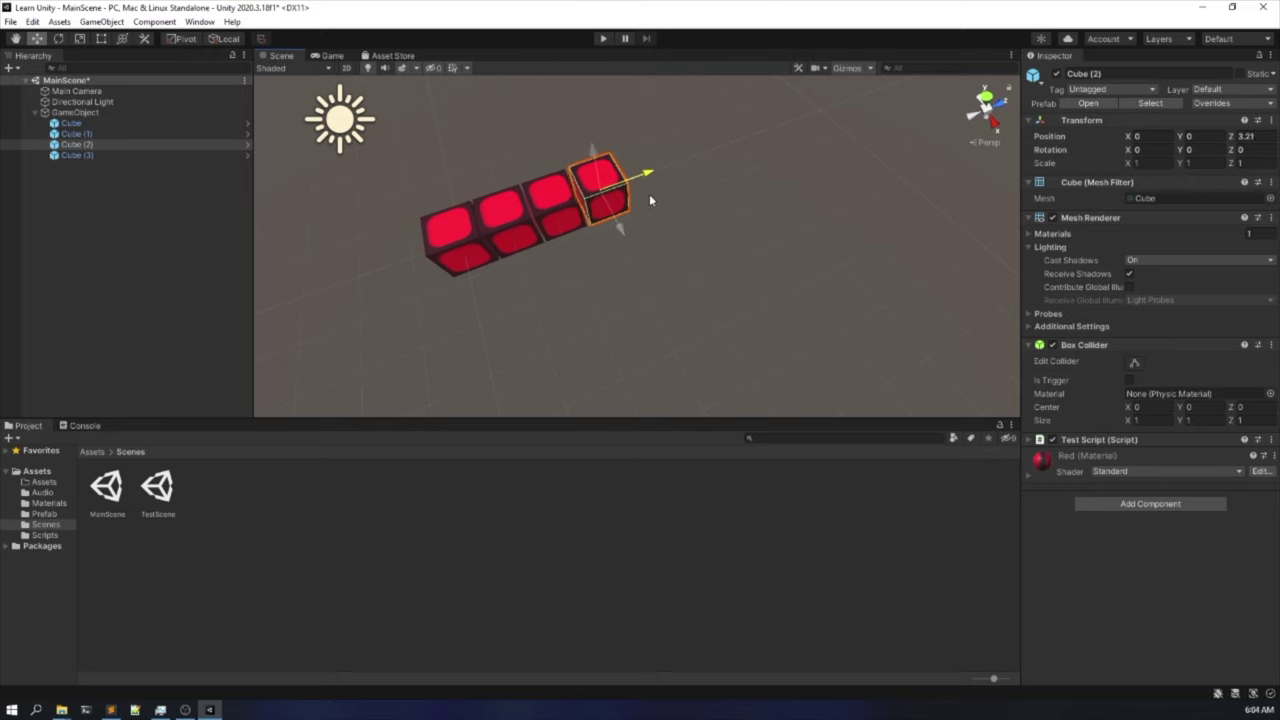
pyautogui.moveTo(649, 193); pyautogui.dragTo(632, 286, button='middle')
pyautogui.click(632, 286)
pyautogui.moveTo(632, 293); pyautogui.dragTo(563, 311, button='right')
pyautogui.click(727, 256)
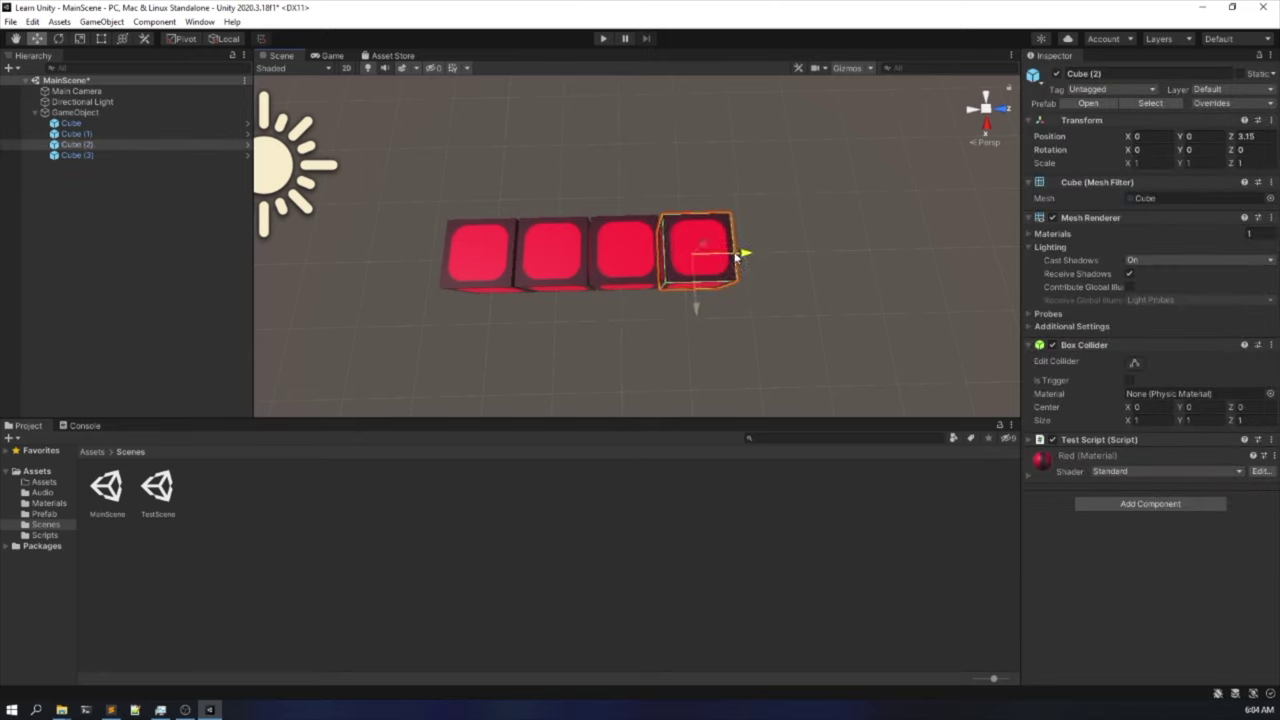
pyautogui.click(660, 338)
pyautogui.scroll(5, 654, 338)
pyautogui.scroll(-4, 600, 360)
pyautogui.moveTo(600, 360); pyautogui.dragTo(606, 163, button='right')
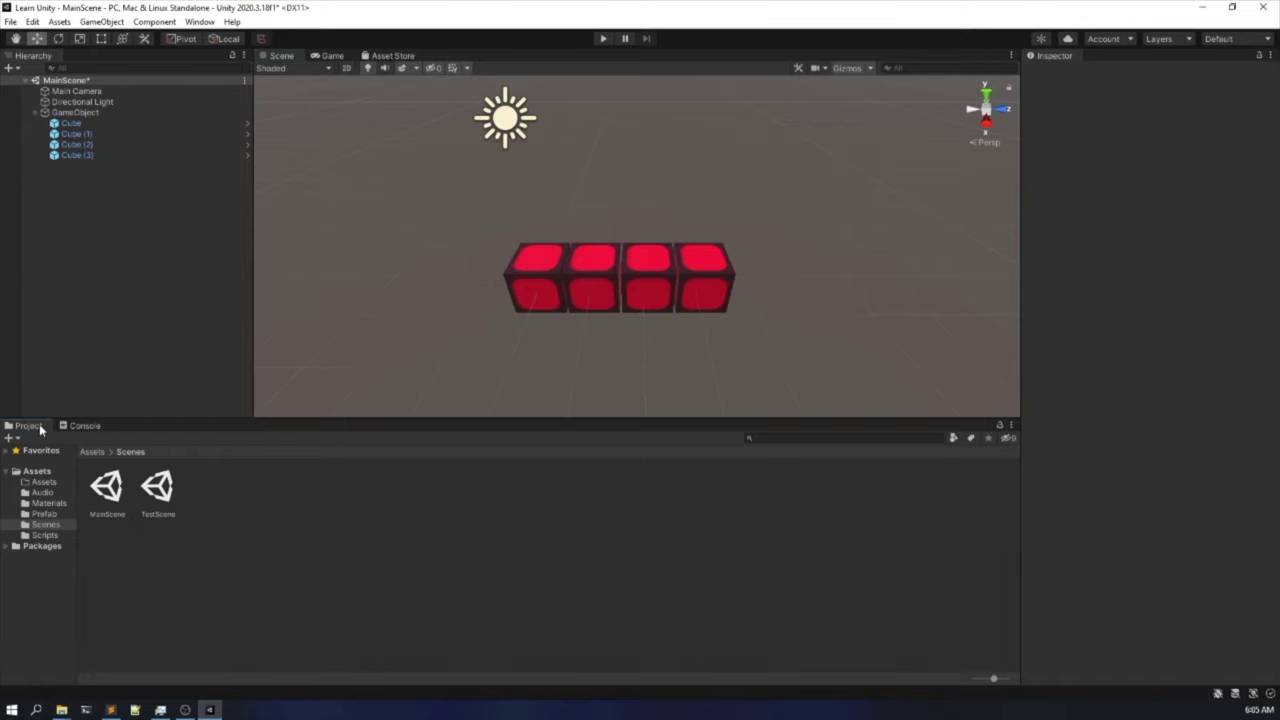
# Glance at the Console, then go back to the Project window's Assets root folder.
pyautogui.click(86, 427)
pyautogui.click(24, 426)
pyautogui.click(93, 452)
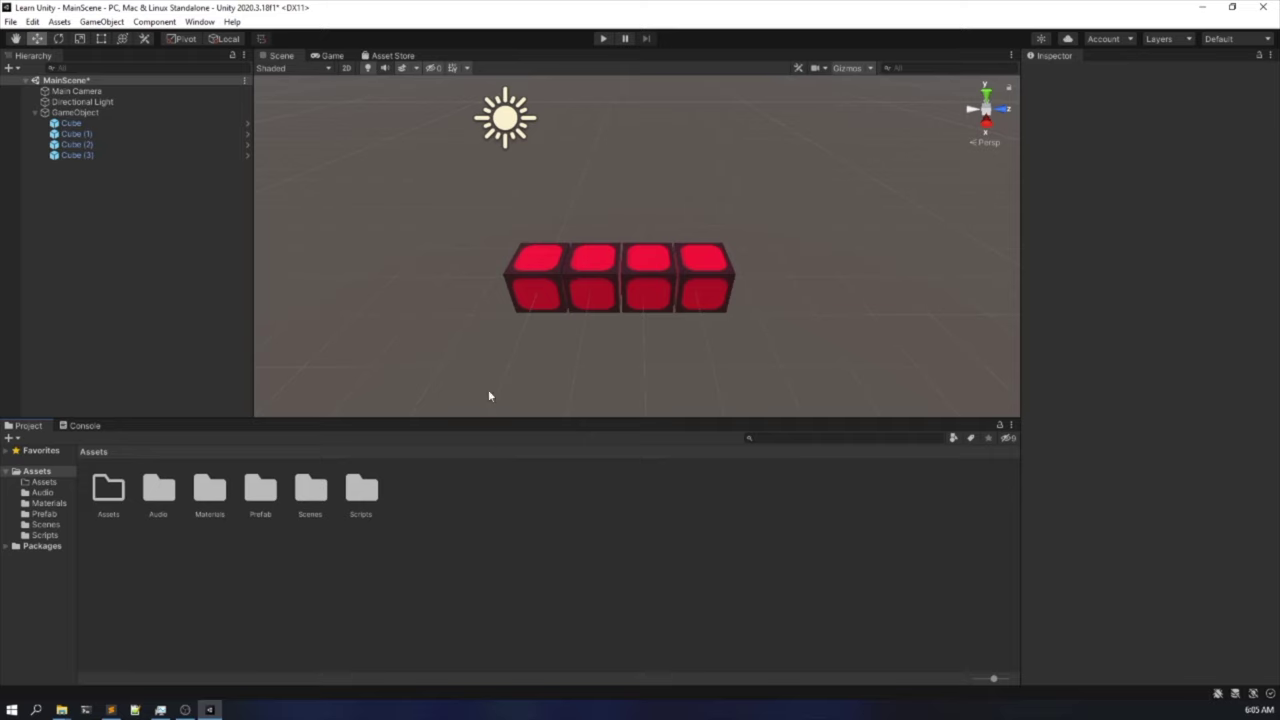
# Select the rightmost cube, Cube (2), positioned at Z 3.553 apart from the row.
pyautogui.scroll(3, 566, 371)
pyautogui.keyDown('alt'); pyautogui.moveTo(566, 371); pyautogui.dragTo(574, 343); pyautogui.keyUp('alt')
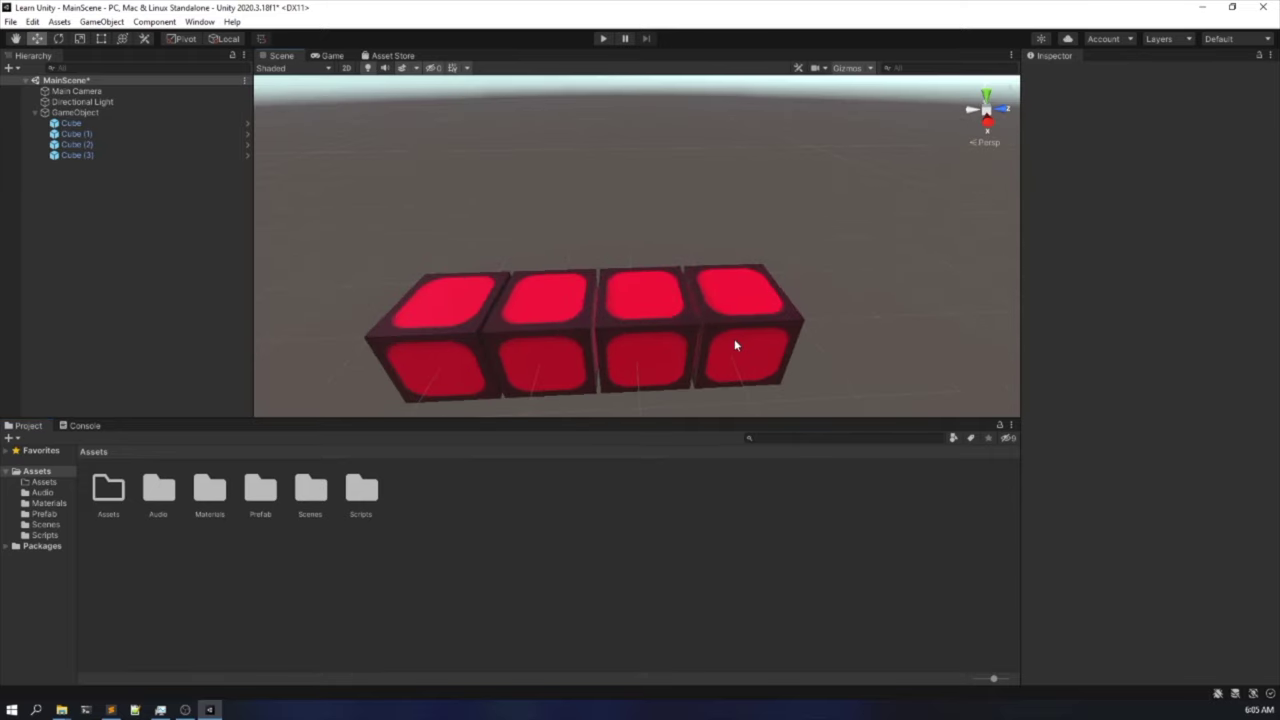
pyautogui.keyDown('alt'); pyautogui.moveTo(734, 345); pyautogui.dragTo(696, 371); pyautogui.keyUp('alt')
pyautogui.click(623, 282)
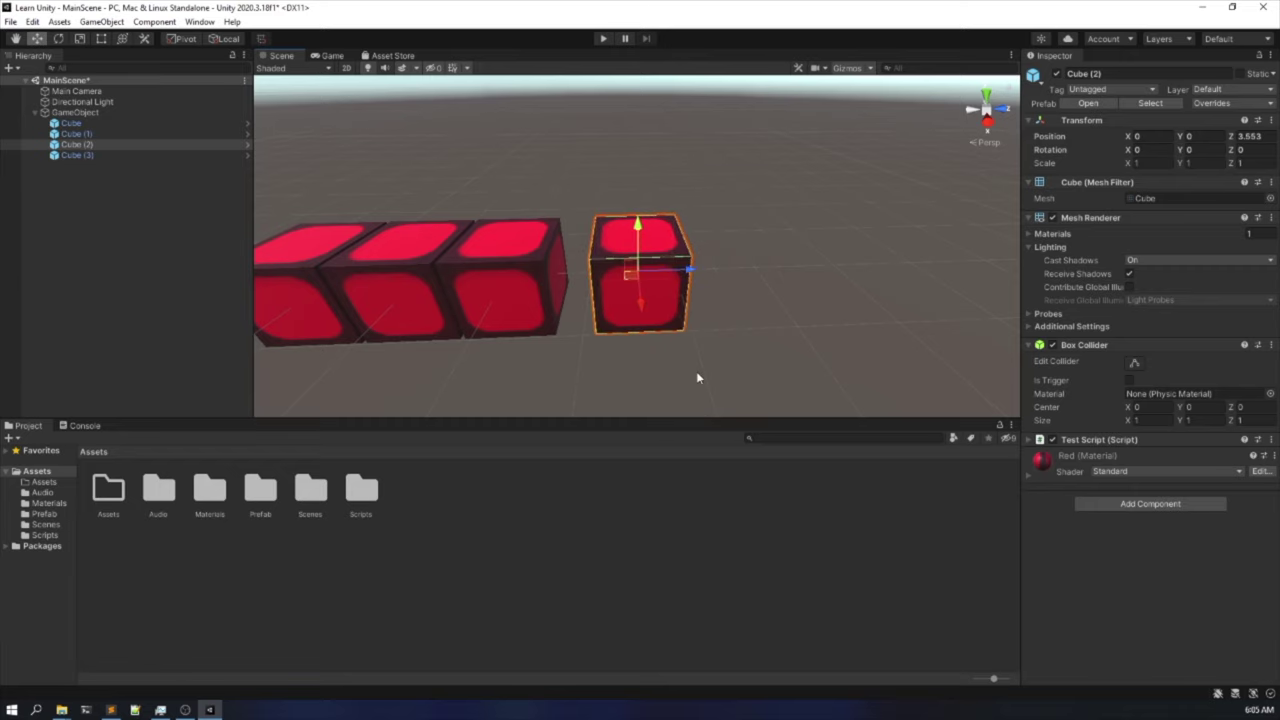
# Orbit, zoom and pan around the cube row to inspect the gap beside Cube (2).
pyautogui.scroll(5, 690, 305)
pyautogui.keyDown('alt'); pyautogui.moveTo(680, 297); pyautogui.dragTo(568, 300); pyautogui.keyUp('alt')
pyautogui.scroll(-3, 522, 283)
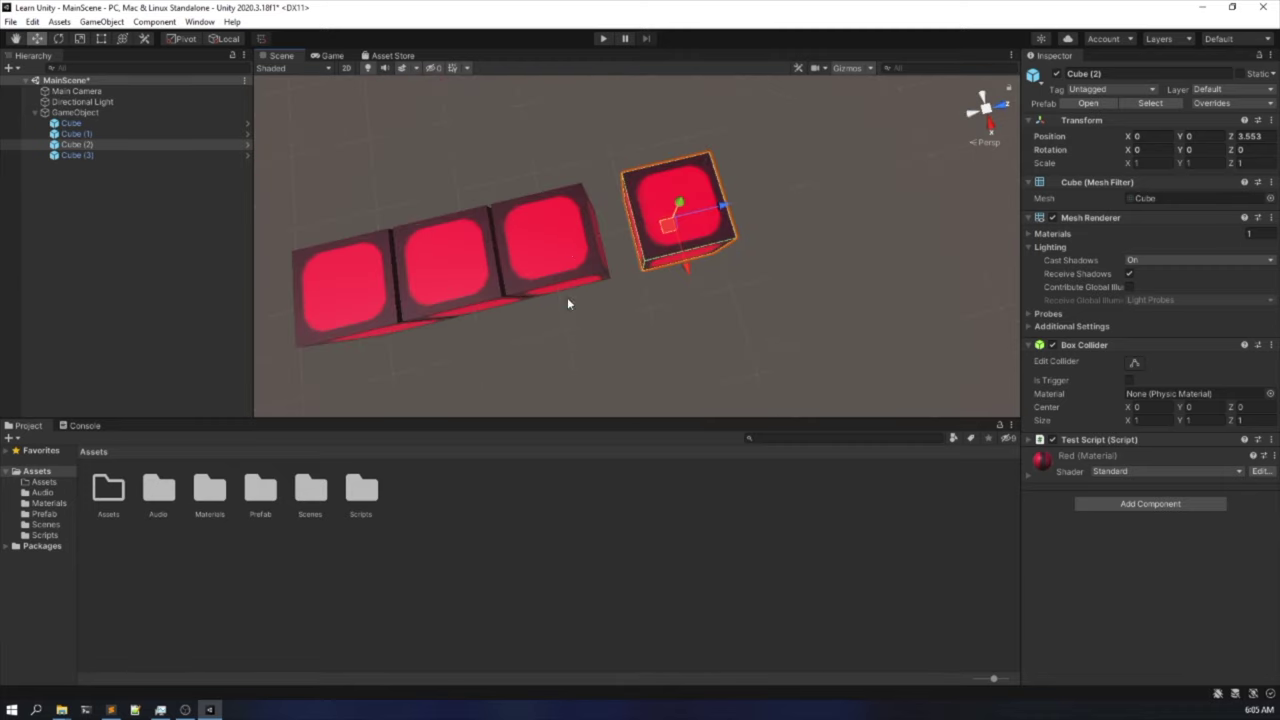
pyautogui.scroll(5, 627, 371)
pyautogui.scroll(-5, 600, 257)
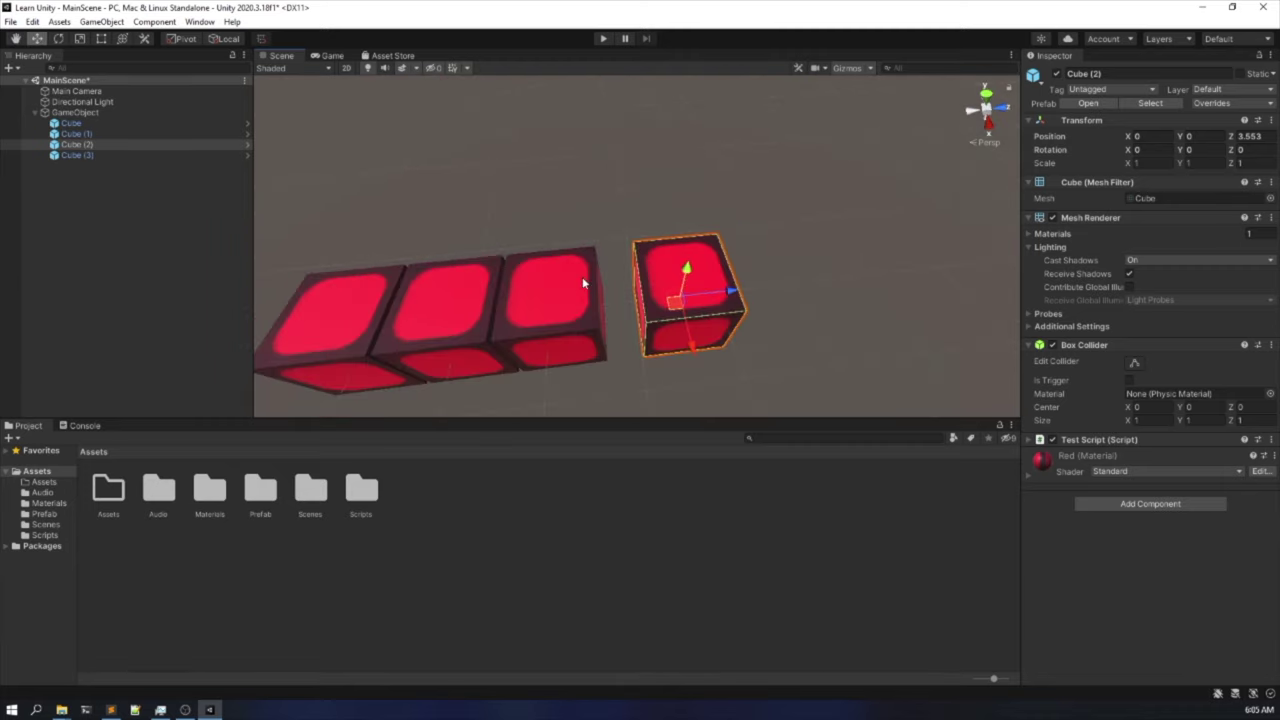
pyautogui.scroll(-4, 585, 260)
pyautogui.scroll(5, 590, 272)
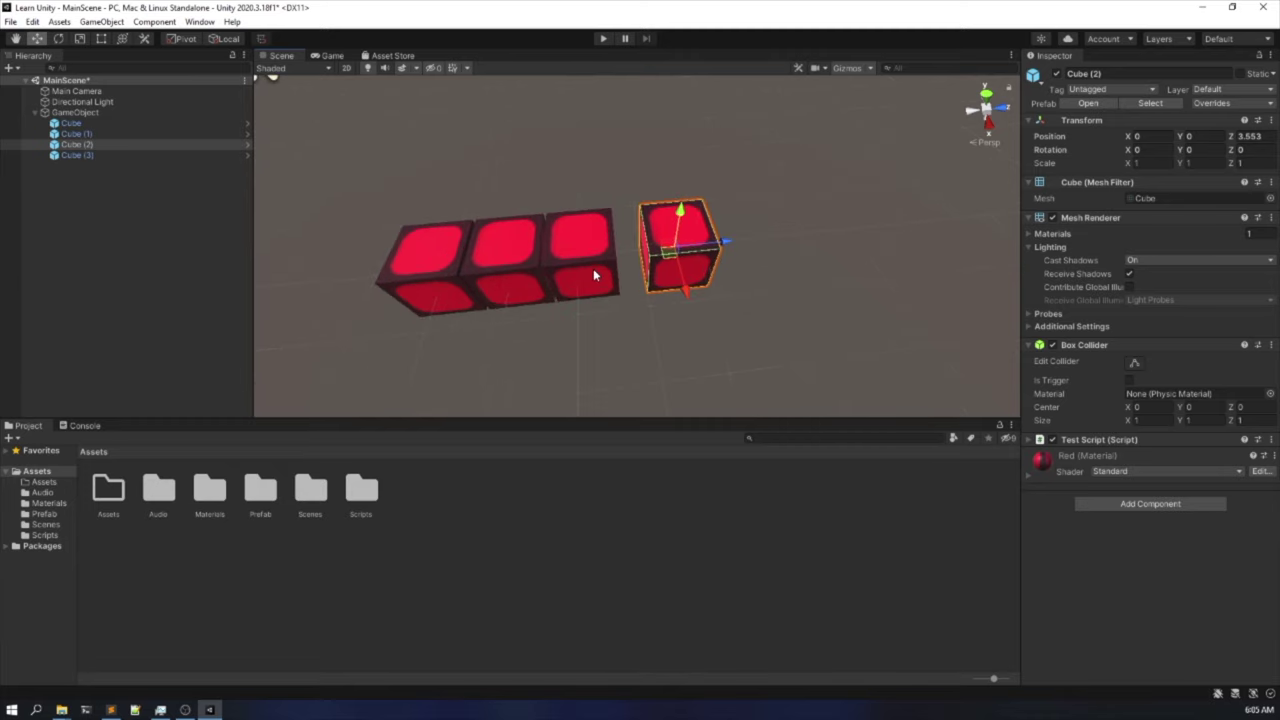
pyautogui.scroll(-5, 600, 295)
pyautogui.moveTo(614, 309)
pyautogui.mouseDown(button='middle')
pyautogui.moveTo(609, 222)
pyautogui.moveTo(618, 284)
pyautogui.mouseUp(button='middle')
pyautogui.scroll(3, 619, 285)
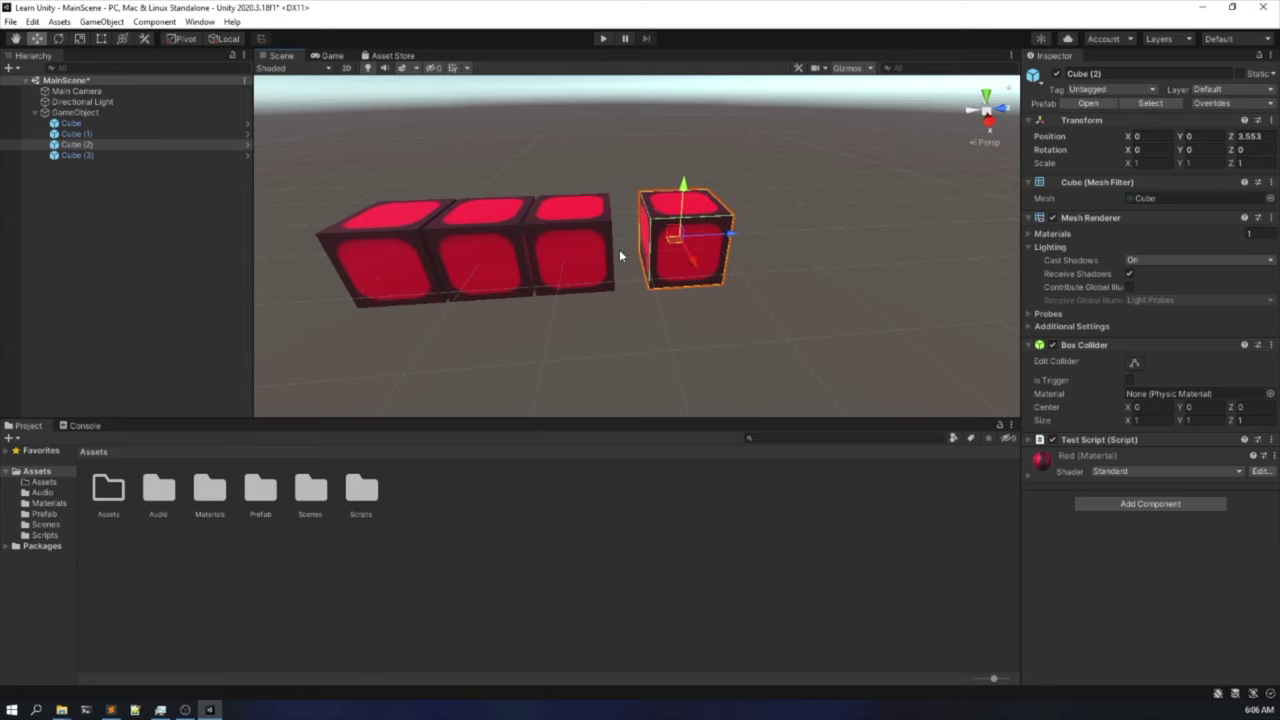
# Select Cube, Cube (1) and Cube (2) and delete them, leaving Cube (3).
pyautogui.click(556, 254)
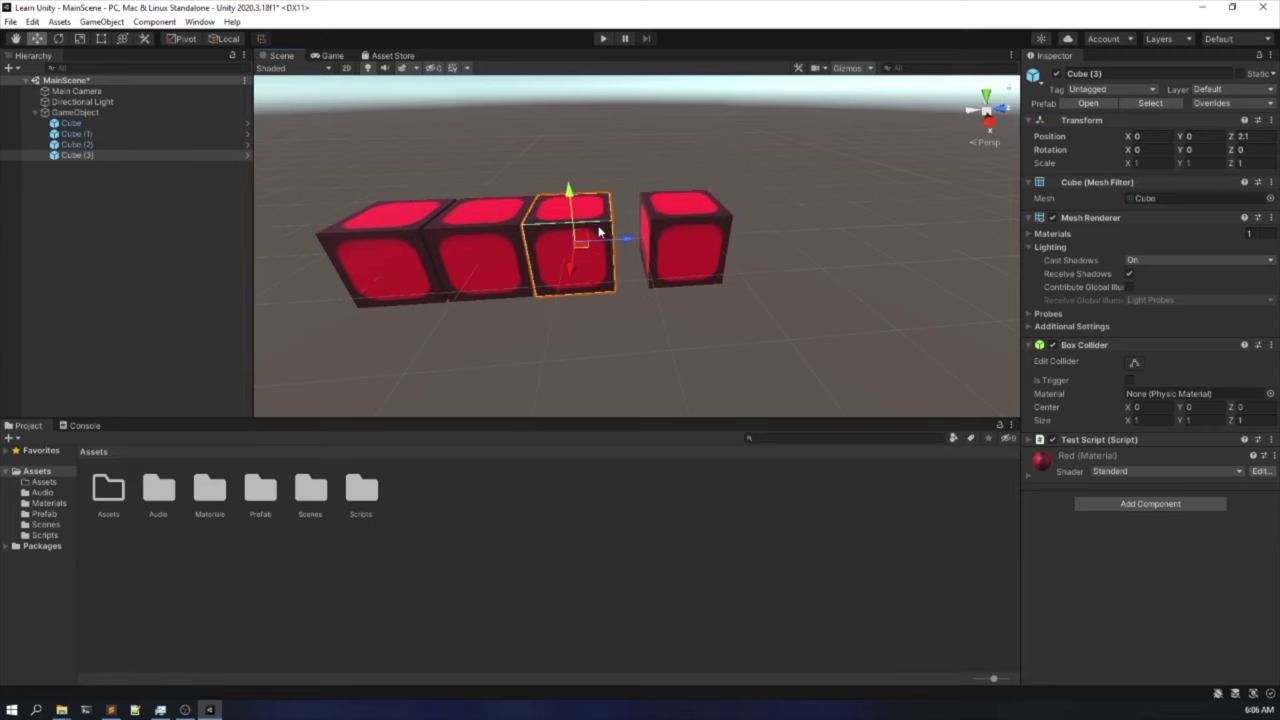
pyautogui.click(476, 228)
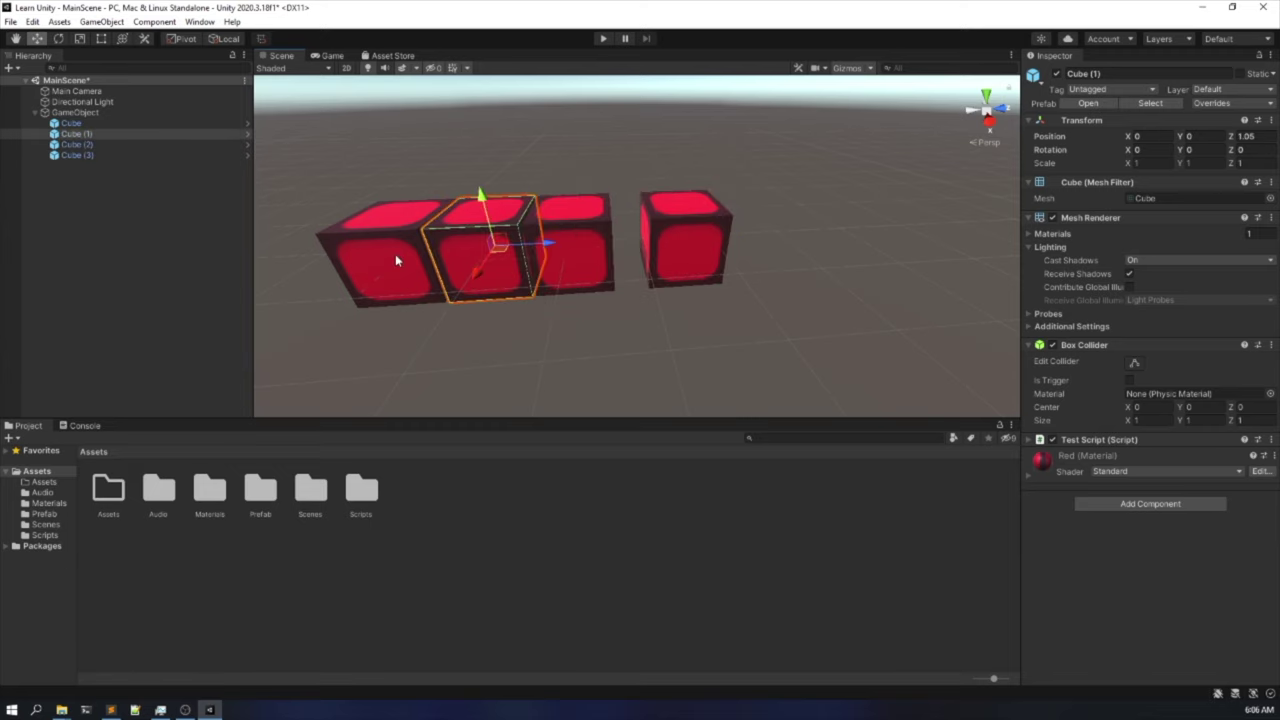
pyautogui.click(395, 260)
pyautogui.keyDown('shift'); pyautogui.click(480, 248); pyautogui.keyUp('shift')
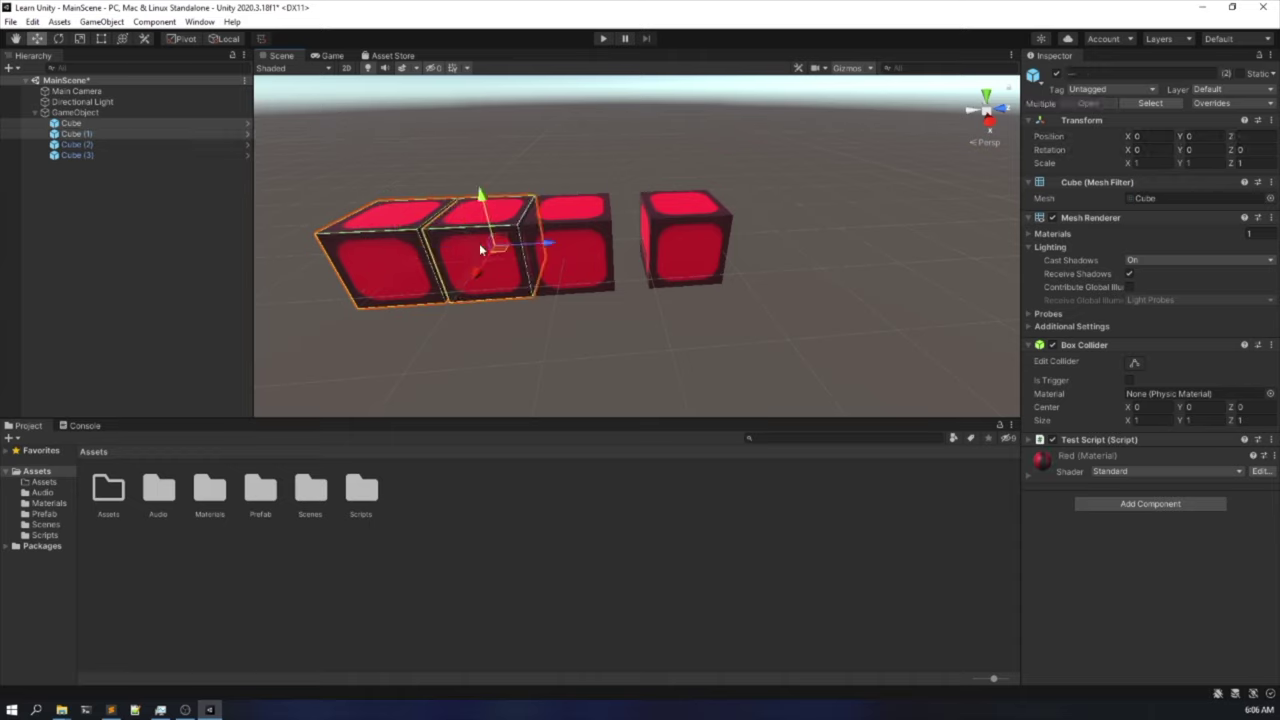
pyautogui.keyDown('shift'); pyautogui.click(700, 236); pyautogui.keyUp('shift')
pyautogui.press('Delete')
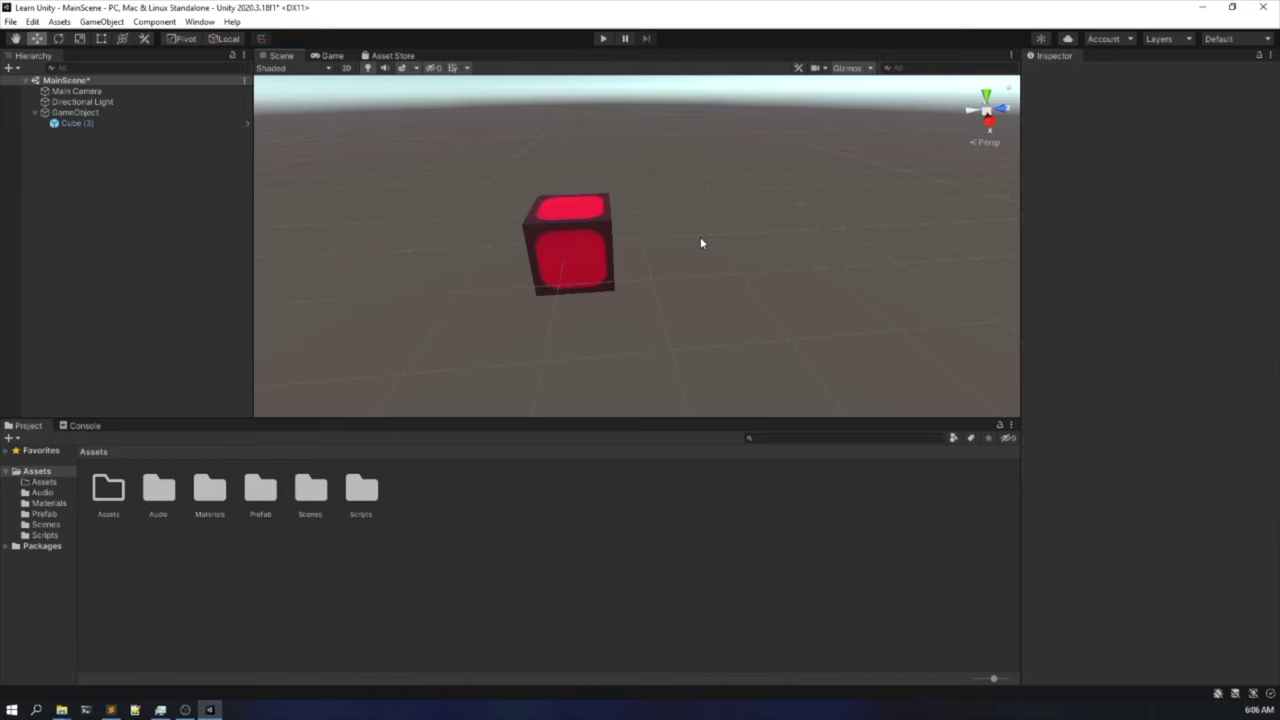
# Scale Cube (3) to X 4, Y 0.4, Z 4 to form a flat slab.
pyautogui.click(607, 258)
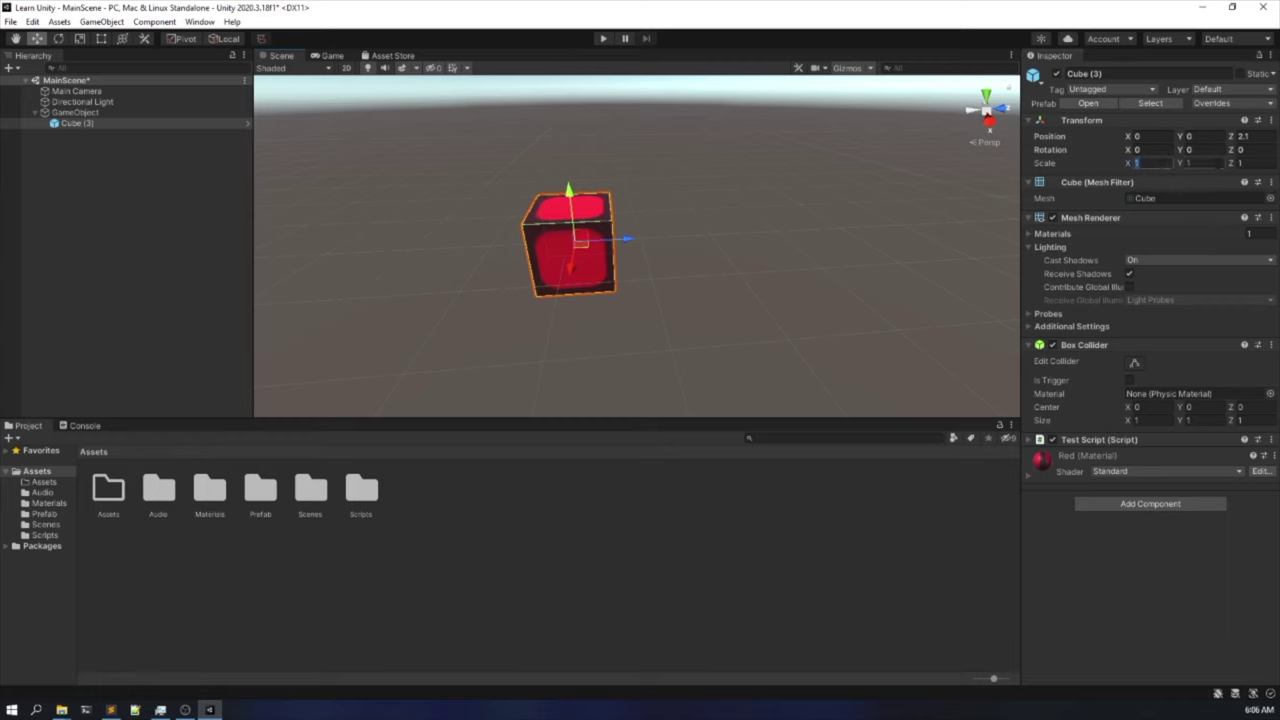
pyautogui.click(1195, 163)
pyautogui.write('2')
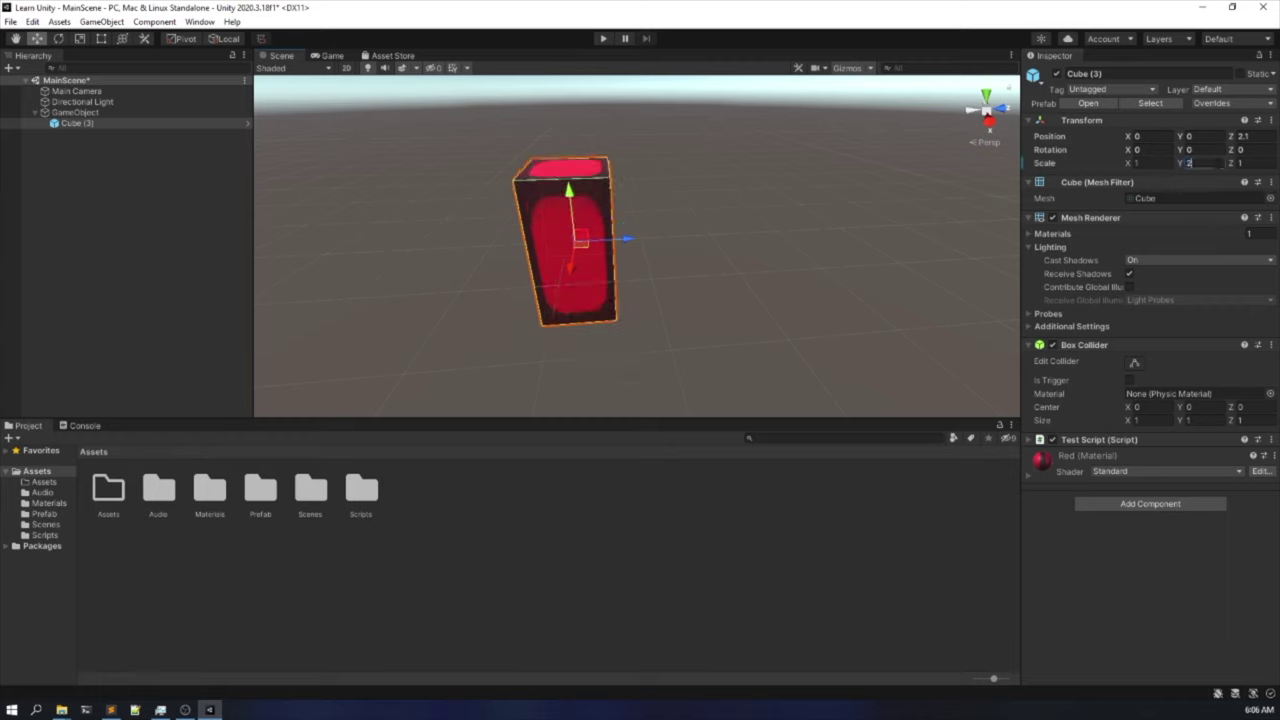
pyautogui.press('BackSpace')
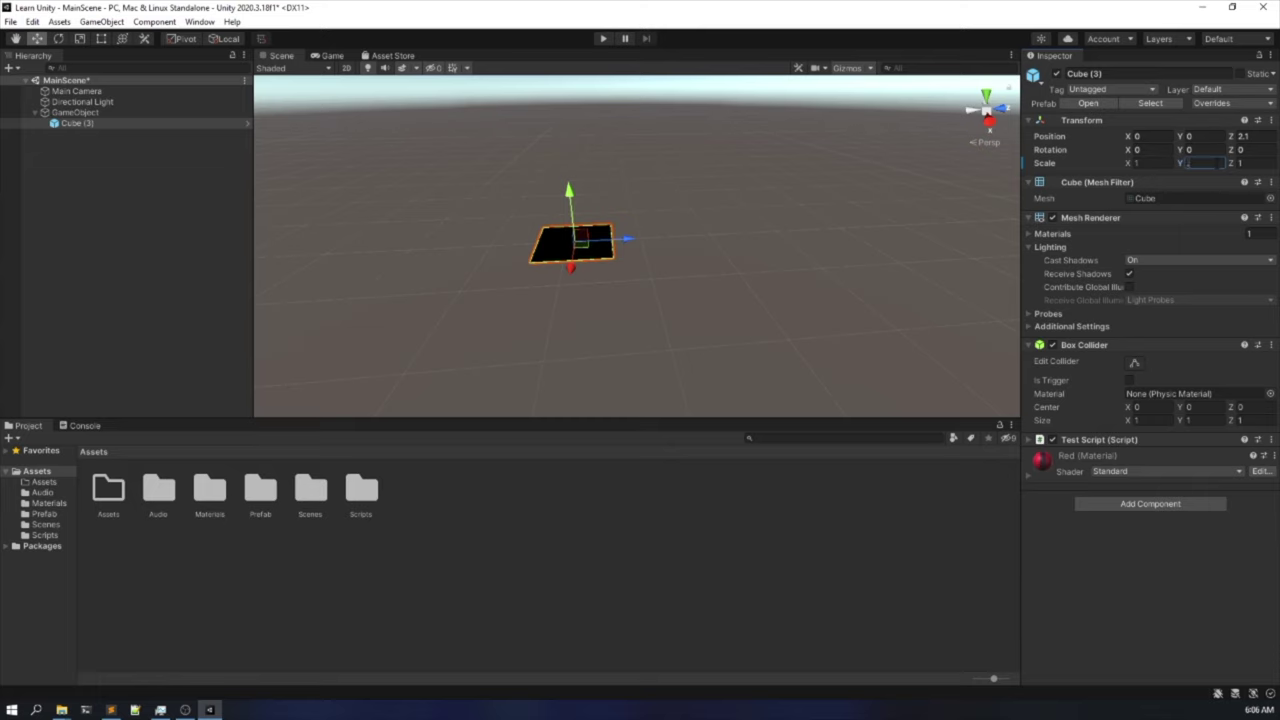
pyautogui.write('.4')
pyautogui.press('Tab')
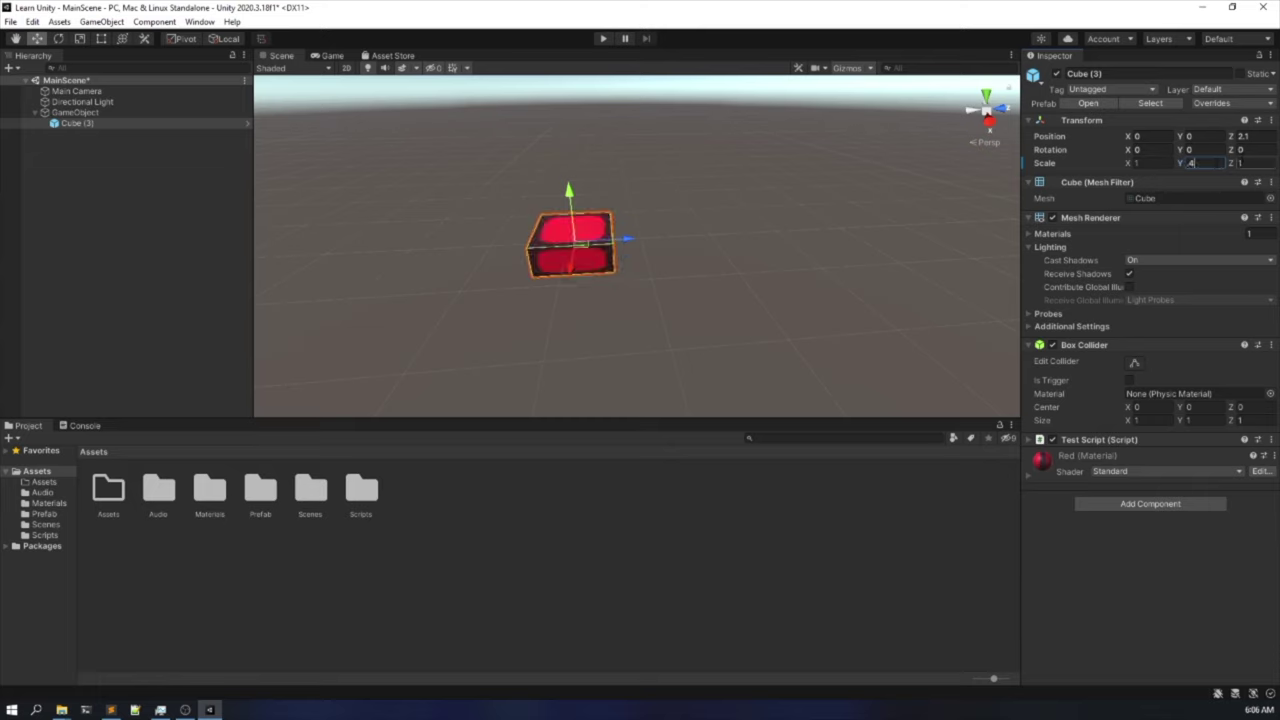
pyautogui.press('Tab')
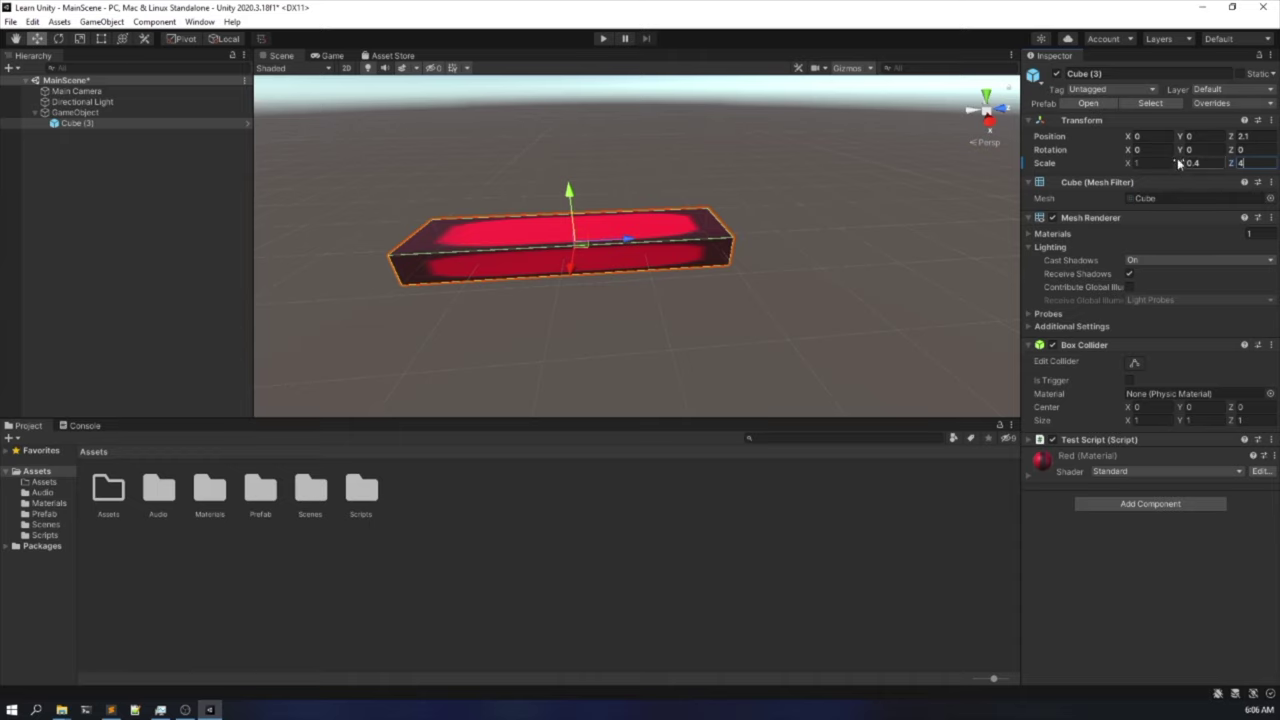
pyautogui.write('4')
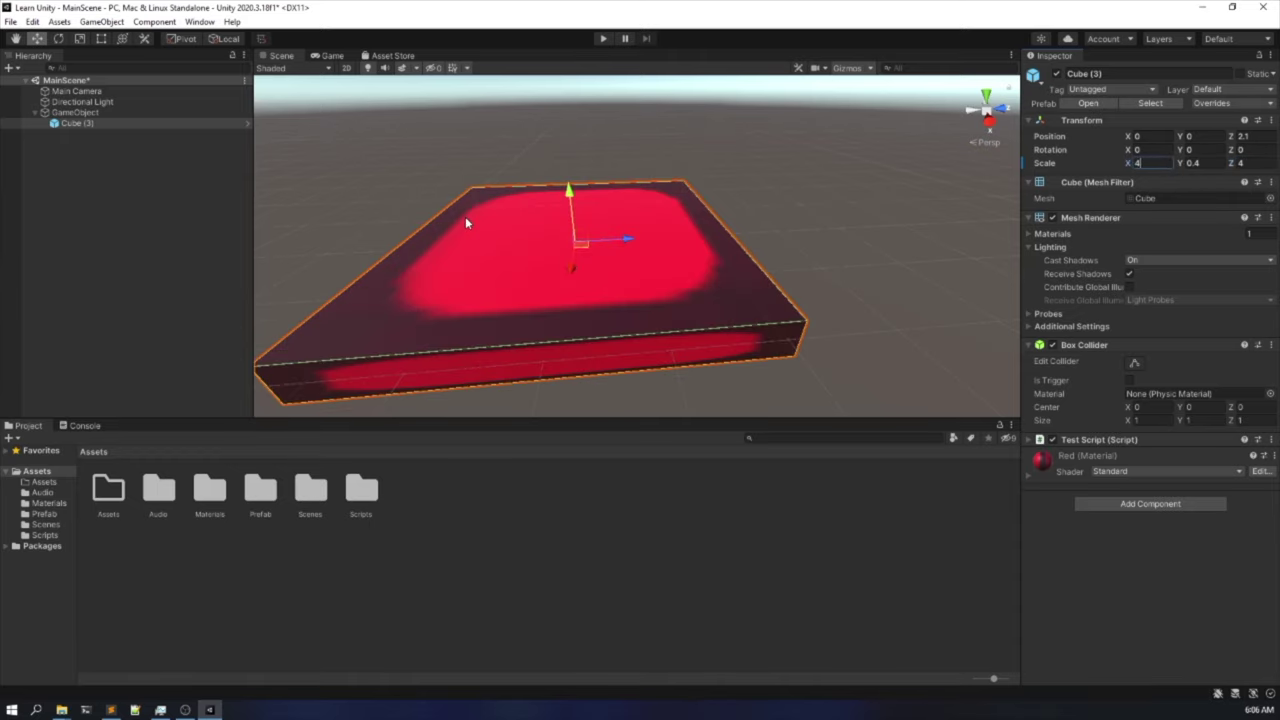
pyautogui.click(743, 246)
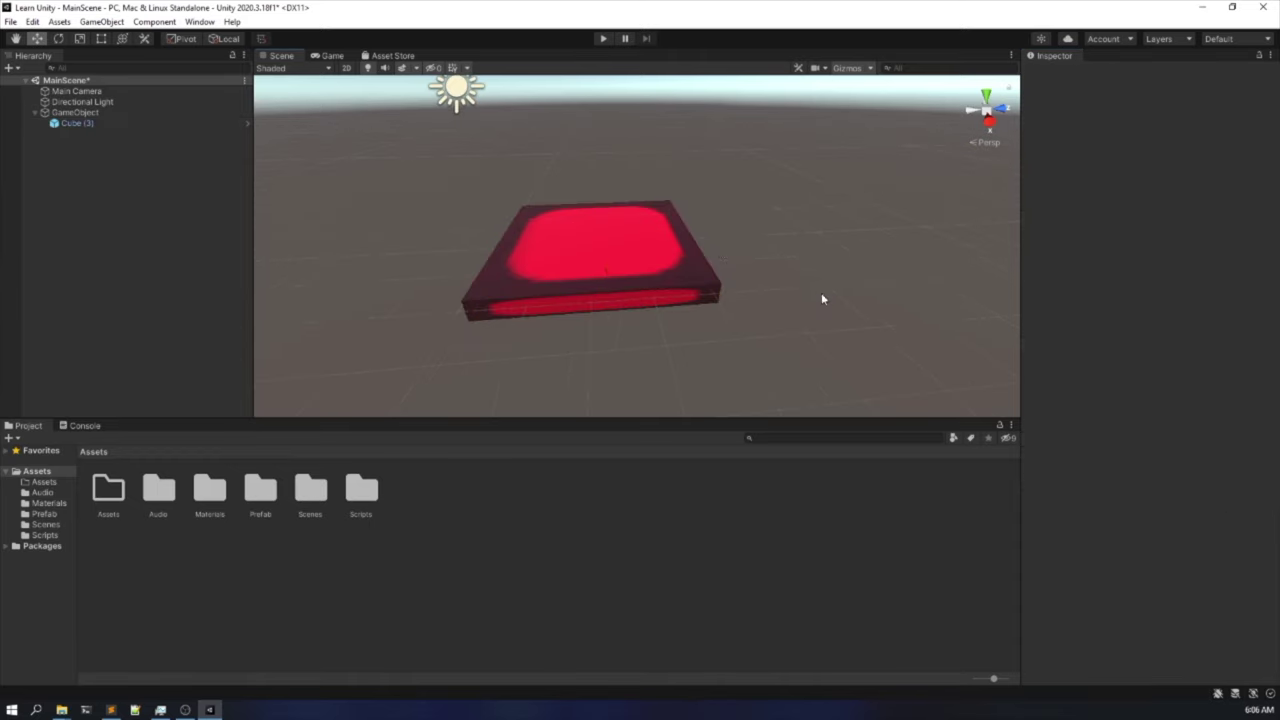
# Add a 3D Sphere from the Hierarchy menu and reset its Transform to the origin.
pyautogui.moveTo(826, 297); pyautogui.dragTo(780, 255, button='right')
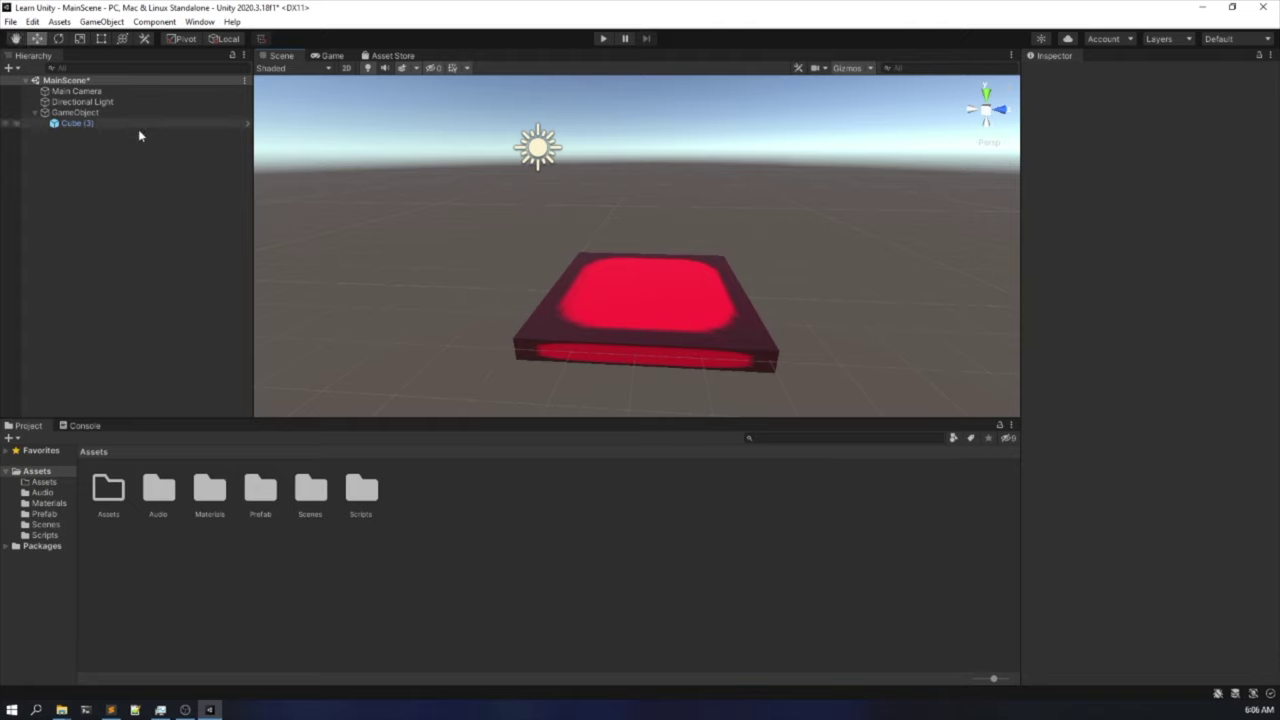
pyautogui.rightClick(65, 198)
pyautogui.moveTo(114, 381)
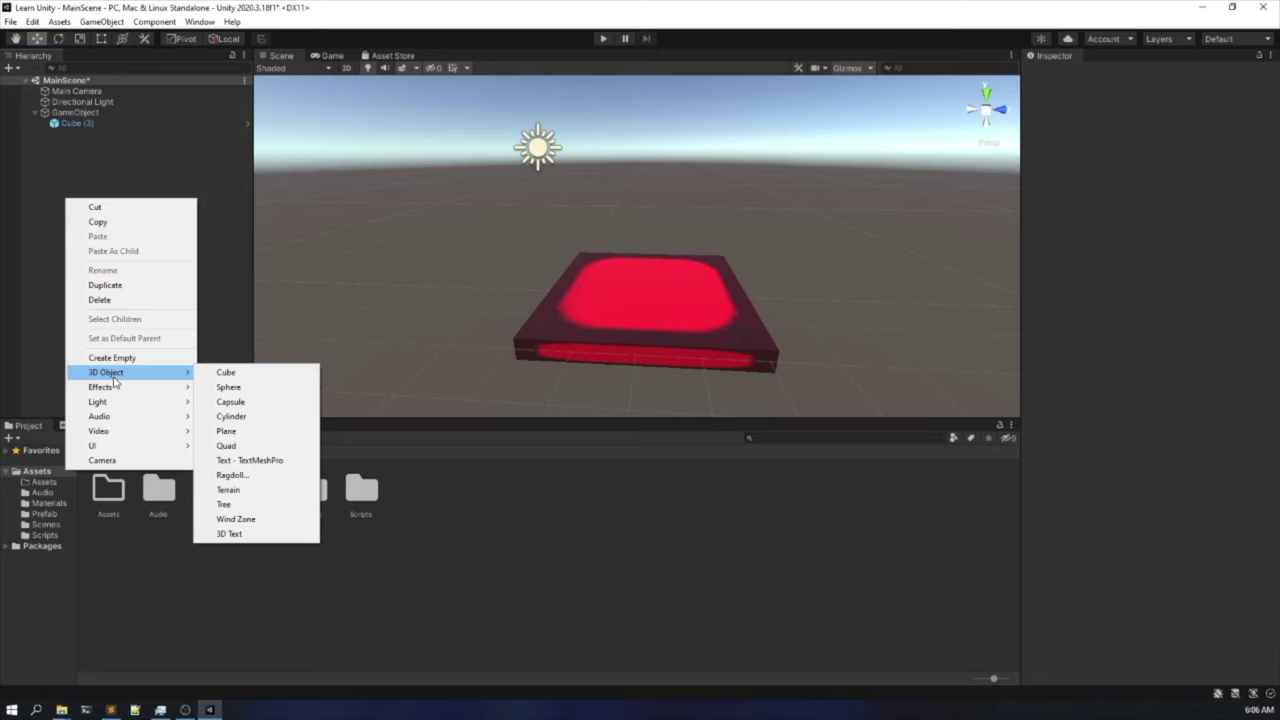
pyautogui.click(261, 387)
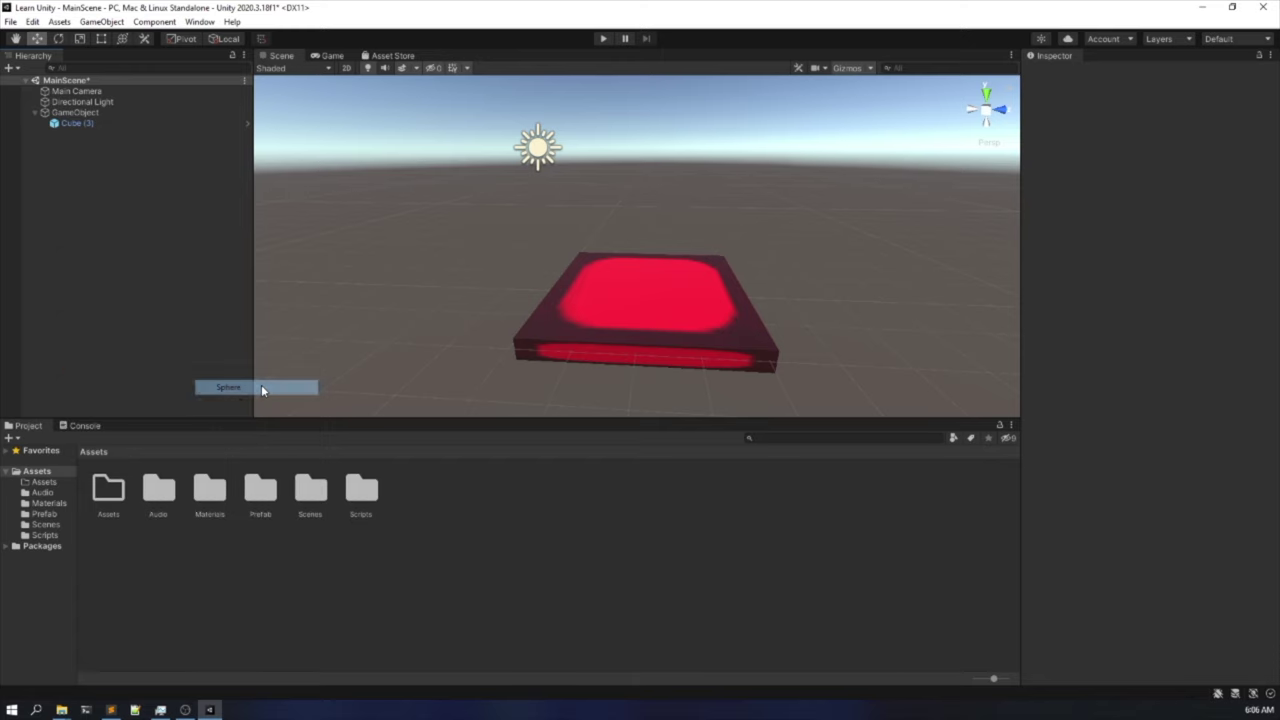
pyautogui.moveTo(604, 323); pyautogui.dragTo(604, 300, button='right')
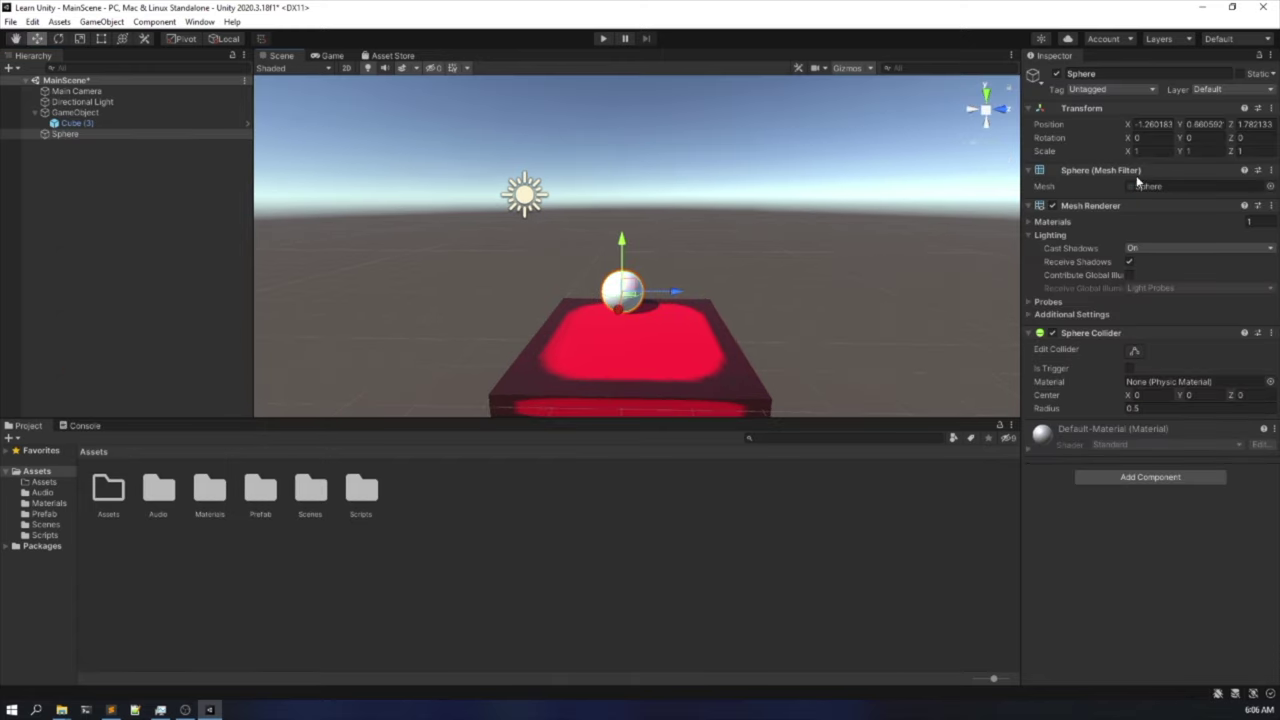
pyautogui.click(1271, 108)
pyautogui.click(1245, 123)
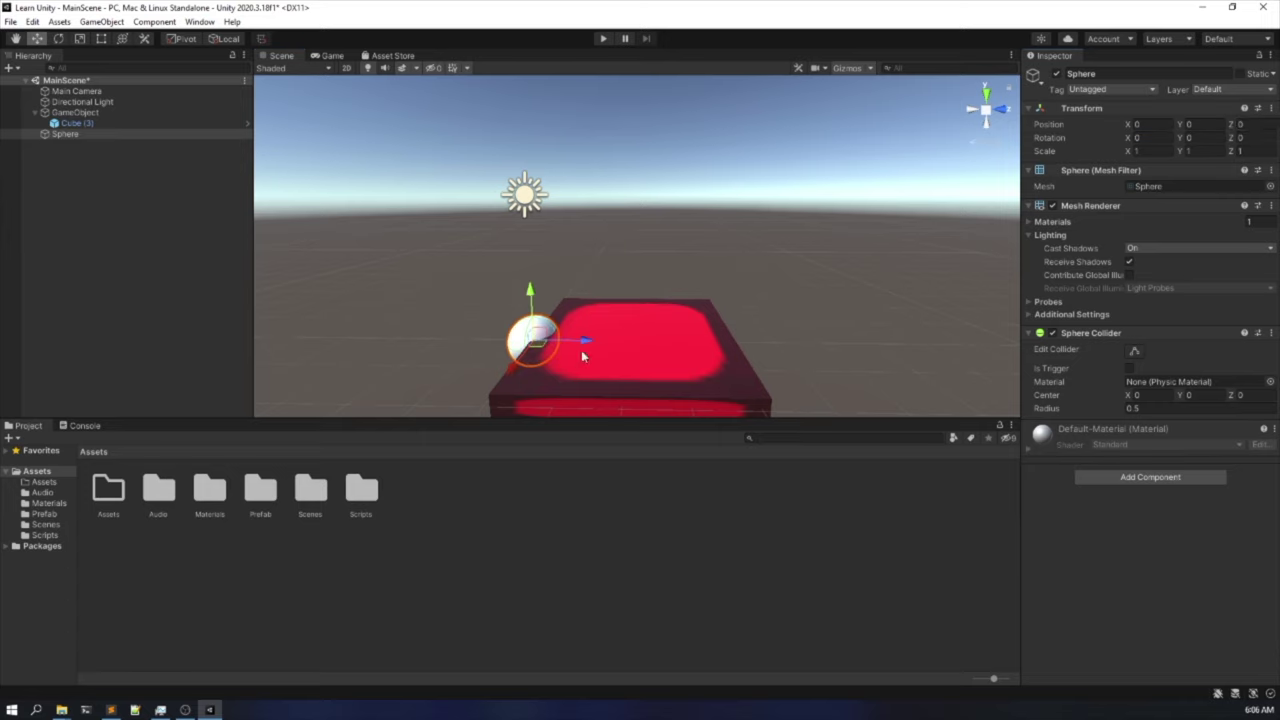
# Move the sphere over the slab and lift it to about X 0, Y 2.79, Z 2.13.
pyautogui.moveTo(586, 341); pyautogui.dragTo(676, 340)
pyautogui.click(553, 365)
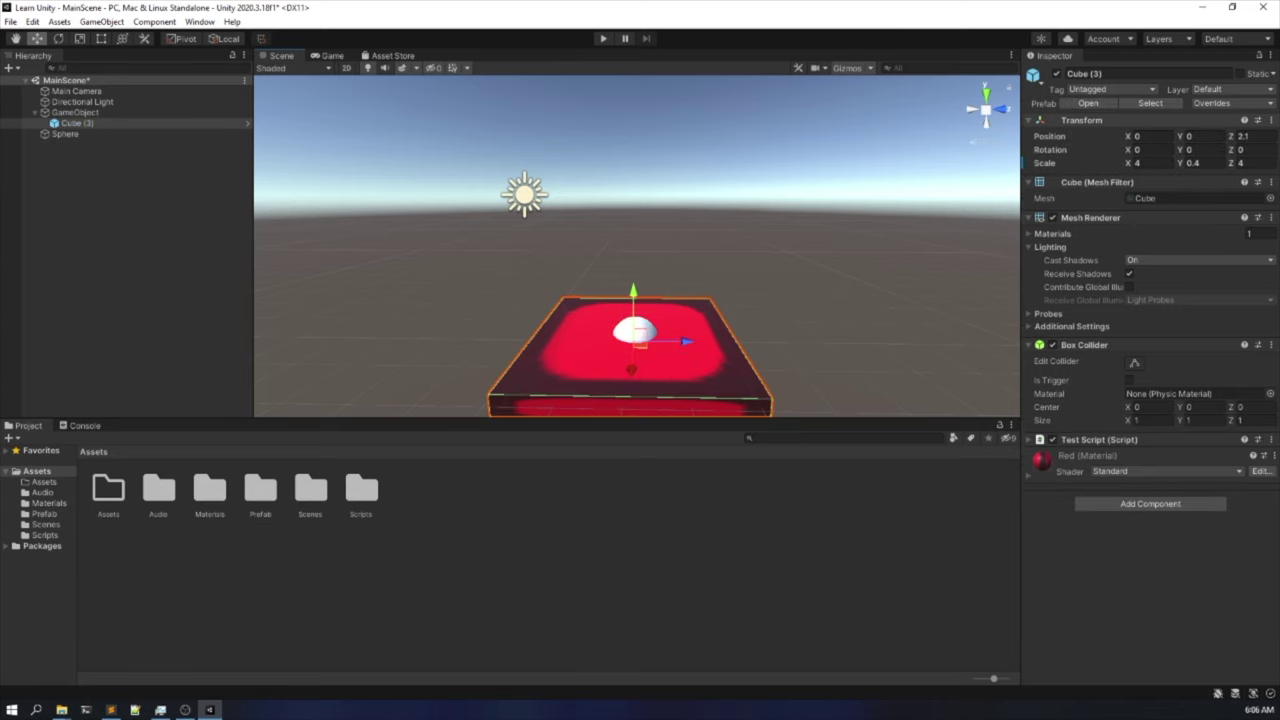
pyautogui.click(620, 331)
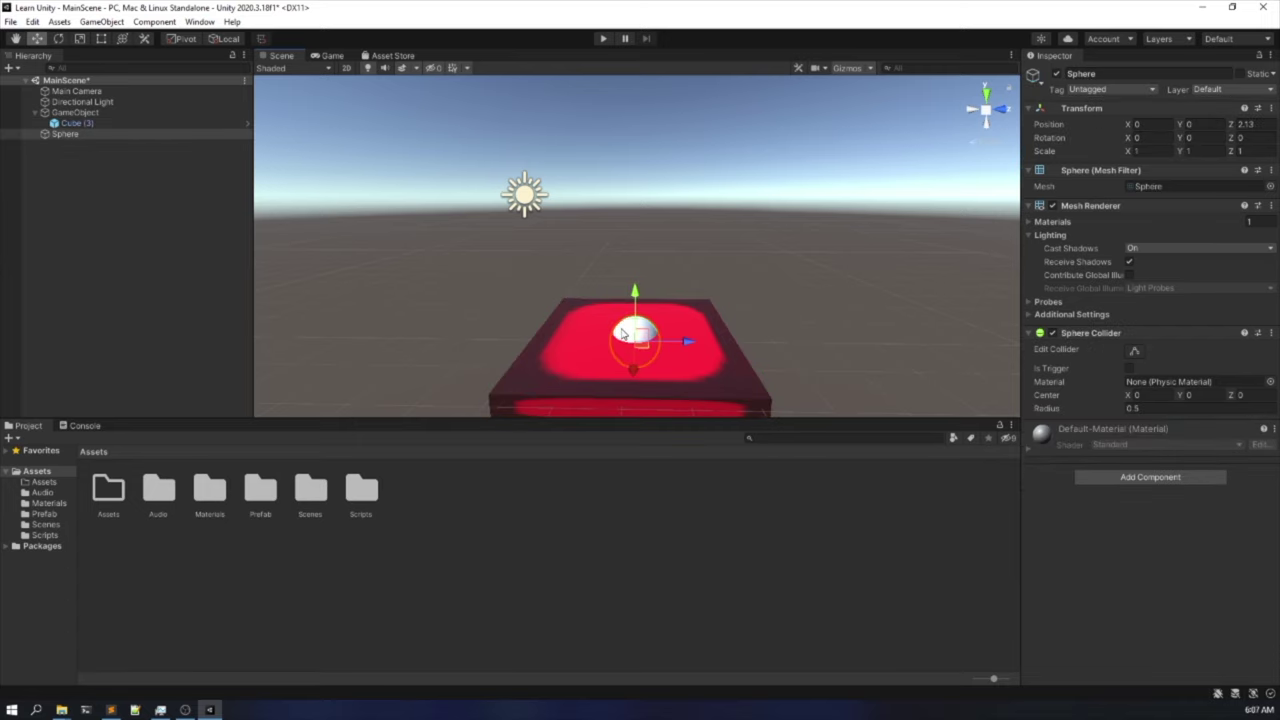
pyautogui.click(83, 113)
pyautogui.click(76, 123)
pyautogui.click(70, 134)
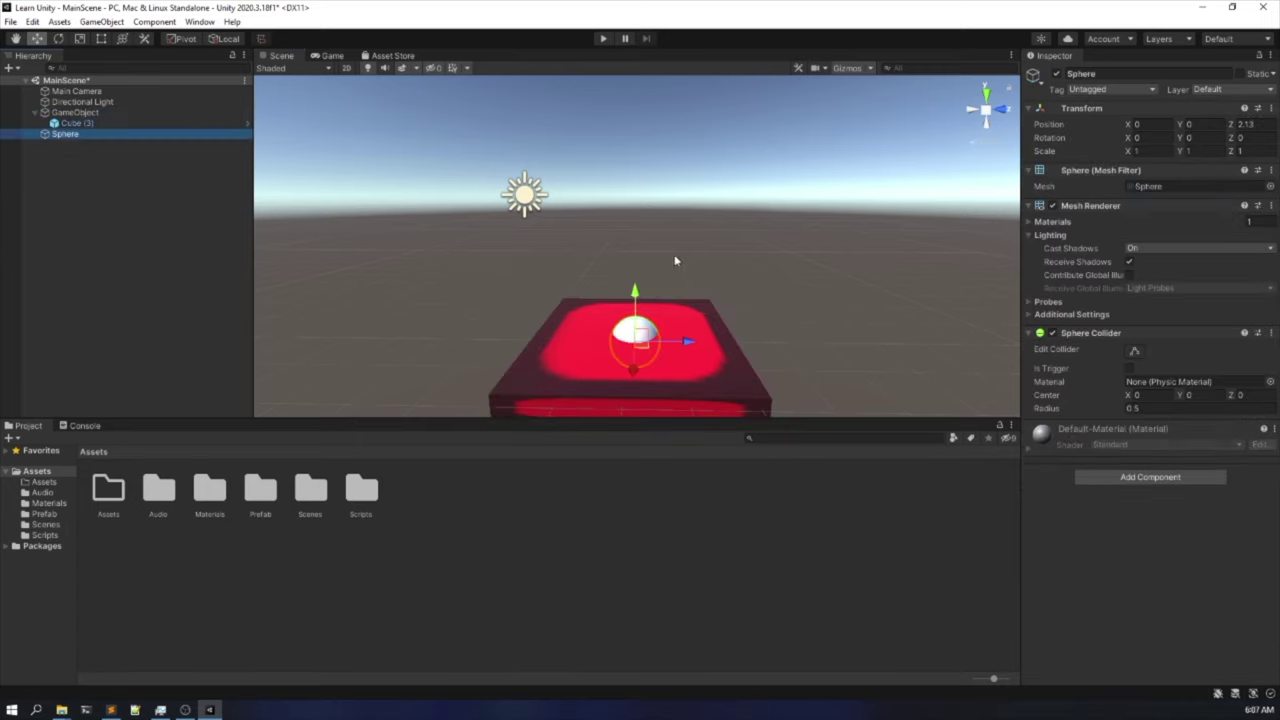
pyautogui.moveTo(632, 297); pyautogui.dragTo(649, 158)
# Orbit around the slab and sphere, check the Console, and select Cube (3).
pyautogui.press('q')
pyautogui.keyDown('alt'); pyautogui.moveTo(489, 309); pyautogui.dragTo(669, 351); pyautogui.keyUp('alt')
pyautogui.scroll(5, 829, 329)
pyautogui.scroll(-3, 669, 351)
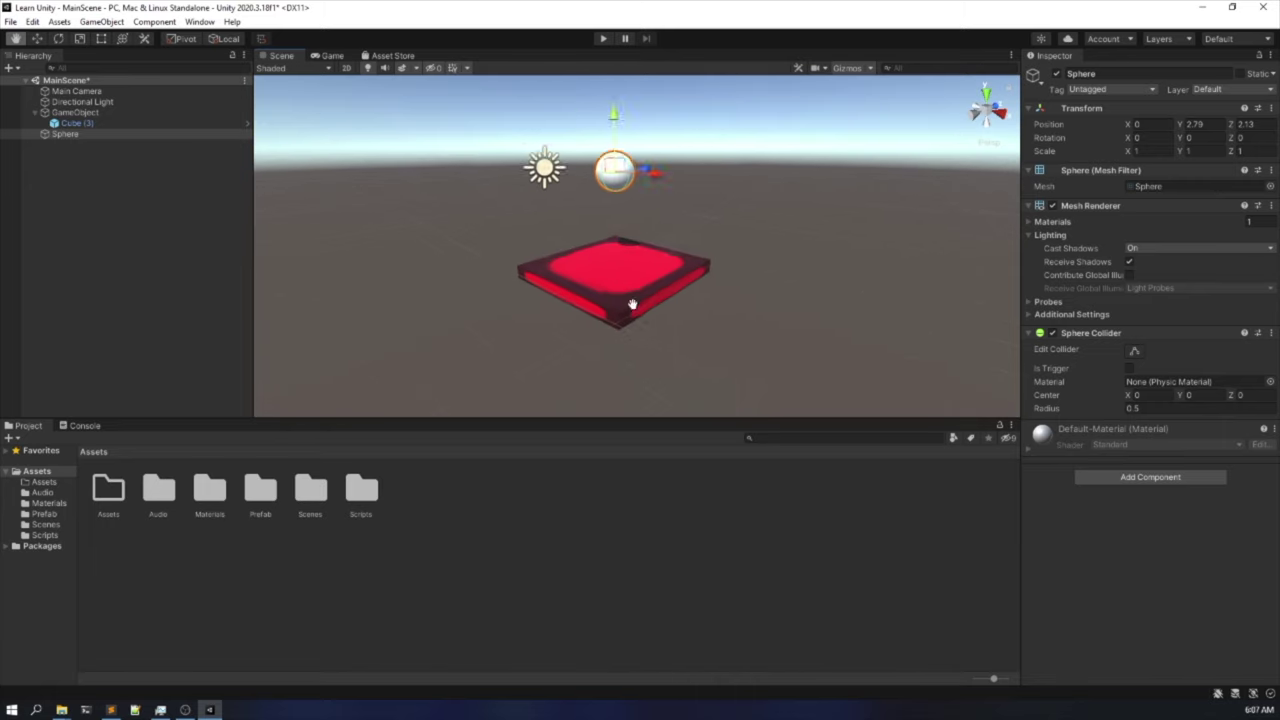
pyautogui.press('w')
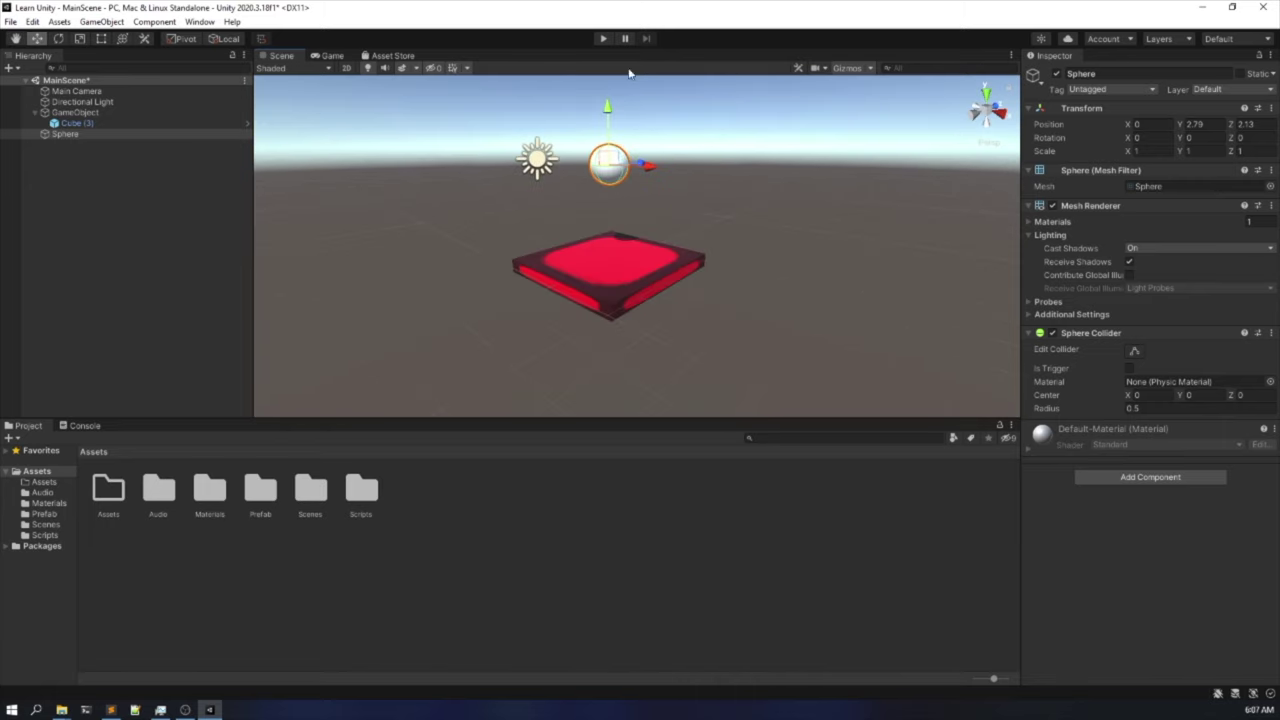
pyautogui.click(85, 426)
pyautogui.click(28, 426)
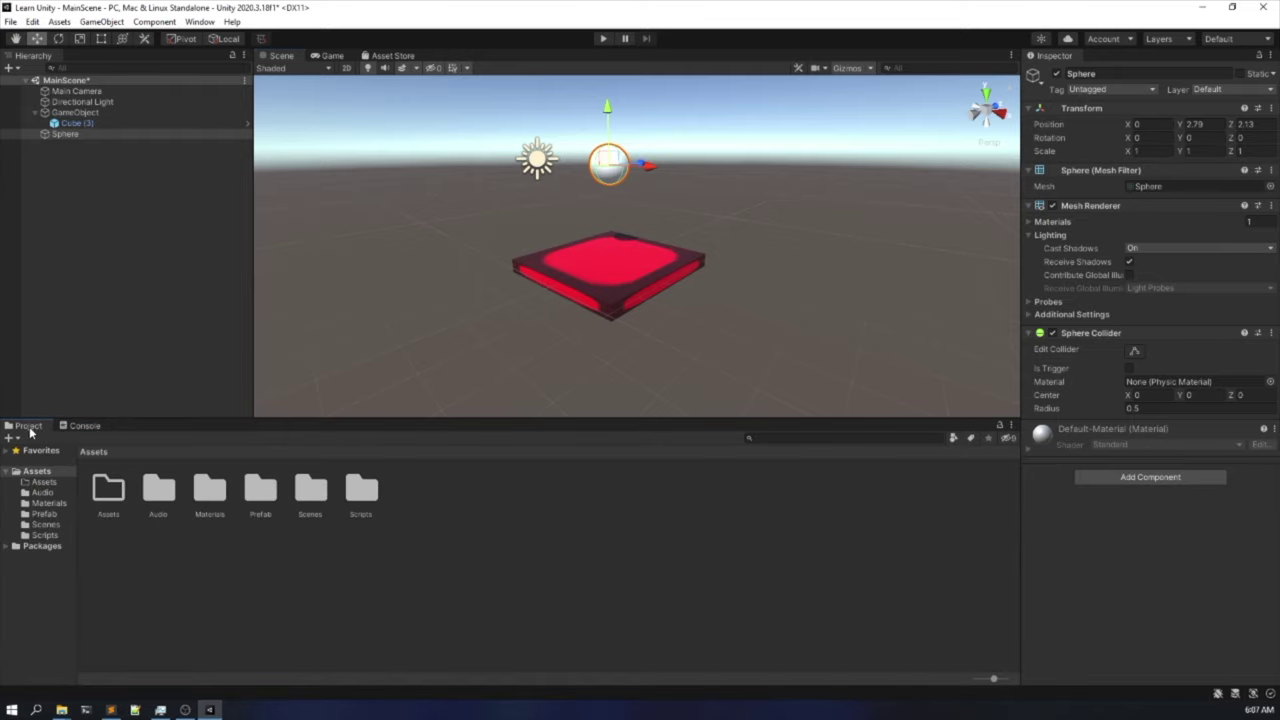
pyautogui.click(116, 124)
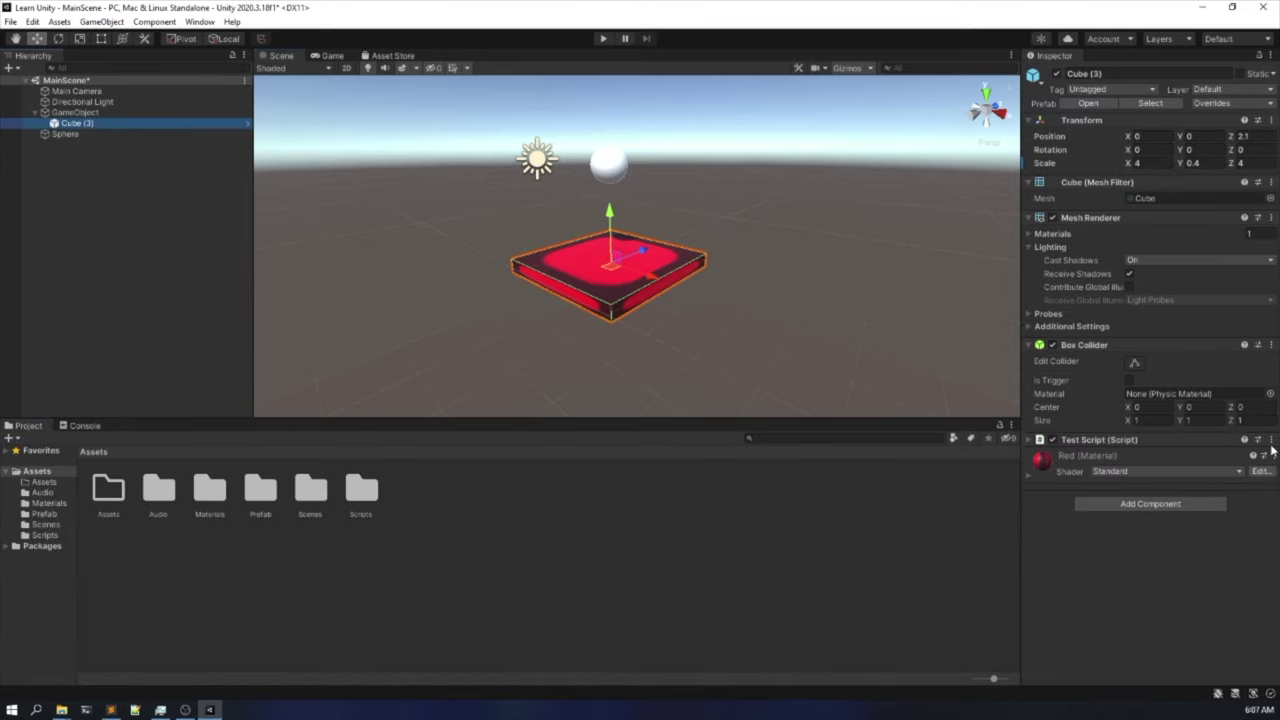
# Remove the Test Script component from Cube (3).
pyautogui.click(1271, 440)
pyautogui.click(1190, 500)
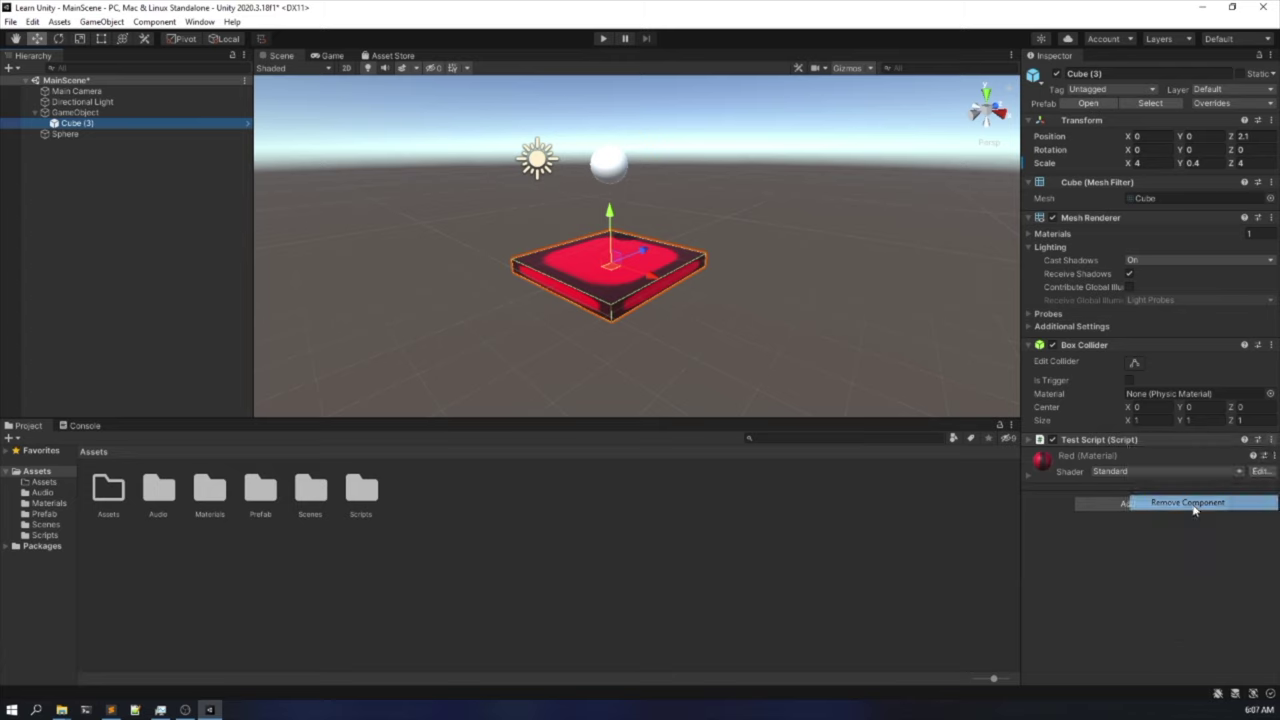
pyautogui.click(762, 540)
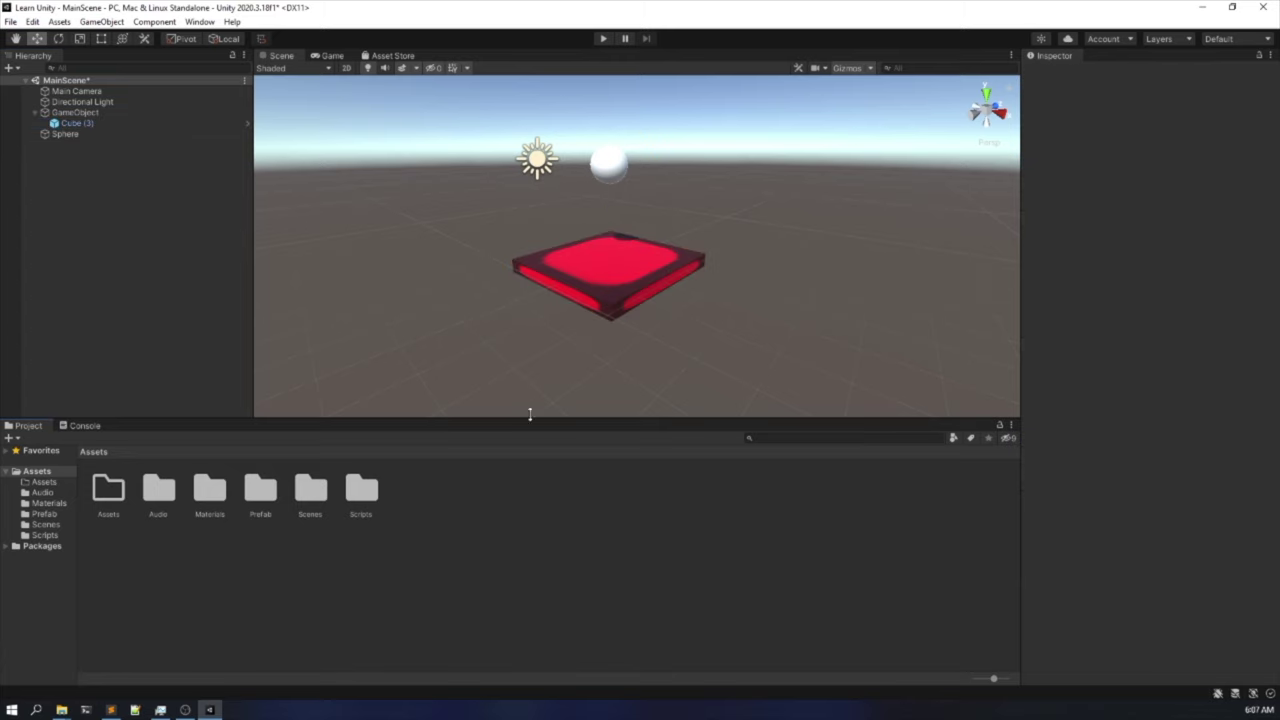
# Apply the removed Test Script override to the Cube prefab.
pyautogui.click(80, 124)
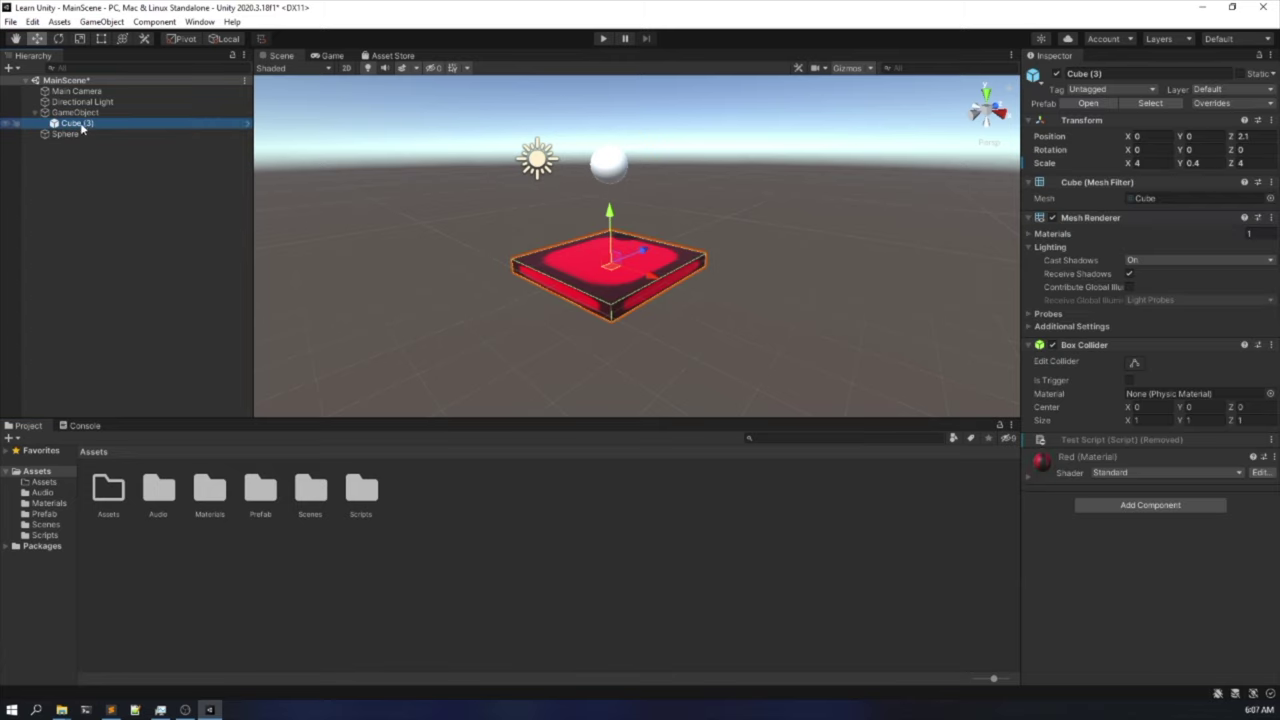
pyautogui.click(1271, 440)
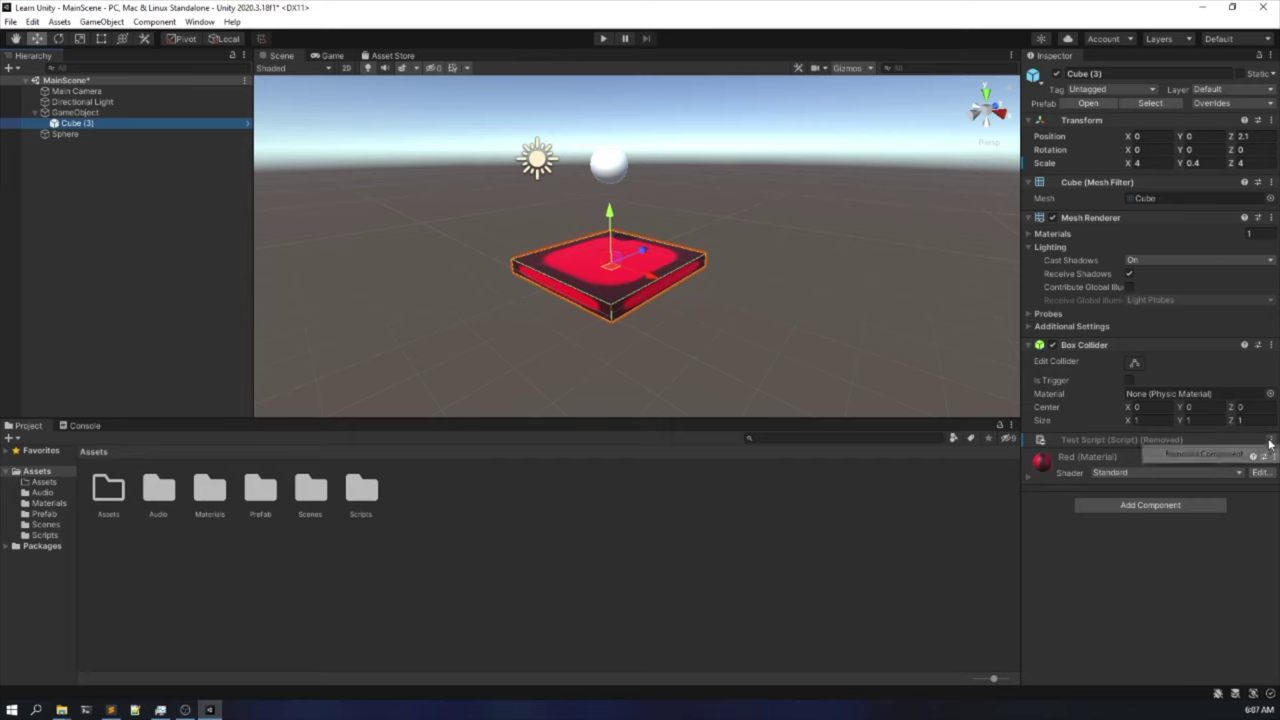
pyautogui.click(1185, 525)
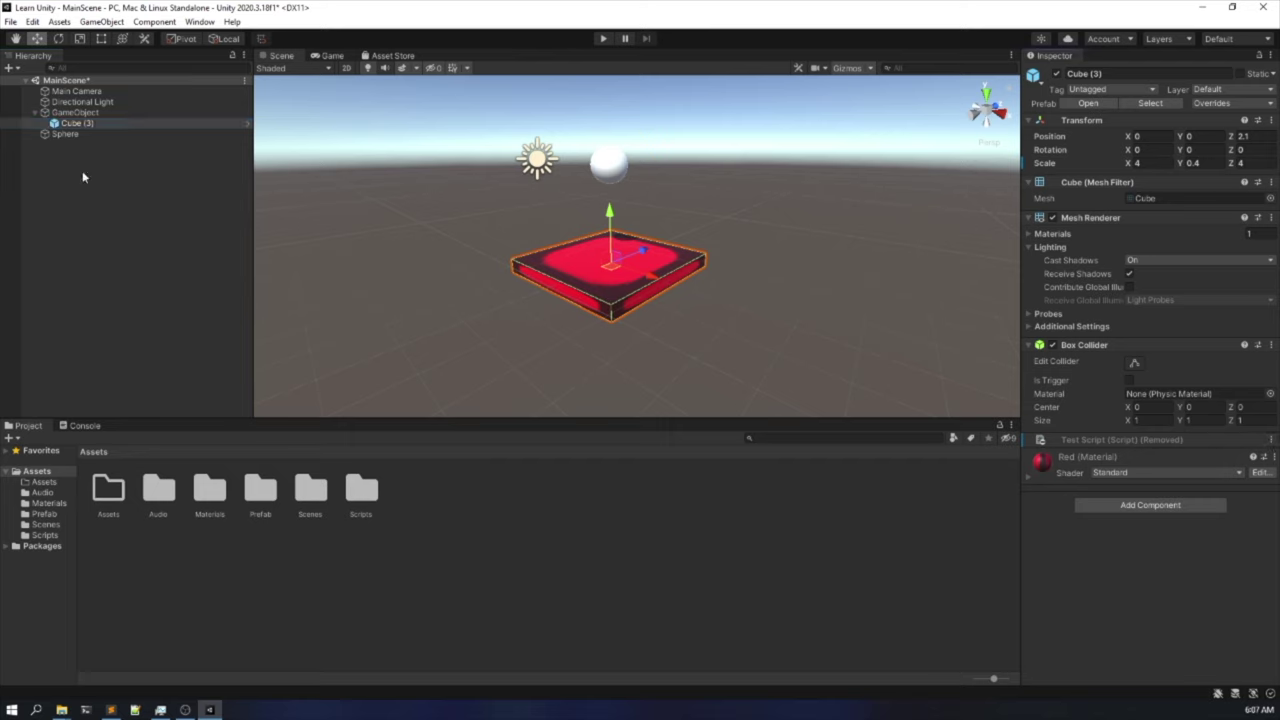
pyautogui.click(1271, 440)
pyautogui.moveTo(1200, 454)
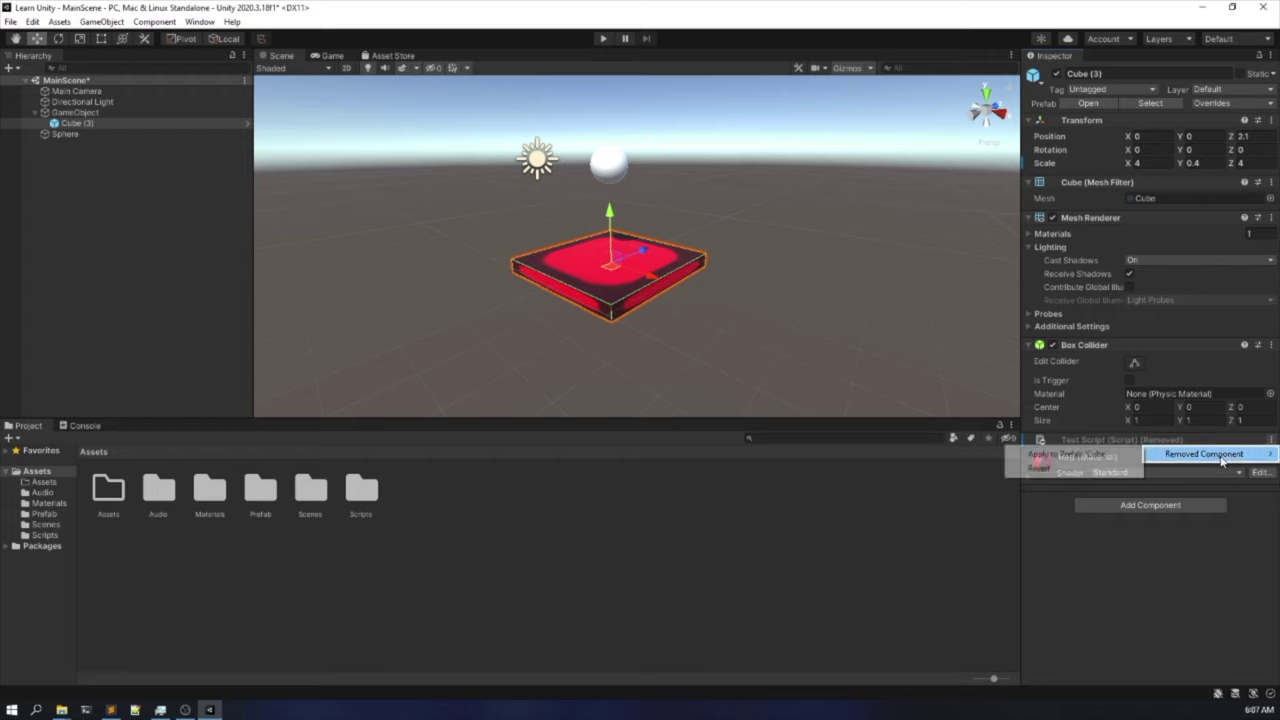
pyautogui.click(1133, 456)
pyautogui.click(519, 415)
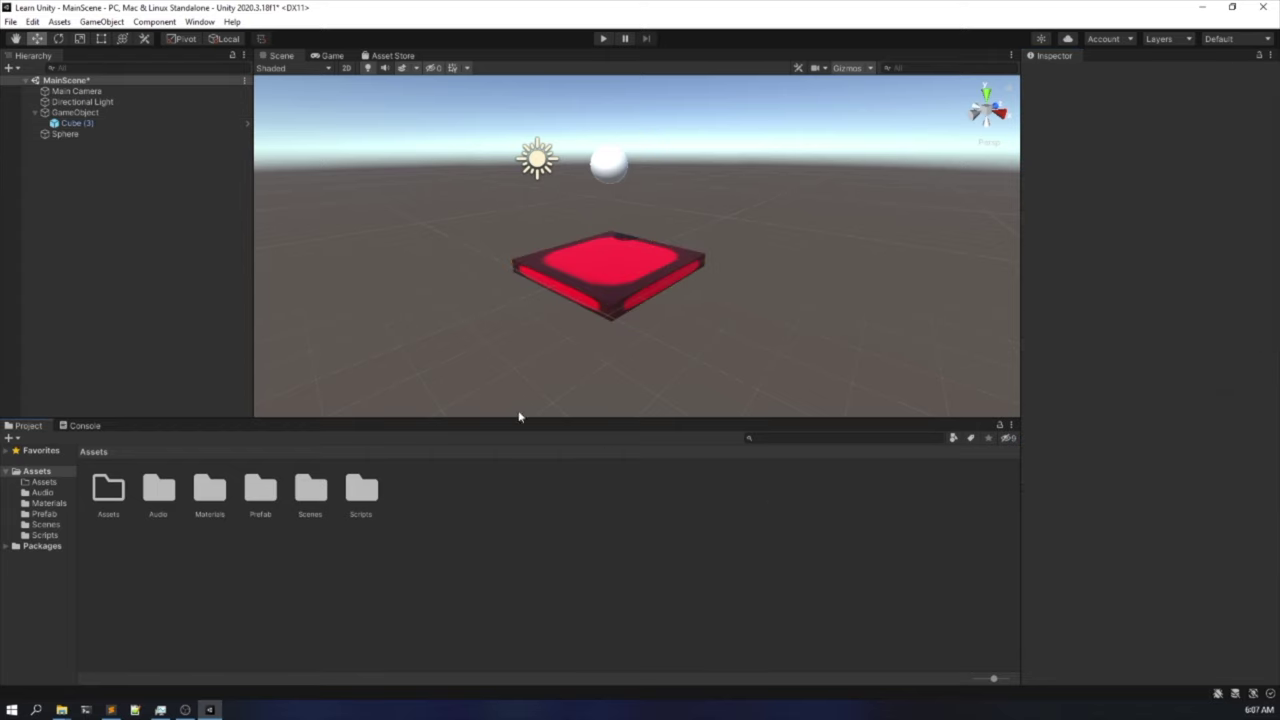
pyautogui.click(87, 134)
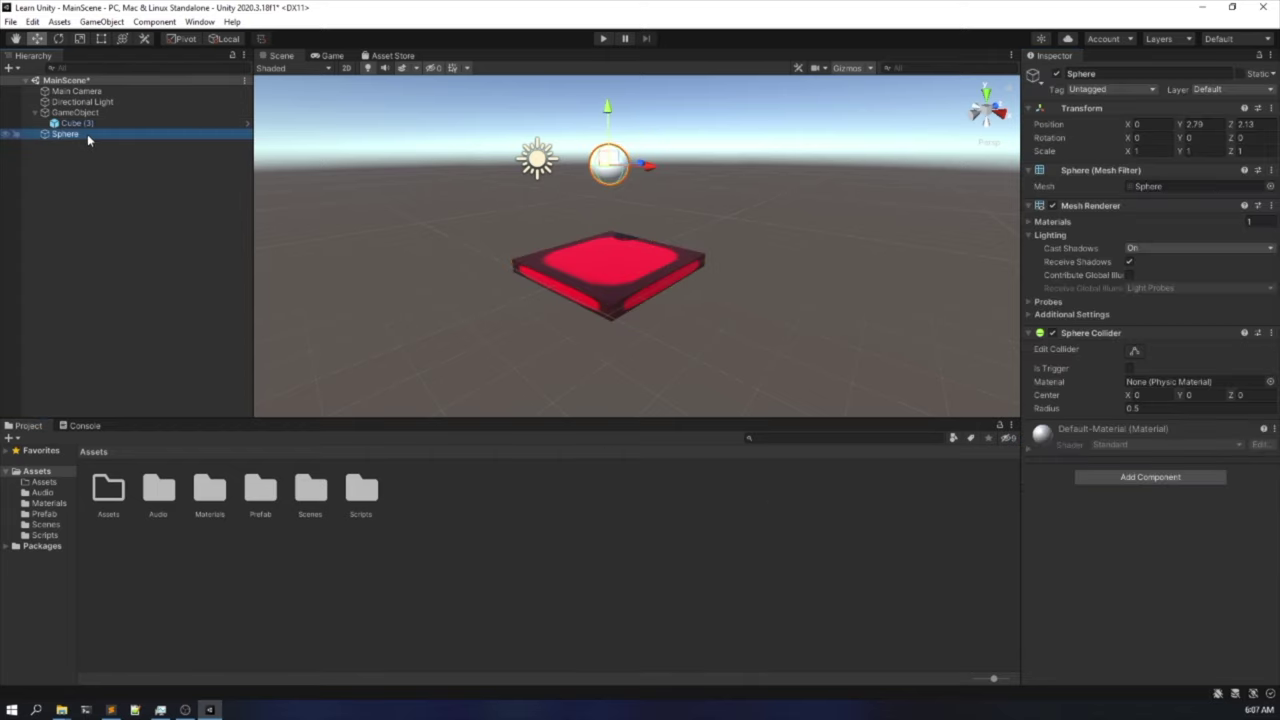
pyautogui.keyDown('alt'); pyautogui.moveTo(760, 218); pyautogui.dragTo(627, 247); pyautogui.keyUp('alt')
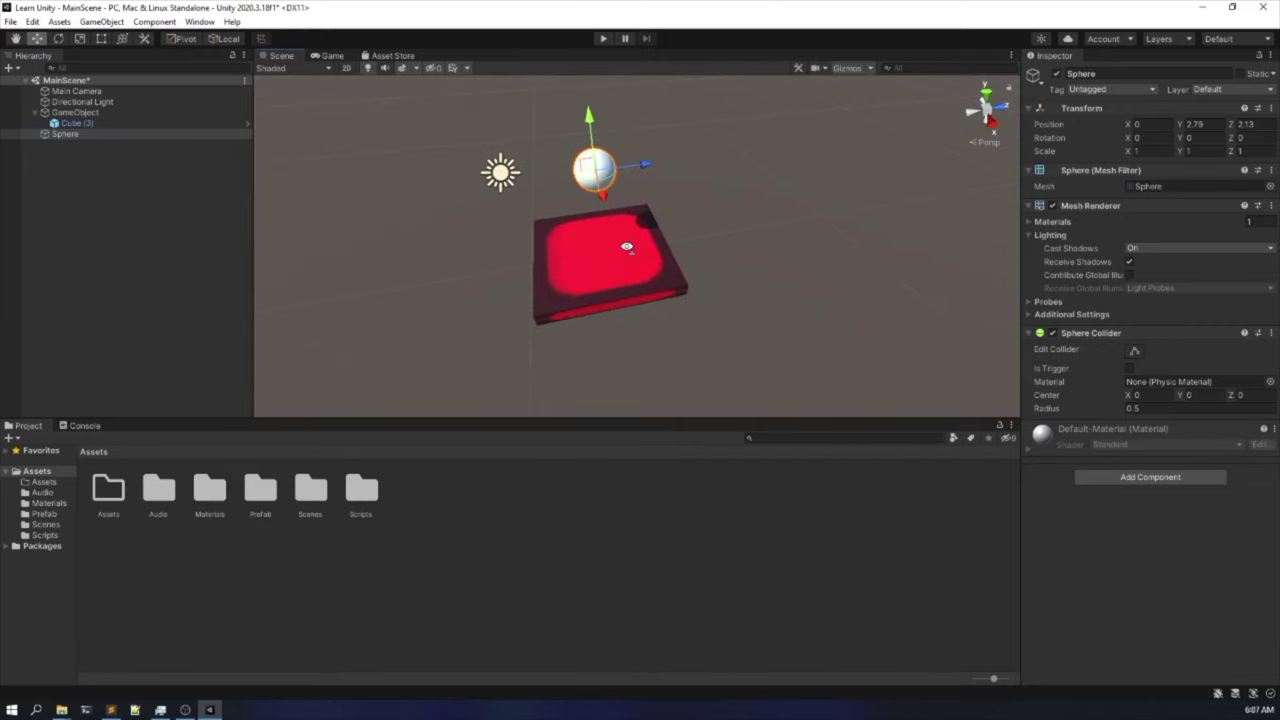
pyautogui.scroll(8, 627, 247)
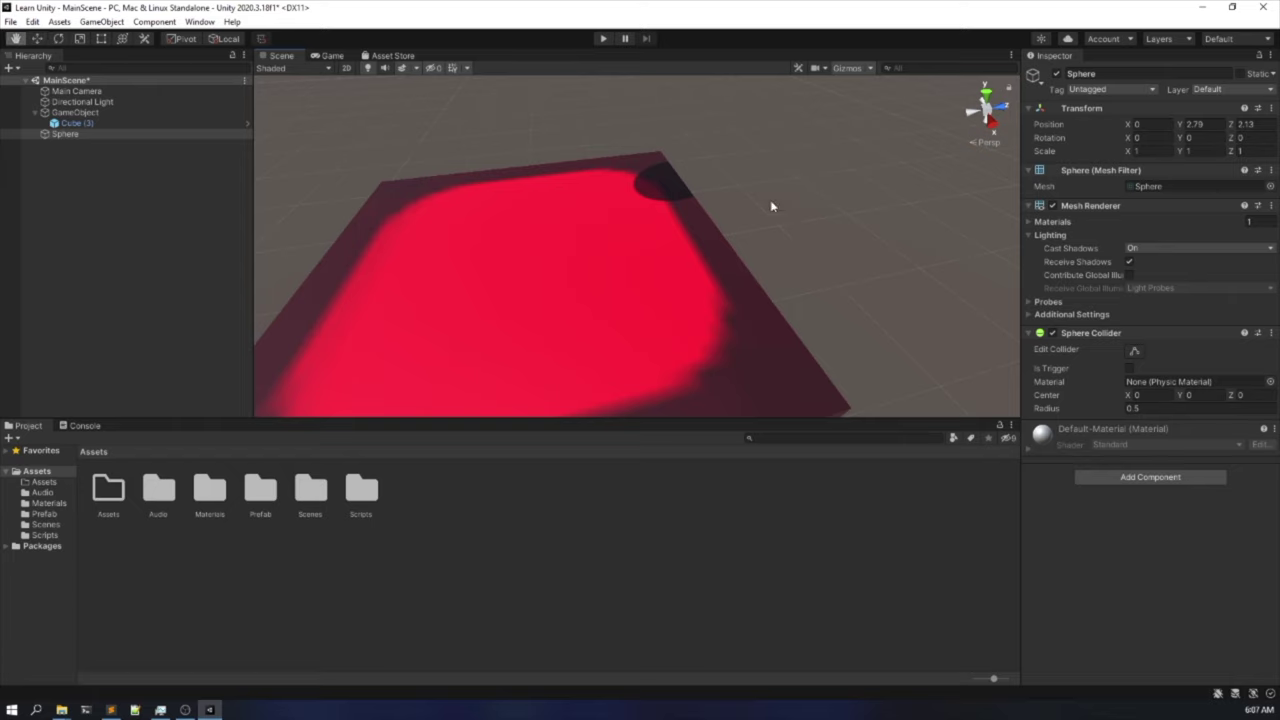
pyautogui.keyDown('alt'); pyautogui.moveTo(771, 206); pyautogui.dragTo(629, 314); pyautogui.keyUp('alt')
pyautogui.scroll(-5, 371, 337)
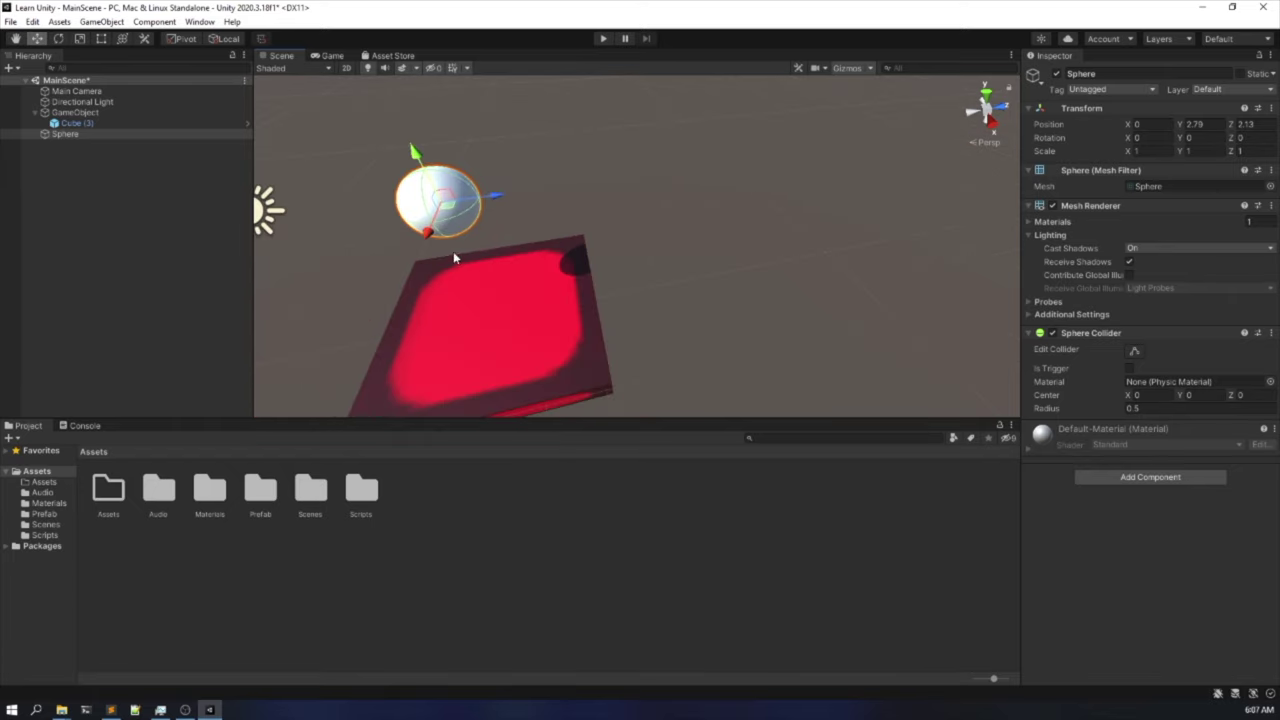
pyautogui.scroll(-4, 400, 300)
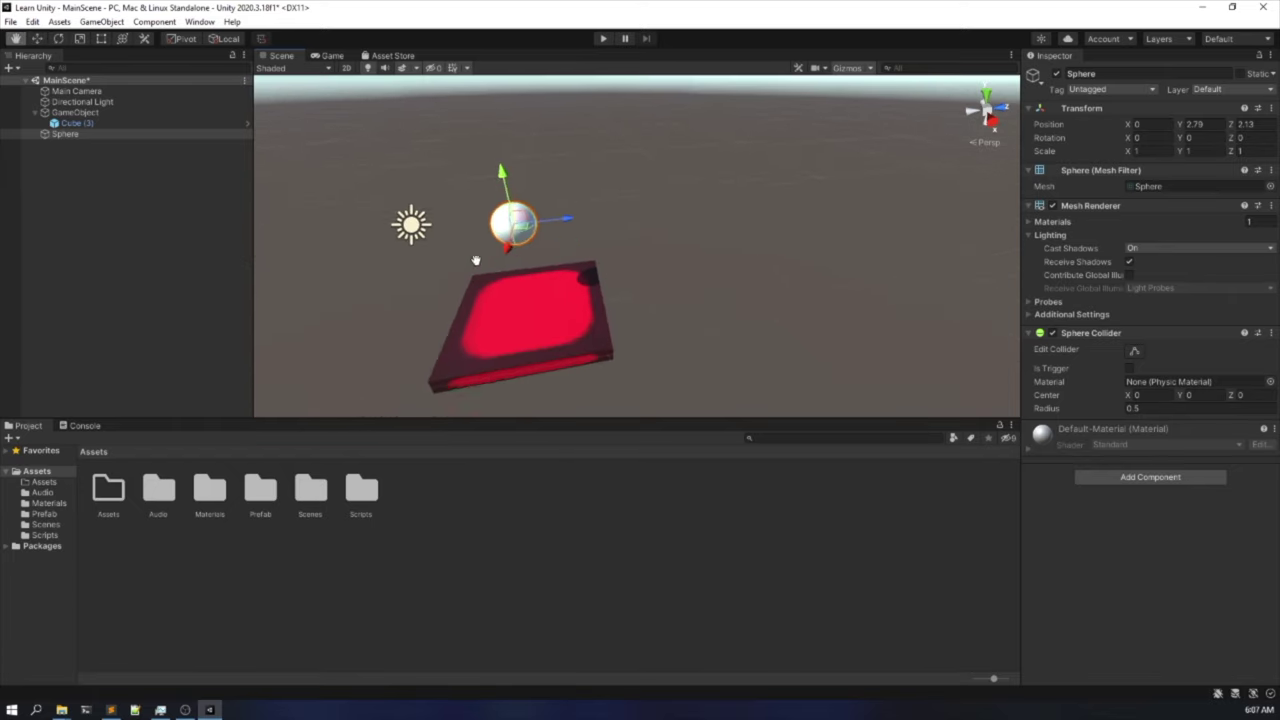
# Slide the sphere back along Z to 1.9, then save MainScene.
pyautogui.moveTo(476, 260); pyautogui.dragTo(516, 204, button='middle')
pyautogui.moveTo(610, 168); pyautogui.dragTo(594, 162)
pyautogui.keyDown('alt'); pyautogui.moveTo(588, 224); pyautogui.dragTo(558, 244); pyautogui.keyUp('alt')
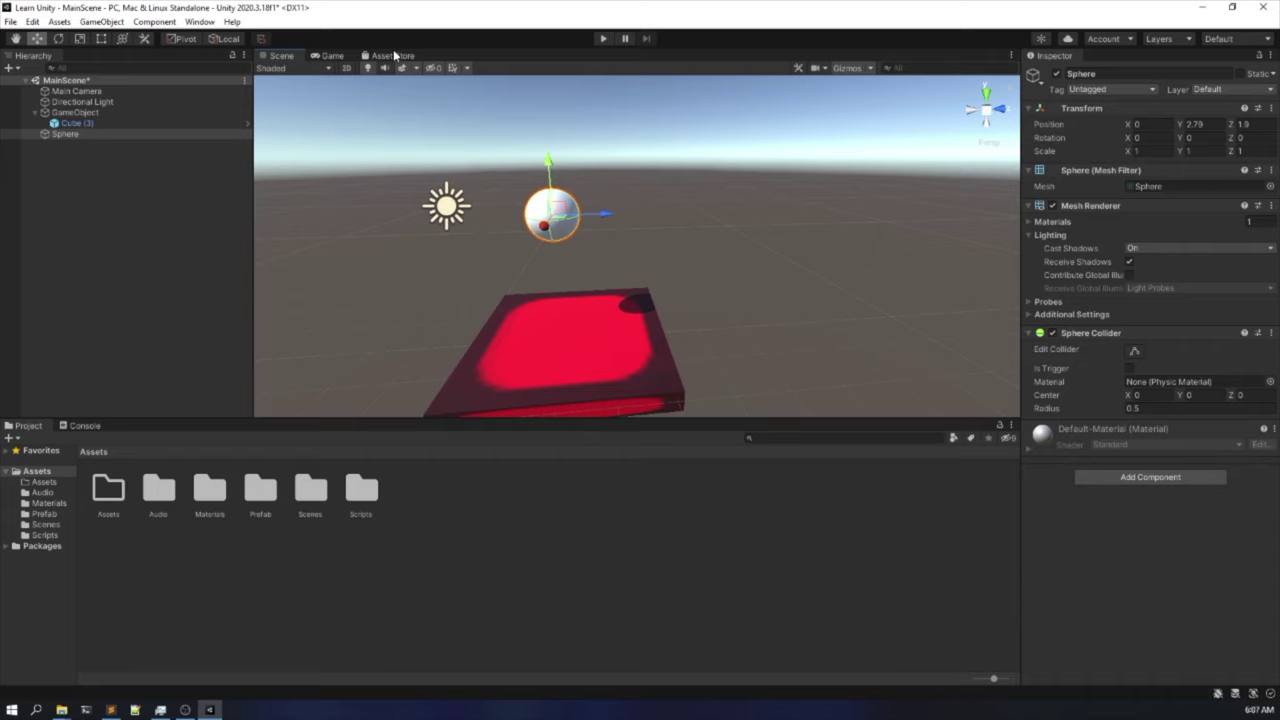
pyautogui.click(13, 23)
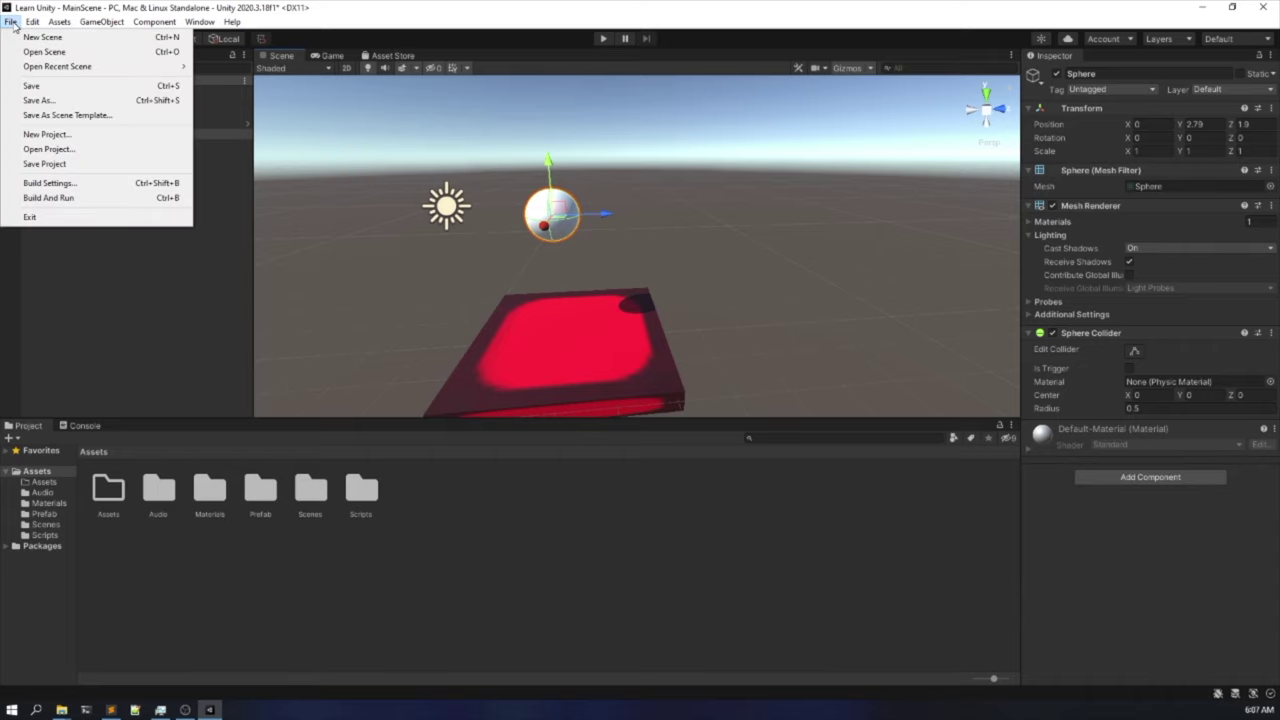
pyautogui.click(70, 87)
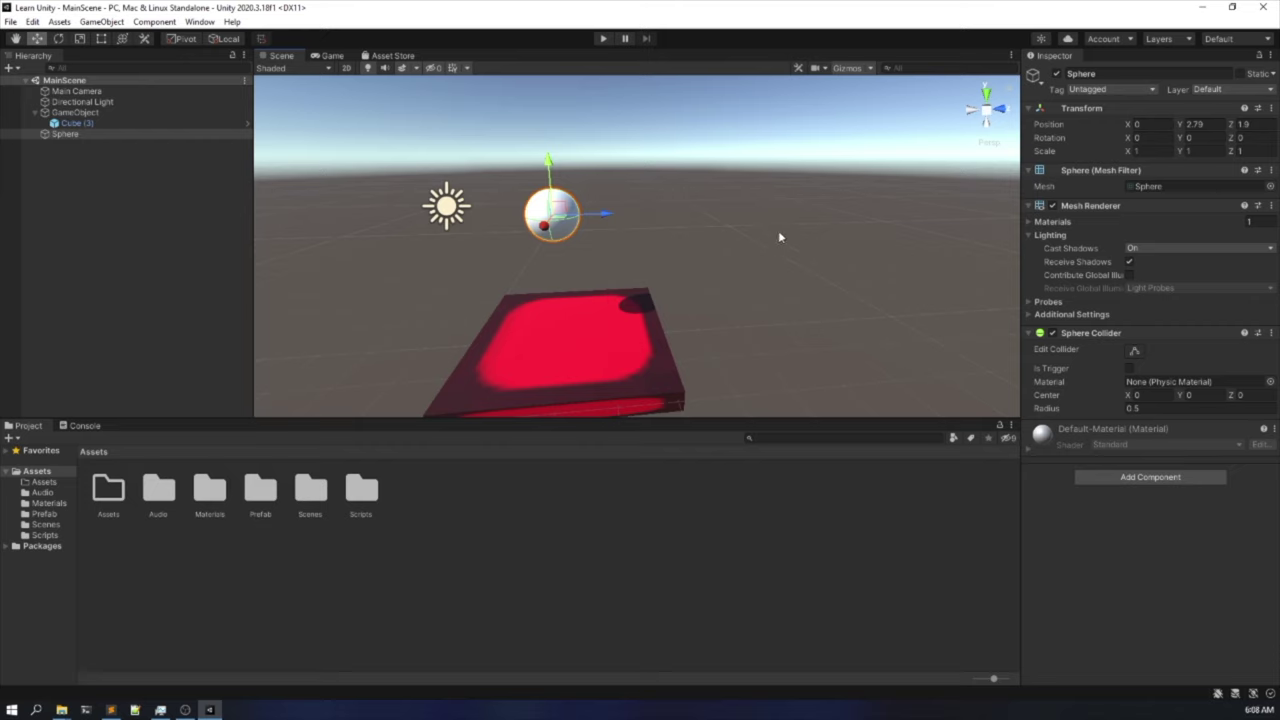
# Run the scene, then dock the Game view to the right of the Scene view.
pyautogui.click(603, 39)
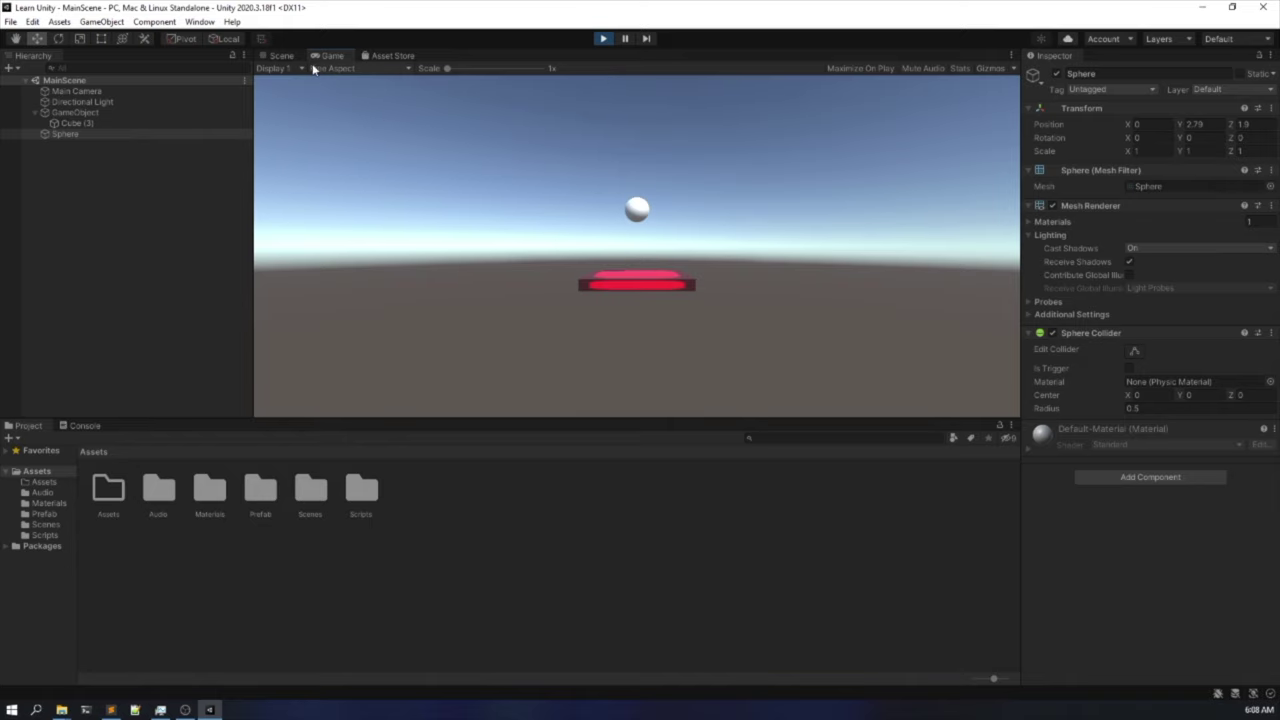
pyautogui.click(281, 56)
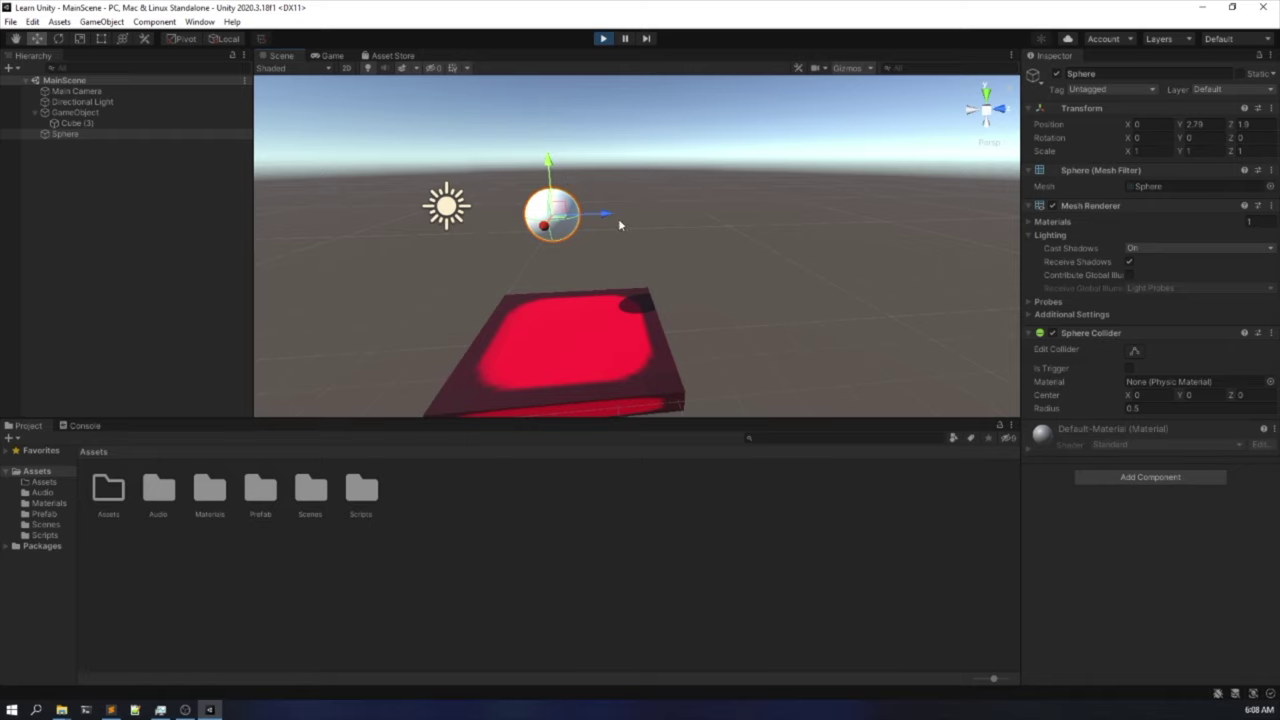
pyautogui.keyDown('alt'); pyautogui.moveTo(618, 218); pyautogui.dragTo(491, 303); pyautogui.keyUp('alt')
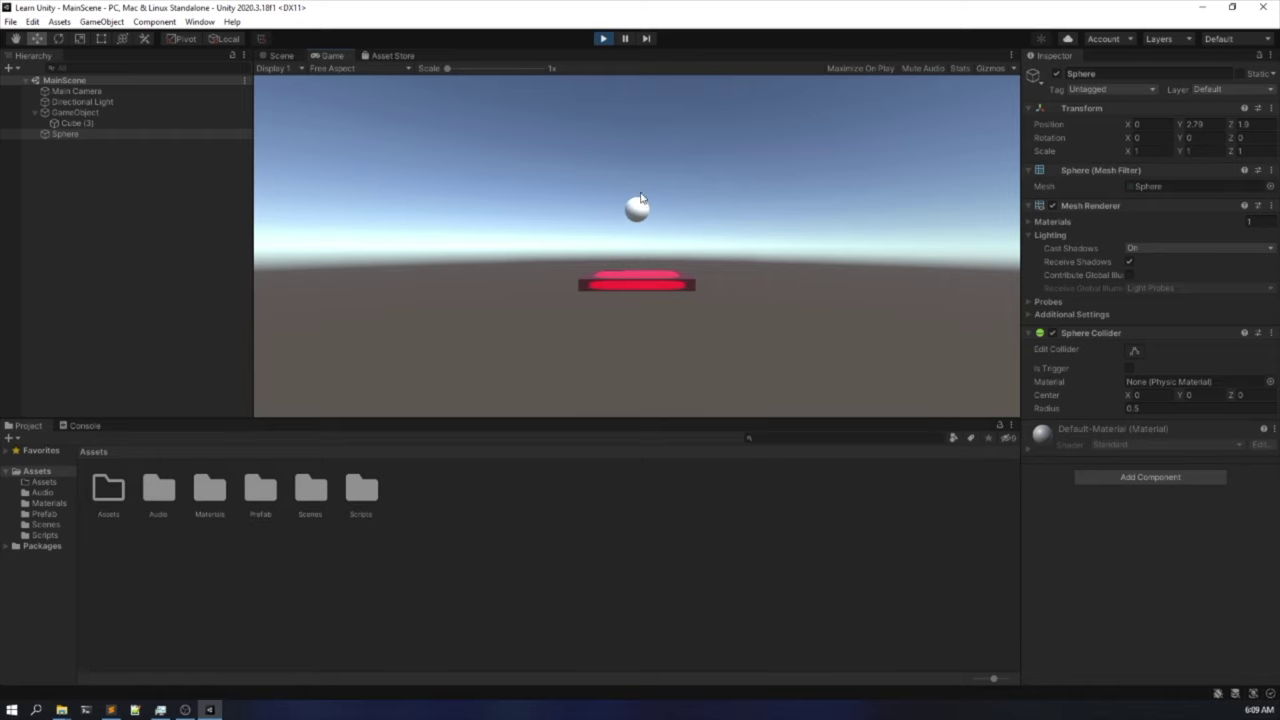
pyautogui.moveTo(331, 56); pyautogui.dragTo(936, 300)
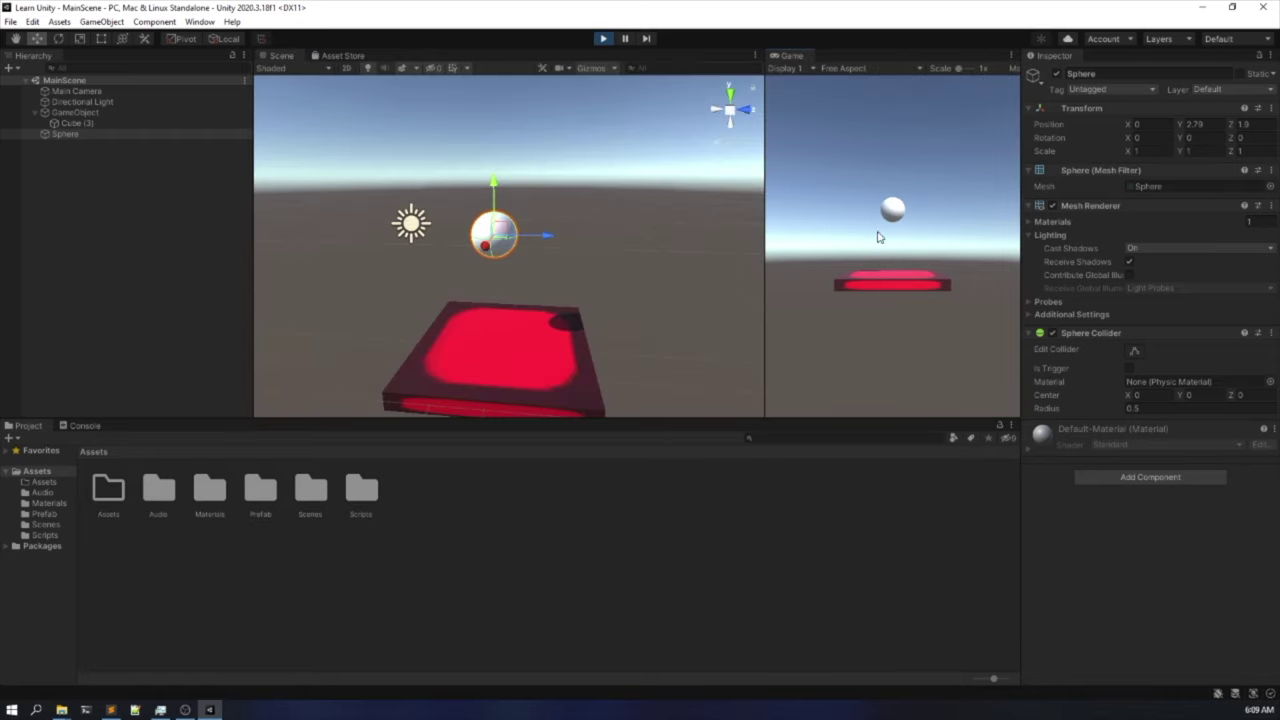
# Move the Main Camera forward along Z to -4.49, closer to the platform.
pyautogui.scroll(-2, 479, 296)
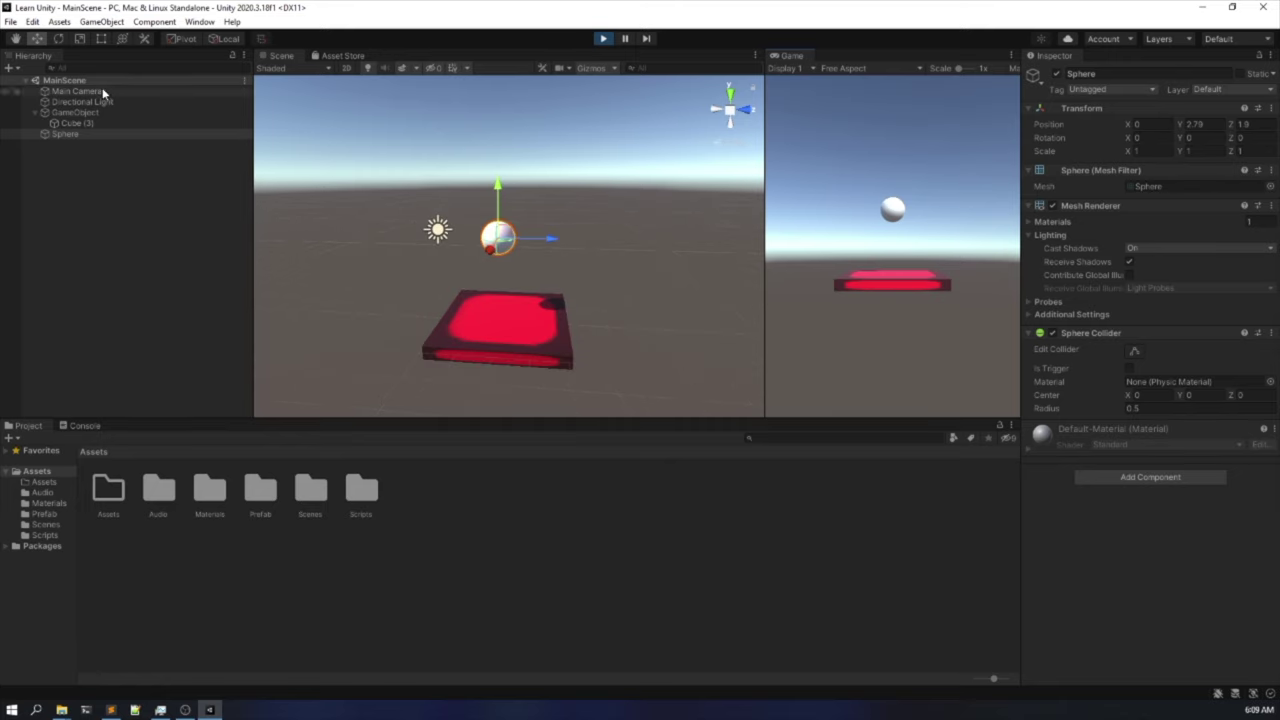
pyautogui.click(103, 92)
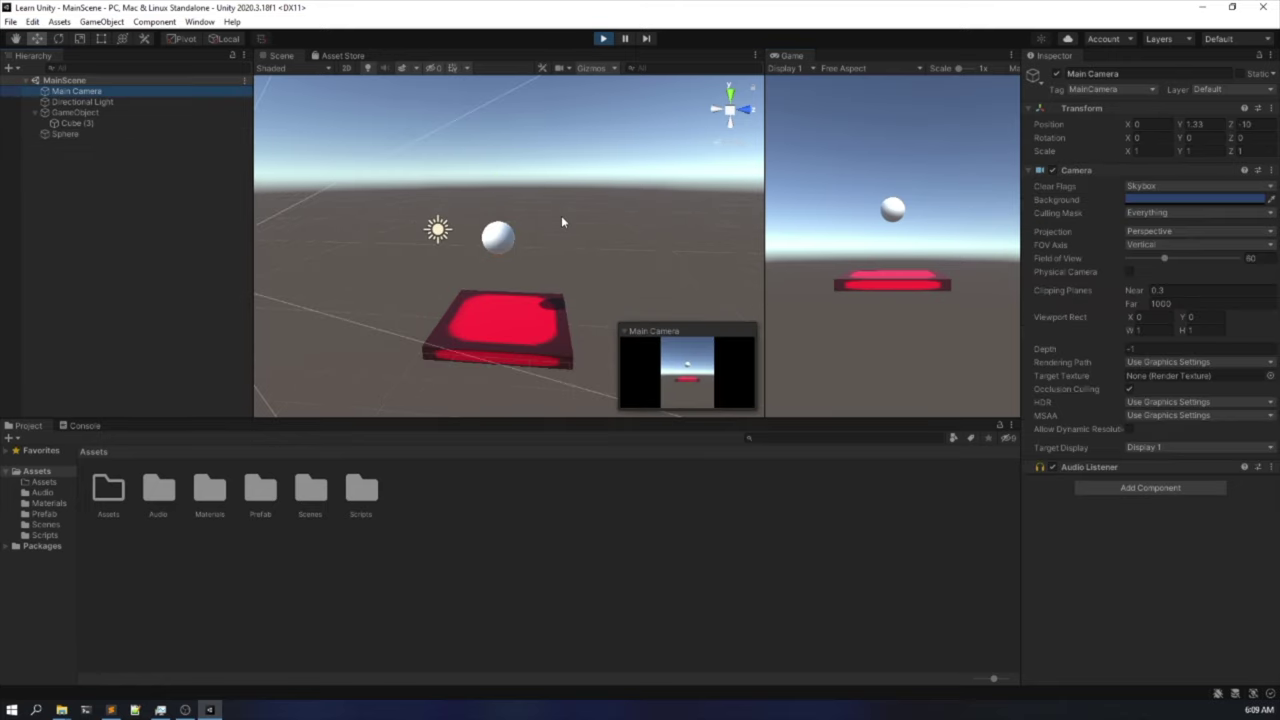
pyautogui.moveTo(561, 215); pyautogui.dragTo(425, 235, button='right')
pyautogui.moveTo(424, 233); pyautogui.dragTo(496, 260)
pyautogui.scroll(2, 440, 245)
pyautogui.moveTo(440, 245); pyautogui.dragTo(480, 228, button='right')
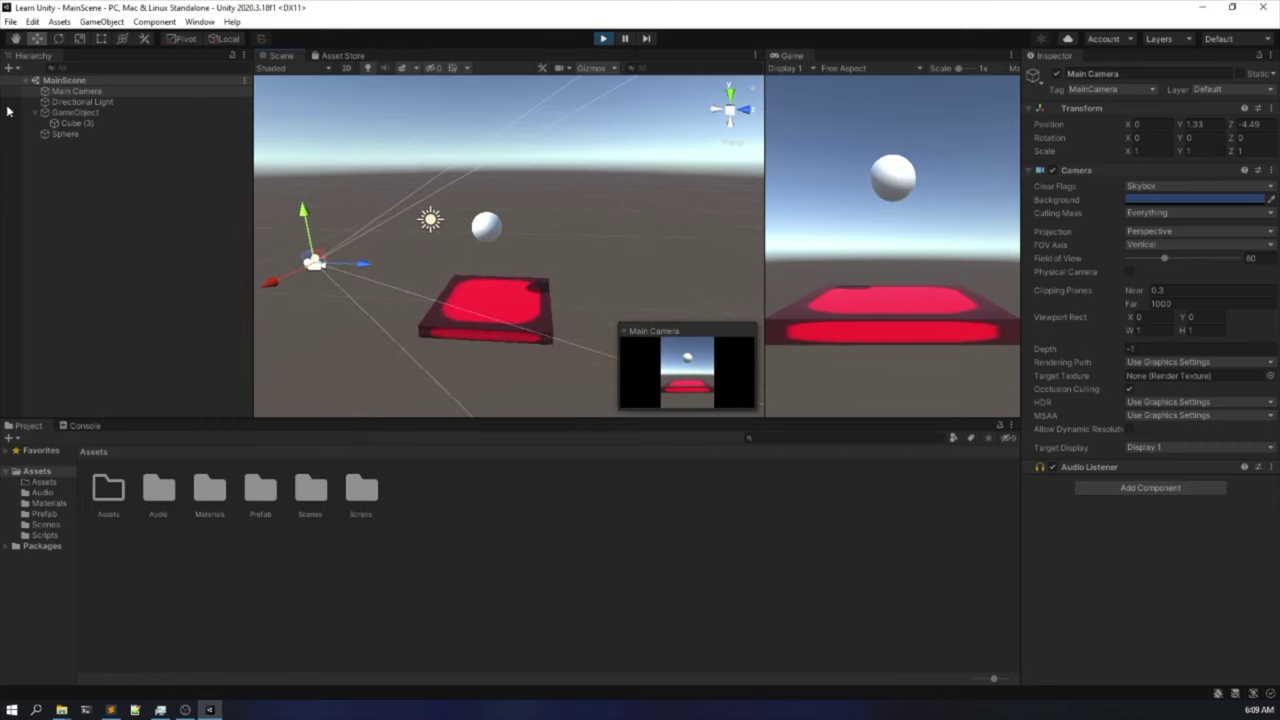
# Check Cube (3), then select the Sphere in the Hierarchy.
pyautogui.click(71, 139)
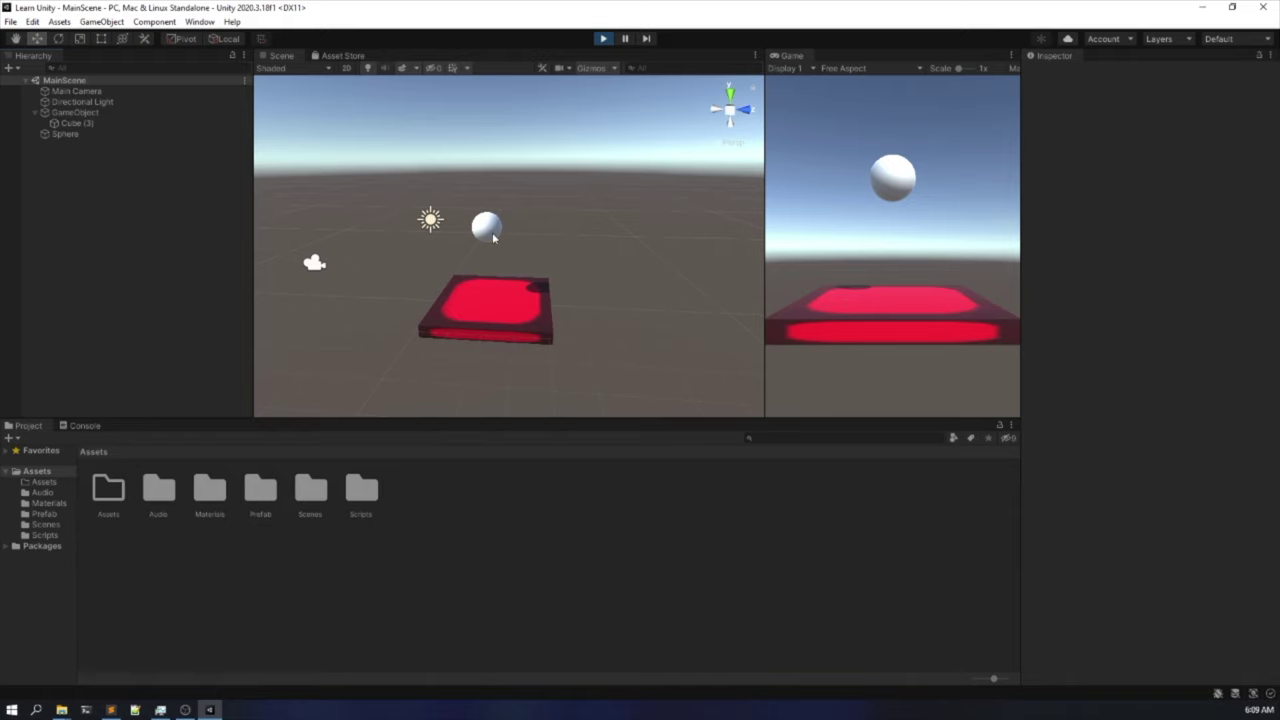
pyautogui.click(123, 123)
pyautogui.click(146, 229)
pyautogui.click(102, 133)
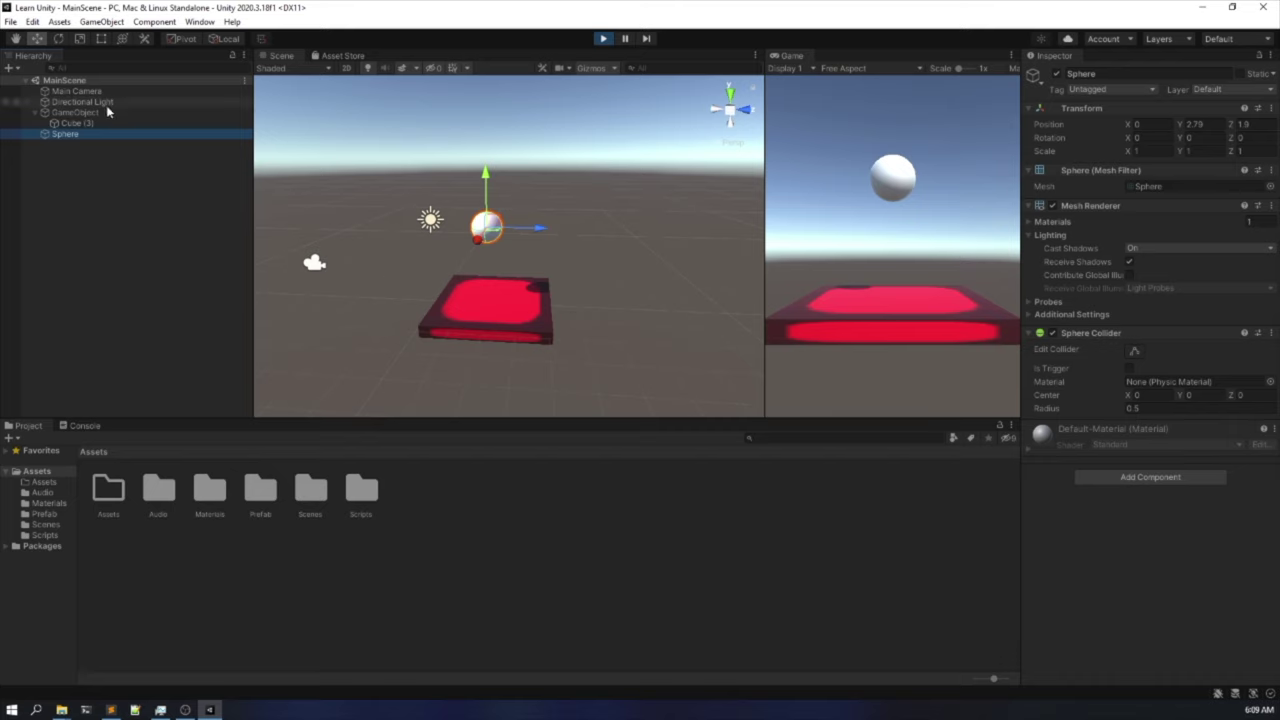
# Add a Rigidbody component to the Sphere.
pyautogui.click(1146, 478)
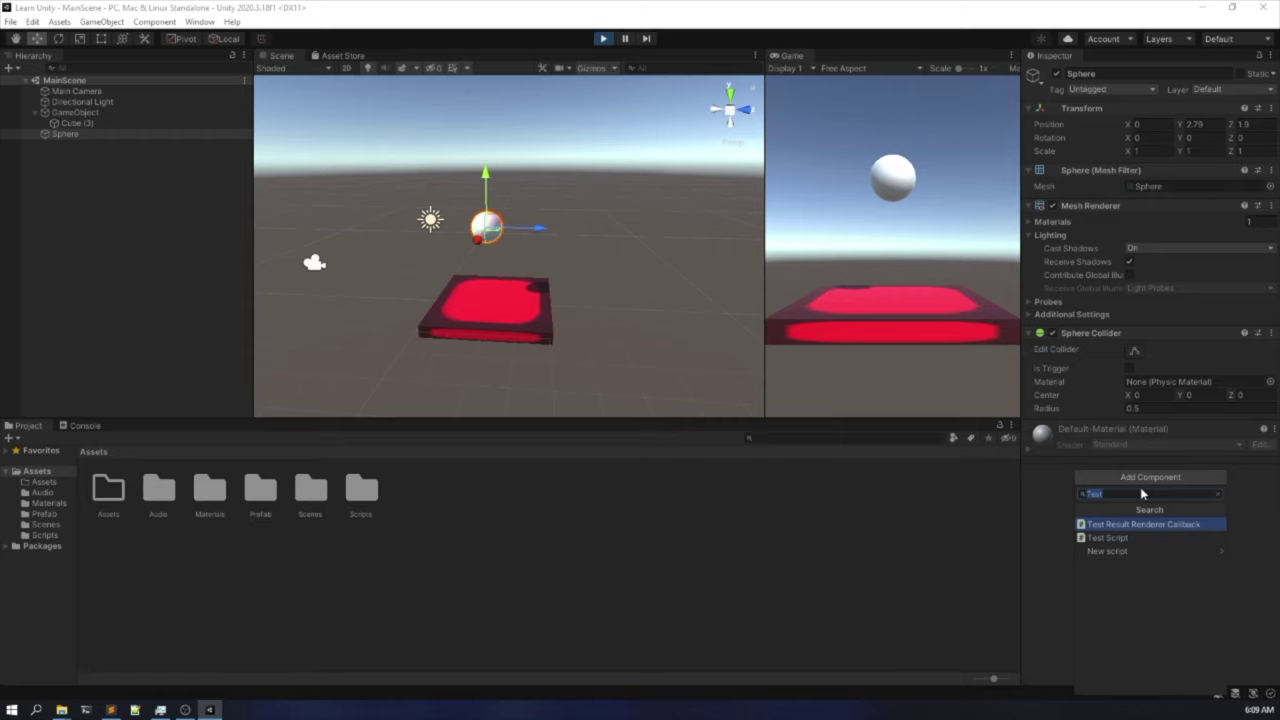
pyautogui.press('BackSpace')
pyautogui.write('Rigidbo')
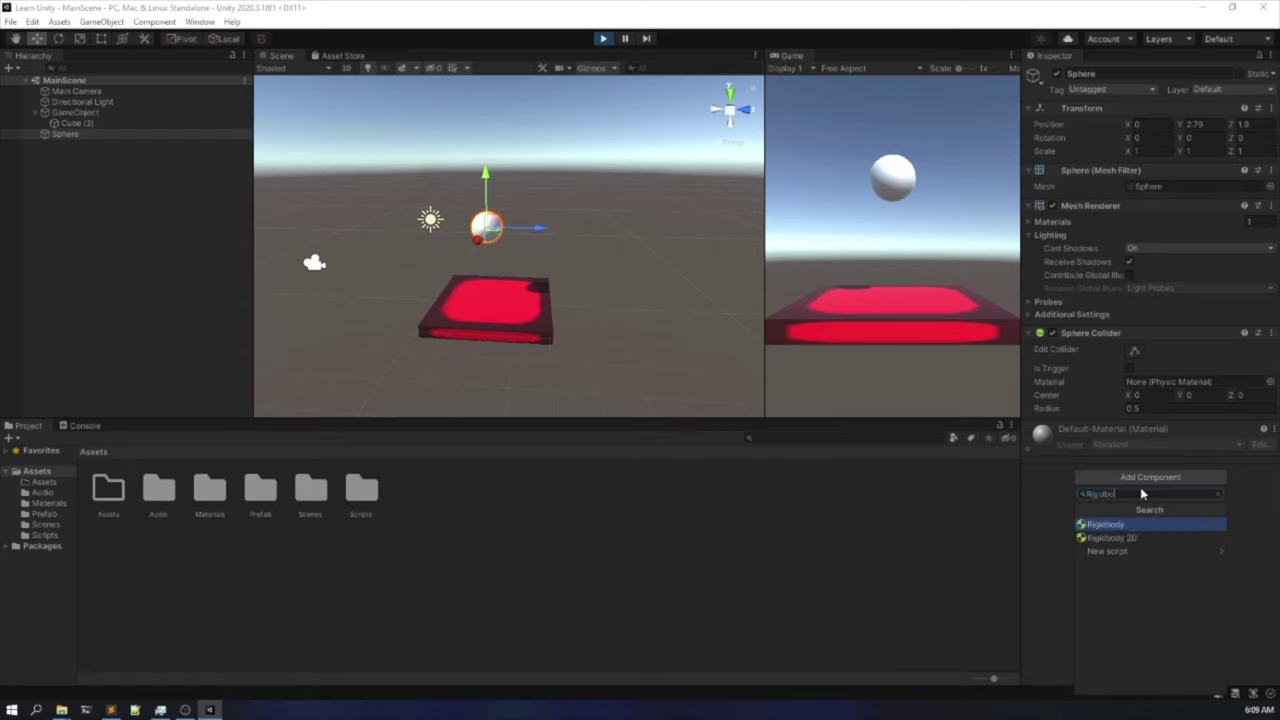
pyautogui.click(1136, 523)
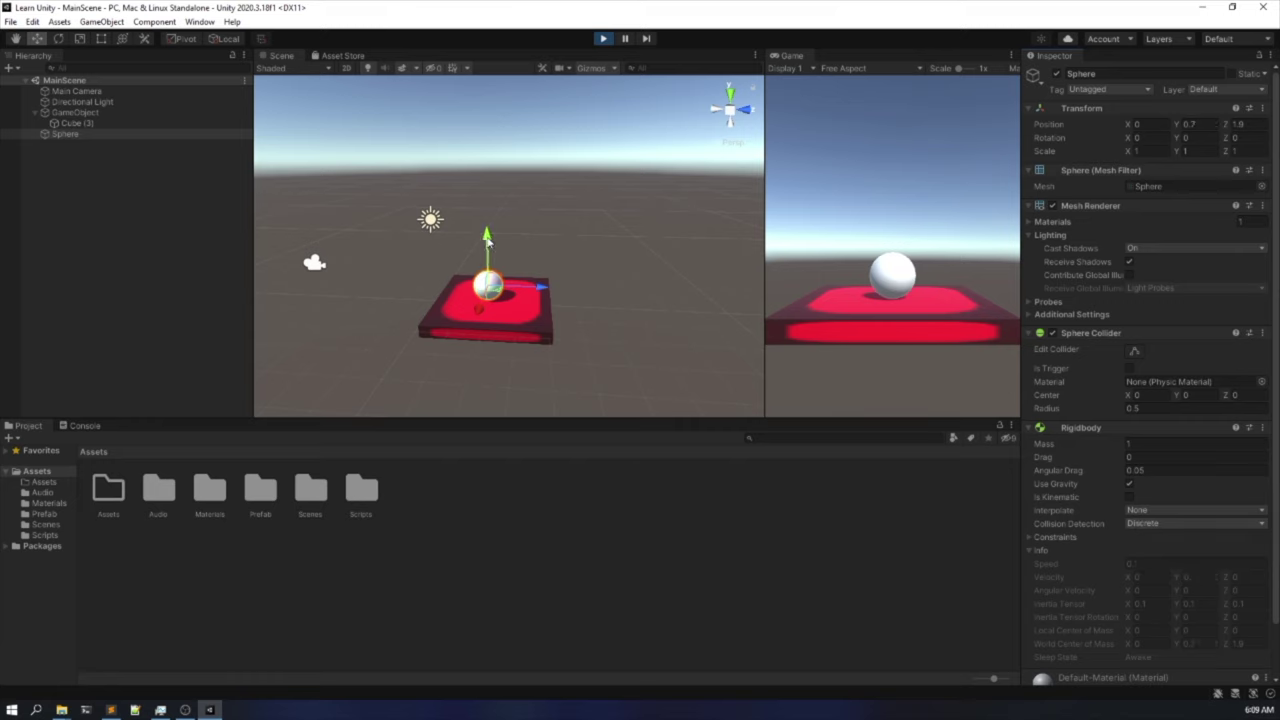
# In Play mode, lift the sphere repeatedly and watch it fall onto the red platform.
pyautogui.moveTo(487, 237); pyautogui.dragTo(538, 6)
pyautogui.moveTo(487, 237); pyautogui.dragTo(478, 97)
pyautogui.moveTo(523, 67); pyautogui.dragTo(477, 151)
pyautogui.moveTo(500, 237); pyautogui.dragTo(478, 197)
pyautogui.moveTo(497, 92); pyautogui.dragTo(499, 47)
pyautogui.scroll(-2, 1100, 478)
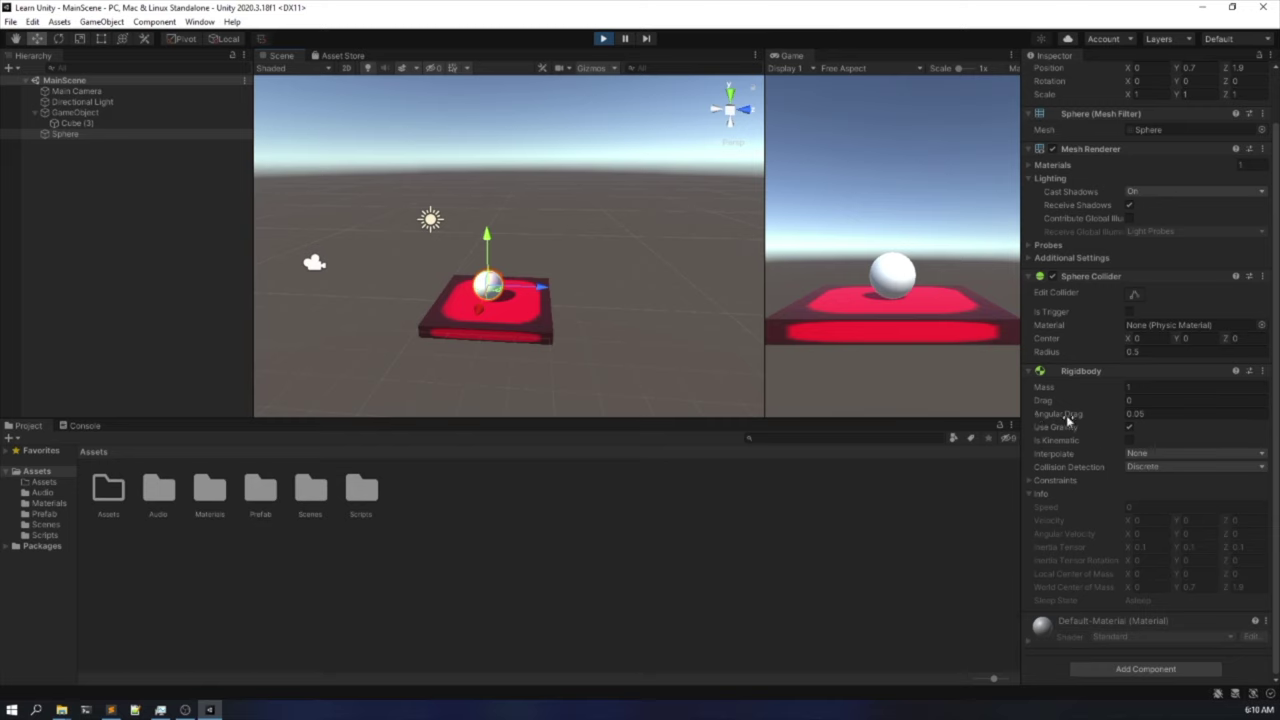
pyautogui.click(1130, 428)
pyautogui.moveTo(487, 240); pyautogui.dragTo(506, 138)
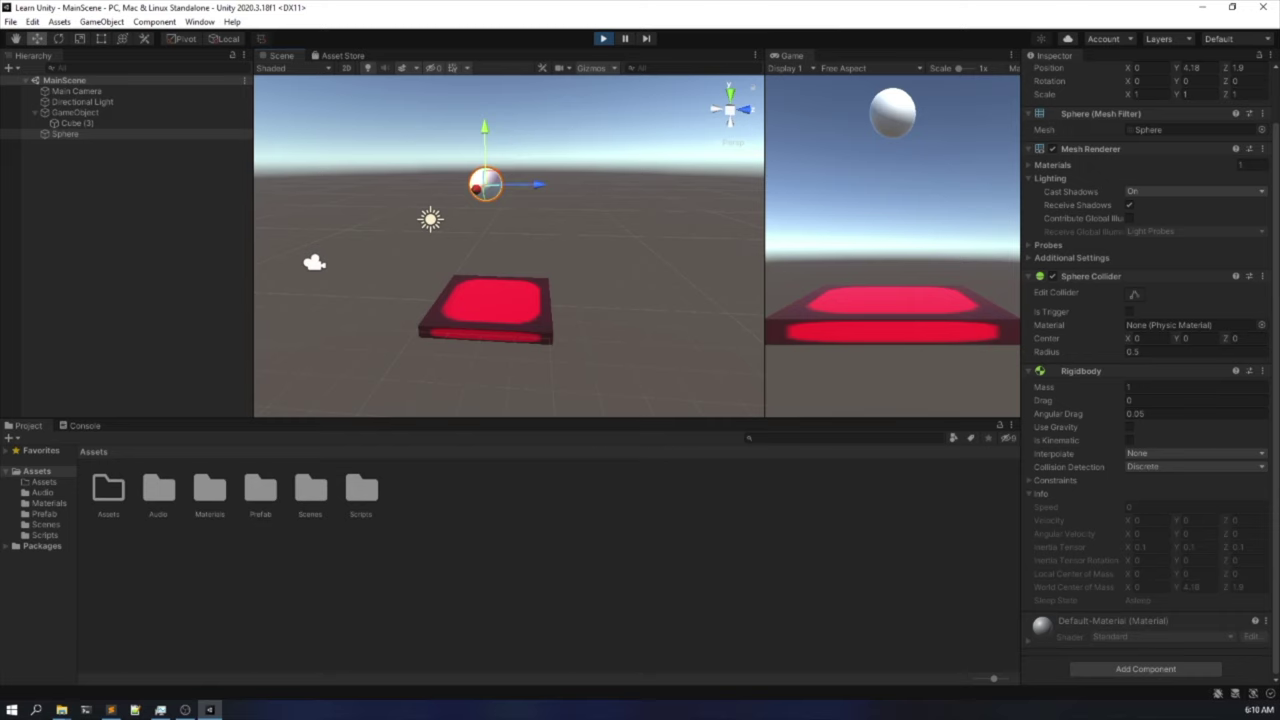
pyautogui.click(1130, 427)
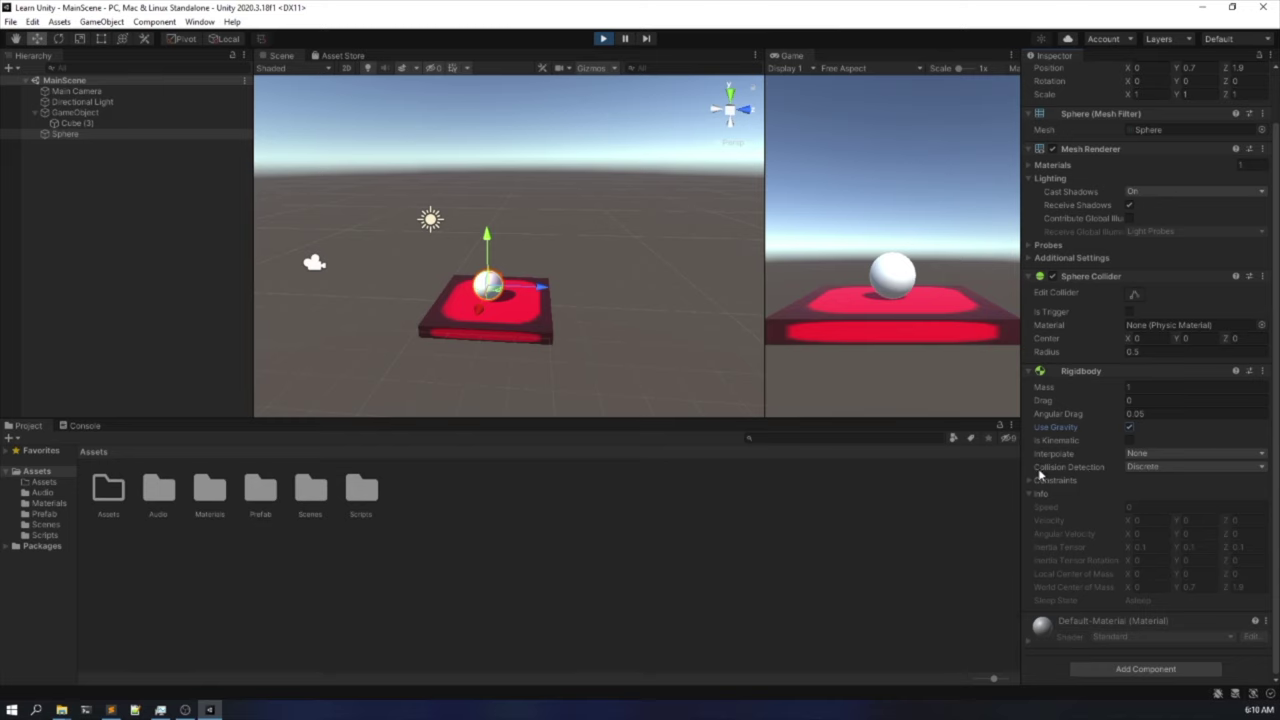
pyautogui.click(1145, 468)
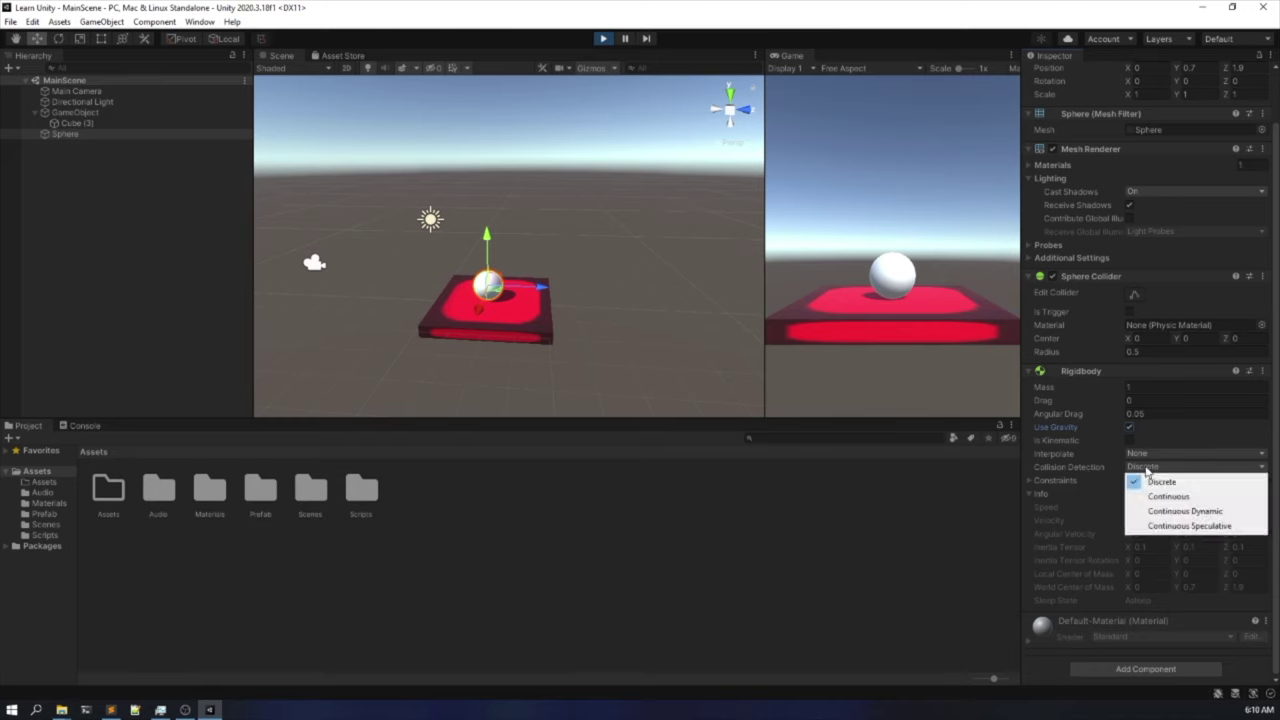
pyautogui.click(1163, 467)
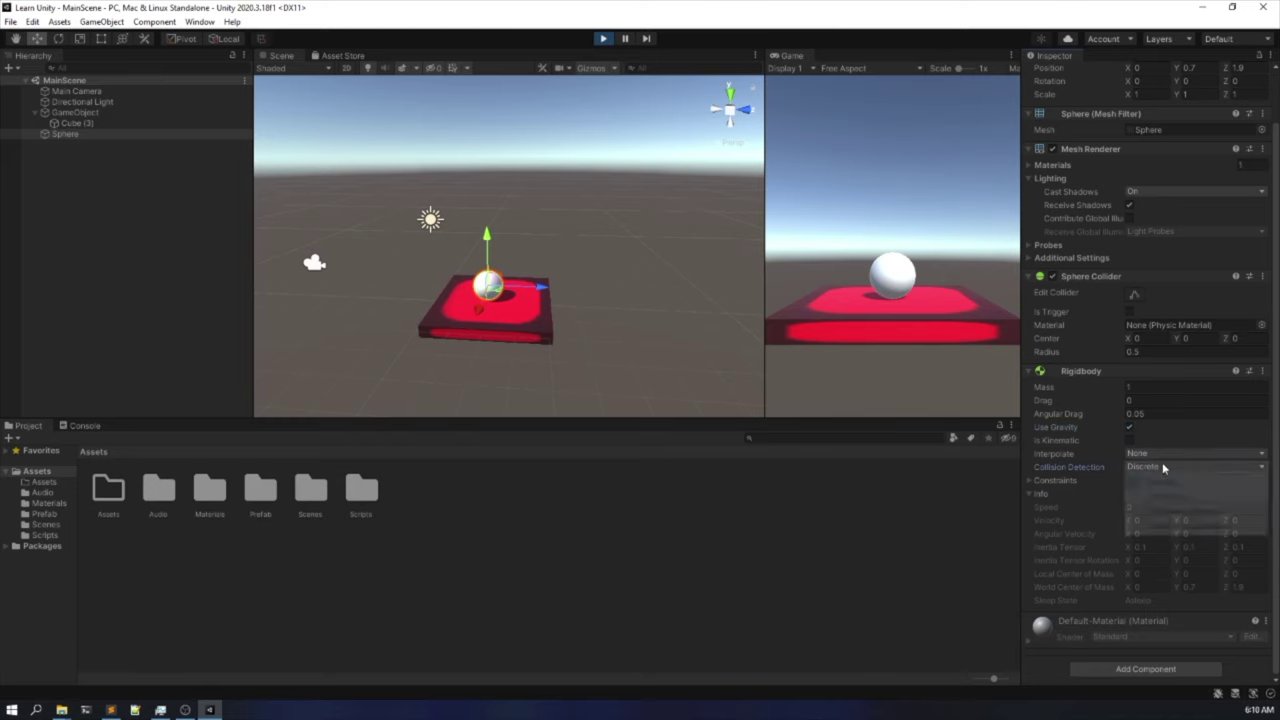
pyautogui.click(1161, 468)
pyautogui.click(1158, 470)
pyautogui.click(1158, 470)
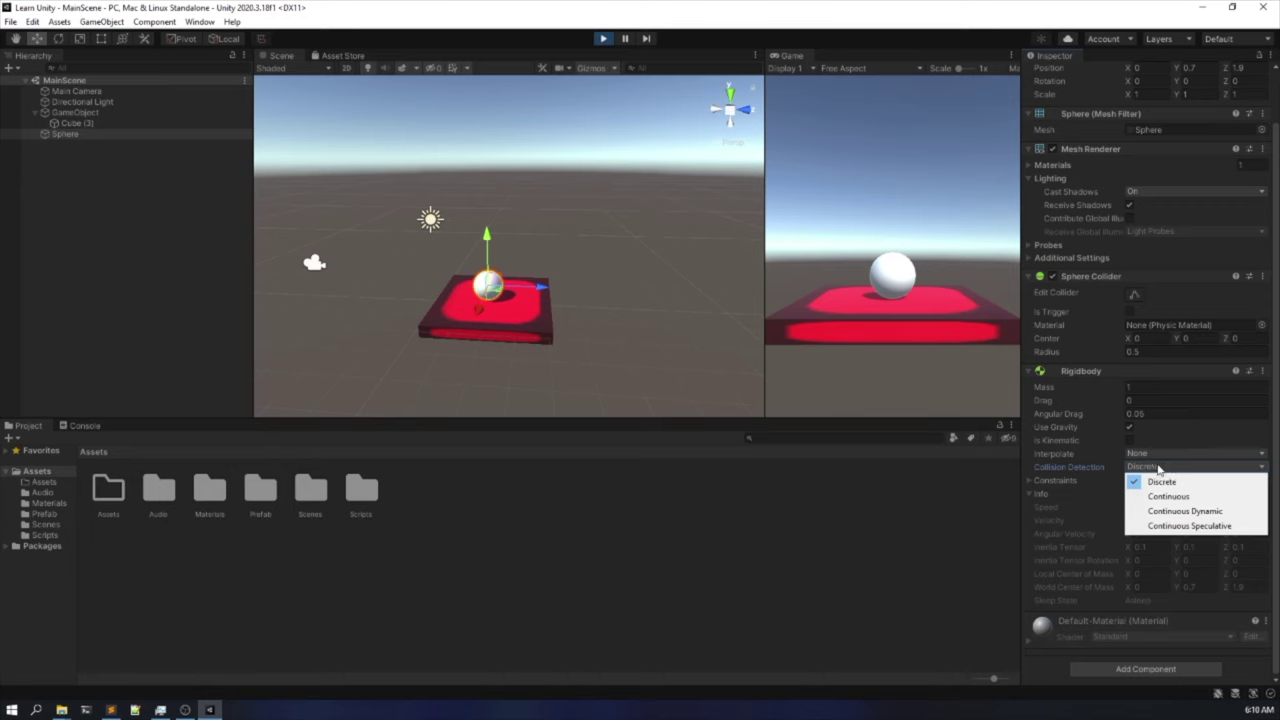
pyautogui.click(931, 524)
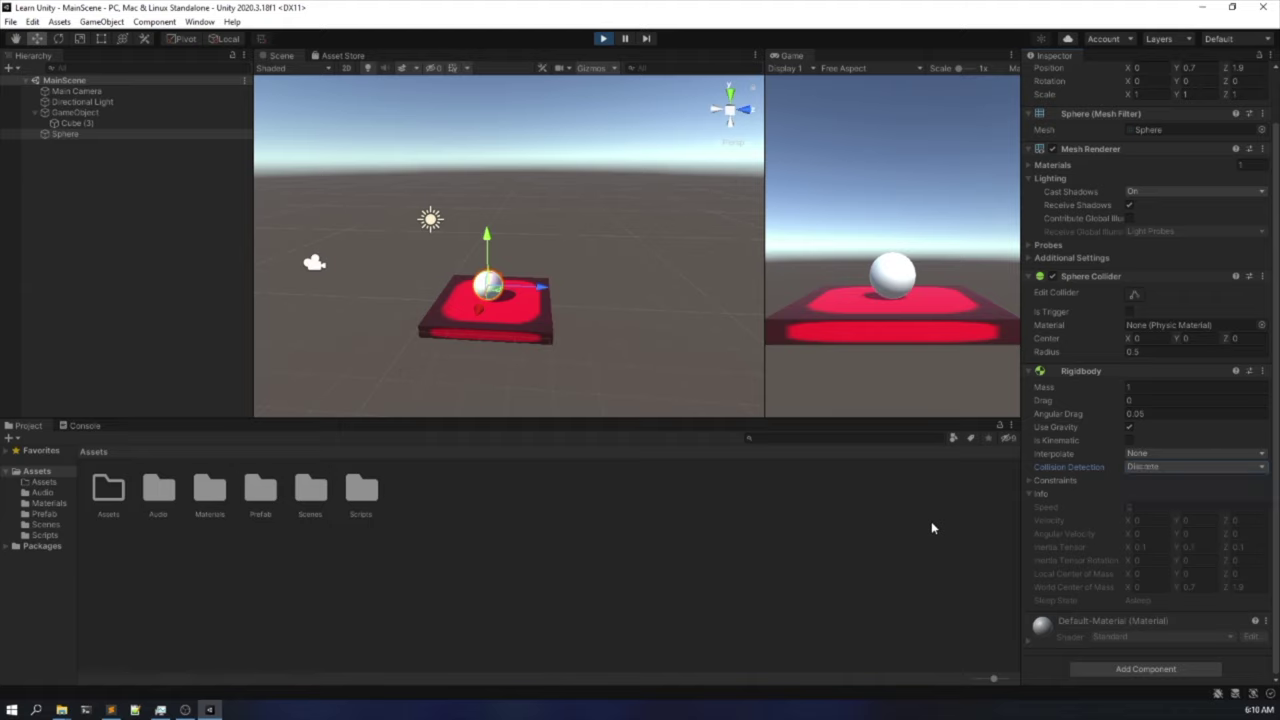
pyautogui.click(931, 524)
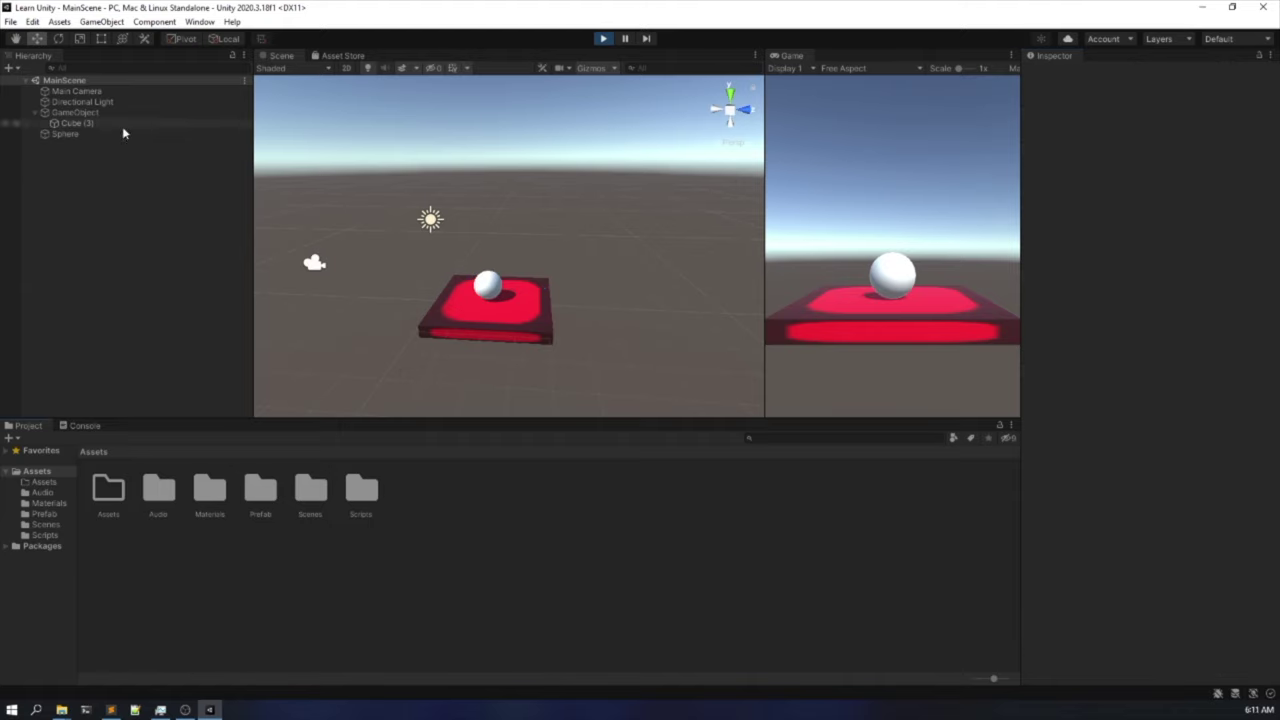
# Duplicate the red platform and lower the copy, Cube (4), to about Y -2.16.
pyautogui.click(480, 330)
pyautogui.hotkey('ctrl', 'd')
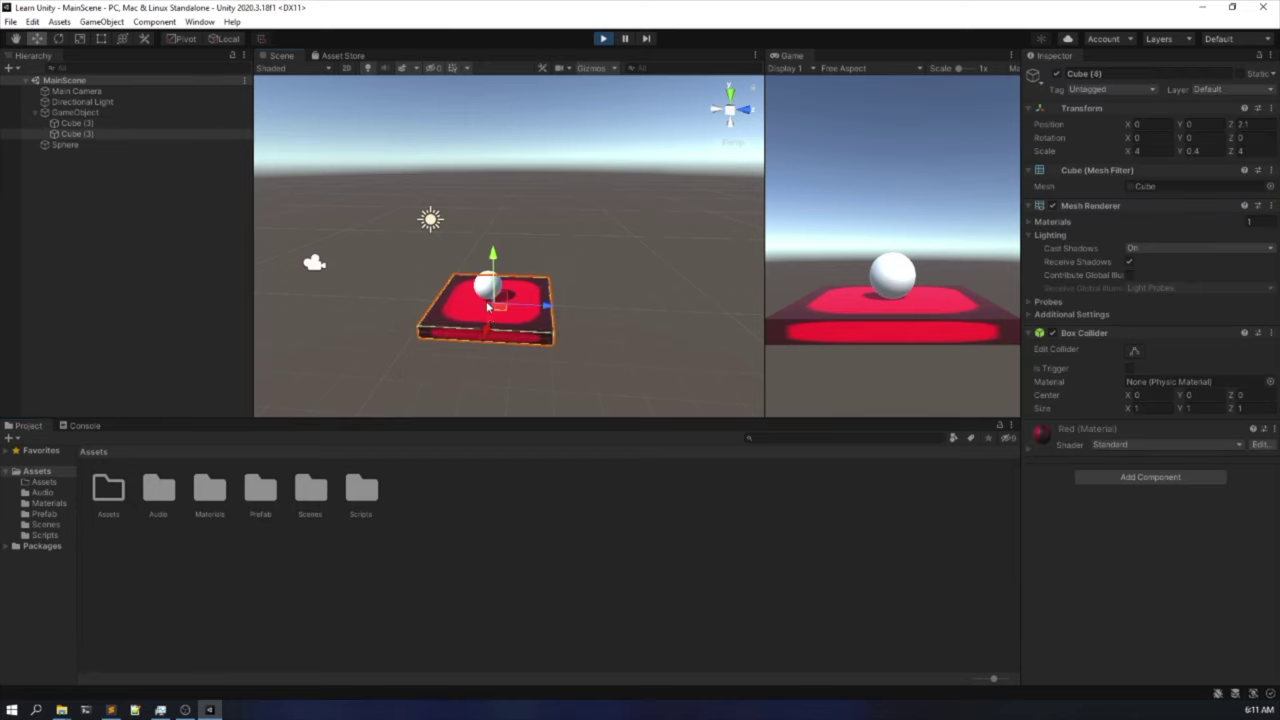
pyautogui.moveTo(493, 257); pyautogui.dragTo(493, 312)
pyautogui.moveTo(496, 349); pyautogui.dragTo(493, 314)
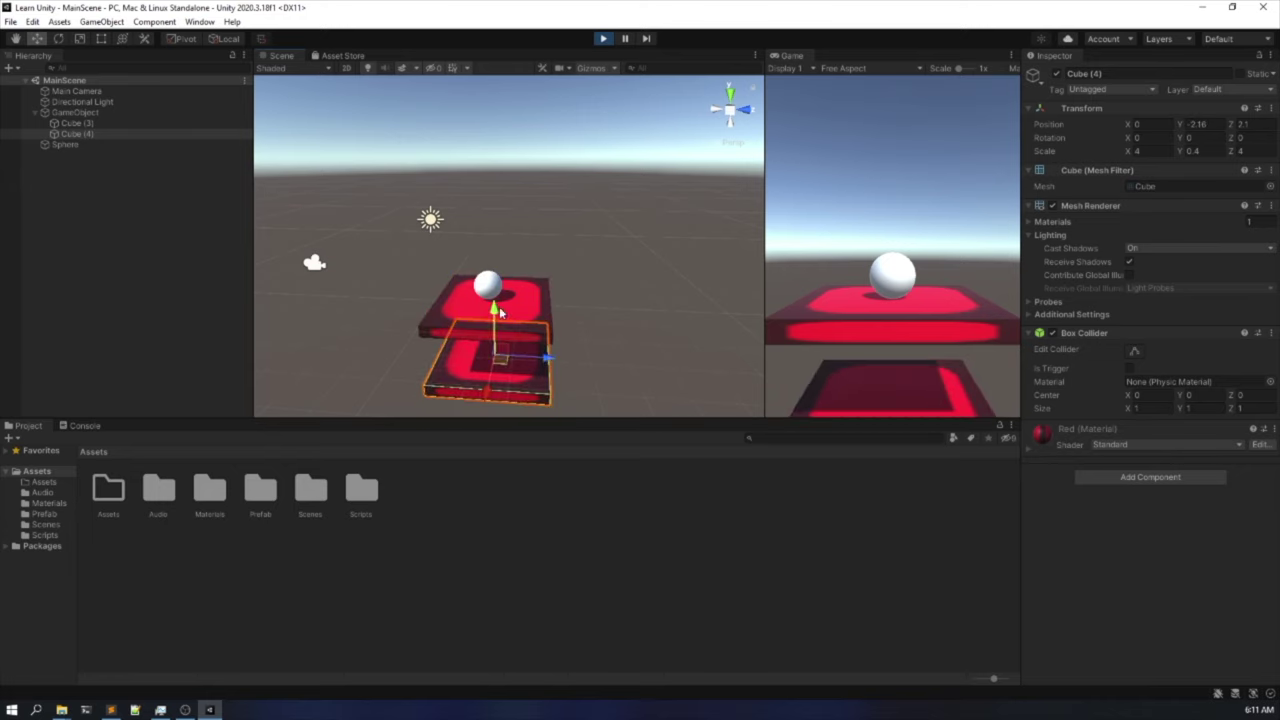
pyautogui.click(544, 302)
pyautogui.click(542, 306)
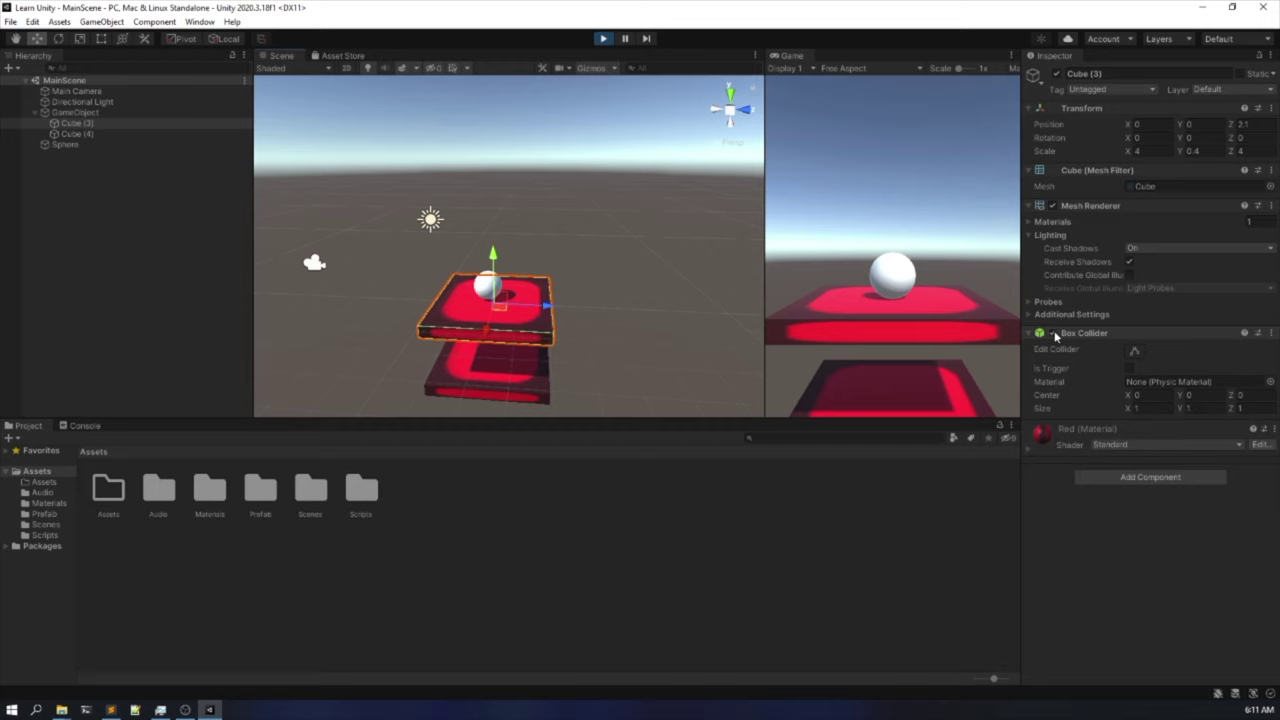
# Disable Cube (3)'s collider and lift the sphere above the platforms.
pyautogui.click(1055, 333)
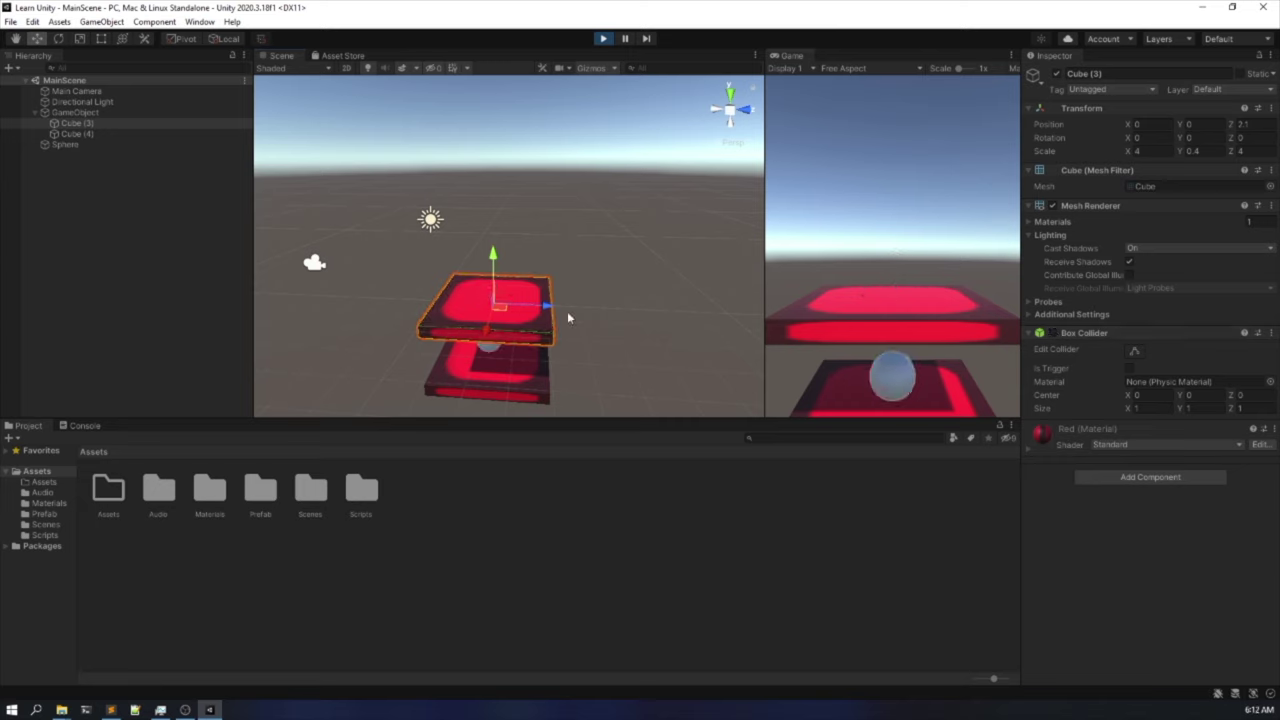
pyautogui.click(490, 350)
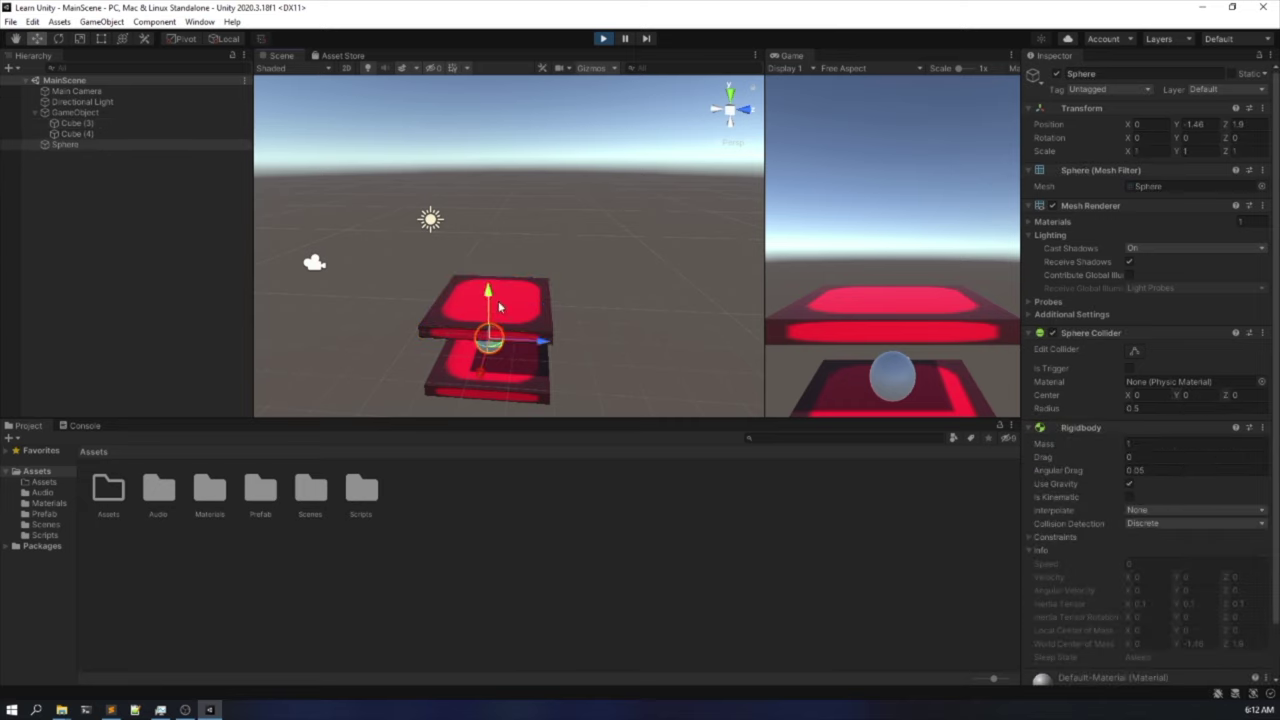
pyautogui.moveTo(494, 295); pyautogui.dragTo(533, 16)
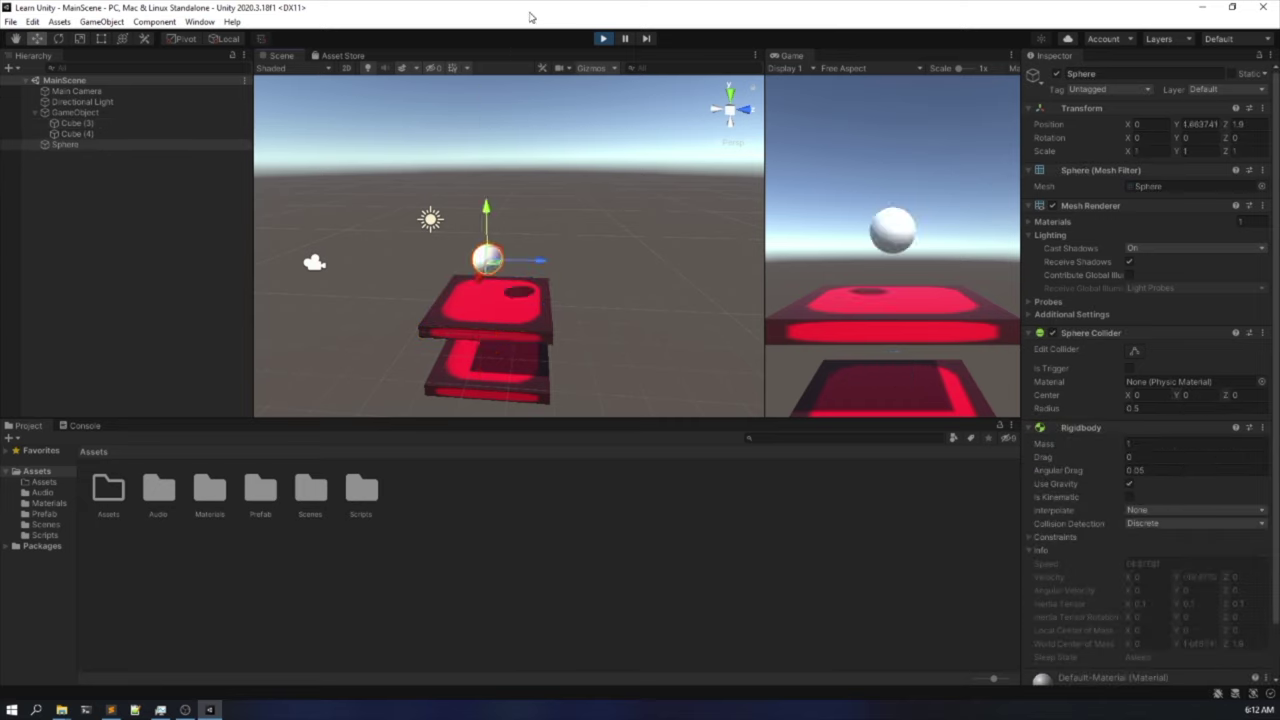
pyautogui.click(79, 134)
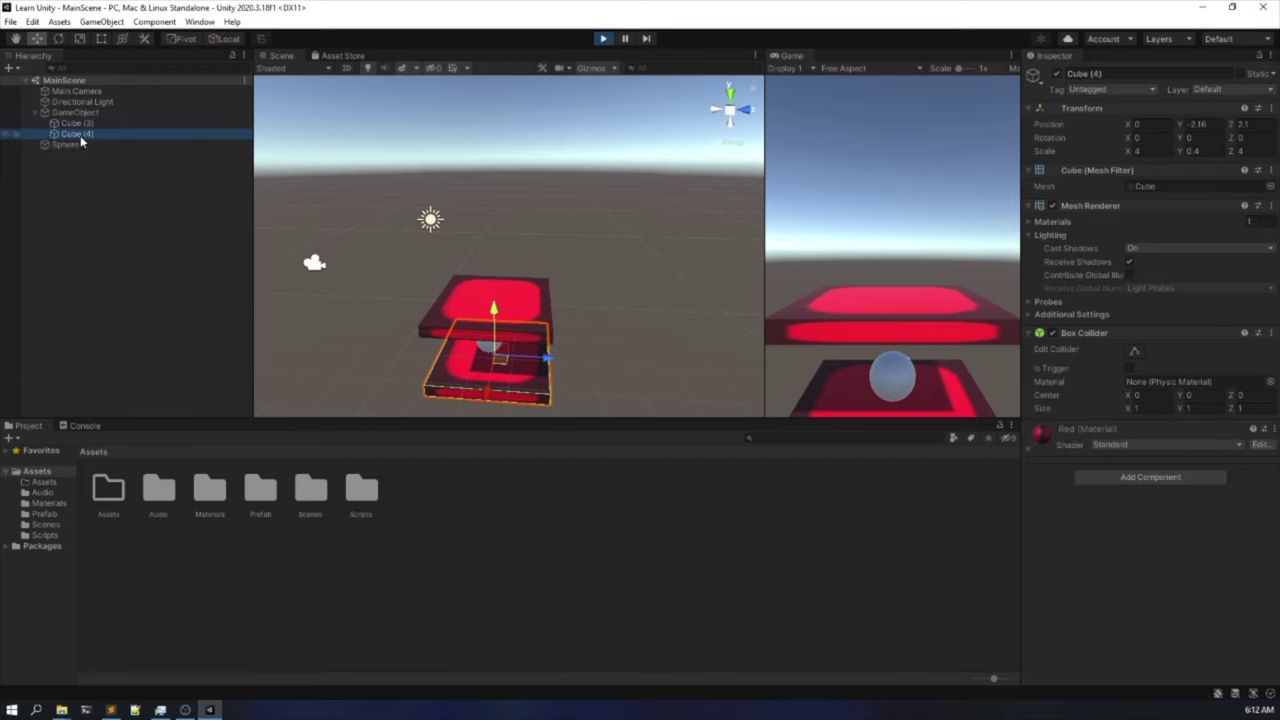
pyautogui.click(88, 126)
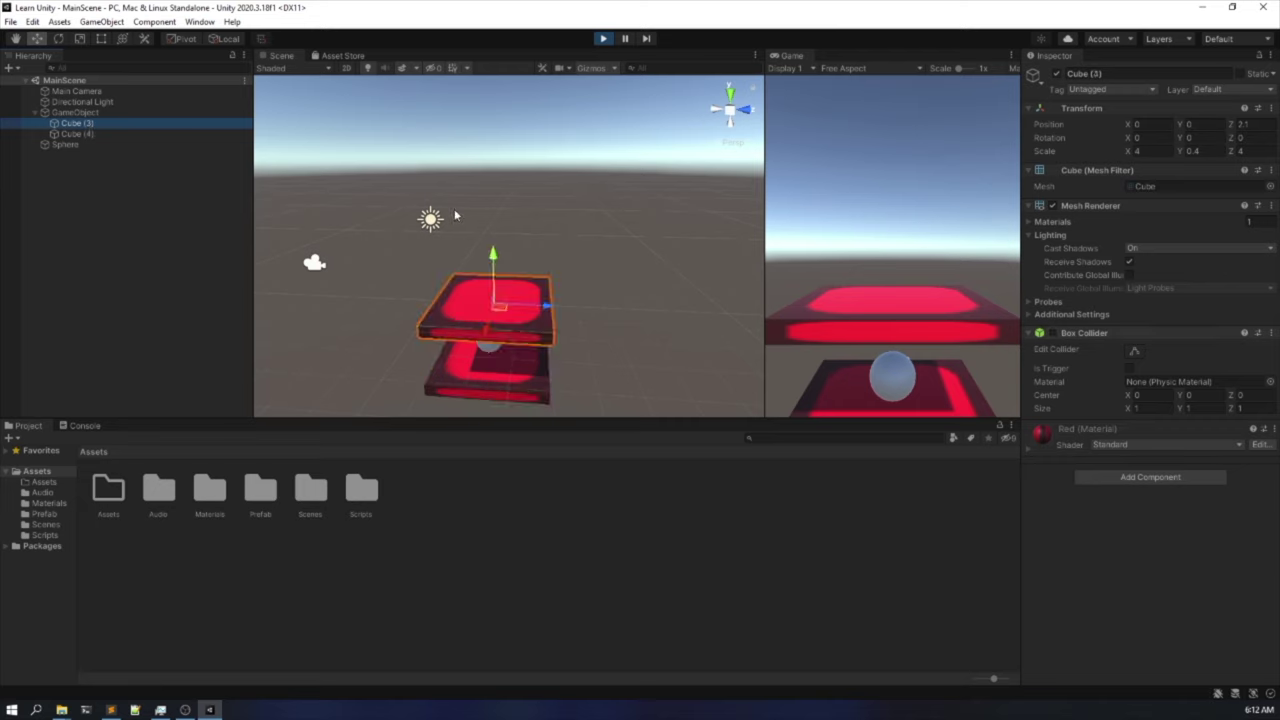
# Turn off Use Gravity on the Sphere's Rigidbody and raise it high above the slabs.
pyautogui.click(96, 143)
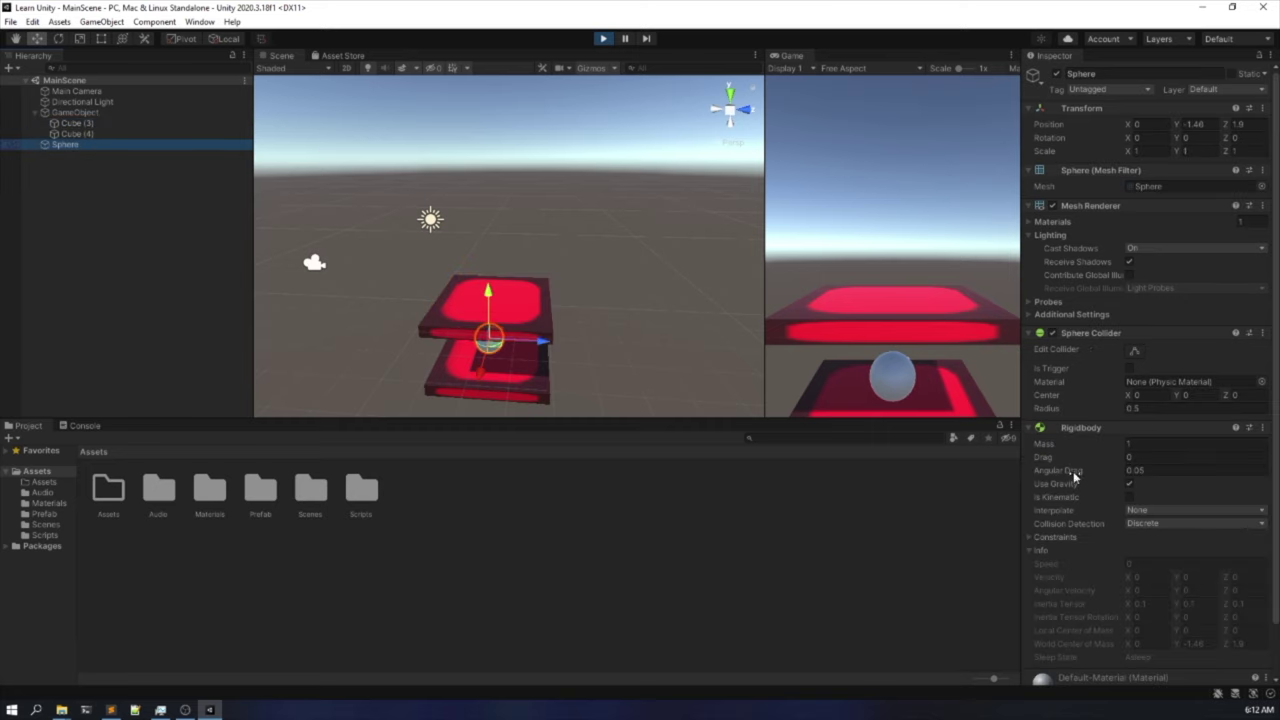
pyautogui.scroll(-2, 1073, 471)
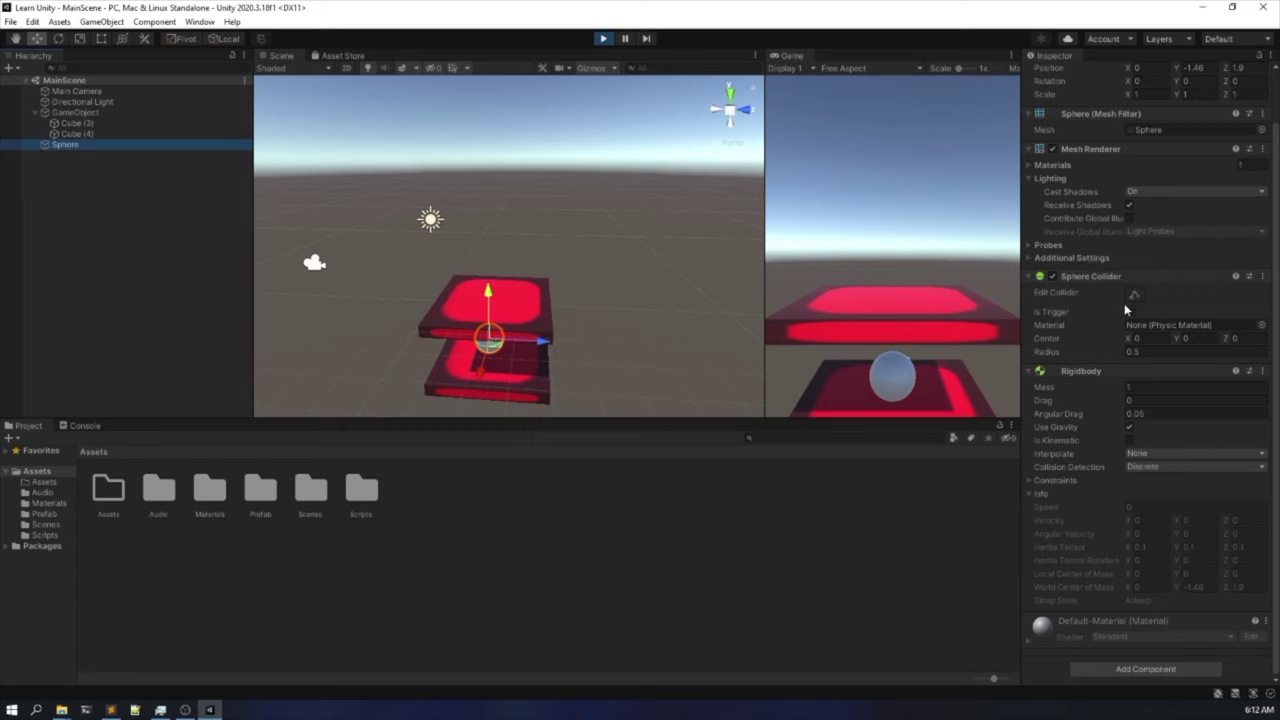
pyautogui.click(1129, 427)
pyautogui.moveTo(488, 293); pyautogui.dragTo(504, 150)
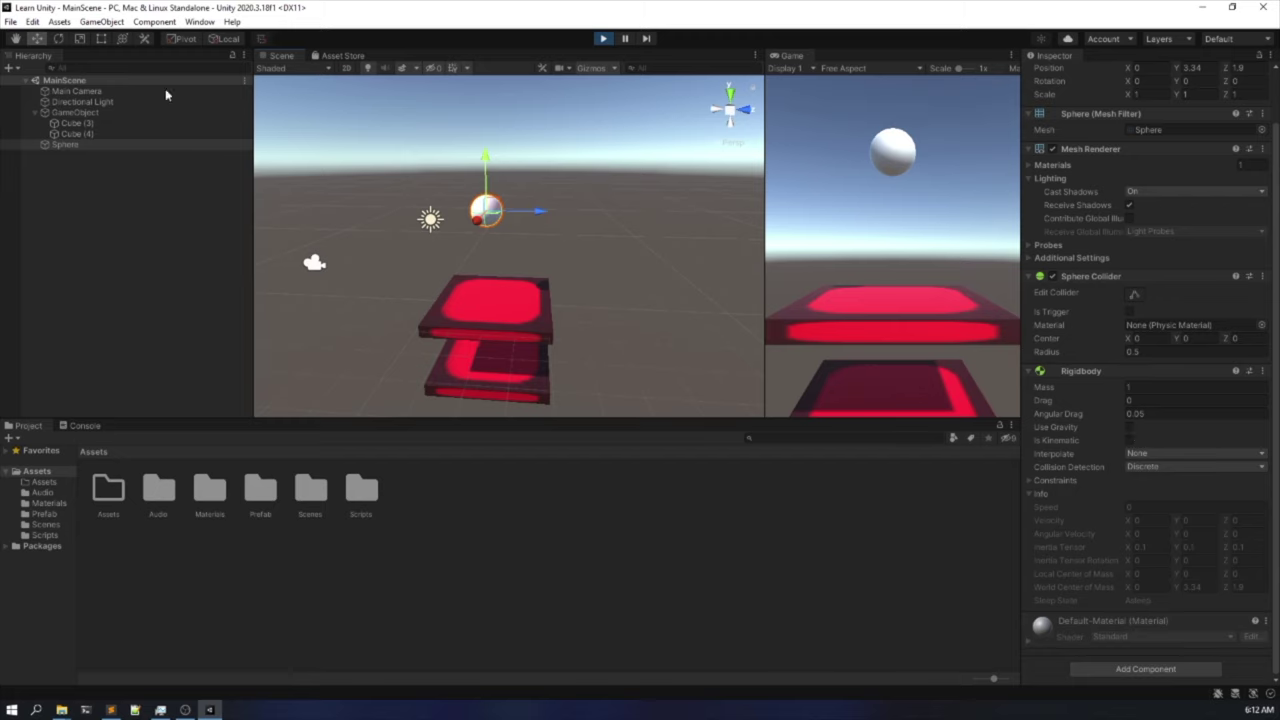
# Make Cube (3)'s collider a trigger, then reselect the Sphere.
pyautogui.click(100, 122)
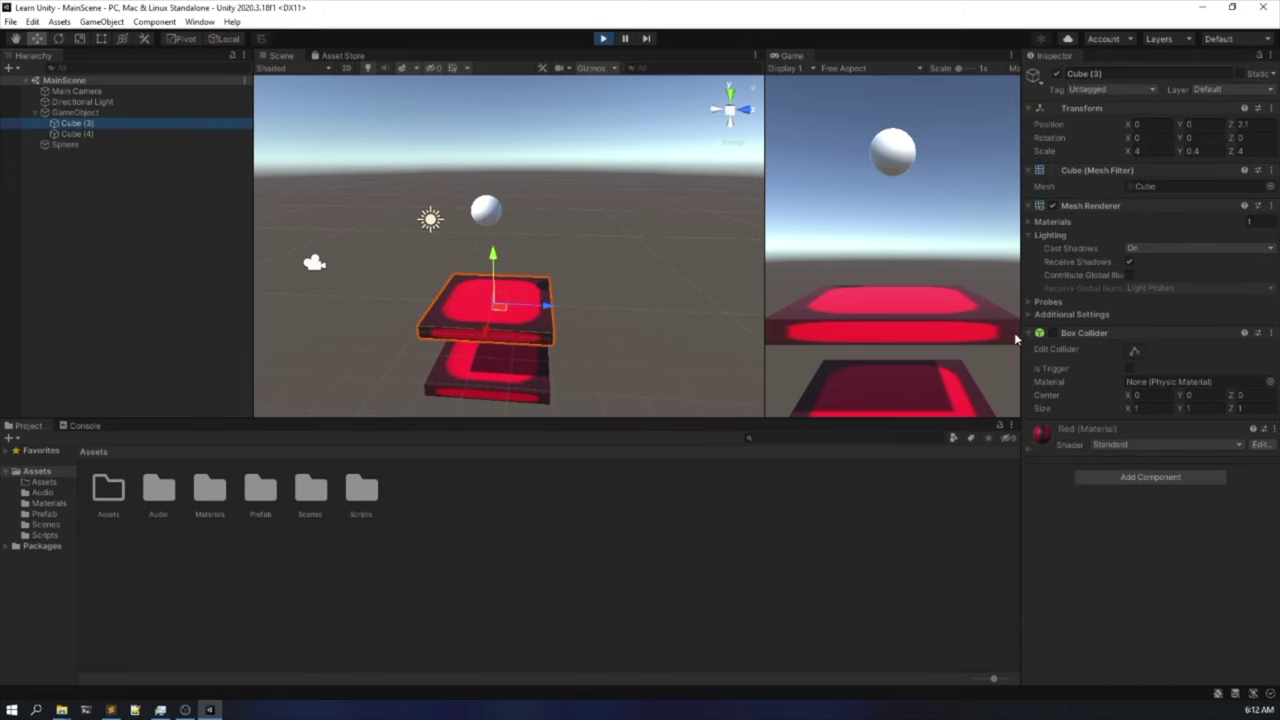
pyautogui.click(1131, 369)
pyautogui.click(111, 146)
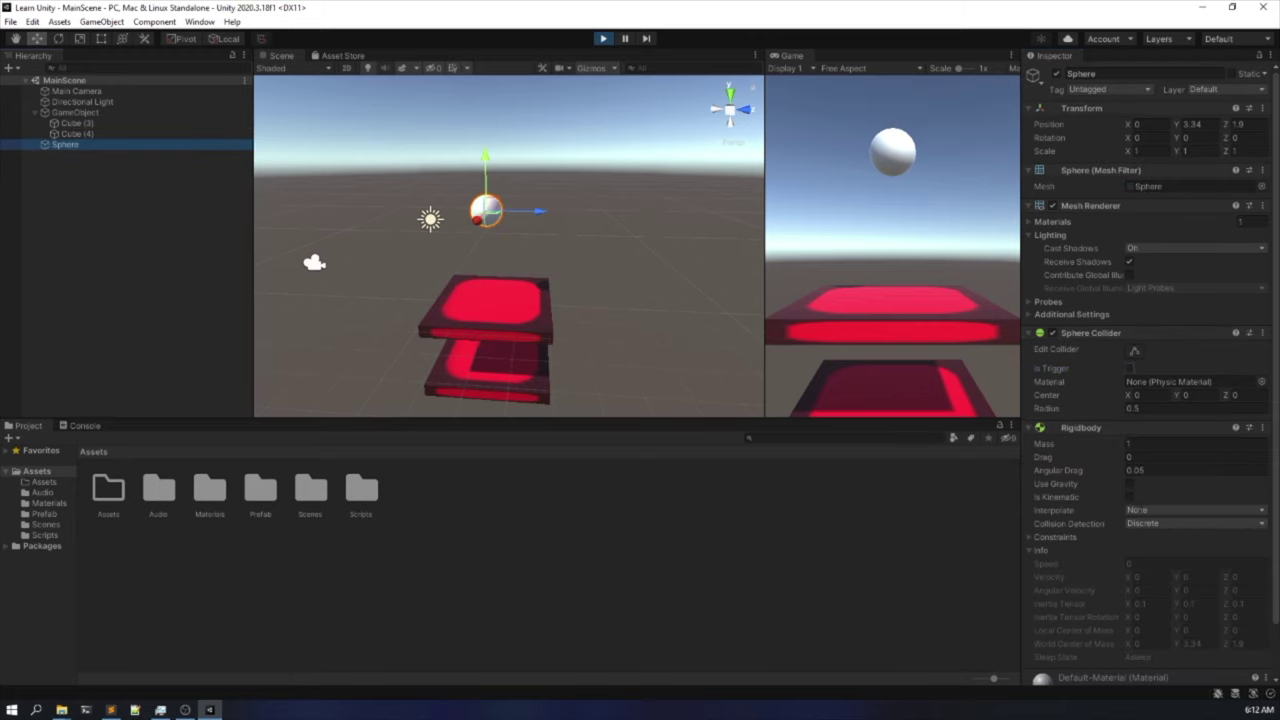
# Enable Use Gravity on the Sphere's Rigidbody so it drops onto the top slab.
pyautogui.click(1131, 485)
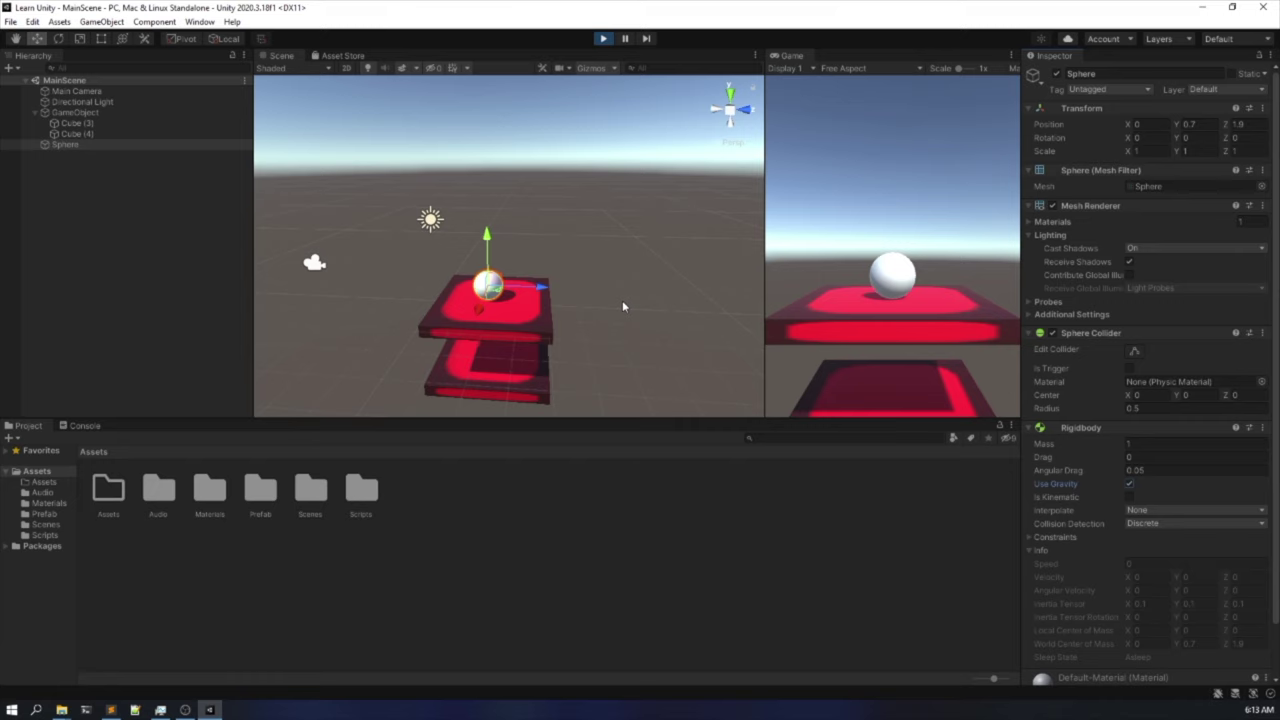
pyautogui.scroll(-2, 1203, 346)
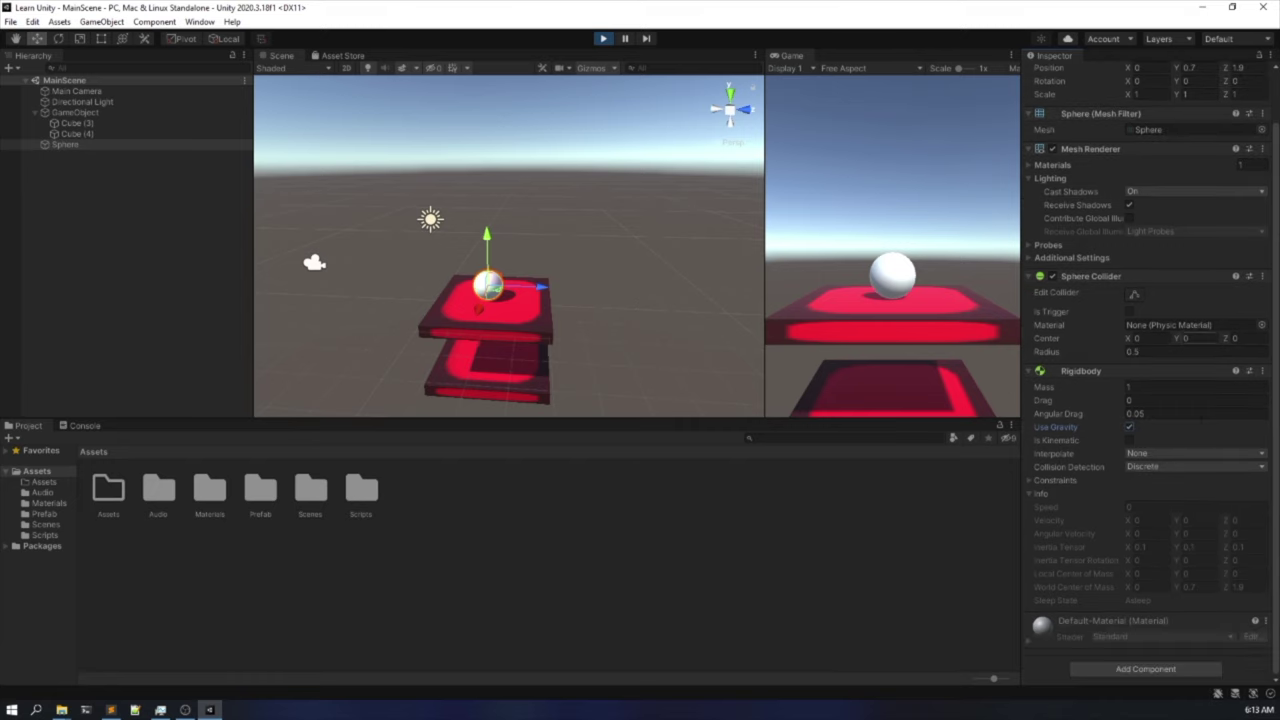
pyautogui.click(1157, 670)
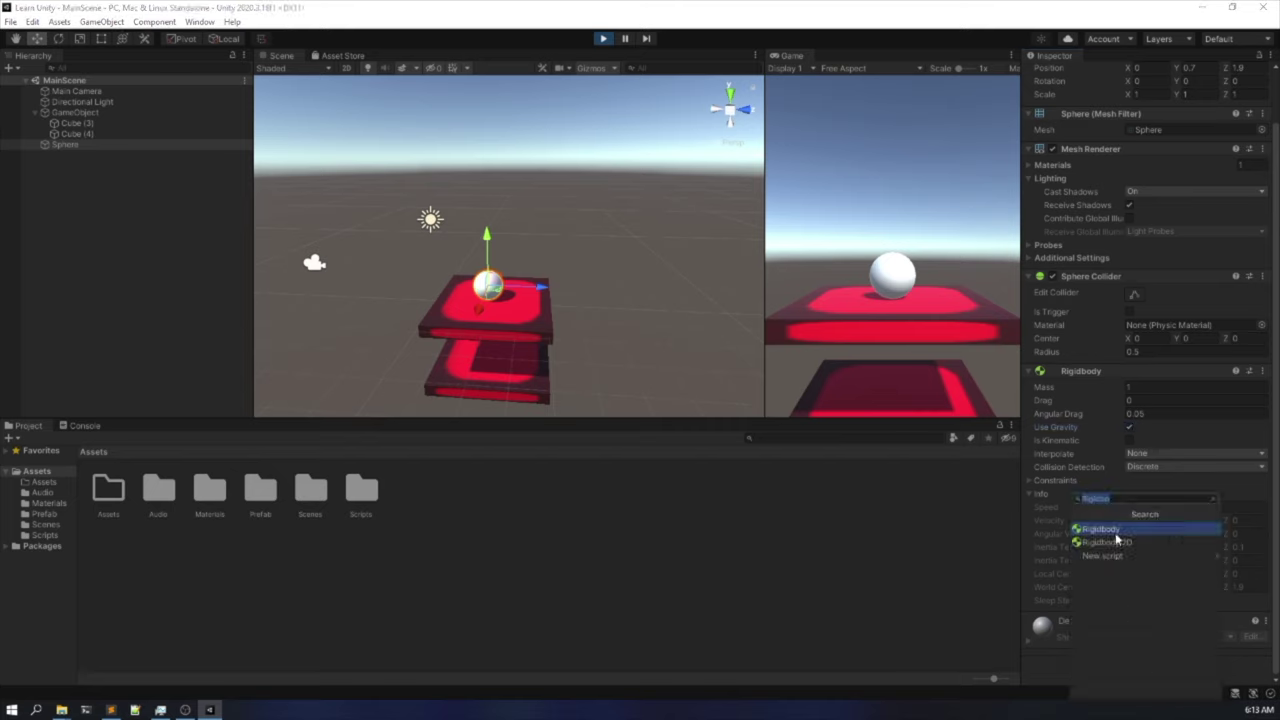
pyautogui.write('Mesh')
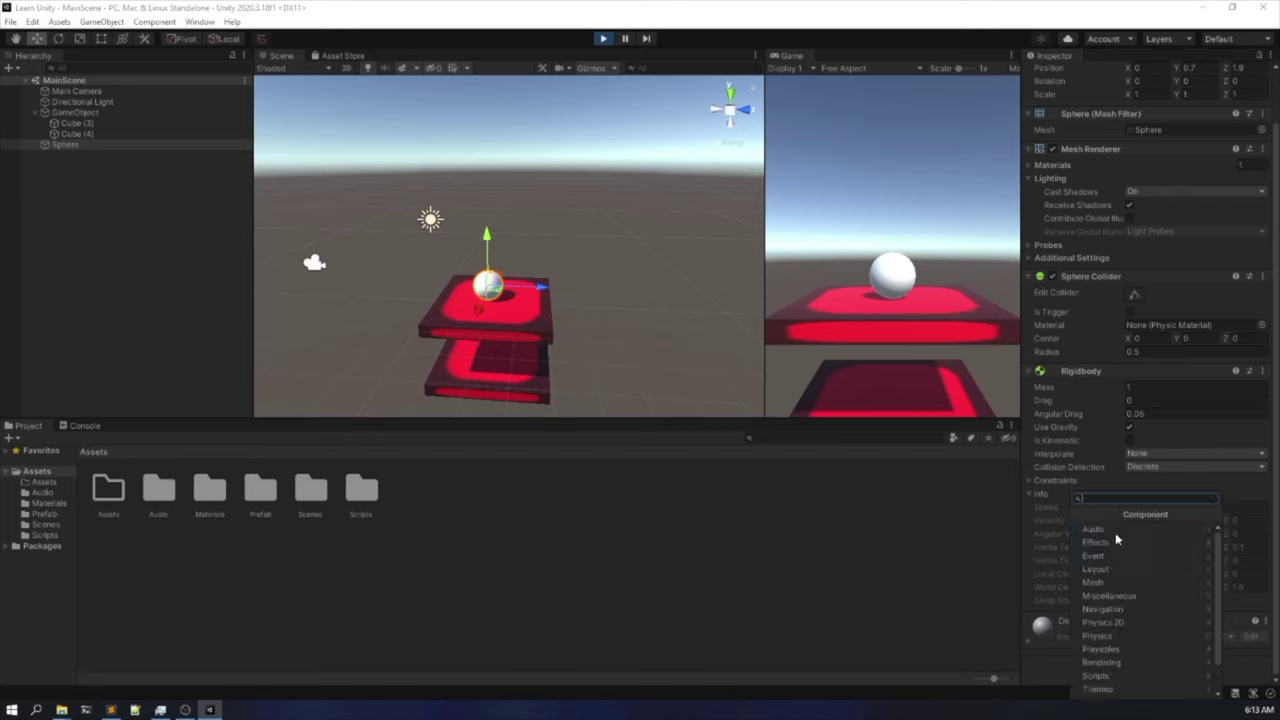
pyautogui.click(1040, 678)
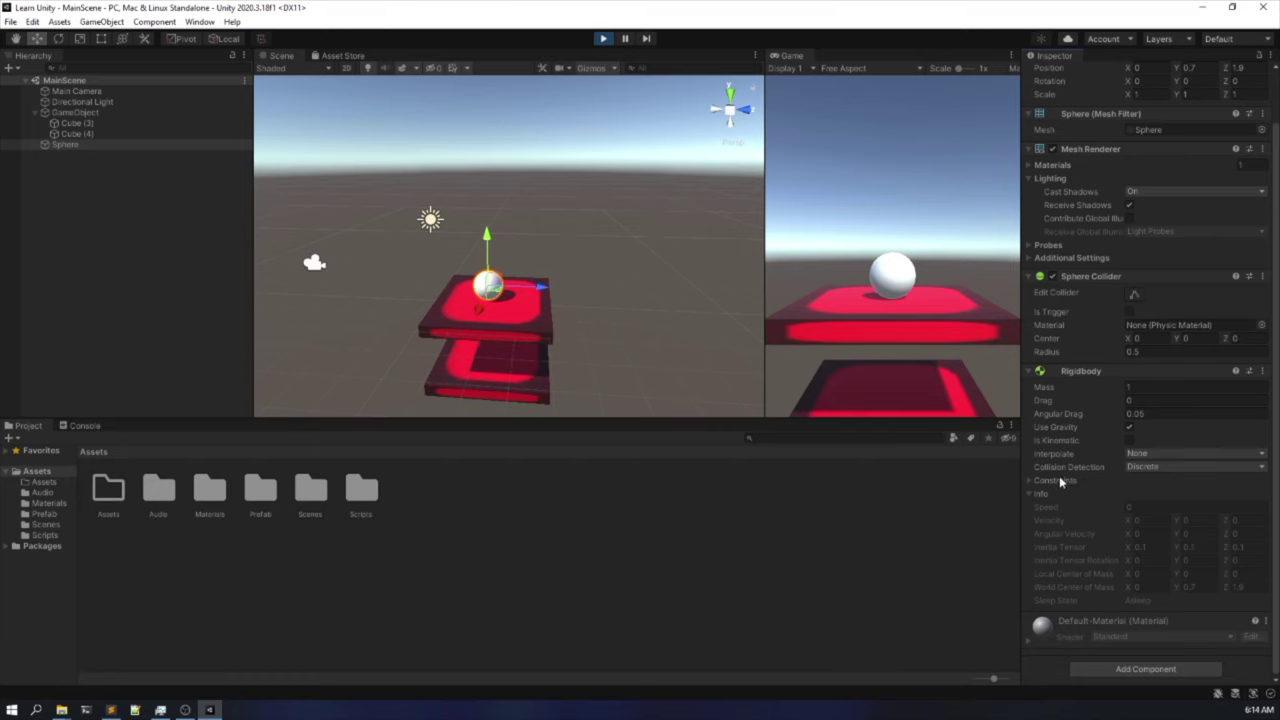
# Keep the Sphere's Collision Detection at Discrete, then deselect it.
pyautogui.click(1153, 470)
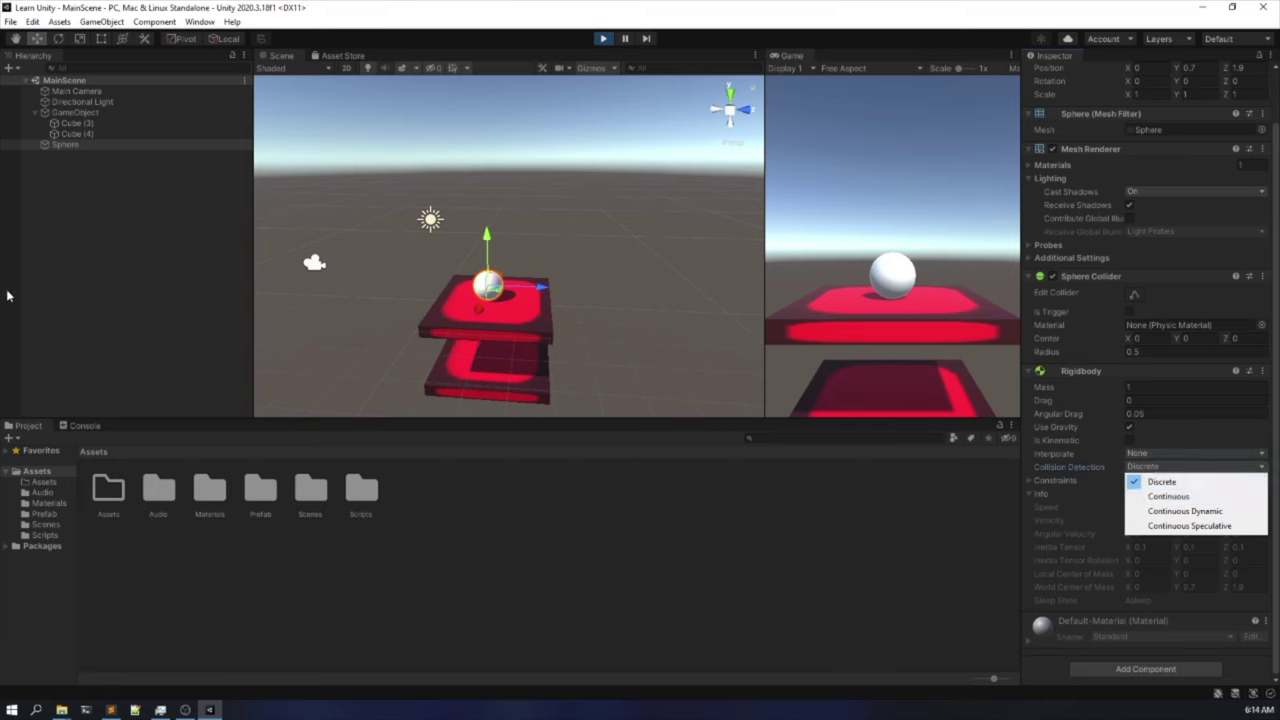
pyautogui.click(1166, 468)
pyautogui.click(1166, 468)
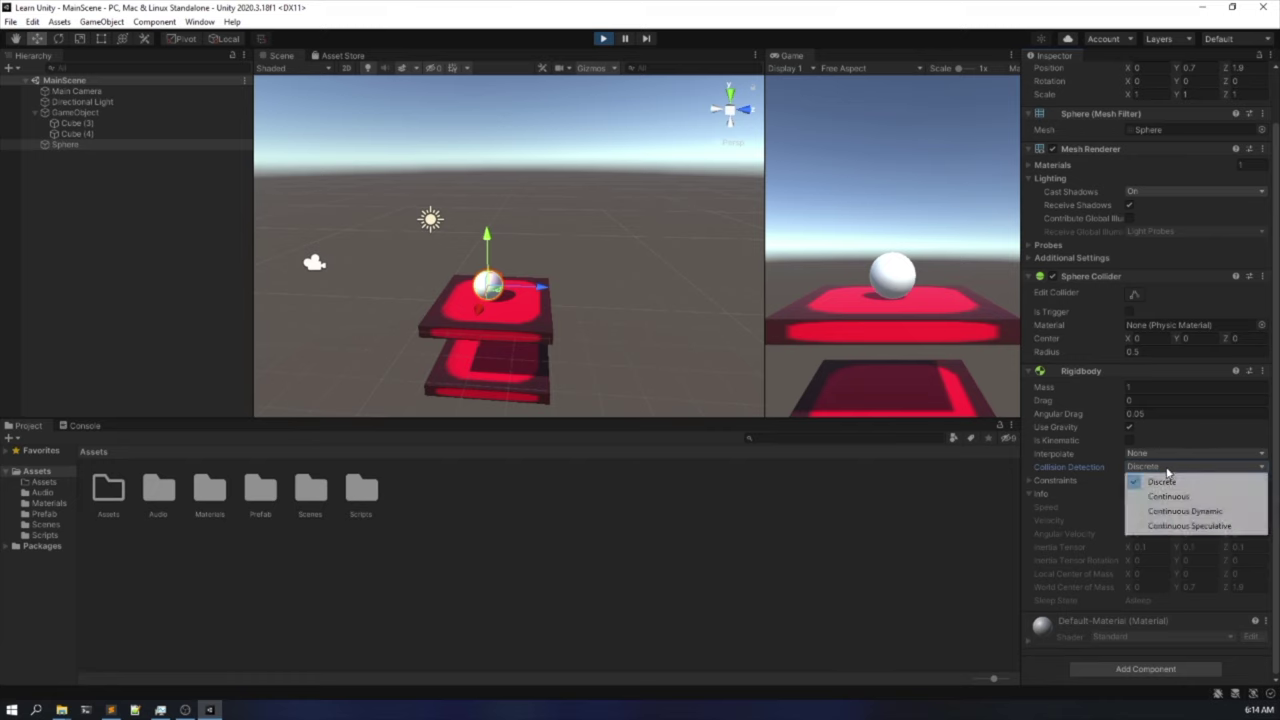
pyautogui.click(1166, 469)
pyautogui.click(1166, 470)
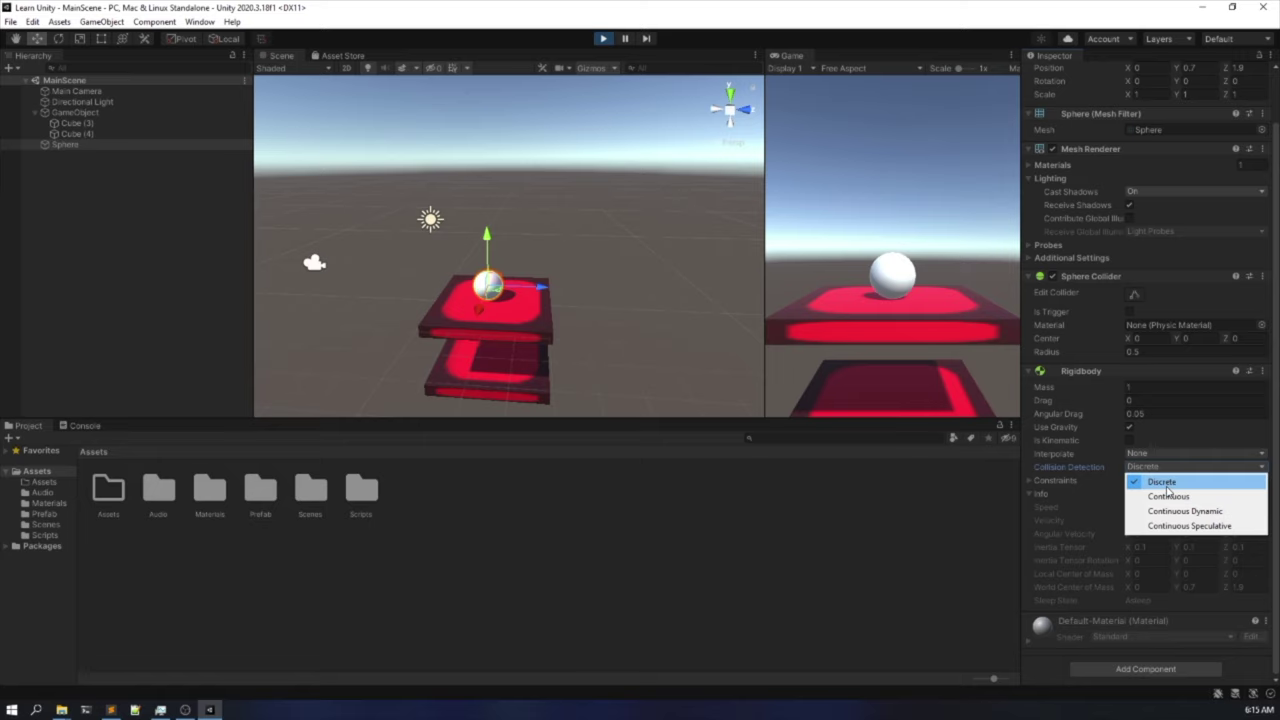
pyautogui.click(1167, 485)
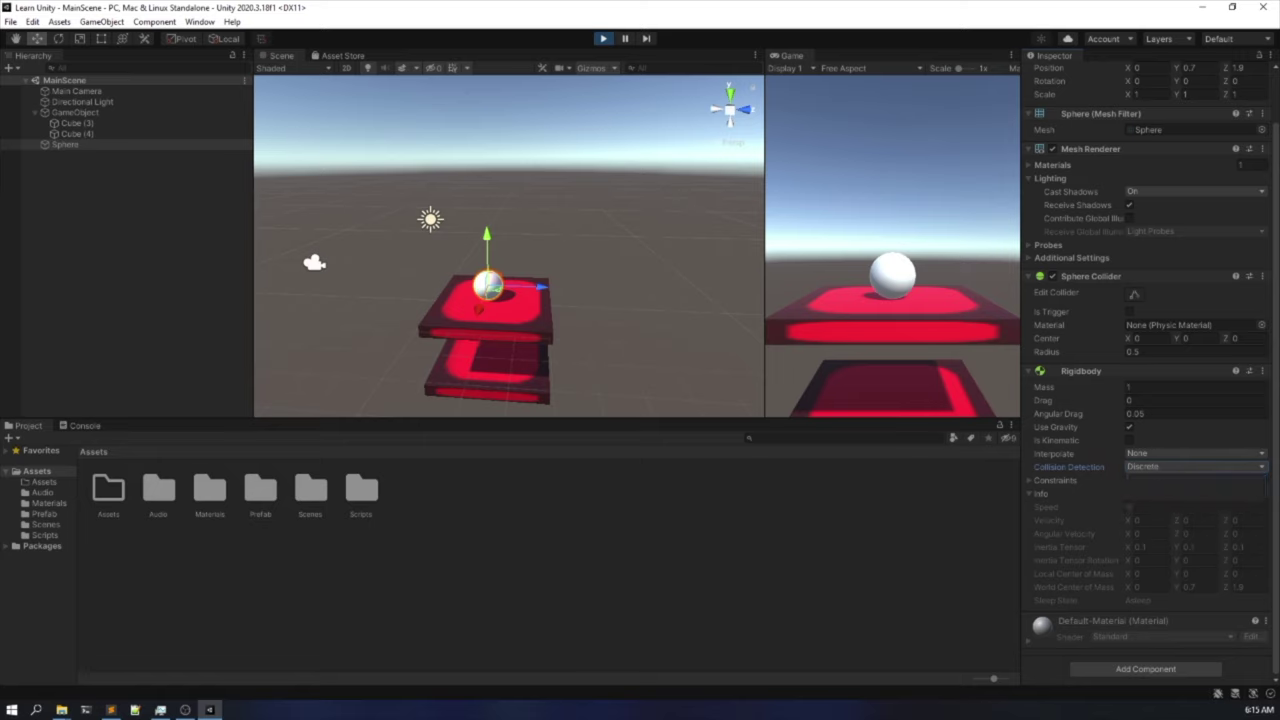
pyautogui.click(127, 231)
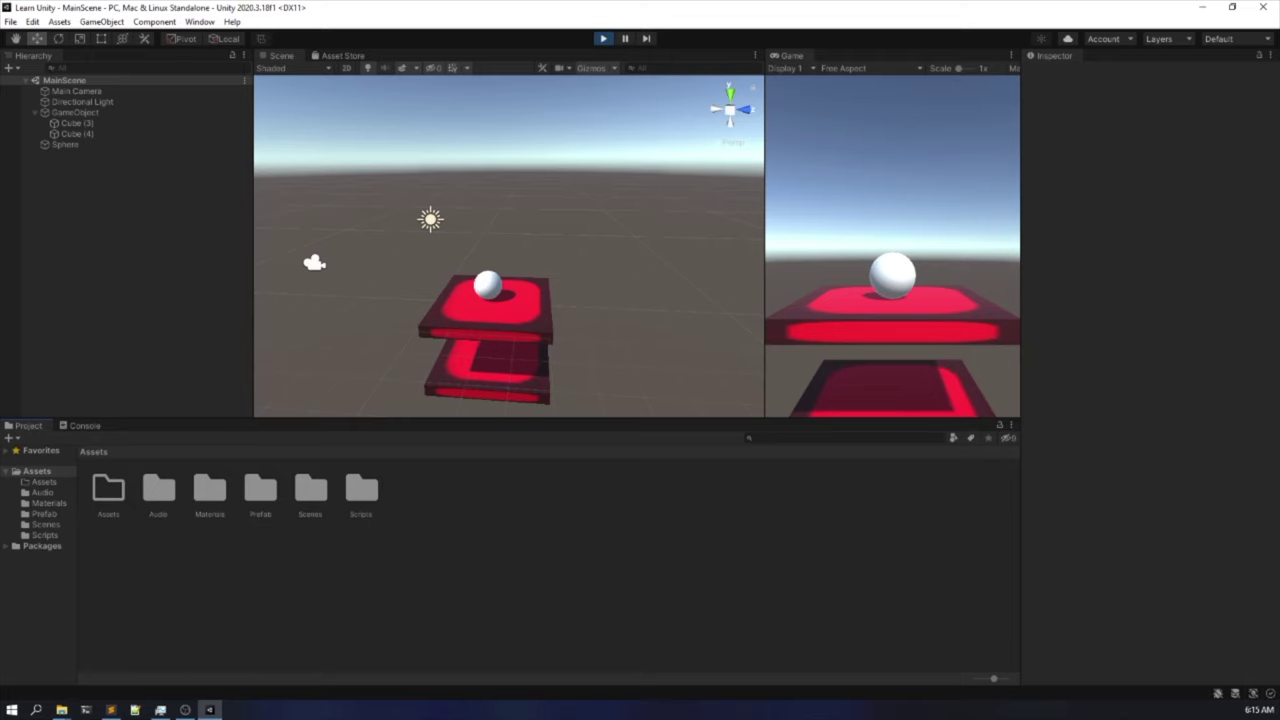
# Delete the GameObject with its cubes and the Sphere while still in Play mode.
pyautogui.click(89, 115)
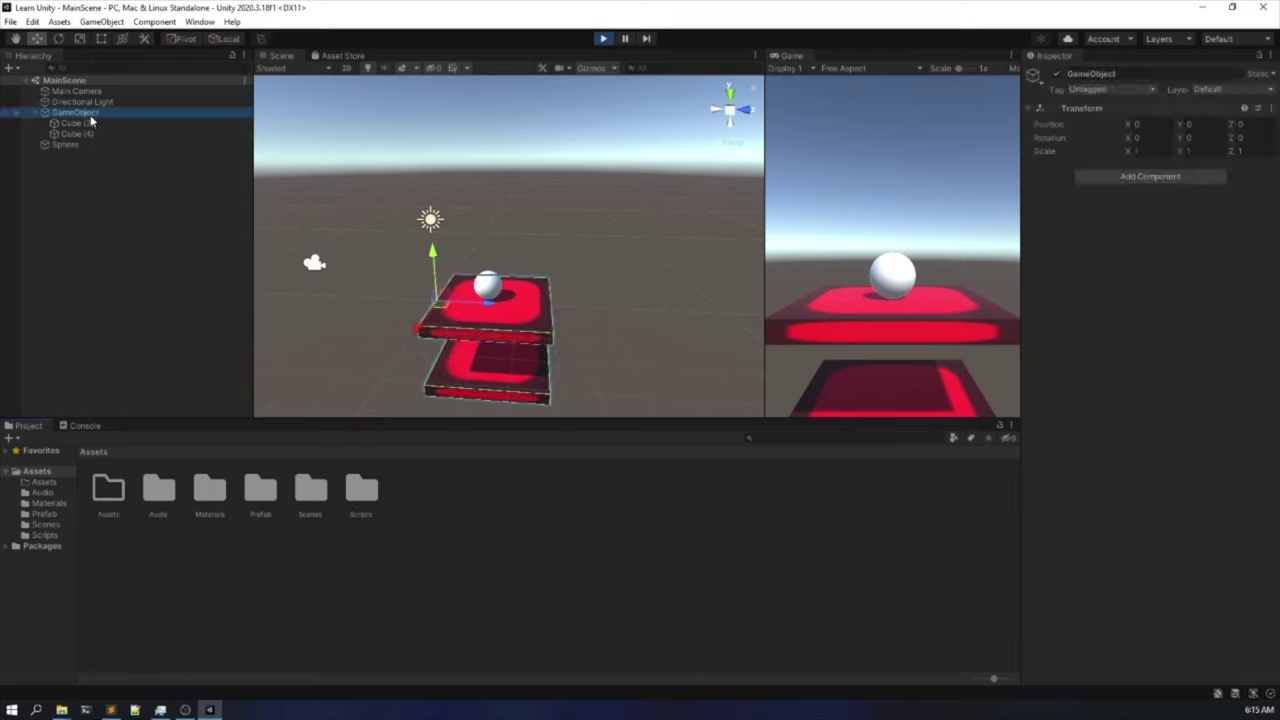
pyautogui.press('Delete')
pyautogui.click(89, 115)
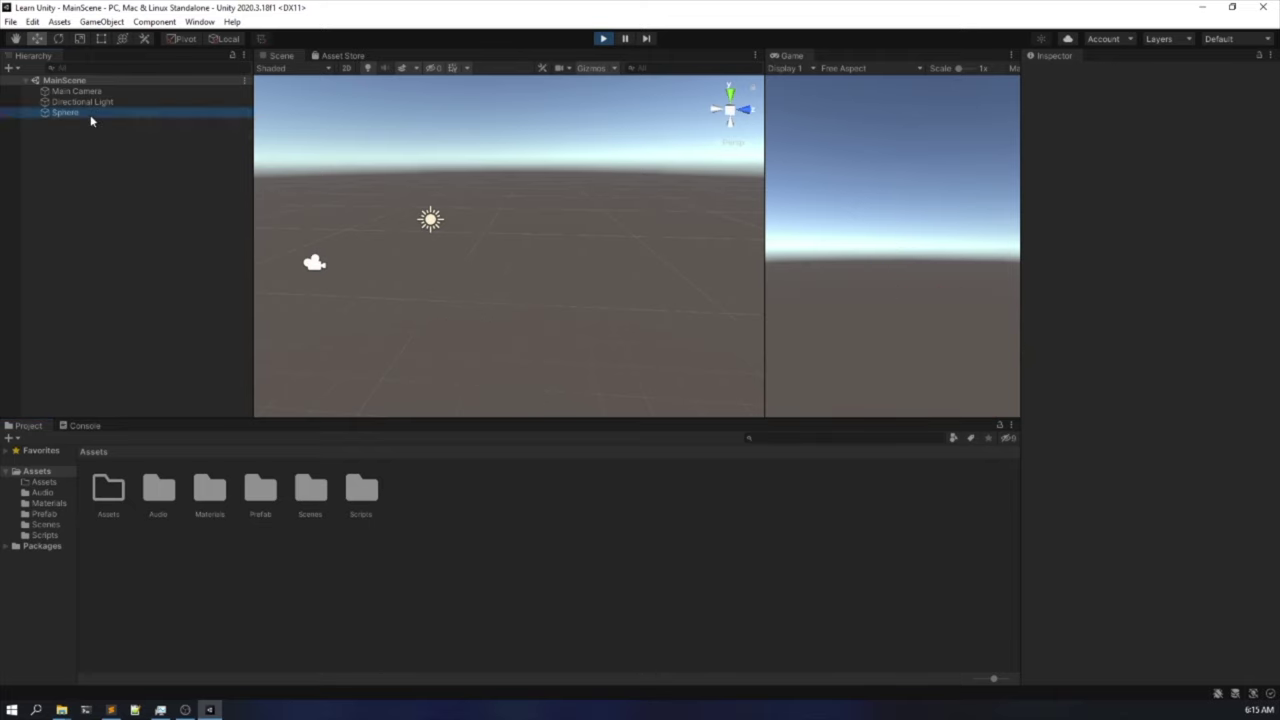
pyautogui.press('Delete')
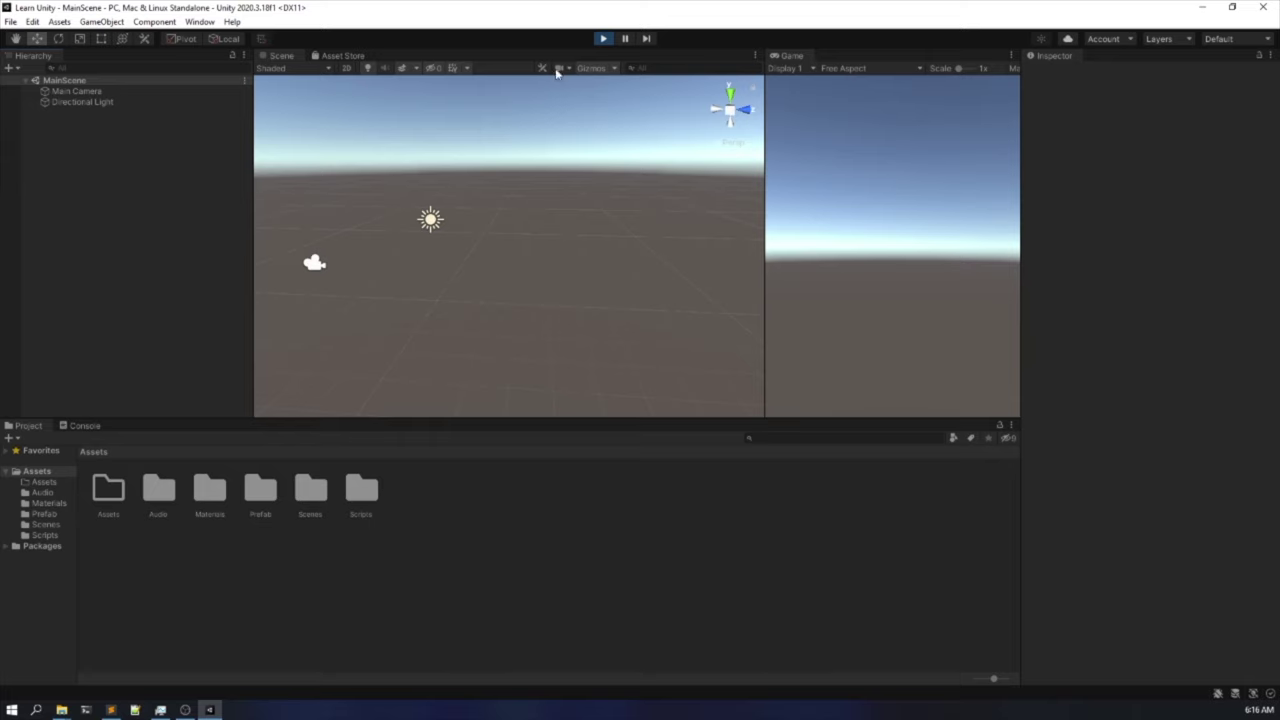
# Exit Play mode and permanently delete the GameObject and the Sphere.
pyautogui.click(601, 39)
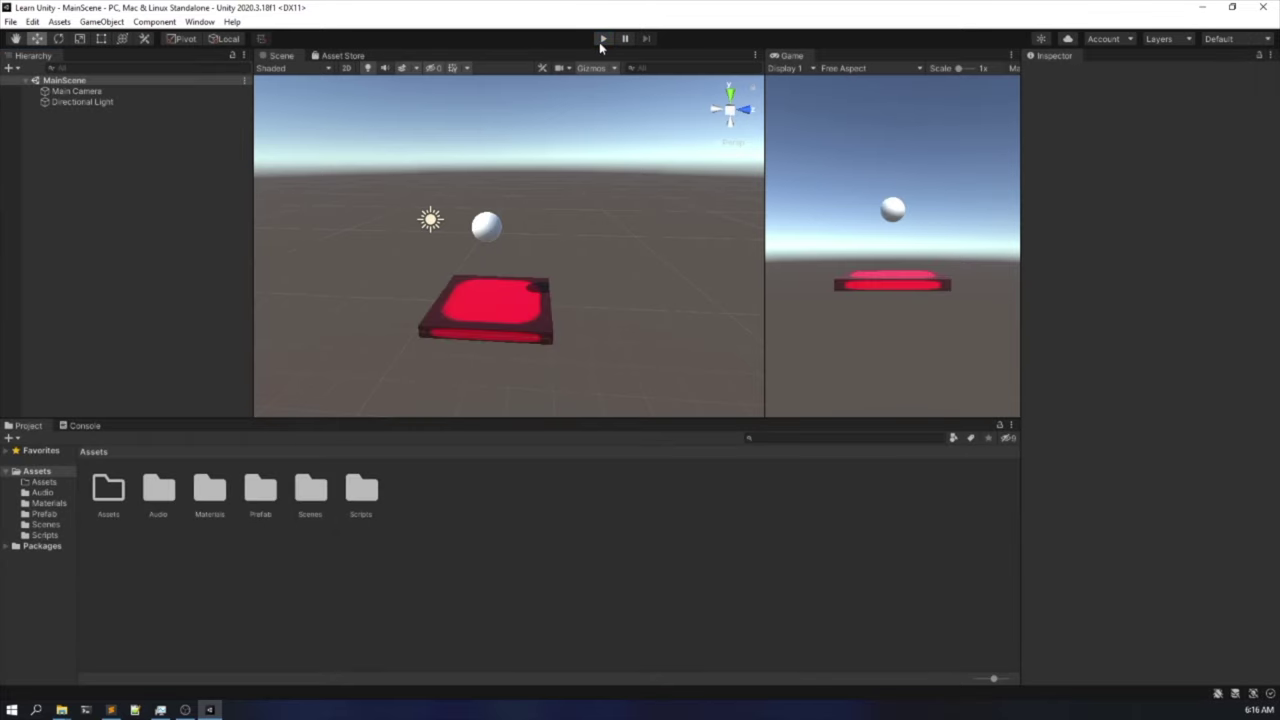
pyautogui.click(79, 113)
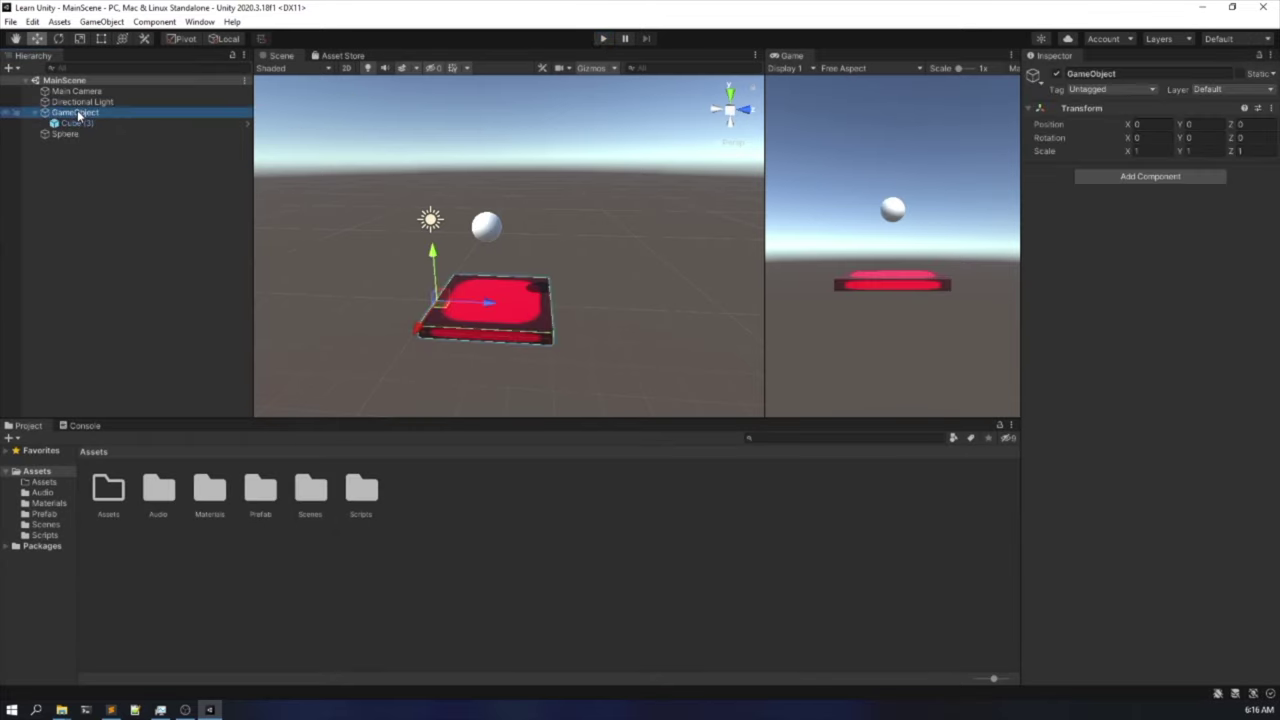
pyautogui.press('Delete')
pyautogui.click(77, 112)
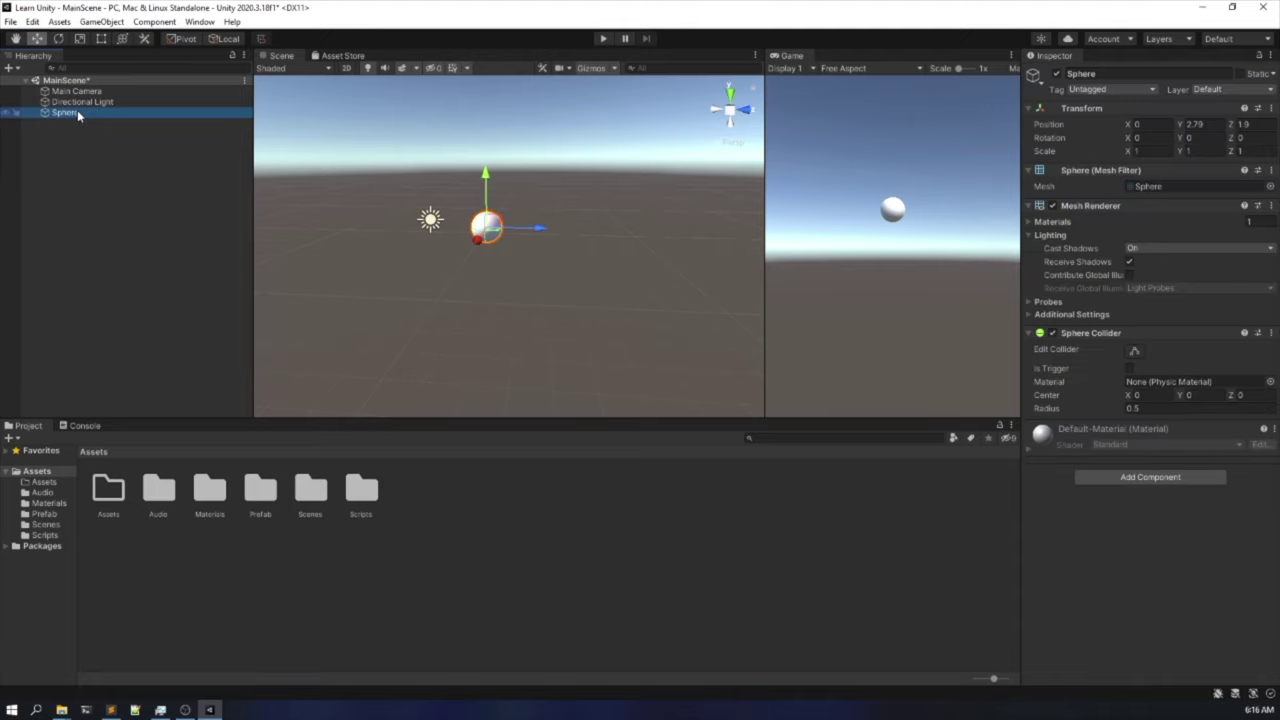
pyautogui.press('Delete')
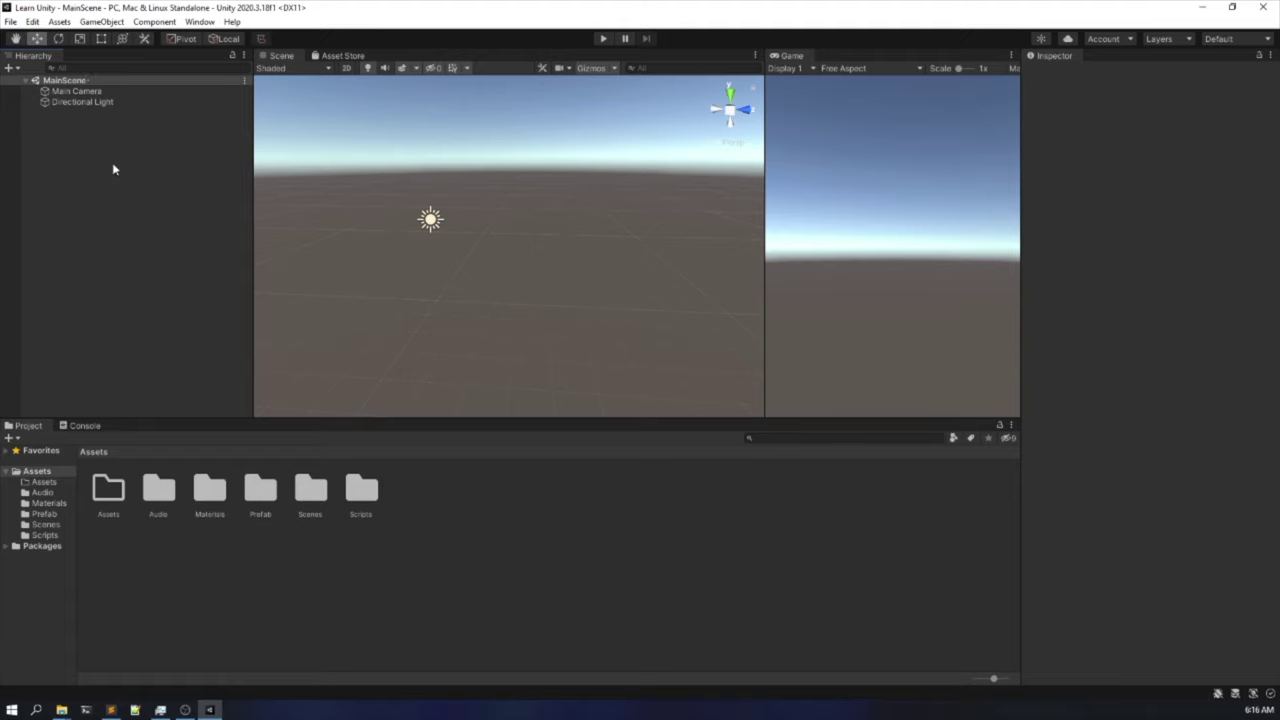
pyautogui.rightClick(97, 152)
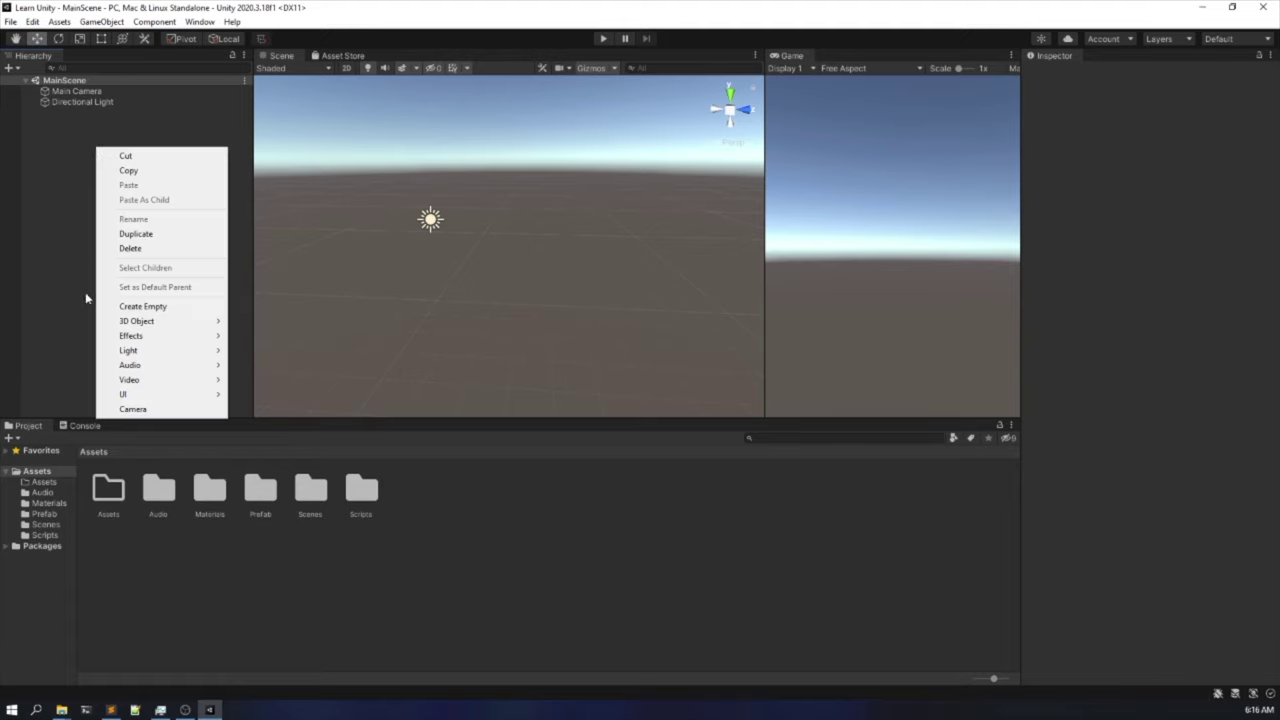
# Add an Audio > Audio Source object from the Hierarchy and select it.
pyautogui.click(61, 148)
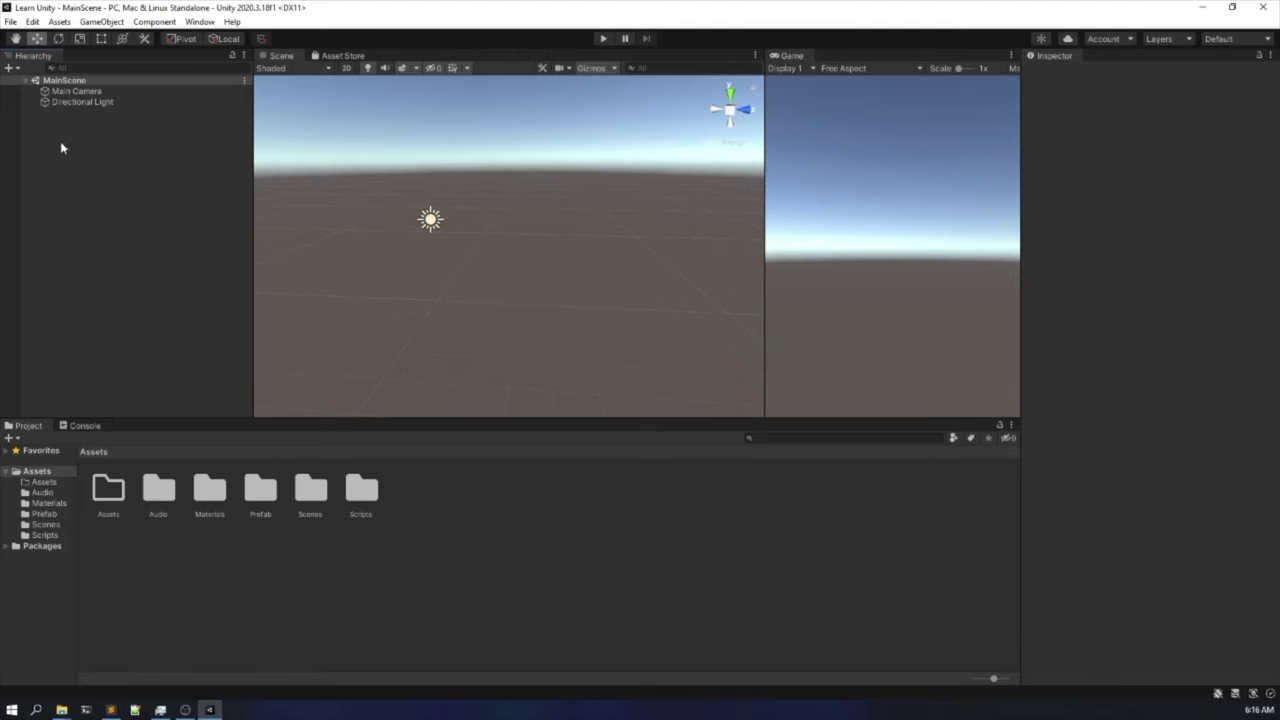
pyautogui.rightClick(63, 113)
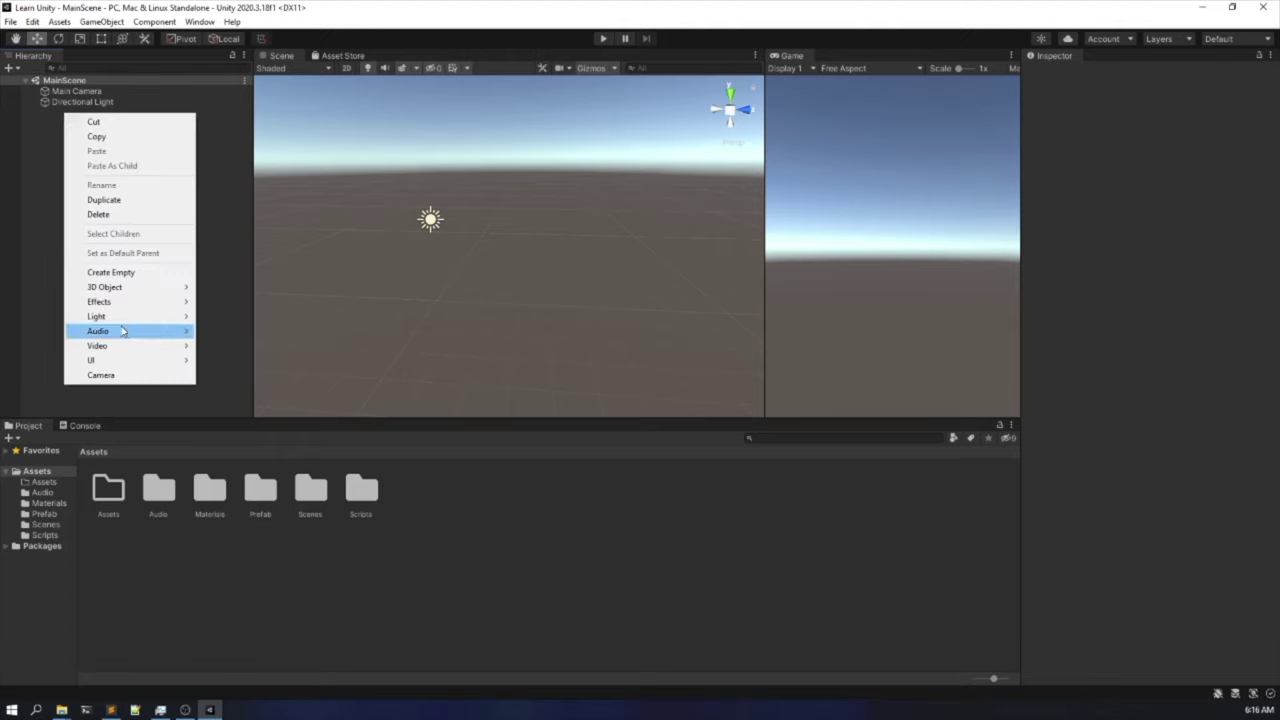
pyautogui.moveTo(122, 331)
pyautogui.click(265, 331)
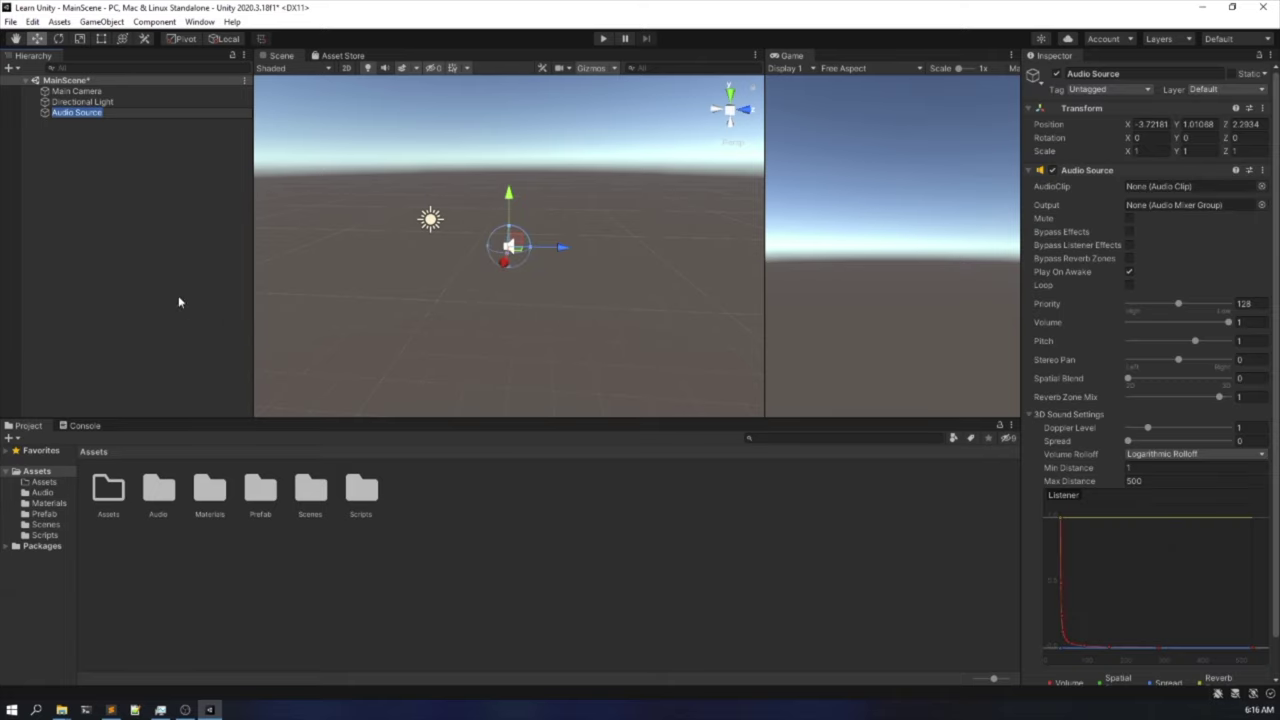
pyautogui.click(168, 268)
pyautogui.scroll(5, 538, 235)
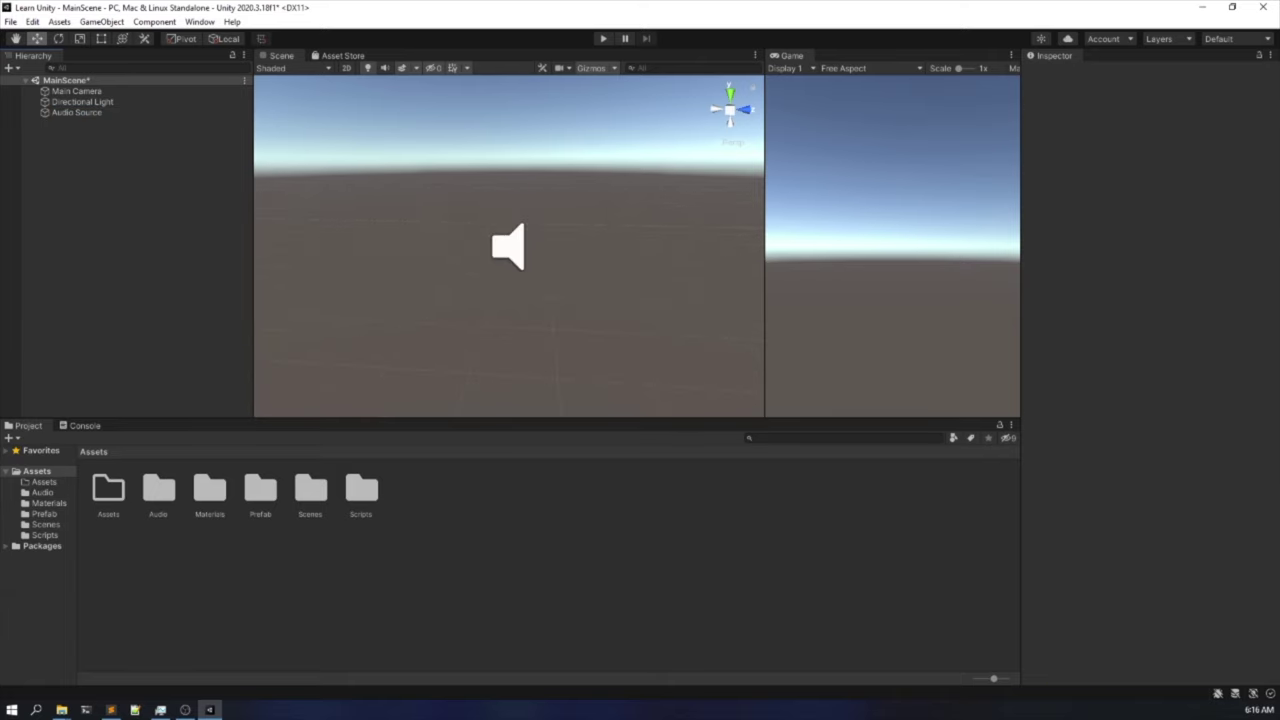
pyautogui.click(66, 114)
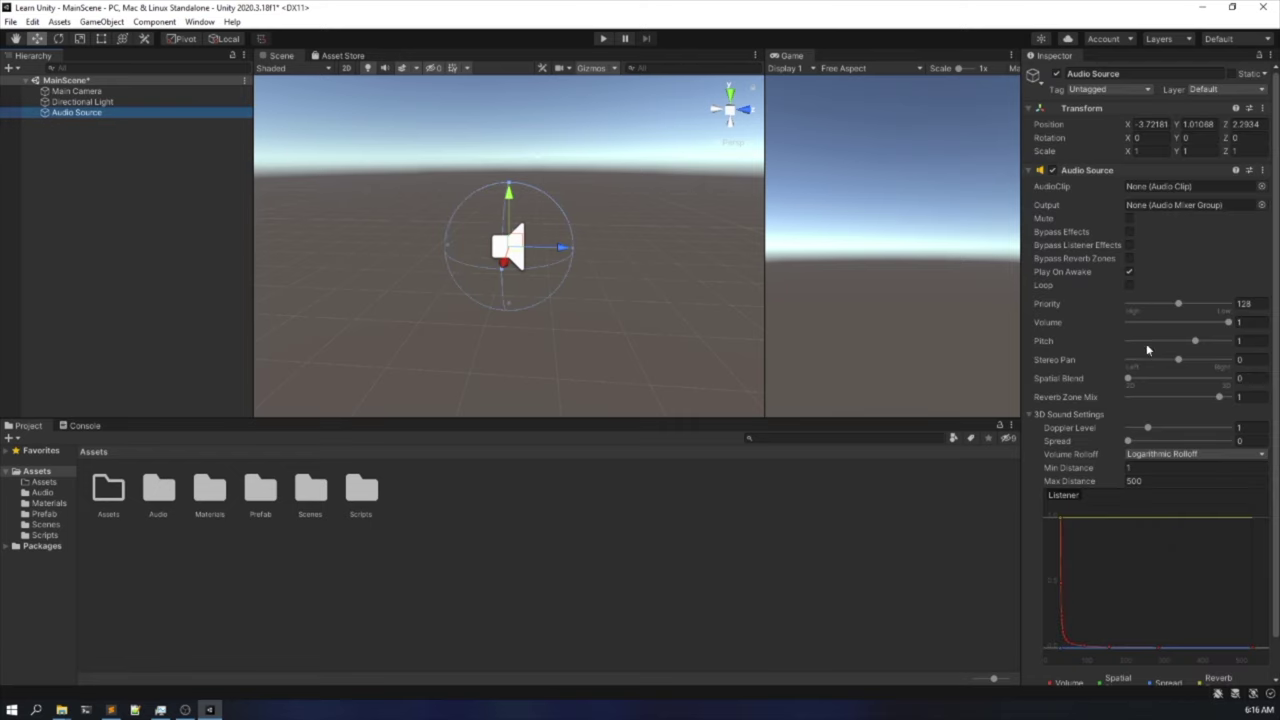
# Assign the Birds & Beach tune clip to the Audio Source.
pyautogui.click(1261, 187)
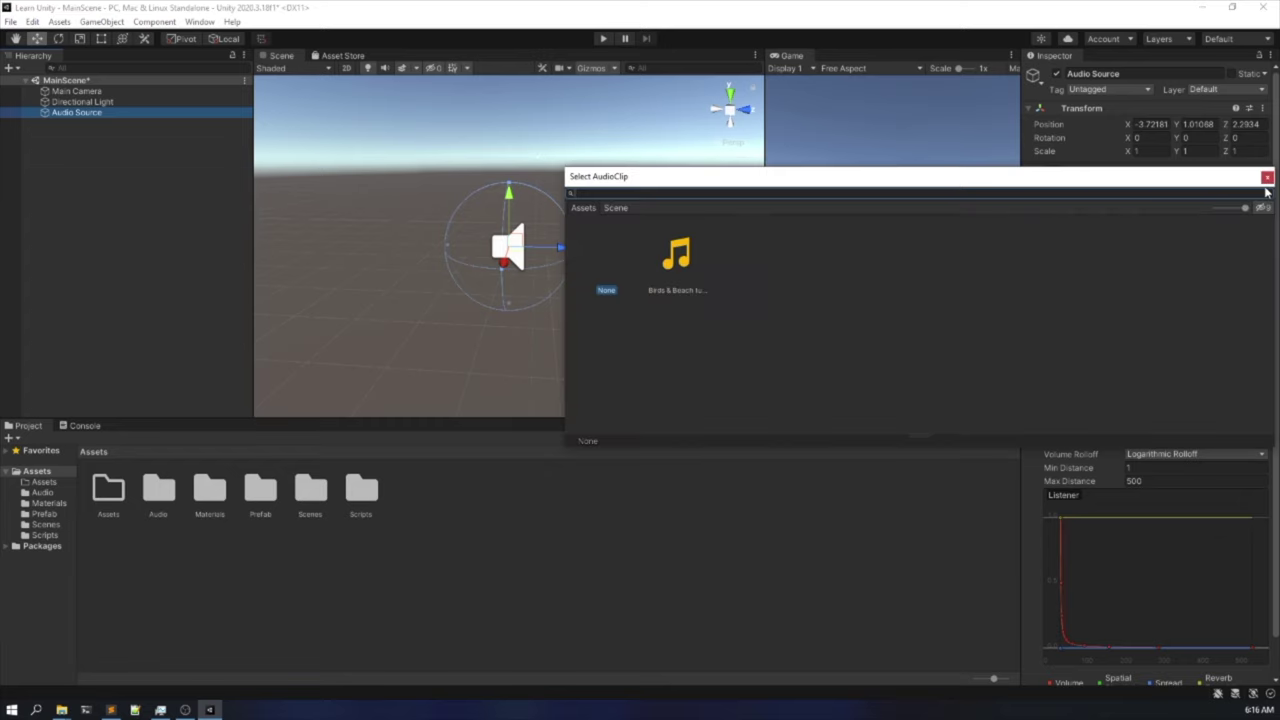
pyautogui.click(697, 265)
pyautogui.click(1267, 178)
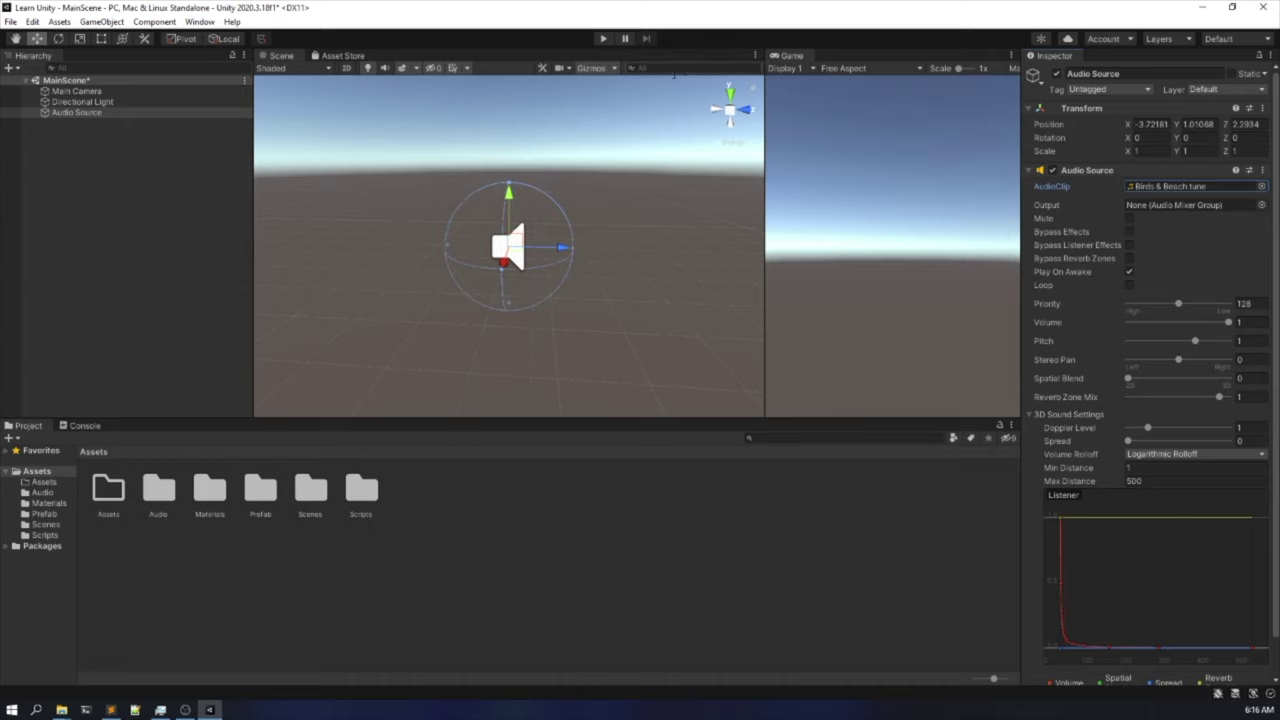
# Play the scene to hear the clip, then turn off Play On Awake.
pyautogui.click(604, 39)
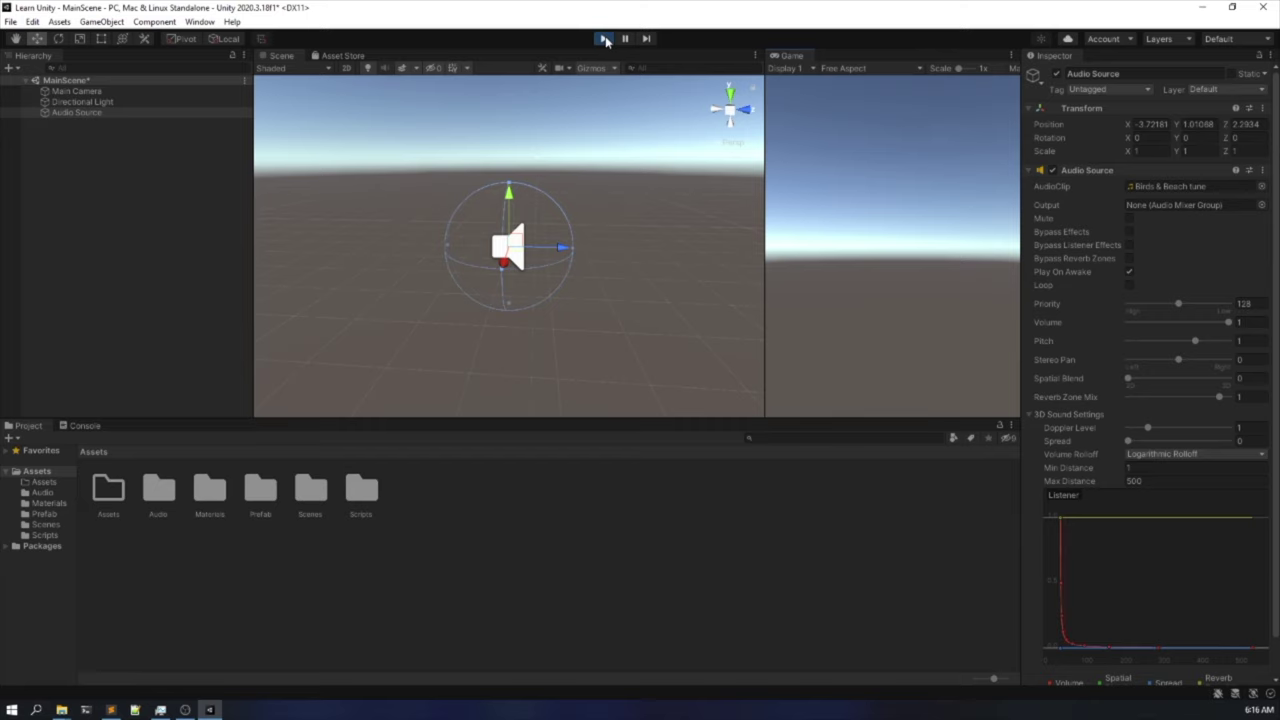
pyautogui.click(604, 38)
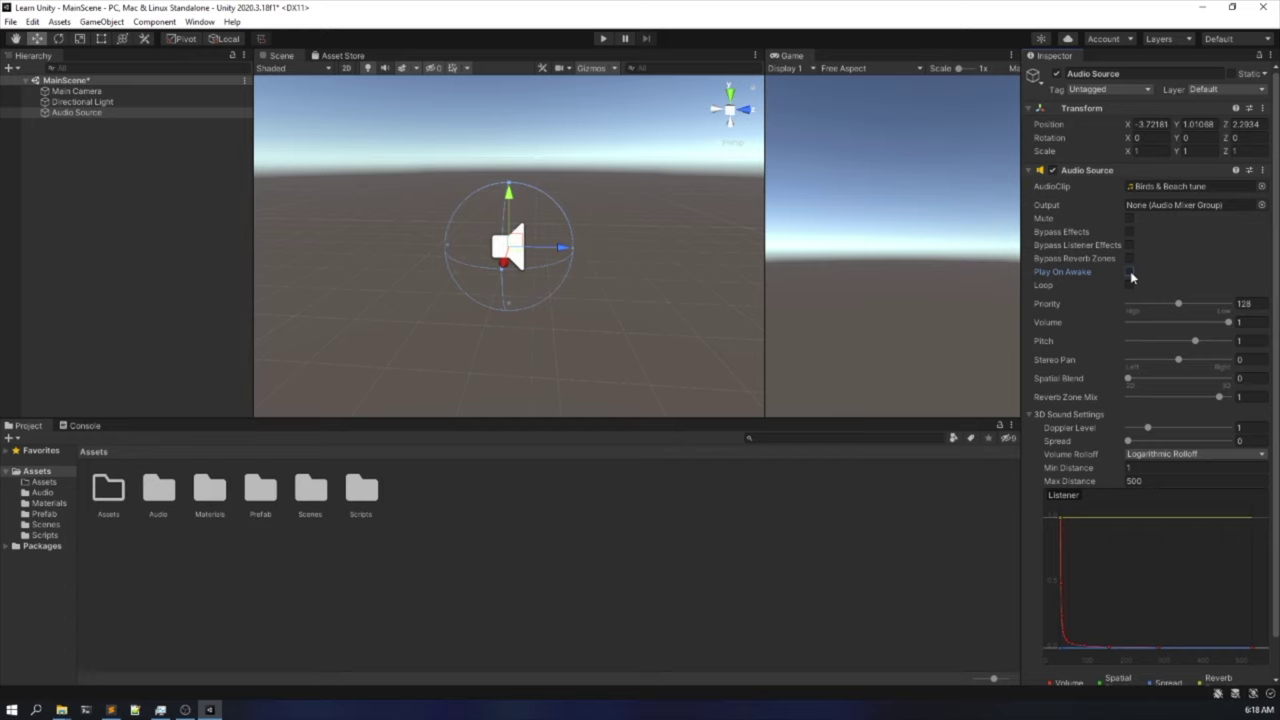
pyautogui.click(1129, 272)
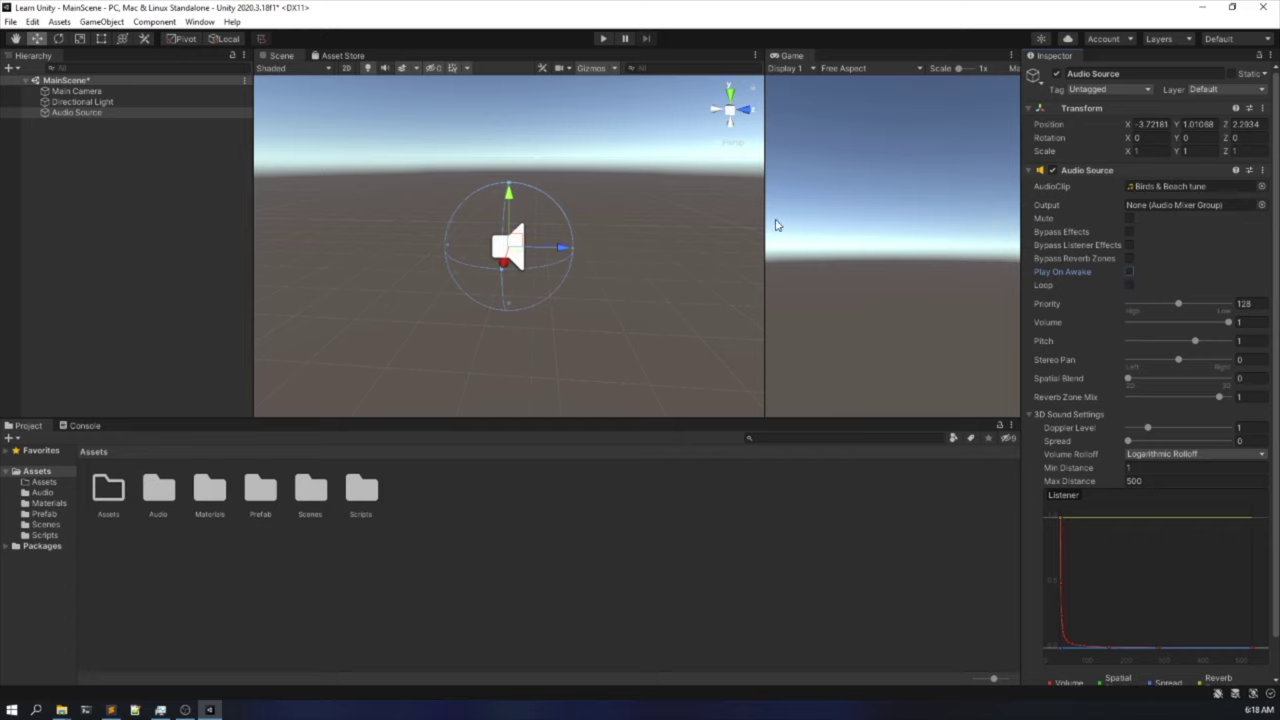
pyautogui.click(603, 39)
pyautogui.click(603, 39)
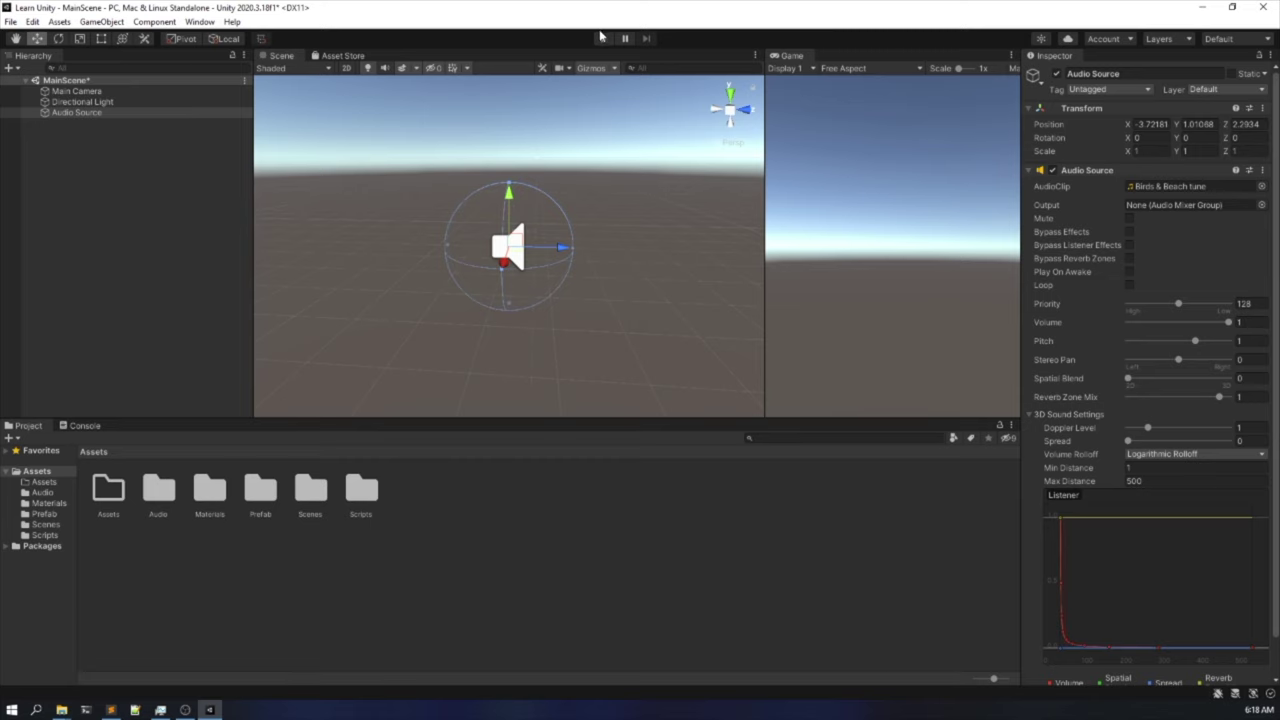
pyautogui.click(1130, 272)
pyautogui.moveTo(1228, 322); pyautogui.dragTo(1197, 322)
pyautogui.click(1243, 322)
pyautogui.write('1')
pyautogui.scroll(-2, 1104, 466)
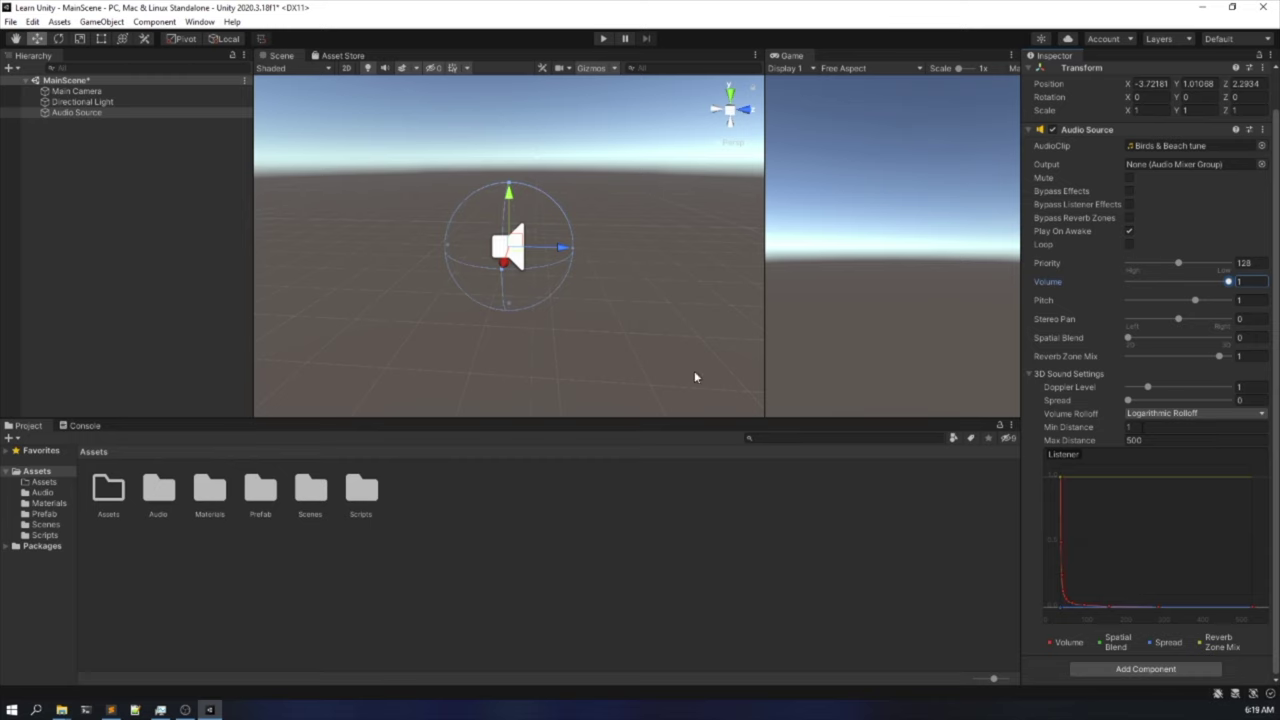
pyautogui.scroll(2, 1208, 312)
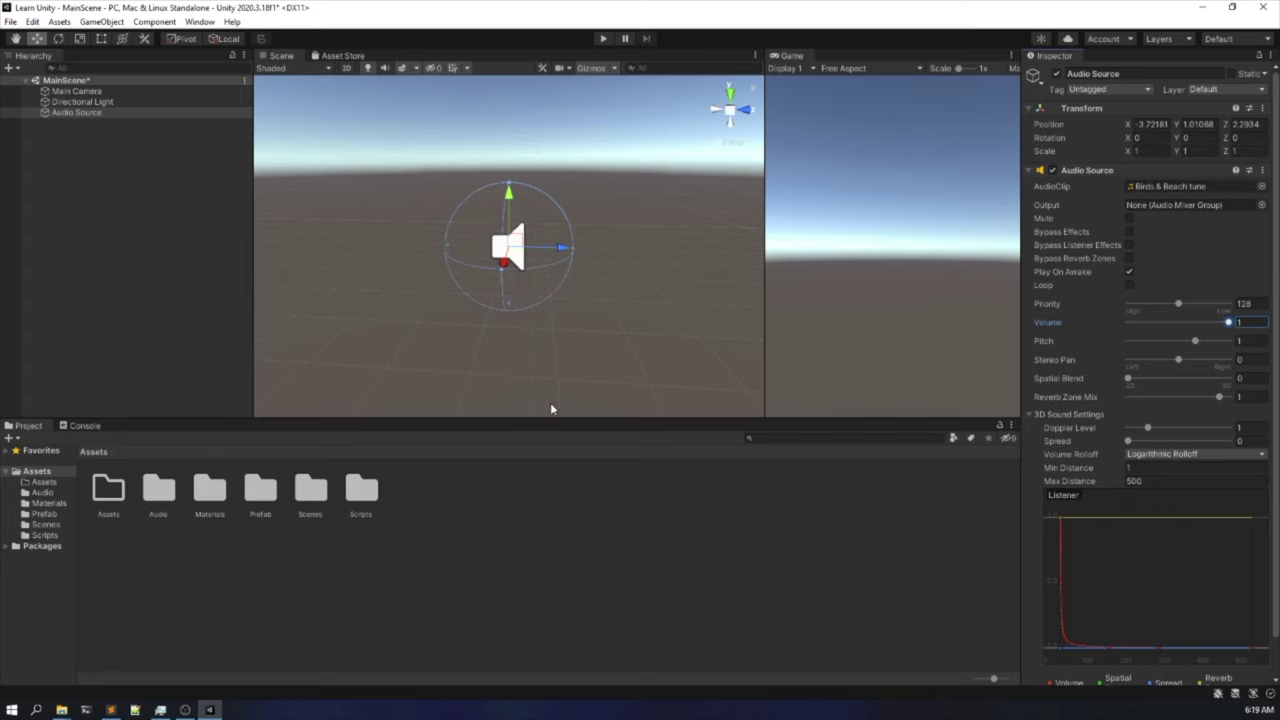
pyautogui.click(110, 114)
# Delete Audio Source from the Hierarchy and dock the Game tab beside the Scene tab.
pyautogui.rightClick(110, 115)
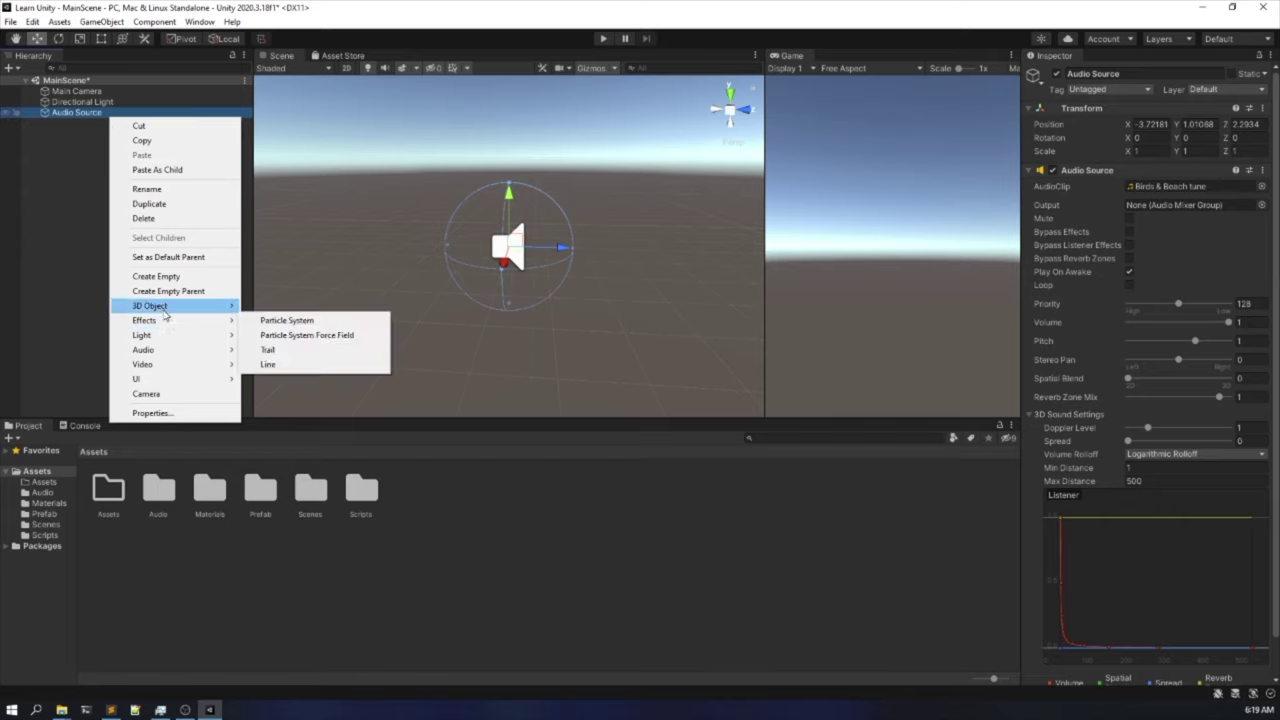
pyautogui.click(172, 218)
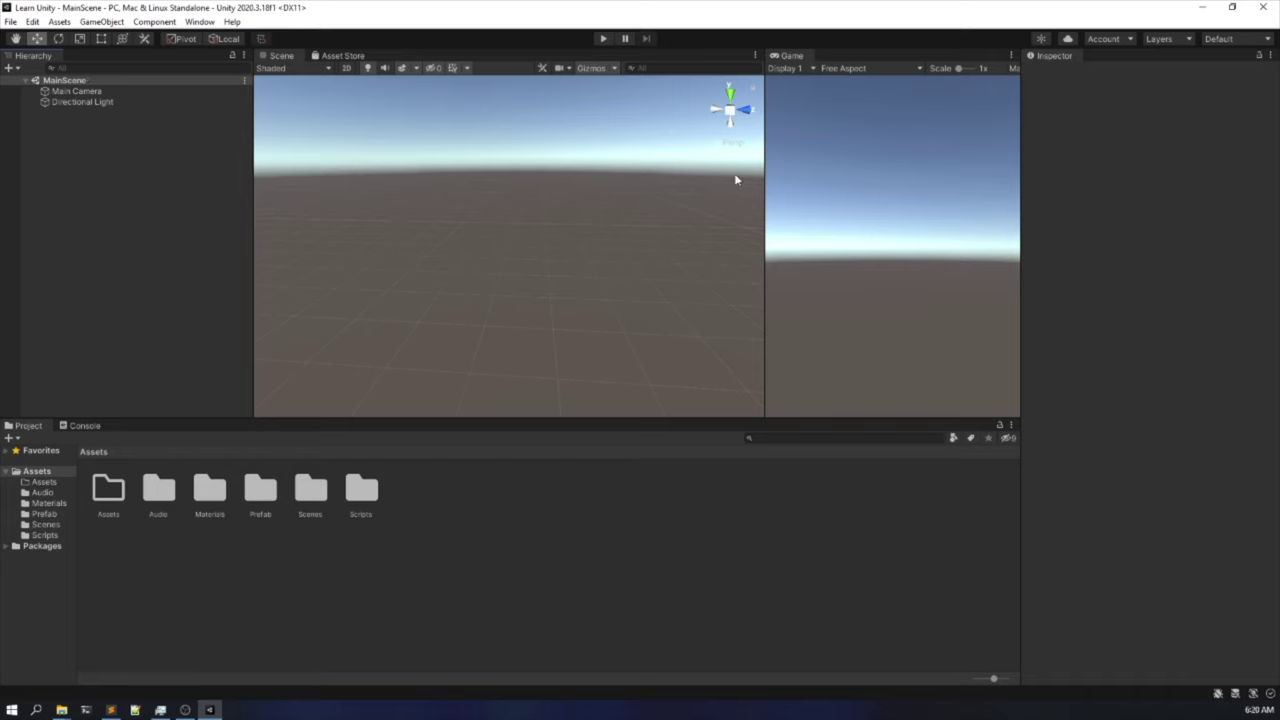
pyautogui.click(851, 69)
pyautogui.click(849, 67)
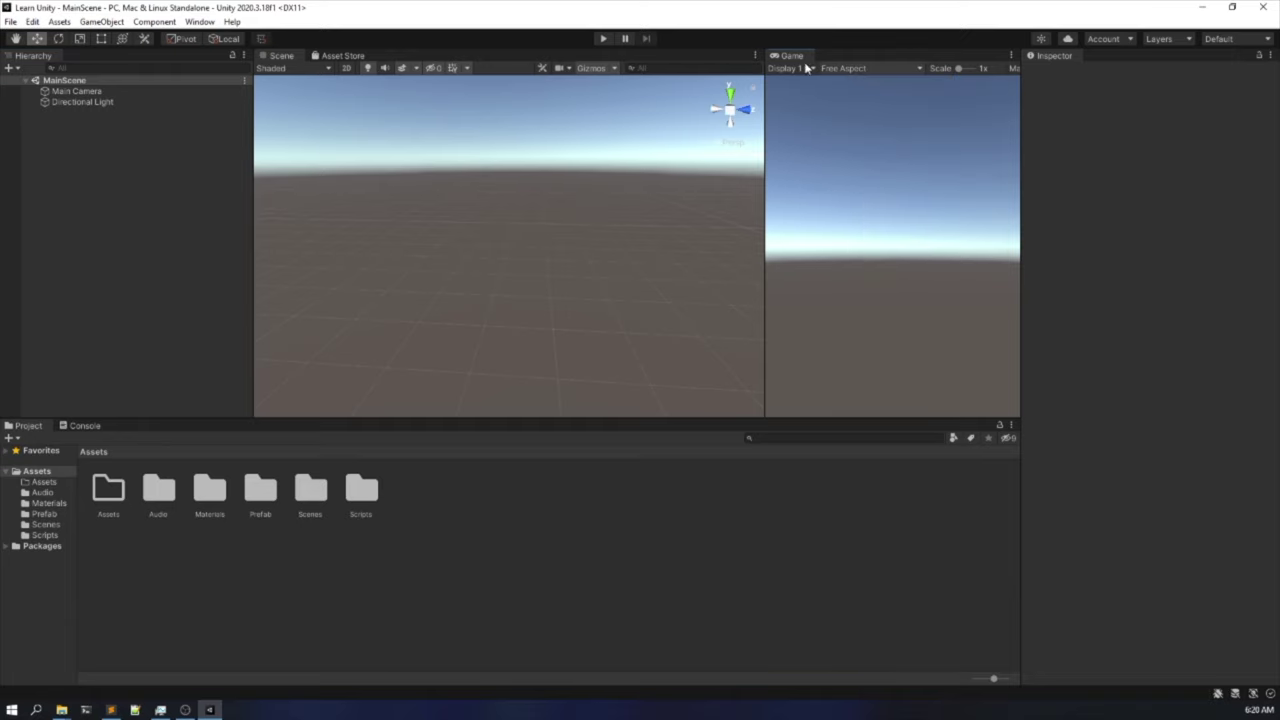
pyautogui.moveTo(790, 55); pyautogui.dragTo(335, 56)
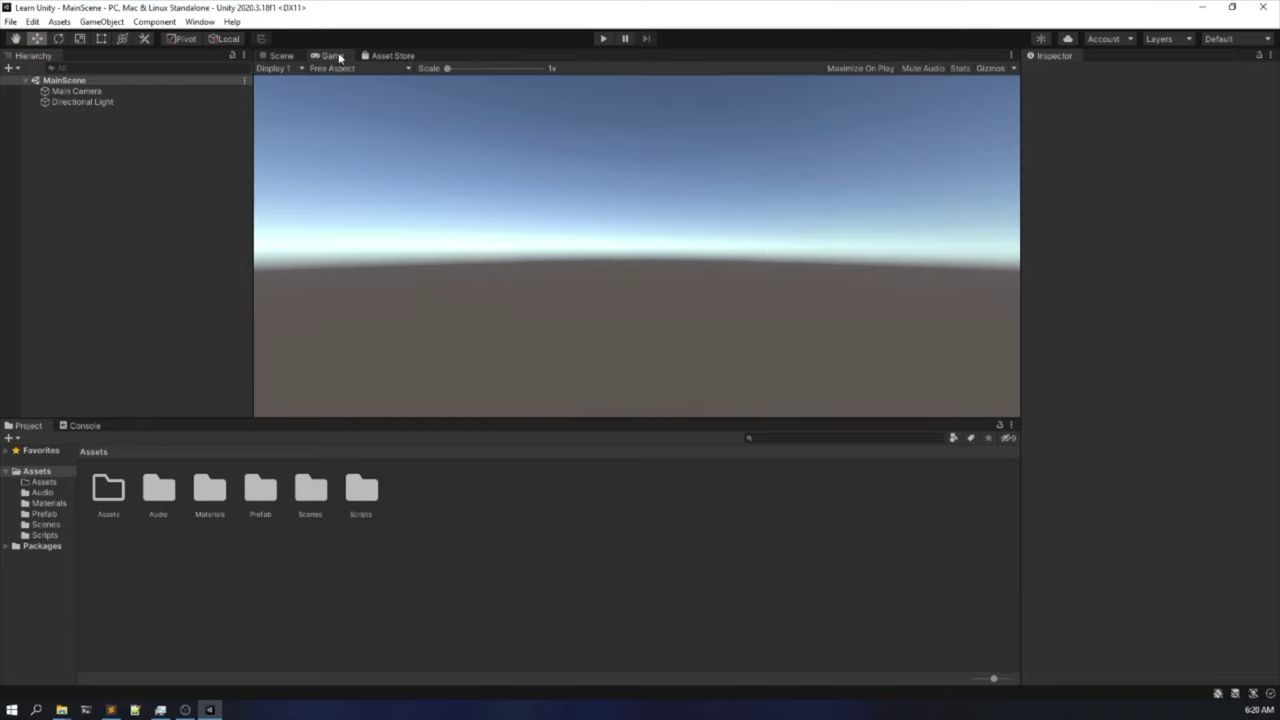
pyautogui.click(284, 55)
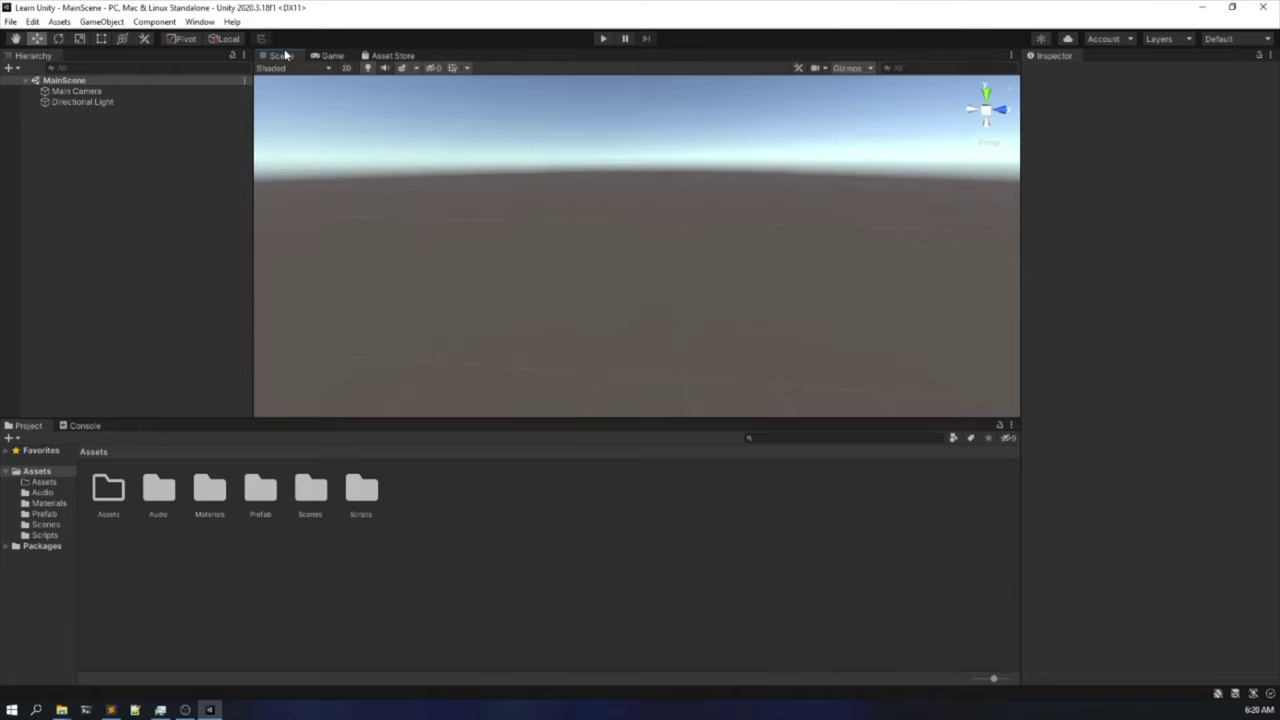
# Switch to the Wide layout with a widened Game view panel beside Scene.
pyautogui.click(1224, 40)
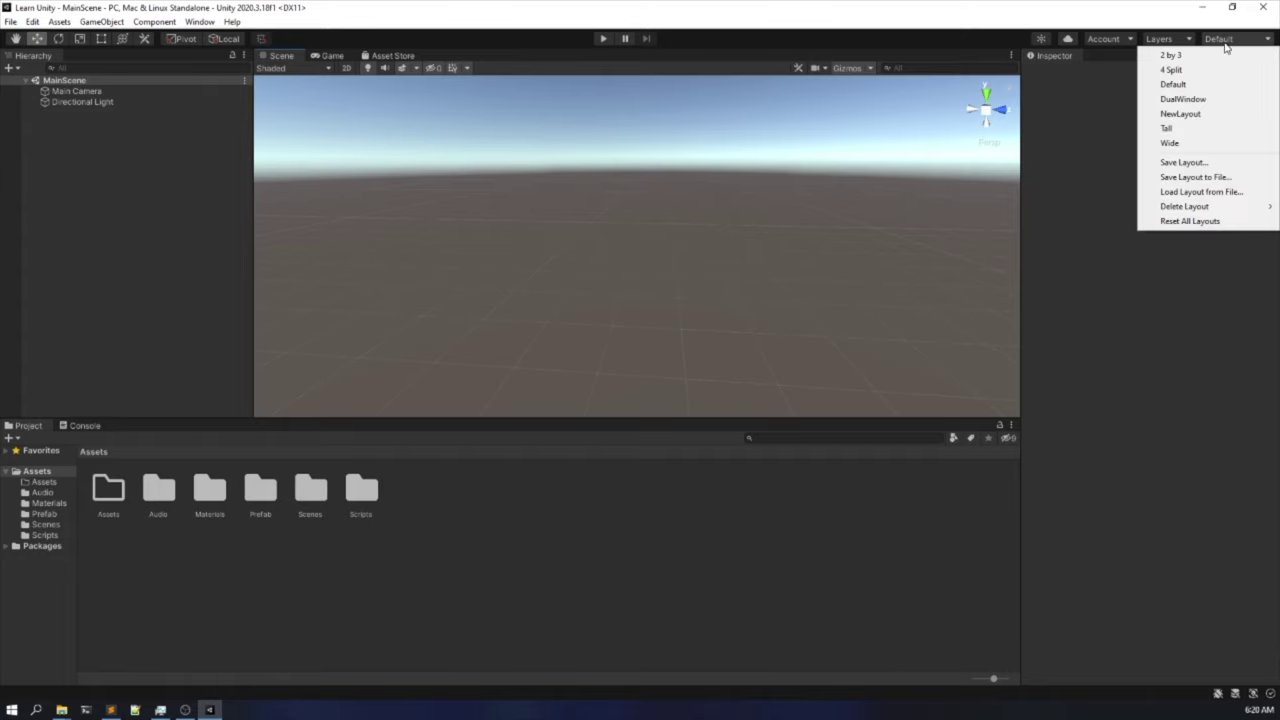
pyautogui.click(1206, 143)
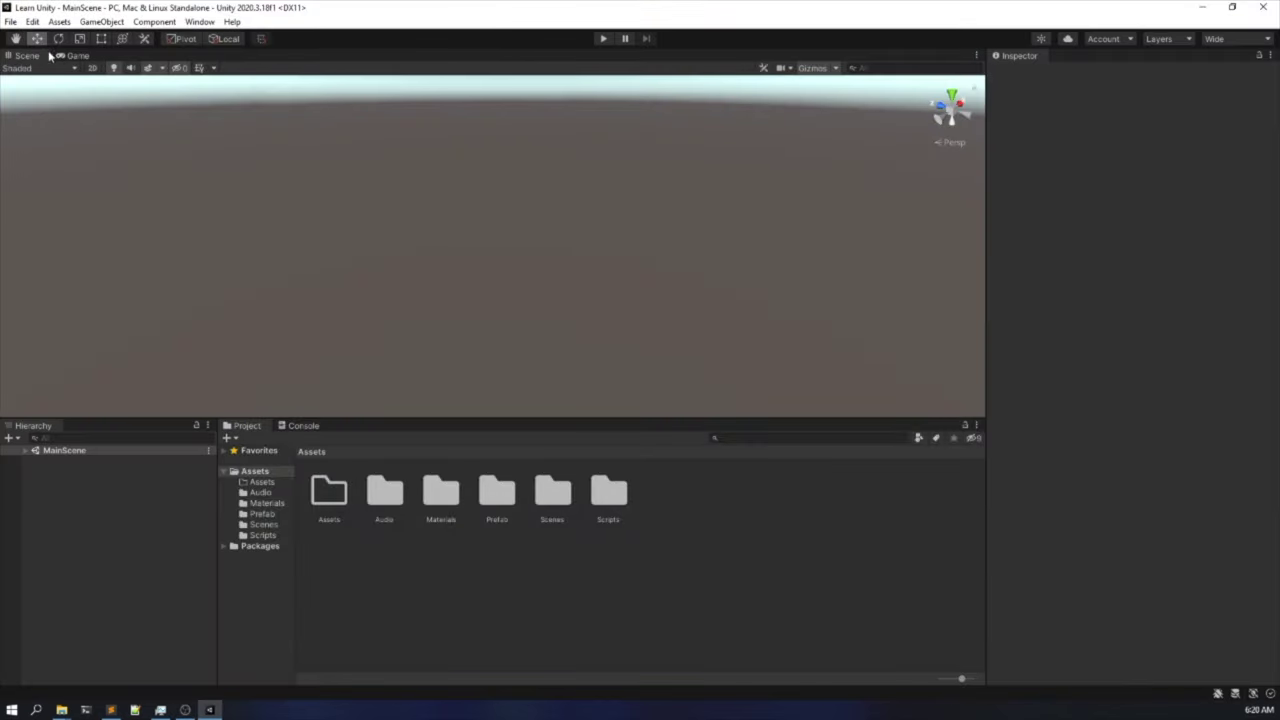
pyautogui.moveTo(78, 55); pyautogui.dragTo(908, 307)
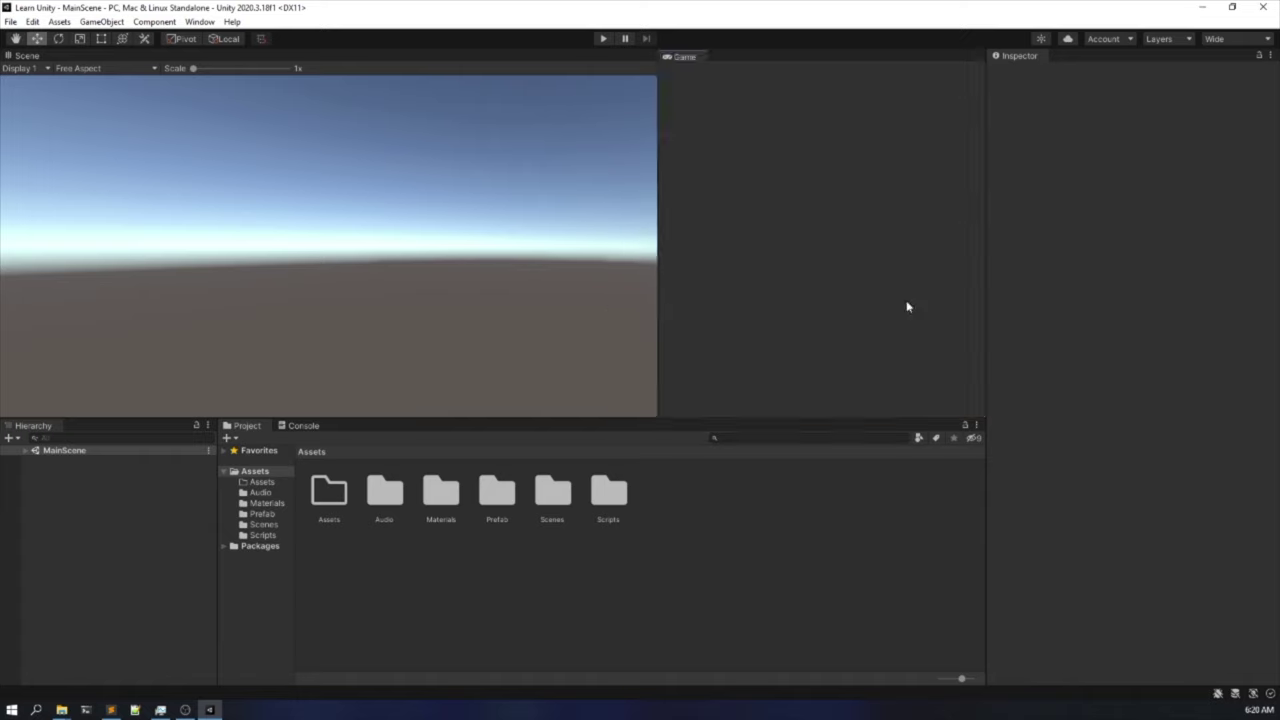
pyautogui.moveTo(660, 218); pyautogui.dragTo(506, 216)
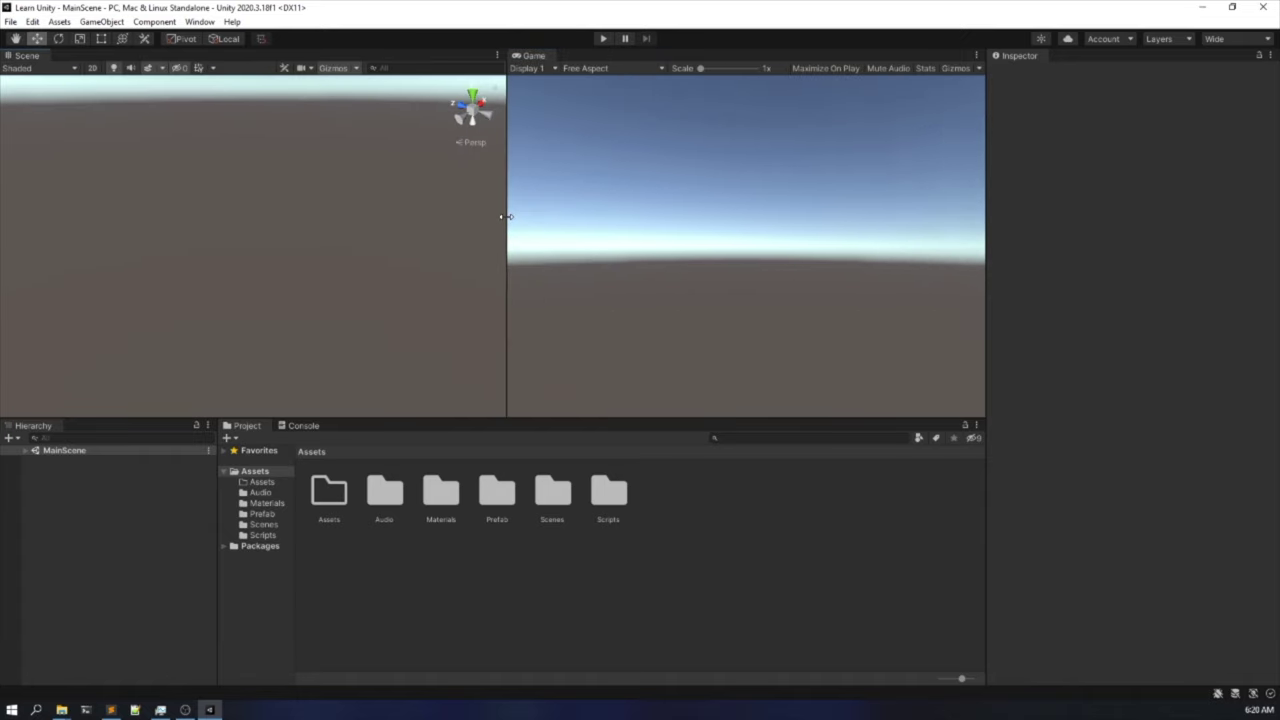
# Put the Scene view in 2D mode and turn on its grid.
pyautogui.moveTo(370, 224); pyautogui.dragTo(97, 109, button='right')
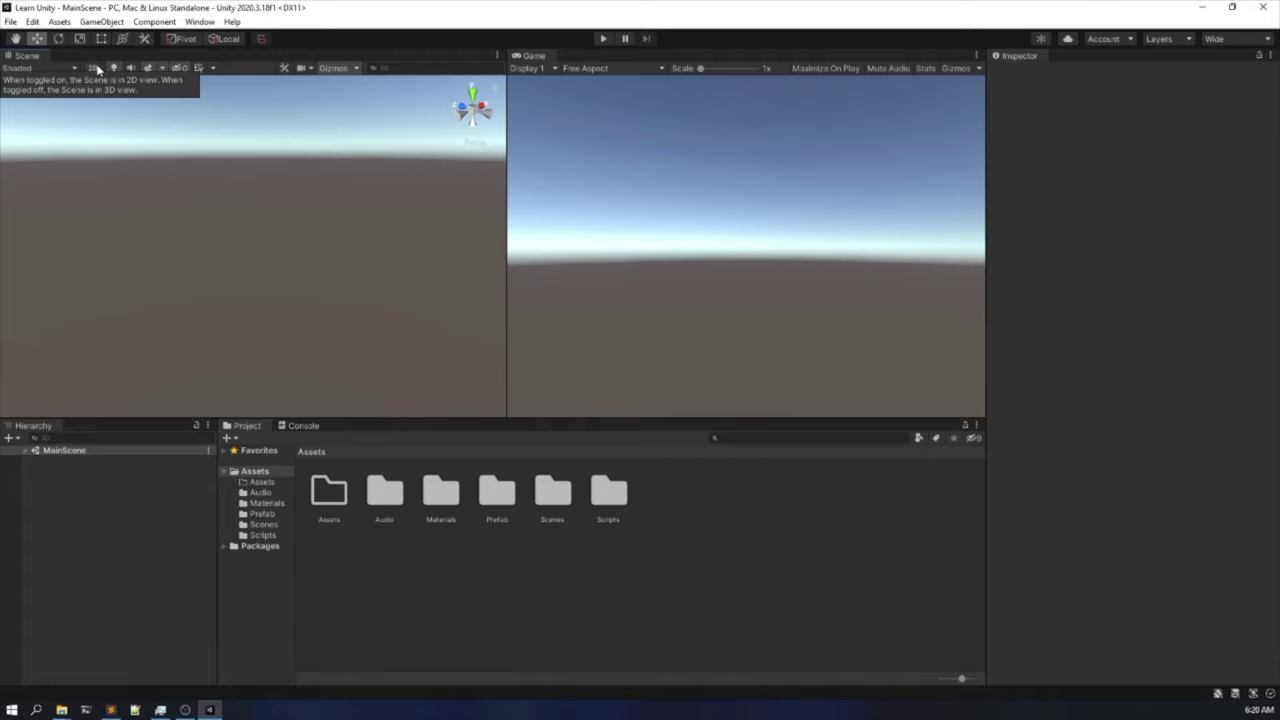
pyautogui.click(94, 68)
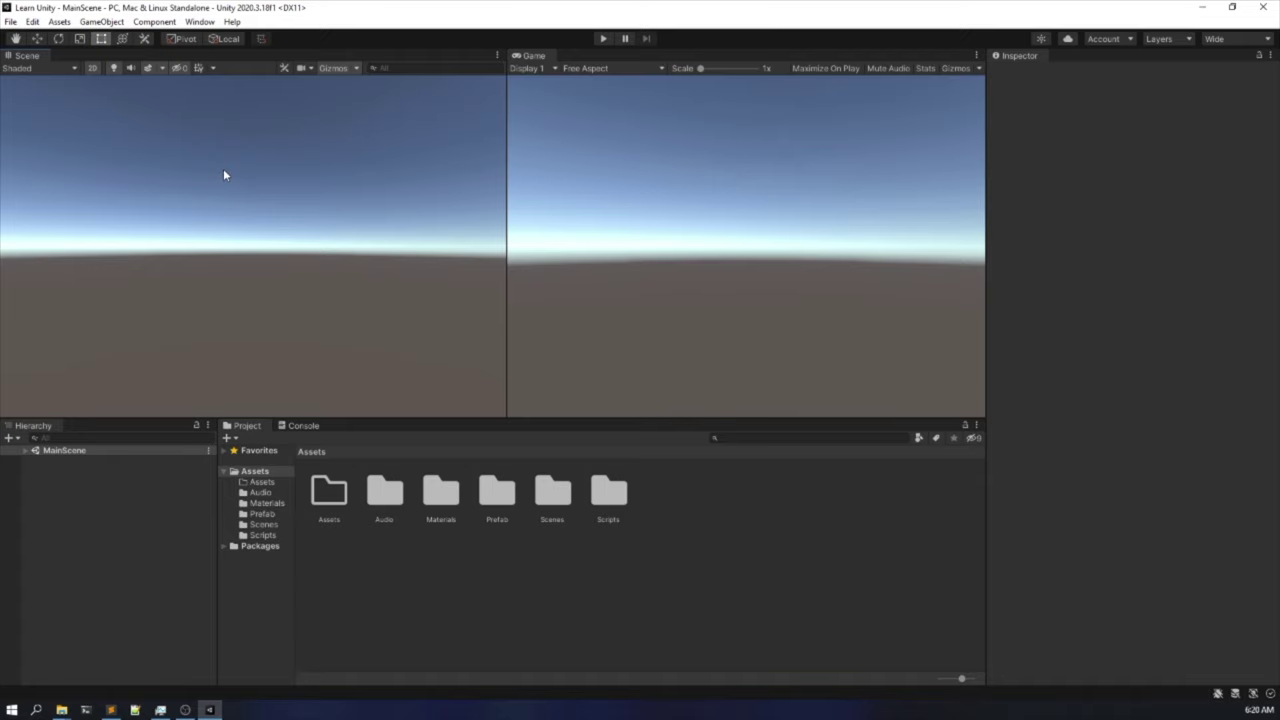
pyautogui.click(200, 67)
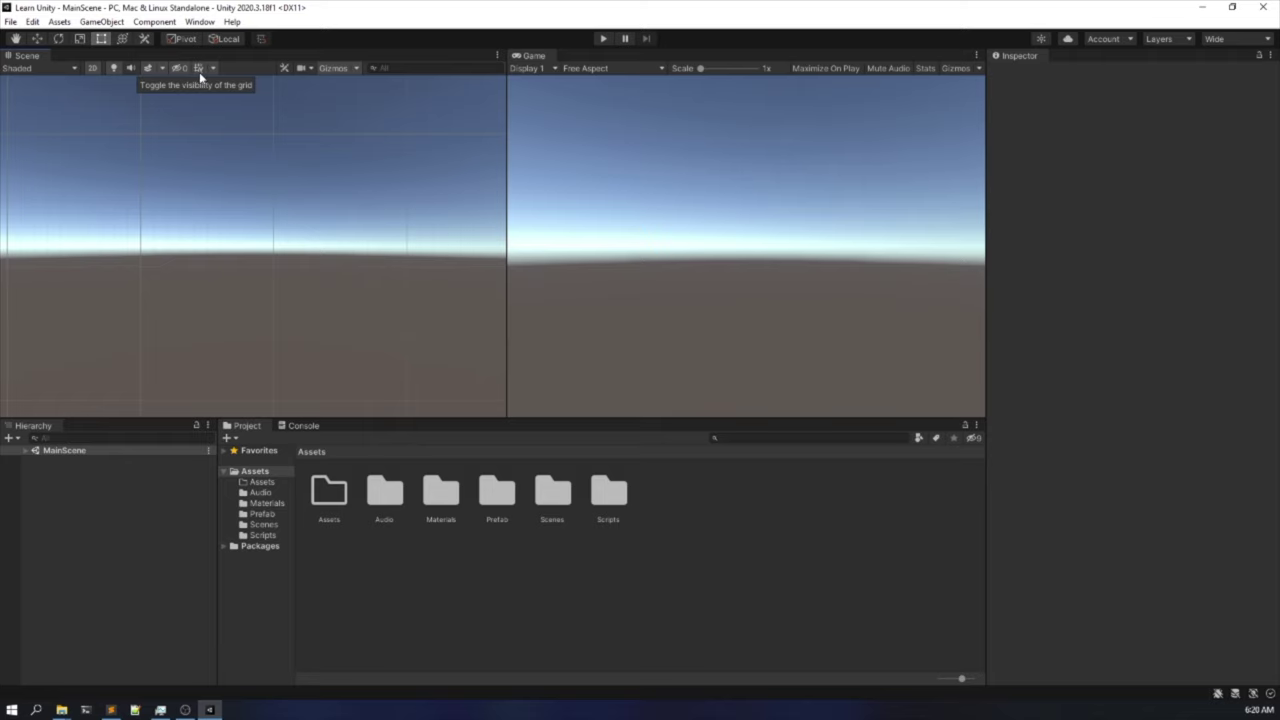
# Unfold MainScene in the Hierarchy to reveal Main Camera and Directional Light.
pyautogui.scroll(-3, 263, 200)
pyautogui.scroll(1, 263, 203)
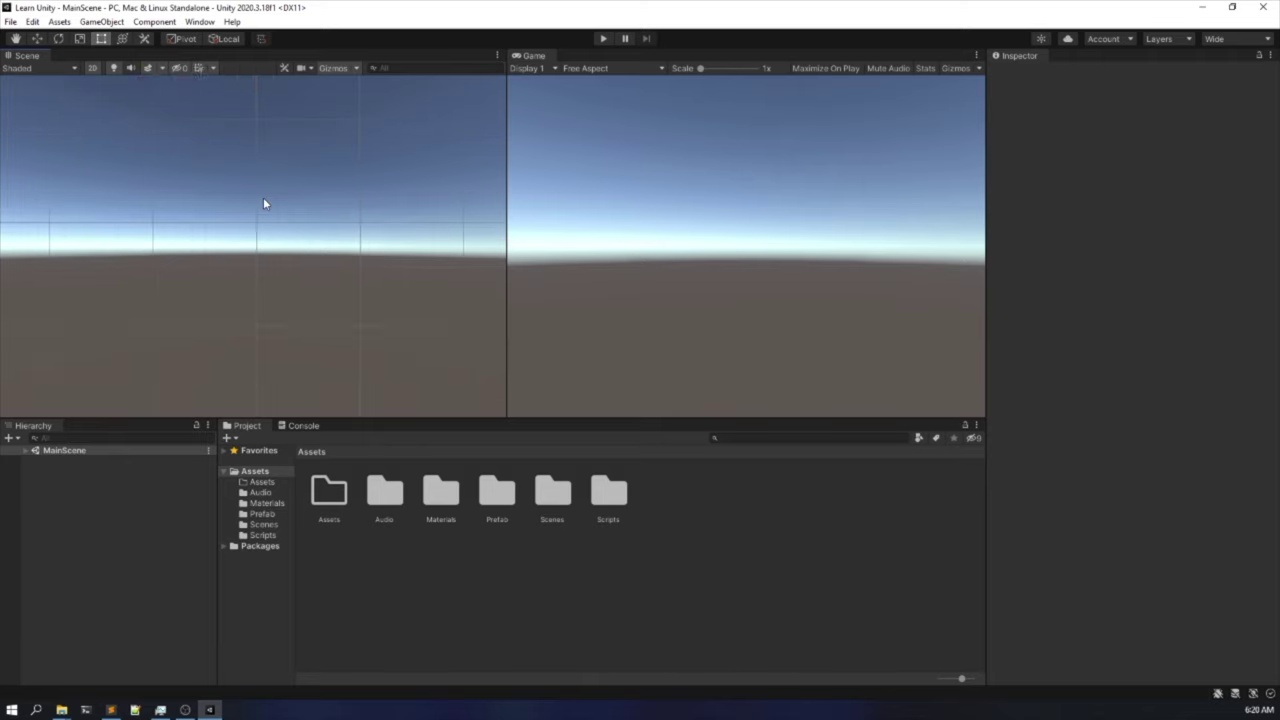
pyautogui.moveTo(240, 243); pyautogui.dragTo(216, 264, button='right')
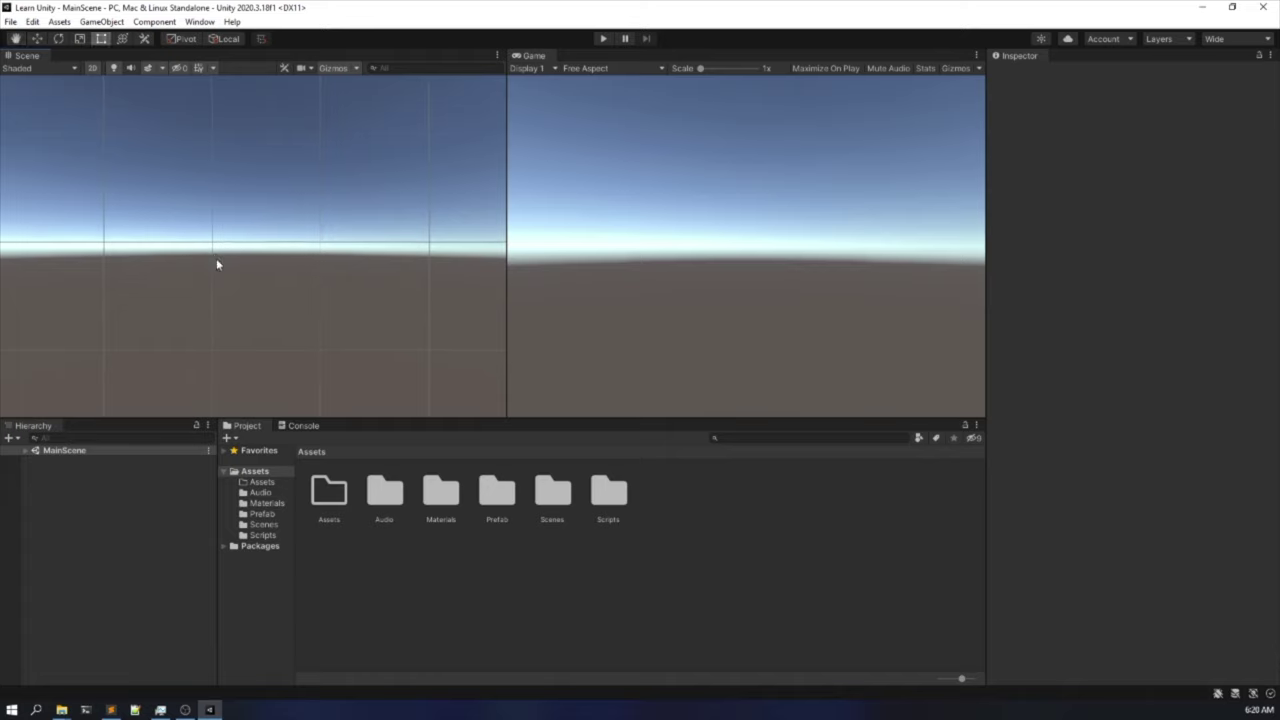
pyautogui.click(24, 451)
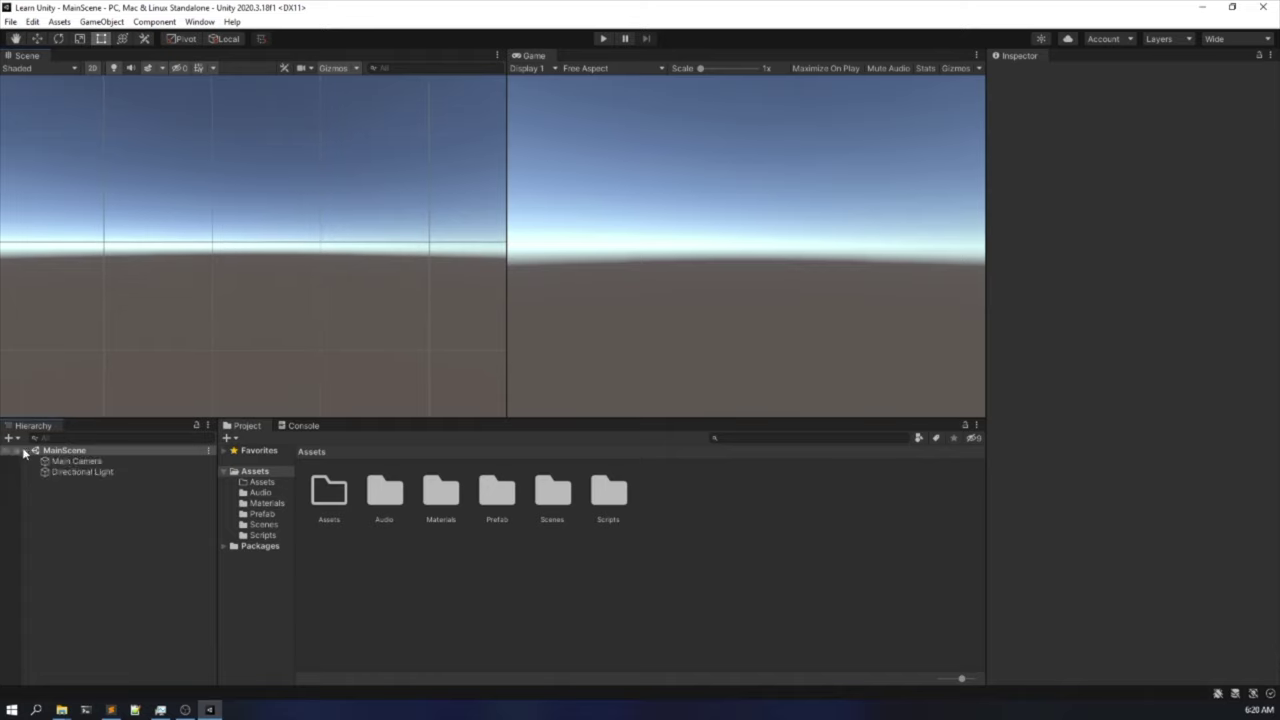
# Create a UI > Canvas from the Hierarchy context menu, which adds an EventSystem.
pyautogui.rightClick(132, 528)
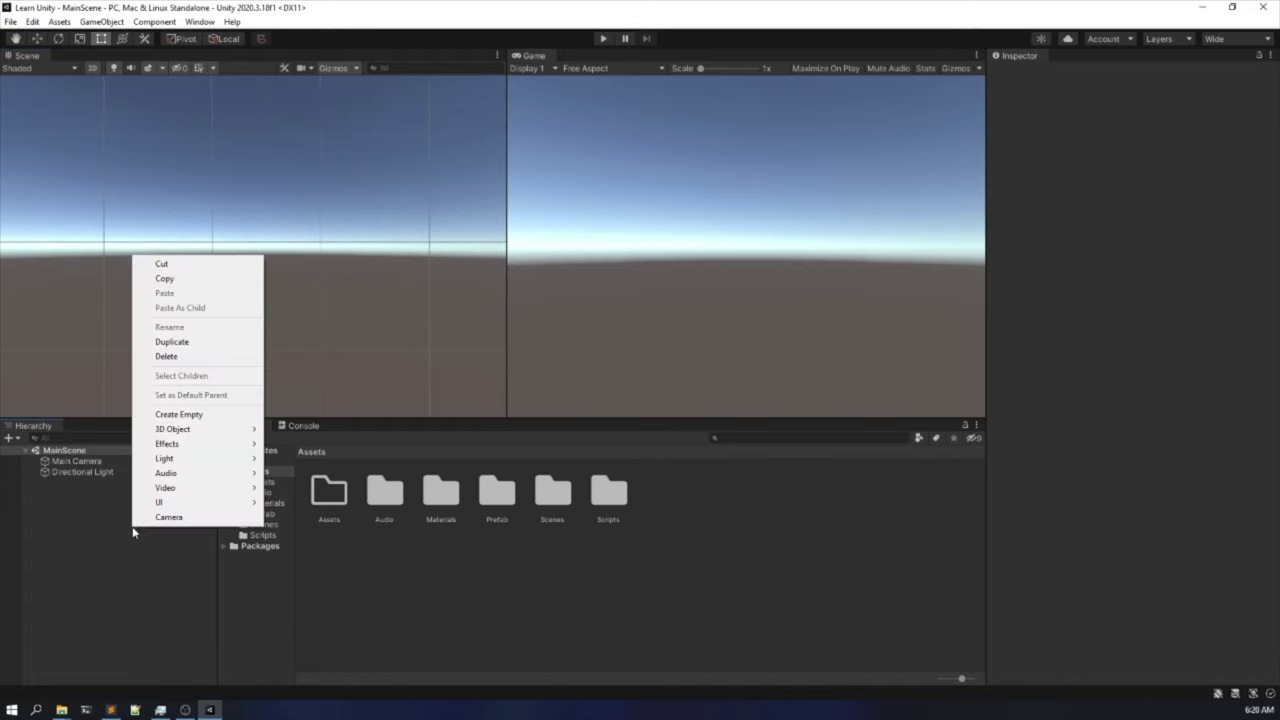
pyautogui.click(61, 550)
pyautogui.rightClick(69, 502)
pyautogui.moveTo(130, 478)
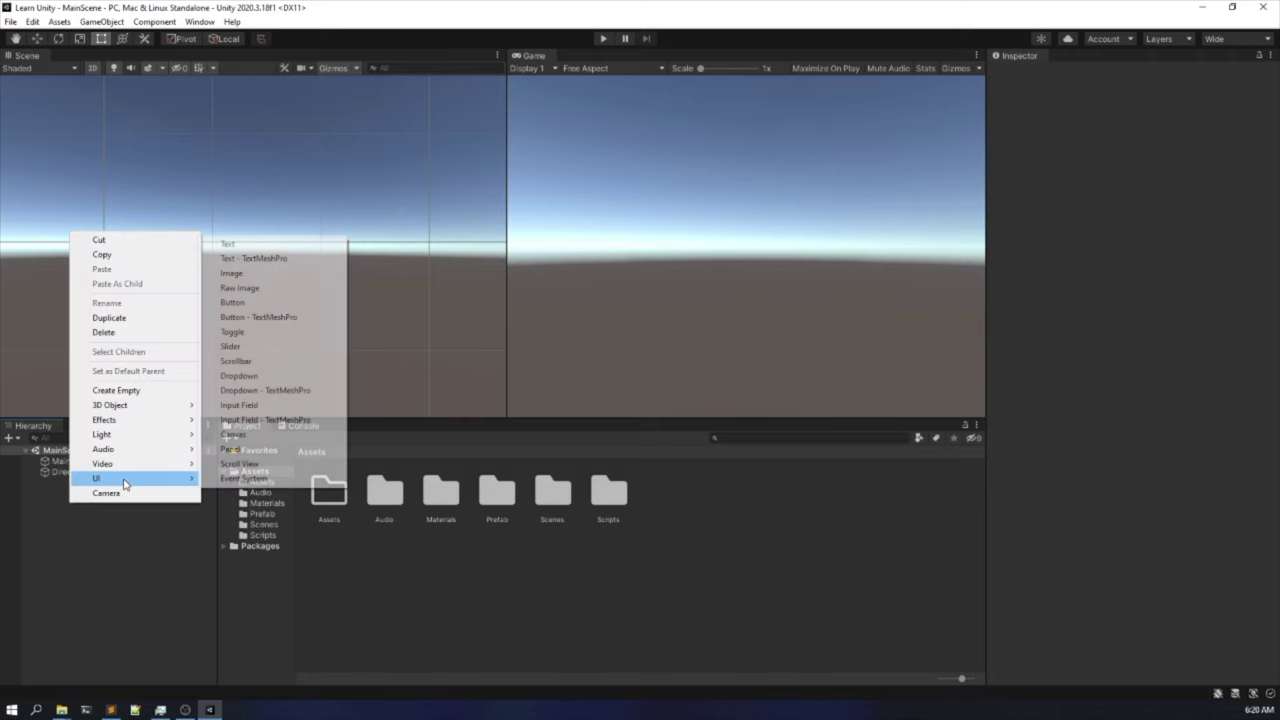
pyautogui.click(253, 437)
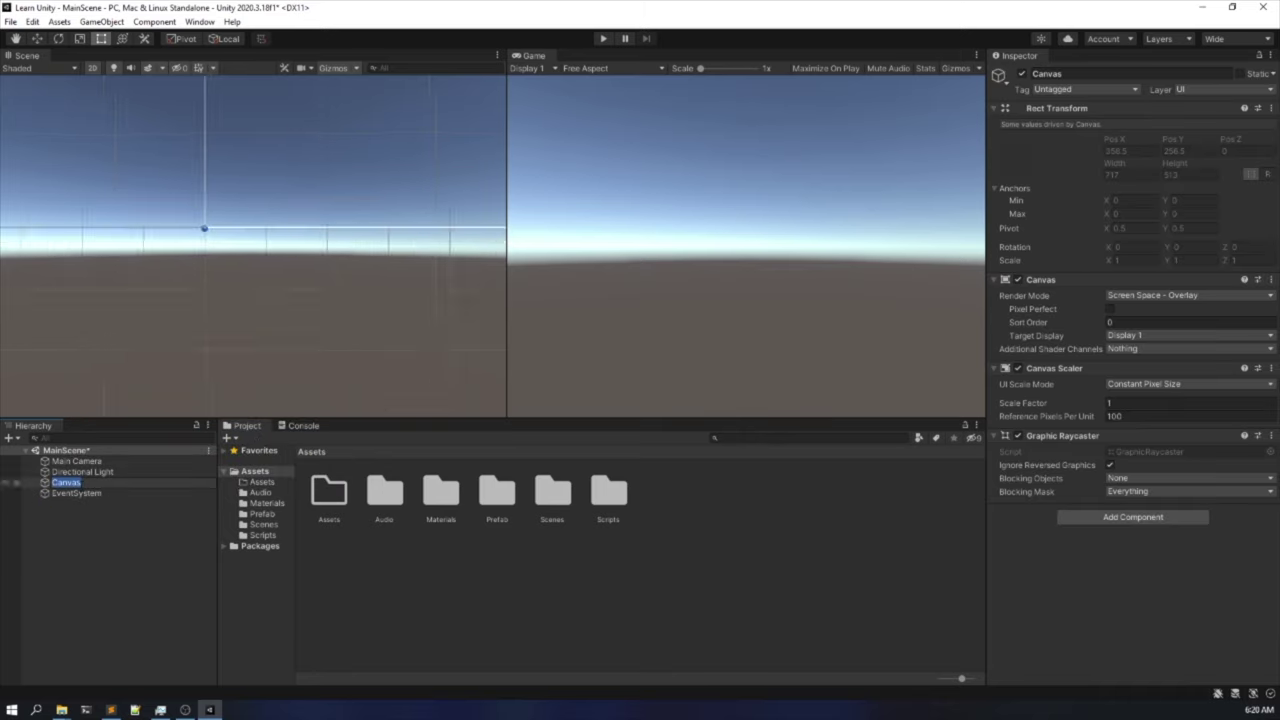
pyautogui.click(93, 526)
pyautogui.click(67, 481)
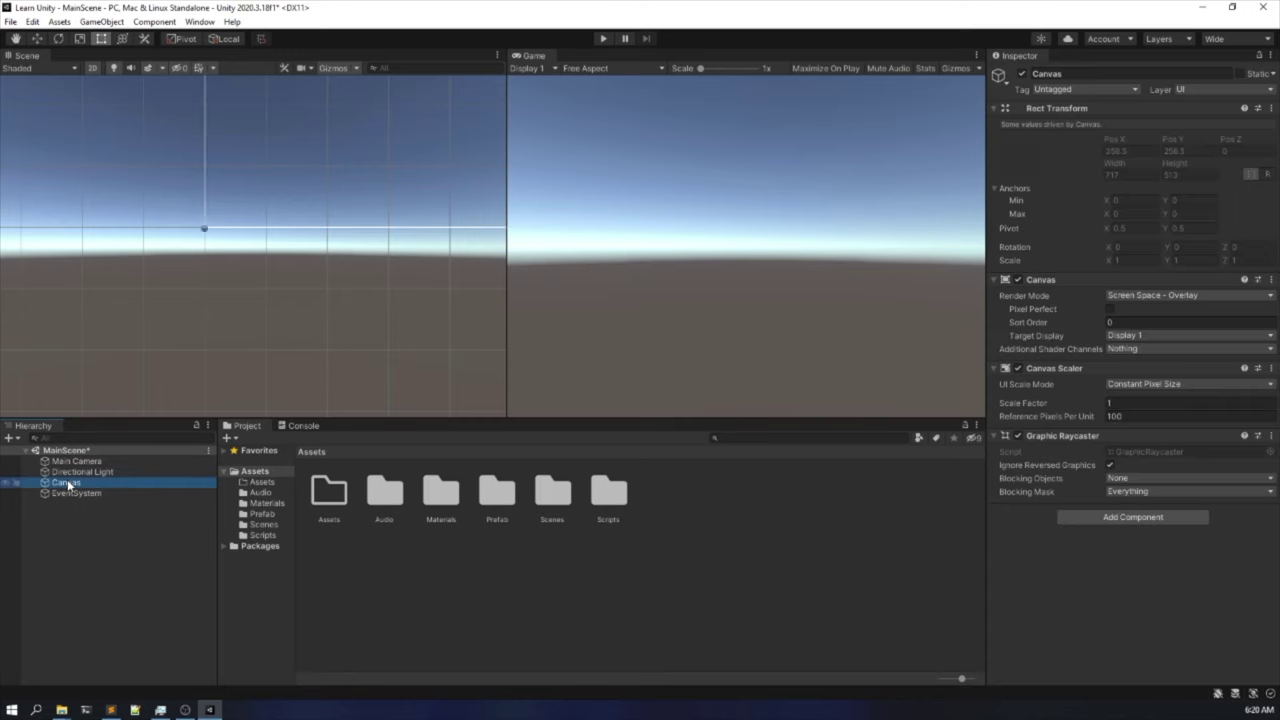
pyautogui.click(67, 481)
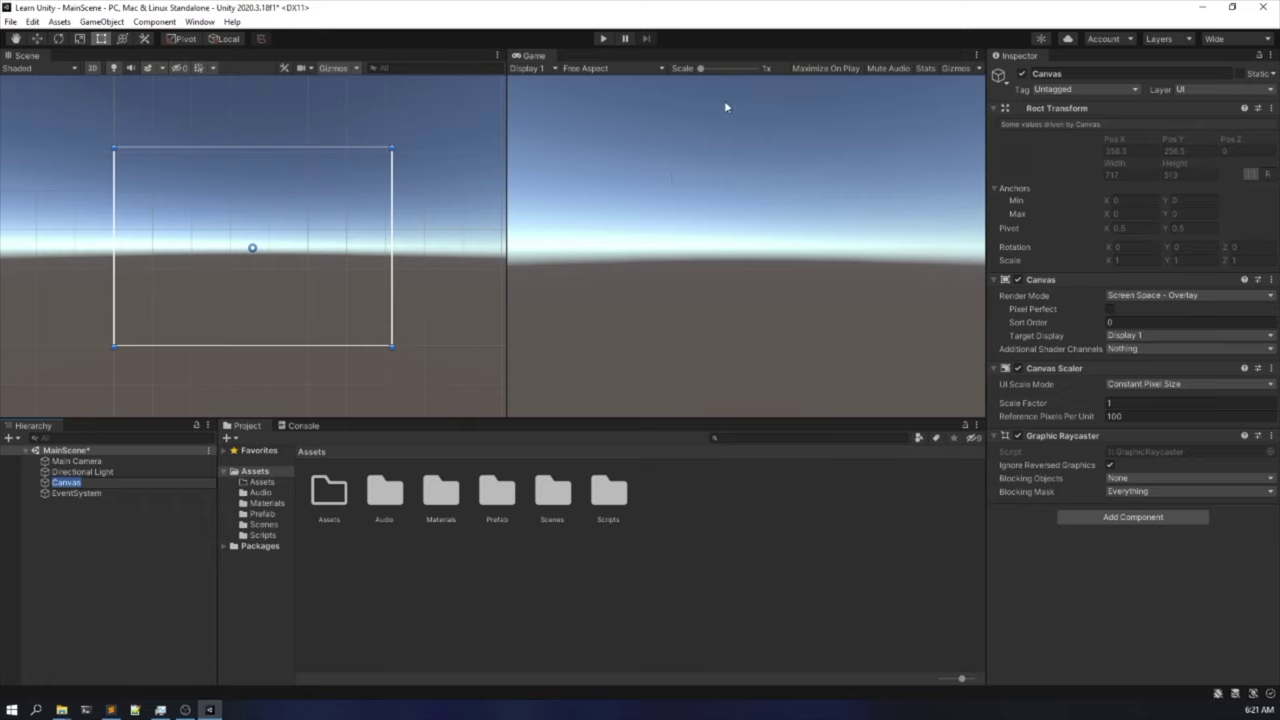
pyautogui.click(110, 542)
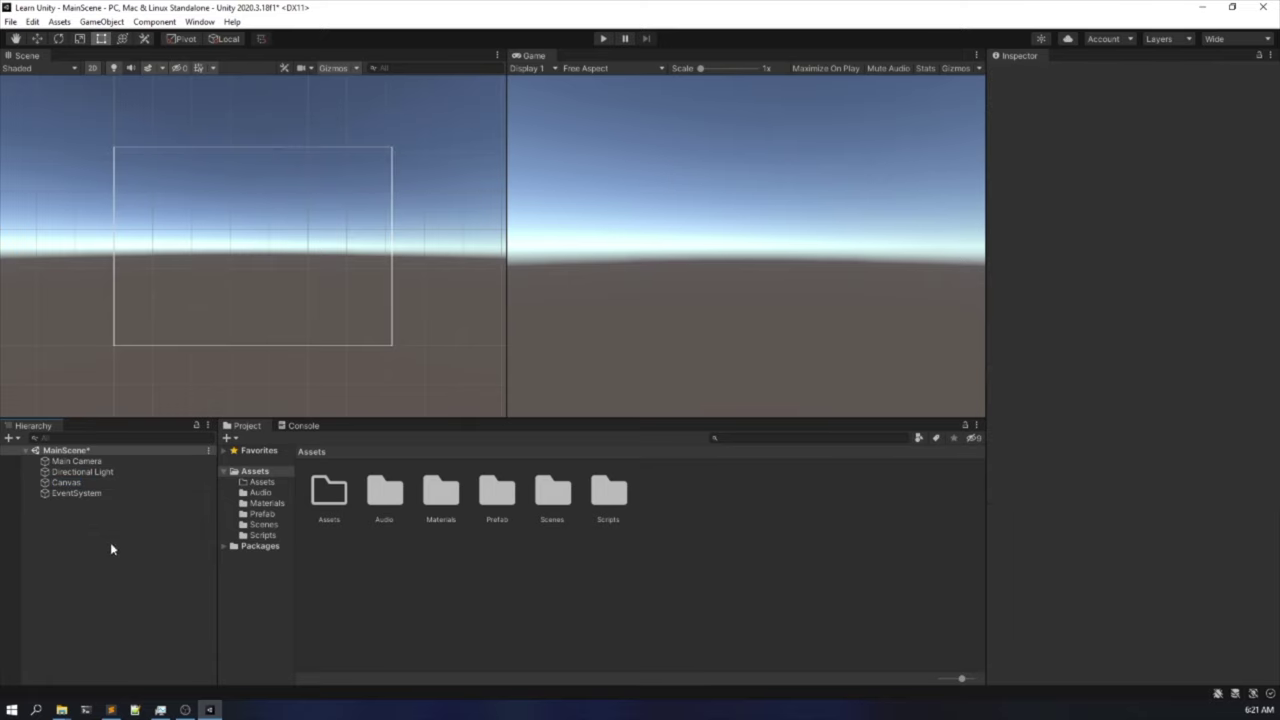
pyautogui.click(114, 483)
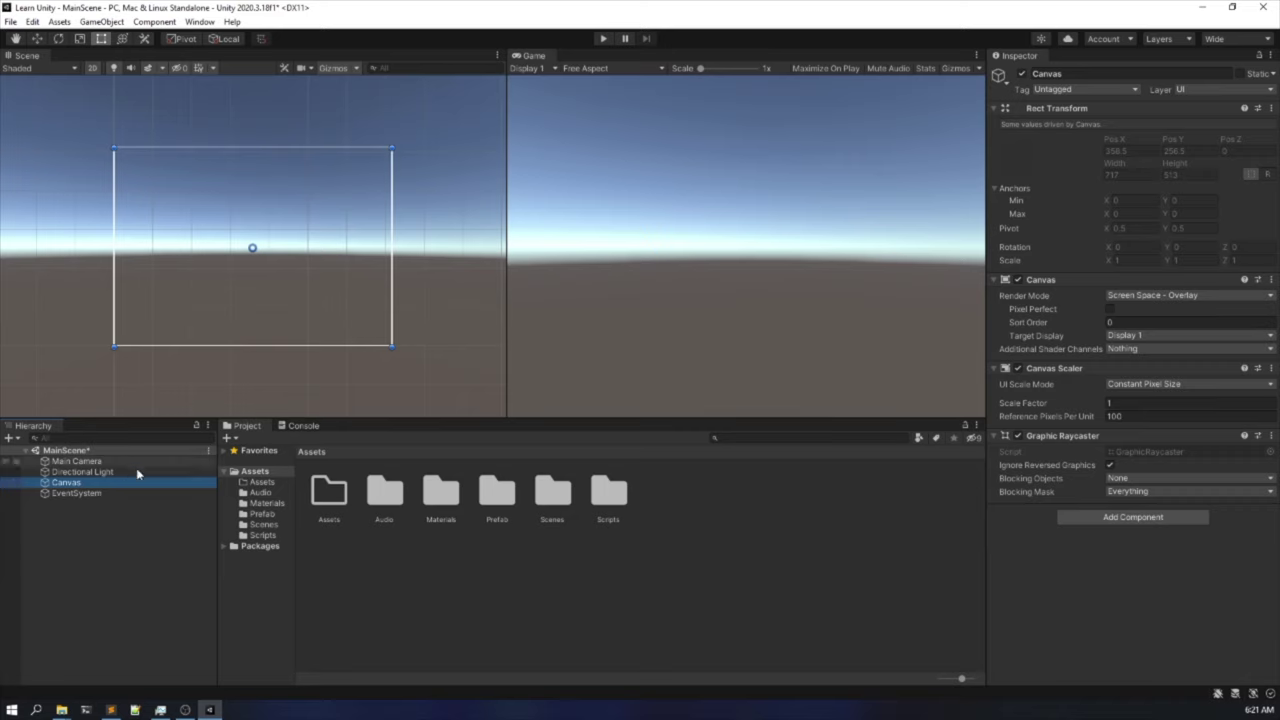
pyautogui.click(1154, 296)
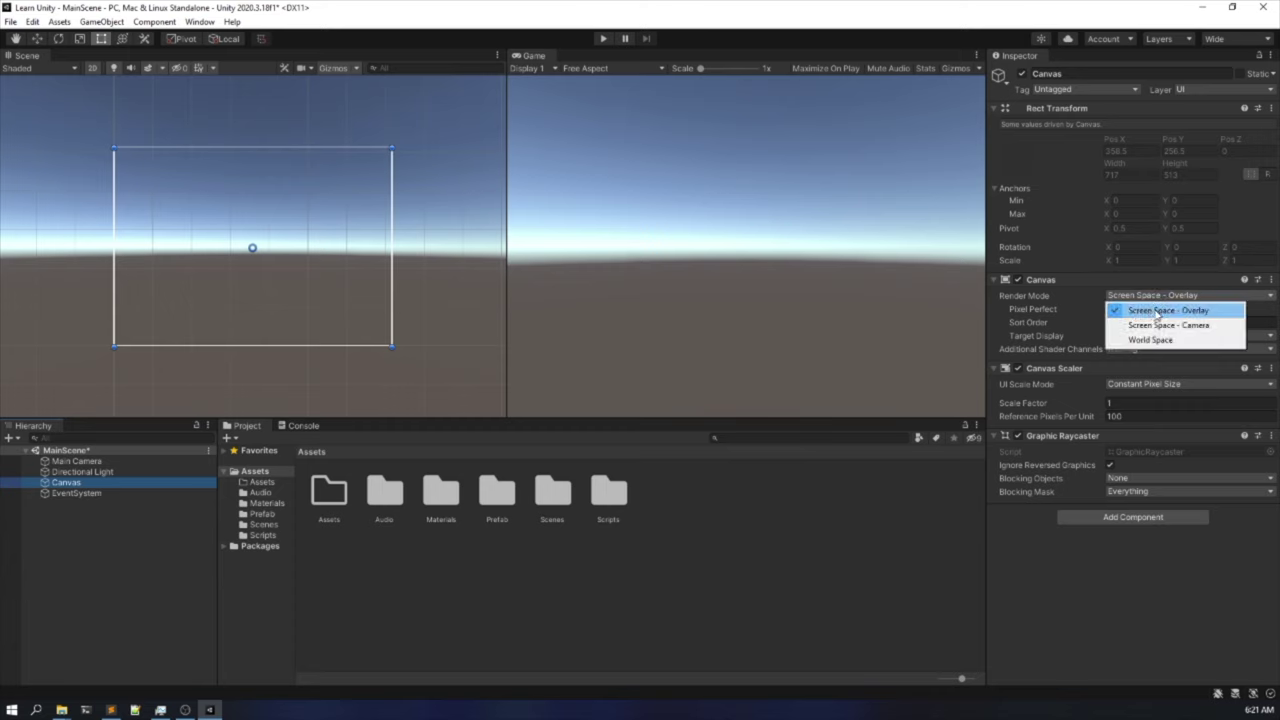
pyautogui.click(1157, 311)
pyautogui.click(1163, 298)
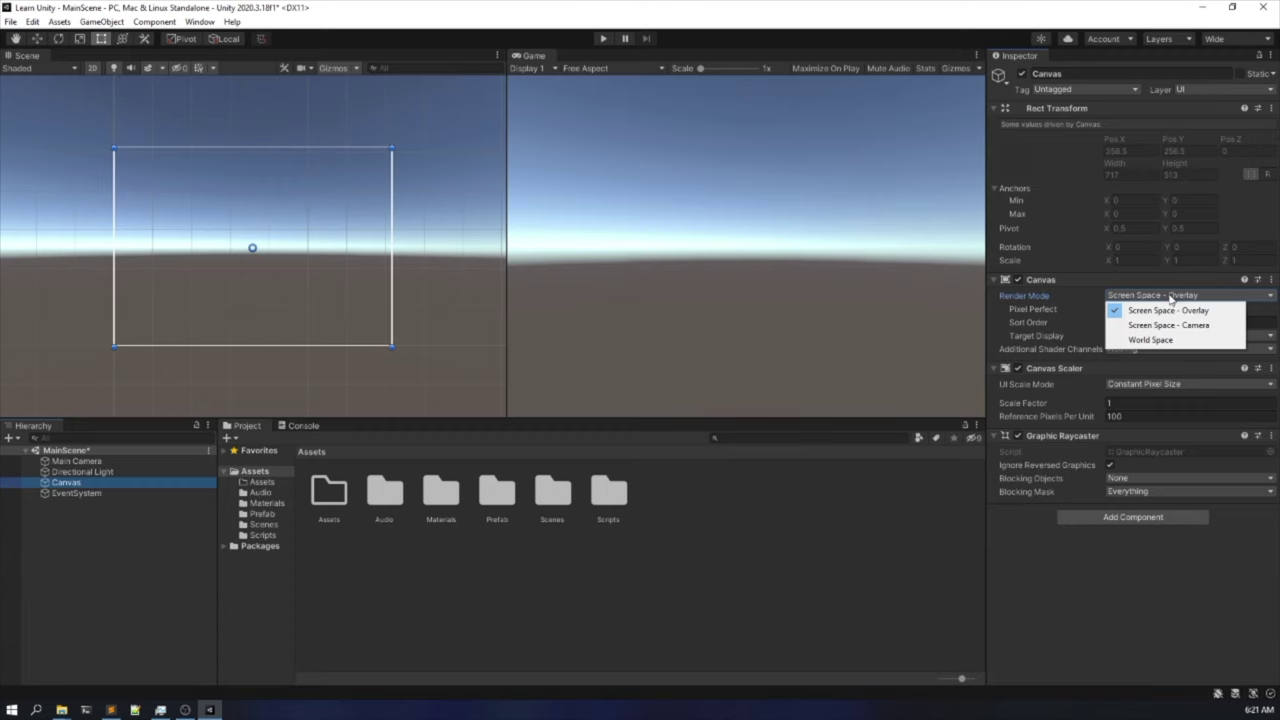
pyautogui.click(1125, 581)
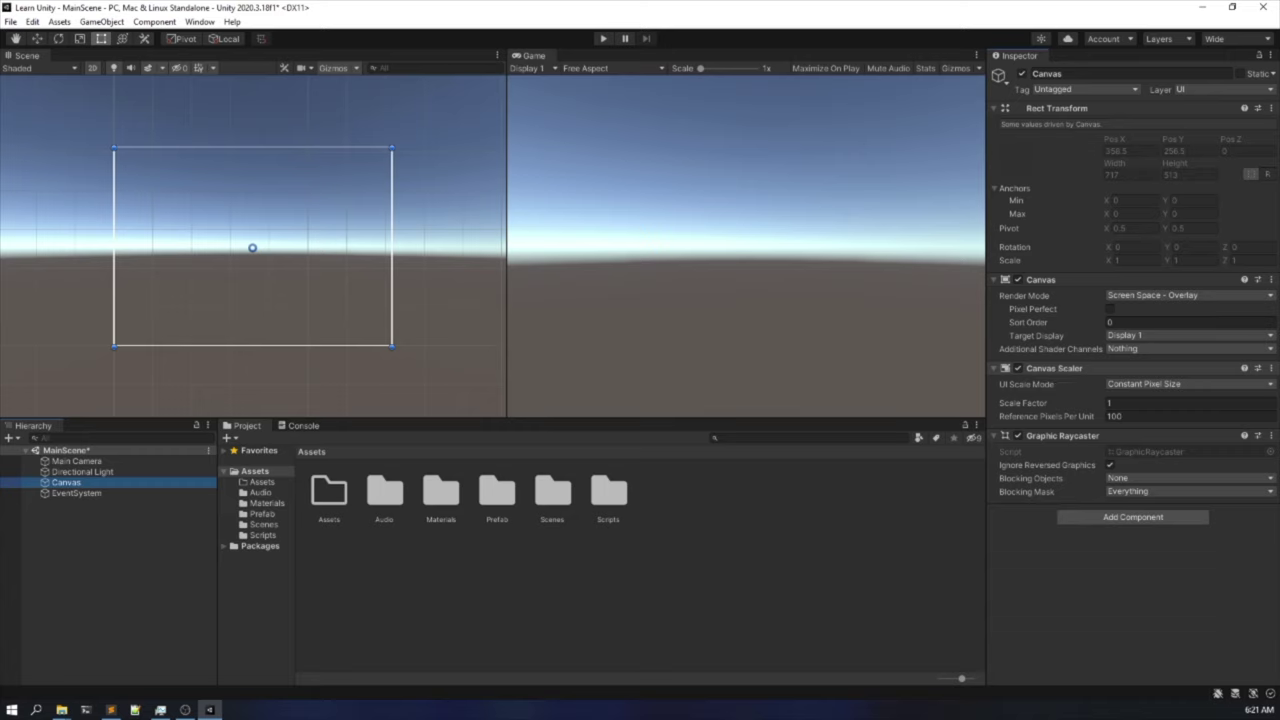
# Set the Canvas Scaler to Scale With Screen Size at reference resolution 800 × 600.
pyautogui.click(1180, 388)
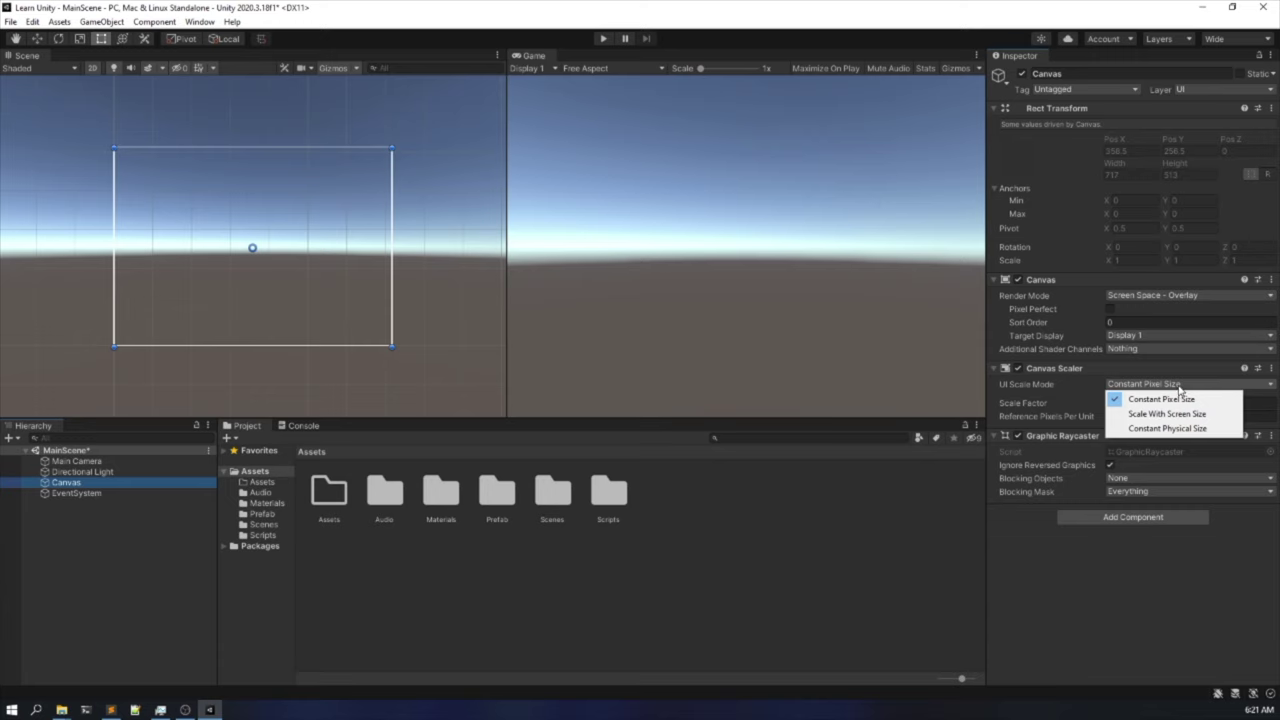
pyautogui.click(1166, 414)
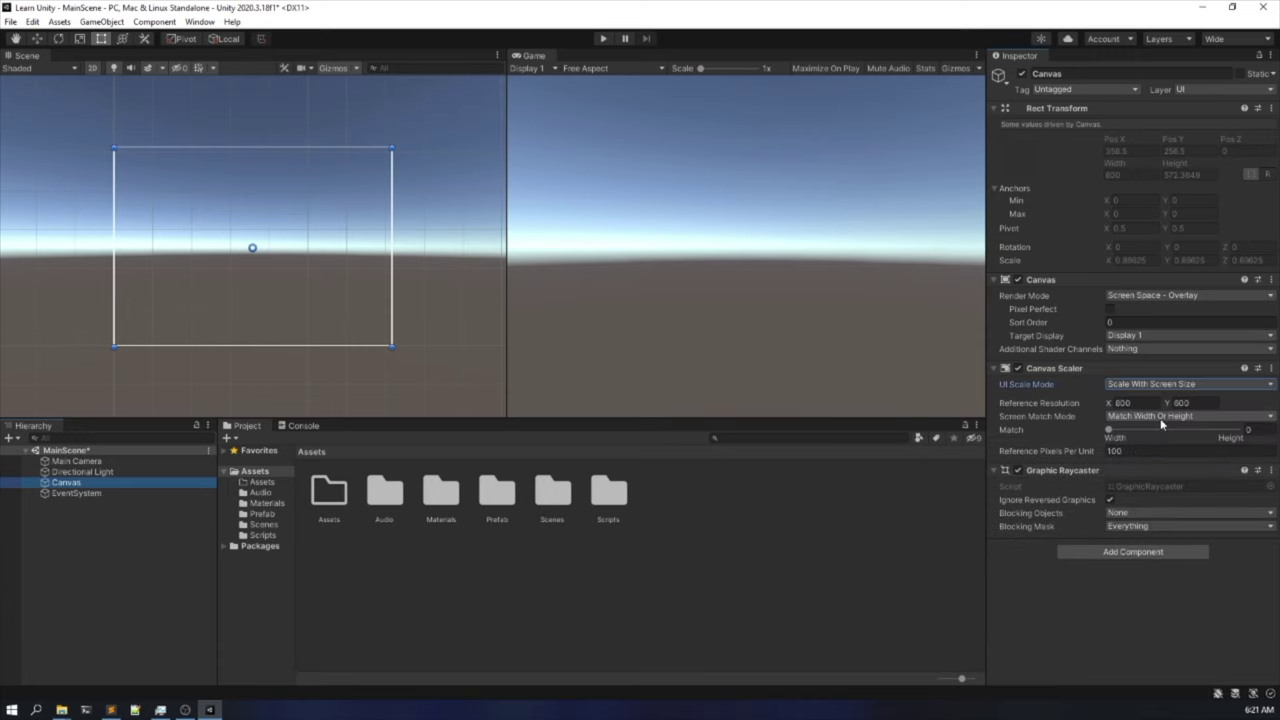
pyautogui.click(1140, 404)
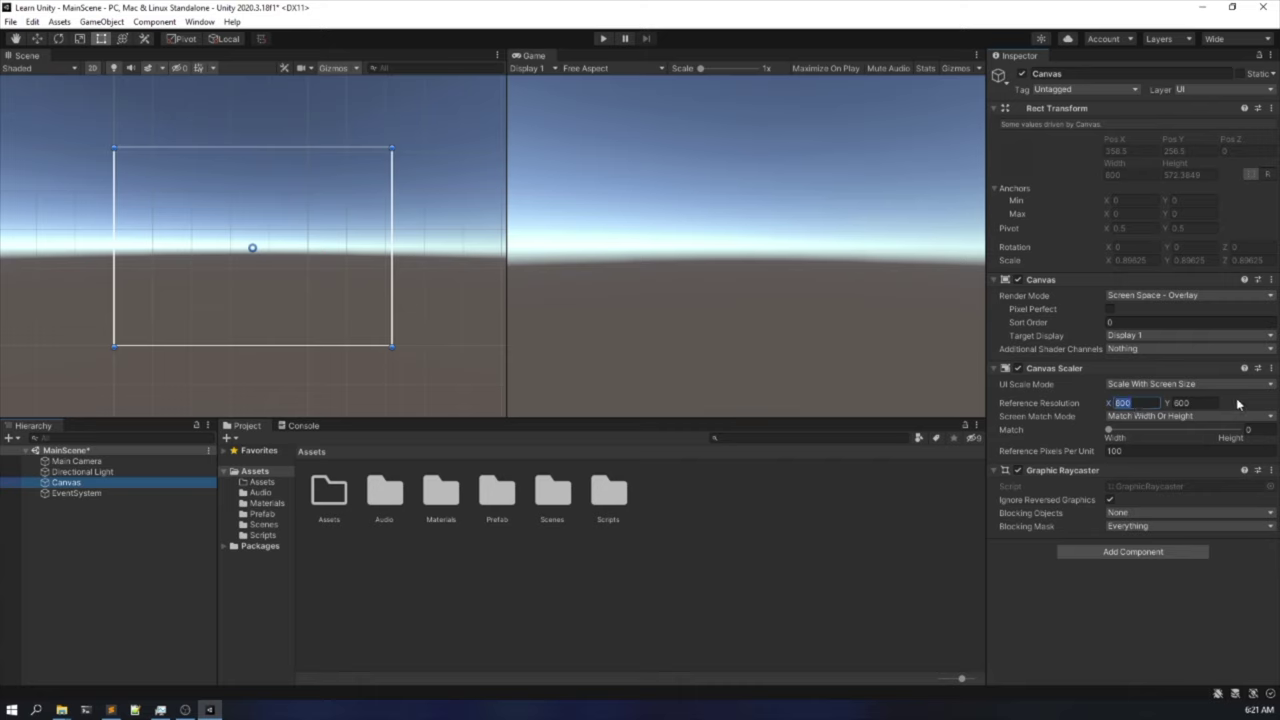
pyautogui.click(1050, 404)
pyautogui.click(616, 68)
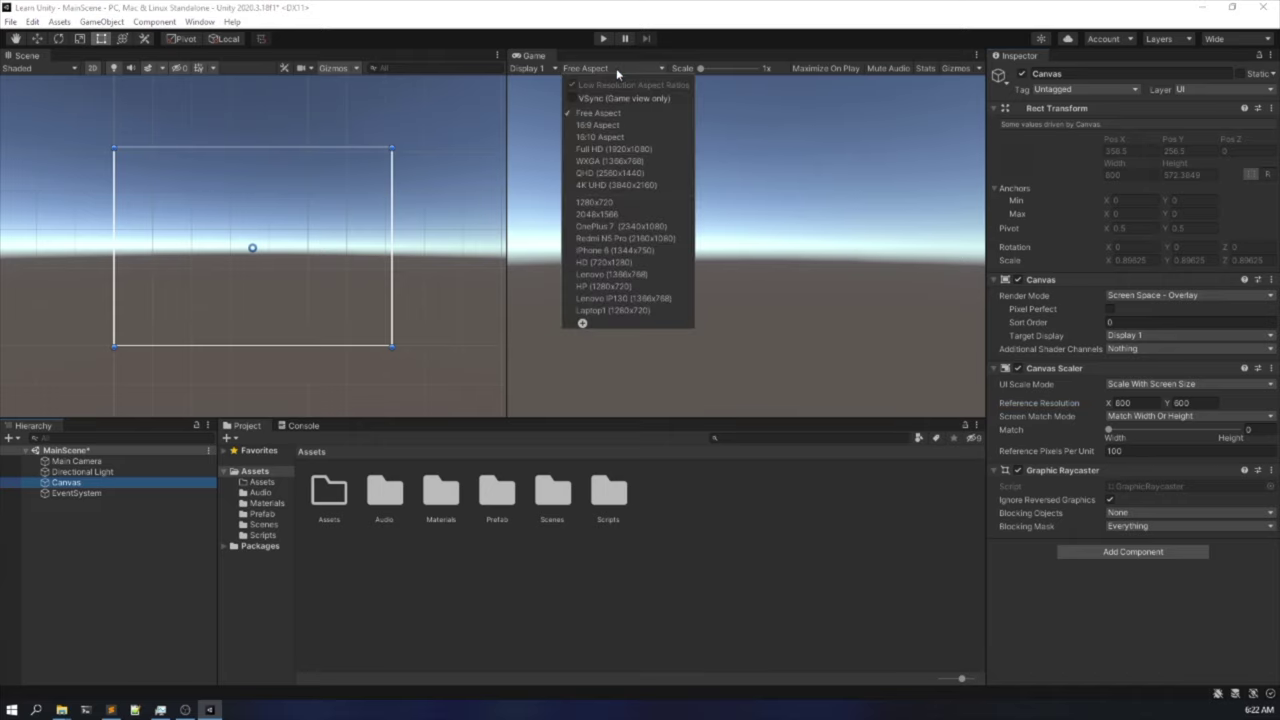
pyautogui.click(617, 299)
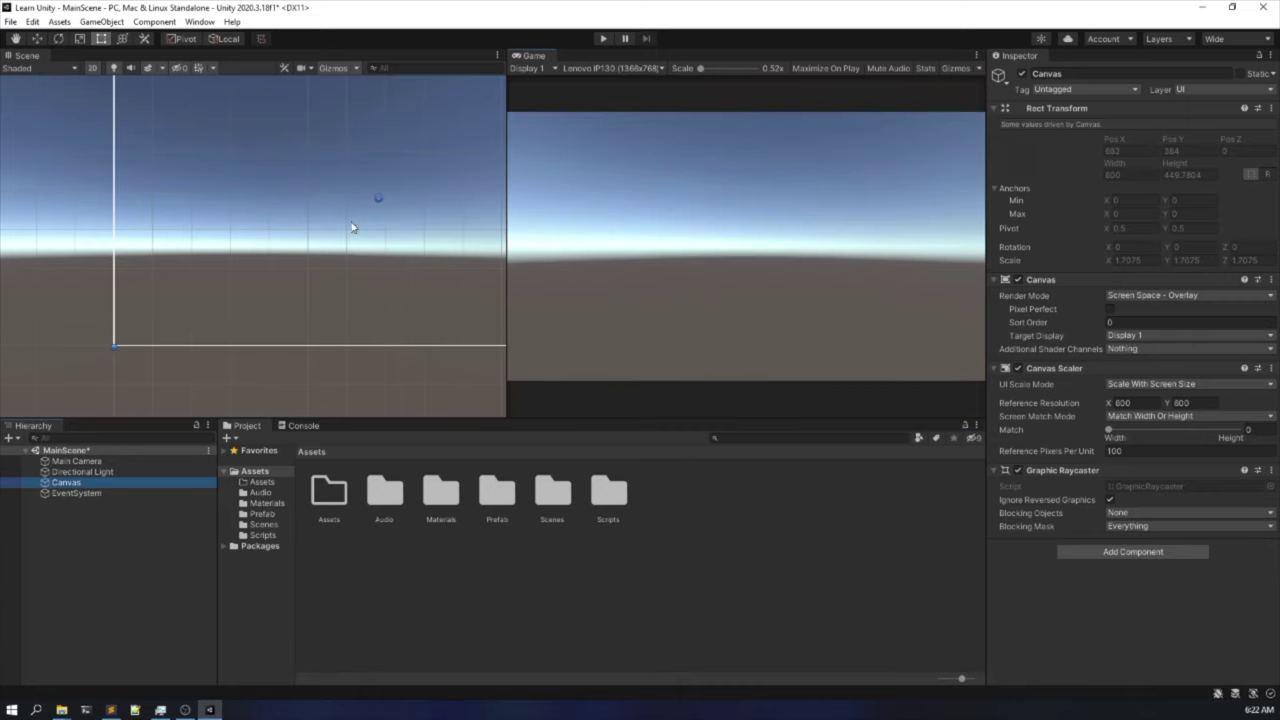
pyautogui.scroll(-4, 354, 229)
pyautogui.moveTo(240, 277); pyautogui.dragTo(224, 280, button='middle')
pyautogui.press('t')
pyautogui.scroll(1, 246, 285)
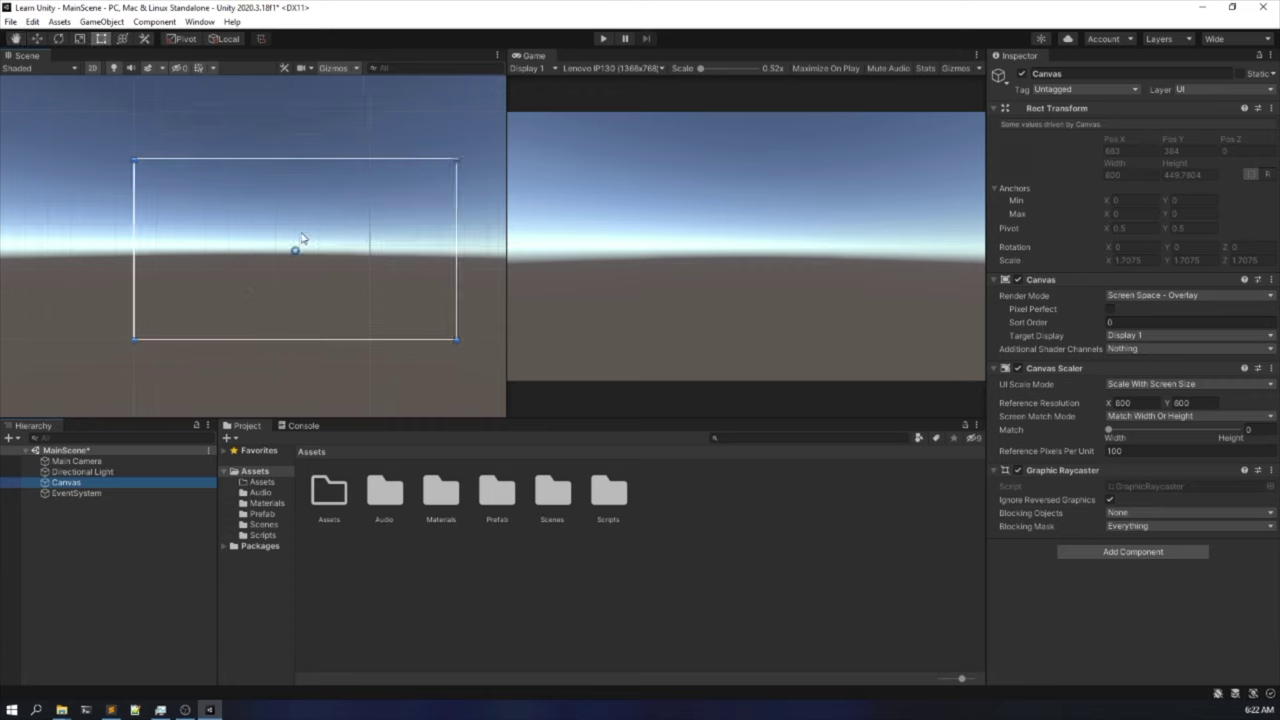
pyautogui.moveTo(301, 260); pyautogui.dragTo(150, 299, button='middle')
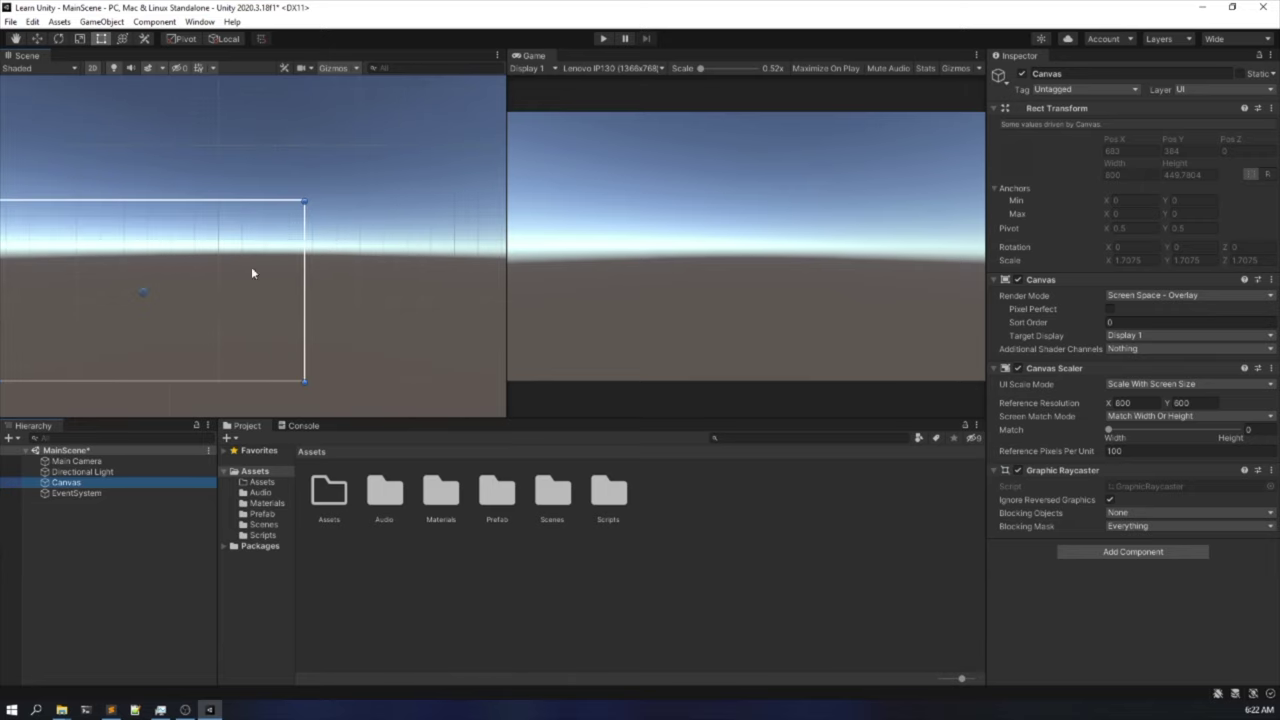
pyautogui.moveTo(251, 271); pyautogui.dragTo(345, 262, button='middle')
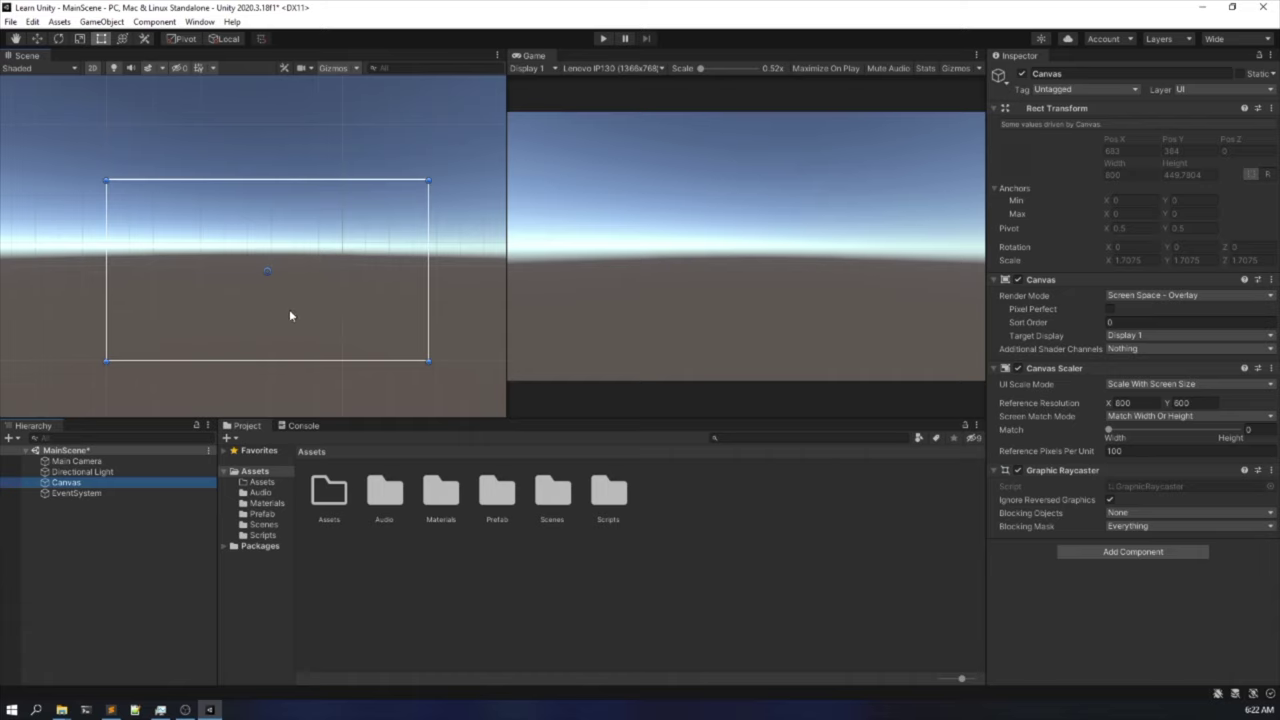
pyautogui.click(113, 485)
pyautogui.rightClick(113, 488)
pyautogui.click(149, 249)
pyautogui.click(108, 497)
pyautogui.click(105, 480)
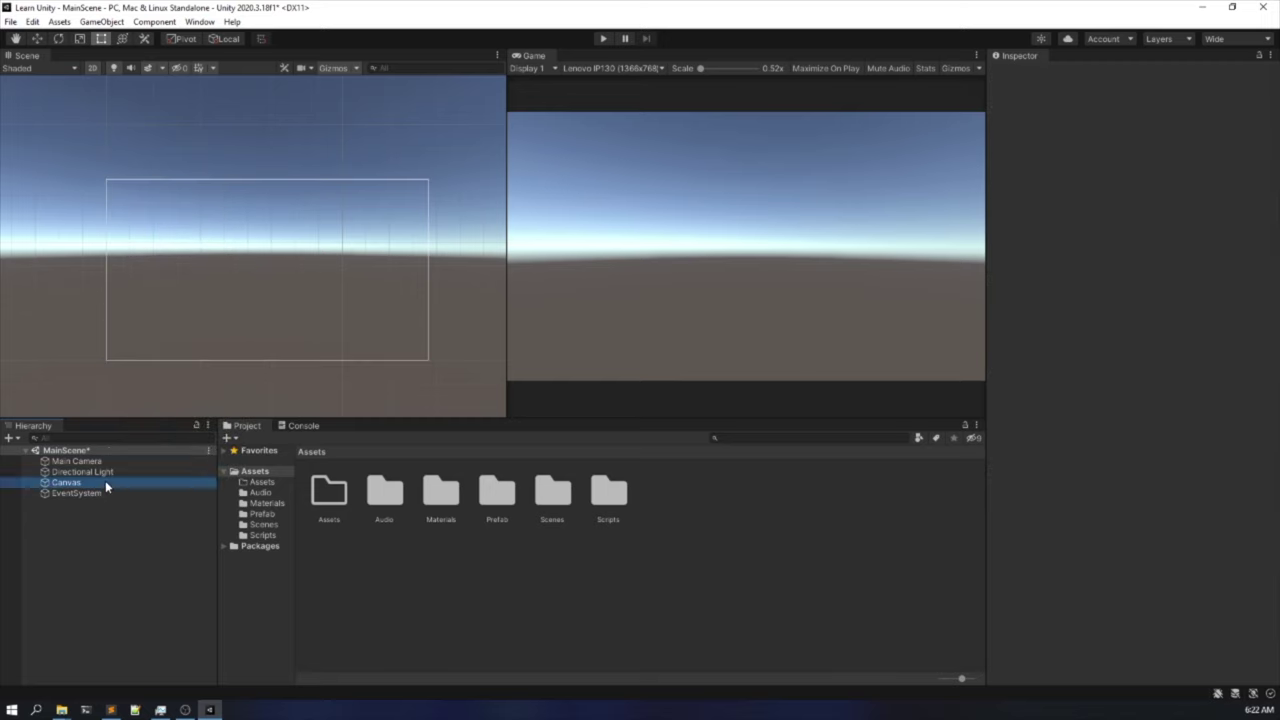
# Create a UI Panel inside the Canvas.
pyautogui.rightClick(105, 480)
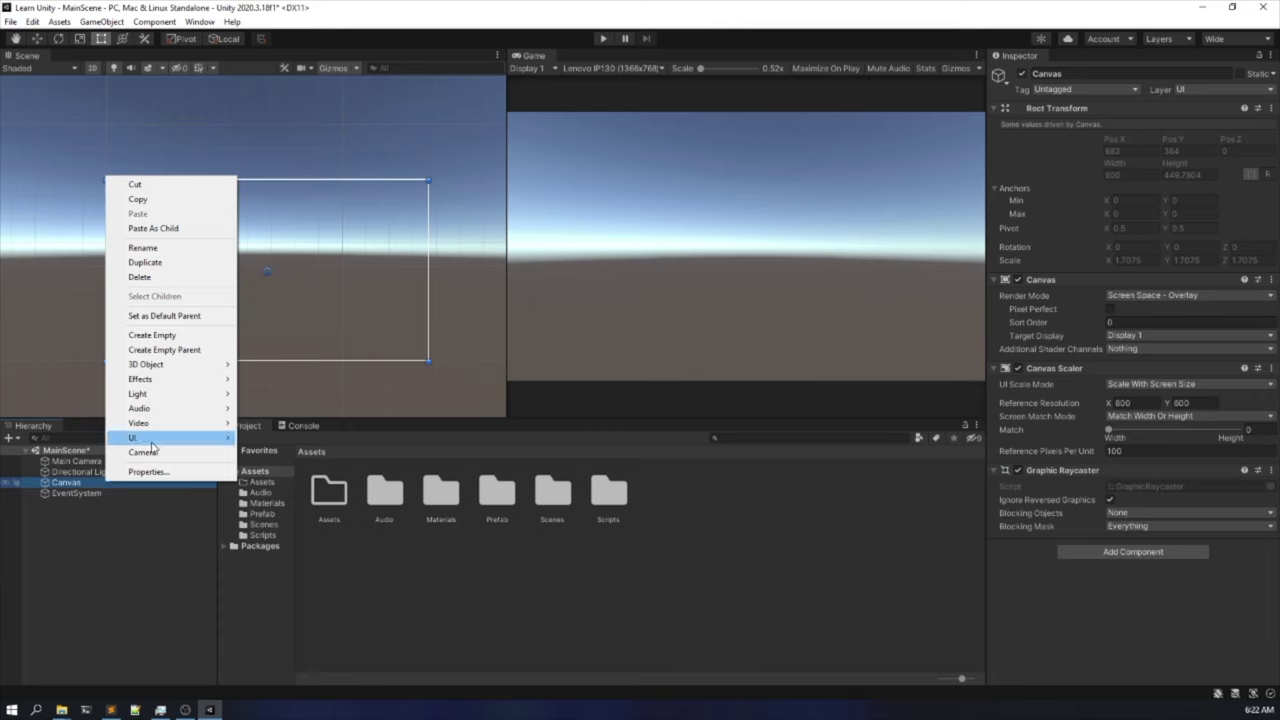
pyautogui.moveTo(156, 437)
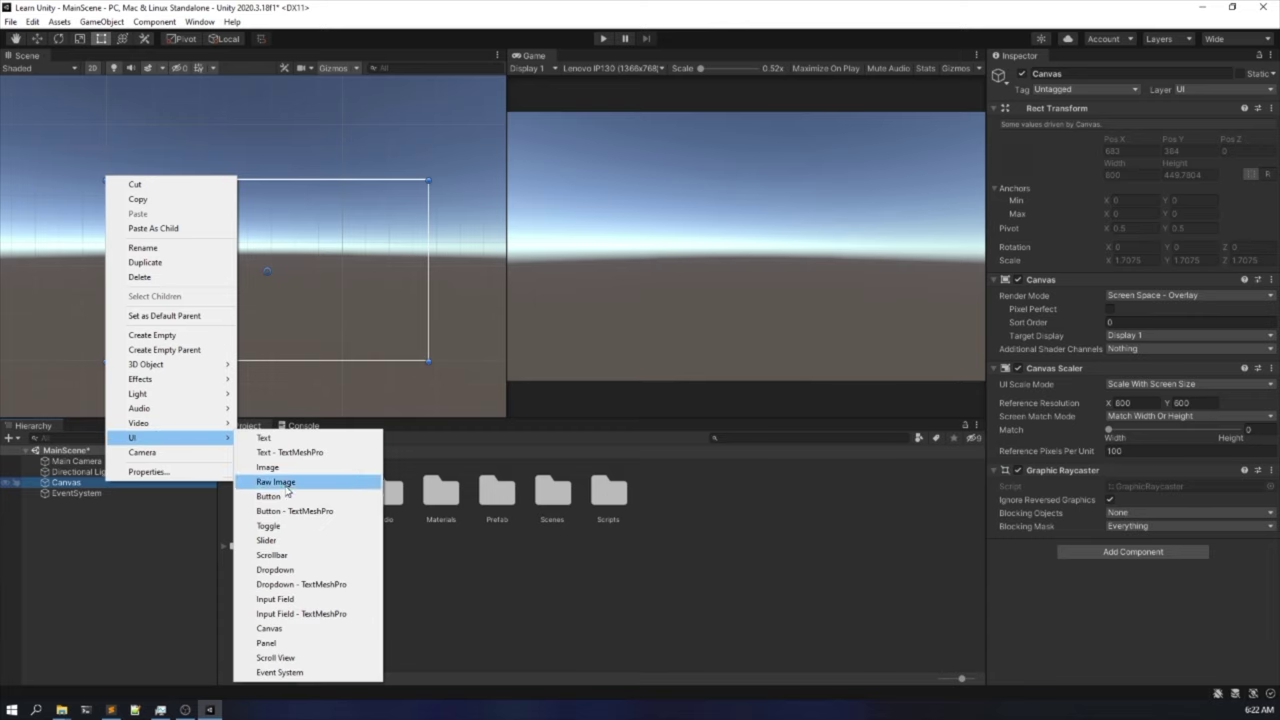
pyautogui.click(303, 642)
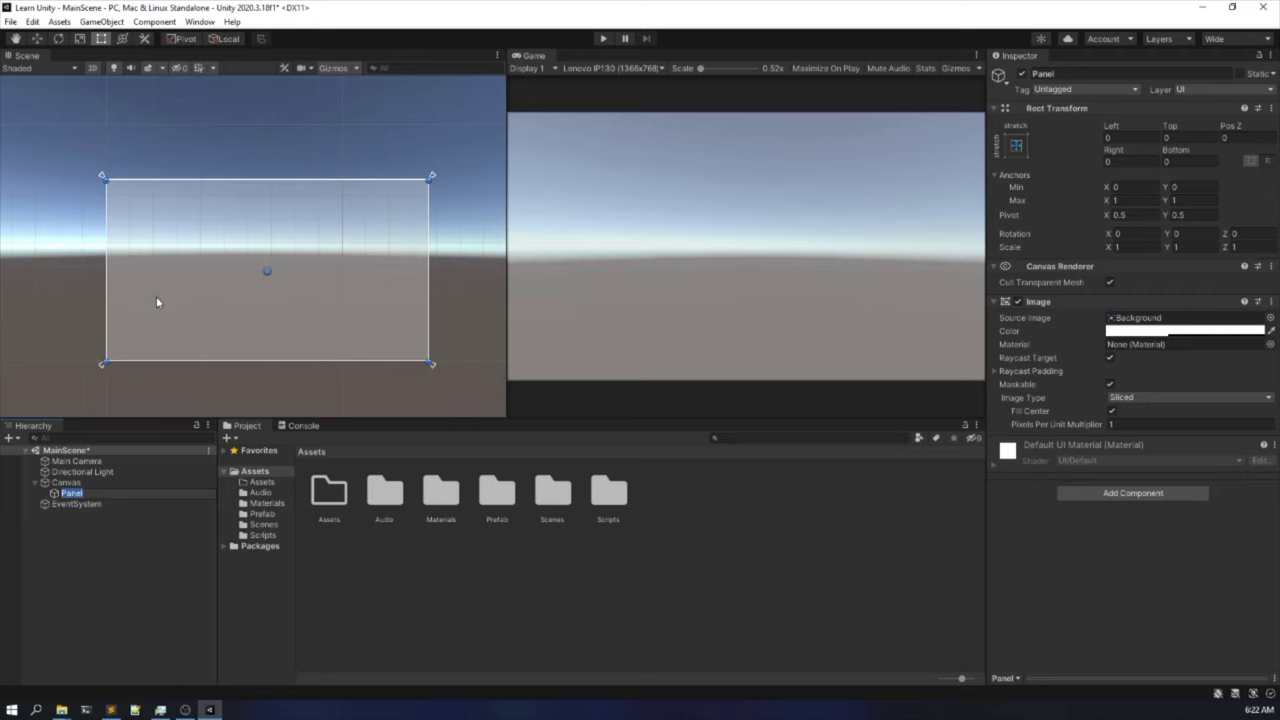
pyautogui.click(130, 548)
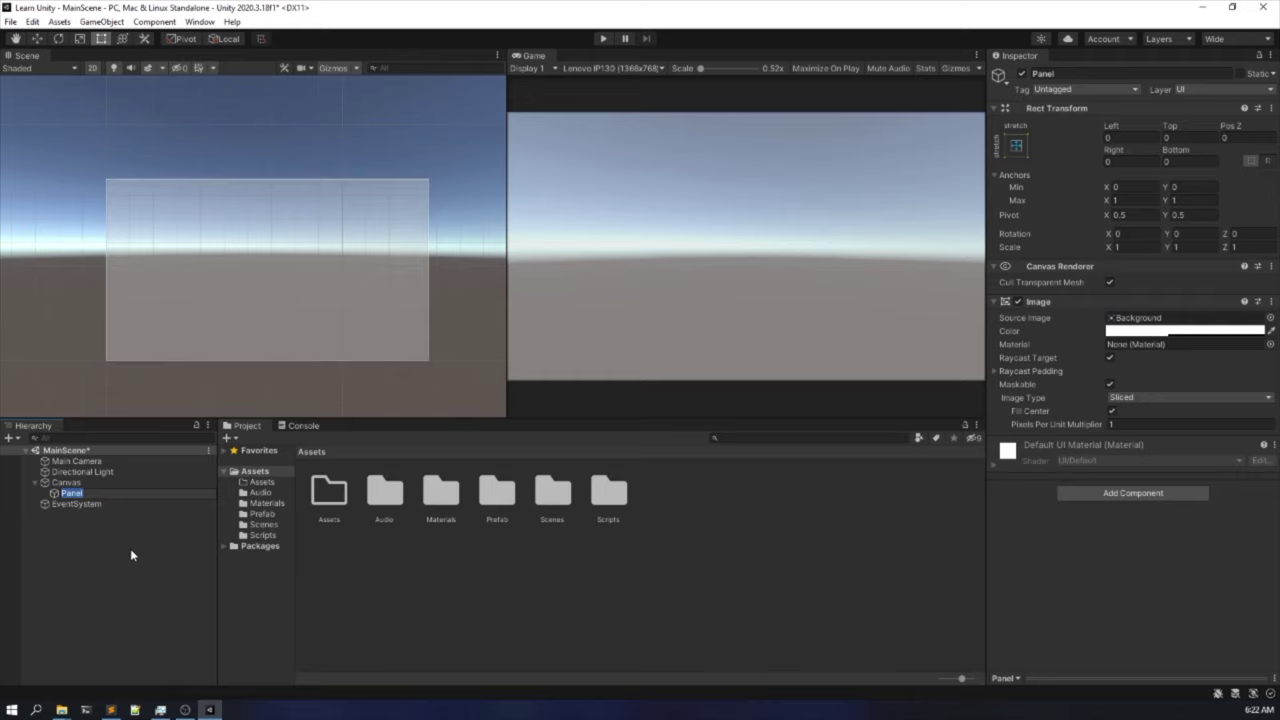
# Rename the Panel to 'Background' in the Inspector.
pyautogui.click(124, 493)
pyautogui.click(1043, 73)
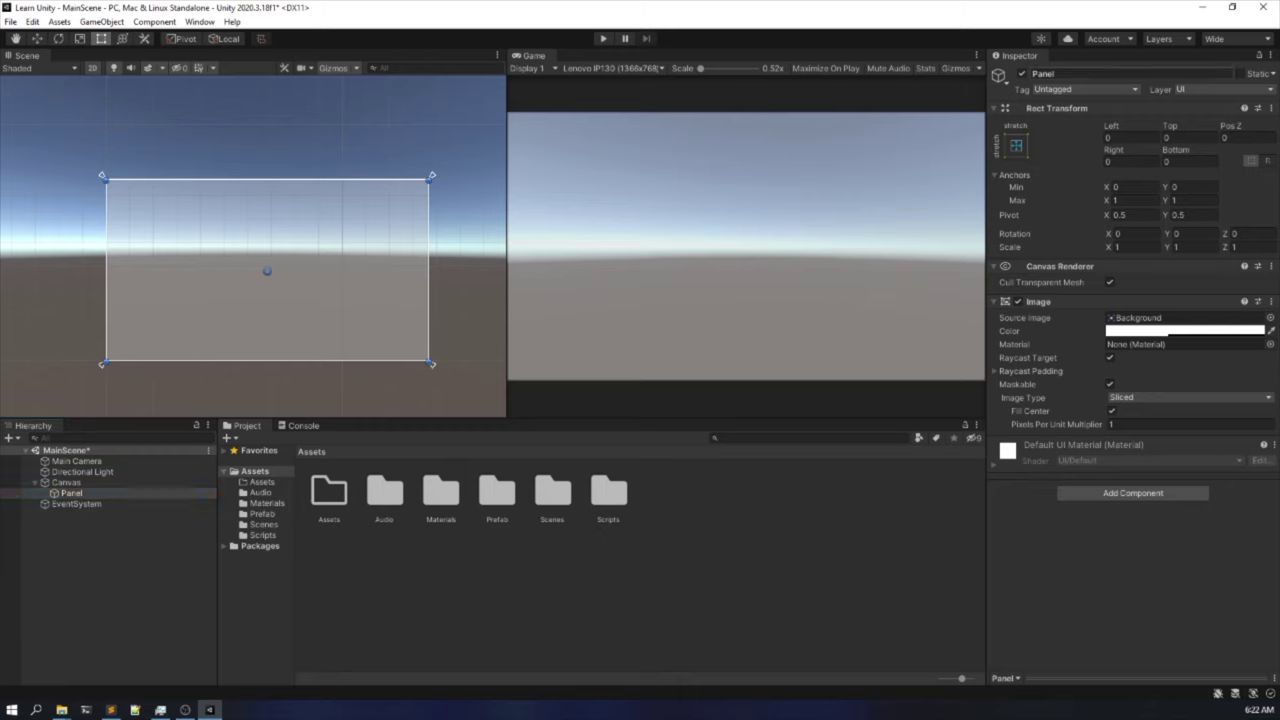
pyautogui.write('Background')
pyautogui.press('Return')
pyautogui.click(104, 494)
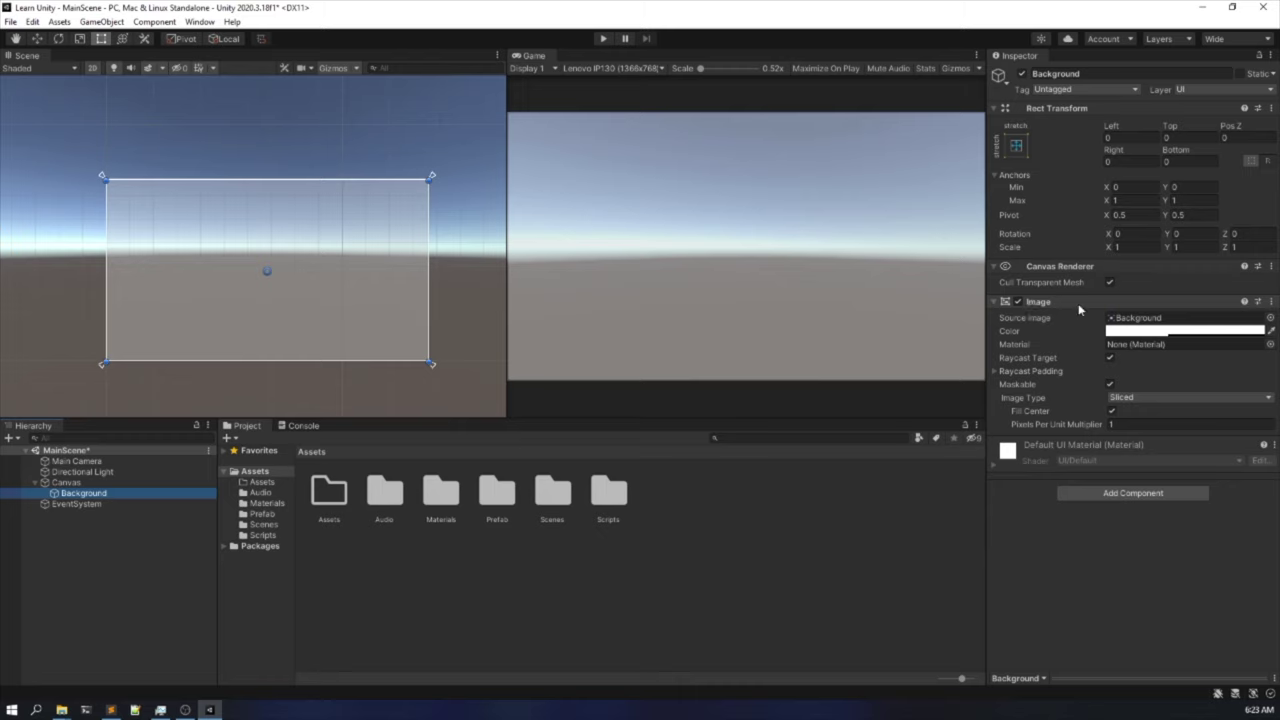
# Set the Background image colour to fully opaque yellow FFC200.
pyautogui.click(1270, 317)
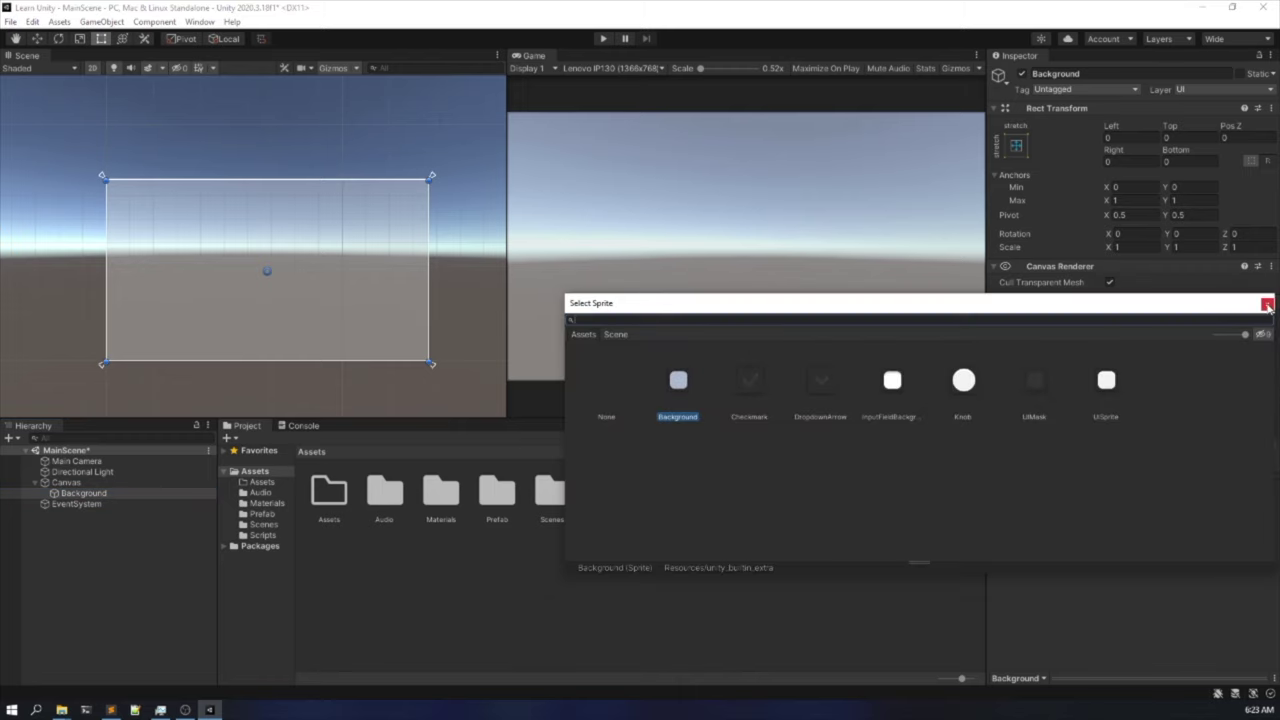
pyautogui.click(1267, 305)
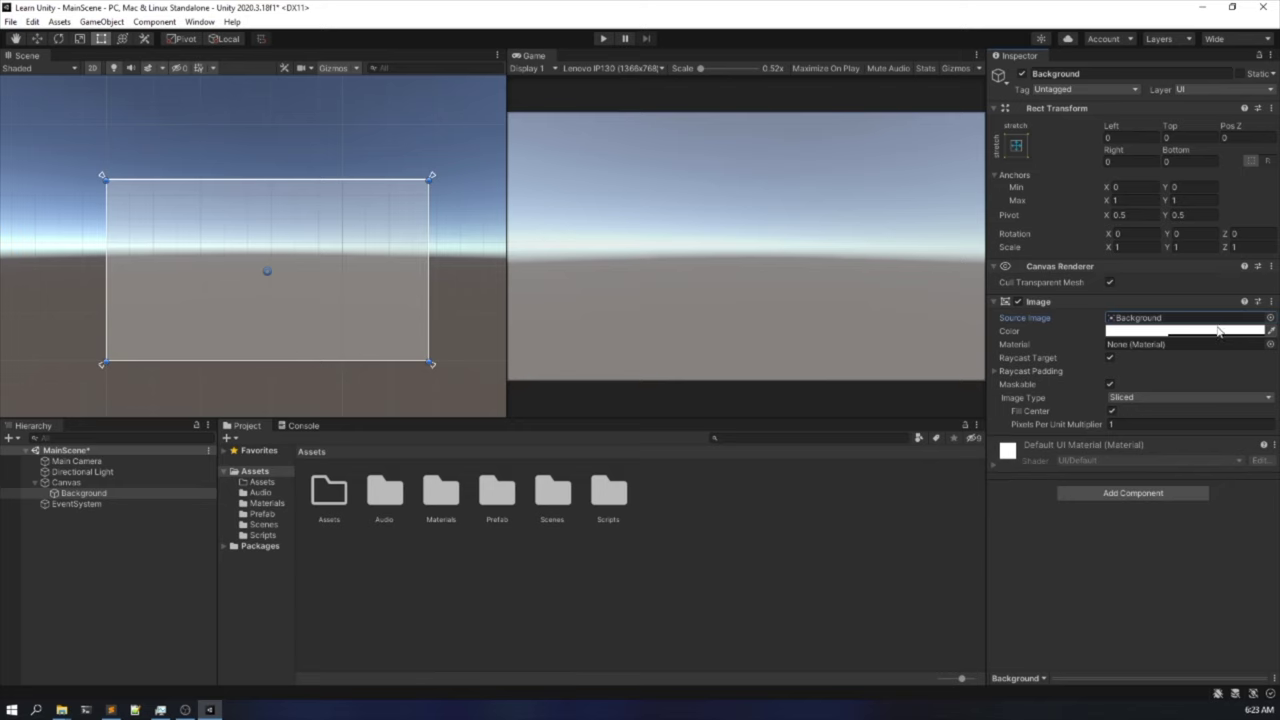
pyautogui.click(1216, 331)
pyautogui.moveTo(1218, 330); pyautogui.dragTo(918, 258)
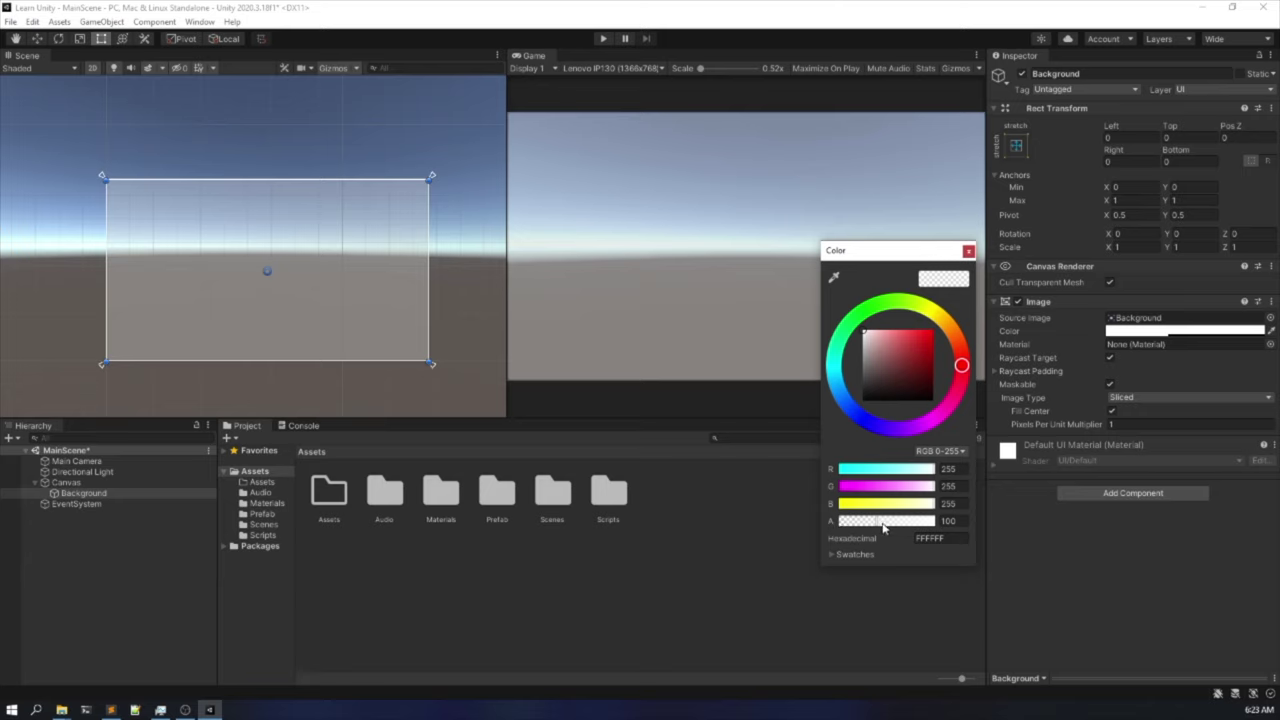
pyautogui.moveTo(886, 523); pyautogui.dragTo(960, 535)
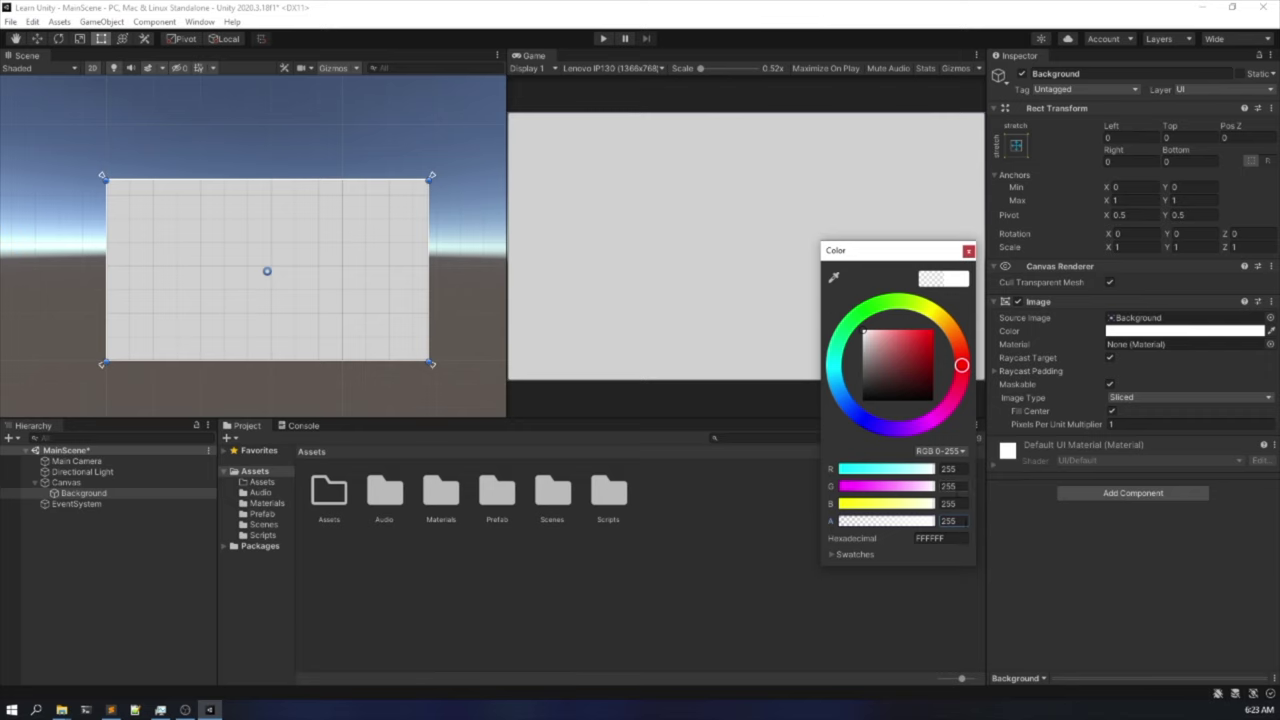
pyautogui.click(949, 328)
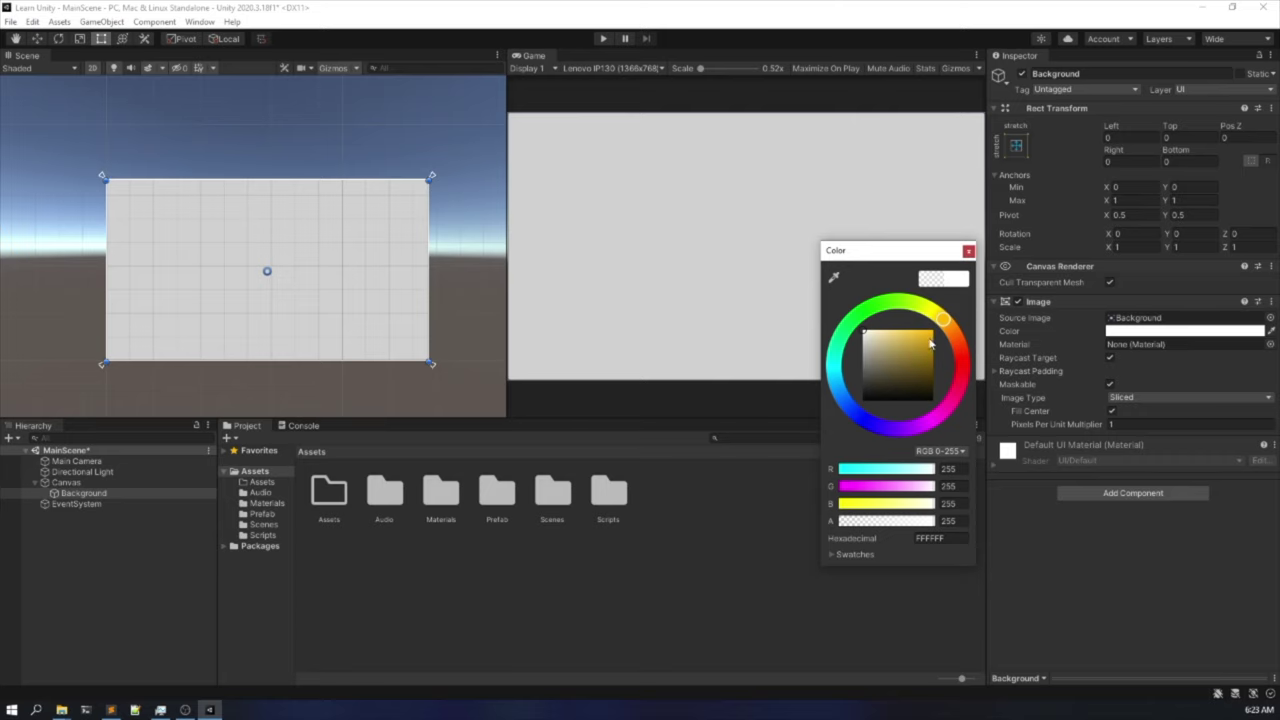
pyautogui.moveTo(932, 346); pyautogui.dragTo(960, 322)
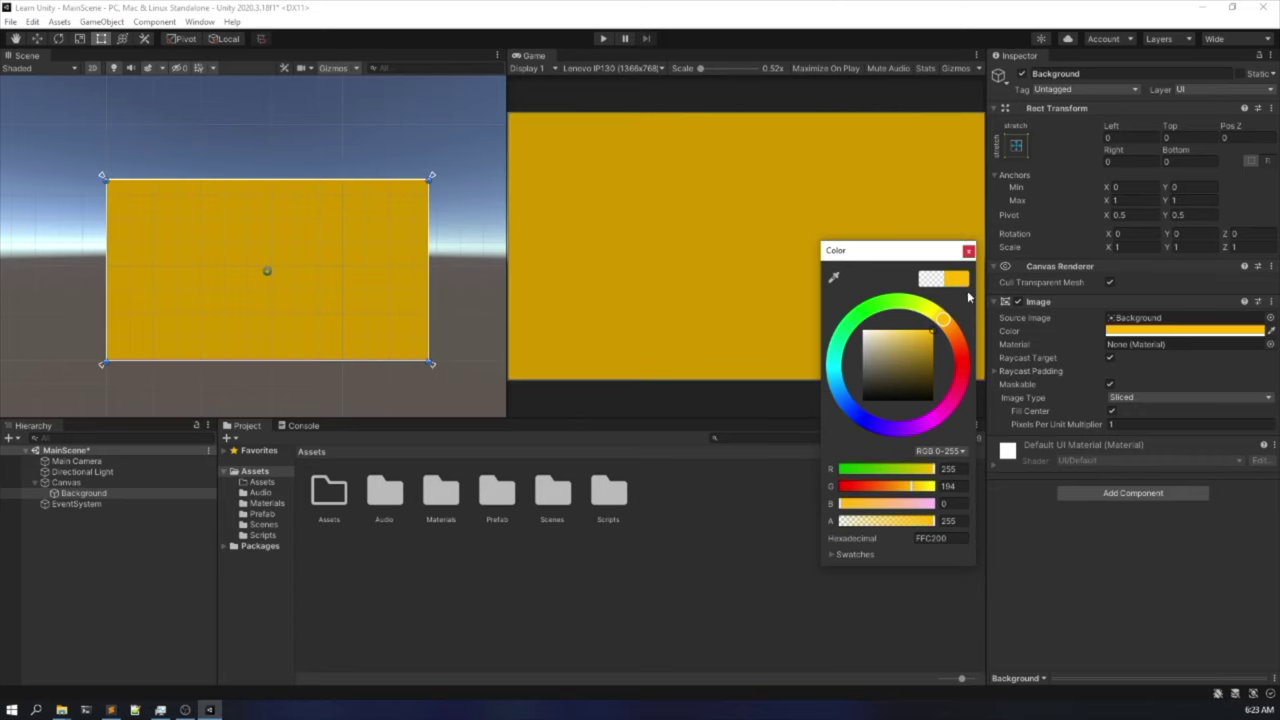
pyautogui.click(967, 251)
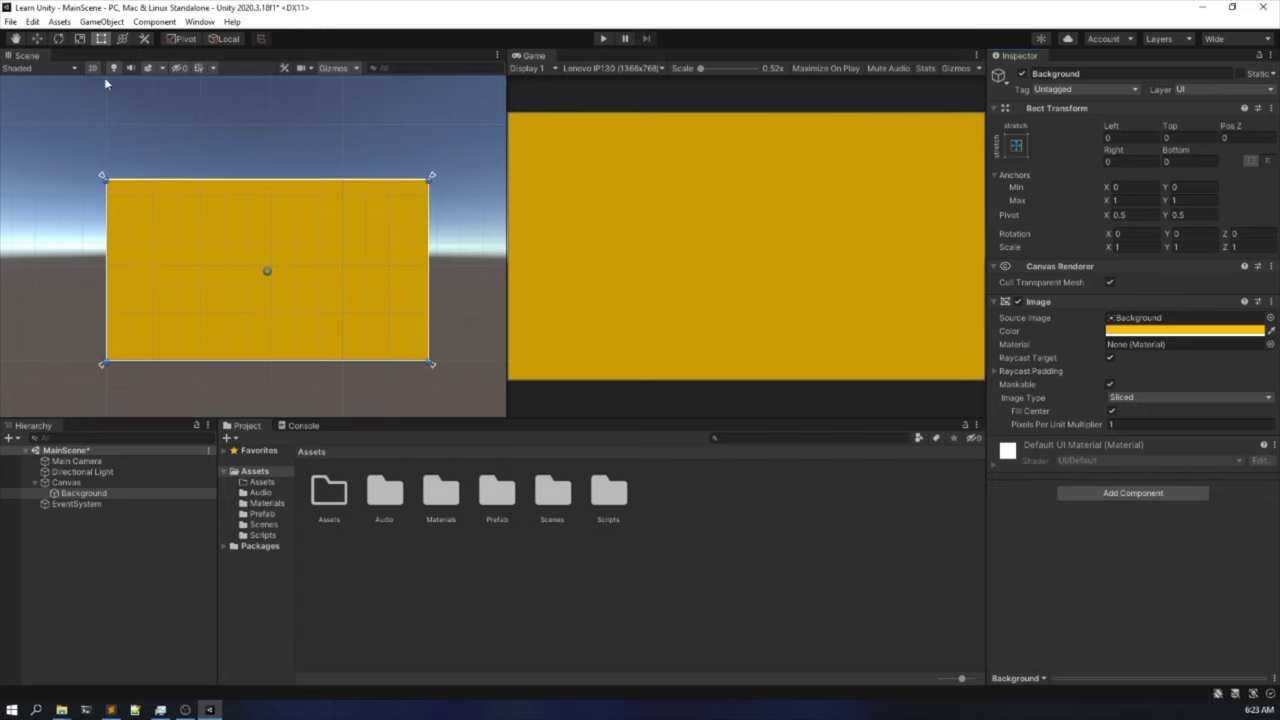
# Scale the Background panel up to 1.18 so it overfills the Canvas.
pyautogui.click(80, 38)
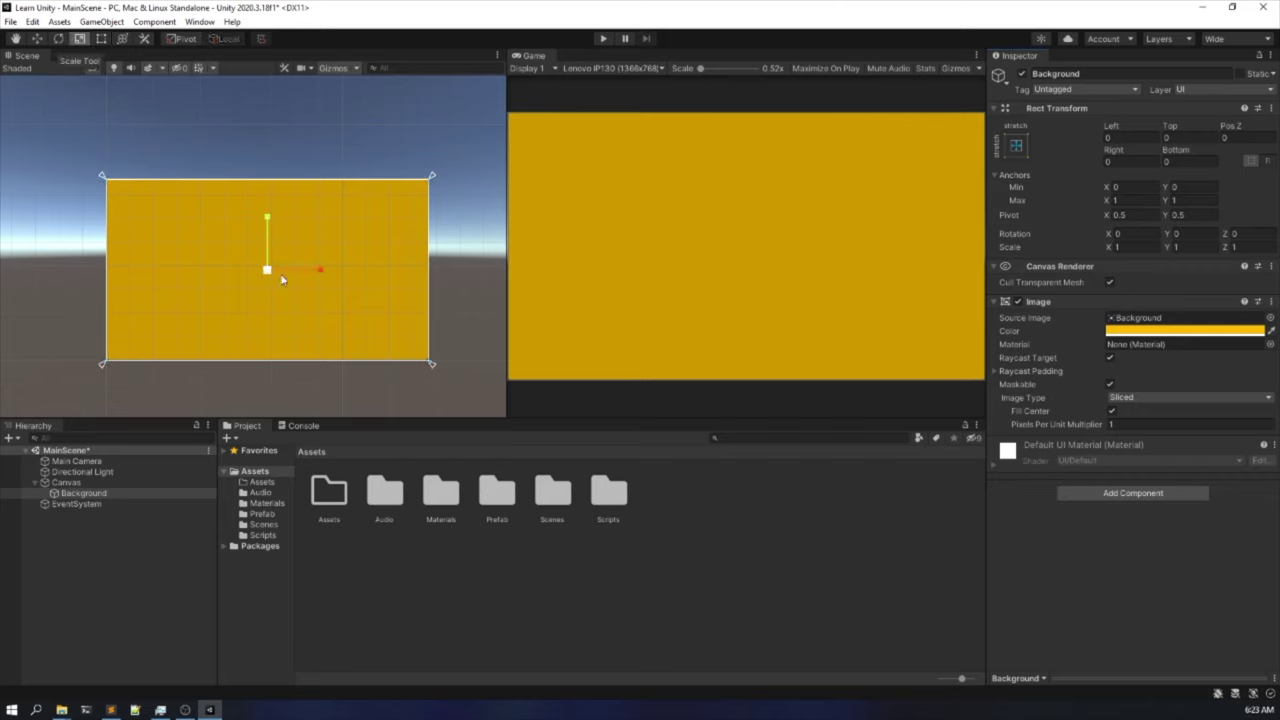
pyautogui.moveTo(270, 275); pyautogui.dragTo(282, 276)
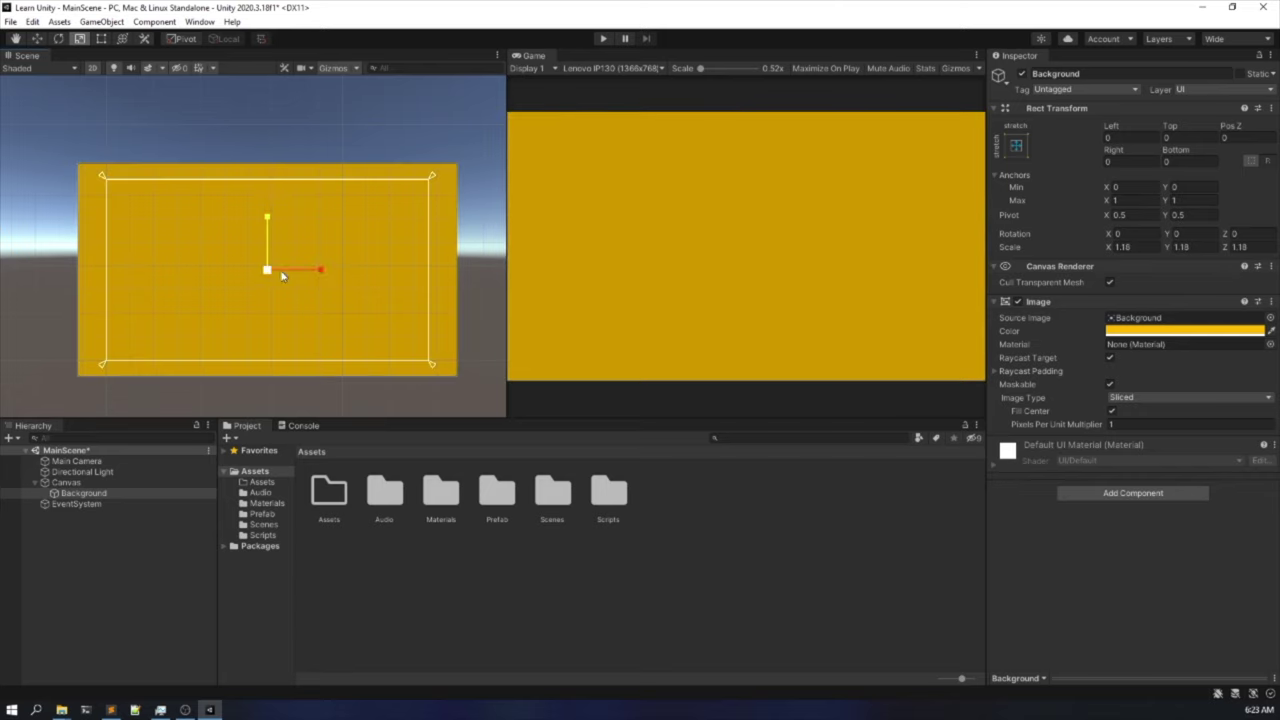
pyautogui.click(37, 39)
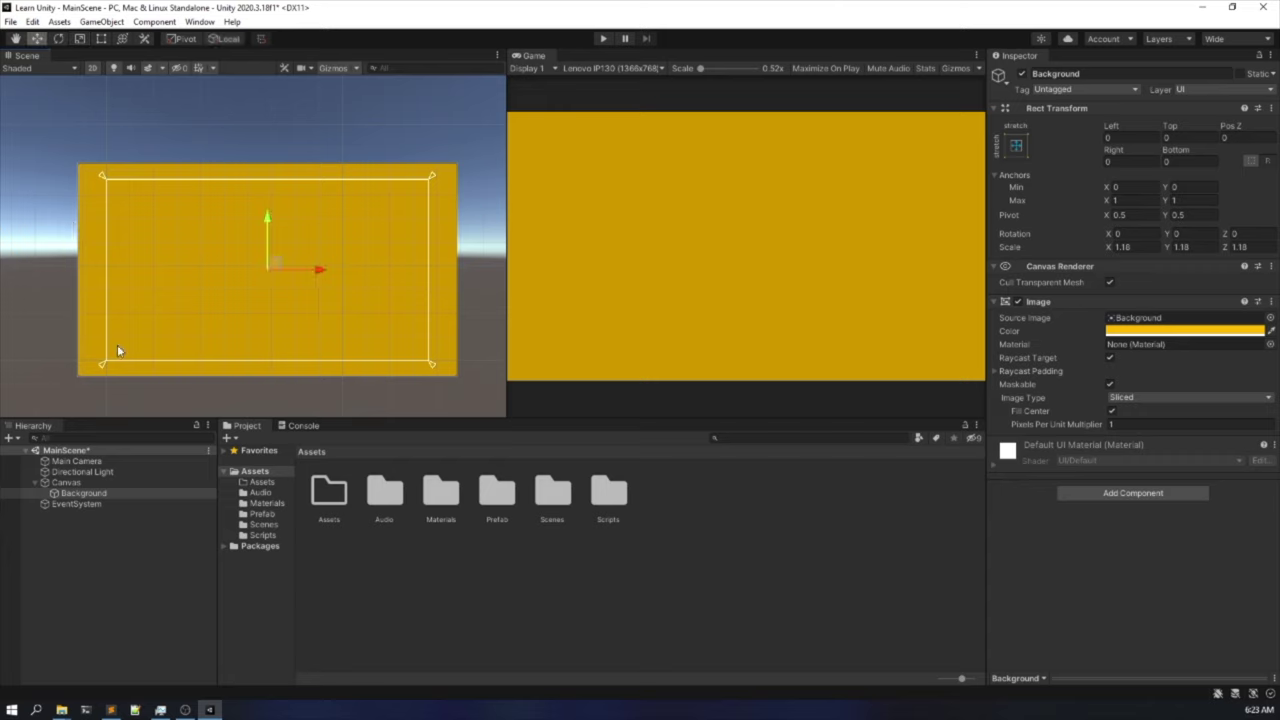
pyautogui.click(119, 494)
pyautogui.click(118, 553)
pyautogui.click(97, 482)
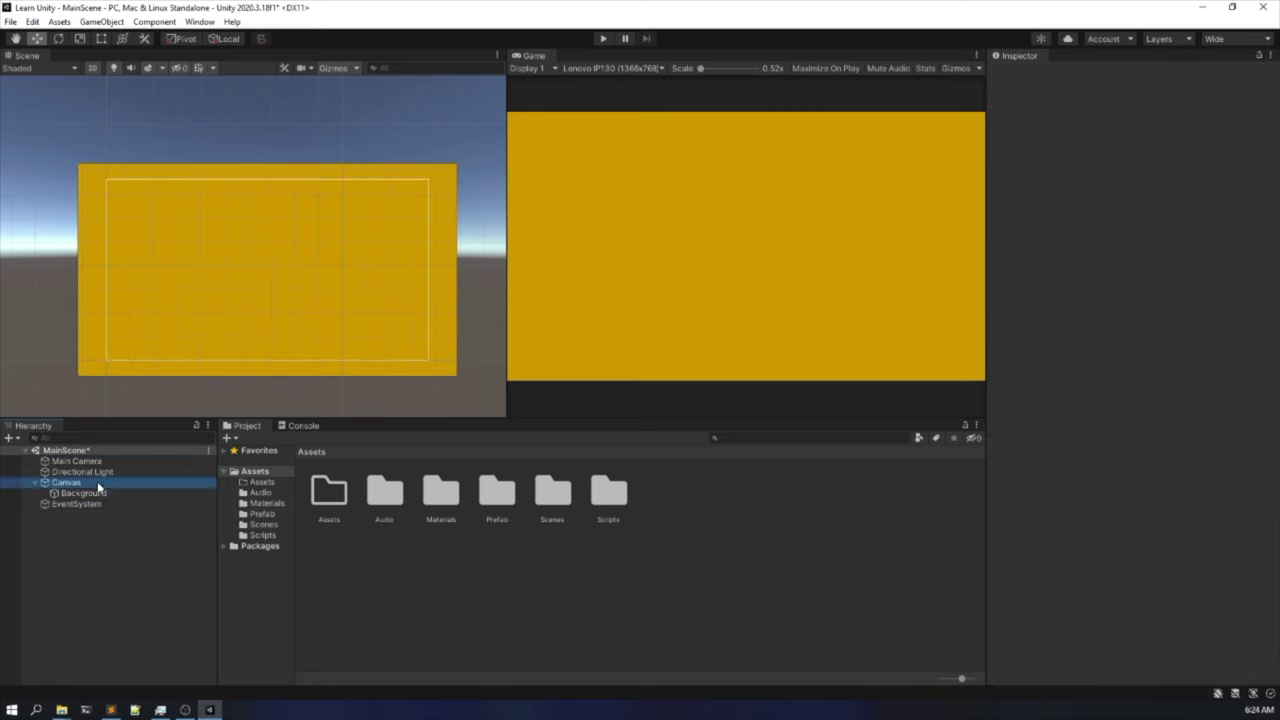
# Add a Text - TextMeshPro element under Canvas and import TMP Essentials.
pyautogui.rightClick(97, 481)
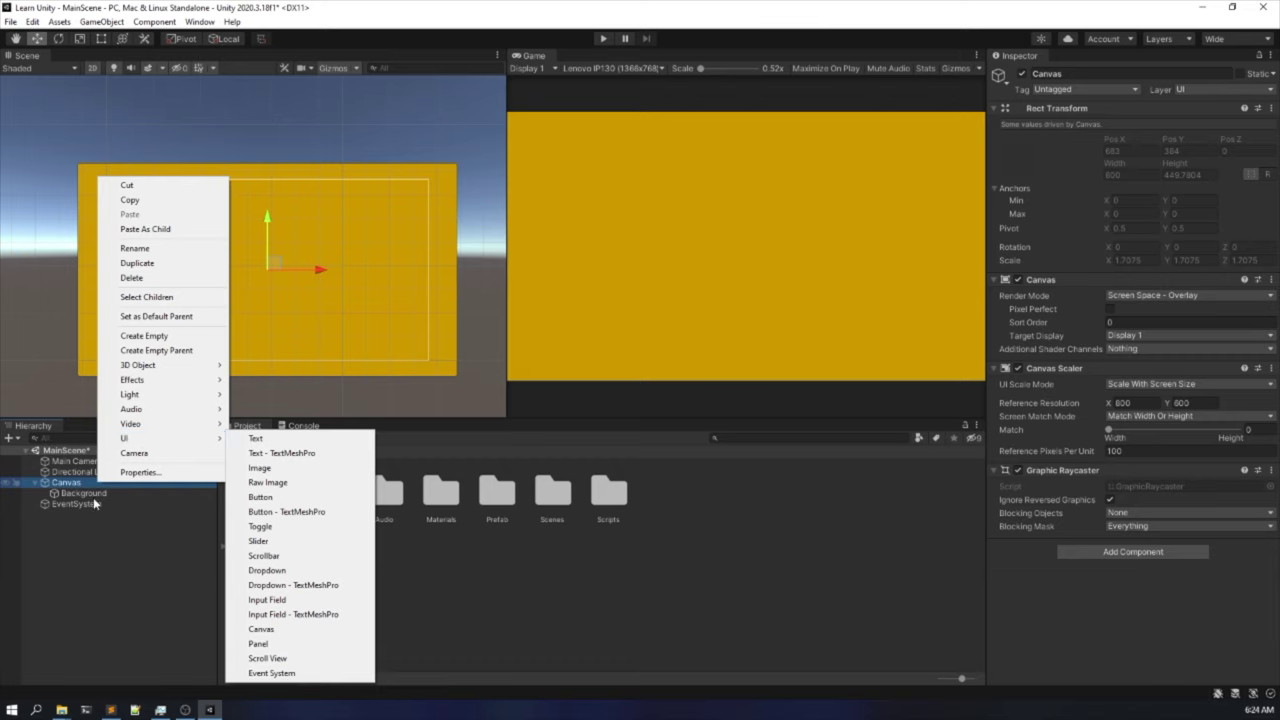
pyautogui.click(86, 484)
pyautogui.rightClick(86, 484)
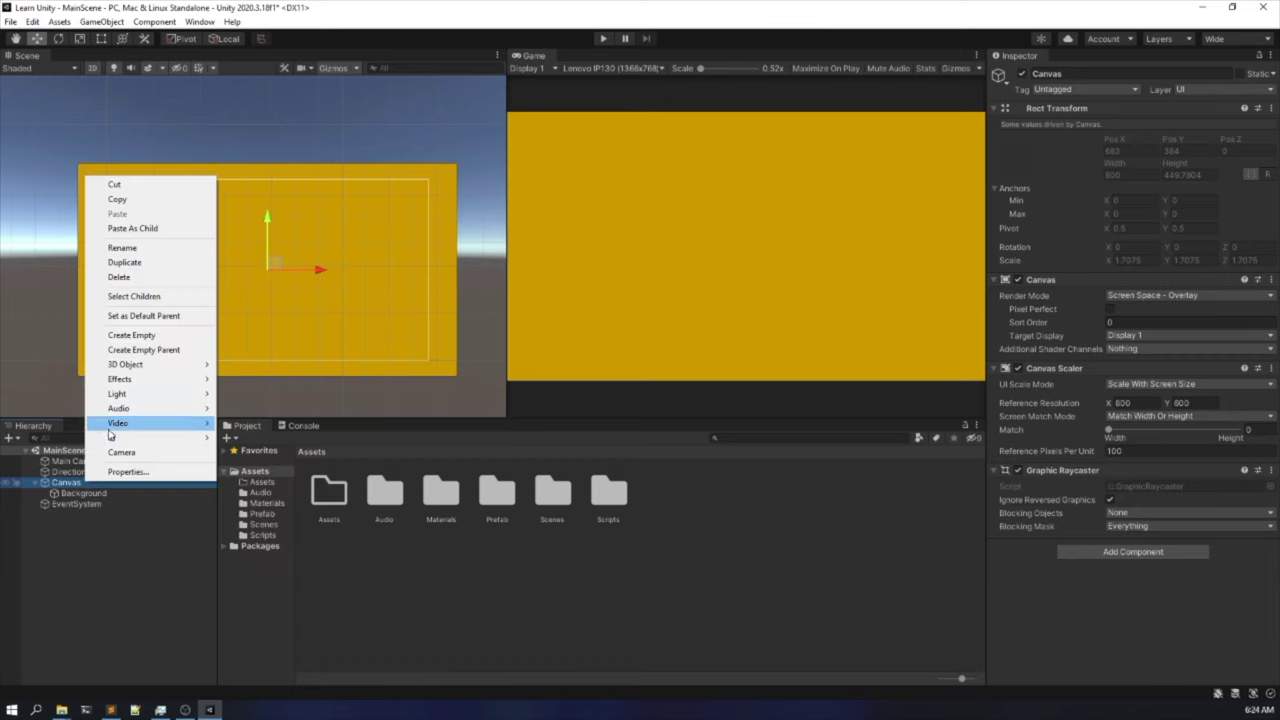
pyautogui.moveTo(114, 438)
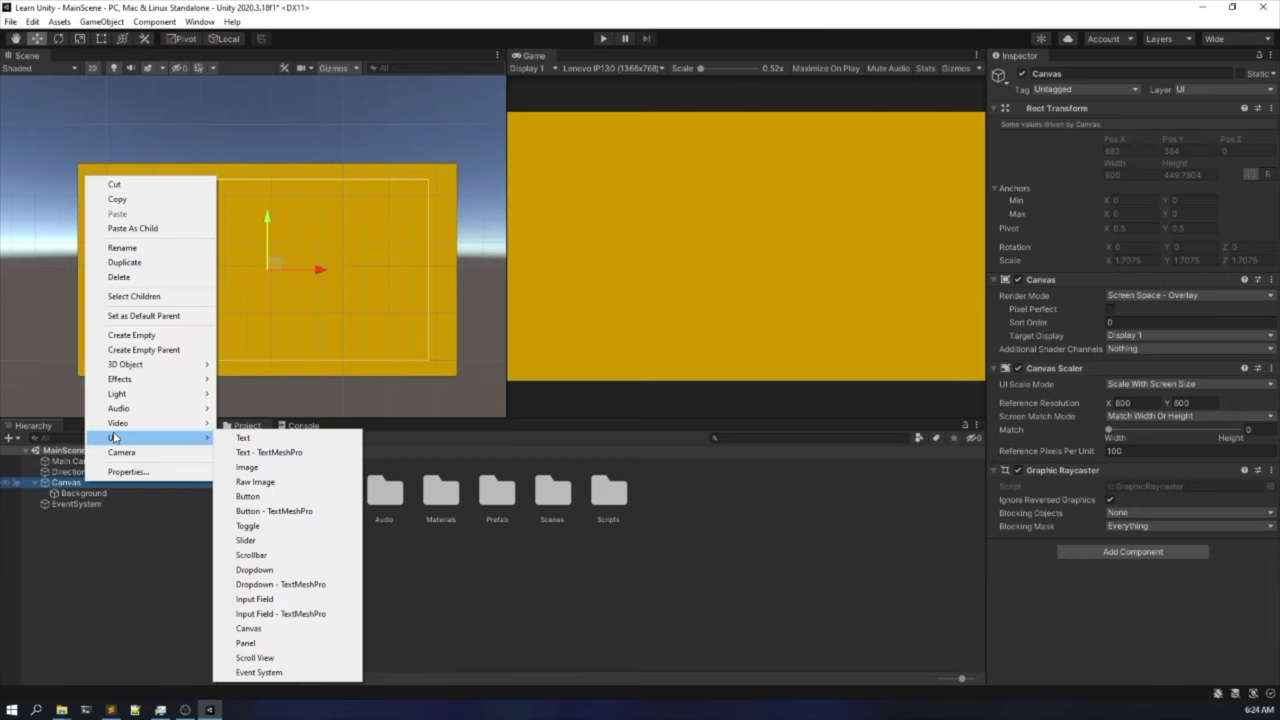
pyautogui.click(282, 454)
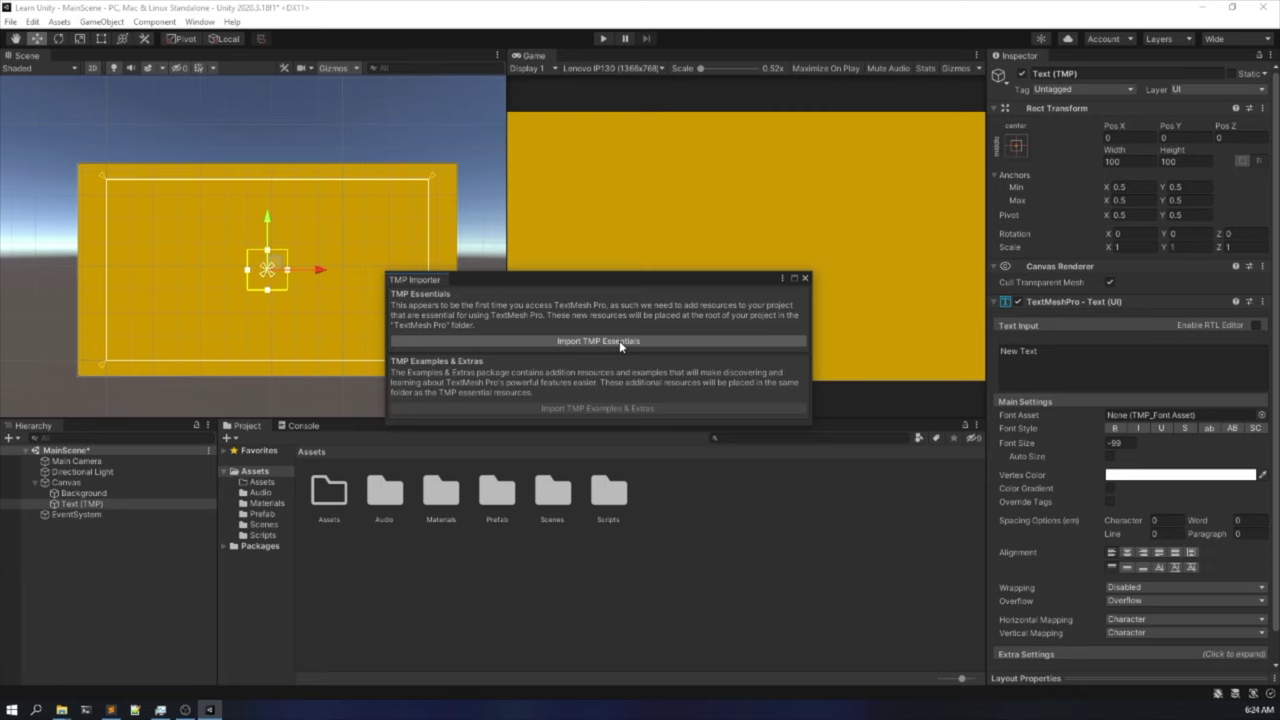
pyautogui.click(619, 341)
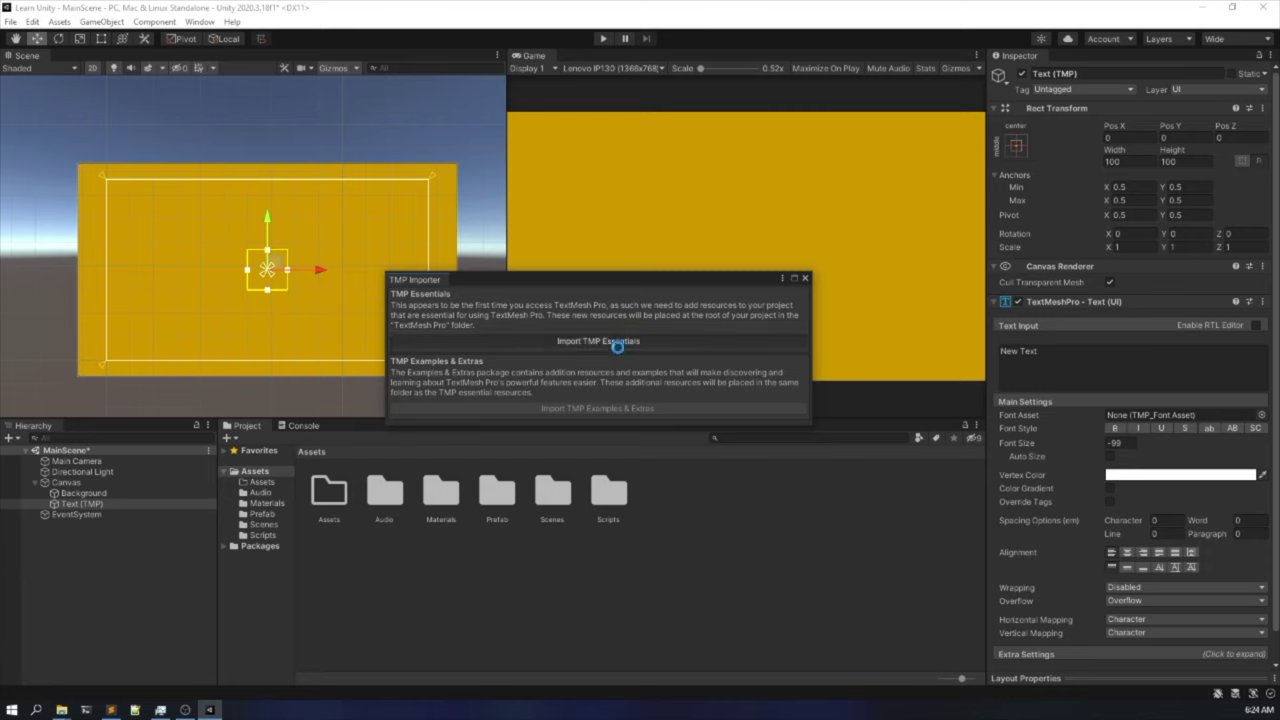
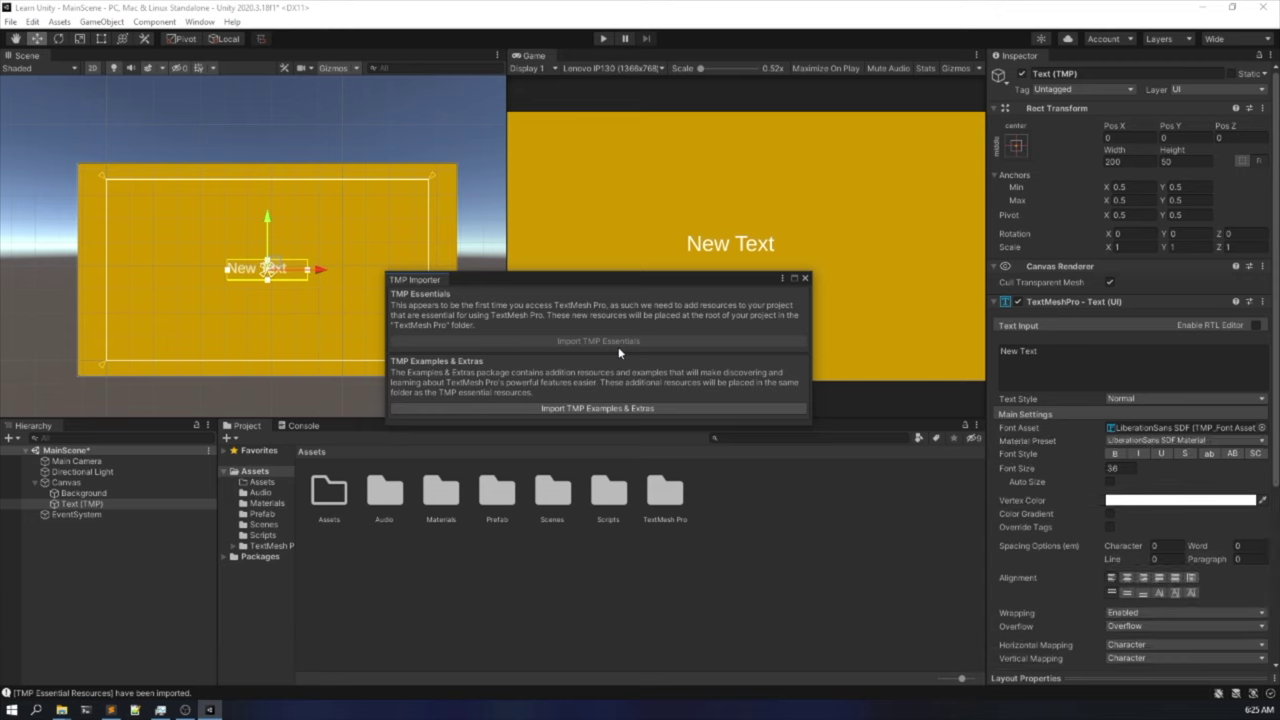
# Close the TMP Importer and replace the label's 'New Text' with 'Our New UI'.
pyautogui.click(805, 278)
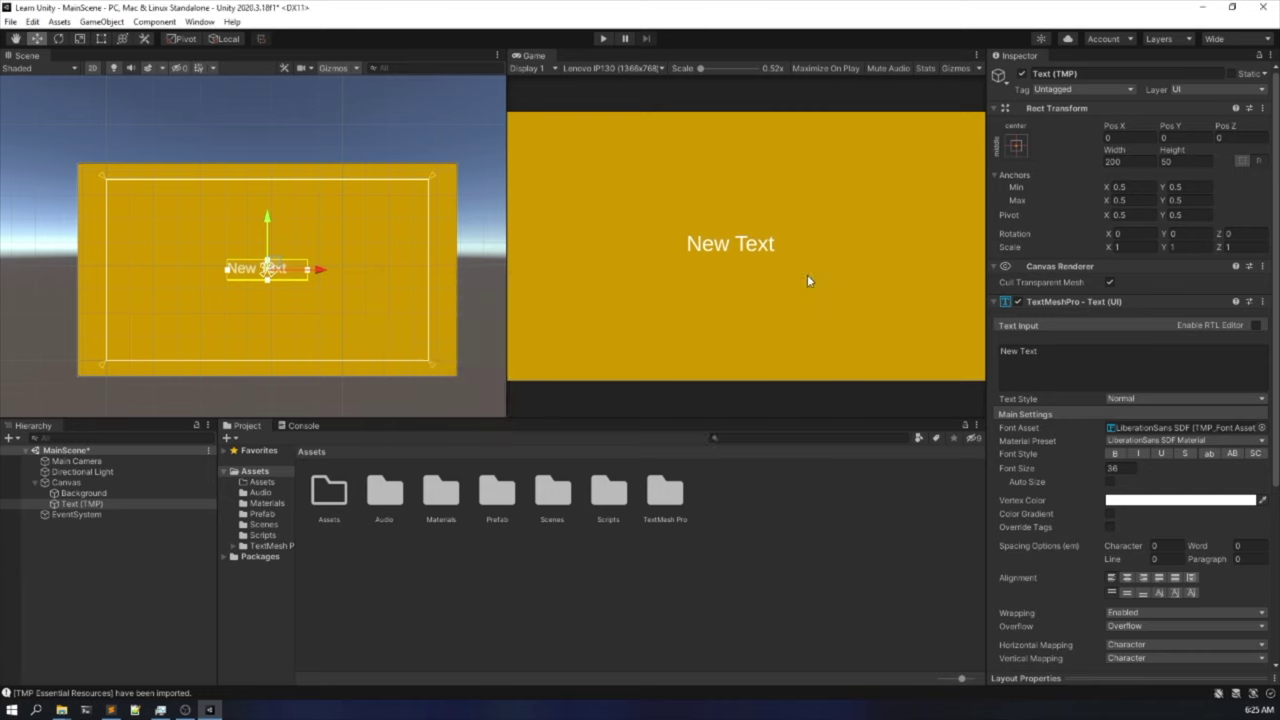
pyautogui.scroll(5, 275, 280)
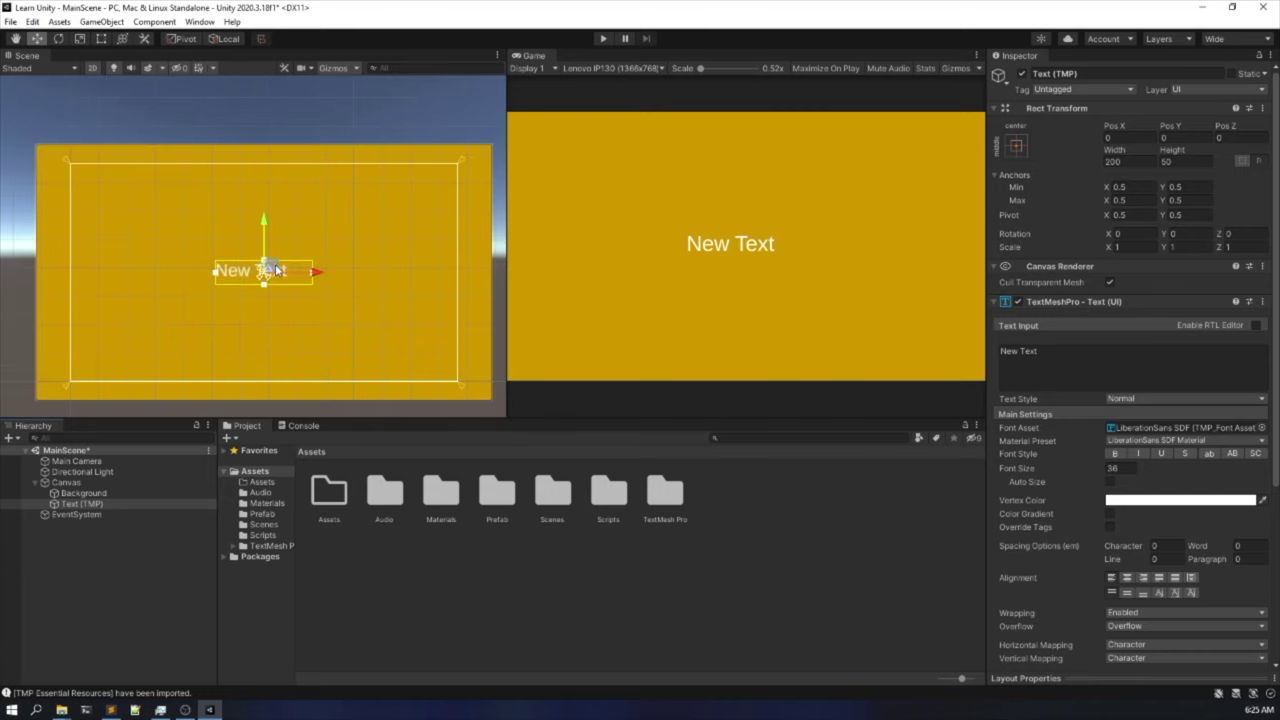
pyautogui.moveTo(275, 280); pyautogui.dragTo(273, 237, button='middle')
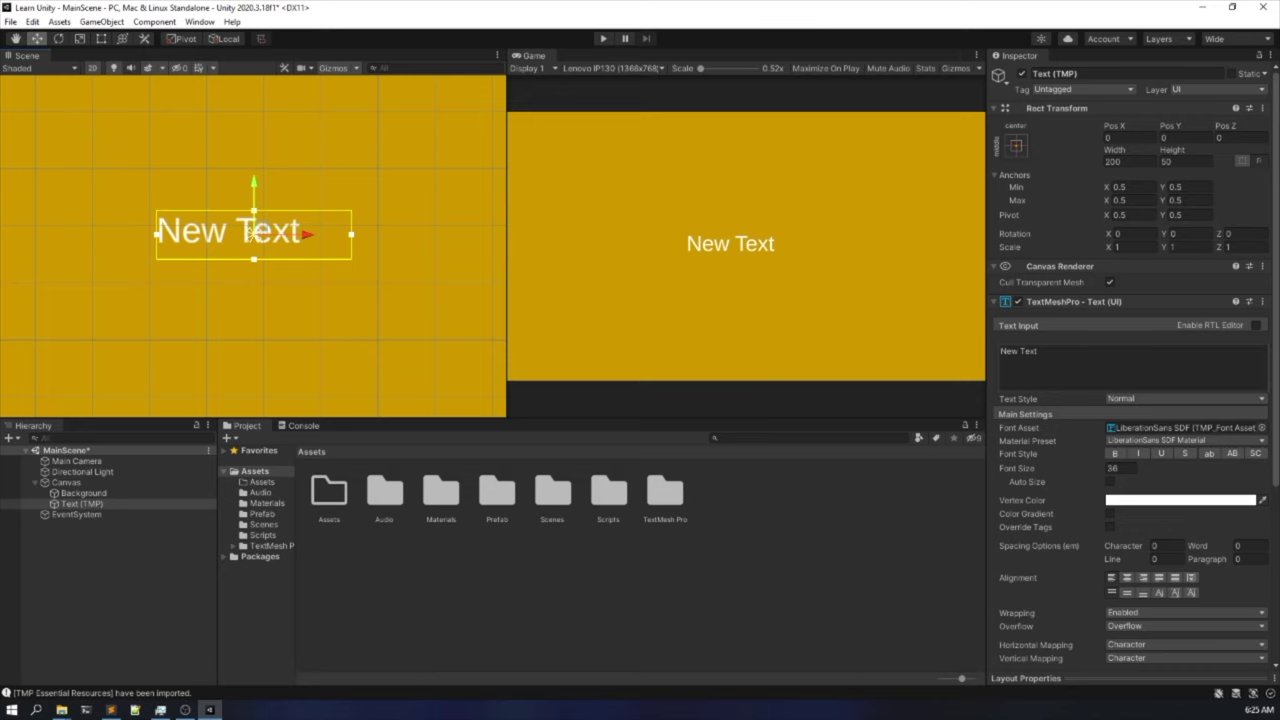
pyautogui.click(1020, 351)
pyautogui.scroll(-2, 370, 337)
pyautogui.scroll(-1, 370, 337)
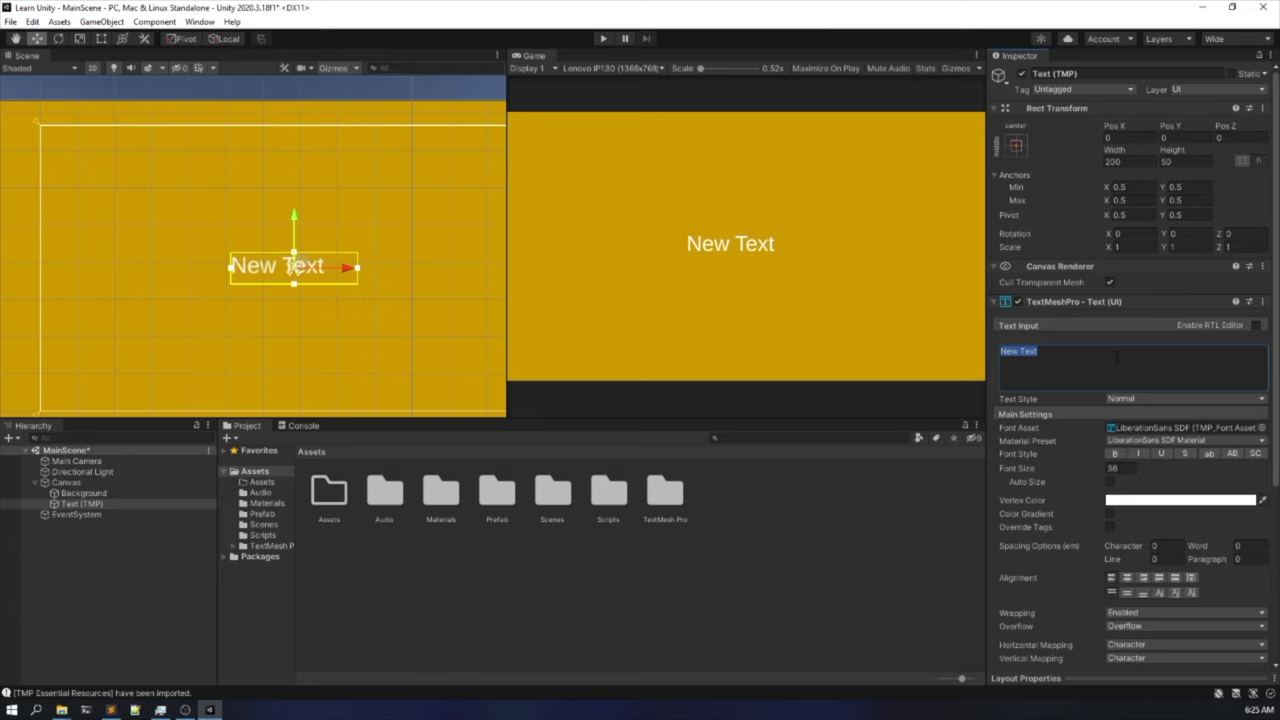
pyautogui.press('BackSpace')
pyautogui.write('Our New ')
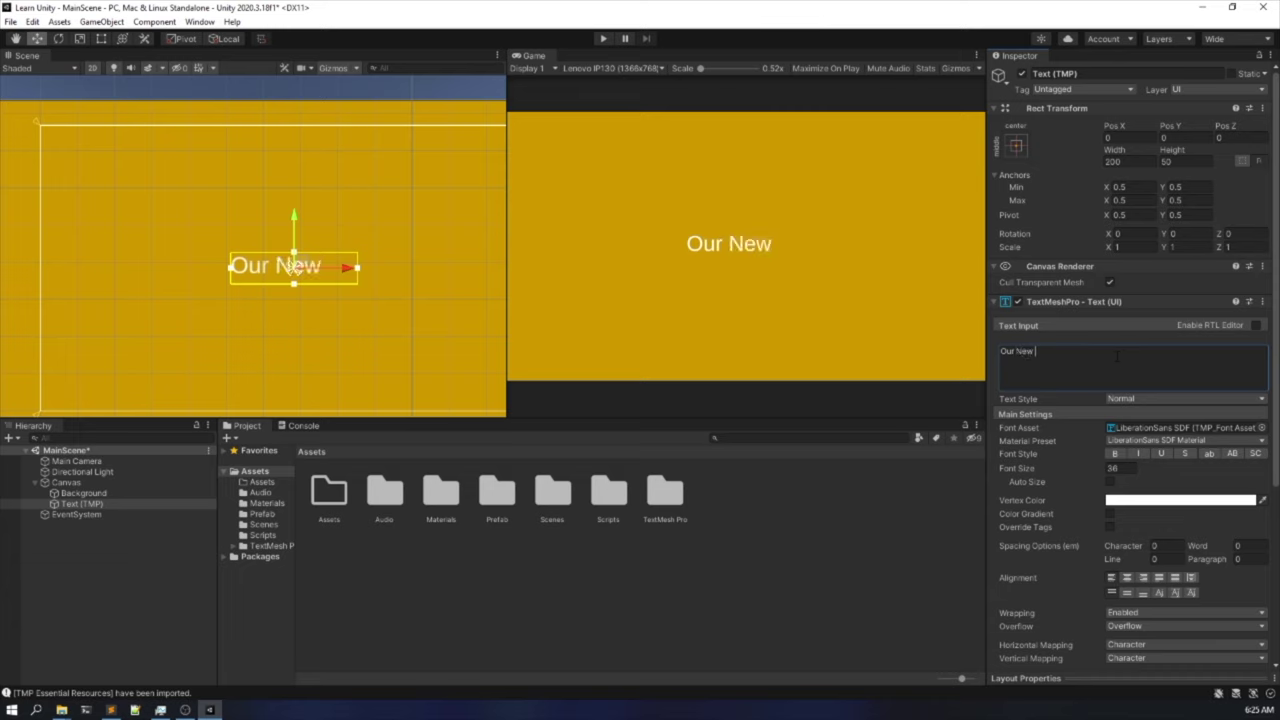
pyautogui.write('UI')
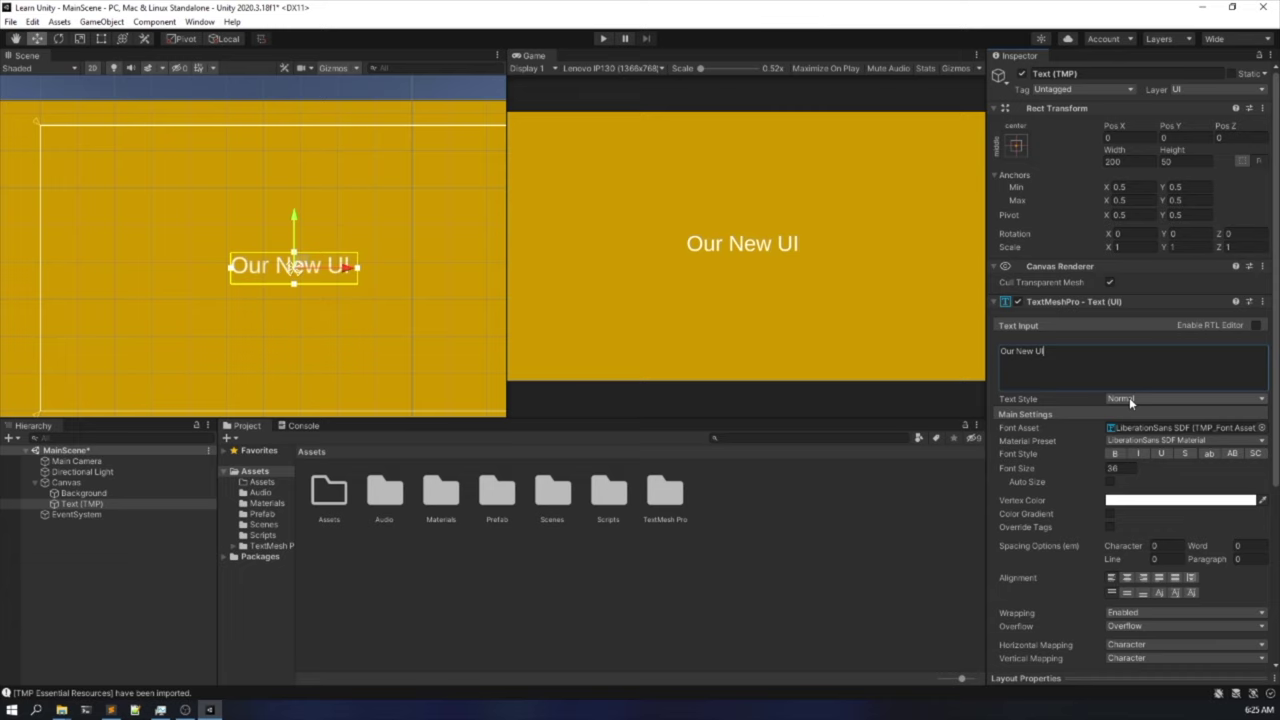
# Try the H1 text style on the label, then set it back to Normal.
pyautogui.click(1129, 399)
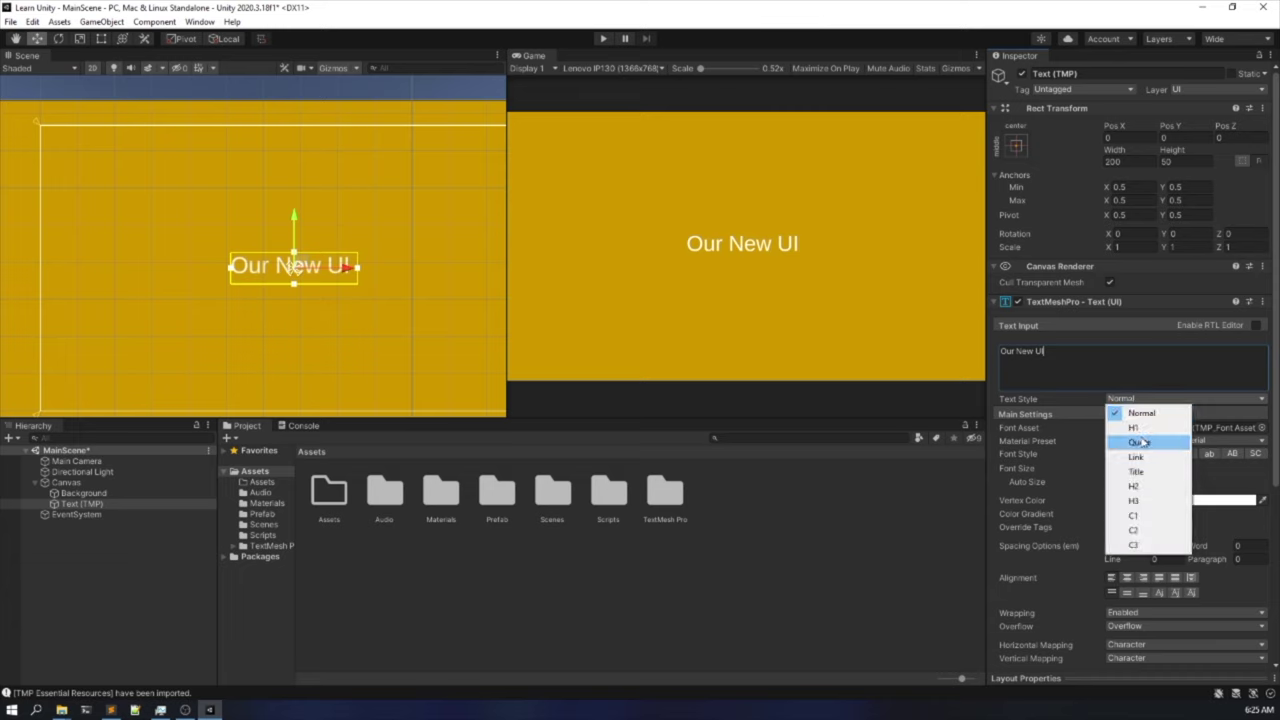
pyautogui.click(1137, 431)
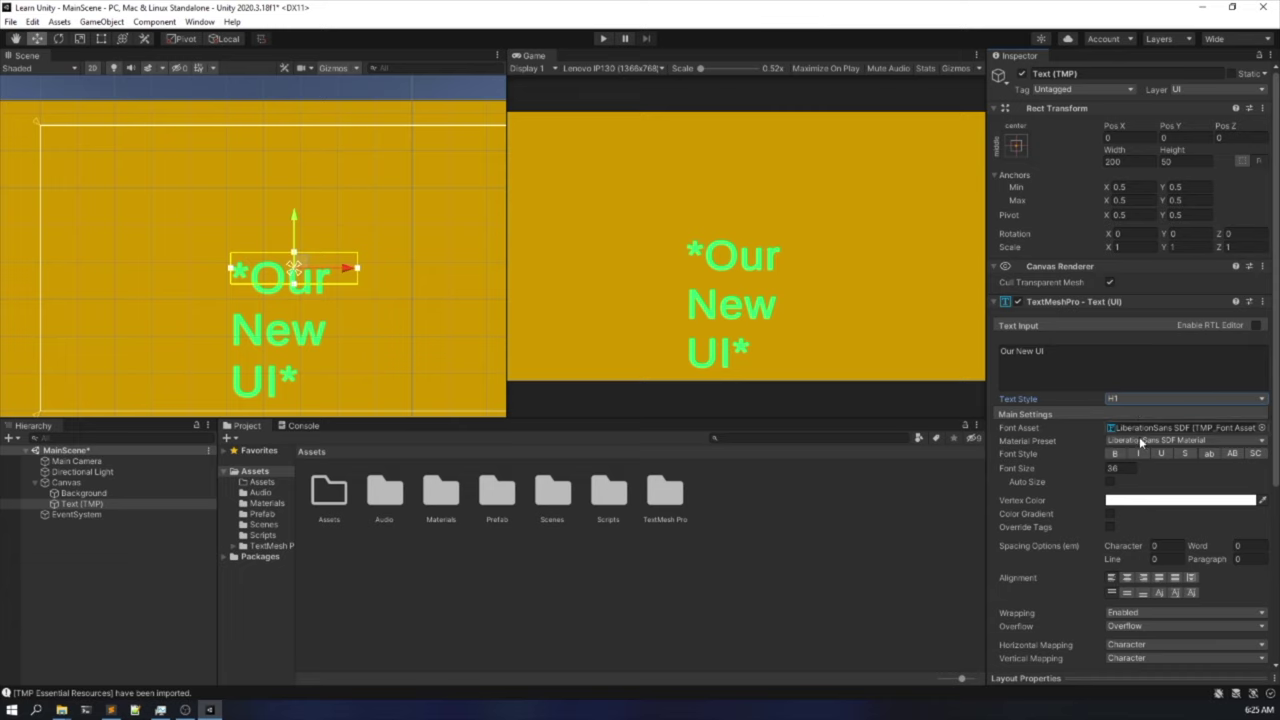
pyautogui.click(1141, 398)
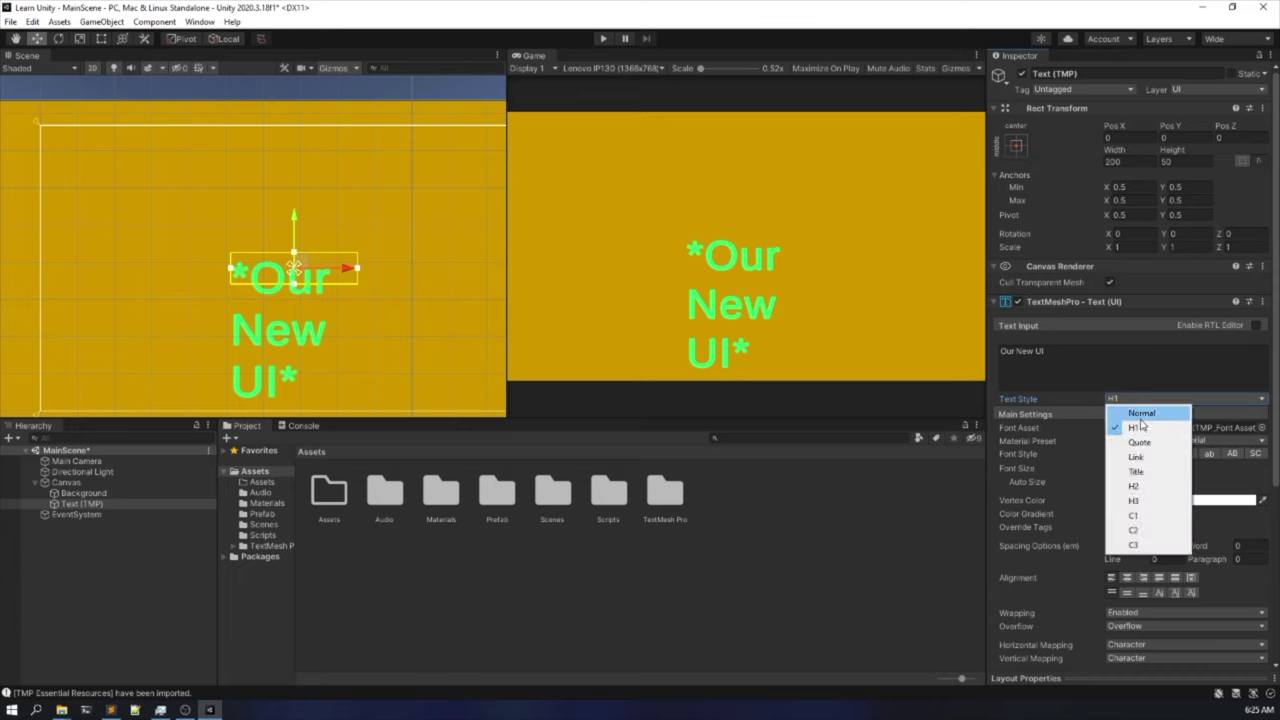
pyautogui.click(1142, 414)
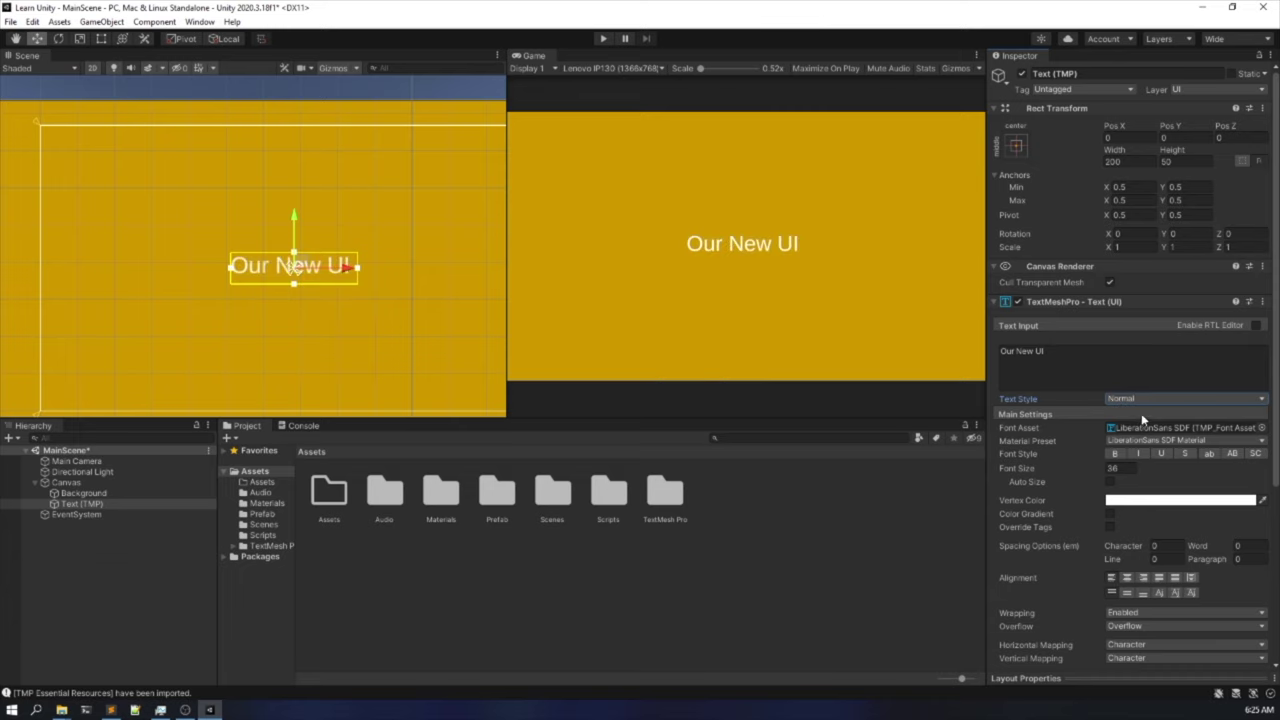
# Bold the label, widen its text box so 'Our New UI' fits one line, and adjust alignment.
pyautogui.click(1116, 453)
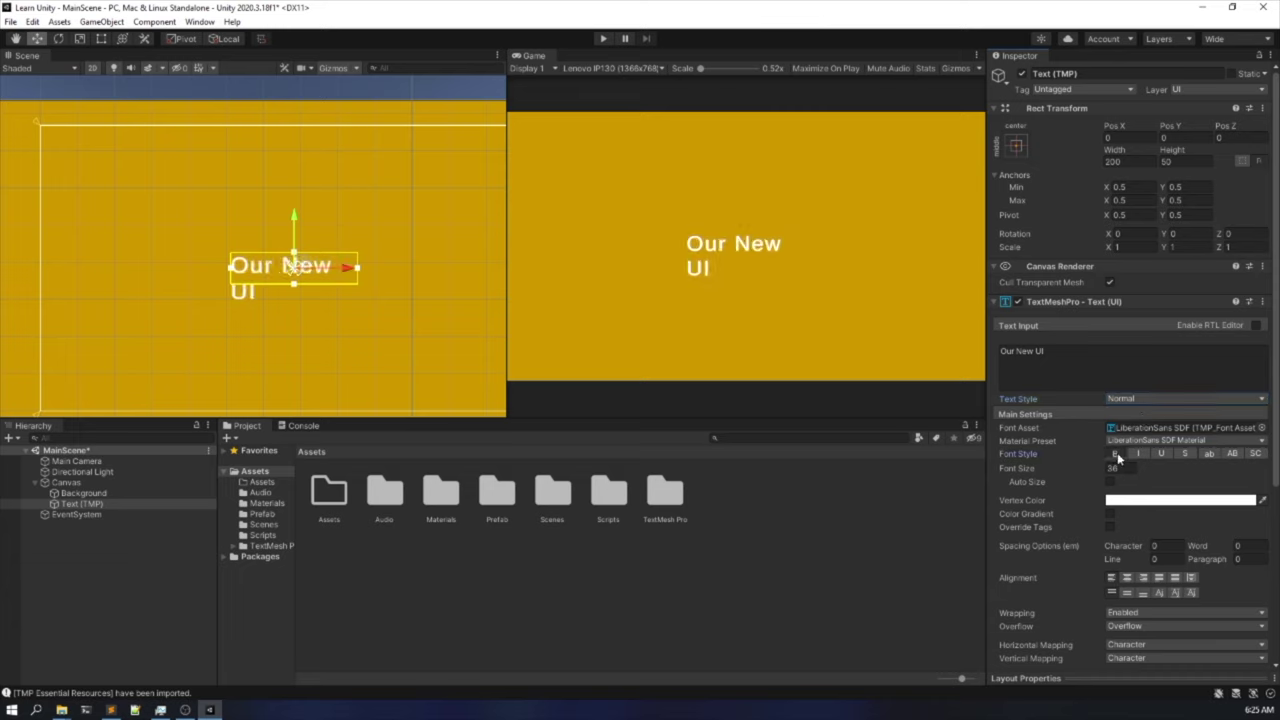
pyautogui.scroll(4, 361, 276)
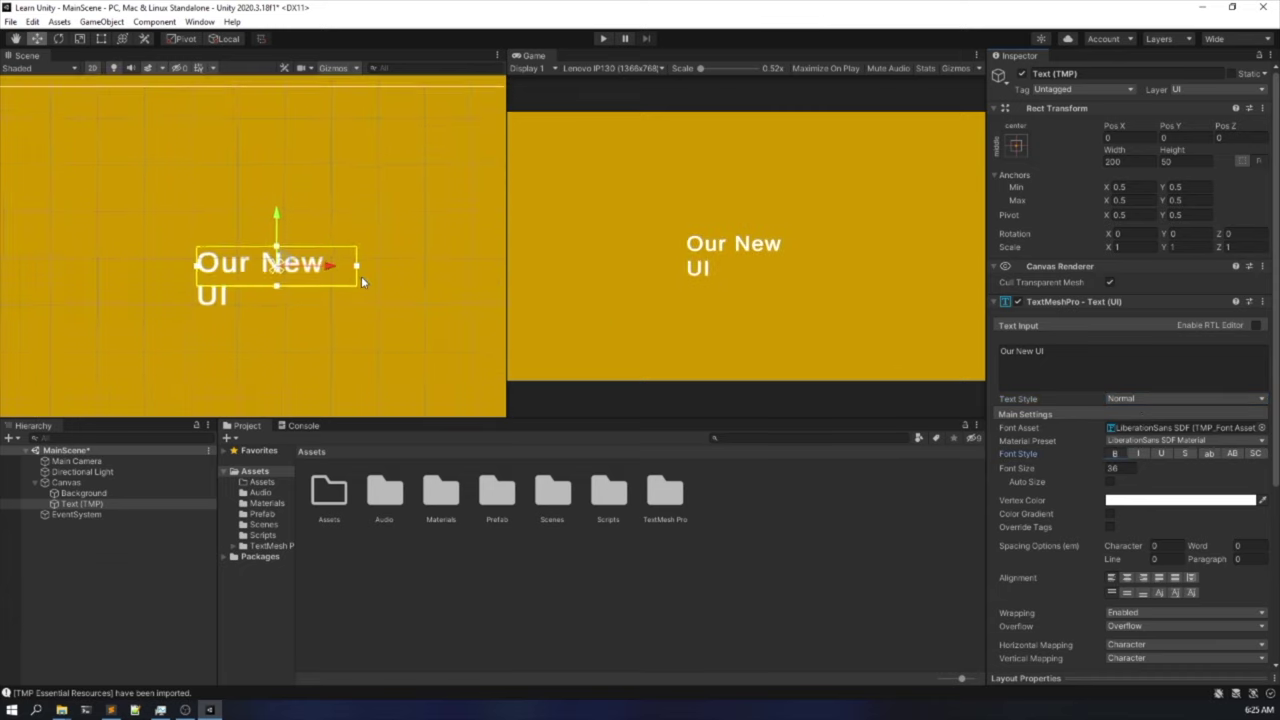
pyautogui.scroll(3, 358, 262)
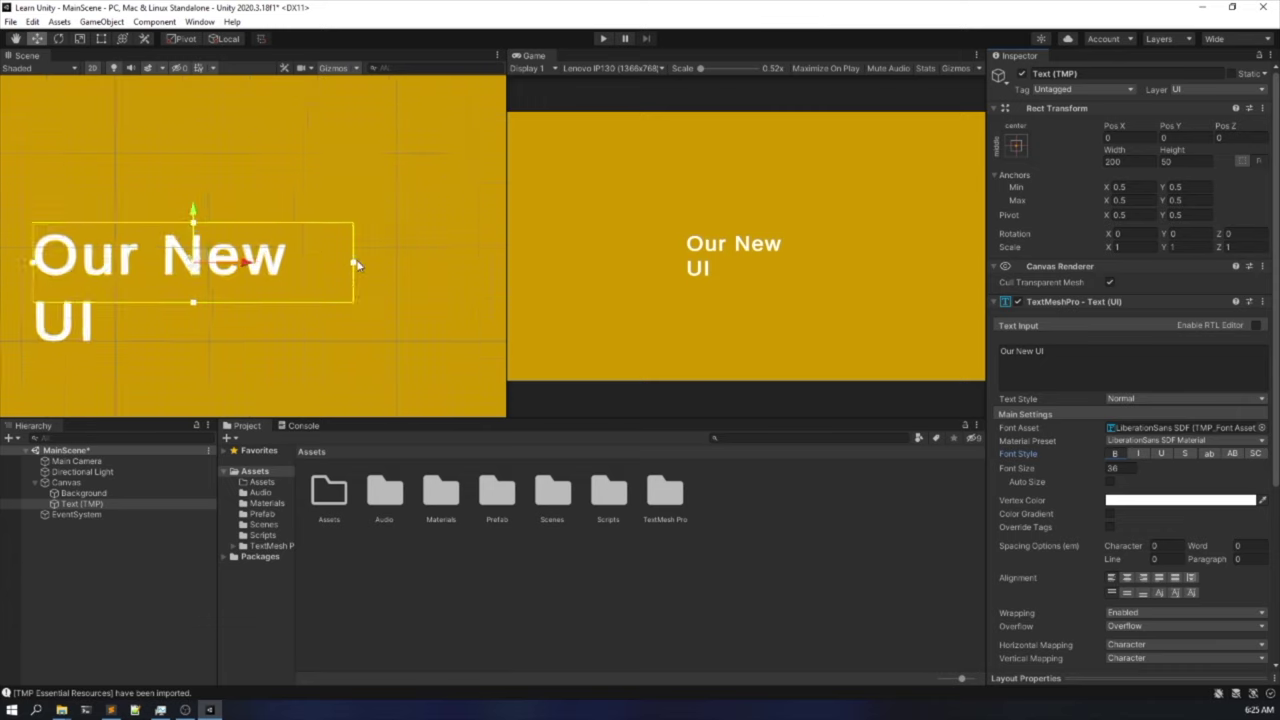
pyautogui.moveTo(352, 264); pyautogui.dragTo(390, 277)
pyautogui.scroll(-3, 347, 258)
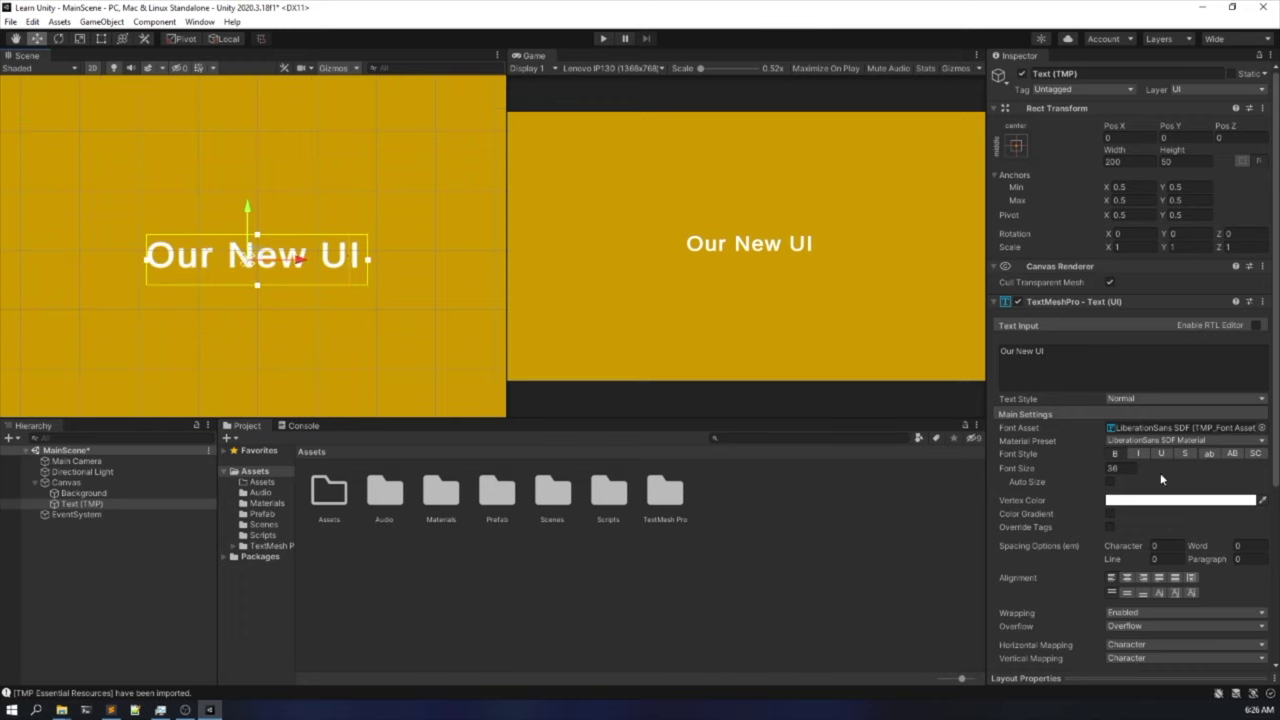
pyautogui.click(1132, 580)
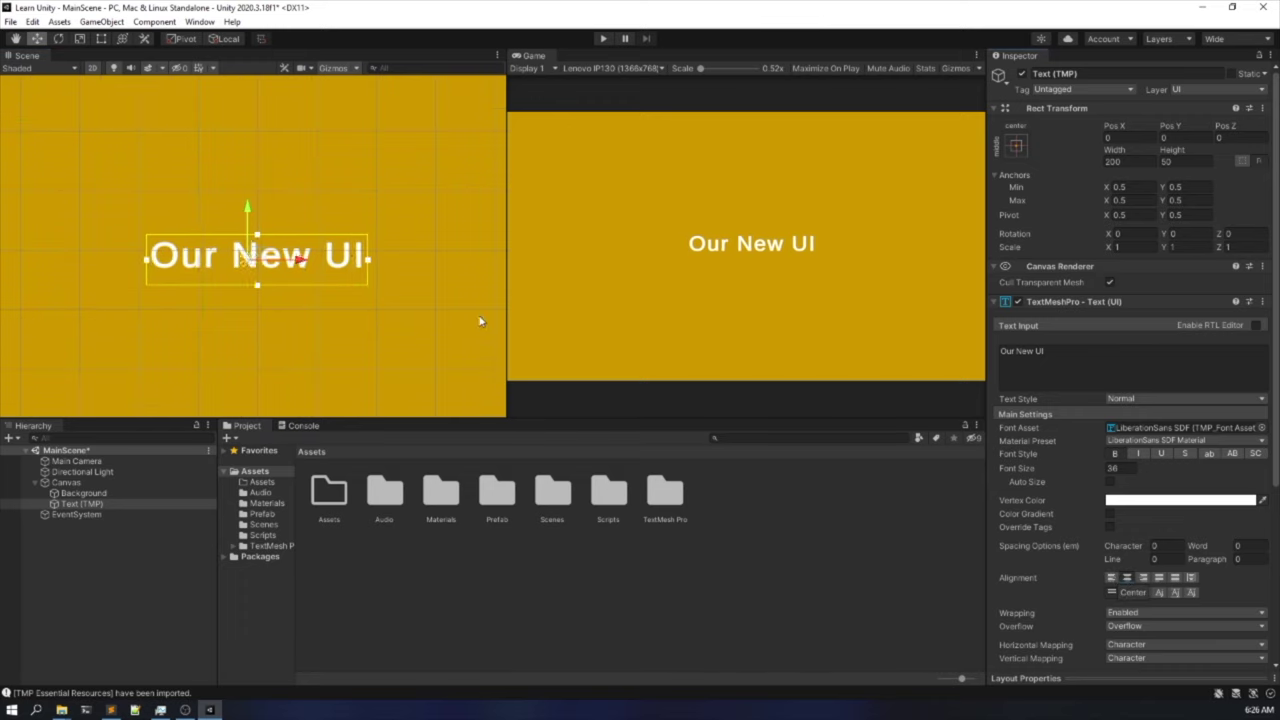
pyautogui.scroll(-4, 482, 322)
pyautogui.moveTo(479, 370); pyautogui.dragTo(457, 340, button='middle')
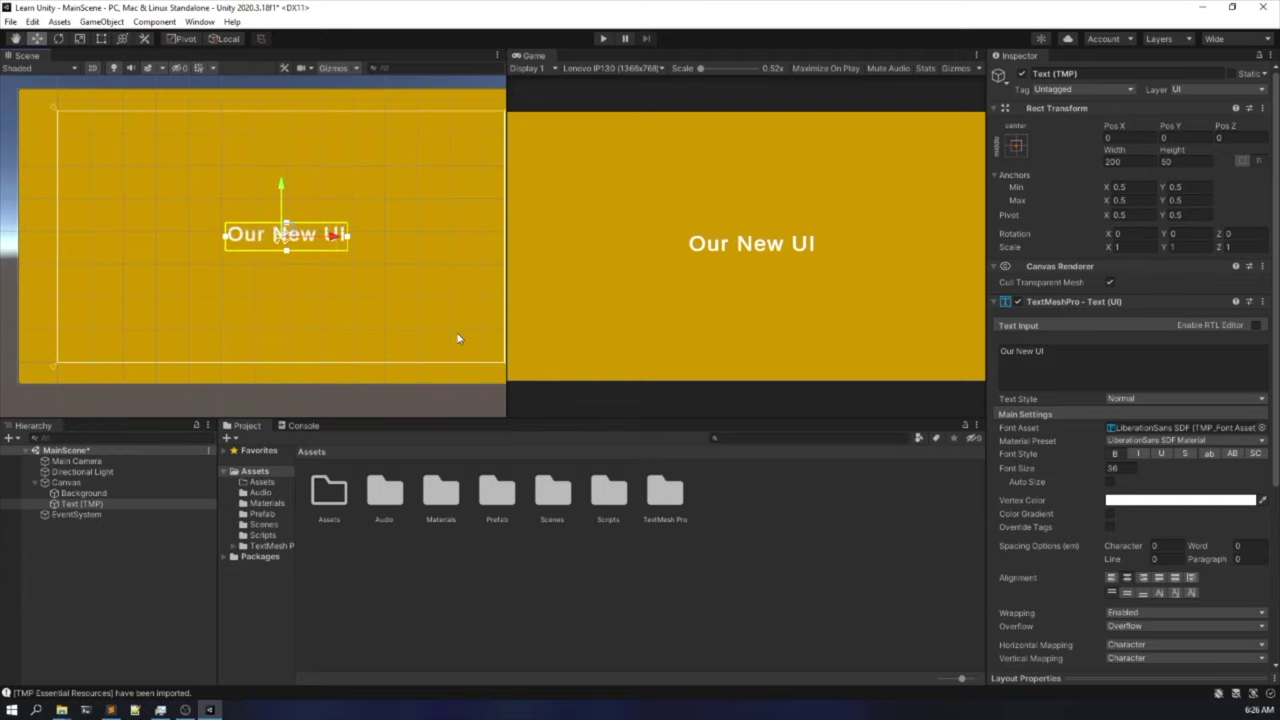
pyautogui.click(1261, 427)
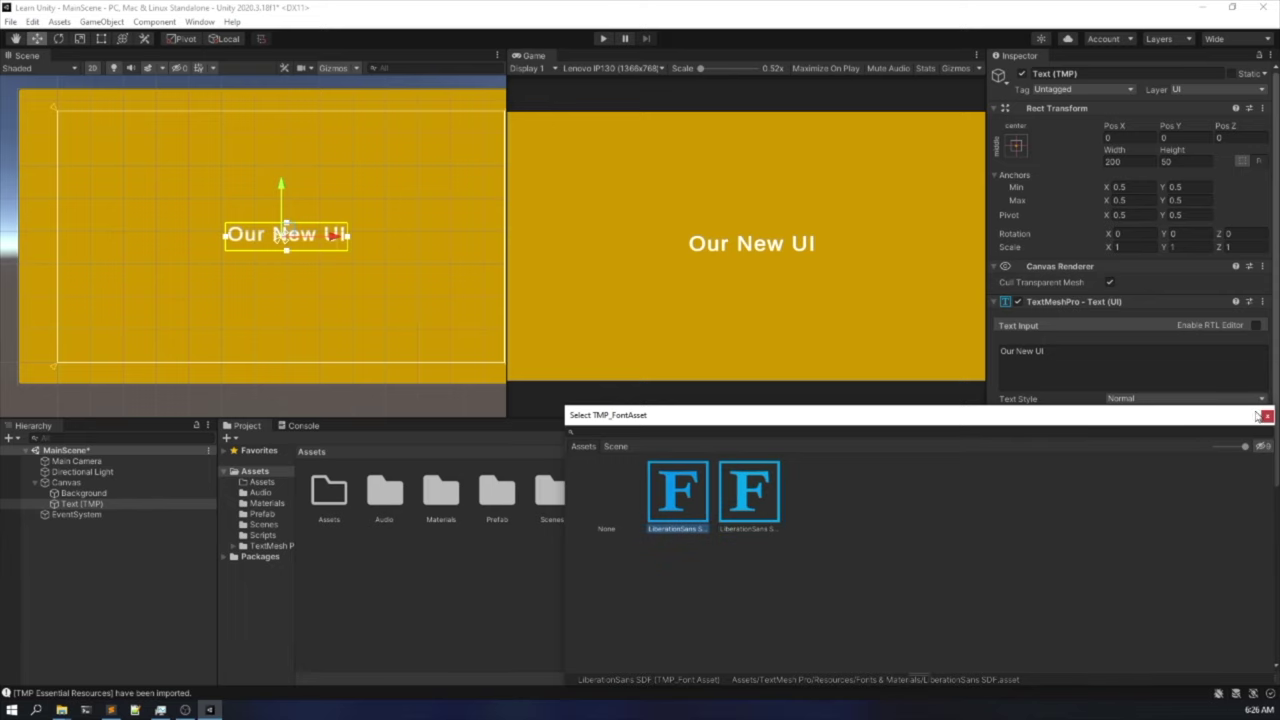
pyautogui.moveTo(1103, 421); pyautogui.dragTo(744, 321)
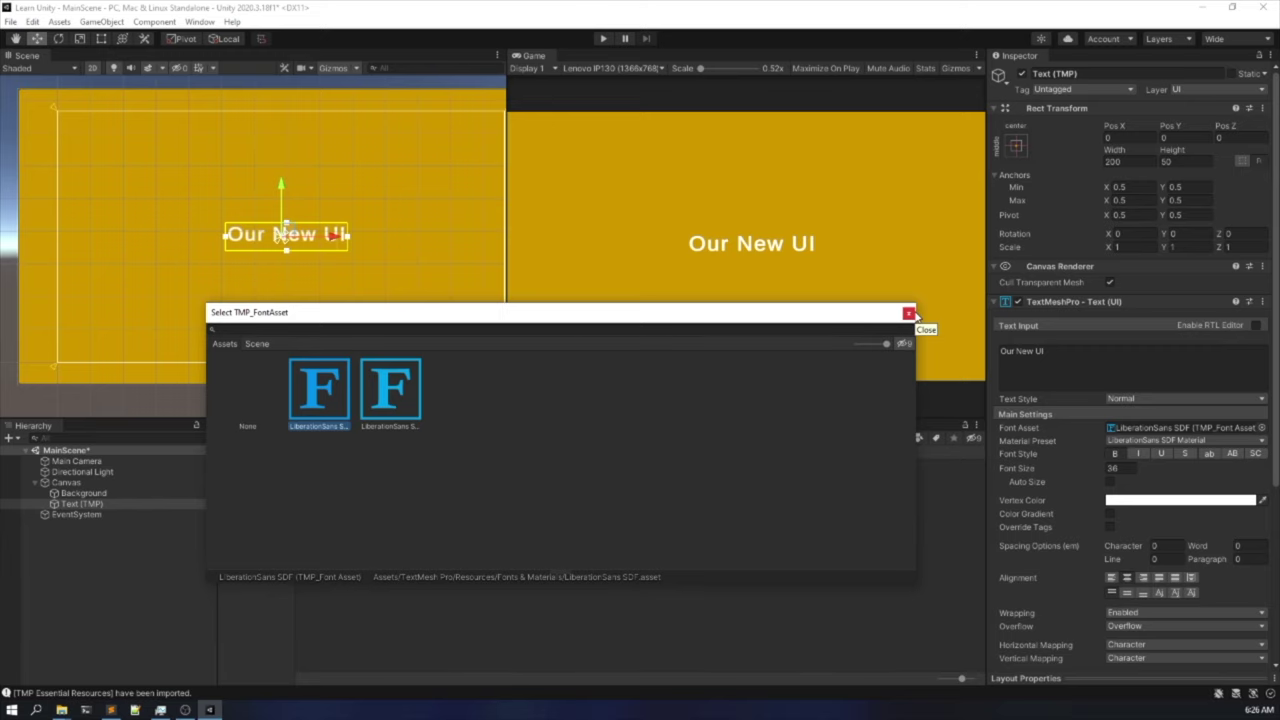
pyautogui.click(908, 314)
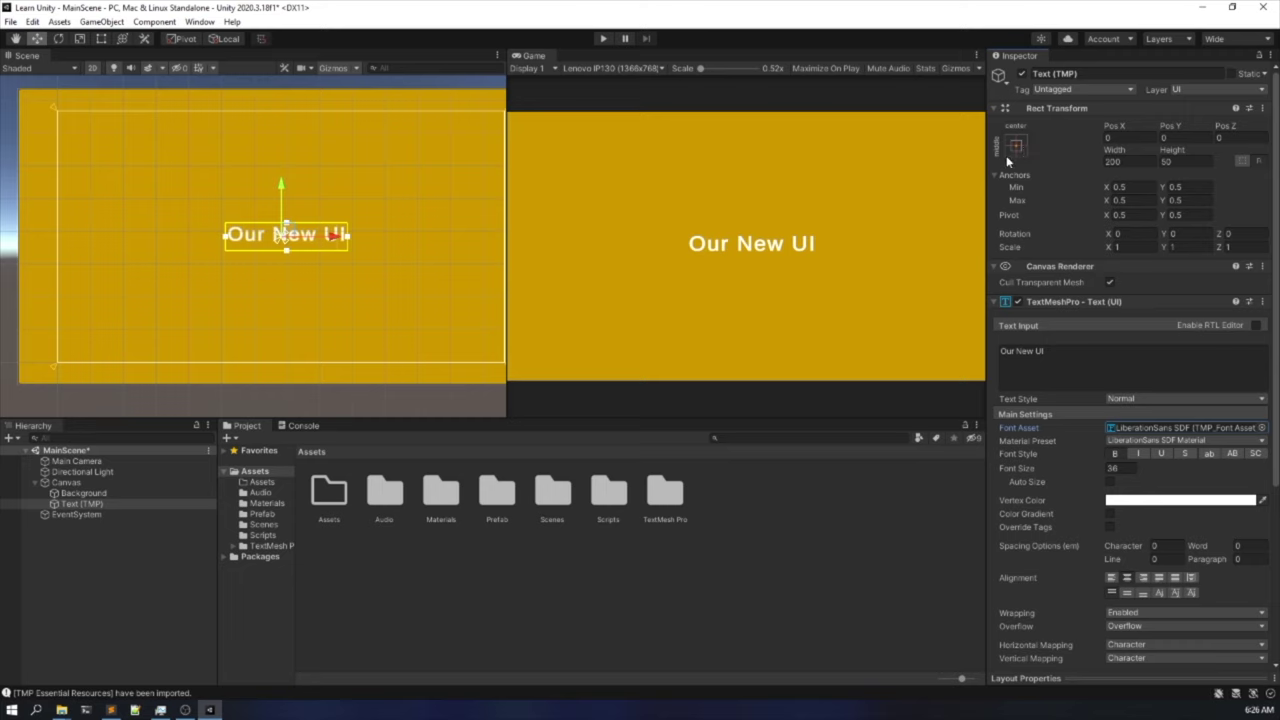
# Alt-anchor the label to top-centre and move it down to Pos Y -49.
pyautogui.press('q')
pyautogui.click(1016, 146)
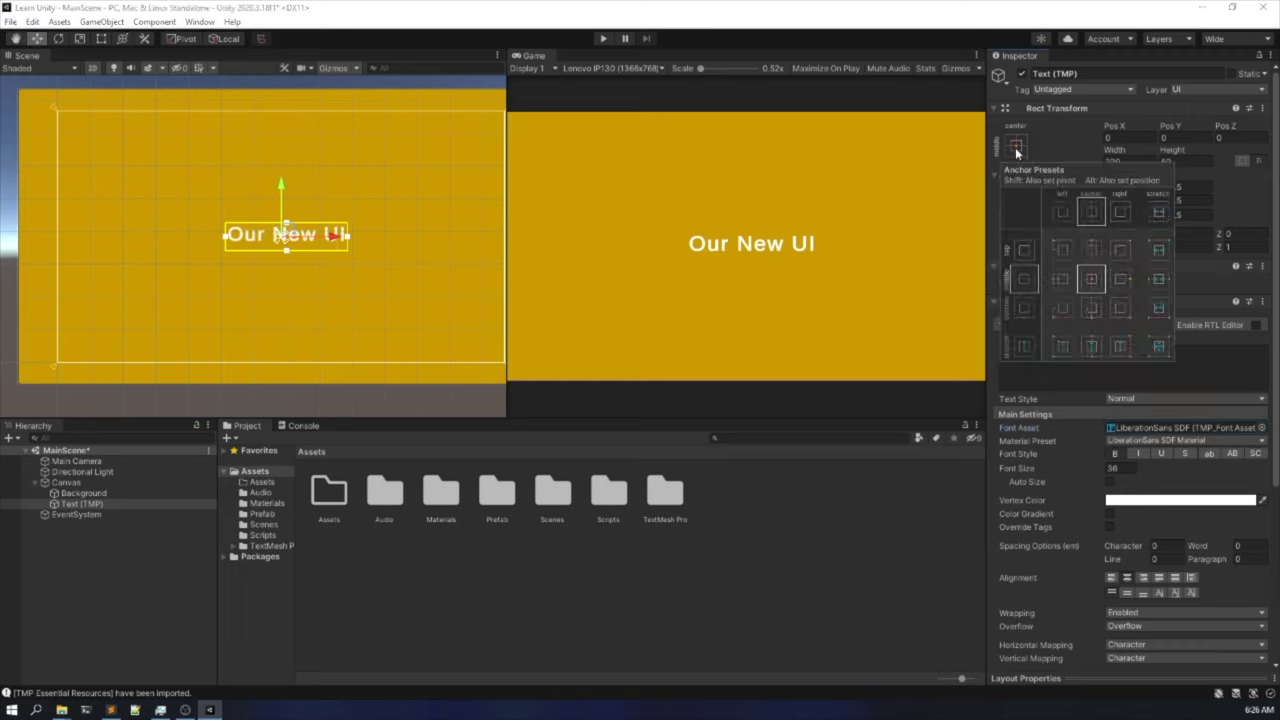
pyautogui.press('w')
pyautogui.click(1016, 148)
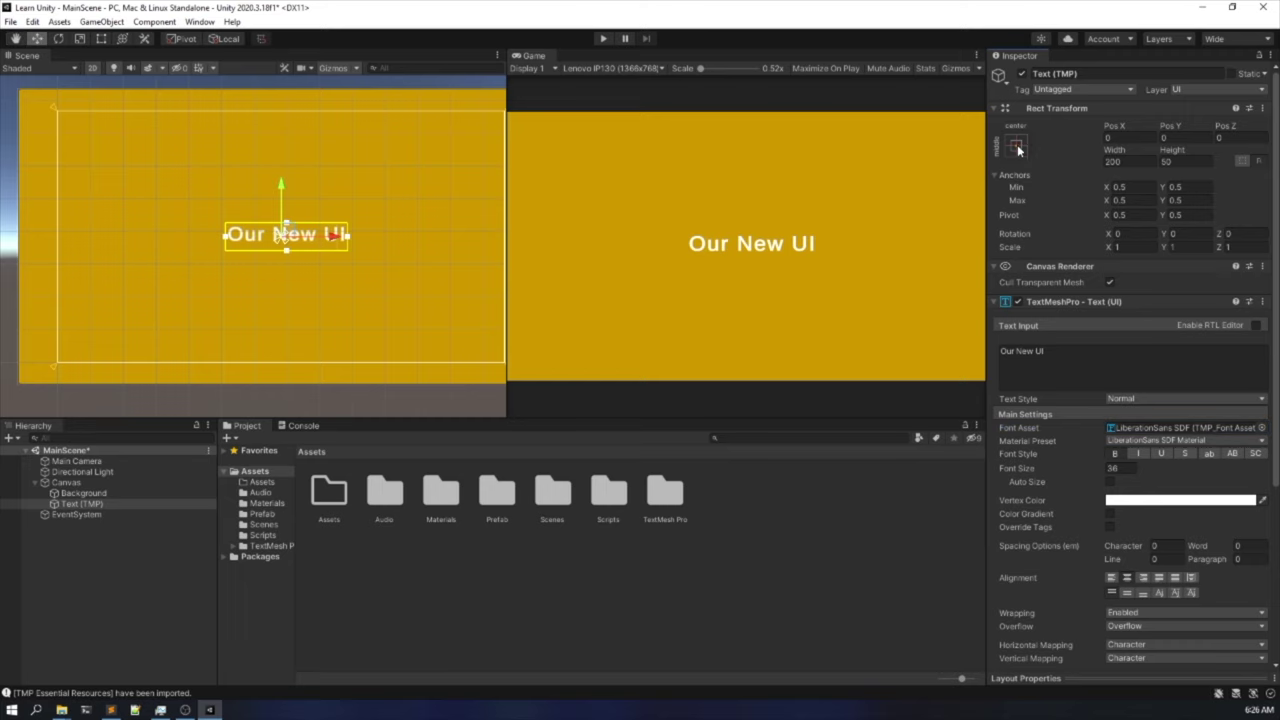
pyautogui.click(1018, 149)
pyautogui.press('alt')
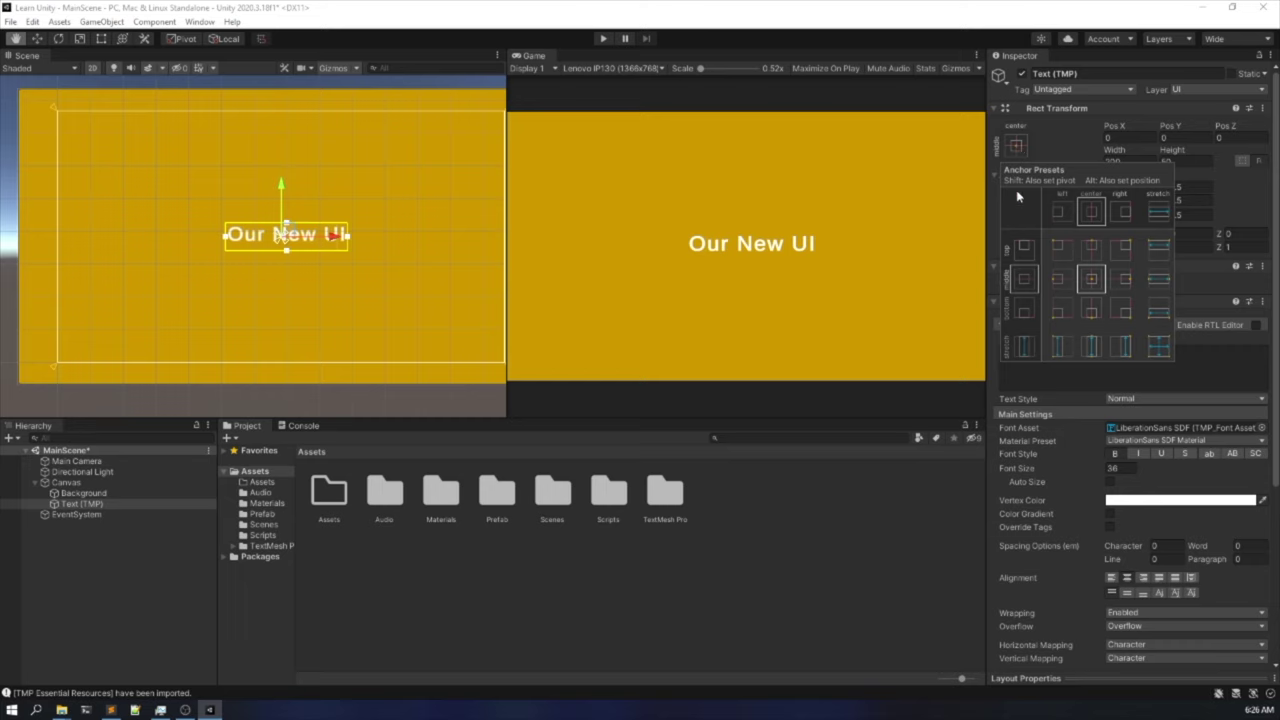
pyautogui.keyDown('alt'); pyautogui.click(1093, 252); pyautogui.keyUp('alt')
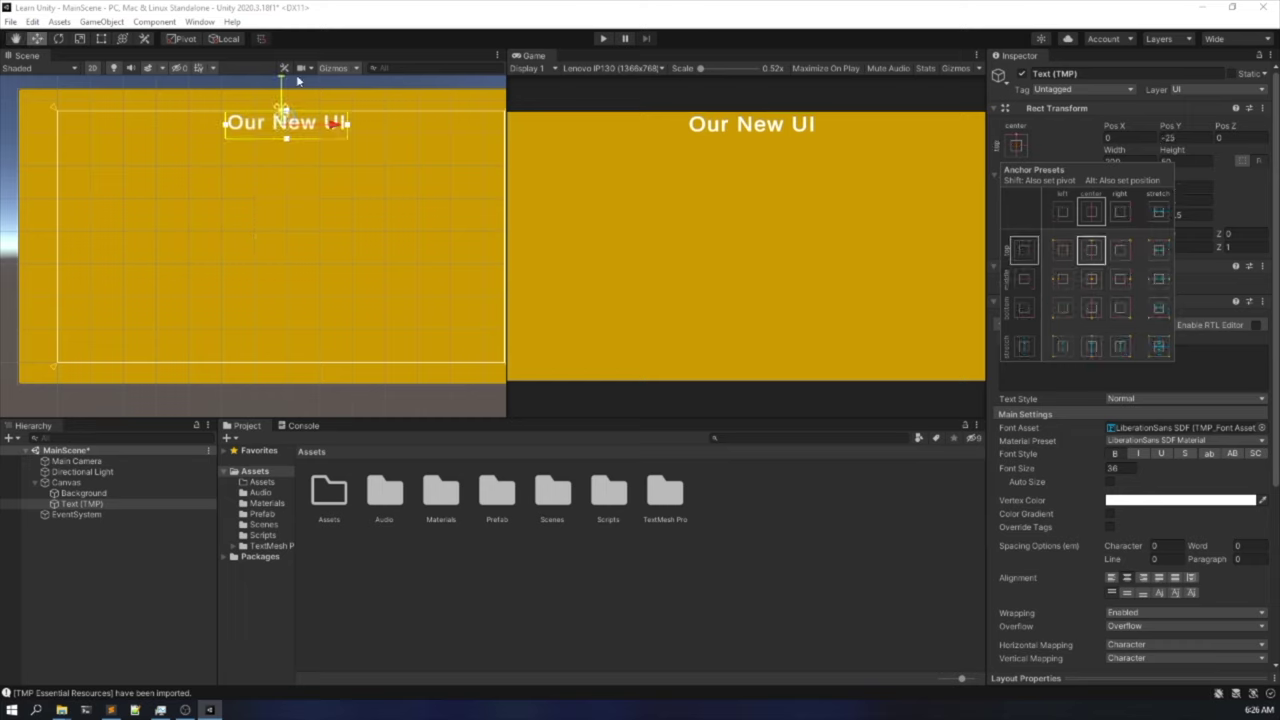
pyautogui.moveTo(281, 82); pyautogui.dragTo(281, 95)
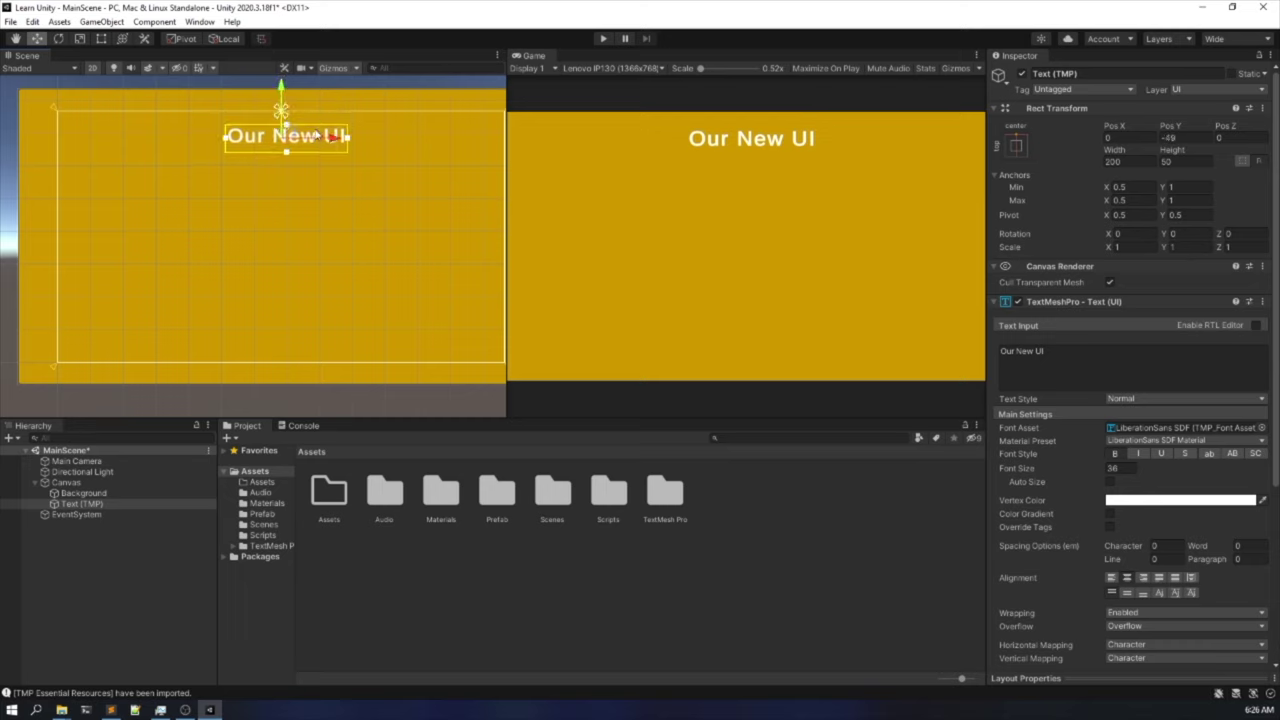
# Scale the label up to 1.7019, undoing an accidental squash along the way.
pyautogui.click(80, 39)
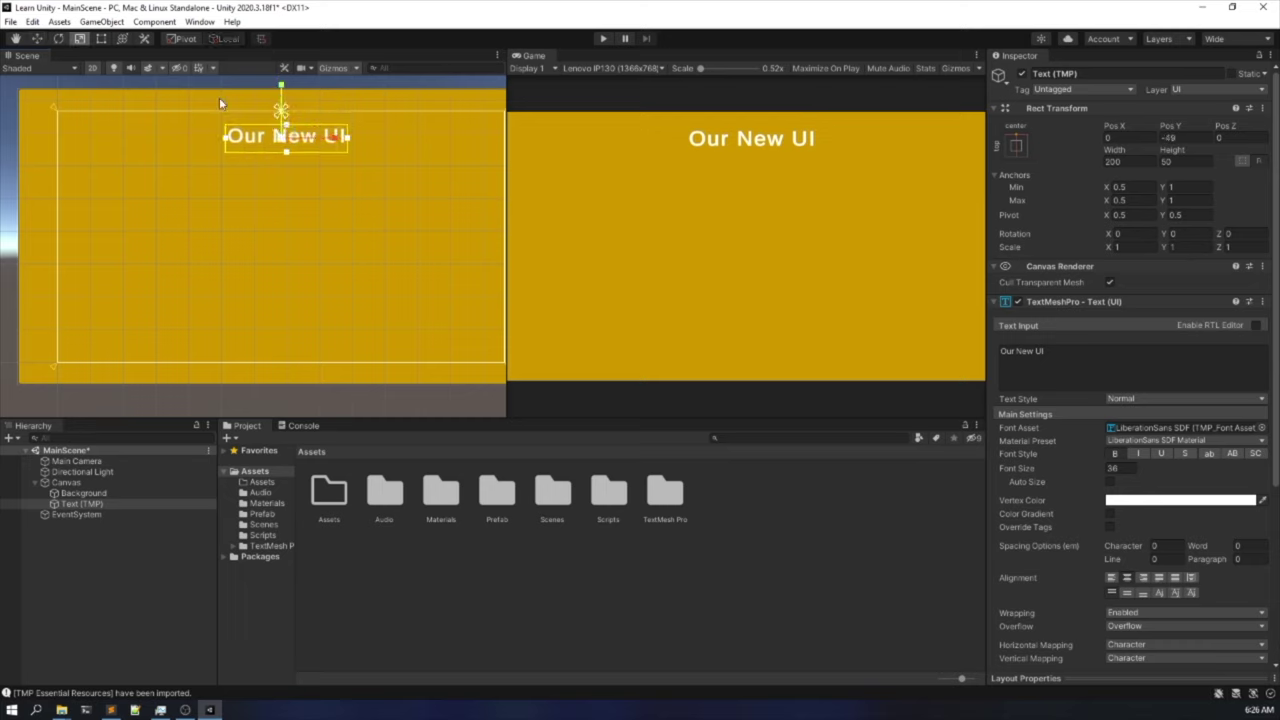
pyautogui.moveTo(287, 140); pyautogui.dragTo(330, 146)
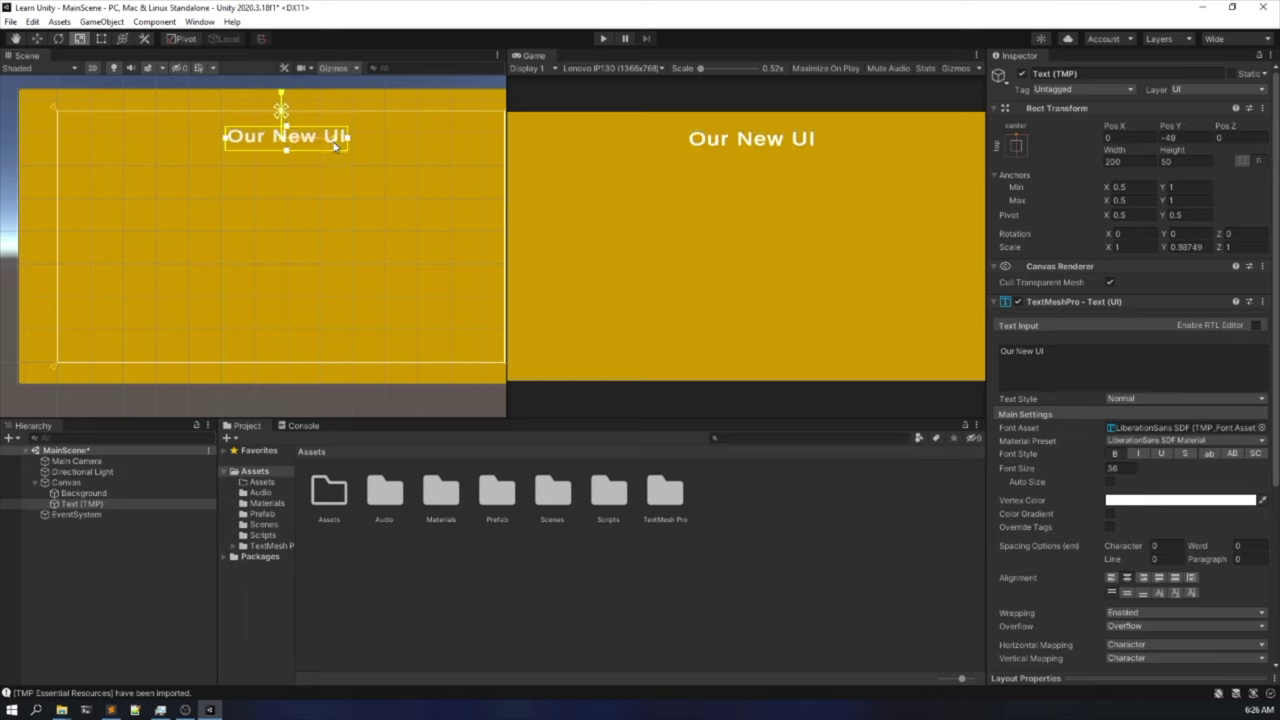
pyautogui.hotkey('ctrl', 'z')
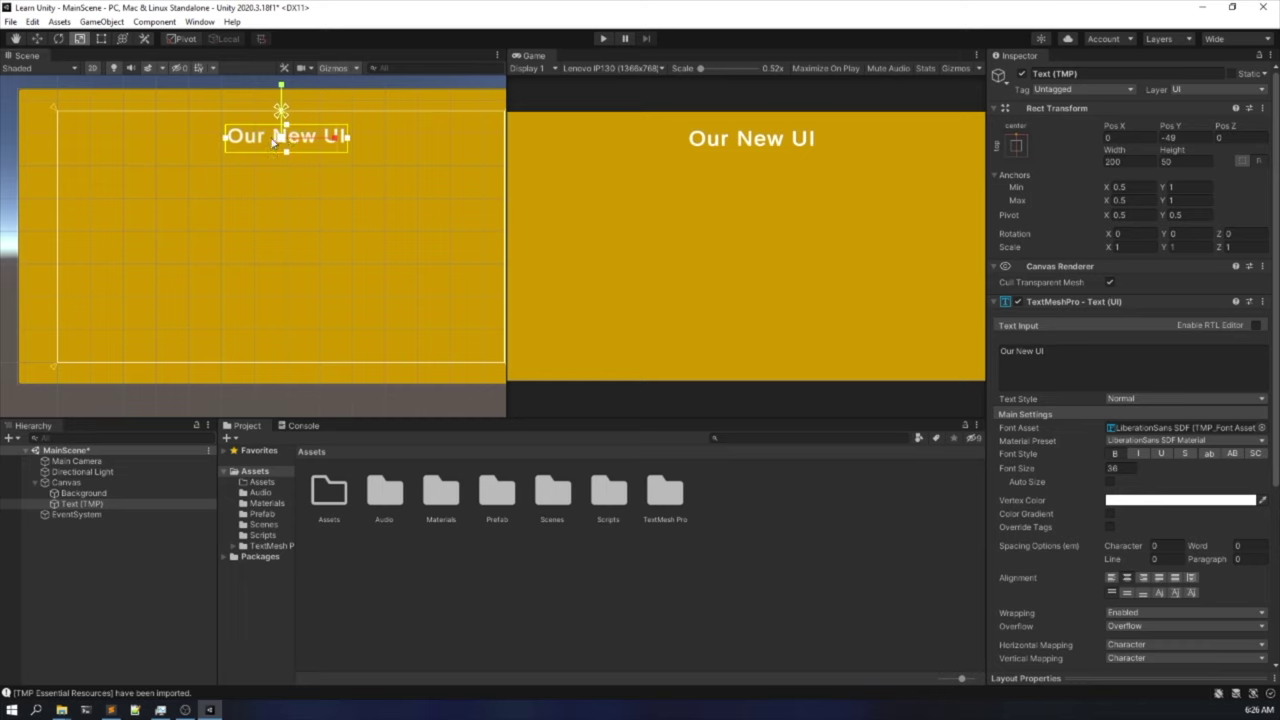
pyautogui.moveTo(284, 140); pyautogui.dragTo(324, 152)
pyautogui.scroll(-2, 310, 180)
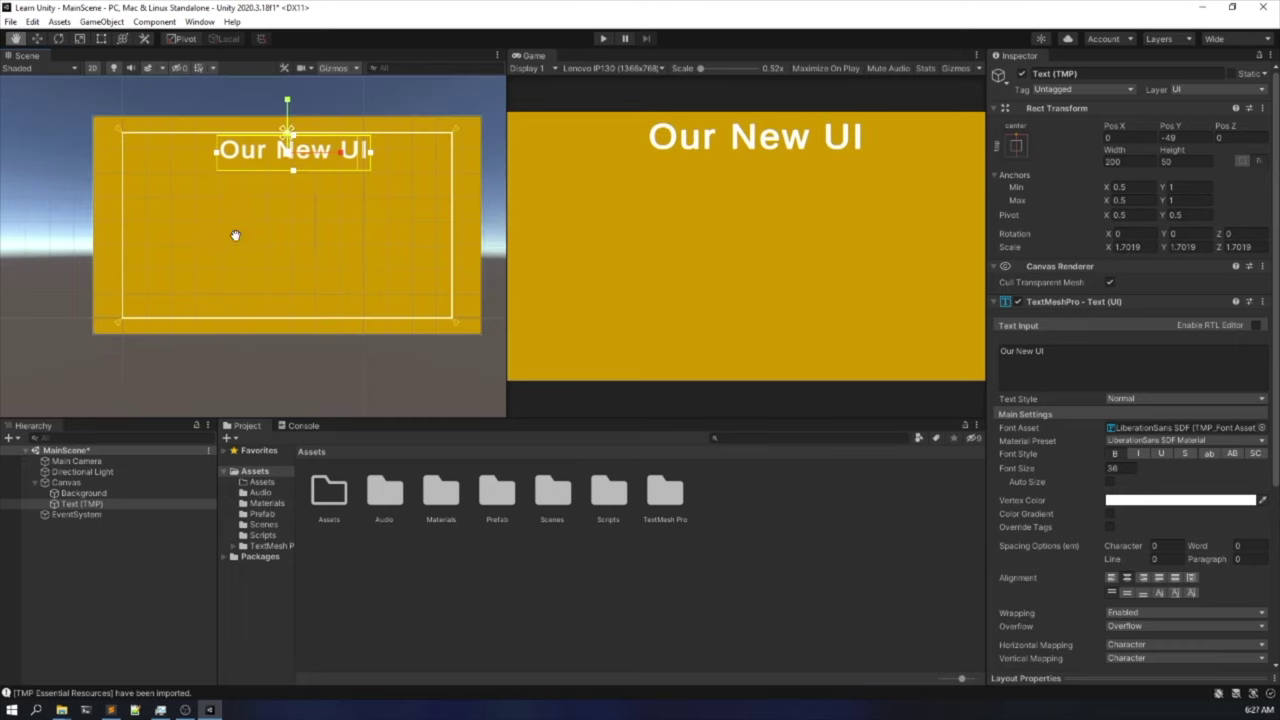
pyautogui.moveTo(236, 236); pyautogui.dragTo(371, 200, button='middle')
# Replace the label text 'Our New UI' with 'Learning Unity' and deselect it.
pyautogui.click(1155, 380)
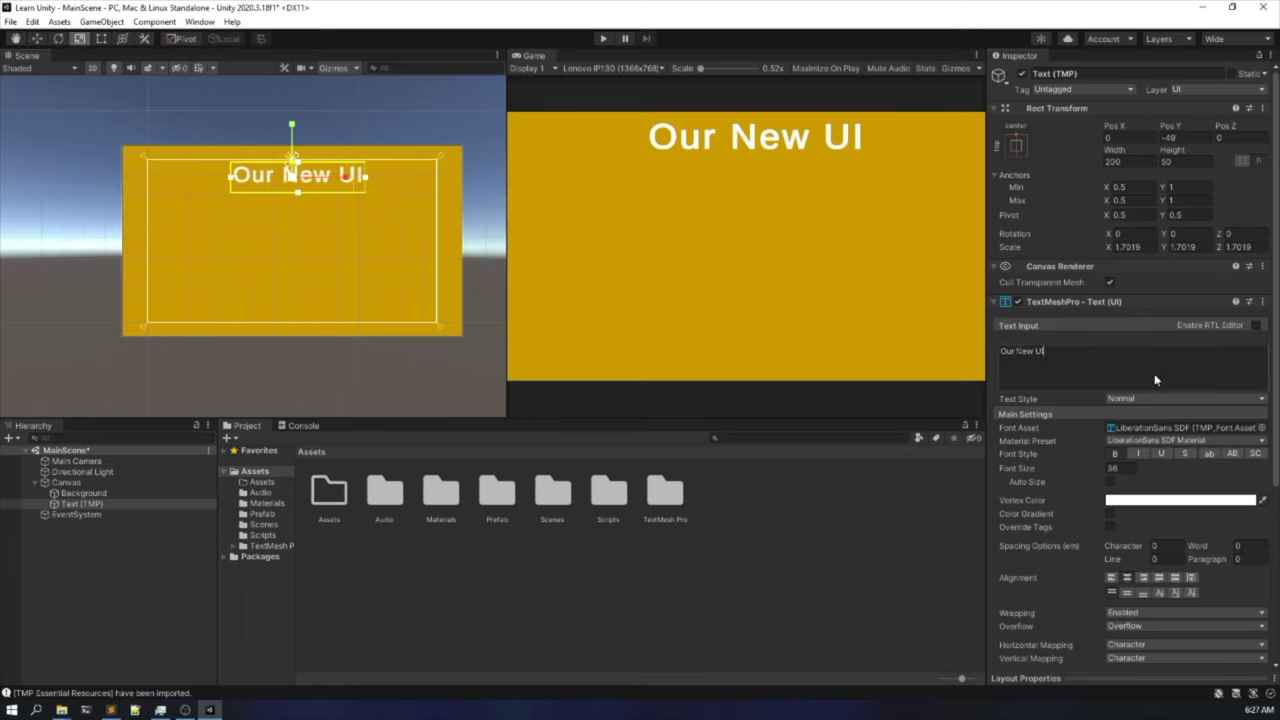
pyautogui.hotkey('ctrl', 'a')
pyautogui.press('BackSpace')
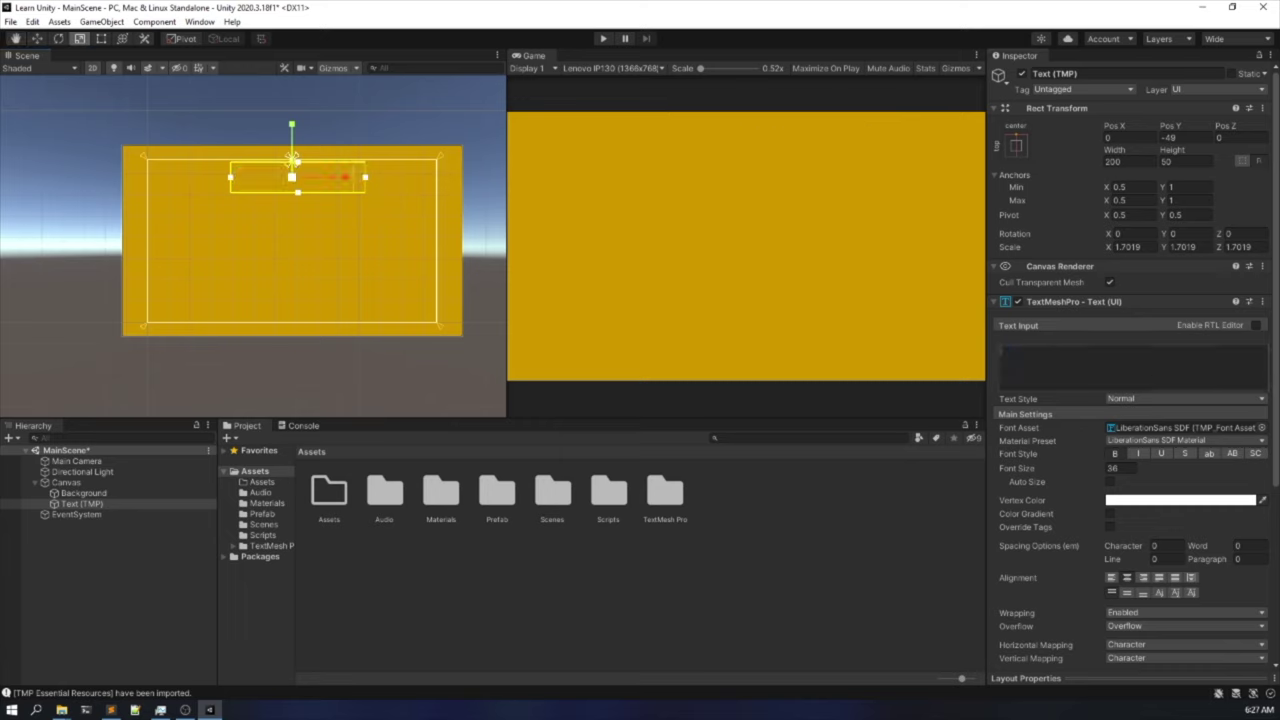
pyautogui.write('Learning')
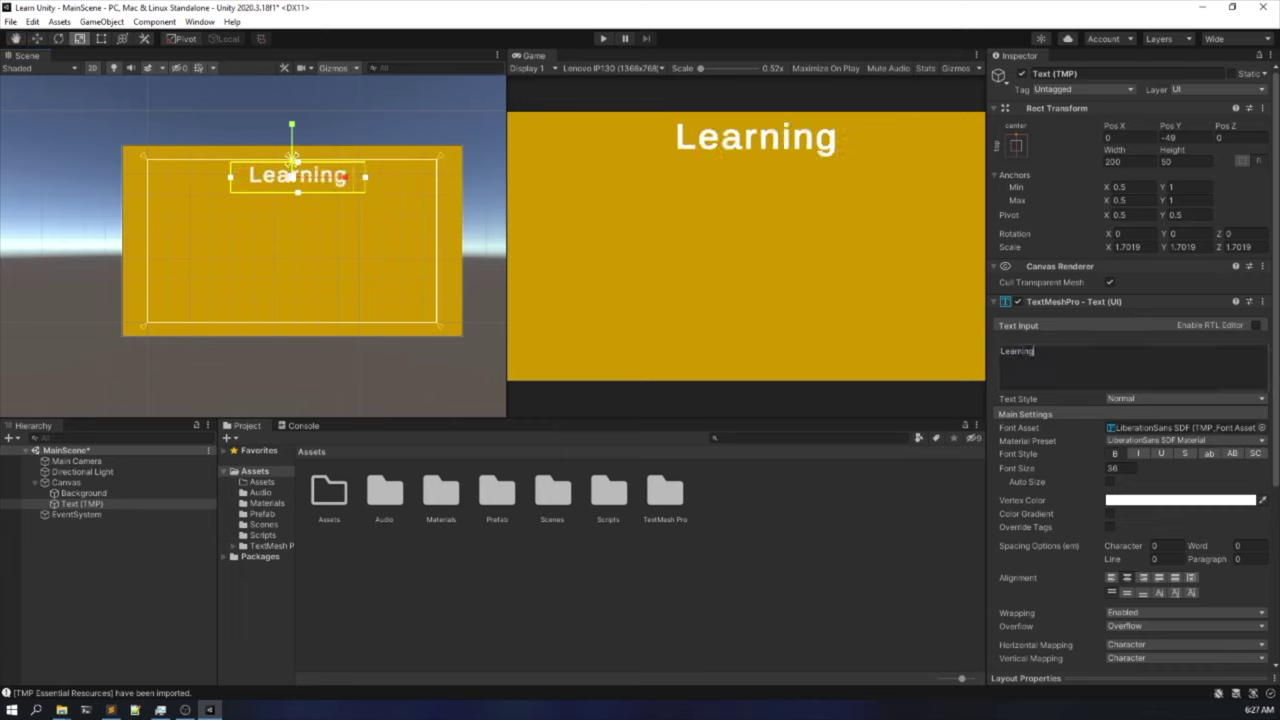
pyautogui.write(' Unity')
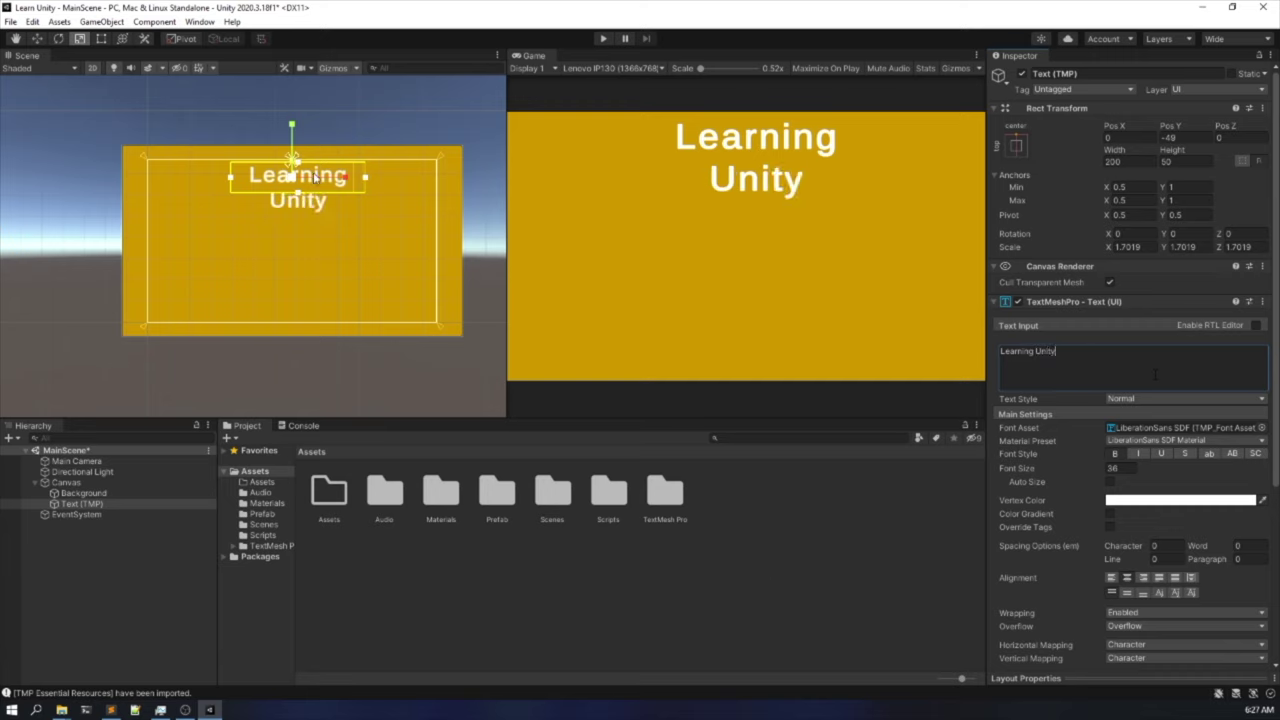
pyautogui.click(301, 208)
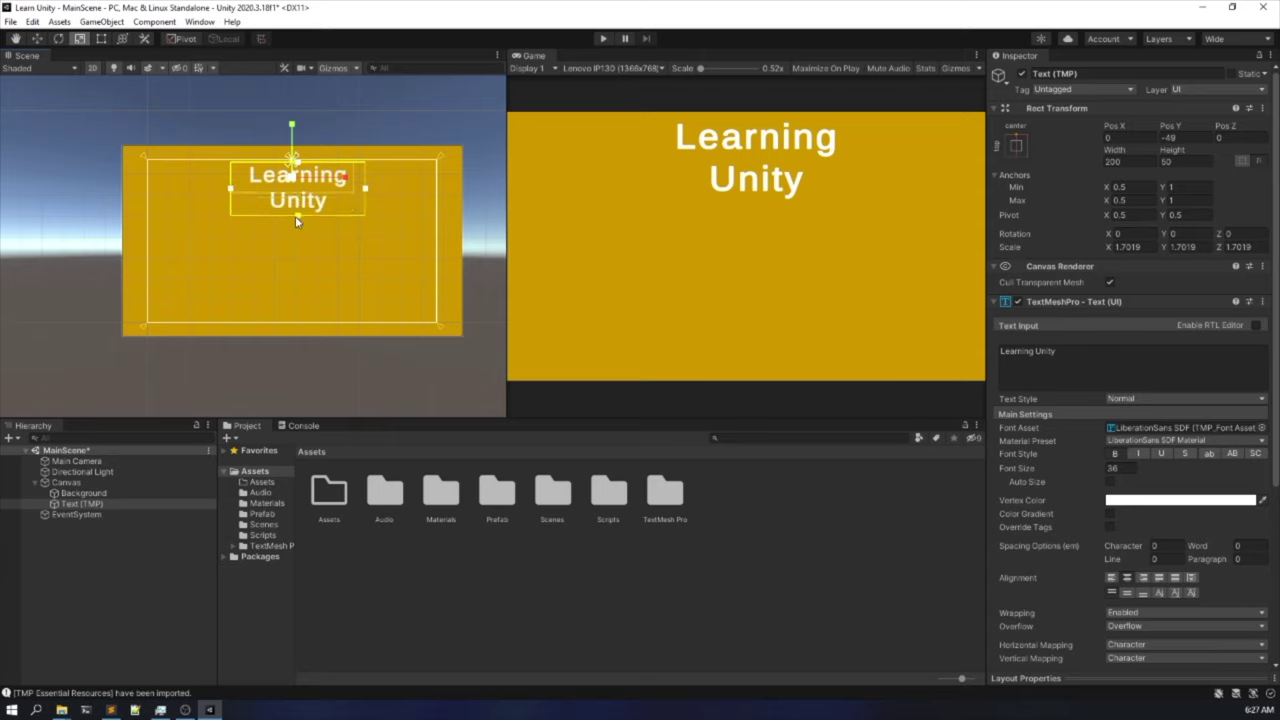
pyautogui.click(103, 165)
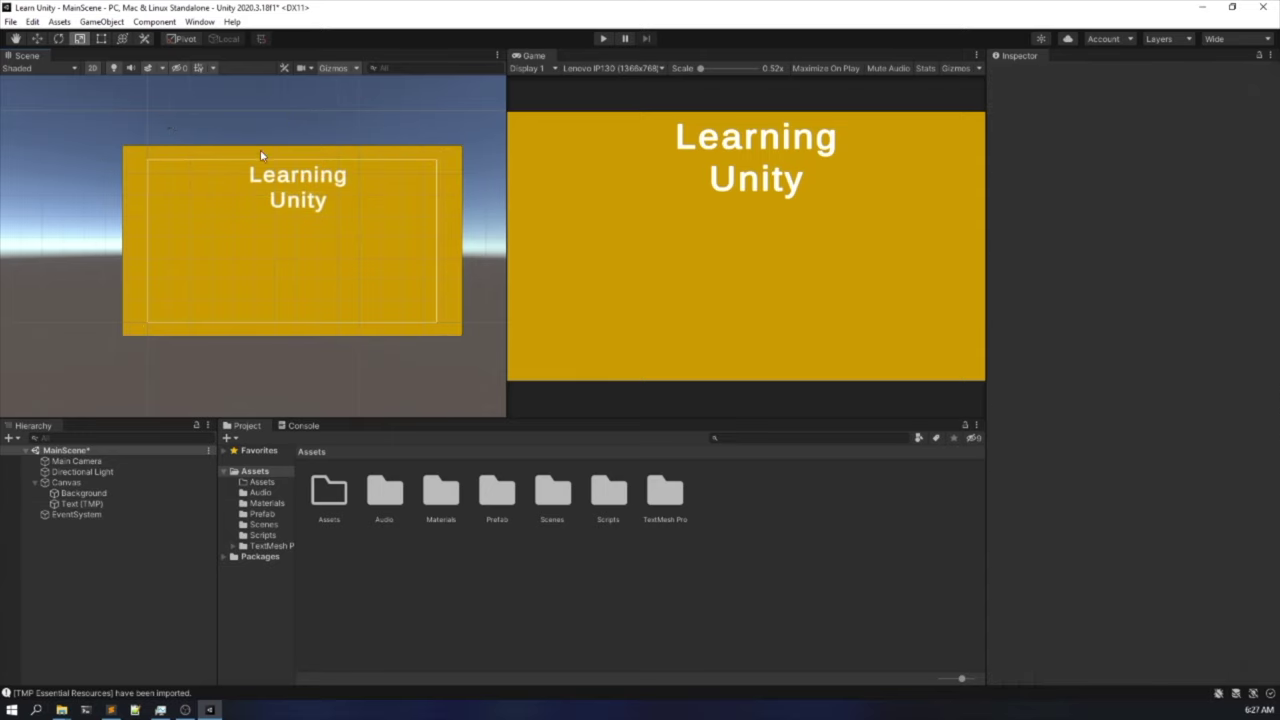
pyautogui.scroll(1, 262, 150)
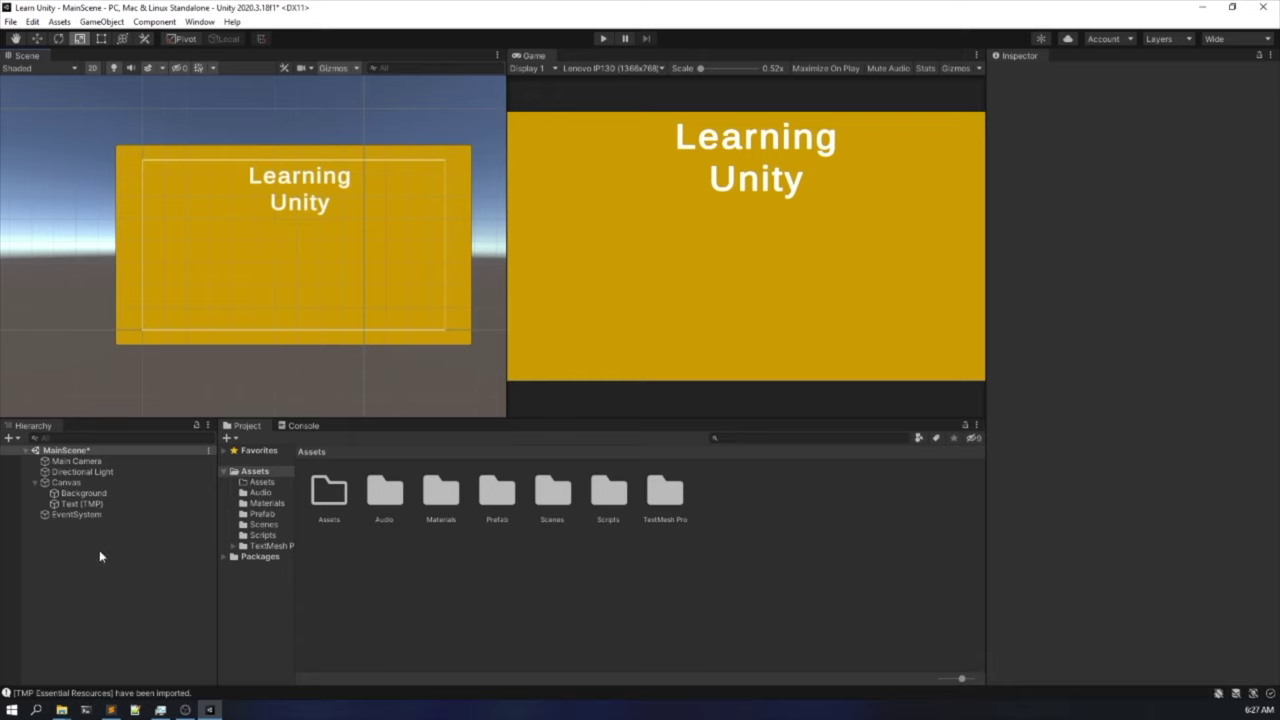
# Add a Button - TextMeshPro under the Canvas and scale it to 1.6057.
pyautogui.click(93, 482)
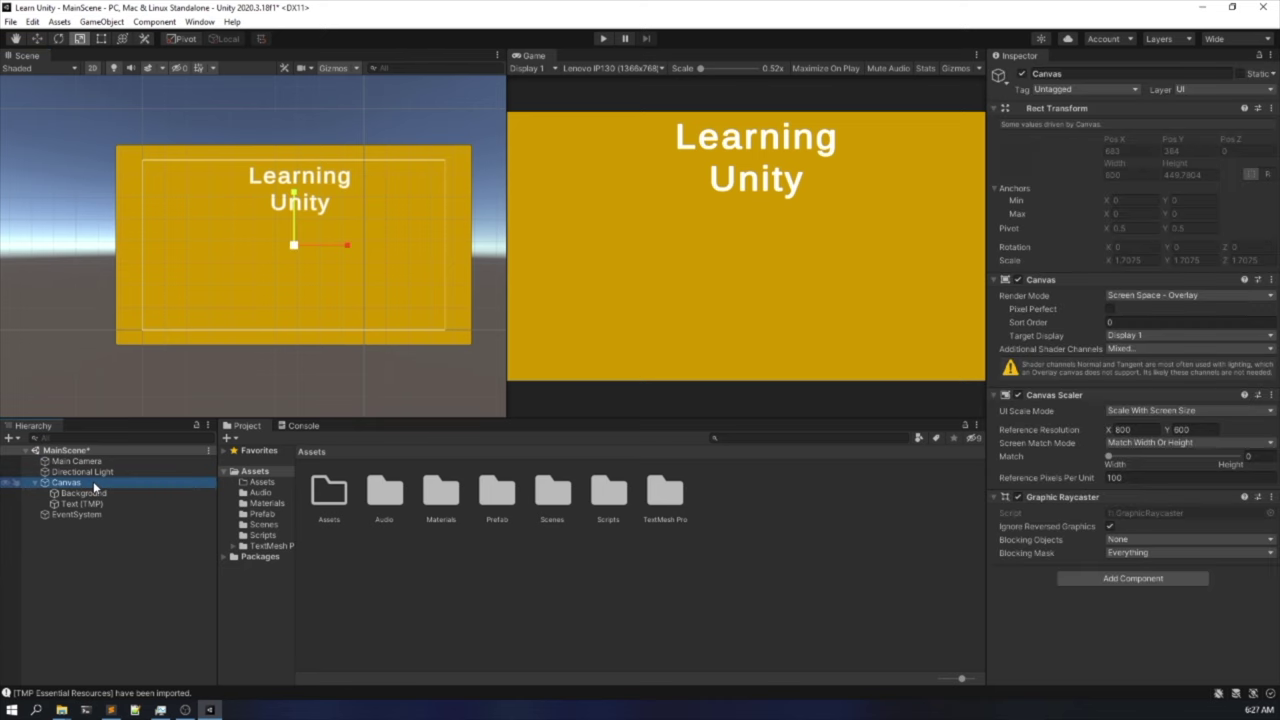
pyautogui.rightClick(93, 483)
pyautogui.moveTo(141, 440)
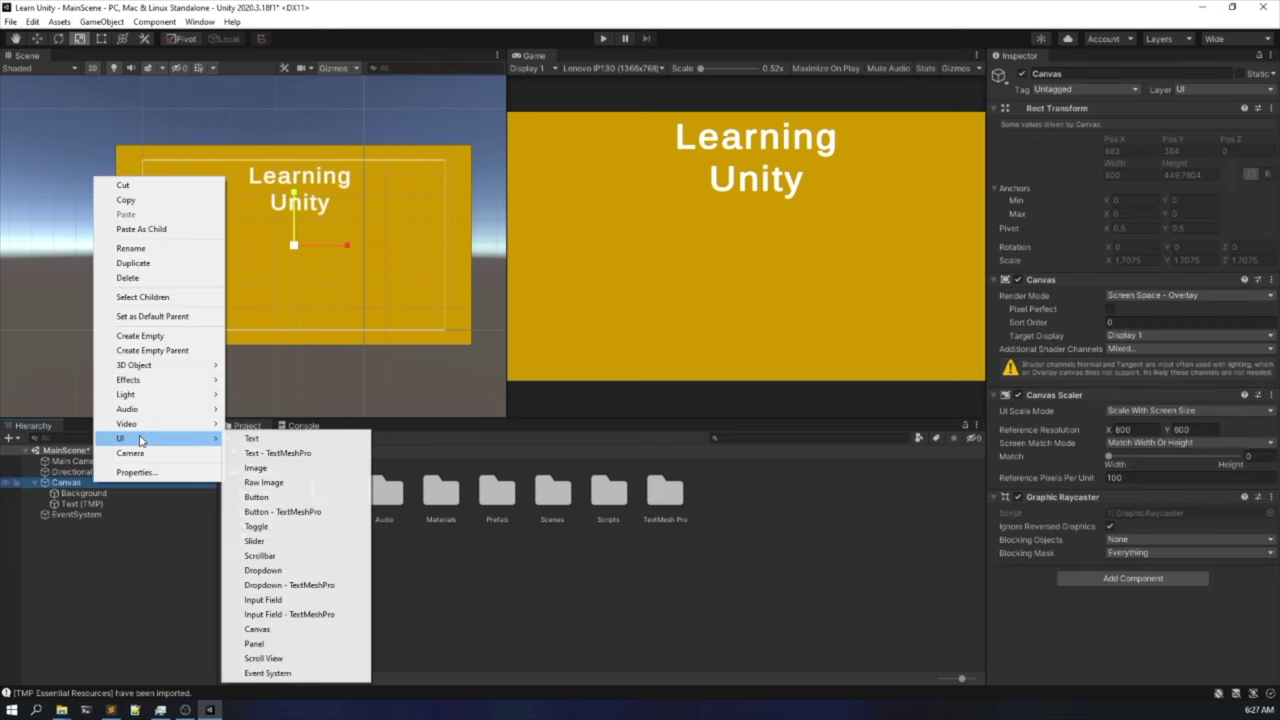
pyautogui.click(285, 512)
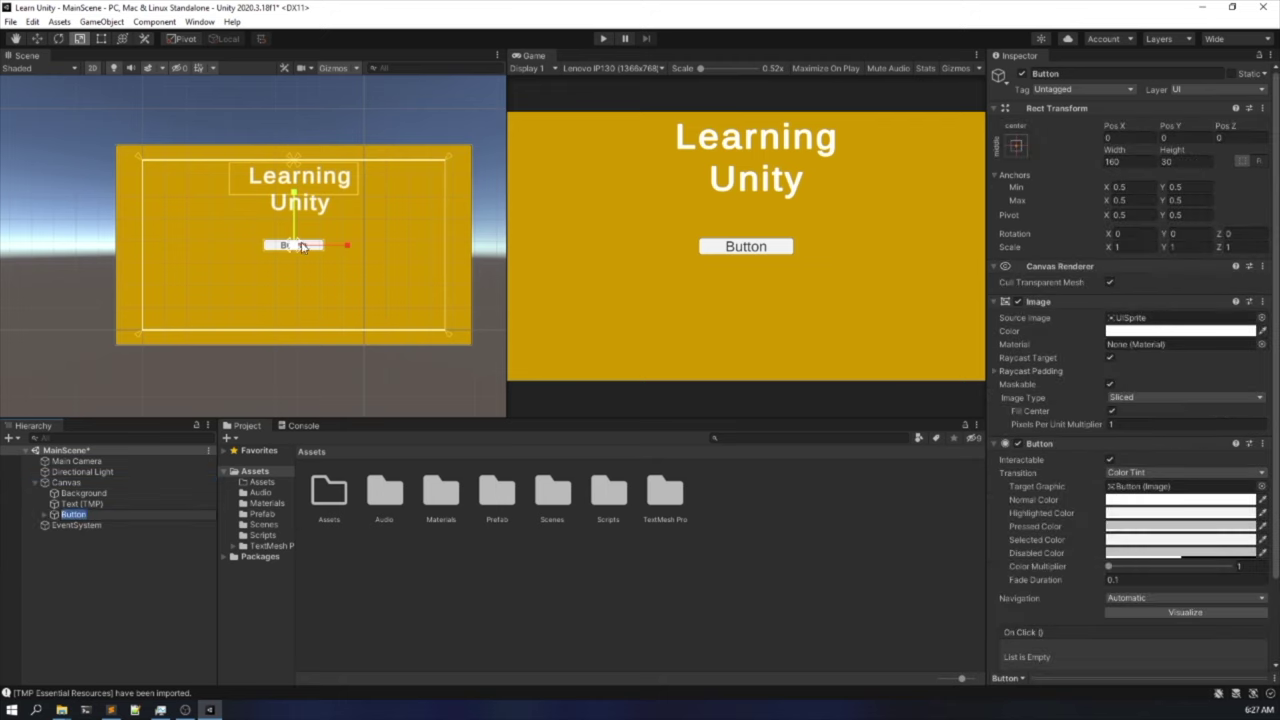
pyautogui.moveTo(294, 248); pyautogui.dragTo(333, 247)
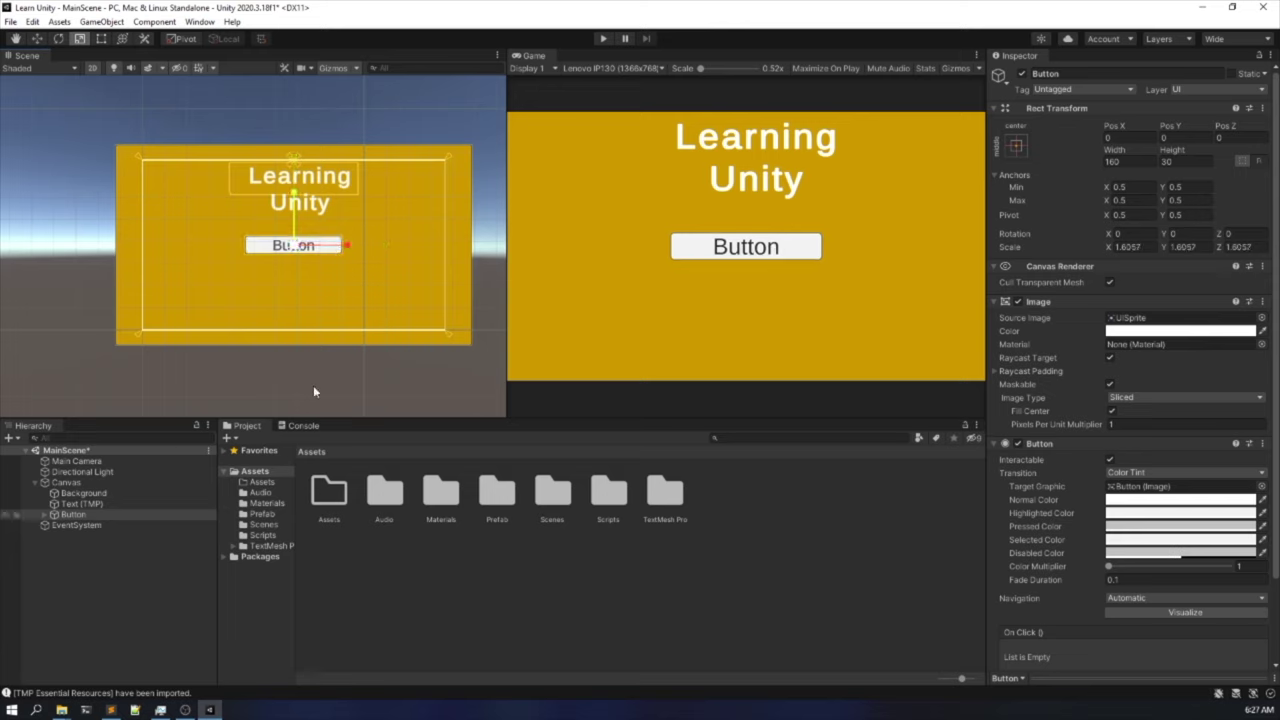
pyautogui.click(1017, 148)
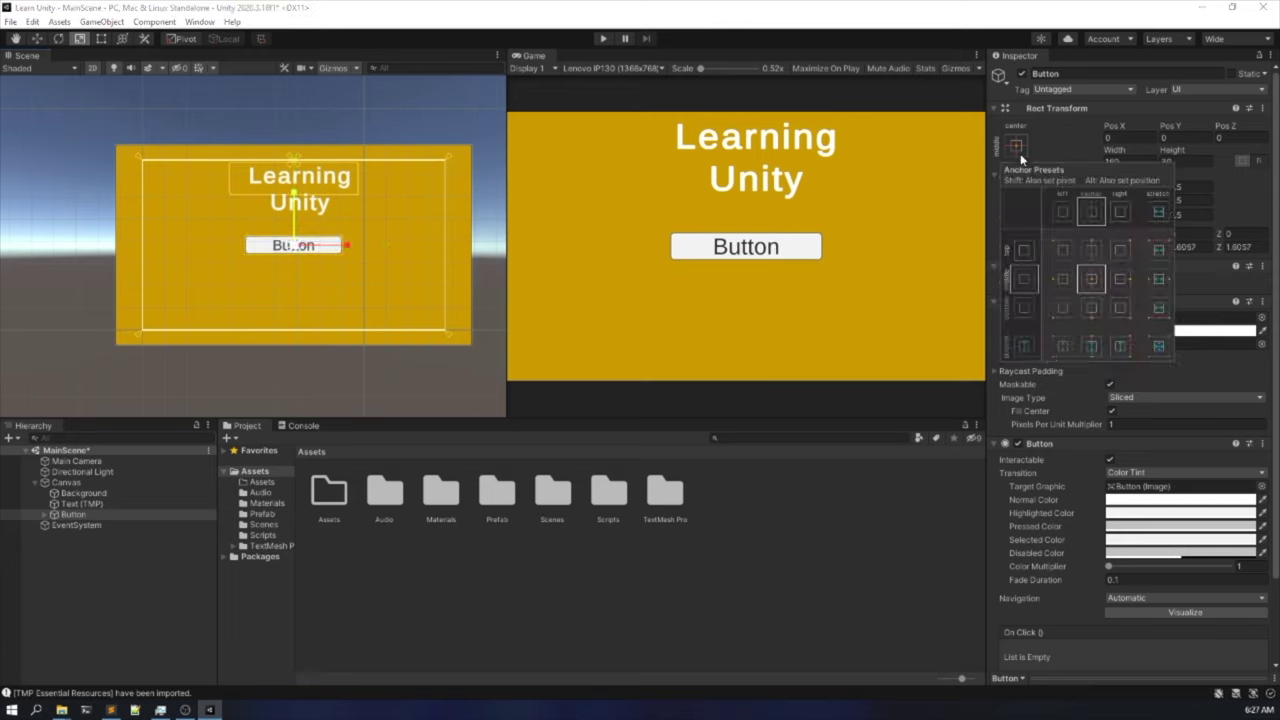
pyautogui.press('alt')
# Rename the new Button object to 'Play'.
pyautogui.click(14, 514)
pyautogui.click(1131, 72)
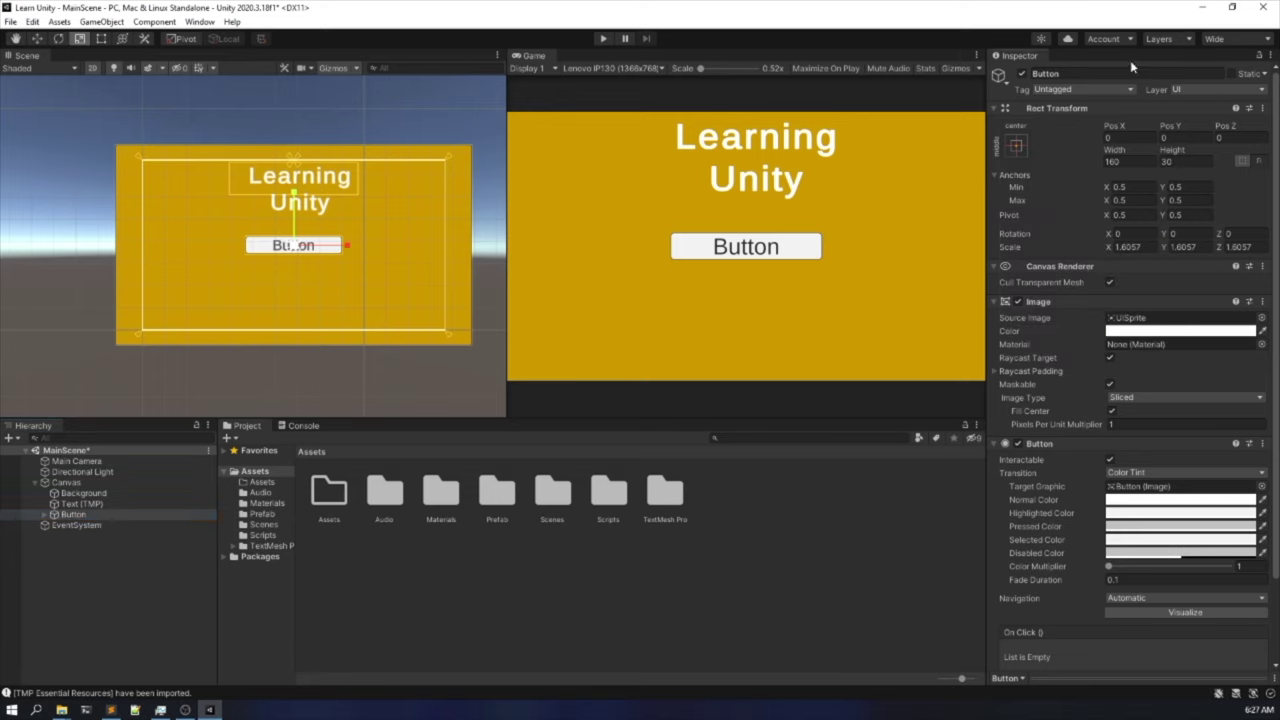
pyautogui.write('Play')
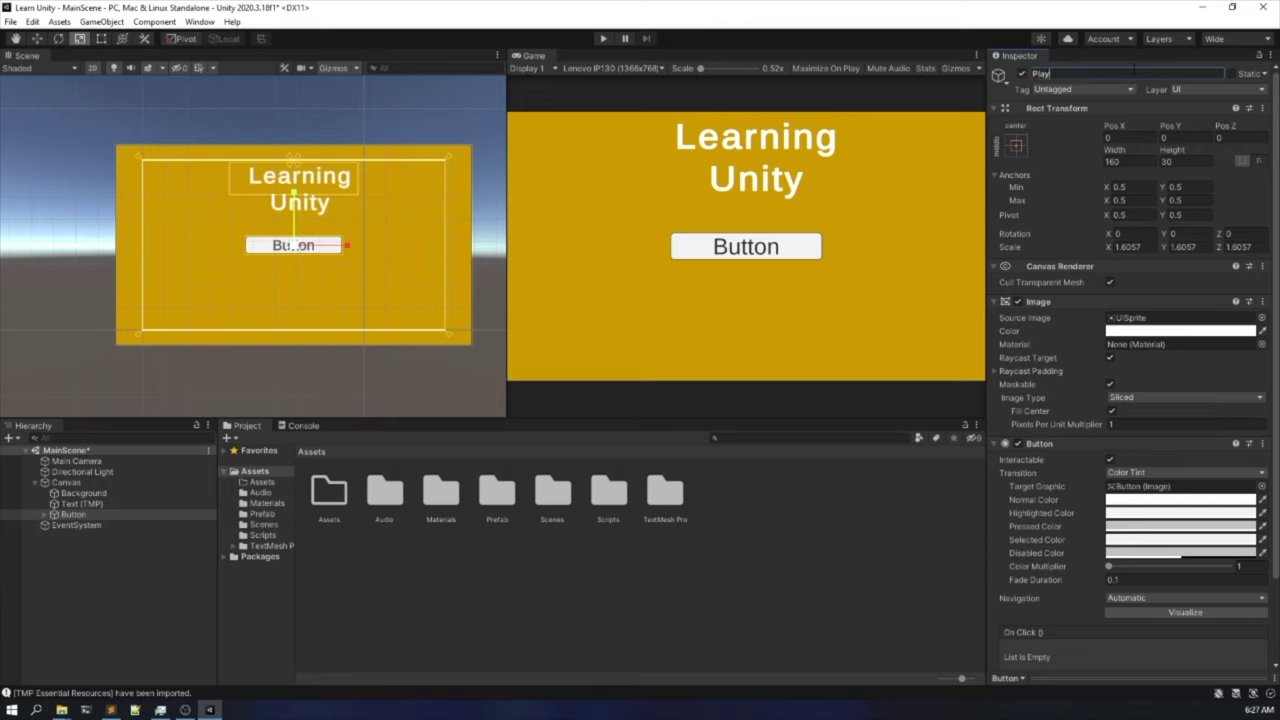
pyautogui.press('Return')
# Change the button's Text (TMP) label from 'Button' to 'PLAY'.
pyautogui.click(45, 514)
pyautogui.click(82, 525)
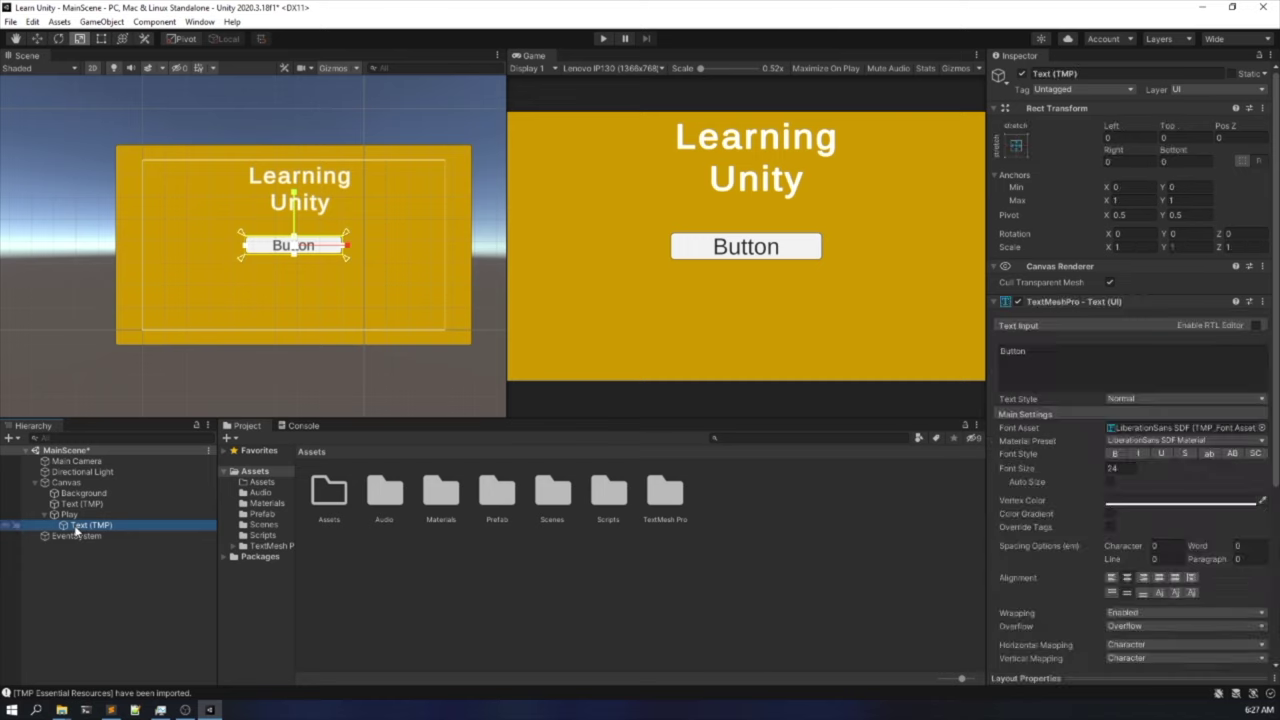
pyautogui.doubleClick(1012, 351)
pyautogui.write('PLAY')
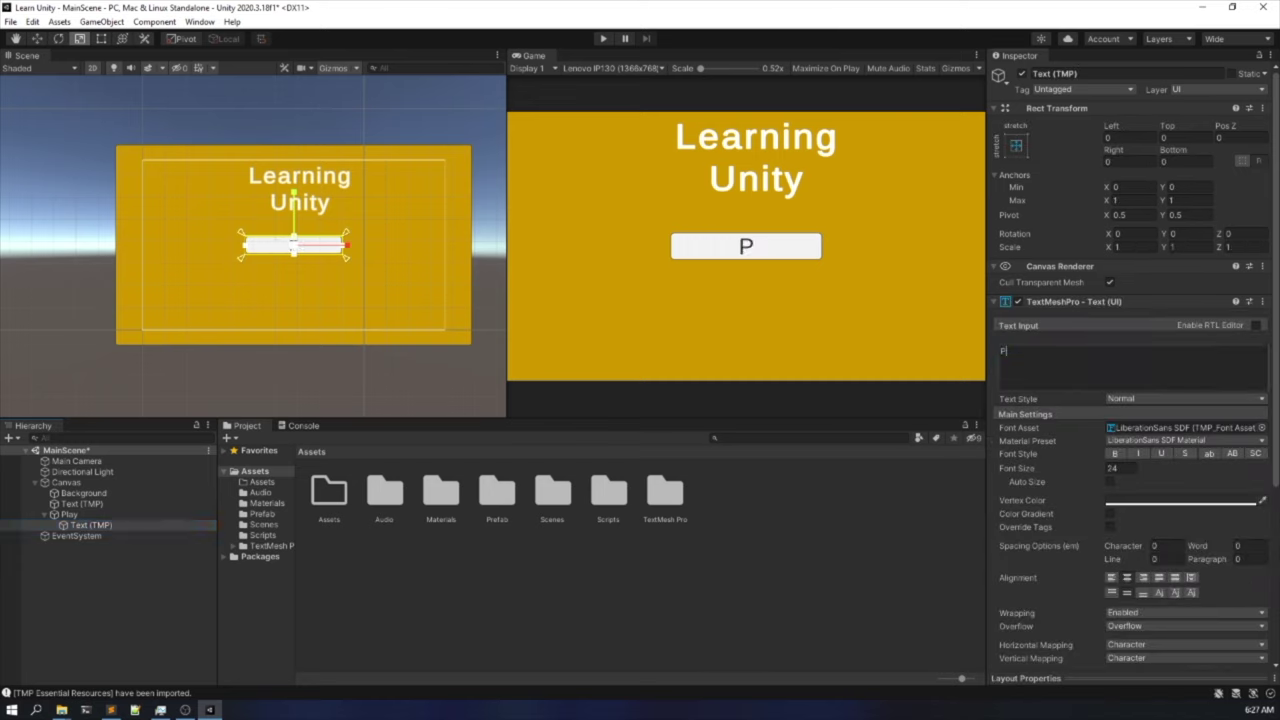
pyautogui.click(843, 519)
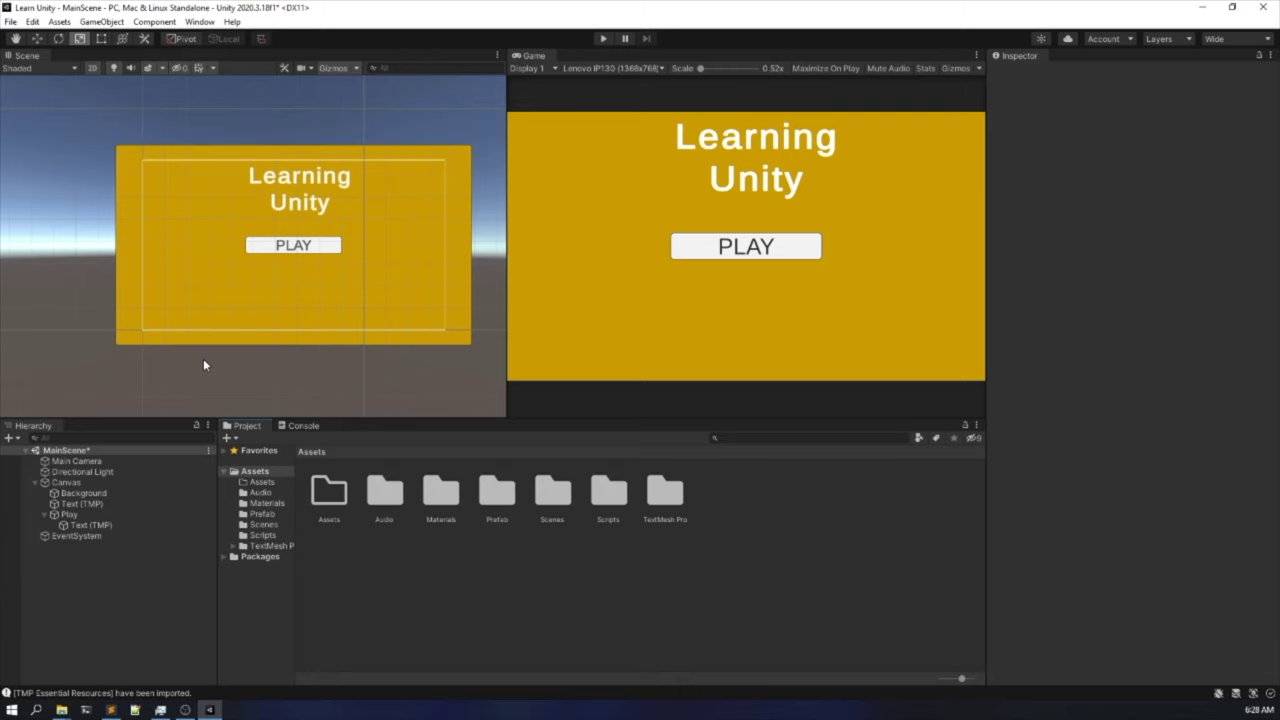
# Set the Play button's Pressed Color to bright green and enter Play Mode.
pyautogui.click(80, 517)
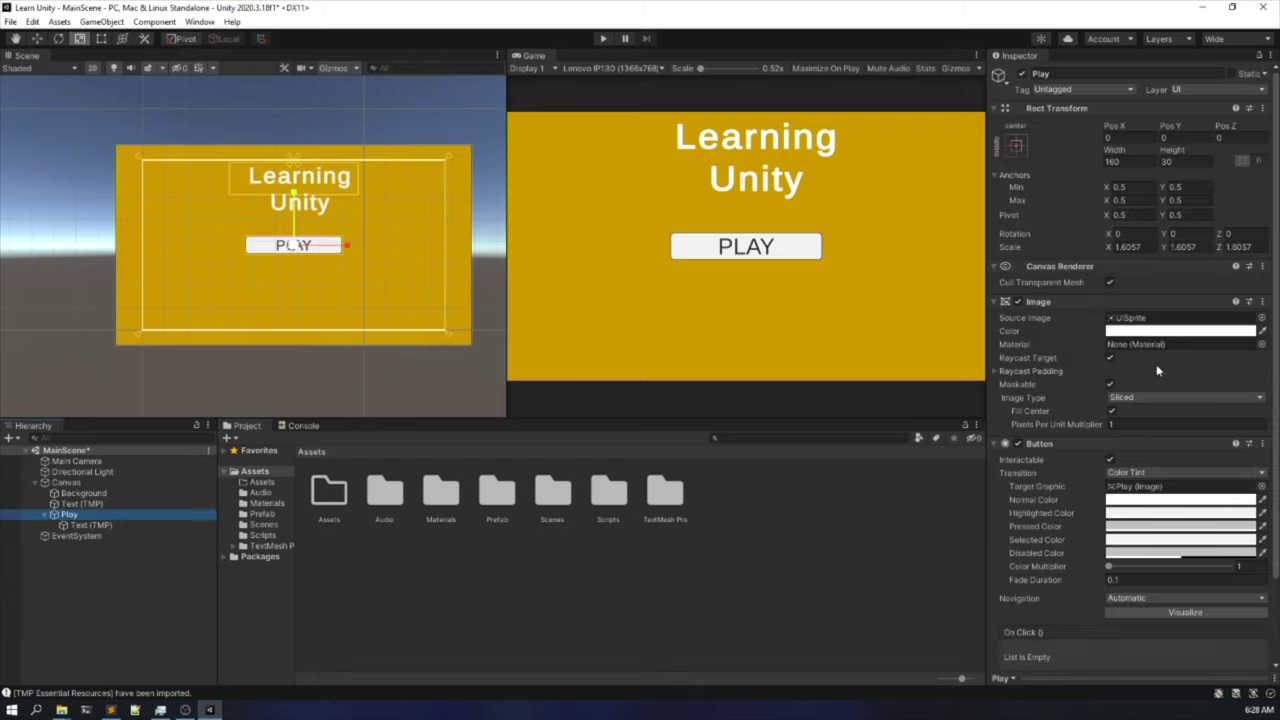
pyautogui.scroll(-3, 1157, 368)
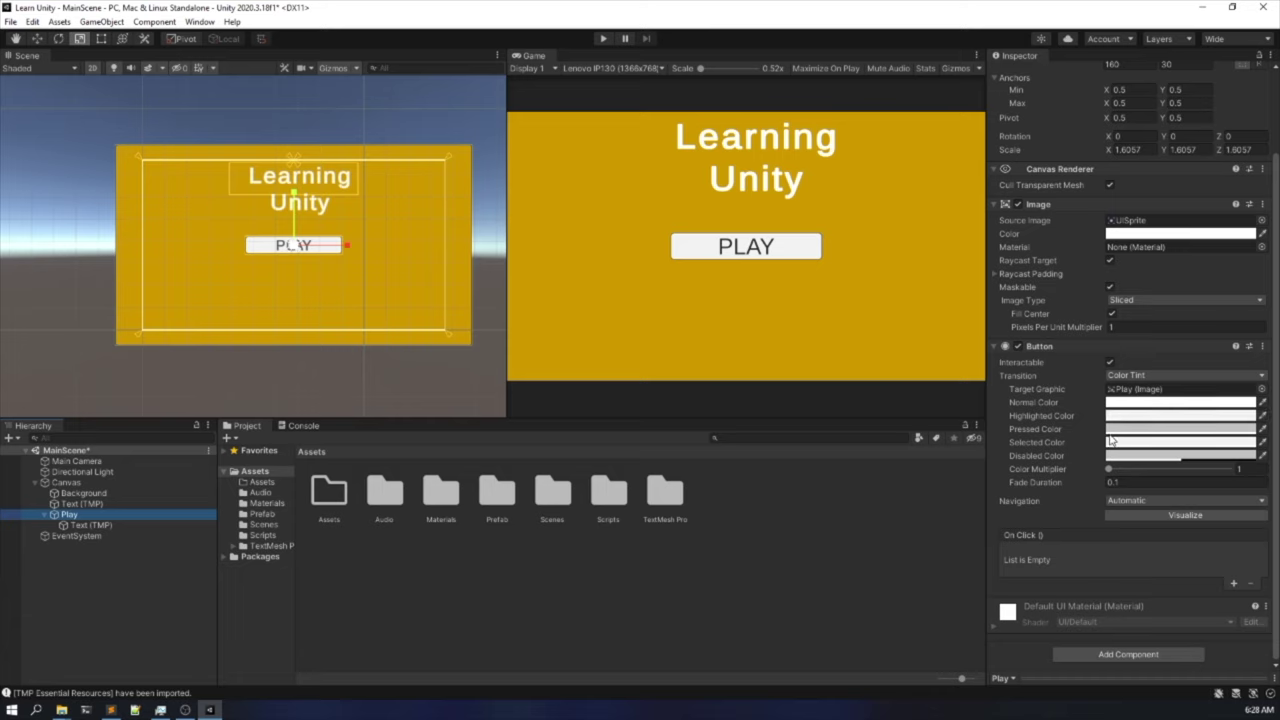
pyautogui.click(1120, 429)
pyautogui.click(1180, 430)
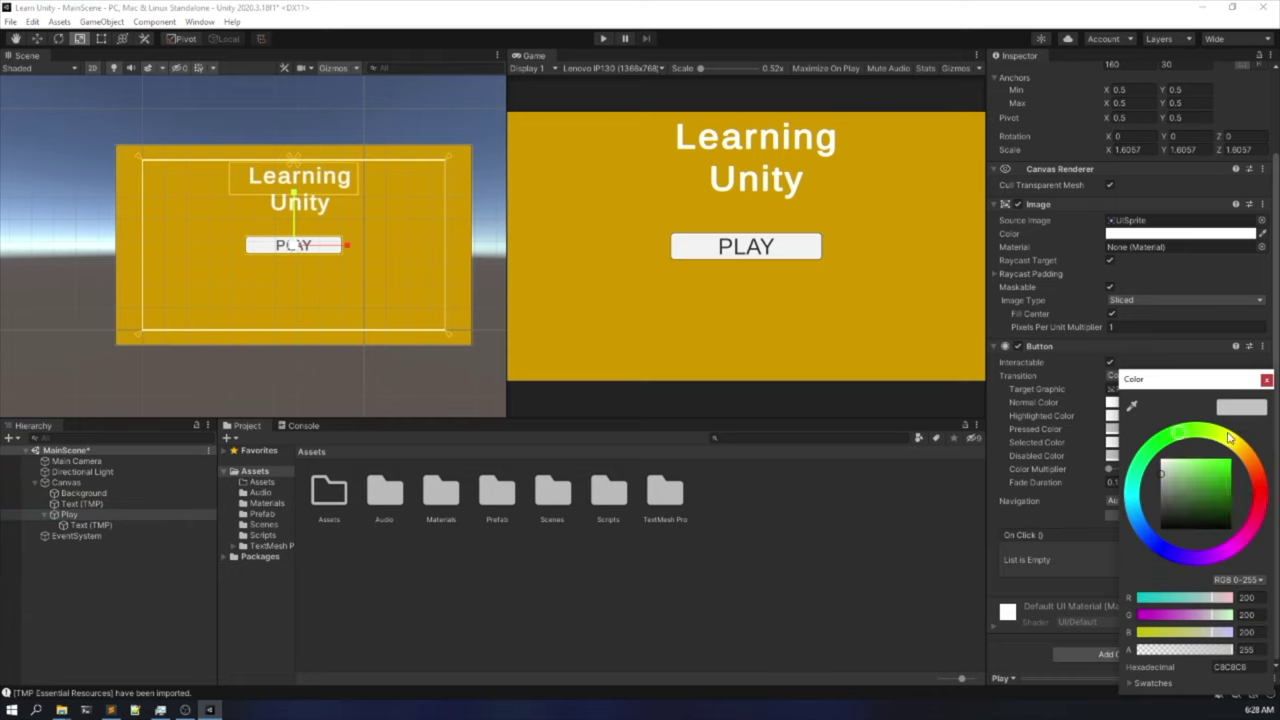
pyautogui.click(1228, 478)
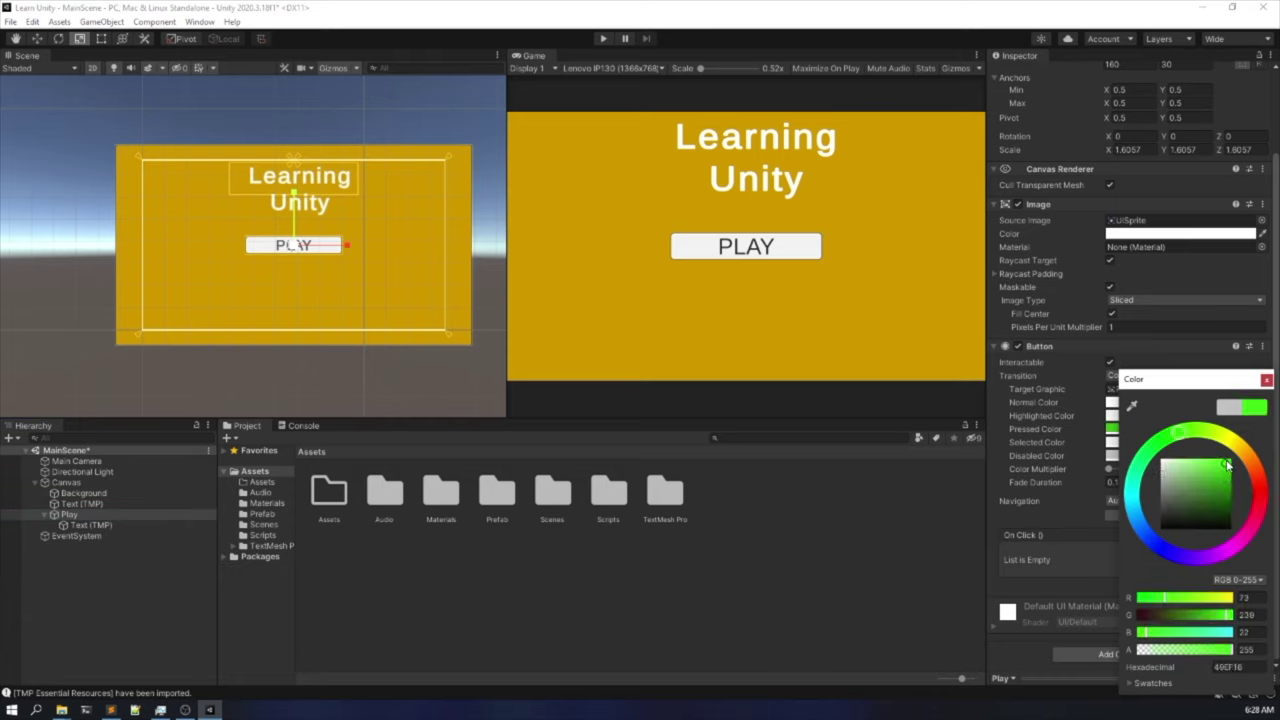
pyautogui.click(1266, 380)
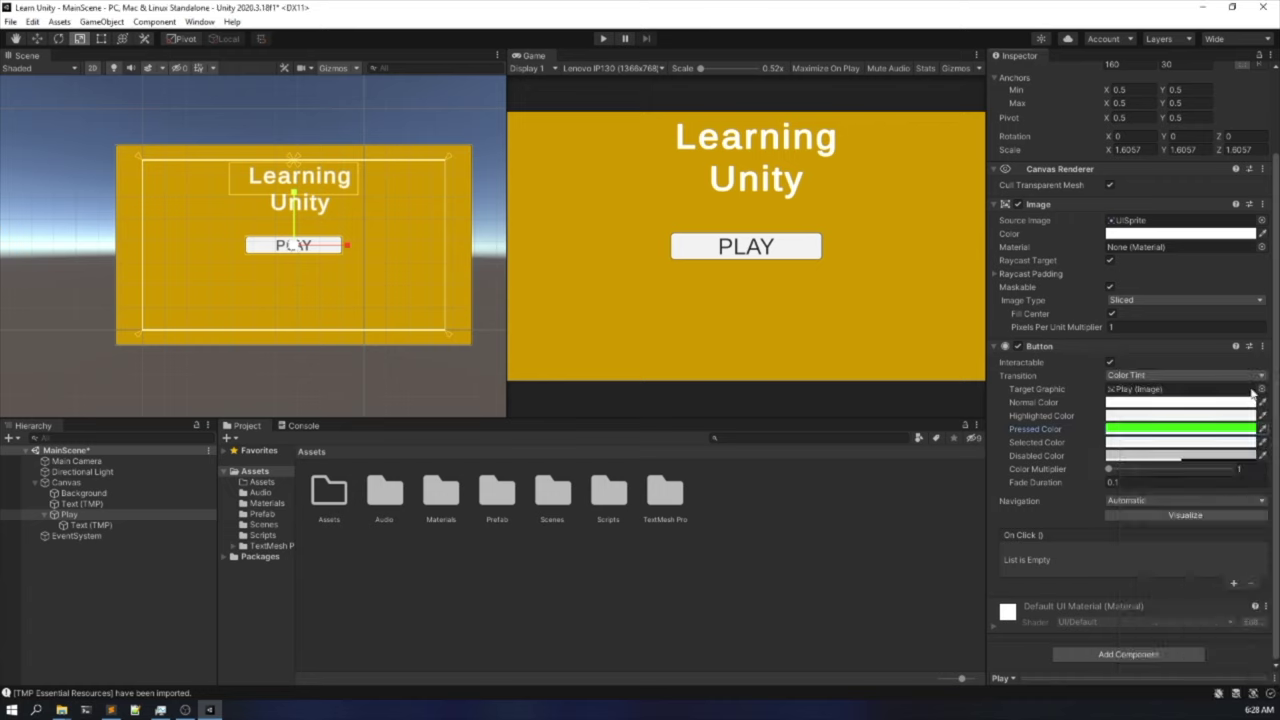
pyautogui.click(603, 38)
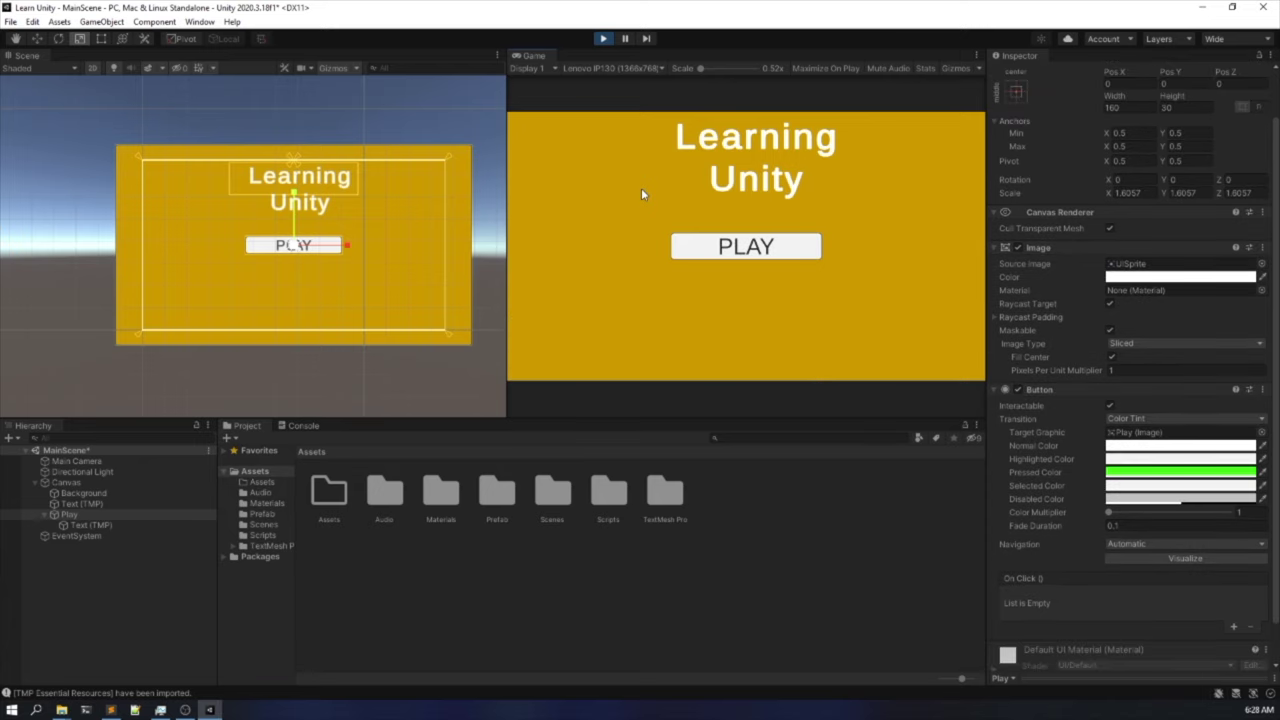
# Press PLAY repeatedly in the Game view to see the green pressed colour.
pyautogui.click(744, 245)
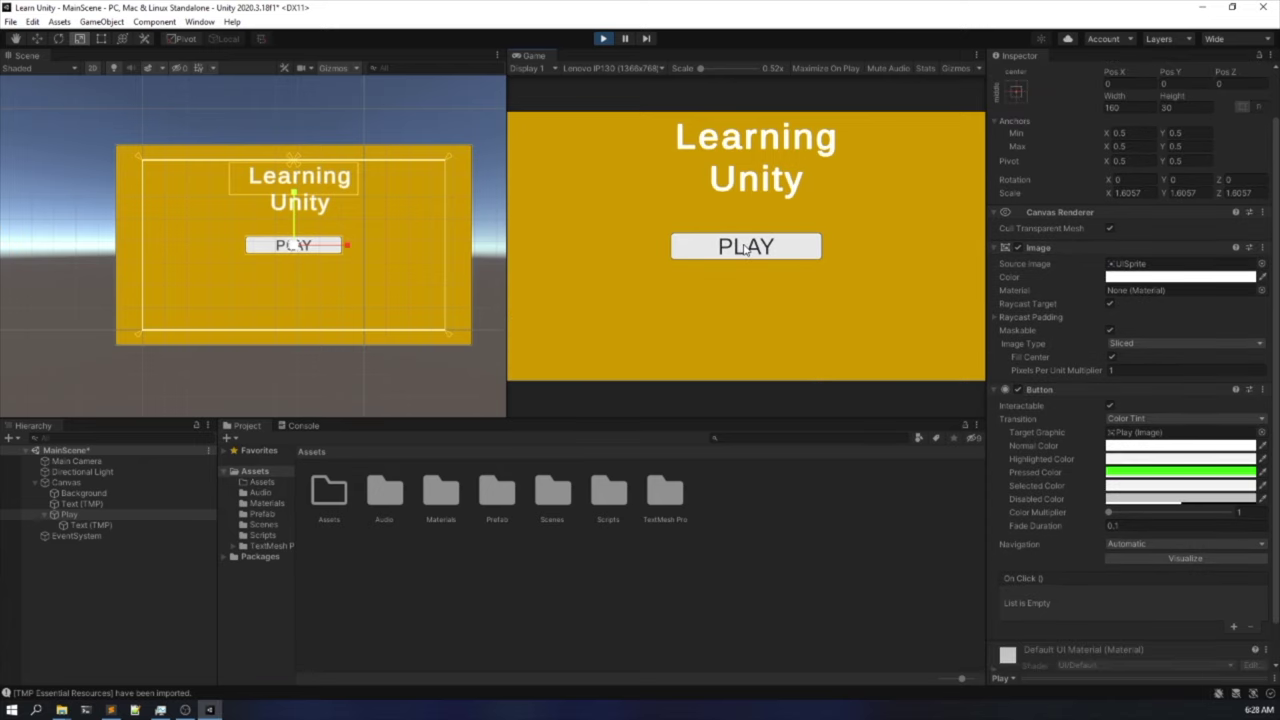
pyautogui.click(745, 247)
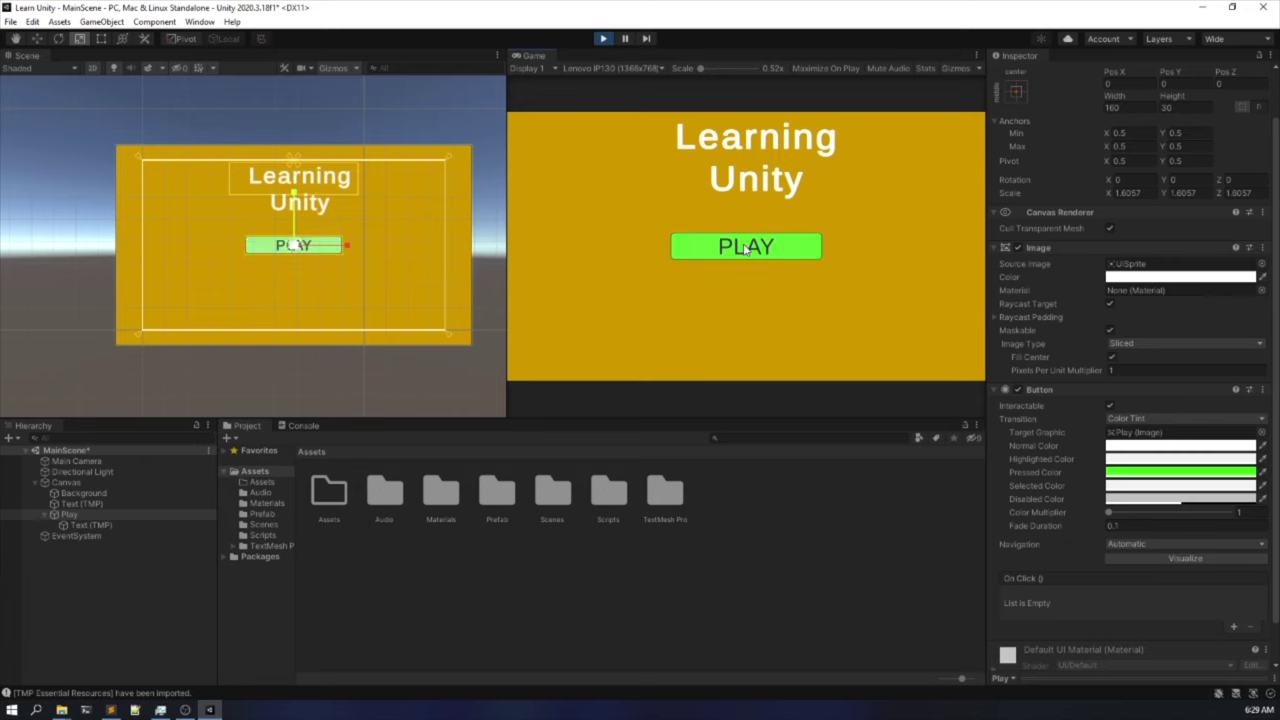
pyautogui.click(745, 247)
pyautogui.click(745, 247)
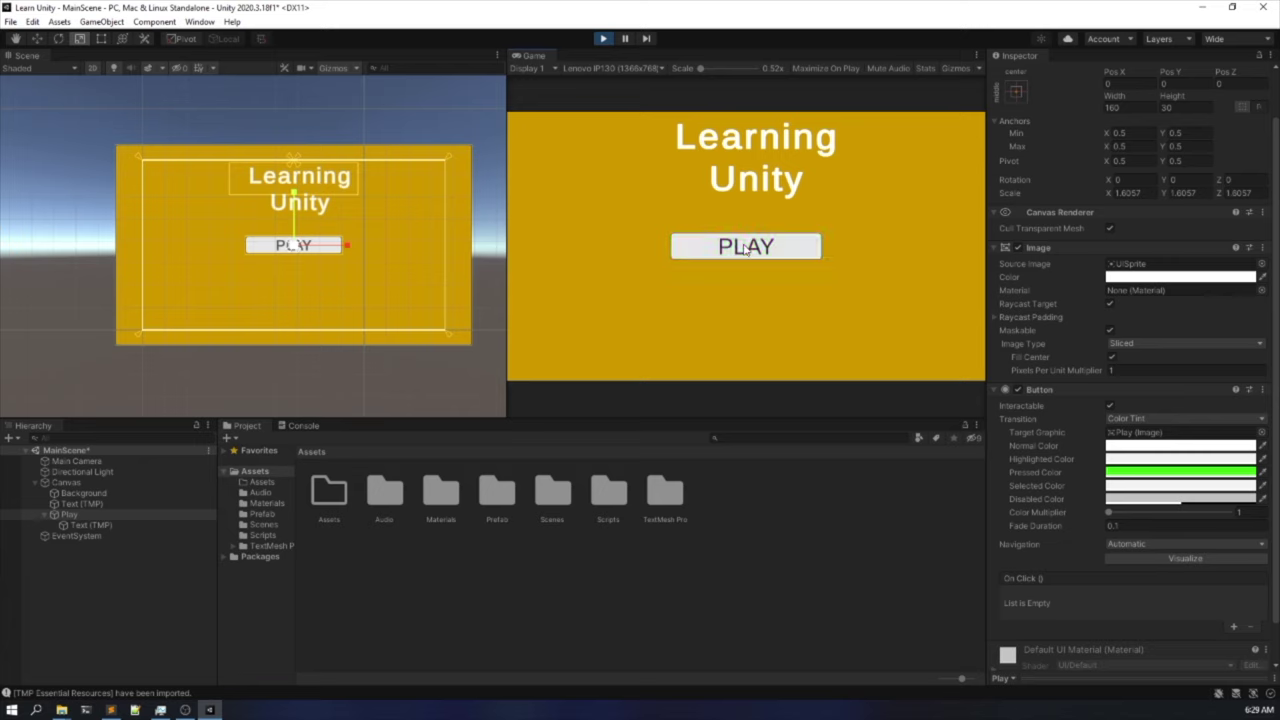
pyautogui.click(745, 247)
pyautogui.click(745, 247)
# Set the button's Highlighted Color to blue and test it in the game.
pyautogui.click(1120, 461)
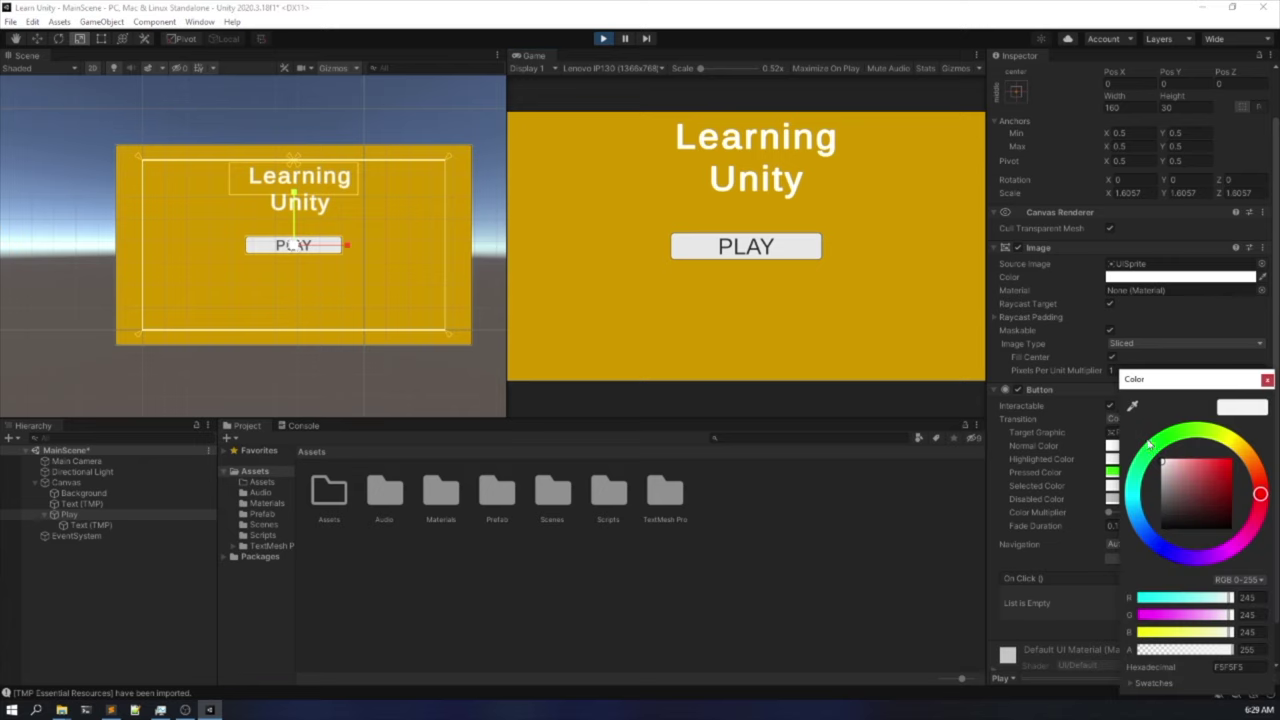
pyautogui.click(1138, 513)
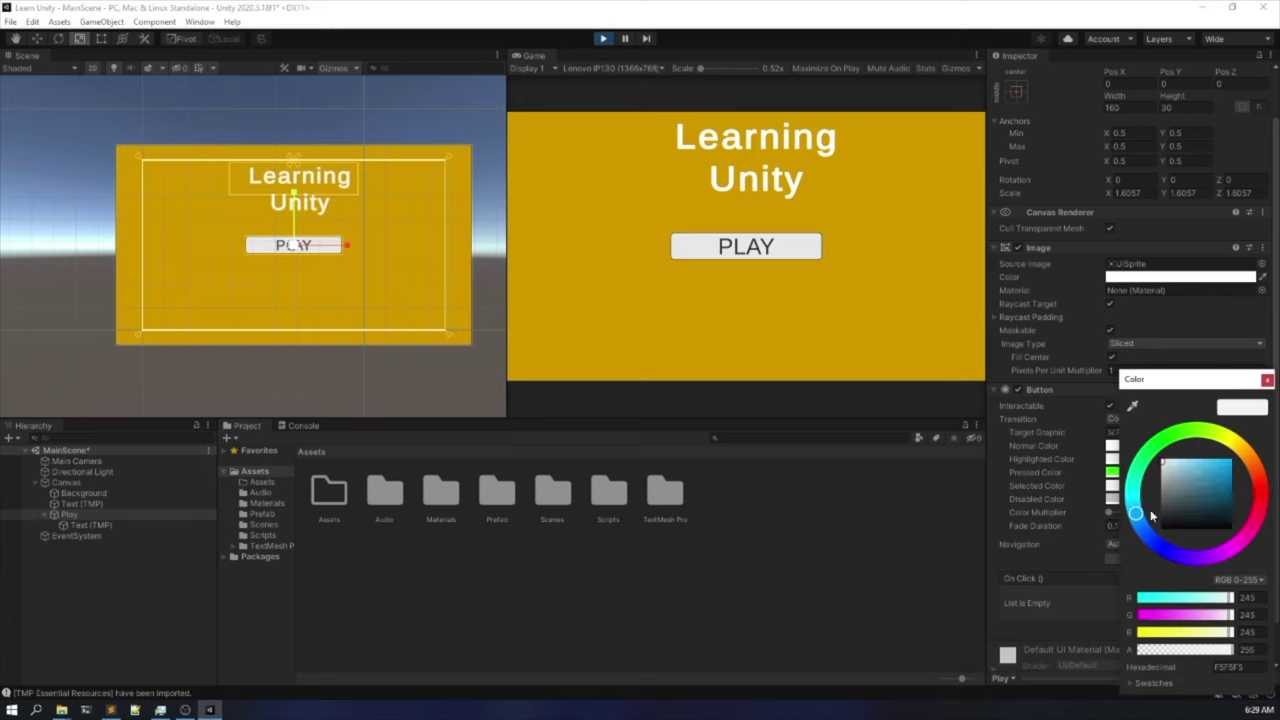
pyautogui.click(1234, 468)
pyautogui.click(1267, 379)
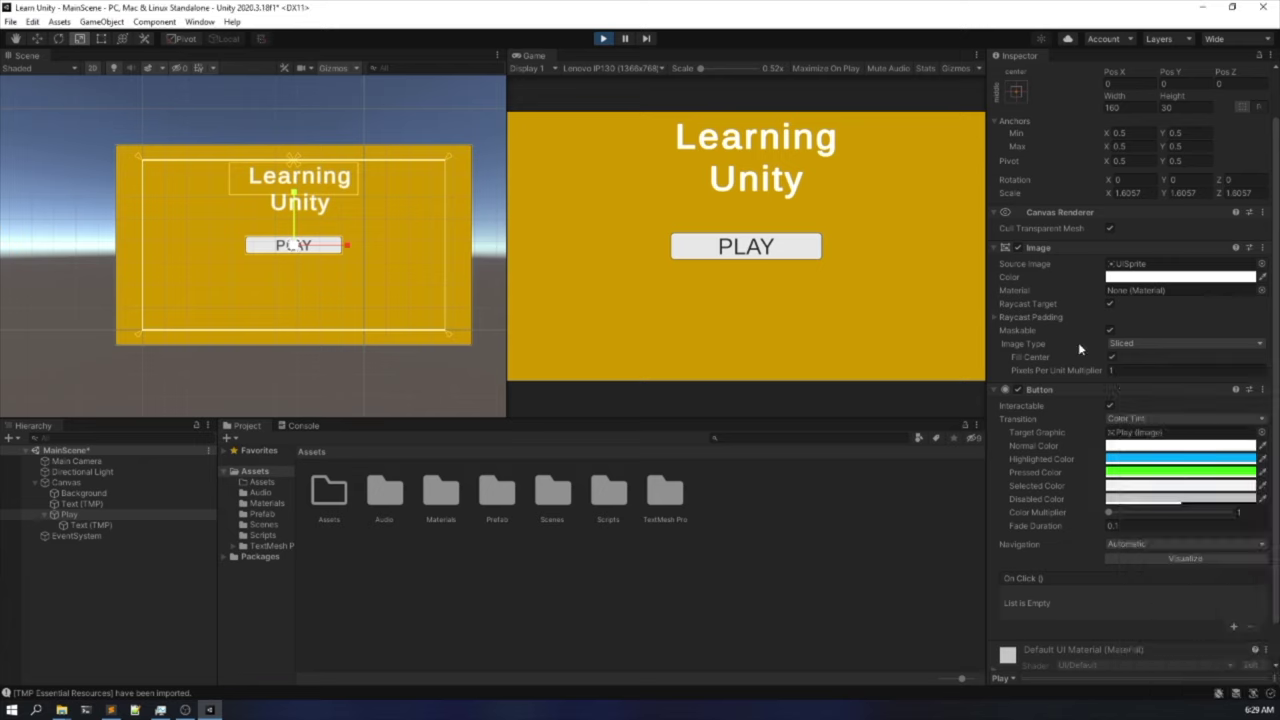
pyautogui.click(731, 257)
pyautogui.click(736, 248)
pyautogui.click(736, 248)
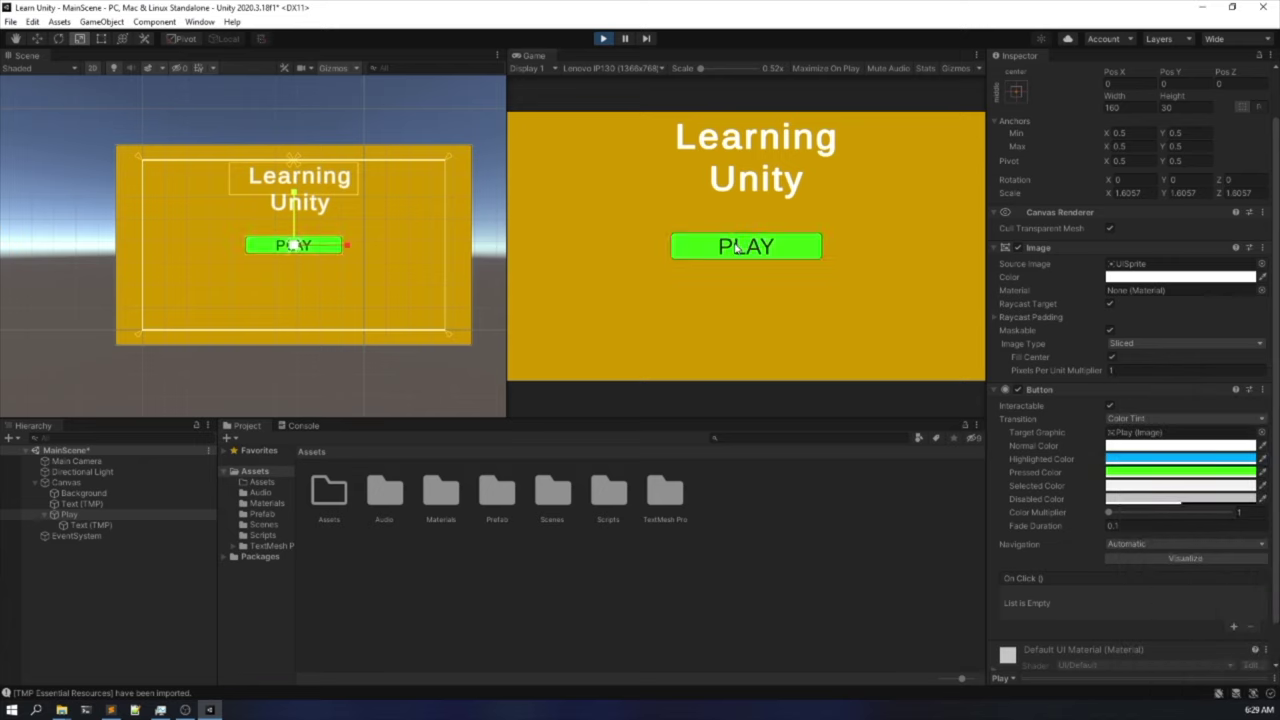
# Set the Selected Color to red, test the button's colours, then stop Play Mode.
pyautogui.click(1145, 491)
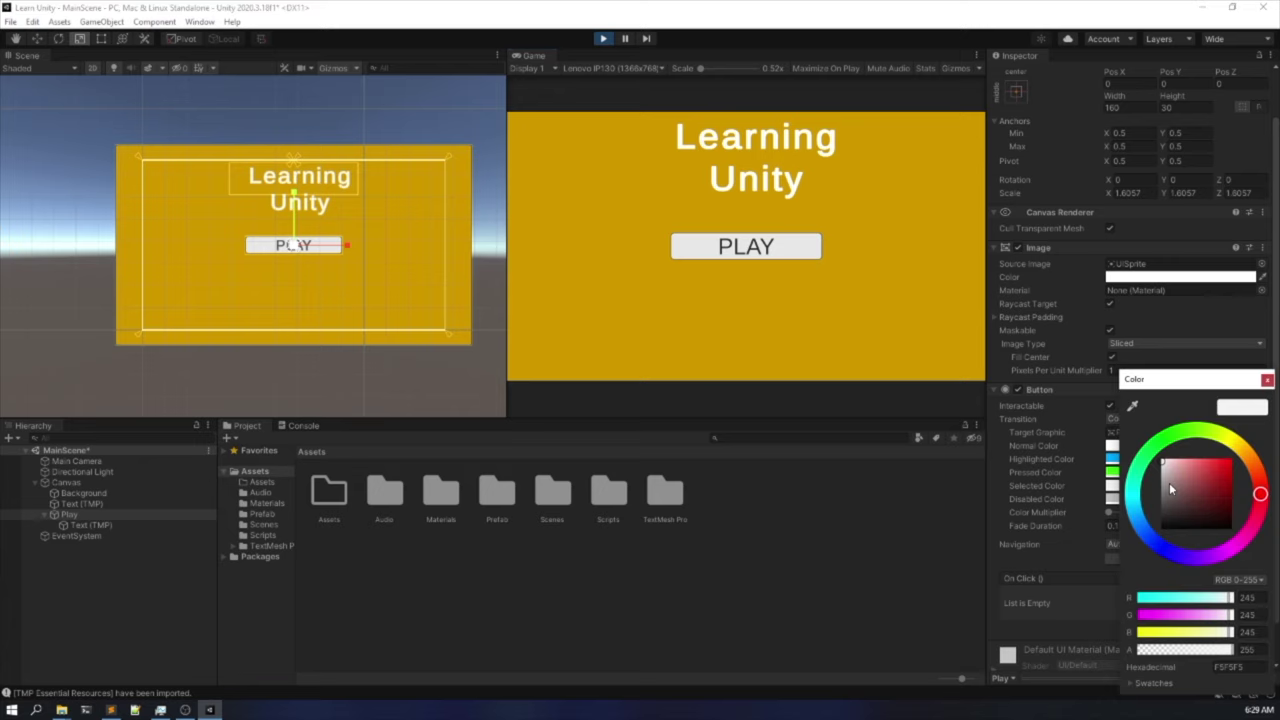
pyautogui.click(1236, 444)
pyautogui.moveTo(1220, 477); pyautogui.dragTo(1240, 458)
pyautogui.click(1260, 500)
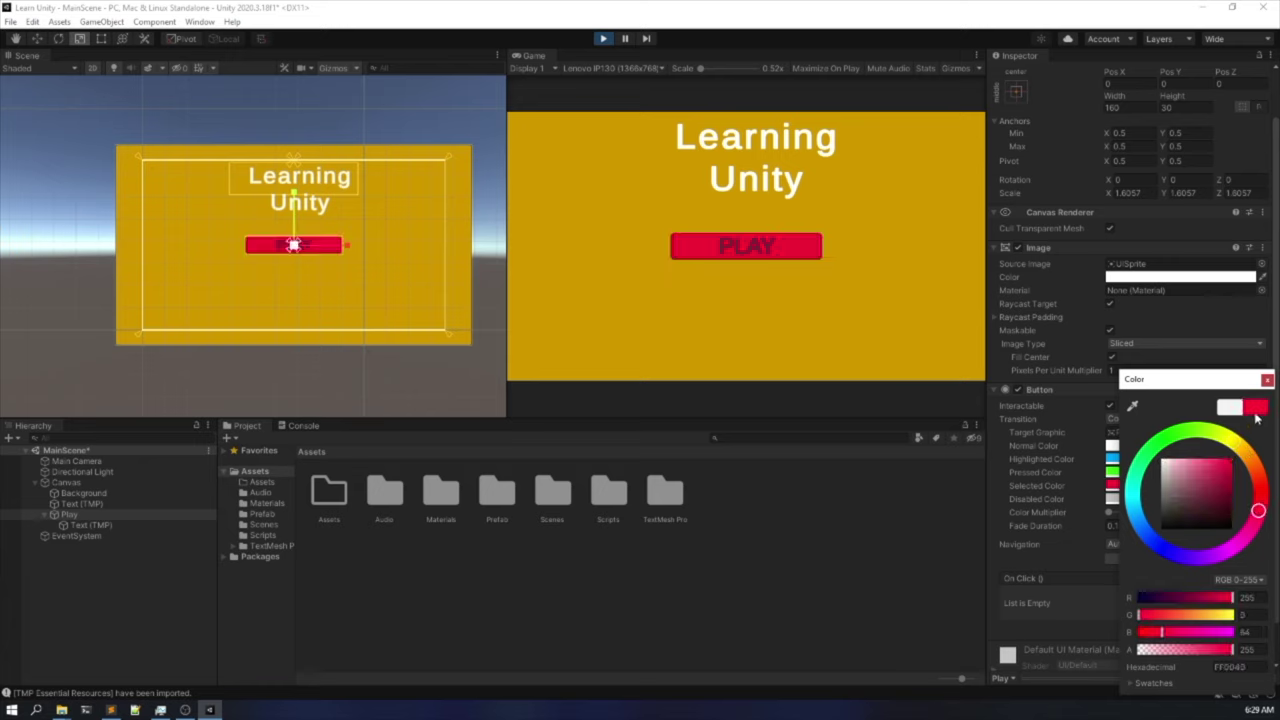
pyautogui.click(1267, 379)
pyautogui.click(809, 297)
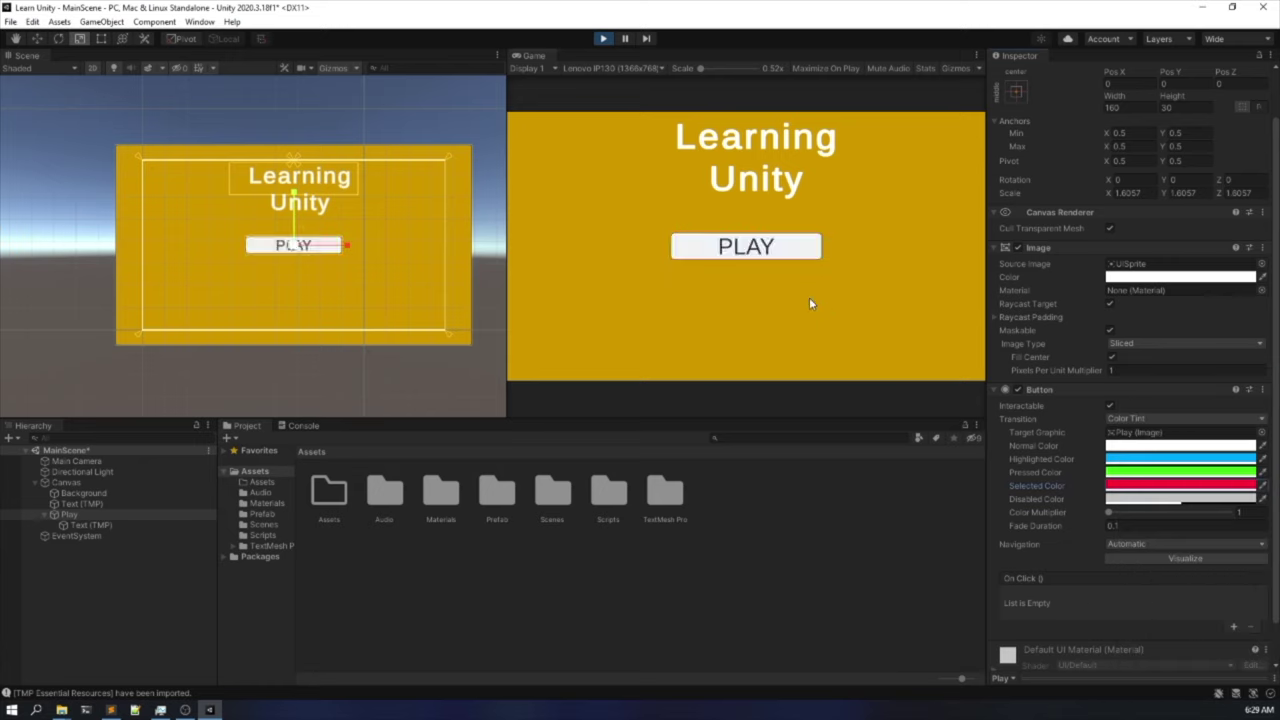
pyautogui.click(779, 248)
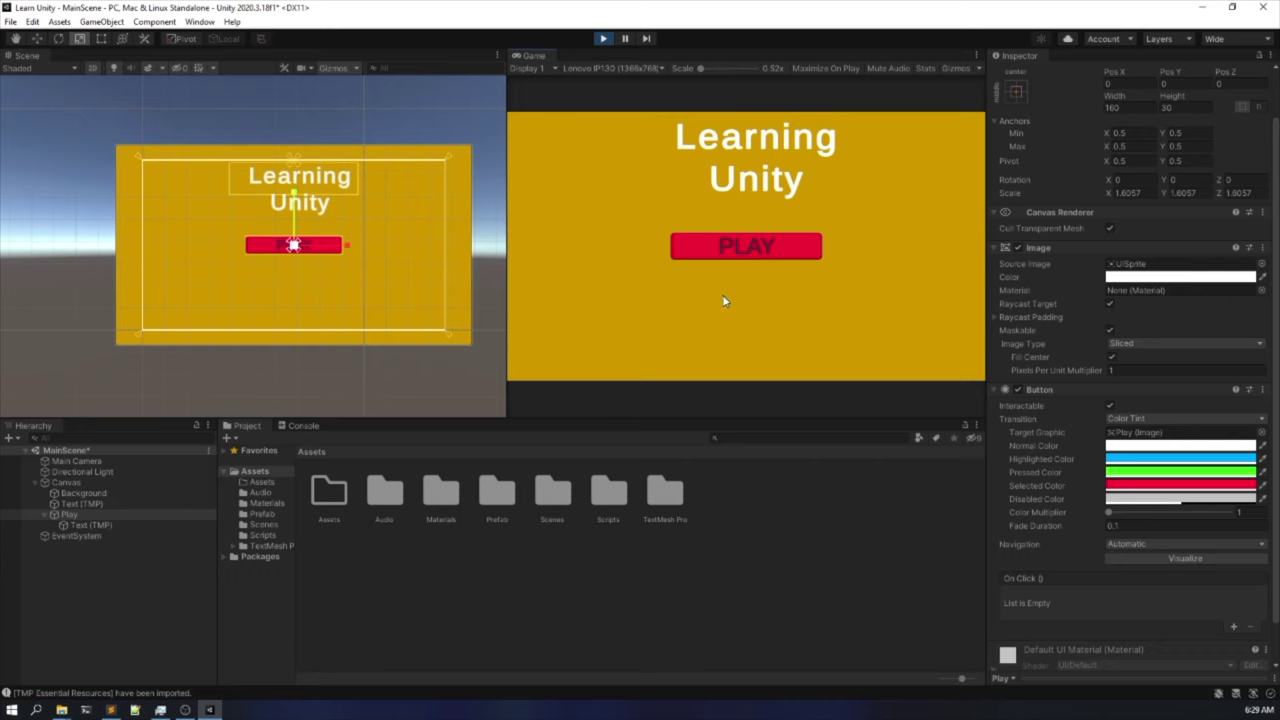
pyautogui.click(601, 40)
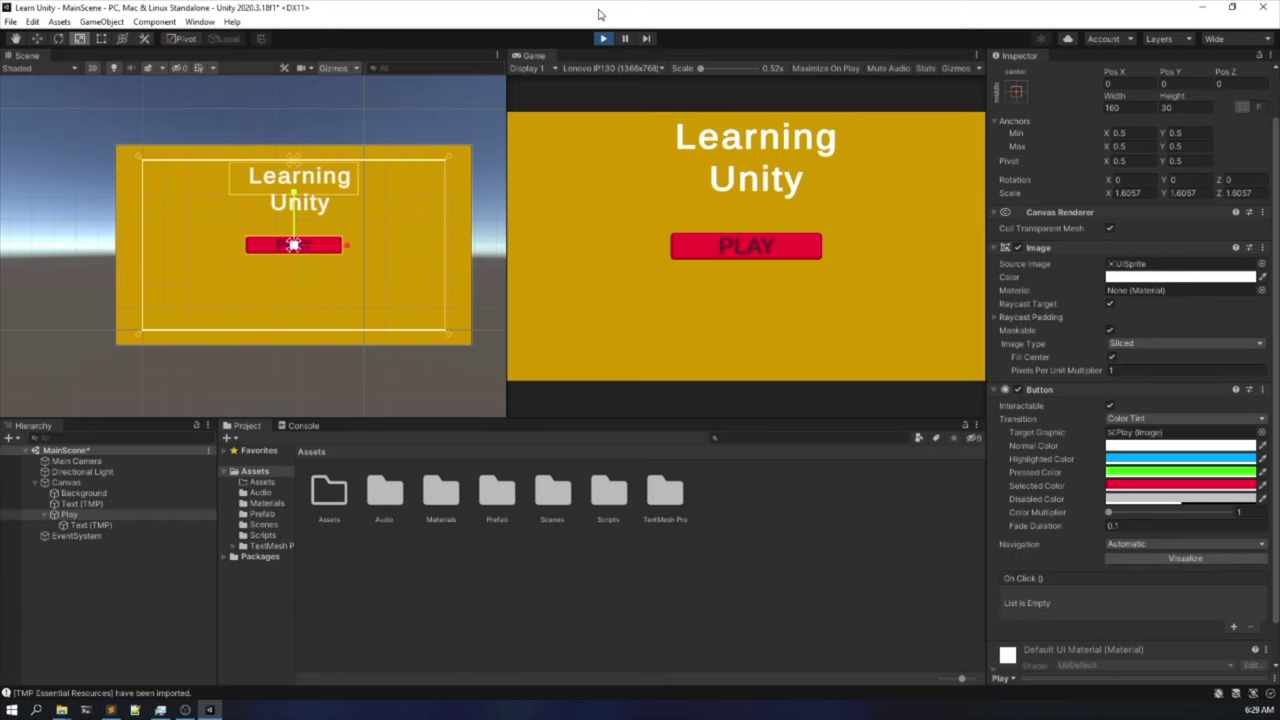
# Add an On Click entry to the Play button, assign an object, then remove that entry.
pyautogui.click(81, 515)
pyautogui.scroll(-1, 1121, 589)
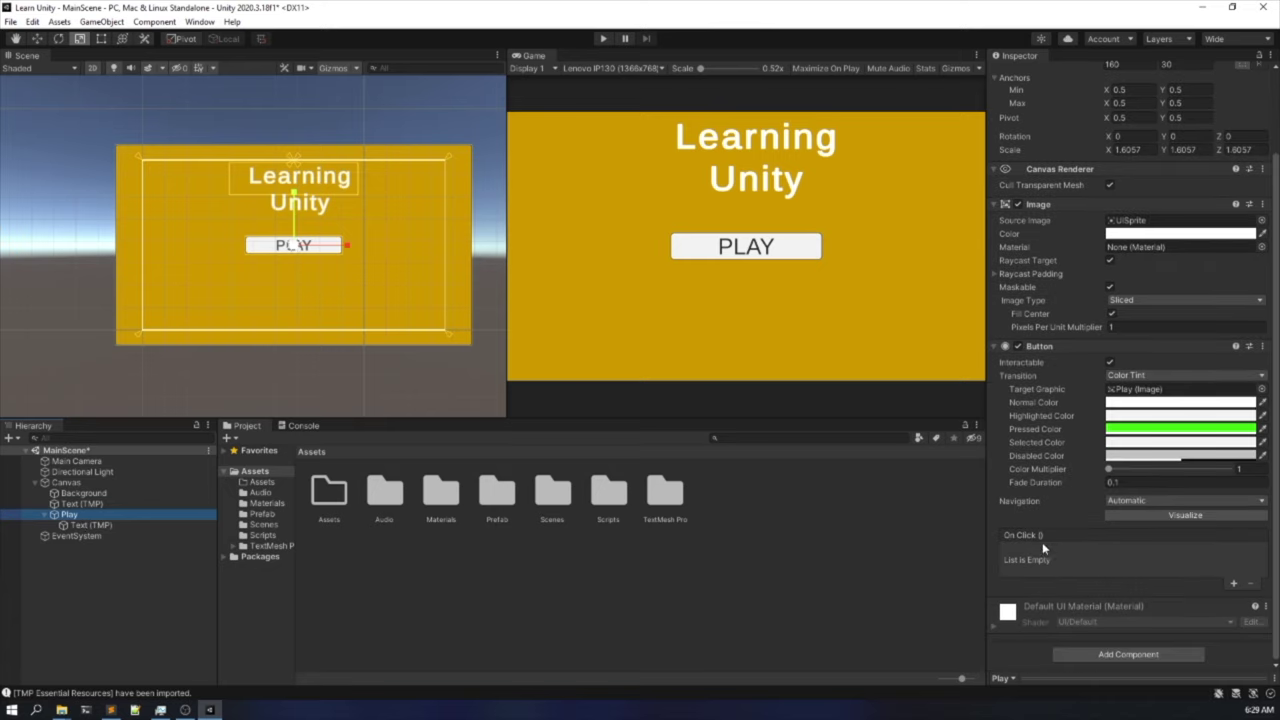
pyautogui.click(1236, 585)
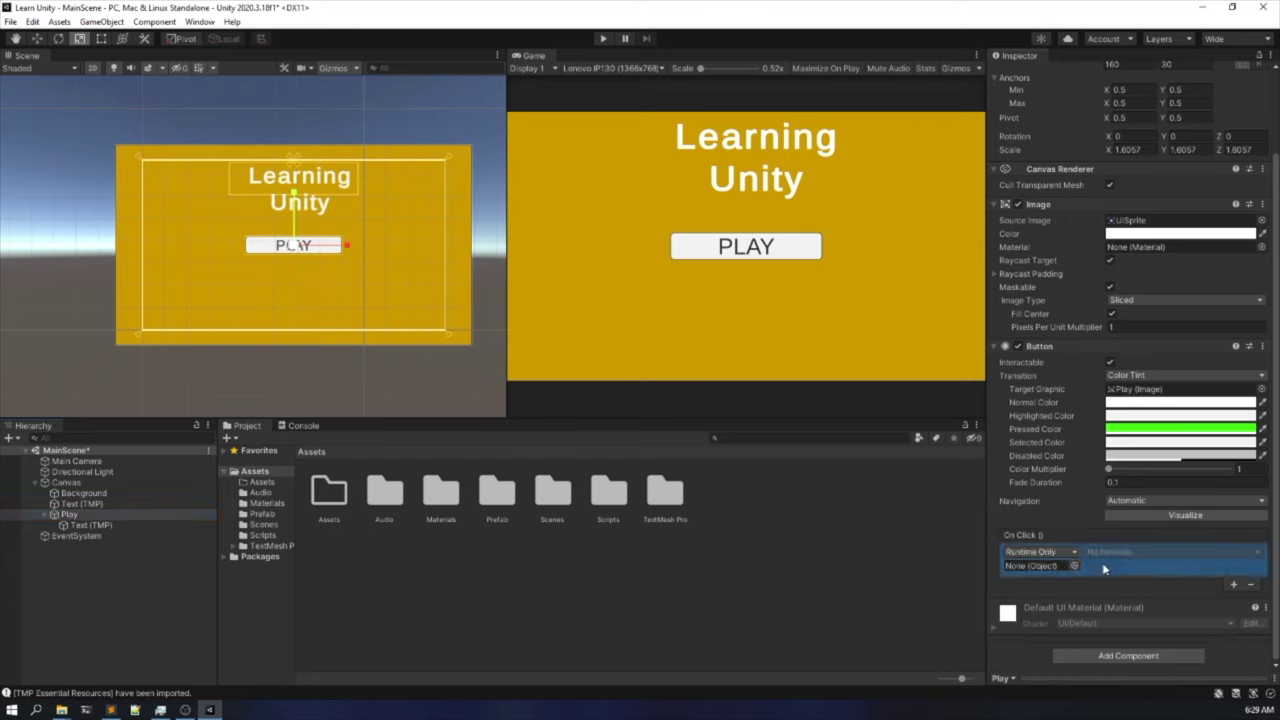
pyautogui.moveTo(68, 514); pyautogui.dragTo(1045, 568)
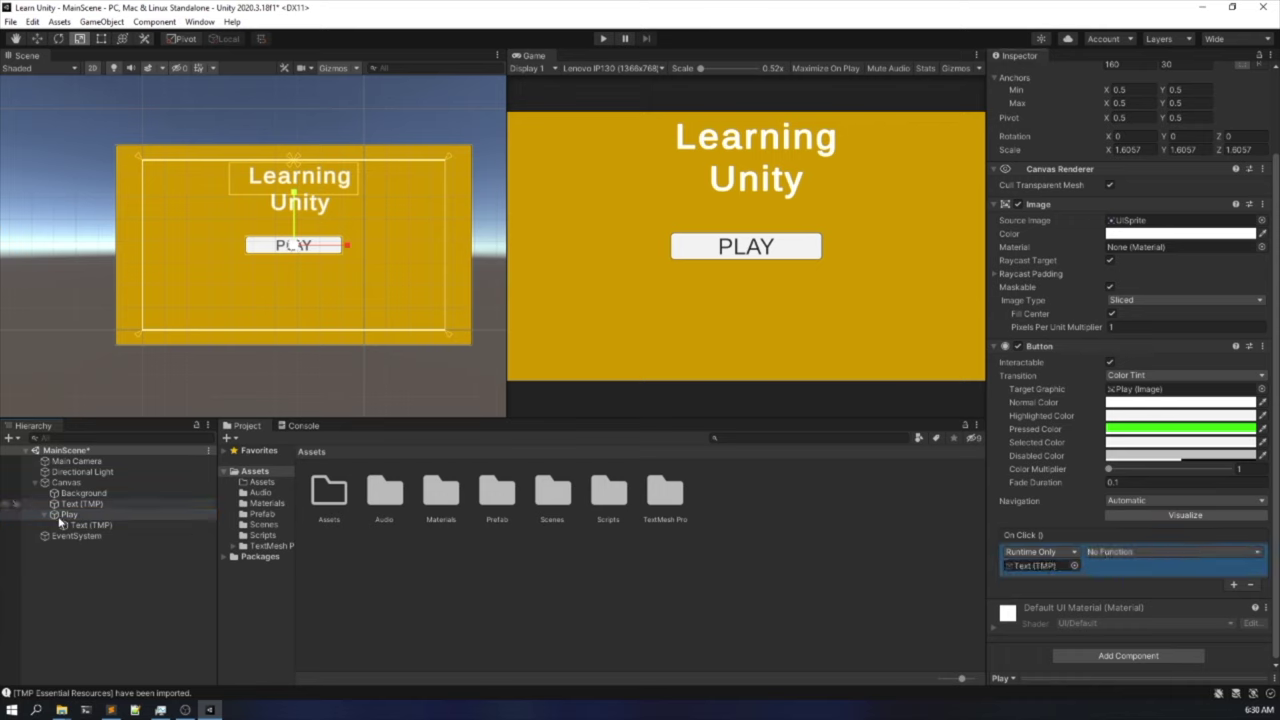
pyautogui.click(1251, 586)
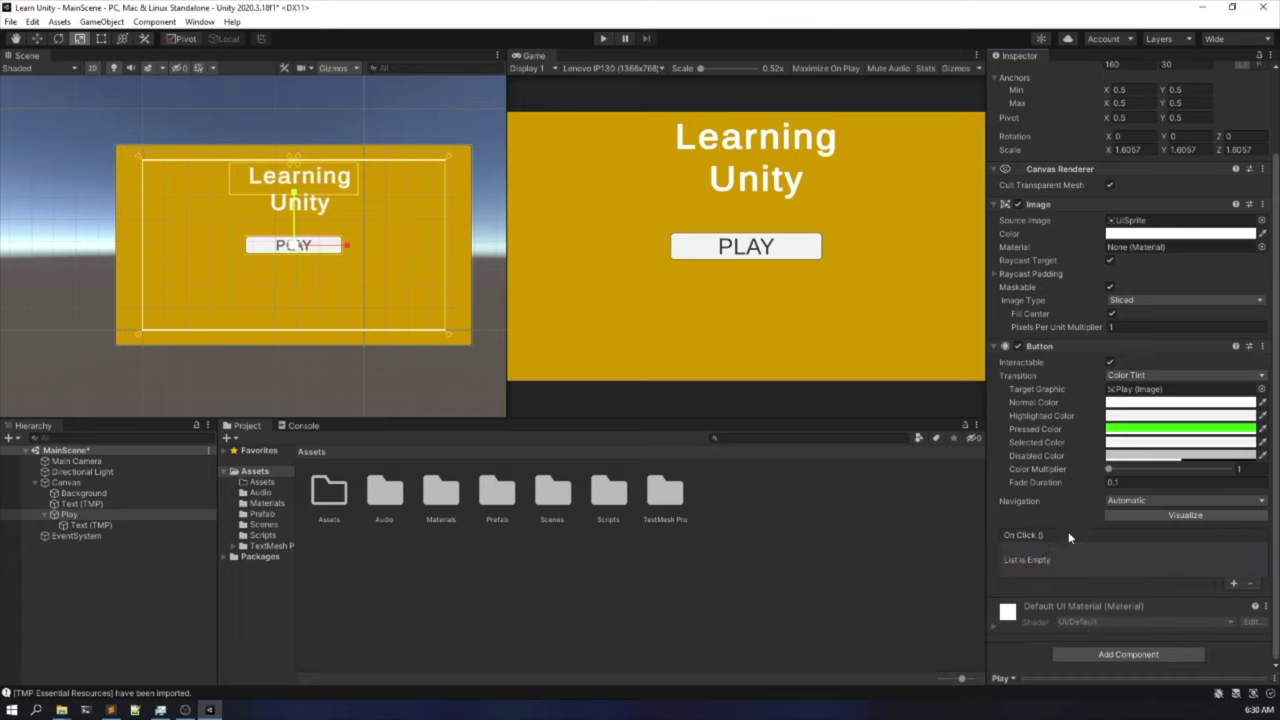
# Add a fresh On Click entry targeting the title text calling GameObject.SetActive, left unticked.
pyautogui.click(1235, 584)
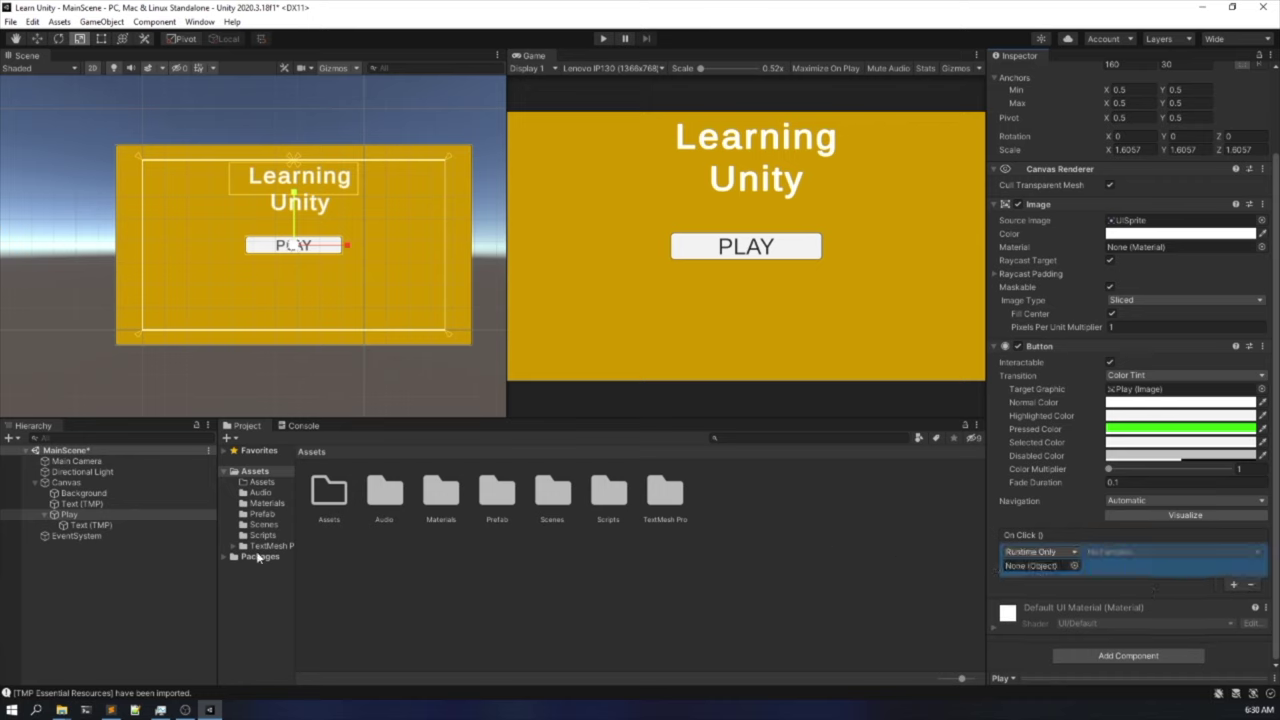
pyautogui.moveTo(90, 513); pyautogui.dragTo(1020, 565)
pyautogui.click(1117, 552)
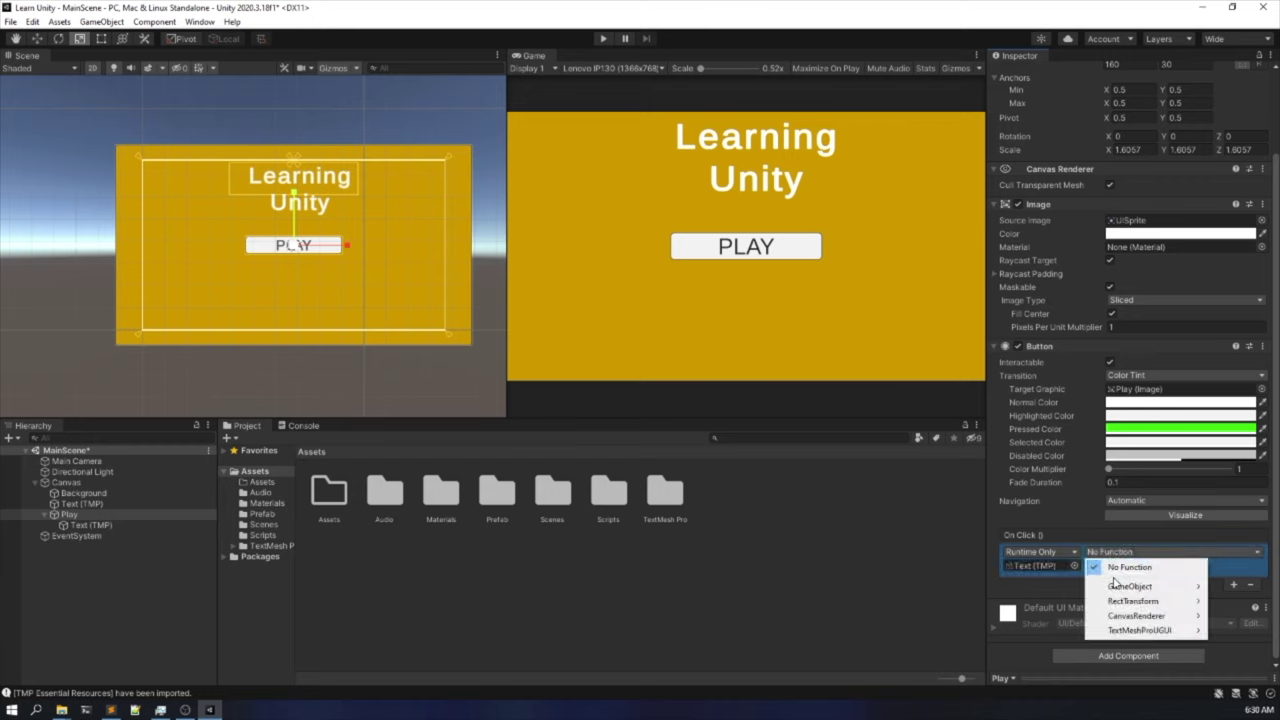
pyautogui.moveTo(1117, 586)
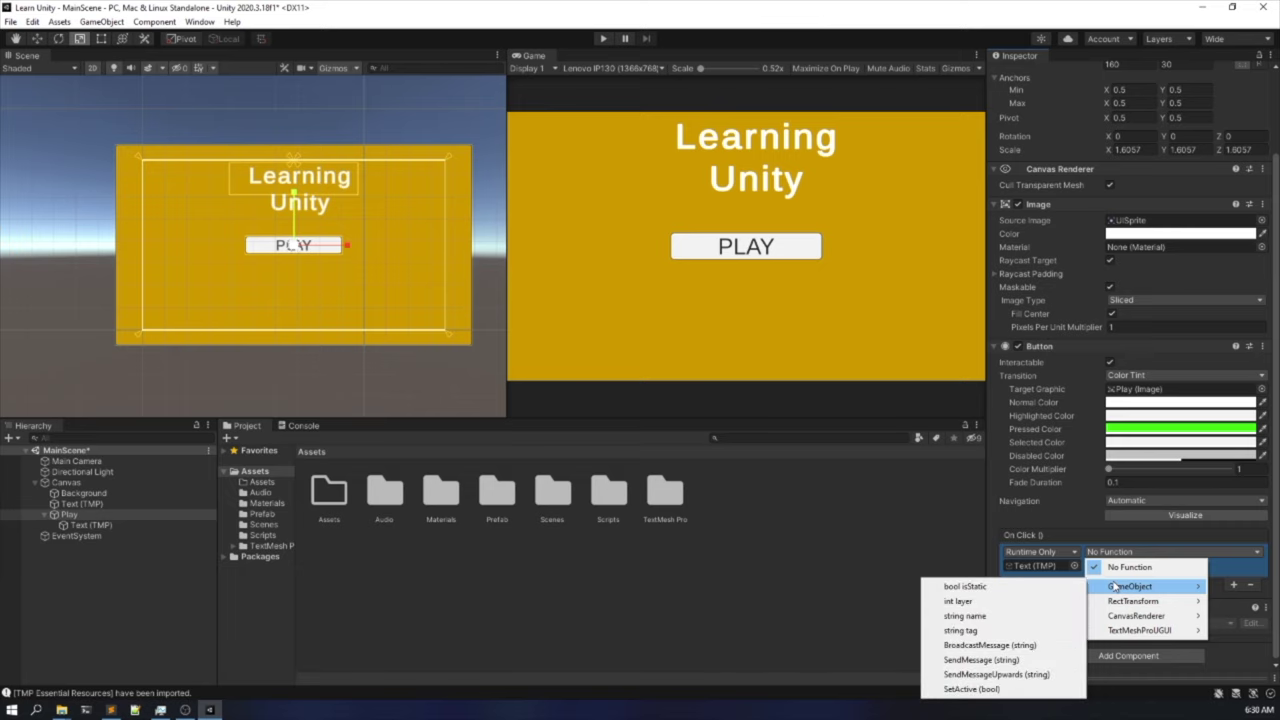
pyautogui.click(976, 690)
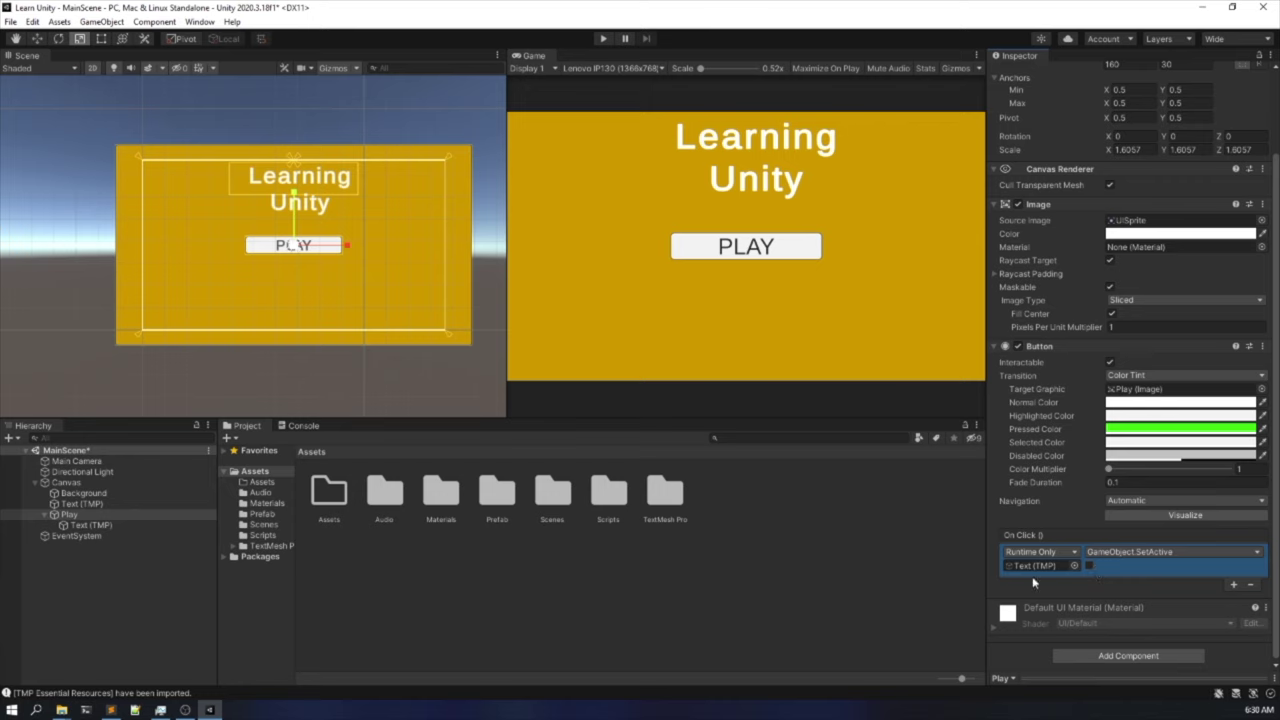
pyautogui.click(759, 588)
# Duplicate the Play button with Ctrl+D and rename the original to 'Deactivate'.
pyautogui.click(57, 515)
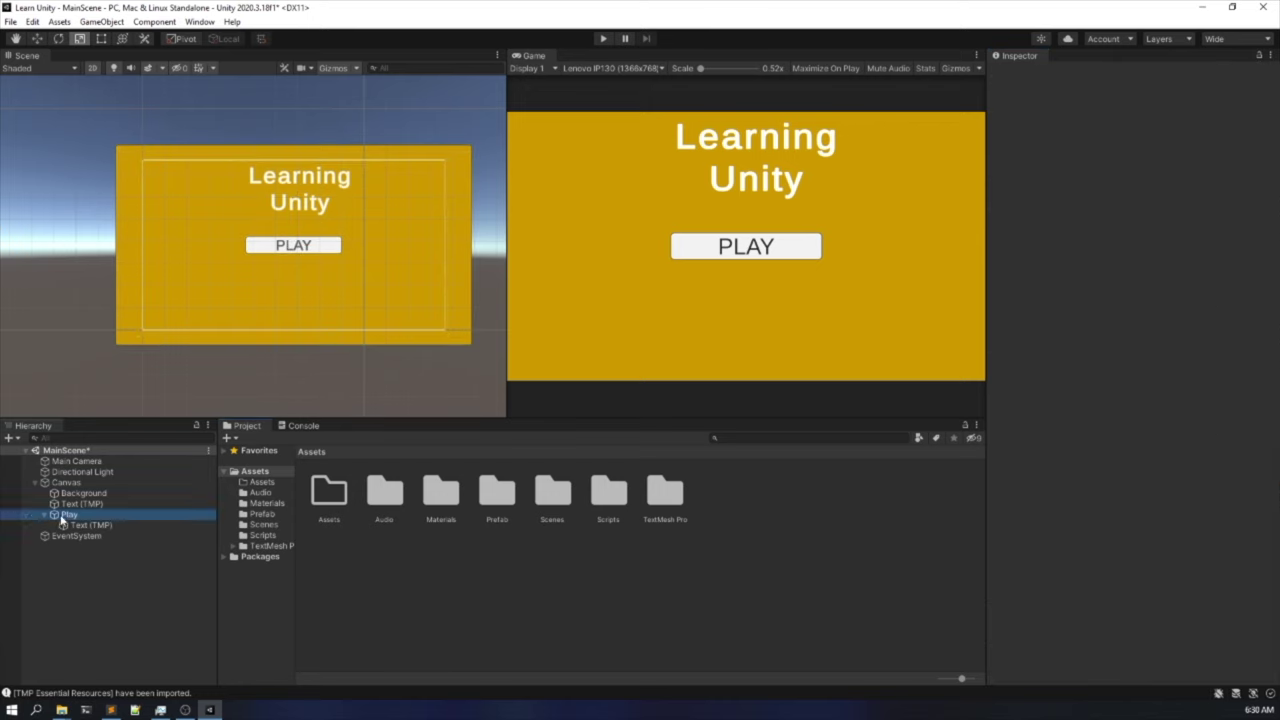
pyautogui.hotkey('ctrl', 'd')
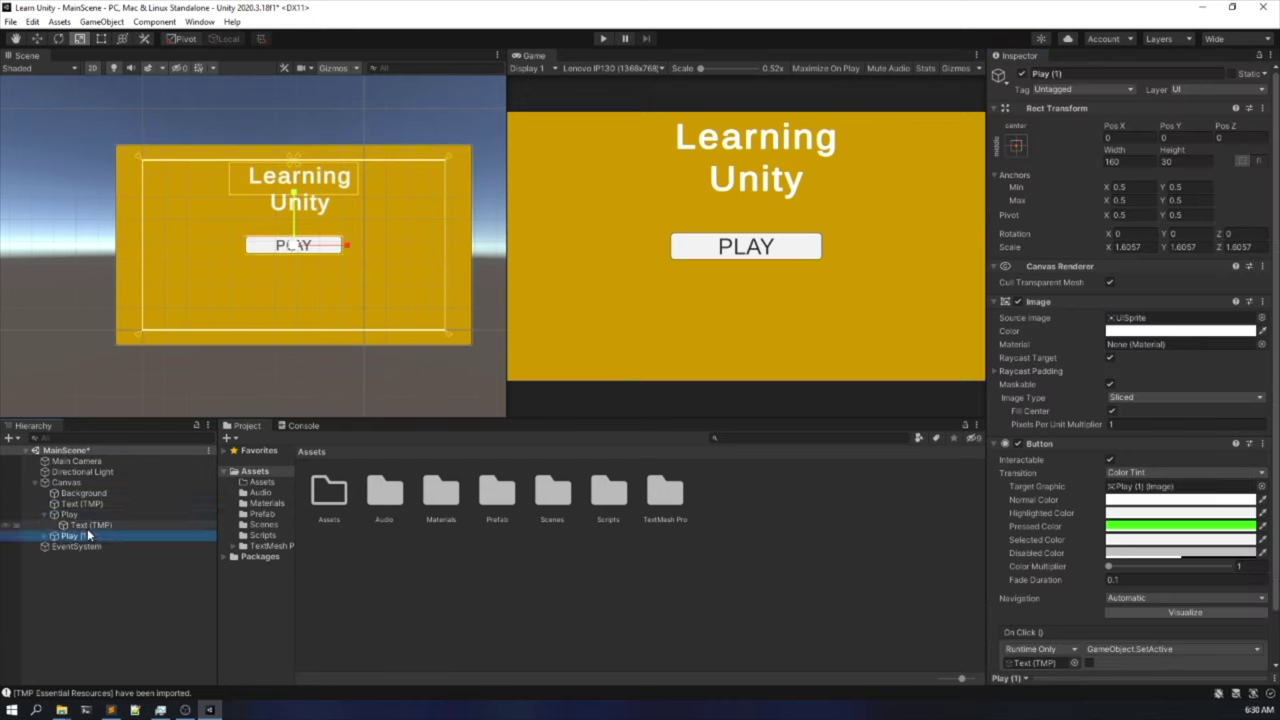
pyautogui.click(60, 515)
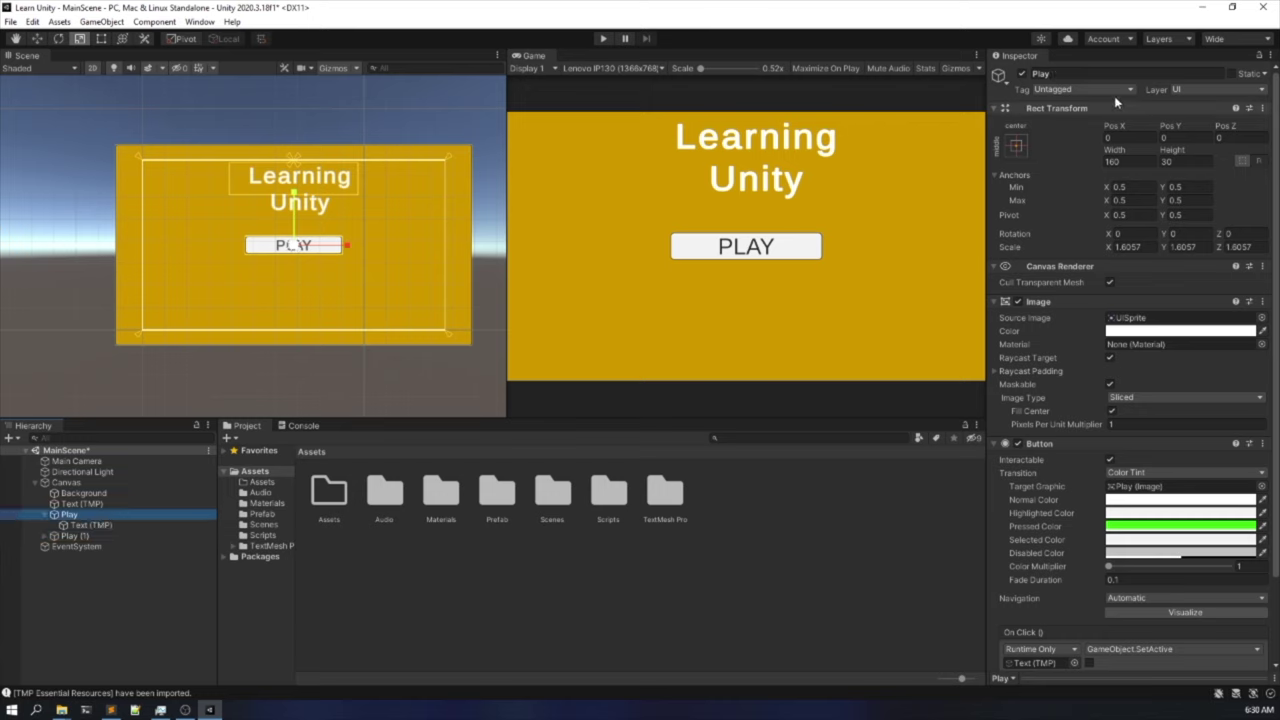
pyautogui.click(1085, 74)
pyautogui.write('Ac')
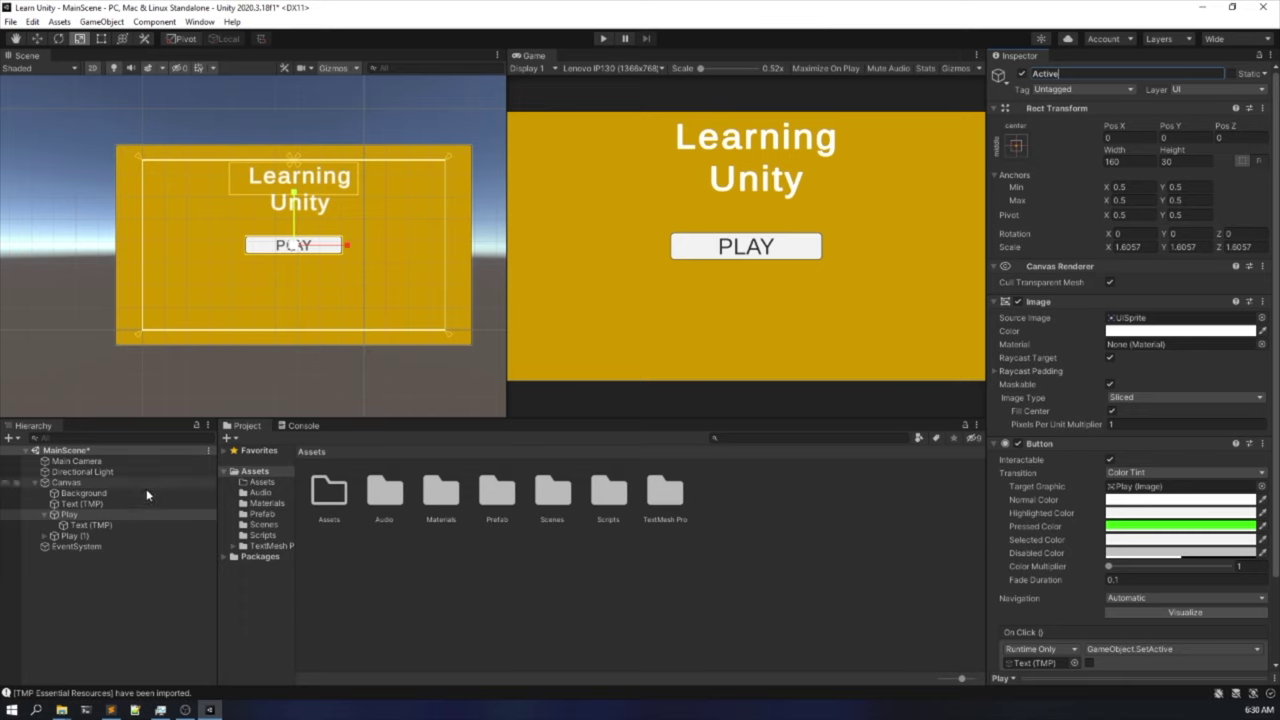
pyautogui.write('tive')
pyautogui.hotkey('ctrl', 'a')
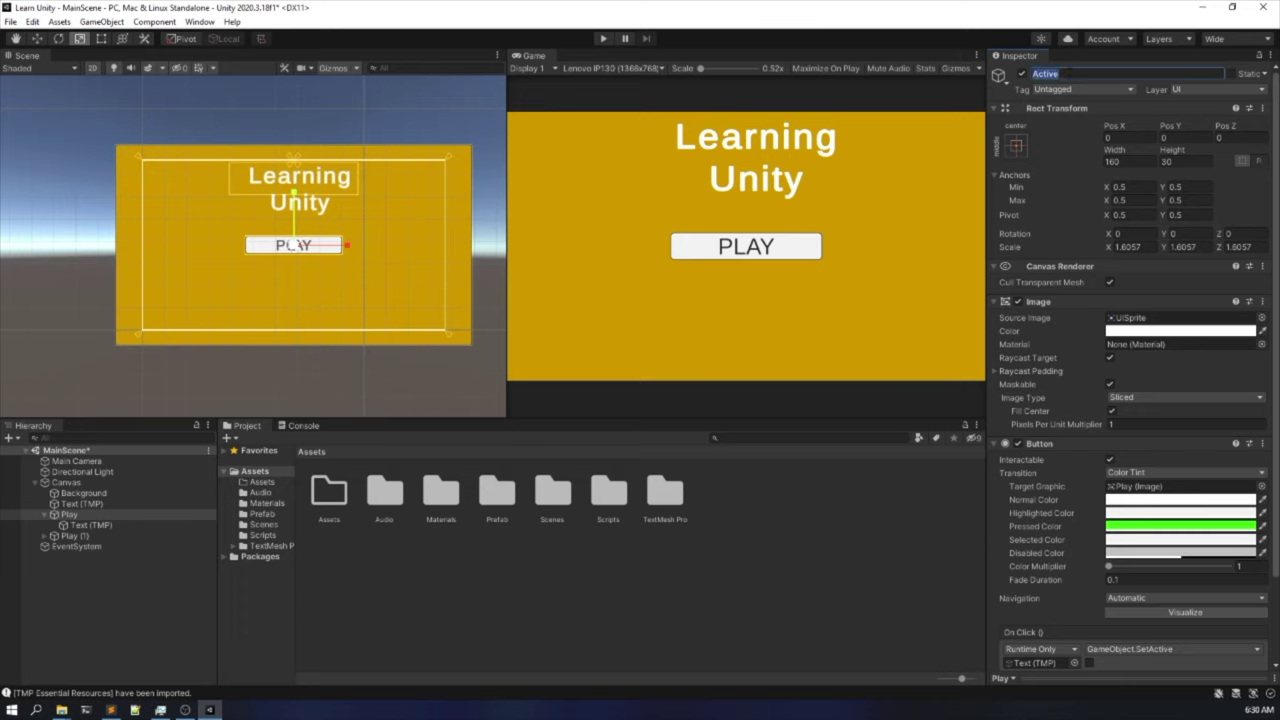
pyautogui.write('Deactivate')
# Rename the duplicate to 'Activate' and change its label text to 'Activate'.
pyautogui.click(91, 535)
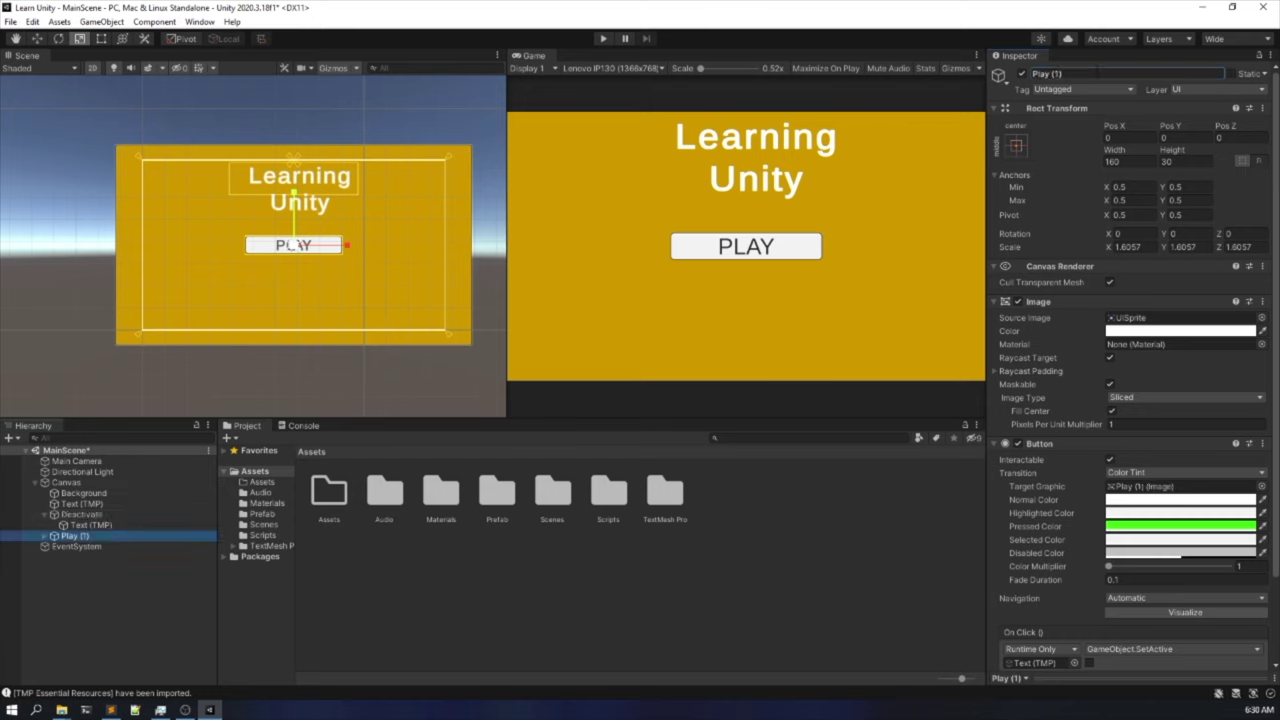
pyautogui.click(1140, 74)
pyautogui.write('Act')
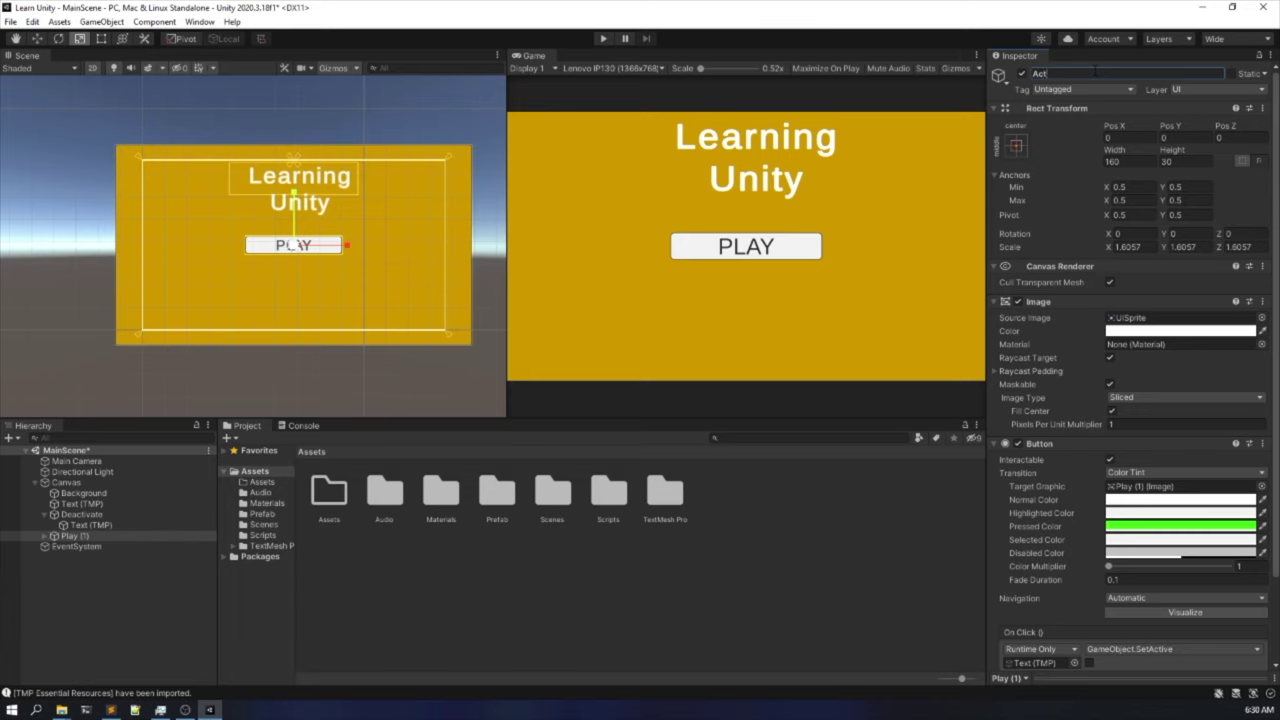
pyautogui.write('ivate')
pyautogui.press('Return')
pyautogui.click(45, 536)
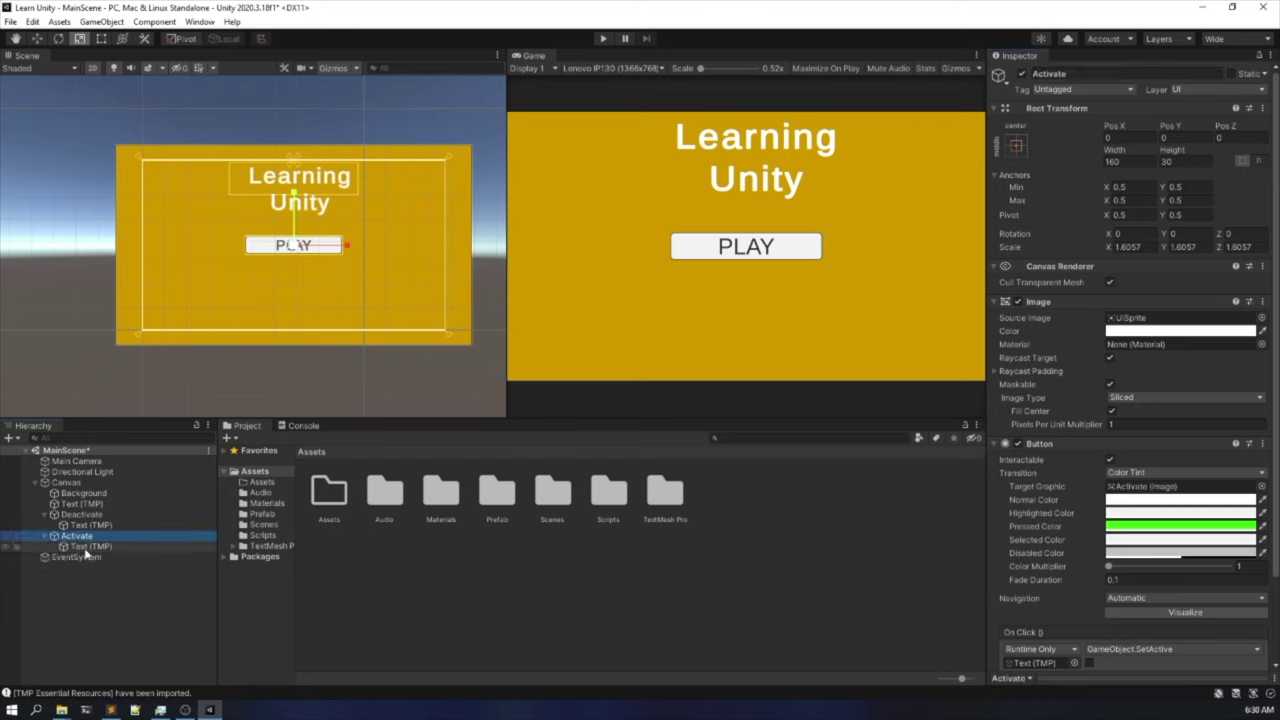
pyautogui.click(86, 547)
pyautogui.click(1208, 384)
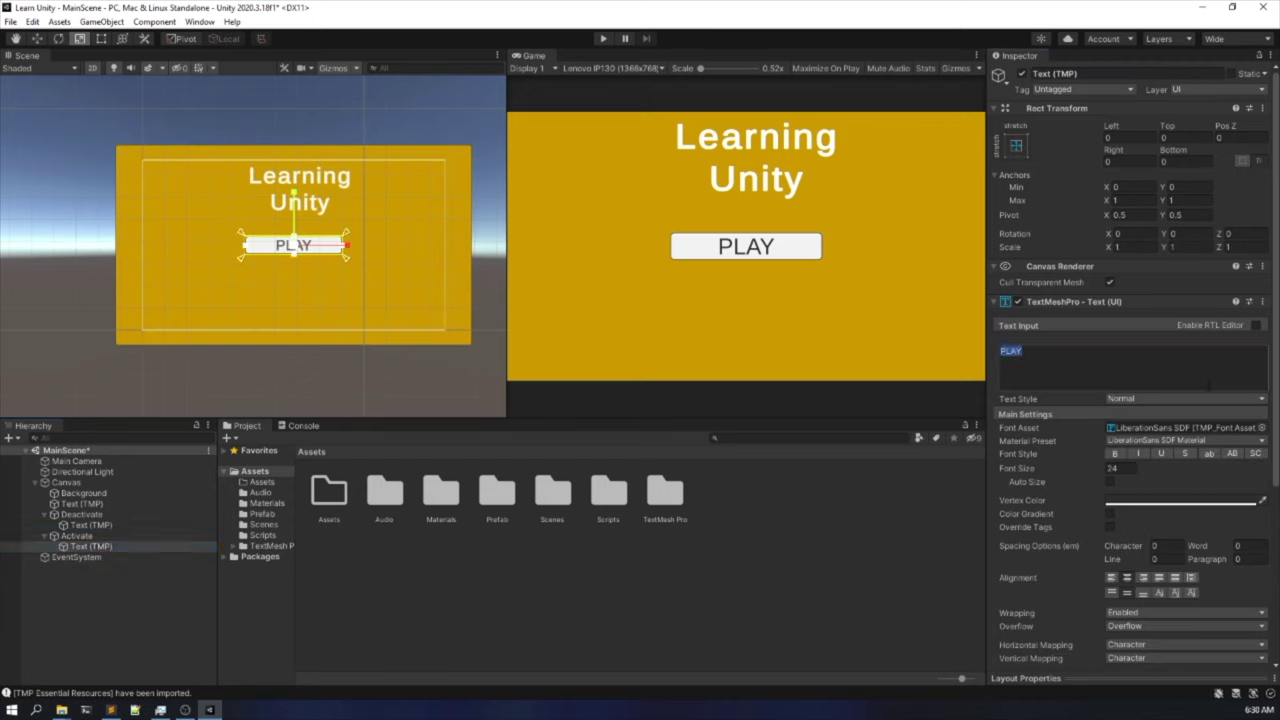
pyautogui.write('Activate')
pyautogui.scroll(-5, 1178, 454)
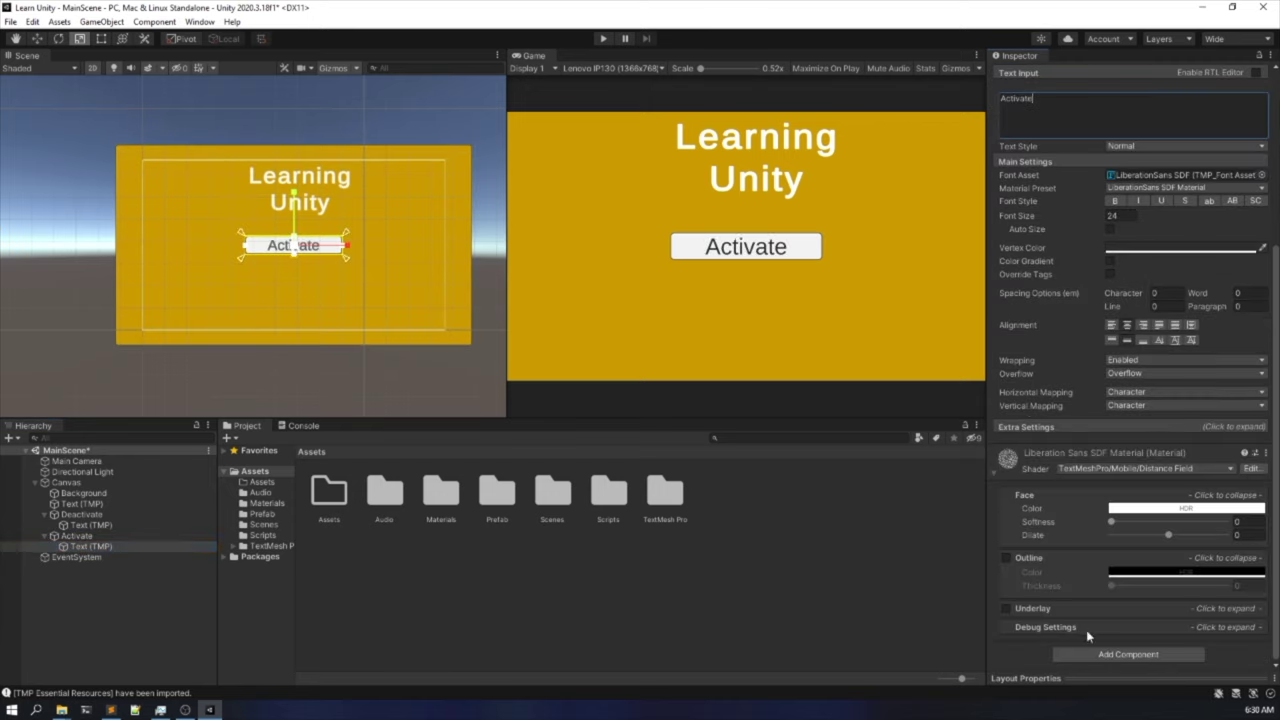
# Tick SetActive on Activate's click event and move it just below Deactivate.
pyautogui.click(96, 538)
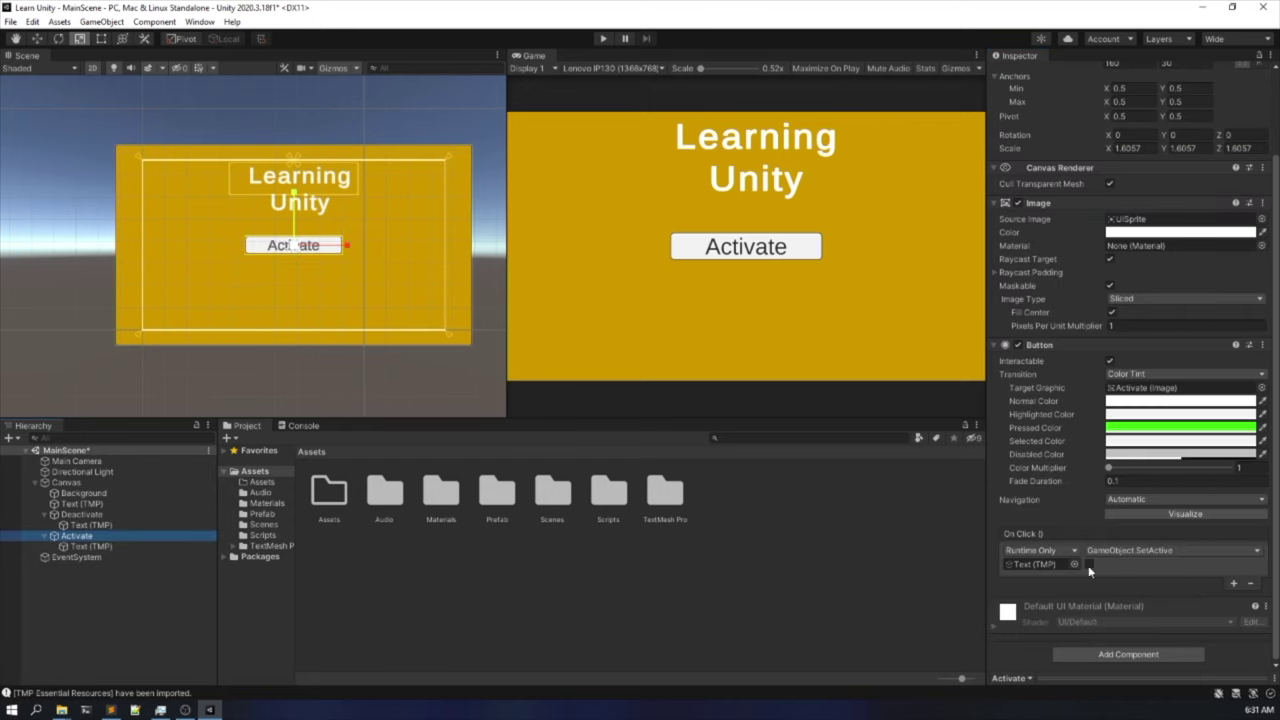
pyautogui.click(1089, 565)
pyautogui.click(37, 40)
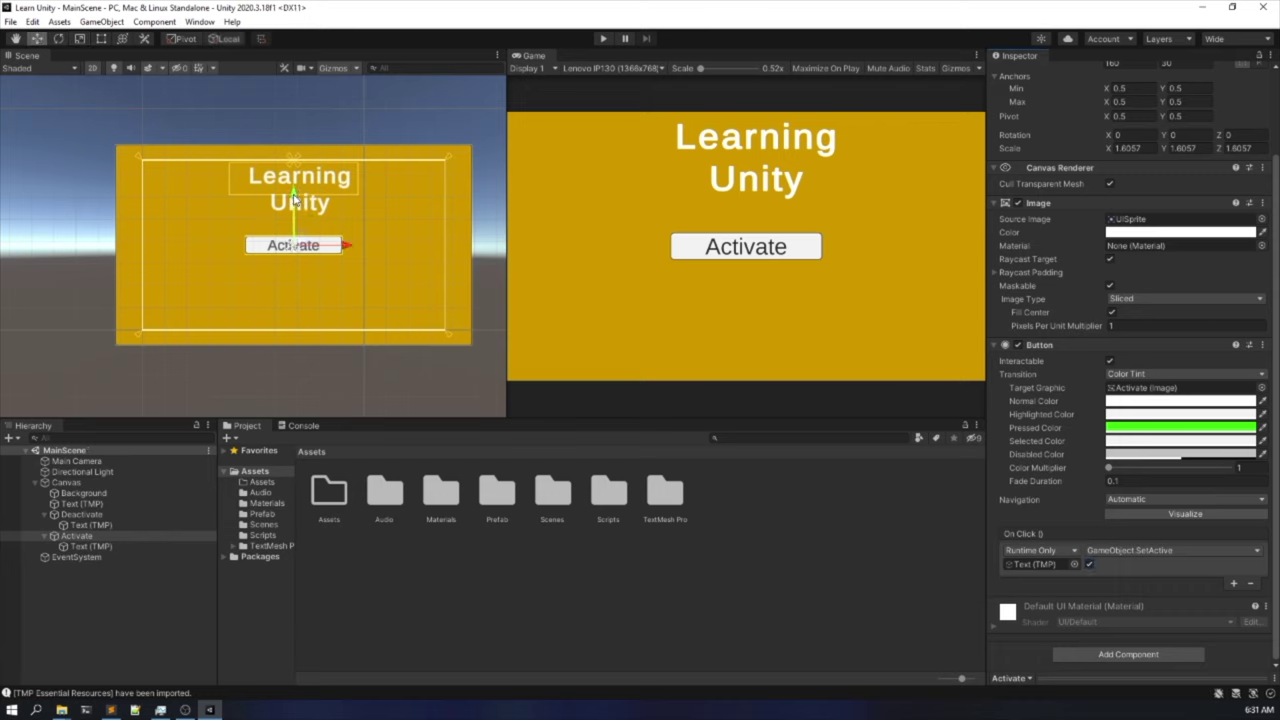
pyautogui.moveTo(297, 204); pyautogui.dragTo(297, 231)
pyautogui.moveTo(296, 229); pyautogui.dragTo(296, 226)
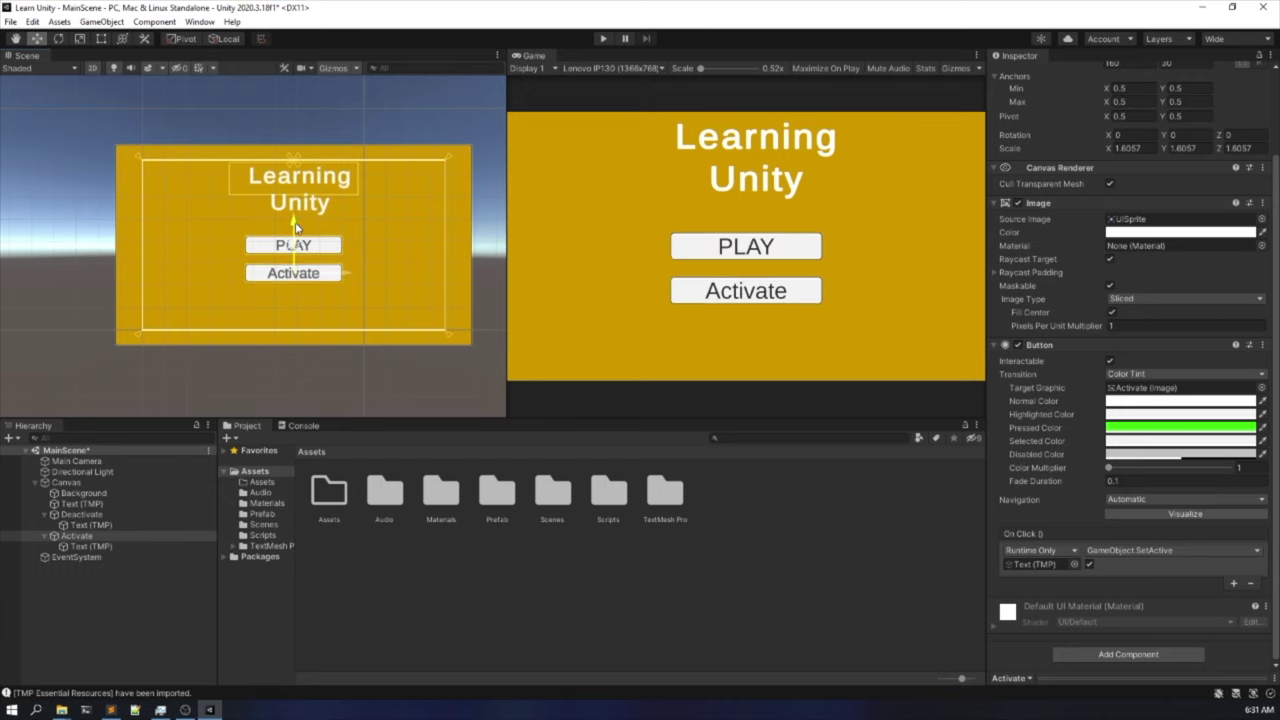
# Change the Deactivate button's label to 'Deactivate' and run the scene to test.
pyautogui.click(87, 513)
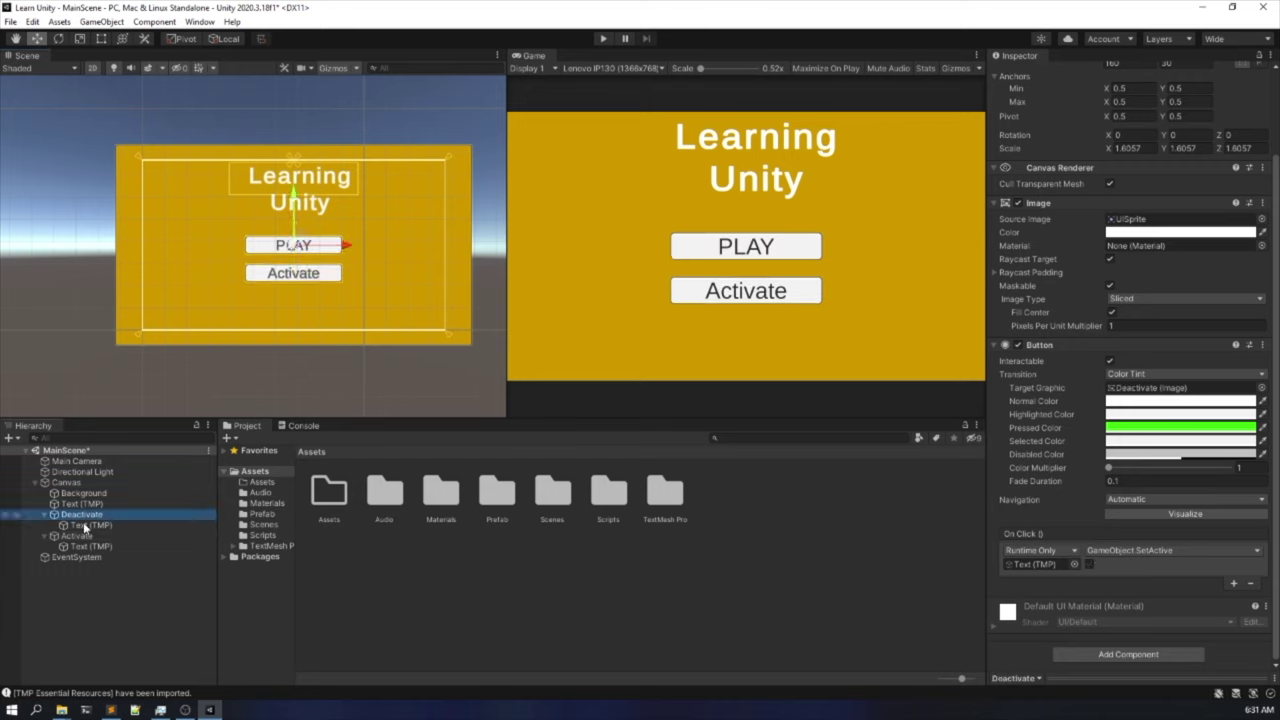
pyautogui.click(83, 519)
pyautogui.hotkey('ctrl', 'c')
pyautogui.click(83, 523)
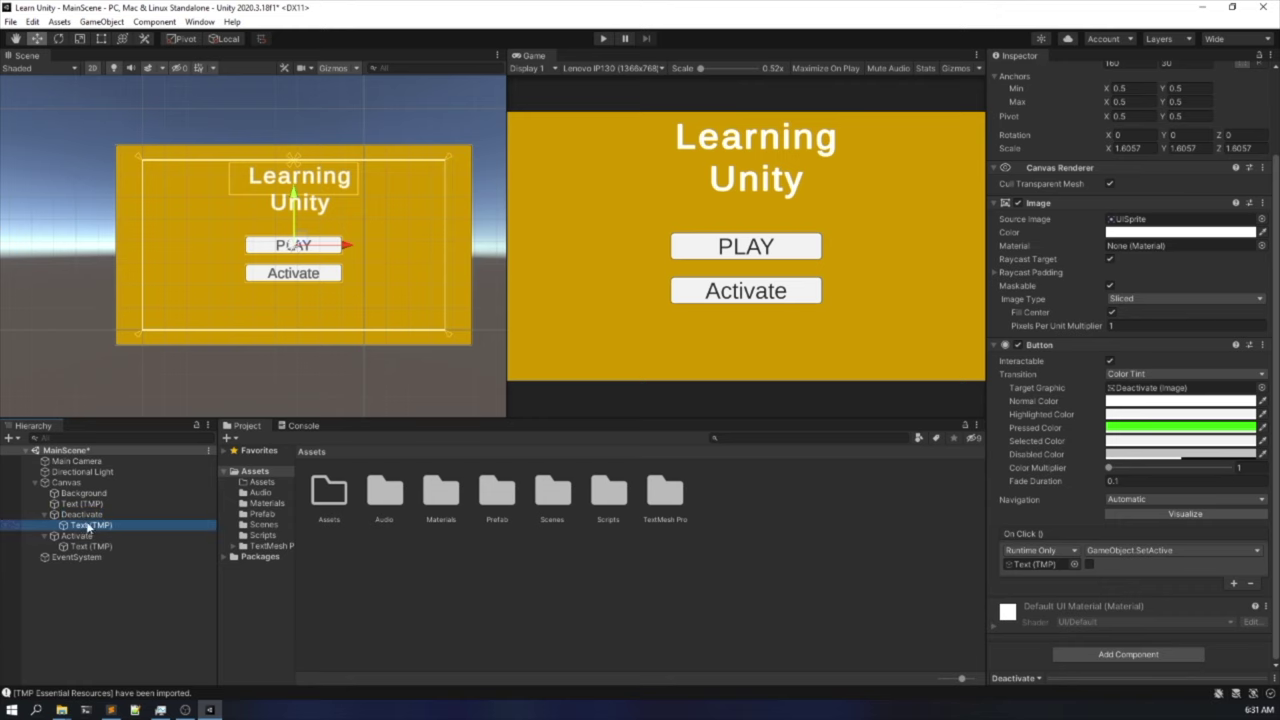
pyautogui.click(1143, 270)
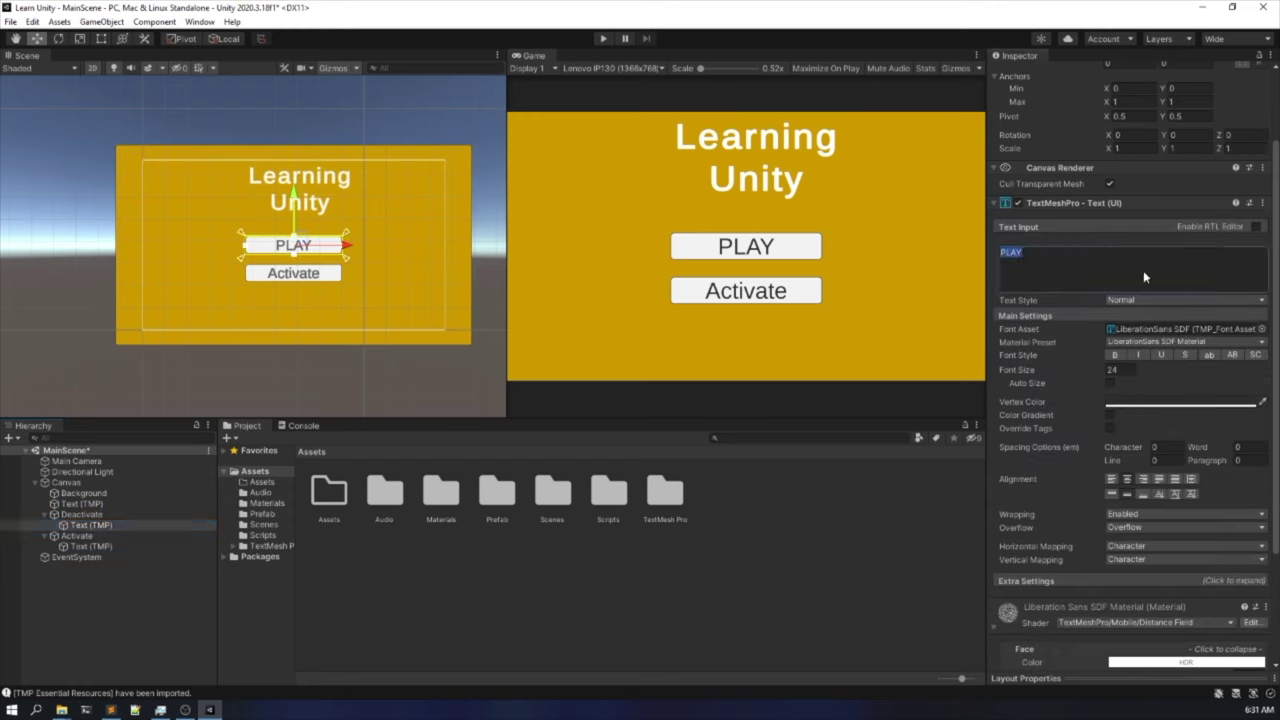
pyautogui.hotkey('ctrl', 'v')
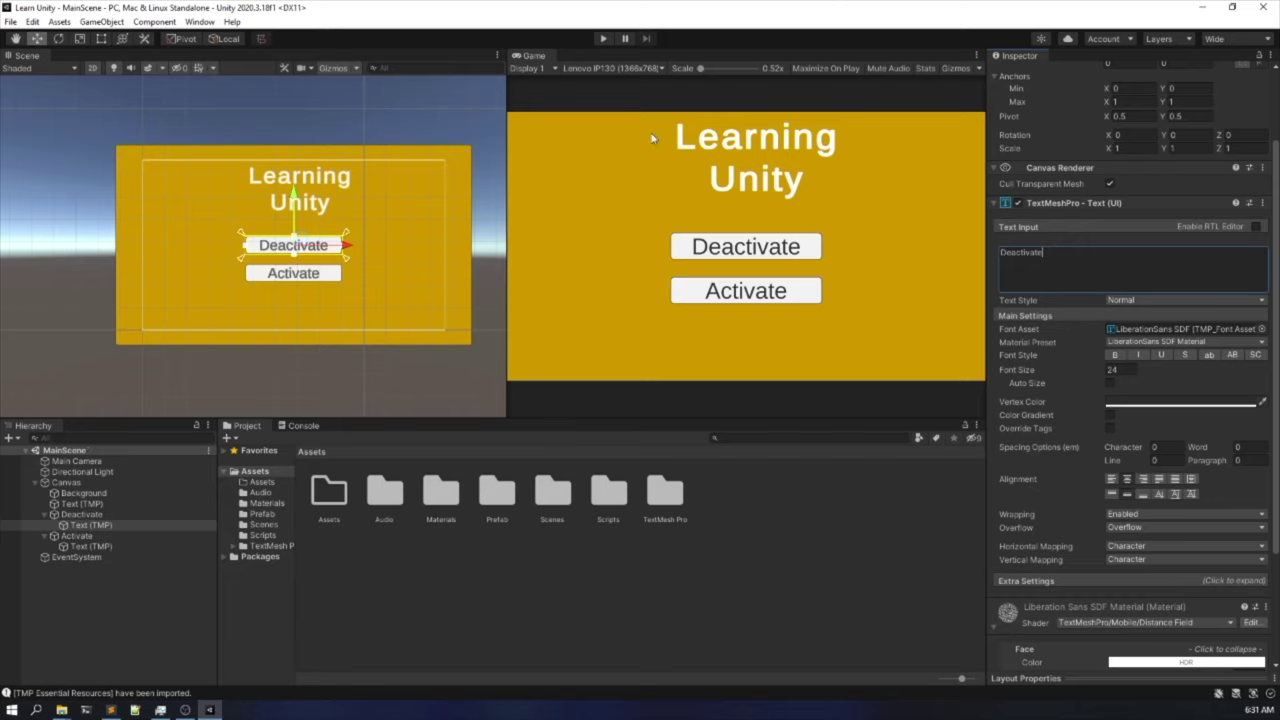
pyautogui.click(485, 121)
pyautogui.click(604, 38)
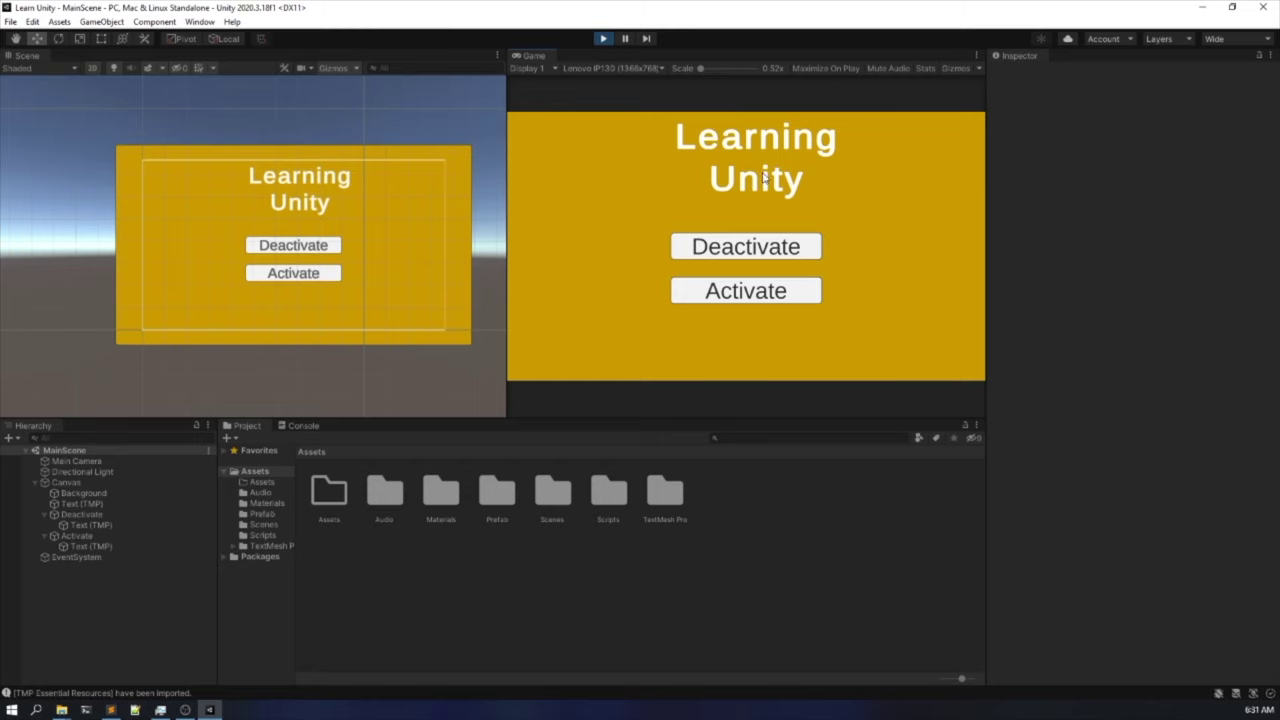
# Toggle the Learning Unity title off and on three times with Deactivate and Activate, then stop the game.
pyautogui.click(748, 248)
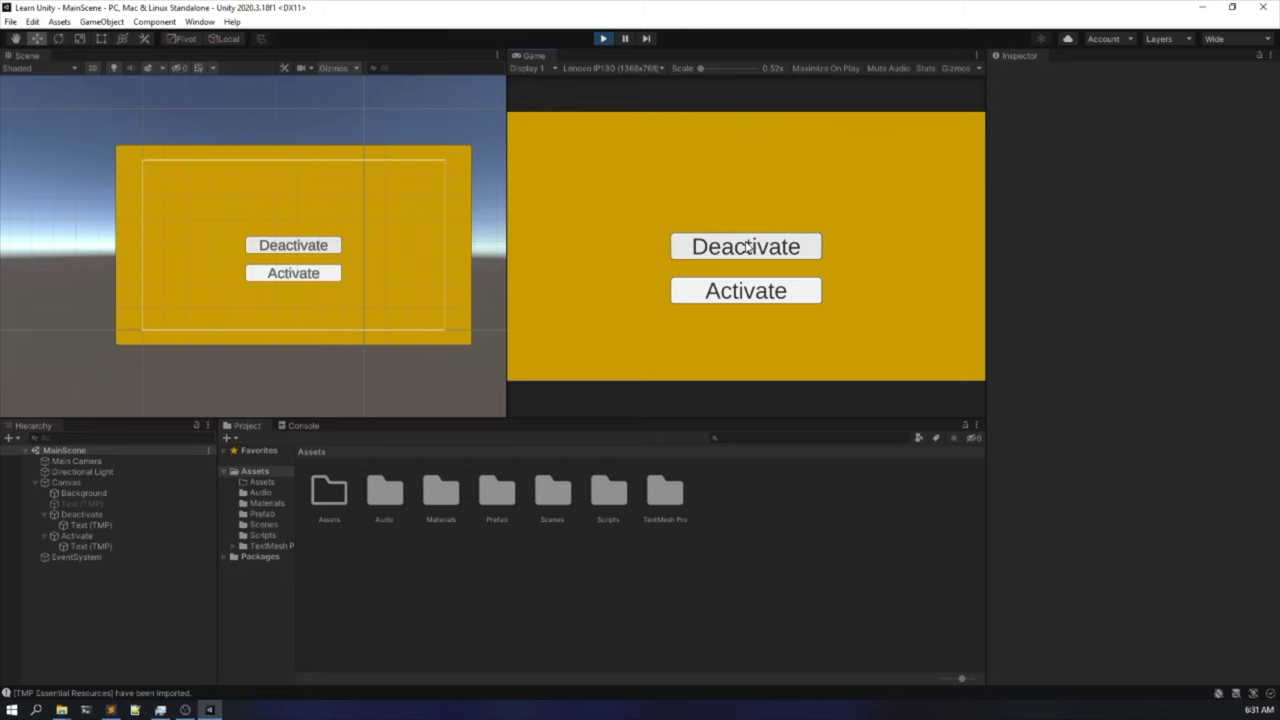
pyautogui.click(745, 290)
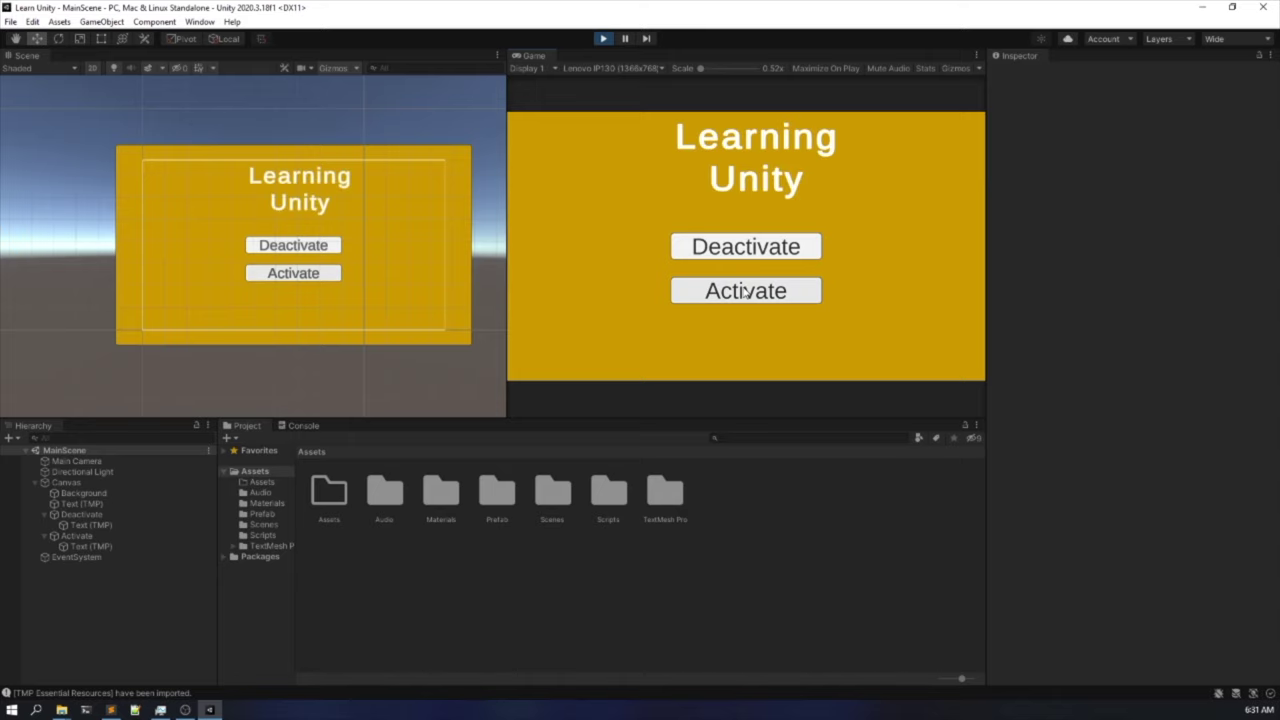
pyautogui.click(752, 250)
pyautogui.click(750, 292)
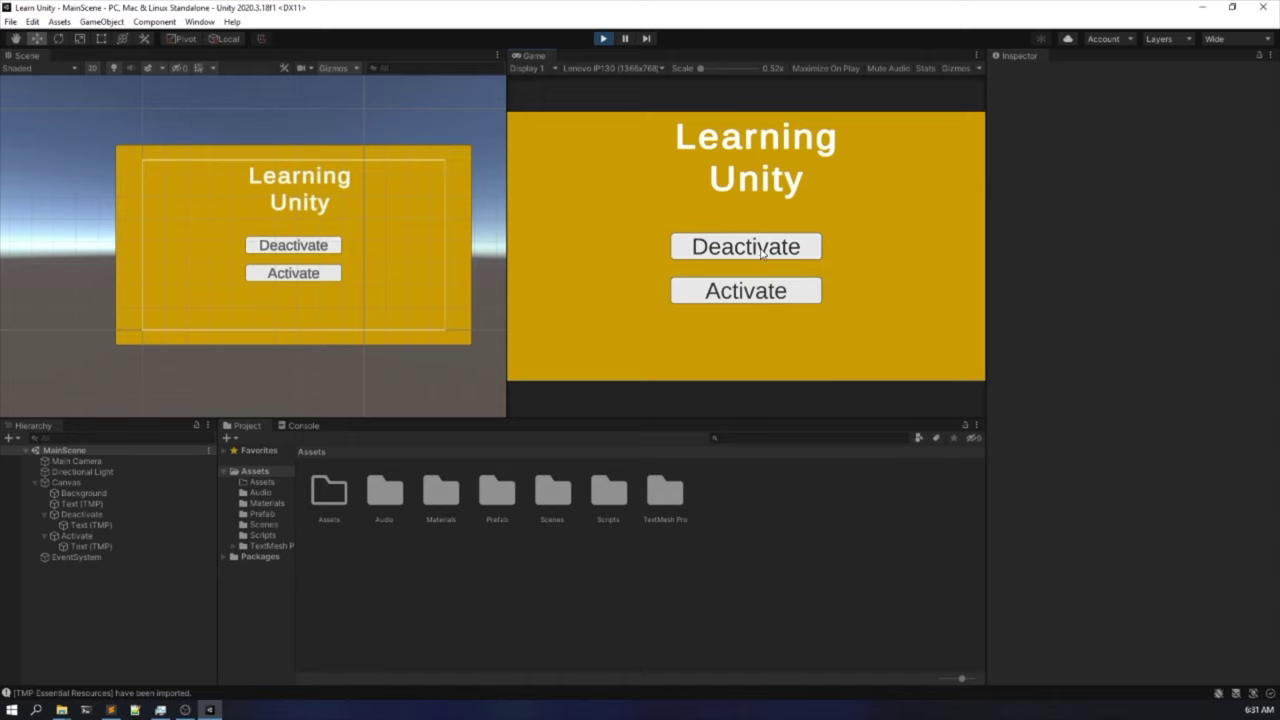
pyautogui.click(762, 250)
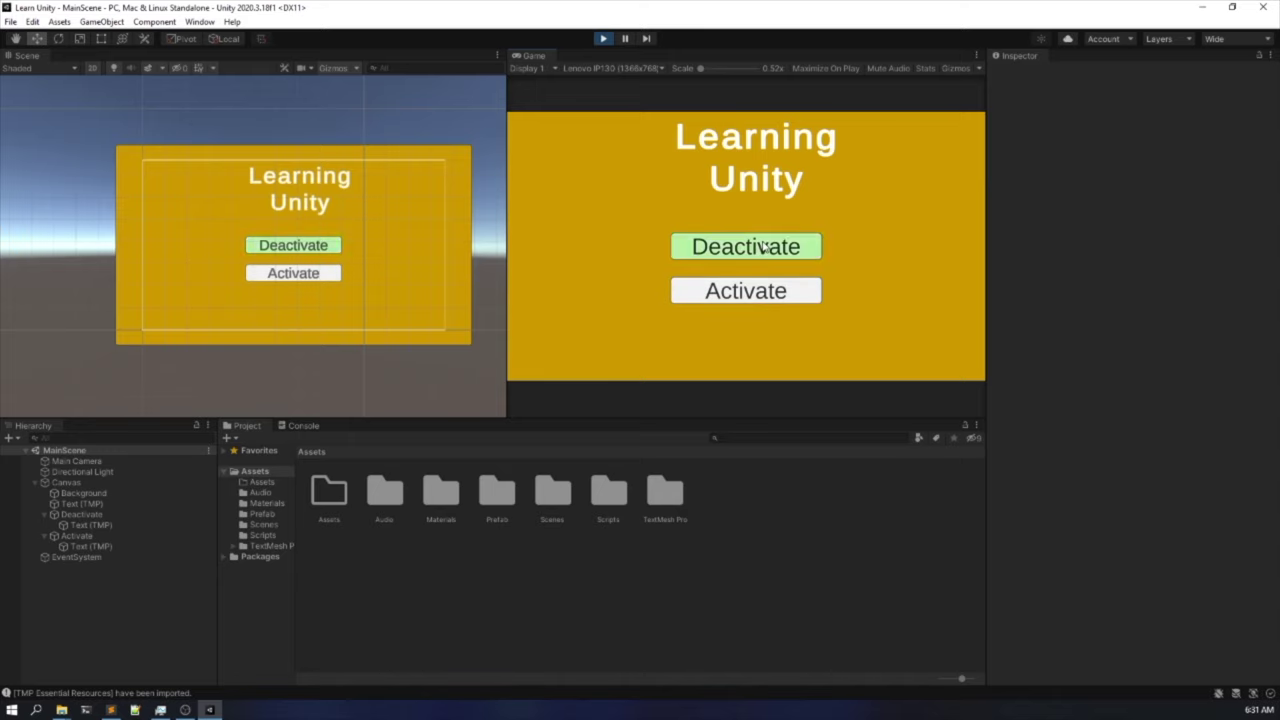
pyautogui.click(763, 298)
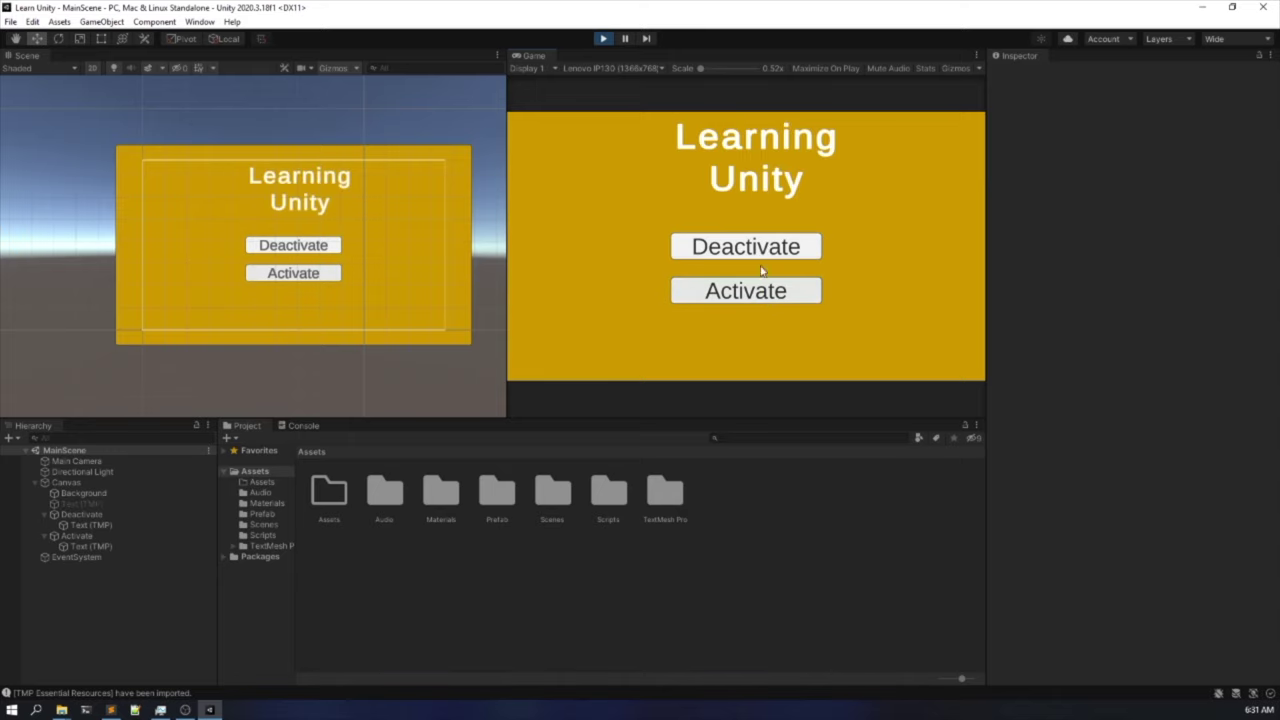
pyautogui.click(608, 38)
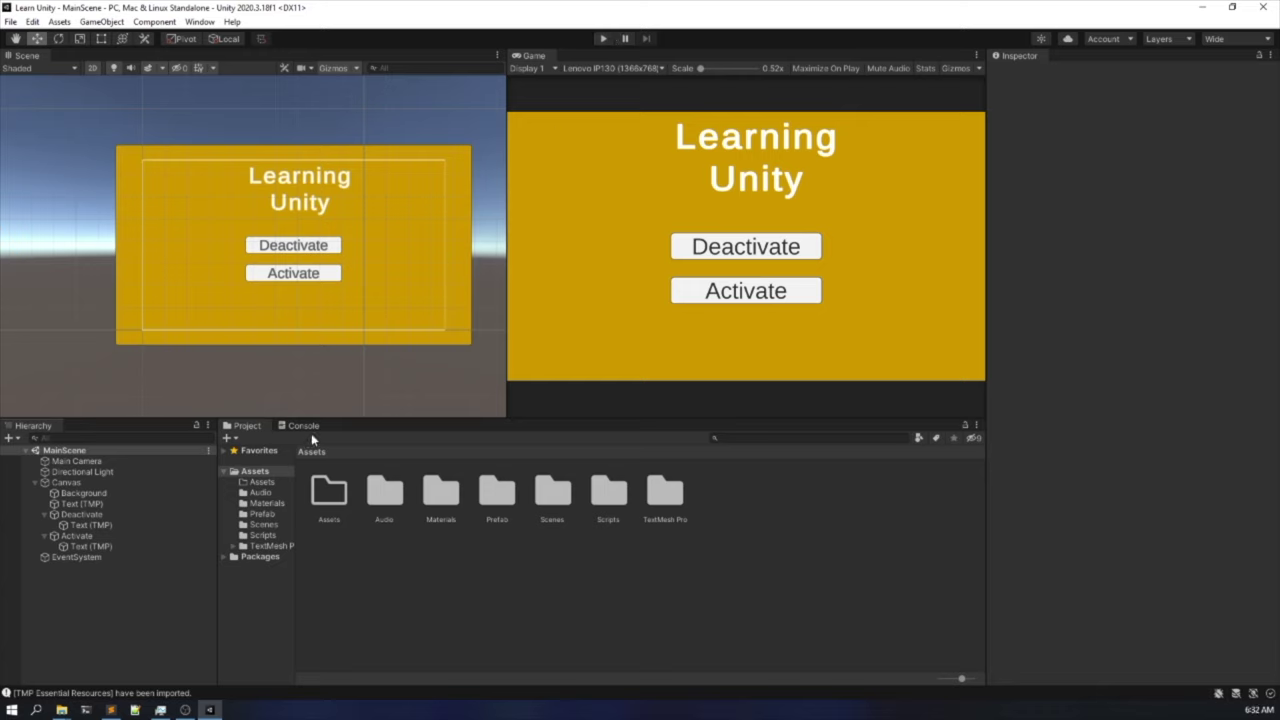
# Add a Raw Image under the Canvas and move it left of the Deactivate button.
pyautogui.click(118, 483)
pyautogui.rightClick(118, 483)
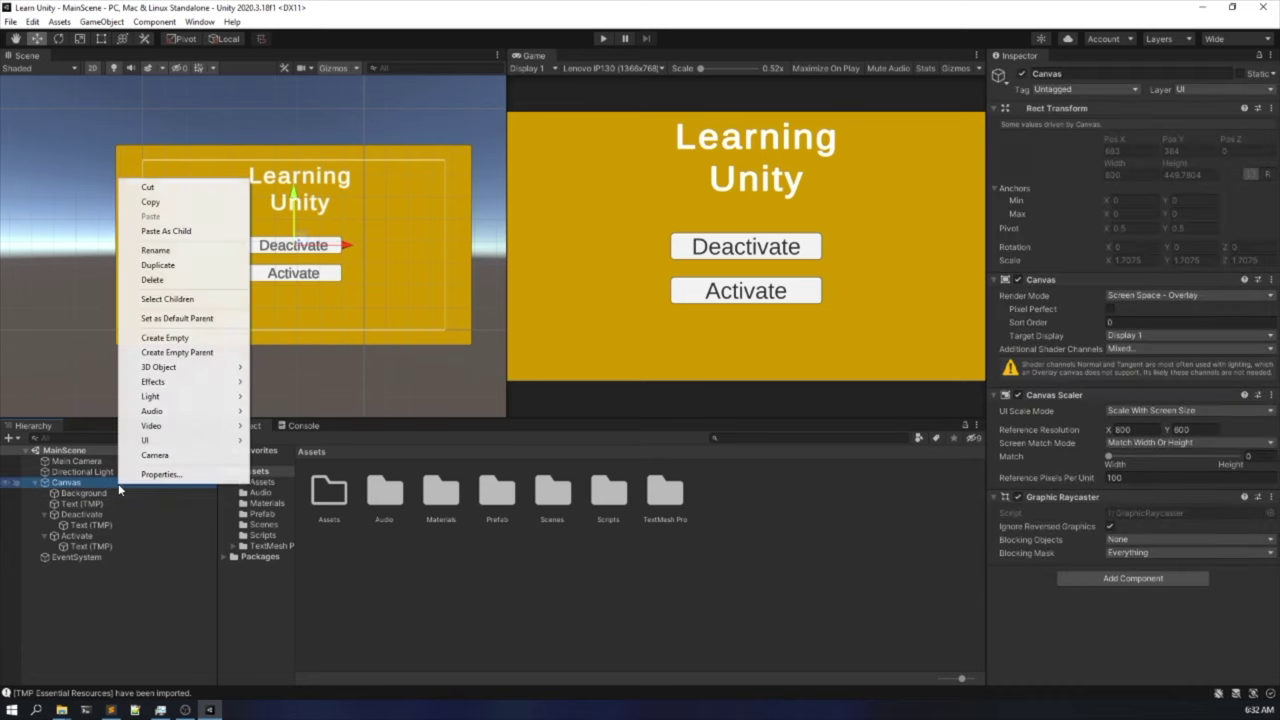
pyautogui.moveTo(150, 440)
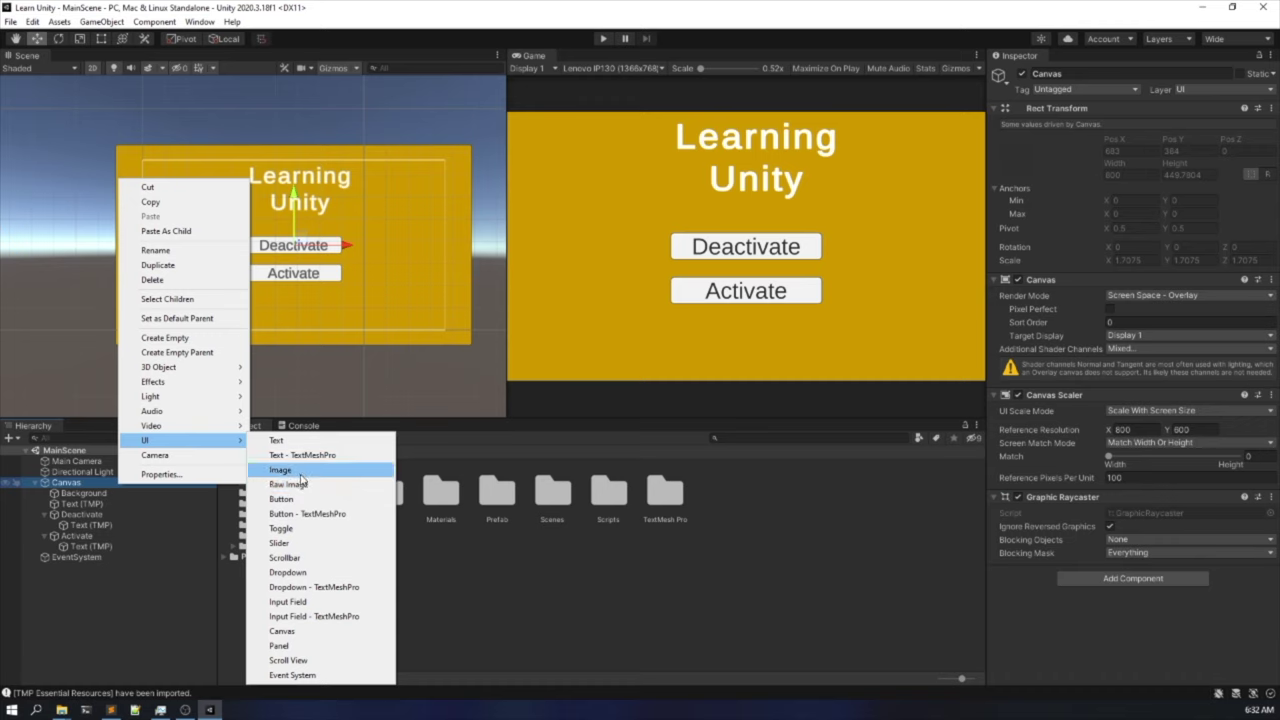
pyautogui.click(296, 485)
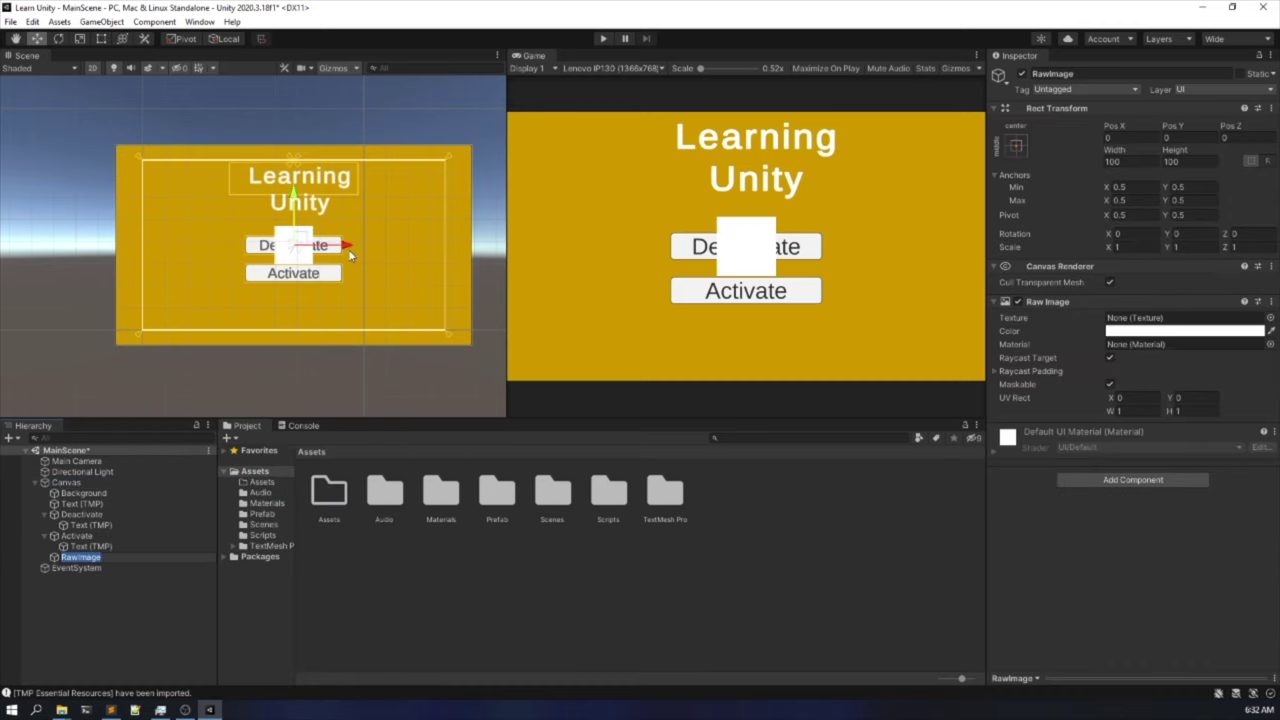
pyautogui.moveTo(343, 252); pyautogui.dragTo(245, 250)
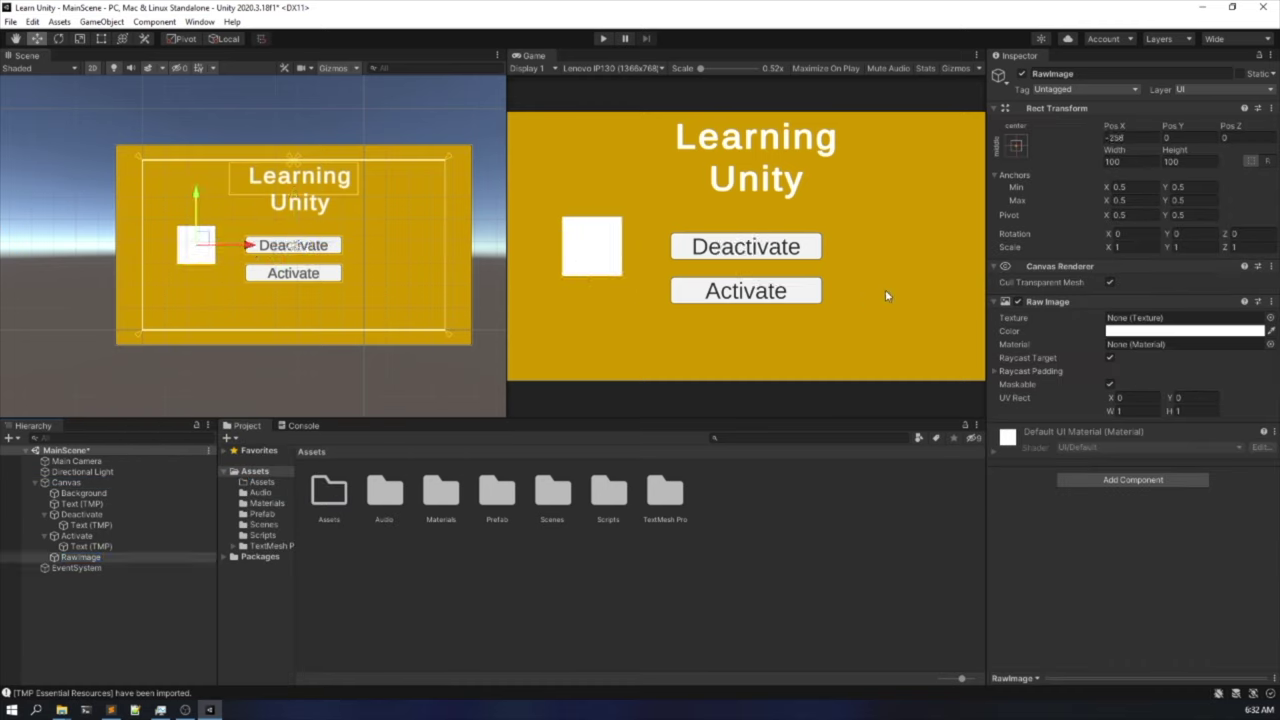
# Set the raw image's texture to EmojiOne.
pyautogui.click(1270, 317)
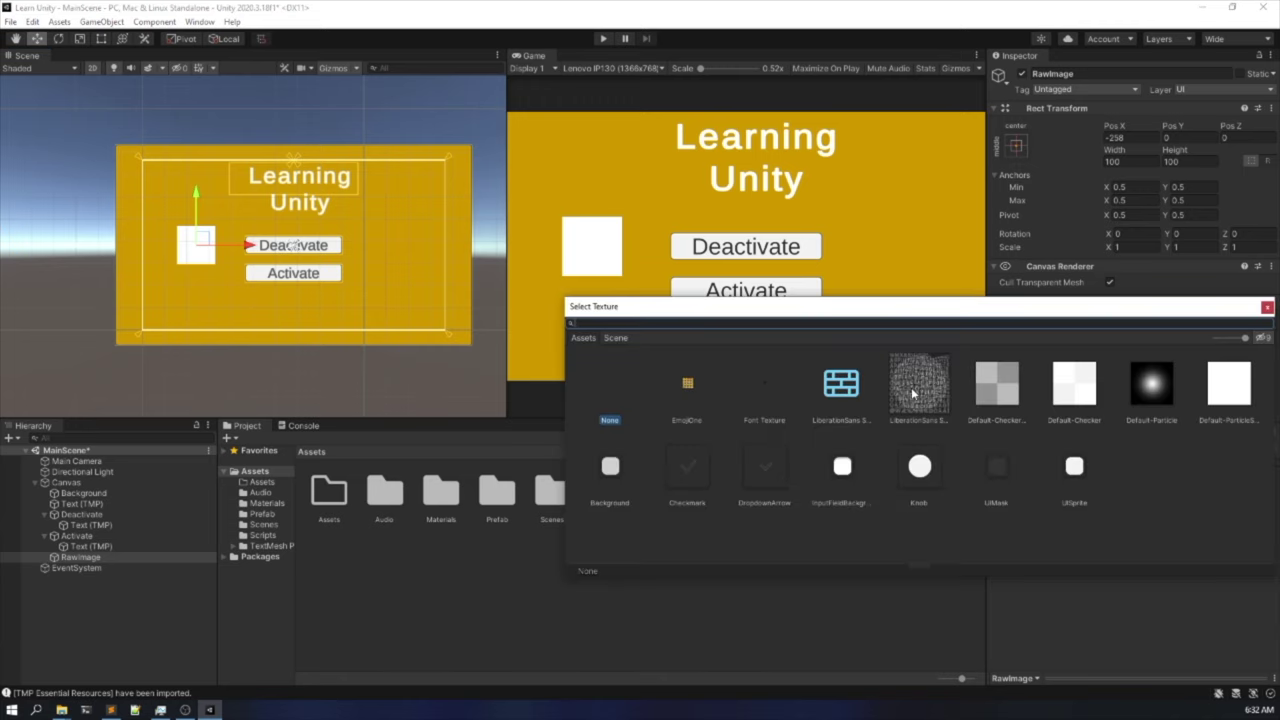
pyautogui.click(664, 393)
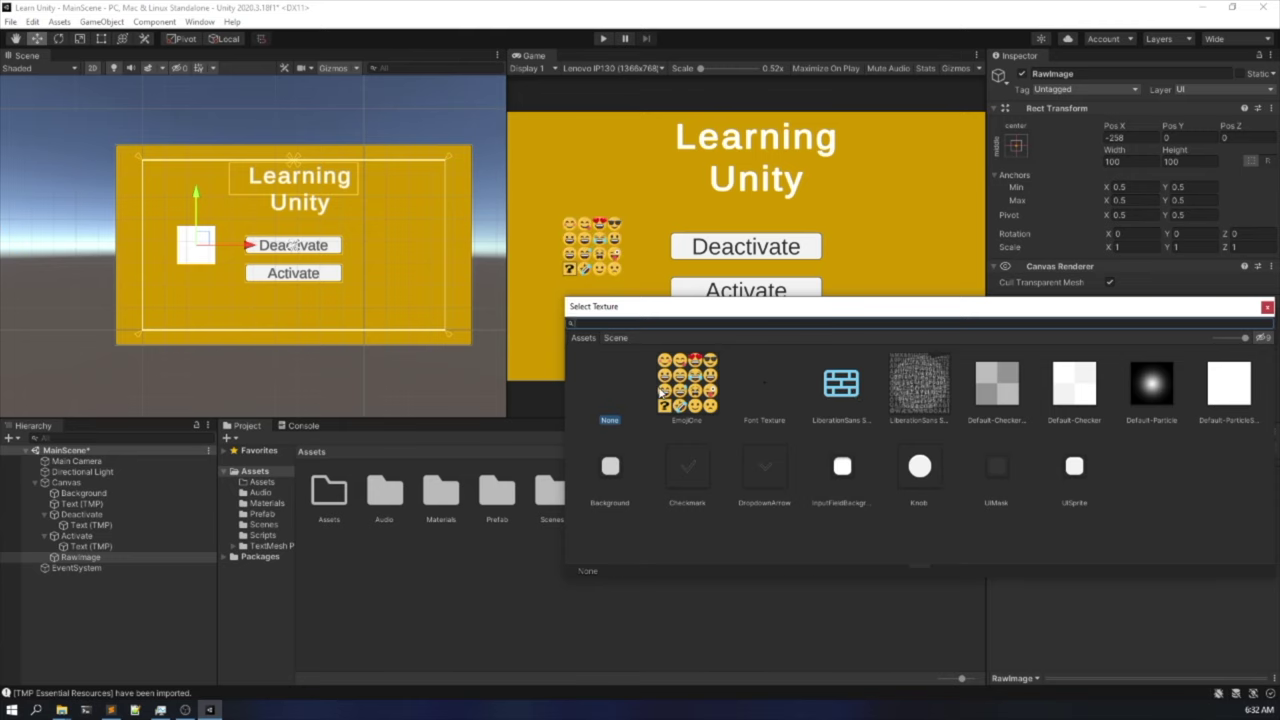
pyautogui.click(1267, 307)
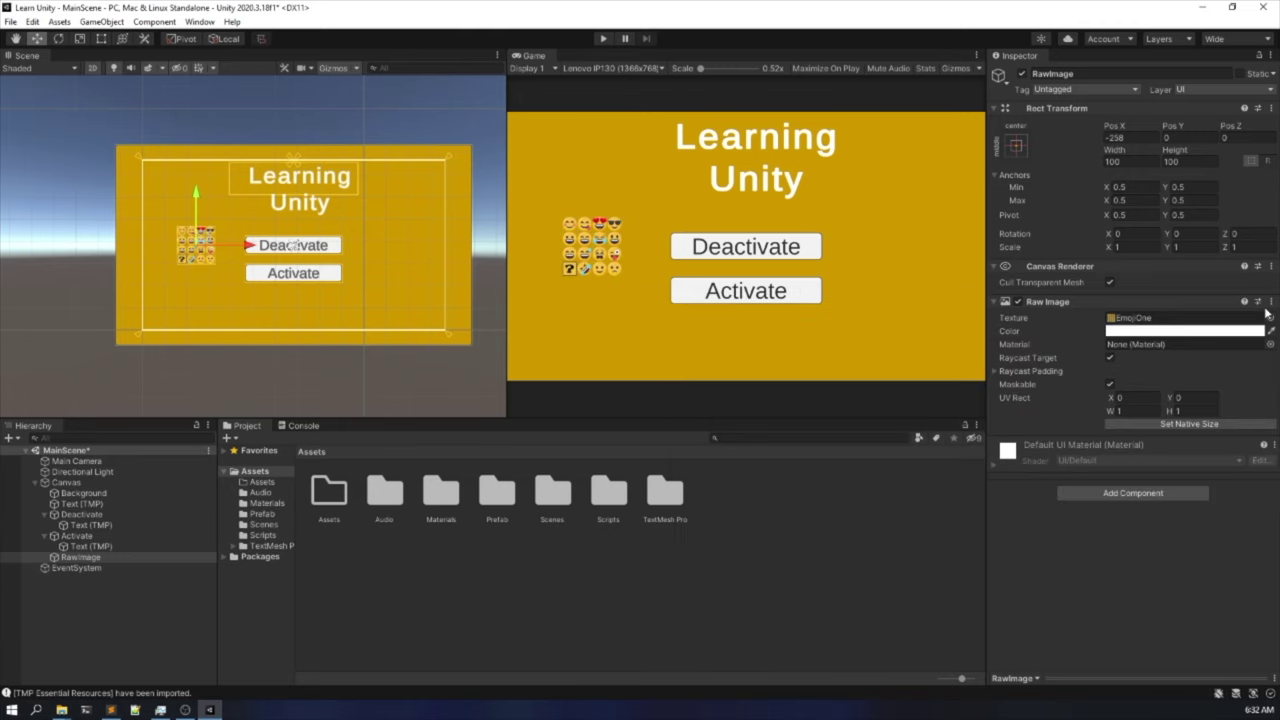
# Scale the emoji image up evenly to about double its size.
pyautogui.click(79, 38)
pyautogui.moveTo(196, 190); pyautogui.dragTo(196, 212)
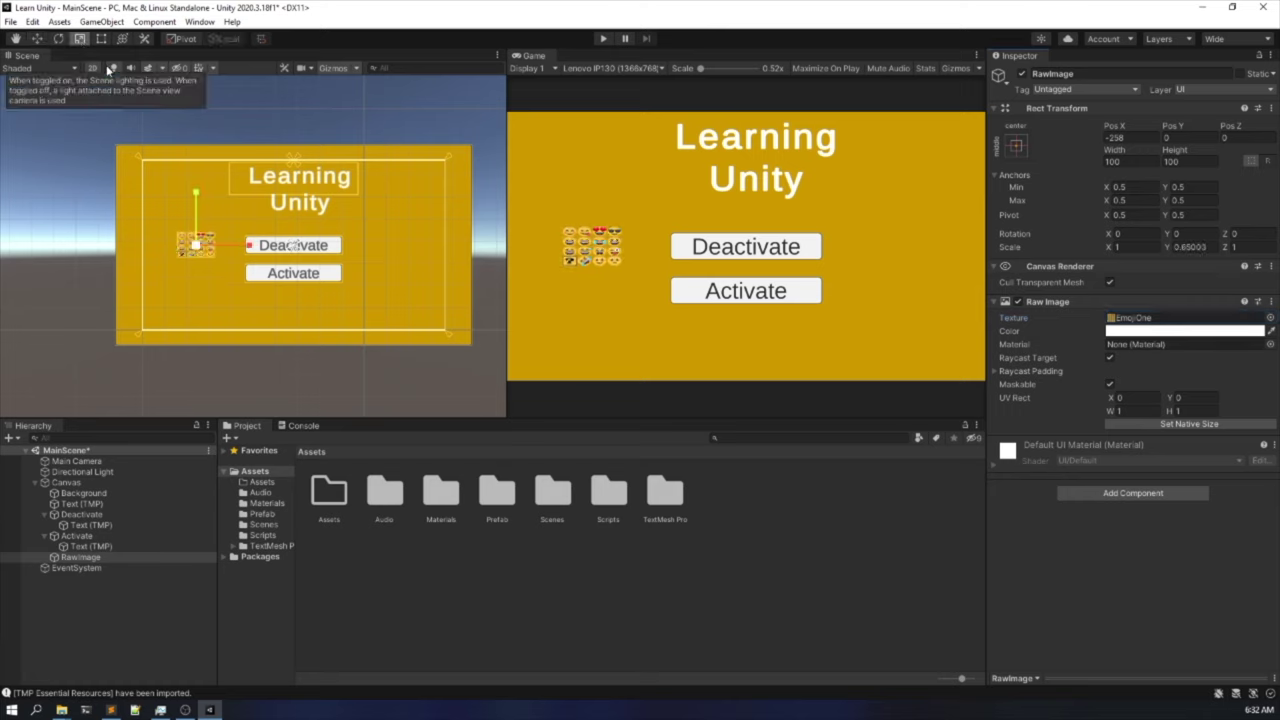
pyautogui.hotkey('ctrl', 'z')
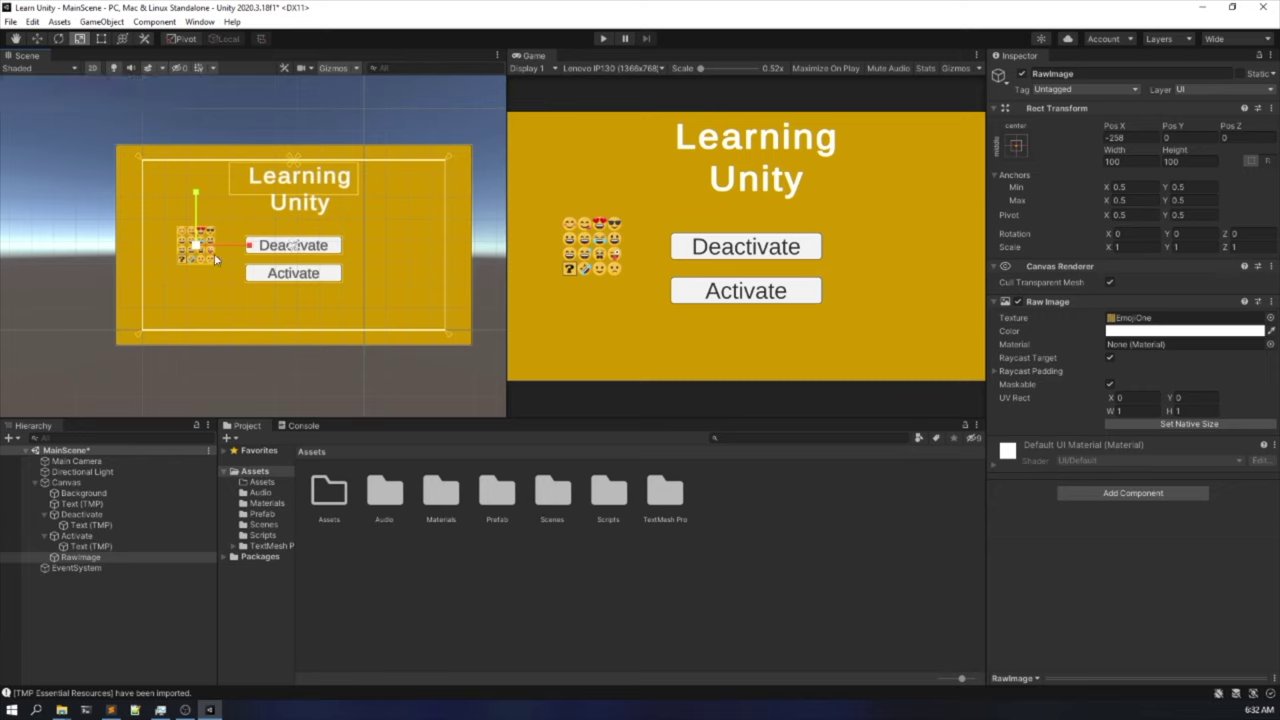
pyautogui.moveTo(204, 250); pyautogui.dragTo(261, 284)
pyautogui.click(307, 376)
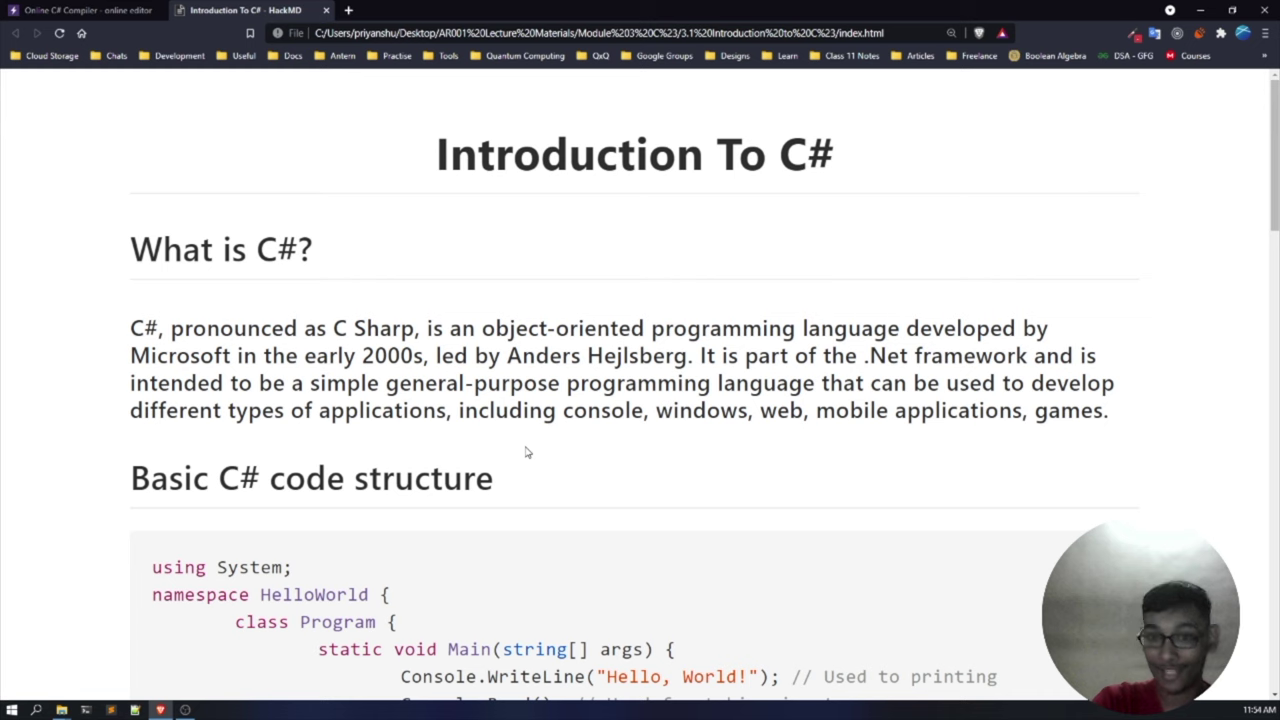
# Highlight the Main, WriteLine and Console.Read lines of the example, then go to the Online C# Compiler.
pyautogui.scroll(-3, 527, 452)
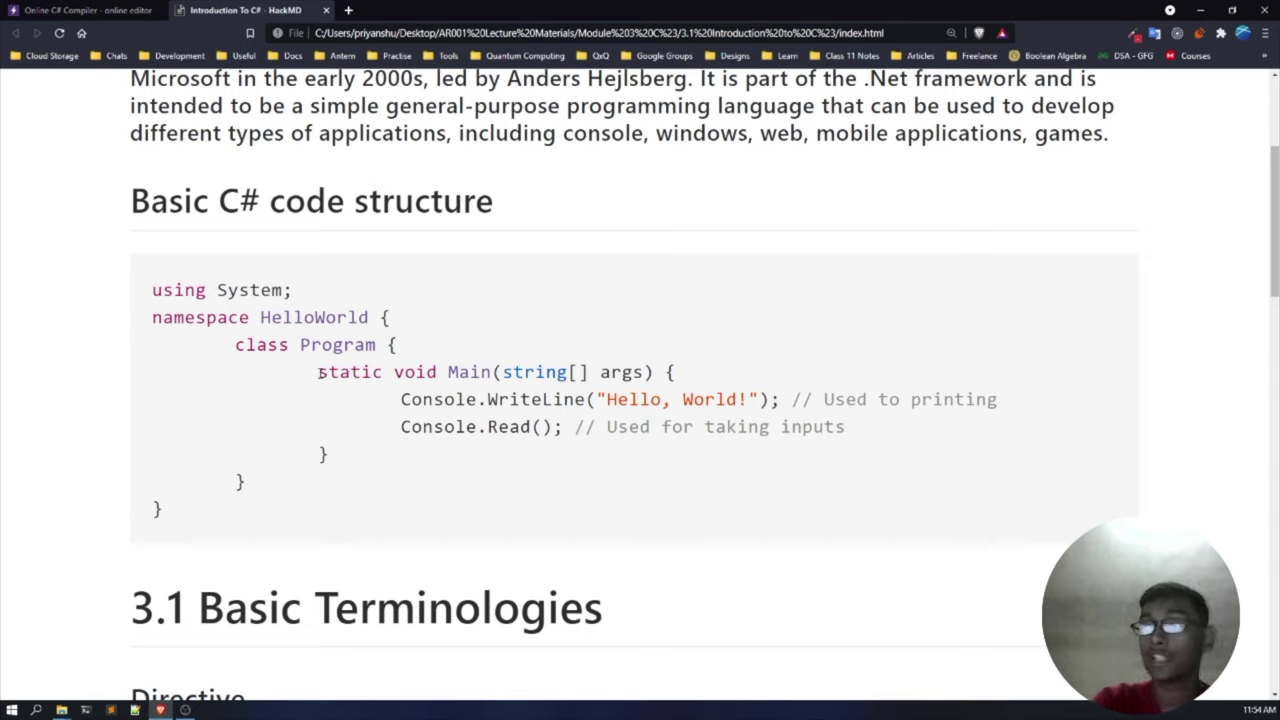
pyautogui.moveTo(320, 372); pyautogui.dragTo(363, 457)
pyautogui.click(414, 402)
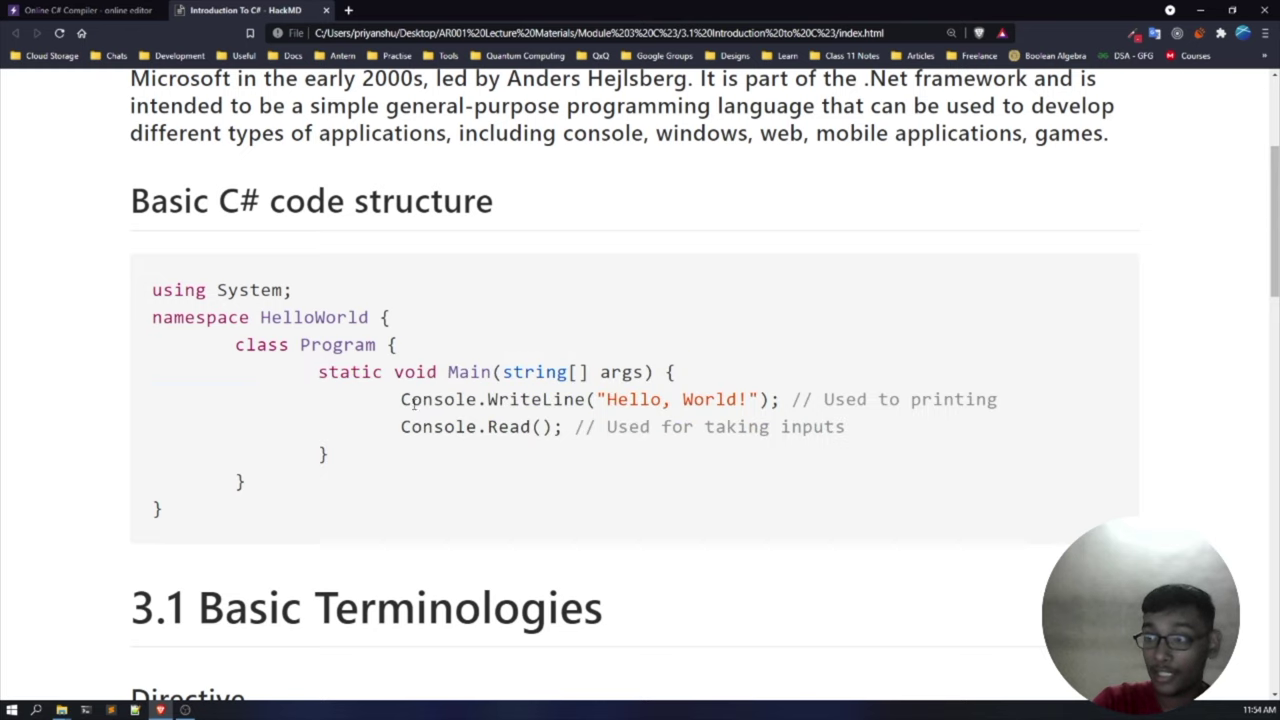
pyautogui.moveTo(409, 397); pyautogui.dragTo(782, 400)
pyautogui.click(590, 450)
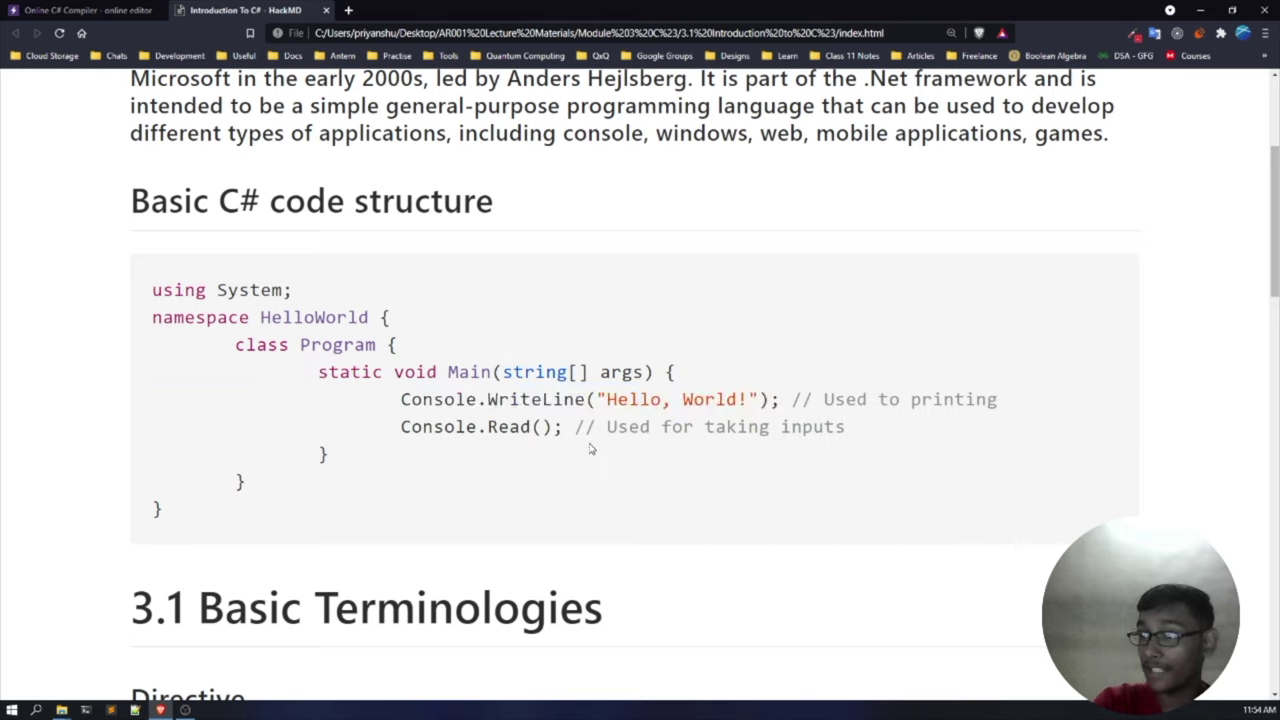
pyautogui.moveTo(401, 427); pyautogui.dragTo(830, 423)
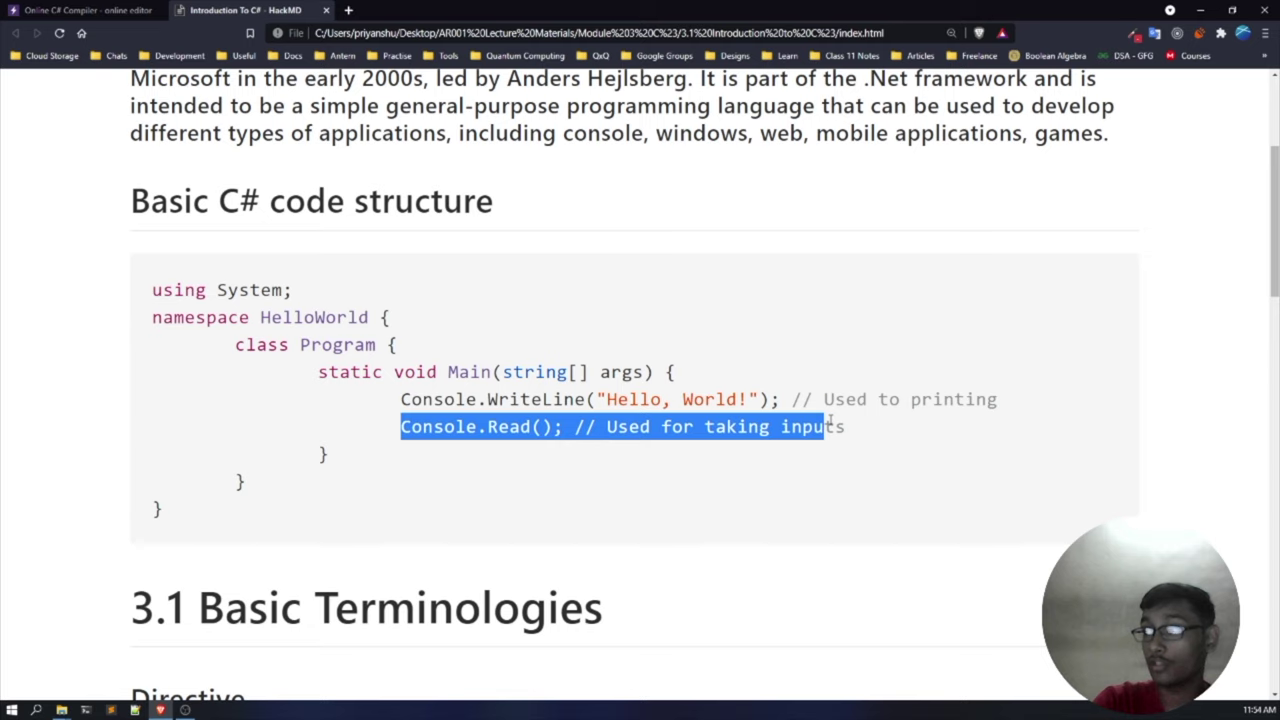
pyautogui.click(697, 390)
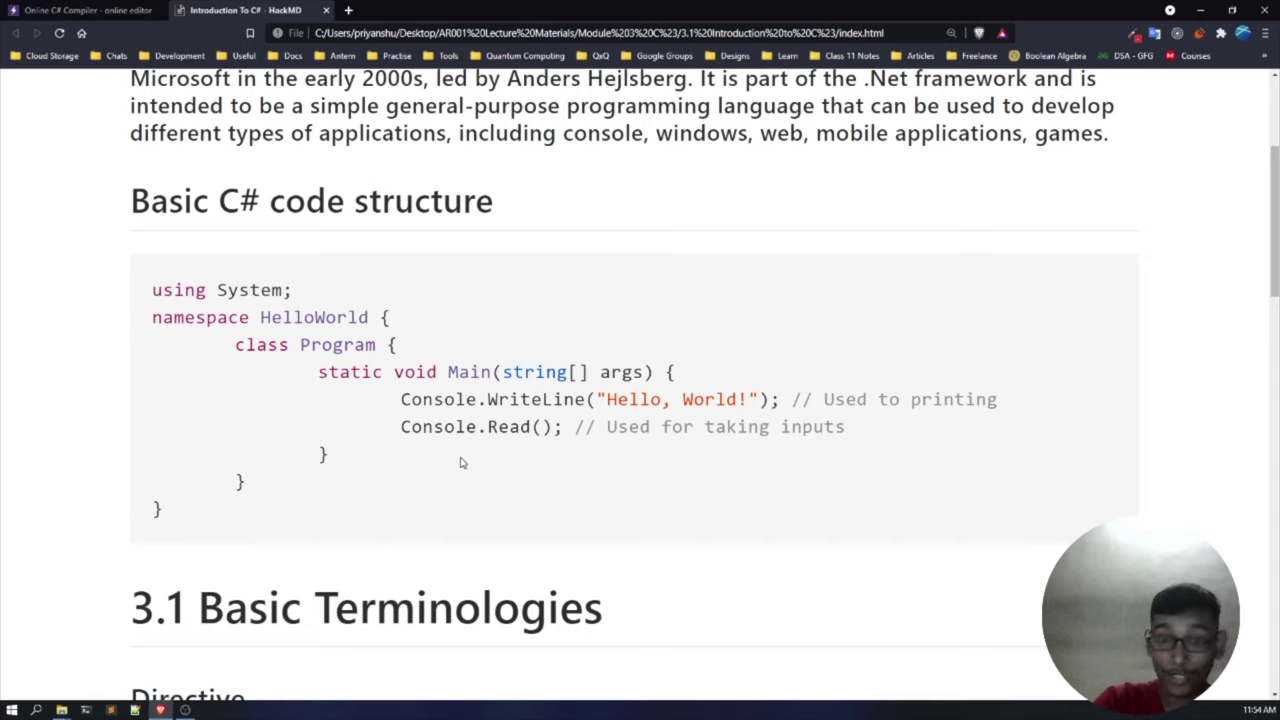
pyautogui.click(92, 9)
# Write 'using System;' and open namespace HelloWorld with class Program in main.cs.
pyautogui.click(162, 173)
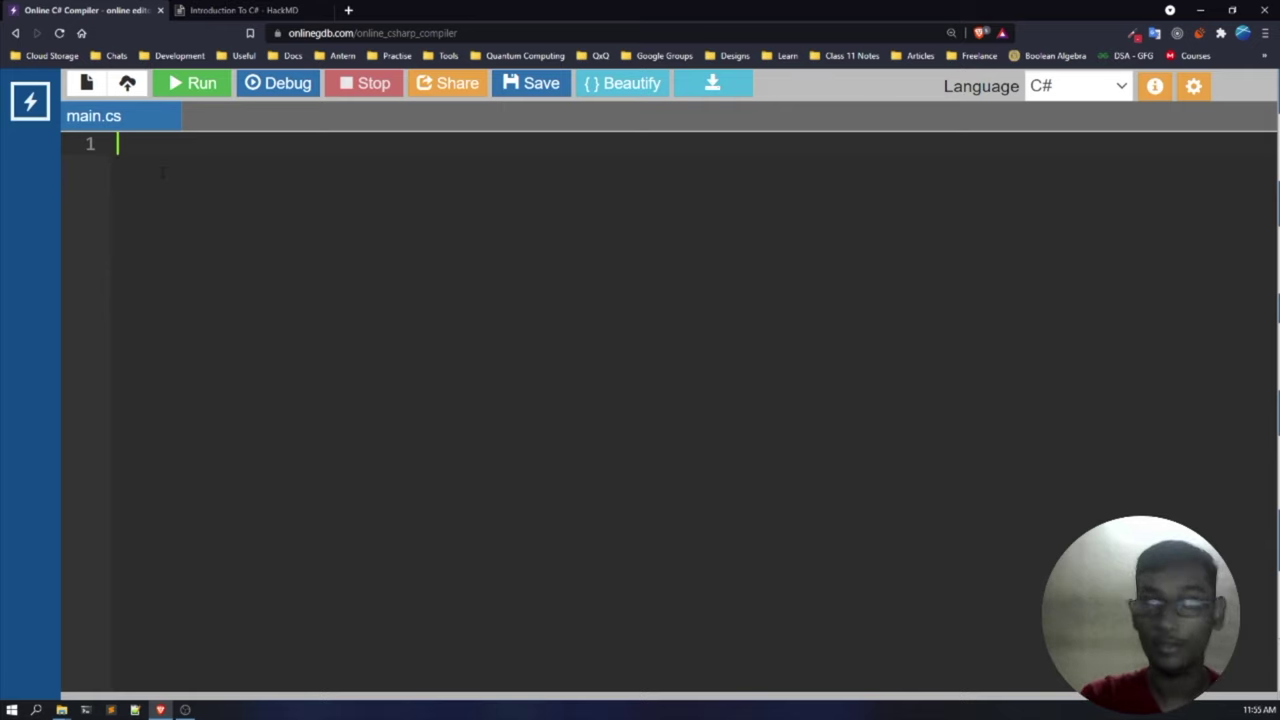
pyautogui.write('using System')
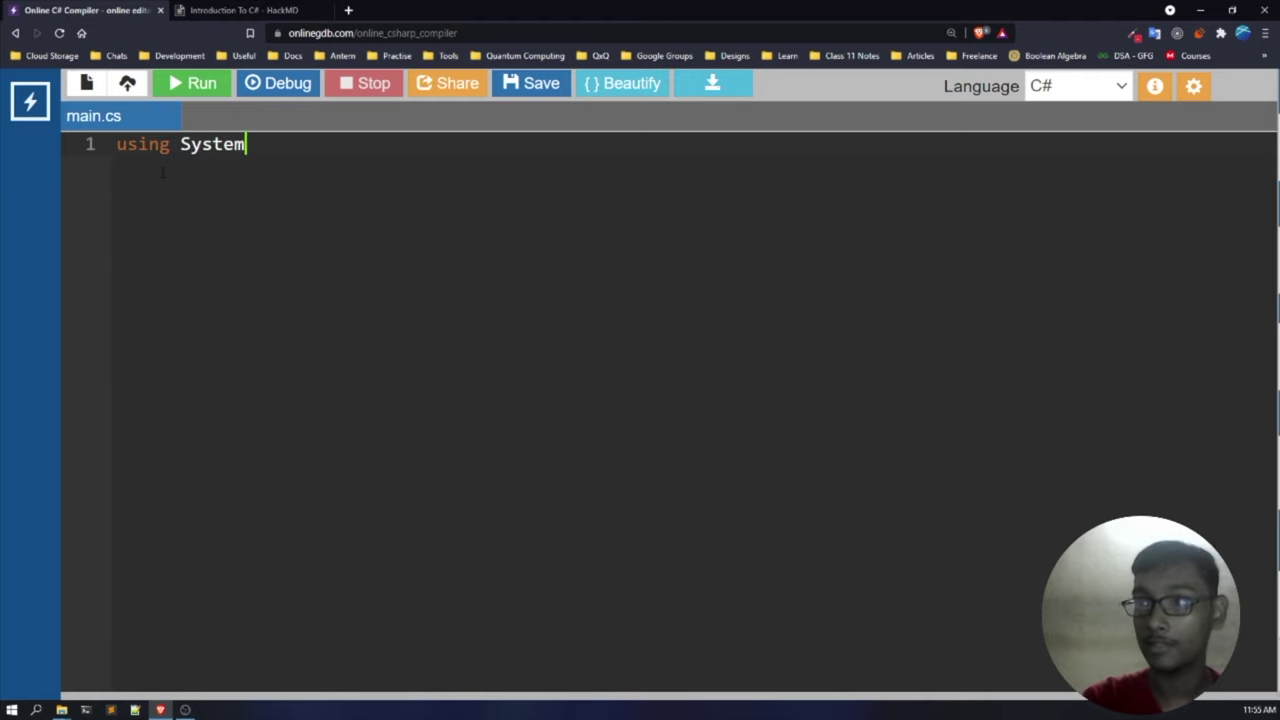
pyautogui.press('Return')
pyautogui.press('BackSpace')
pyautogui.write(';')
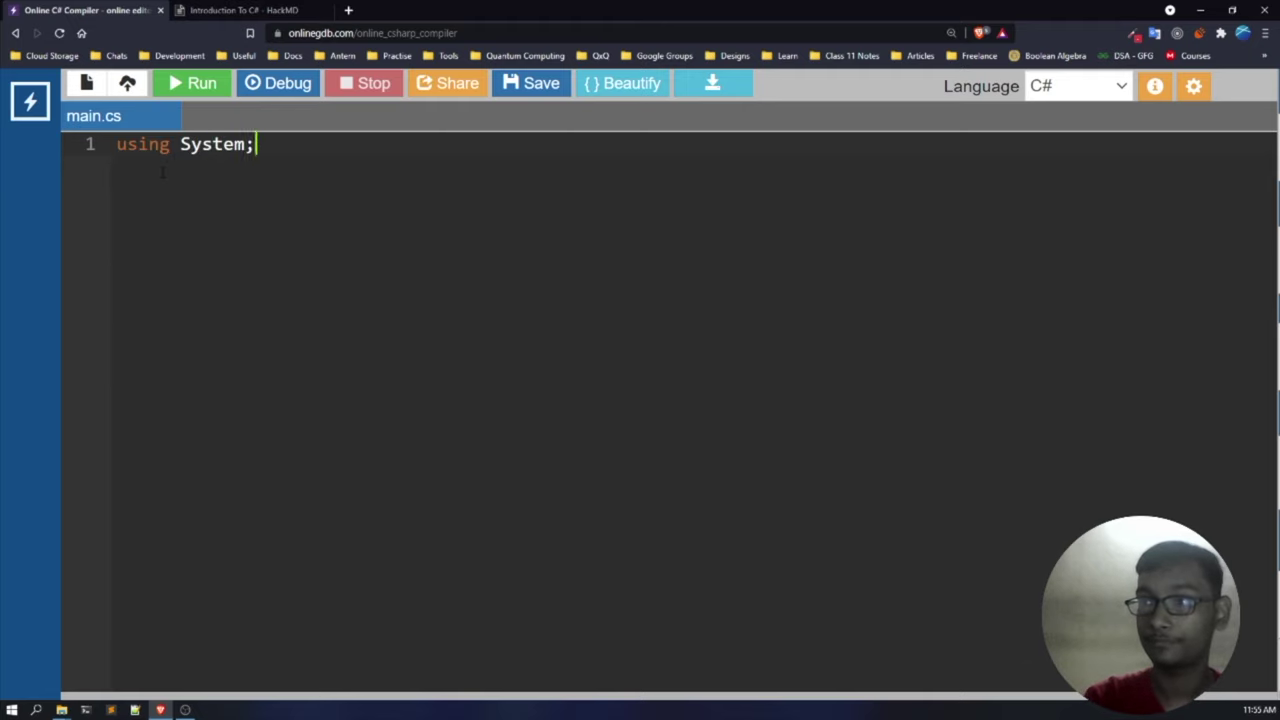
pyautogui.press('Return')
pyautogui.press('Return')
pyautogui.write('name')
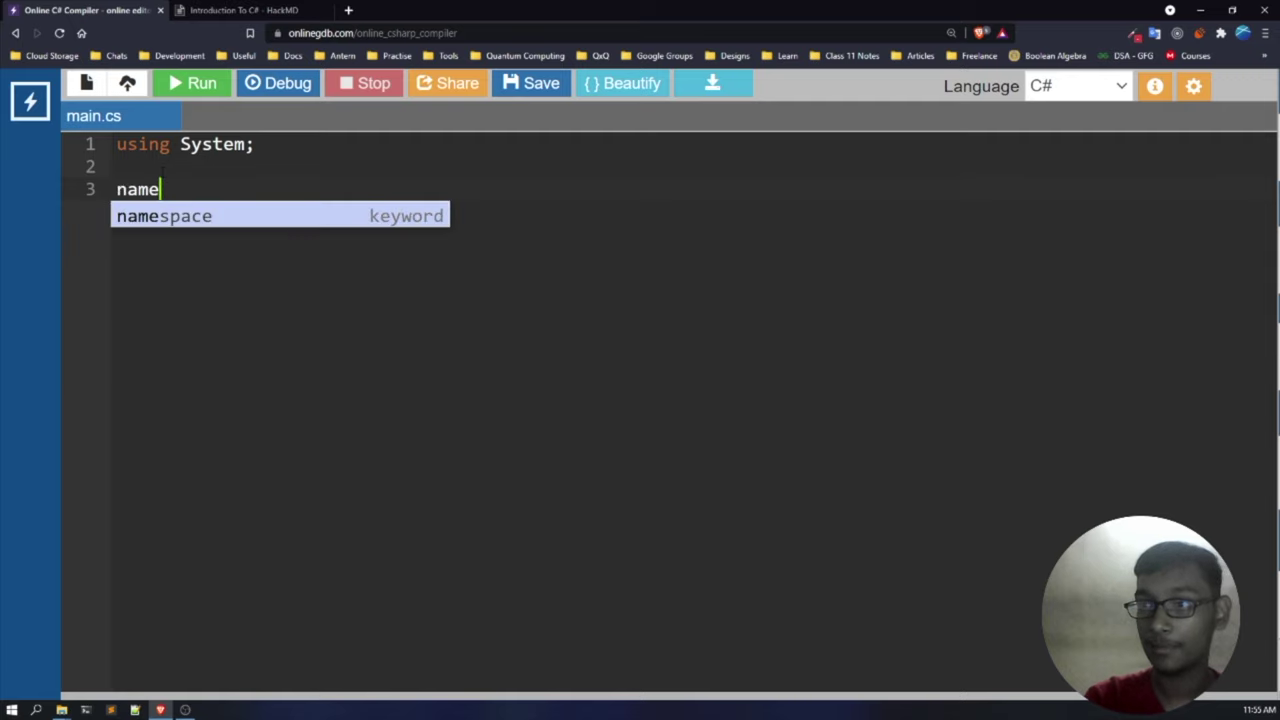
pyautogui.write('space Hello')
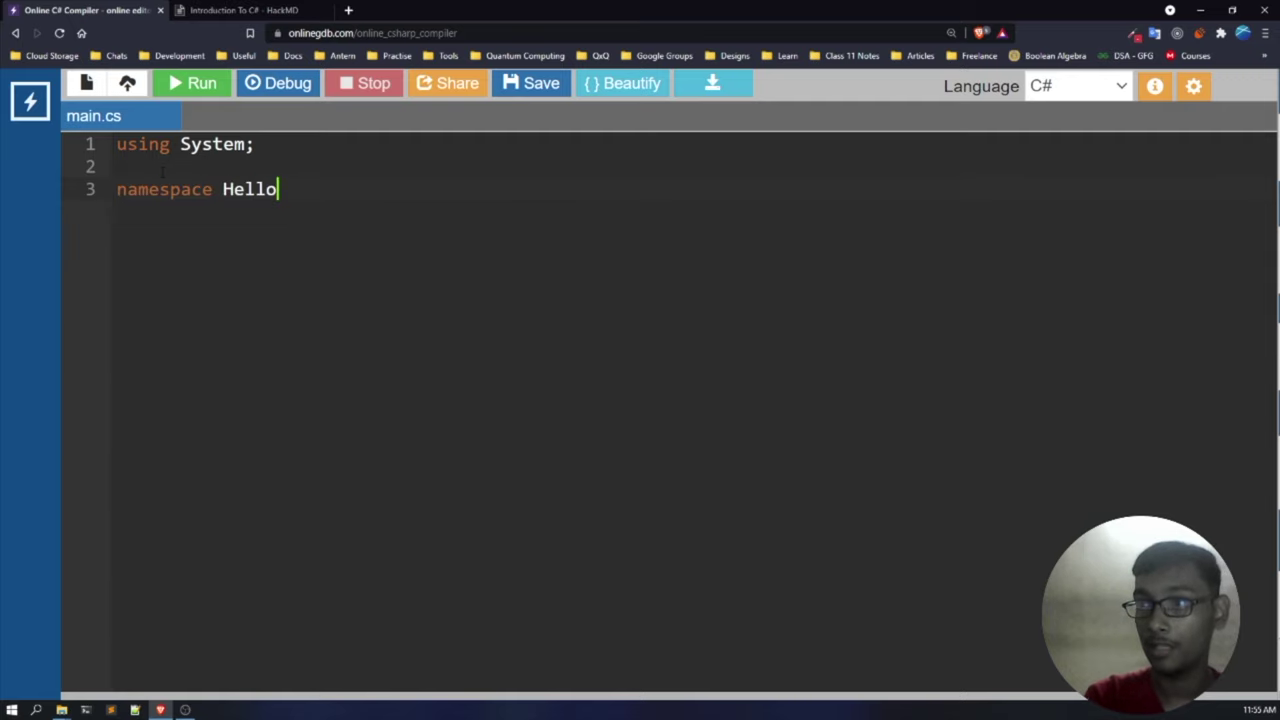
pyautogui.write('World {')
pyautogui.press('Return')
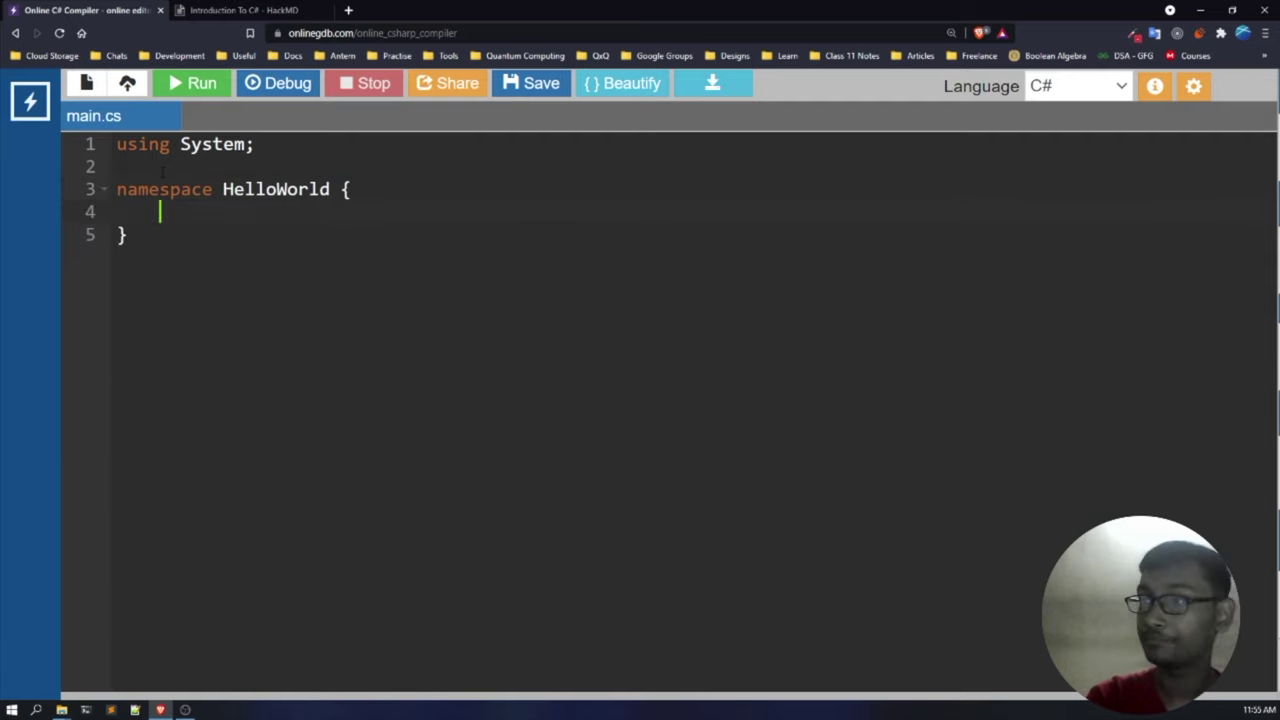
pyautogui.write('clas')
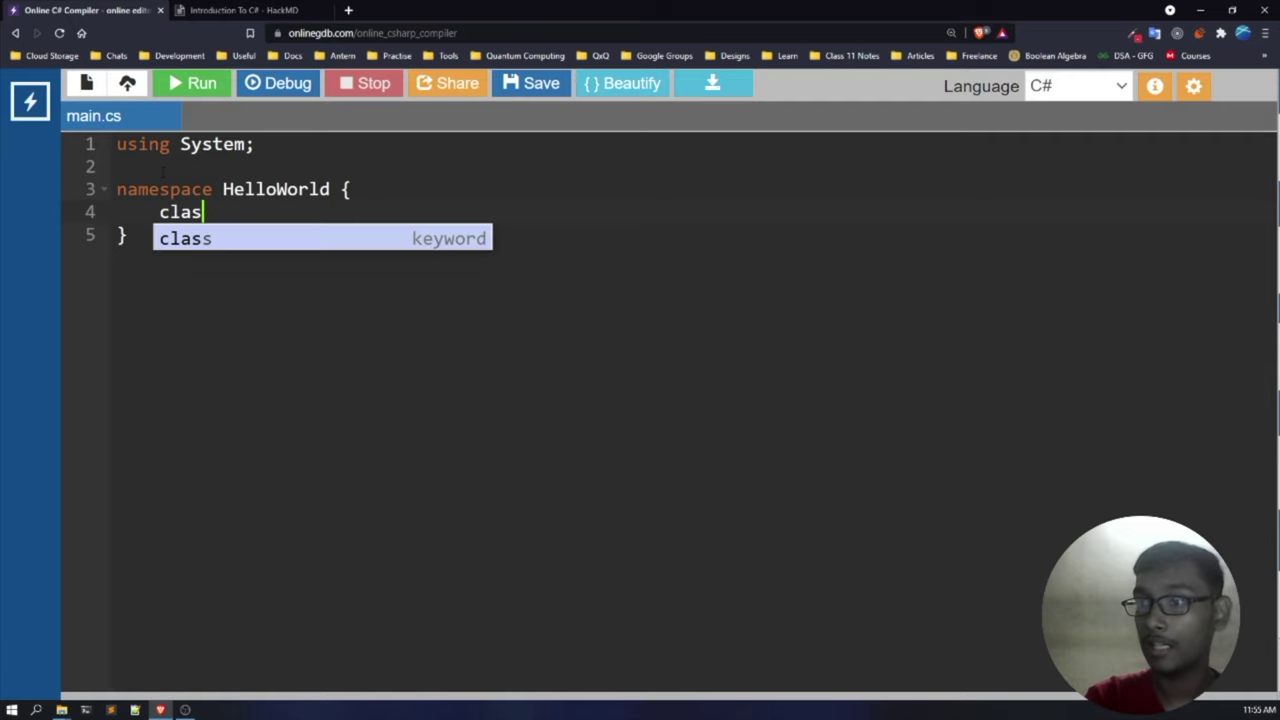
pyautogui.write('s ')
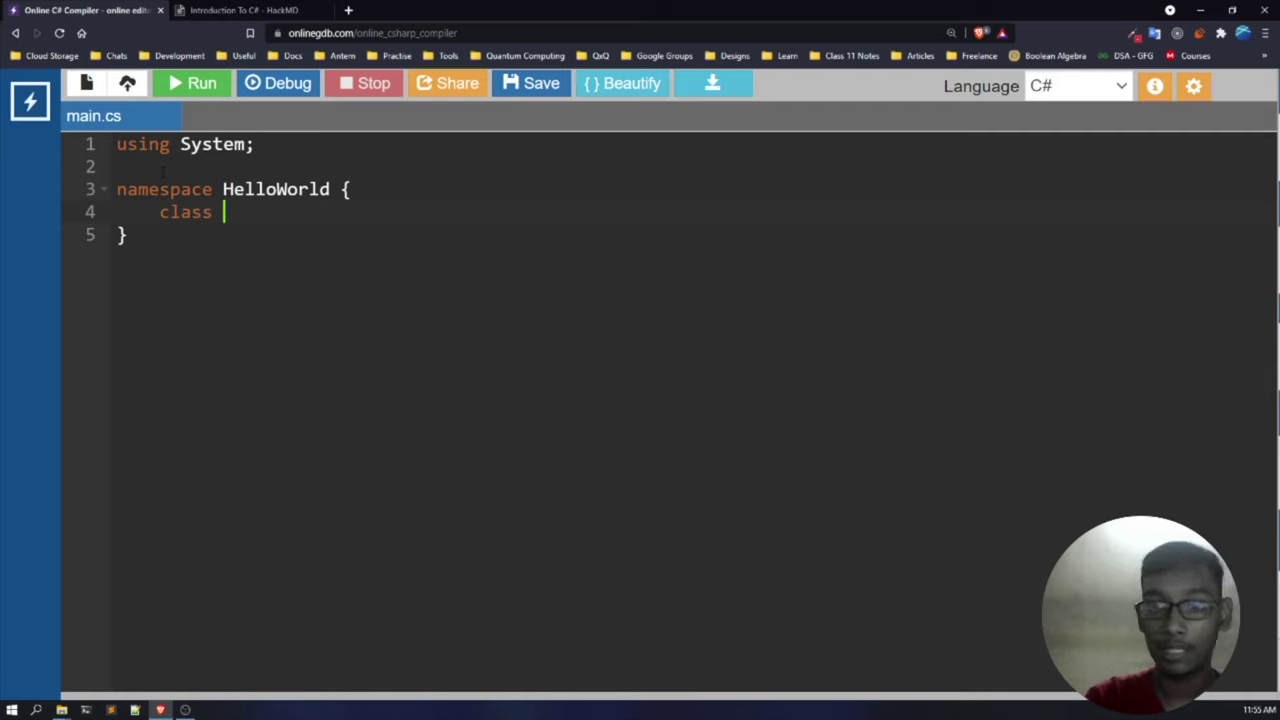
pyautogui.write('Prog')
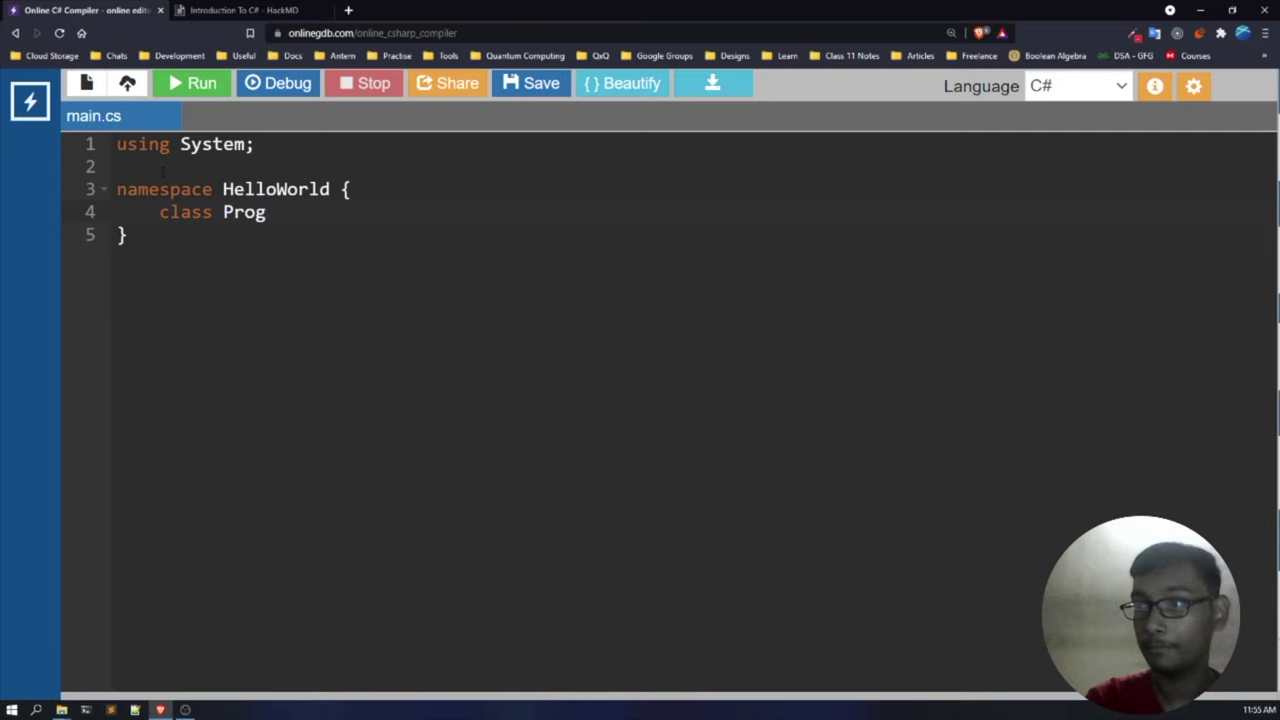
pyautogui.write('ram {')
pyautogui.press('Return')
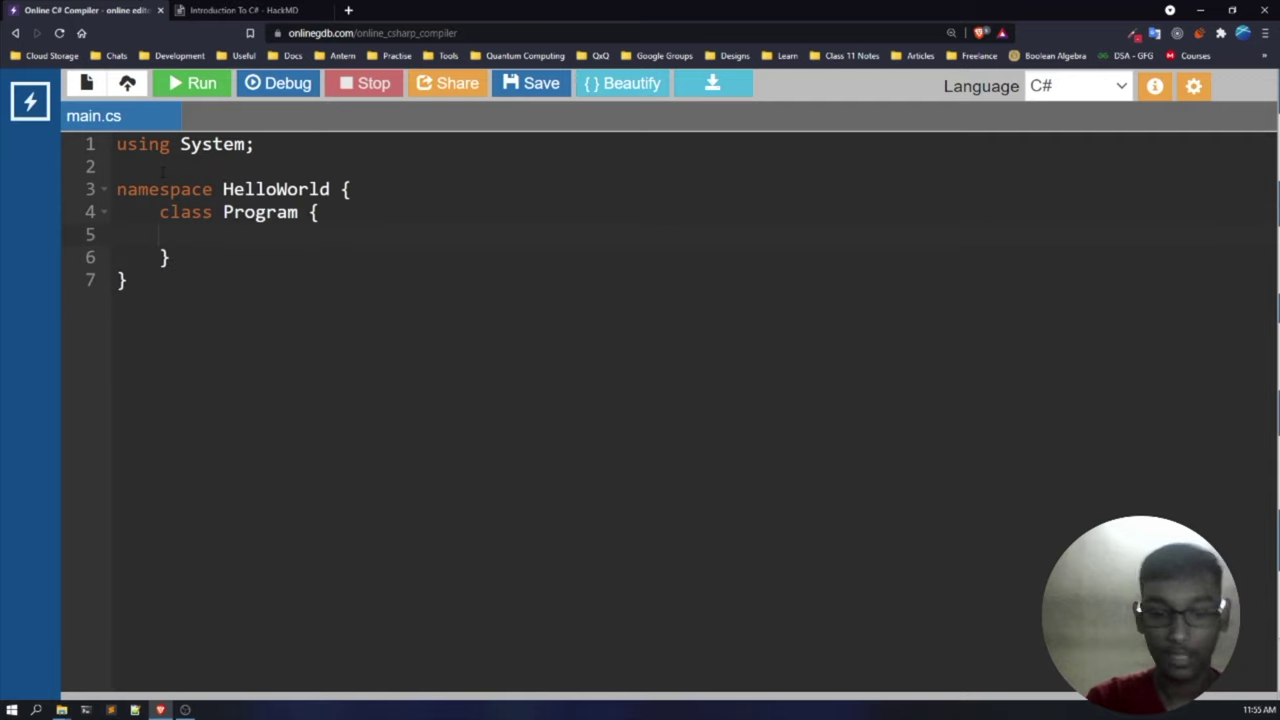
# Declare 'public static void Main(string[] args)' inside class Program.
pyautogui.write('public')
pyautogui.press('BackSpace')
pyautogui.press('BackSpace')
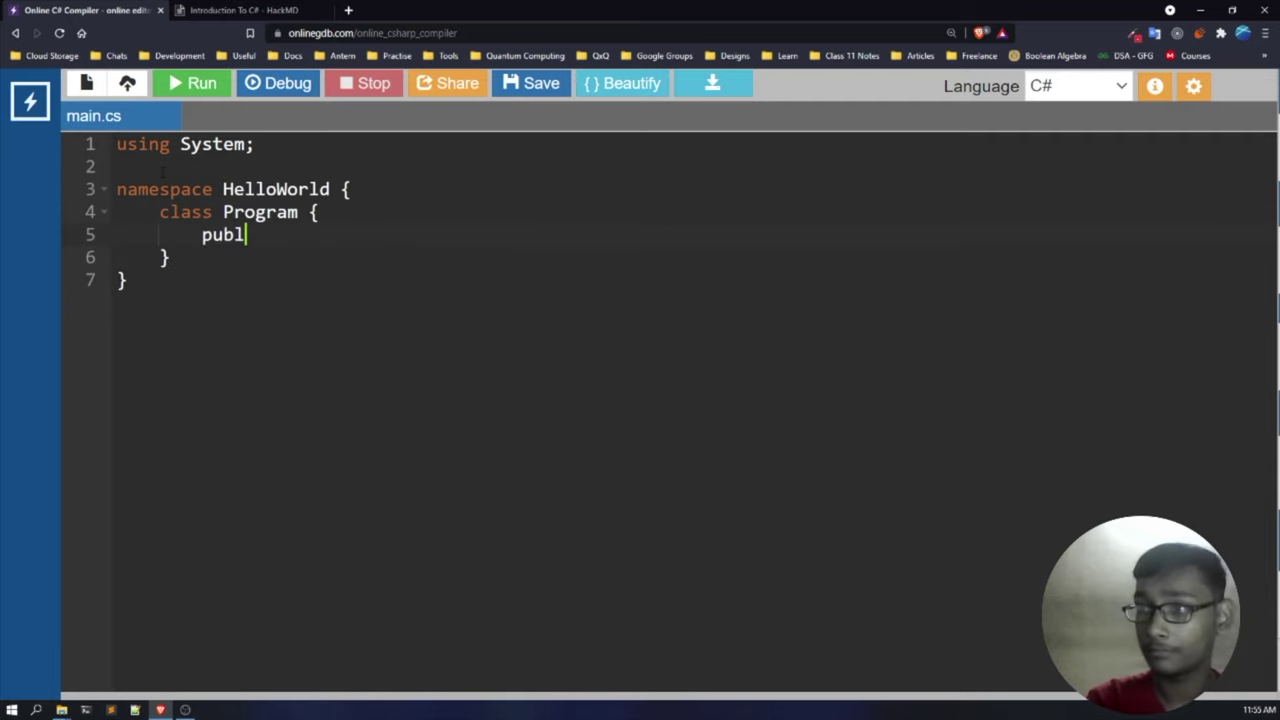
pyautogui.write('ic st')
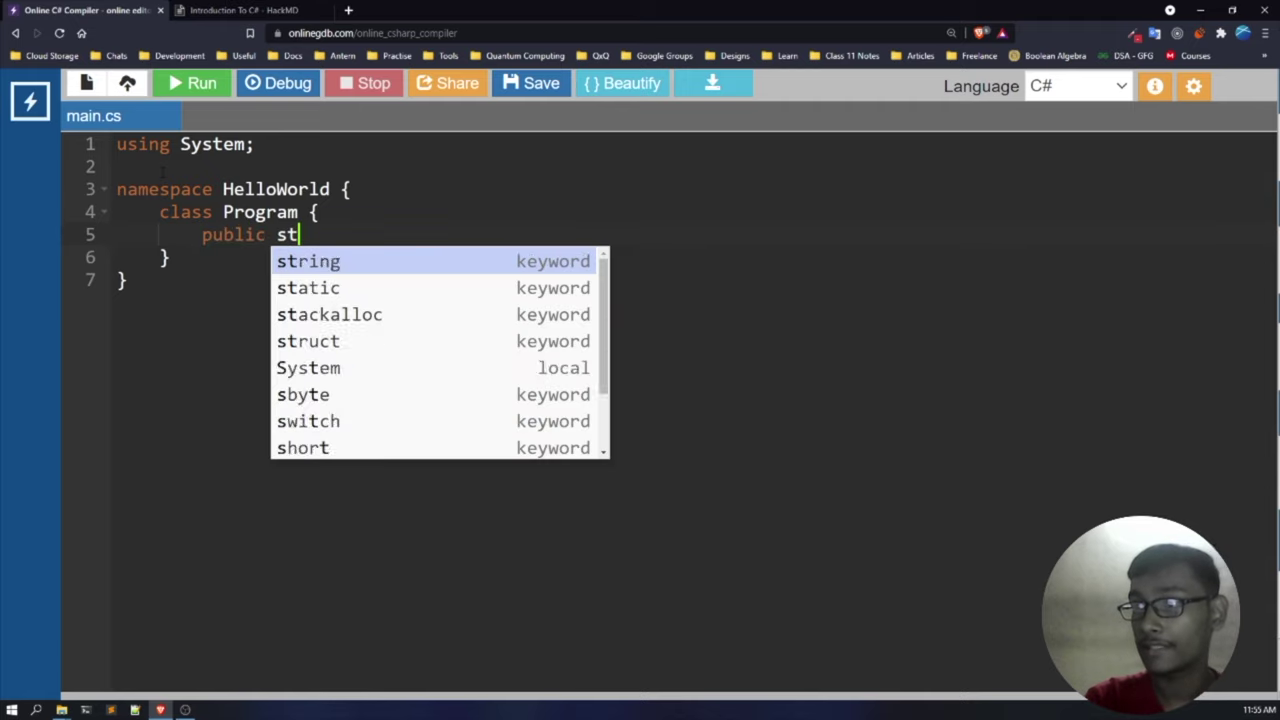
pyautogui.write('atic void ')
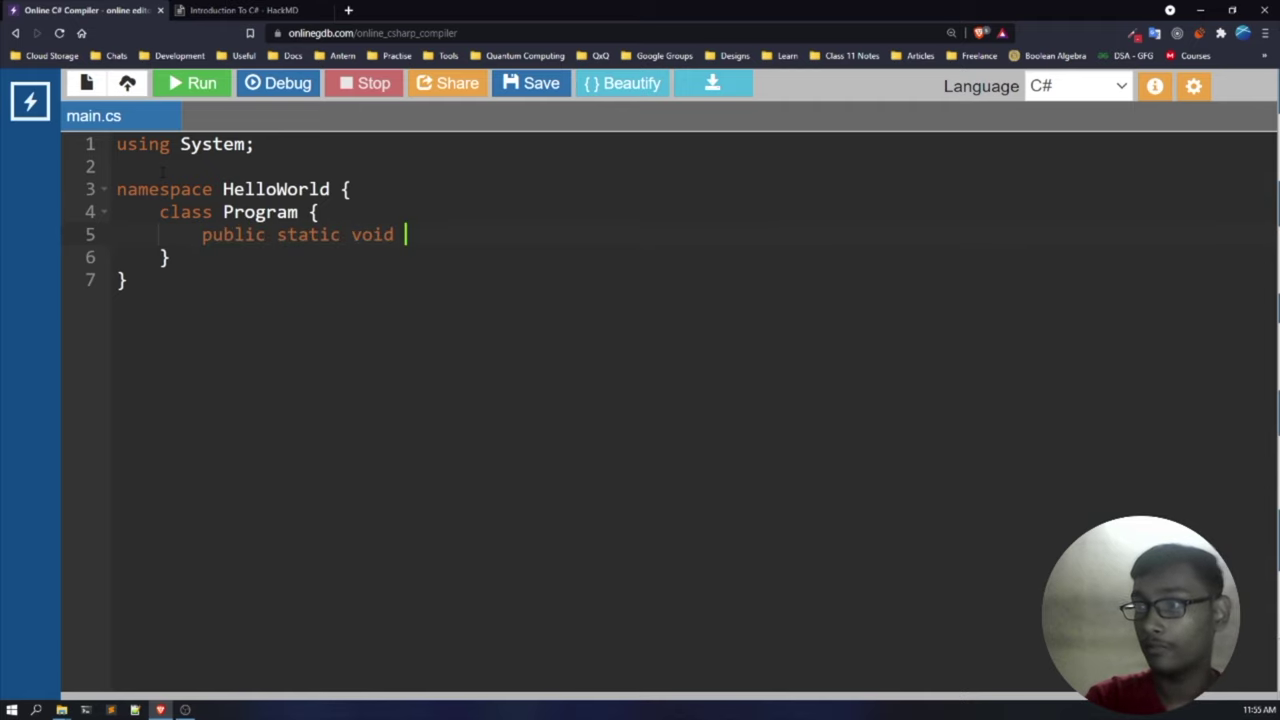
pyautogui.write('main')
pyautogui.press('BackSpace')
pyautogui.press('BackSpace')
pyautogui.press('BackSpace')
pyautogui.press('BackSpace')
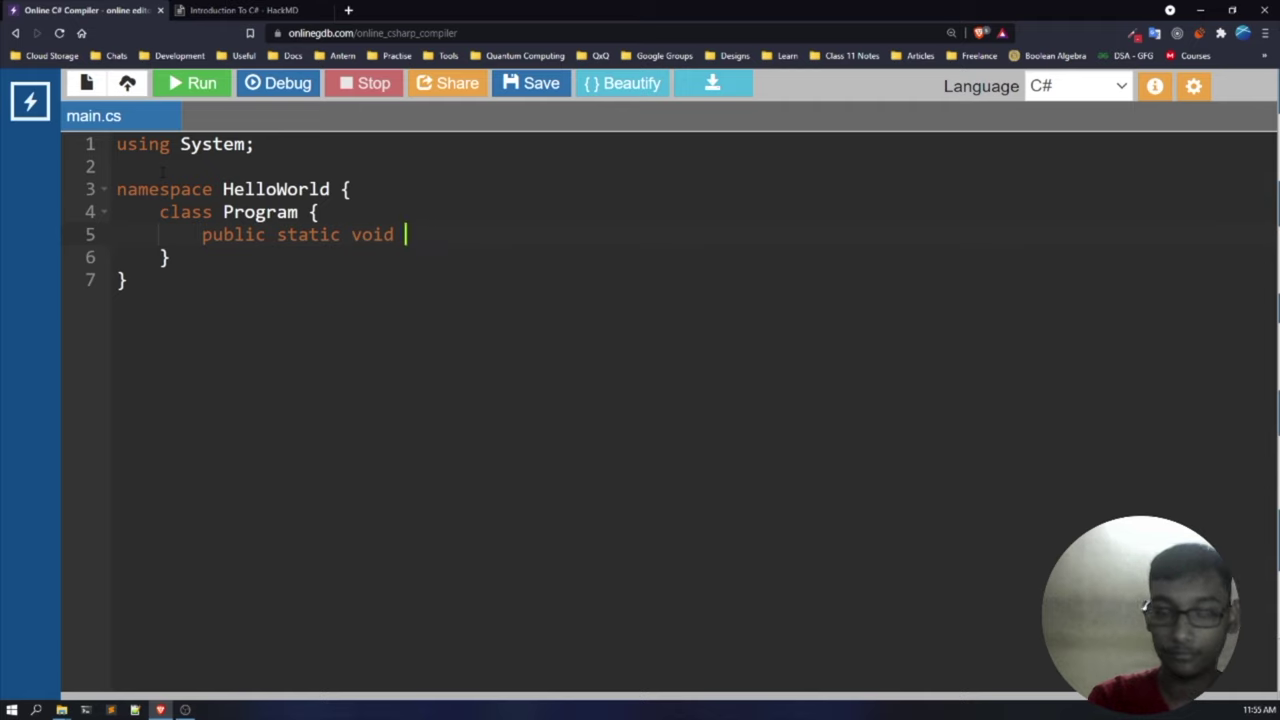
pyautogui.write('Main')
pyautogui.press('Escape')
pyautogui.write('(')
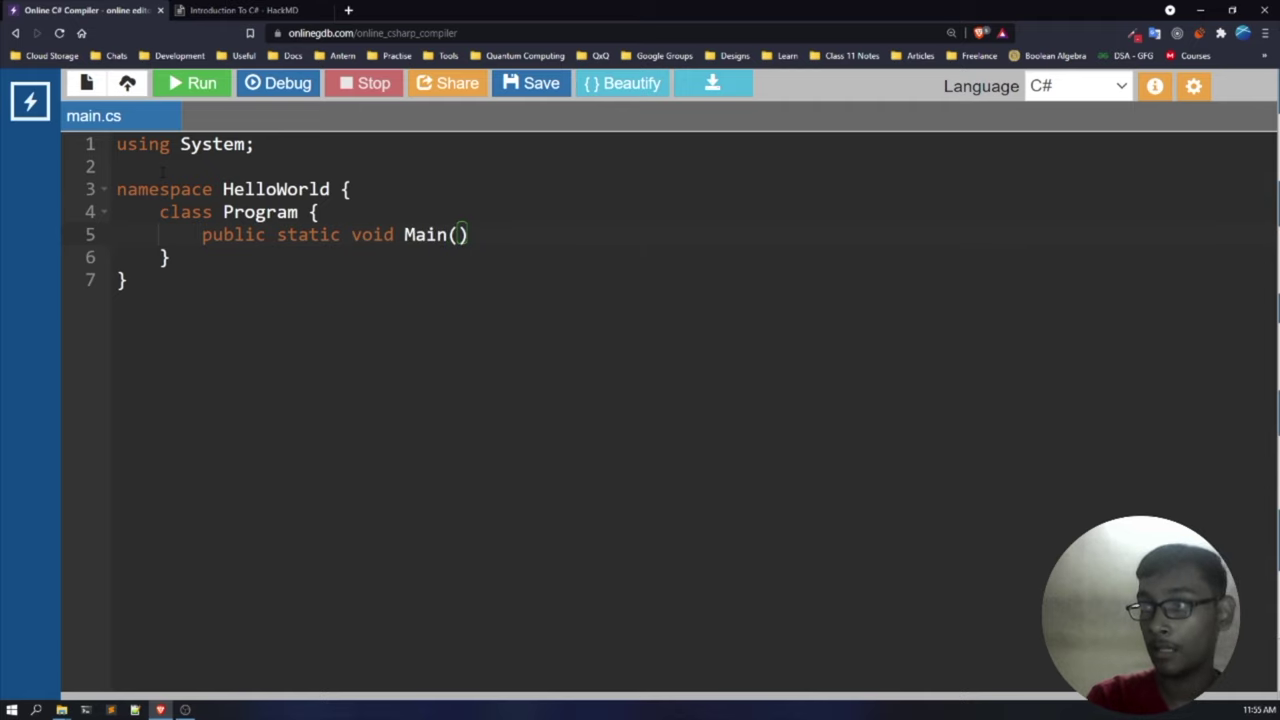
pyautogui.write('s')
pyautogui.press('BackSpace')
pyautogui.write('str')
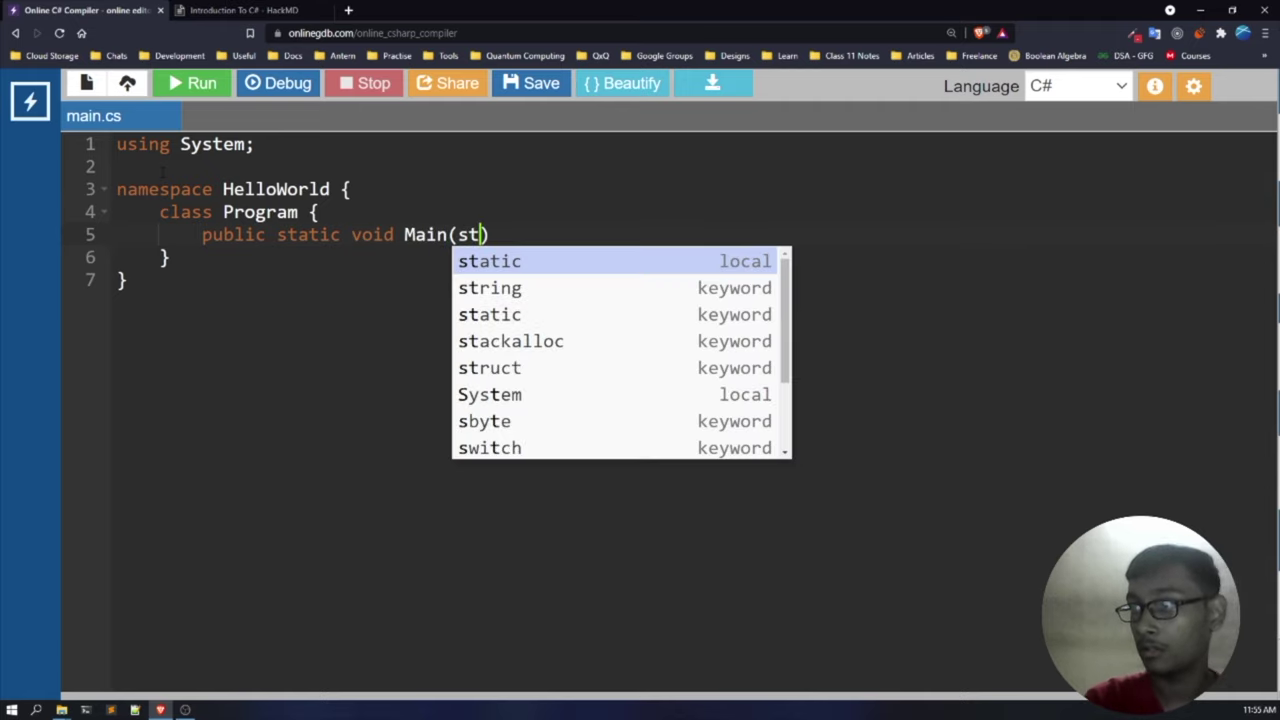
pyautogui.write('ing ar')
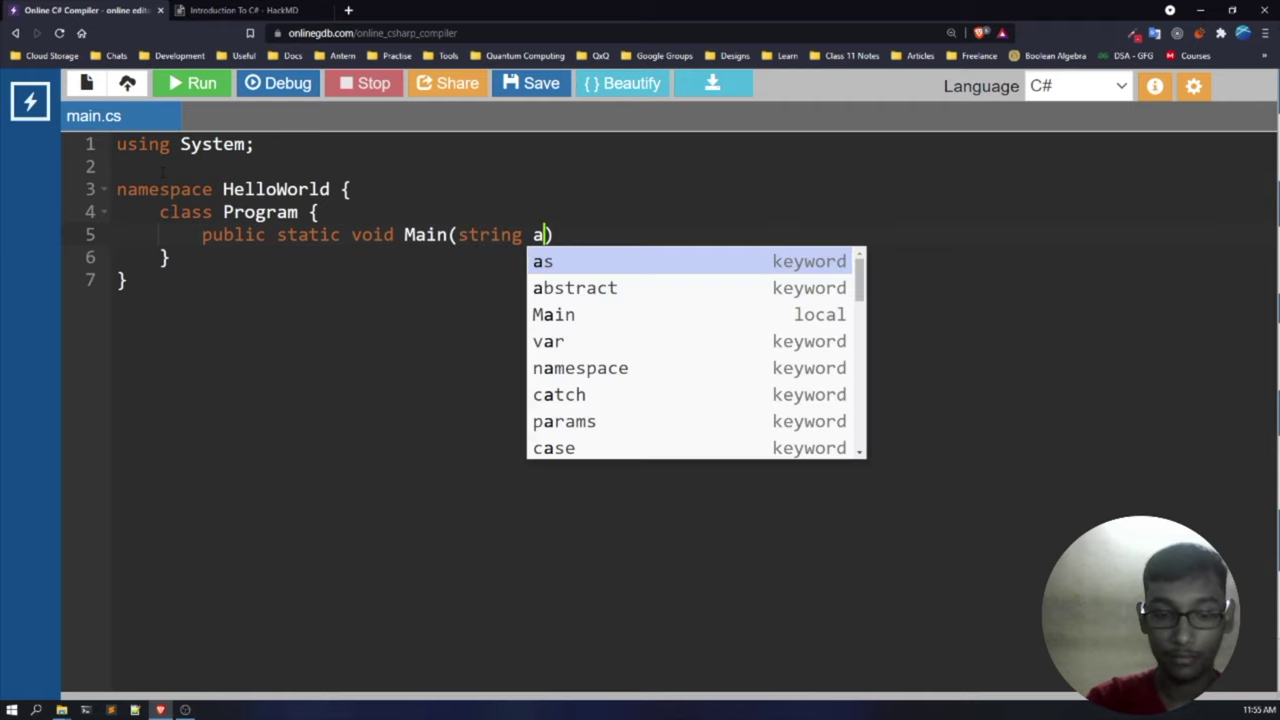
pyautogui.press('BackSpace')
pyautogui.press('BackSpace')
pyautogui.press('BackSpace')
pyautogui.write('[')
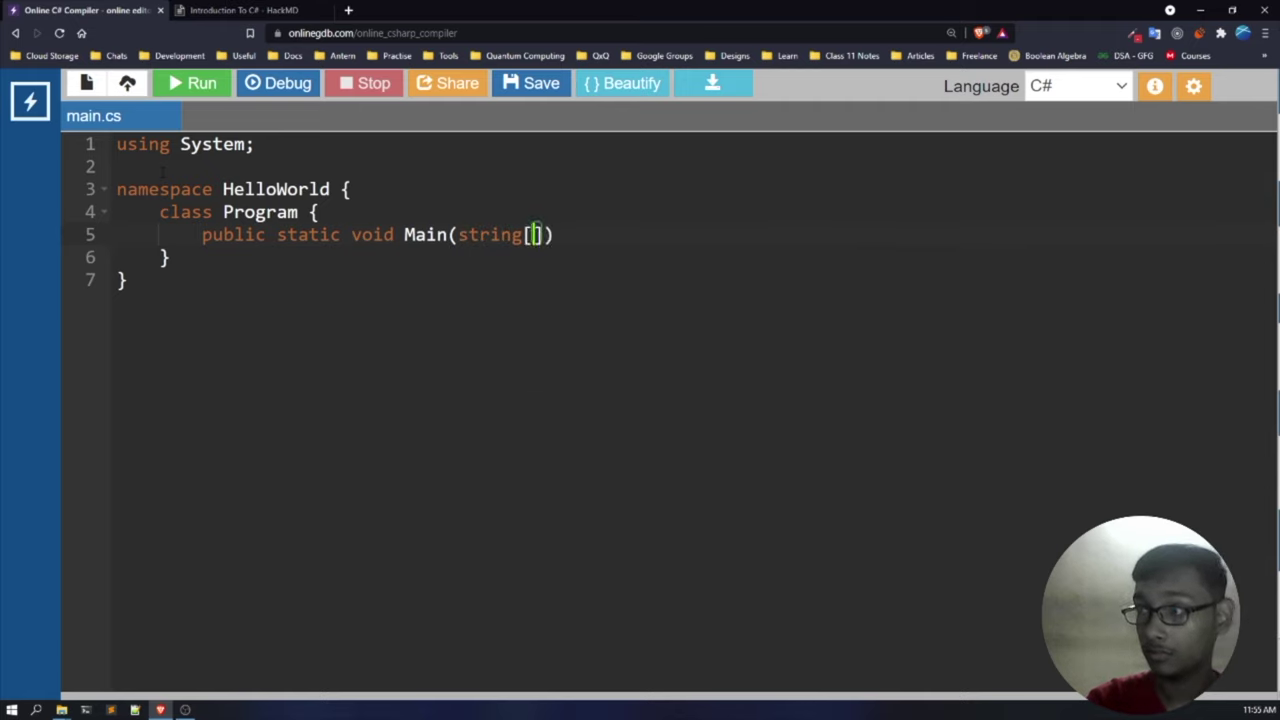
pyautogui.press('BackSpace')
pyautogui.write('] args)')
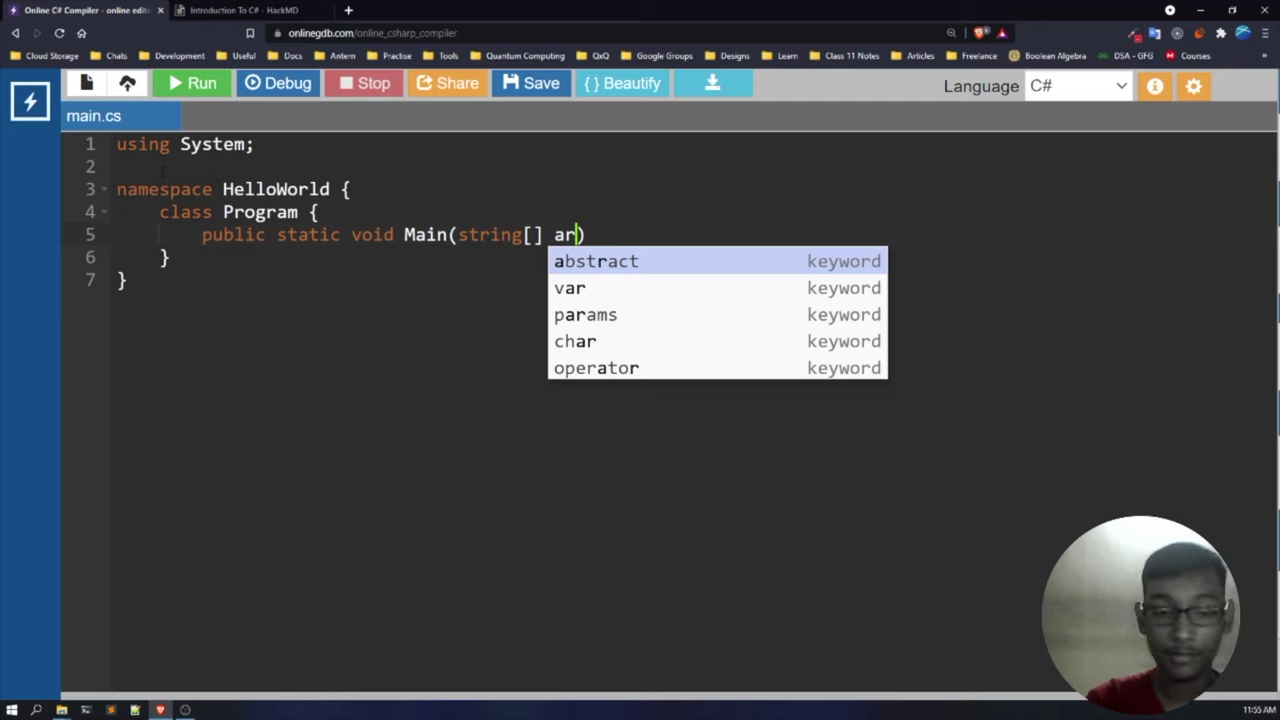
pyautogui.write(' {')
pyautogui.press('Return')
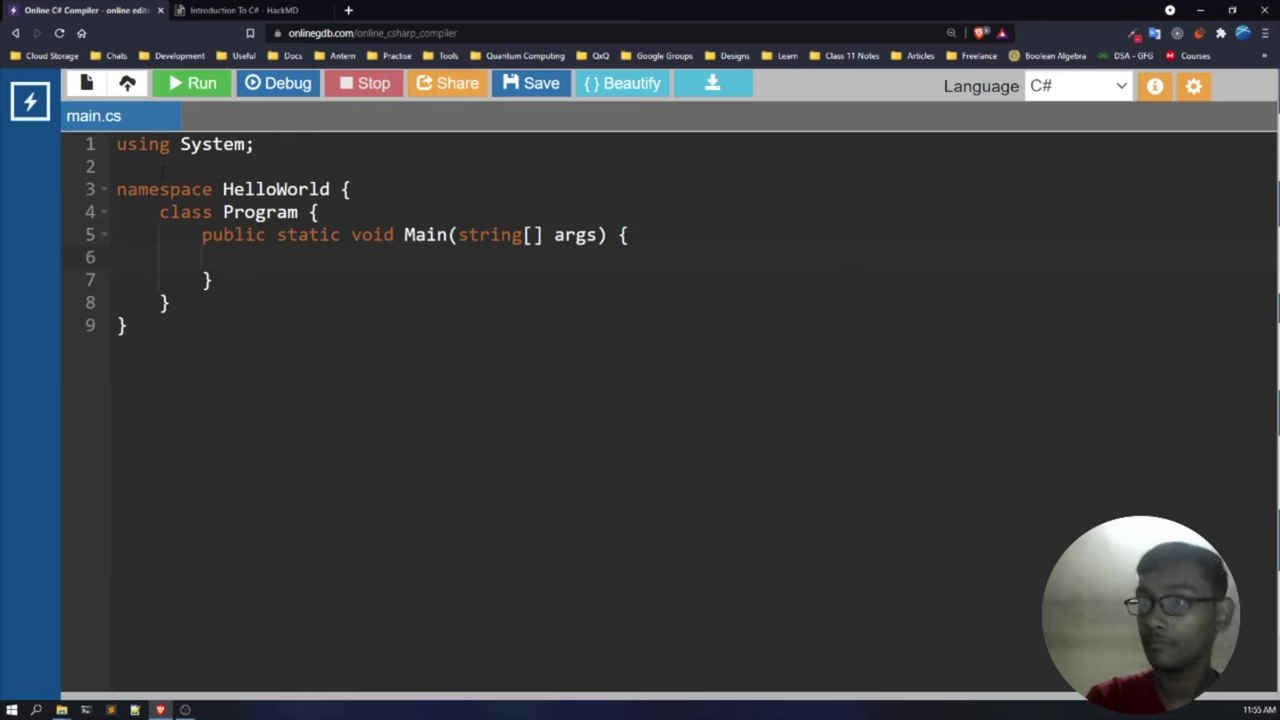
# Fill Main with Console.WriteLine("Hello, Viewers"); and Console.Read();.
pyautogui.write('Cons')
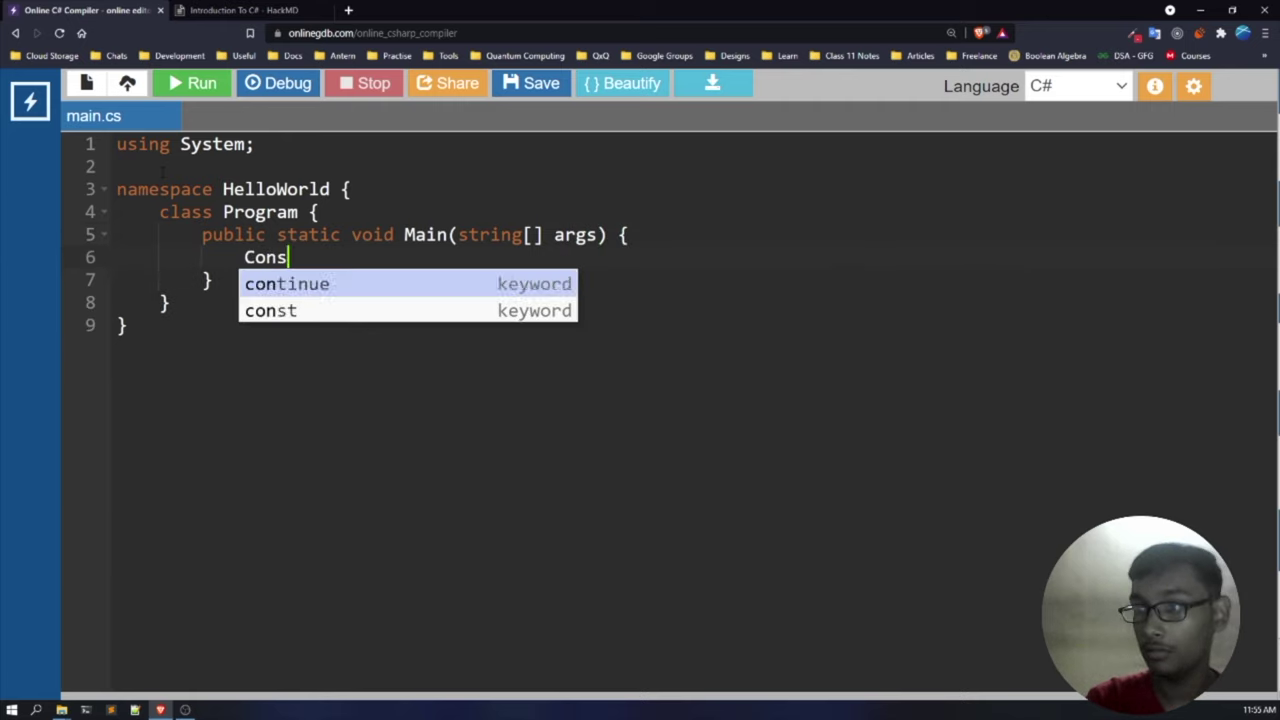
pyautogui.write('ole.WriteL')
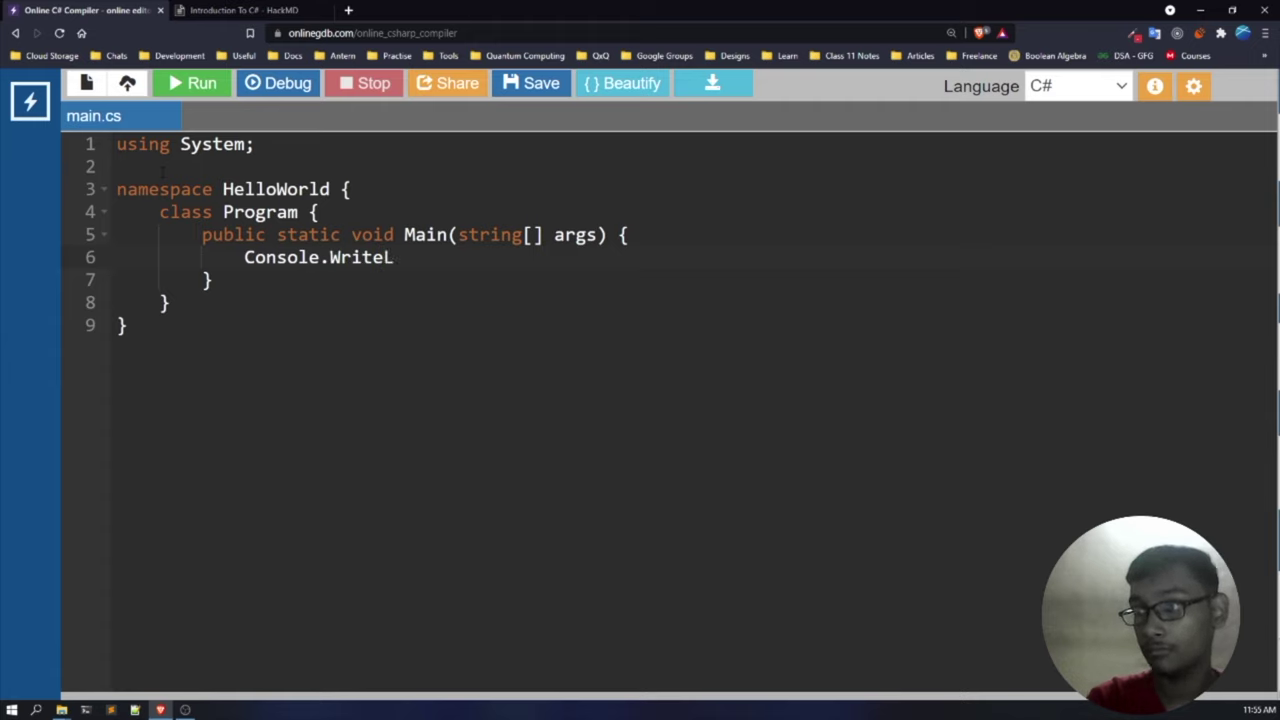
pyautogui.write('ine')
pyautogui.write('("Hel')
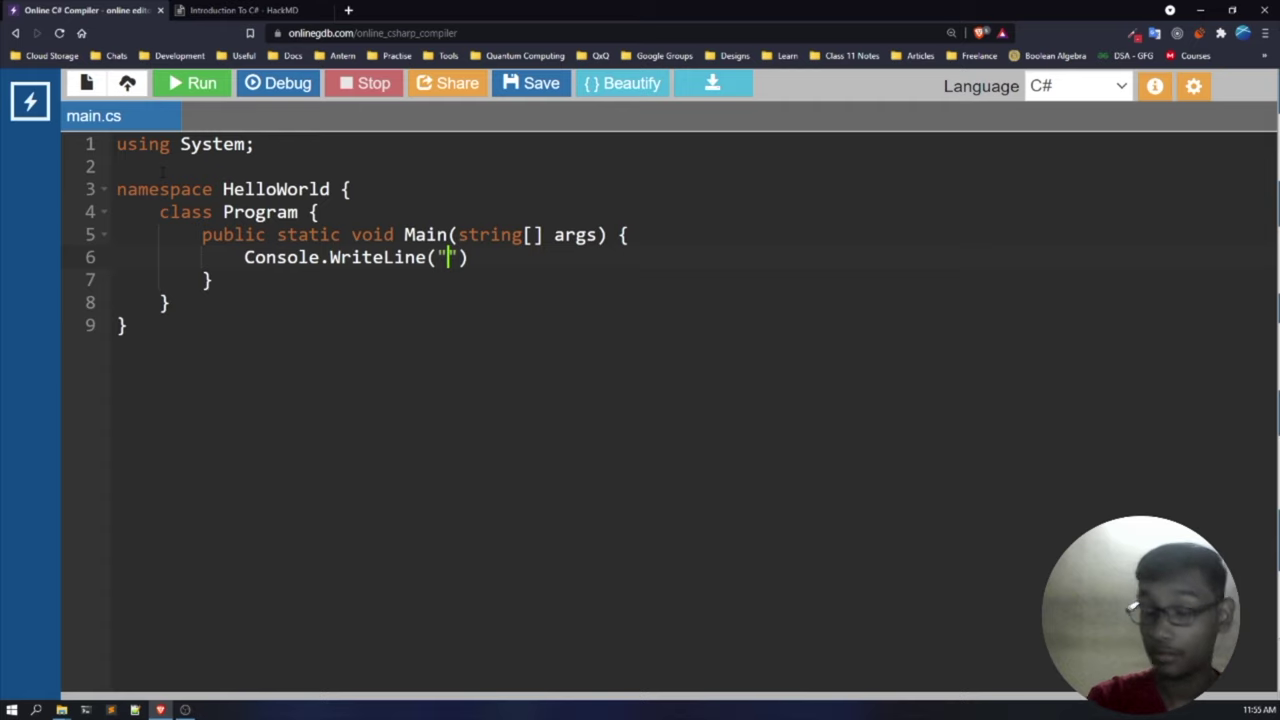
pyautogui.write('lo, ')
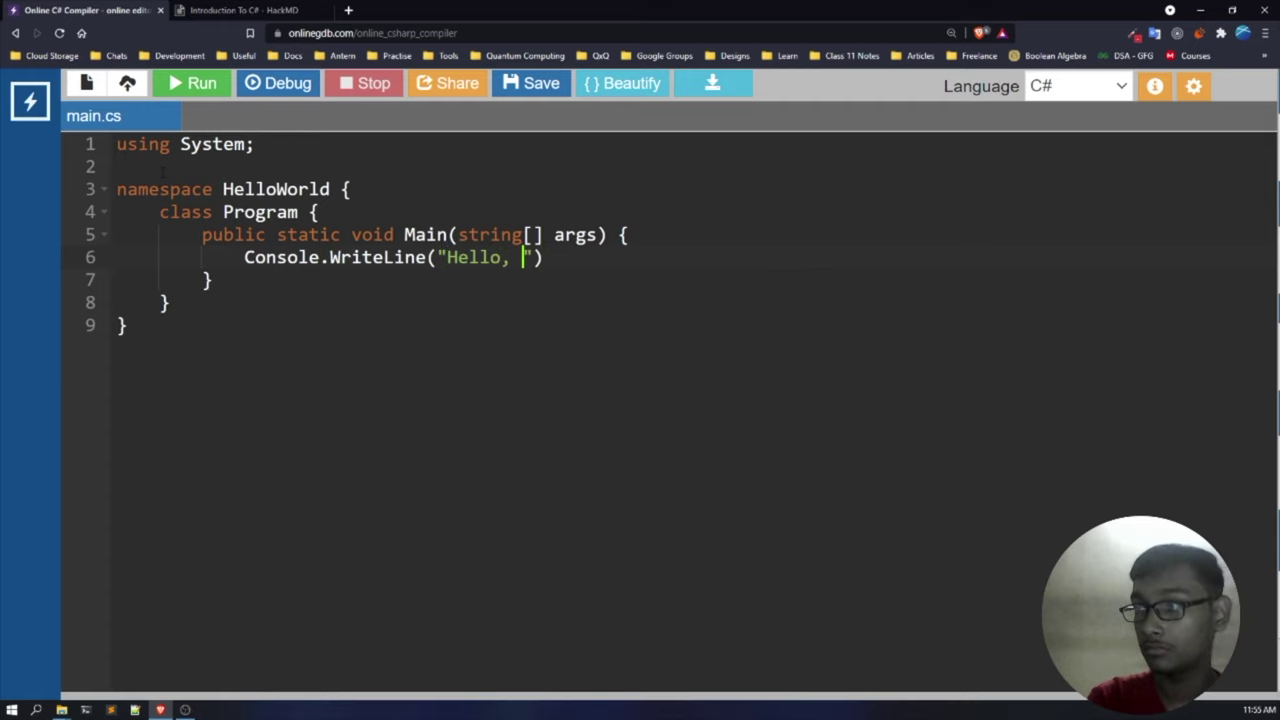
pyautogui.write('View')
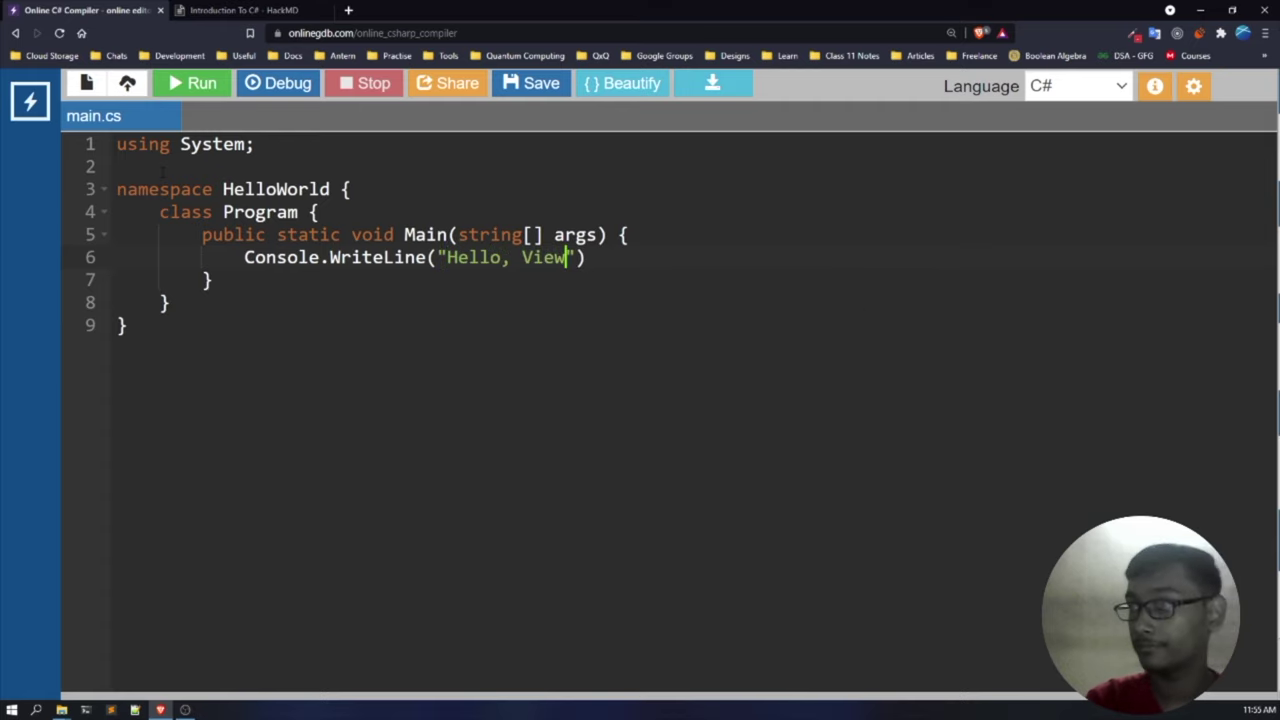
pyautogui.write('ers')
pyautogui.press('Right')
pyautogui.press('Right')
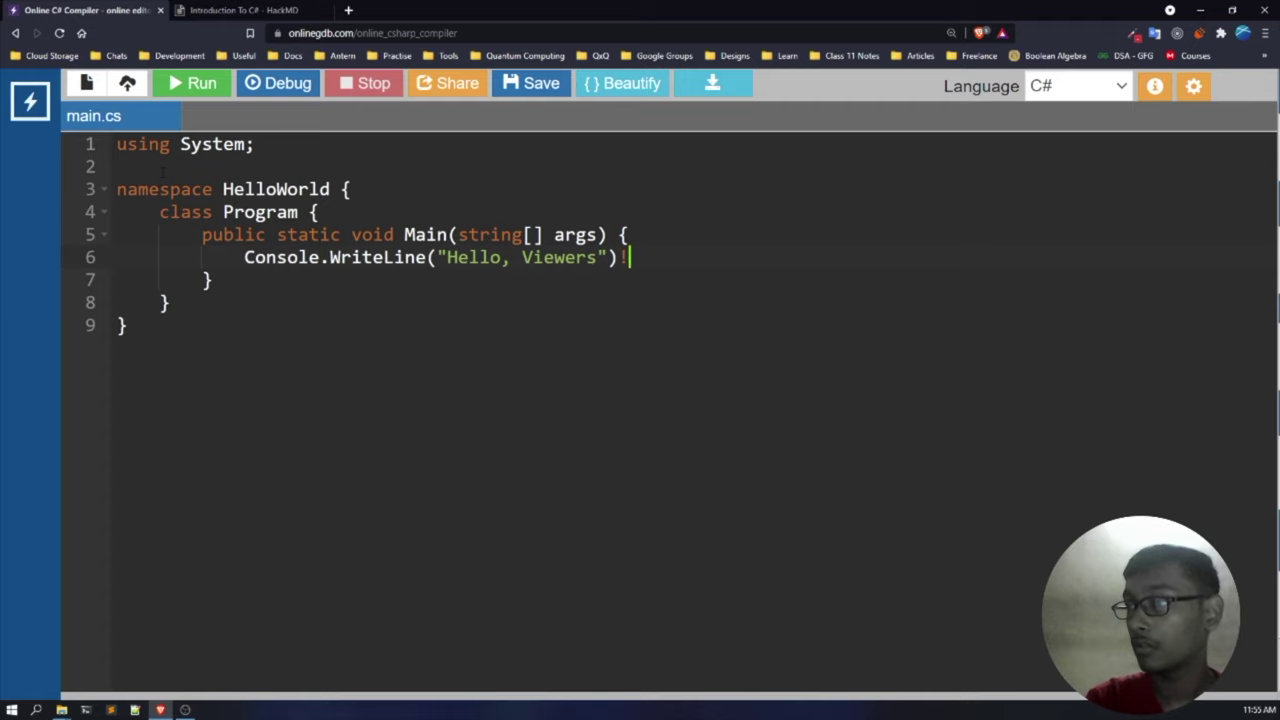
pyautogui.write(';')
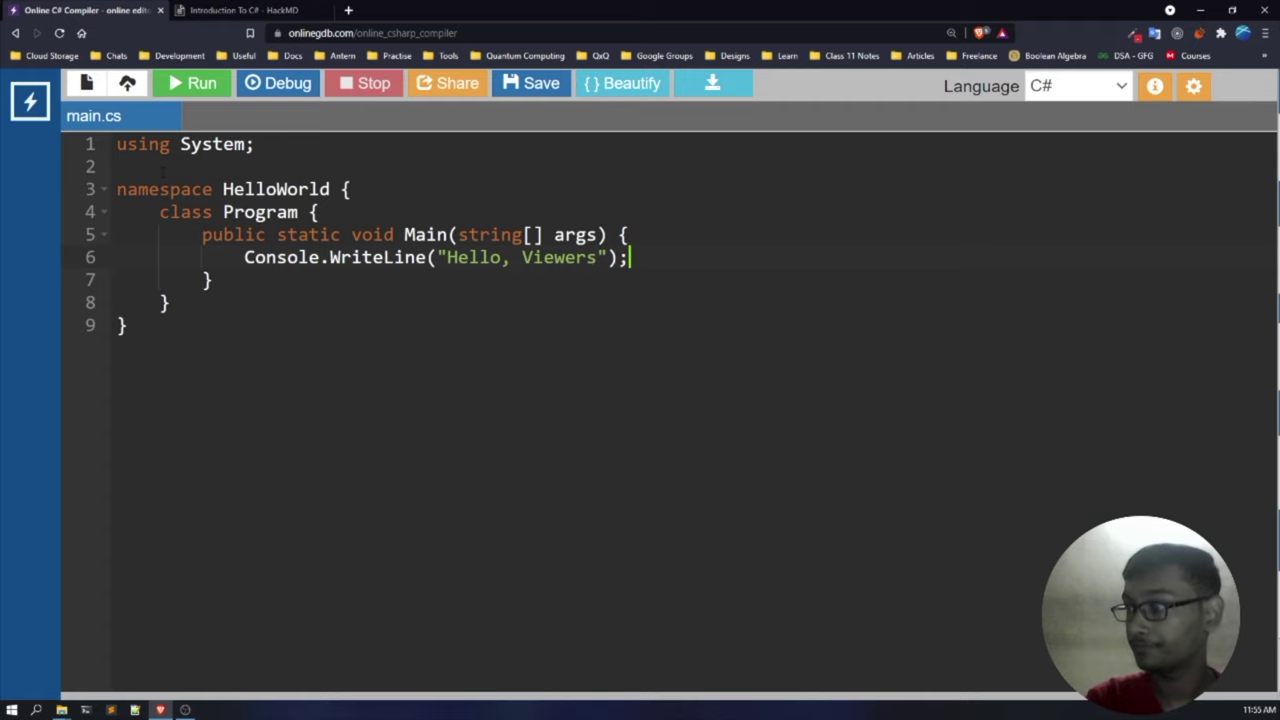
pyautogui.press('Return')
pyautogui.write('Cons')
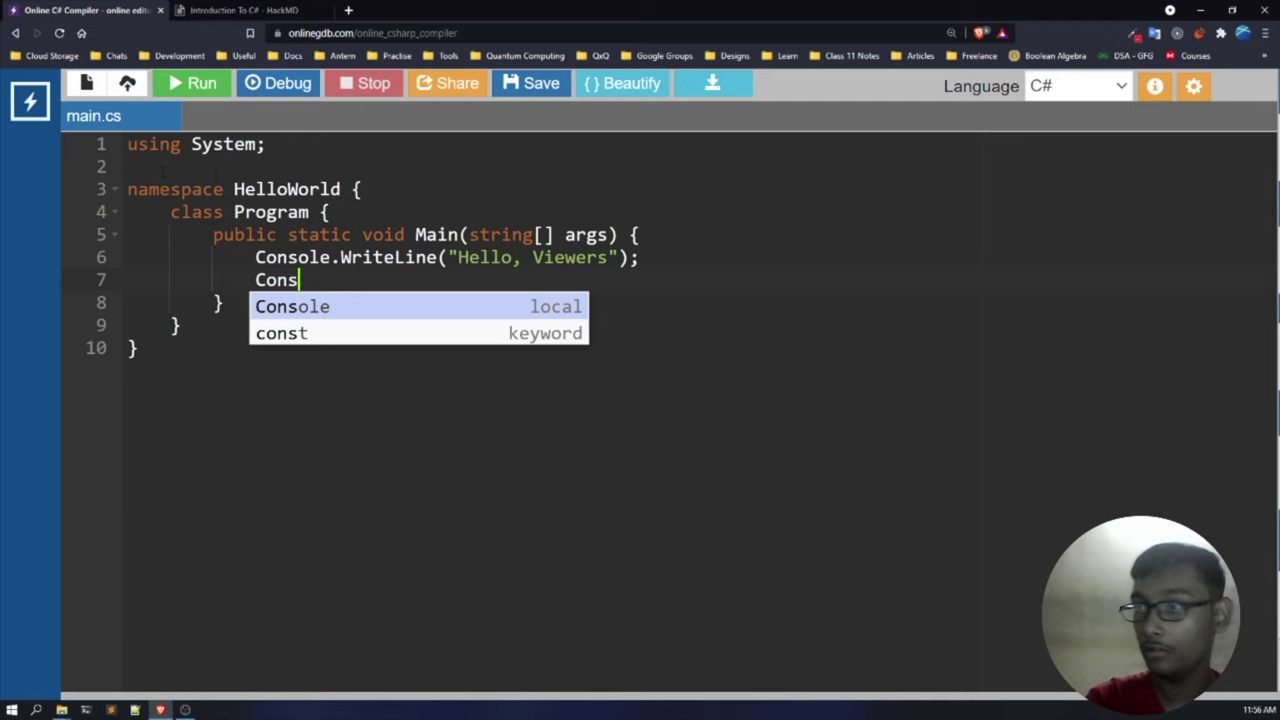
pyautogui.write('ole.Read')
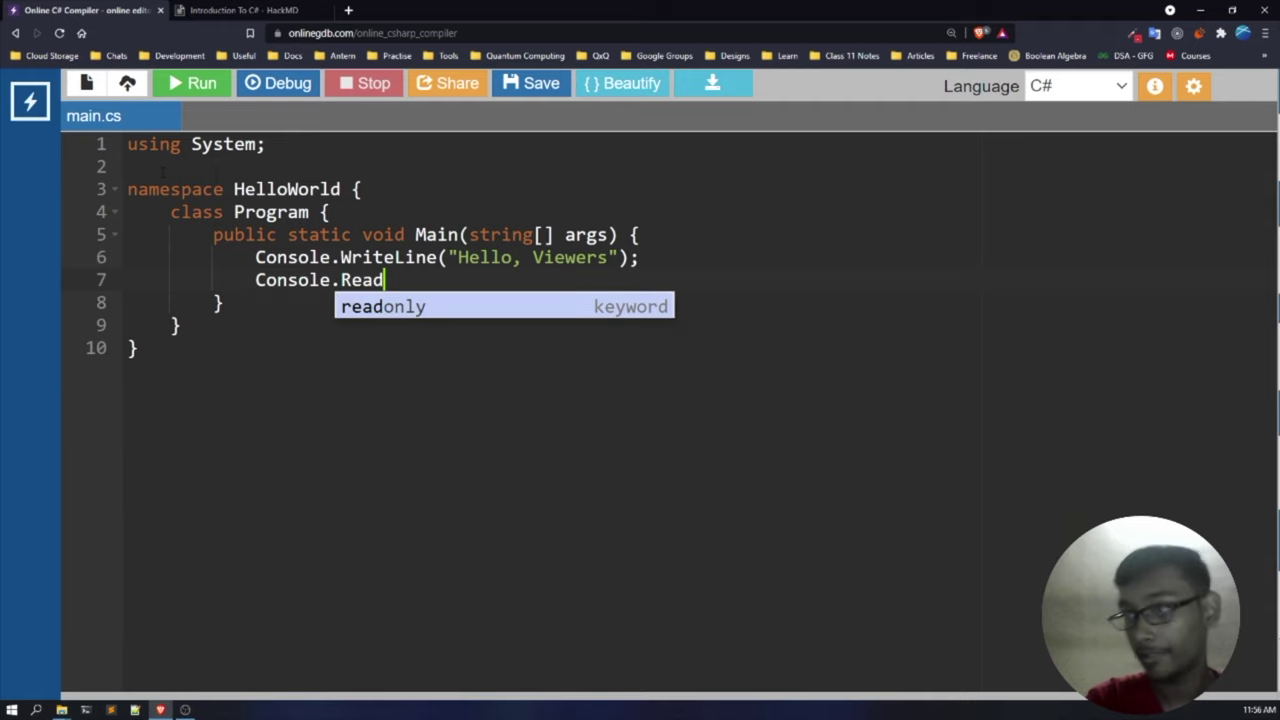
pyautogui.write('();')
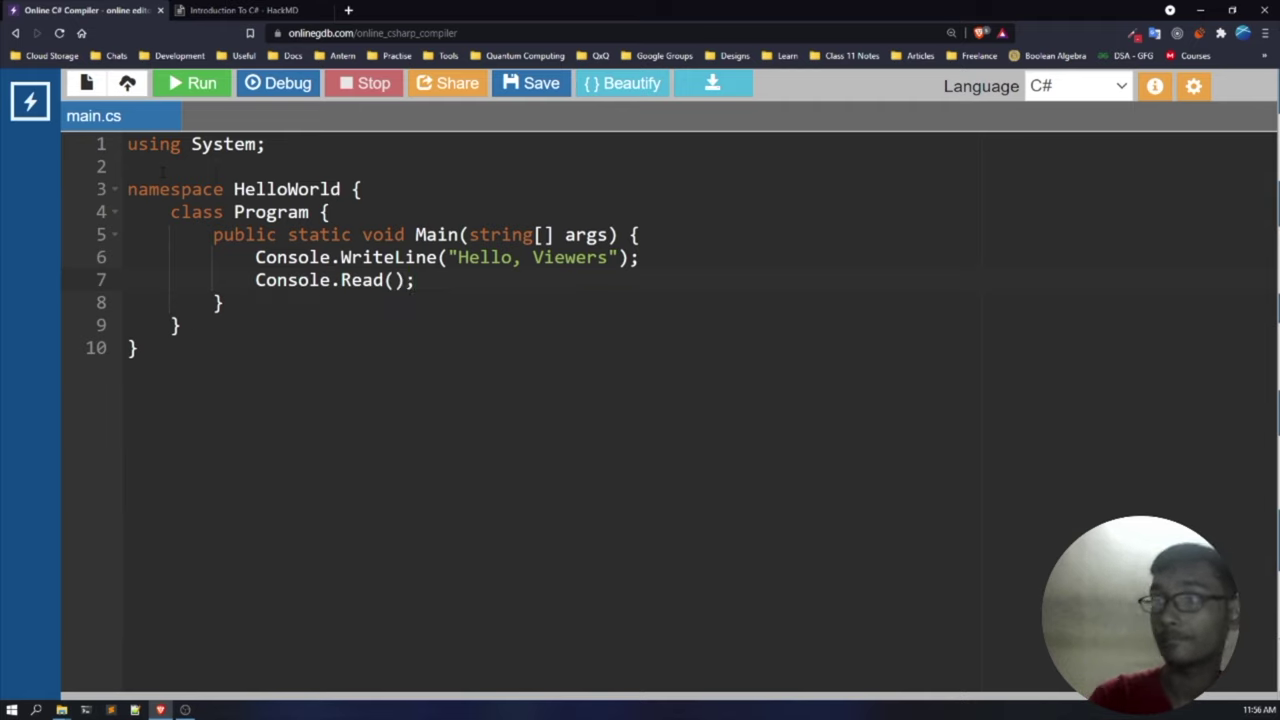
# Run the program, resize the console, and press Enter so it prints Hello, Viewers and exits with code 0.
pyautogui.click(186, 80)
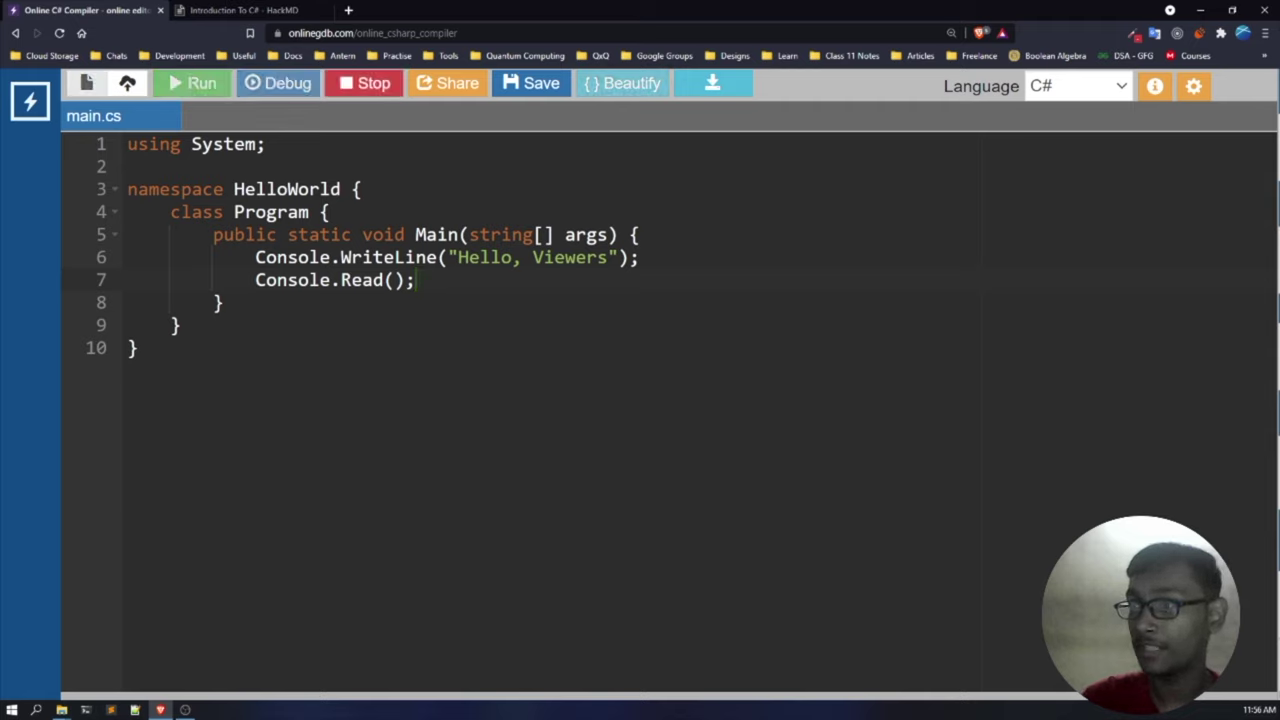
pyautogui.click(363, 189)
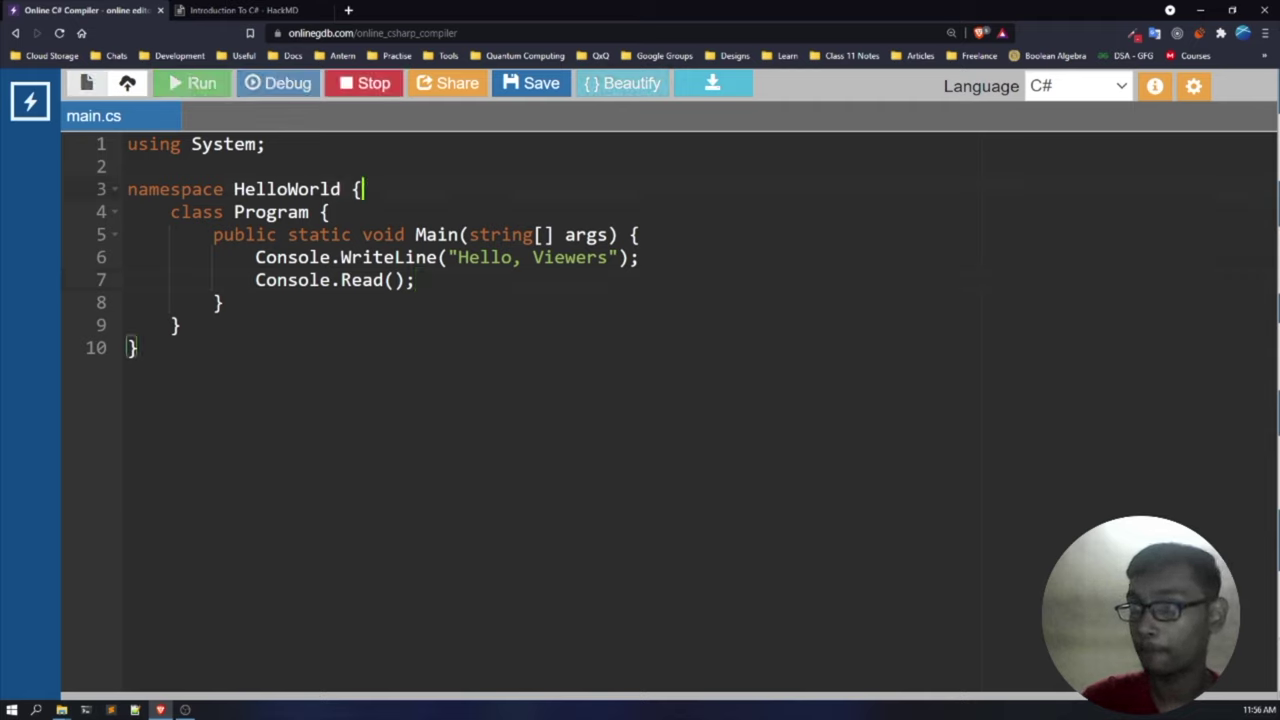
pyautogui.click(495, 153)
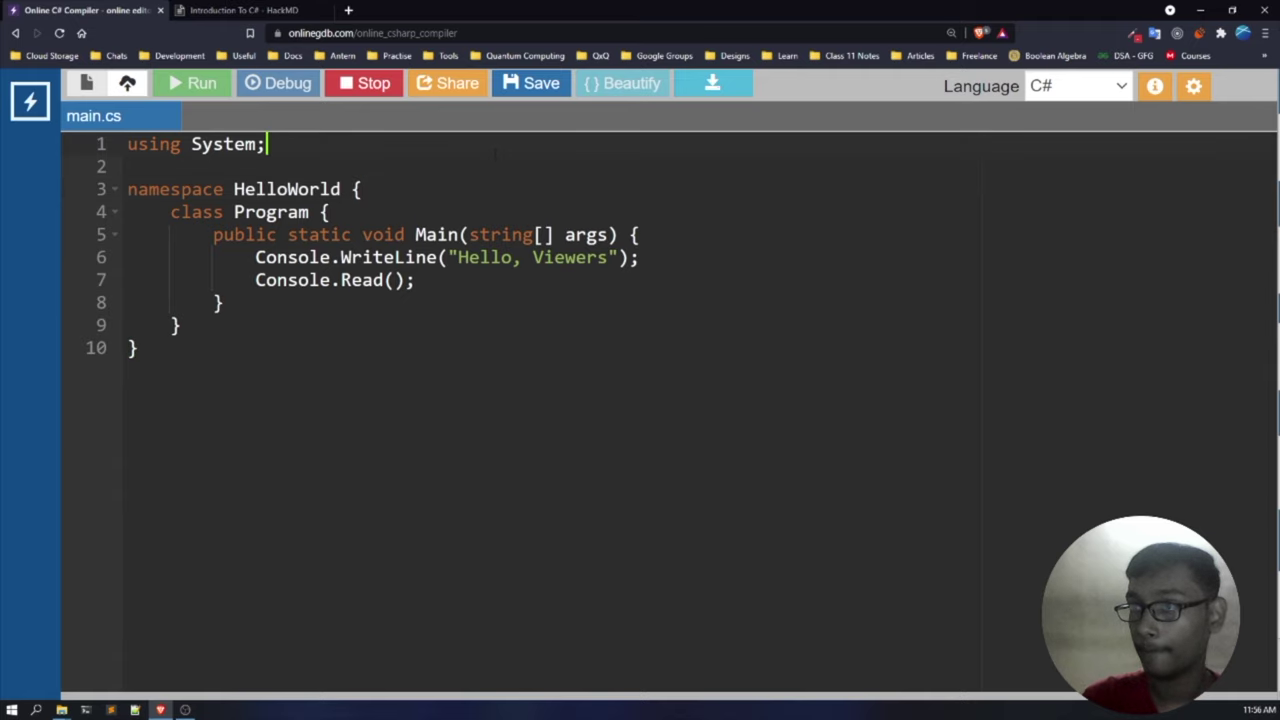
pyautogui.press('F9')
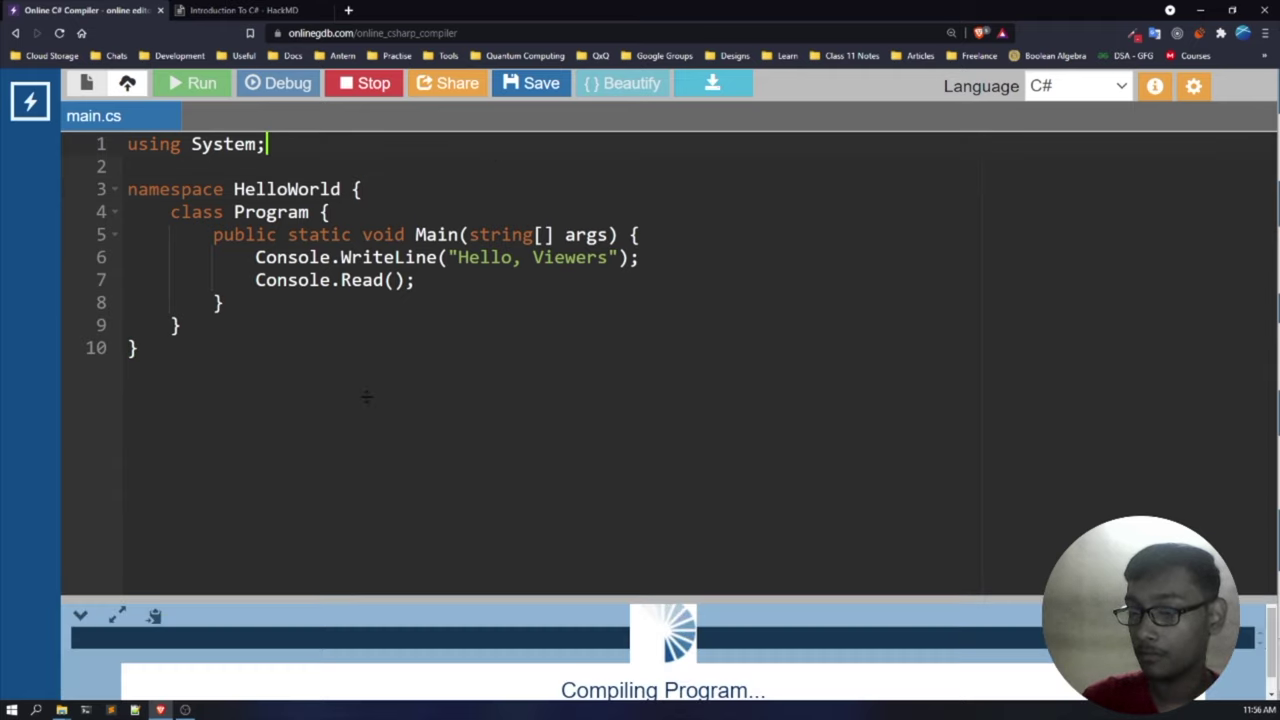
pyautogui.moveTo(371, 389); pyautogui.dragTo(382, 455)
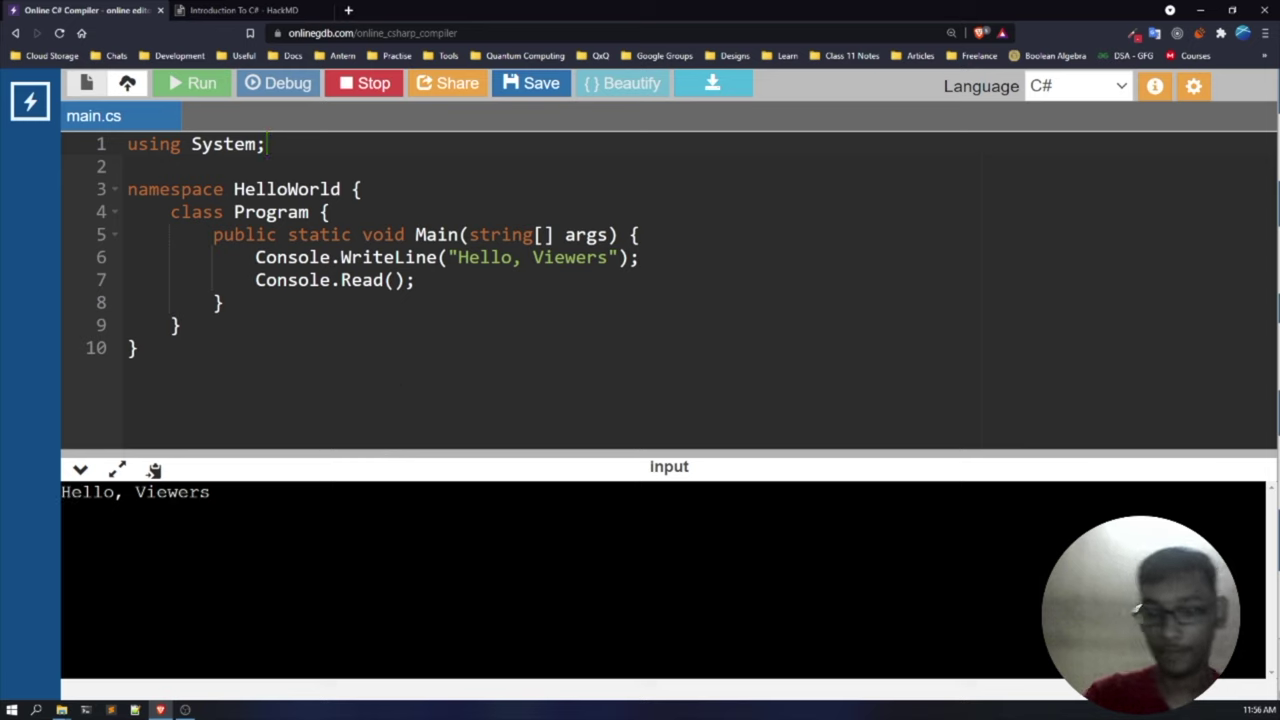
pyautogui.press('Return')
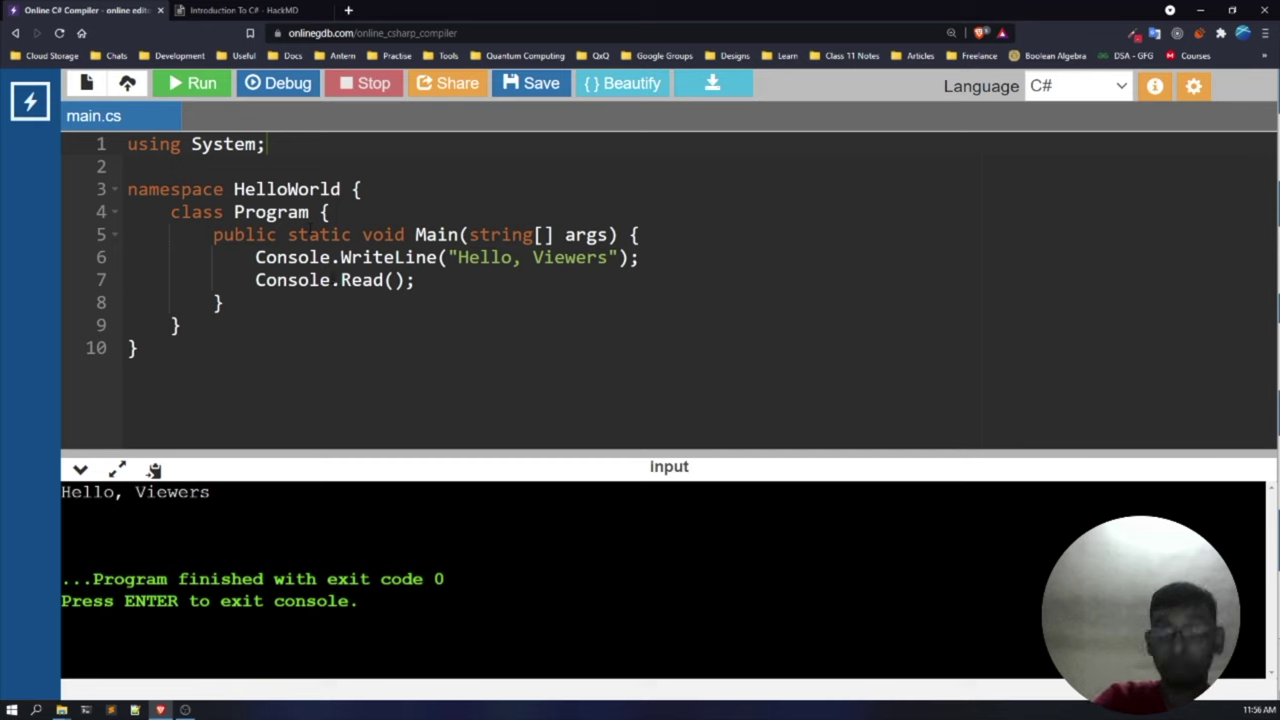
# Return to the HackMD C# notes and scroll down to the Directive section on using System.
pyautogui.click(245, 10)
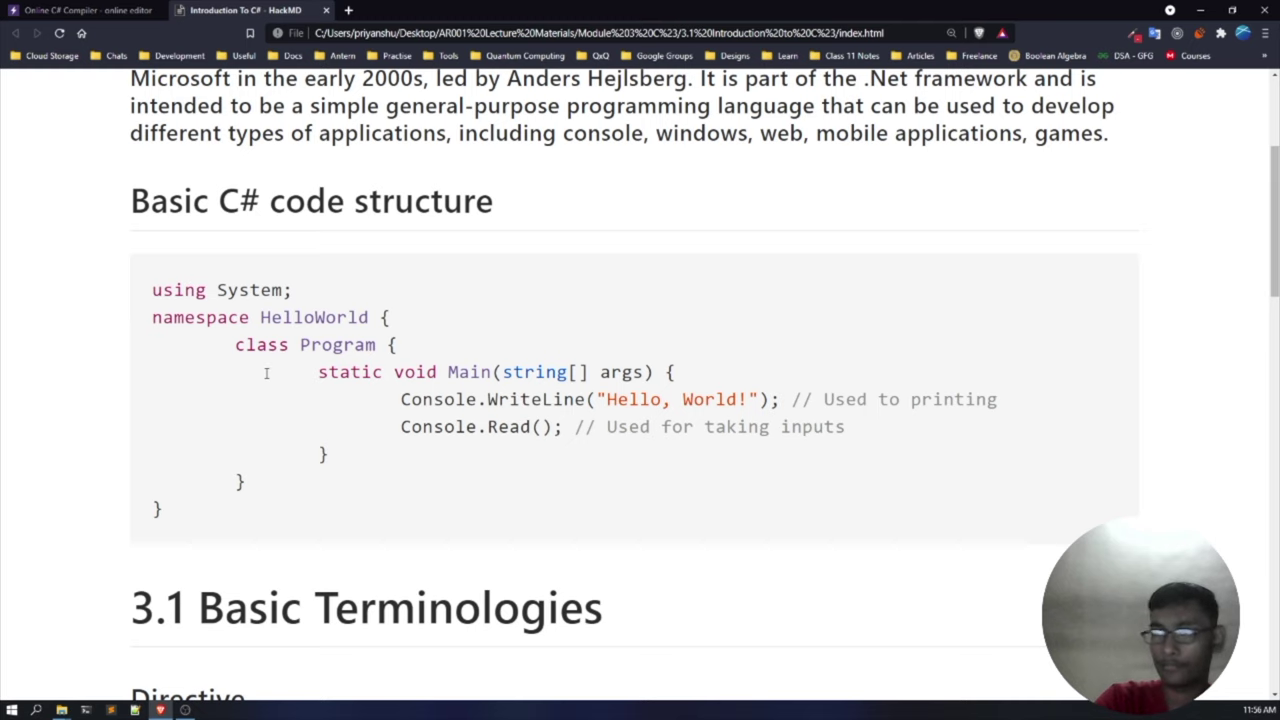
pyautogui.scroll(-3, 266, 373)
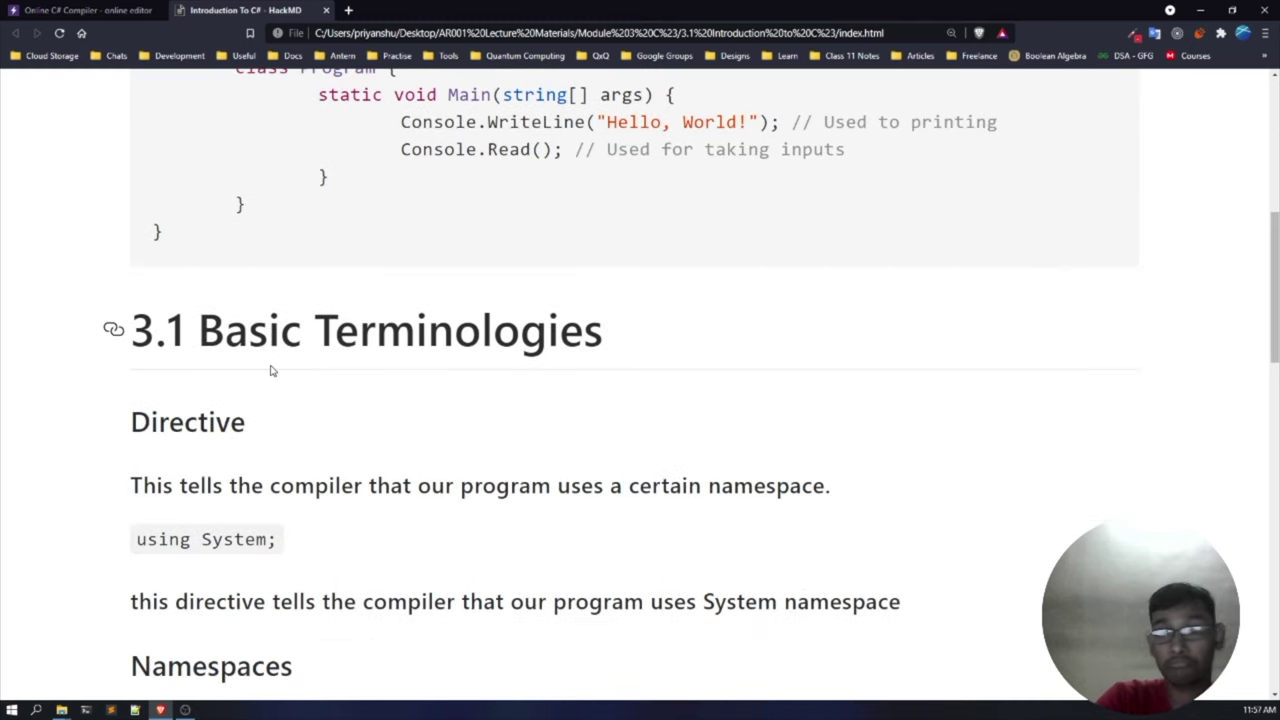
pyautogui.scroll(-2, 270, 370)
pyautogui.scroll(-2, 262, 356)
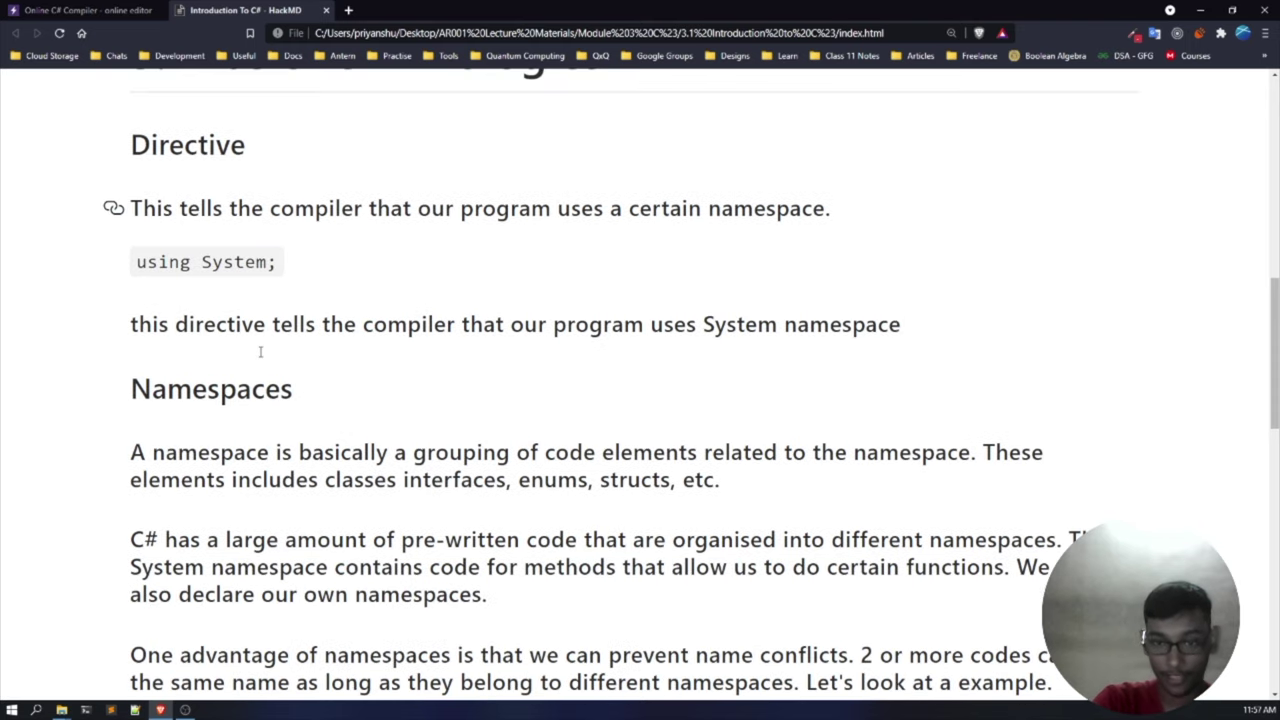
pyautogui.scroll(2, 260, 357)
pyautogui.scroll(-2, 260, 357)
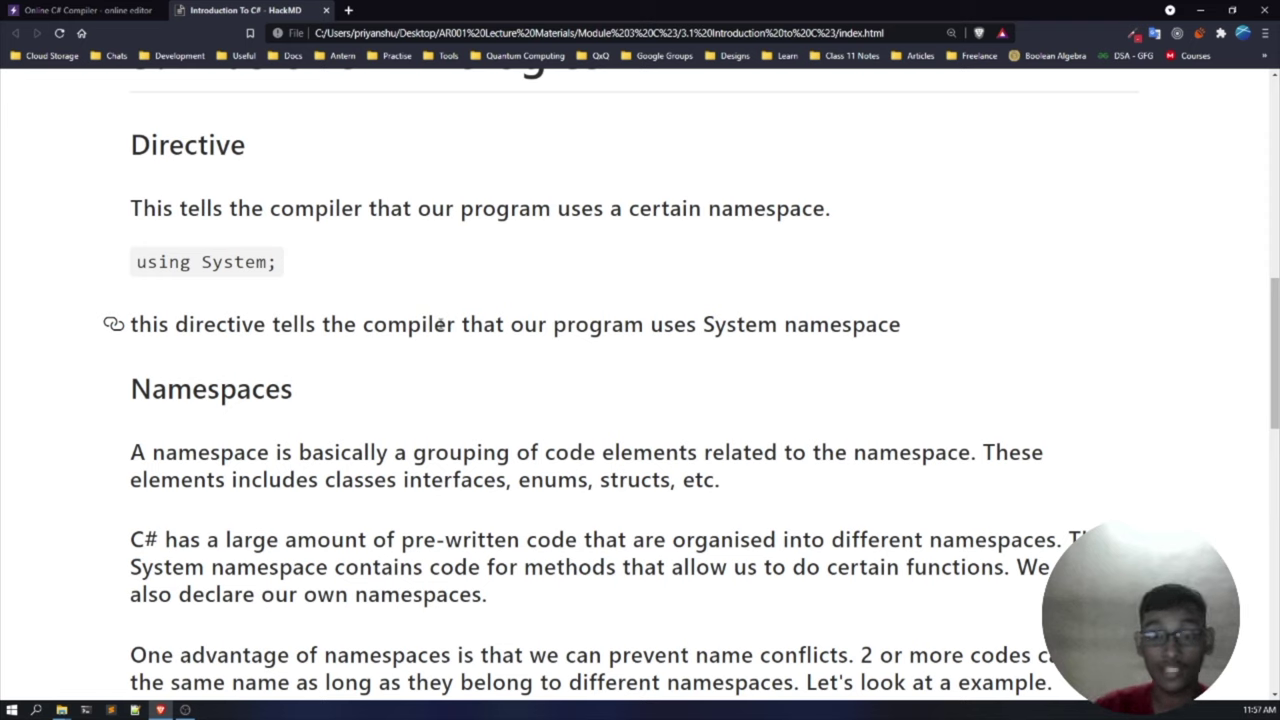
# Highlight the 'using System;' directive in OnlineGDB, check the notes, and come back to line 1.
pyautogui.click(85, 10)
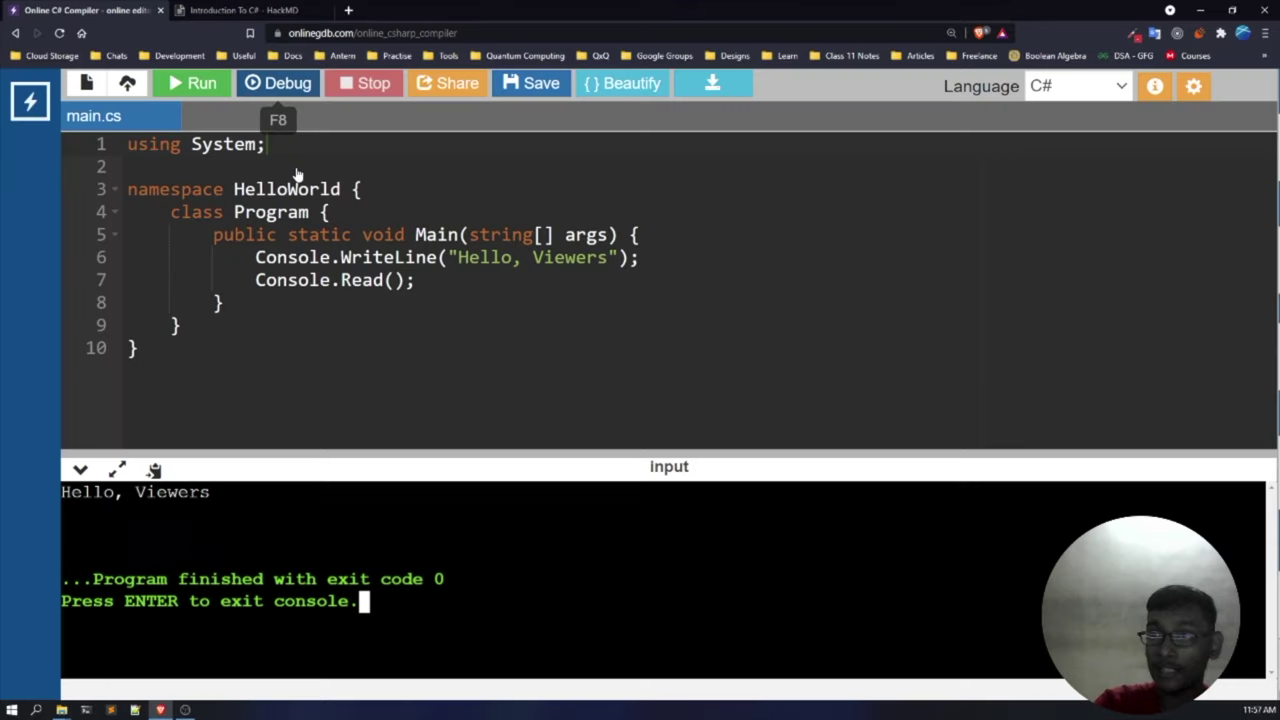
pyautogui.moveTo(268, 144); pyautogui.dragTo(127, 144)
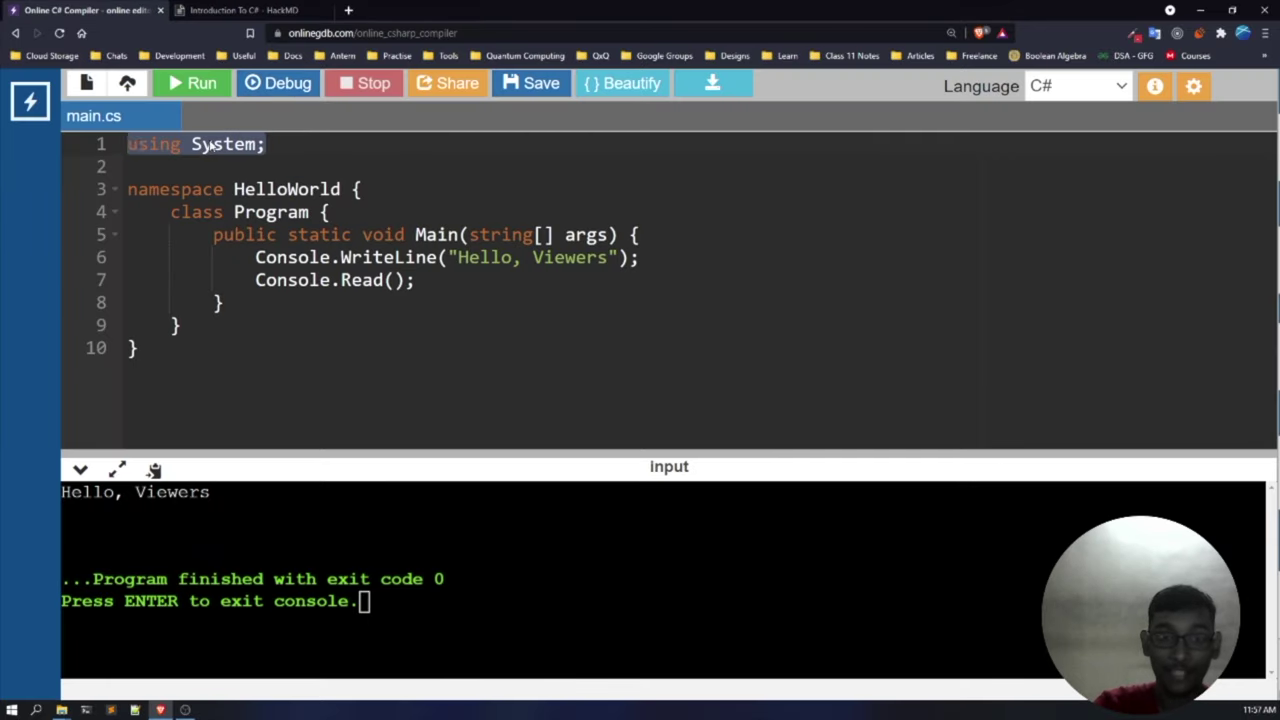
pyautogui.click(281, 146)
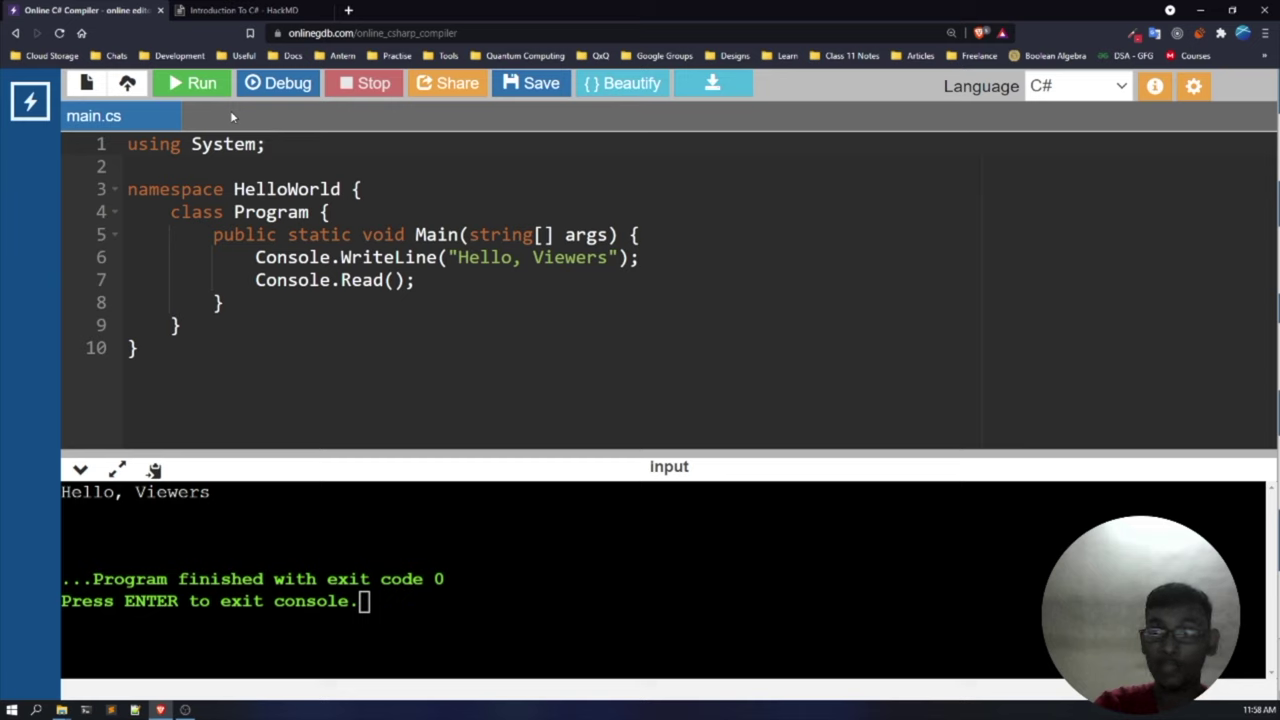
pyautogui.click(237, 9)
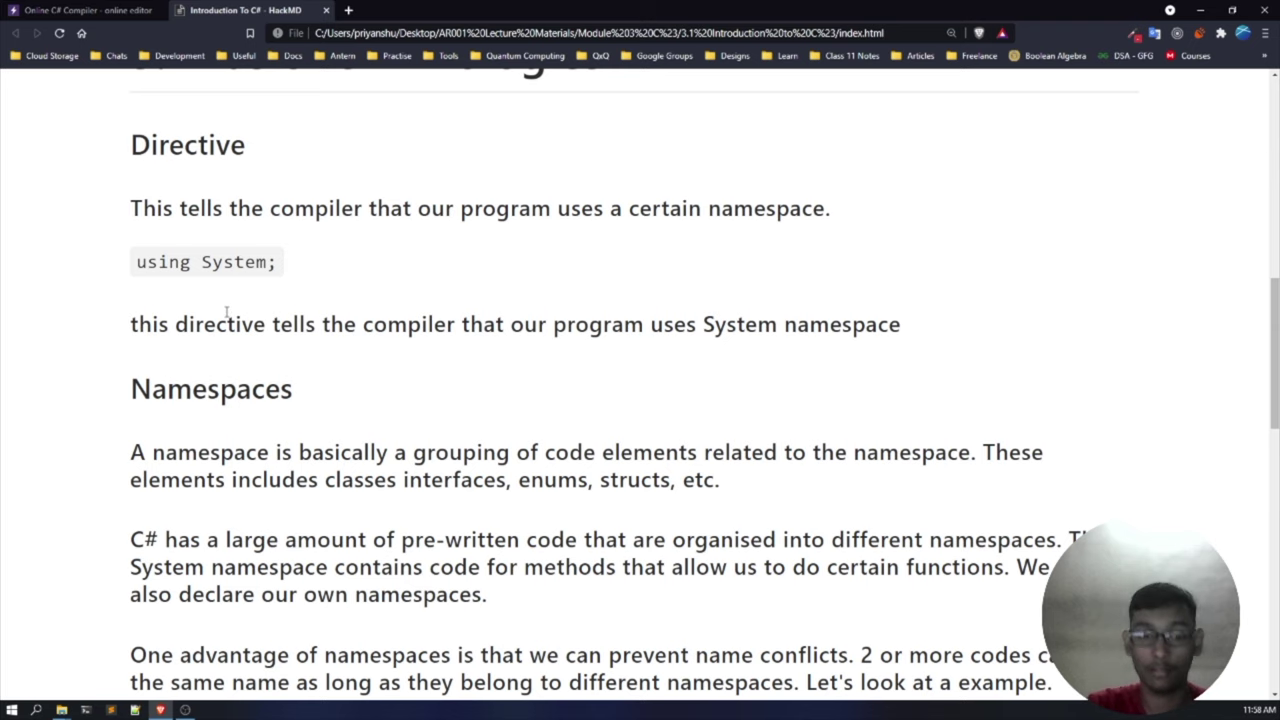
pyautogui.click(76, 10)
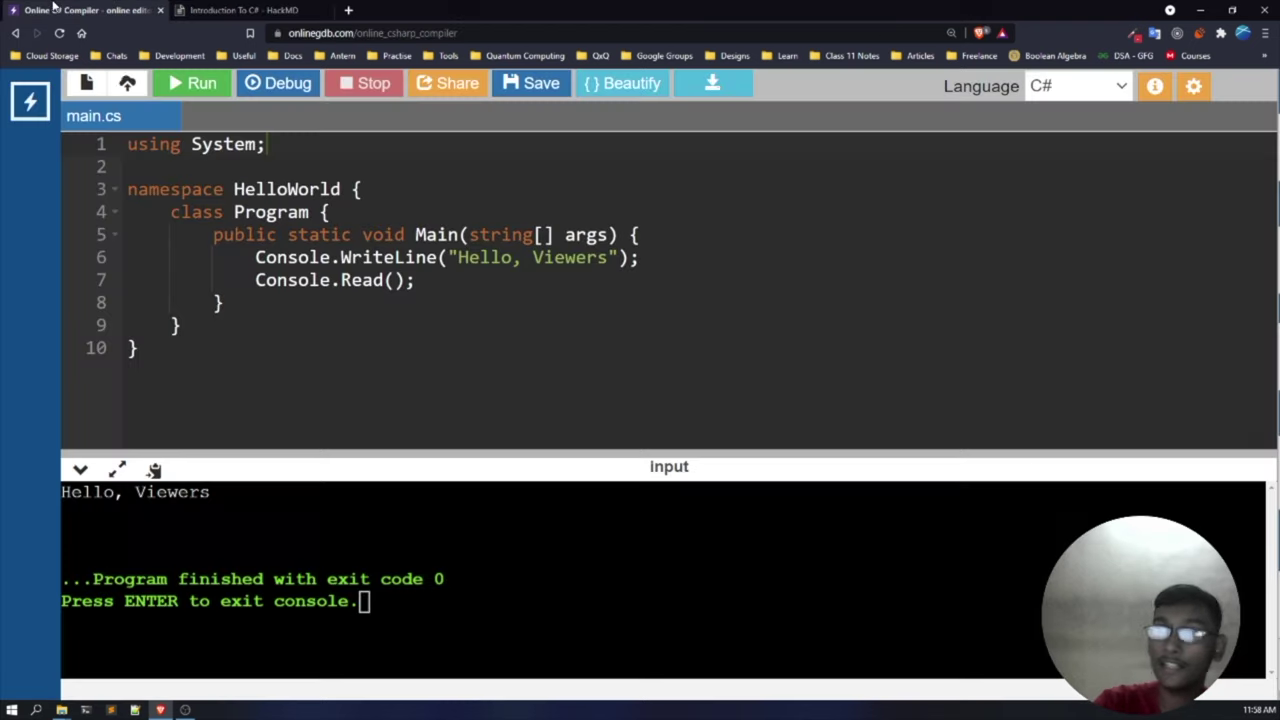
pyautogui.click(309, 143)
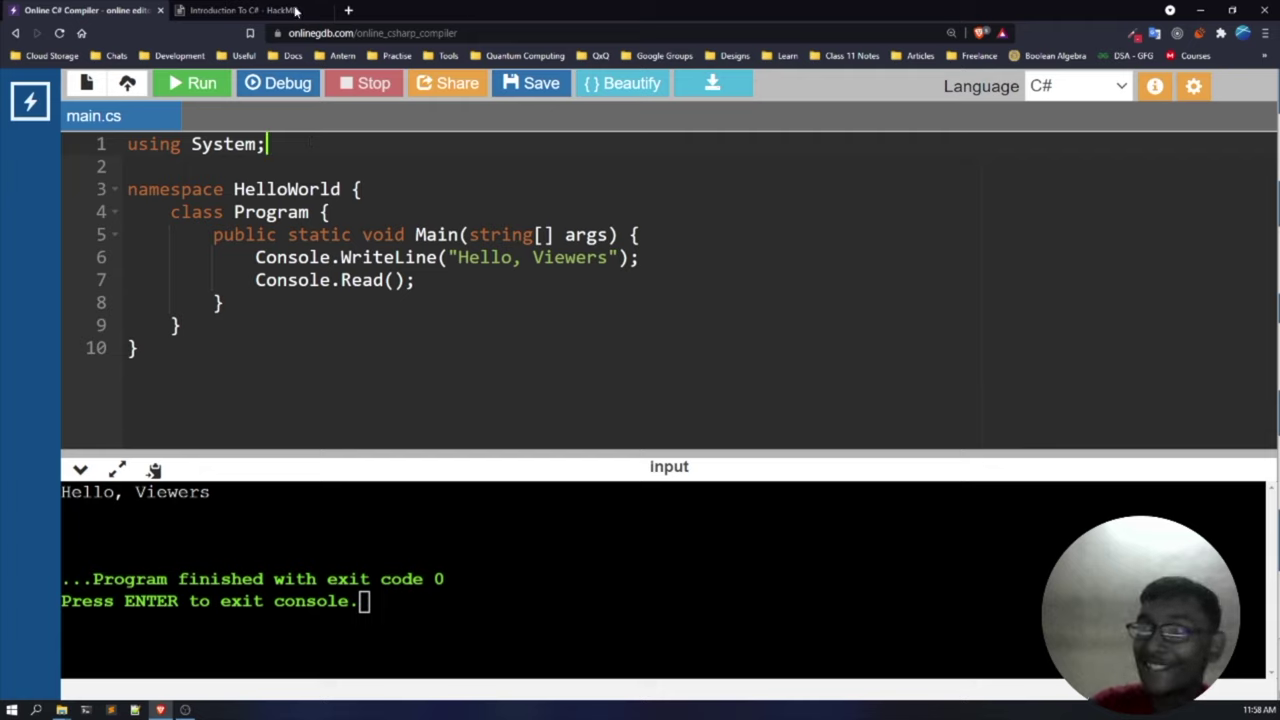
pyautogui.click(292, 9)
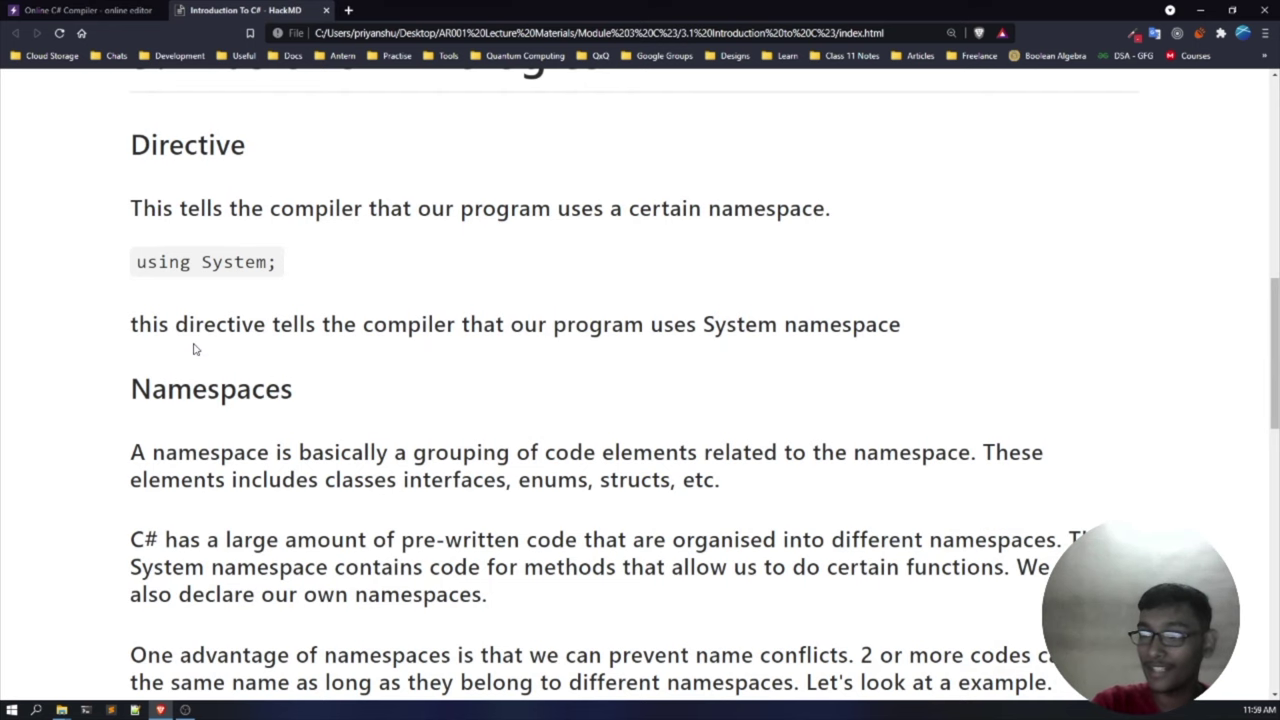
pyautogui.scroll(-3, 195, 349)
pyautogui.scroll(1, 195, 349)
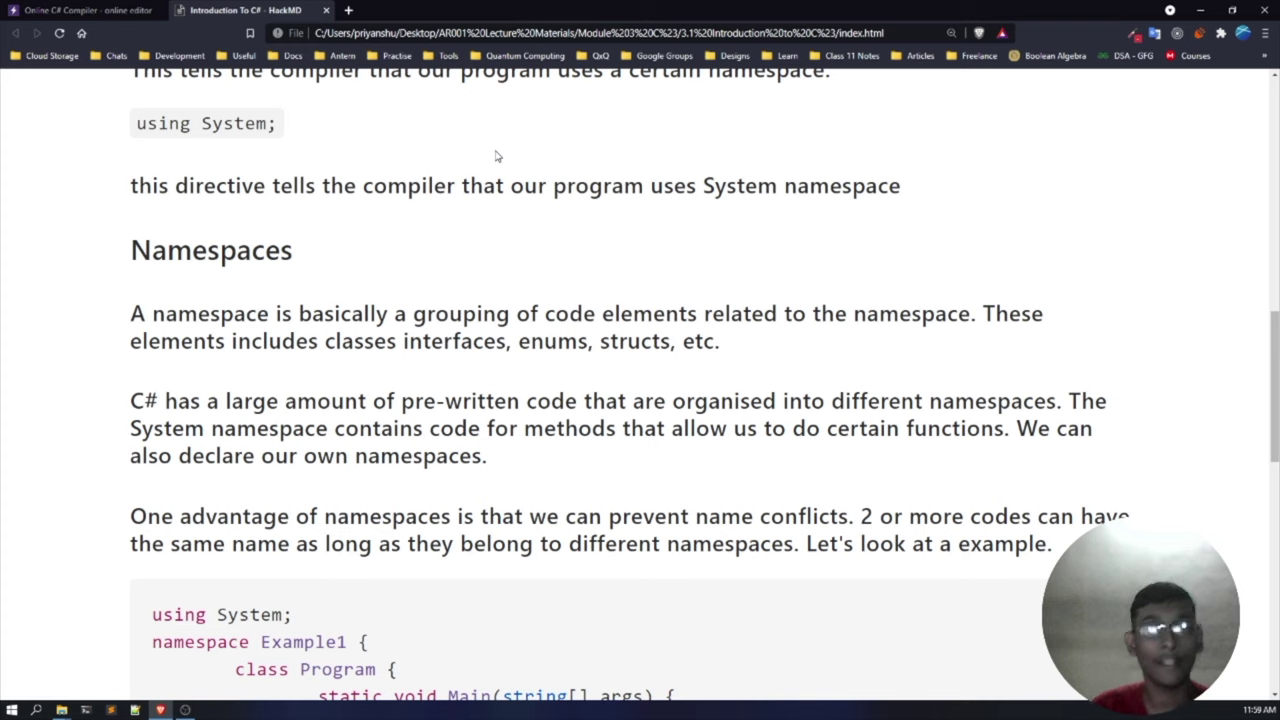
pyautogui.click(90, 10)
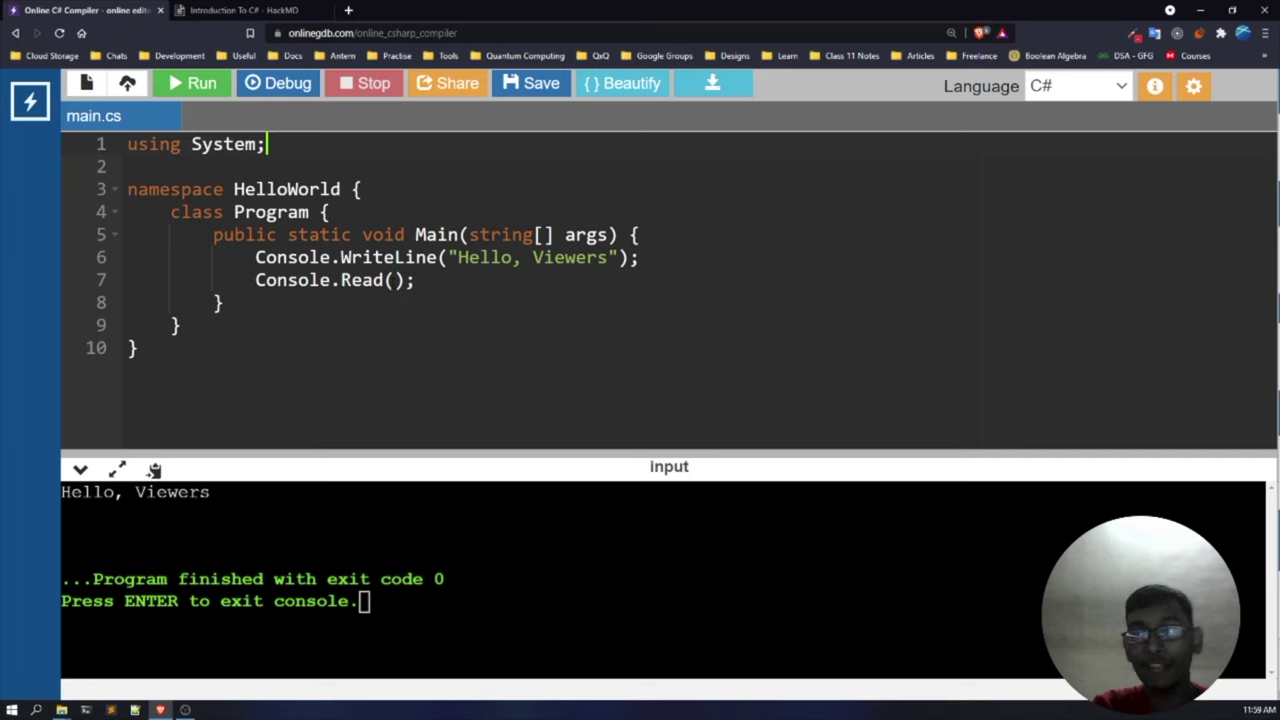
# Place the cursor in Console.Read() on line 7, then return to the HackMD namespace notes.
pyautogui.click(394, 280)
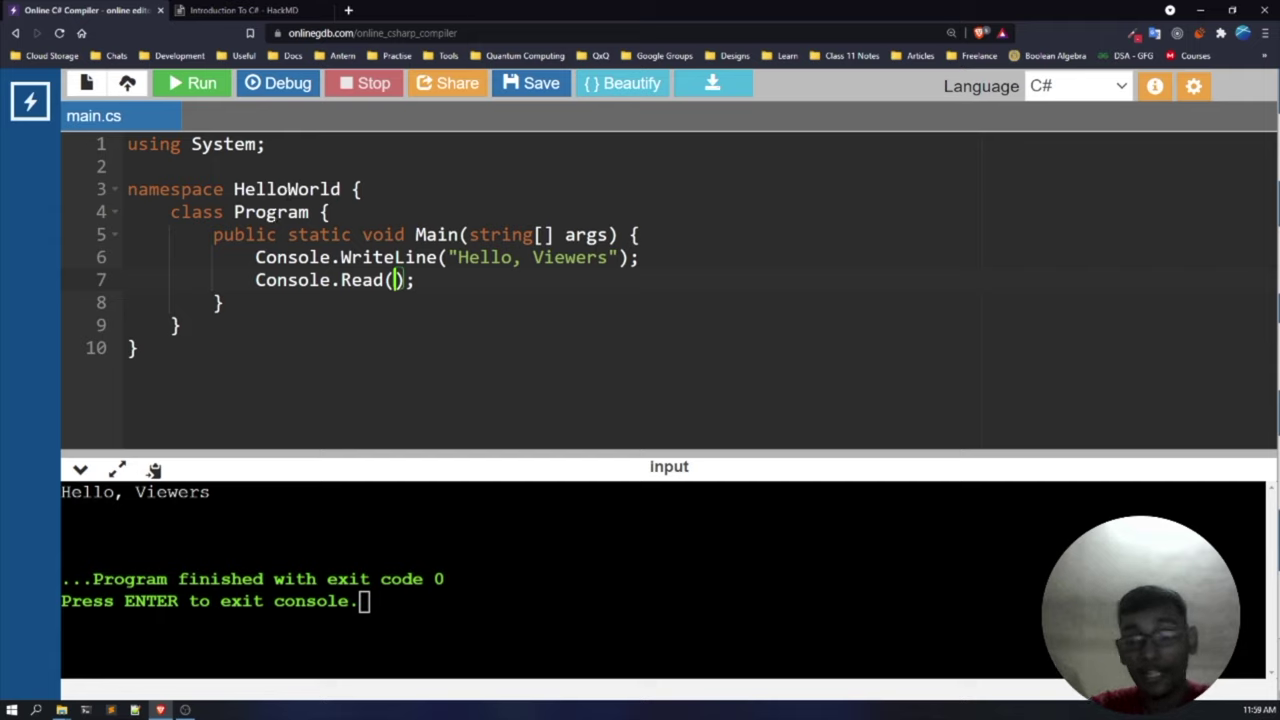
pyautogui.click(218, 12)
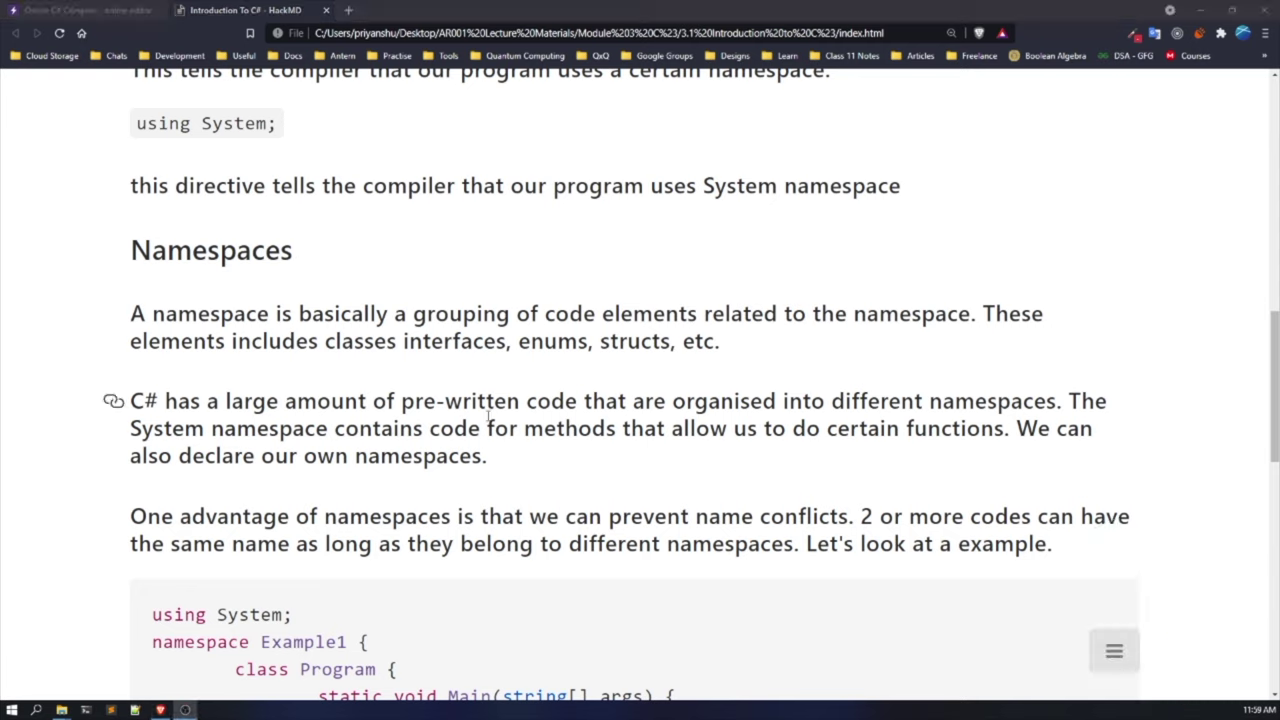
# Click the namespace paragraph in the notes, then return to the OnlineGDB compiler.
pyautogui.click(390, 335)
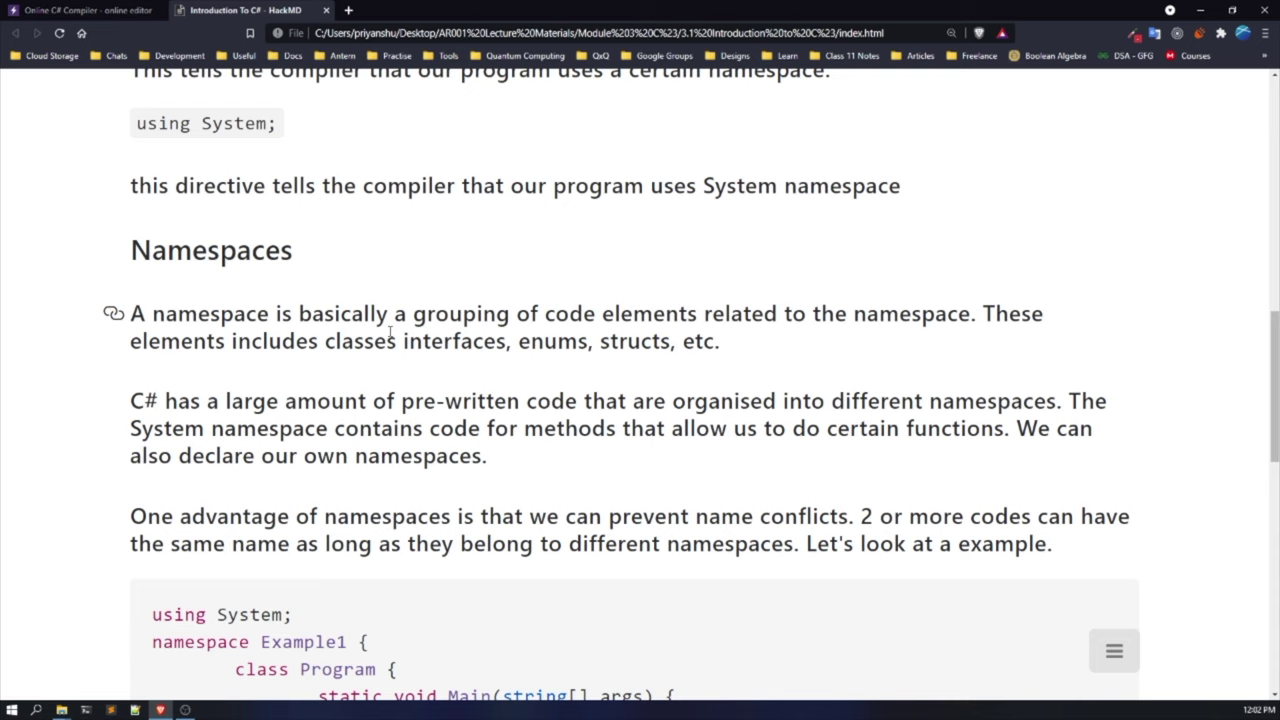
pyautogui.click(60, 10)
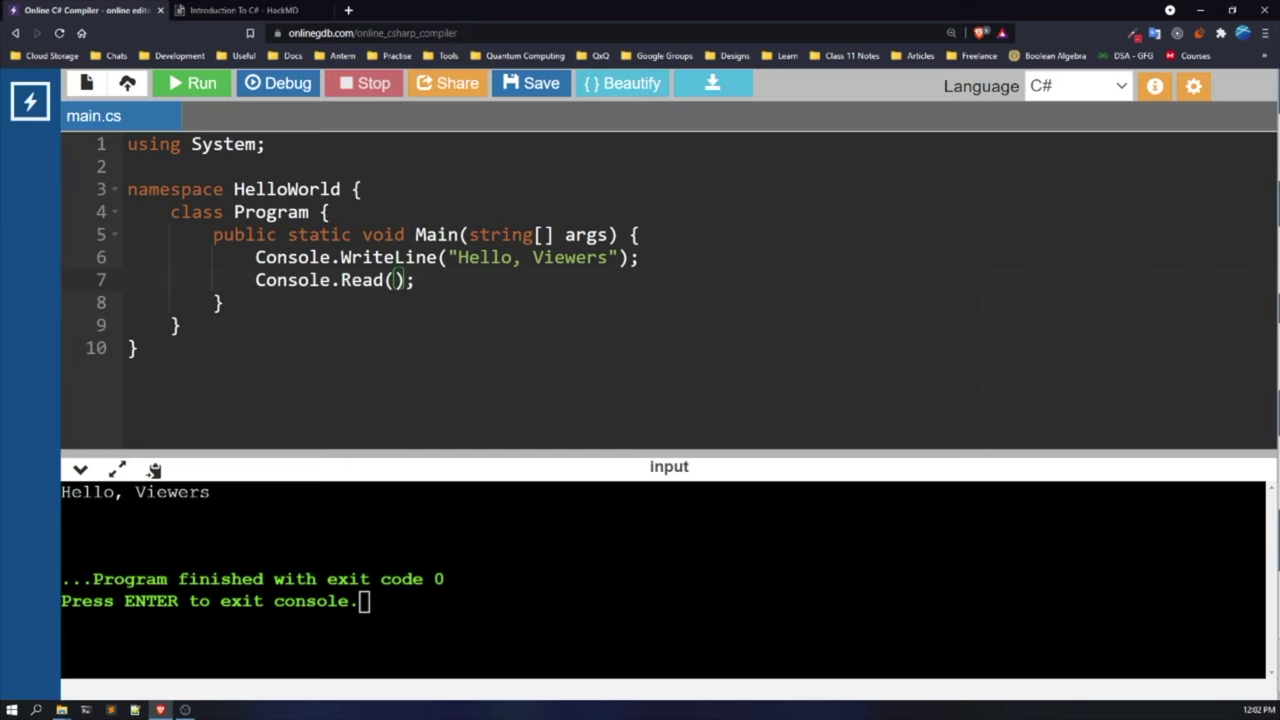
pyautogui.moveTo(127, 189); pyautogui.dragTo(138, 347)
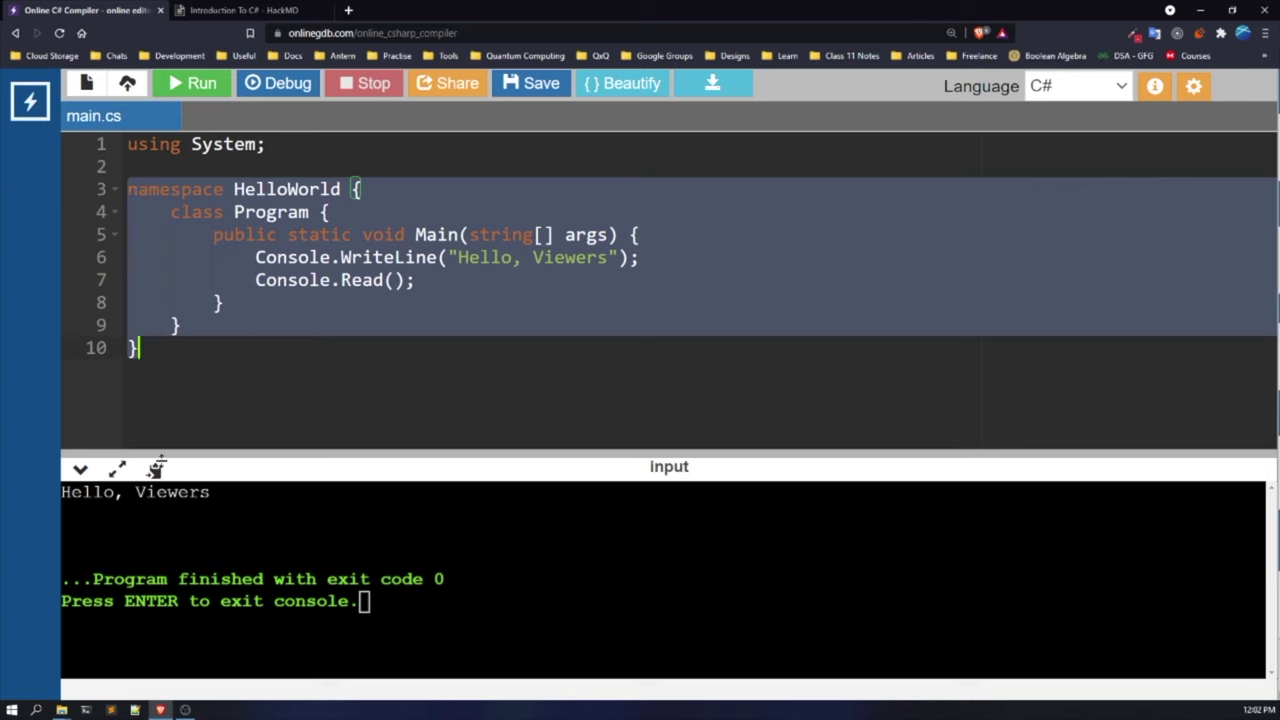
pyautogui.click(214, 332)
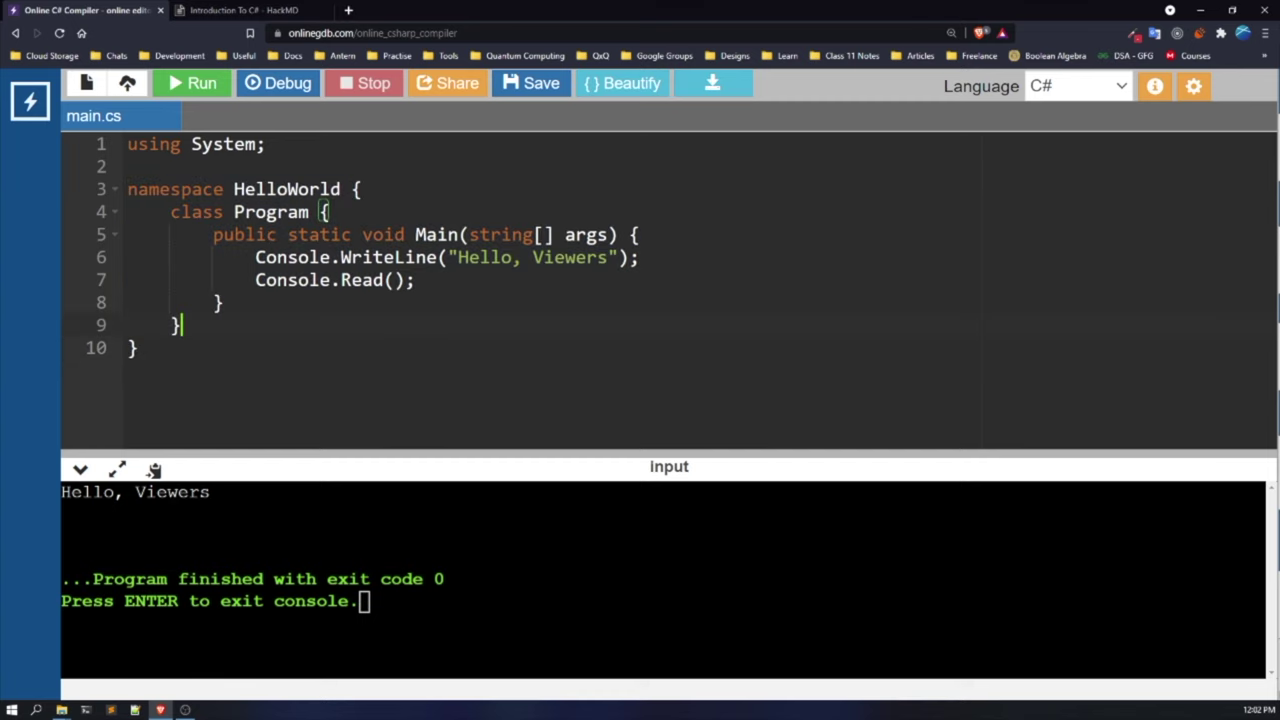
pyautogui.click(212, 10)
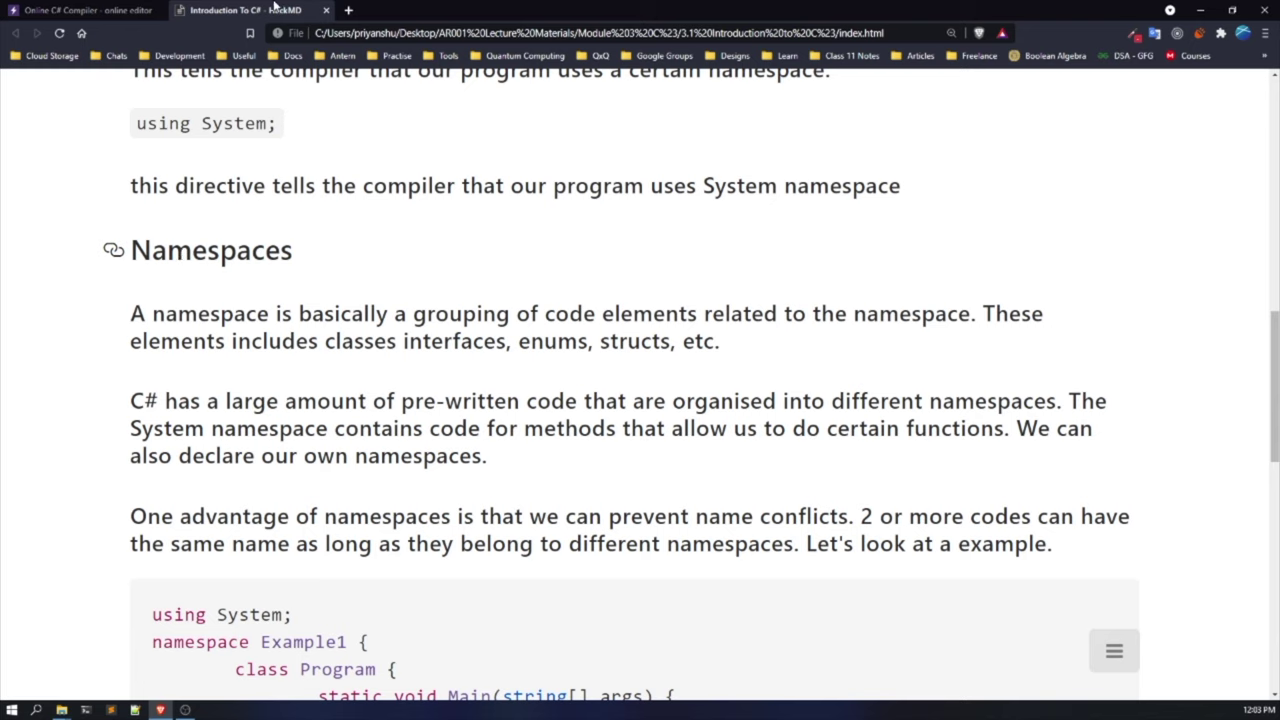
pyautogui.click(40, 10)
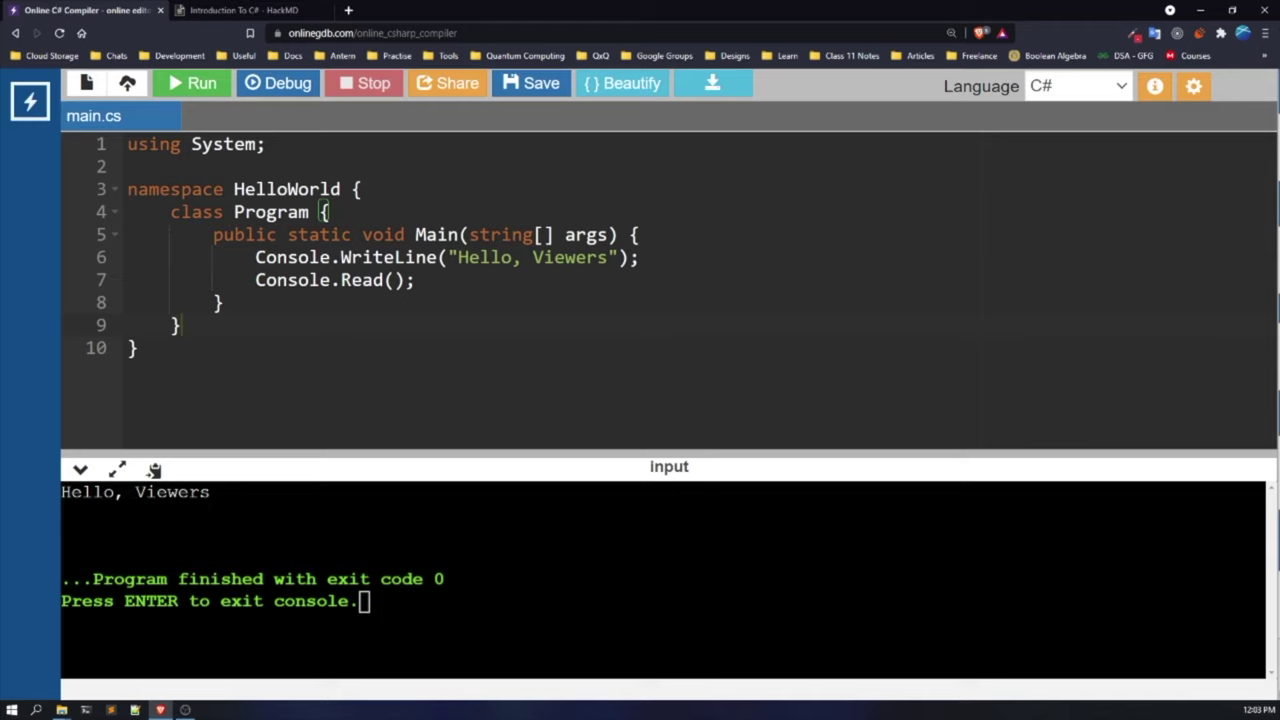
# Replace Main's body with 'int variable = 12;' and 'int variable = 13;', then run it.
pyautogui.click(470, 289)
pyautogui.moveTo(476, 290); pyautogui.dragTo(256, 258)
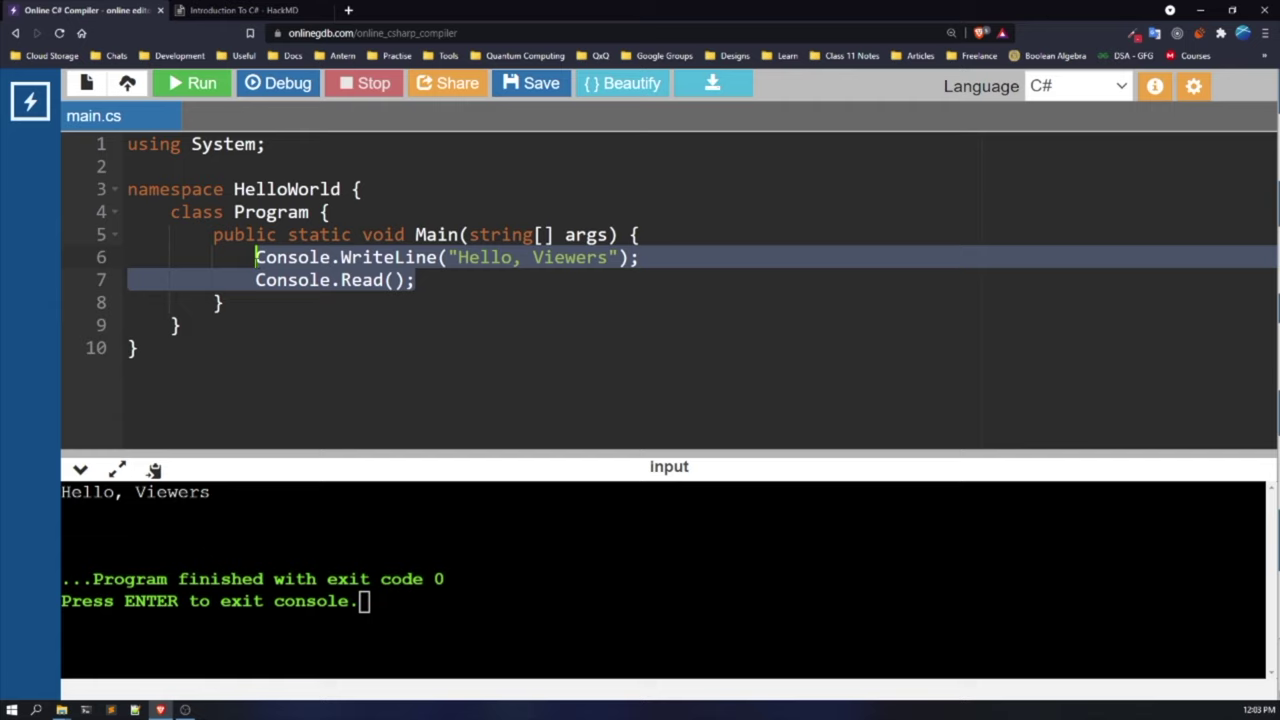
pyautogui.write('int')
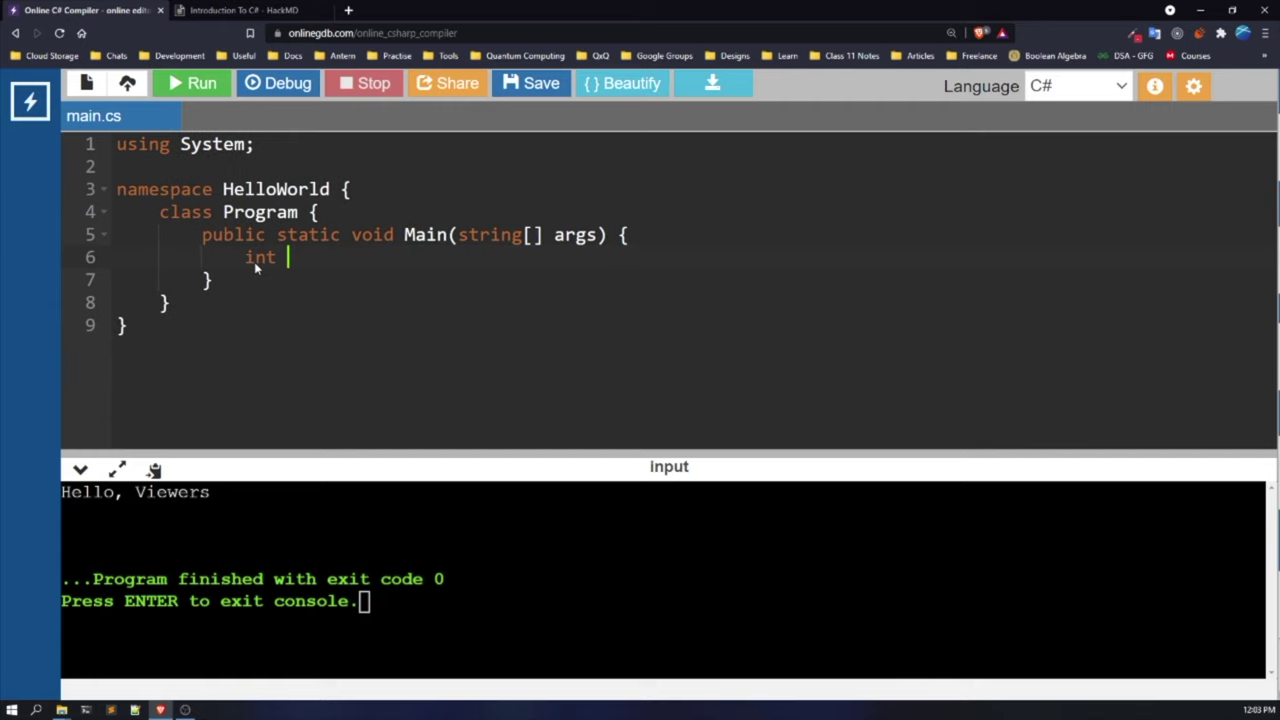
pyautogui.write(' variable')
pyautogui.press('BackSpace')
pyautogui.write('le')
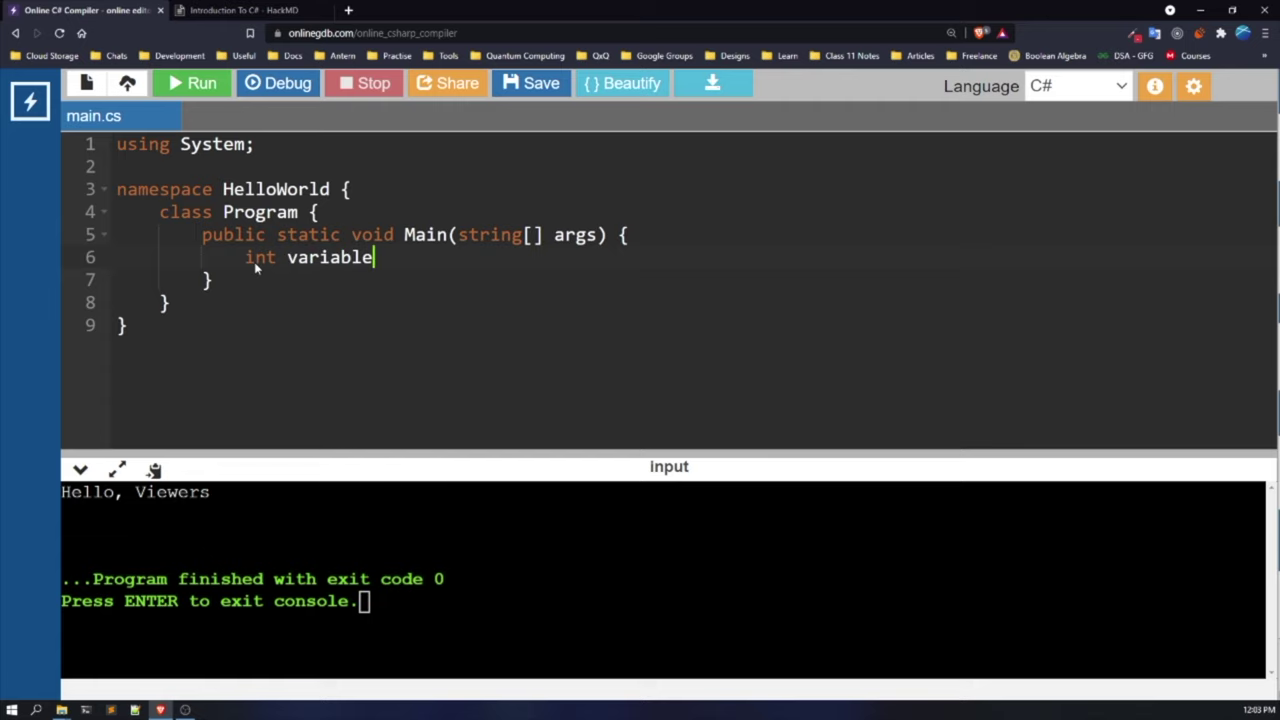
pyautogui.write(' = 12;')
pyautogui.press('Return')
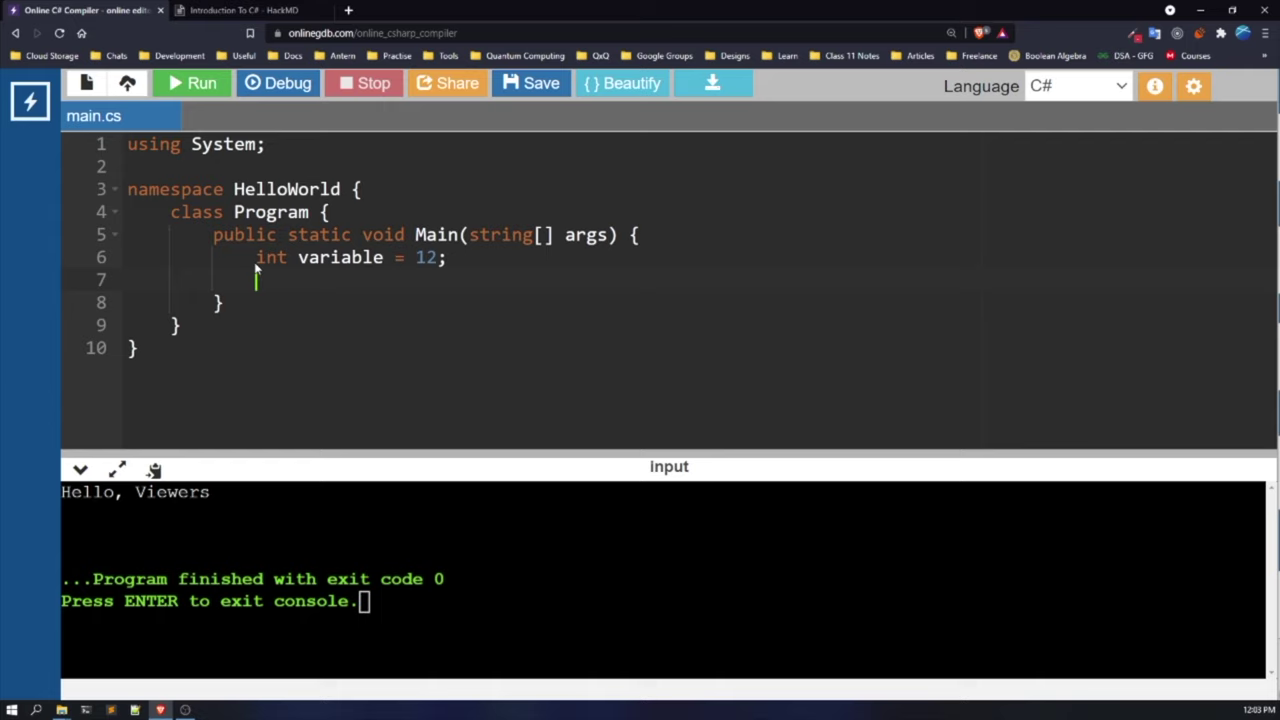
pyautogui.write('int vari')
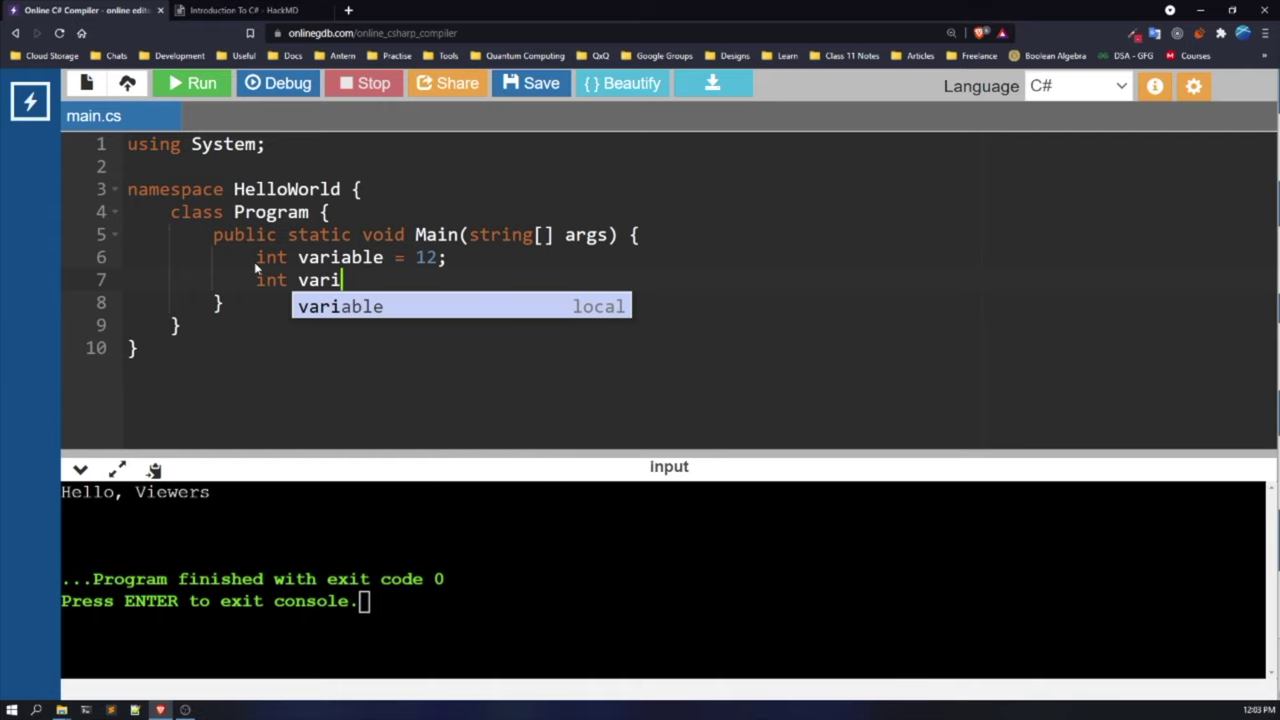
pyautogui.write('able = ')
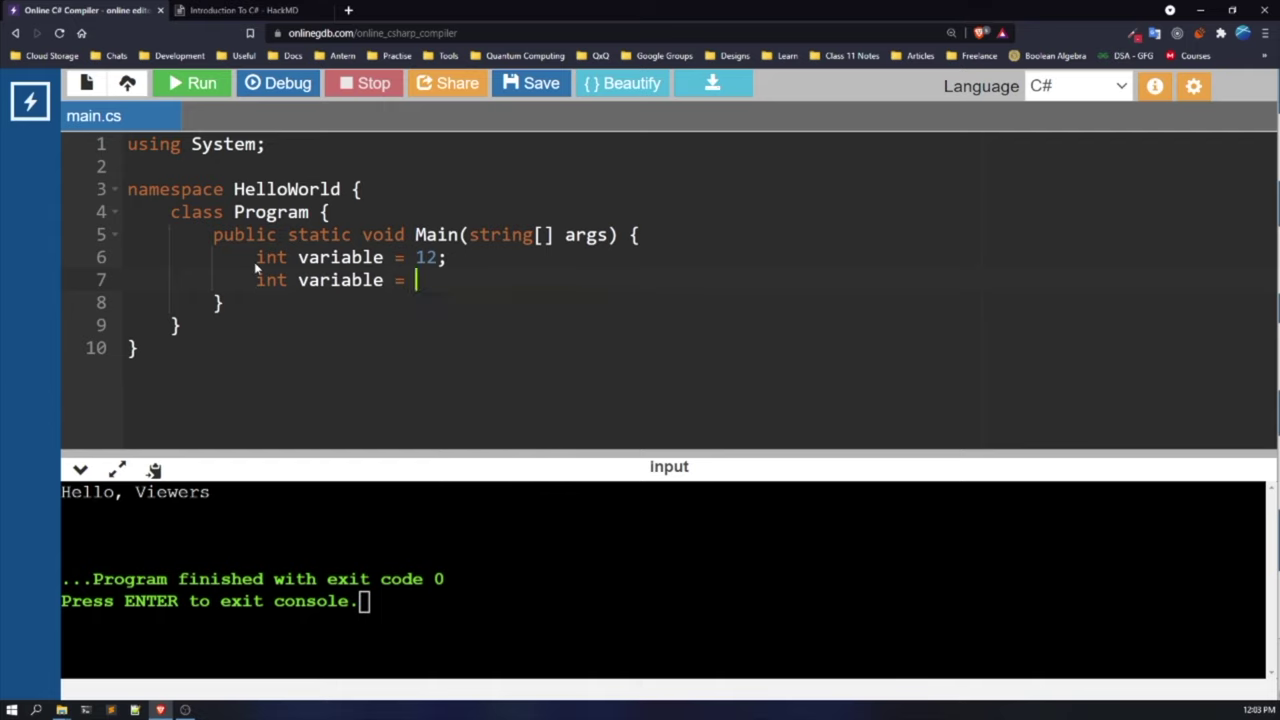
pyautogui.write('13;')
pyautogui.click(201, 85)
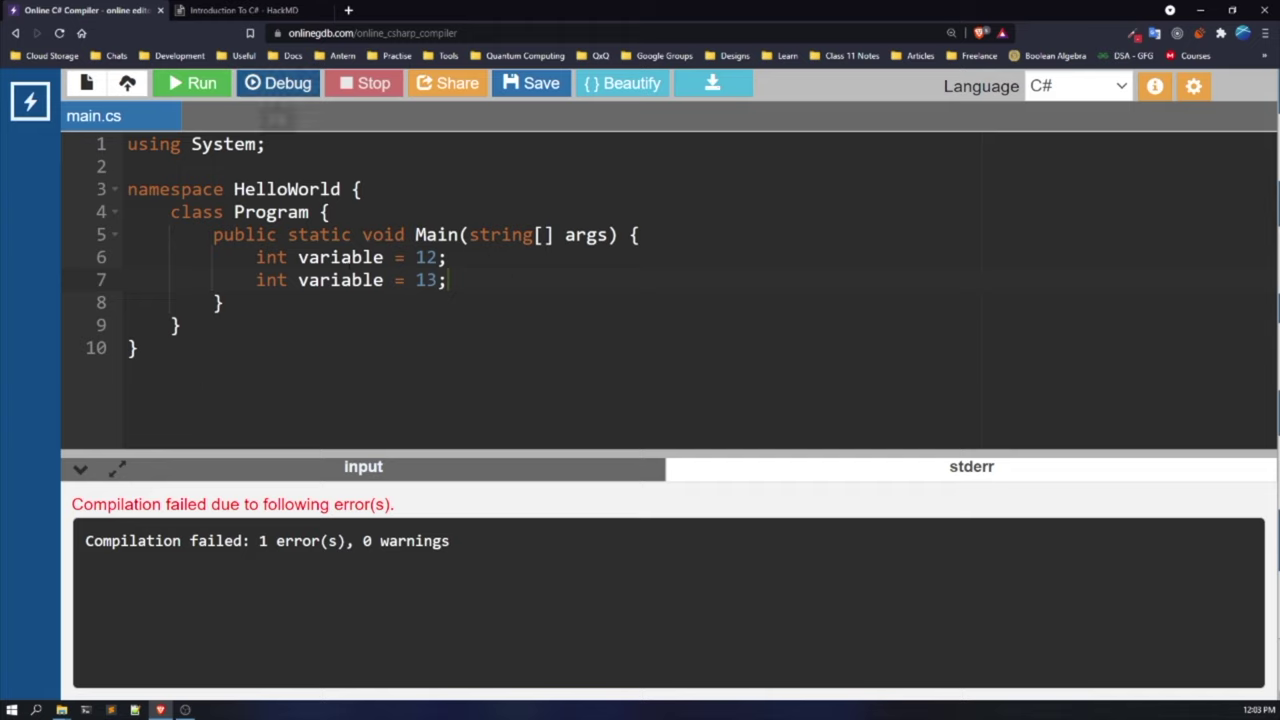
# Undo the edits so Main again prints 'Hello, Viewers' and ends with Console.Read();.
pyautogui.moveTo(447, 280); pyautogui.dragTo(256, 258)
pyautogui.click(542, 303)
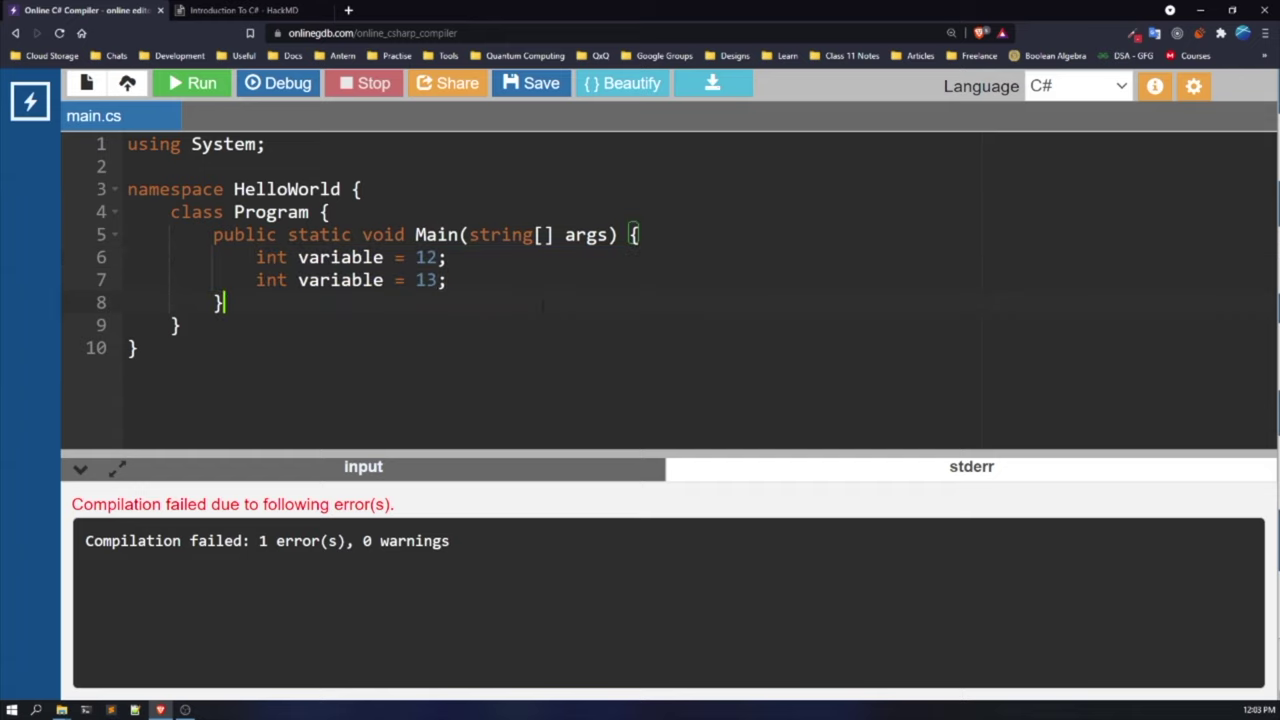
pyautogui.write('xx')
pyautogui.press('BackSpace')
pyautogui.press('BackSpace')
pyautogui.hotkey('ctrl', 'z')
pyautogui.hotkey('ctrl', 'z')
pyautogui.hotkey('ctrl', 'z')
pyautogui.hotkey('ctrl', 'z')
pyautogui.hotkey('ctrl', 'z')
pyautogui.hotkey('ctrl', 'z')
pyautogui.hotkey('ctrl', 'z')
pyautogui.hotkey('ctrl', 'z')
pyautogui.hotkey('ctrl', 'z')
pyautogui.hotkey('ctrl', 'z')
pyautogui.hotkey('ctrl', 'z')
pyautogui.hotkey('ctrl', 'z')
pyautogui.hotkey('ctrl', 'z')
pyautogui.hotkey('ctrl', 'z')
pyautogui.hotkey('ctrl', 'z')
pyautogui.hotkey('ctrl', 'z')
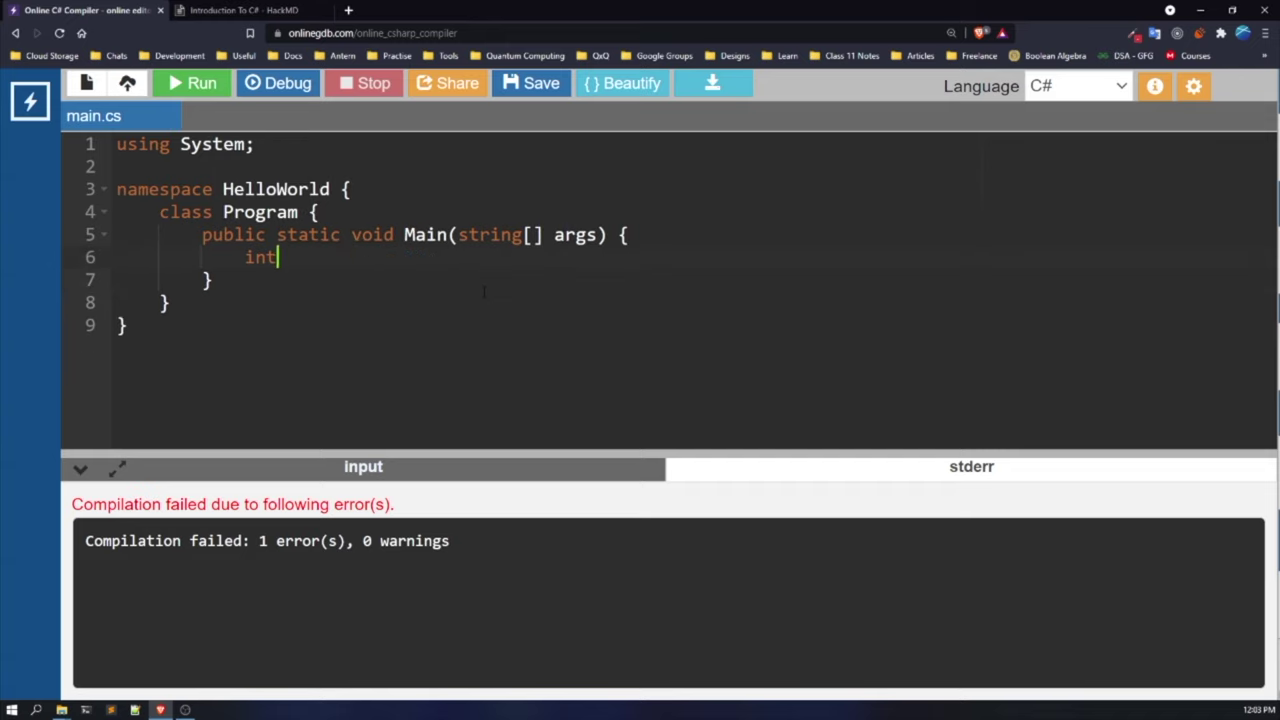
pyautogui.write('(')
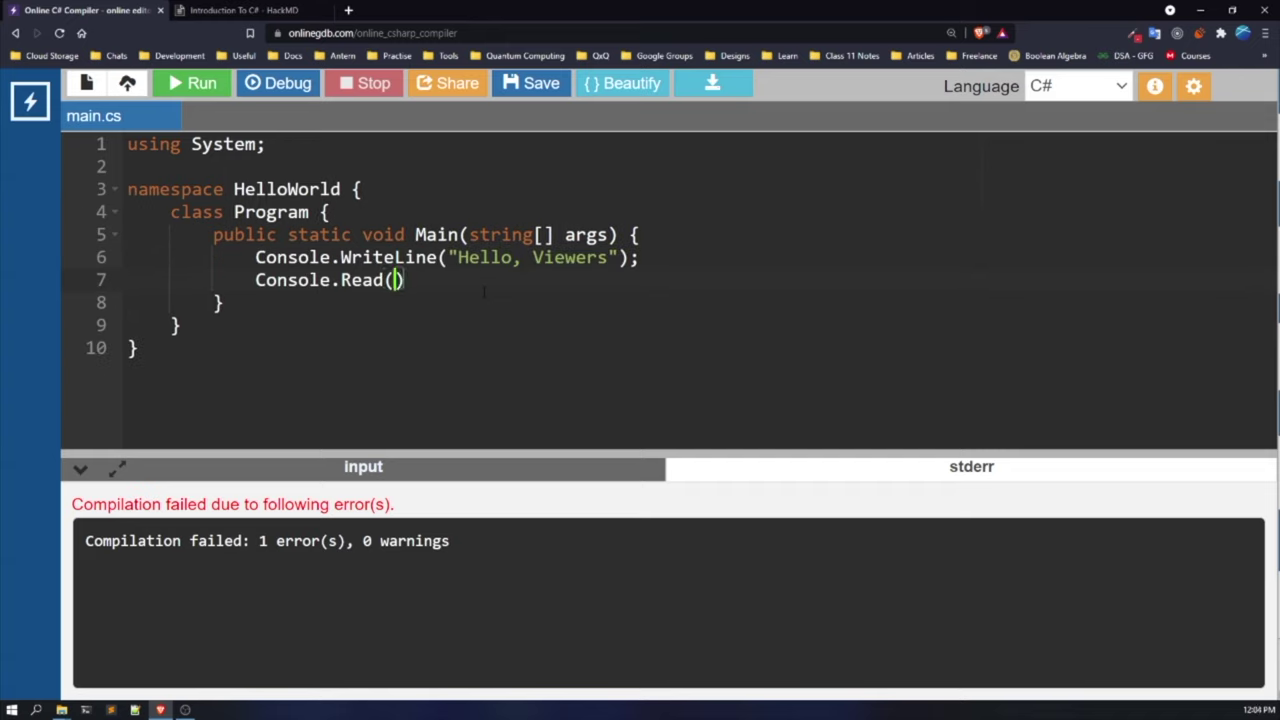
pyautogui.write(');')
pyautogui.press('Return')
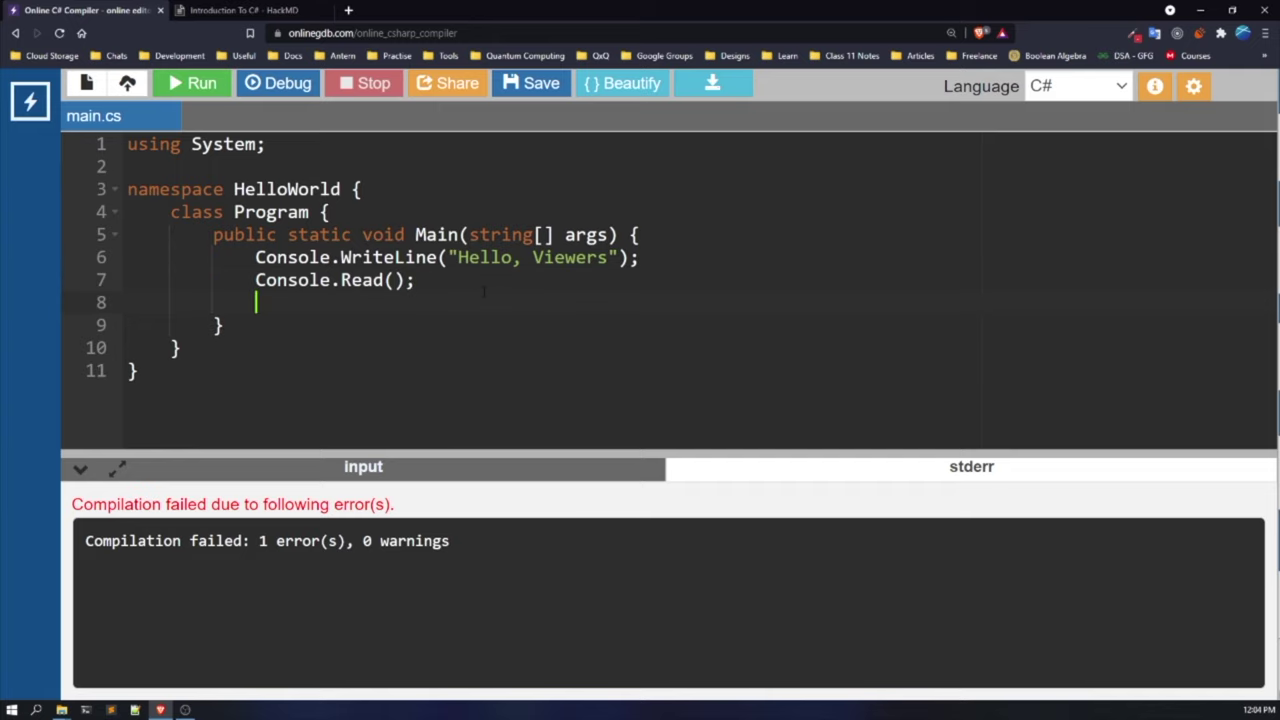
# Remove the extra line in Main and add blank lines below the HelloWorld namespace.
pyautogui.press('BackSpace')
pyautogui.press('BackSpace')
pyautogui.press('BackSpace')
pyautogui.press('Down')
pyautogui.press('Down')
pyautogui.press('Down')
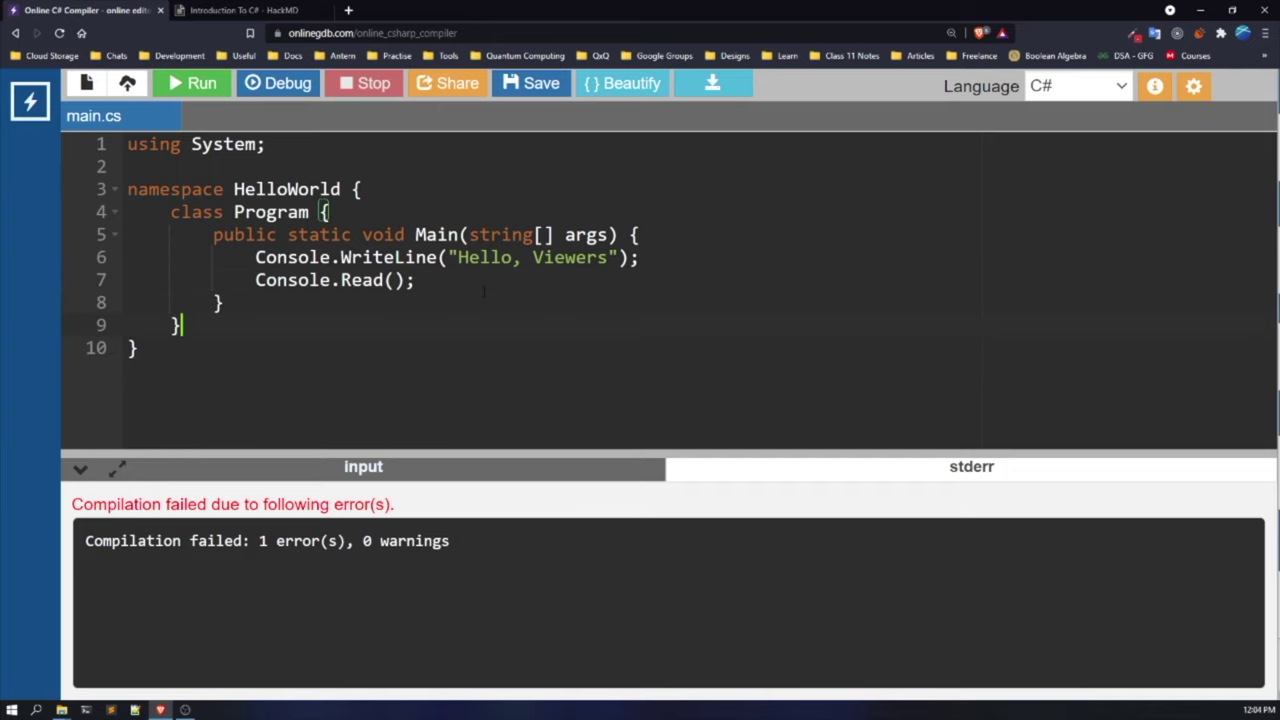
pyautogui.press('Return')
pyautogui.press('Return')
# Add a namespace HelloPriyanshu containing an empty class Program.
pyautogui.write('name')
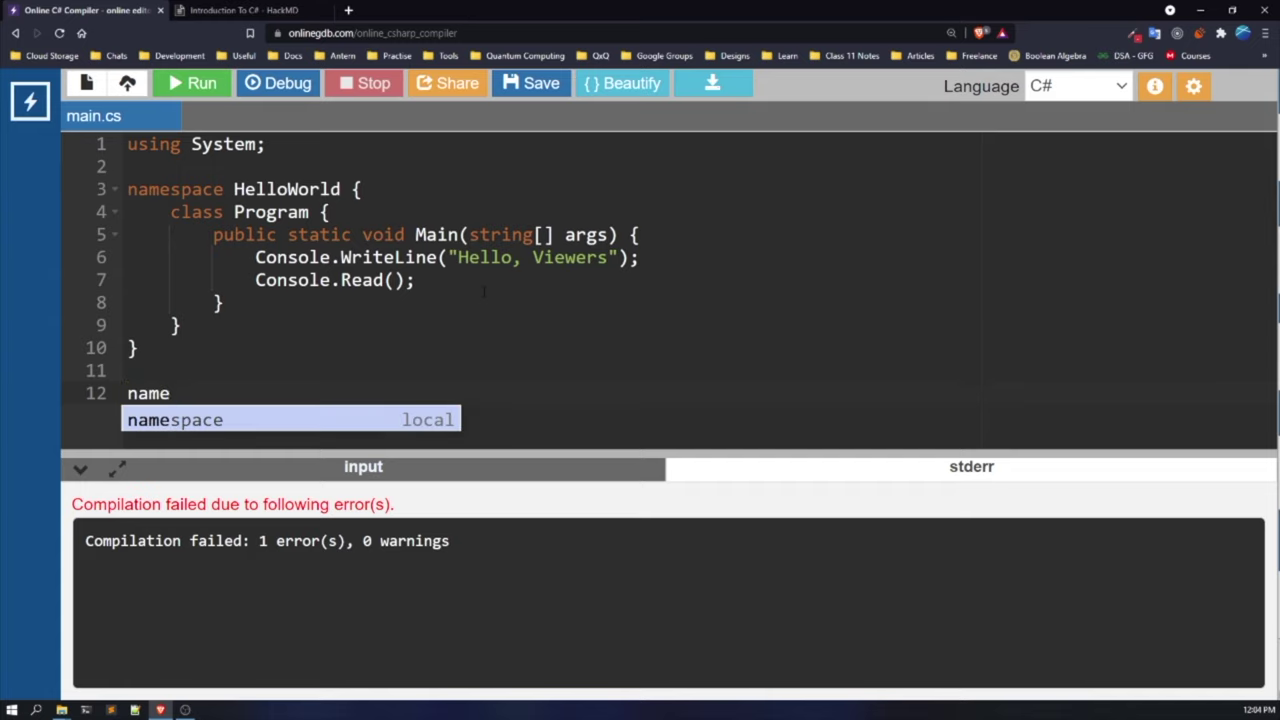
pyautogui.press('Return')
pyautogui.write('HelloP')
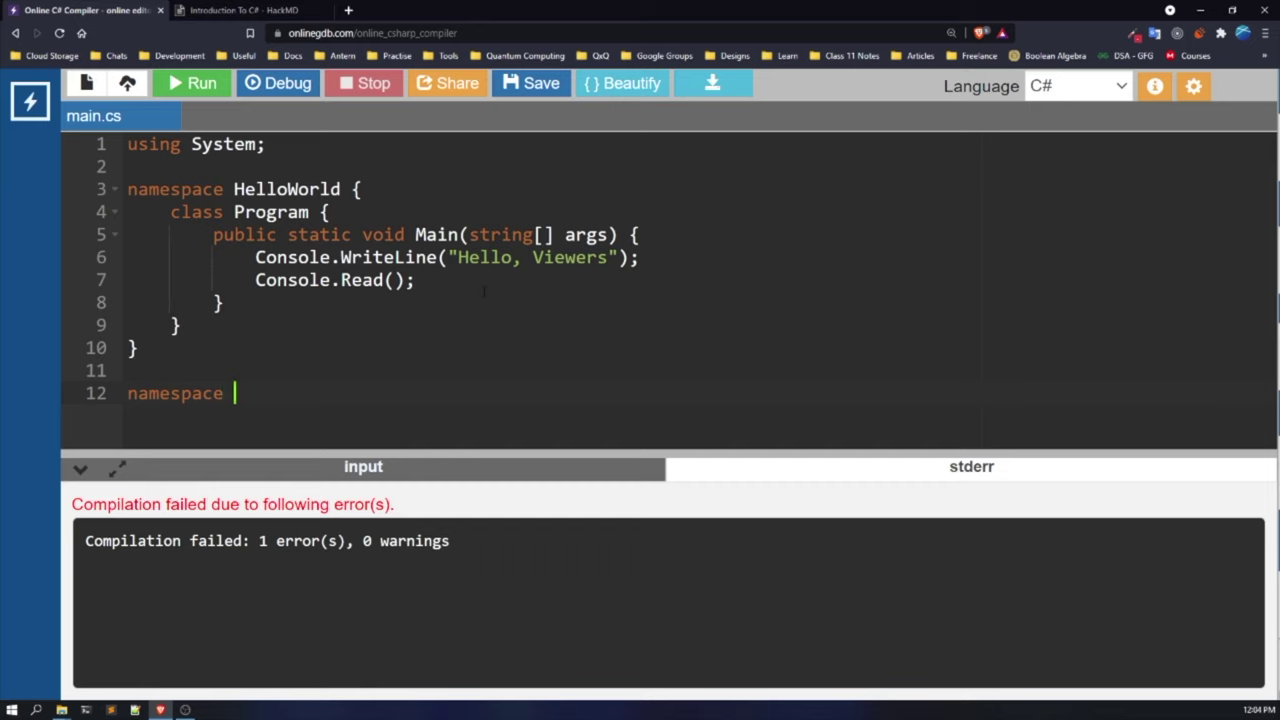
pyautogui.write('r')
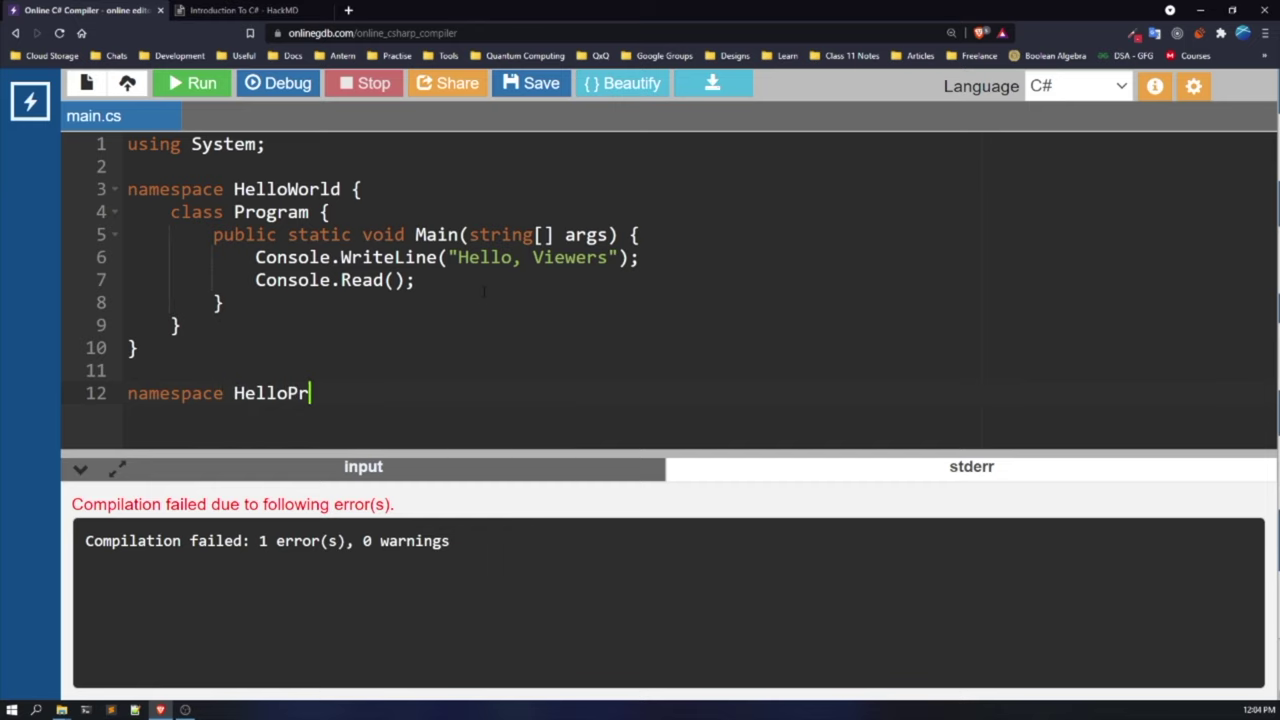
pyautogui.write('iyanshu {')
pyautogui.press('Return')
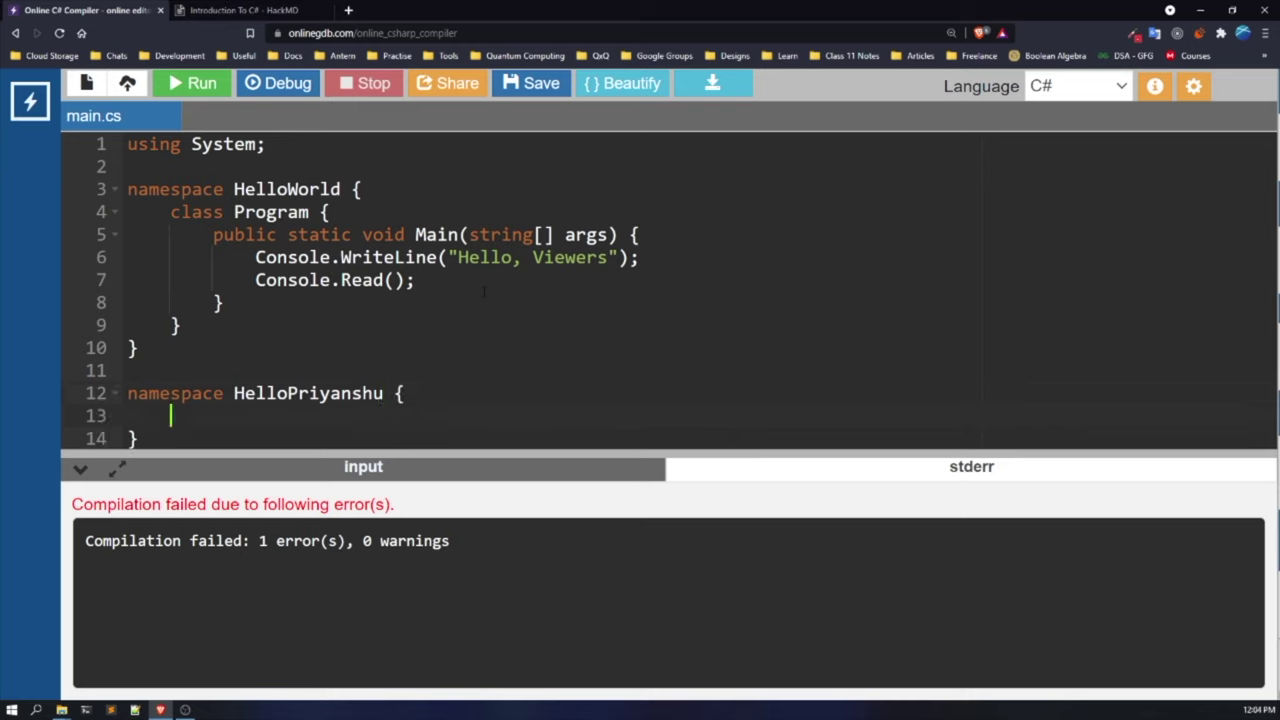
pyautogui.write('class Progr')
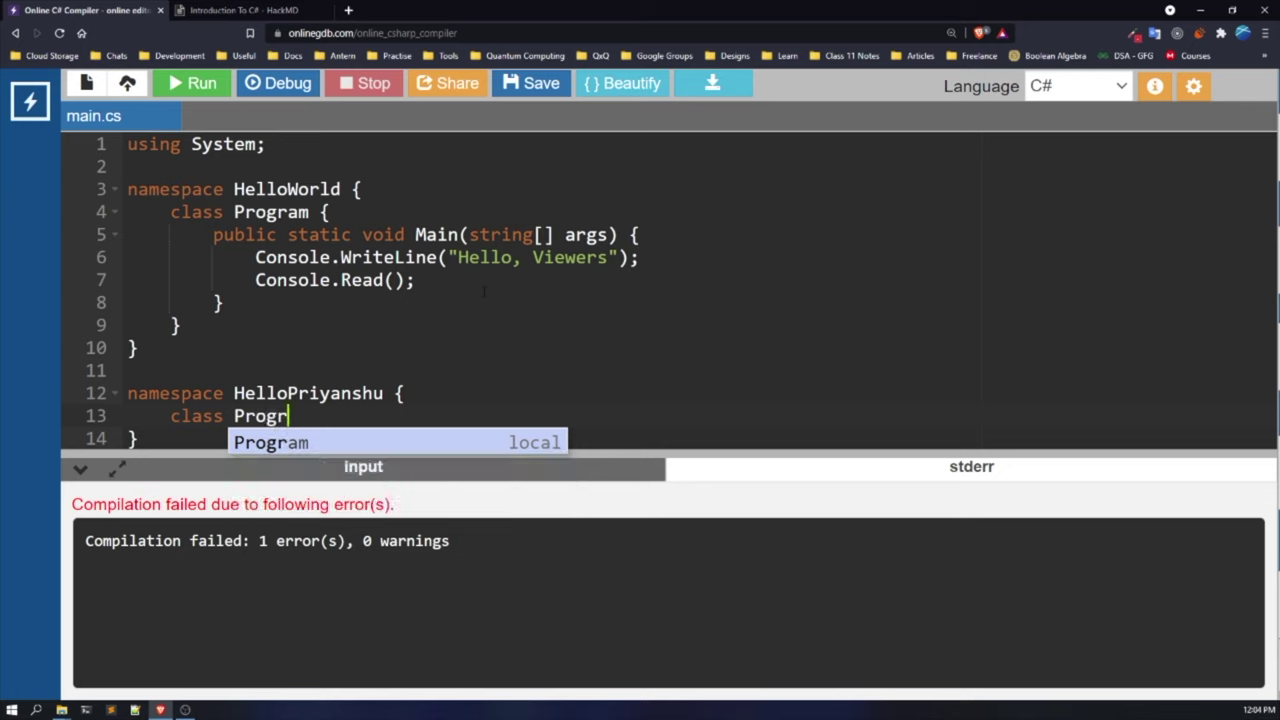
pyautogui.write('am{')
pyautogui.press('Return')
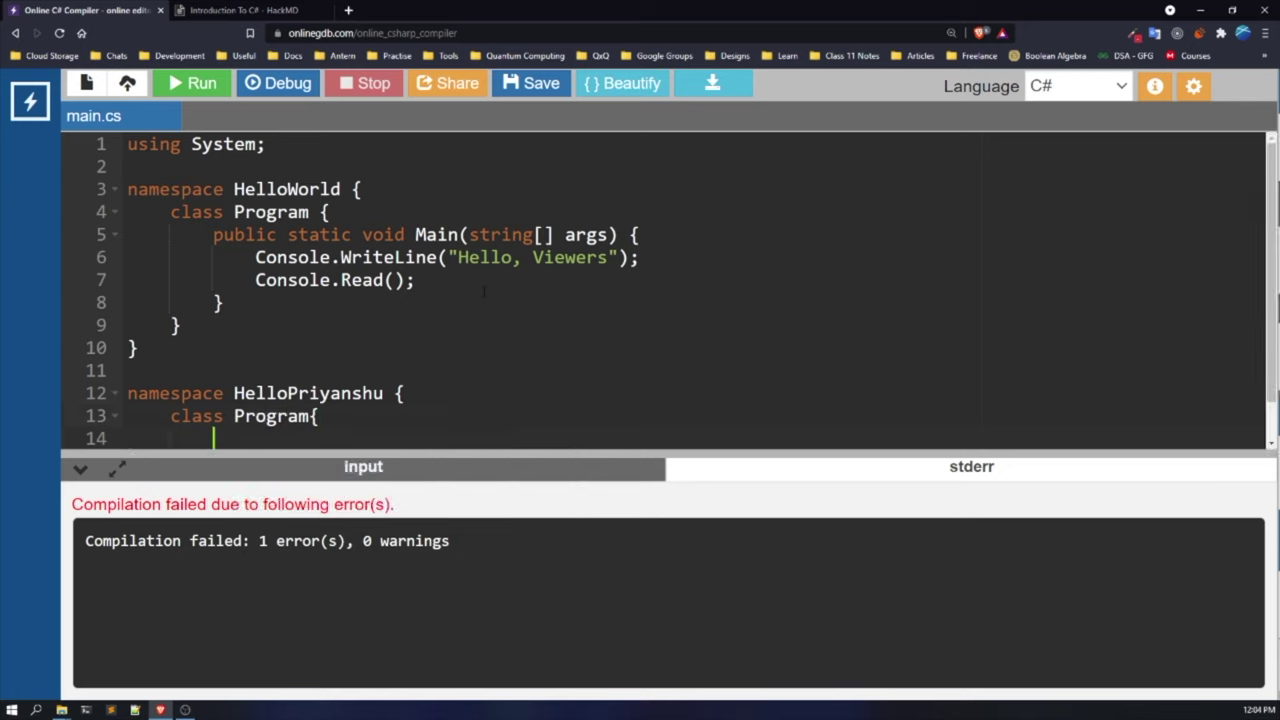
# Zoom the page out and run the code so it prints 'Hello, Viewers', then view the HackMD notes.
pyautogui.scroll(-1, 430, 288)
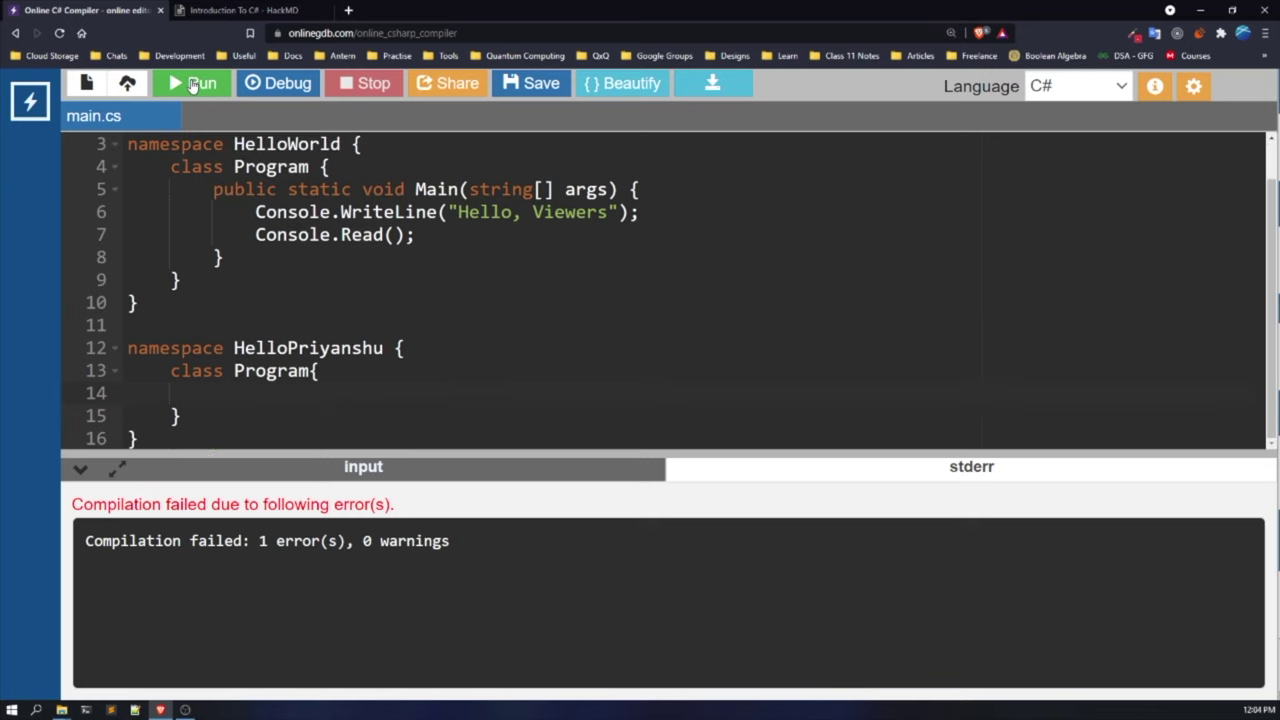
pyautogui.hotkey('ctrl', '-')
pyautogui.click(193, 84)
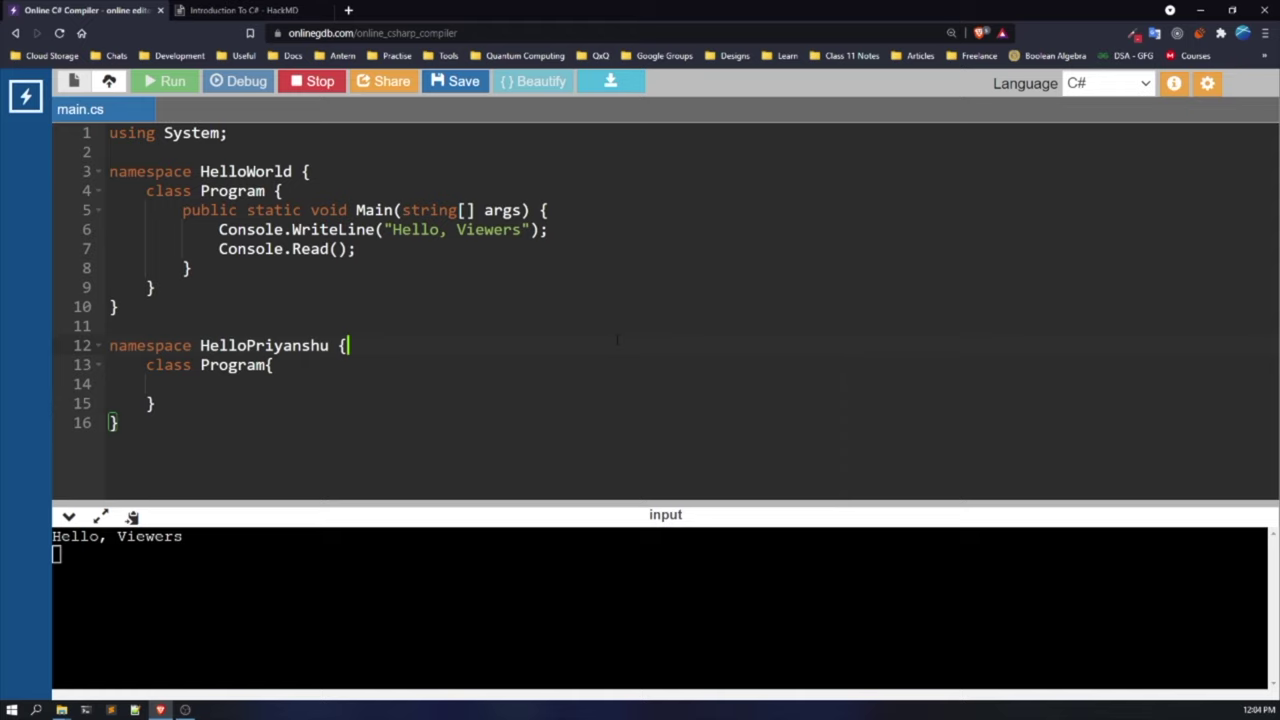
pyautogui.click(270, 8)
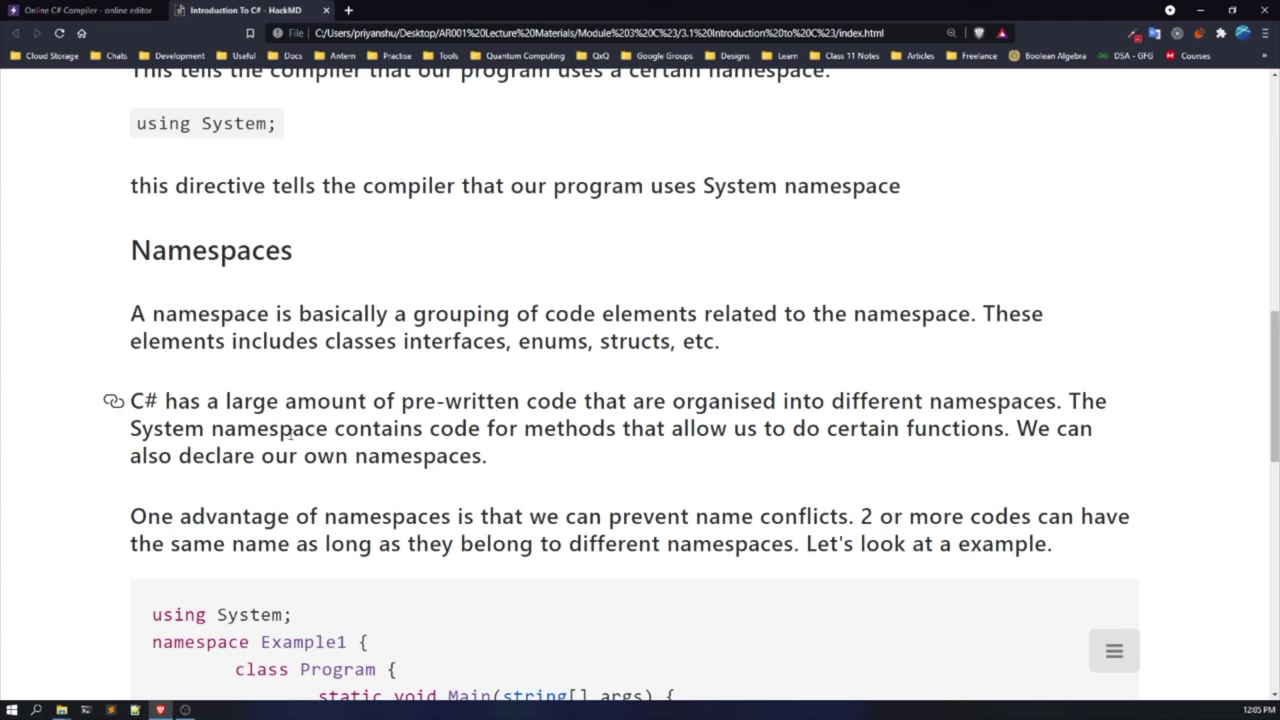
# Scroll through the Example1/Example2 namespace sample and the note on Main, then go back to OnlineGDB.
pyautogui.scroll(-3, 291, 432)
pyautogui.scroll(-1, 291, 432)
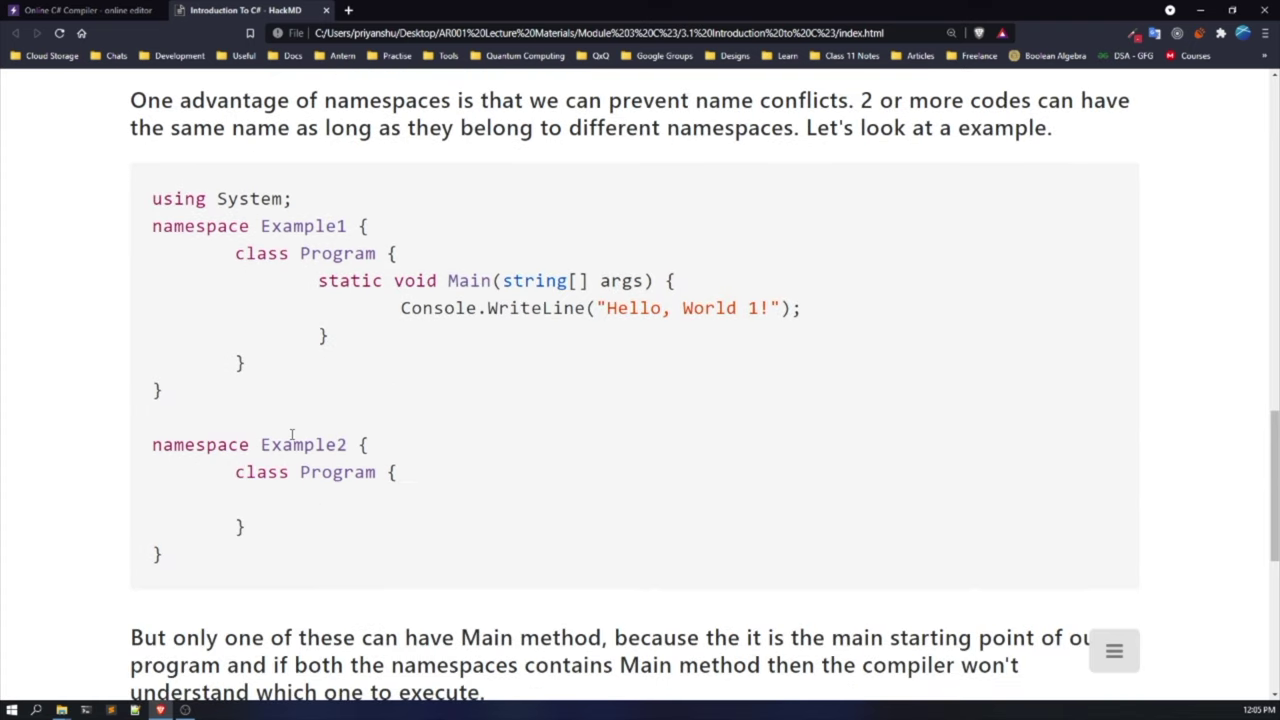
pyautogui.scroll(-3, 291, 435)
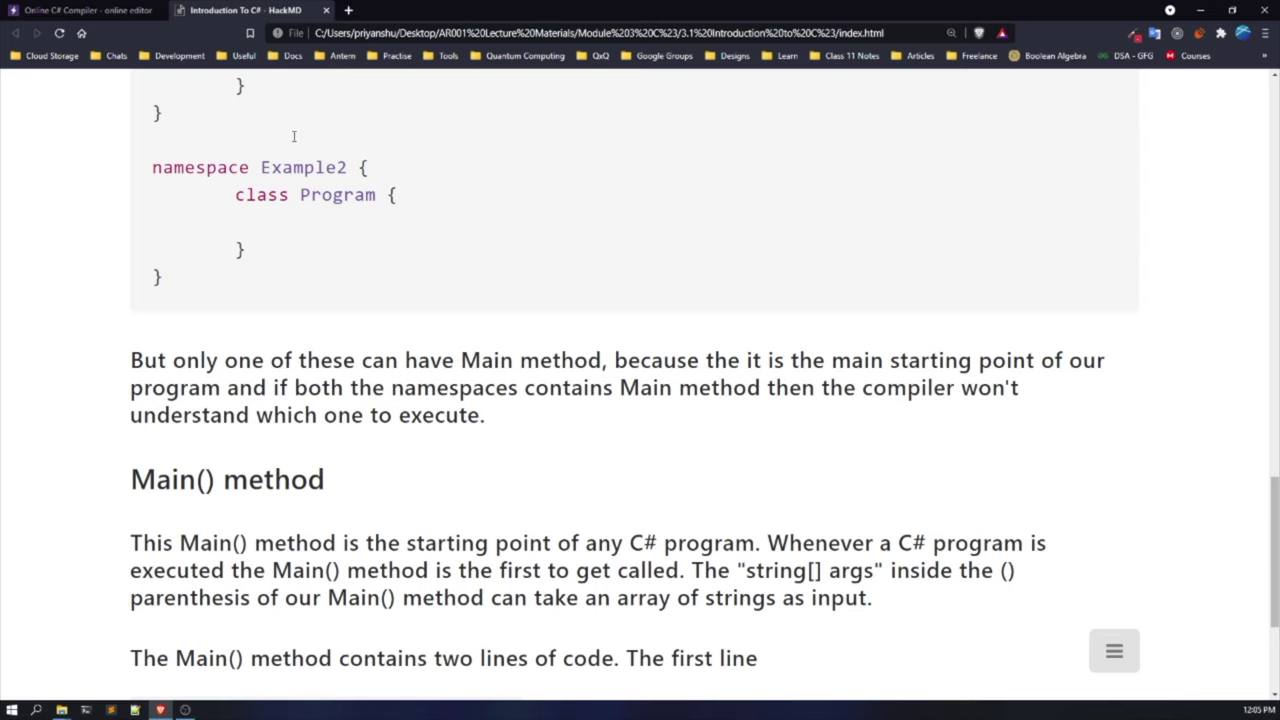
pyautogui.click(94, 9)
# Select and copy the Main method on lines 5-8.
pyautogui.click(356, 249)
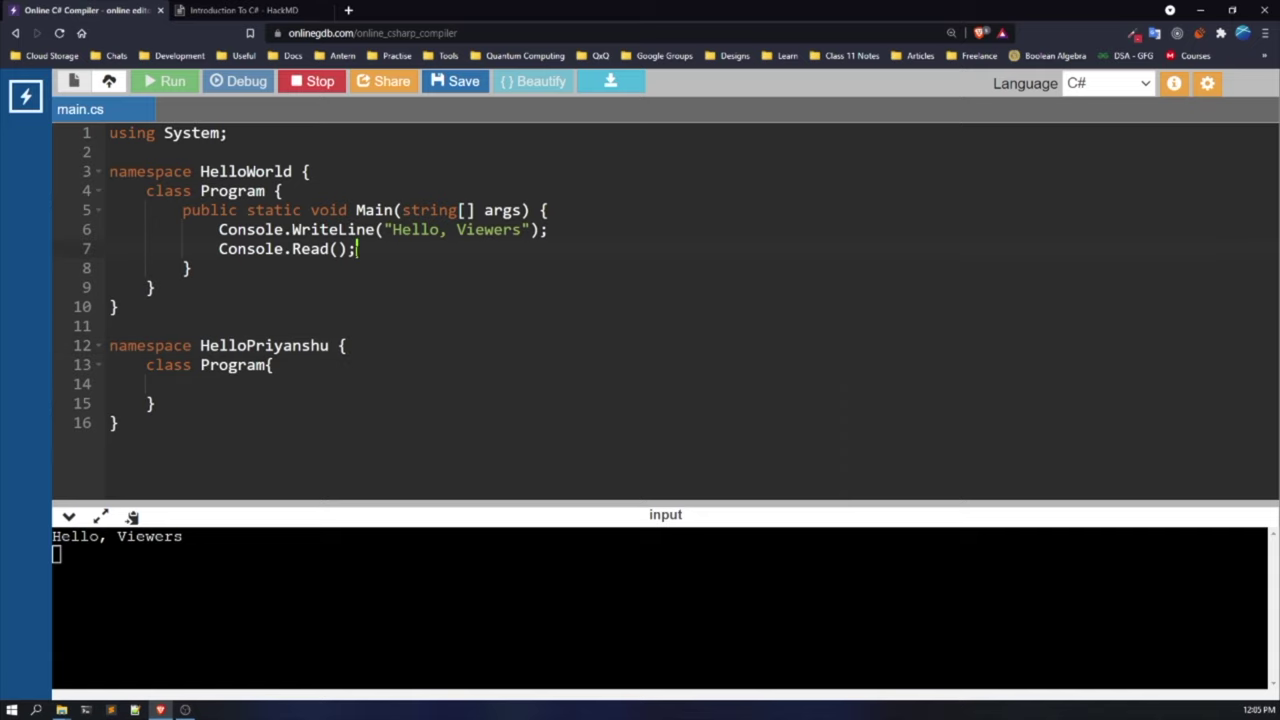
pyautogui.moveTo(190, 268); pyautogui.dragTo(402, 210)
pyautogui.click(183, 210)
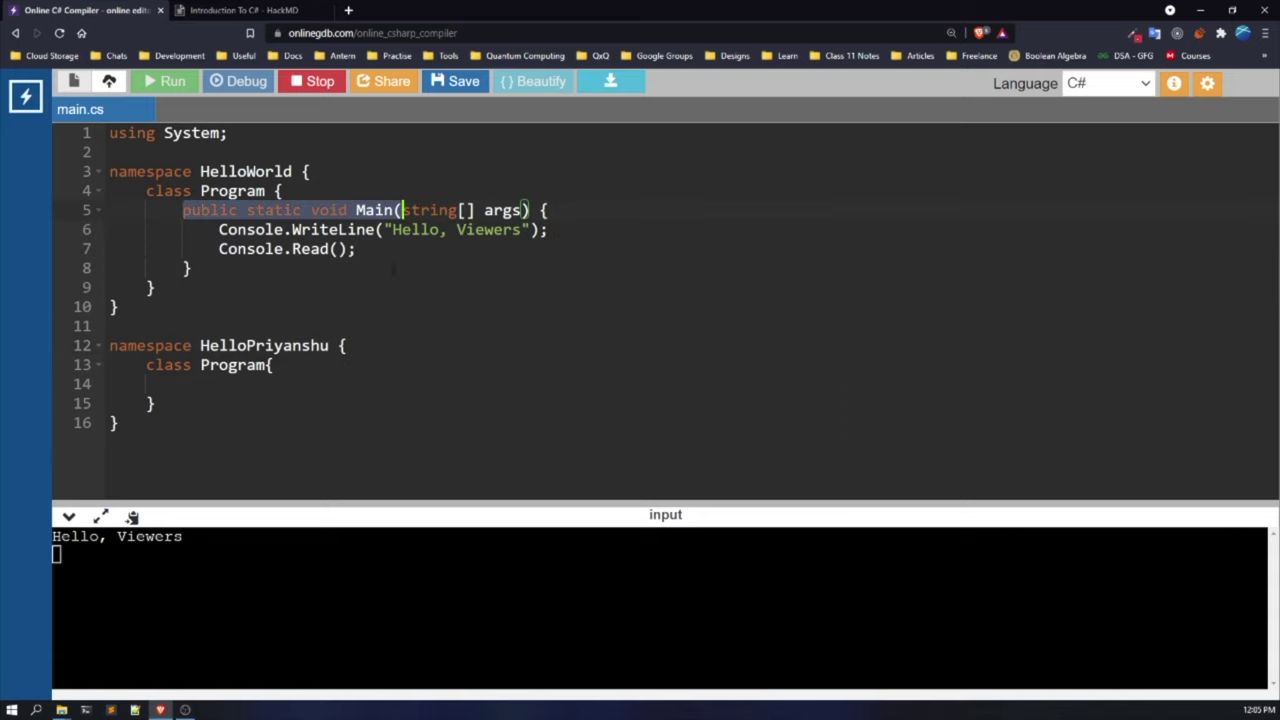
pyautogui.click(391, 284)
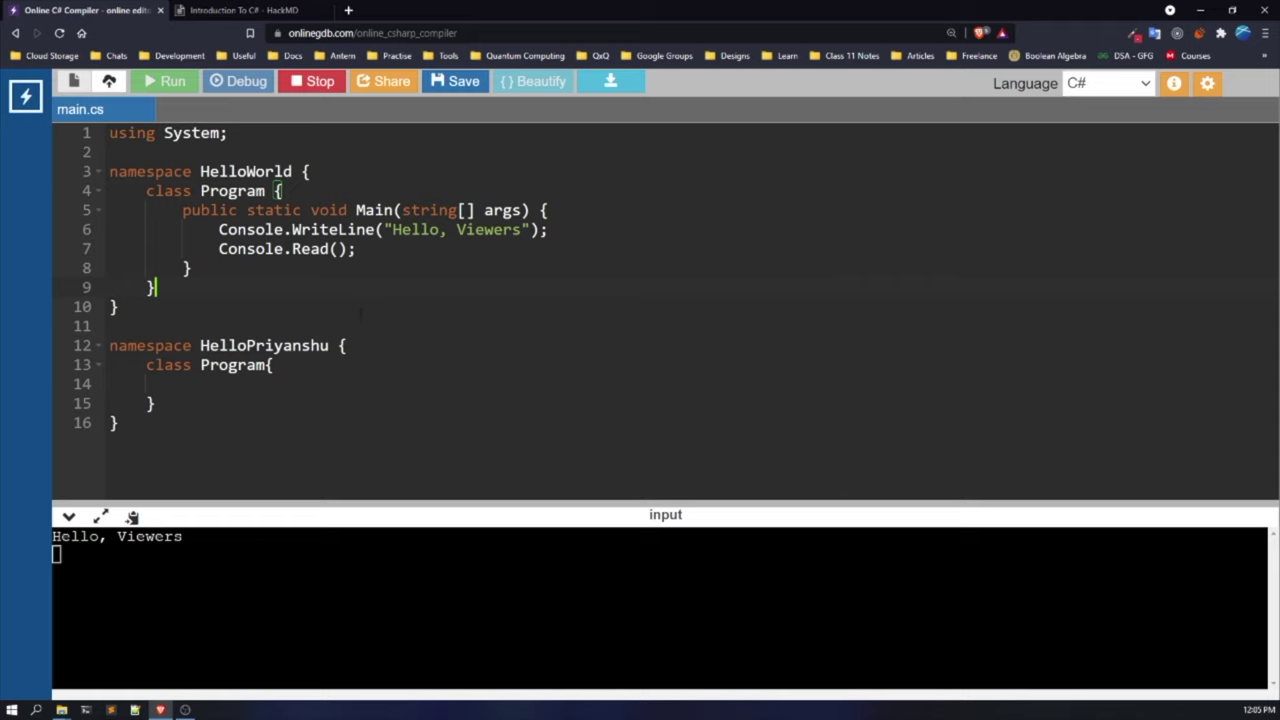
pyautogui.moveTo(191, 268); pyautogui.dragTo(183, 210)
pyautogui.click(250, 384)
pyautogui.click(462, 250)
pyautogui.click(307, 390)
pyautogui.moveTo(191, 268); pyautogui.dragTo(183, 210)
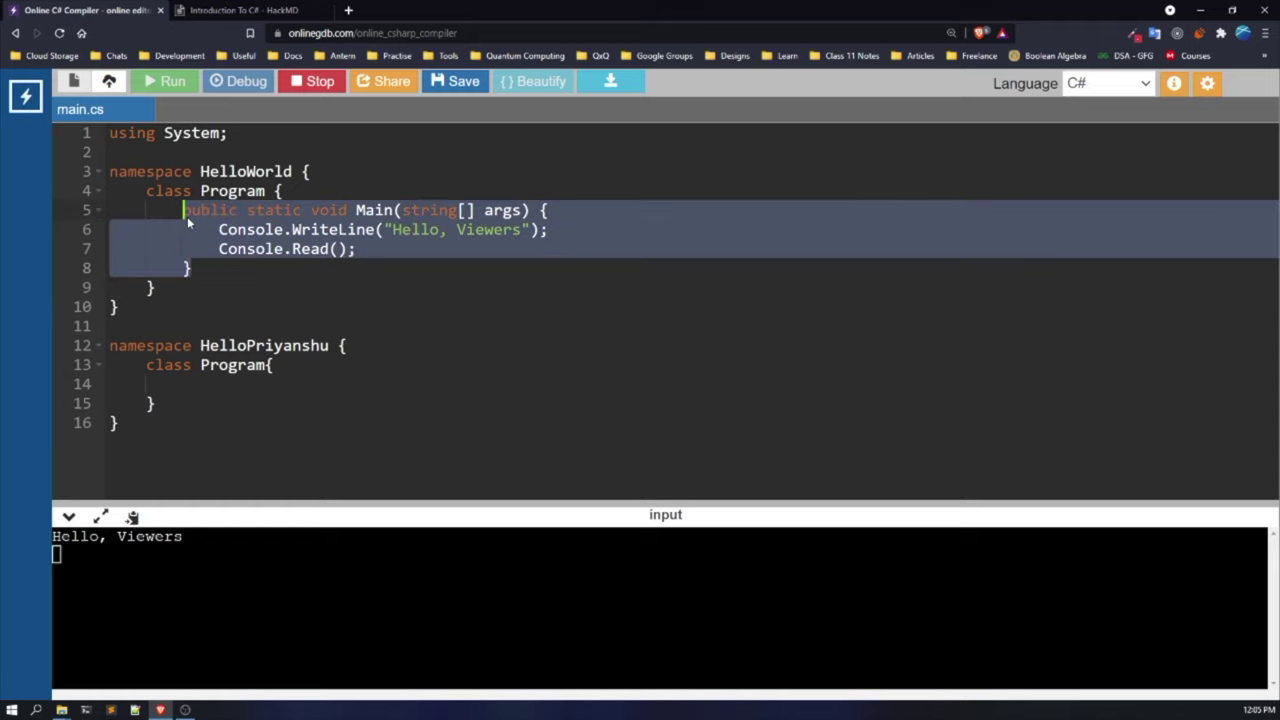
pyautogui.click(206, 390)
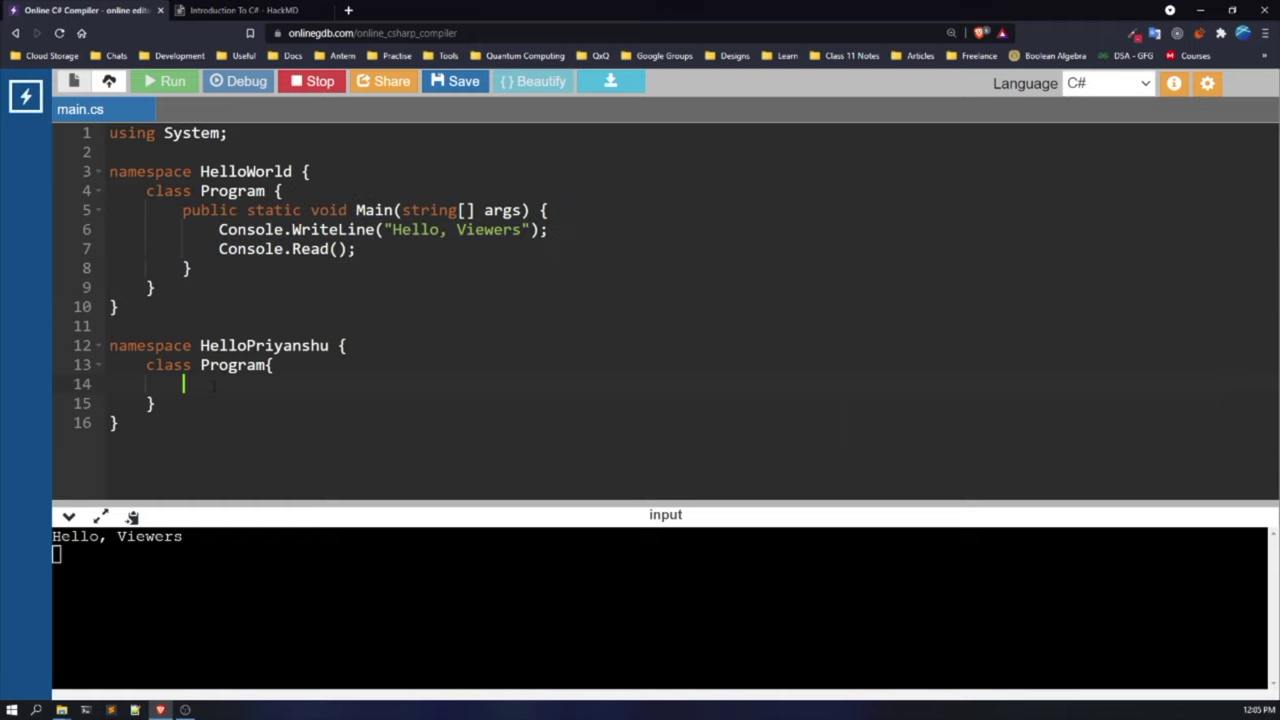
pyautogui.moveTo(191, 268); pyautogui.dragTo(184, 210)
pyautogui.rightClick(184, 212)
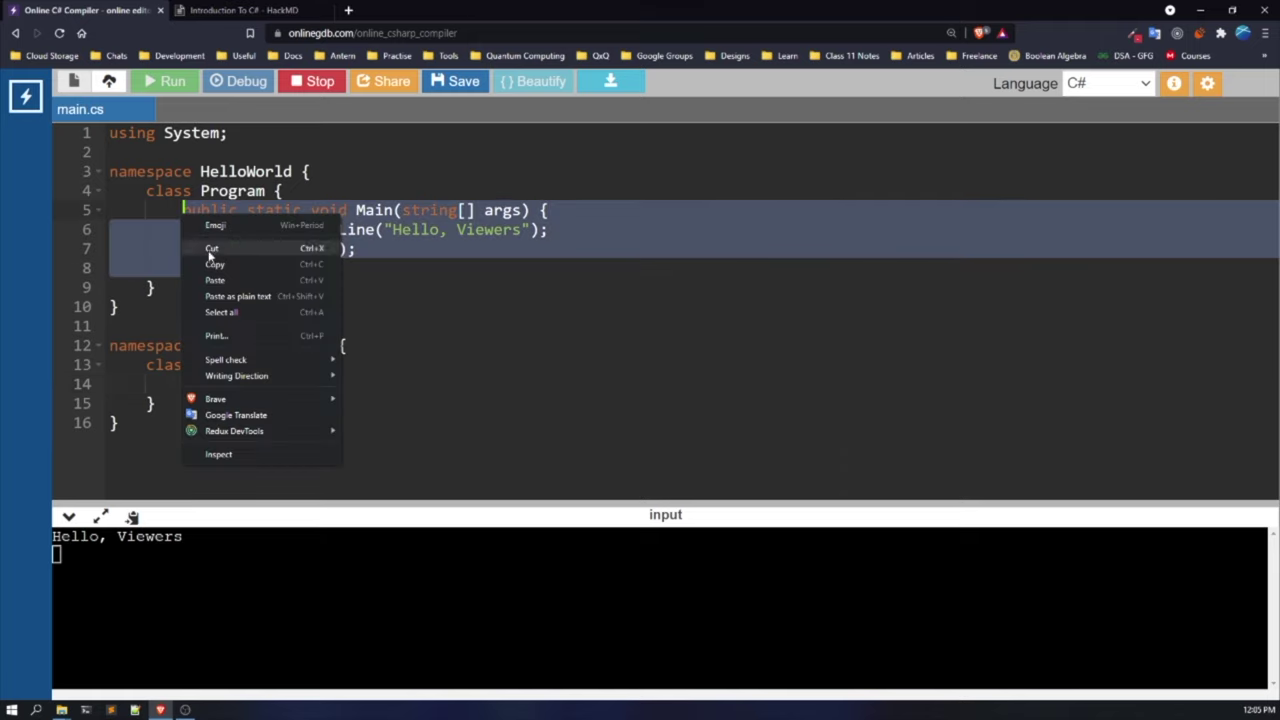
pyautogui.click(215, 264)
# End the waiting program and paste Main into HelloPriyanshu's Program class at line 14.
pyautogui.click(199, 389)
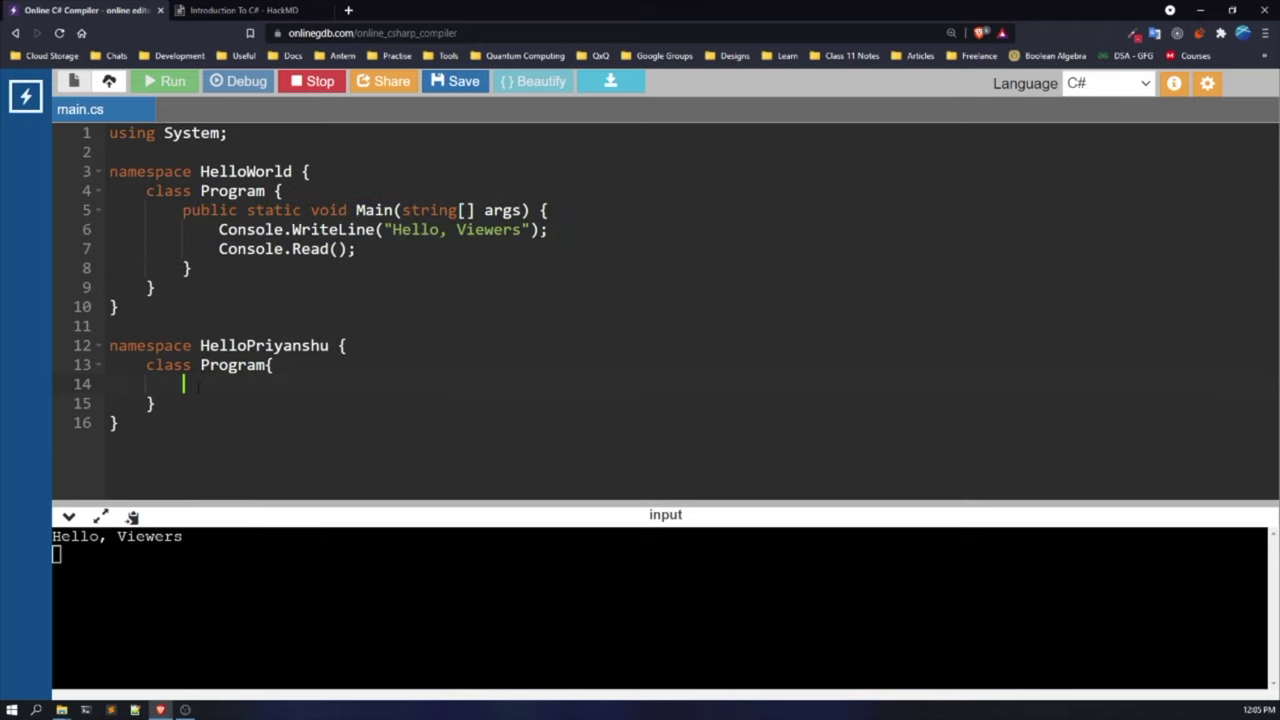
pyautogui.rightClick(199, 389)
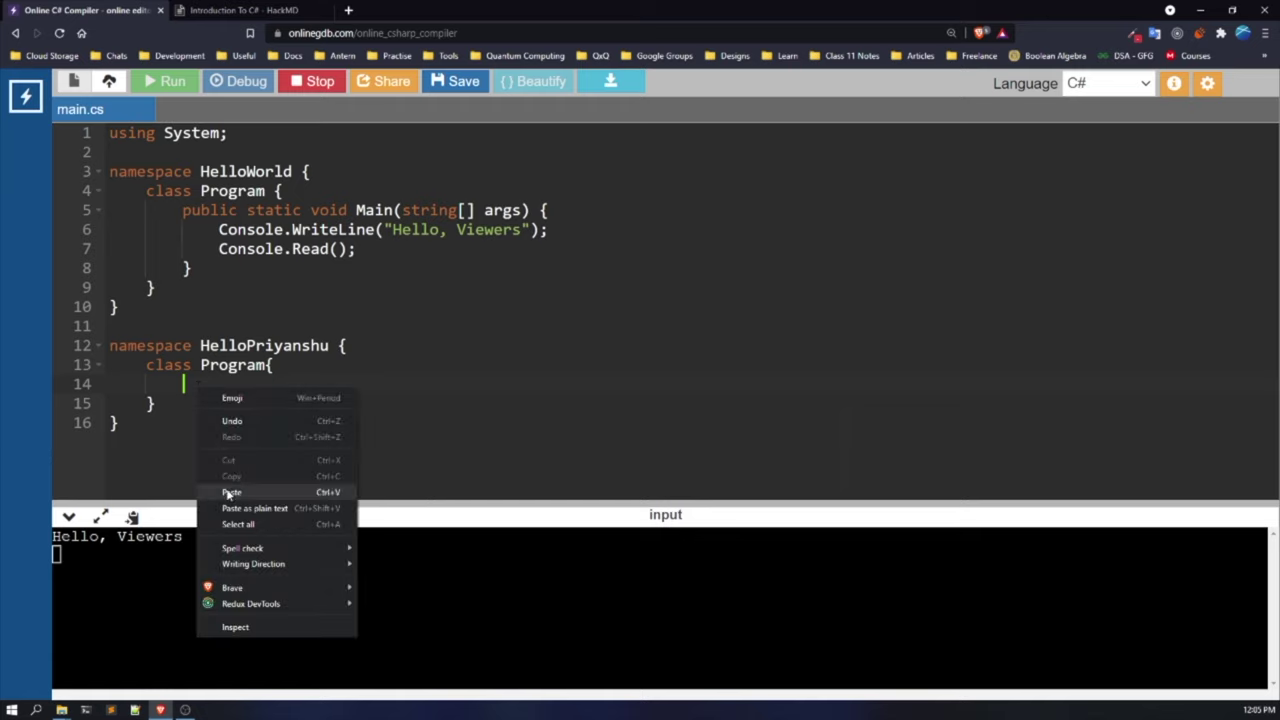
pyautogui.click(229, 491)
pyautogui.click(306, 318)
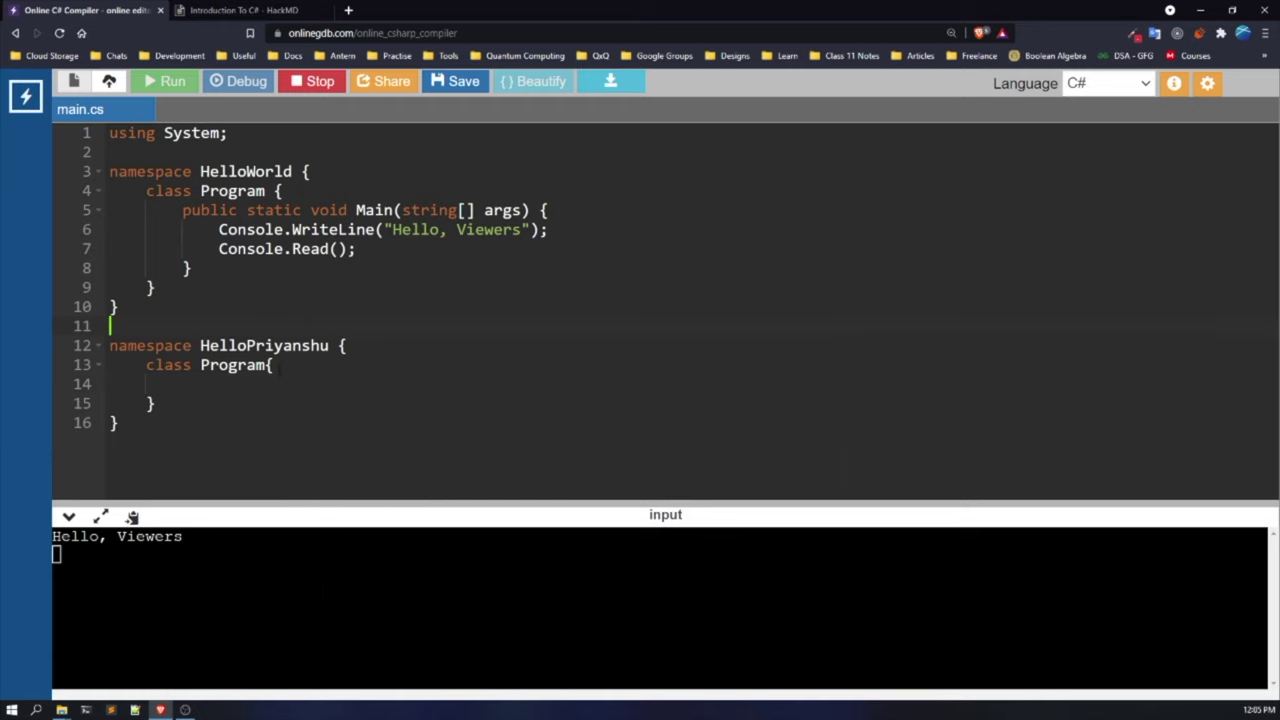
pyautogui.click(184, 384)
pyautogui.click(56, 554)
pyautogui.press('Return')
pyautogui.click(184, 384)
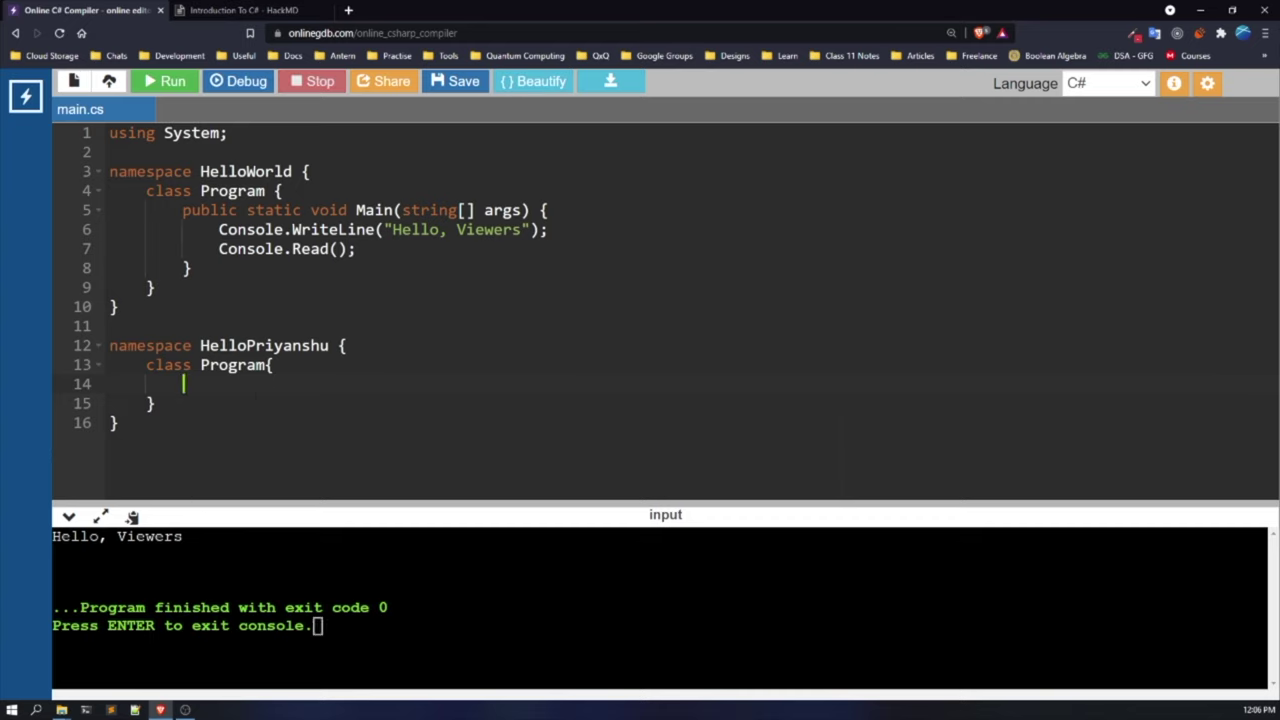
pyautogui.hotkey('ctrl', 'v')
pyautogui.press('Down')
pyautogui.press('Down')
pyautogui.press('Down')
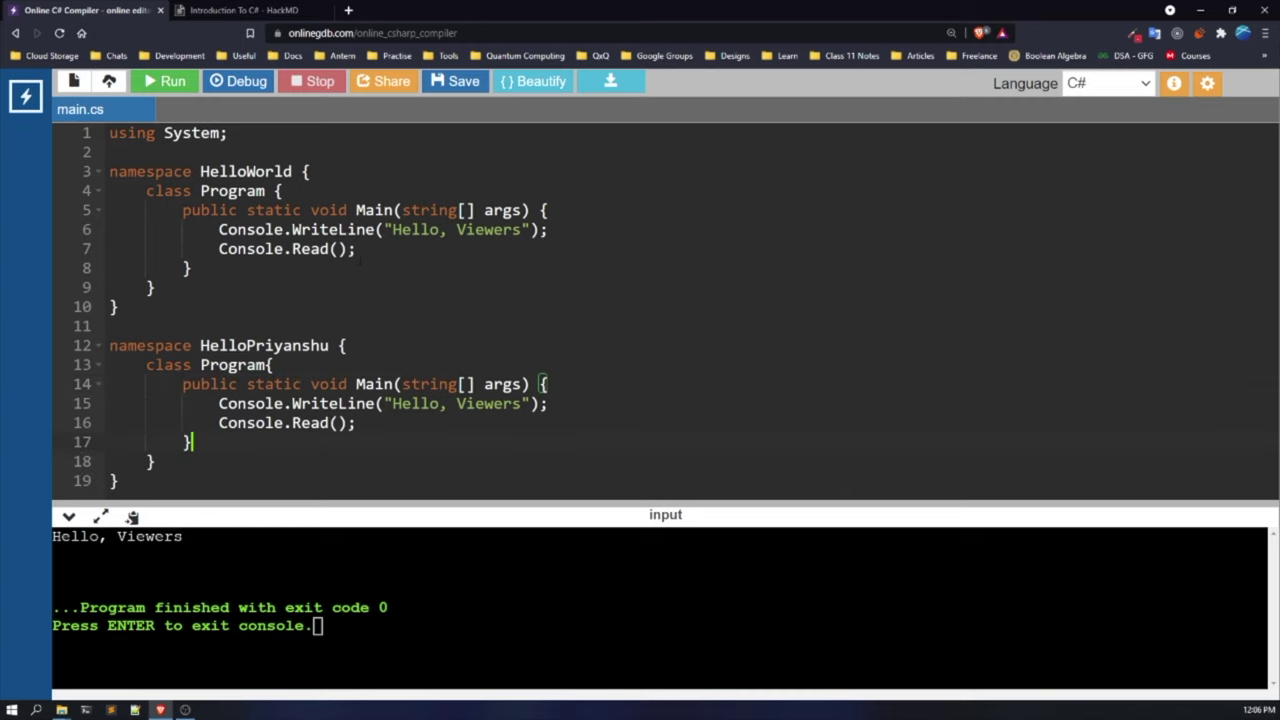
pyautogui.press('Up')
pyautogui.press('Up')
pyautogui.press('Up')
pyautogui.press('Up')
pyautogui.press('Up')
pyautogui.press('Up')
pyautogui.press('Up')
pyautogui.press('Up')
pyautogui.press('Up')
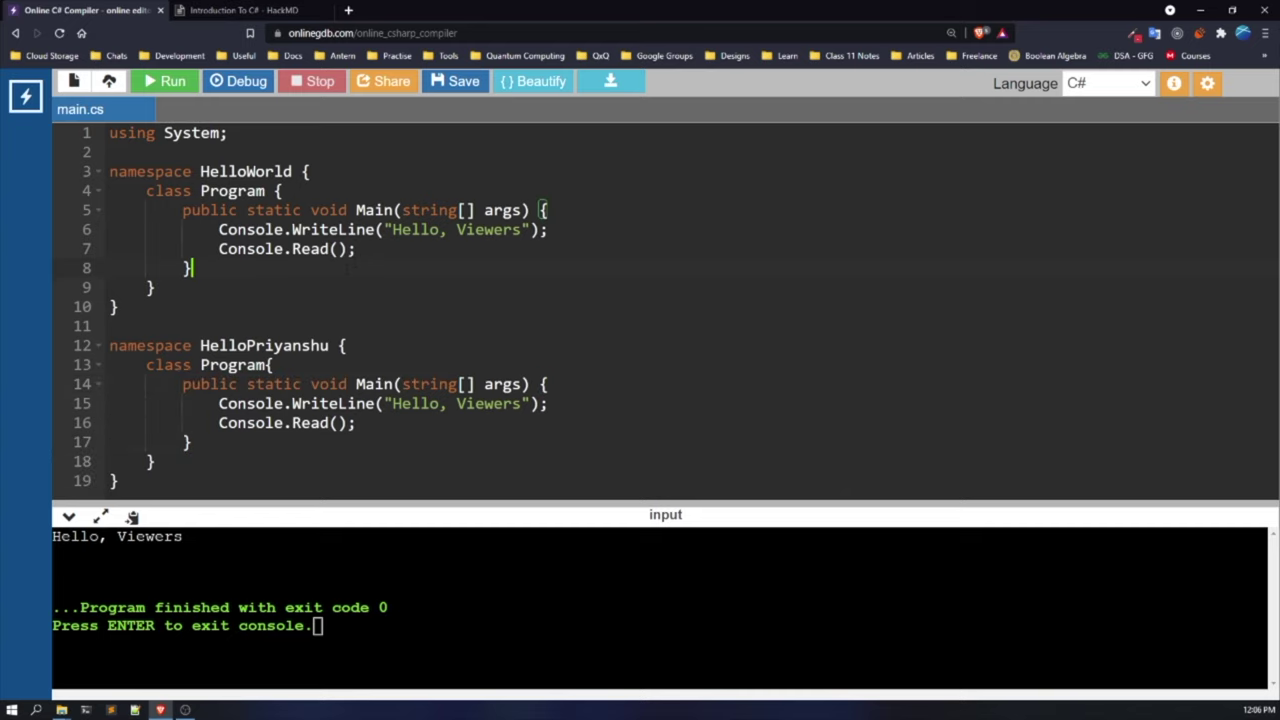
# Run the two-Main code and inspect the CS0017 more-than-one-entry-point error.
pyautogui.click(186, 84)
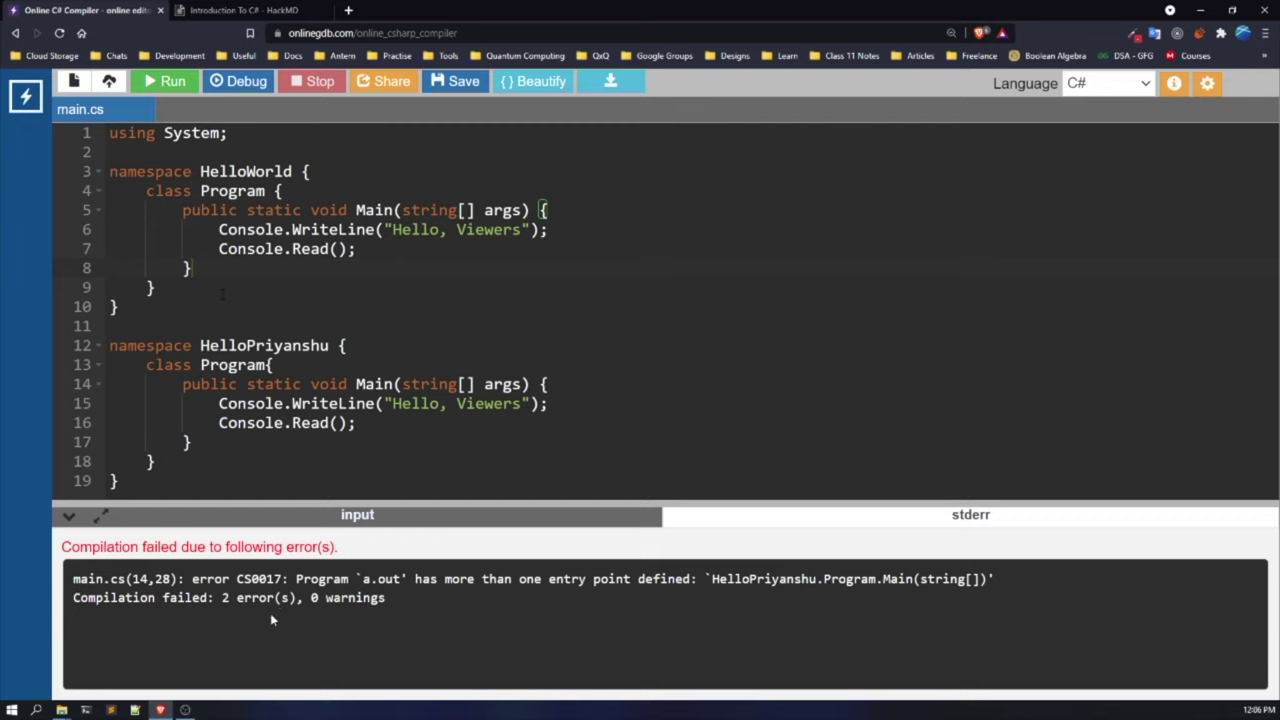
pyautogui.moveTo(310, 582); pyautogui.dragTo(697, 580)
pyautogui.click(701, 600)
# Delete the copied Main method on lines 14-17, leaving one empty indented line in Program.
pyautogui.moveTo(190, 442); pyautogui.dragTo(110, 384)
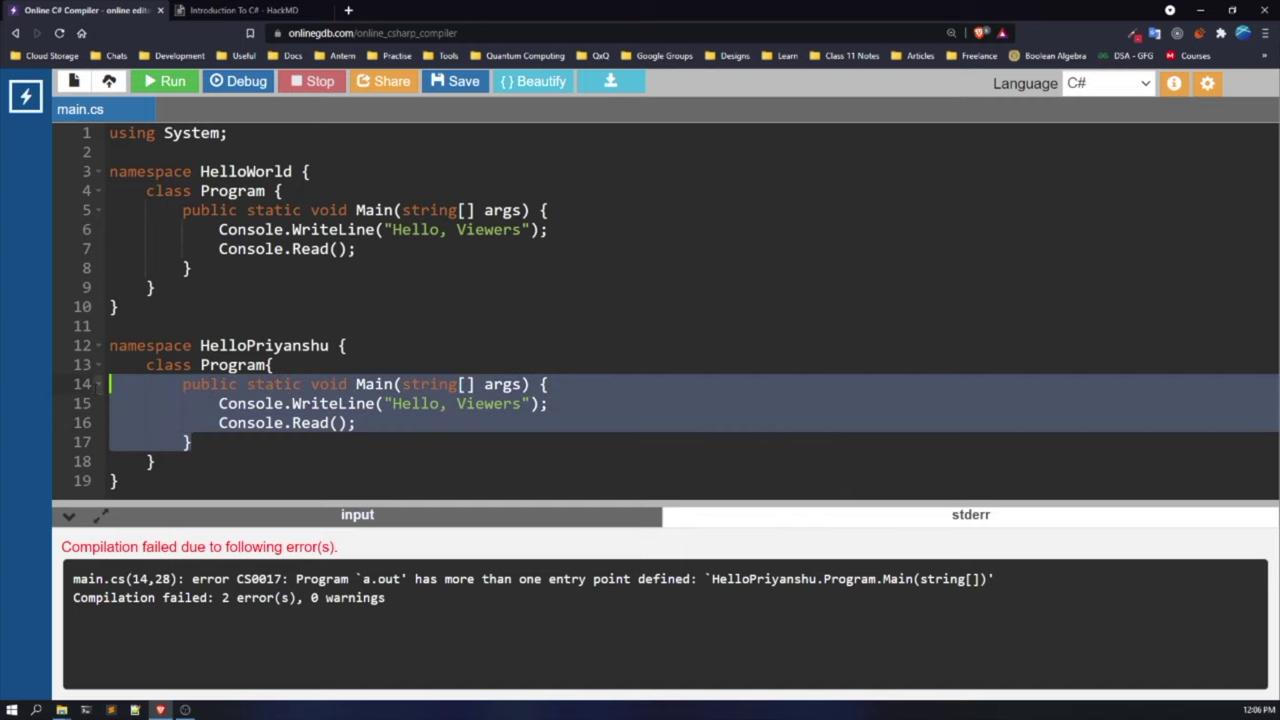
pyautogui.press('BackSpace')
pyautogui.press('Delete')
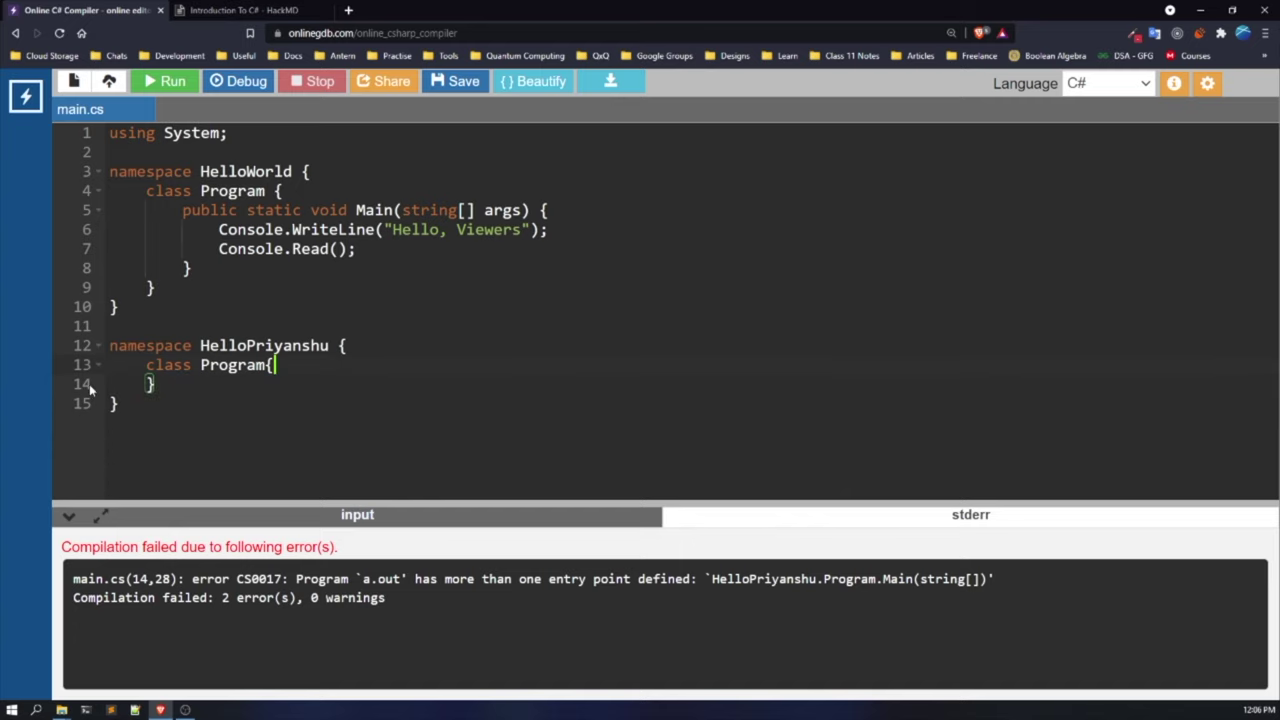
pyautogui.press('Return')
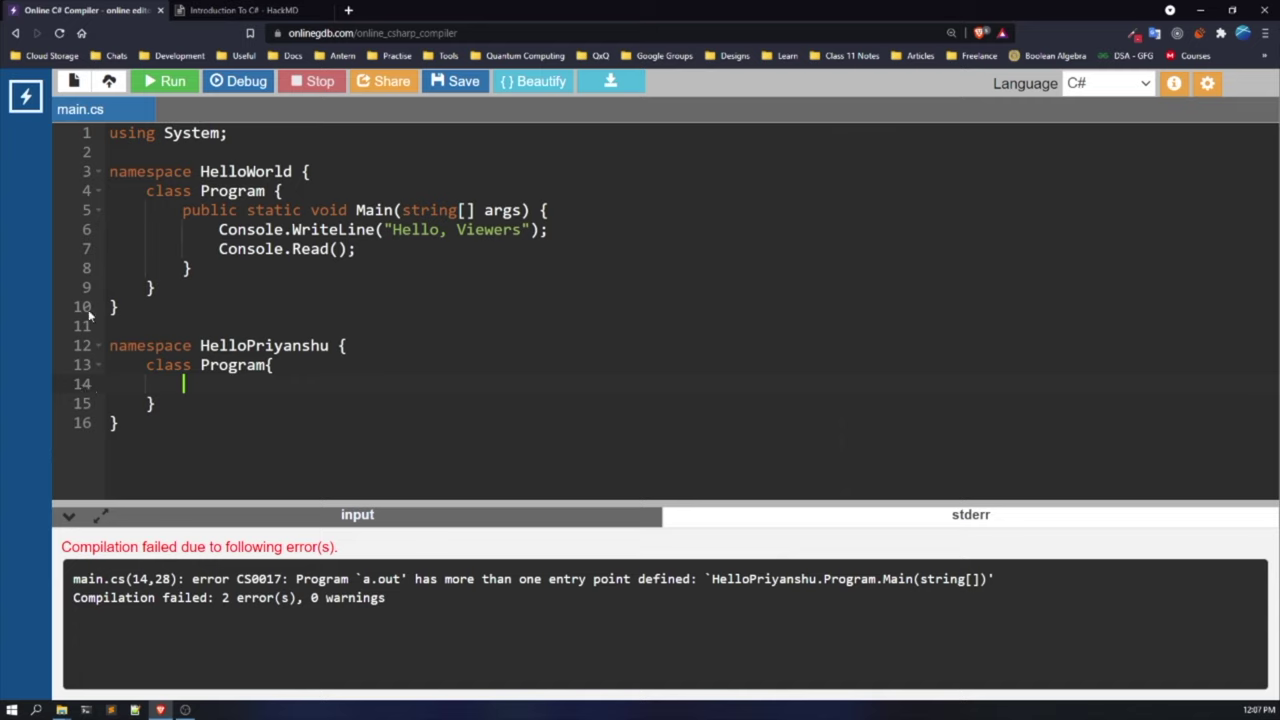
# Compare the notes' WriteLine and Read example lines with the Console.WriteLine line in OnlineGDB.
pyautogui.click(256, 12)
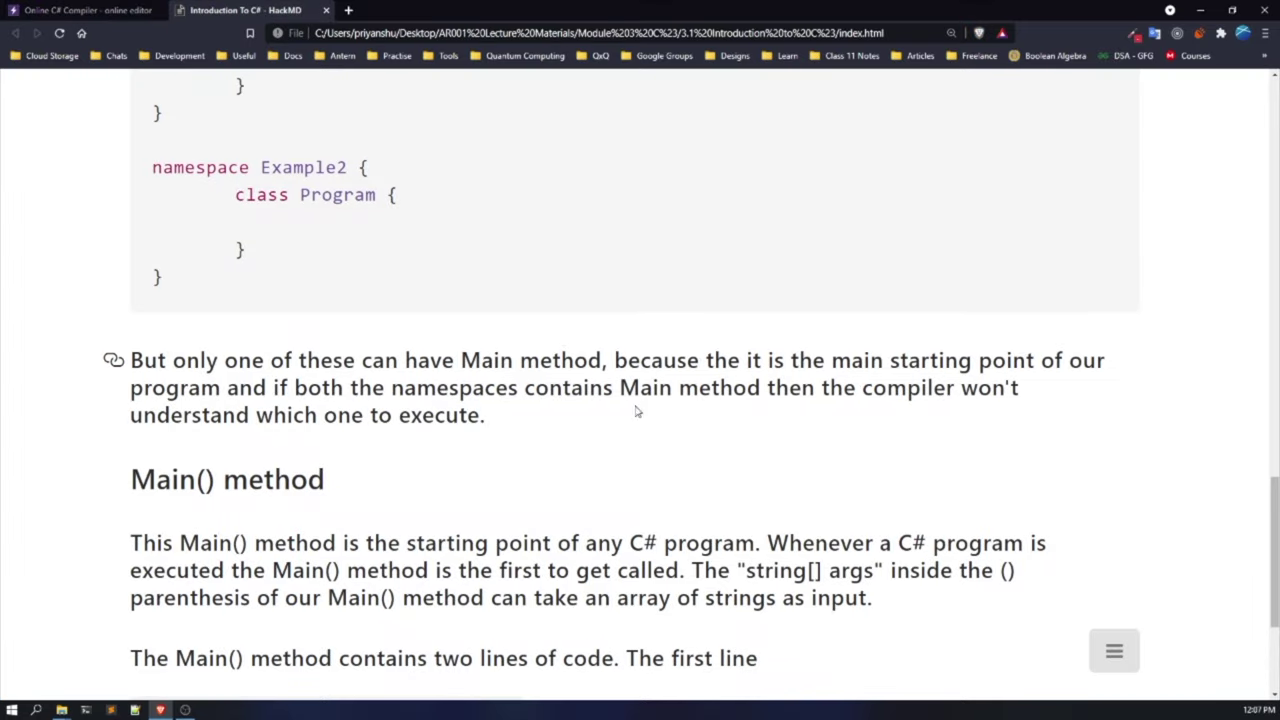
pyautogui.scroll(-3, 635, 410)
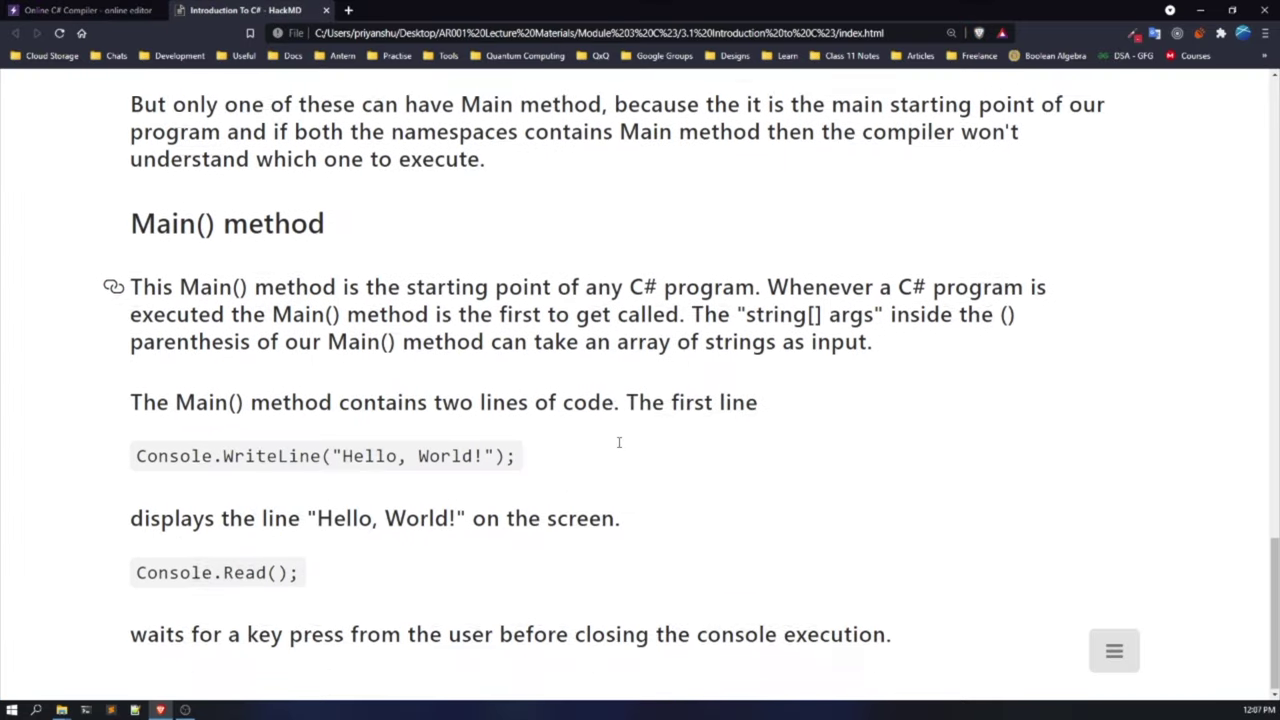
pyautogui.scroll(7, 614, 471)
pyautogui.scroll(10, 400, 535)
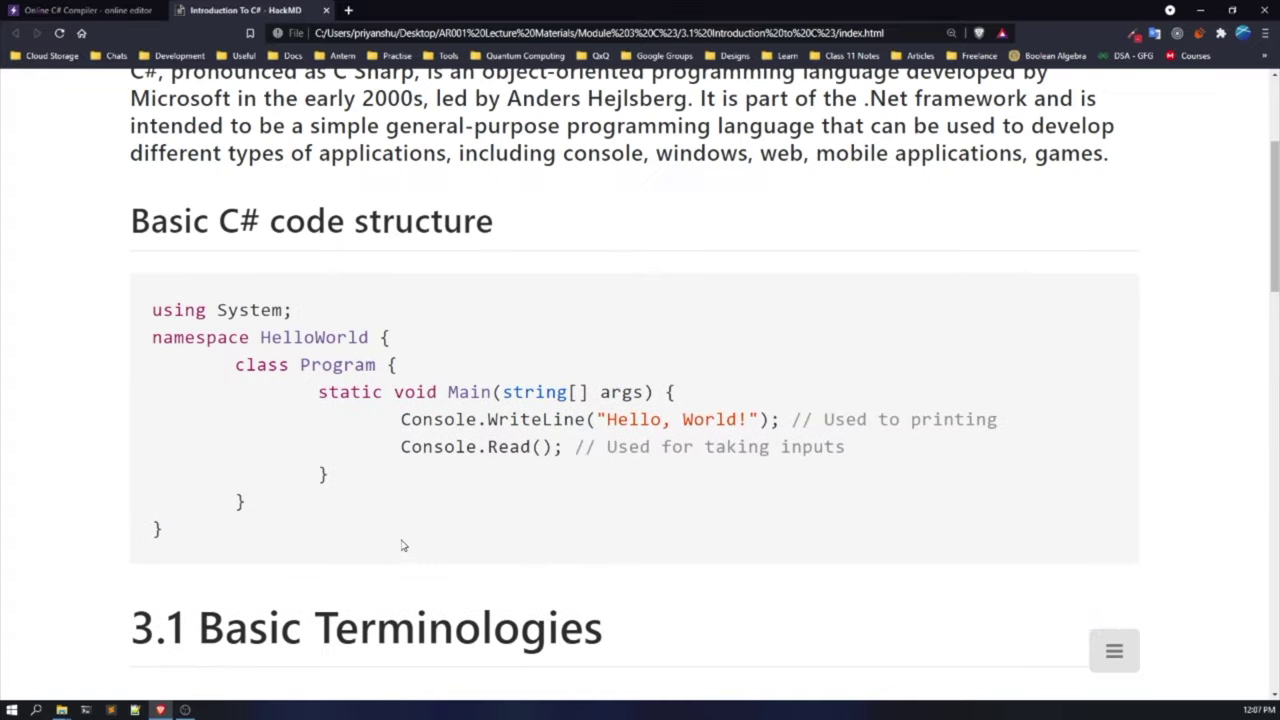
pyautogui.moveTo(400, 412); pyautogui.dragTo(853, 446)
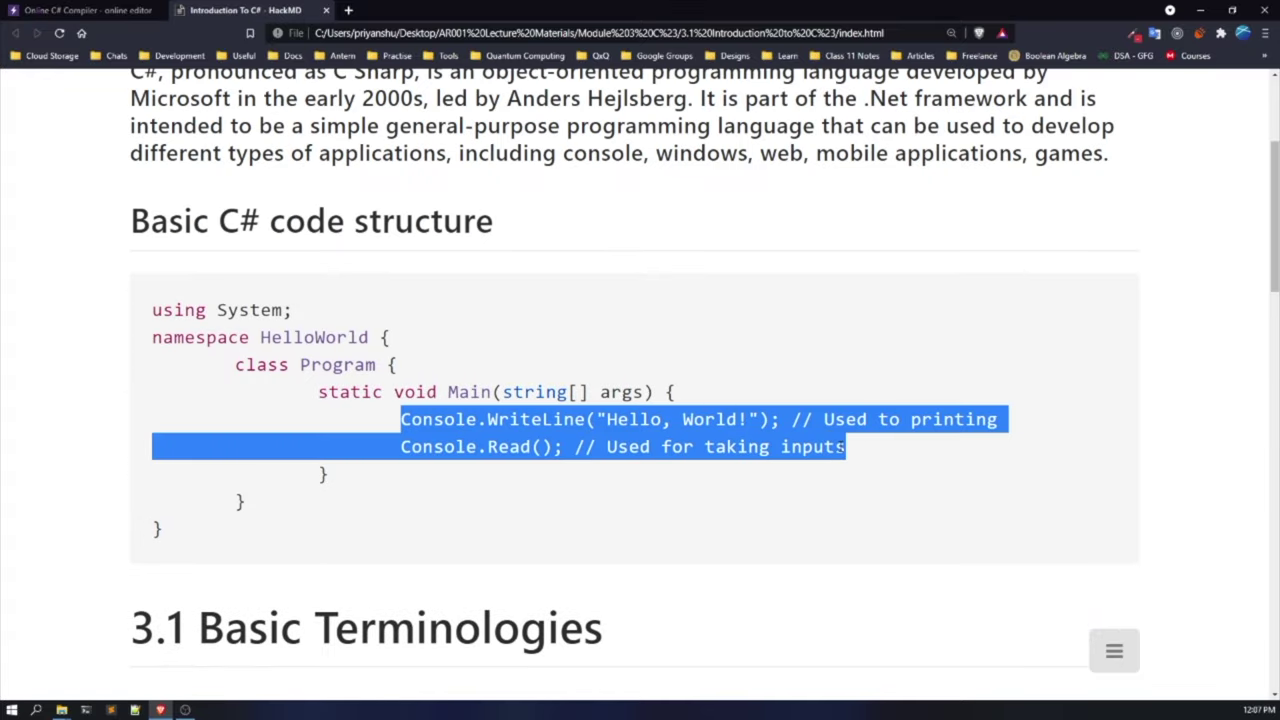
pyautogui.click(853, 446)
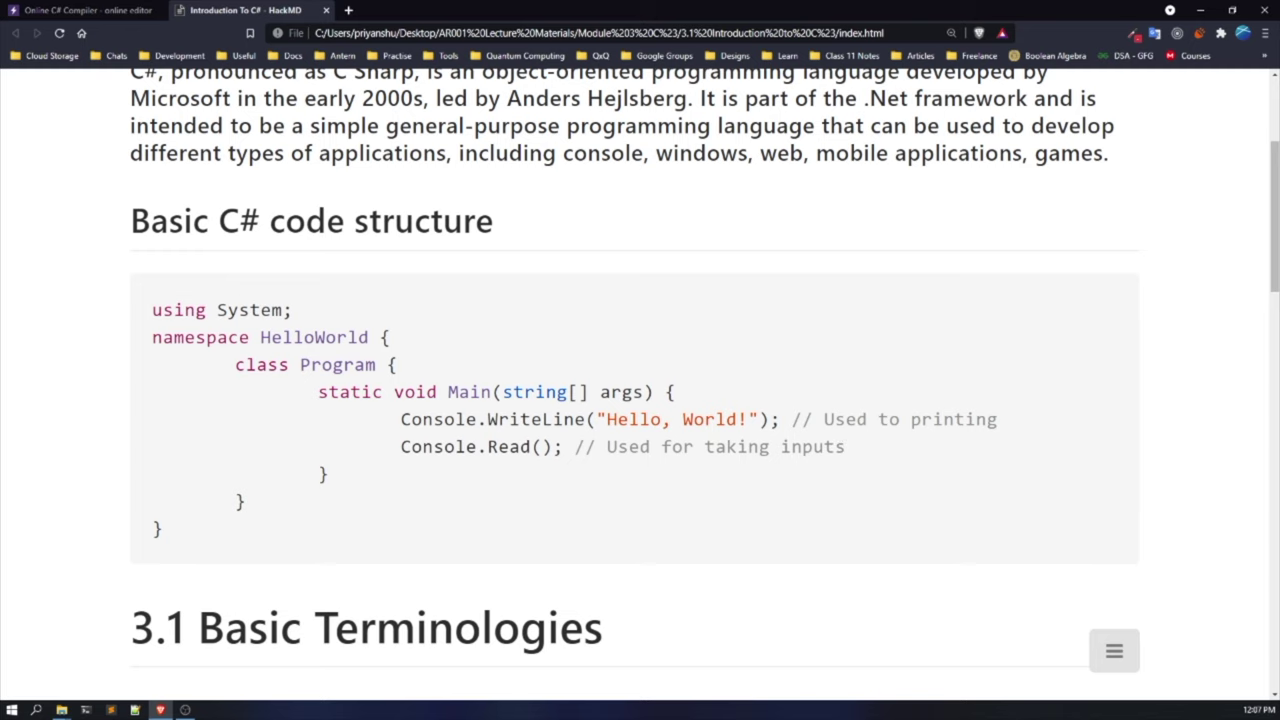
pyautogui.click(85, 11)
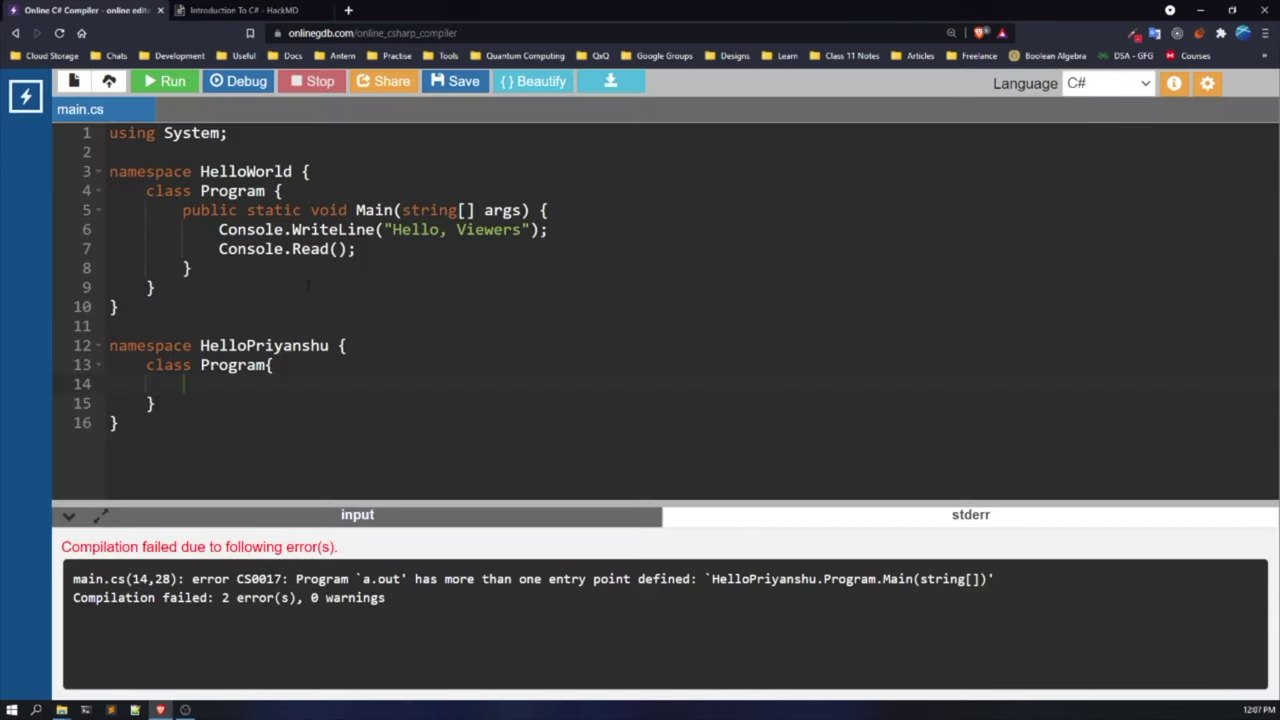
pyautogui.moveTo(547, 229); pyautogui.dragTo(218, 229)
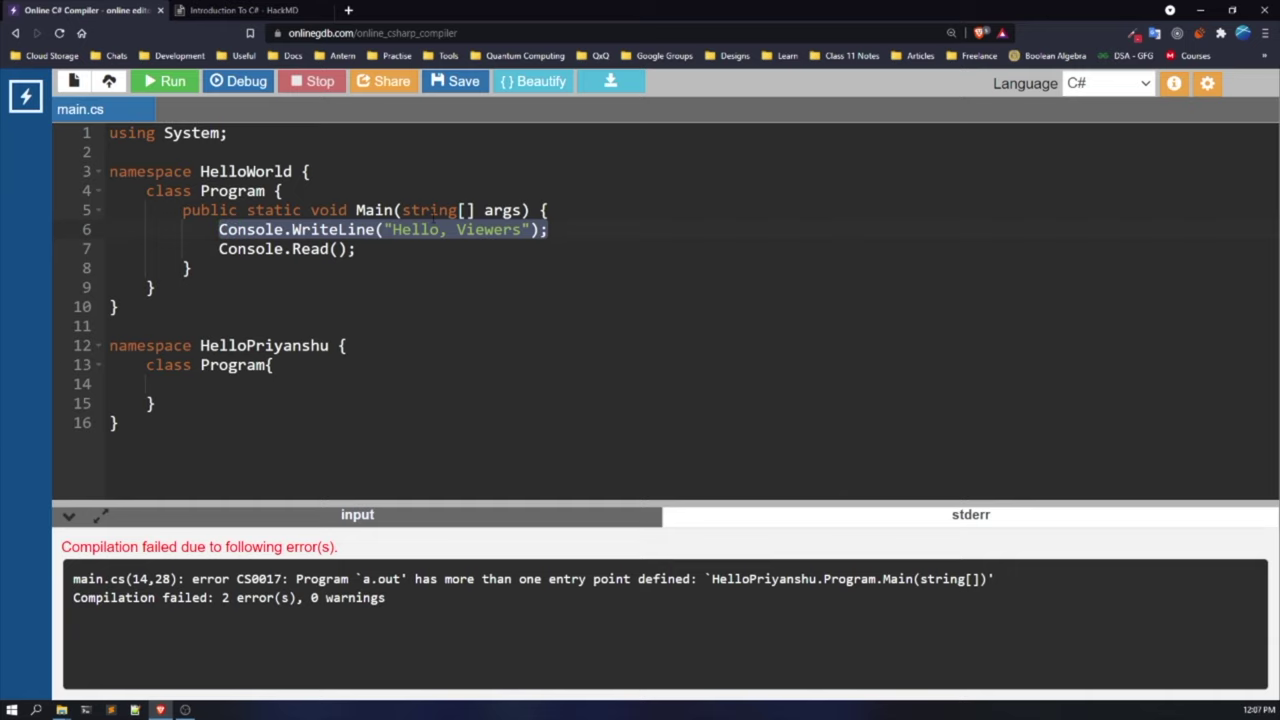
pyautogui.click(444, 235)
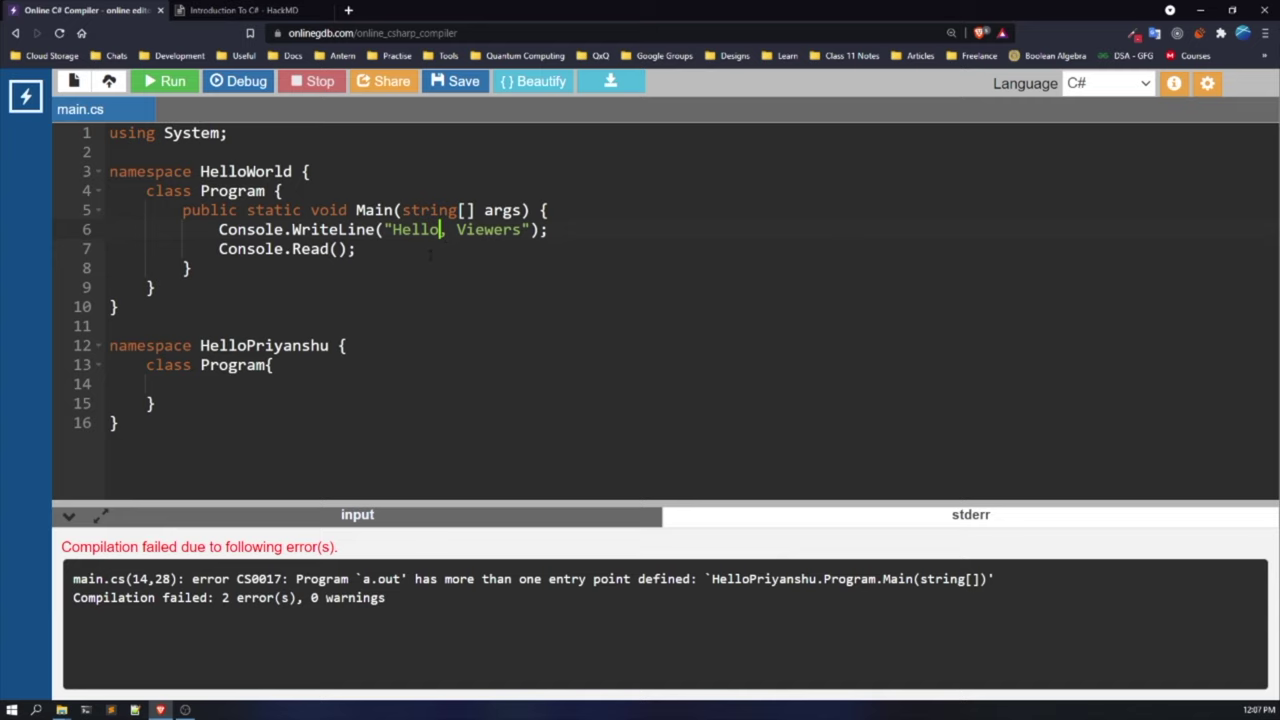
# Scroll the notes to the Console.Read() example and highlight its explanation.
pyautogui.click(240, 10)
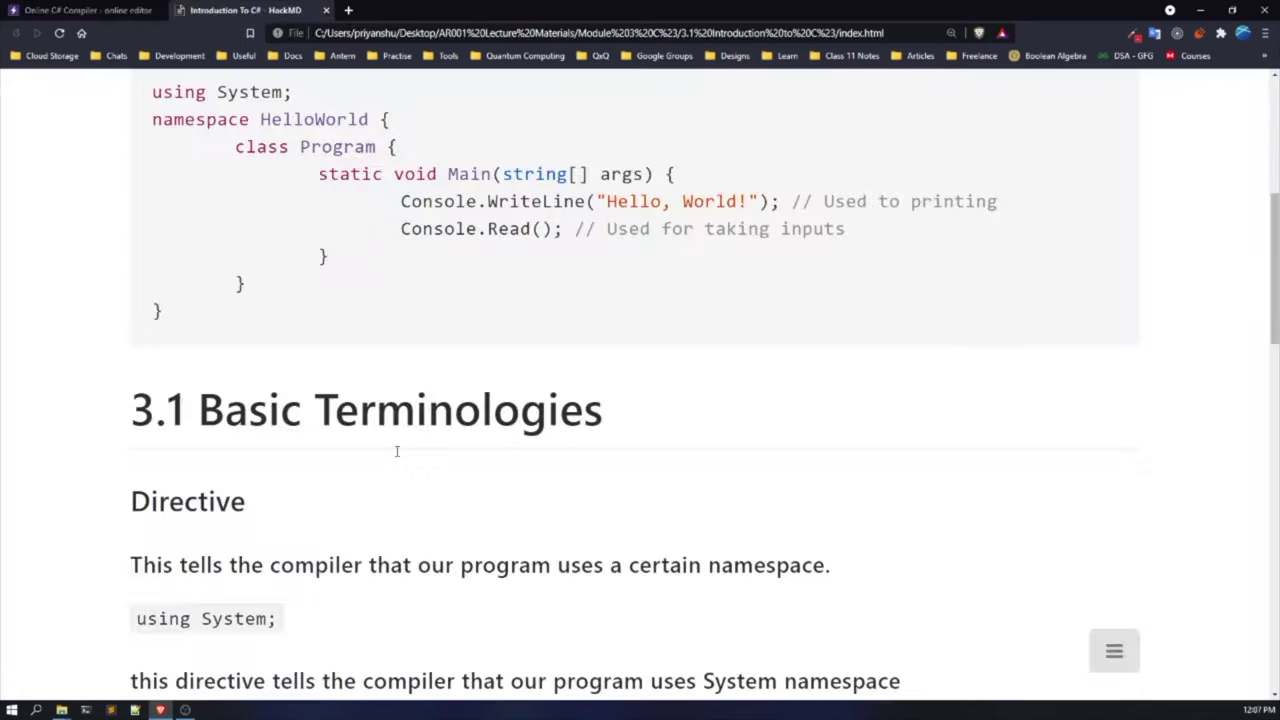
pyautogui.scroll(-10, 397, 451)
pyautogui.scroll(-5, 397, 451)
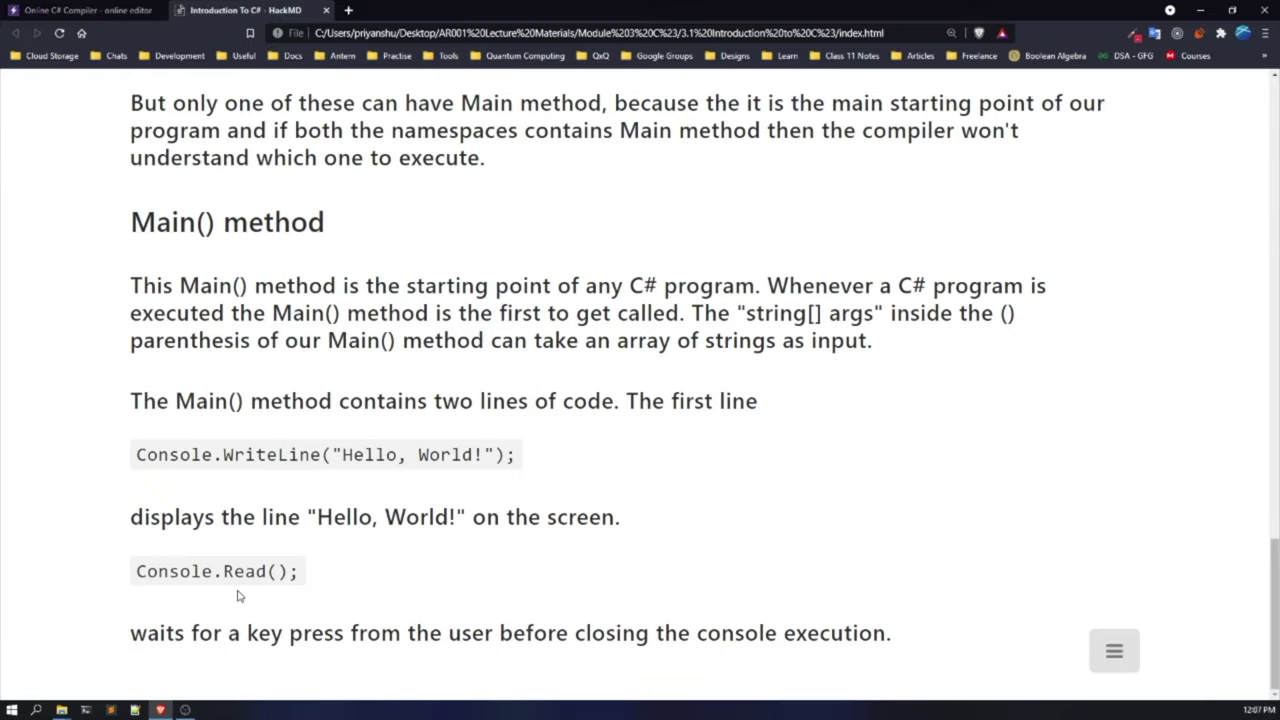
pyautogui.moveTo(148, 568); pyautogui.dragTo(306, 572)
pyautogui.click(351, 580)
pyautogui.moveTo(147, 633); pyautogui.dragTo(522, 633)
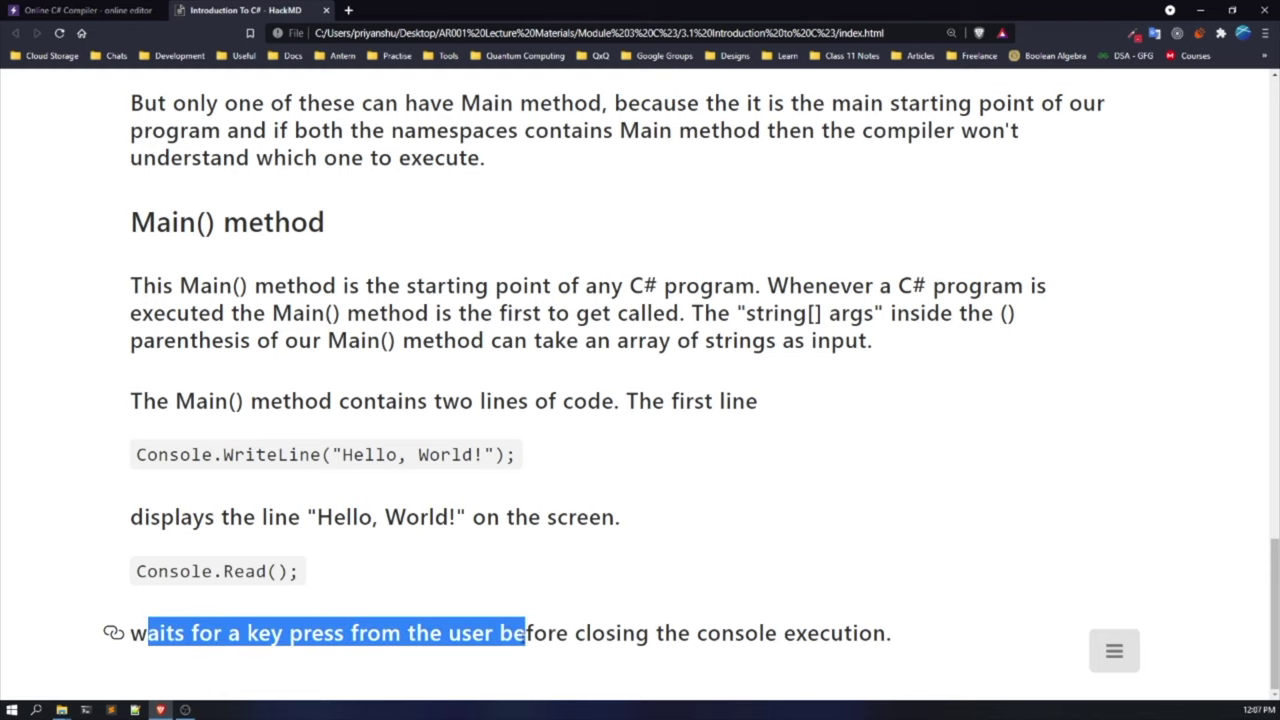
pyautogui.click(520, 687)
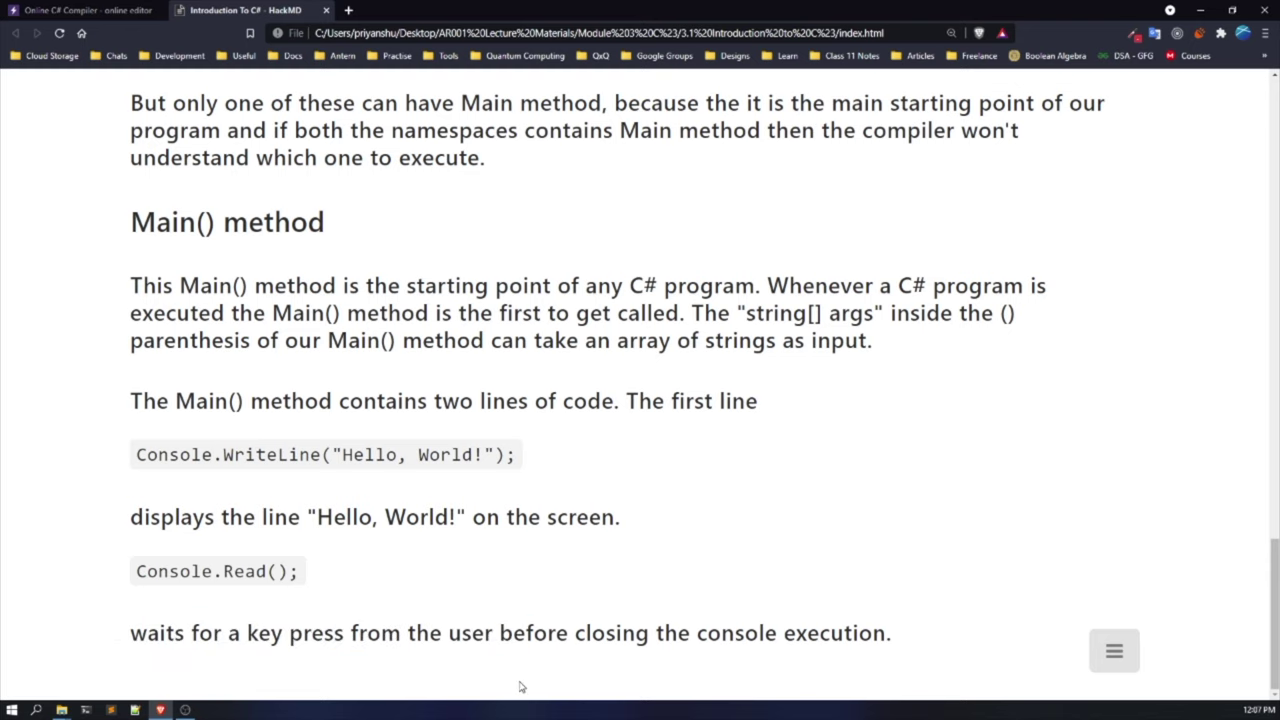
# Try editing the running program, read the stop-program-to-edit warning, and confirm it with Ok.
pyautogui.click(119, 14)
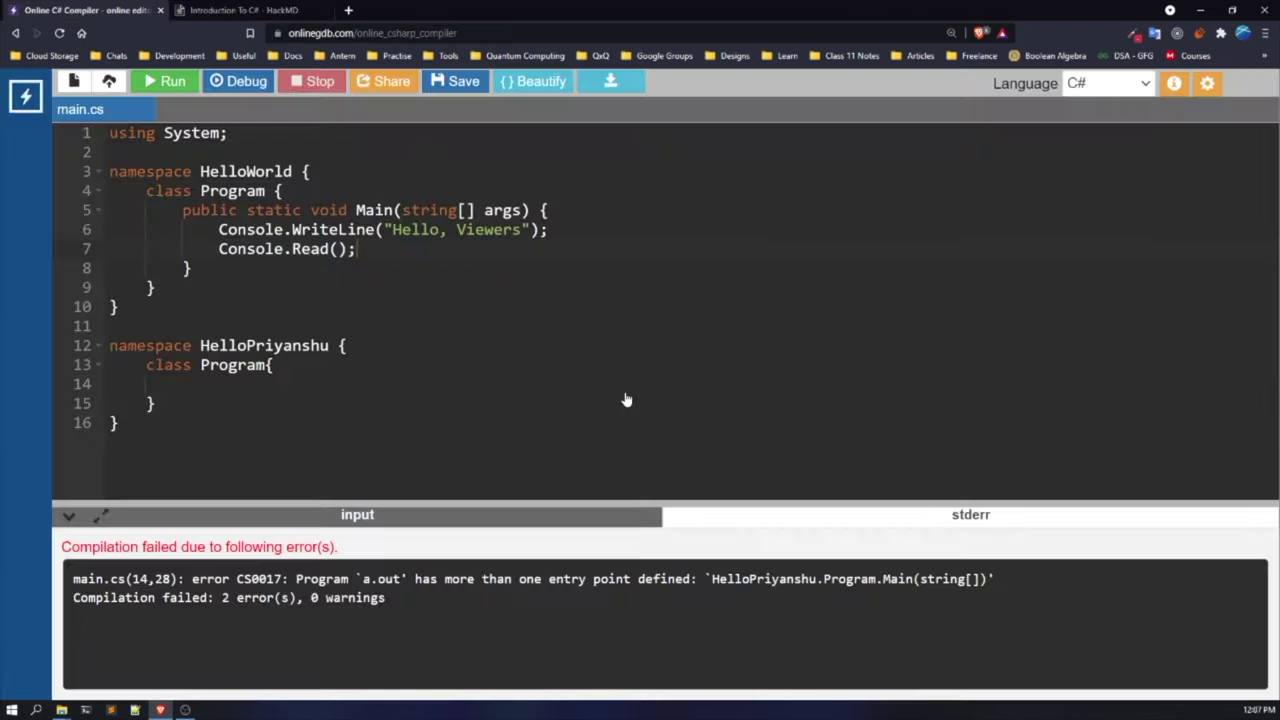
pyautogui.press('Up')
pyautogui.press('Up')
pyautogui.press('Up')
pyautogui.press('Up')
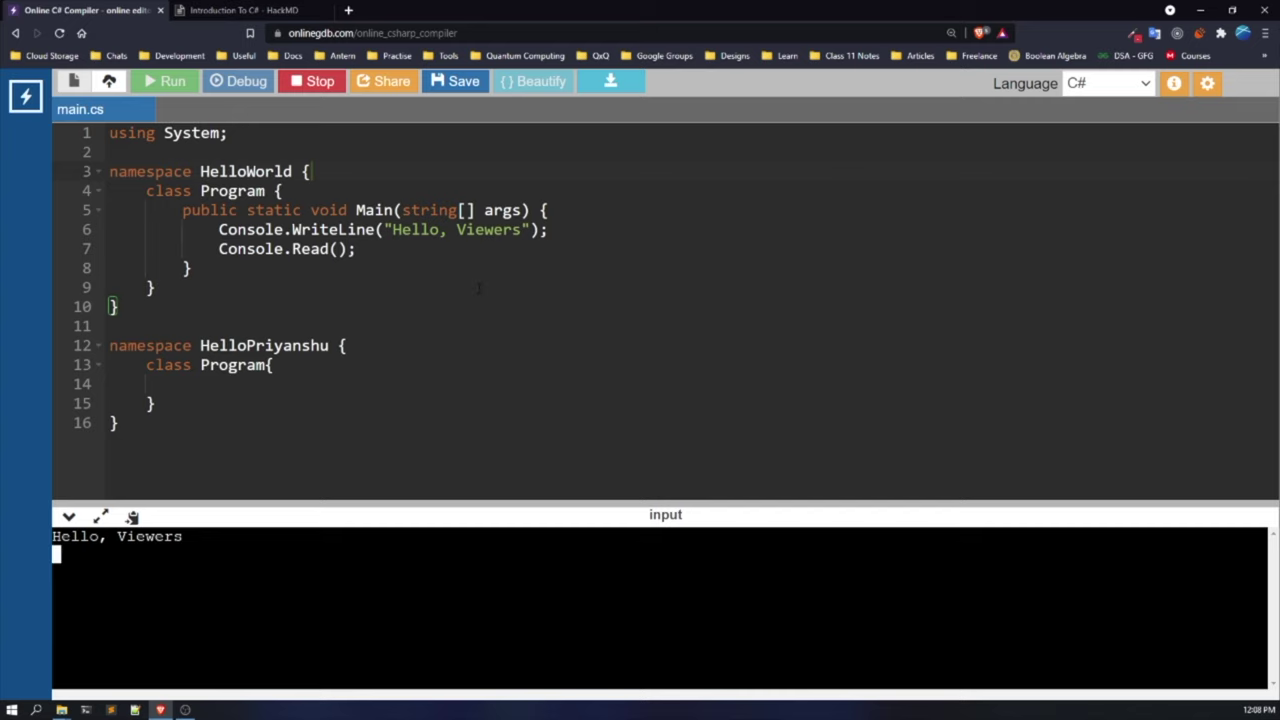
pyautogui.press('Down')
pyautogui.press('Down')
pyautogui.press('Down')
pyautogui.press('Down')
pyautogui.press('Return')
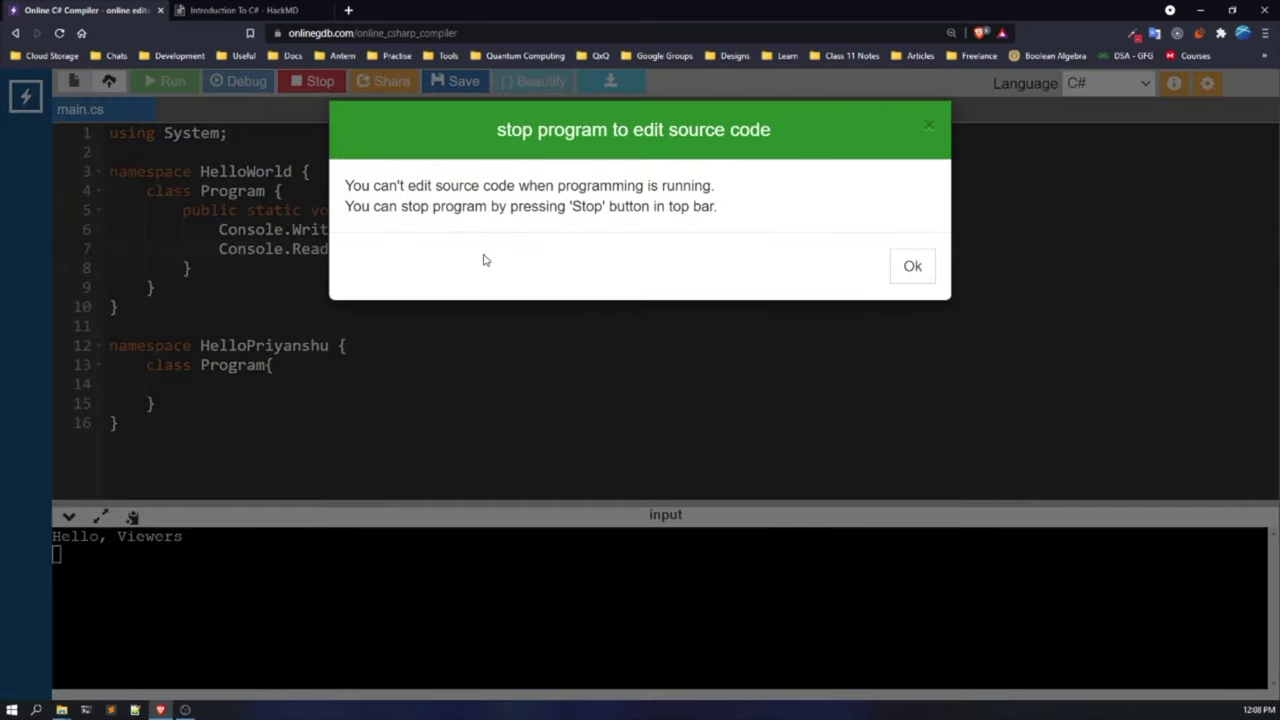
pyautogui.moveTo(503, 188); pyautogui.dragTo(731, 206)
pyautogui.click(707, 244)
pyautogui.moveTo(485, 188); pyautogui.dragTo(737, 176)
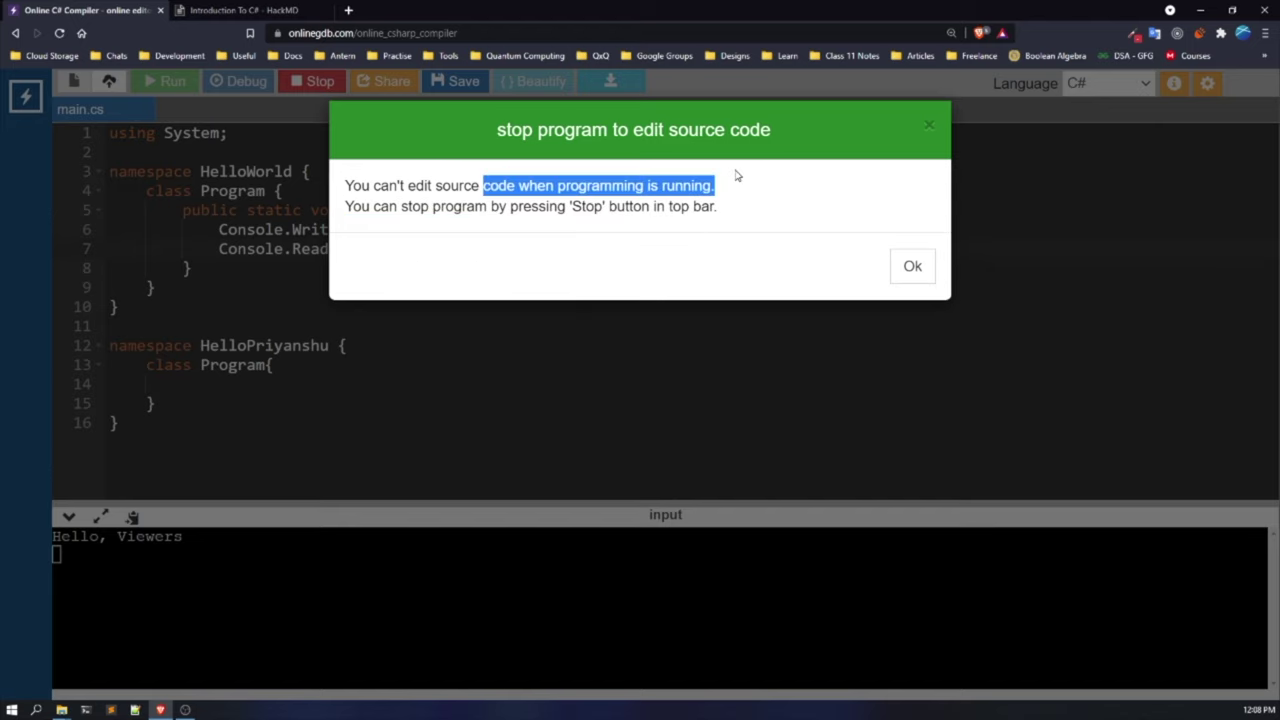
pyautogui.click(770, 214)
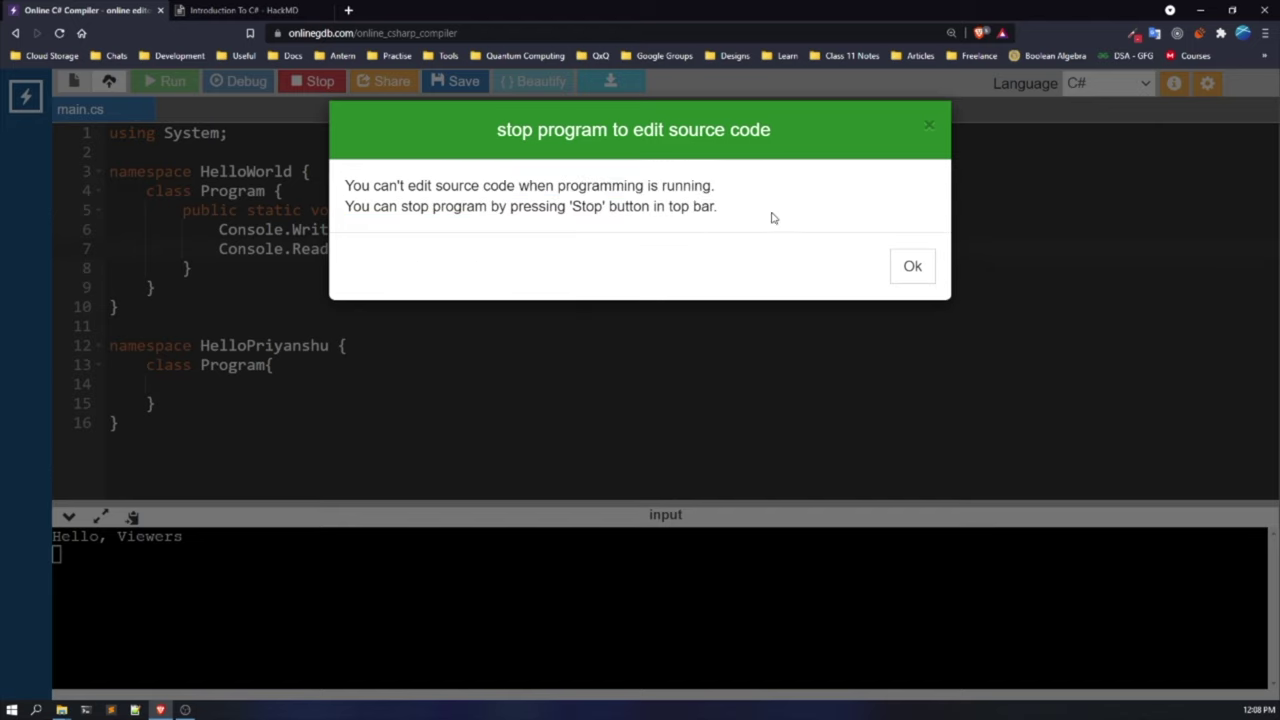
pyautogui.click(912, 267)
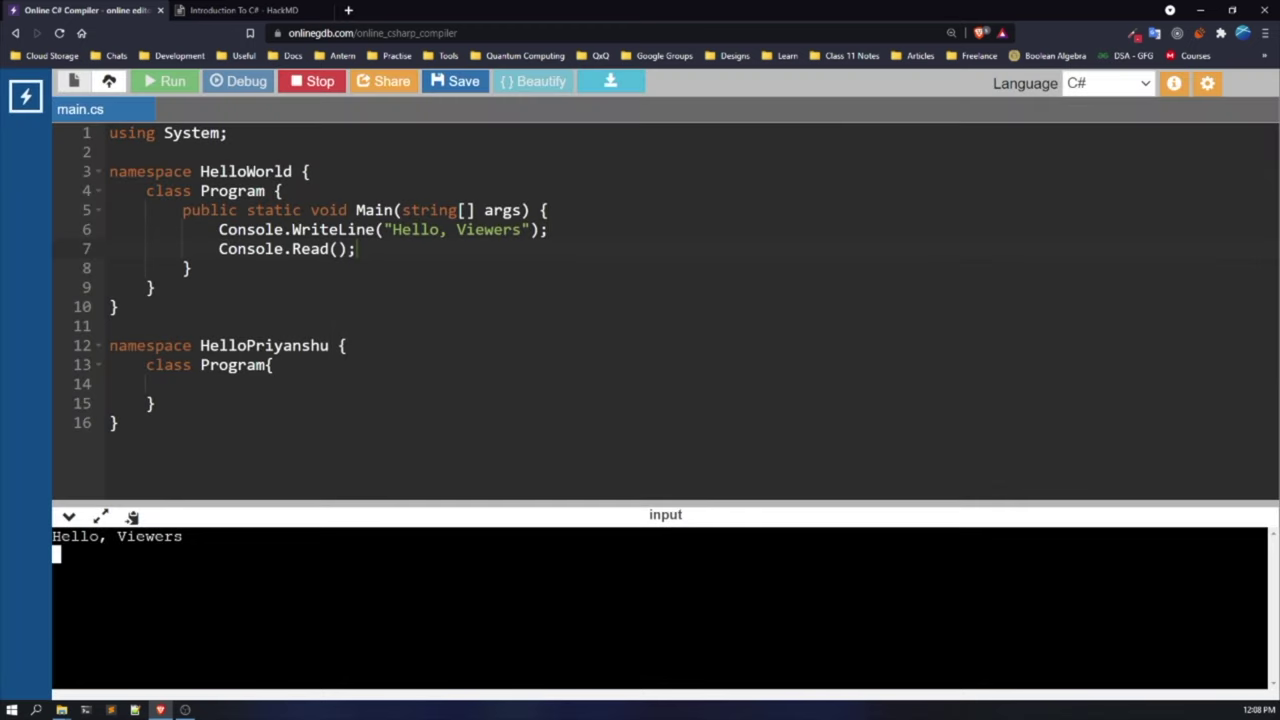
# End the running program and delete the Console.Read(); line from Main.
pyautogui.press('Return')
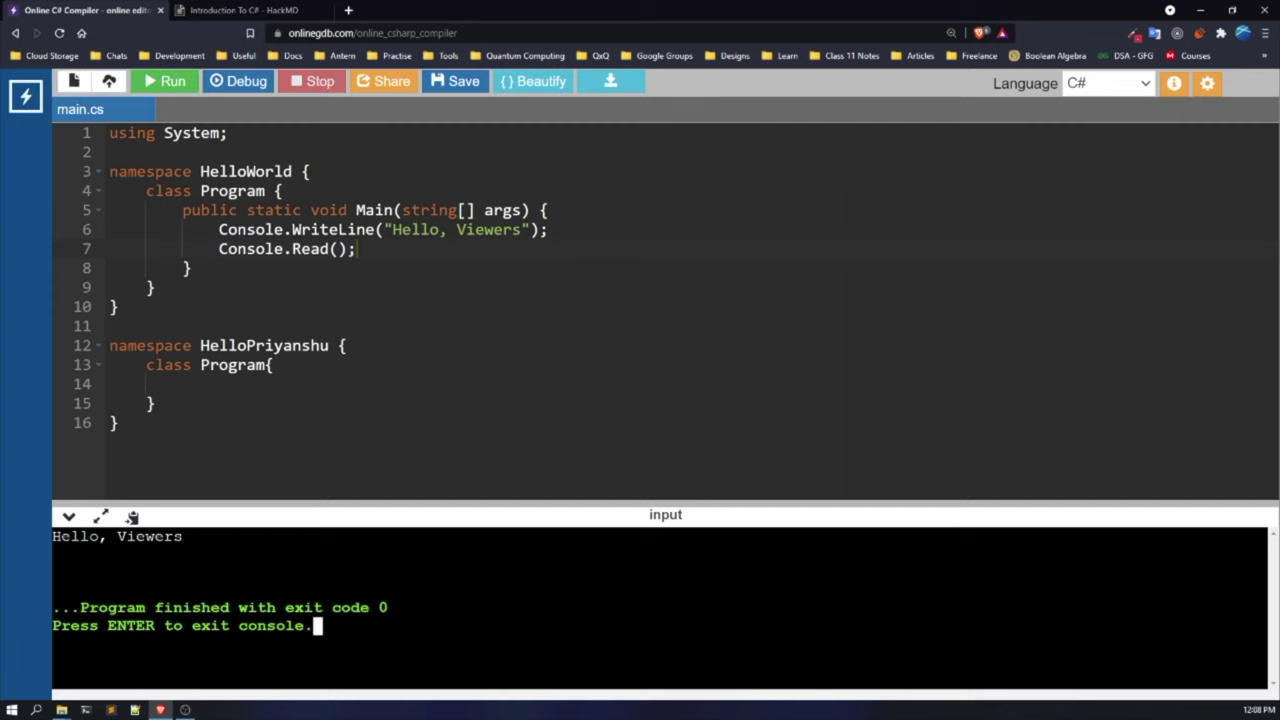
pyautogui.click(357, 249)
pyautogui.hotkey('ctrl', '/')
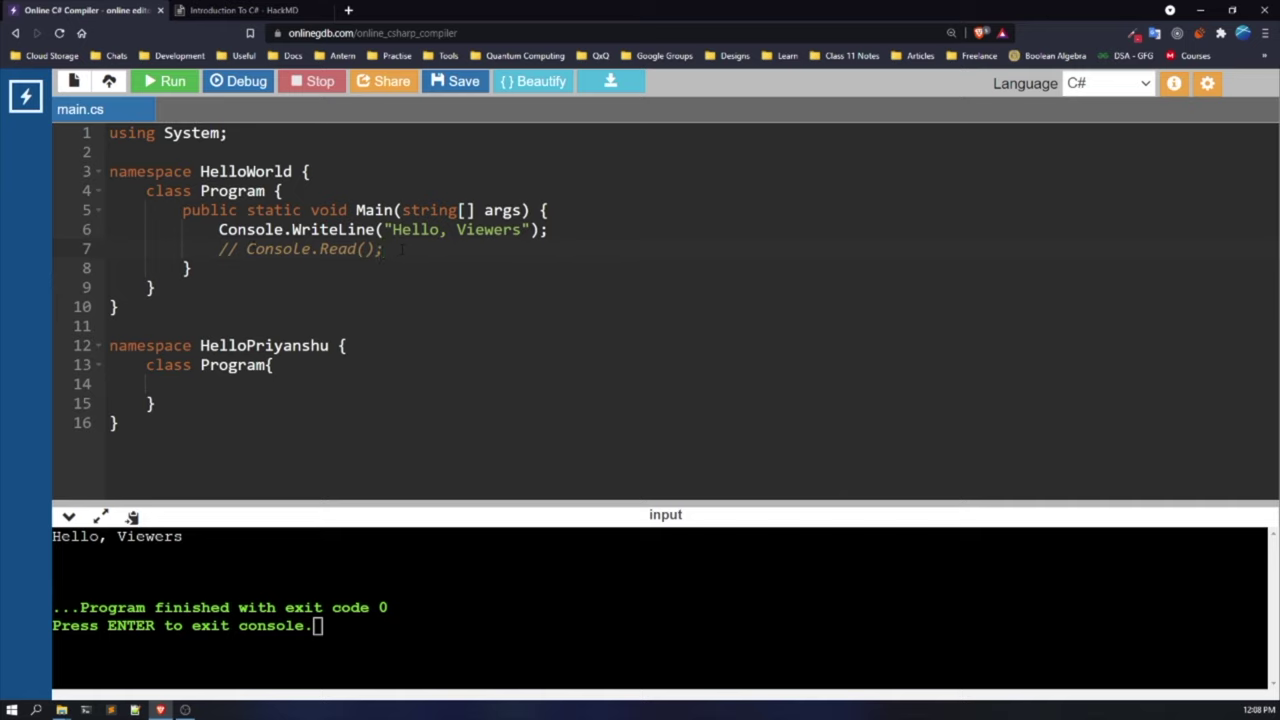
pyautogui.moveTo(402, 249); pyautogui.dragTo(110, 252)
pyautogui.press('BackSpace')
pyautogui.press('BackSpace')
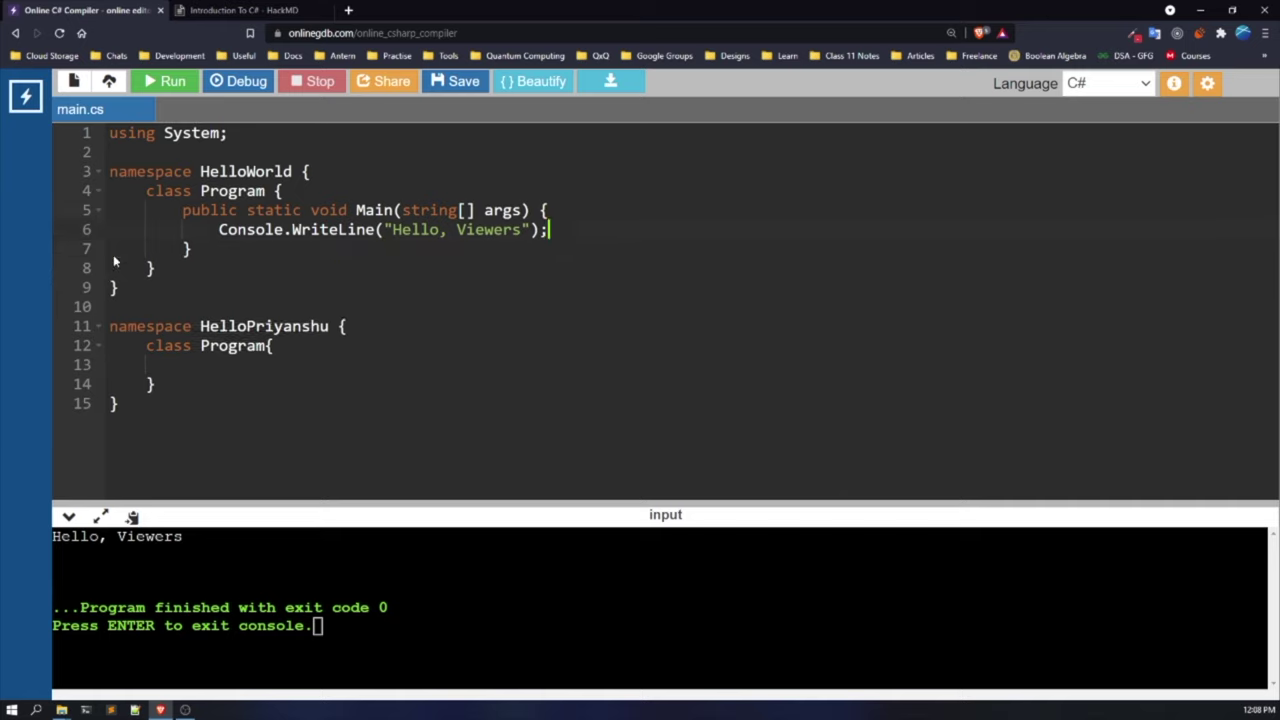
# Rerun the program so it prints 'Hello, Viewers' and exits with code 0.
pyautogui.click(185, 82)
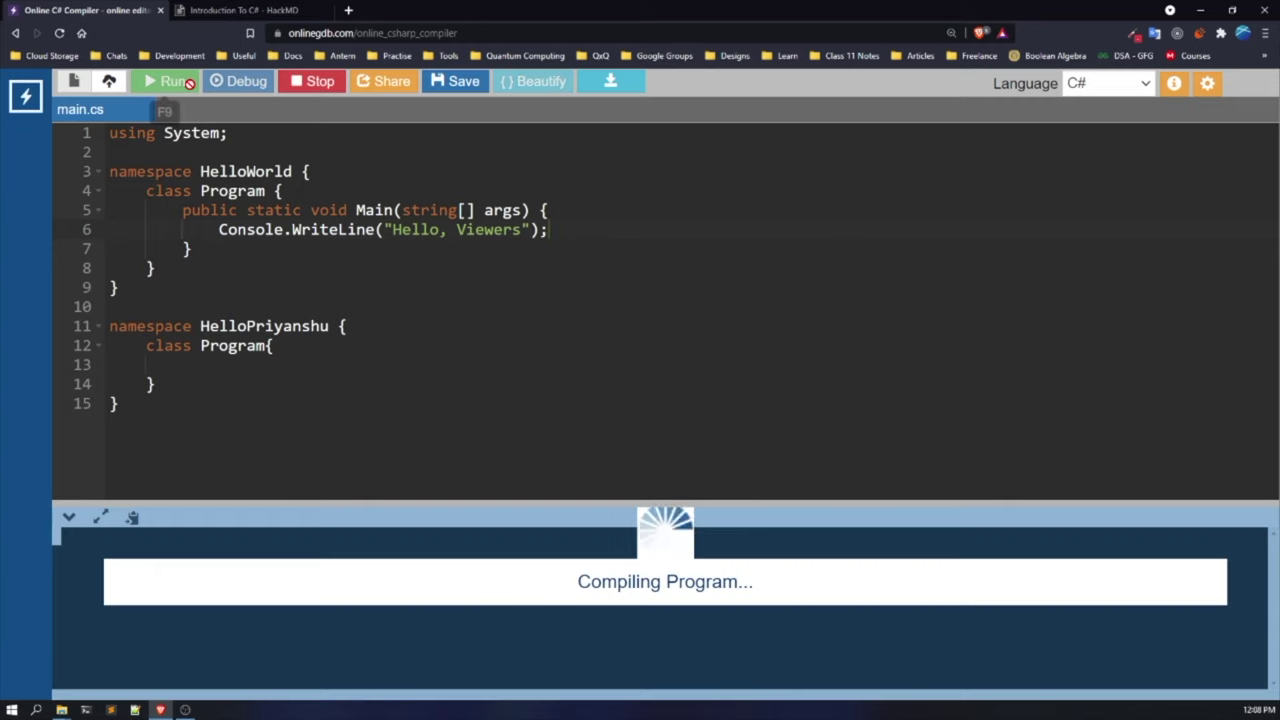
pyautogui.click(349, 313)
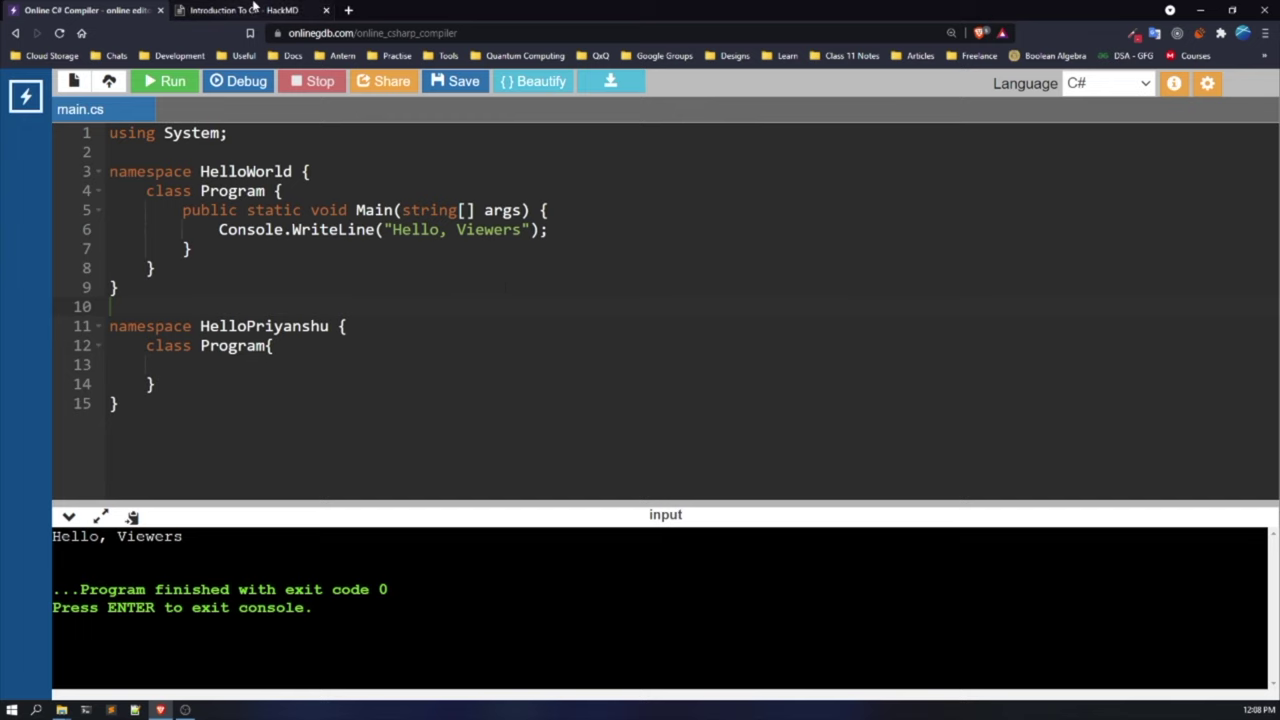
pyautogui.click(254, 9)
# Scroll the HackMD notes around the namespace example, then return to OnlineGDB's finished program.
pyautogui.scroll(3, 391, 331)
pyautogui.scroll(-3, 392, 338)
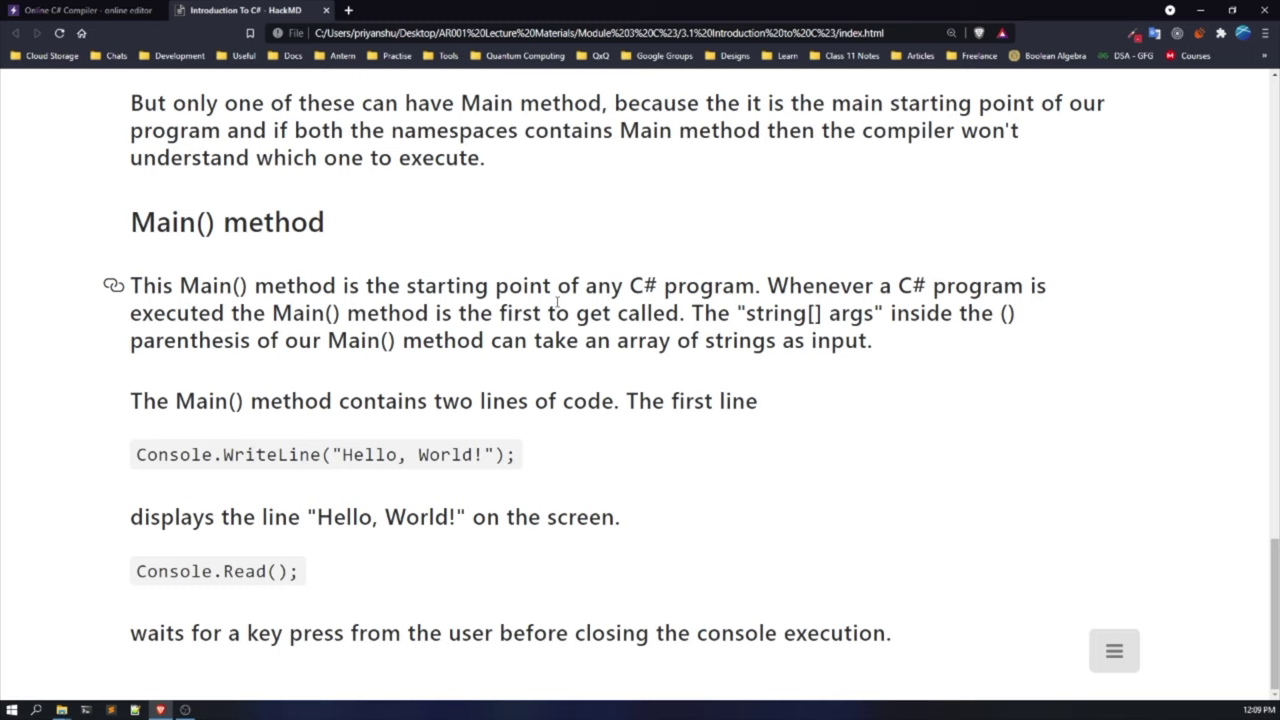
pyautogui.click(9, 9)
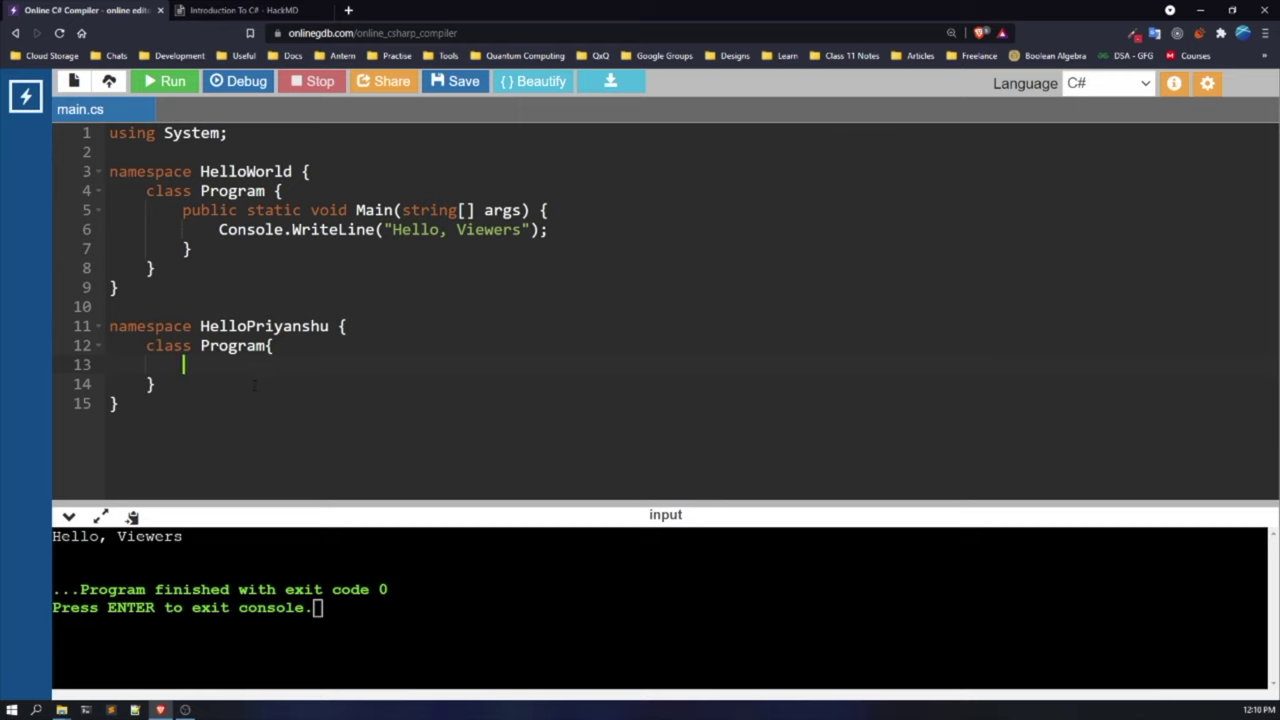
pyautogui.click(220, 7)
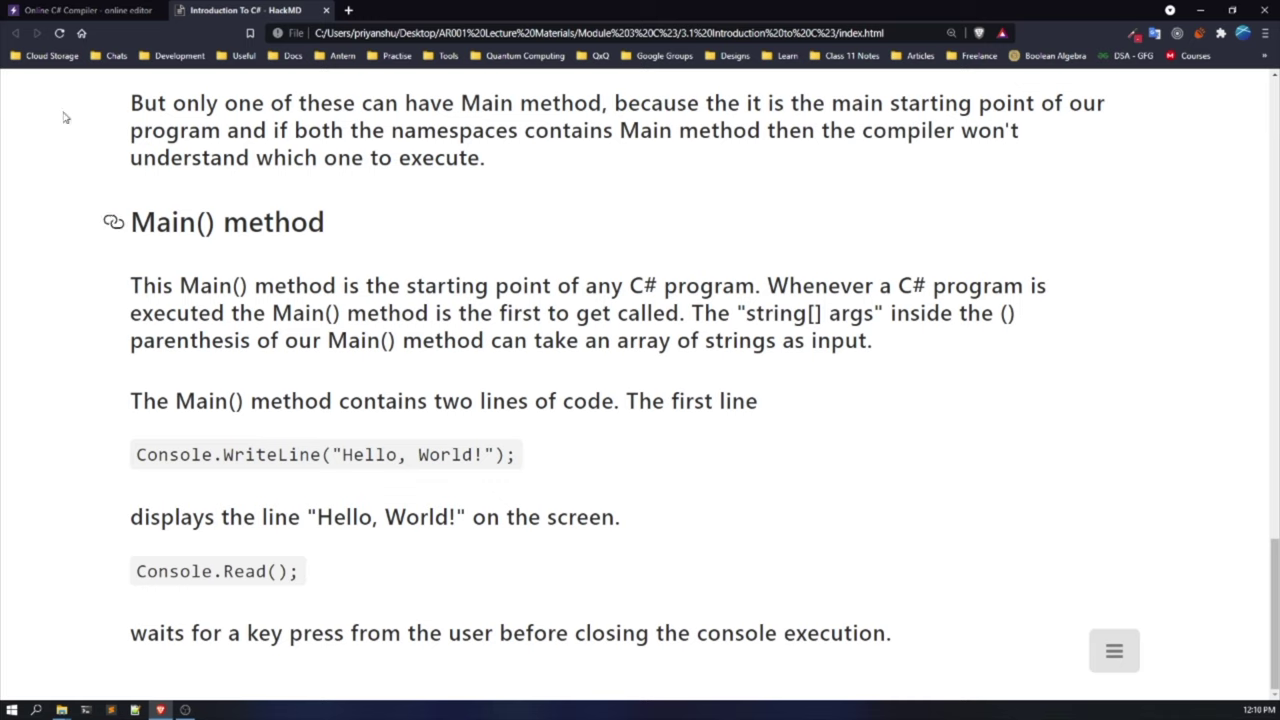
pyautogui.click(140, 8)
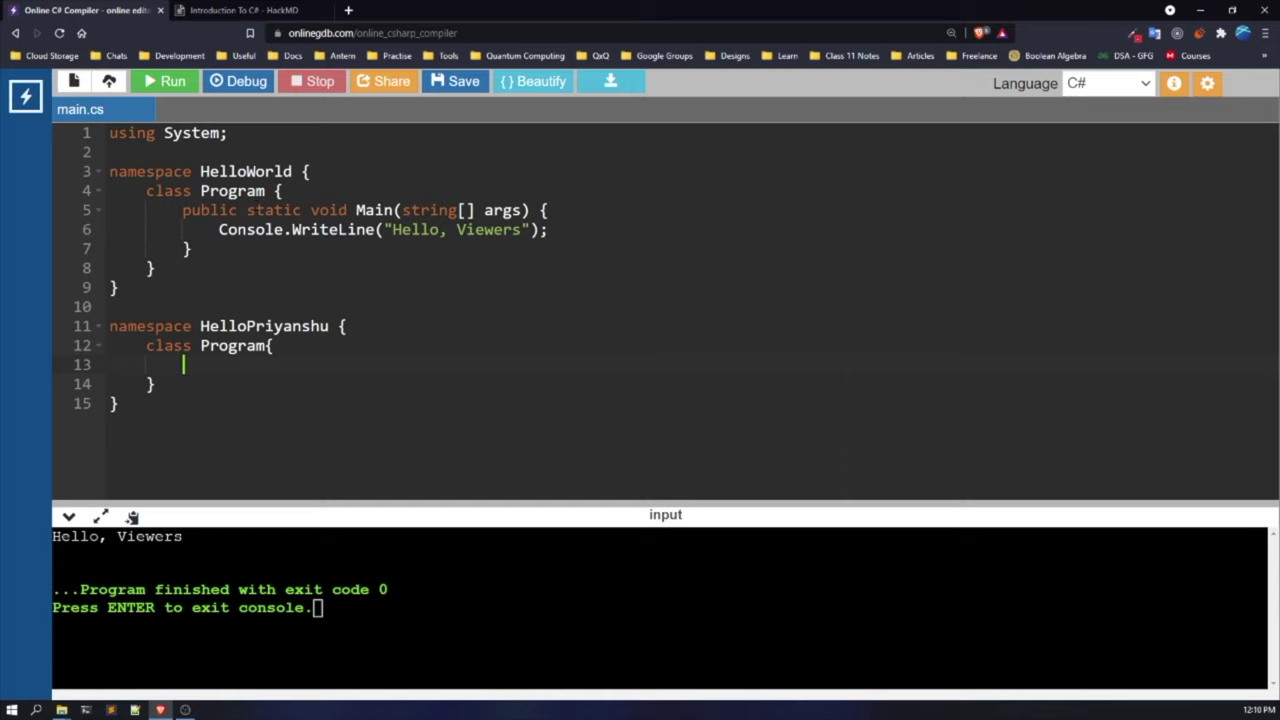
pyautogui.click(245, 11)
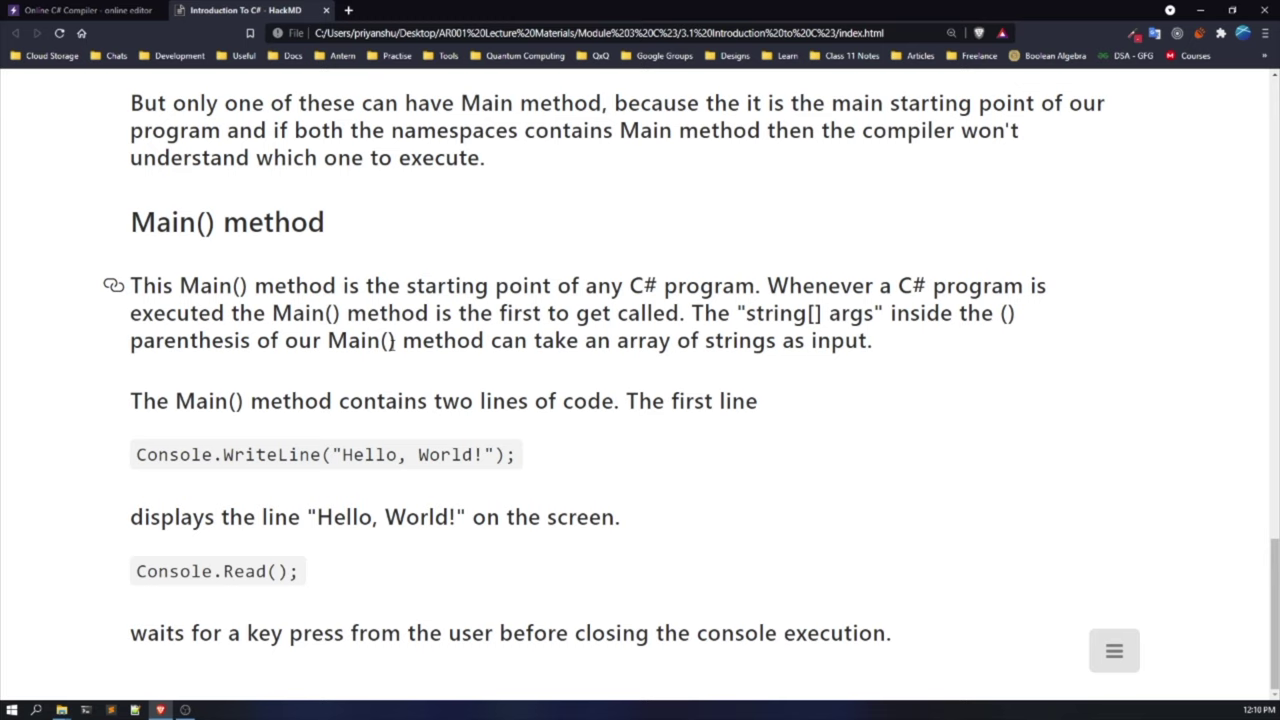
pyautogui.click(85, 10)
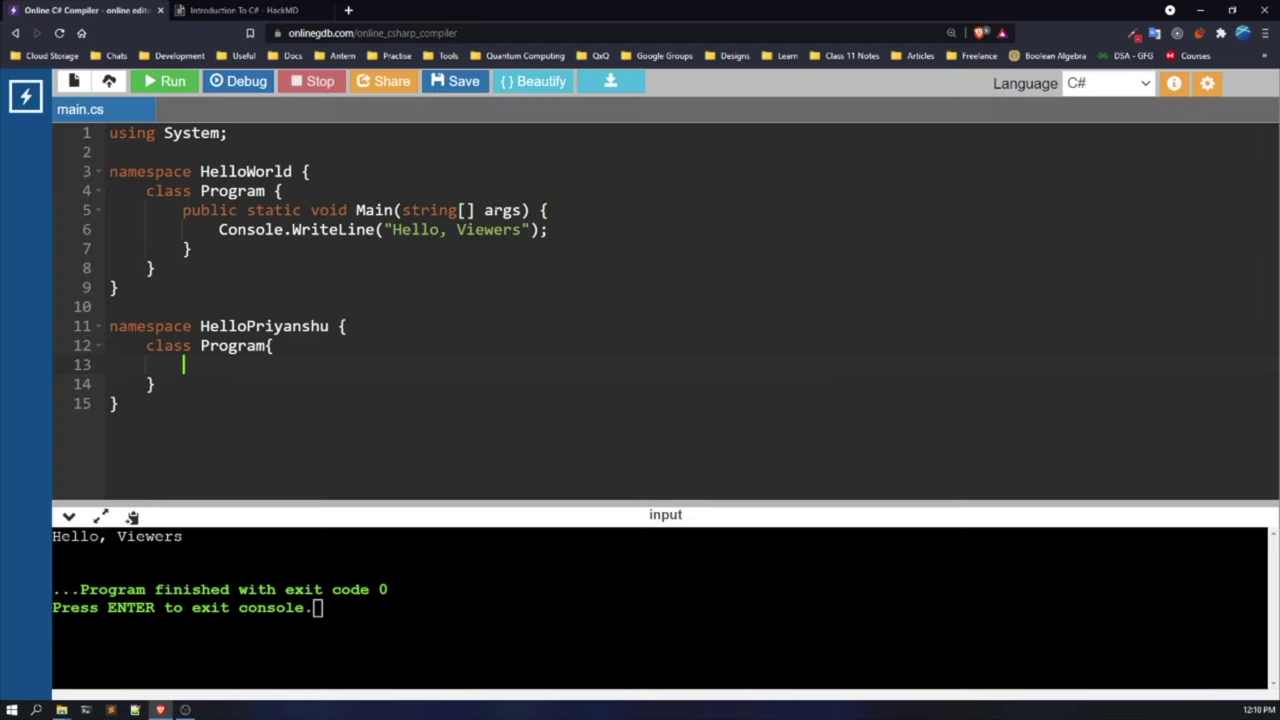
pyautogui.moveTo(401, 210); pyautogui.dragTo(523, 212)
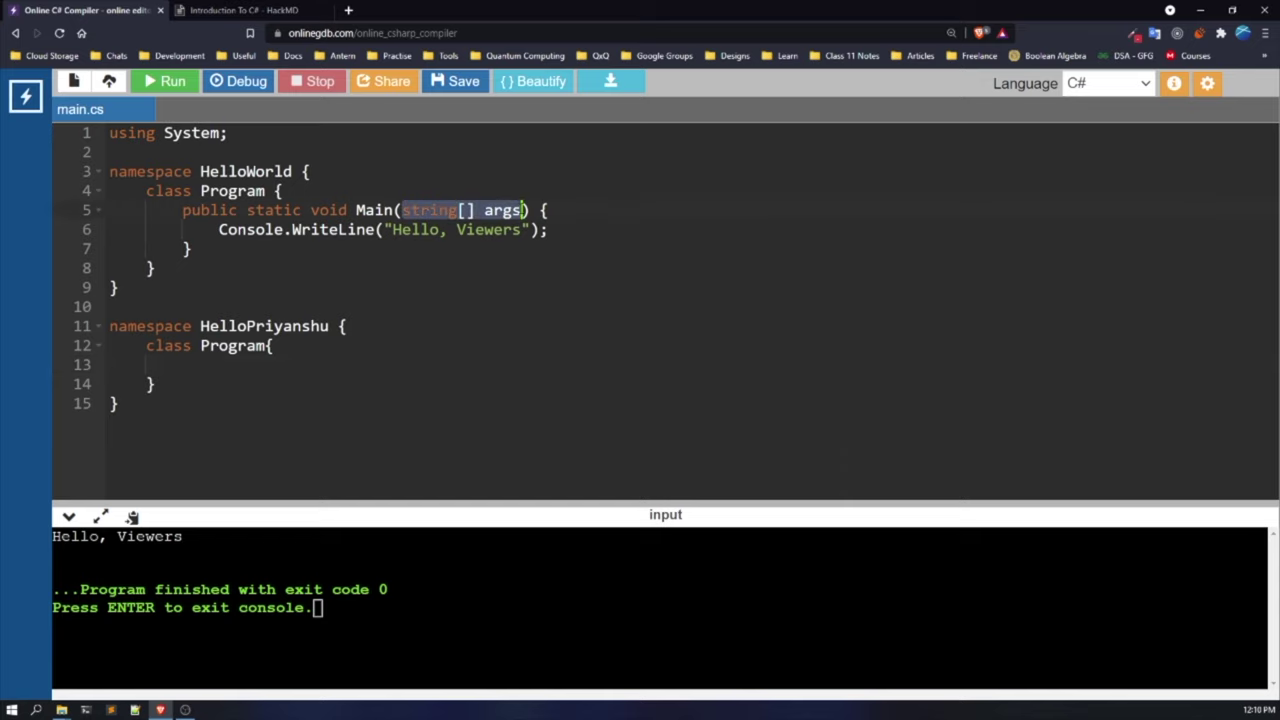
pyautogui.click(523, 212)
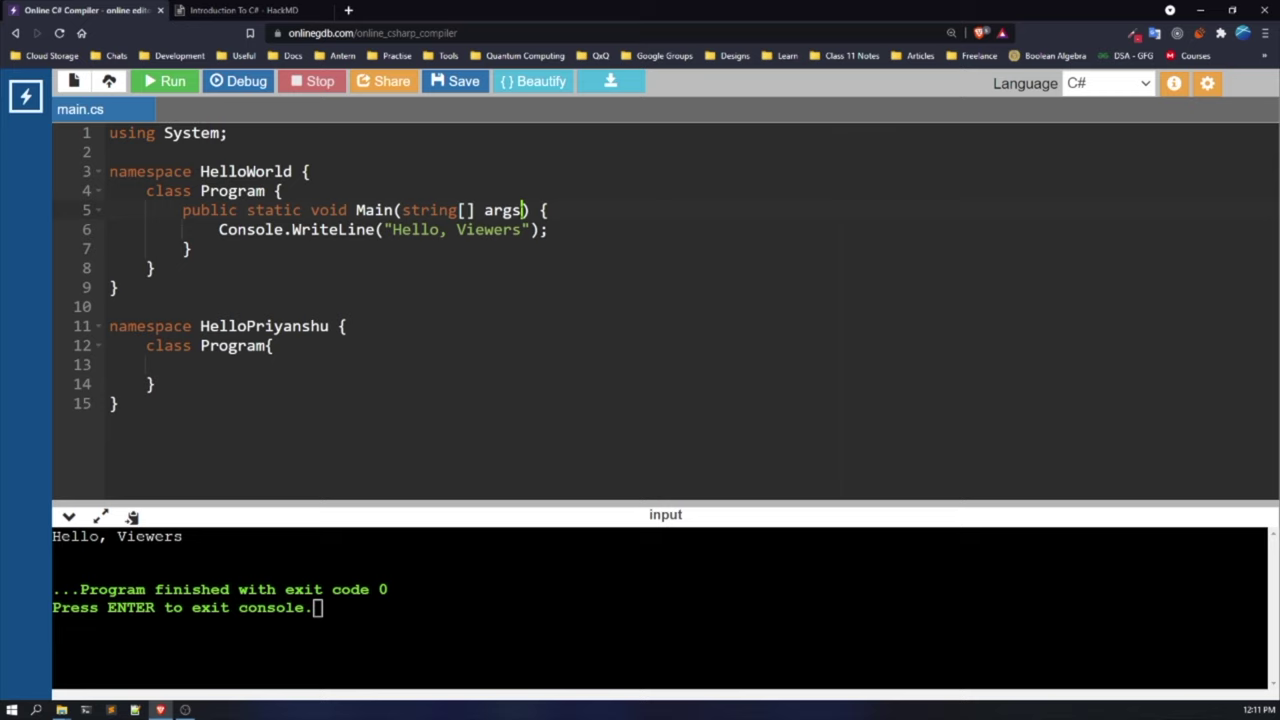
pyautogui.click(240, 10)
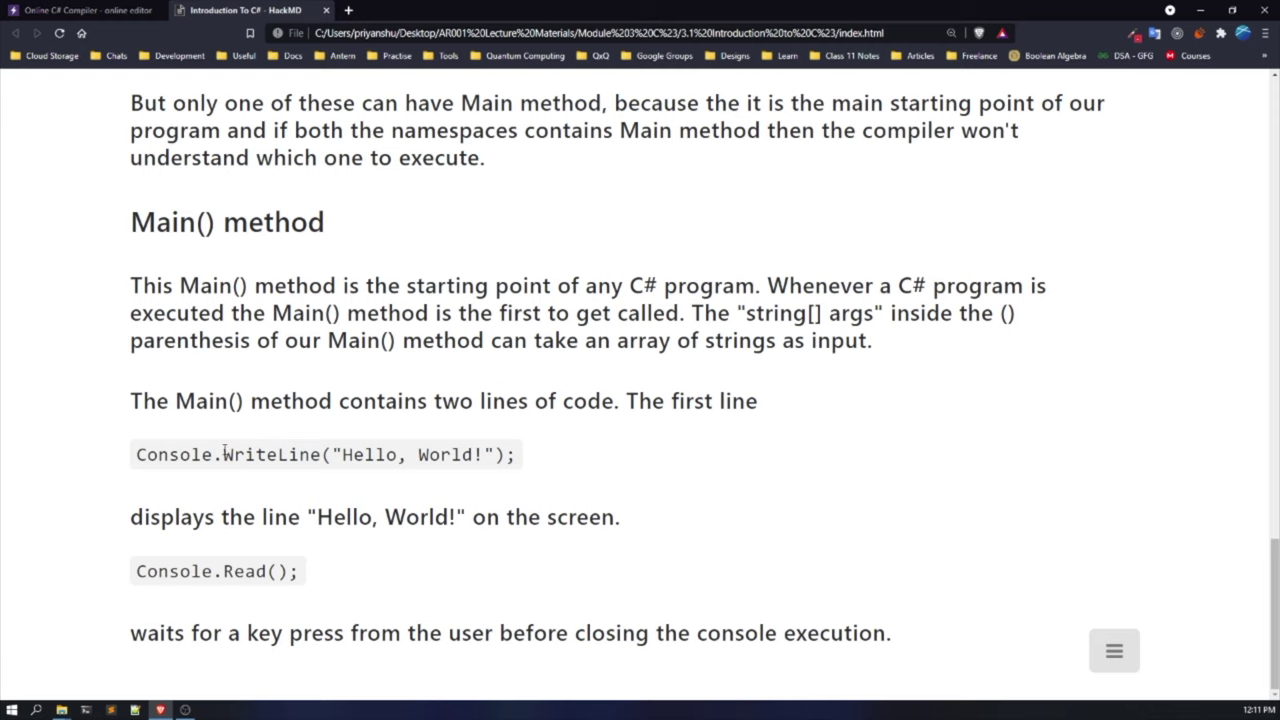
pyautogui.moveTo(147, 456); pyautogui.dragTo(530, 487)
pyautogui.click(530, 487)
pyautogui.moveTo(137, 574); pyautogui.dragTo(395, 587)
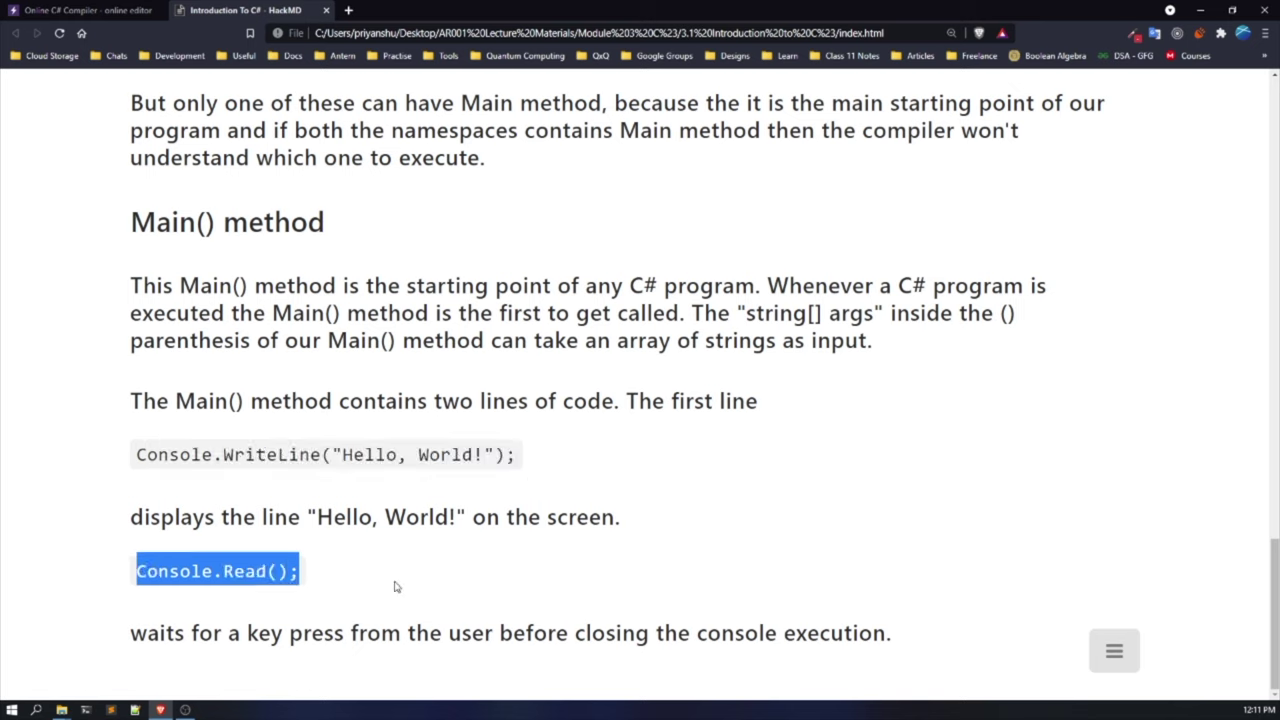
pyautogui.click(395, 587)
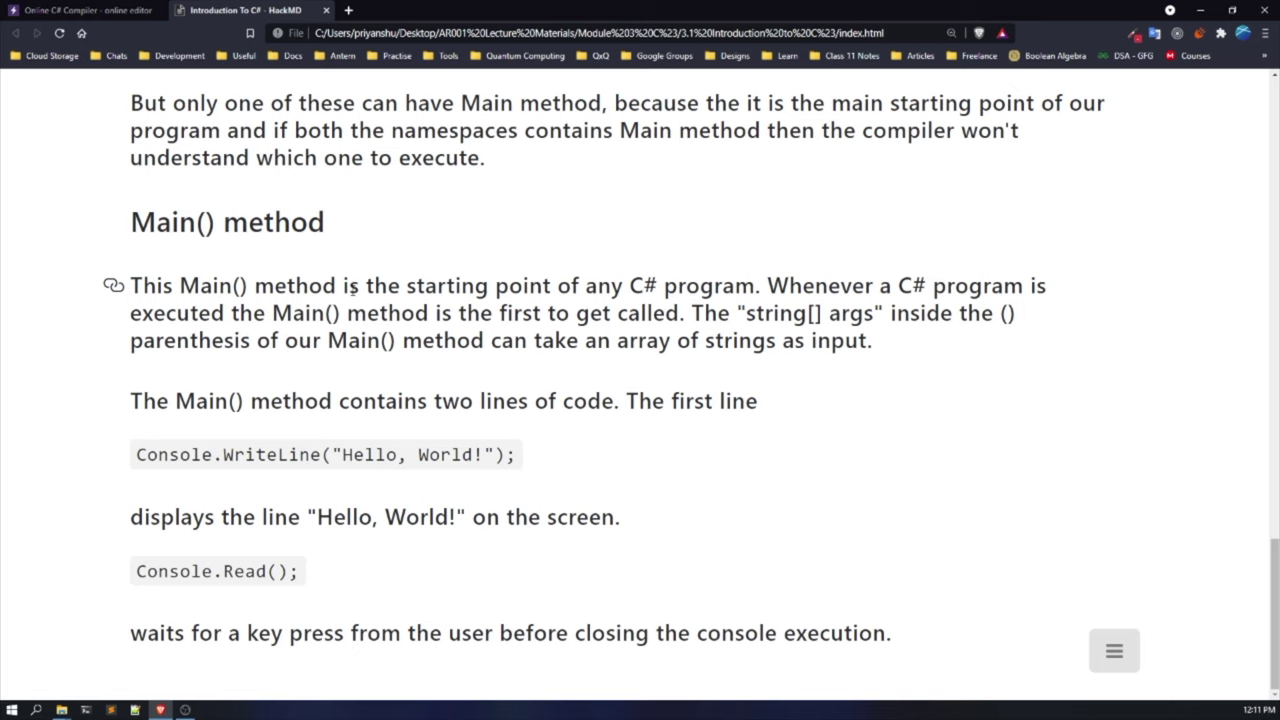
pyautogui.click(85, 10)
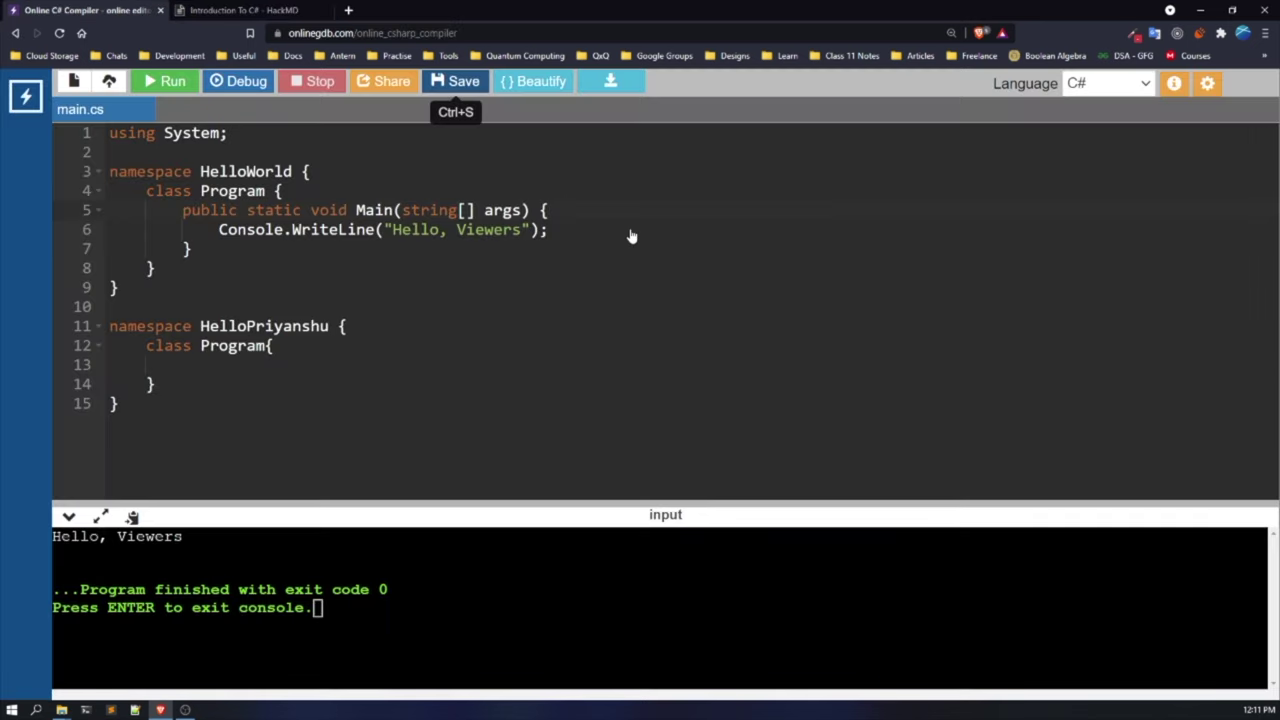
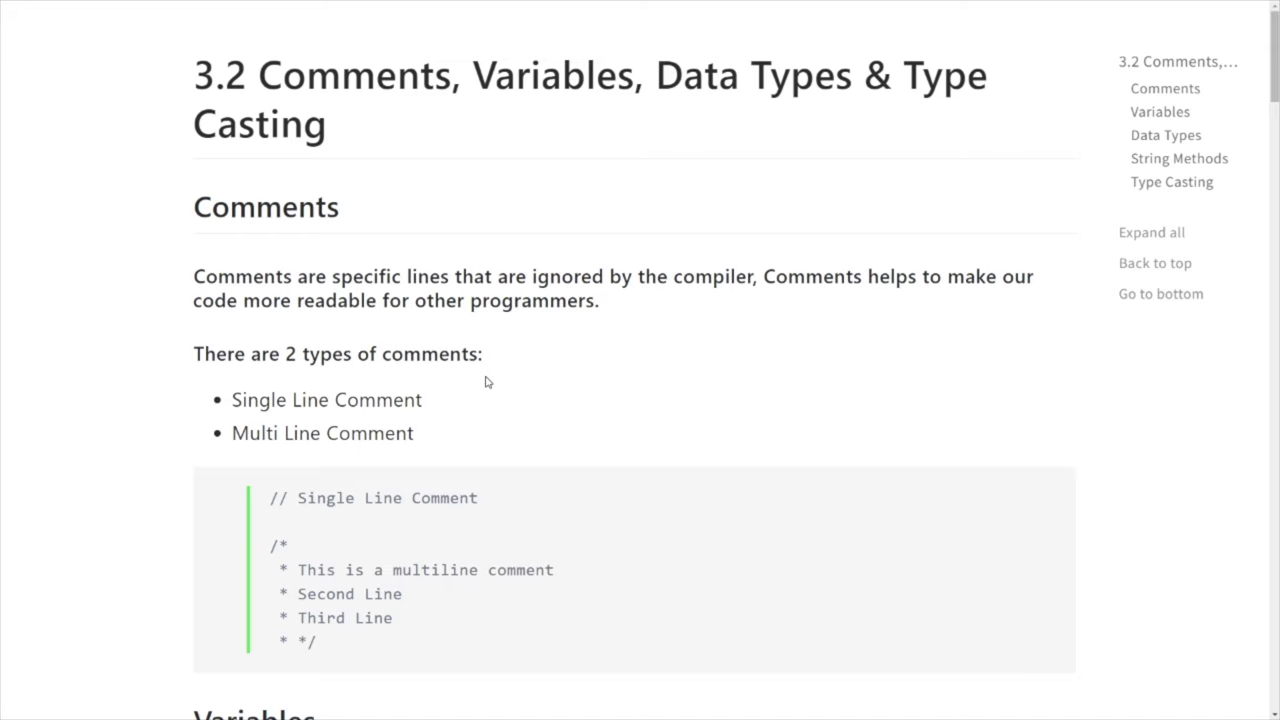
# Dismiss the popup menu and clear the selection in the multiline comment example.
pyautogui.rightClick(537, 423)
pyautogui.click(415, 410)
pyautogui.doubleClick(280, 545)
pyautogui.click(295, 520)
# In the C# compiler, delete the Hello, World! WriteLine statement on line 4.
pyautogui.hotkey('ctrl', 'Tab')
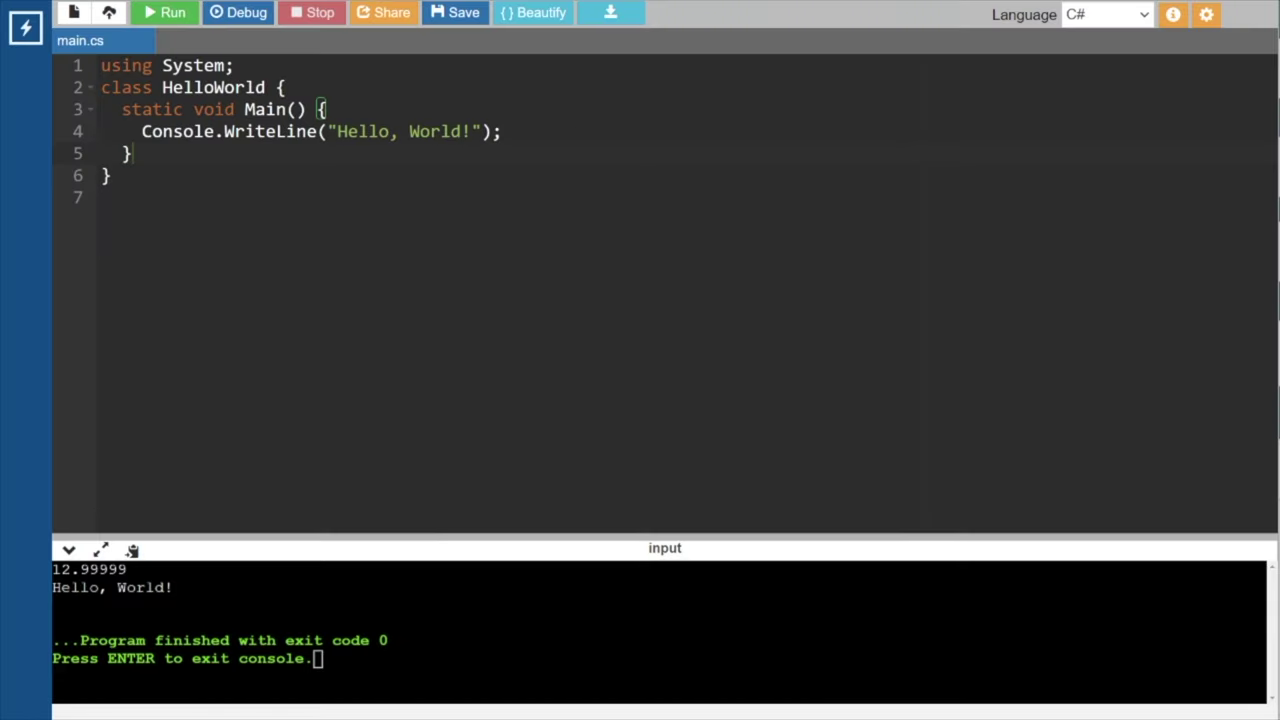
pyautogui.moveTo(502, 131); pyautogui.dragTo(142, 132)
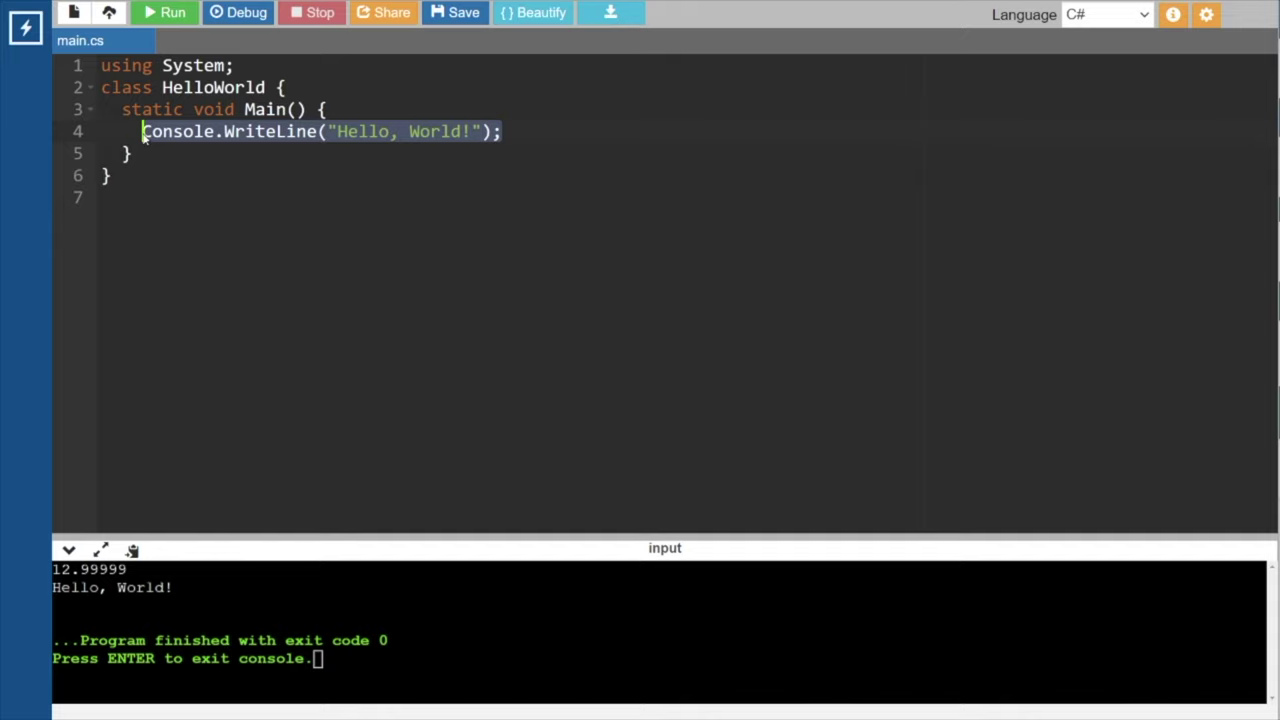
pyautogui.press('BackSpace')
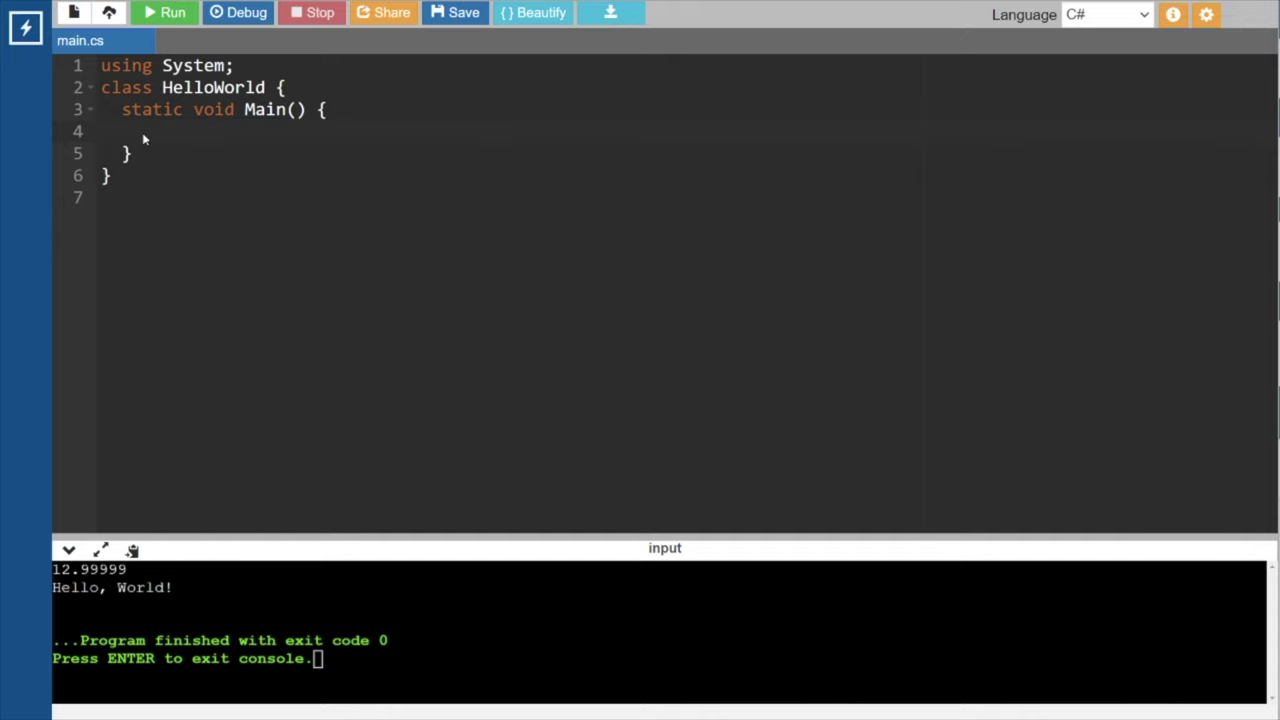
pyautogui.press('BackSpace')
# Write Console.WriteLine("Comment's"); on a fresh line inside Main.
pyautogui.press('Return')
pyautogui.write('Con')
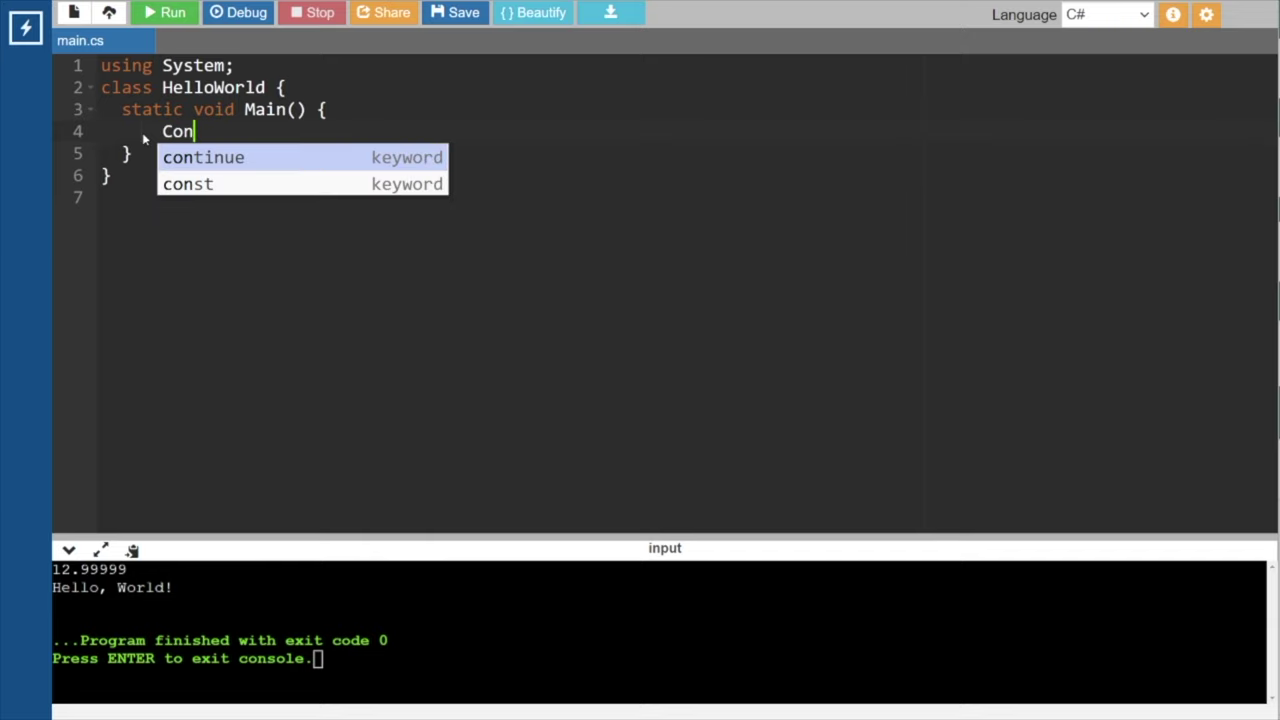
pyautogui.write('sole.W')
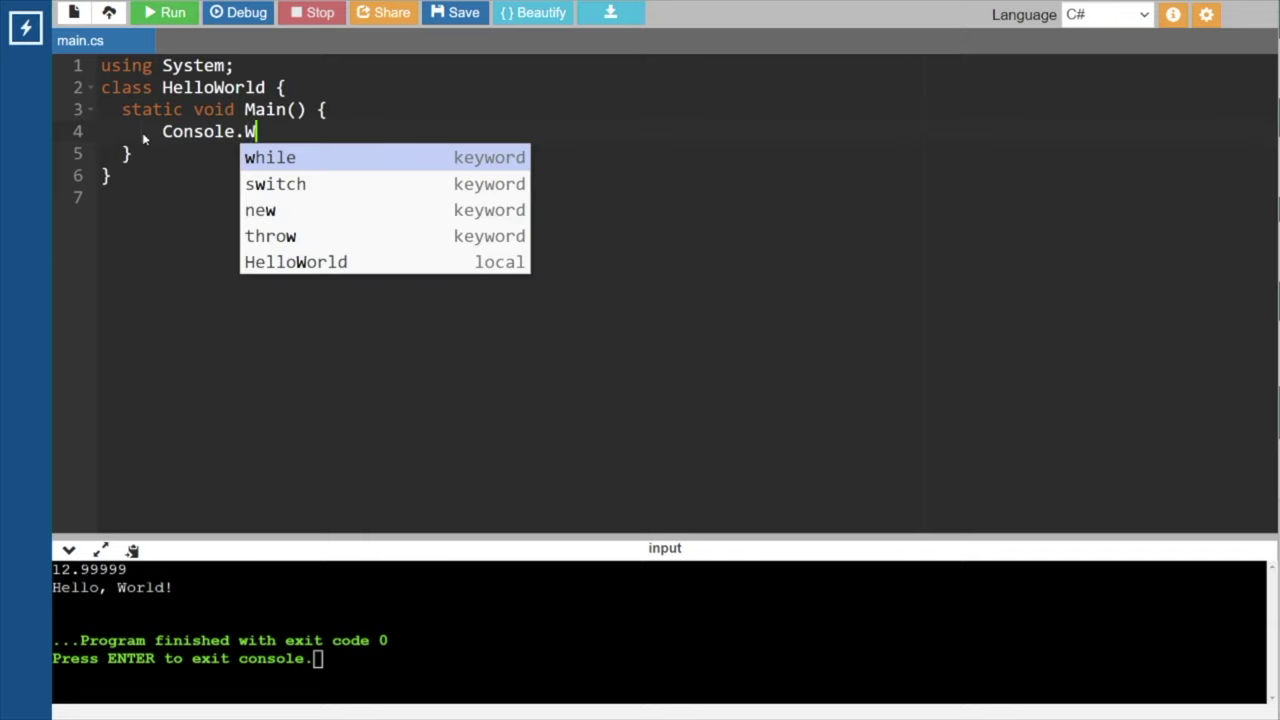
pyautogui.write('riteLine')
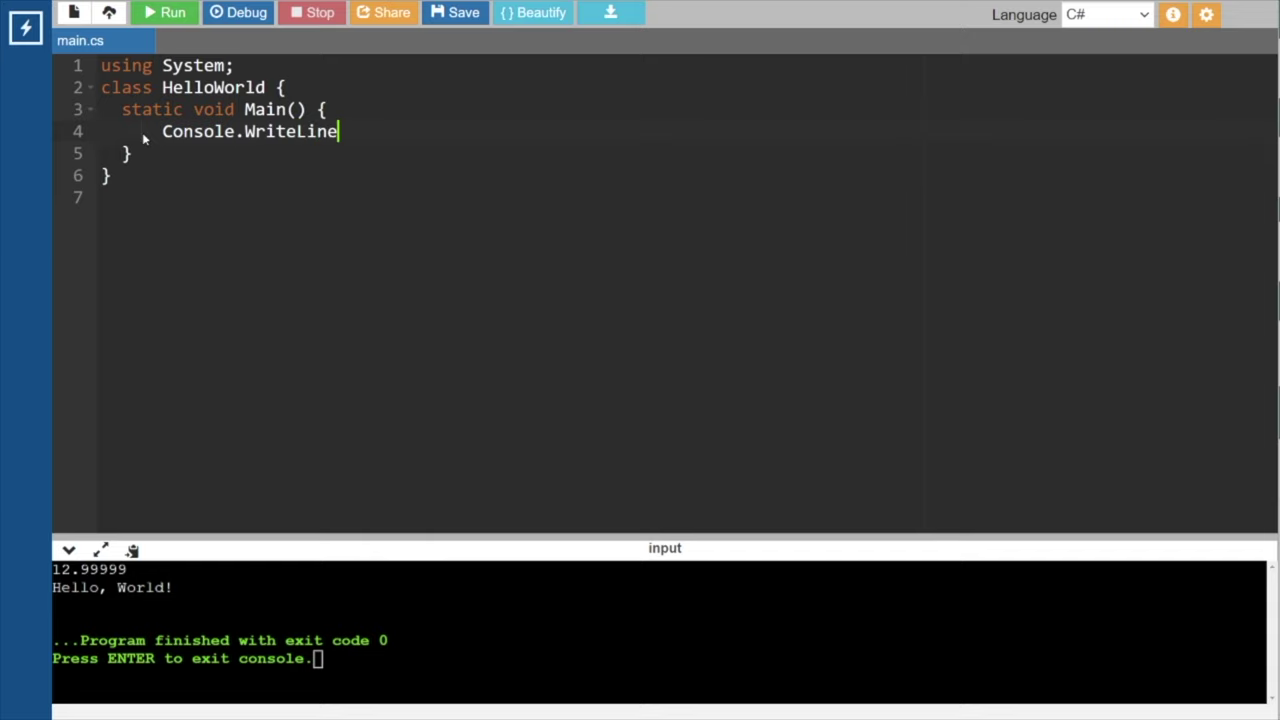
pyautogui.write('("He')
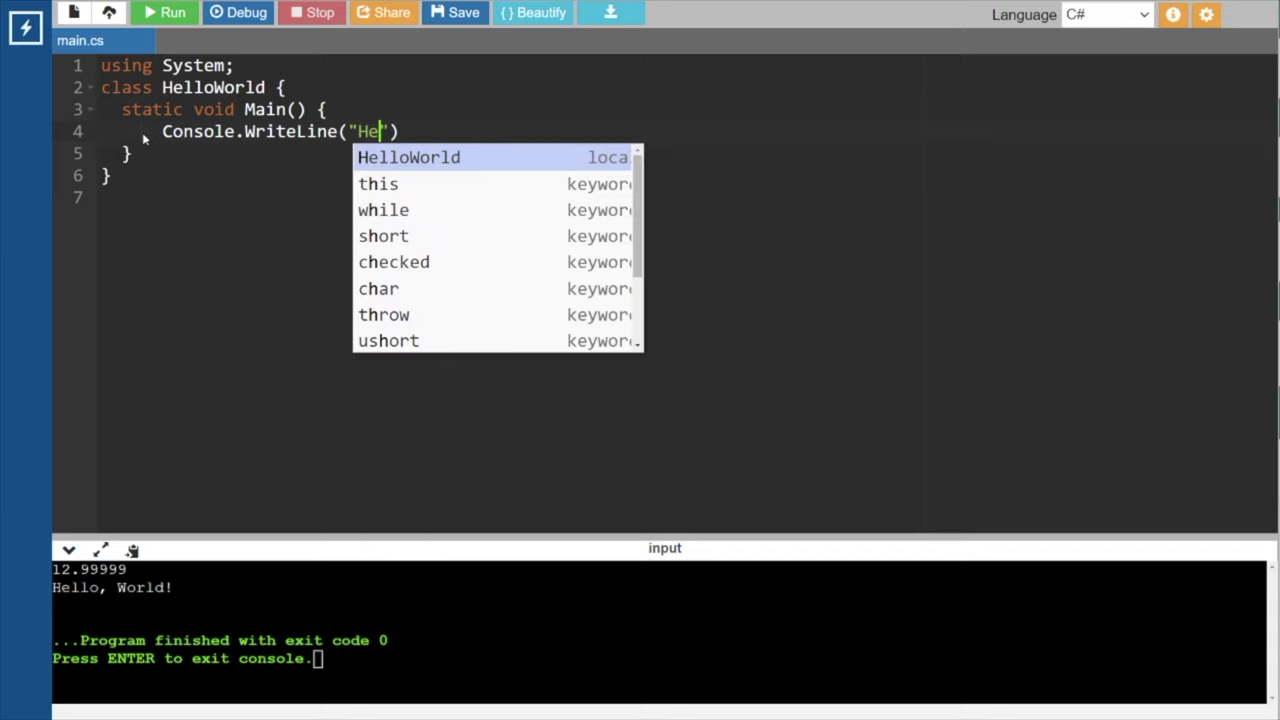
pyautogui.press('BackSpace')
pyautogui.press('BackSpace')
pyautogui.write('Commen')
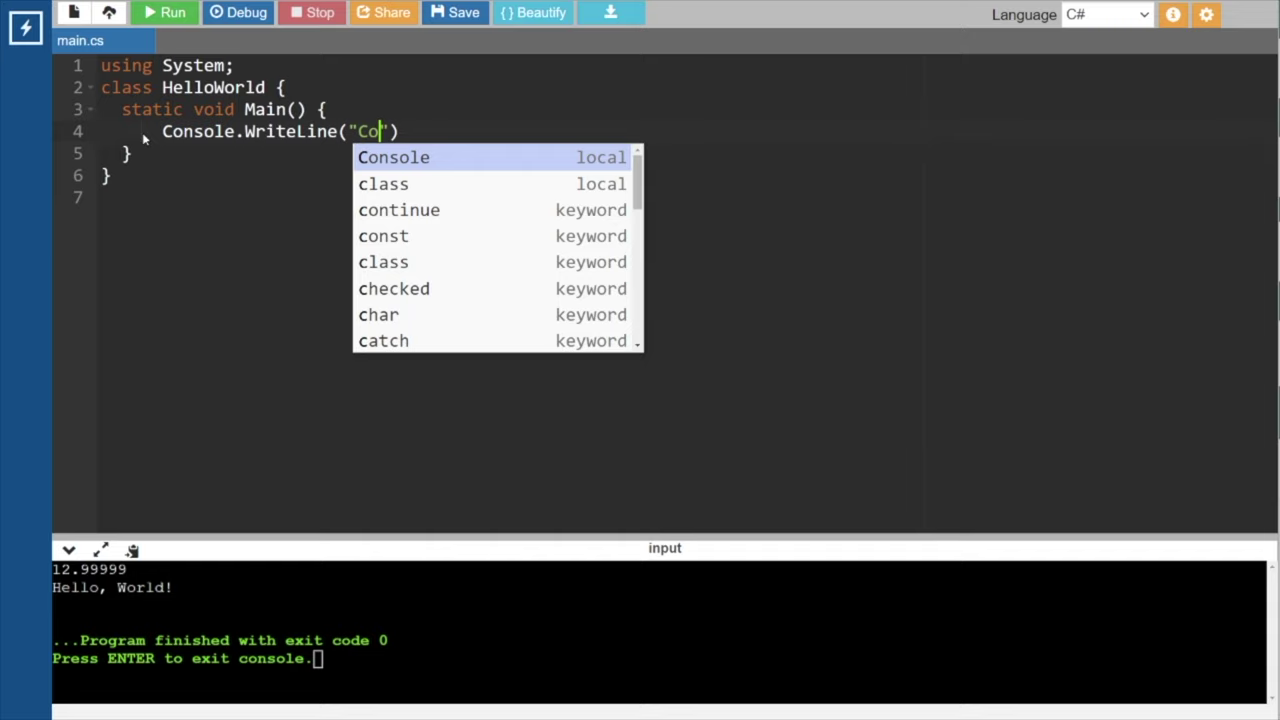
pyautogui.write("t's")
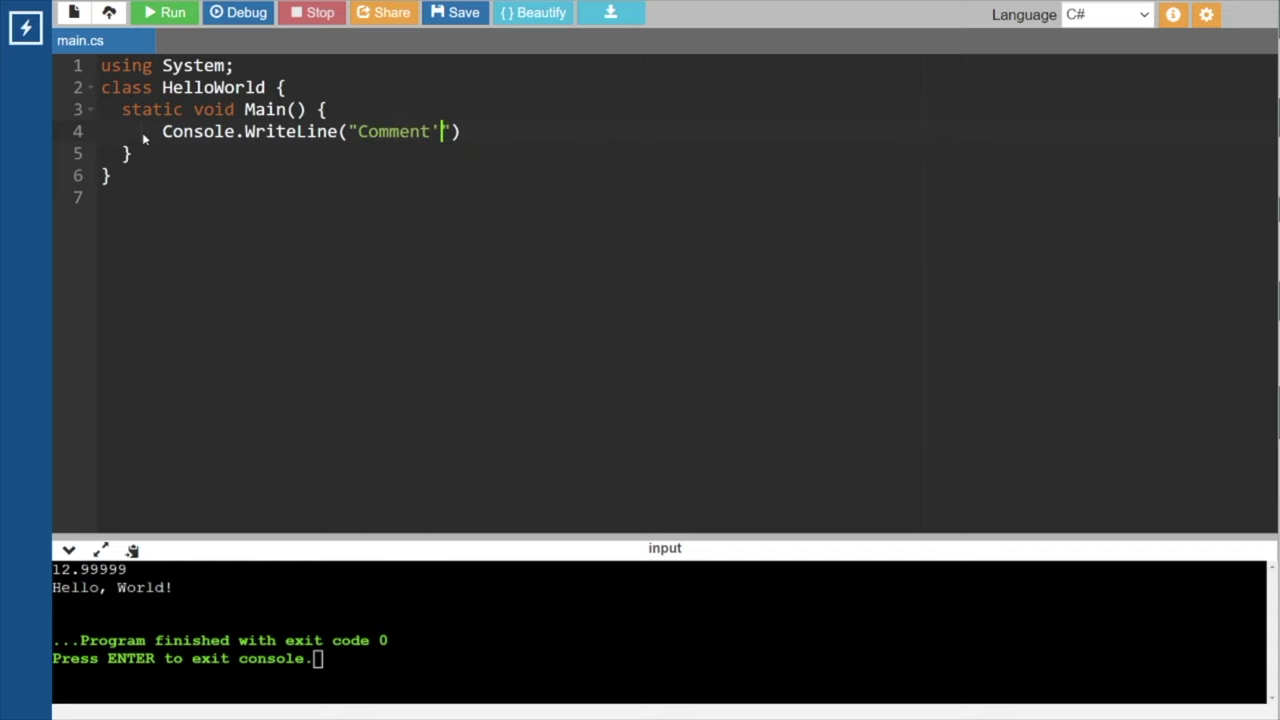
pyautogui.press('End')
pyautogui.write(';')
# Run the program to print Comment's, then prefix the line 4 WriteLine with //.
pyautogui.click(170, 14)
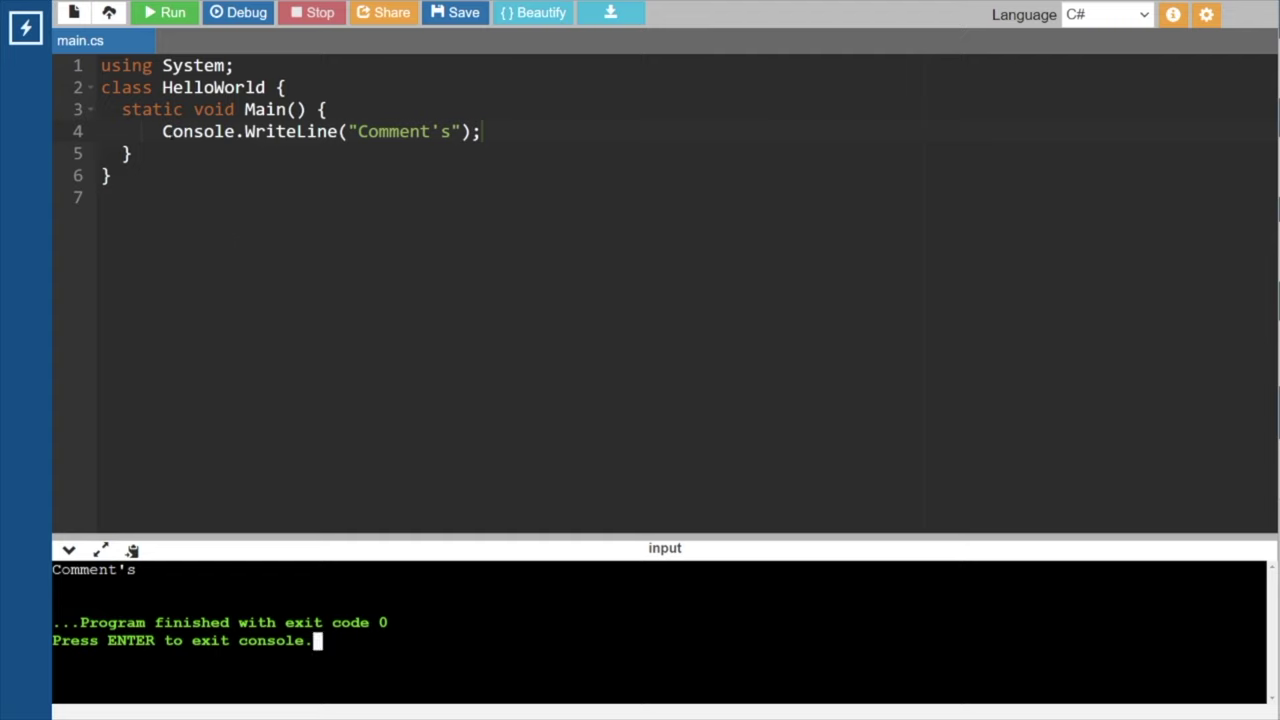
pyautogui.click(162, 131)
pyautogui.write('/')
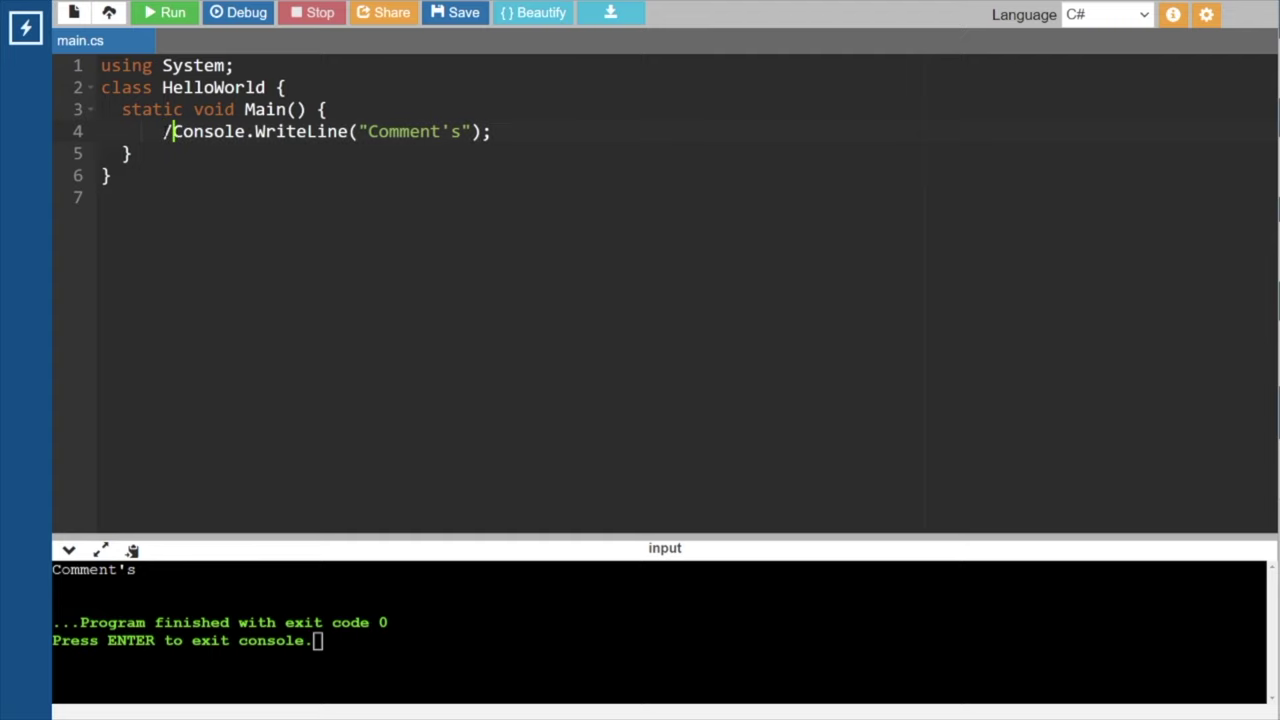
pyautogui.write('/')
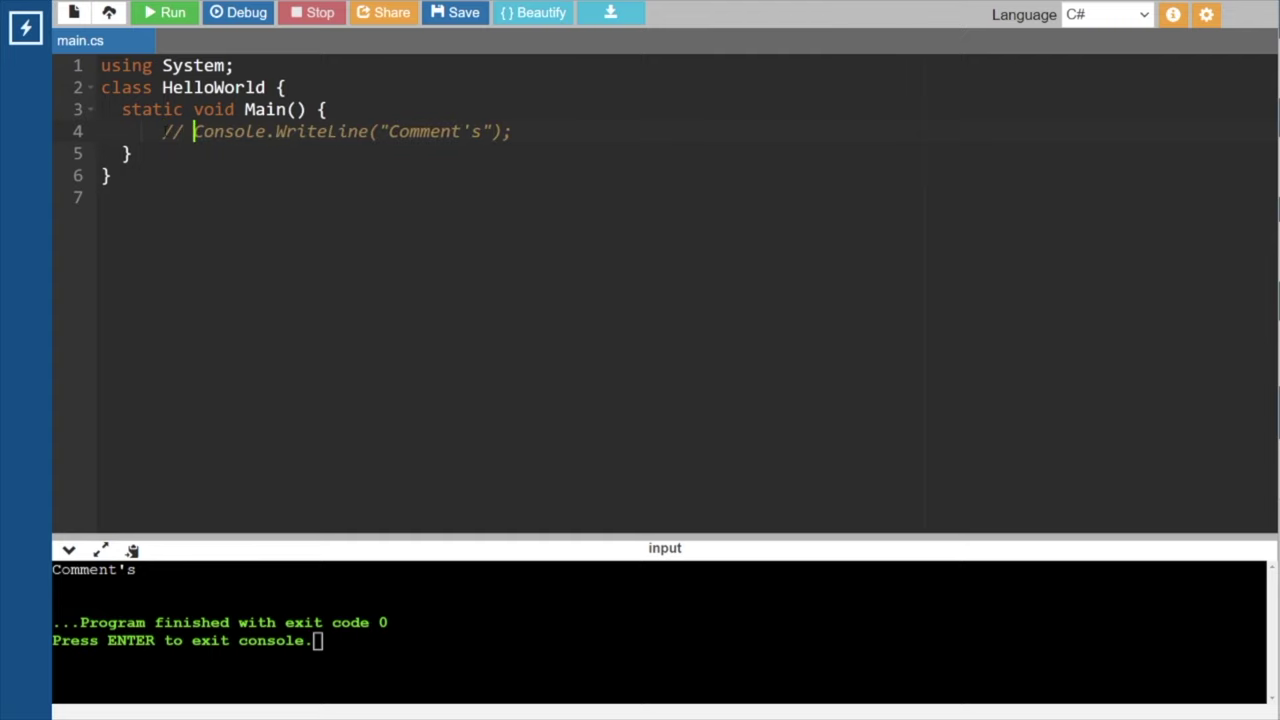
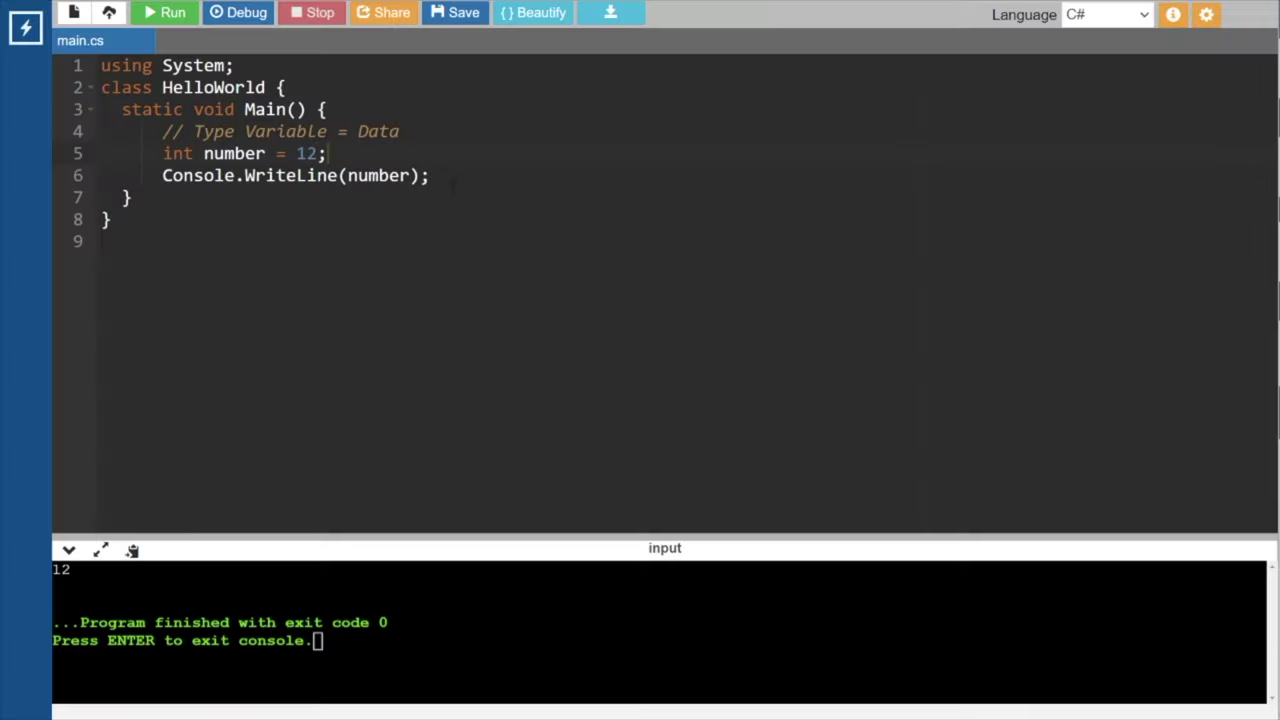
# Rewrite the line 5 declaration as int $num = 12;.
pyautogui.press('BackSpace')
pyautogui.press('BackSpace')
pyautogui.press('BackSpace')
pyautogui.press('BackSpace')
pyautogui.press('BackSpace')
pyautogui.press('BackSpace')
pyautogui.press('BackSpace')
pyautogui.press('BackSpace')
pyautogui.press('BackSpace')
pyautogui.press('BackSpace')
pyautogui.press('BackSpace')
pyautogui.press('BackSpace')
pyautogui.press('BackSpace')
pyautogui.press('BackSpace')
pyautogui.press('BackSpace')
pyautogui.press('BackSpace')
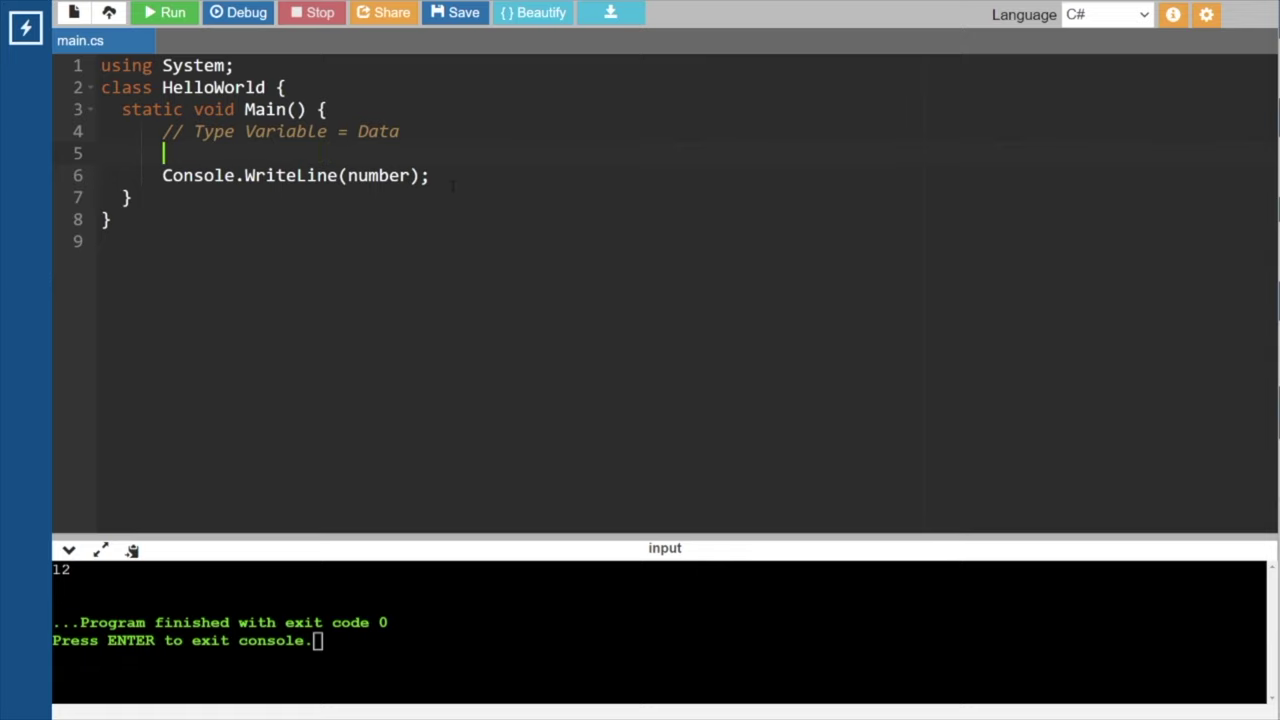
pyautogui.write('int ')
pyautogui.write('$')
pyautogui.write('num')
pyautogui.press('BackSpace')
pyautogui.write('um = 12')
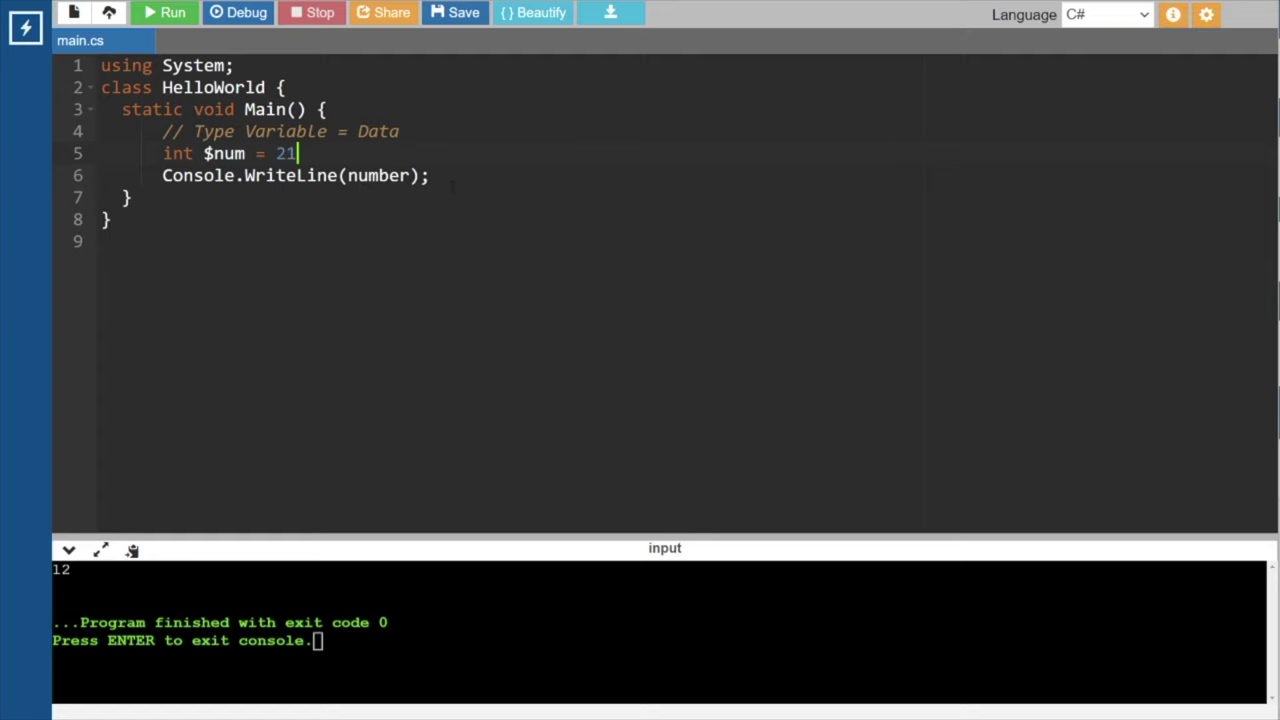
pyautogui.press('BackSpace')
pyautogui.press('BackSpace')
pyautogui.write('12;')
pyautogui.press('Return')
pyautogui.press('BackSpace')
pyautogui.press('BackSpace')
pyautogui.press('BackSpace')
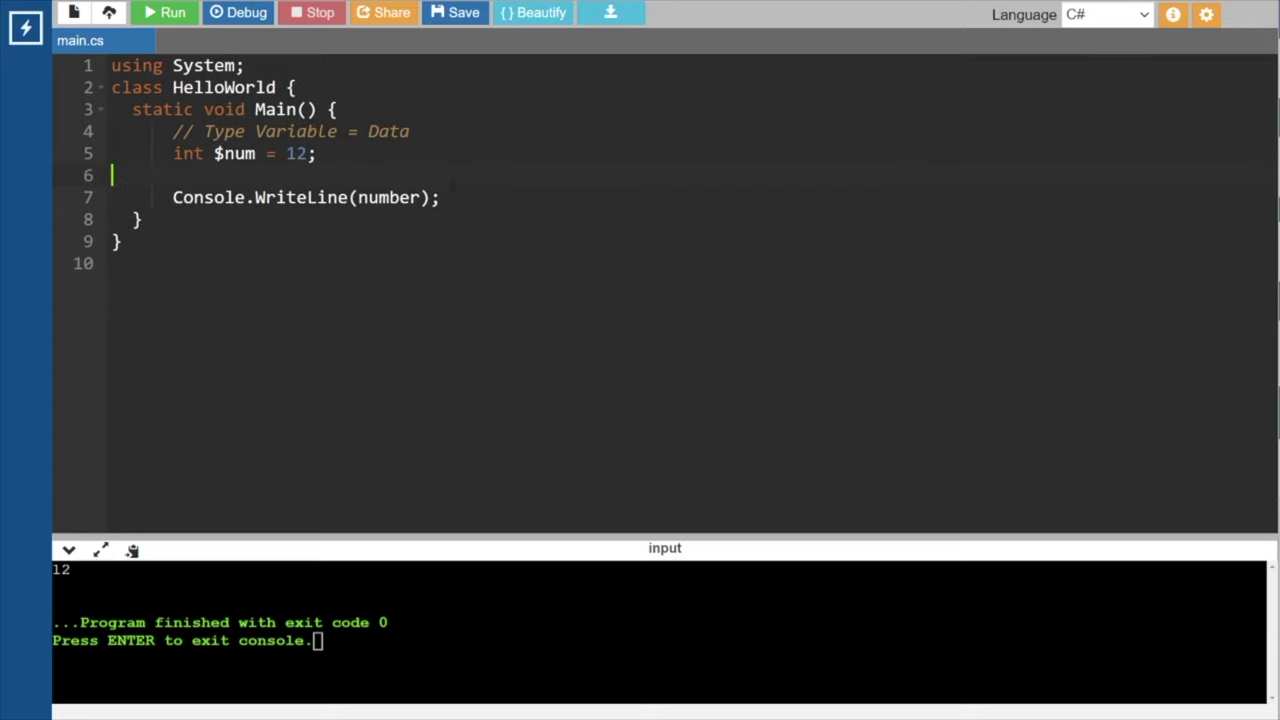
# Print $num on line 6 and run, producing the CS1056 unexpected '$' error.
pyautogui.click(410, 176)
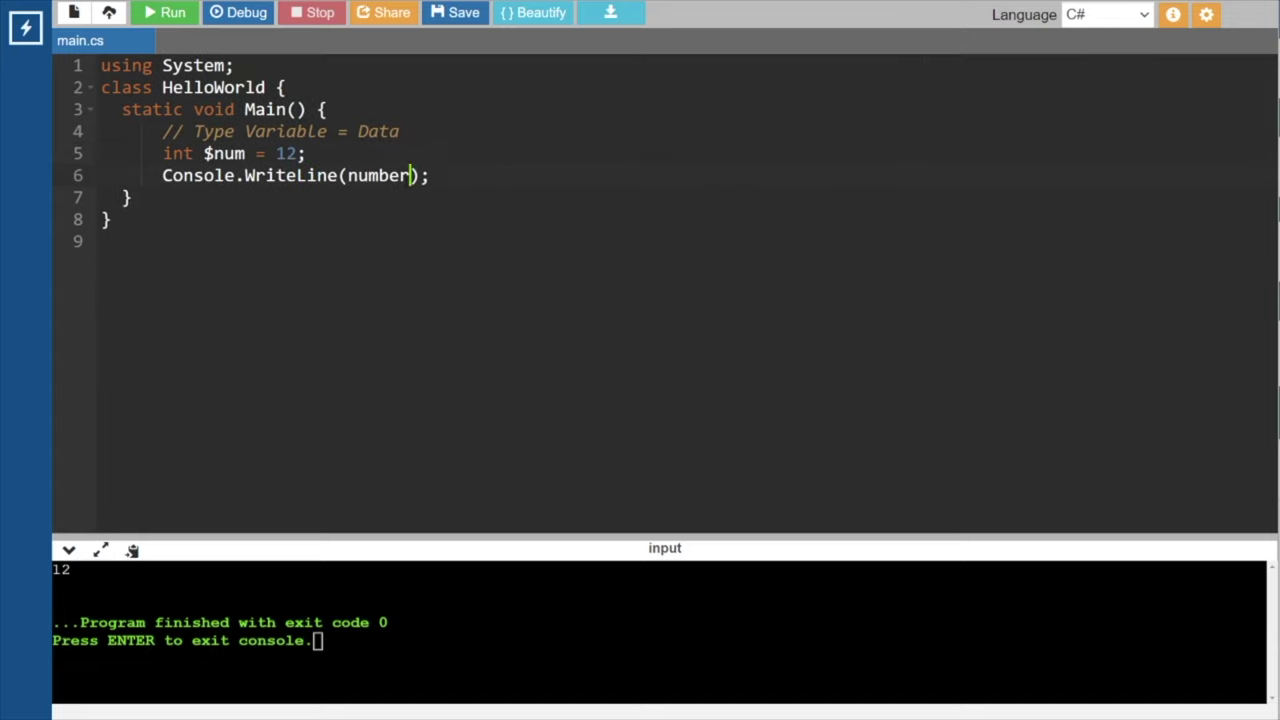
pyautogui.hotkey('ctrl', 'BackSpace')
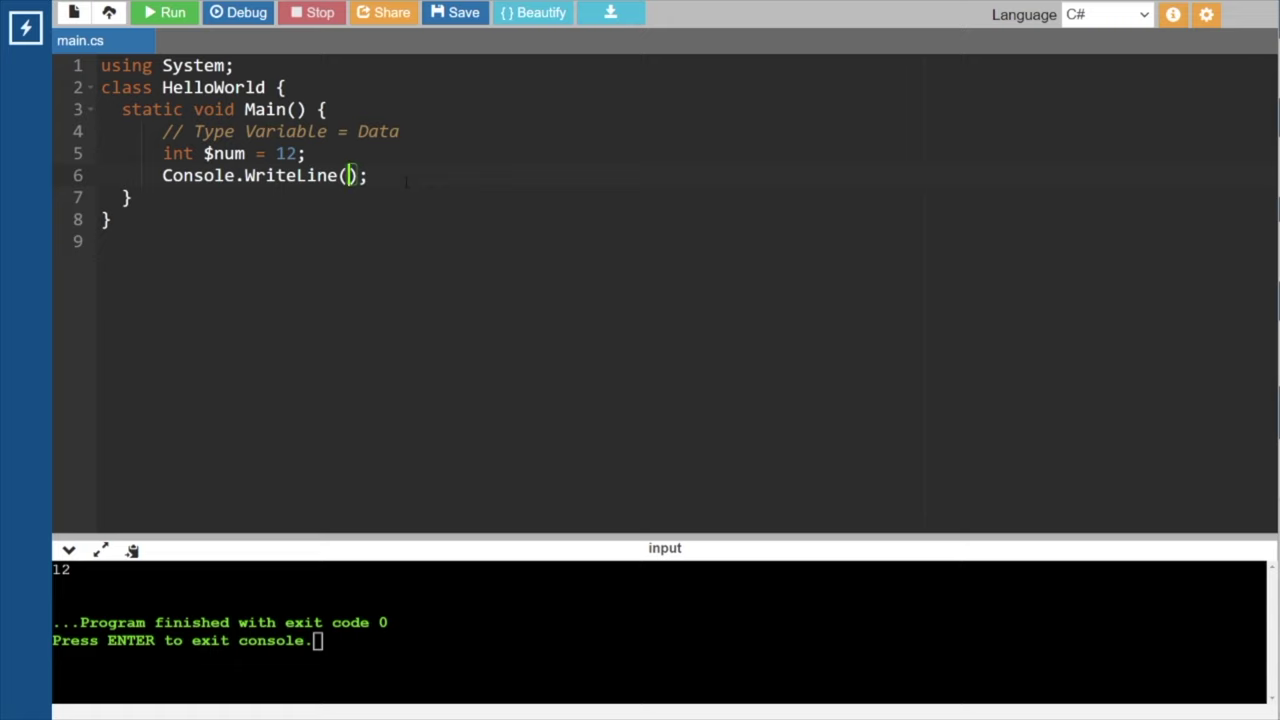
pyautogui.write('$num')
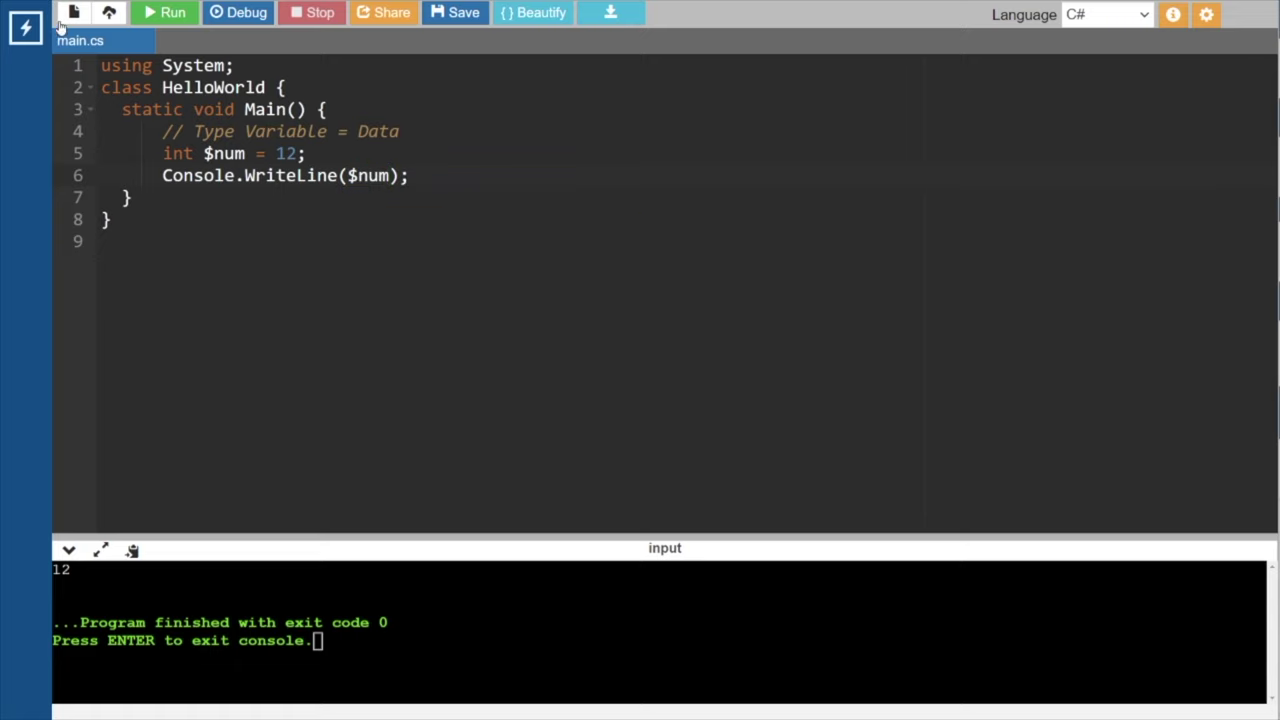
pyautogui.click(188, 15)
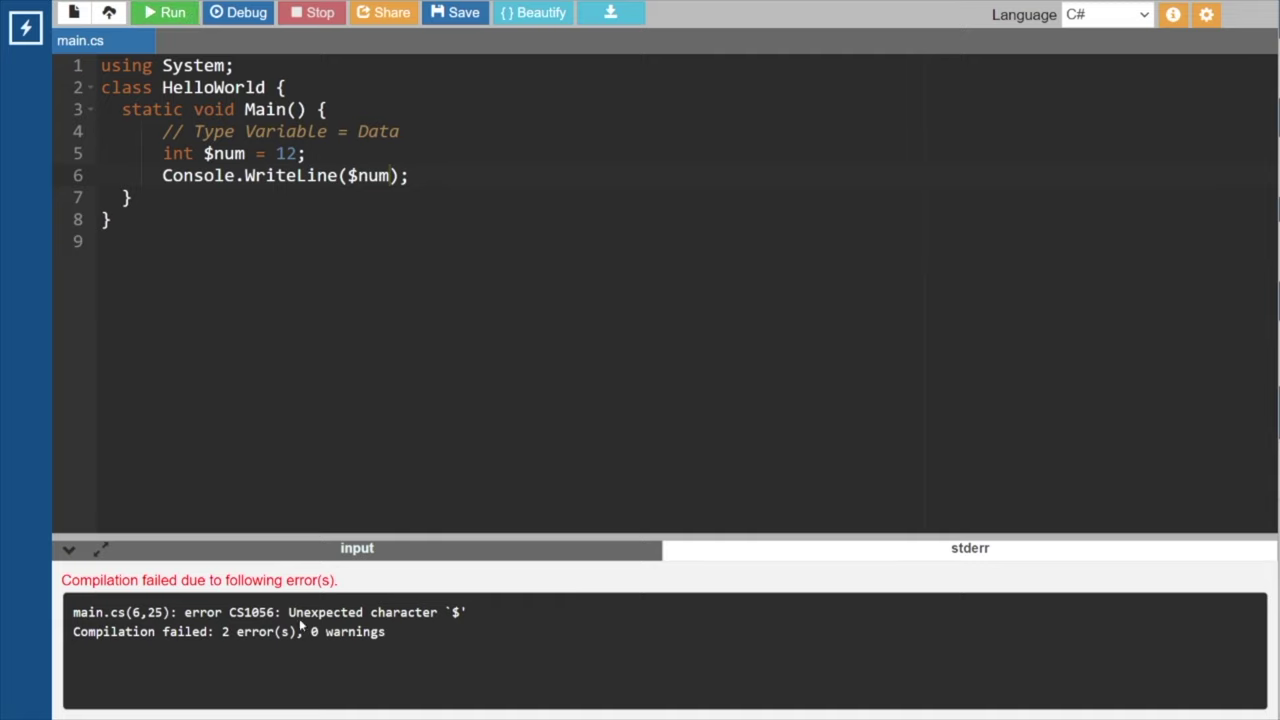
pyautogui.moveTo(289, 612); pyautogui.dragTo(474, 620)
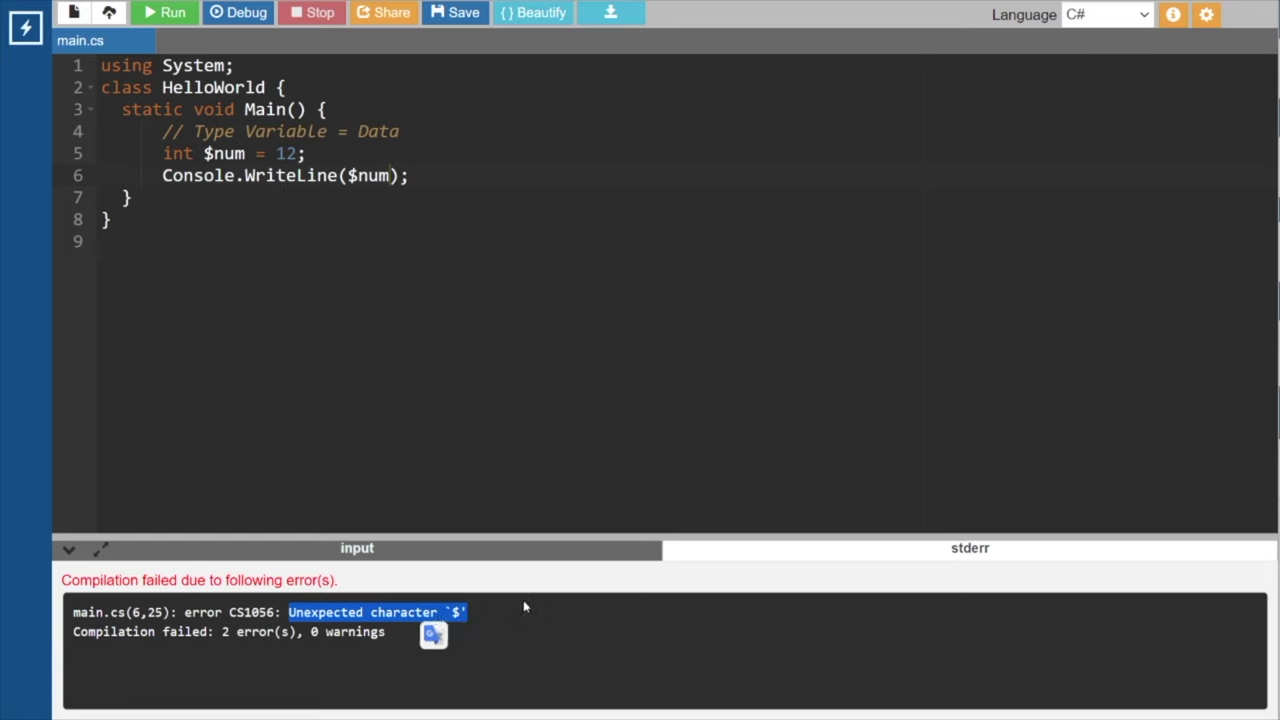
pyautogui.click(517, 612)
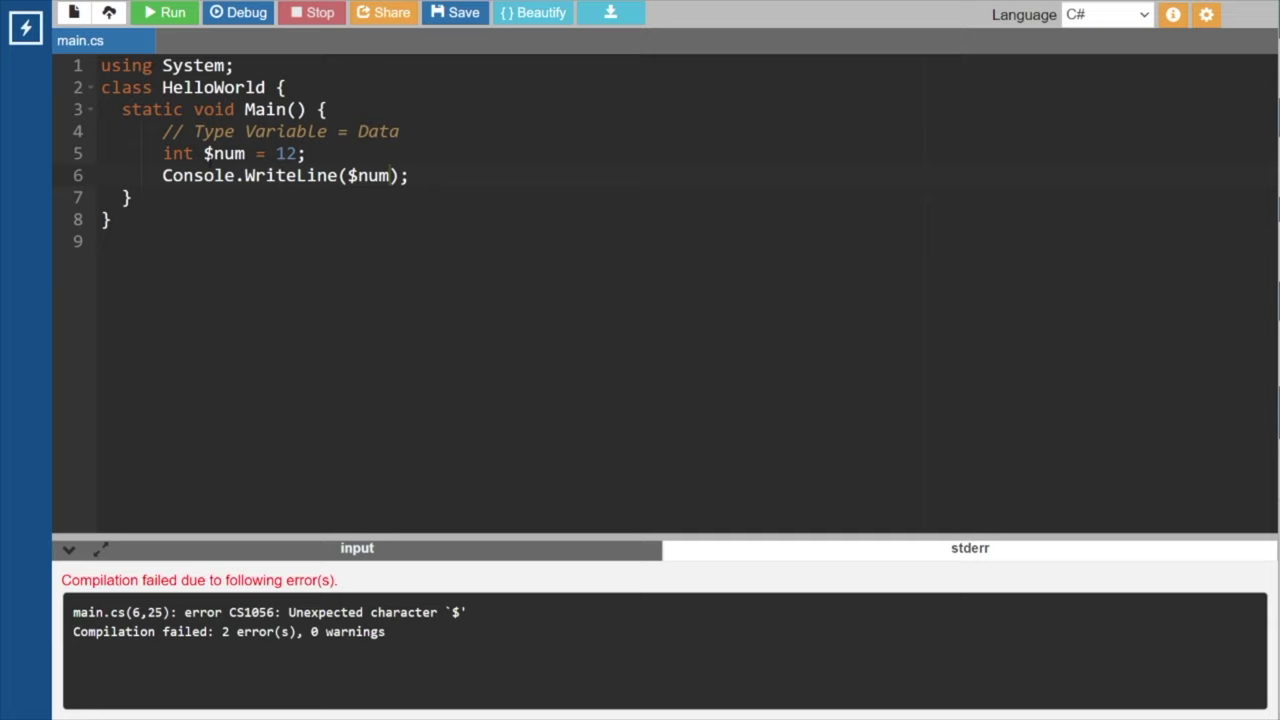
# Rename $num to _num in the declaration and start fixing line 6.
pyautogui.doubleClick(206, 153)
pyautogui.write('_num')
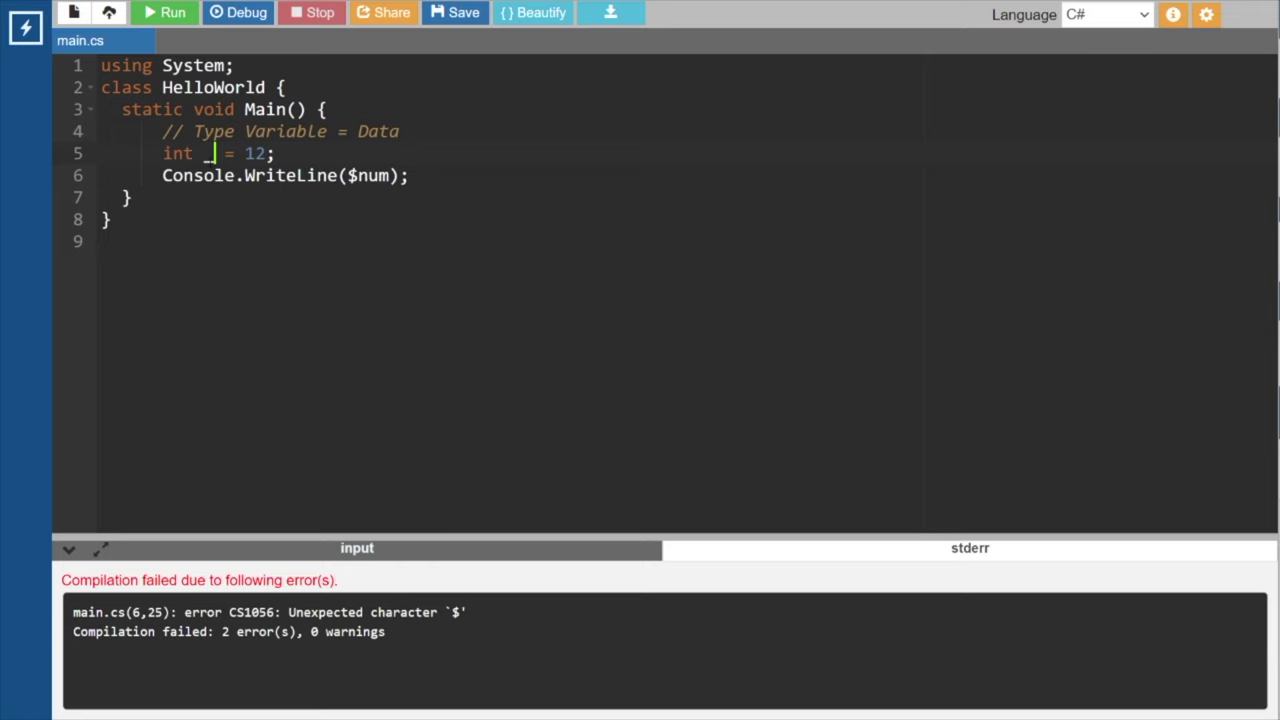
pyautogui.click(358, 175)
pyautogui.press('BackSpace')
# Finish renaming line 6 to _num and run the program, which prints 12.
pyautogui.write('_')
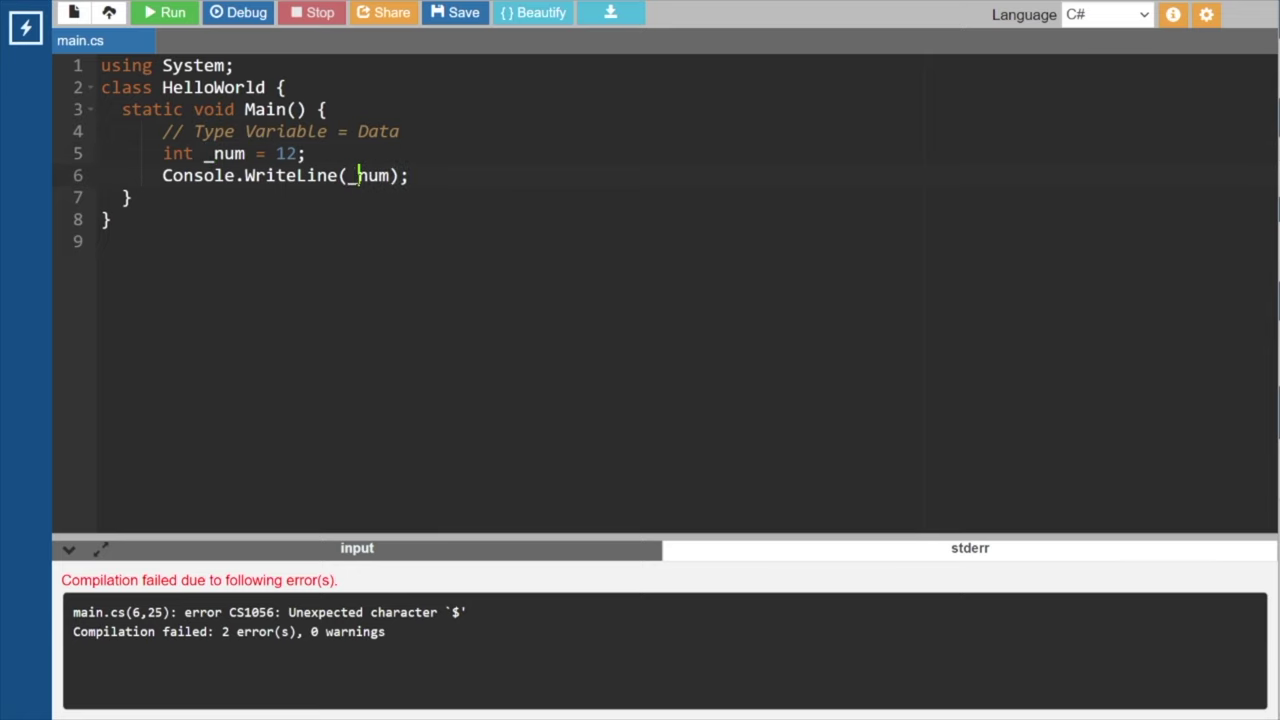
pyautogui.click(188, 12)
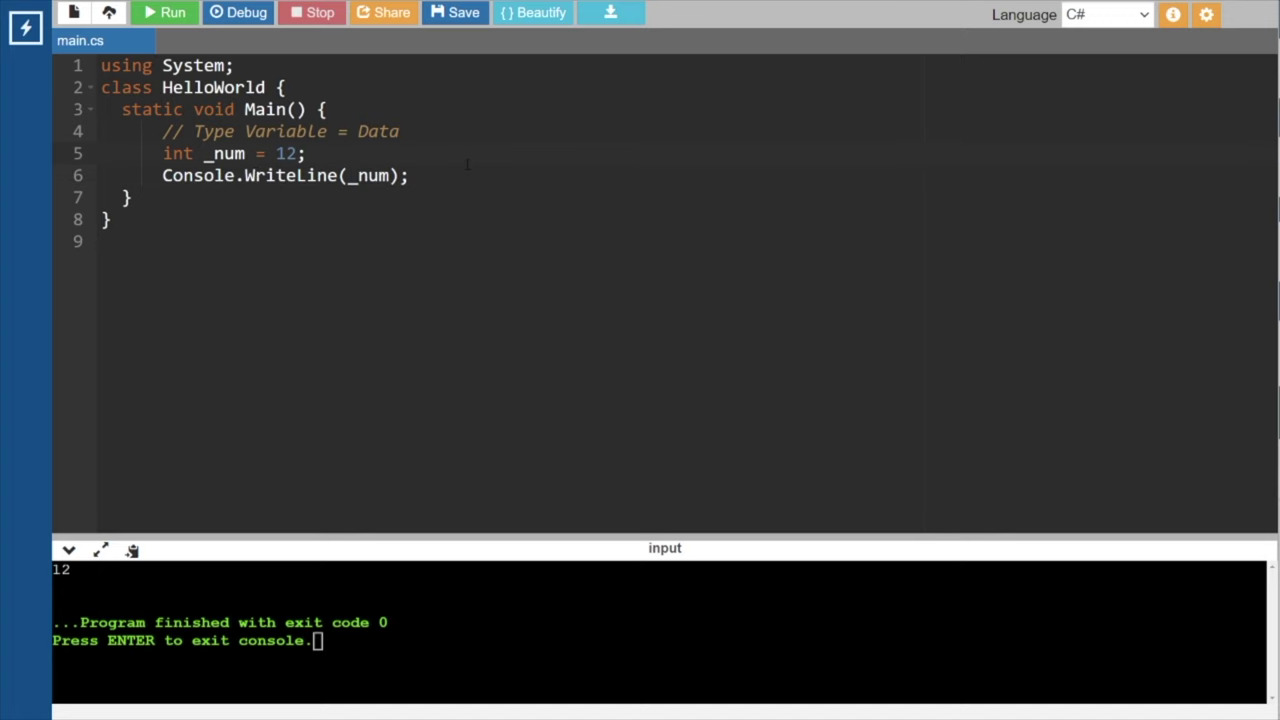
pyautogui.hotkey('alt', 'Tab')
# Rename the variable to 2num on both lines and run, getting CS1525 errors.
pyautogui.press('Left')
pyautogui.press('Left')
pyautogui.press('Left')
pyautogui.press('Left')
pyautogui.press('Left')
pyautogui.press('Left')
pyautogui.press('Left')
pyautogui.press('Left')
pyautogui.press('Left')
pyautogui.press('BackSpace')
pyautogui.write('2')
pyautogui.click(350, 154)
pyautogui.click(357, 175)
pyautogui.press('BackSpace')
pyautogui.write('2')
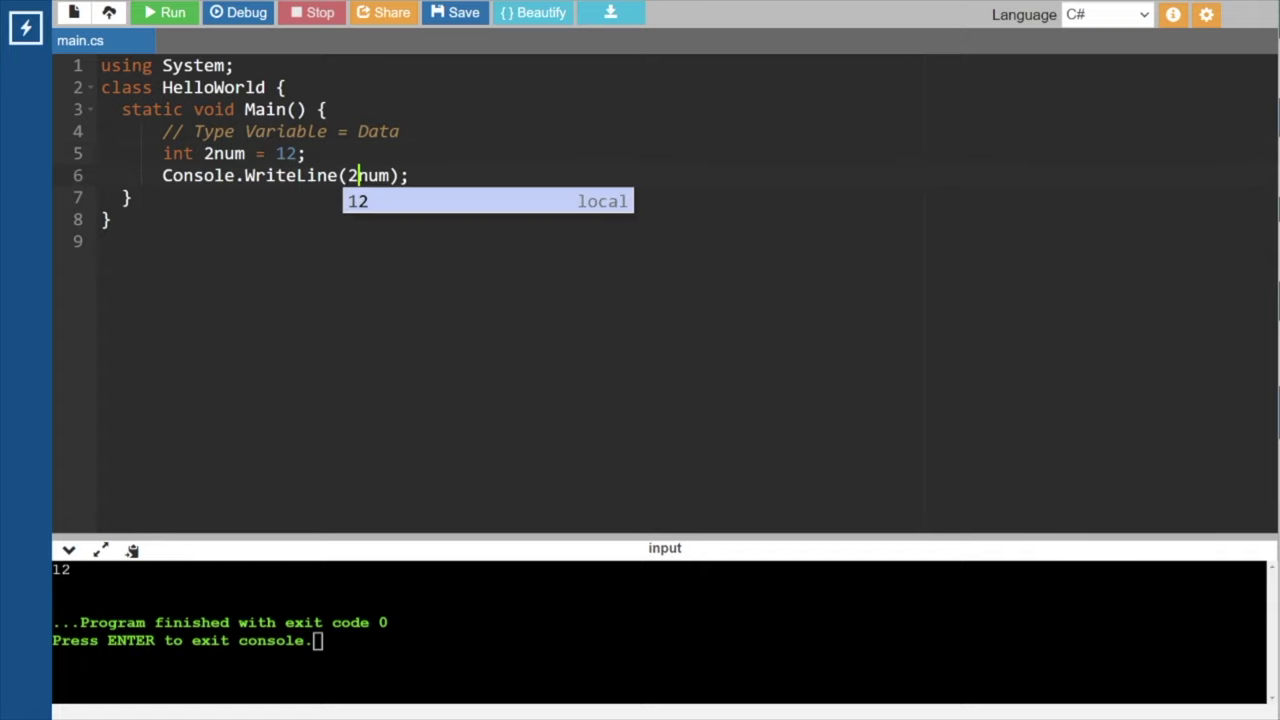
pyautogui.click(172, 13)
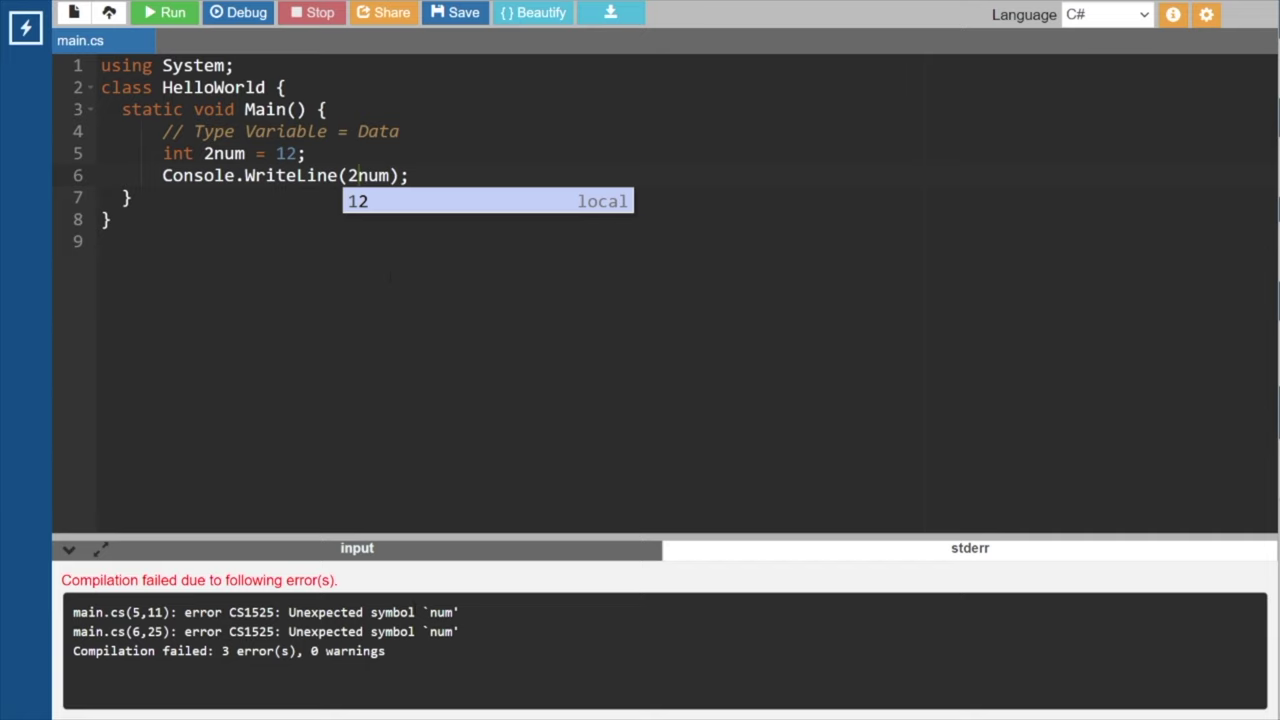
# Move the 2 after the n so both lines use n2um.
pyautogui.click(410, 175)
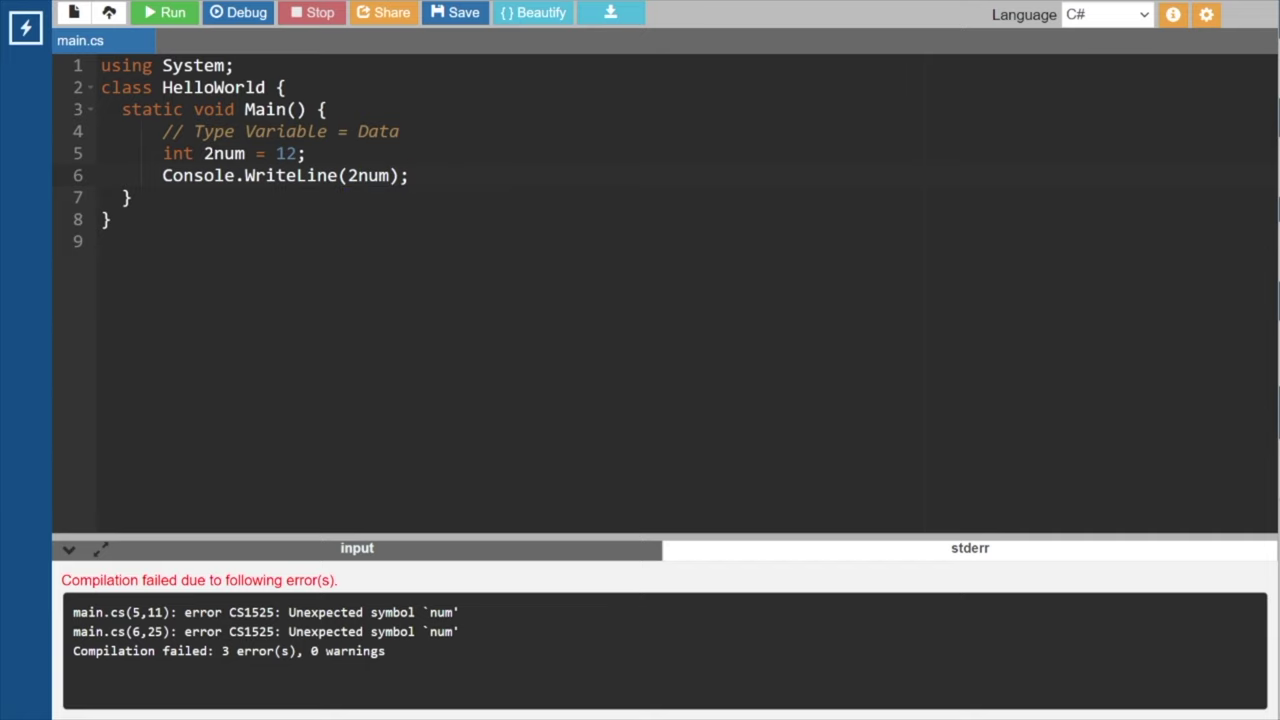
pyautogui.click(215, 153)
pyautogui.press('BackSpace')
pyautogui.click(211, 153)
pyautogui.write('2')
pyautogui.click(356, 175)
pyautogui.press('BackSpace')
pyautogui.click(357, 175)
pyautogui.write('2')
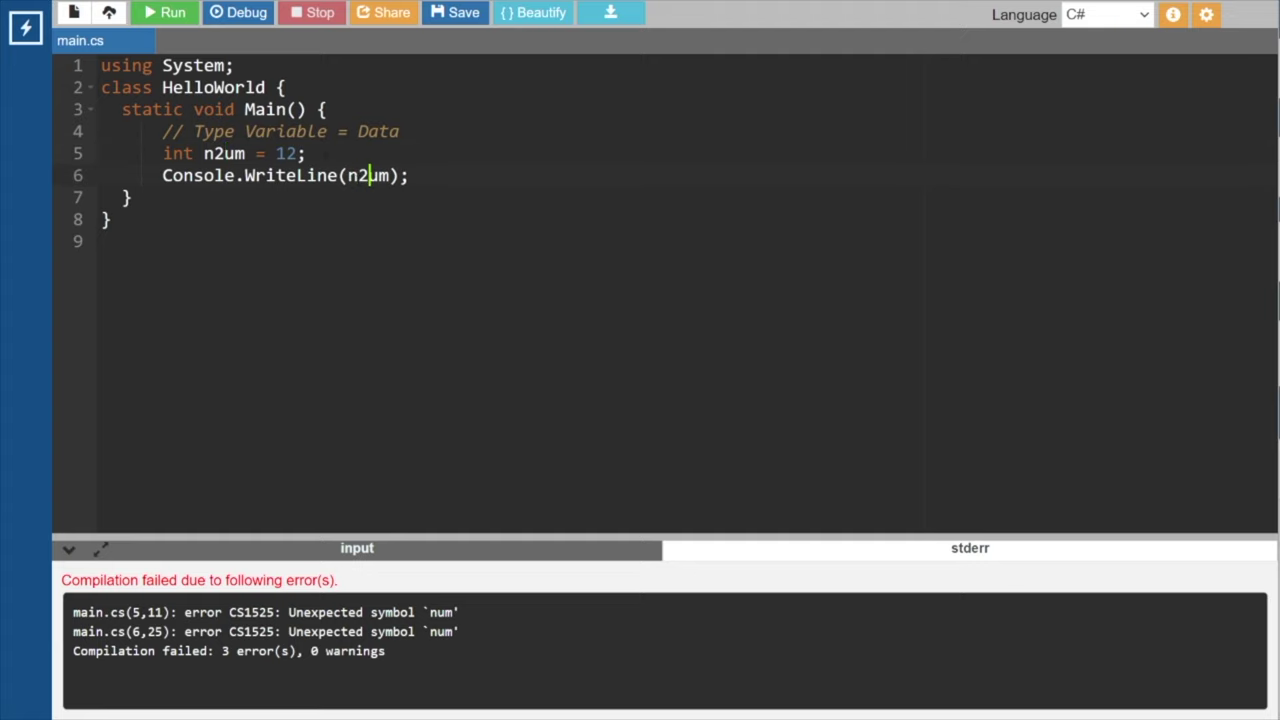
# Run the n2um version successfully, then change the declaration to num2.
pyautogui.click(165, 12)
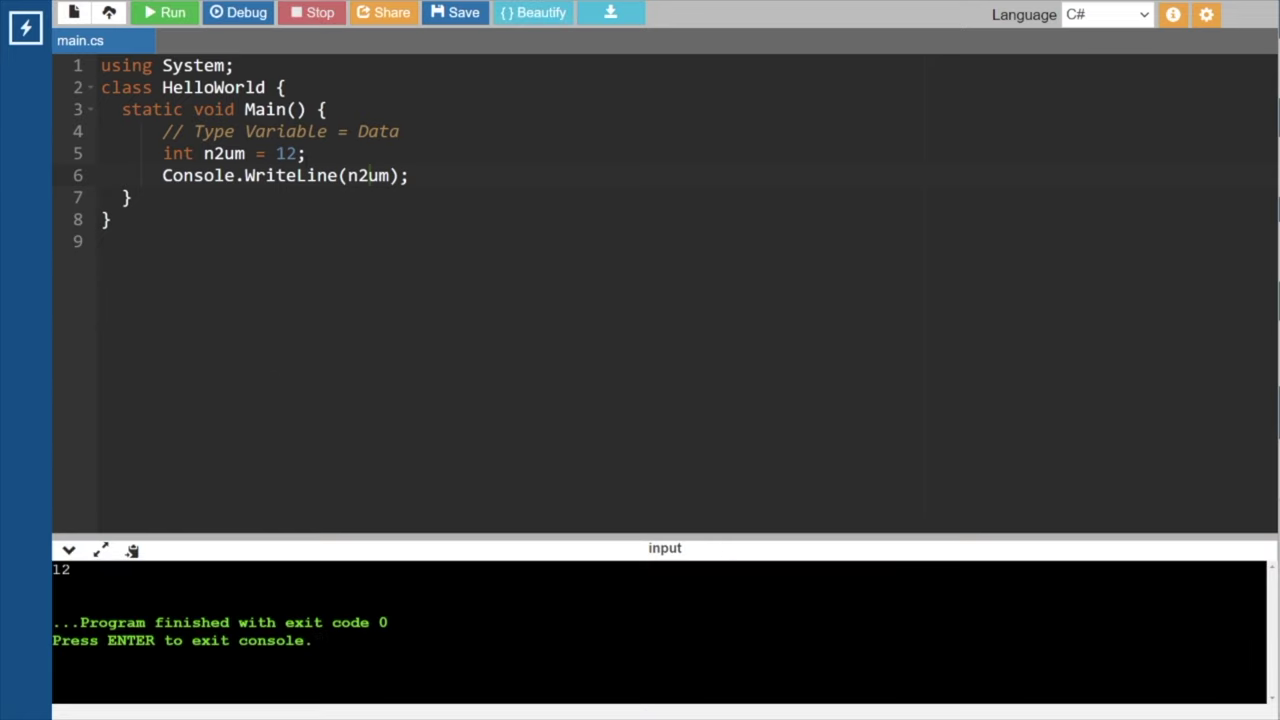
pyautogui.click(226, 153)
pyautogui.press('BackSpace')
pyautogui.press('Right')
# Change line 6 to num2 and run again, printing 12.
pyautogui.press('Right')
pyautogui.write('2')
pyautogui.click(368, 175)
pyautogui.press('BackSpace')
pyautogui.press('Right')
pyautogui.press('Right')
pyautogui.write('2')
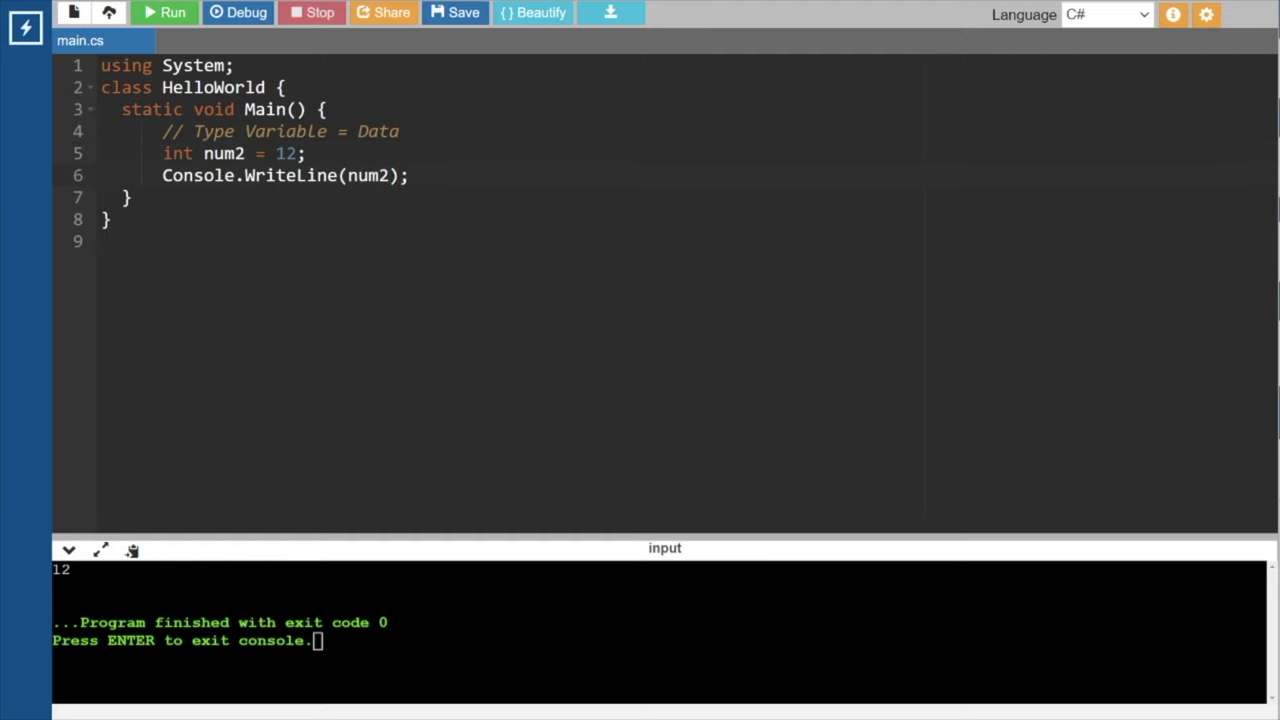
pyautogui.click(170, 13)
# Replace num2 with the keyword if in the declaration and WriteLine call.
pyautogui.doubleClick(224, 153)
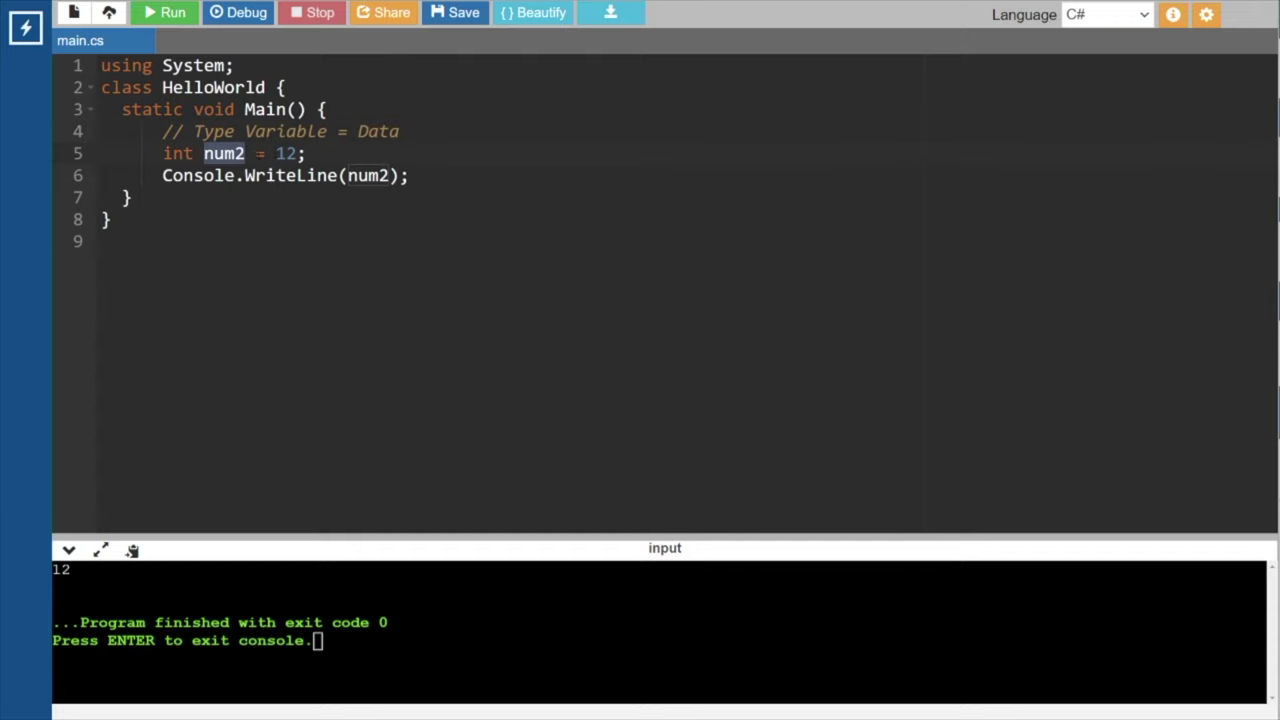
pyautogui.press('BackSpace')
pyautogui.write('if')
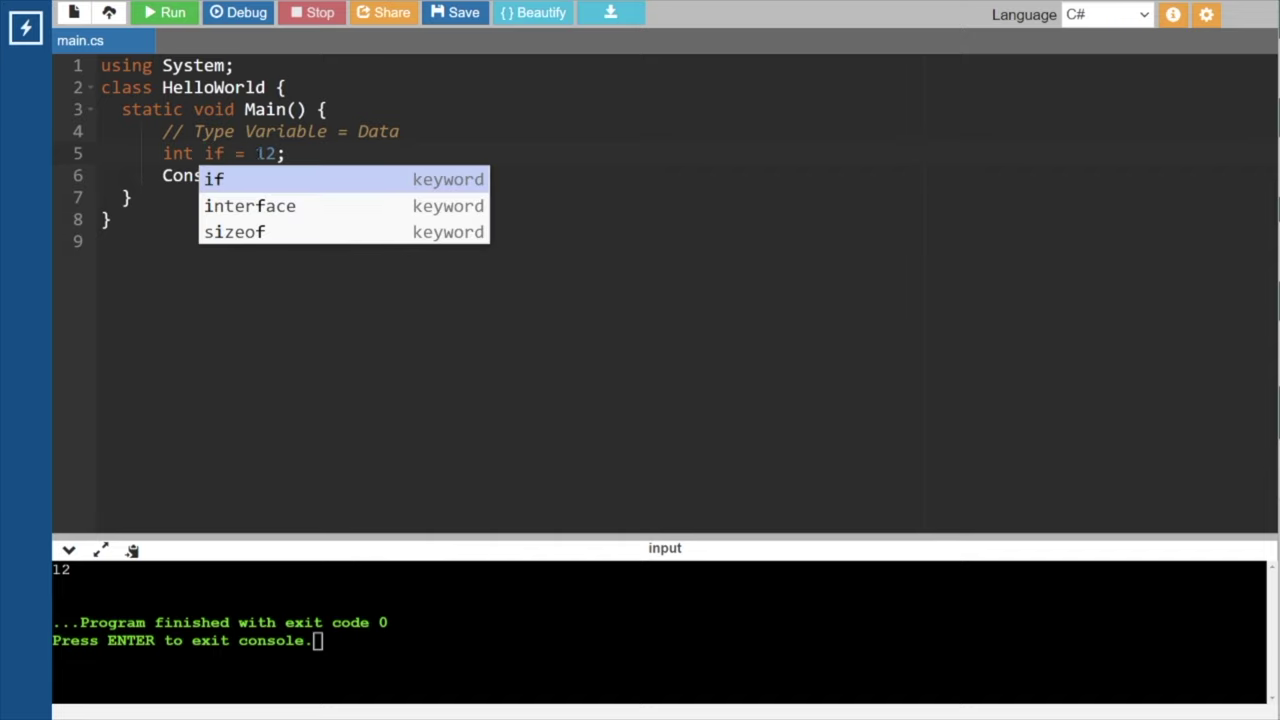
pyautogui.click(272, 362)
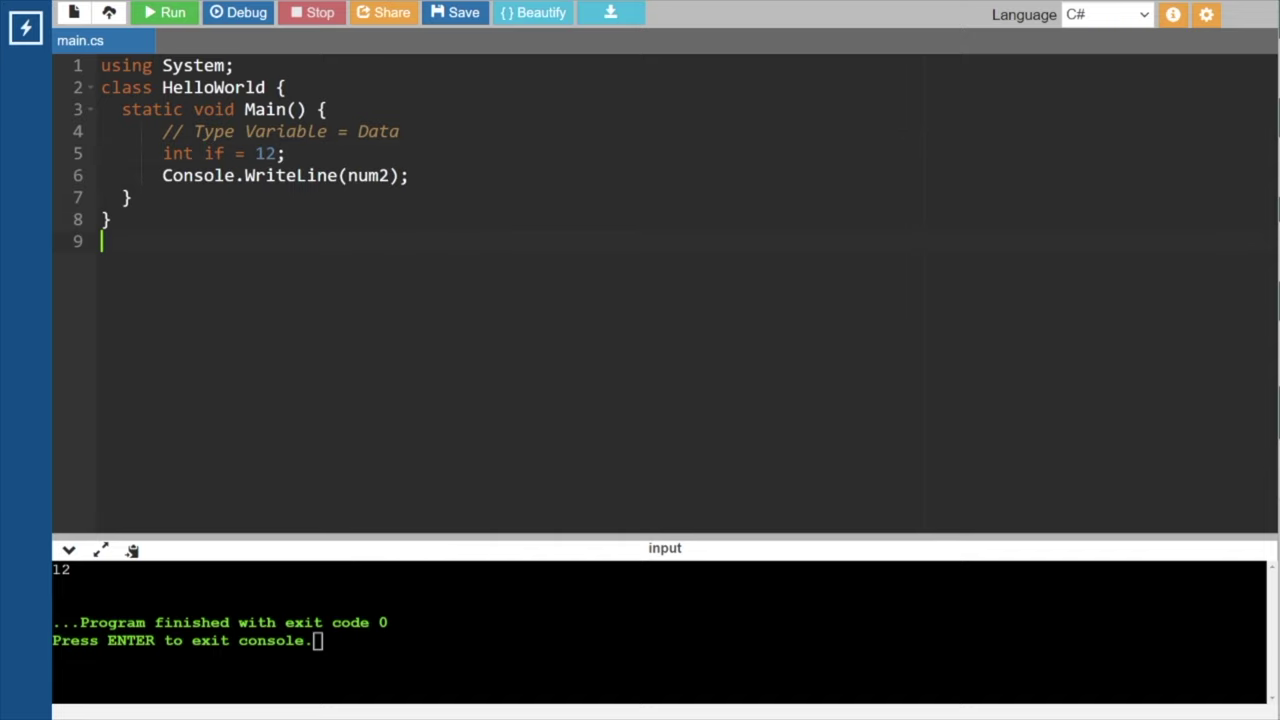
pyautogui.doubleClick(381, 175)
pyautogui.write('if')
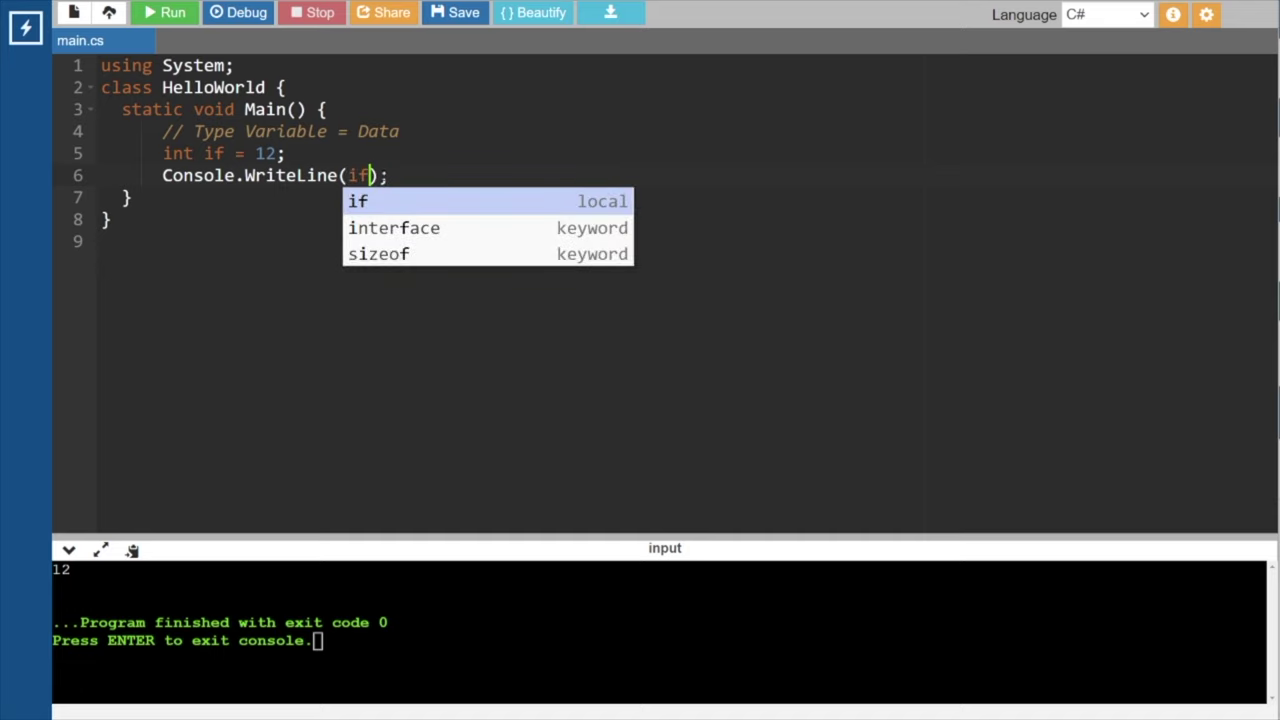
# Run the if version, getting CS1525 unexpected symbol errors.
pyautogui.click(188, 14)
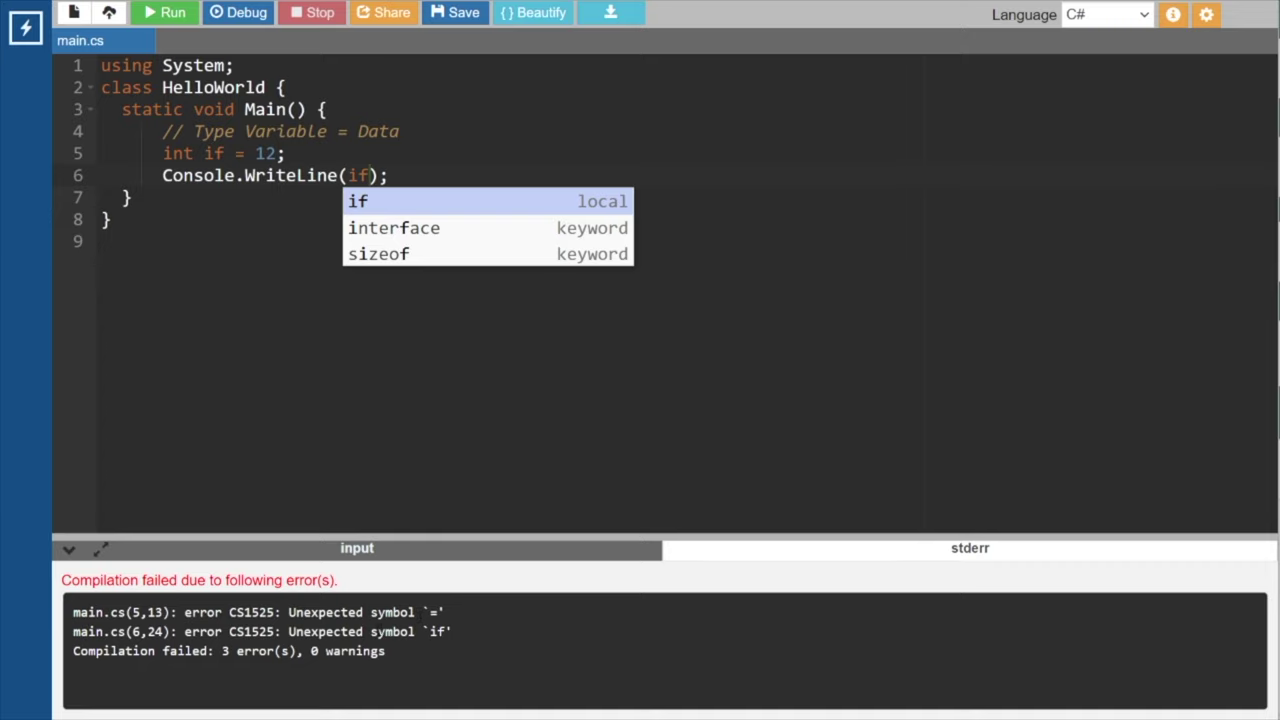
pyautogui.click(419, 342)
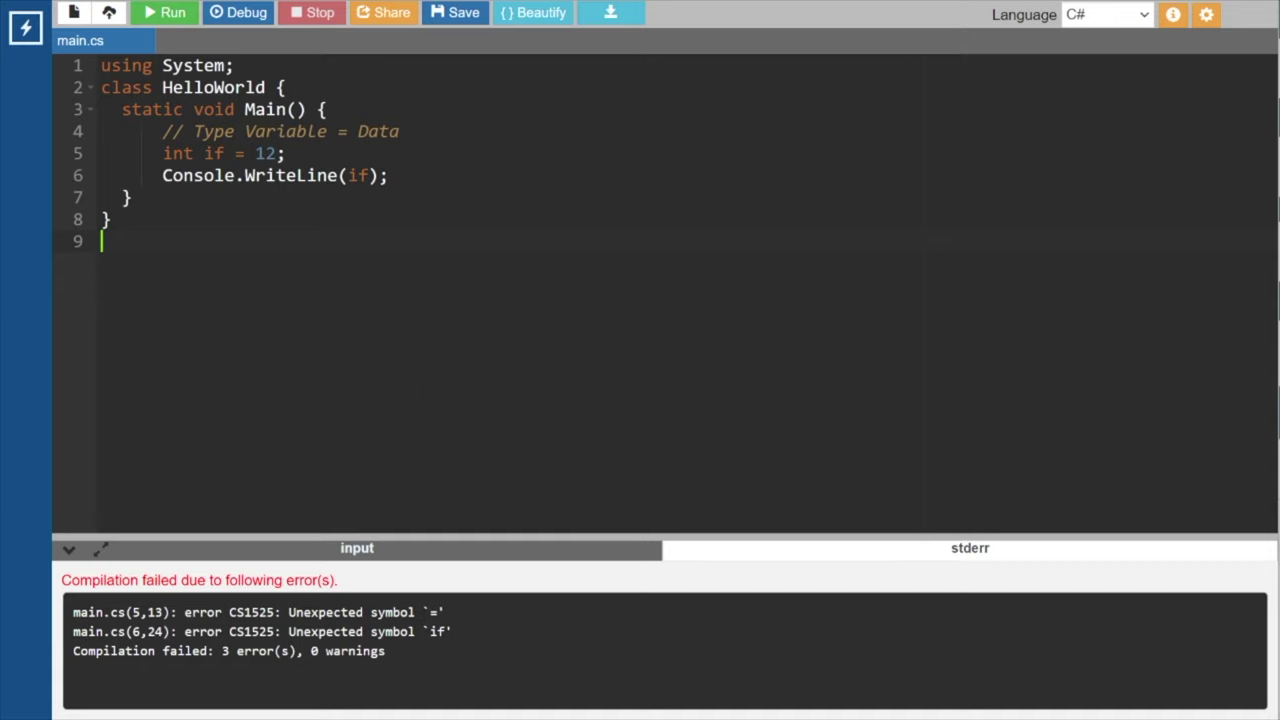
pyautogui.doubleClick(214, 153)
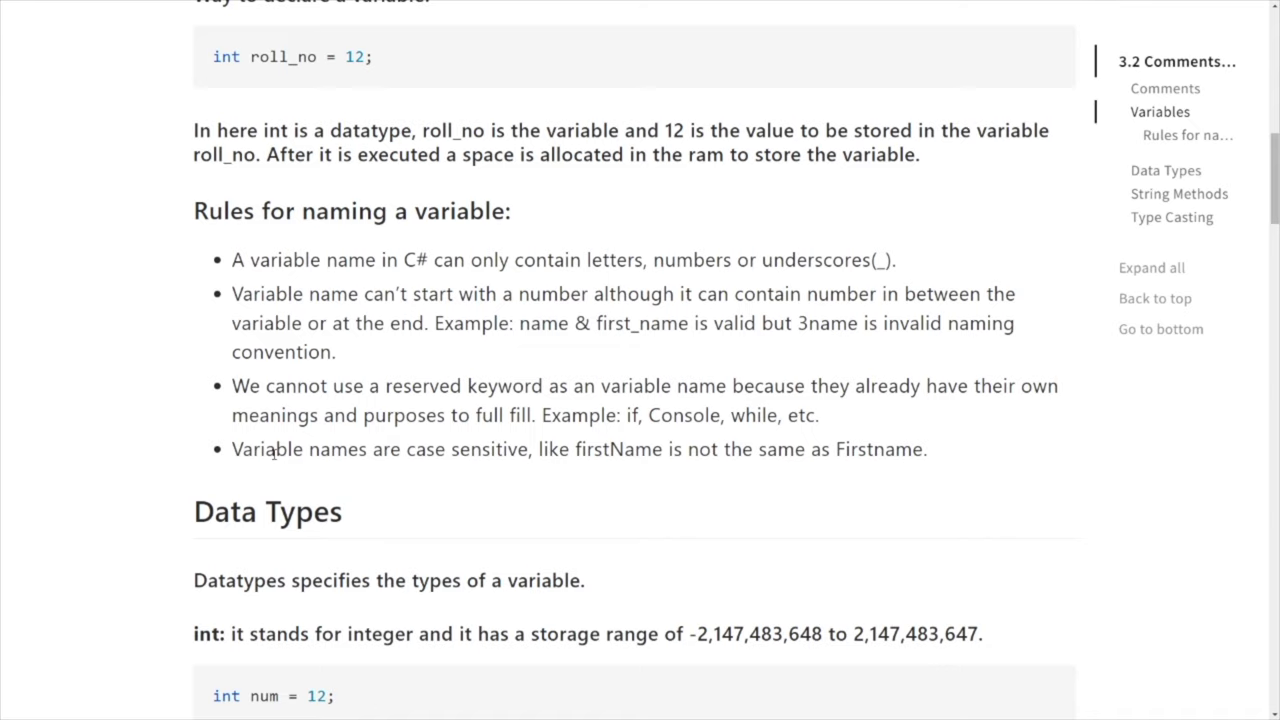
# Switch back to the OnlineGDB editor showing the int if = 12 errors.
pyautogui.hotkey('alt', 'Tab')
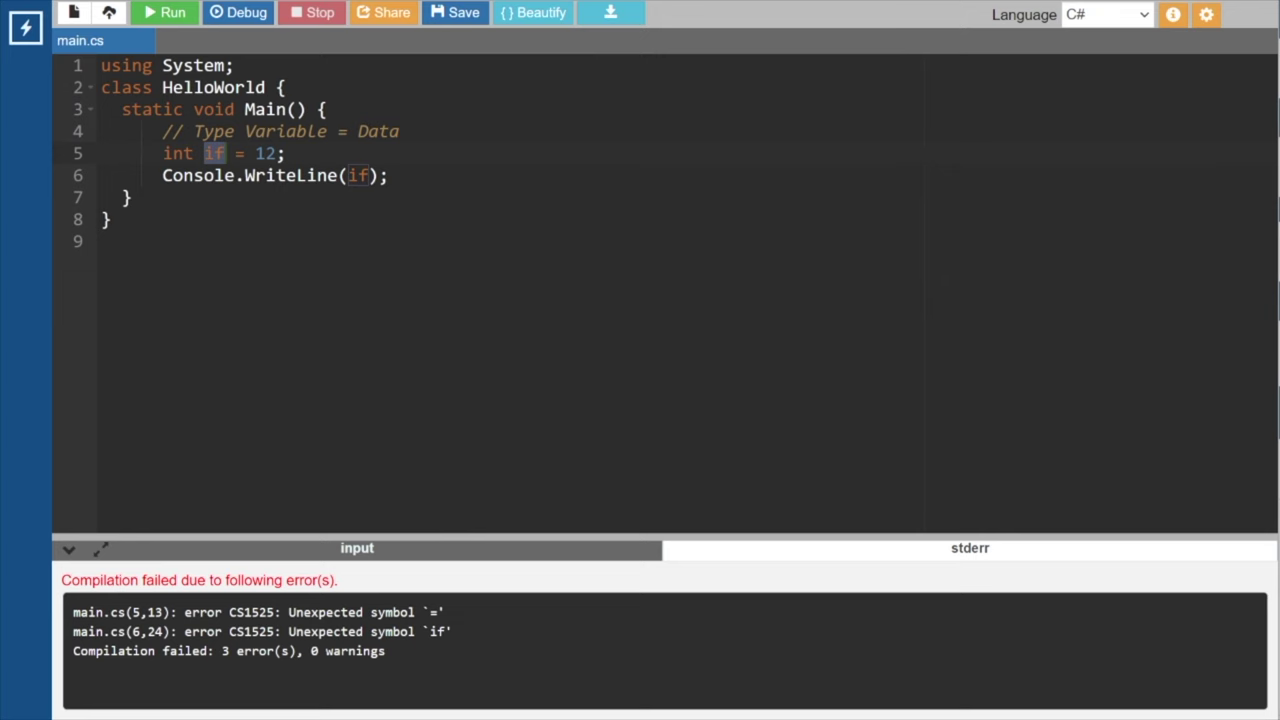
# Replace lines 5–6 with a string variable name holding a person's name.
pyautogui.moveTo(388, 175); pyautogui.dragTo(164, 153)
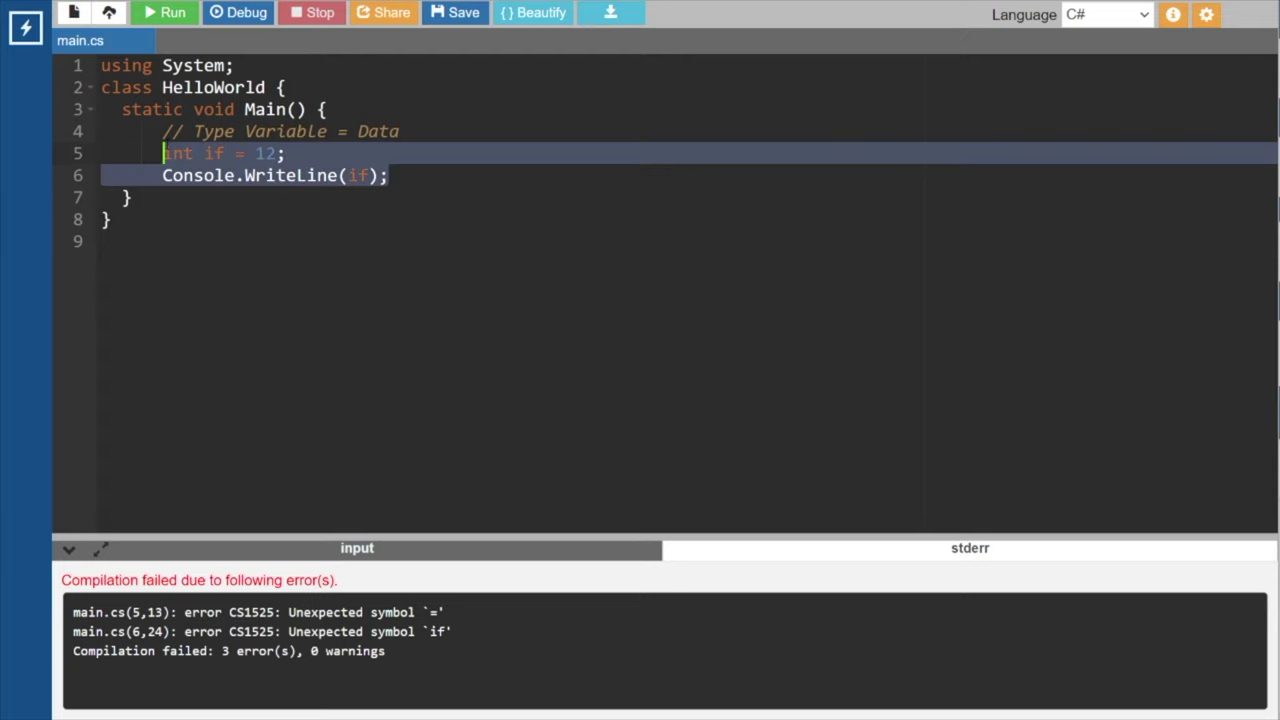
pyautogui.press('BackSpace')
pyautogui.write('strn')
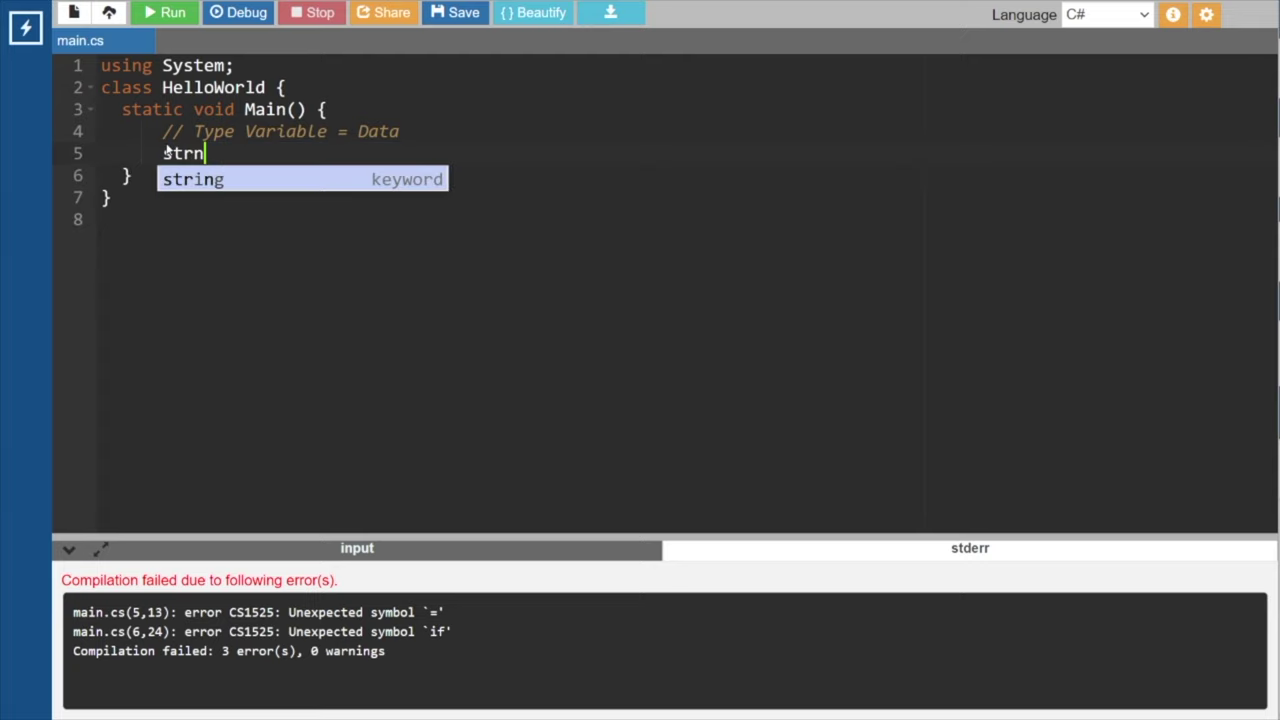
pyautogui.press('BackSpace')
pyautogui.write('ing ')
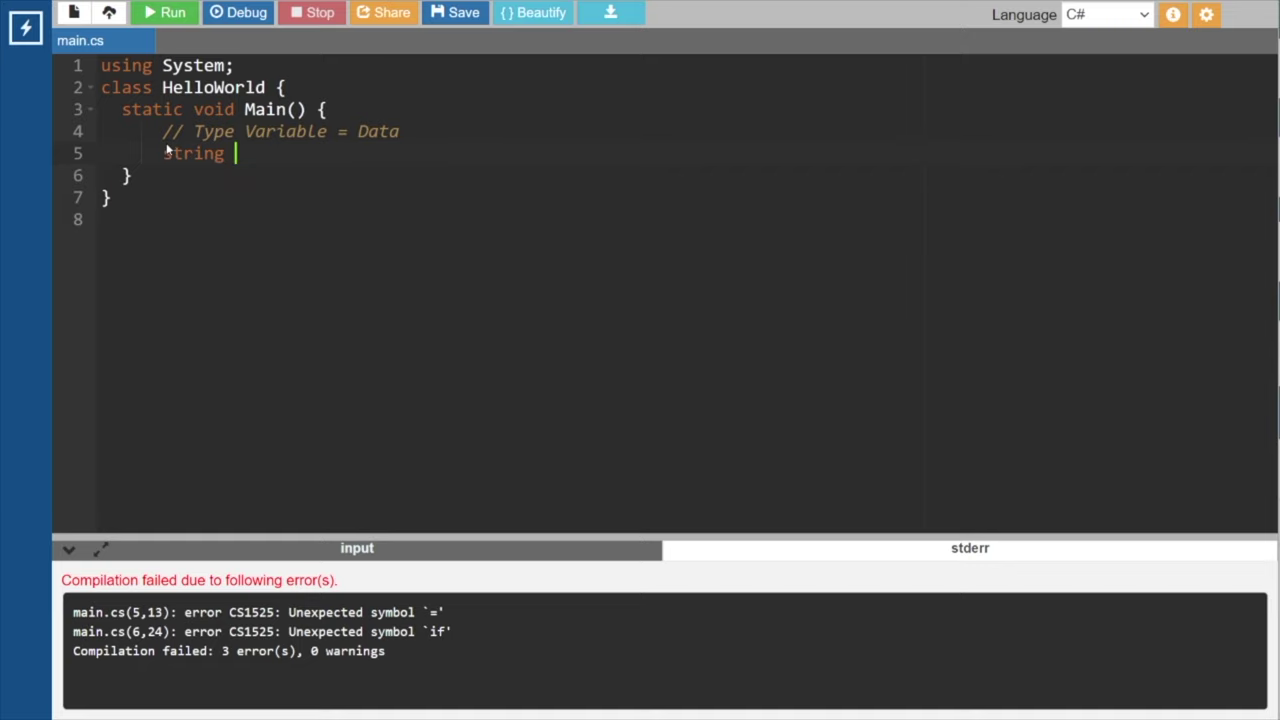
pyautogui.write('n')
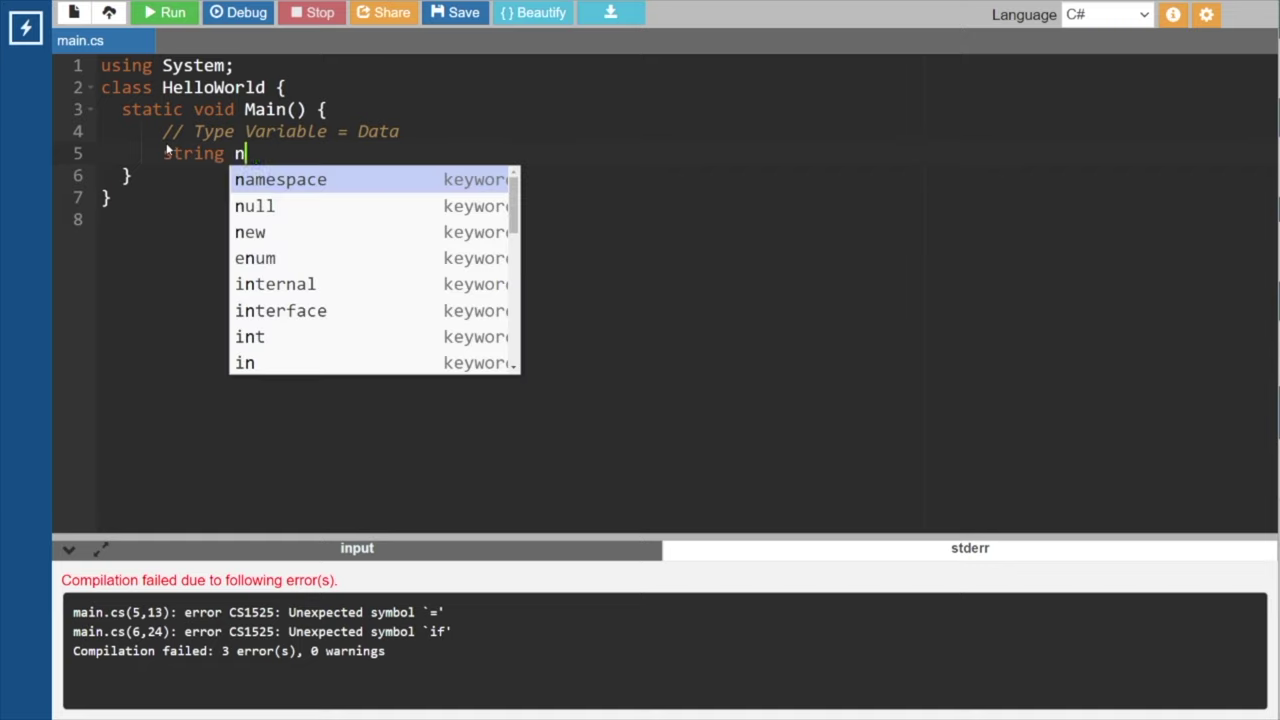
pyautogui.write('ame = "PR')
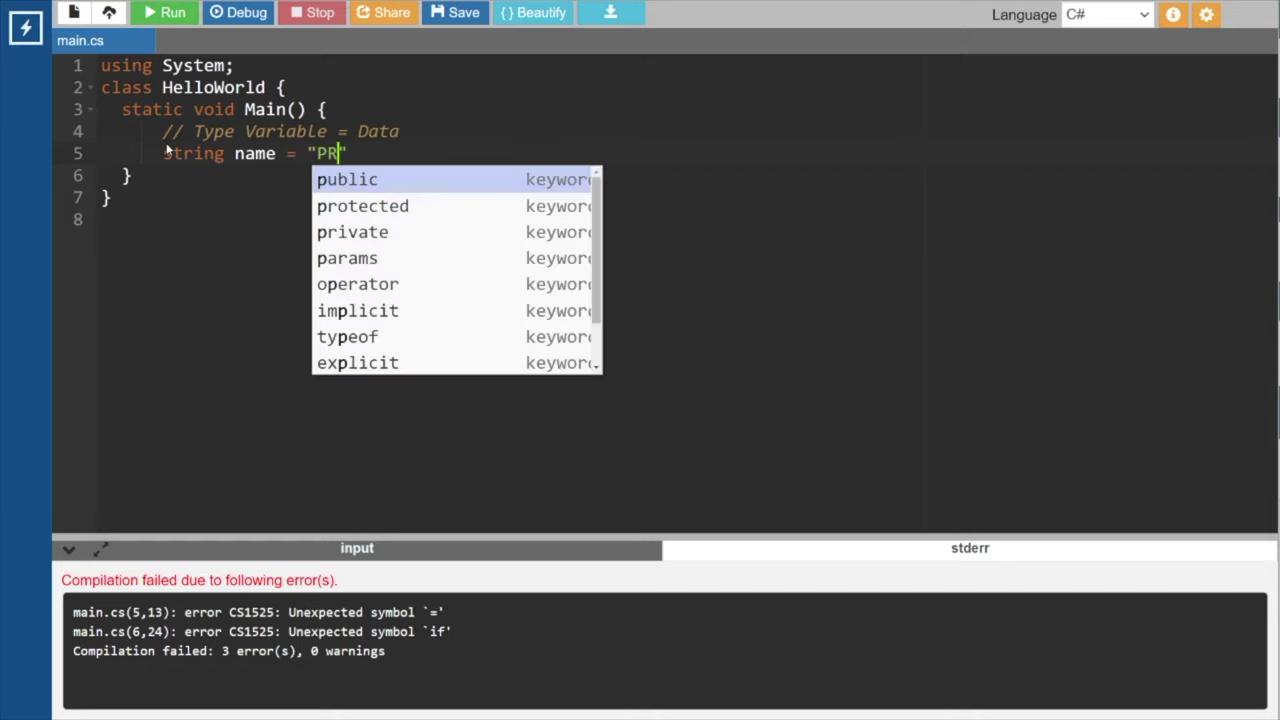
pyautogui.press('BackSpace')
pyautogui.write('riyan')
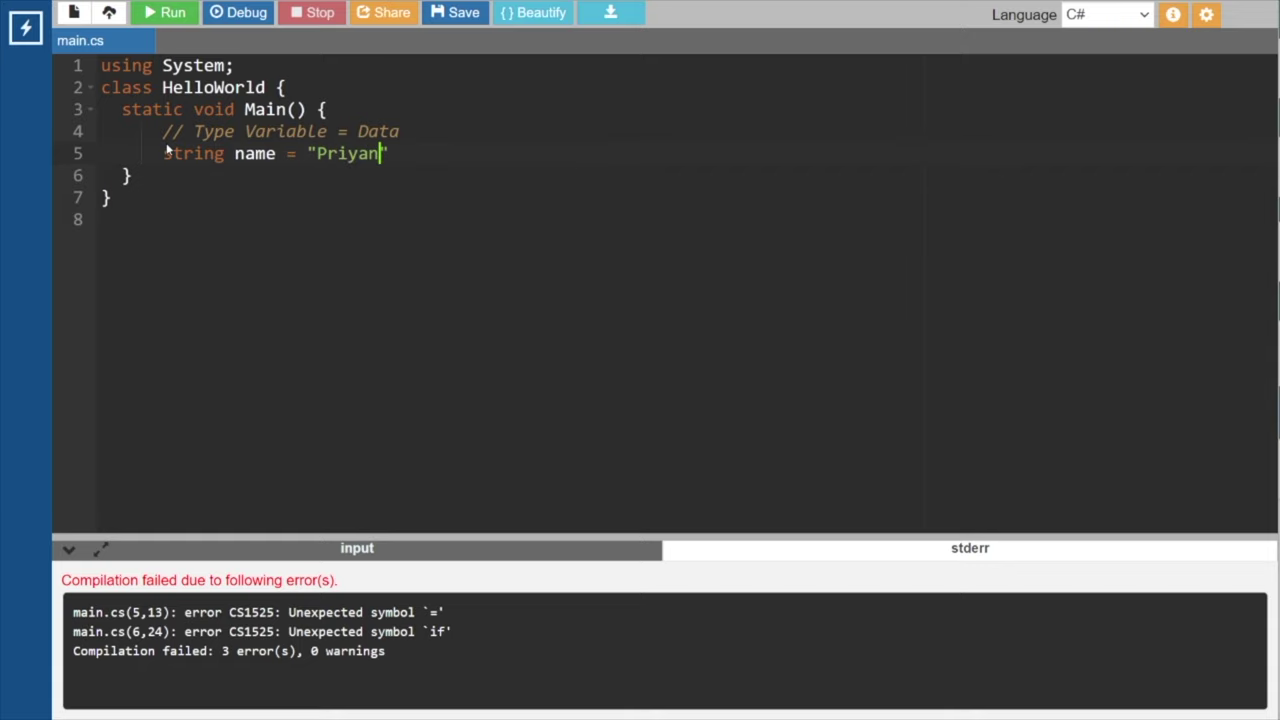
pyautogui.write('shu')
pyautogui.press('BackSpace')
pyautogui.press('BackSpace')
pyautogui.press('BackSpace')
pyautogui.write('shu";')
# Add Console.WriteLine(name); and run the program, exiting with code 0.
pyautogui.press('Return')
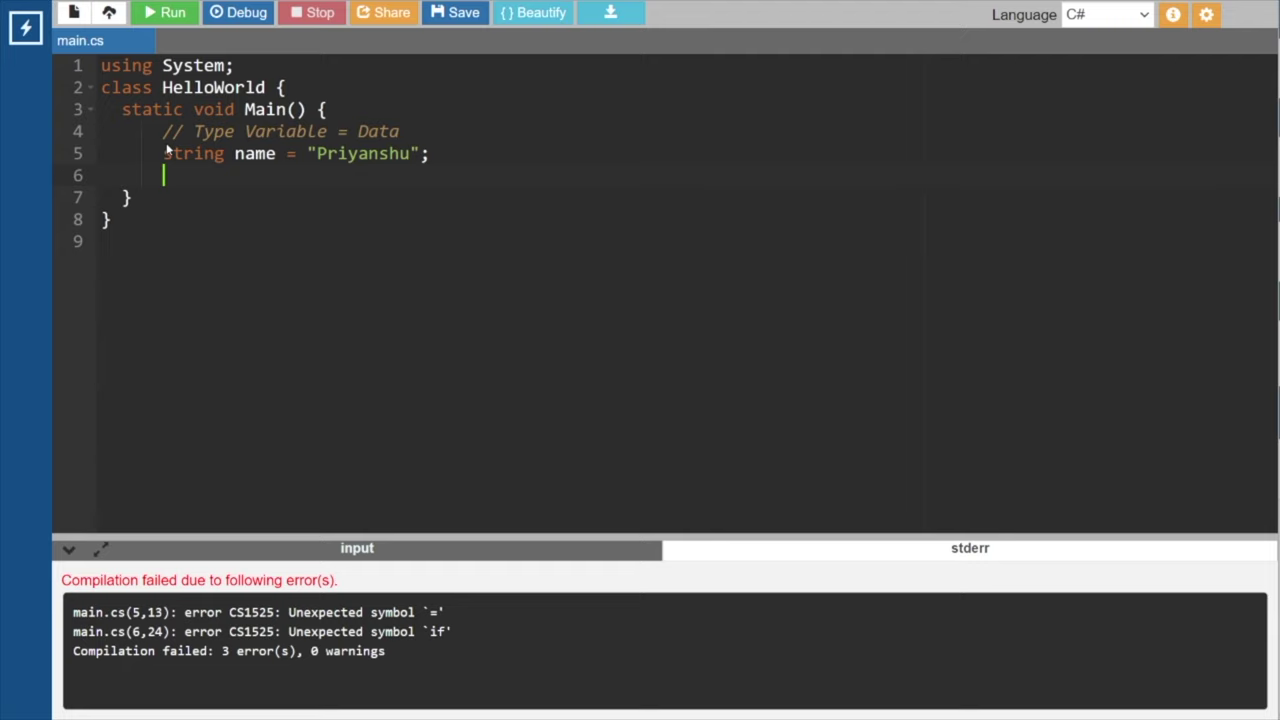
pyautogui.write('Str')
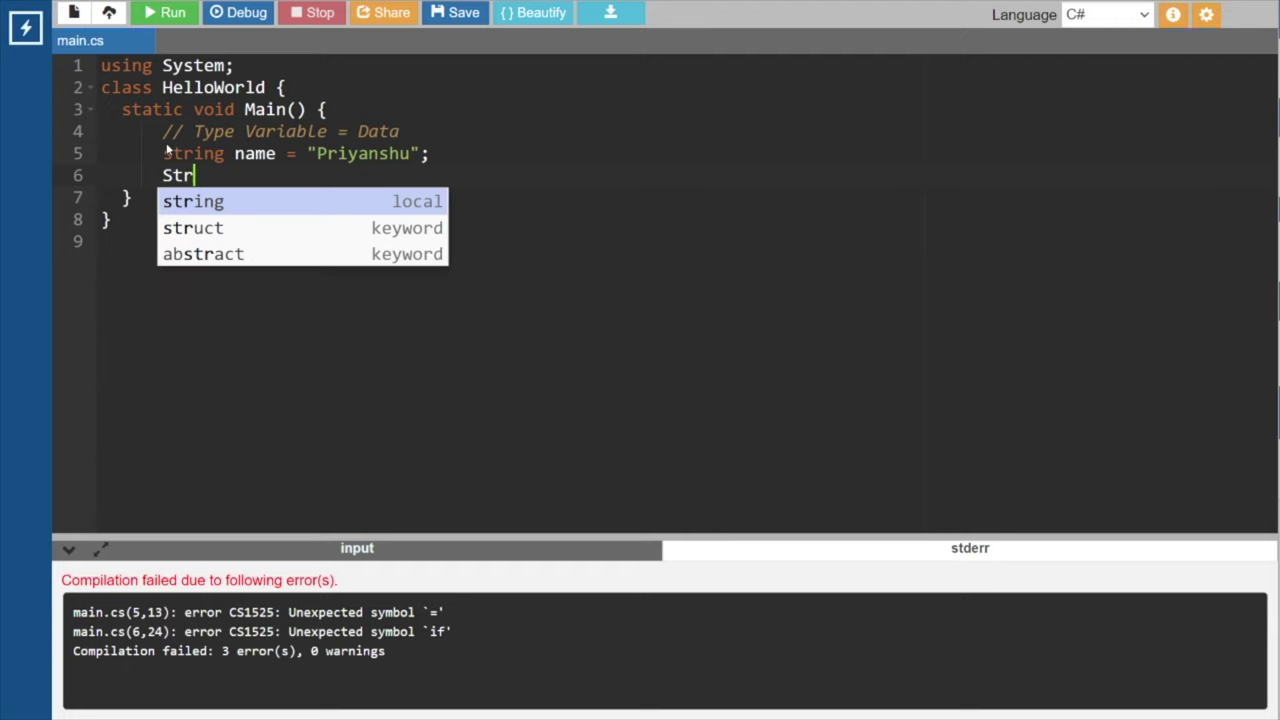
pyautogui.press('BackSpace')
pyautogui.press('BackSpace')
pyautogui.press('BackSpace')
pyautogui.write('Cosn')
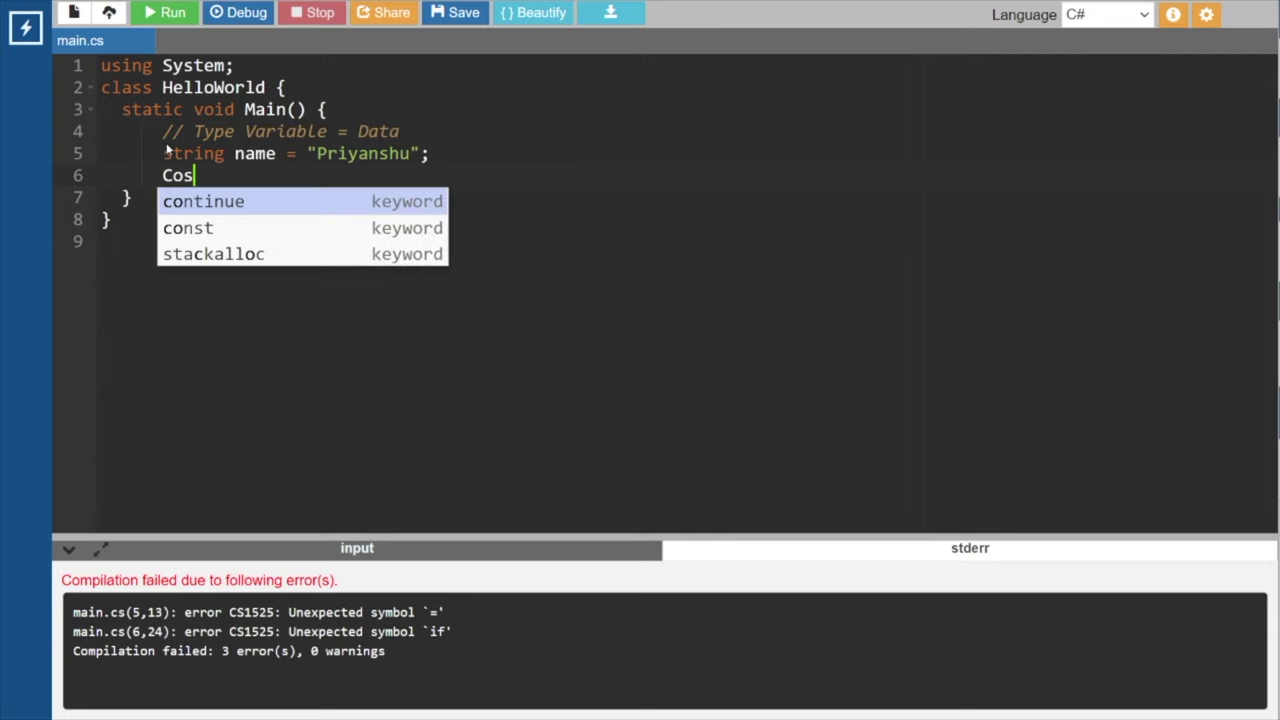
pyautogui.press('BackSpace')
pyautogui.press('BackSpace')
pyautogui.write('nsole')
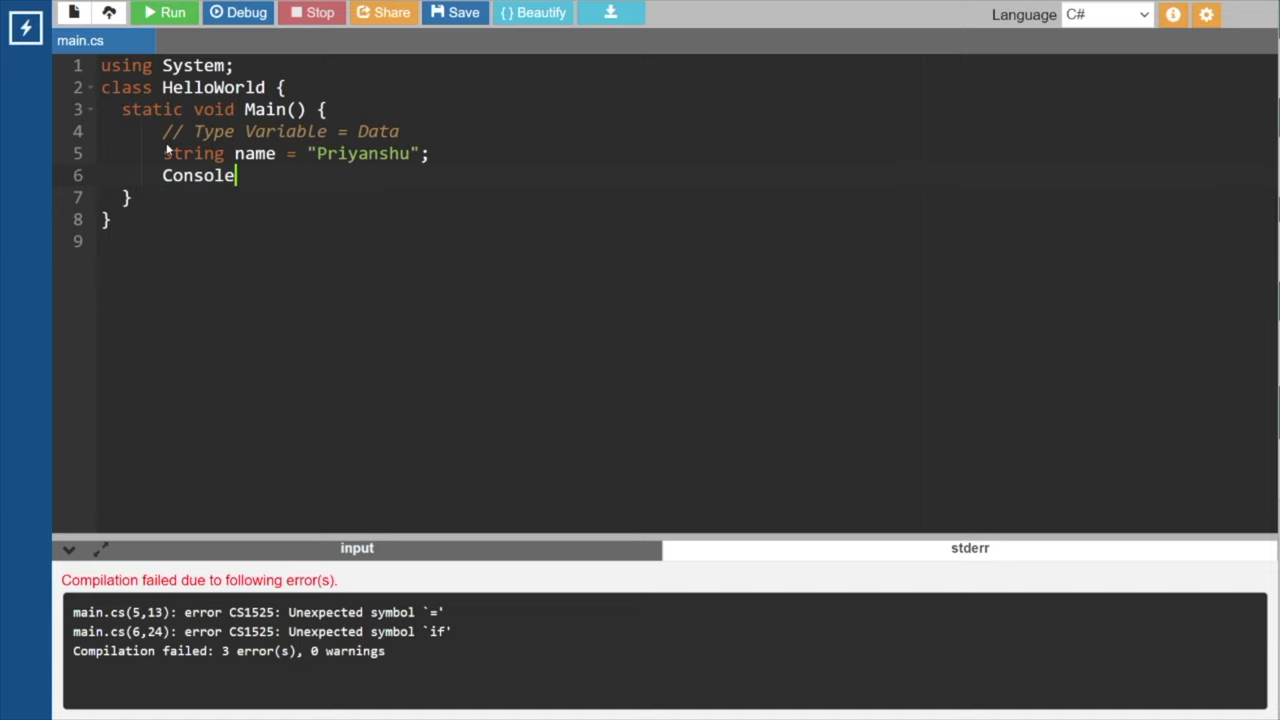
pyautogui.write('.WriteLine')
pyautogui.write('(name)')
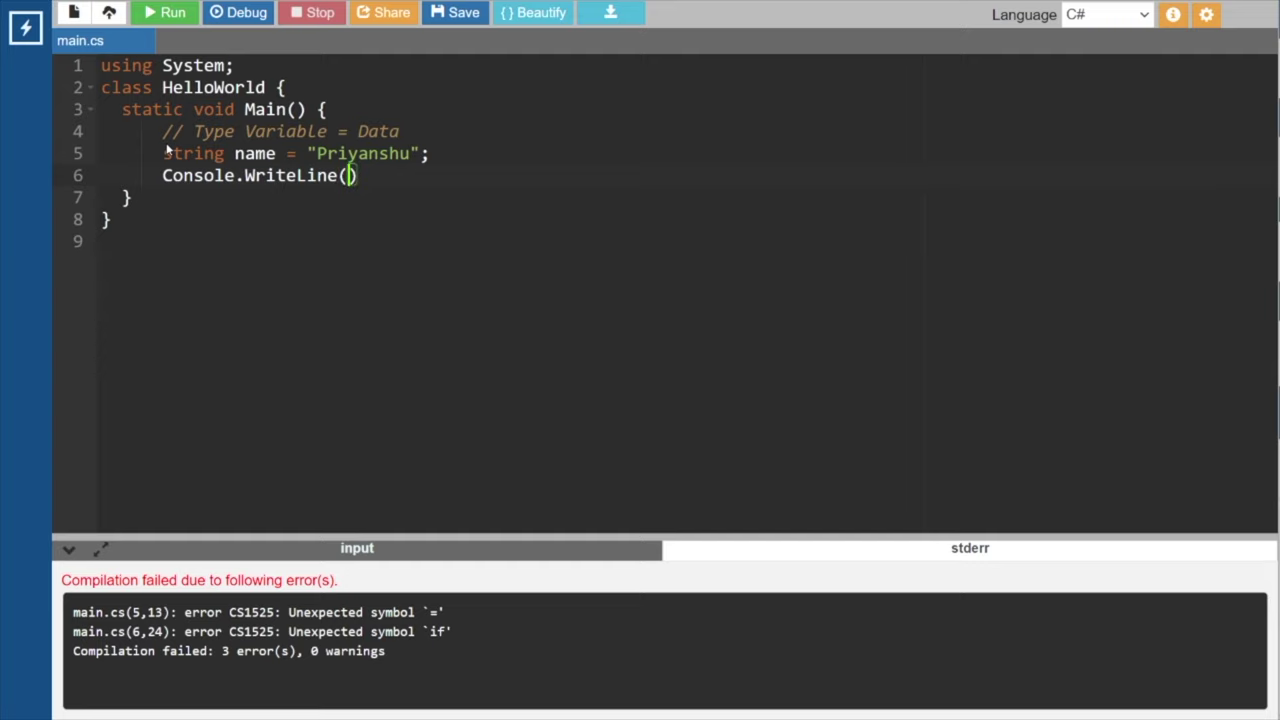
pyautogui.write(';')
pyautogui.click(173, 12)
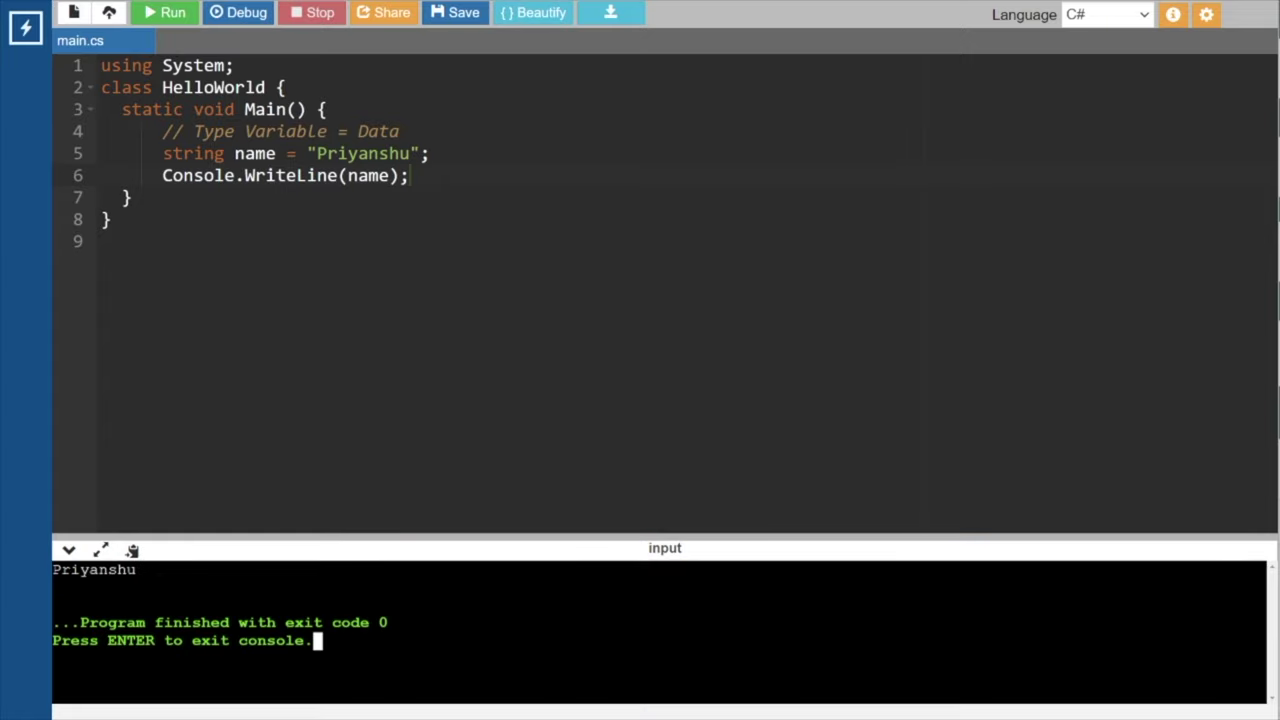
# Change WriteLine(name) to WriteLine(NAME) and rerun the program.
pyautogui.doubleClick(373, 176)
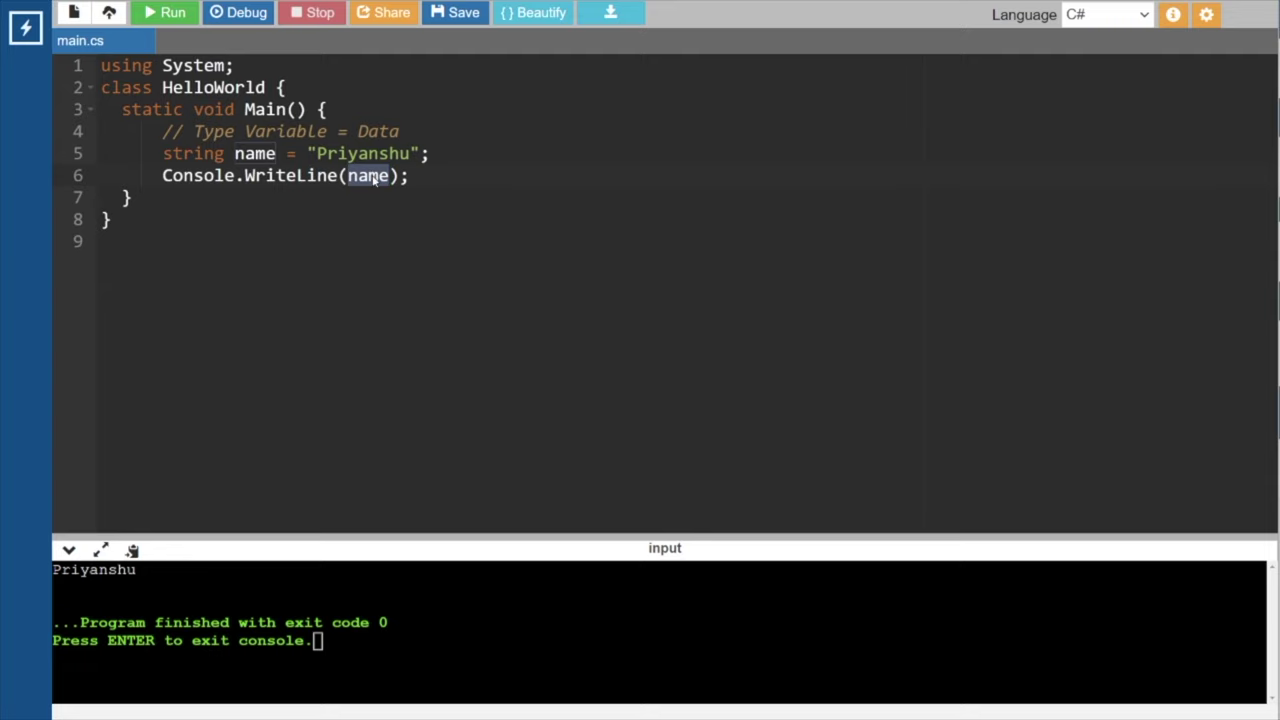
pyautogui.write('NAA')
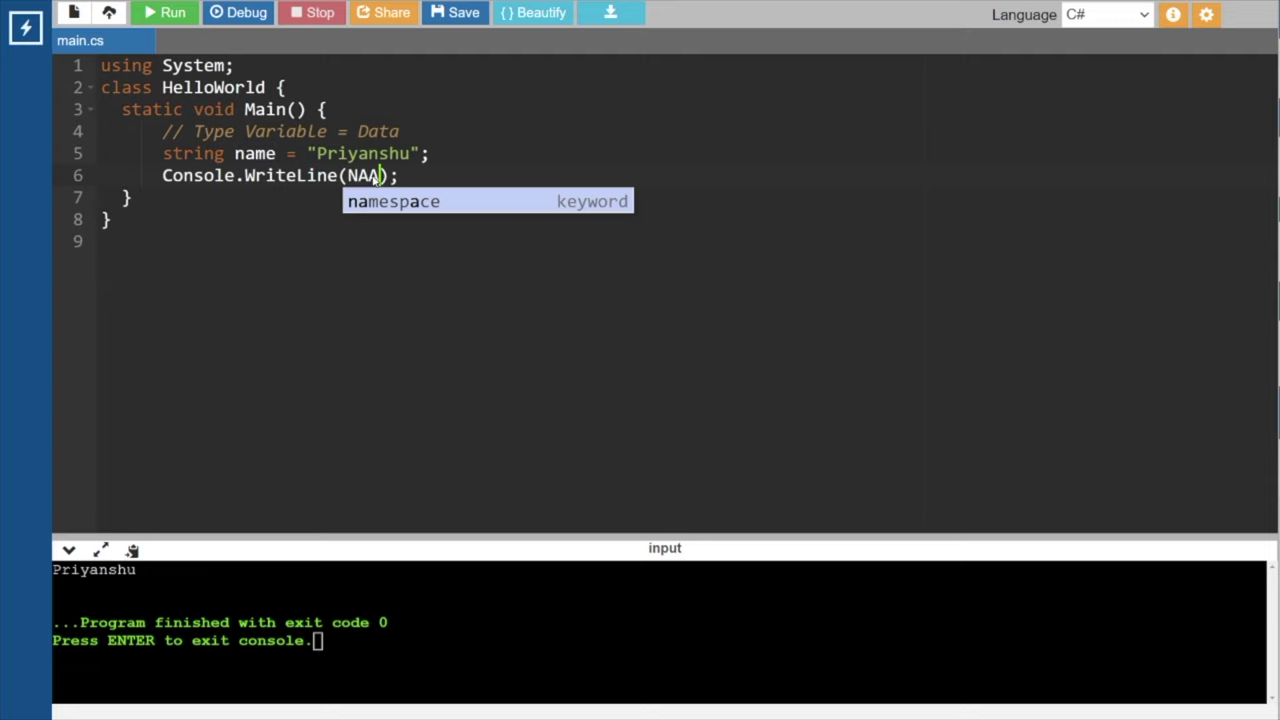
pyautogui.press('BackSpace')
pyautogui.write('ME')
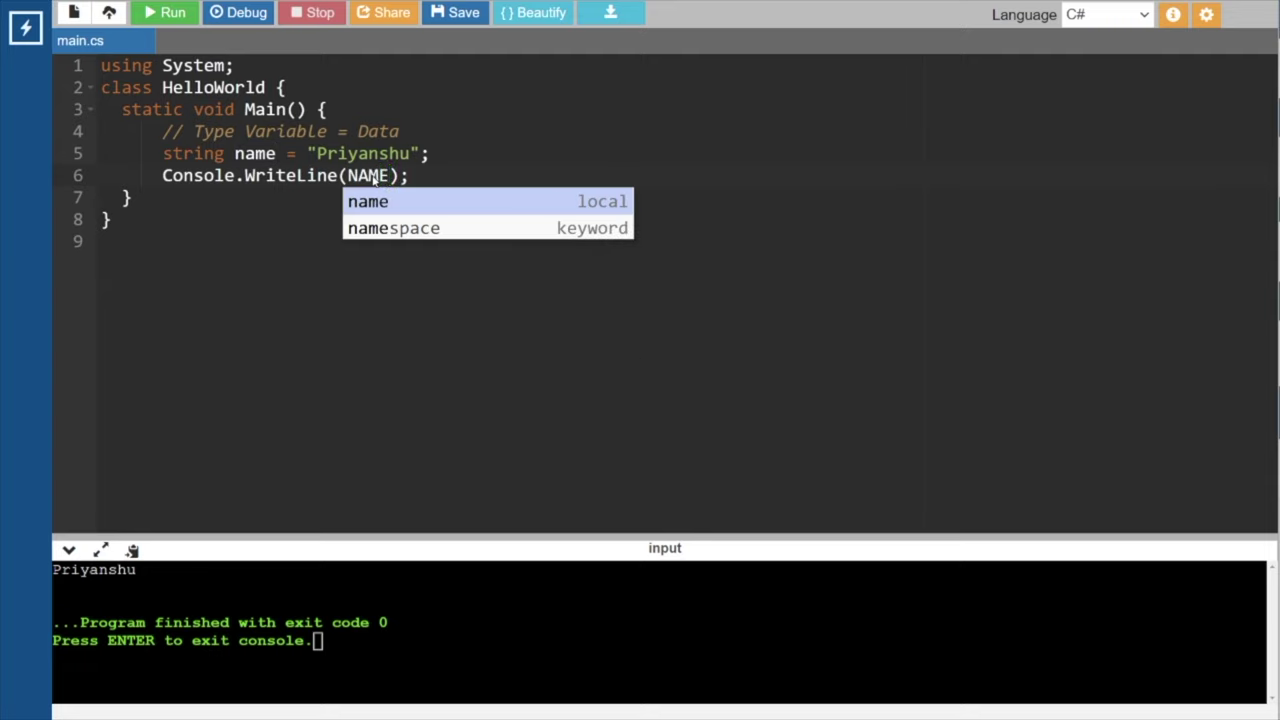
pyautogui.press('End')
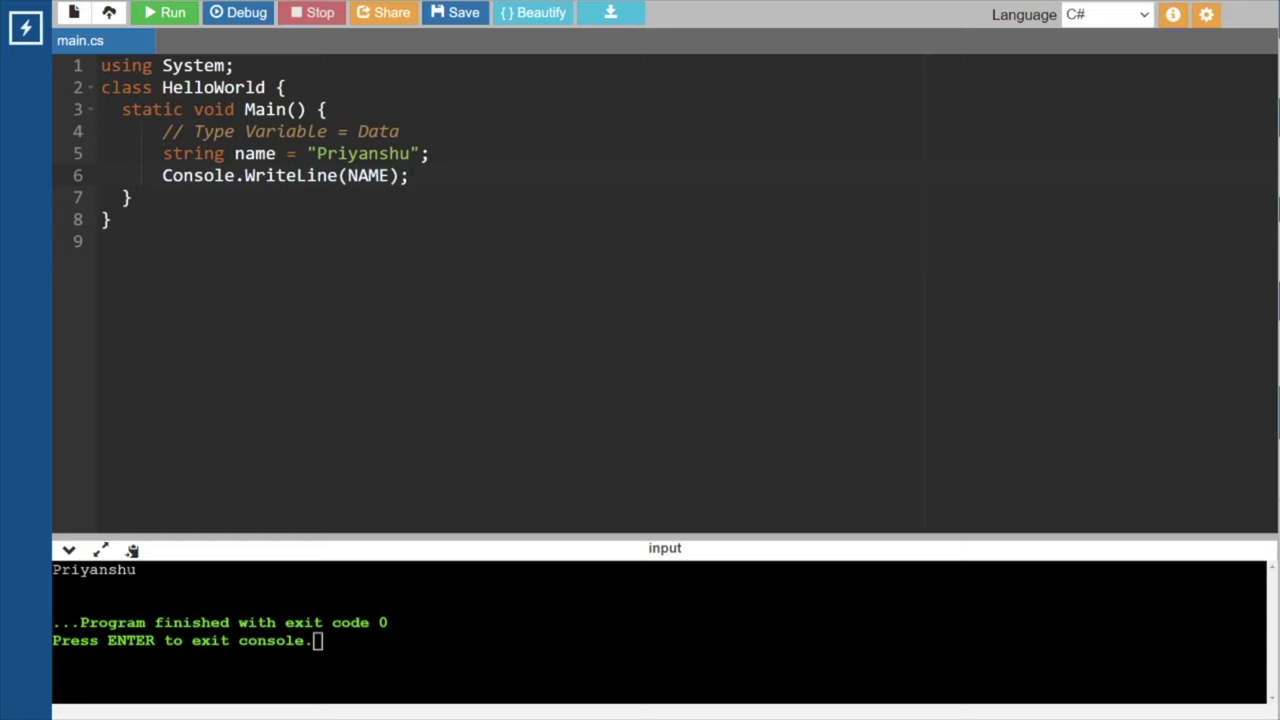
pyautogui.click(171, 14)
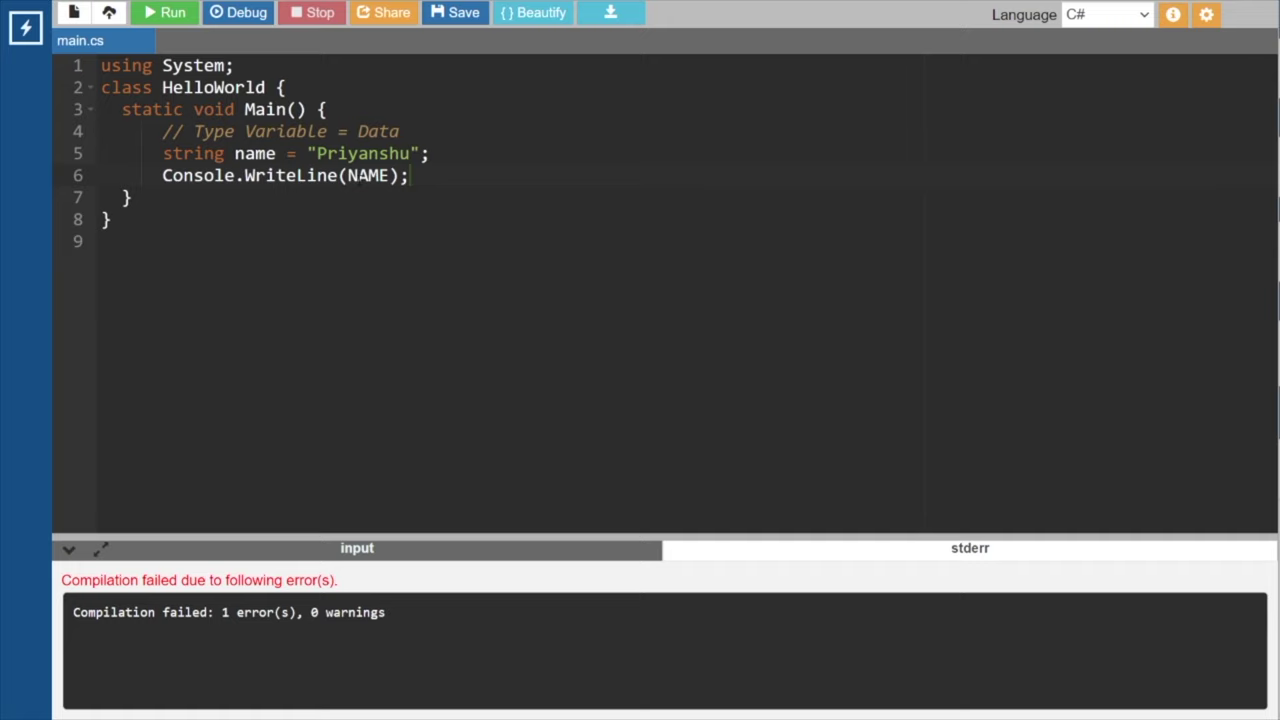
# Compare lowercase name on line 5 with NAME on line 6, then select the failing WriteLine statement.
pyautogui.doubleClick(246, 154)
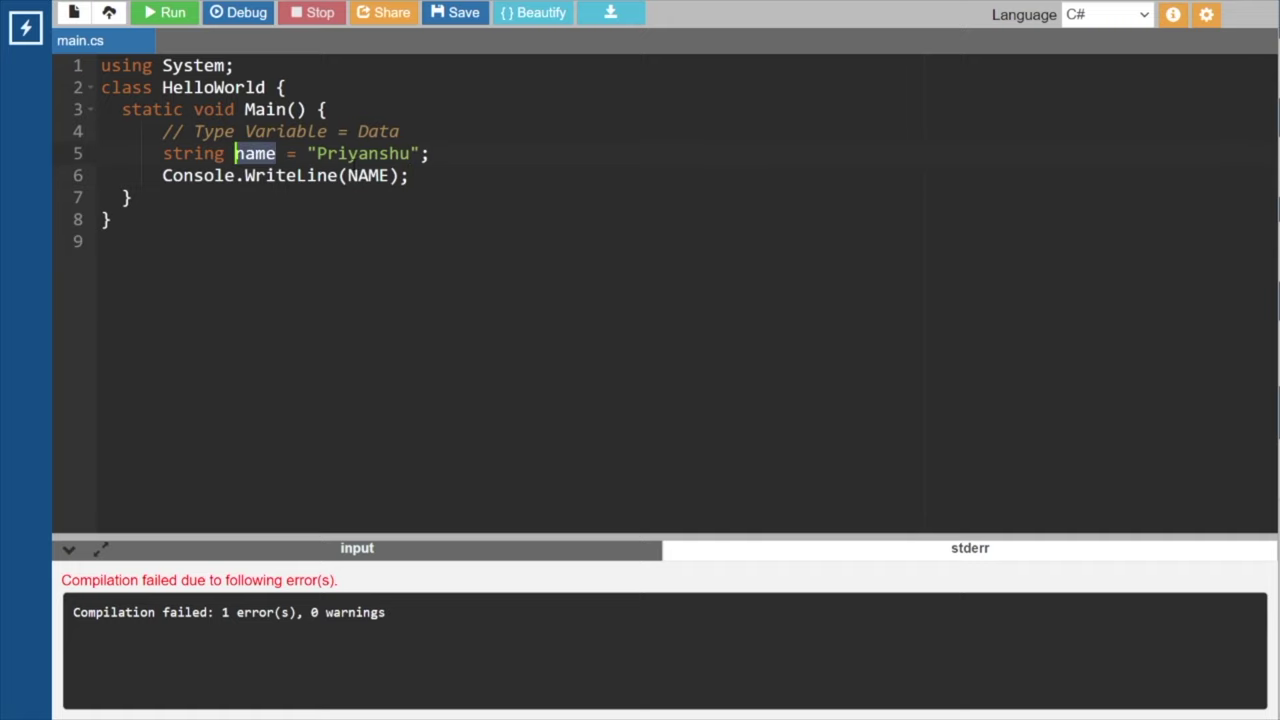
pyautogui.doubleClick(352, 176)
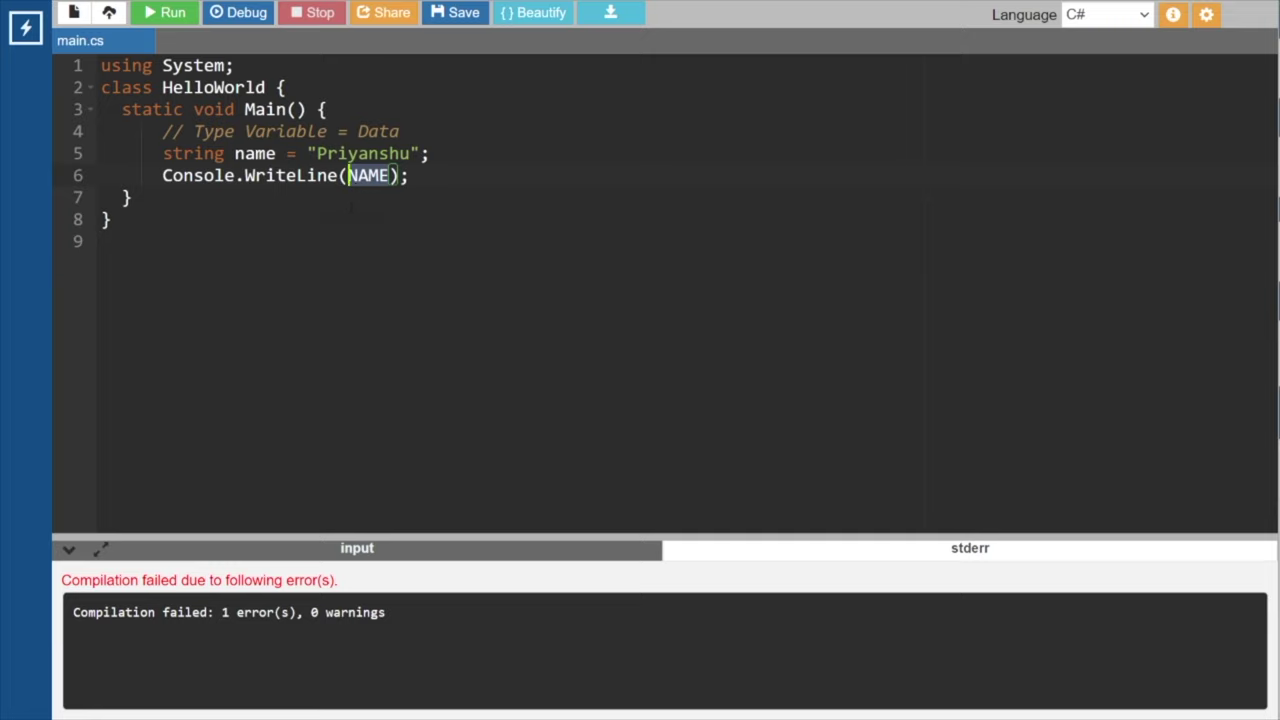
pyautogui.click(132, 197)
pyautogui.click(443, 175)
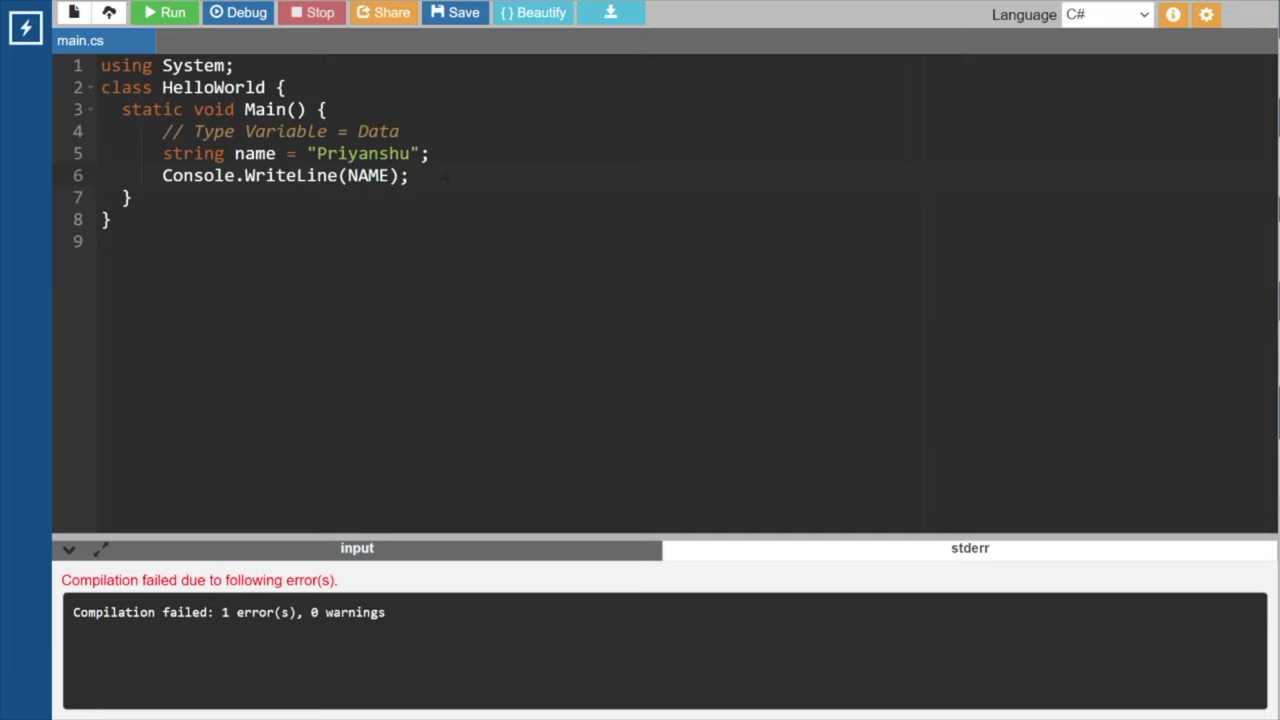
pyautogui.hotkey('shift', 'Left')
pyautogui.hotkey('shift', 'Left')
pyautogui.hotkey('shift', 'Left')
pyautogui.hotkey('shift', 'Left')
pyautogui.hotkey('shift', 'Left')
pyautogui.moveTo(443, 175); pyautogui.dragTo(170, 183)
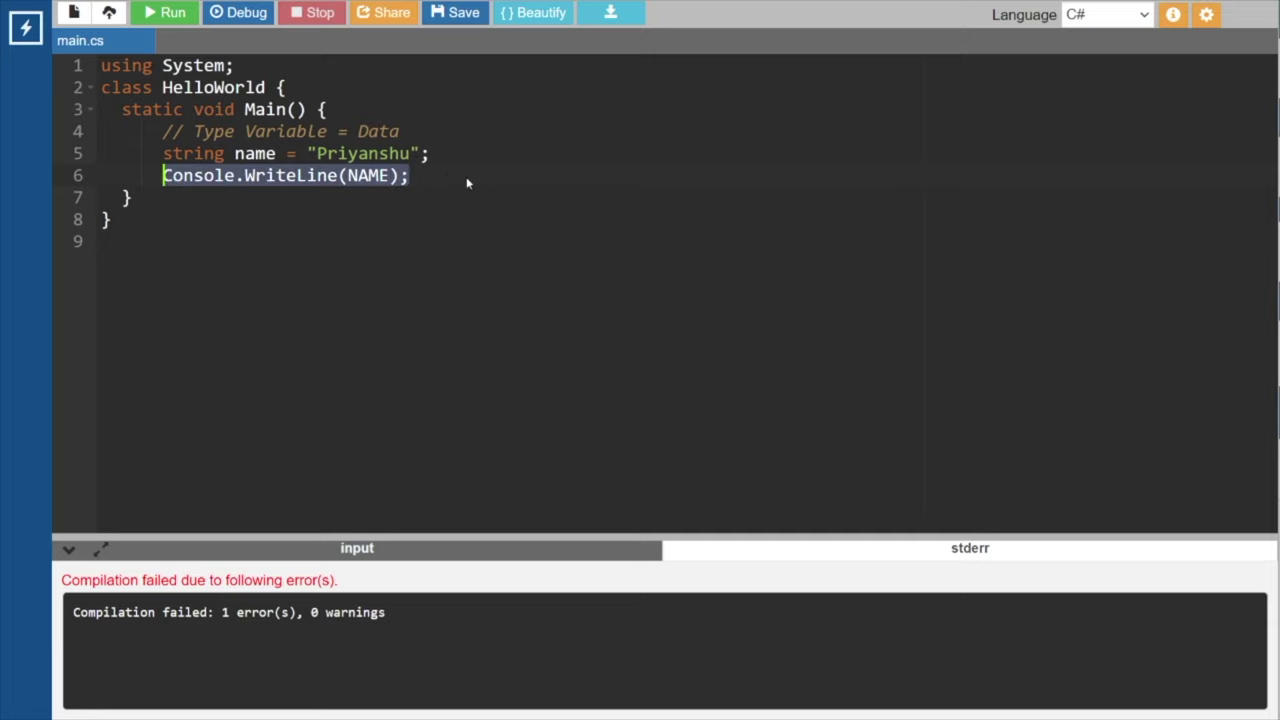
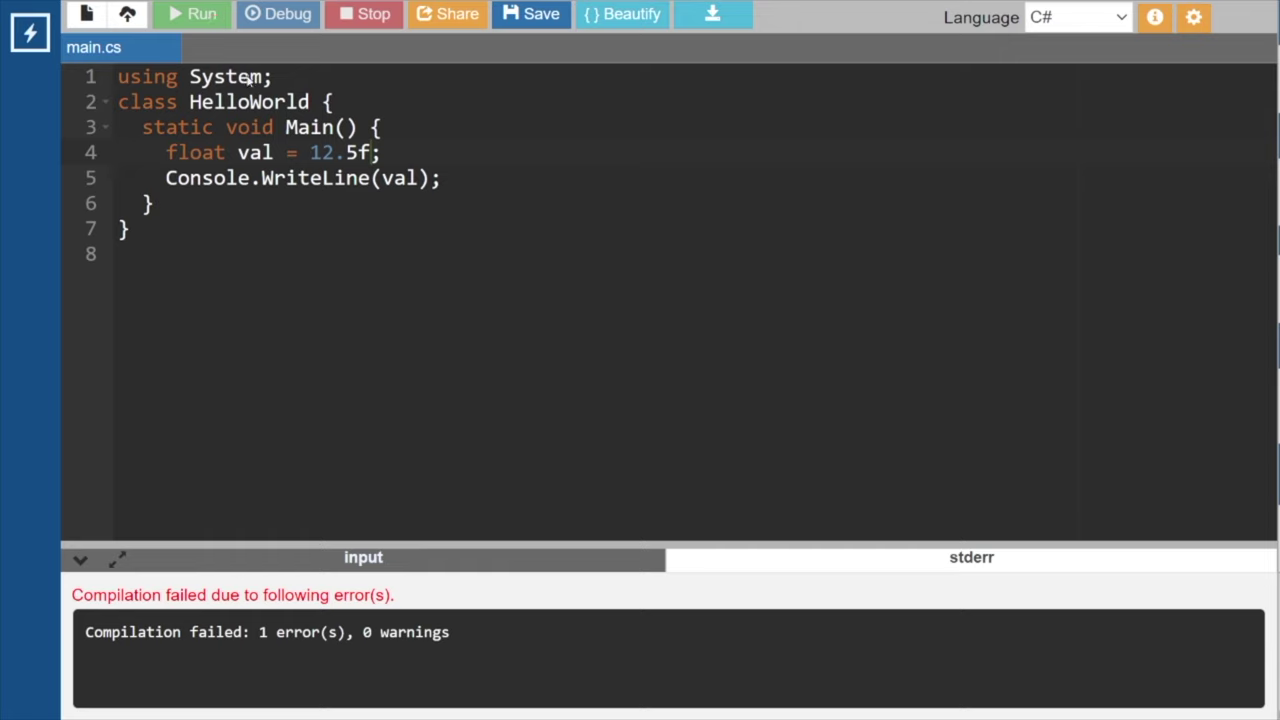
# Re-run the float val = 12.5f program with F9 so it prints 12.5.
pyautogui.click(442, 178)
pyautogui.click(459, 148)
pyautogui.press('F9')
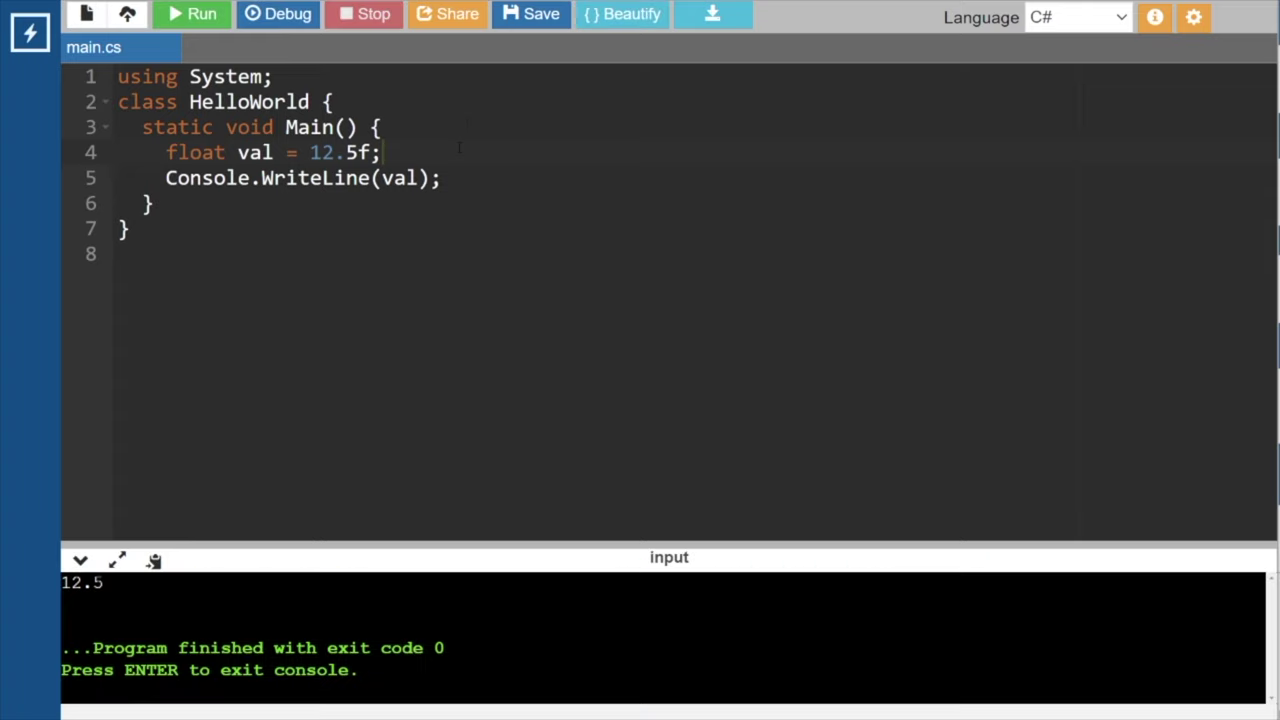
pyautogui.click(466, 123)
pyautogui.hotkey('alt', 'Tab')
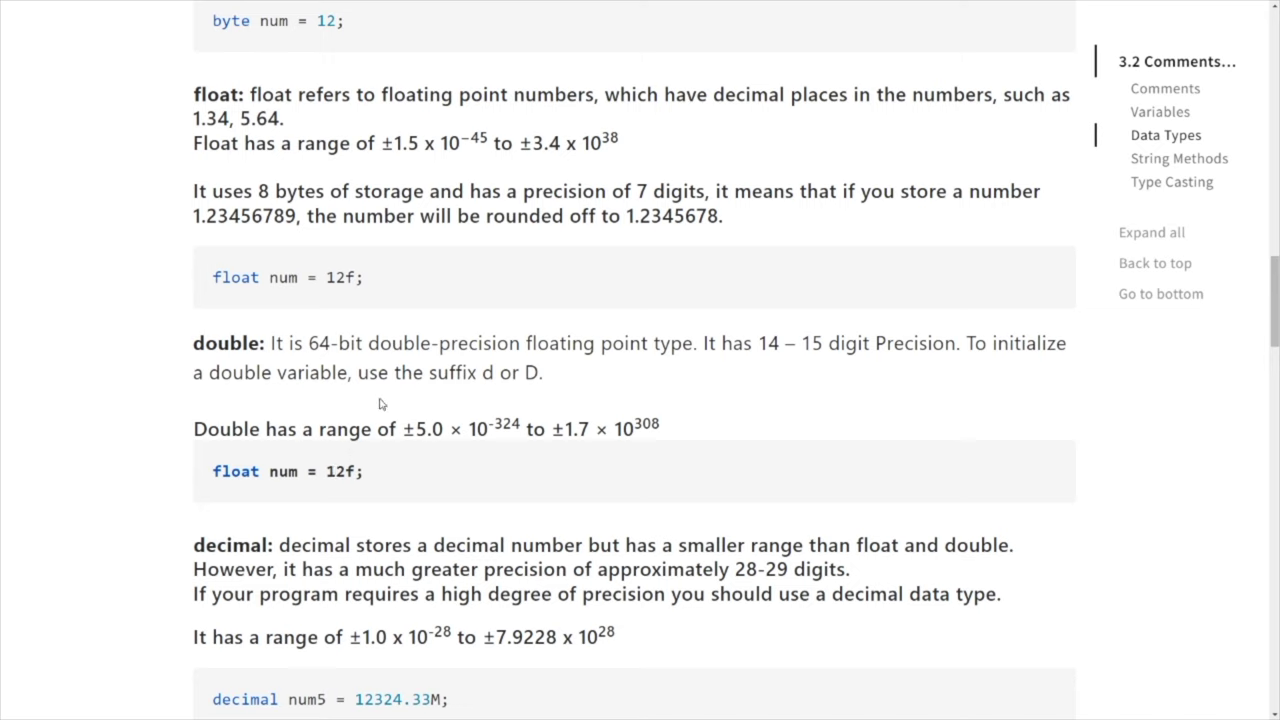
# Finish reading the float and double notes and go back to the OnlineGDB editor.
pyautogui.hotkey('ctrl', 'Tab')
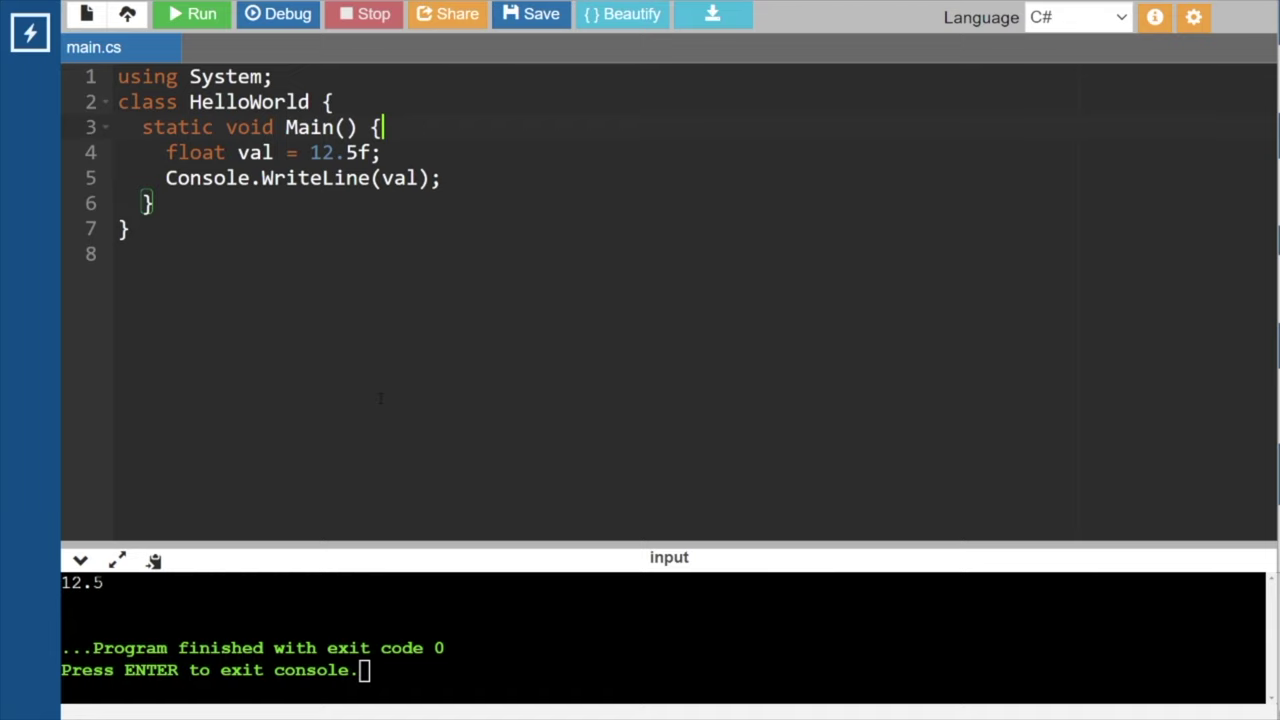
# Replace the float lines with the declaration double num = 12.5D;.
pyautogui.click(455, 178)
pyautogui.moveTo(455, 178); pyautogui.dragTo(170, 152)
pyautogui.press('BackSpace')
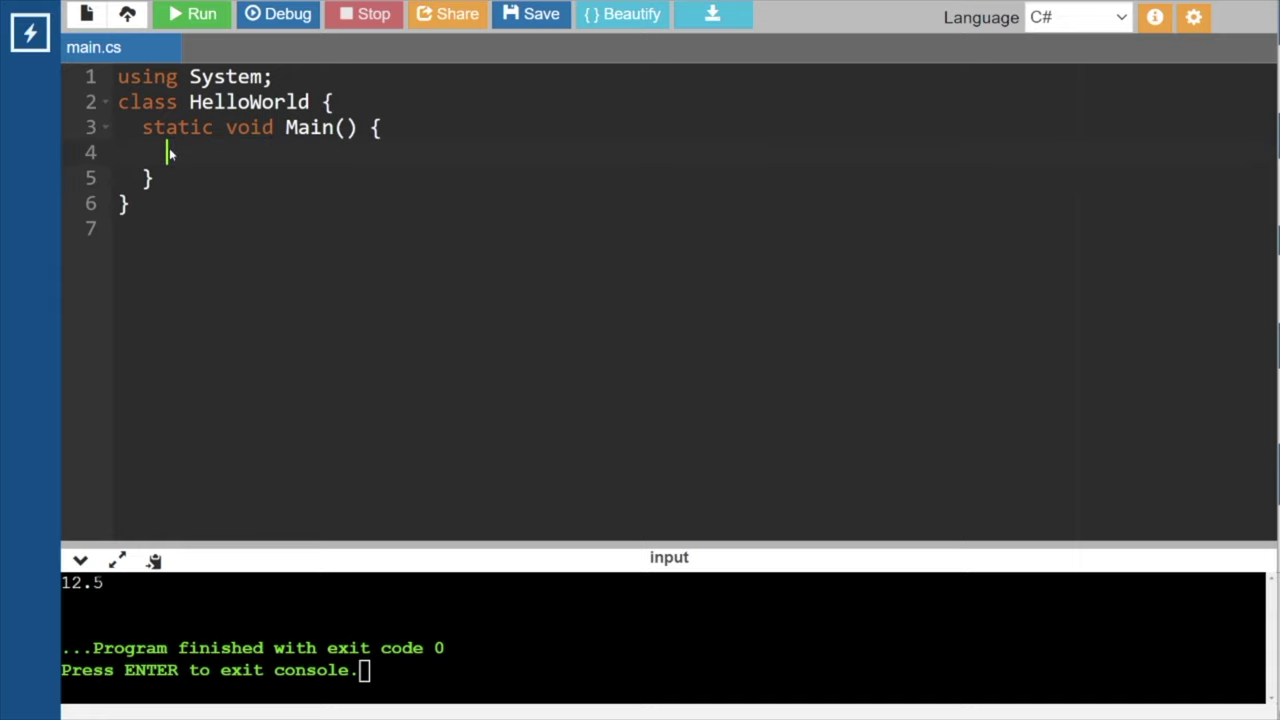
pyautogui.write('double n')
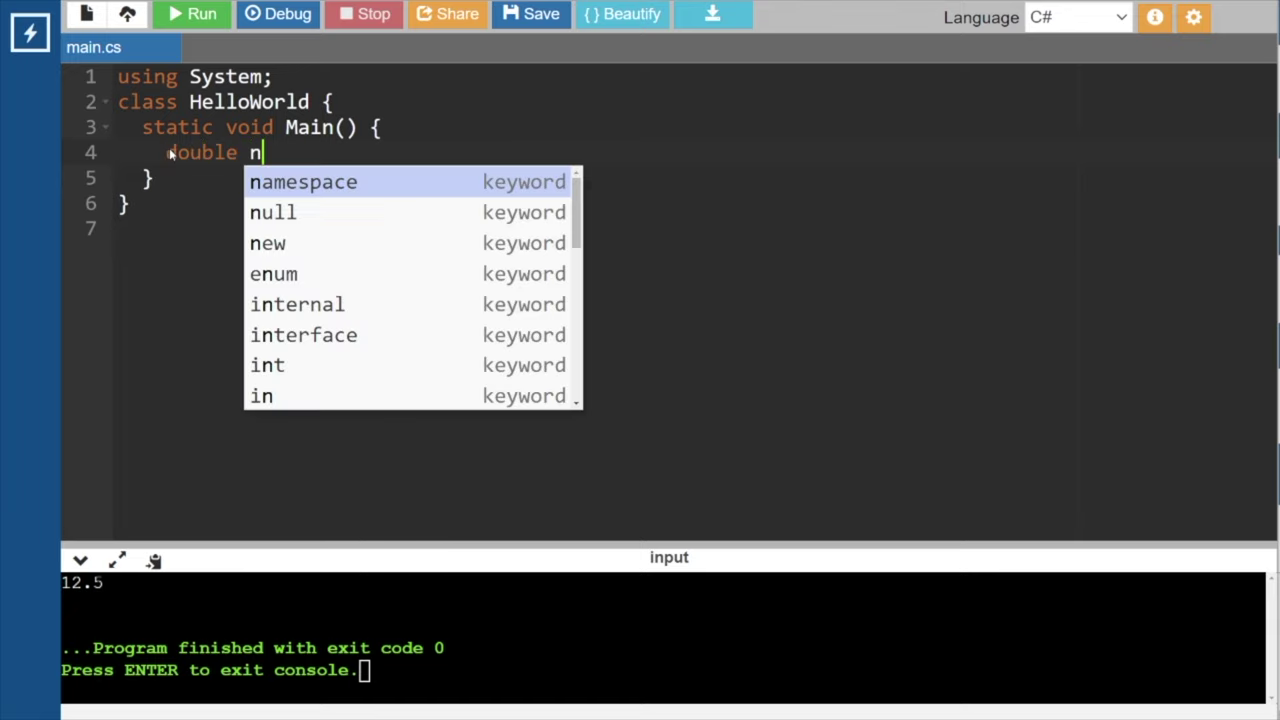
pyautogui.write('um = ')
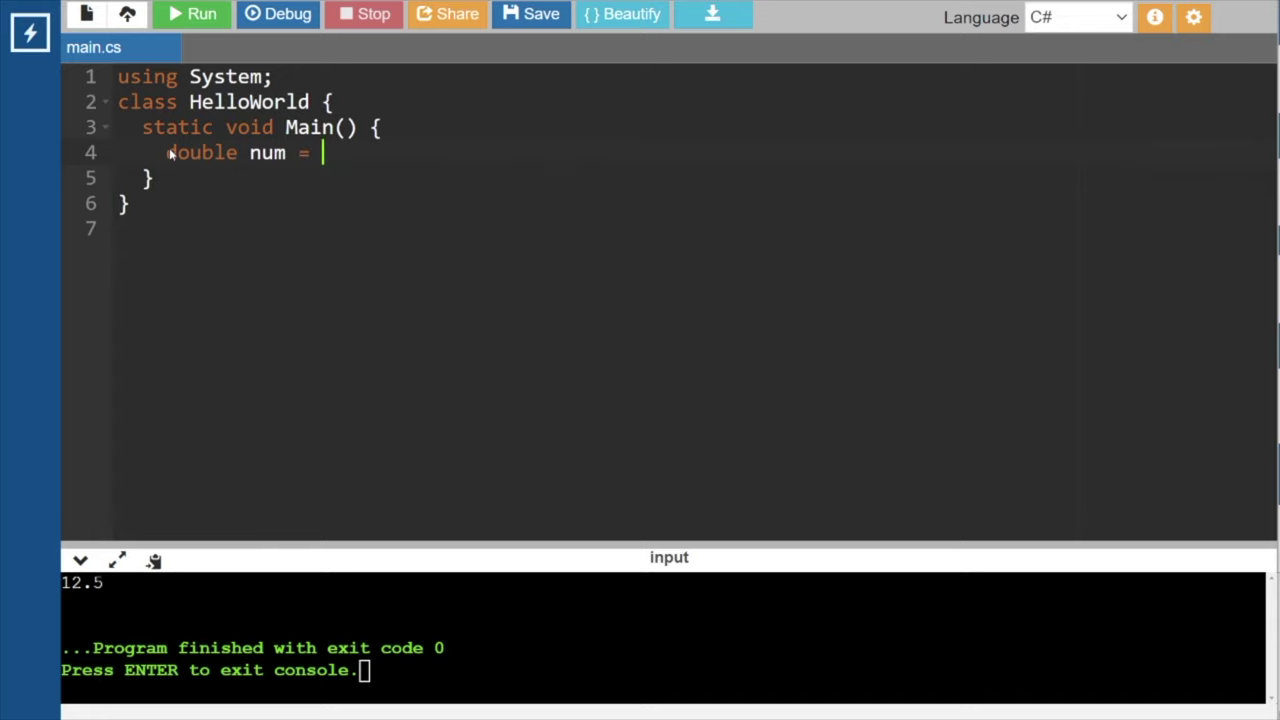
pyautogui.write('12.5D;')
pyautogui.press('Return')
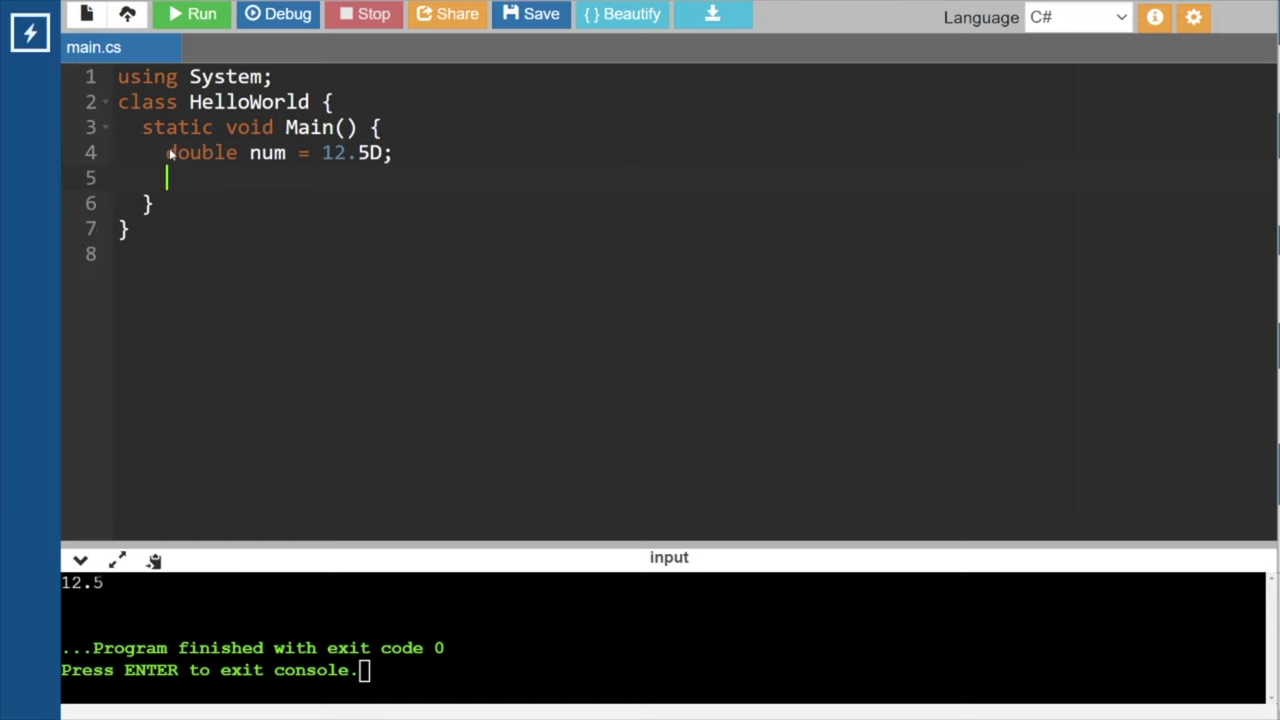
# Add Console.WriteLine(num); and run the program, printing 12.5.
pyautogui.write('C')
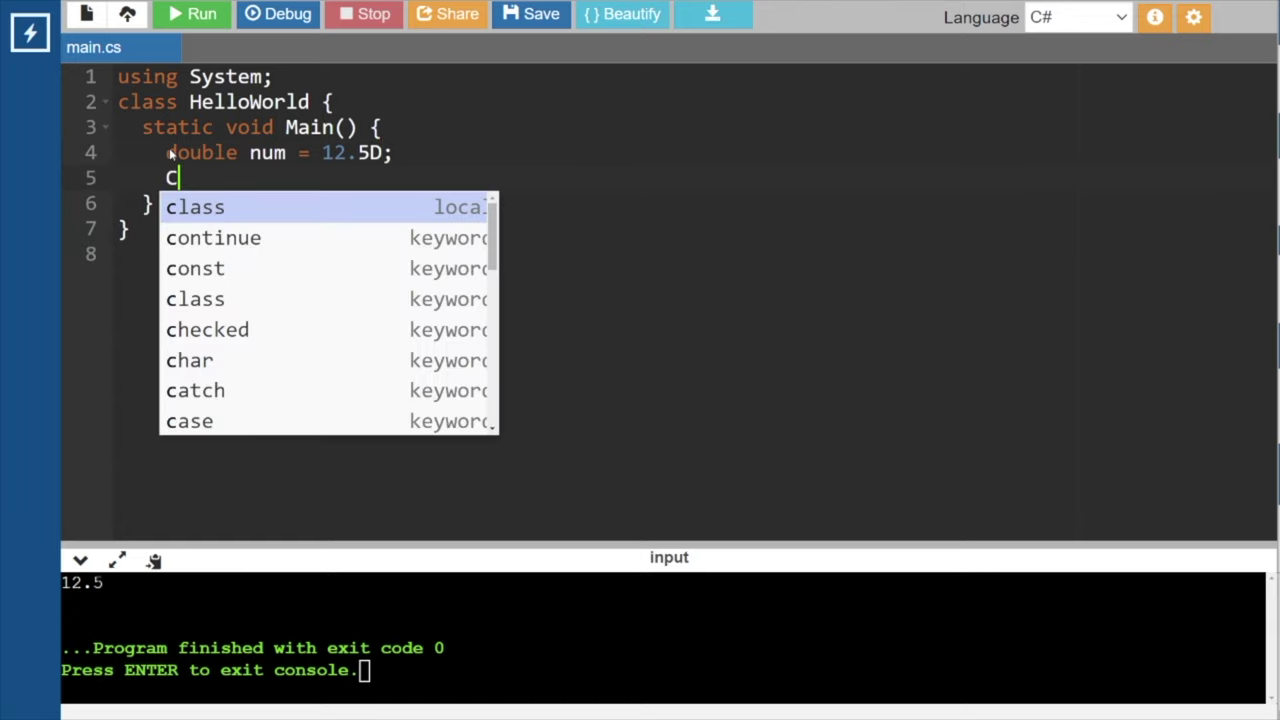
pyautogui.write('on')
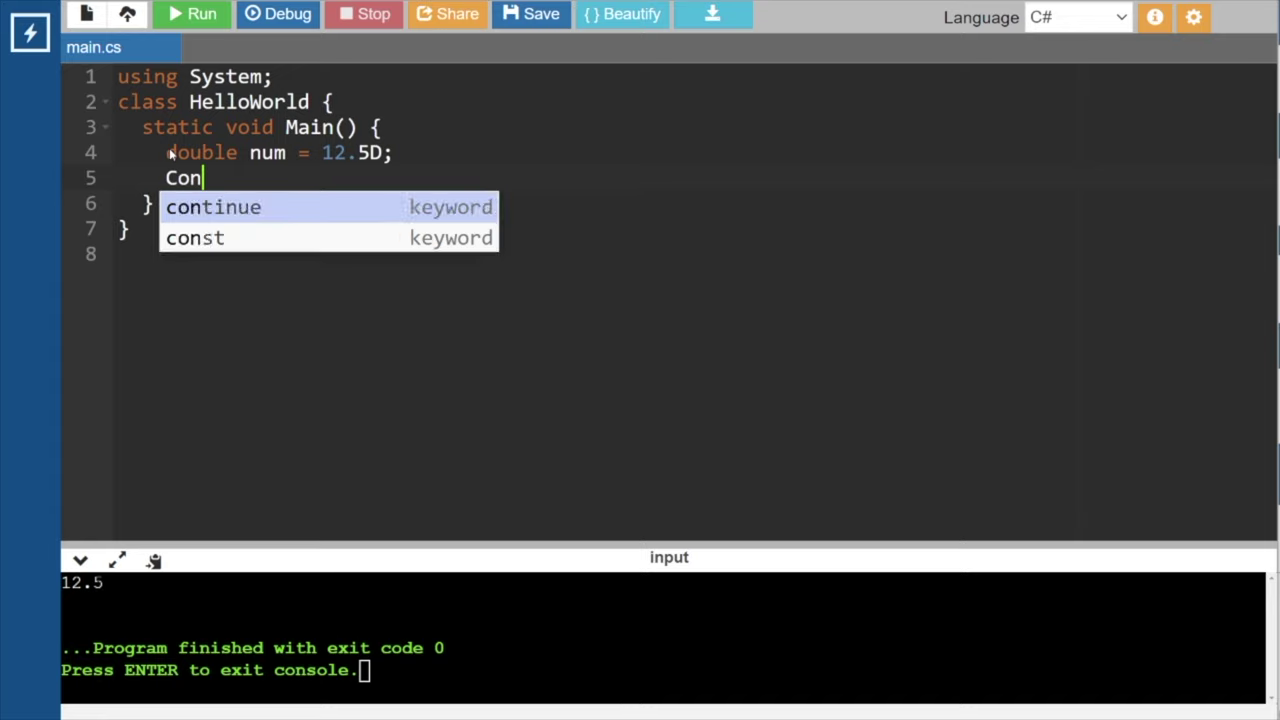
pyautogui.write('sole.L')
pyautogui.write('og(')
pyautogui.press('BackSpace')
pyautogui.press('Delete')
pyautogui.press('BackSpace')
pyautogui.press('BackSpace')
pyautogui.press('BackSpace')
pyautogui.write('W')
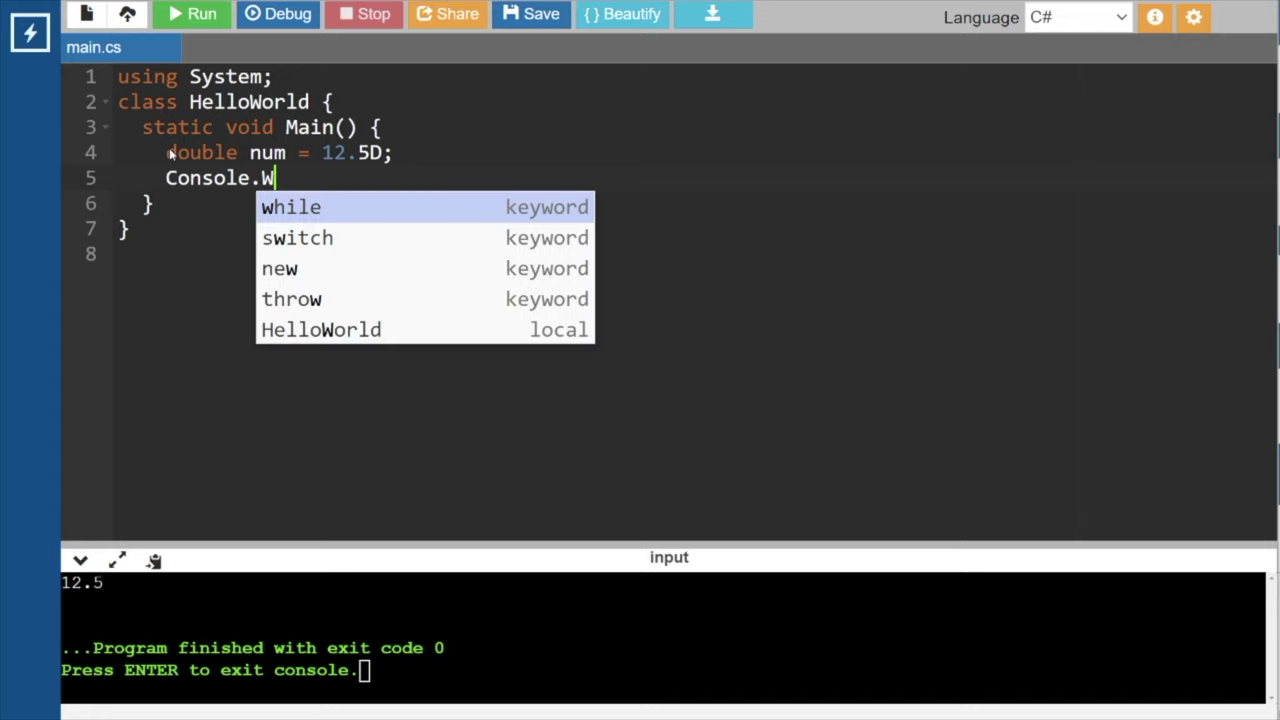
pyautogui.write('riteL')
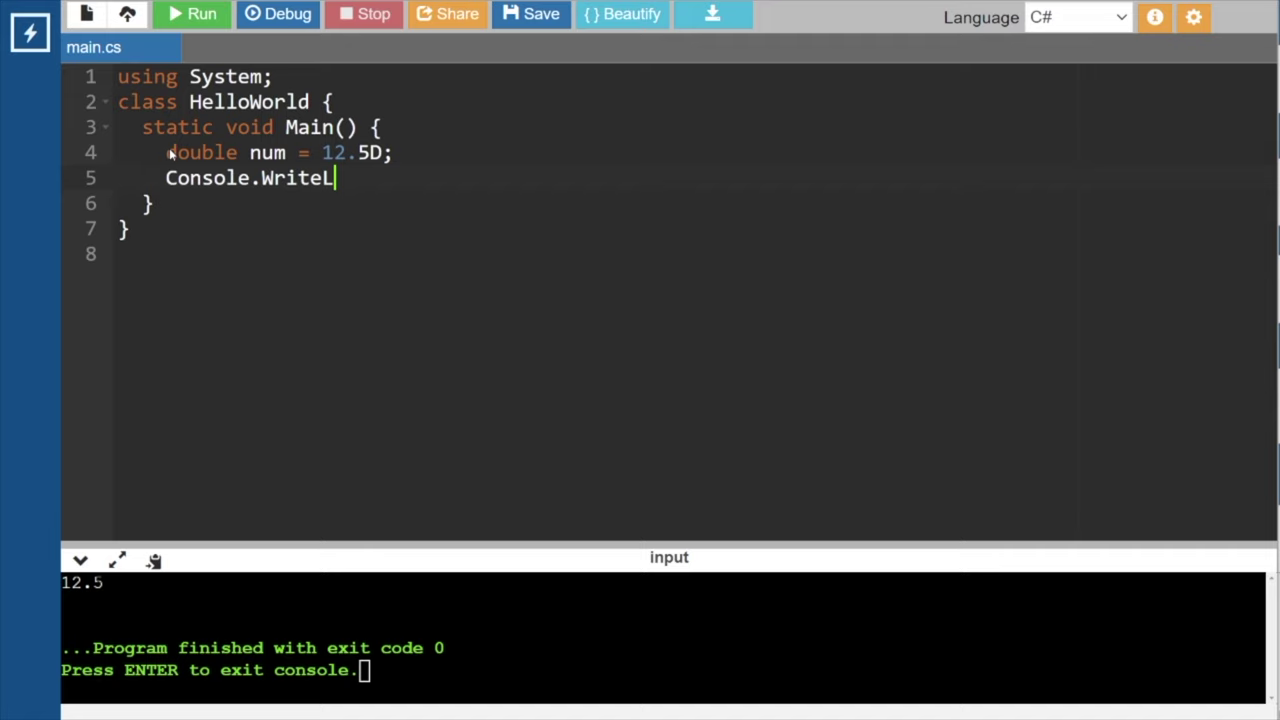
pyautogui.write('ine(')
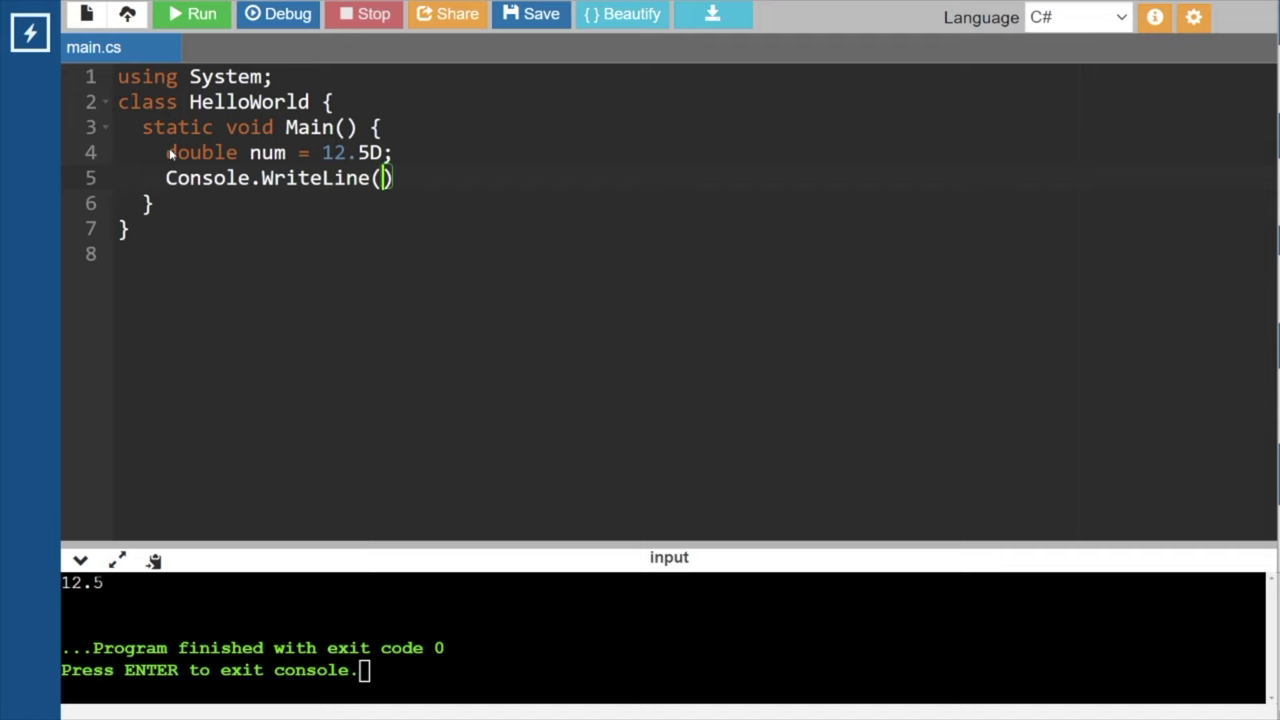
pyautogui.write('num);')
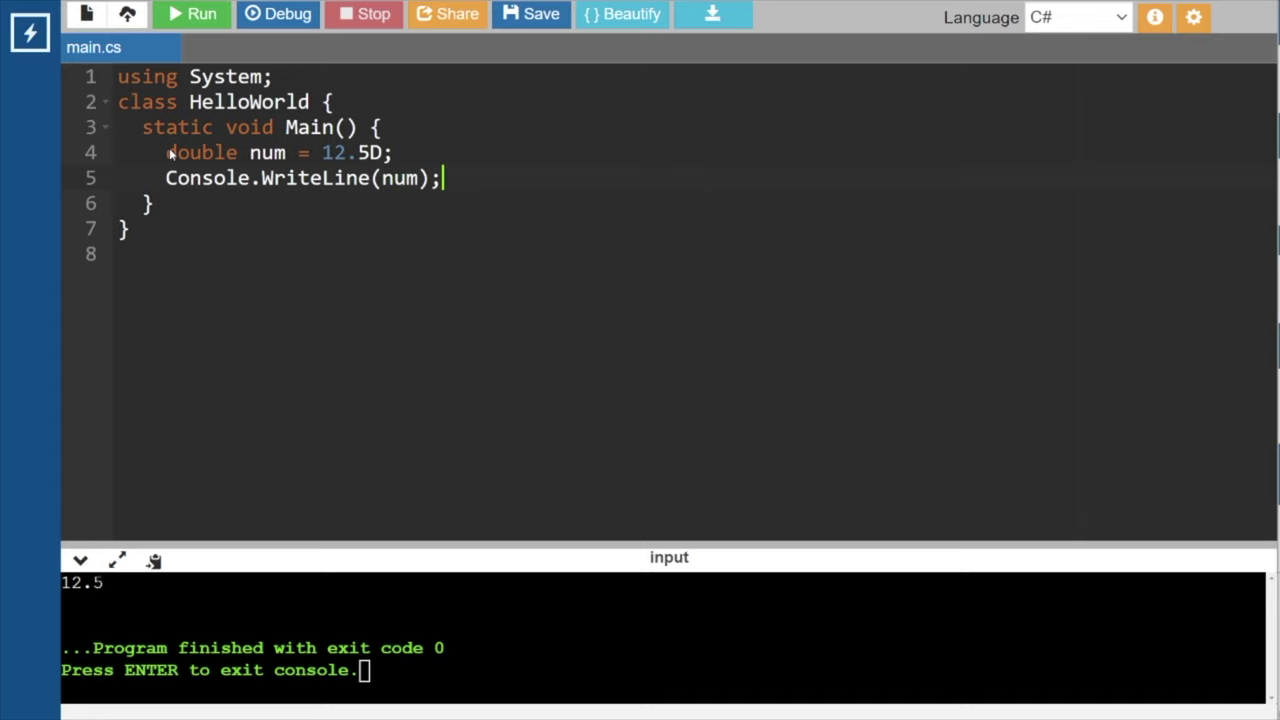
pyautogui.click(200, 16)
pyautogui.click(396, 152)
pyautogui.hotkey('ctrl', 'Tab')
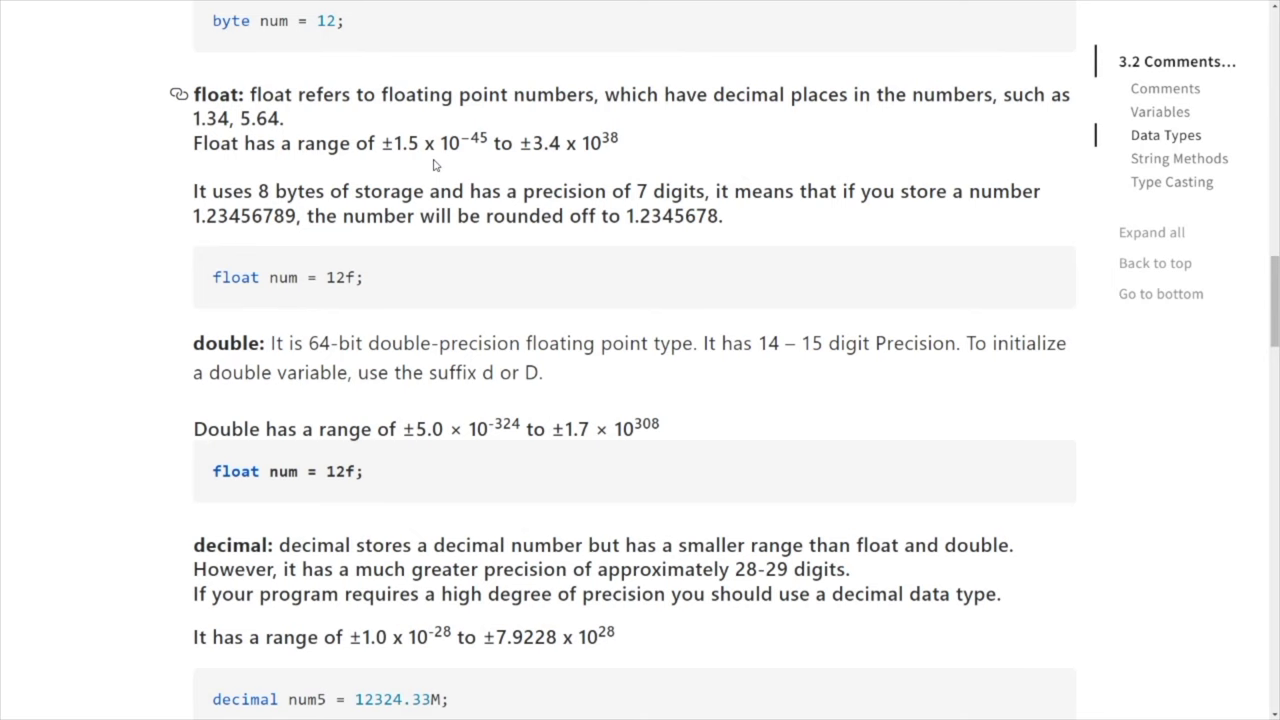
# Scroll the tutorial past the double section toward char and bool.
pyautogui.scroll(-3, 489, 392)
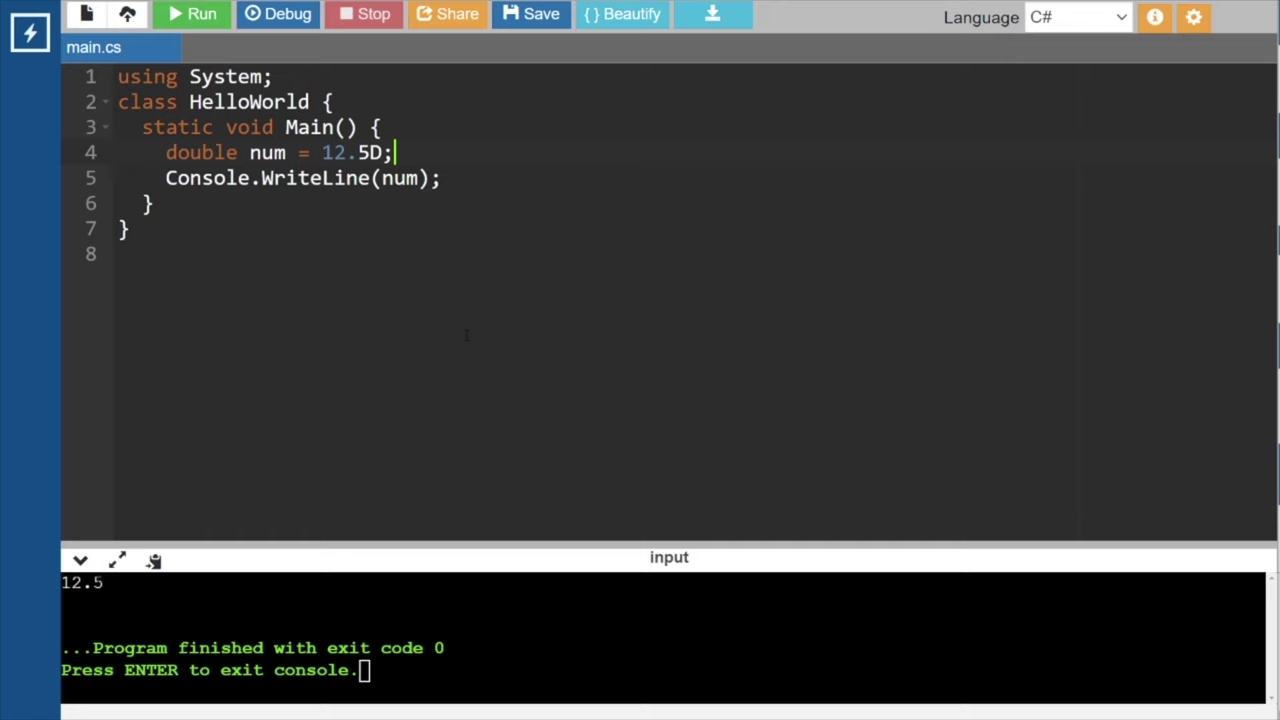
# Change line 4 to decimal num = 25.5M; and run it, printing 25.5.
pyautogui.press('BackSpace')
pyautogui.press('BackSpace')
pyautogui.press('BackSpace')
pyautogui.press('BackSpace')
pyautogui.press('BackSpace')
pyautogui.press('BackSpace')
pyautogui.press('BackSpace')
pyautogui.press('BackSpace')
pyautogui.press('BackSpace')
pyautogui.press('BackSpace')
pyautogui.press('BackSpace')
pyautogui.press('BackSpace')
pyautogui.press('BackSpace')
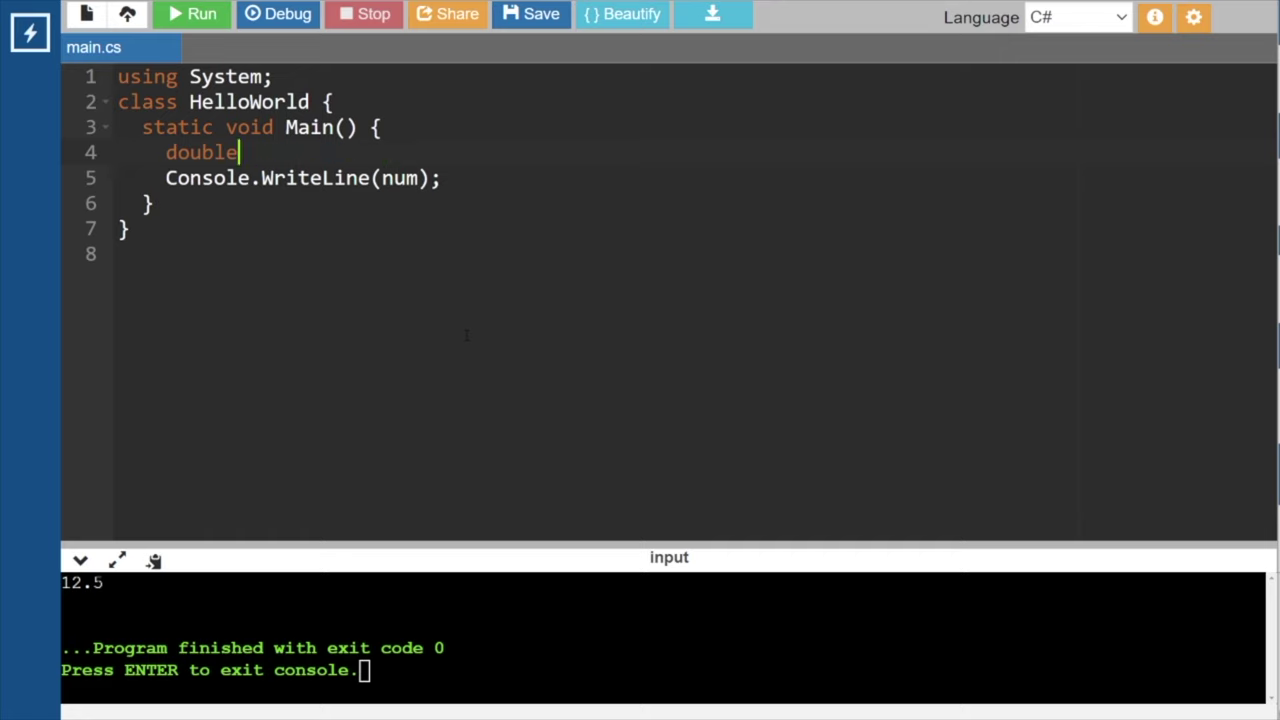
pyautogui.press('BackSpace')
pyautogui.press('BackSpace')
pyautogui.press('BackSpace')
pyautogui.press('BackSpace')
pyautogui.press('BackSpace')
pyautogui.press('BackSpace')
pyautogui.write('decimen')
pyautogui.press('BackSpace')
pyautogui.press('BackSpace')
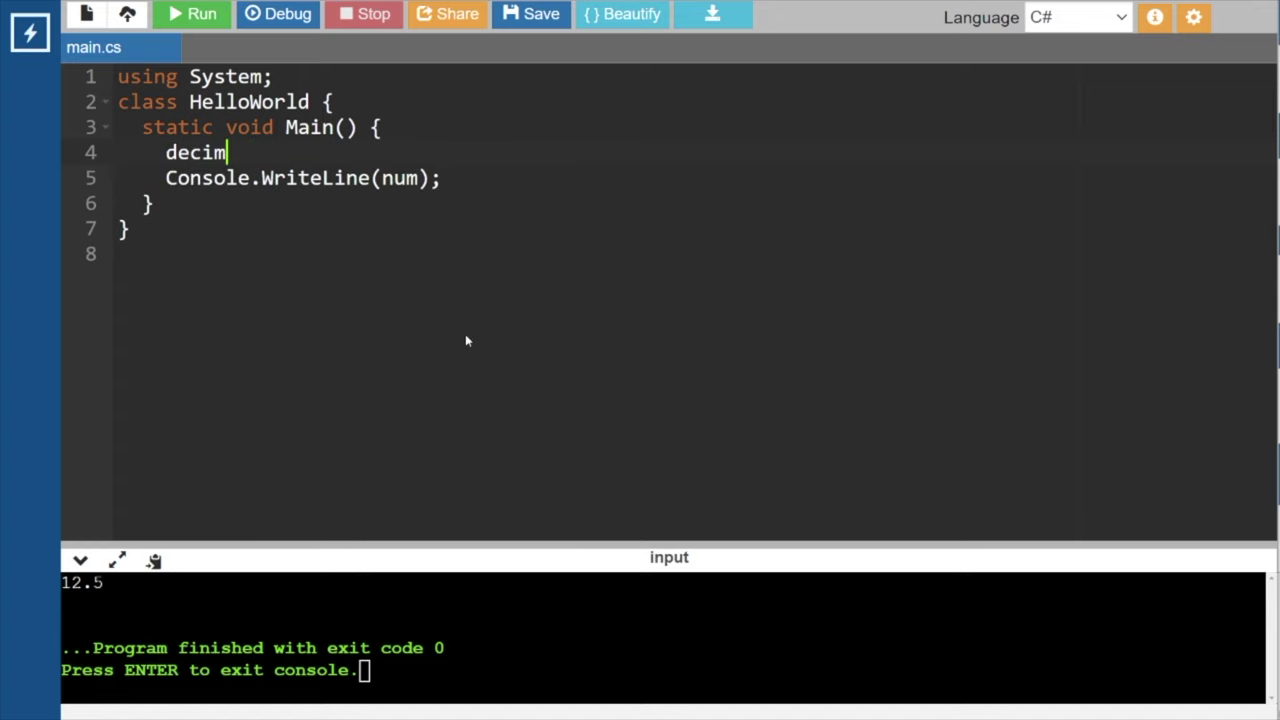
pyautogui.write('al ')
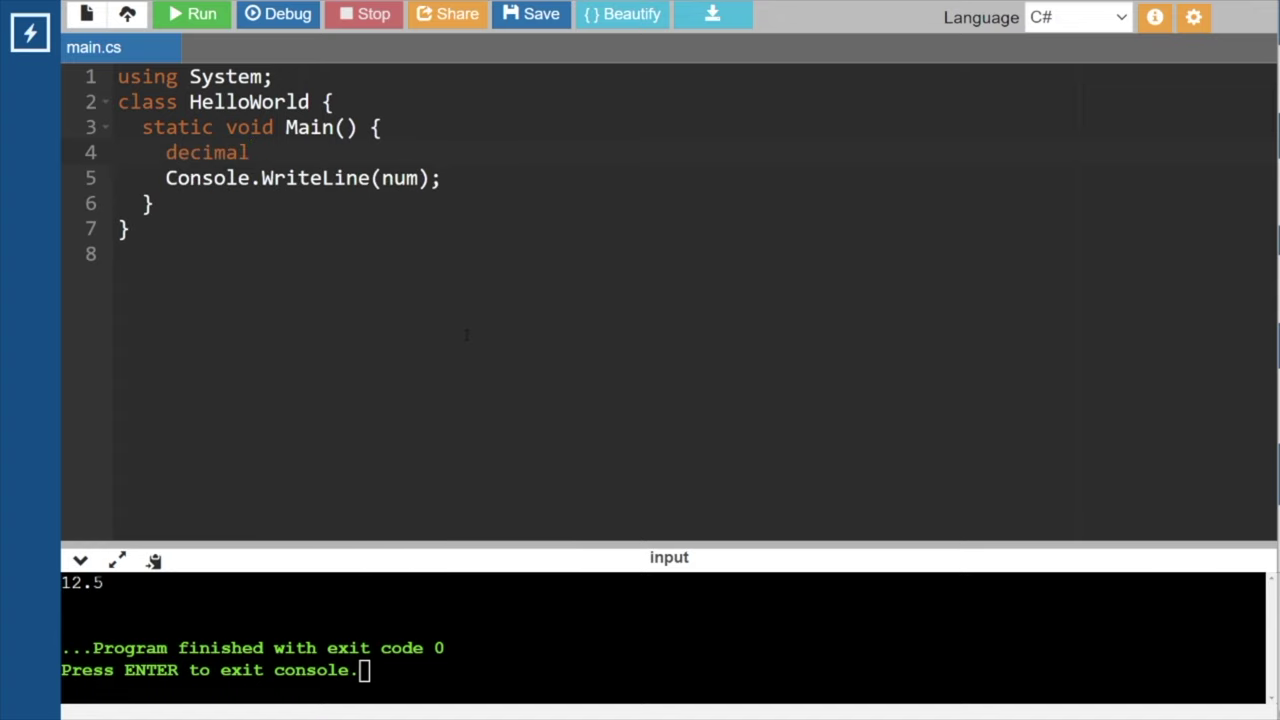
pyautogui.write('num = 25.5')
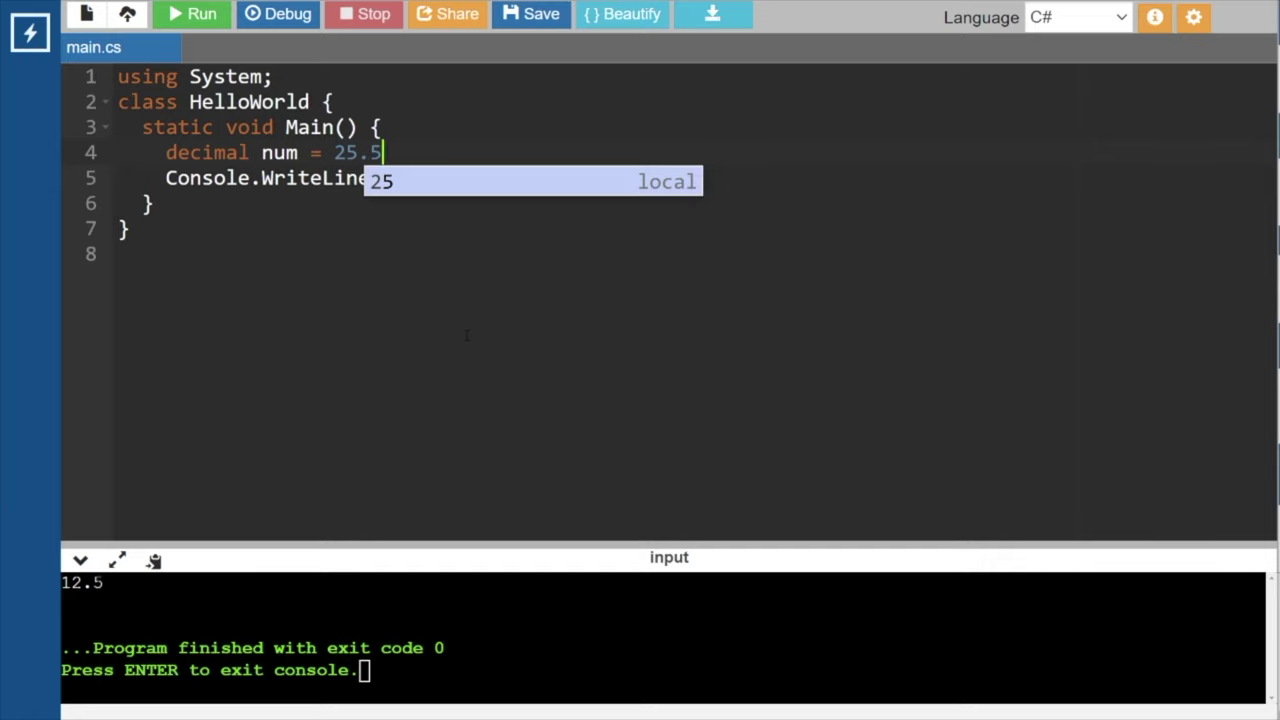
pyautogui.write('D;')
pyautogui.press('BackSpace')
pyautogui.press('BackSpace')
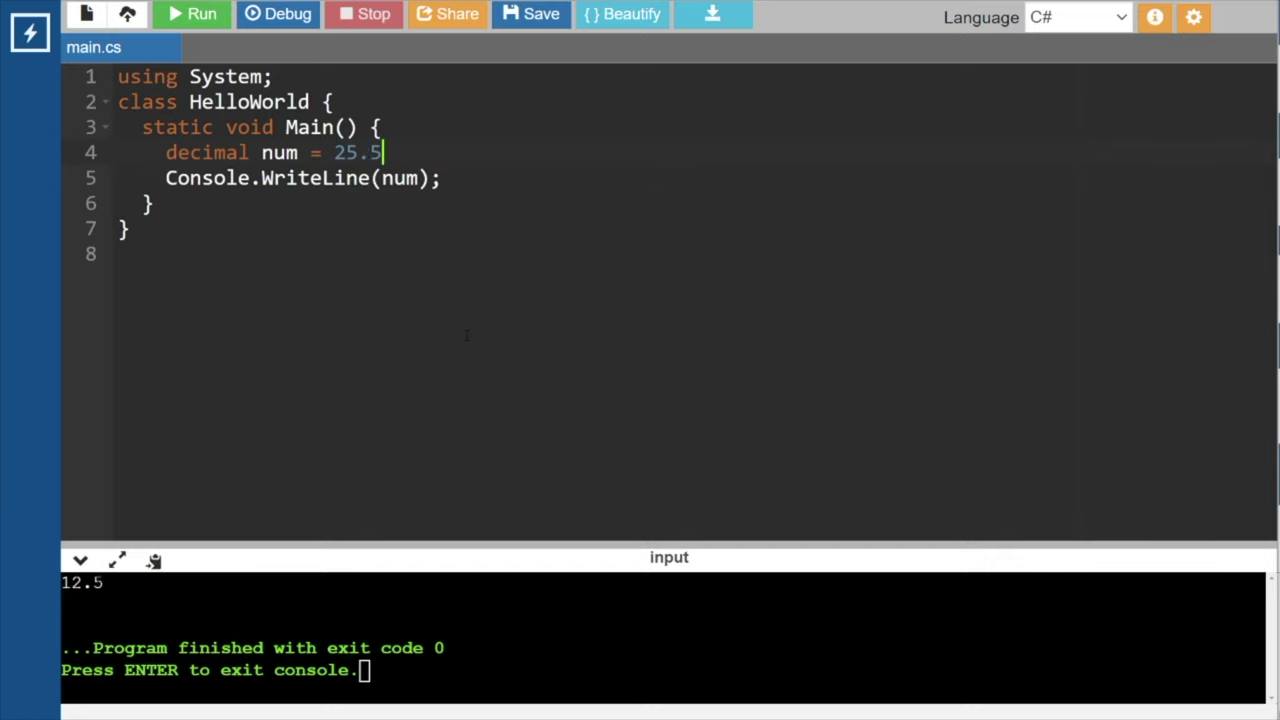
pyautogui.write('M;')
pyautogui.click(188, 16)
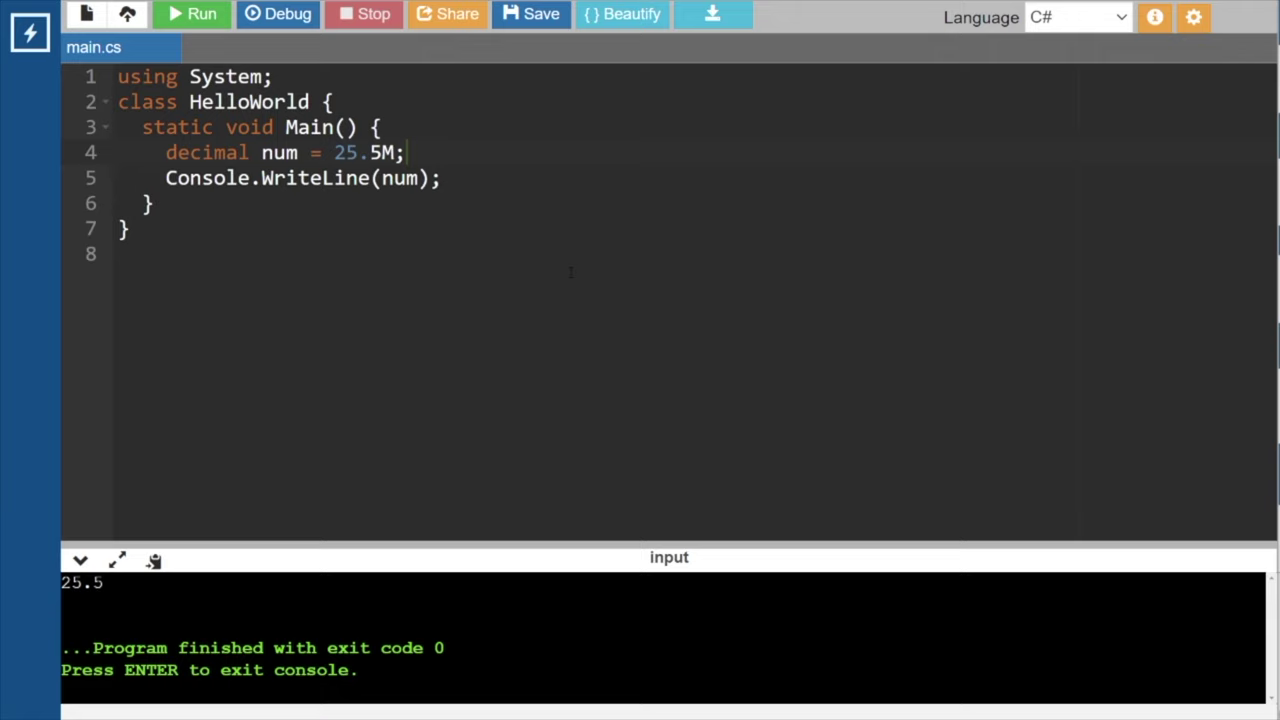
pyautogui.click(570, 272)
pyautogui.hotkey('ctrl', 'Tab')
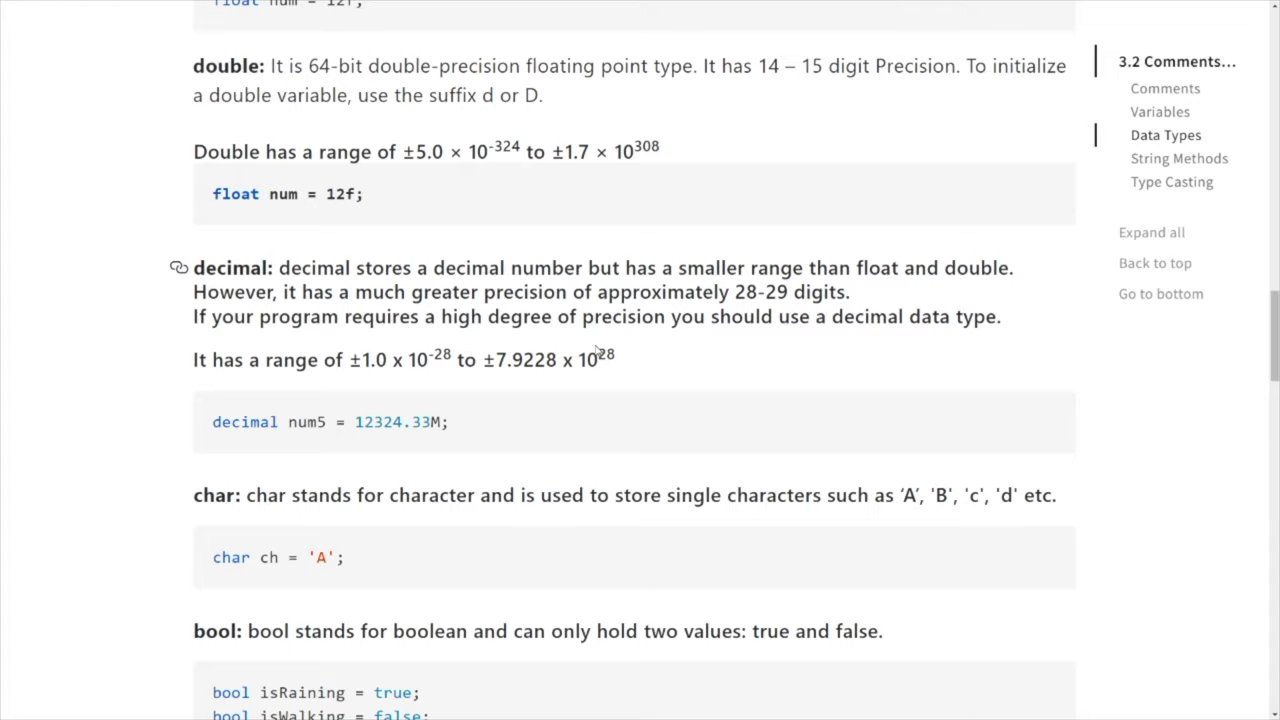
# Scroll the tutorial down to the bool, string and Concatenation sections.
pyautogui.scroll(-3, 596, 350)
pyautogui.scroll(-2, 596, 346)
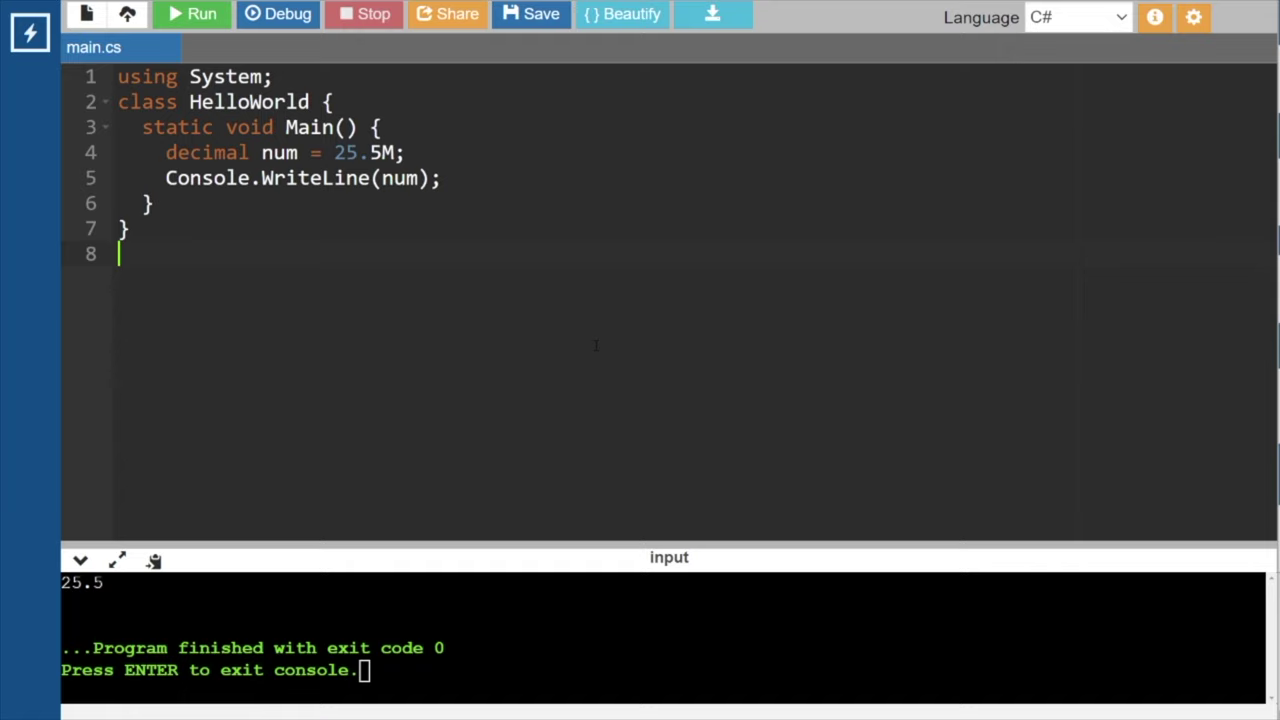
# Rewrite line 4 as a char declaration named ch.
pyautogui.click(421, 148)
pyautogui.press('BackSpace')
pyautogui.press('BackSpace')
pyautogui.press('BackSpace')
pyautogui.press('BackSpace')
pyautogui.press('BackSpace')
pyautogui.press('BackSpace')
pyautogui.press('BackSpace')
pyautogui.press('BackSpace')
pyautogui.press('BackSpace')
pyautogui.press('BackSpace')
pyautogui.press('BackSpace')
pyautogui.press('BackSpace')
pyautogui.press('BackSpace')
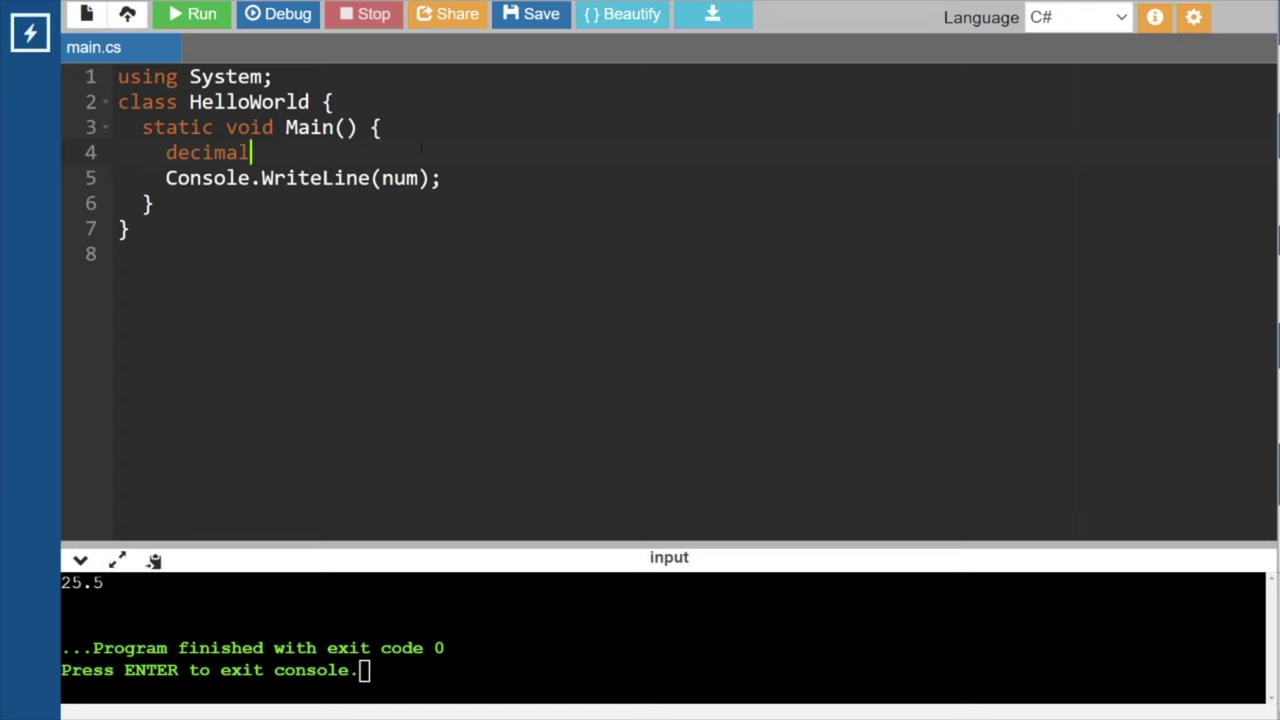
pyautogui.press('BackSpace')
pyautogui.press('BackSpace')
pyautogui.press('BackSpace')
pyautogui.press('BackSpace')
pyautogui.press('BackSpace')
pyautogui.press('BackSpace')
pyautogui.press('BackSpace')
pyautogui.write('char ')
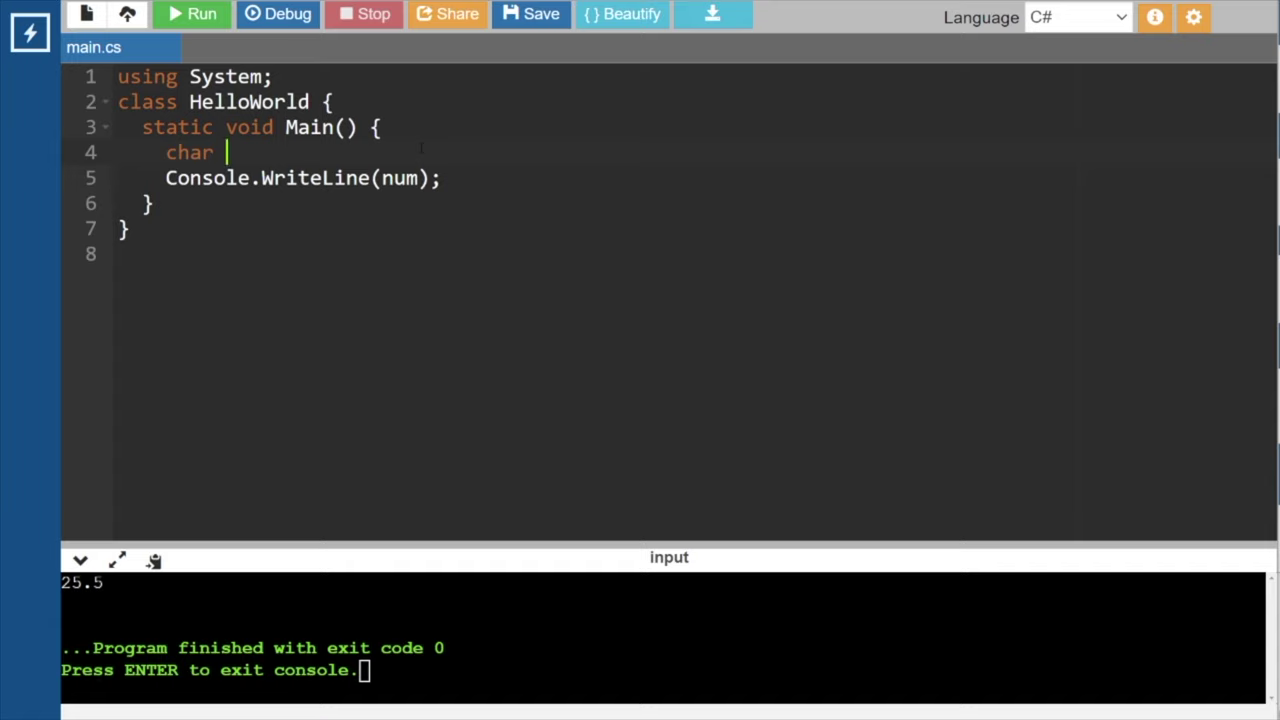
pyautogui.write('num')
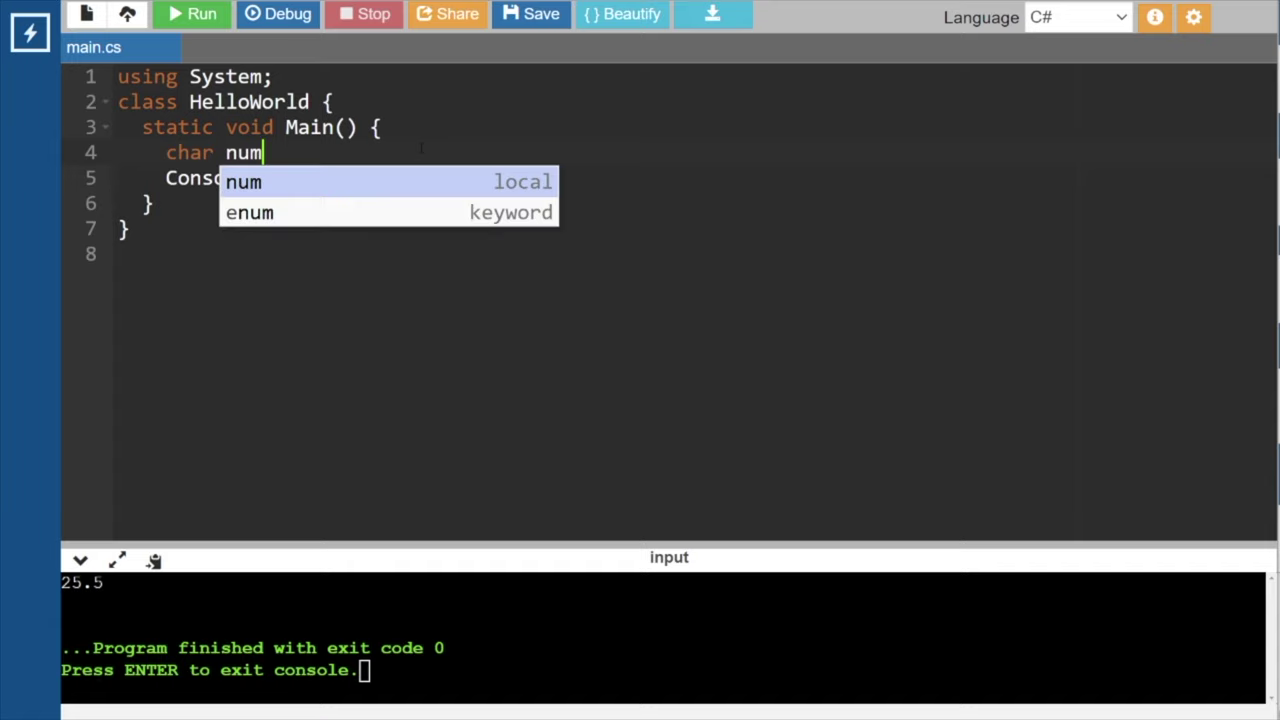
pyautogui.press('BackSpace')
pyautogui.press('BackSpace')
pyautogui.press('BackSpace')
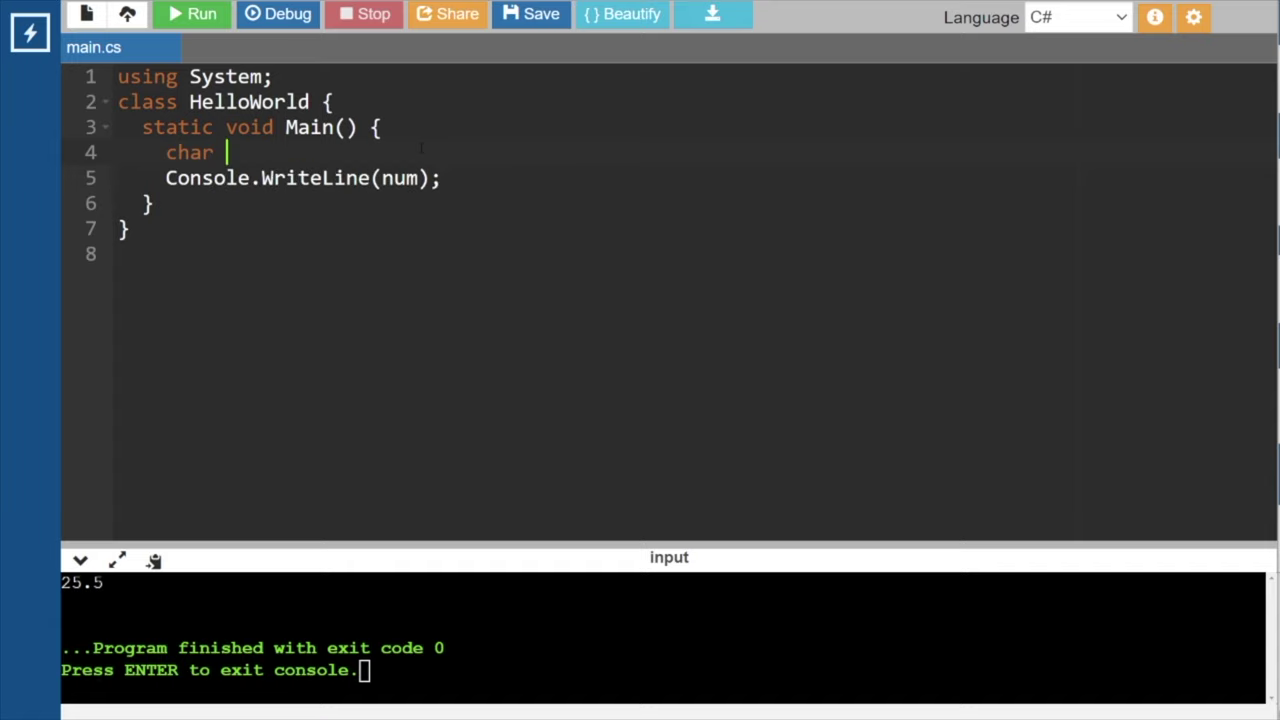
pyautogui.write("ch = 'A';")
# Print ch instead of num and run the program, producing A.
pyautogui.doubleClick(405, 179)
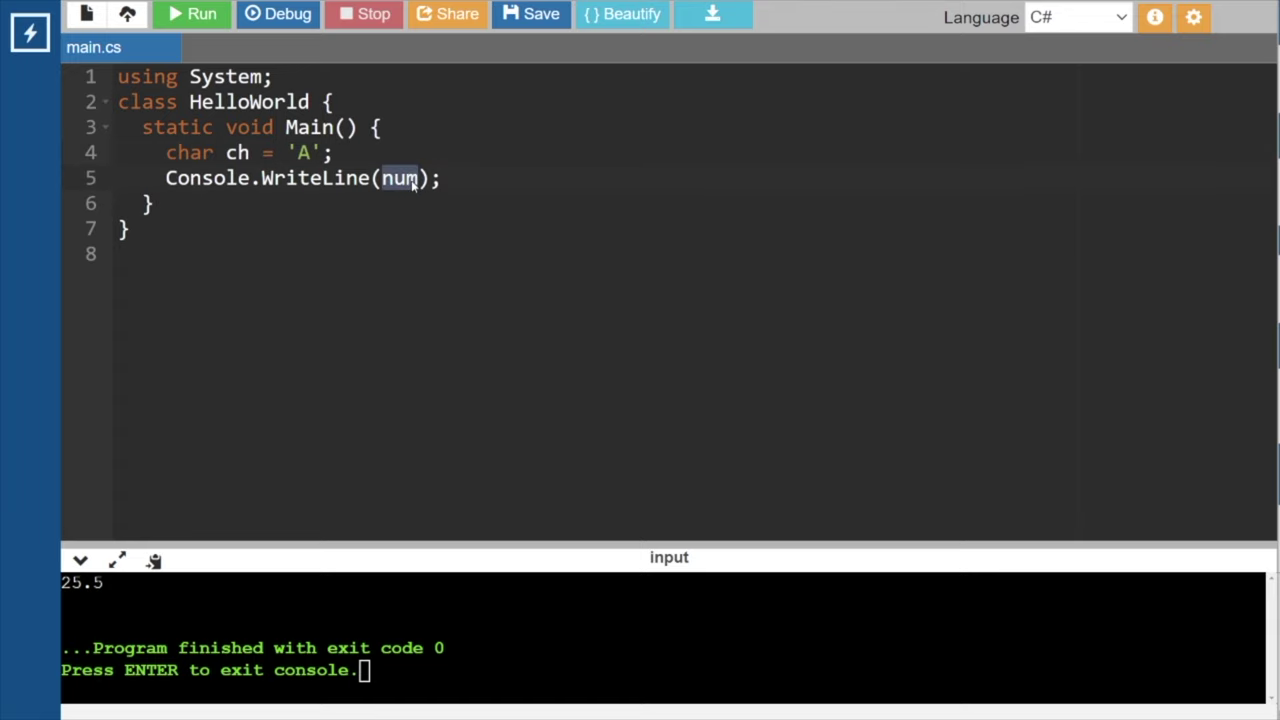
pyautogui.write('ch')
pyautogui.click(434, 145)
pyautogui.click(211, 16)
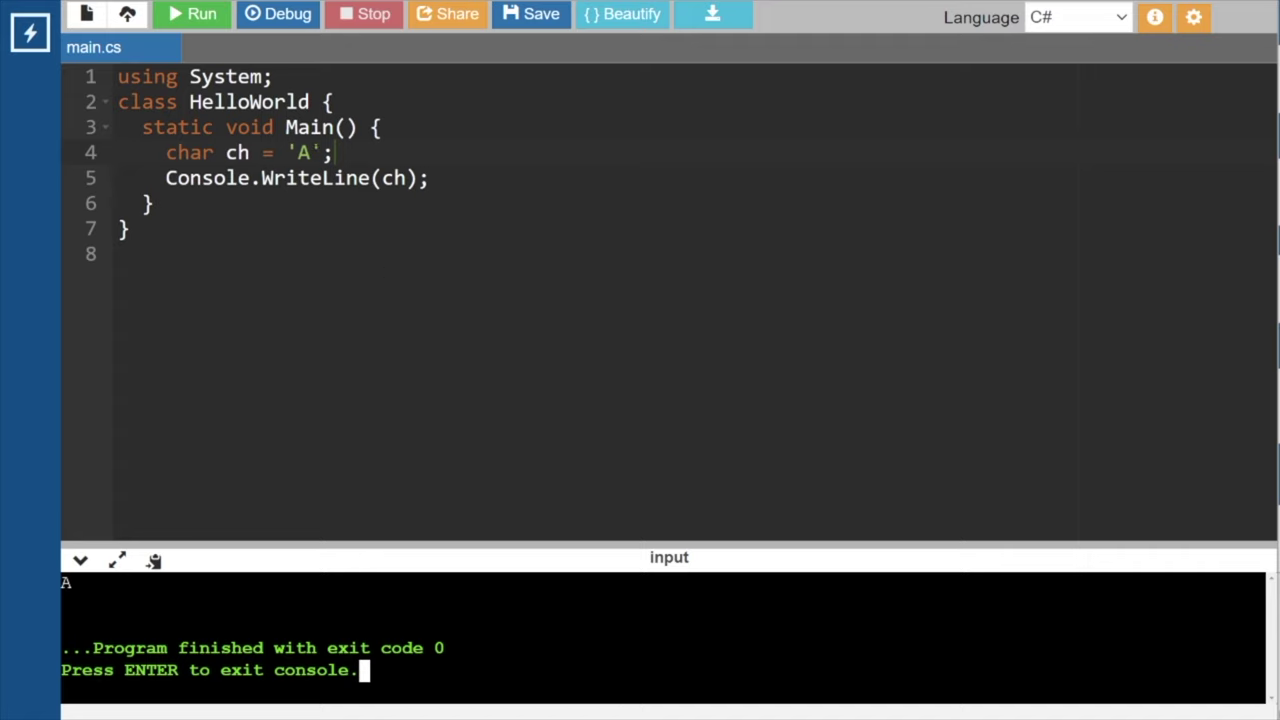
pyautogui.click(322, 152)
# Change the character literal to 'B' and run the program.
pyautogui.press('BackSpace')
pyautogui.press('BackSpace')
pyautogui.press('BackSpace')
pyautogui.write("'B")
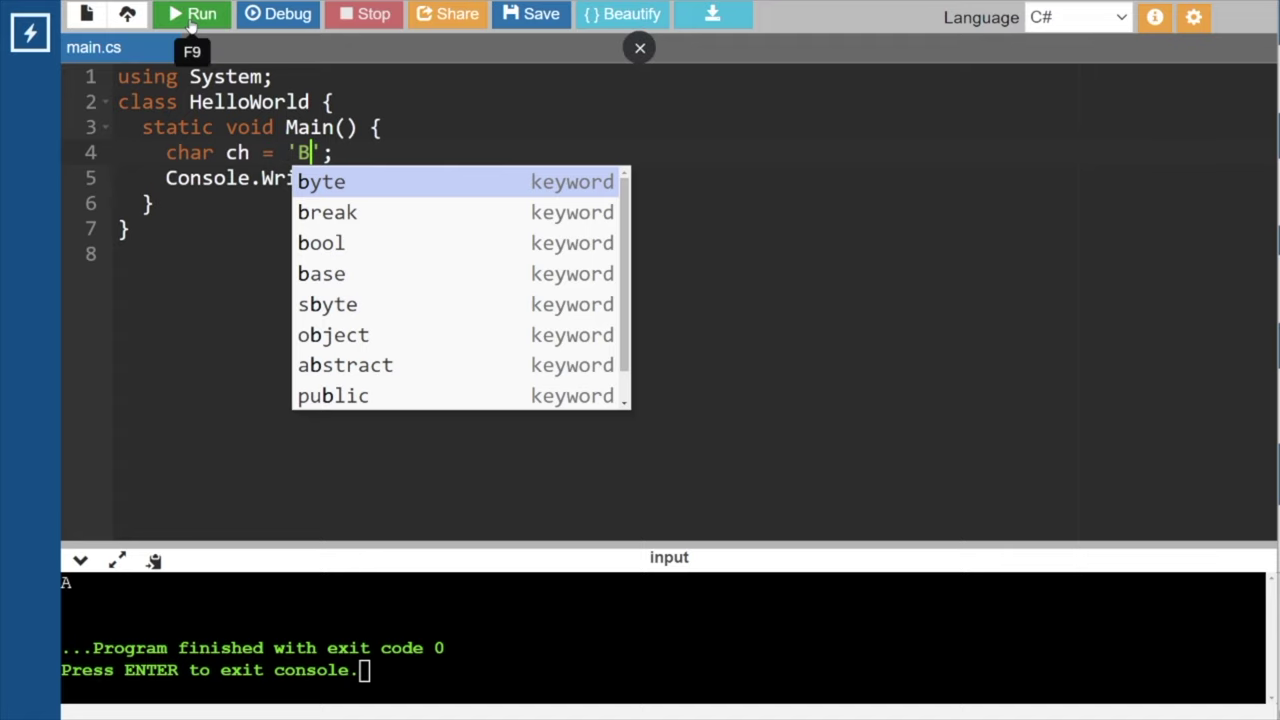
pyautogui.press('F9')
pyautogui.click(414, 136)
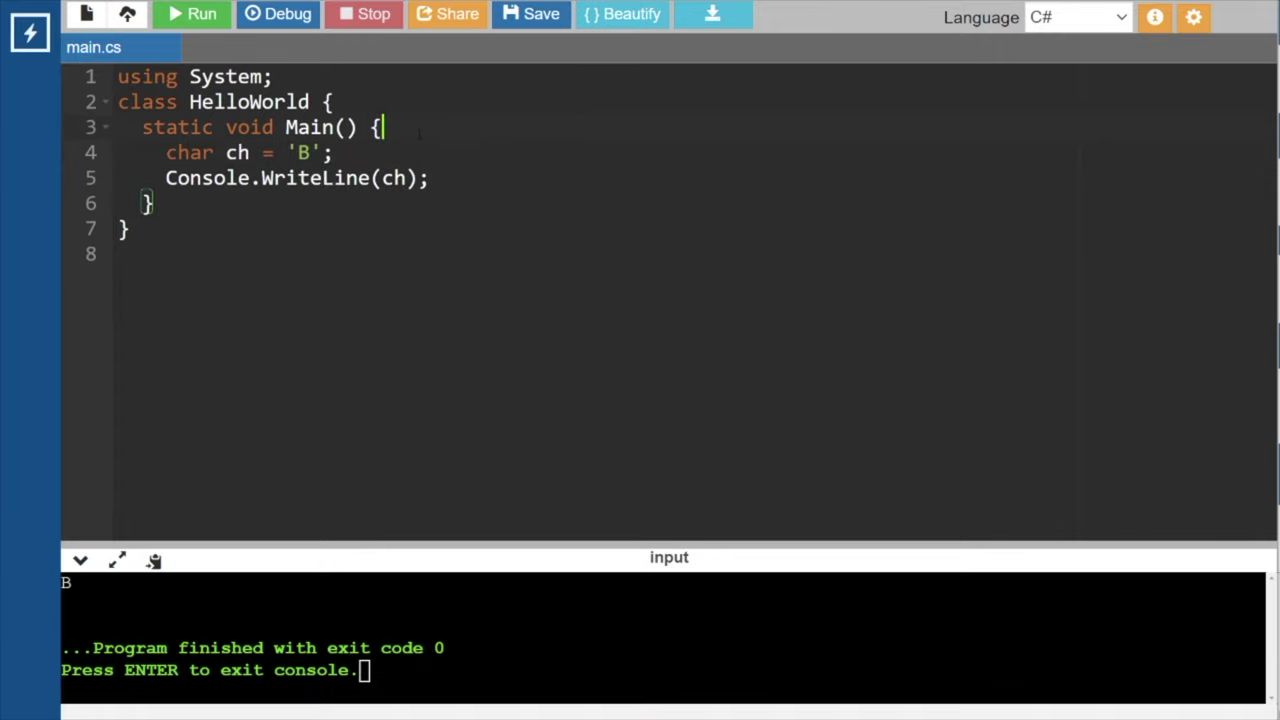
# Change the literal to 'ABC' and run it, getting one compilation error.
pyautogui.press('Down')
pyautogui.press('BackSpace')
pyautogui.press('BackSpace')
pyautogui.press('BackSpace')
pyautogui.write("'ABC")
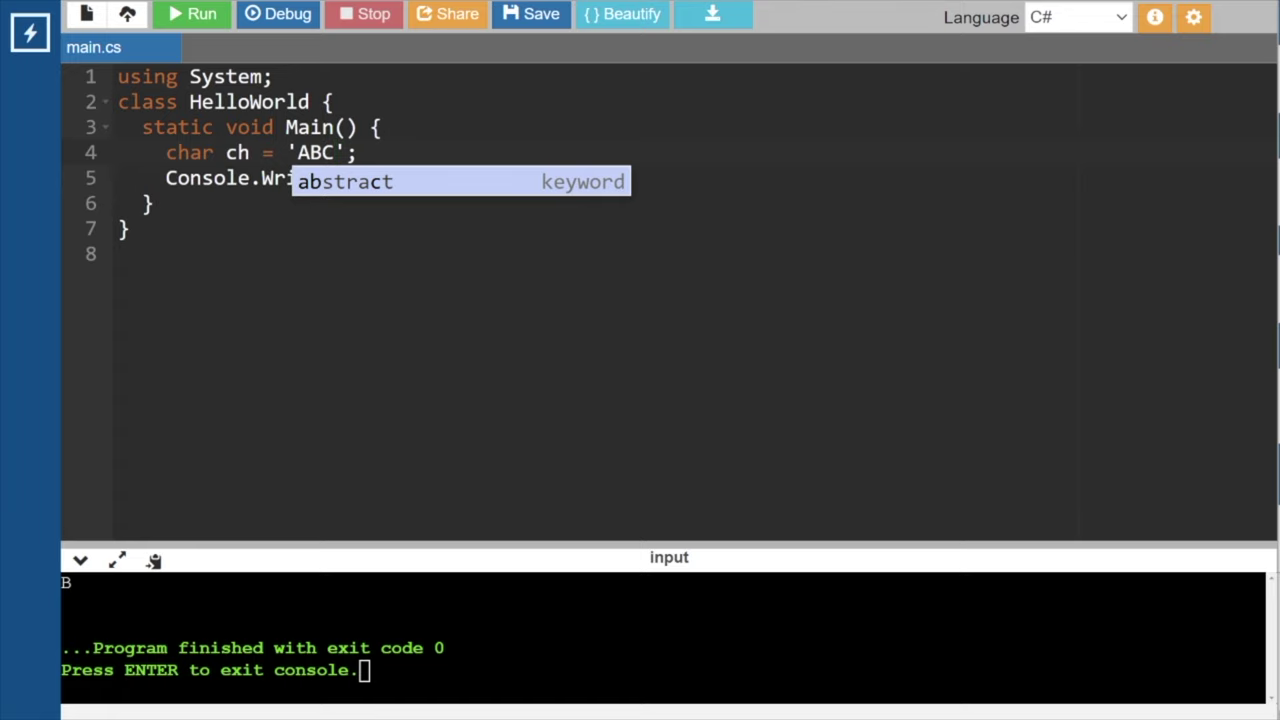
pyautogui.click(152, 203)
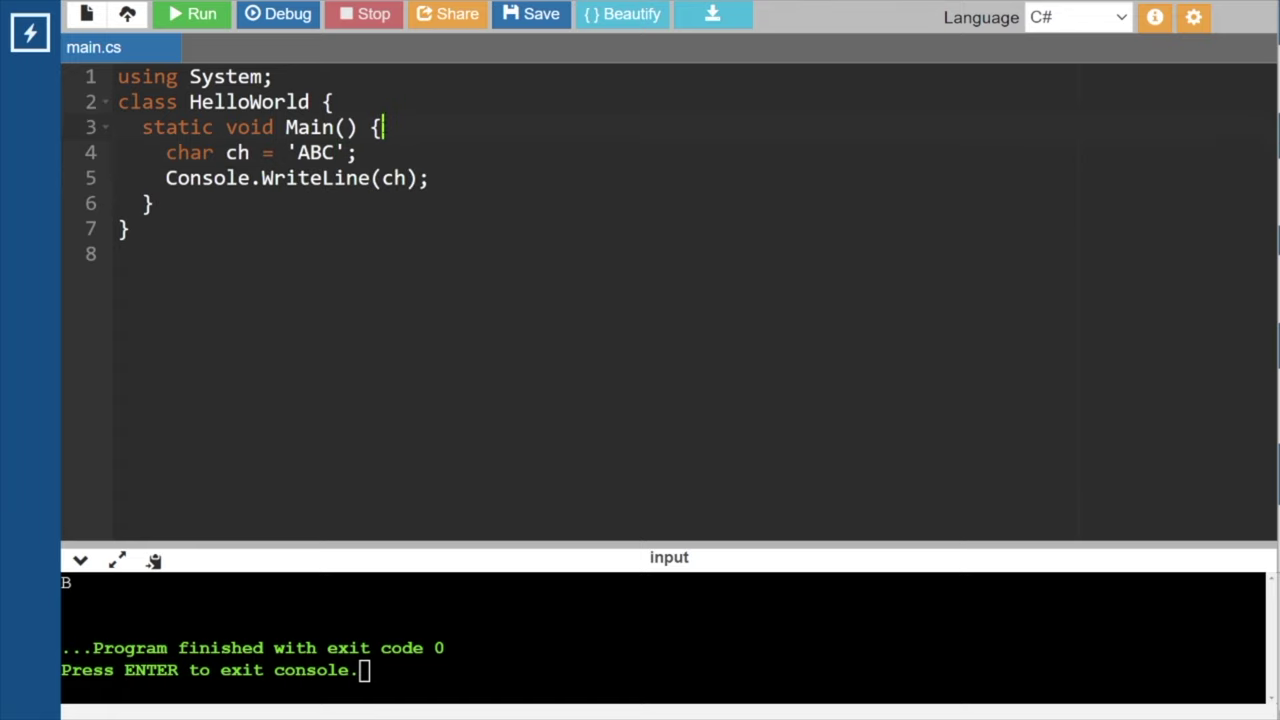
pyautogui.click(222, 22)
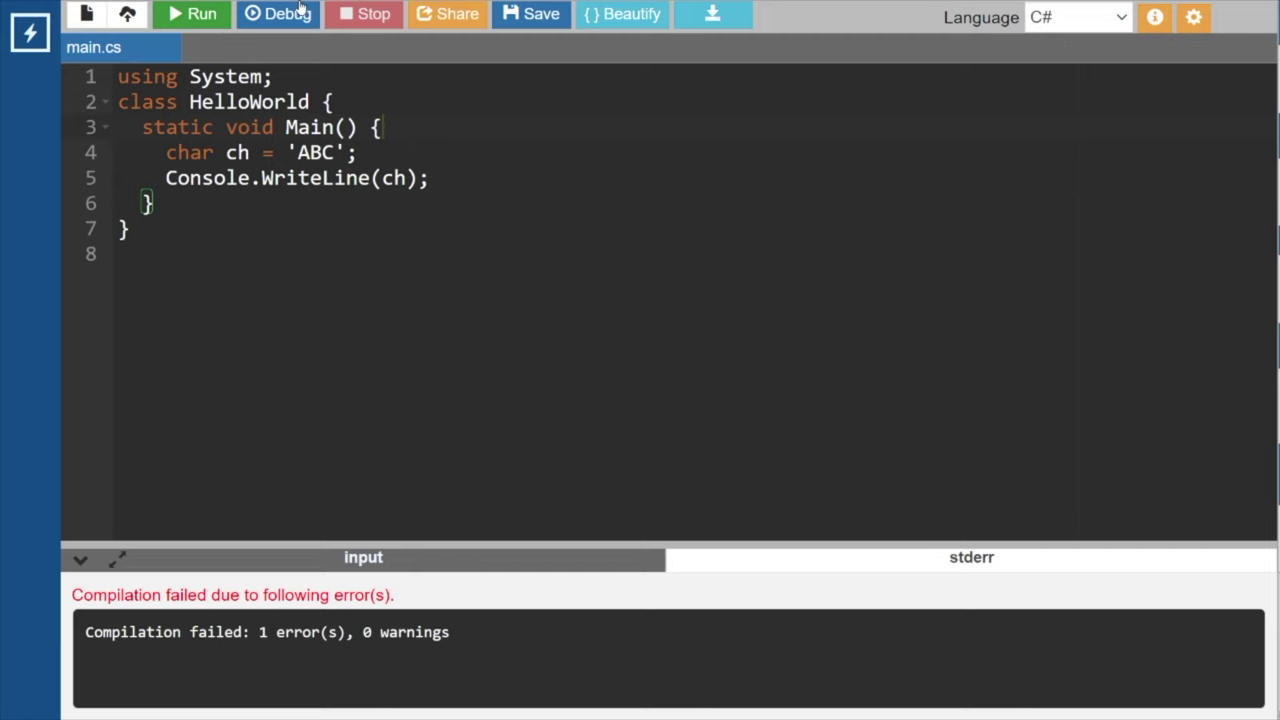
# Trim 'ABC' back to 'A' and rerun, printing A with exit code 0.
pyautogui.click(322, 152)
pyautogui.click(347, 152)
pyautogui.press('BackSpace')
pyautogui.press('BackSpace')
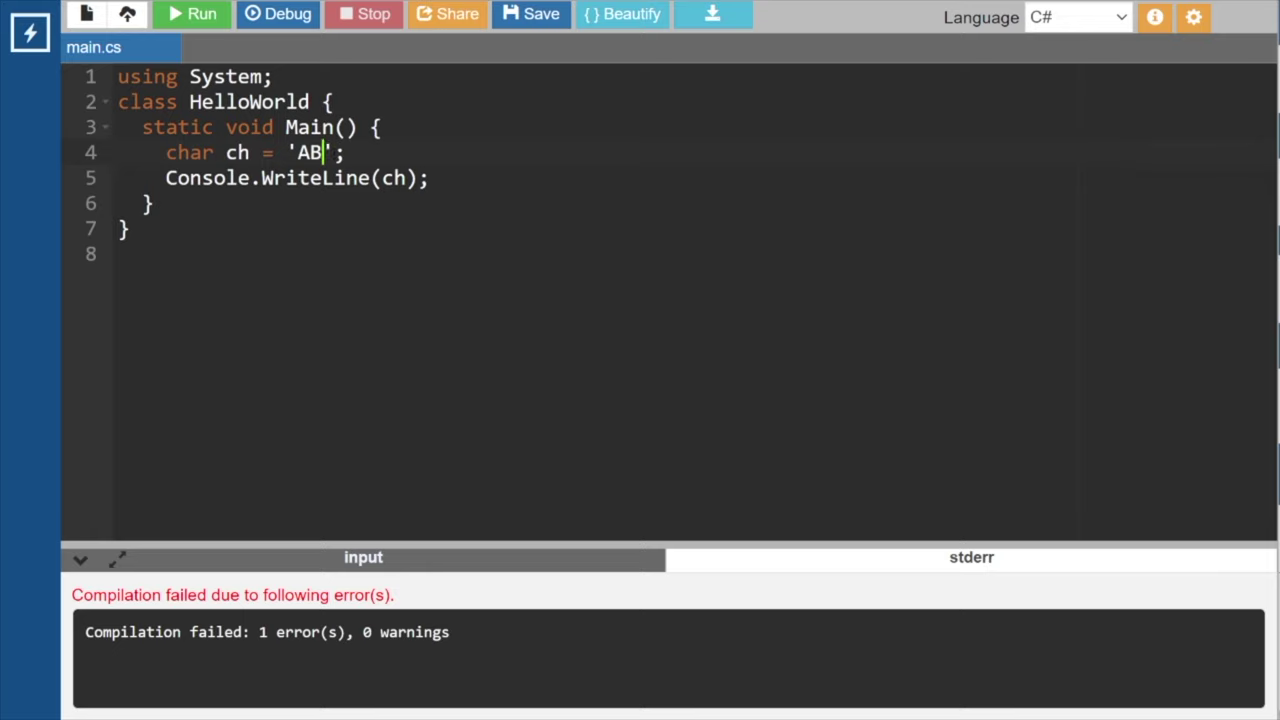
pyautogui.click(201, 22)
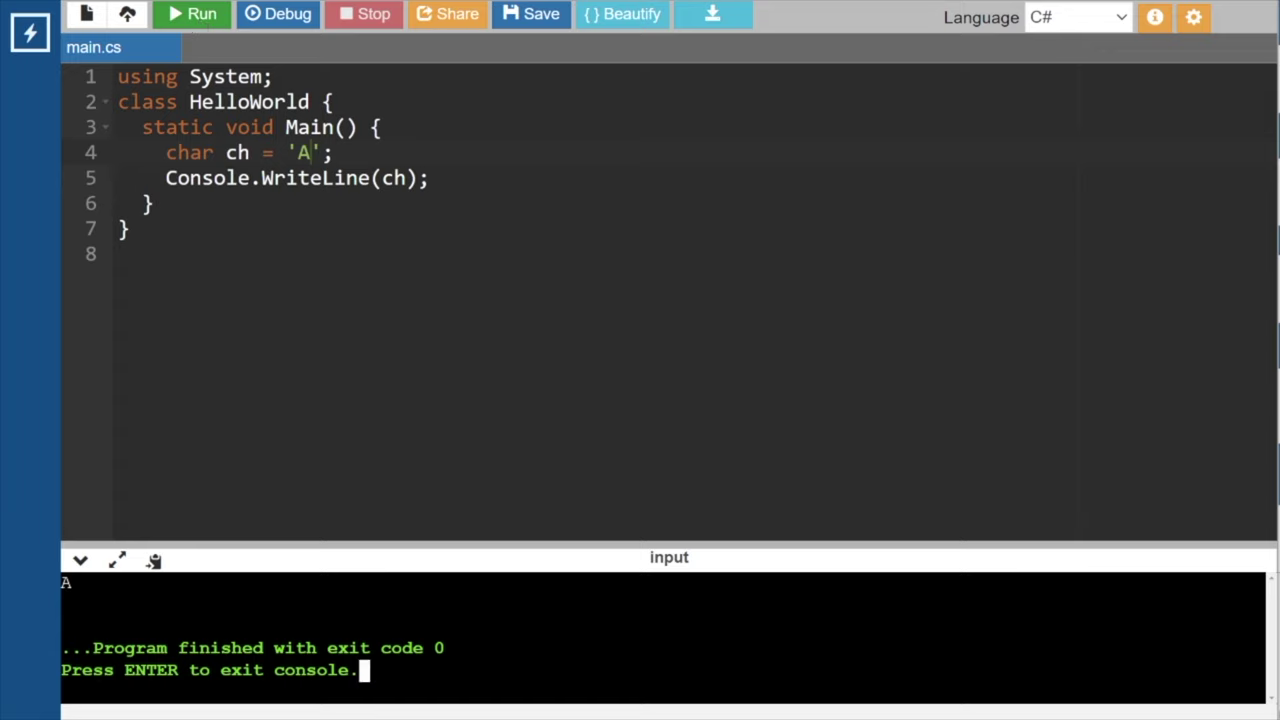
pyautogui.click(455, 200)
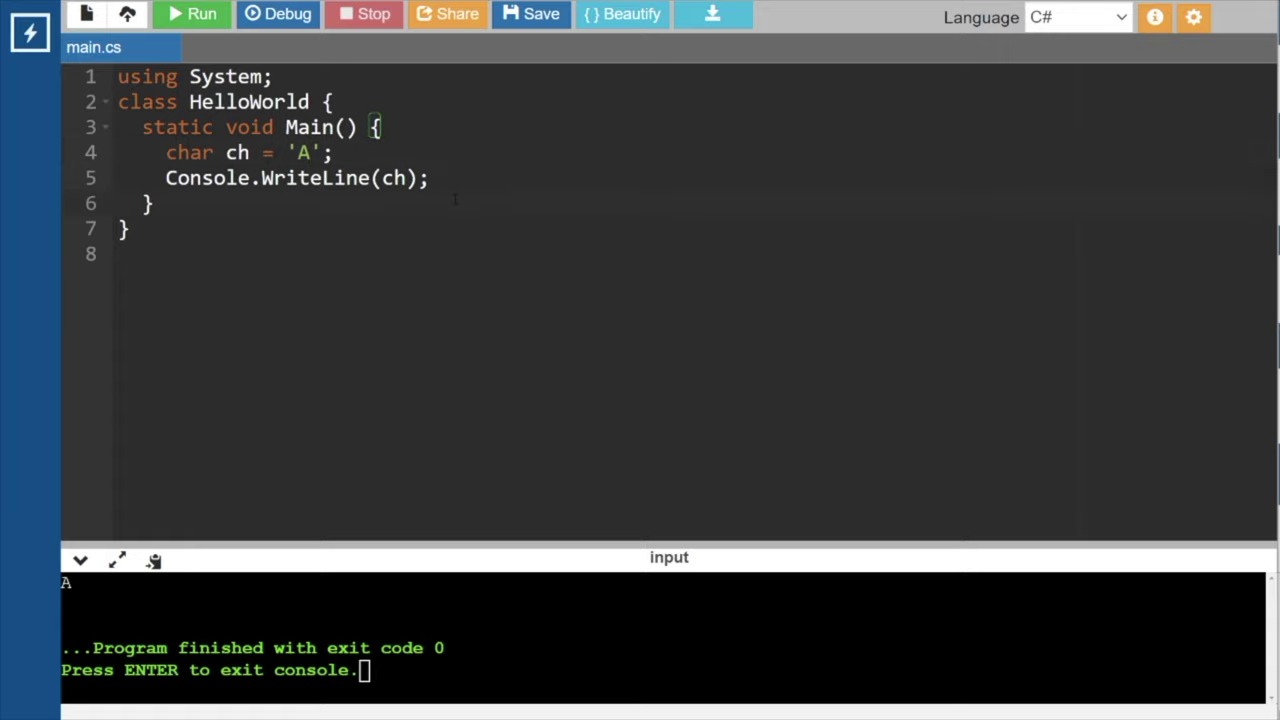
# Check the tutorial's char and bool sections, then exit the finished program's console.
pyautogui.hotkey('ctrl', 'Tab')
pyautogui.press('Return')
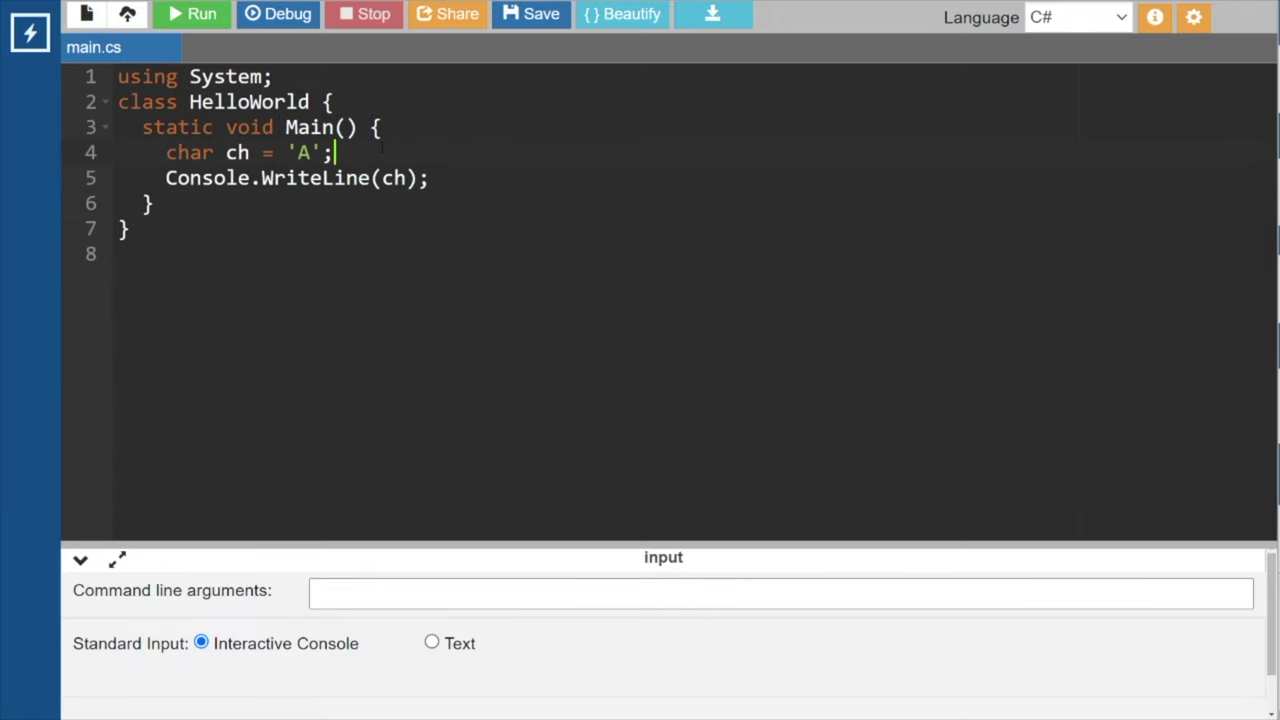
# Replace the char declaration with bool isRunning = true, print isRunning, and run the program.
pyautogui.press('BackSpace')
pyautogui.press('BackSpace')
pyautogui.press('BackSpace')
pyautogui.press('BackSpace')
pyautogui.press('BackSpace')
pyautogui.press('BackSpace')
pyautogui.press('BackSpace')
pyautogui.press('BackSpace')
pyautogui.press('BackSpace')
pyautogui.press('BackSpace')
pyautogui.press('BackSpace')
pyautogui.press('BackSpace')
pyautogui.press('BackSpace')
pyautogui.press('BackSpace')
pyautogui.write('bo')
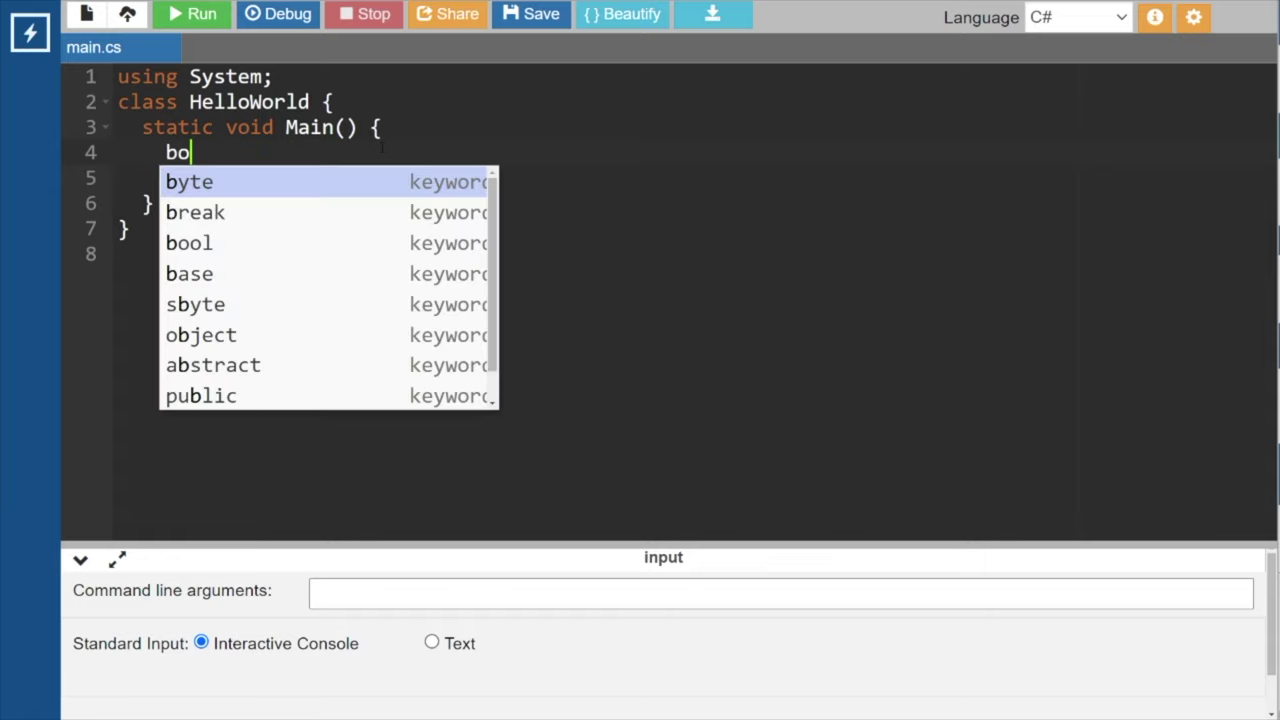
pyautogui.write('ol i')
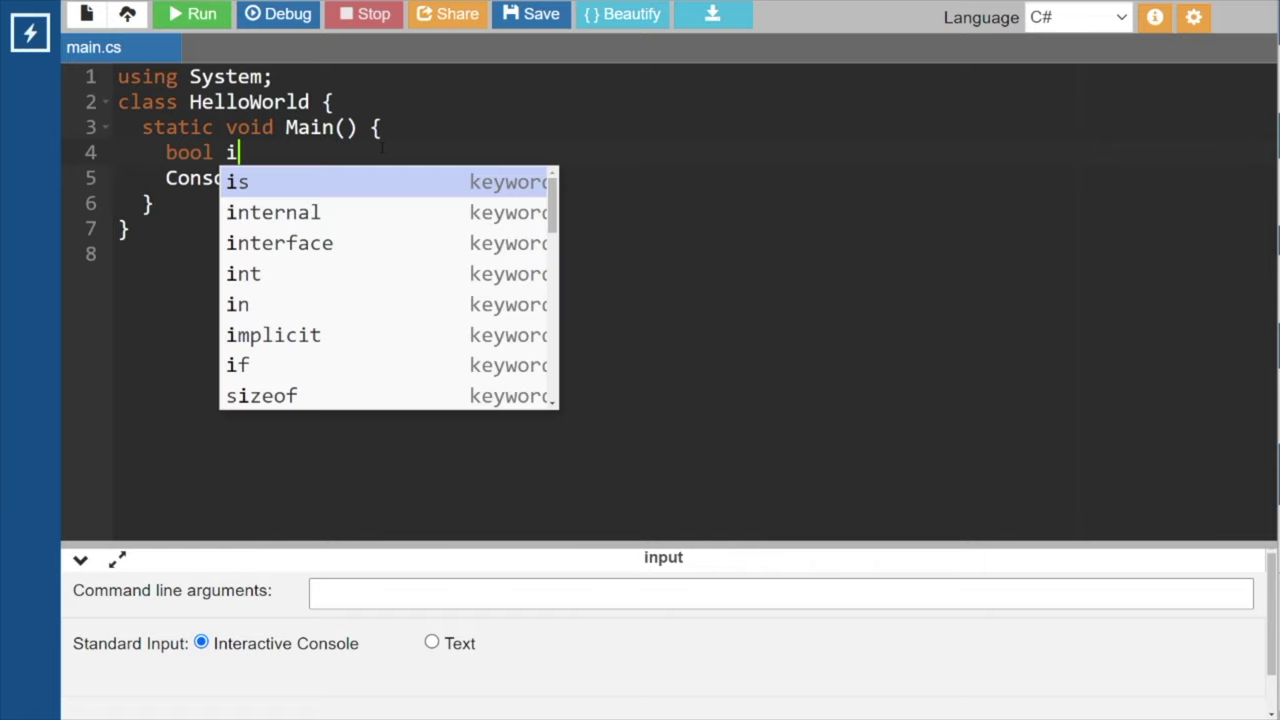
pyautogui.write('sRunning ')
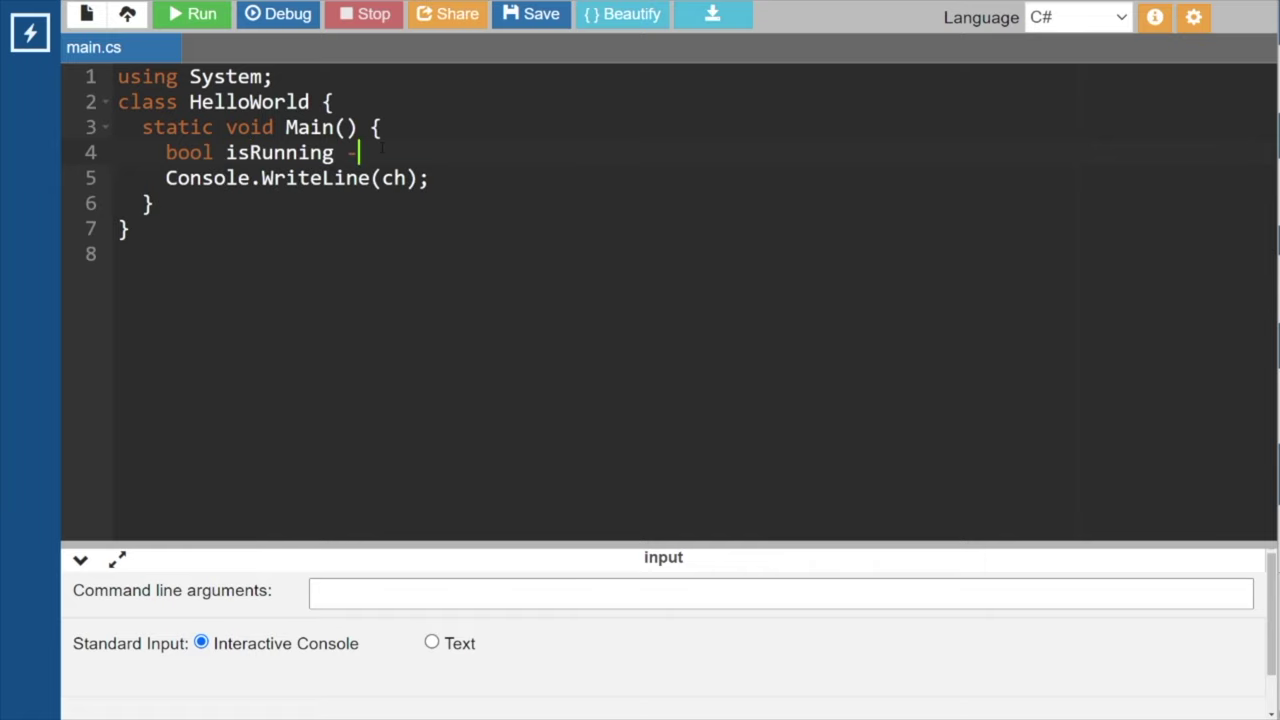
pyautogui.write('= true;')
pyautogui.click(430, 178)
pyautogui.click(405, 178)
pyautogui.press('BackSpace')
pyautogui.press('BackSpace')
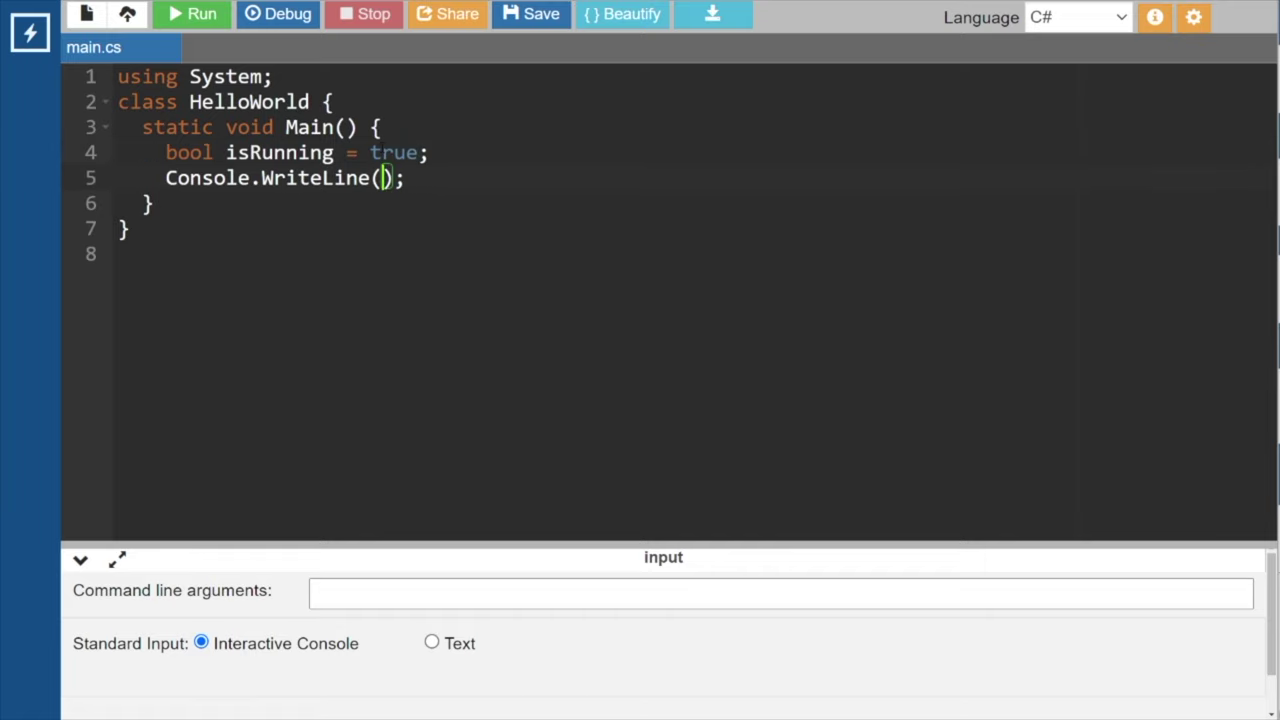
pyautogui.write('is')
pyautogui.press('Return')
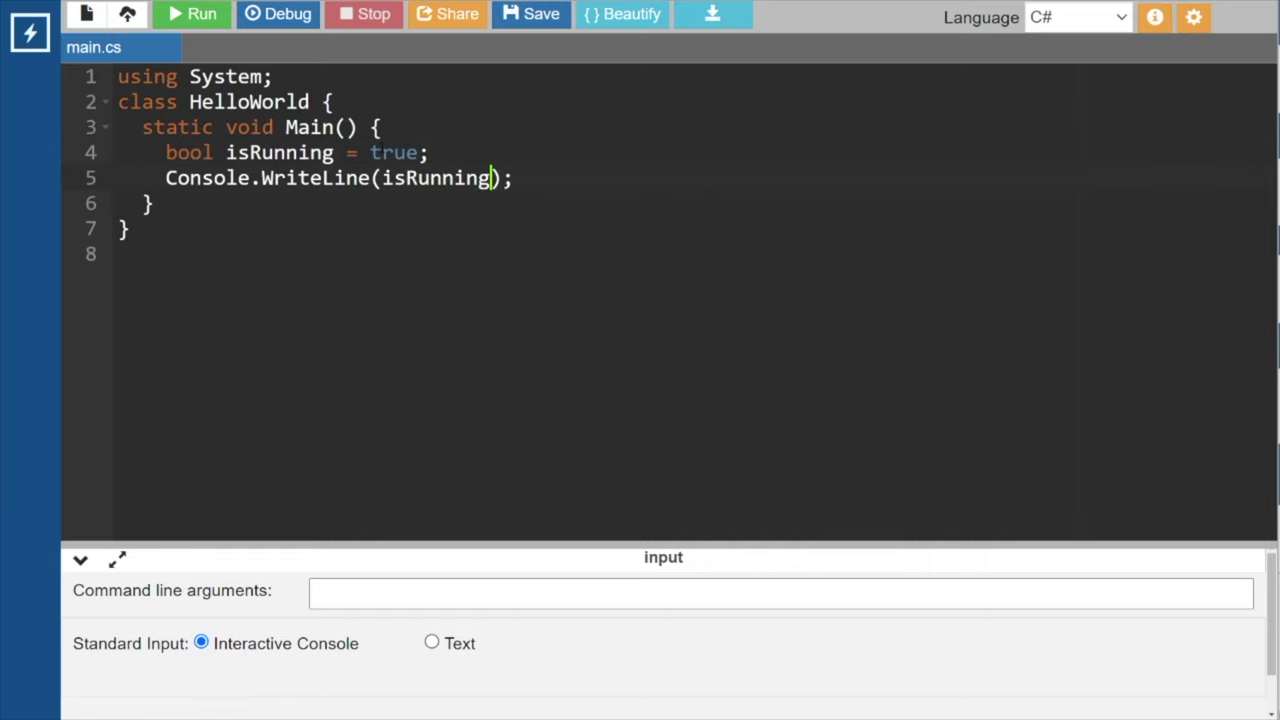
pyautogui.click(216, 20)
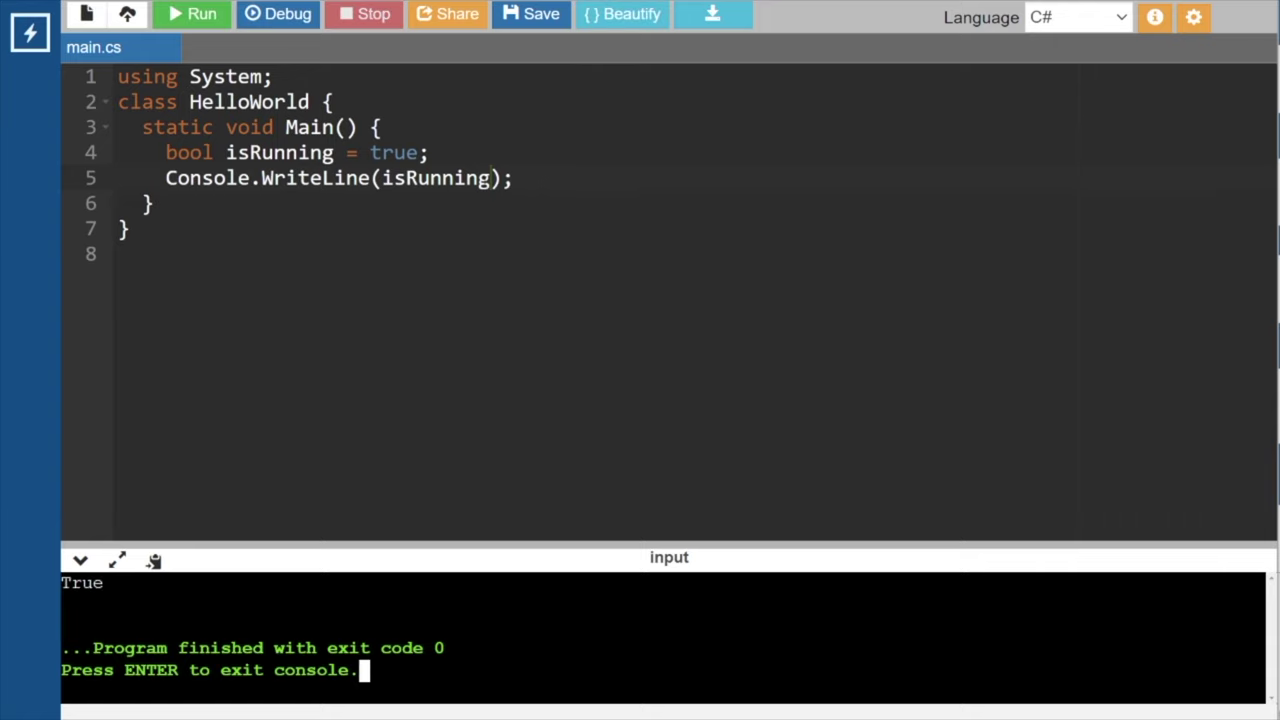
# Change isRunning to false and rerun so the output shows False.
pyautogui.click(498, 155)
pyautogui.click(382, 152)
pyautogui.doubleClick(386, 152)
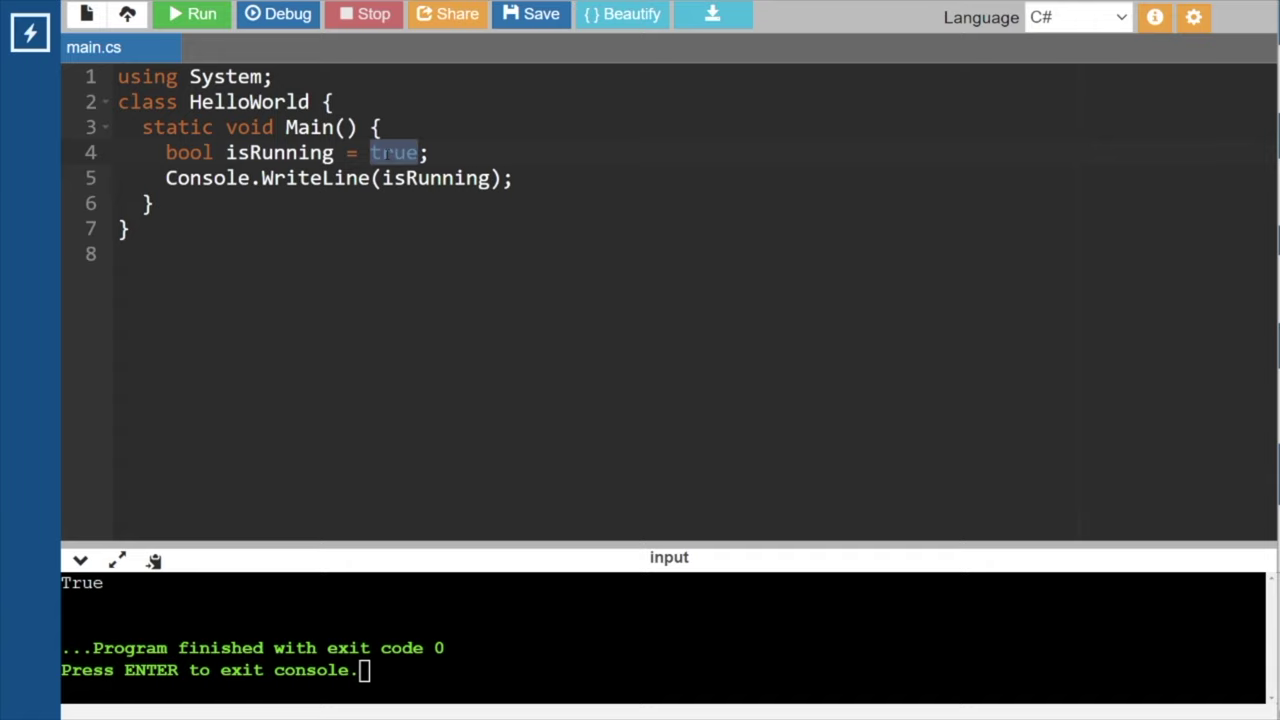
pyautogui.write('false')
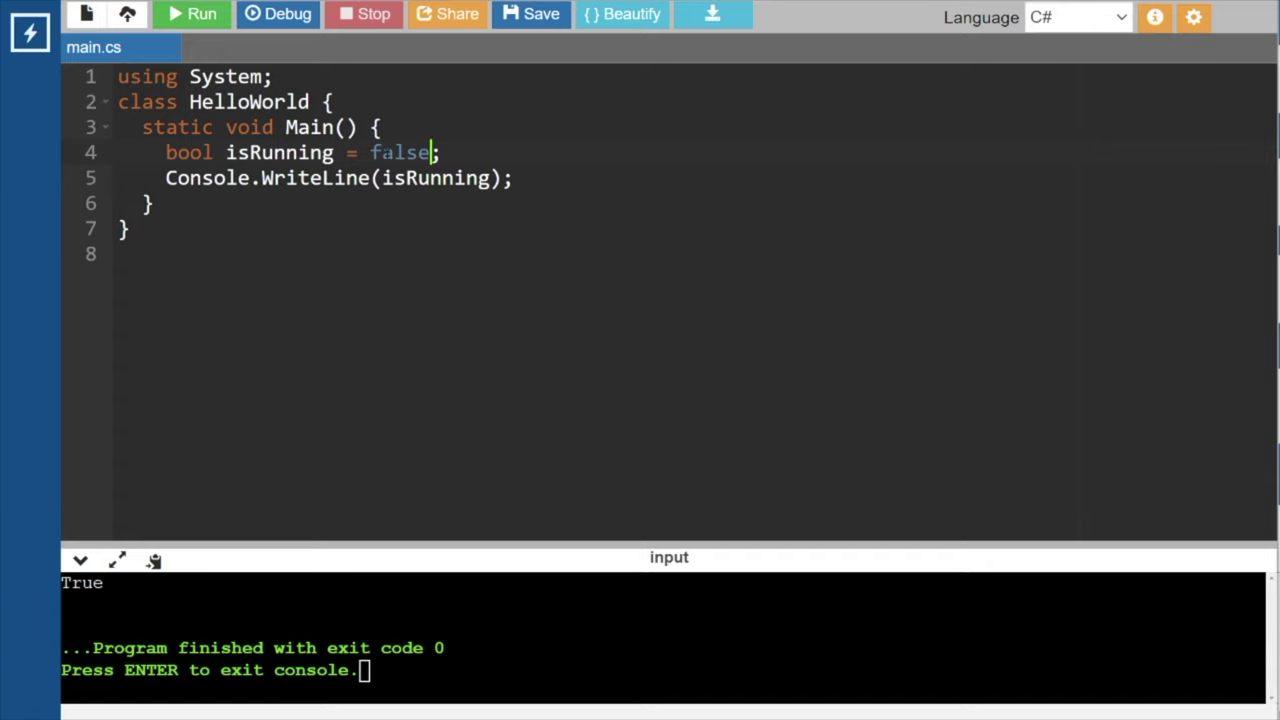
pyautogui.click(203, 15)
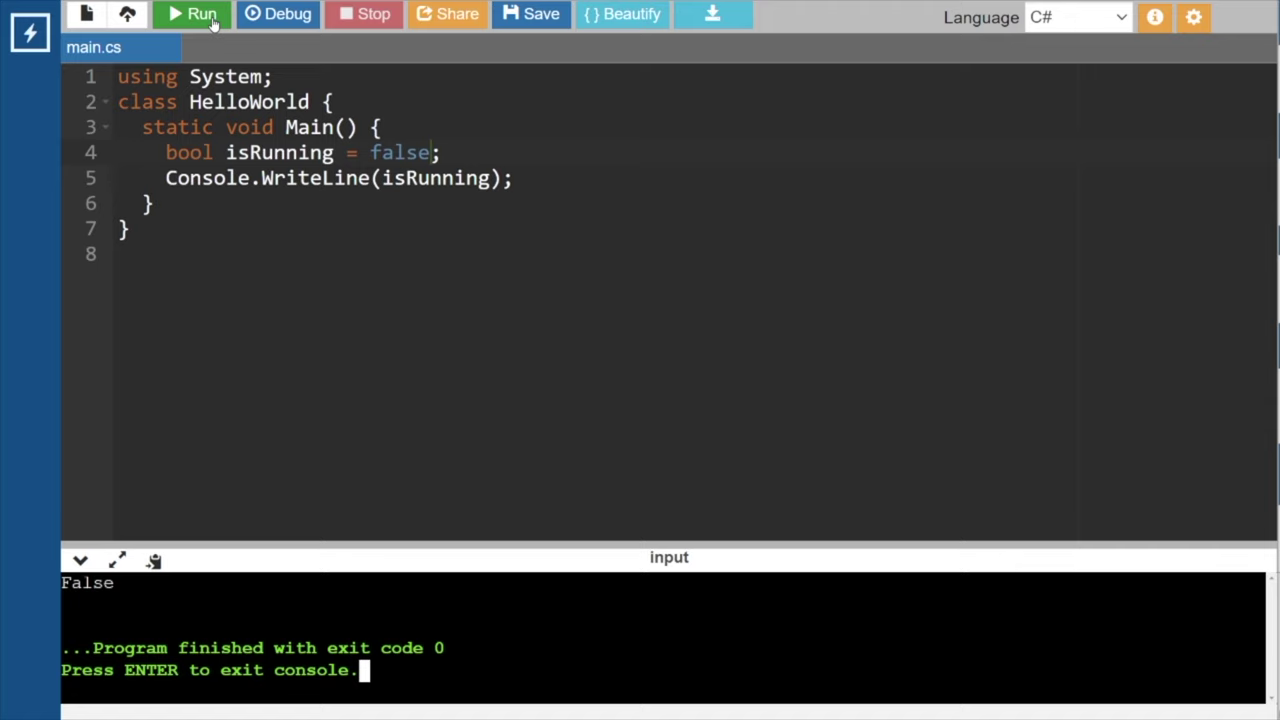
pyautogui.click(516, 178)
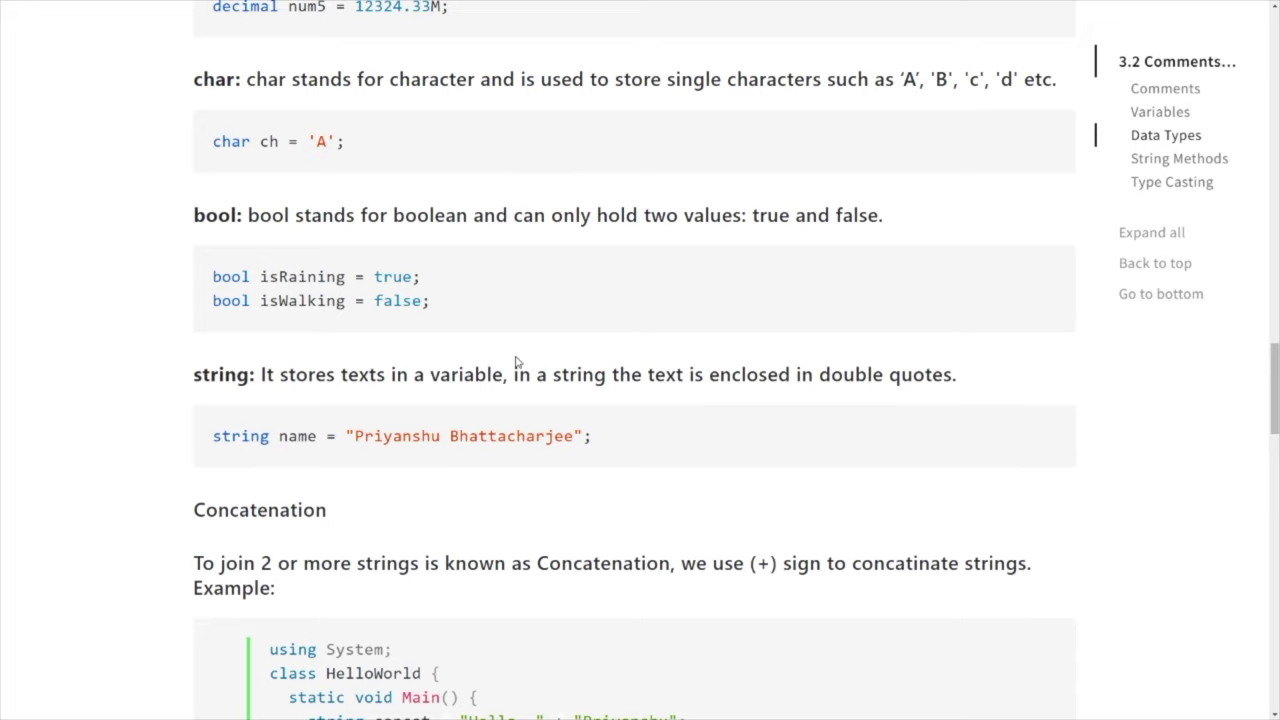
# Scroll the C# tutorial down to the string and Concatenation examples.
pyautogui.scroll(-1, 517, 361)
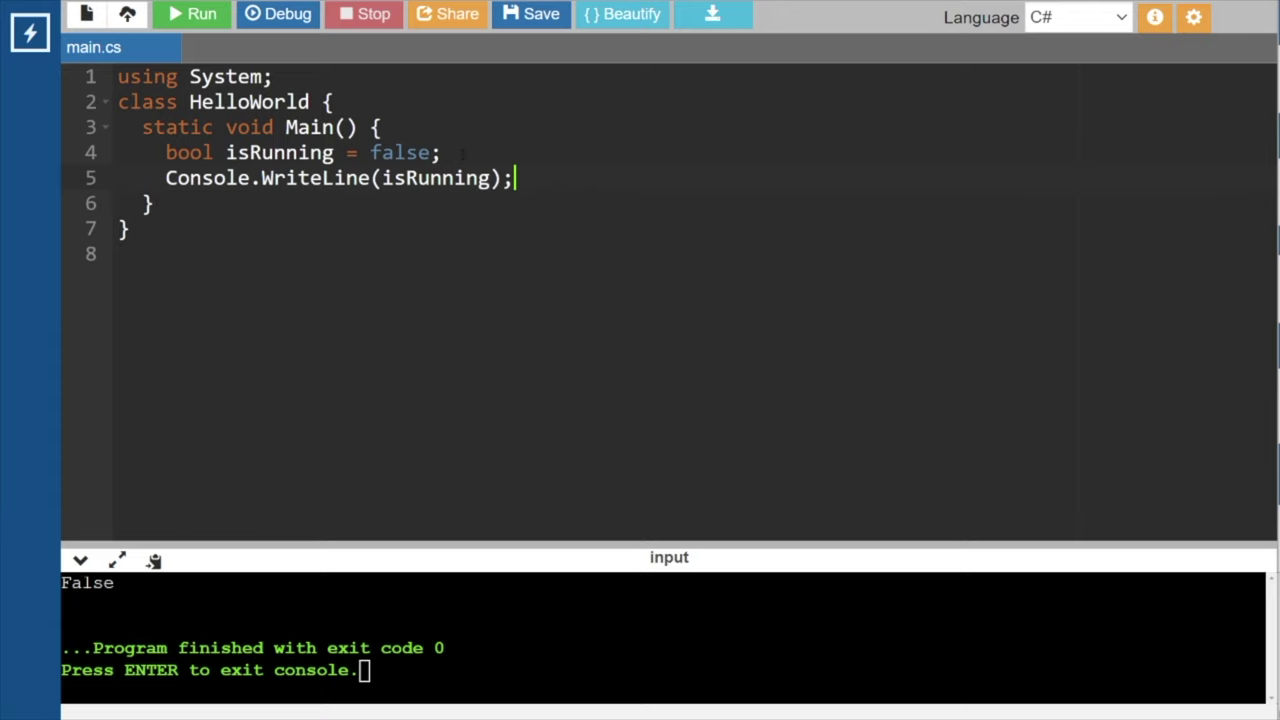
# Replace line 4 with a string variable name set to a first name, ending with a semicolon.
pyautogui.moveTo(463, 152); pyautogui.dragTo(167, 154)
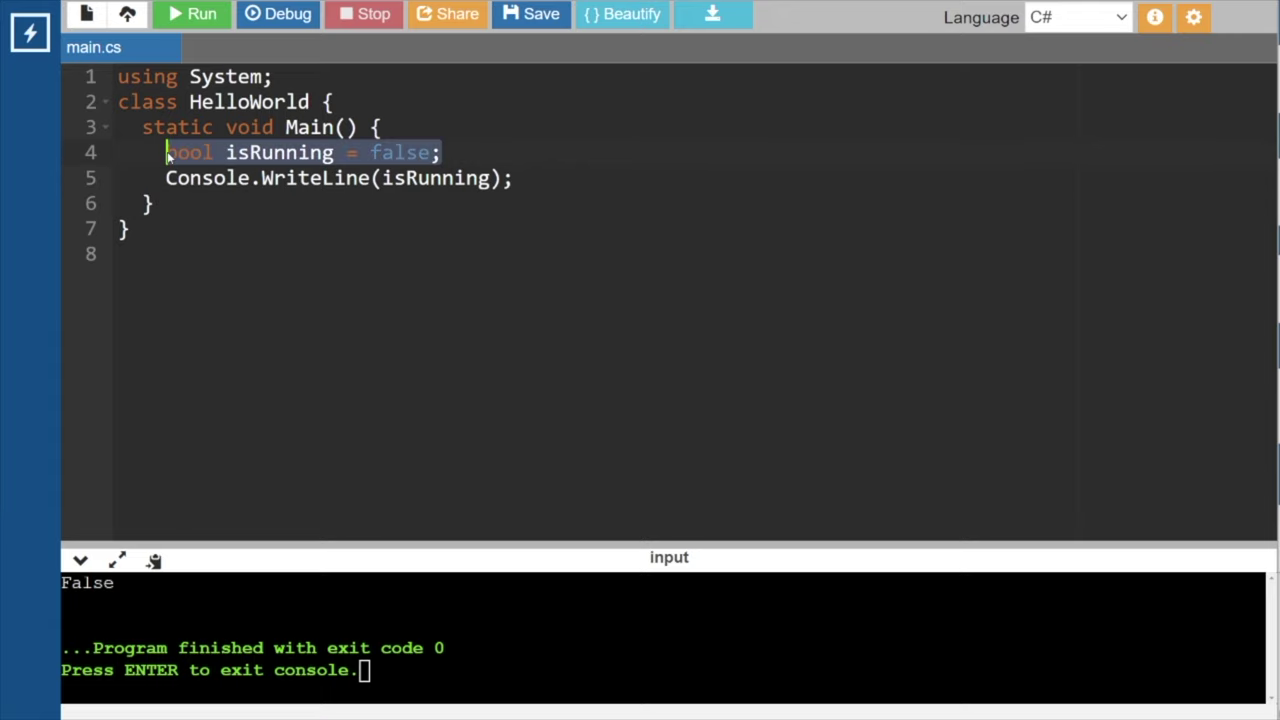
pyautogui.write('string ')
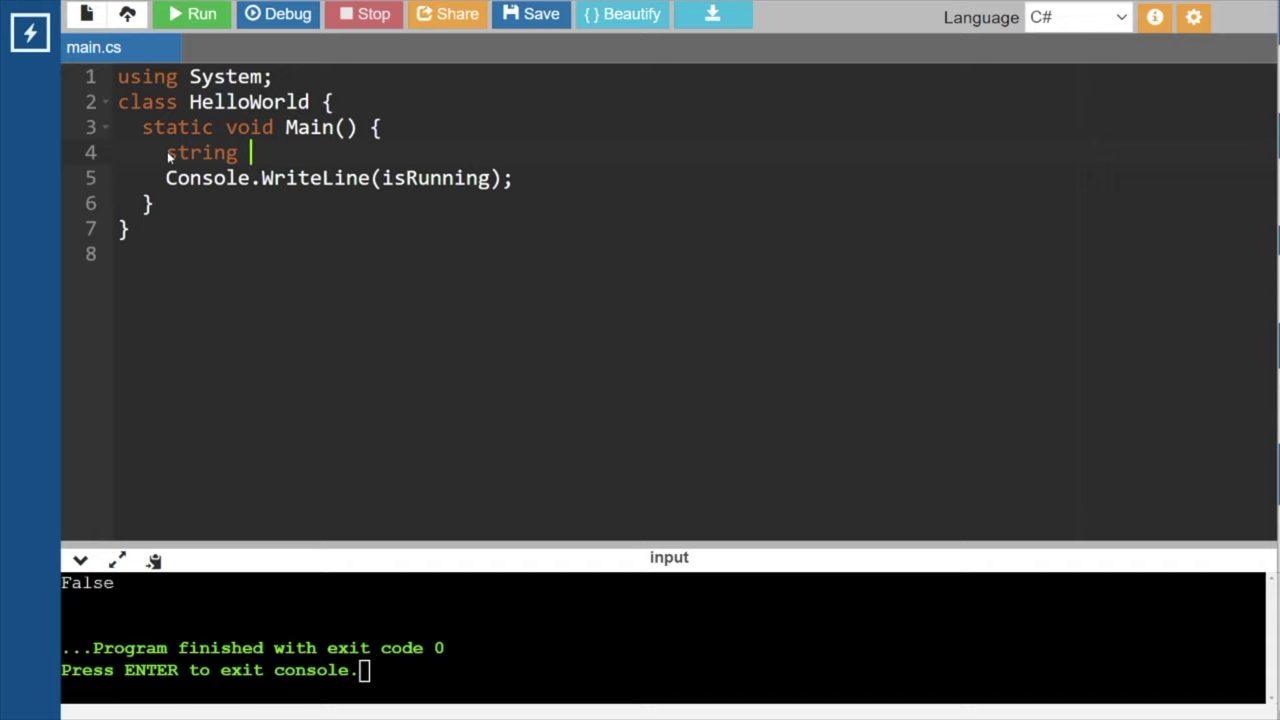
pyautogui.write('name = "Pri')
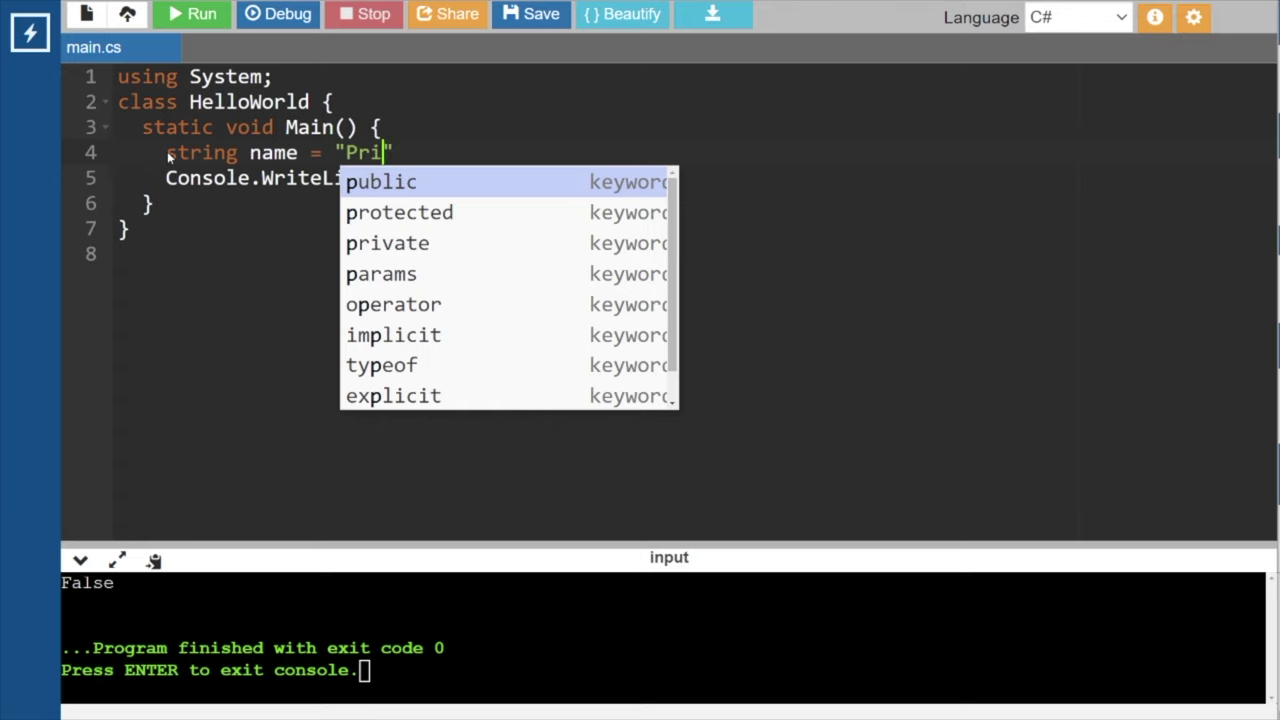
pyautogui.write('yanshu')
pyautogui.press('Down')
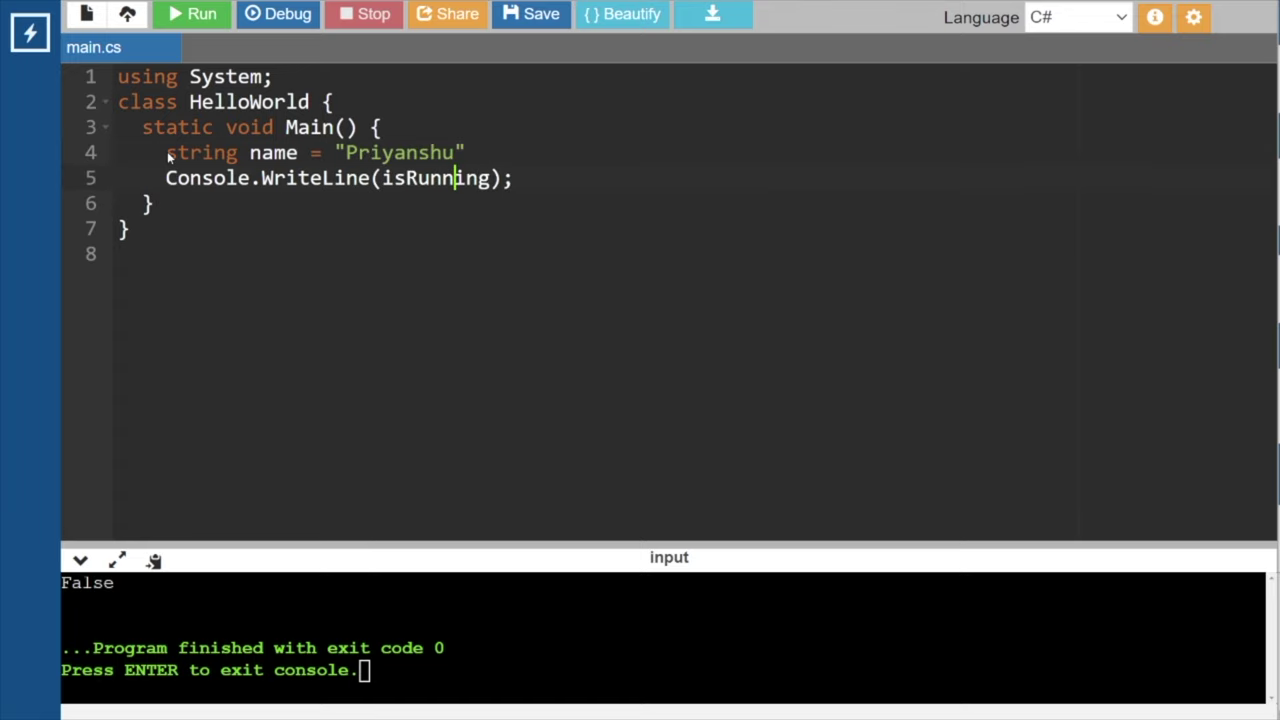
pyautogui.press('Right')
pyautogui.press('Right')
pyautogui.press('Right')
pyautogui.press('Up')
pyautogui.write(';')
pyautogui.press('Down')
# Print name instead of isRunning in WriteLine and run the program.
pyautogui.press('Right')
pyautogui.hotkey('ctrl', 'BackSpace')
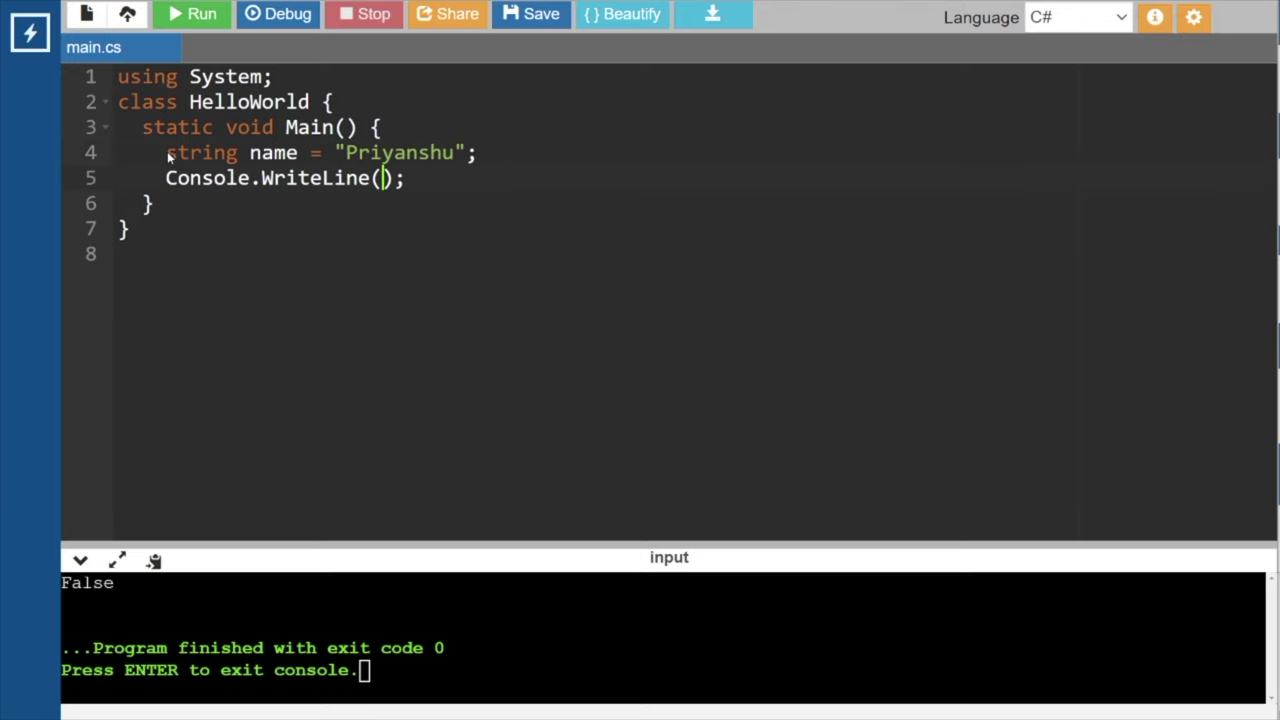
pyautogui.write('name')
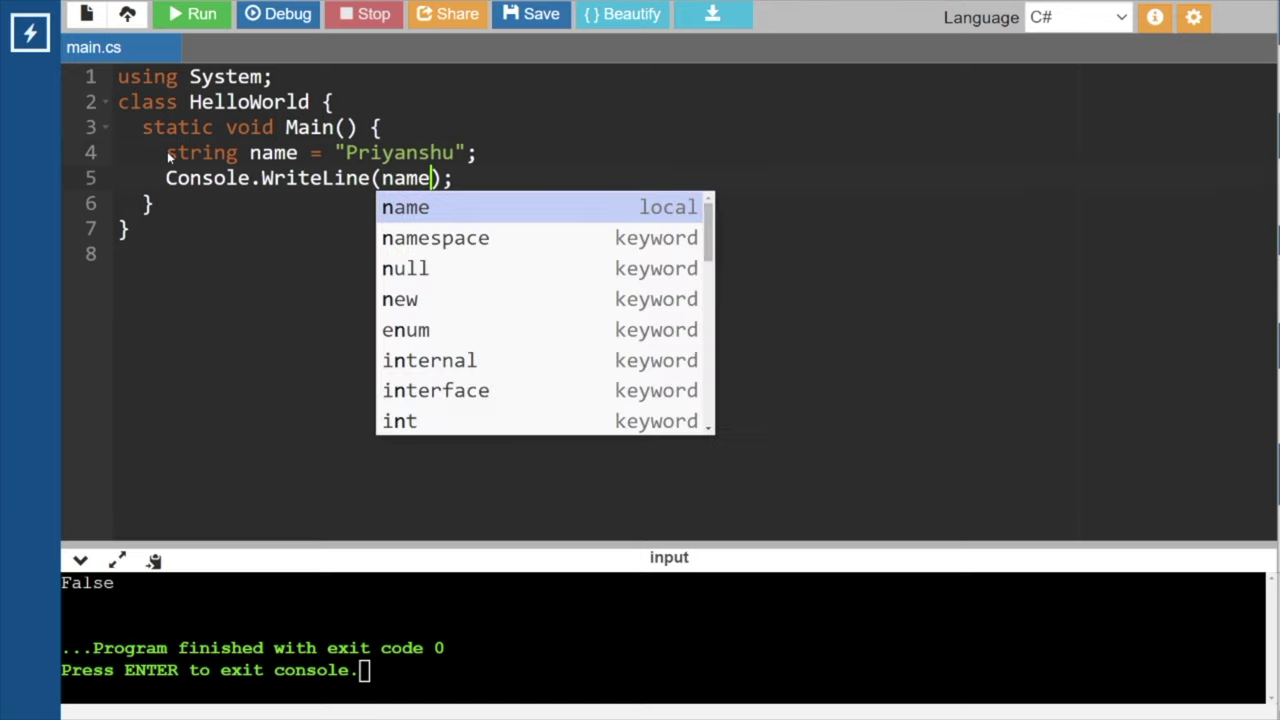
pyautogui.click(423, 113)
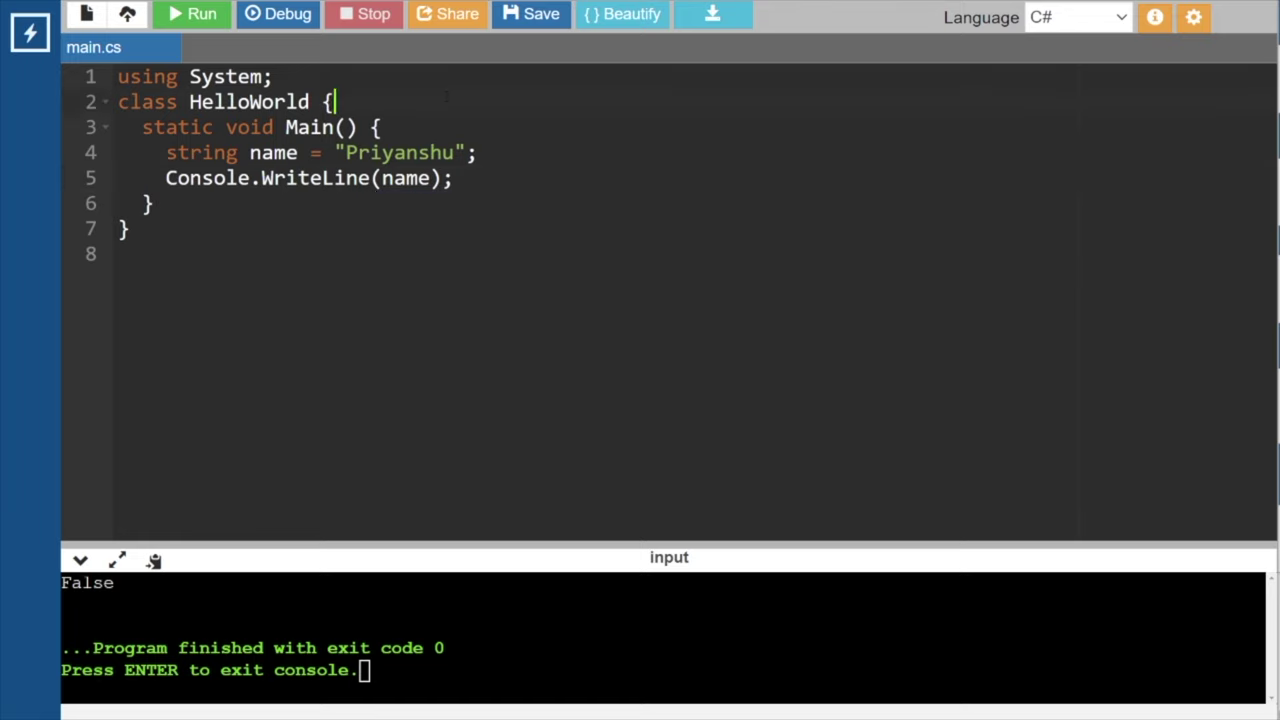
pyautogui.click(194, 18)
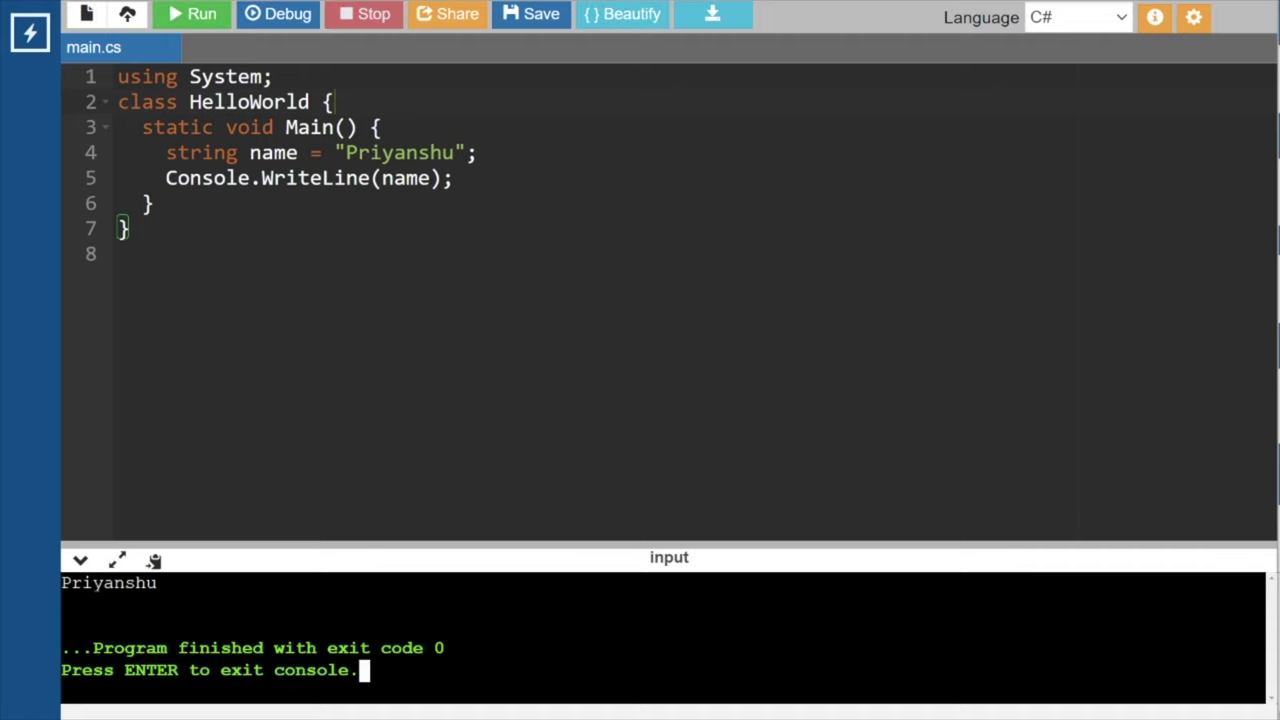
pyautogui.click(491, 171)
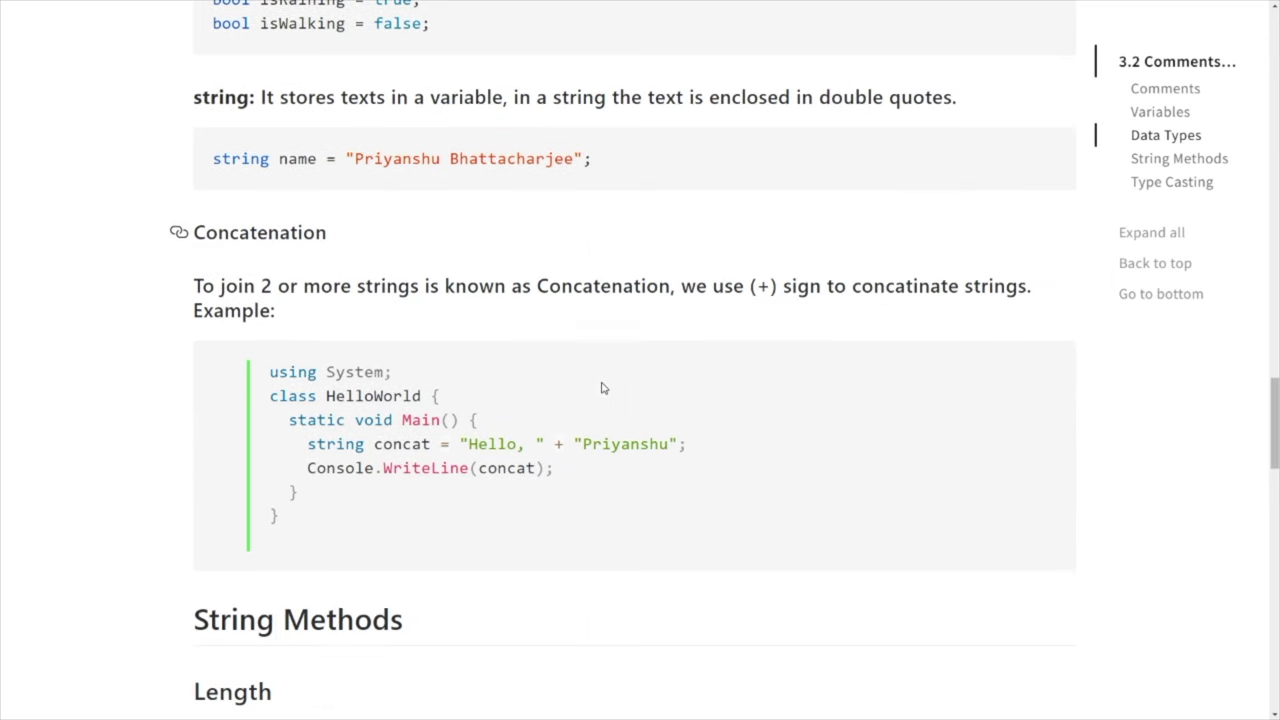
# Scroll through the Length, Equals and Indexing sections, then back up to the Concatenation example.
pyautogui.scroll(-1, 602, 388)
pyautogui.scroll(-1, 602, 388)
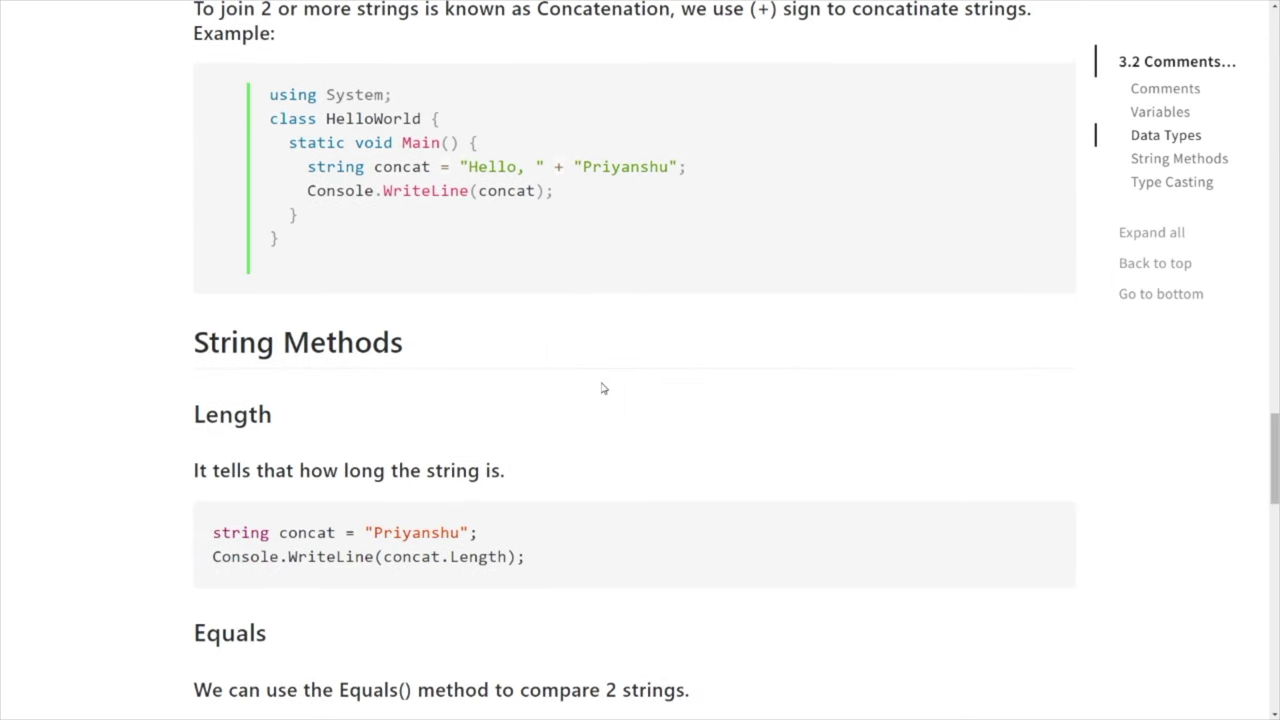
pyautogui.scroll(-4, 602, 388)
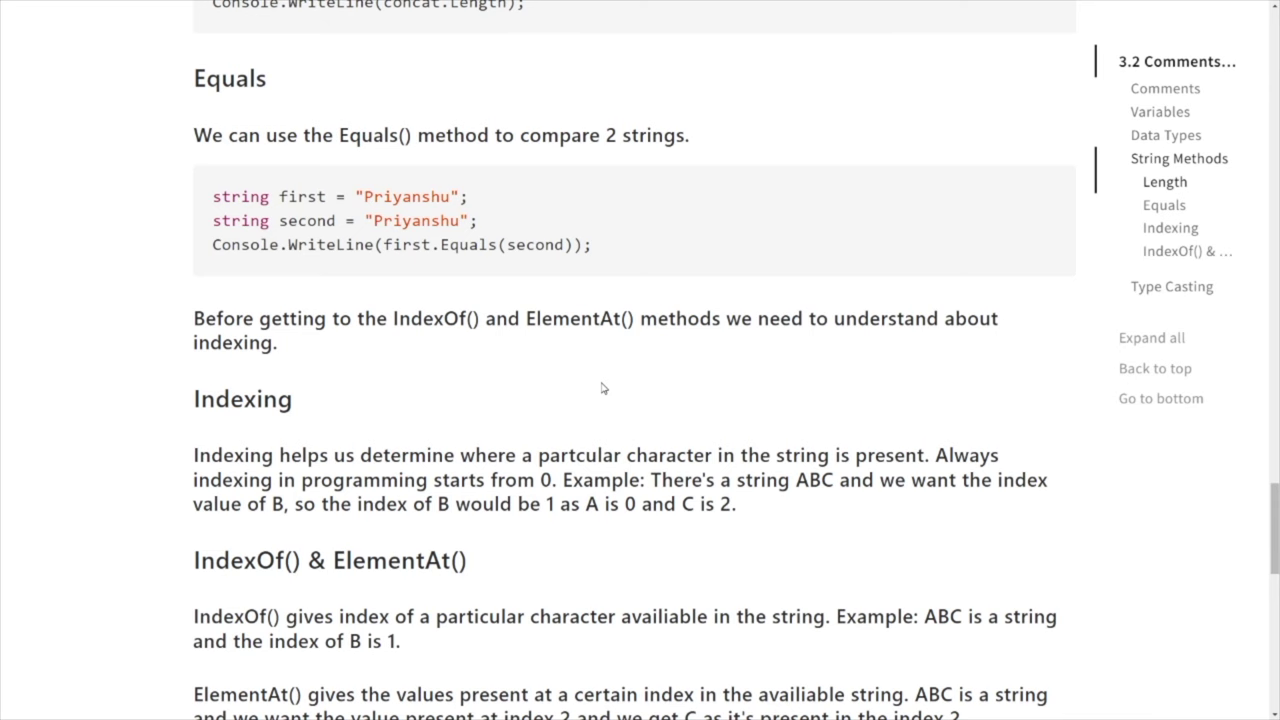
pyautogui.scroll(-4, 602, 388)
pyautogui.scroll(3, 602, 388)
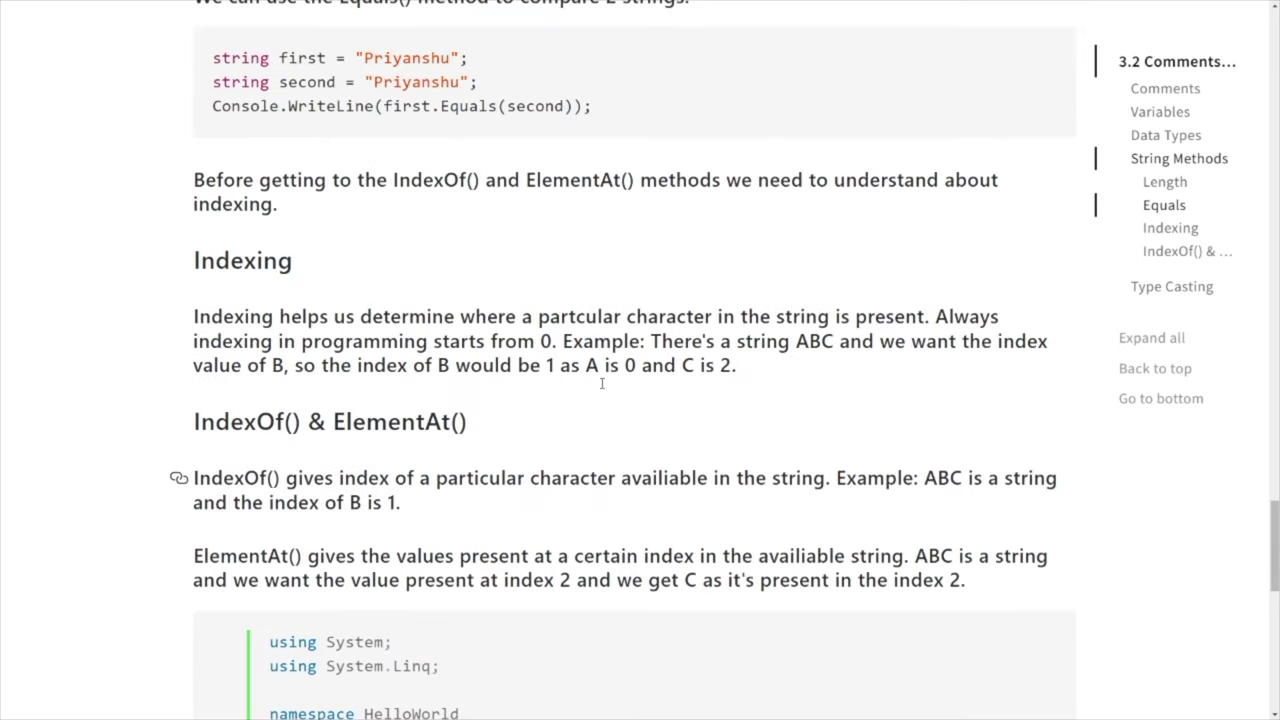
pyautogui.scroll(2, 602, 385)
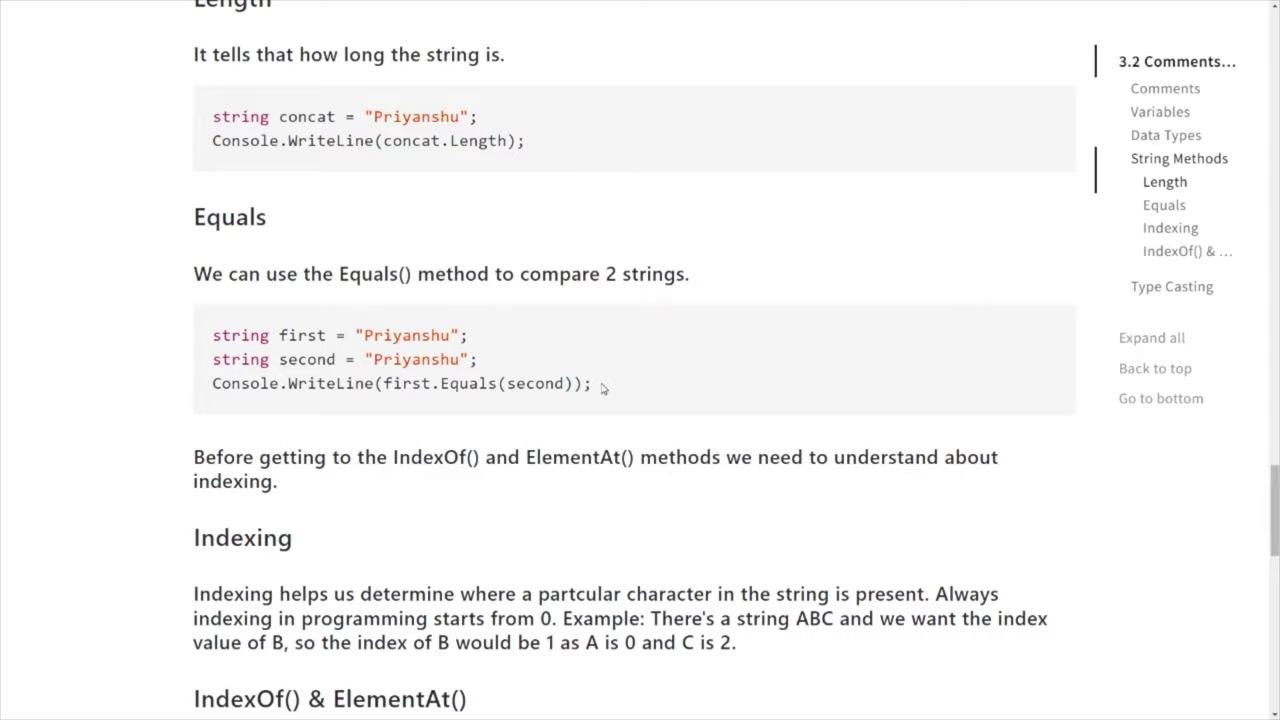
pyautogui.scroll(4, 602, 388)
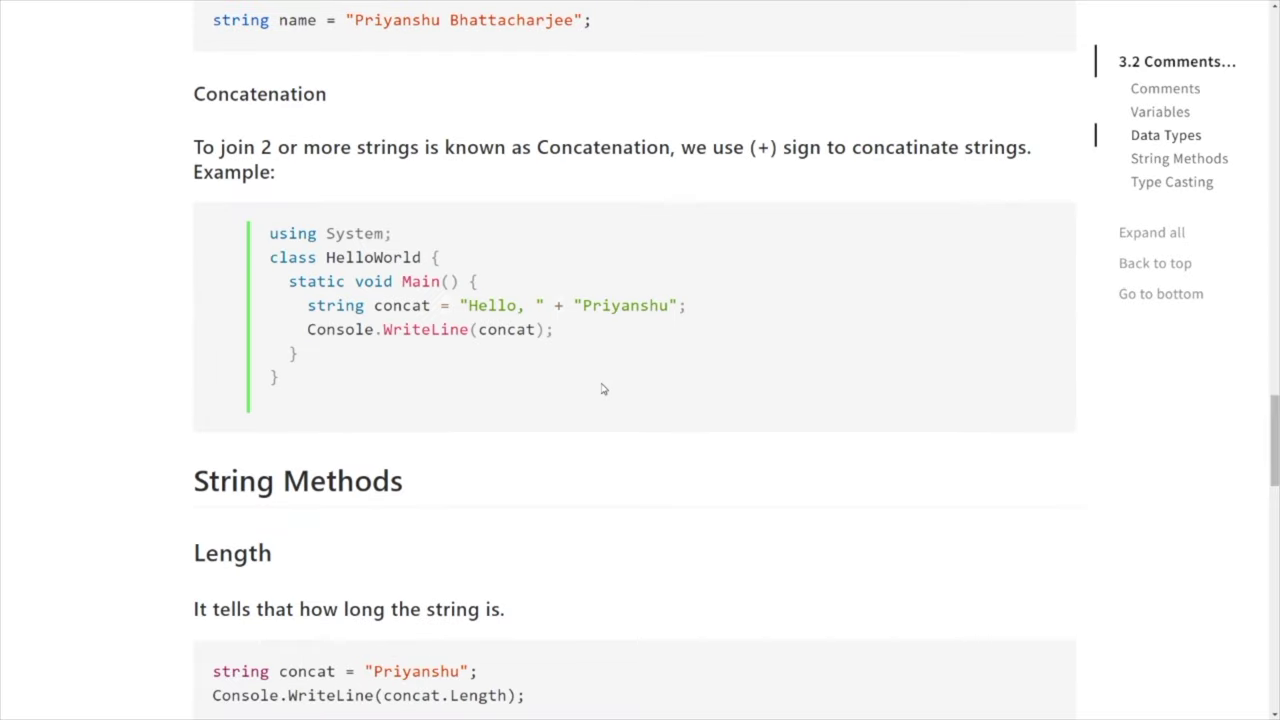
pyautogui.scroll(1, 602, 389)
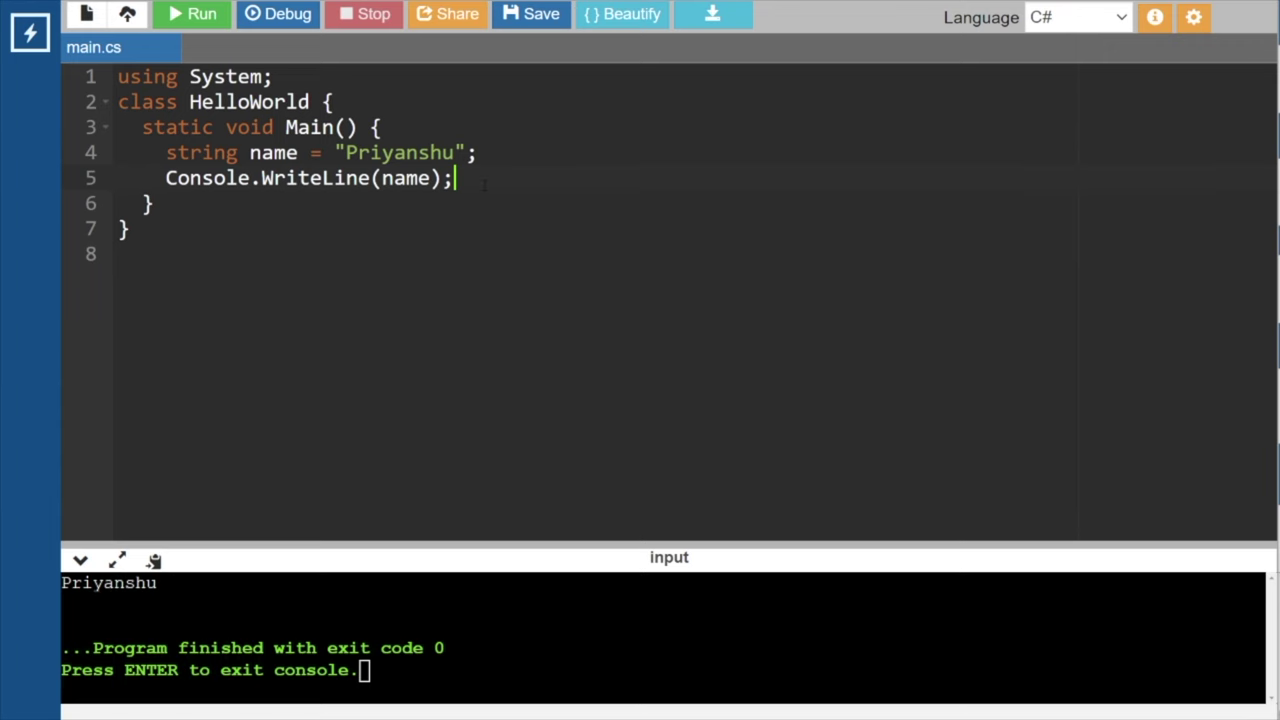
# Append + and a quoted surname to the name string on line 4, with a leading space.
pyautogui.press('Up')
pyautogui.press('Right')
pyautogui.write('+')
pyautogui.write(' ""')
pyautogui.write('Bha')
pyautogui.write('tta')
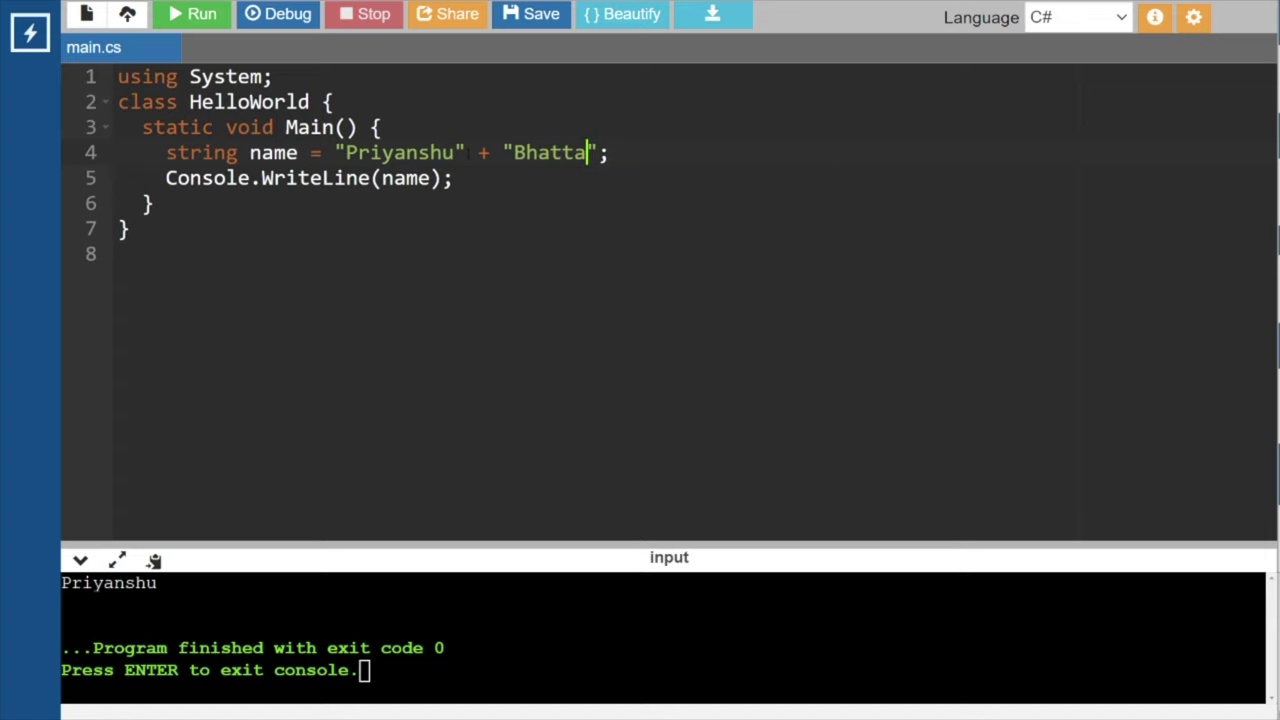
pyautogui.write('charj')
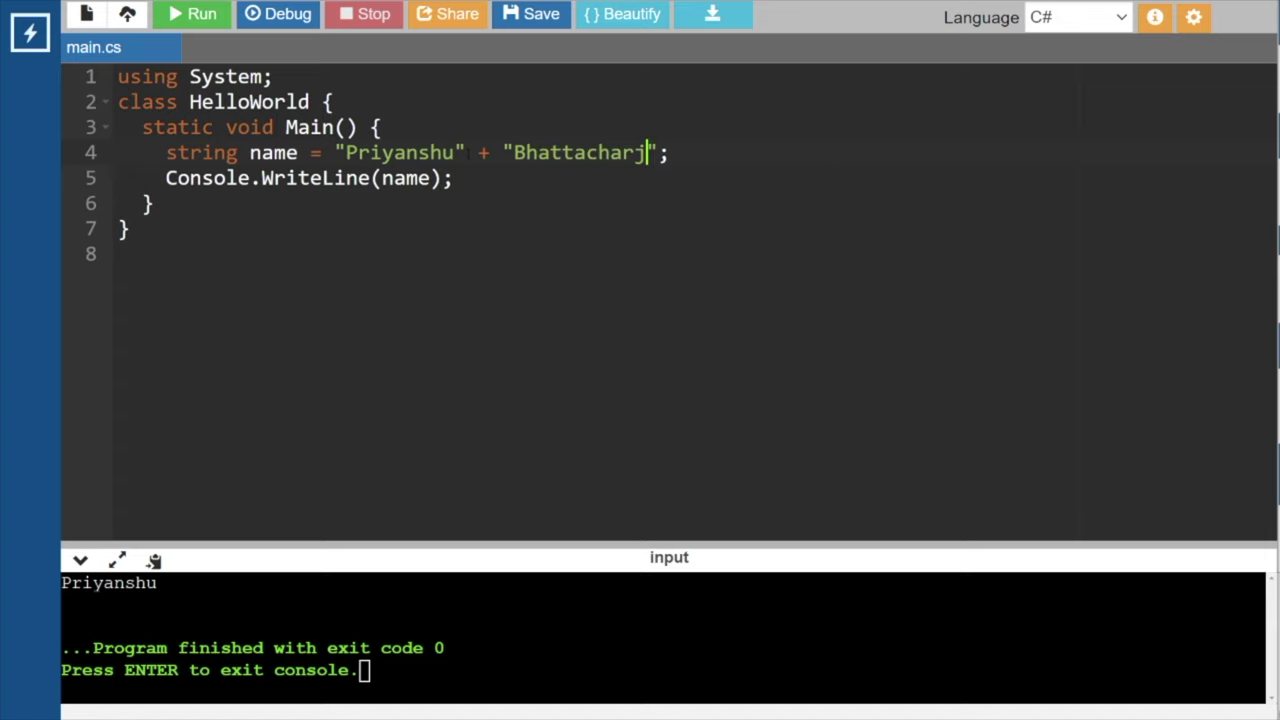
pyautogui.write('ee')
pyautogui.click(514, 152)
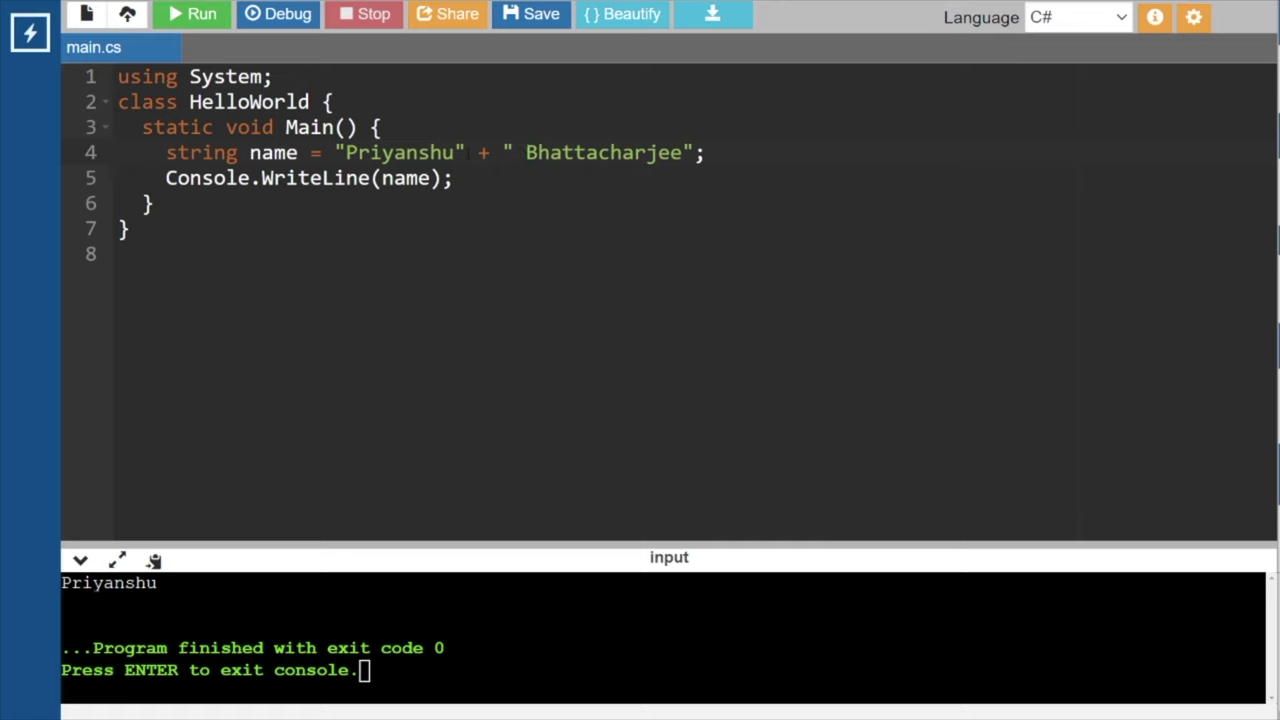
pyautogui.click(509, 238)
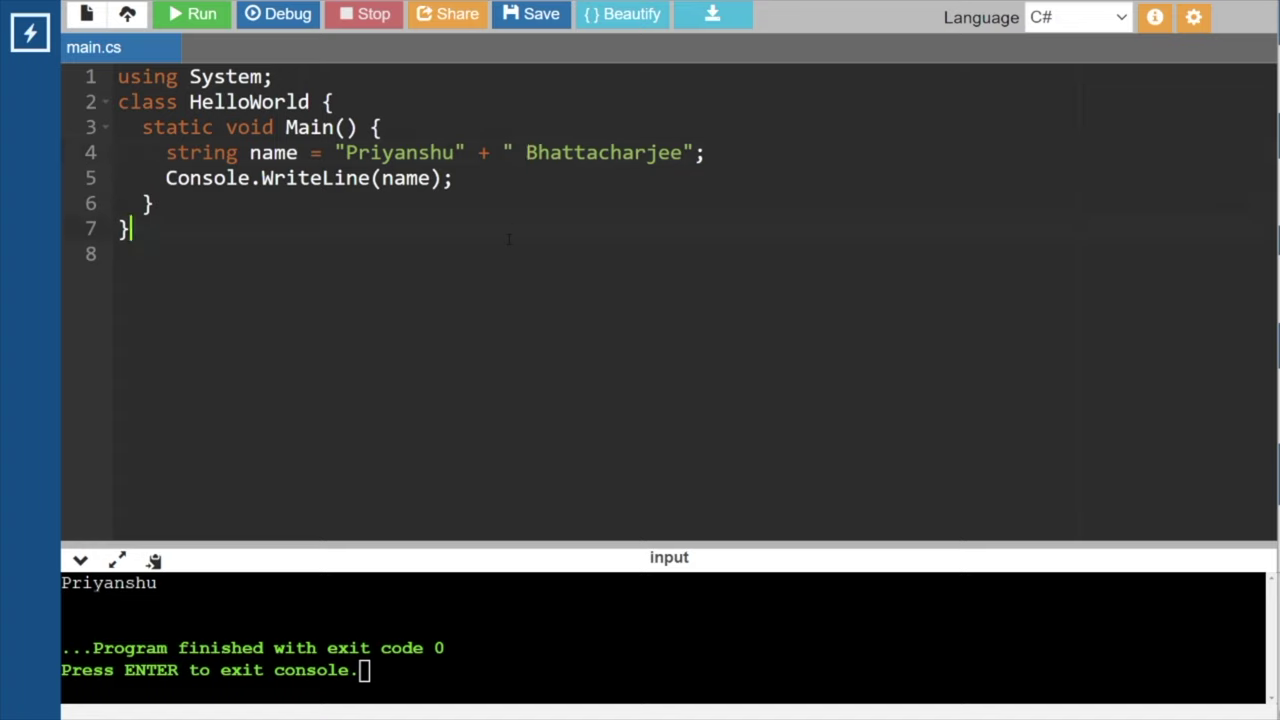
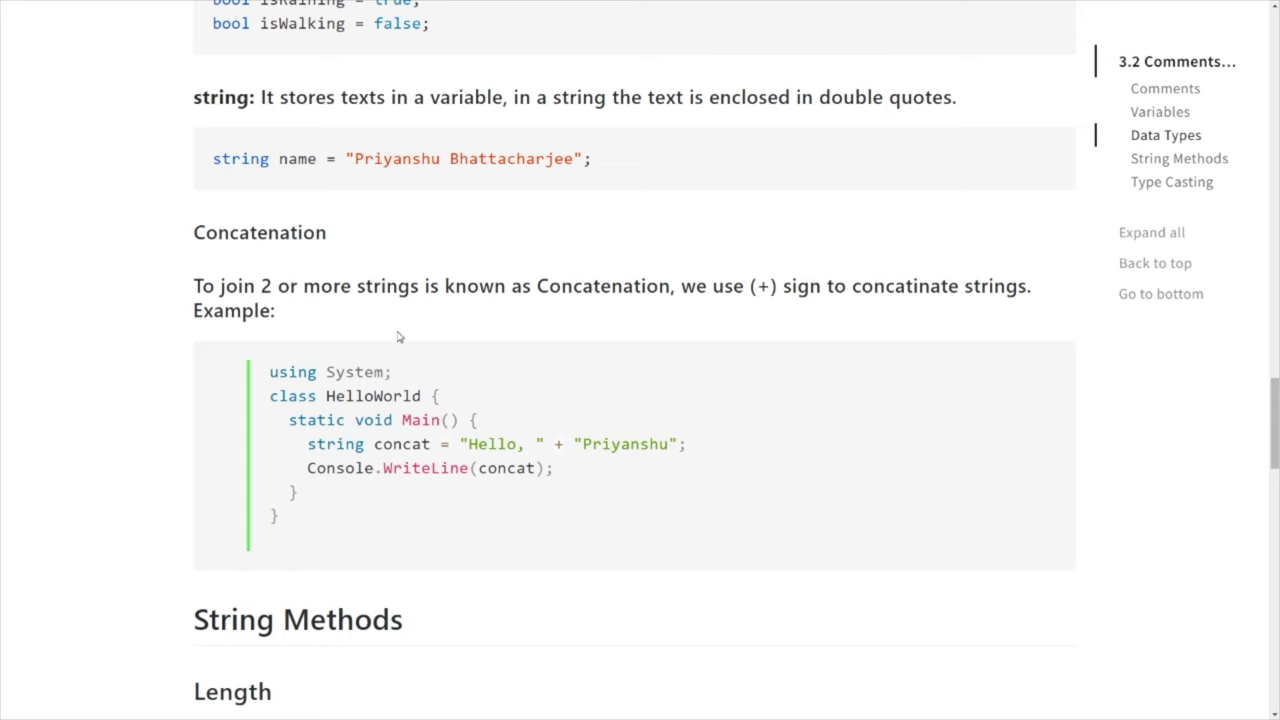
# Scroll the course notes down to the String Methods Length example.
pyautogui.scroll(-1, 397, 337)
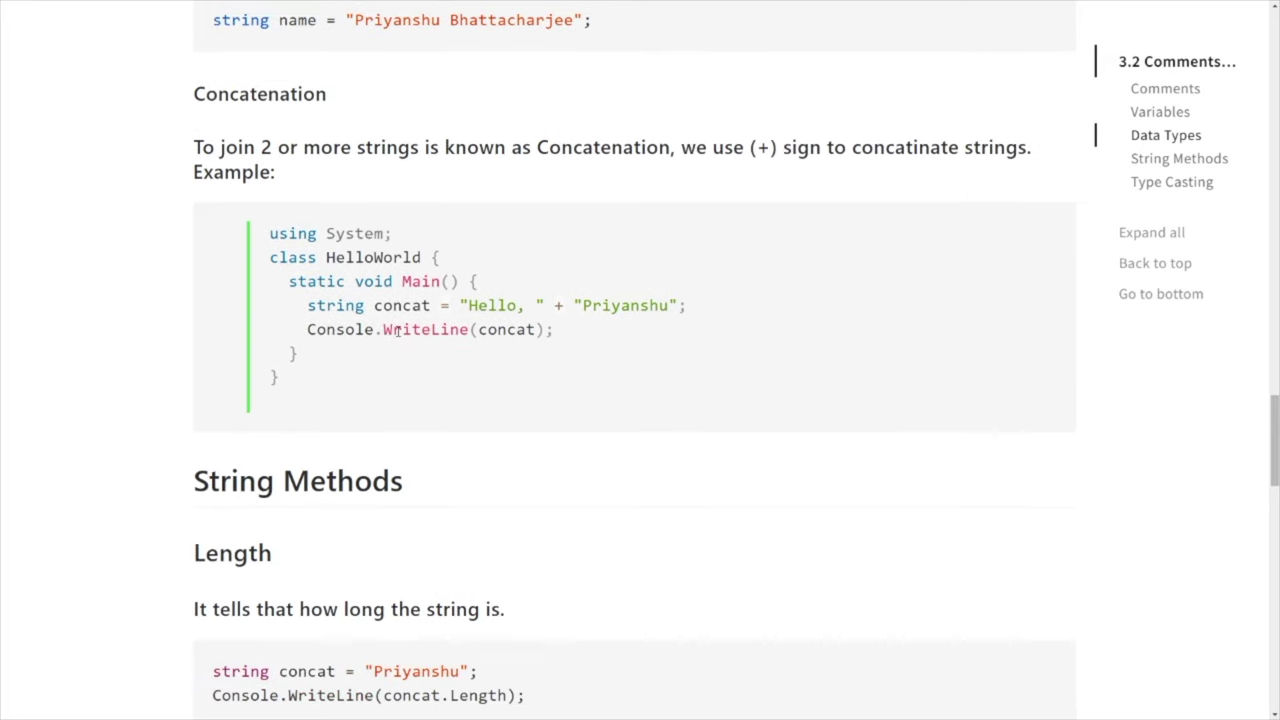
pyautogui.scroll(-3, 397, 331)
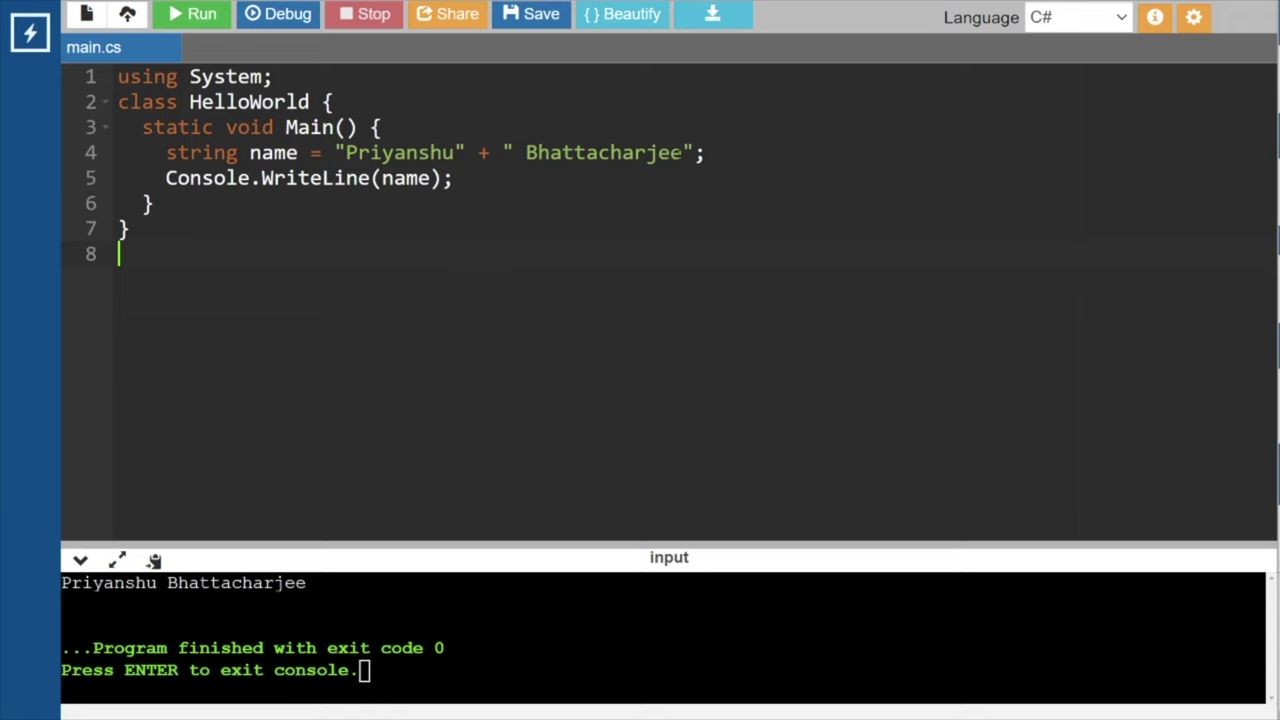
# Replace the concatenated string value on line 4 with "ABC".
pyautogui.click(695, 152)
pyautogui.moveTo(695, 152); pyautogui.dragTo(336, 152)
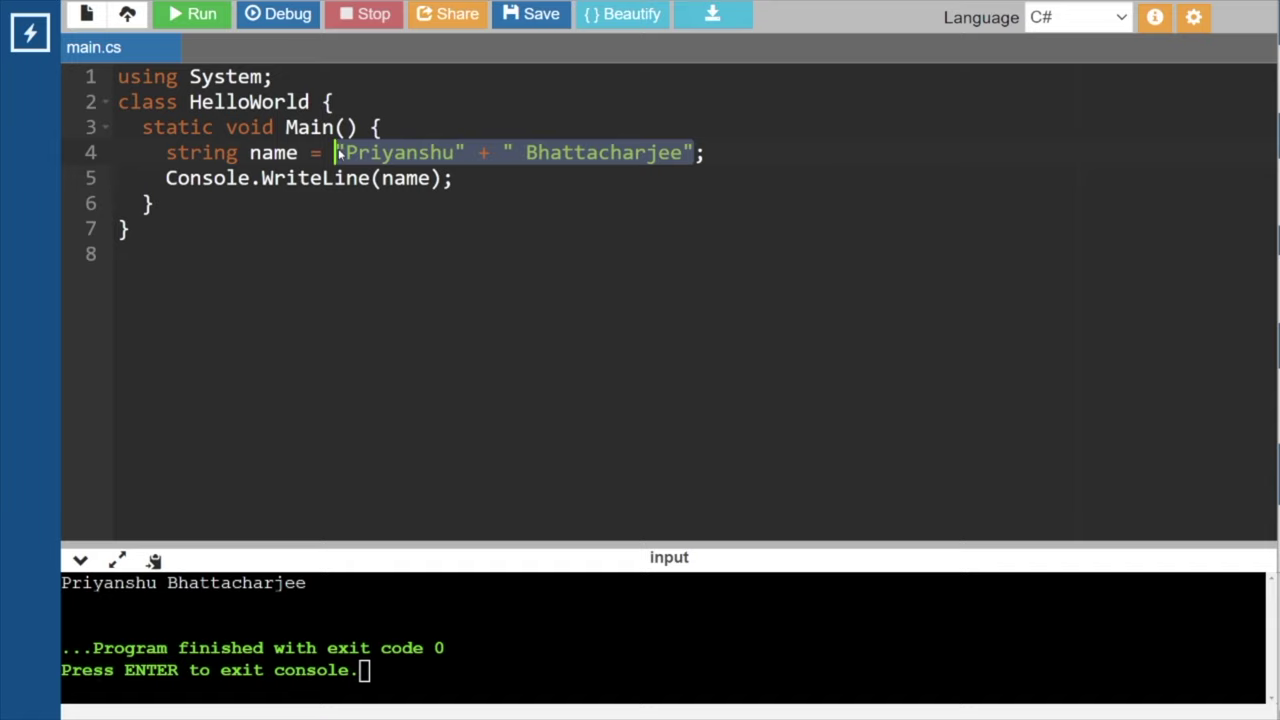
pyautogui.write('"')
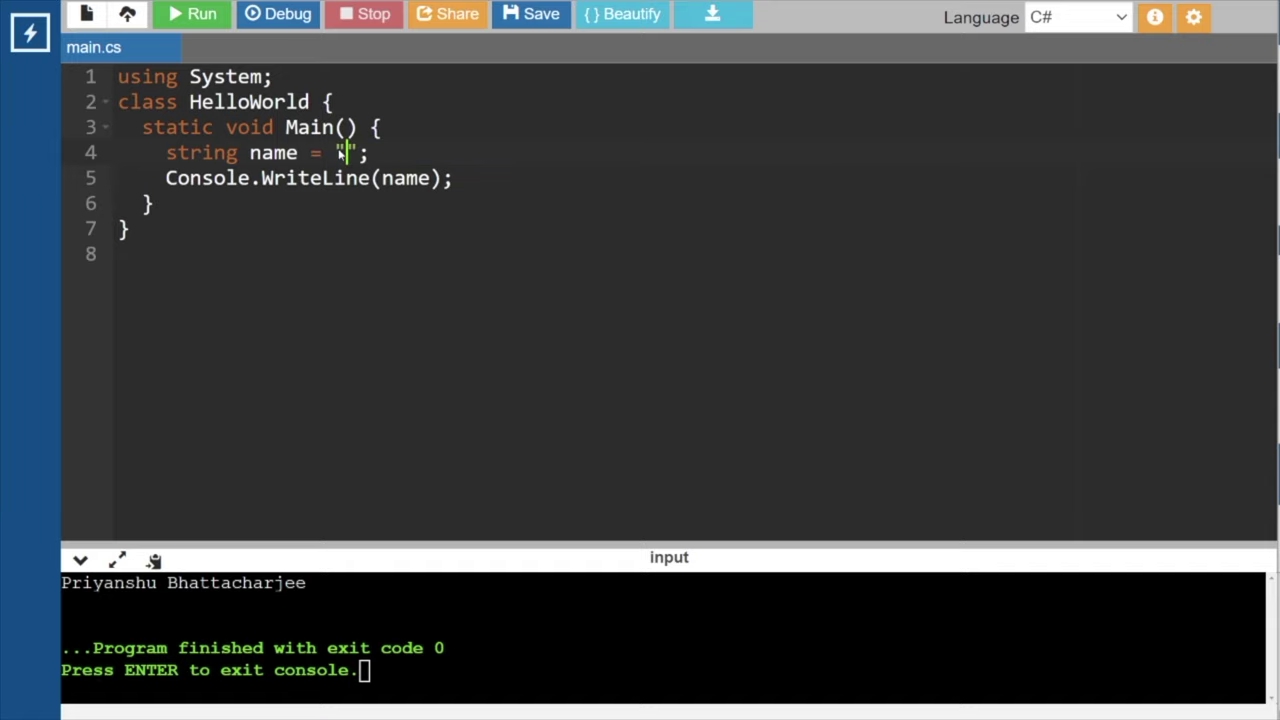
pyautogui.write('A')
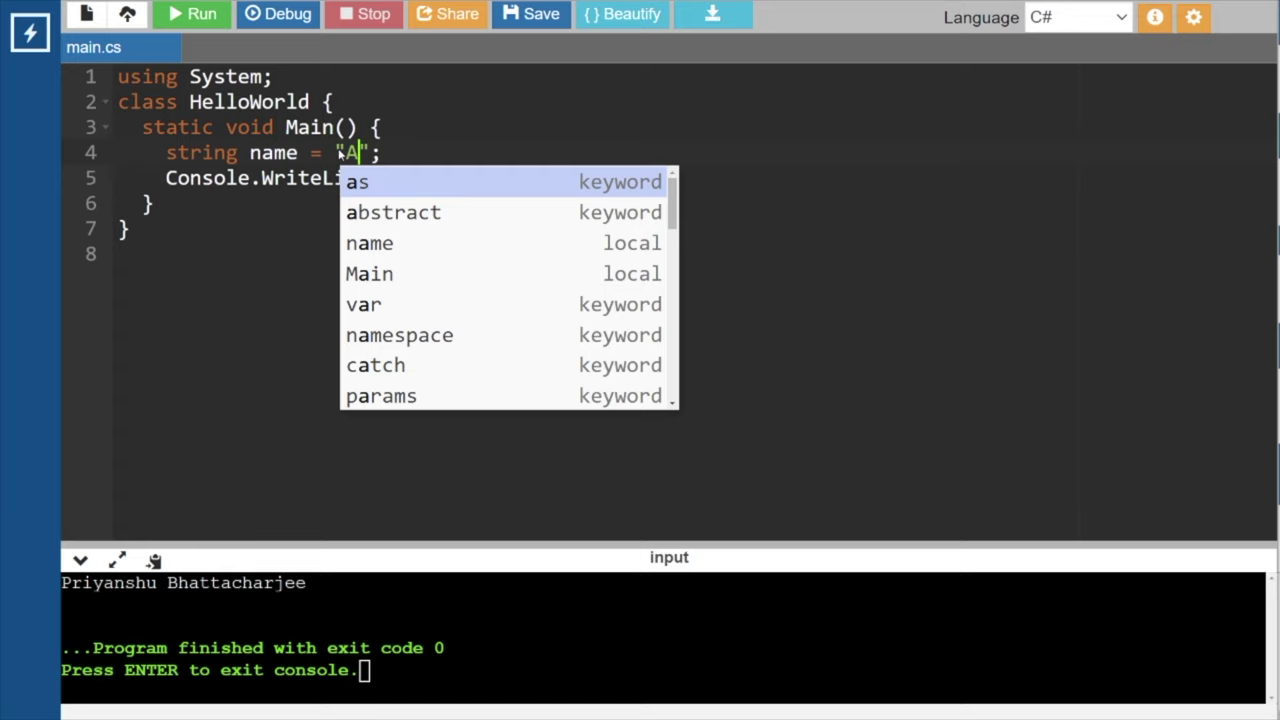
pyautogui.write('BC')
pyautogui.click(335, 102)
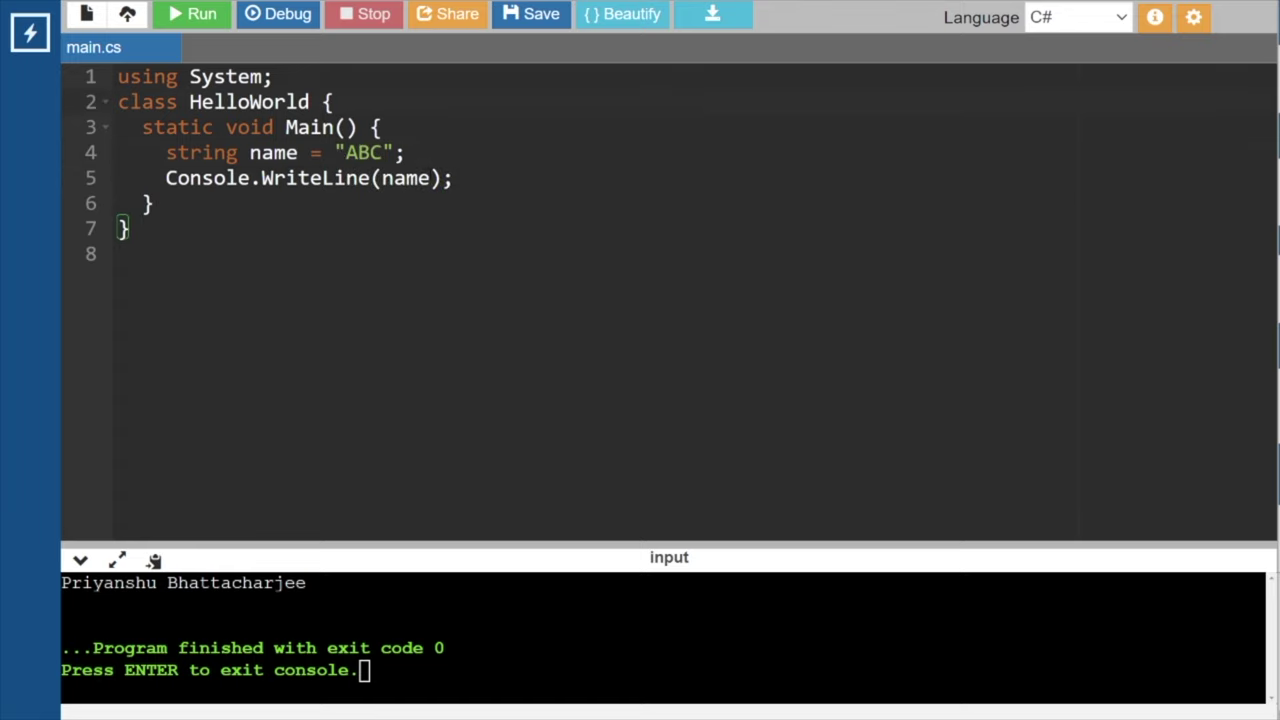
# Change the WriteLine argument to name.Length and run the program.
pyautogui.click(430, 178)
pyautogui.write('.Len')
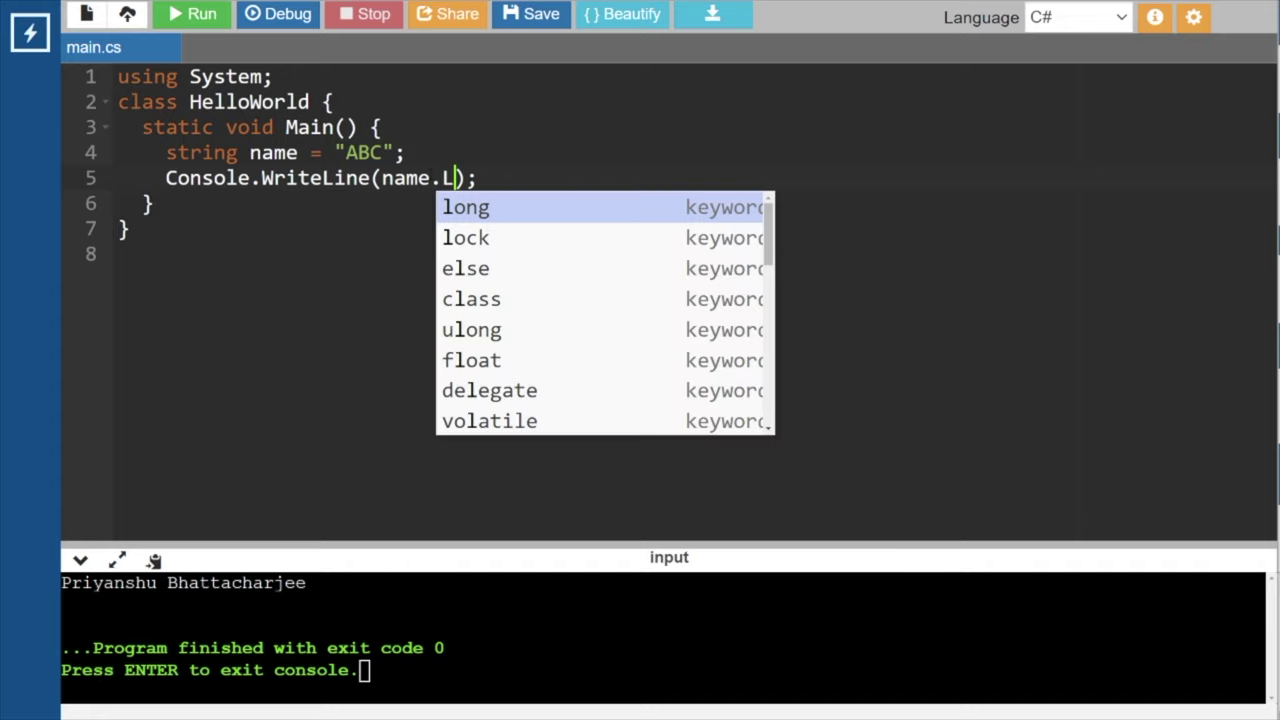
pyautogui.write('t')
pyautogui.press('BackSpace')
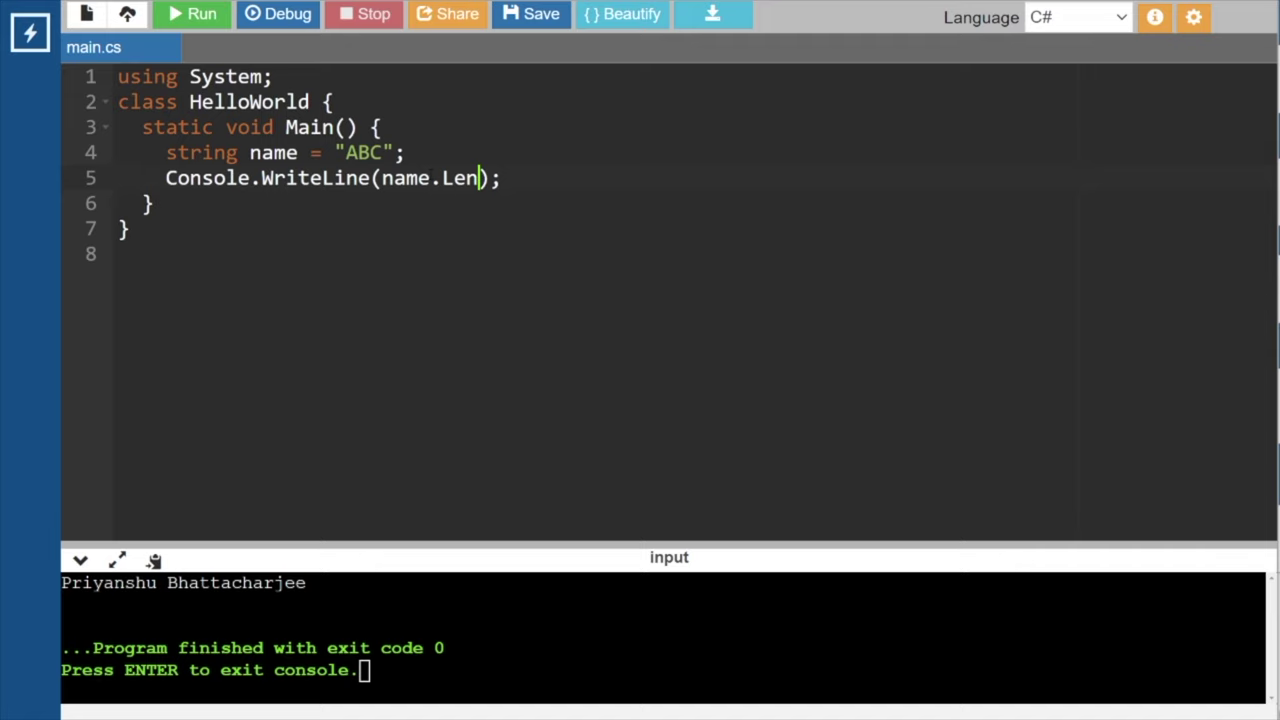
pyautogui.write('ght')
pyautogui.press('BackSpace')
pyautogui.press('BackSpace')
pyautogui.write('th')
pyautogui.click(181, 20)
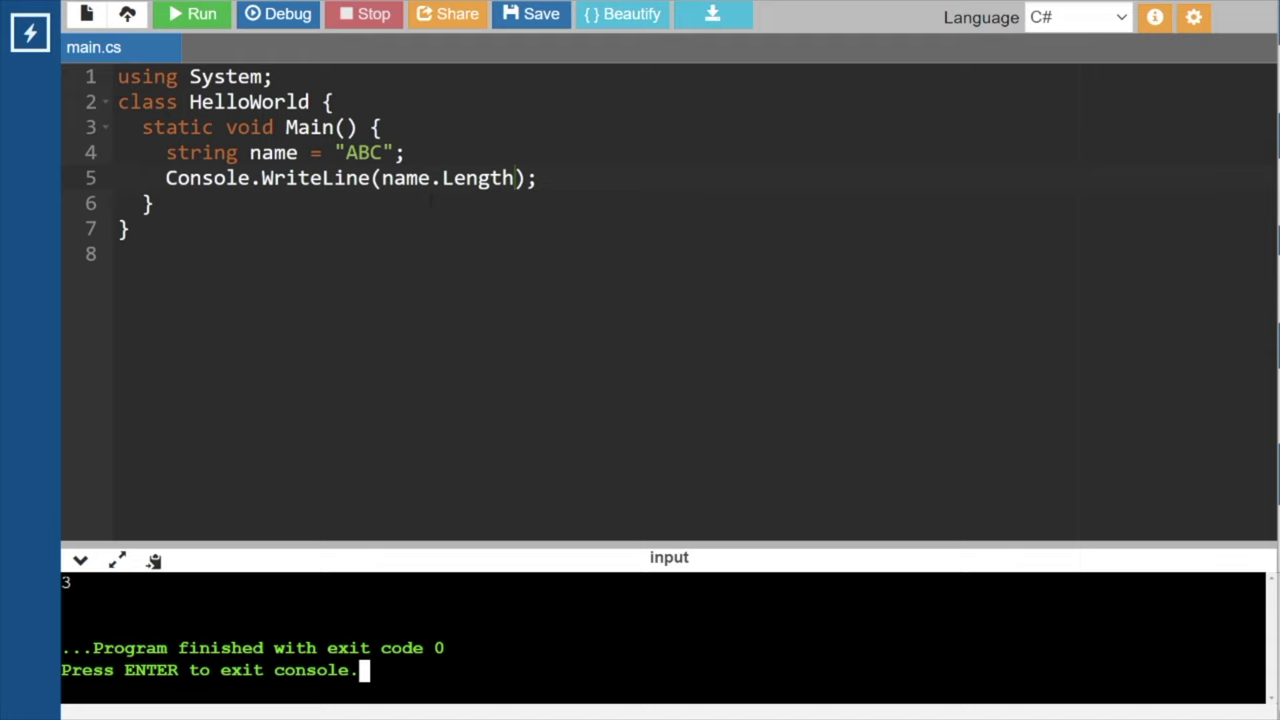
# Change the string to "ABCD" and rerun, printing 4.
pyautogui.click(375, 152)
pyautogui.write('D')
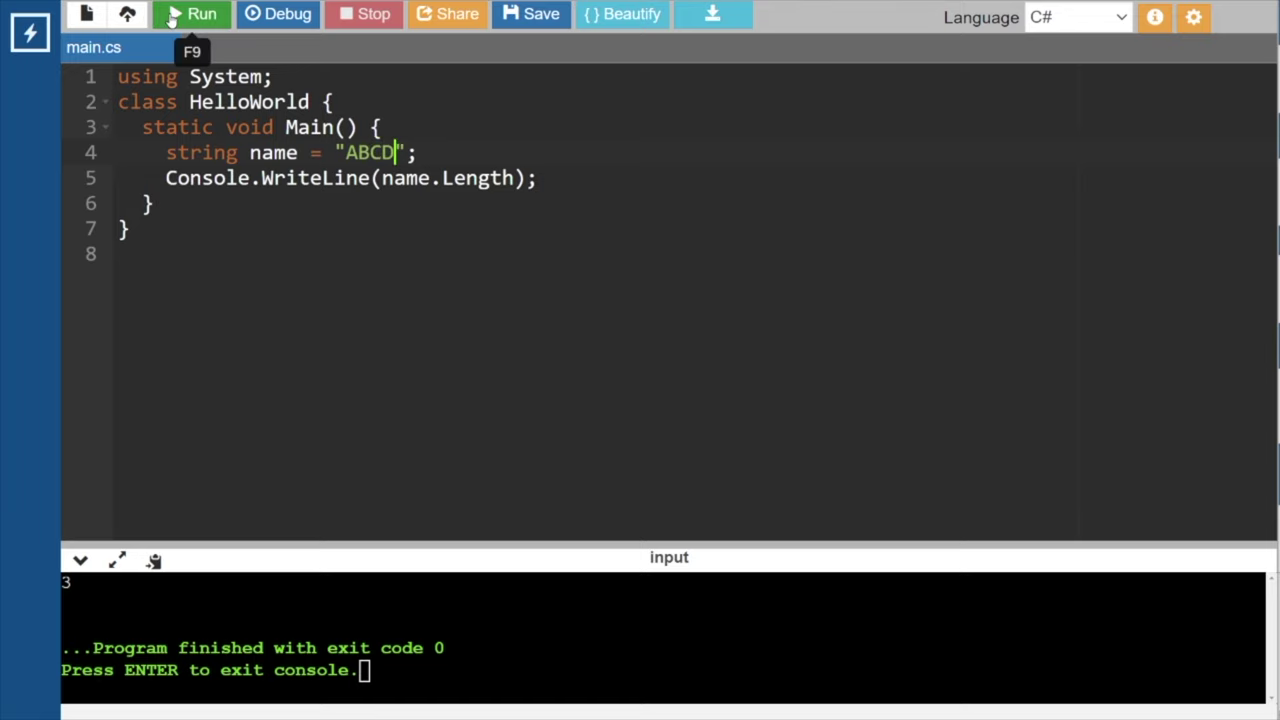
pyautogui.click(172, 16)
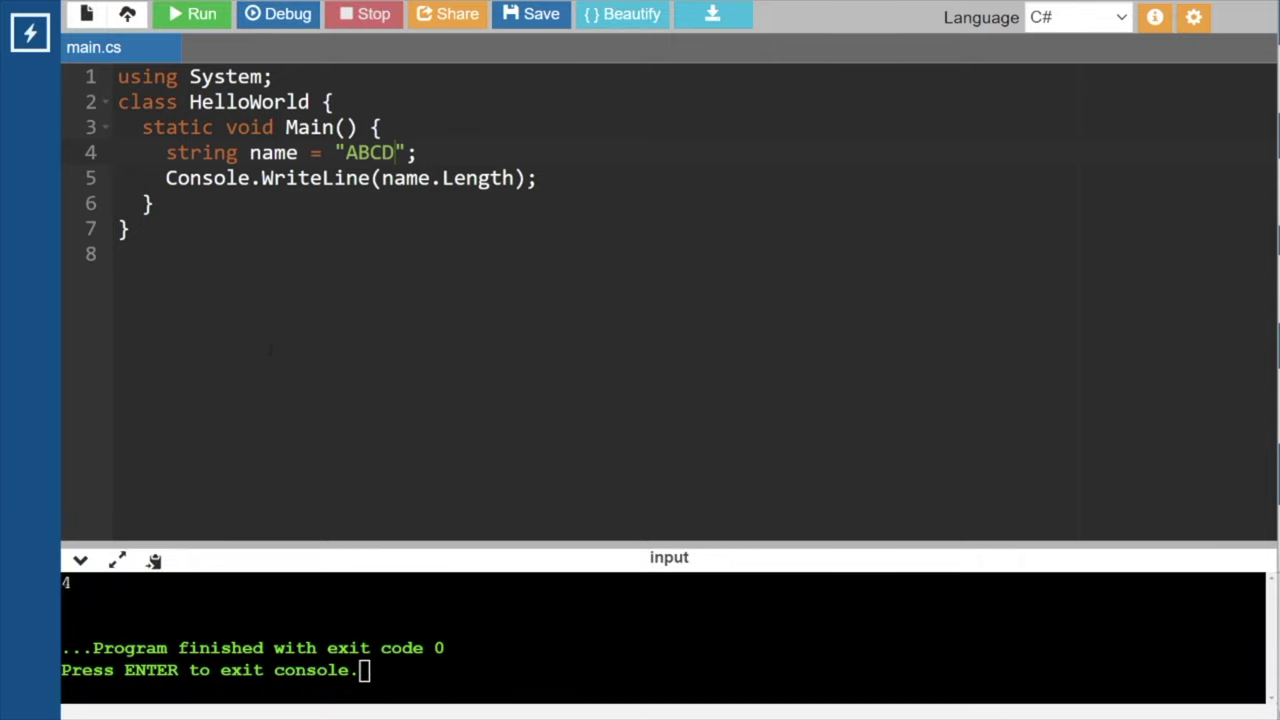
pyautogui.click(270, 350)
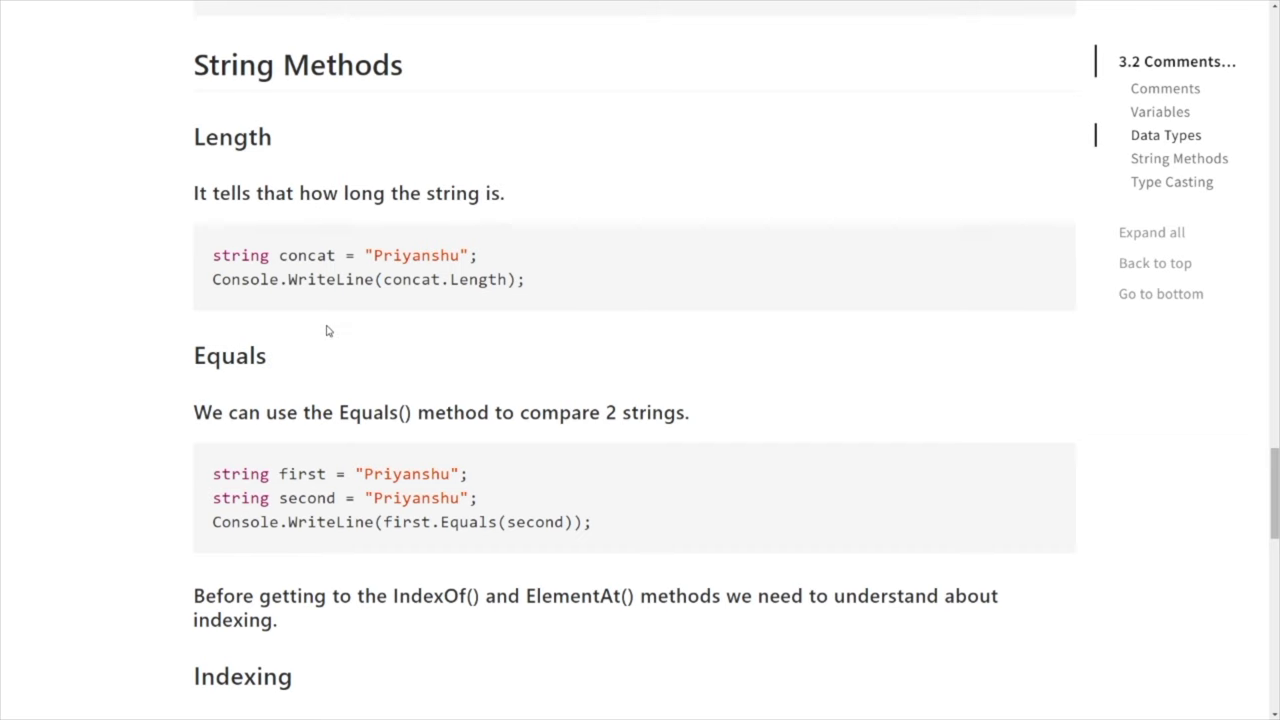
# Scroll the notes down to the Equals example comparing two strings.
pyautogui.scroll(-3, 326, 331)
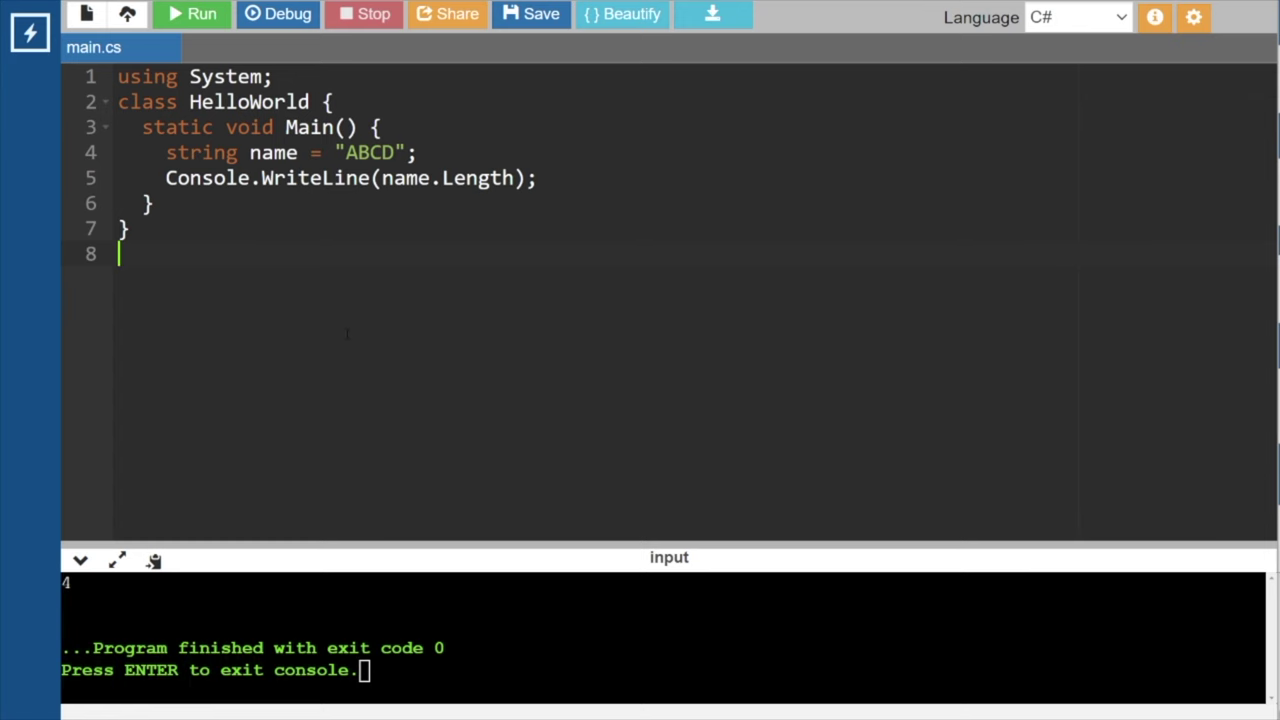
# Add a new line declaring string name2 = "DCBA"; below the name declaration.
pyautogui.click(418, 152)
pyautogui.press('Return')
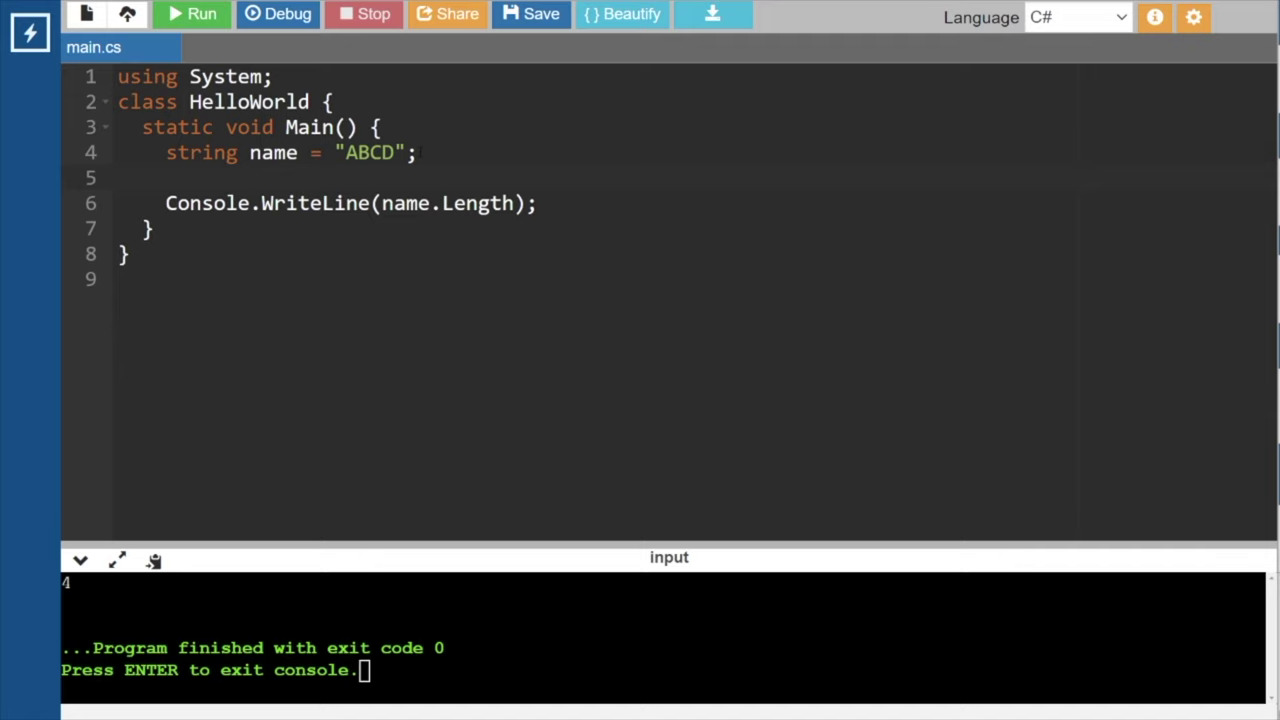
pyautogui.write('string name')
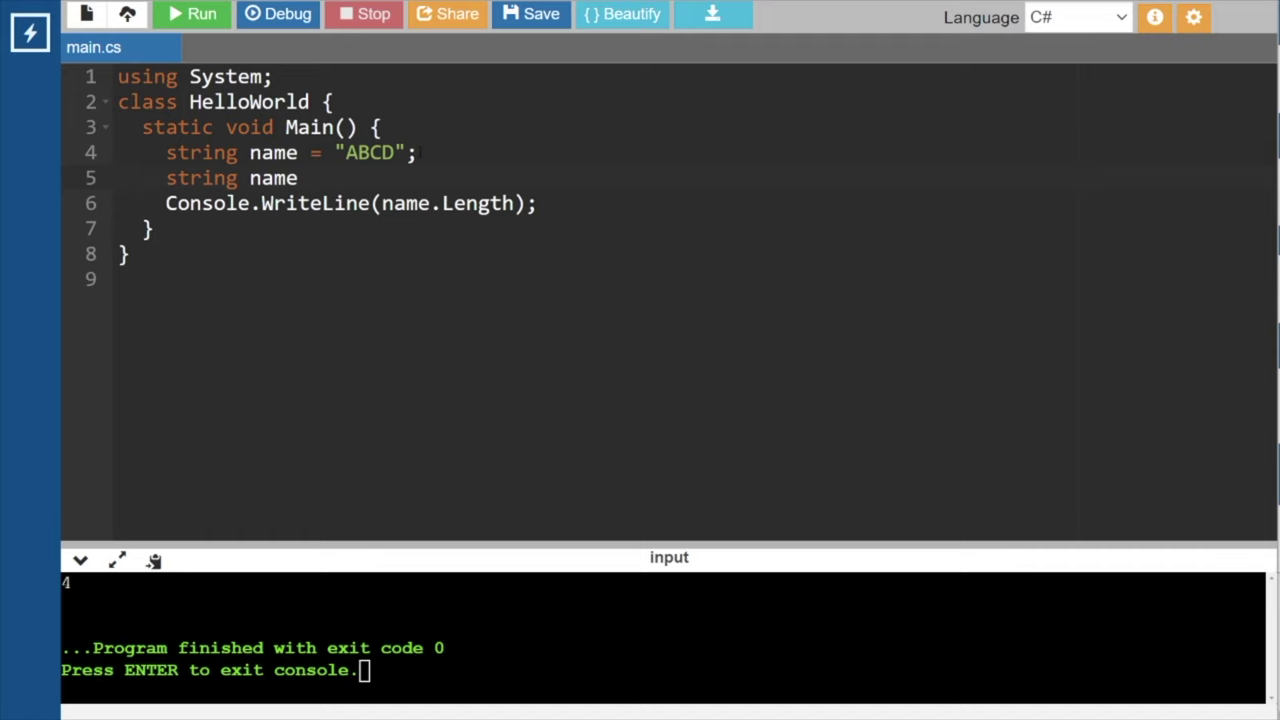
pyautogui.write('2 = ""DCBA";')
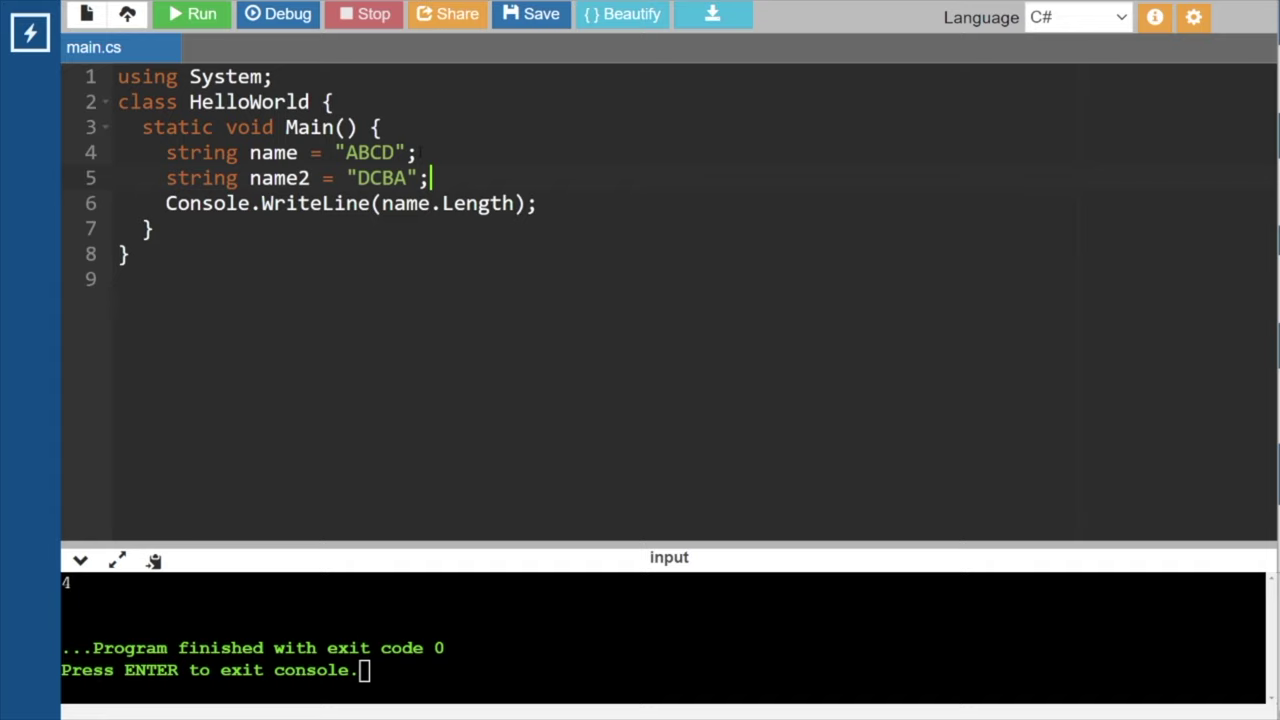
# Change the print call to name.Equals(name2) and run it with F9.
pyautogui.moveTo(537, 203); pyautogui.dragTo(381, 203)
pyautogui.write(');')
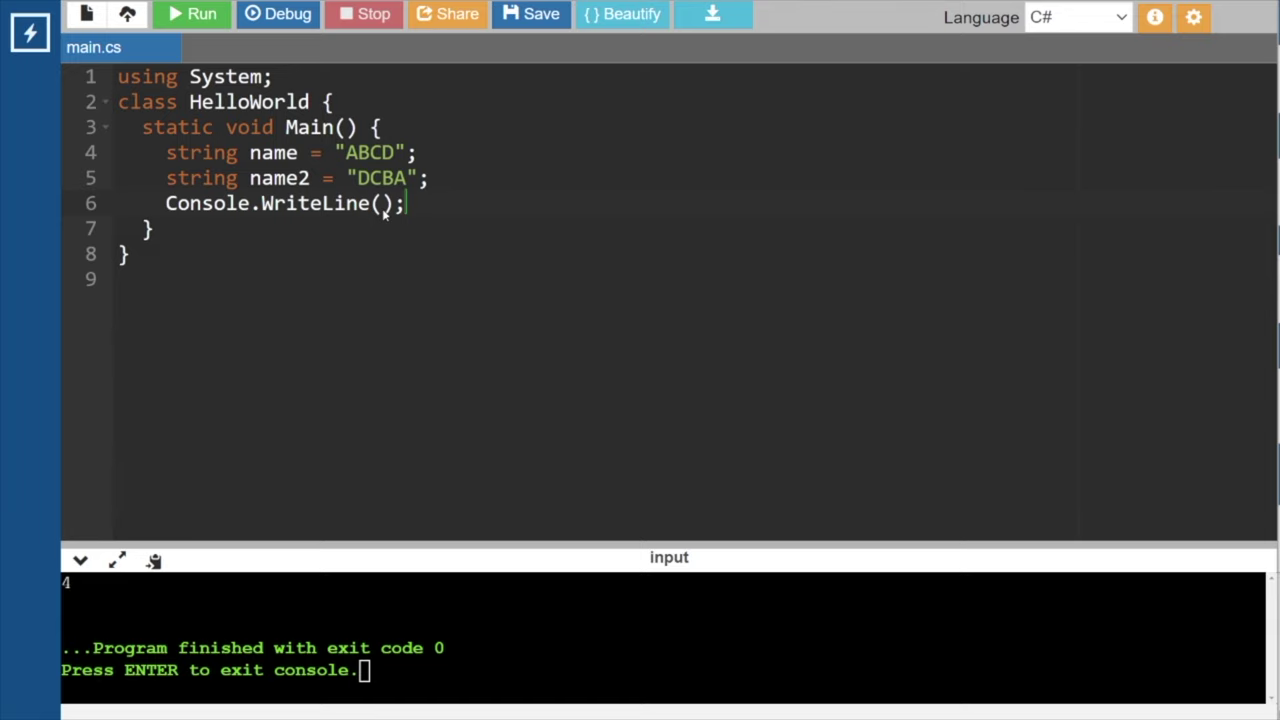
pyautogui.click(383, 205)
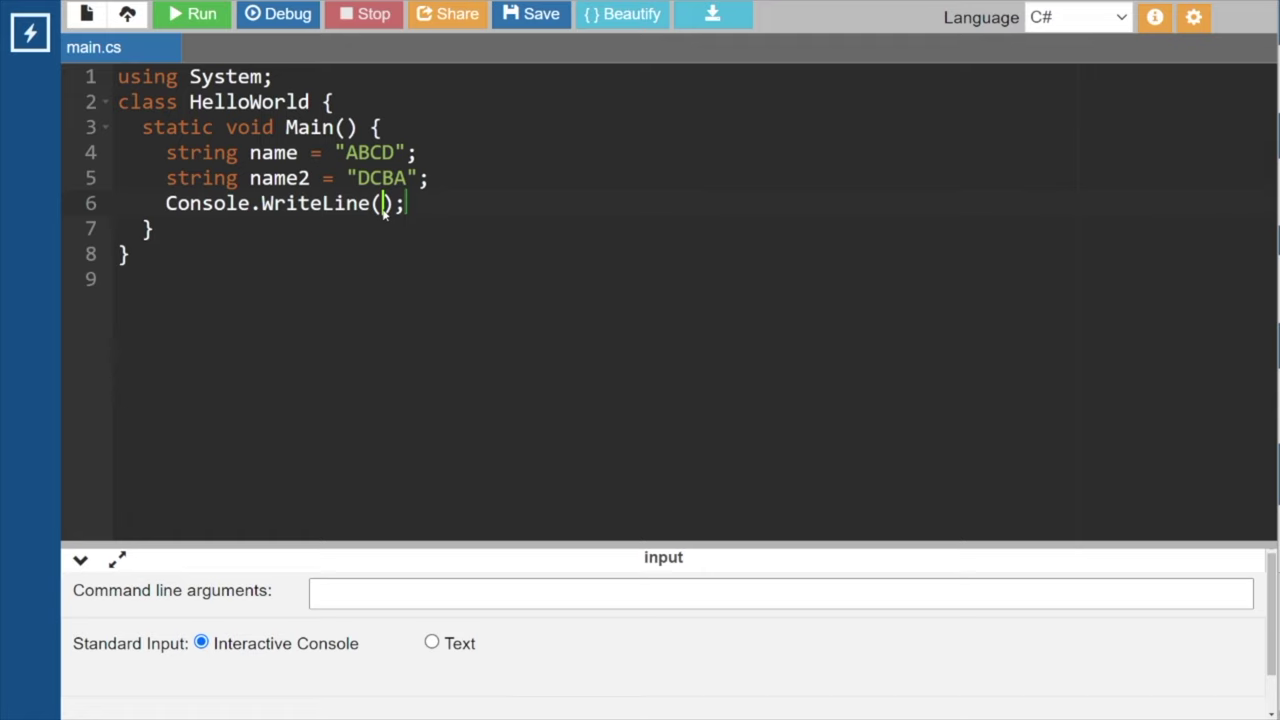
pyautogui.write('name.')
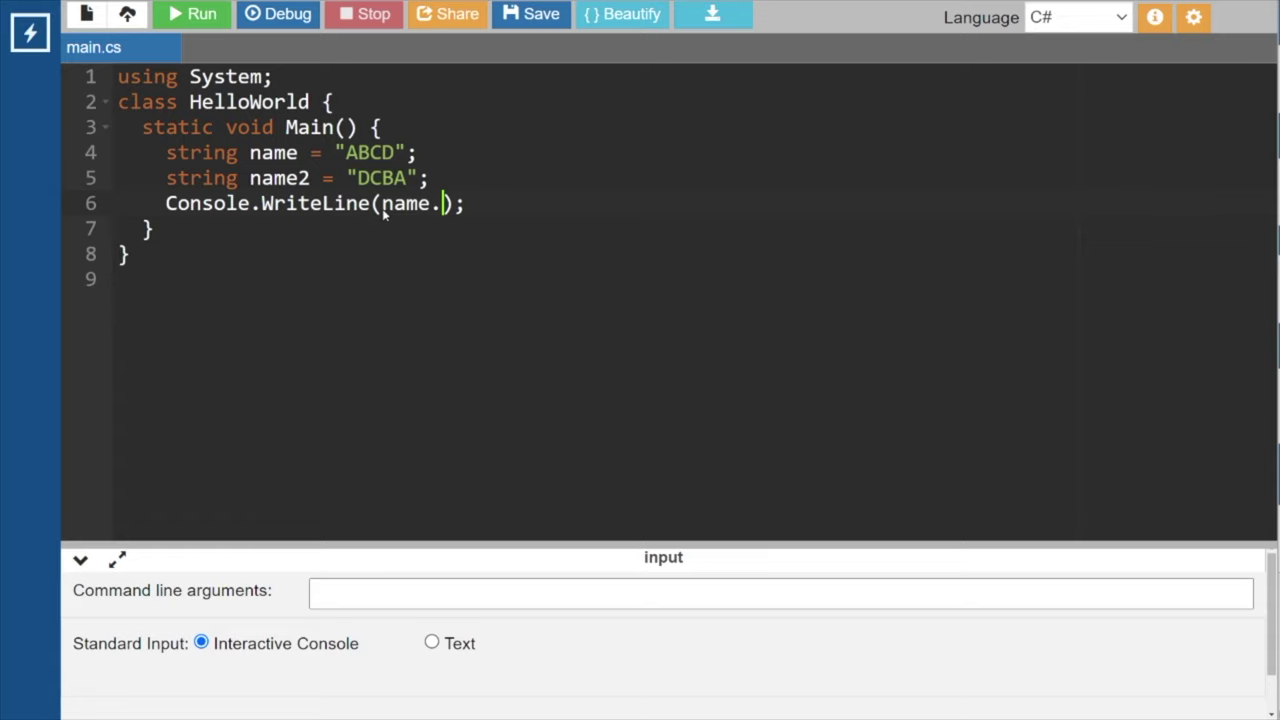
pyautogui.write('Equa')
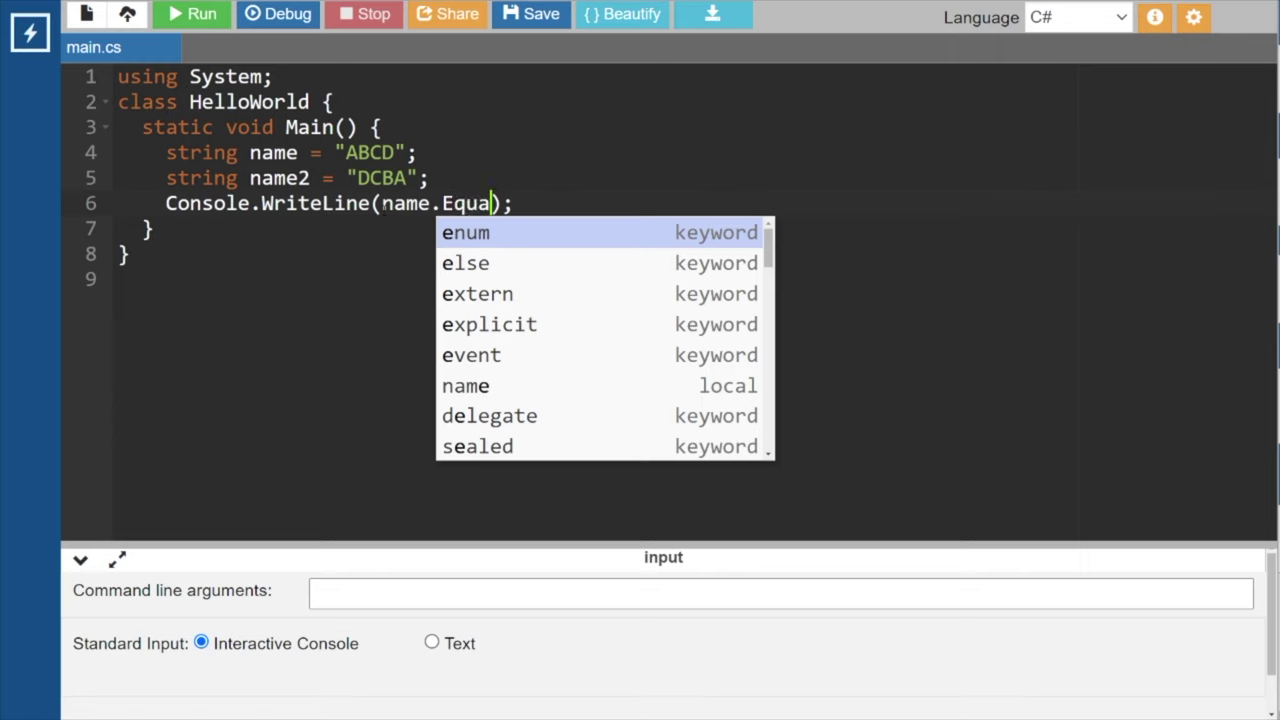
pyautogui.write('ls(')
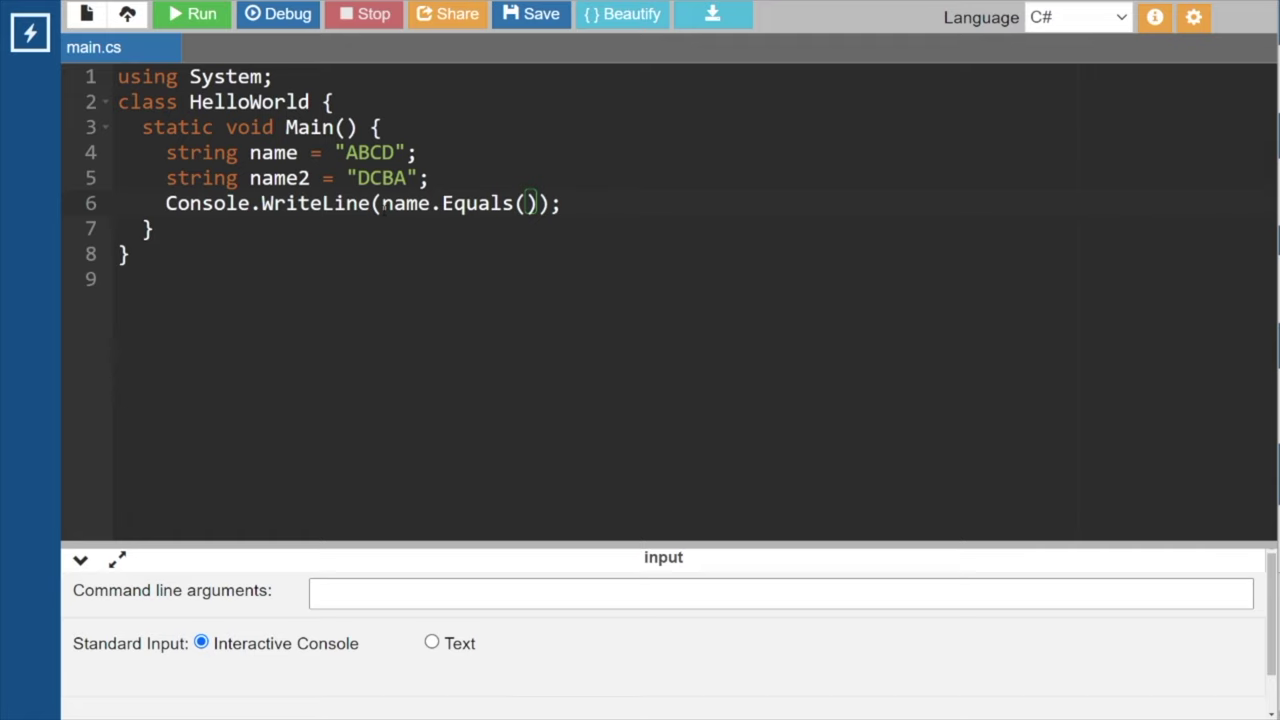
pyautogui.write('name2')
pyautogui.press('F9')
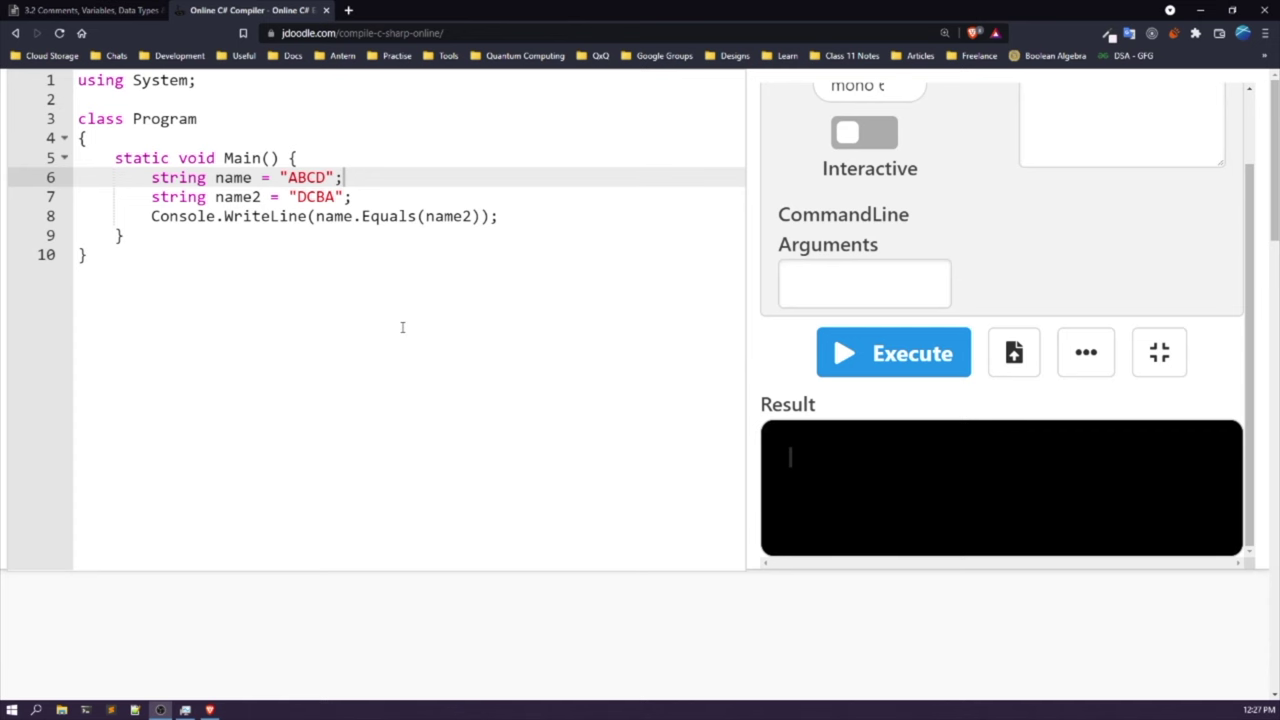
# Run the Equals comparison against "DCBA", then change name2 to "ABCD" and rerun for True.
pyautogui.click(402, 327)
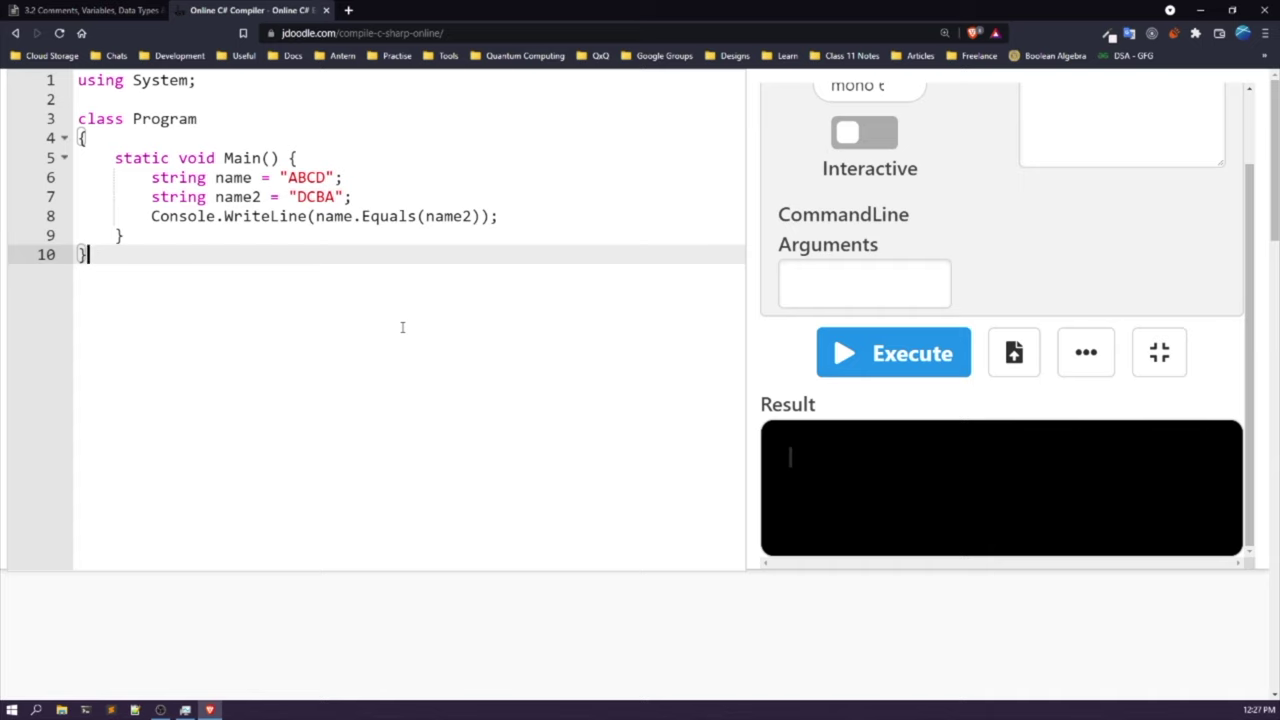
pyautogui.click(848, 360)
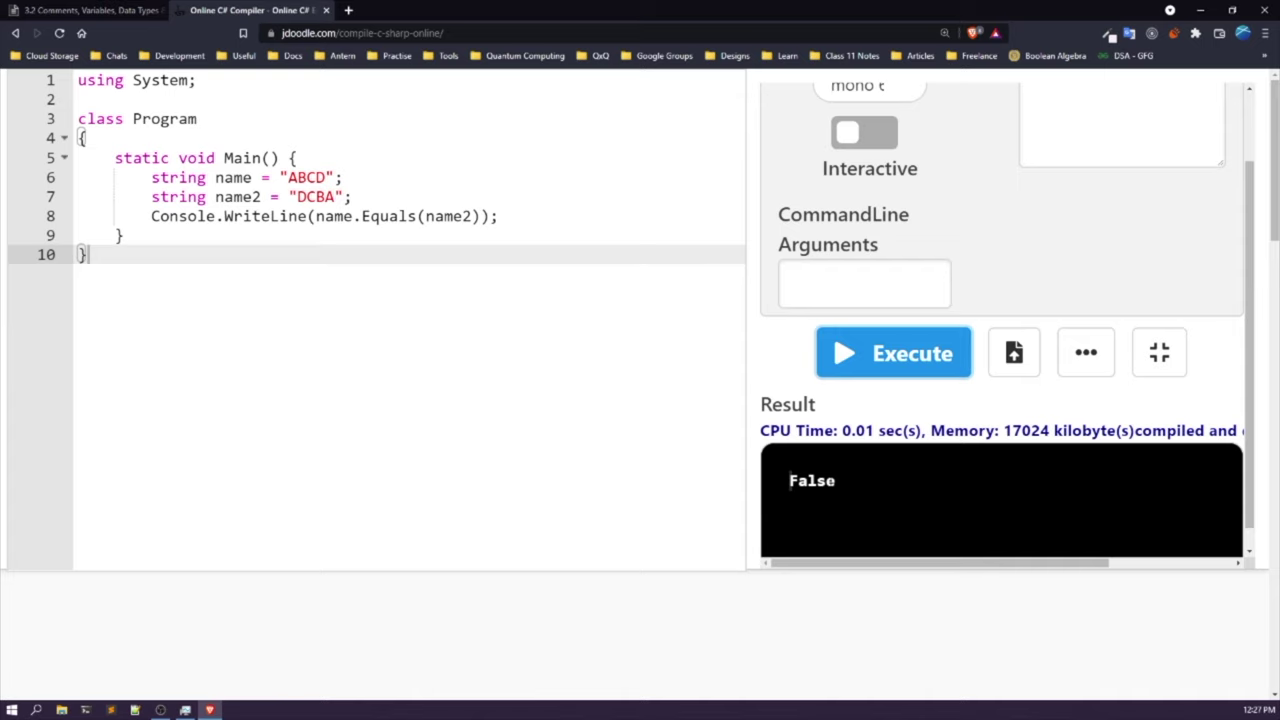
pyautogui.click(319, 196)
pyautogui.doubleClick(319, 196)
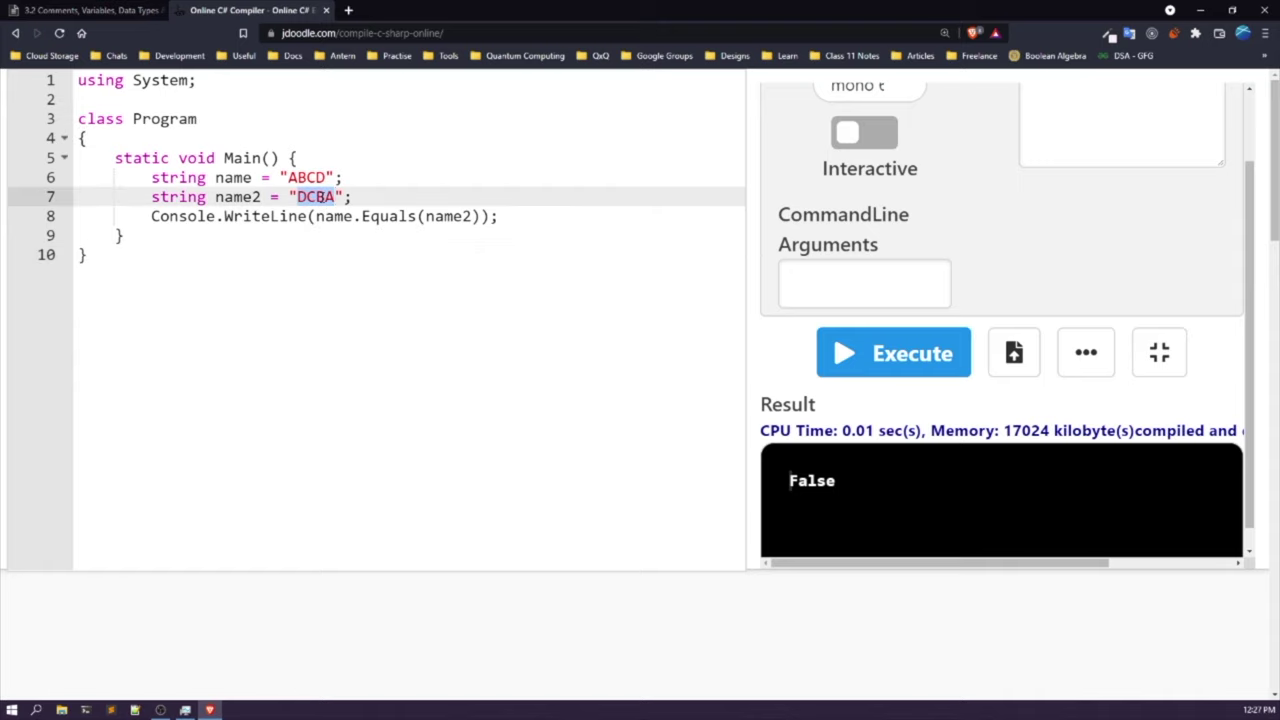
pyautogui.press('BackSpace')
pyautogui.write('ABCD')
pyautogui.click(872, 357)
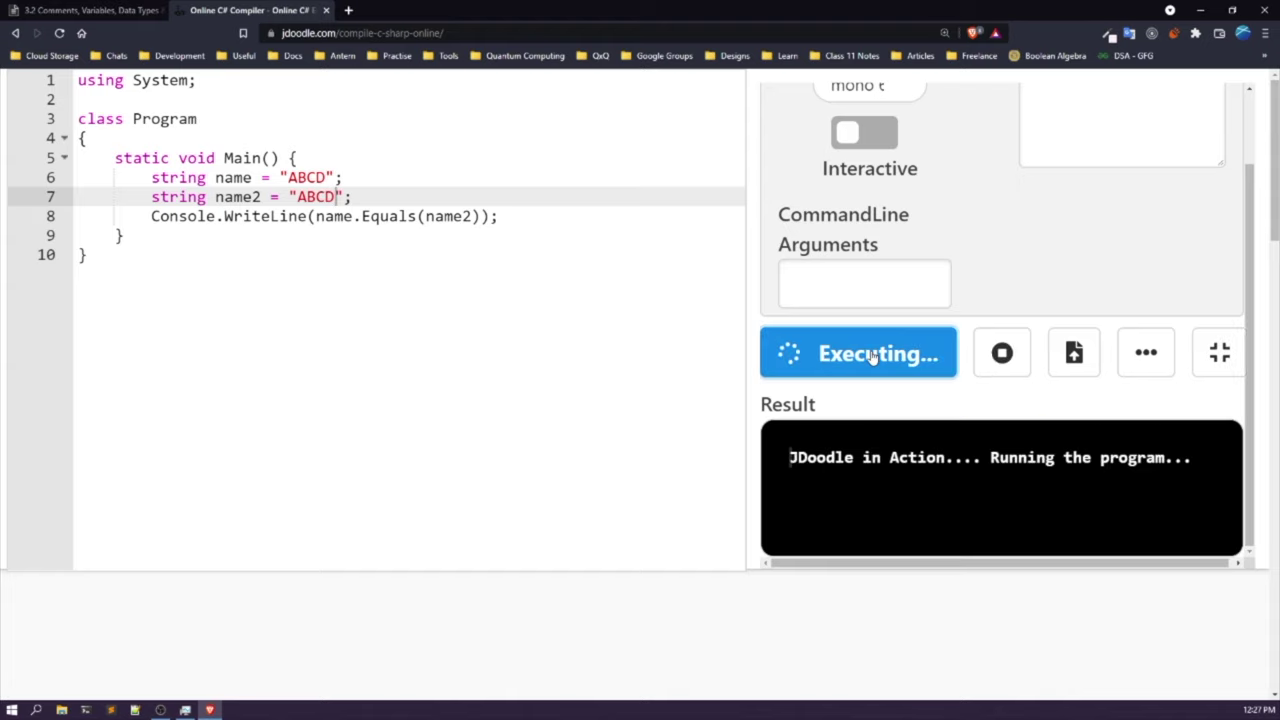
pyautogui.click(624, 241)
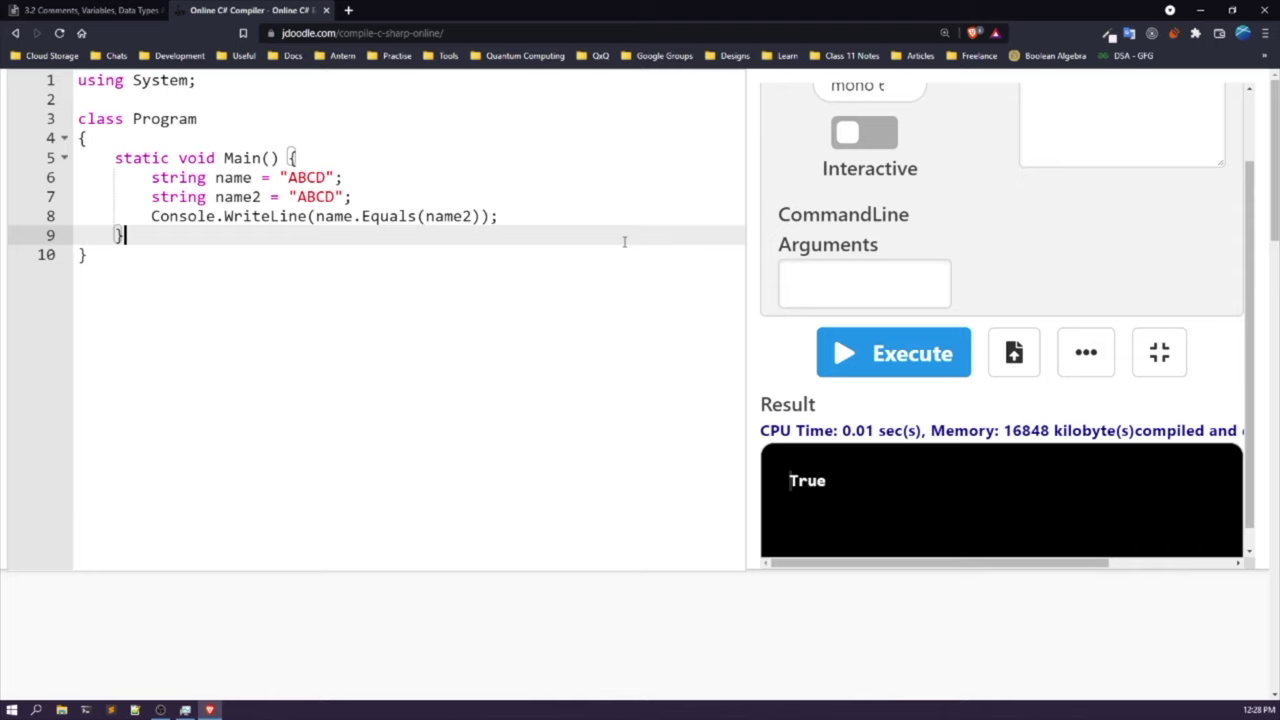
pyautogui.hotkey('ctrl', 'shift', 'Tab')
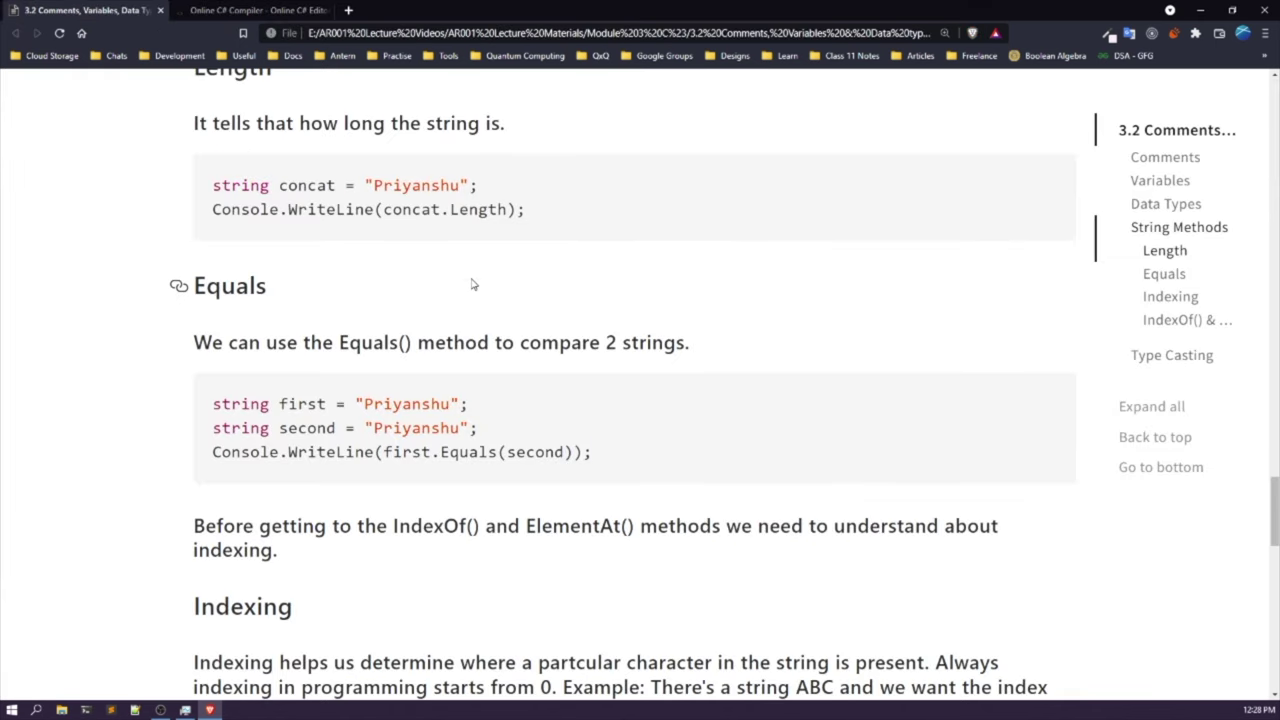
# Make the notes full screen and scroll to the Indexing and IndexOf() & ElementAt() sections.
pyautogui.press('F11')
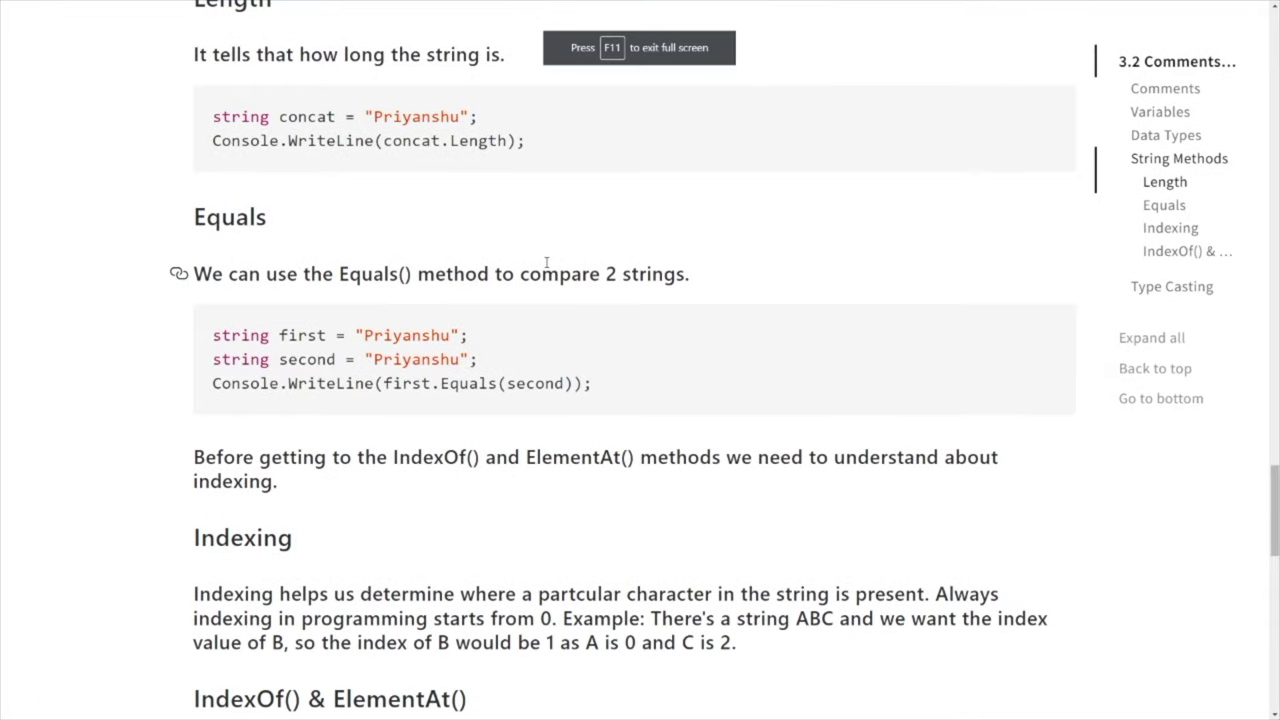
pyautogui.scroll(-2, 546, 263)
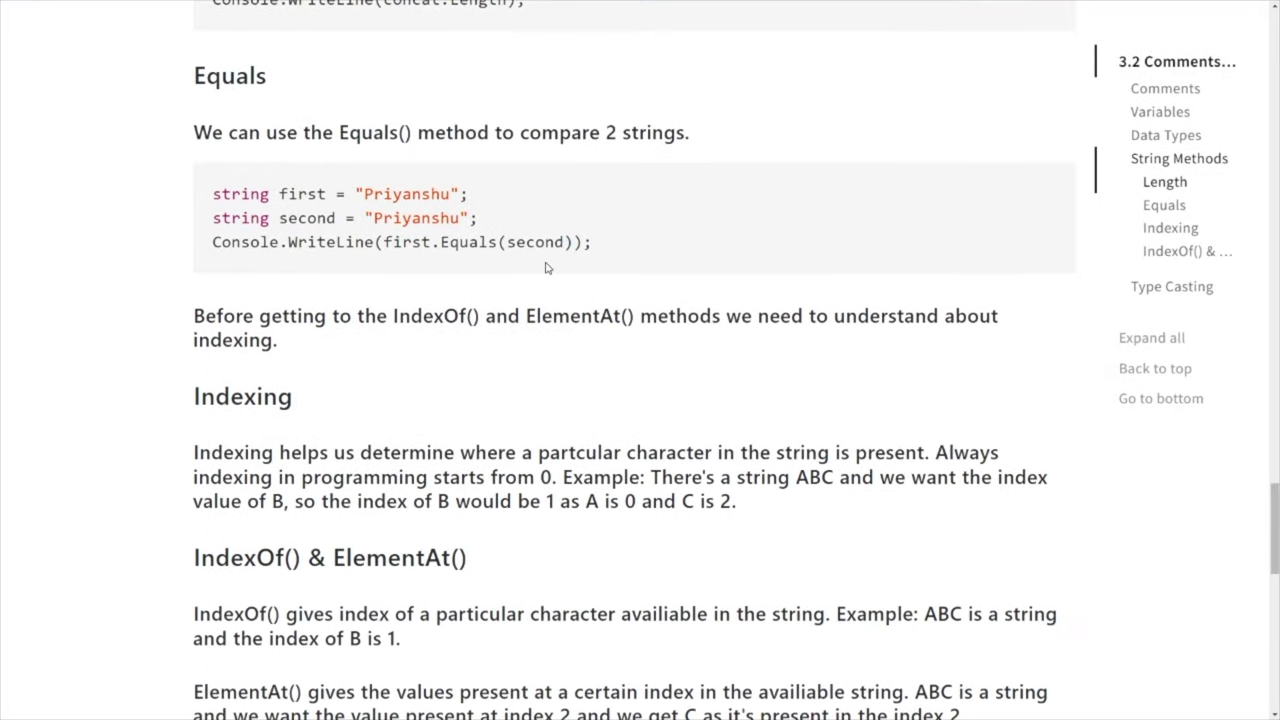
pyautogui.scroll(-1, 547, 268)
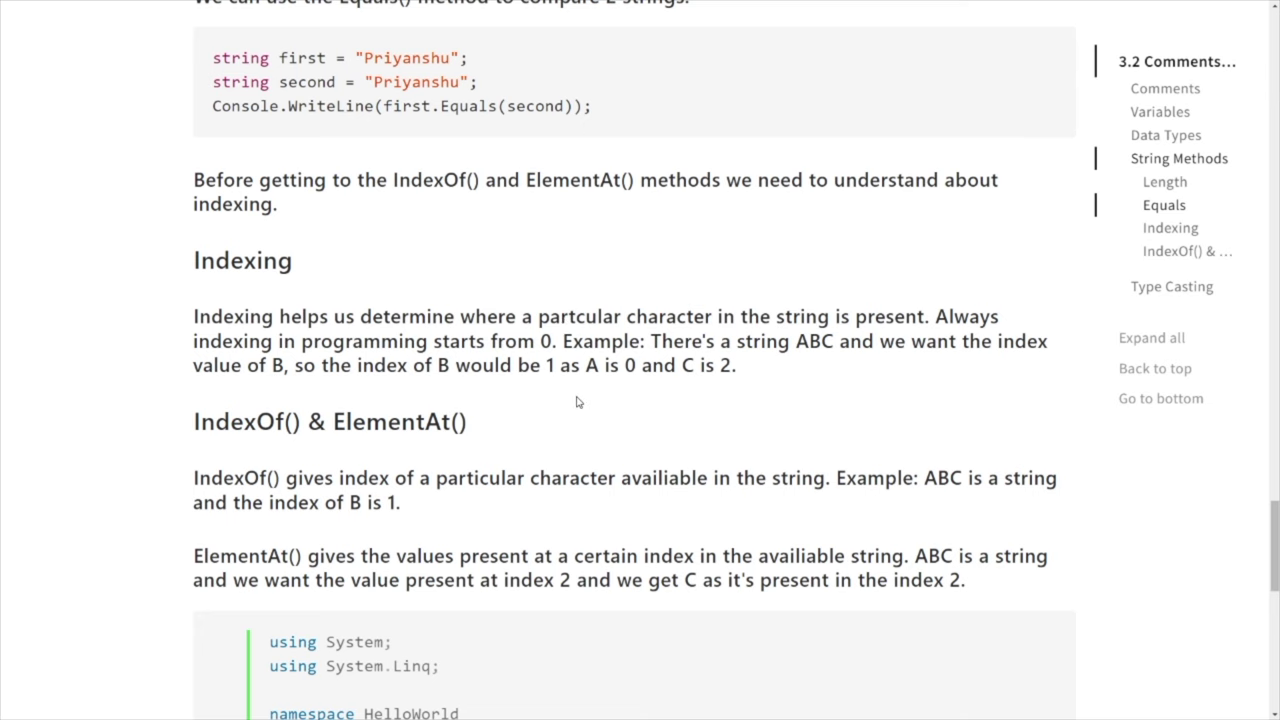
# Scroll to the IndexOf()/ElementAt() example code that imports System.Linq.
pyautogui.scroll(-4, 577, 400)
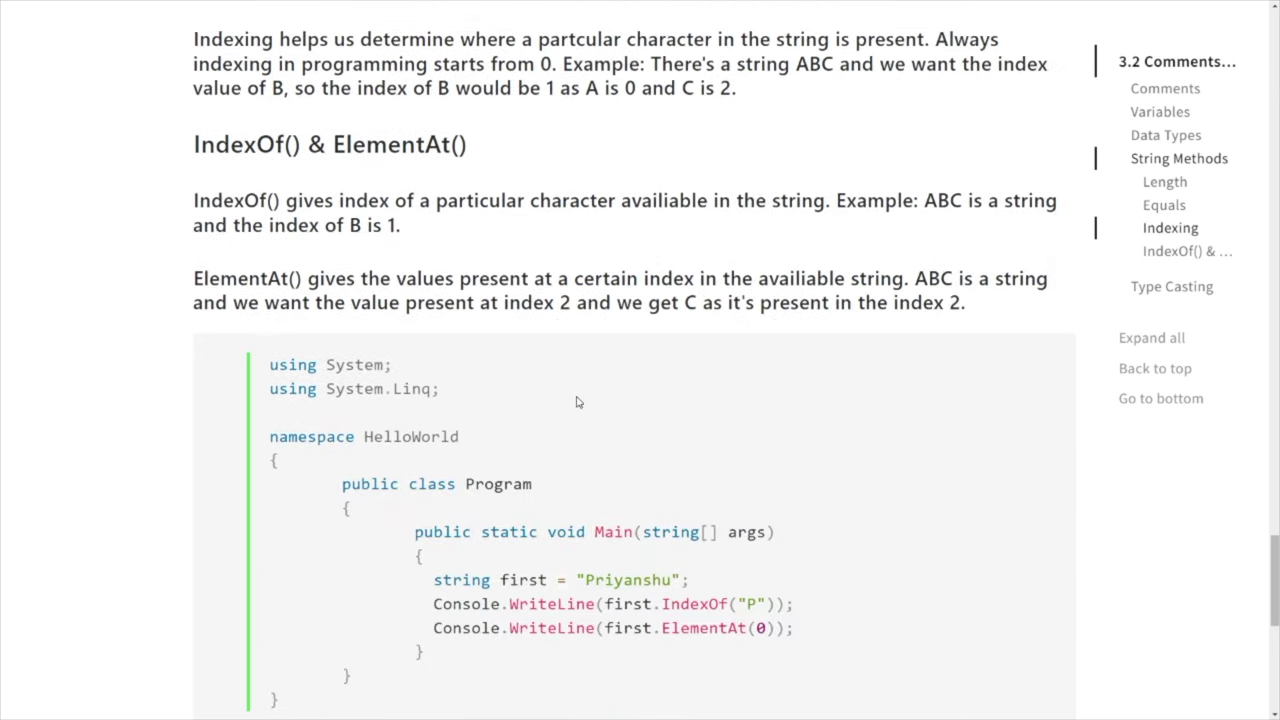
pyautogui.scroll(1, 580, 397)
pyautogui.scroll(-1, 580, 397)
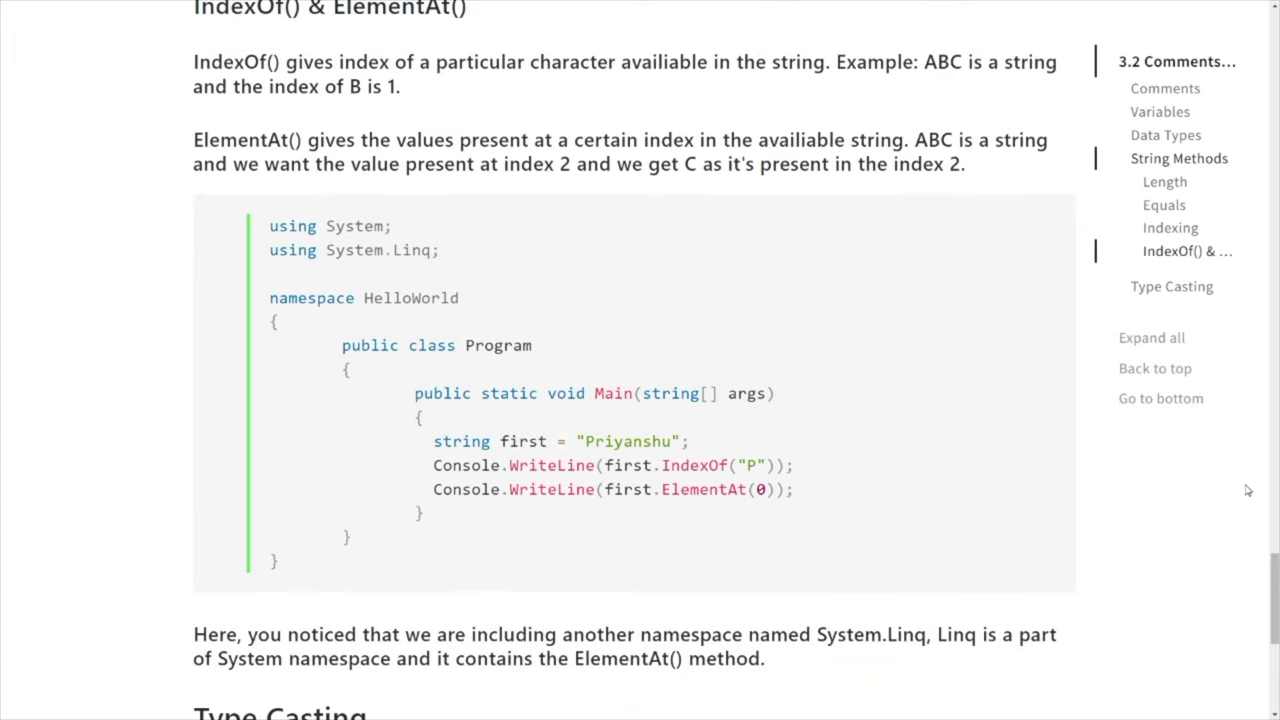
pyautogui.moveTo(1274, 598); pyautogui.dragTo(1274, 592)
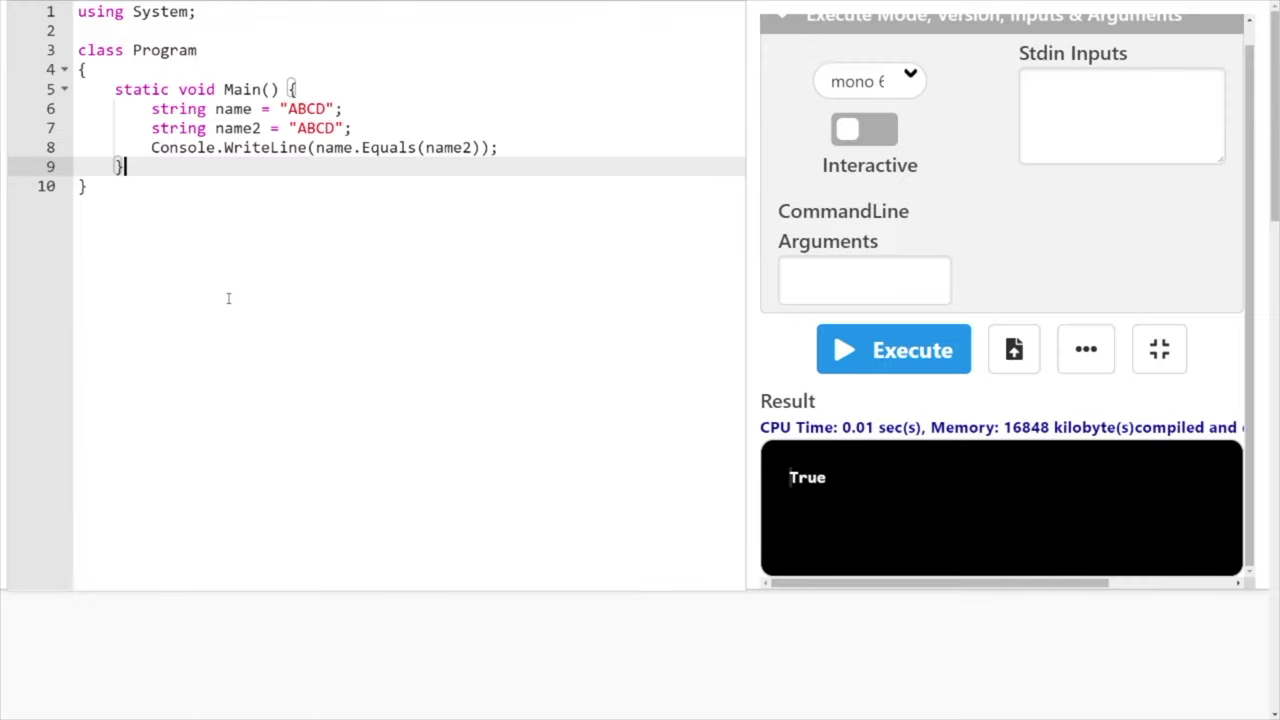
# Remove the name2 line, print name.indexOf('C') instead, and run it, getting error CS1061.
pyautogui.click(362, 127)
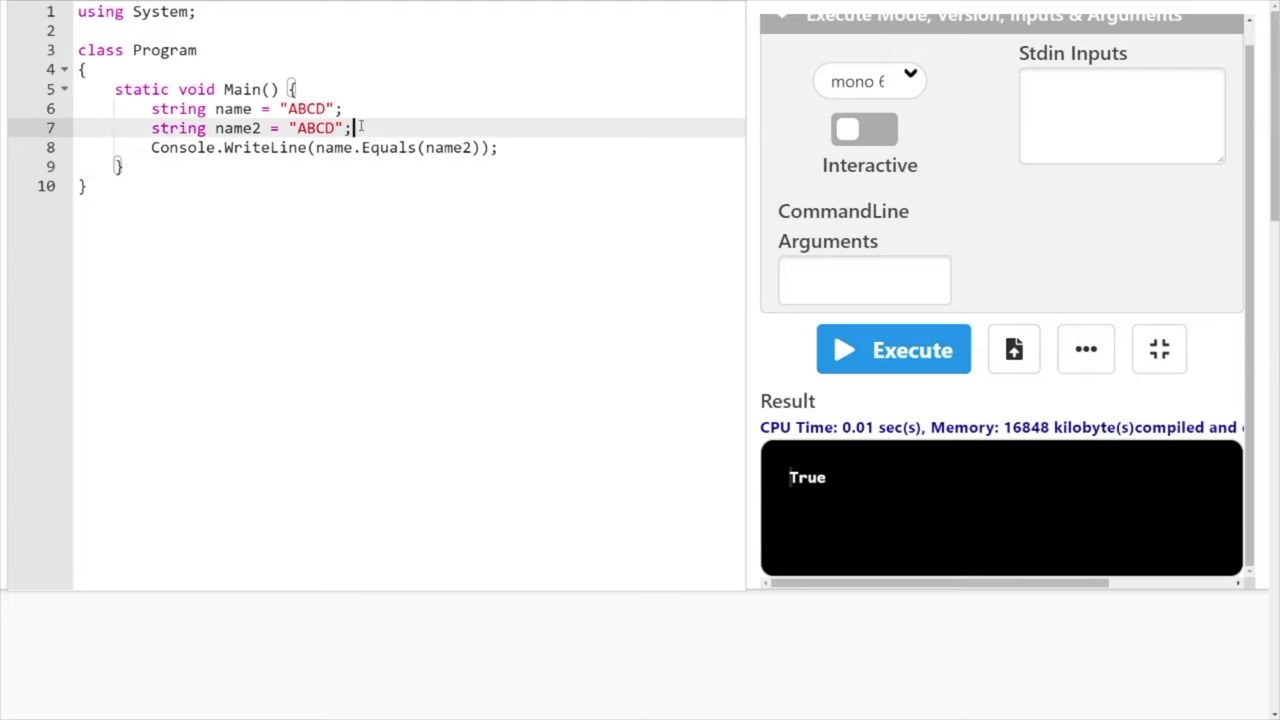
pyautogui.press('BackSpace')
pyautogui.press('BackSpace')
pyautogui.press('BackSpace')
pyautogui.press('BackSpace')
pyautogui.press('BackSpace')
pyautogui.press('BackSpace')
pyautogui.press('BackSpace')
pyautogui.press('BackSpace')
pyautogui.press('BackSpace')
pyautogui.press('BackSpace')
pyautogui.press('BackSpace')
pyautogui.press('BackSpace')
pyautogui.press('BackSpace')
pyautogui.press('BackSpace')
pyautogui.press('BackSpace')
pyautogui.press('BackSpace')
pyautogui.press('BackSpace')
pyautogui.press('BackSpace')
pyautogui.press('BackSpace')
pyautogui.press('BackSpace')
pyautogui.press('BackSpace')
pyautogui.press('BackSpace')
pyautogui.press('BackSpace')
pyautogui.press('BackSpace')
pyautogui.press('BackSpace')
pyautogui.press('BackSpace')
pyautogui.press('BackSpace')
pyautogui.press('BackSpace')
pyautogui.press('BackSpace')
pyautogui.press('BackSpace')
pyautogui.press('BackSpace')
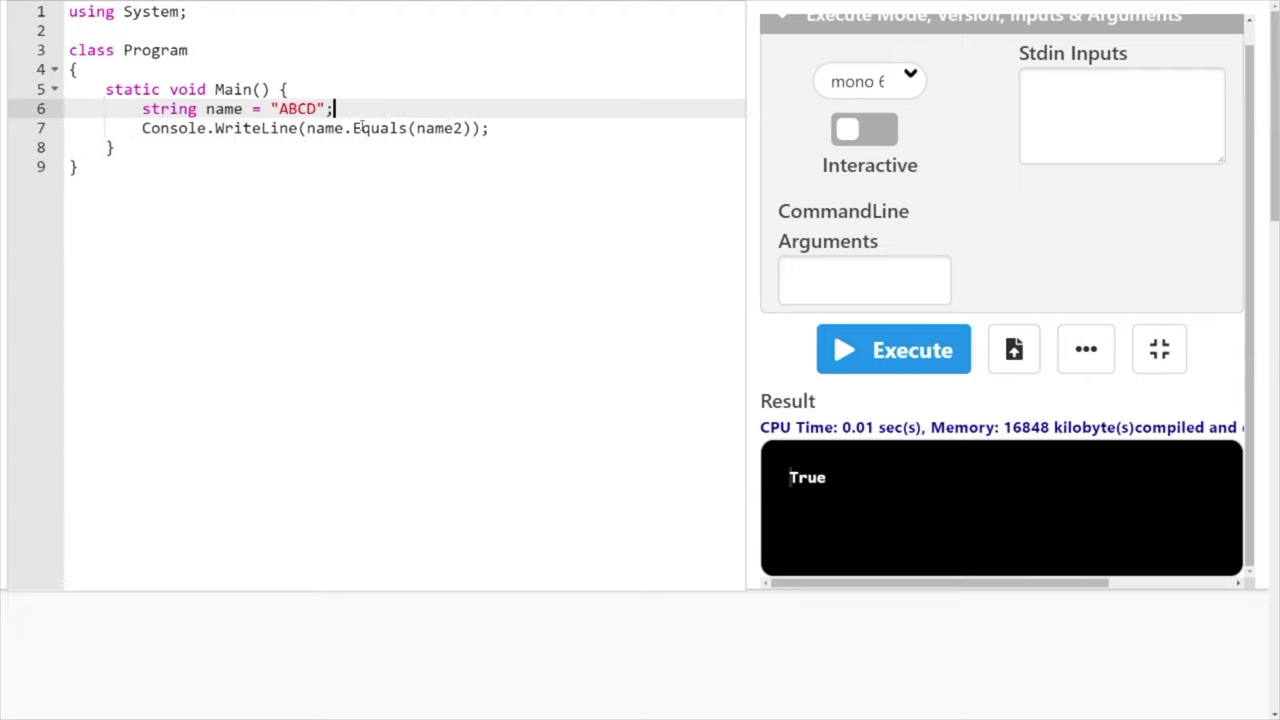
pyautogui.click(471, 128)
pyautogui.press('BackSpace')
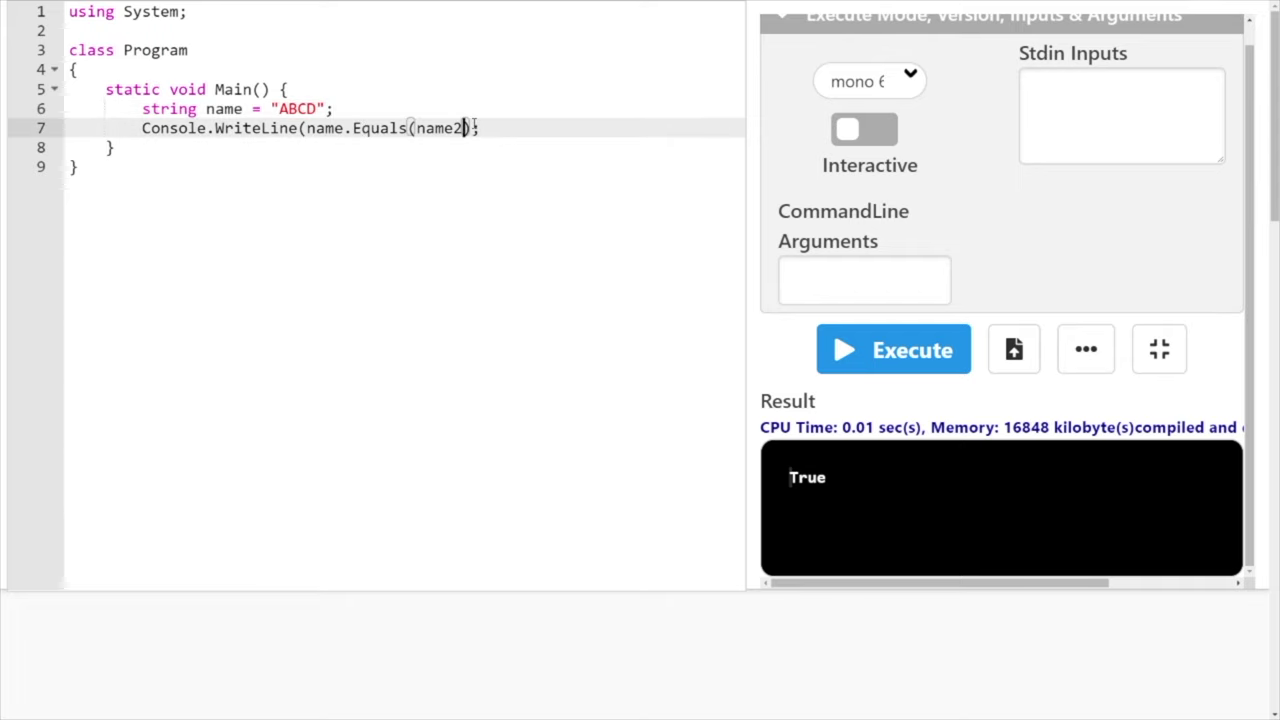
pyautogui.press('BackSpace')
pyautogui.press('BackSpace')
pyautogui.press('BackSpace')
pyautogui.press('BackSpace')
pyautogui.press('BackSpace')
pyautogui.press('BackSpace')
pyautogui.press('BackSpace')
pyautogui.press('BackSpace')
pyautogui.press('BackSpace')
pyautogui.press('BackSpace')
pyautogui.press('BackSpace')
pyautogui.press('BackSpace')
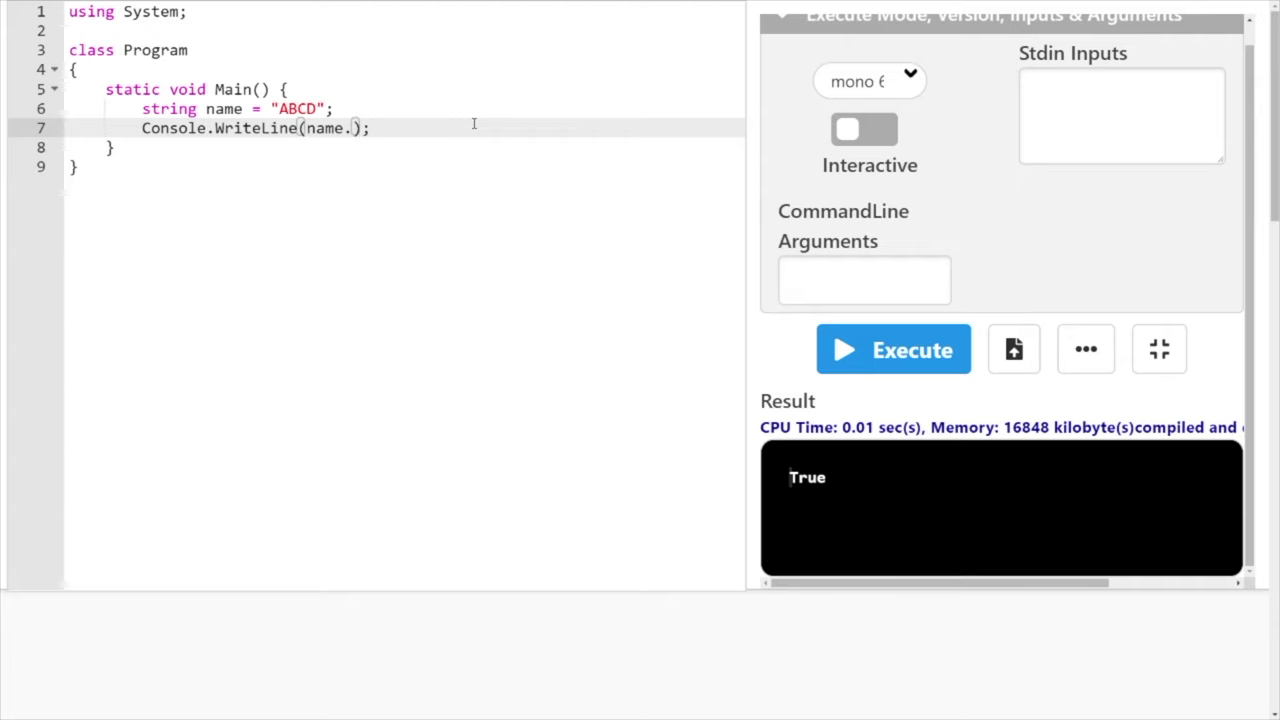
pyautogui.write('indexOf(')
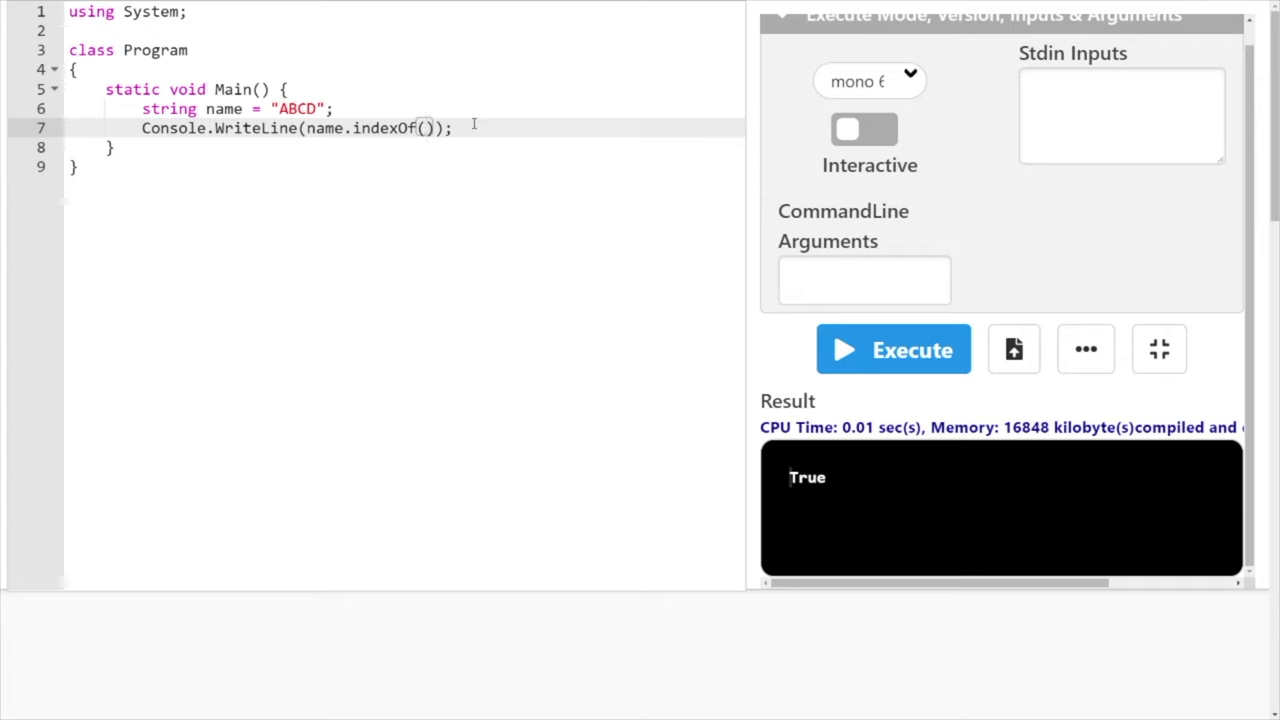
pyautogui.write("'C")
pyautogui.click(896, 361)
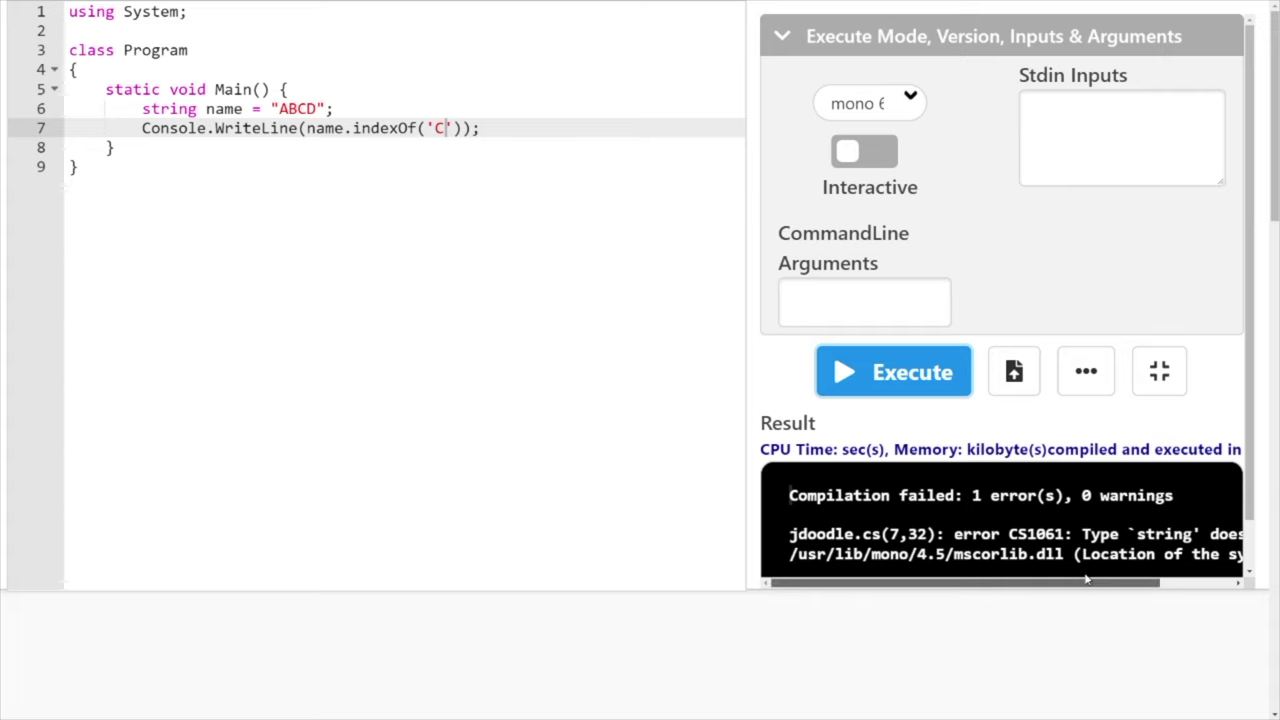
# Change the argument to "C", rerun, and read the CS1061 missing-reference error.
pyautogui.moveTo(1086, 578); pyautogui.dragTo(1163, 578)
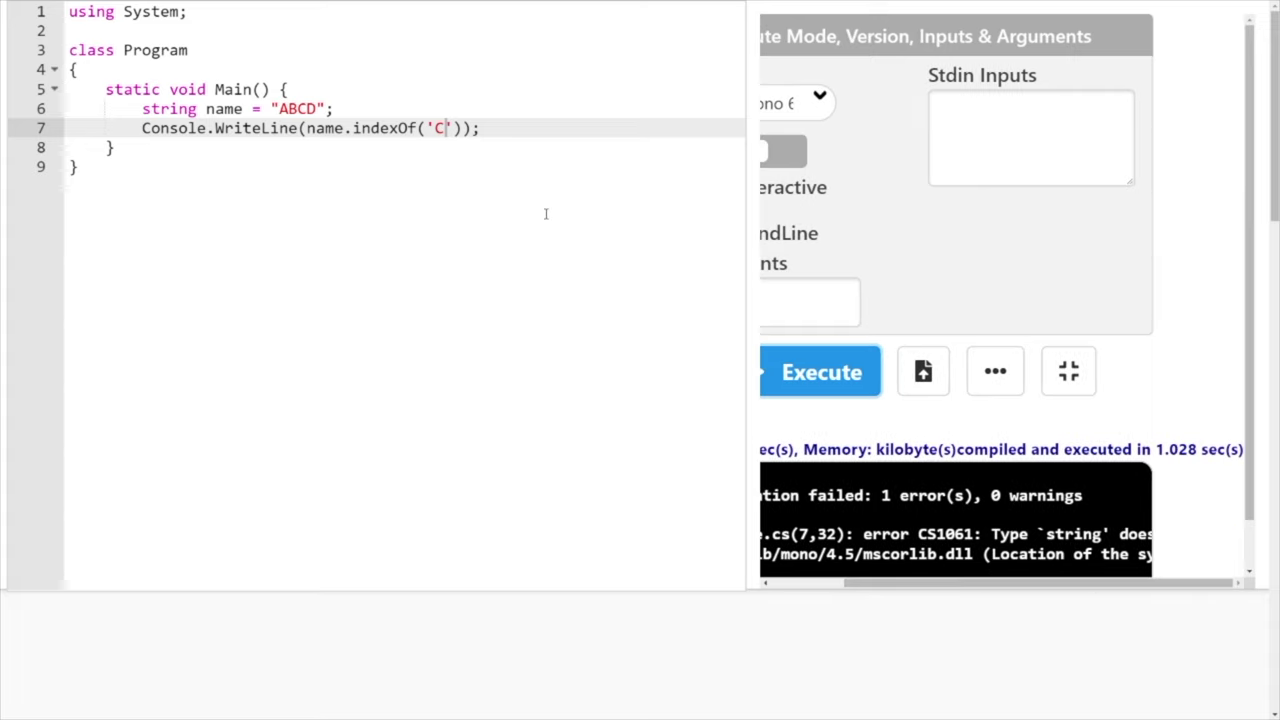
pyautogui.press('Right')
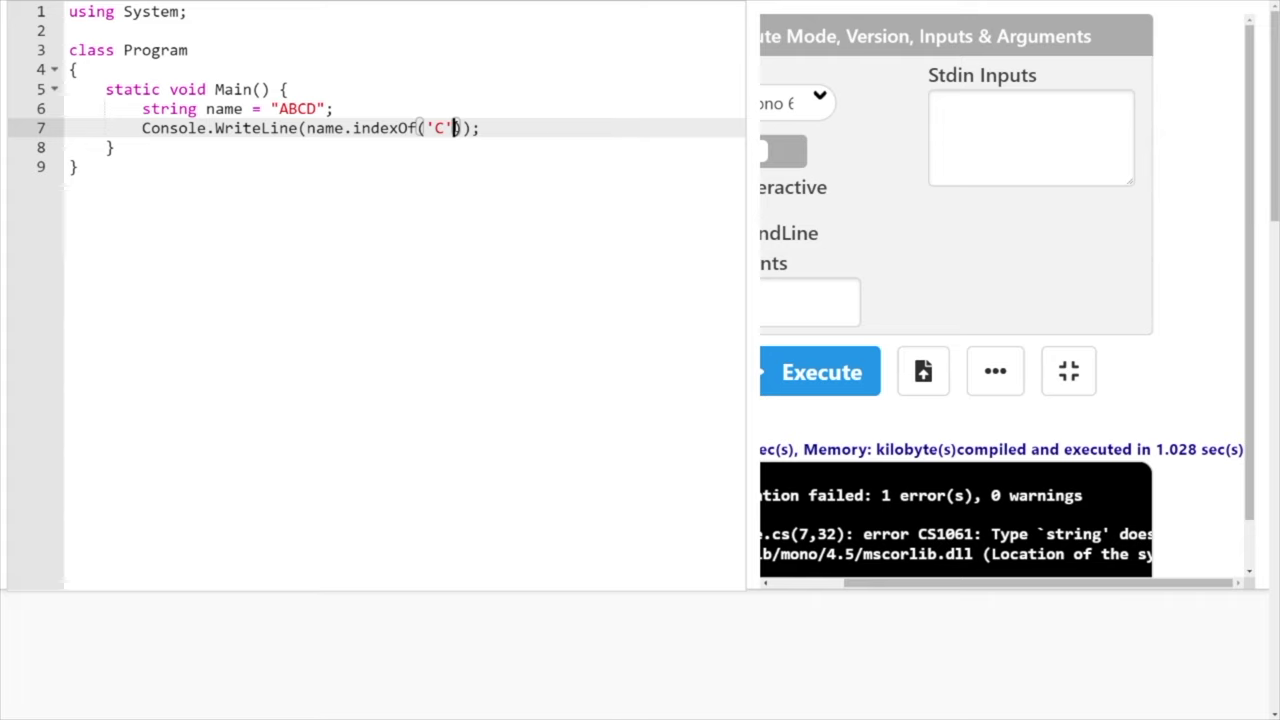
pyautogui.press('BackSpace')
pyautogui.press('BackSpace')
pyautogui.press('BackSpace')
pyautogui.write('""')
pyautogui.write('C')
pyautogui.click(822, 376)
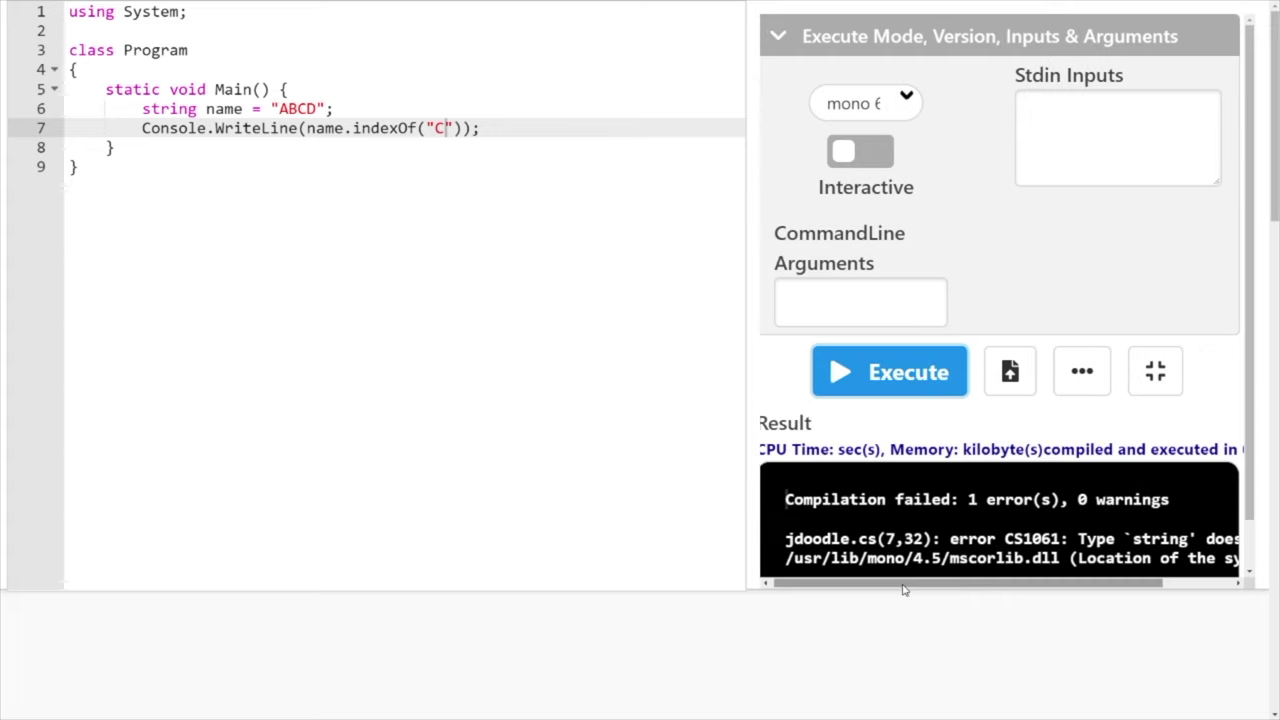
pyautogui.scroll(-1, 903, 590)
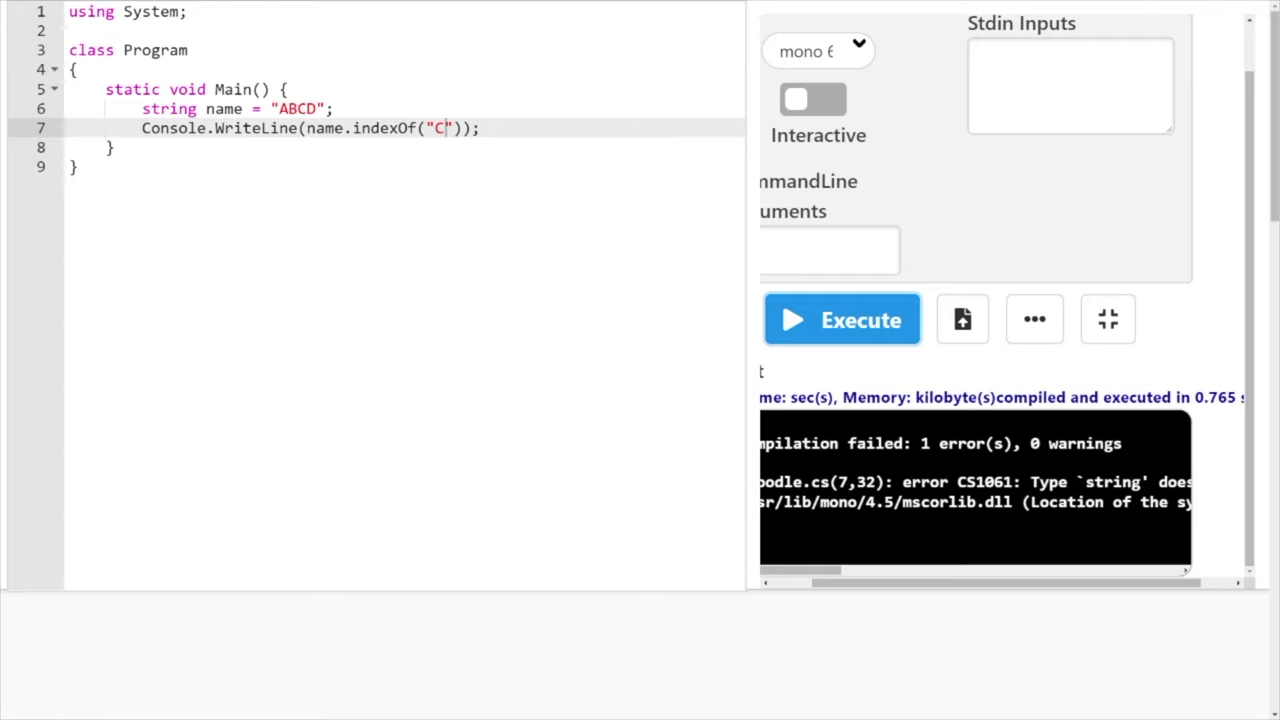
pyautogui.hscroll(5, 1083, 551)
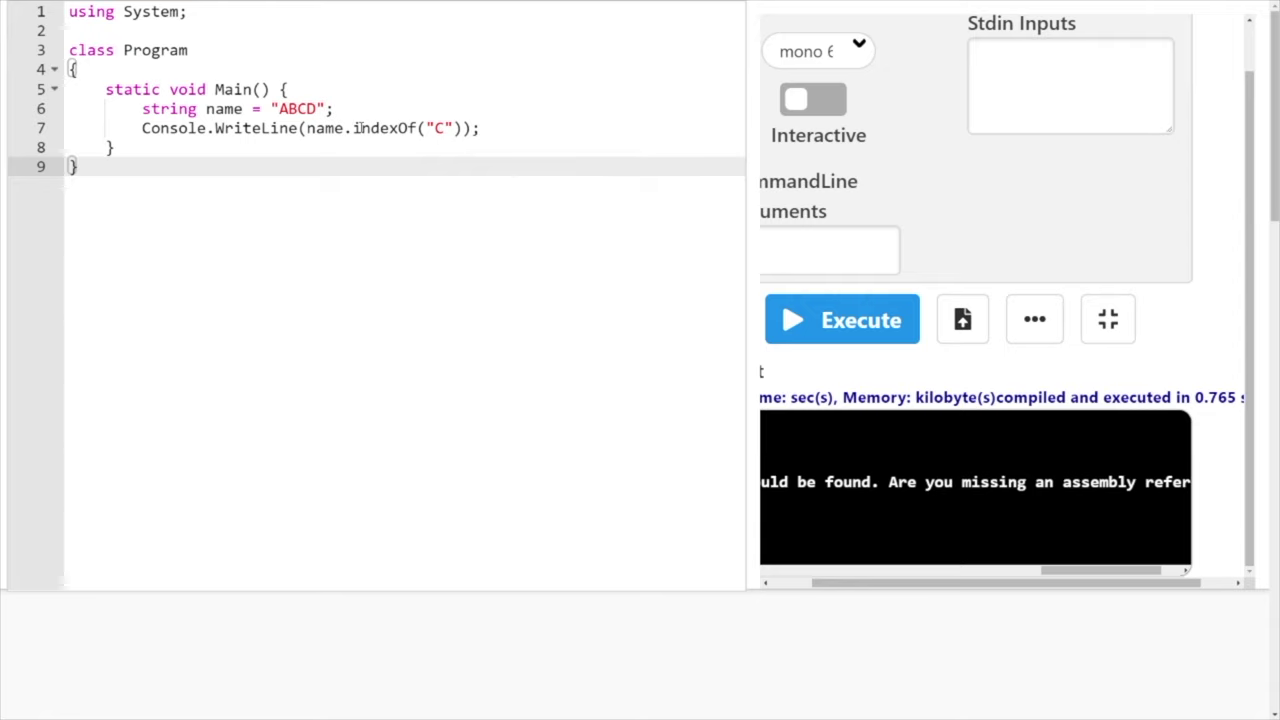
# Capitalise the call to name.IndexOf("C").
pyautogui.click(360, 128)
pyautogui.press('BackSpace')
pyautogui.write('I')
pyautogui.click(506, 121)
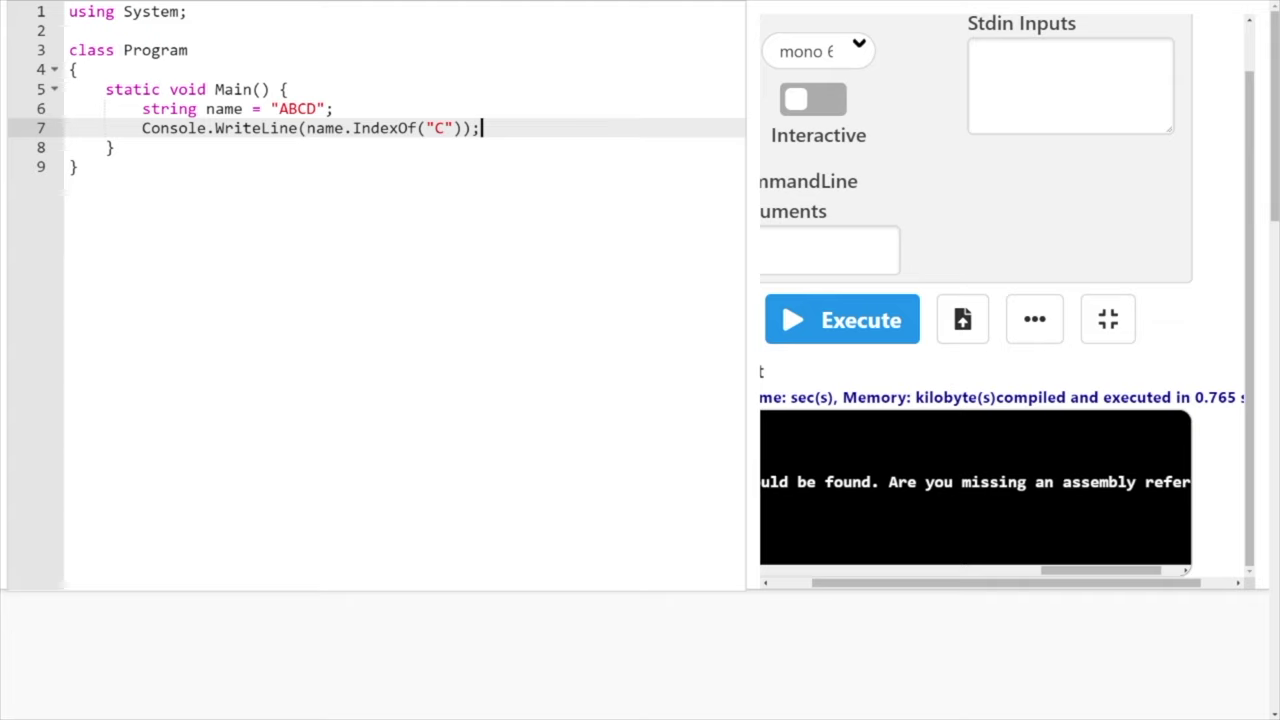
# Execute the name.IndexOf("C") program and confirm it prints 2.
pyautogui.click(851, 338)
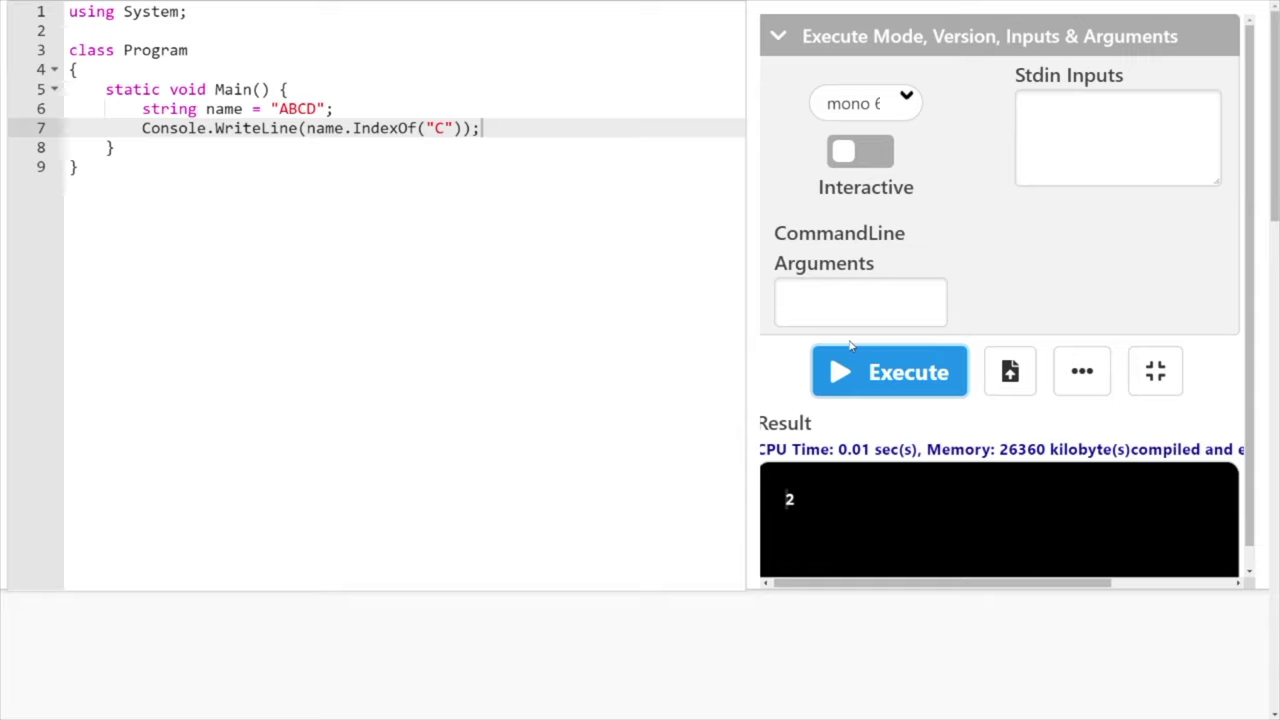
pyautogui.hotkey('ctrl', 'Tab')
pyautogui.click(505, 129)
pyautogui.click(457, 128)
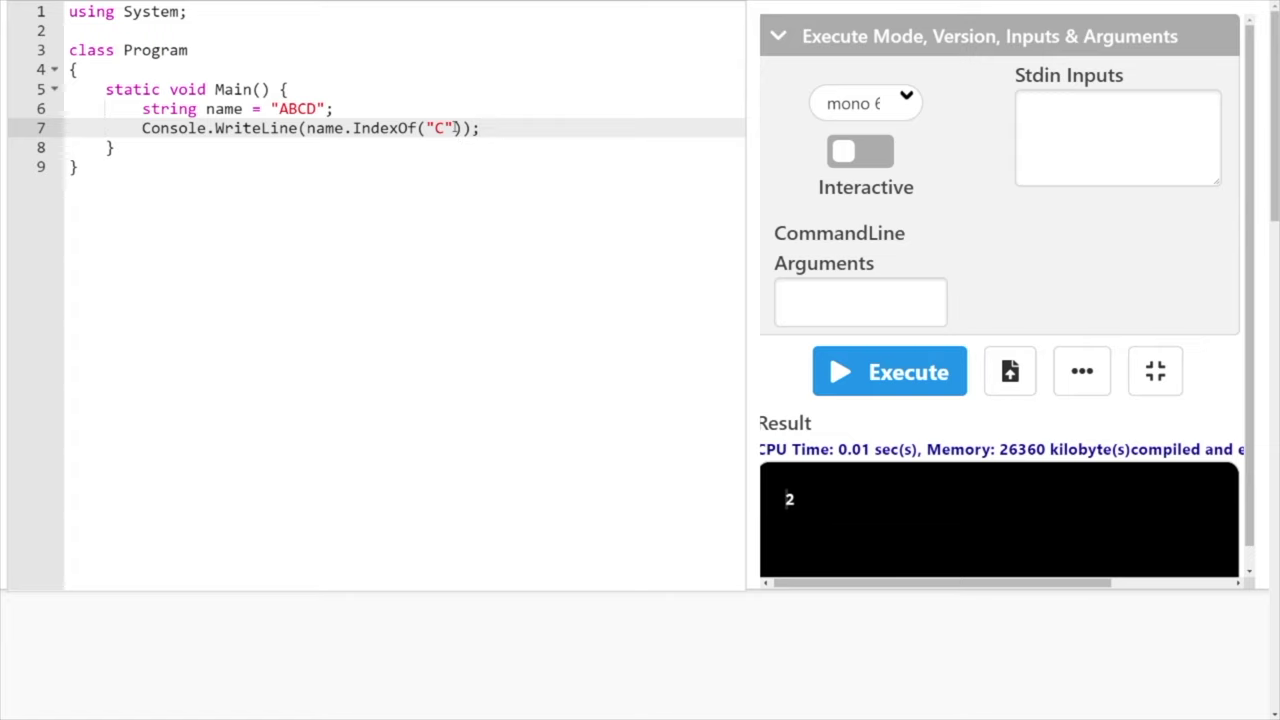
pyautogui.moveTo(457, 128); pyautogui.dragTo(354, 130)
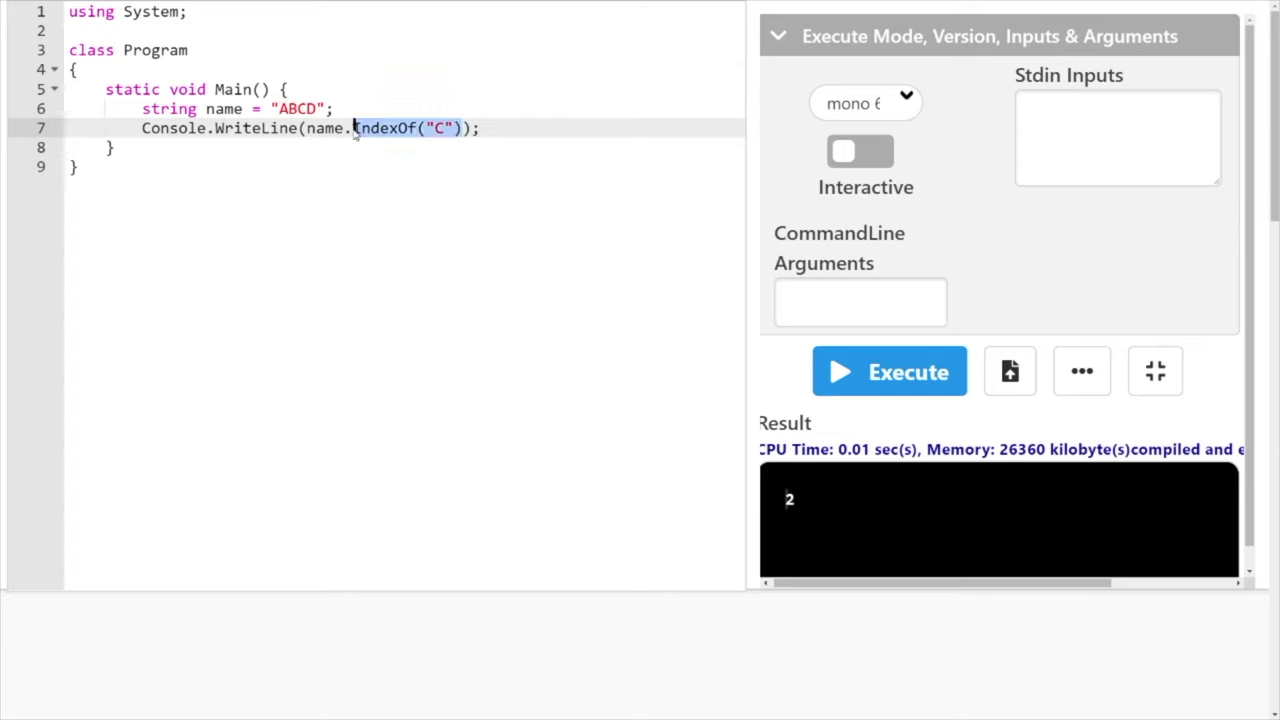
pyautogui.write('Elem')
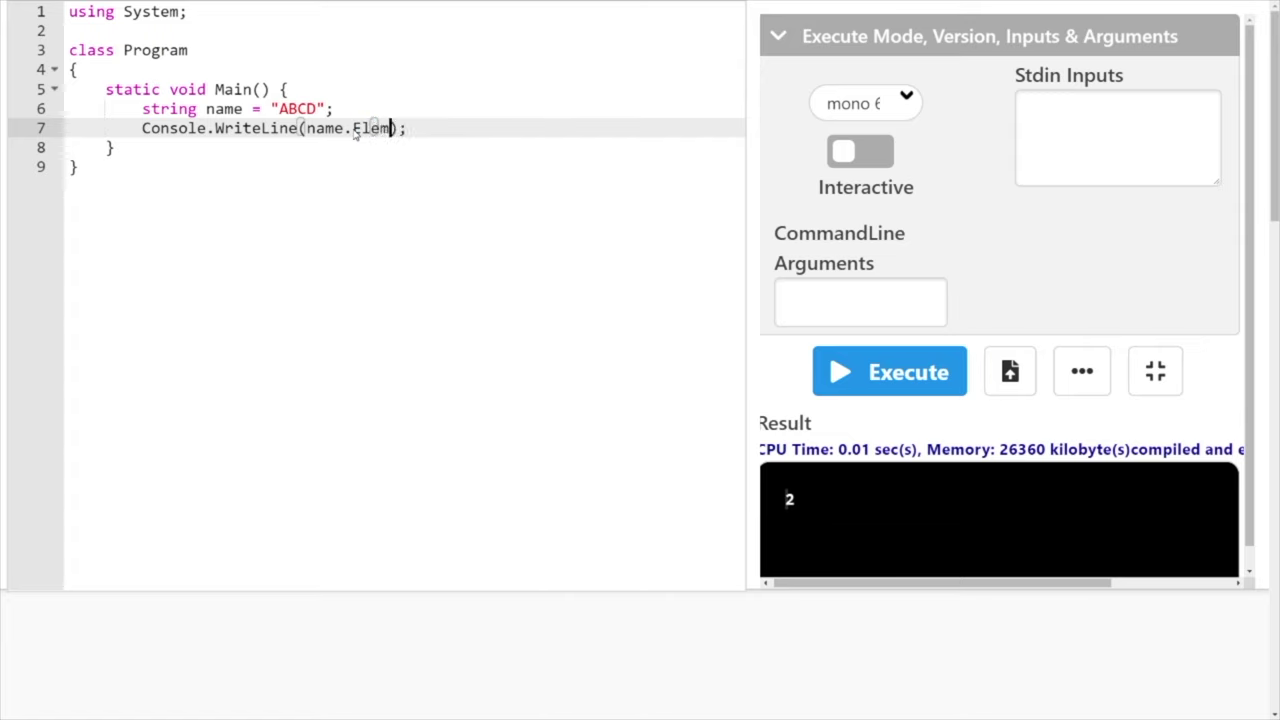
pyautogui.write('entAt(')
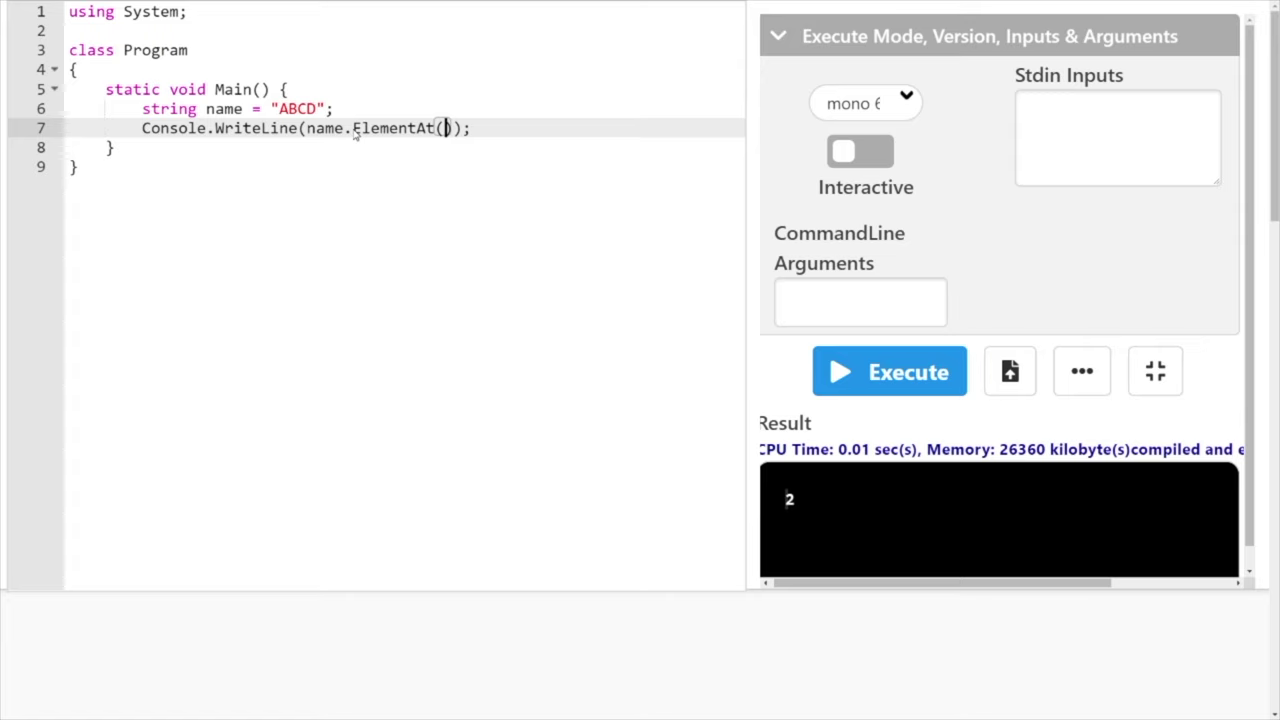
pyautogui.write('3')
pyautogui.click(499, 126)
pyautogui.click(885, 380)
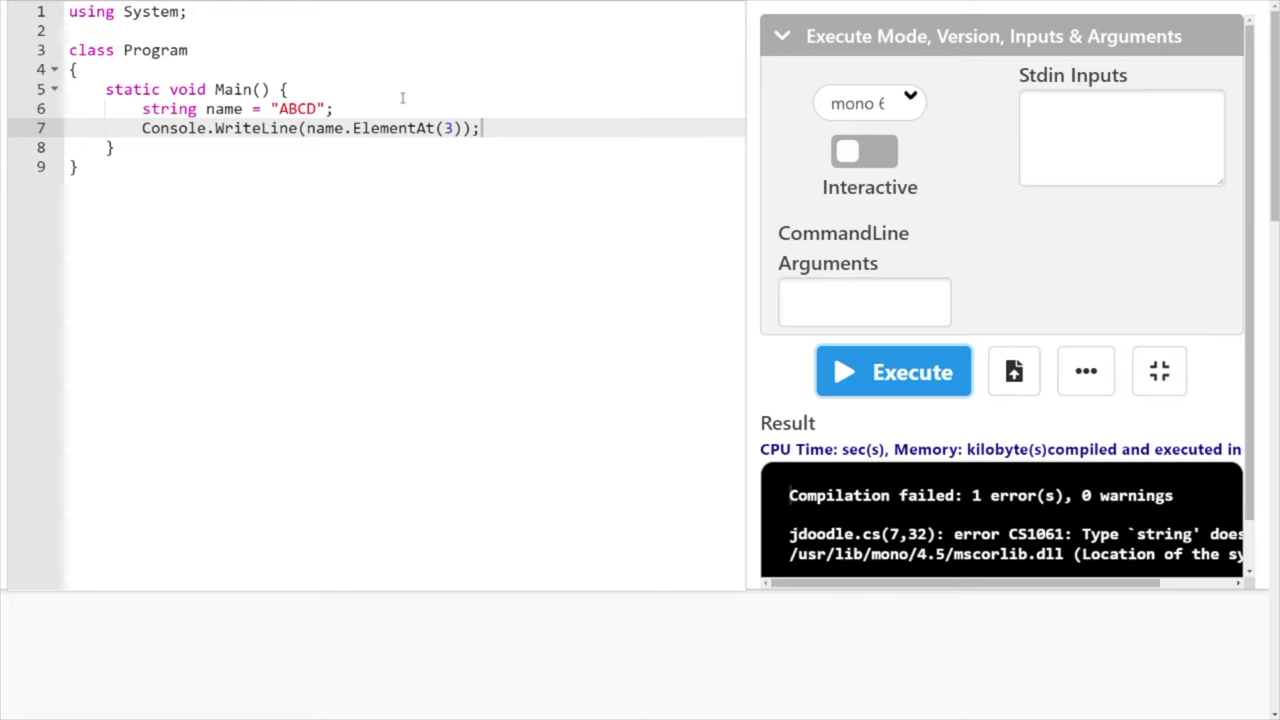
pyautogui.click(264, 31)
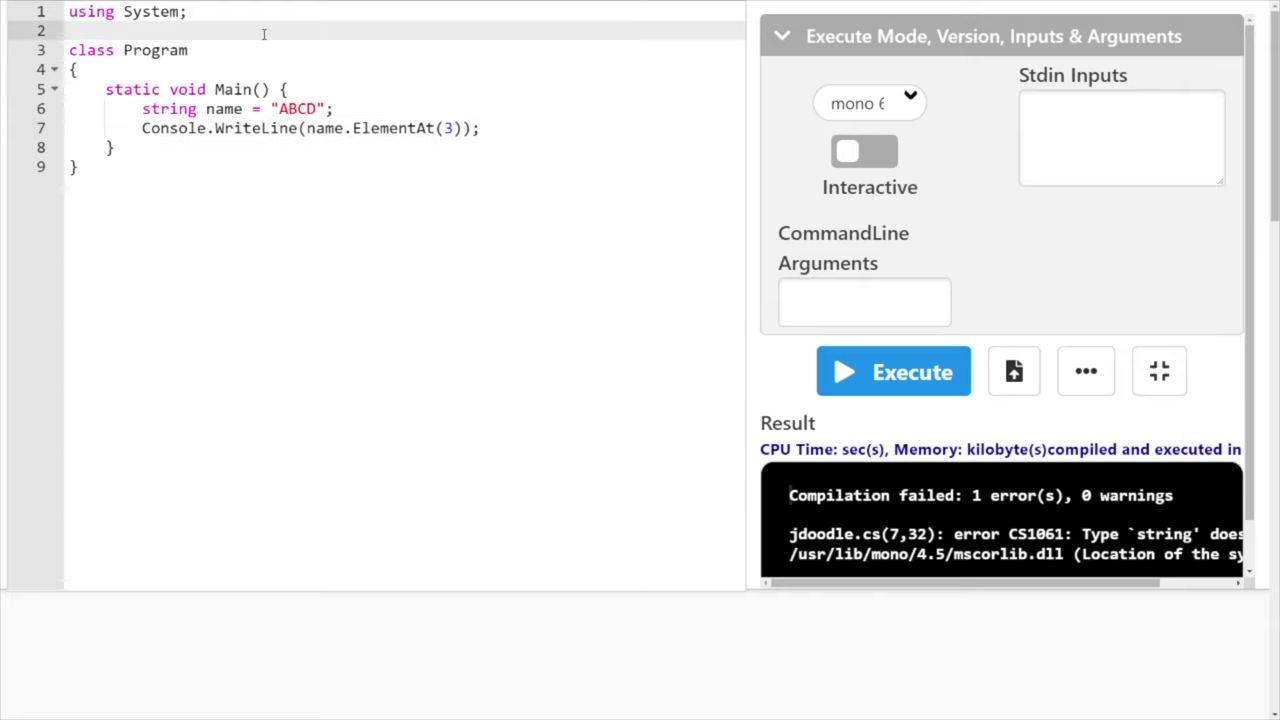
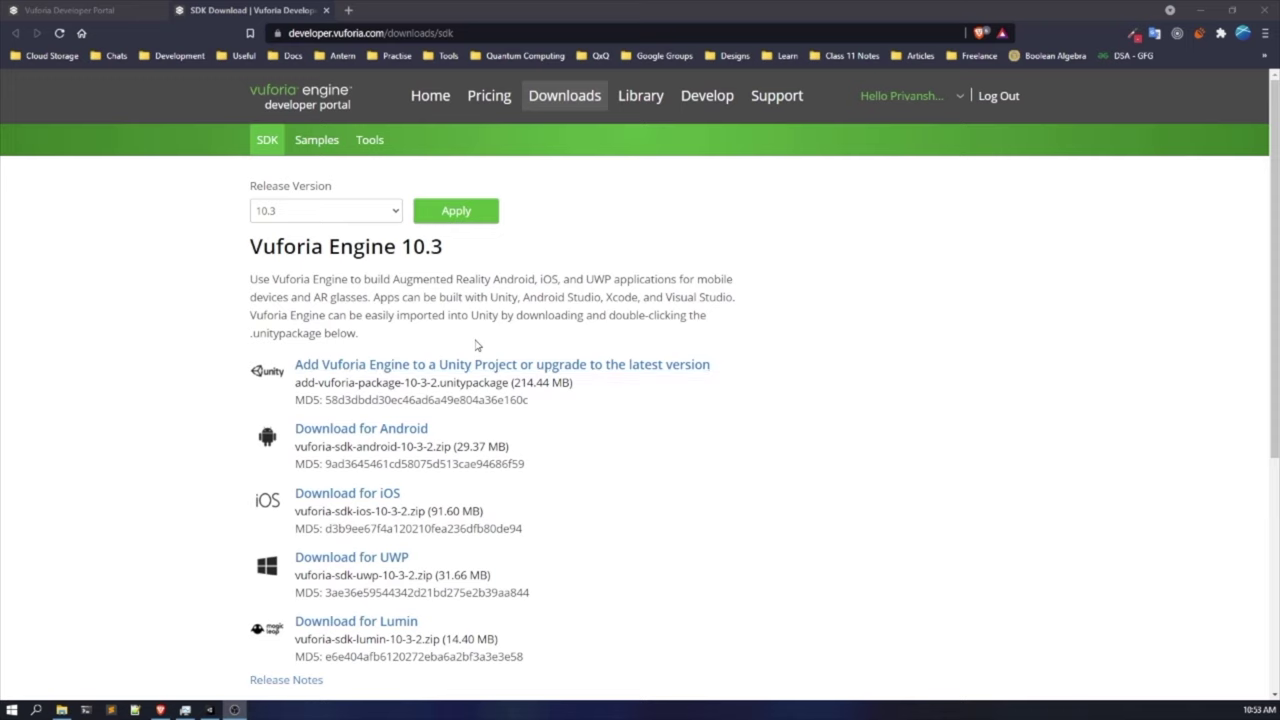
pyautogui.click(492, 300)
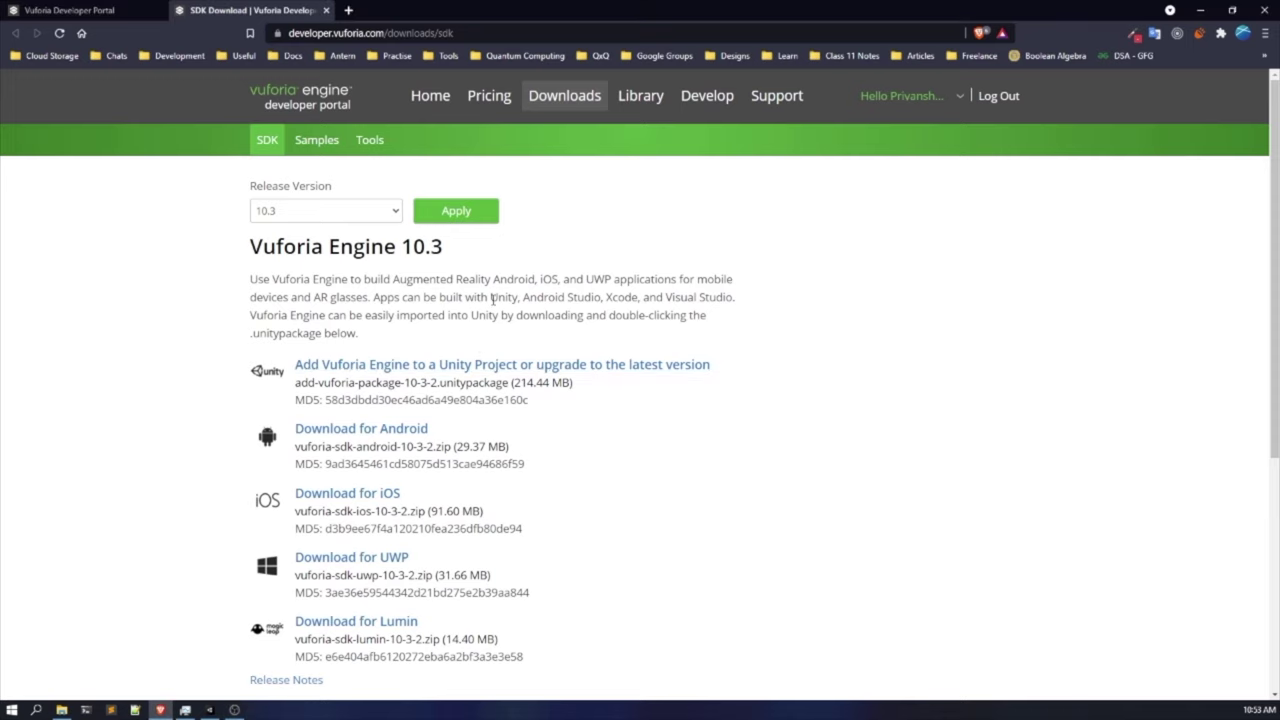
pyautogui.scroll(-2, 492, 300)
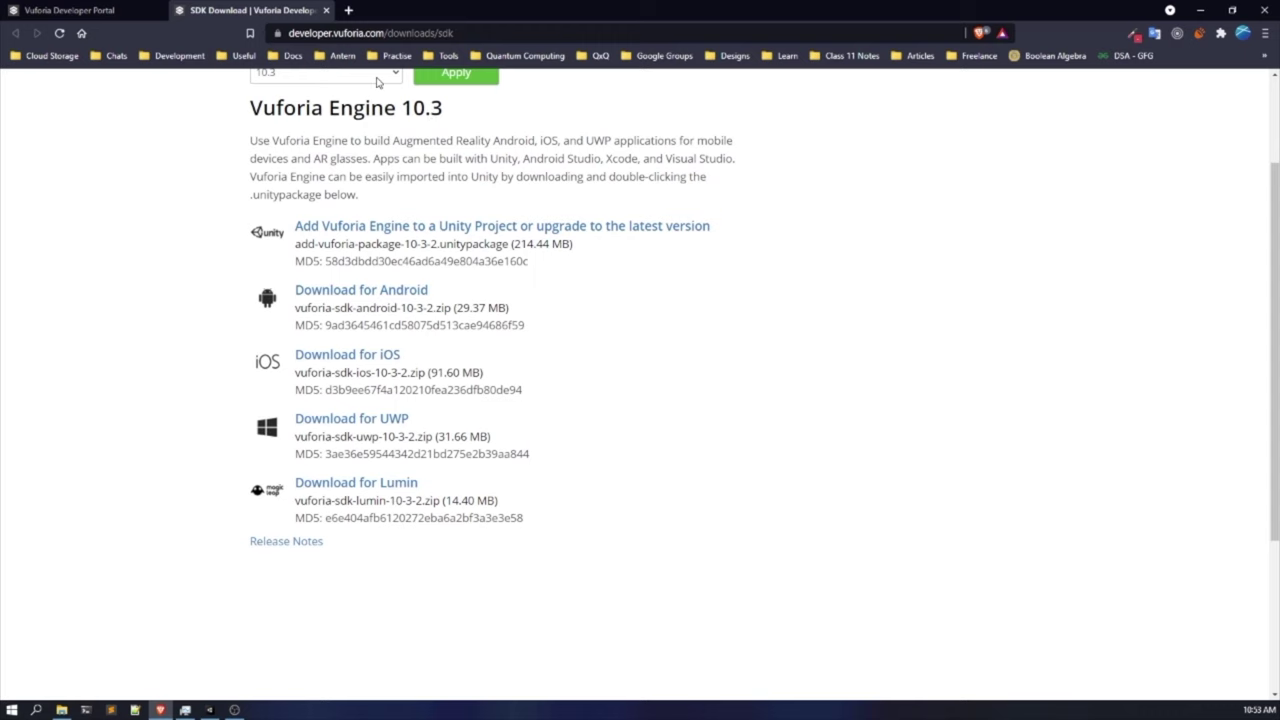
pyautogui.scroll(2, 377, 82)
pyautogui.click(363, 210)
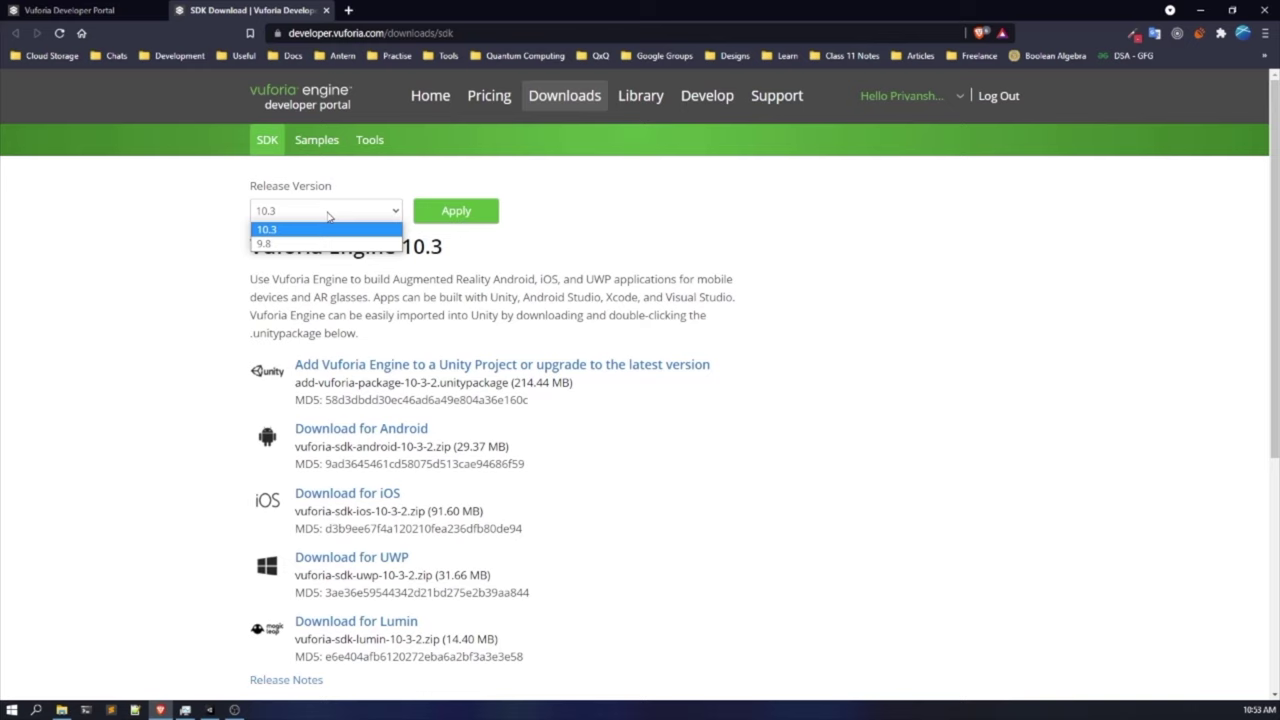
pyautogui.click(328, 216)
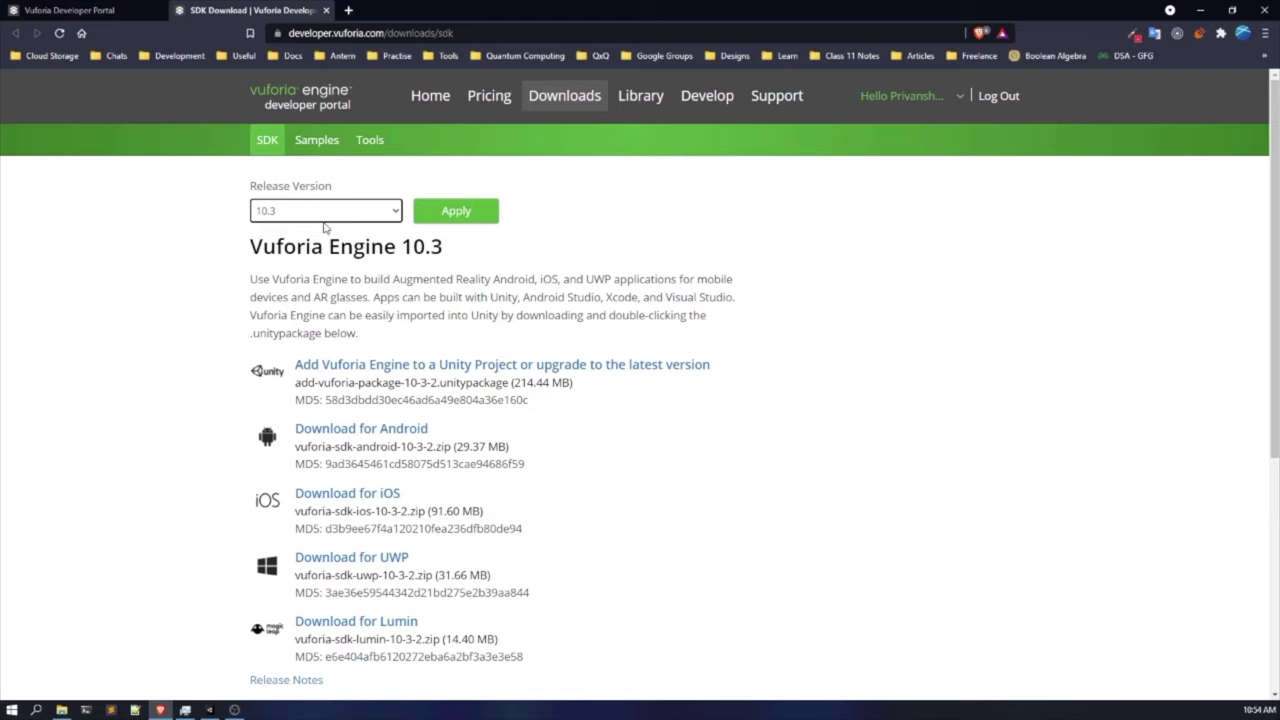
pyautogui.scroll(-2, 364, 310)
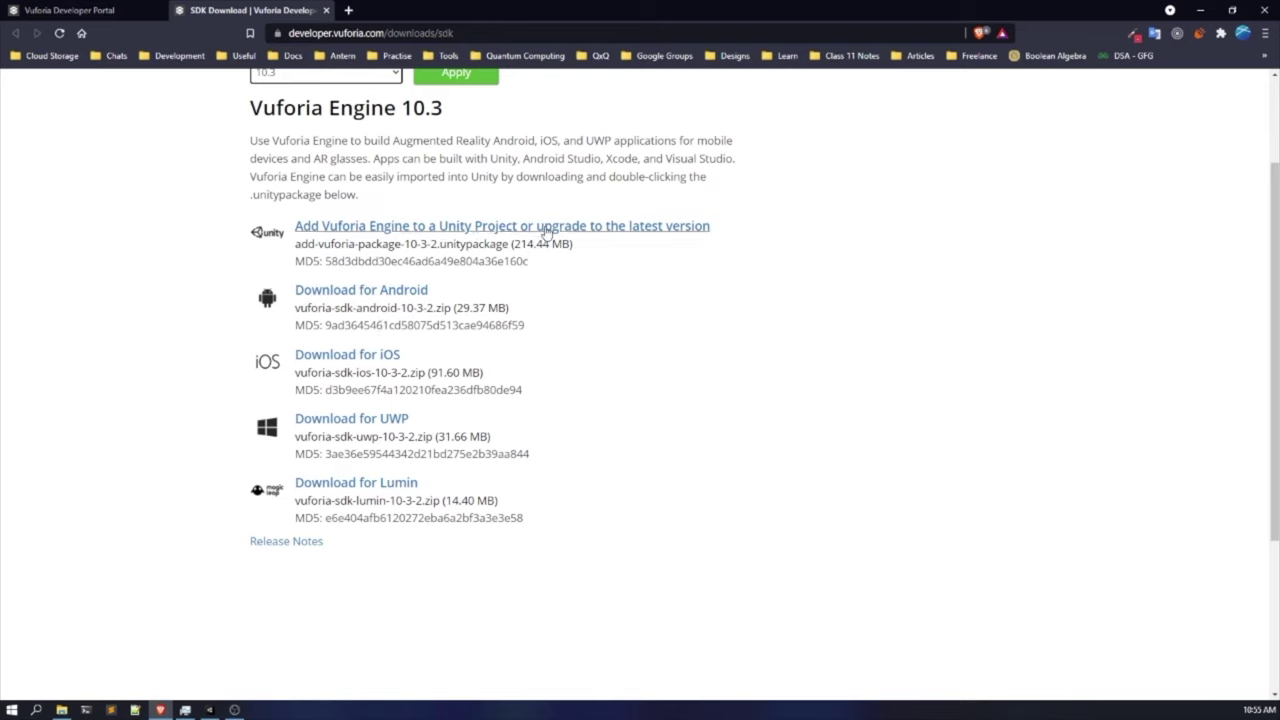
pyautogui.click(621, 233)
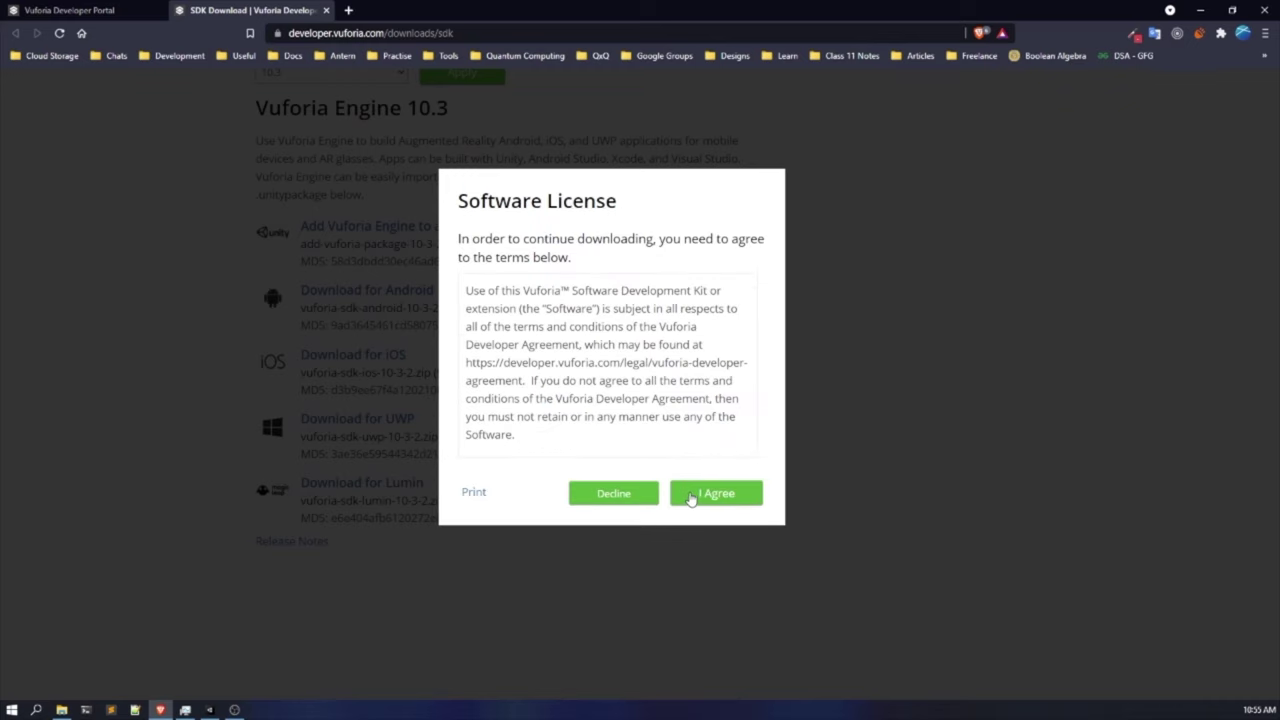
pyautogui.click(614, 494)
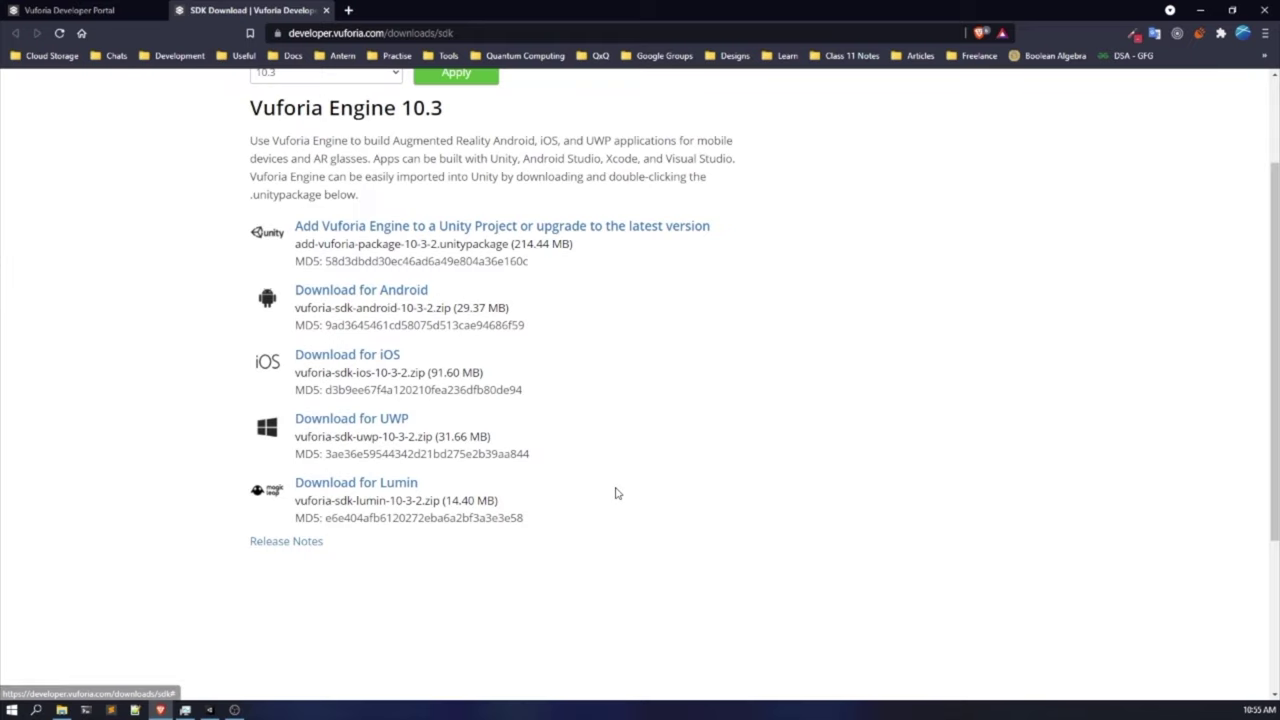
pyautogui.scroll(2, 616, 493)
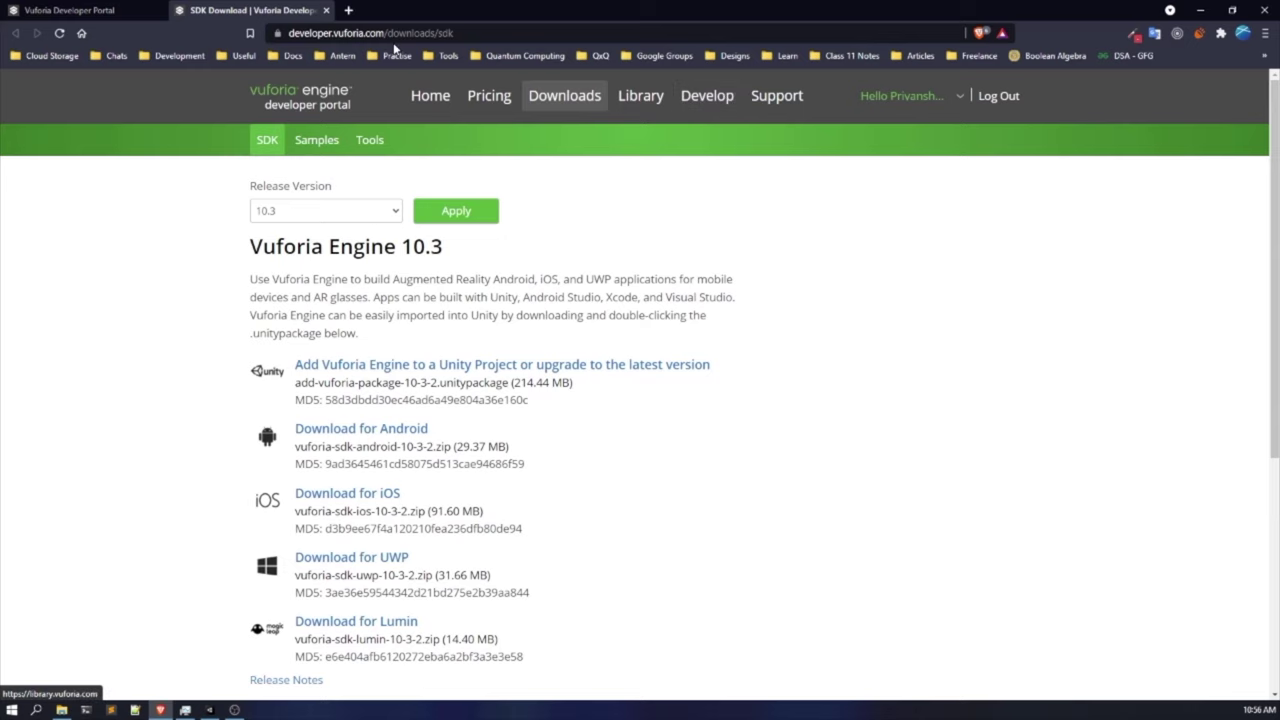
# Switch to the portal's License Manager tab listing the AR Business Card and AR Car Customizer licenses.
pyautogui.click(94, 10)
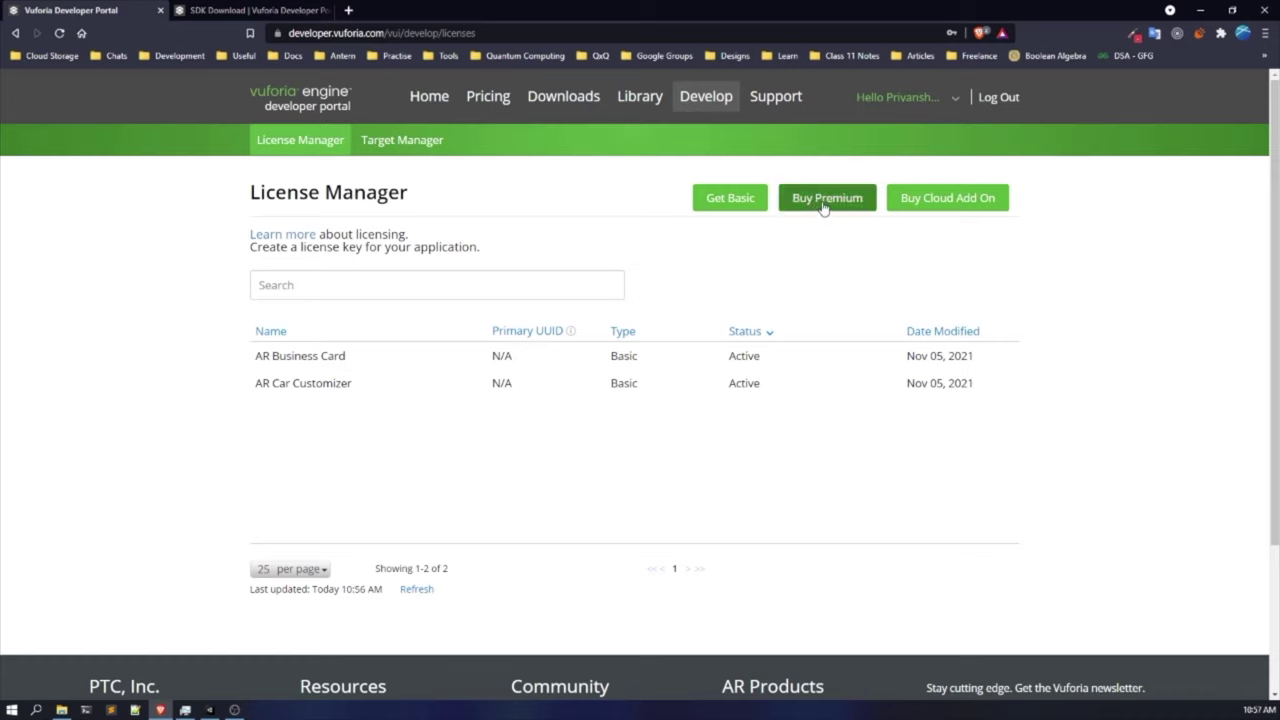
# Create a Basic license named FirstARapp, accepting the developer agreement.
pyautogui.click(727, 198)
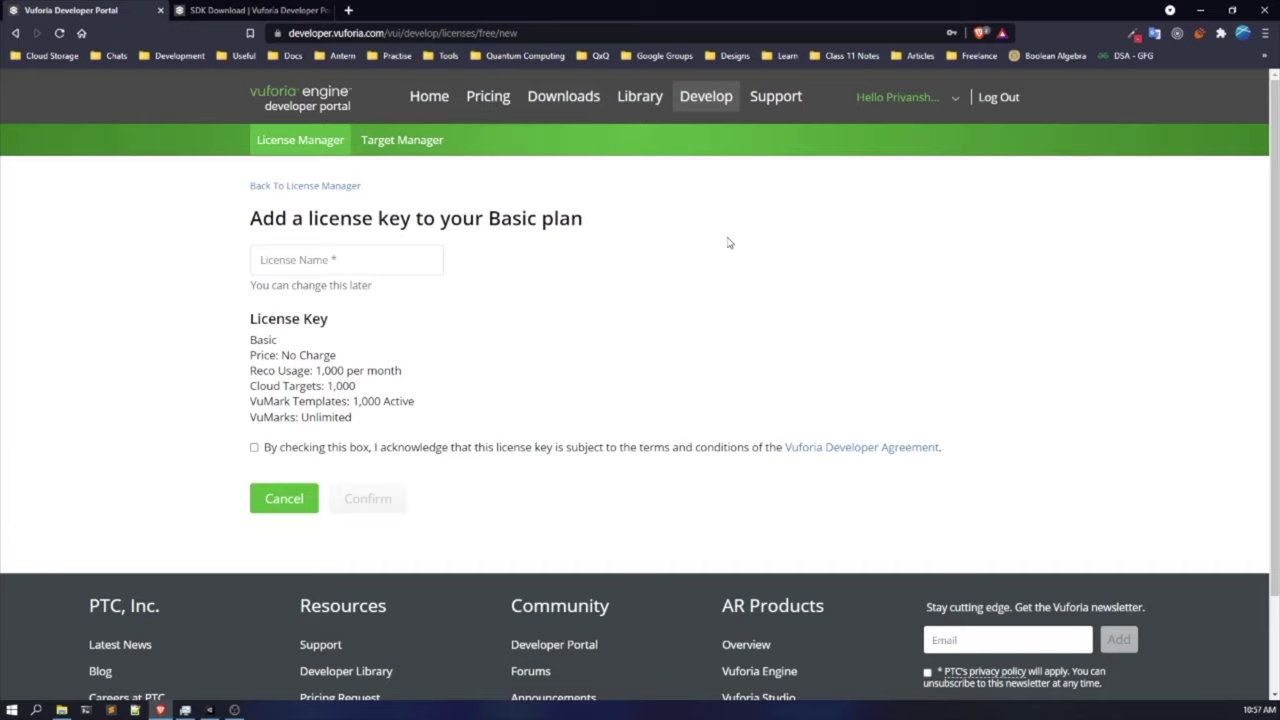
pyautogui.click(363, 270)
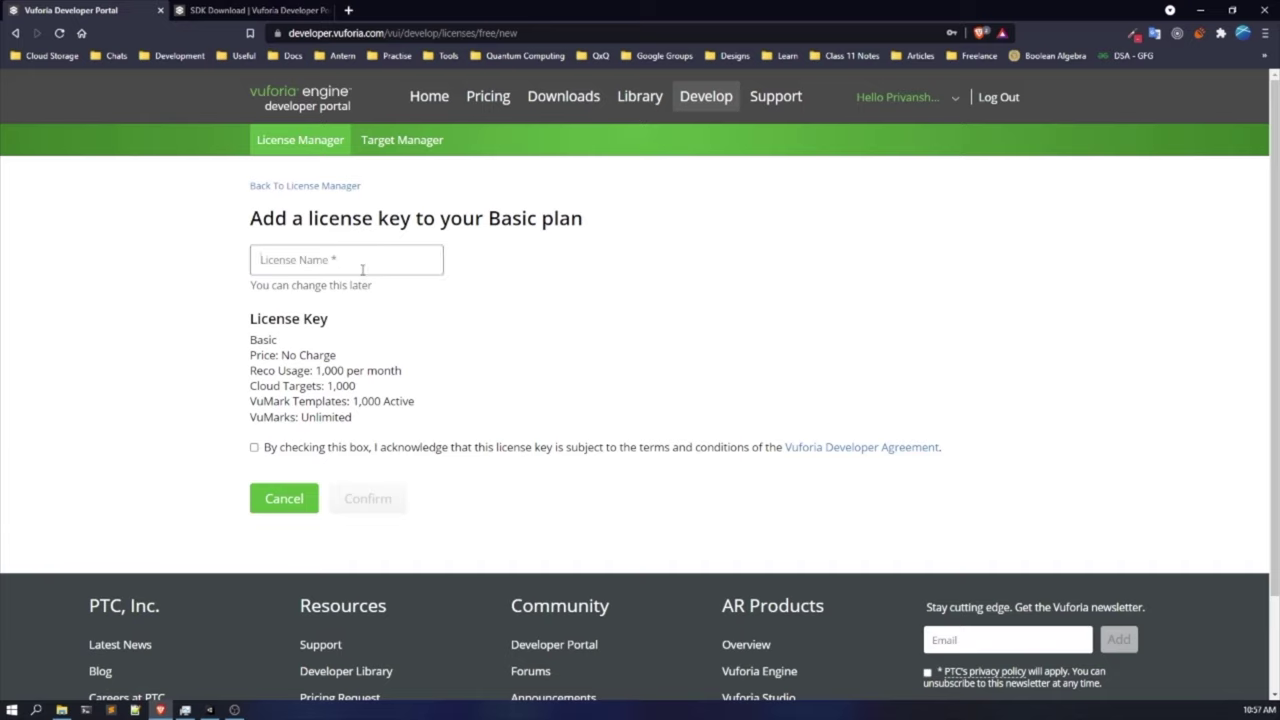
pyautogui.click(363, 270)
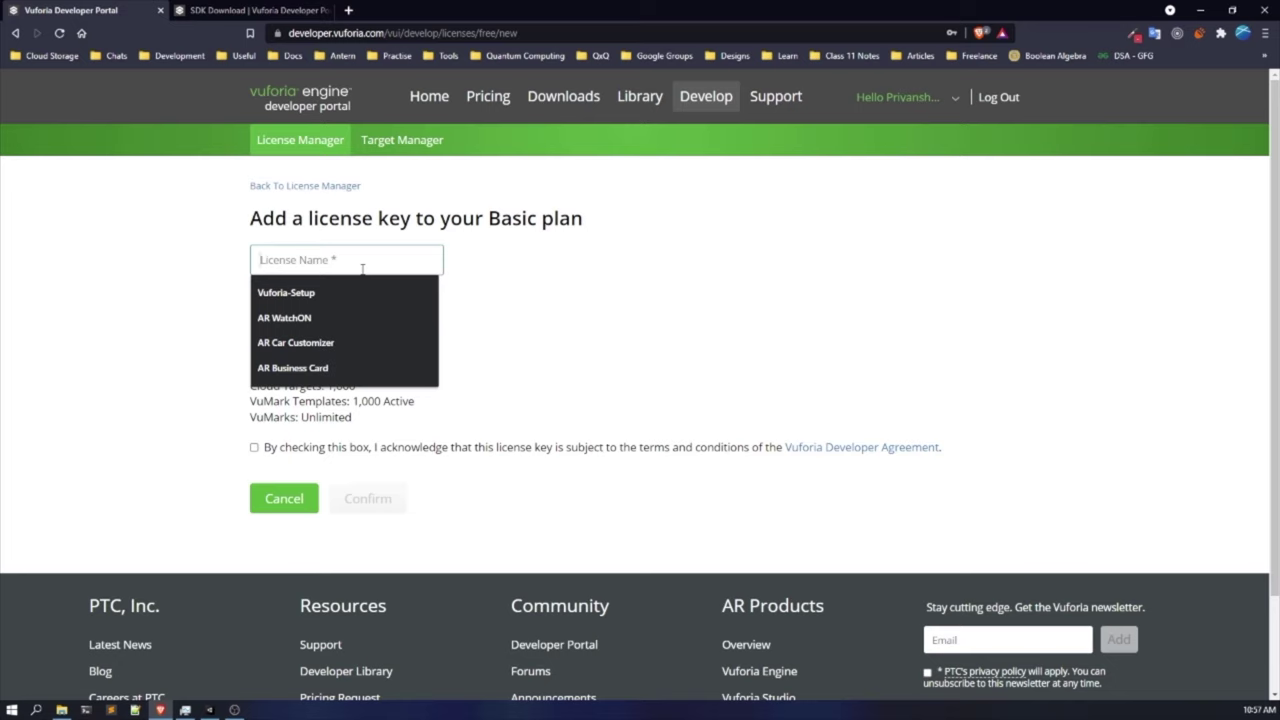
pyautogui.write('Vu')
pyautogui.press('BackSpace')
pyautogui.press('BackSpace')
pyautogui.write('Fi')
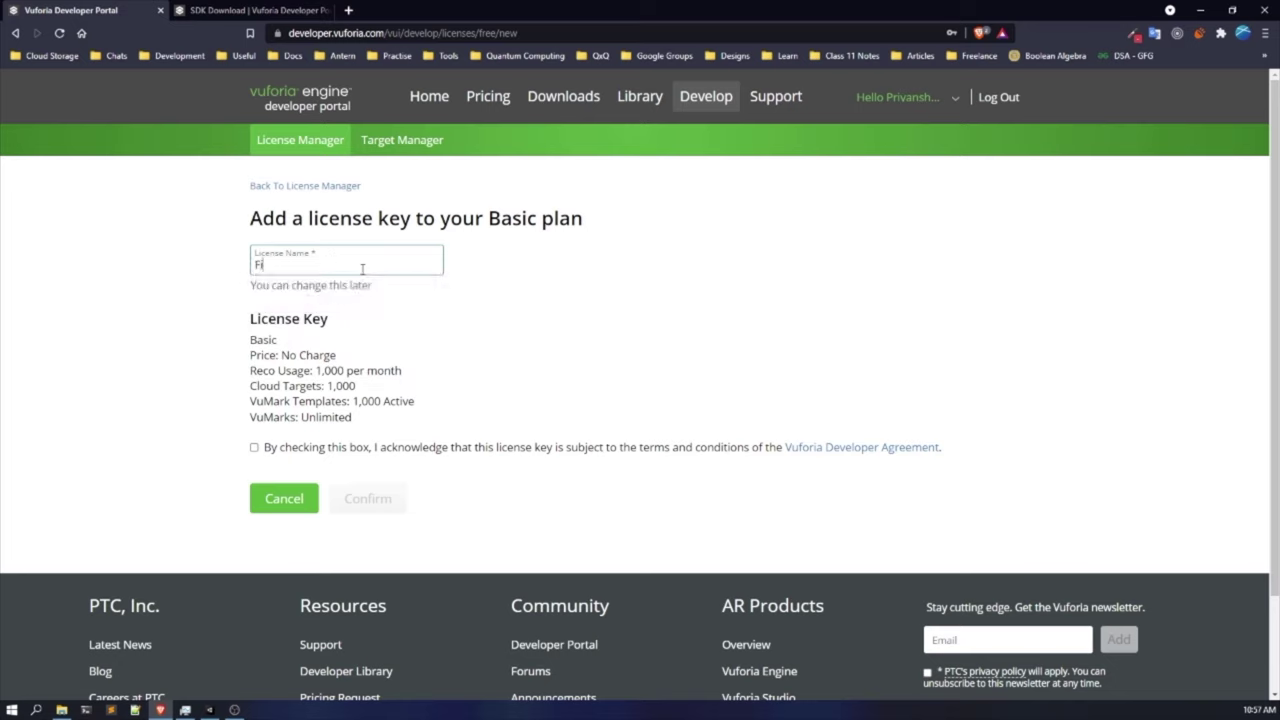
pyautogui.write('rstARapp')
pyautogui.moveTo(276, 447); pyautogui.dragTo(265, 455)
pyautogui.click(256, 449)
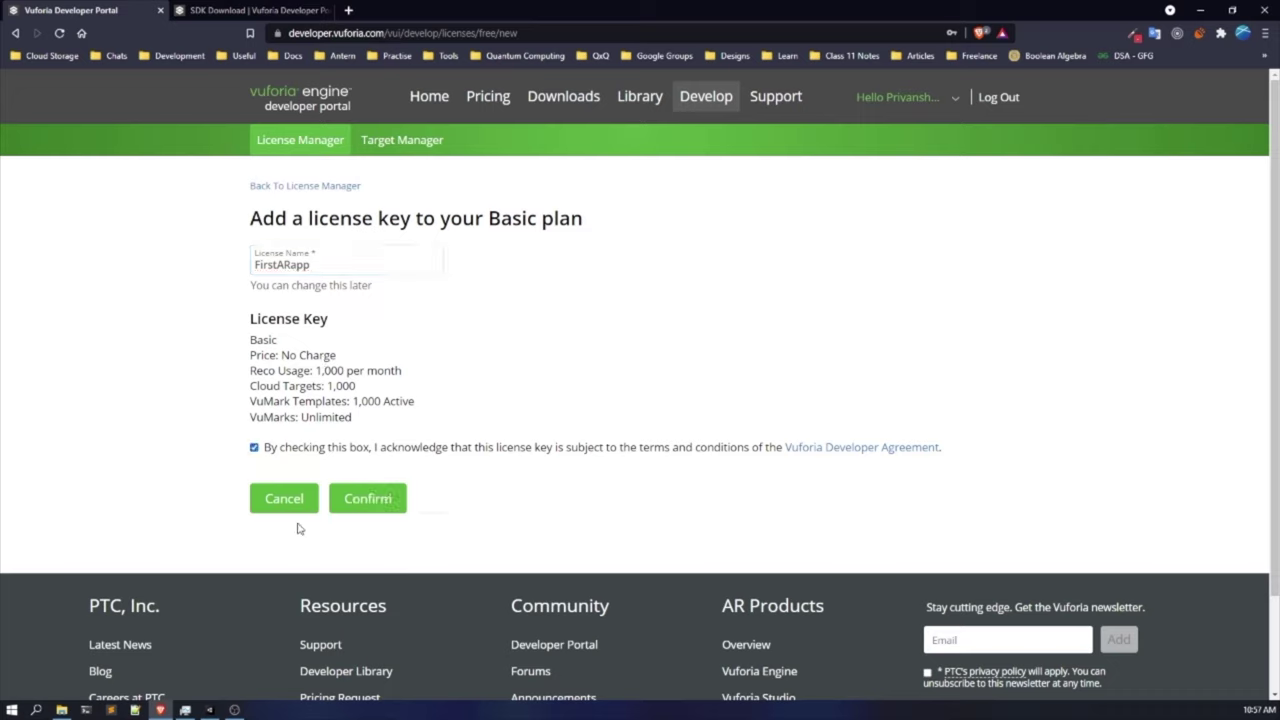
pyautogui.click(359, 500)
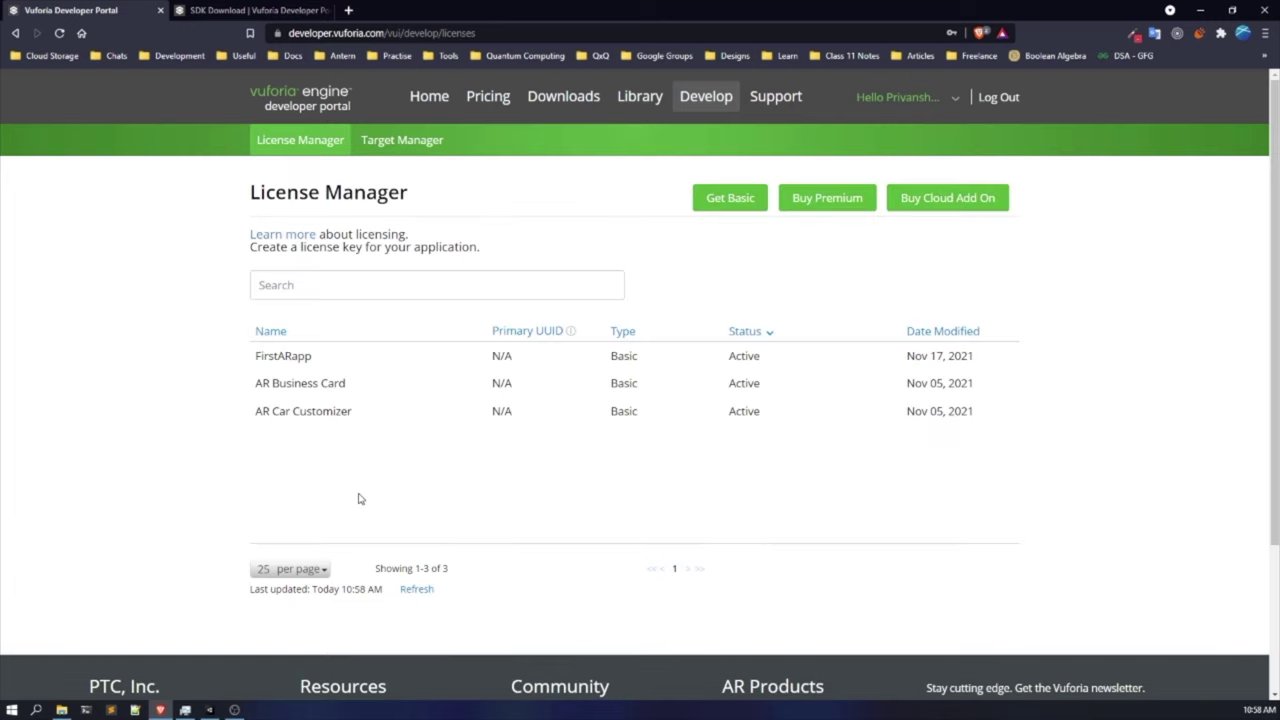
# Open the FirstARapp license details and copy its license key to the clipboard.
pyautogui.click(301, 359)
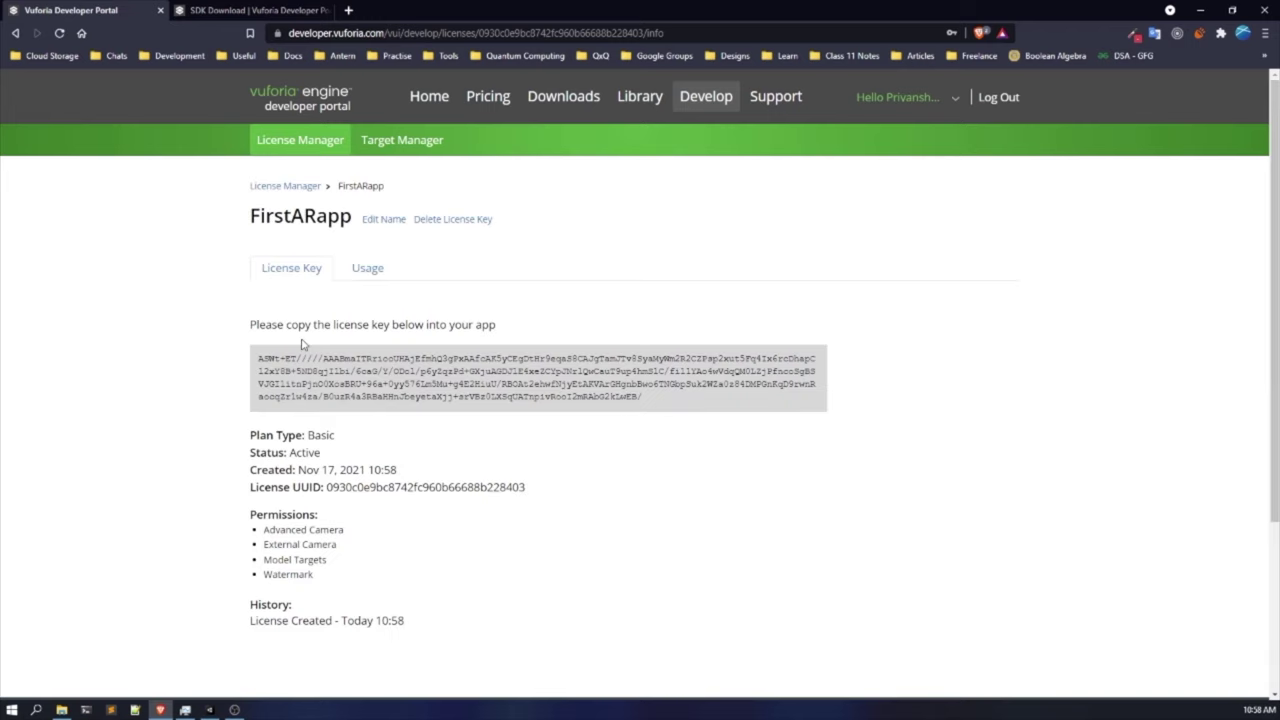
pyautogui.click(304, 345)
pyautogui.click(338, 372)
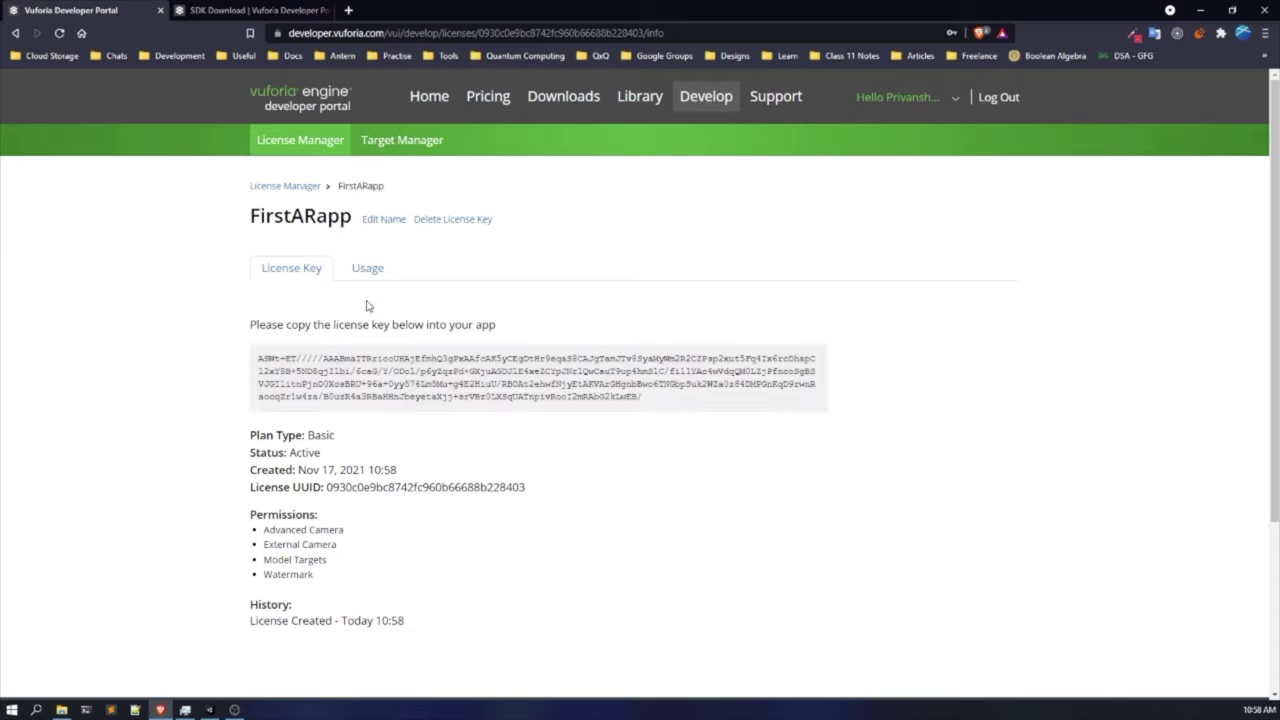
# In Target Manager, create a device database named FirstARapp and open it.
pyautogui.click(401, 142)
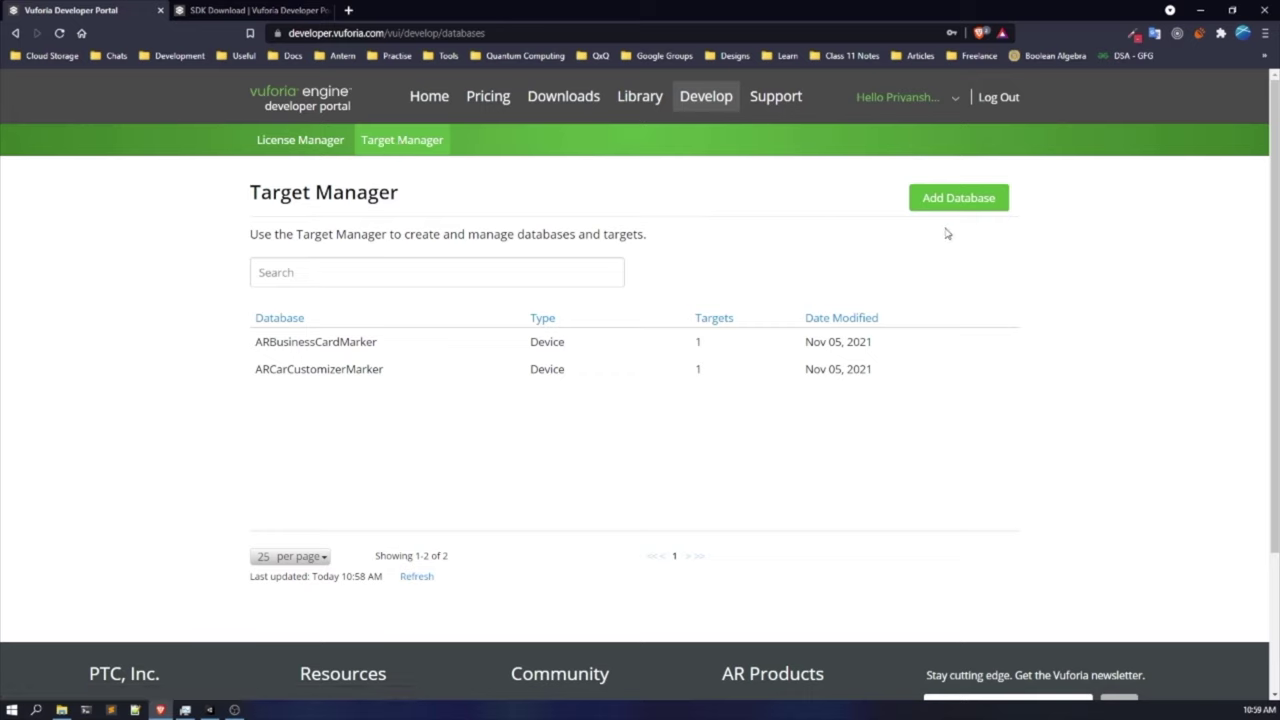
pyautogui.click(958, 200)
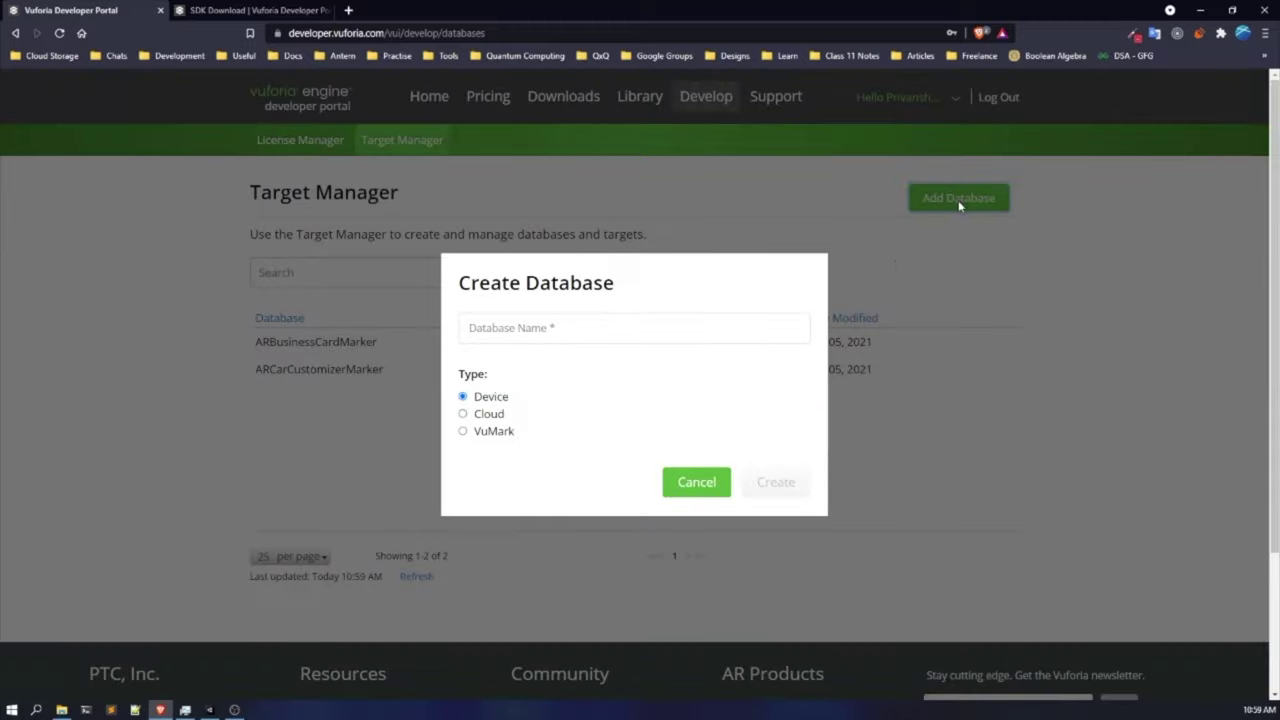
pyautogui.click(630, 322)
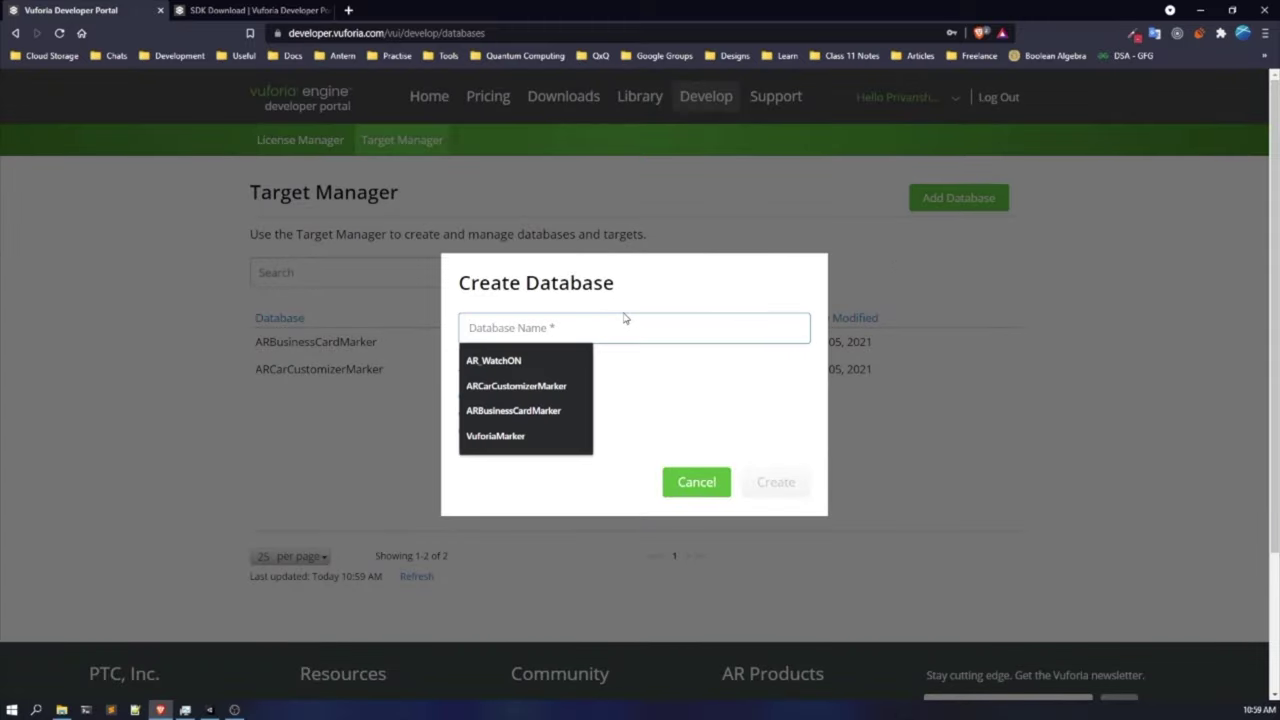
pyautogui.write('A')
pyautogui.press('BackSpace')
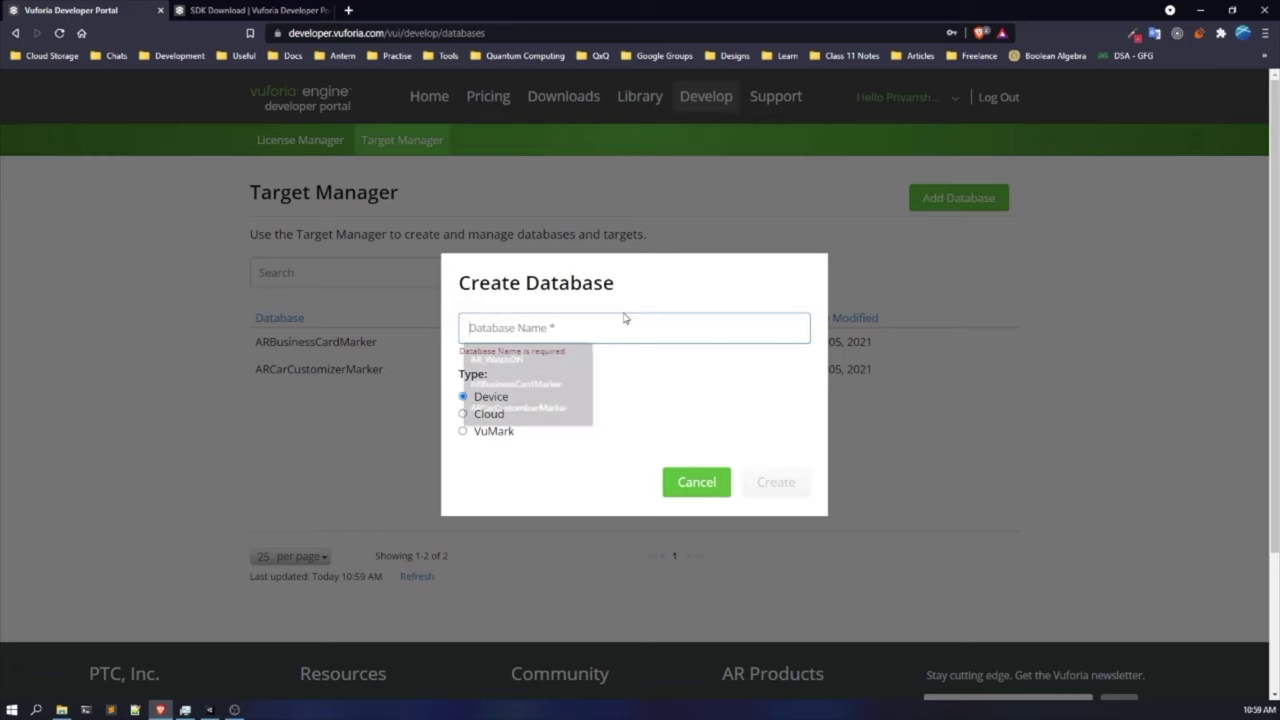
pyautogui.write('Fist')
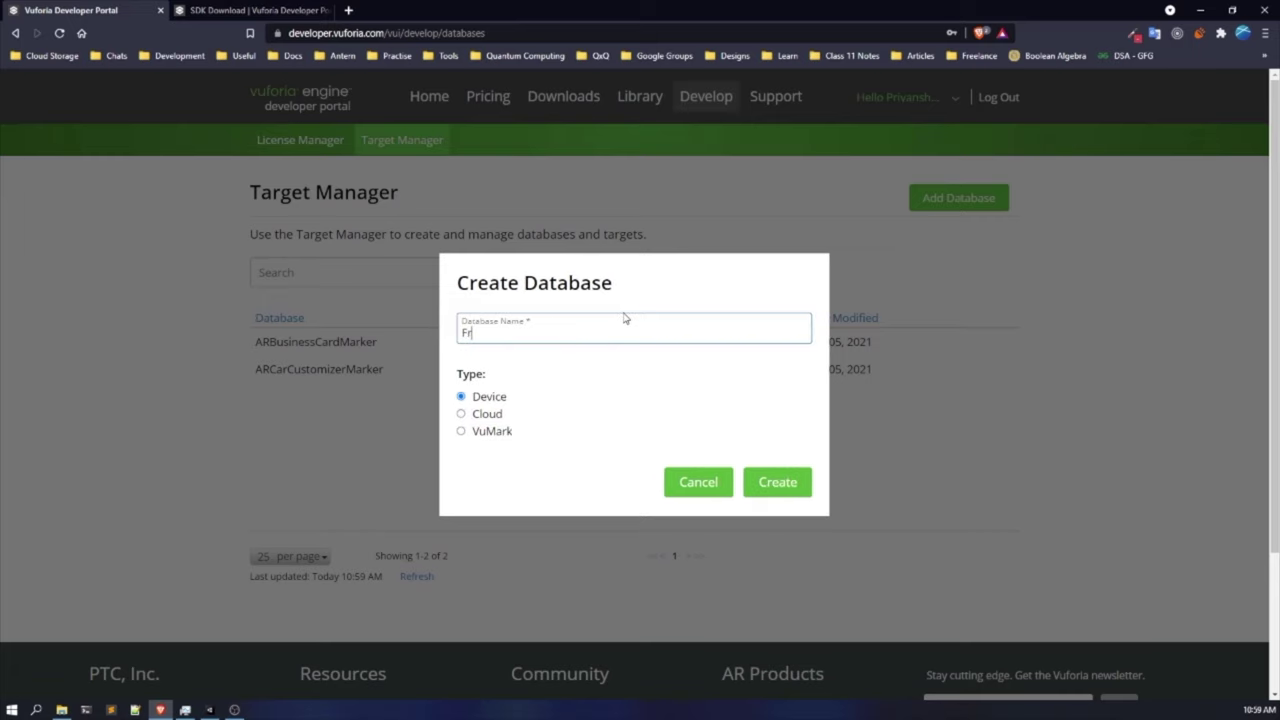
pyautogui.write('ARapp')
pyautogui.press('BackSpace')
pyautogui.press('BackSpace')
pyautogui.write('pp')
pyautogui.press('Left')
pyautogui.press('Left')
pyautogui.press('Left')
pyautogui.press('Left')
pyautogui.press('Left')
pyautogui.press('Left')
pyautogui.press('Left')
pyautogui.write('r')
pyautogui.click(795, 482)
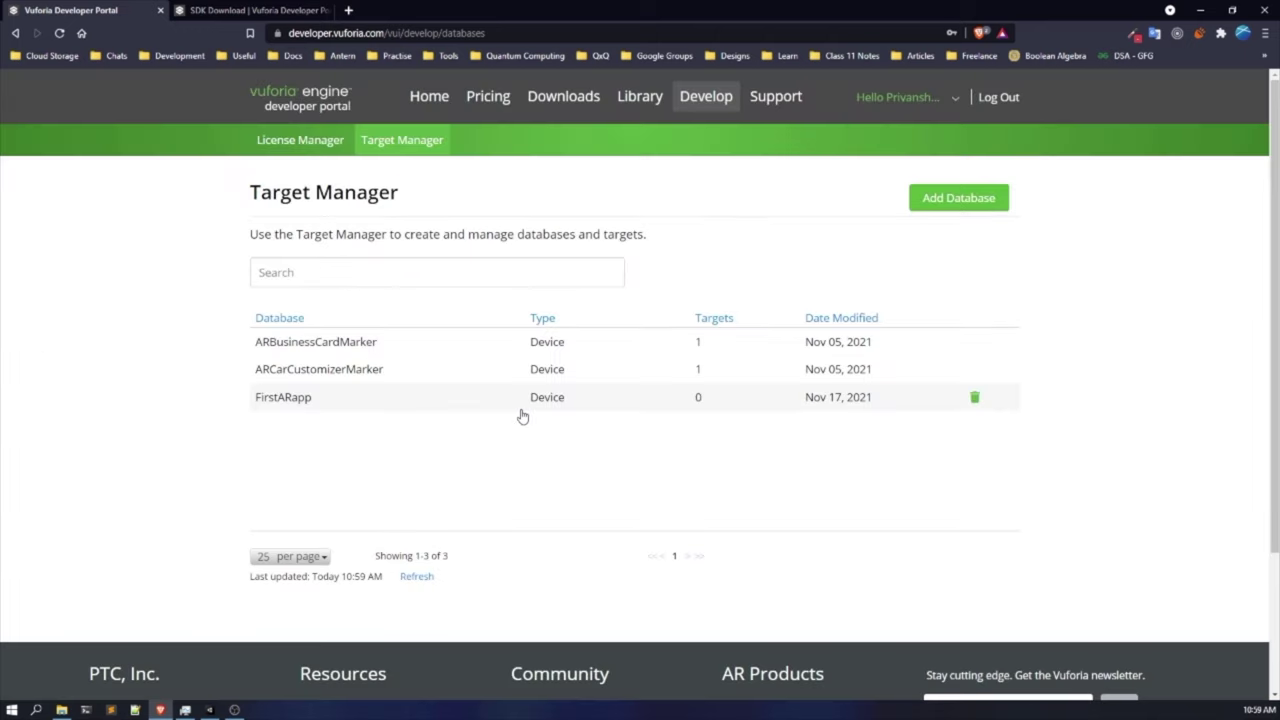
pyautogui.click(425, 407)
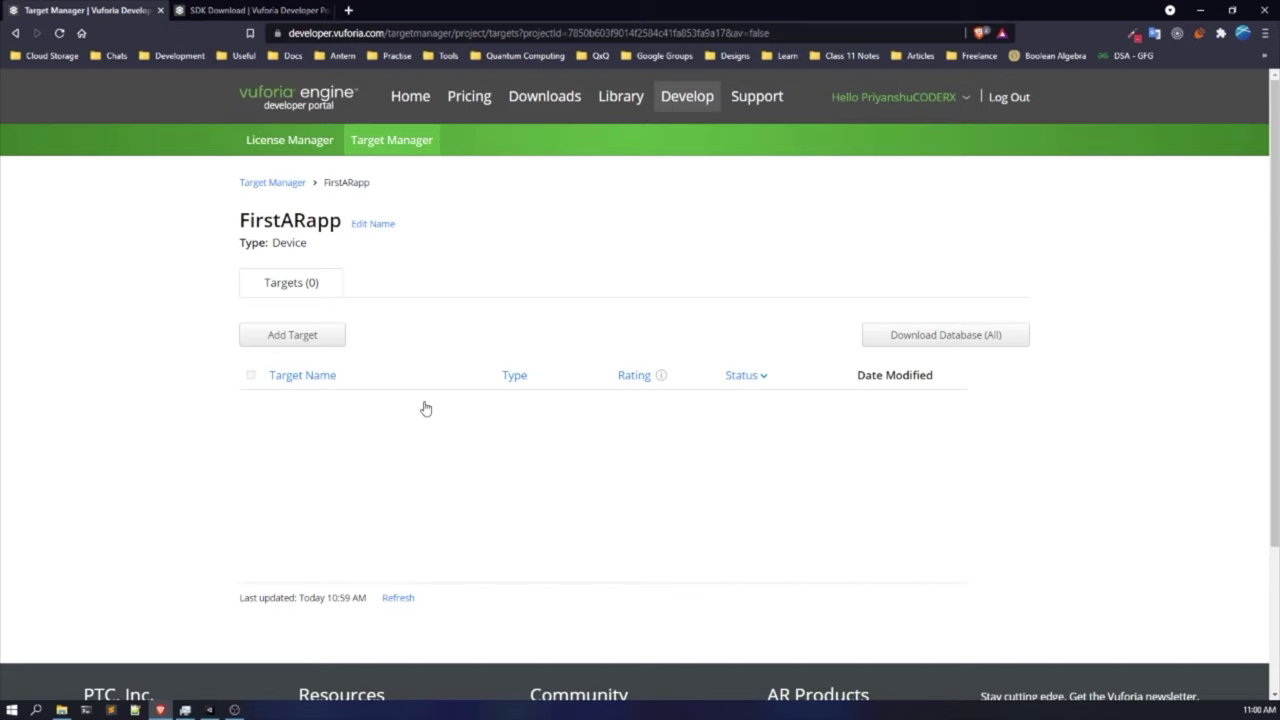
# Start a new Single Image target using the car image hq720.jpg.
pyautogui.click(307, 340)
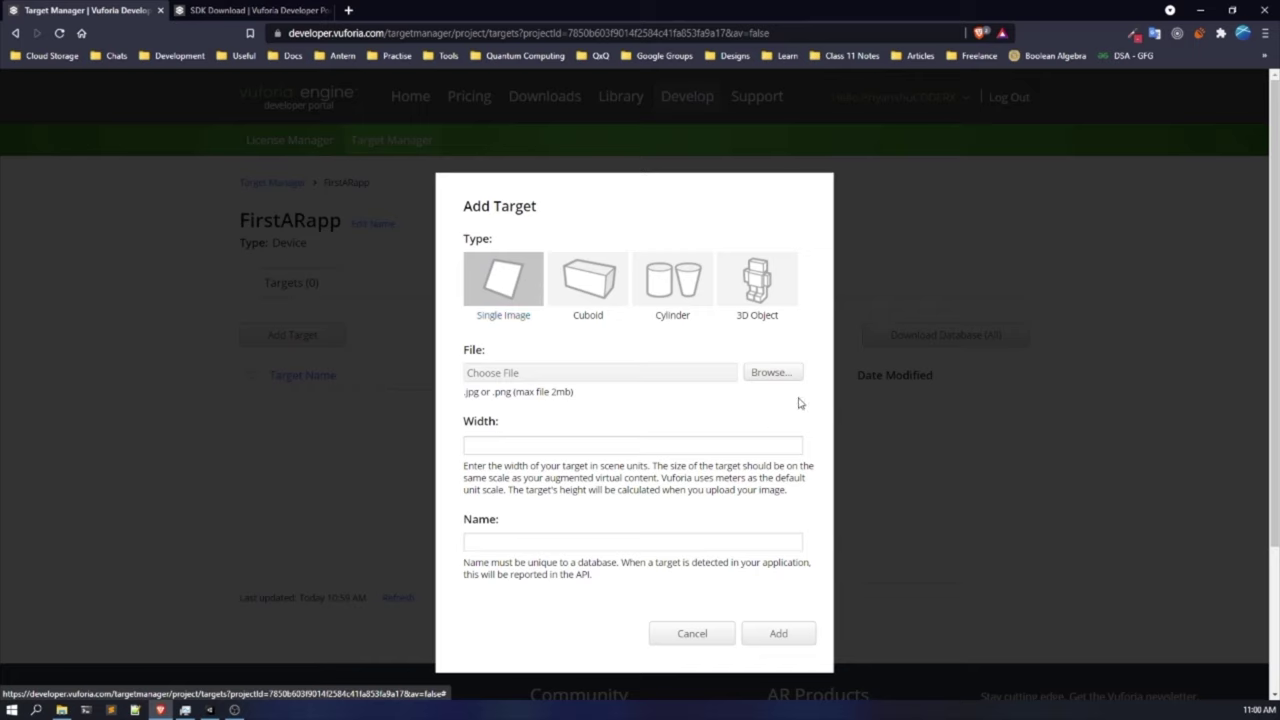
pyautogui.click(779, 374)
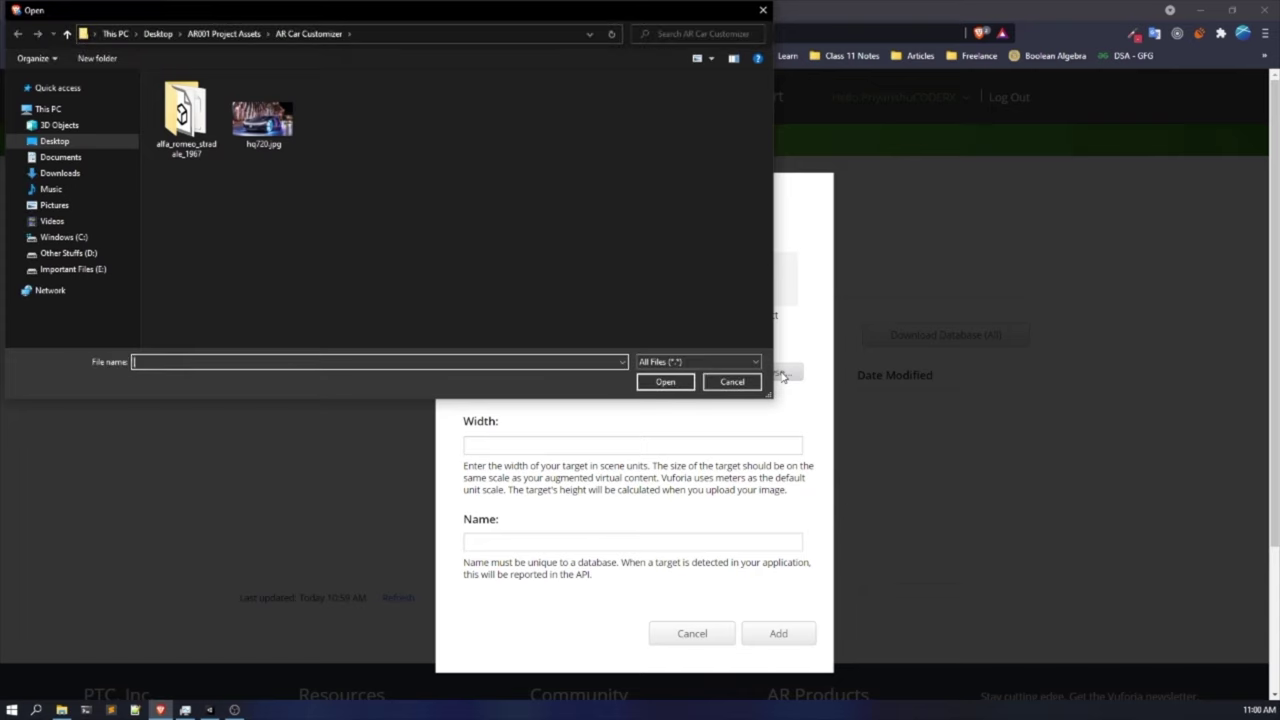
pyautogui.click(283, 118)
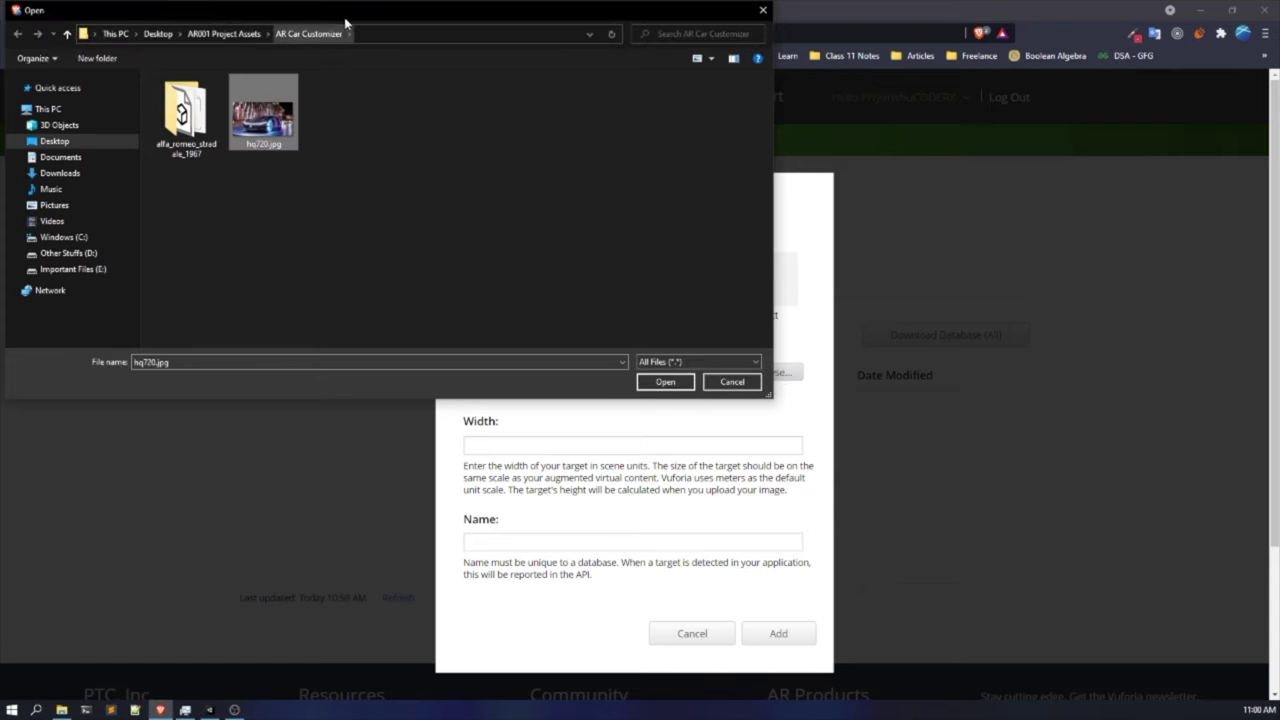
pyautogui.moveTo(346, 14); pyautogui.dragTo(411, 84)
pyautogui.click(733, 452)
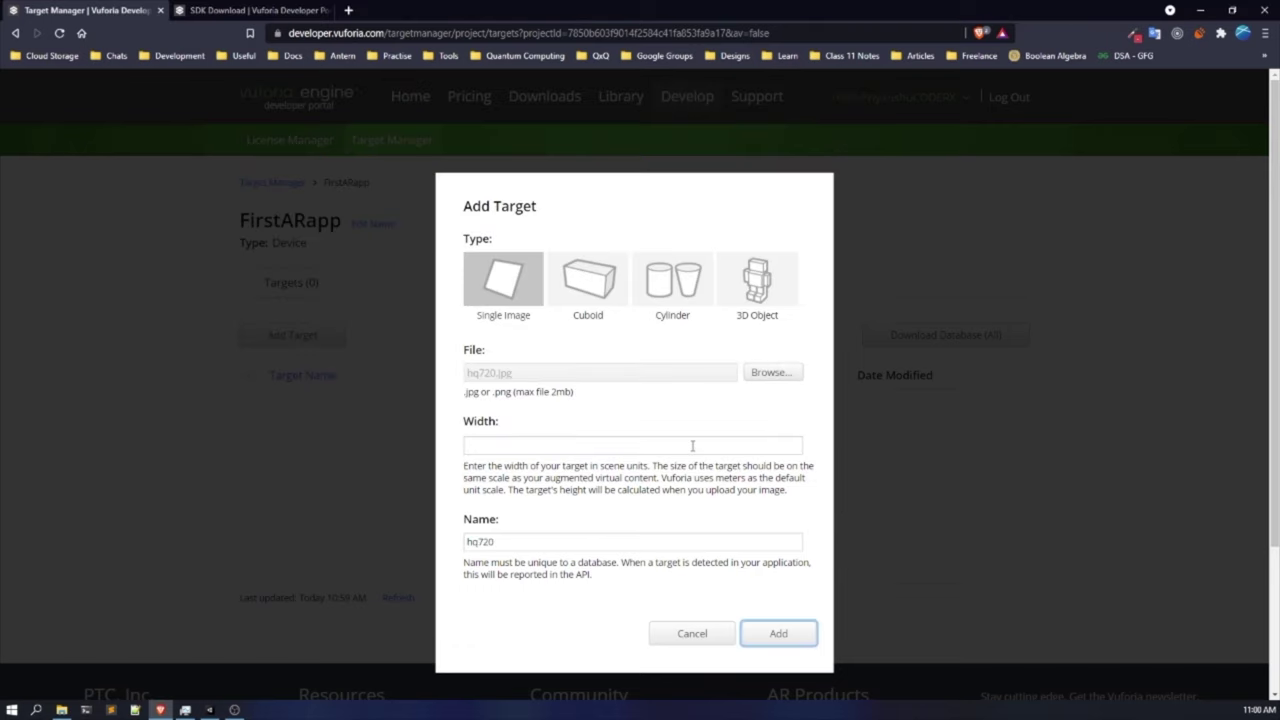
# Set the target width to 6, rename it Marker, and add it.
pyautogui.click(692, 445)
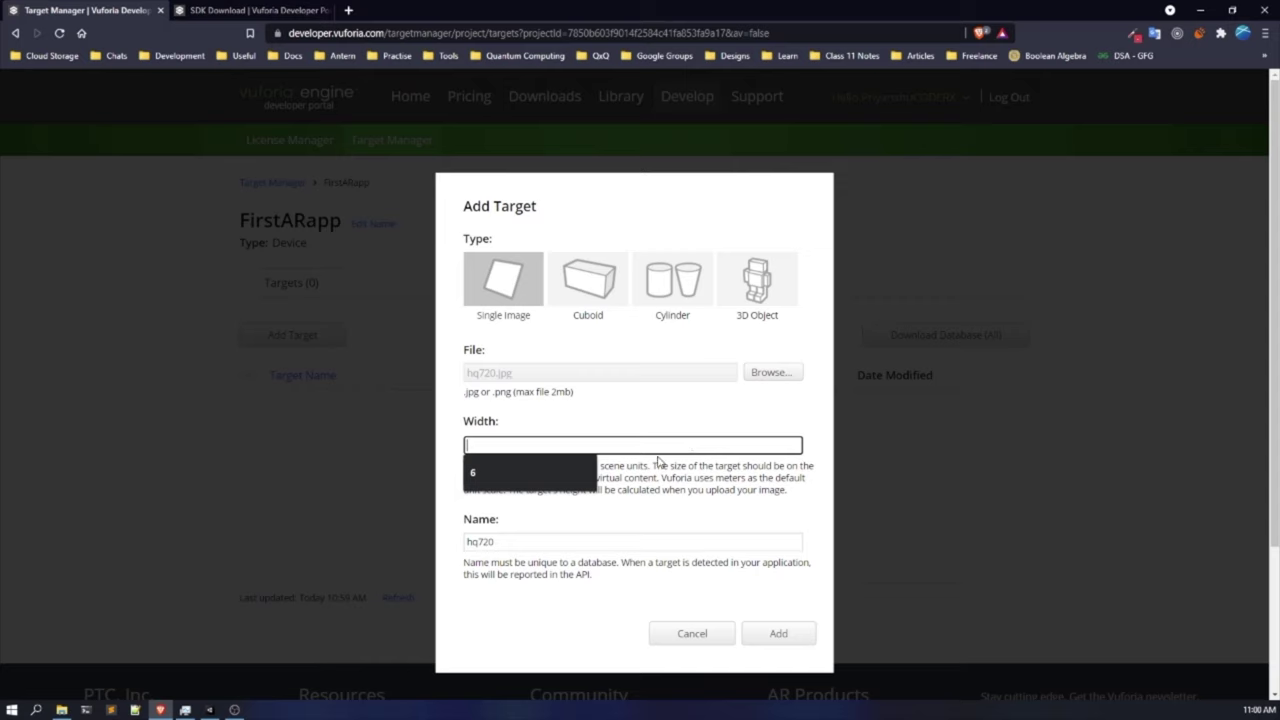
pyautogui.write('6')
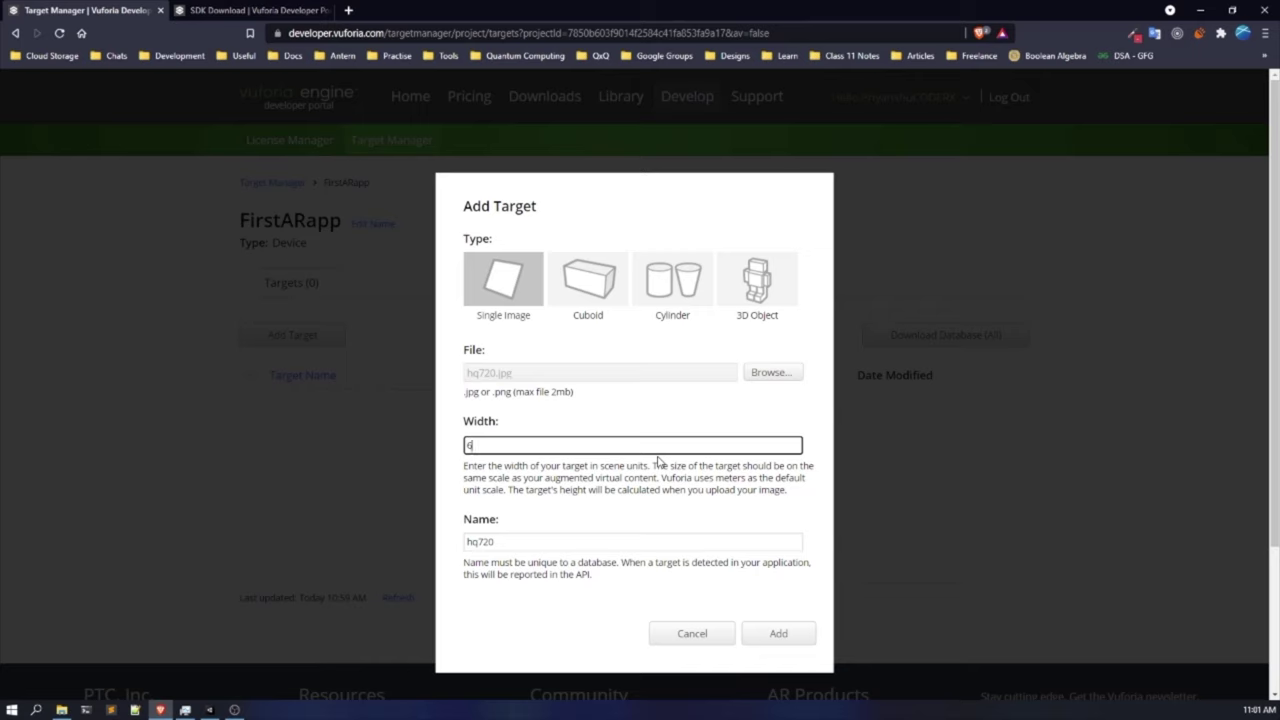
pyautogui.click(580, 543)
pyautogui.doubleClick(580, 543)
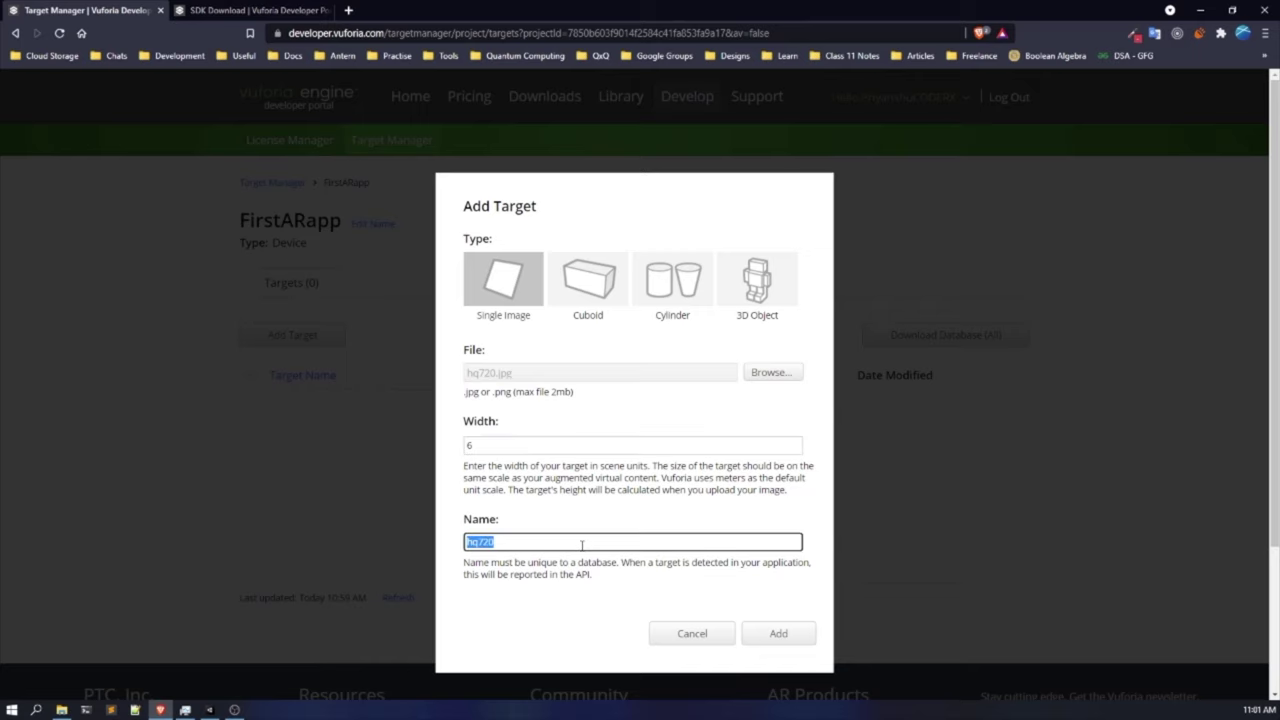
pyautogui.press('BackSpace')
pyautogui.write('Marker')
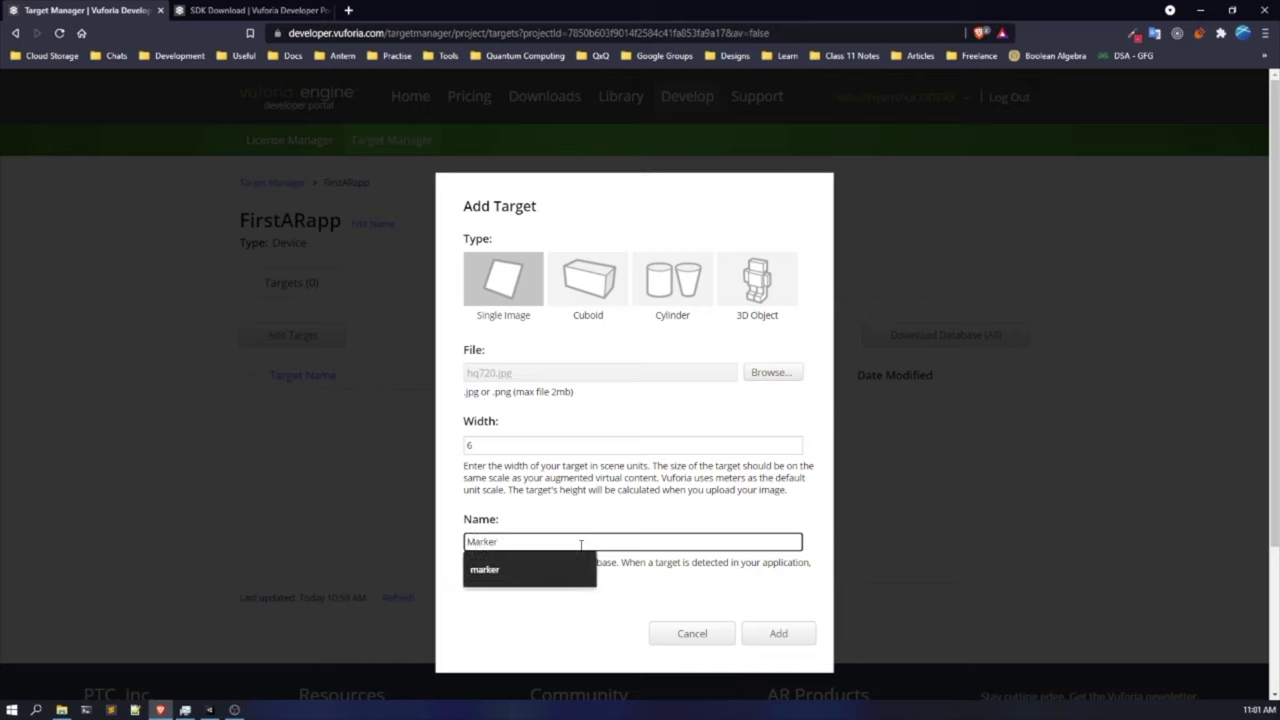
pyautogui.click(584, 489)
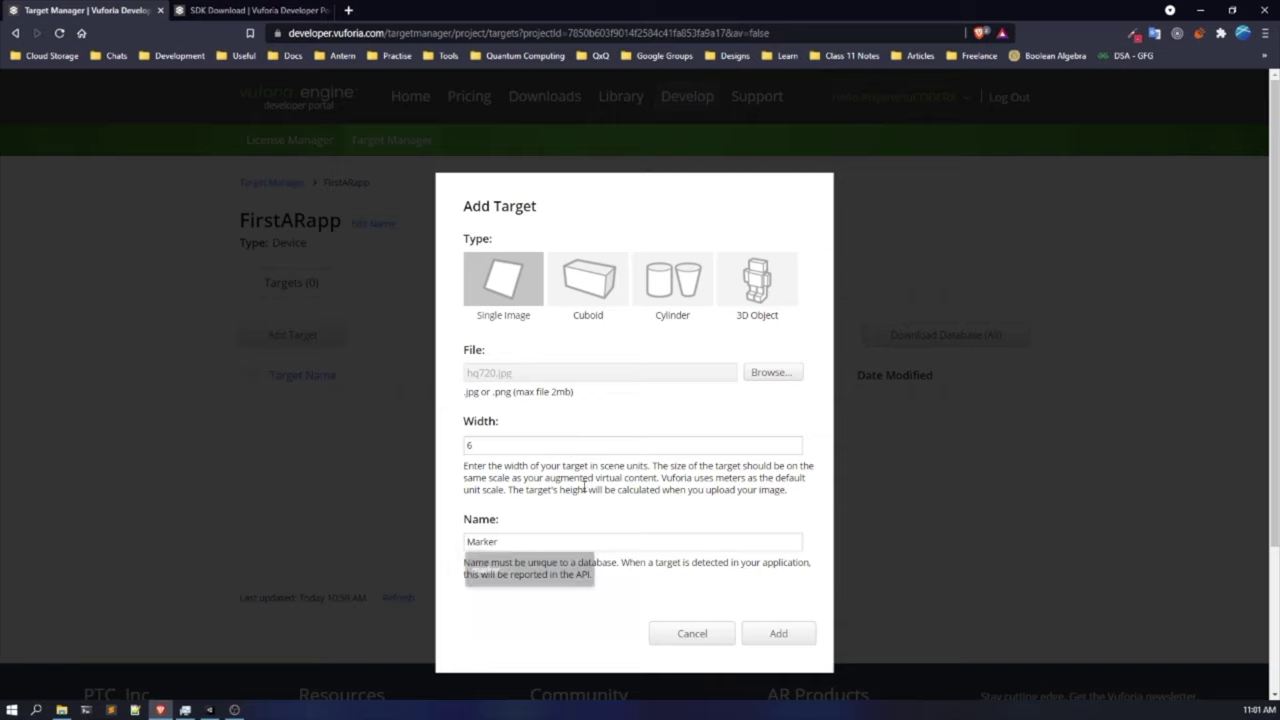
pyautogui.click(786, 636)
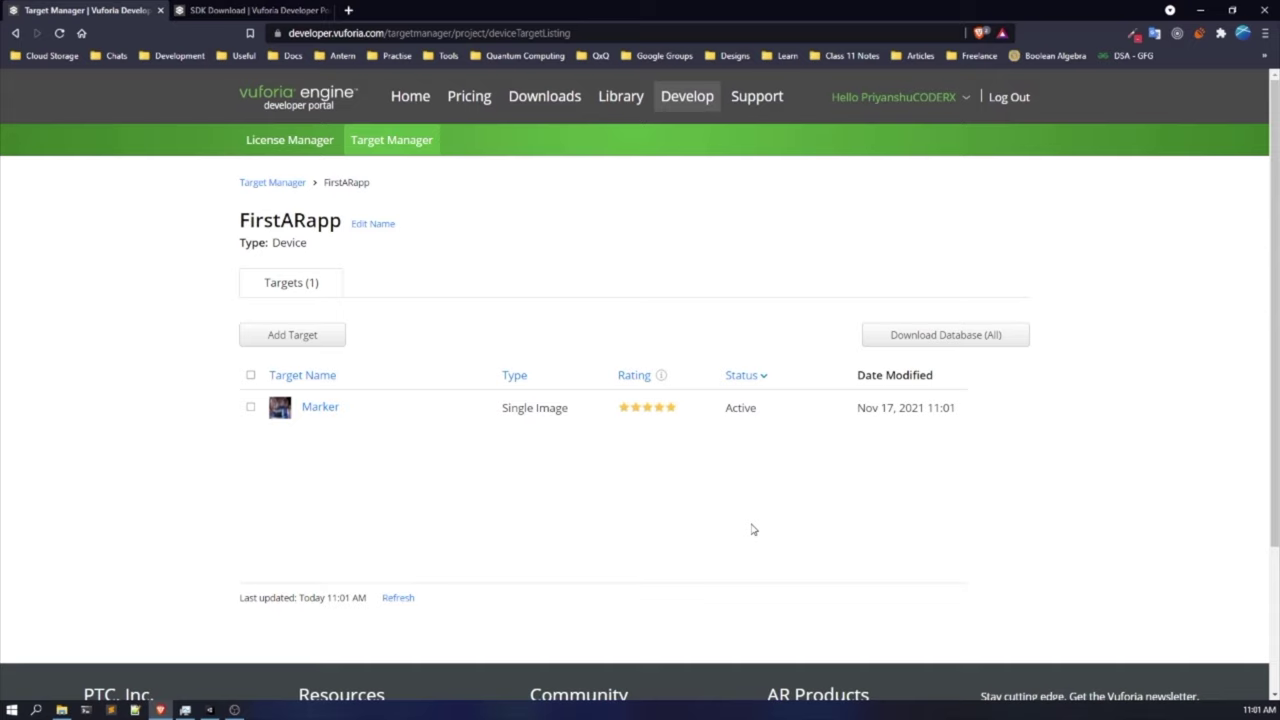
# Once the upload finishes, open the Marker target's detail page from the FirstARapp list.
pyautogui.click(321, 408)
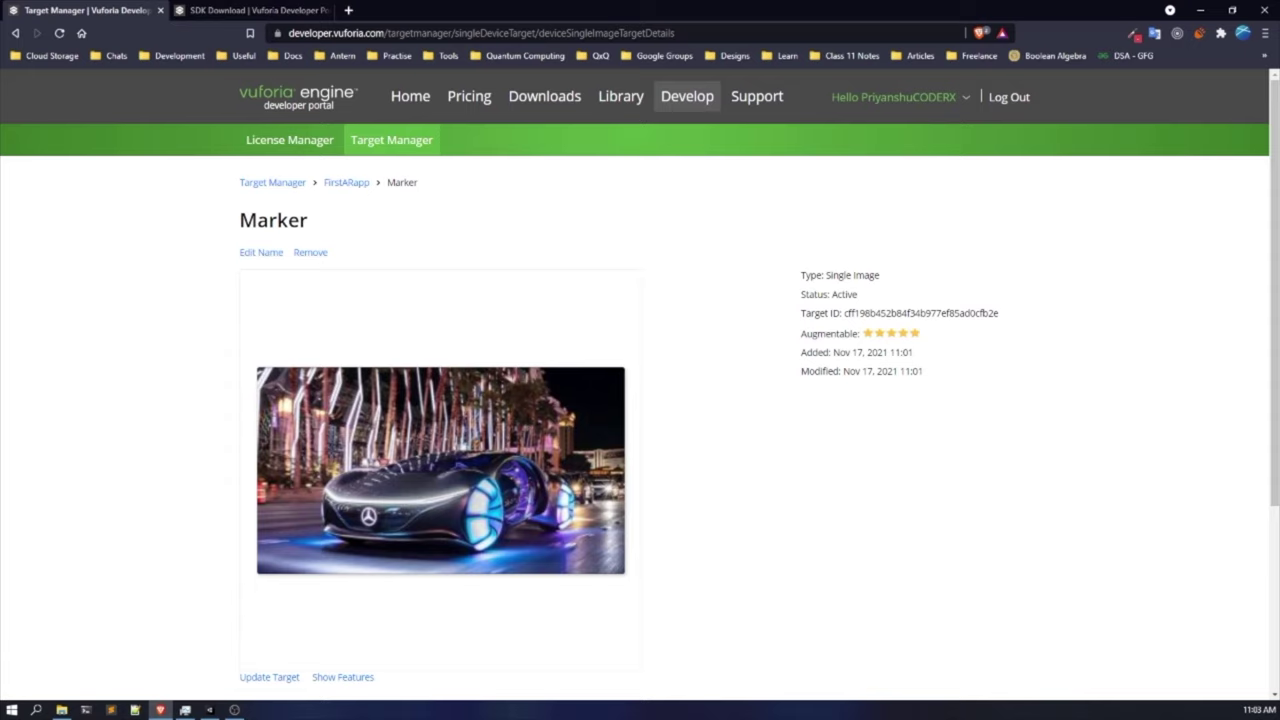
# Show and then hide the Marker image's feature points, then return to the FirstARapp target list.
pyautogui.click(234, 710)
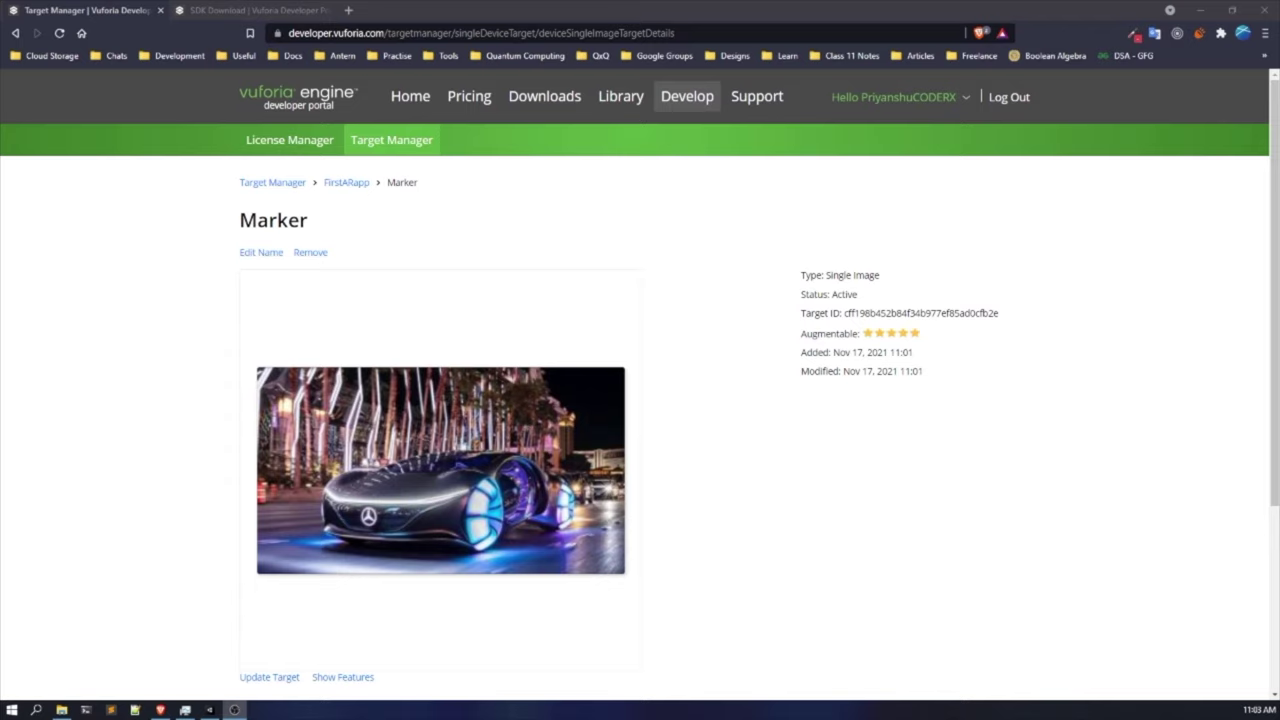
pyautogui.click(689, 467)
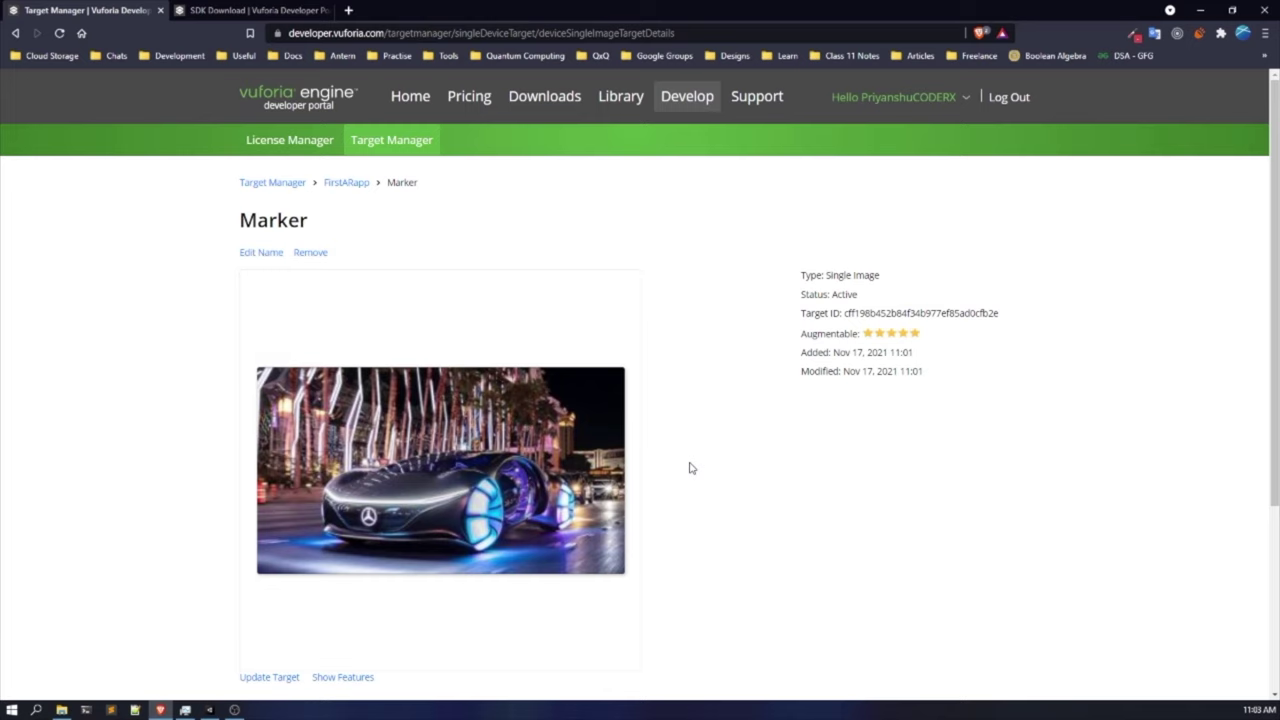
pyautogui.scroll(-2, 689, 467)
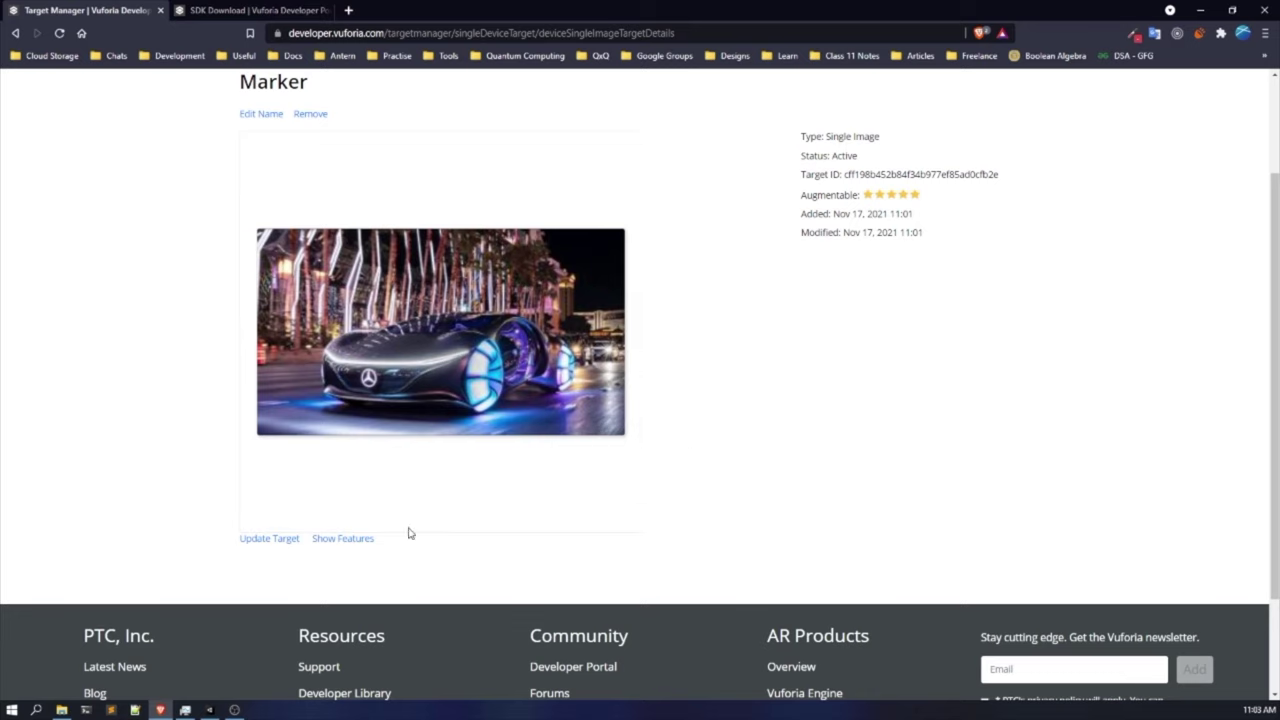
pyautogui.click(343, 539)
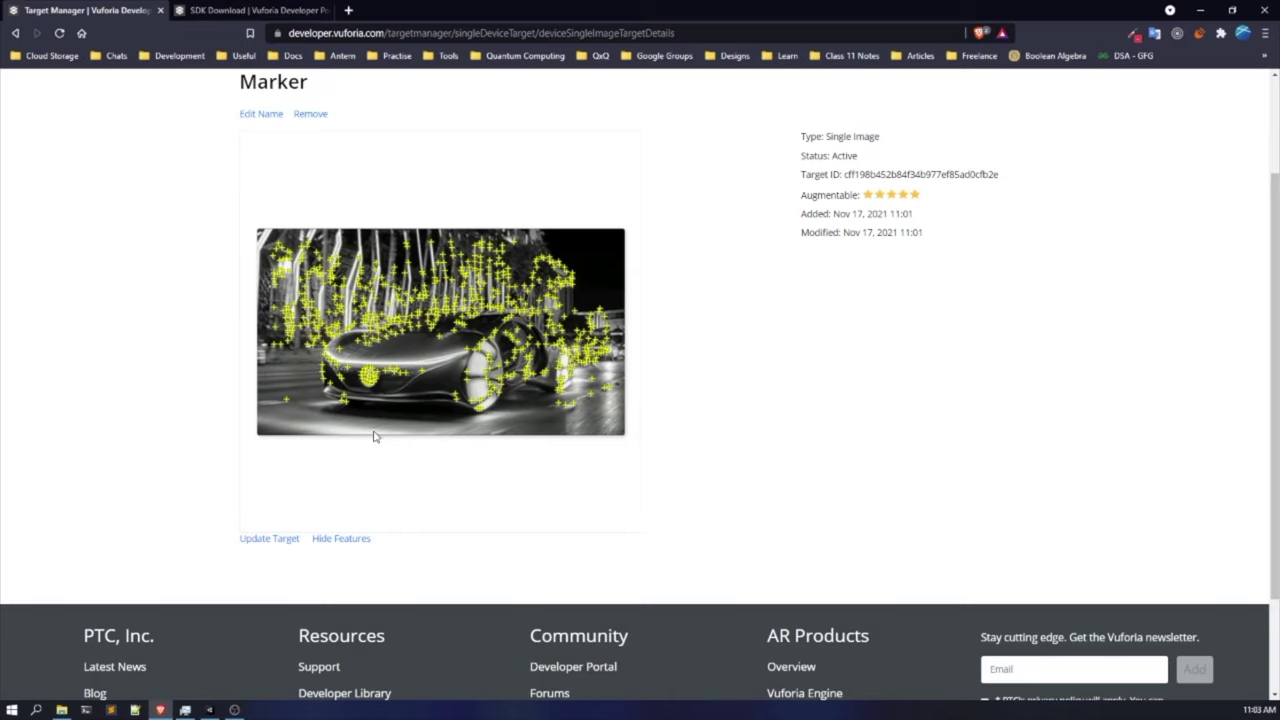
pyautogui.click(353, 541)
pyautogui.scroll(2, 353, 541)
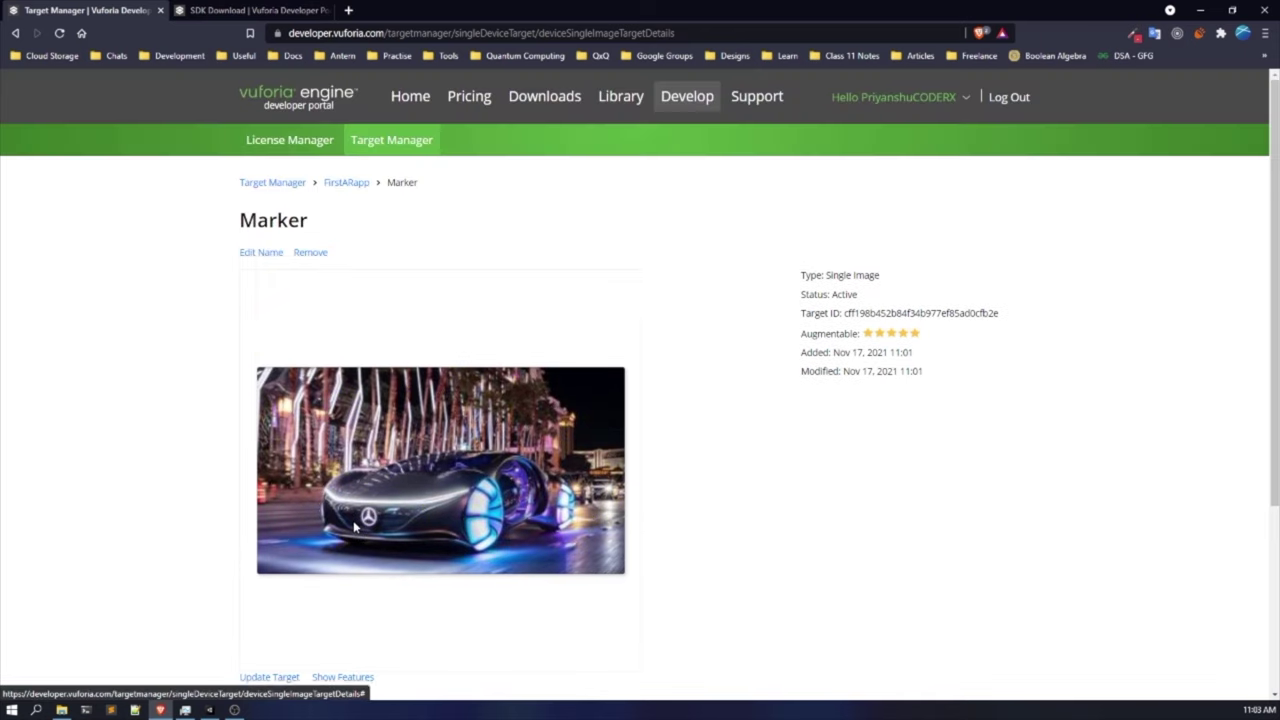
pyautogui.click(360, 188)
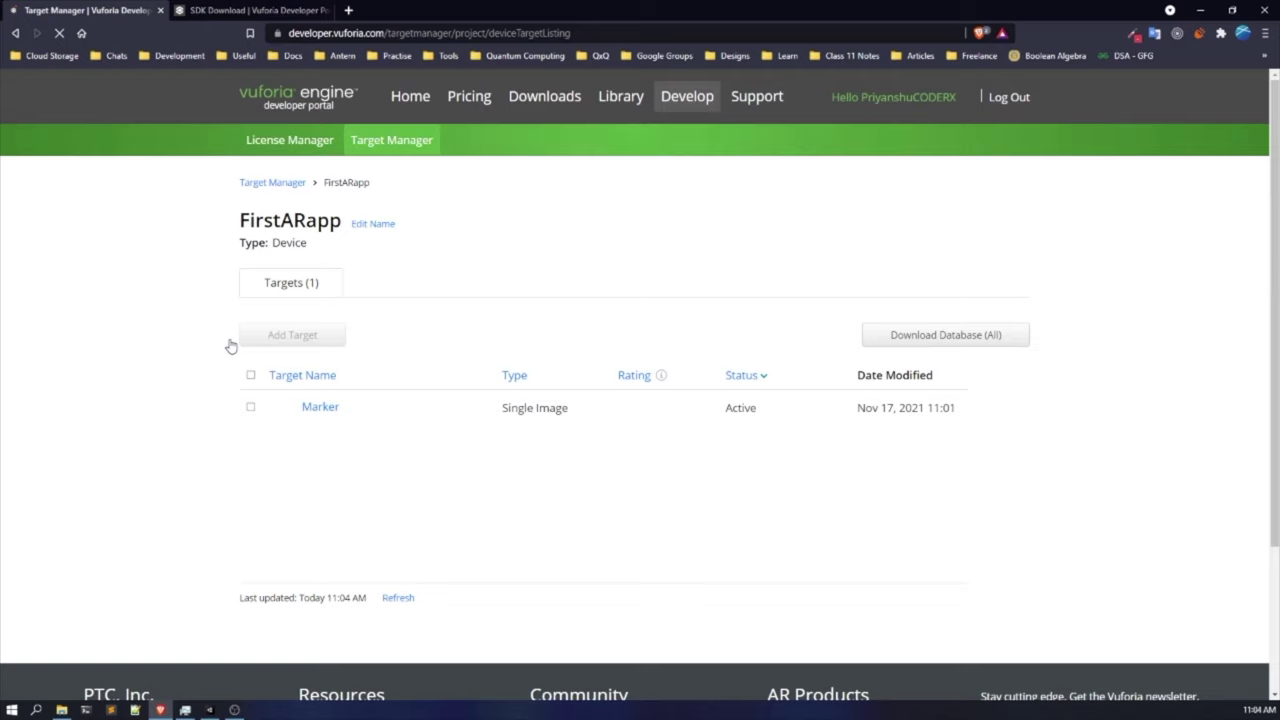
# Download the whole FirstARapp database for Unity Editor, saving FirstARapp.unitypackage to AR001 Project Assets.
pyautogui.click(930, 340)
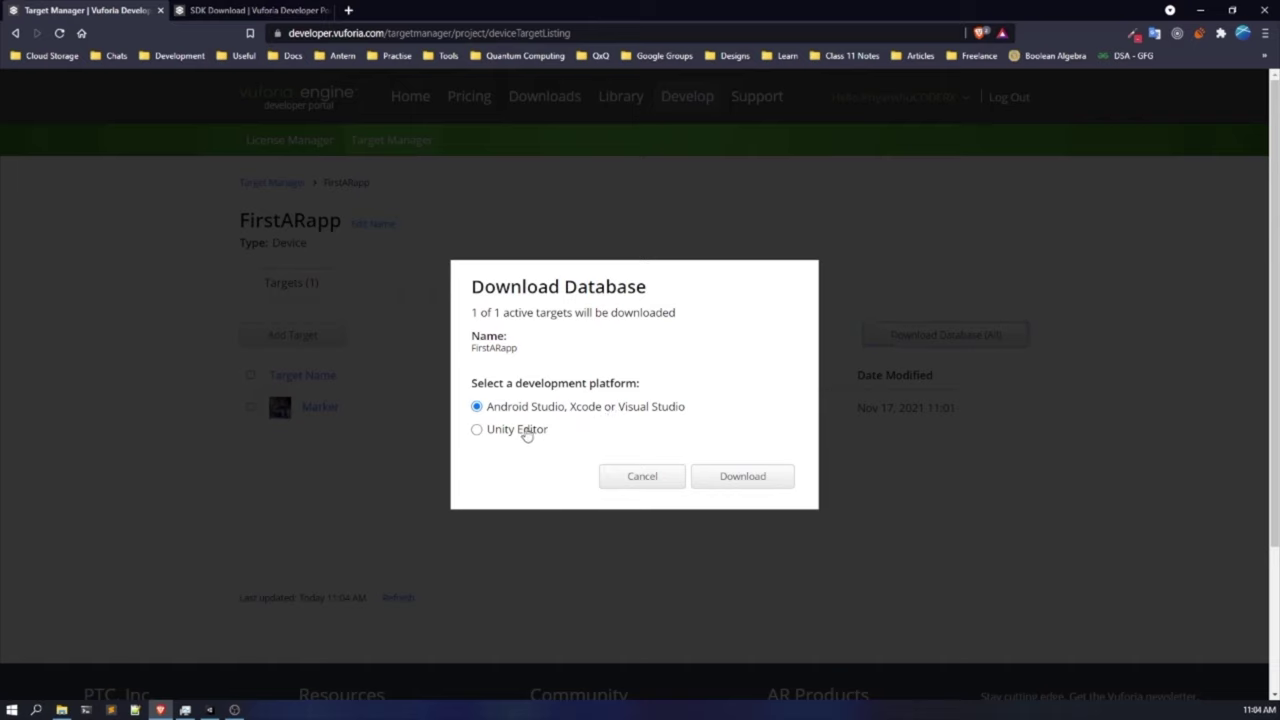
pyautogui.click(481, 431)
pyautogui.click(742, 478)
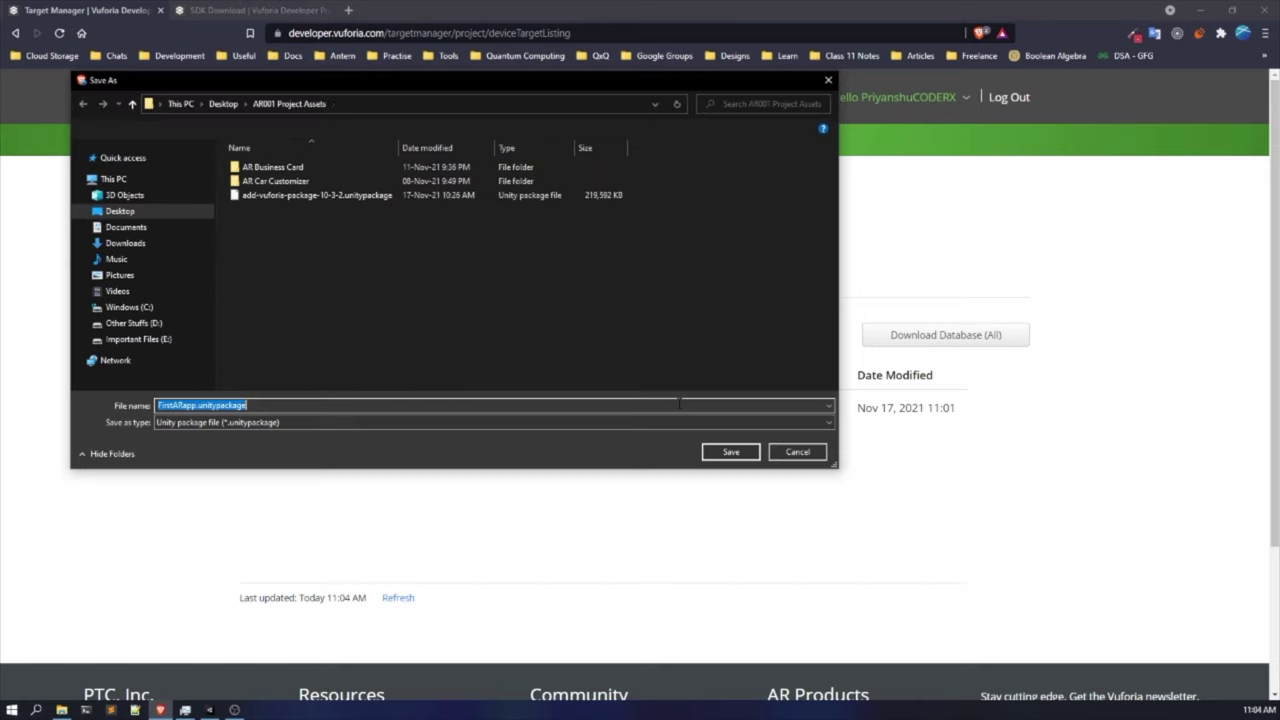
pyautogui.click(721, 452)
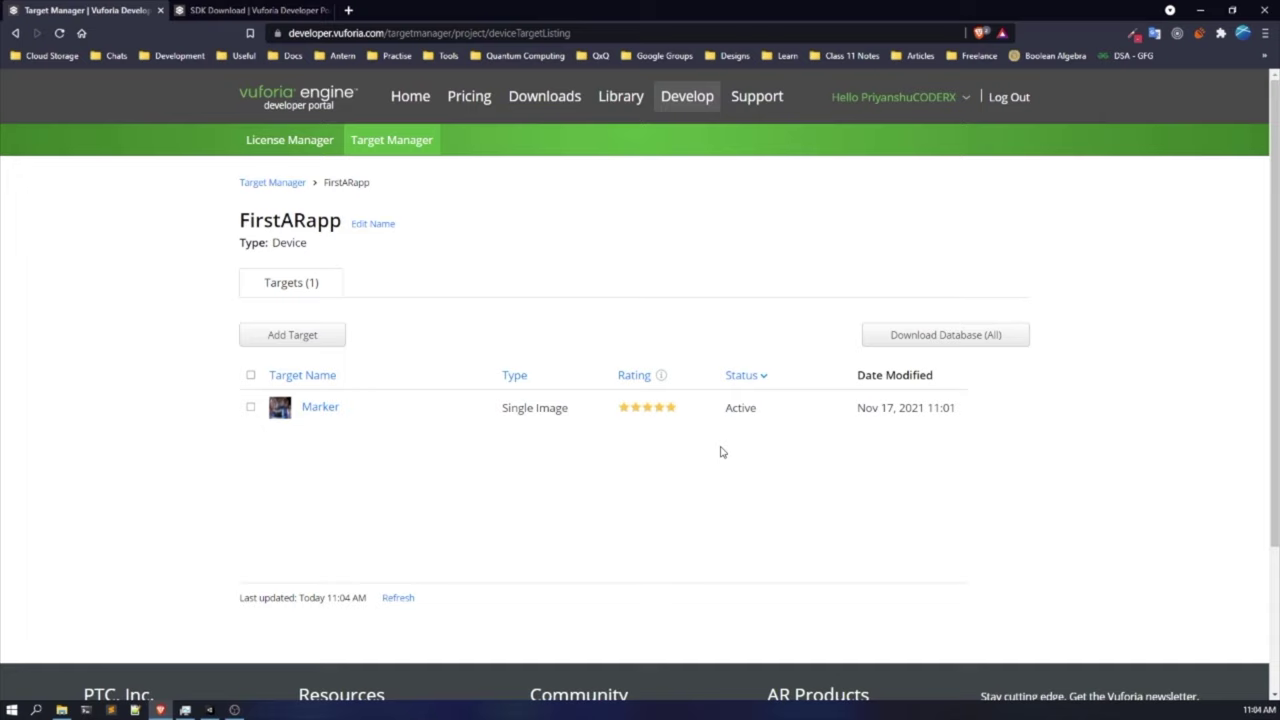
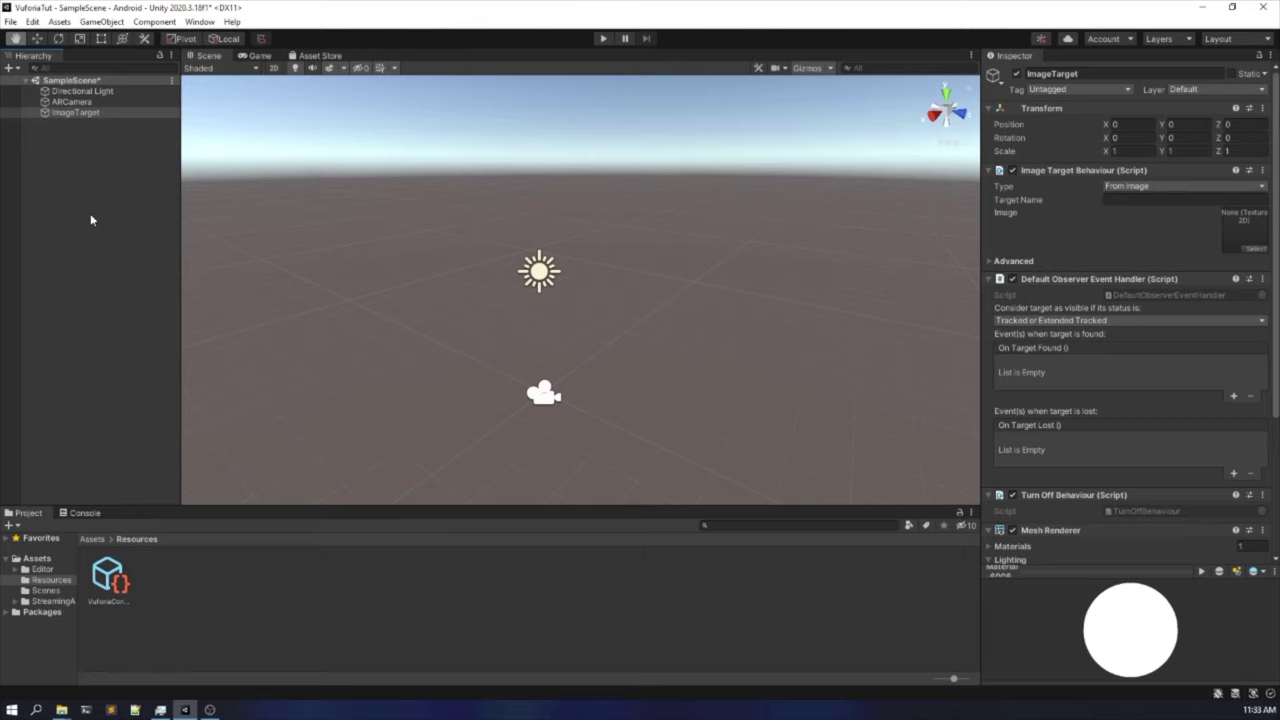
# Select the ImageTarget, frame it, and orbit the Scene view to look down on the plane.
pyautogui.click(90, 219)
pyautogui.click(107, 114)
pyautogui.press('f')
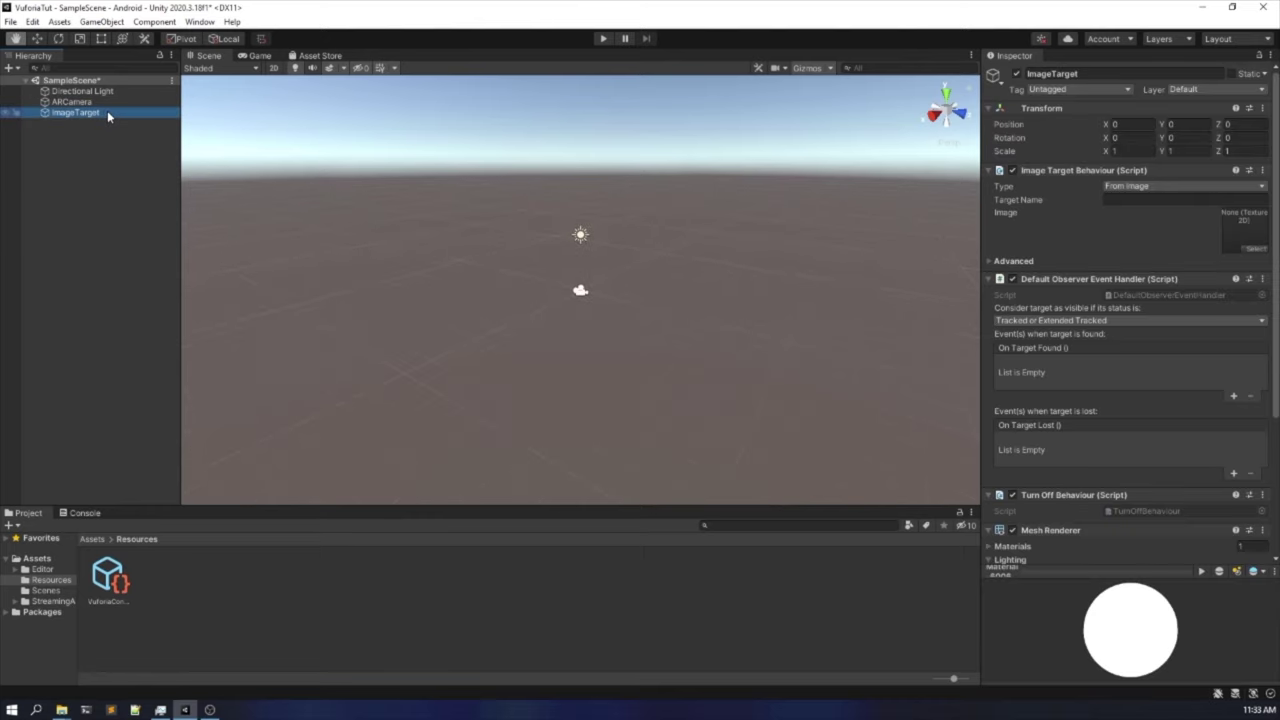
pyautogui.click(37, 40)
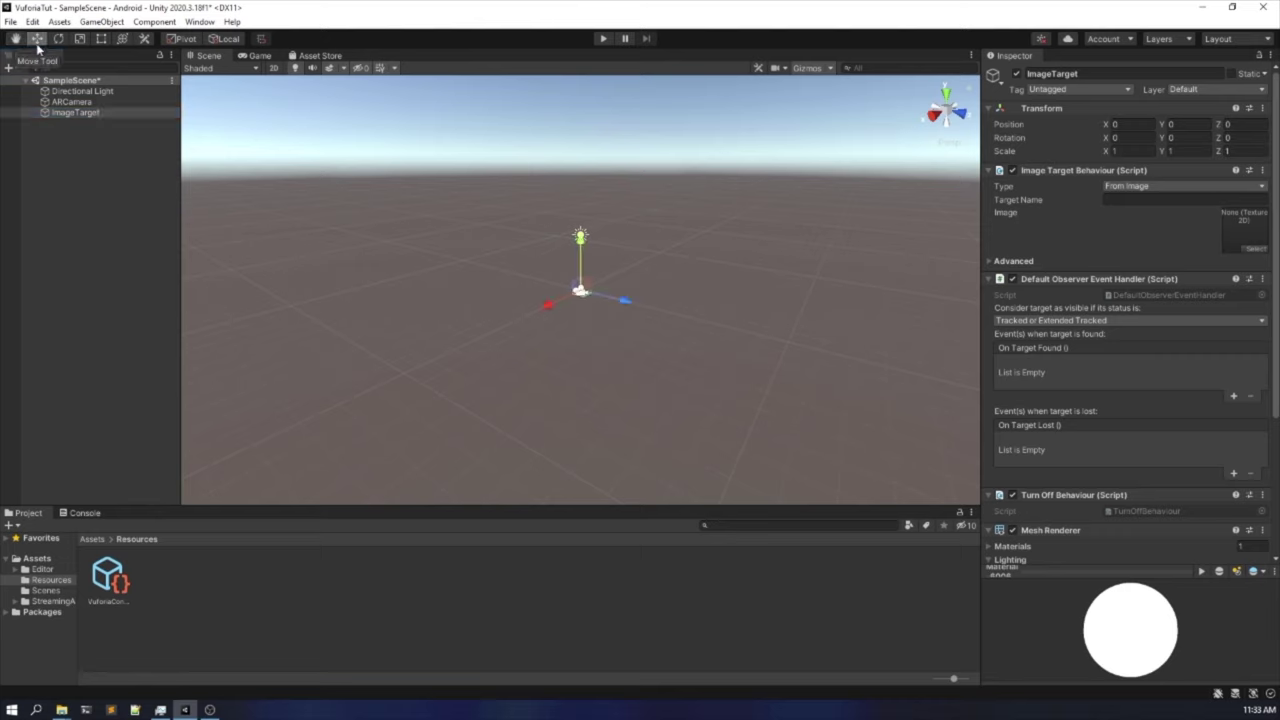
pyautogui.doubleClick(71, 113)
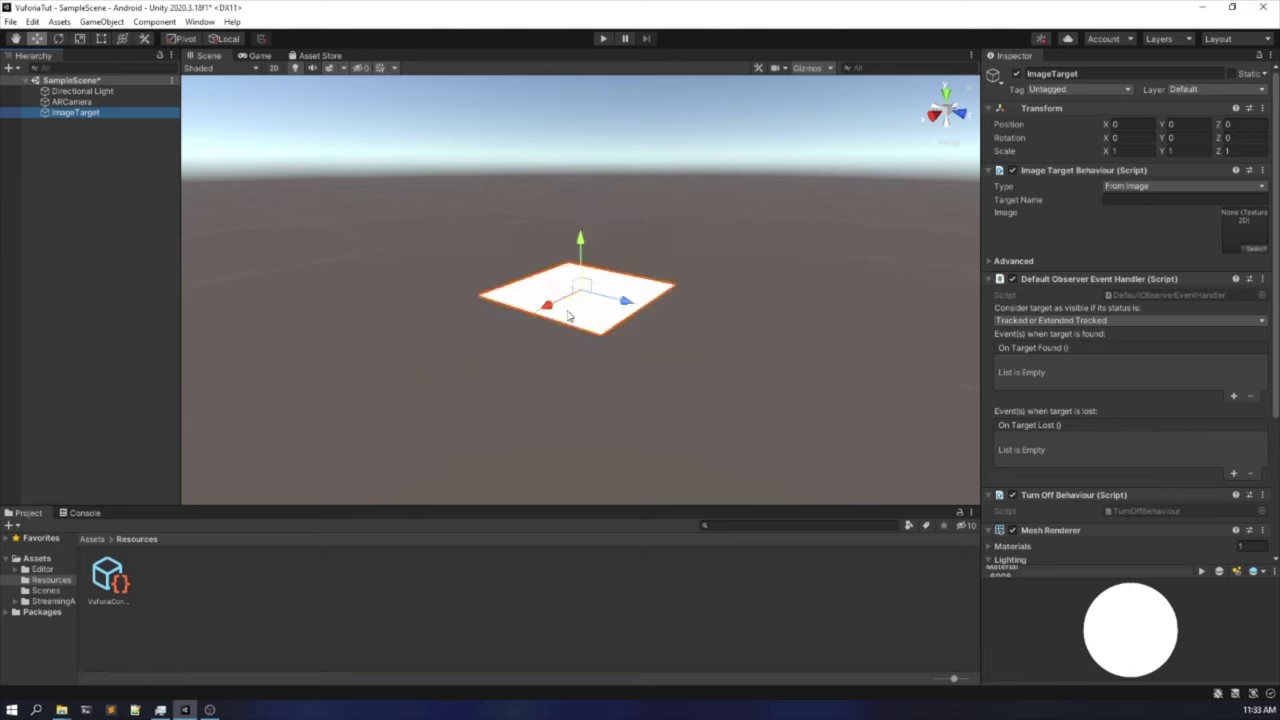
pyautogui.moveTo(557, 354); pyautogui.dragTo(555, 387, button='right')
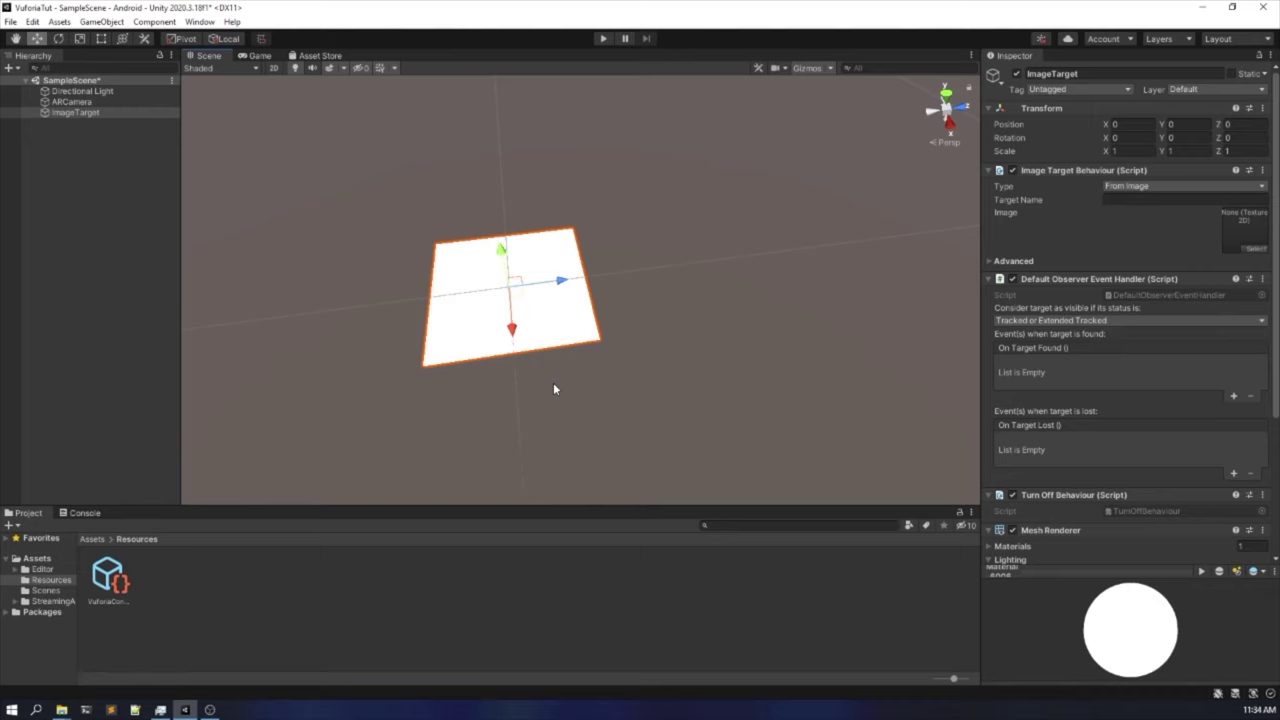
# Reselect the ImageTarget and bring up its Image Target Behaviour type choices.
pyautogui.click(137, 113)
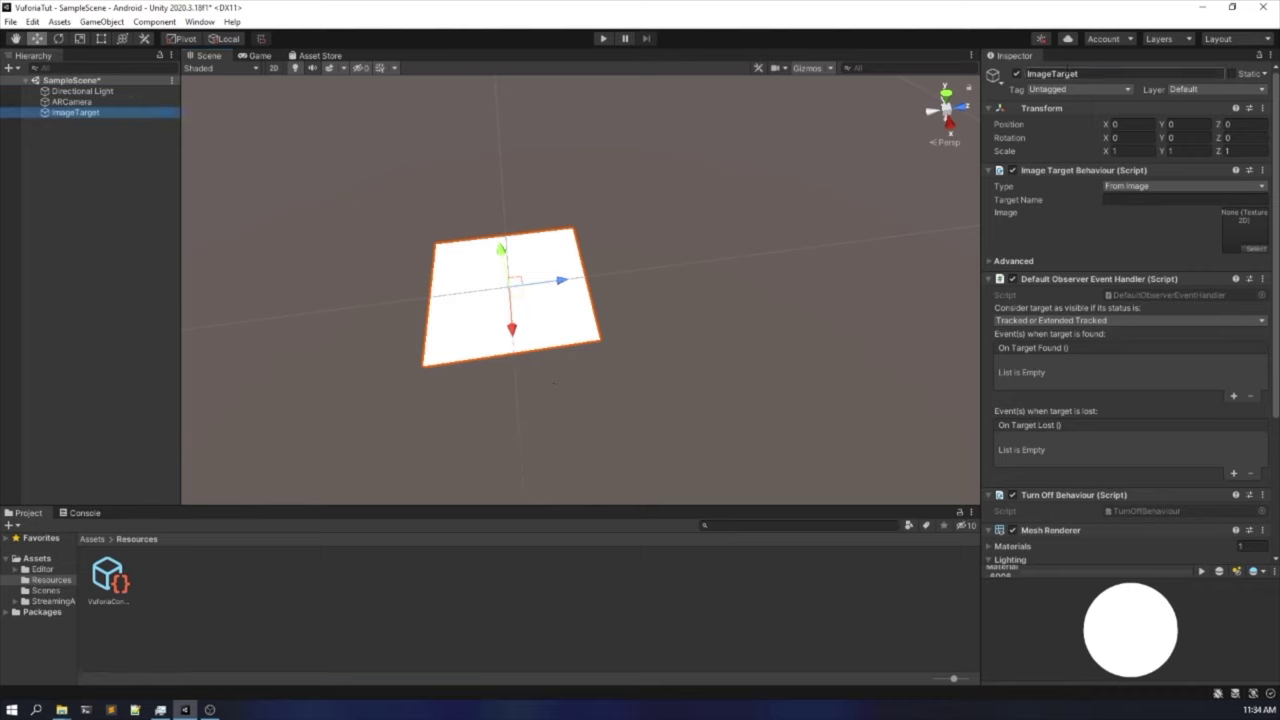
pyautogui.click(1050, 184)
pyautogui.click(1155, 188)
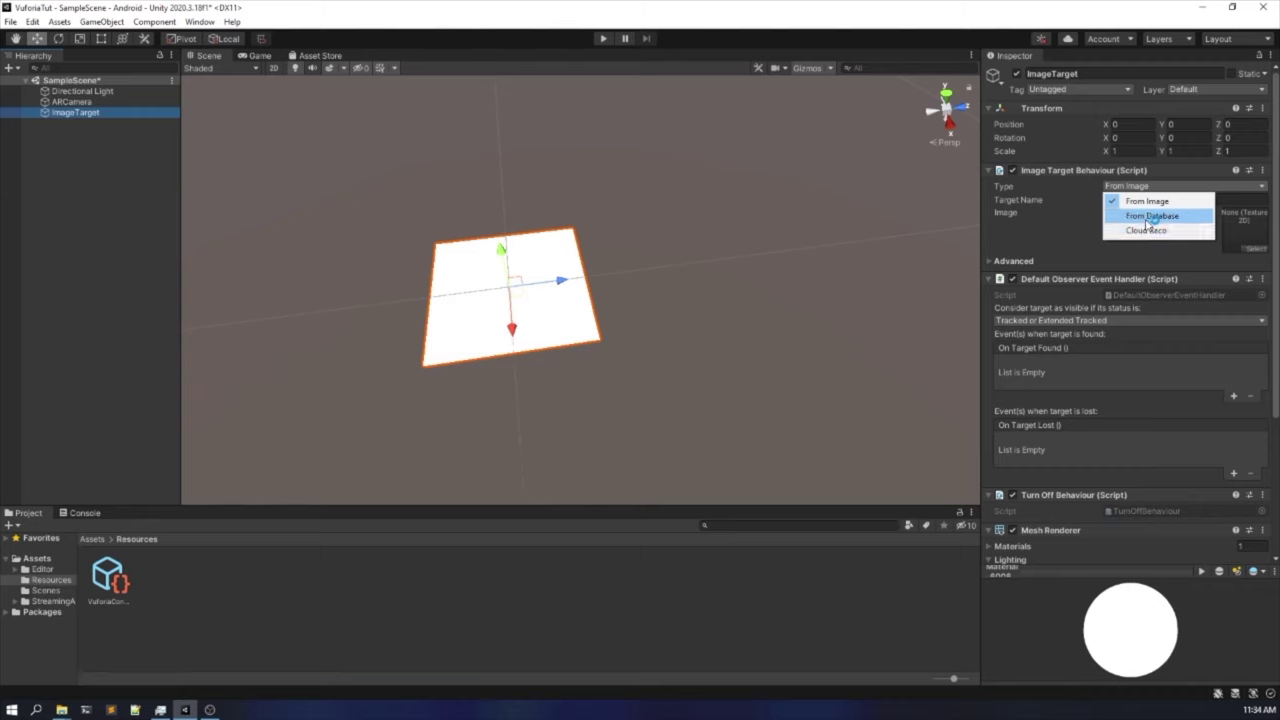
# Switch the ImageTarget to From Database, using FirstARapp's Marker target so the car image shows.
pyautogui.click(1150, 217)
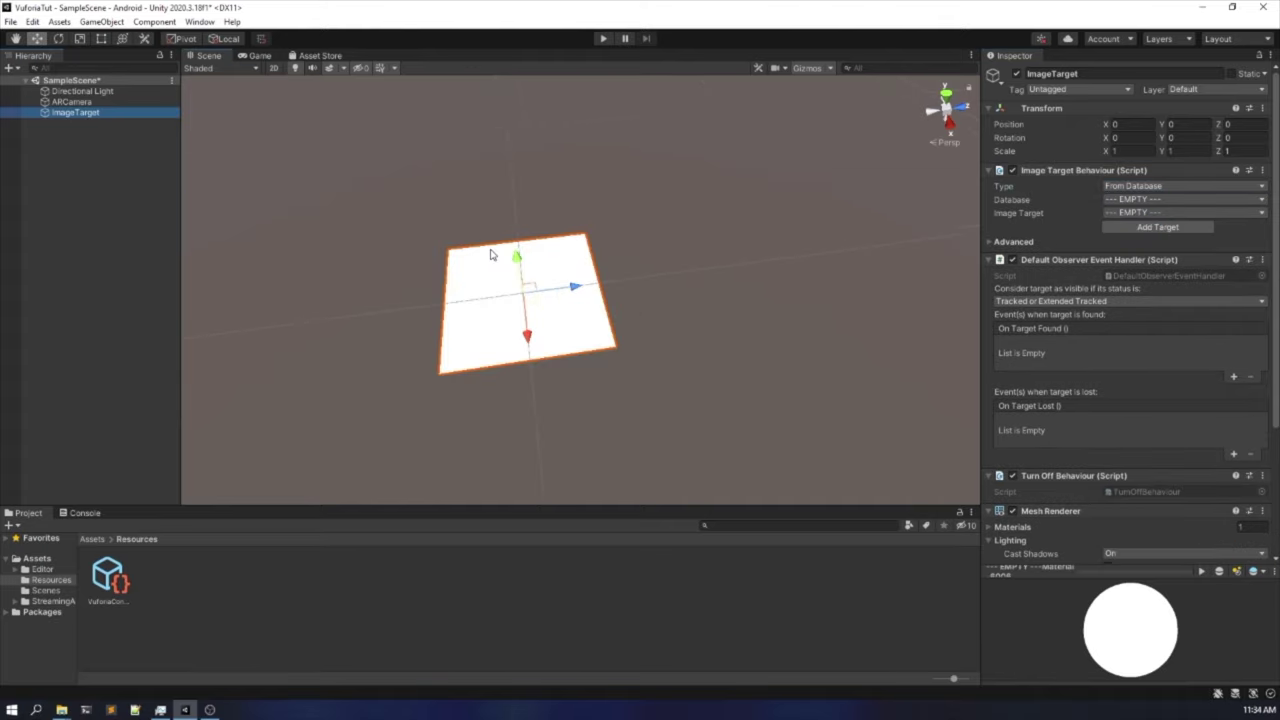
pyautogui.keyDown('alt'); pyautogui.moveTo(624, 195); pyautogui.dragTo(607, 212); pyautogui.keyUp('alt')
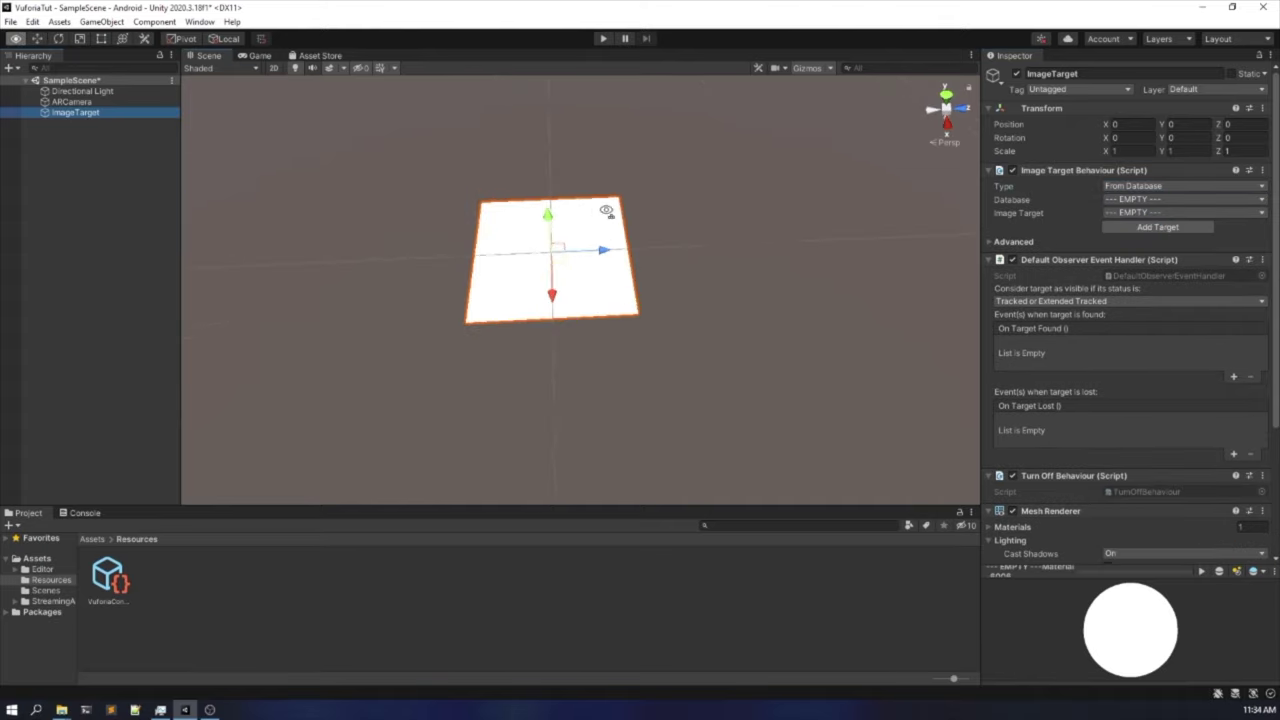
pyautogui.click(1120, 200)
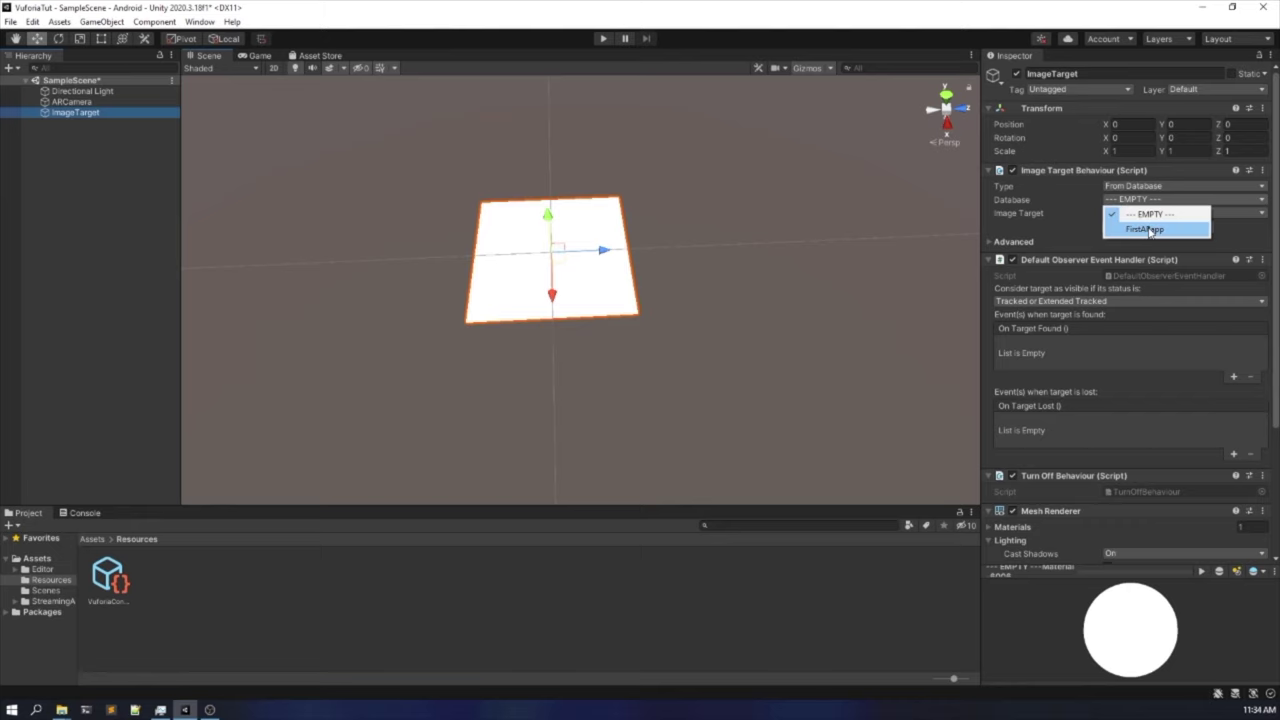
pyautogui.click(1146, 230)
pyautogui.scroll(-15, 835, 250)
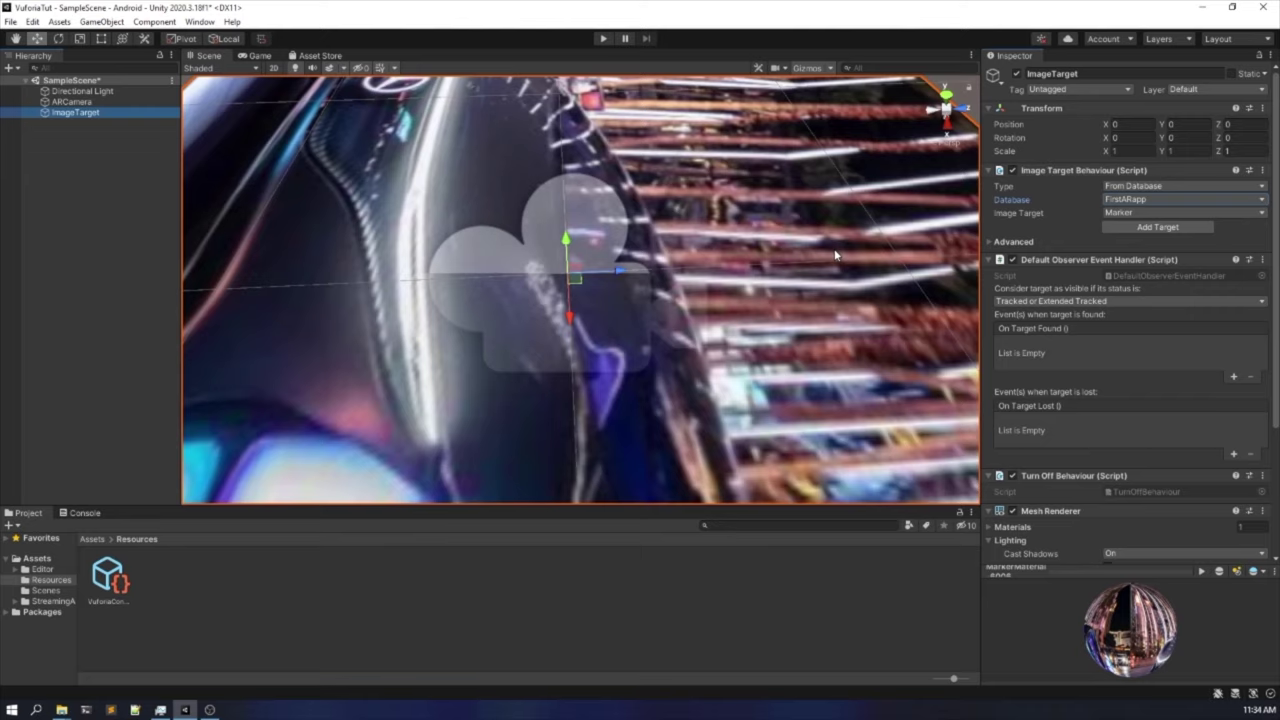
pyautogui.keyDown('alt'); pyautogui.moveTo(834, 248); pyautogui.dragTo(631, 325); pyautogui.keyUp('alt')
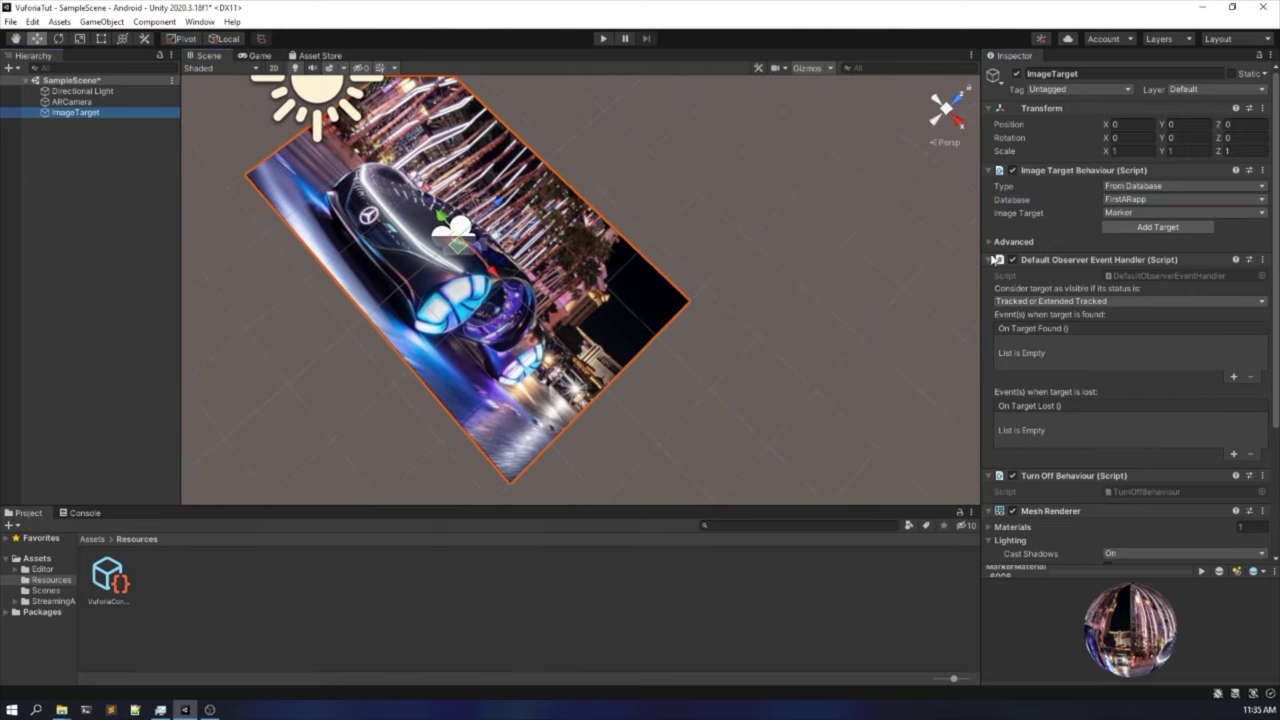
pyautogui.click(1174, 211)
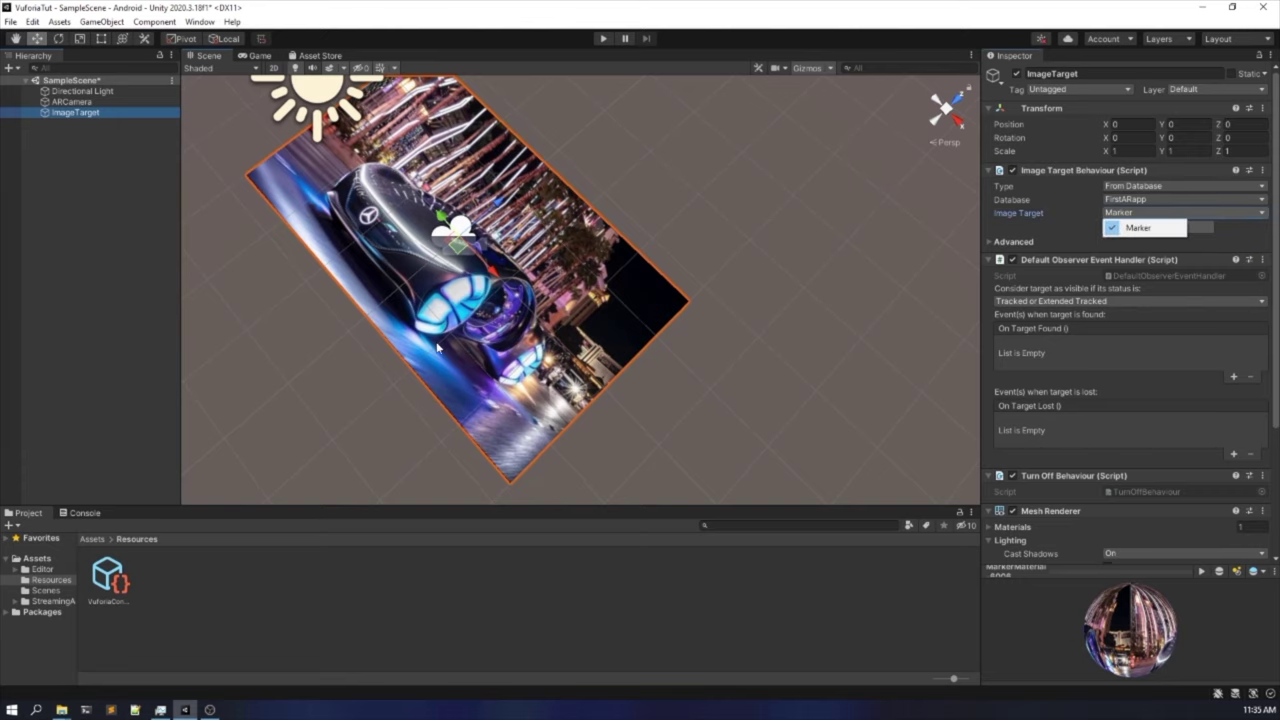
pyautogui.keyDown('alt'); pyautogui.moveTo(440, 349); pyautogui.dragTo(540, 261); pyautogui.keyUp('alt')
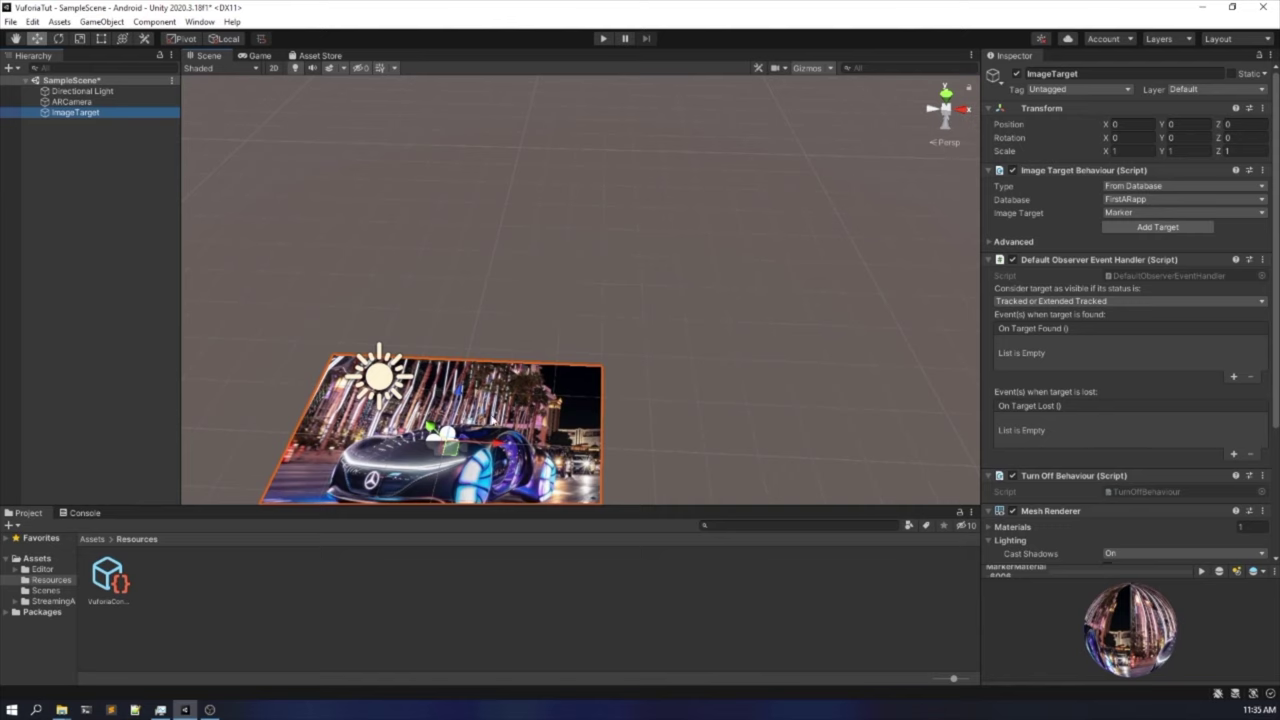
pyautogui.moveTo(491, 426); pyautogui.dragTo(525, 321, button='middle')
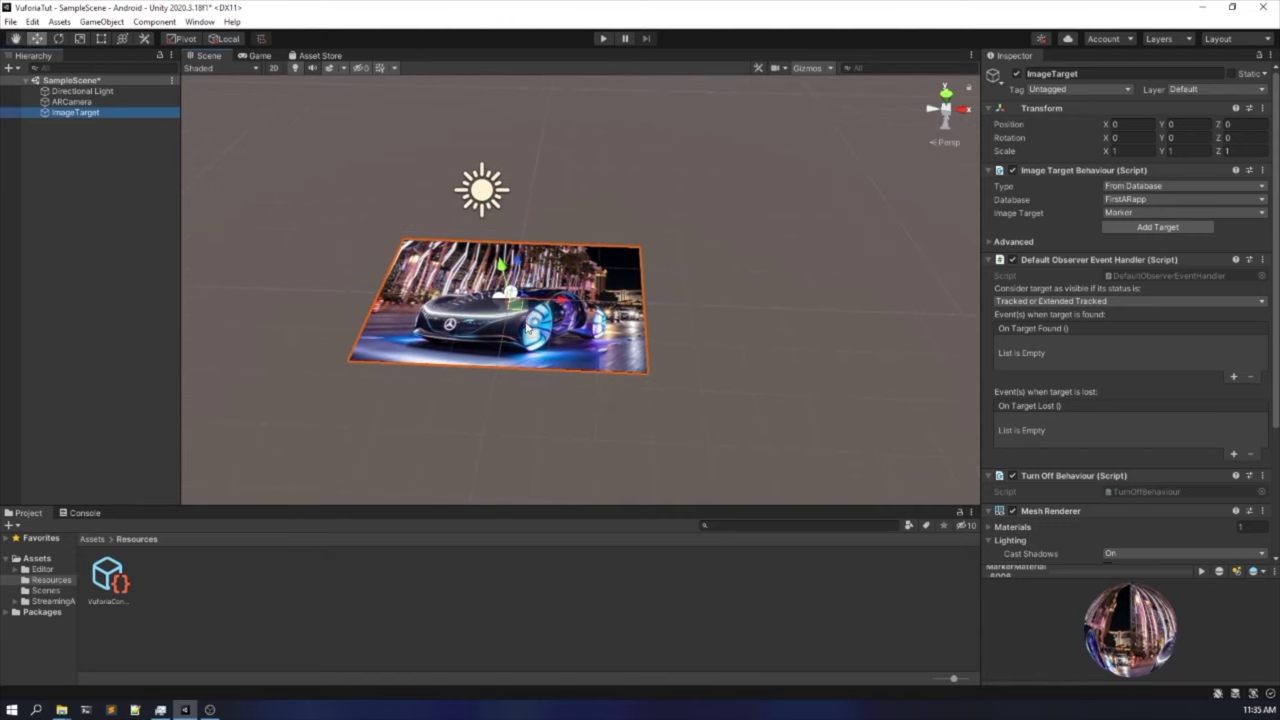
pyautogui.click(104, 216)
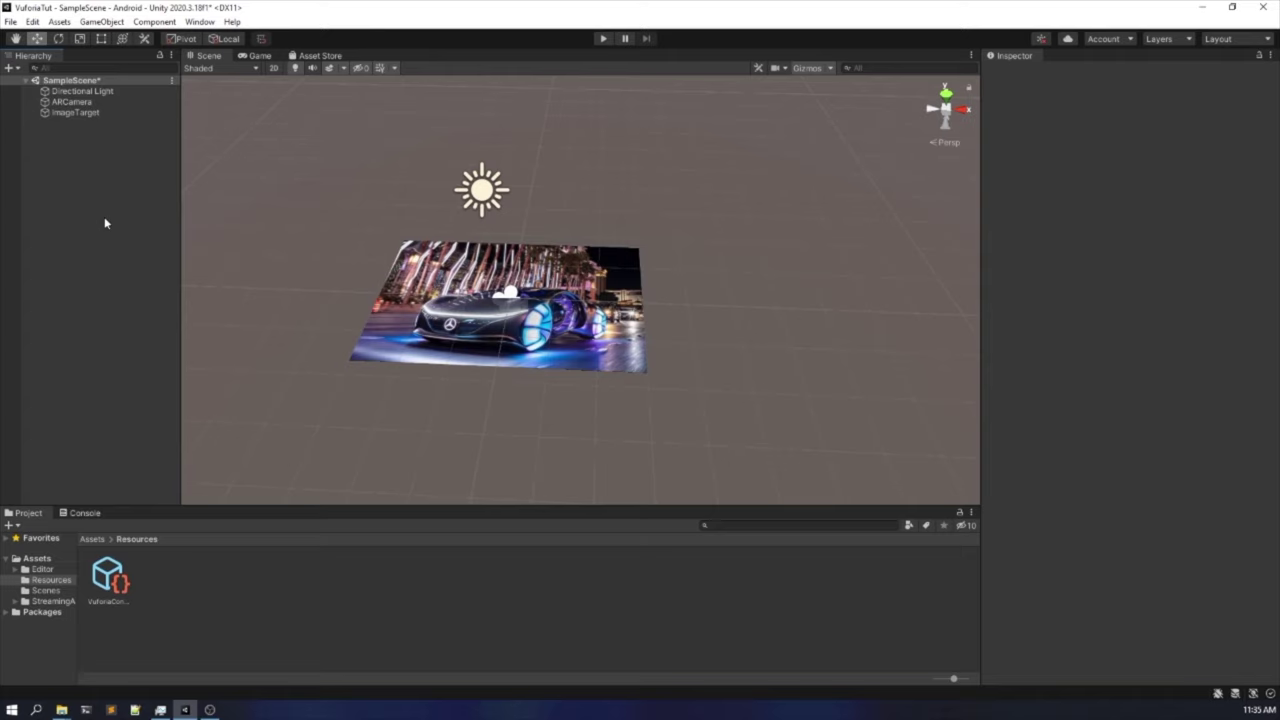
# Add a Cube, reset its transform, and lift it above the car image.
pyautogui.rightClick(105, 223)
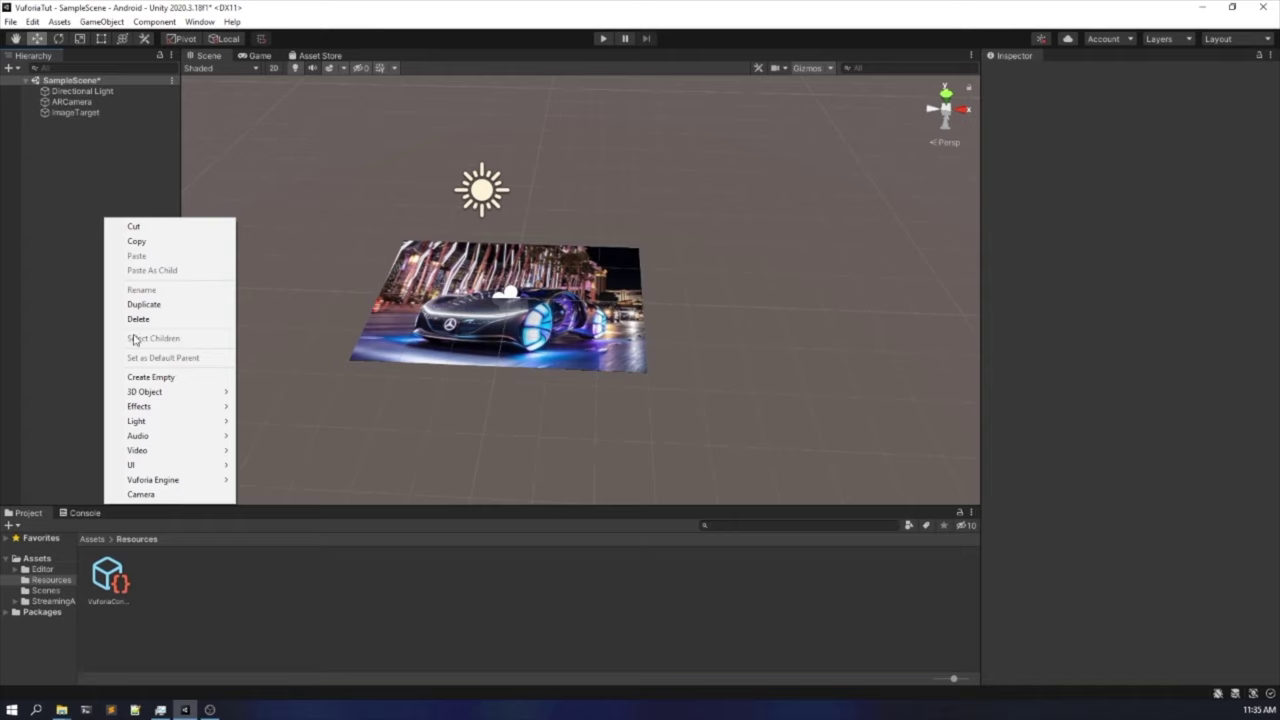
pyautogui.moveTo(156, 402)
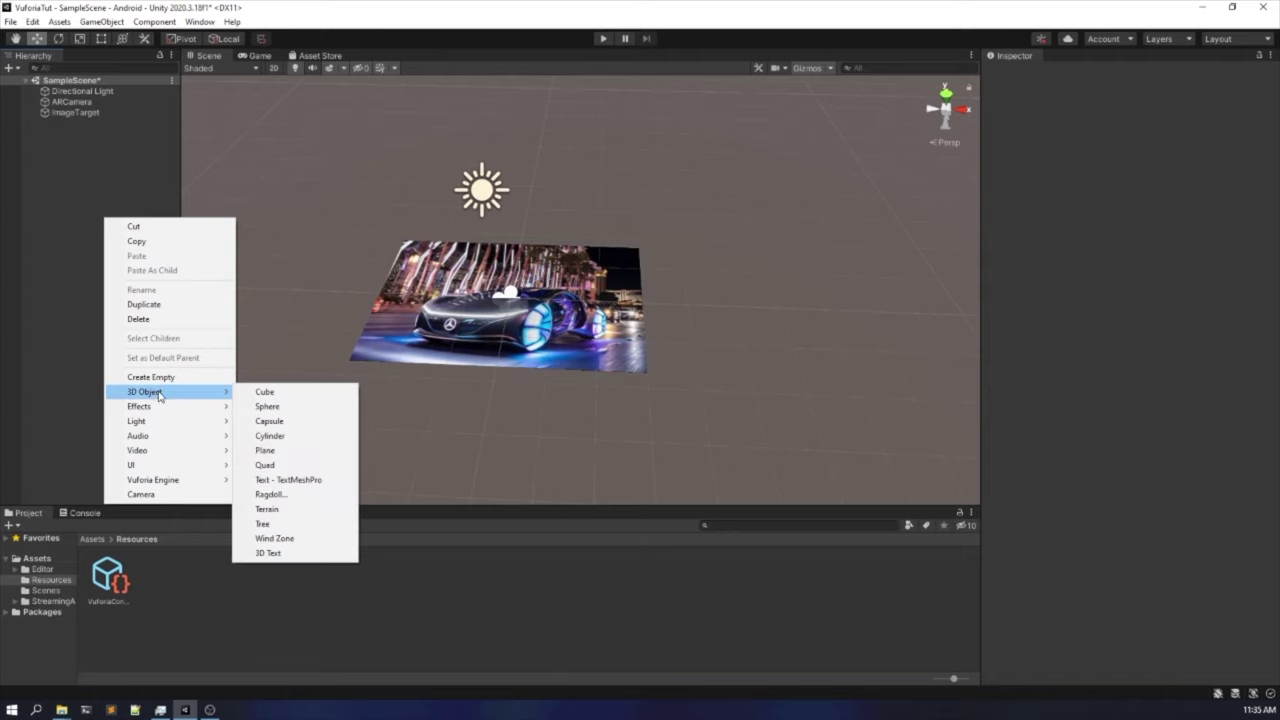
pyautogui.click(265, 396)
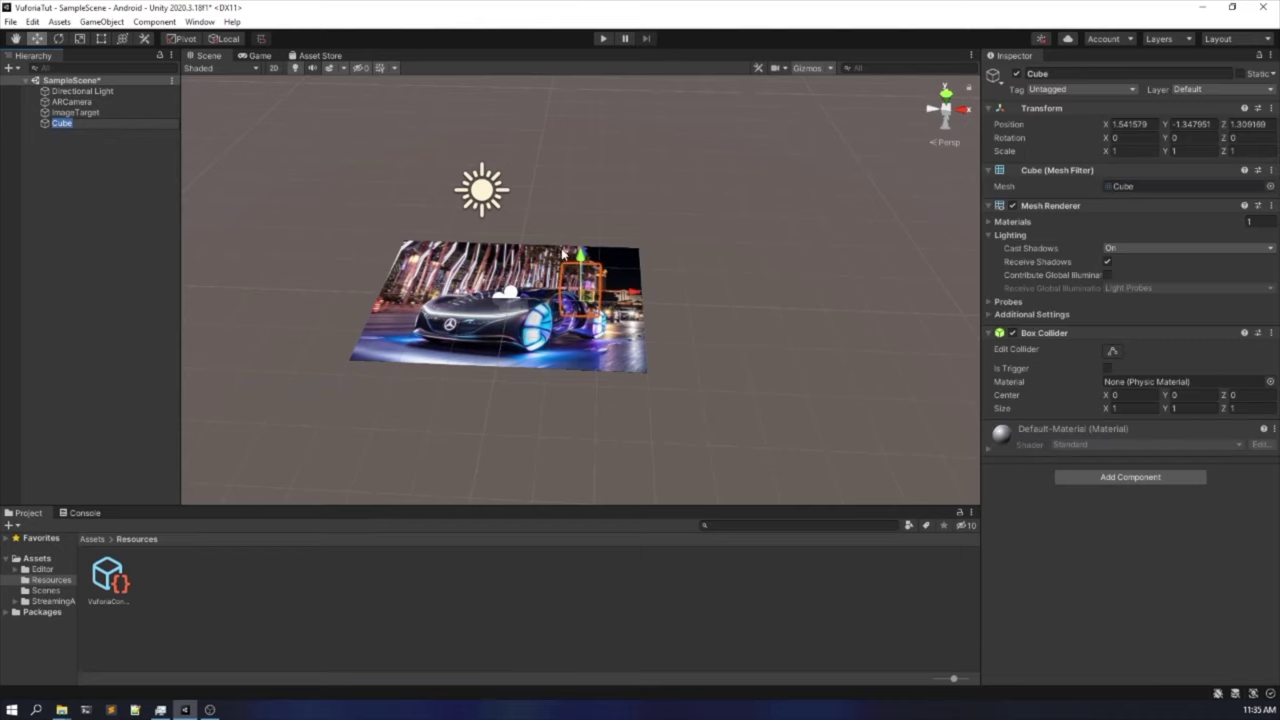
pyautogui.click(122, 189)
pyautogui.click(106, 122)
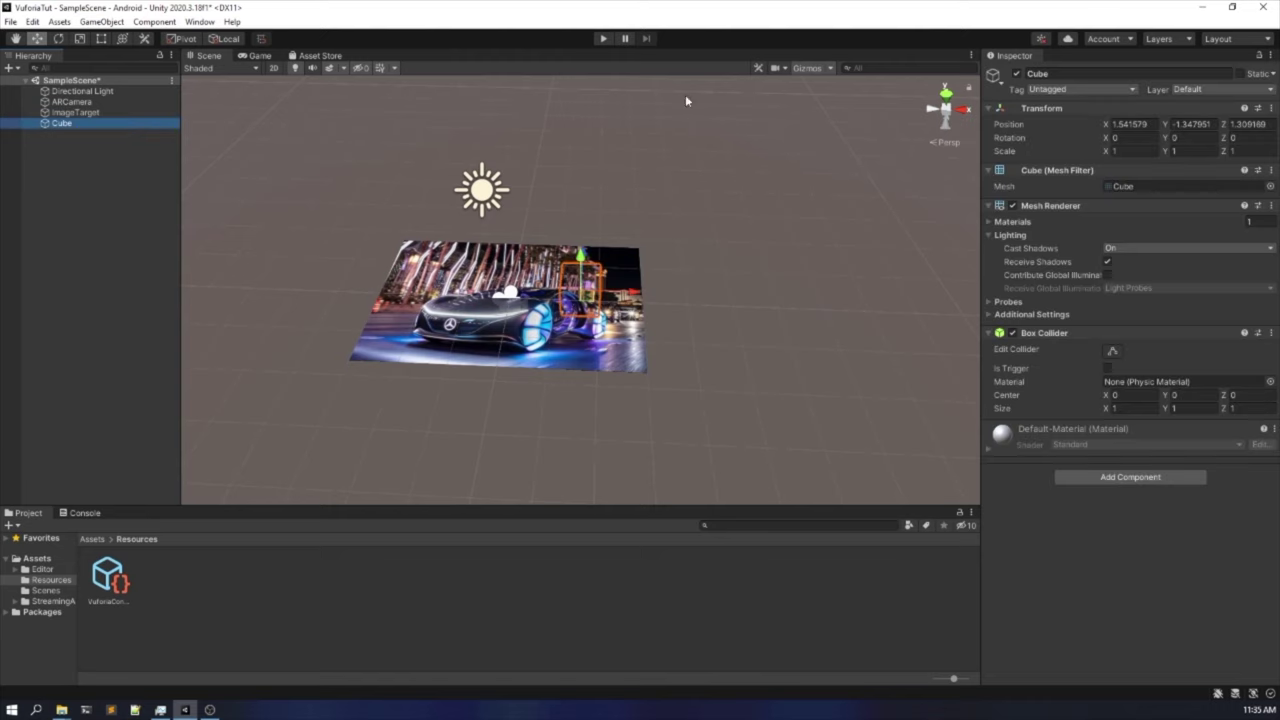
pyautogui.click(1271, 108)
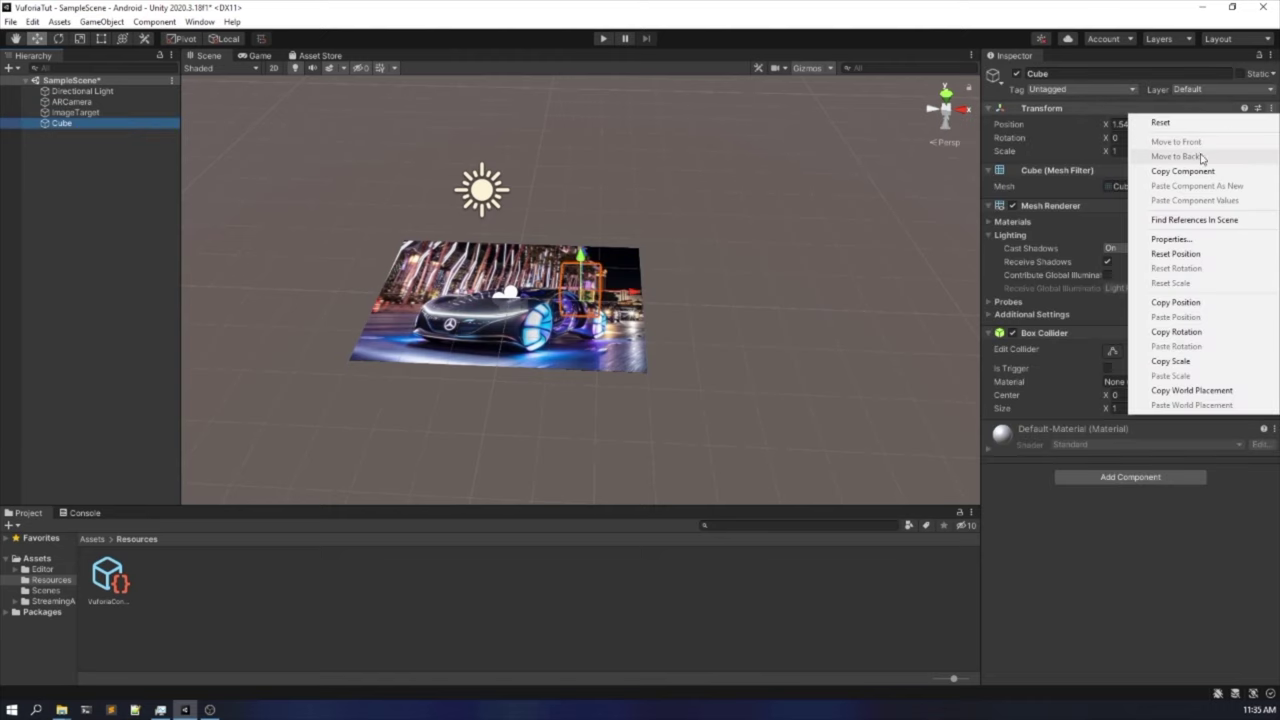
pyautogui.press('Escape')
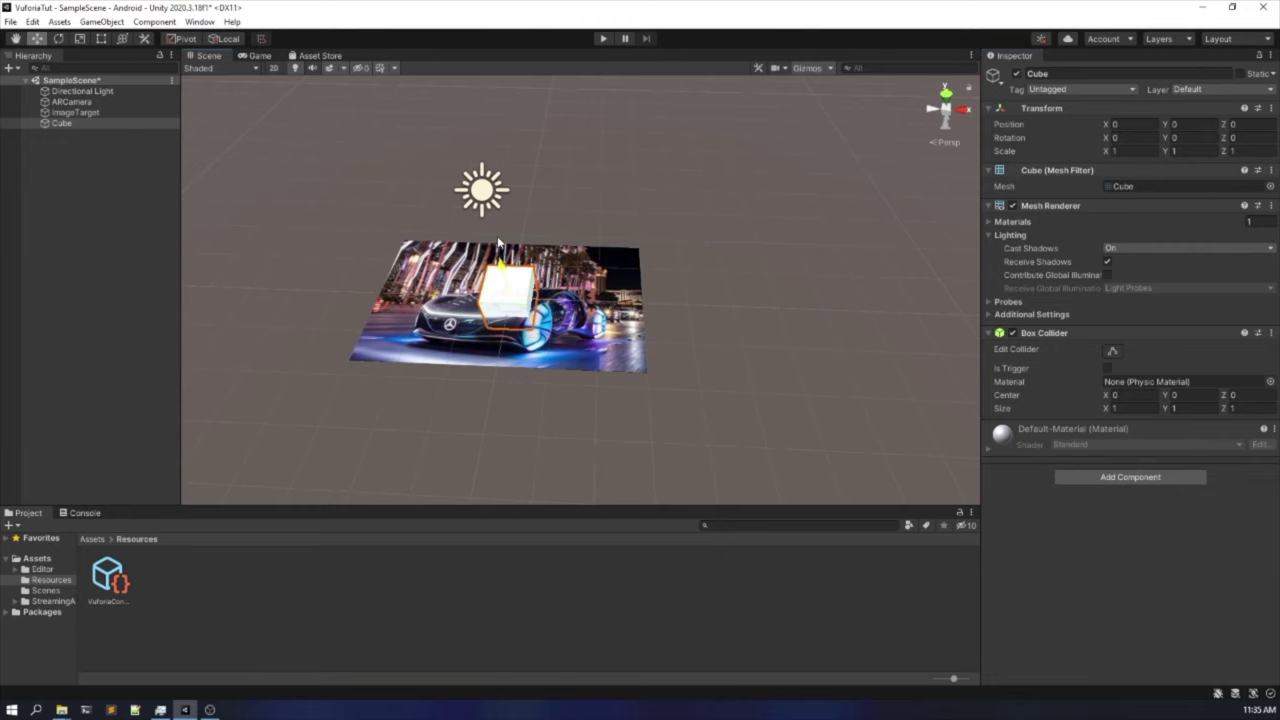
pyautogui.moveTo(498, 242); pyautogui.dragTo(528, 214)
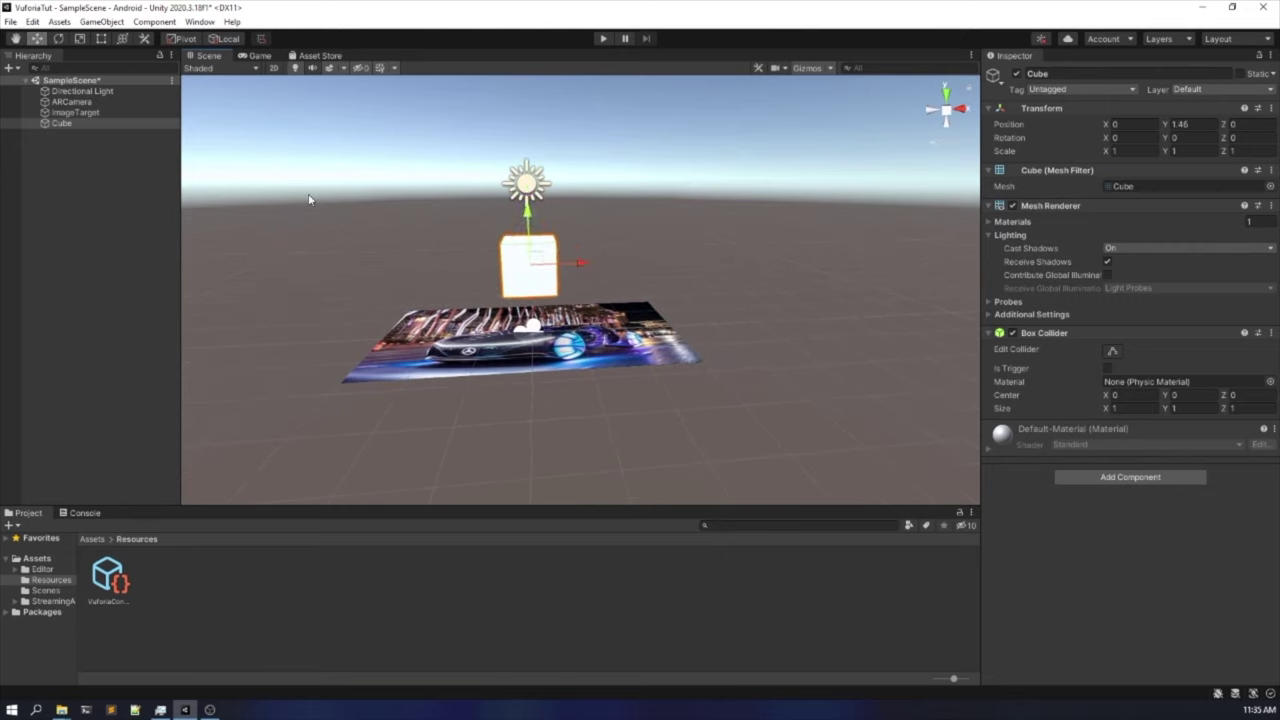
# Save the scene and parent the Cube under the ImageTarget.
pyautogui.click(114, 160)
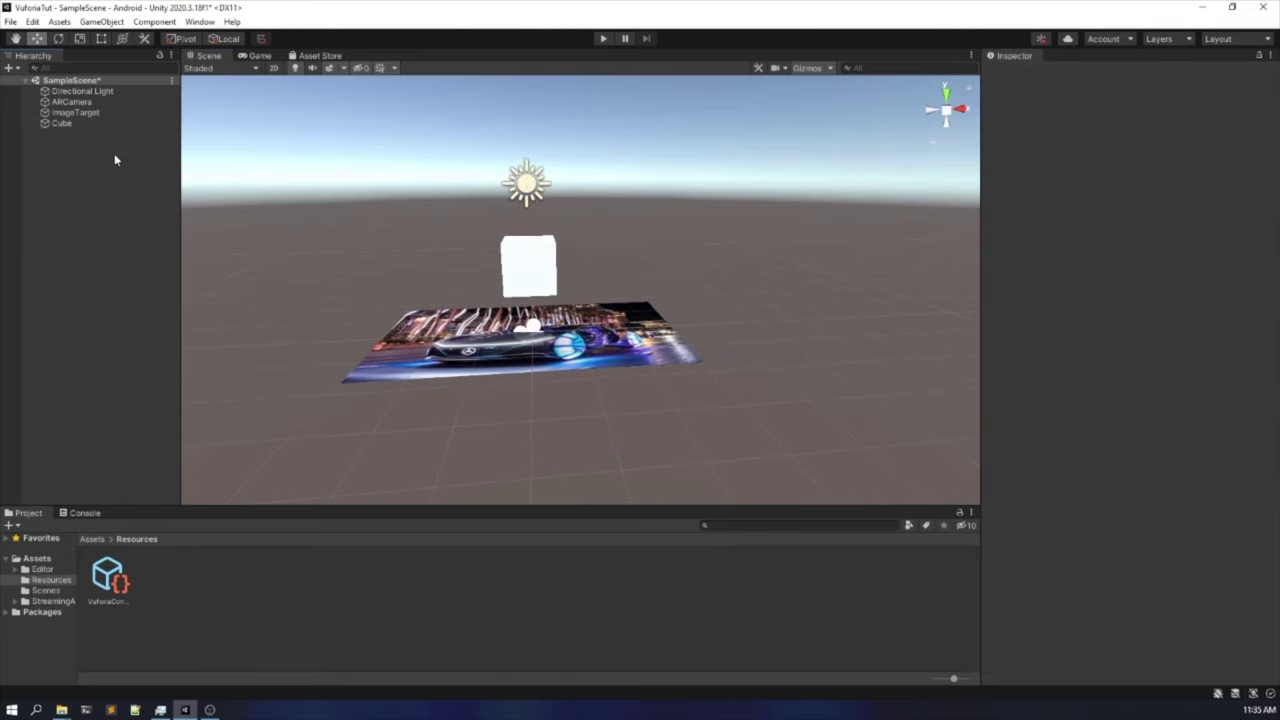
pyautogui.hotkey('ctrl', 's')
pyautogui.click(64, 123)
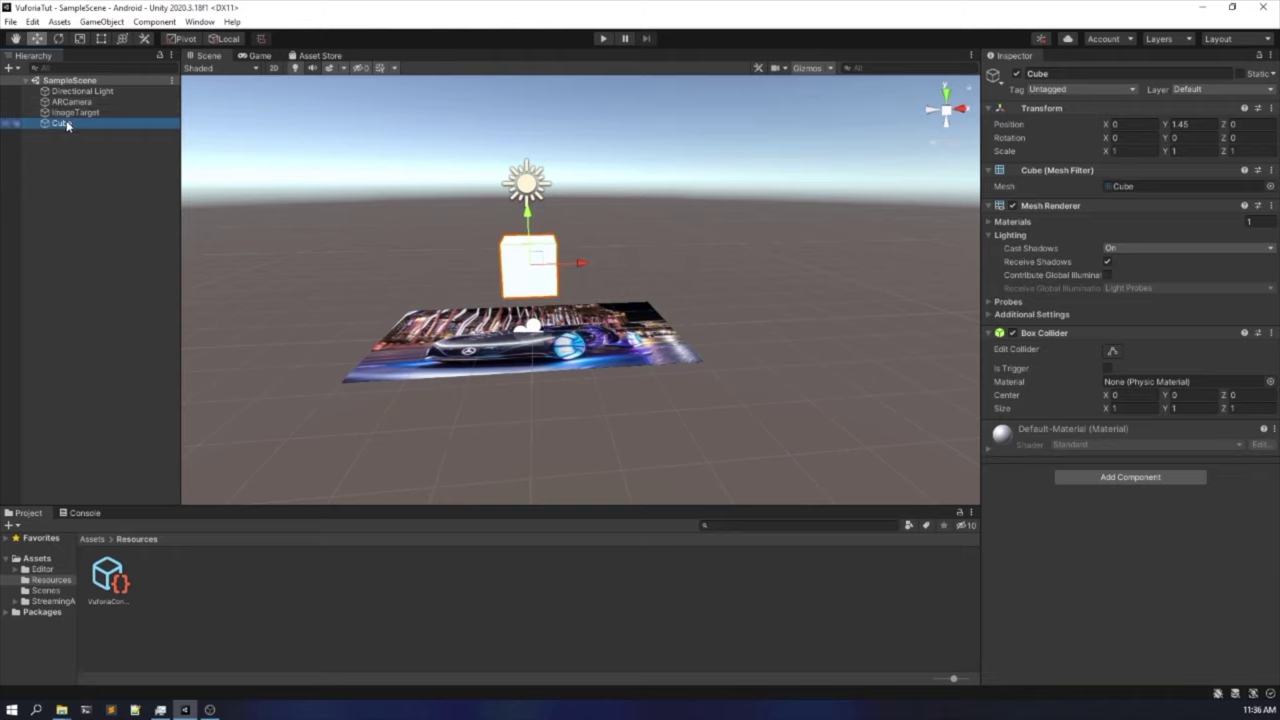
pyautogui.moveTo(57, 123); pyautogui.dragTo(95, 116)
pyautogui.click(87, 162)
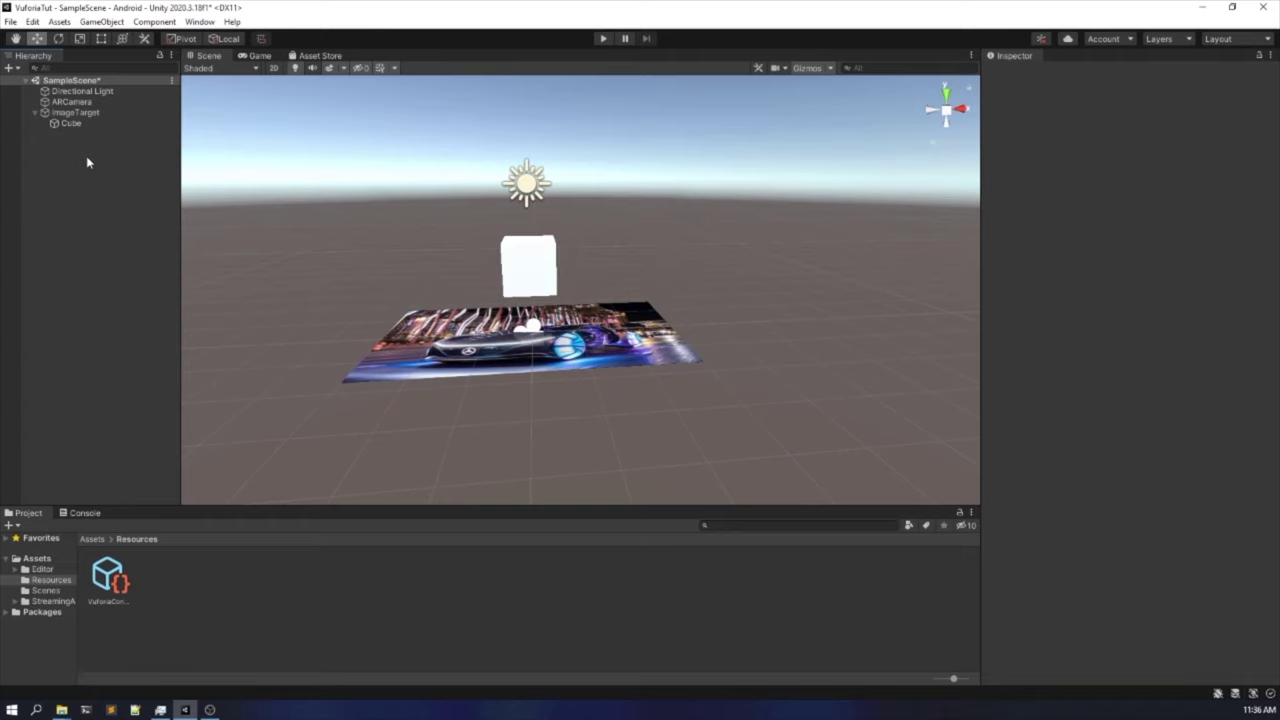
# Save the scene, end the webcam Play-mode test, and select the ImageTarget.
pyautogui.hotkey('ctrl', 's')
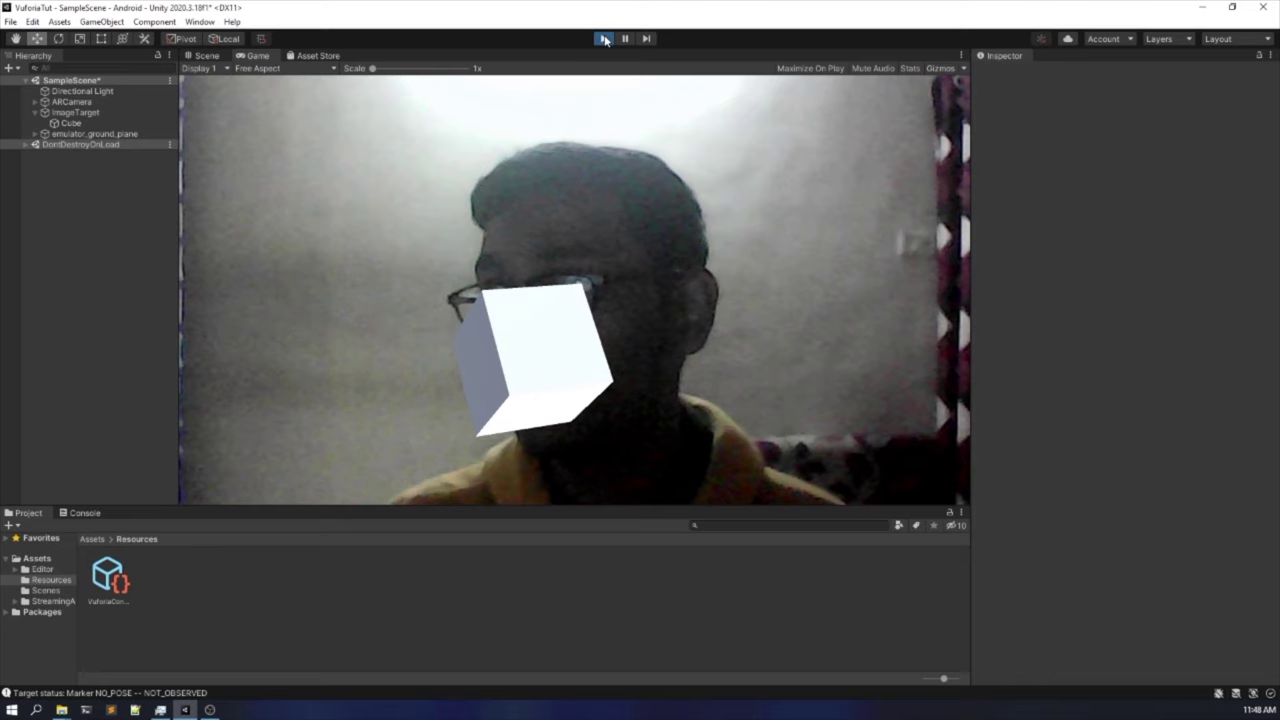
pyautogui.click(605, 40)
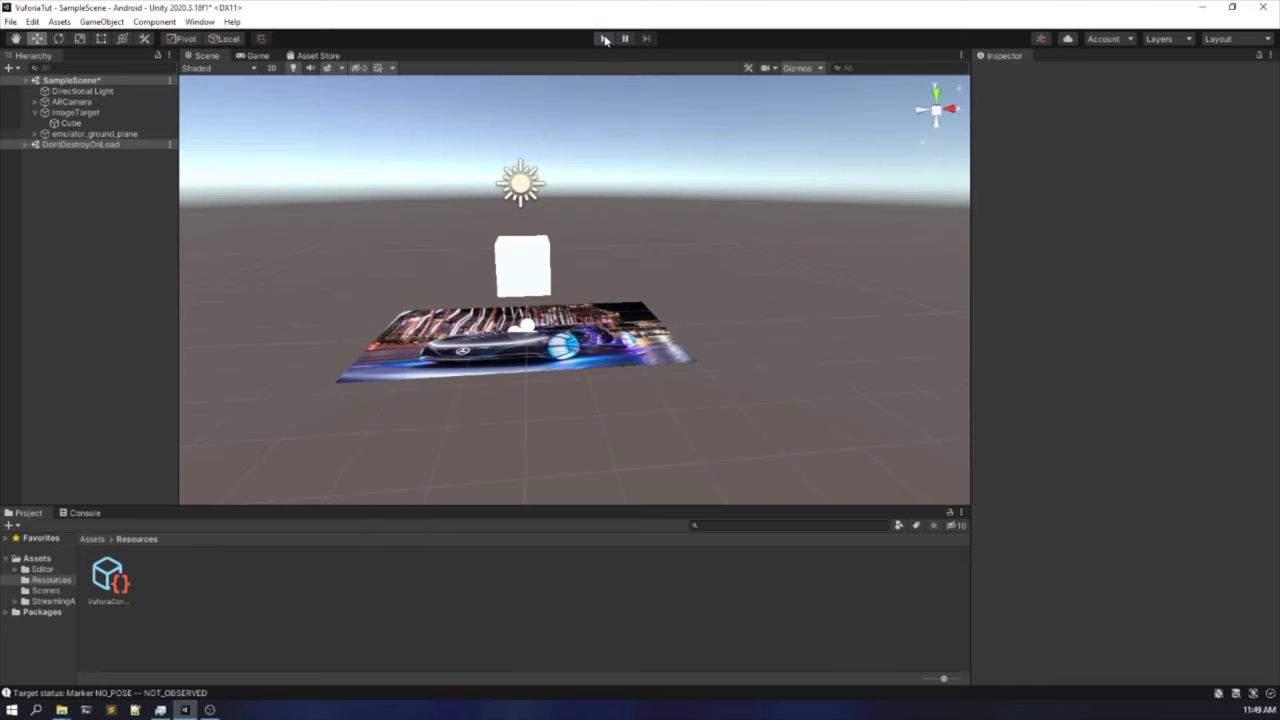
pyautogui.click(109, 112)
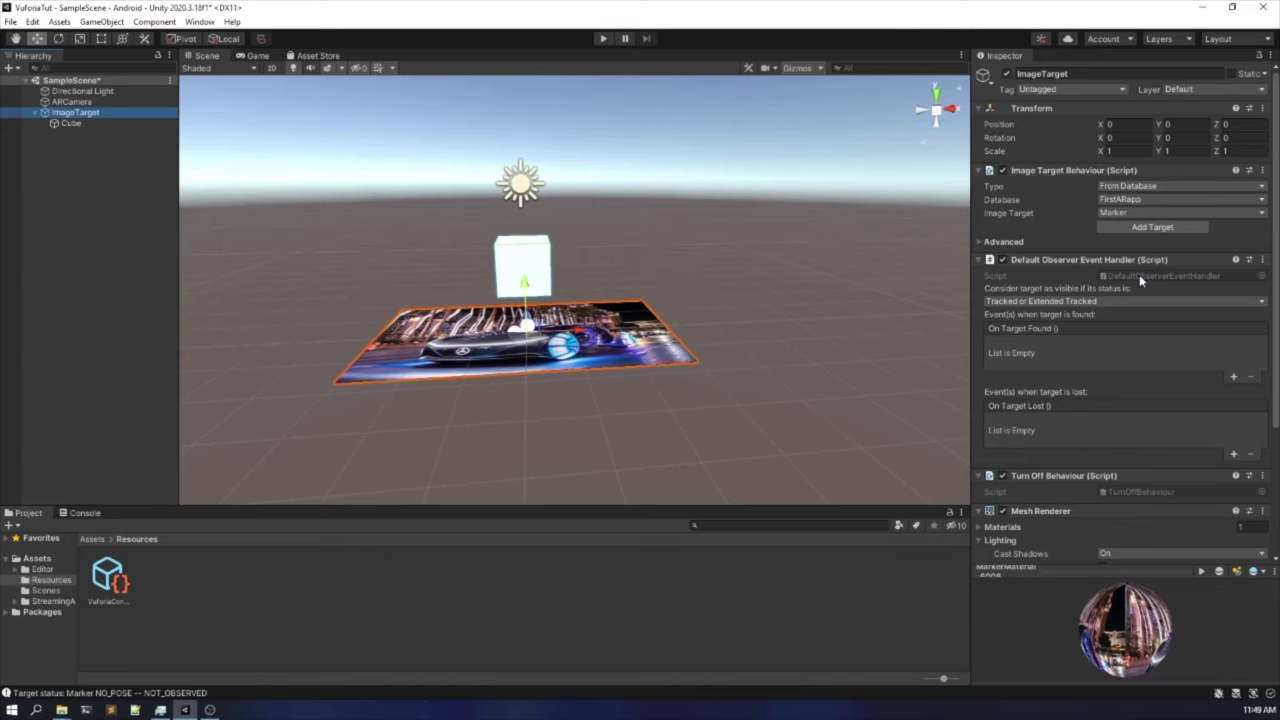
# Set the observer's visibility status to Tracked, then run and stop a quick Play-mode test.
pyautogui.click(1069, 300)
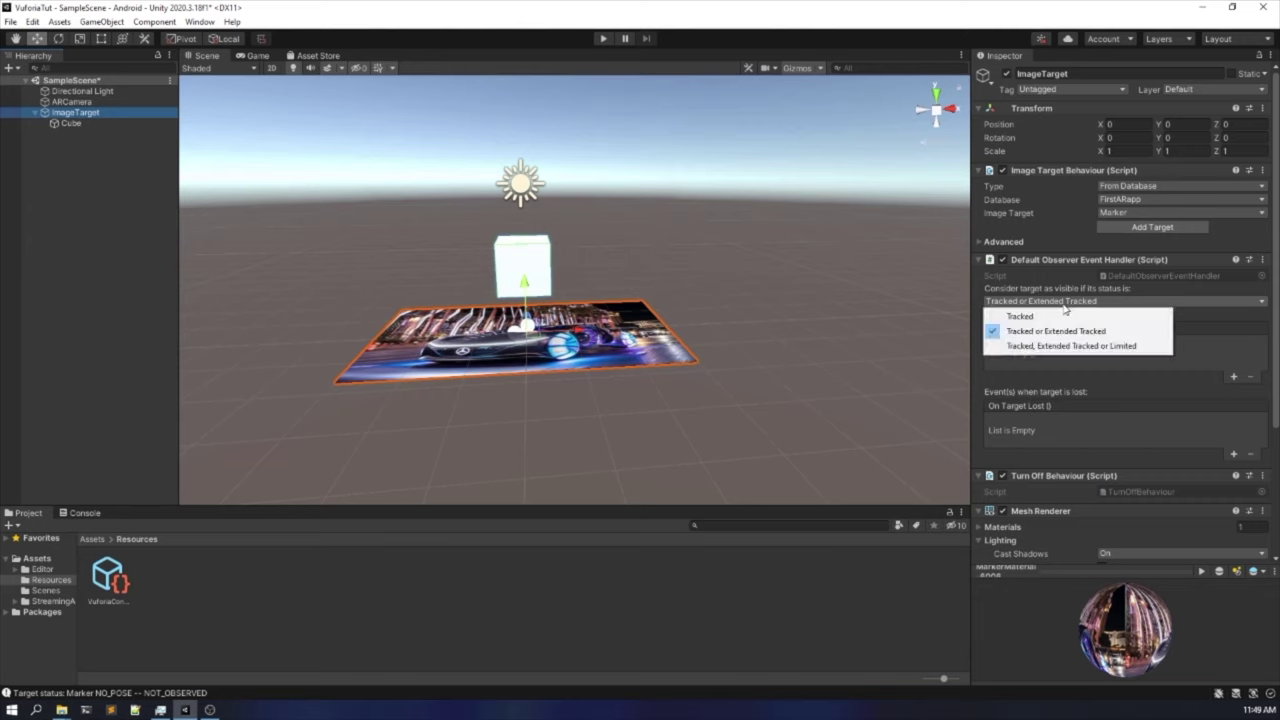
pyautogui.click(1047, 317)
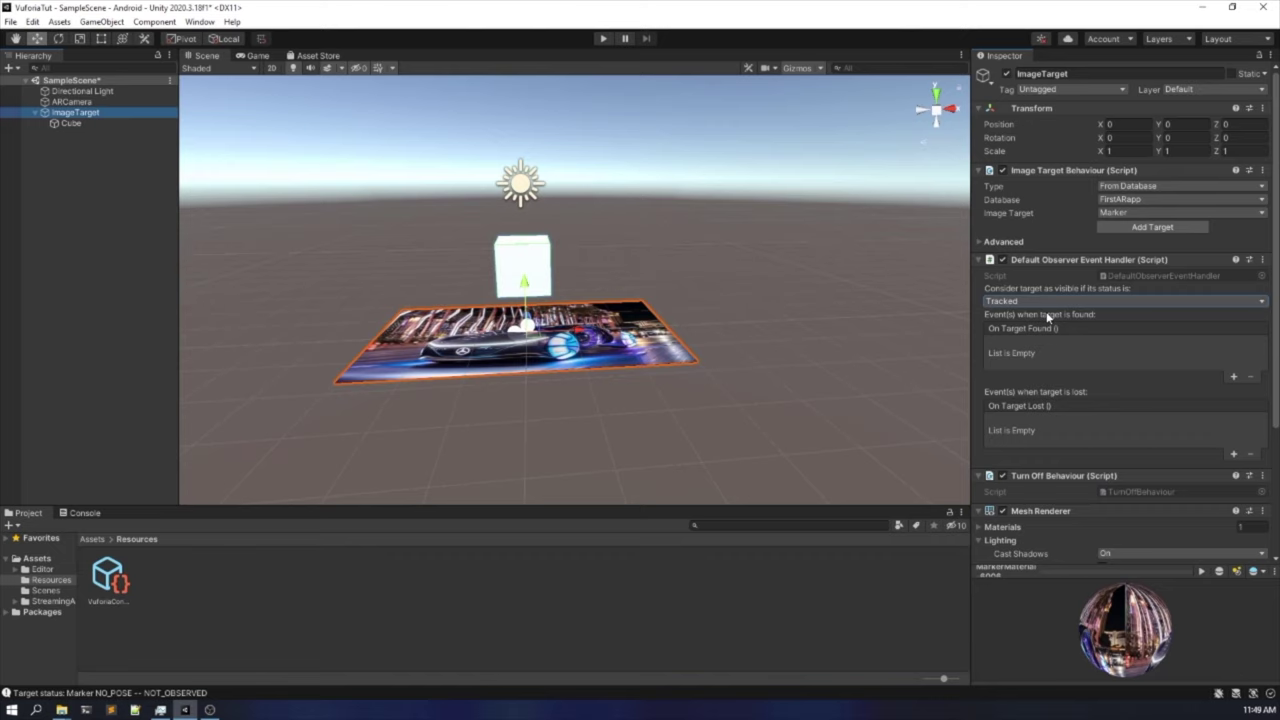
pyautogui.click(603, 40)
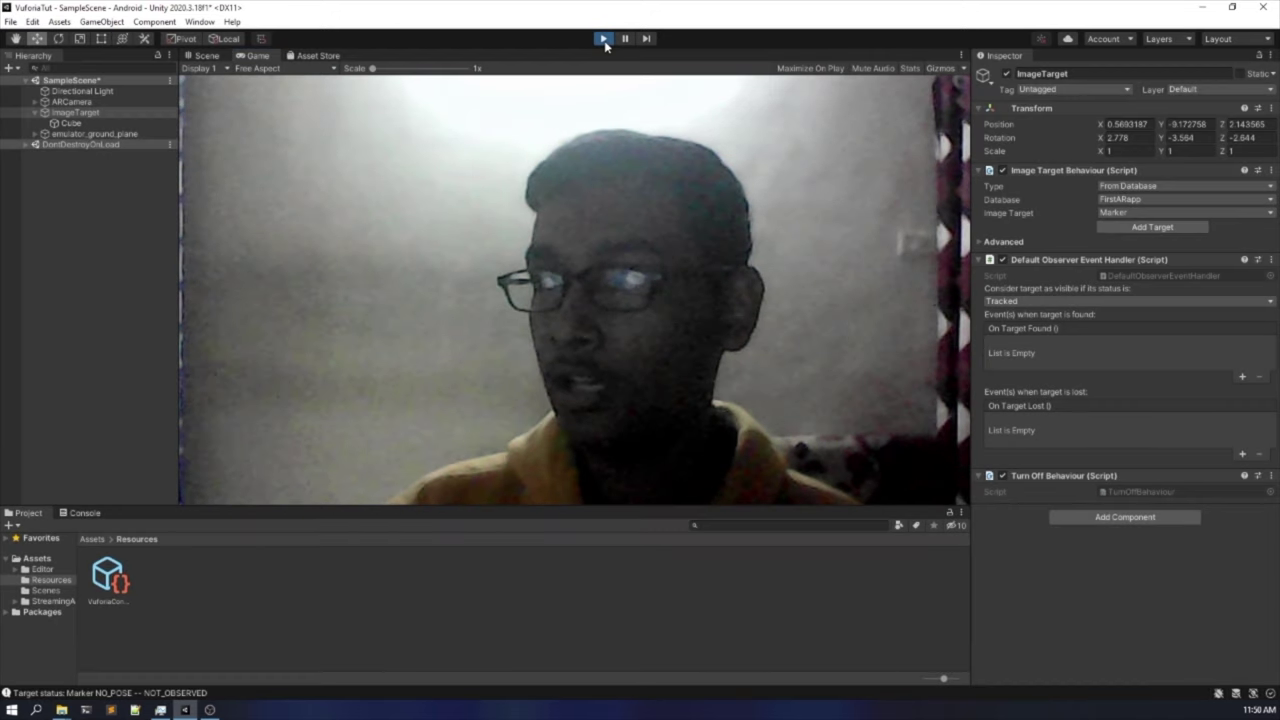
pyautogui.click(604, 40)
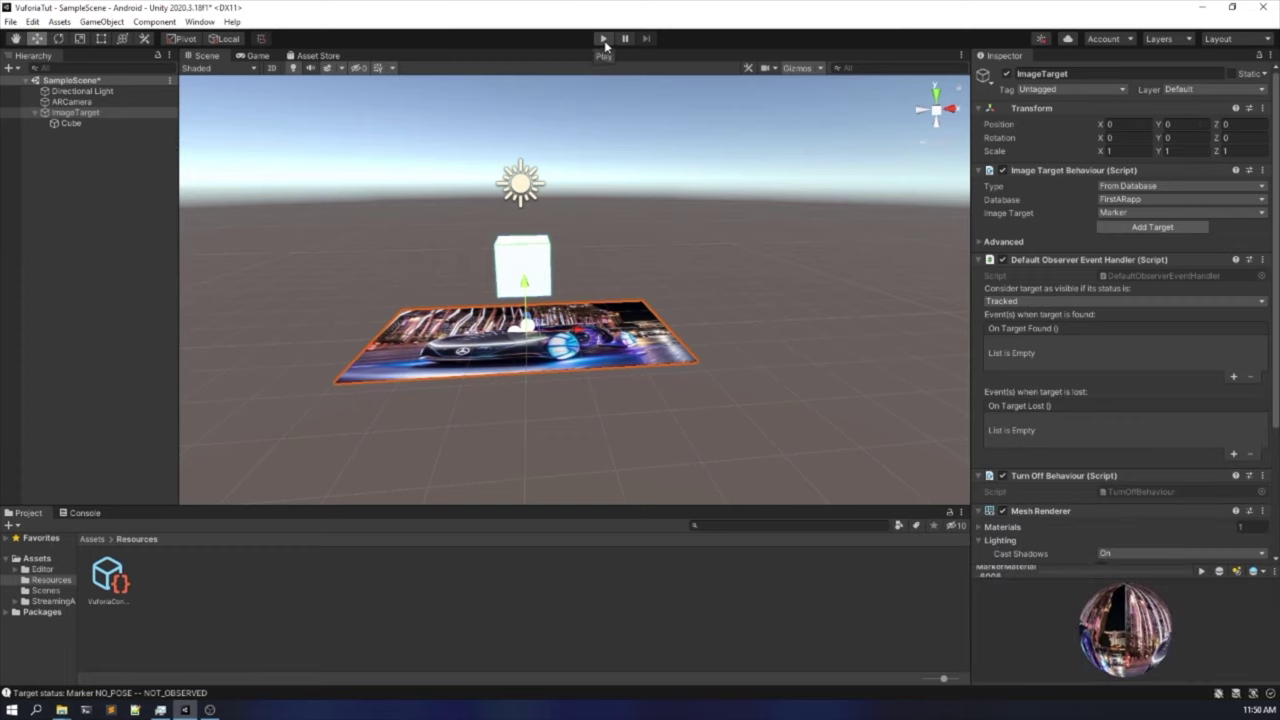
pyautogui.scroll(-1, 584, 176)
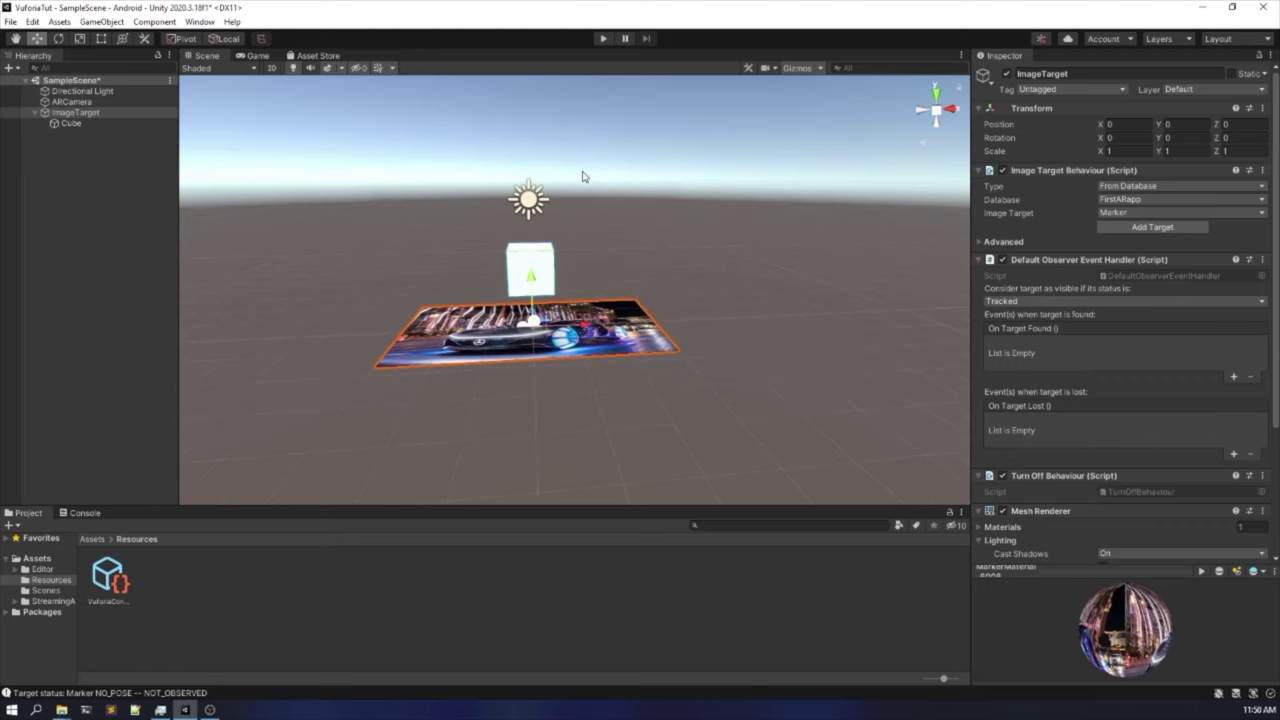
pyautogui.moveTo(586, 180); pyautogui.dragTo(599, 232, button='middle')
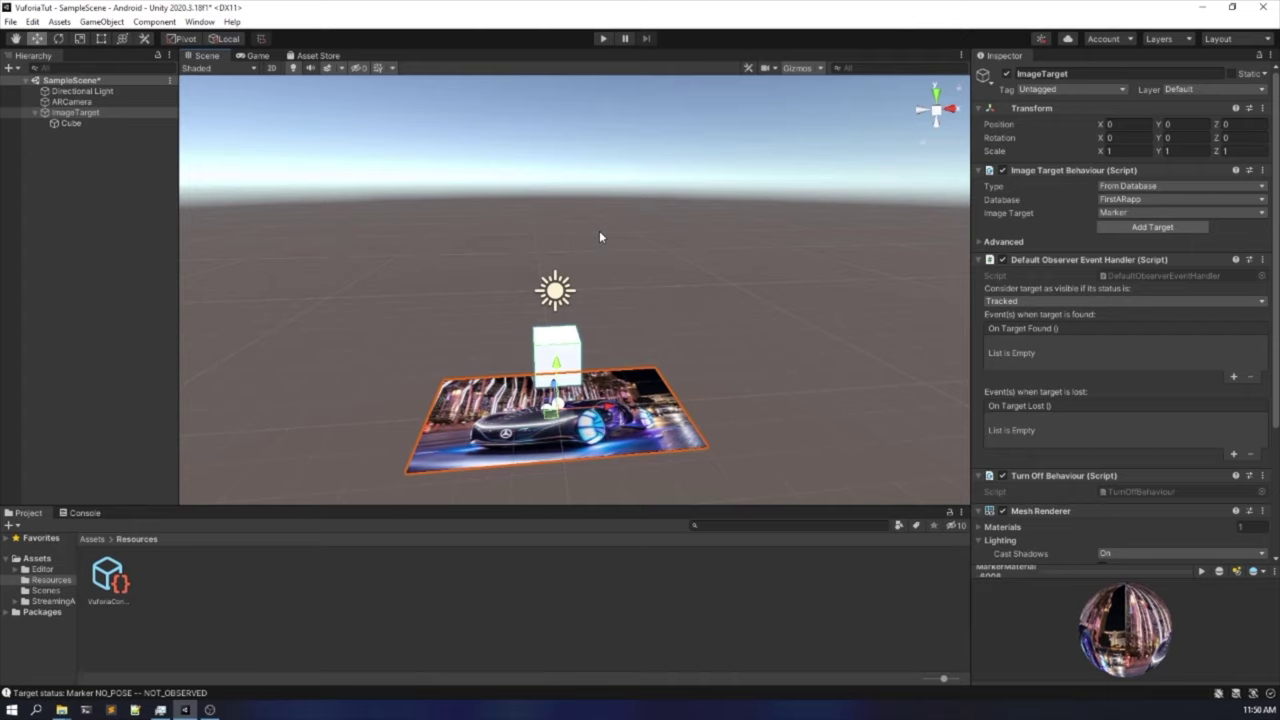
pyautogui.click(153, 215)
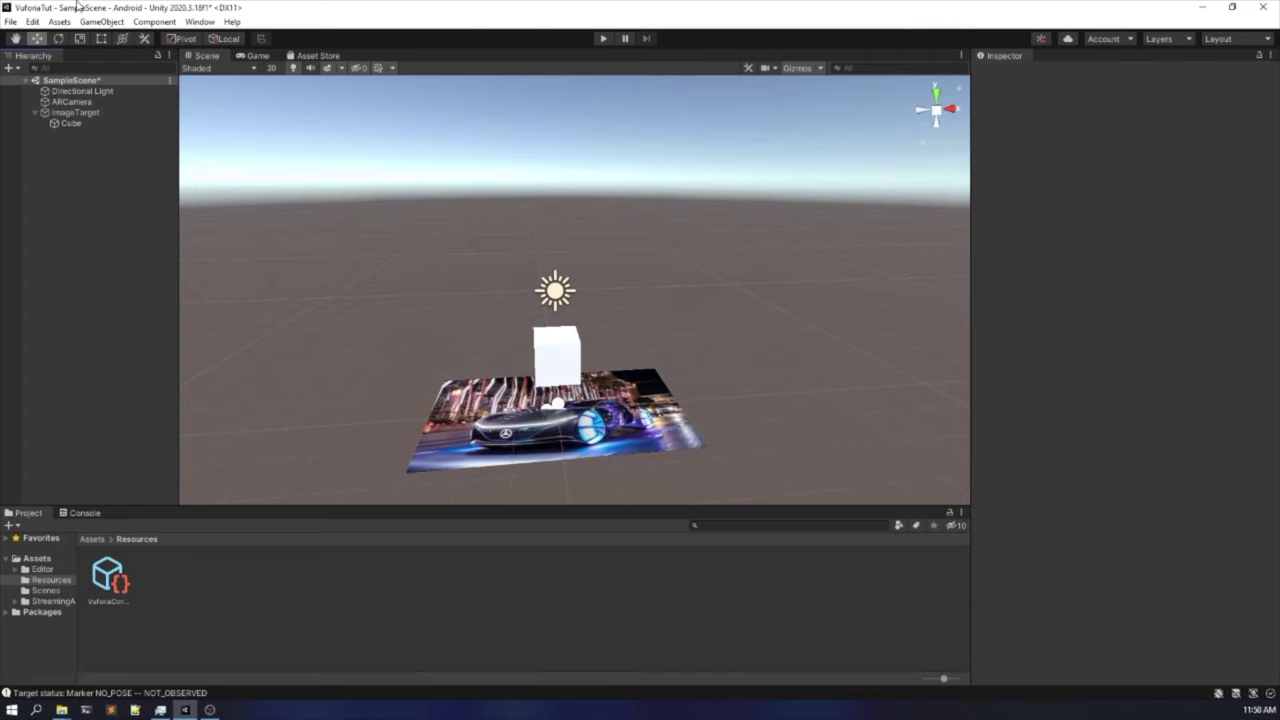
# Open Build Settings from the File menu.
pyautogui.click(13, 21)
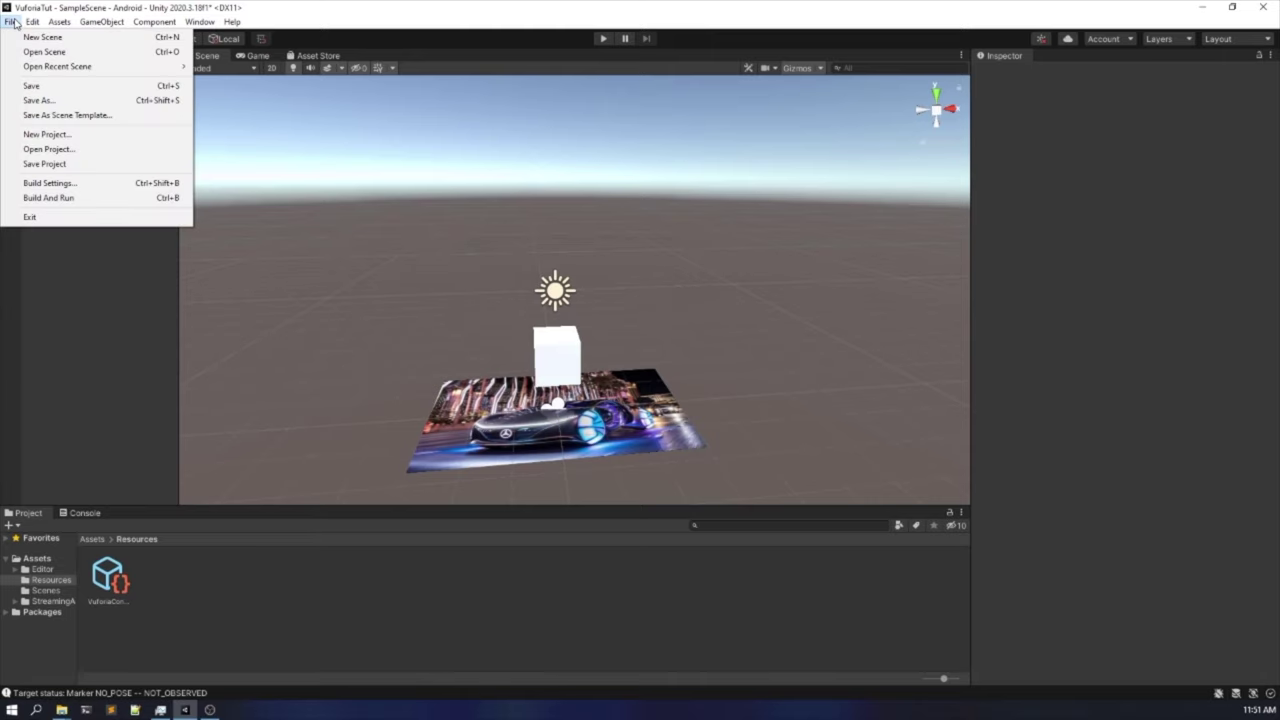
pyautogui.click(41, 183)
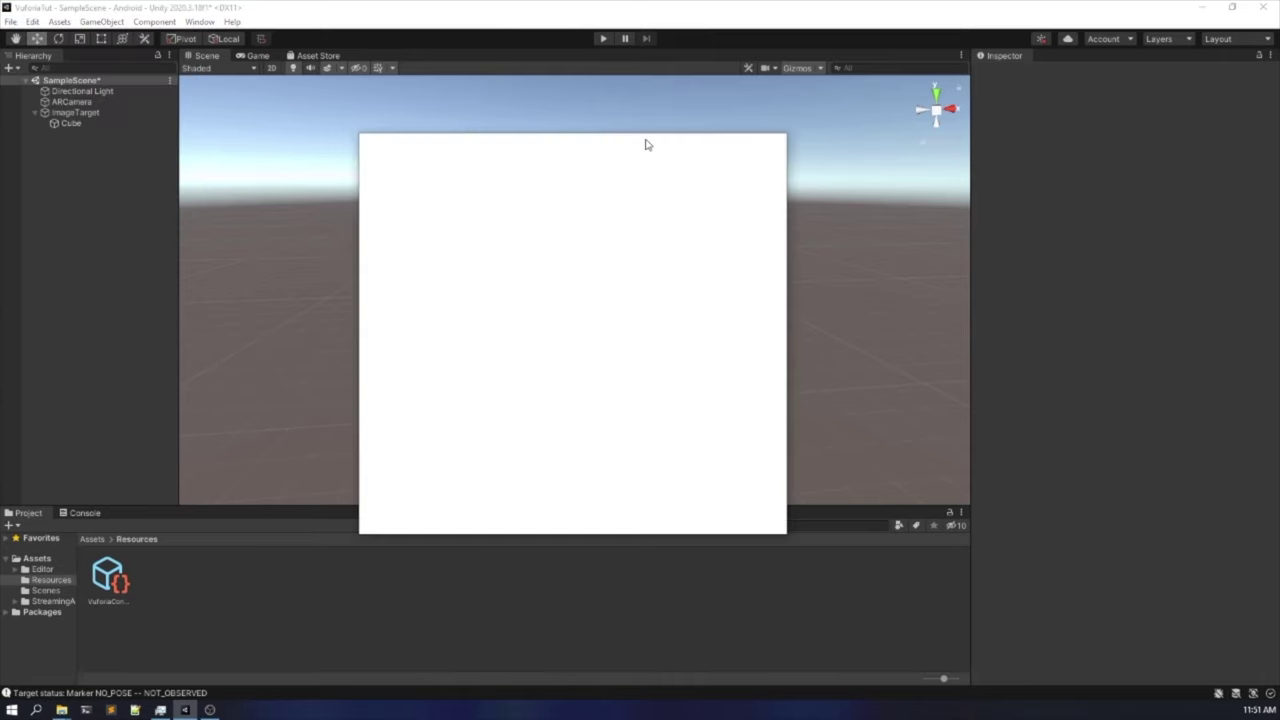
pyautogui.moveTo(630, 143); pyautogui.dragTo(618, 139)
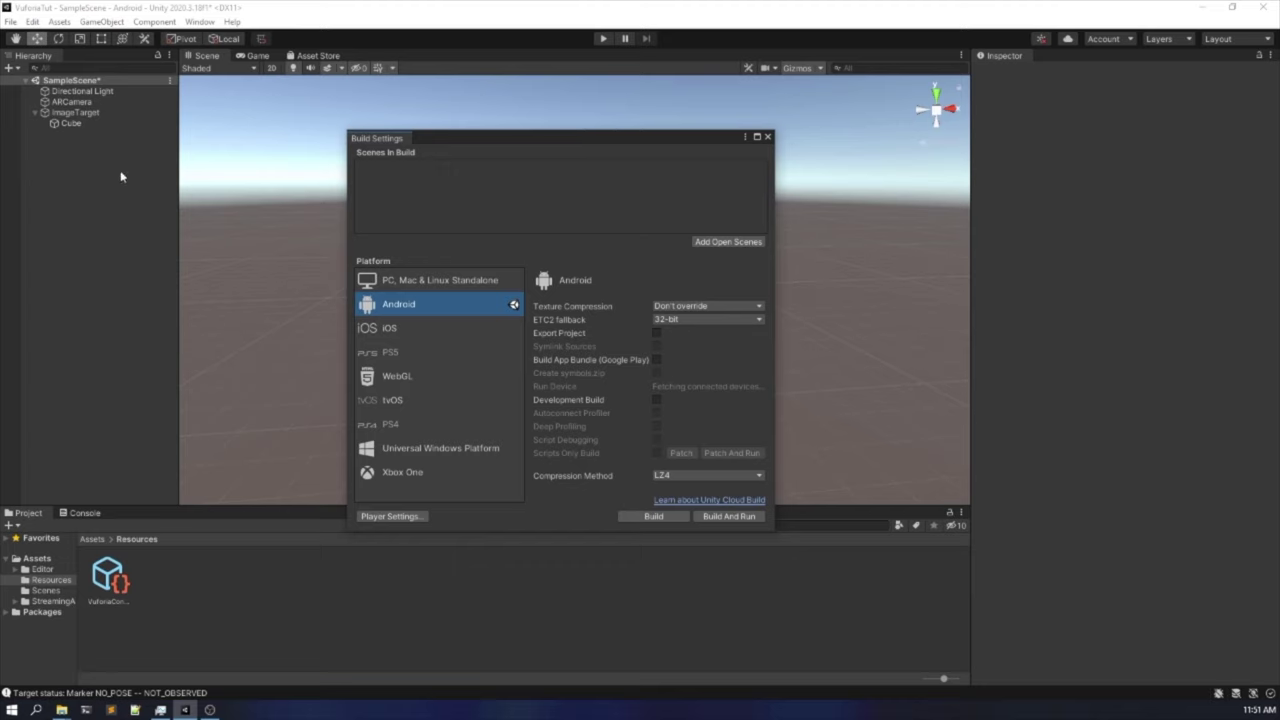
# Browse the Project panel from Assets into the Scenes folder showing SampleScene.
pyautogui.click(92, 539)
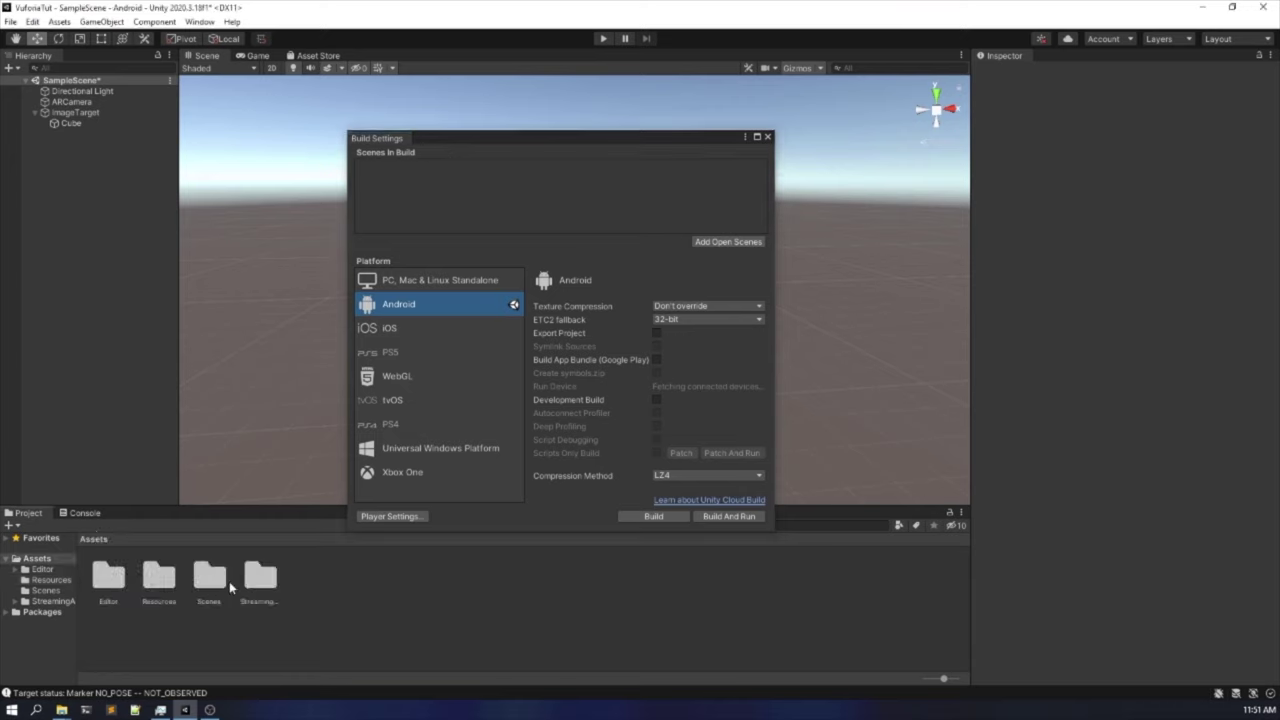
pyautogui.click(211, 585)
pyautogui.doubleClick(211, 588)
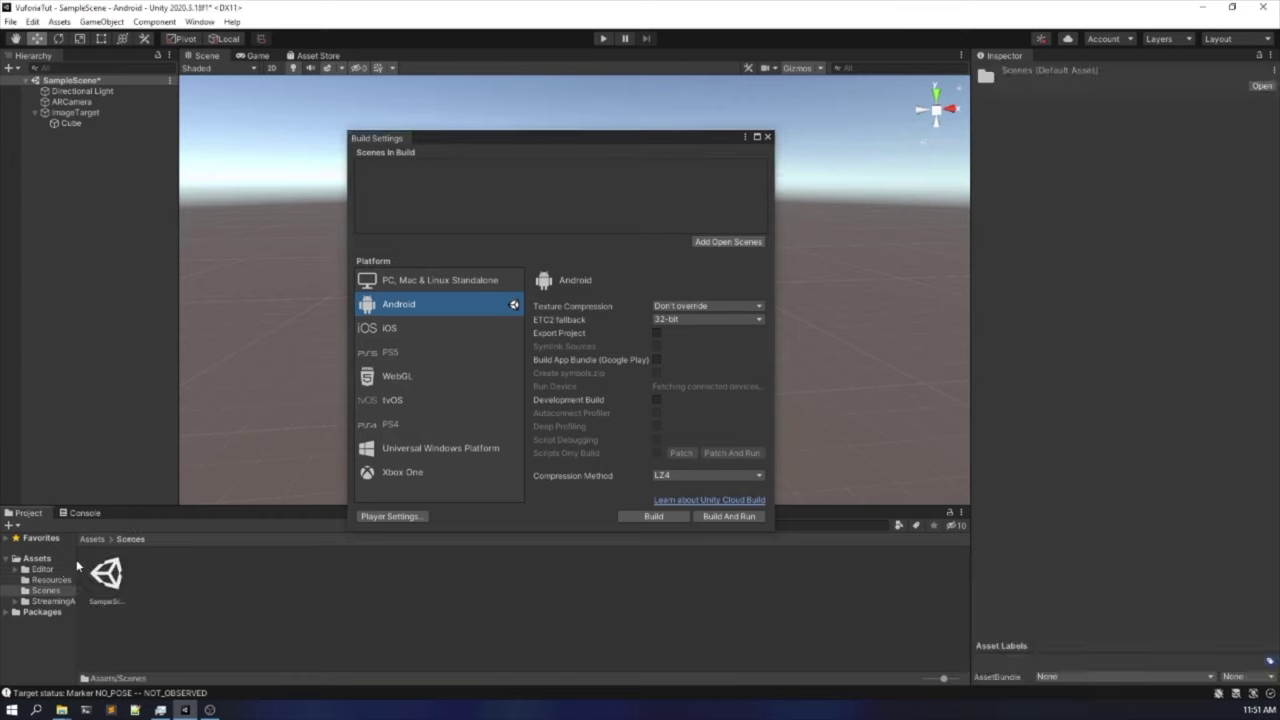
pyautogui.click(112, 575)
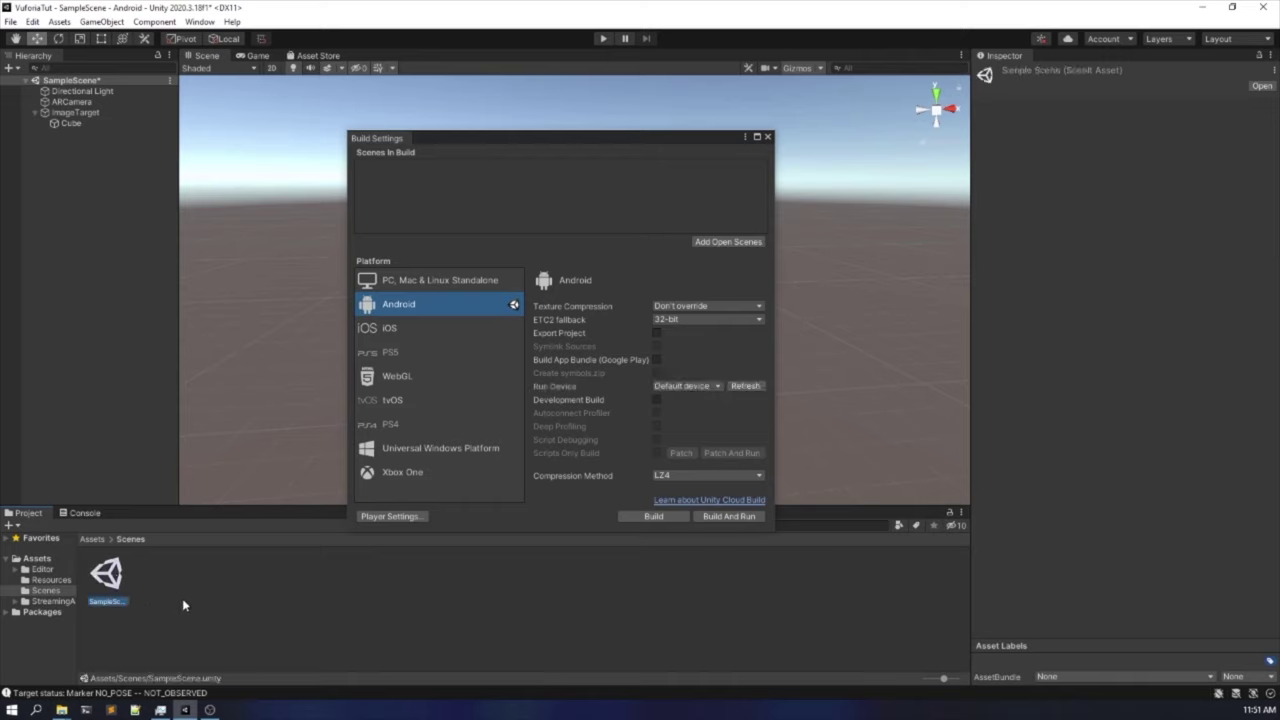
pyautogui.click(183, 604)
pyautogui.moveTo(434, 138); pyautogui.dragTo(423, 136)
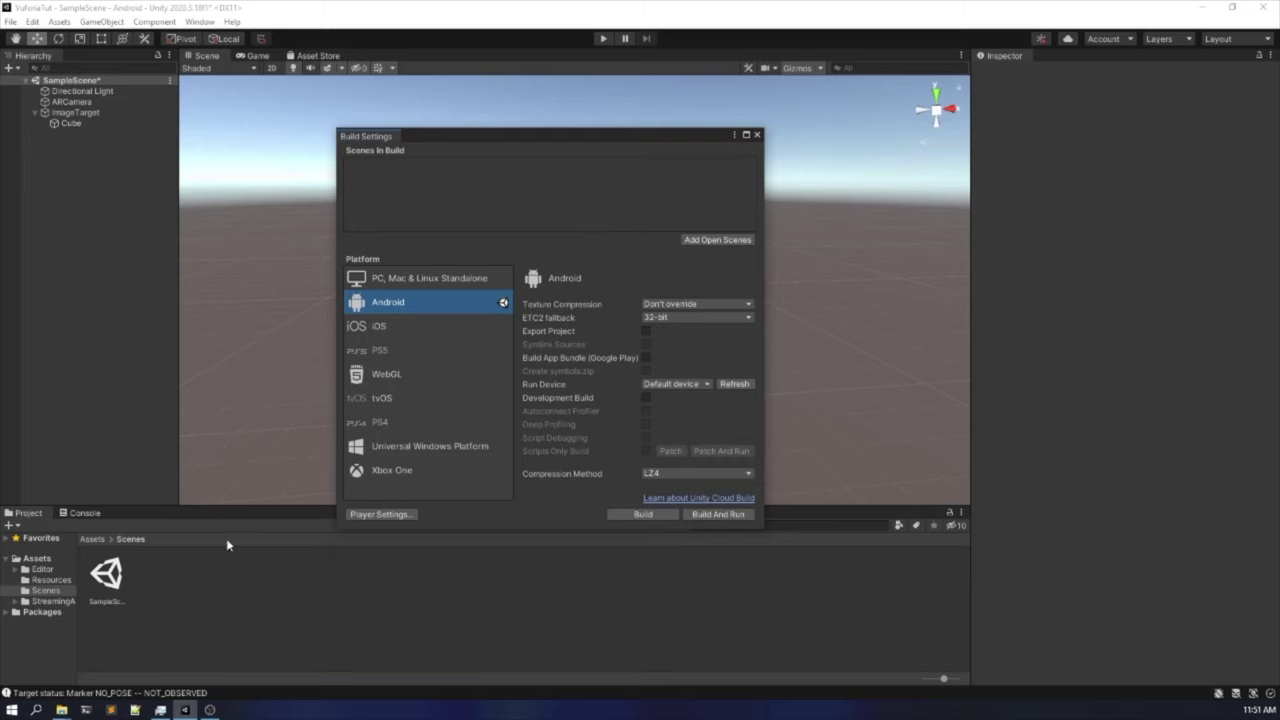
# Add the open SampleScene to Scenes In Build and start the Android build.
pyautogui.click(730, 241)
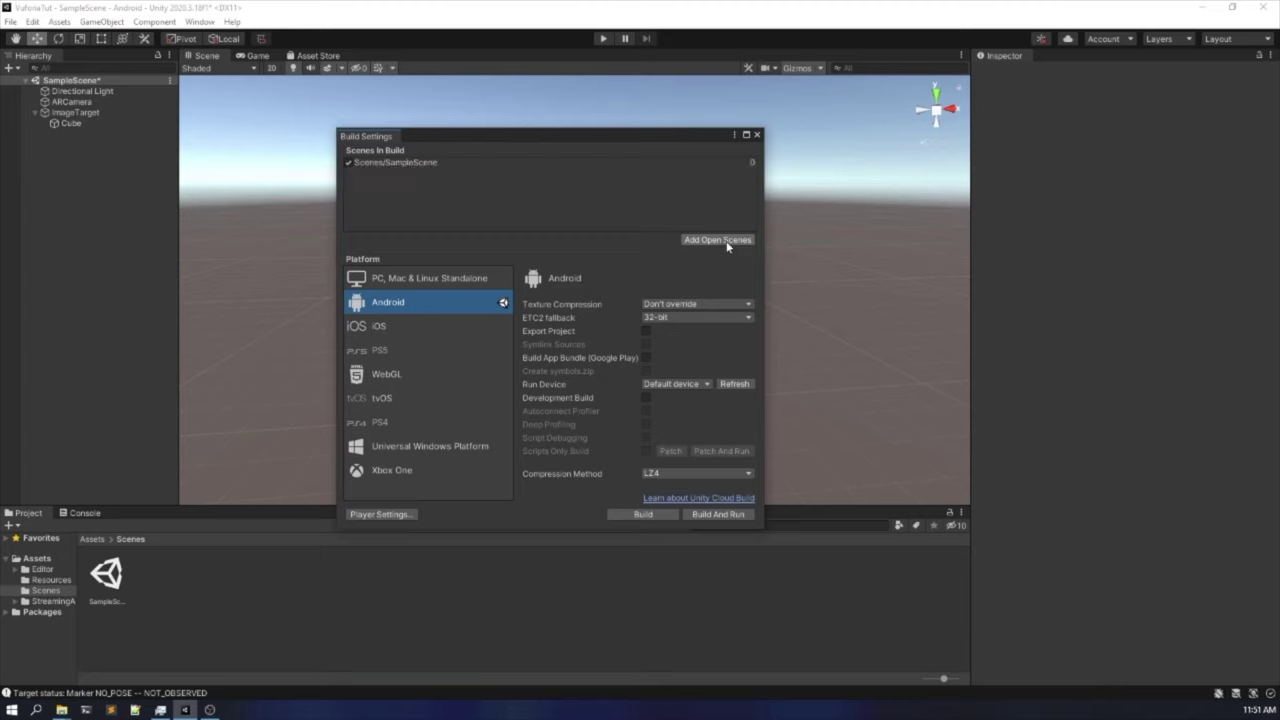
pyautogui.moveTo(112, 578); pyautogui.dragTo(445, 201)
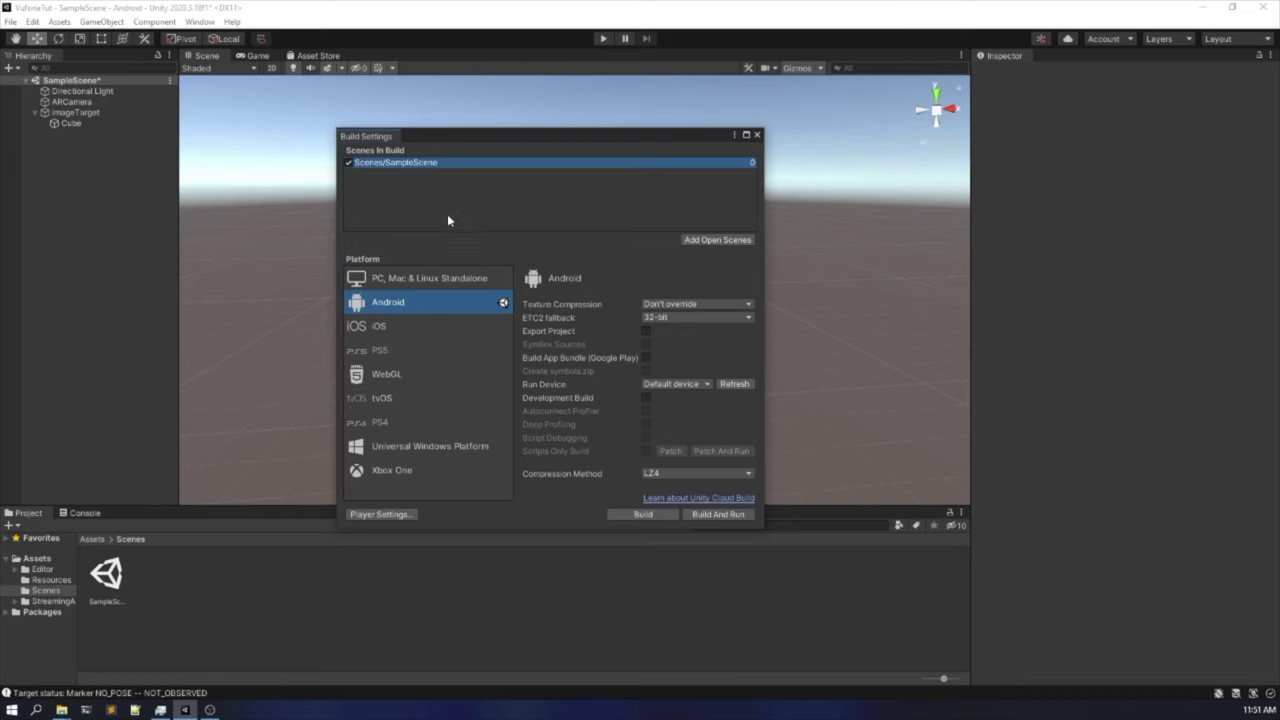
pyautogui.moveTo(523, 140); pyautogui.dragTo(520, 114)
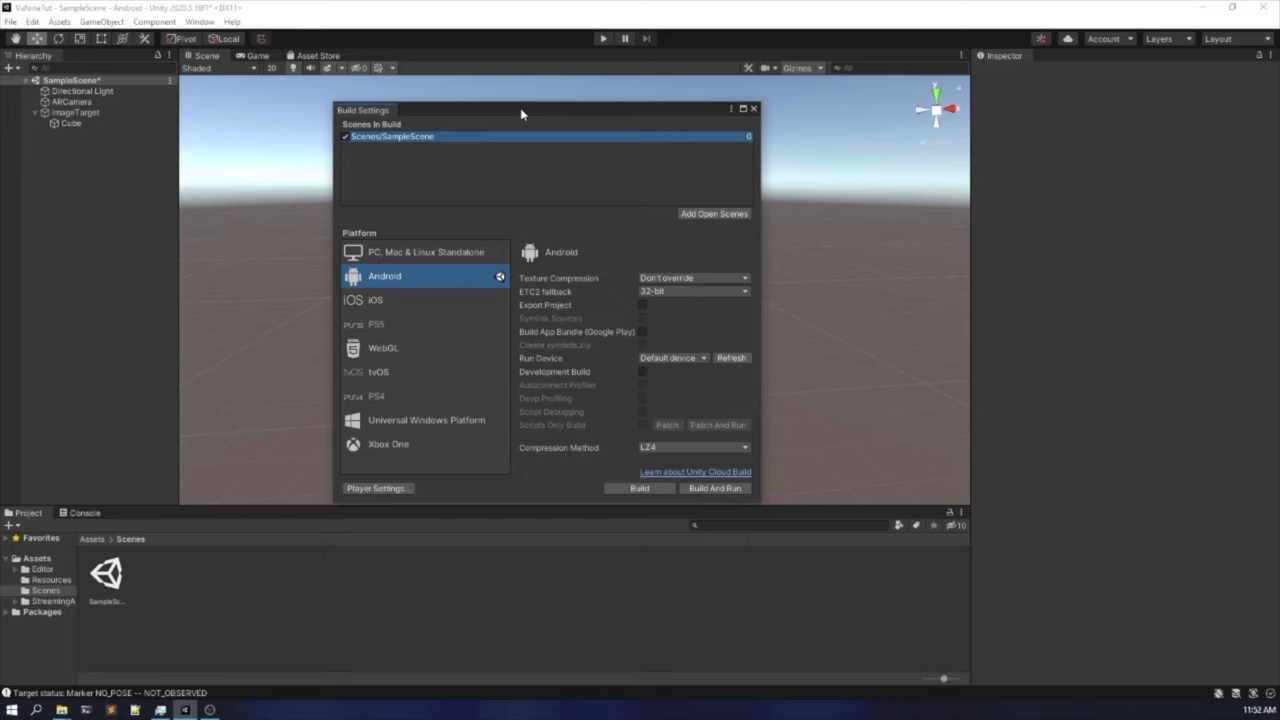
pyautogui.click(645, 488)
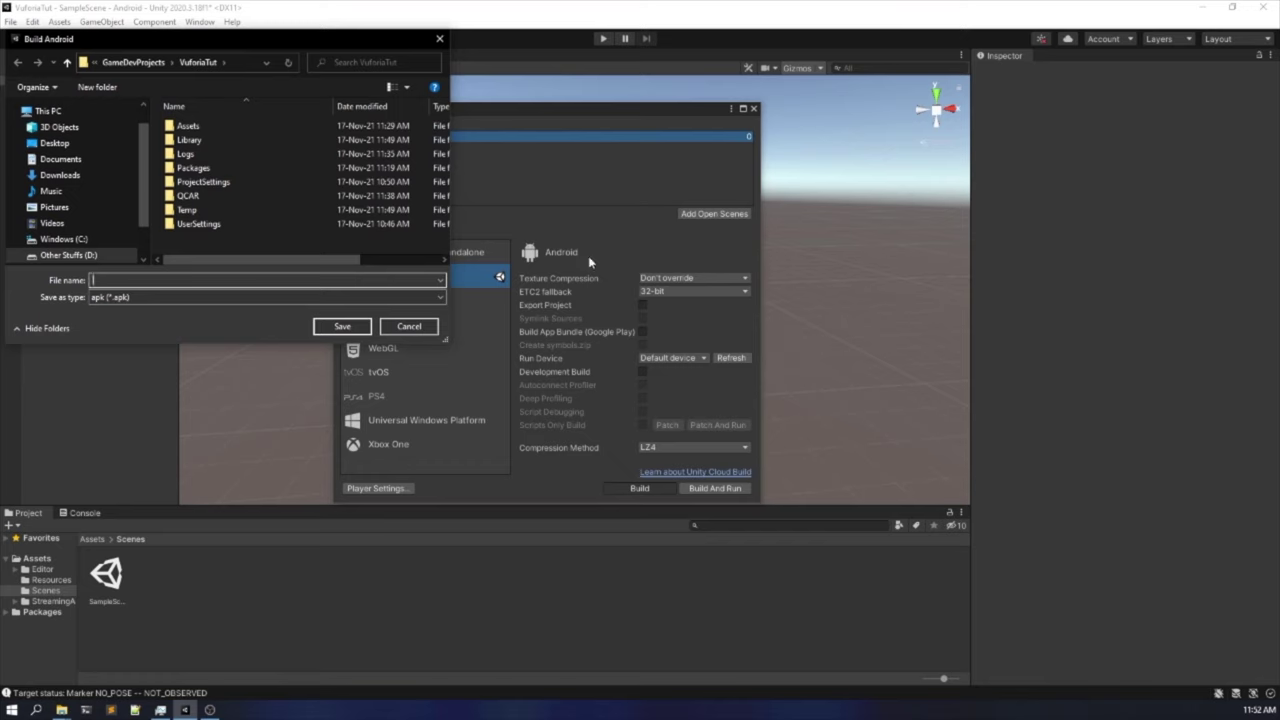
# Name the Android build file 'test' and save it.
pyautogui.click(203, 279)
pyautogui.write('test')
pyautogui.click(327, 329)
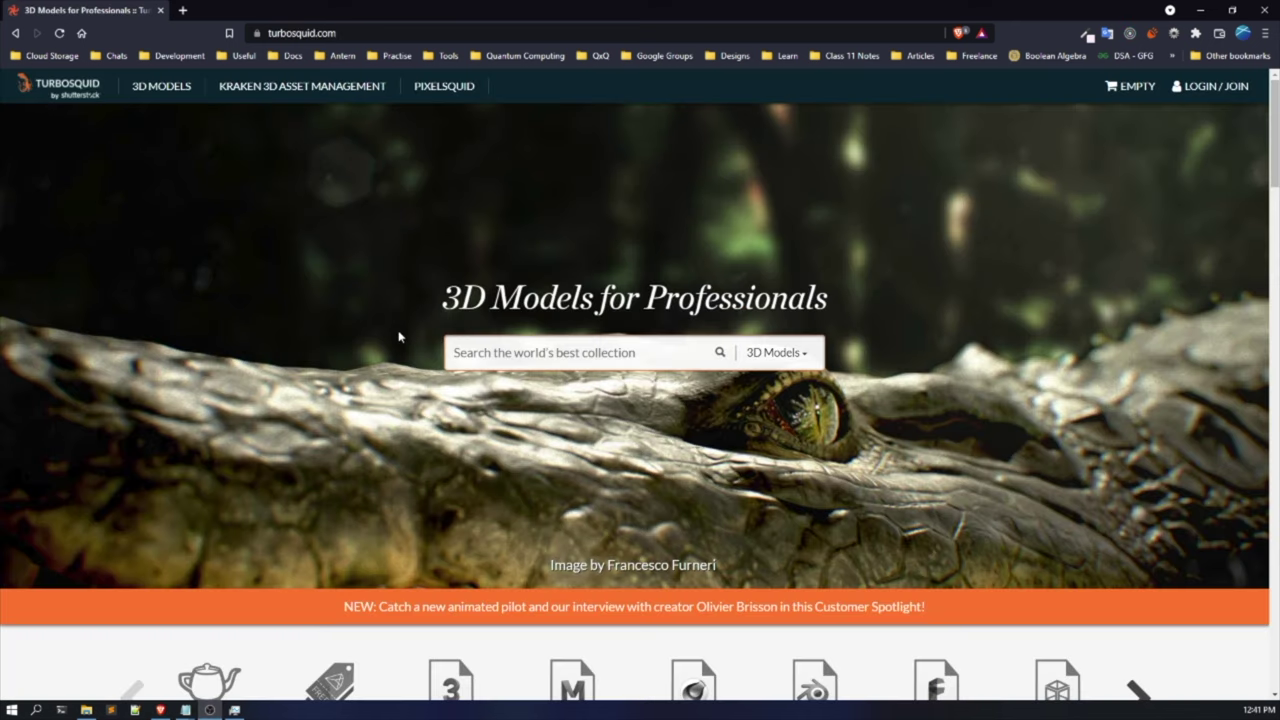
# Bring up the browser and scroll through TurboSquid's homepage model categories.
pyautogui.click(398, 337)
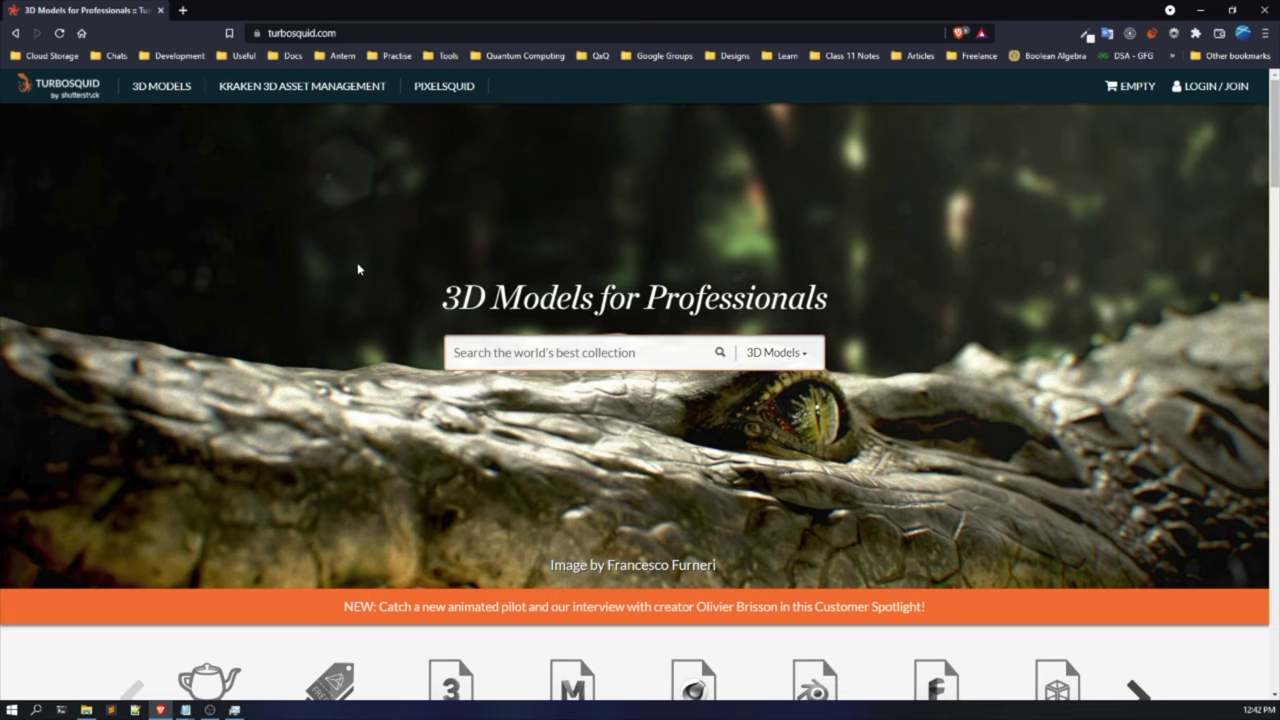
pyautogui.scroll(-2, 360, 268)
pyautogui.scroll(-3, 367, 272)
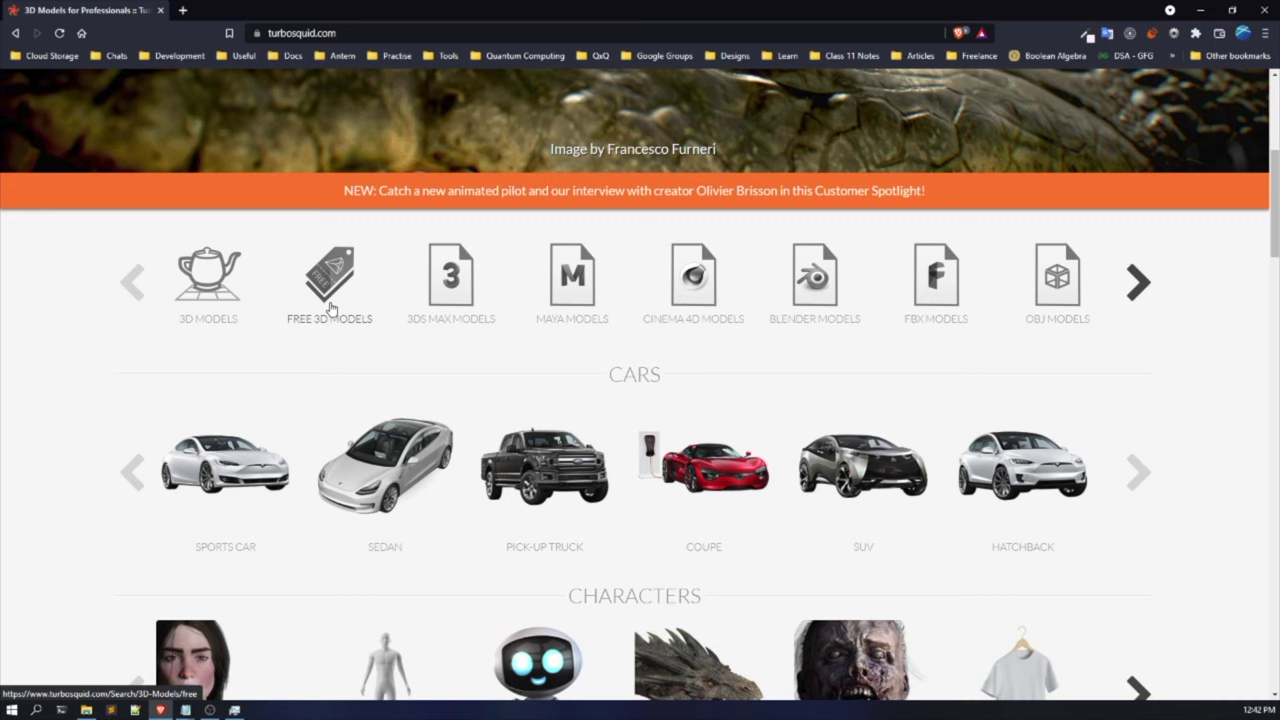
pyautogui.scroll(-2, 331, 307)
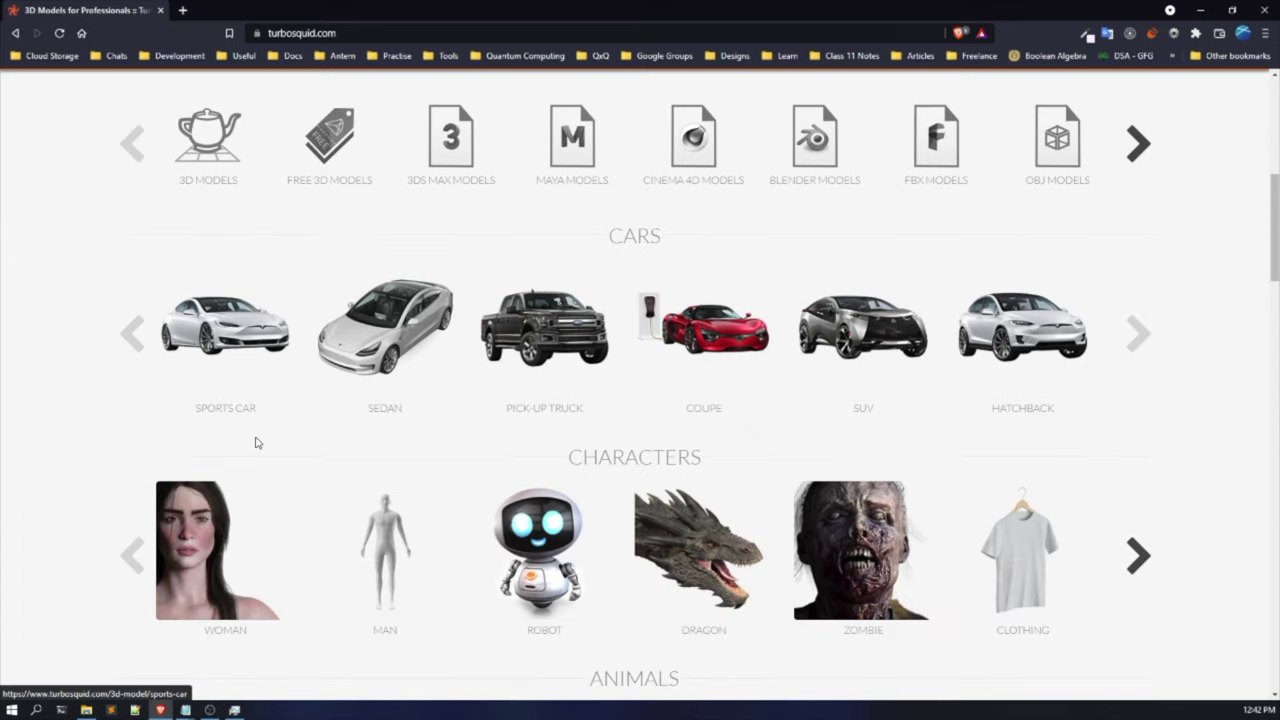
pyautogui.scroll(-2, 255, 443)
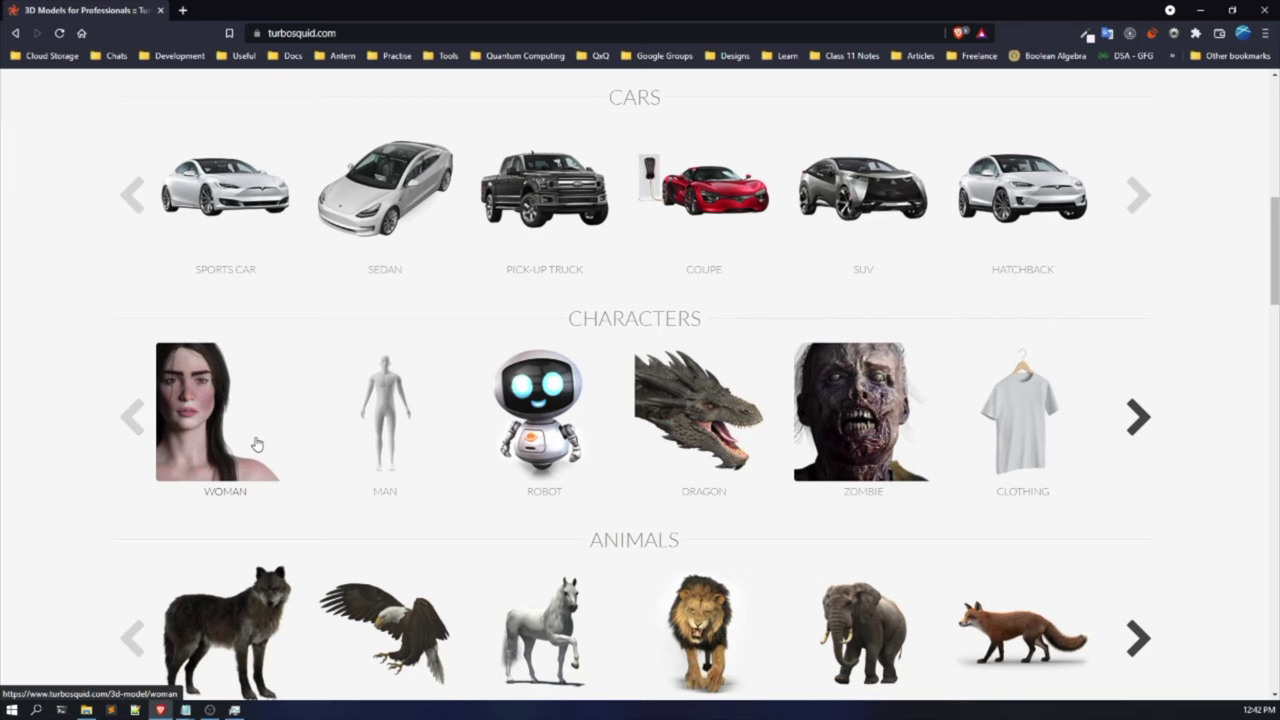
pyautogui.scroll(-3, 256, 444)
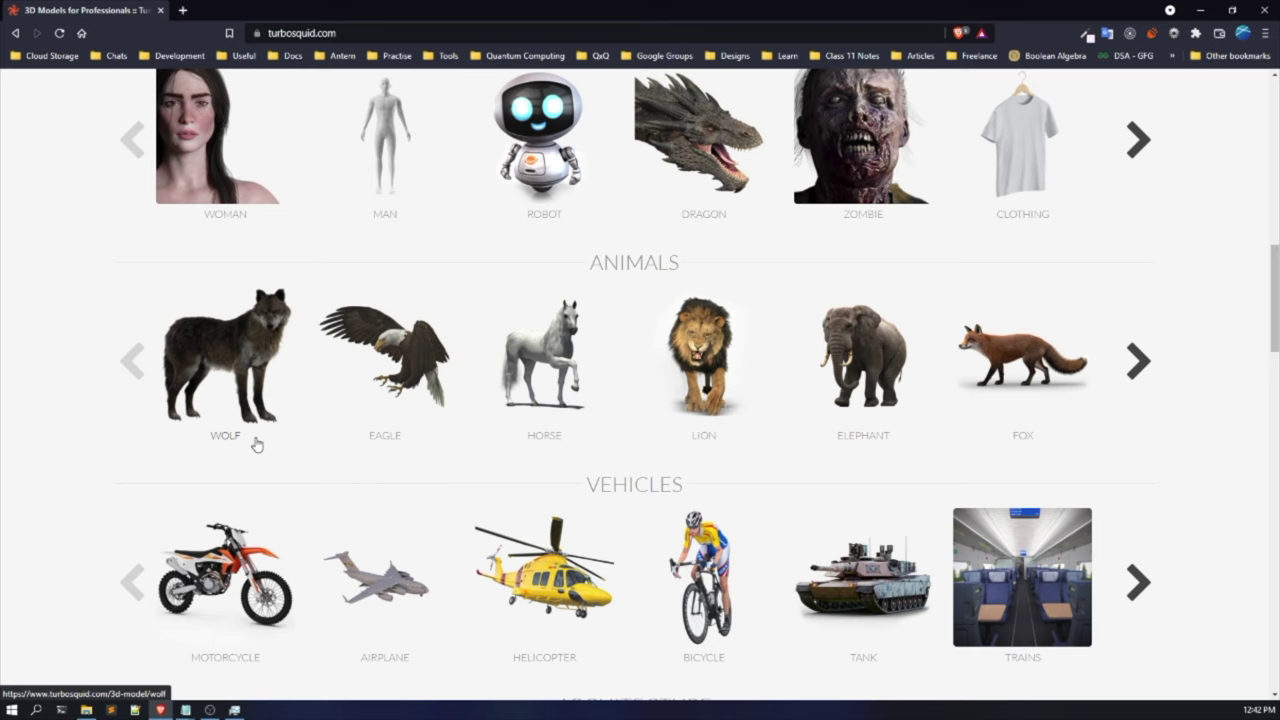
pyautogui.scroll(-3, 256, 444)
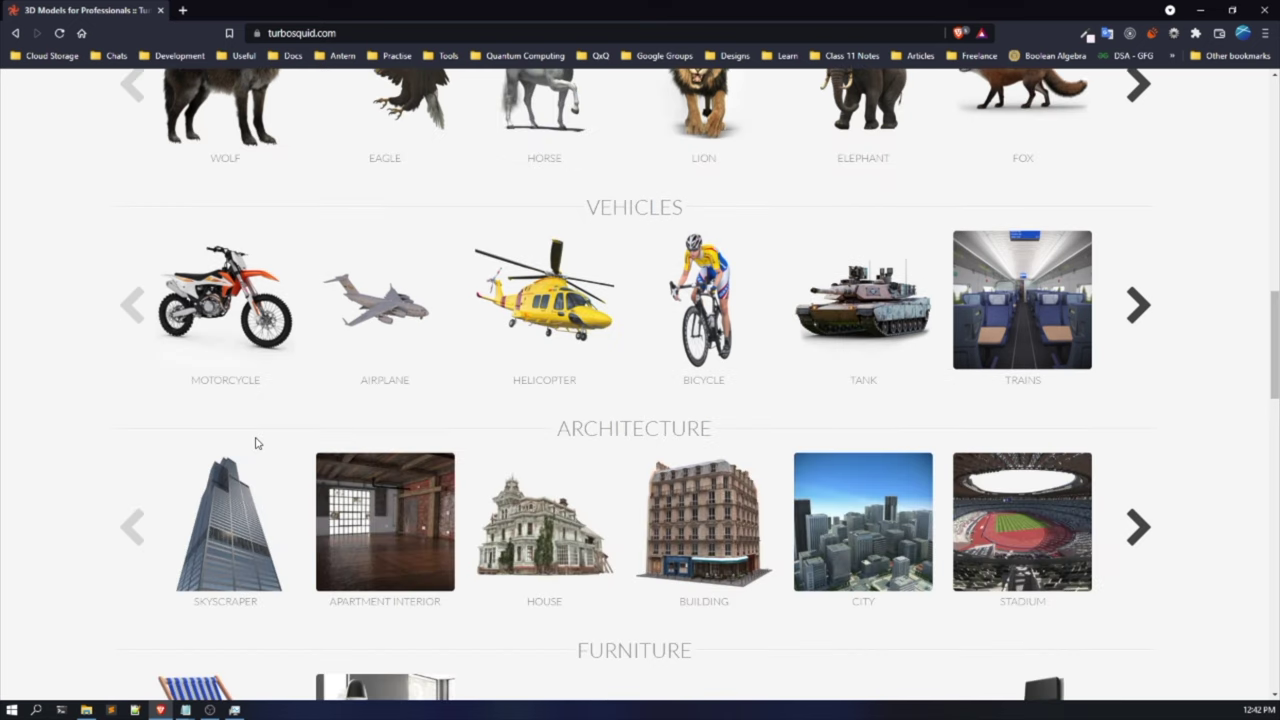
pyautogui.scroll(15, 255, 443)
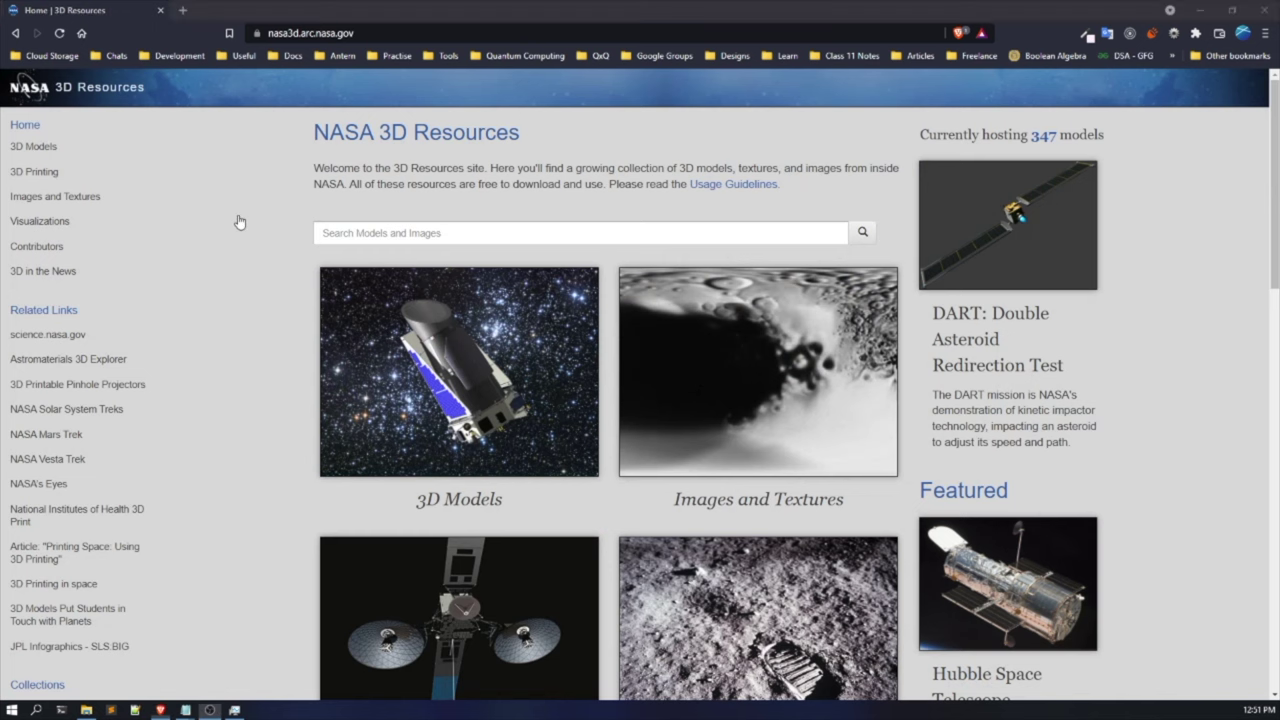
# Focus the browser showing the NASA 3D Resources home page.
pyautogui.click(238, 221)
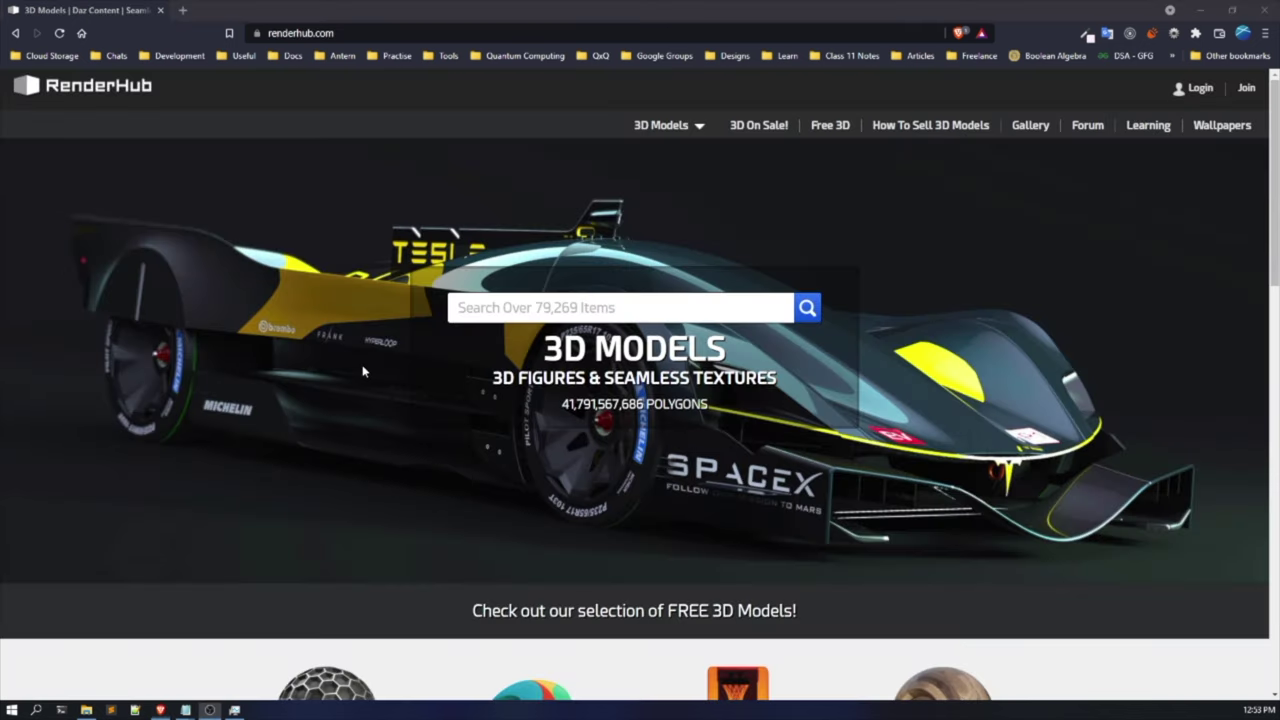
# Bring the browser showing the RenderHub home page to the front.
pyautogui.click(352, 398)
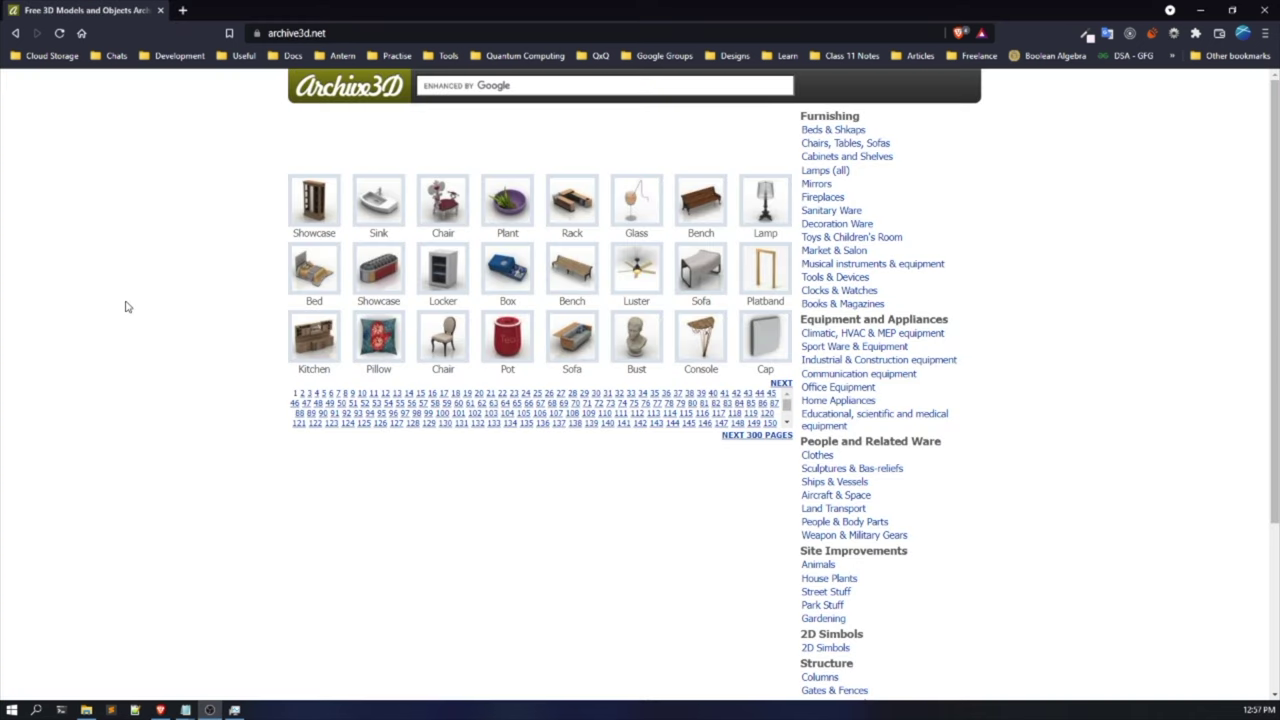
# Return to the browser to look over Archive3D's free model catalogue.
pyautogui.click(125, 306)
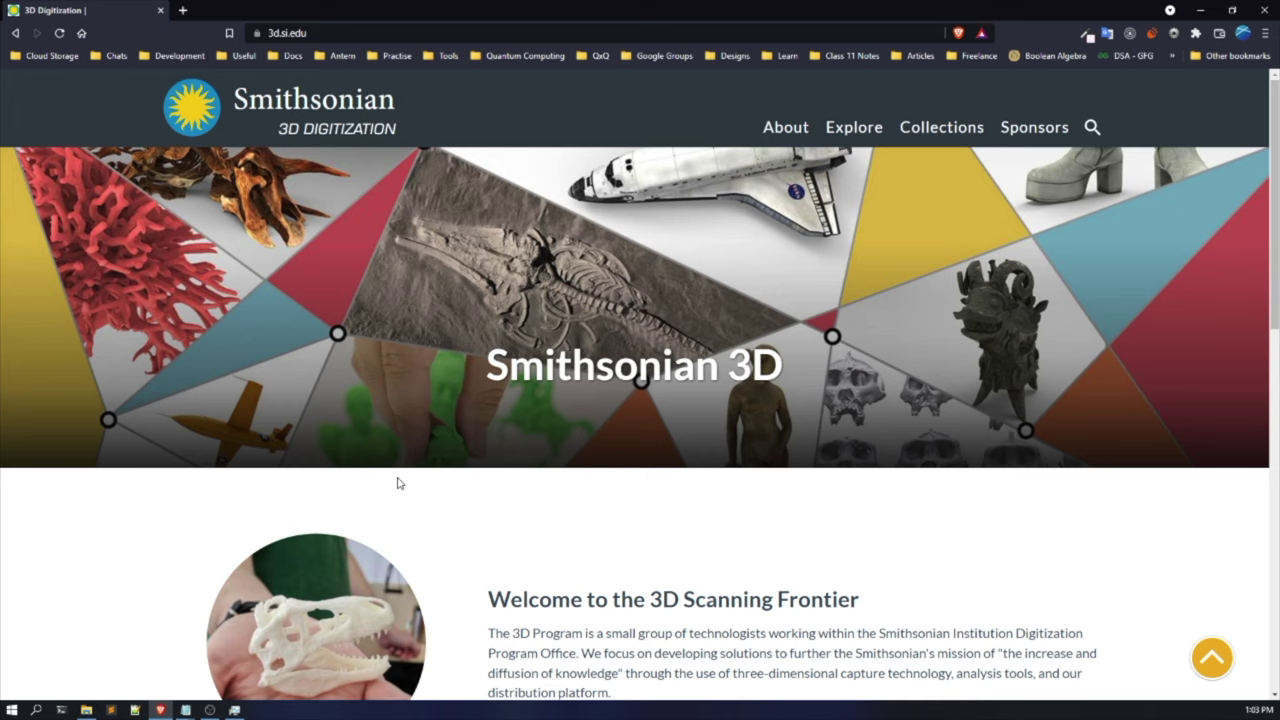
# Scroll down through the Smithsonian 3D Digitization featured models grid.
pyautogui.scroll(-7, 397, 483)
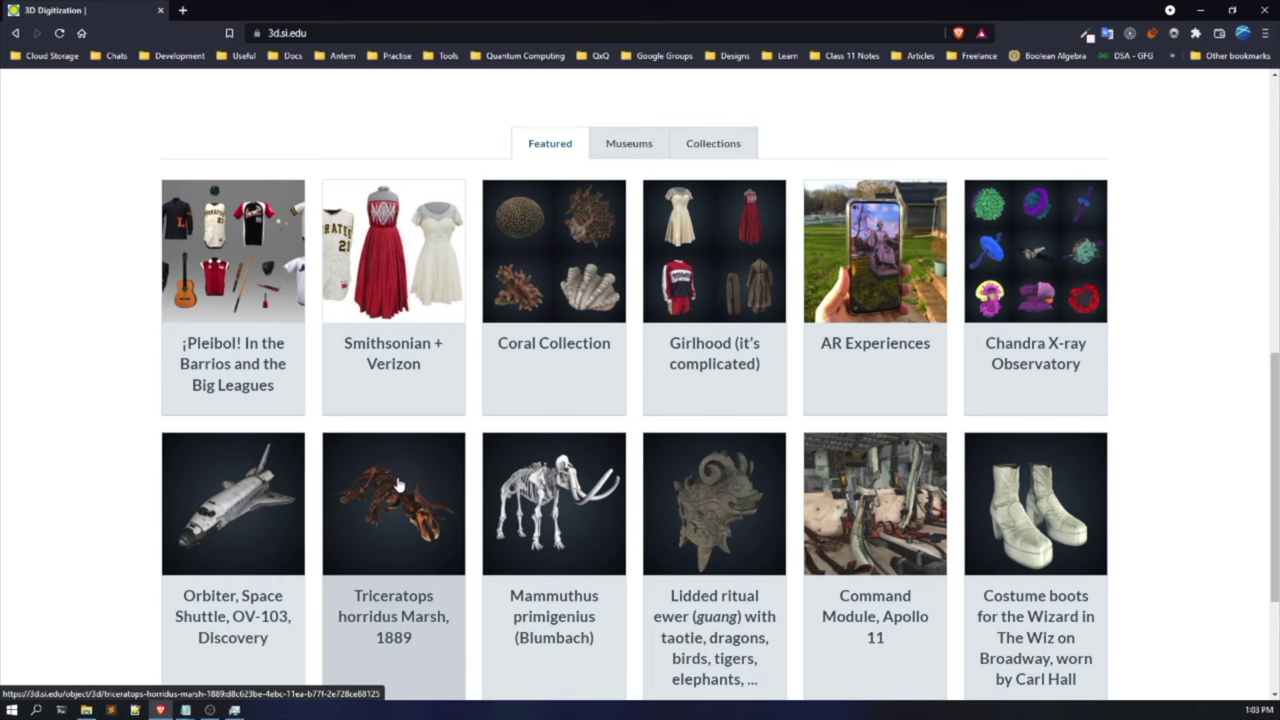
pyautogui.scroll(-2, 397, 483)
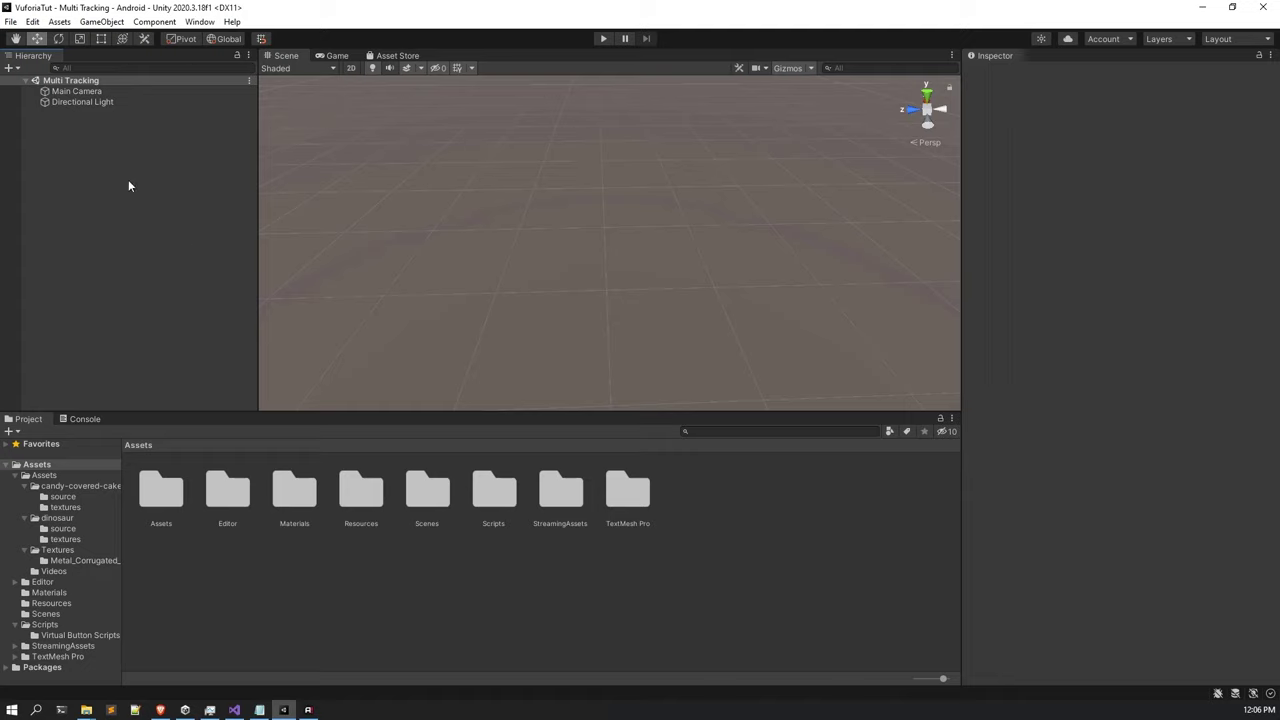
# Delete Main Camera from the Hierarchy and dock the Game tab right of the Scene view.
pyautogui.click(112, 91)
pyautogui.rightClick(112, 91)
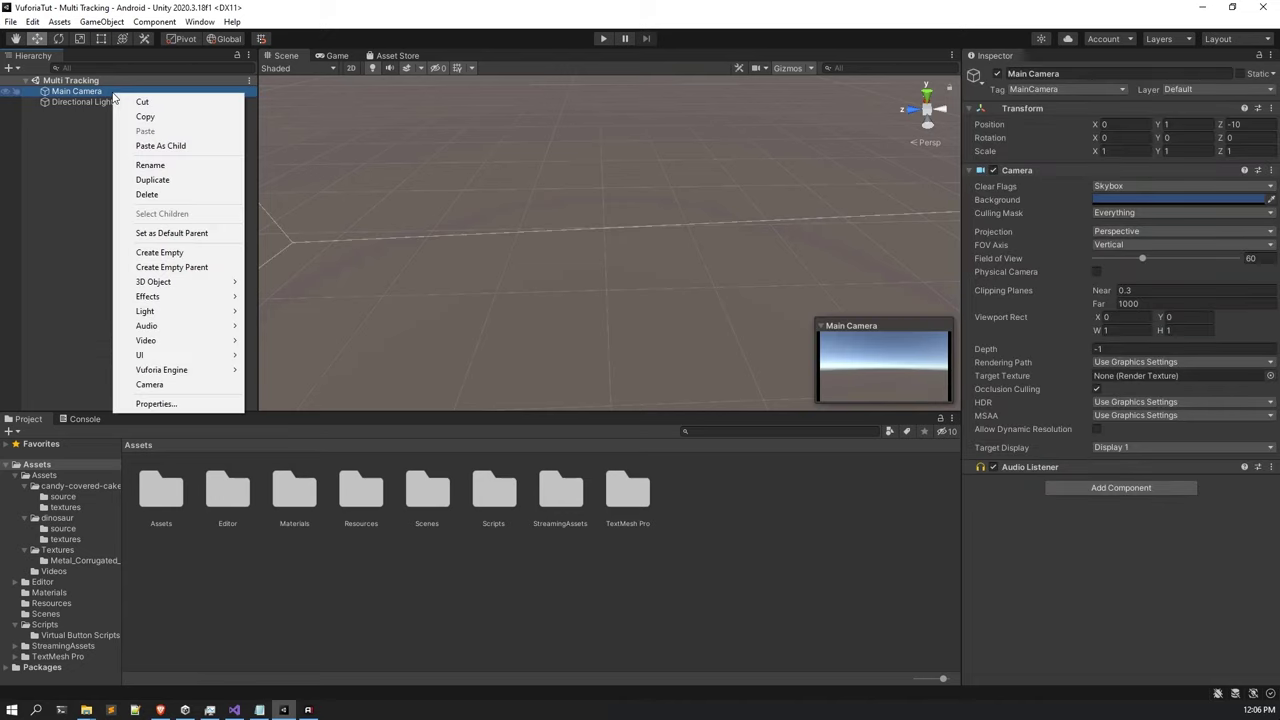
pyautogui.click(156, 196)
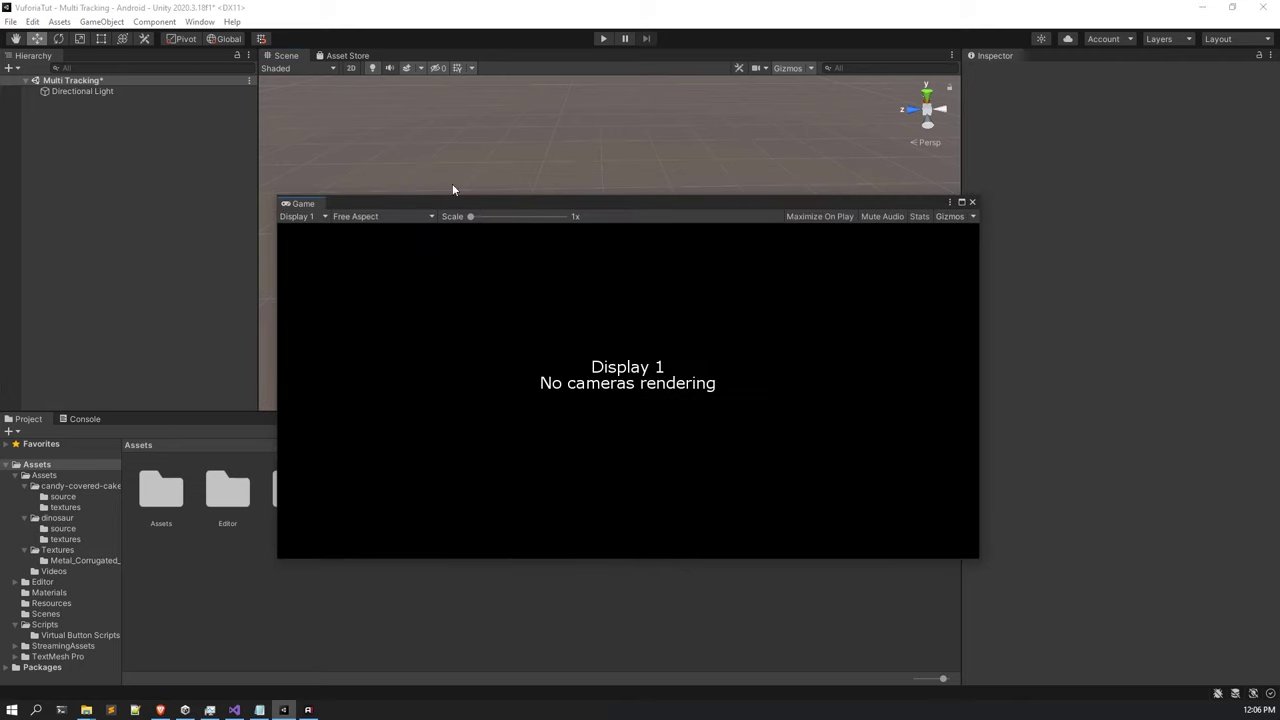
pyautogui.moveTo(302, 205); pyautogui.dragTo(852, 201)
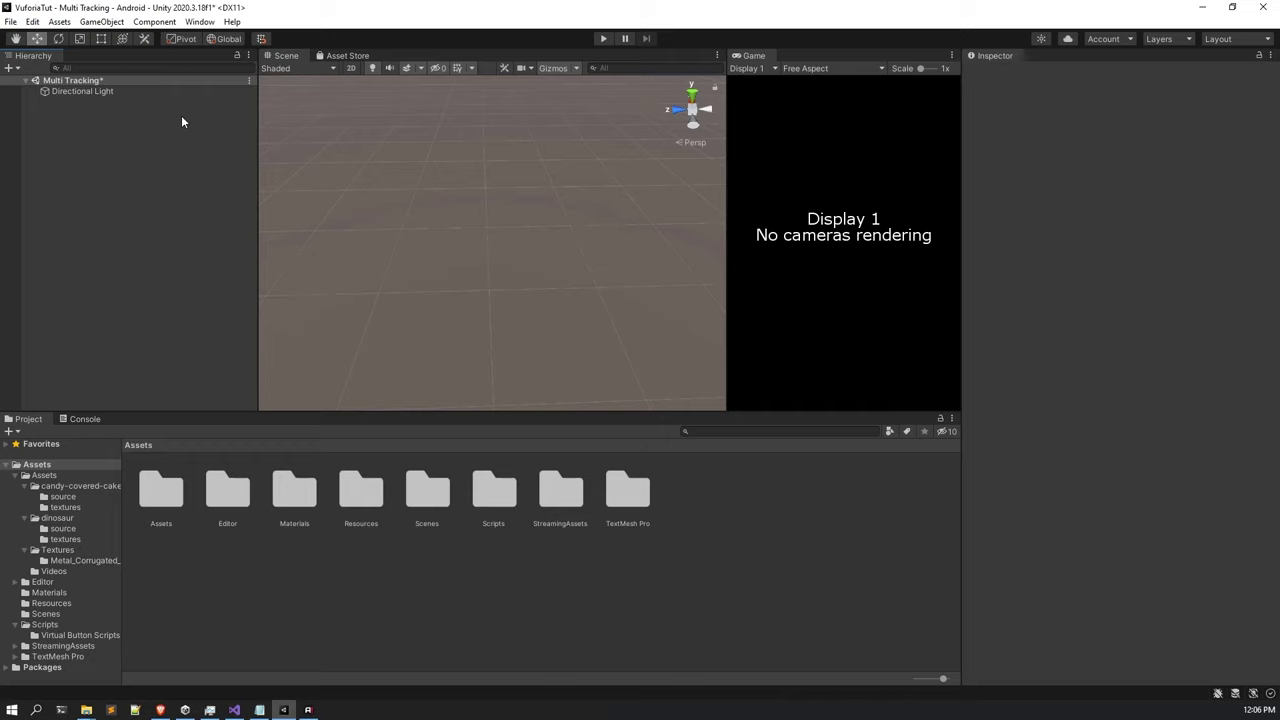
# Add a Vuforia Engine AR Camera to the scene from the Hierarchy menu.
pyautogui.rightClick(183, 148)
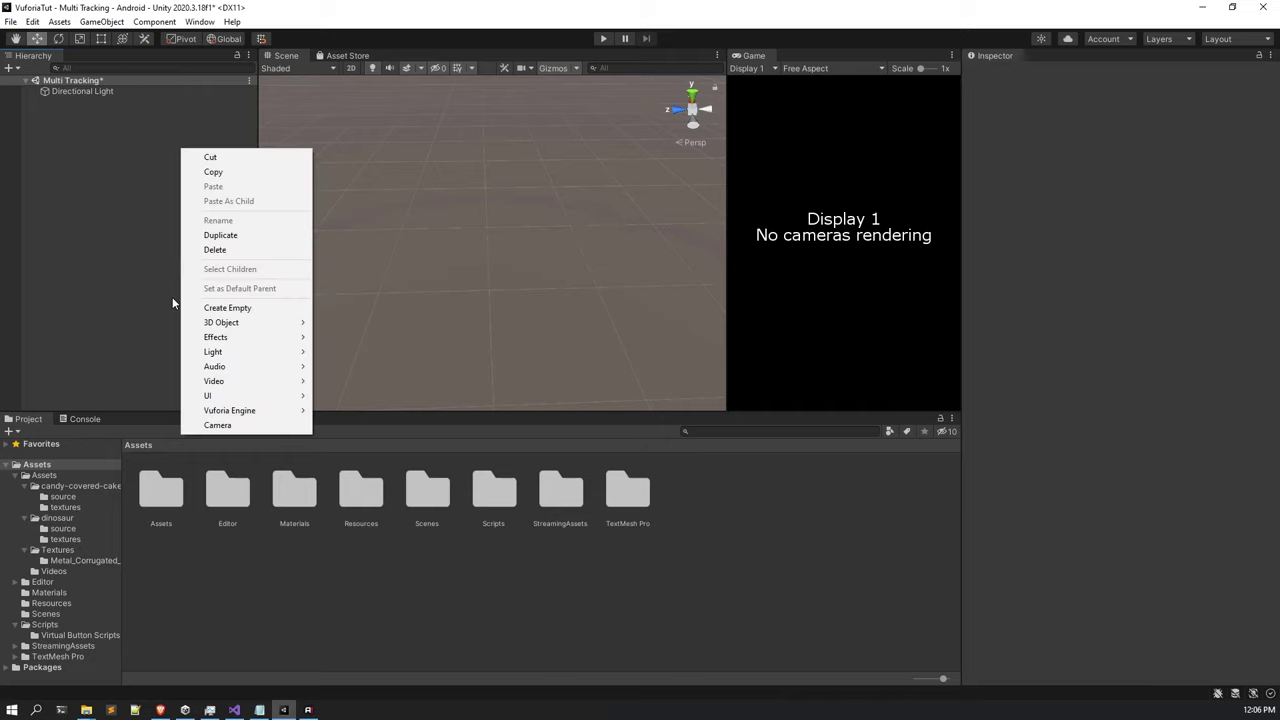
pyautogui.moveTo(226, 418)
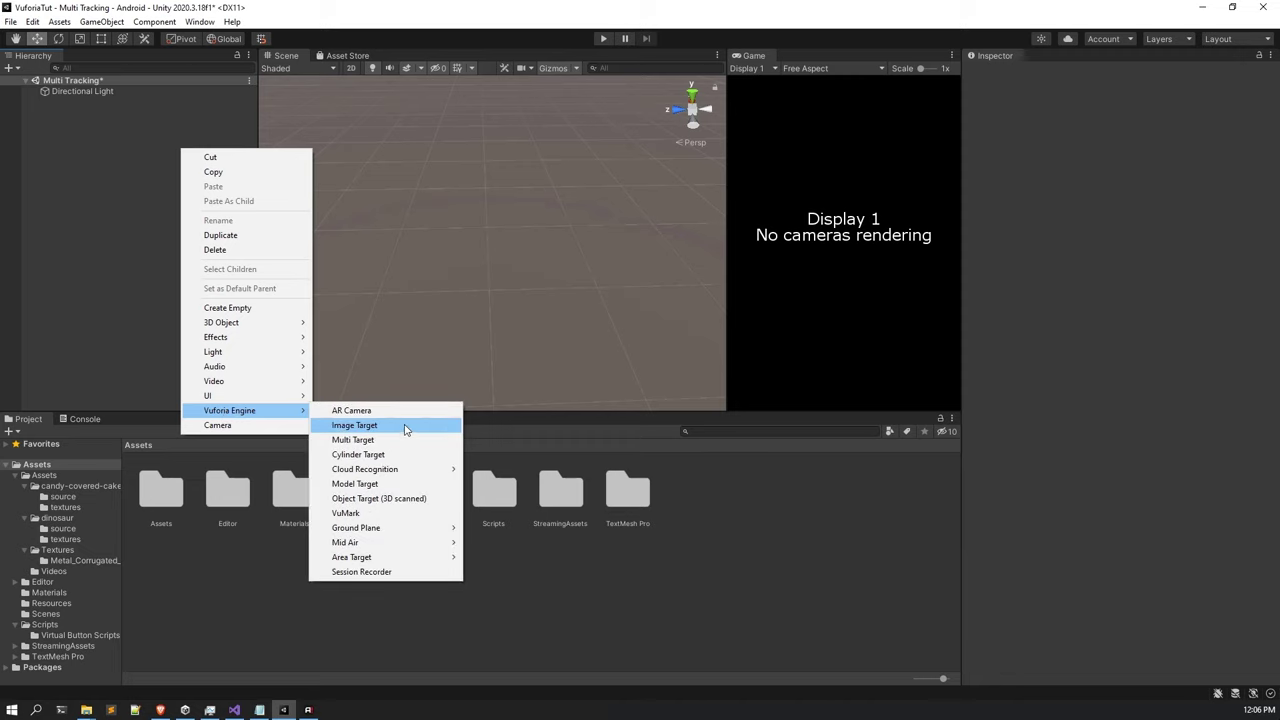
pyautogui.click(352, 410)
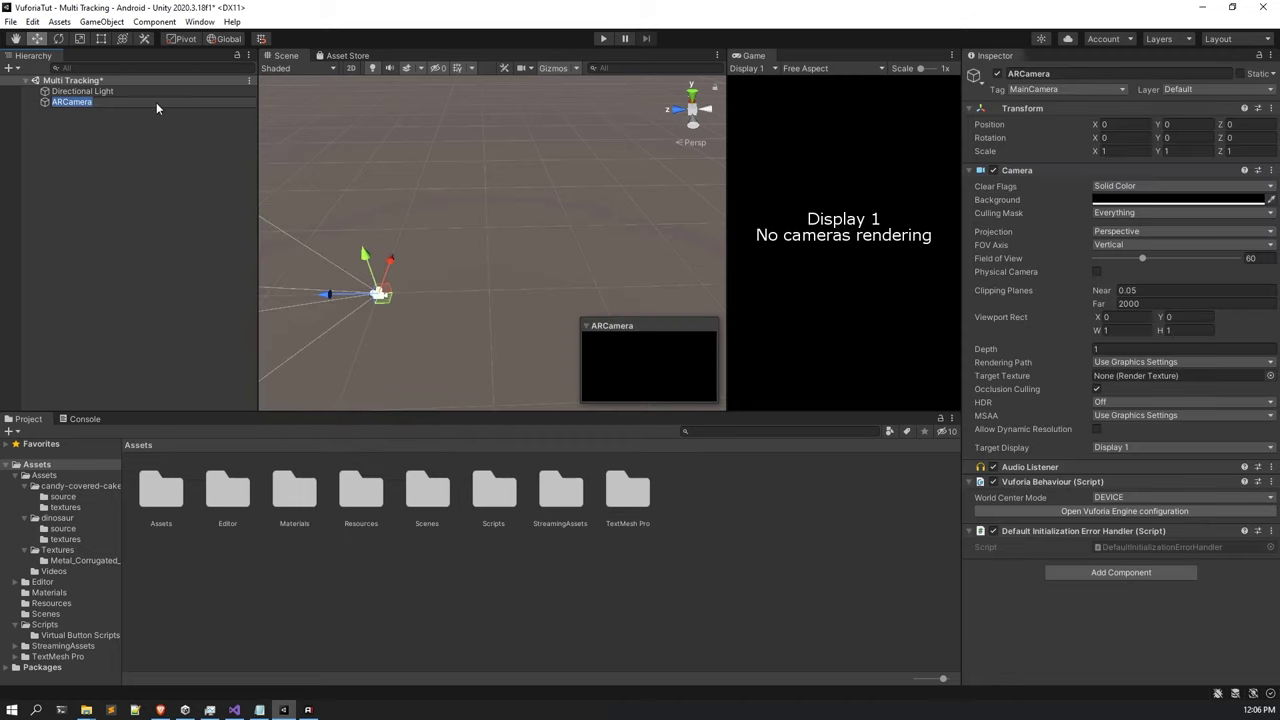
pyautogui.click(82, 170)
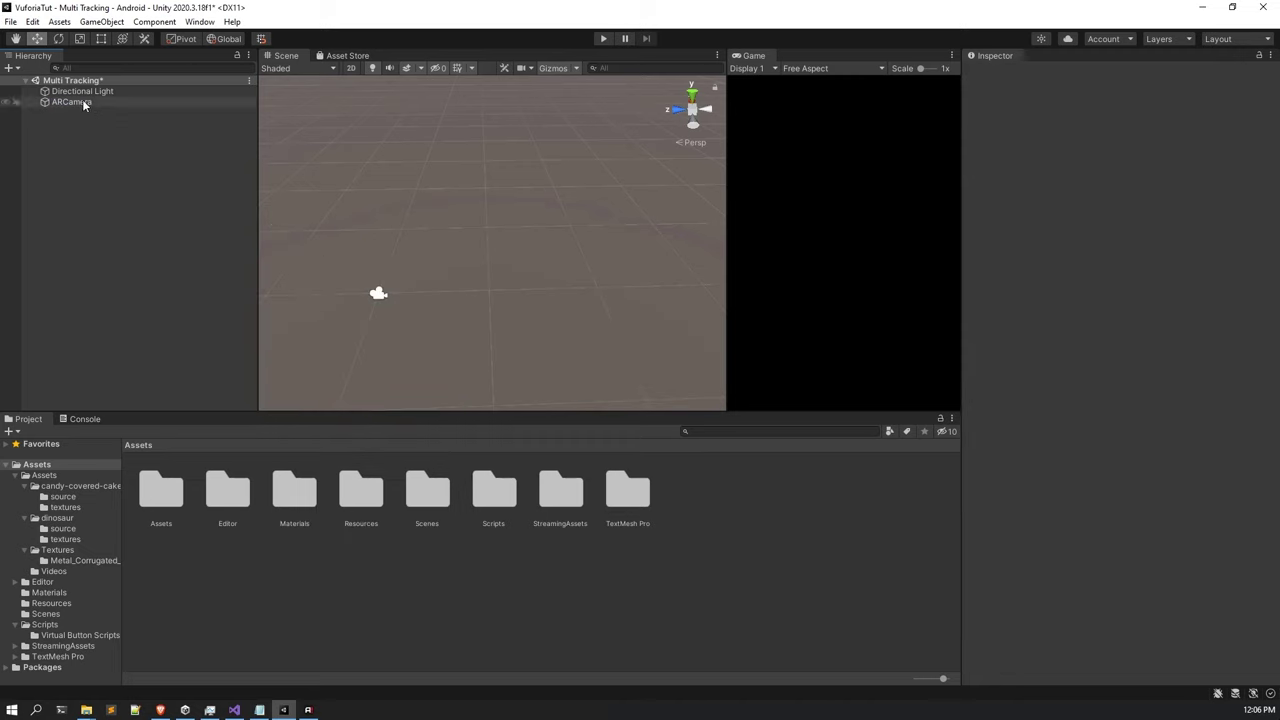
# Move Directional Light below ARCamera and frame ARCamera in the Scene view.
pyautogui.click(85, 102)
pyautogui.moveTo(92, 91); pyautogui.dragTo(98, 110)
pyautogui.click(101, 150)
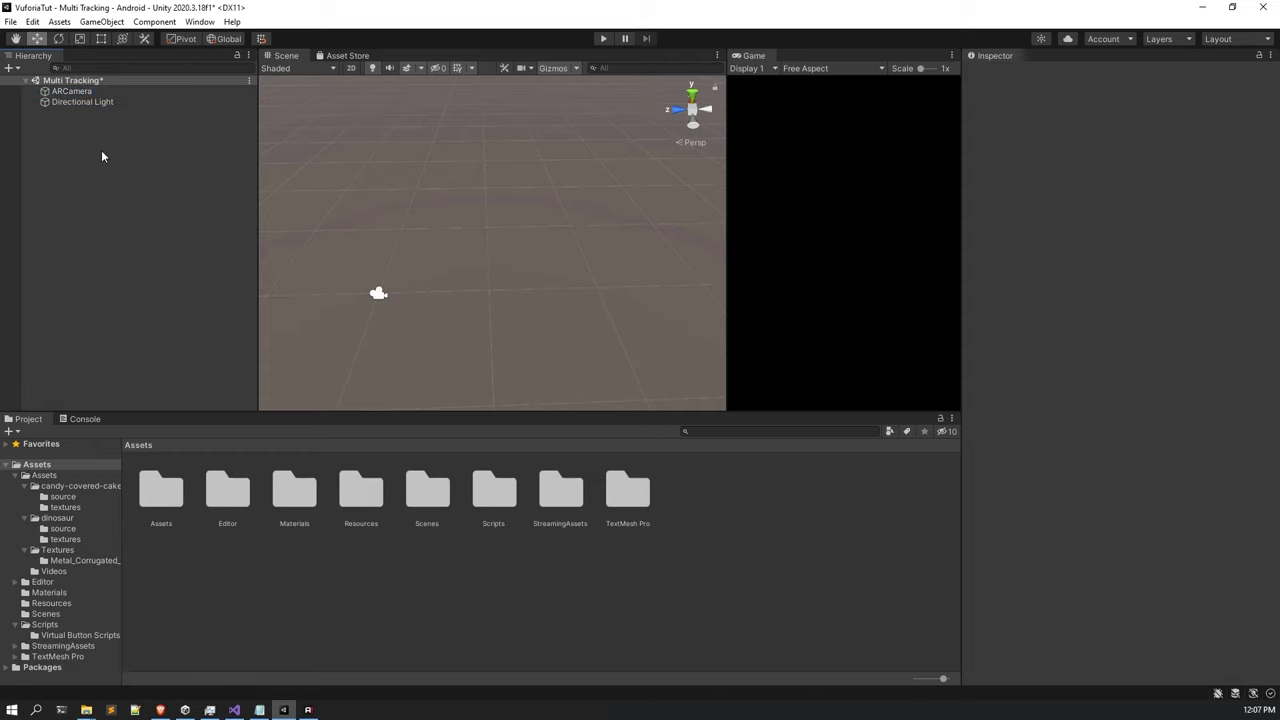
pyautogui.doubleClick(118, 92)
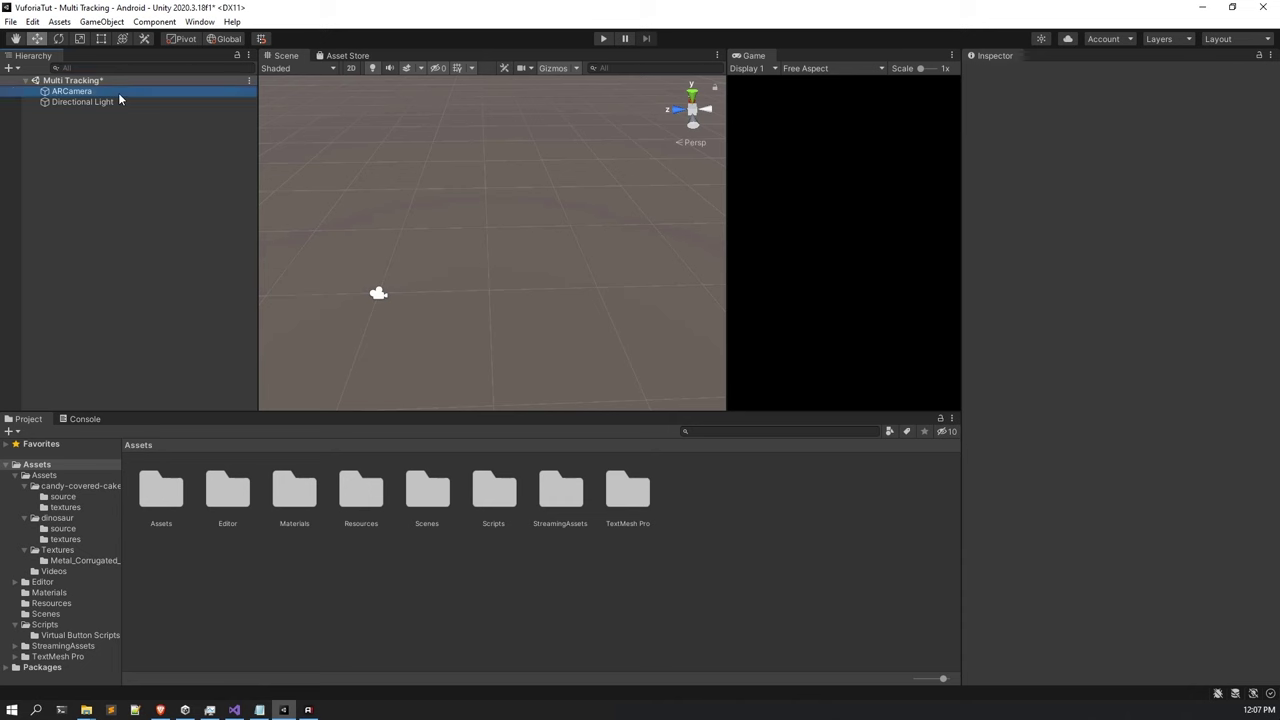
pyautogui.scroll(4, 460, 211)
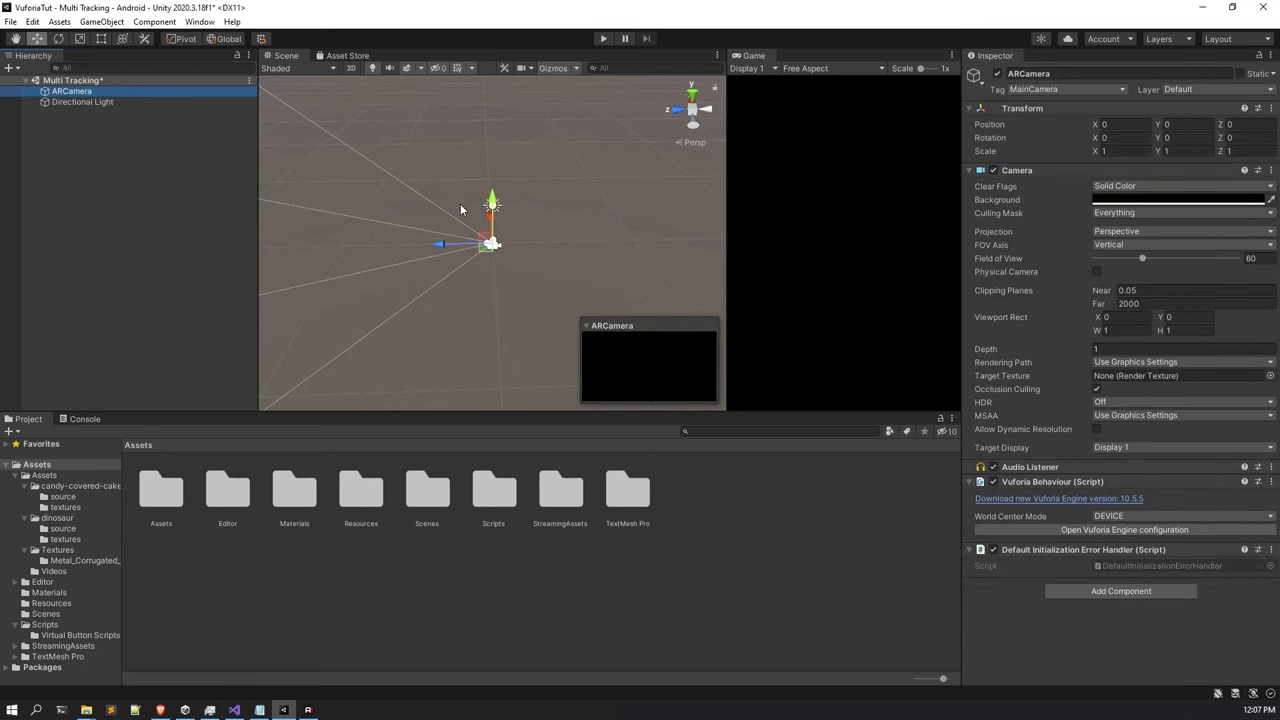
pyautogui.click(113, 183)
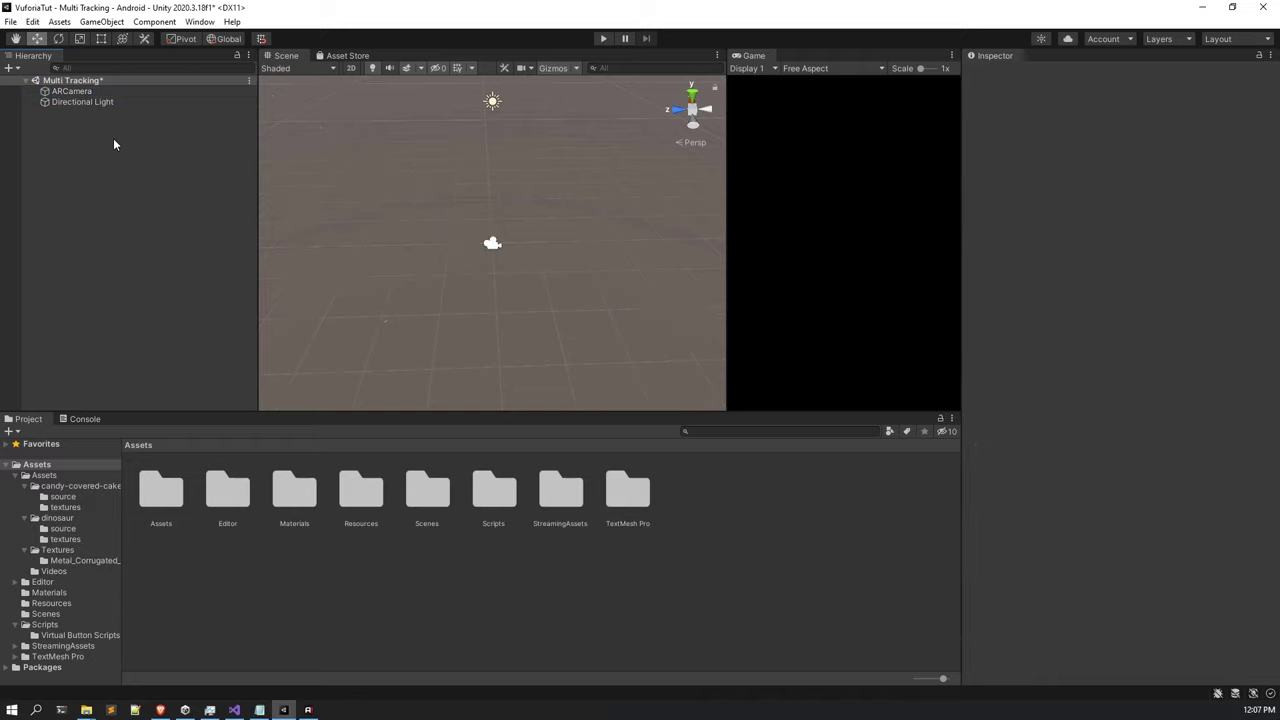
# Add a Vuforia Image Target set to From Database, FirstARapp, image m1.
pyautogui.rightClick(114, 143)
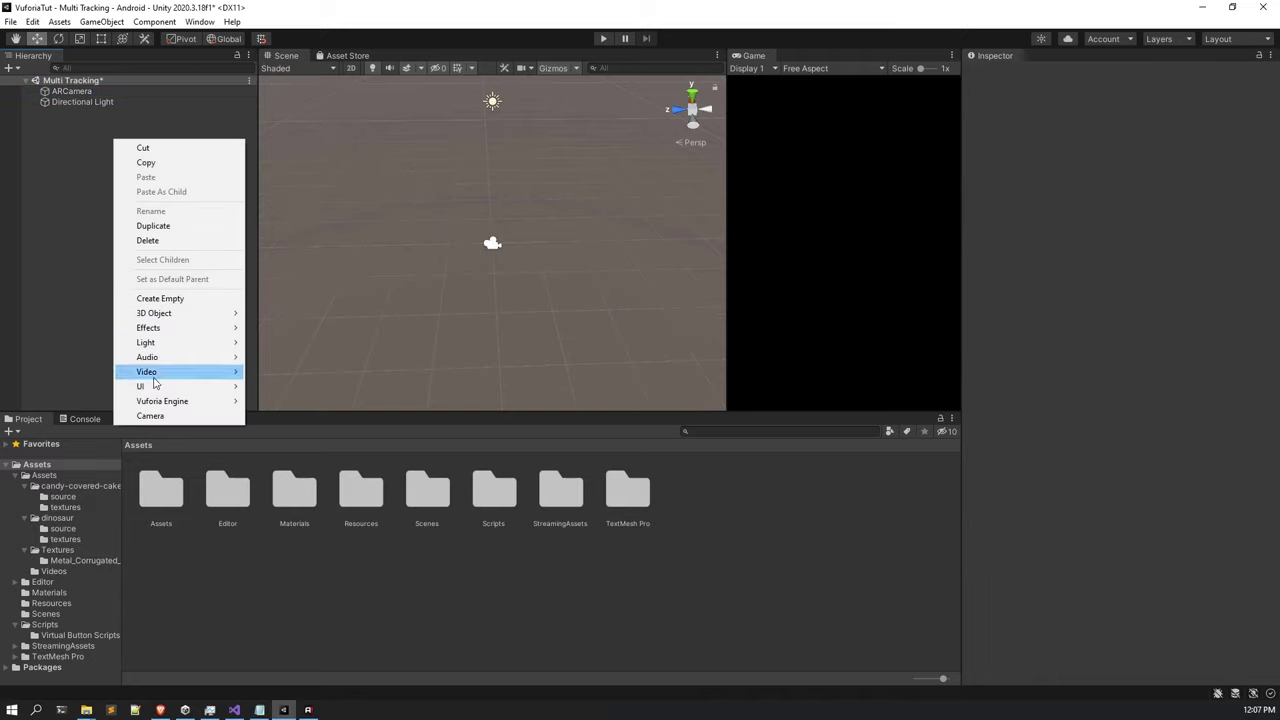
pyautogui.moveTo(158, 402)
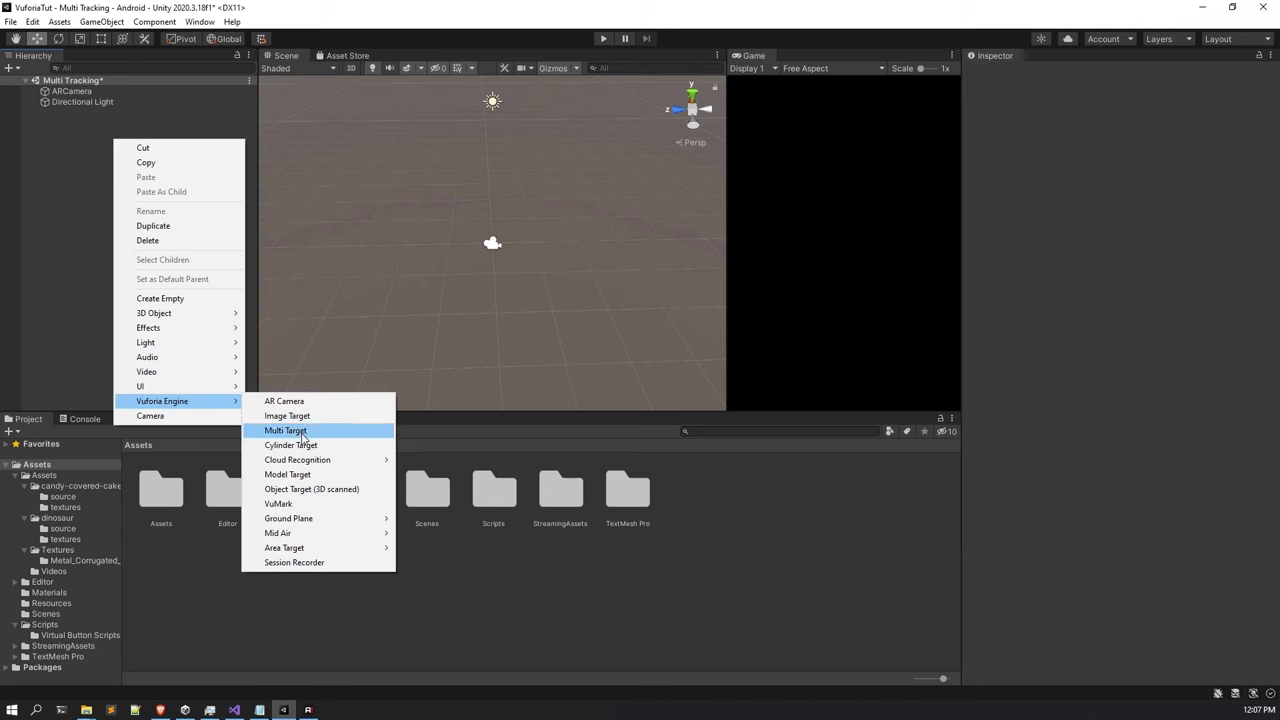
pyautogui.click(286, 416)
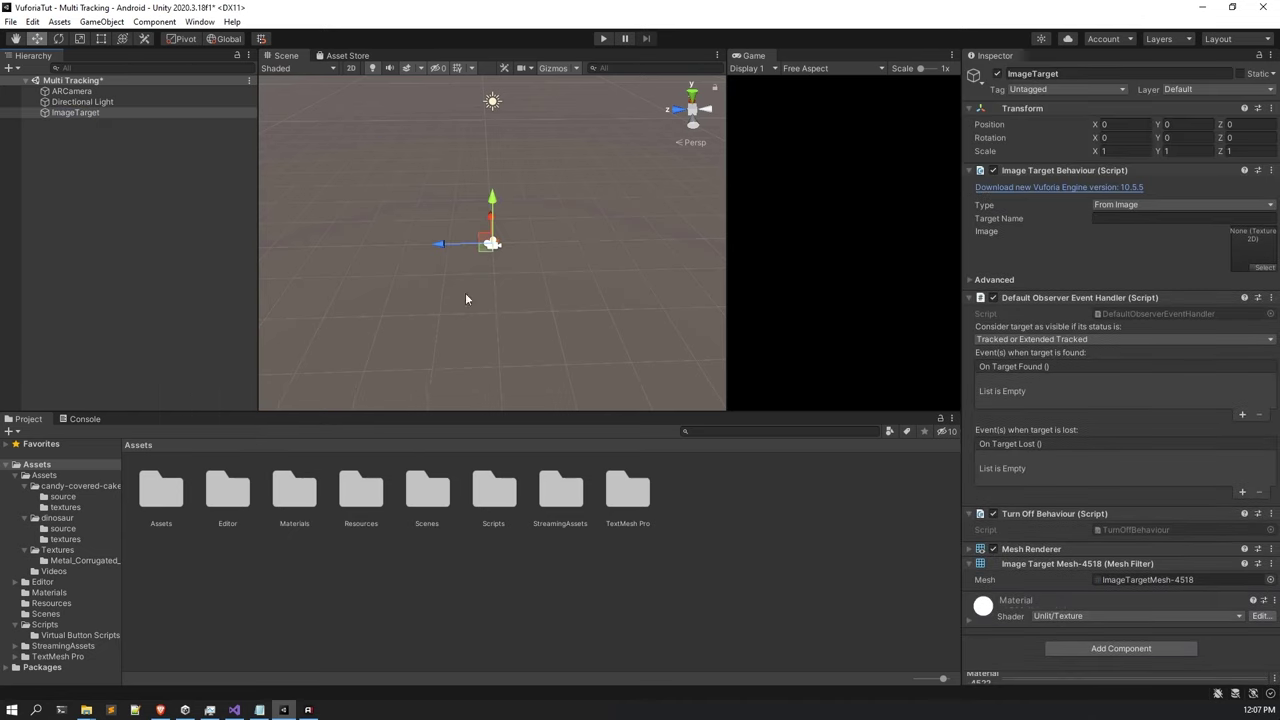
pyautogui.click(1118, 205)
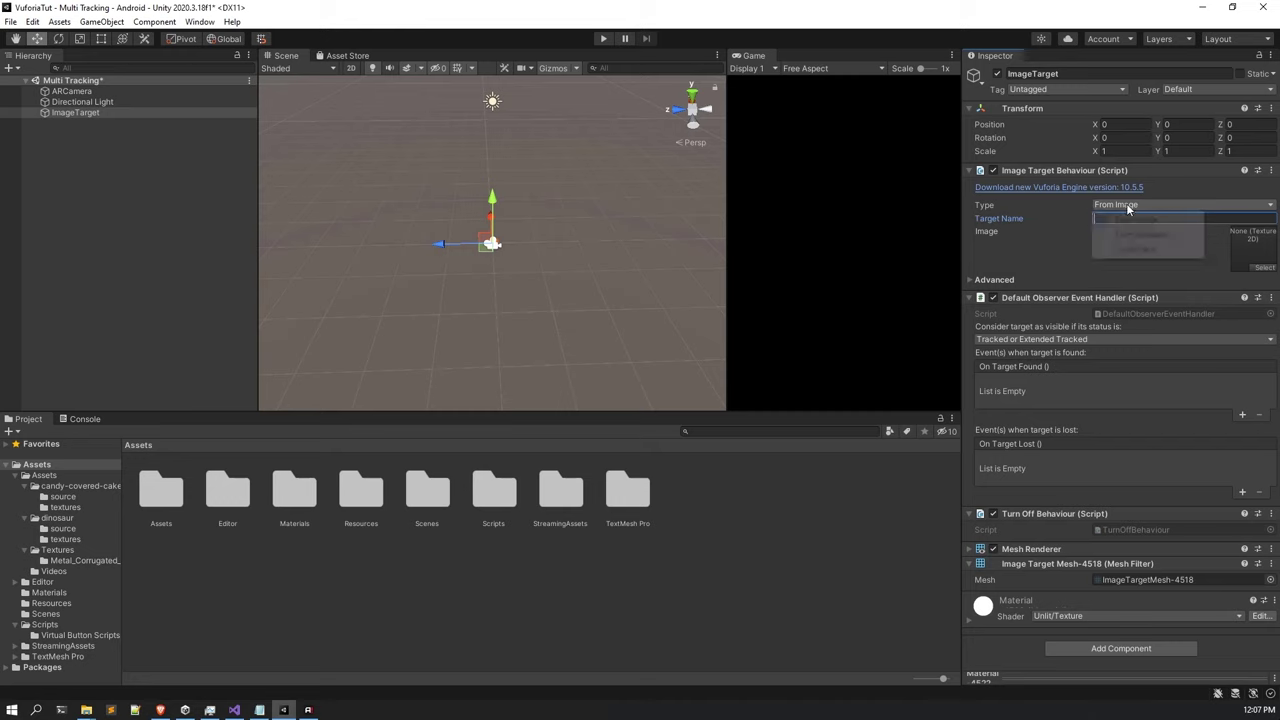
pyautogui.click(1140, 234)
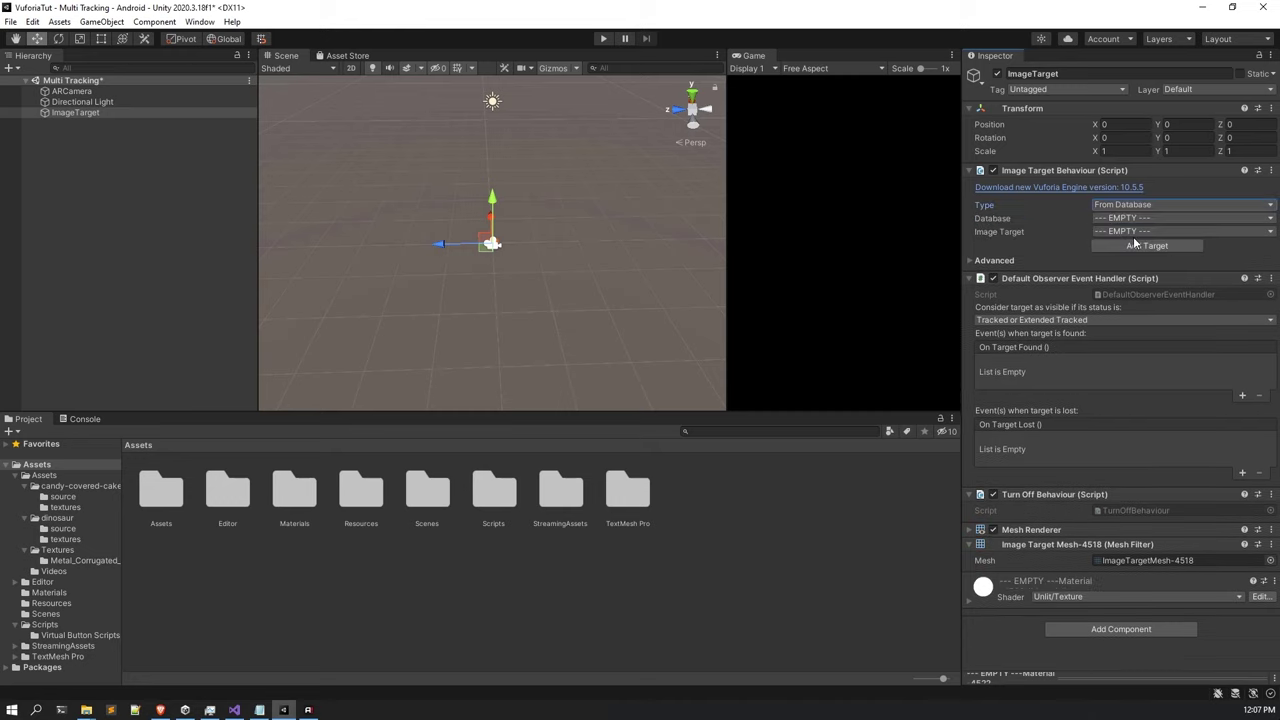
pyautogui.click(1141, 218)
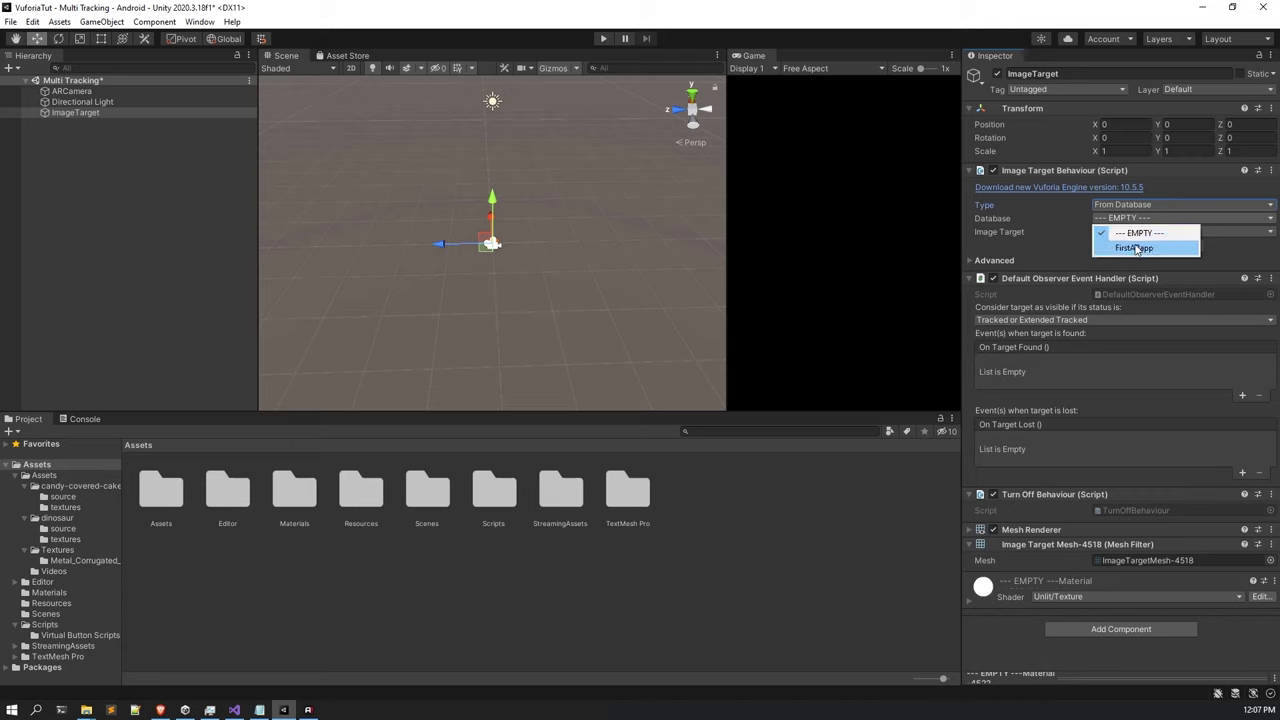
pyautogui.click(1135, 248)
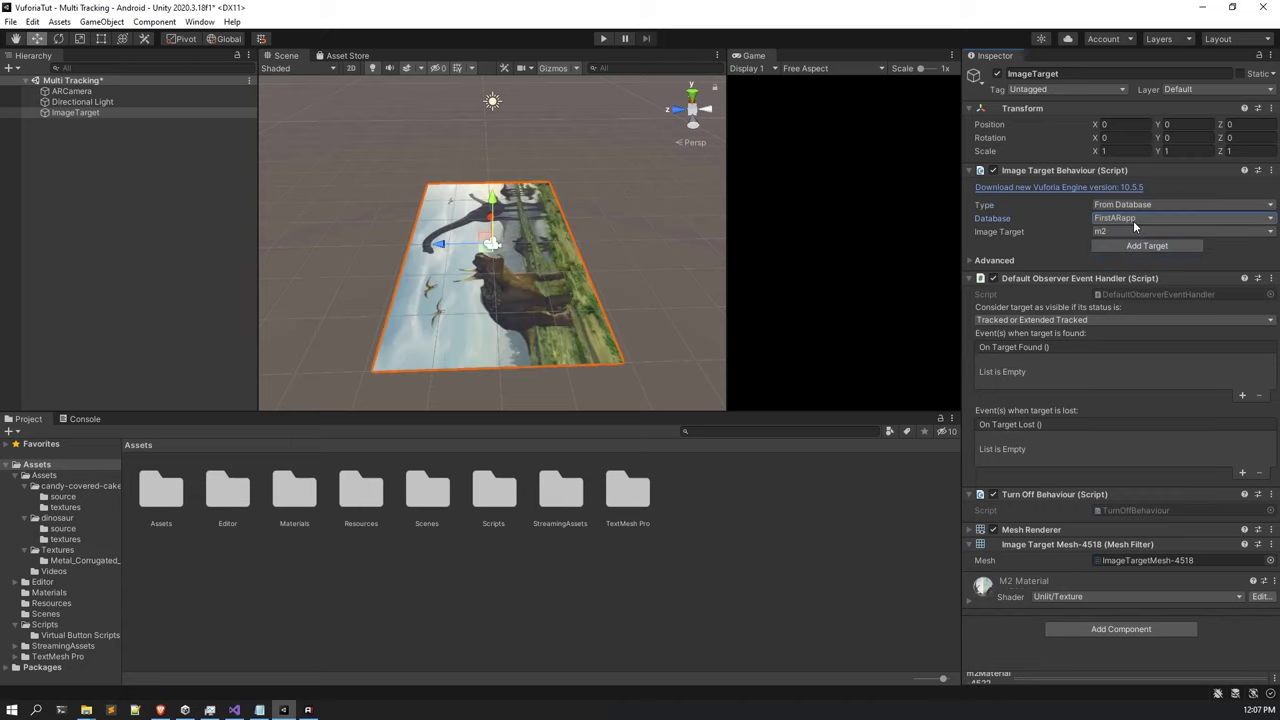
pyautogui.click(1112, 232)
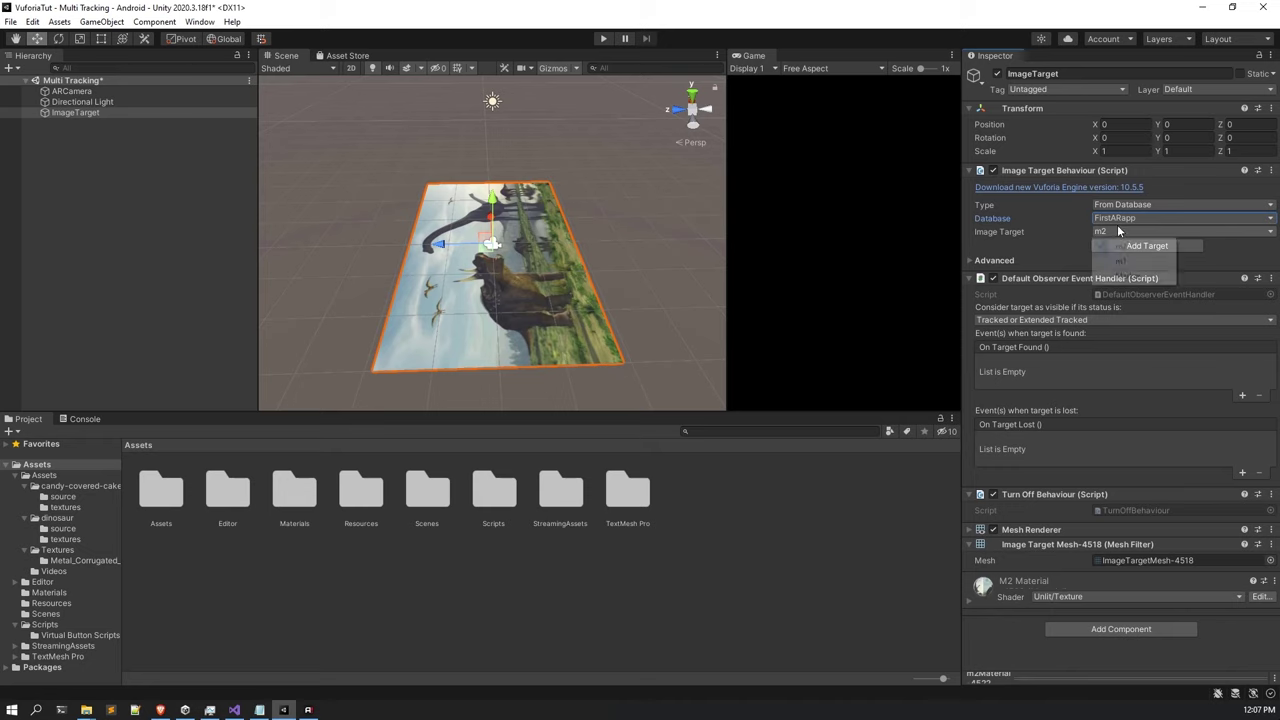
pyautogui.click(1121, 261)
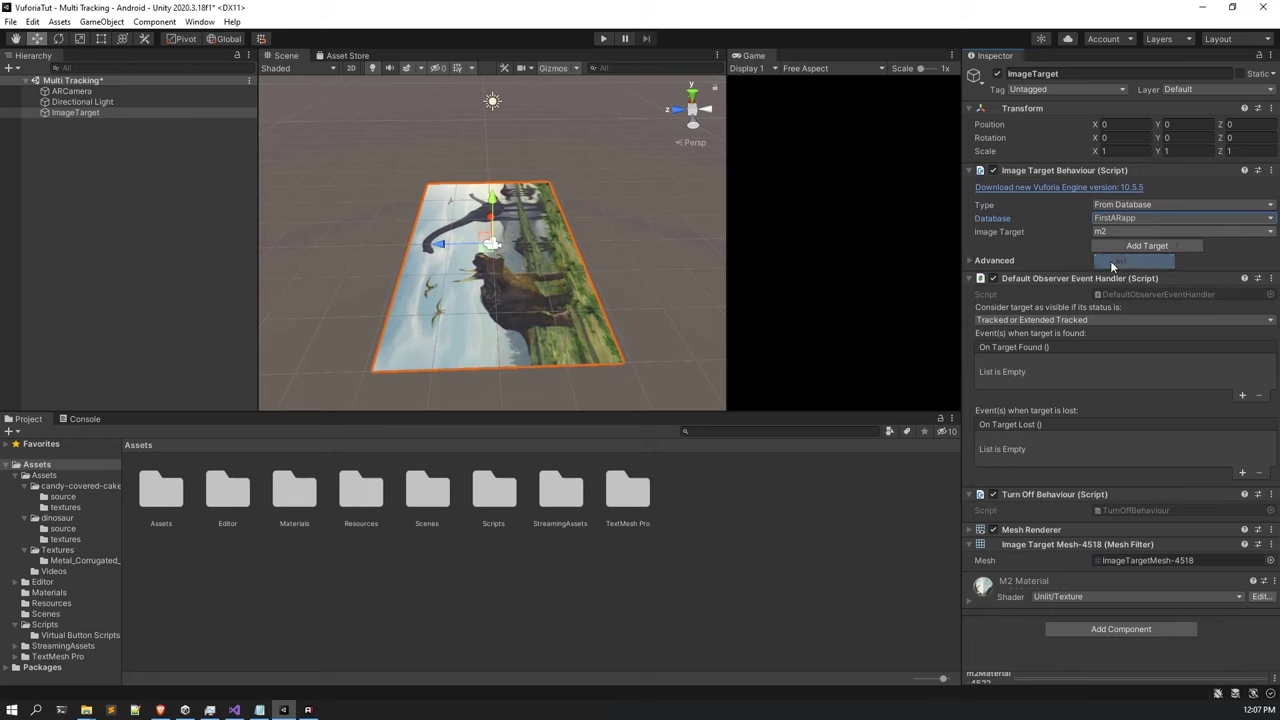
# Rename the image target to M1 and view it at an angle.
pyautogui.click(1098, 74)
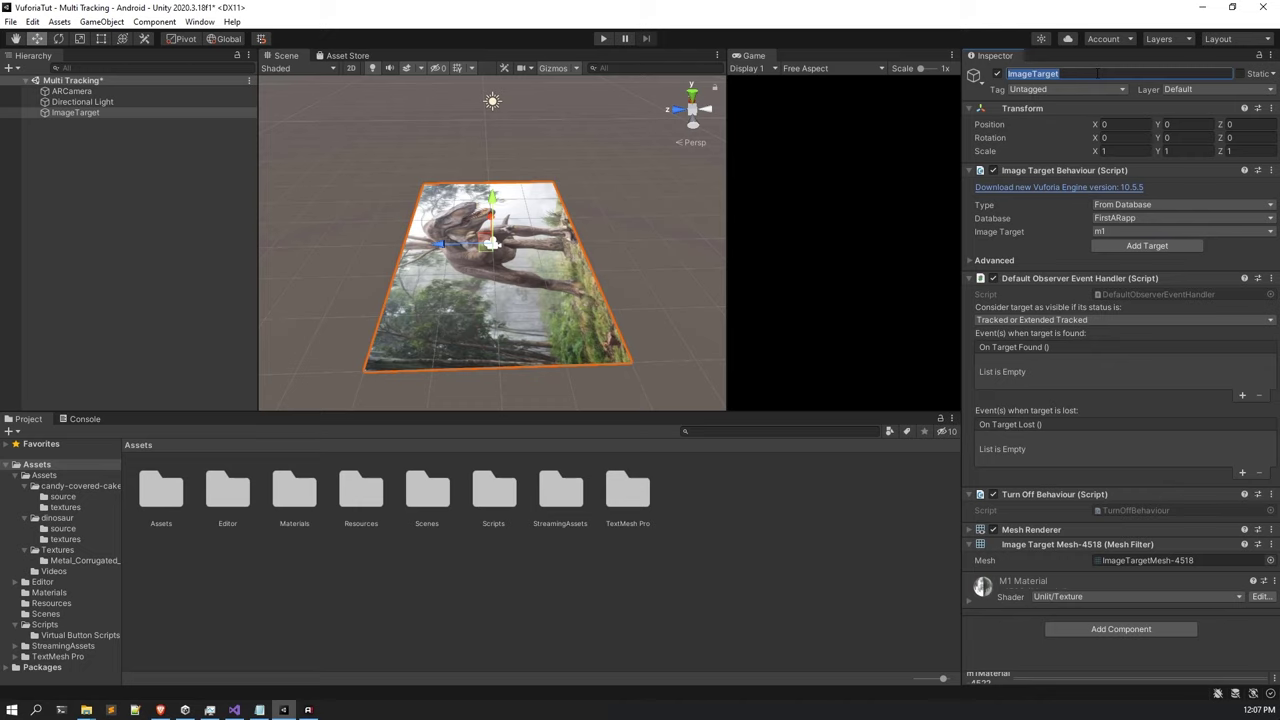
pyautogui.write('M1')
pyautogui.press('Return')
pyautogui.click(75, 152)
pyautogui.scroll(-3, 570, 206)
pyautogui.keyDown('alt'); pyautogui.moveTo(570, 206); pyautogui.dragTo(588, 274); pyautogui.keyUp('alt')
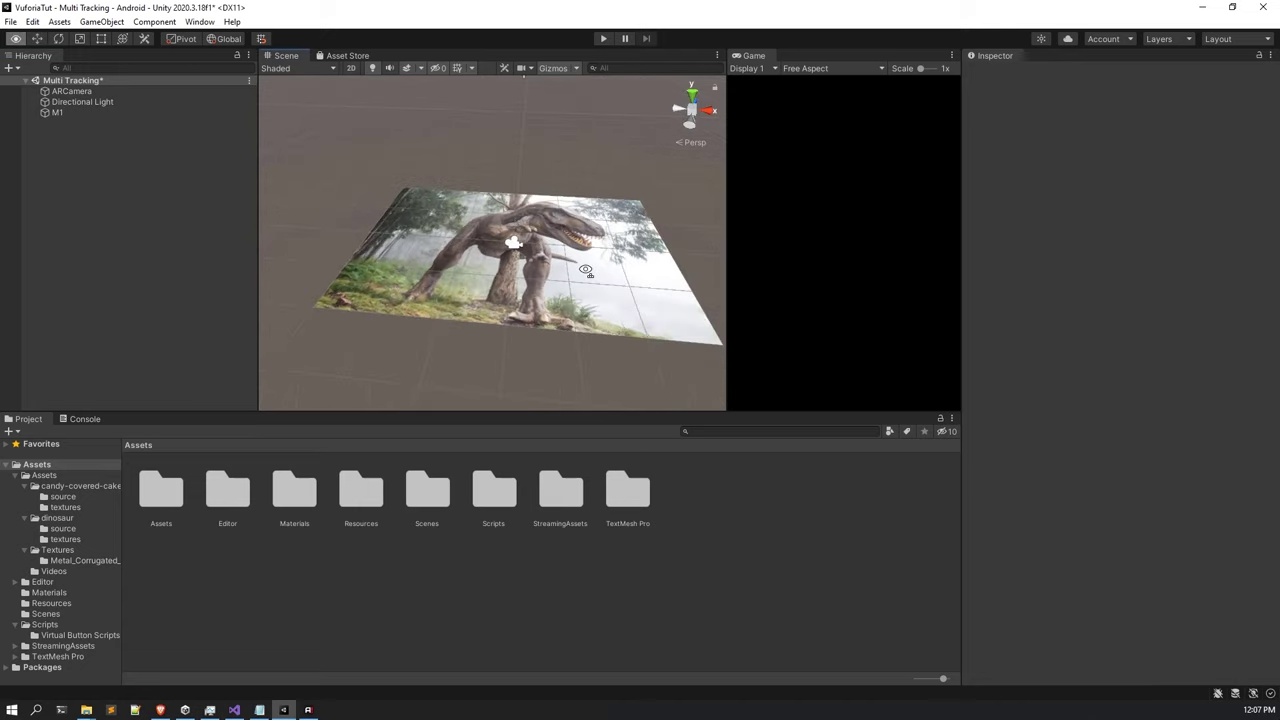
# Add a second Vuforia Image Target and rename it M2.
pyautogui.rightClick(127, 171)
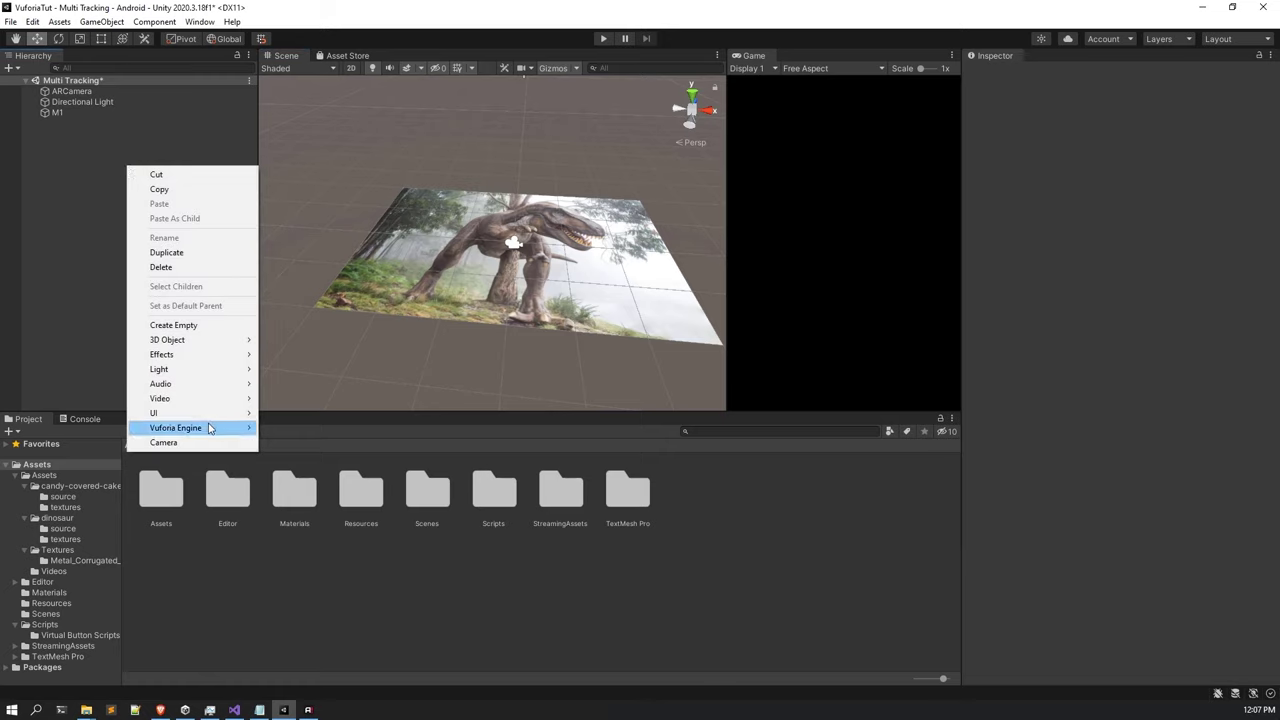
pyautogui.moveTo(208, 428)
pyautogui.click(300, 442)
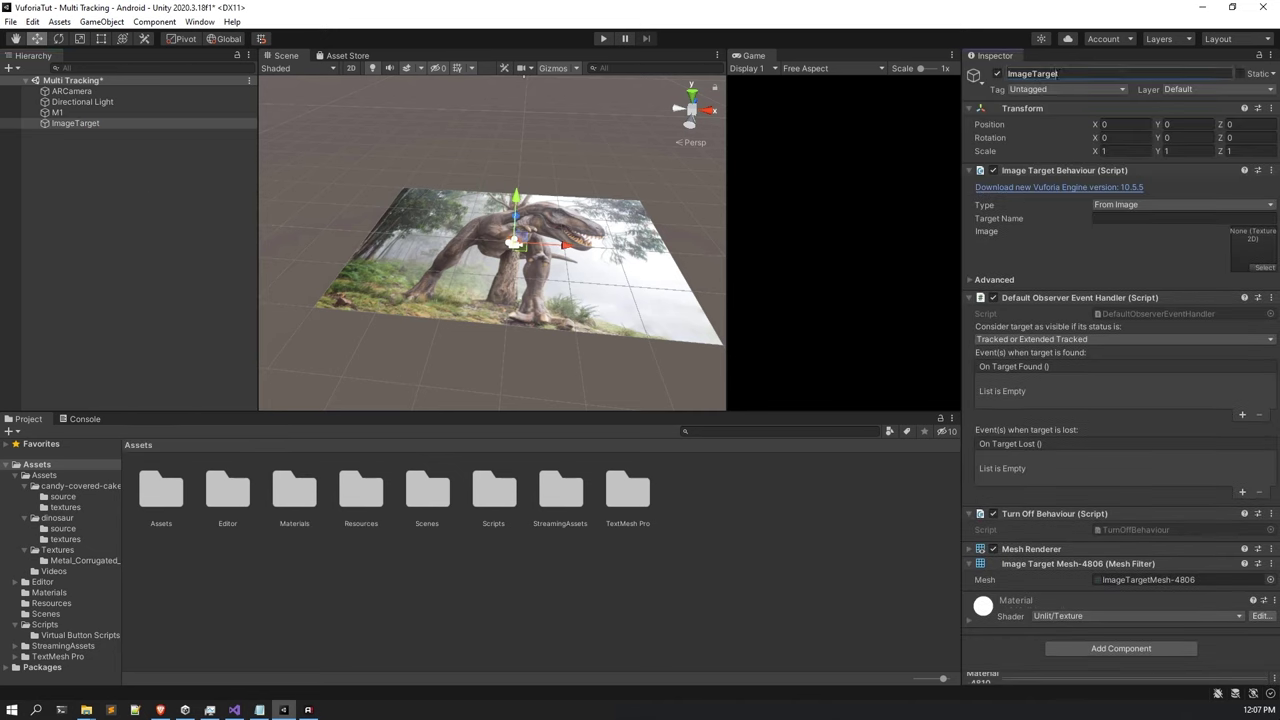
pyautogui.click(1038, 74)
pyautogui.write('M2')
pyautogui.press('Return')
# Set M2 to From Database with FirstARapp, keeping m2 as its image target.
pyautogui.click(1198, 205)
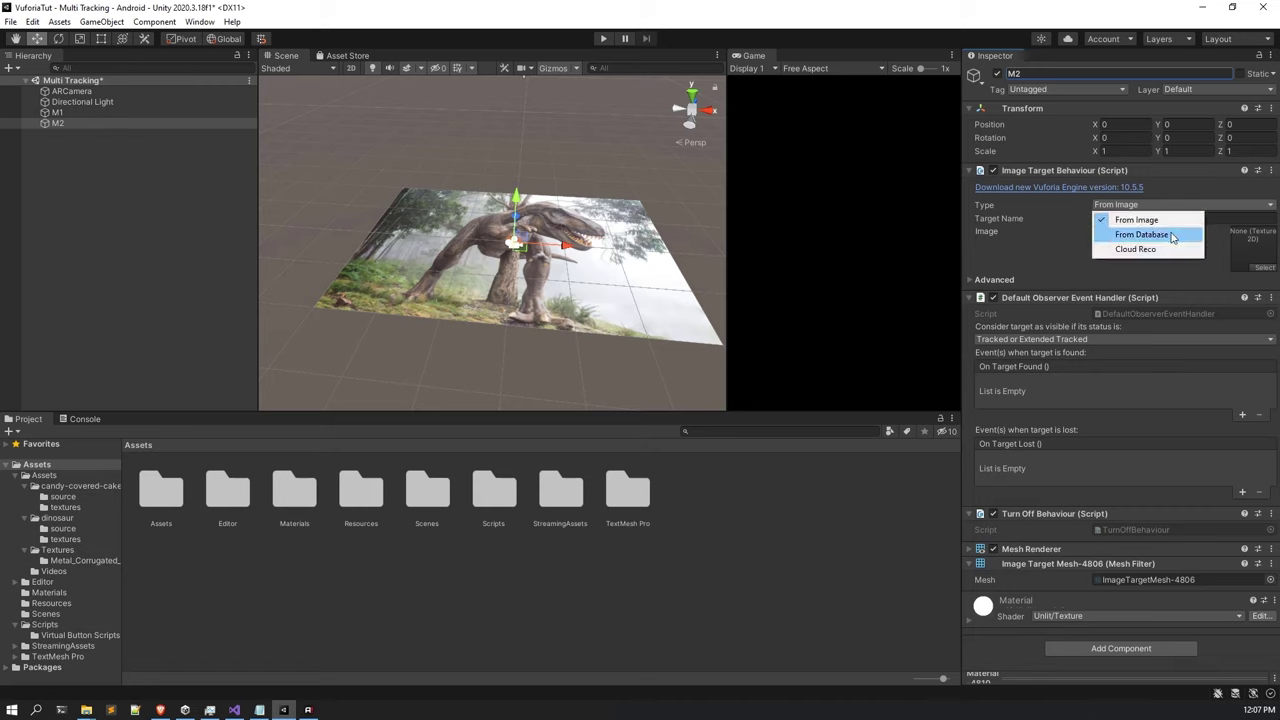
pyautogui.click(1170, 235)
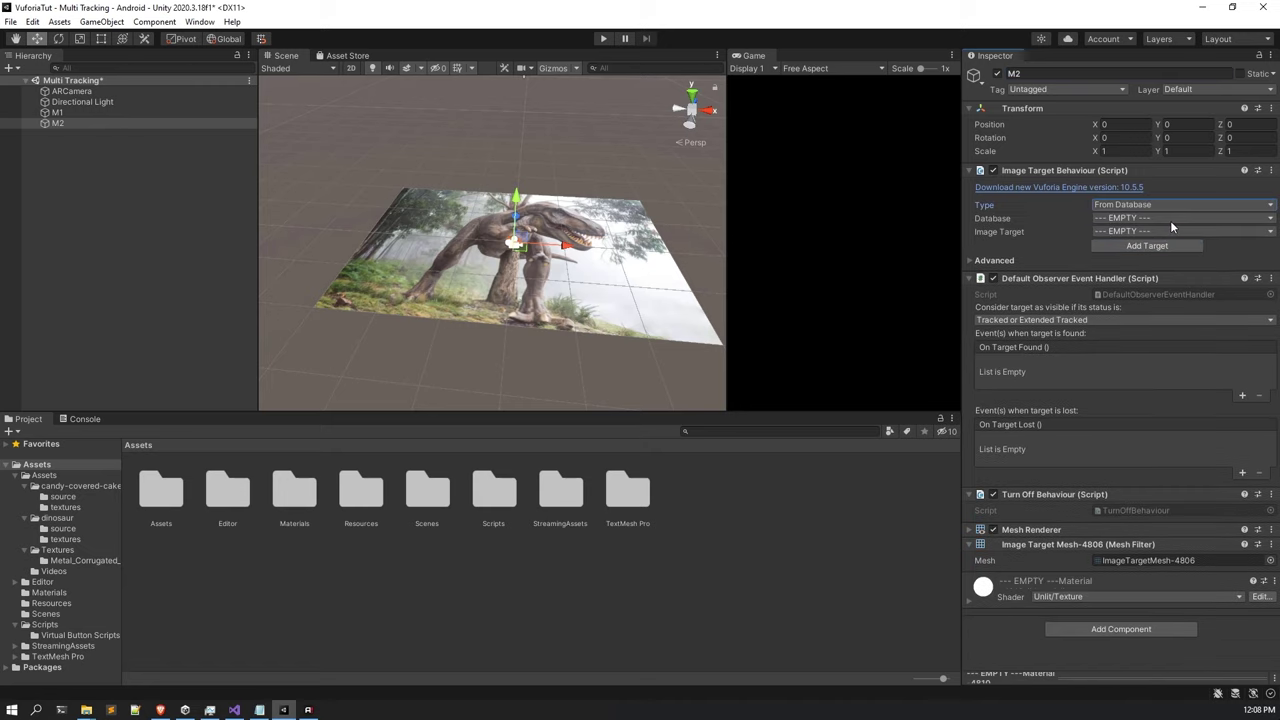
pyautogui.click(1170, 217)
pyautogui.click(1140, 248)
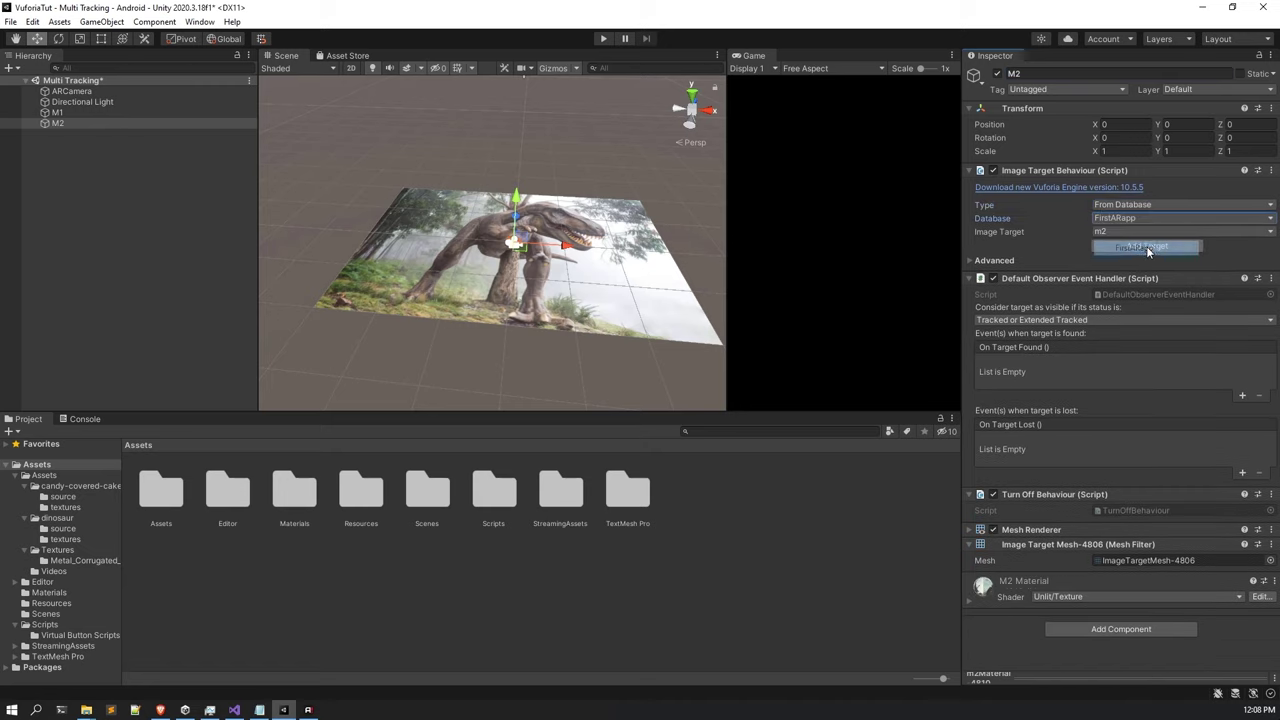
pyautogui.scroll(-5, 452, 243)
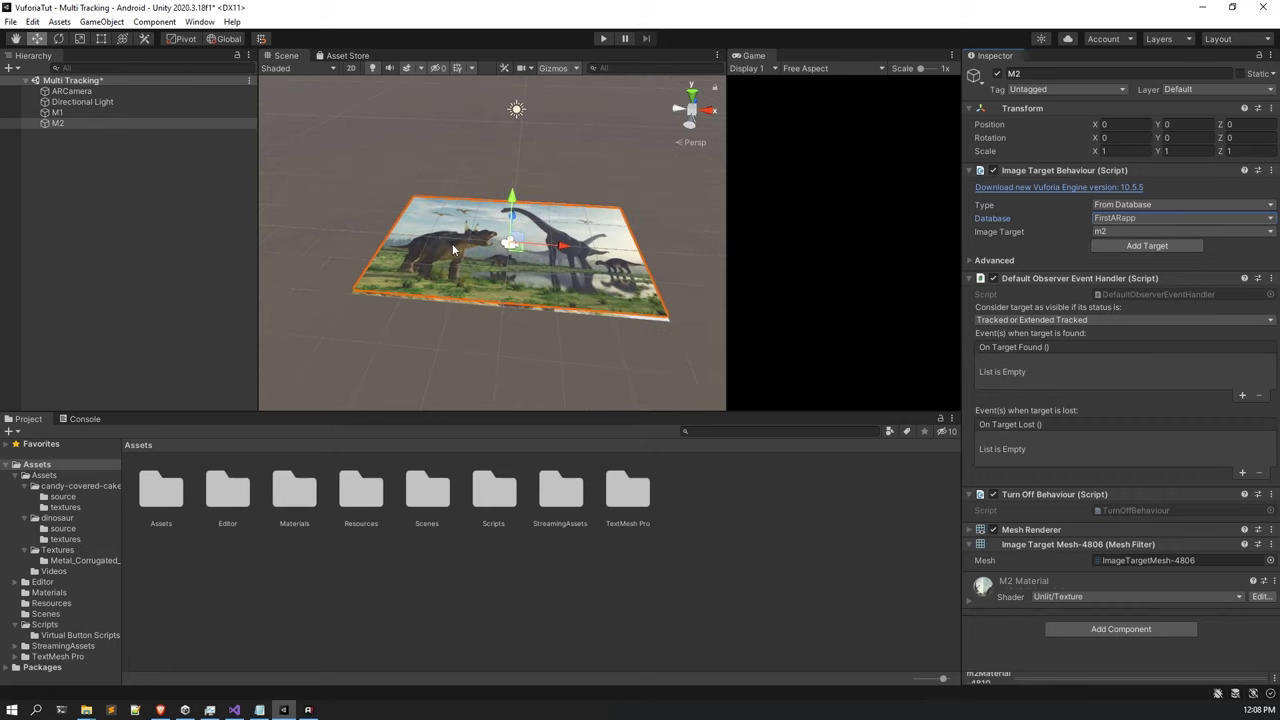
pyautogui.scroll(2, 548, 268)
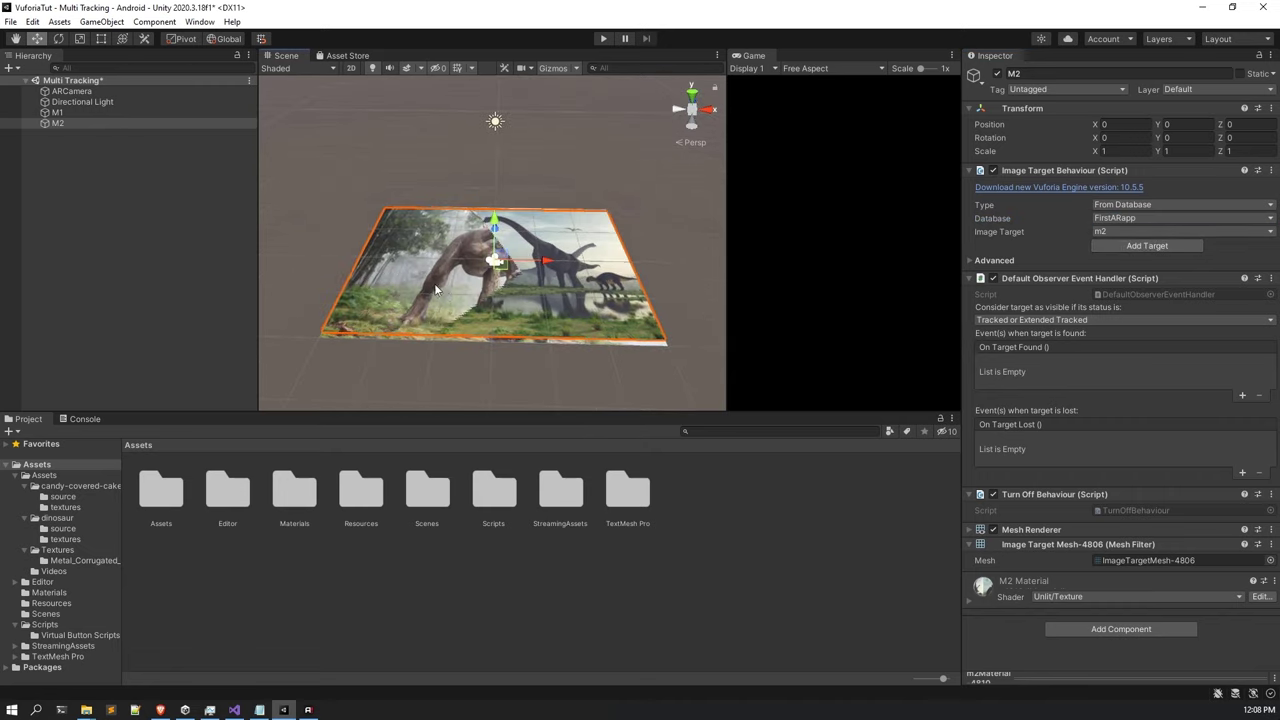
pyautogui.click(1135, 232)
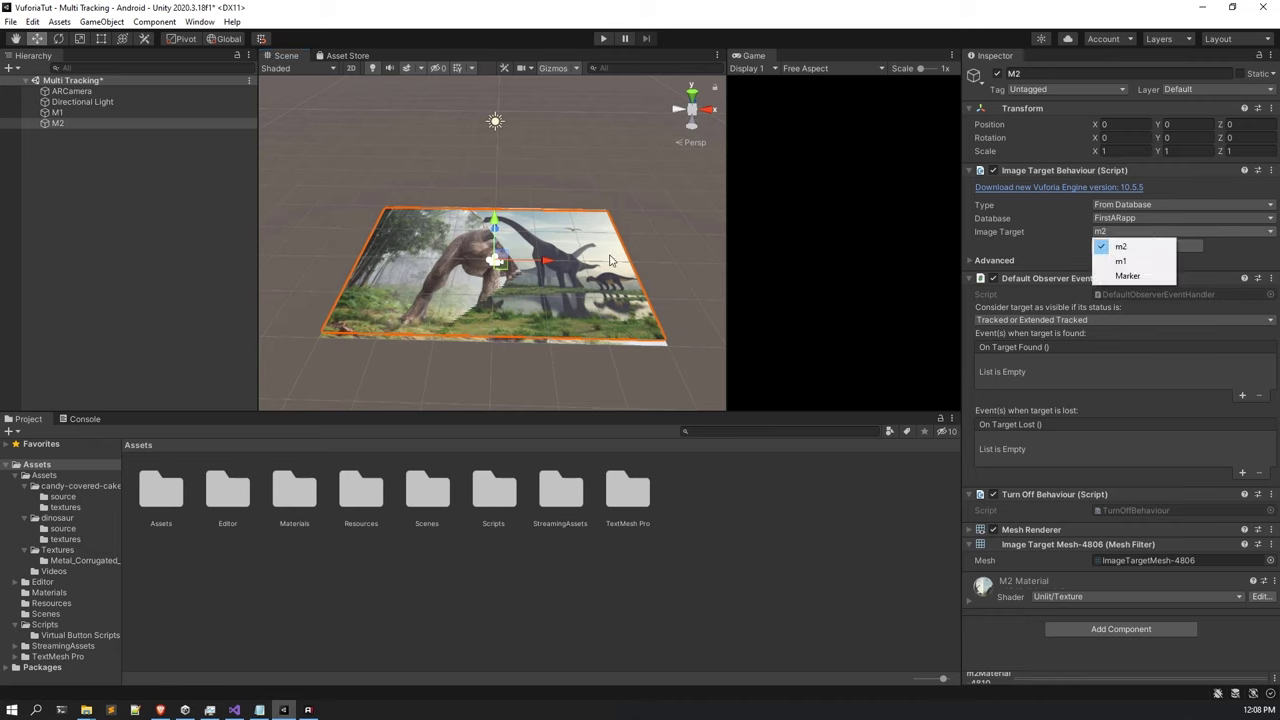
pyautogui.click(128, 126)
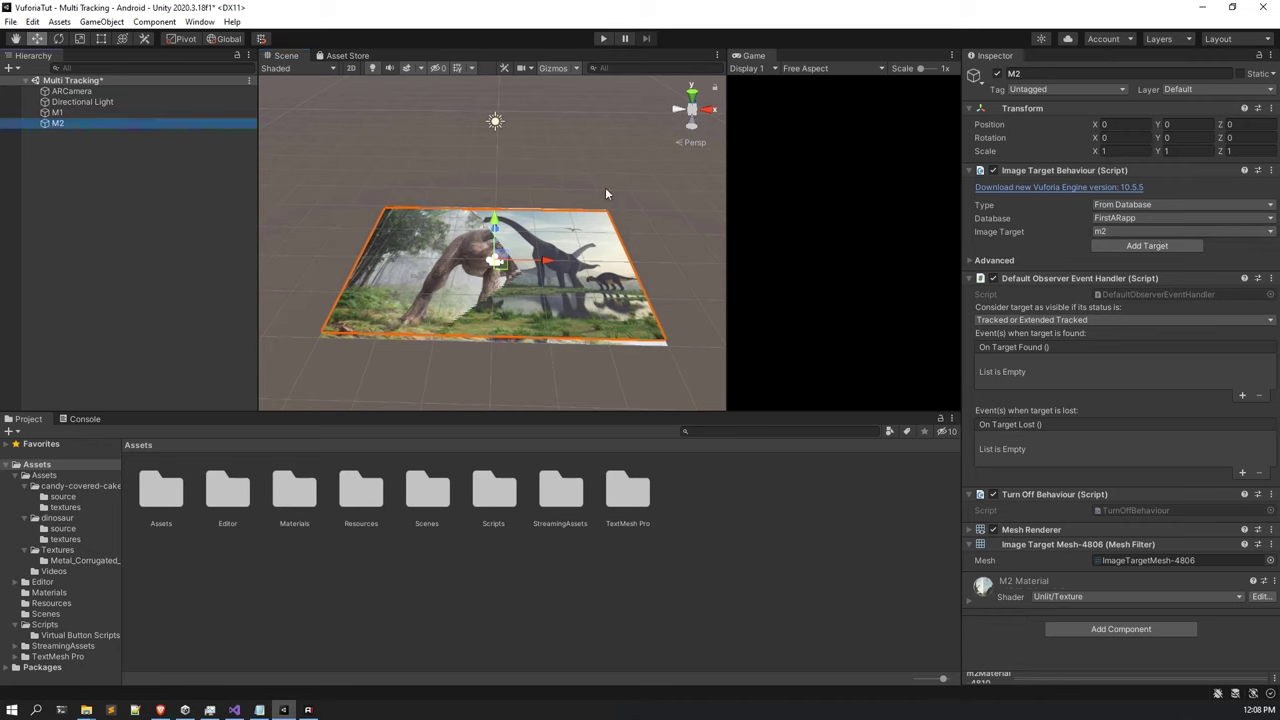
# Move M2 along X to 7.39 so it sits beside M1.
pyautogui.scroll(-3, 509, 287)
pyautogui.moveTo(460, 279); pyautogui.dragTo(672, 280)
pyautogui.moveTo(504, 315); pyautogui.dragTo(382, 318, button='middle')
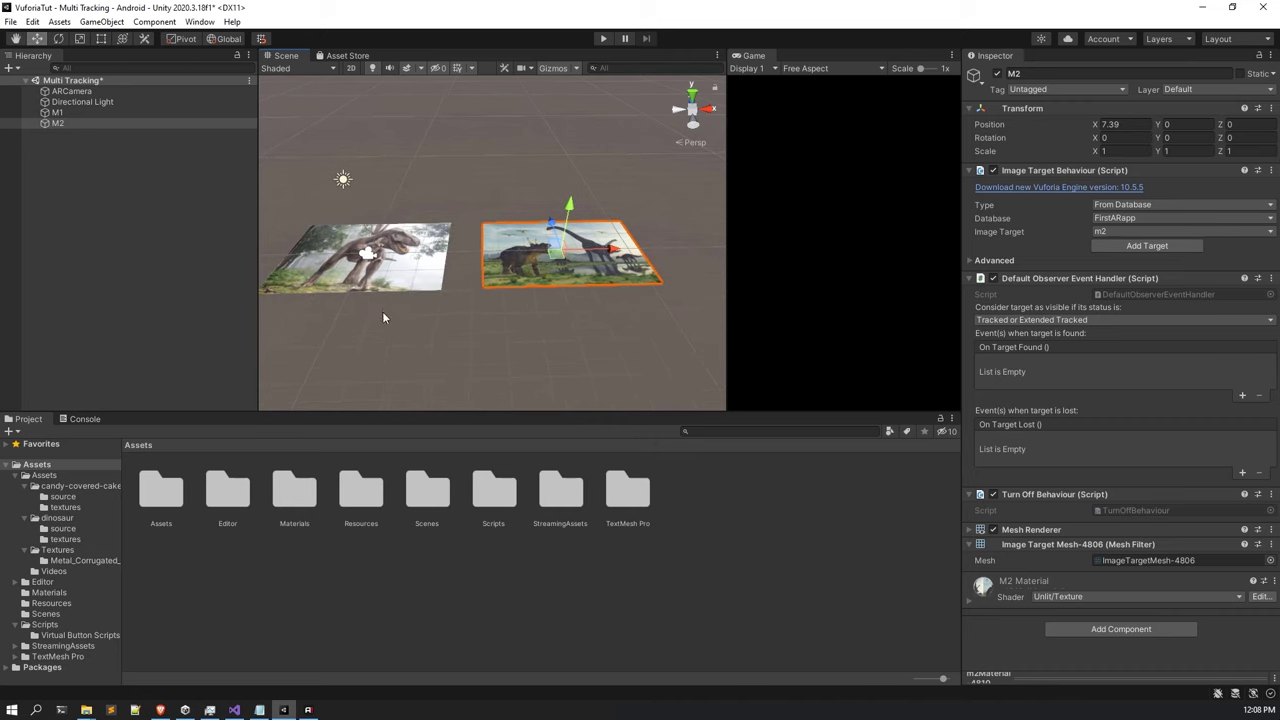
# Select M1 in the Hierarchy to show its Image Target settings.
pyautogui.click(121, 113)
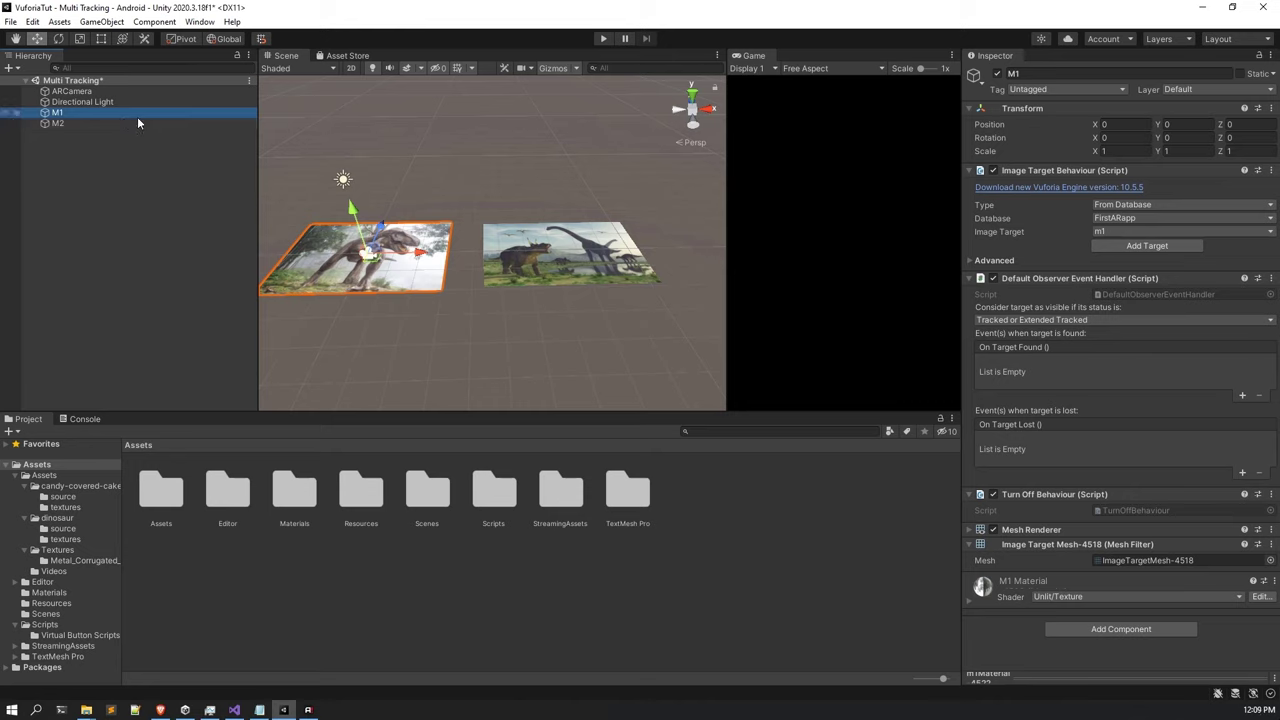
# Frame M1, then drag deino-low from Assets/dinosaur/source into the scene.
pyautogui.moveTo(283, 248); pyautogui.dragTo(338, 268, button='middle')
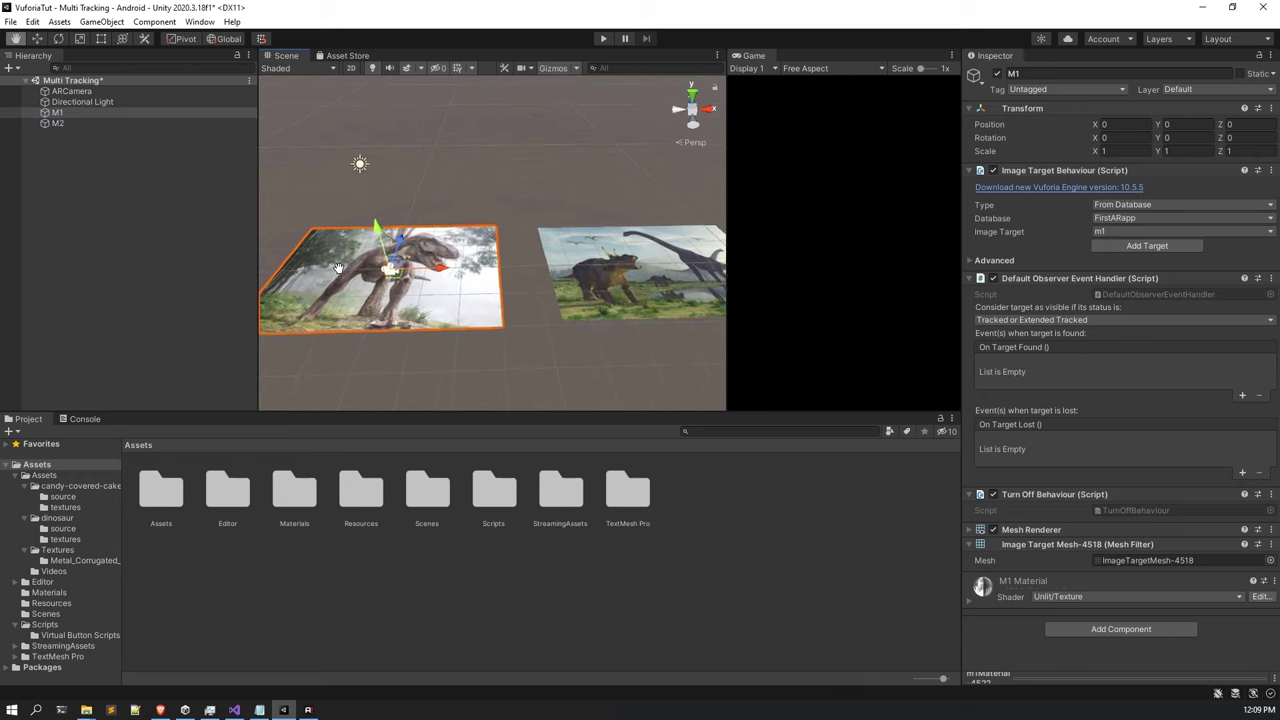
pyautogui.press('f')
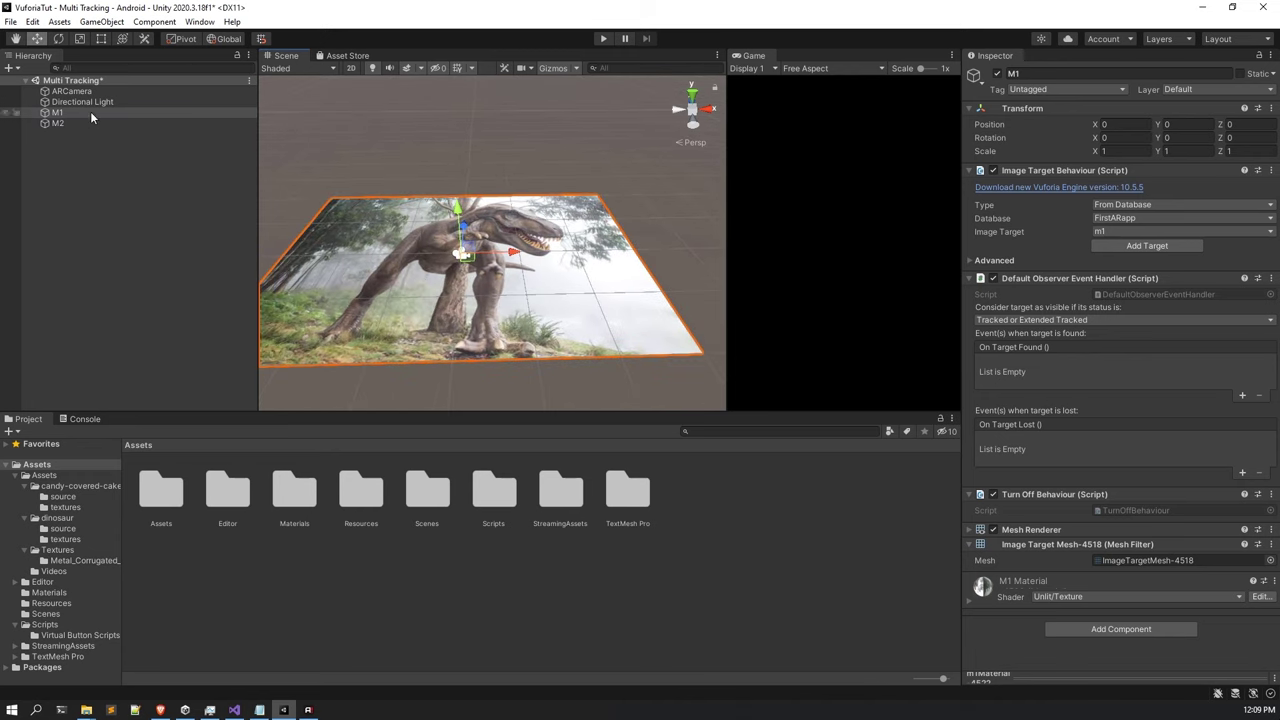
pyautogui.click(92, 114)
pyautogui.rightClick(92, 112)
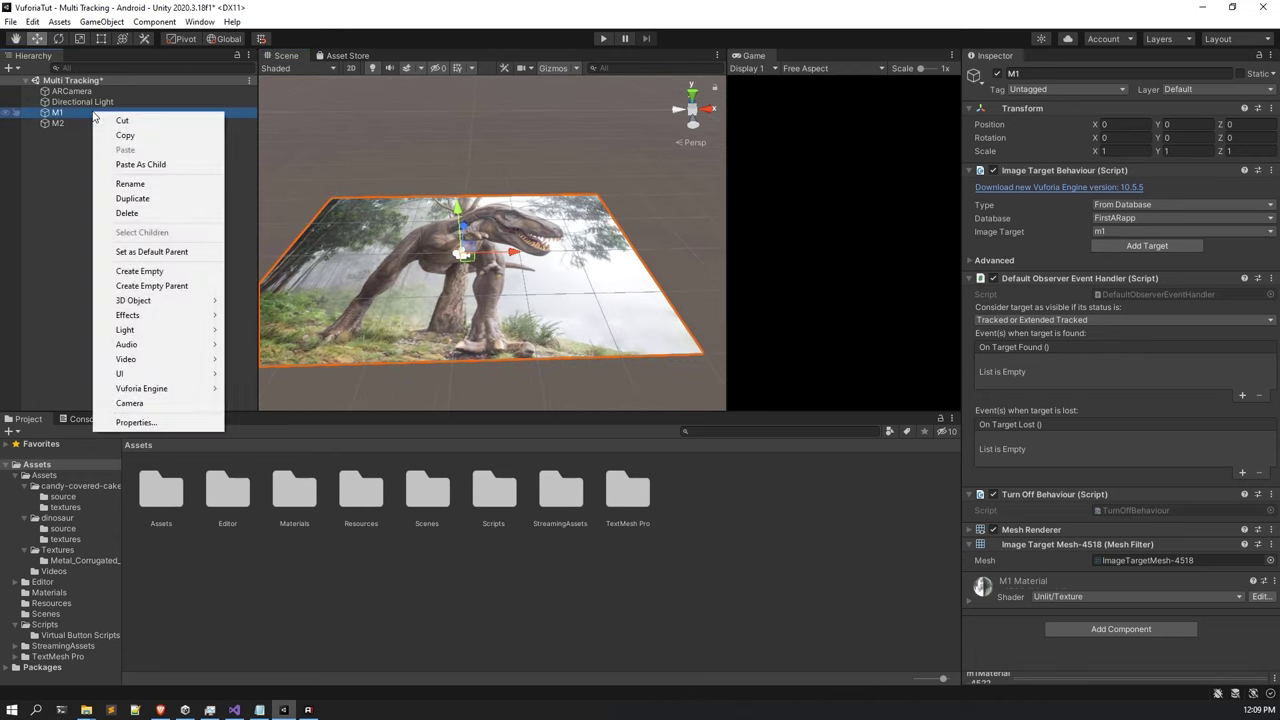
pyautogui.click(96, 178)
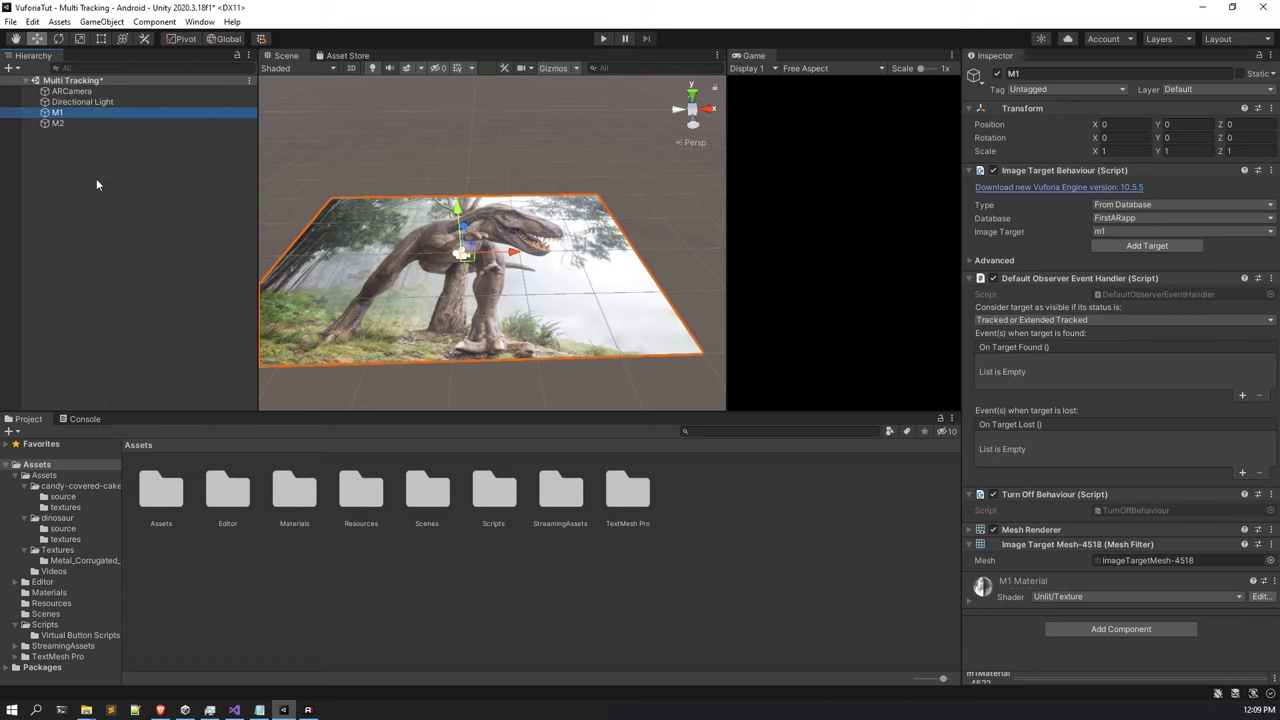
pyautogui.doubleClick(166, 494)
pyautogui.doubleClick(222, 496)
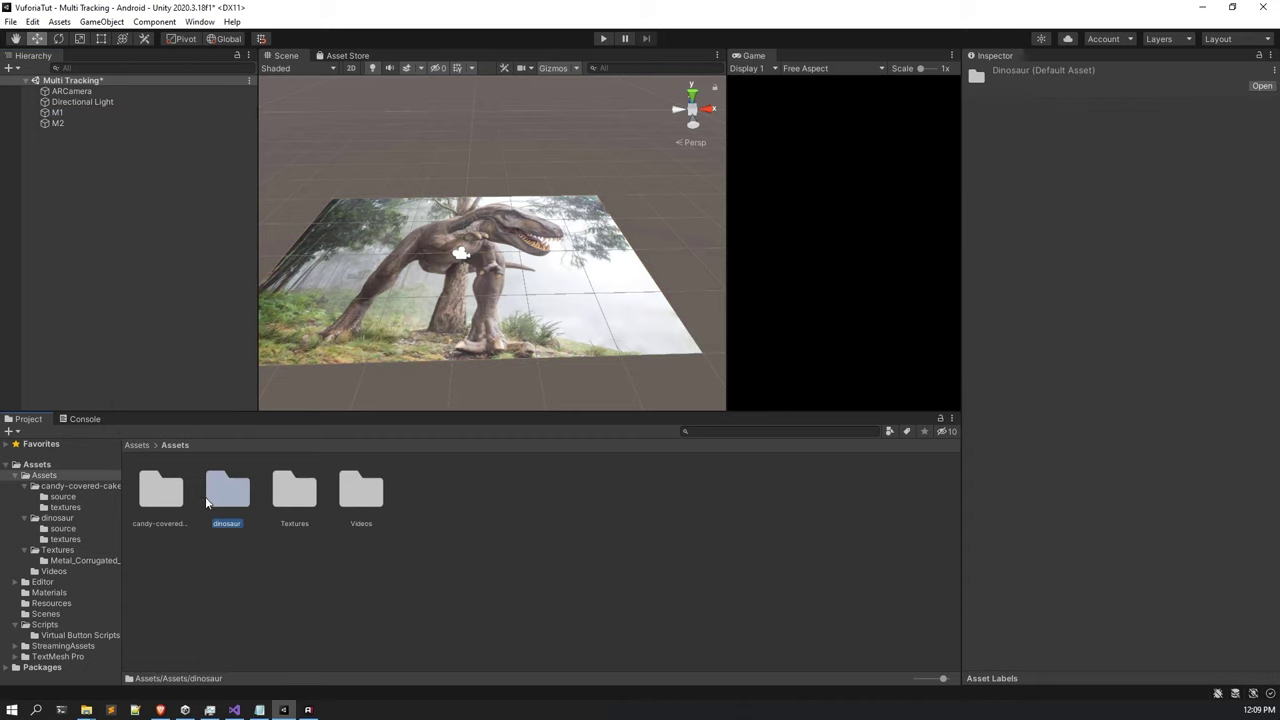
pyautogui.doubleClick(163, 500)
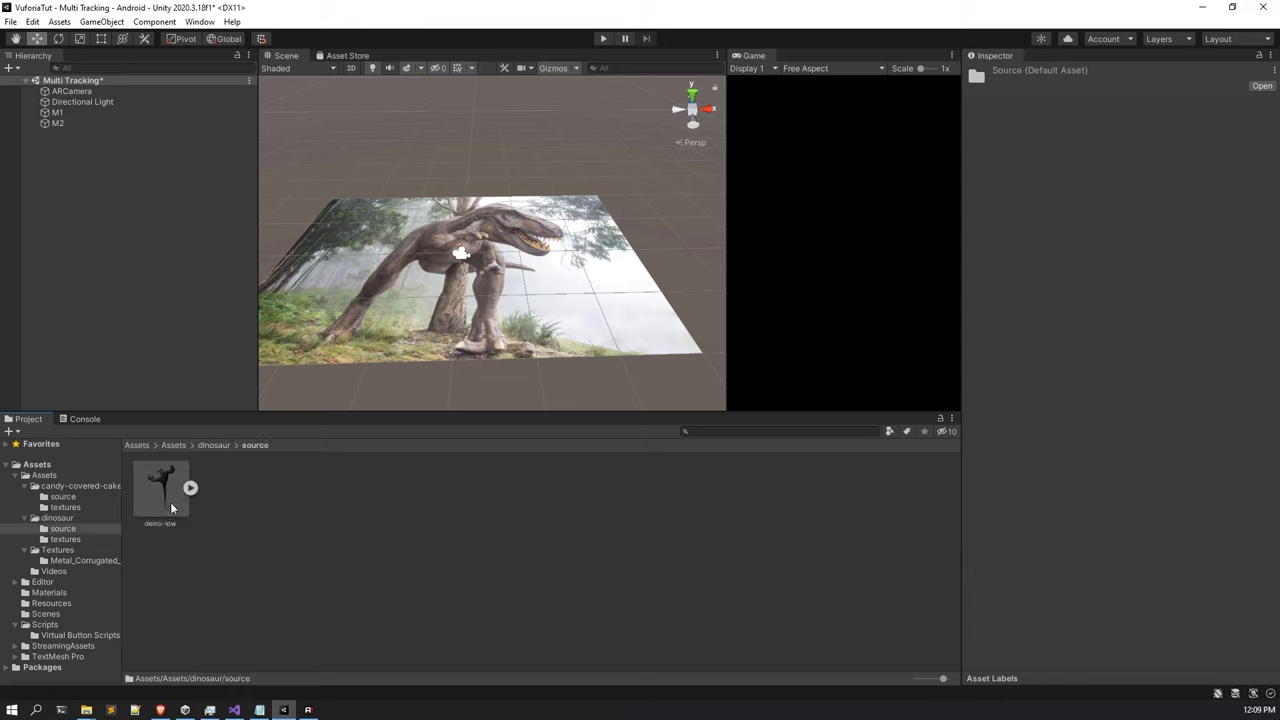
pyautogui.moveTo(173, 500); pyautogui.dragTo(373, 218)
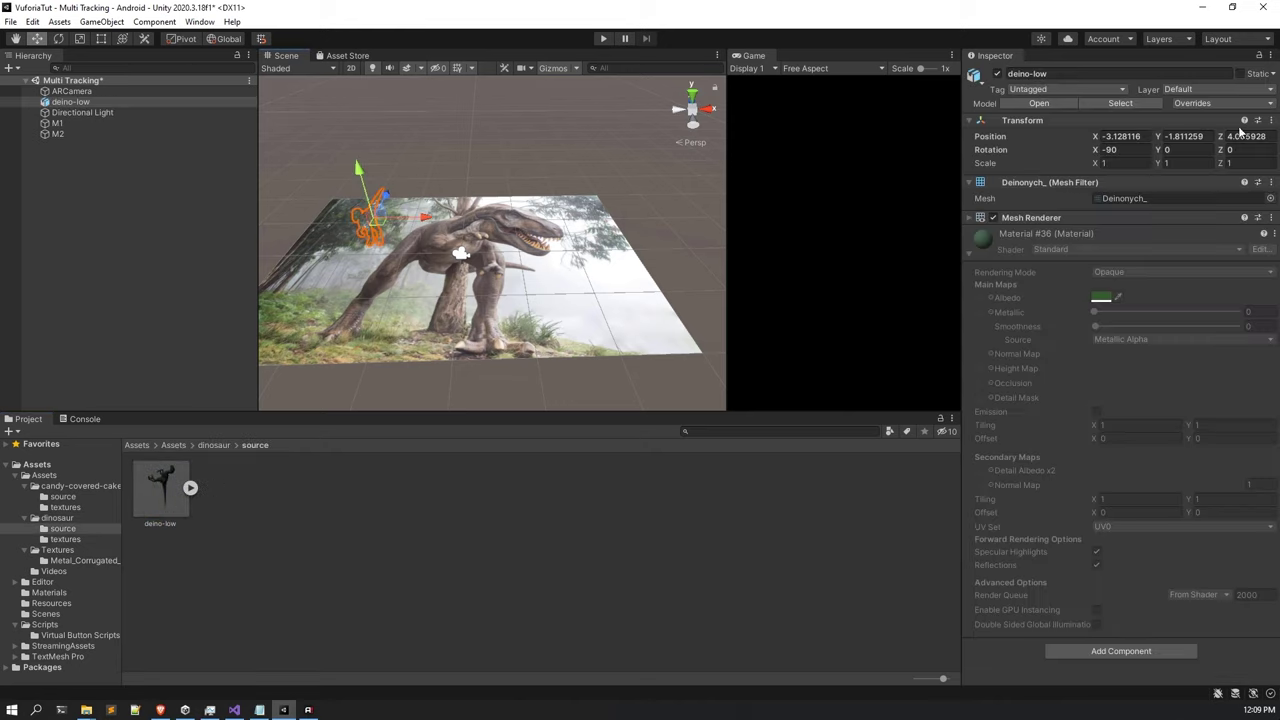
# Reset the dinosaur's transform and frame it in the Scene view.
pyautogui.click(1271, 120)
pyautogui.click(1240, 135)
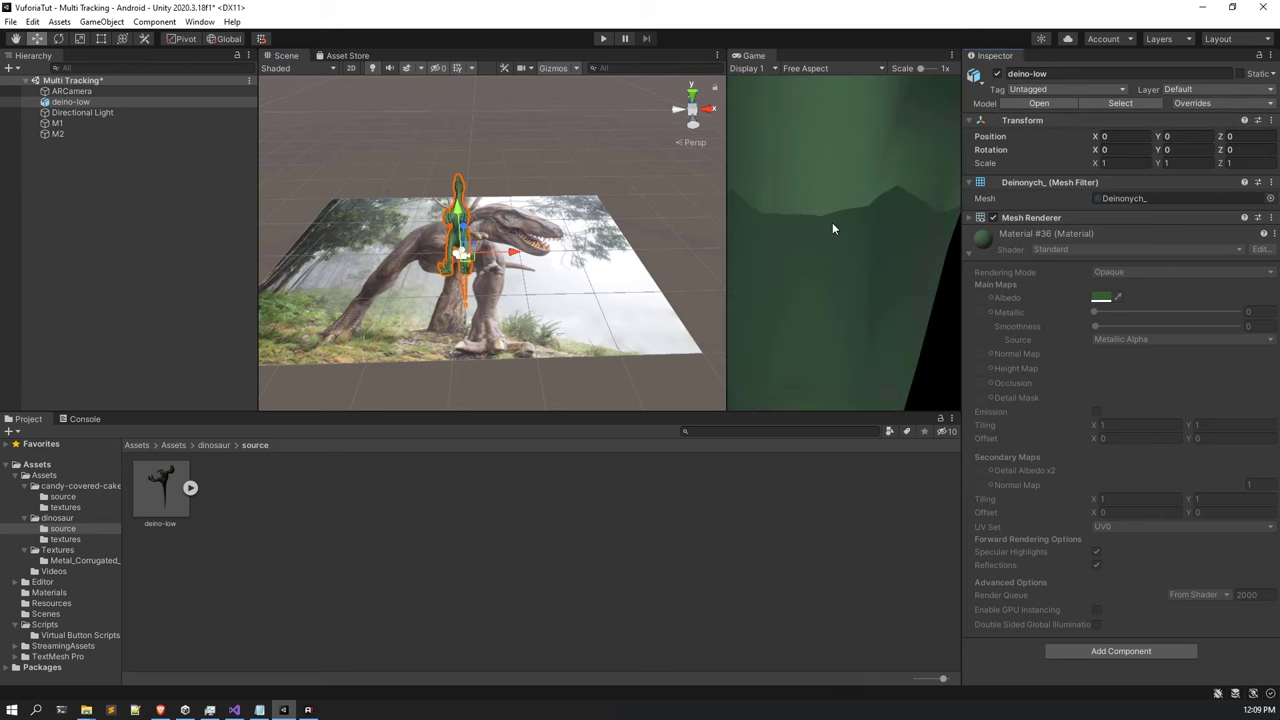
pyautogui.scroll(5, 383, 290)
pyautogui.scroll(-5, 383, 290)
pyautogui.keyDown('alt'); pyautogui.moveTo(383, 290); pyautogui.dragTo(562, 283); pyautogui.keyUp('alt')
pyautogui.press('f')
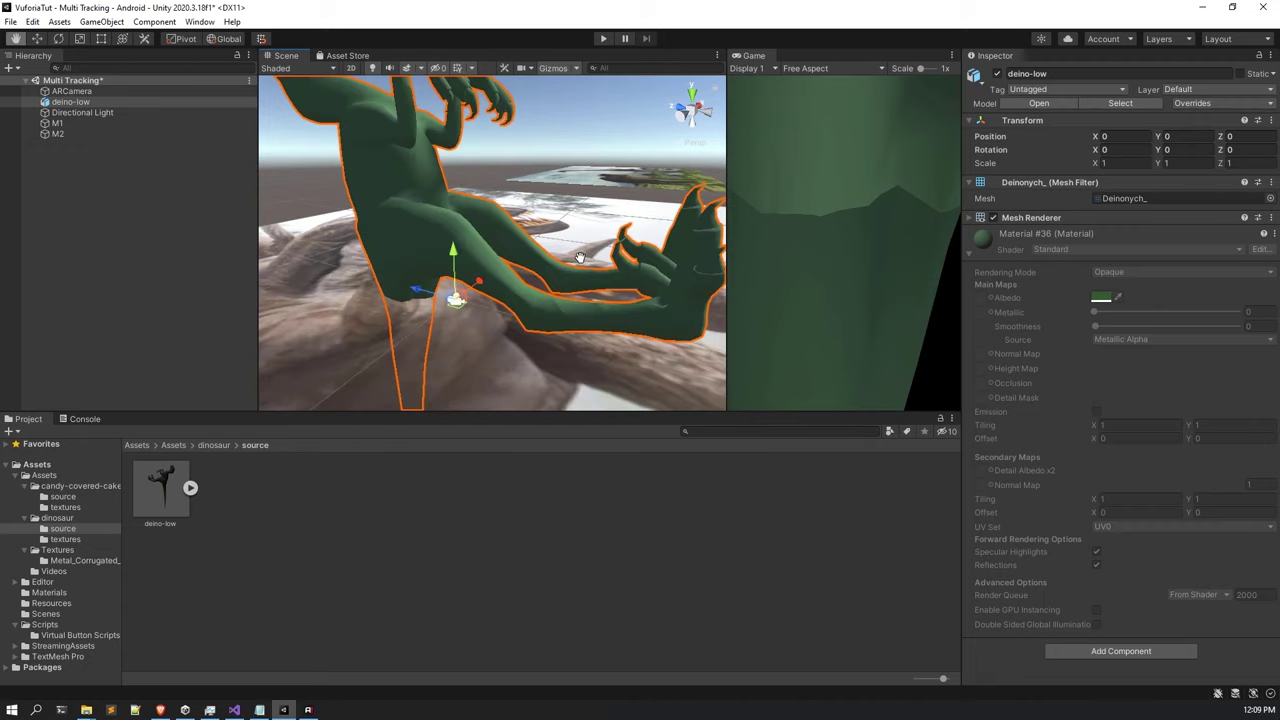
# Rotate the dinosaur to X -90, Y 180 and lift it above the picture.
pyautogui.click(1168, 150)
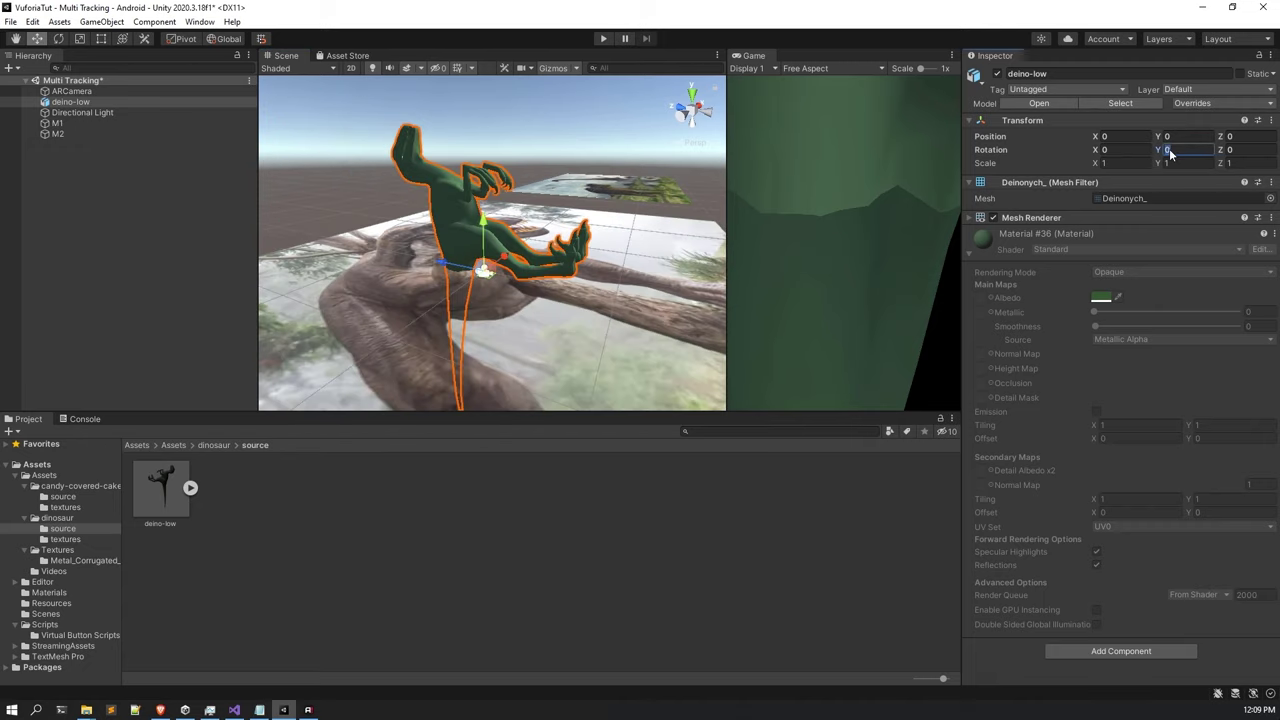
pyautogui.write('180')
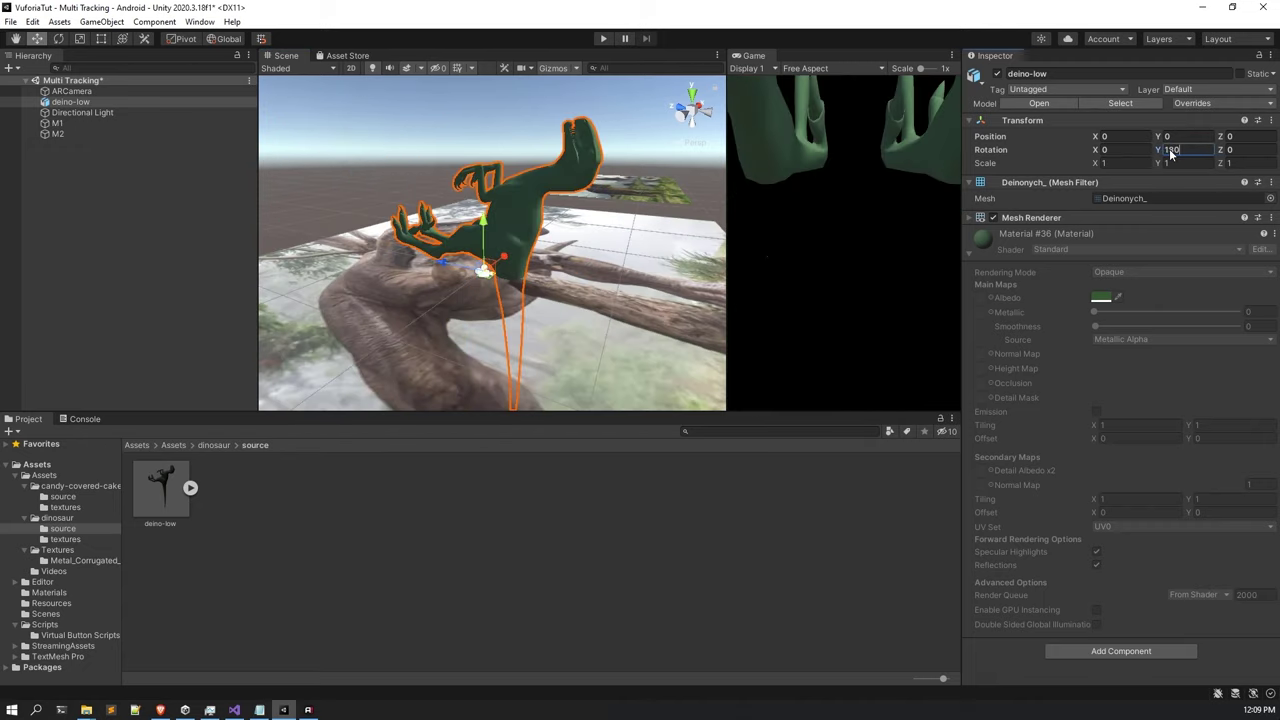
pyautogui.press('Return')
pyautogui.click(1118, 150)
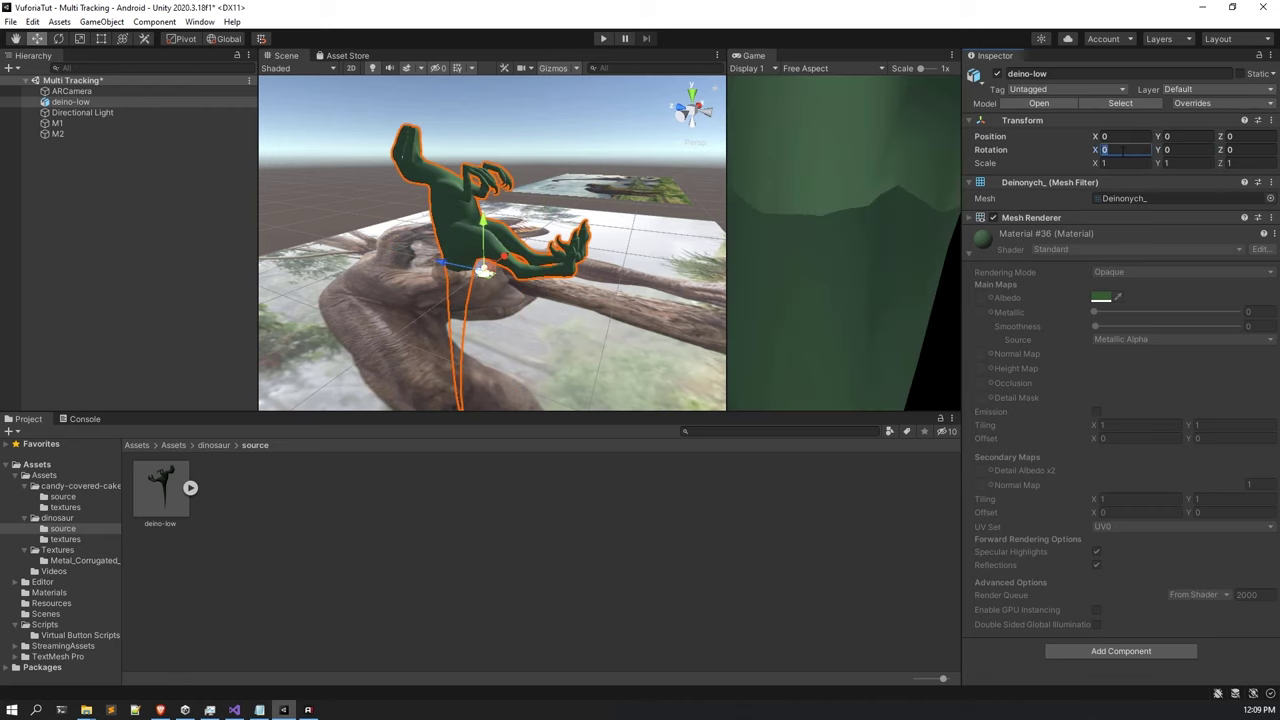
pyautogui.write('90')
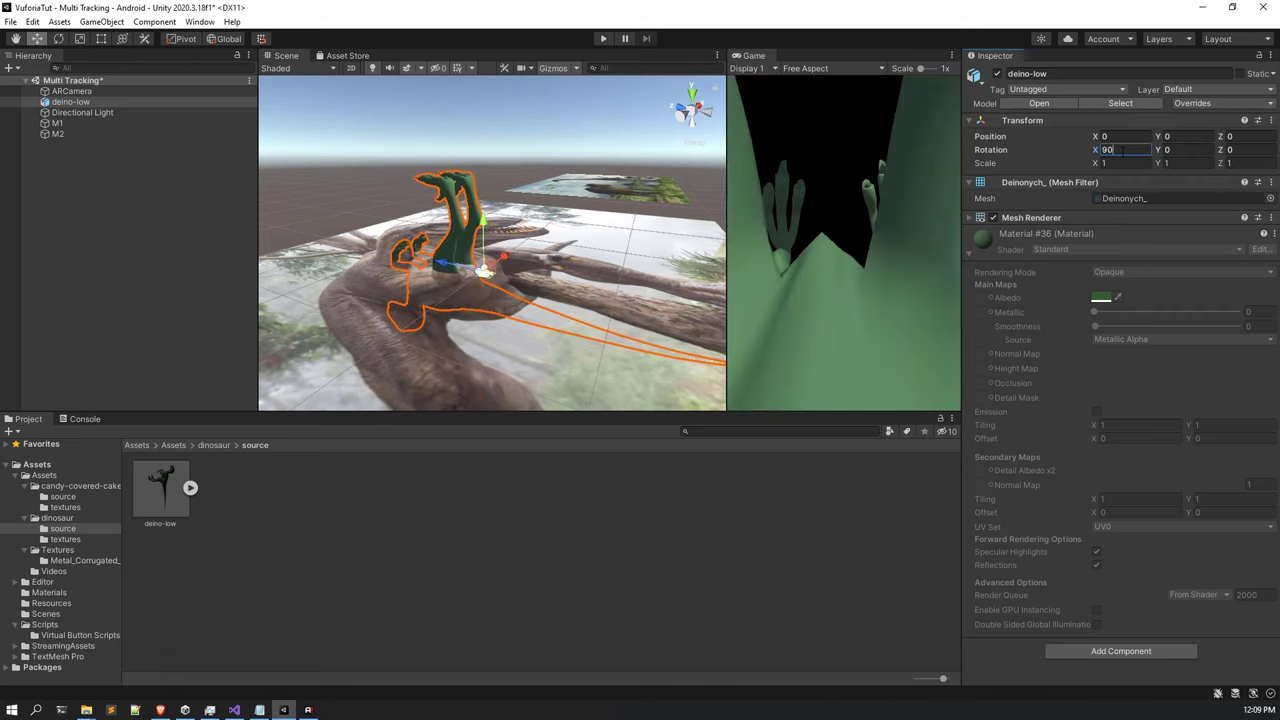
pyautogui.write('-90')
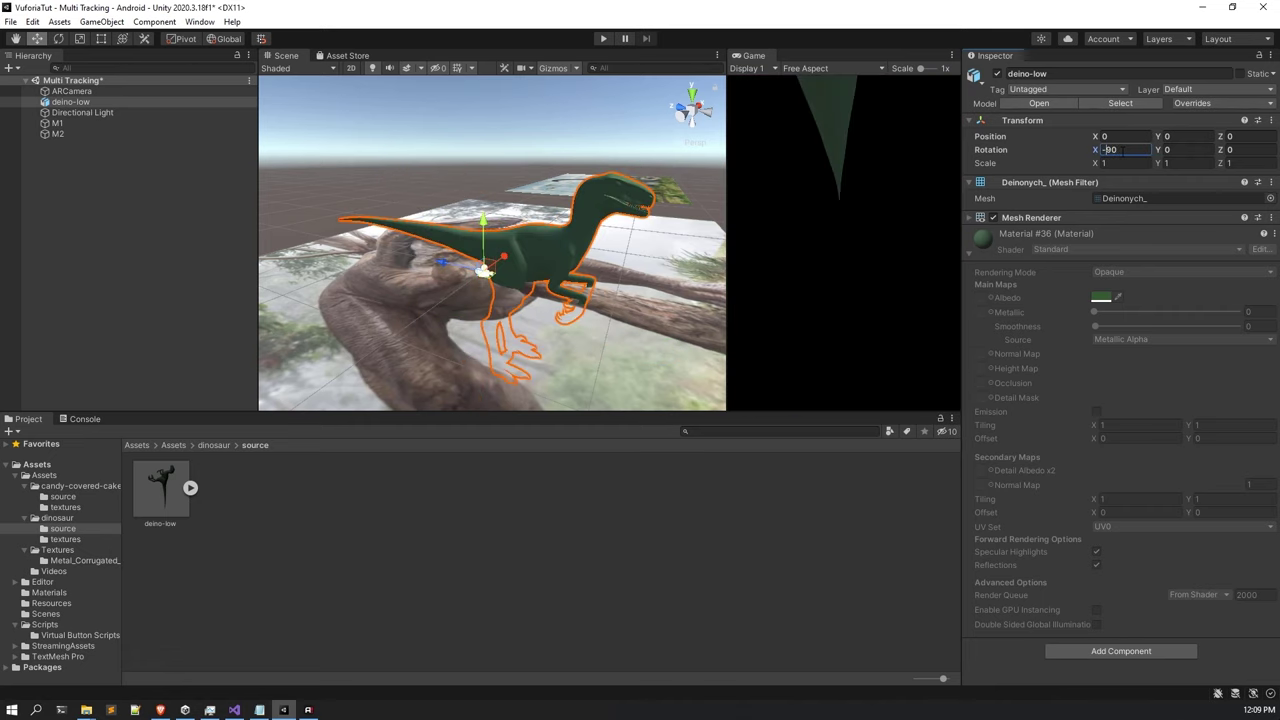
pyautogui.click(483, 230)
pyautogui.moveTo(483, 230); pyautogui.dragTo(484, 110)
pyautogui.scroll(-2, 562, 232)
pyautogui.keyDown('alt'); pyautogui.moveTo(562, 232); pyautogui.dragTo(470, 300); pyautogui.keyUp('alt')
# Scale the dinosaur to 1.98 and position it at Y 1.54, Z 0.309 above M1.
pyautogui.click(80, 38)
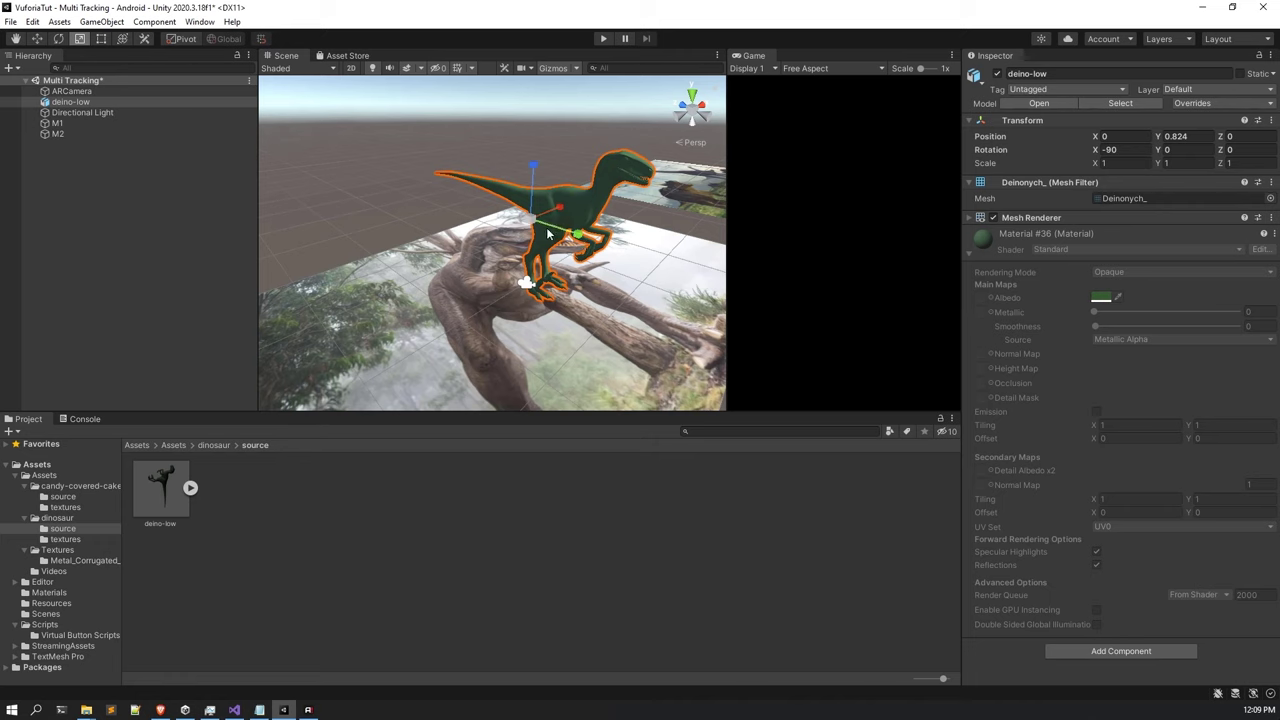
pyautogui.moveTo(530, 218); pyautogui.dragTo(680, 220)
pyautogui.press('f')
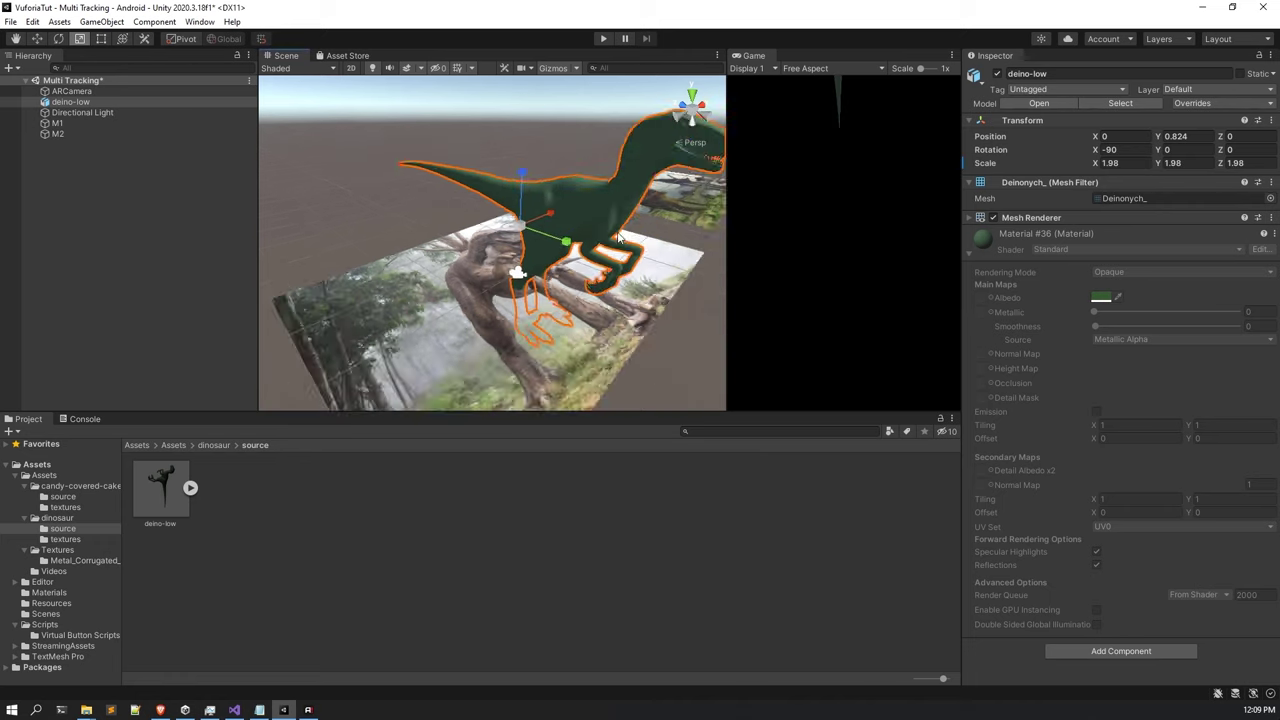
pyautogui.click(36, 38)
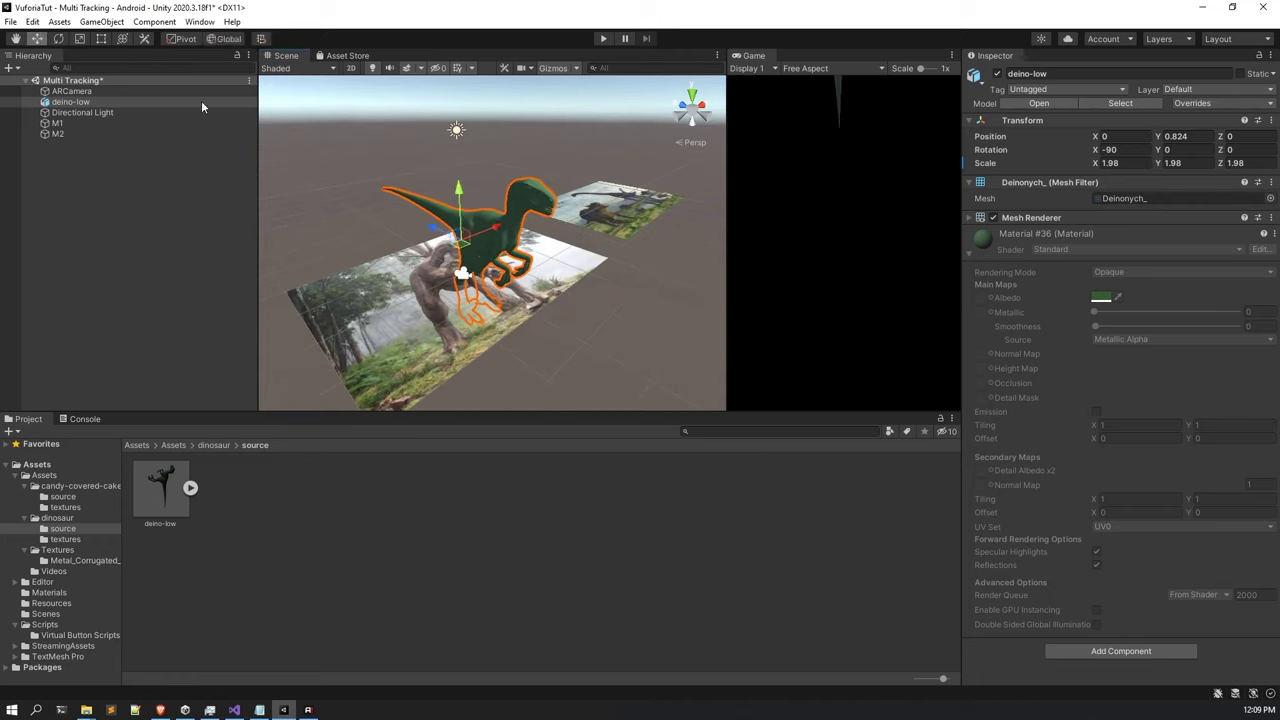
pyautogui.moveTo(463, 200); pyautogui.dragTo(458, 140)
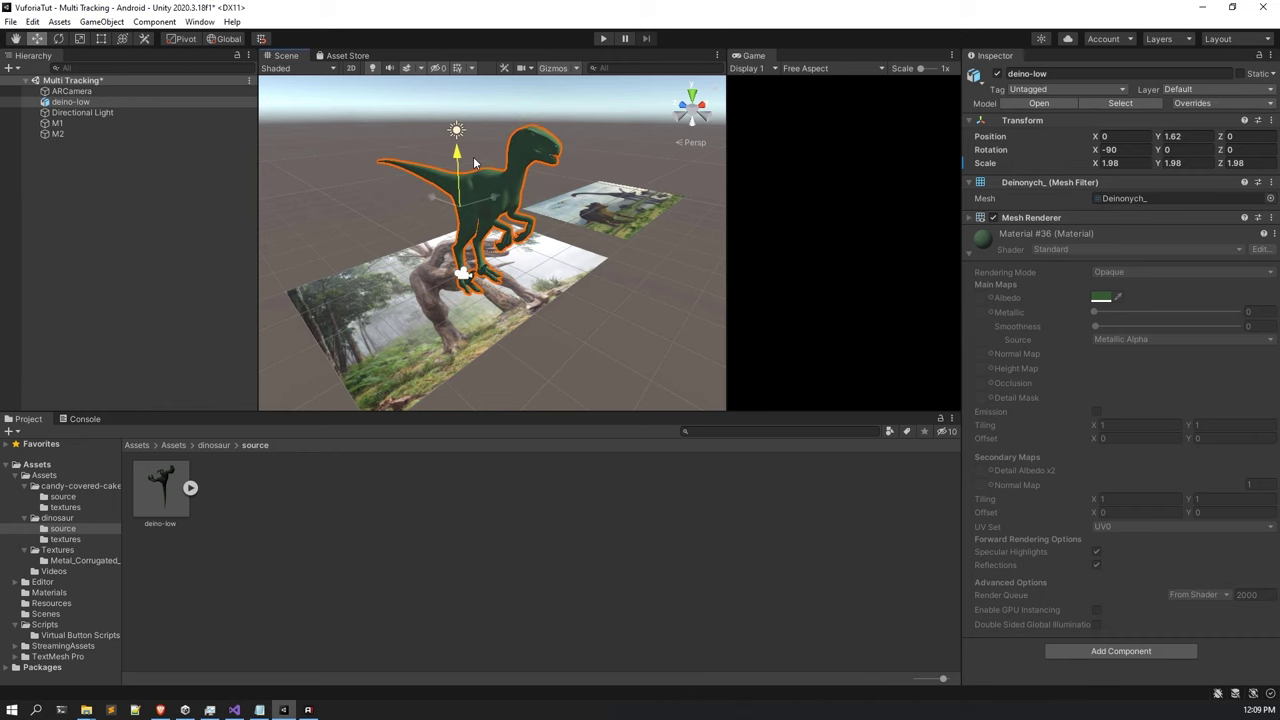
pyautogui.scroll(3, 540, 240)
pyautogui.moveTo(540, 240); pyautogui.dragTo(589, 262, button='middle')
pyautogui.keyDown('alt'); pyautogui.moveTo(589, 262); pyautogui.dragTo(519, 327); pyautogui.keyUp('alt')
pyautogui.scroll(3, 531, 281)
pyautogui.keyDown('alt'); pyautogui.moveTo(531, 281); pyautogui.dragTo(609, 166); pyautogui.keyUp('alt')
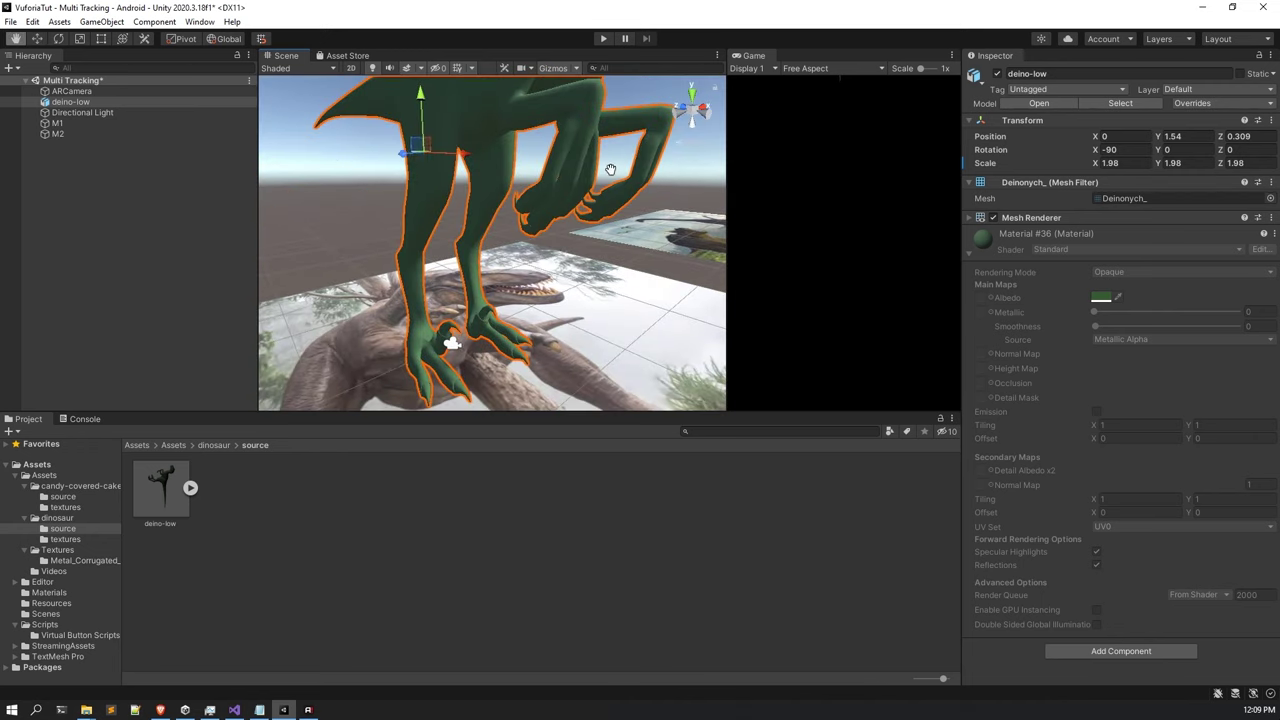
pyautogui.scroll(-5, 511, 347)
pyautogui.keyDown('alt'); pyautogui.moveTo(511, 347); pyautogui.dragTo(450, 335); pyautogui.keyUp('alt')
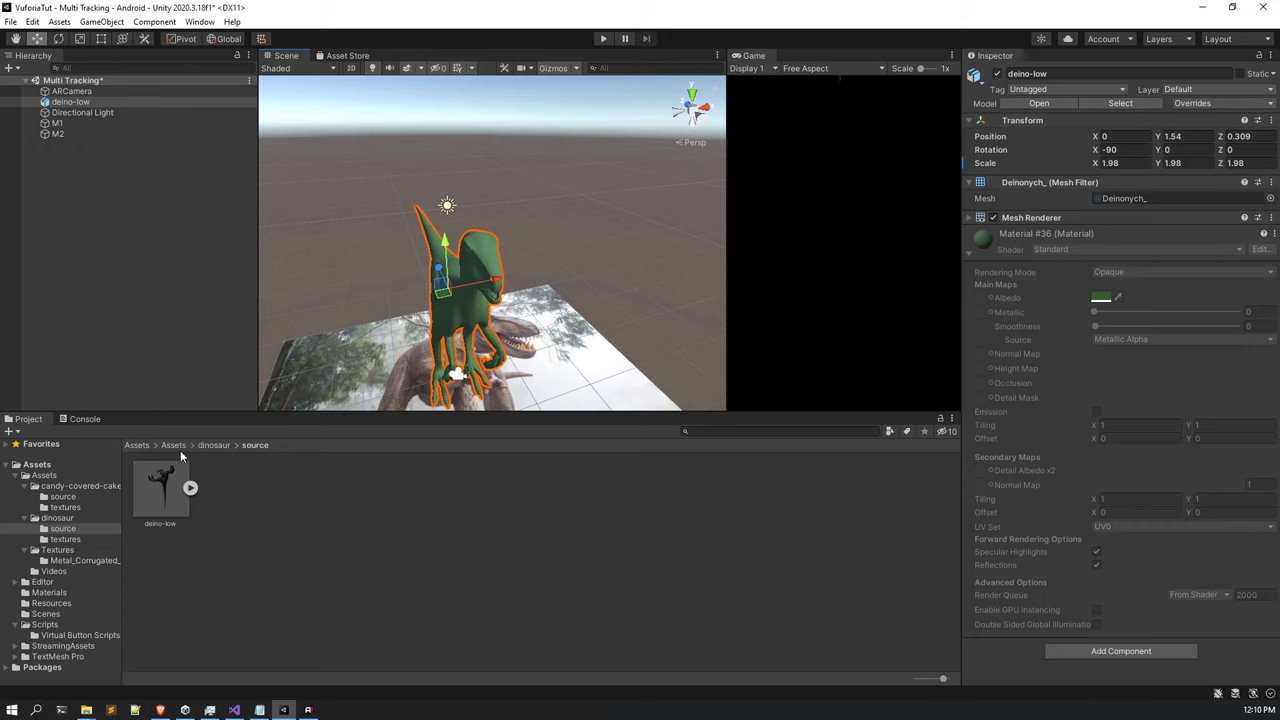
pyautogui.click(233, 444)
# Create a new material named Dino in the dinosaur textures folder.
pyautogui.click(272, 474)
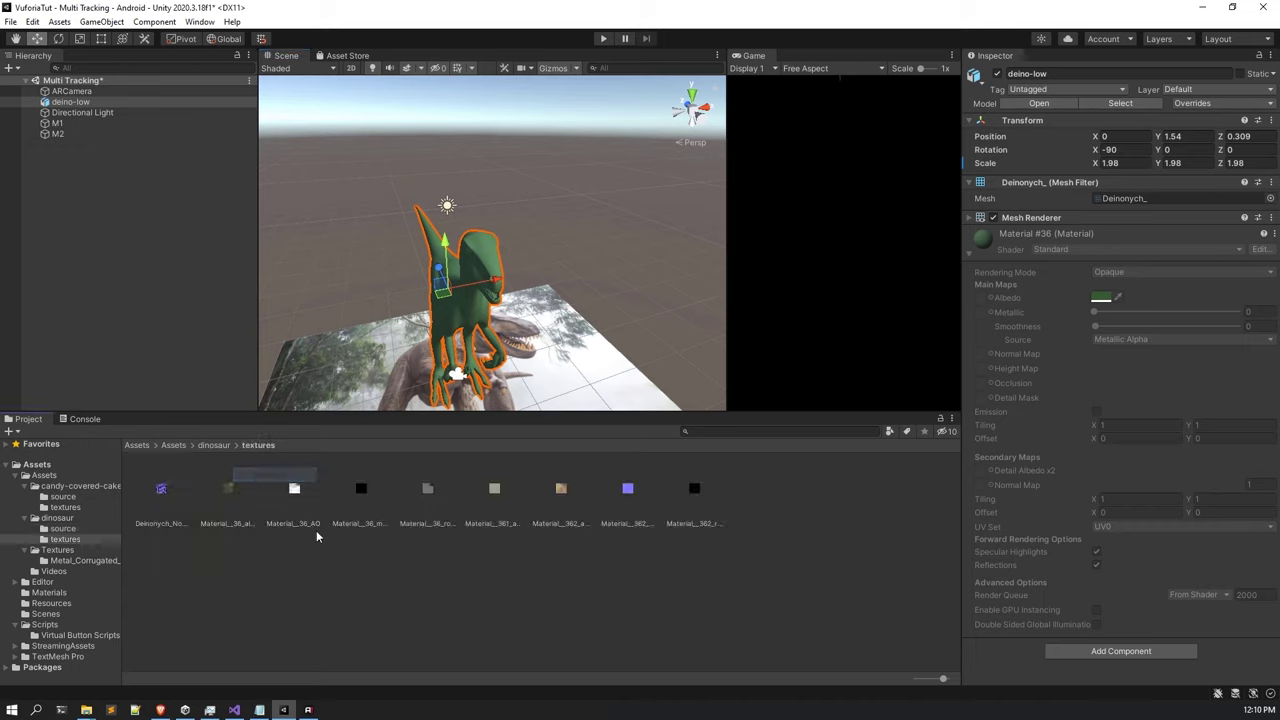
pyautogui.rightClick(310, 542)
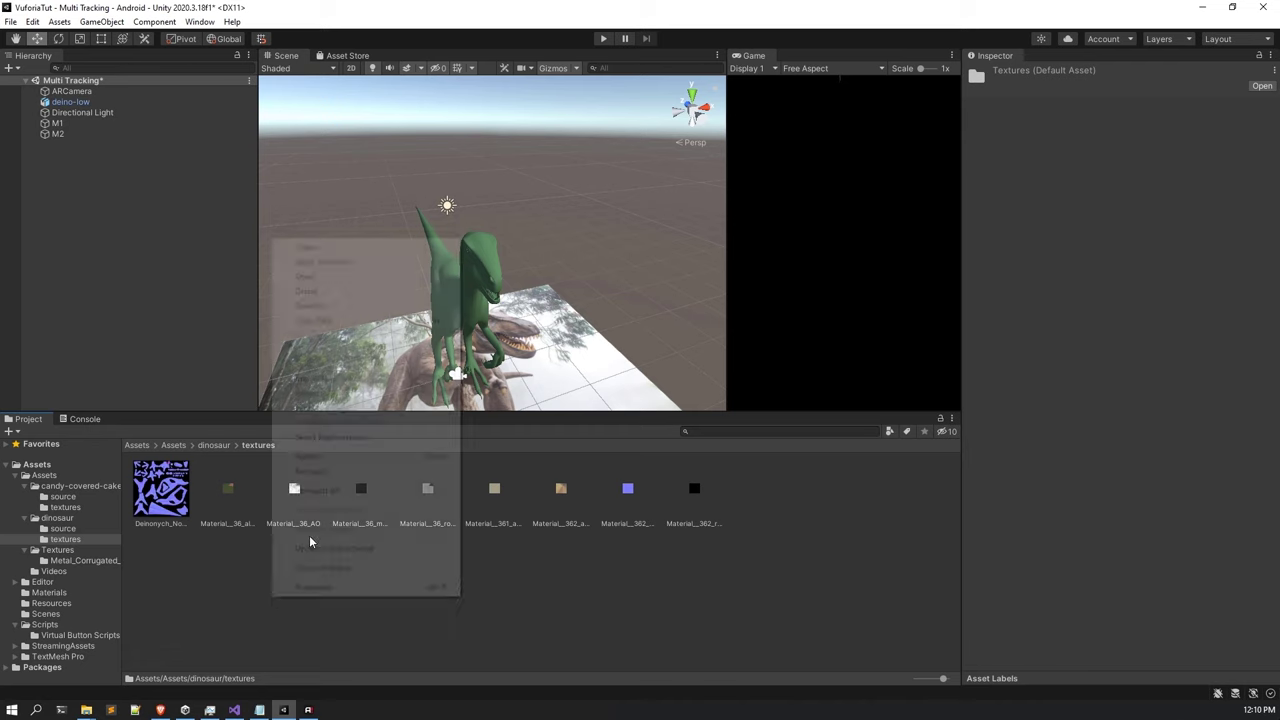
pyautogui.moveTo(320, 247)
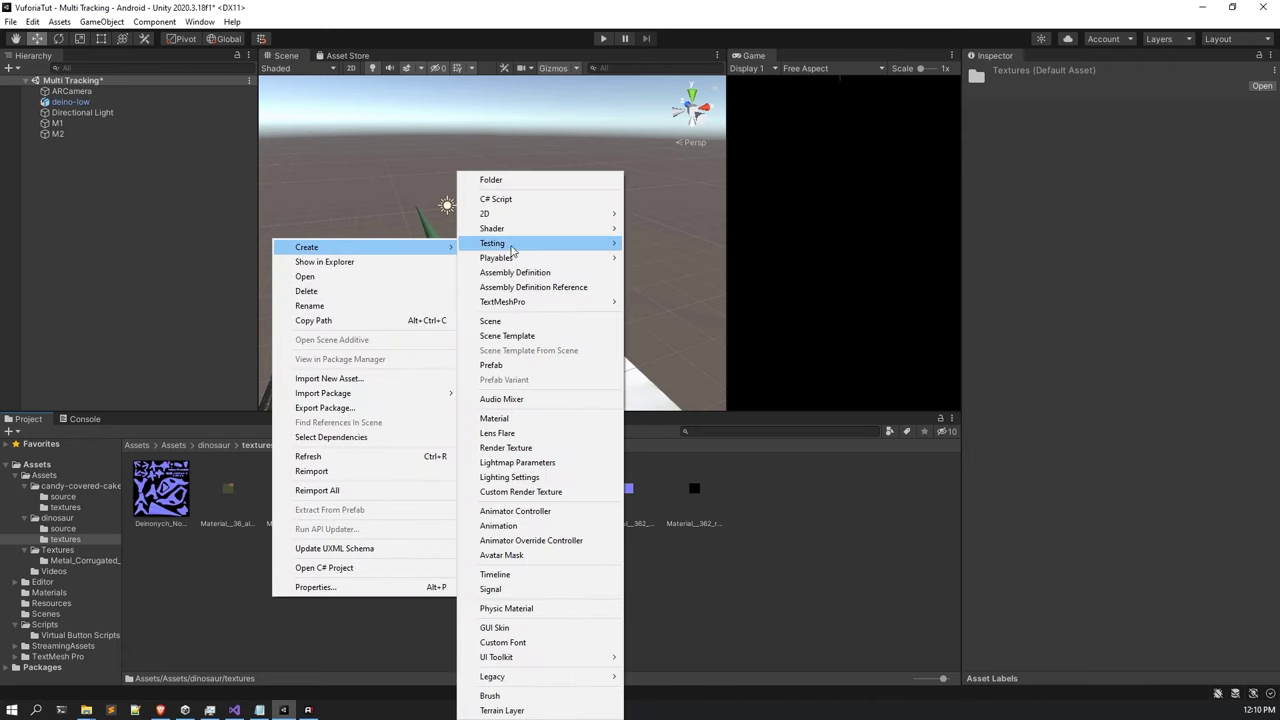
pyautogui.click(495, 419)
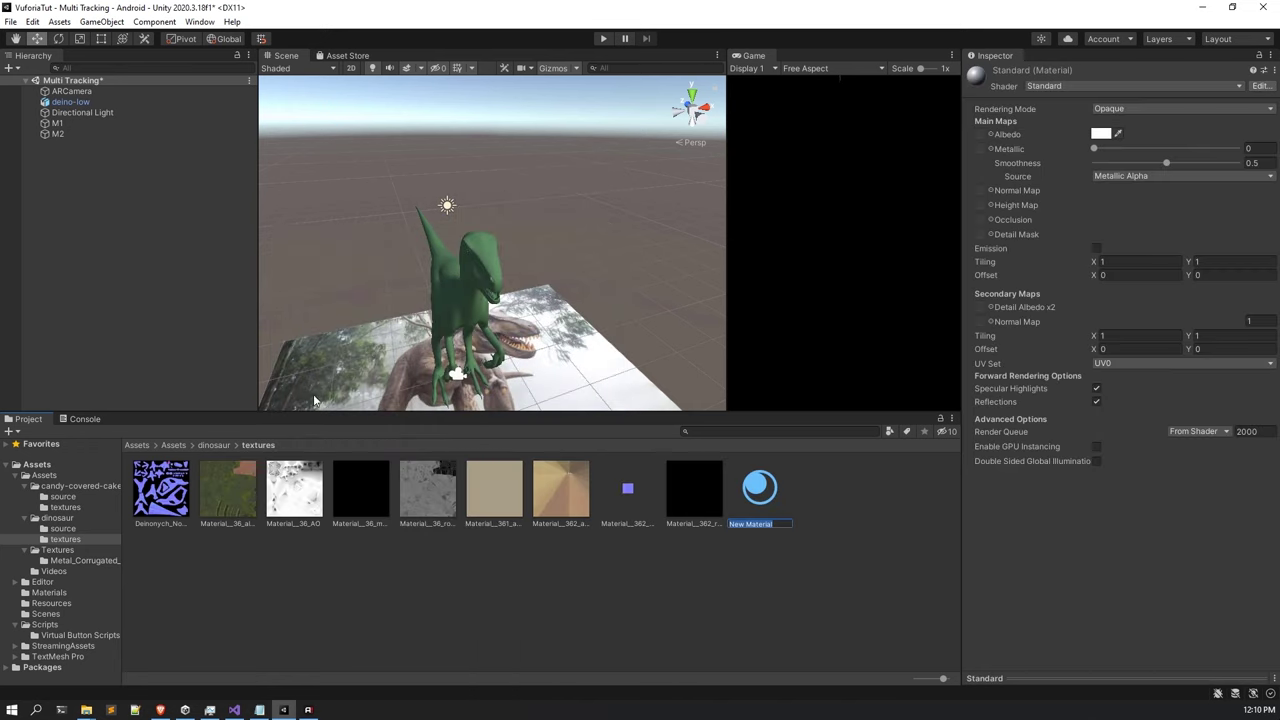
pyautogui.write('Dino')
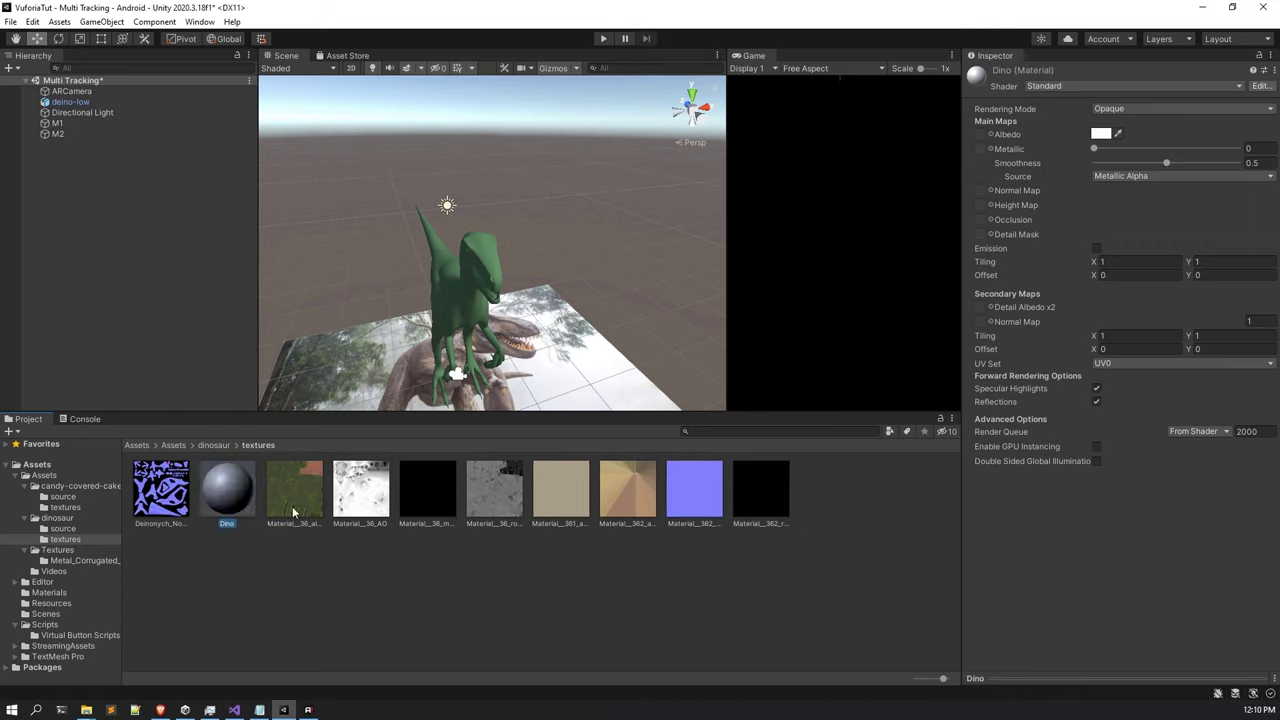
# Assign Material_36_albedo as the Dino material's Albedo texture.
pyautogui.click(168, 500)
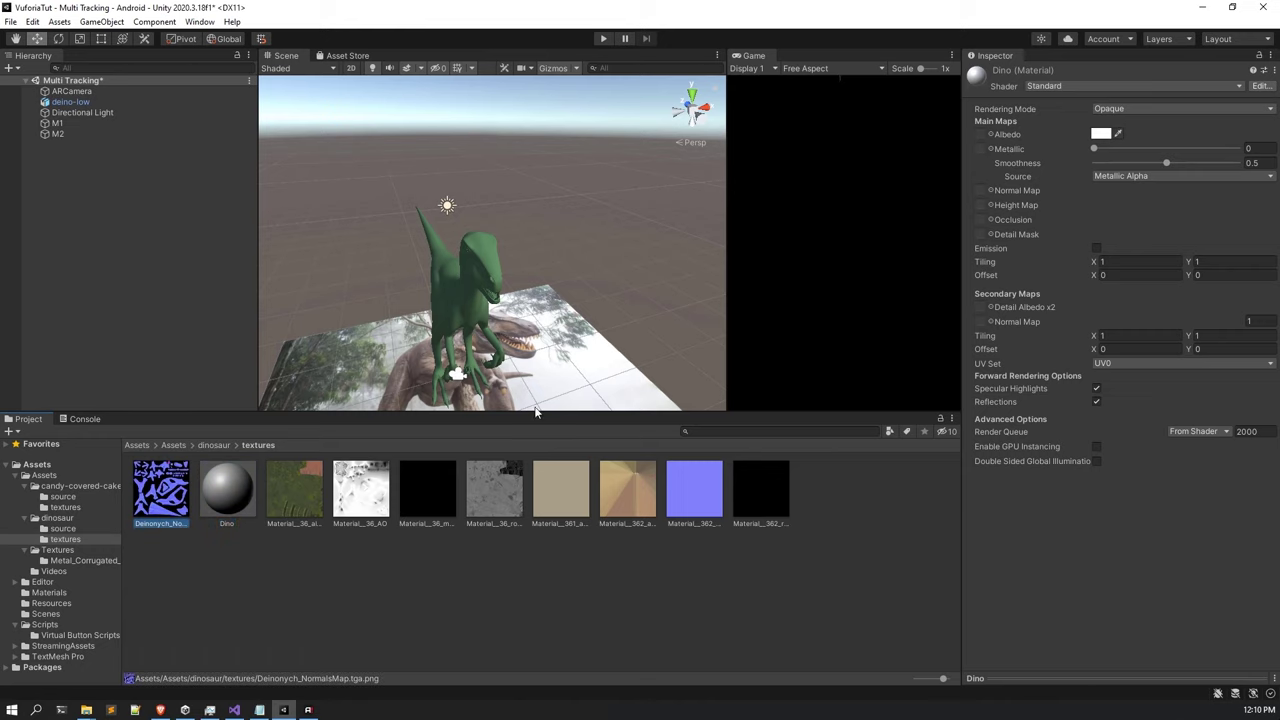
pyautogui.click(282, 493)
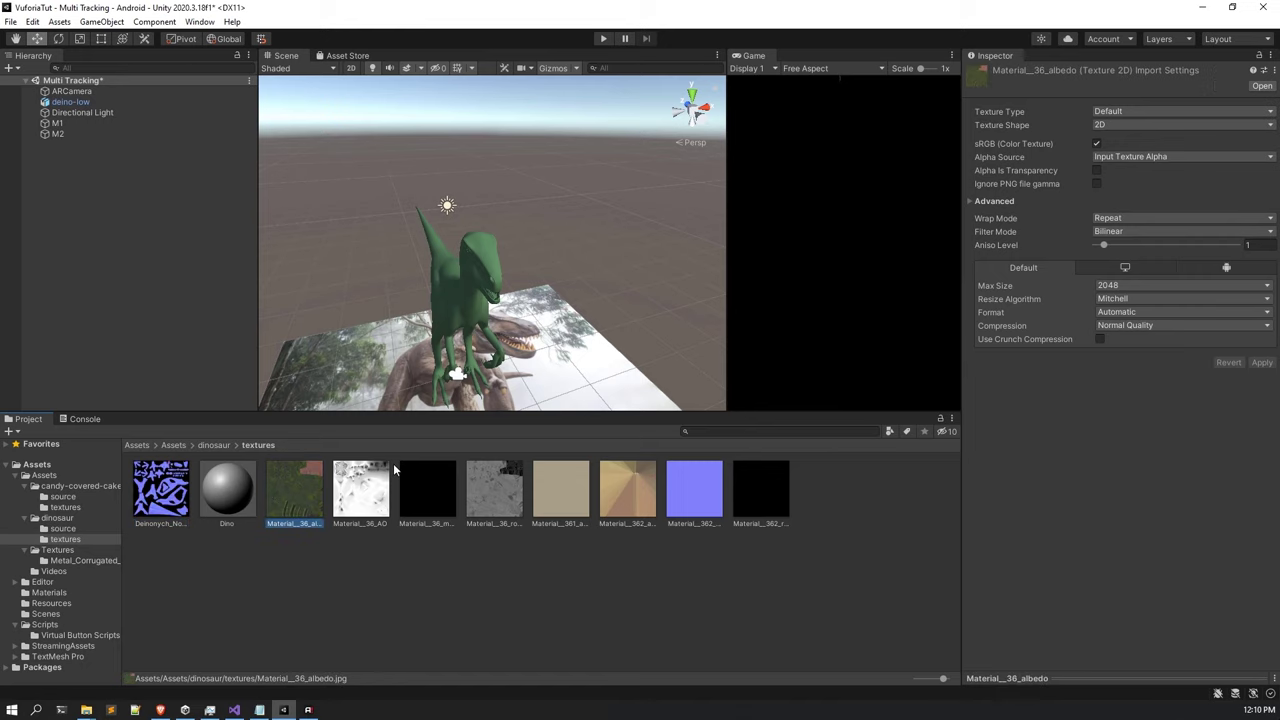
pyautogui.moveTo(230, 490); pyautogui.dragTo(984, 134)
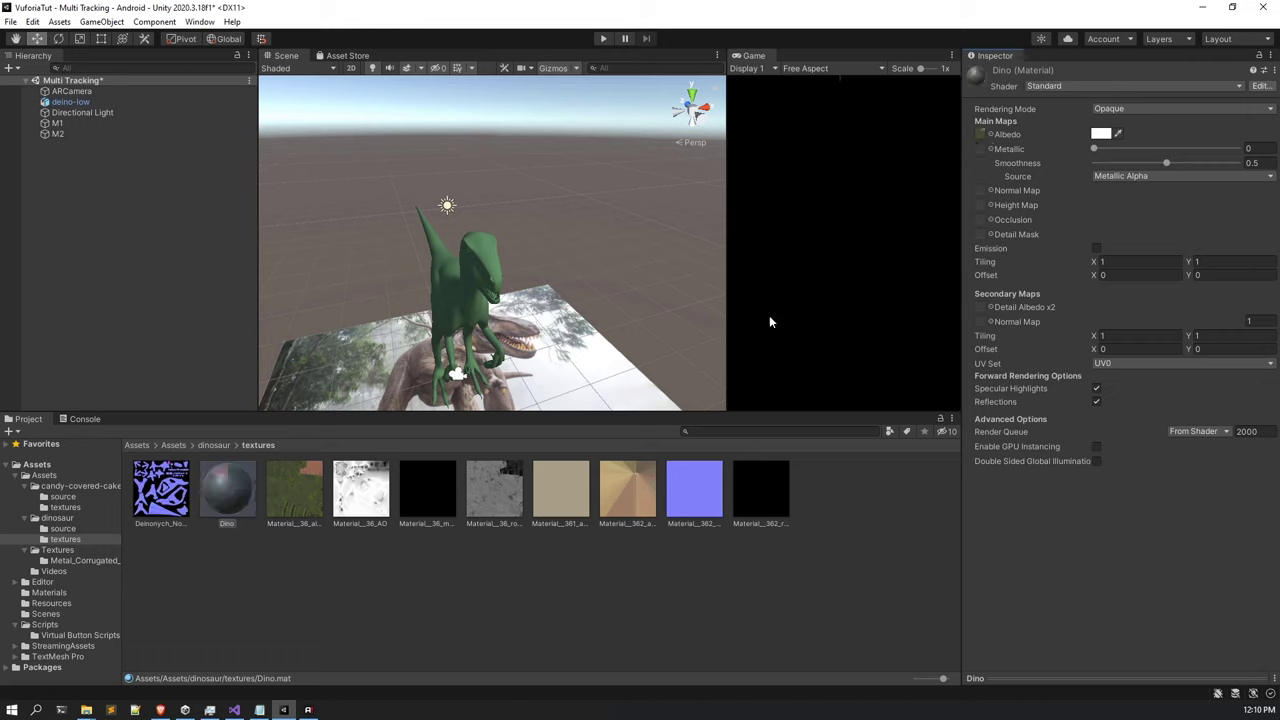
pyautogui.moveTo(600, 300); pyautogui.dragTo(392, 269, button='middle')
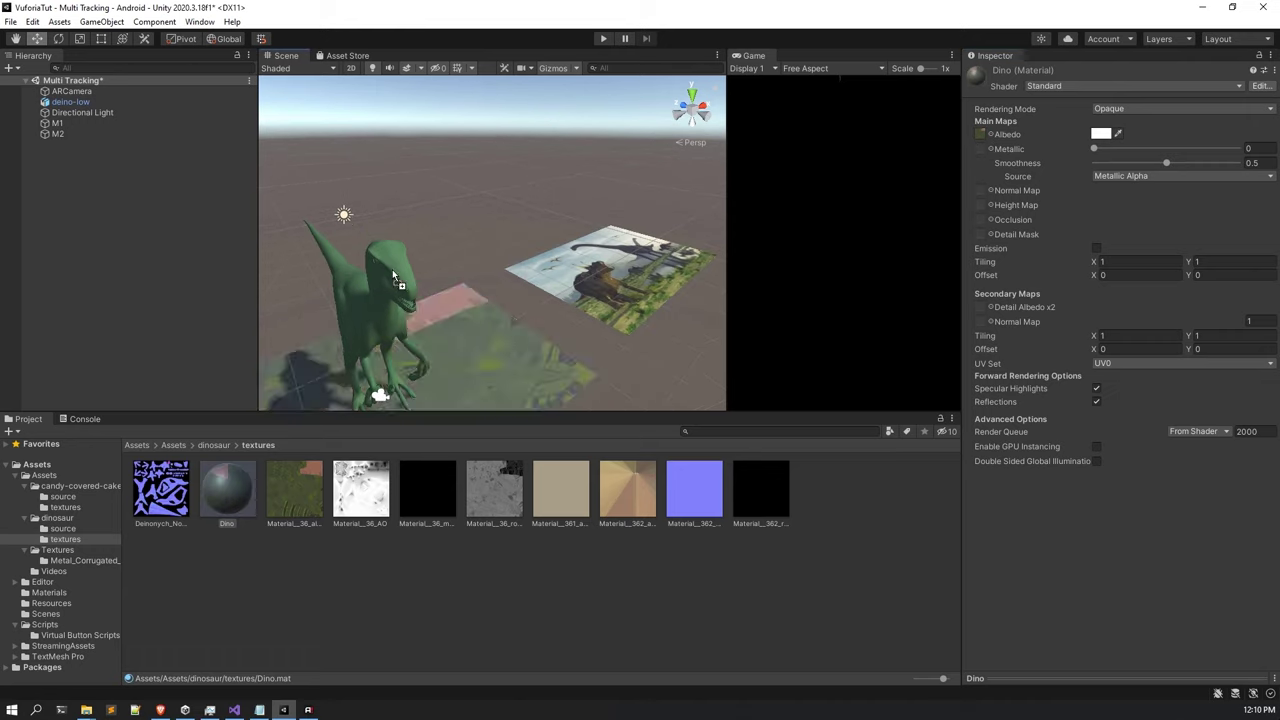
pyautogui.scroll(2, 368, 276)
pyautogui.scroll(3, 391, 314)
pyautogui.moveTo(391, 314); pyautogui.dragTo(461, 287, button='middle')
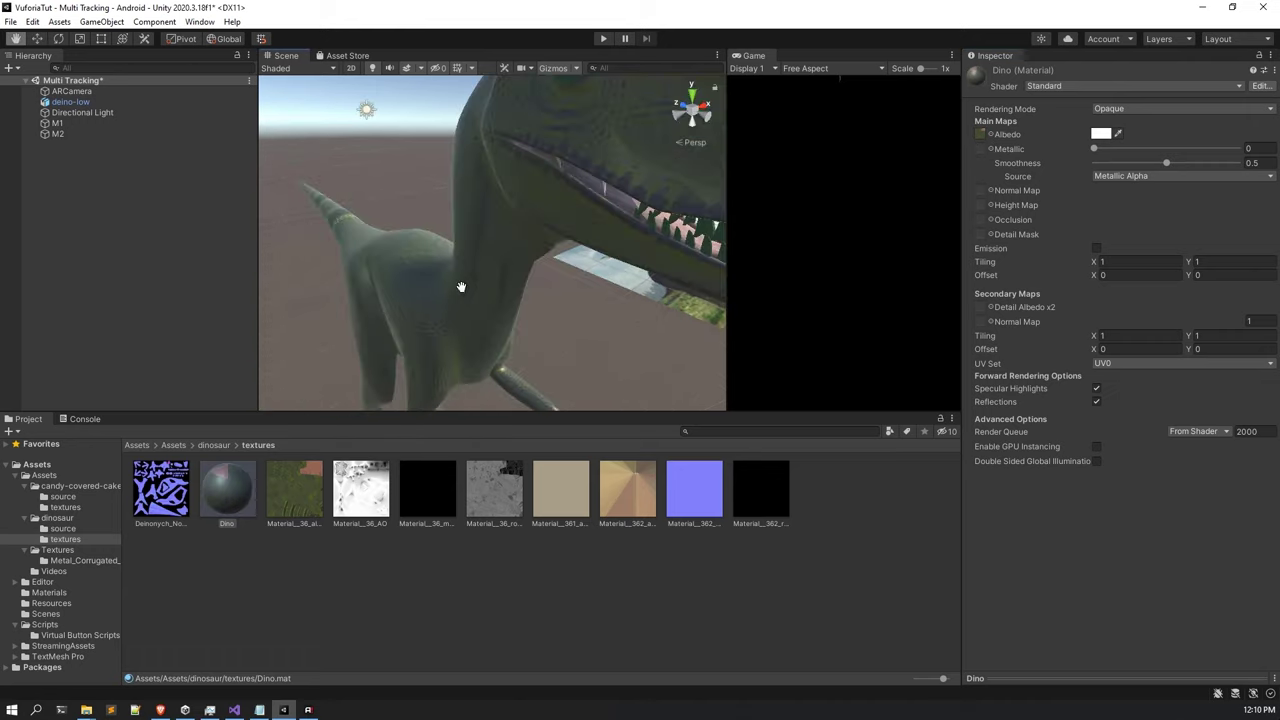
pyautogui.keyDown('alt'); pyautogui.moveTo(461, 287); pyautogui.dragTo(380, 330); pyautogui.keyUp('alt')
pyautogui.scroll(-3, 320, 372)
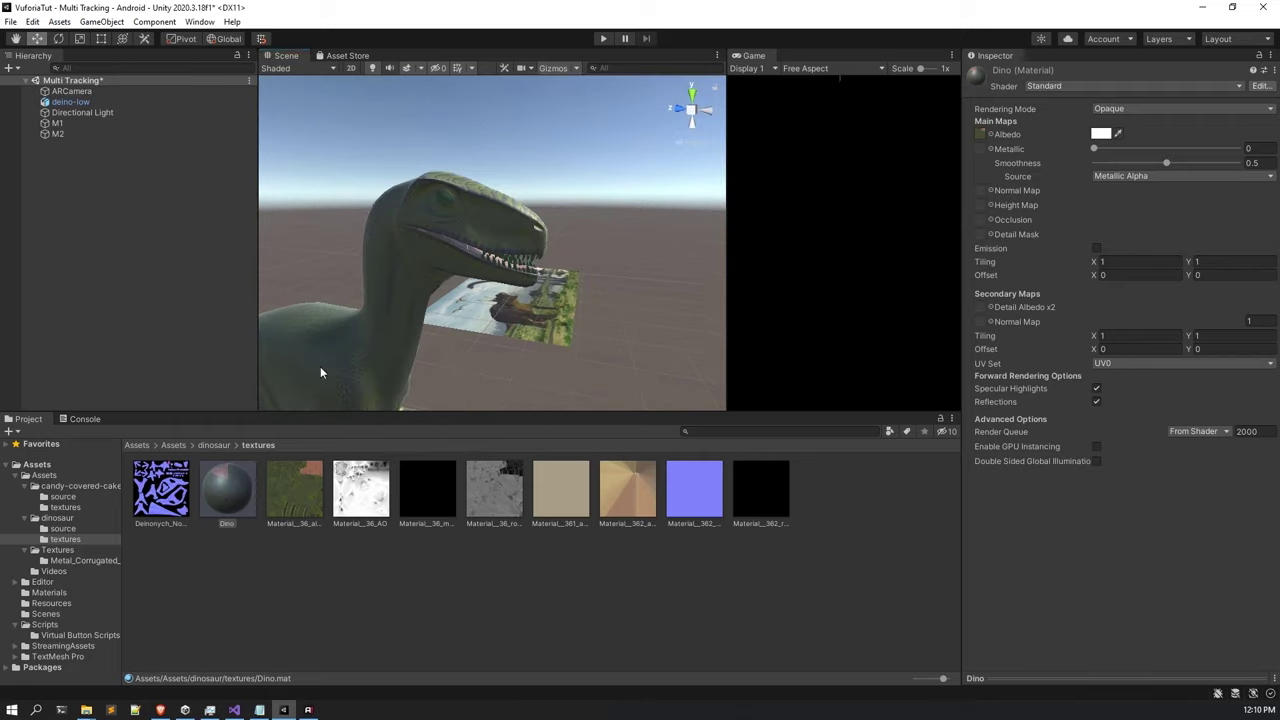
pyautogui.scroll(2, 449, 181)
pyautogui.scroll(2, 533, 208)
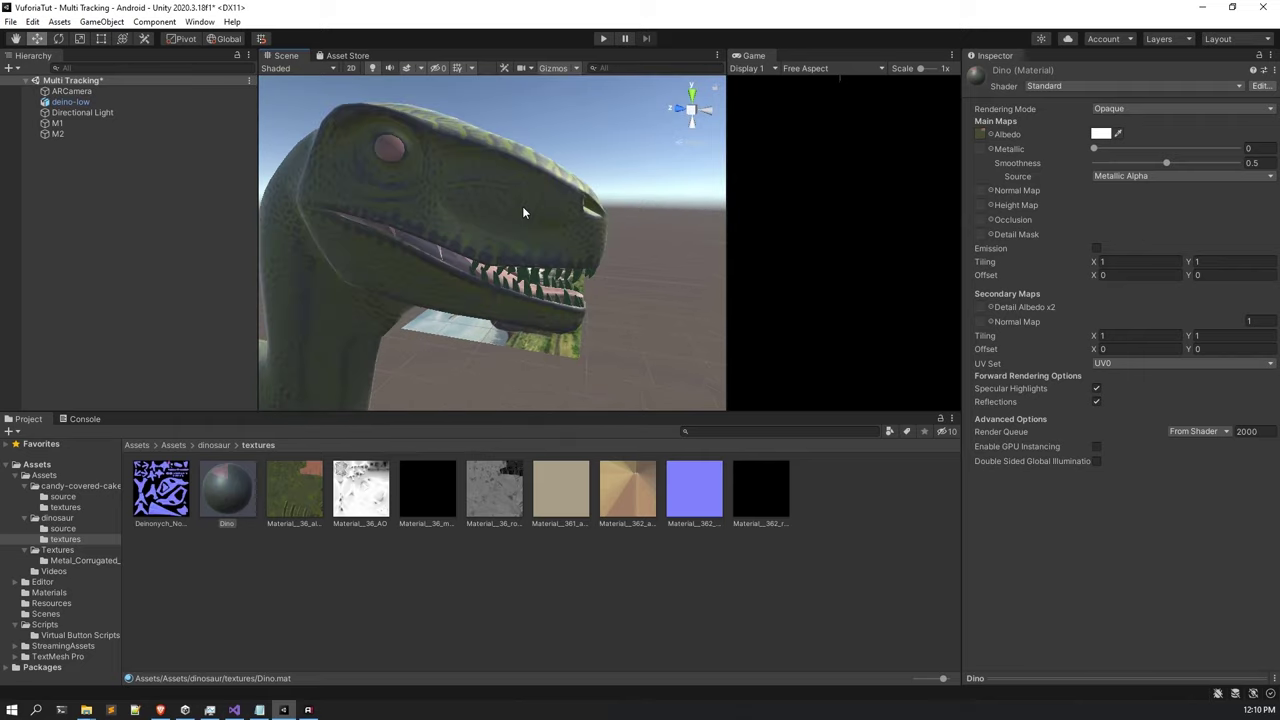
pyautogui.scroll(-4, 522, 212)
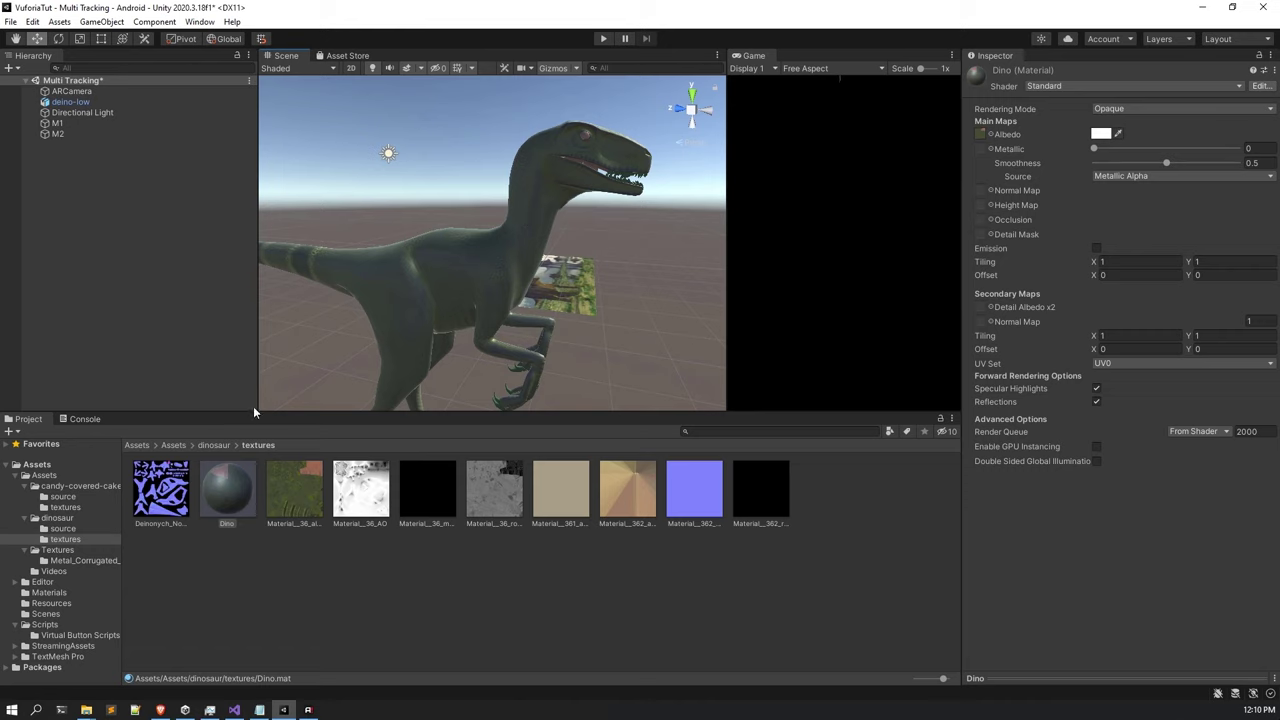
# Set Deinonych_NormalsMap as the Dino material's Normal Map.
pyautogui.moveTo(188, 472); pyautogui.dragTo(928, 222)
pyautogui.moveTo(455, 262); pyautogui.dragTo(500, 314)
pyautogui.scroll(3, 500, 314)
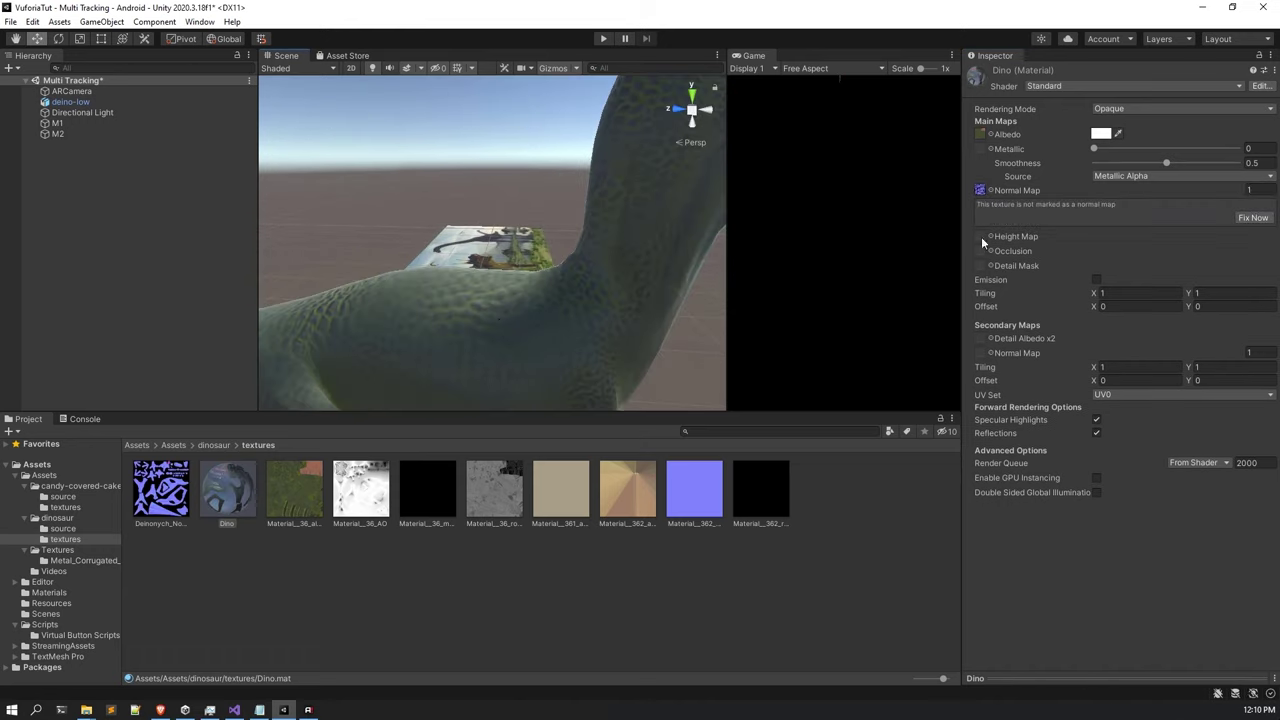
# Mark the normals texture as a normal map and assign Material_36_metallic to Dino's Metallic slot.
pyautogui.click(1253, 218)
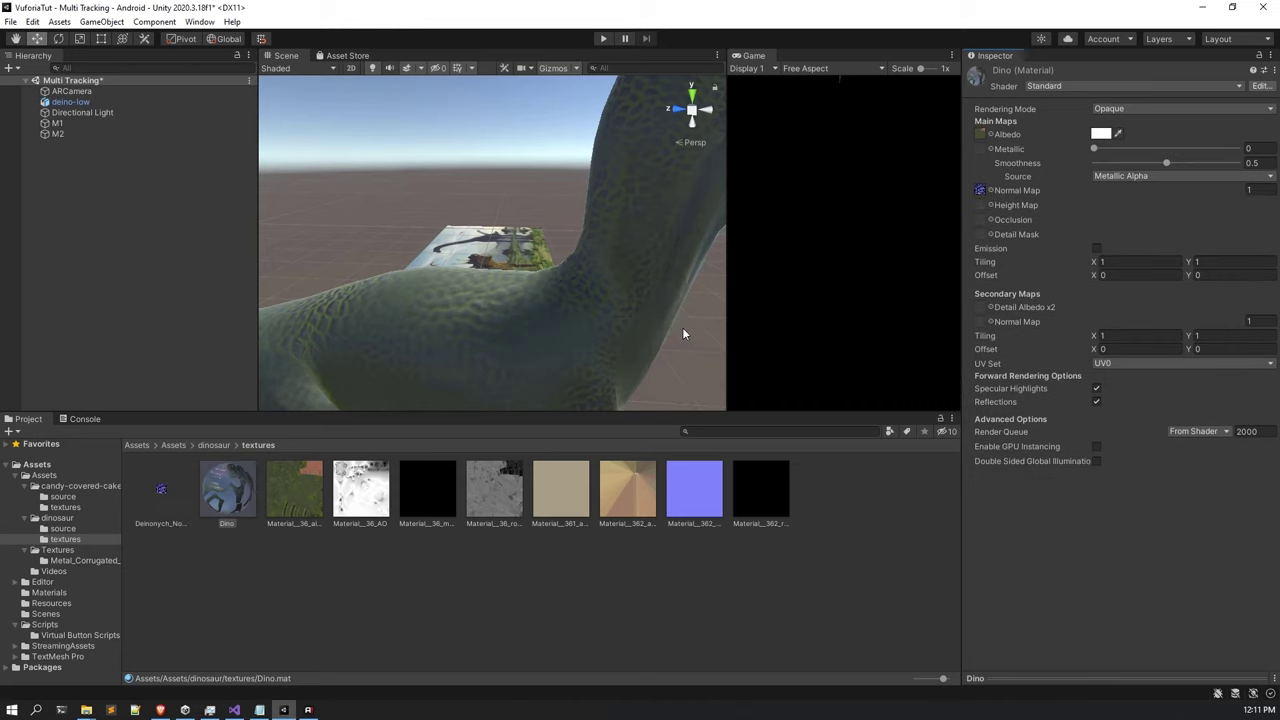
pyautogui.click(300, 487)
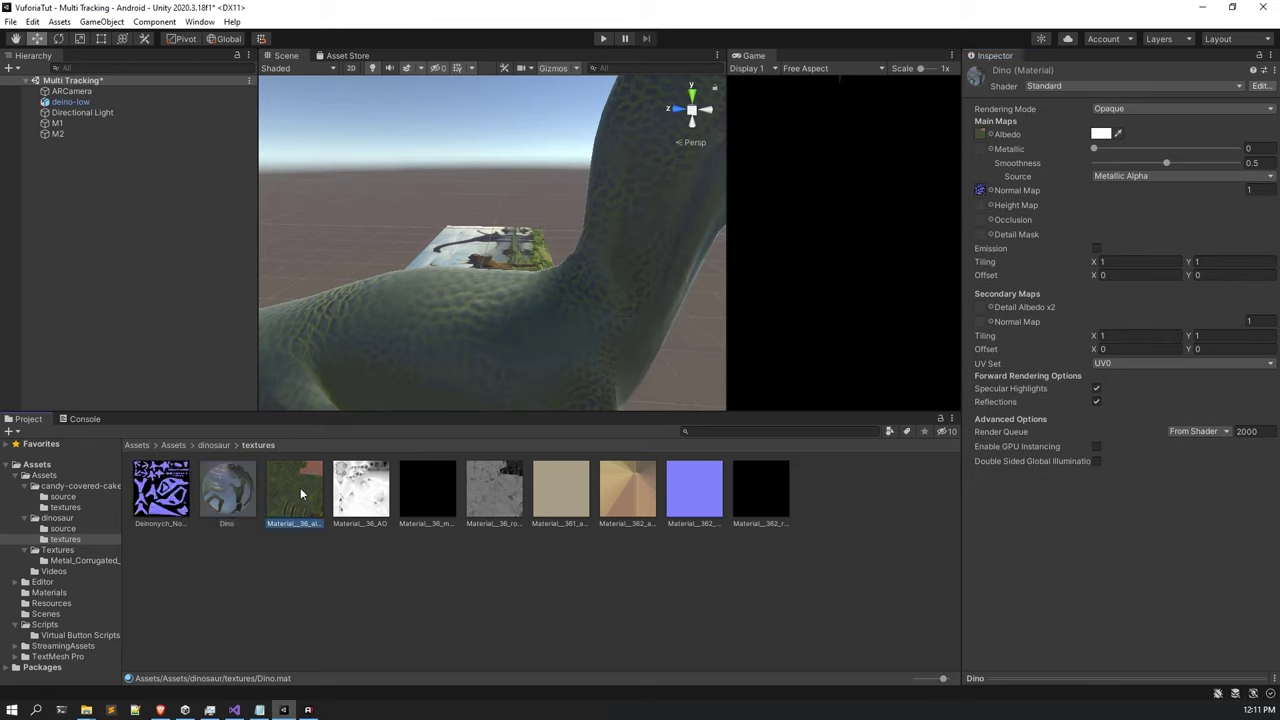
pyautogui.click(362, 490)
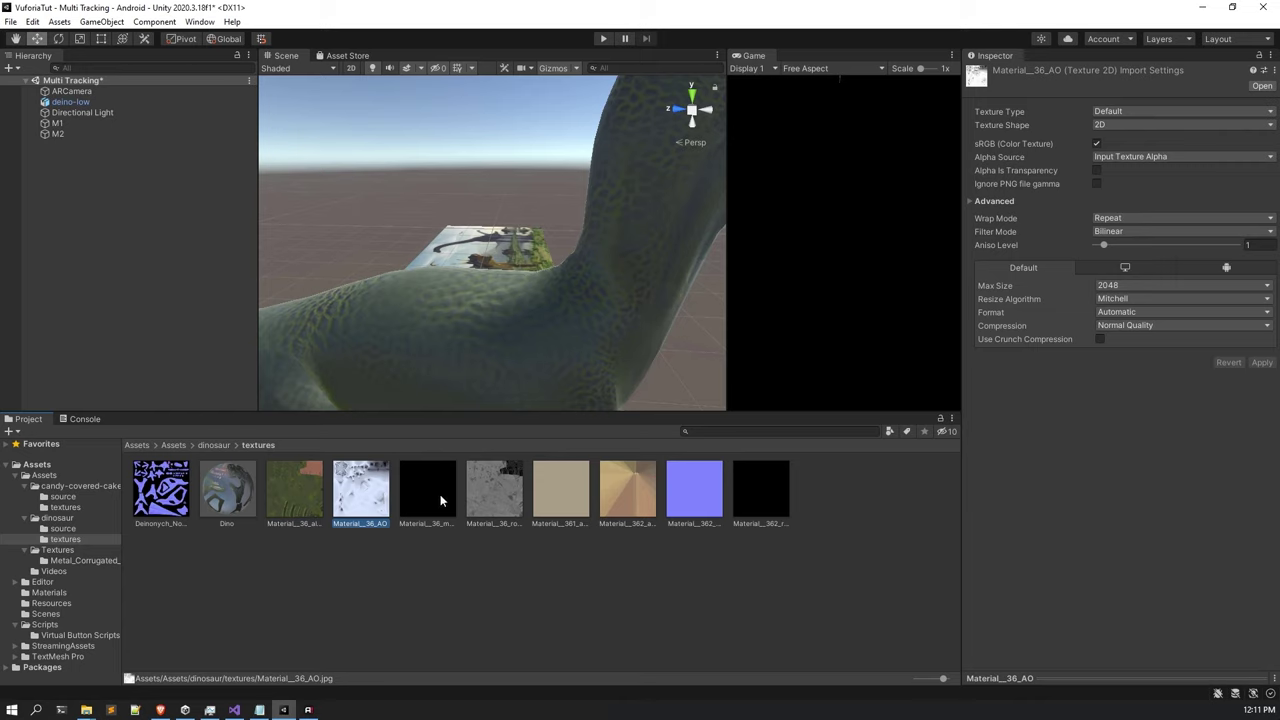
pyautogui.click(440, 494)
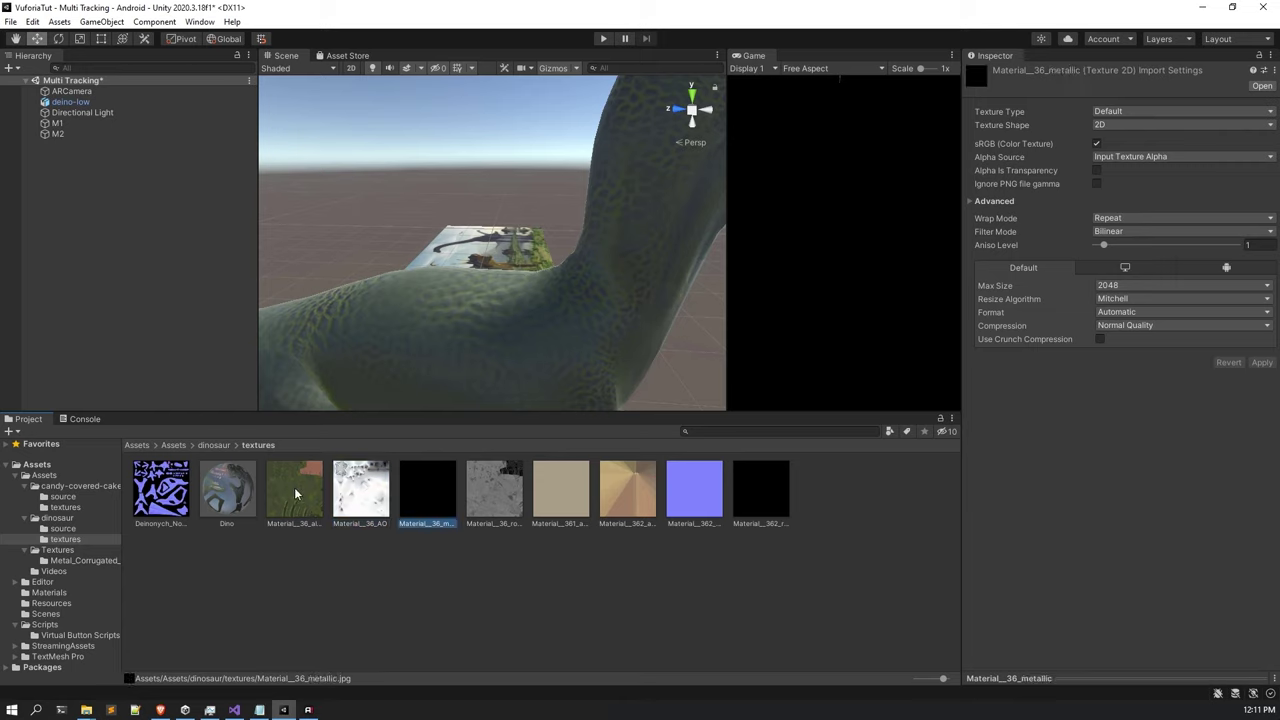
pyautogui.click(228, 489)
pyautogui.moveTo(428, 490)
pyautogui.mouseDown()
pyautogui.moveTo(985, 190)
pyautogui.moveTo(983, 149)
pyautogui.mouseUp()
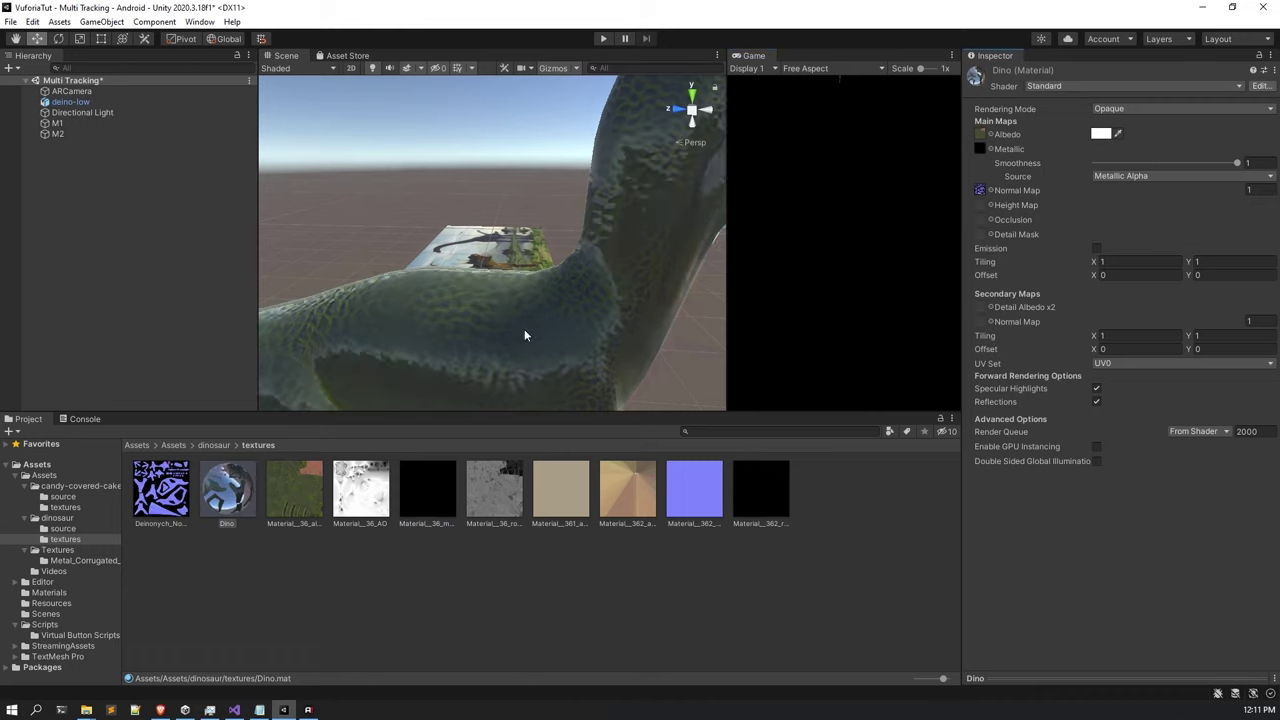
# Drag the Dino material's Smoothness slider down to 0.
pyautogui.scroll(-5, 524, 335)
pyautogui.keyDown('alt'); pyautogui.moveTo(524, 335); pyautogui.dragTo(628, 336); pyautogui.keyUp('alt')
pyautogui.moveTo(1237, 162); pyautogui.dragTo(1076, 166)
pyautogui.scroll(5, 616, 239)
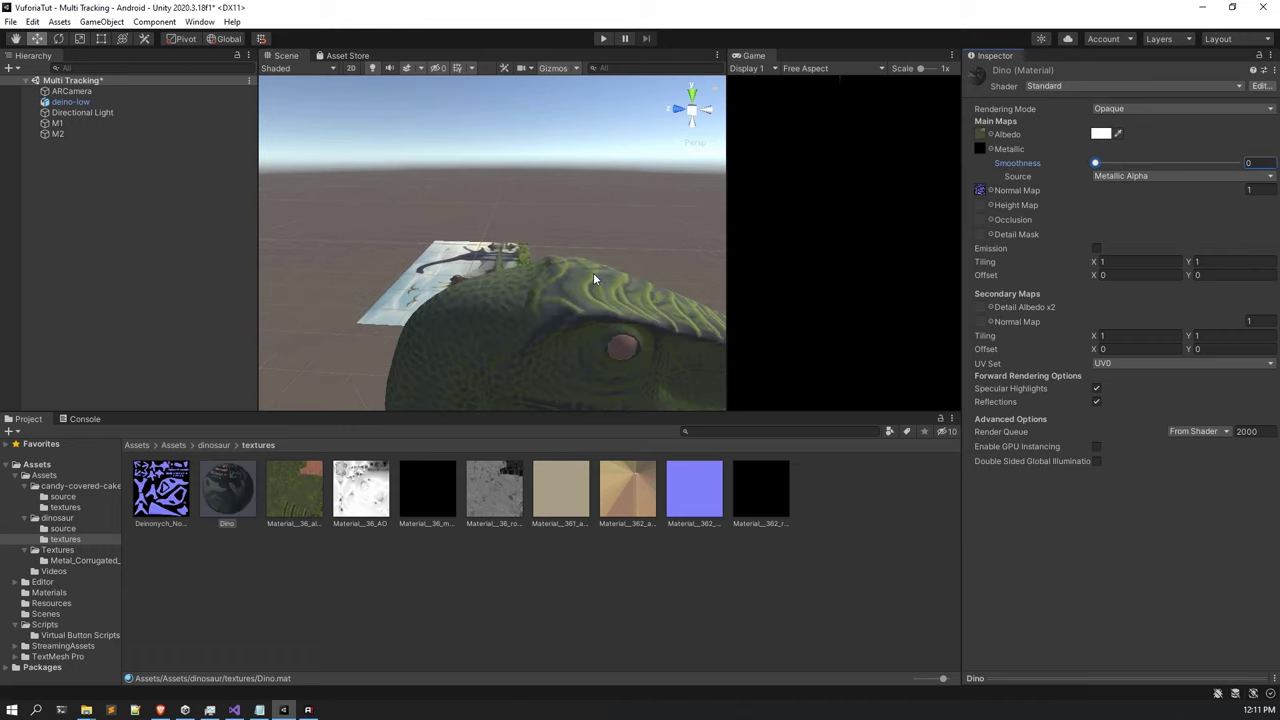
pyautogui.keyDown('alt'); pyautogui.moveTo(593, 272); pyautogui.dragTo(511, 268); pyautogui.keyUp('alt')
pyautogui.scroll(-5, 509, 262)
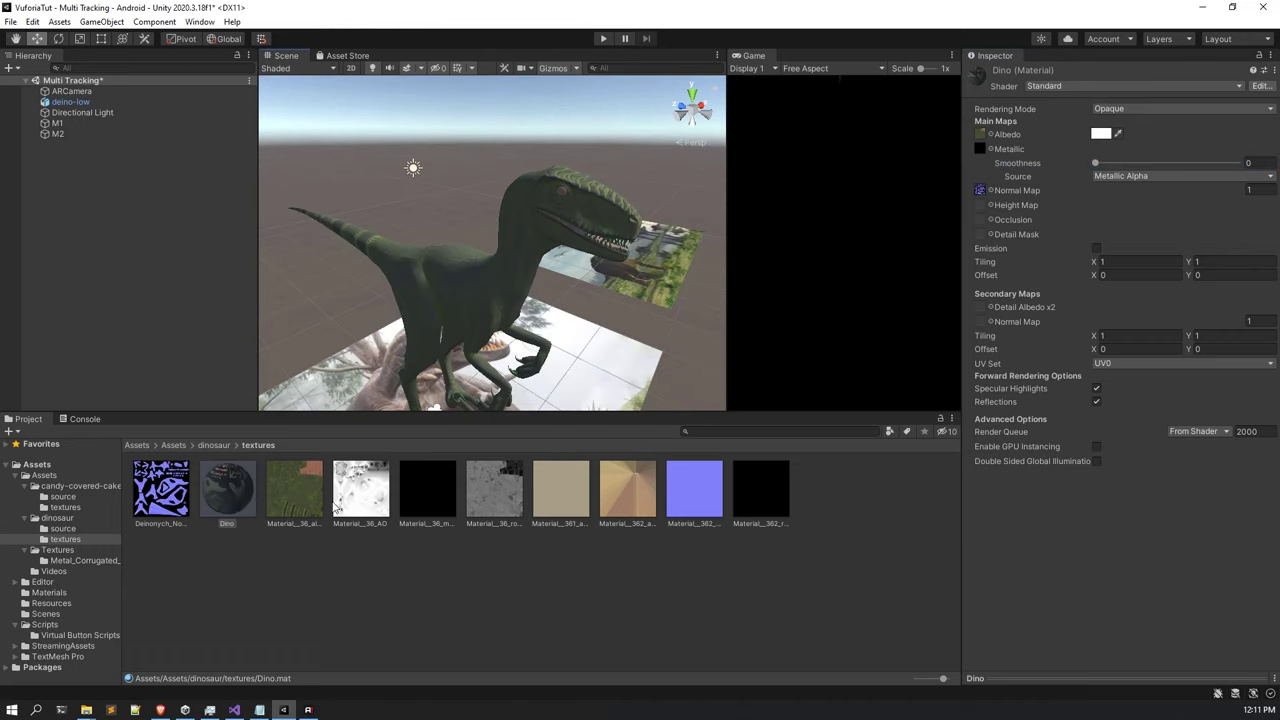
# Inspect the roughness, Material_361 and Material_362 textures, then look over the textured dinosaur.
pyautogui.click(487, 497)
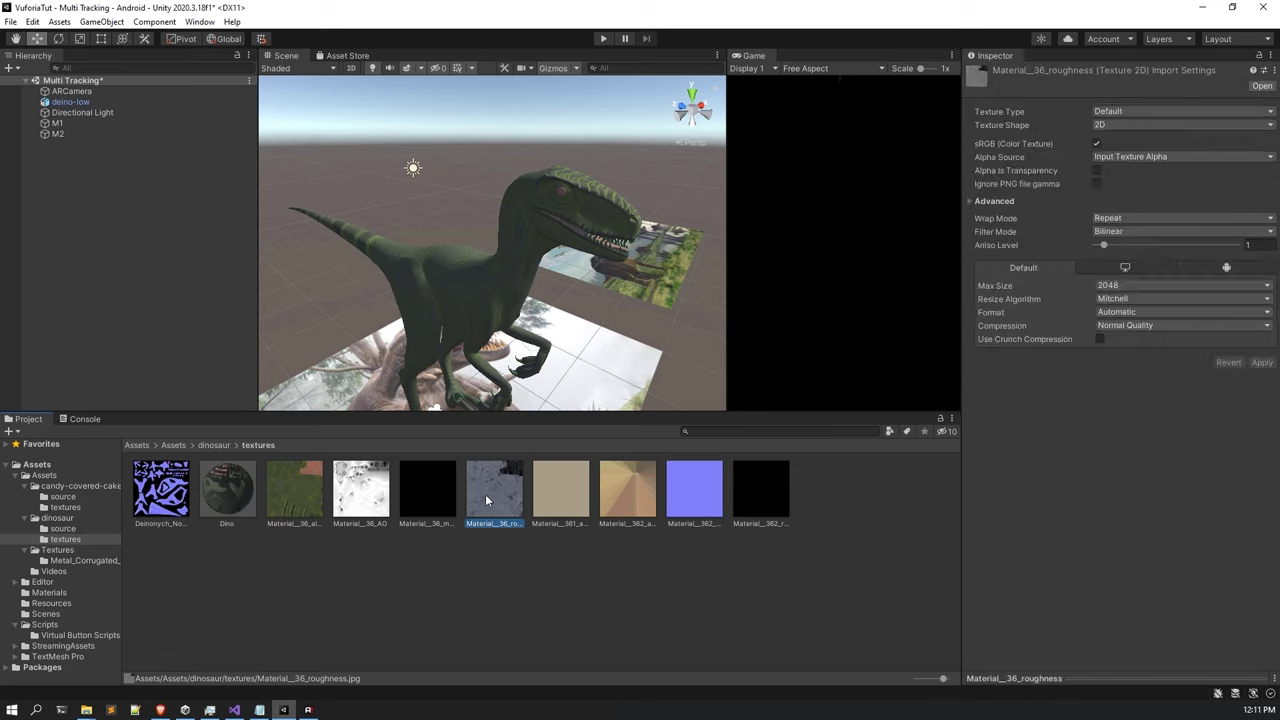
pyautogui.click(227, 490)
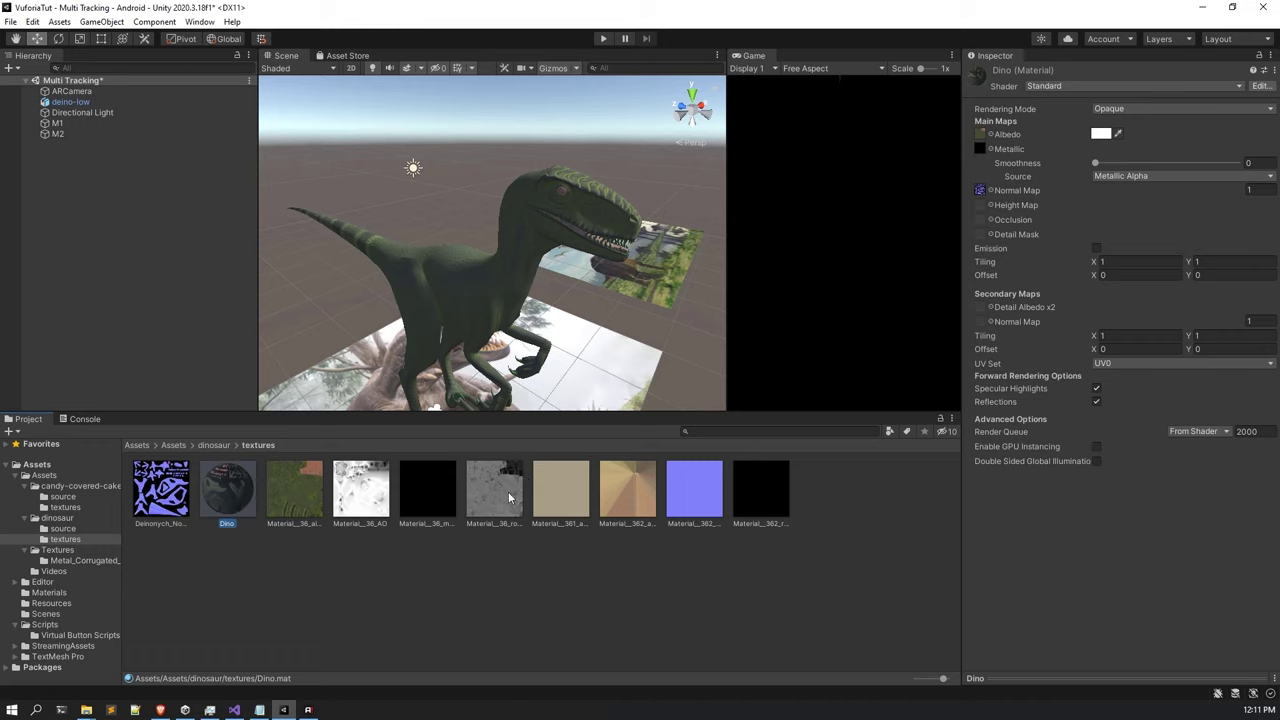
pyautogui.click(557, 494)
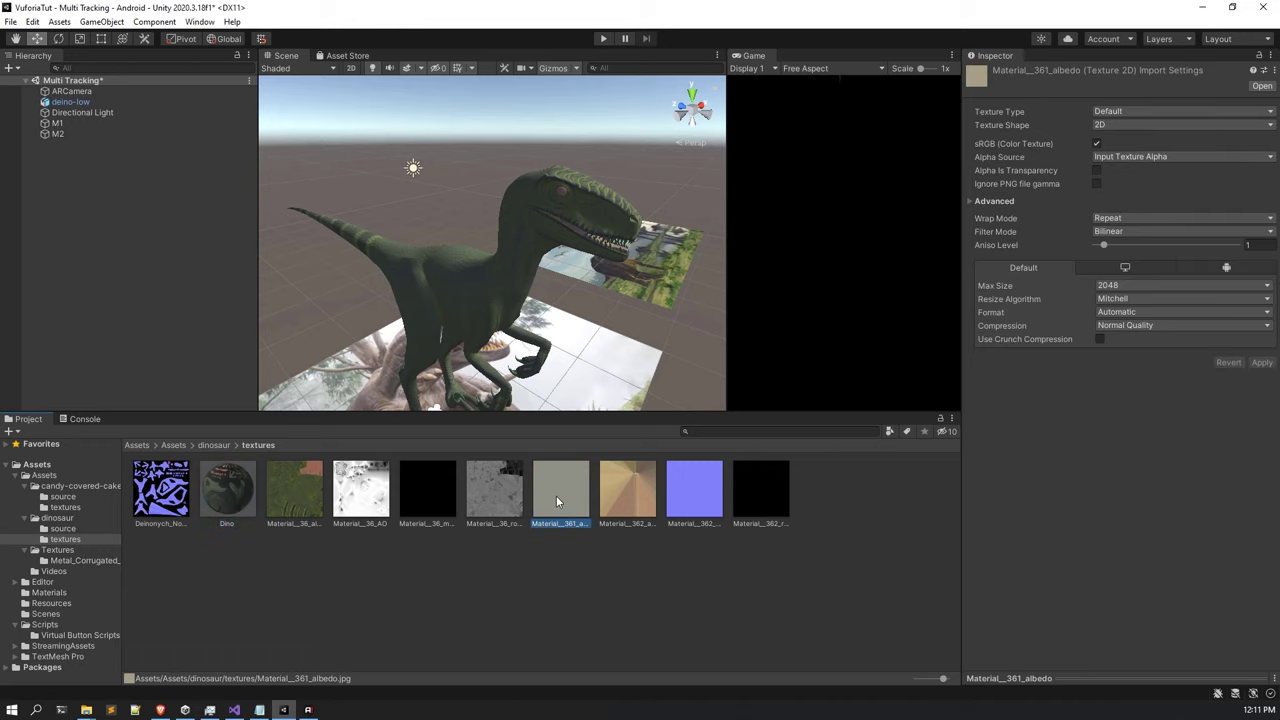
pyautogui.click(640, 495)
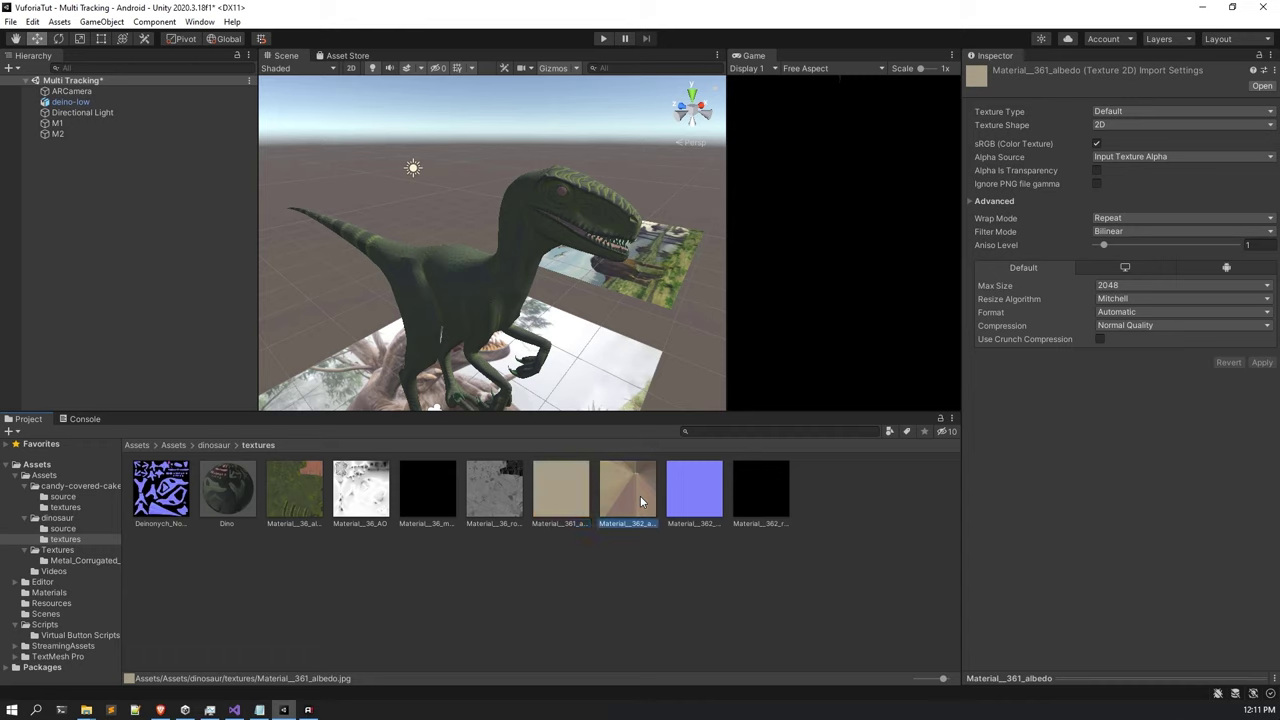
pyautogui.click(701, 488)
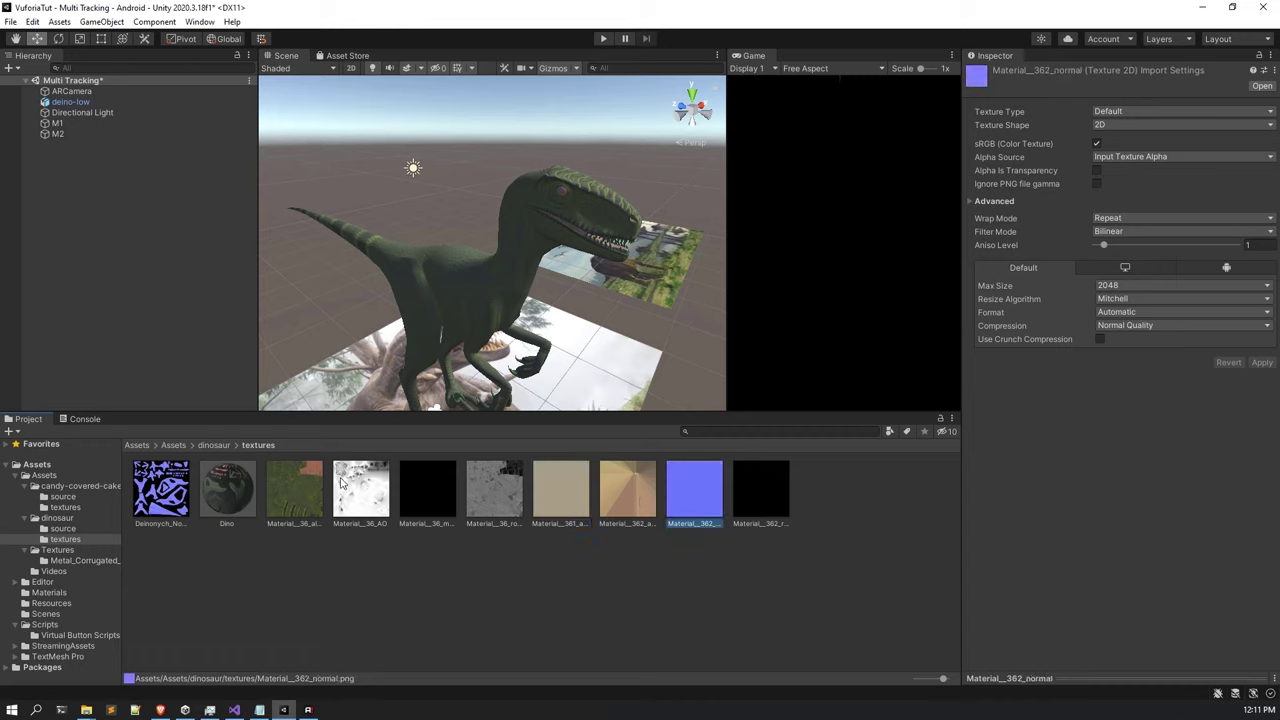
pyautogui.click(296, 486)
pyautogui.moveTo(360, 260); pyautogui.dragTo(530, 267, button='right')
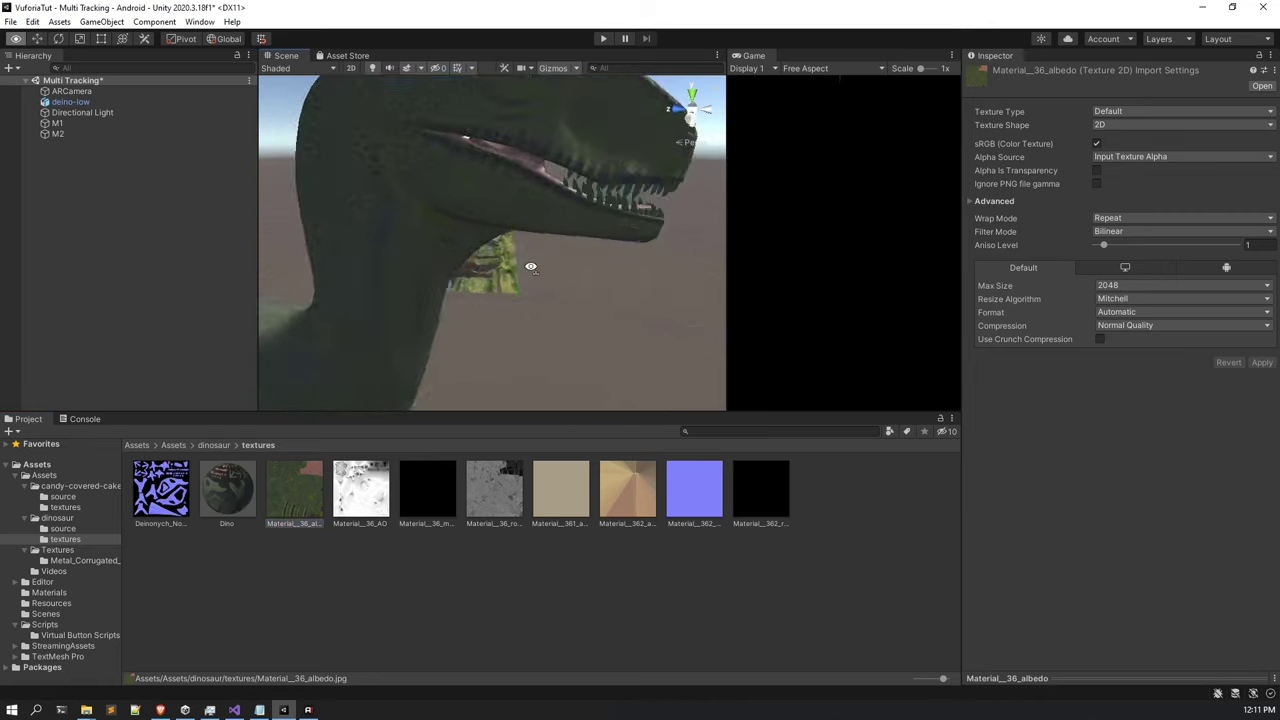
pyautogui.scroll(-5, 530, 267)
pyautogui.keyDown('alt'); pyautogui.moveTo(530, 267); pyautogui.dragTo(400, 240); pyautogui.keyUp('alt')
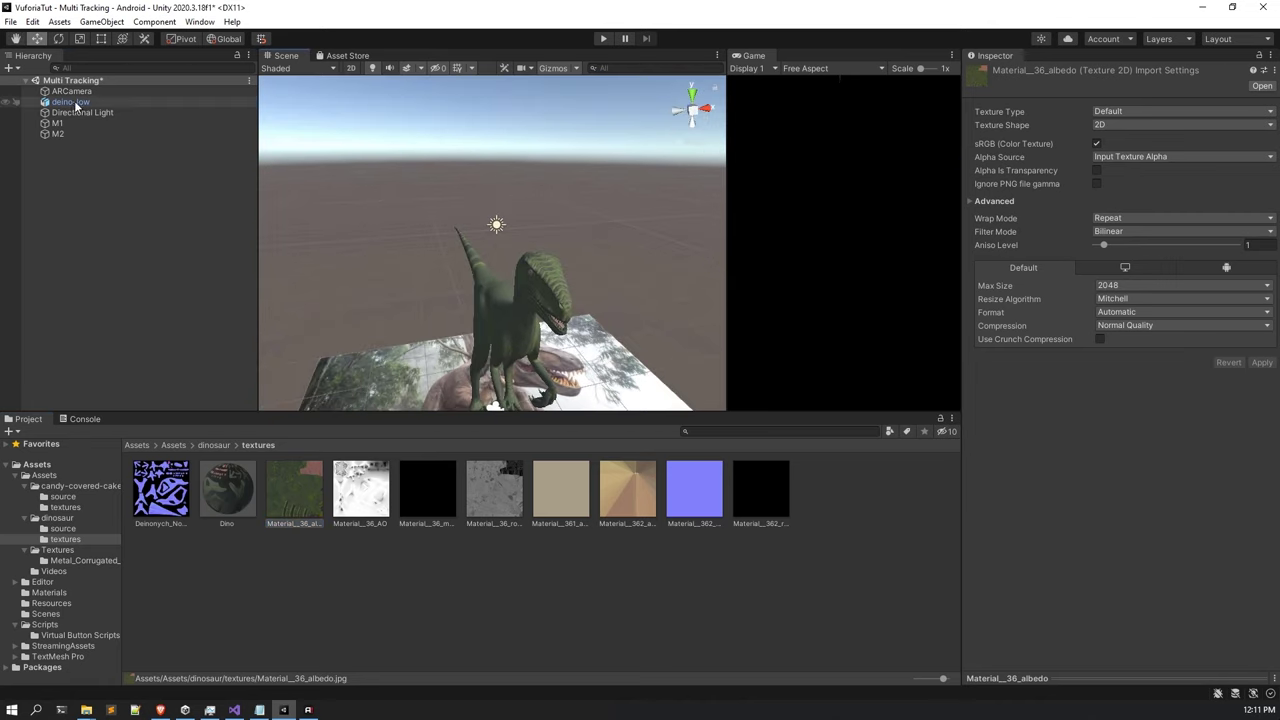
# Drop deino-low onto M1 in the Hierarchy and reframe the view on that target.
pyautogui.click(70, 101)
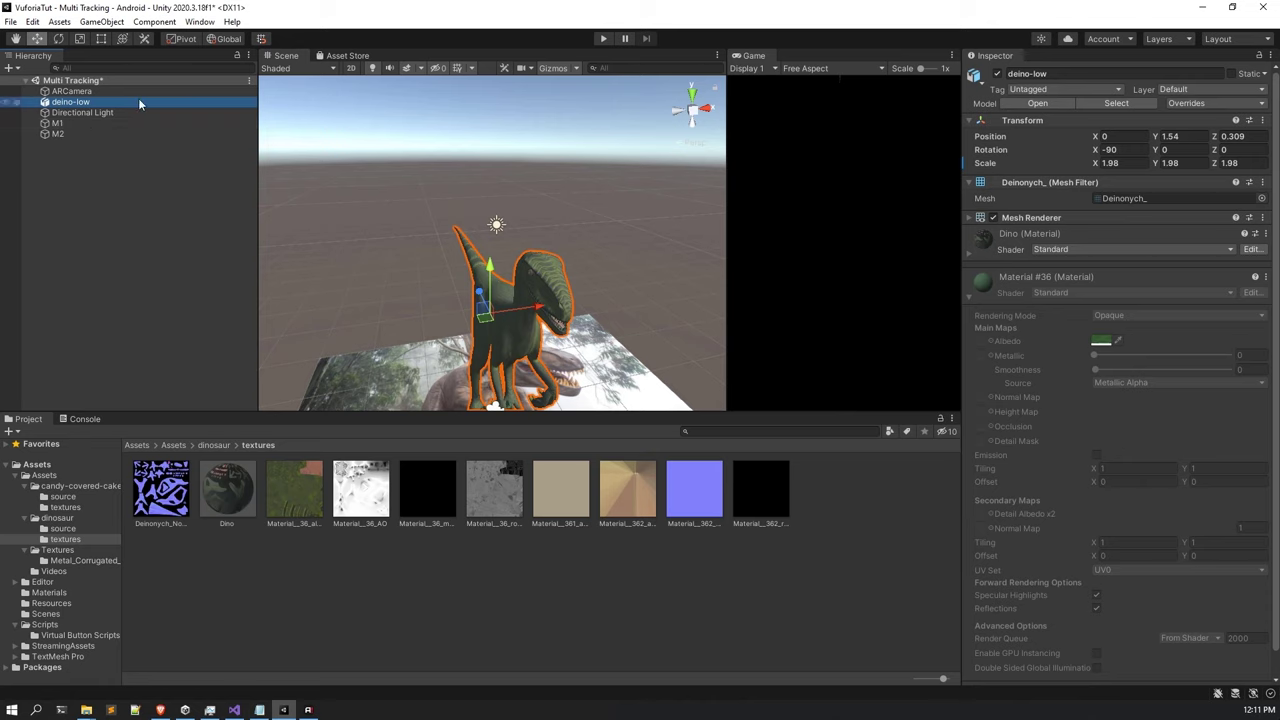
pyautogui.moveTo(139, 103); pyautogui.dragTo(105, 128)
pyautogui.click(70, 172)
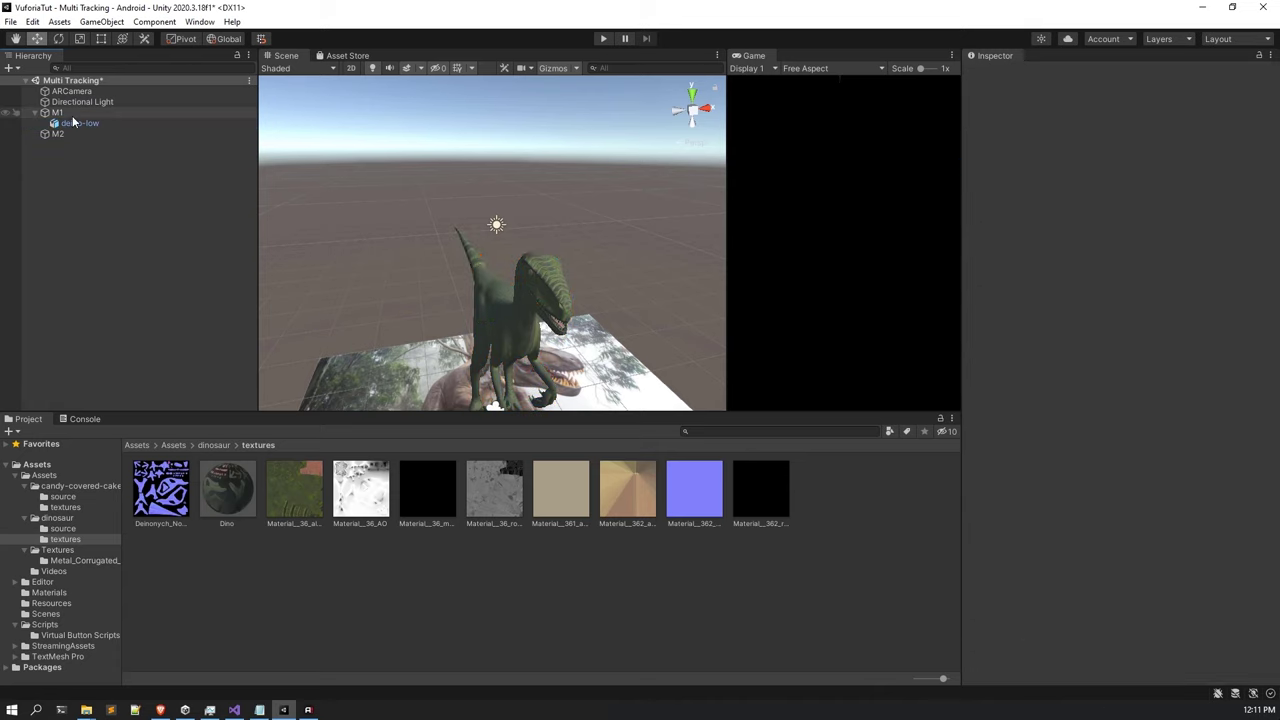
pyautogui.moveTo(525, 276); pyautogui.dragTo(513, 226, button='middle')
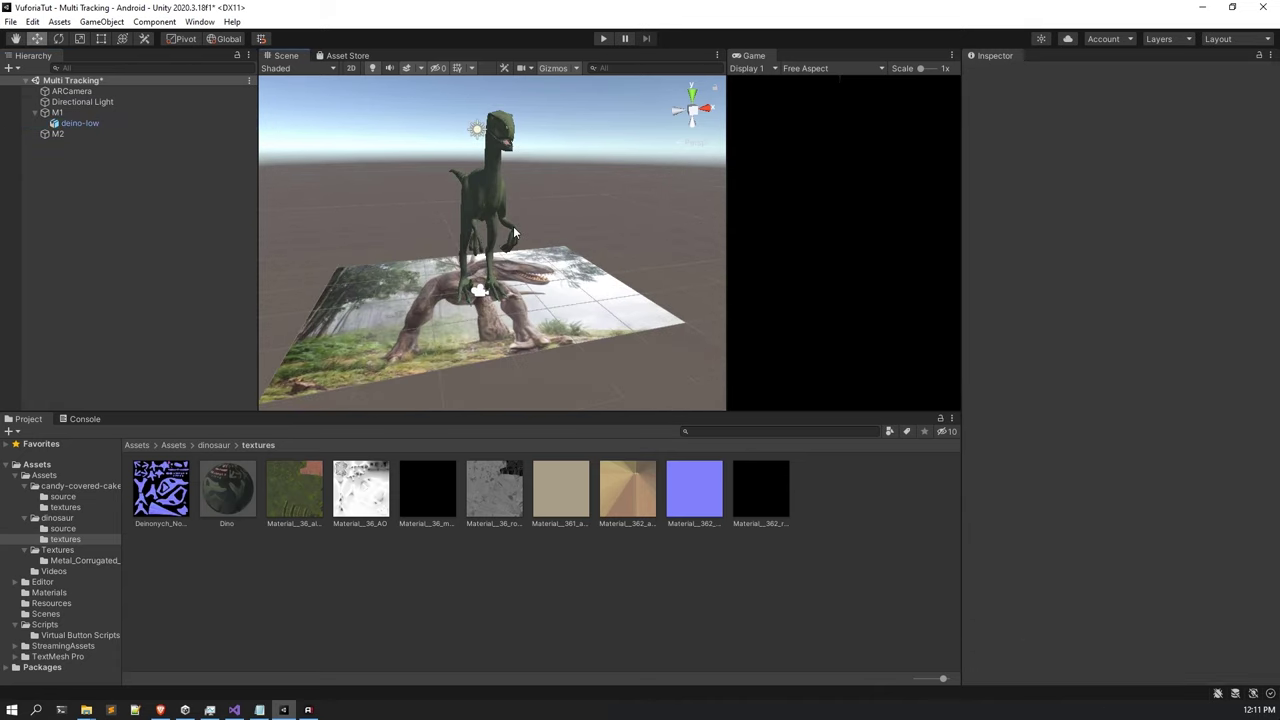
pyautogui.keyDown('alt'); pyautogui.moveTo(513, 226); pyautogui.dragTo(438, 244); pyautogui.keyUp('alt')
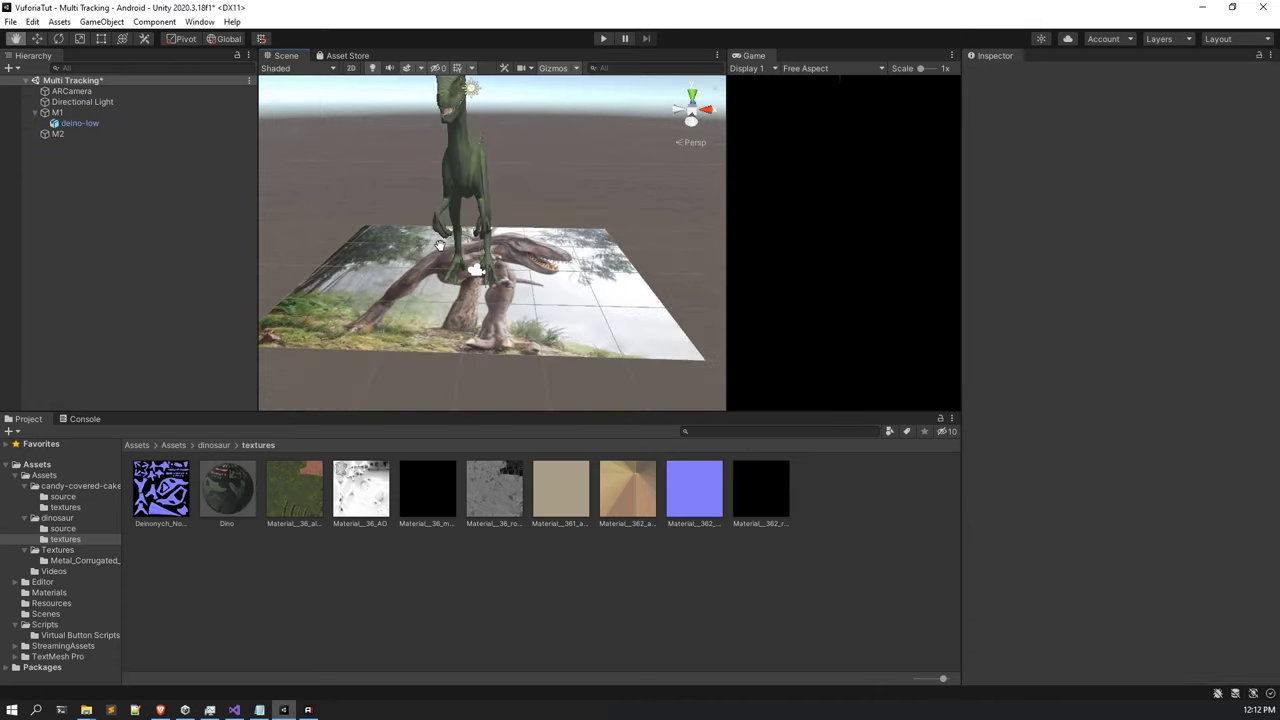
pyautogui.scroll(-5, 440, 244)
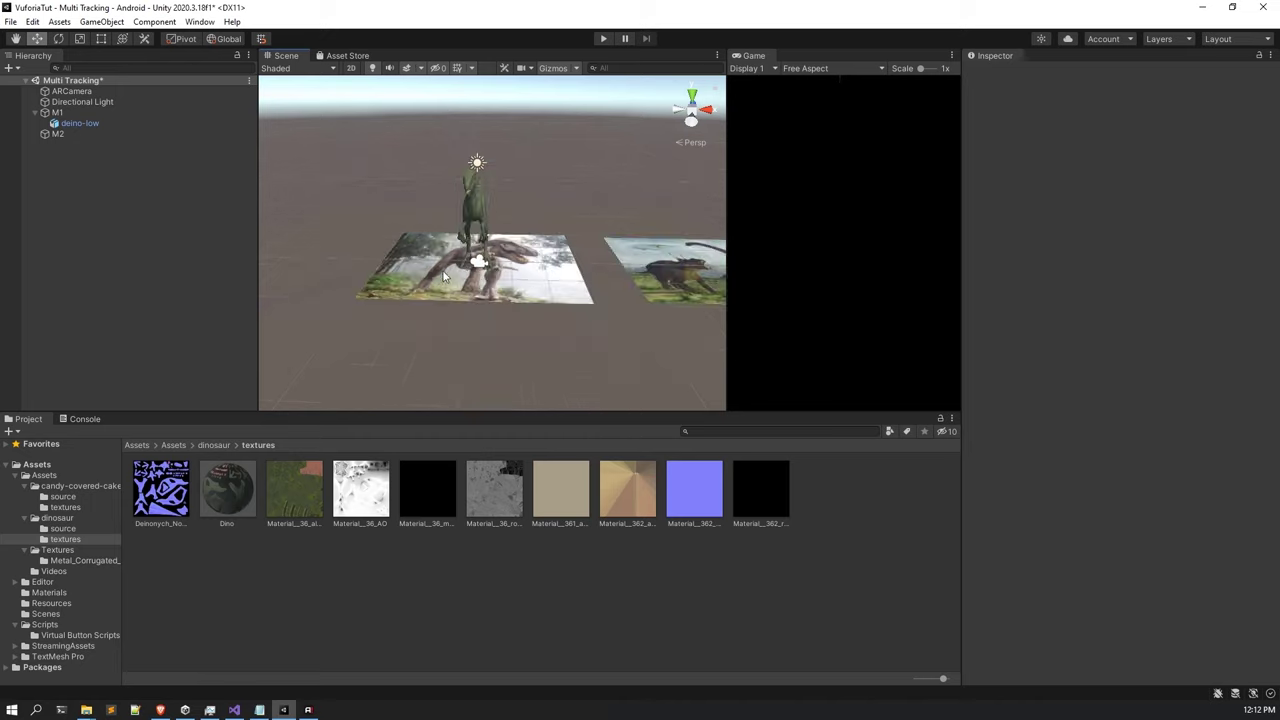
# Drag the cake model from candy-covered-cake-draft/source into the scene.
pyautogui.click(213, 445)
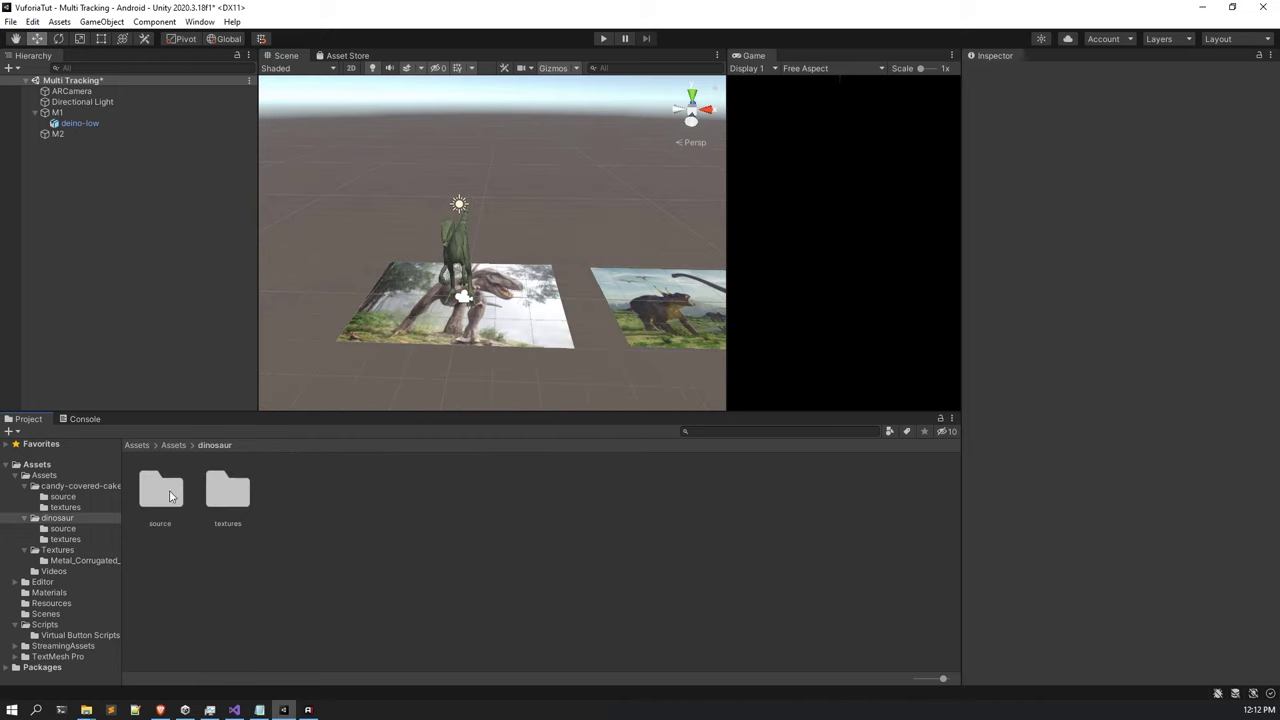
pyautogui.click(173, 445)
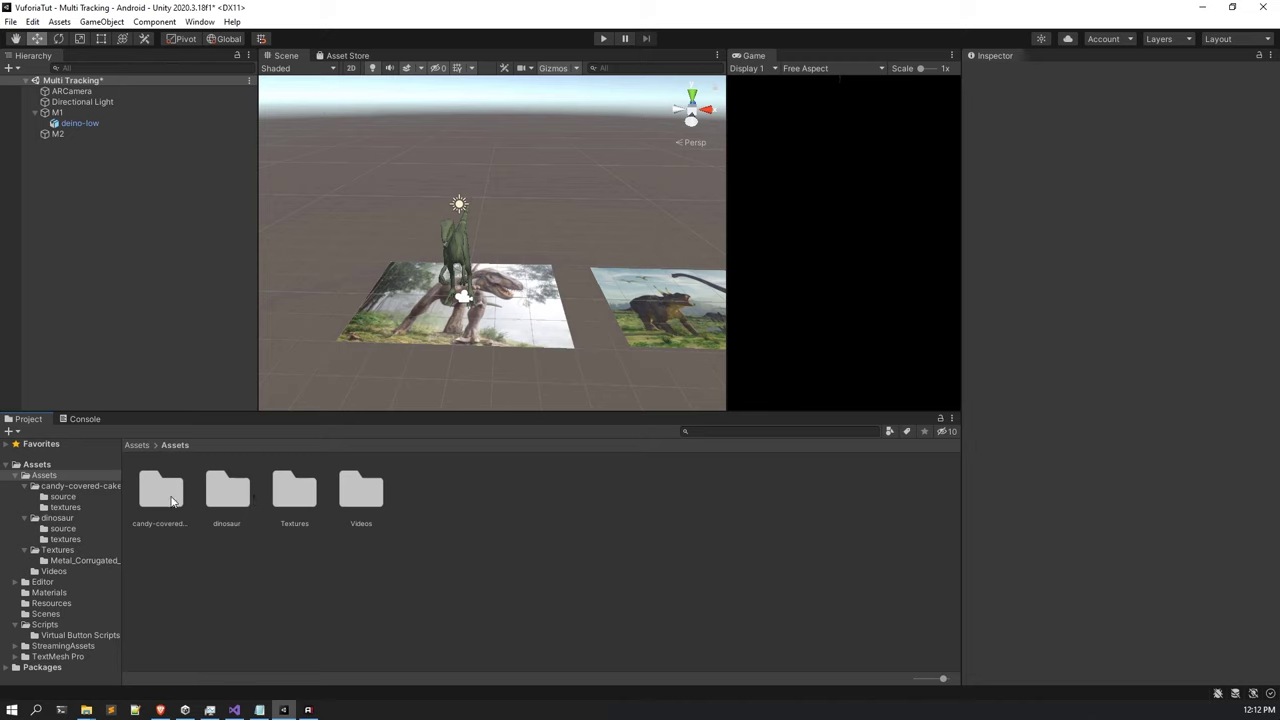
pyautogui.doubleClick(172, 500)
pyautogui.doubleClick(174, 482)
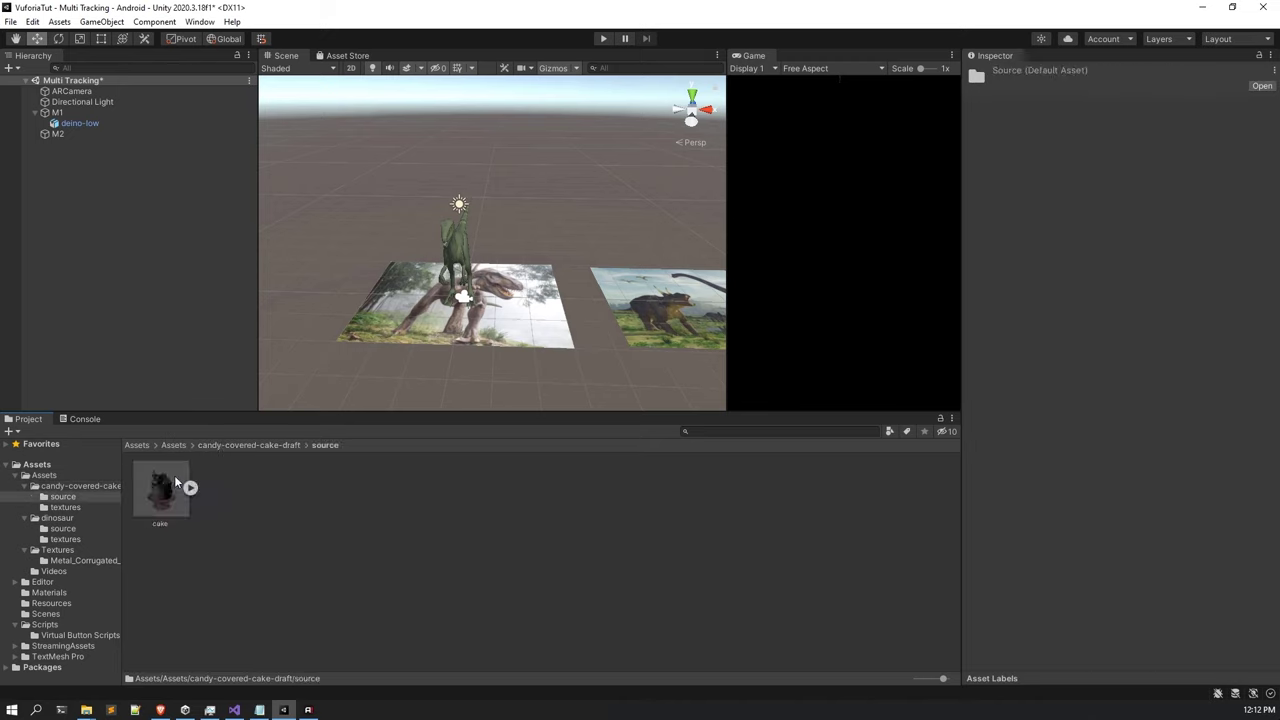
pyautogui.moveTo(174, 482); pyautogui.dragTo(645, 271)
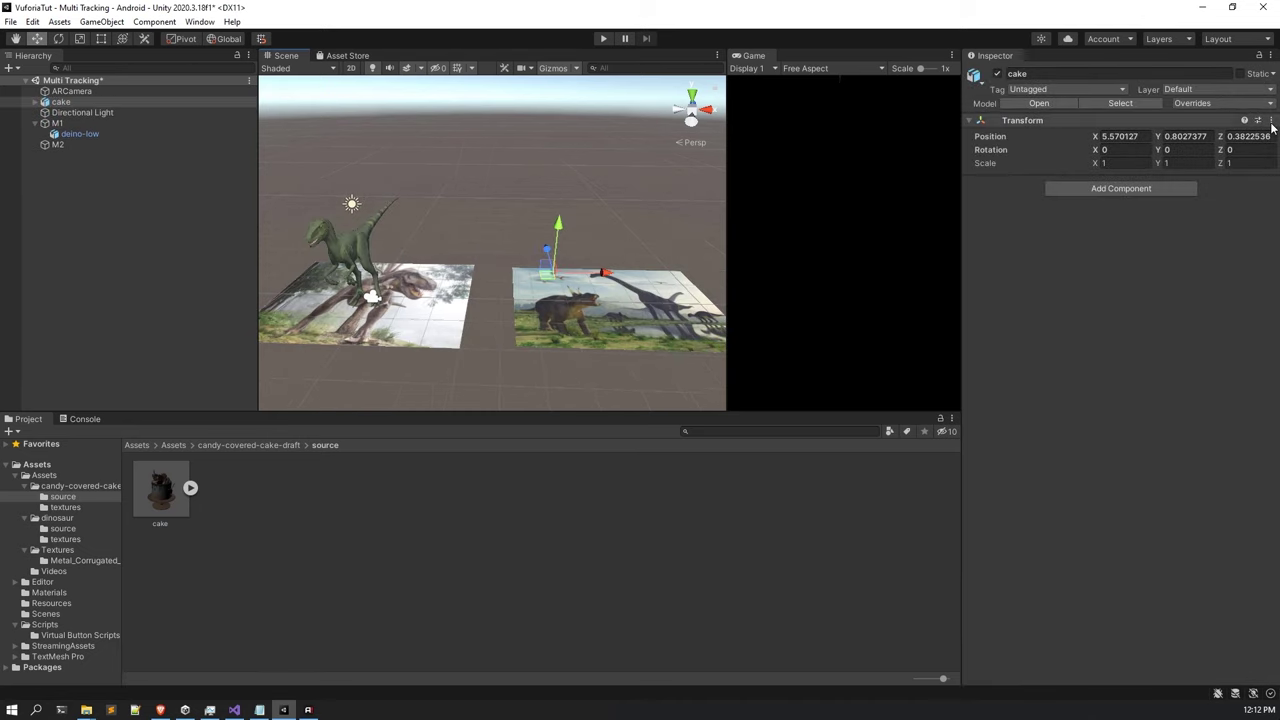
# Reset the cake's Transform and move it along X onto the right image target.
pyautogui.click(1270, 120)
pyautogui.click(1160, 134)
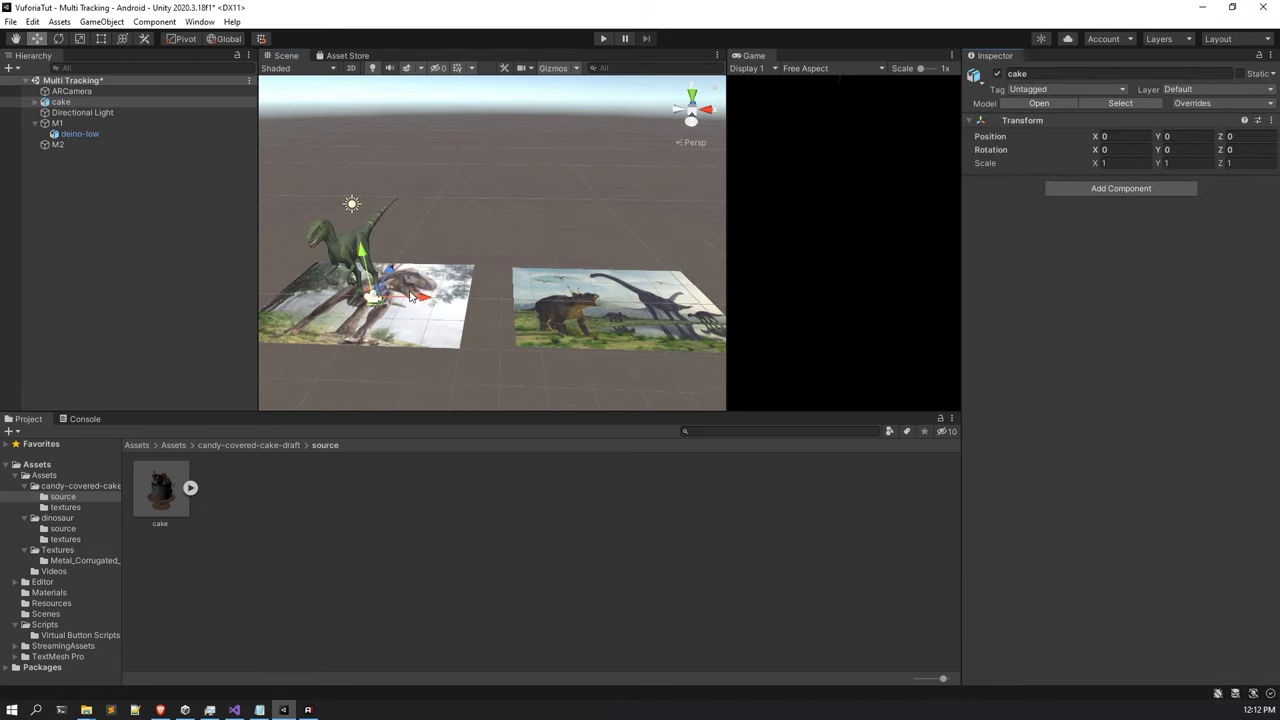
pyautogui.moveTo(438, 298); pyautogui.dragTo(652, 300)
pyautogui.moveTo(680, 335); pyautogui.dragTo(922, 254, button='right')
pyautogui.moveTo(627, 314); pyautogui.dragTo(620, 314)
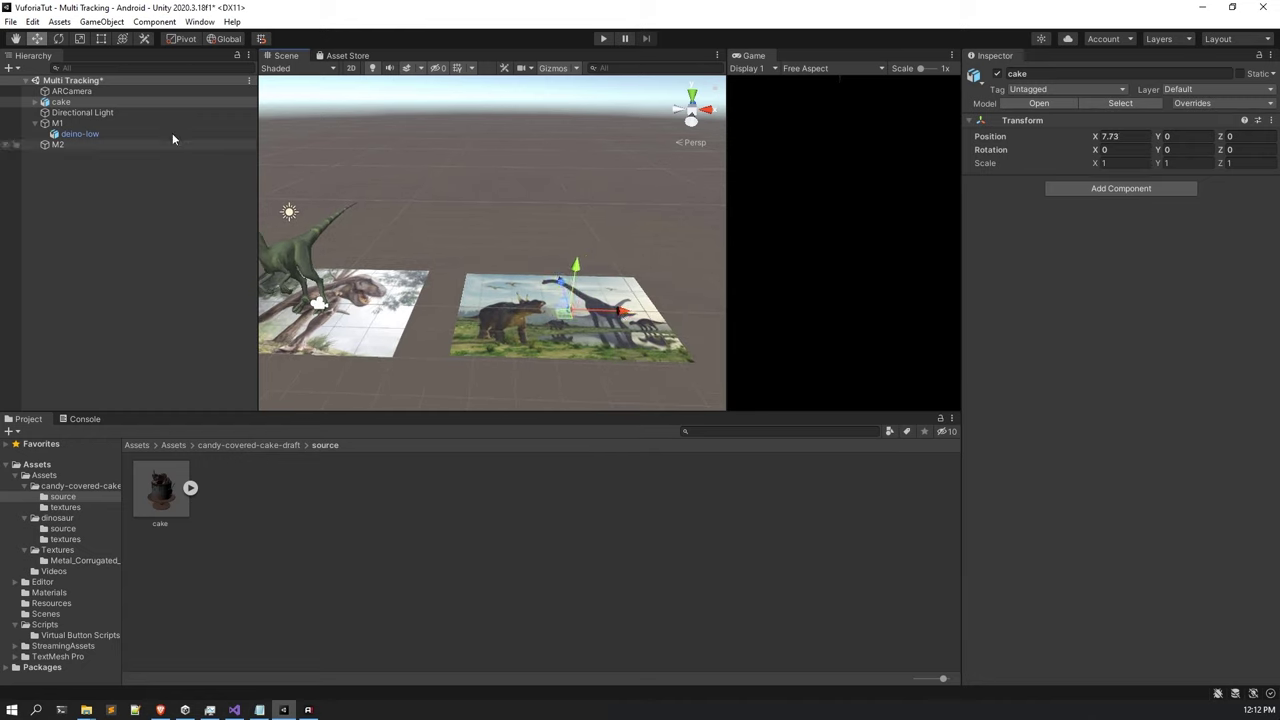
# Set the cake's scale to 50, 50, 50.
pyautogui.click(1101, 163)
pyautogui.write('50')
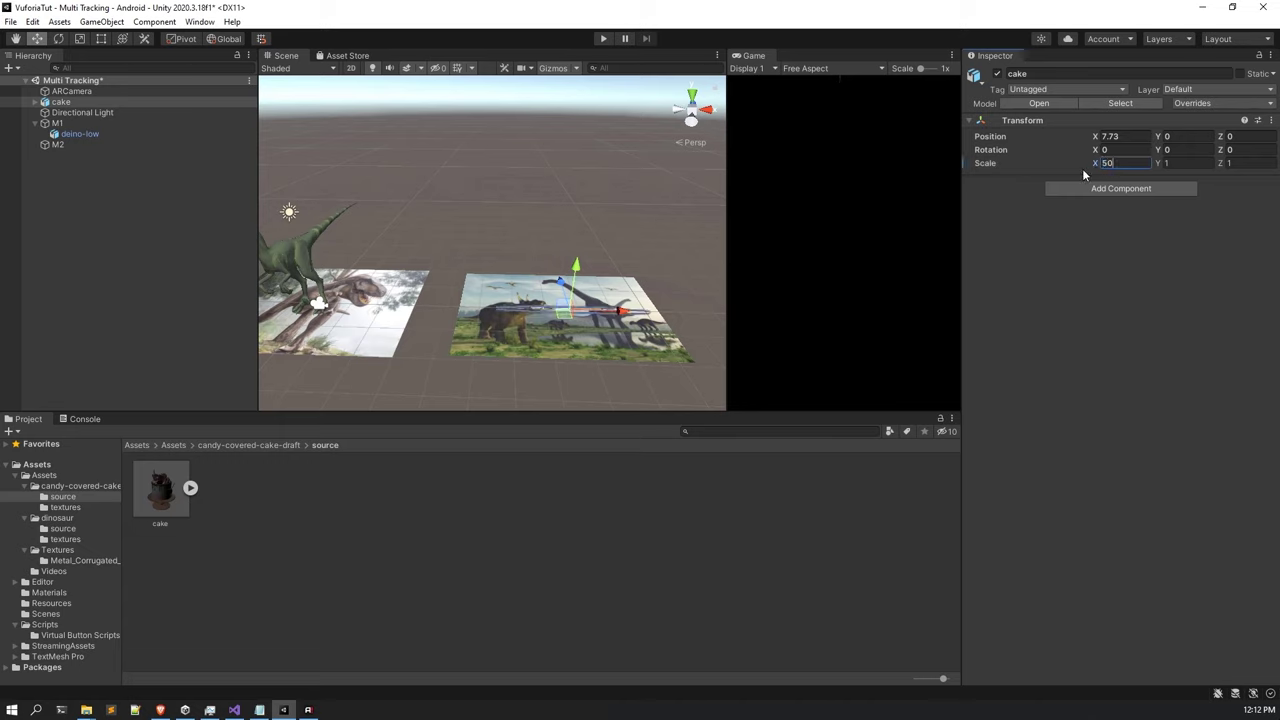
pyautogui.press('Tab')
pyautogui.write('5')
pyautogui.press('Tab')
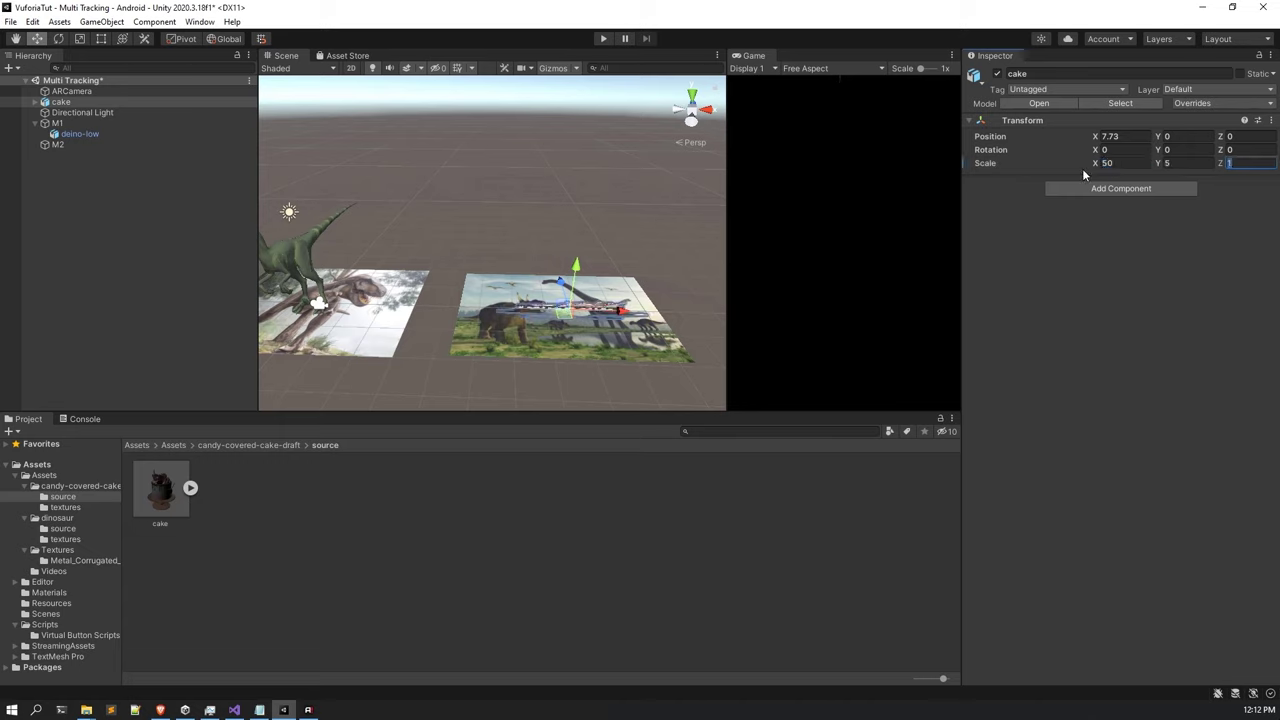
pyautogui.write('50')
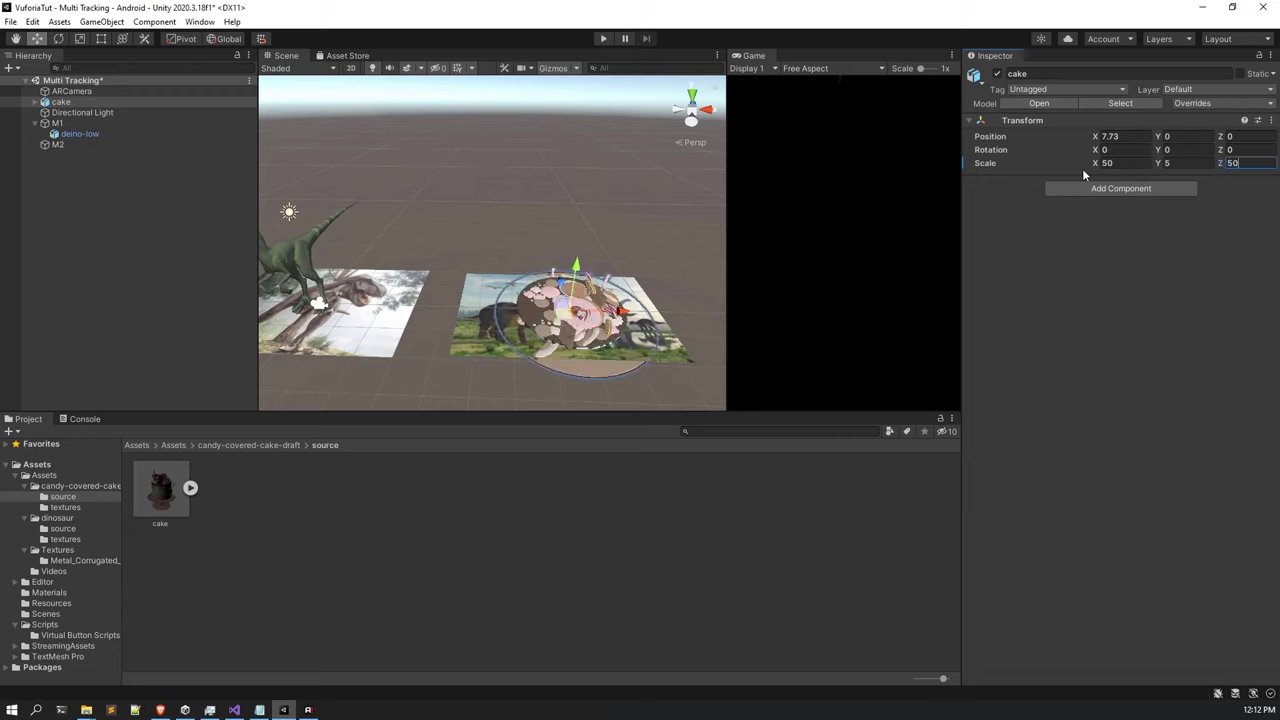
pyautogui.click(1178, 162)
pyautogui.write('50')
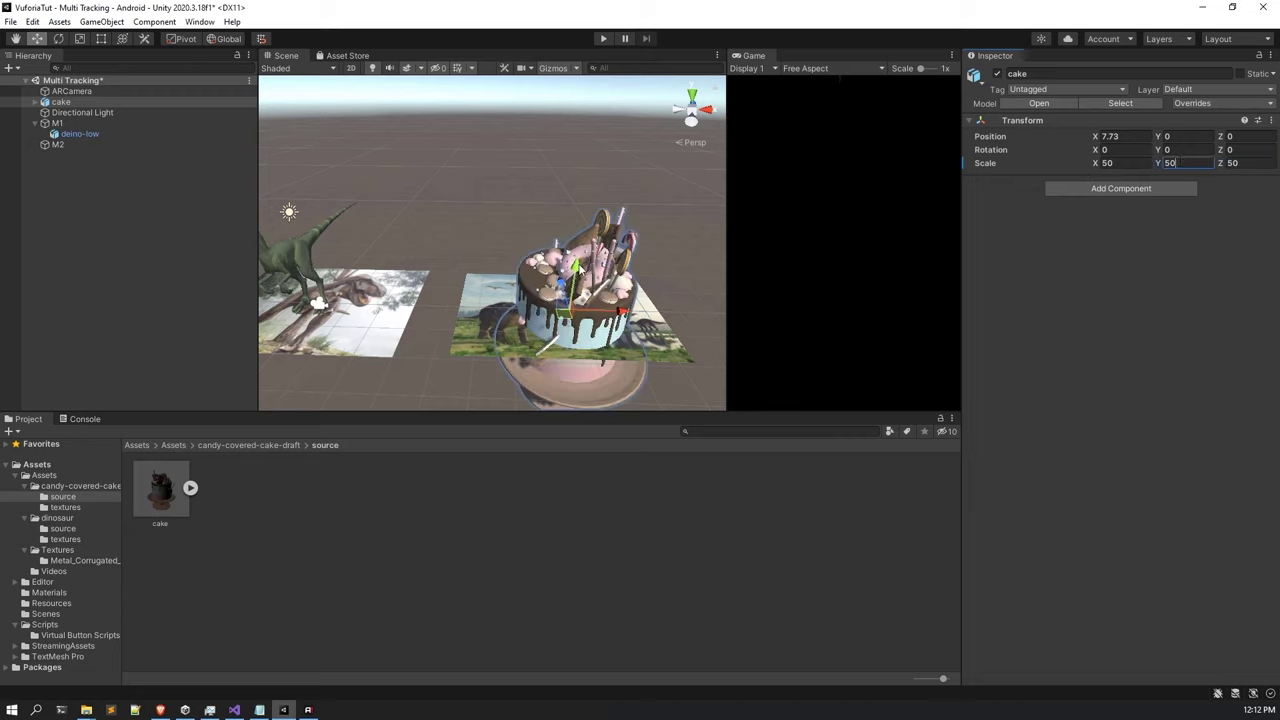
# Position the cake standing on the M2 picture and parent it under M2.
pyautogui.moveTo(580, 266); pyautogui.dragTo(568, 140)
pyautogui.moveTo(568, 140); pyautogui.dragTo(510, 163, button='right')
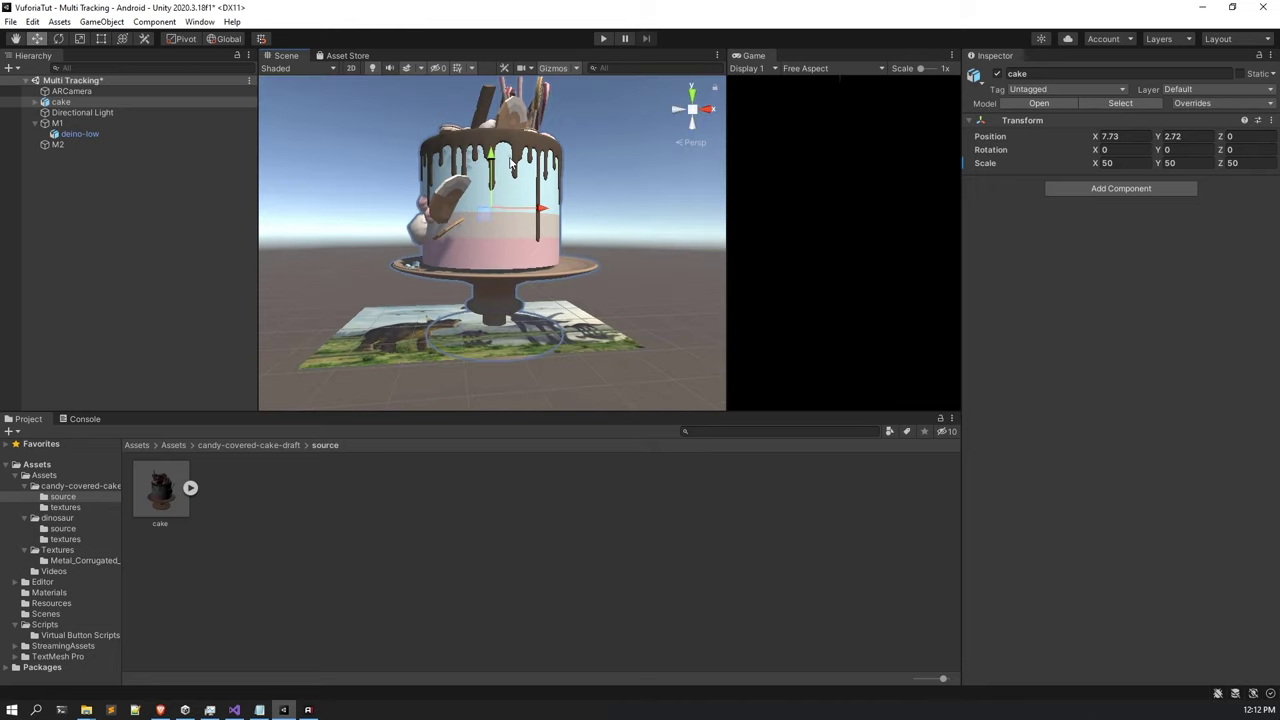
pyautogui.moveTo(534, 209); pyautogui.dragTo(477, 194)
pyautogui.click(79, 38)
pyautogui.click(36, 38)
pyautogui.moveTo(477, 194); pyautogui.dragTo(476, 288, button='right')
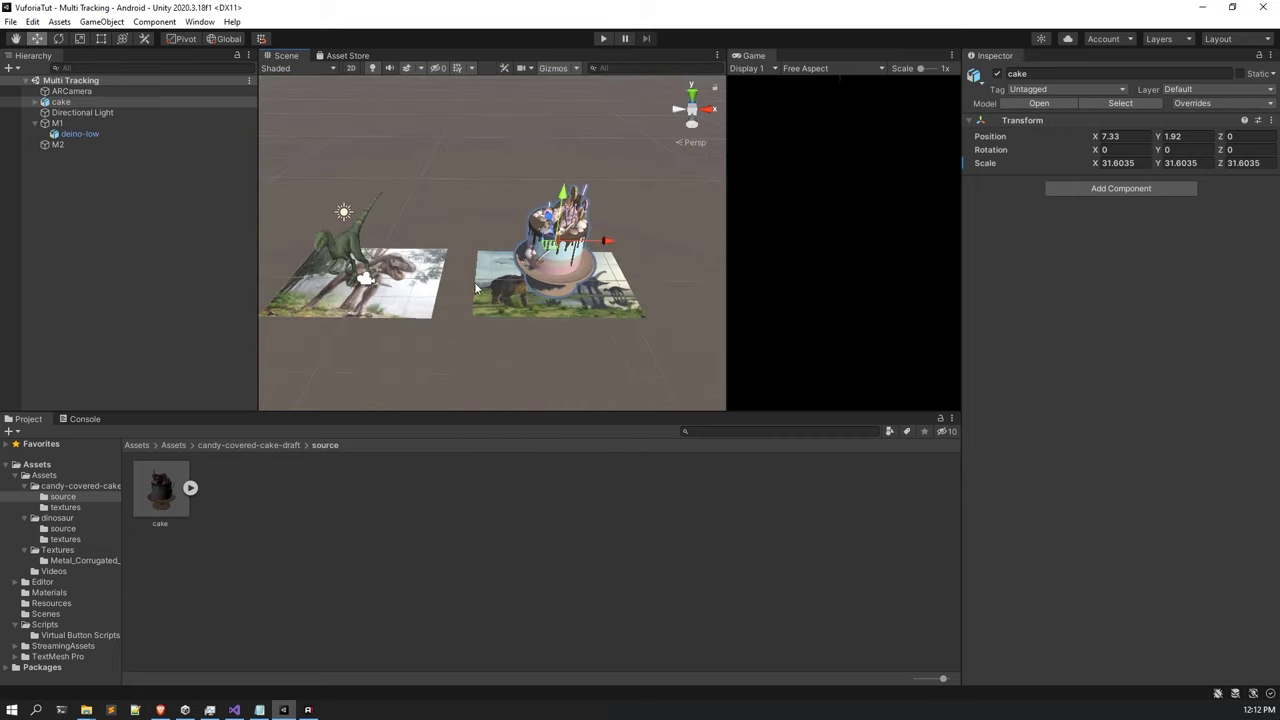
pyautogui.moveTo(60, 101); pyautogui.dragTo(88, 144)
pyautogui.click(90, 201)
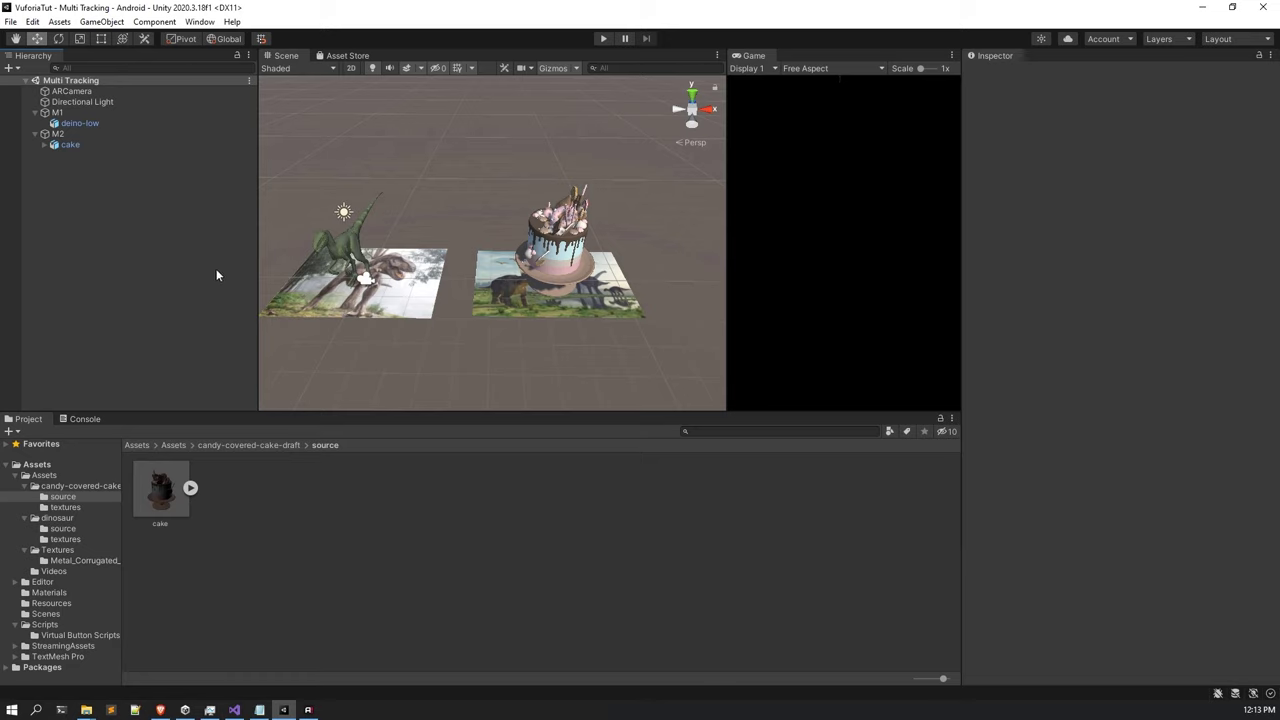
# Set Max Simultaneous Tracked Images to 2 in ARCamera's Vuforia Engine configuration.
pyautogui.click(130, 91)
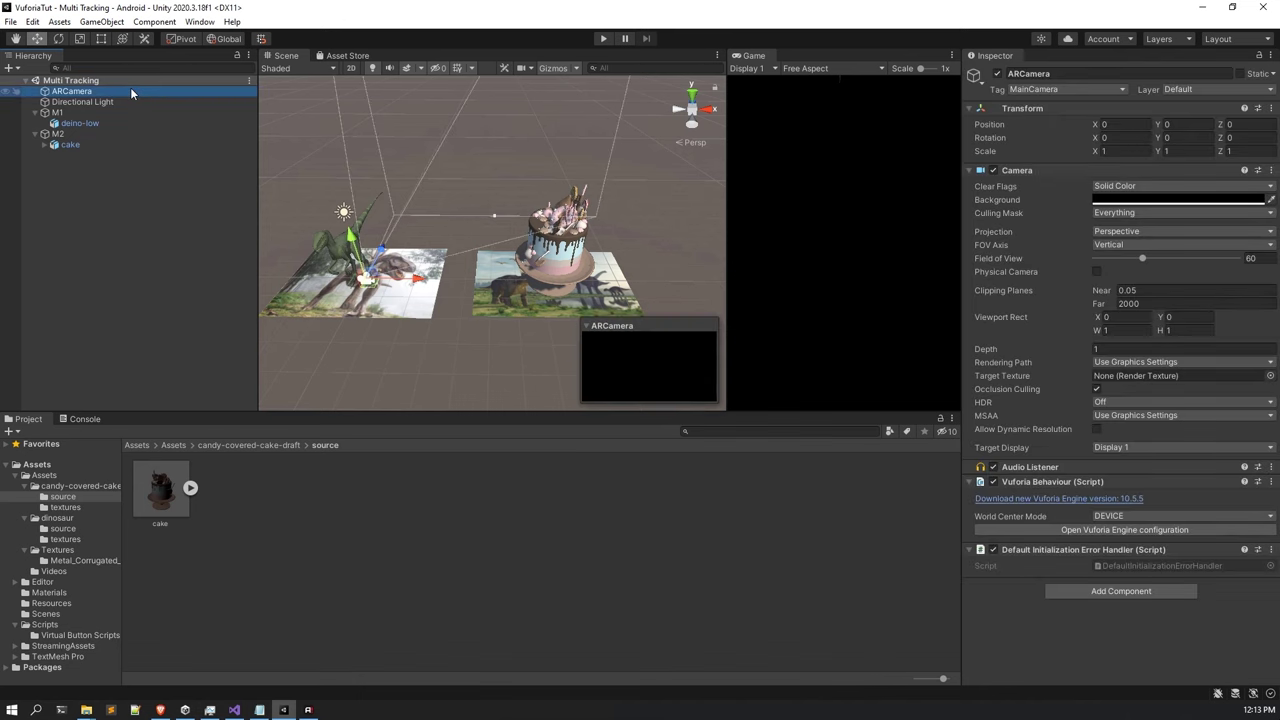
pyautogui.click(1094, 531)
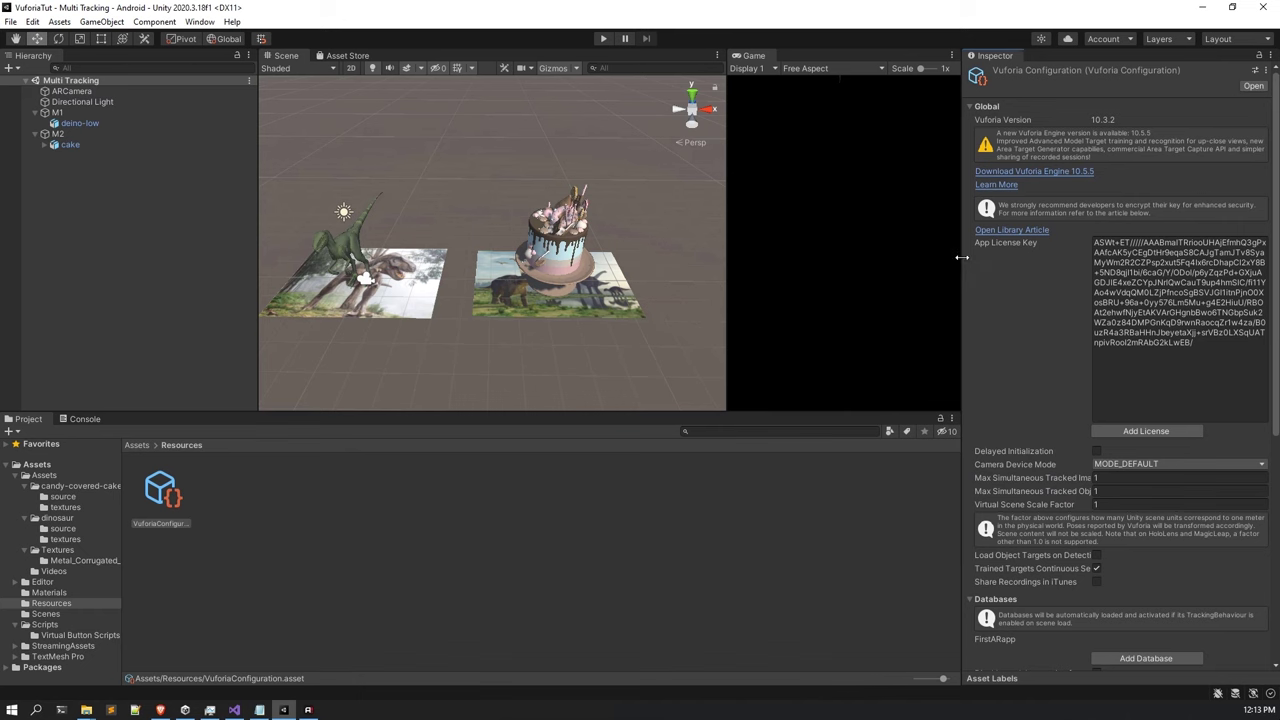
pyautogui.moveTo(964, 262); pyautogui.dragTo(835, 271)
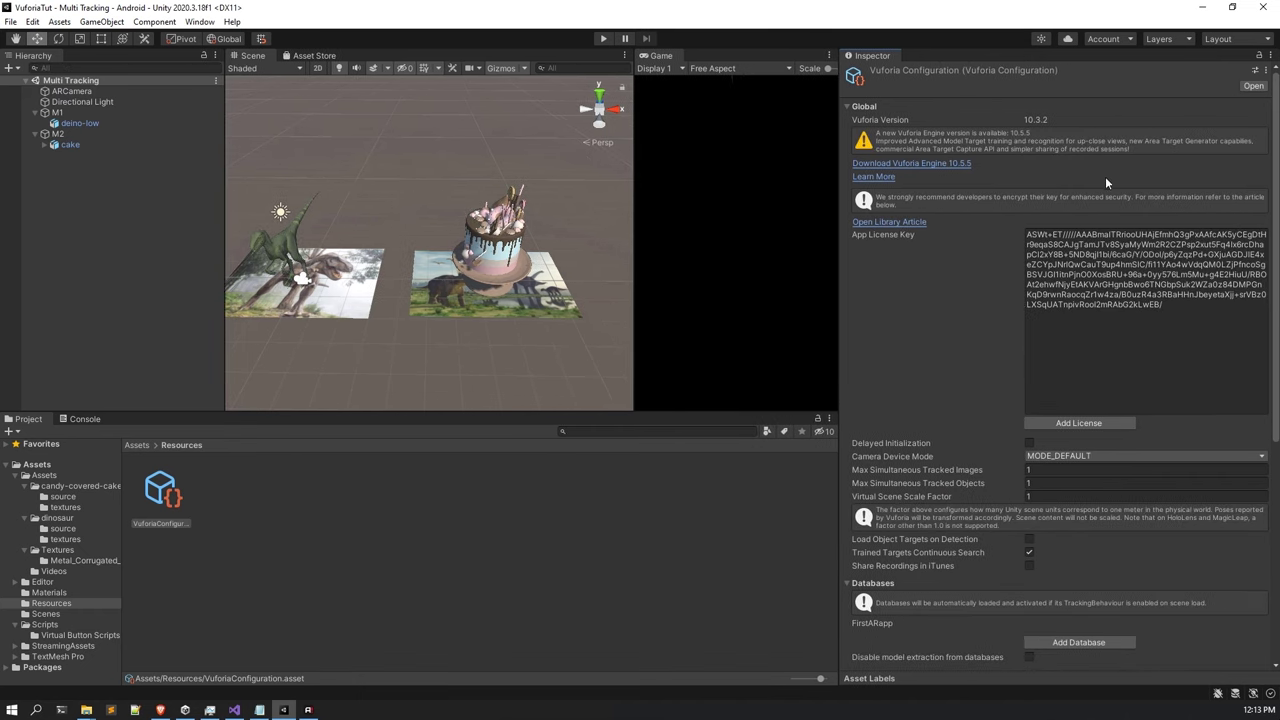
pyautogui.scroll(-5, 1105, 176)
pyautogui.scroll(5, 1138, 331)
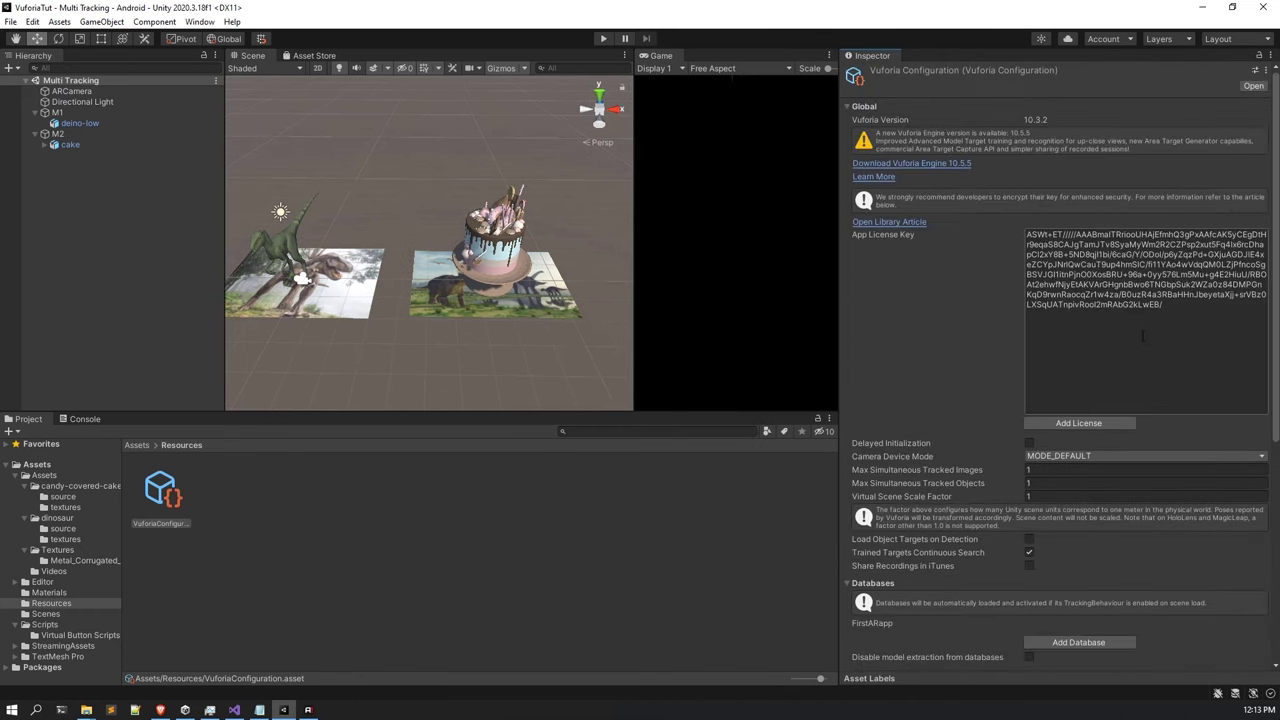
pyautogui.scroll(-5, 1108, 442)
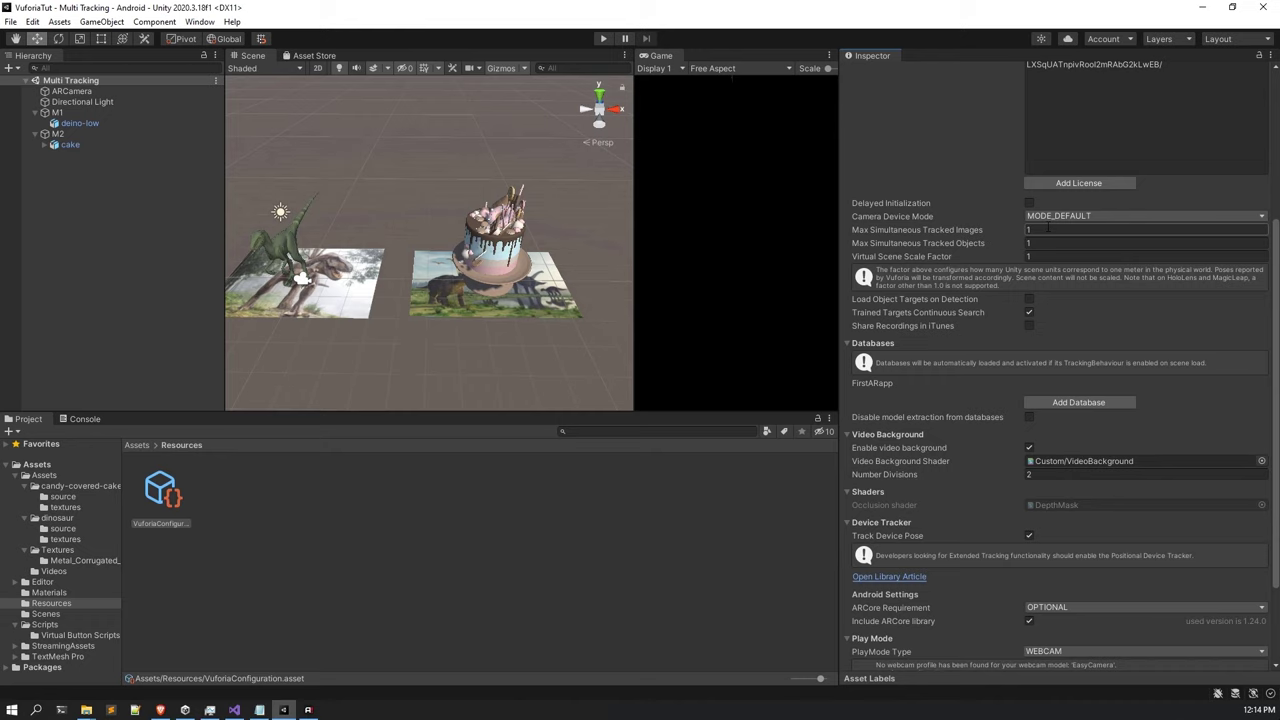
pyautogui.click(1046, 228)
pyautogui.write('2')
pyautogui.moveTo(840, 212); pyautogui.dragTo(948, 216)
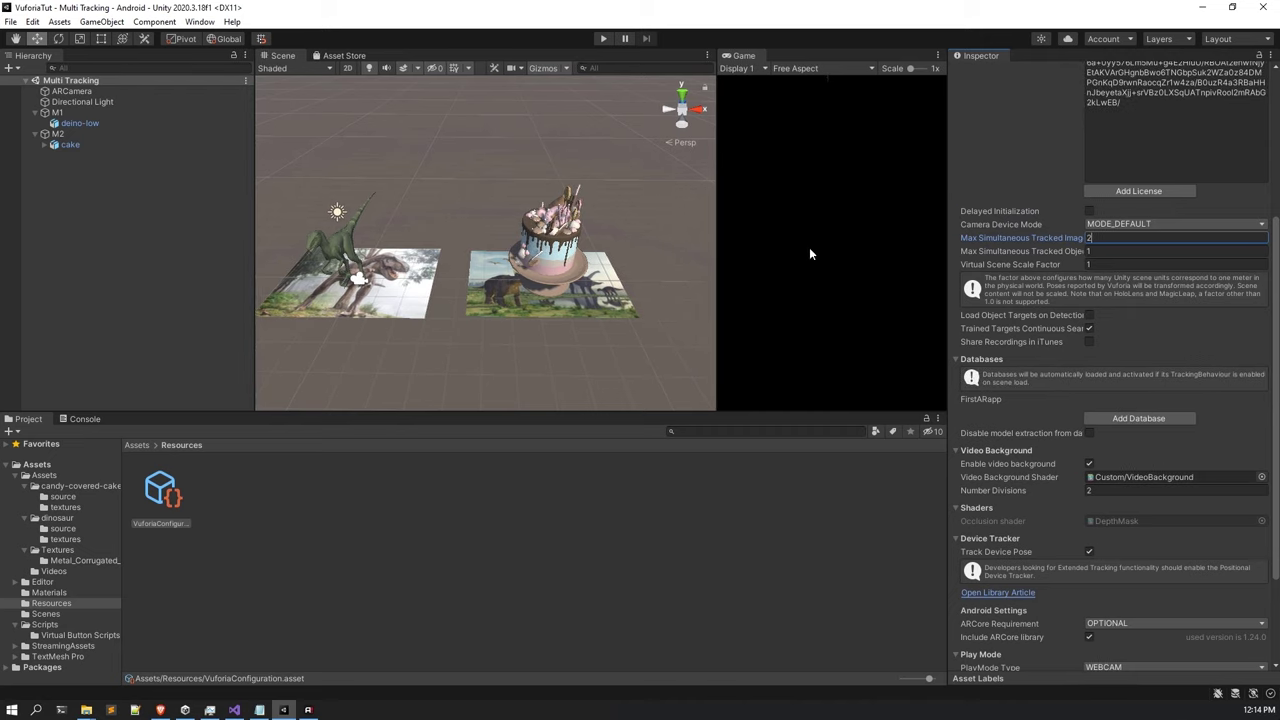
pyautogui.click(145, 160)
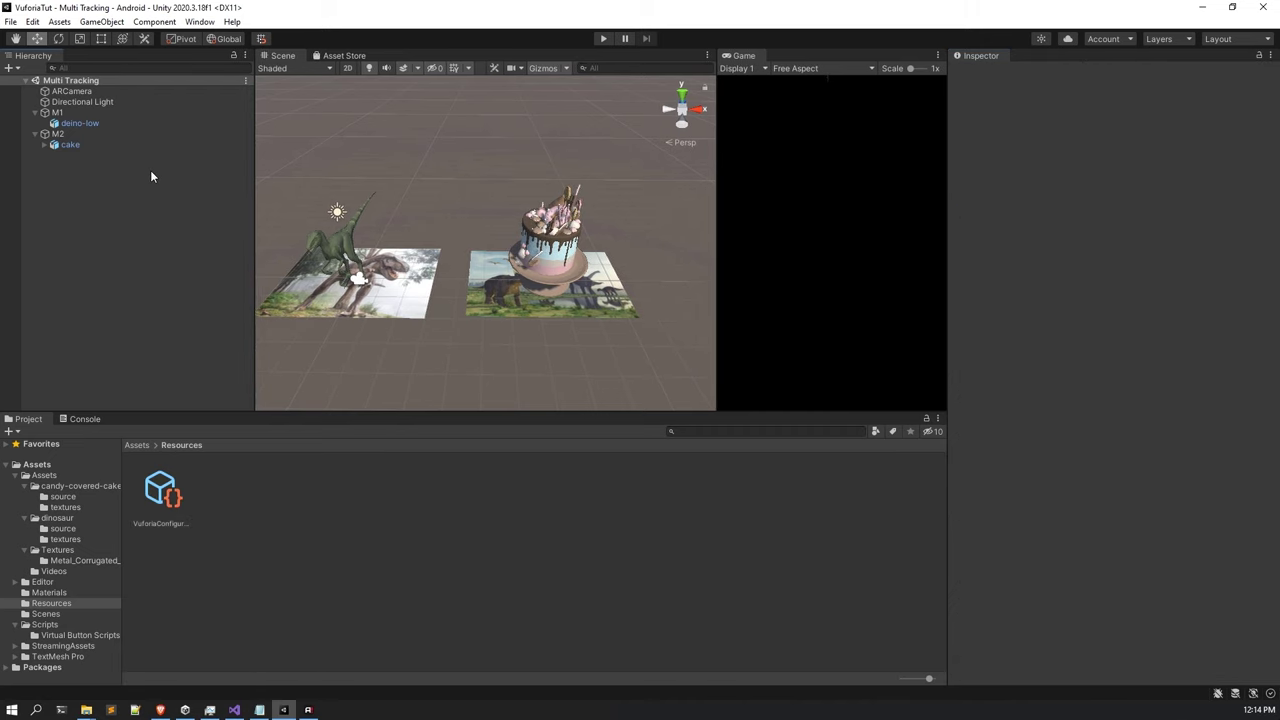
pyautogui.click(104, 90)
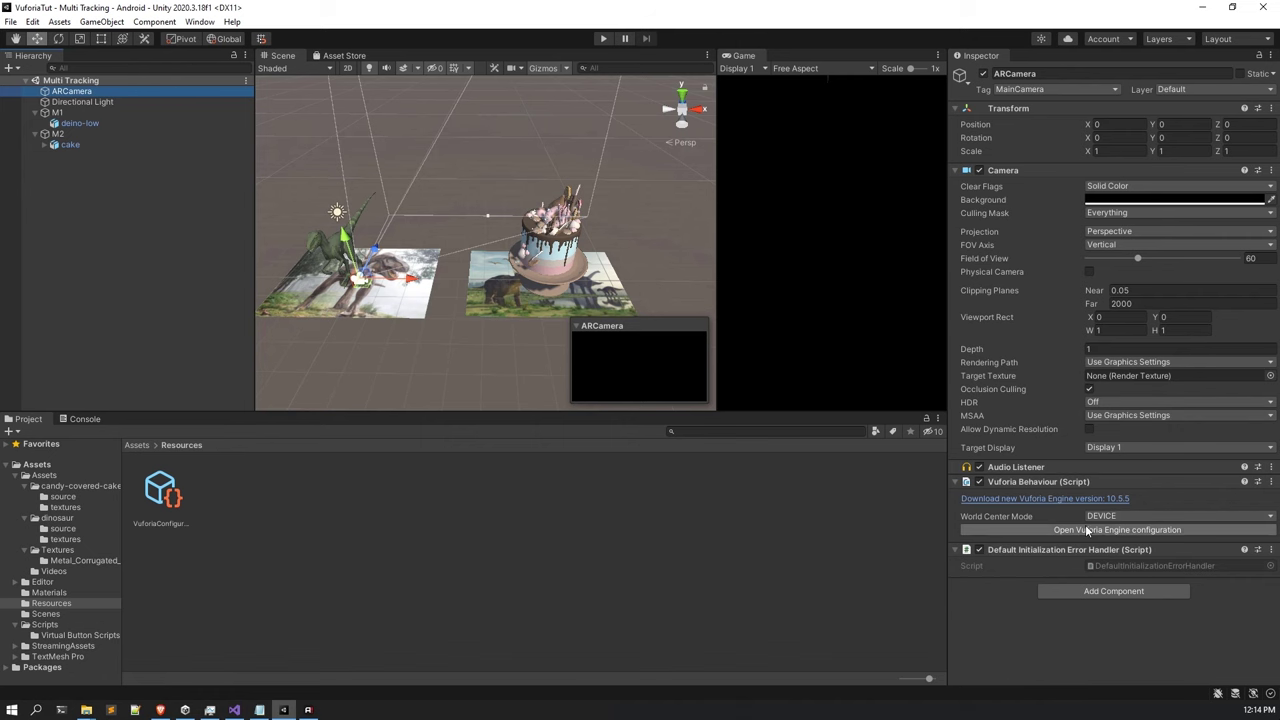
# Confirm Max Simultaneous Tracked Images is 2, then enter Play mode to test both targets.
pyautogui.click(1120, 529)
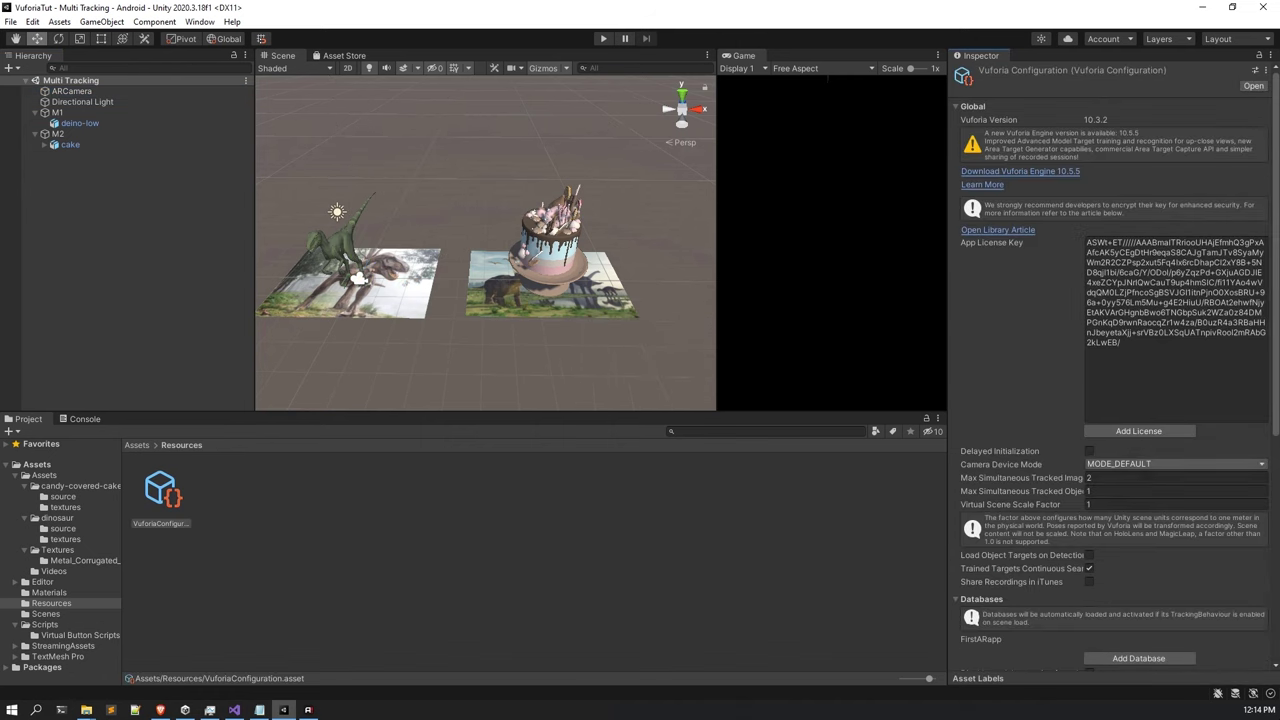
pyautogui.click(1122, 479)
pyautogui.press('Return')
pyautogui.hotkey('alt', 'Tab')
pyautogui.hotkey('ctrl', 'p')
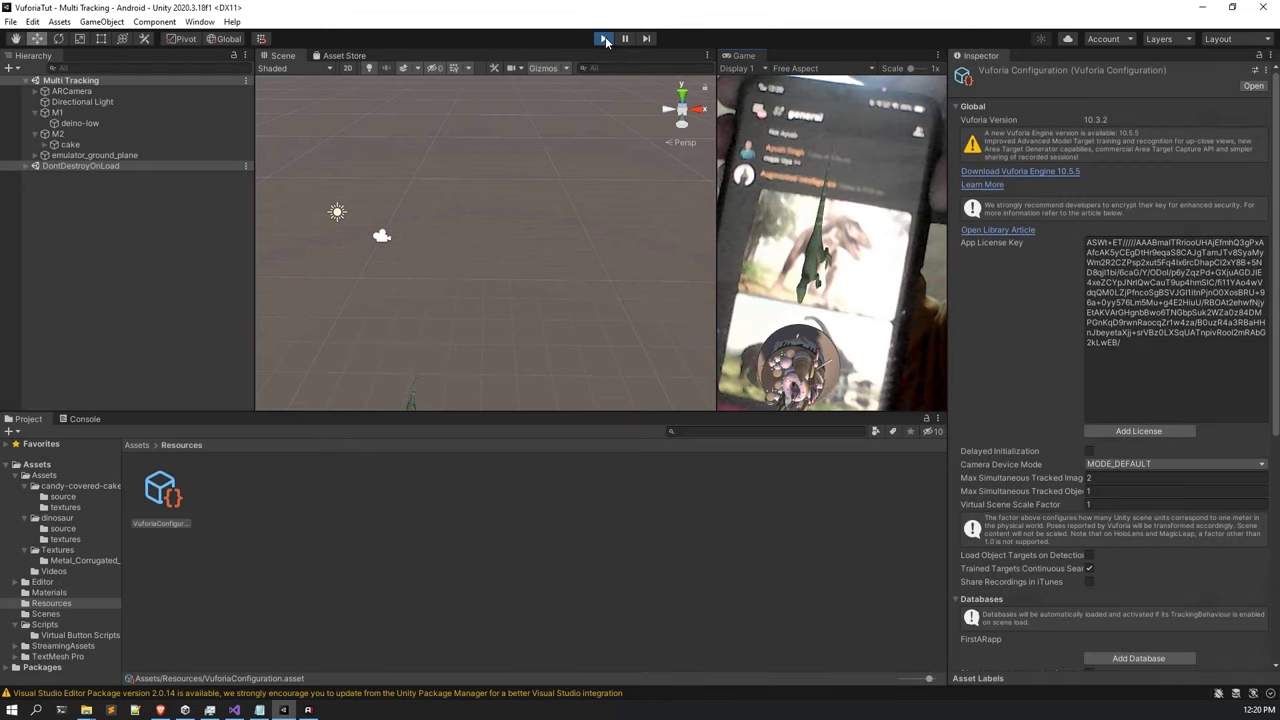
# Exit Play mode and switch over to open the VirtualButtons scene.
pyautogui.click(605, 40)
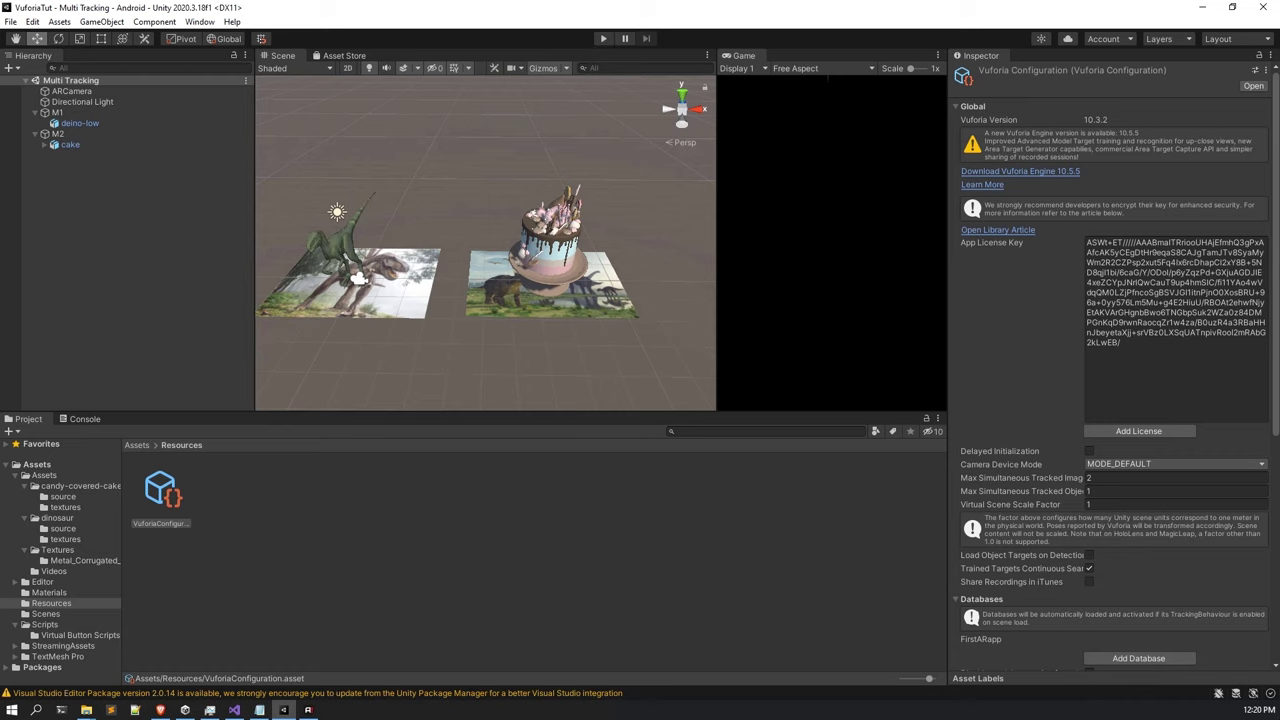
pyautogui.click(308, 710)
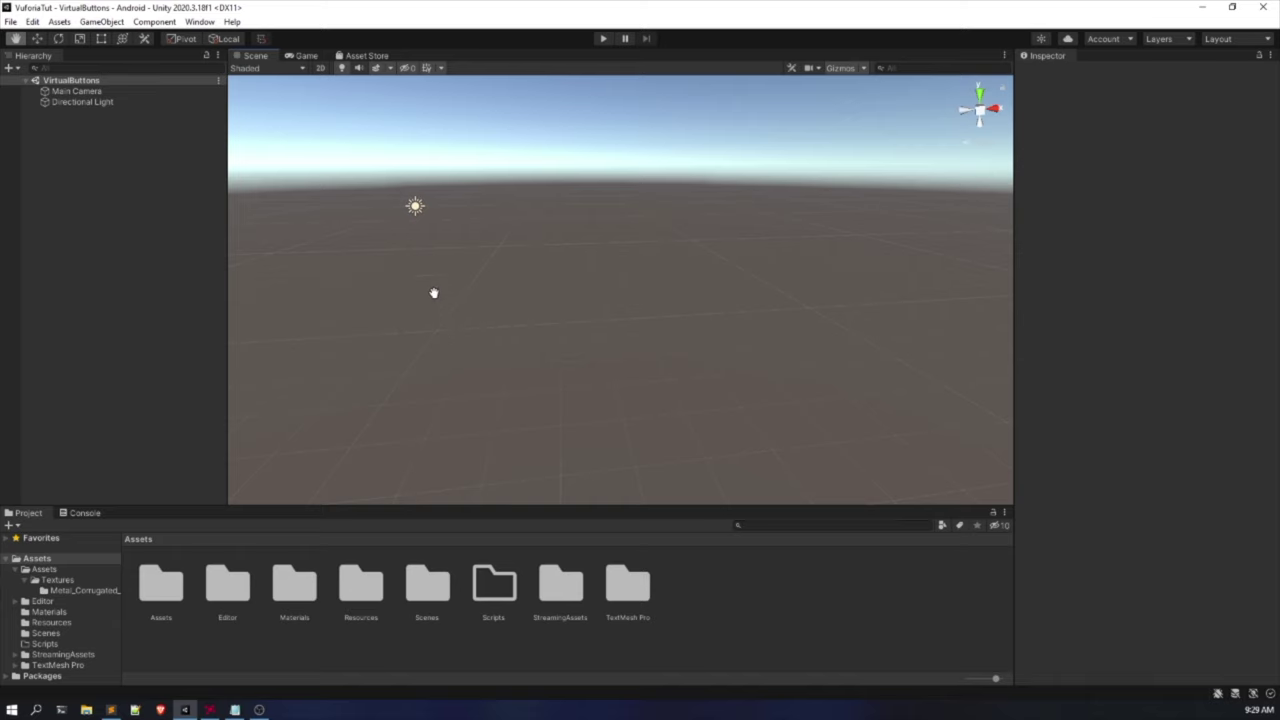
pyautogui.hotkey('alt', 'Tab')
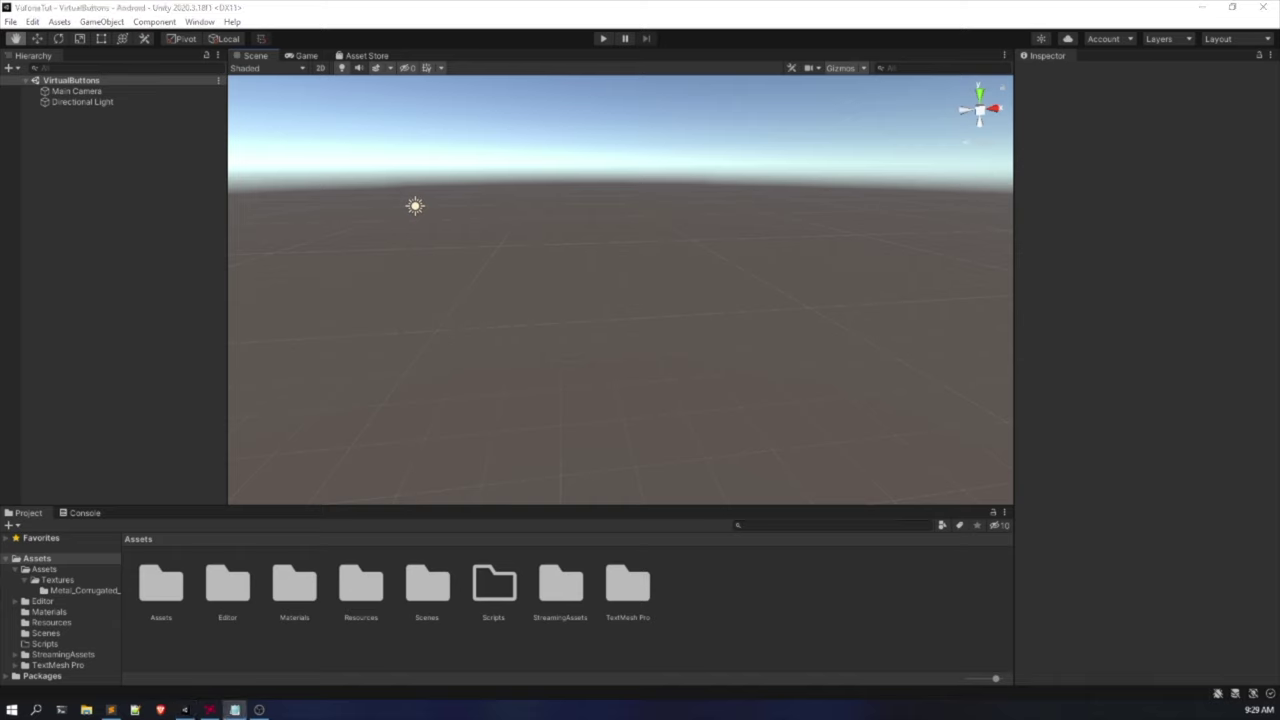
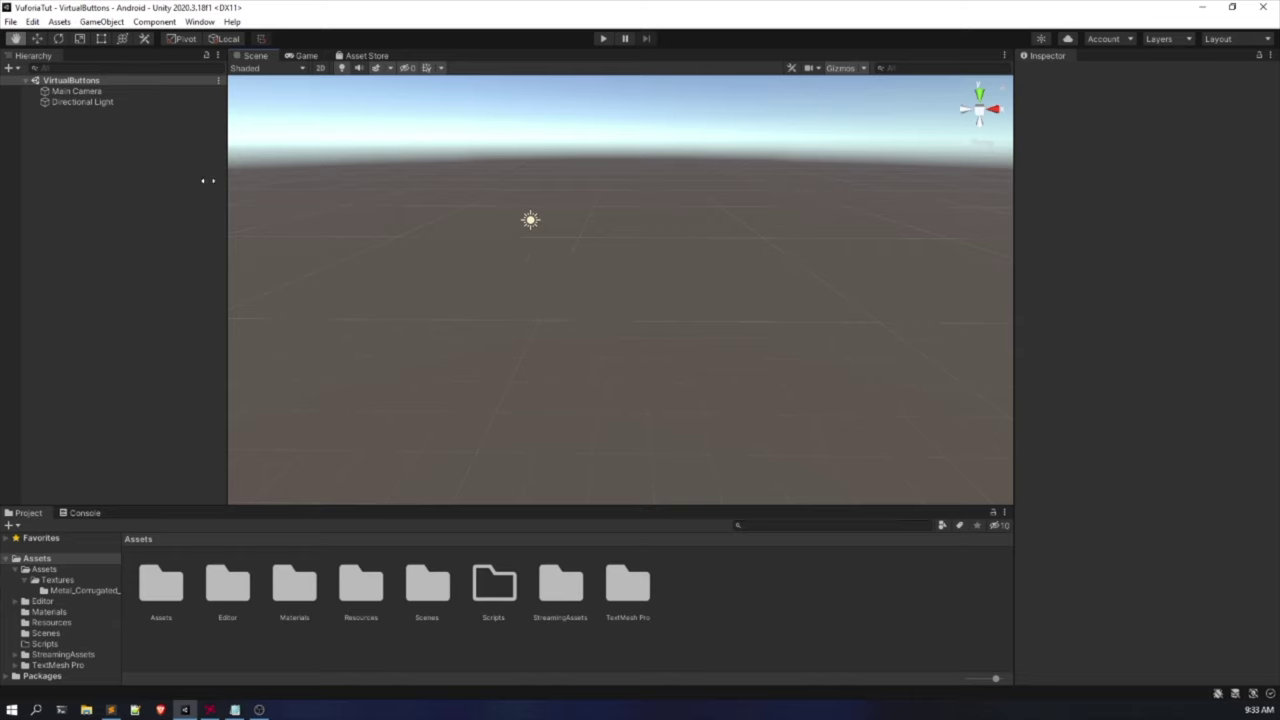
# Delete the Main Camera and add a Vuforia Engine AR Camera to the scene.
pyautogui.click(90, 92)
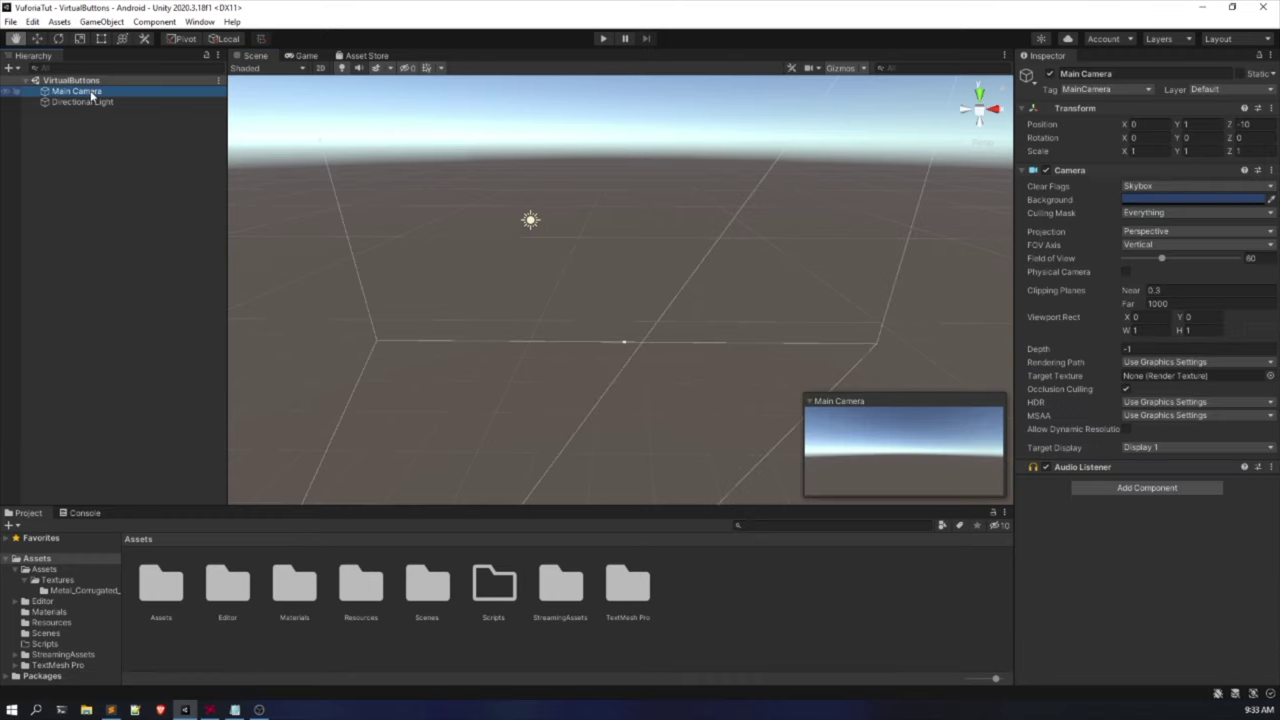
pyautogui.press('Delete')
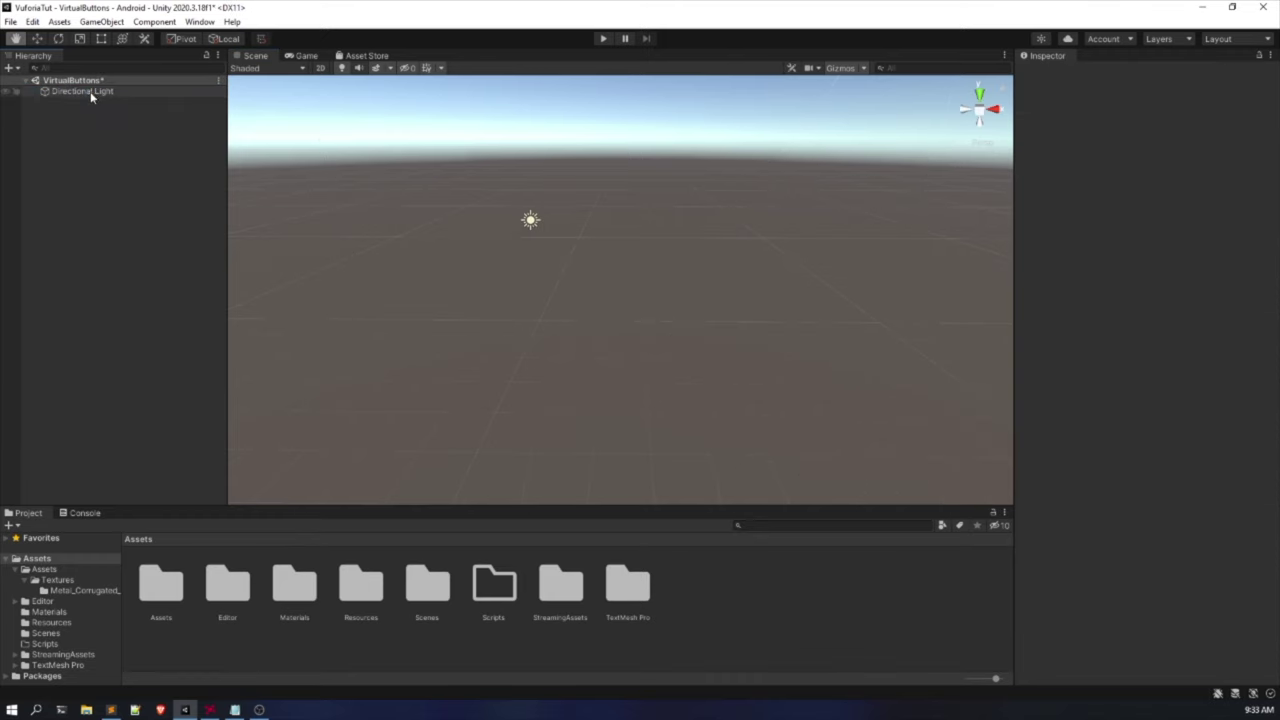
pyautogui.rightClick(113, 217)
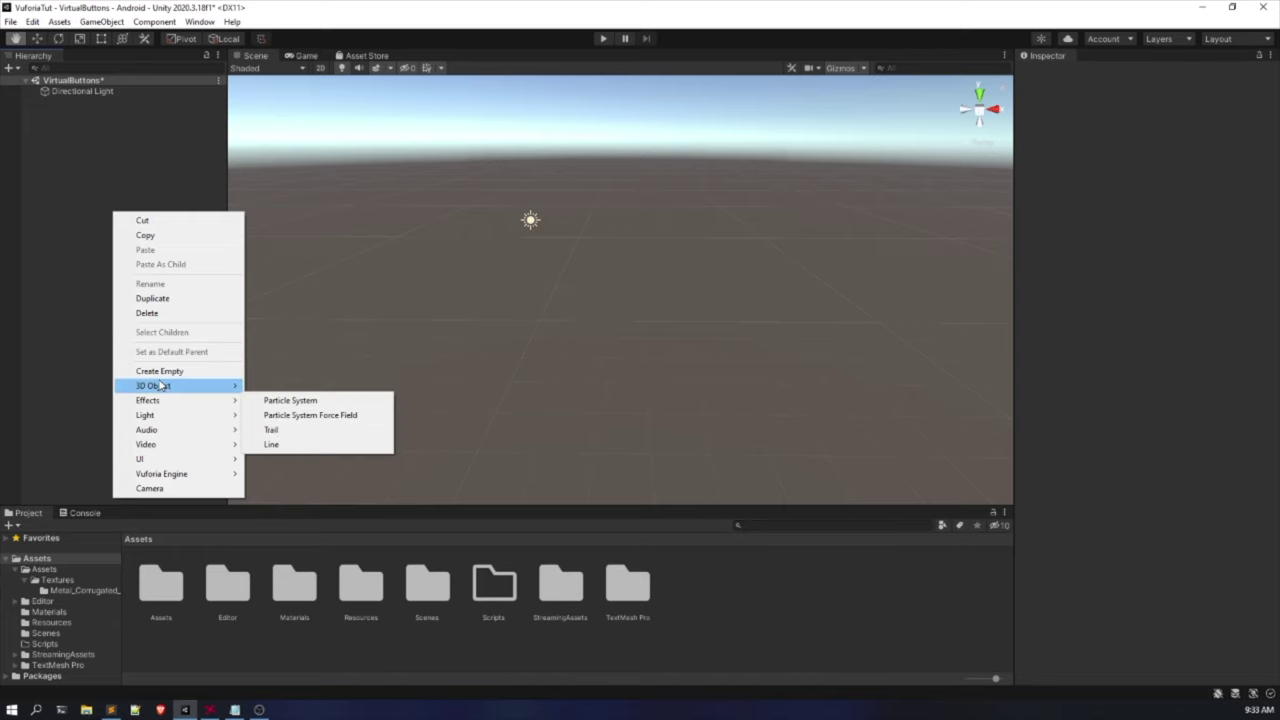
pyautogui.moveTo(143, 478)
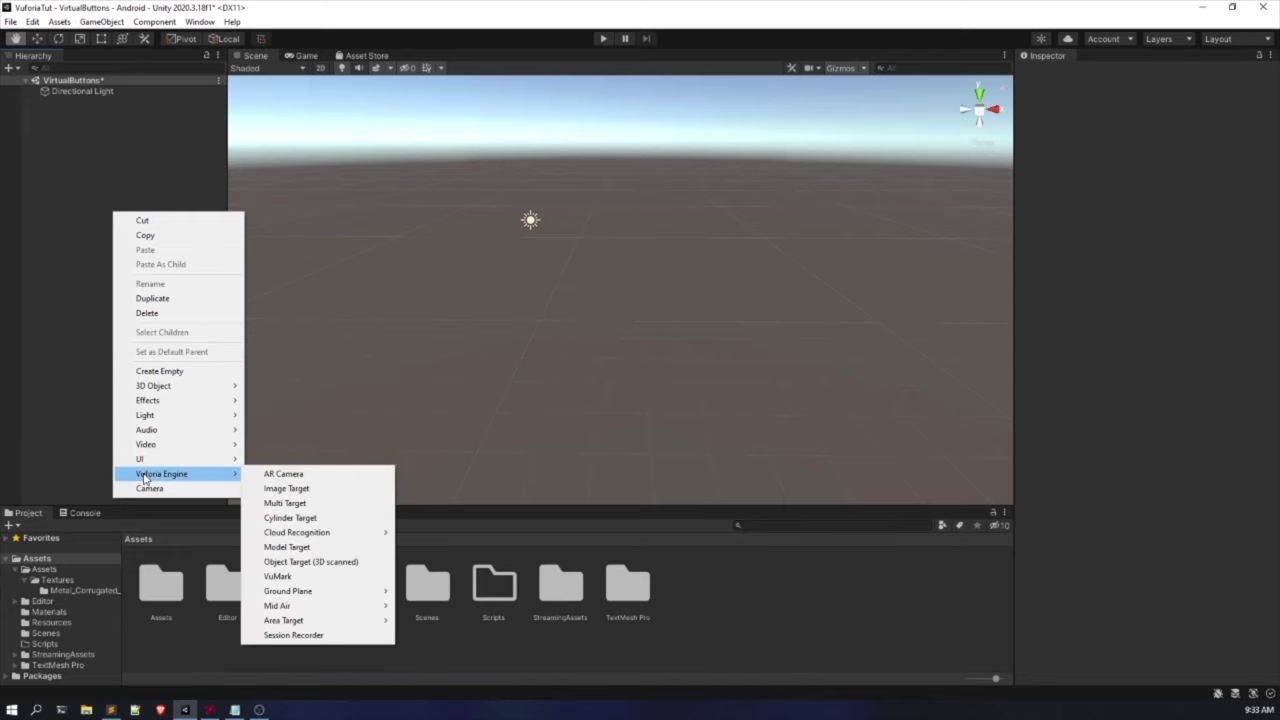
pyautogui.click(280, 474)
# Move ARCamera above Directional Light in the Hierarchy and check its components.
pyautogui.click(97, 170)
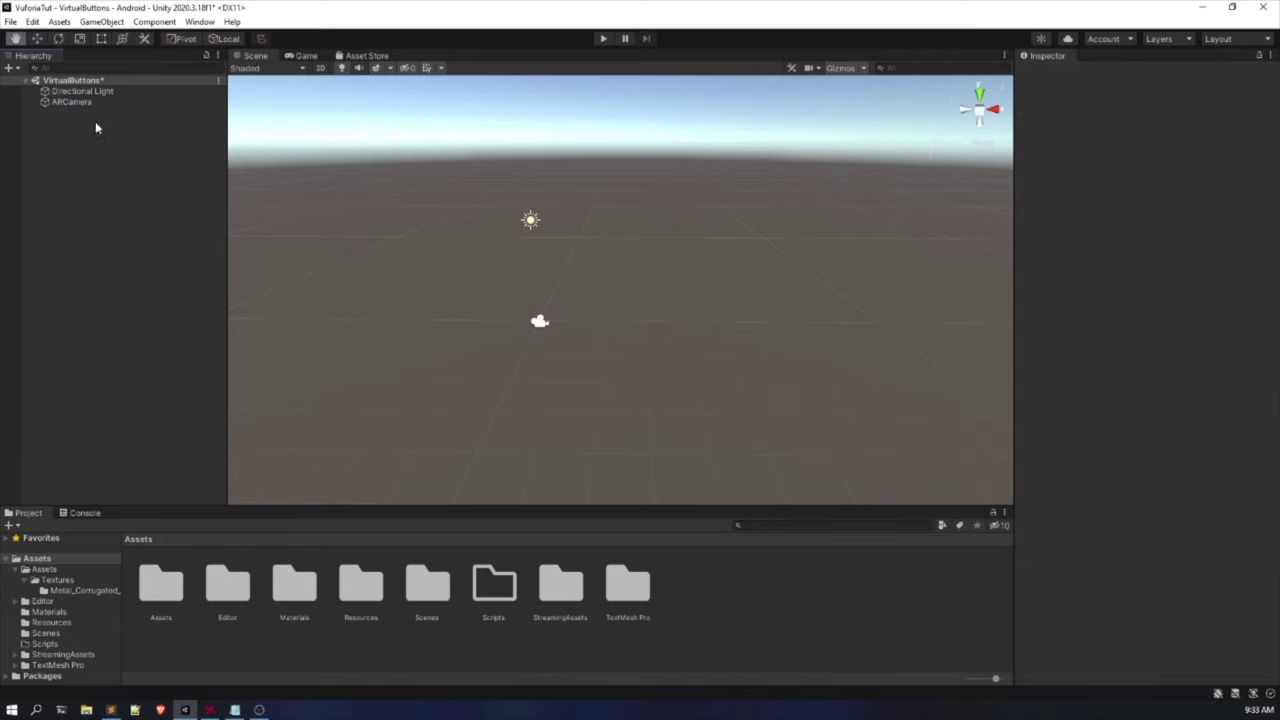
pyautogui.moveTo(92, 102); pyautogui.dragTo(100, 88)
pyautogui.click(77, 174)
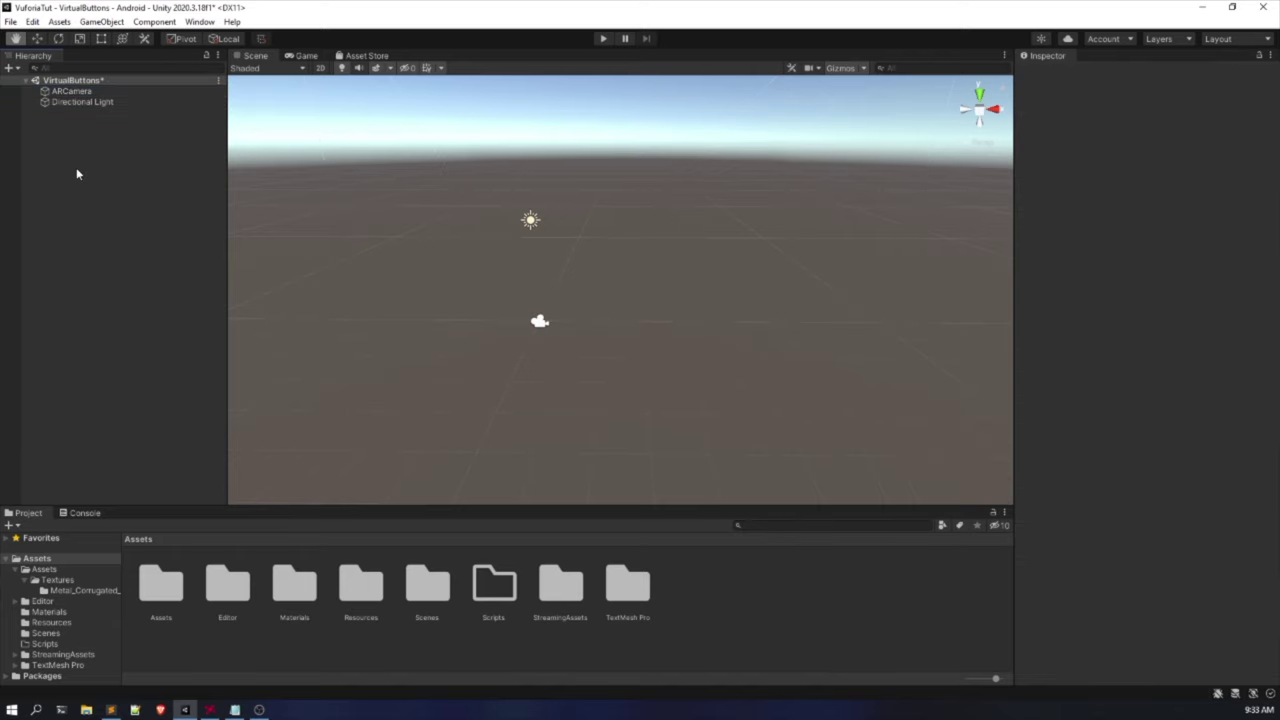
pyautogui.click(104, 94)
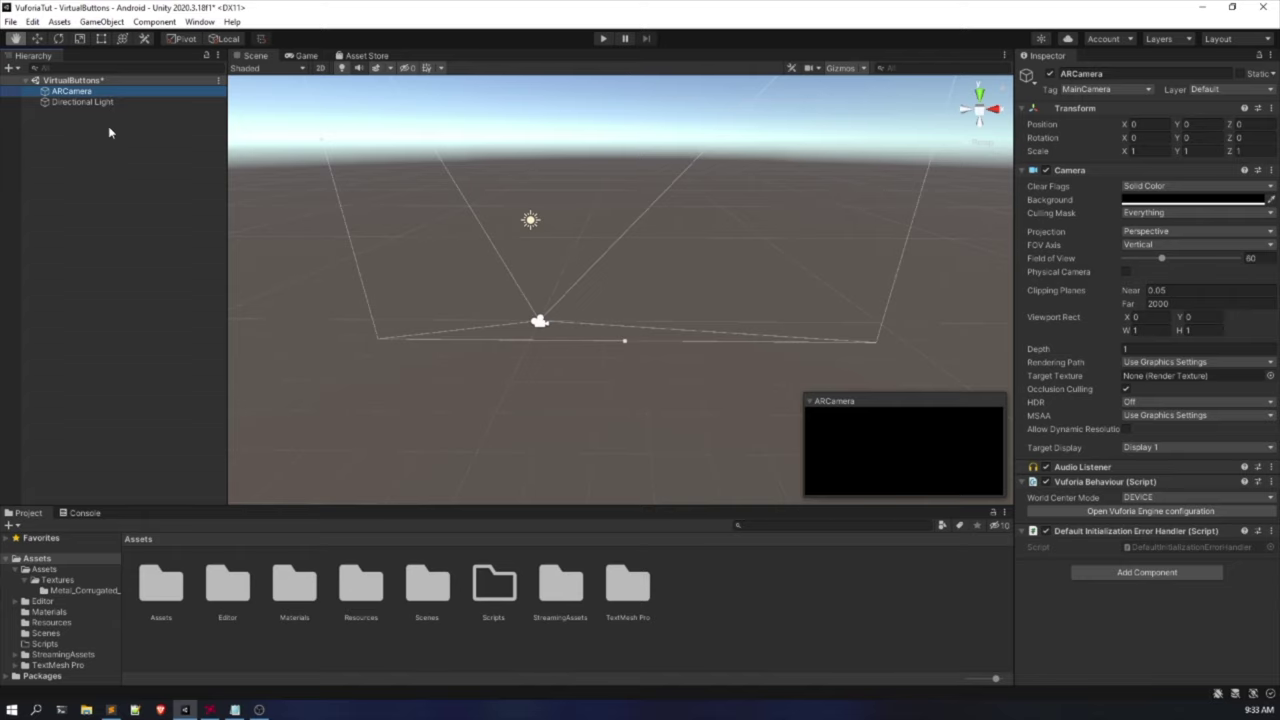
pyautogui.click(110, 136)
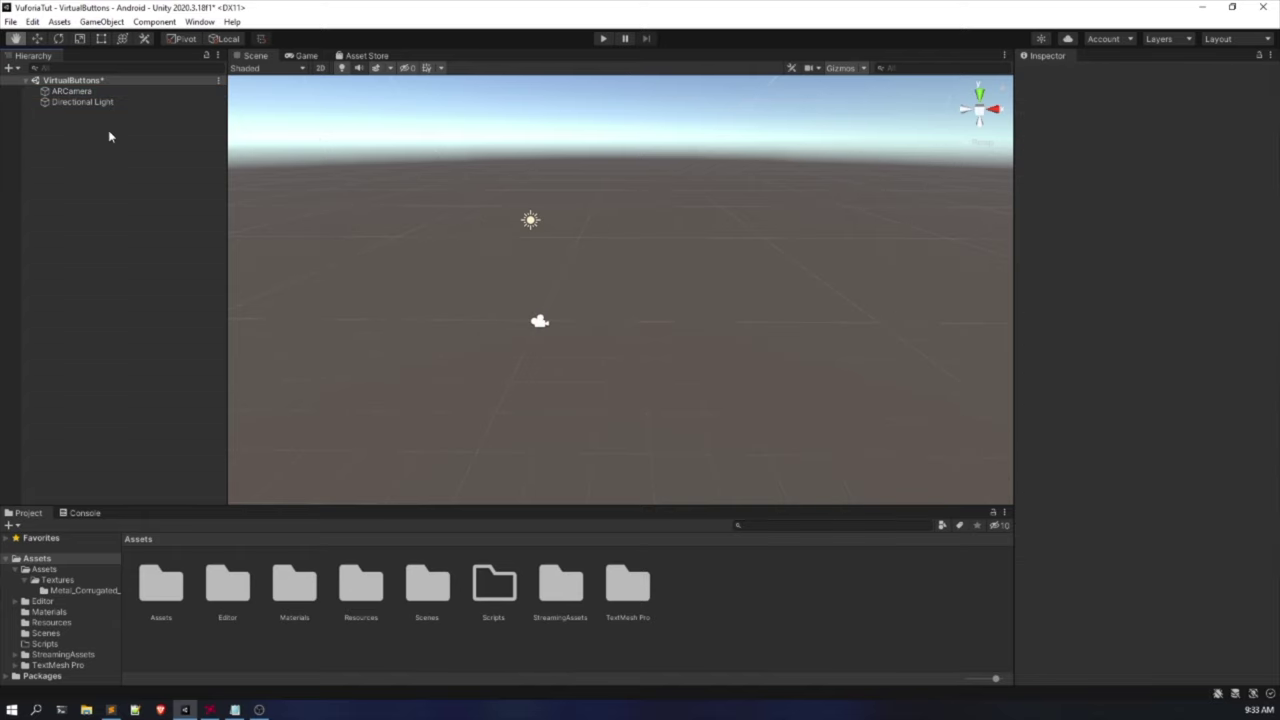
# Add a Vuforia Image Target to the scene and frame it in the Scene view.
pyautogui.rightClick(110, 136)
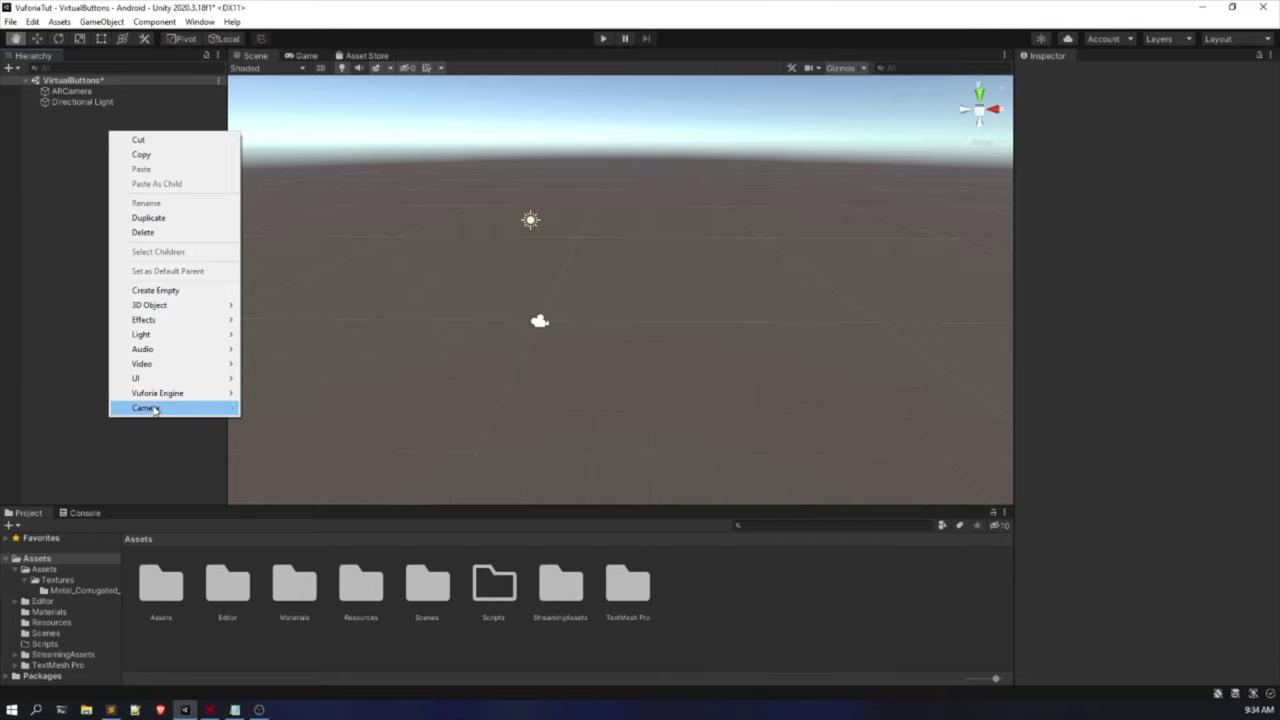
pyautogui.moveTo(158, 395)
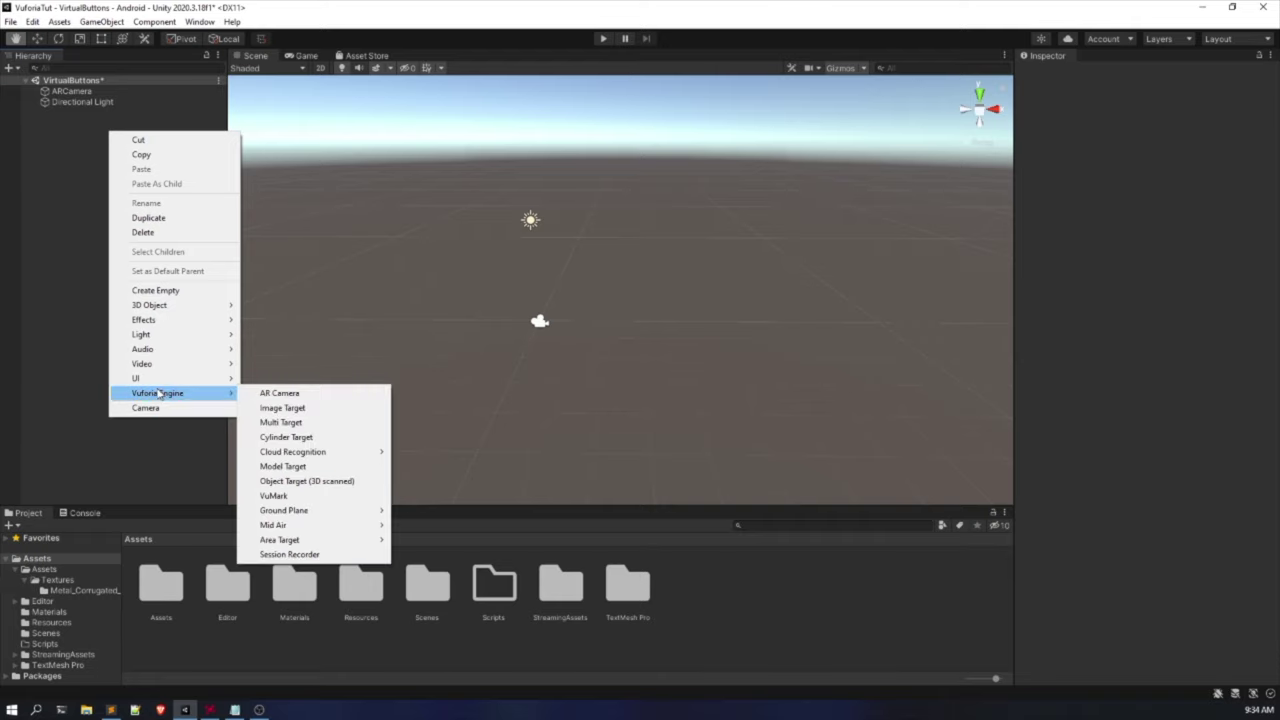
pyautogui.click(284, 409)
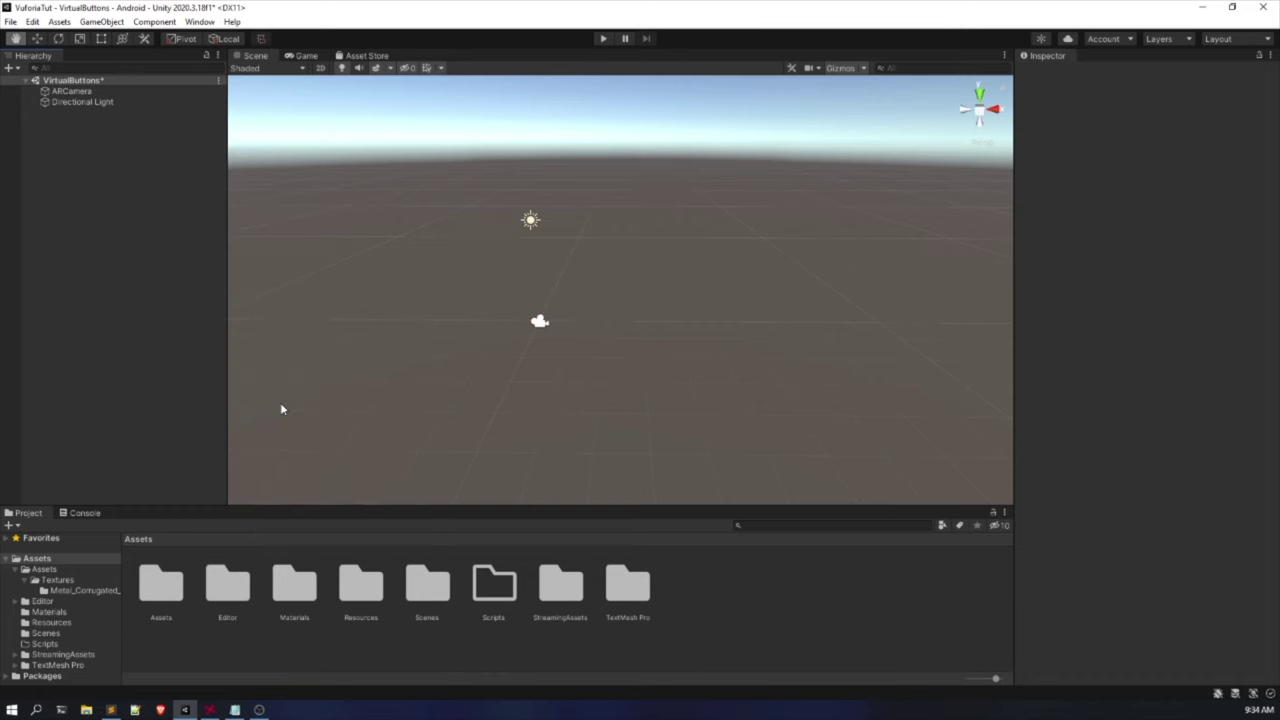
pyautogui.click(137, 251)
pyautogui.click(104, 113)
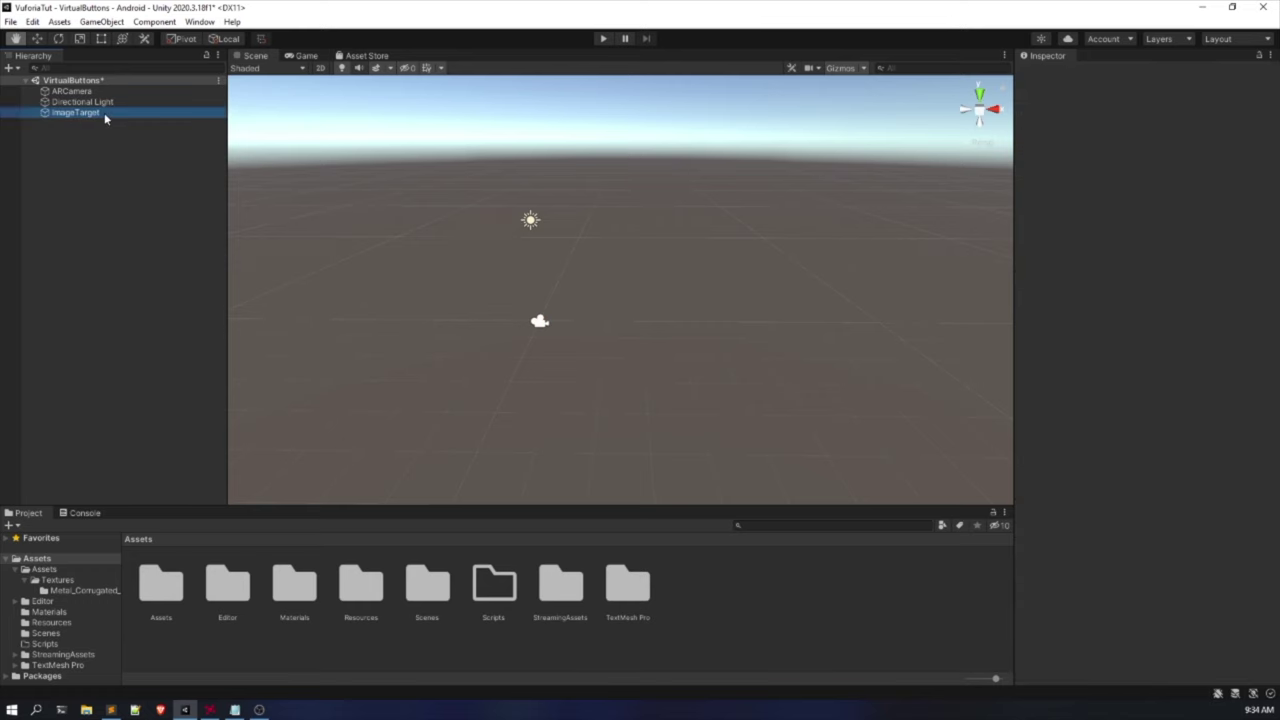
pyautogui.doubleClick(104, 112)
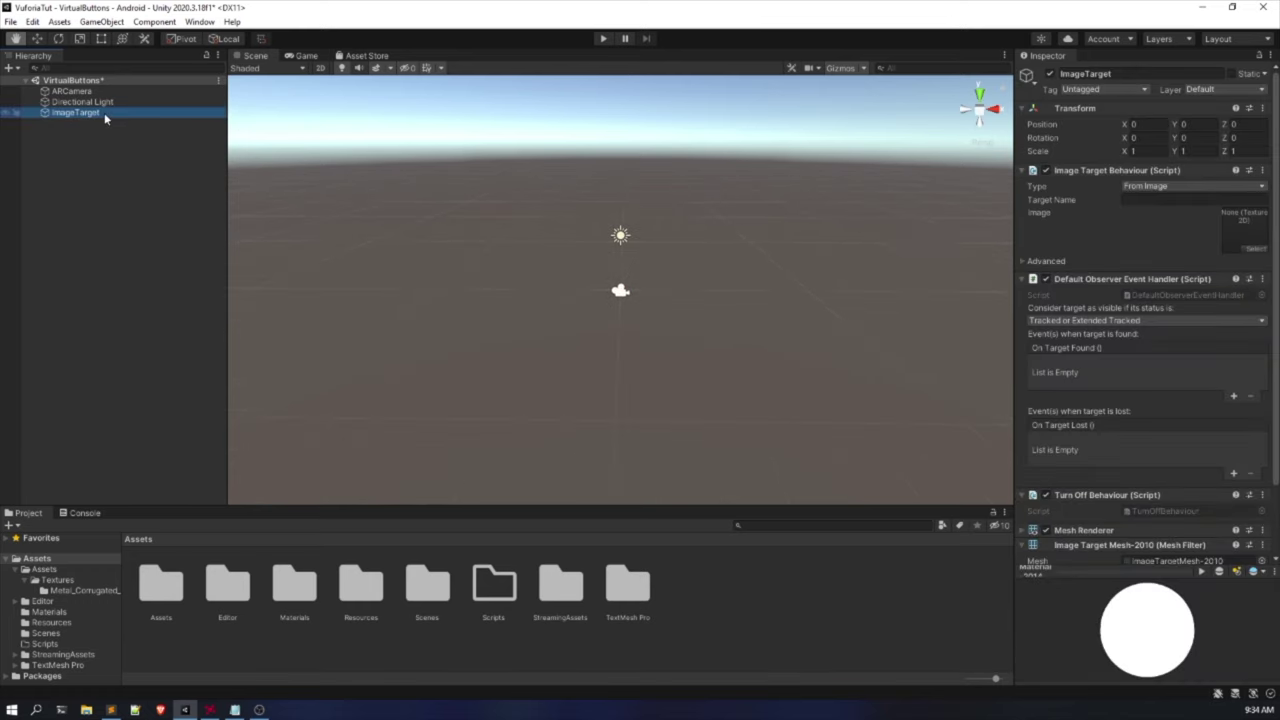
# Set the ImageTarget's Type to From Database and Database to FirstARapp.
pyautogui.click(1179, 186)
pyautogui.click(1183, 211)
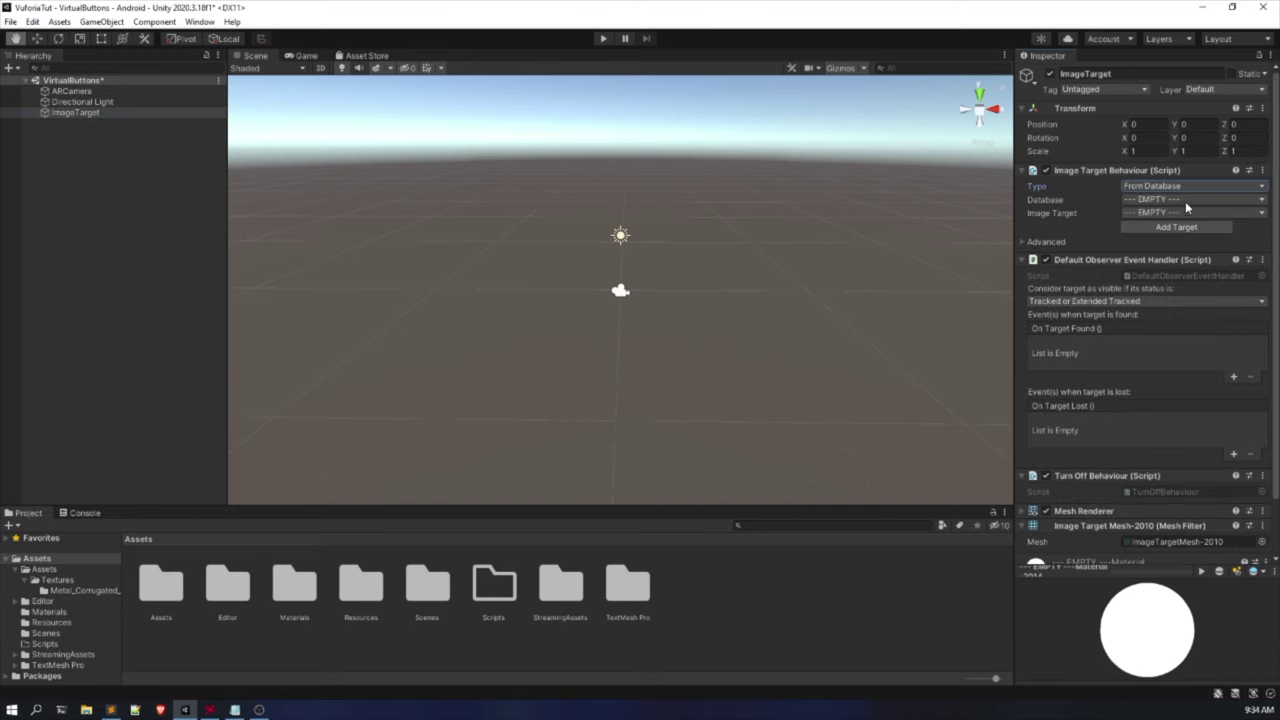
pyautogui.click(1186, 199)
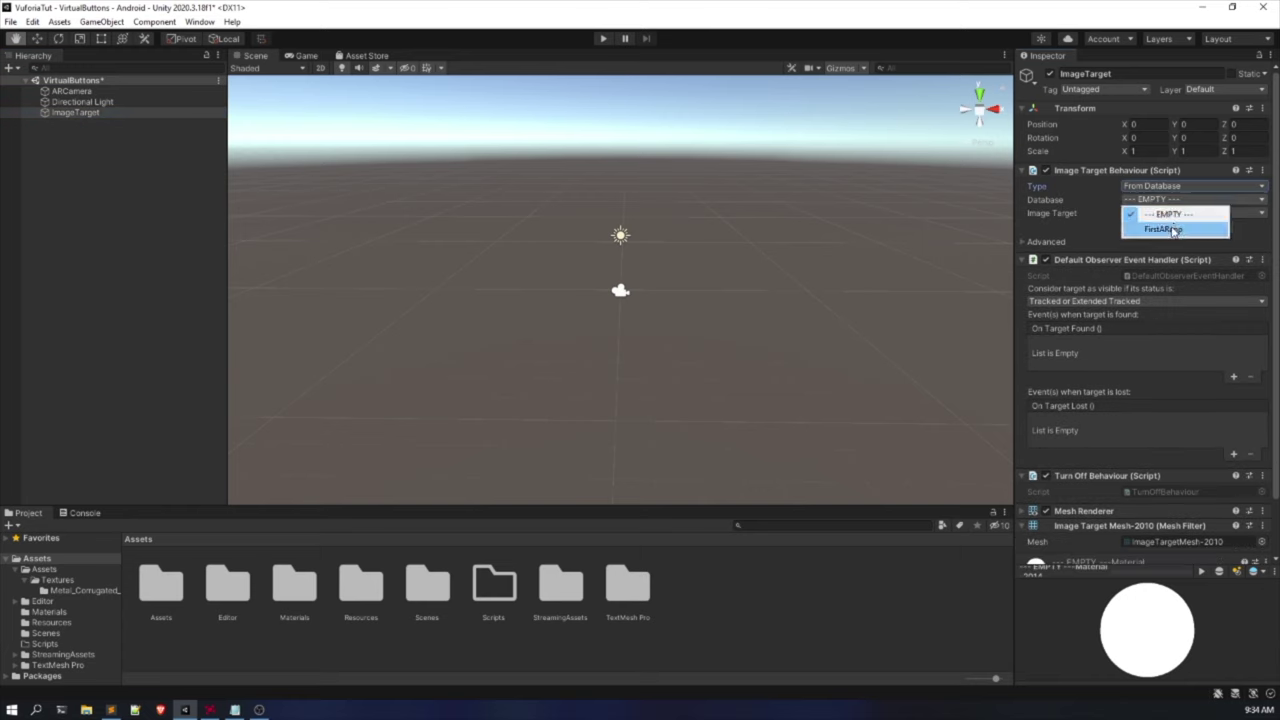
pyautogui.click(1172, 229)
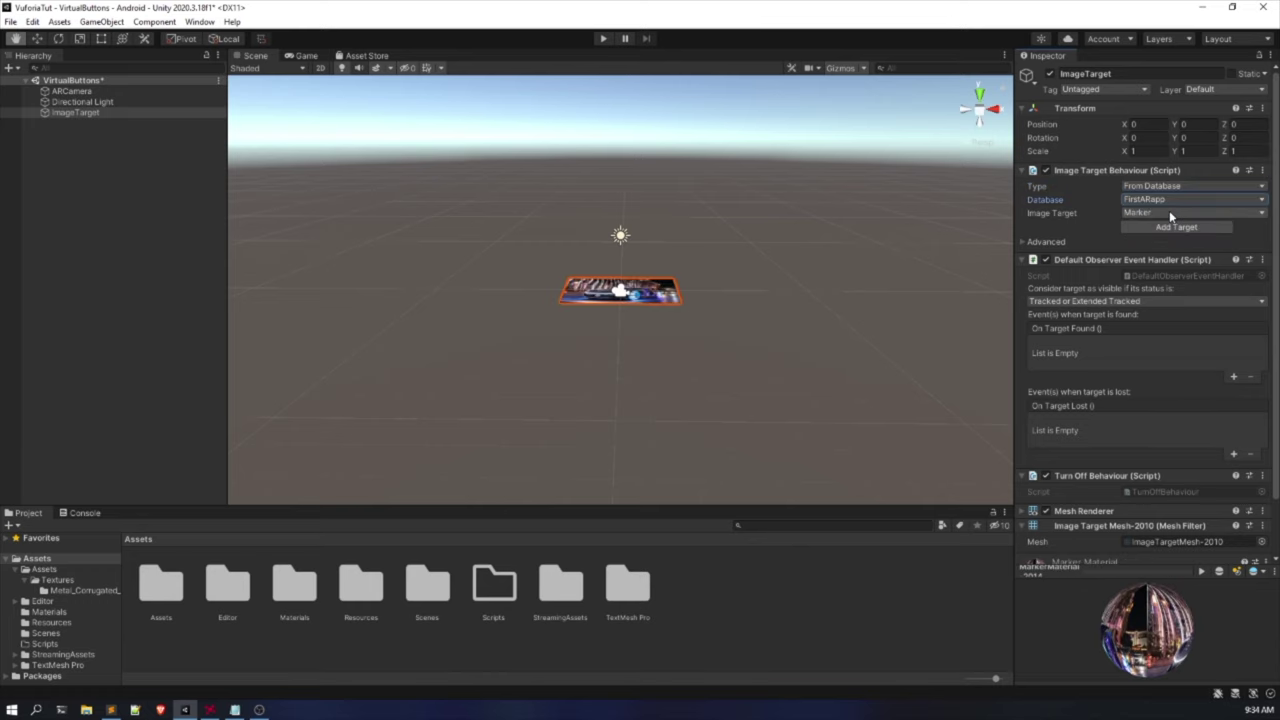
pyautogui.scroll(5, 632, 285)
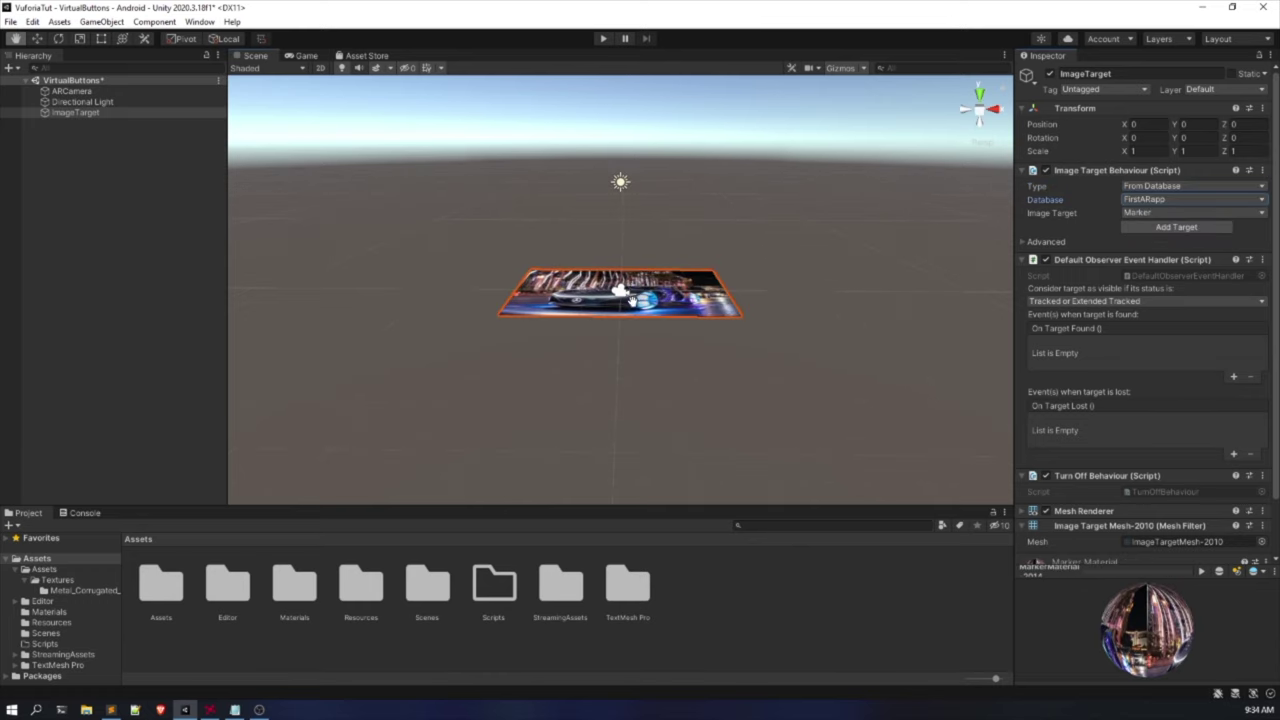
pyautogui.scroll(3, 627, 318)
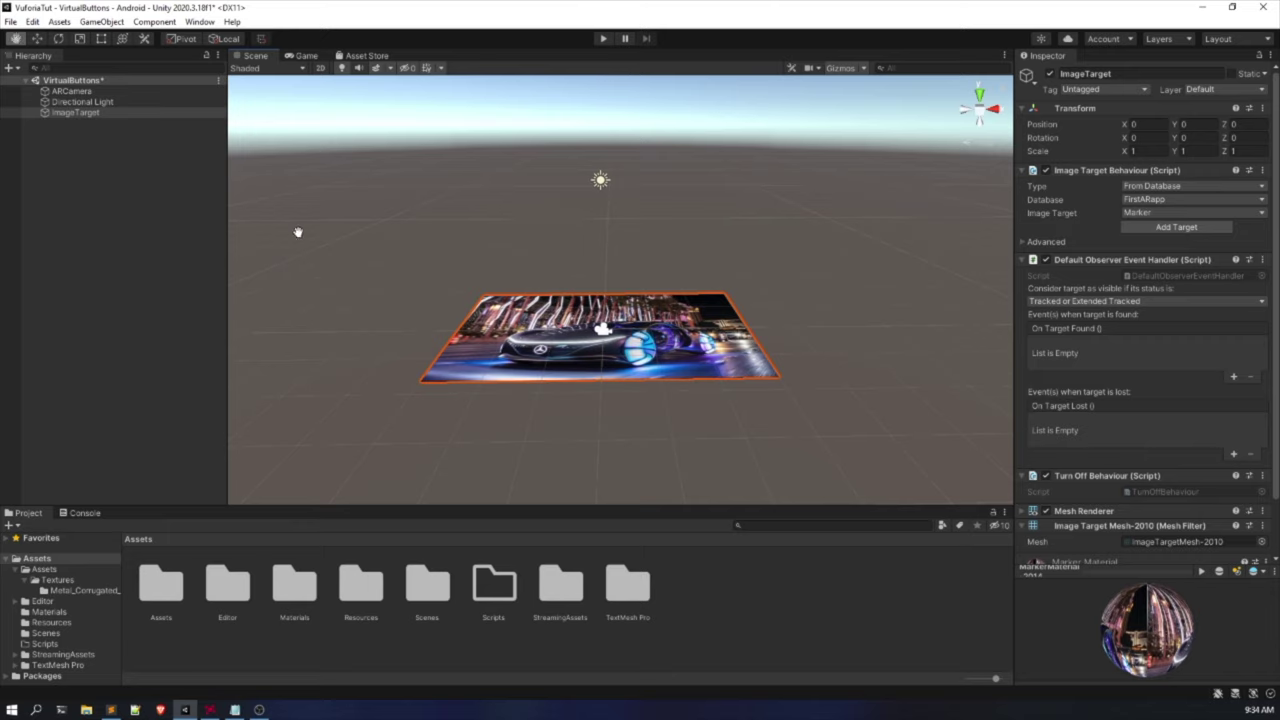
pyautogui.click(142, 185)
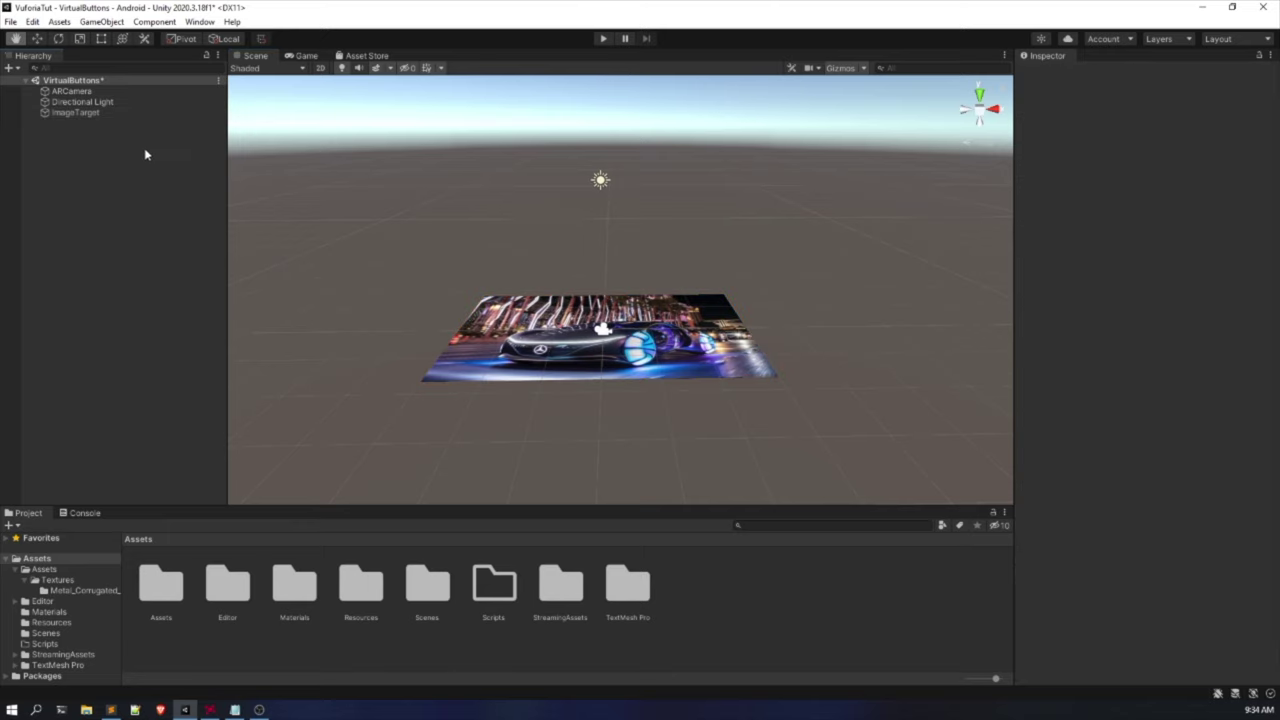
pyautogui.rightClick(145, 150)
# Add a 3D Cube and reset its Transform to the origin on the image target.
pyautogui.moveTo(172, 324)
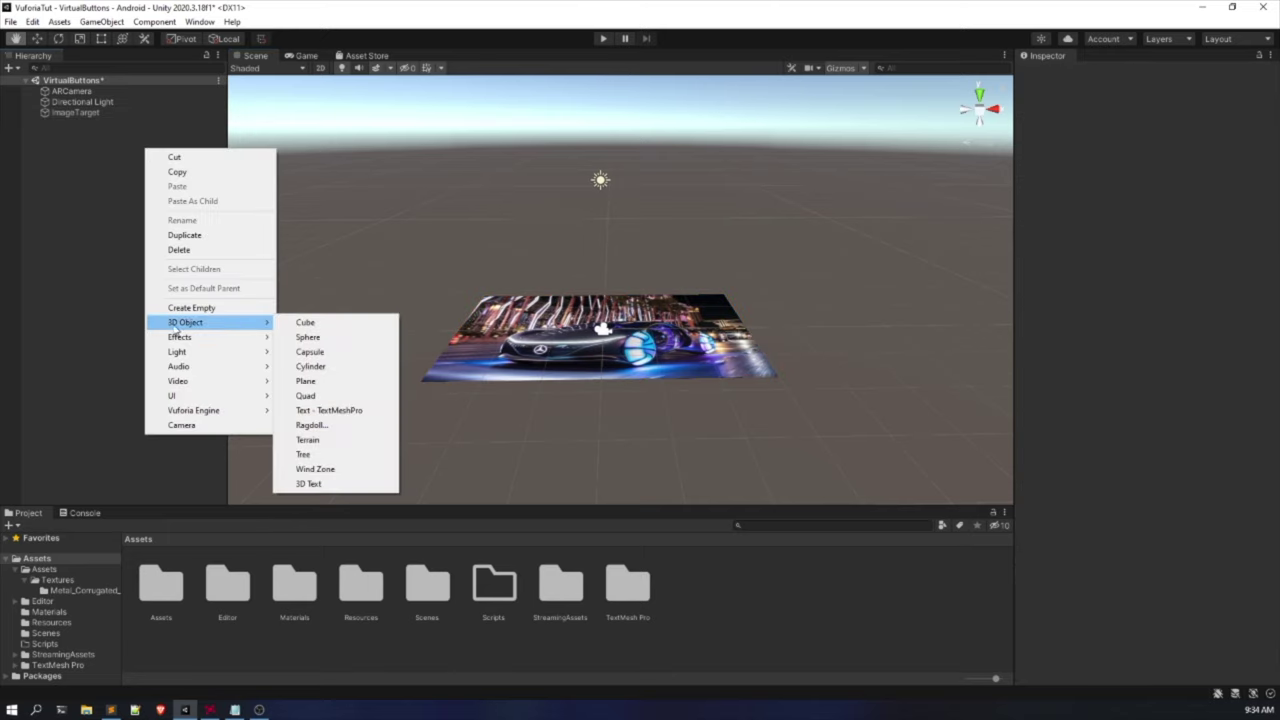
pyautogui.click(313, 328)
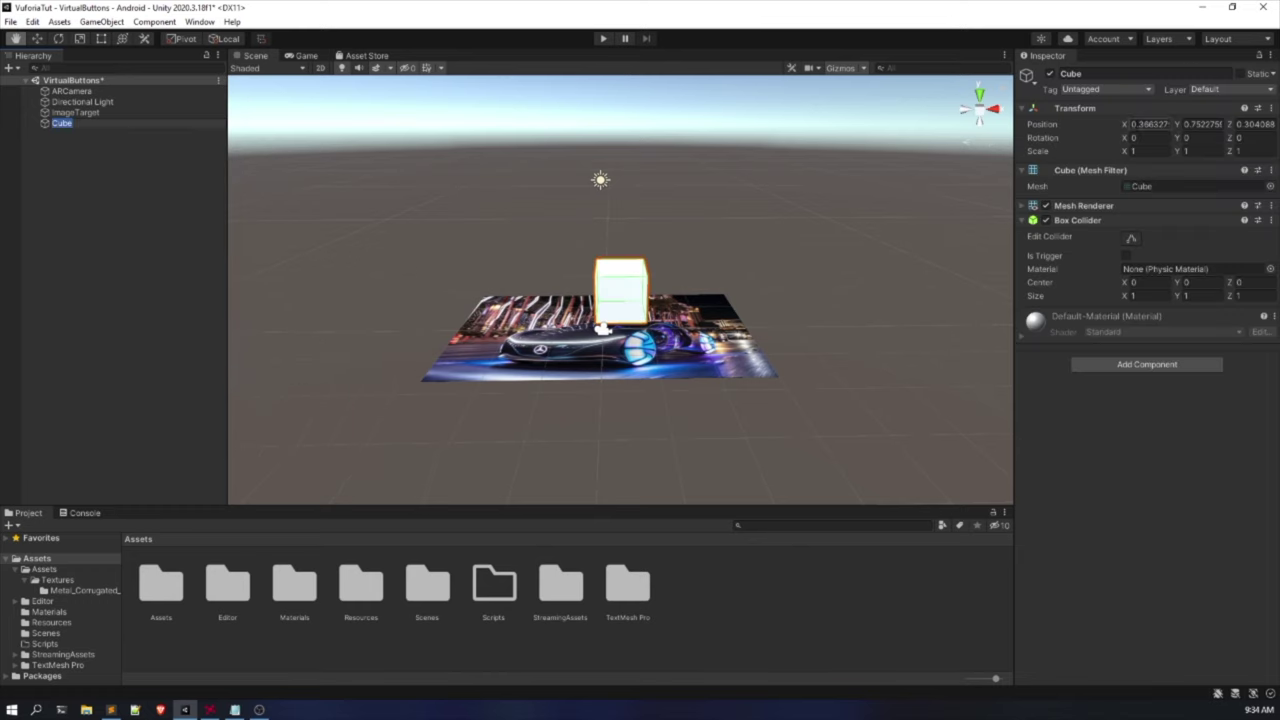
pyautogui.click(1148, 124)
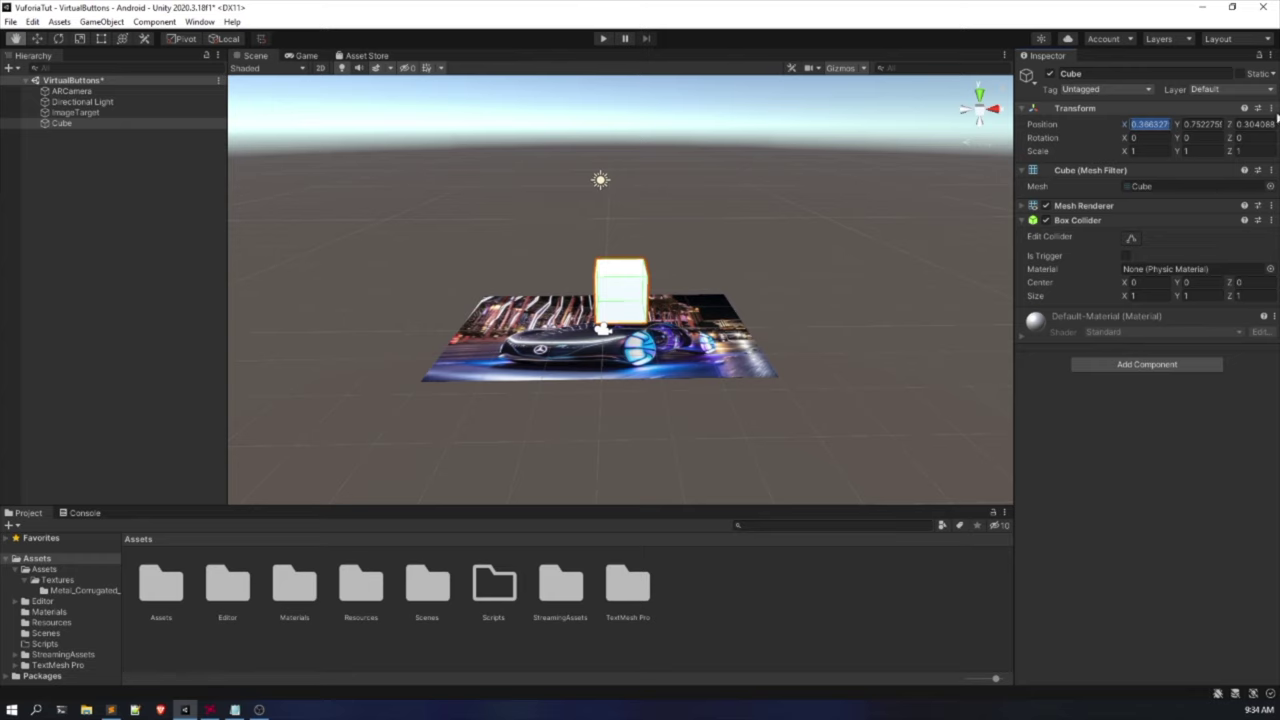
pyautogui.click(1270, 112)
pyautogui.click(1271, 109)
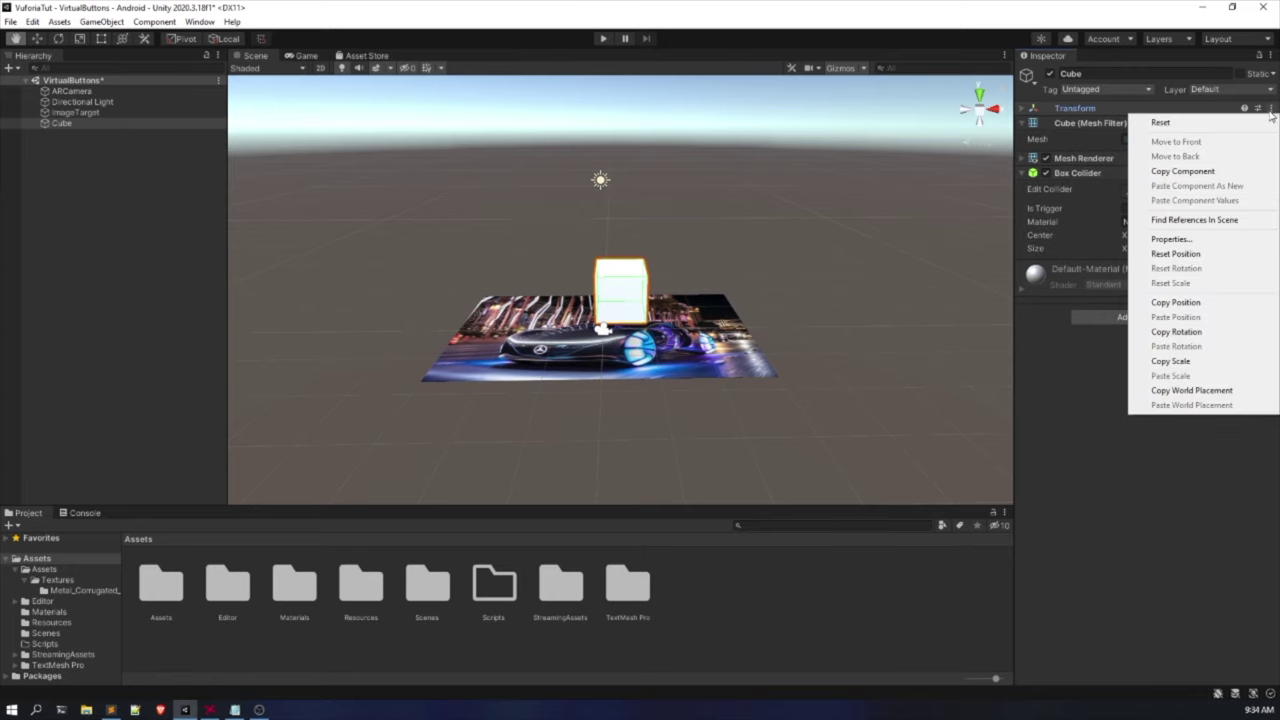
pyautogui.click(1160, 122)
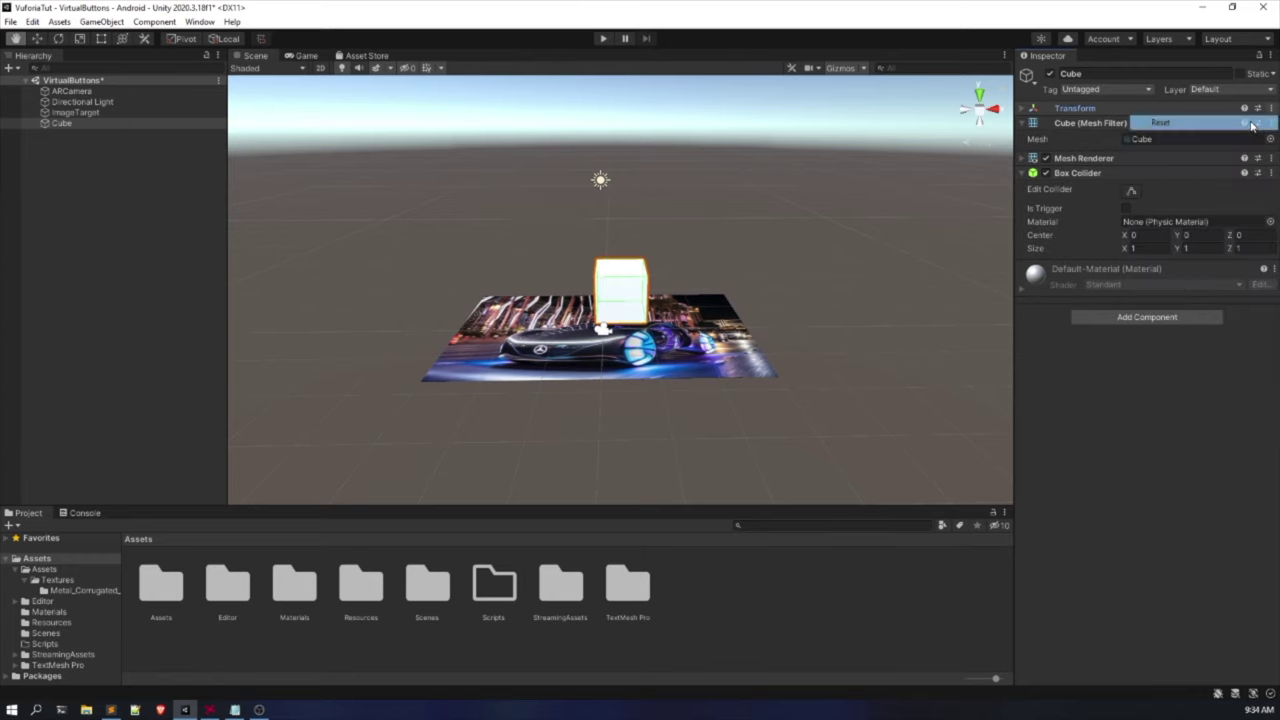
# Raise the cube above the target and slide it toward the upper part, over the buildings.
pyautogui.click(37, 39)
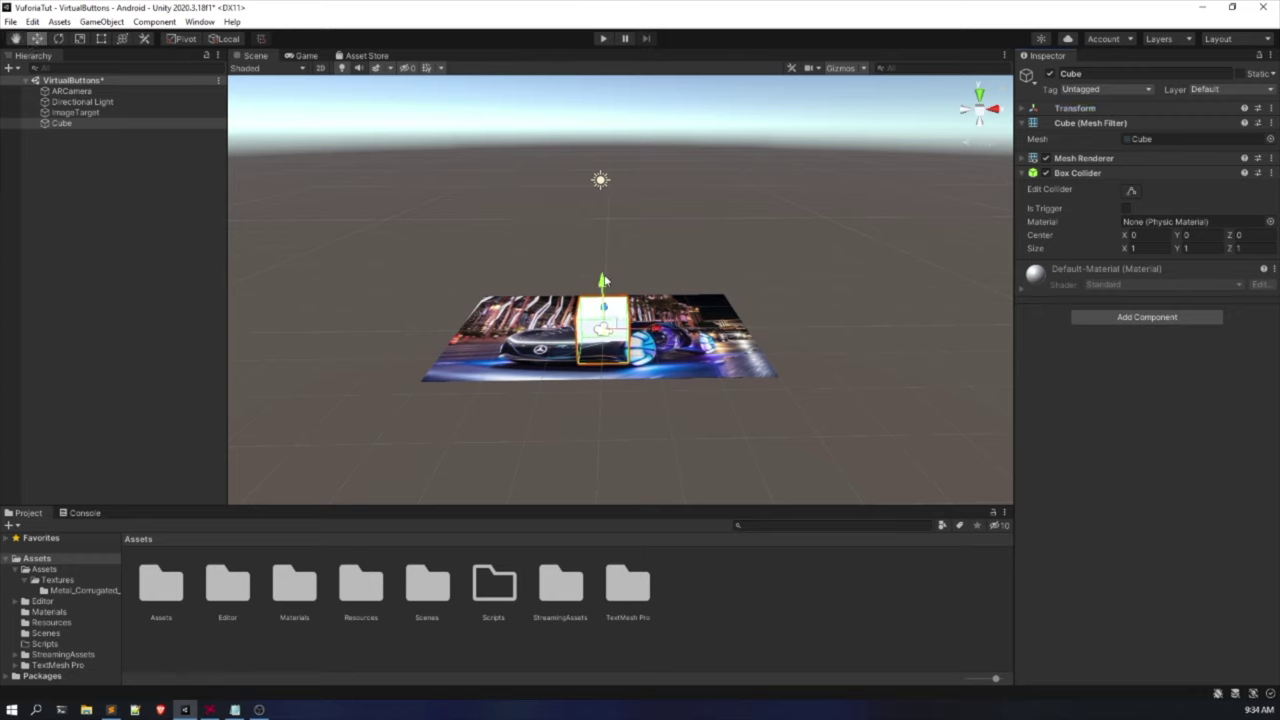
pyautogui.moveTo(602, 283); pyautogui.dragTo(601, 245)
pyautogui.scroll(4, 690, 233)
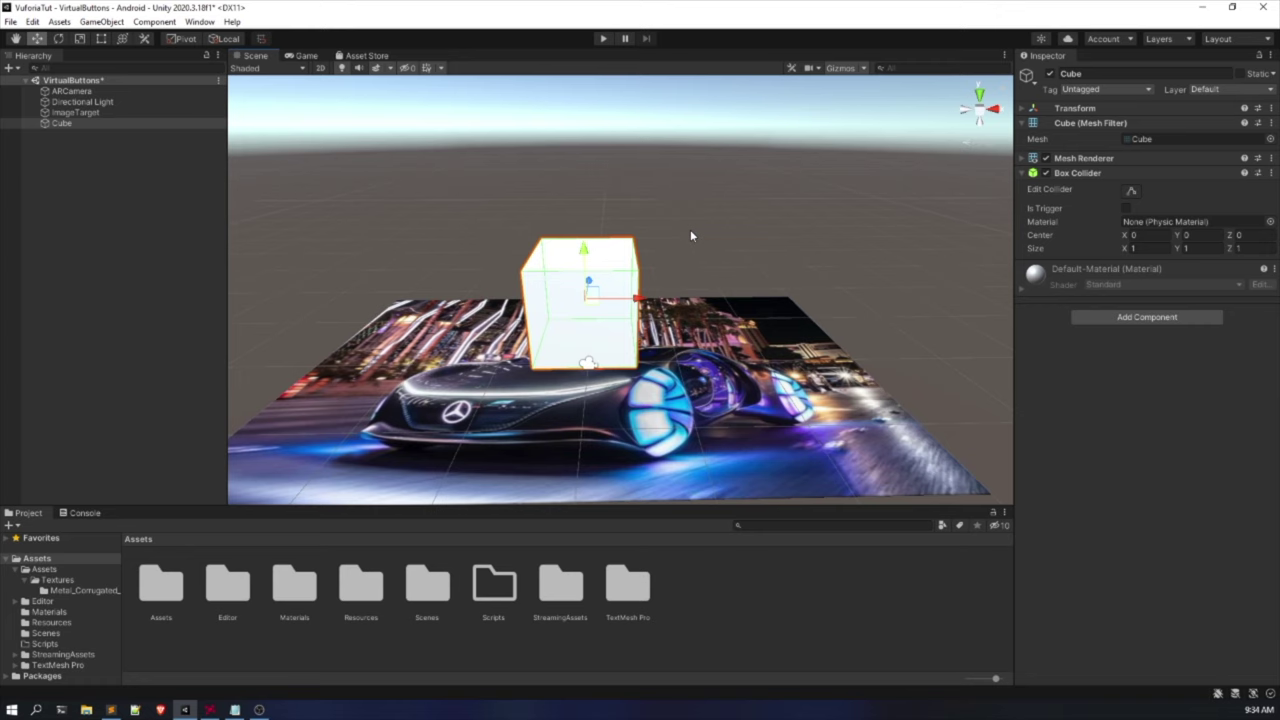
pyautogui.keyDown('alt'); pyautogui.moveTo(686, 231); pyautogui.dragTo(460, 360); pyautogui.keyUp('alt')
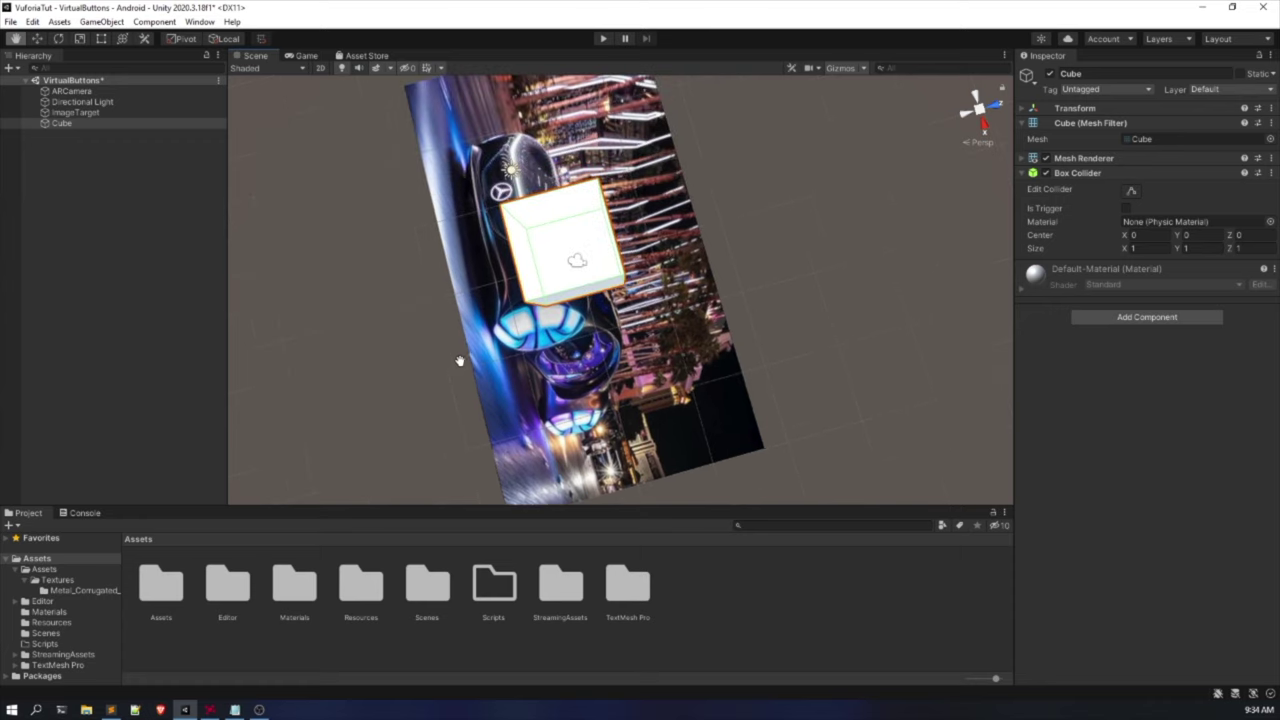
pyautogui.press('w')
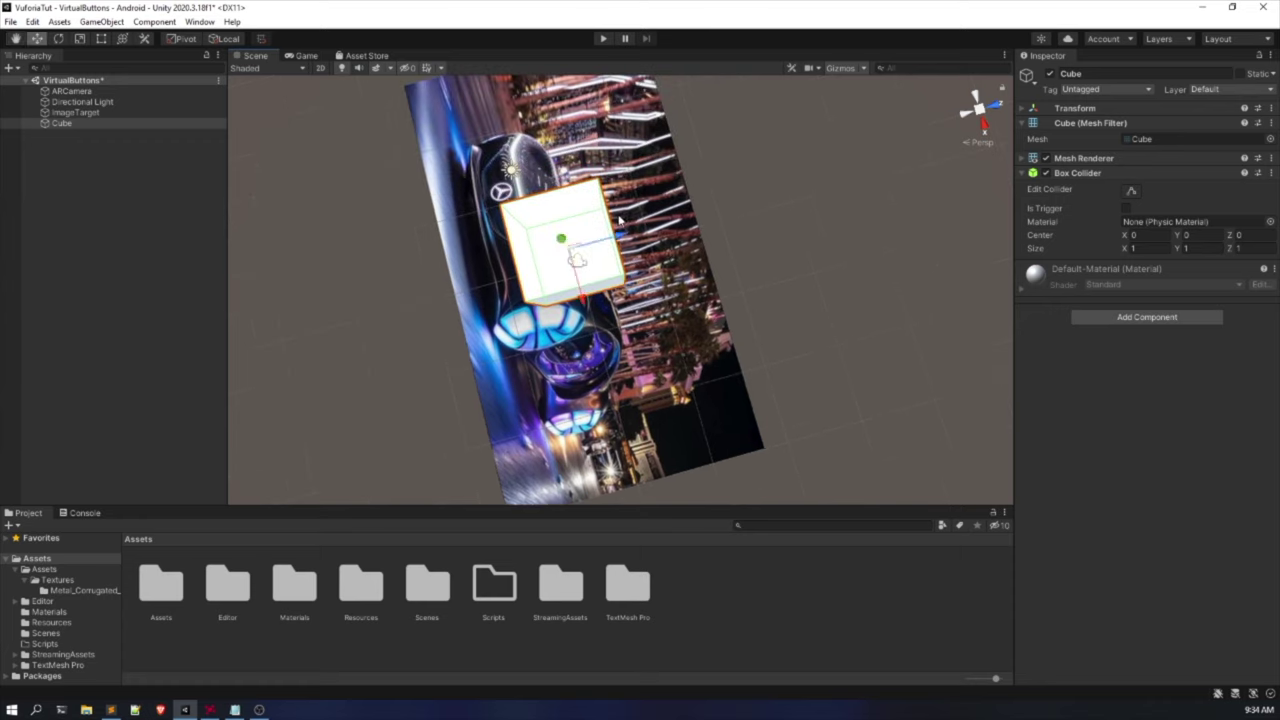
pyautogui.moveTo(620, 238); pyautogui.dragTo(691, 219)
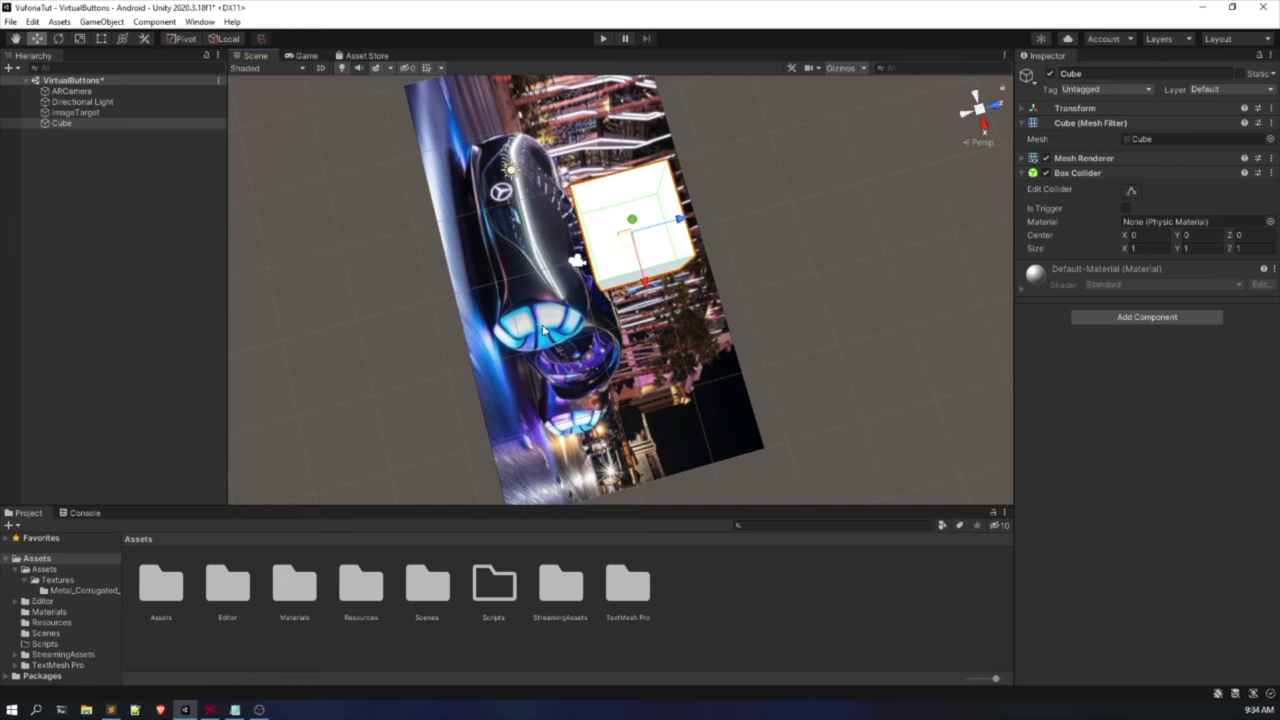
# Orbit the view to look at the cube from the car's front, then deselect it.
pyautogui.press('q')
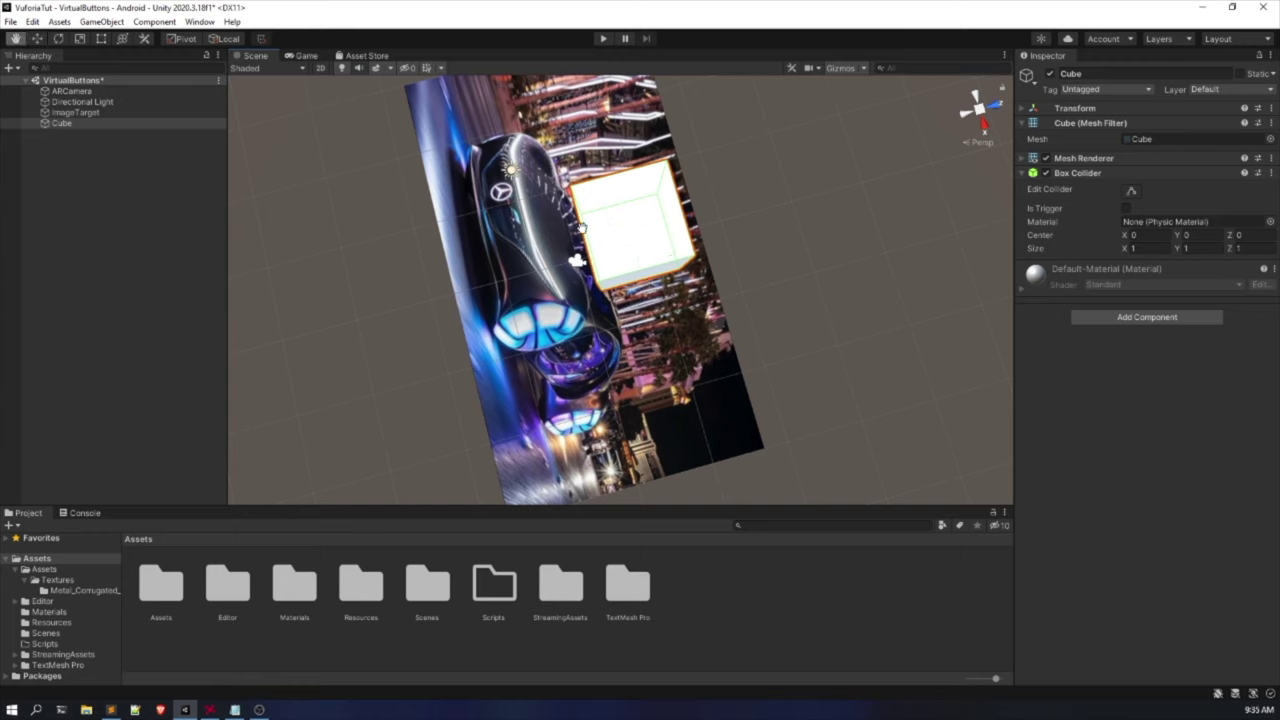
pyautogui.press('w')
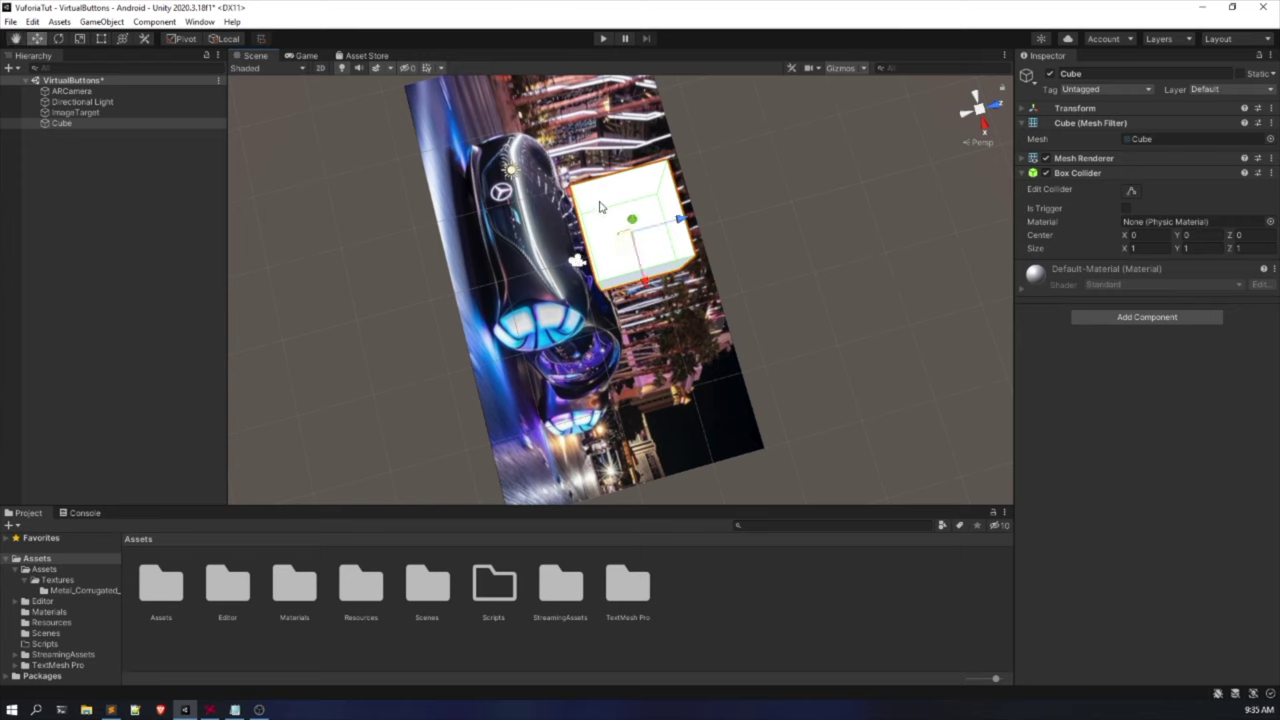
pyautogui.press('e')
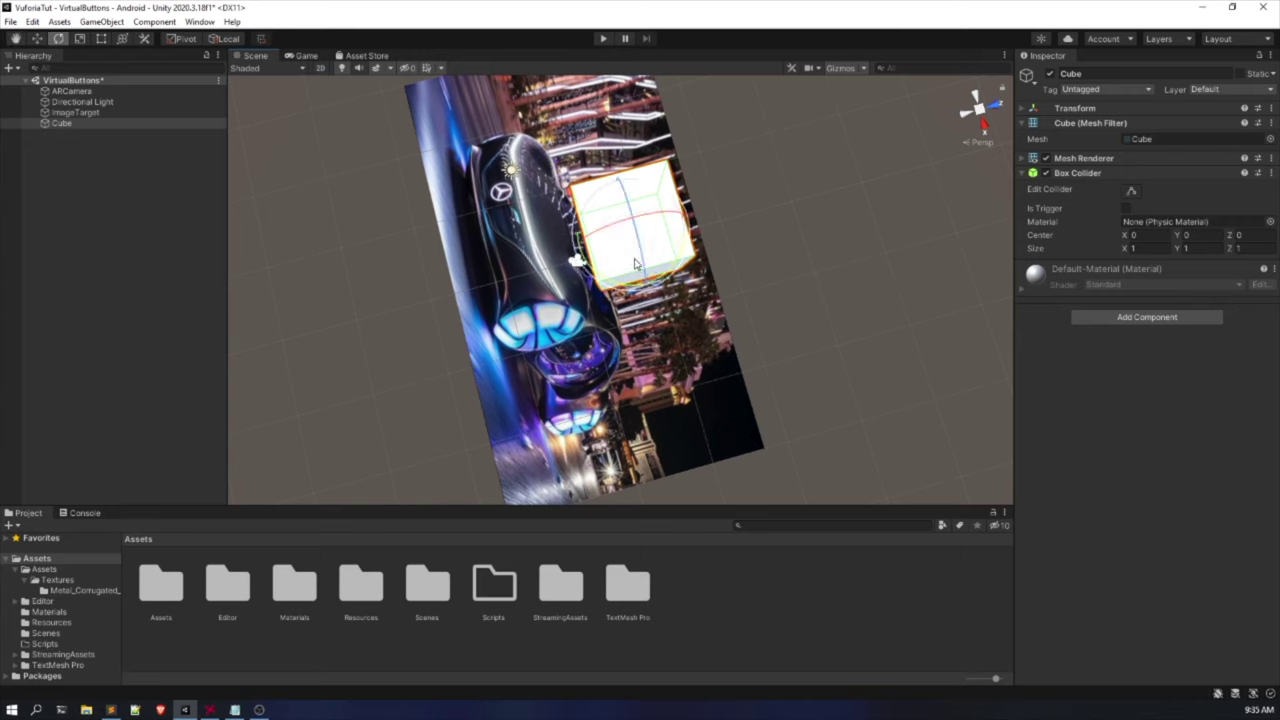
pyautogui.press('r')
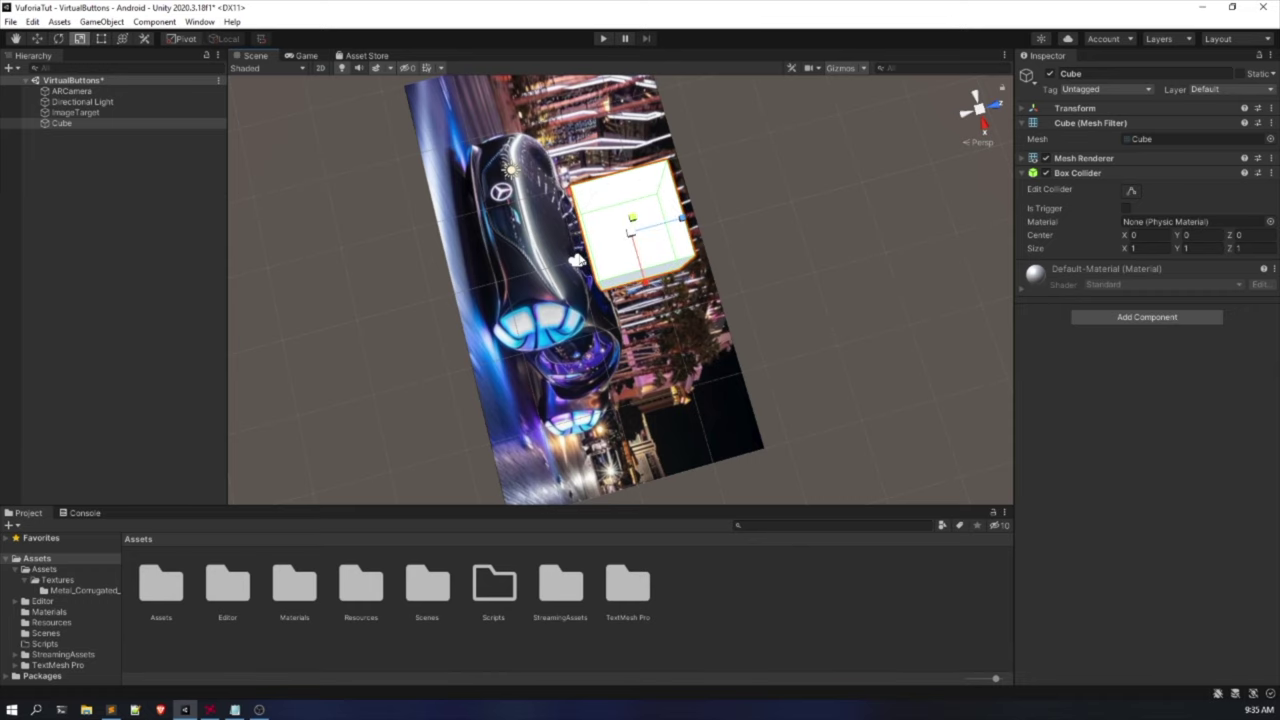
pyautogui.keyDown('alt'); pyautogui.moveTo(497, 337); pyautogui.dragTo(689, 246); pyautogui.keyUp('alt')
pyautogui.keyDown('alt'); pyautogui.moveTo(614, 386); pyautogui.dragTo(711, 185); pyautogui.keyUp('alt')
pyautogui.scroll(2, 650, 205)
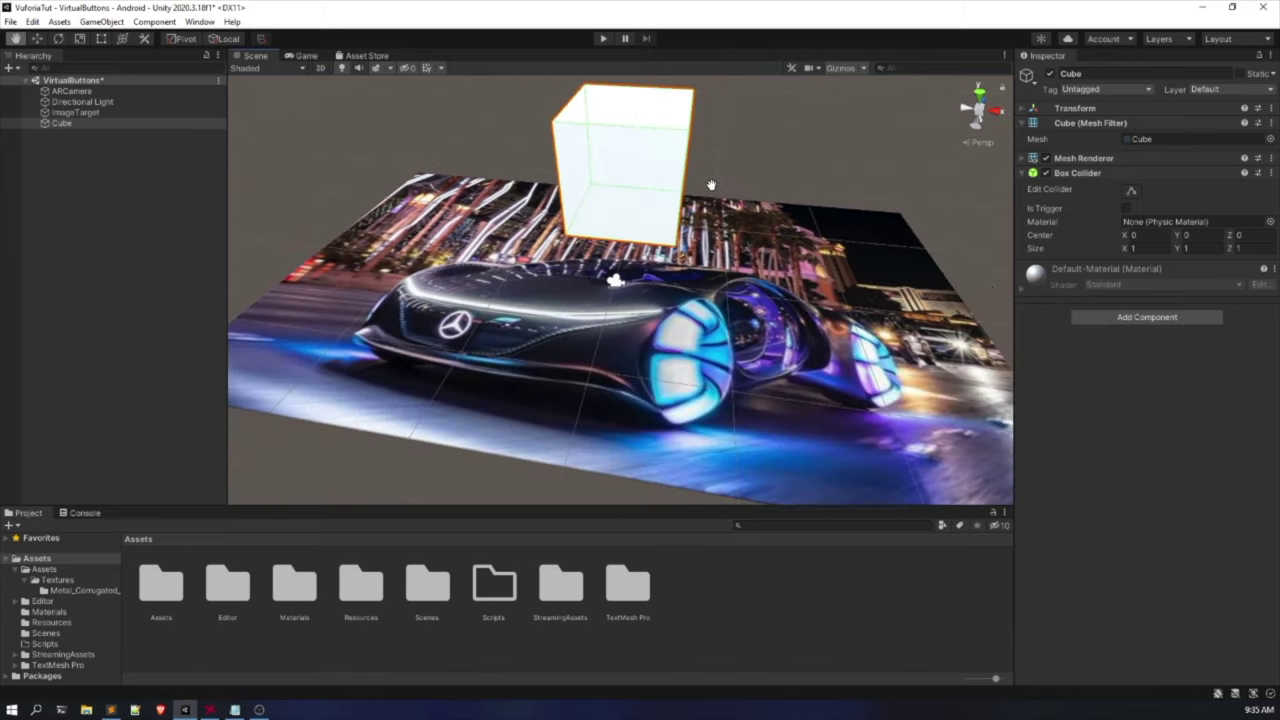
pyautogui.keyDown('alt'); pyautogui.moveTo(658, 338); pyautogui.dragTo(546, 358); pyautogui.keyUp('alt')
pyautogui.keyDown('alt'); pyautogui.moveTo(565, 293); pyautogui.dragTo(621, 265); pyautogui.keyUp('alt')
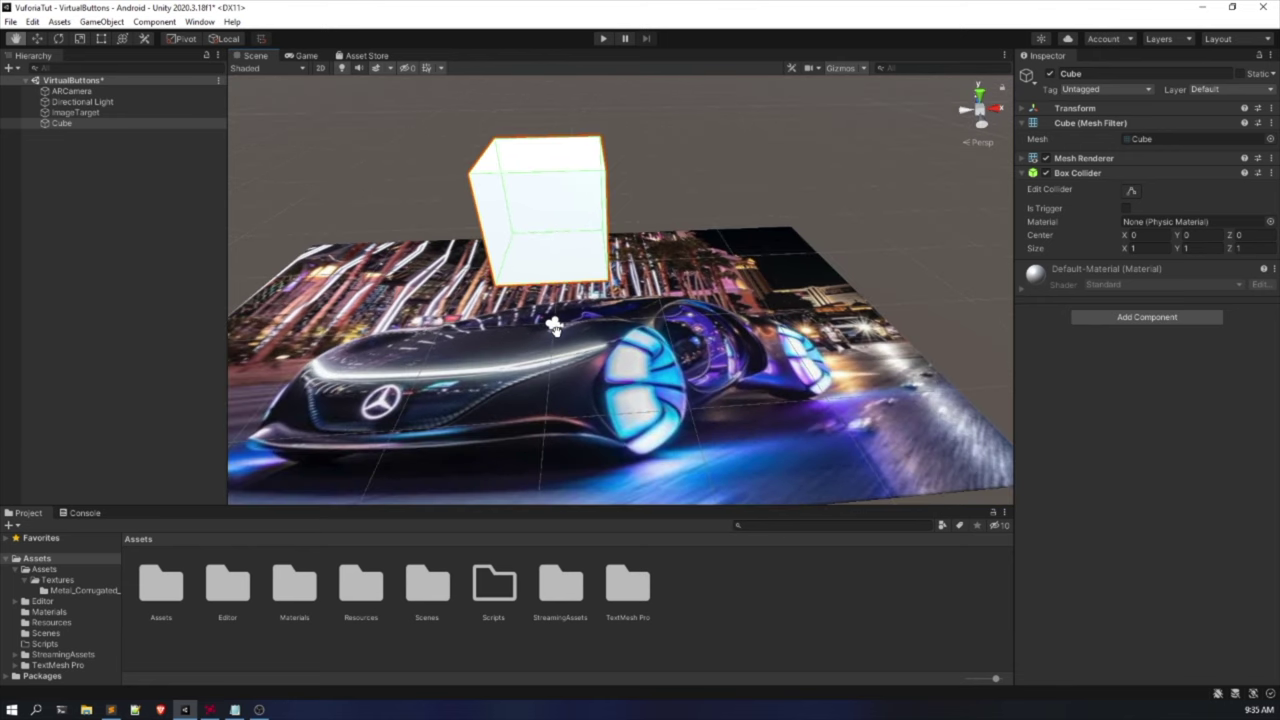
pyautogui.click(716, 621)
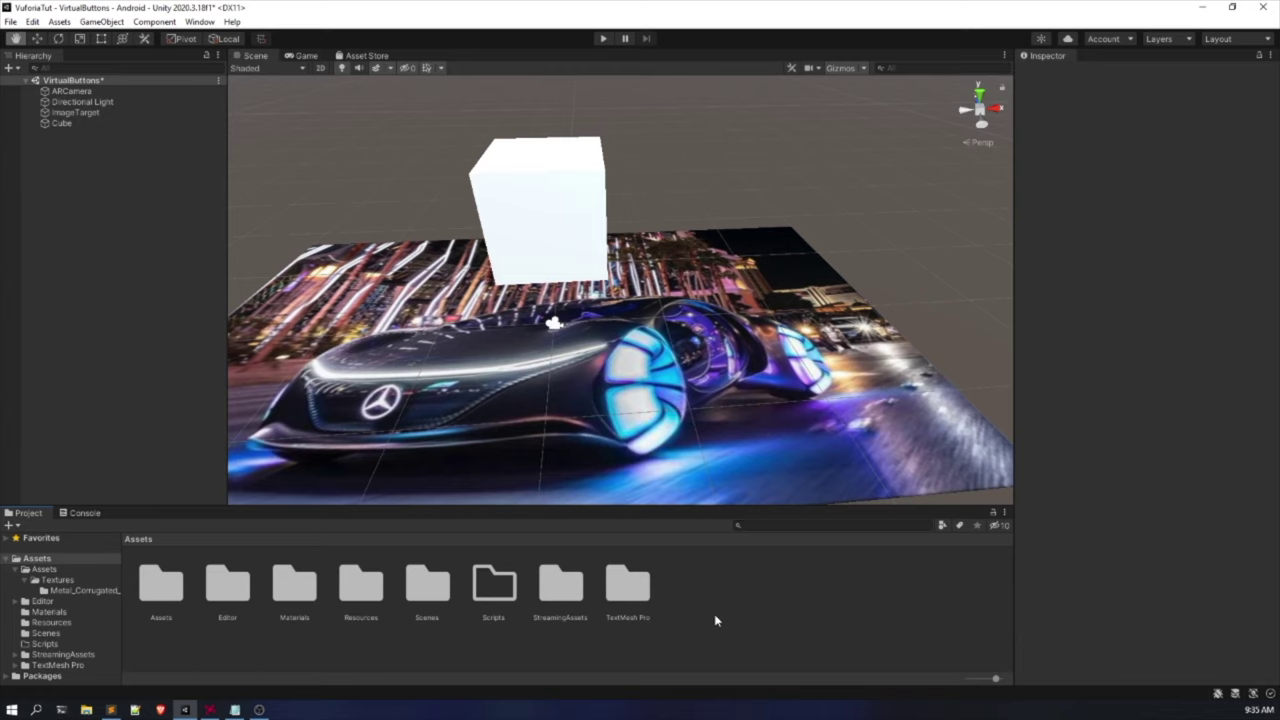
# Browse Assets/Textures/Metal_Corrugated_015_SD, inspect Material_1971, and return to the root Assets folder.
pyautogui.doubleClick(172, 592)
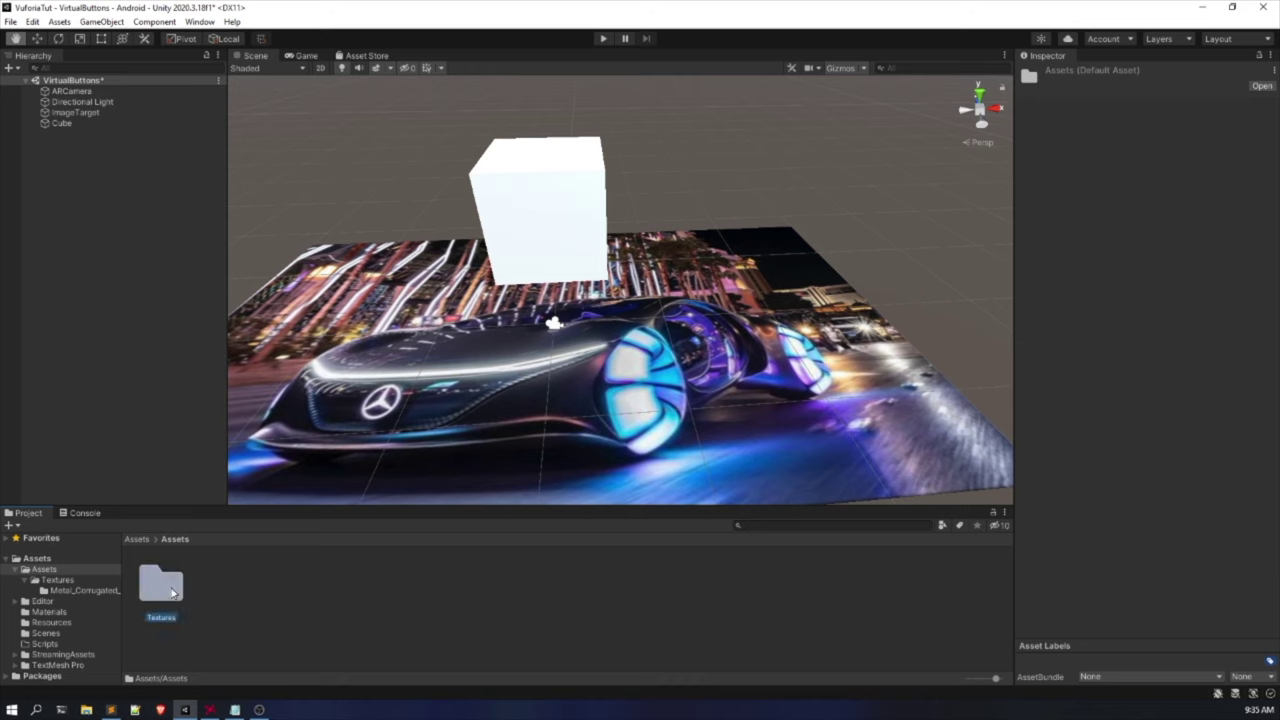
pyautogui.doubleClick(172, 590)
pyautogui.doubleClick(170, 590)
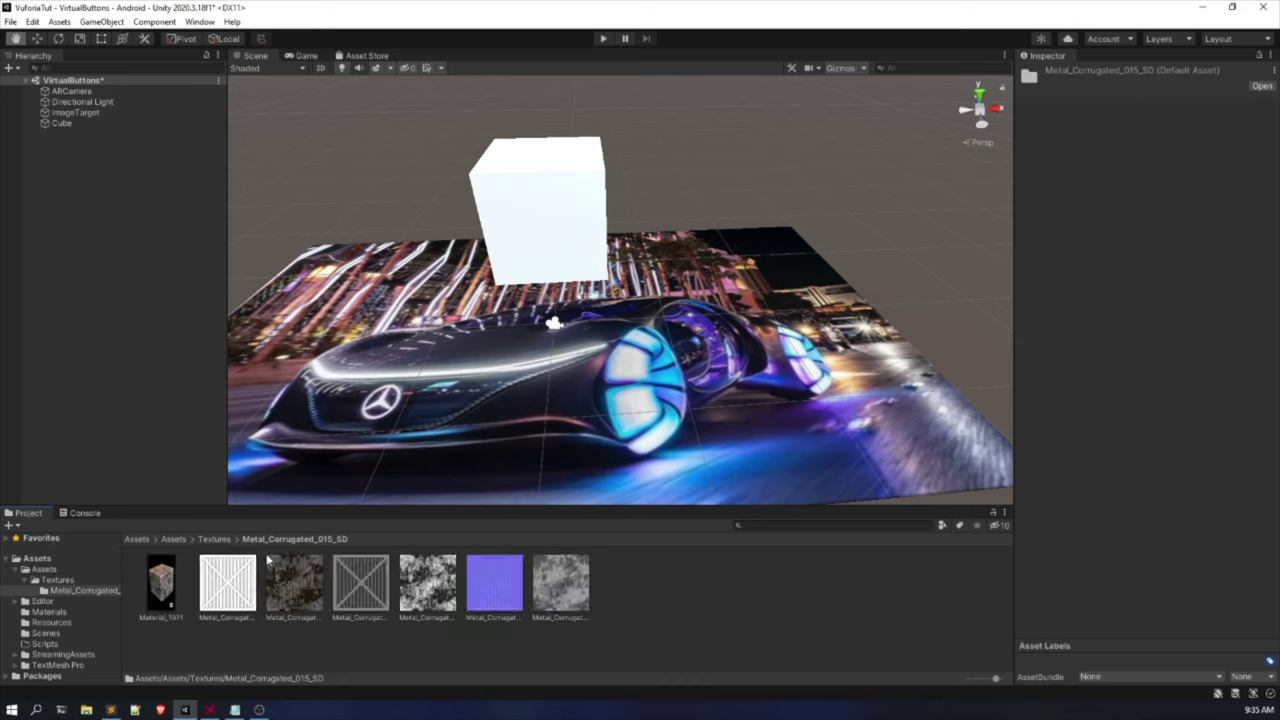
pyautogui.click(170, 572)
pyautogui.click(137, 540)
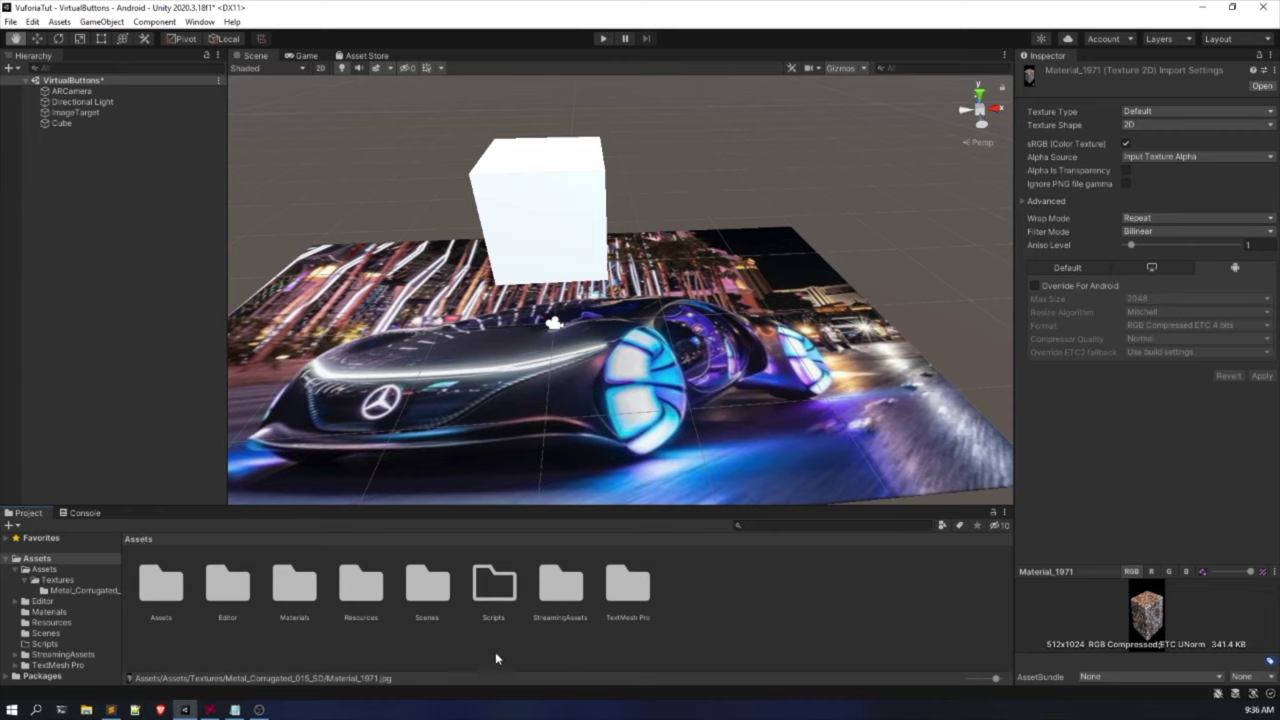
# Delete the Box material from the Materials folder, confirming the deletion.
pyautogui.doubleClick(296, 588)
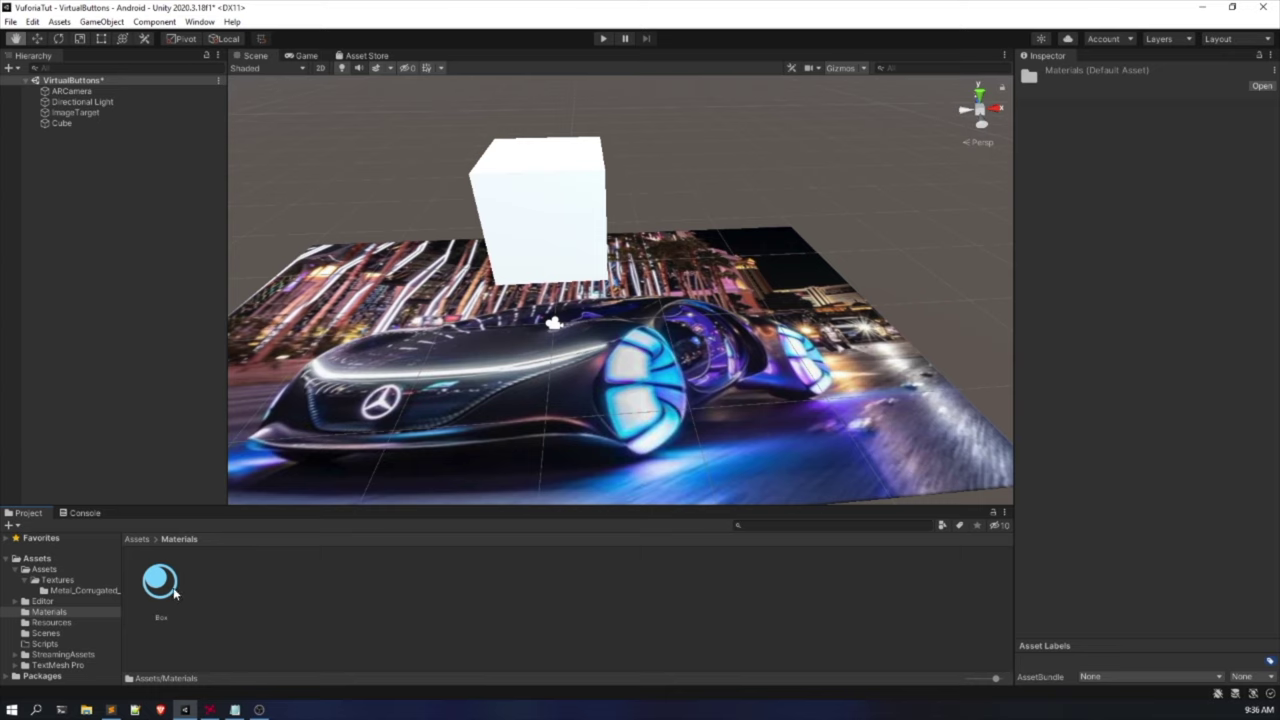
pyautogui.click(174, 593)
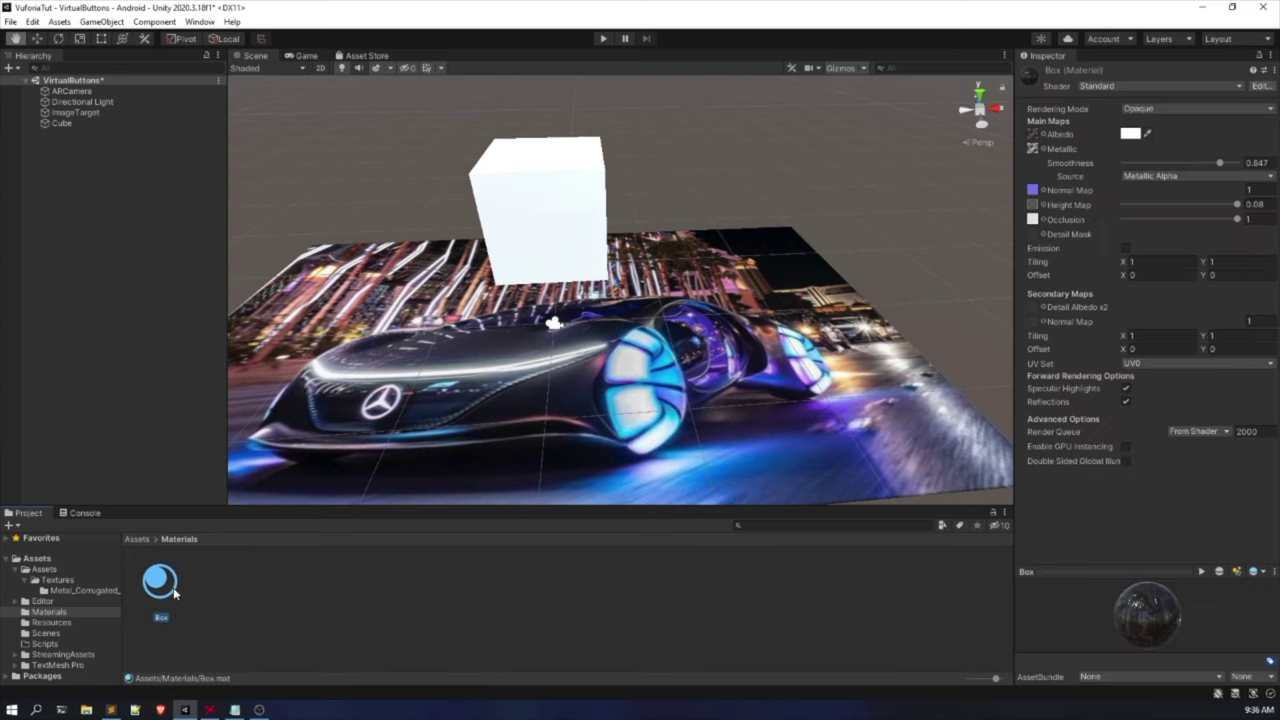
pyautogui.press('Delete')
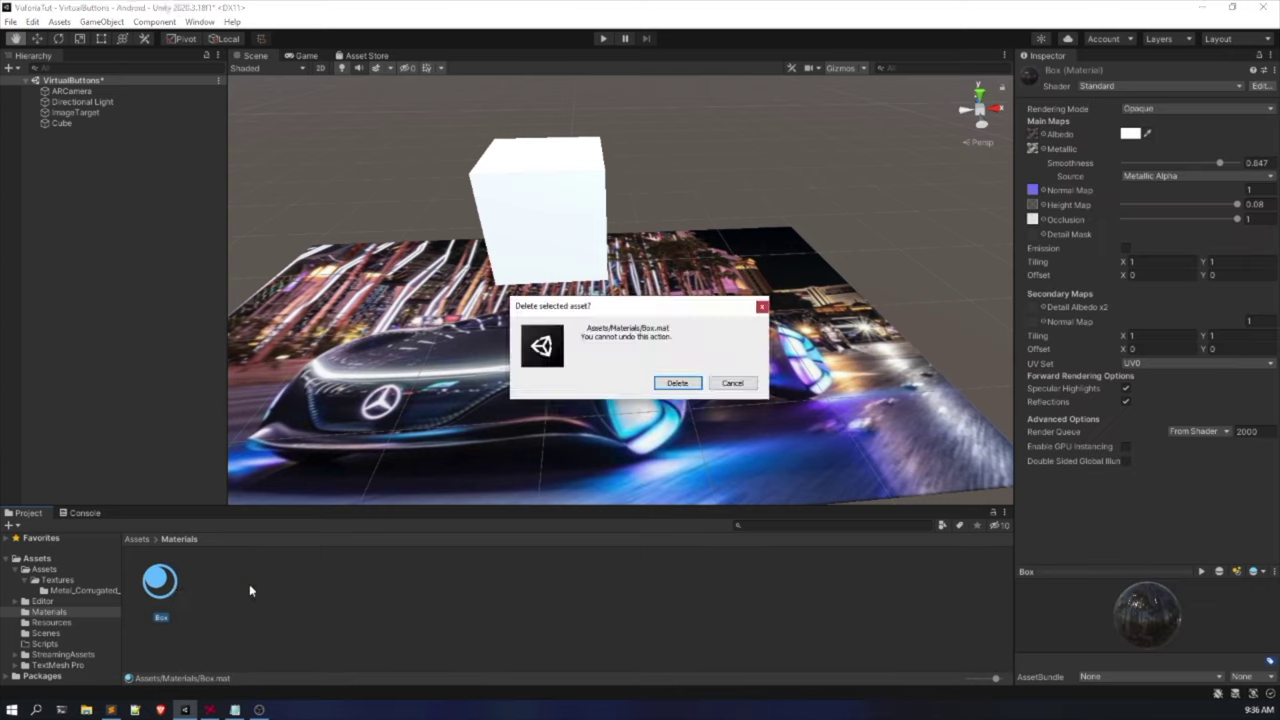
pyautogui.click(678, 381)
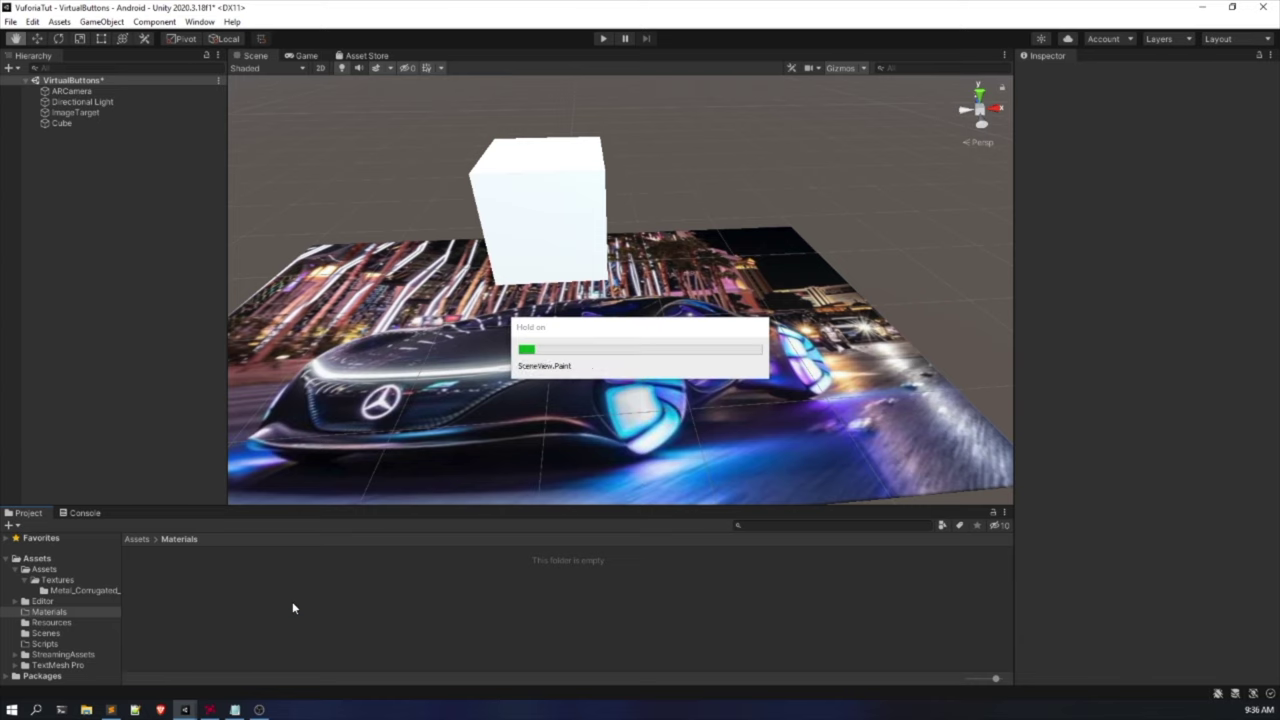
pyautogui.rightClick(292, 590)
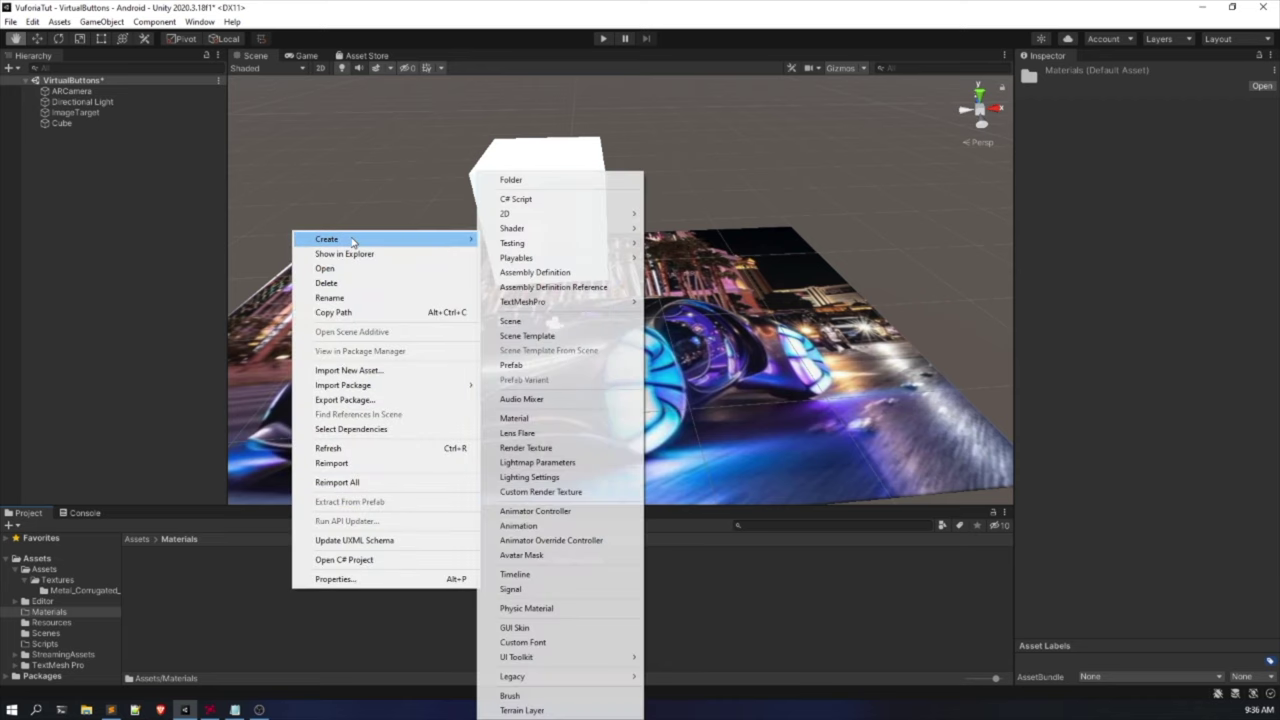
pyautogui.moveTo(355, 242)
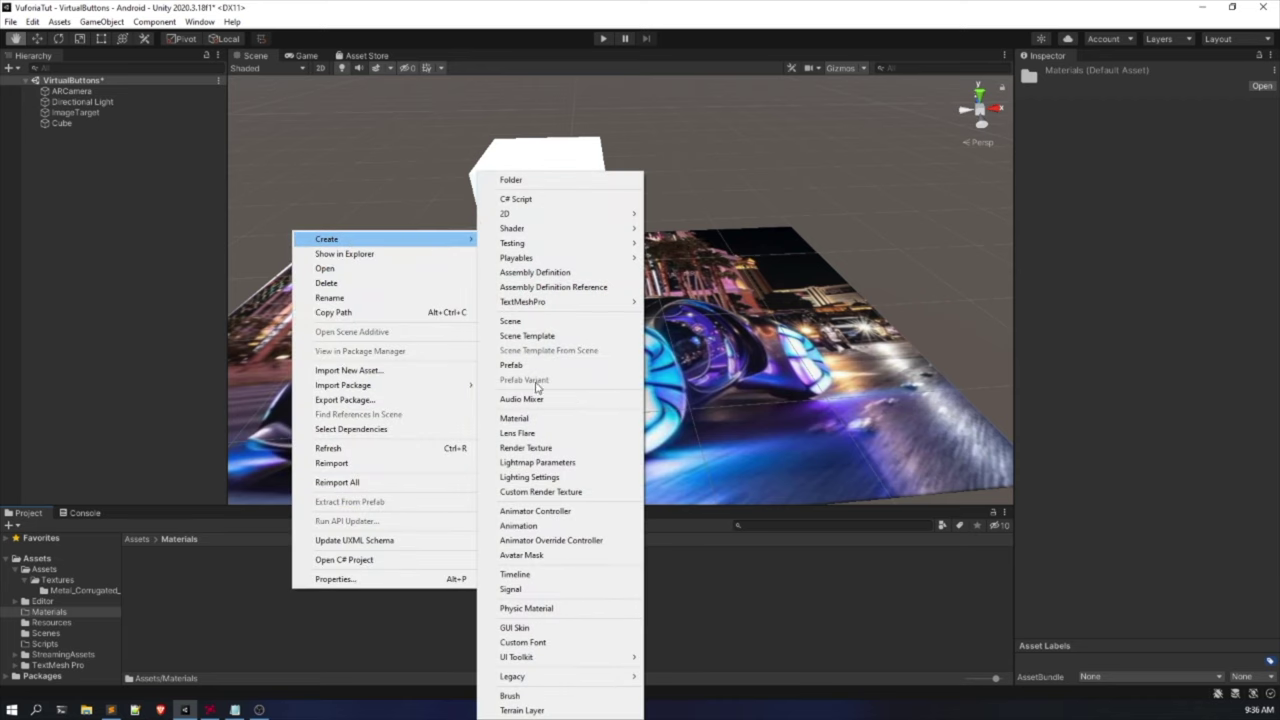
# Create a new material in Assets/Materials and name it 'Textured Cube'.
pyautogui.click(535, 419)
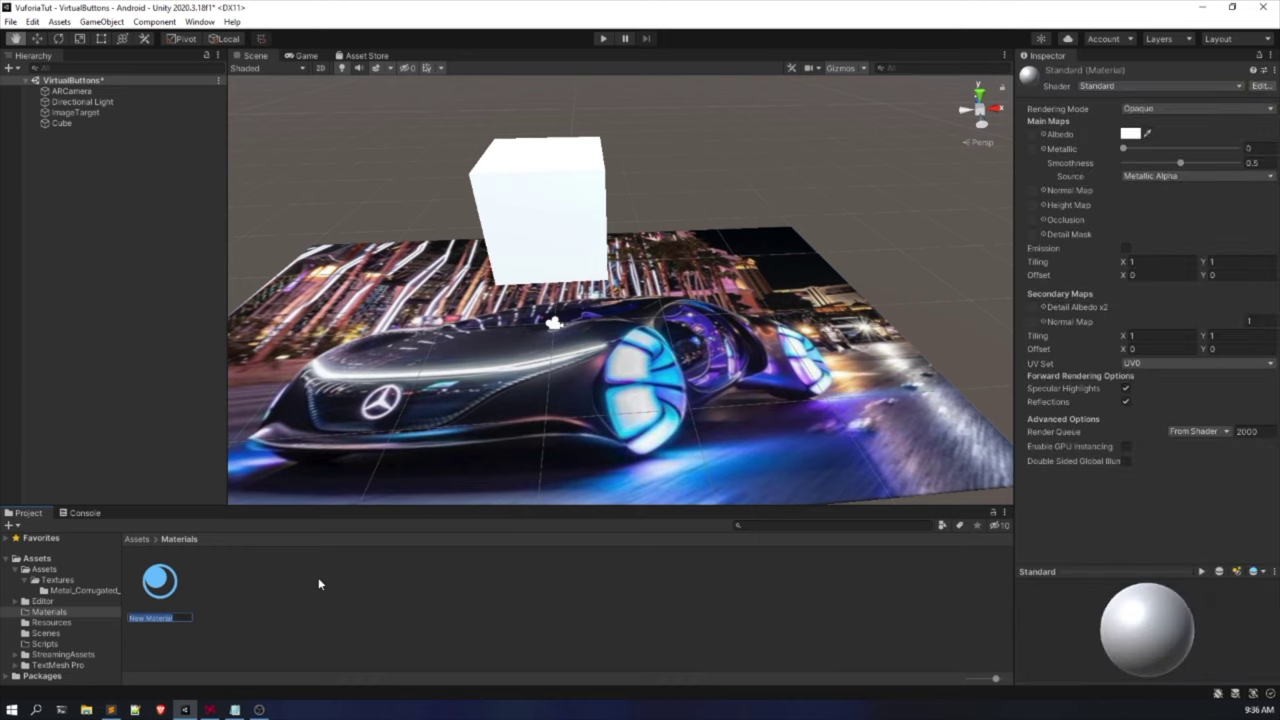
pyautogui.write('Taxt')
pyautogui.write('ured')
pyautogui.write(' Cube')
pyautogui.press('Return')
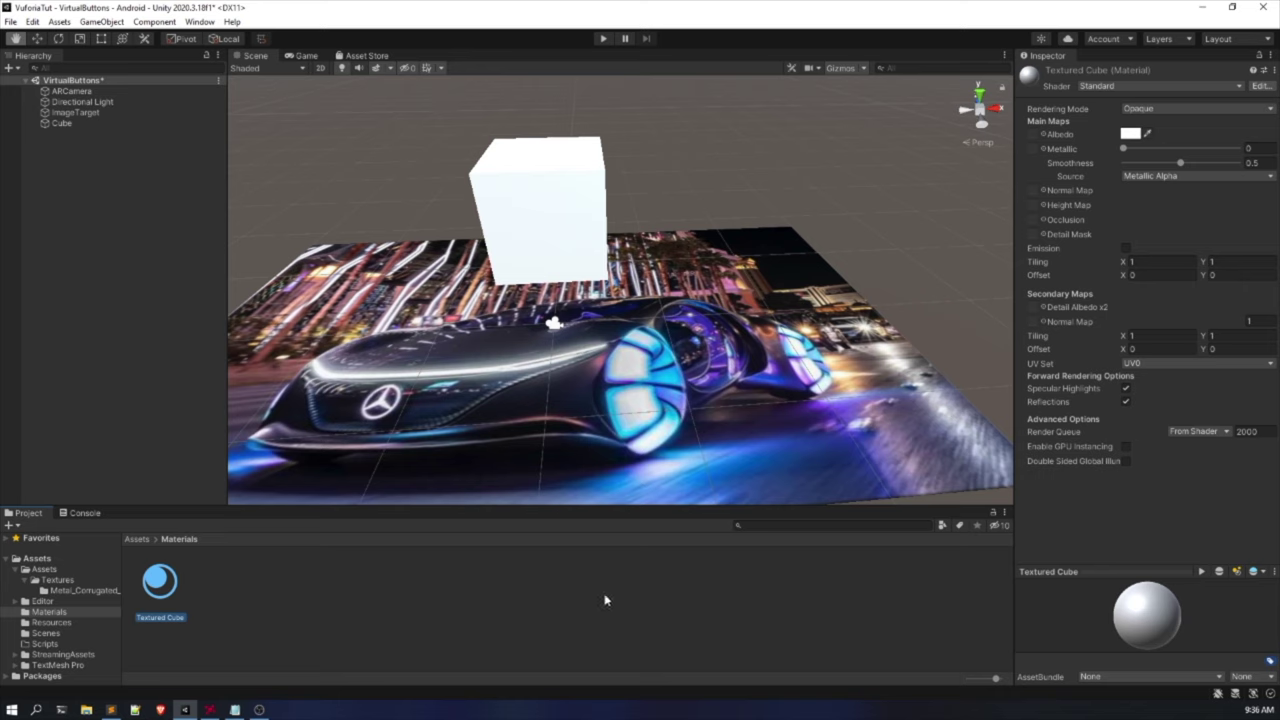
pyautogui.click(1044, 134)
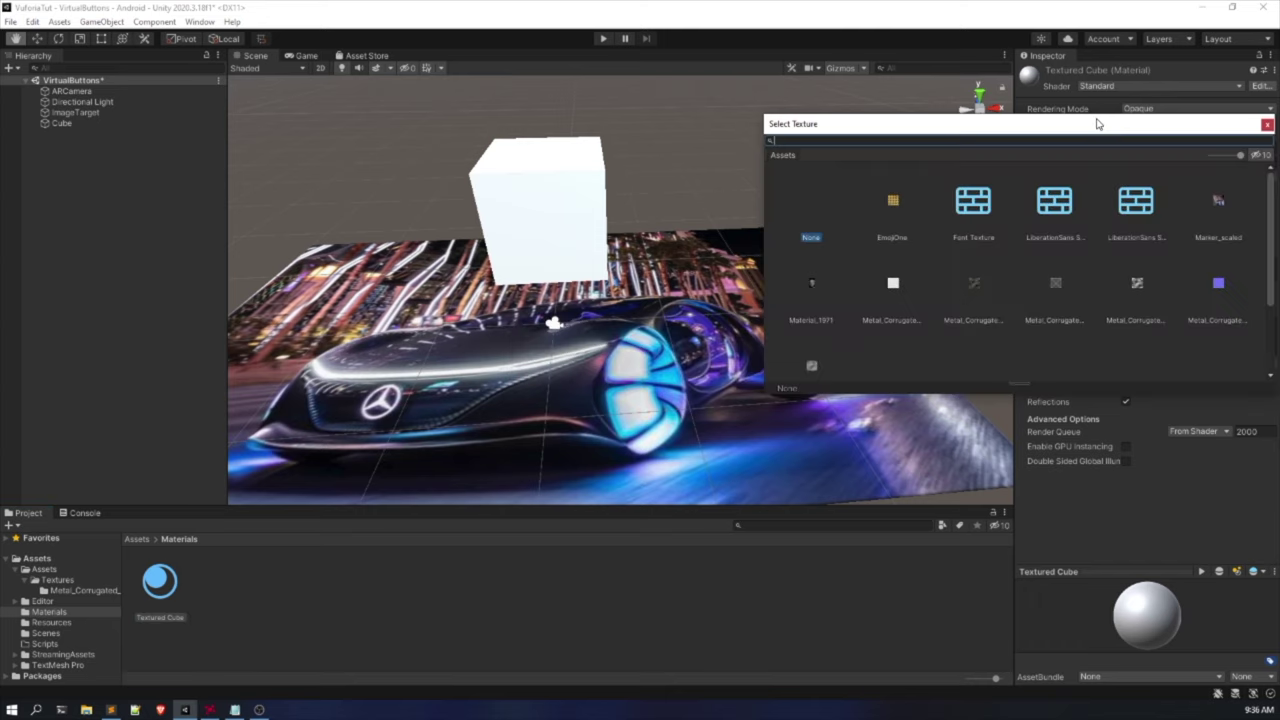
pyautogui.moveTo(1097, 123); pyautogui.dragTo(718, 157)
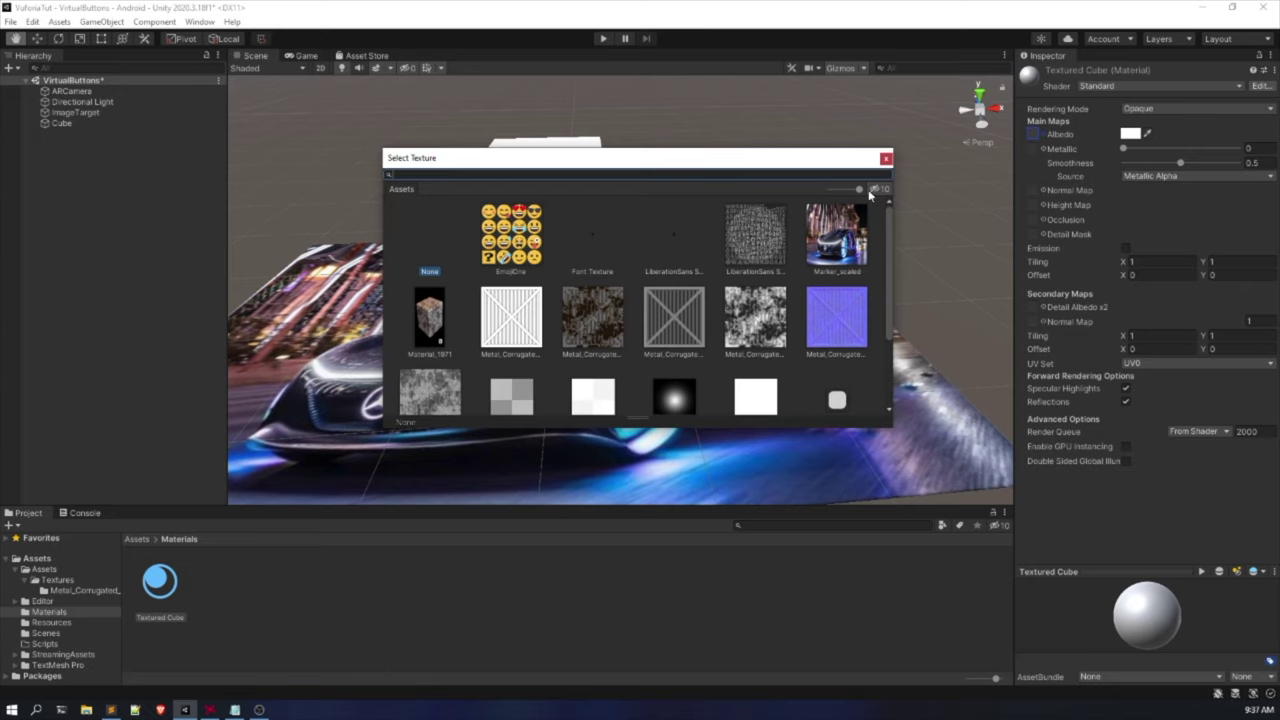
pyautogui.moveTo(858, 190)
pyautogui.mouseDown()
pyautogui.moveTo(834, 190)
pyautogui.moveTo(859, 189)
pyautogui.mouseUp()
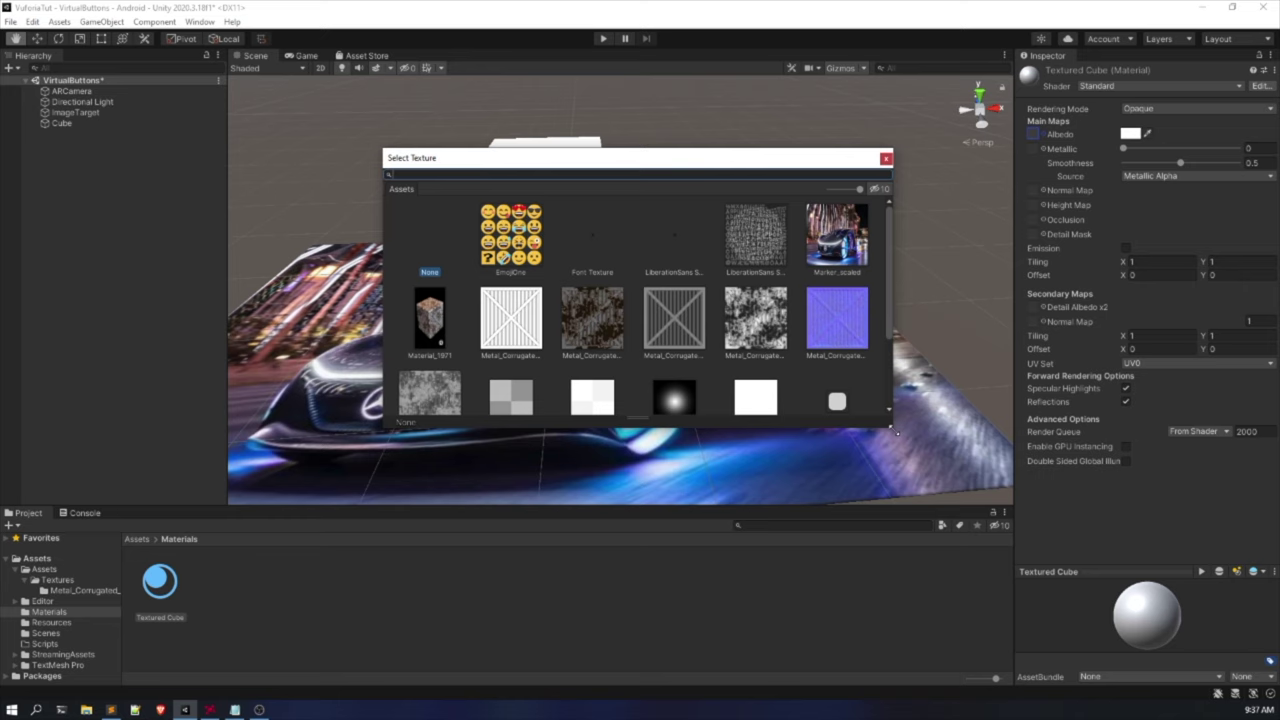
pyautogui.moveTo(893, 430); pyautogui.dragTo(904, 468)
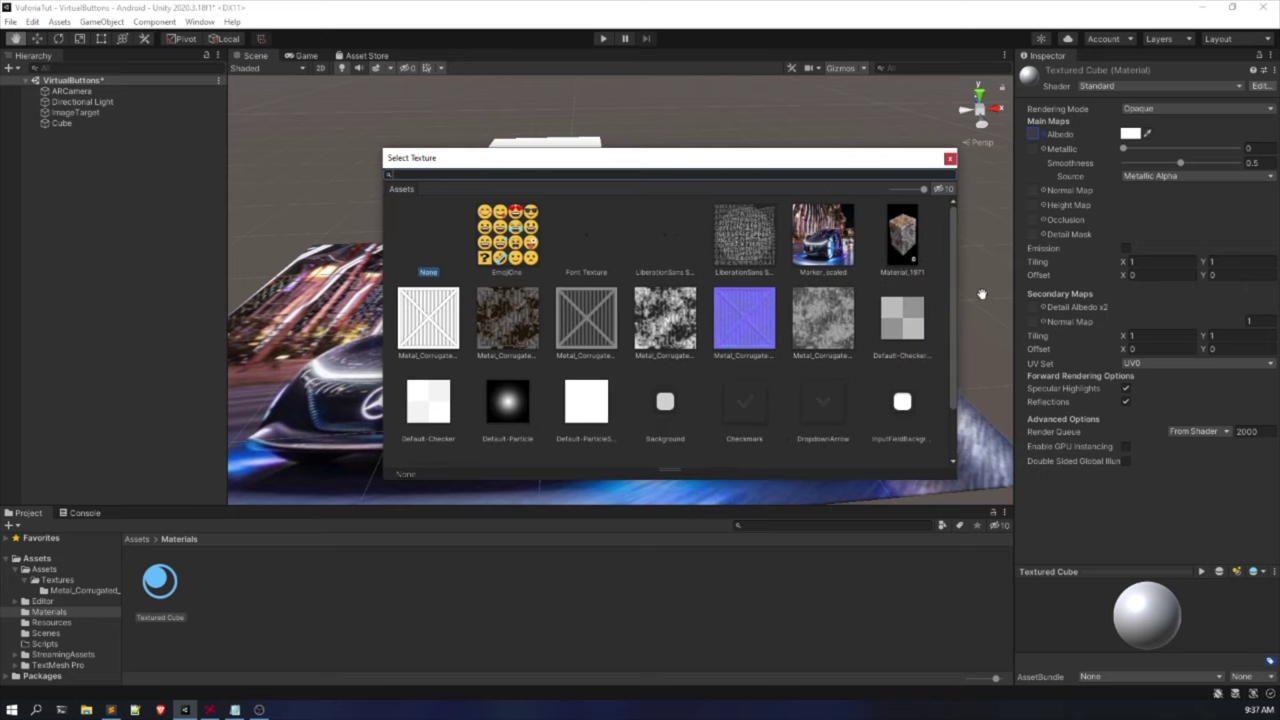
pyautogui.moveTo(956, 295); pyautogui.dragTo(1072, 295)
pyautogui.moveTo(764, 165); pyautogui.dragTo(611, 154)
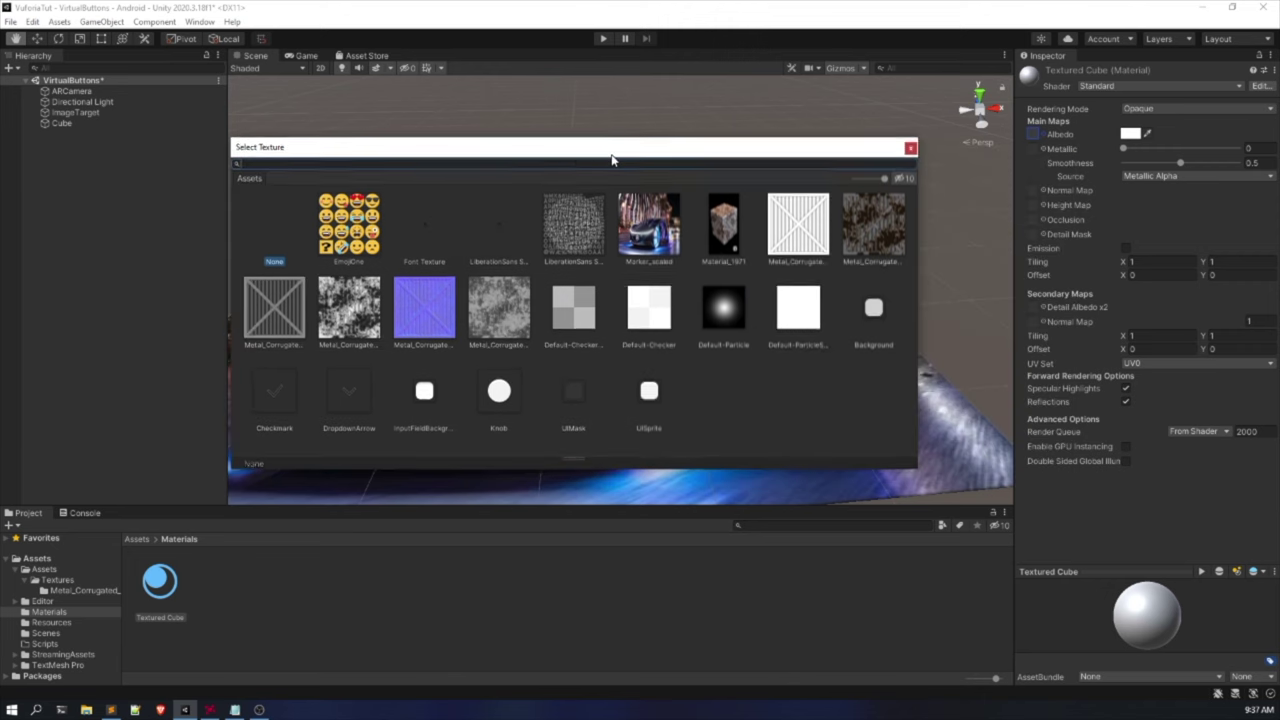
pyautogui.click(910, 147)
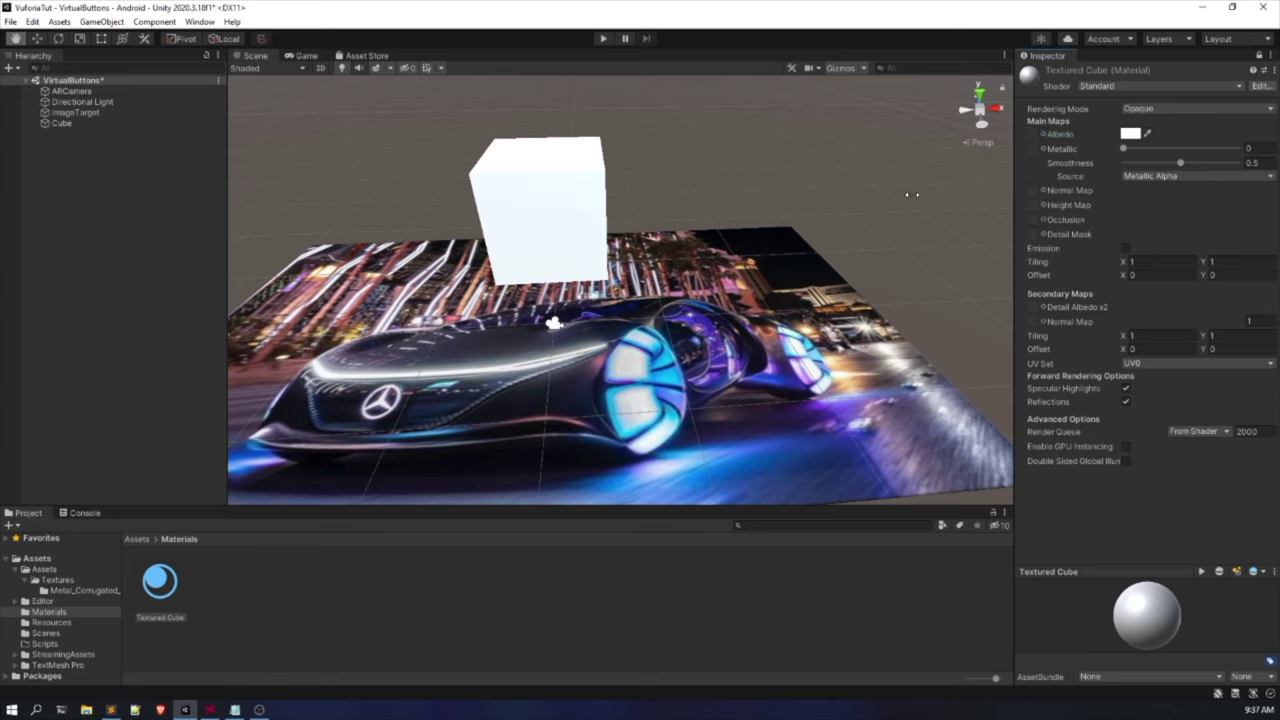
# Assign the Metal_Corrugated_015_SD basecolor texture to the Textured Cube material's Albedo.
pyautogui.click(130, 538)
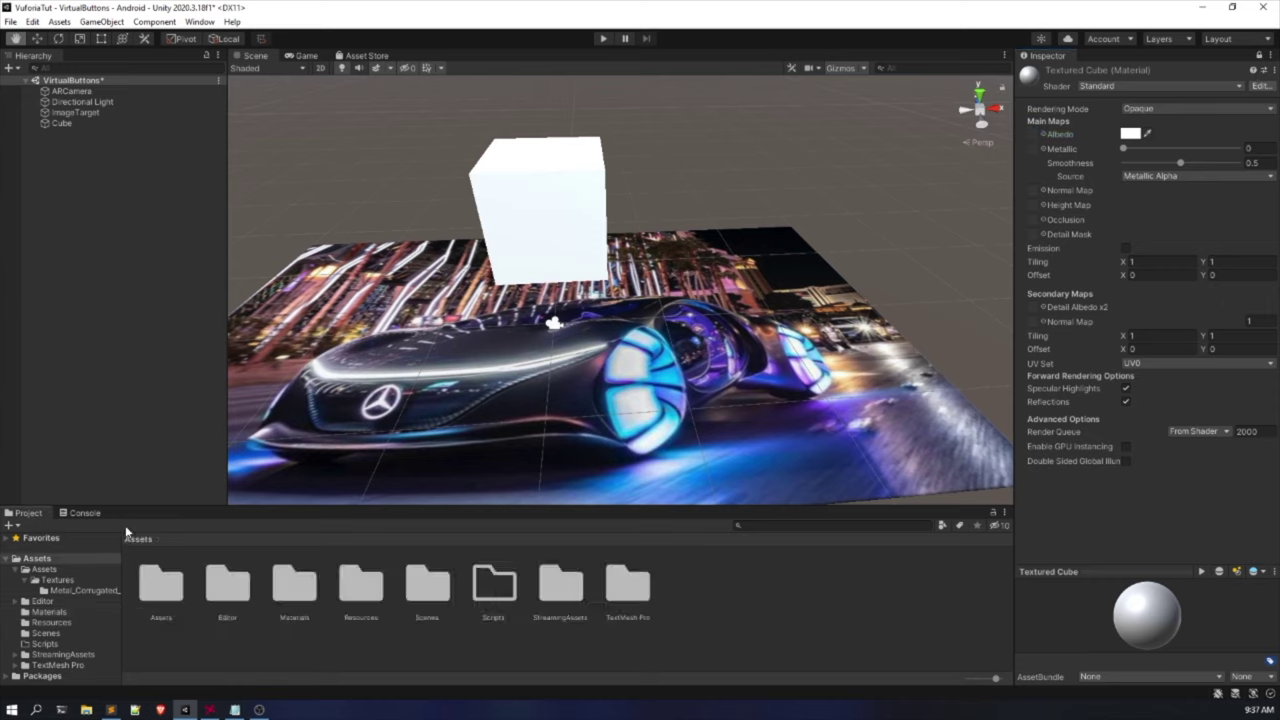
pyautogui.doubleClick(151, 590)
pyautogui.doubleClick(149, 590)
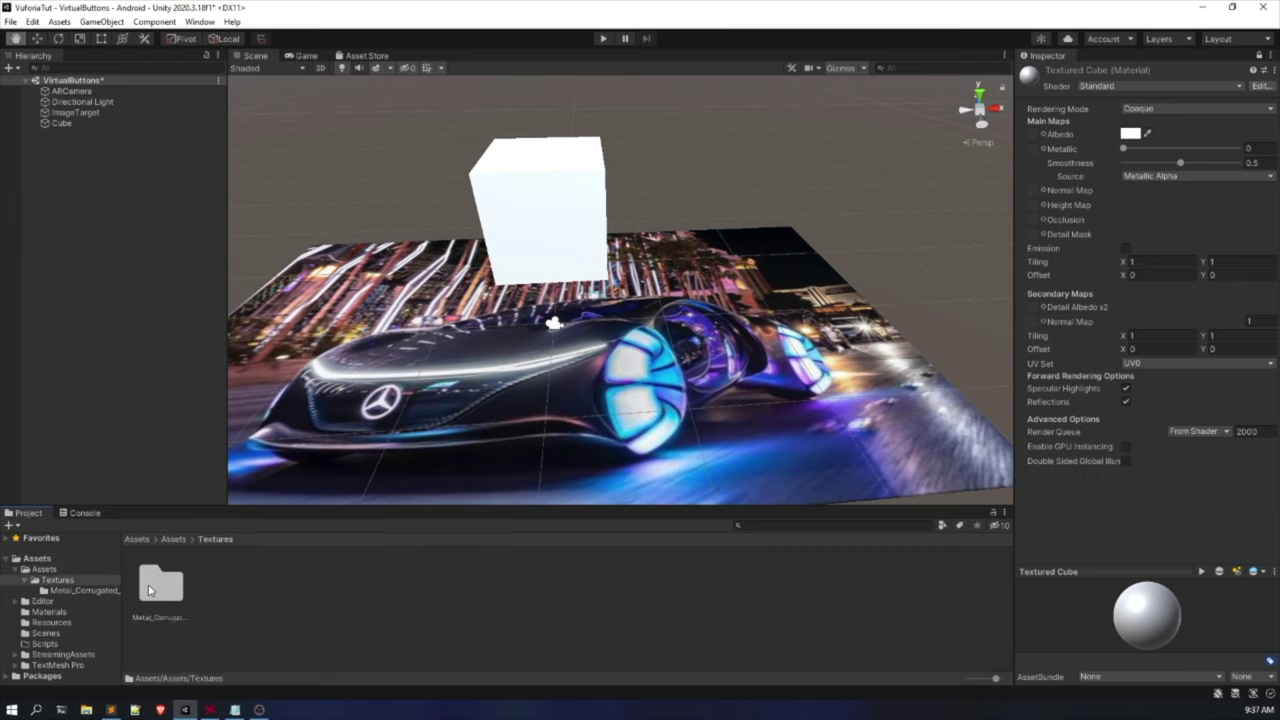
pyautogui.doubleClick(149, 590)
pyautogui.click(227, 591)
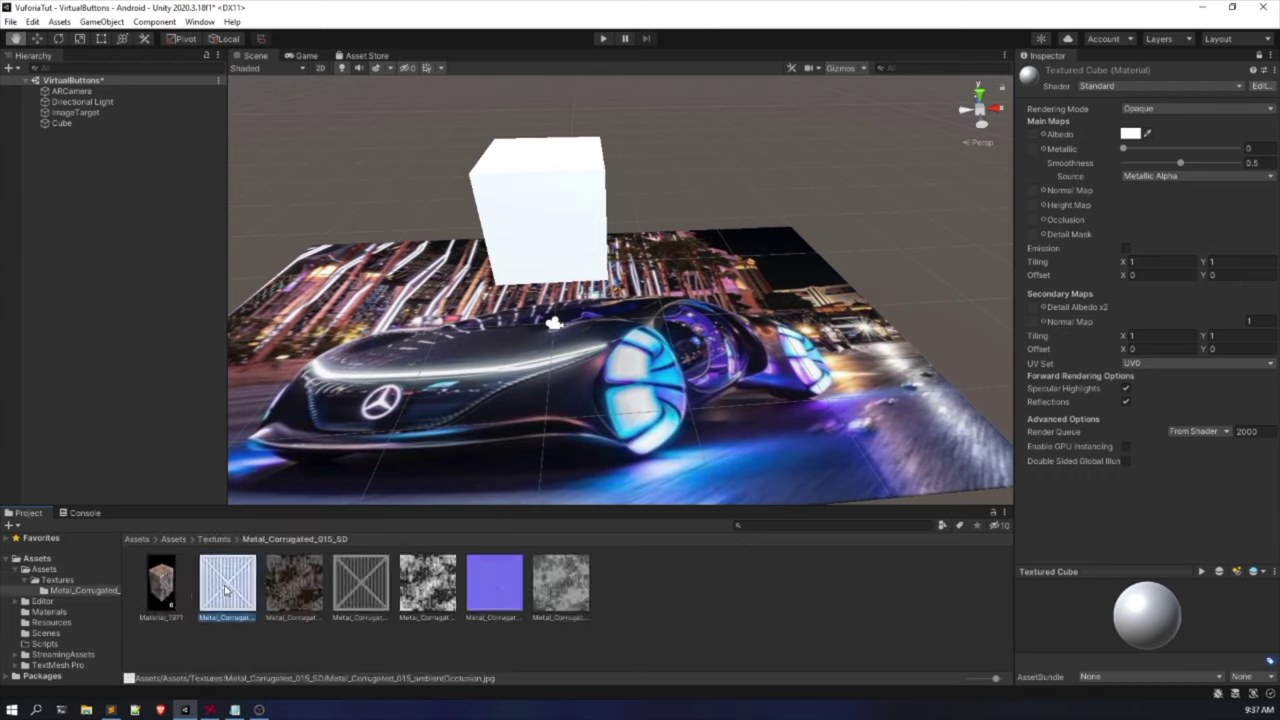
pyautogui.click(294, 593)
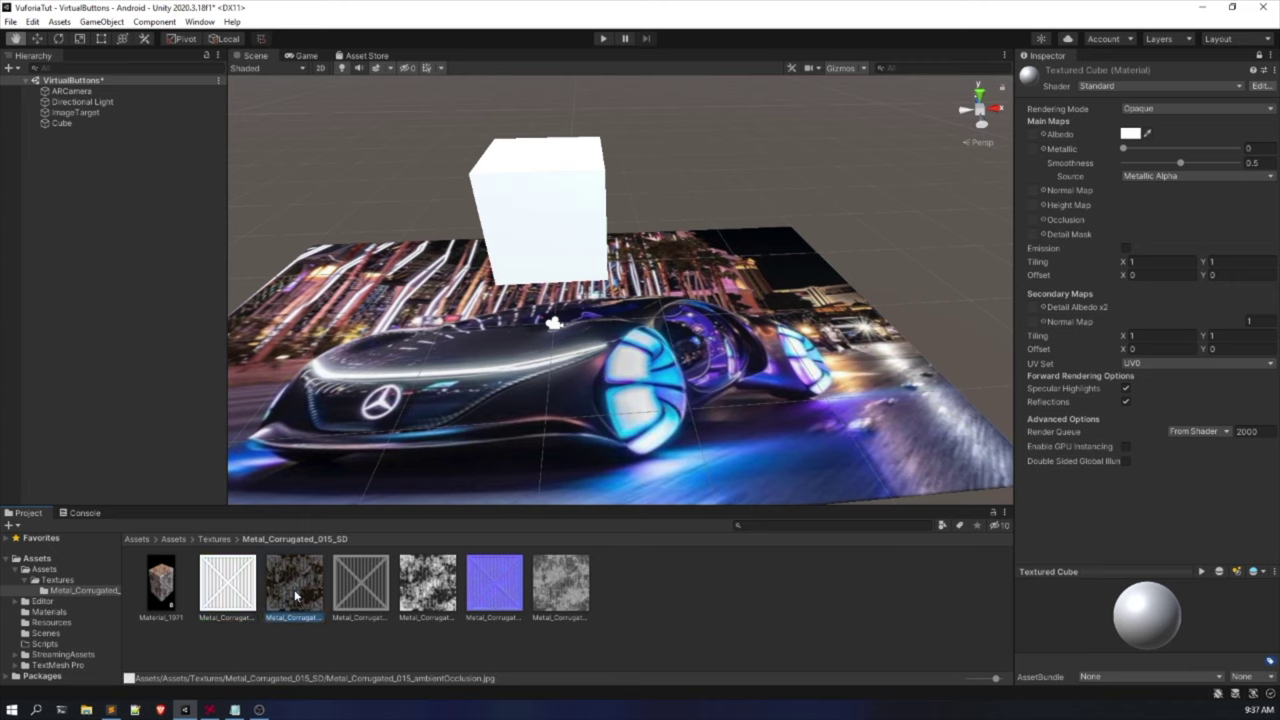
pyautogui.click(350, 596)
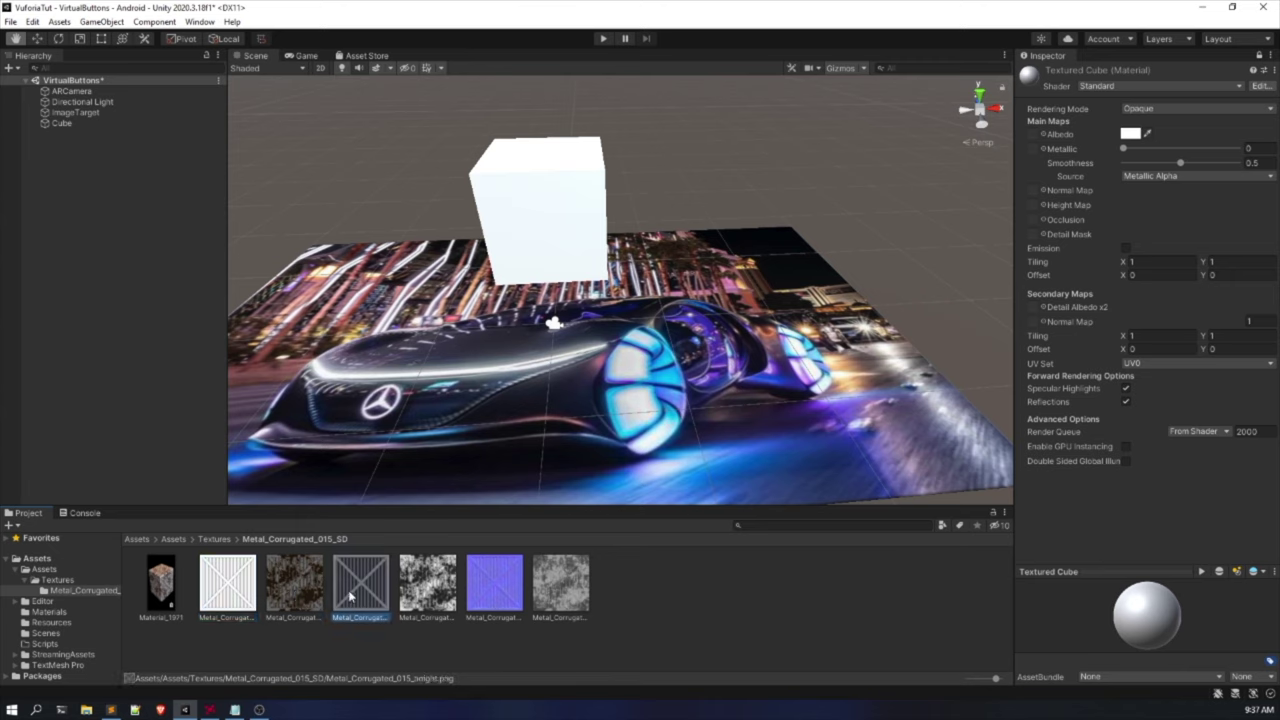
pyautogui.click(307, 600)
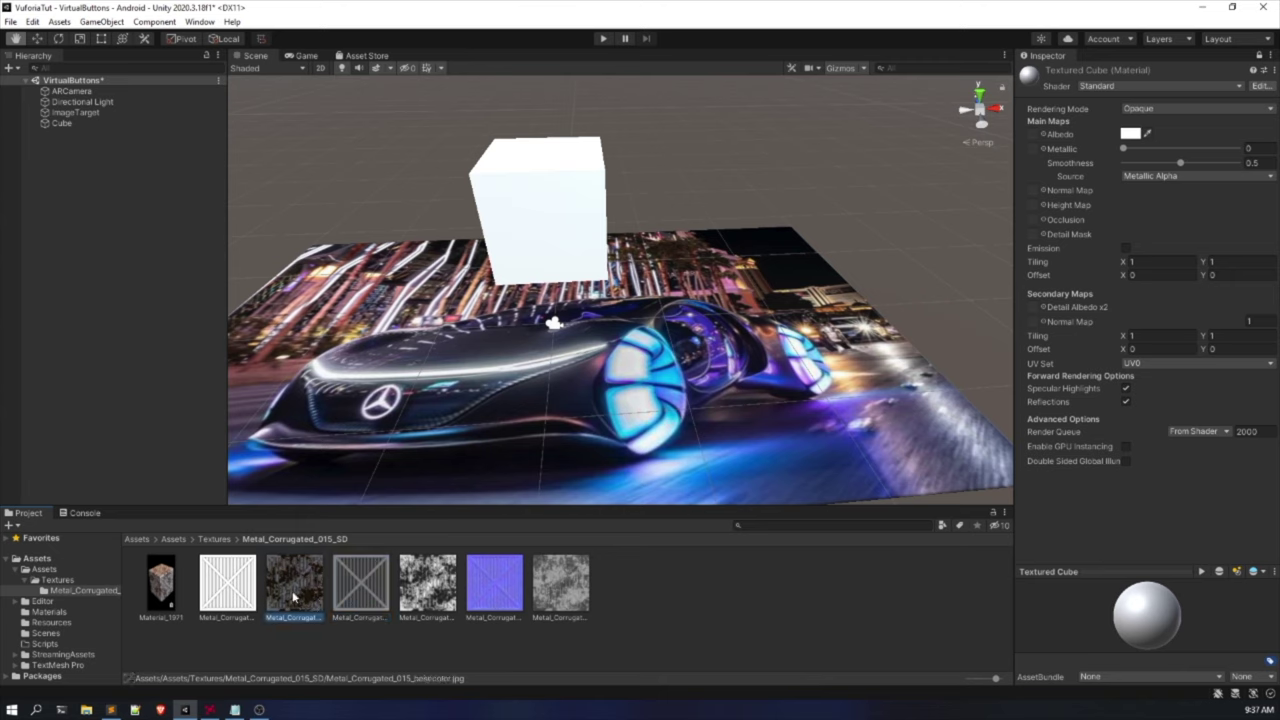
pyautogui.moveTo(288, 604); pyautogui.dragTo(1035, 138)
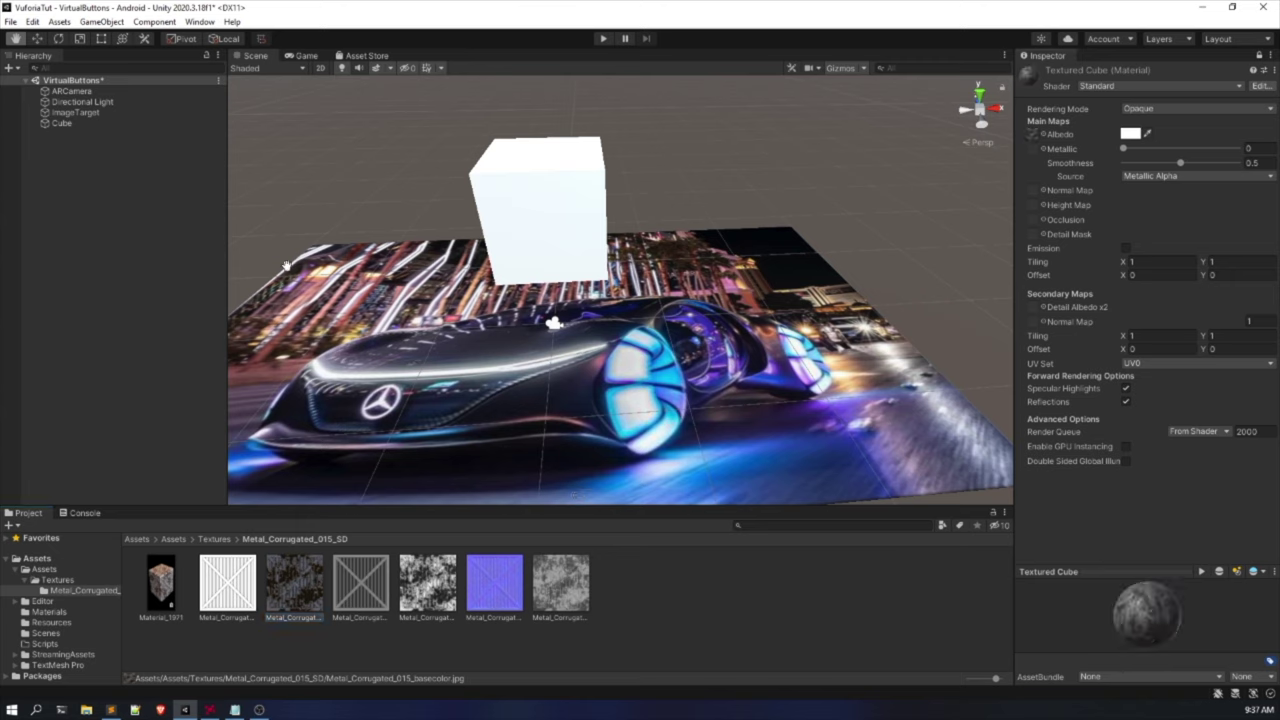
# Apply the Textured Cube material to the cube in the scene.
pyautogui.moveTo(519, 279); pyautogui.dragTo(473, 410)
pyautogui.scroll(6, 525, 318)
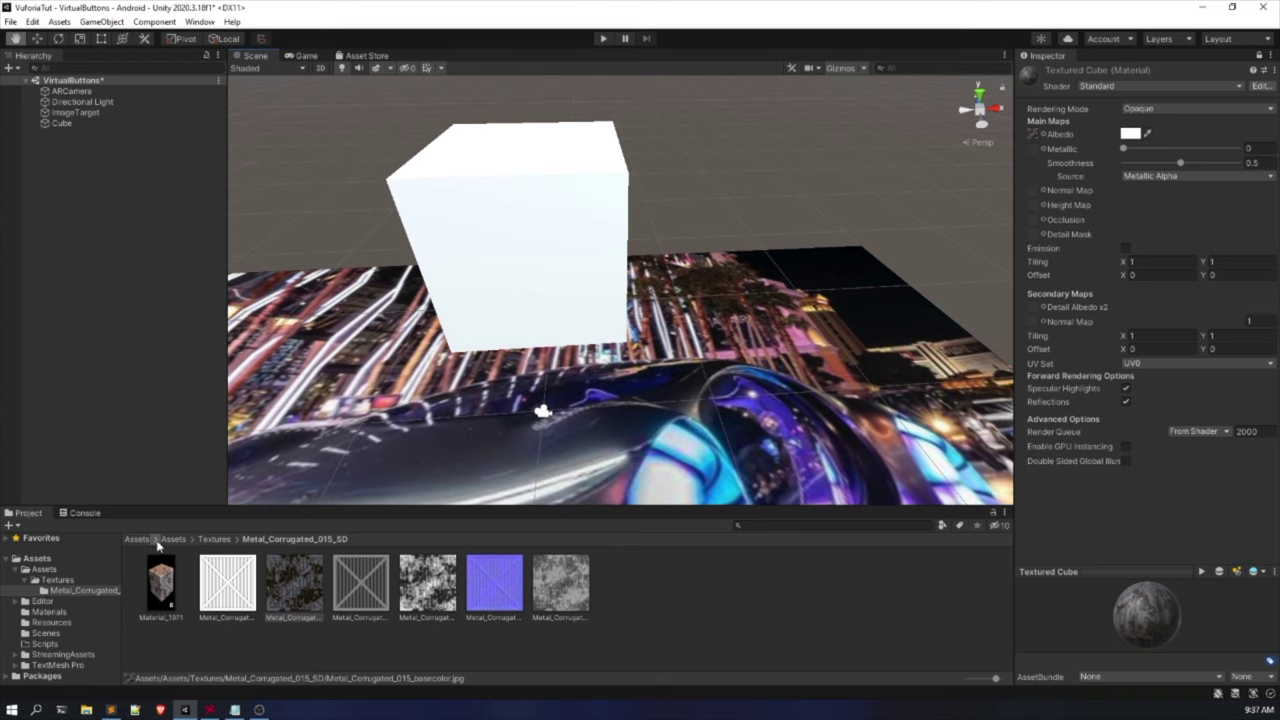
pyautogui.click(157, 543)
pyautogui.click(190, 583)
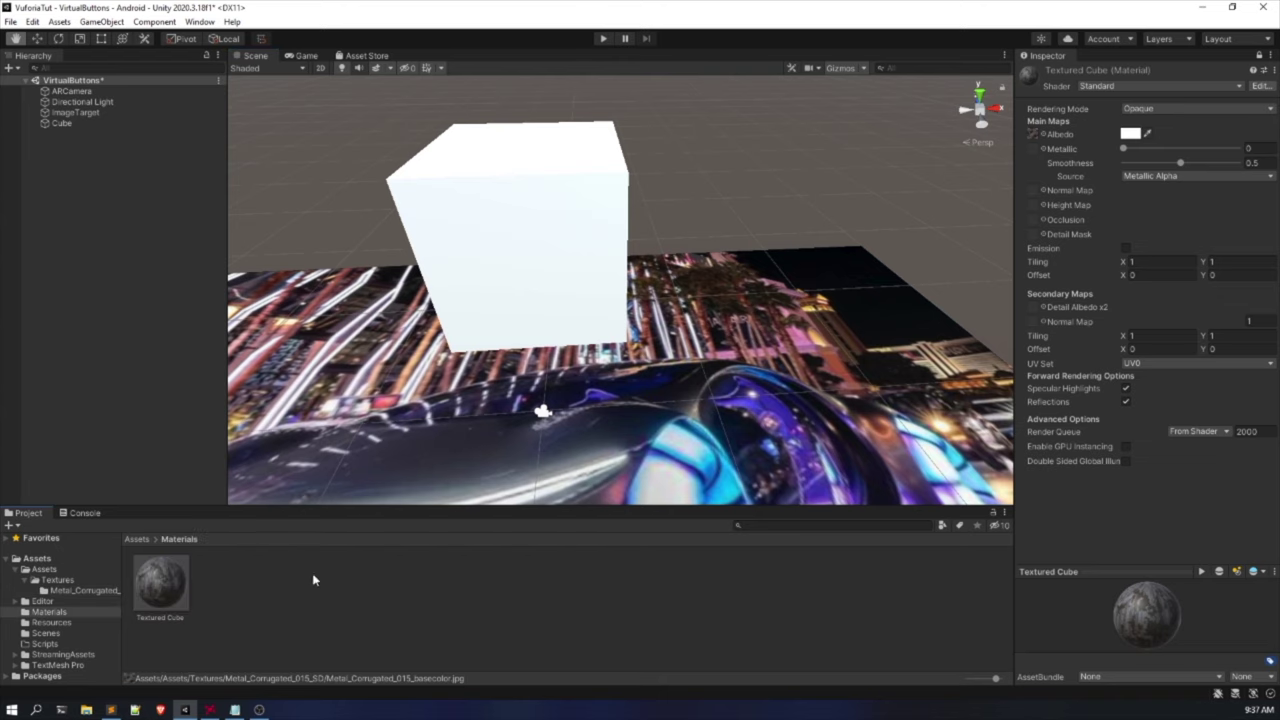
pyautogui.moveTo(152, 587); pyautogui.dragTo(510, 256)
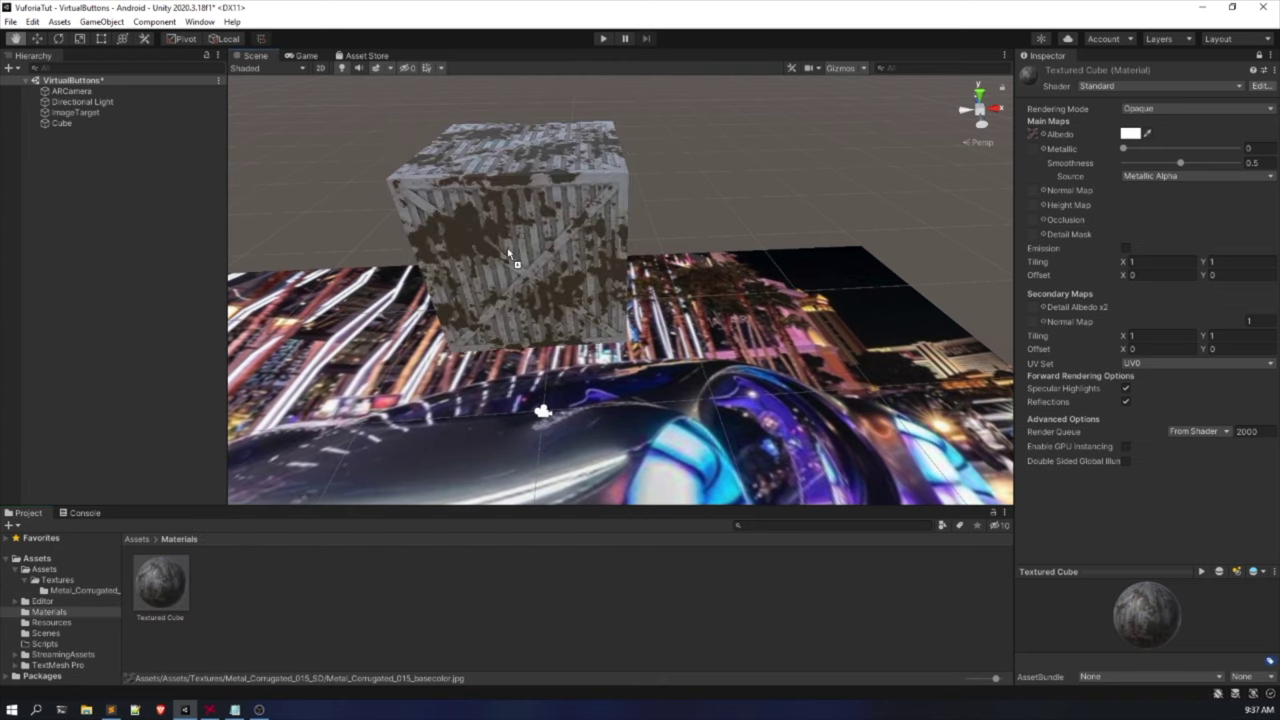
pyautogui.moveTo(616, 402); pyautogui.dragTo(652, 313, button='right')
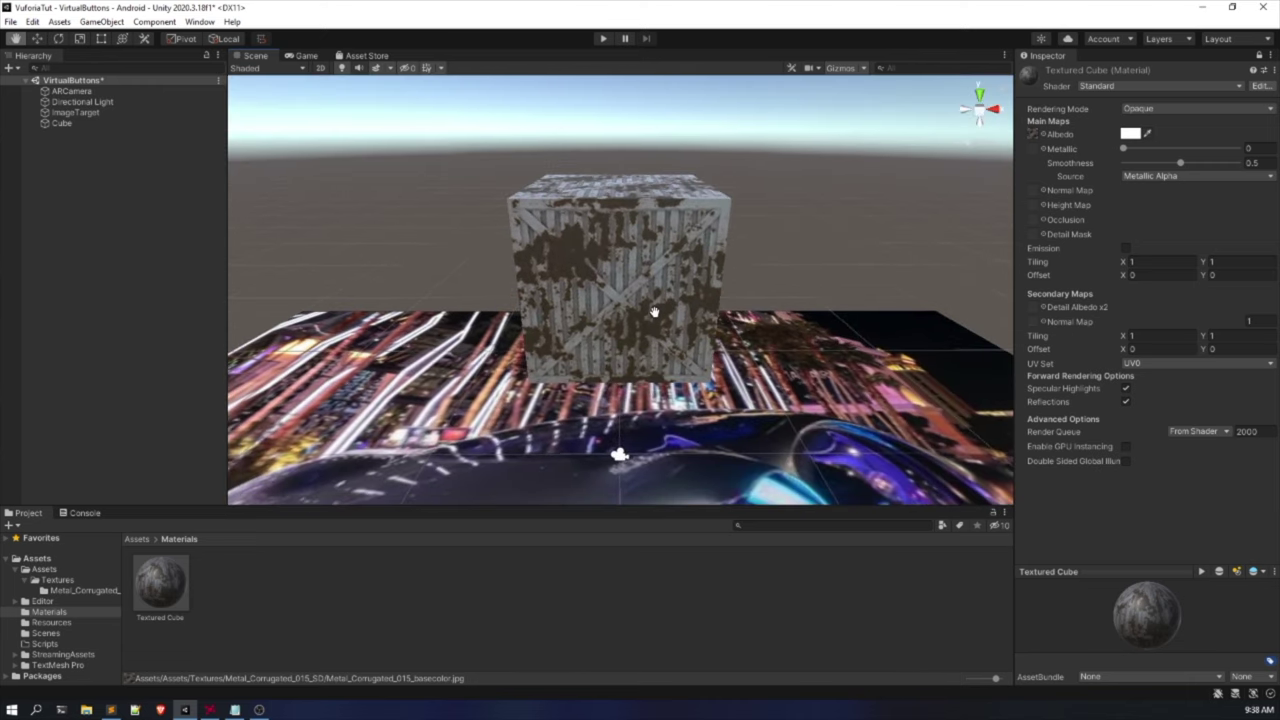
pyautogui.scroll(5, 657, 313)
pyautogui.scroll(-5, 657, 310)
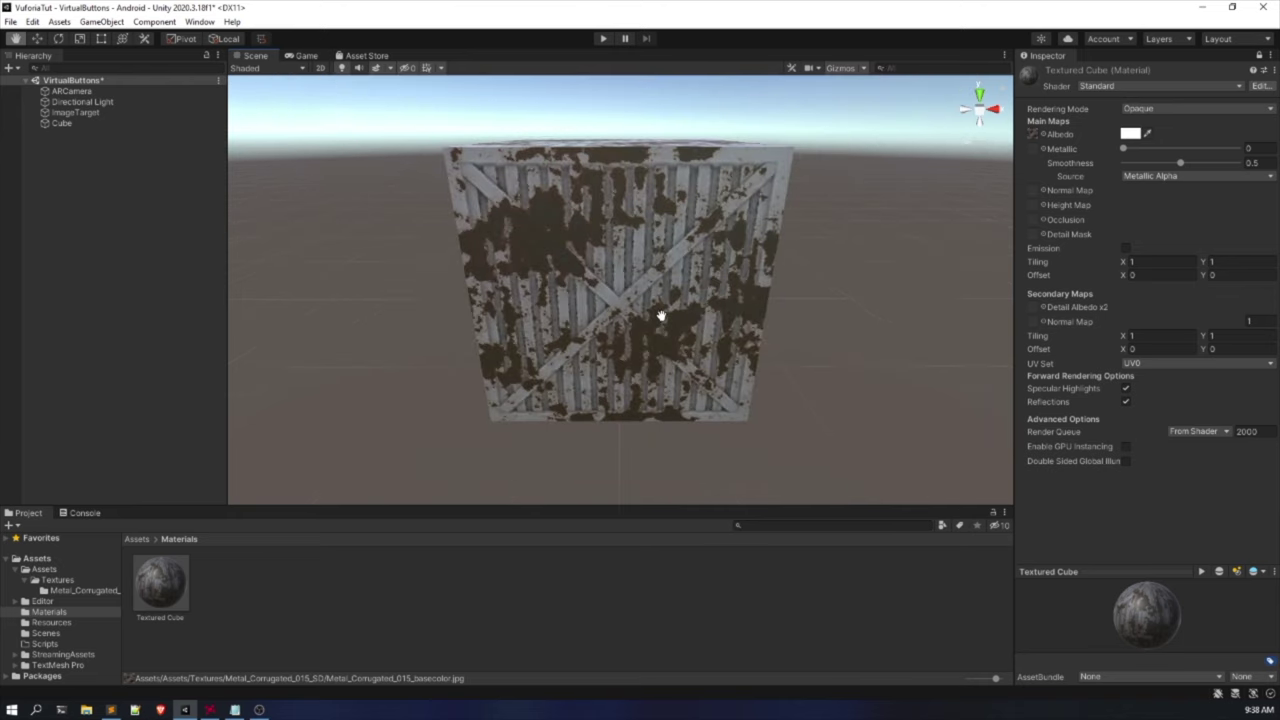
pyautogui.scroll(-3, 660, 322)
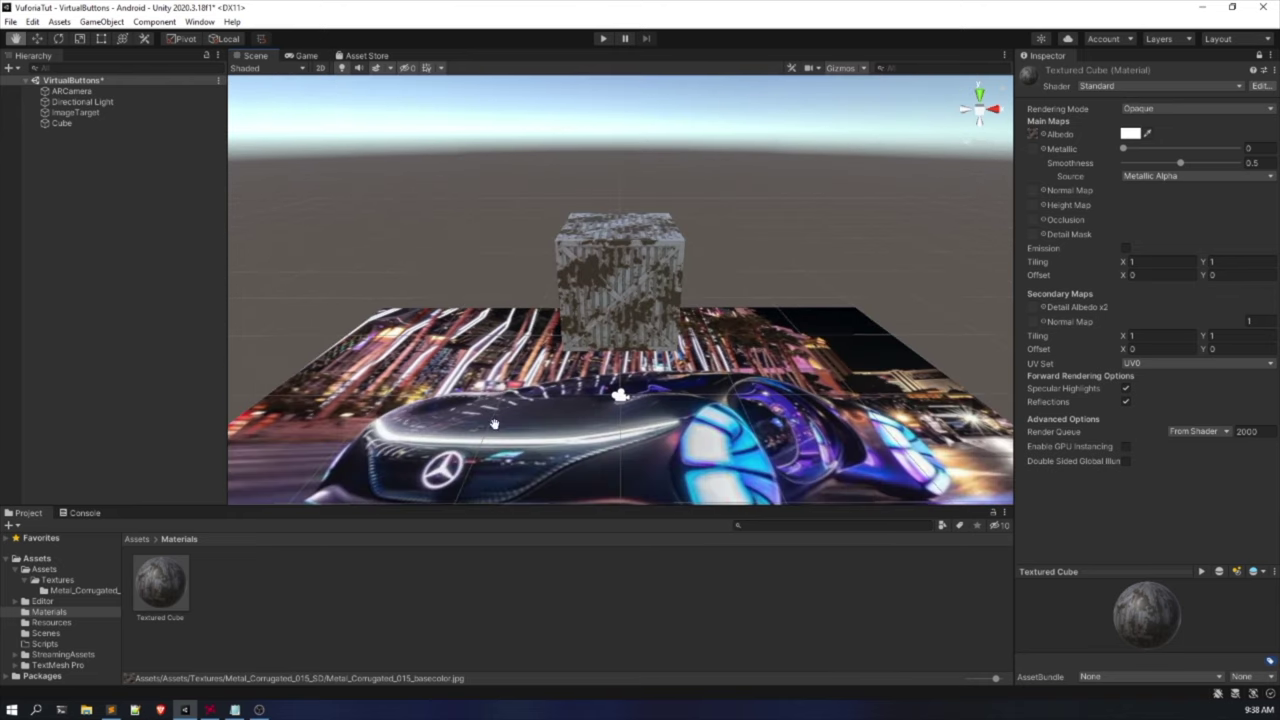
# Assign the Metal_Corrugated_015_SD metallic texture to the material's Metallic slot.
pyautogui.click(143, 540)
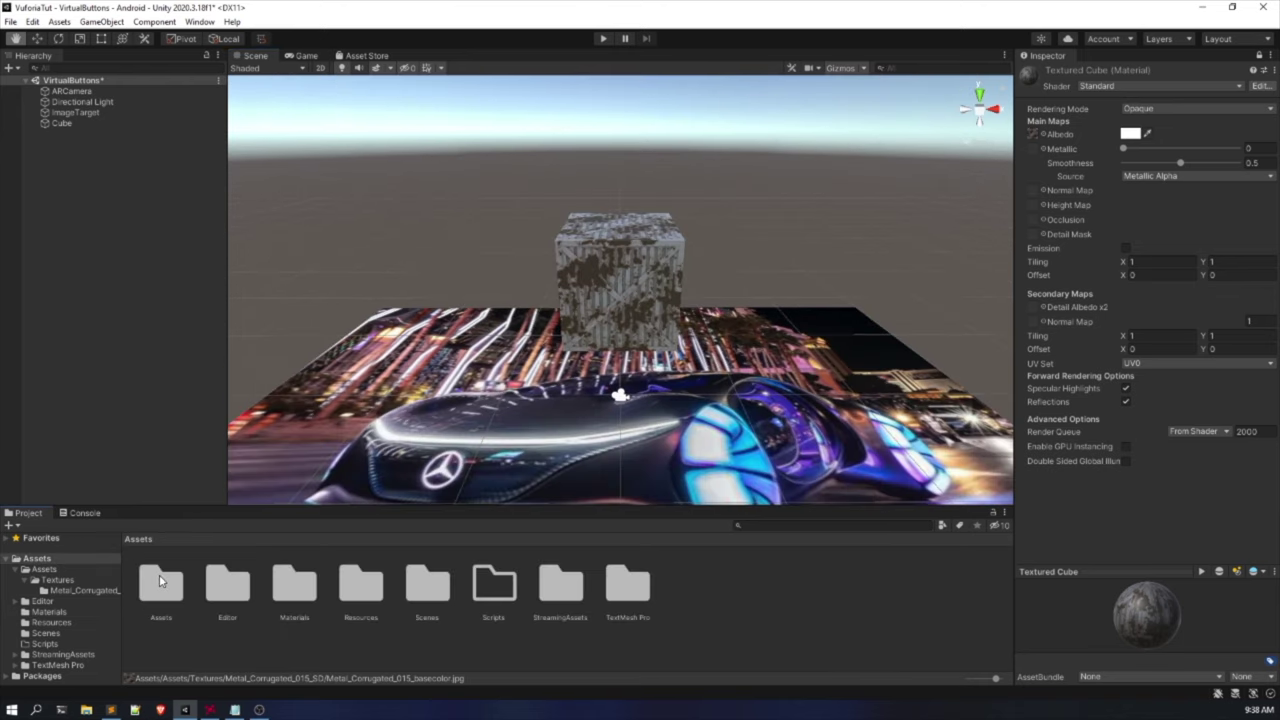
pyautogui.doubleClick(160, 582)
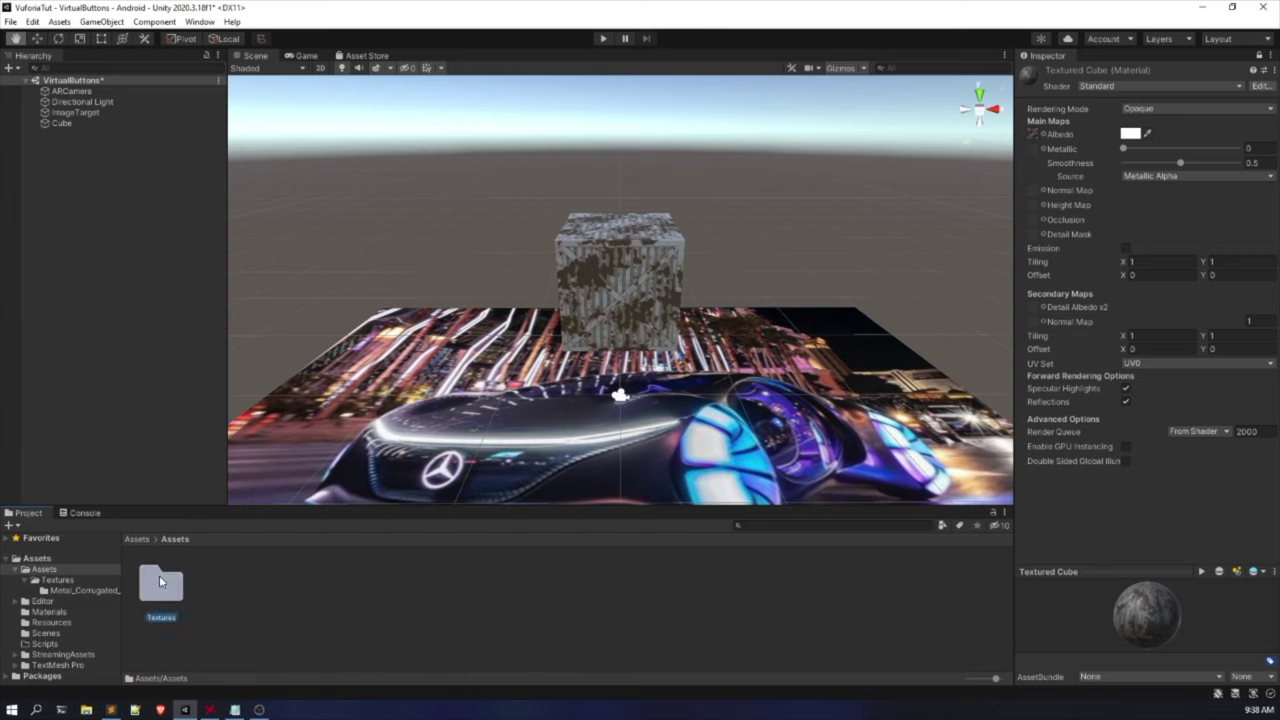
pyautogui.doubleClick(160, 582)
pyautogui.doubleClick(160, 582)
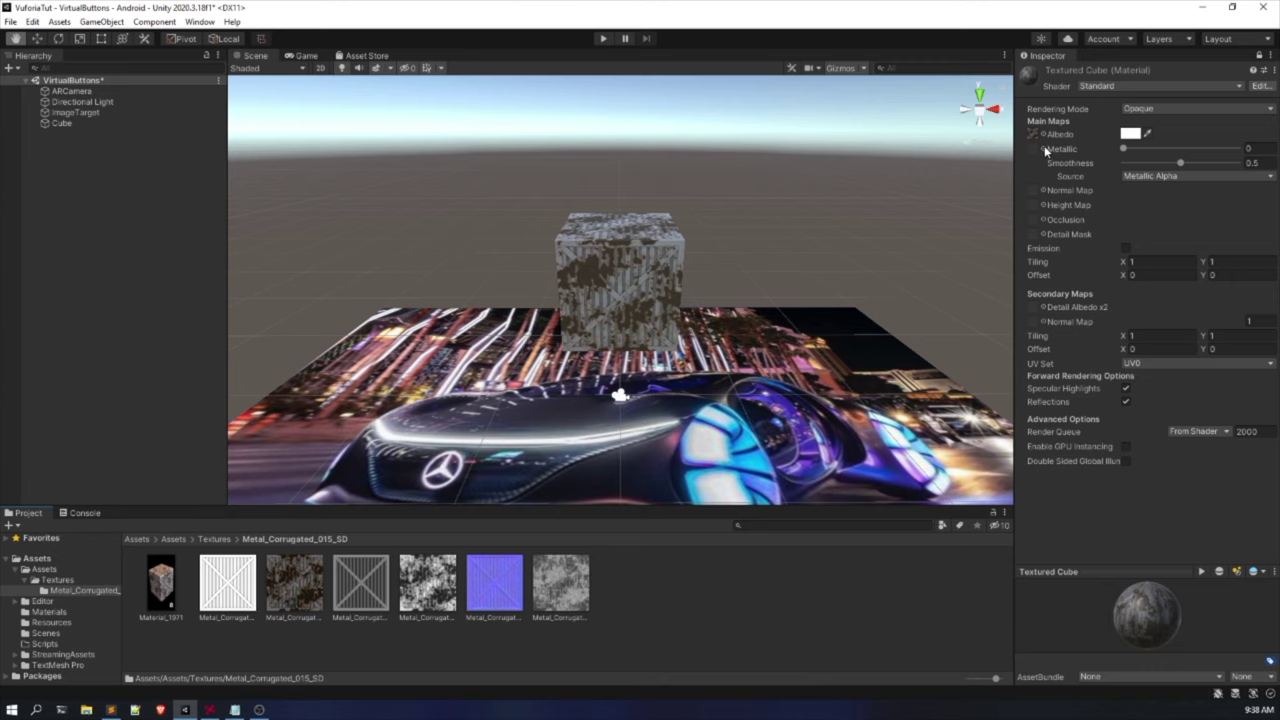
pyautogui.click(495, 602)
pyautogui.click(436, 607)
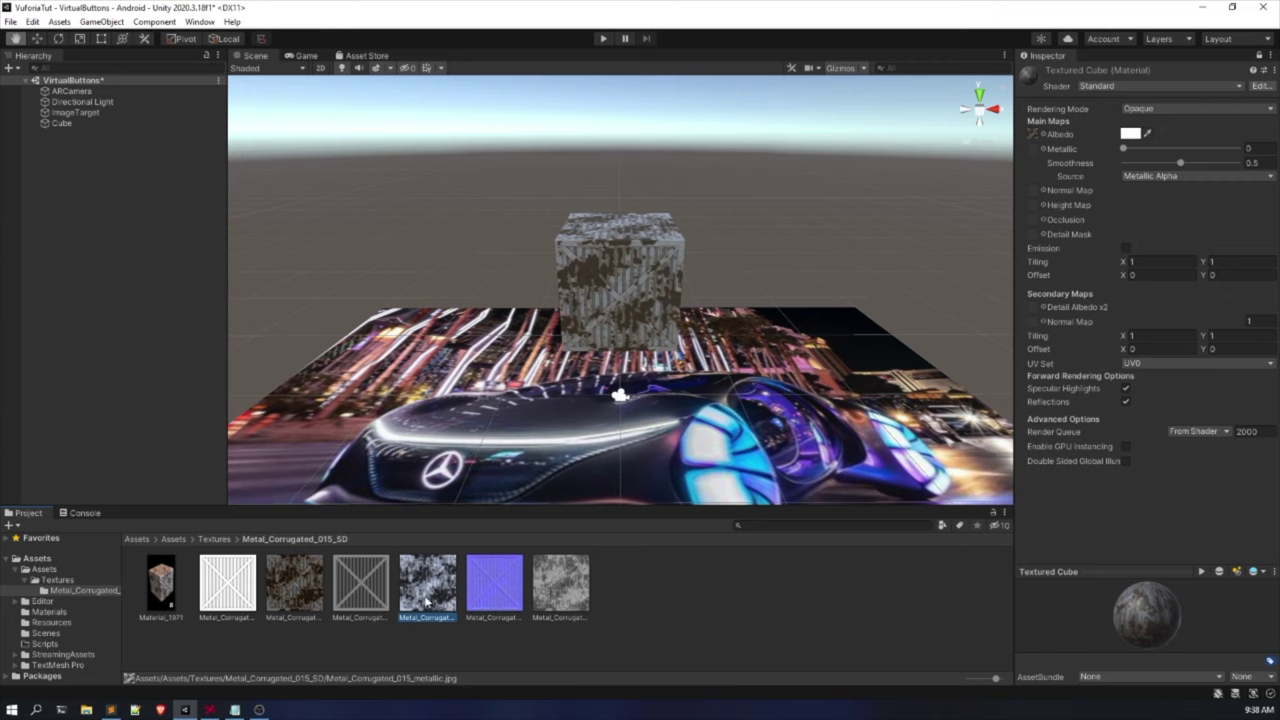
pyautogui.moveTo(427, 600); pyautogui.dragTo(1035, 149)
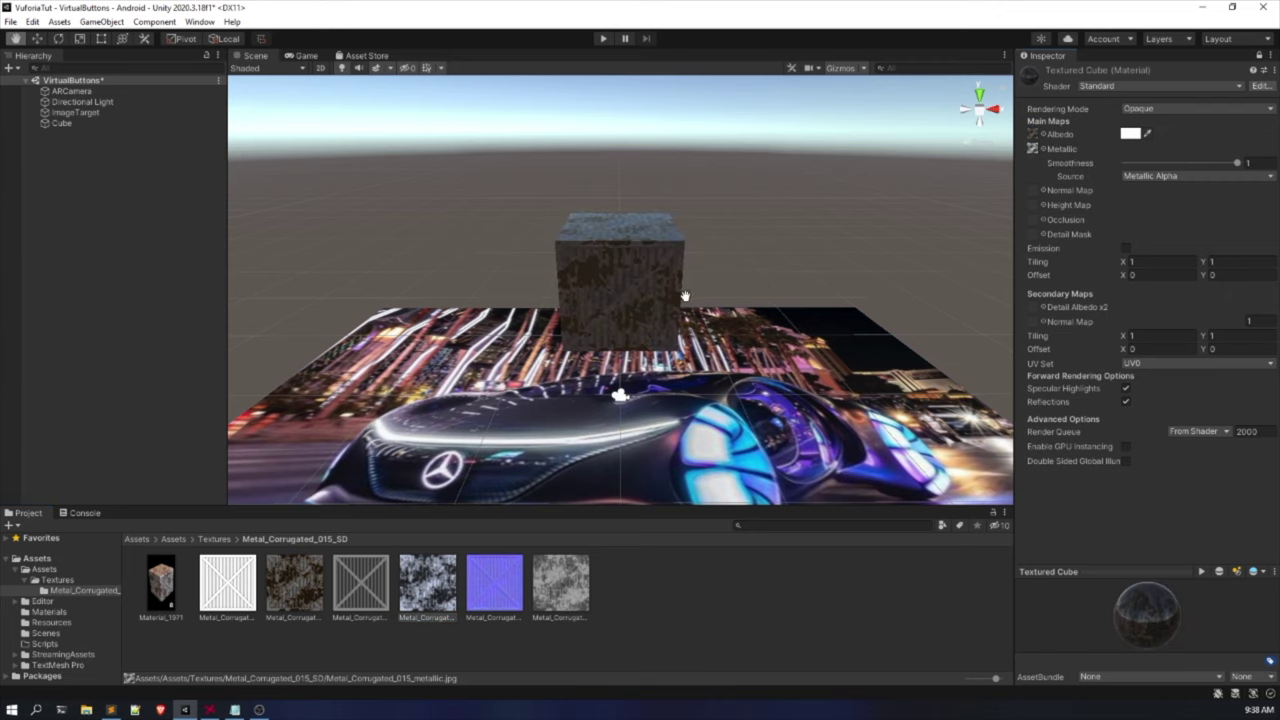
# Lower the Textured Cube material's Smoothness to 0.611.
pyautogui.scroll(3, 685, 296)
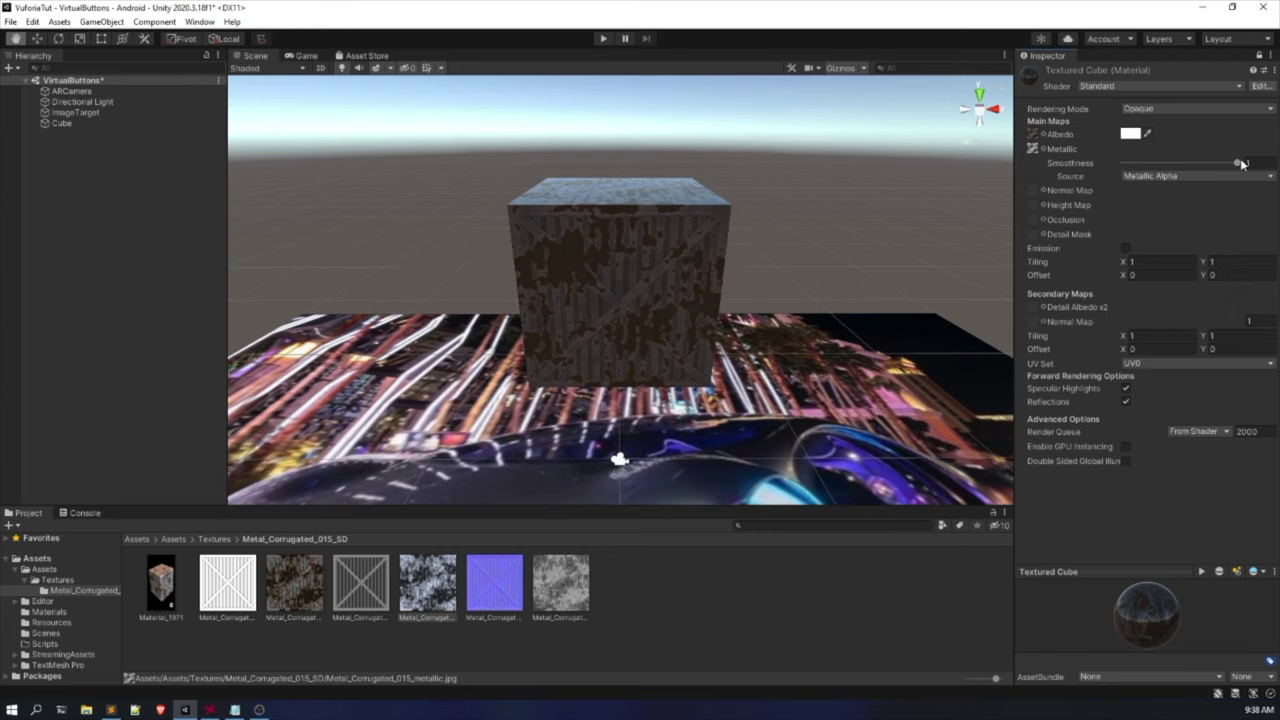
pyautogui.moveTo(1237, 164); pyautogui.dragTo(1194, 164)
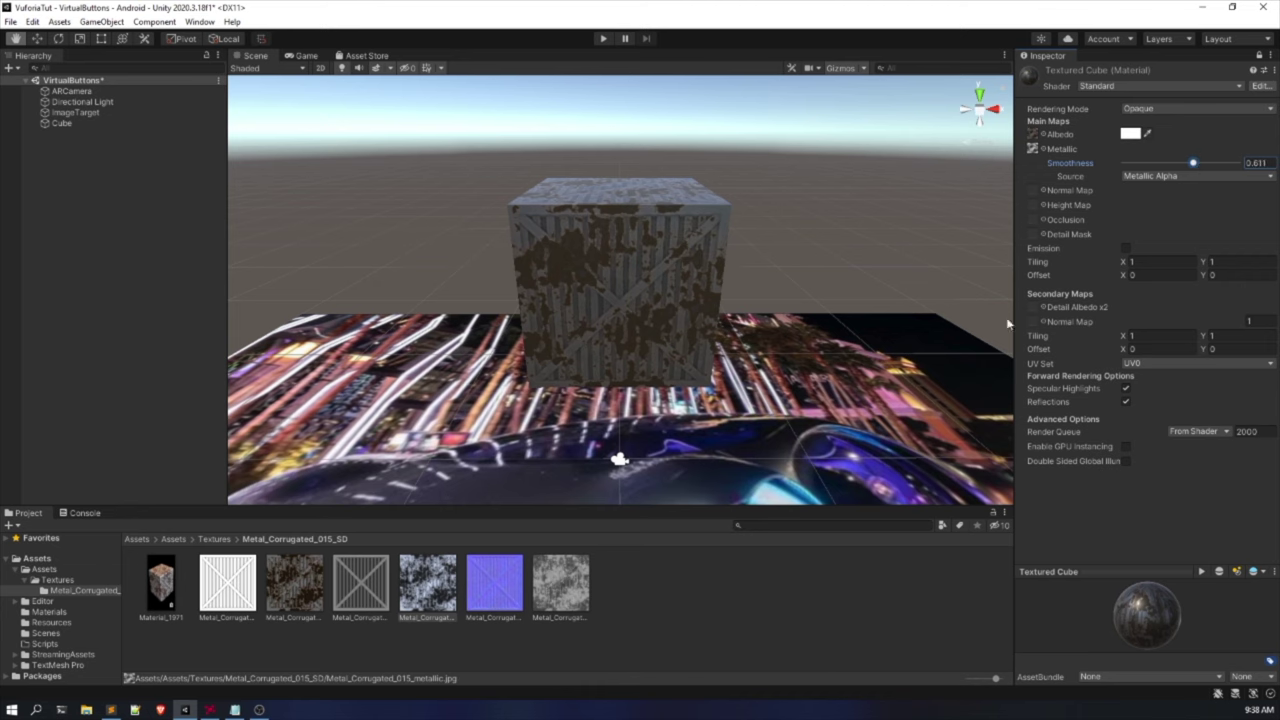
pyautogui.scroll(3, 568, 224)
pyautogui.scroll(-3, 569, 226)
pyautogui.moveTo(571, 226); pyautogui.dragTo(629, 290)
pyautogui.scroll(-3, 577, 274)
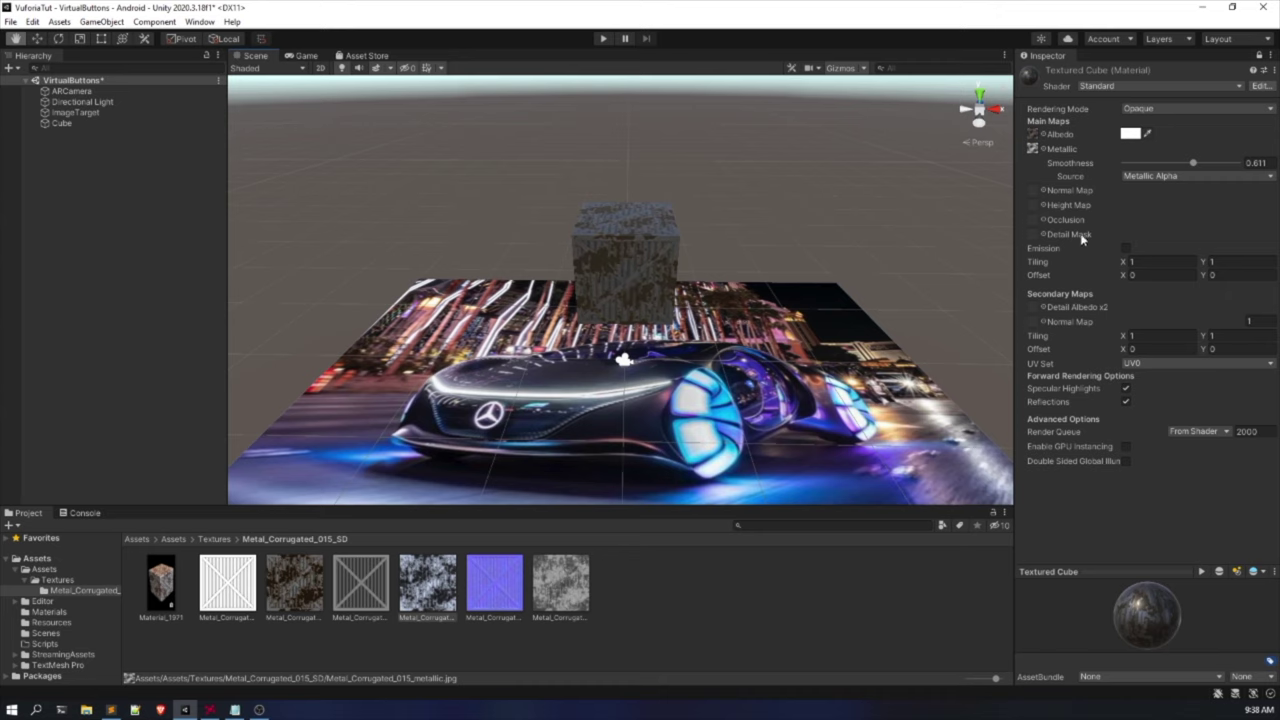
# Assign the normal texture as Normal Map and the height texture as Height Map.
pyautogui.moveTo(515, 597); pyautogui.dragTo(1036, 197)
pyautogui.moveTo(654, 274); pyautogui.dragTo(538, 446, button='right')
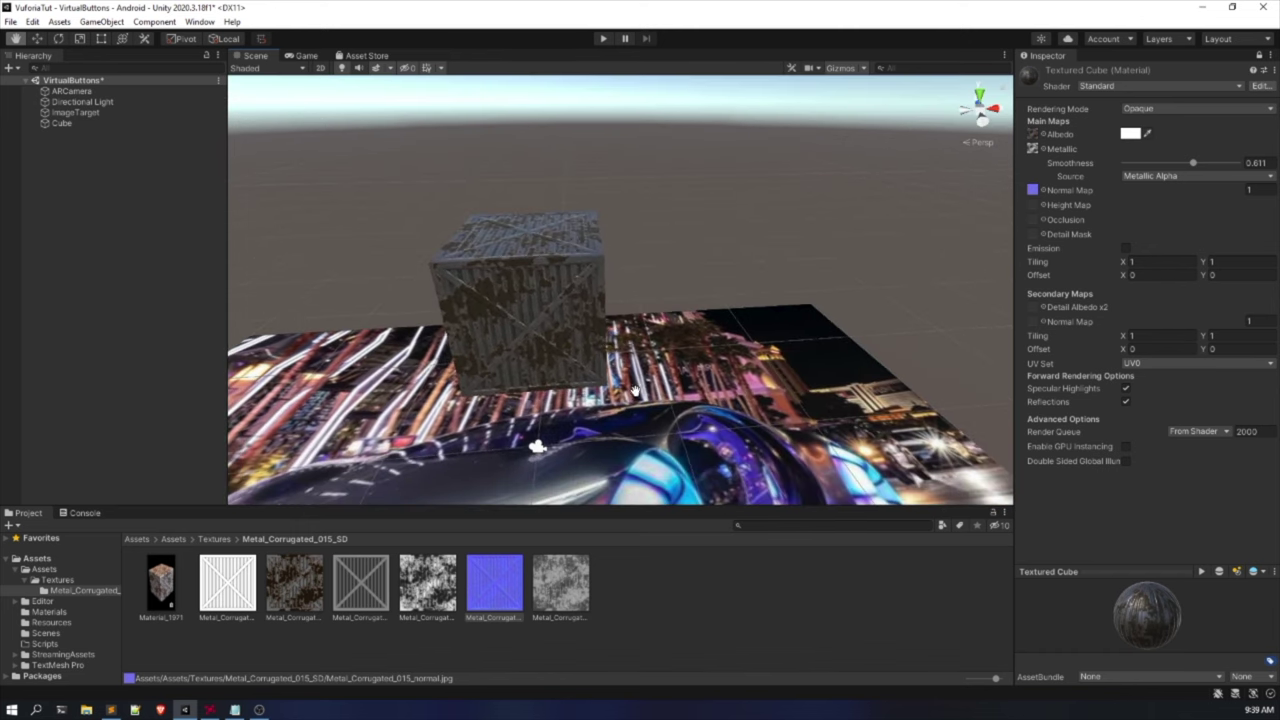
pyautogui.click(560, 585)
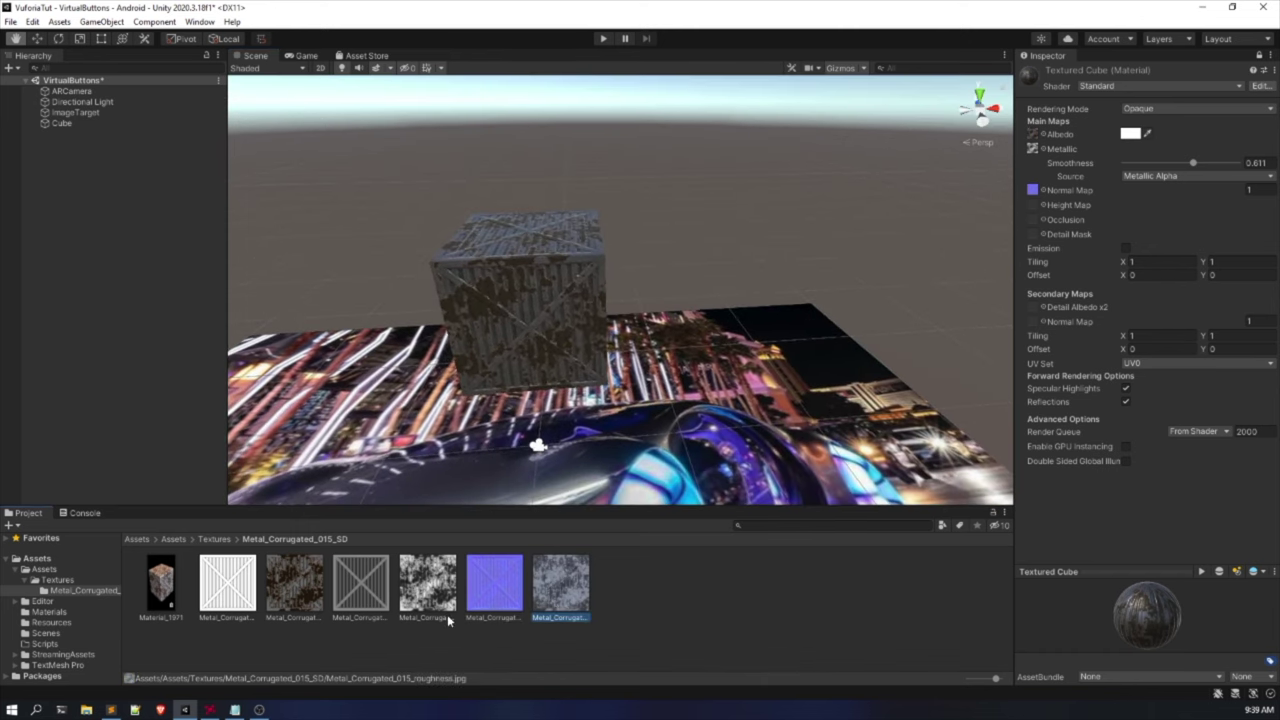
pyautogui.click(251, 604)
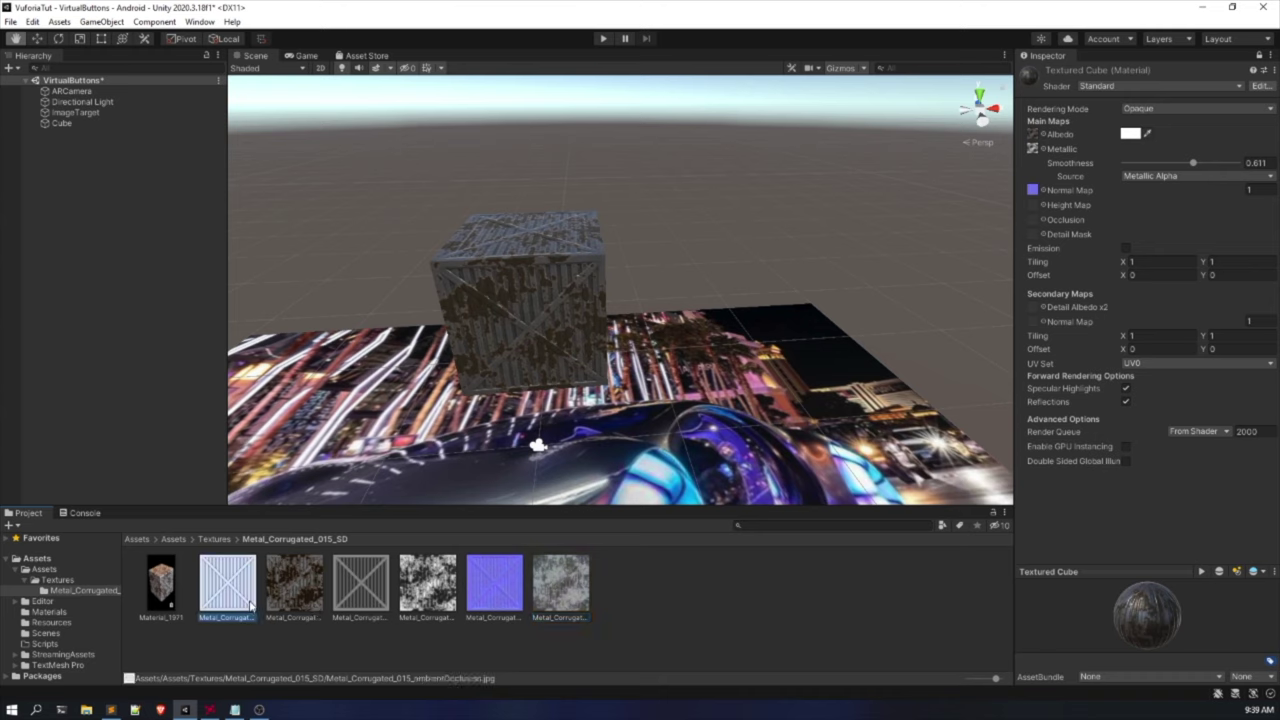
pyautogui.click(287, 607)
pyautogui.click(358, 594)
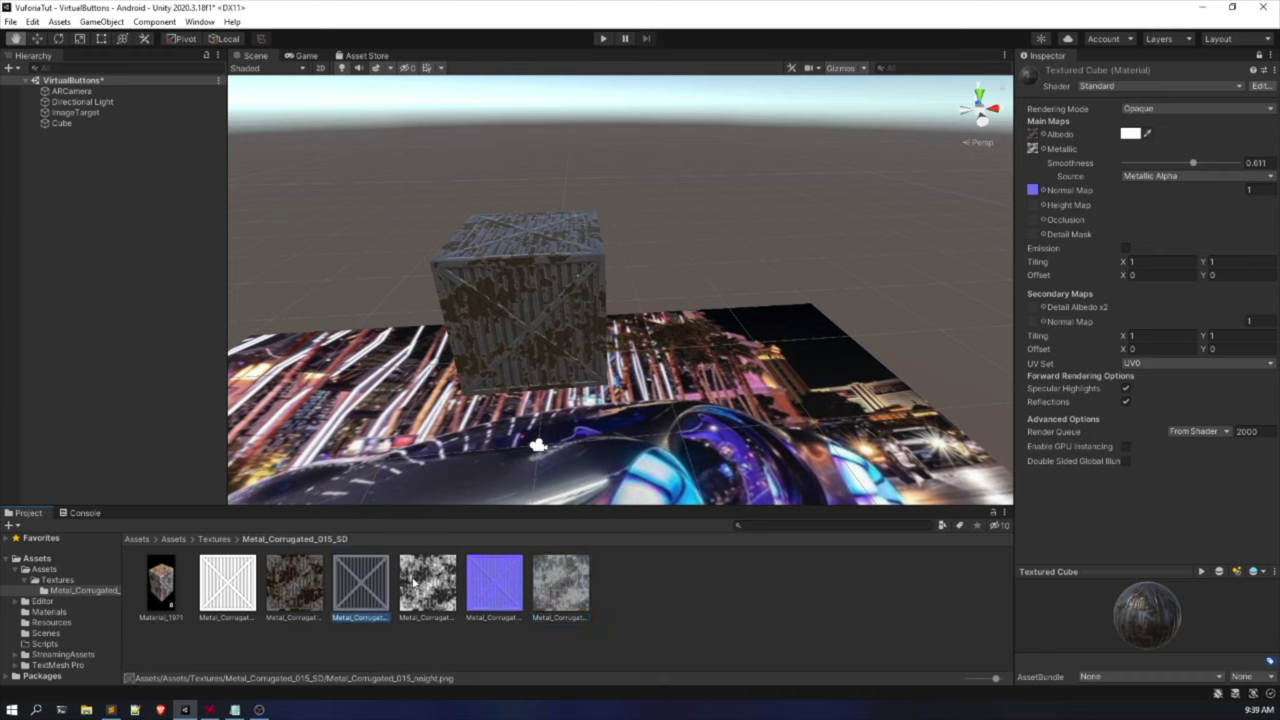
pyautogui.moveTo(932, 320); pyautogui.dragTo(1037, 207)
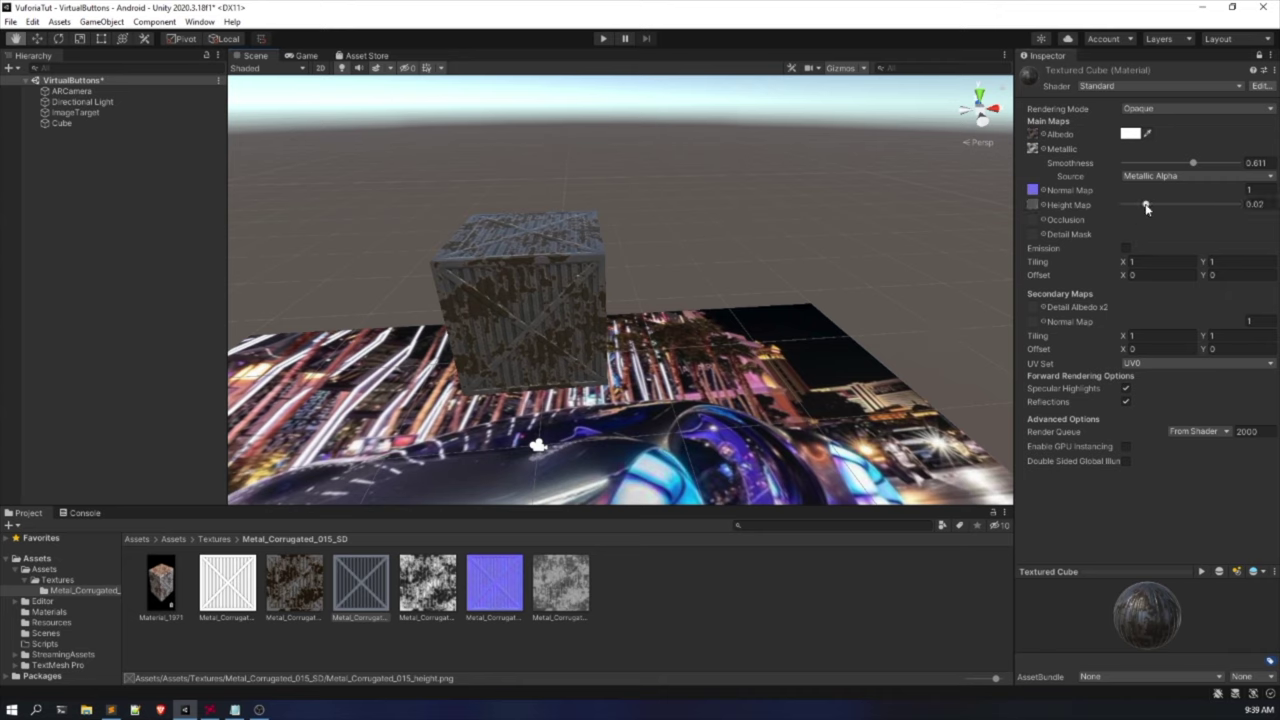
# Compare weaker height relief on the cube, then set Height Map strength to 0.08.
pyautogui.moveTo(1147, 207); pyautogui.dragTo(1078, 210)
pyautogui.moveTo(1219, 205); pyautogui.dragTo(1237, 204)
pyautogui.scroll(5, 588, 293)
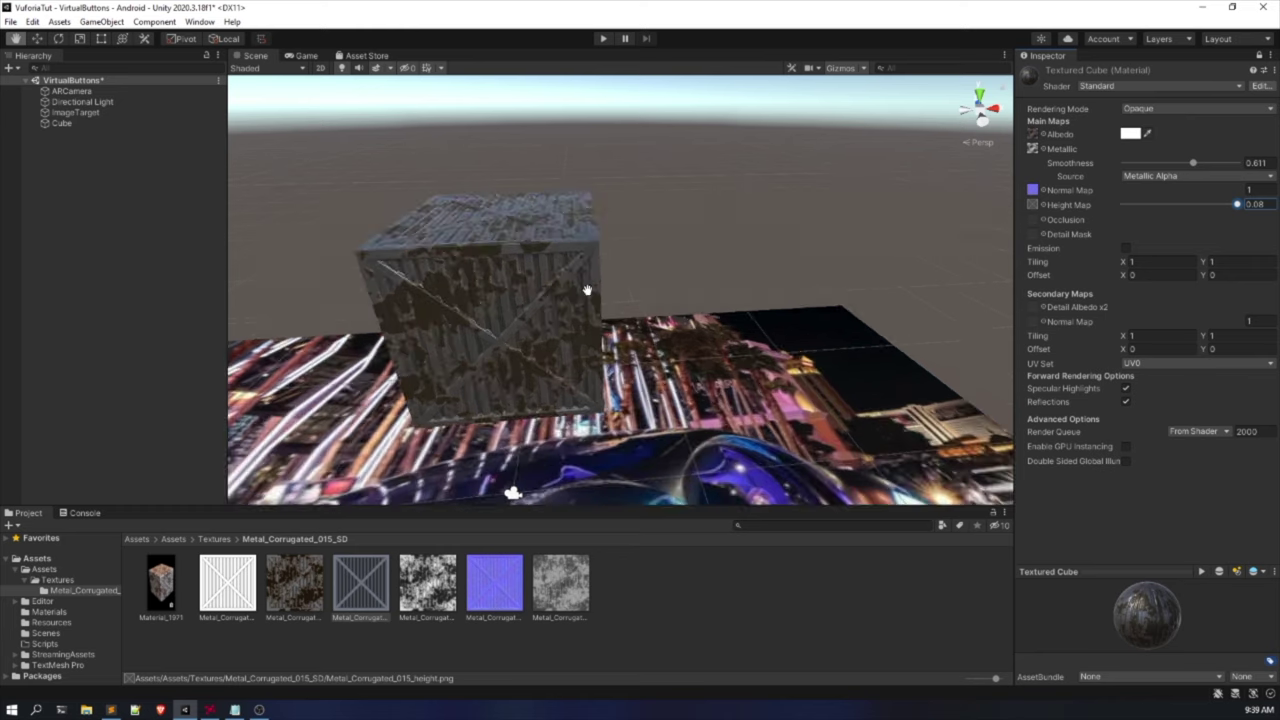
pyautogui.scroll(-4, 589, 294)
pyautogui.keyDown('alt'); pyautogui.moveTo(589, 294); pyautogui.dragTo(523, 306); pyautogui.keyUp('alt')
pyautogui.scroll(3, 540, 330)
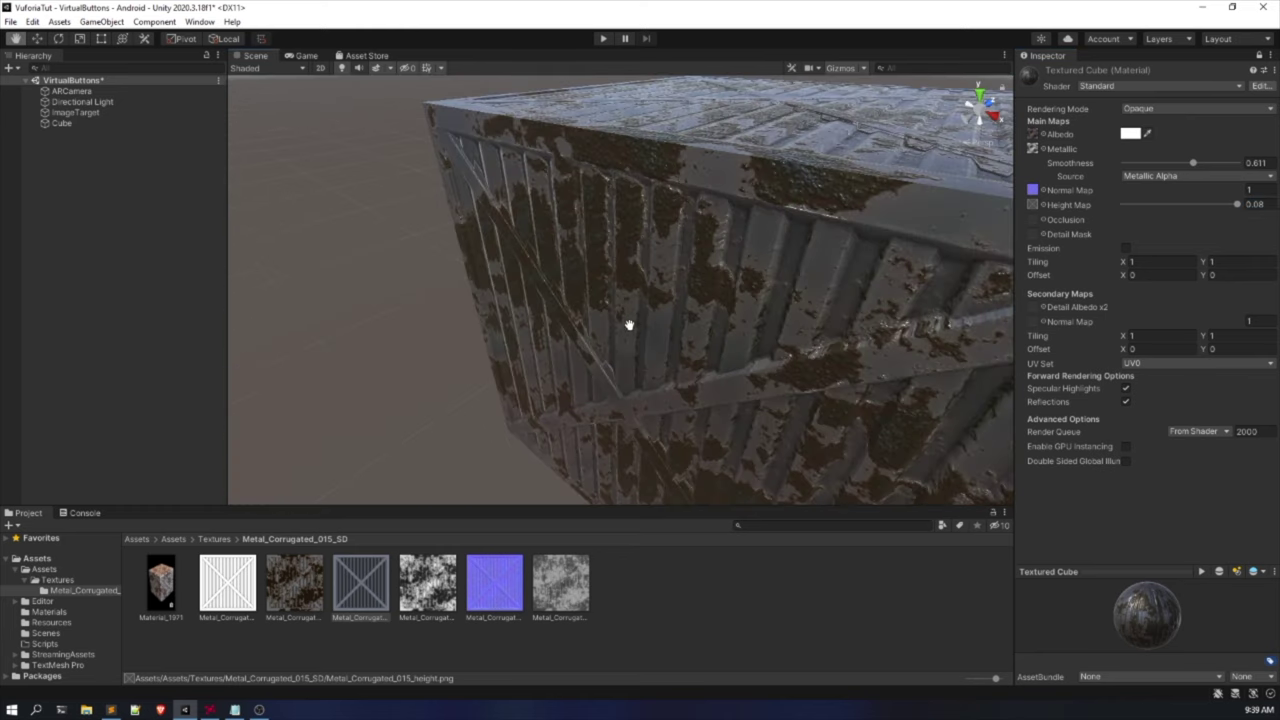
pyautogui.scroll(-2, 623, 323)
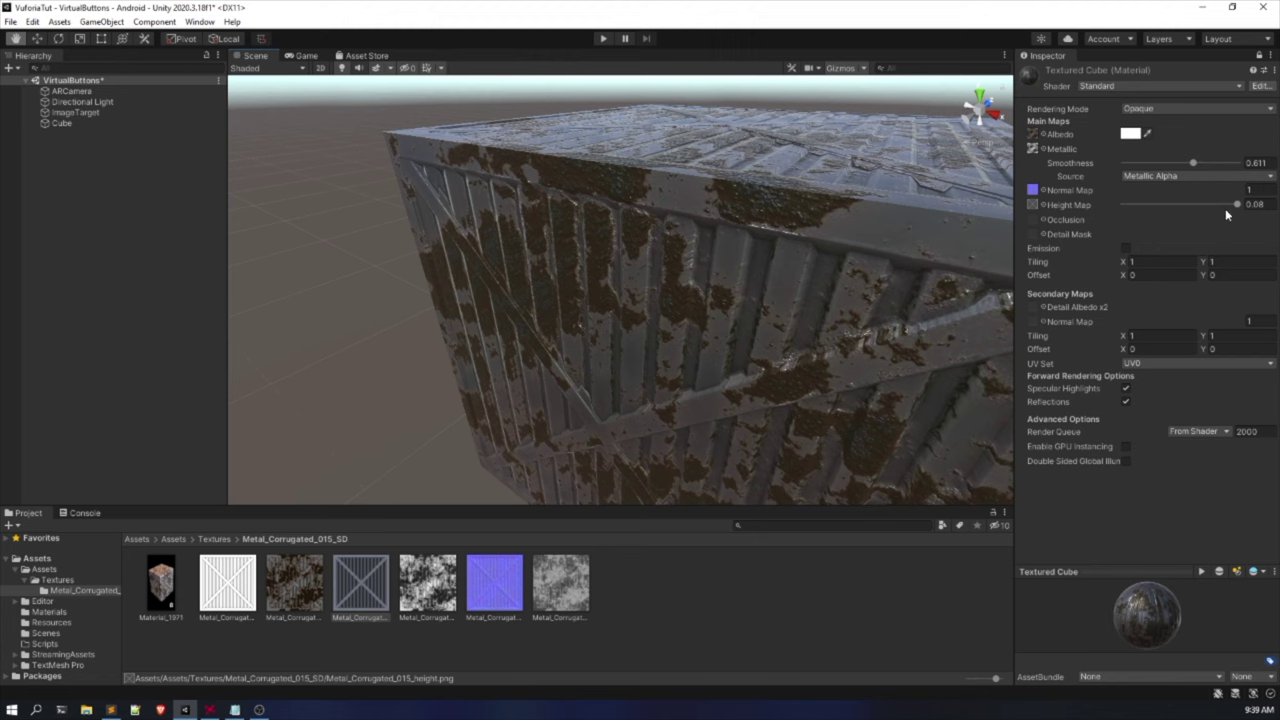
pyautogui.moveTo(1242, 207); pyautogui.dragTo(1188, 207)
pyautogui.moveTo(1152, 205); pyautogui.dragTo(1237, 204)
pyautogui.scroll(-6, 651, 286)
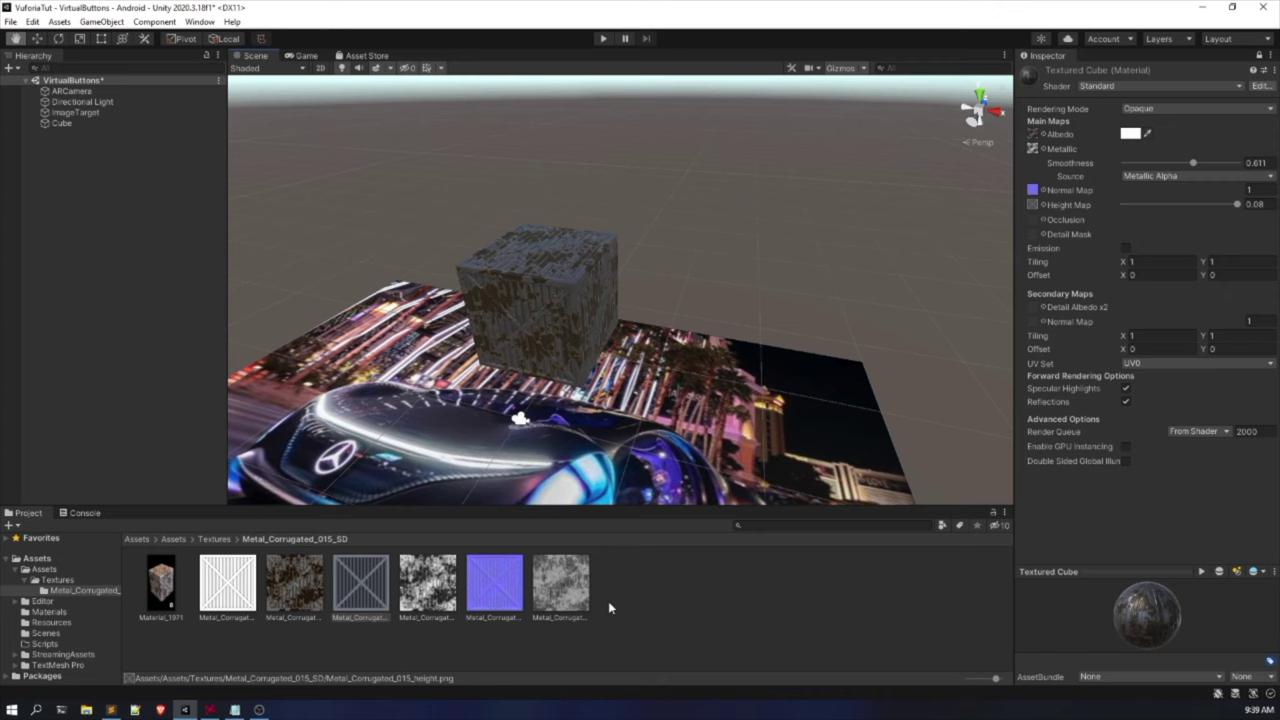
# Assign the ambientOcclusion texture to the Textured Cube material's Occlusion slot.
pyautogui.click(249, 590)
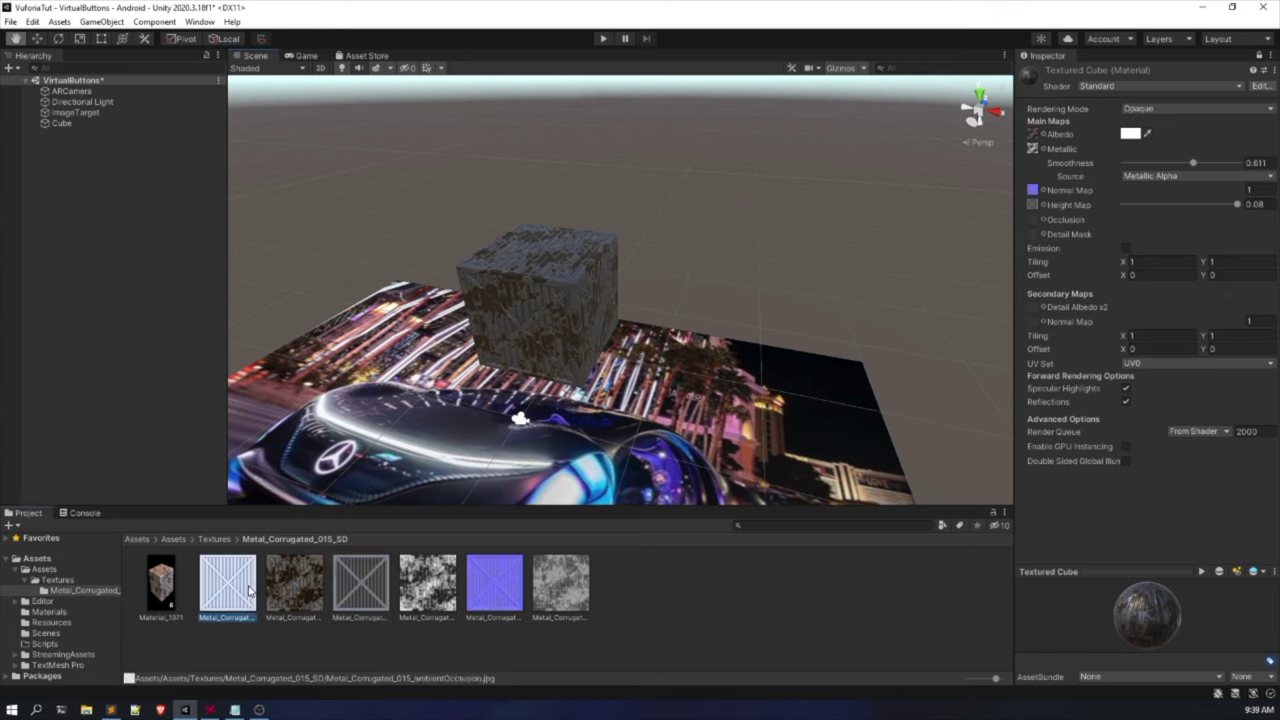
pyautogui.moveTo(241, 602); pyautogui.dragTo(1032, 222)
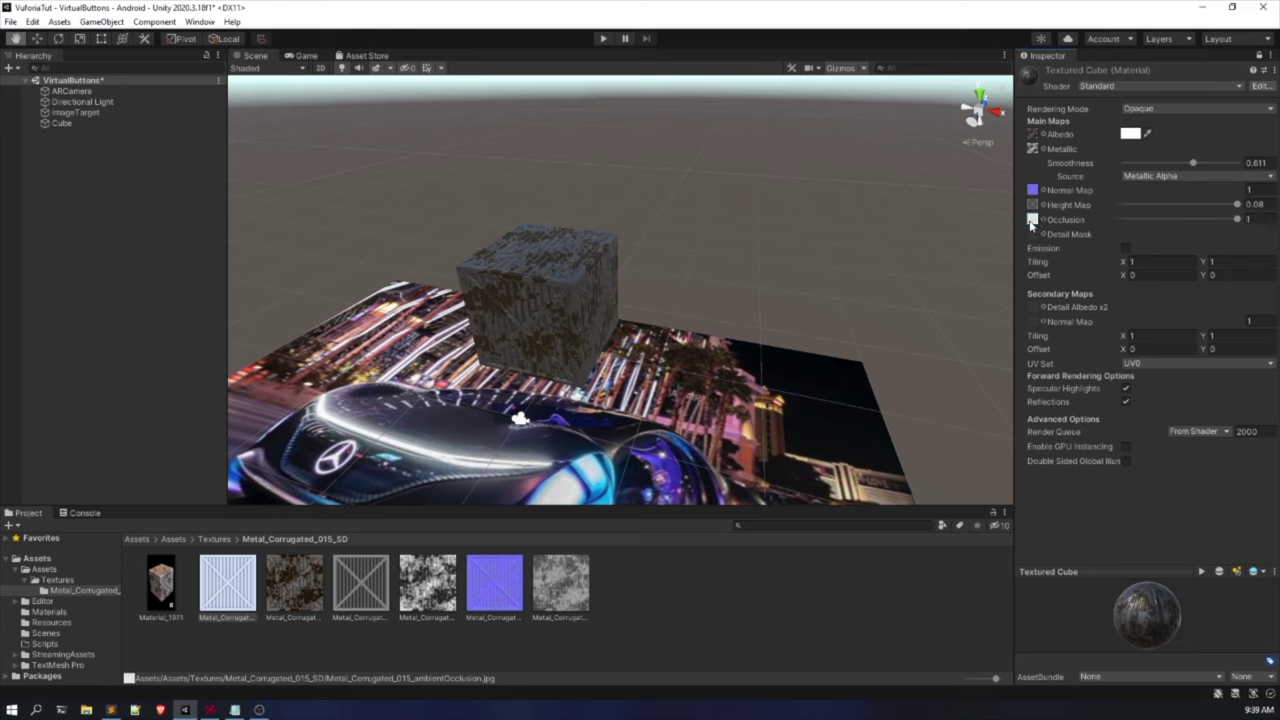
pyautogui.scroll(6, 551, 357)
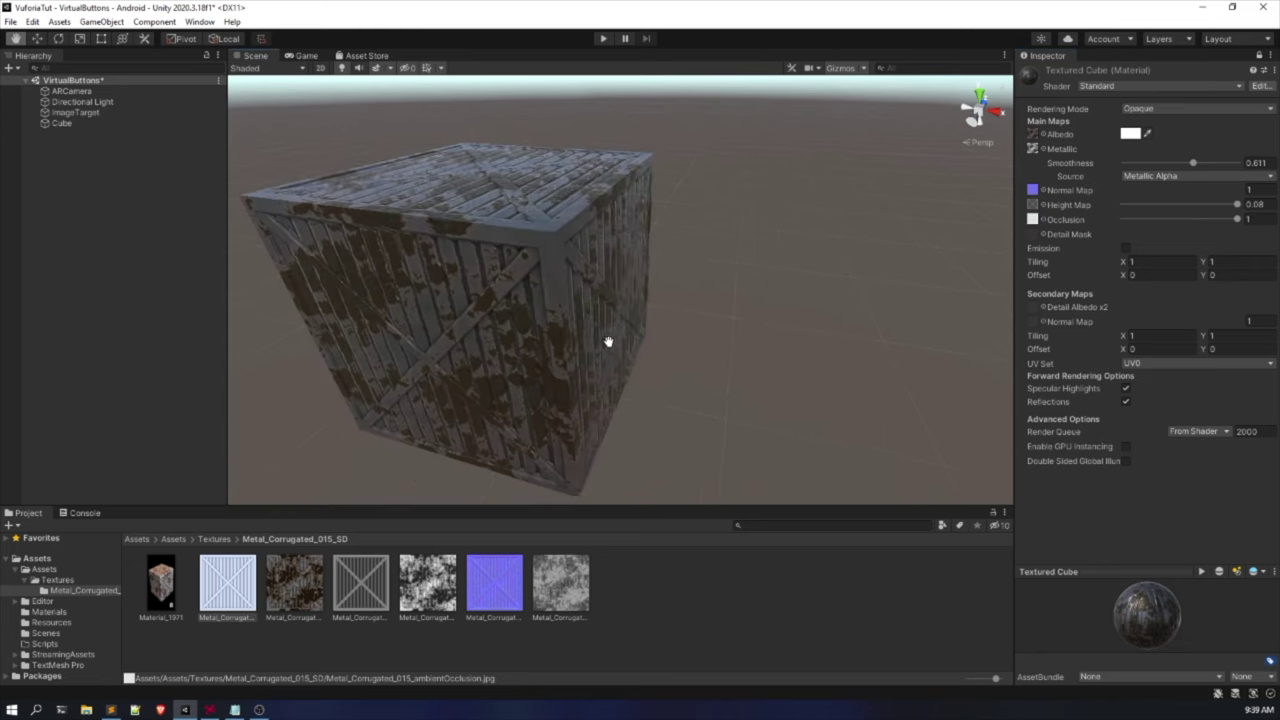
pyautogui.scroll(2, 612, 344)
pyautogui.scroll(-8, 614, 346)
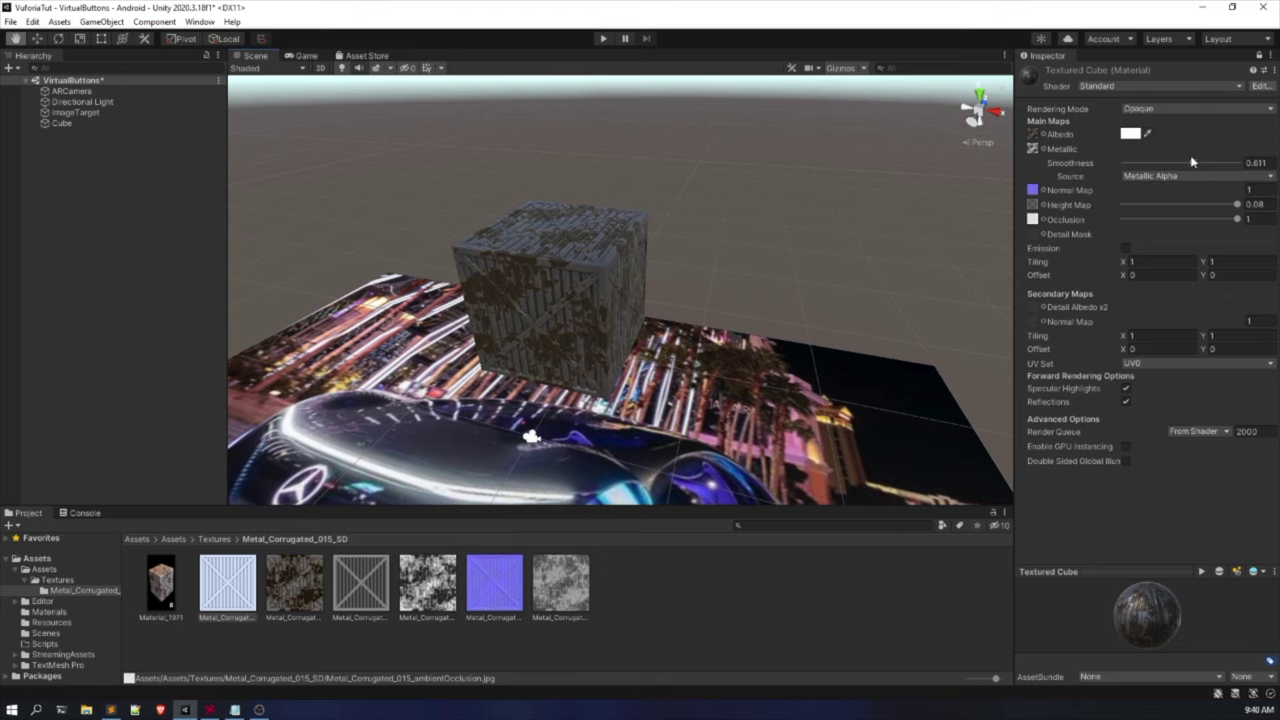
# Lower Smoothness to 0.416 and return to the top-level Assets folder.
pyautogui.moveTo(1191, 162)
pyautogui.mouseDown()
pyautogui.moveTo(1250, 150)
pyautogui.moveTo(1205, 142)
pyautogui.moveTo(1171, 162)
pyautogui.mouseUp()
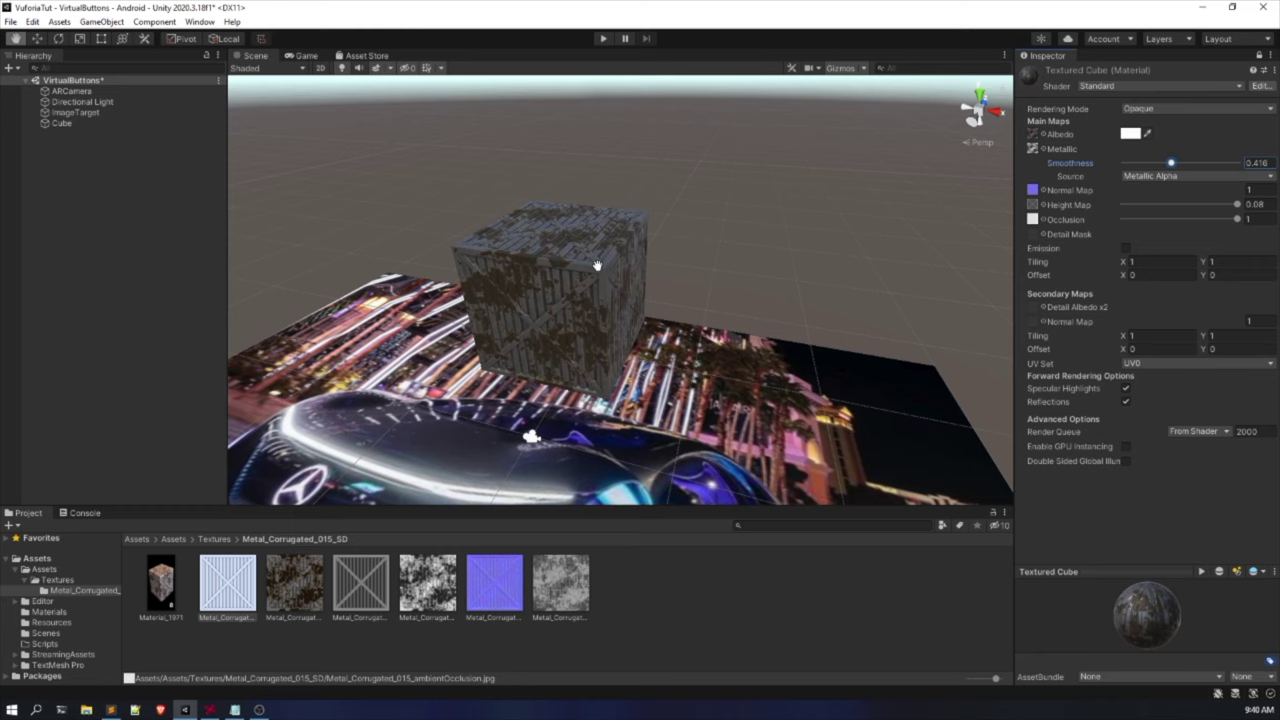
pyautogui.scroll(2, 596, 265)
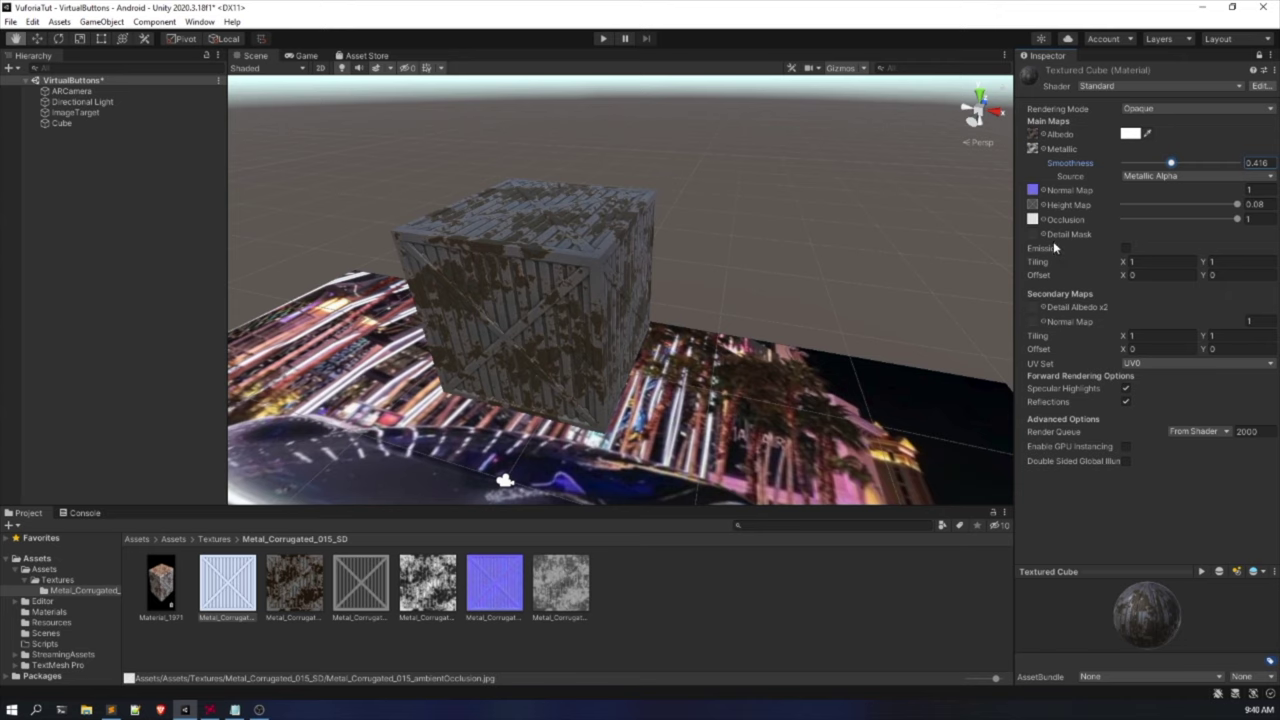
pyautogui.click(540, 600)
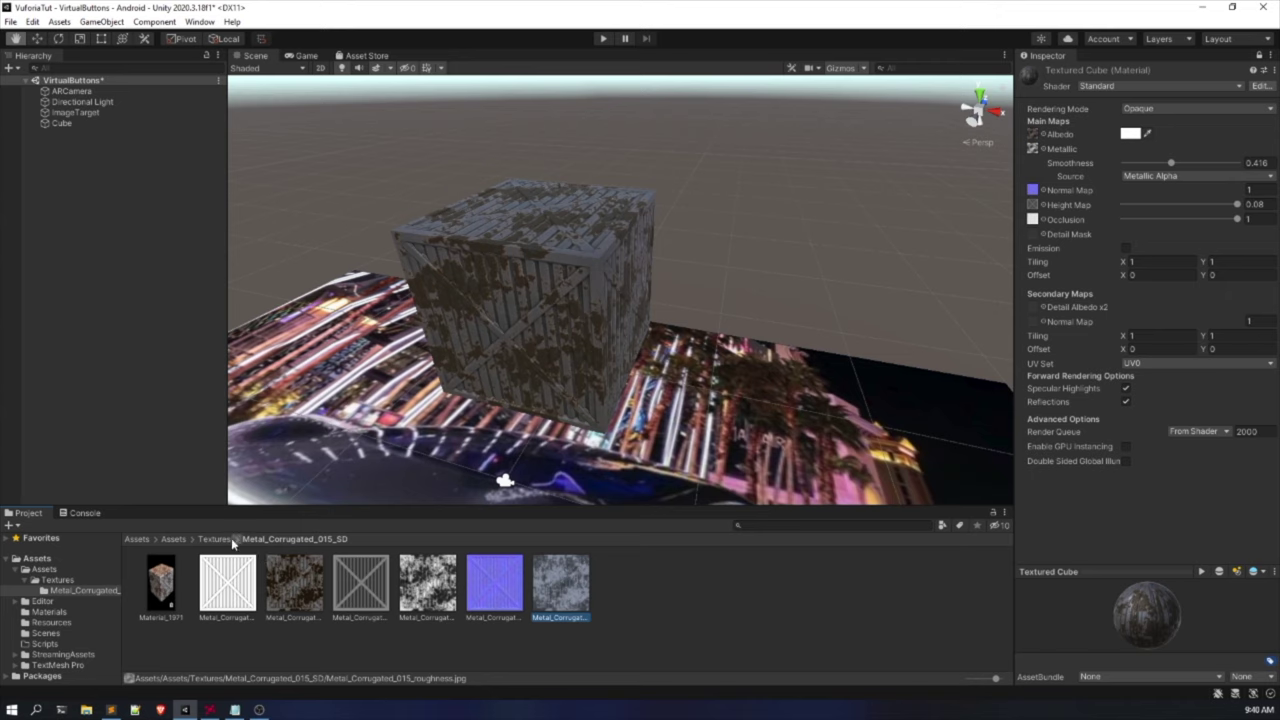
pyautogui.click(173, 541)
pyautogui.click(137, 539)
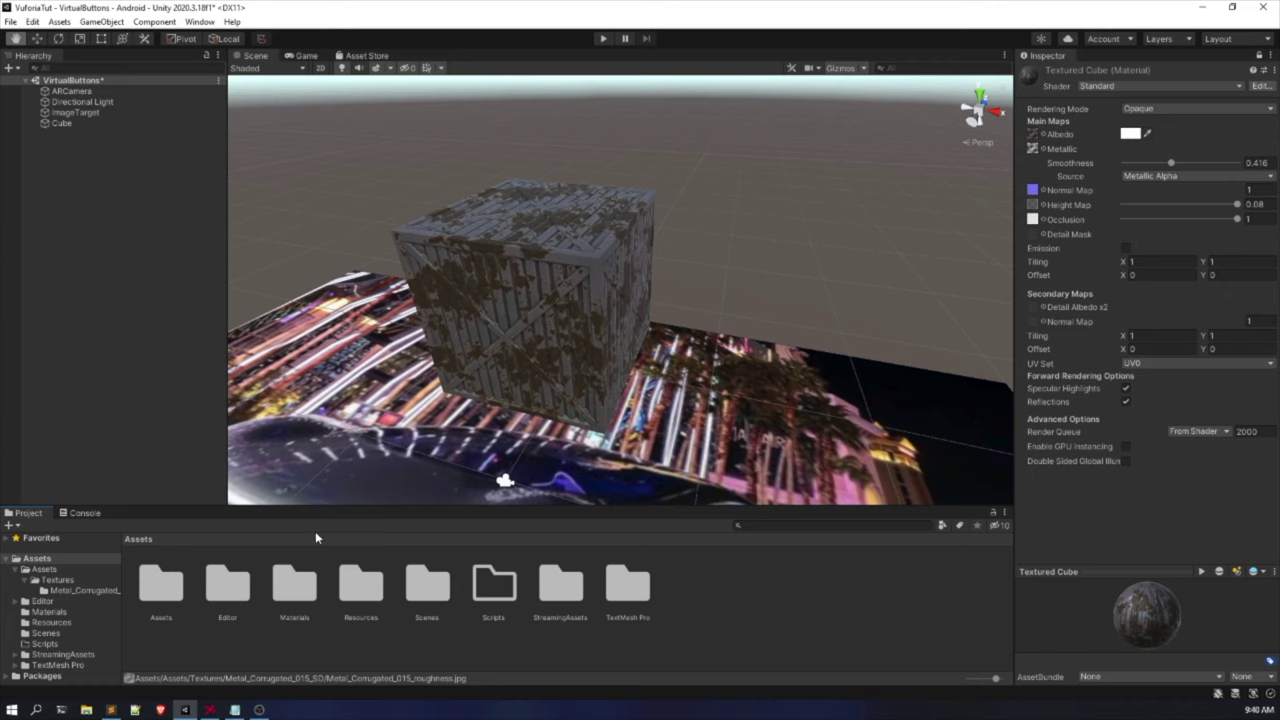
# Parent the Cube under ImageTarget in the Hierarchy, then select ImageTarget.
pyautogui.click(58, 124)
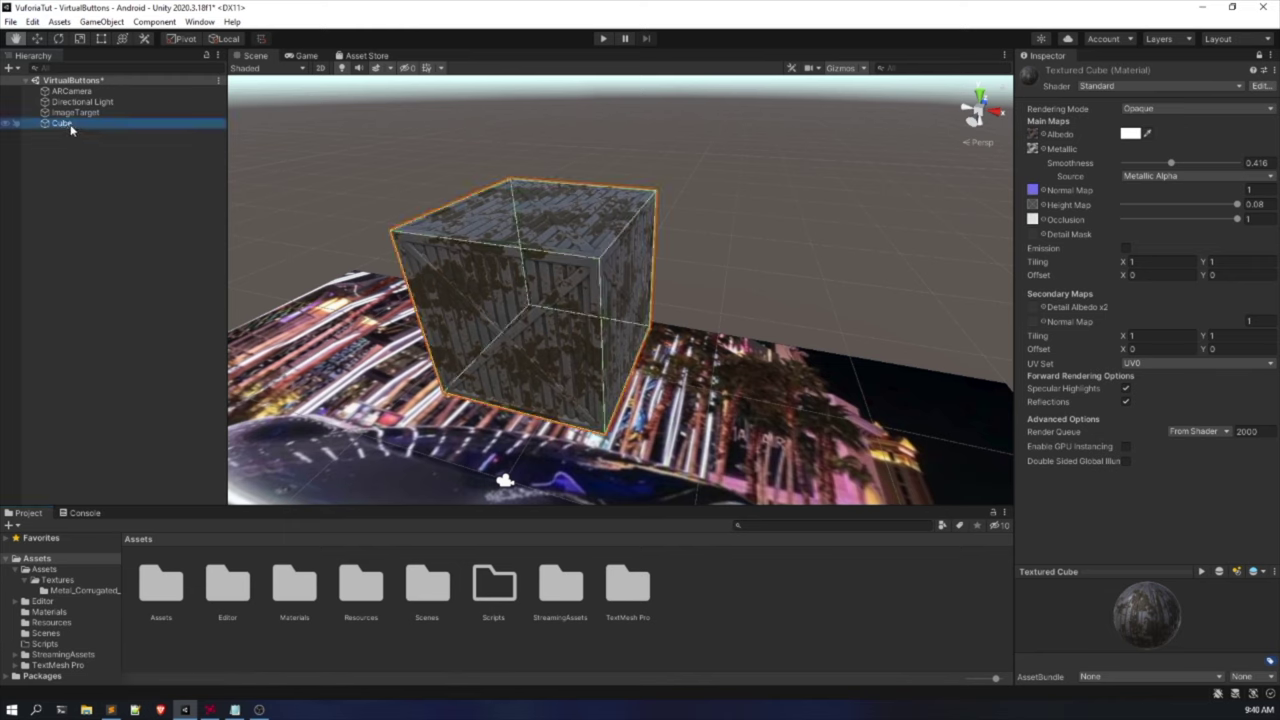
pyautogui.moveTo(71, 128); pyautogui.dragTo(103, 119)
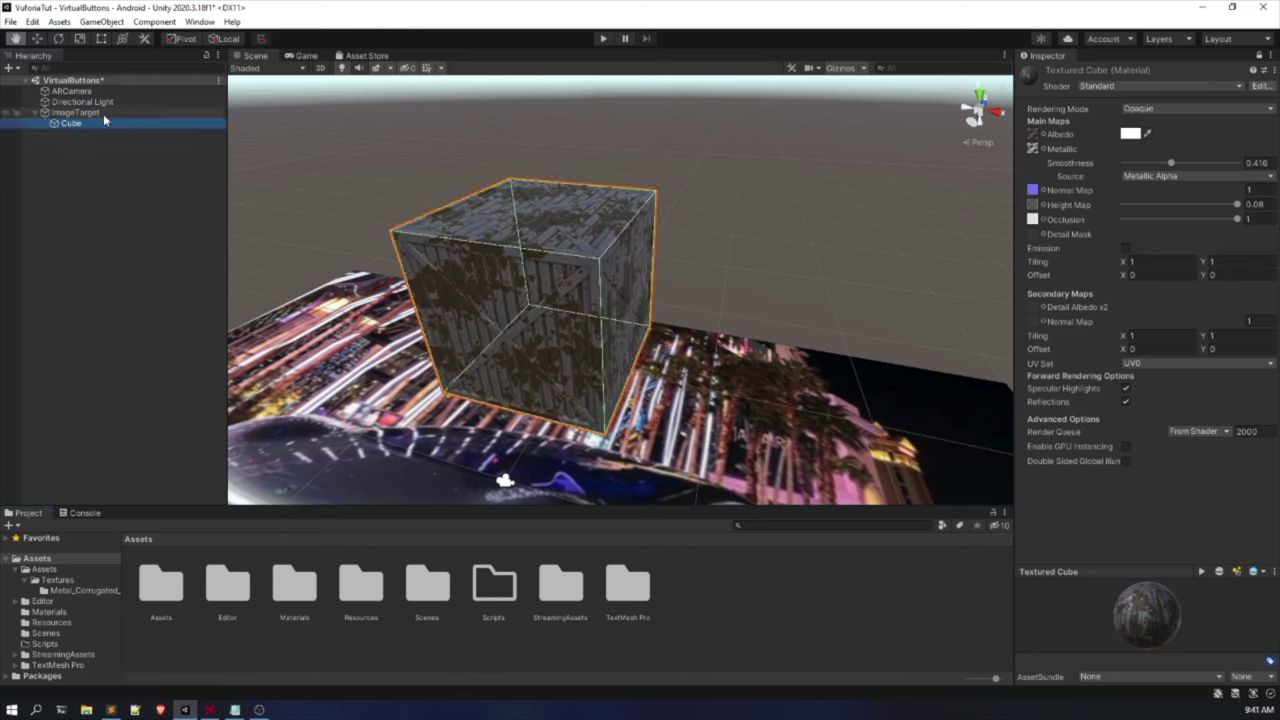
pyautogui.click(84, 211)
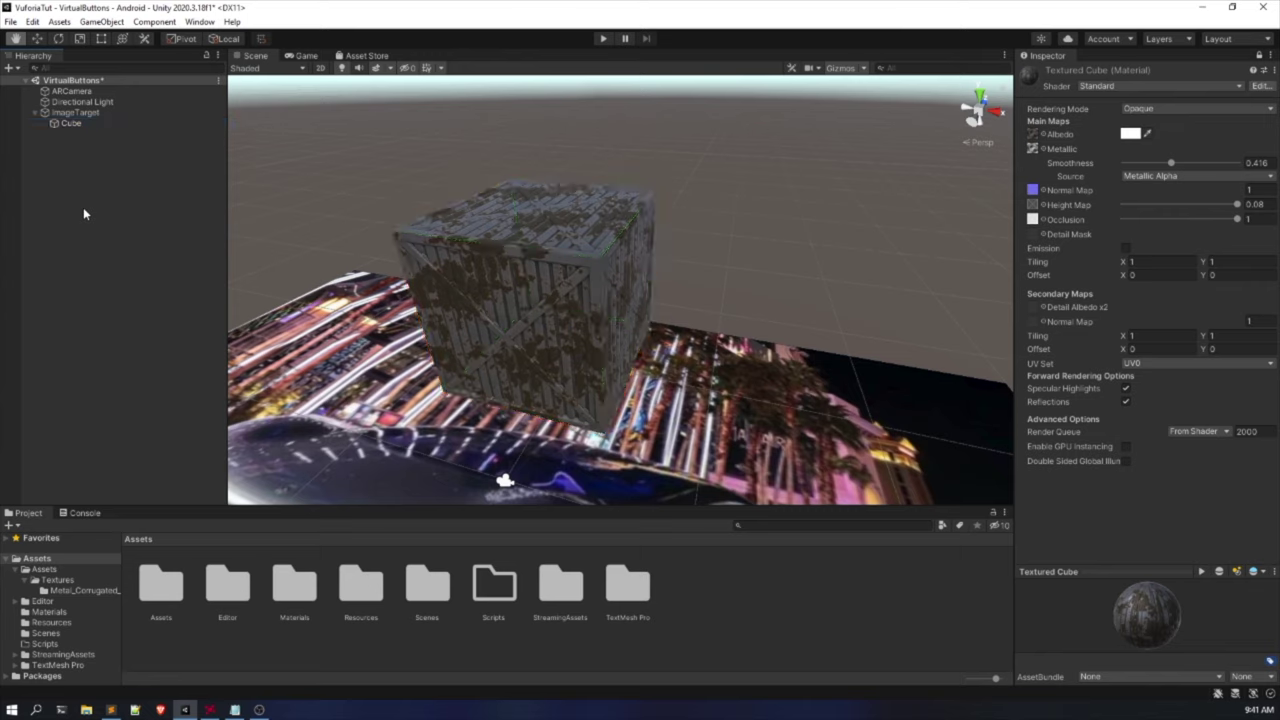
pyautogui.click(92, 113)
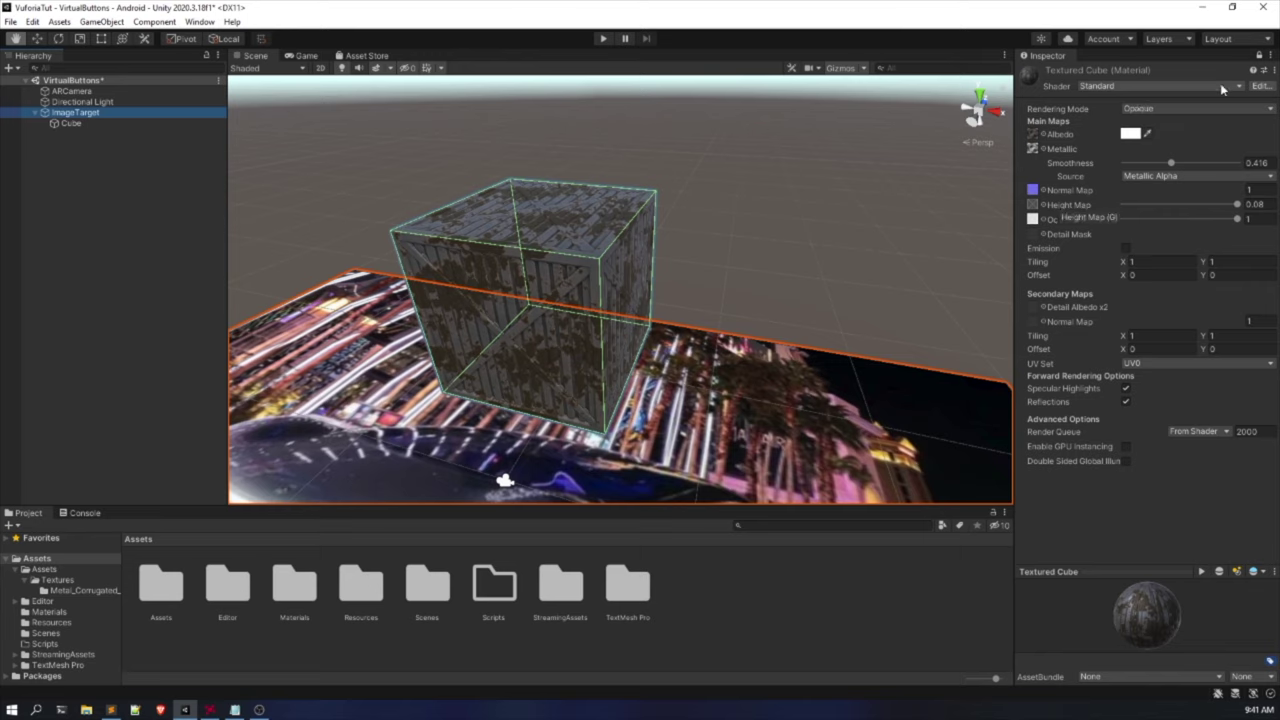
pyautogui.click(1258, 57)
# Show the ImageTarget's components, expand Image Target Behaviour's Advanced settings, and add a virtual button.
pyautogui.click(1258, 57)
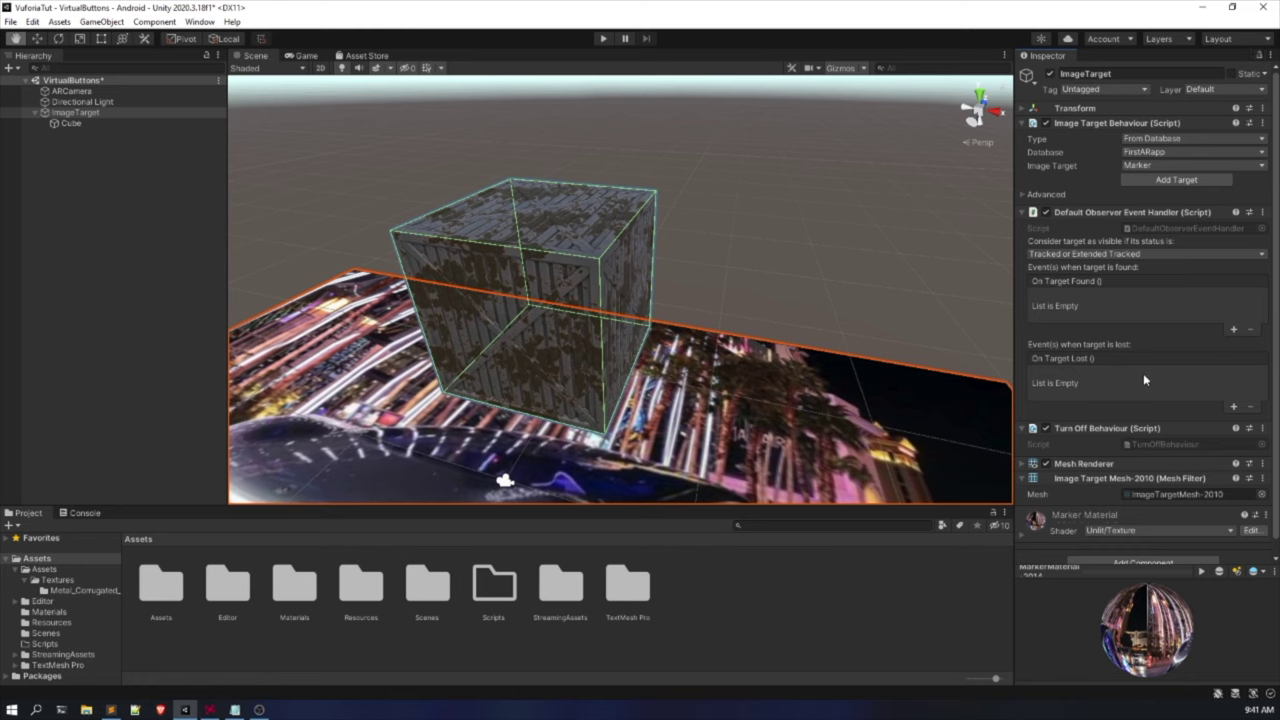
pyautogui.scroll(-1, 1108, 398)
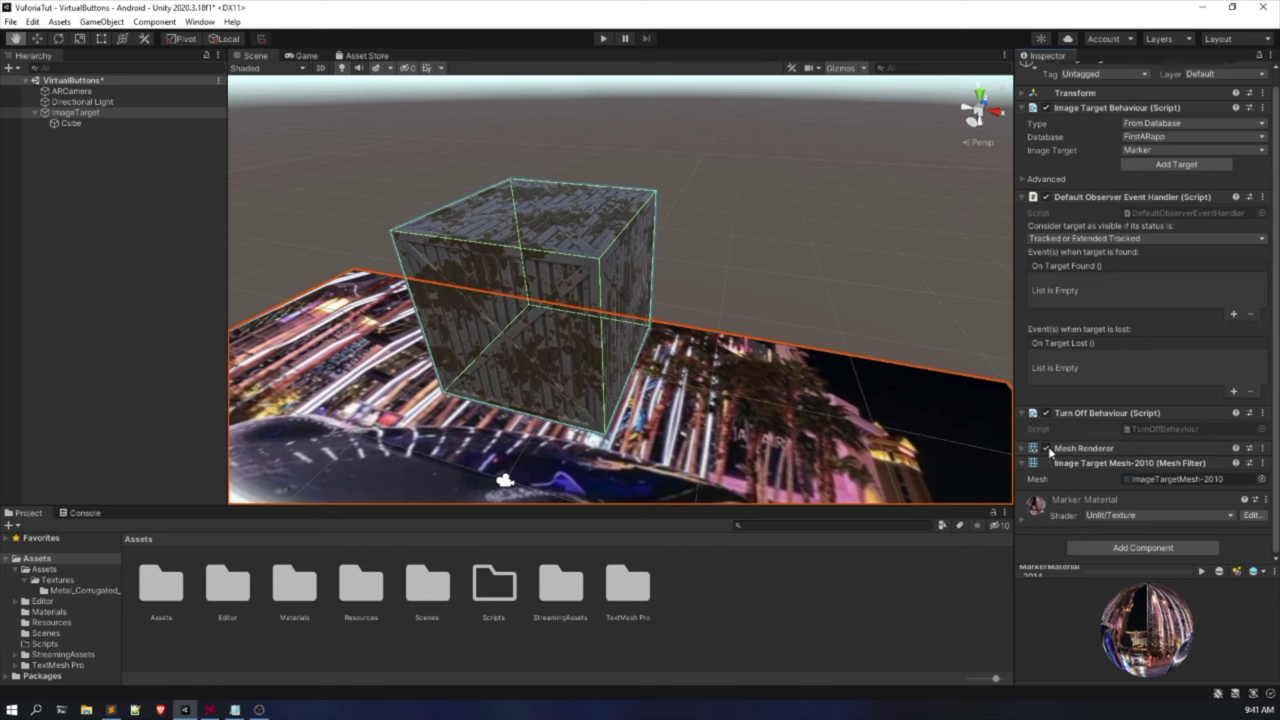
pyautogui.scroll(1, 1094, 202)
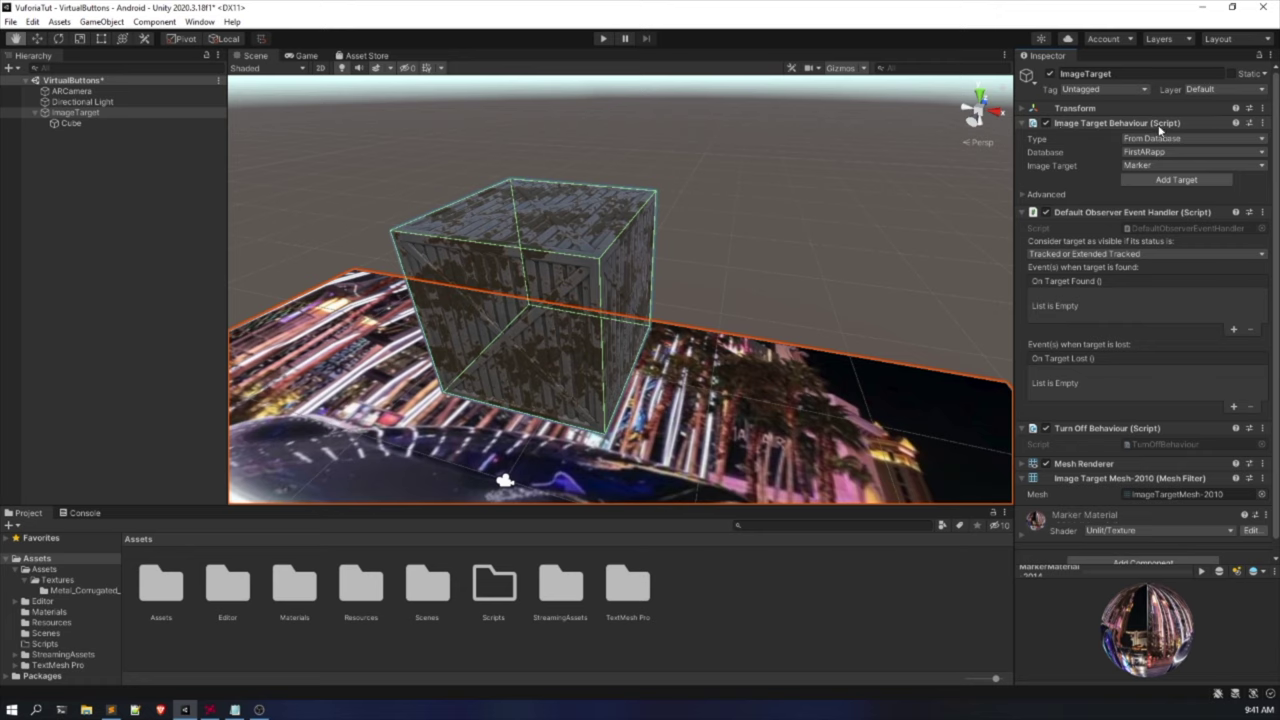
pyautogui.click(1024, 196)
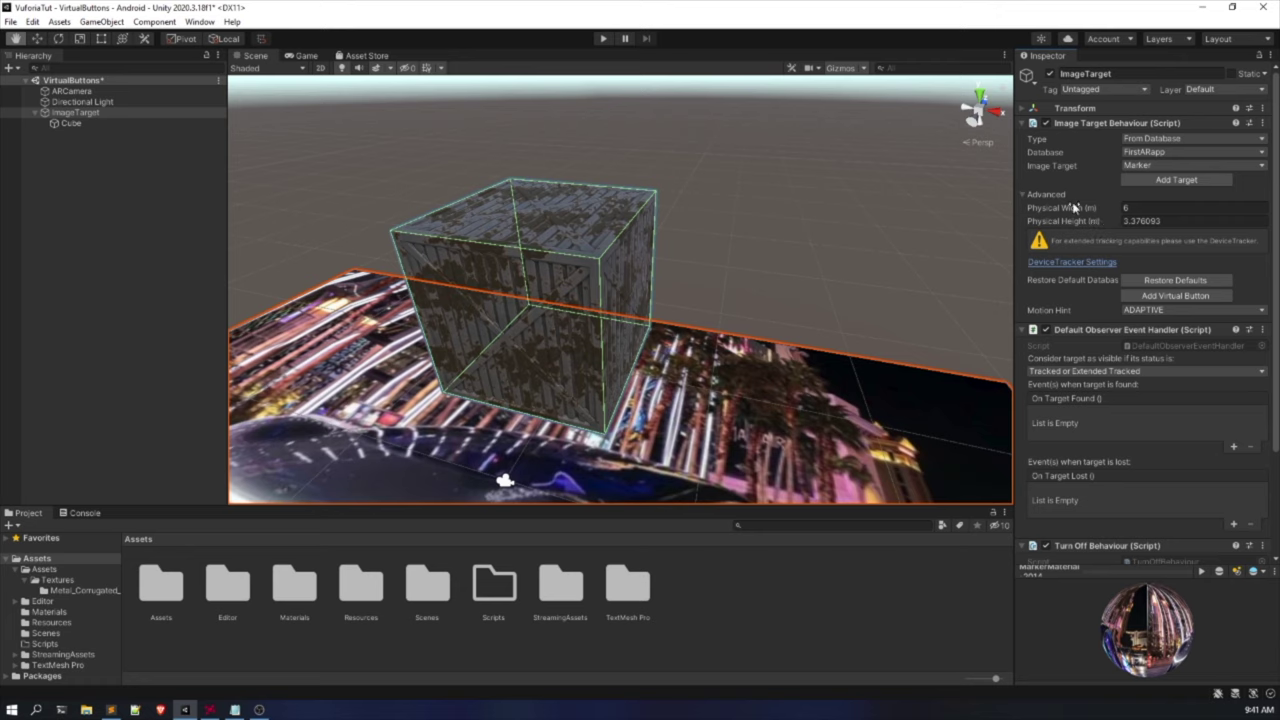
pyautogui.click(1068, 221)
pyautogui.click(1180, 296)
pyautogui.click(89, 132)
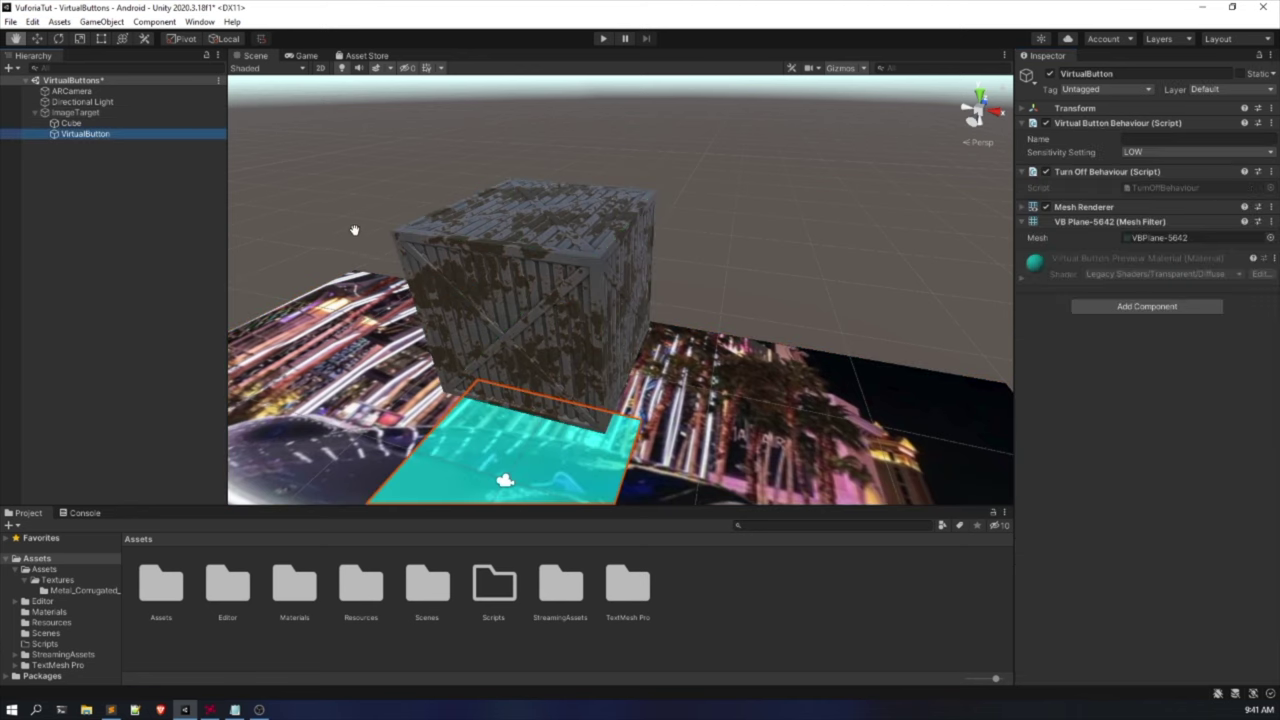
pyautogui.keyDown('alt'); pyautogui.moveTo(354, 230); pyautogui.dragTo(506, 336); pyautogui.keyUp('alt')
pyautogui.keyDown('alt'); pyautogui.moveTo(545, 293); pyautogui.dragTo(486, 312); pyautogui.keyUp('alt')
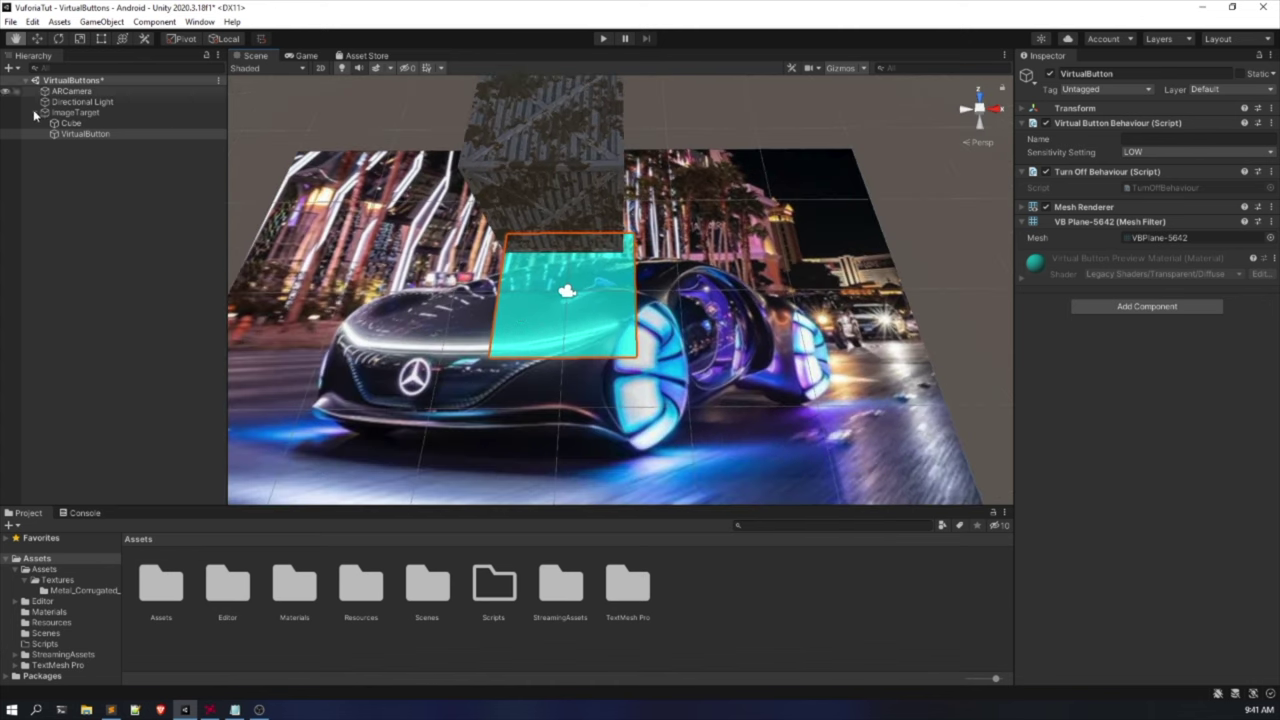
pyautogui.click(38, 39)
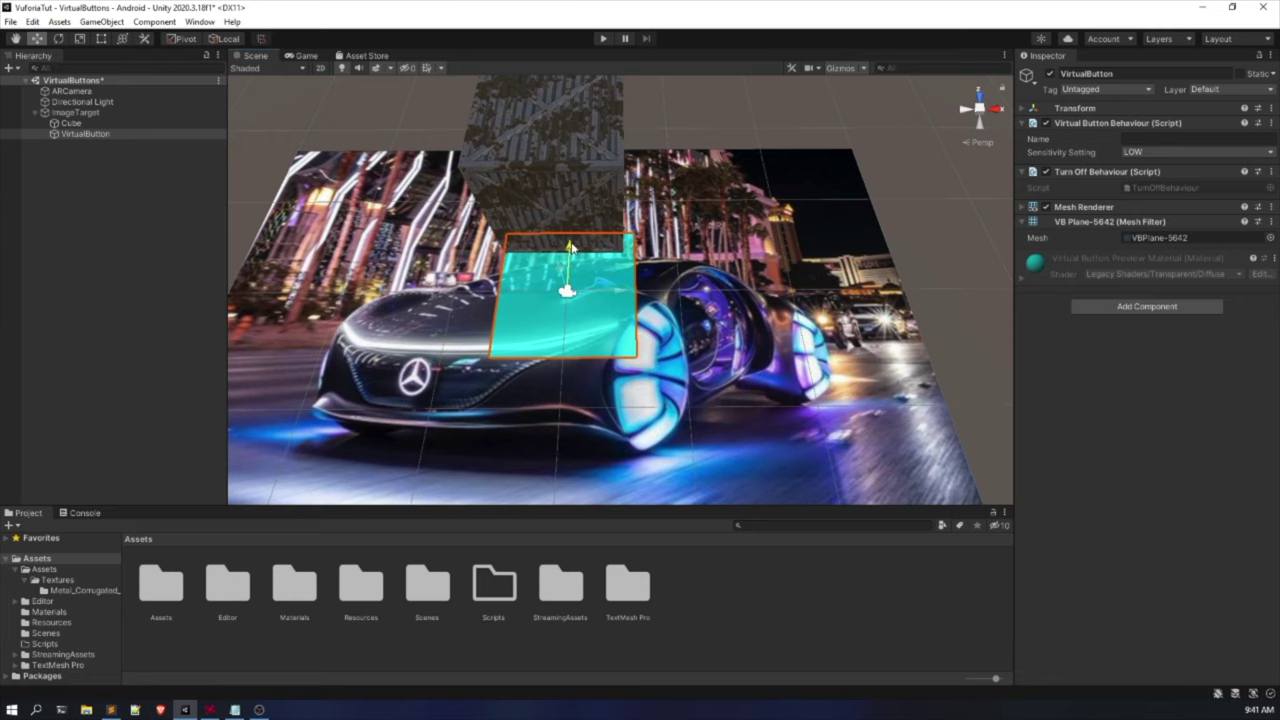
pyautogui.moveTo(570, 247); pyautogui.dragTo(580, 293)
pyautogui.scroll(-3, 552, 323)
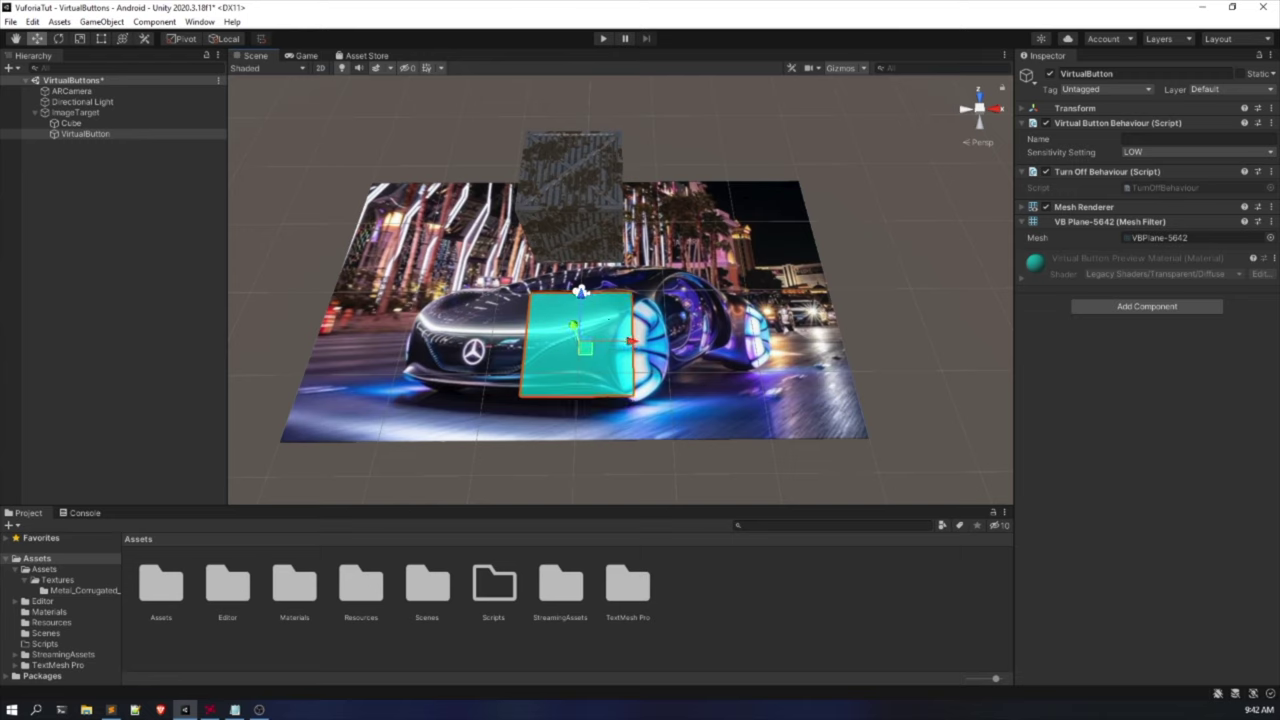
pyautogui.click(79, 38)
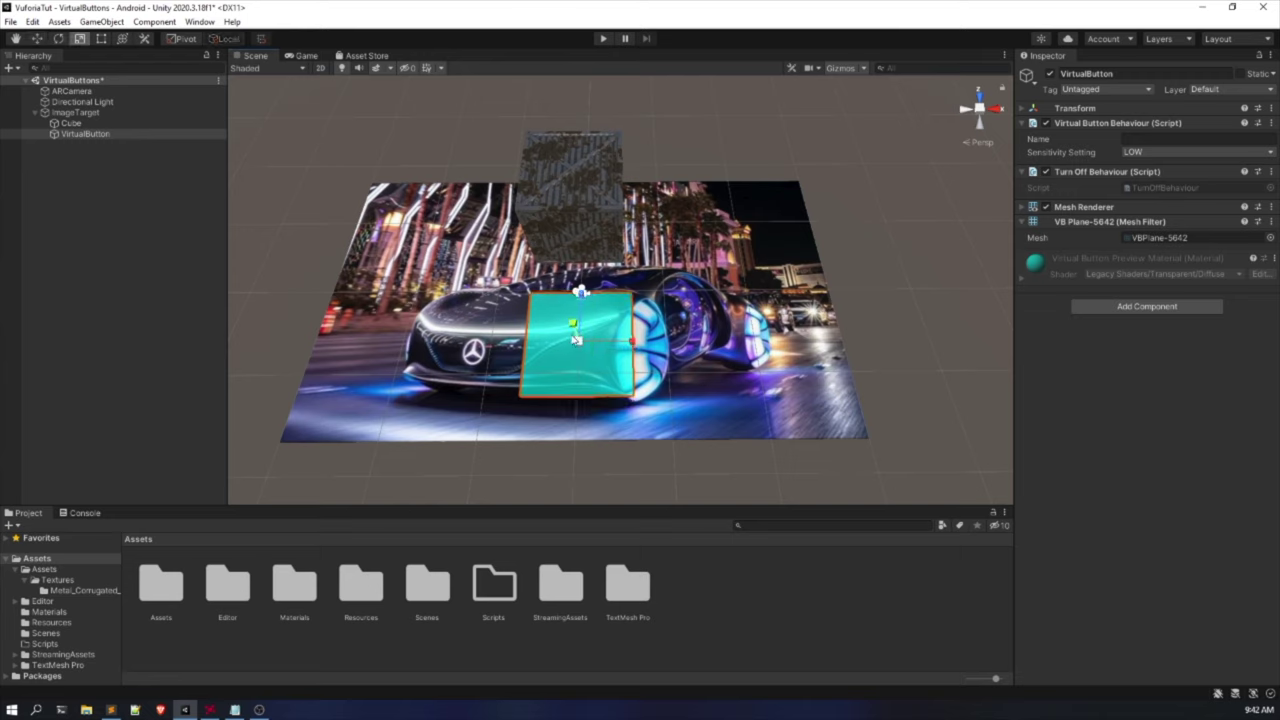
pyautogui.moveTo(633, 342); pyautogui.dragTo(688, 350)
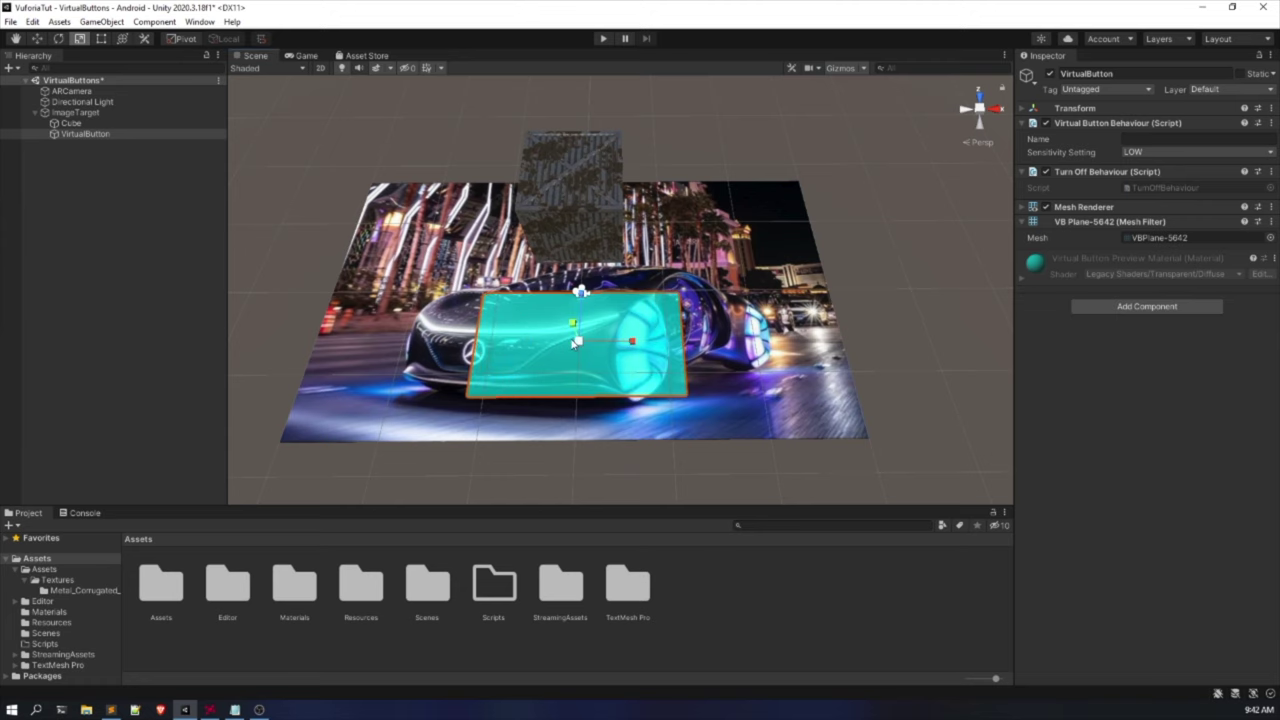
pyautogui.scroll(3, 576, 342)
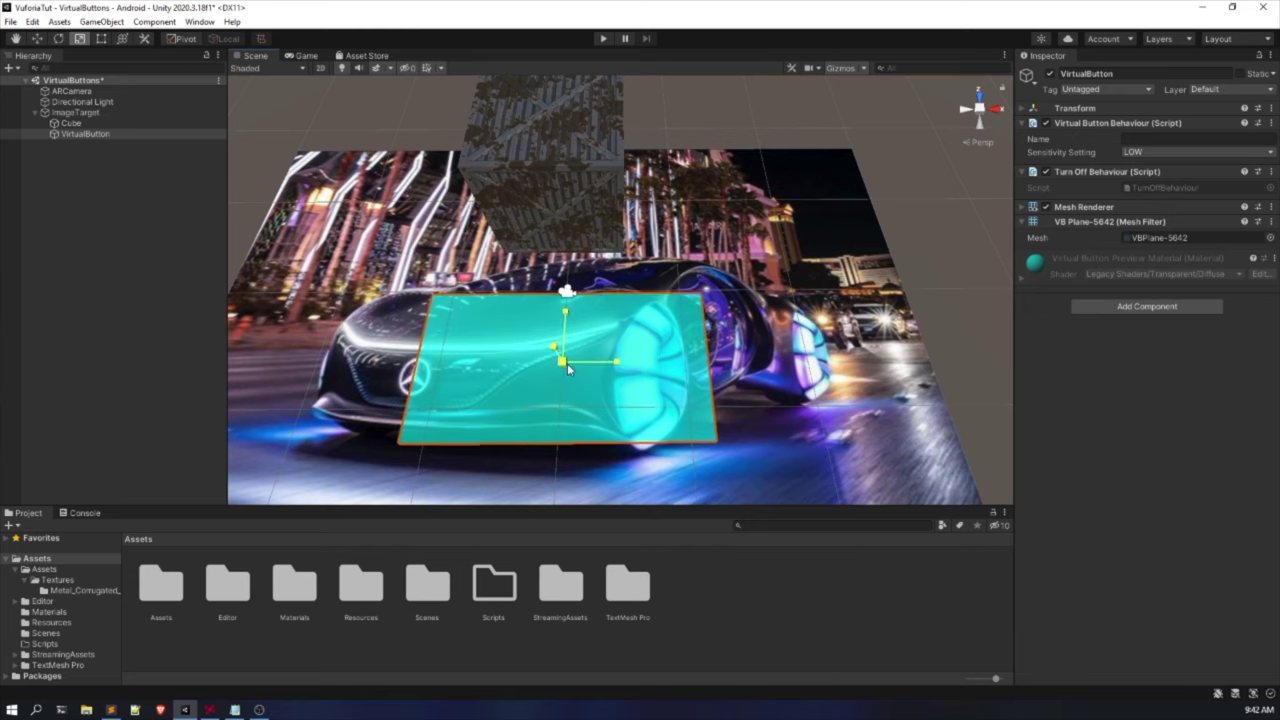
pyautogui.scroll(-2, 518, 322)
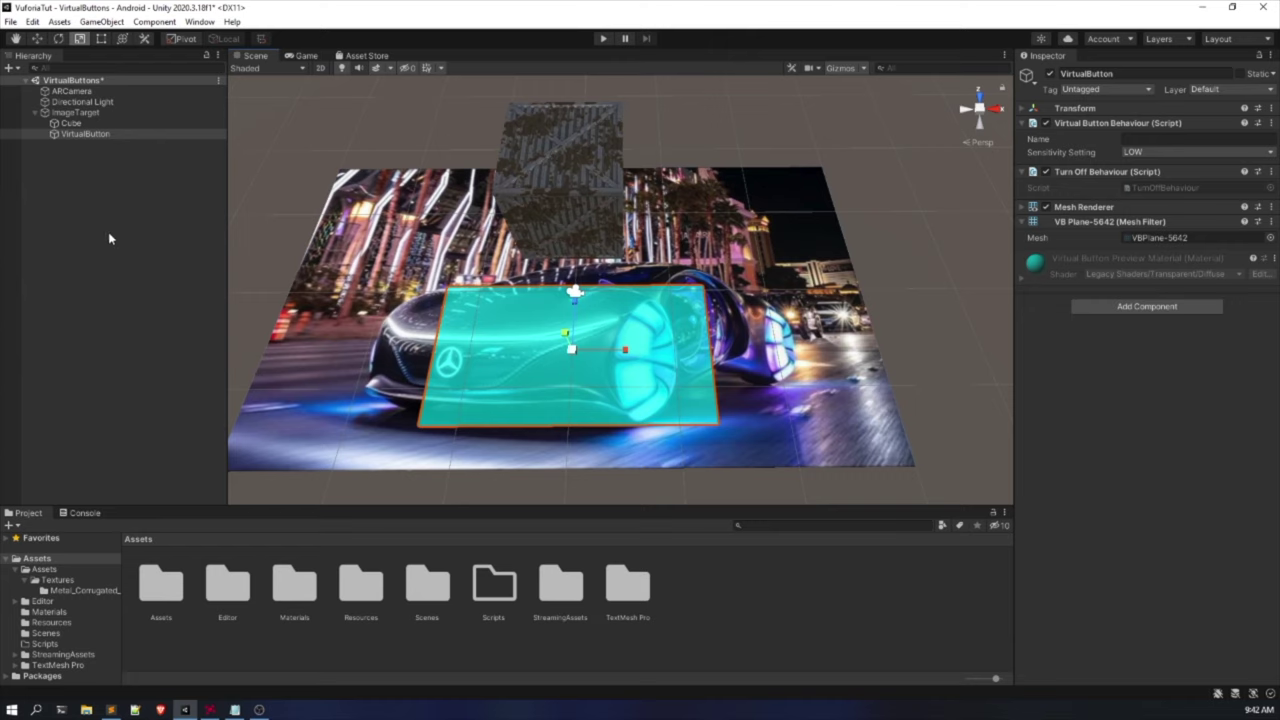
pyautogui.click(122, 134)
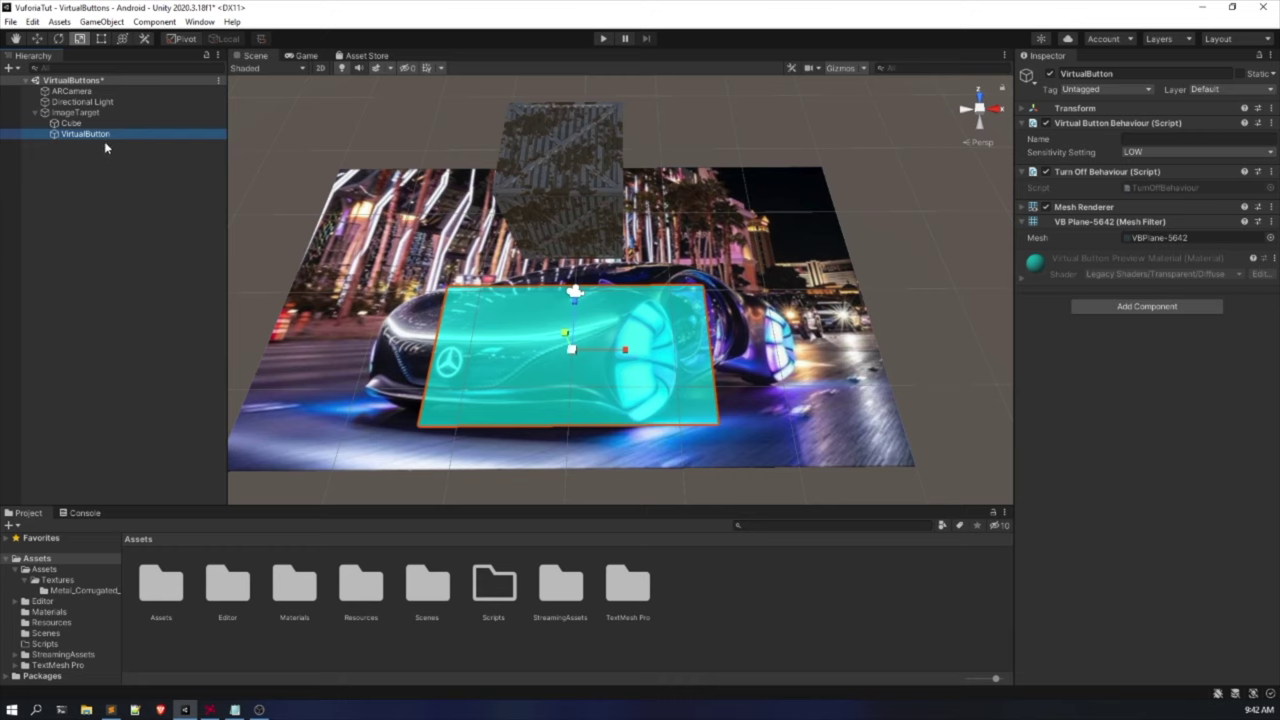
pyautogui.click(1144, 150)
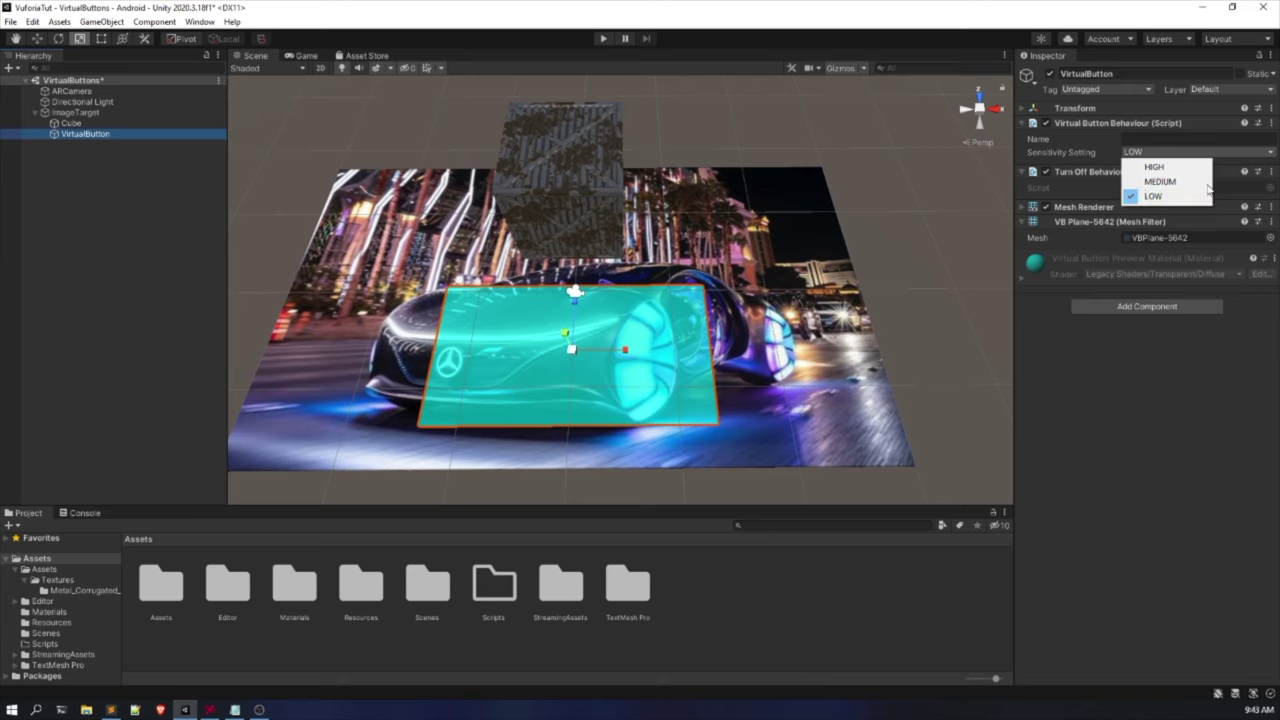
pyautogui.click(1150, 196)
pyautogui.scroll(-3, 622, 188)
pyautogui.scroll(-1, 622, 188)
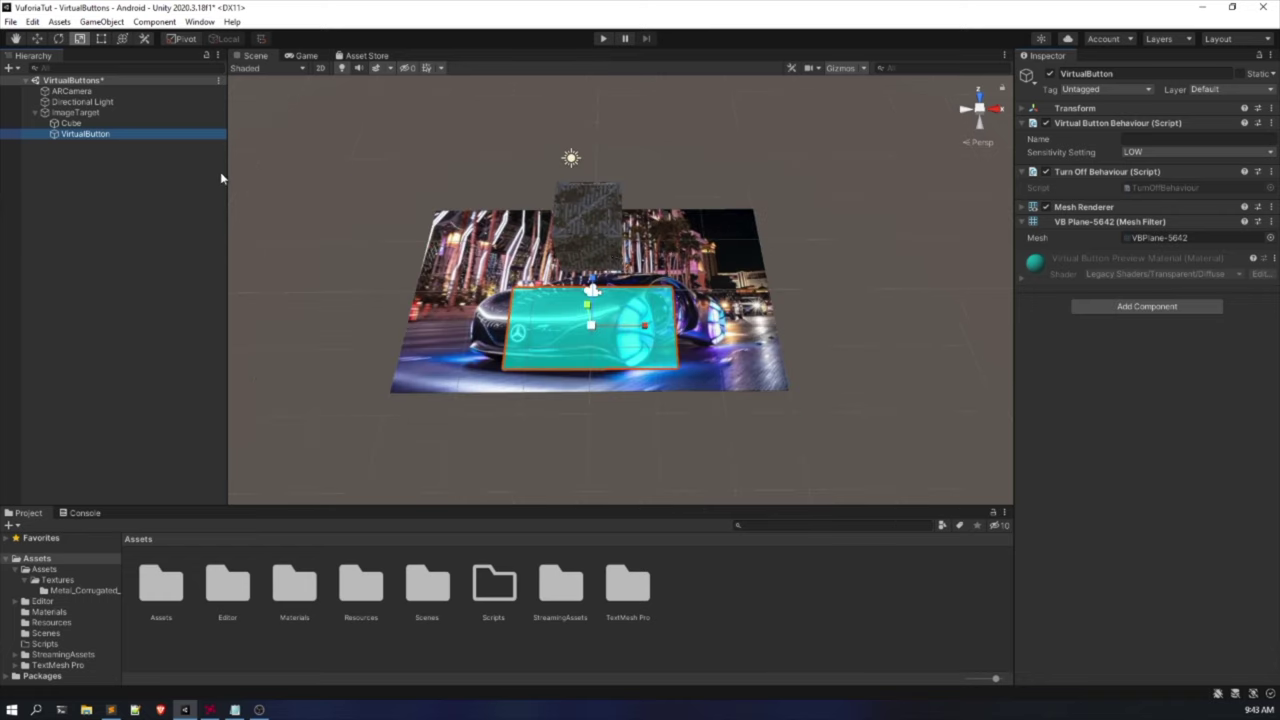
pyautogui.click(167, 232)
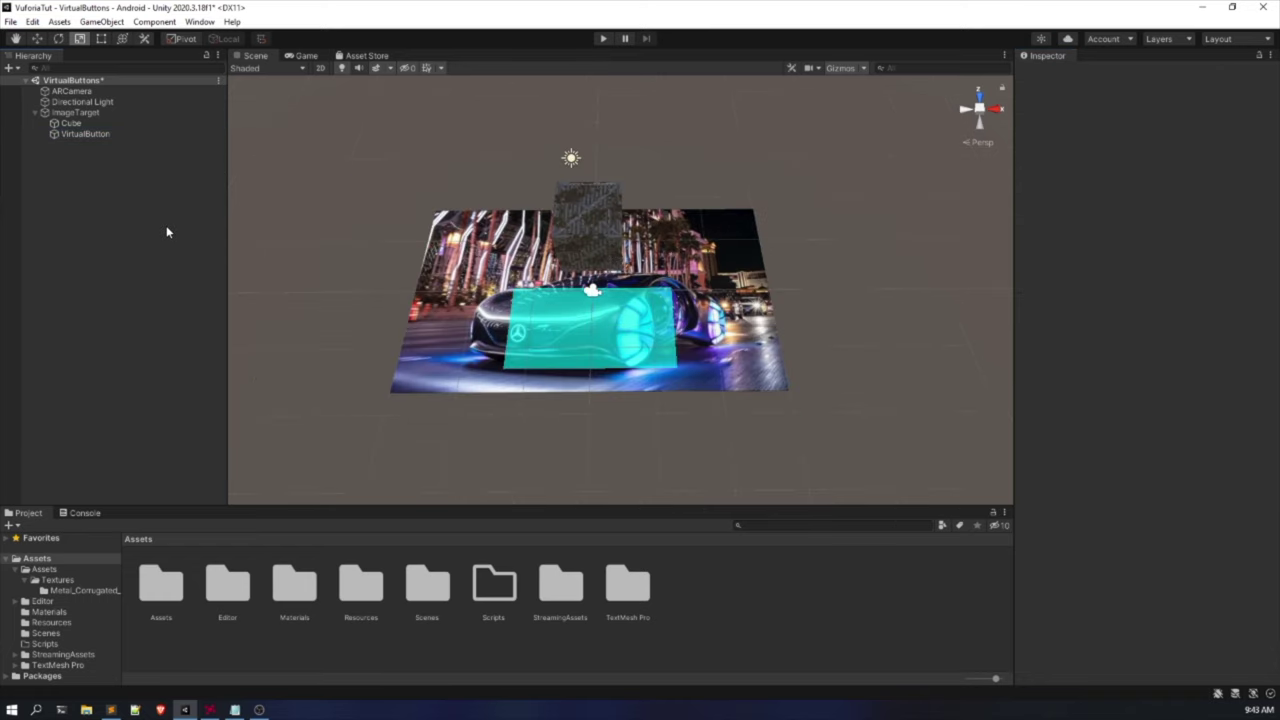
pyautogui.scroll(3, 621, 343)
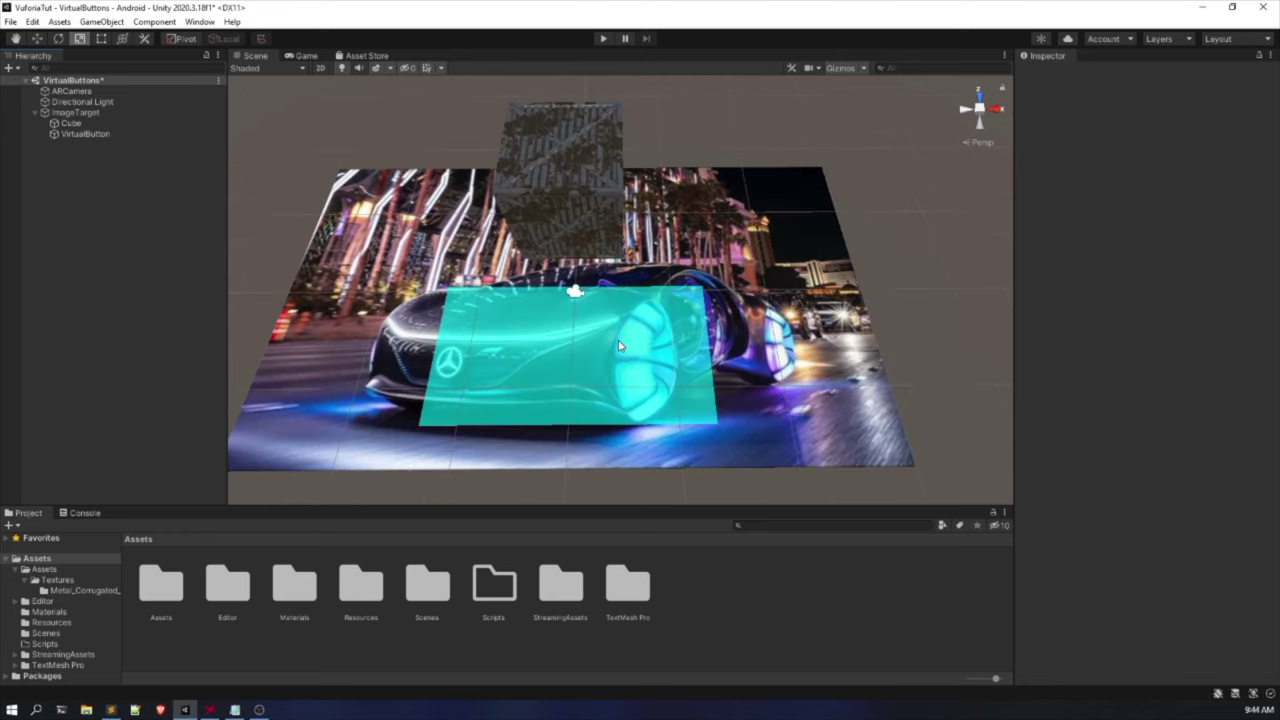
pyautogui.click(85, 134)
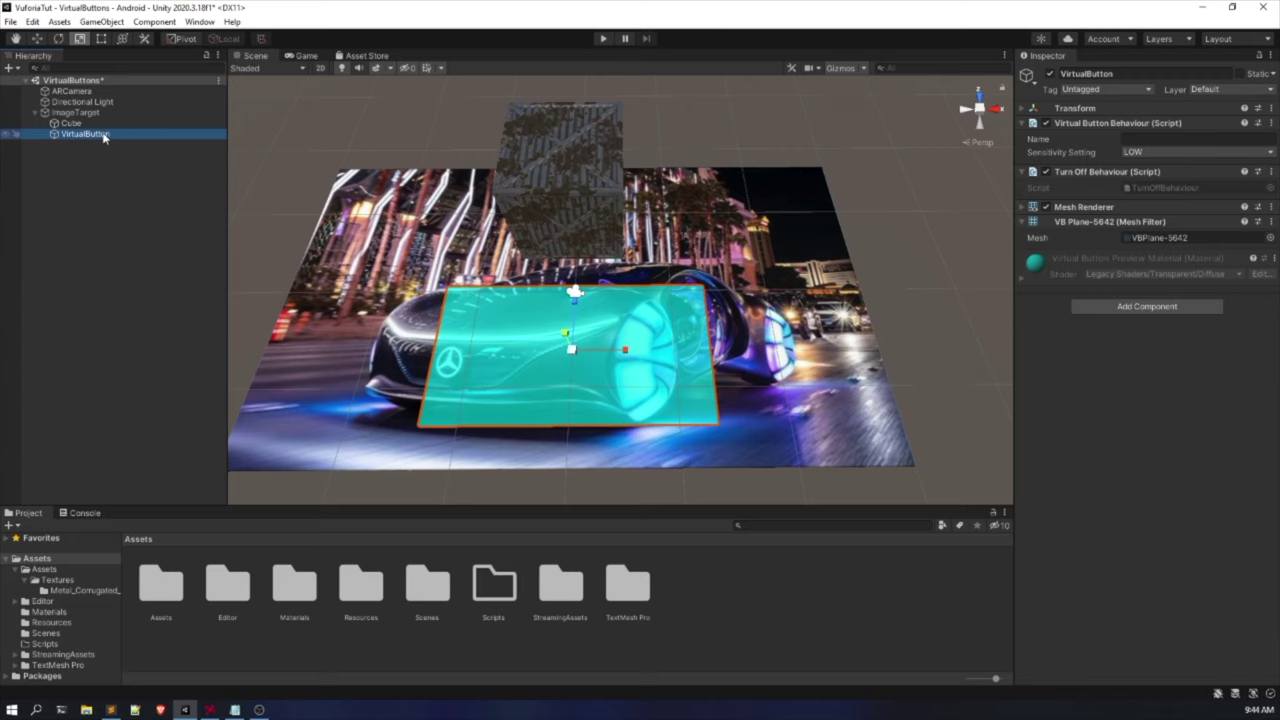
pyautogui.click(147, 357)
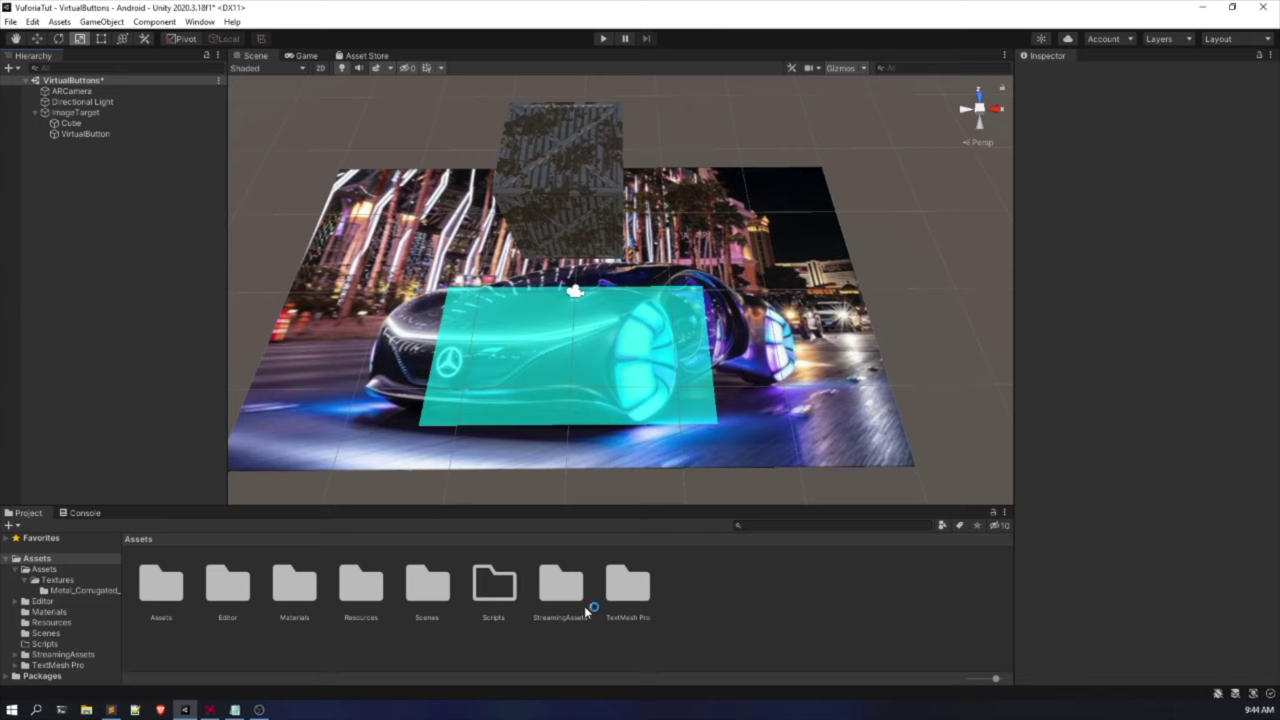
# Inside Assets/Scripts, create a new folder named 'VirtualButton Scripts'.
pyautogui.doubleClick(513, 605)
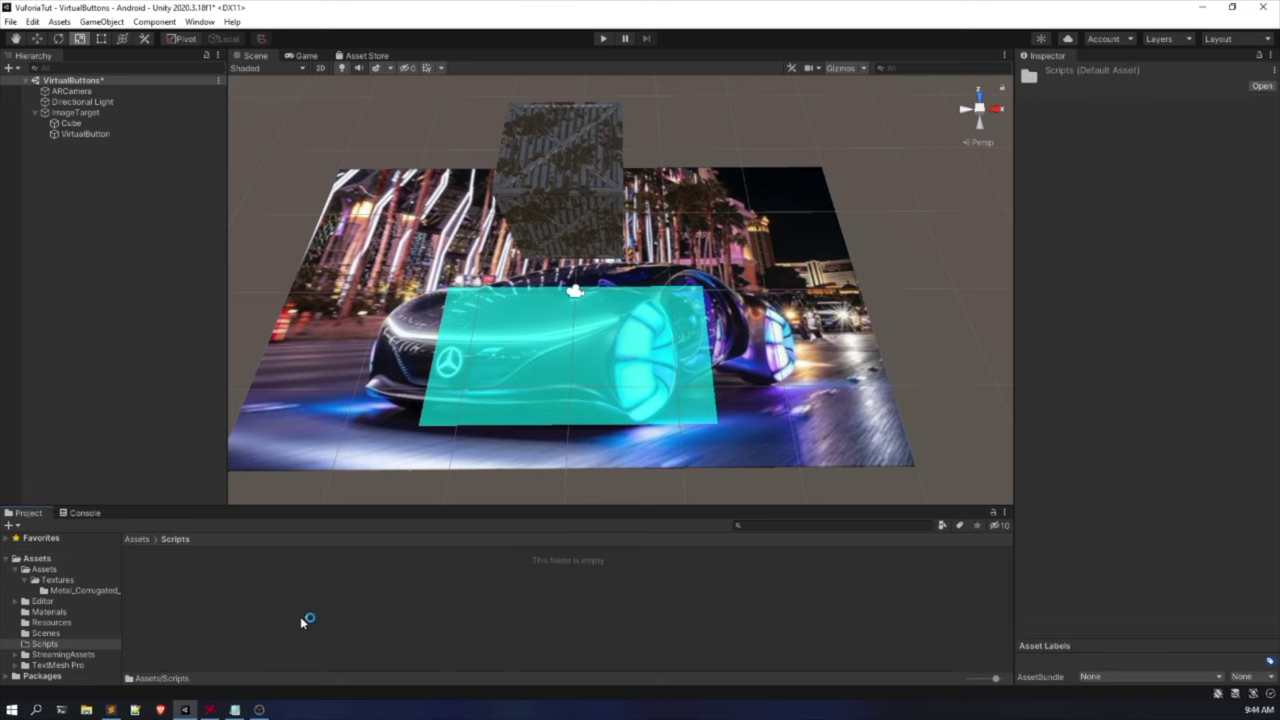
pyautogui.rightClick(273, 595)
pyautogui.moveTo(348, 244)
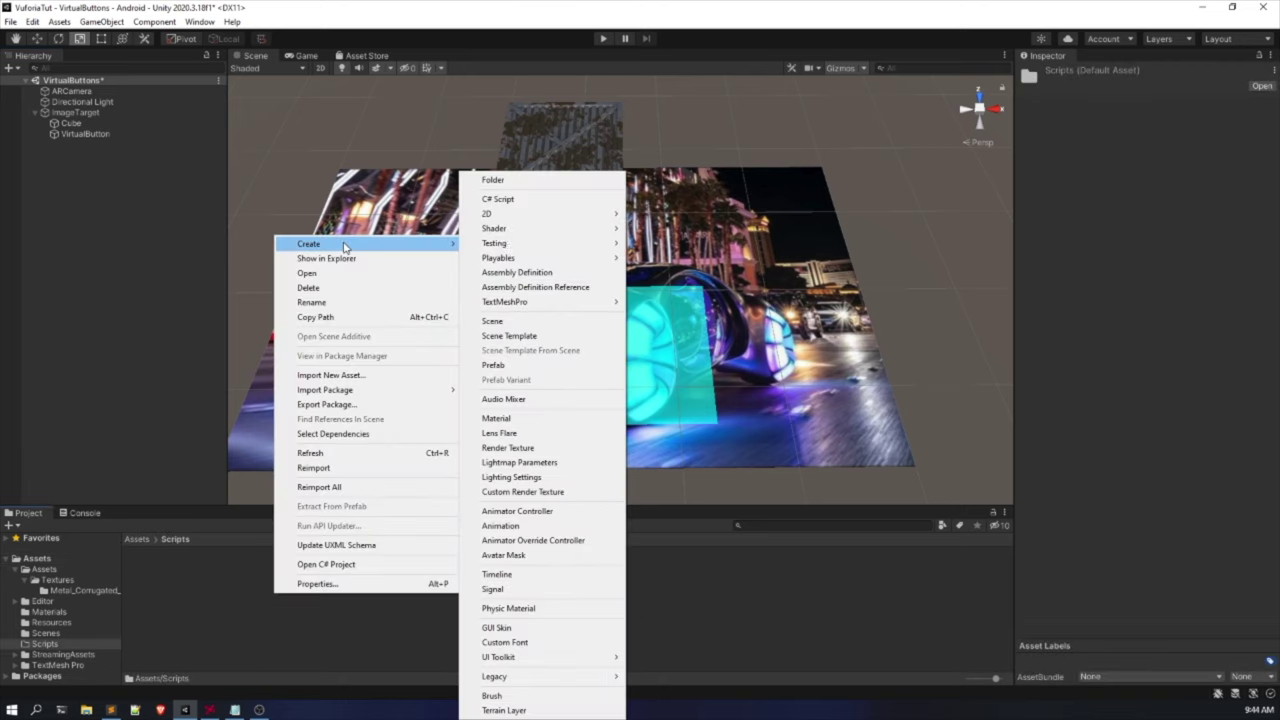
pyautogui.click(533, 181)
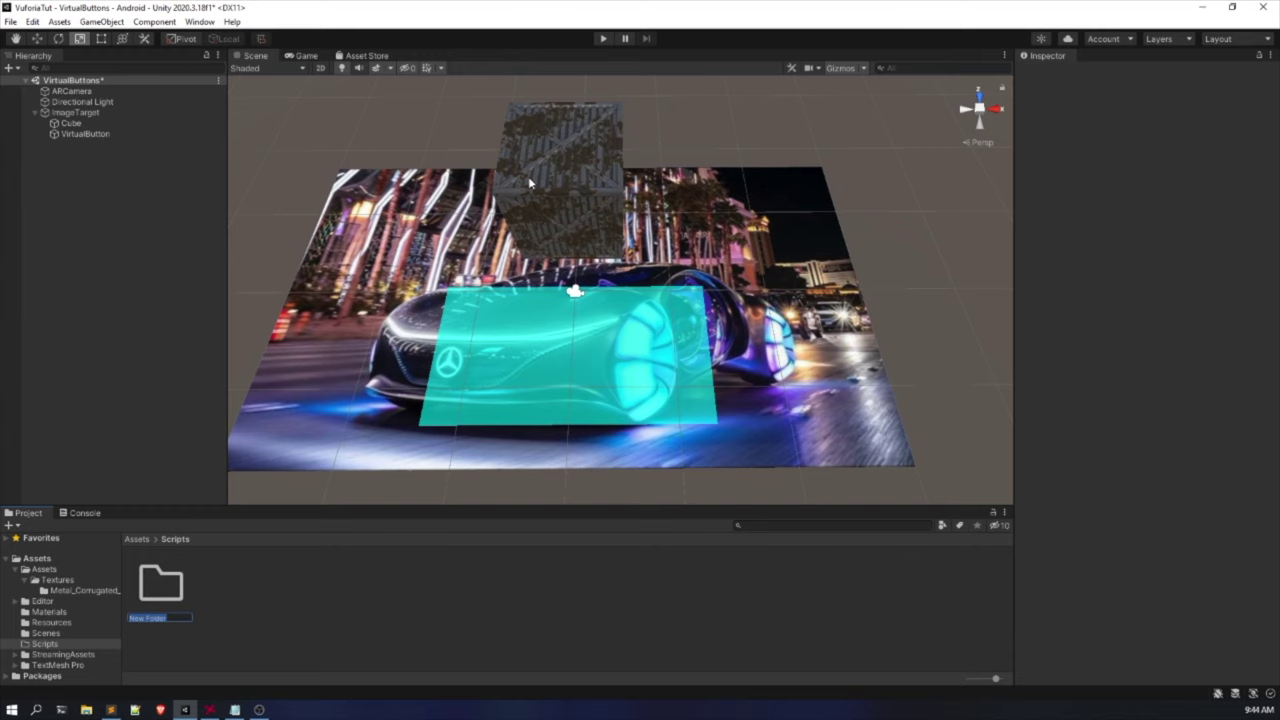
pyautogui.write('VirtualButton Scripts')
pyautogui.press('Return')
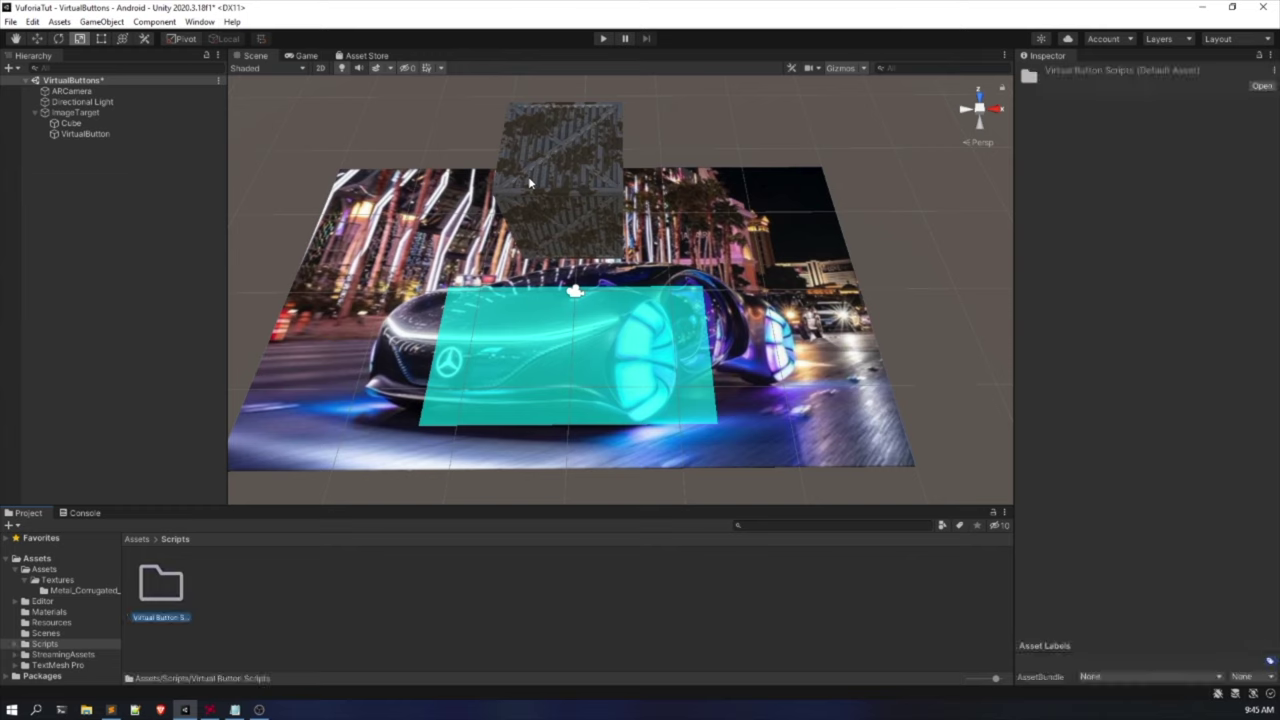
# Create a C# script named 'ButtonBehaviour' in that folder and open it in Sublime Text.
pyautogui.doubleClick(180, 592)
pyautogui.rightClick(211, 586)
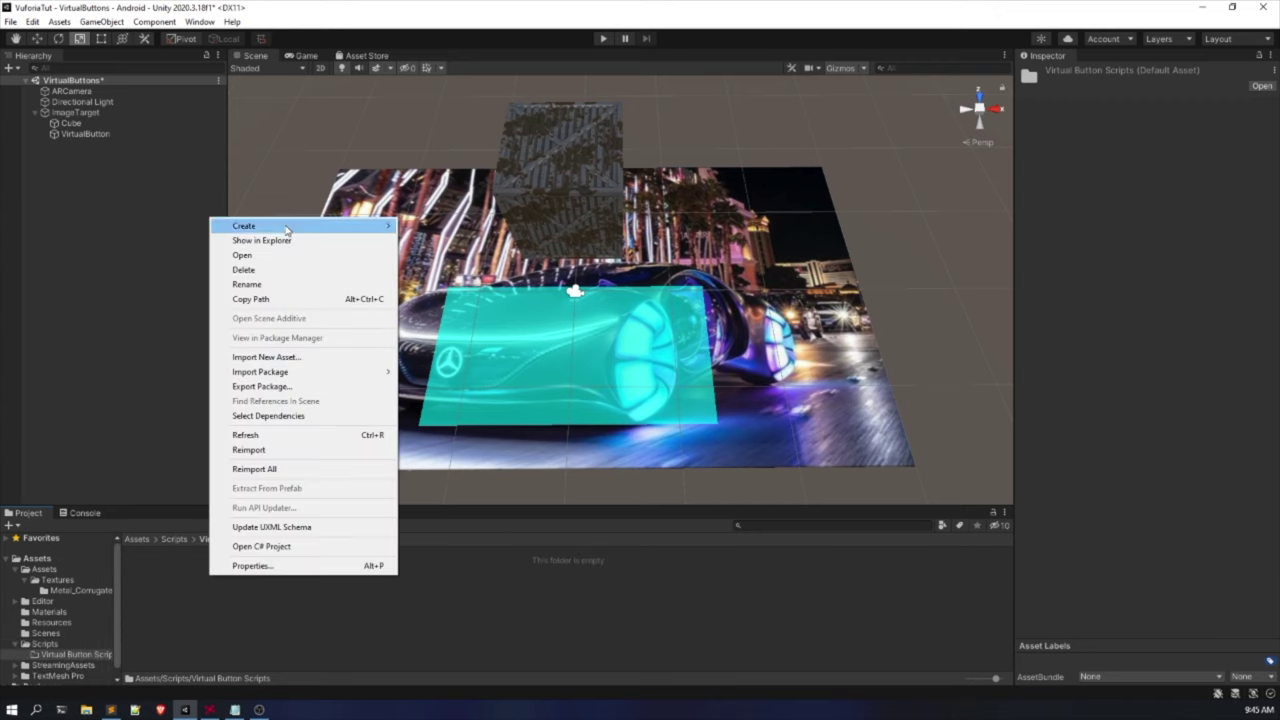
pyautogui.moveTo(286, 230)
pyautogui.click(467, 204)
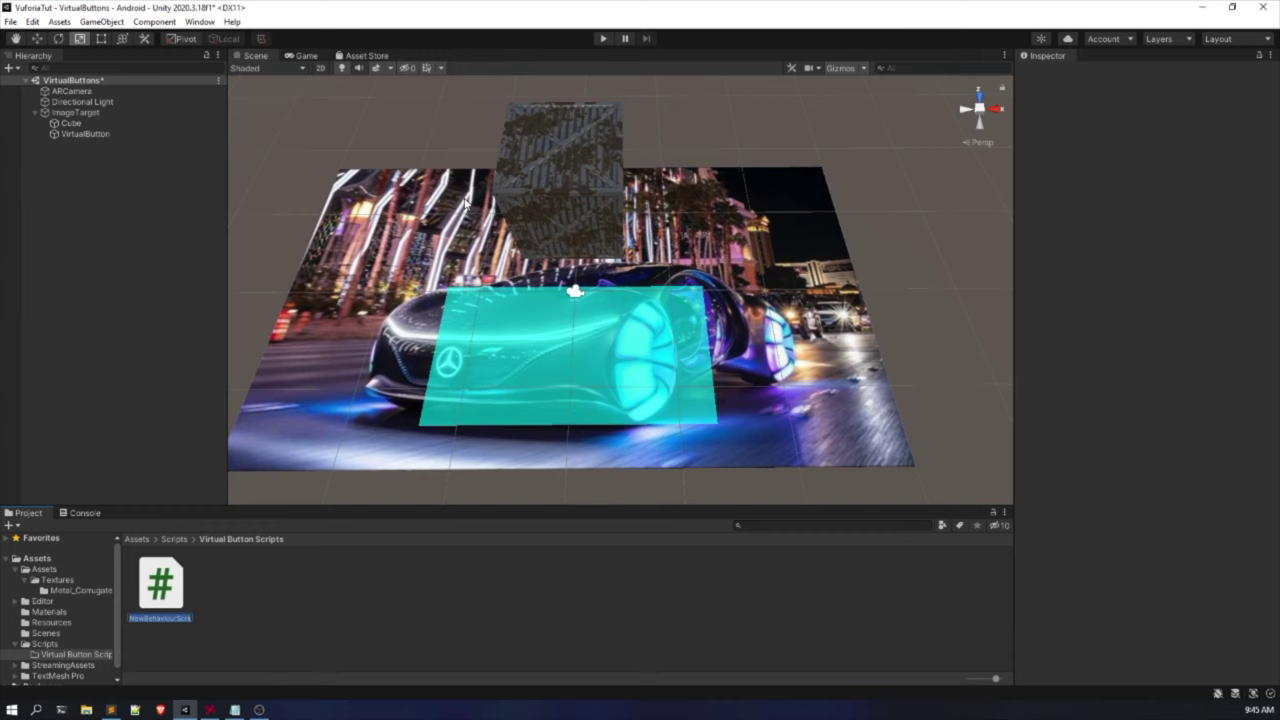
pyautogui.write('VirtualButtonsS')
pyautogui.press('BackSpace')
pyautogui.press('BackSpace')
pyautogui.press('BackSpace')
pyautogui.press('BackSpace')
pyautogui.press('BackSpace')
pyautogui.press('BackSpace')
pyautogui.press('BackSpace')
pyautogui.press('BackSpace')
pyautogui.press('BackSpace')
pyautogui.press('BackSpace')
pyautogui.press('BackSpace')
pyautogui.press('BackSpace')
pyautogui.press('BackSpace')
pyautogui.press('BackSpace')
pyautogui.press('BackSpace')
pyautogui.write('ButtonBehaviour')
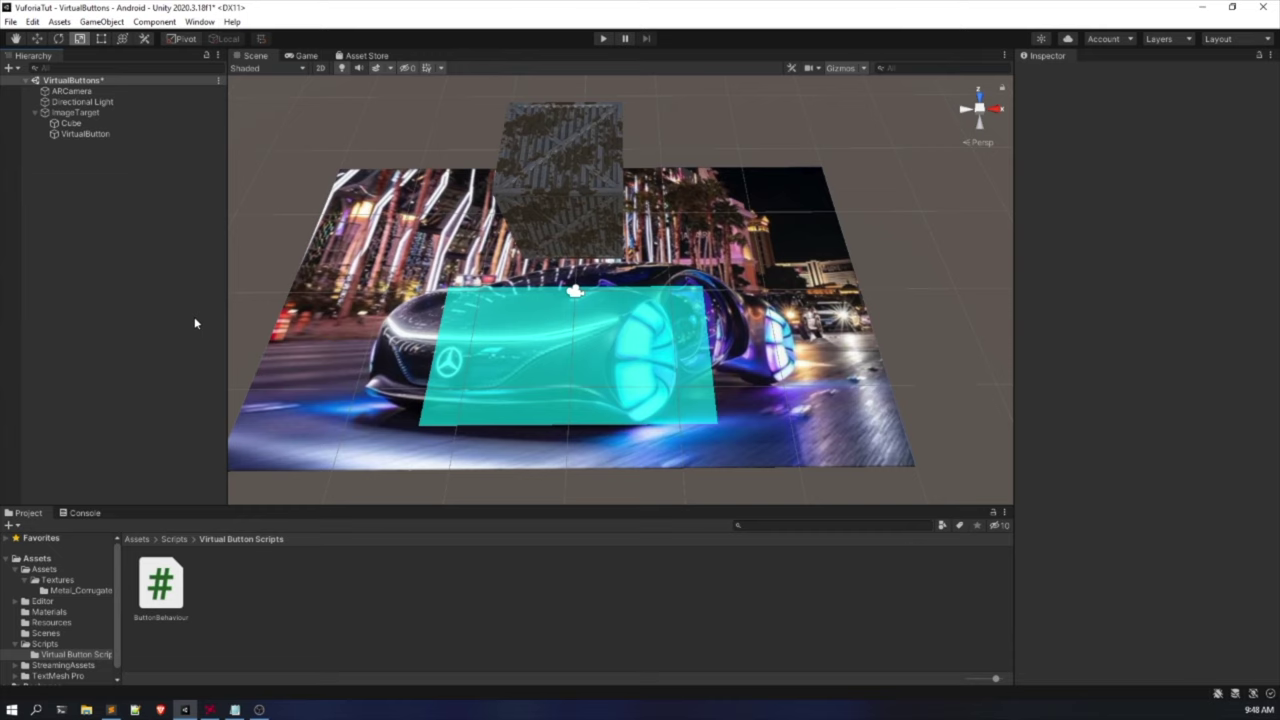
pyautogui.click(110, 710)
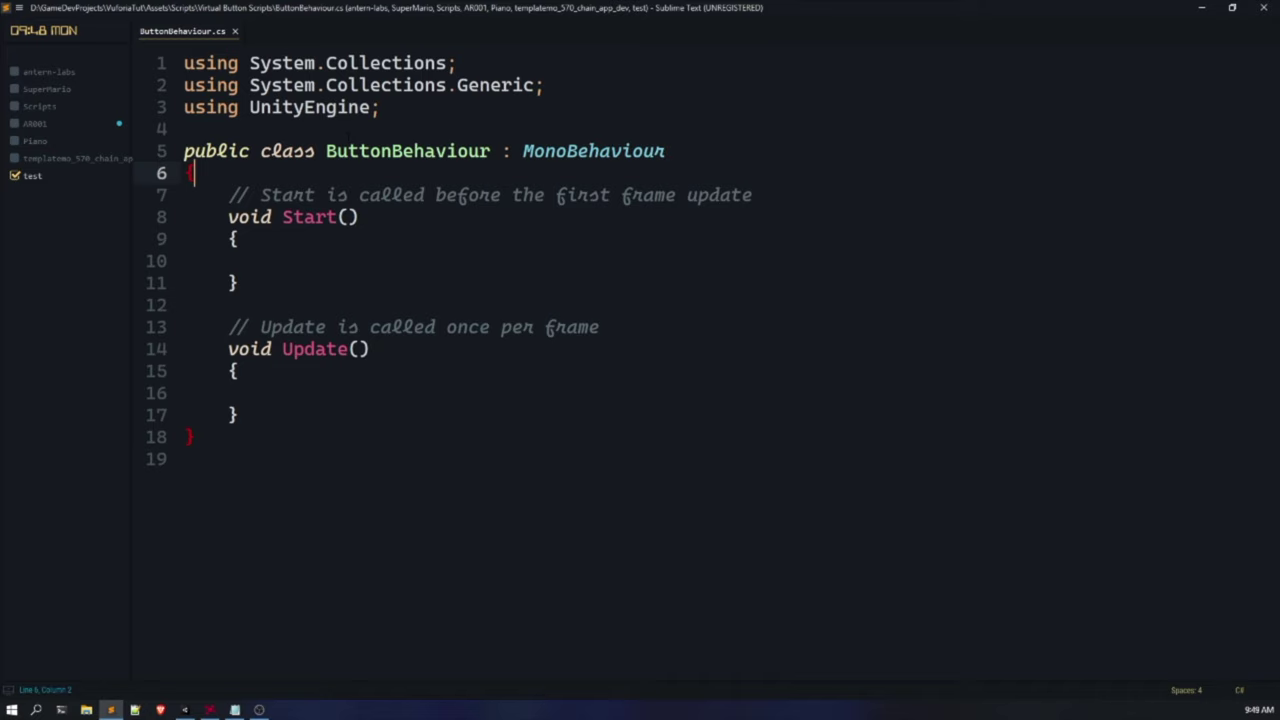
# Add 'using Vuforia;' on line 4 of ButtonBehaviour.cs.
pyautogui.click(349, 134)
pyautogui.write('us')
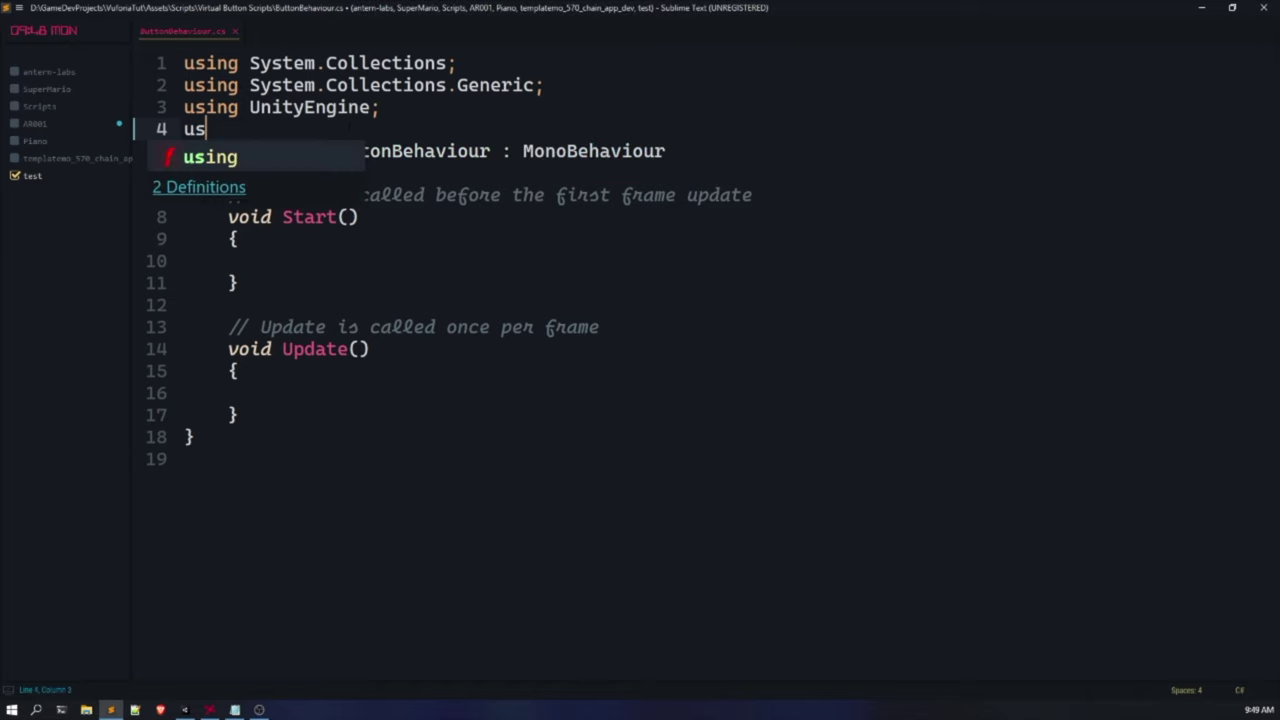
pyautogui.press('Tab')
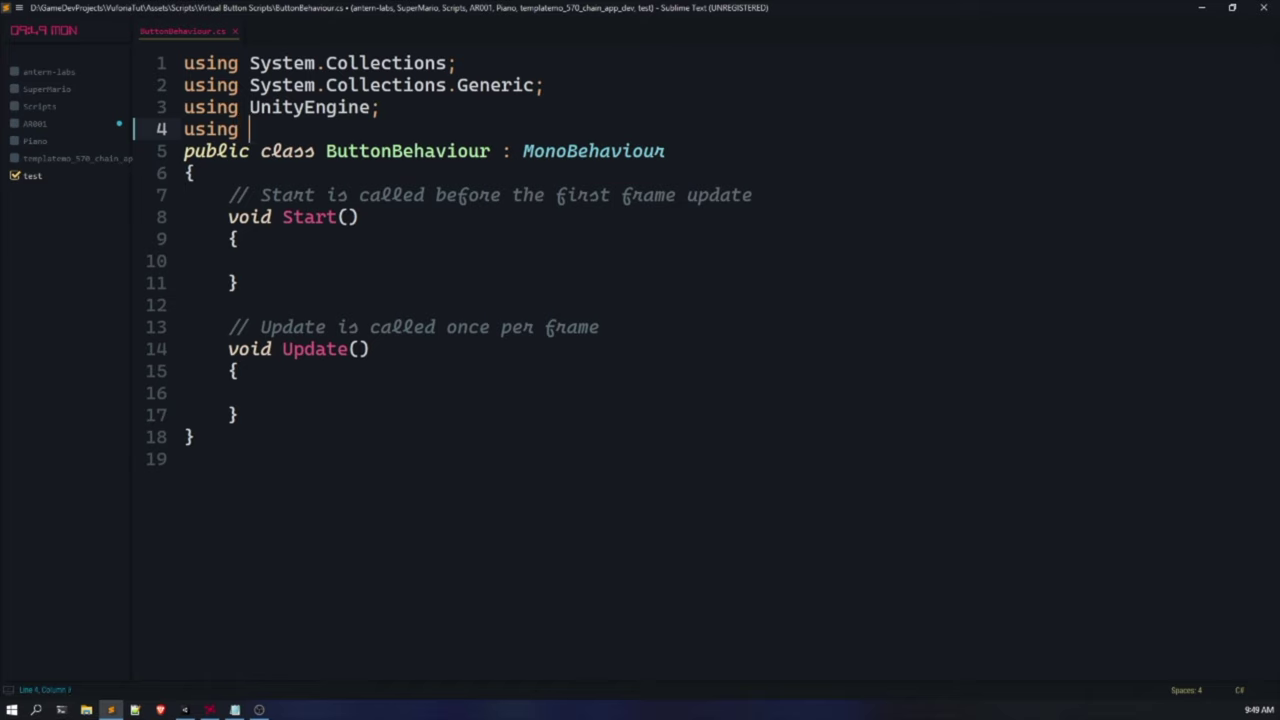
pyautogui.write('Vuforia;')
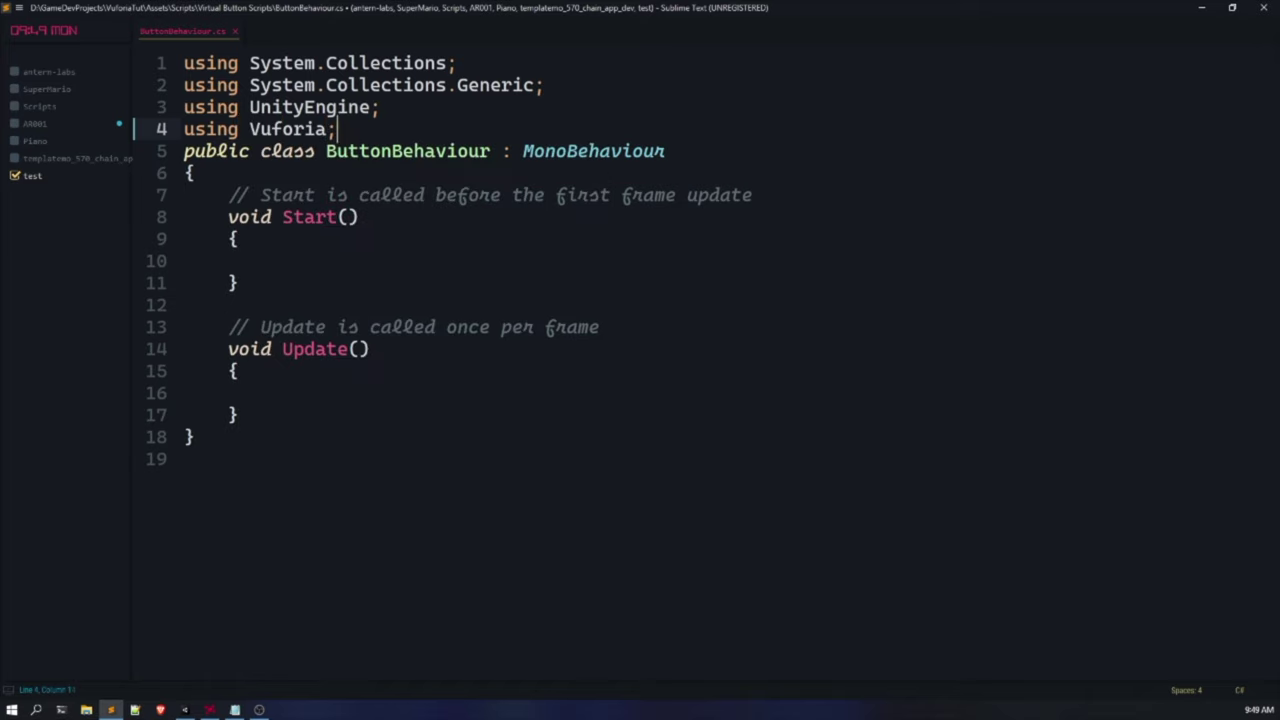
pyautogui.press('Return')
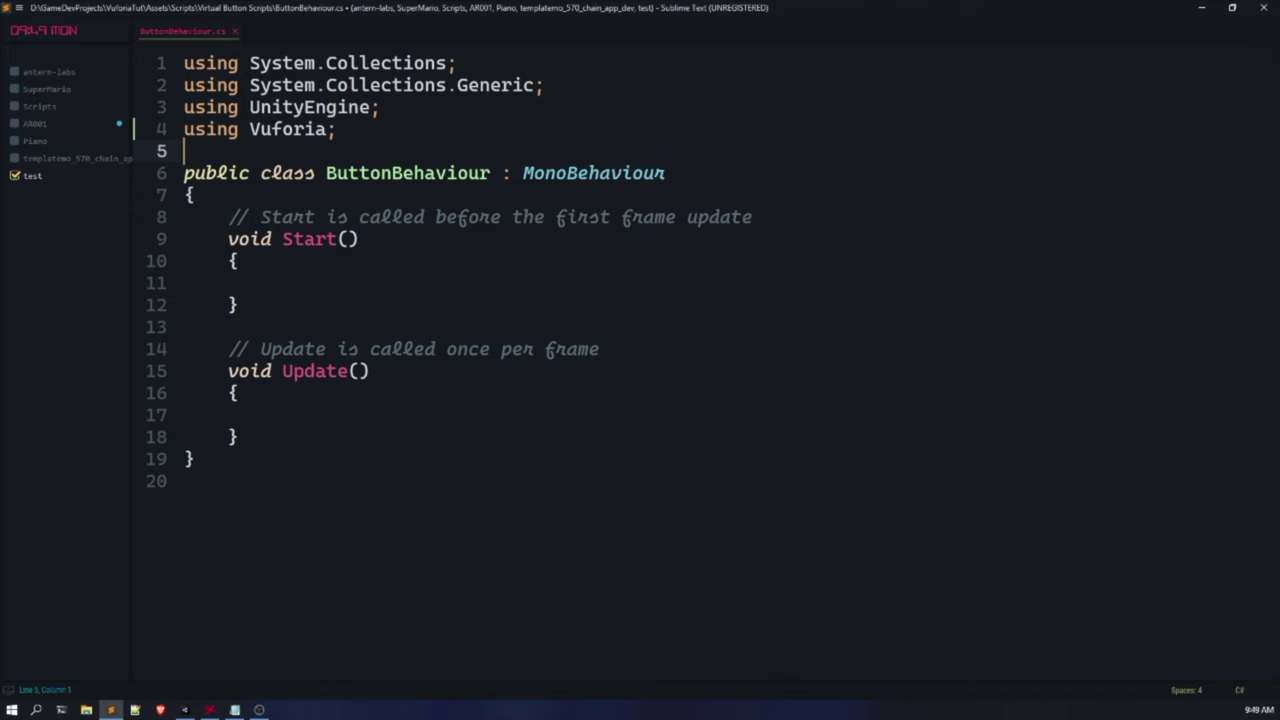
# Delete the Update method and the comment above Start, then insert blank lines above Start().
pyautogui.moveTo(228, 349); pyautogui.dragTo(240, 437)
pyautogui.press('BackSpace')
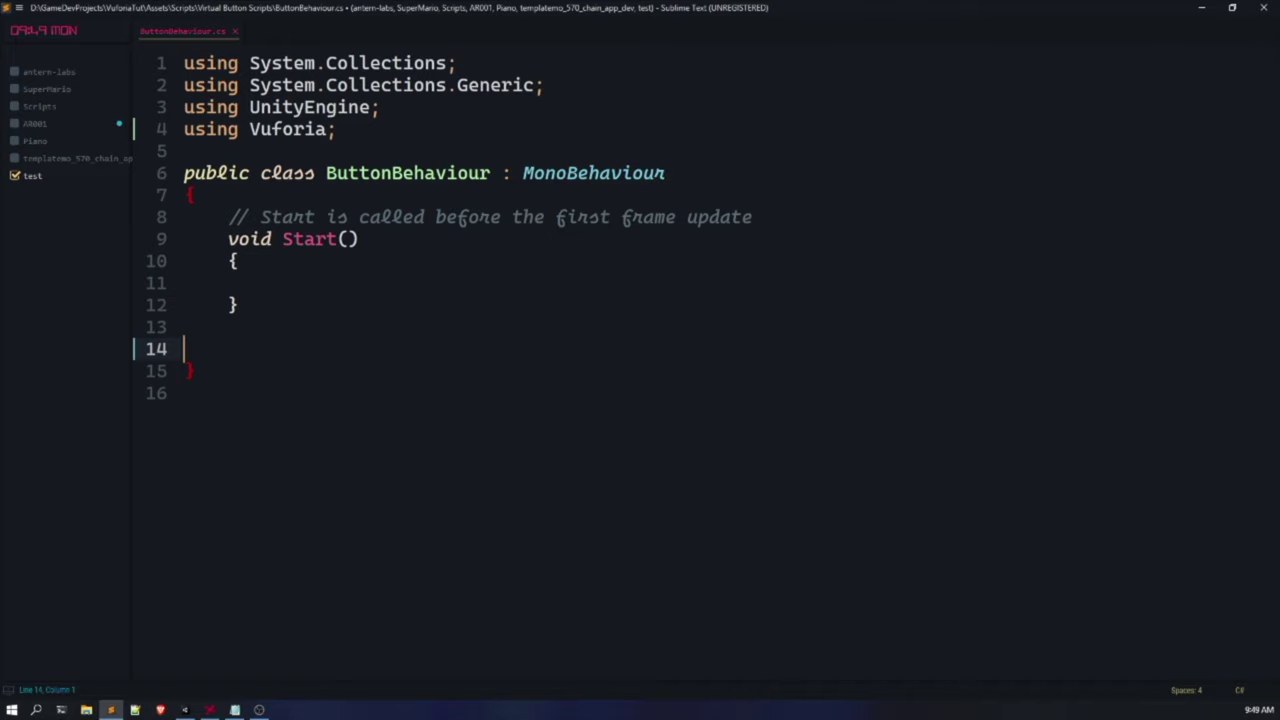
pyautogui.press('BackSpace')
pyautogui.press('BackSpace')
pyautogui.press('BackSpace')
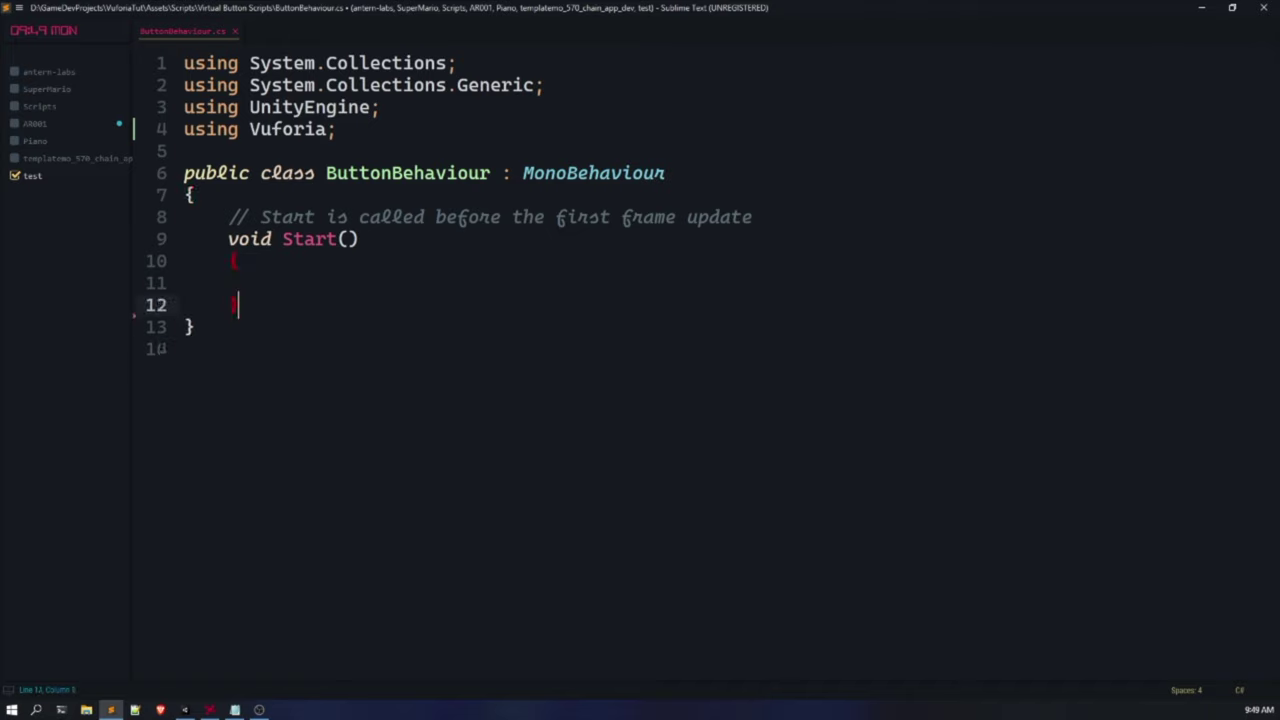
pyautogui.moveTo(753, 217); pyautogui.dragTo(226, 224)
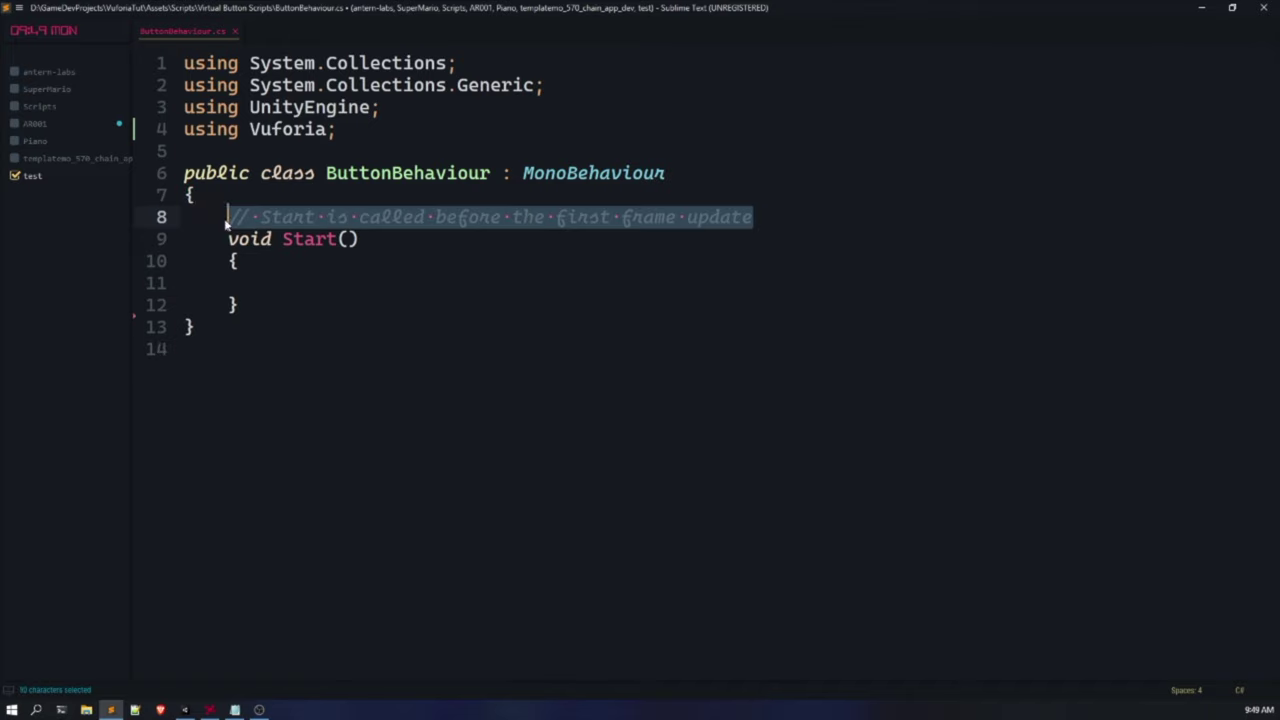
pyautogui.press('BackSpace')
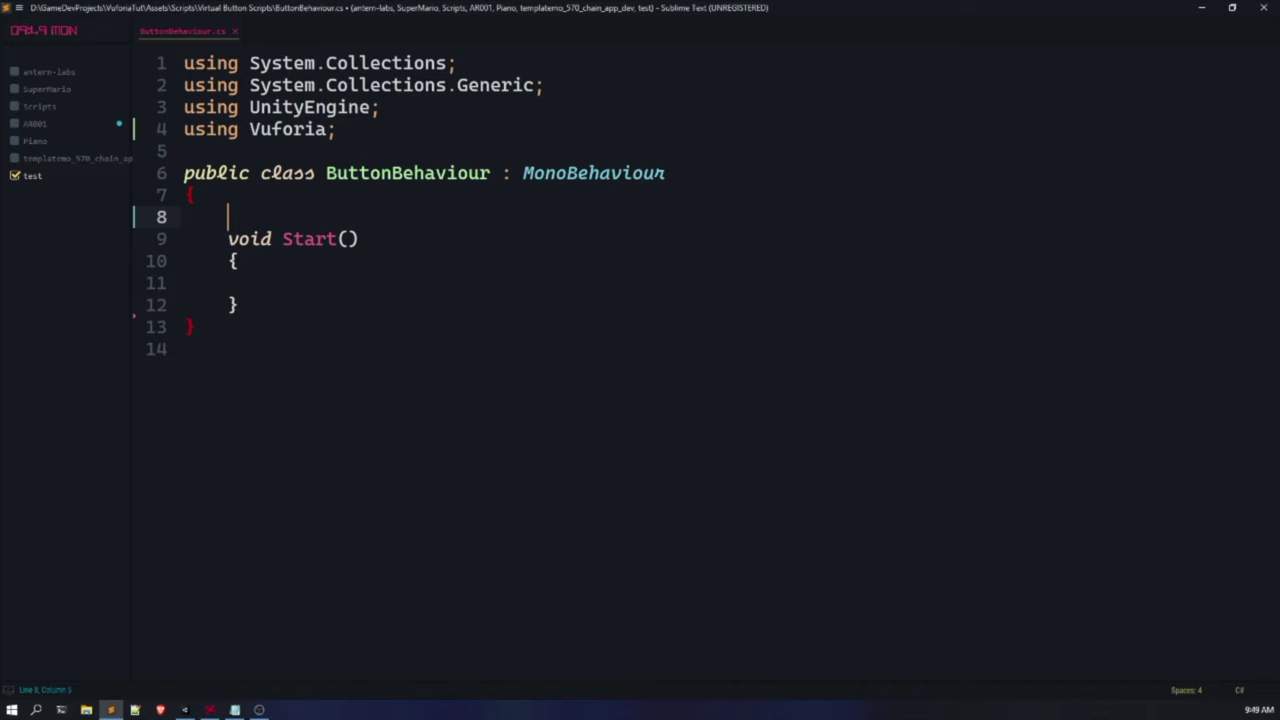
pyautogui.press('Return')
pyautogui.press('Up')
pyautogui.press('Return')
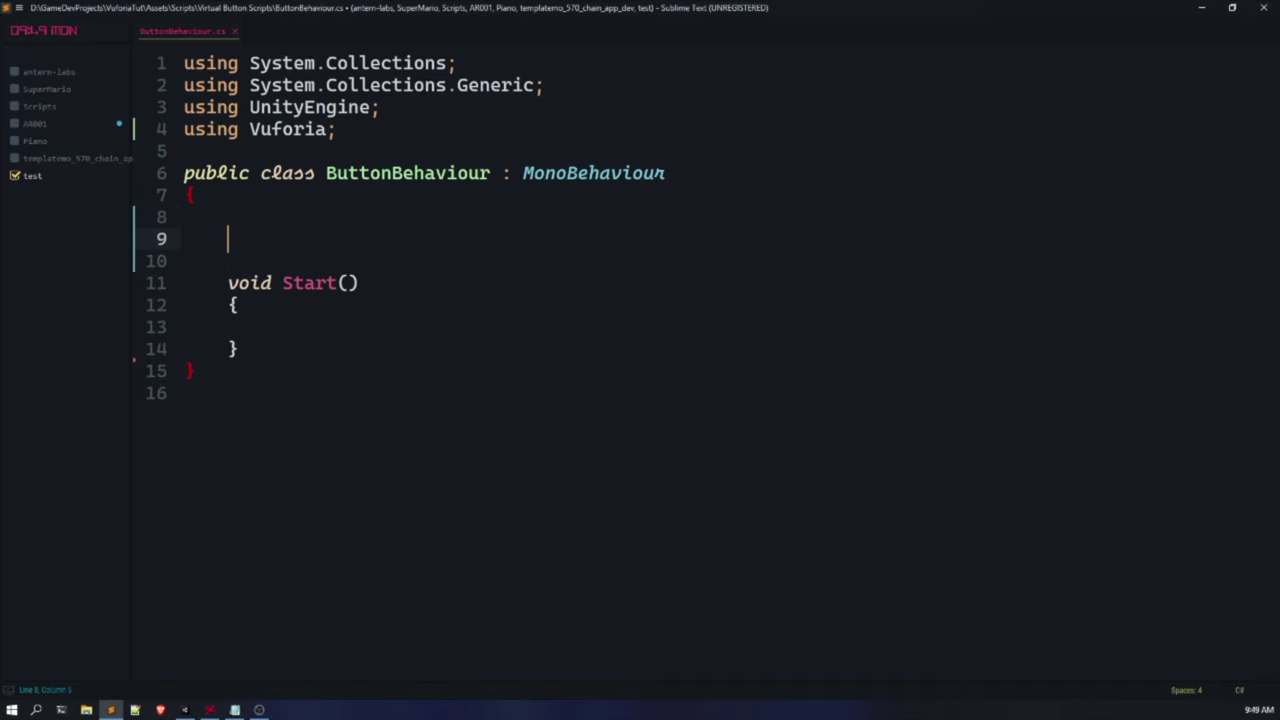
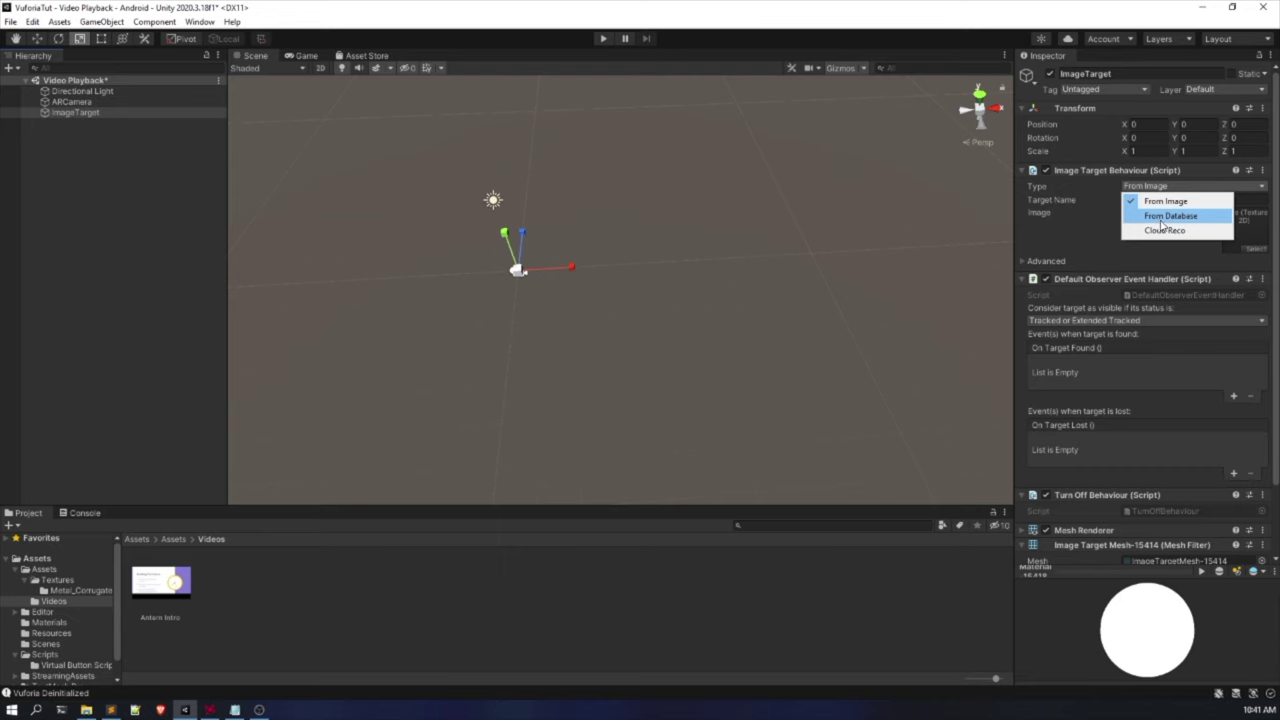
# Set the ImageTarget to load From Database using the FirstARapp database, centering the marker in view.
pyautogui.click(1160, 218)
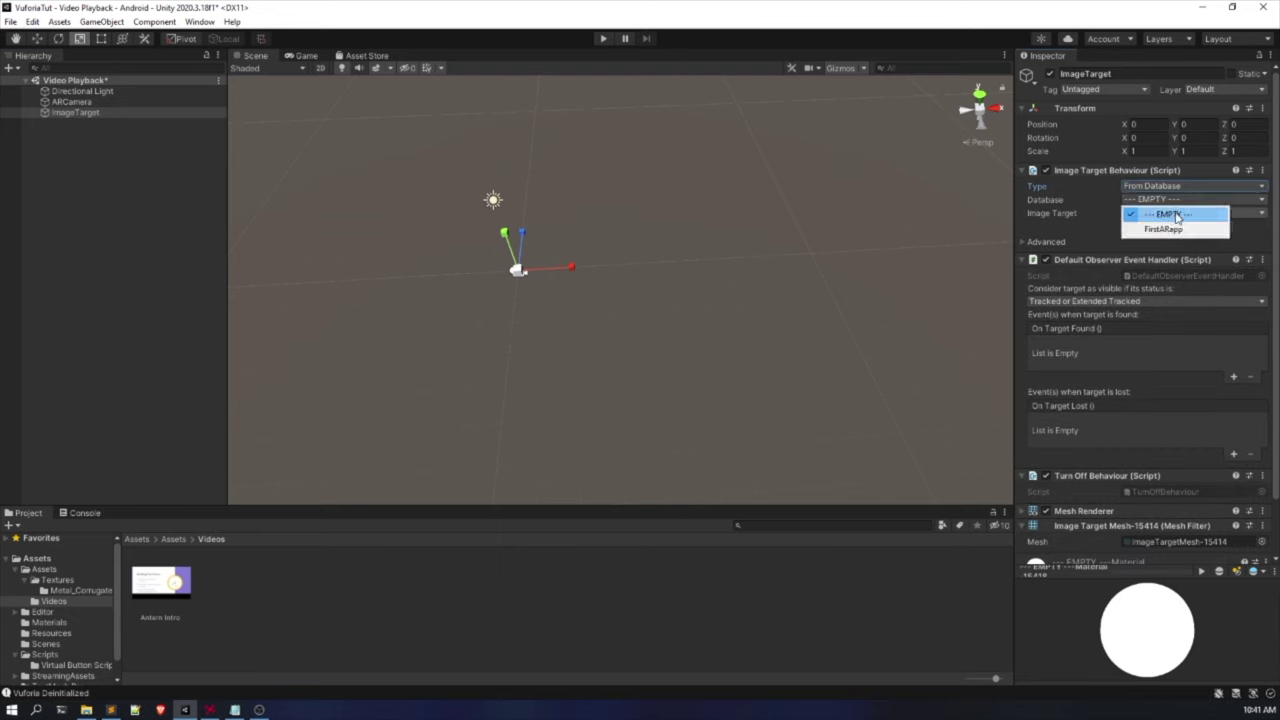
pyautogui.click(1172, 227)
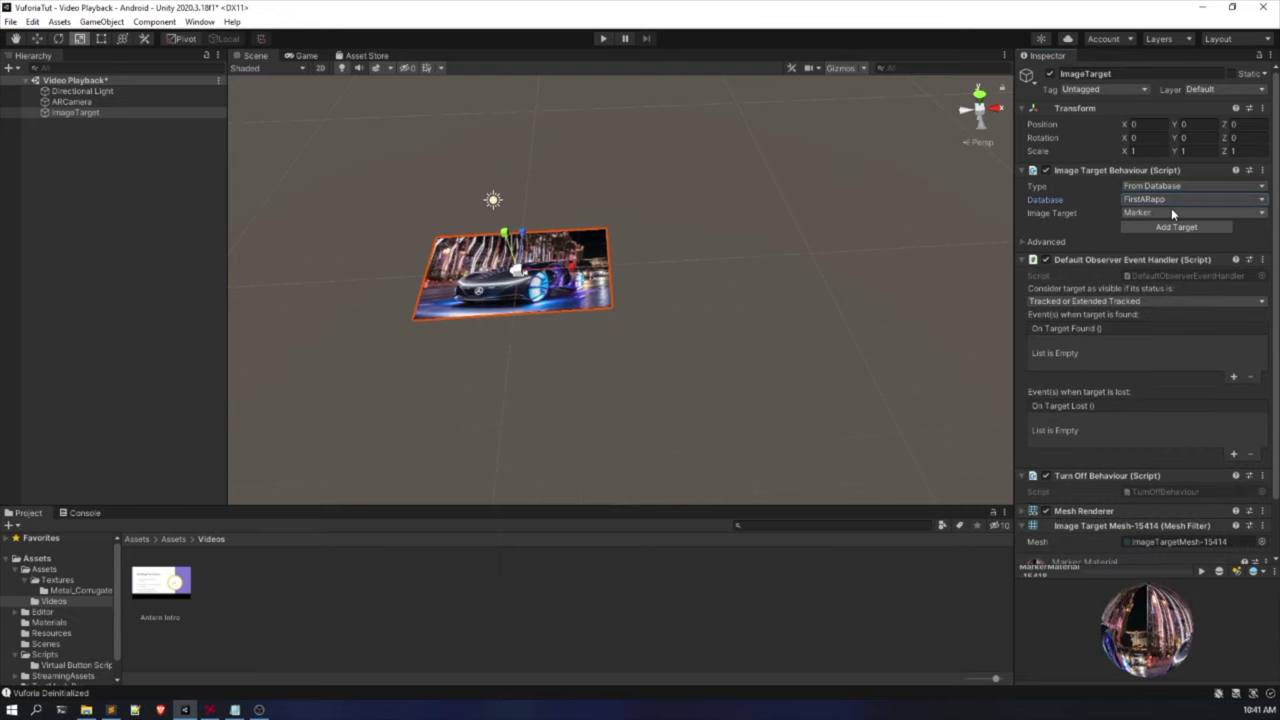
pyautogui.scroll(3, 624, 275)
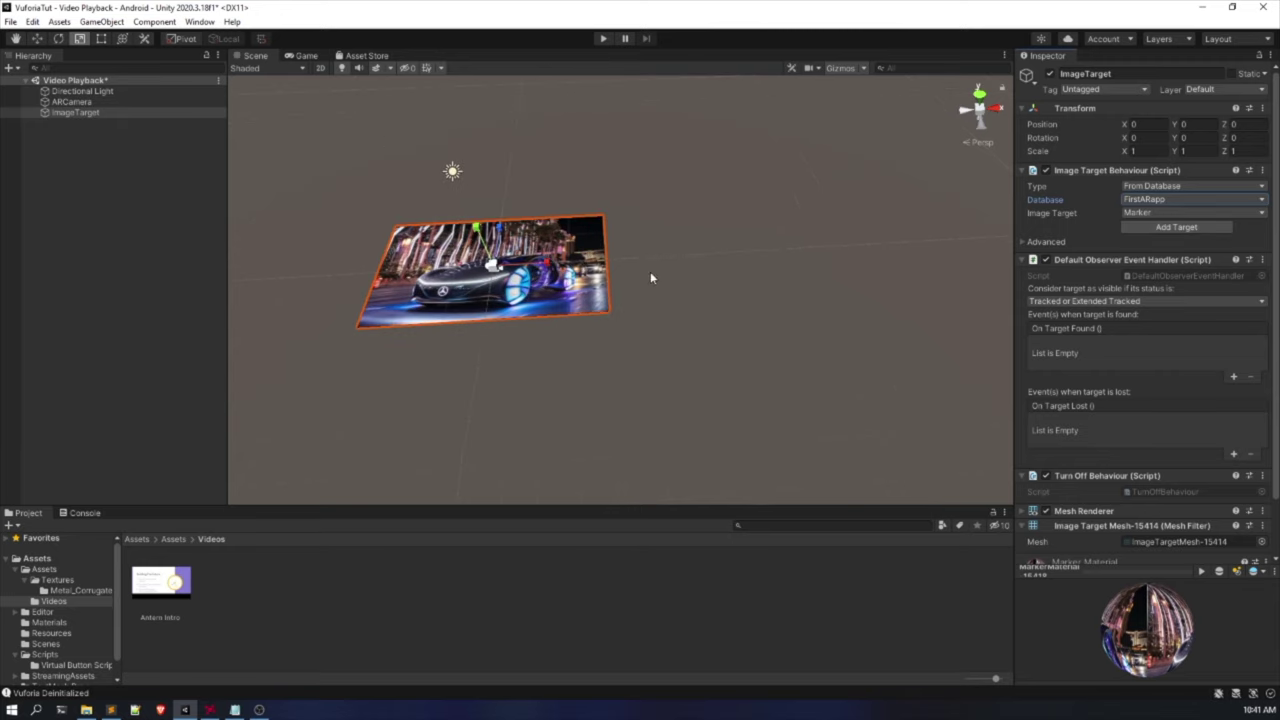
pyautogui.press('q')
pyautogui.moveTo(478, 296); pyautogui.dragTo(584, 318)
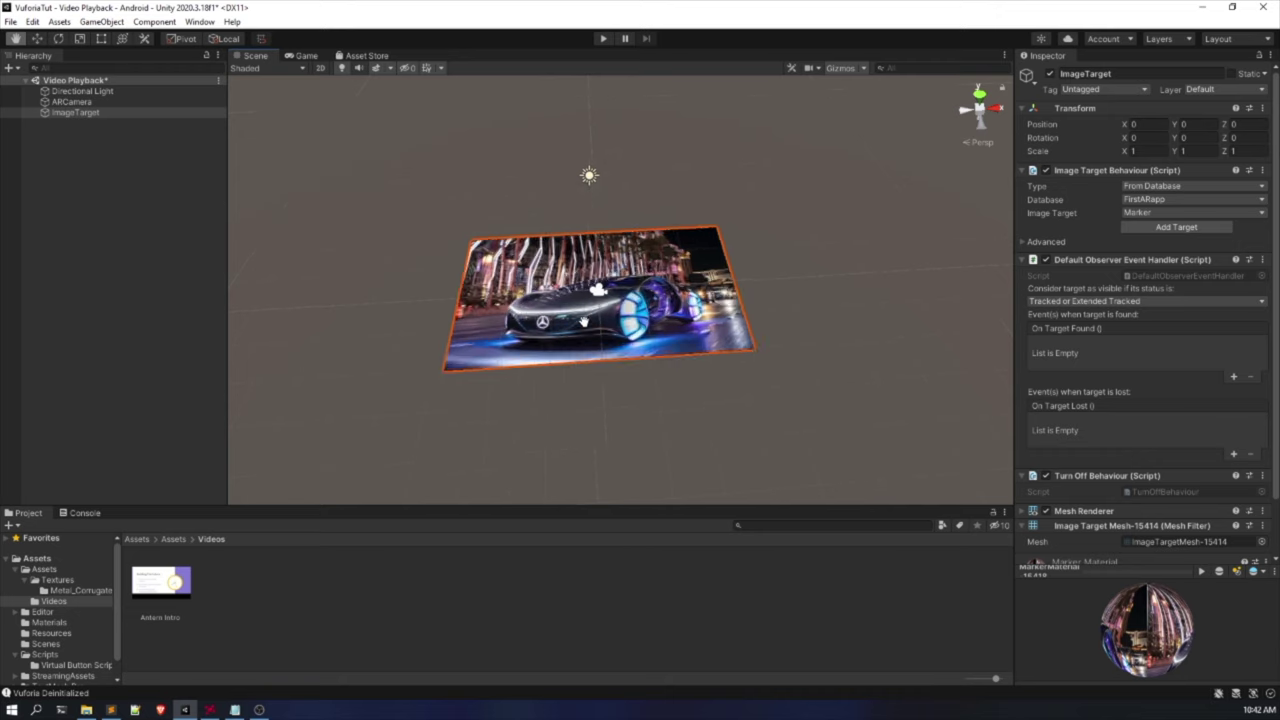
pyautogui.scroll(4, 588, 312)
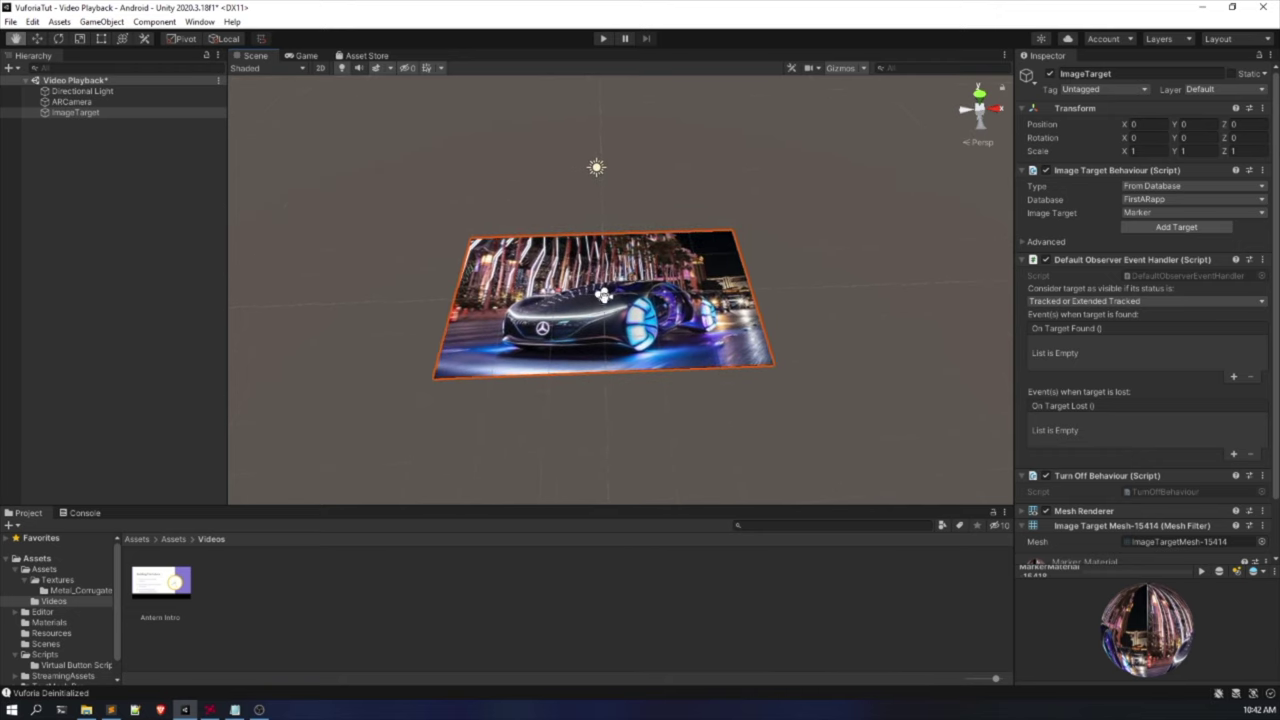
pyautogui.moveTo(598, 298); pyautogui.dragTo(580, 308)
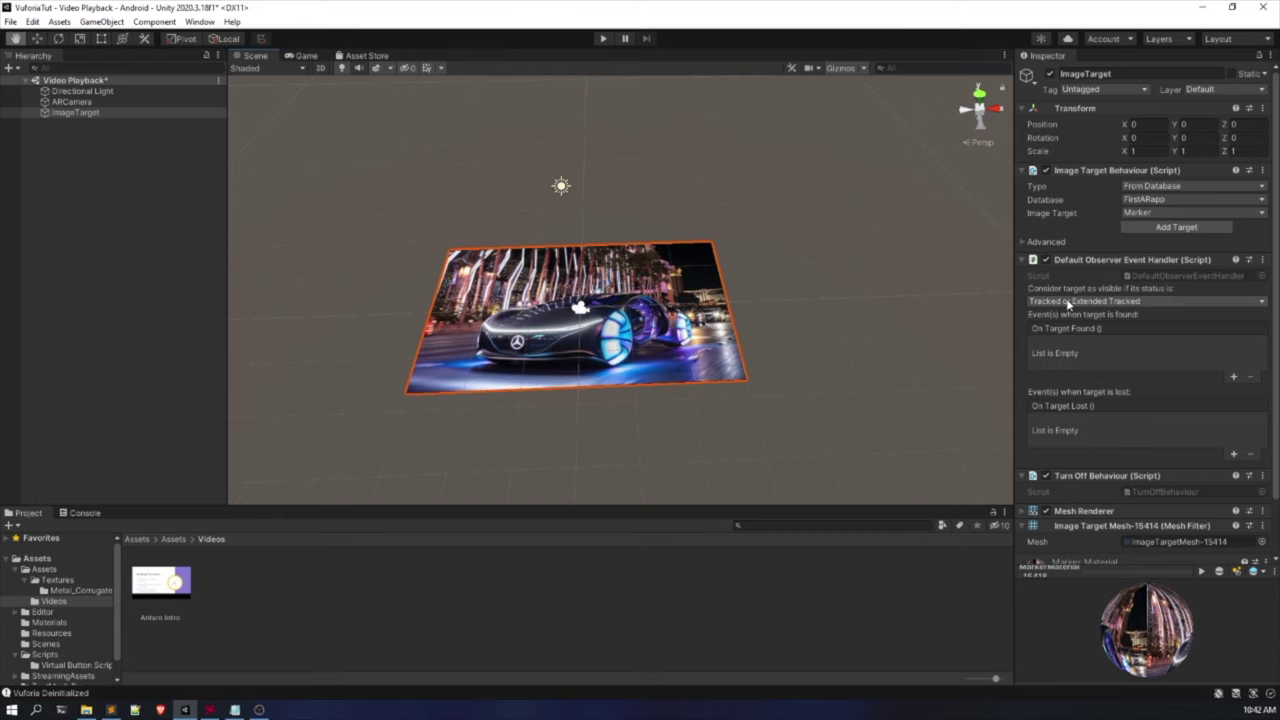
# Make the ImageTarget count as visible only when its status is Tracked.
pyautogui.click(1107, 300)
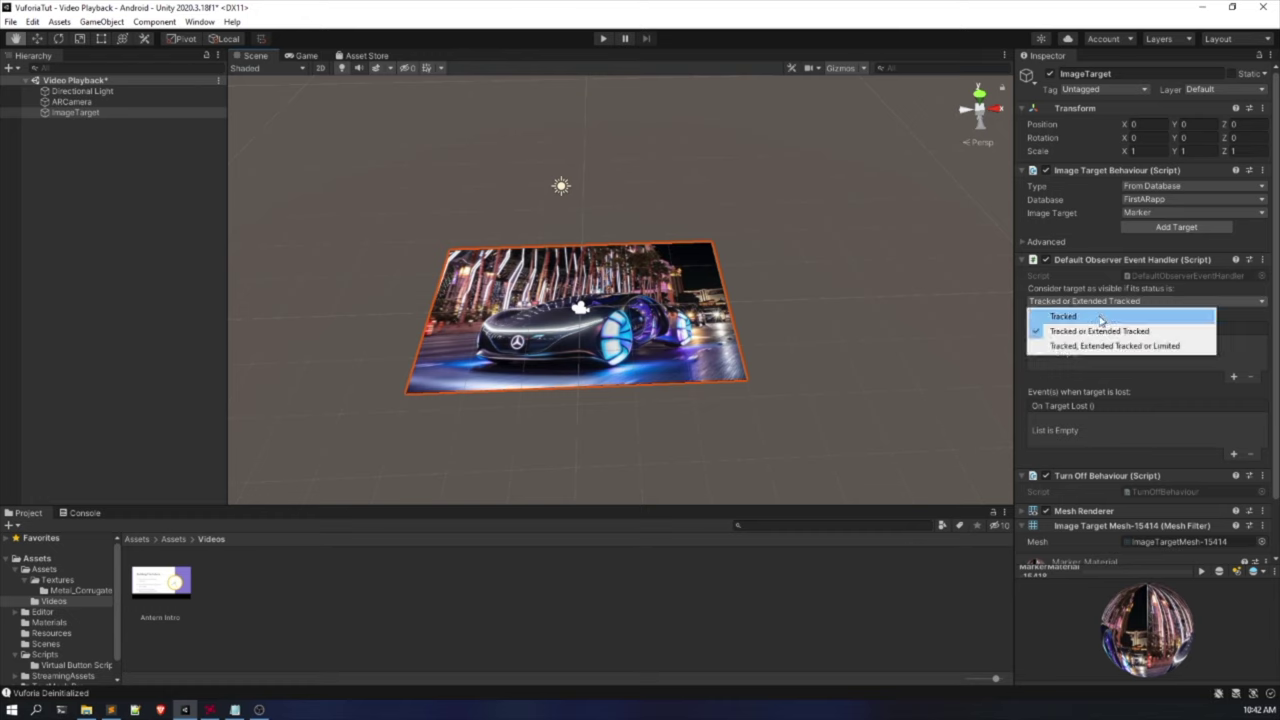
pyautogui.click(1100, 316)
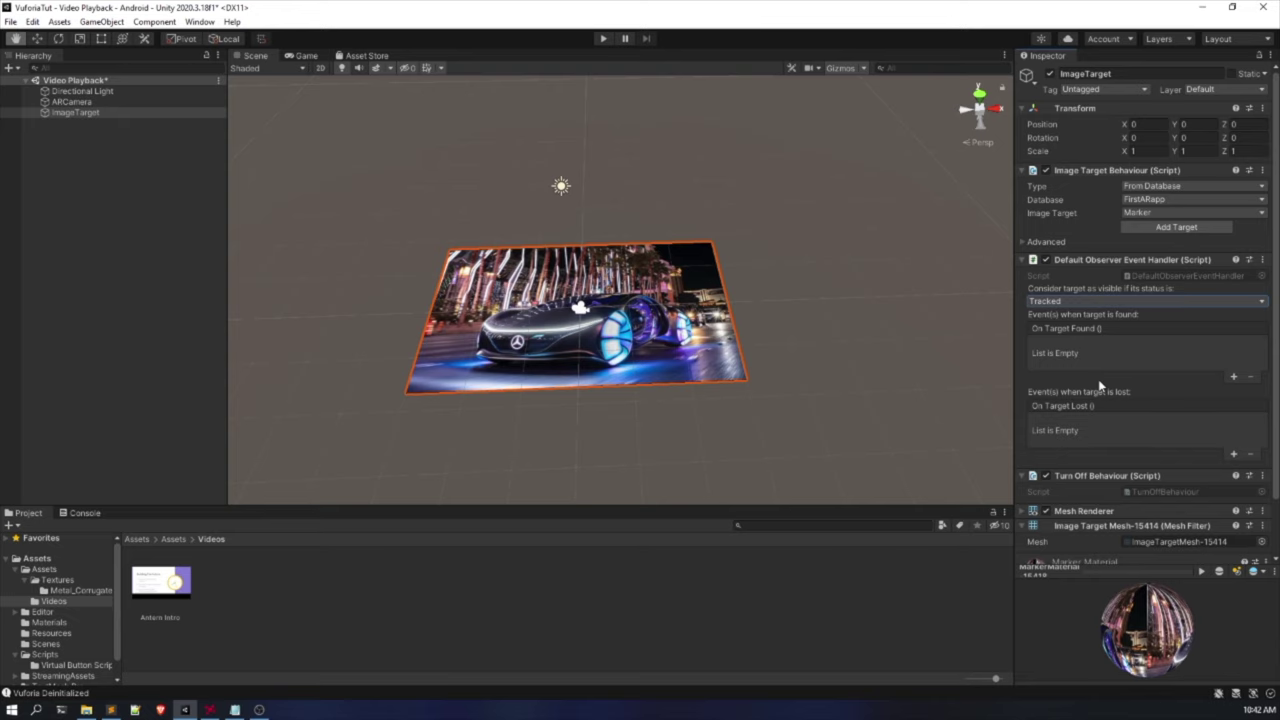
pyautogui.click(99, 113)
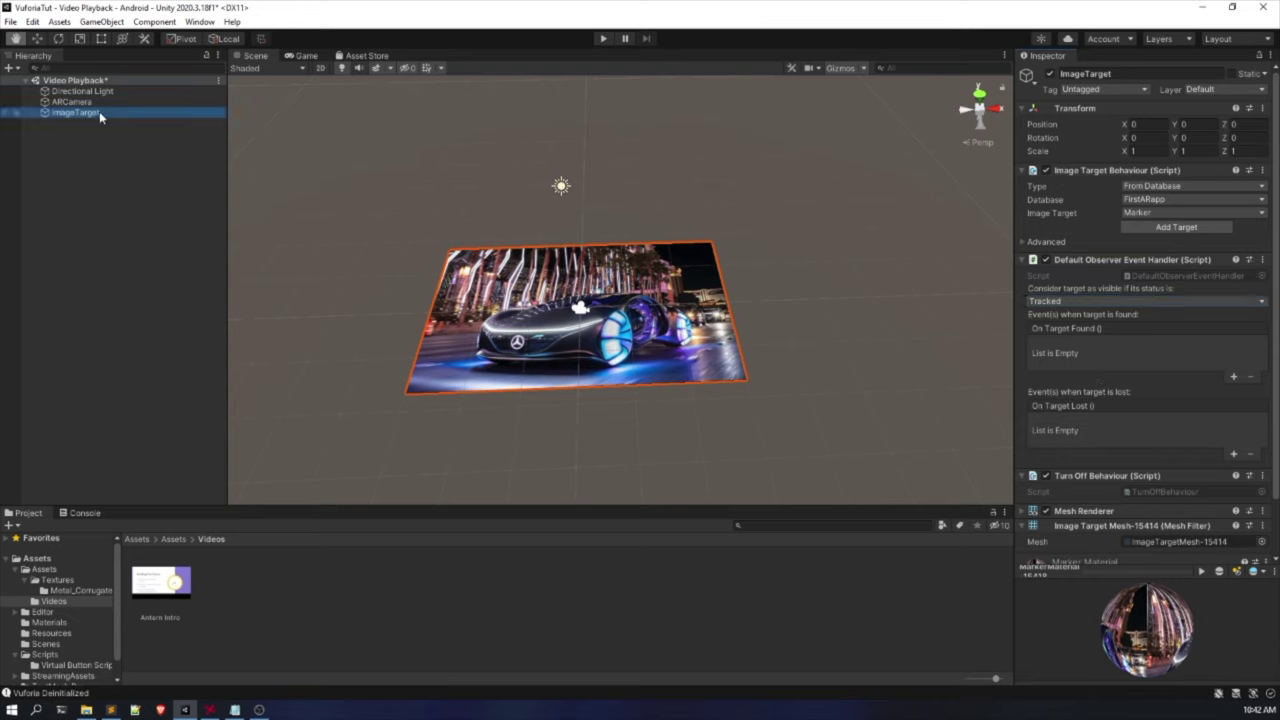
# Add a Plane as a child of the ImageTarget.
pyautogui.rightClick(99, 114)
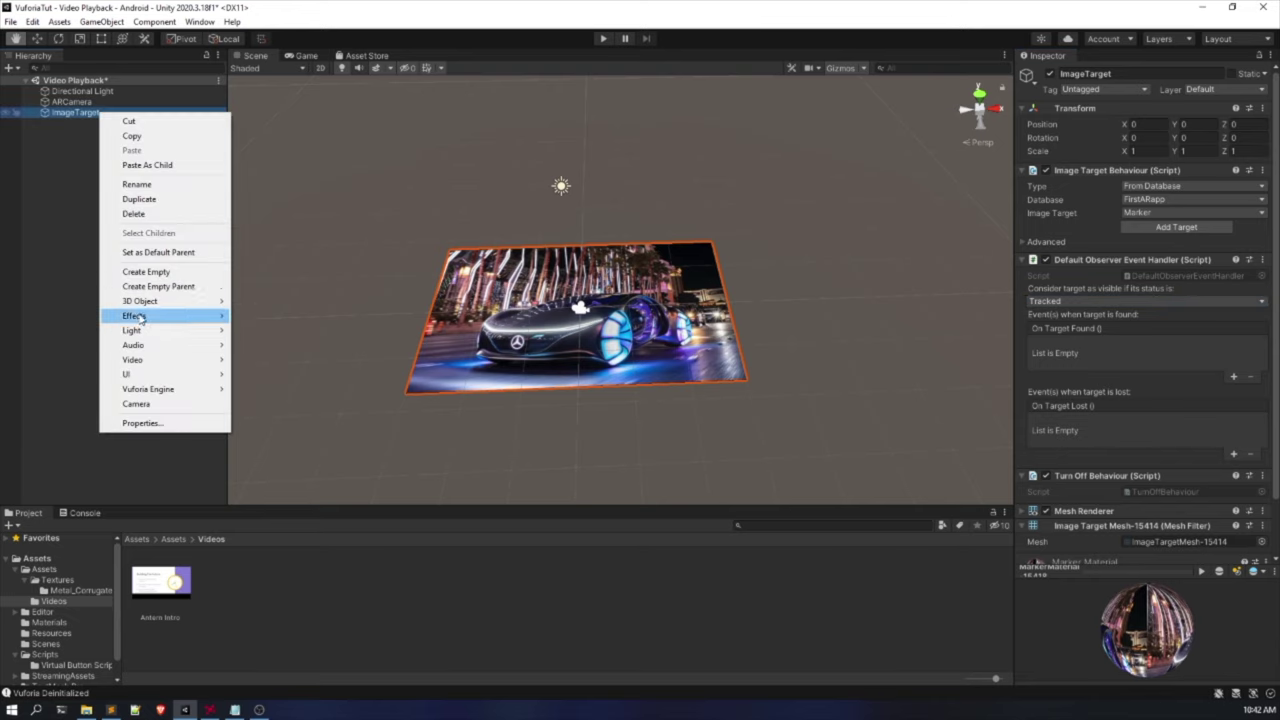
pyautogui.moveTo(152, 304)
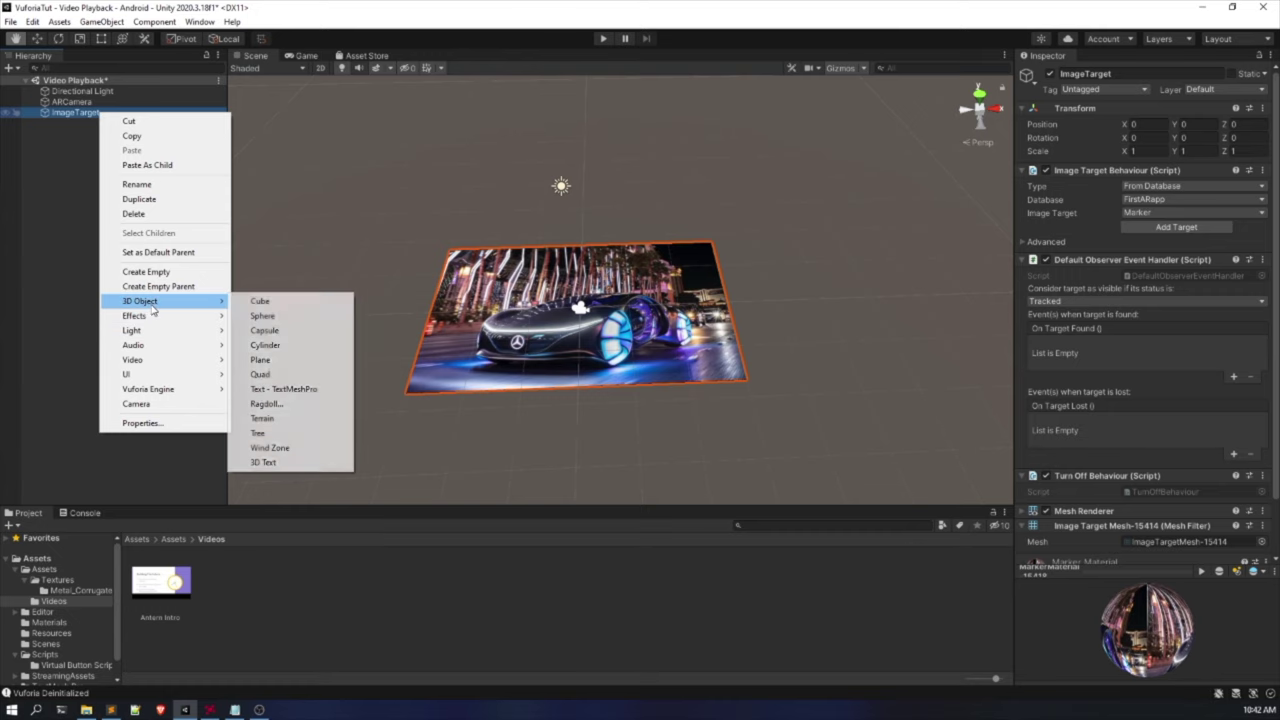
pyautogui.click(260, 360)
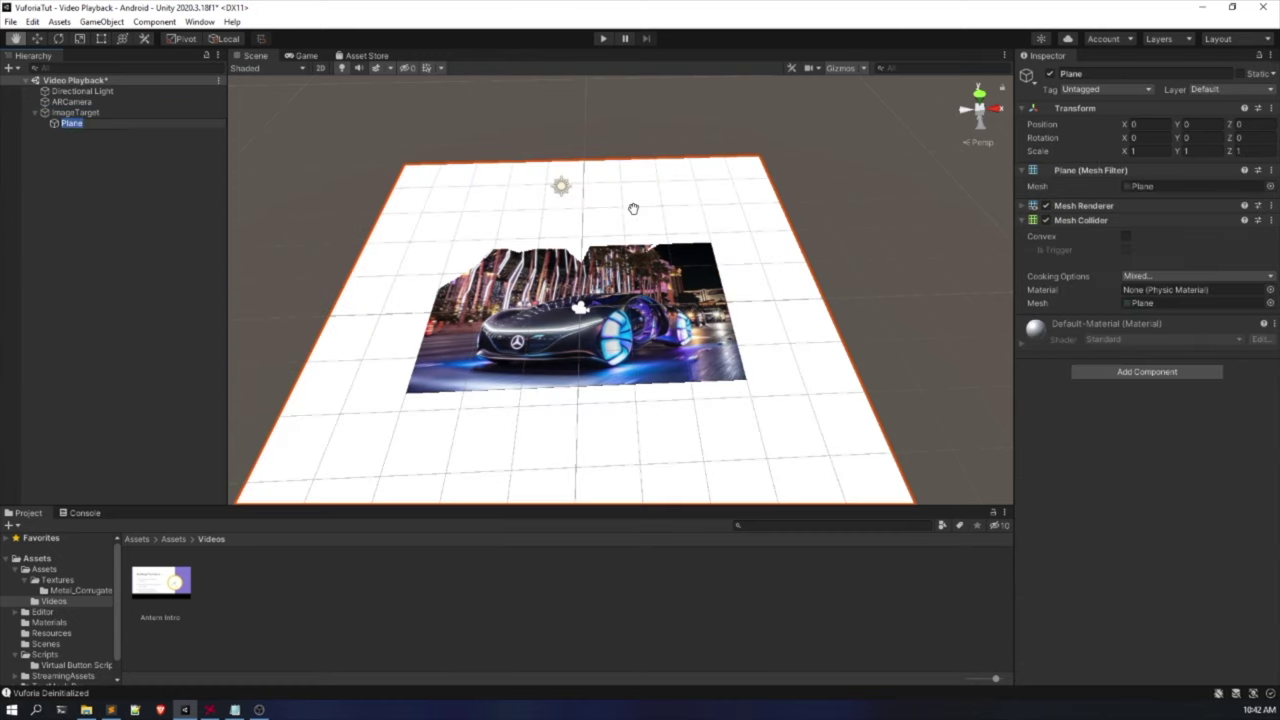
pyautogui.moveTo(633, 208); pyautogui.dragTo(629, 224)
# Raise the plane to Y 0.22 and scale it to 0.607778 by 0.33717 over the marker.
pyautogui.click(38, 39)
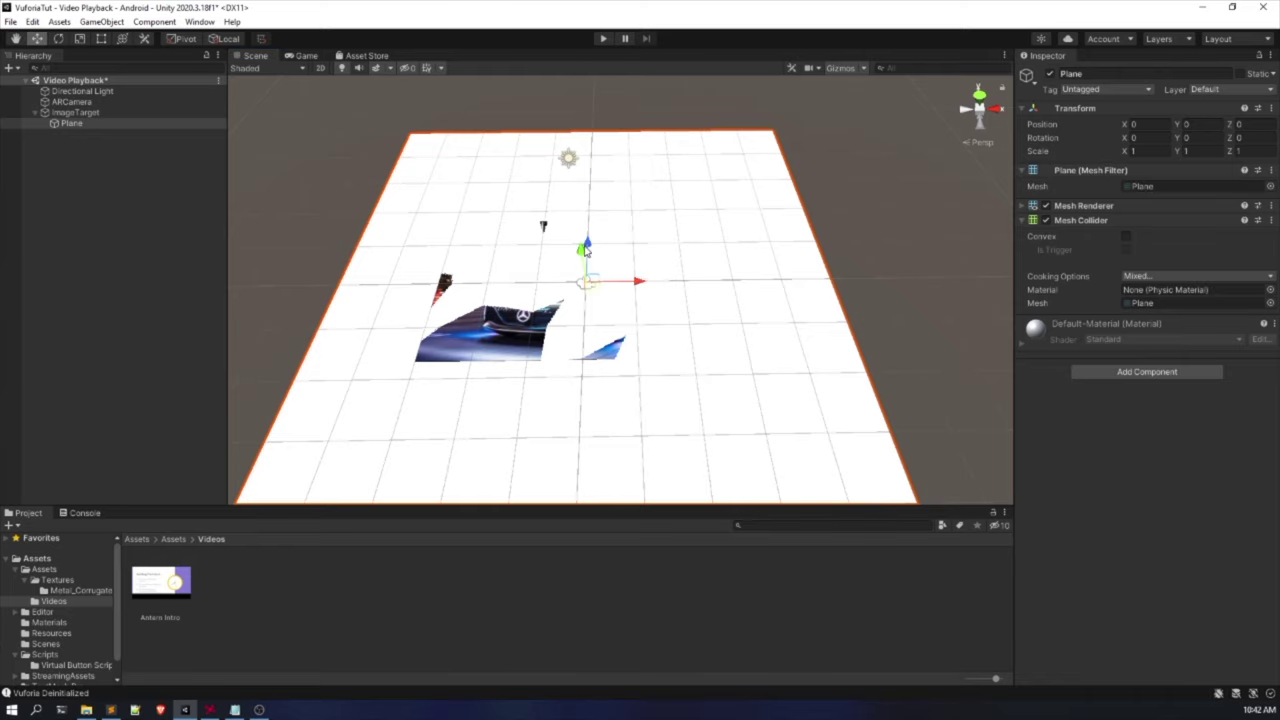
pyautogui.moveTo(583, 246); pyautogui.dragTo(680, 281)
pyautogui.click(79, 38)
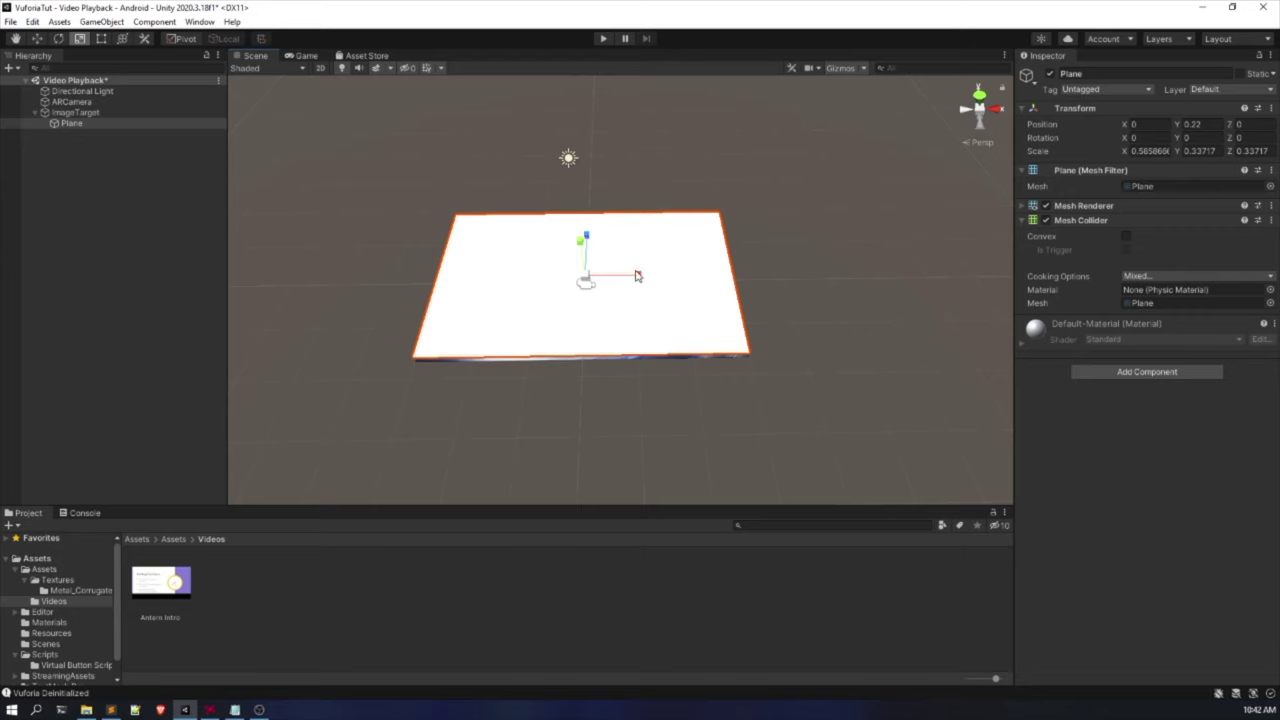
pyautogui.moveTo(637, 276); pyautogui.dragTo(635, 285)
pyautogui.keyDown('alt'); pyautogui.moveTo(816, 216); pyautogui.dragTo(770, 250); pyautogui.keyUp('alt')
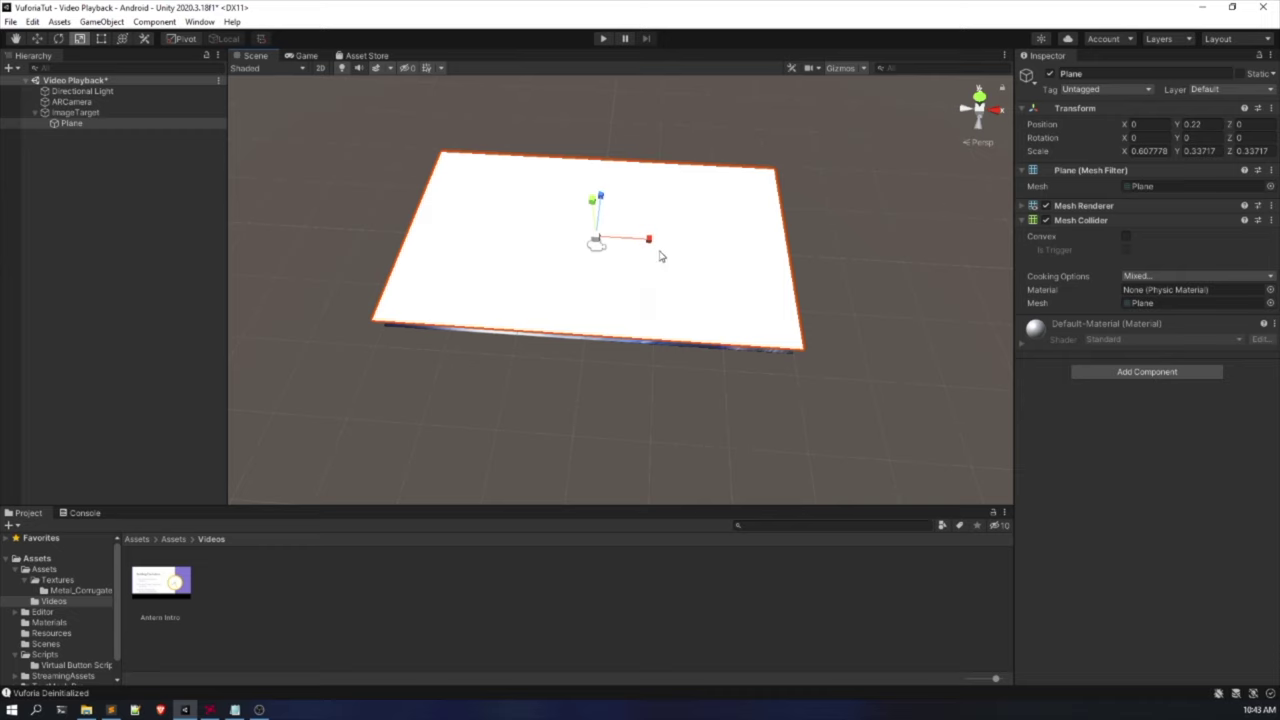
# Select the Plane and add a Video Player component found by searching 'Video'.
pyautogui.click(104, 126)
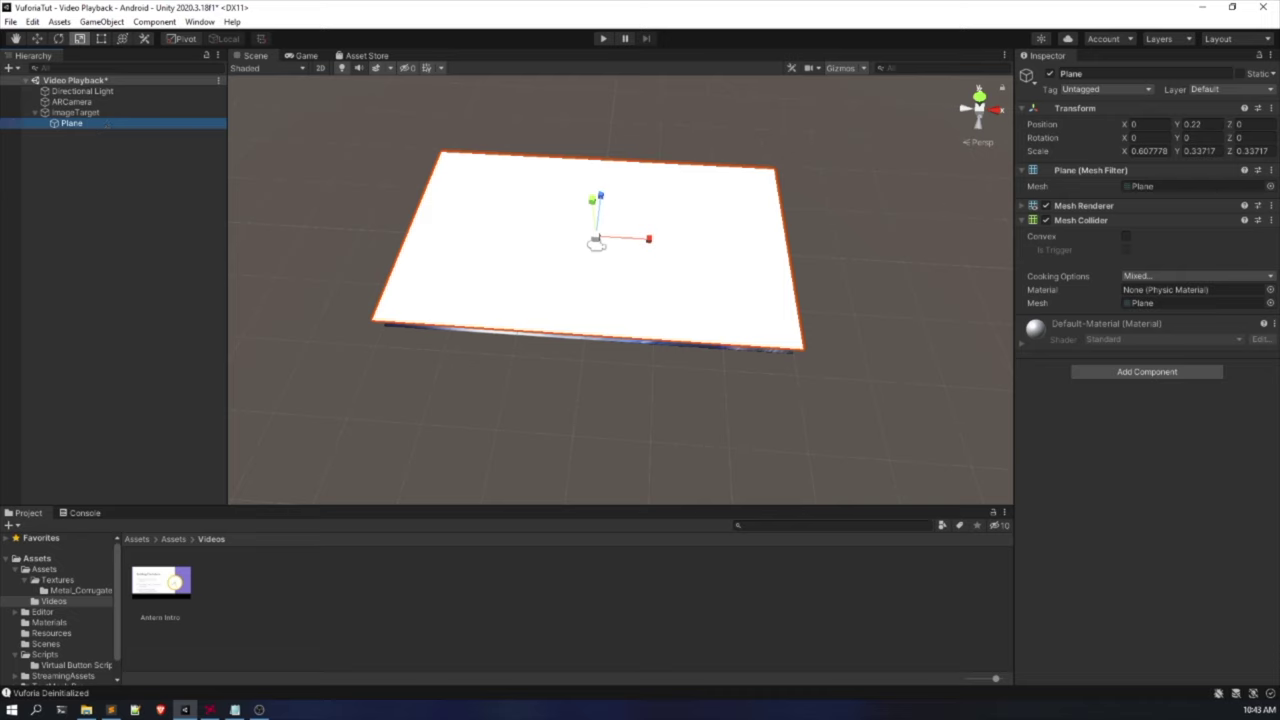
pyautogui.click(1100, 73)
pyautogui.write('Vide')
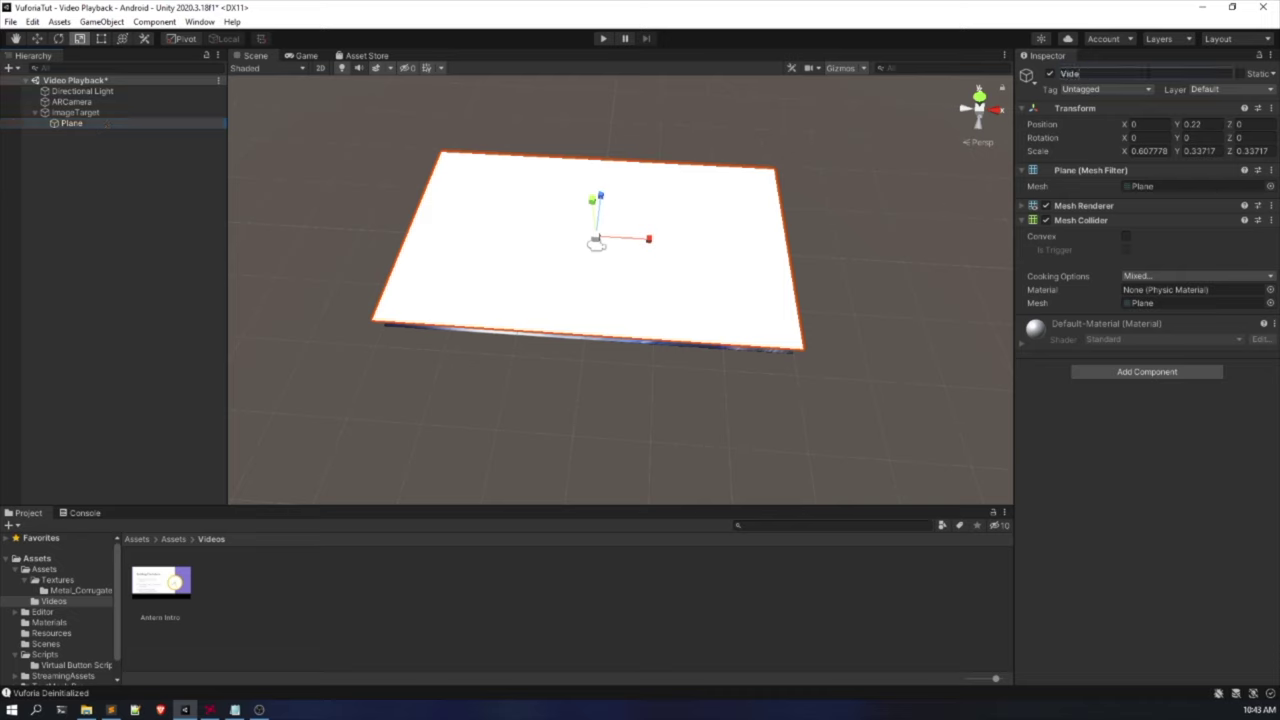
pyautogui.write('o Player')
pyautogui.click(1156, 373)
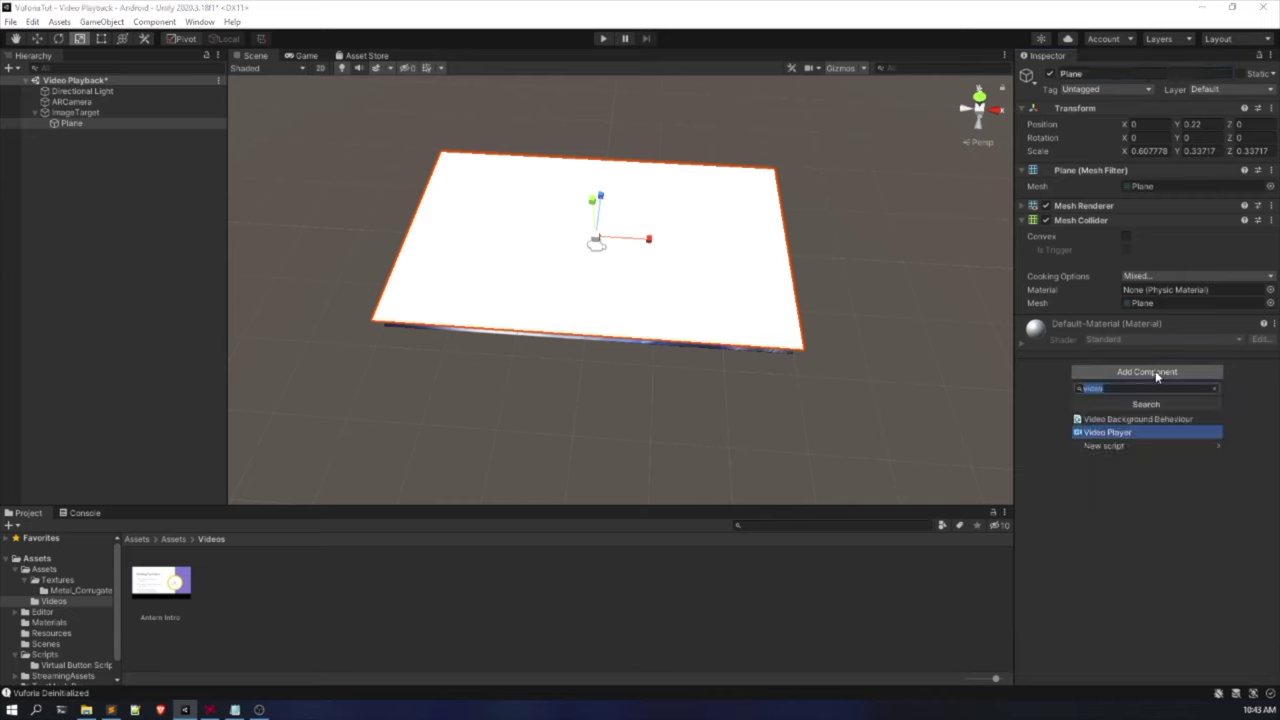
pyautogui.press('BackSpace')
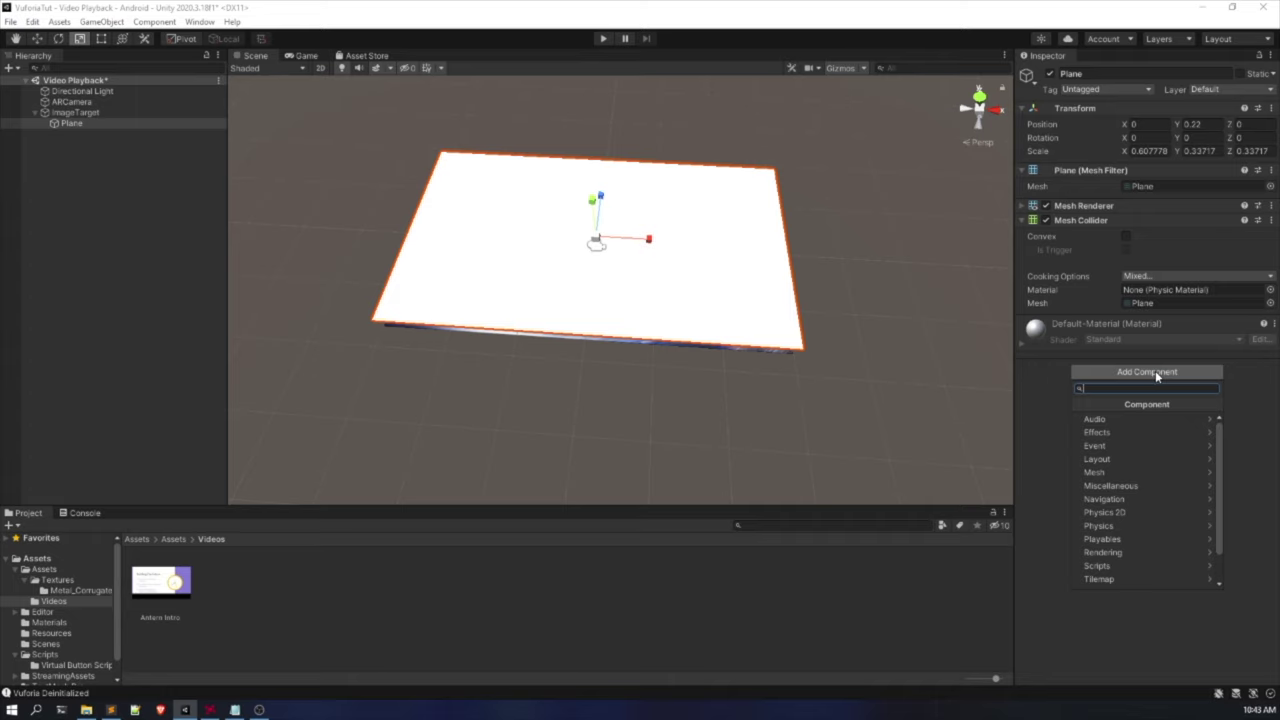
pyautogui.write('Video')
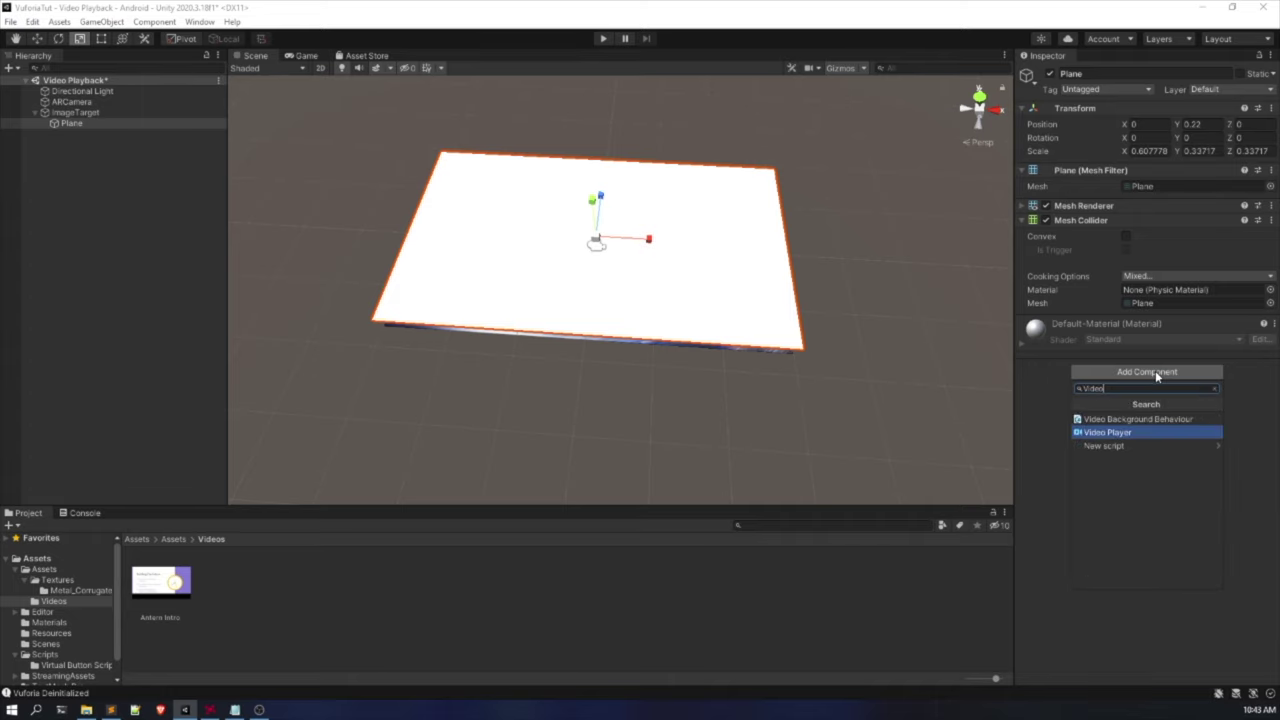
pyautogui.click(1127, 430)
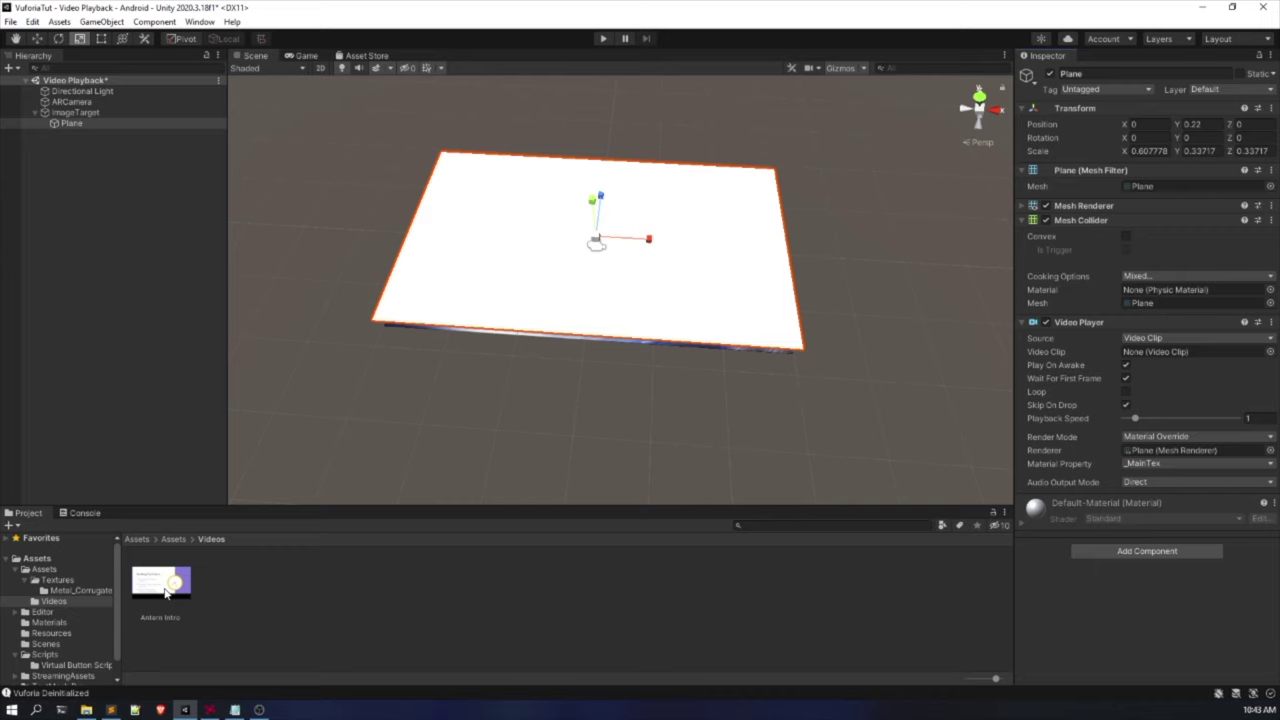
# Assign the Antarn Intro clip to the Video Player, then end the play-mode test.
pyautogui.moveTo(167, 588); pyautogui.dragTo(1173, 352)
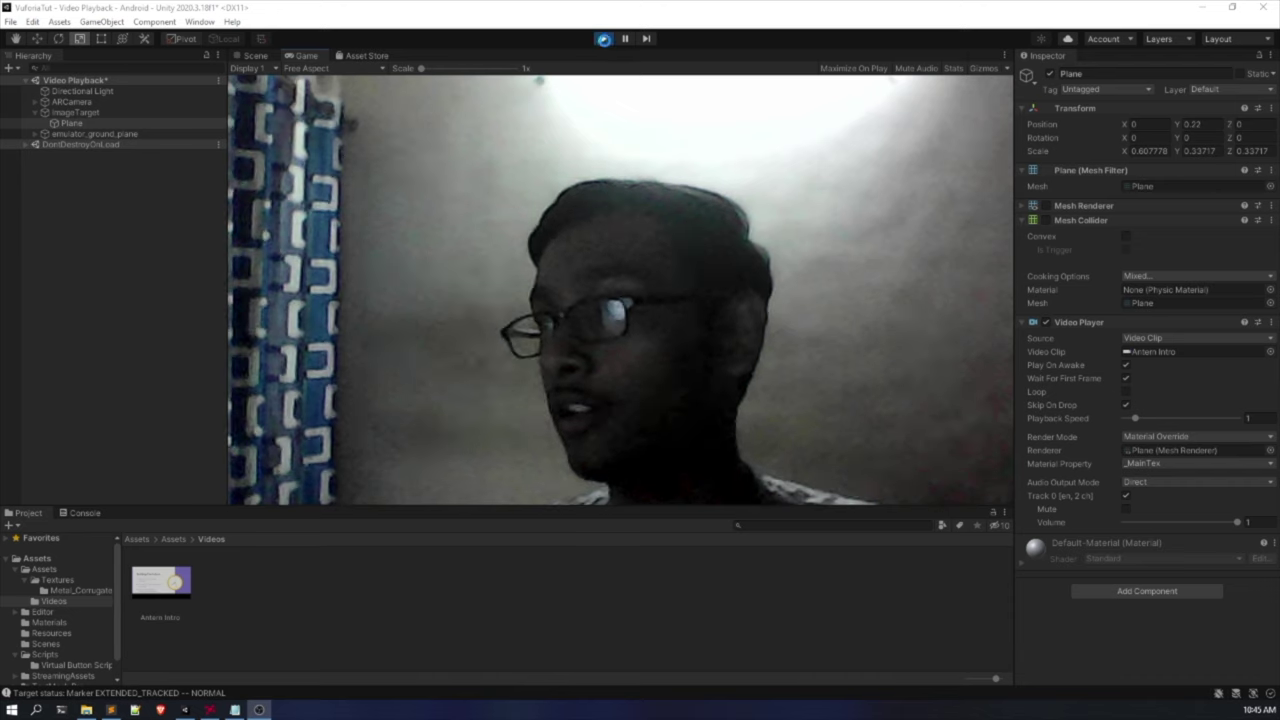
pyautogui.click(603, 38)
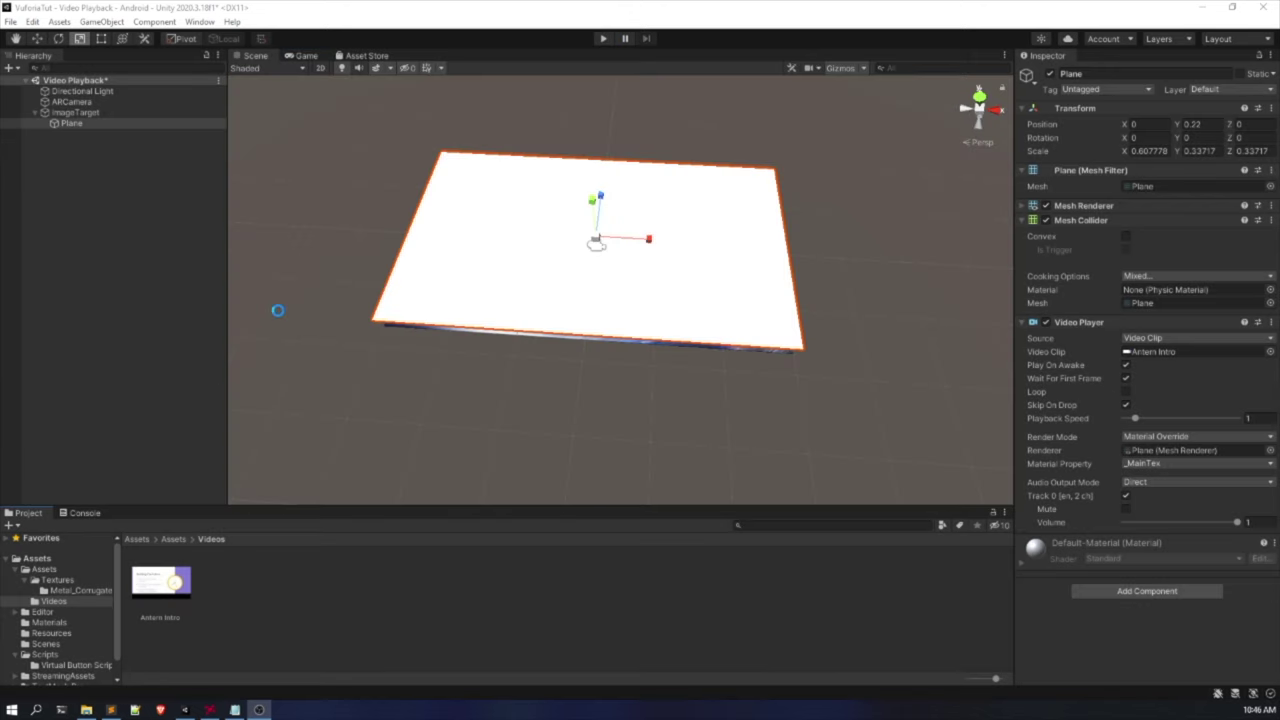
pyautogui.click(278, 312)
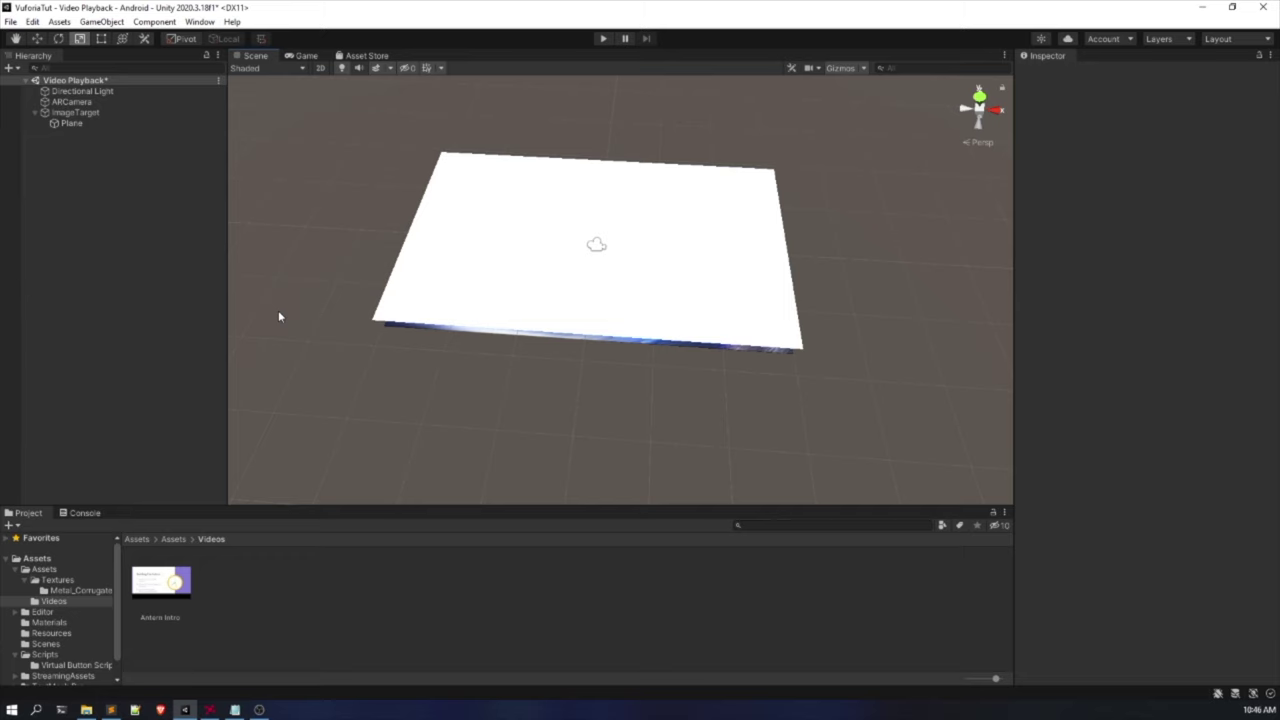
# Rotate the plane to 180 degrees on the Y axis.
pyautogui.click(620, 257)
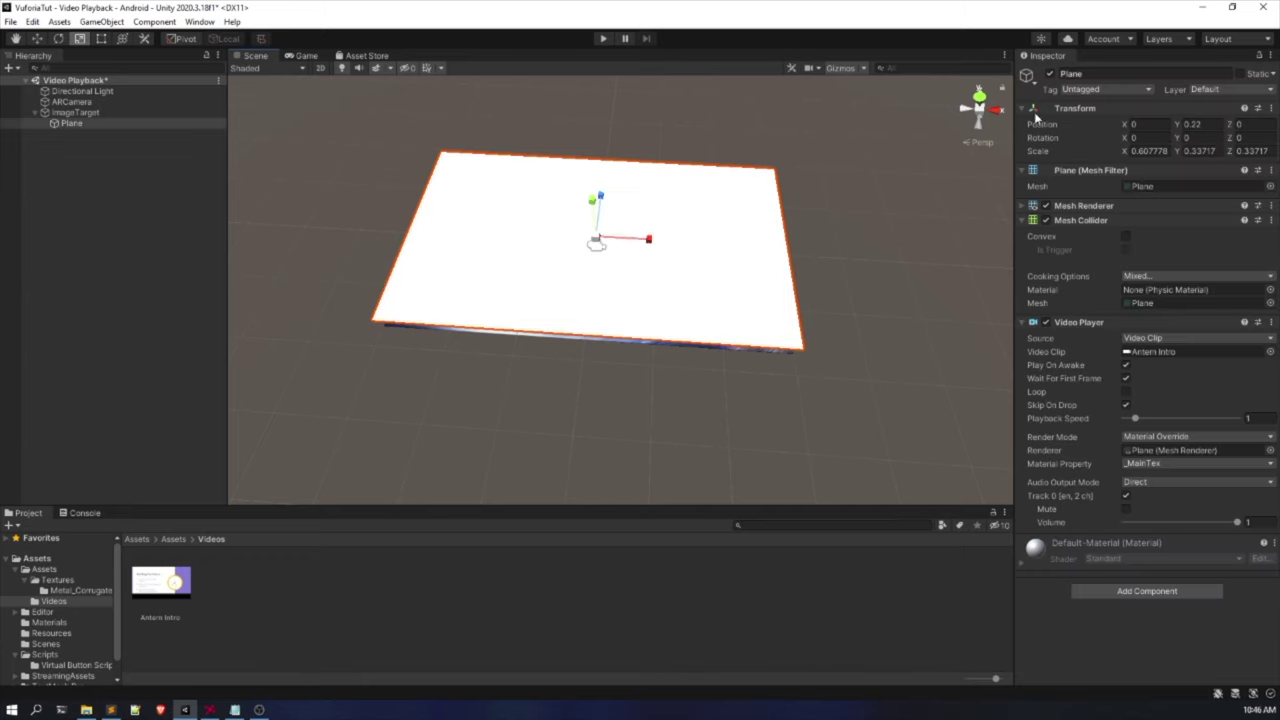
pyautogui.click(1187, 137)
pyautogui.write('18')
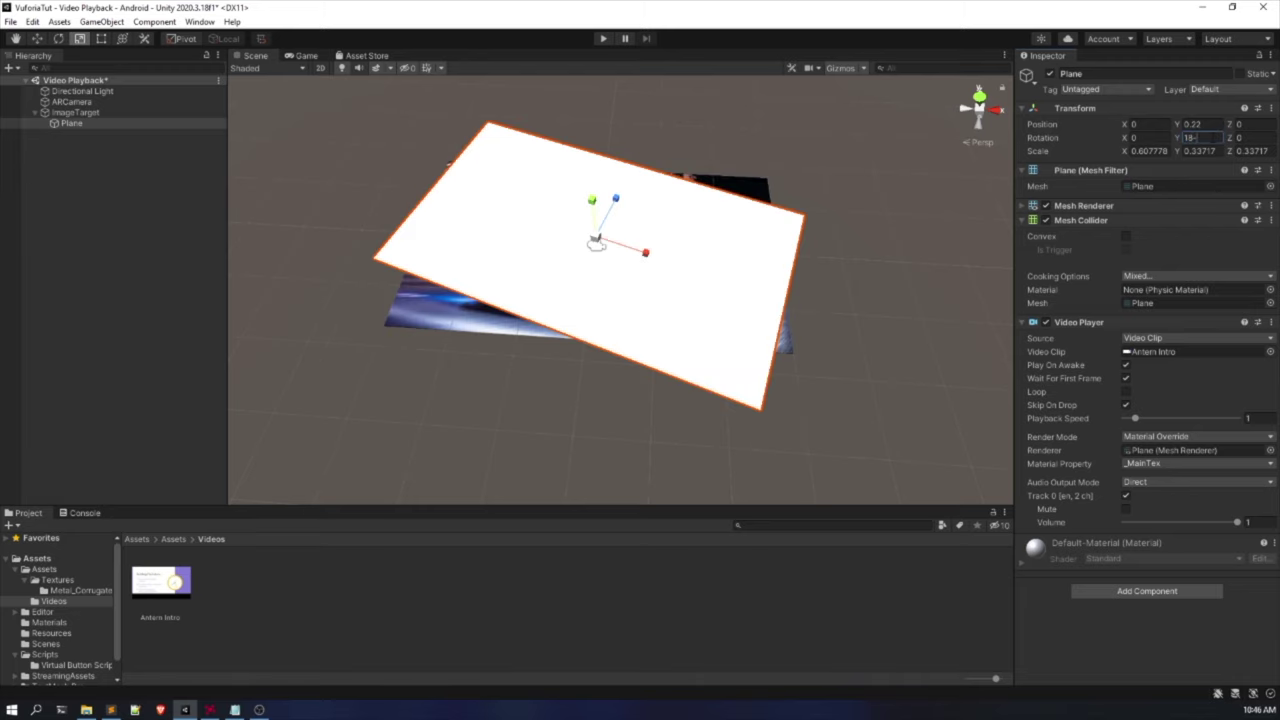
pyautogui.write('0')
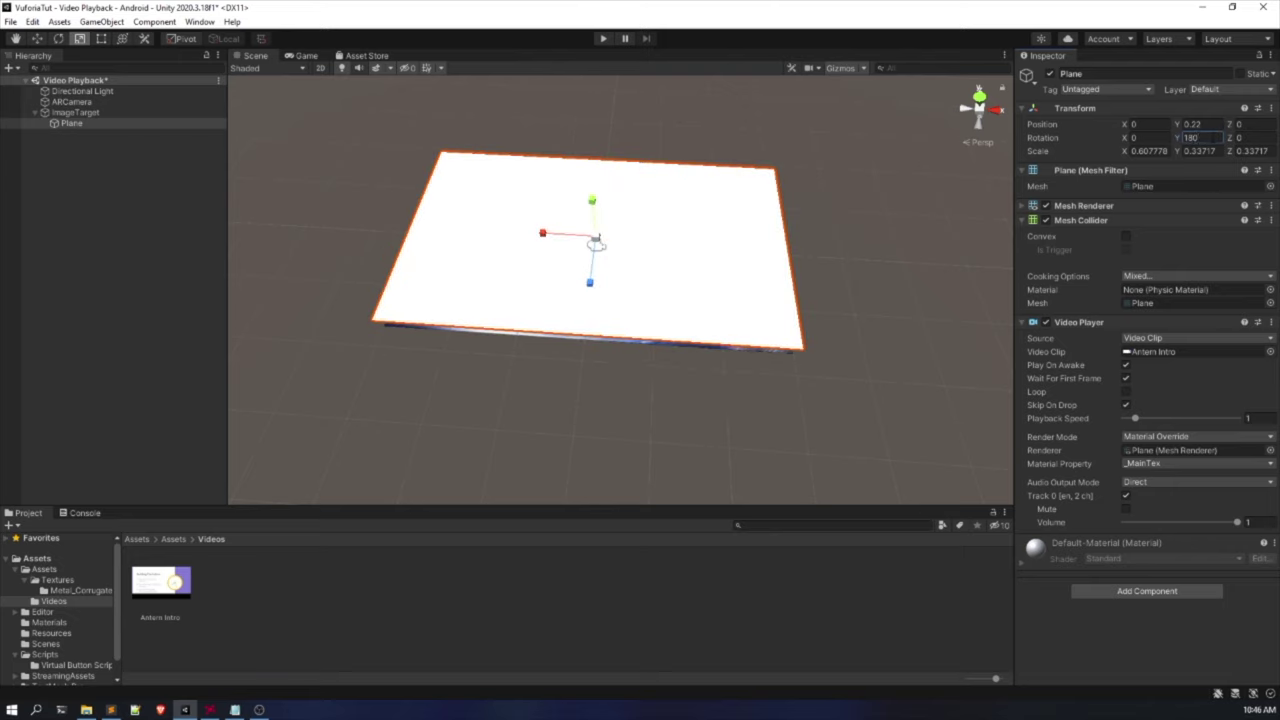
# Turn off Play On Awake in the Plane's Video Player component.
pyautogui.scroll(2, 436, 265)
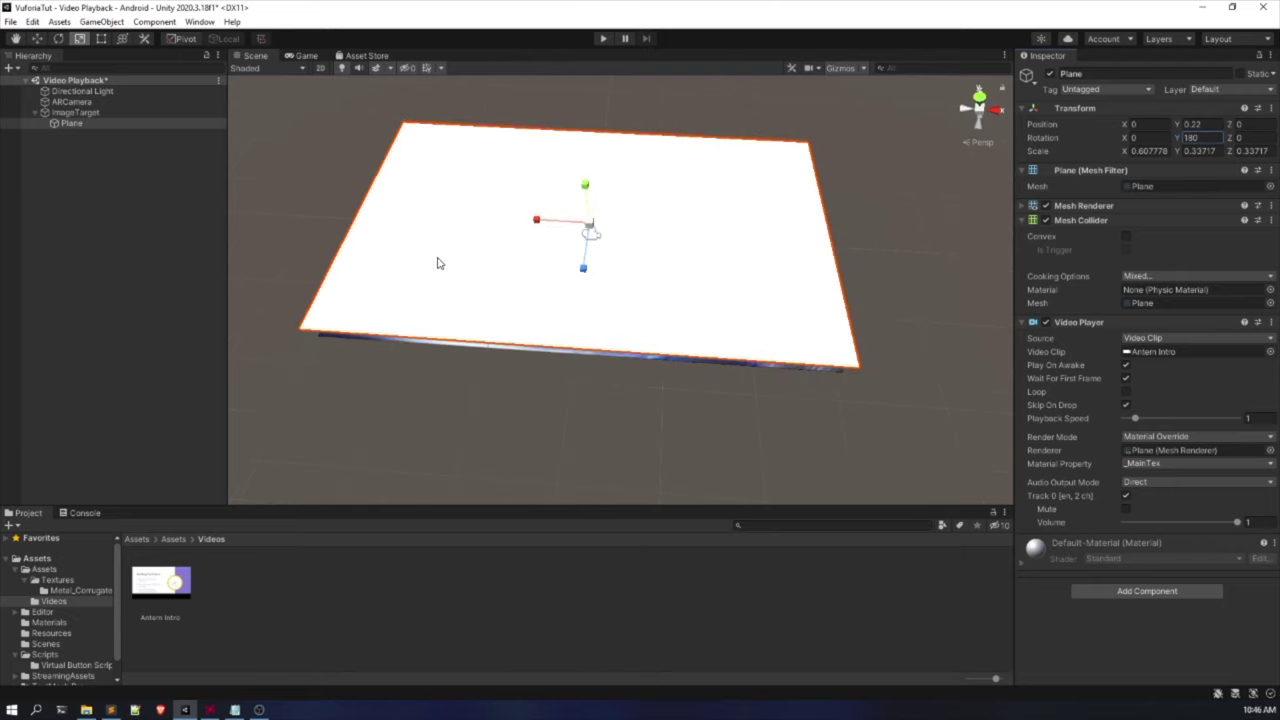
pyautogui.click(436, 256)
pyautogui.scroll(-2, 699, 211)
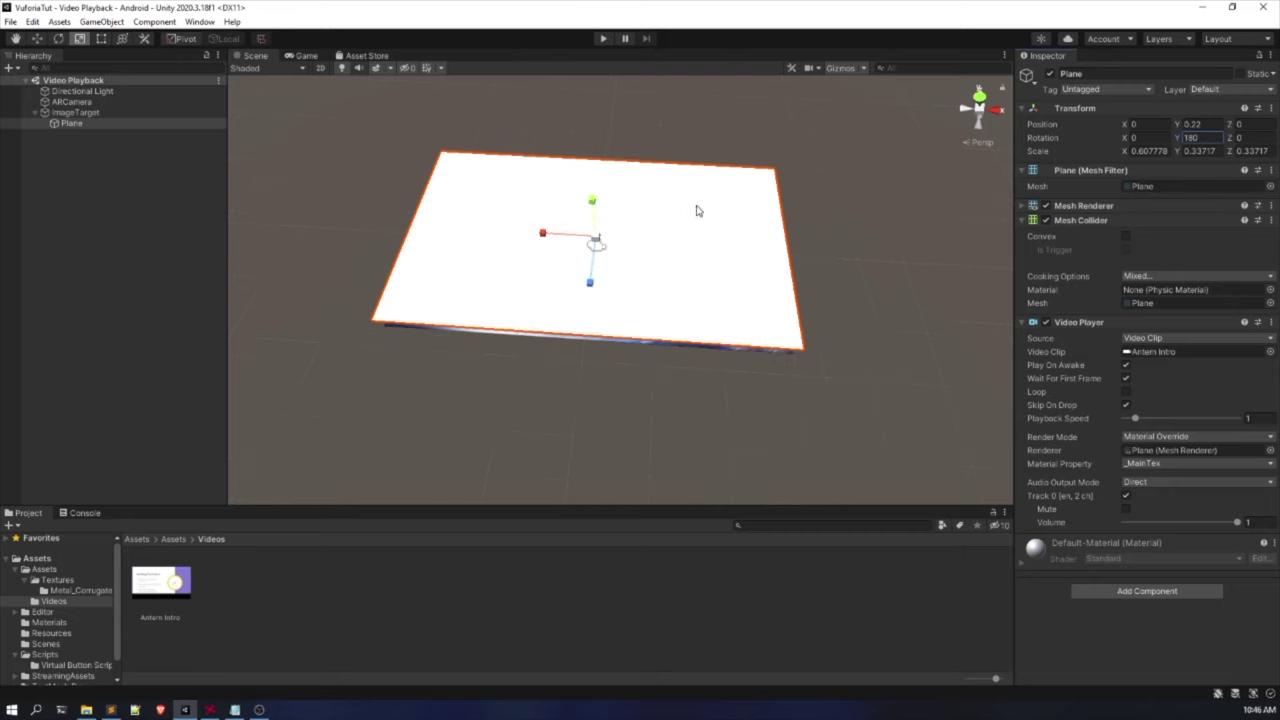
pyautogui.press('alt')
pyautogui.keyDown('alt'); pyautogui.moveTo(673, 301); pyautogui.dragTo(714, 314); pyautogui.keyUp('alt')
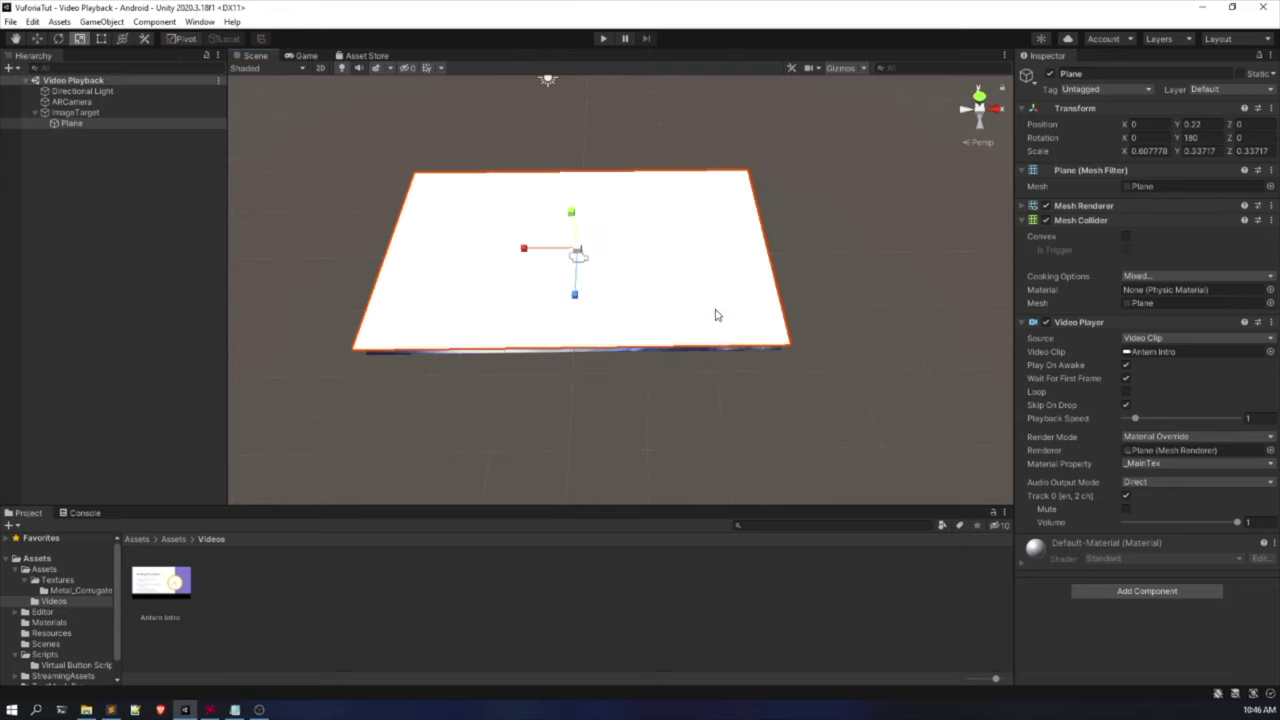
pyautogui.click(119, 114)
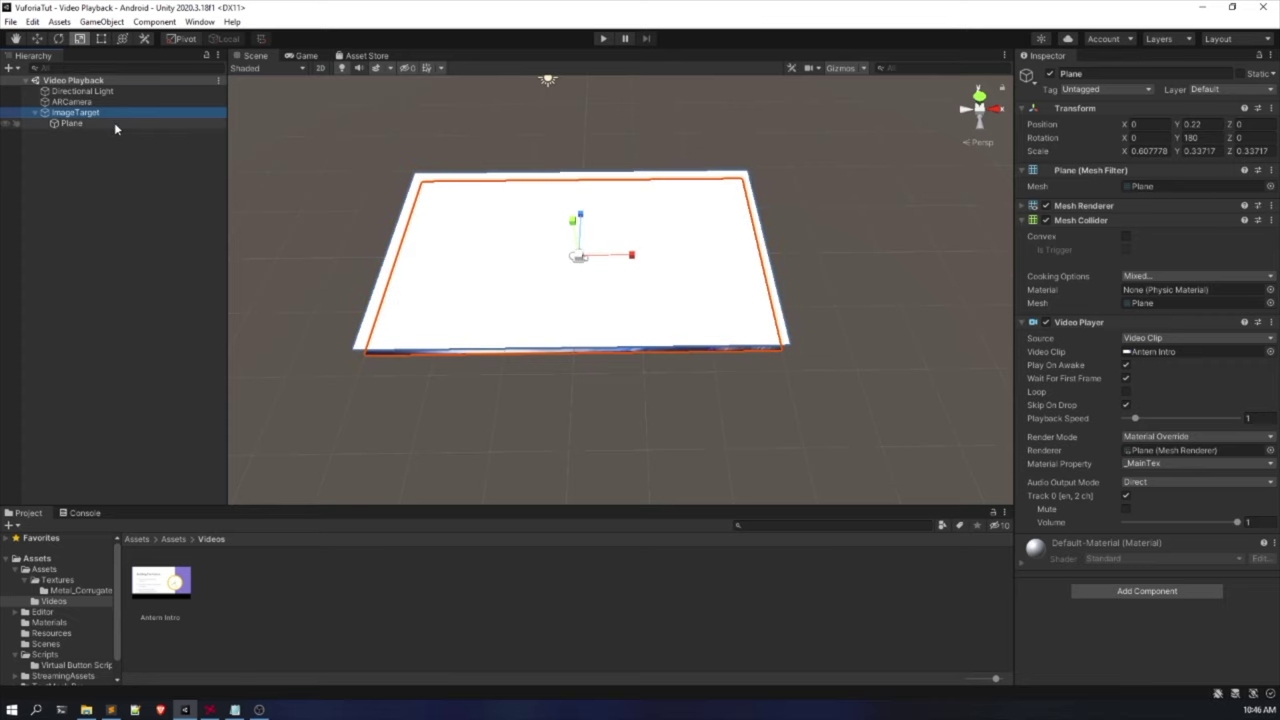
pyautogui.click(114, 124)
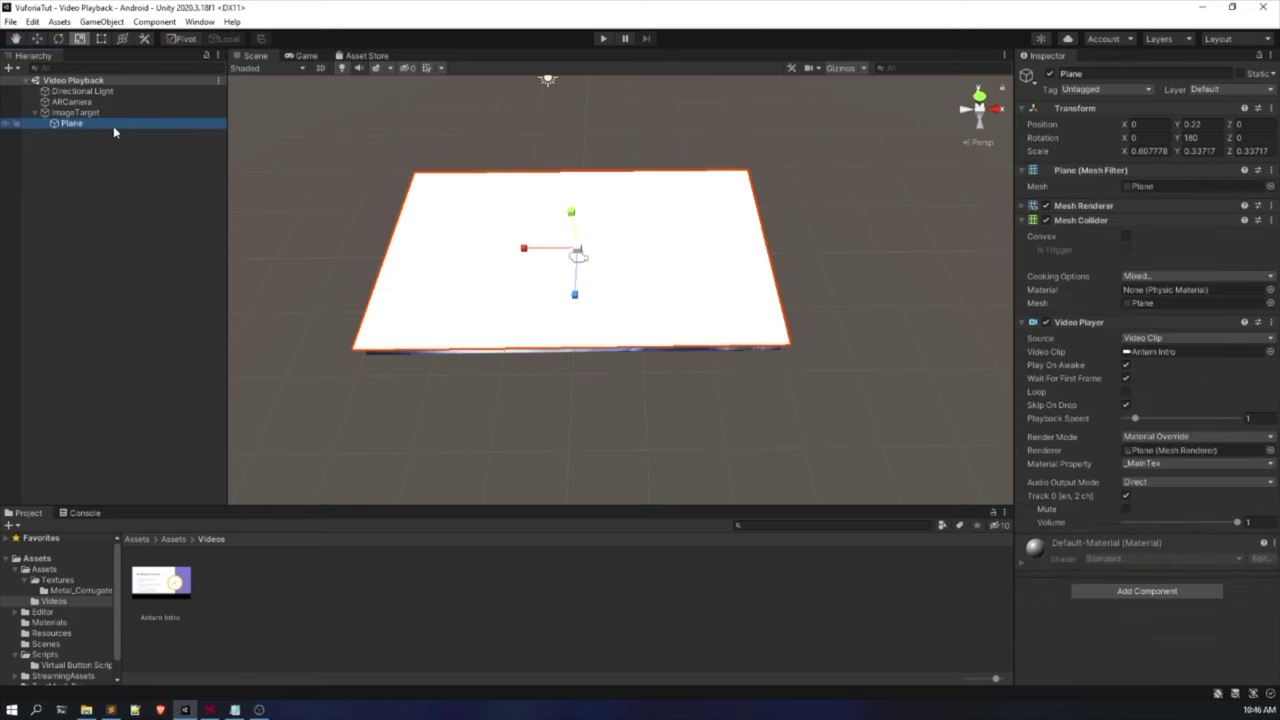
pyautogui.click(1126, 367)
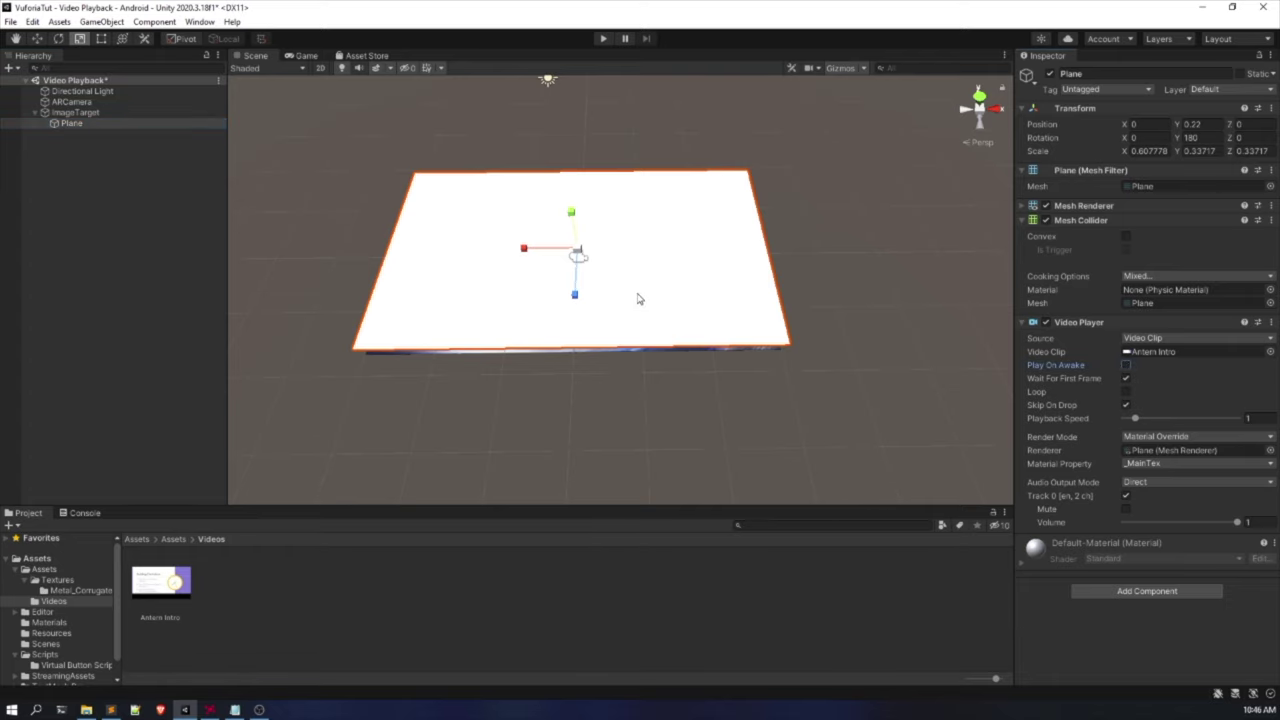
# Add an On Target Found entry on the ImageTarget and drop the Plane into it.
pyautogui.click(97, 113)
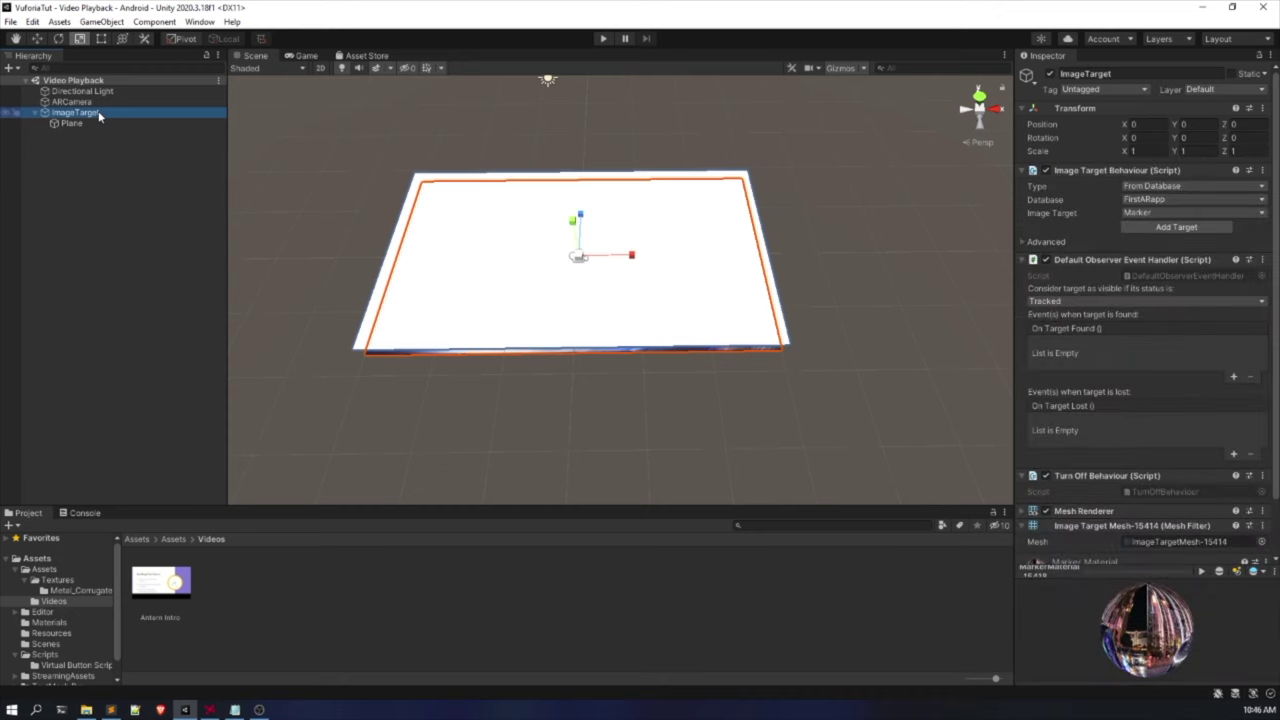
pyautogui.scroll(-2, 1071, 360)
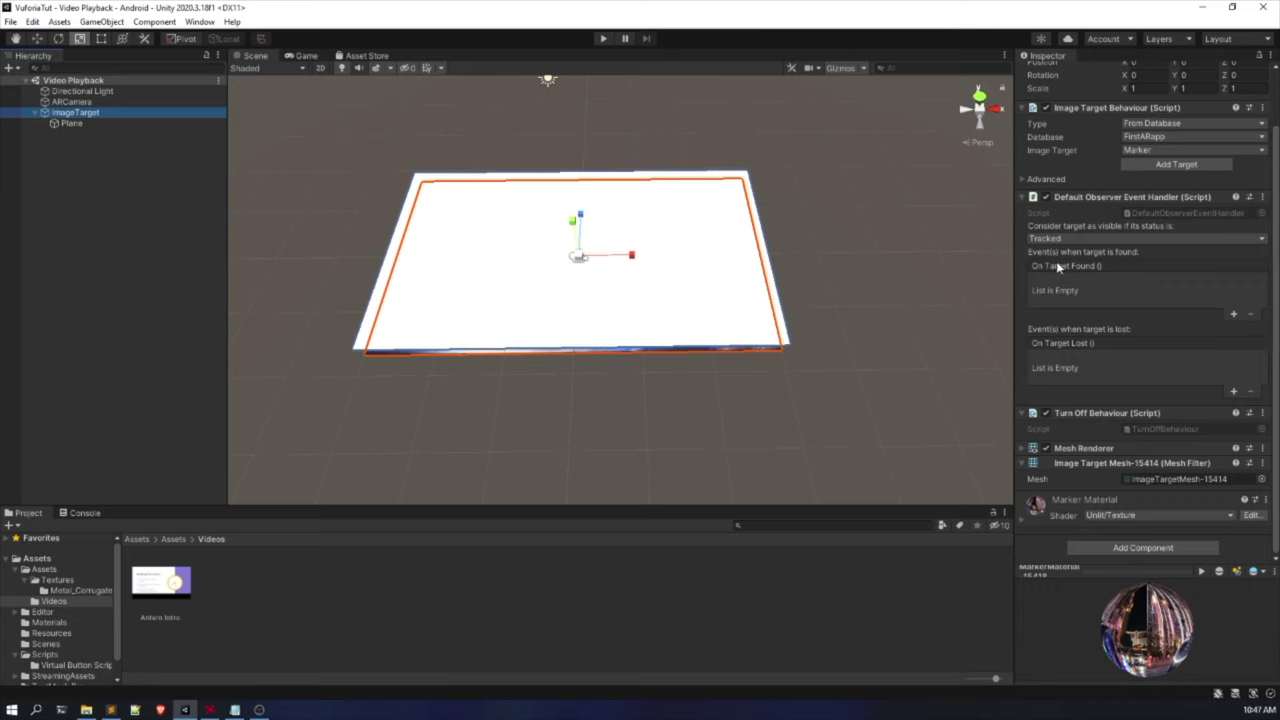
pyautogui.click(1235, 315)
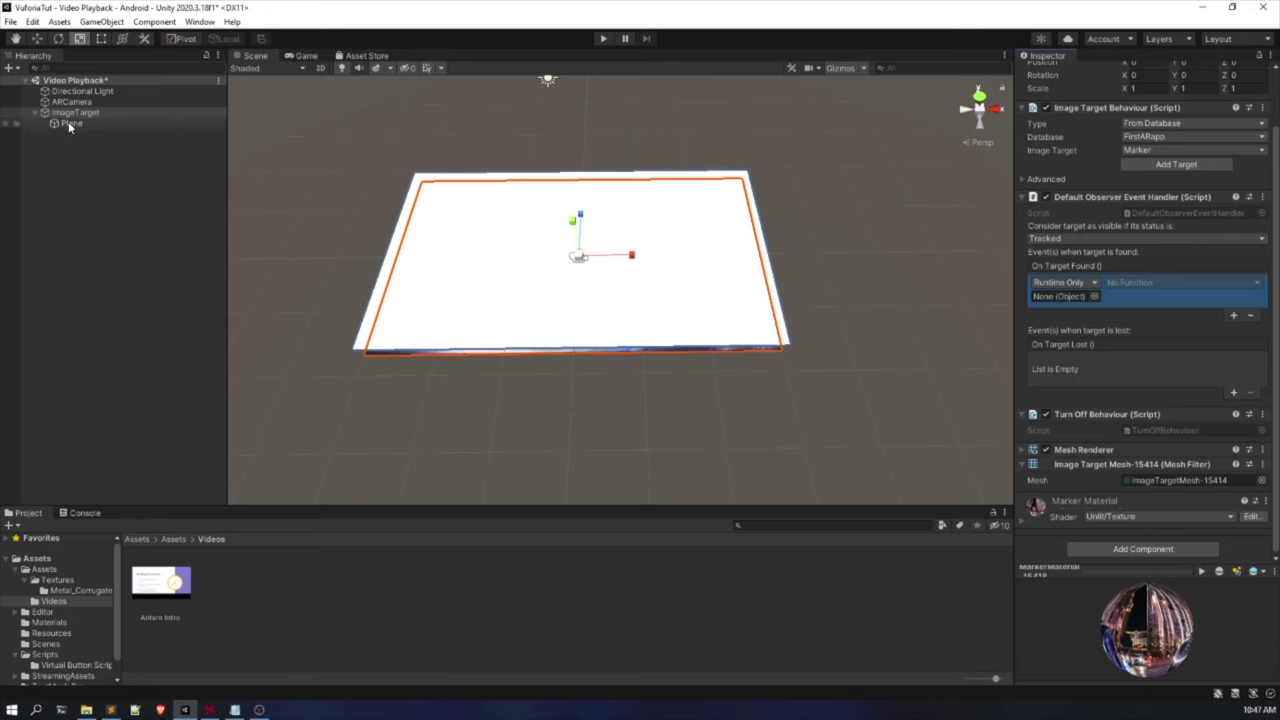
pyautogui.moveTo(77, 120); pyautogui.dragTo(1078, 300)
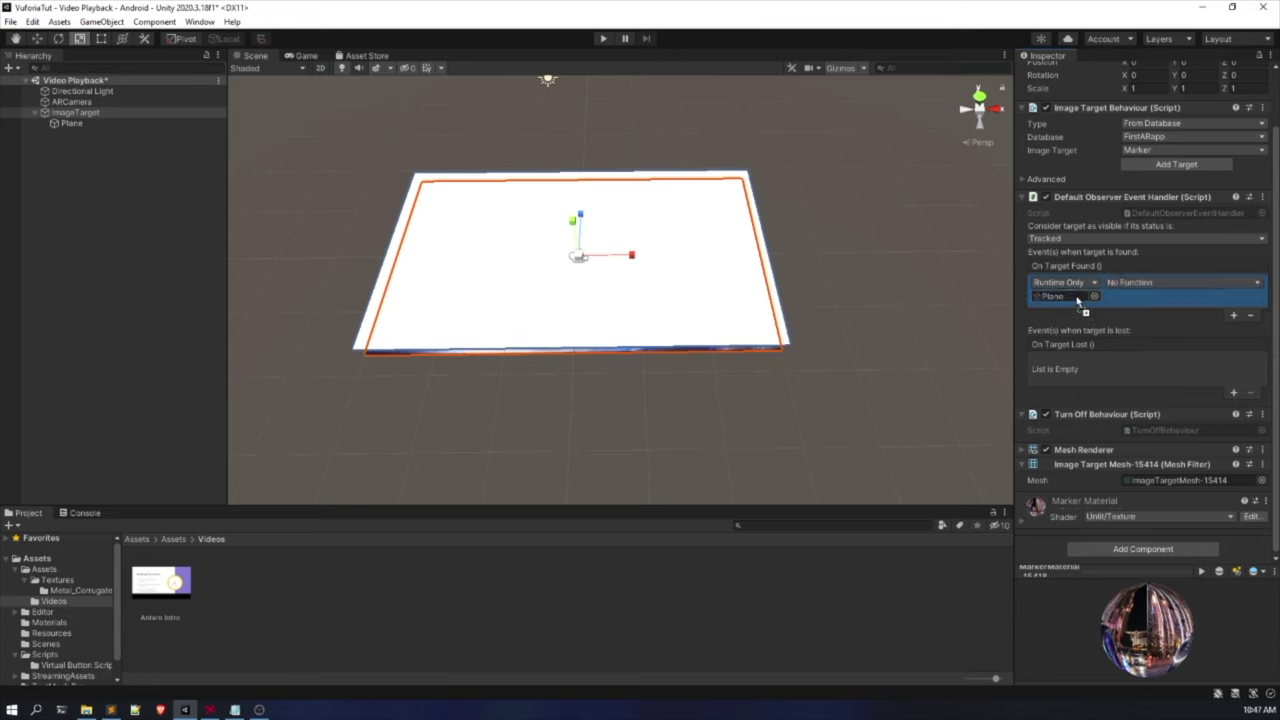
pyautogui.scroll(2, 1071, 298)
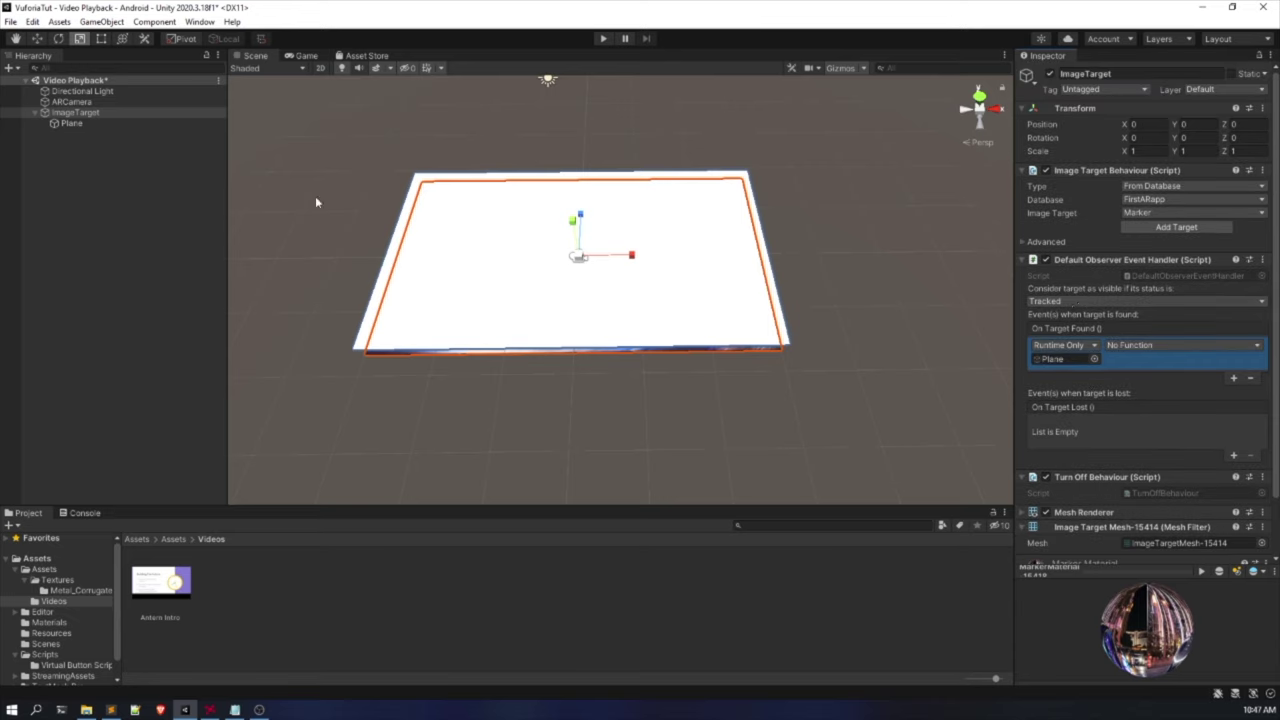
# Rename the Plane to 'Video Player'.
pyautogui.click(78, 122)
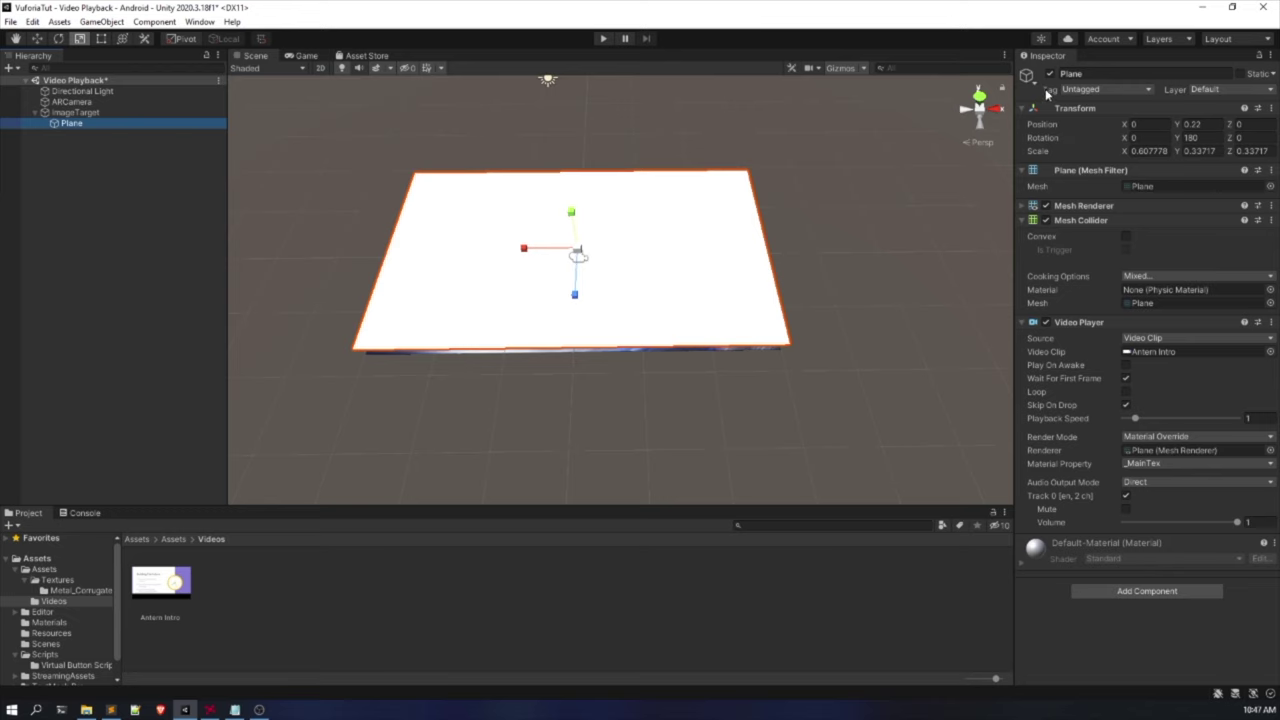
pyautogui.click(1071, 73)
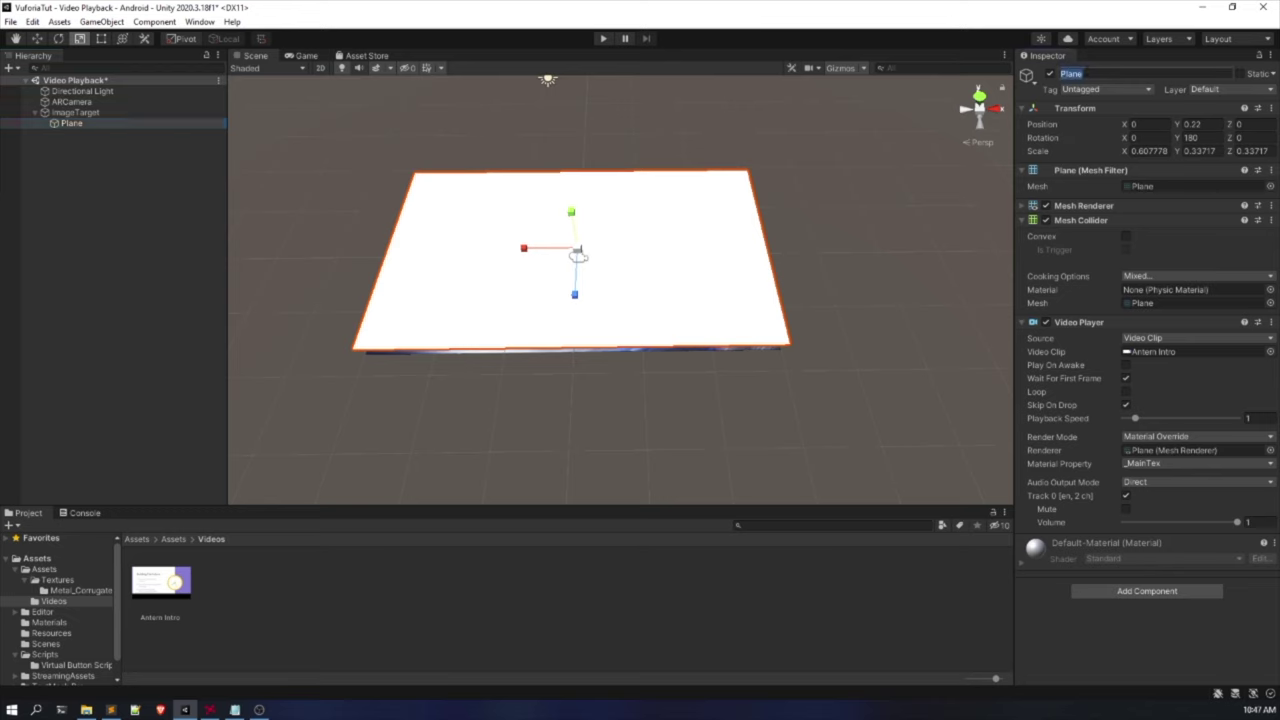
pyautogui.write('Video Player')
pyautogui.press('Return')
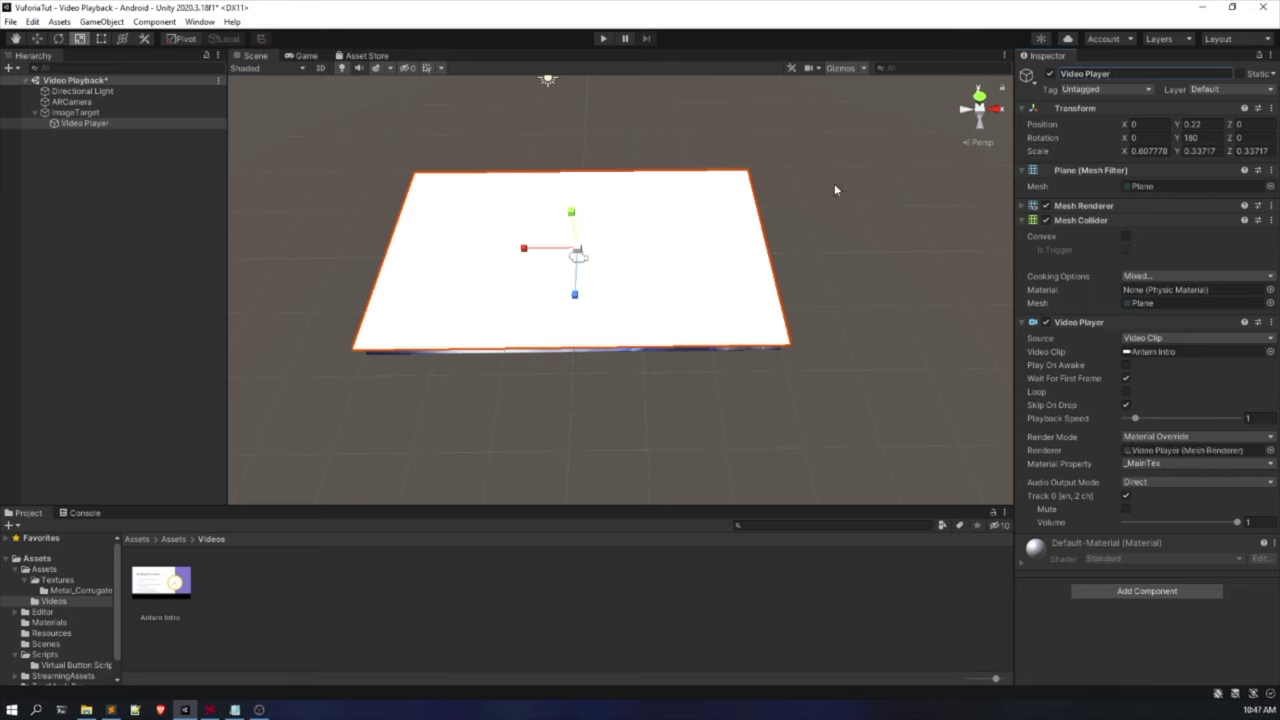
# Remove the existing On Target Found entries from the ImageTarget.
pyautogui.click(88, 112)
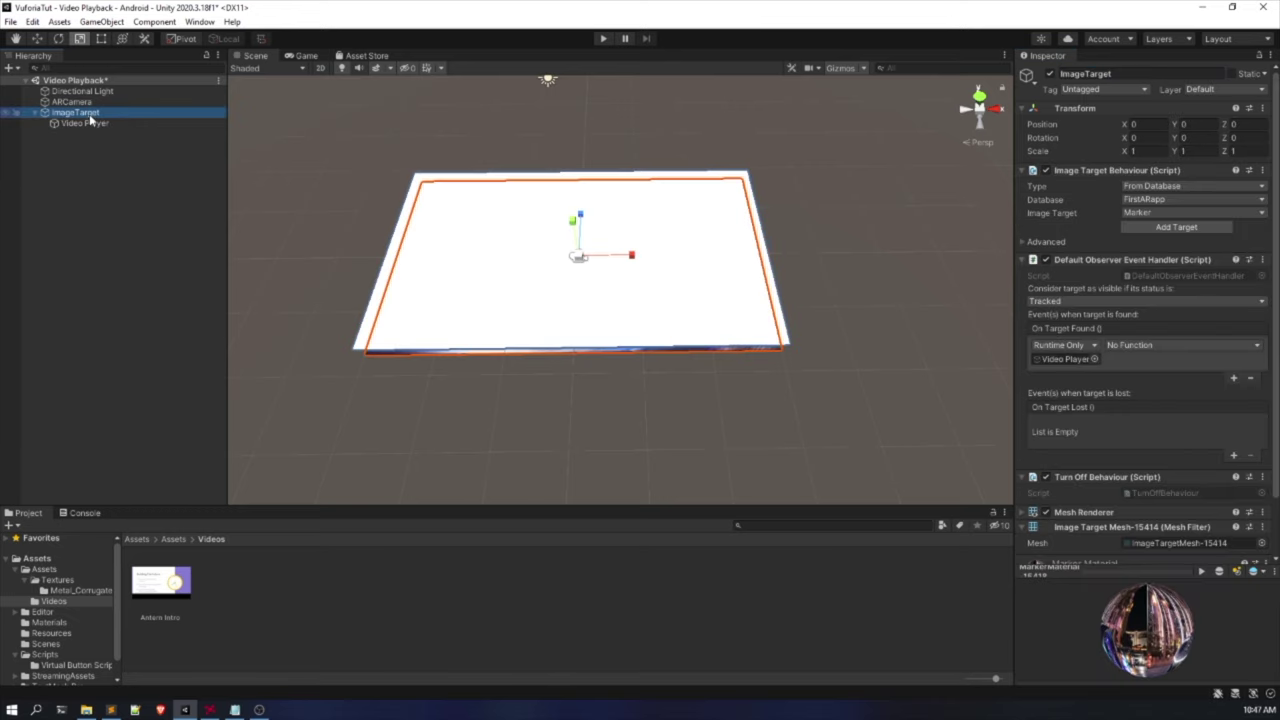
pyautogui.scroll(-2, 1220, 433)
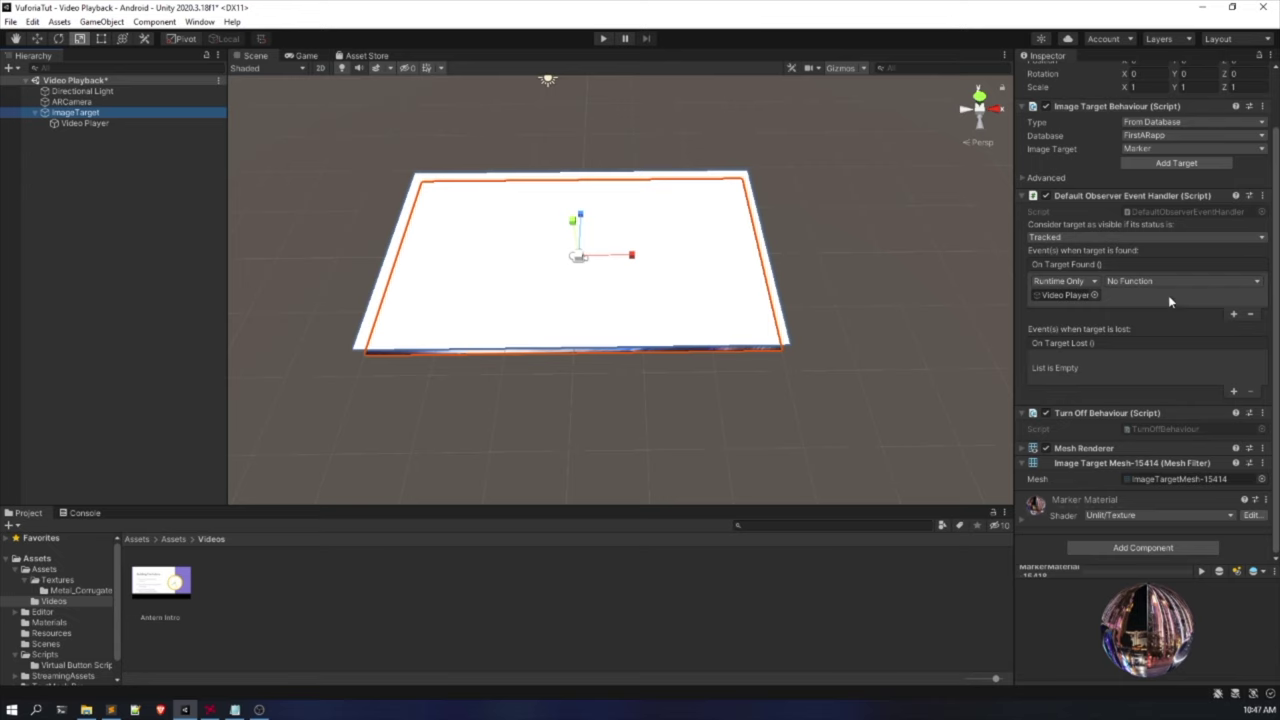
pyautogui.click(1224, 300)
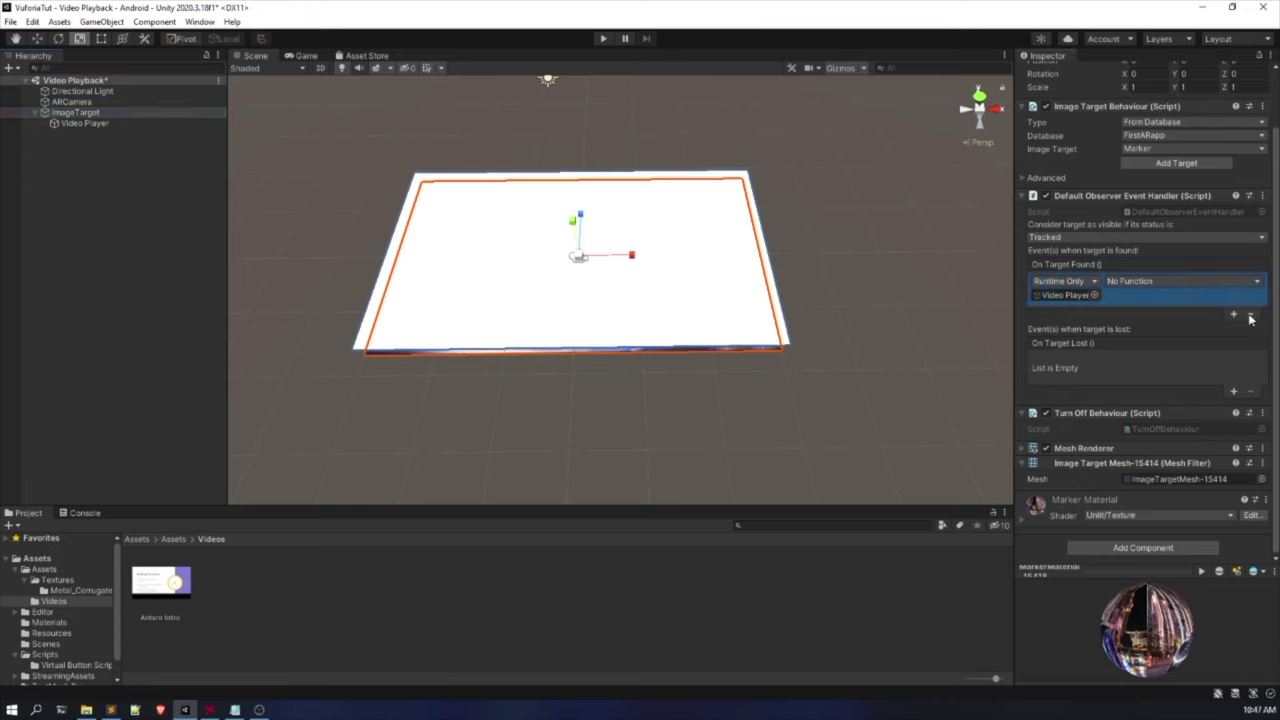
pyautogui.click(1247, 315)
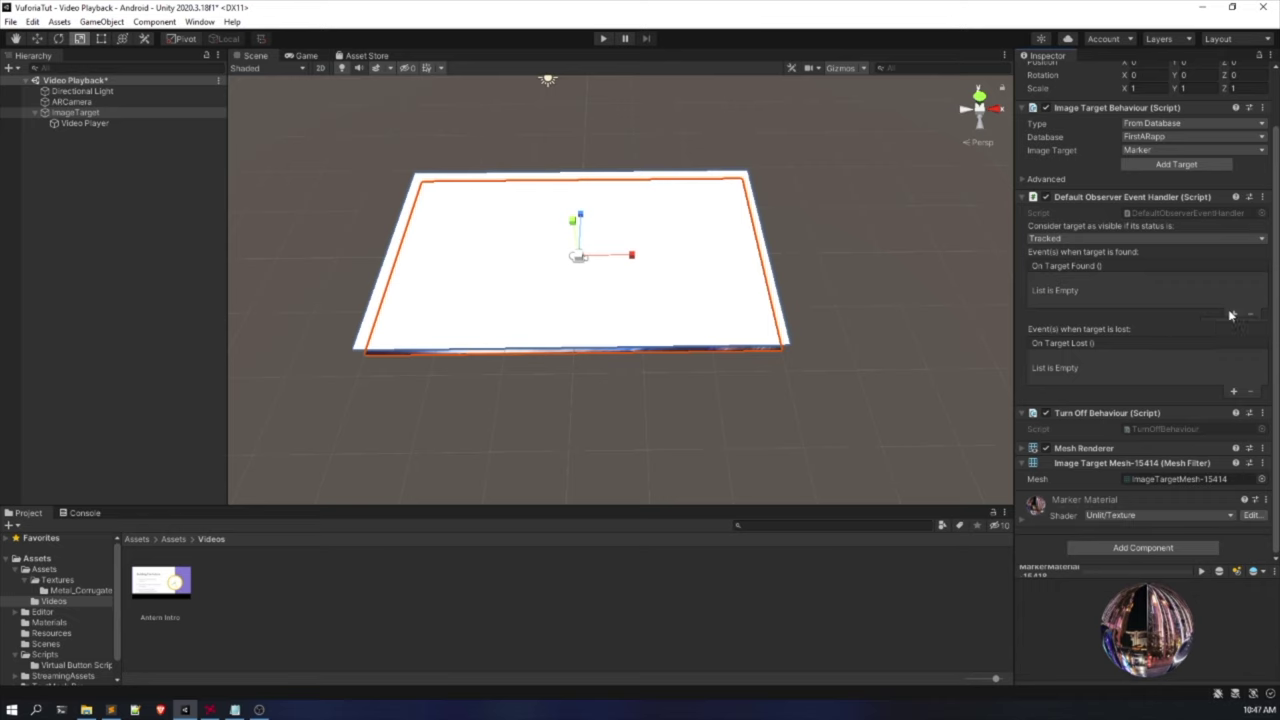
pyautogui.click(1231, 315)
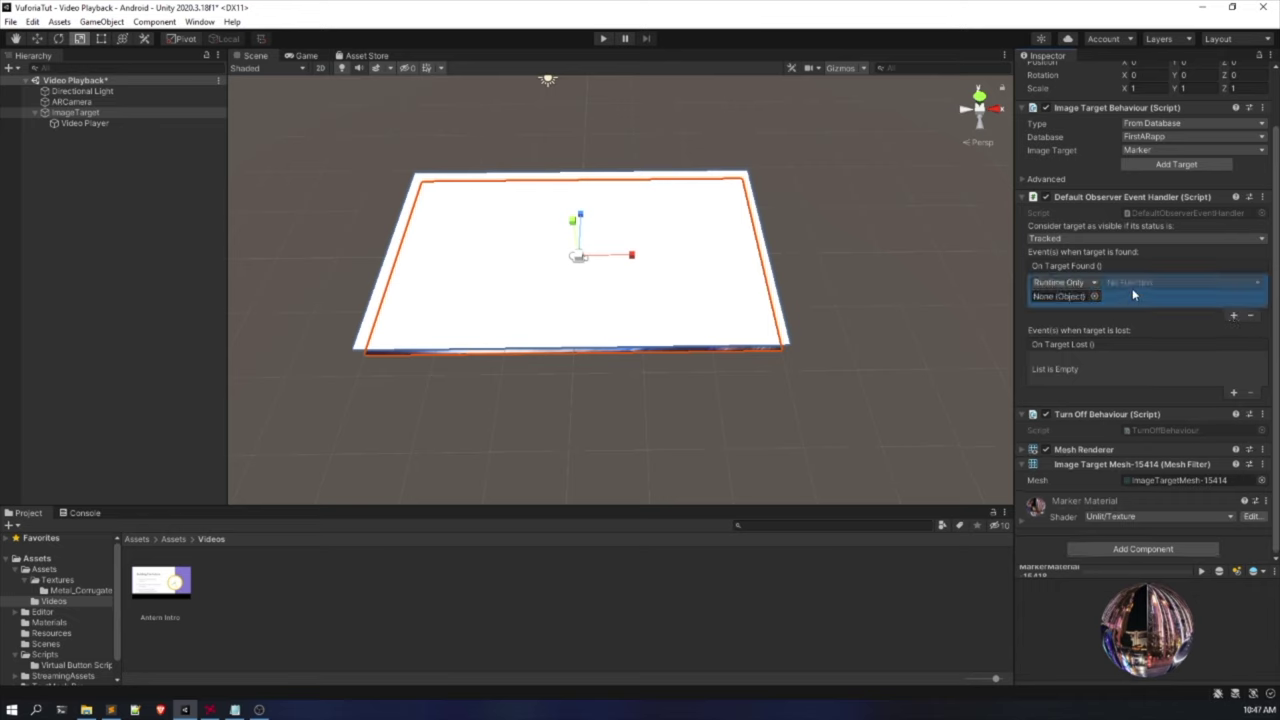
pyautogui.click(1249, 315)
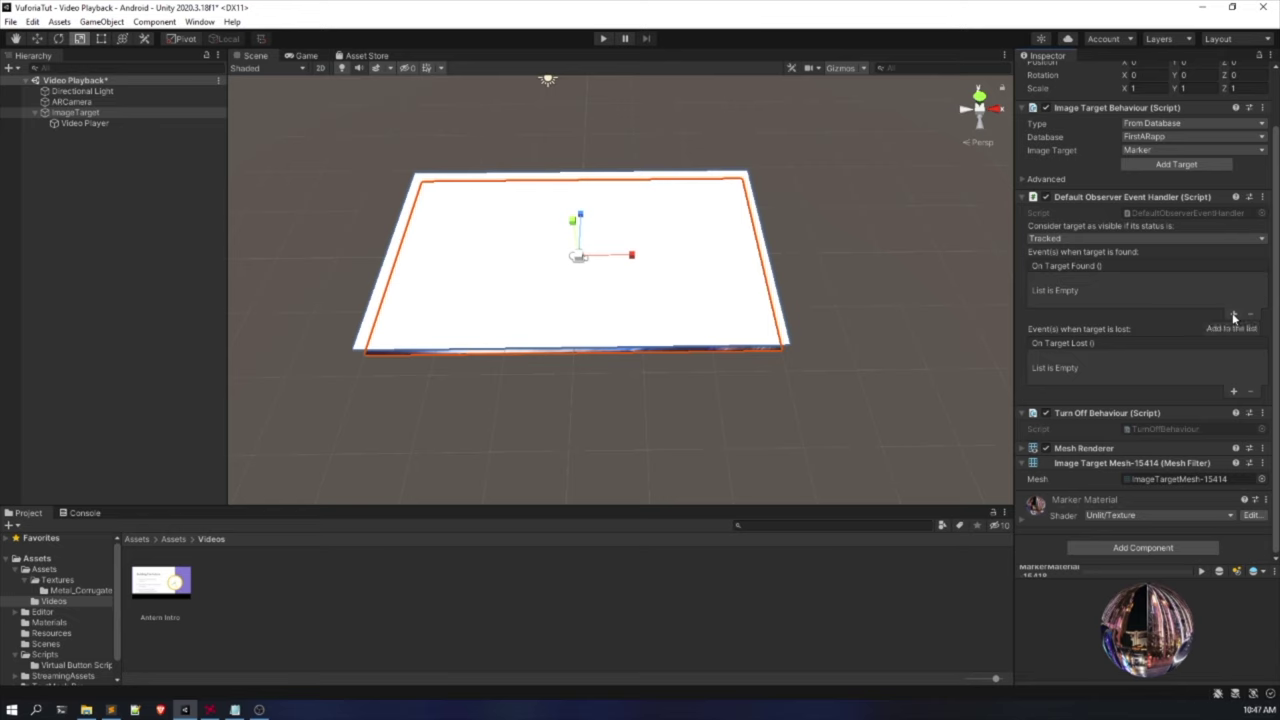
# Add an On Target Found entry calling VideoPlayer.Play() on the Video Player object.
pyautogui.click(1234, 316)
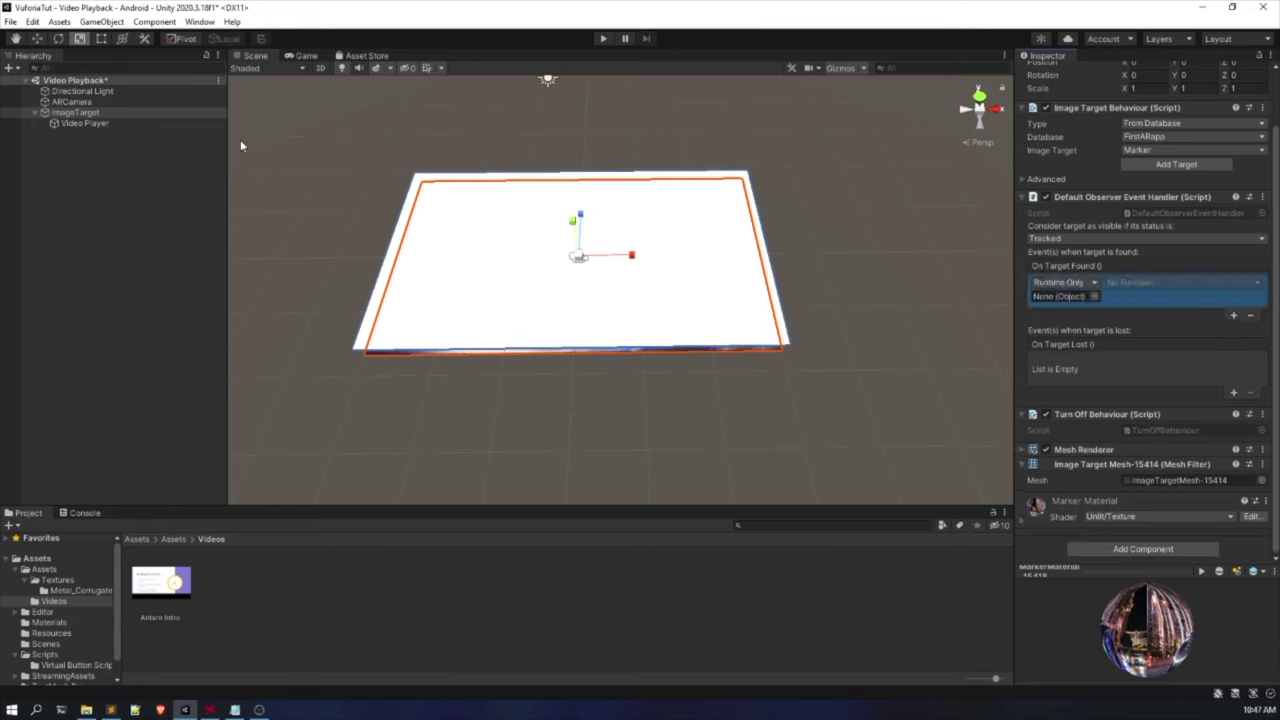
pyautogui.moveTo(84, 124); pyautogui.dragTo(1057, 302)
pyautogui.click(1162, 284)
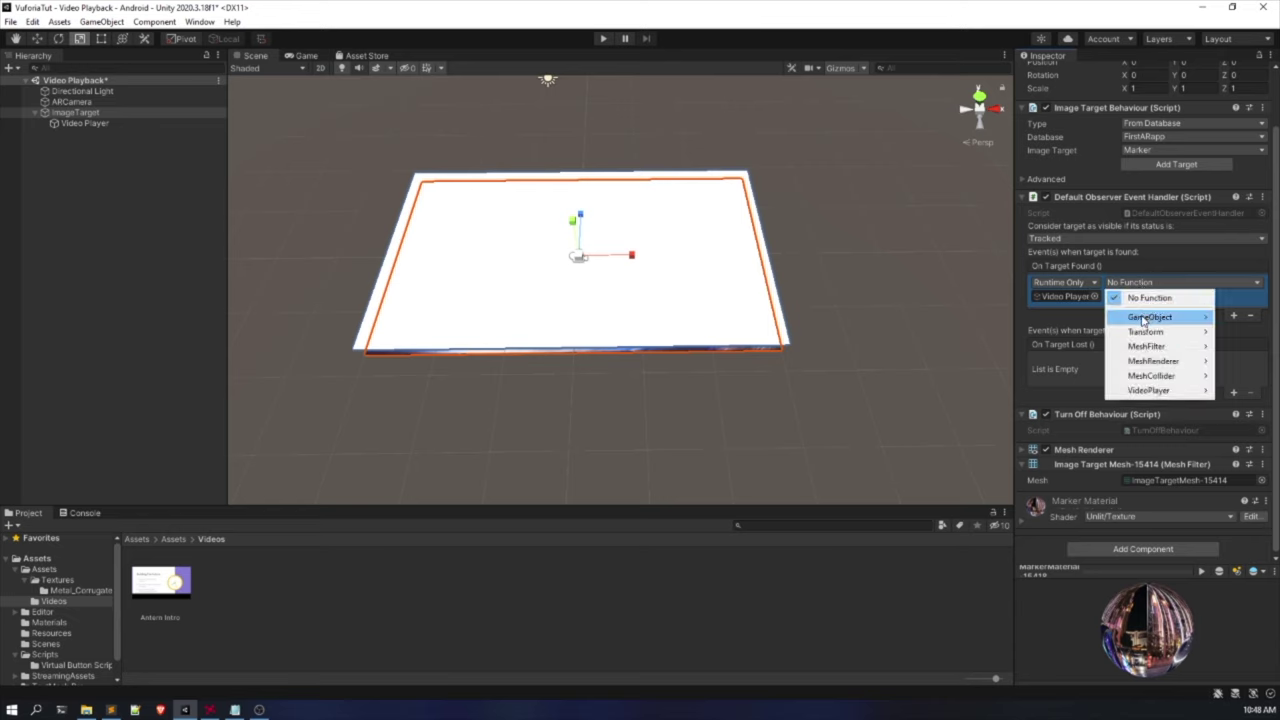
pyautogui.moveTo(1143, 318)
pyautogui.moveTo(1149, 390)
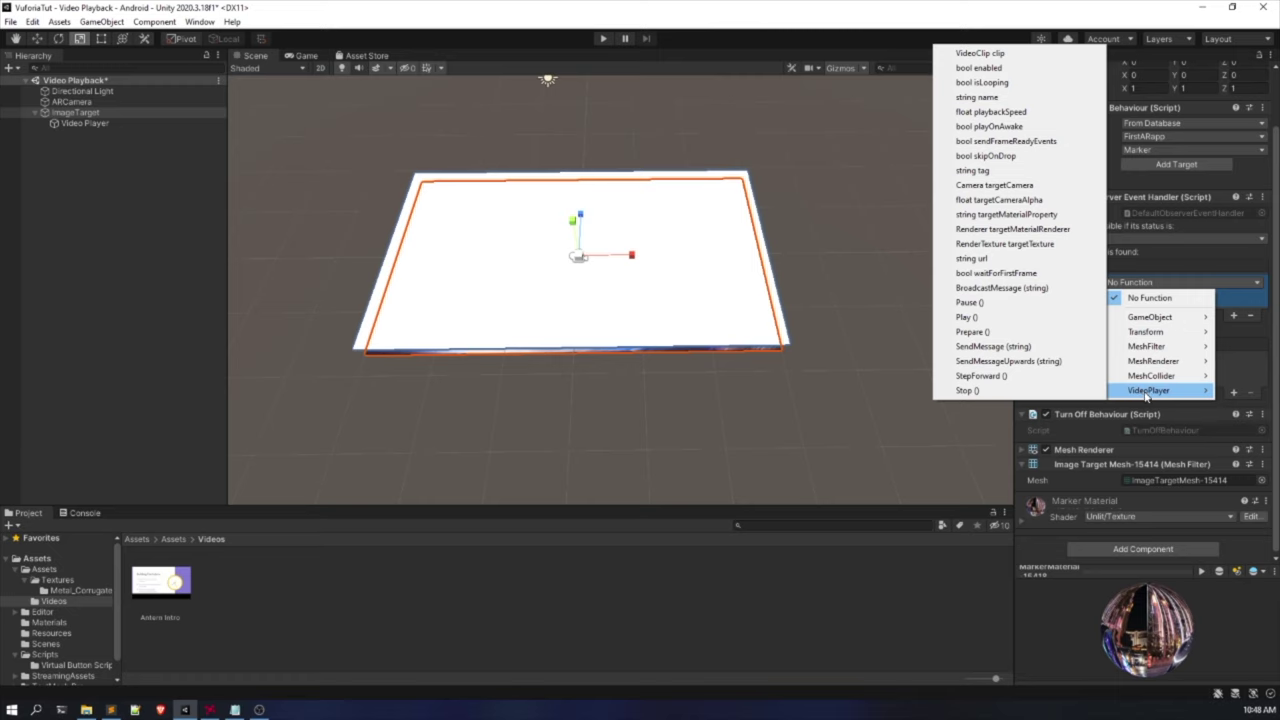
pyautogui.click(983, 317)
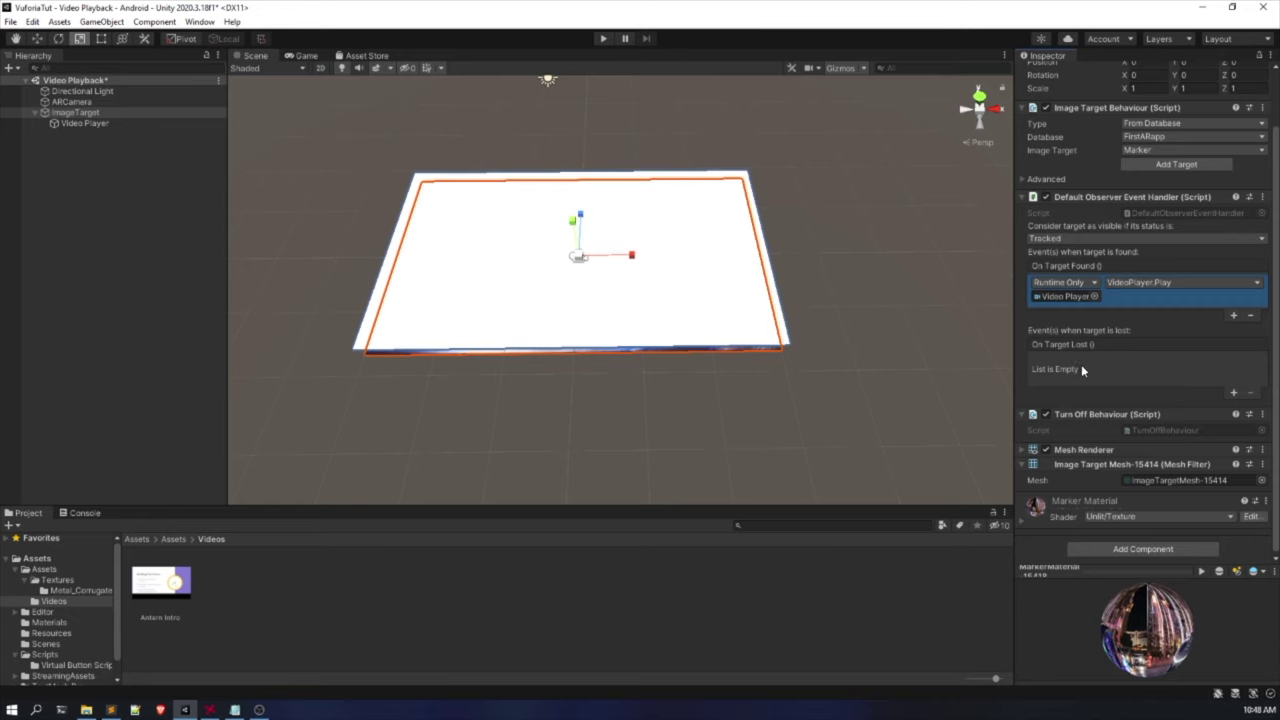
# Add an On Target Lost entry calling VideoPlayer.Stop() on the Video Player object.
pyautogui.click(1235, 394)
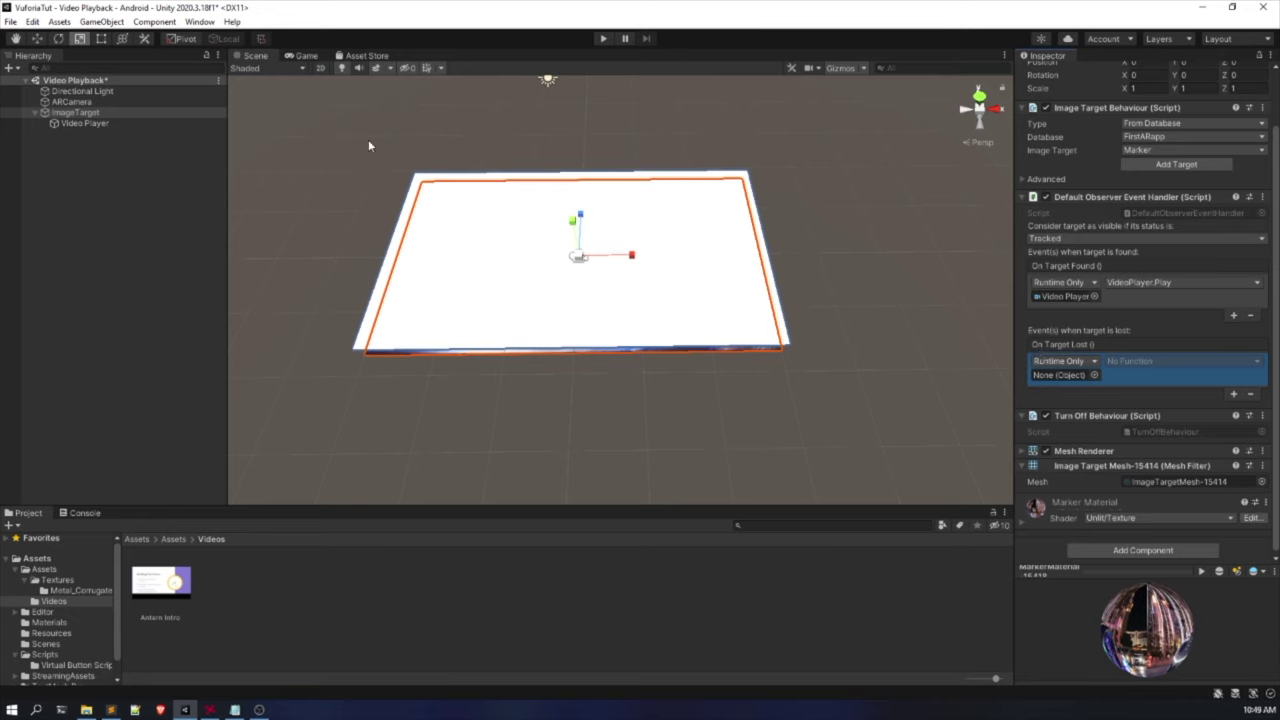
pyautogui.moveTo(99, 120); pyautogui.dragTo(1066, 377)
pyautogui.click(1157, 362)
pyautogui.moveTo(1150, 469)
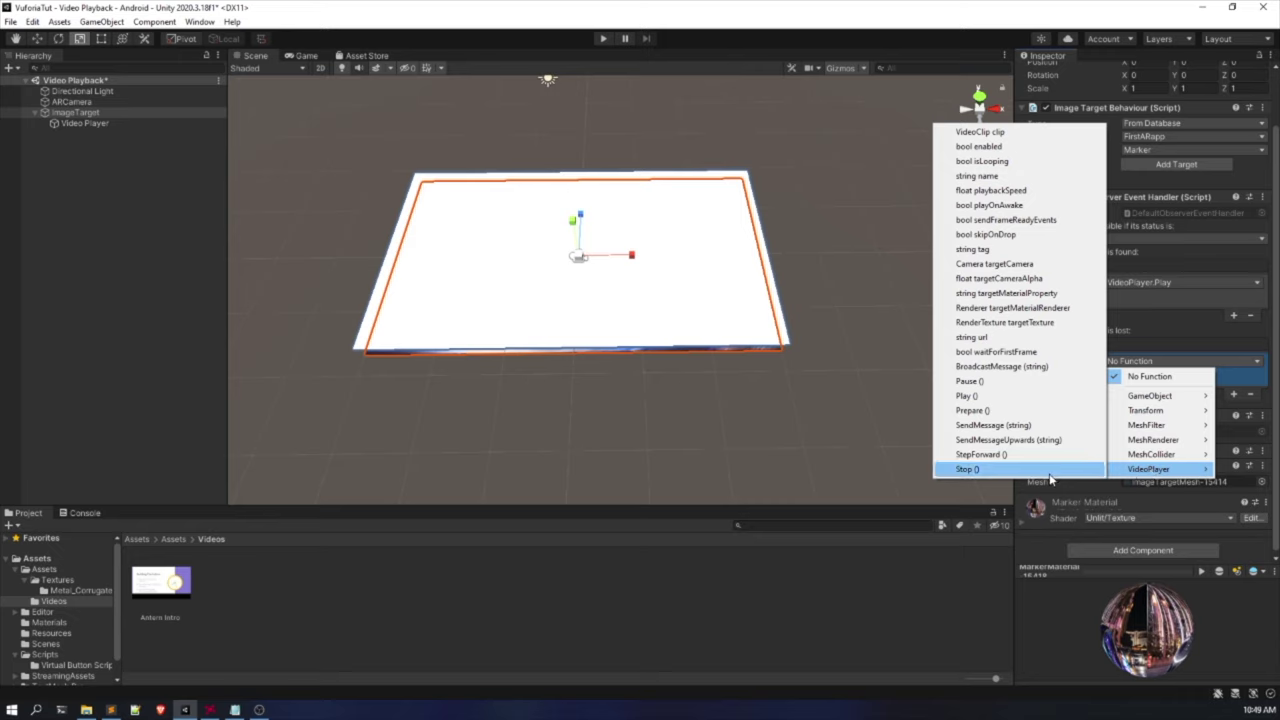
pyautogui.click(964, 468)
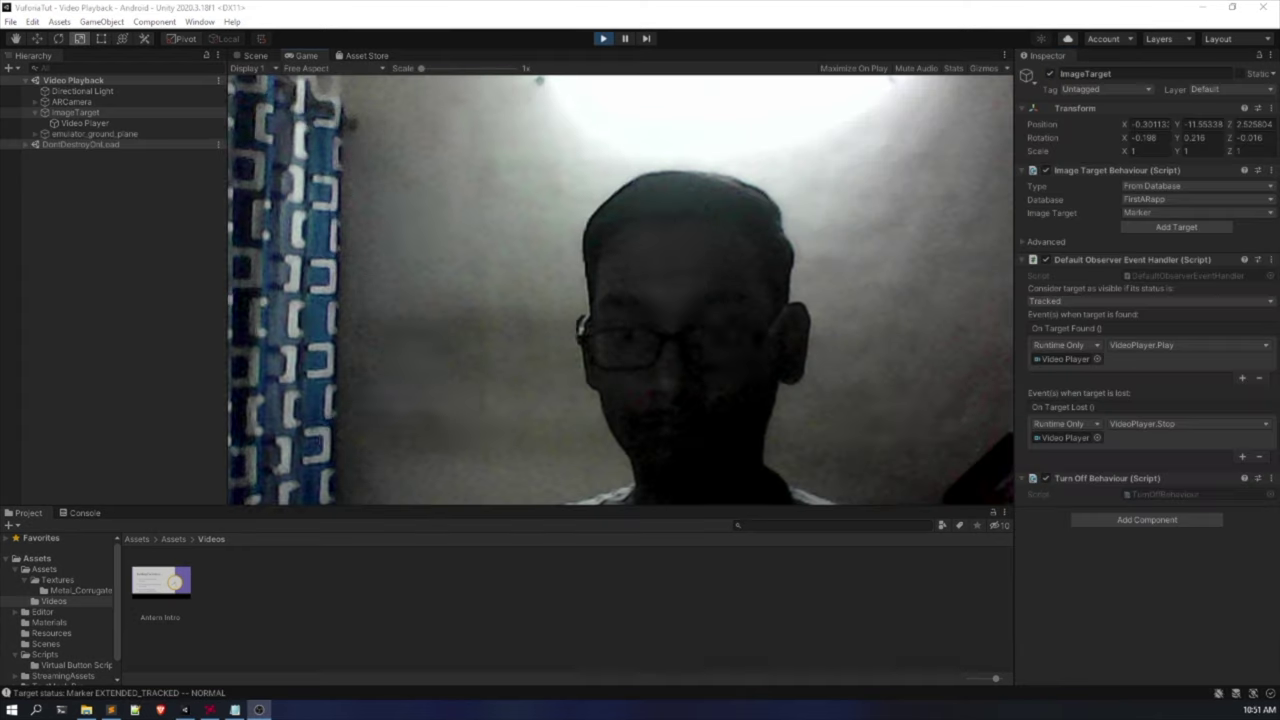
# Watch the intro video play over the tracked marker, then exit play mode.
pyautogui.click(355, 567)
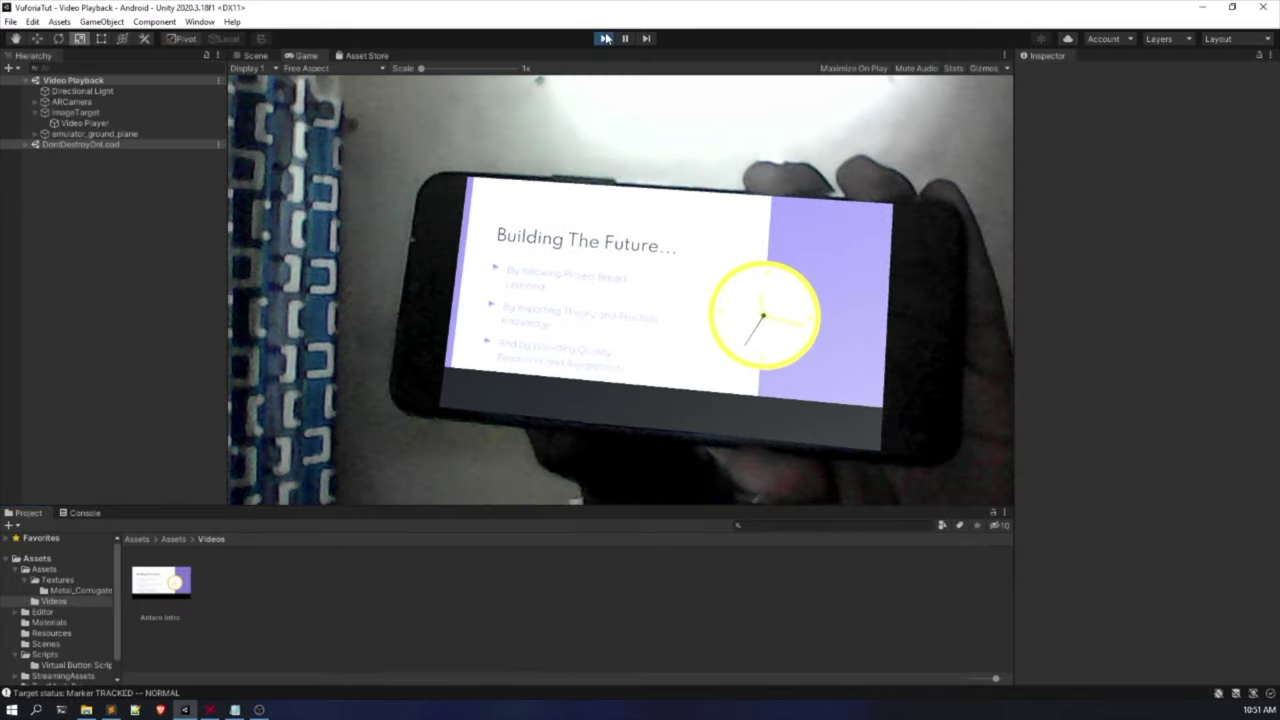
pyautogui.click(605, 38)
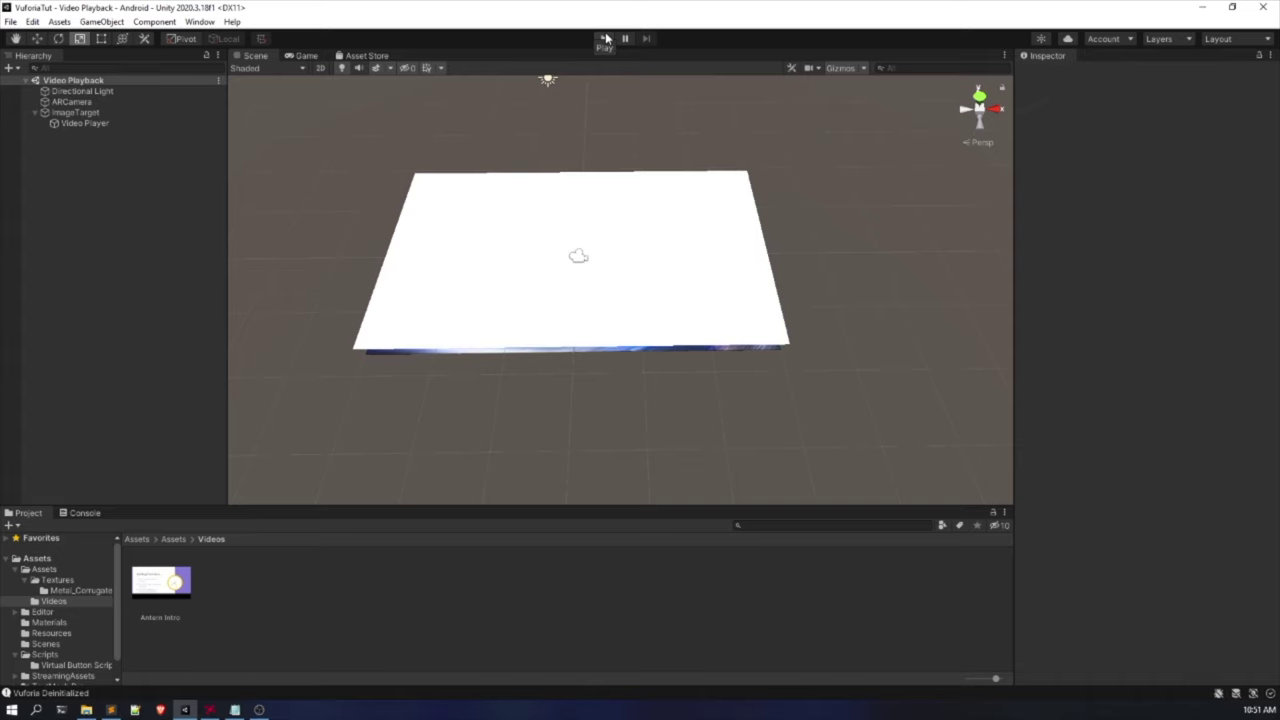
# Change the ImageTarget's On Target Lost call from VideoPlayer.Stop to VideoPlayer.Pause().
pyautogui.click(95, 113)
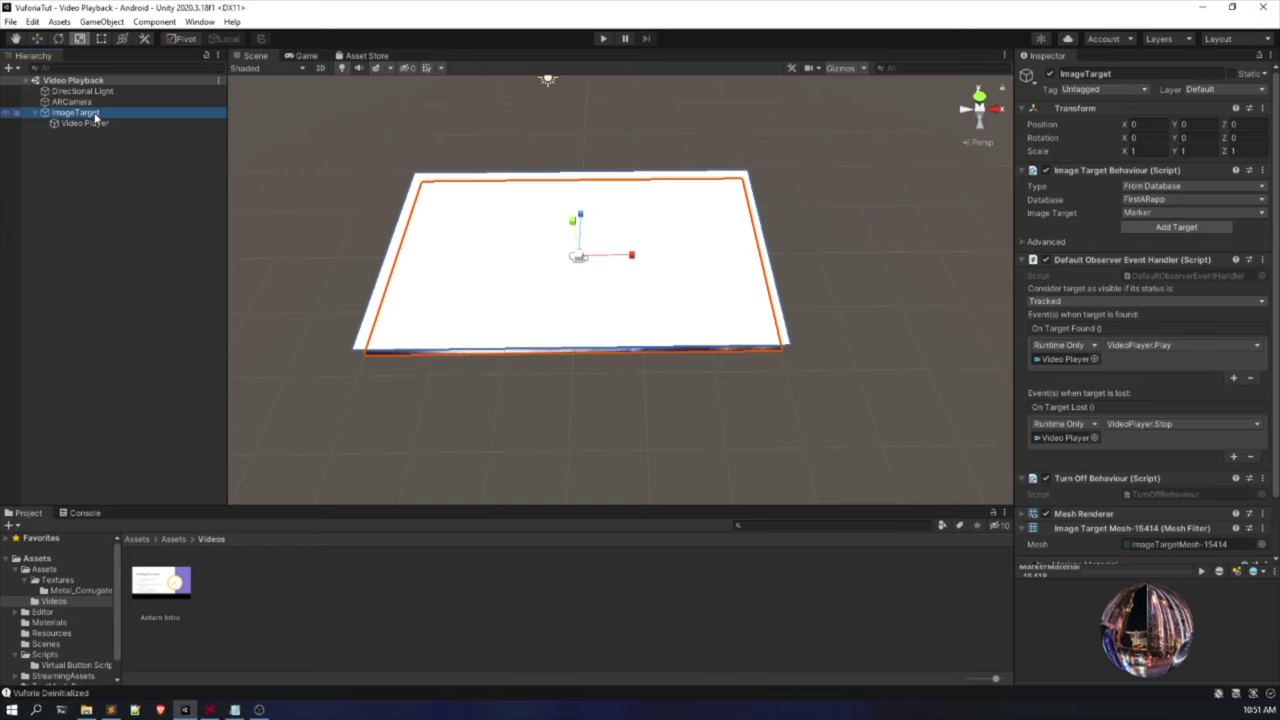
pyautogui.scroll(-3, 595, 300)
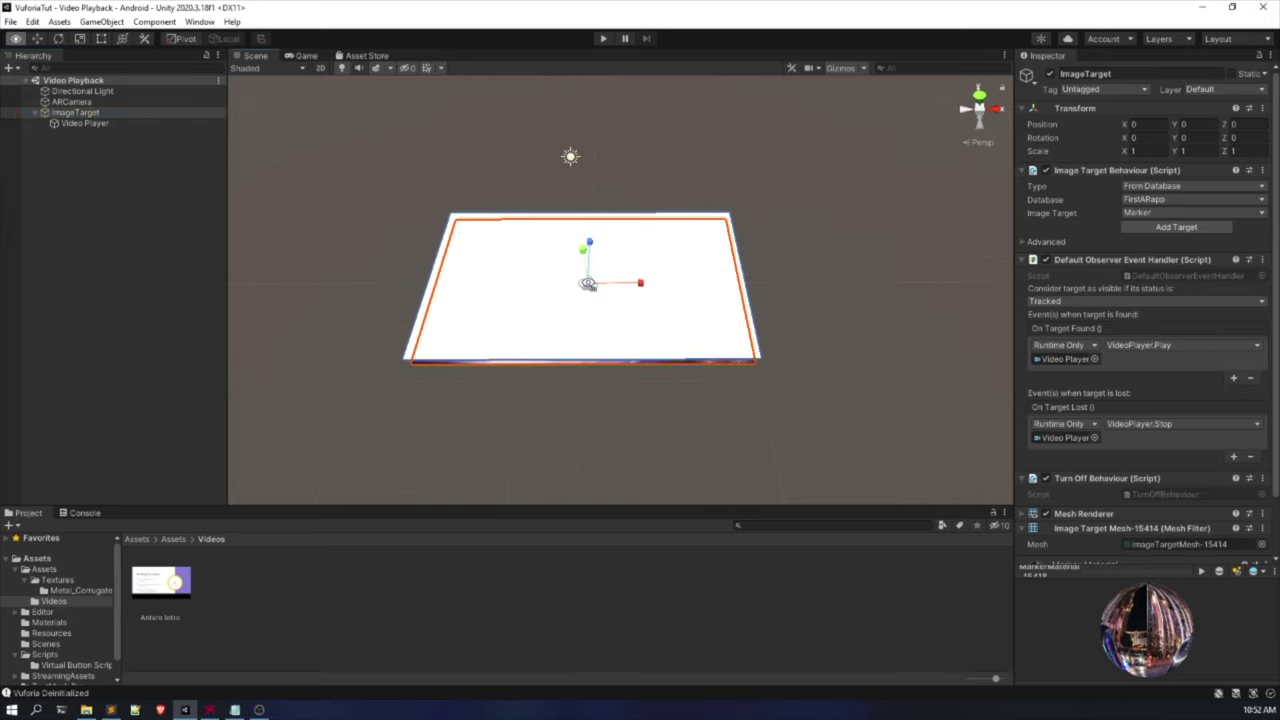
pyautogui.click(108, 116)
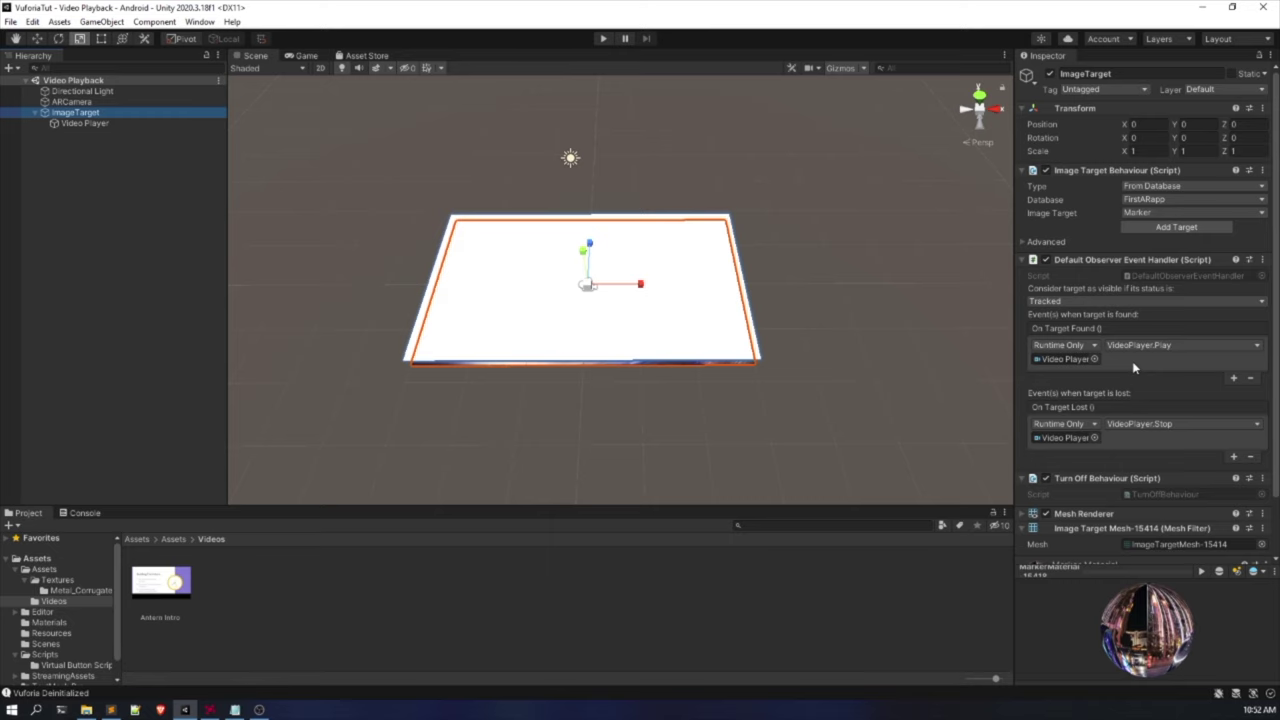
pyautogui.click(1188, 426)
pyautogui.moveTo(1166, 531)
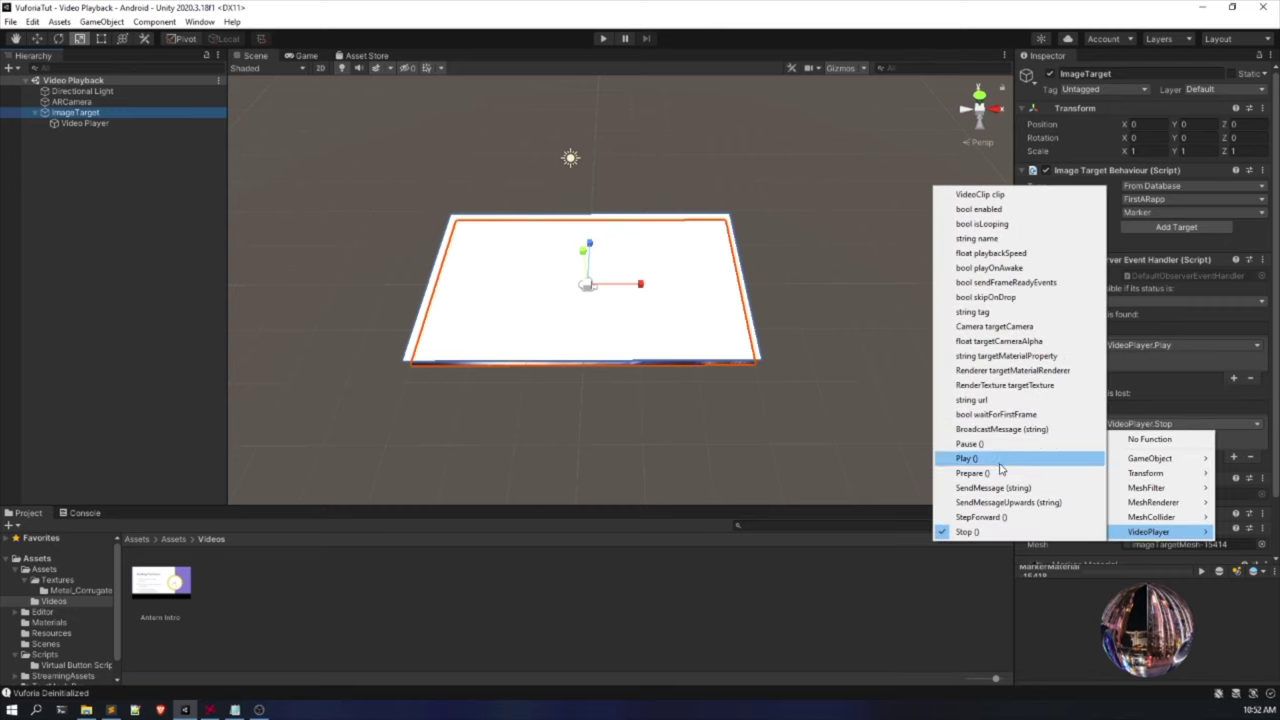
pyautogui.click(1003, 450)
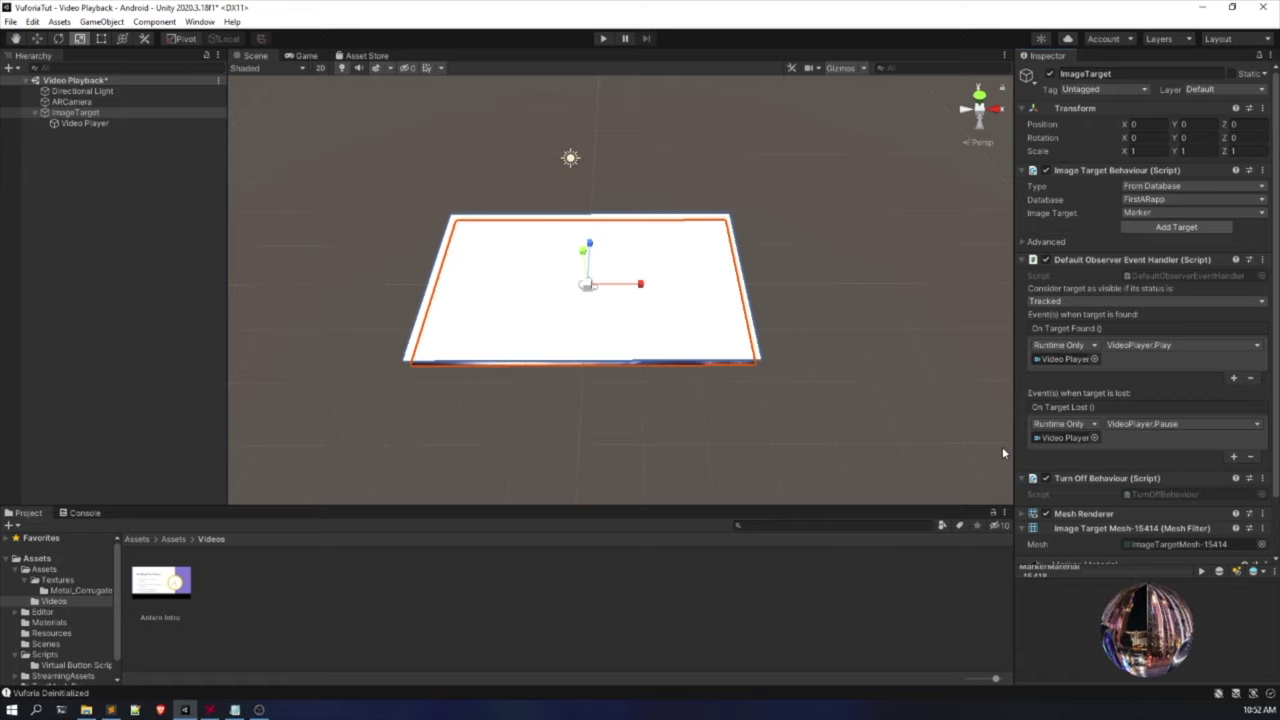
pyautogui.click(173, 182)
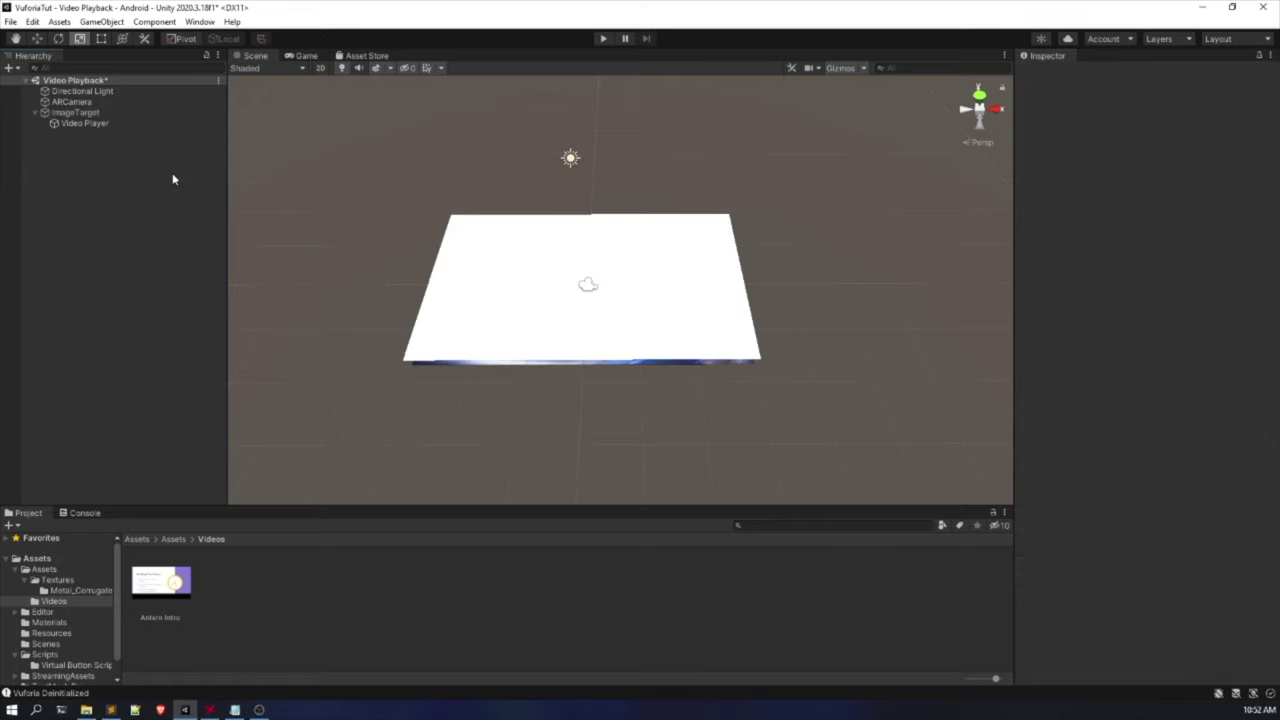
# Save the scene with Ctrl+S and reselect ImageTarget in the Hierarchy.
pyautogui.hotkey('ctrl', 's')
pyautogui.click(78, 113)
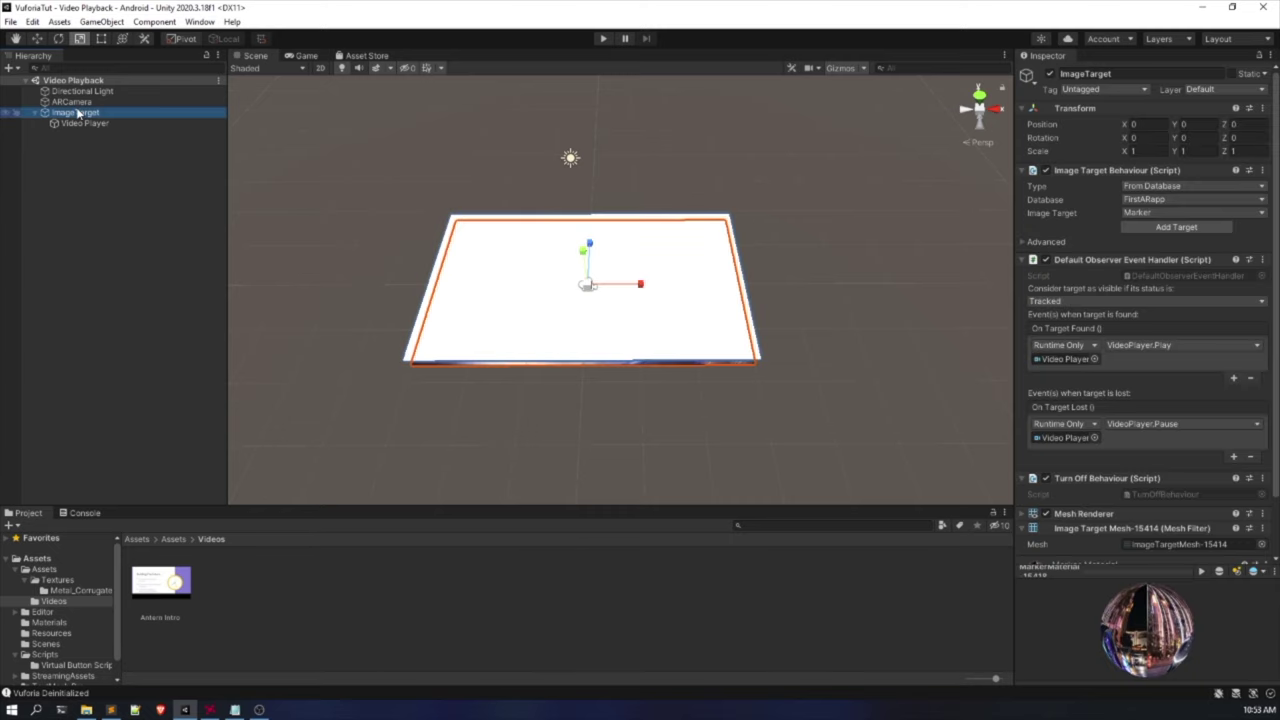
pyautogui.rightClick(78, 114)
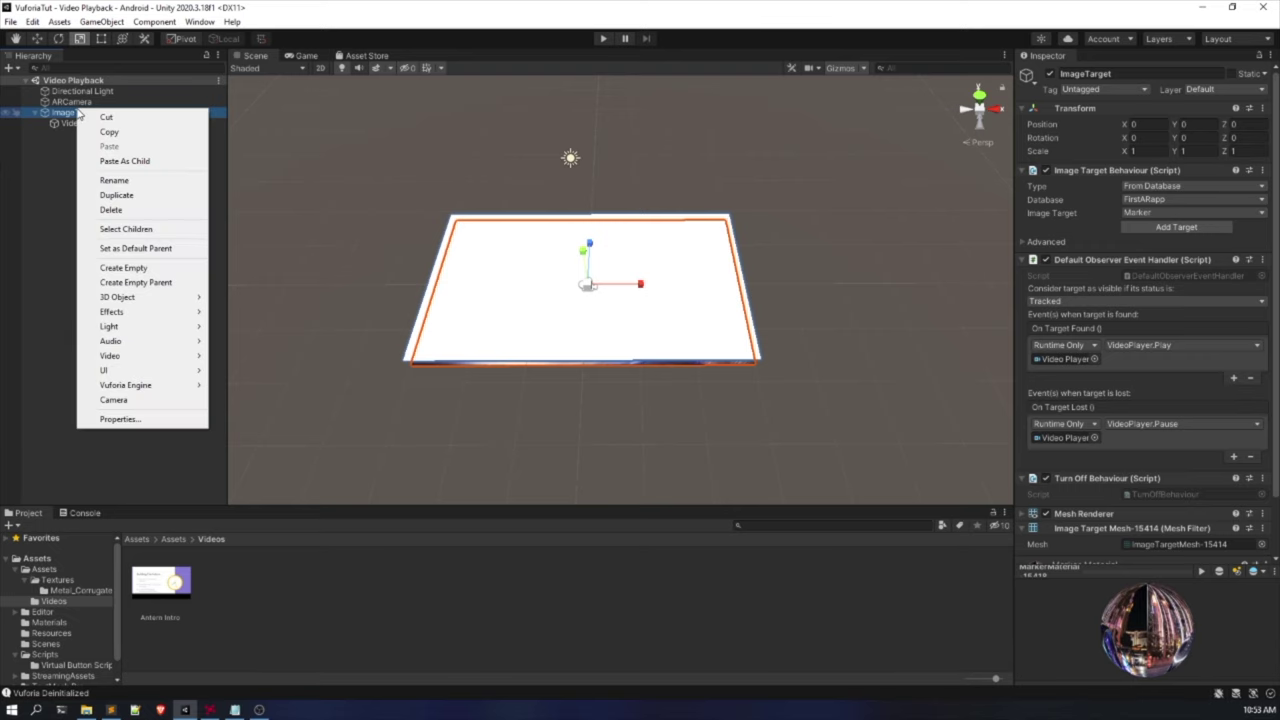
pyautogui.click(70, 120)
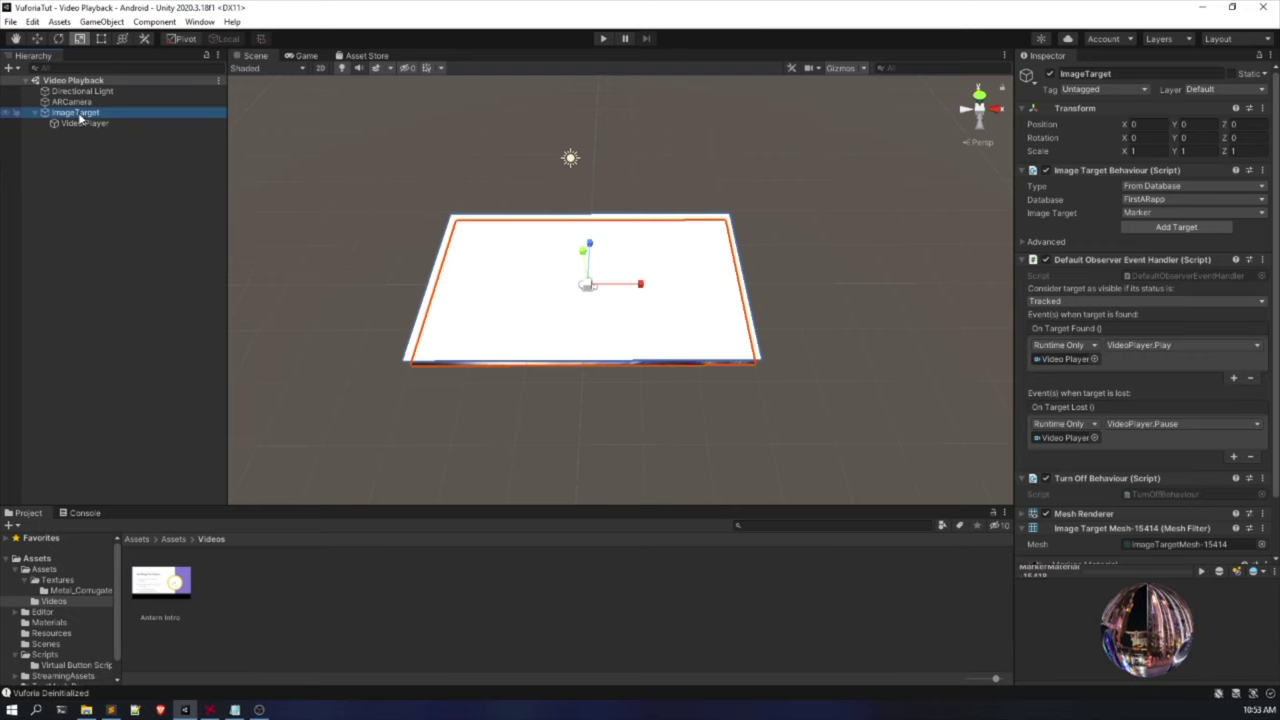
pyautogui.press('F2')
pyautogui.rightClick(82, 112)
pyautogui.click(88, 237)
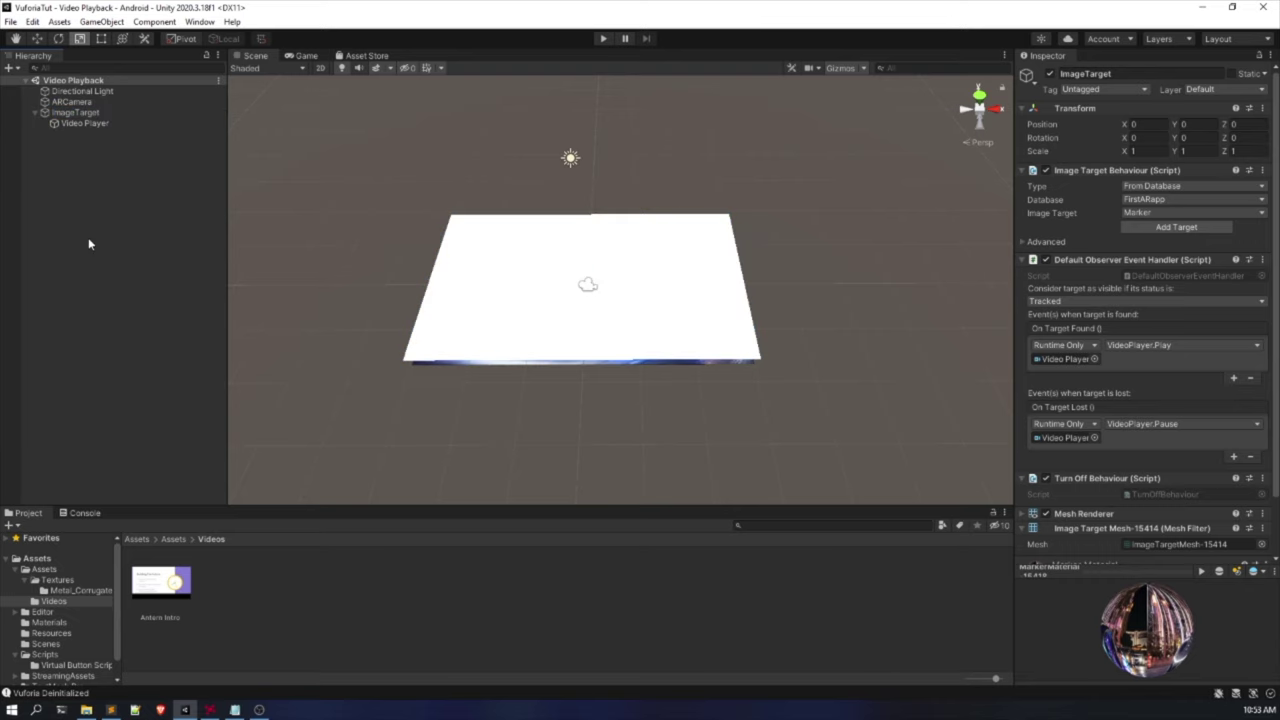
pyautogui.click(117, 113)
# Add a UI Canvas as a child of ImageTarget.
pyautogui.rightClick(117, 113)
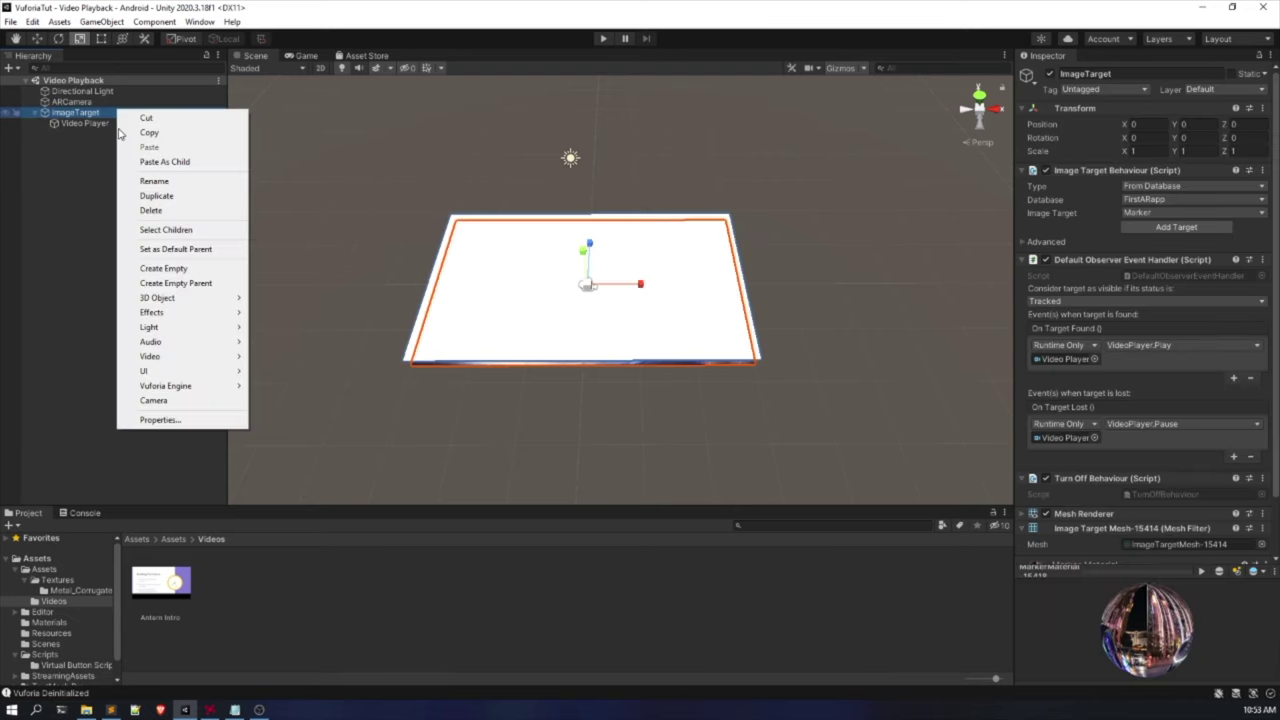
pyautogui.moveTo(153, 370)
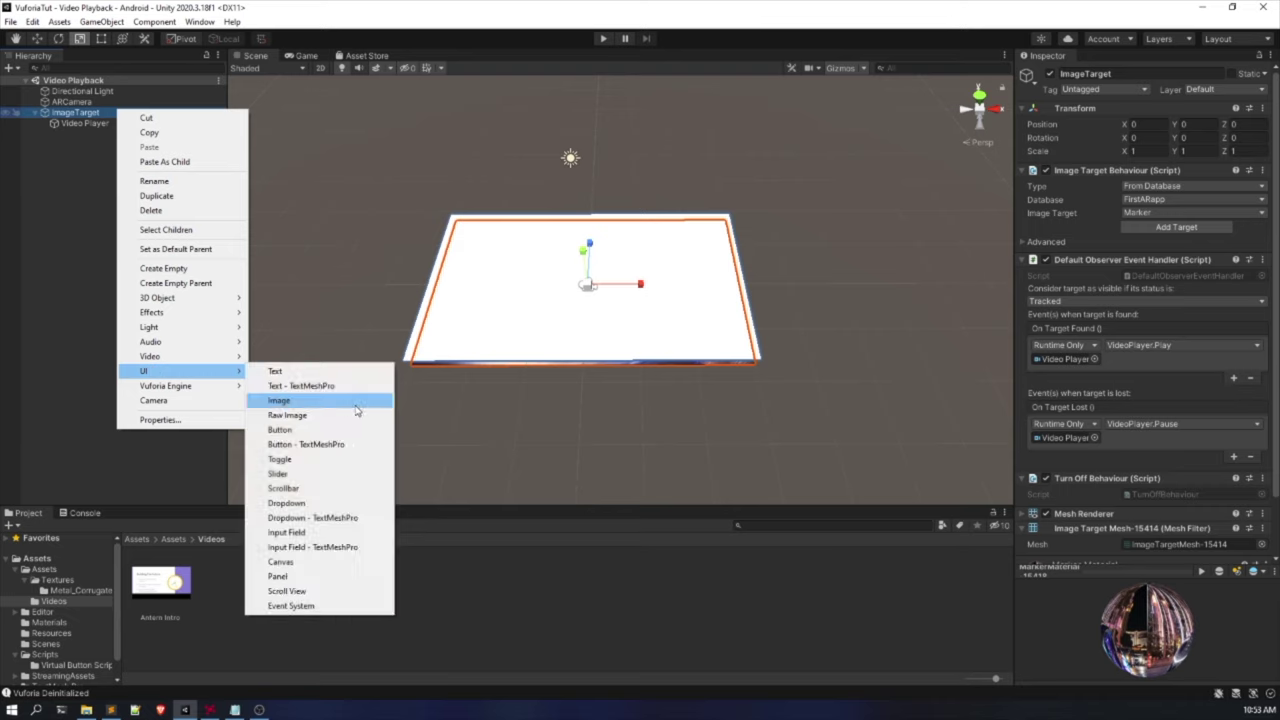
pyautogui.click(295, 560)
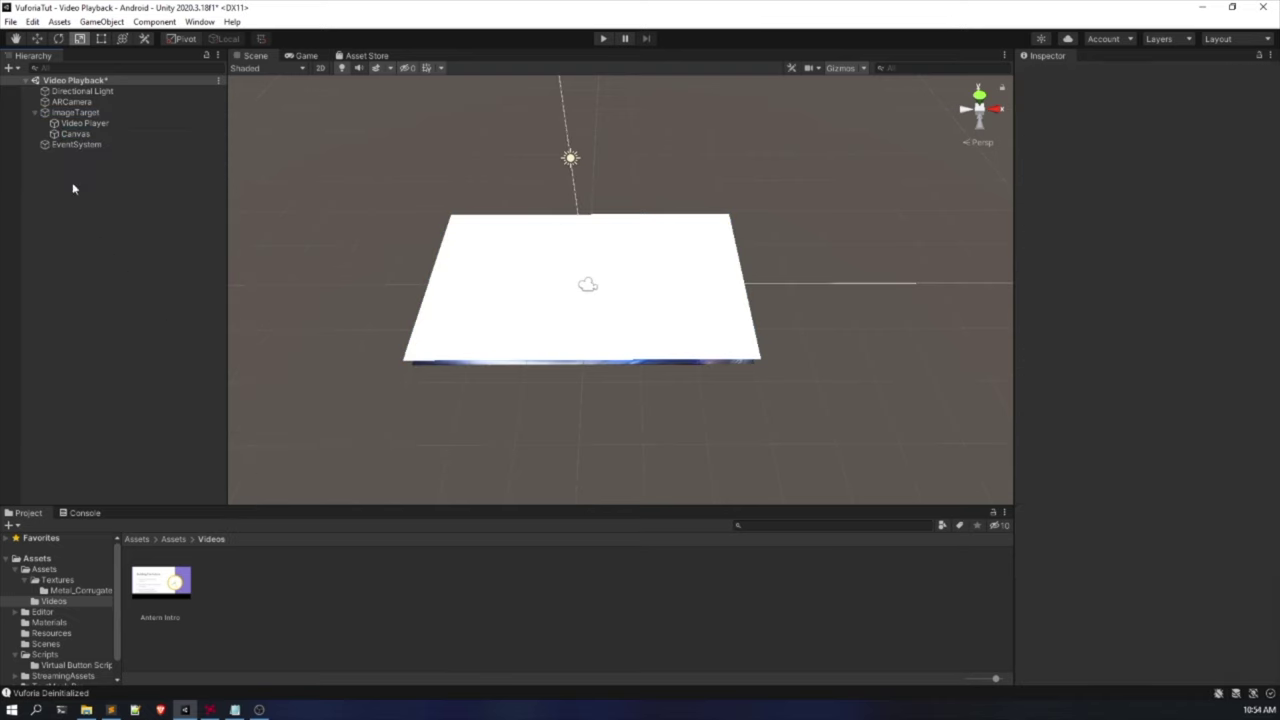
# Set the Canvas Scaler's UI Scale Mode to Scale With Screen Size.
pyautogui.click(94, 136)
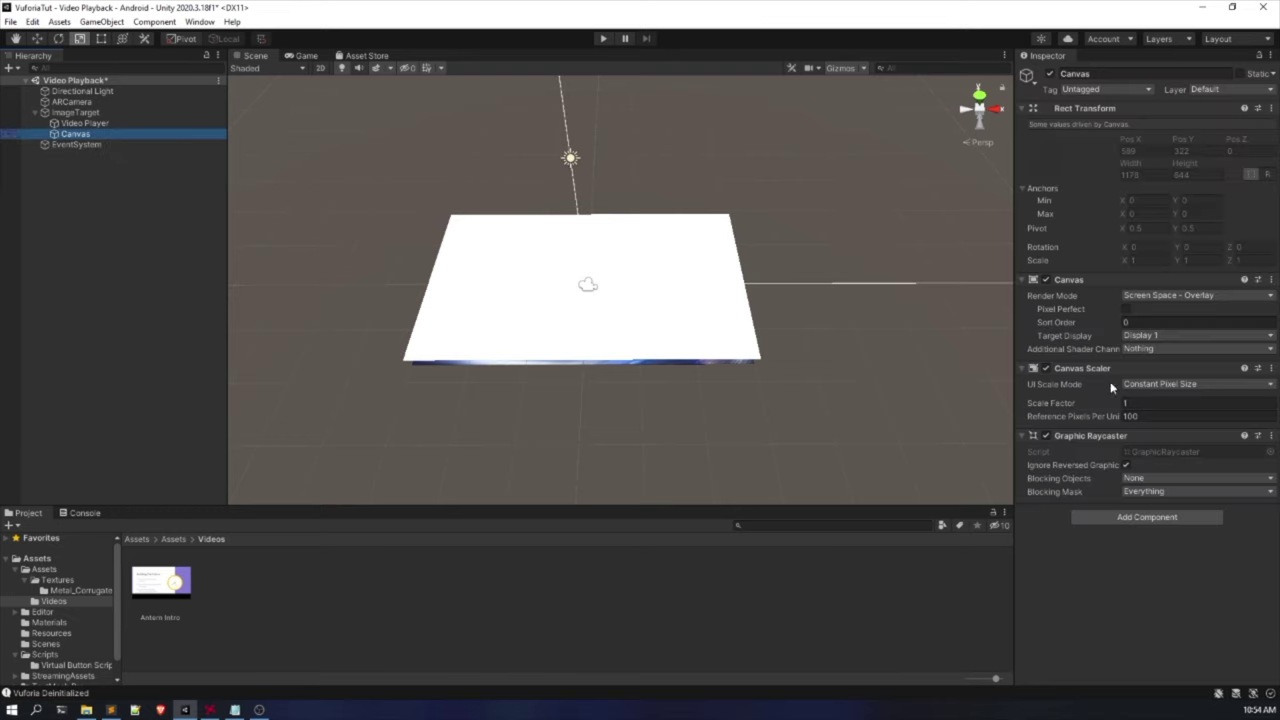
pyautogui.click(1151, 386)
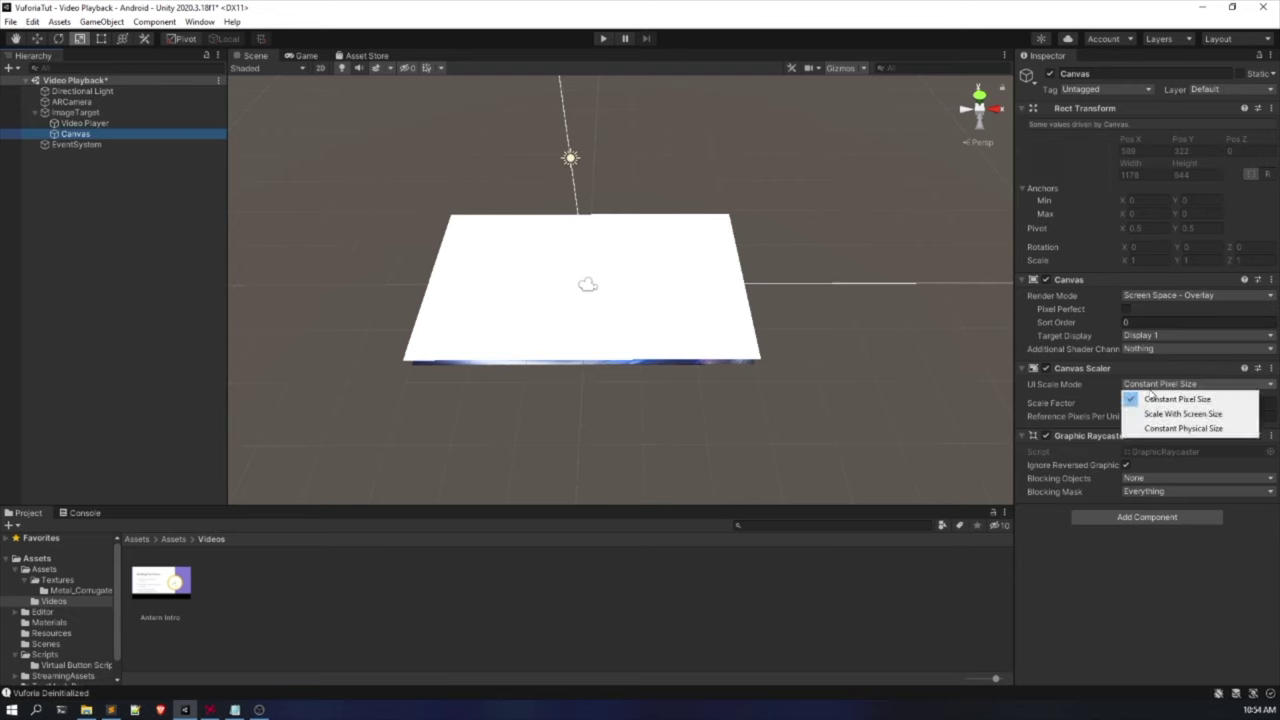
pyautogui.click(1151, 414)
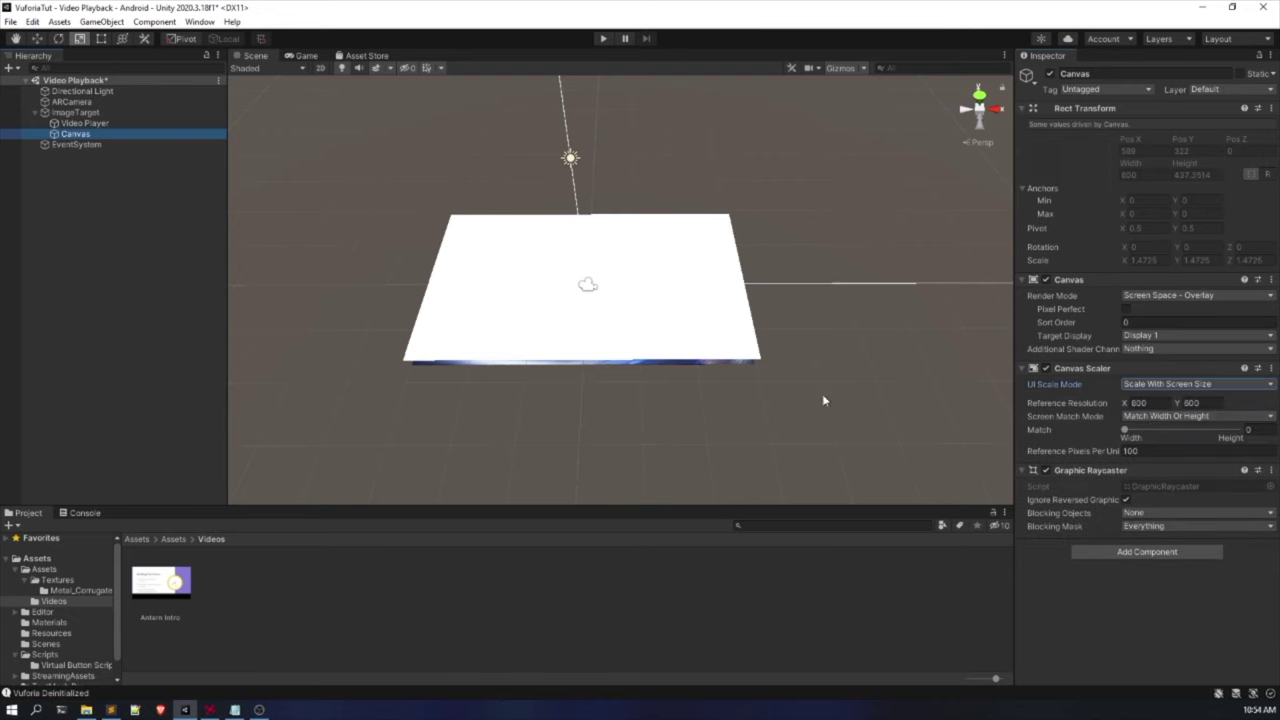
# Switch the Scene view to 2D and frame the Canvas rectangle.
pyautogui.click(148, 134)
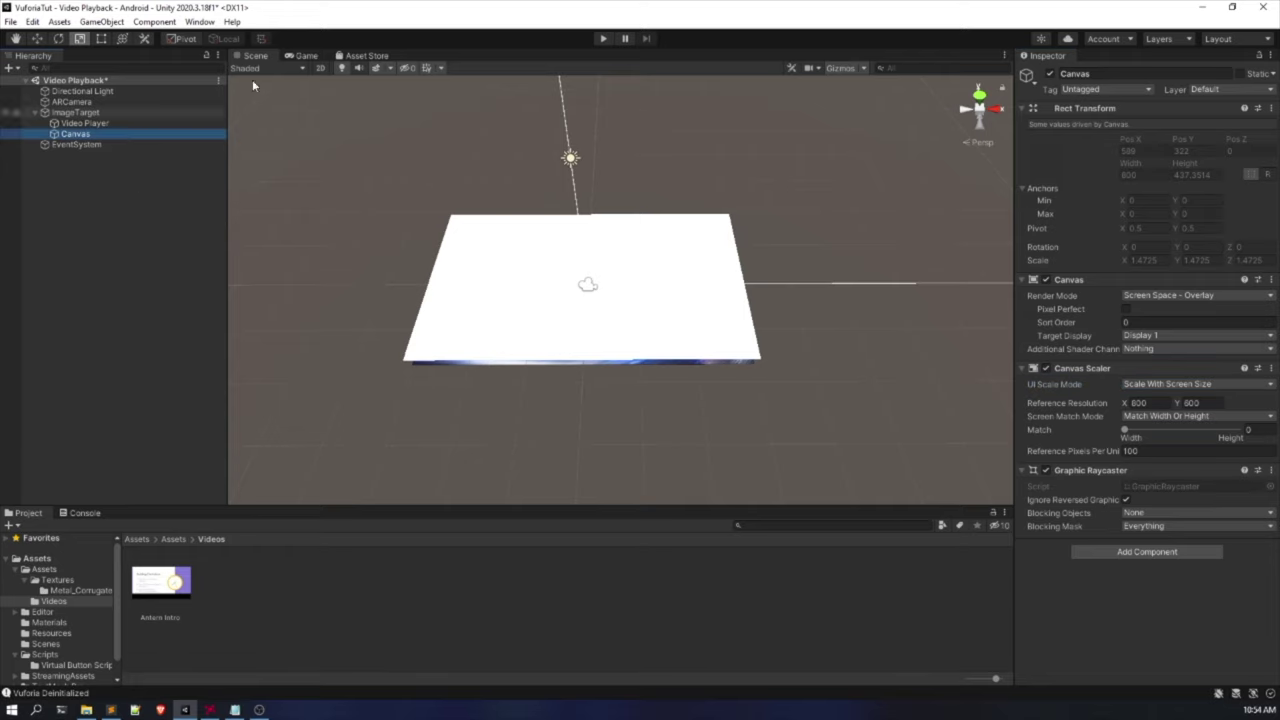
pyautogui.click(320, 68)
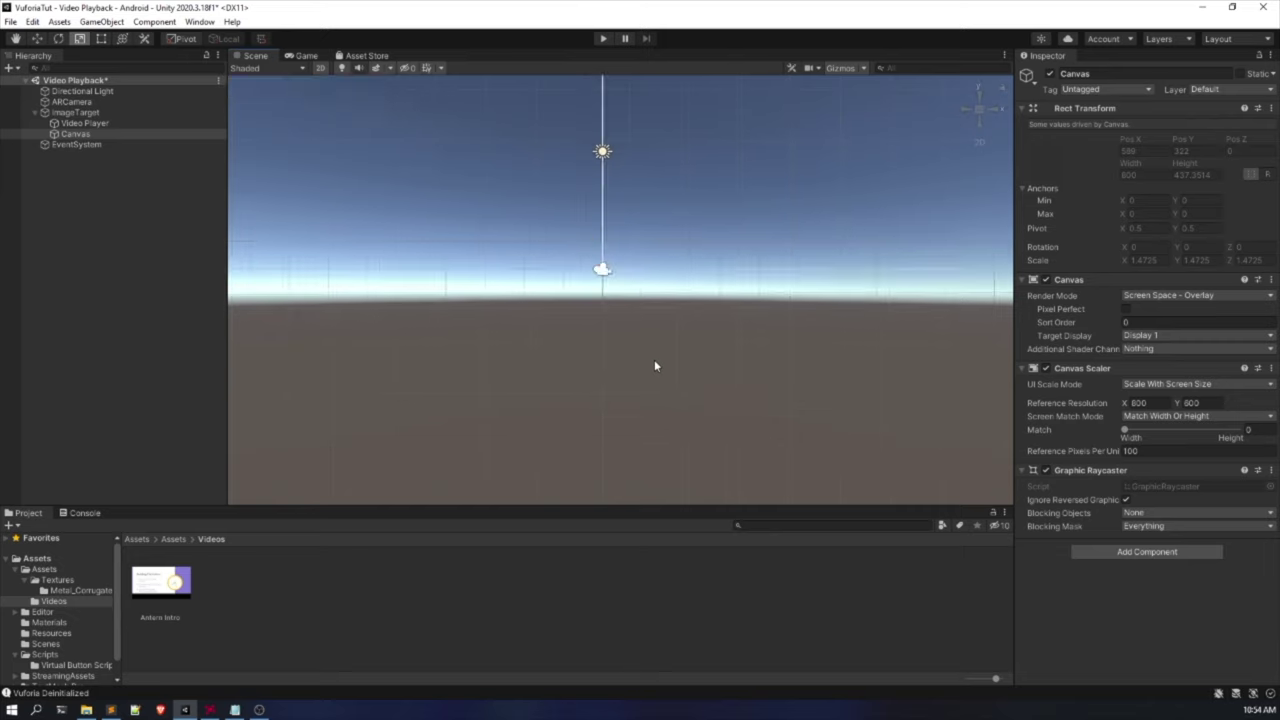
pyautogui.moveTo(654, 360); pyautogui.dragTo(290, 378, button='middle')
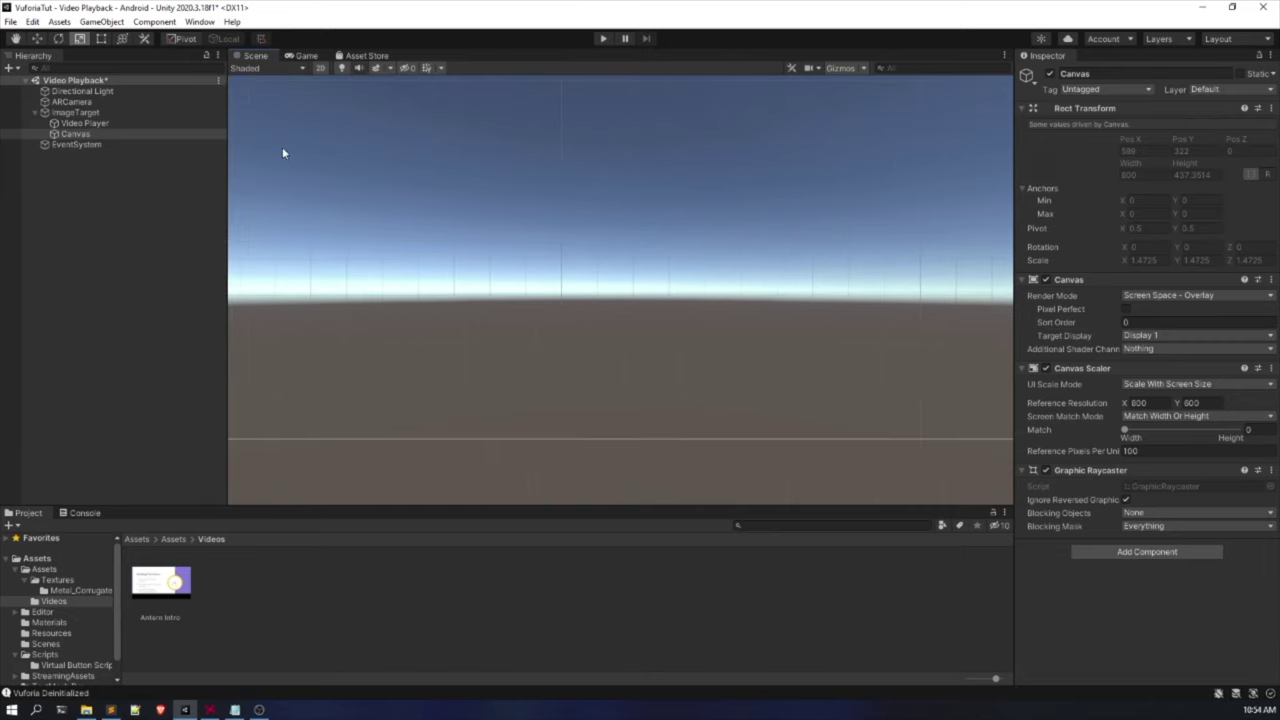
pyautogui.doubleClick(160, 135)
pyautogui.moveTo(723, 280); pyautogui.dragTo(670, 292, button='middle')
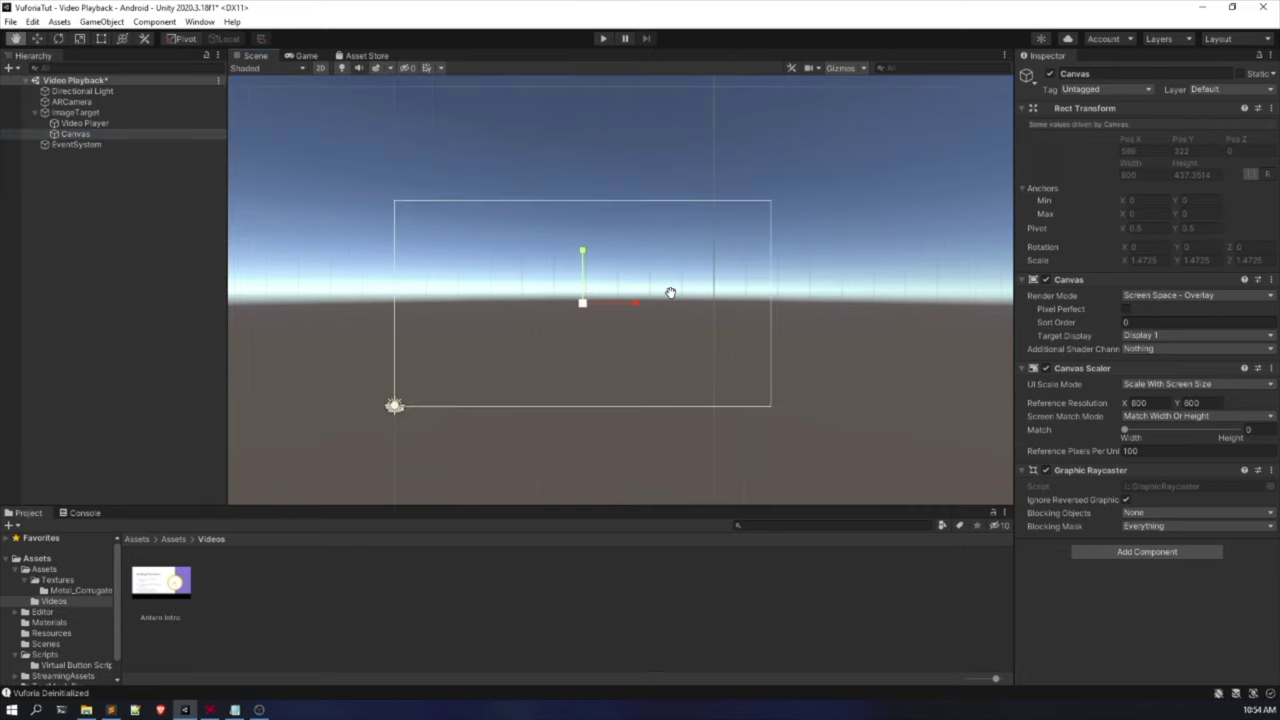
pyautogui.scroll(1, 670, 292)
pyautogui.click(124, 135)
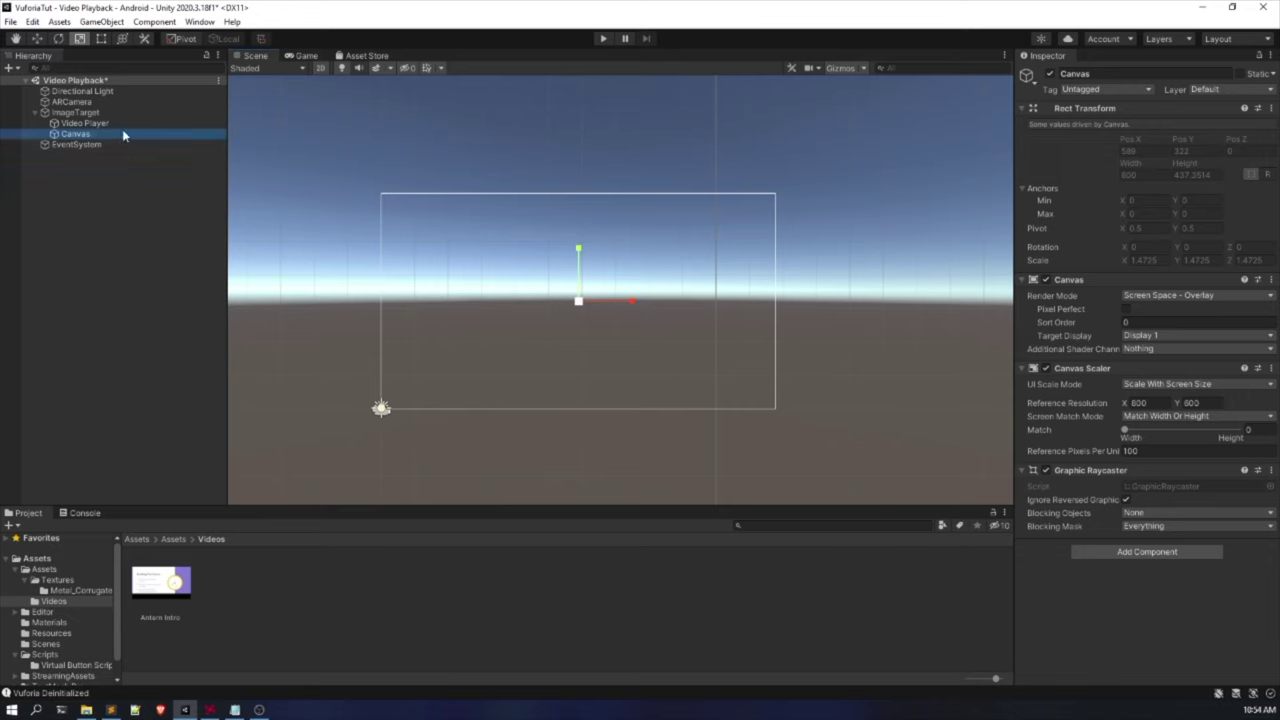
# Add a TextMeshPro button under Canvas and name it Play.
pyautogui.rightClick(124, 135)
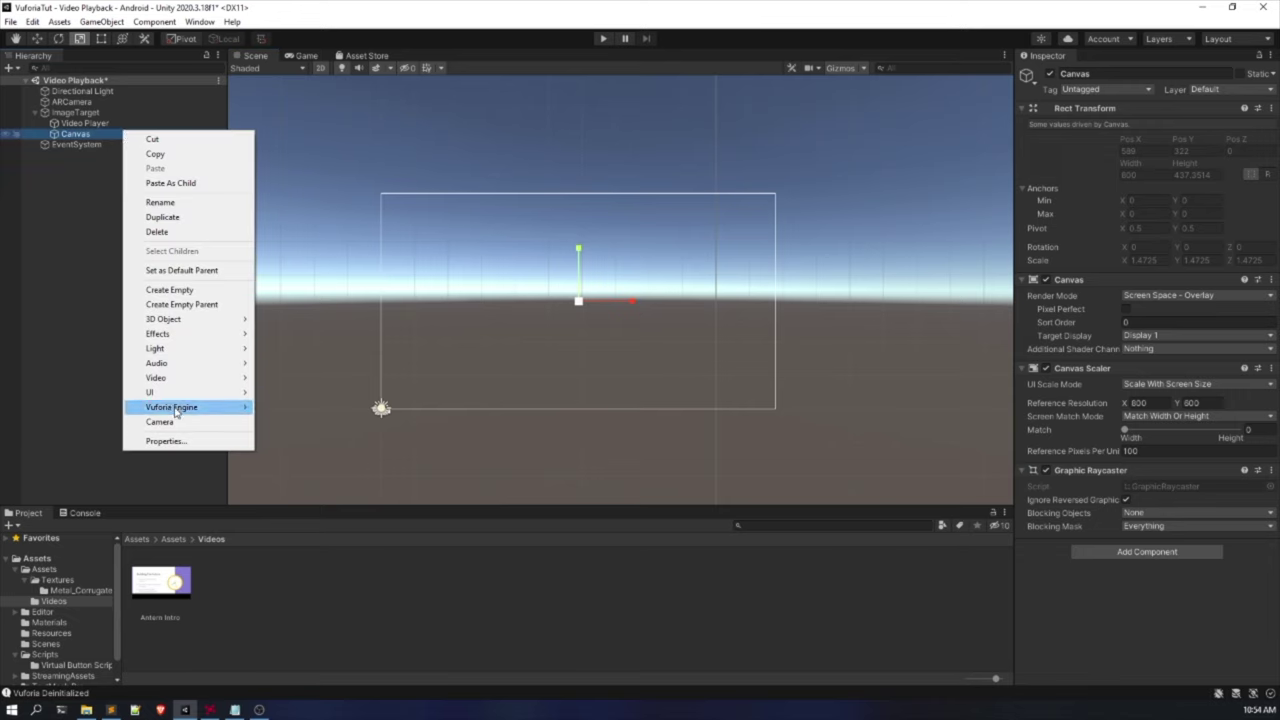
pyautogui.moveTo(184, 397)
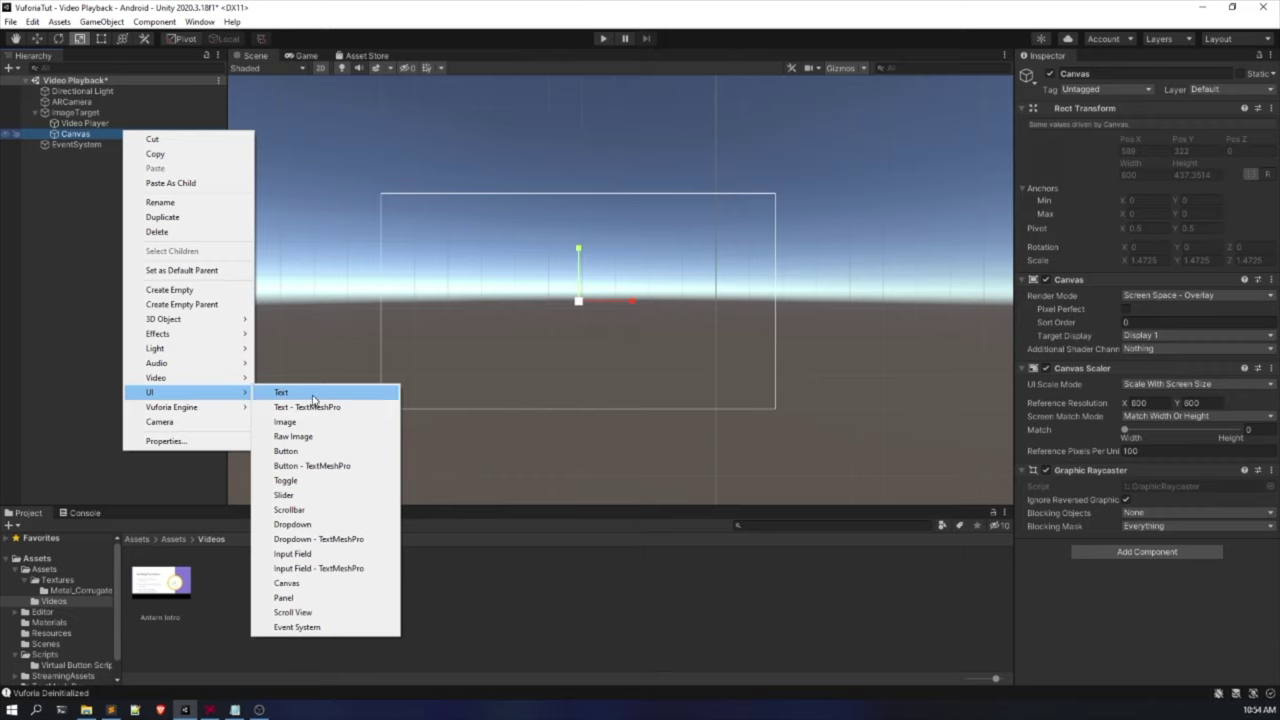
pyautogui.click(313, 467)
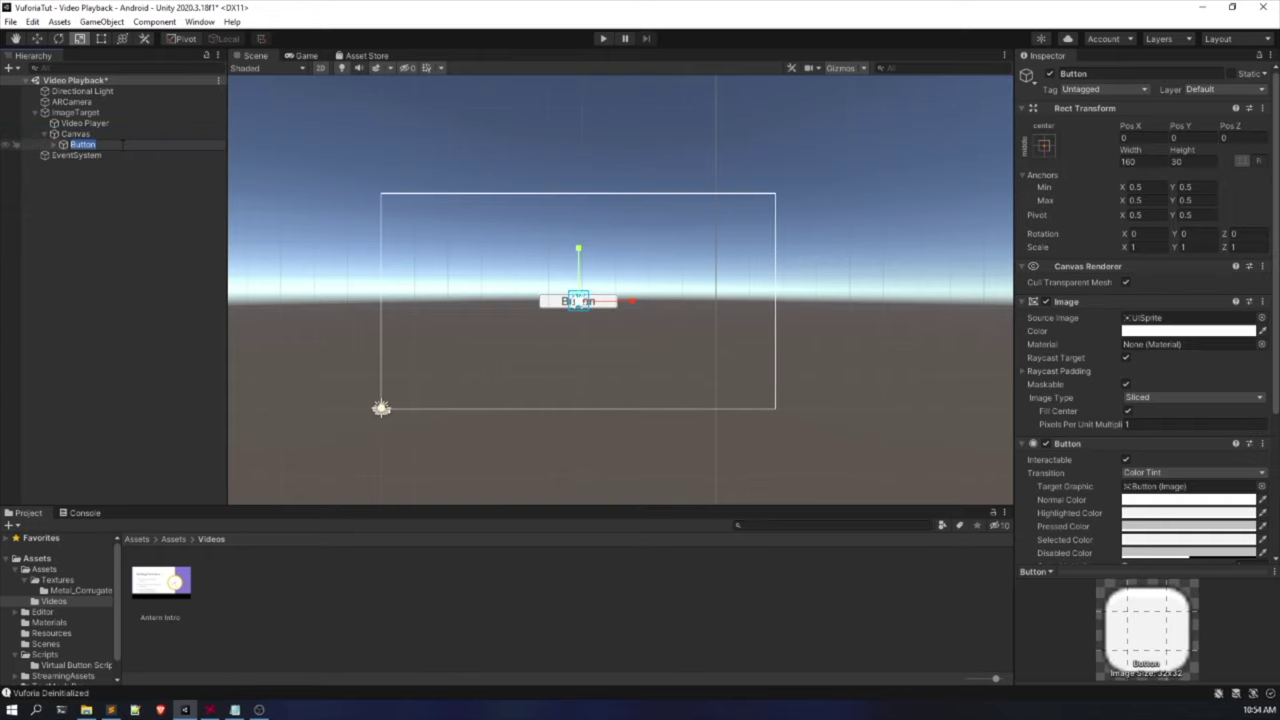
pyautogui.click(118, 201)
pyautogui.doubleClick(90, 146)
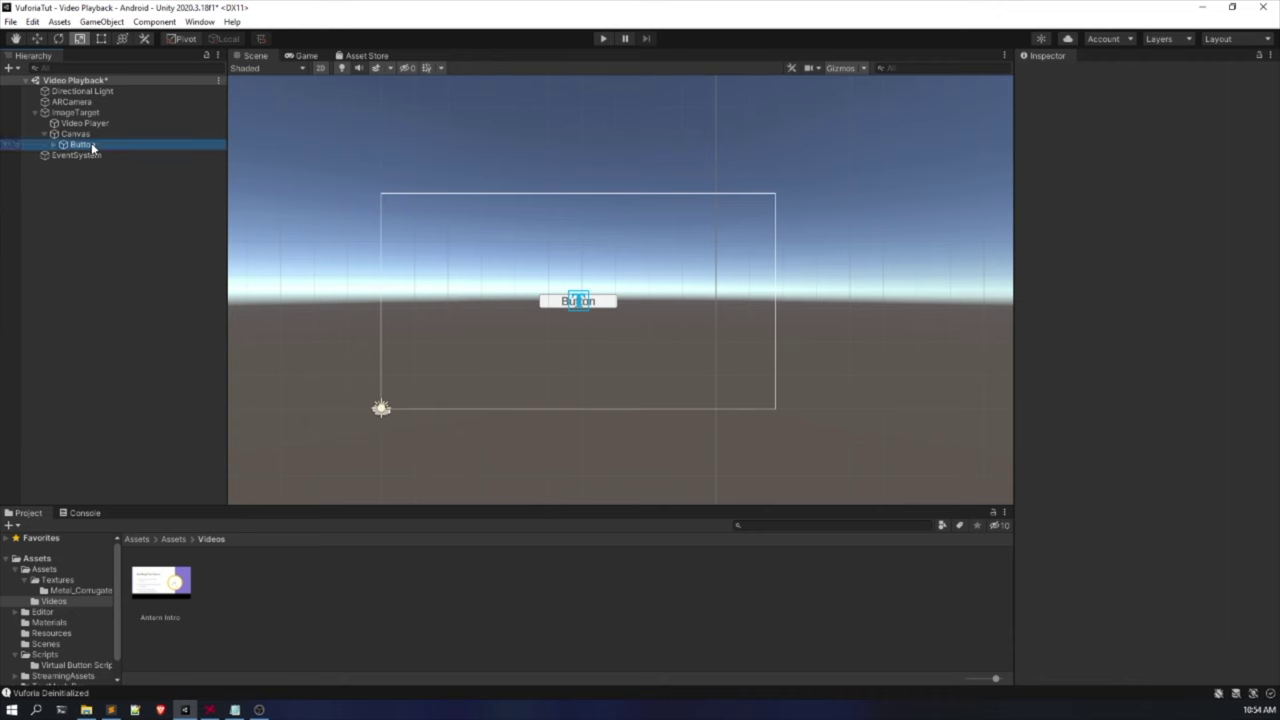
pyautogui.click(1075, 73)
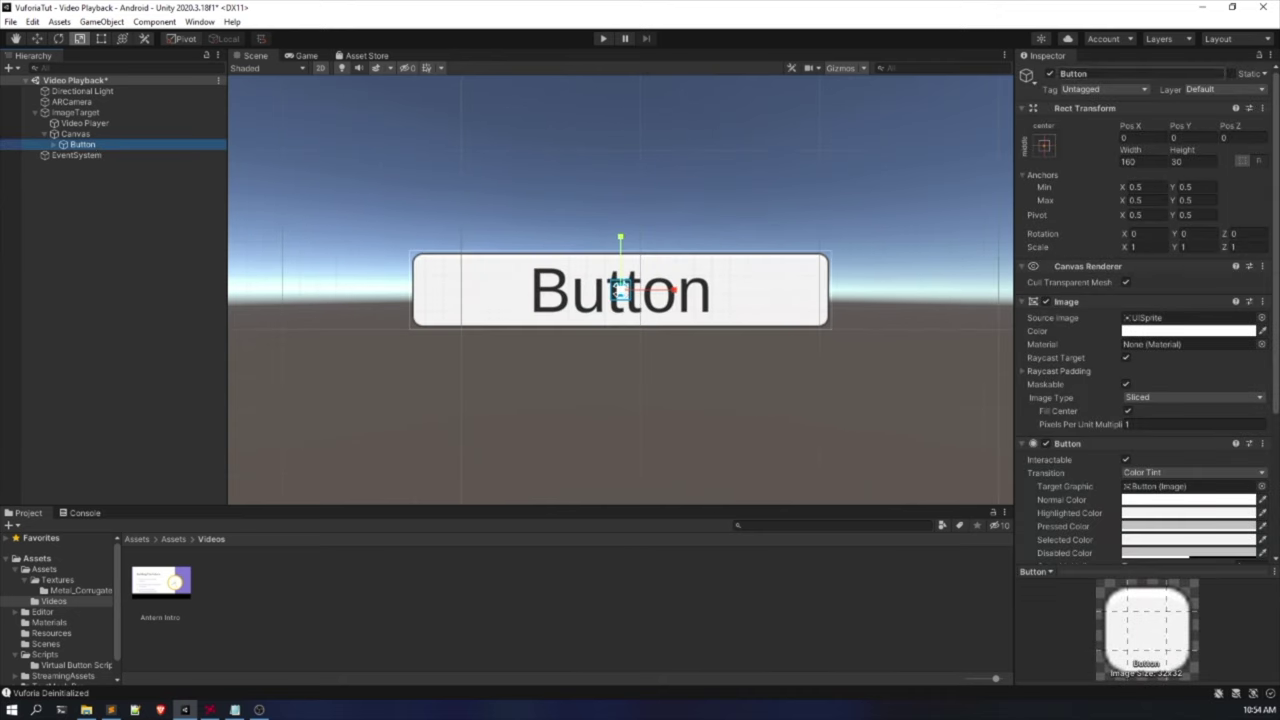
pyautogui.write('P')
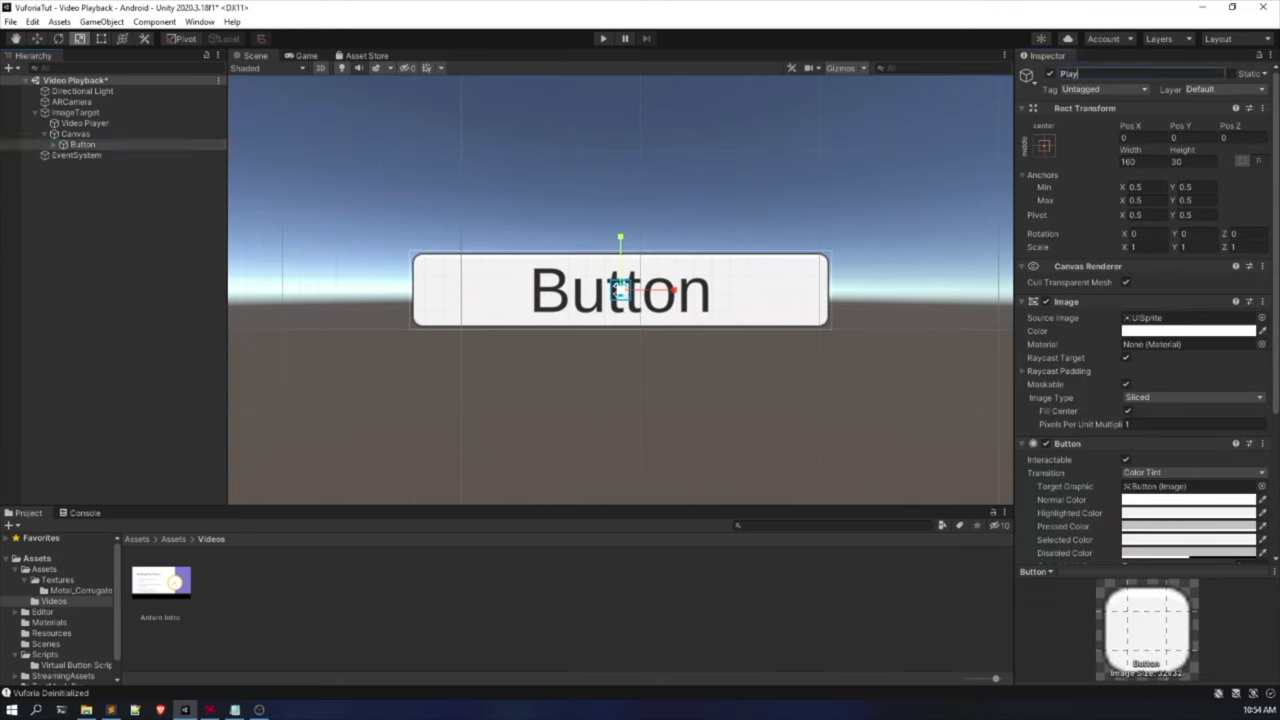
pyautogui.write('lay')
pyautogui.press('Return')
# Anchor and position the Play button at the canvas's bottom-left corner.
pyautogui.scroll(-5, 563, 178)
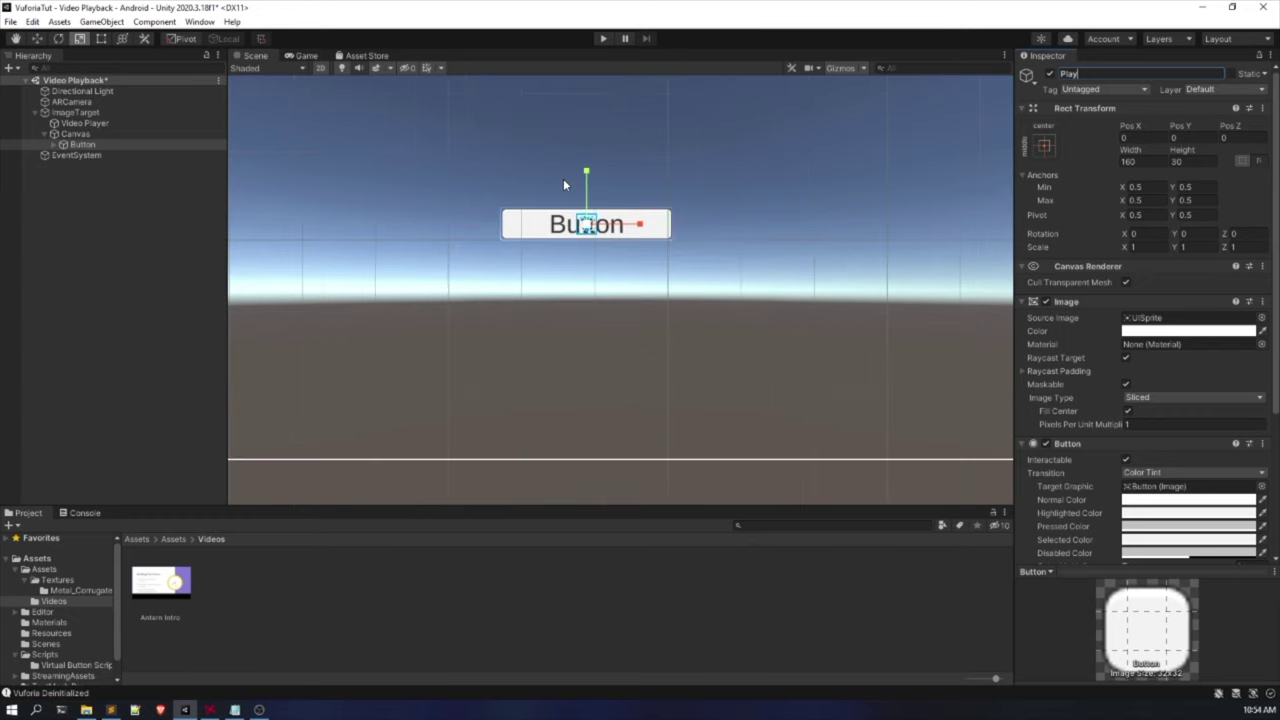
pyautogui.moveTo(563, 178); pyautogui.dragTo(563, 264, button='middle')
pyautogui.scroll(-4, 564, 266)
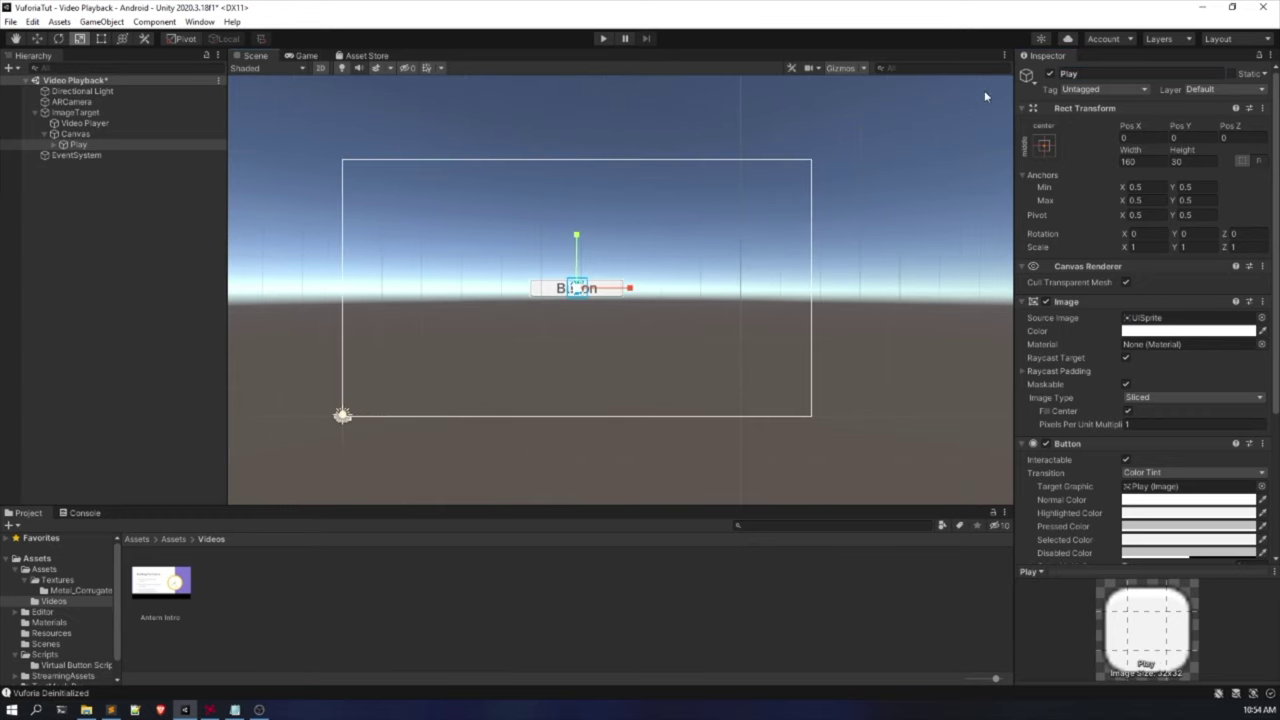
pyautogui.click(1045, 146)
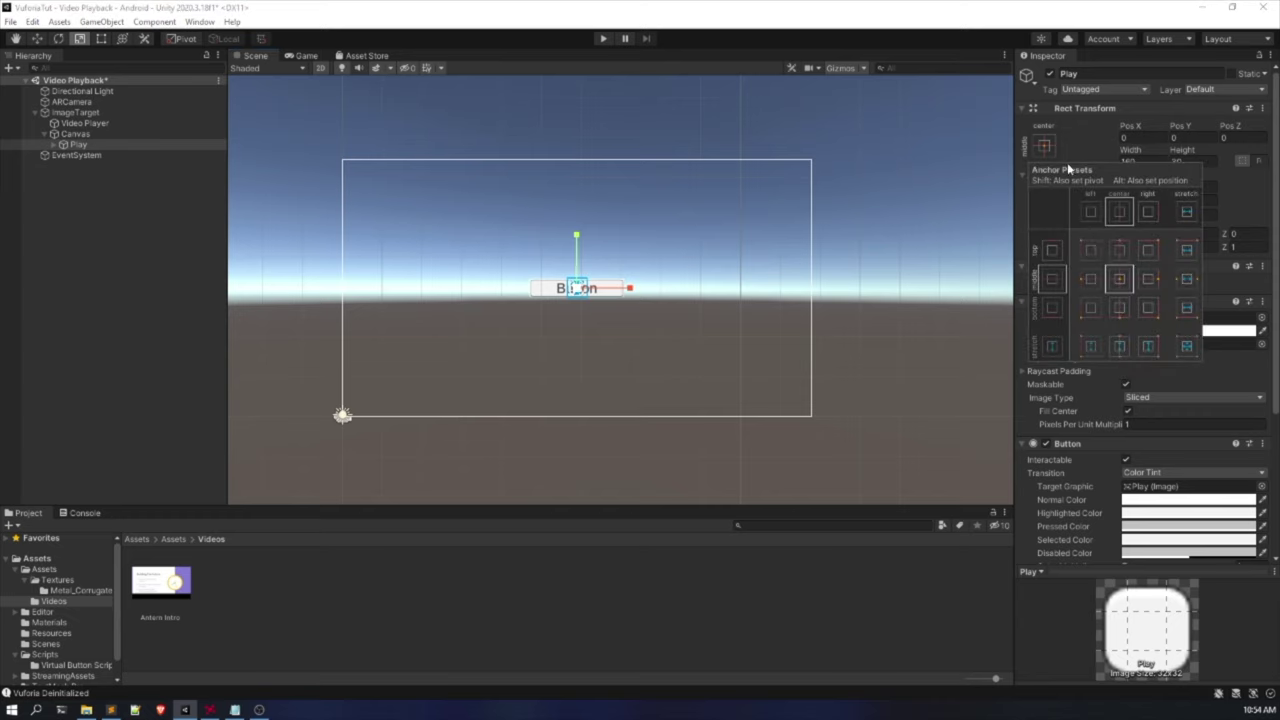
pyautogui.click(1060, 160)
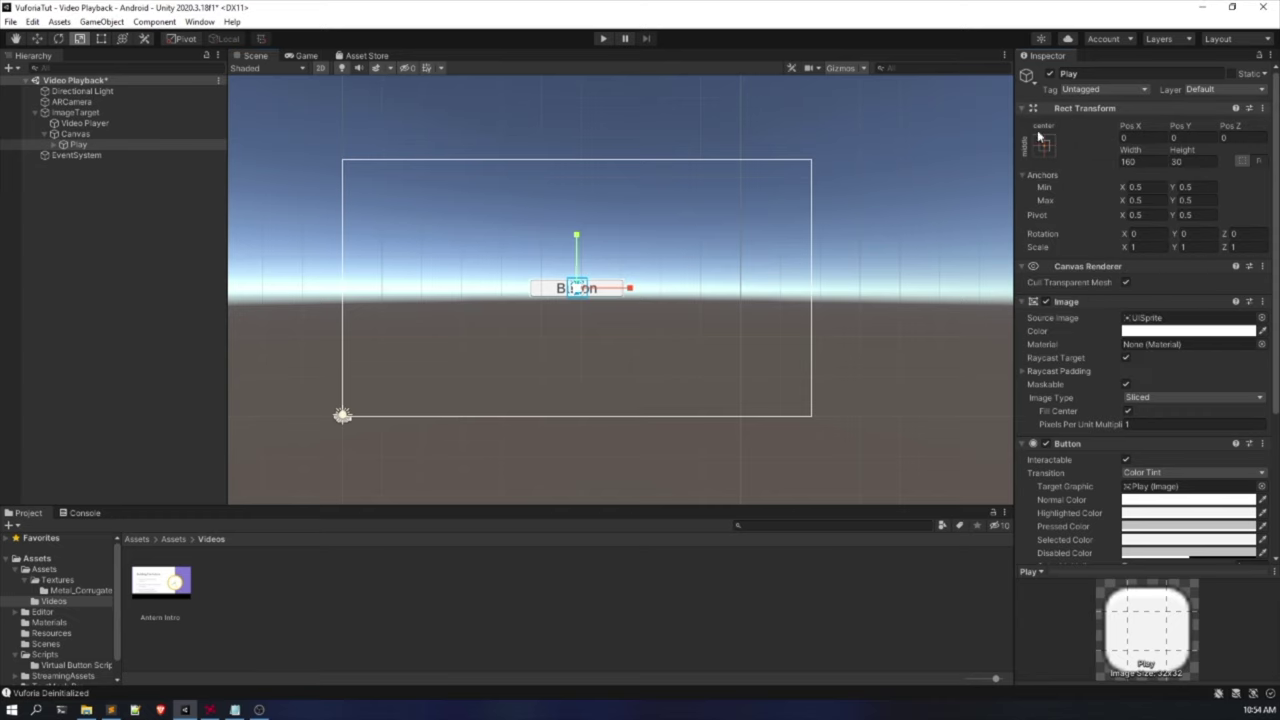
pyautogui.click(1044, 146)
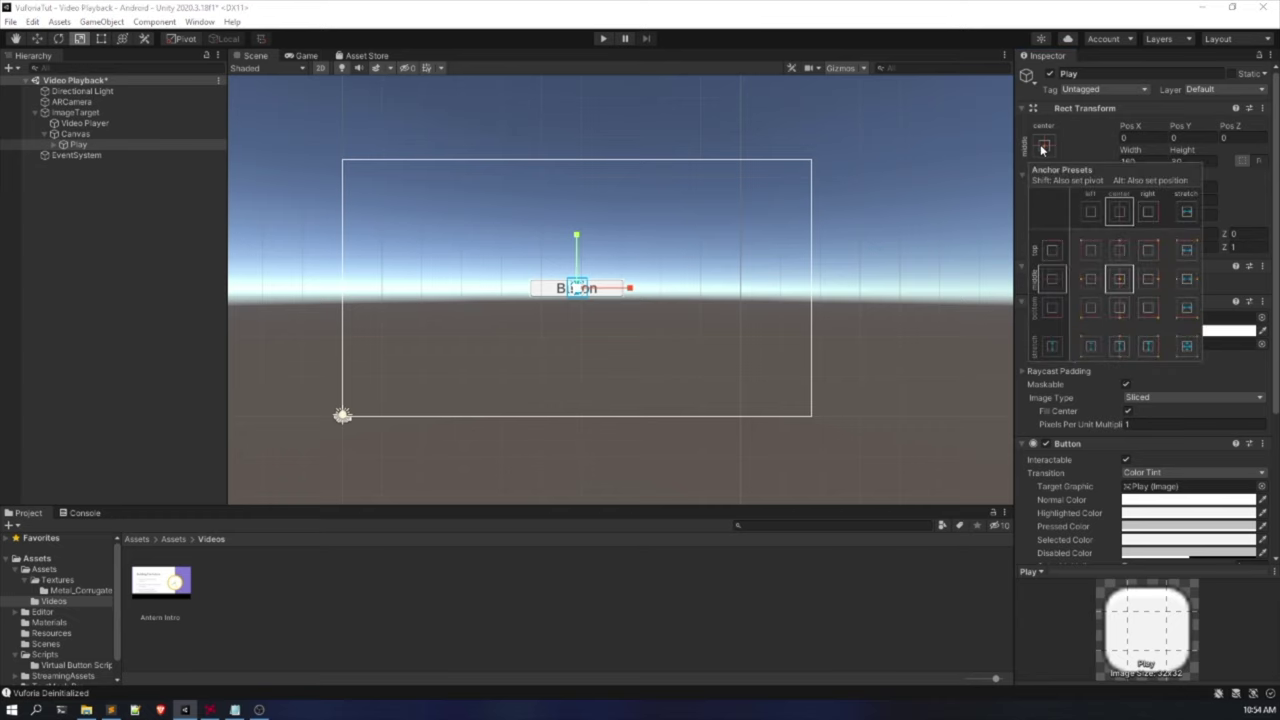
pyautogui.press('alt')
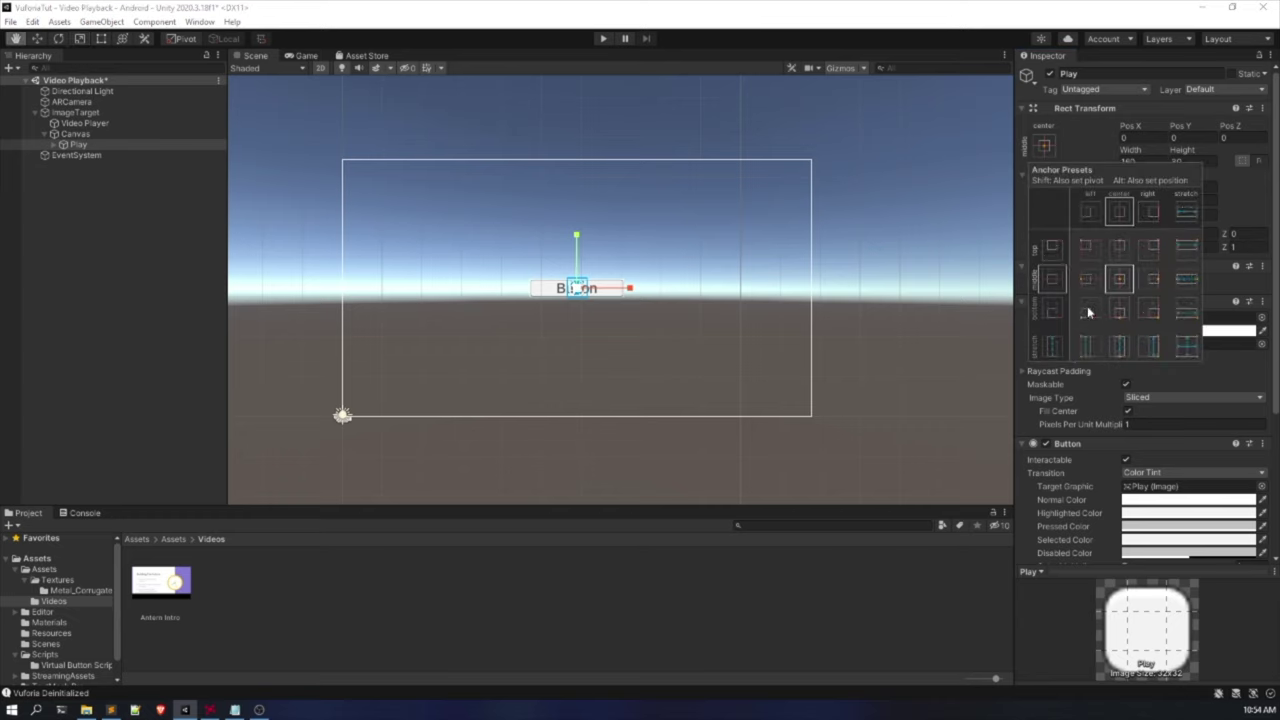
pyautogui.keyDown('alt'); pyautogui.click(1087, 310); pyautogui.keyUp('alt')
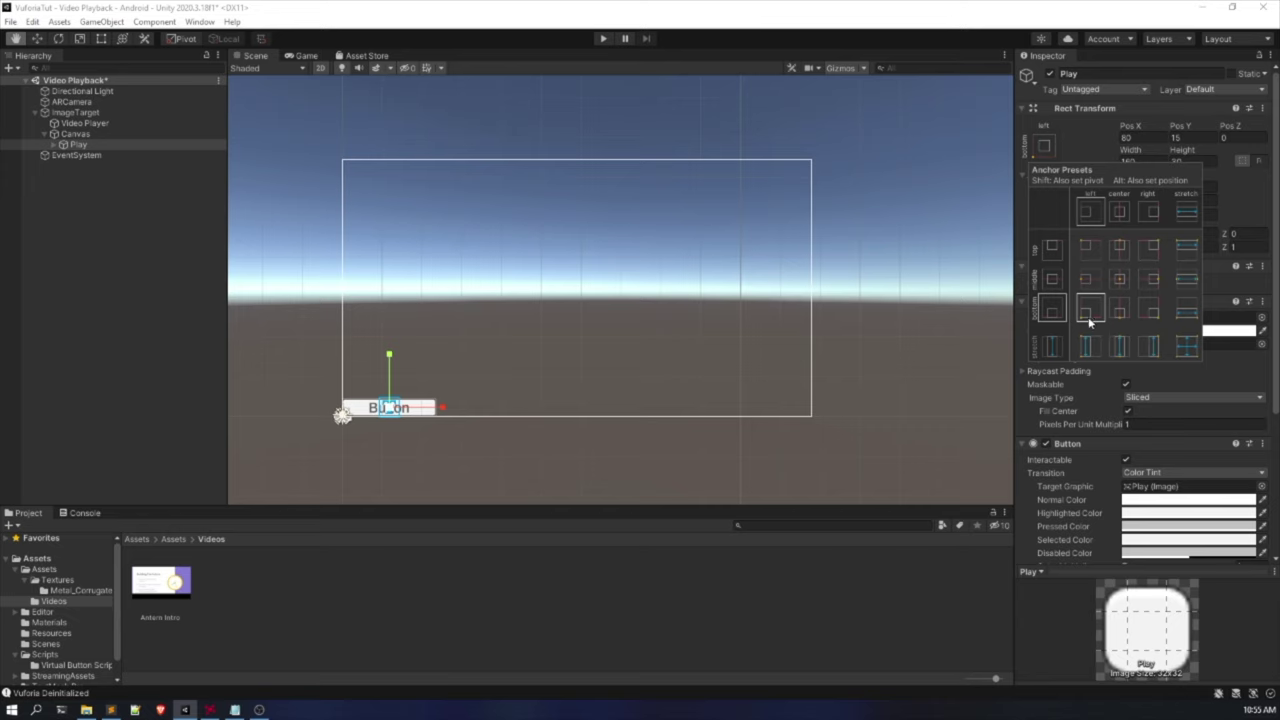
pyautogui.press('t')
# Change the button label to bold PLAY, then duplicate the Play button.
pyautogui.scroll(2, 432, 434)
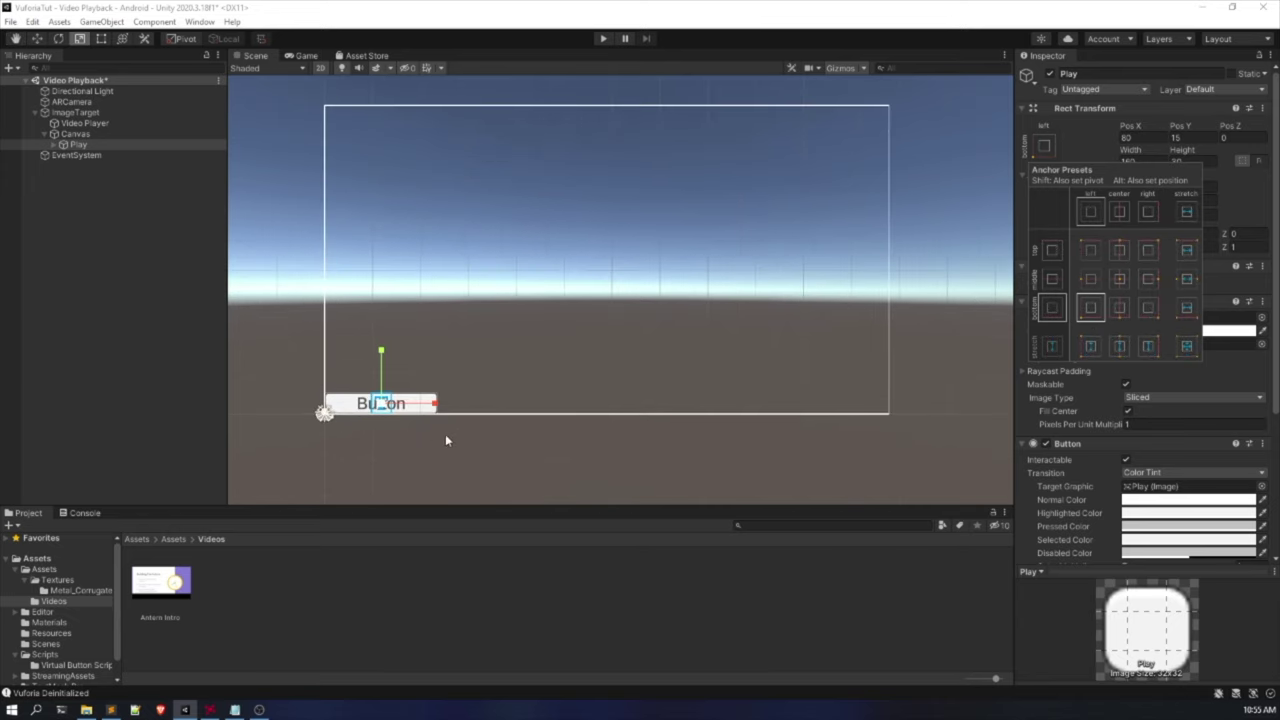
pyautogui.click(55, 145)
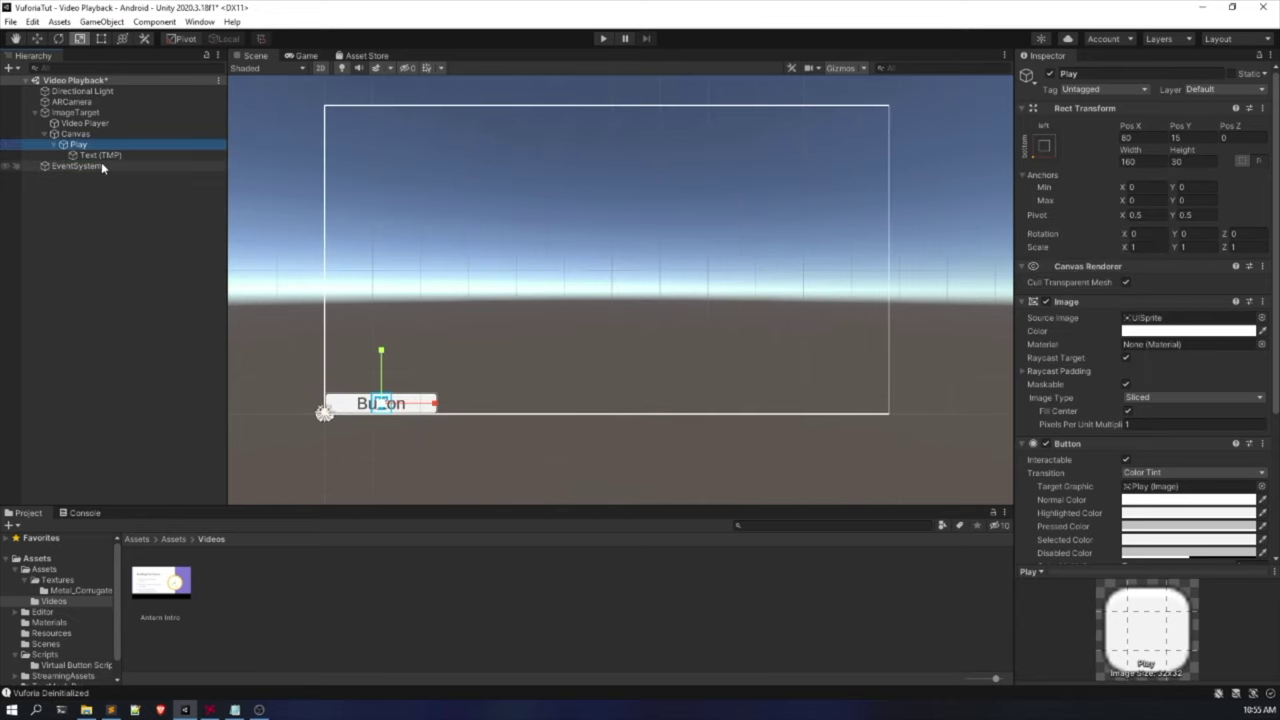
pyautogui.click(101, 156)
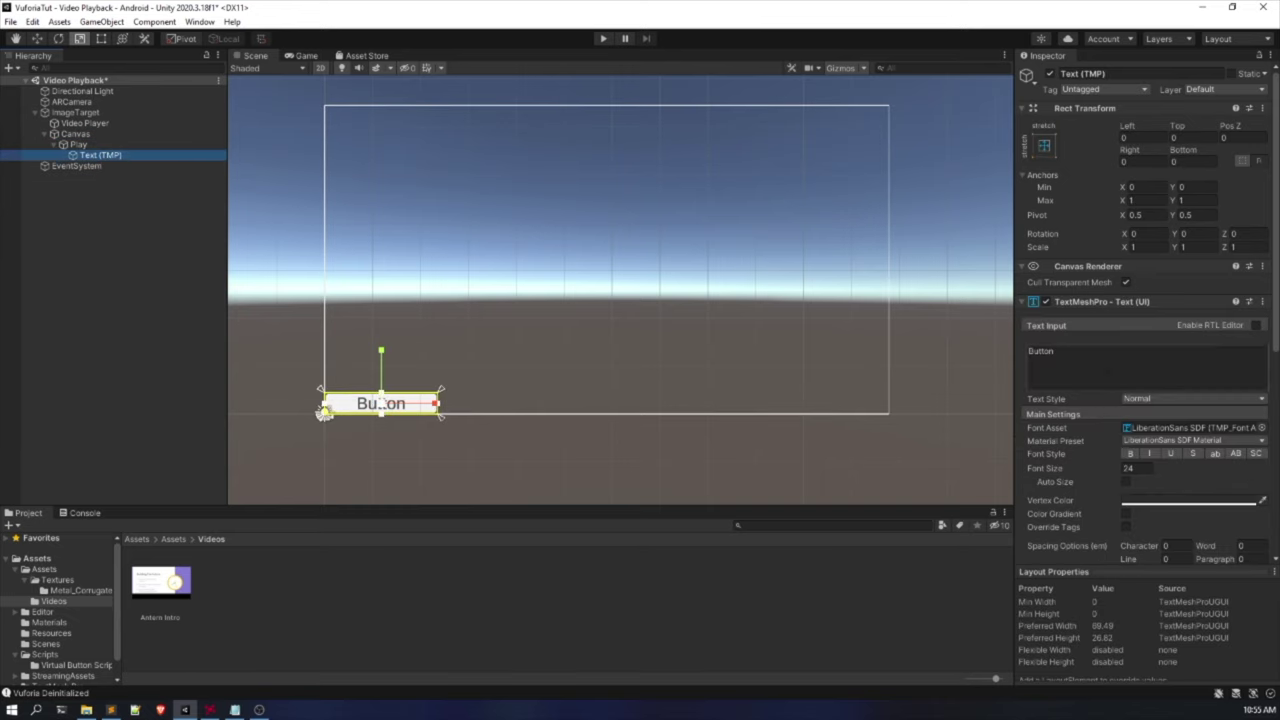
pyautogui.click(1040, 351)
pyautogui.write('PLAY')
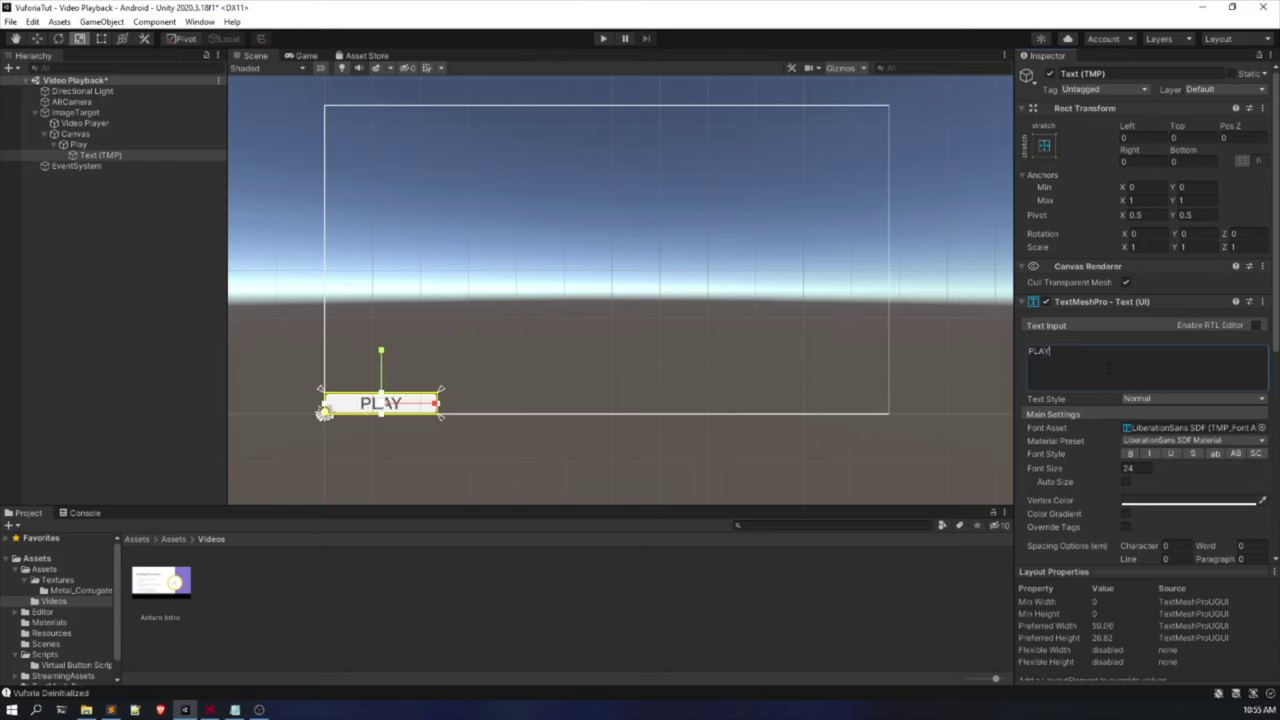
pyautogui.click(1130, 453)
pyautogui.click(79, 146)
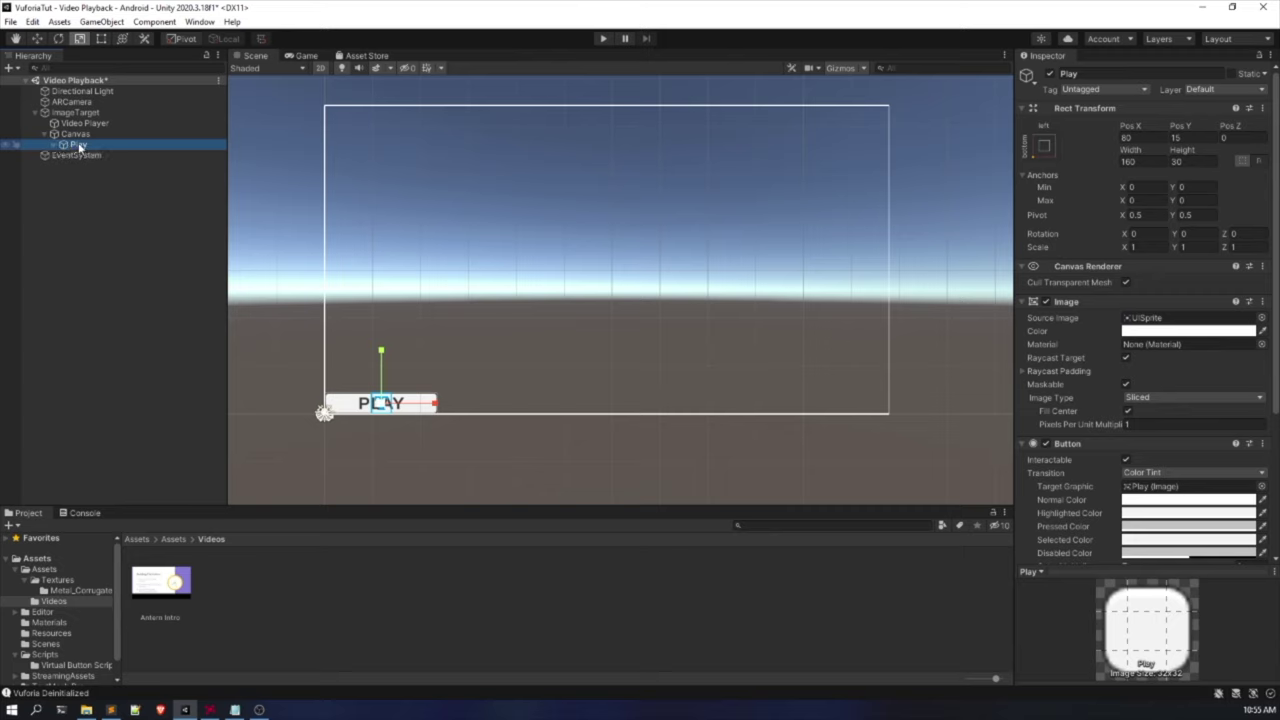
pyautogui.hotkey('ctrl', 'd')
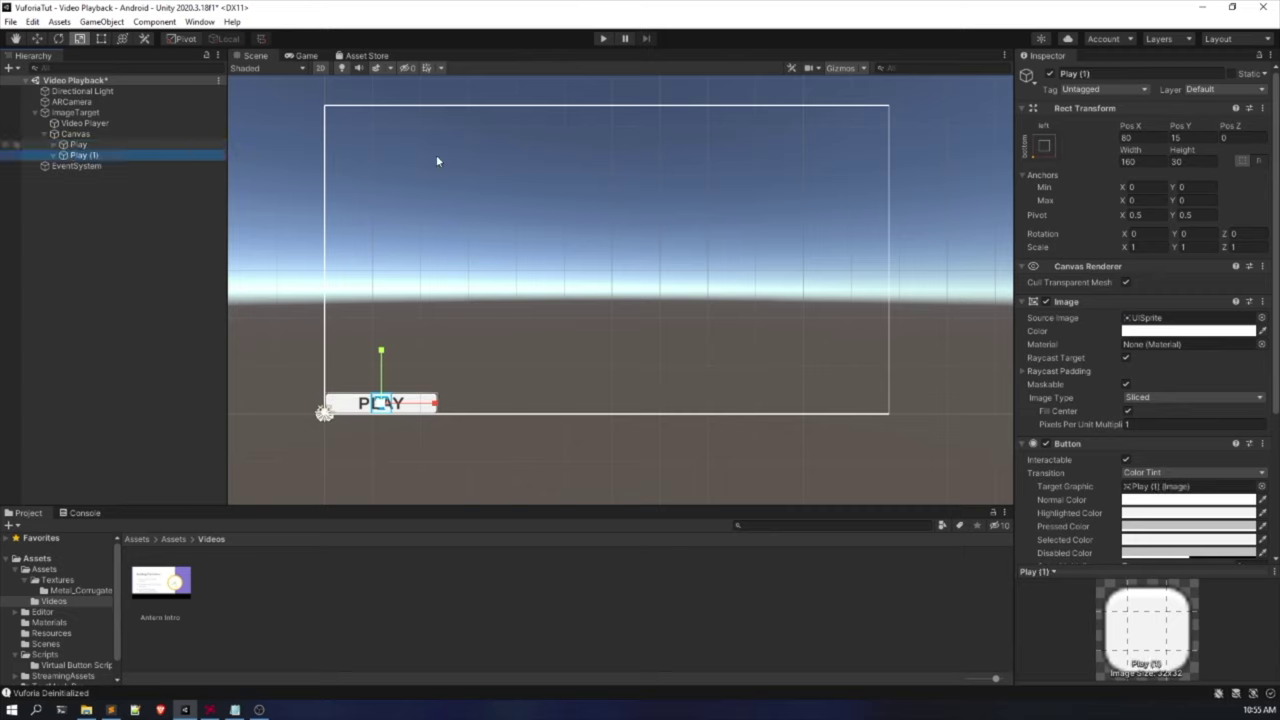
# Anchor the copy to the canvas's bottom-centre and rename it Pause.
pyautogui.click(1046, 150)
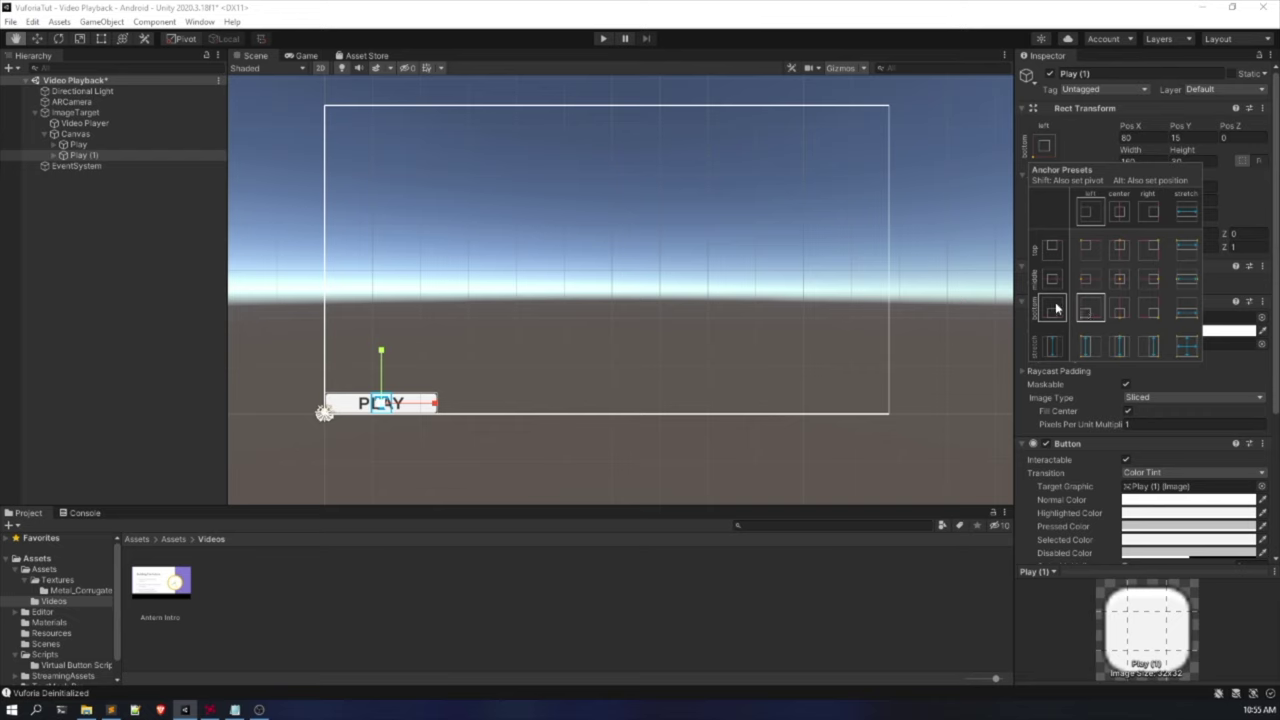
pyautogui.keyDown('alt'); pyautogui.keyDown('shift'); pyautogui.click(1118, 312); pyautogui.keyUp('shift'); pyautogui.keyUp('alt')
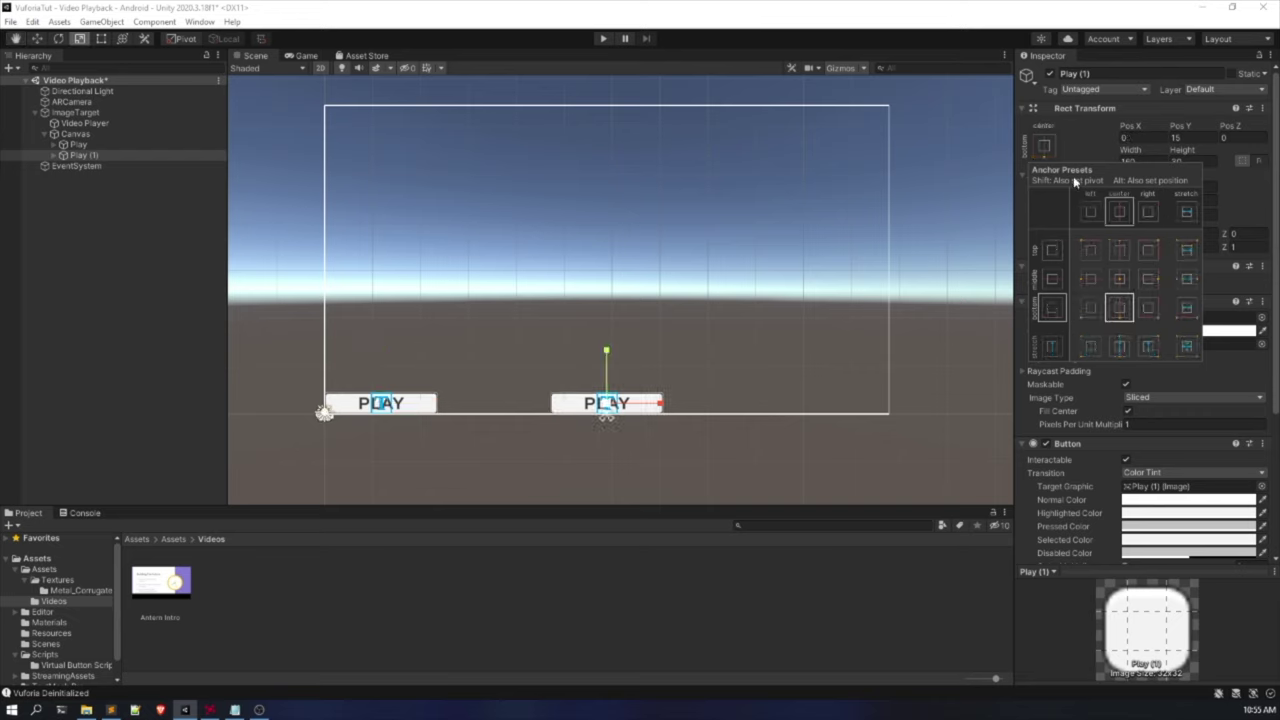
pyautogui.click(1076, 73)
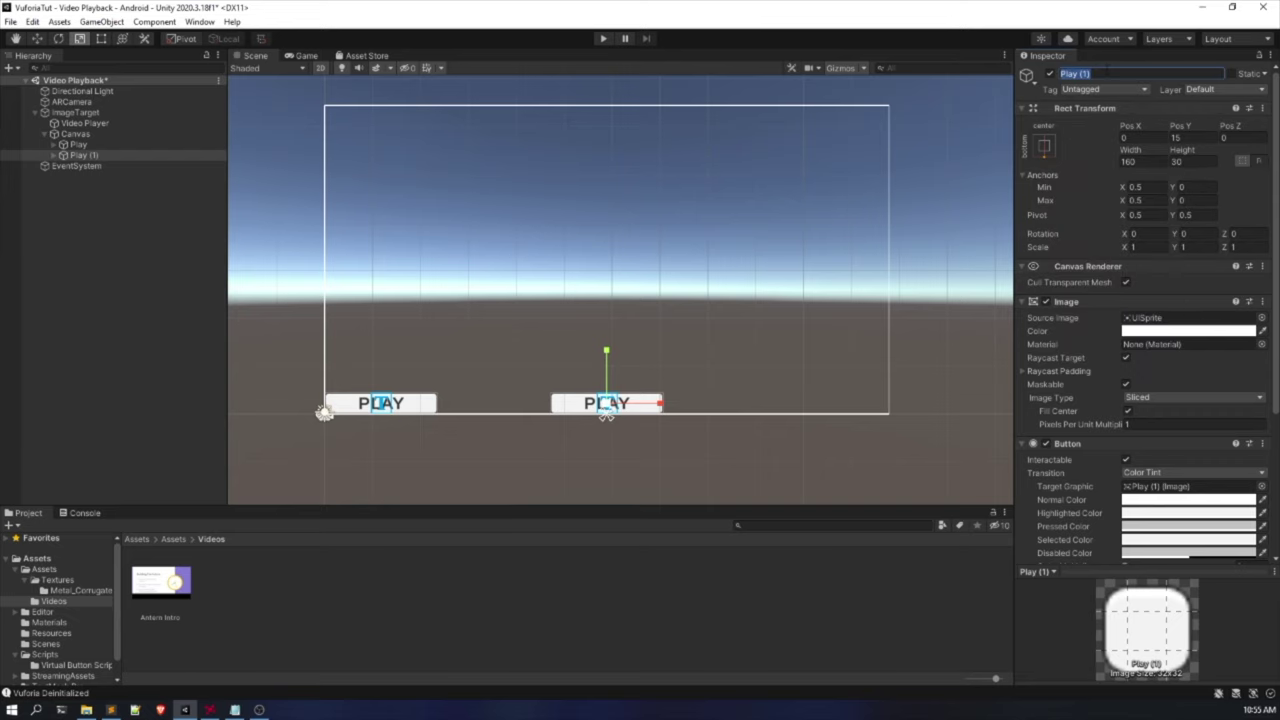
pyautogui.write('Pause')
pyautogui.click(78, 145)
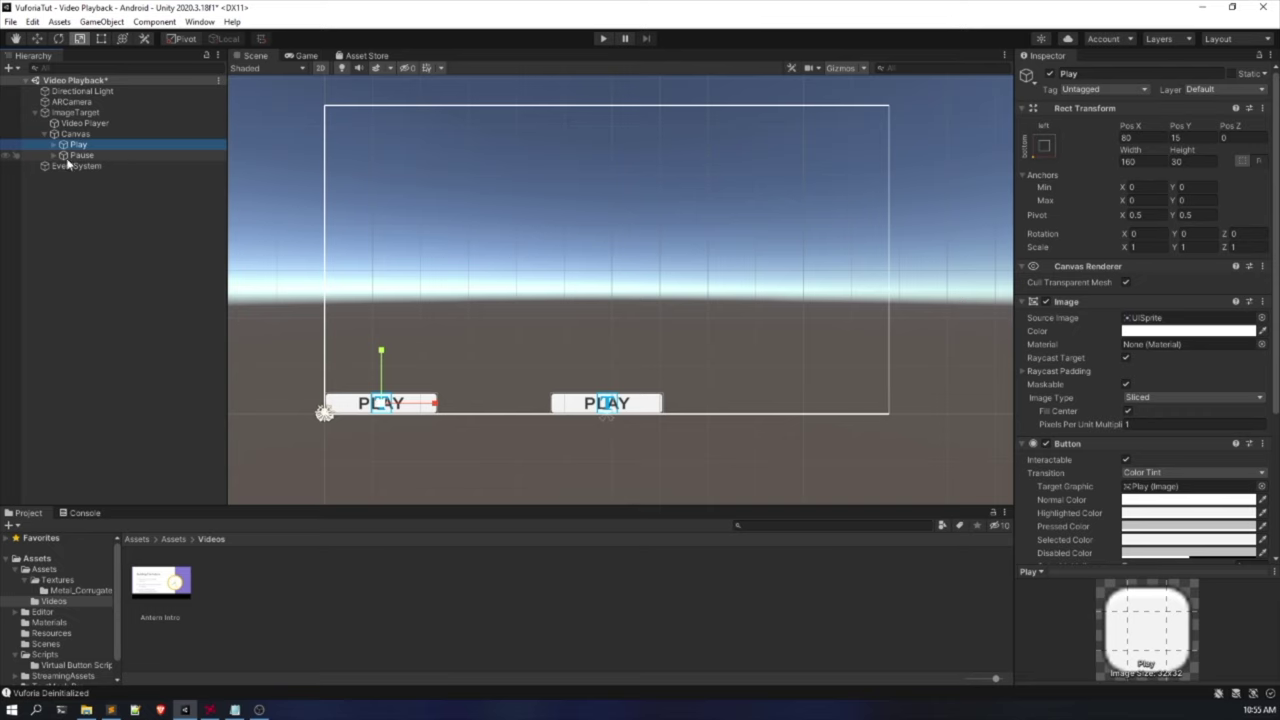
# Change the Pause button's label text to PAUSE.
pyautogui.click(55, 155)
pyautogui.click(105, 166)
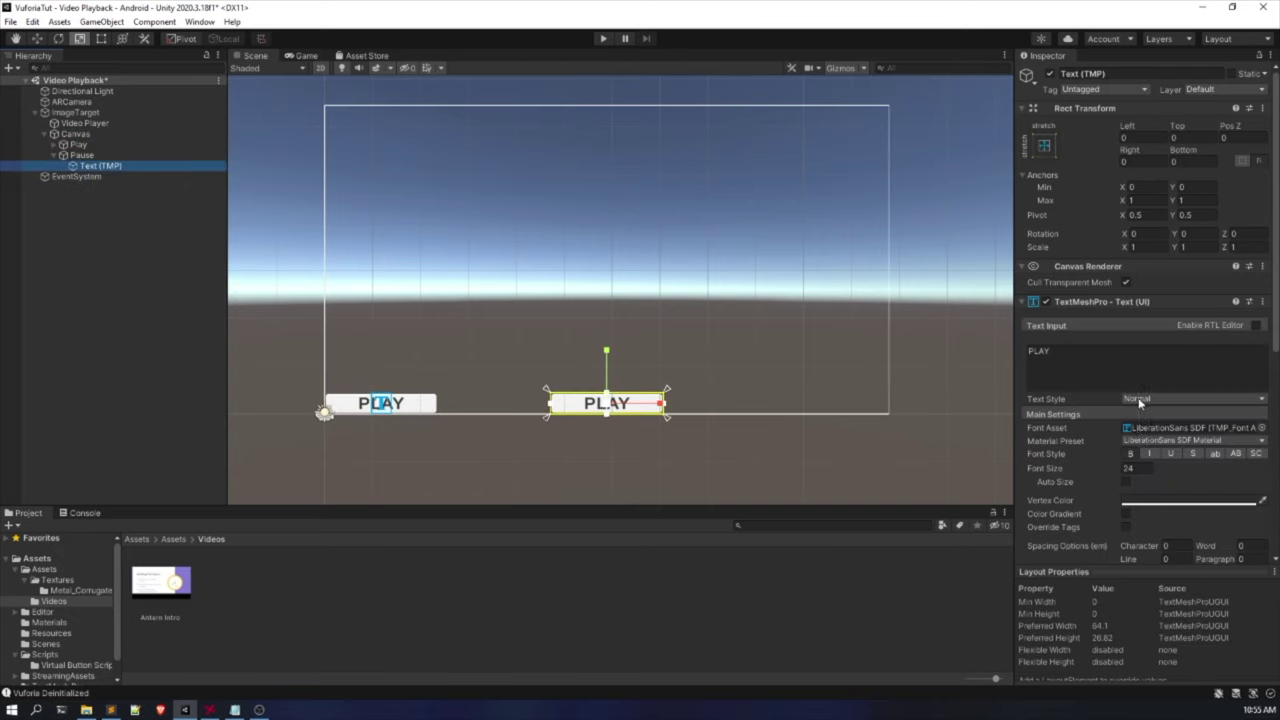
pyautogui.click(1137, 372)
pyautogui.write('PAUSE')
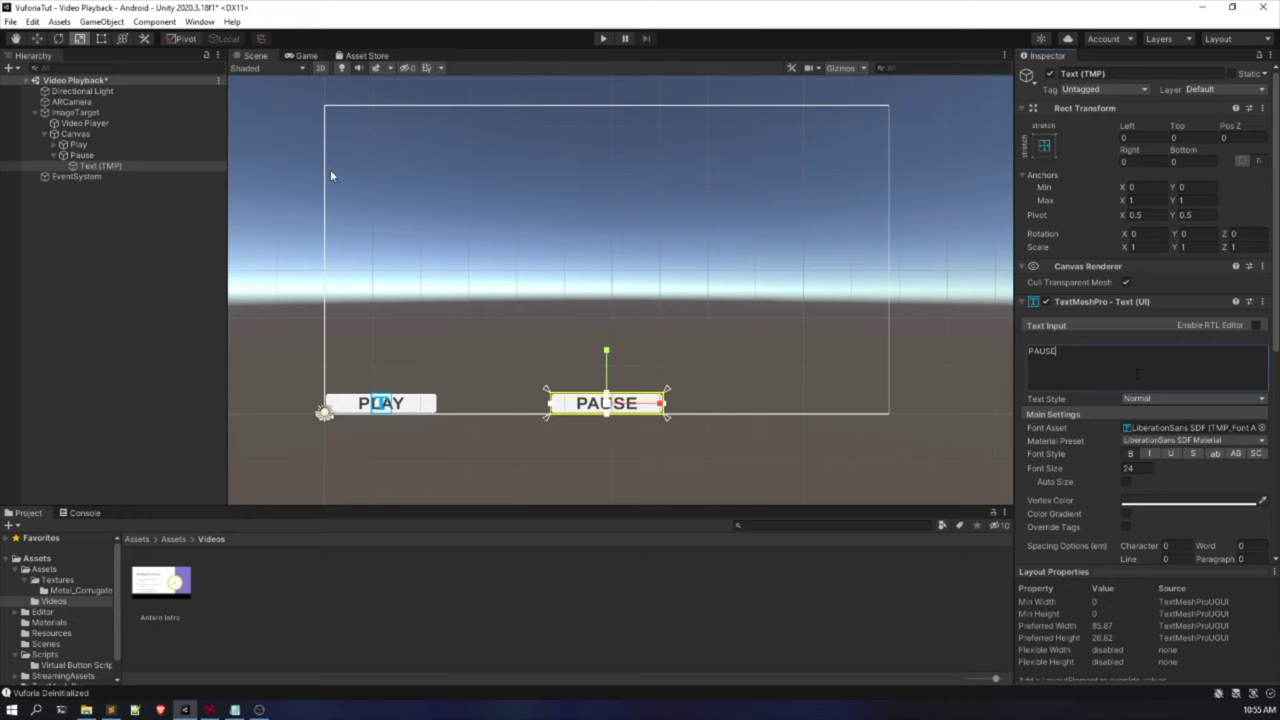
# Duplicate the Pause button and name the copy Stop.
pyautogui.click(79, 157)
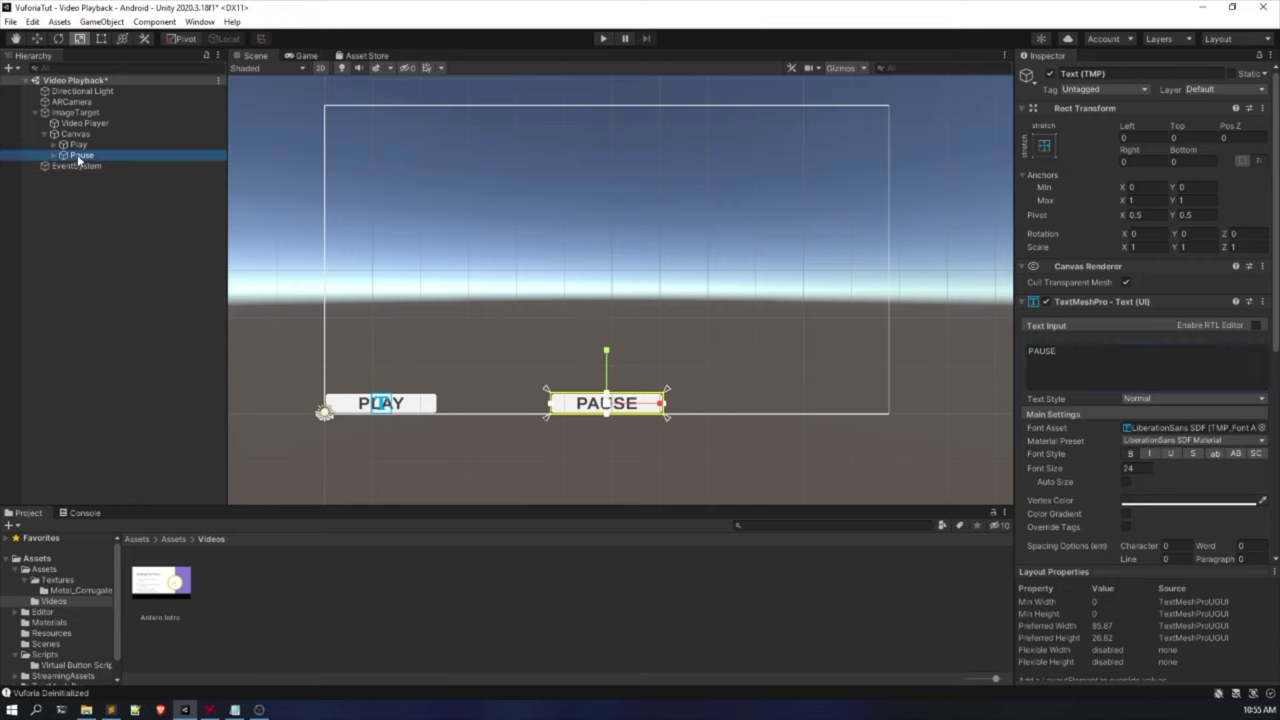
pyautogui.hotkey('ctrl', 'd')
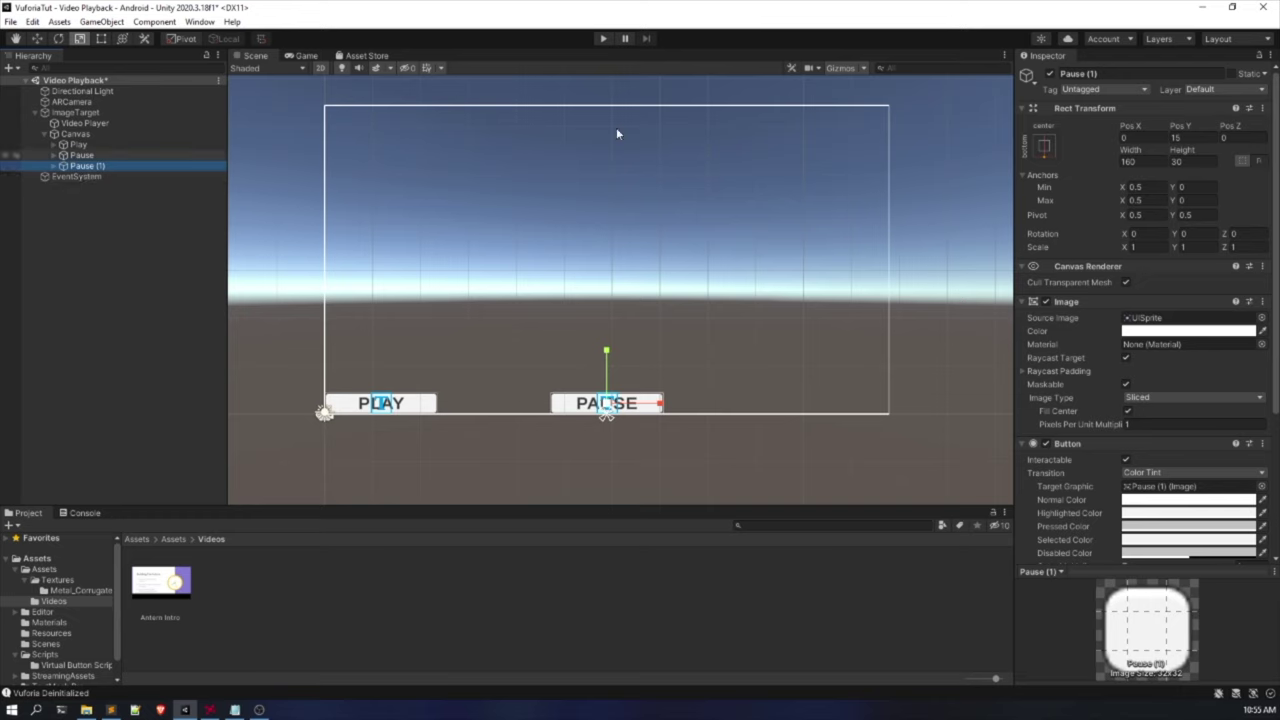
pyautogui.click(1078, 73)
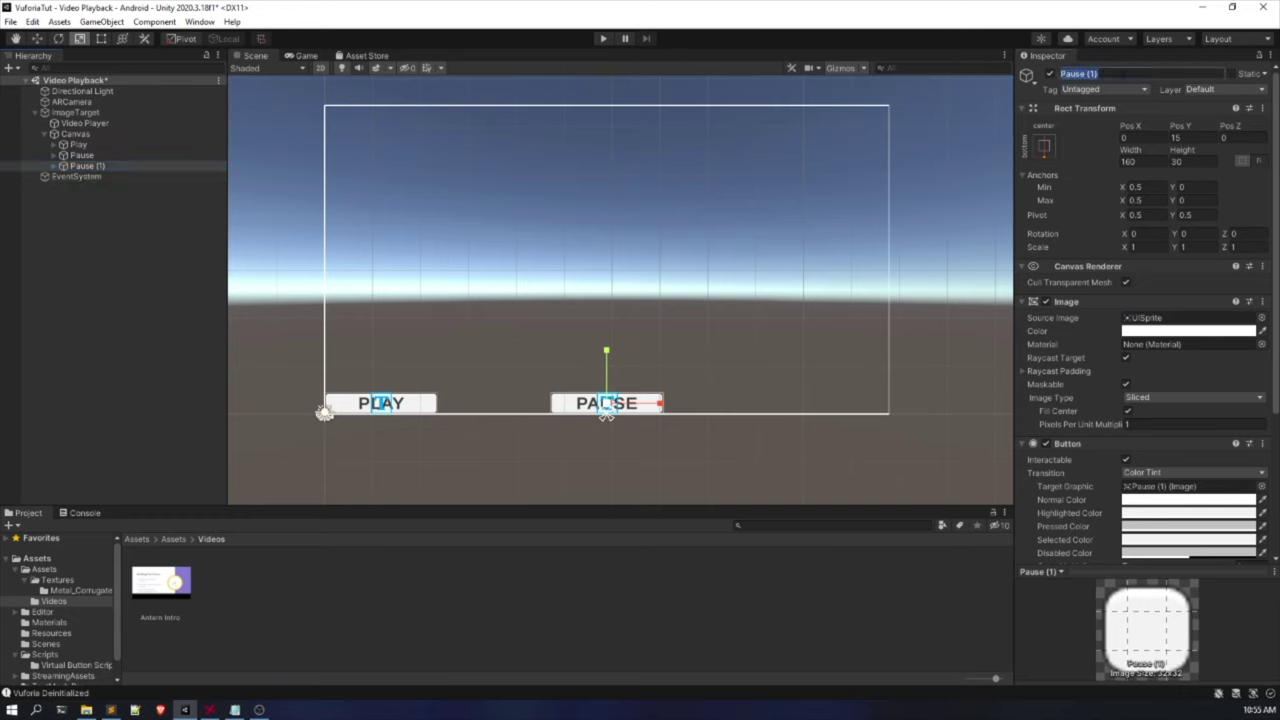
pyautogui.write('Stop')
pyautogui.press('Return')
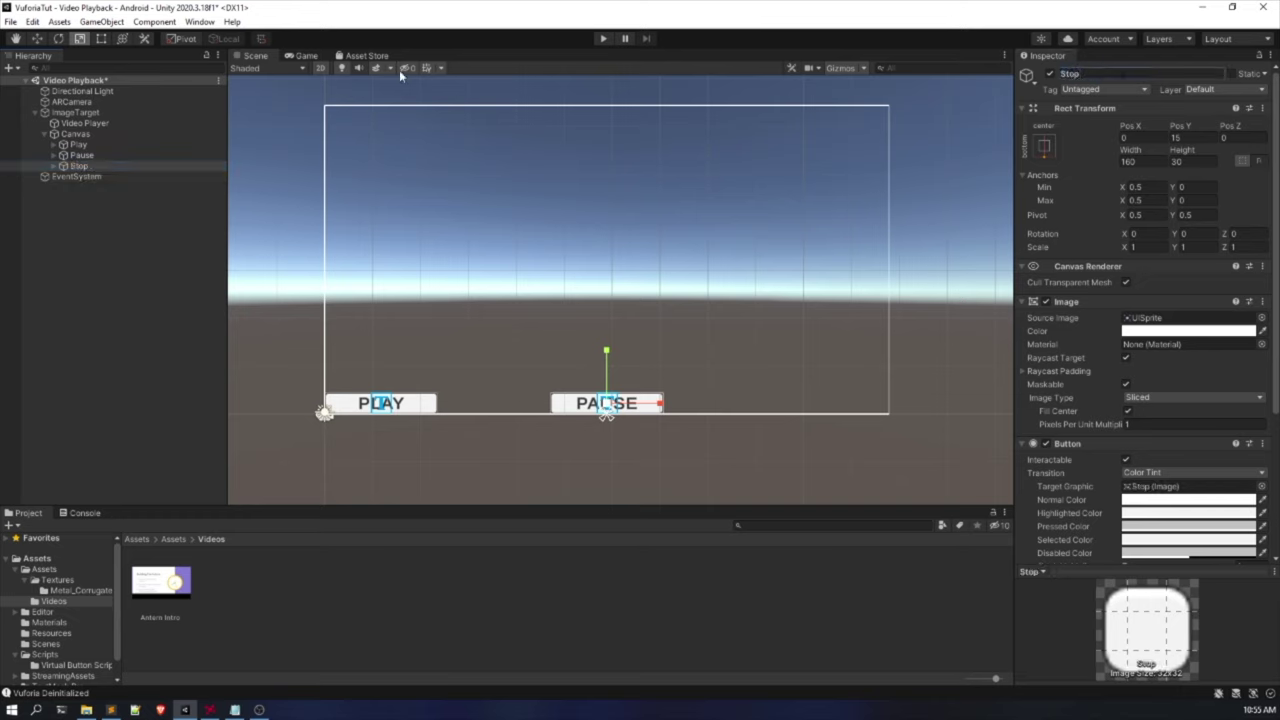
# Change the Stop button's label text to STOP.
pyautogui.click(52, 168)
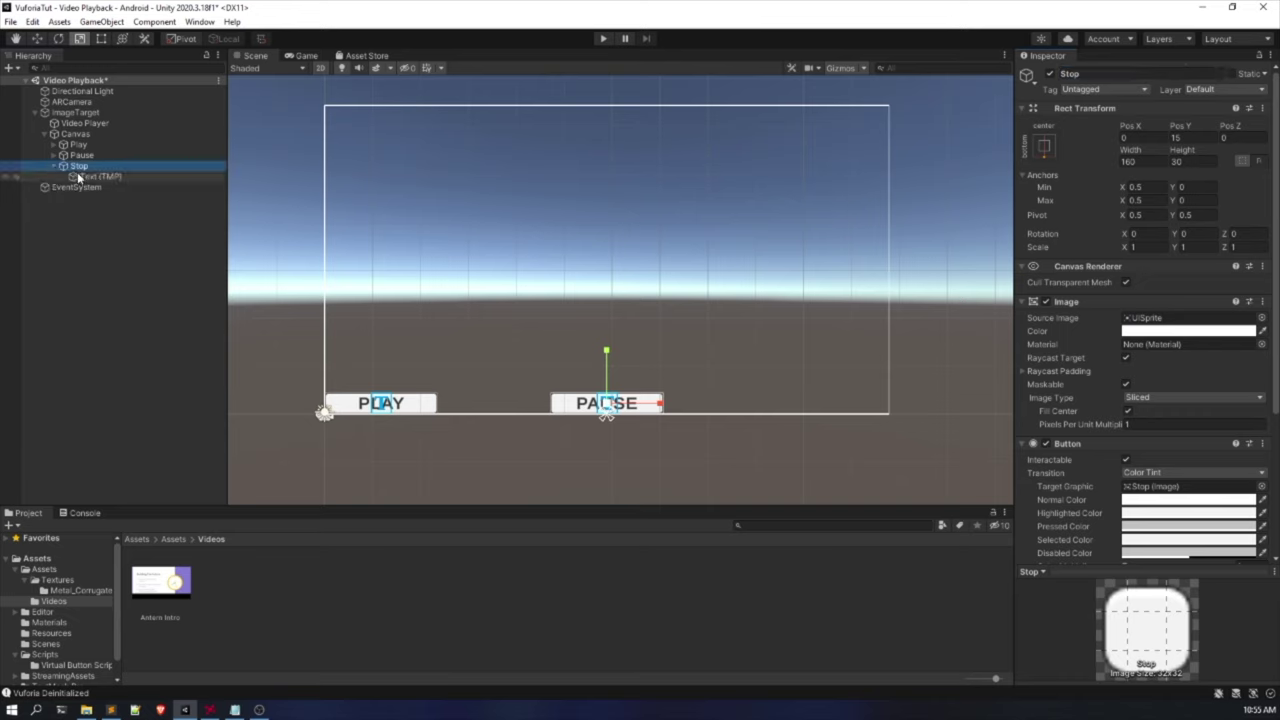
pyautogui.click(78, 175)
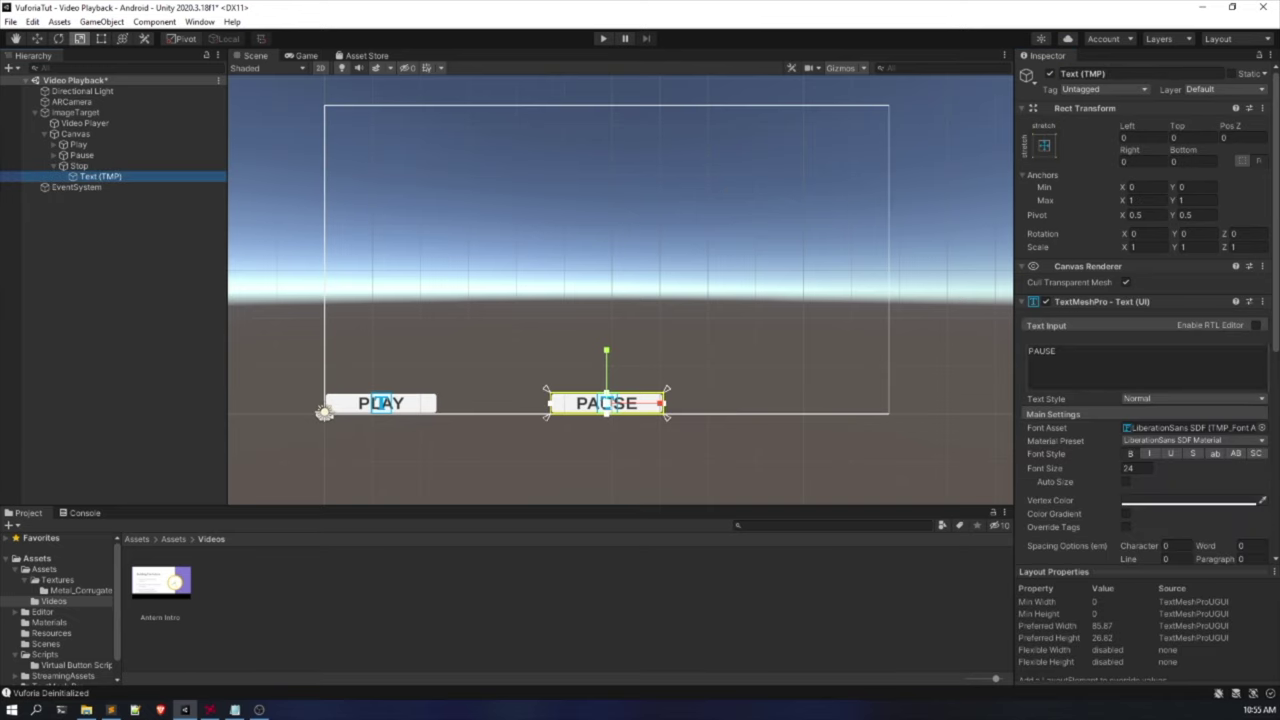
pyautogui.click(1110, 343)
pyautogui.write('STOP')
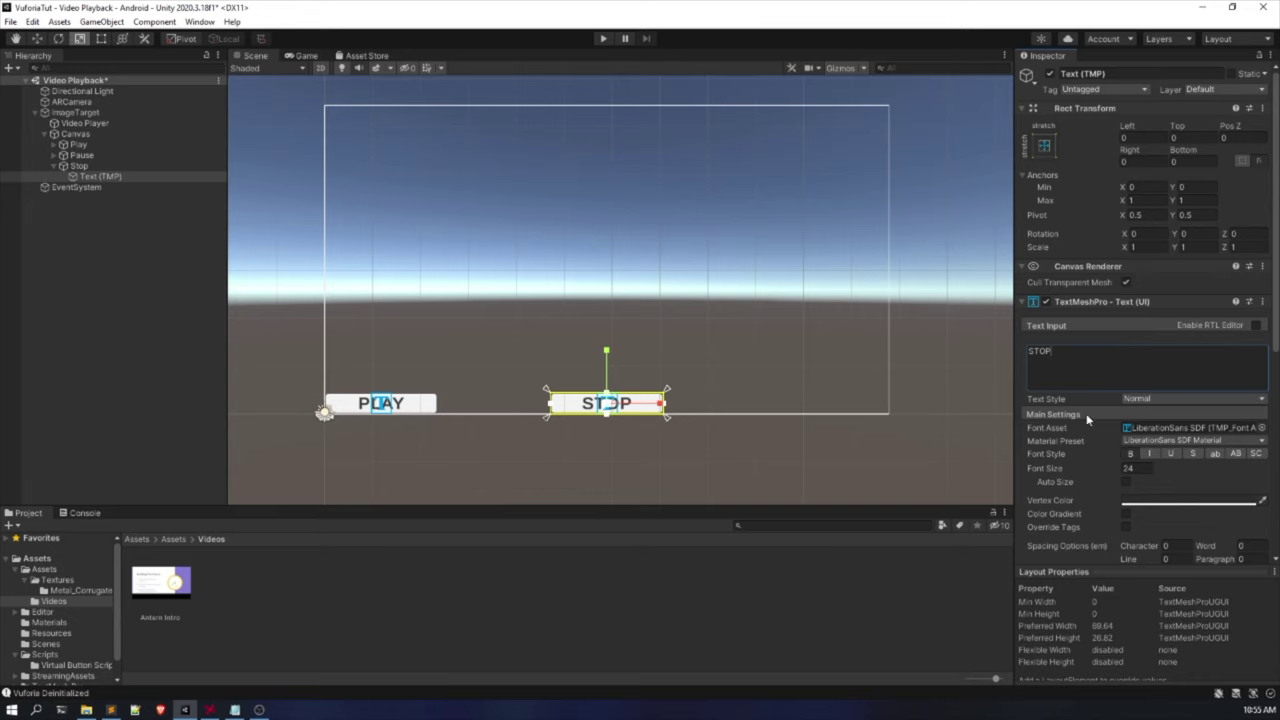
pyautogui.scroll(-5, 1103, 502)
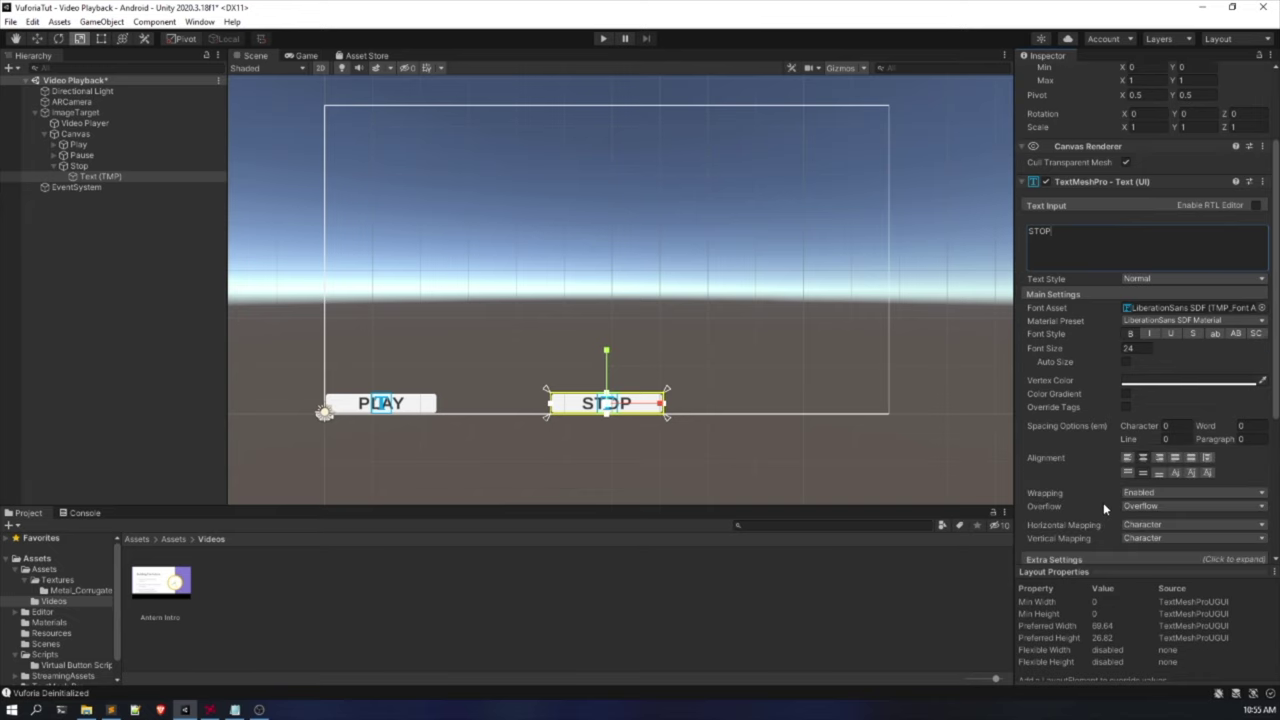
# Anchor the Stop button to the canvas's bottom-right corner and deselect it.
pyautogui.click(57, 165)
pyautogui.click(79, 166)
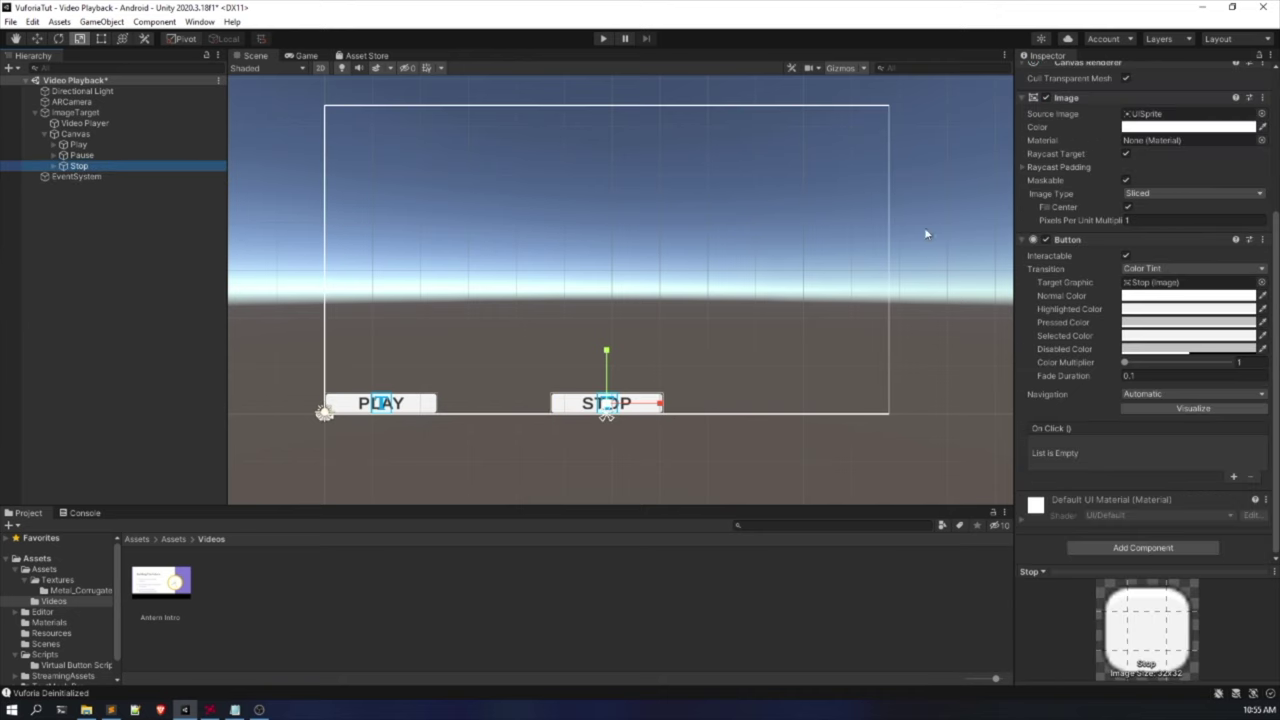
pyautogui.scroll(4, 1027, 146)
pyautogui.click(1044, 148)
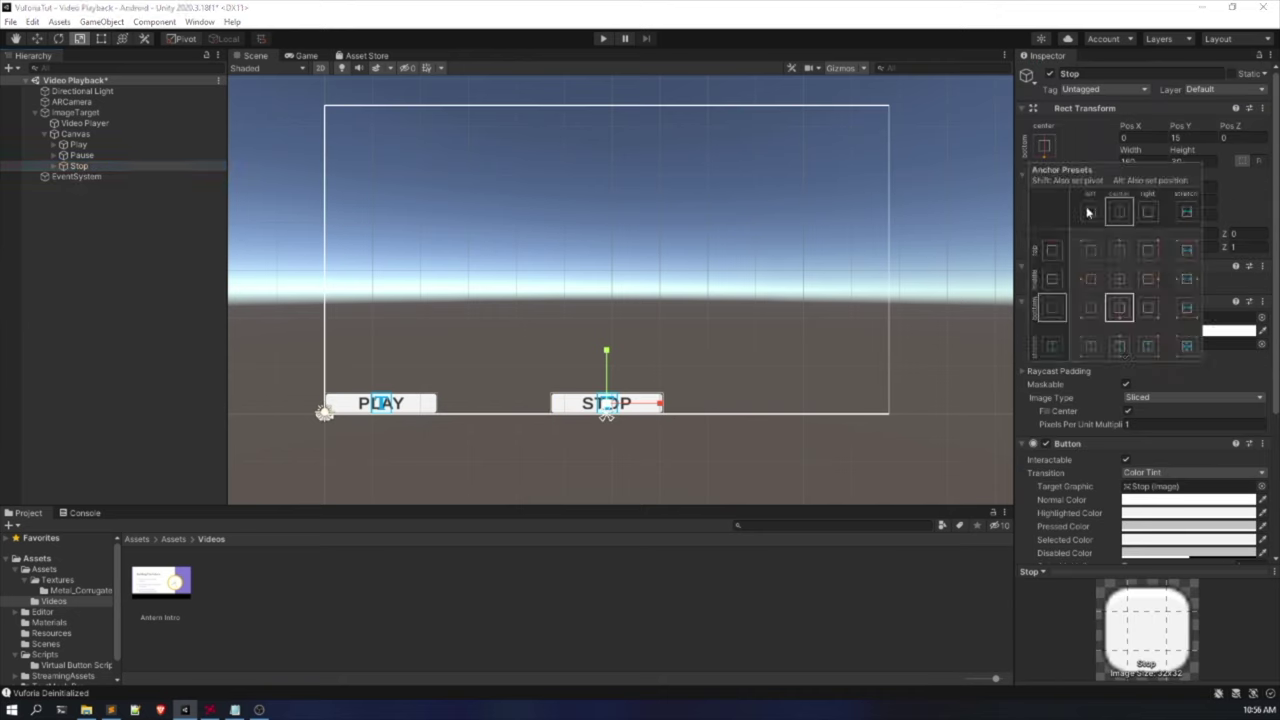
pyautogui.keyDown('alt'); pyautogui.click(1152, 308); pyautogui.keyUp('alt')
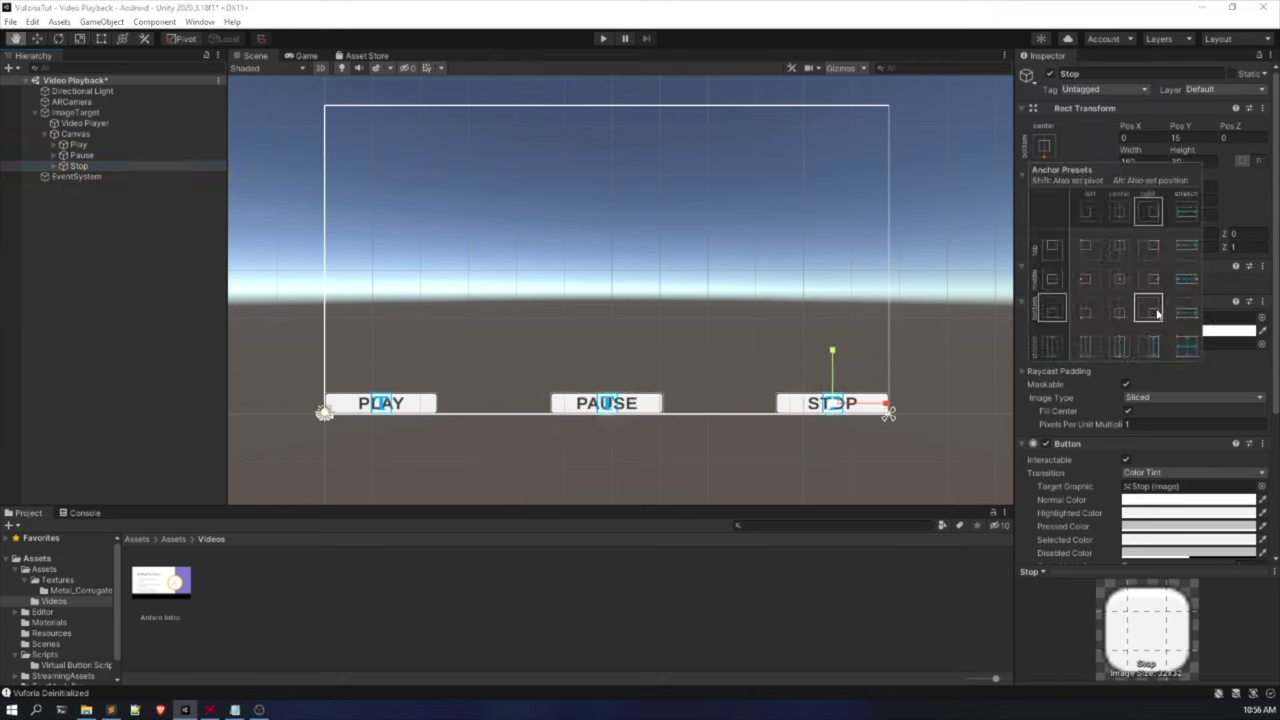
pyautogui.click(784, 456)
pyautogui.click(529, 298)
pyautogui.scroll(-1, 529, 298)
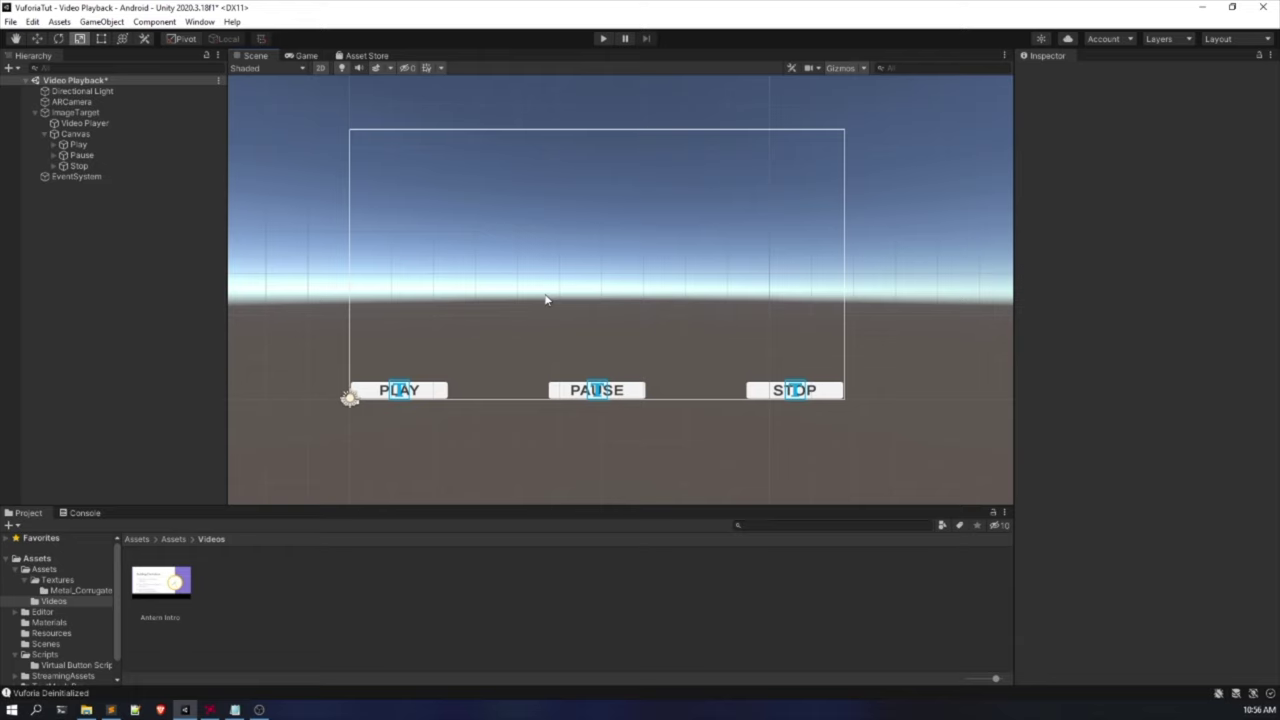
# Add an On Click event on Play targeting Video Player with VideoPlayer.Play ().
pyautogui.click(107, 147)
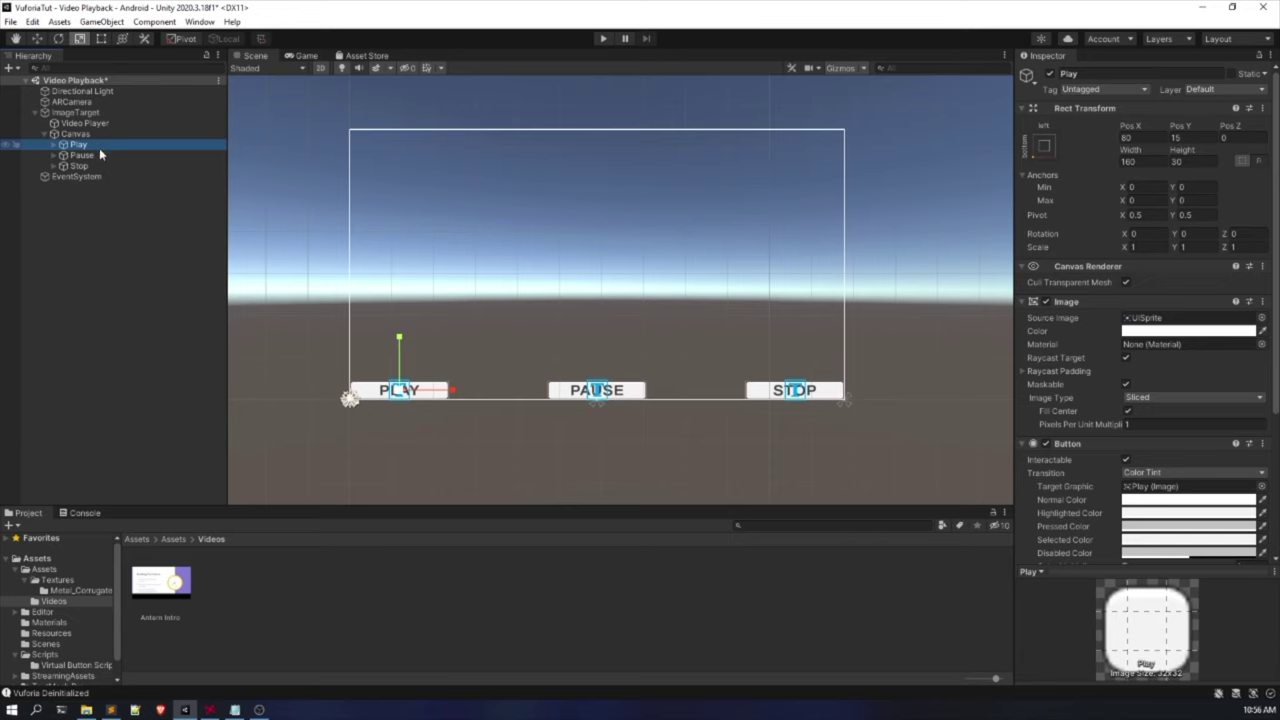
pyautogui.scroll(-5, 1095, 375)
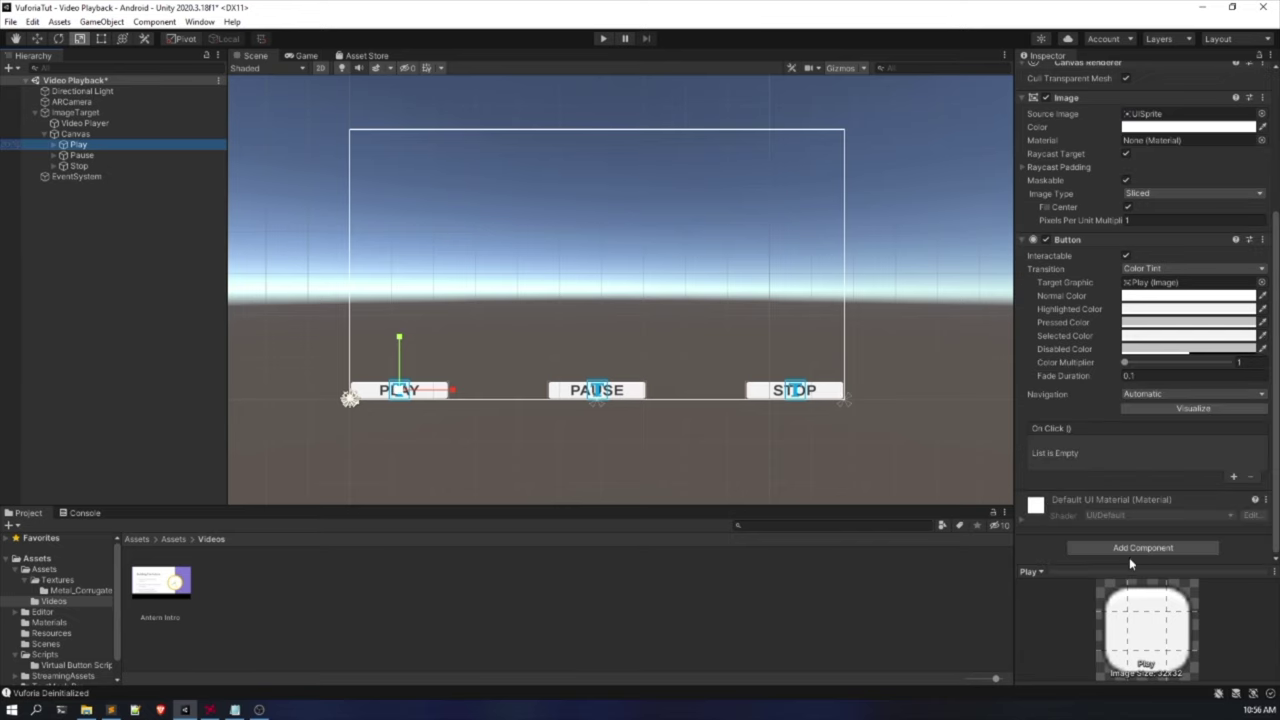
pyautogui.moveTo(1130, 571); pyautogui.dragTo(1146, 685)
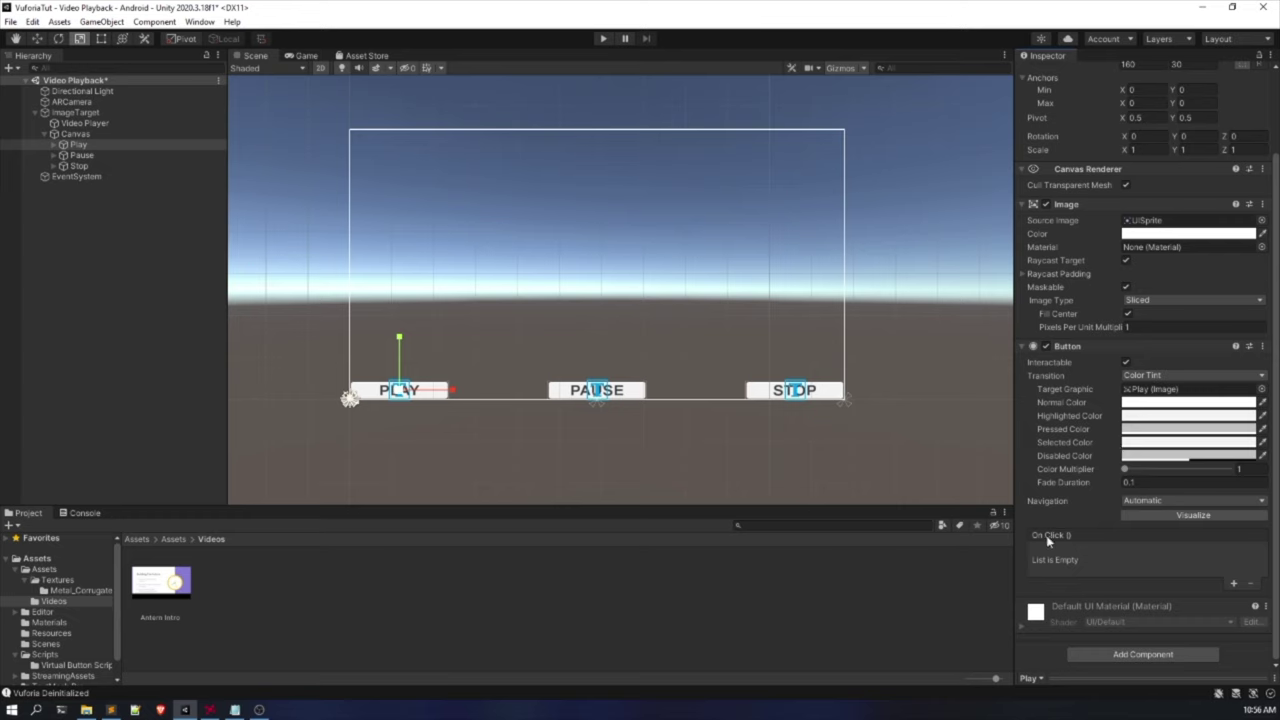
pyautogui.click(1234, 585)
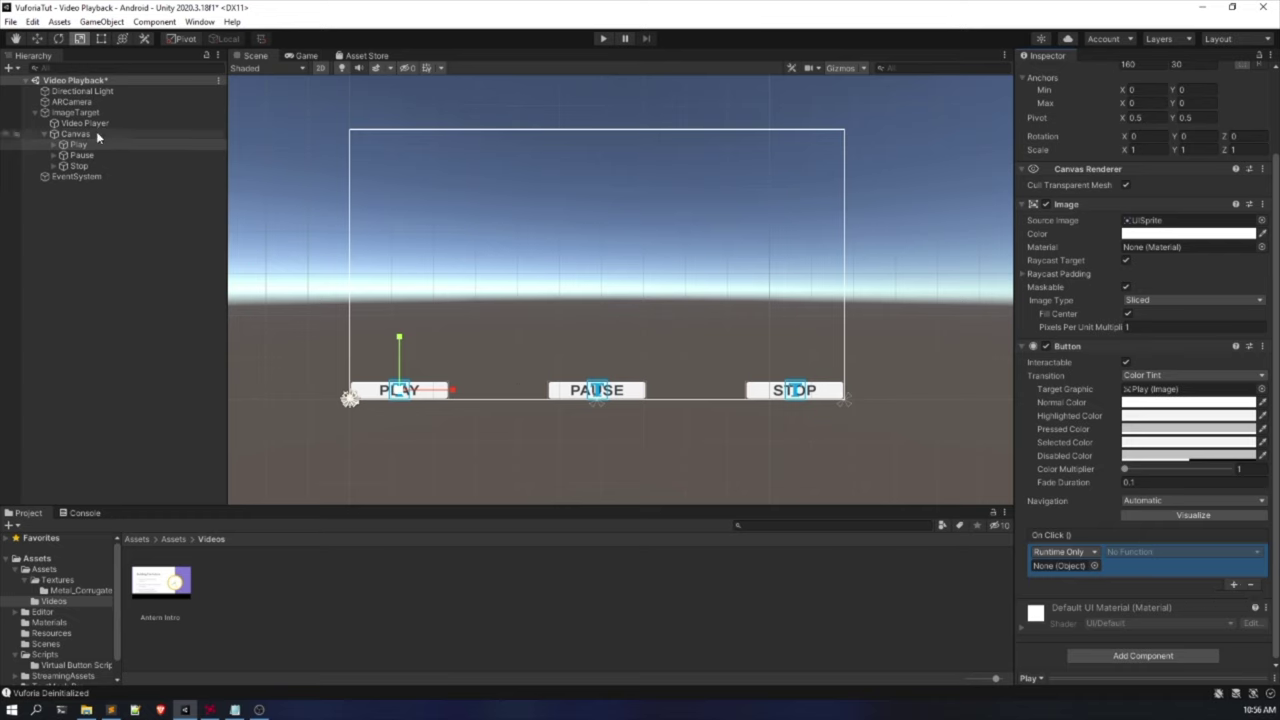
pyautogui.moveTo(109, 122); pyautogui.dragTo(1081, 567)
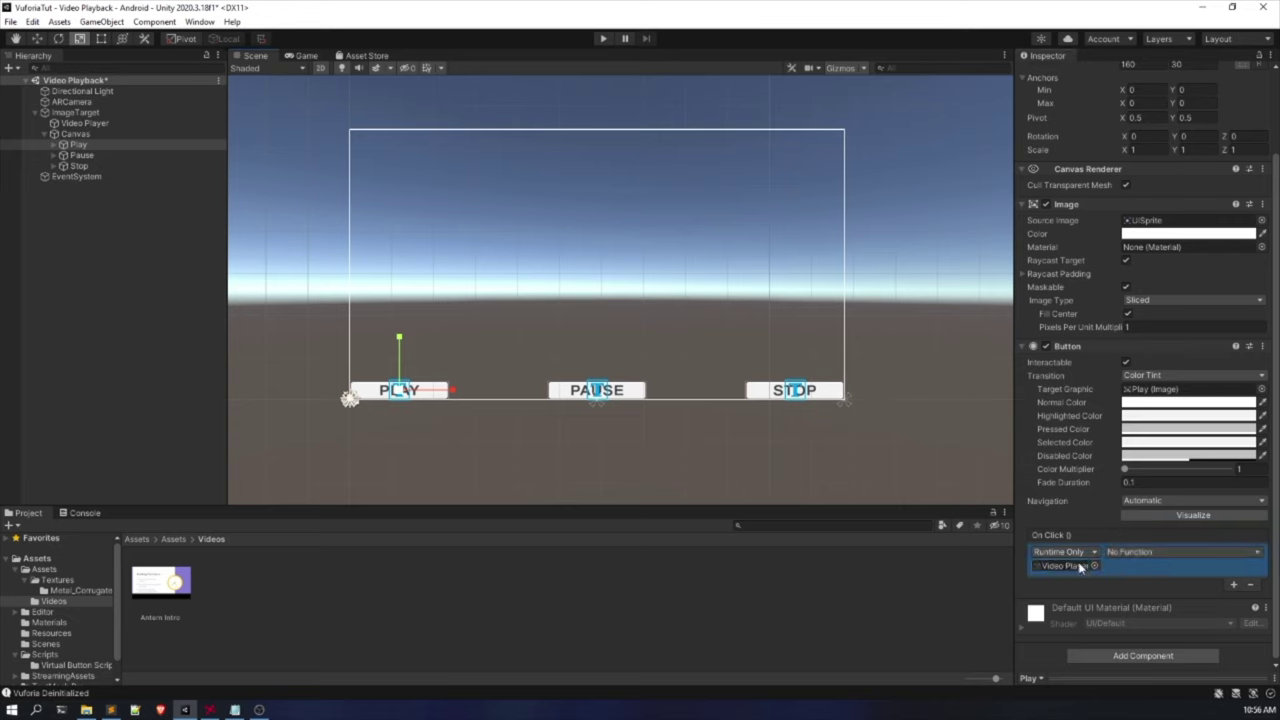
pyautogui.click(1131, 553)
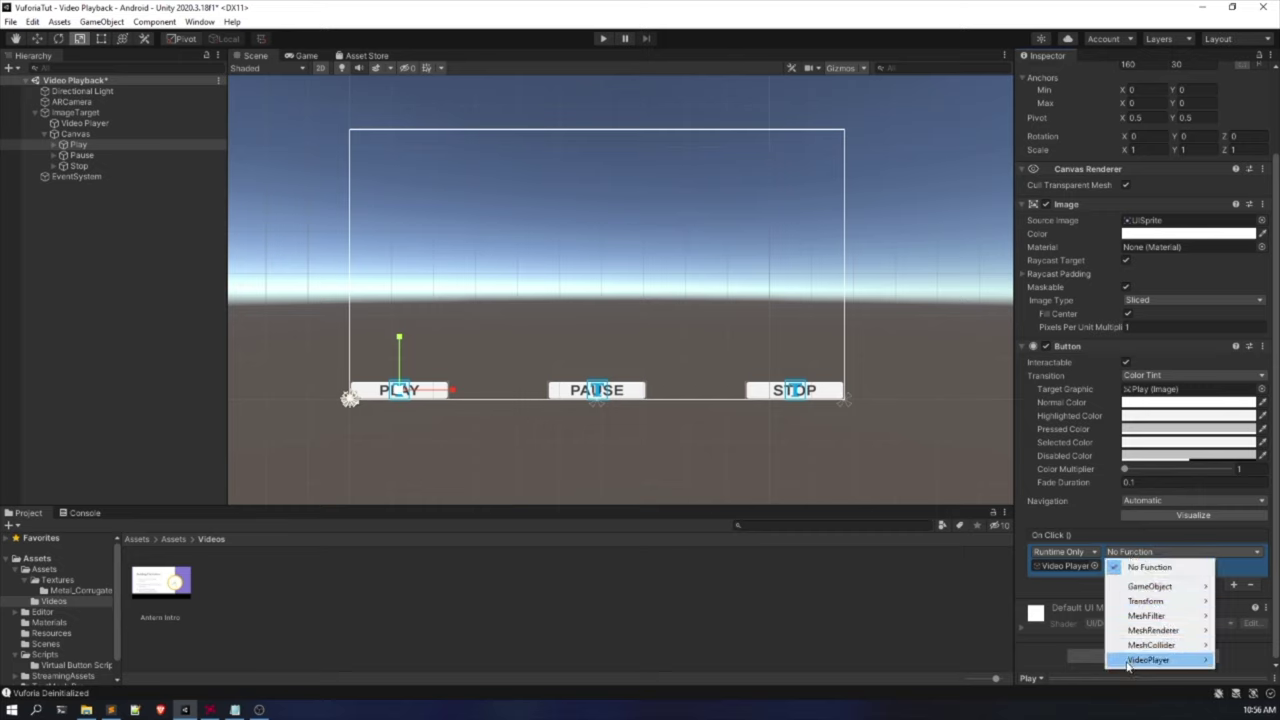
pyautogui.moveTo(1127, 664)
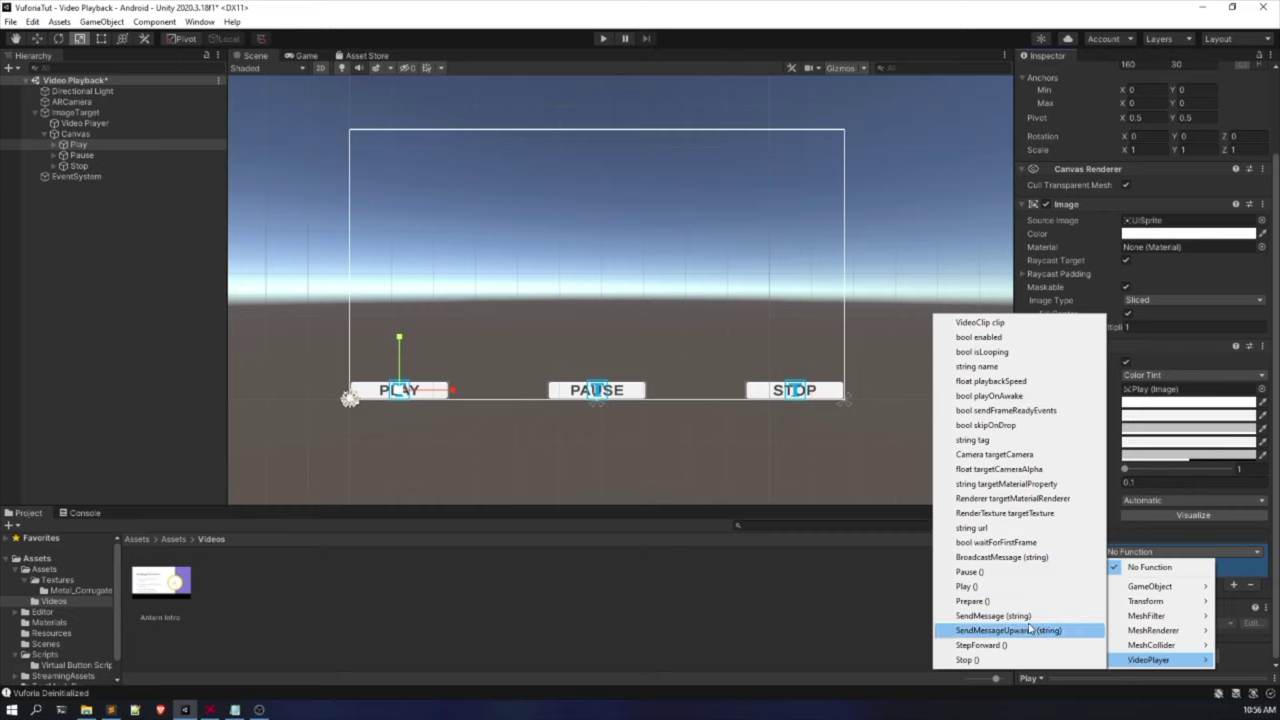
pyautogui.click(1000, 587)
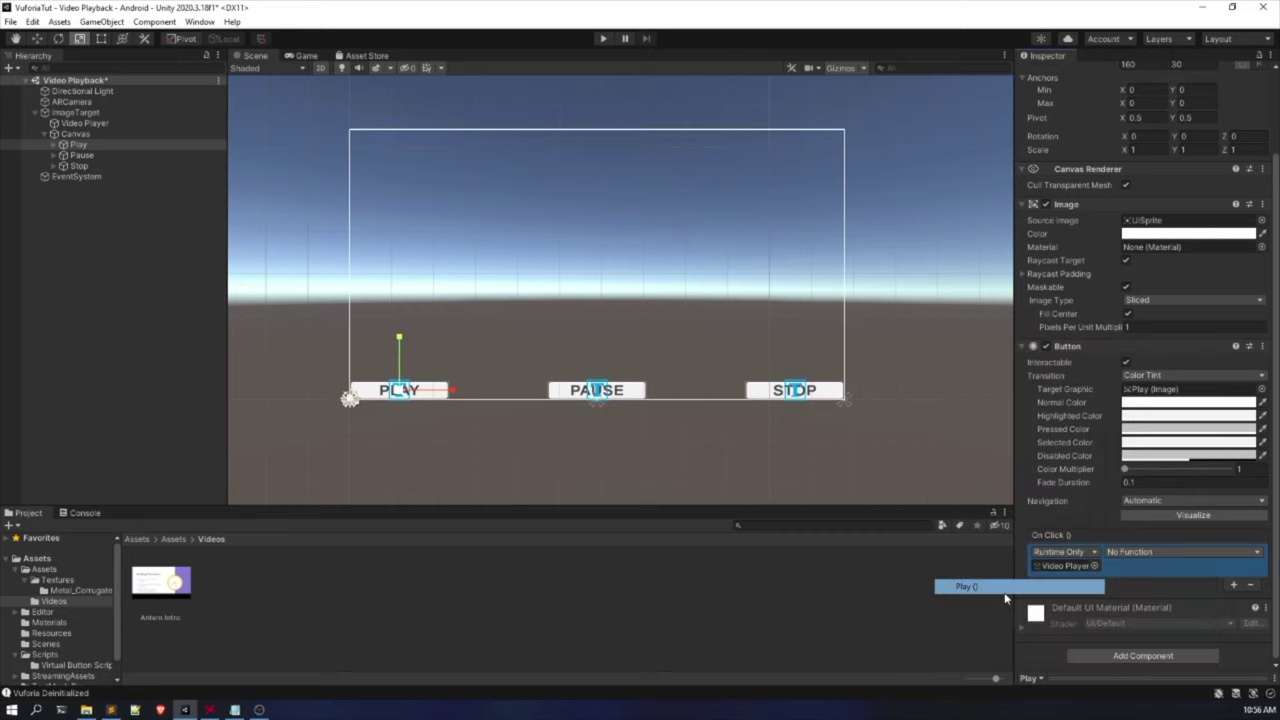
pyautogui.click(80, 157)
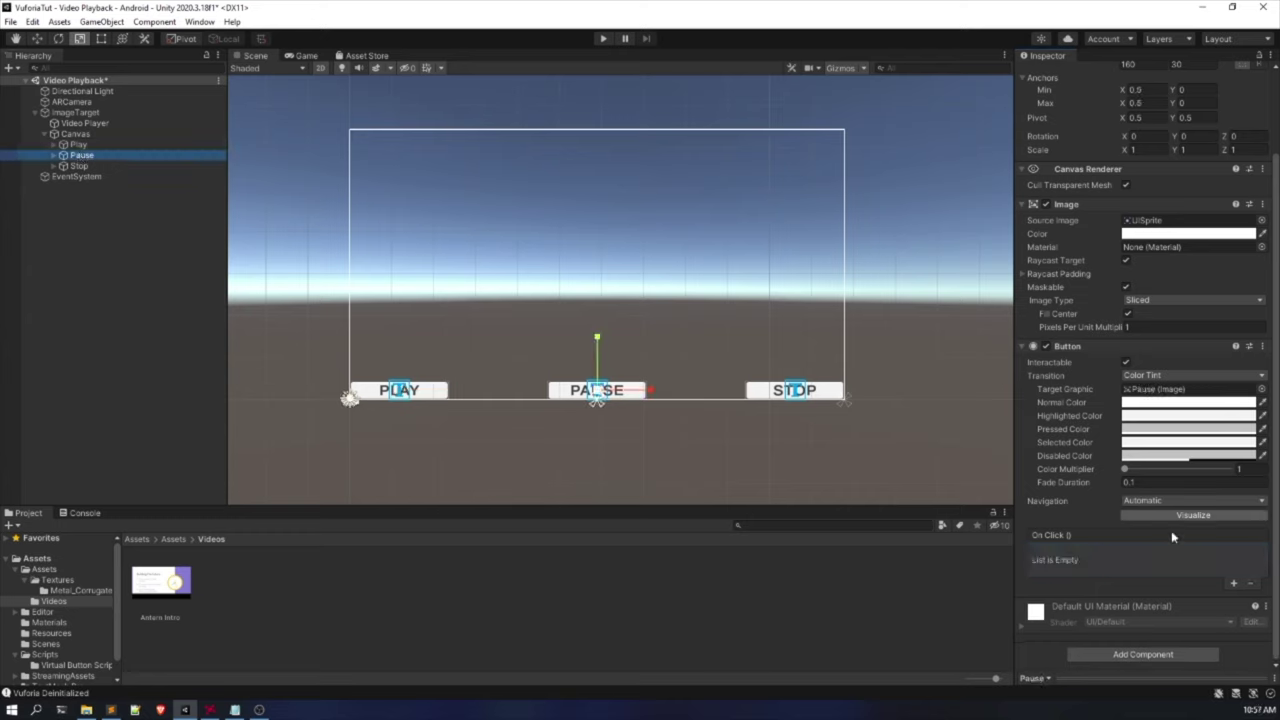
# Add an On Click event on Pause calling VideoPlayer.Pause () on Video Player.
pyautogui.click(1233, 583)
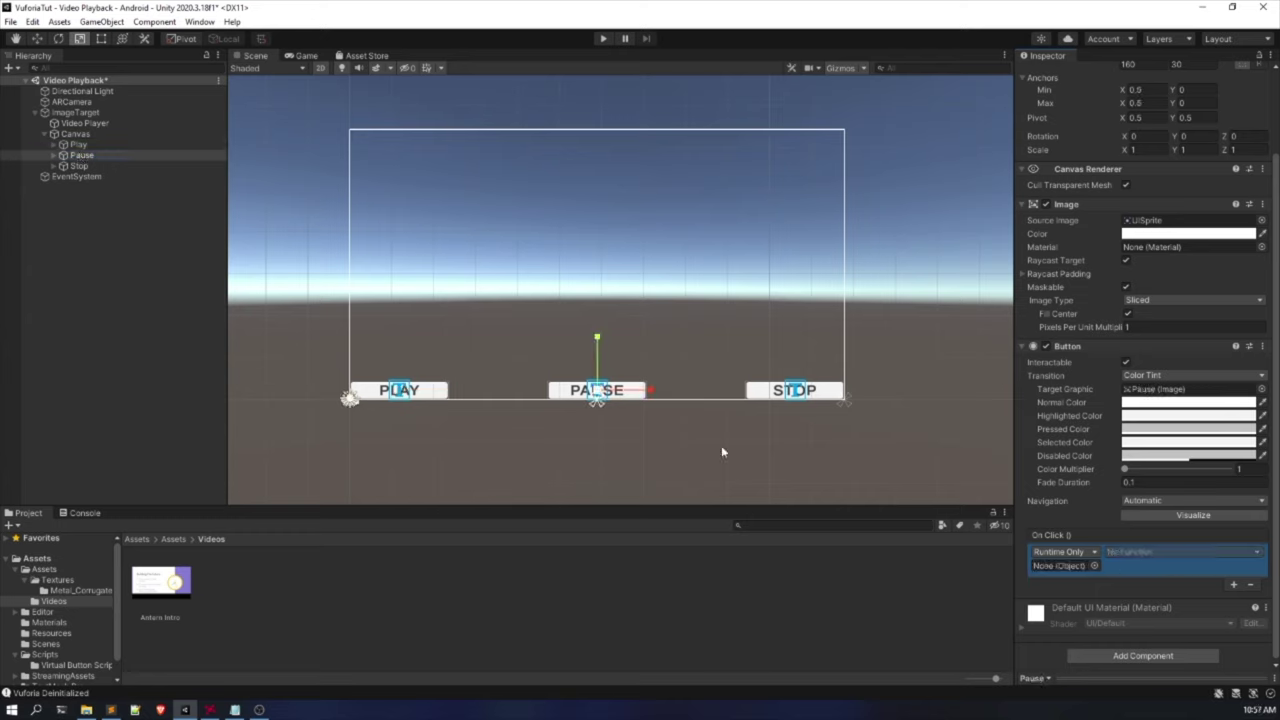
pyautogui.moveTo(88, 123); pyautogui.dragTo(1070, 566)
pyautogui.click(1133, 551)
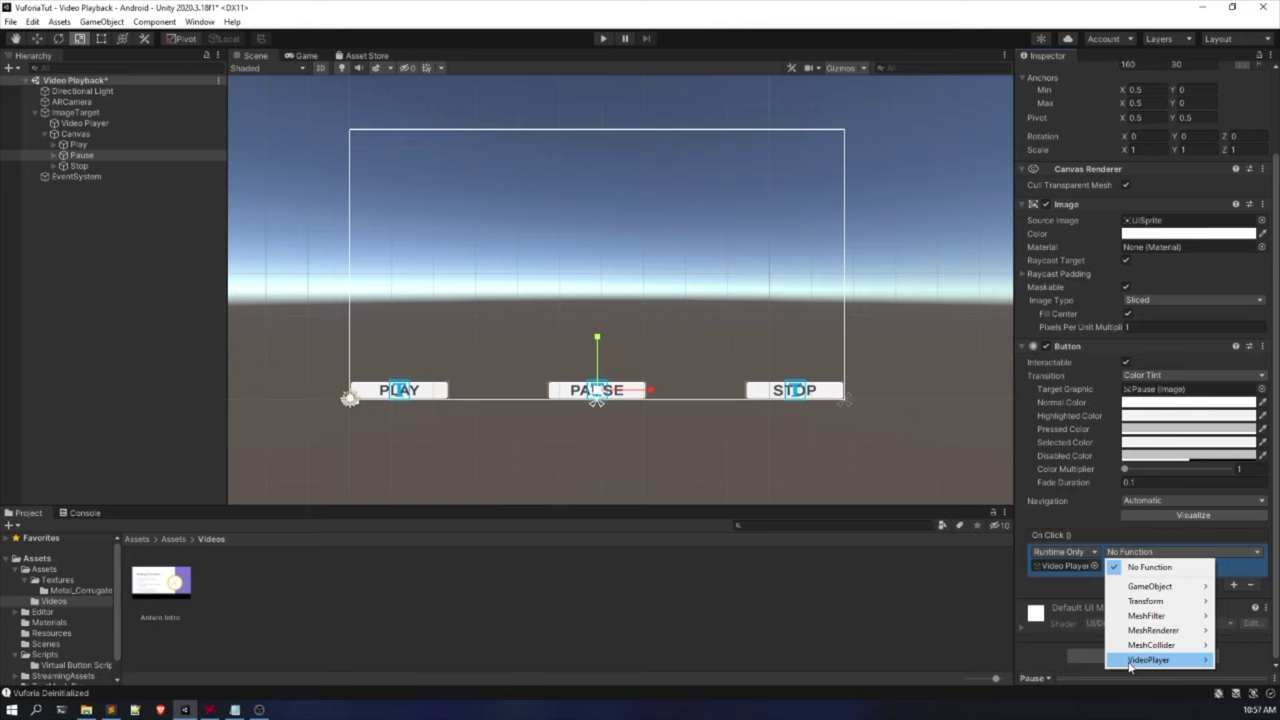
pyautogui.moveTo(1148, 660)
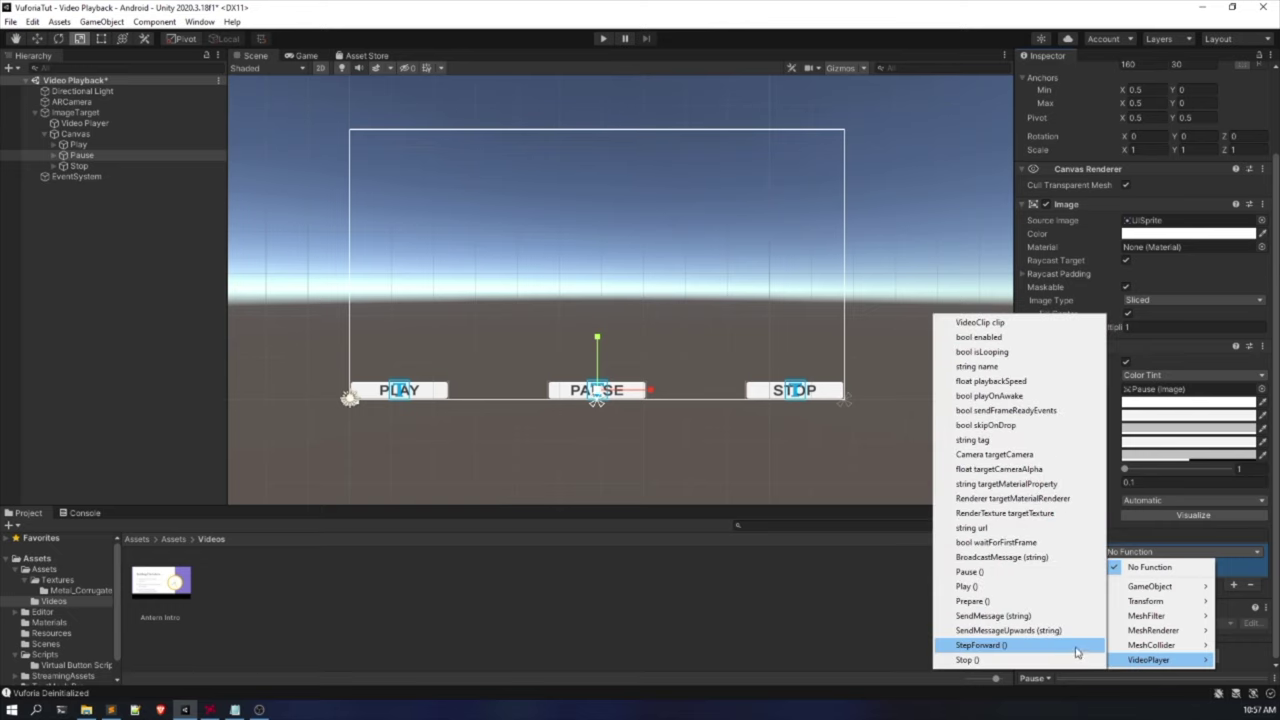
pyautogui.click(968, 572)
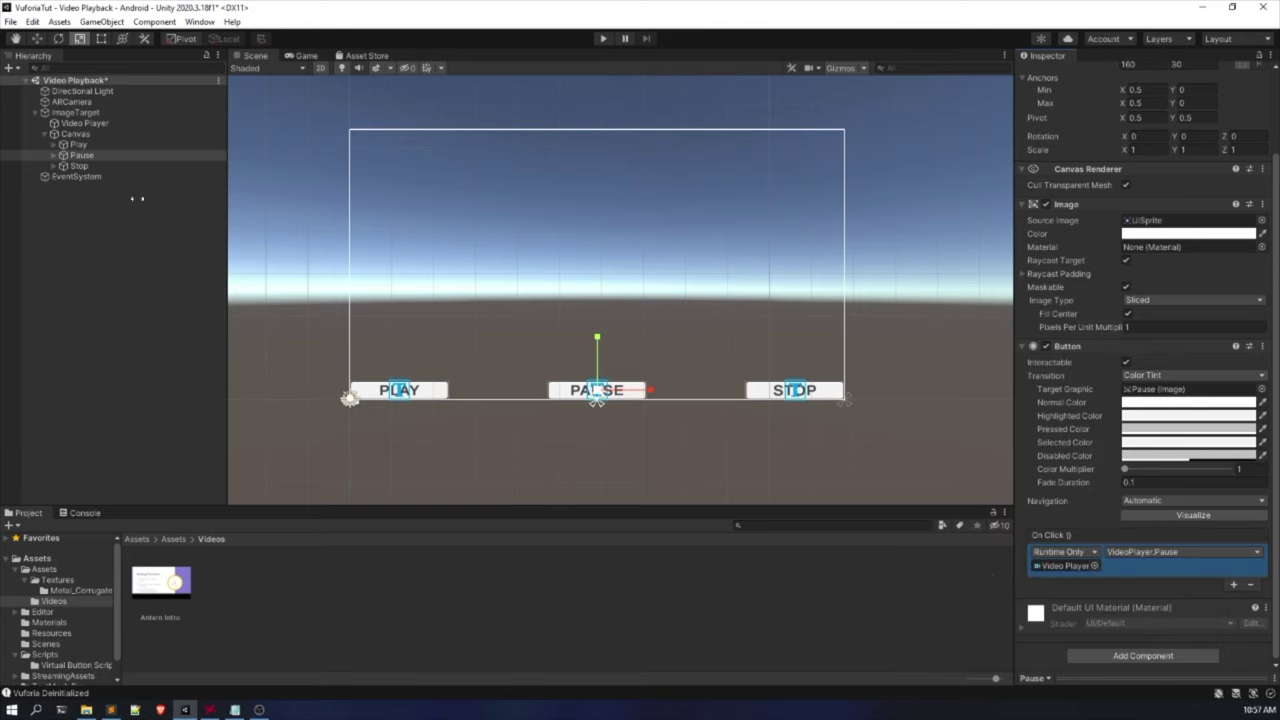
# Add an On Click event on Stop calling VideoPlayer.Stop () on Video Player.
pyautogui.click(78, 166)
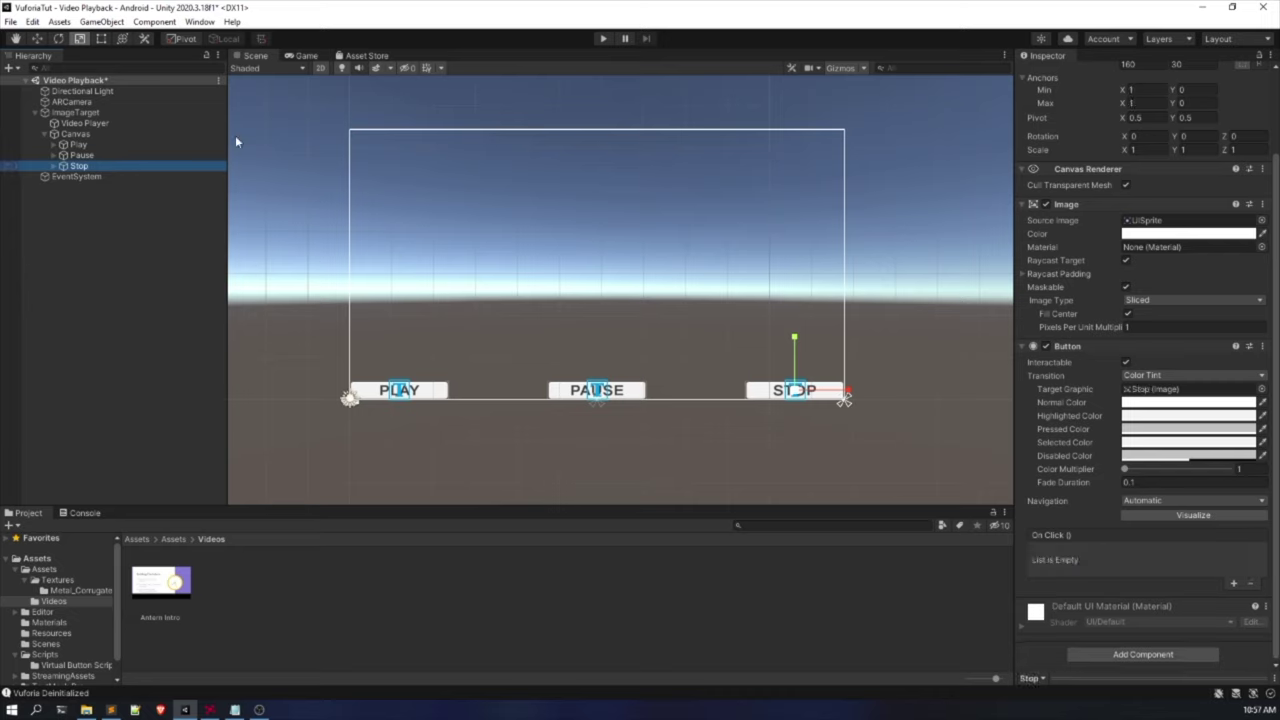
pyautogui.click(1233, 583)
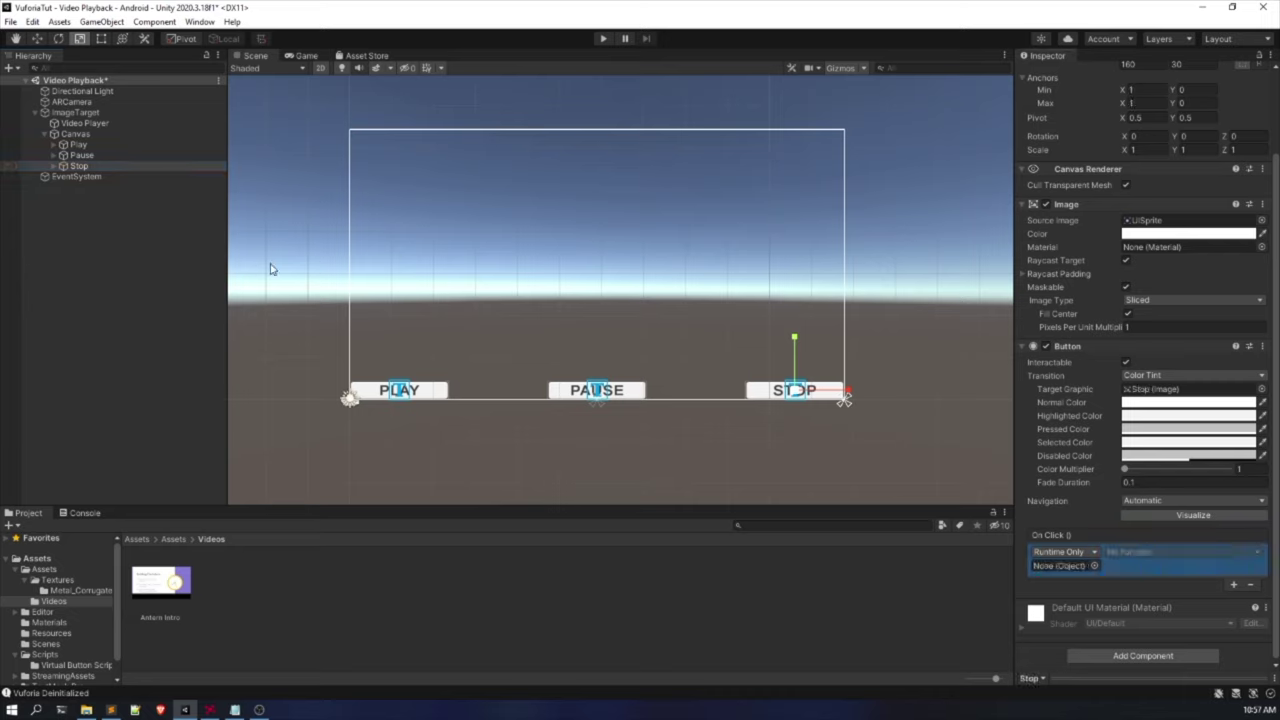
pyautogui.moveTo(68, 127); pyautogui.dragTo(1068, 570)
pyautogui.click(1125, 551)
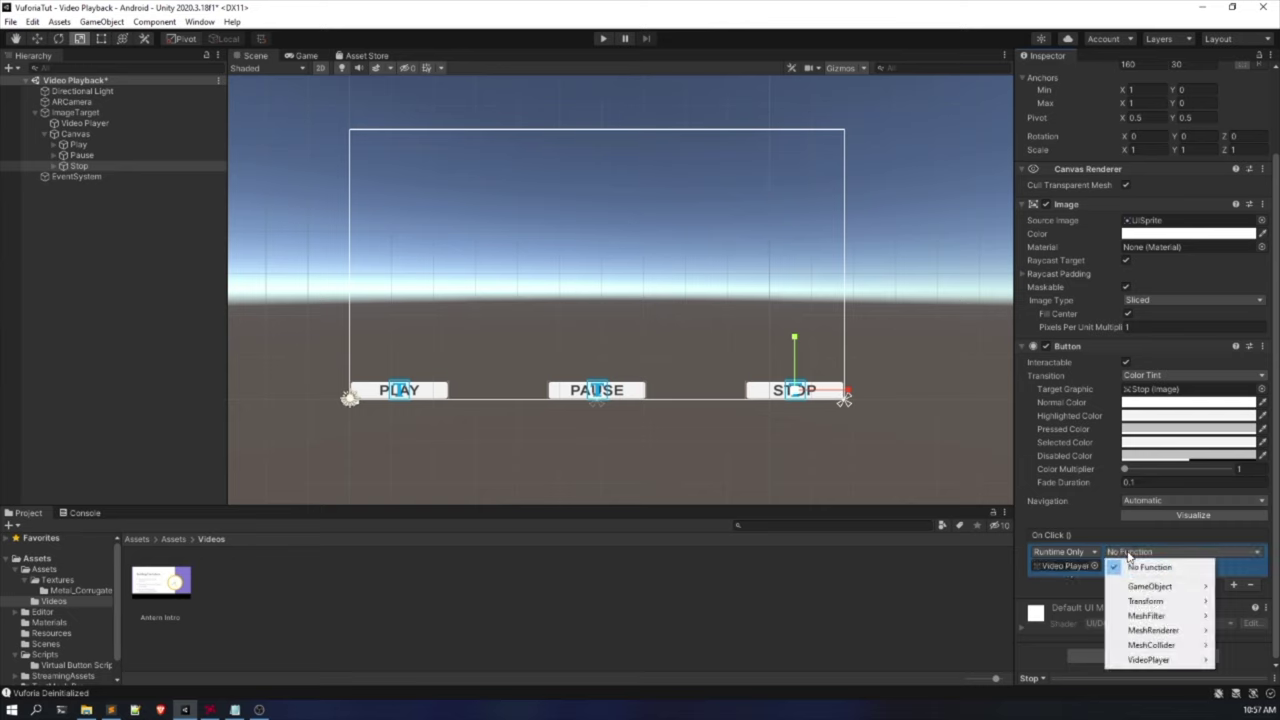
pyautogui.moveTo(1143, 663)
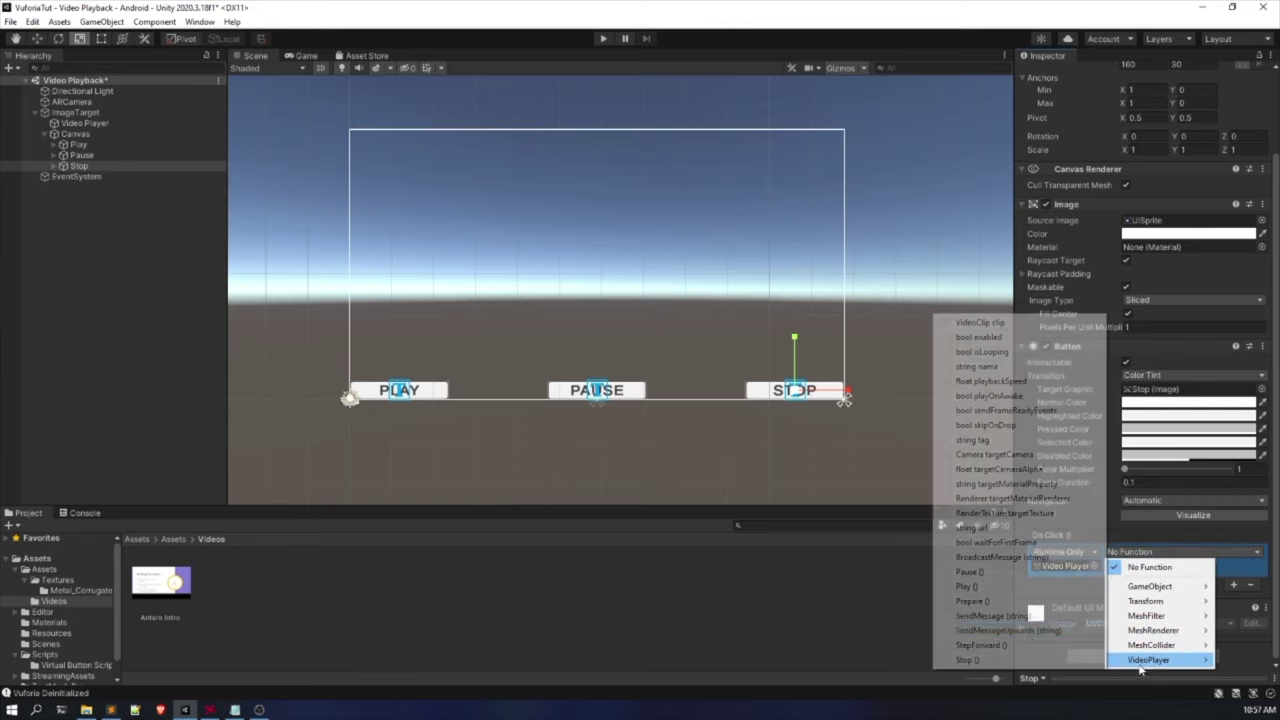
pyautogui.click(970, 660)
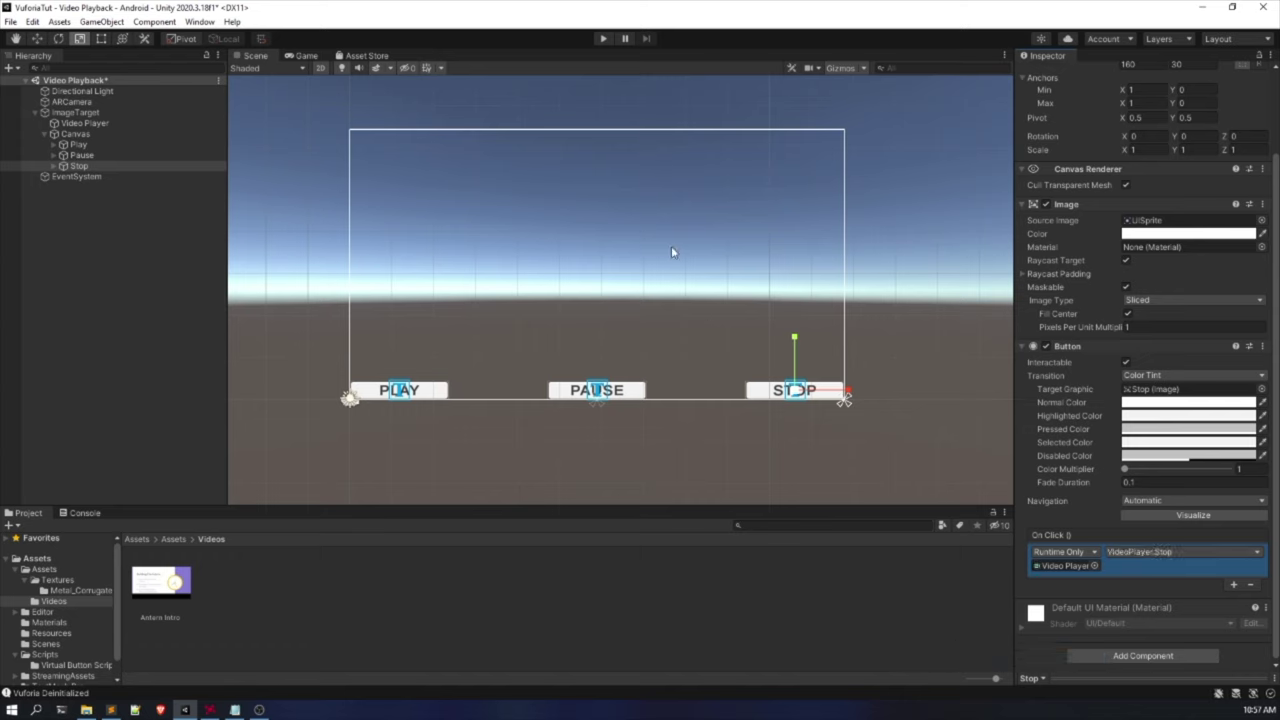
pyautogui.scroll(-1, 600, 194)
pyautogui.click(600, 194)
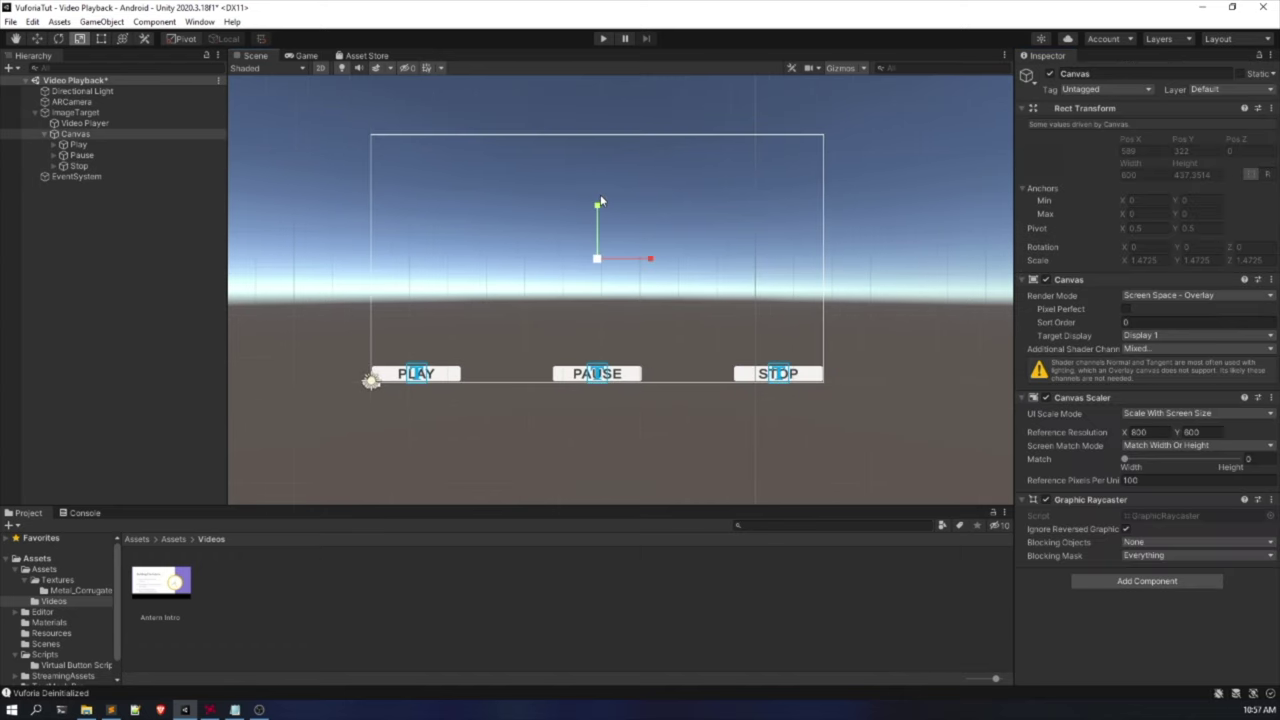
# Save the Video Playback scene and enter Play mode to test the AR video.
pyautogui.hotkey('ctrl', 's')
pyautogui.click(864, 186)
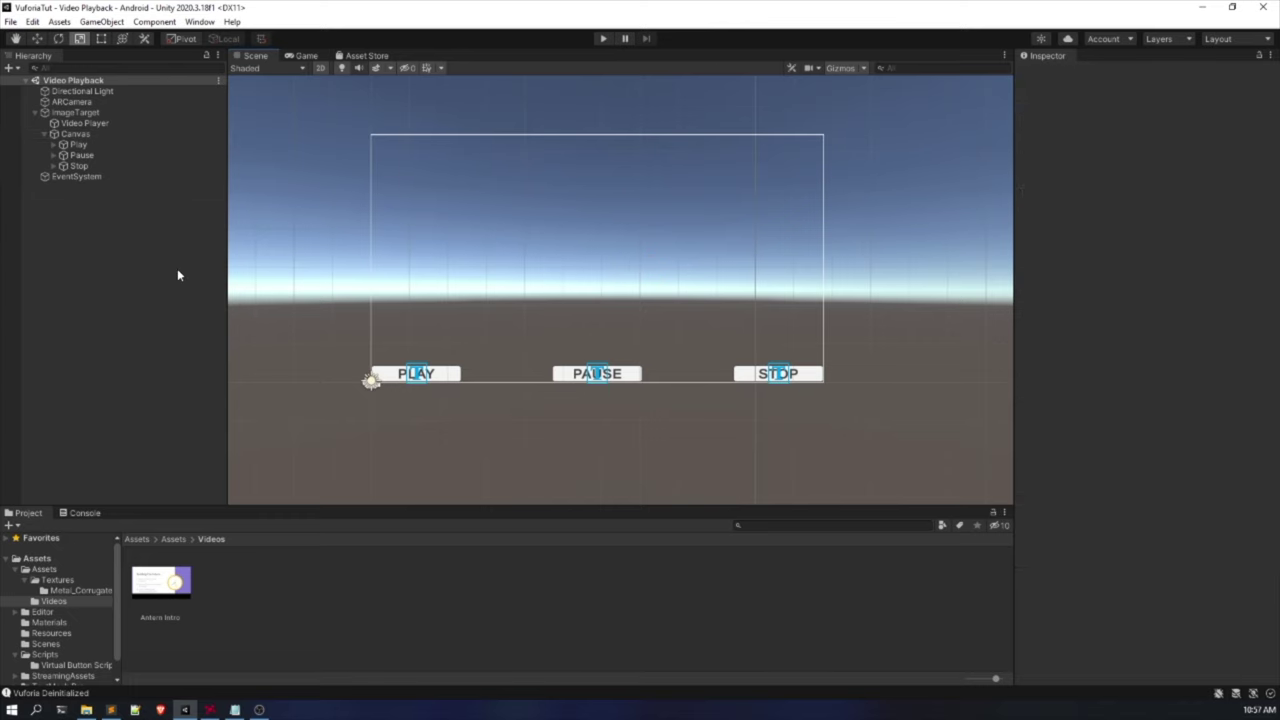
pyautogui.hotkey('ctrl', 'p')
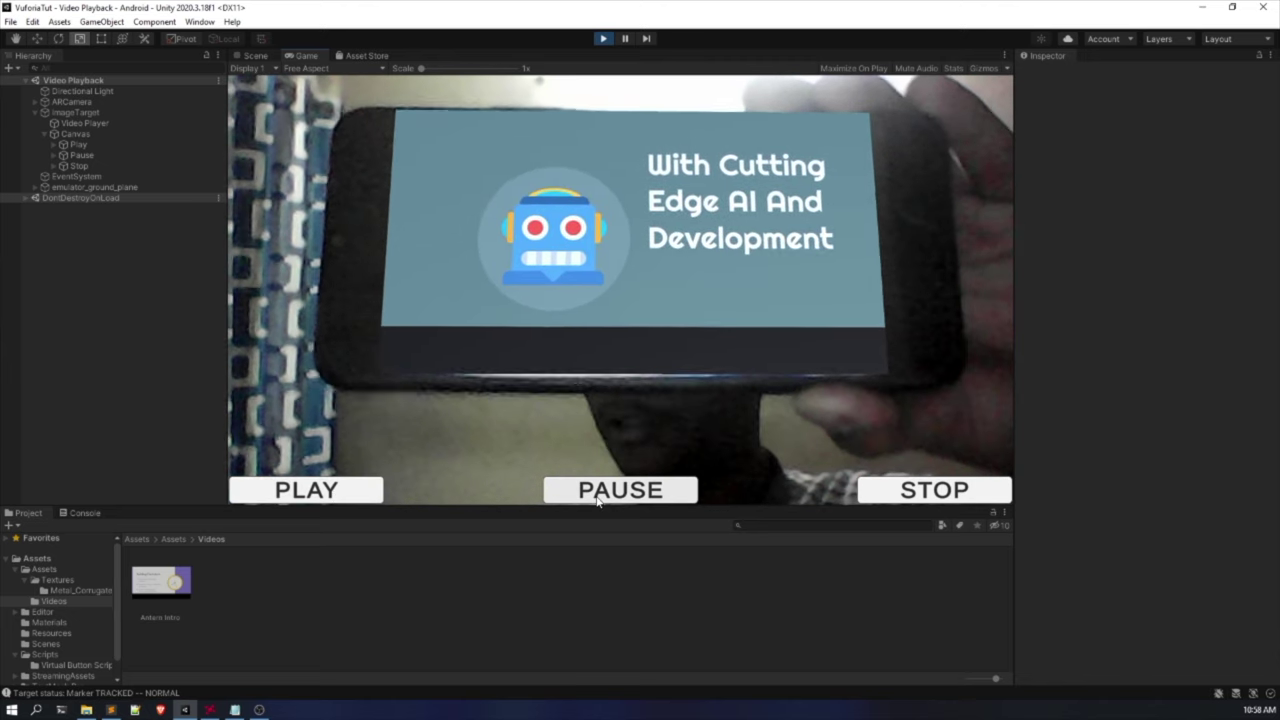
# Test STOP and PLAY on the AR video, exit Play mode, then open the Prefabs folder.
pyautogui.click(935, 490)
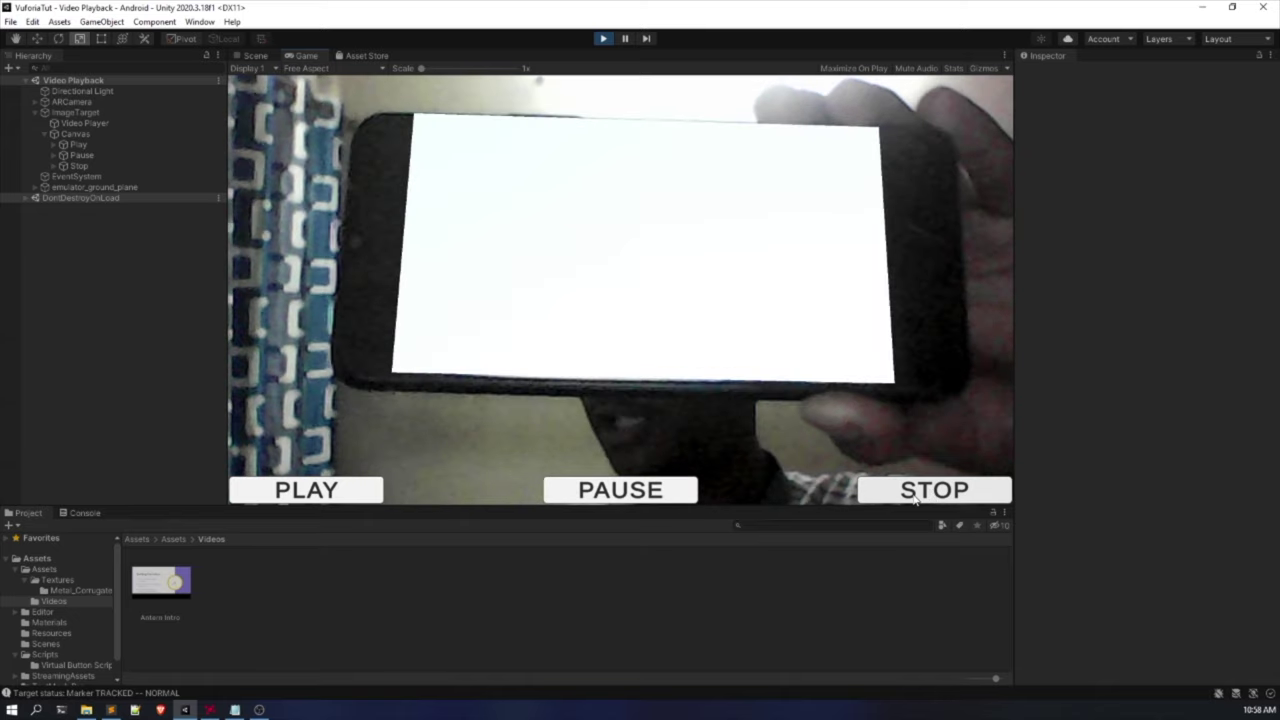
pyautogui.click(309, 490)
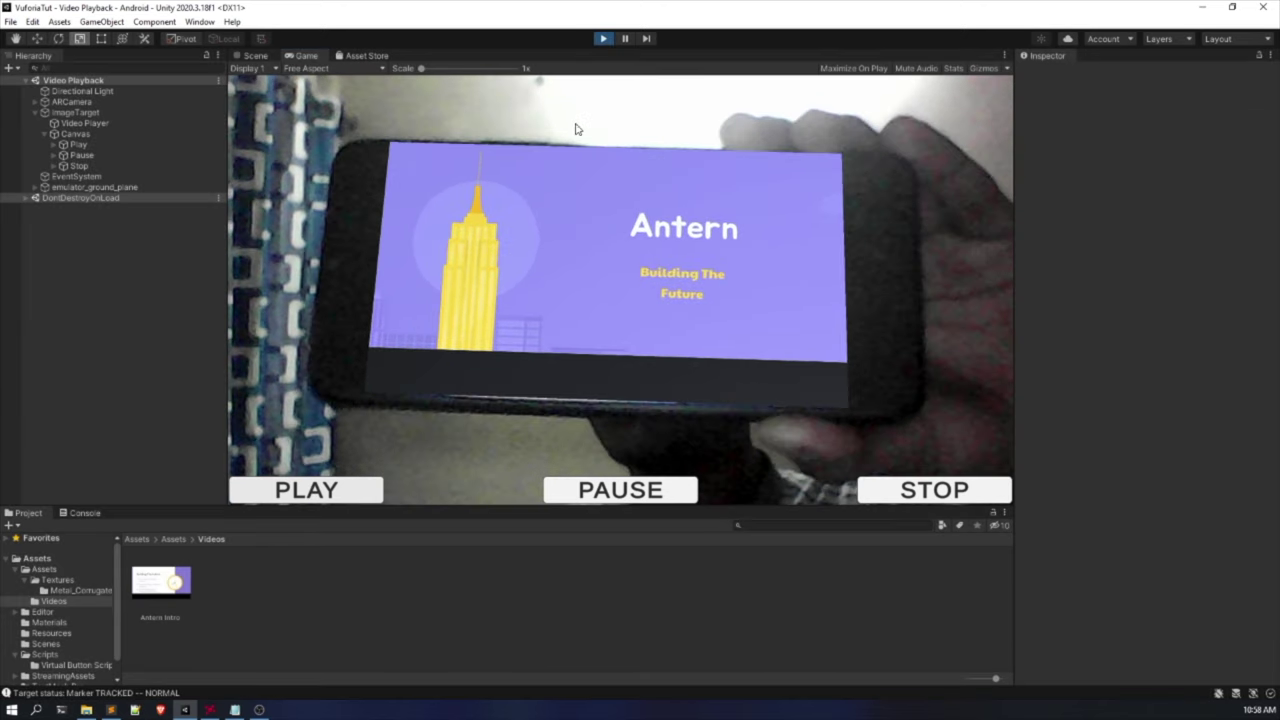
pyautogui.hotkey('ctrl', 'p')
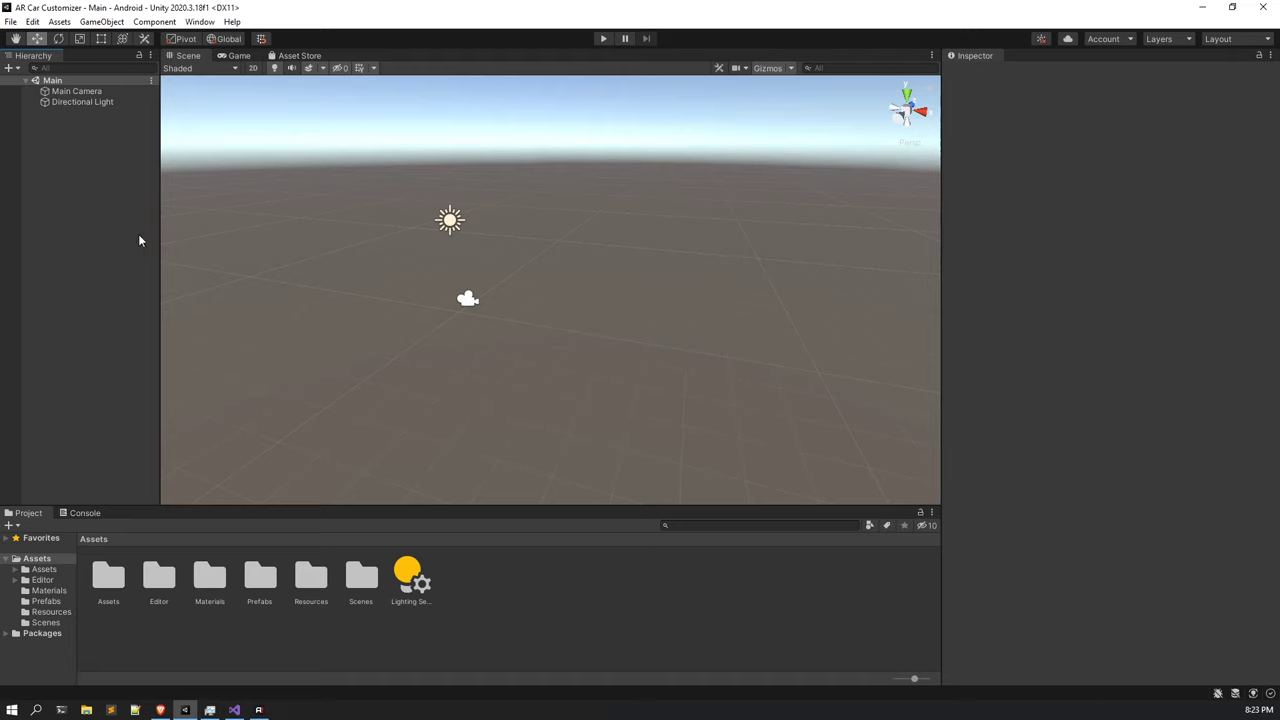
pyautogui.doubleClick(261, 588)
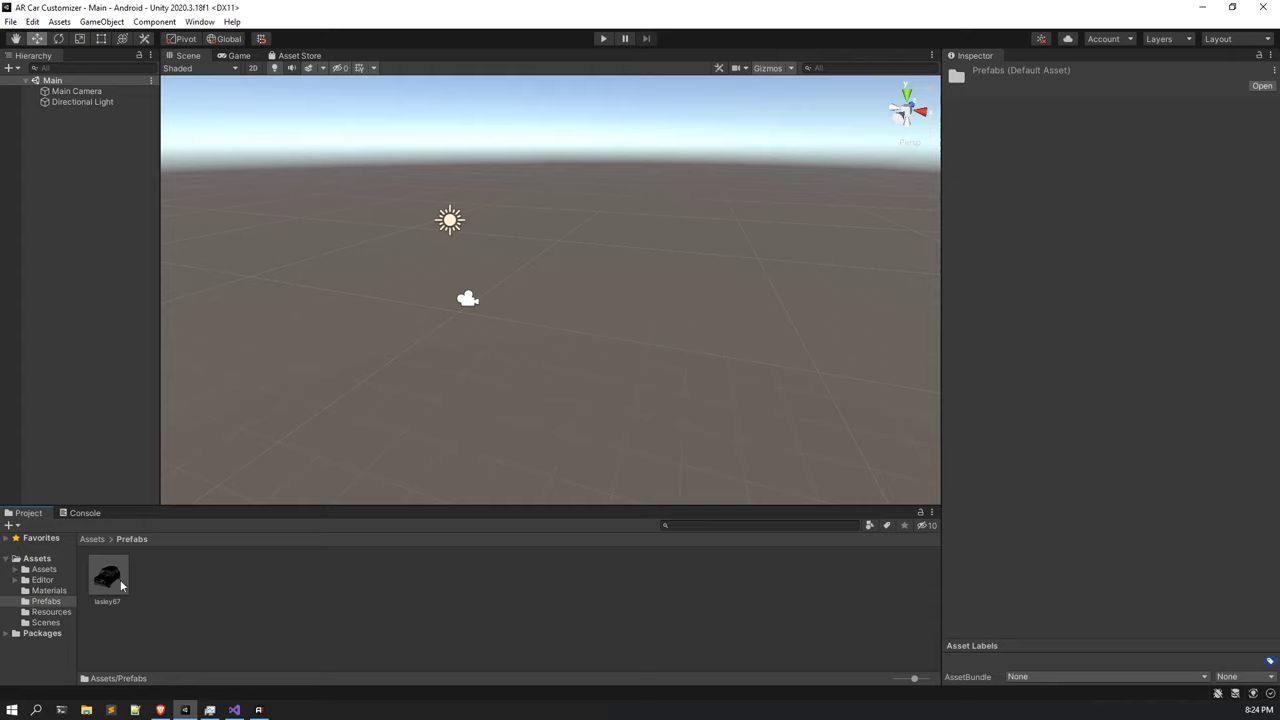
# Drag the car prefab from Prefabs into the scene.
pyautogui.moveTo(120, 585); pyautogui.dragTo(445, 326)
pyautogui.scroll(4, 438, 290)
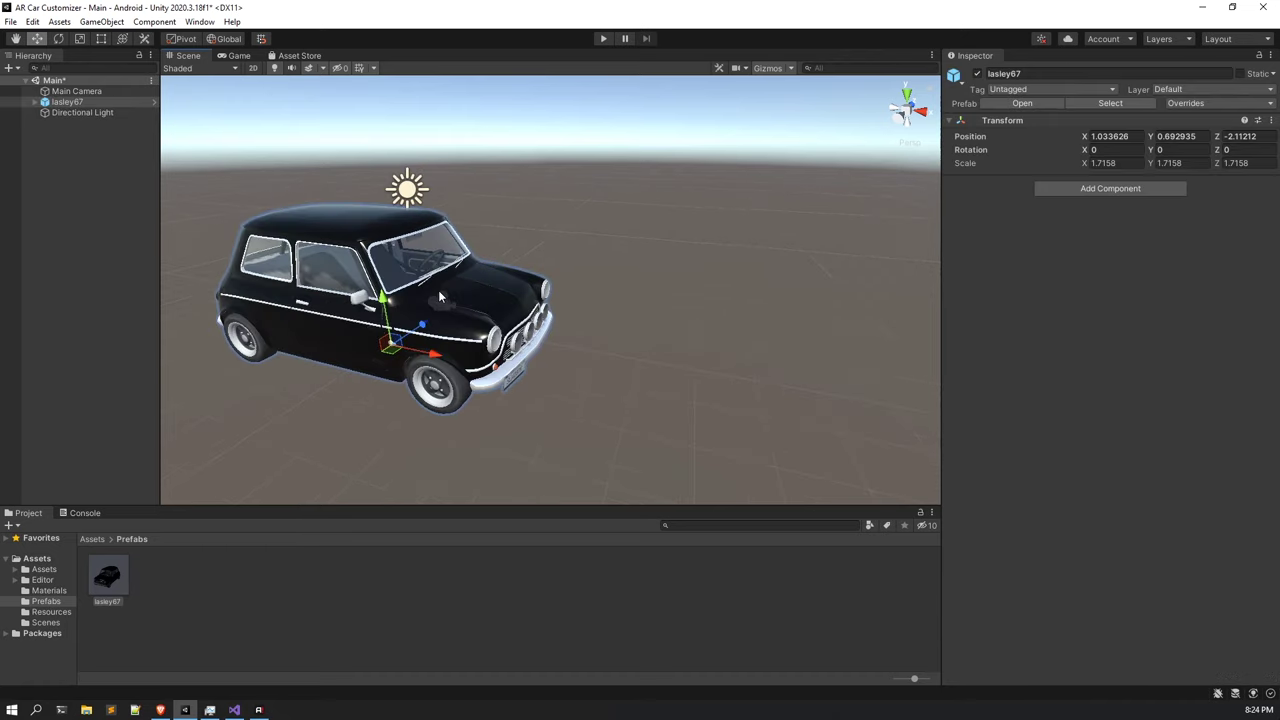
pyautogui.scroll(-3, 438, 316)
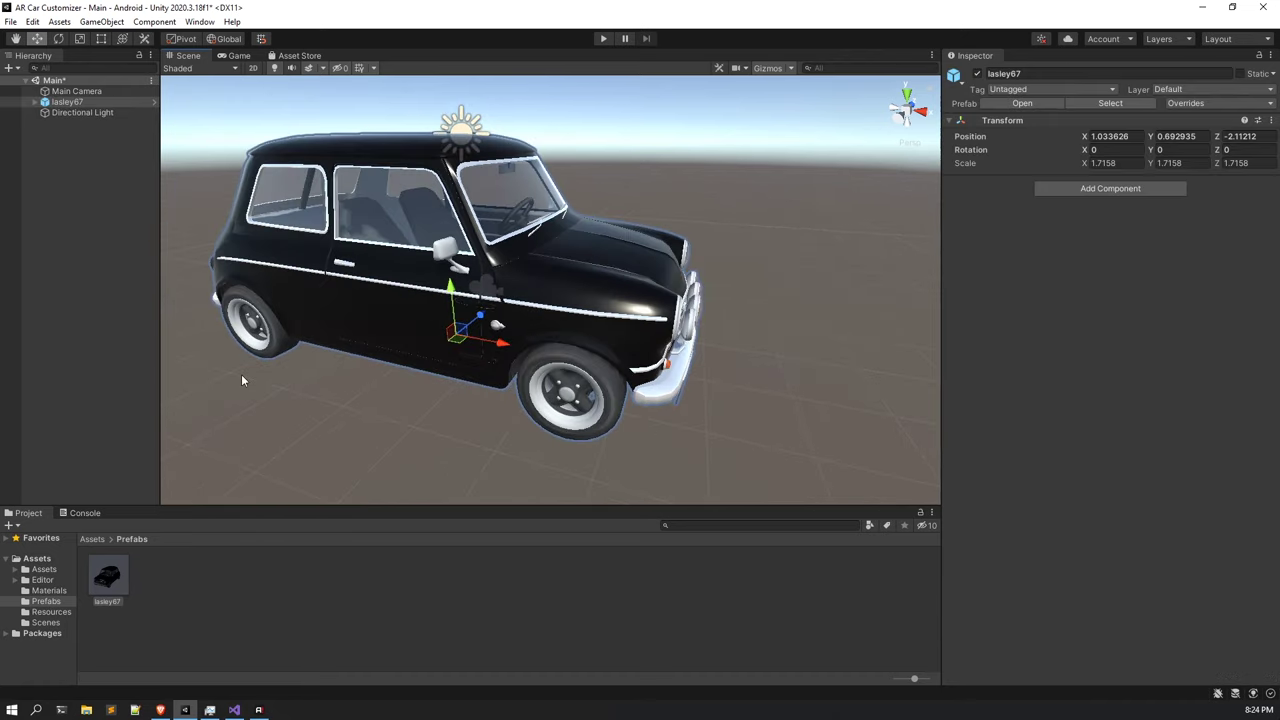
pyautogui.keyDown('alt'); pyautogui.moveTo(241, 380); pyautogui.dragTo(490, 350); pyautogui.keyUp('alt')
# Place the lasley67 model from british-compact-67-low-poly-model > source into the scene.
pyautogui.click(92, 539)
pyautogui.doubleClick(108, 578)
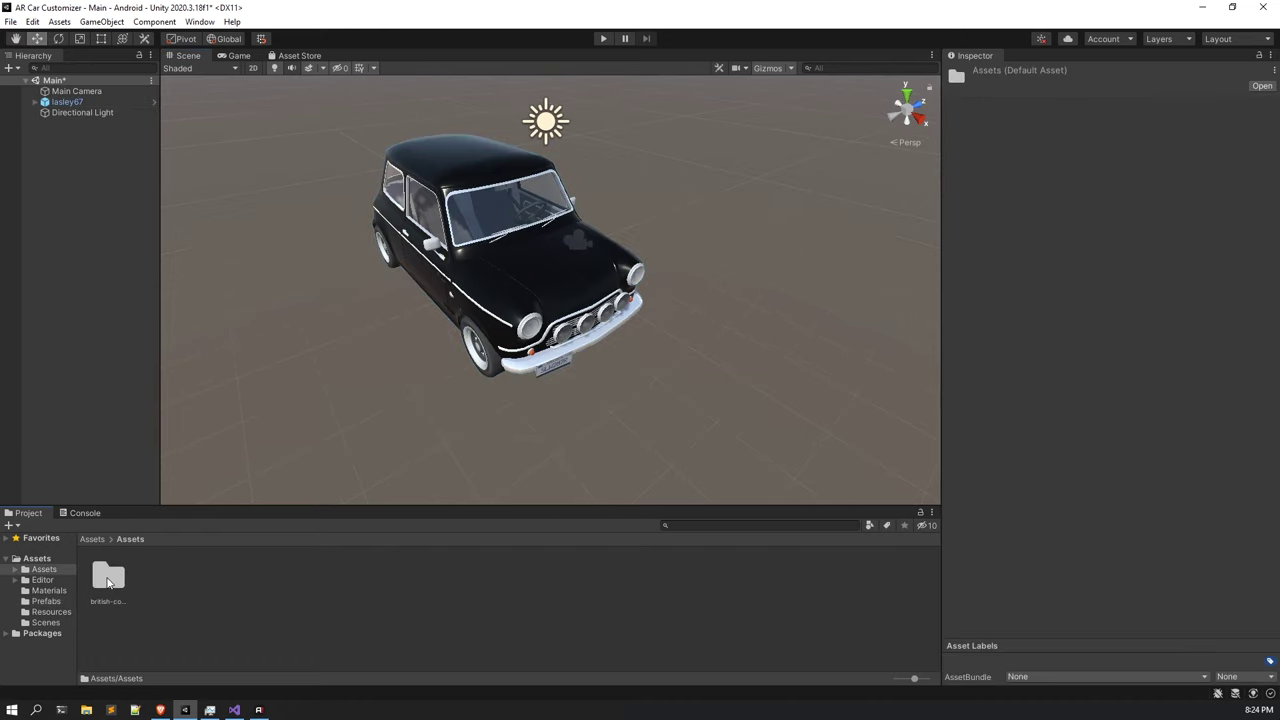
pyautogui.doubleClick(108, 580)
pyautogui.click(110, 582)
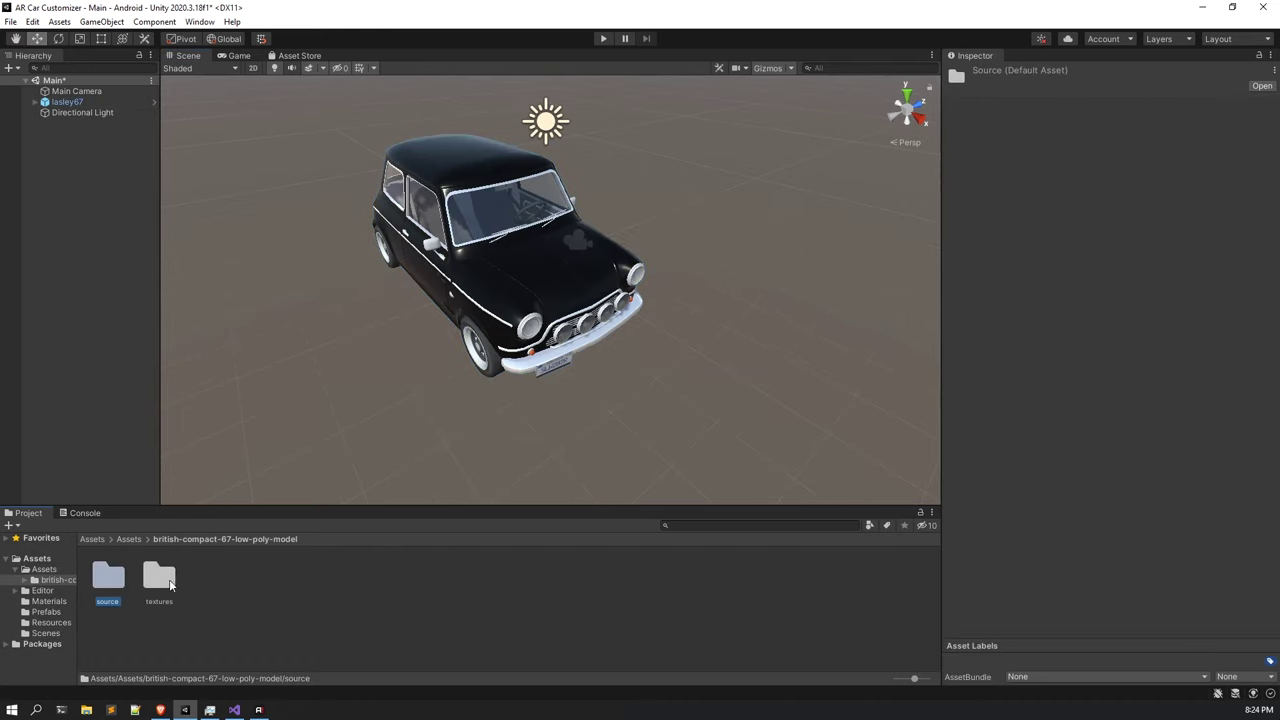
pyautogui.press('Return')
pyautogui.moveTo(108, 578); pyautogui.dragTo(286, 392)
pyautogui.scroll(5, 362, 397)
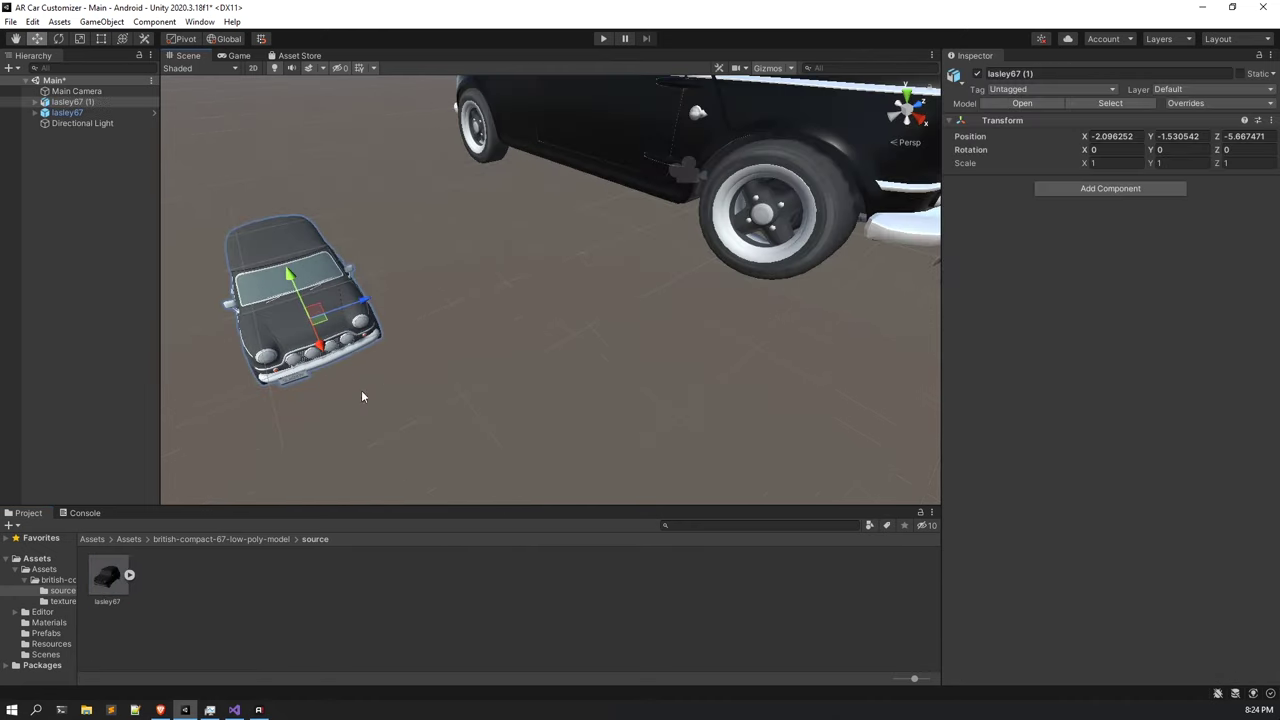
pyautogui.moveTo(362, 397)
pyautogui.mouseDown(button='right')
pyautogui.moveTo(831, 260)
pyautogui.moveTo(851, 237)
pyautogui.moveTo(435, 340)
pyautogui.moveTo(470, 375)
pyautogui.moveTo(374, 400)
pyautogui.mouseUp(button='right')
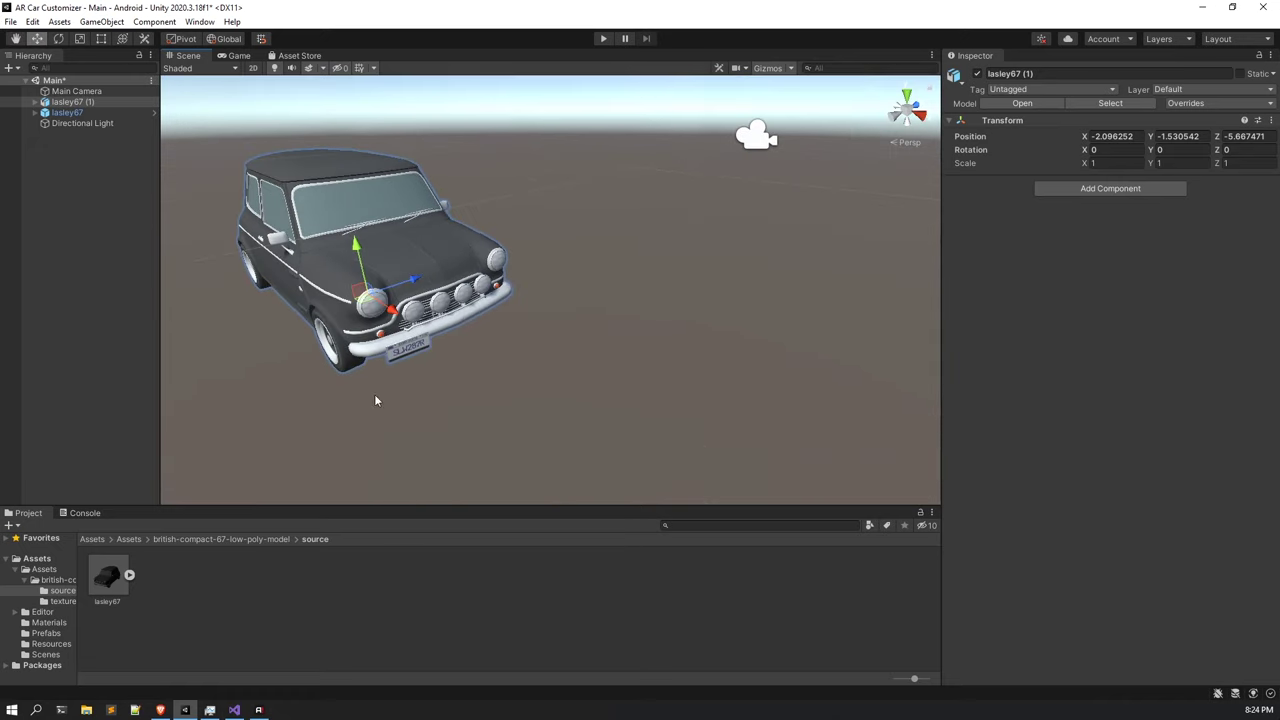
# Delete the duplicate lasley67 (1) car, leaving a single car in view.
pyautogui.click(118, 103)
pyautogui.moveTo(420, 300); pyautogui.dragTo(440, 266, button='right')
pyautogui.press('f')
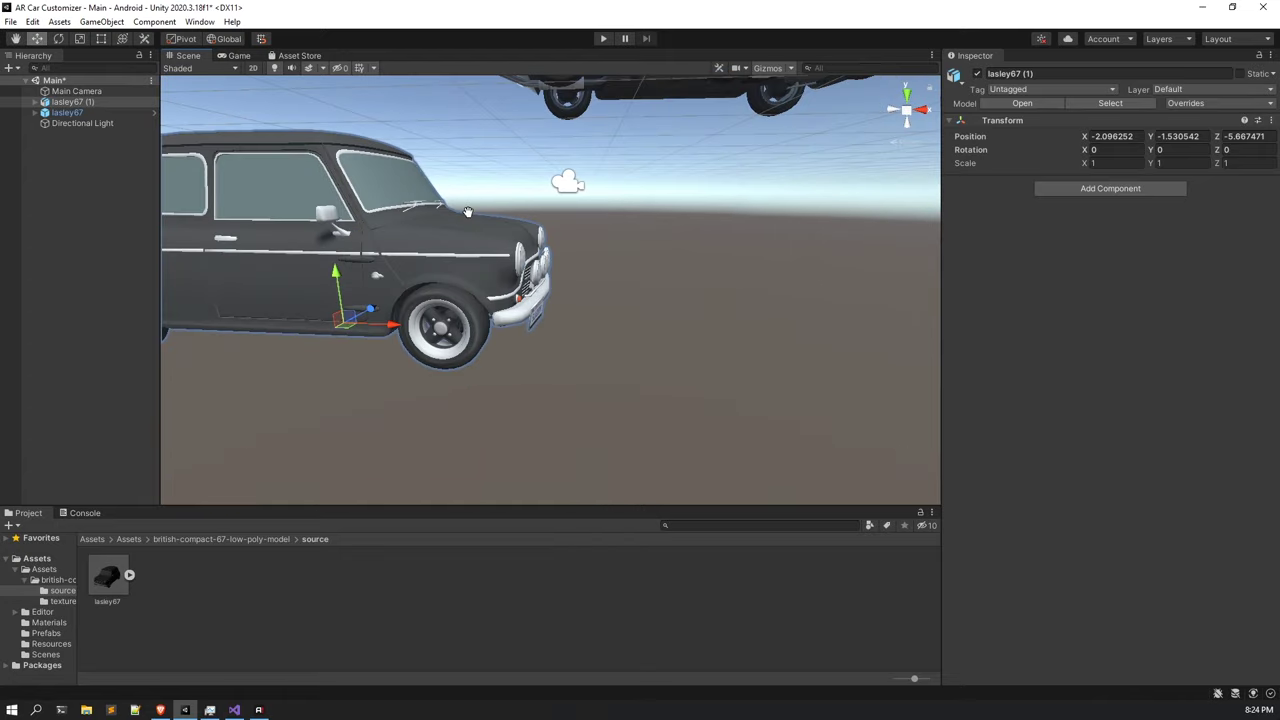
pyautogui.click(68, 103)
pyautogui.rightClick(68, 103)
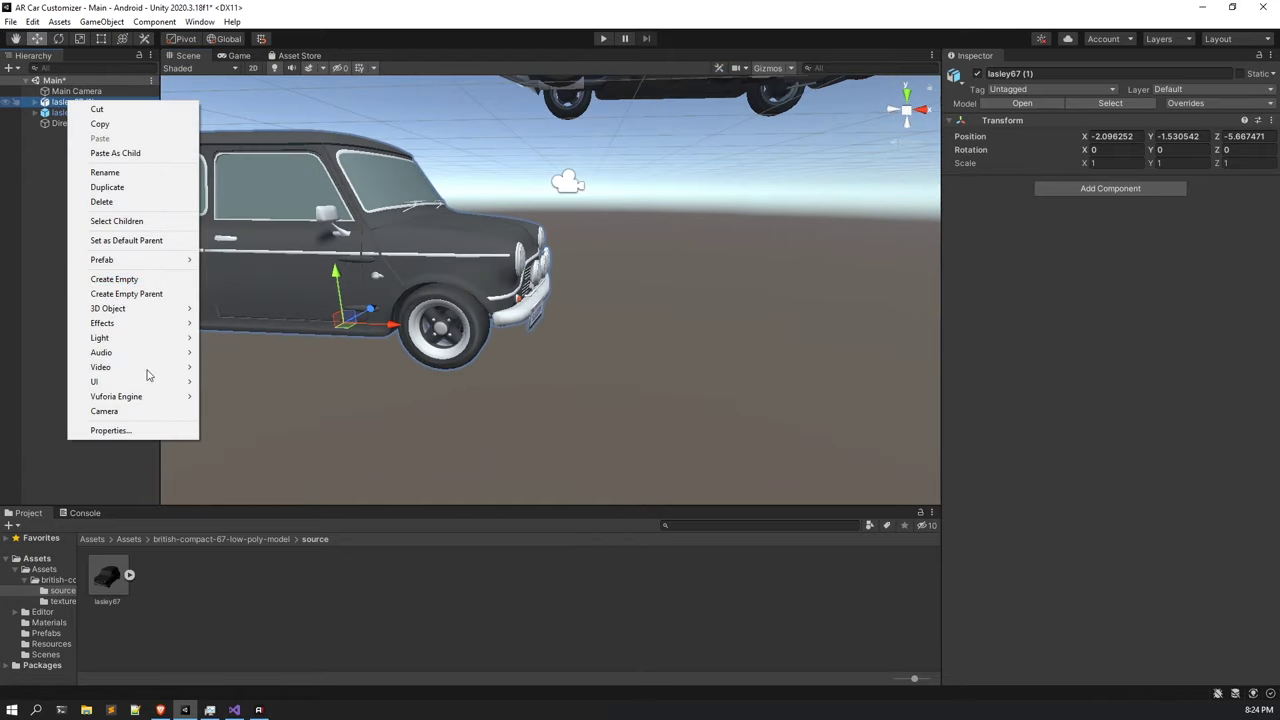
pyautogui.click(101, 201)
pyautogui.moveTo(306, 294); pyautogui.dragTo(456, 372, button='middle')
pyautogui.scroll(3, 456, 372)
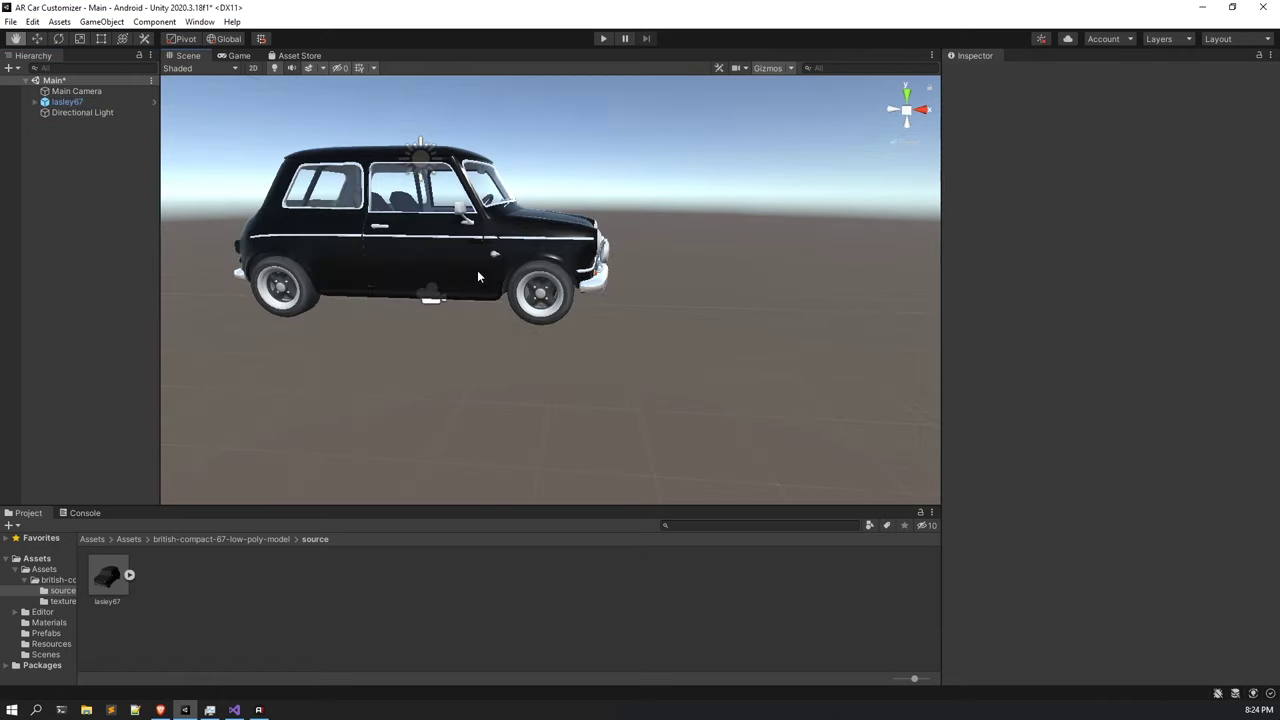
pyautogui.keyDown('alt'); pyautogui.moveTo(456, 372); pyautogui.dragTo(309, 334); pyautogui.keyUp('alt')
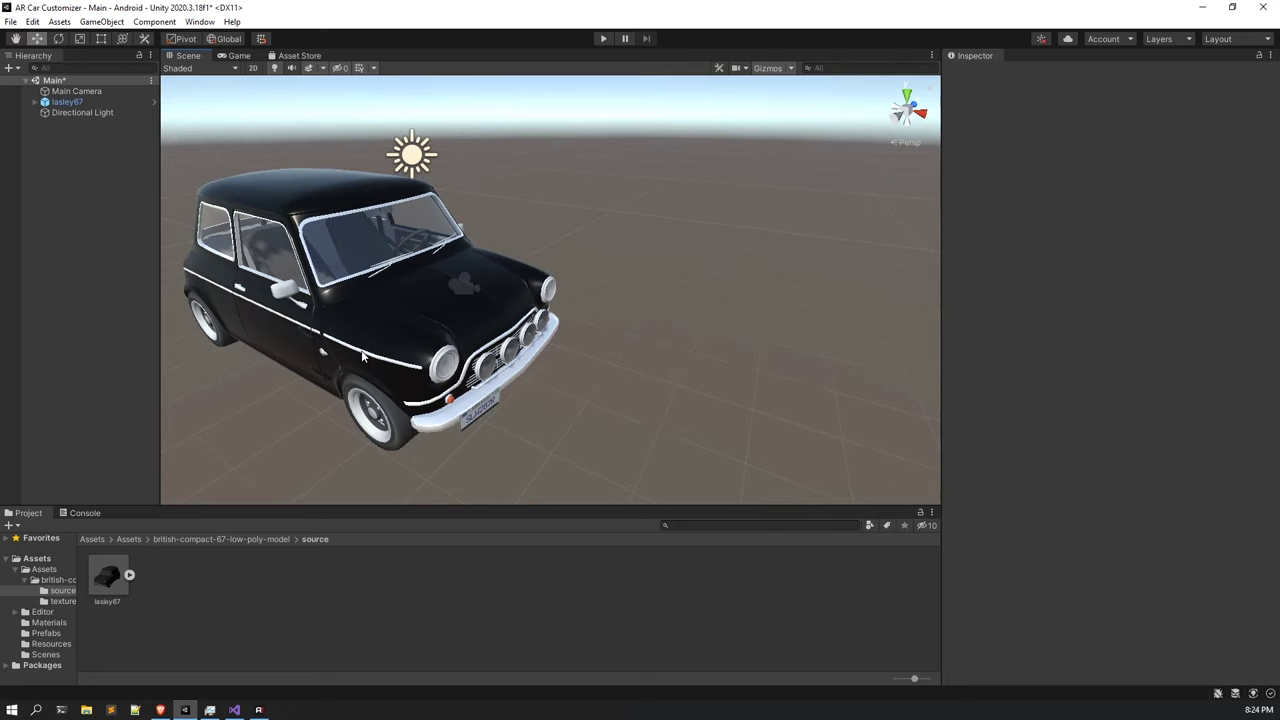
# Reset the lasley67 car's Transform to the origin at unit scale.
pyautogui.click(140, 102)
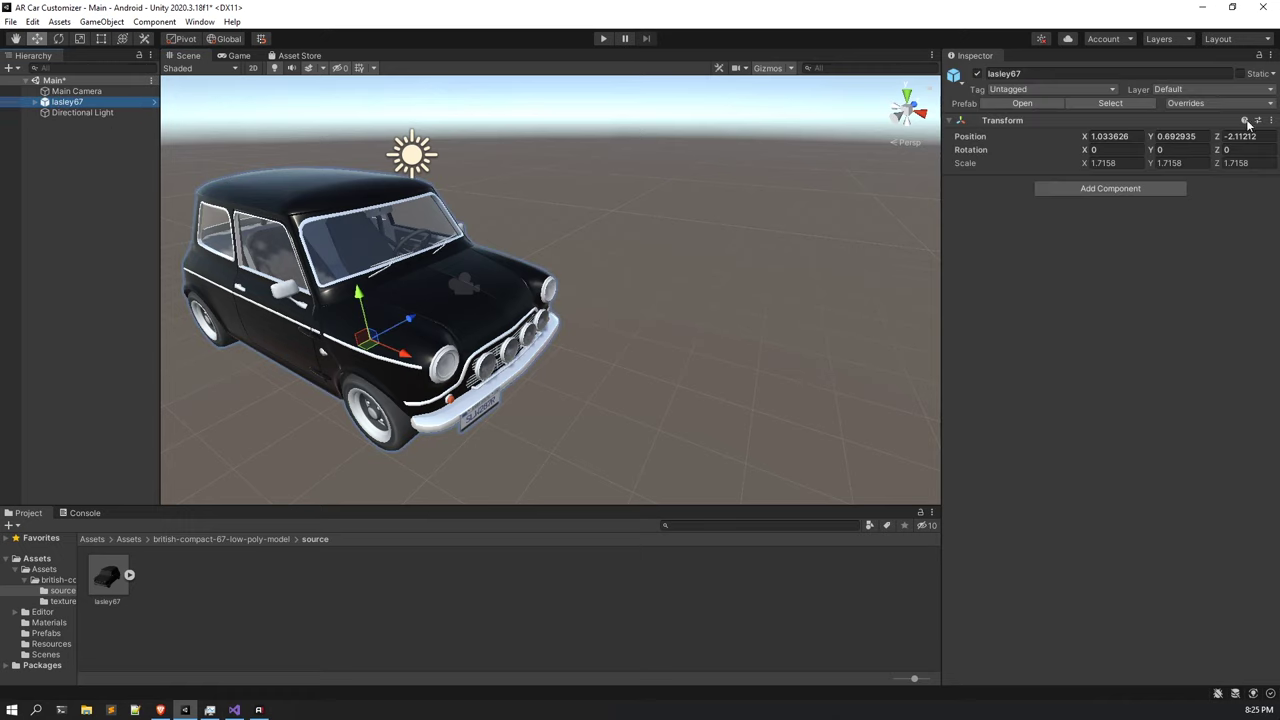
pyautogui.click(1271, 120)
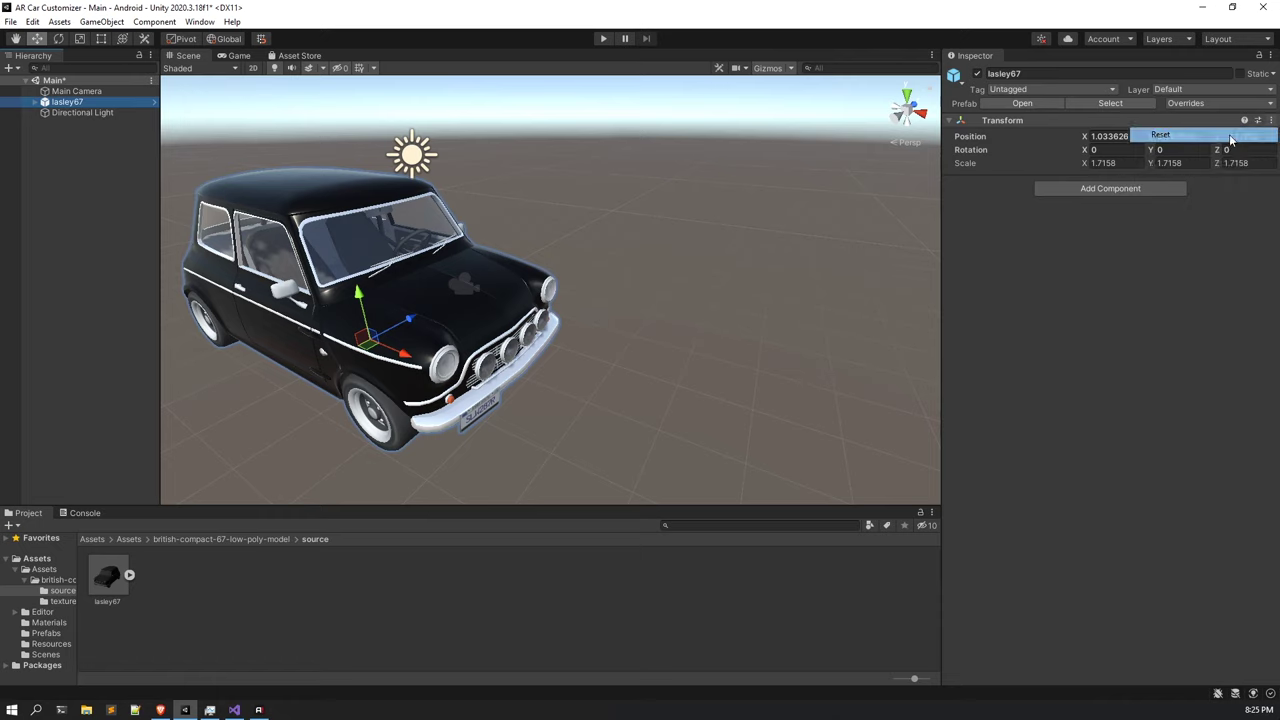
pyautogui.click(1231, 139)
# Move the car forward along Z to about 4.21, checking it in the Game view.
pyautogui.moveTo(440, 298); pyautogui.dragTo(445, 308, button='middle')
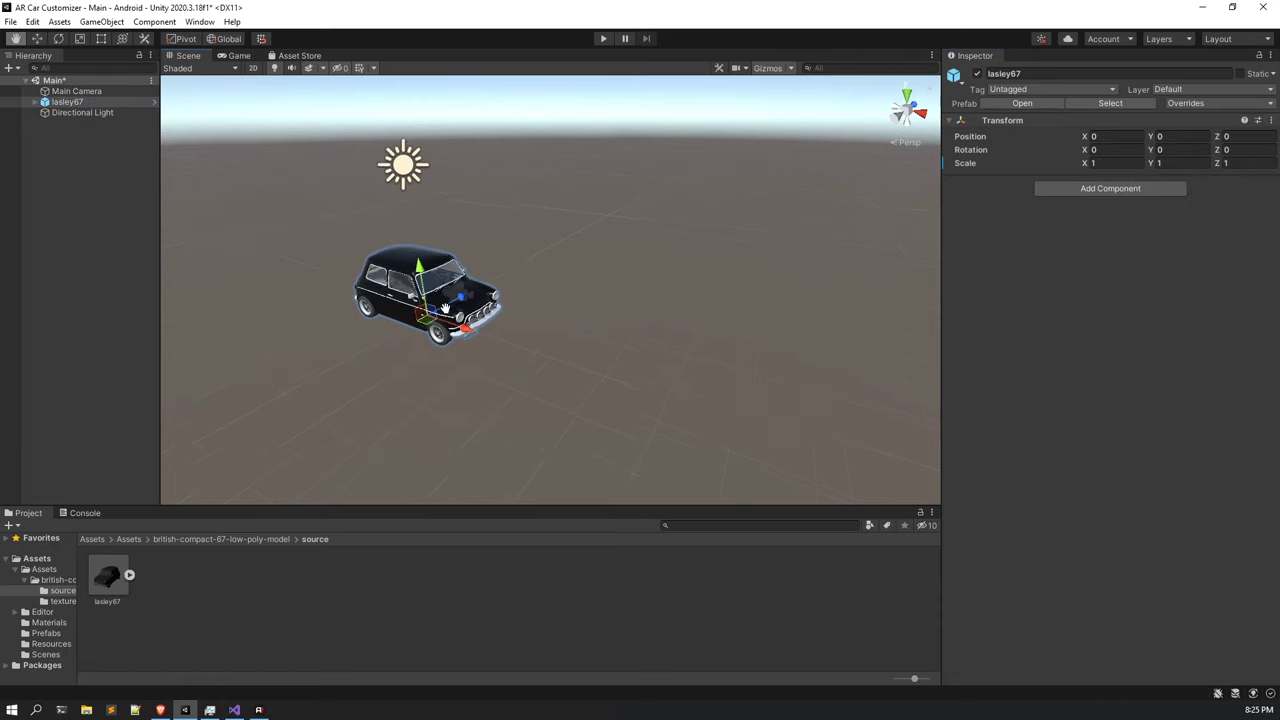
pyautogui.scroll(3, 449, 312)
pyautogui.moveTo(344, 343); pyautogui.dragTo(584, 265)
pyautogui.moveTo(584, 265); pyautogui.dragTo(537, 316, button='middle')
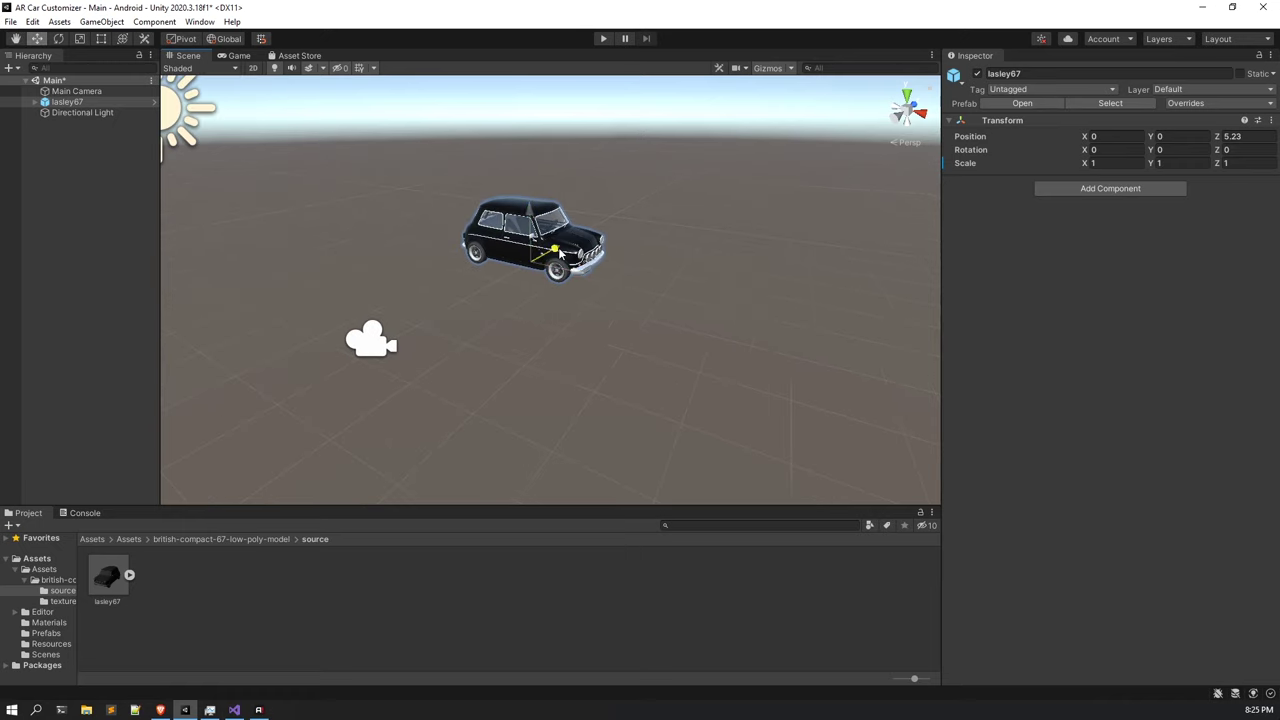
pyautogui.moveTo(558, 247); pyautogui.dragTo(476, 279)
pyautogui.click(239, 55)
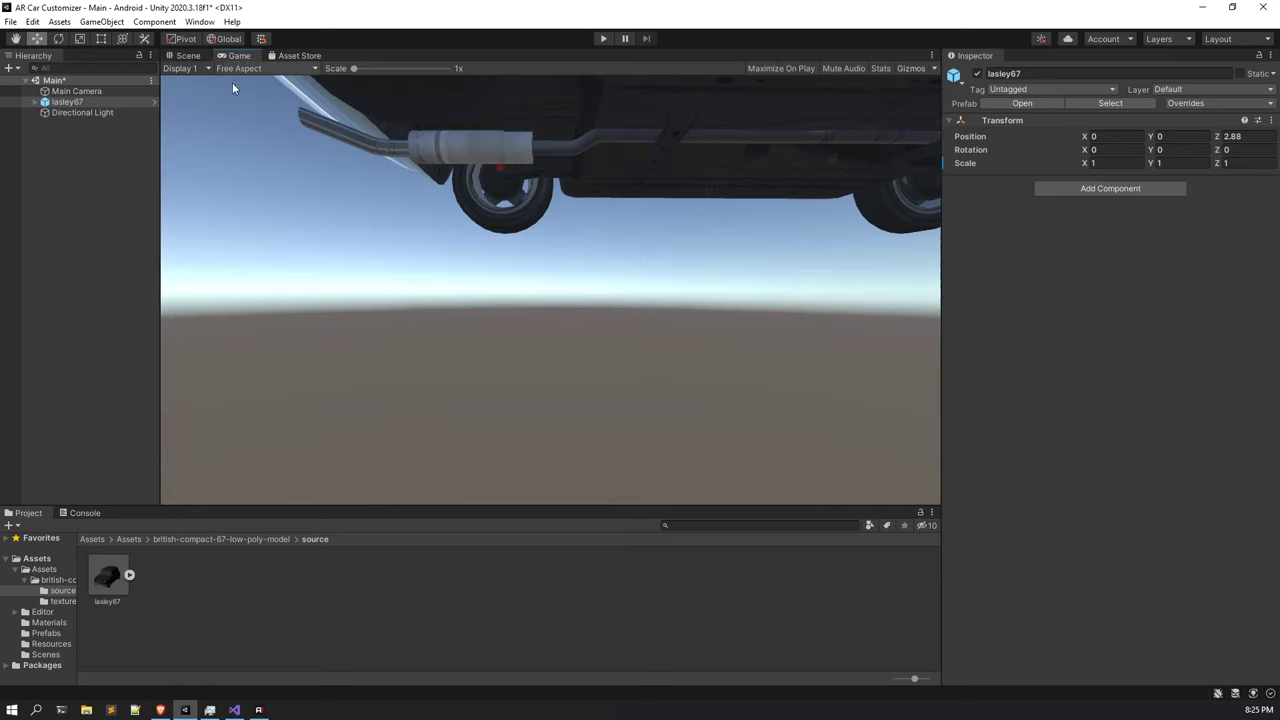
pyautogui.click(188, 55)
pyautogui.moveTo(492, 287); pyautogui.dragTo(537, 272)
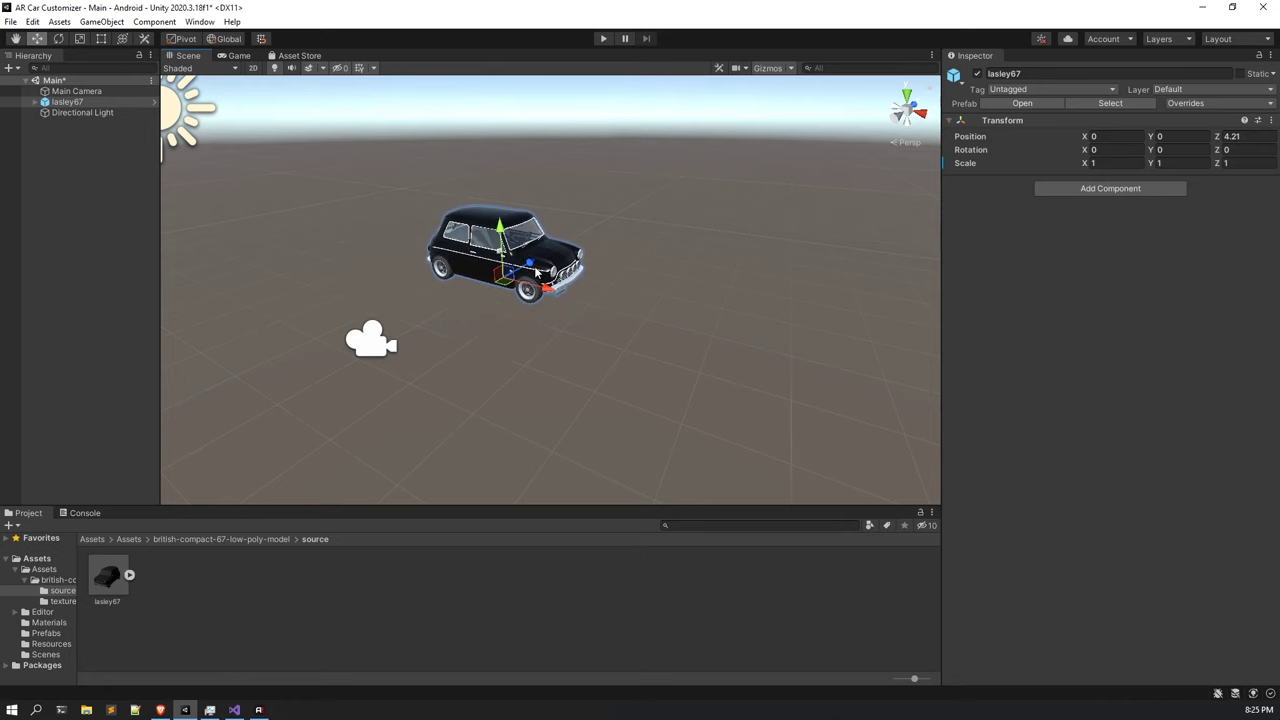
pyautogui.click(80, 102)
pyautogui.click(245, 578)
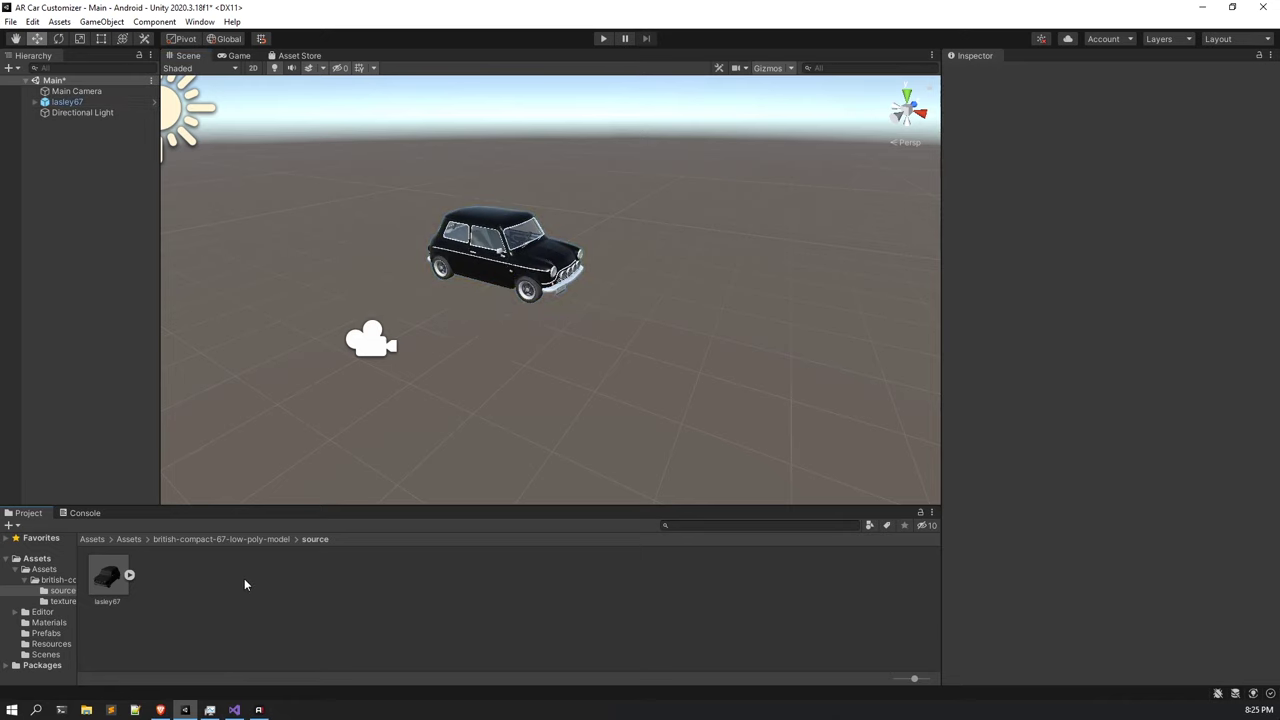
pyautogui.click(162, 710)
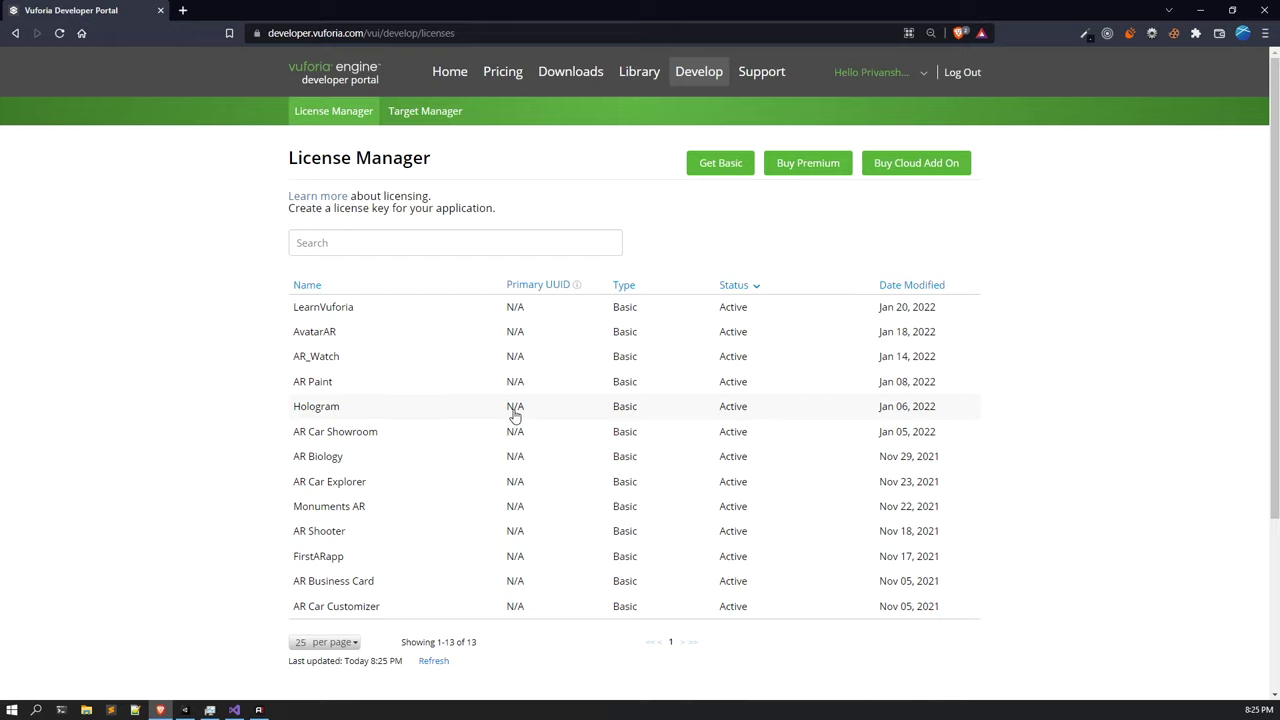
# Leave the Vuforia License Manager and return to the Unity car scene.
pyautogui.click(184, 710)
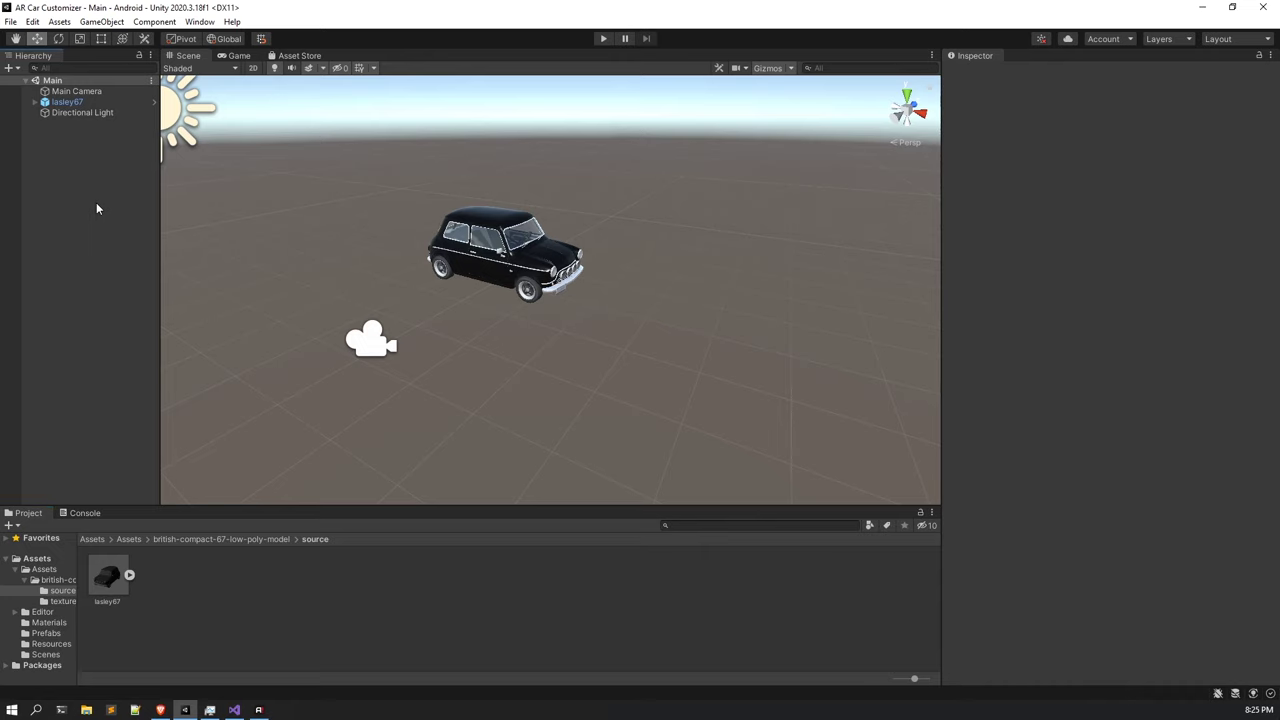
pyautogui.rightClick(97, 208)
pyautogui.moveTo(150, 470)
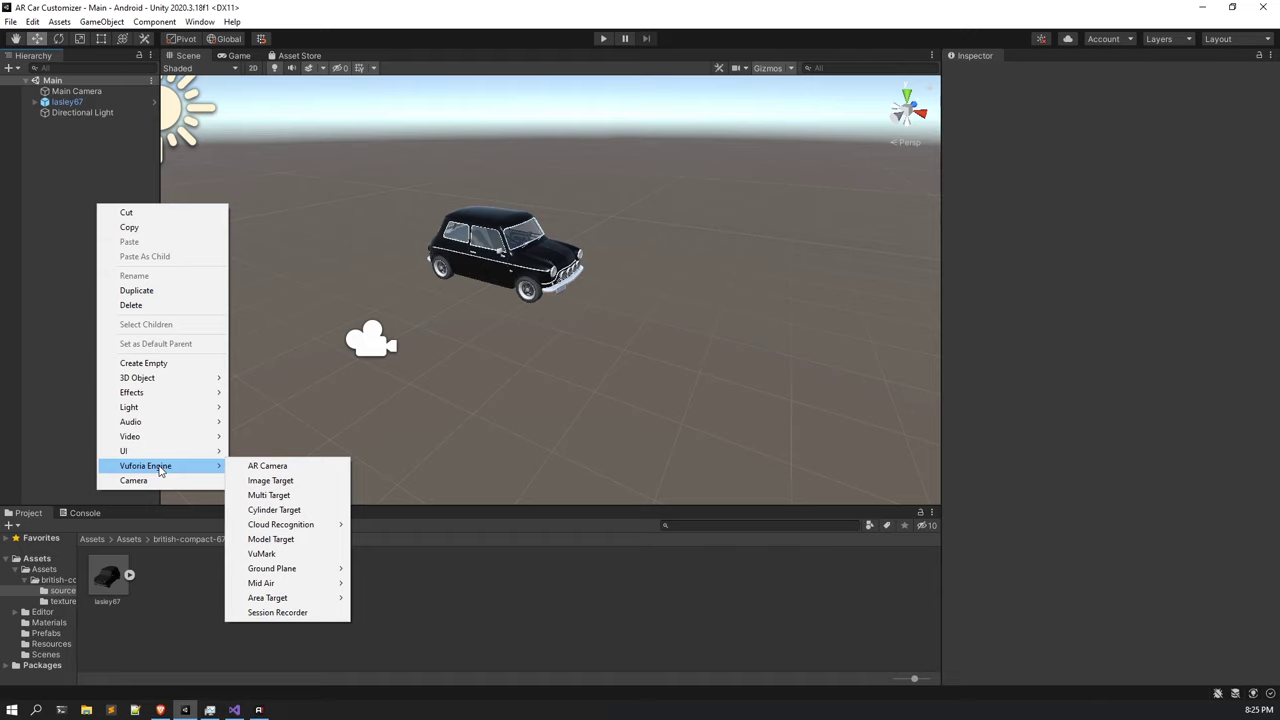
pyautogui.click(71, 253)
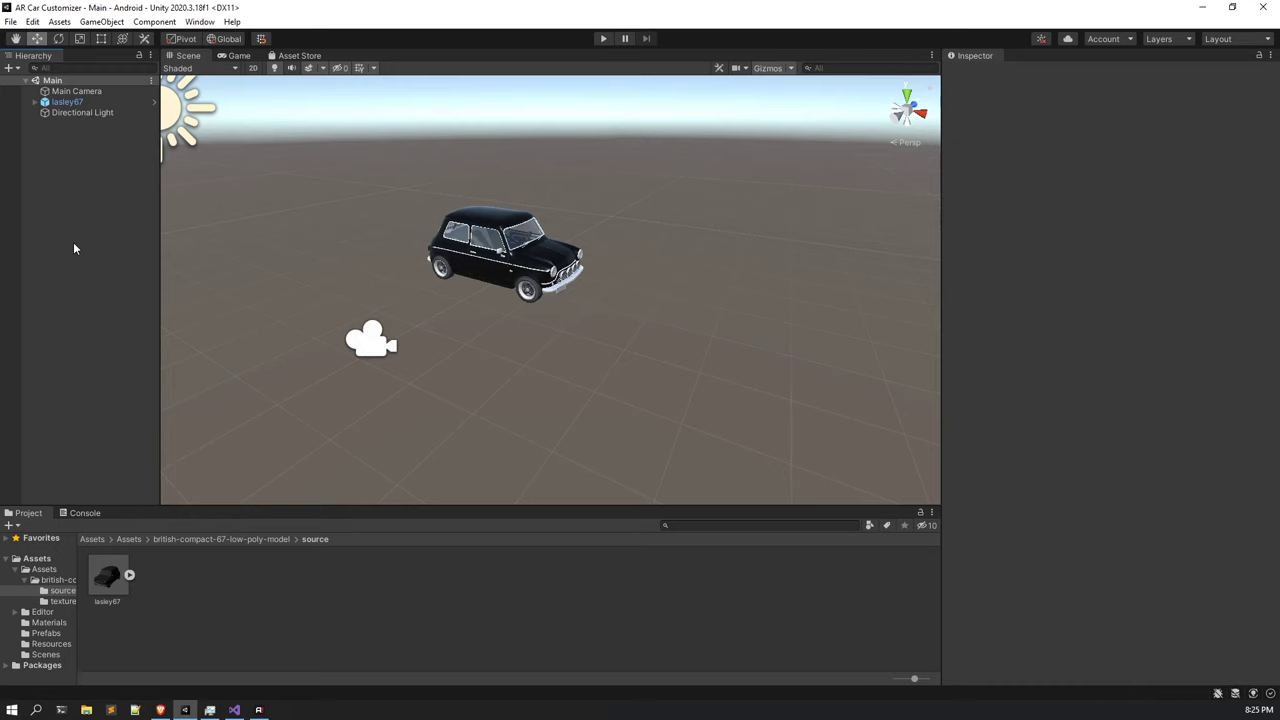
pyautogui.click(11, 22)
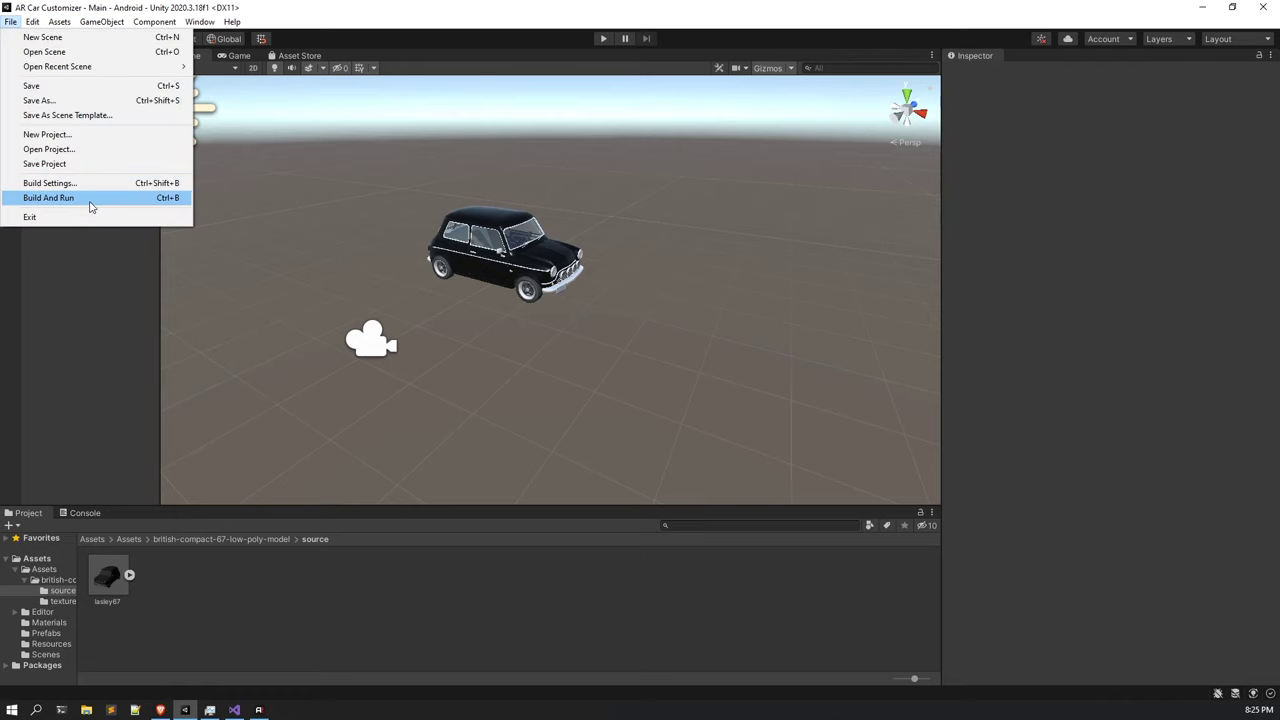
# Open Build Settings, select PC, Mac & Linux Standalone, and go to its Player settings.
pyautogui.click(50, 183)
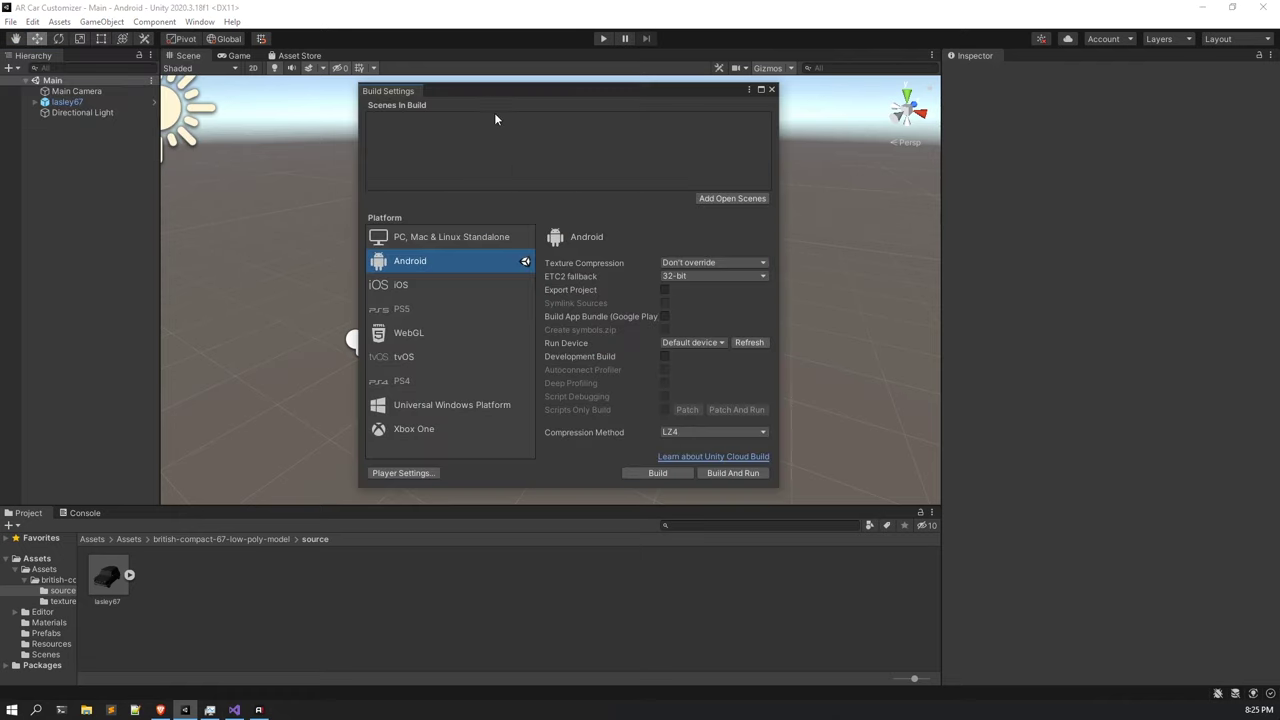
pyautogui.moveTo(490, 96); pyautogui.dragTo(483, 117)
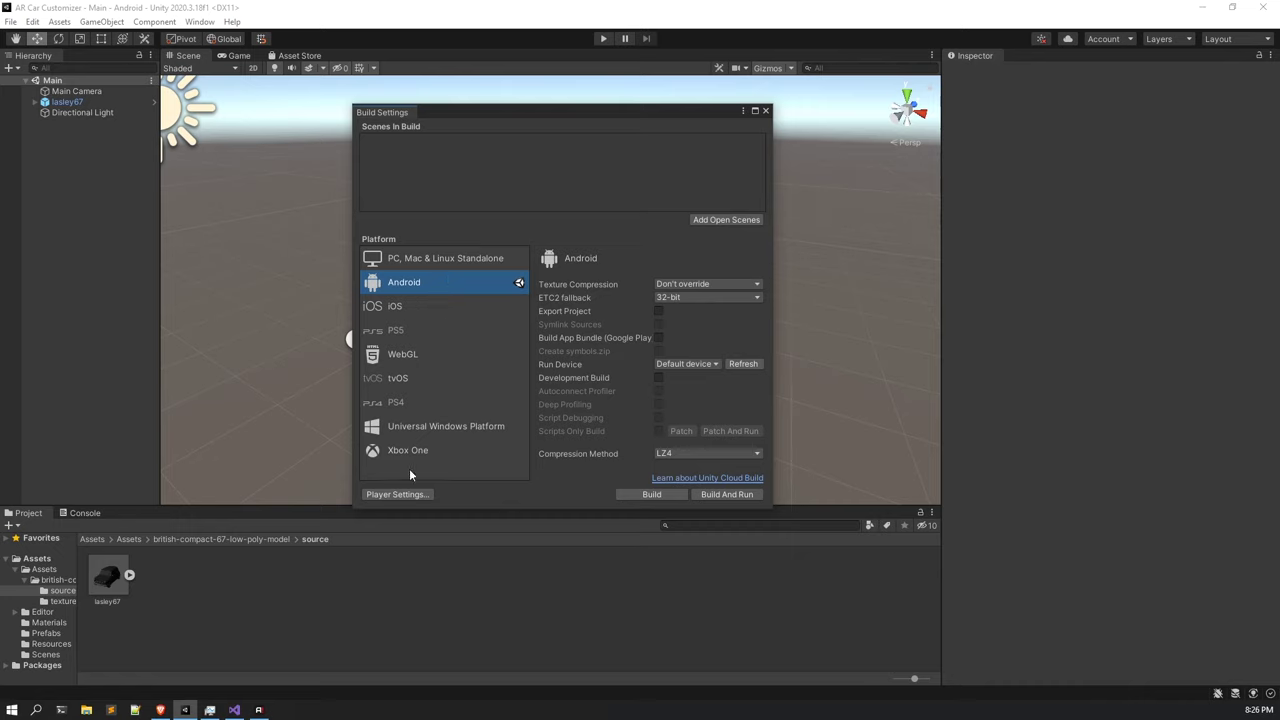
pyautogui.click(434, 262)
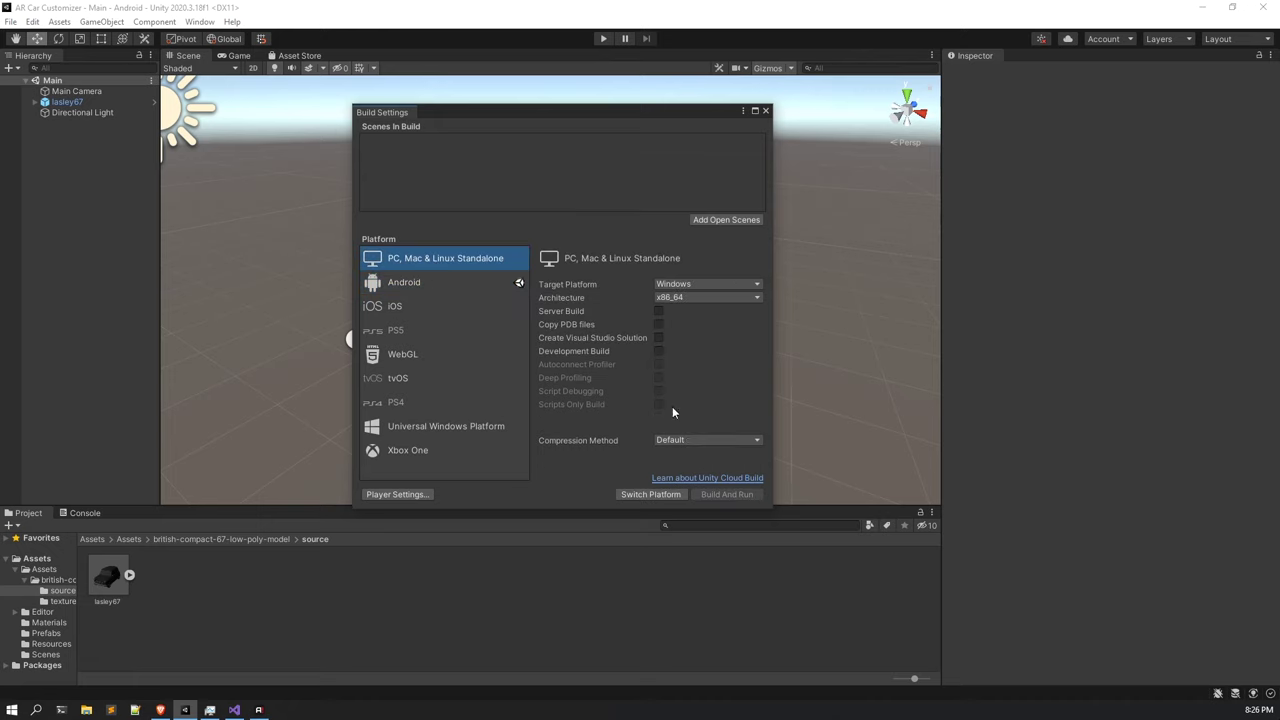
pyautogui.click(414, 494)
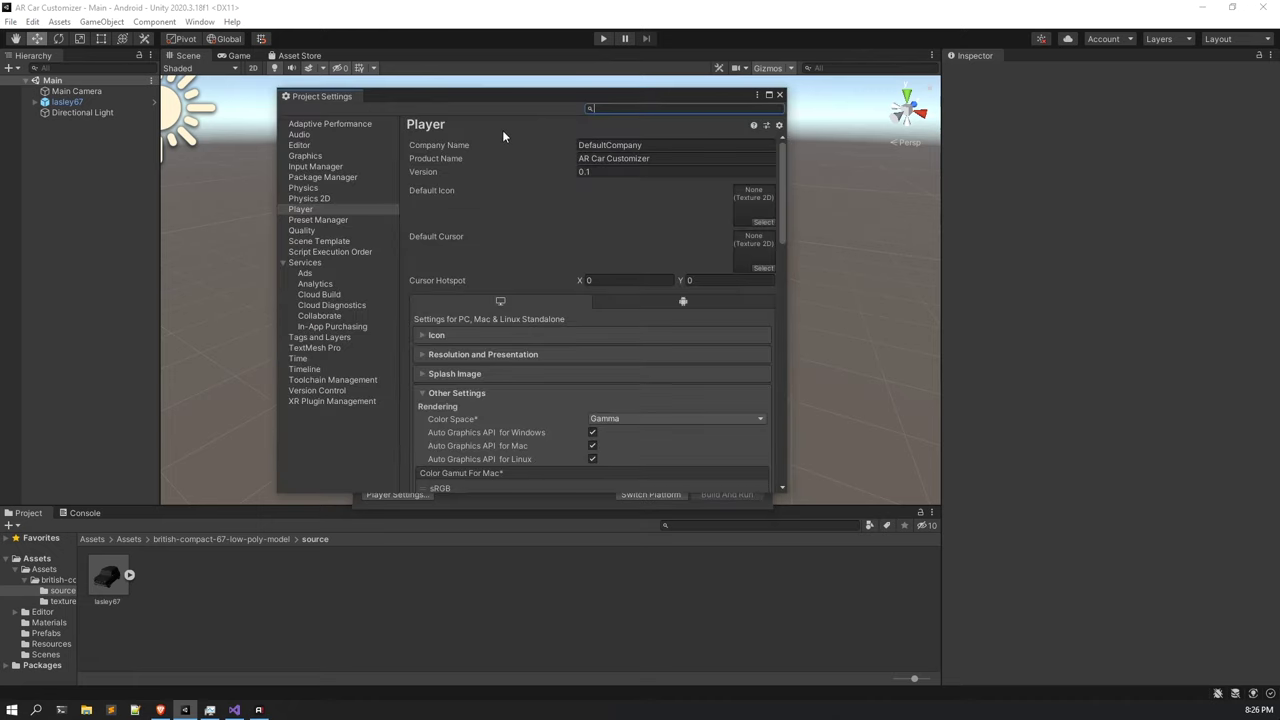
# Look through the Standalone player's Splash Image, Resolution and Presentation, and Icon sections.
pyautogui.moveTo(501, 102); pyautogui.dragTo(526, 119)
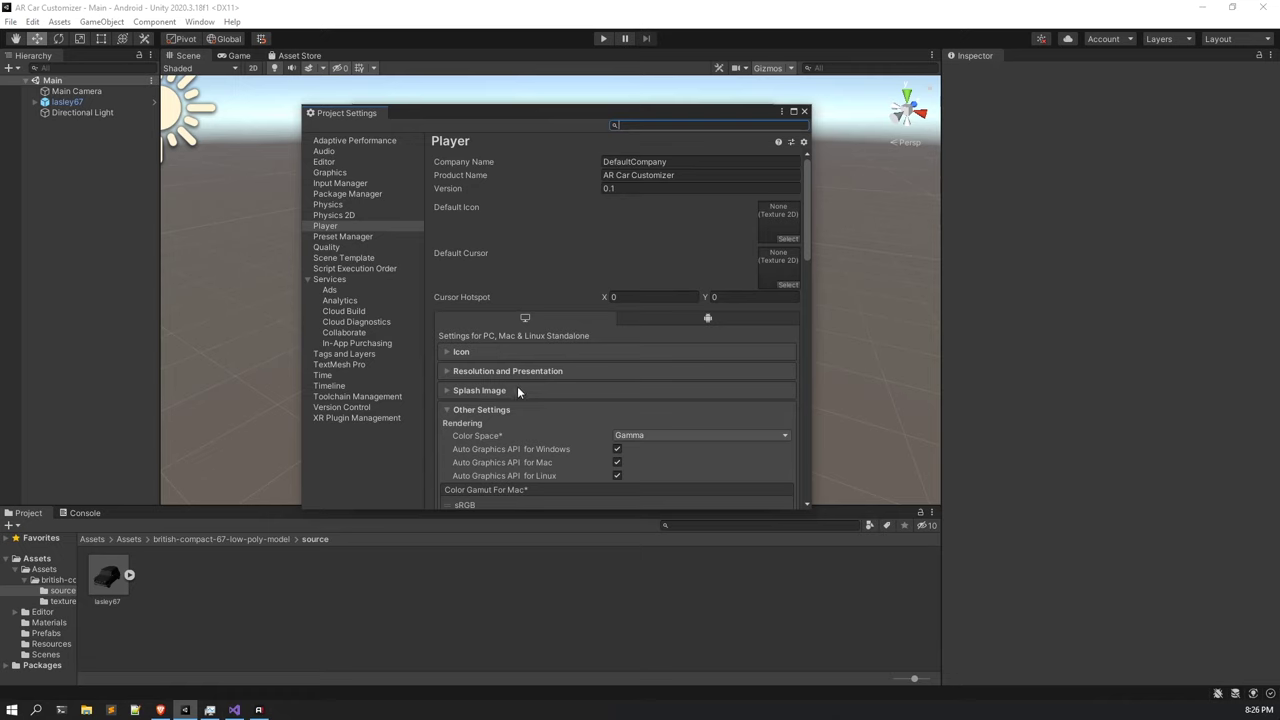
pyautogui.scroll(-2, 517, 388)
pyautogui.click(522, 311)
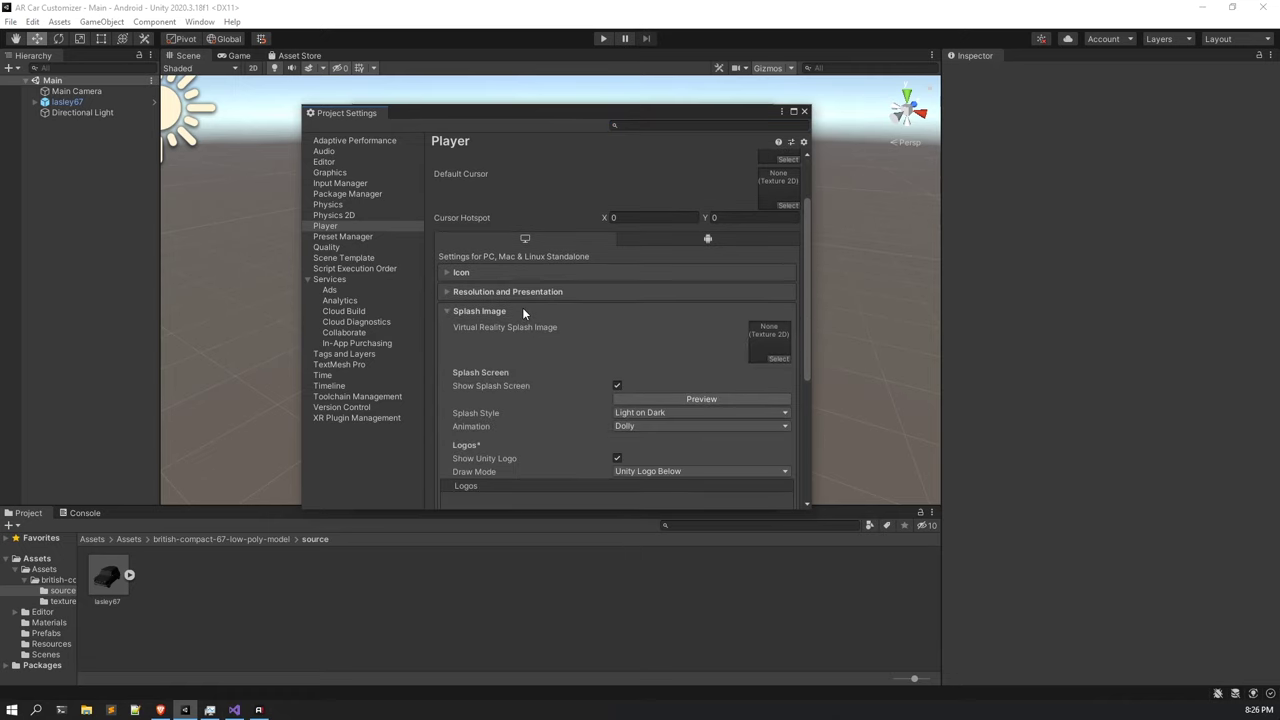
pyautogui.click(522, 311)
pyautogui.click(518, 369)
pyautogui.scroll(-3, 517, 376)
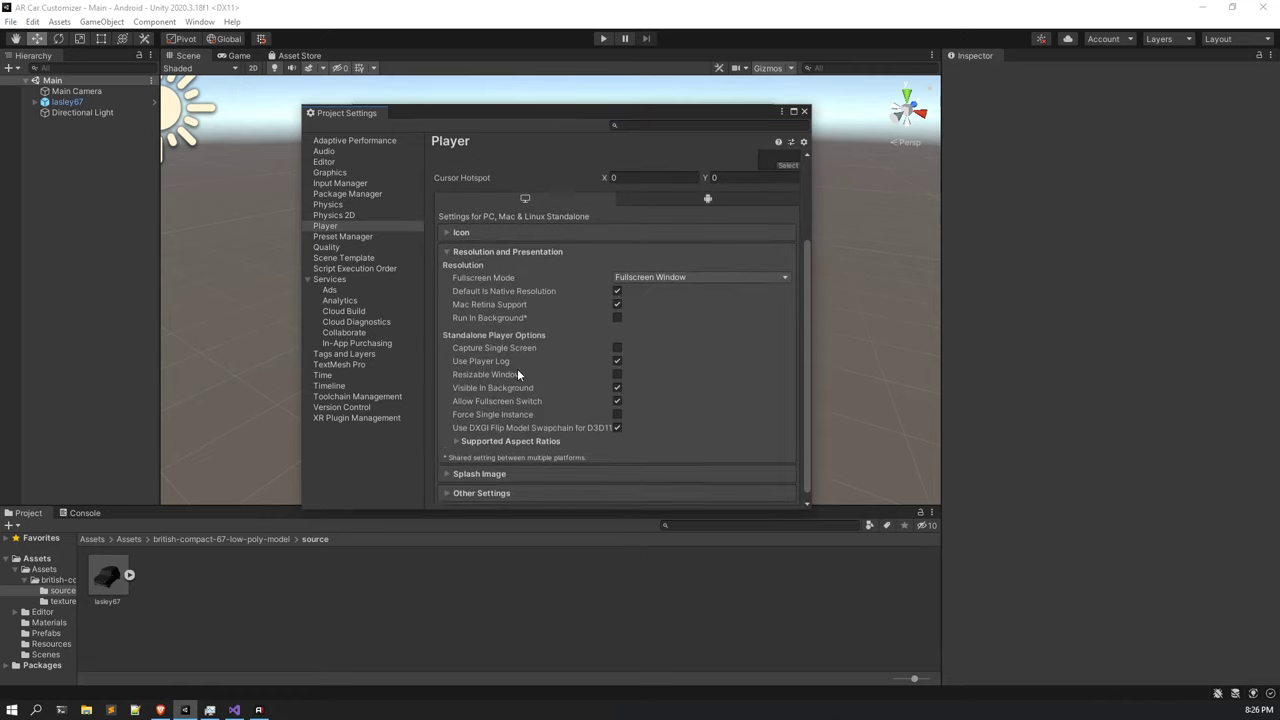
pyautogui.scroll(-1, 517, 370)
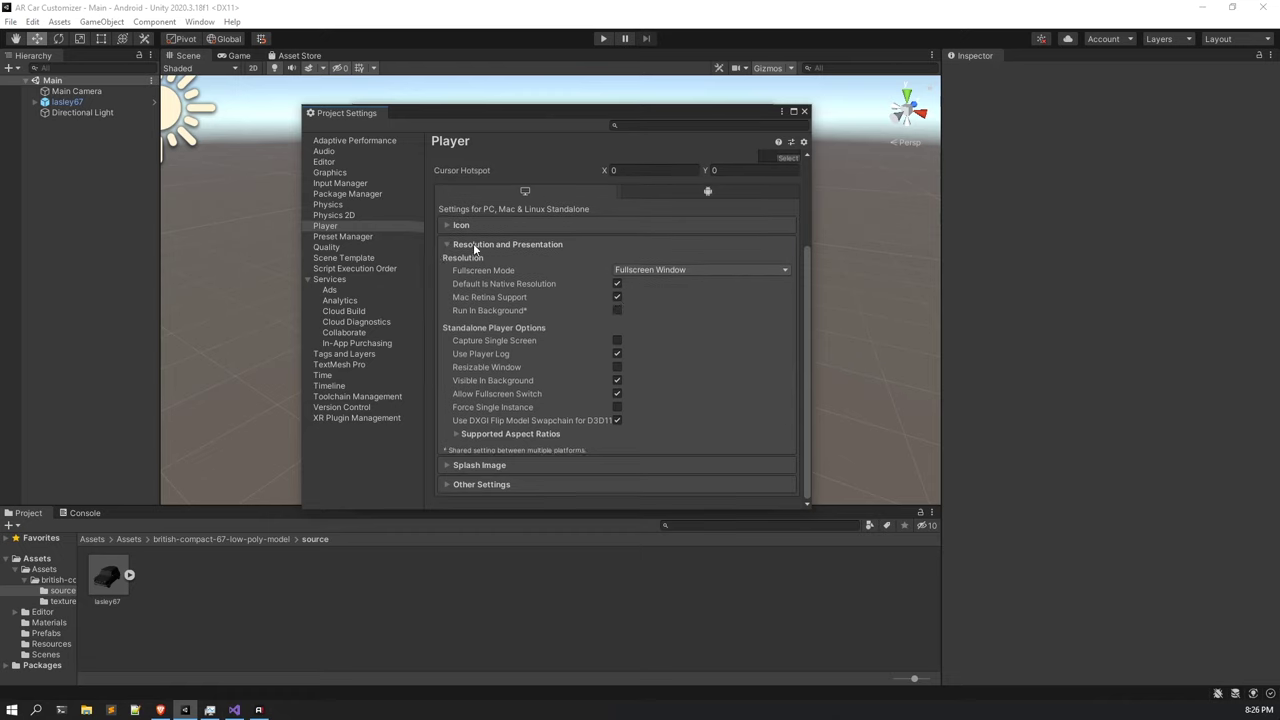
pyautogui.click(478, 244)
pyautogui.click(489, 391)
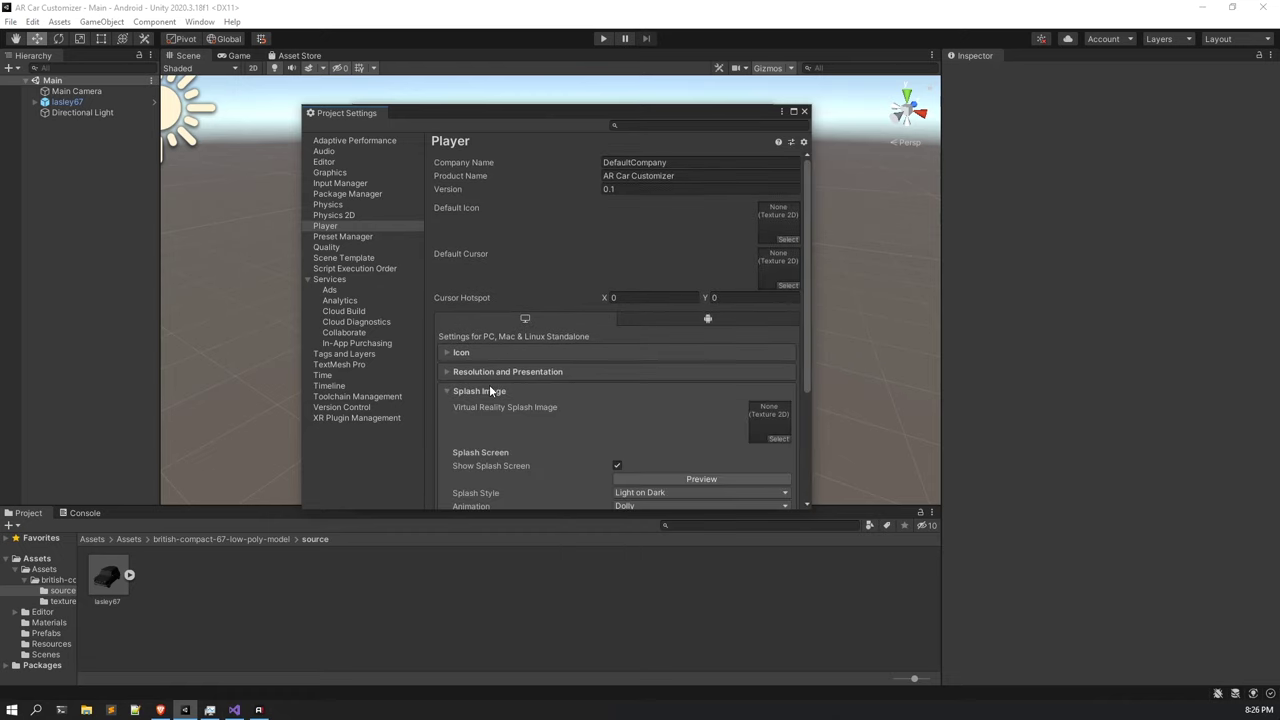
pyautogui.scroll(-3, 489, 391)
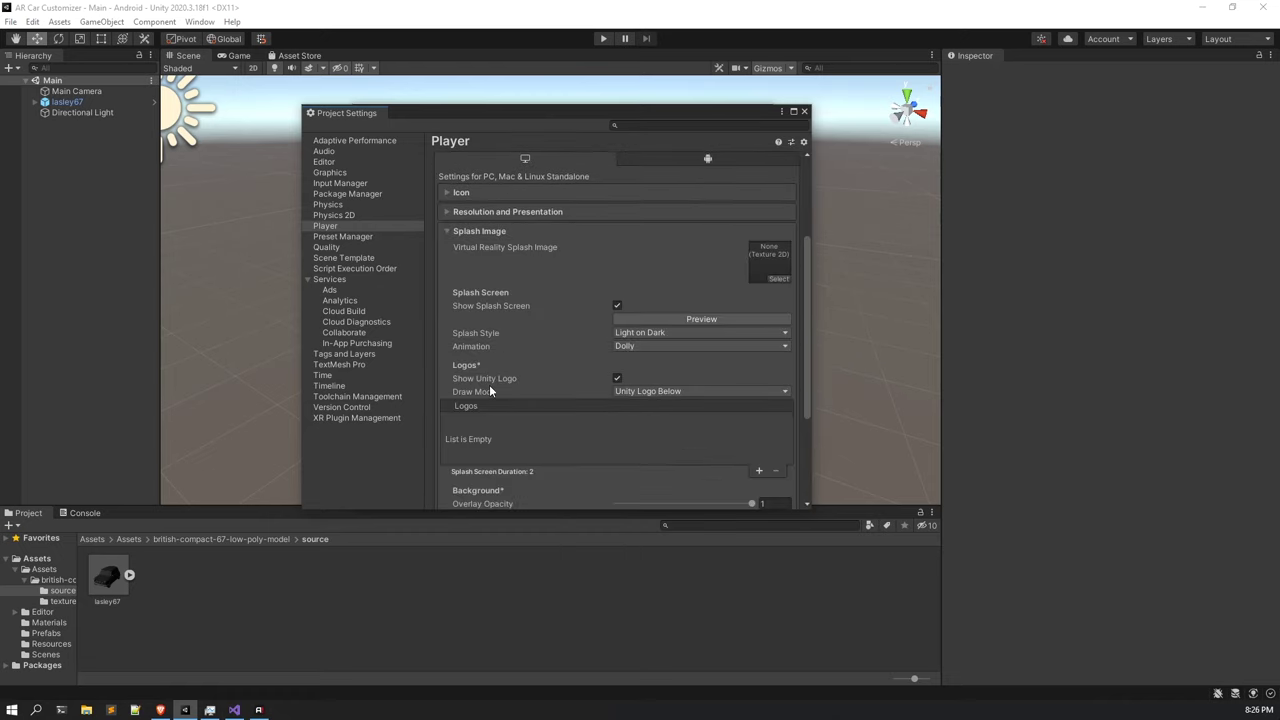
pyautogui.click(496, 192)
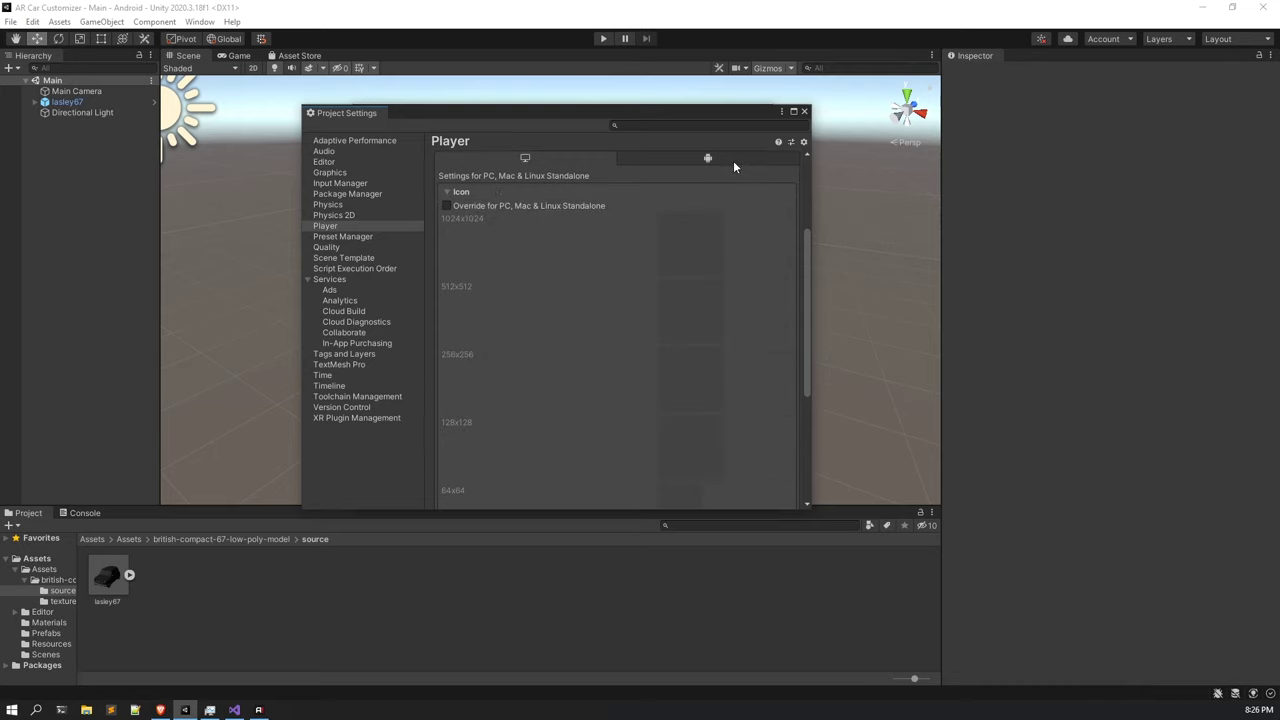
# For the Android player, set Default Orientation to Landscape Left under Resolution and Presentation.
pyautogui.click(660, 157)
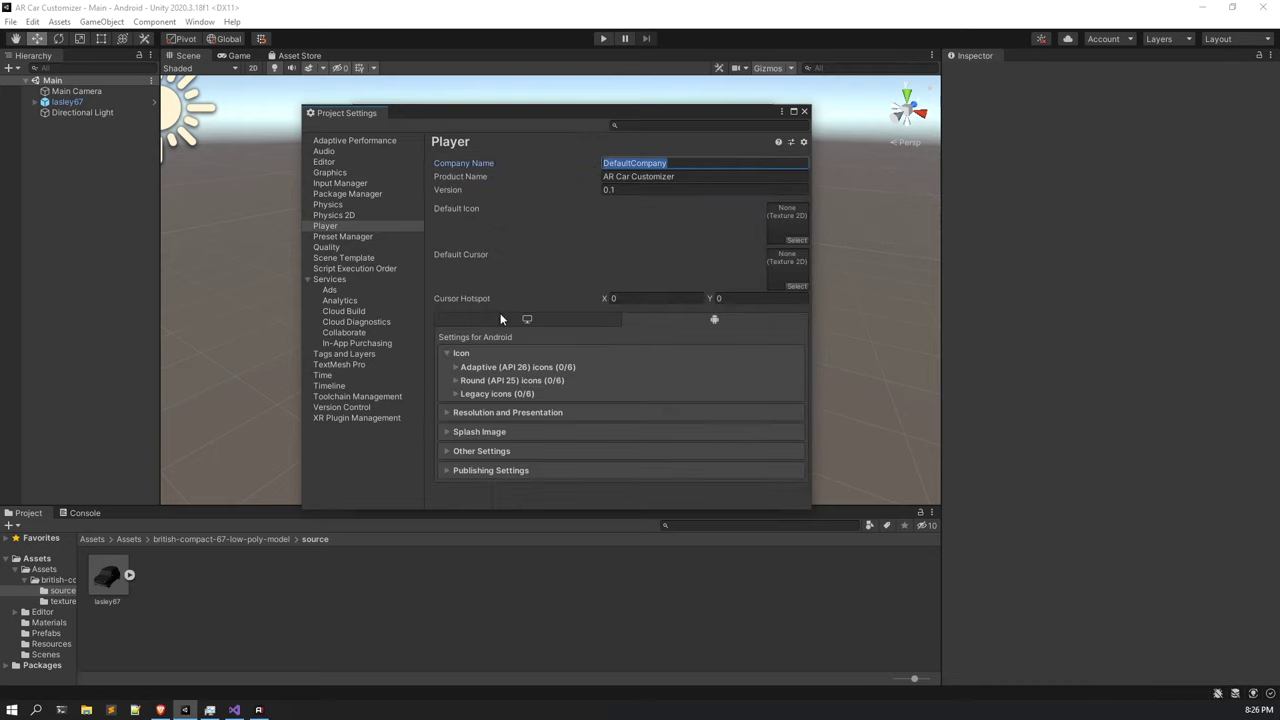
pyautogui.click(461, 353)
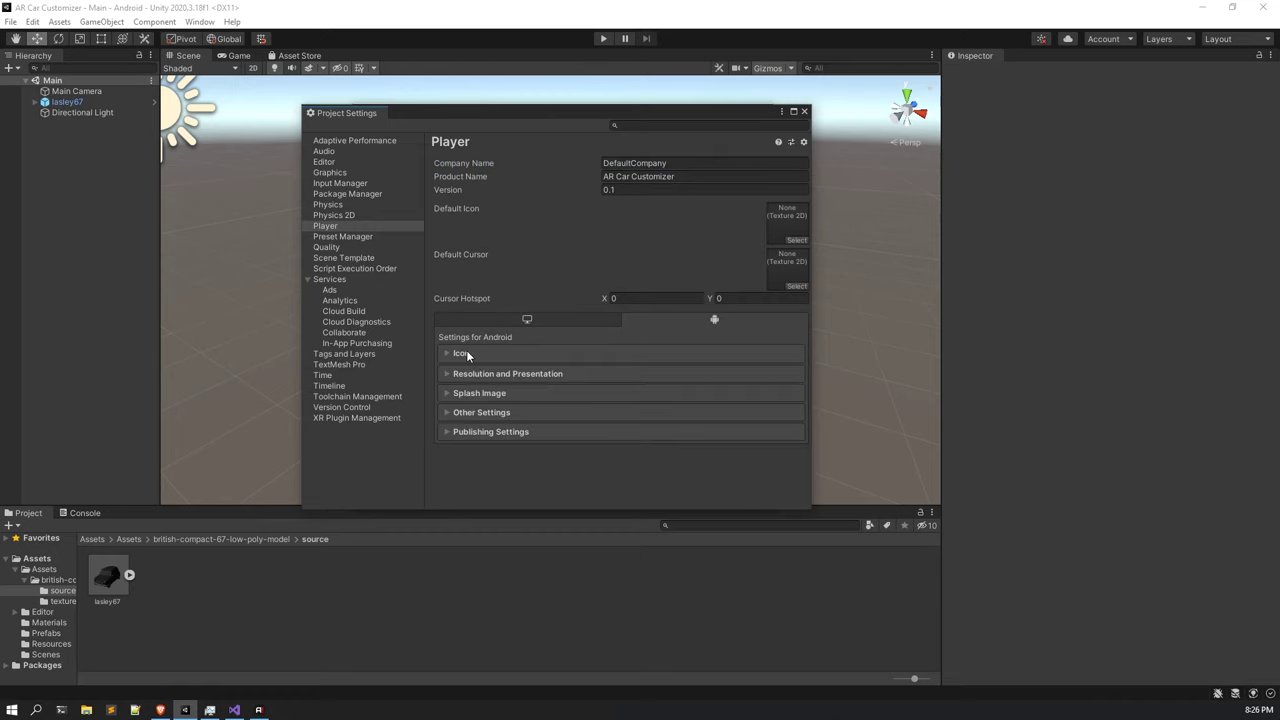
pyautogui.moveTo(673, 119); pyautogui.dragTo(662, 95)
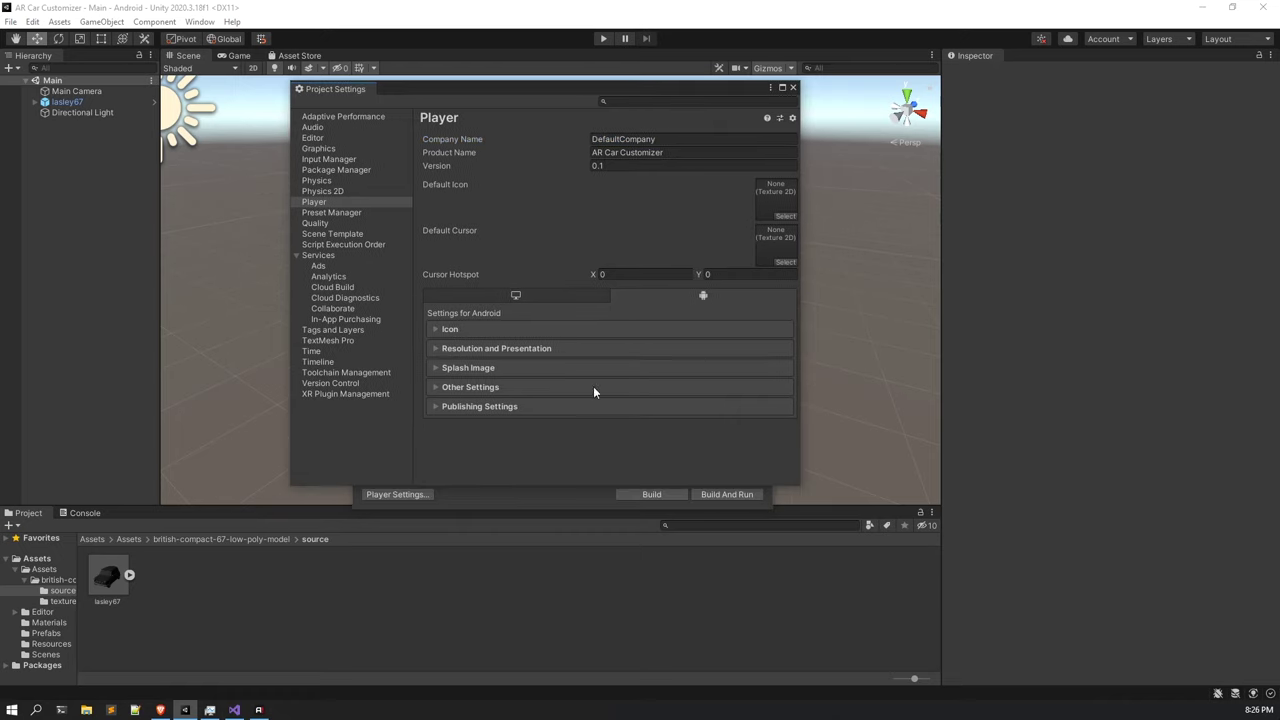
pyautogui.click(488, 348)
pyautogui.scroll(-2, 488, 352)
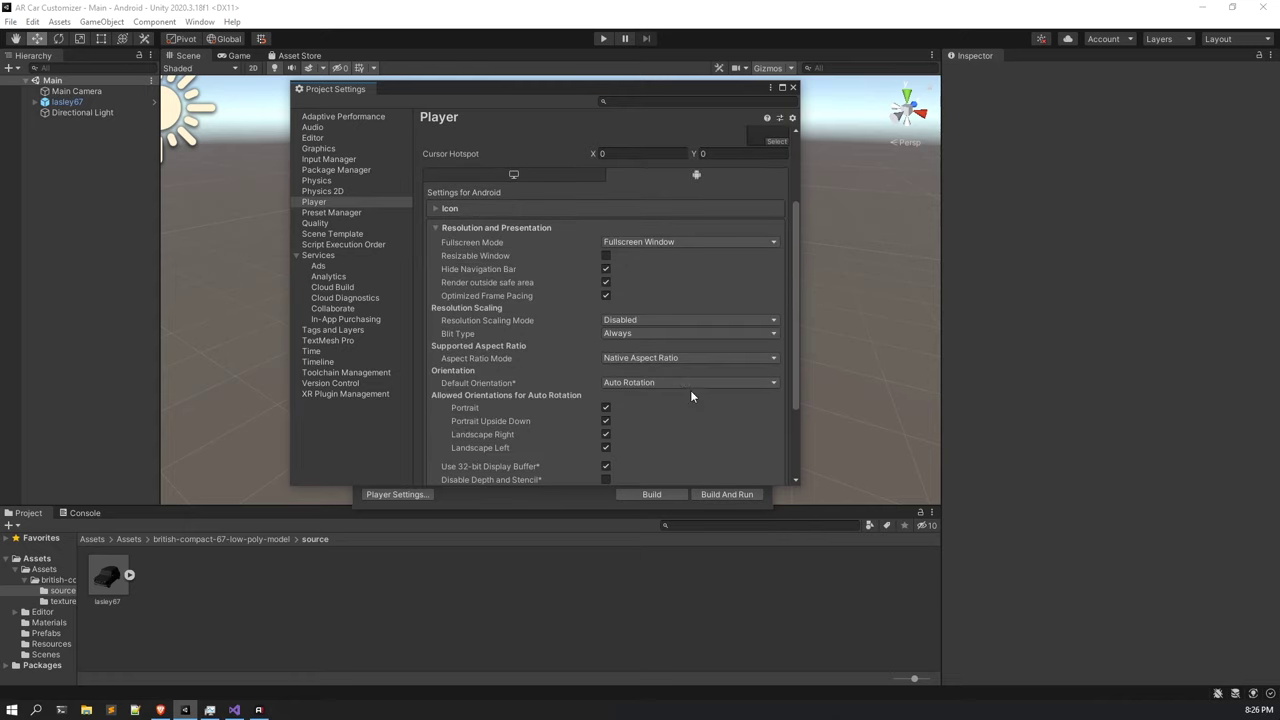
pyautogui.click(657, 381)
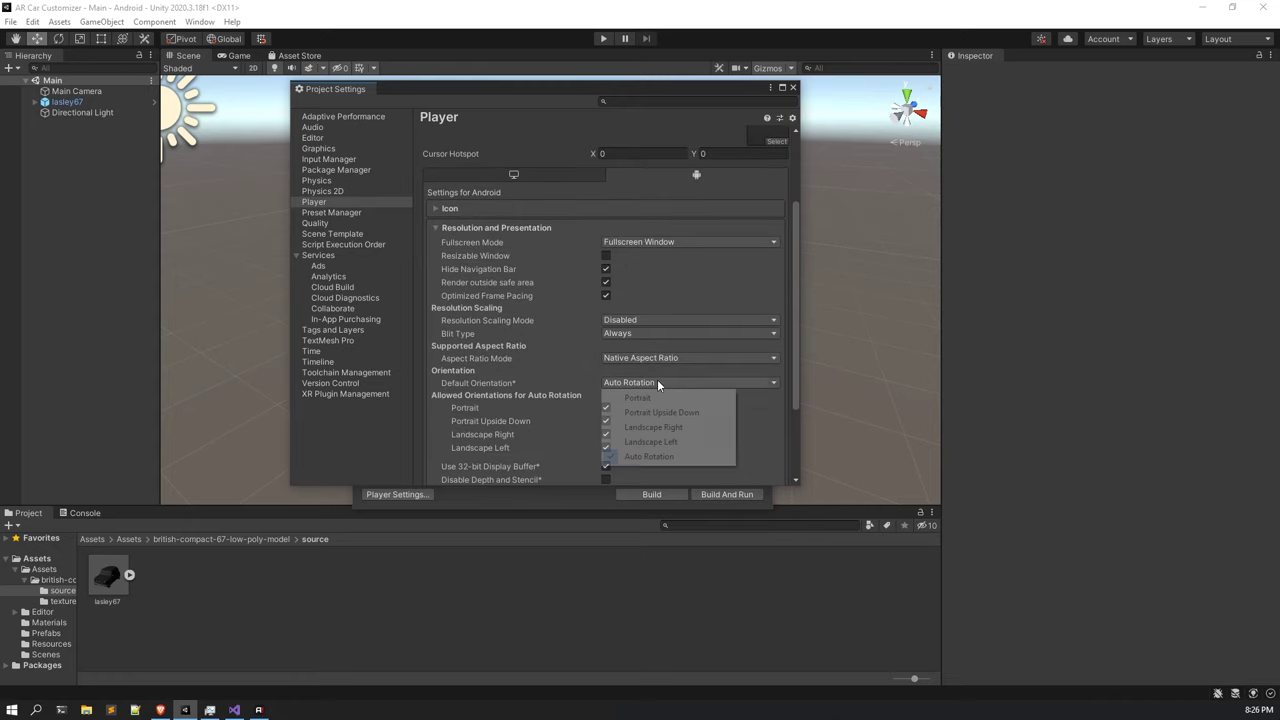
pyautogui.click(650, 444)
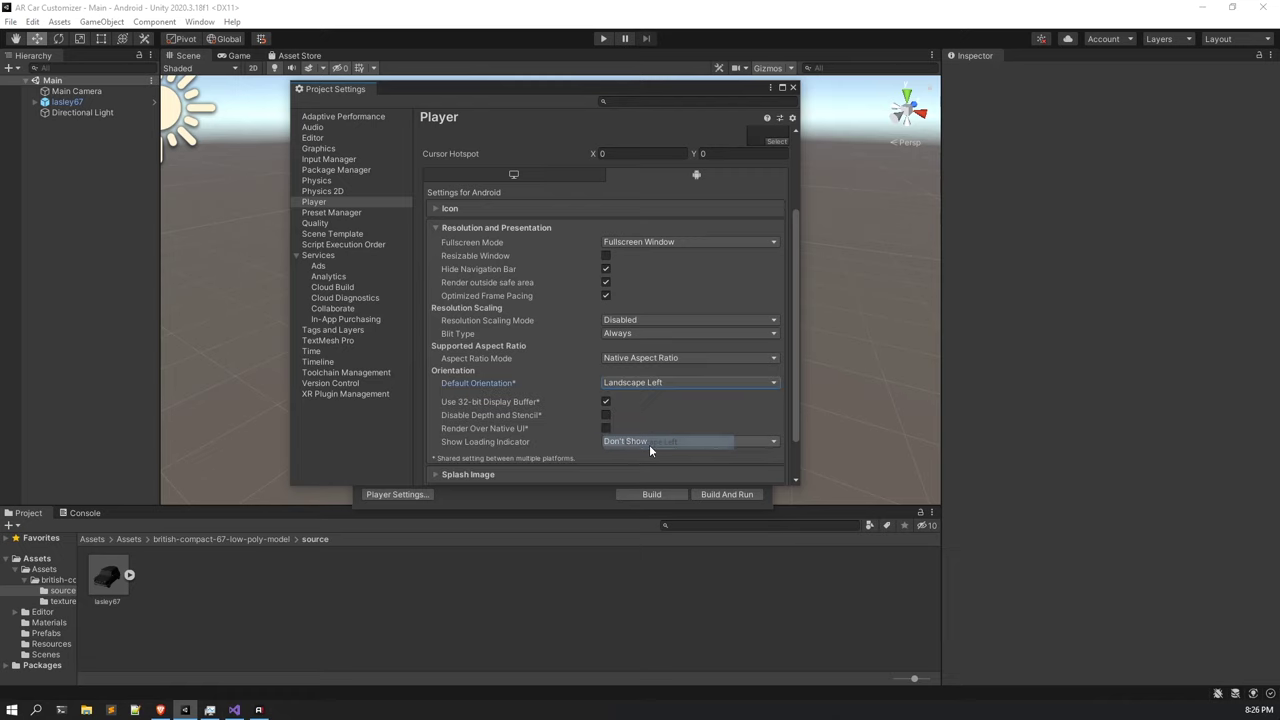
pyautogui.click(649, 383)
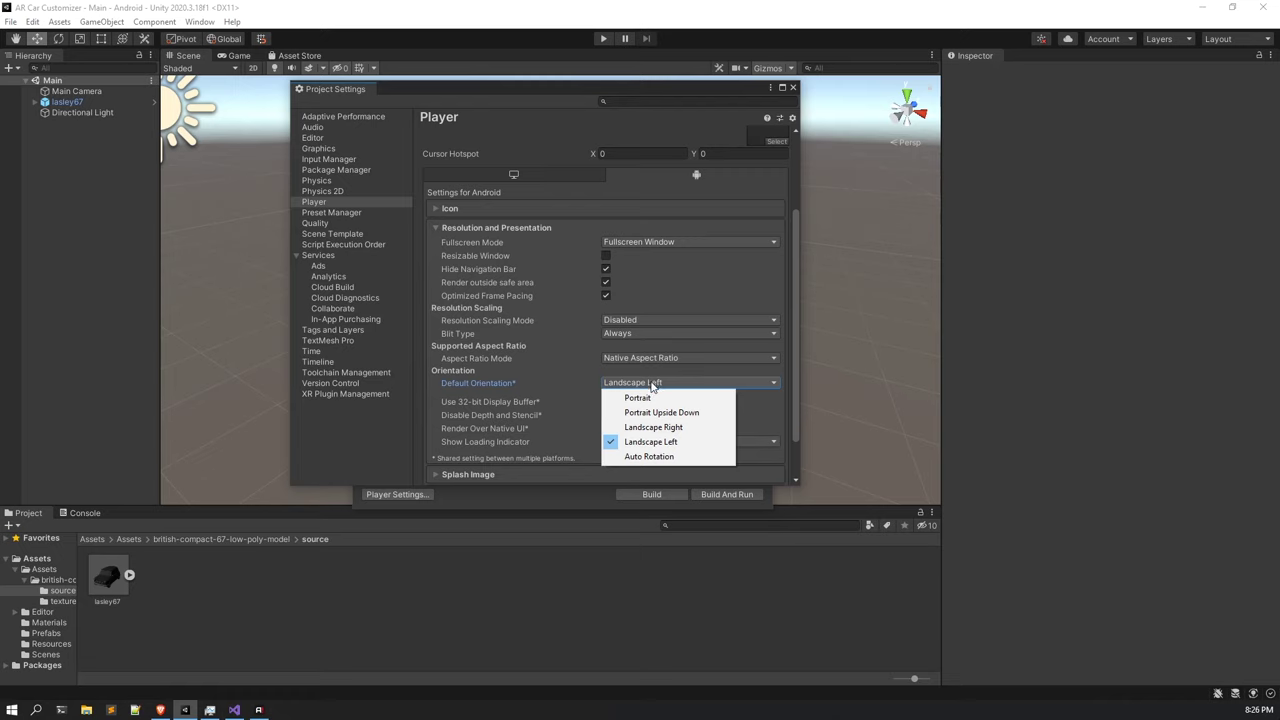
pyautogui.click(570, 388)
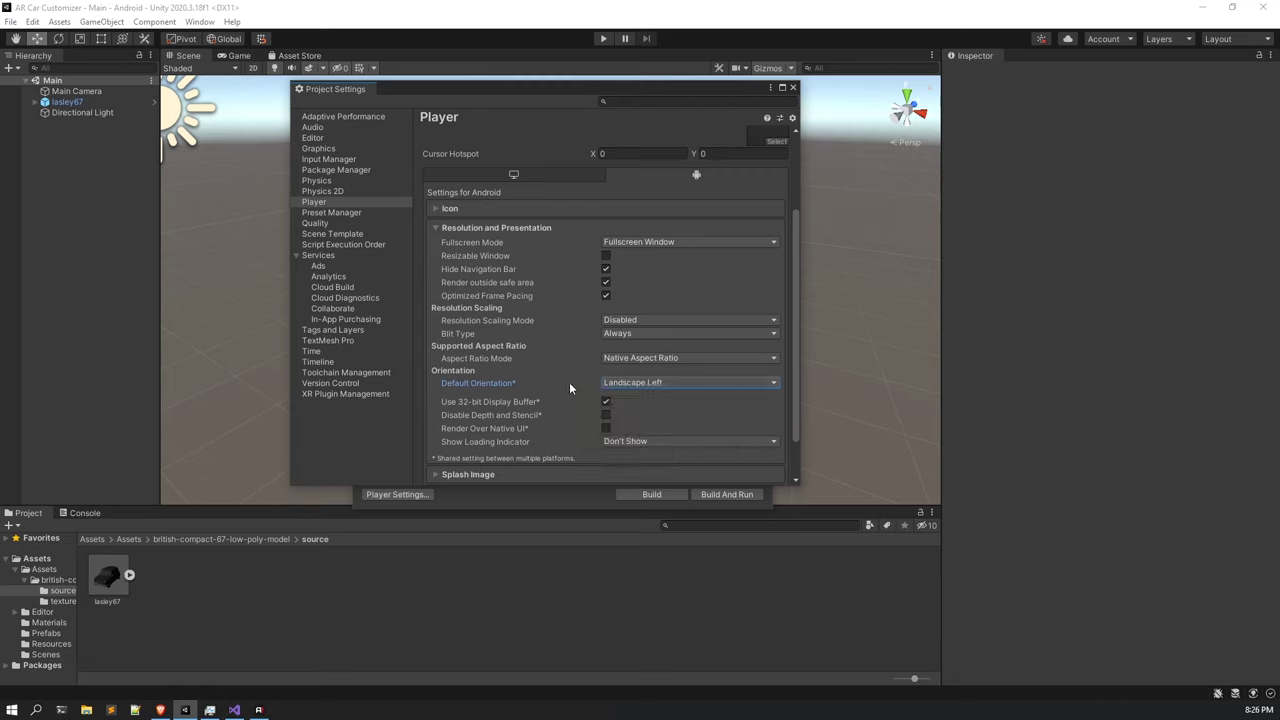
pyautogui.click(676, 383)
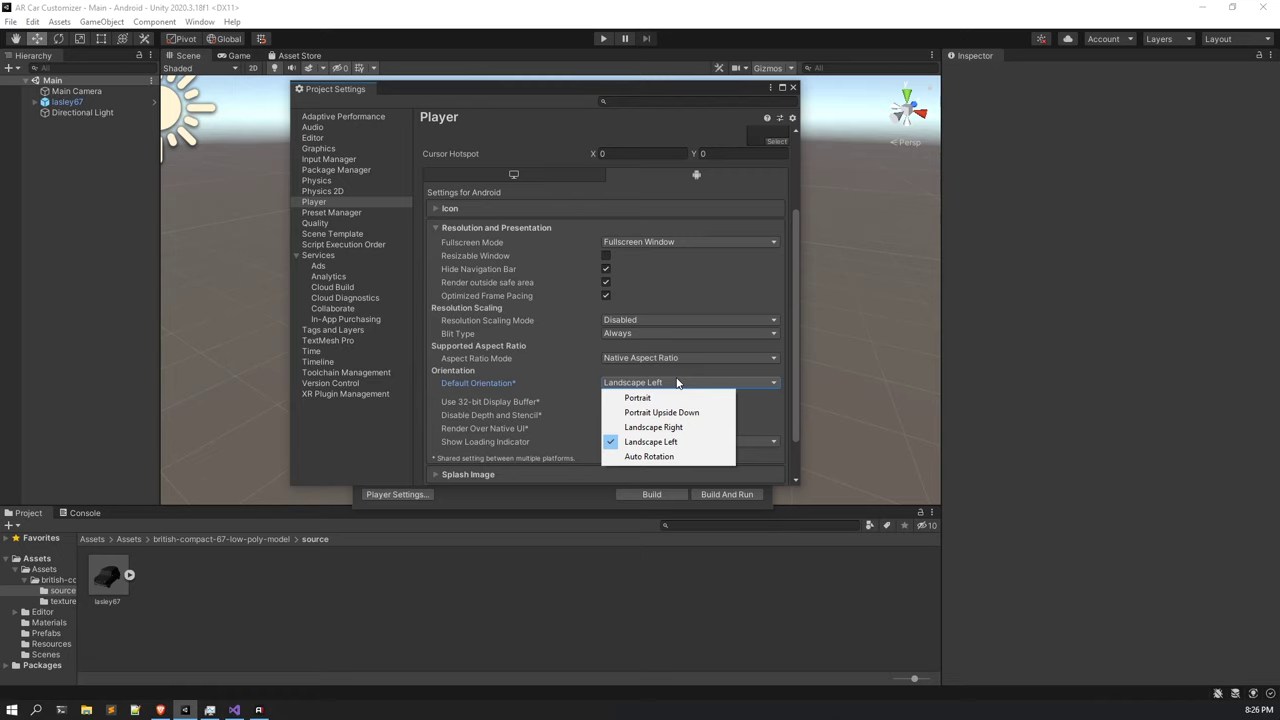
pyautogui.click(564, 380)
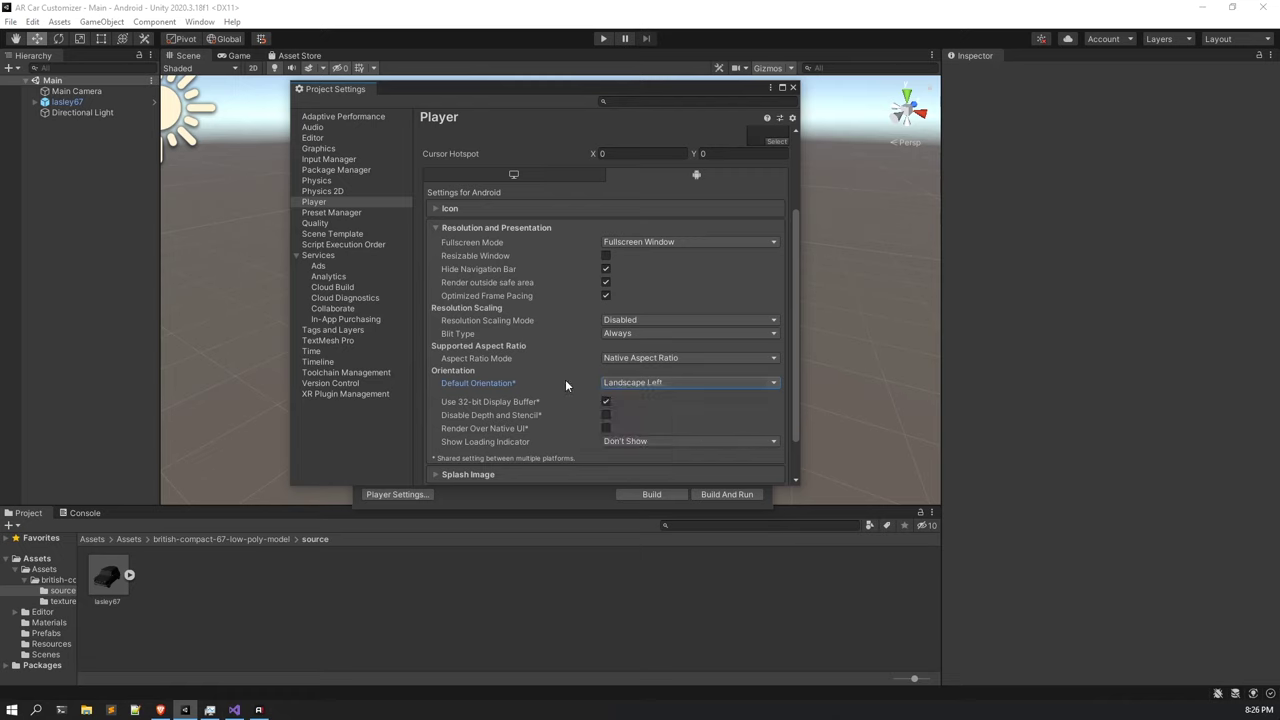
pyautogui.scroll(-2, 565, 382)
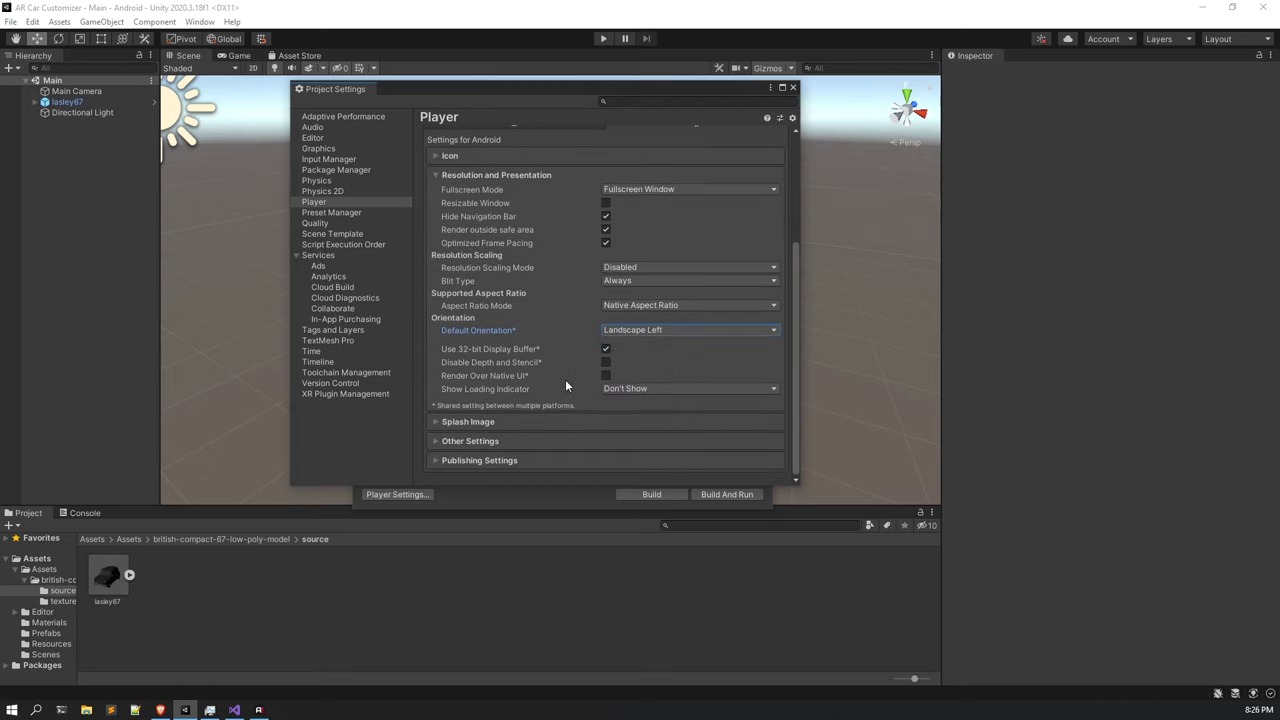
pyautogui.click(514, 175)
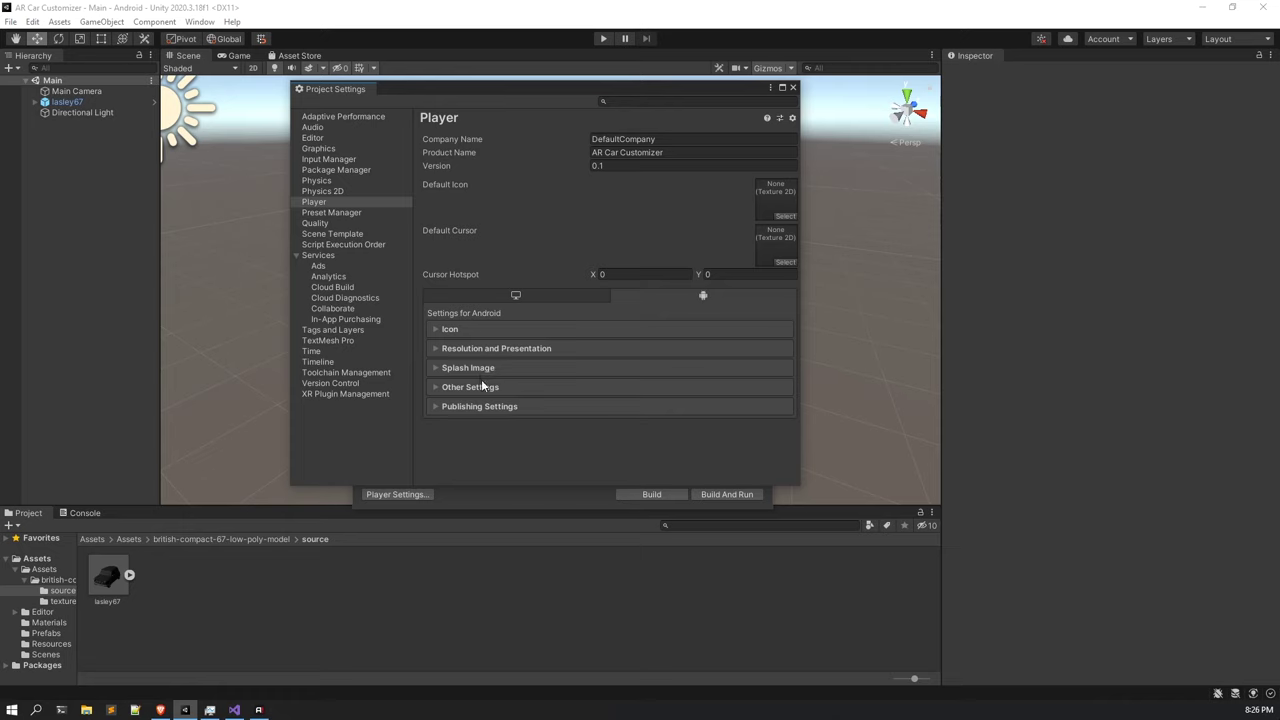
# Keep minimum API level Android 6.0 and target API Automatic, then close Project and Build Settings.
pyautogui.click(481, 387)
pyautogui.scroll(-10, 482, 382)
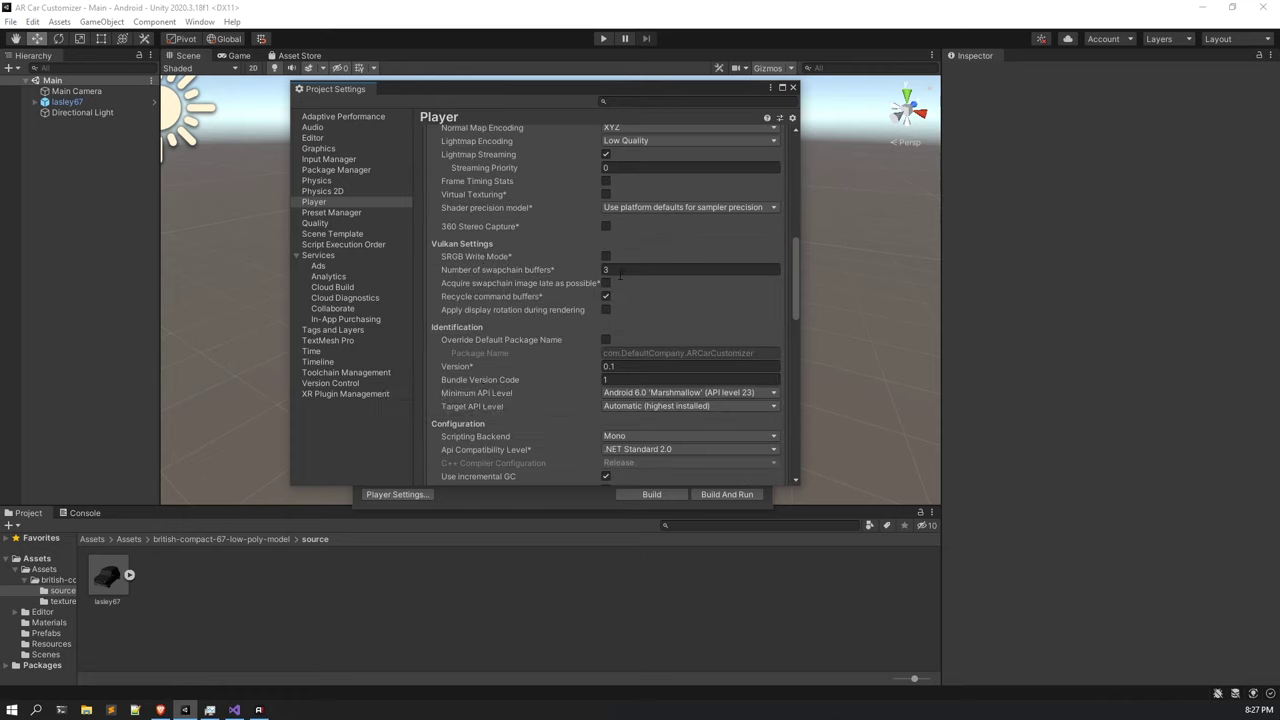
pyautogui.click(661, 393)
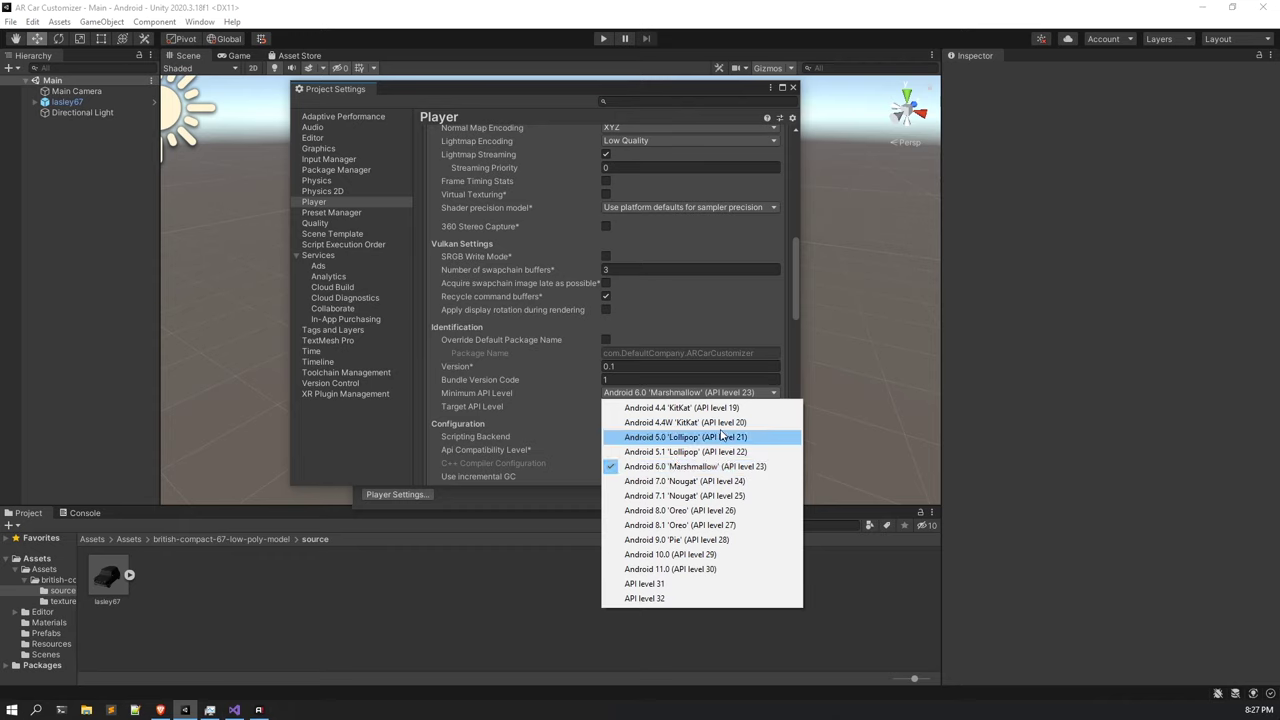
pyautogui.click(565, 398)
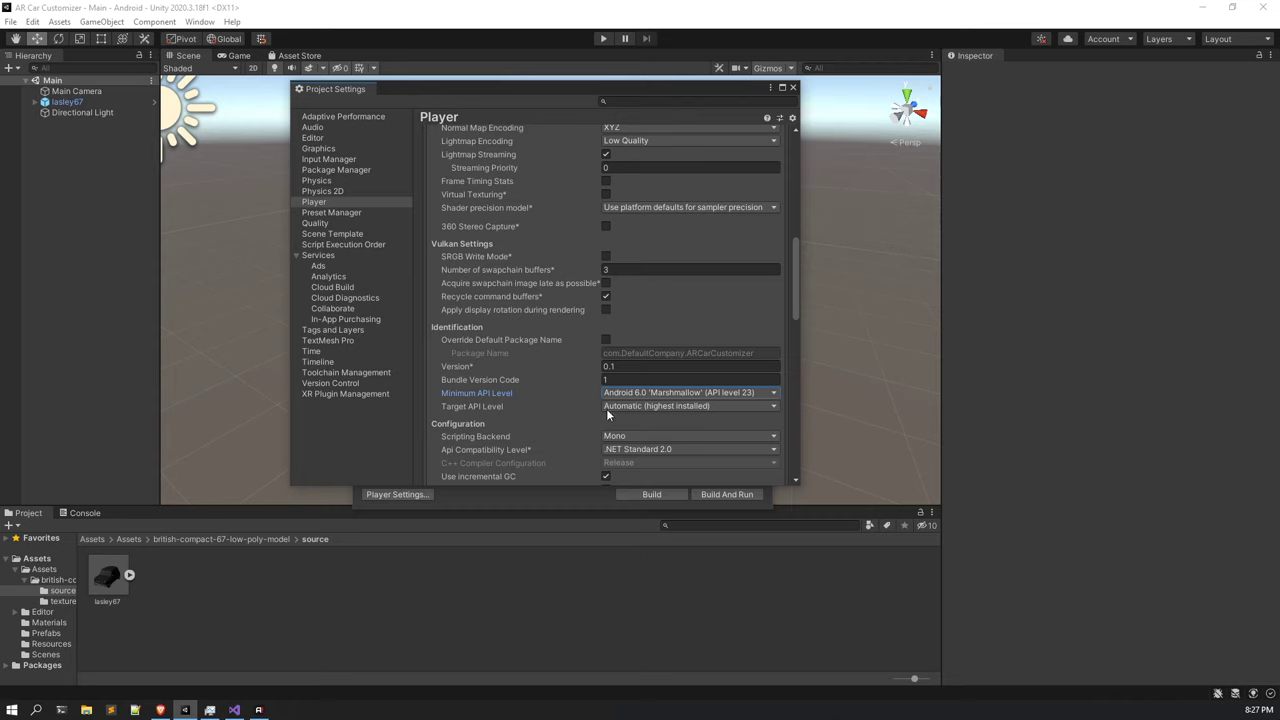
pyautogui.click(609, 406)
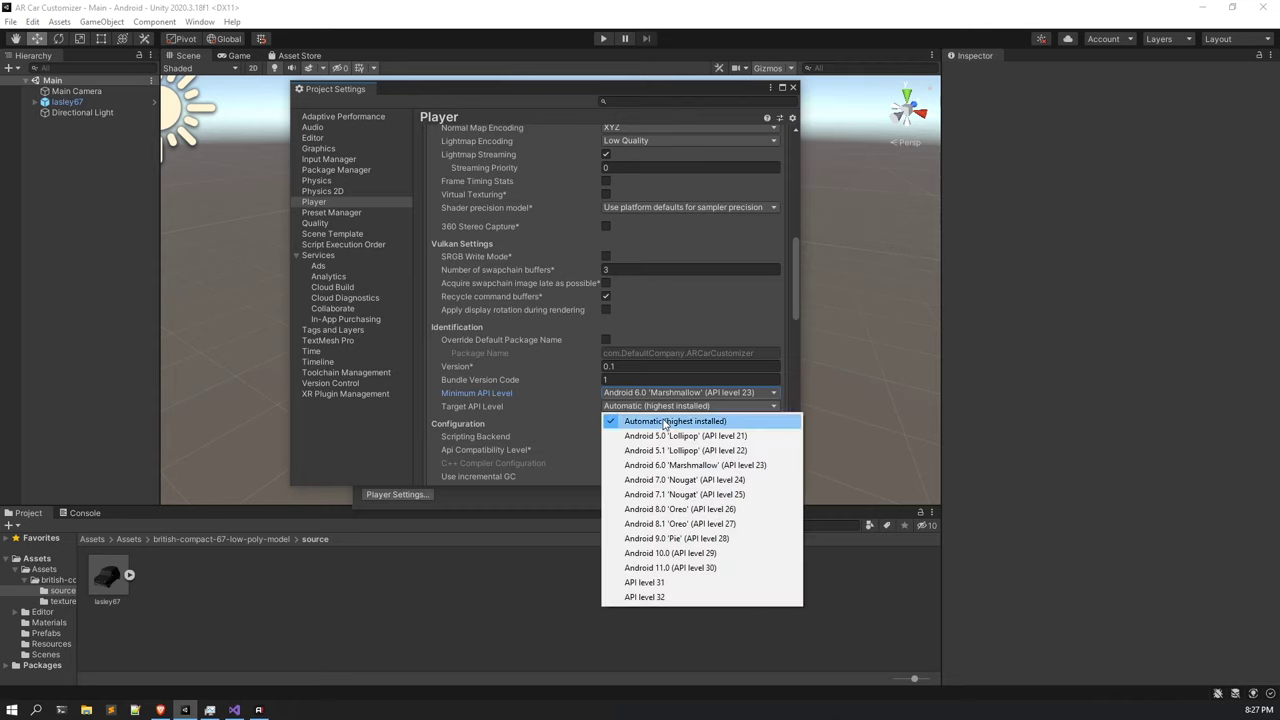
pyautogui.click(569, 404)
pyautogui.scroll(-3, 569, 404)
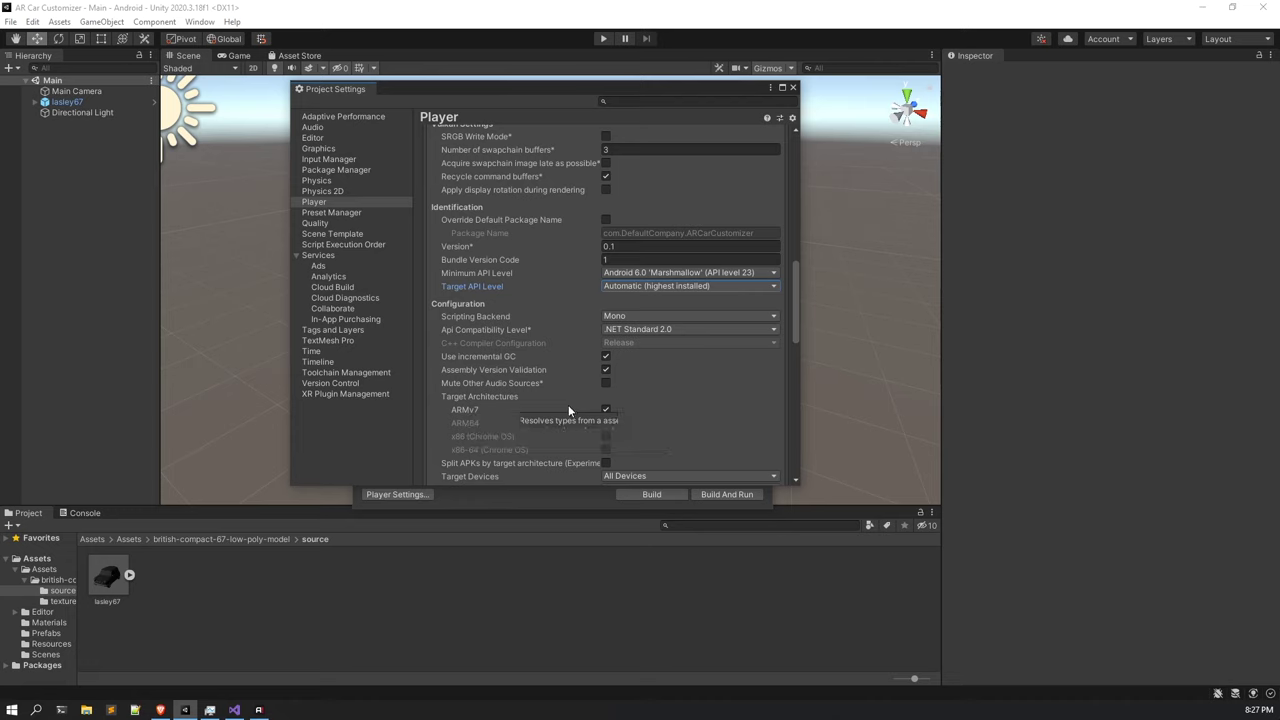
pyautogui.scroll(-5, 722, 328)
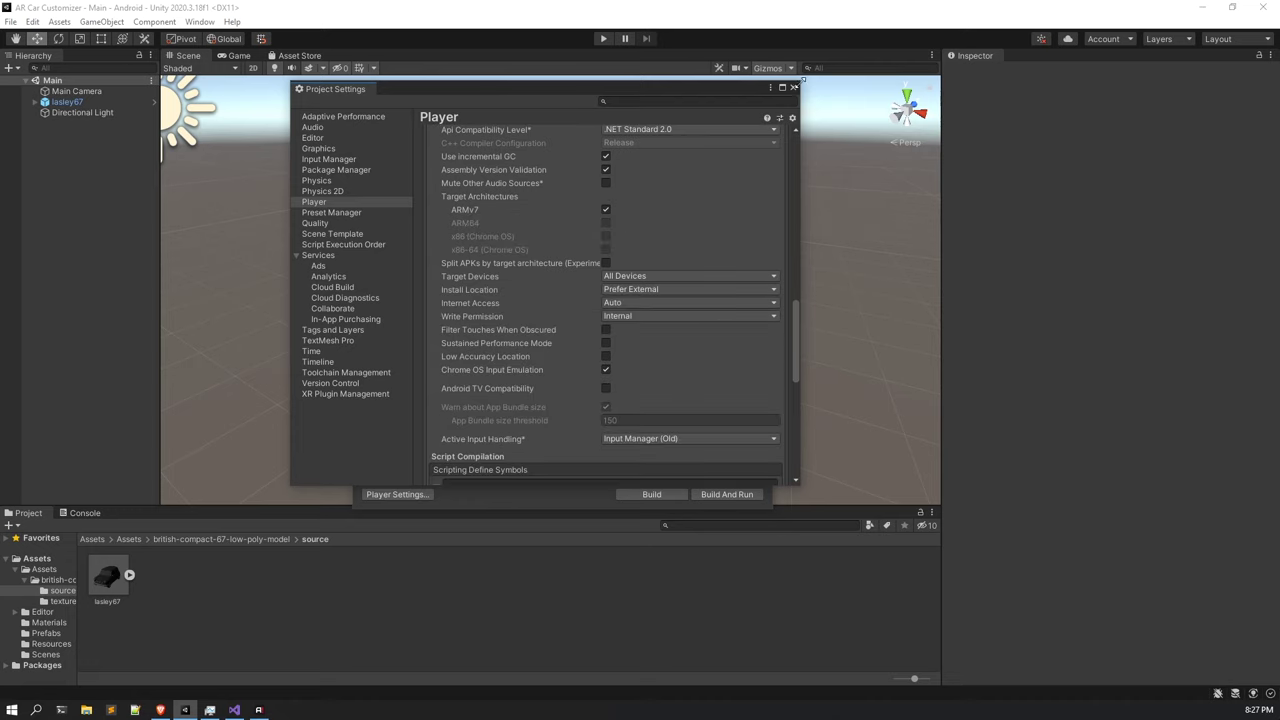
pyautogui.click(794, 88)
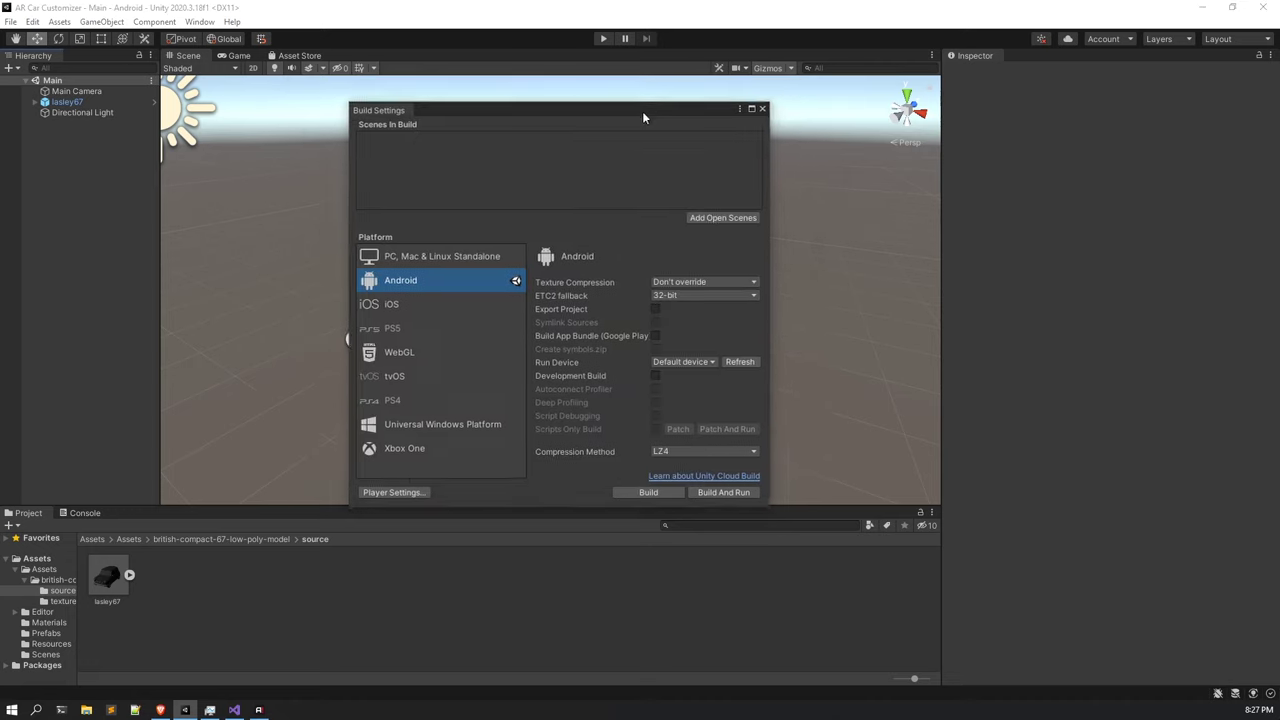
pyautogui.click(707, 101)
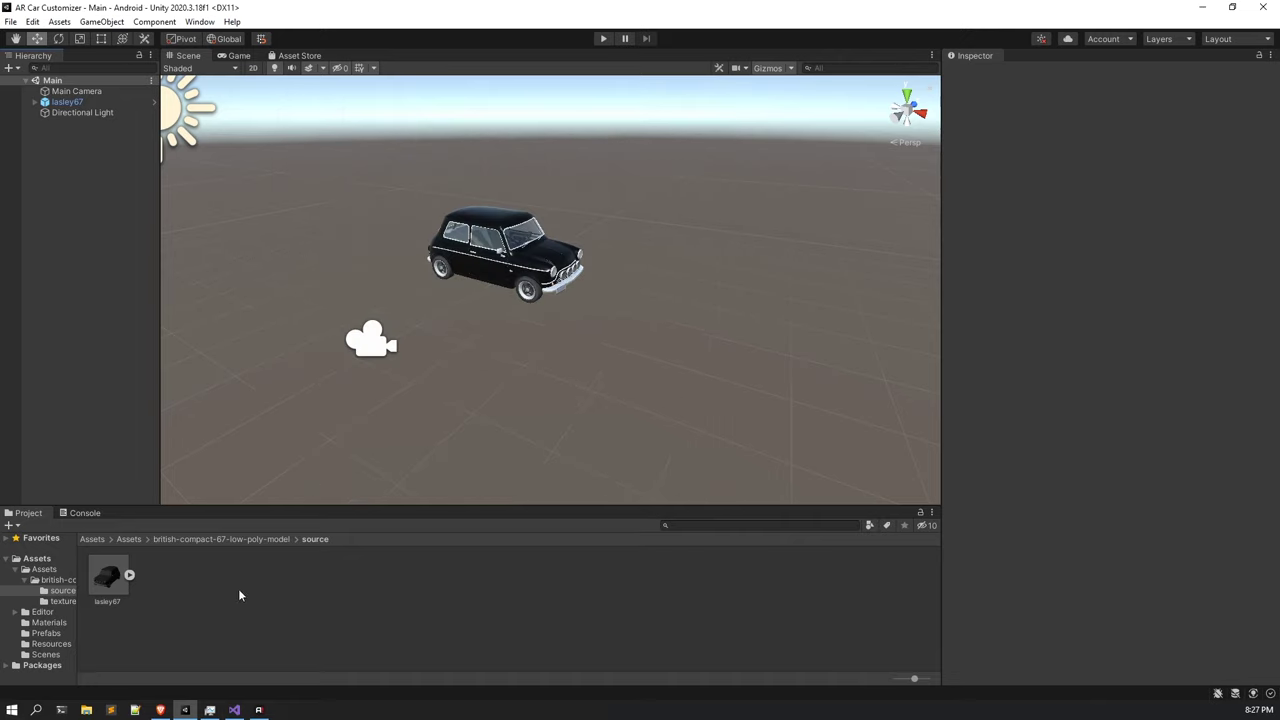
pyautogui.click(160, 710)
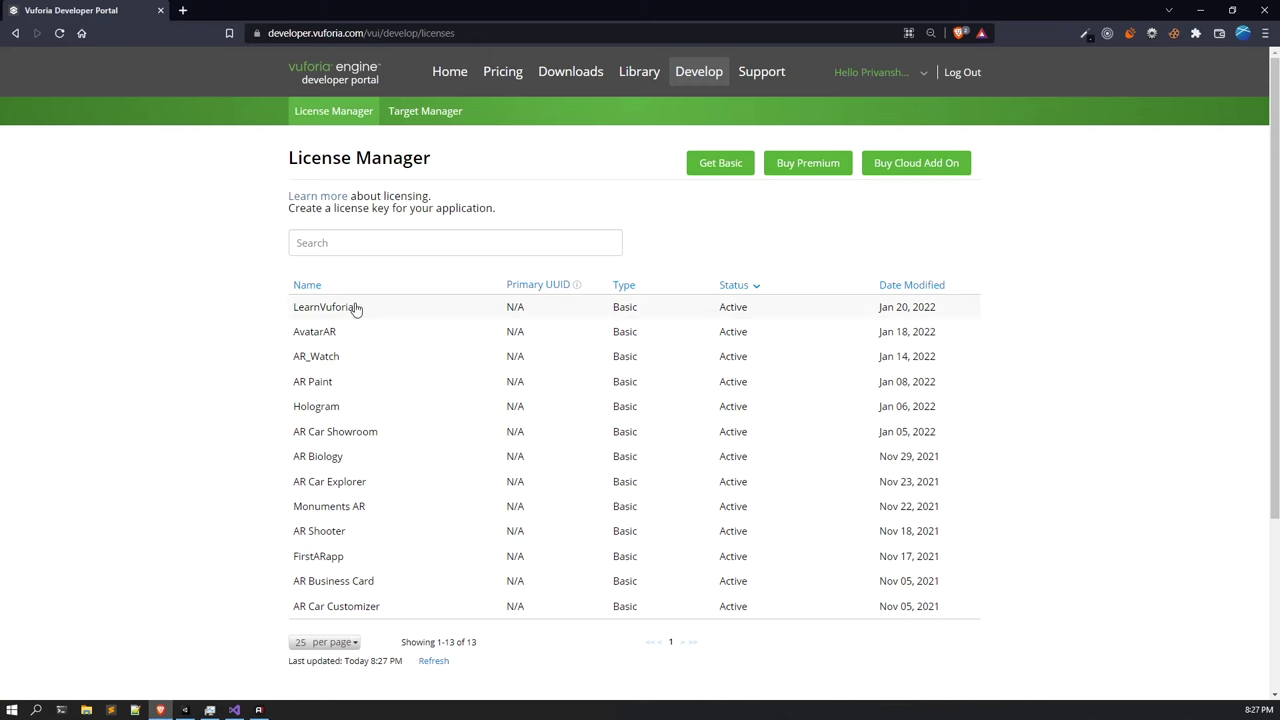
# Create a Basic licence named ARCar, accepting the agreement, and copy its licence key.
pyautogui.click(730, 164)
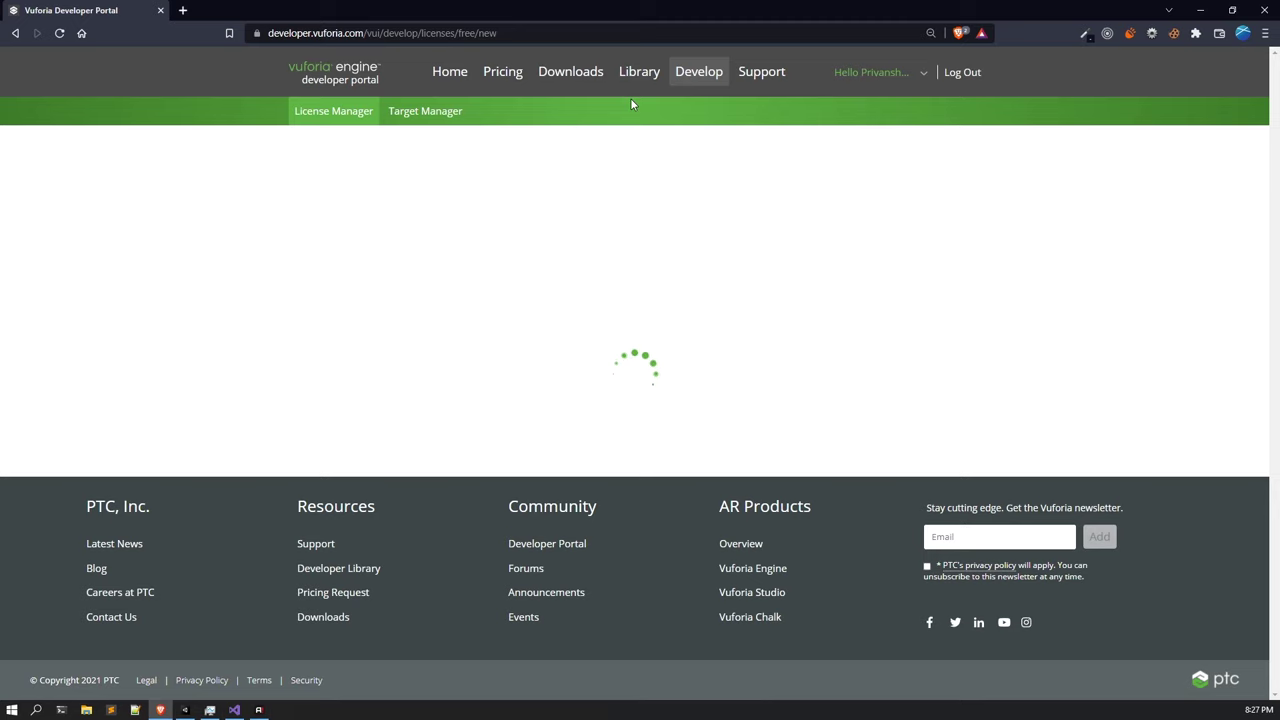
pyautogui.click(391, 222)
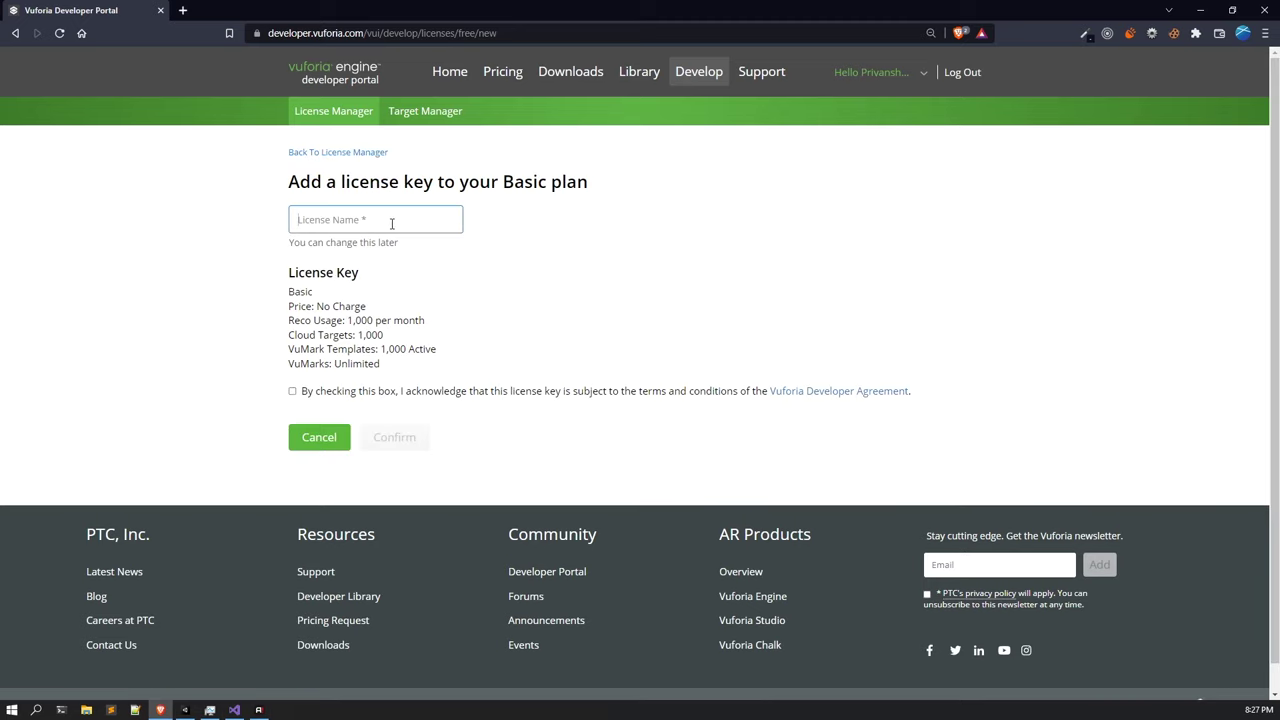
pyautogui.click(391, 222)
pyautogui.write('ARCar')
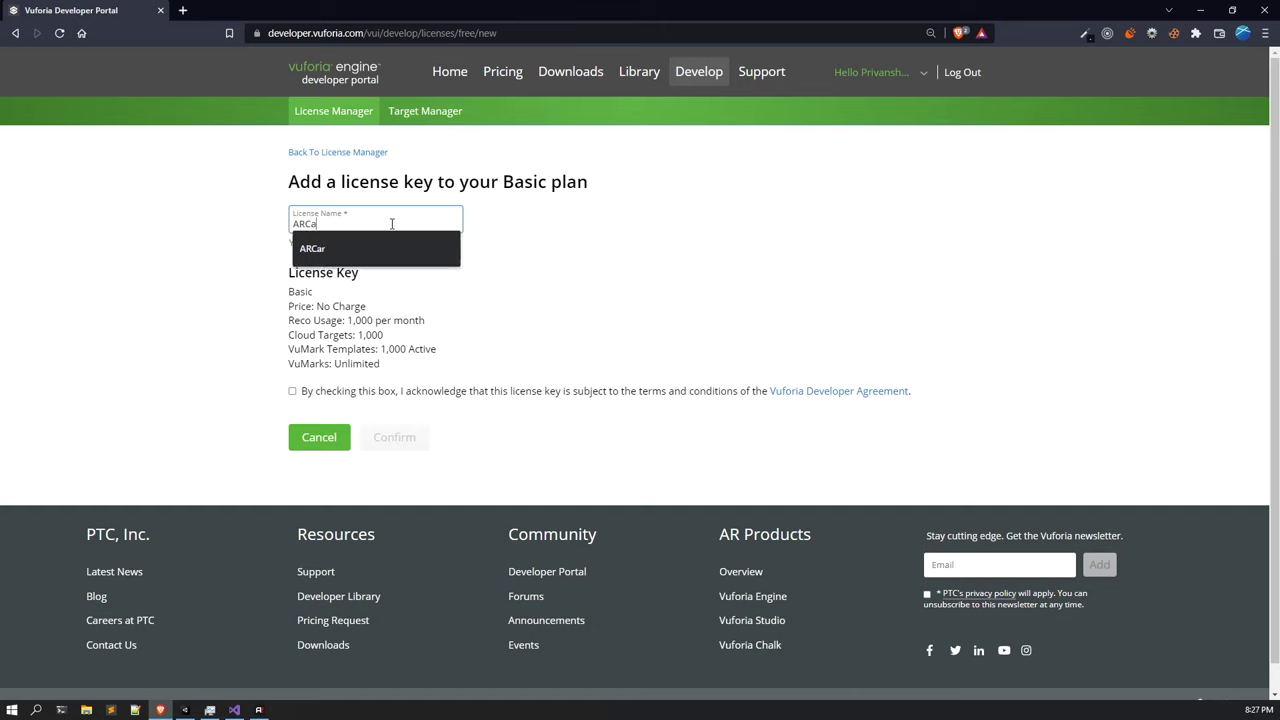
pyautogui.click(292, 391)
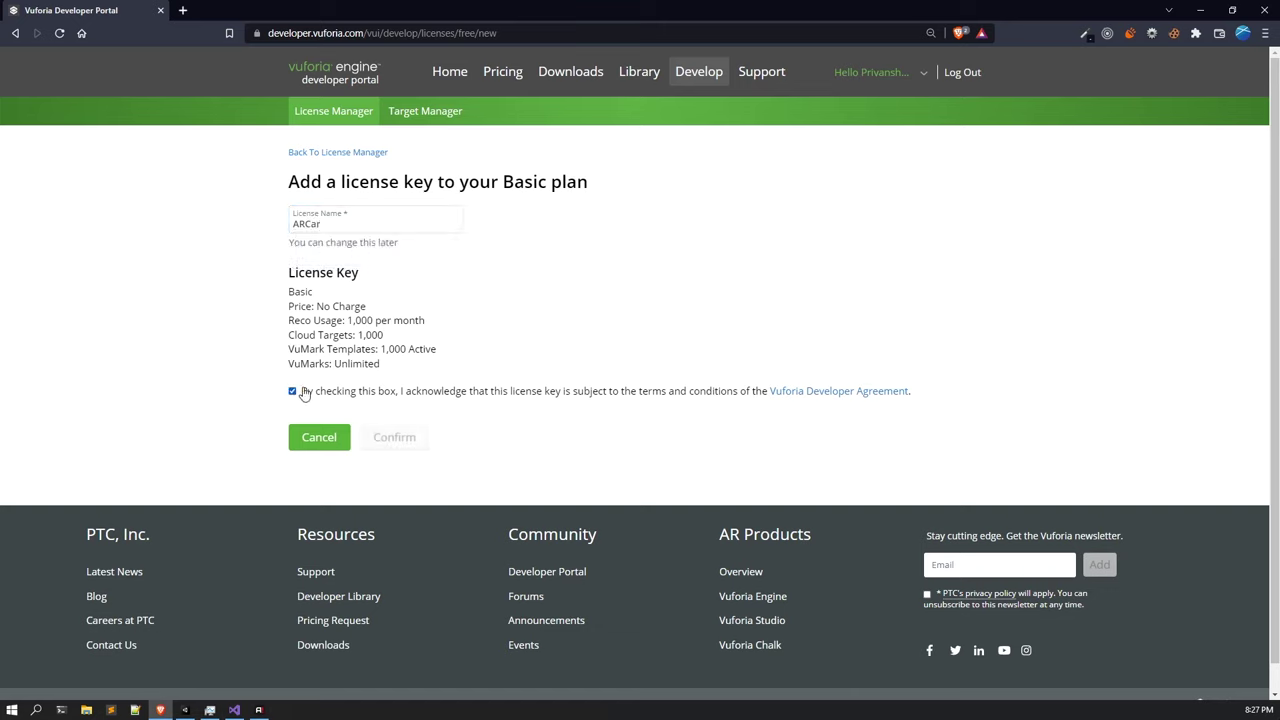
pyautogui.click(396, 439)
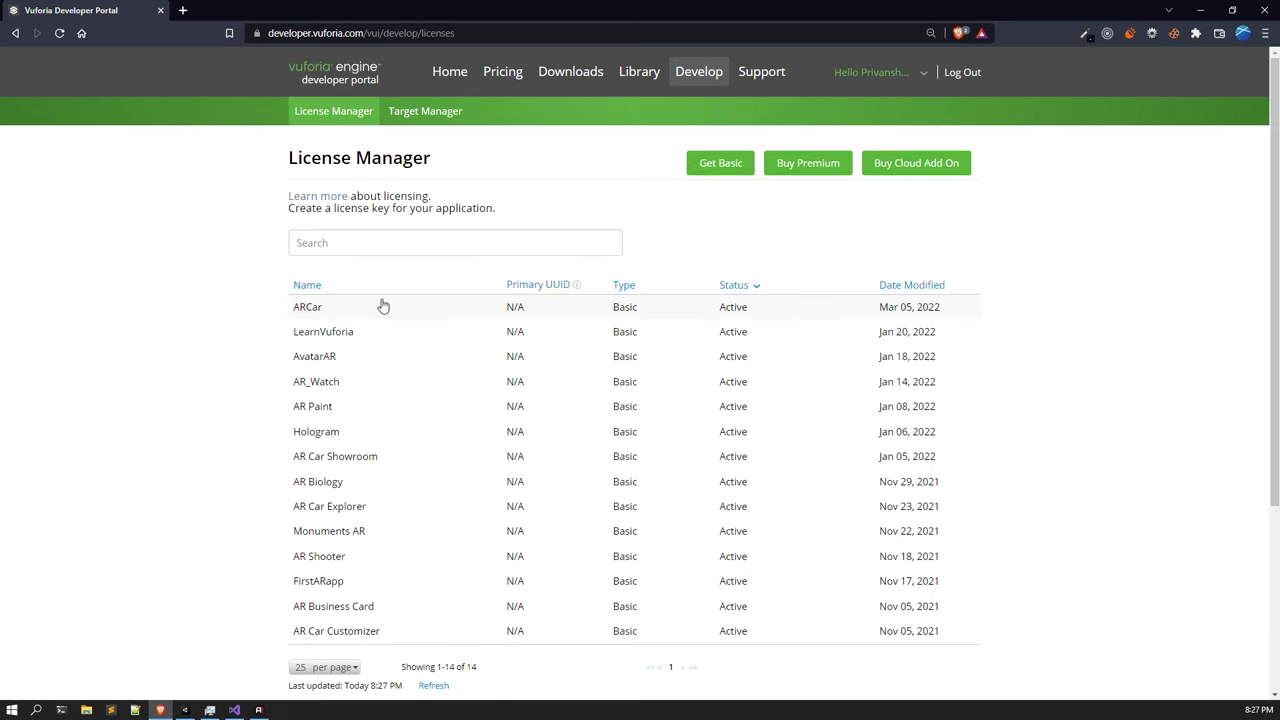
pyautogui.click(381, 304)
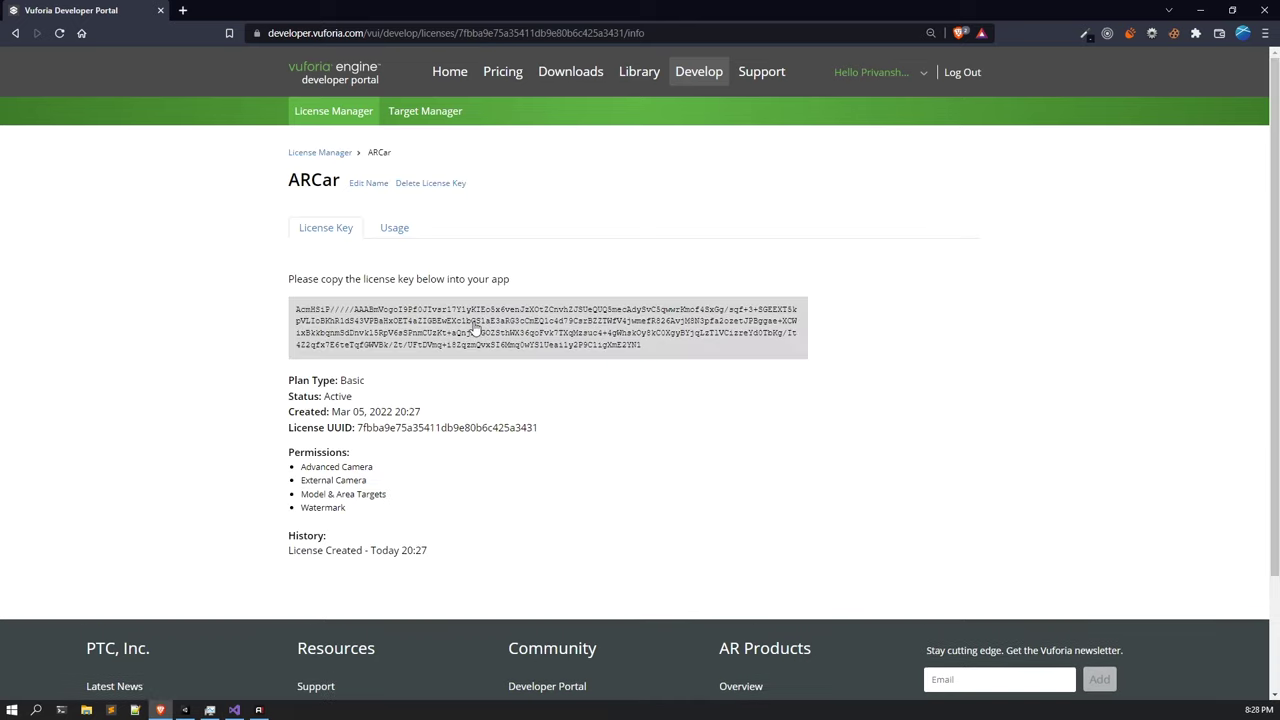
pyautogui.click(465, 345)
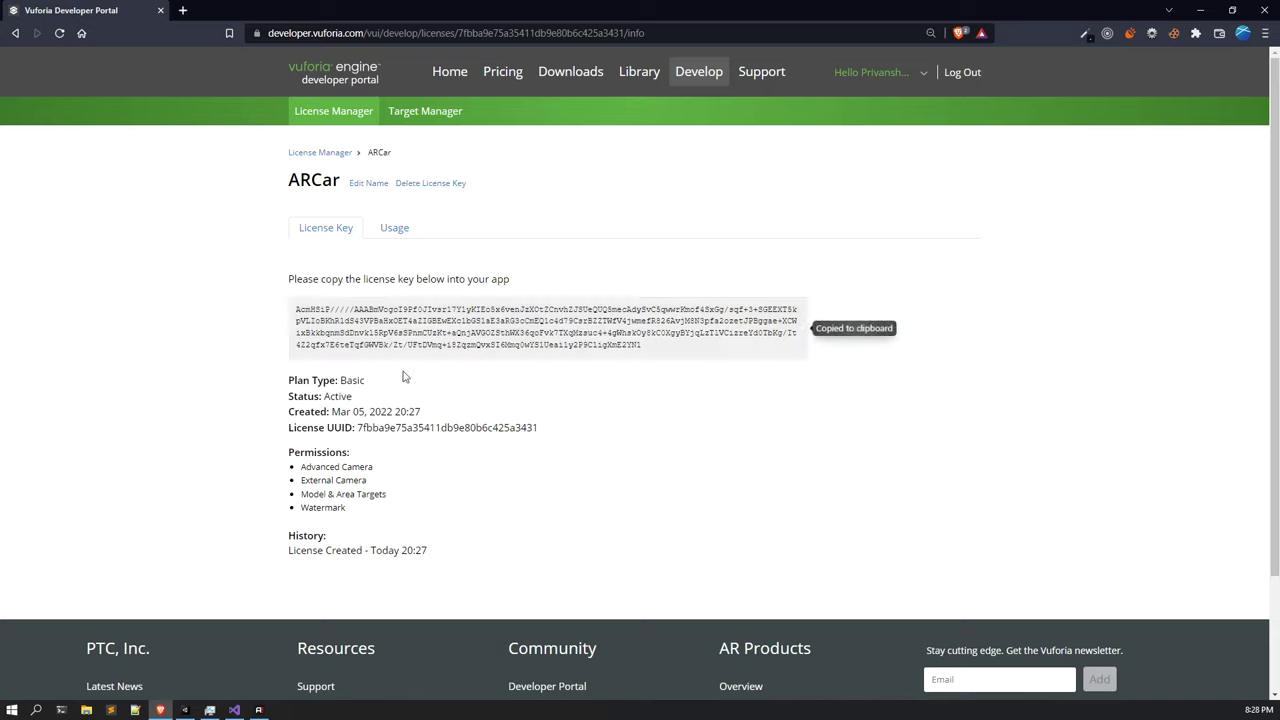
# Delete the Main Camera from the Main scene hierarchy.
pyautogui.click(185, 710)
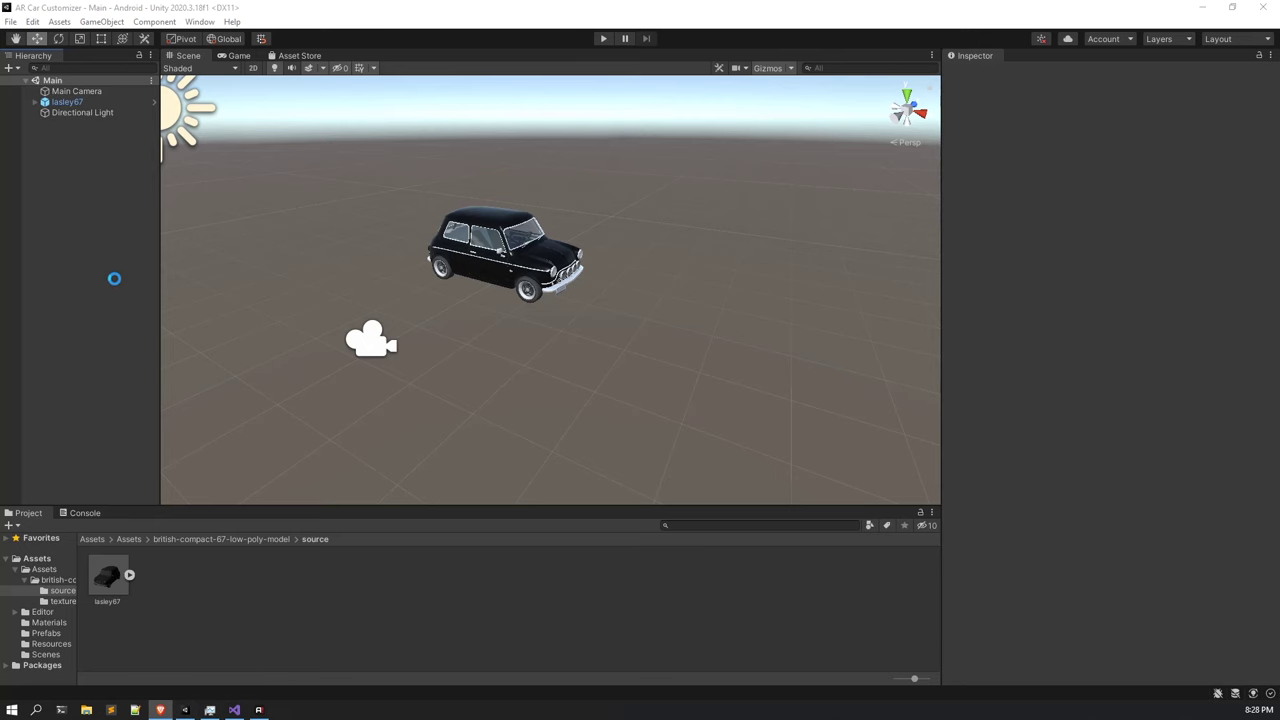
pyautogui.rightClick(90, 150)
pyautogui.click(99, 91)
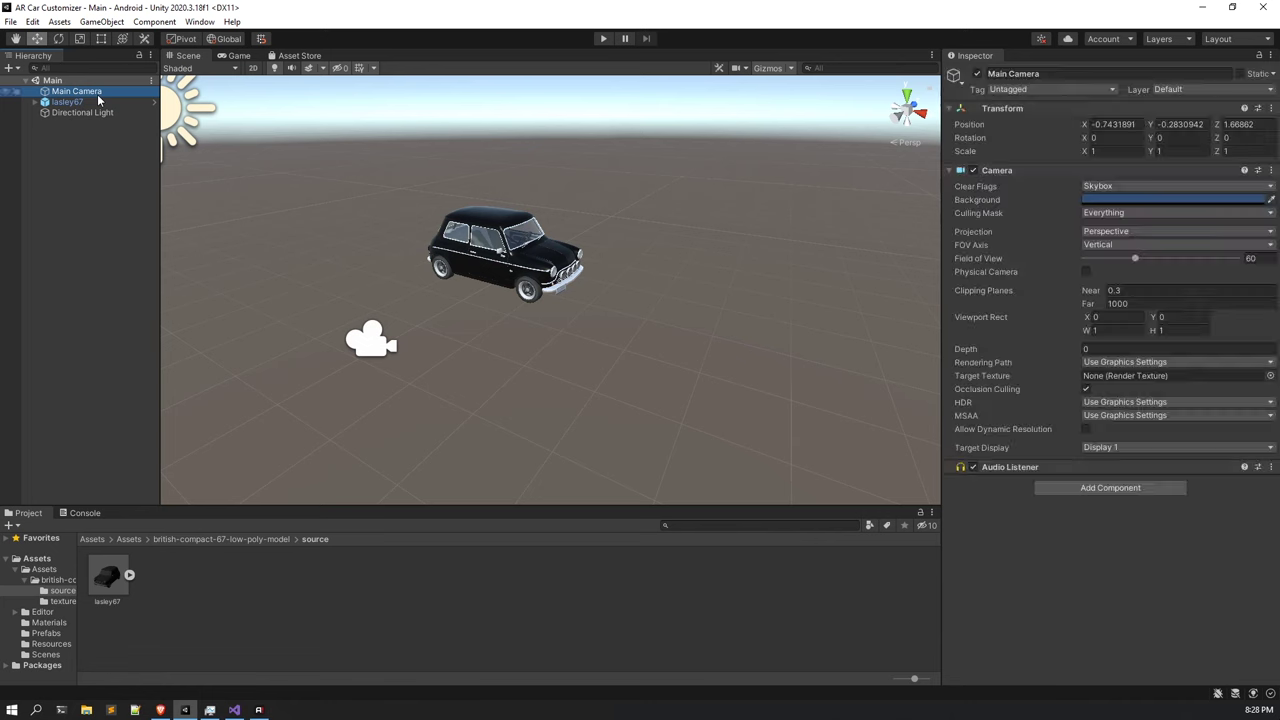
pyautogui.rightClick(99, 93)
pyautogui.click(82, 95)
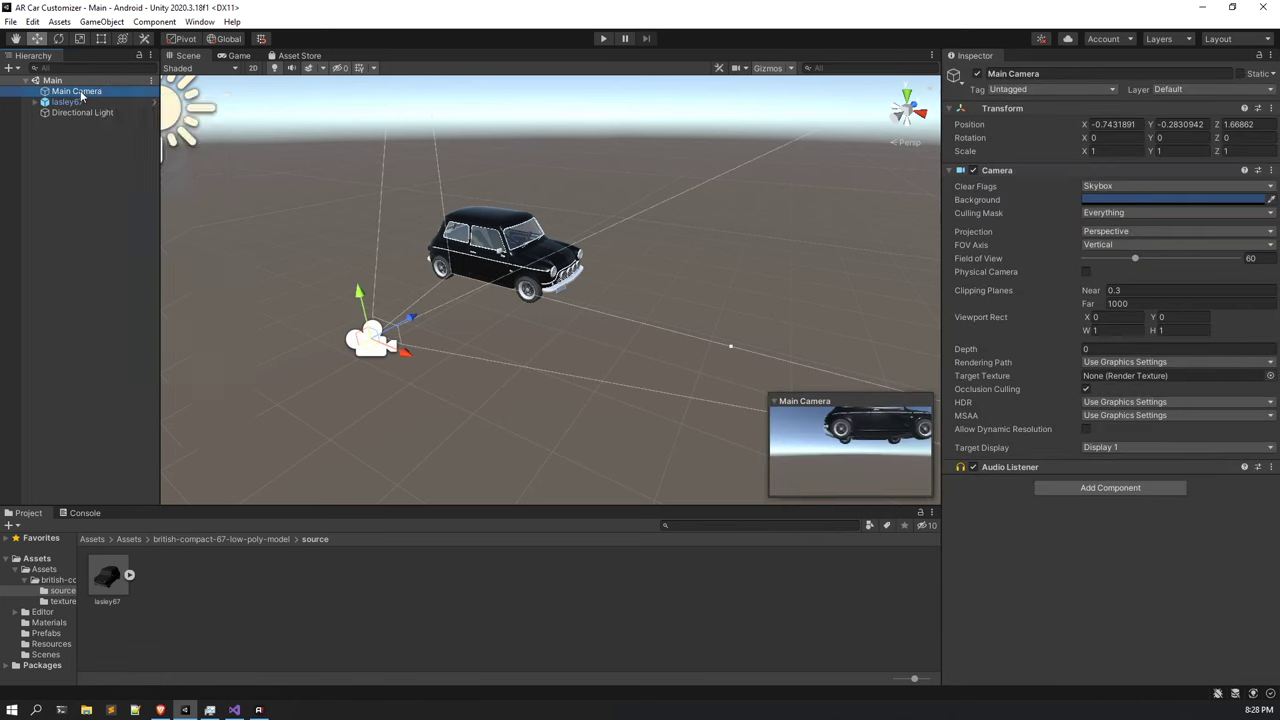
pyautogui.rightClick(82, 93)
pyautogui.click(84, 100)
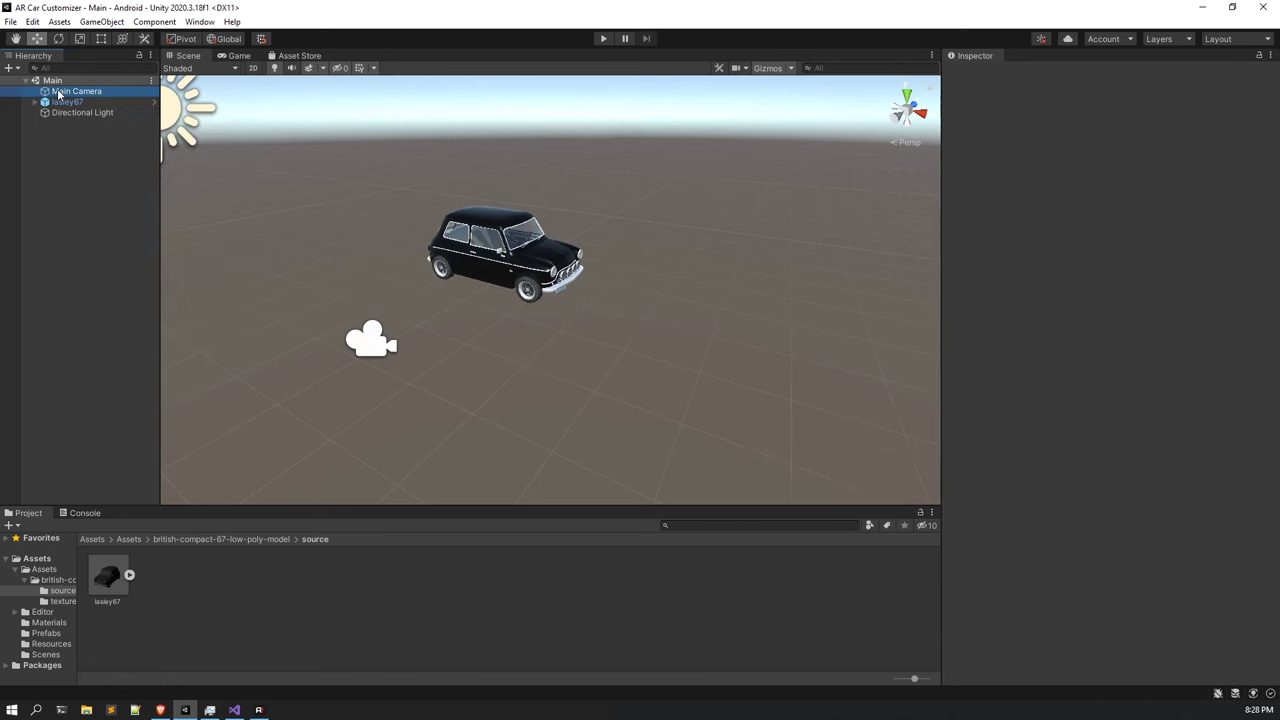
pyautogui.rightClick(57, 91)
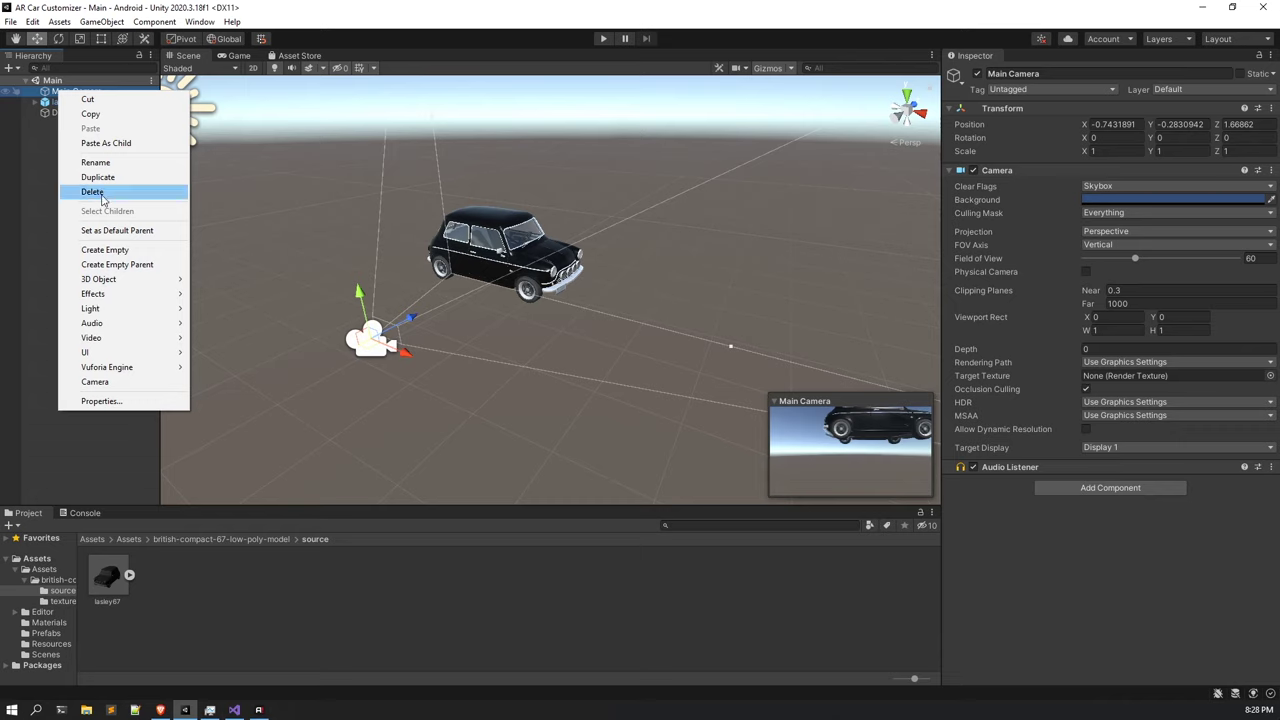
pyautogui.click(103, 192)
# Add a Vuforia Engine AR Camera and drag it to the top of the hierarchy.
pyautogui.rightClick(86, 134)
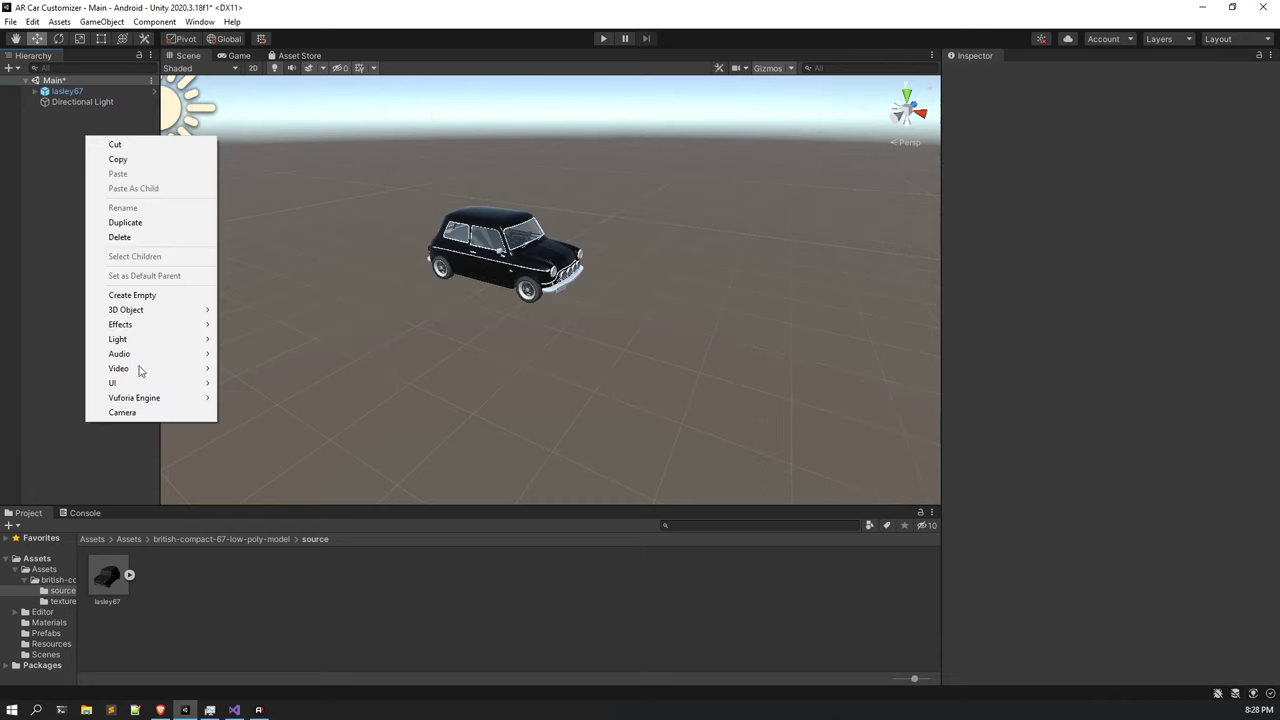
pyautogui.moveTo(147, 403)
pyautogui.click(264, 398)
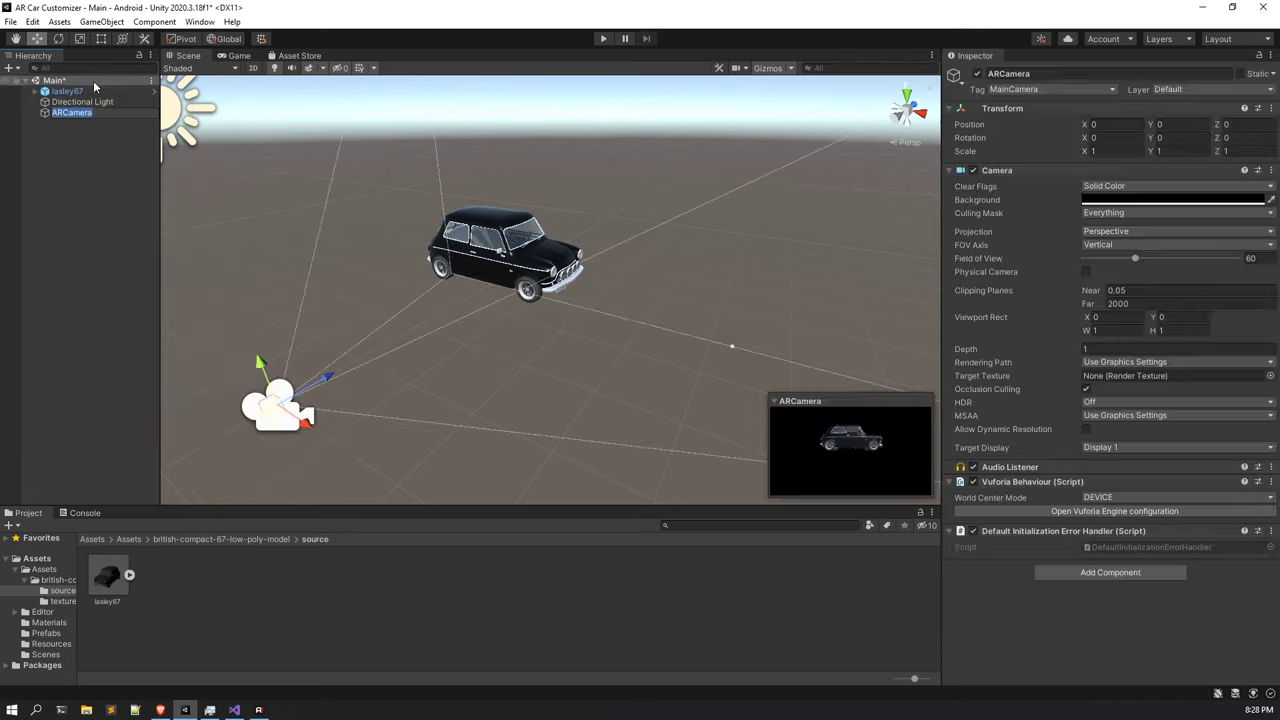
pyautogui.click(84, 114)
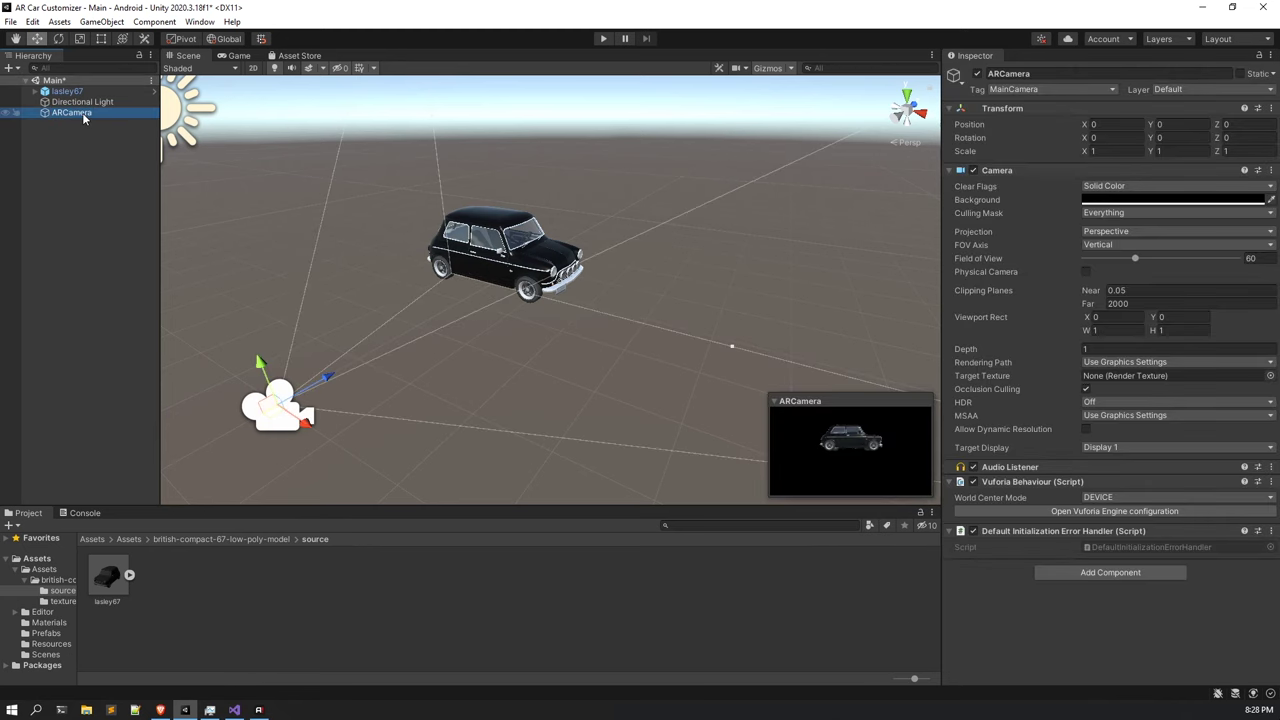
pyautogui.moveTo(72, 115); pyautogui.dragTo(84, 86)
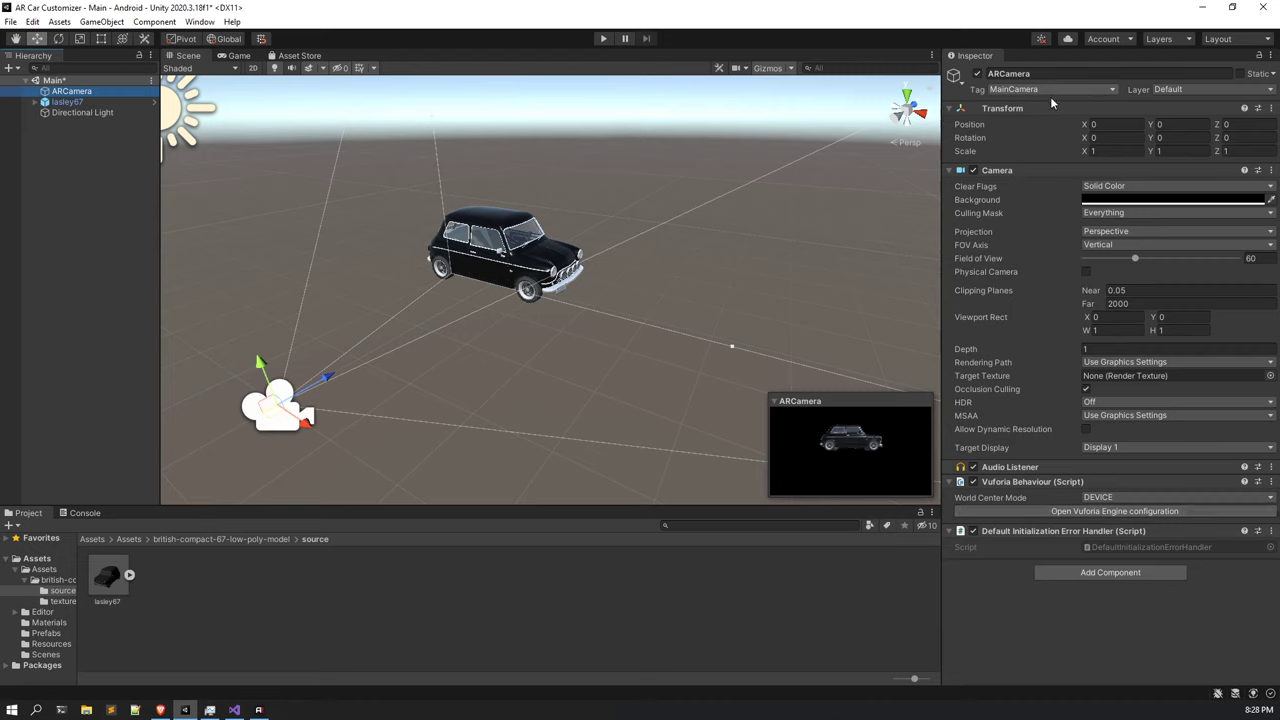
# Paste the ARCar licence key into the Vuforia Engine configuration's App License Key field.
pyautogui.click(1105, 510)
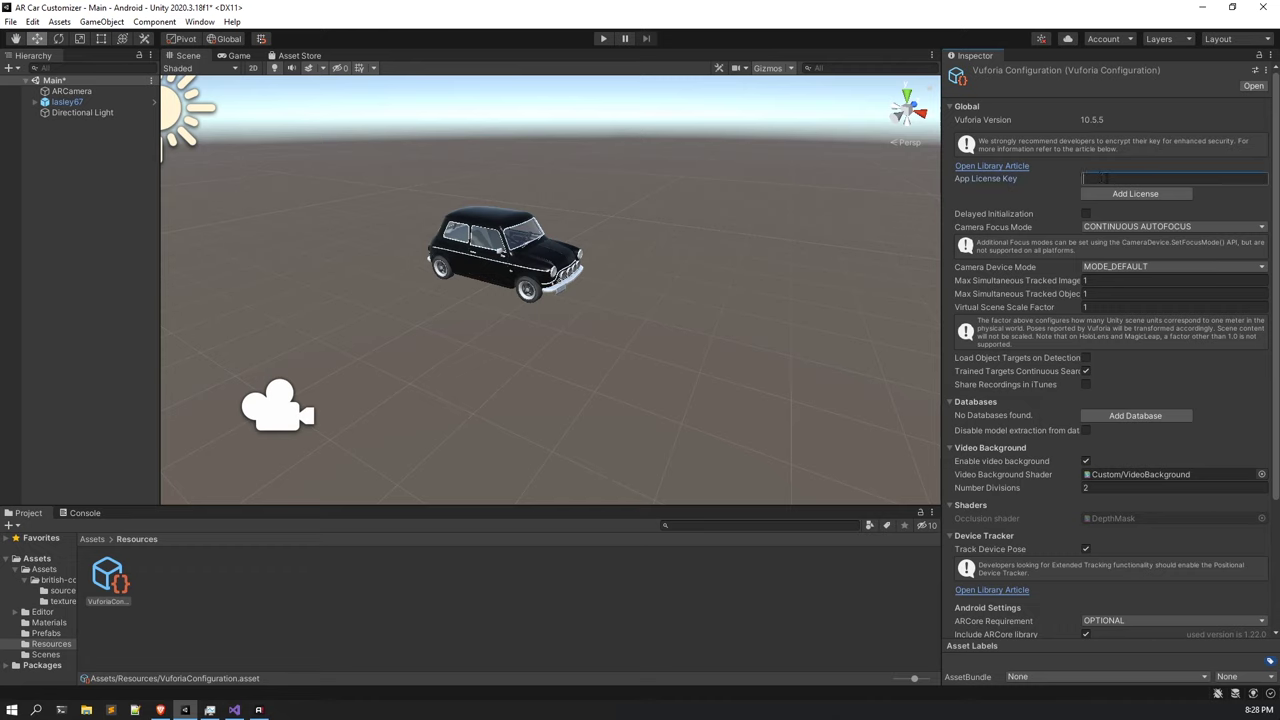
pyautogui.rightClick(1104, 178)
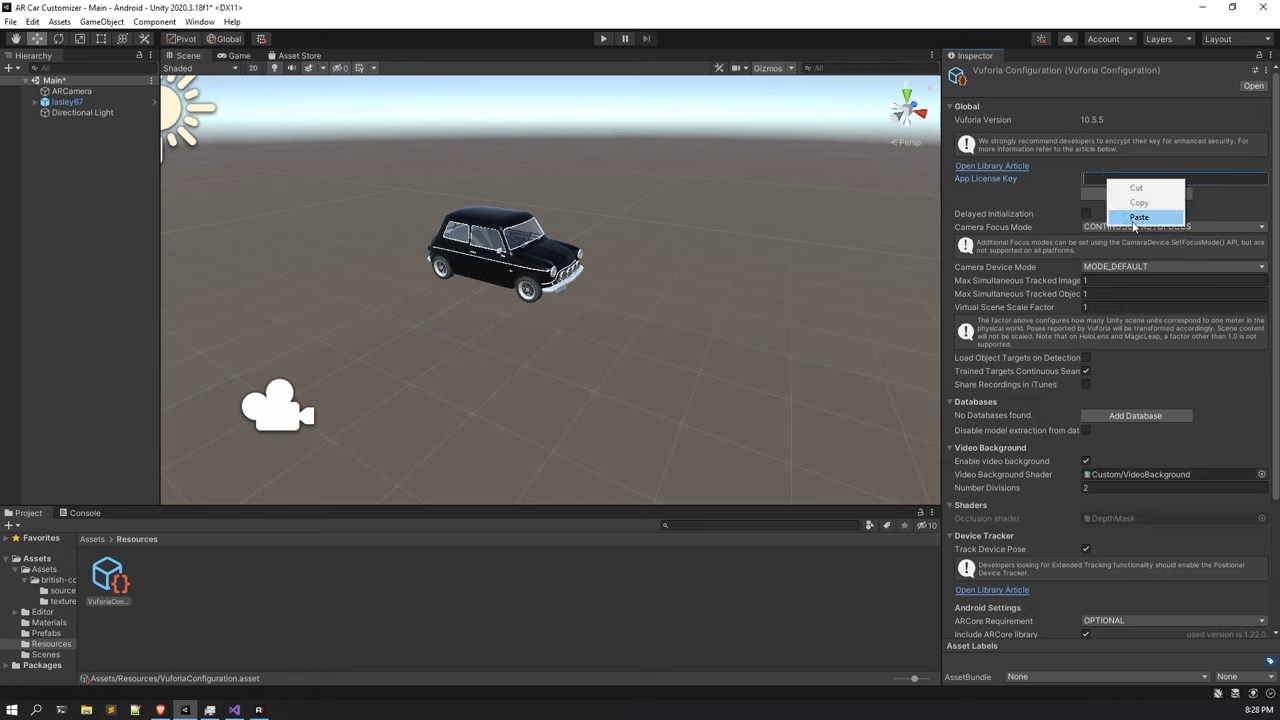
pyautogui.click(1134, 216)
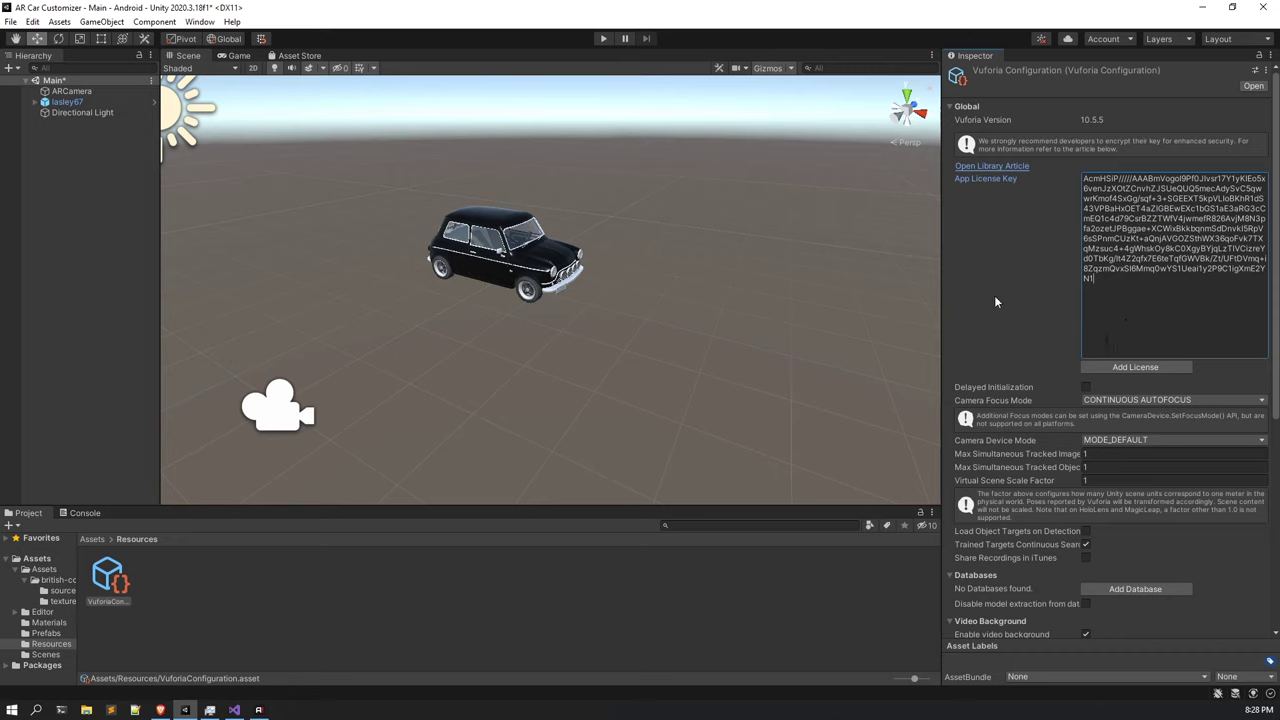
pyautogui.click(85, 143)
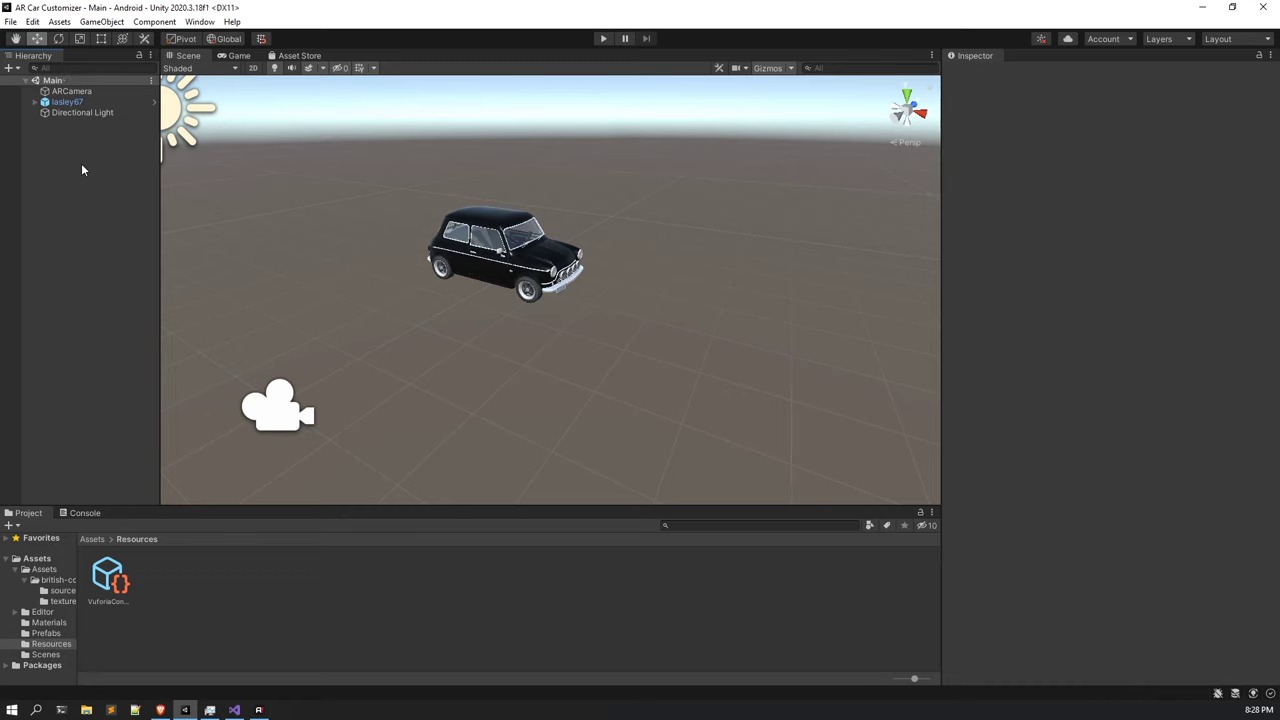
pyautogui.click(160, 709)
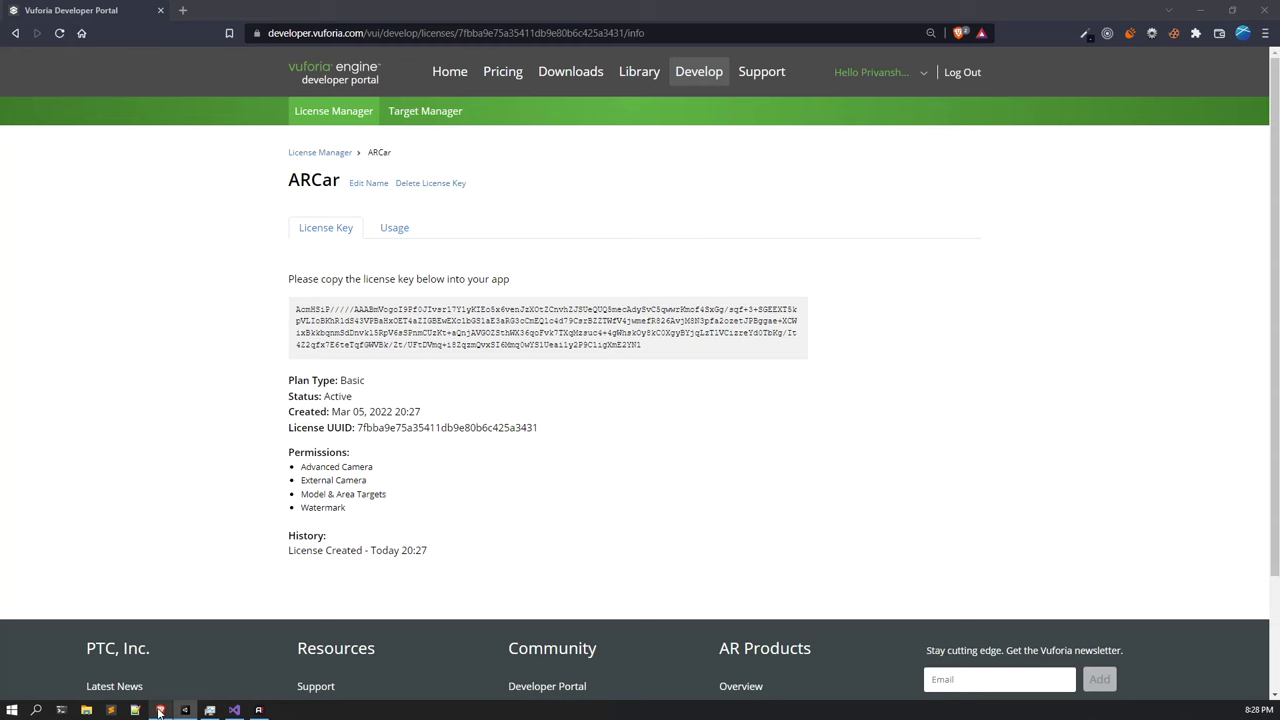
# In Target Manager, create a Device database named ARCarDb and open it.
pyautogui.click(428, 118)
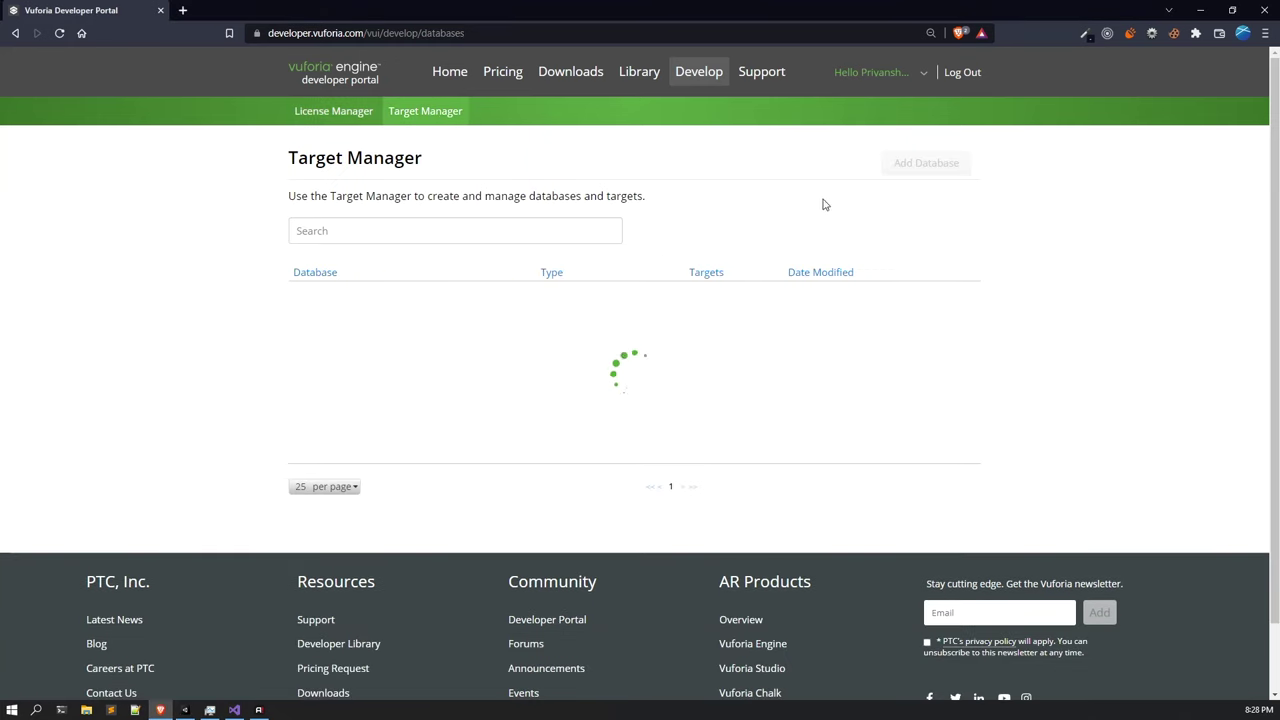
pyautogui.click(918, 175)
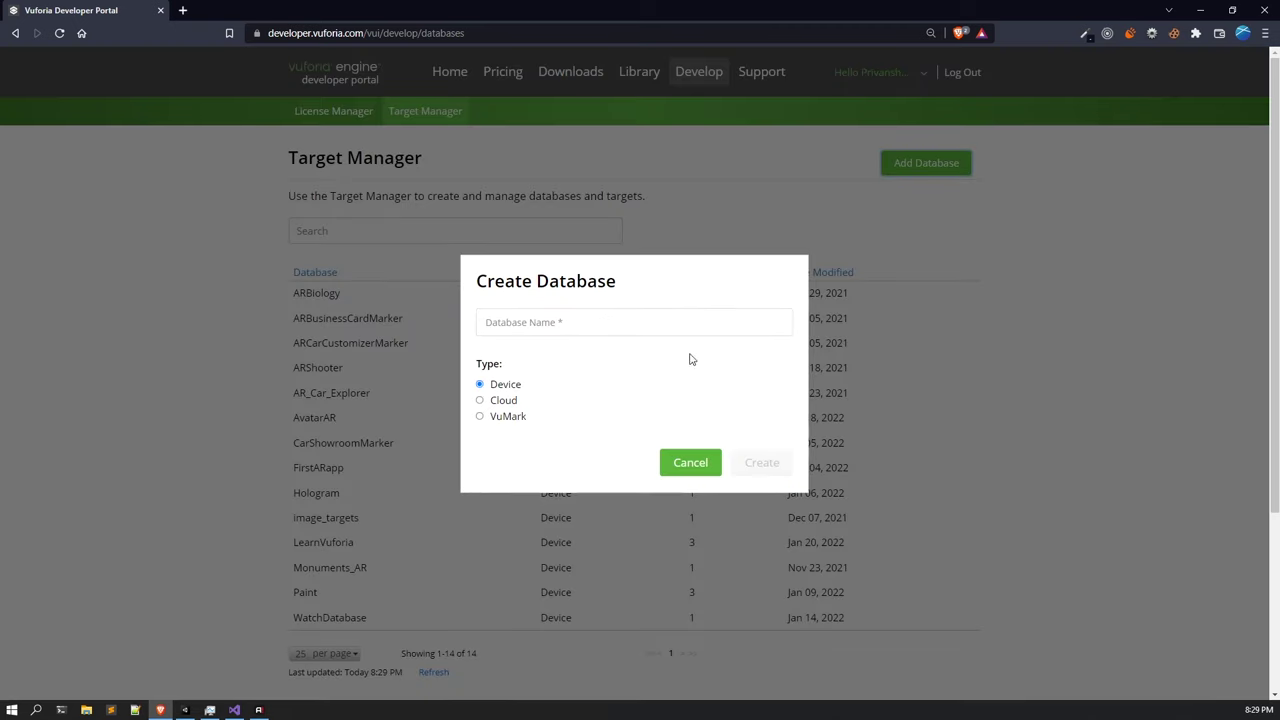
pyautogui.click(646, 323)
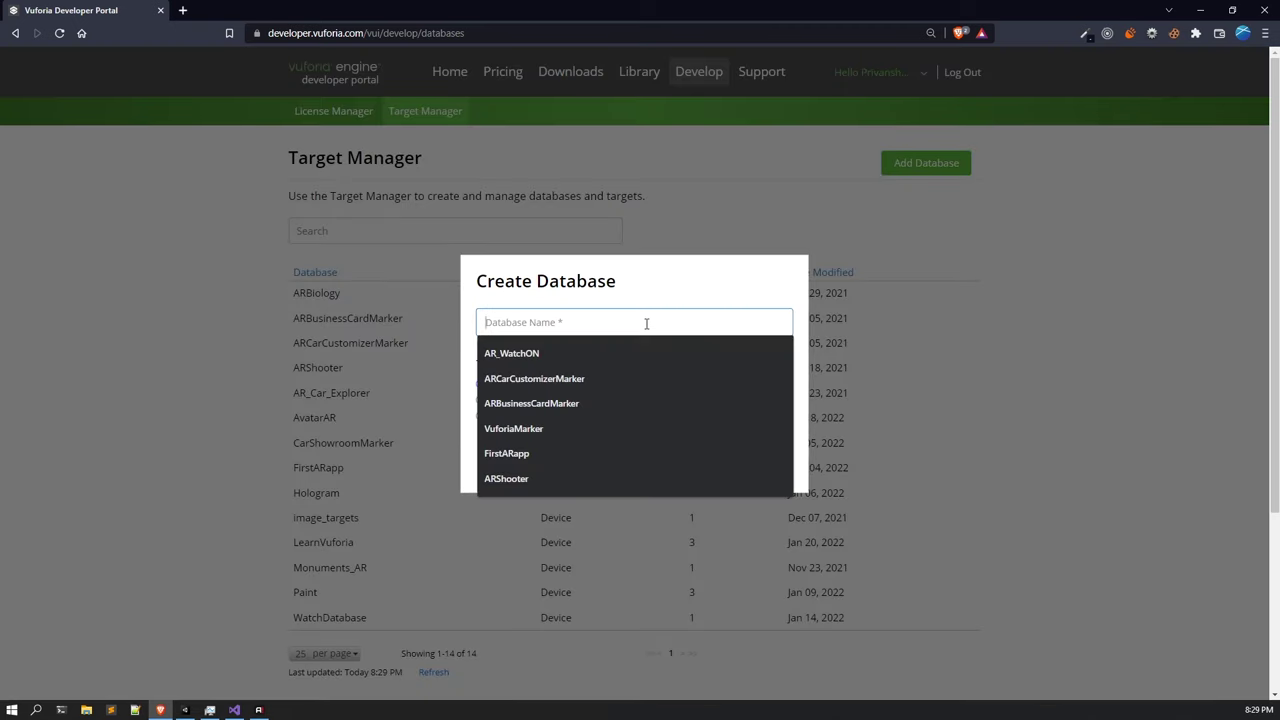
pyautogui.write('ARCa')
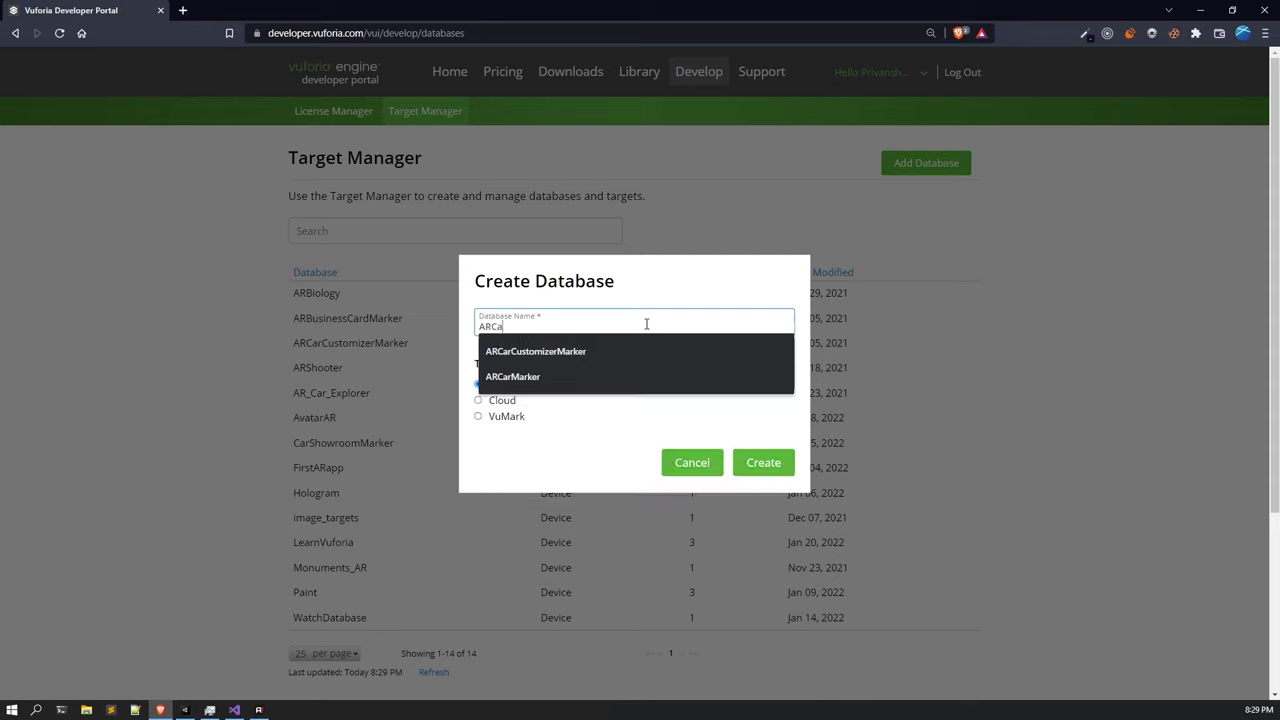
pyautogui.write('rDb')
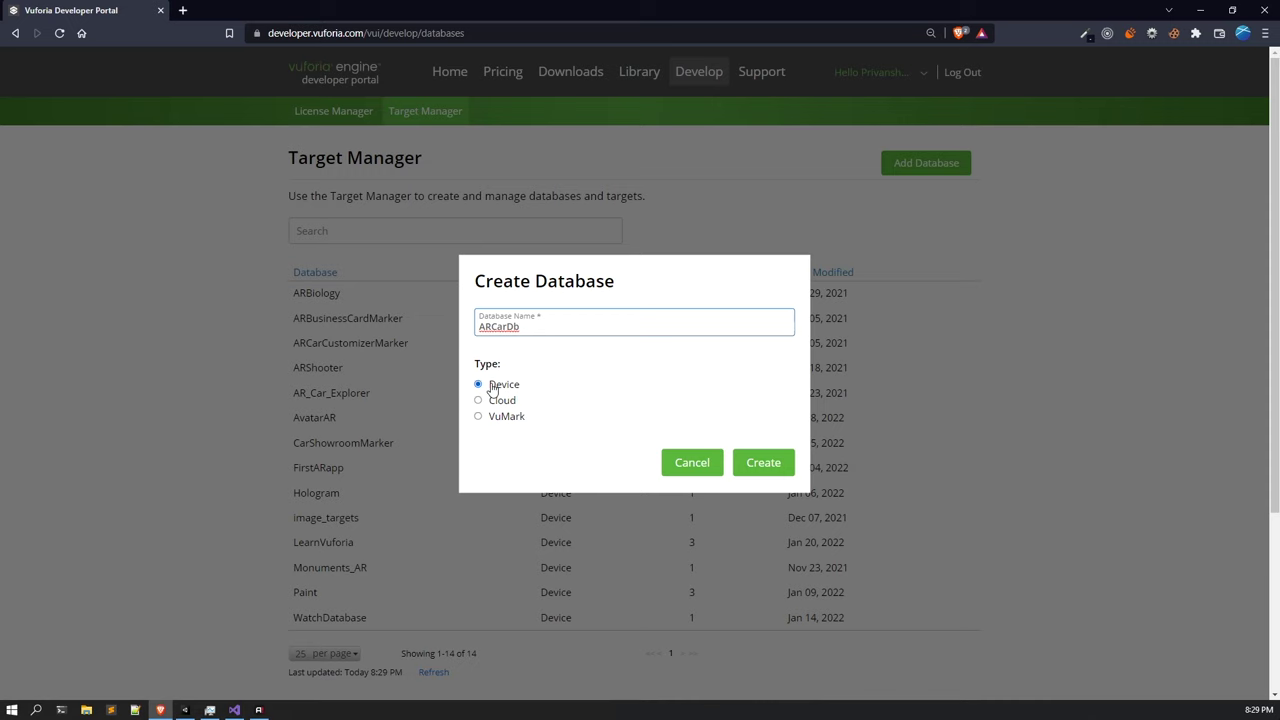
pyautogui.click(764, 464)
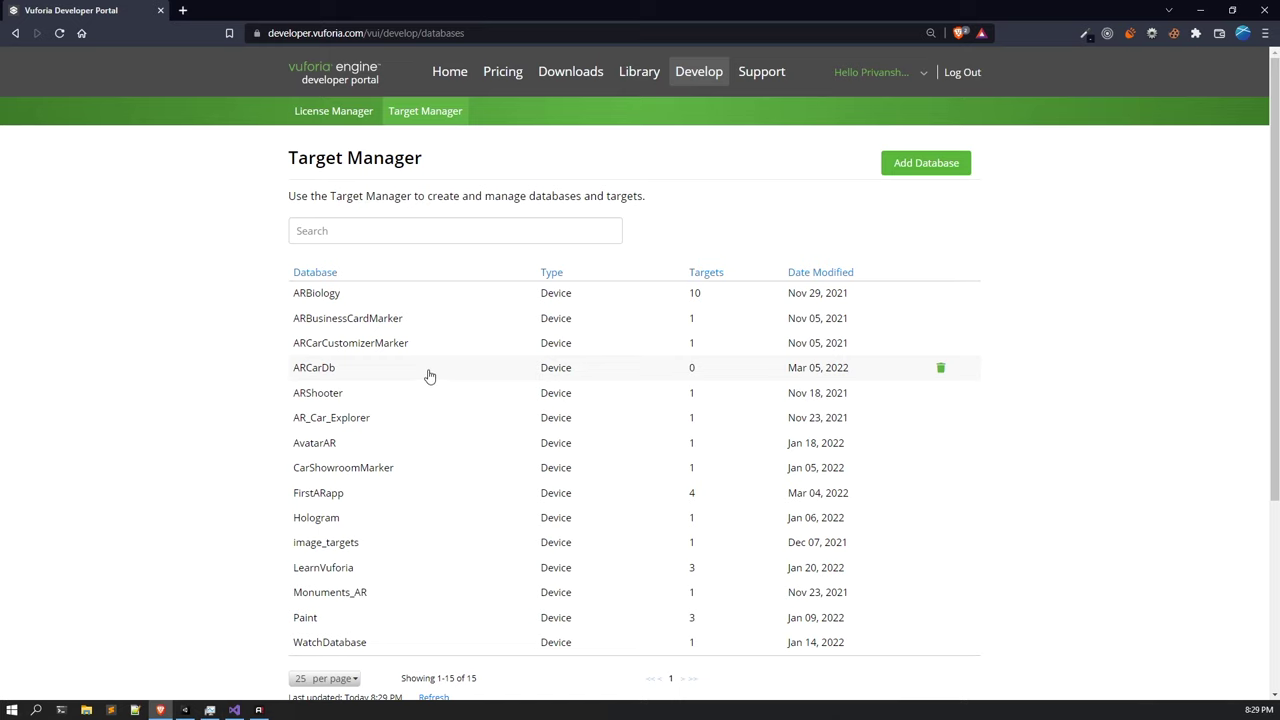
pyautogui.click(429, 375)
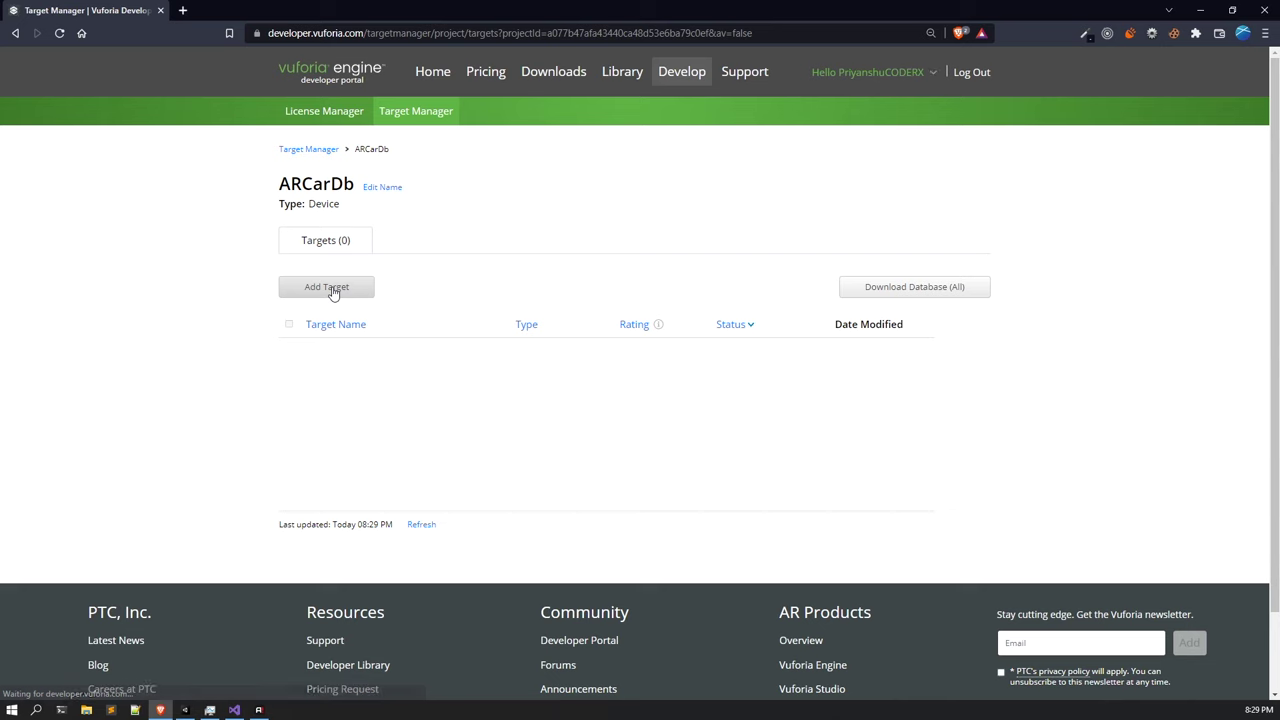
# Add marker.jpg to ARCarDb as a Single Image target named marker, width 6.
pyautogui.click(333, 287)
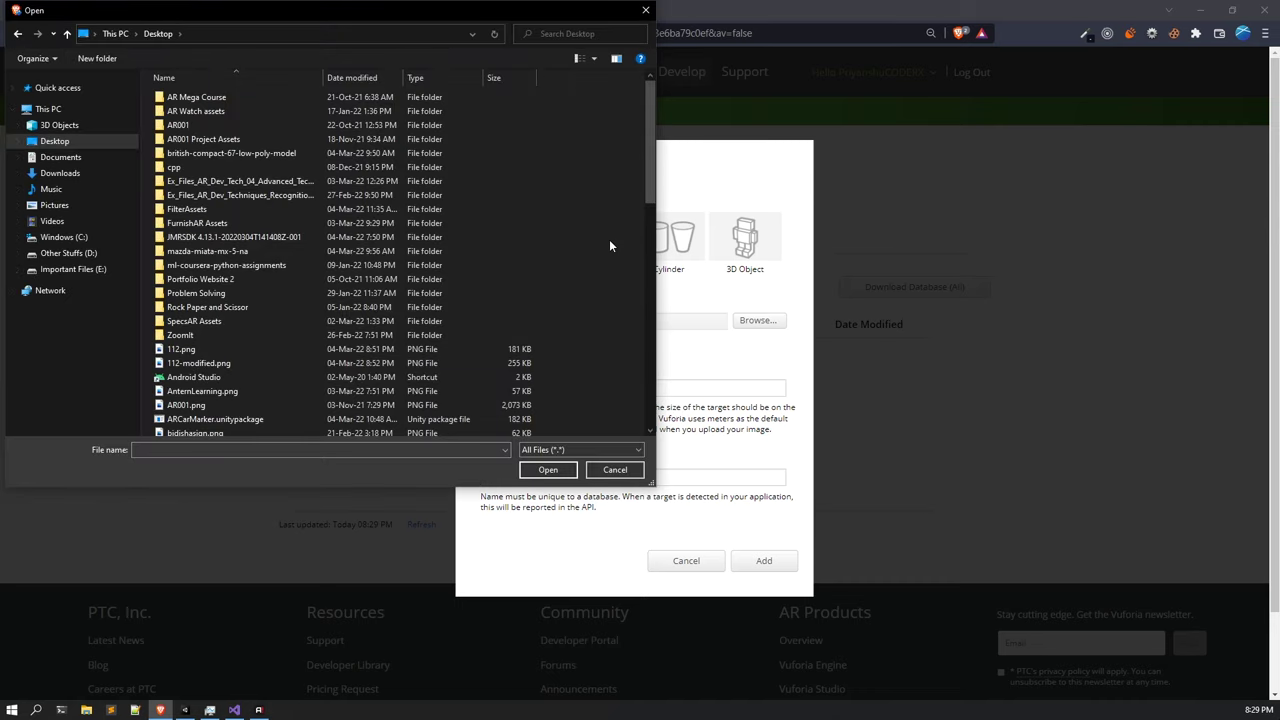
pyautogui.write('ml')
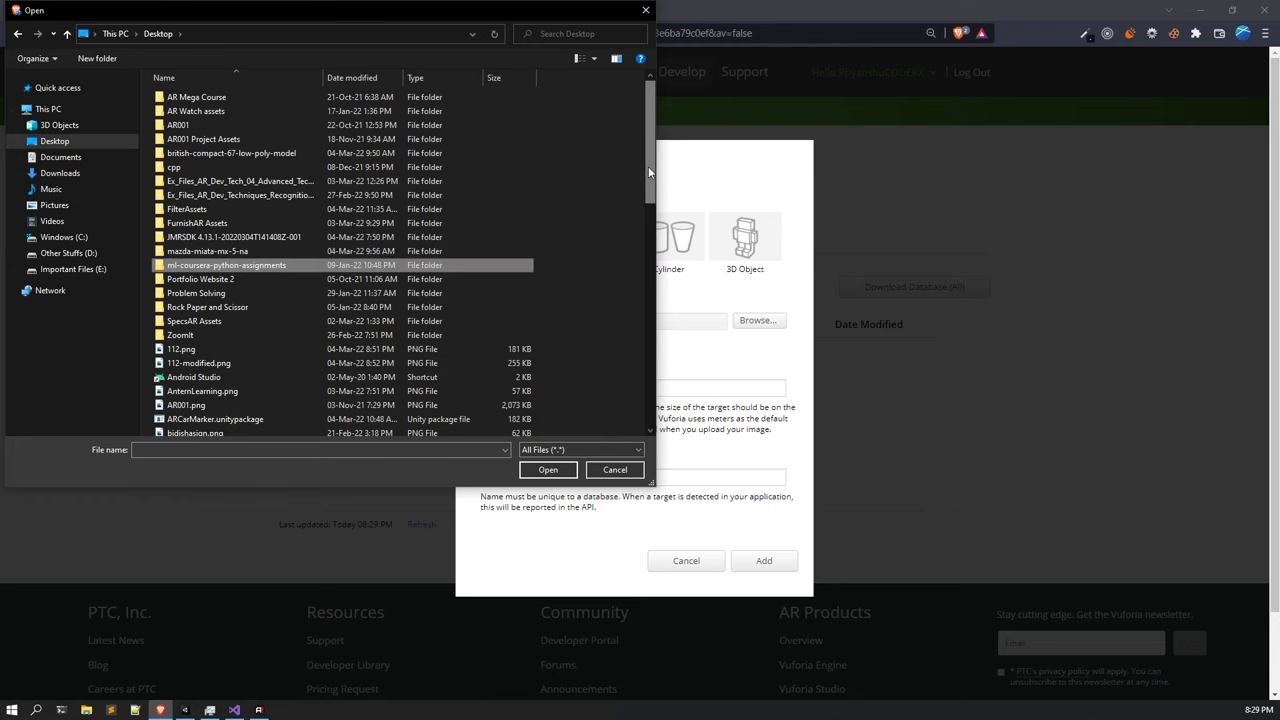
pyautogui.moveTo(648, 166); pyautogui.dragTo(648, 386)
pyautogui.click(186, 120)
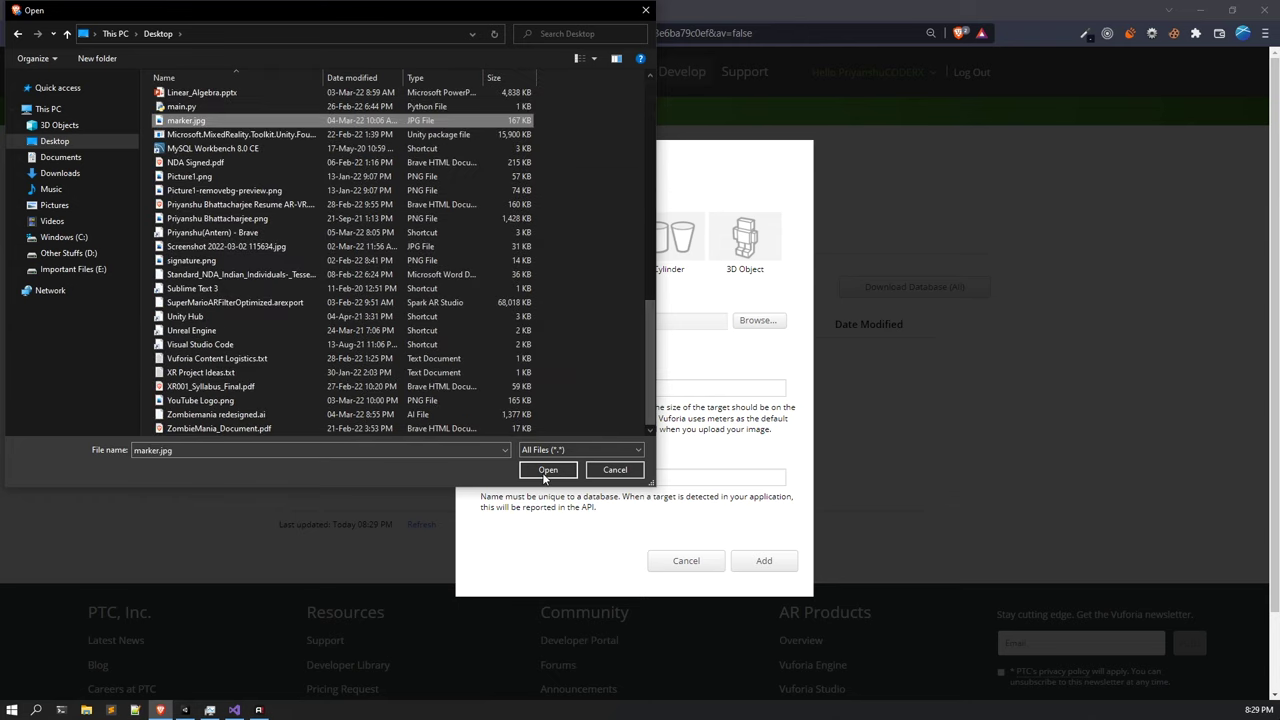
pyautogui.click(547, 470)
pyautogui.click(564, 388)
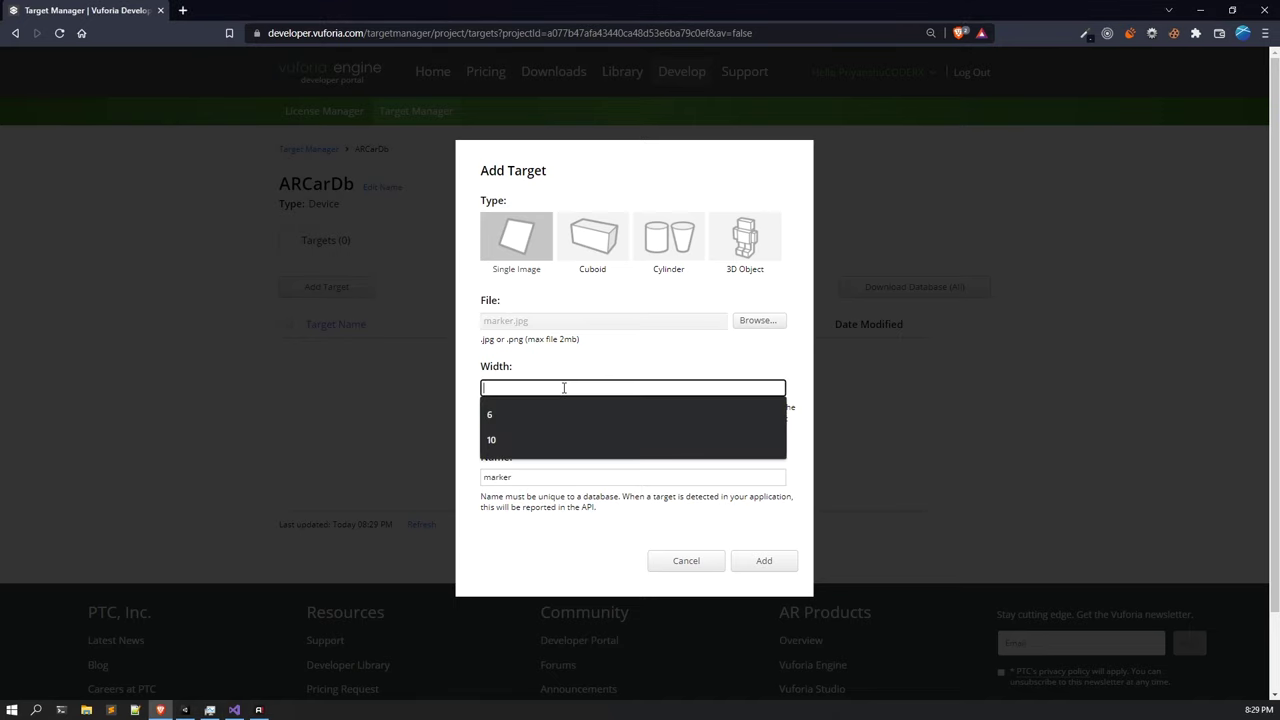
pyautogui.click(550, 410)
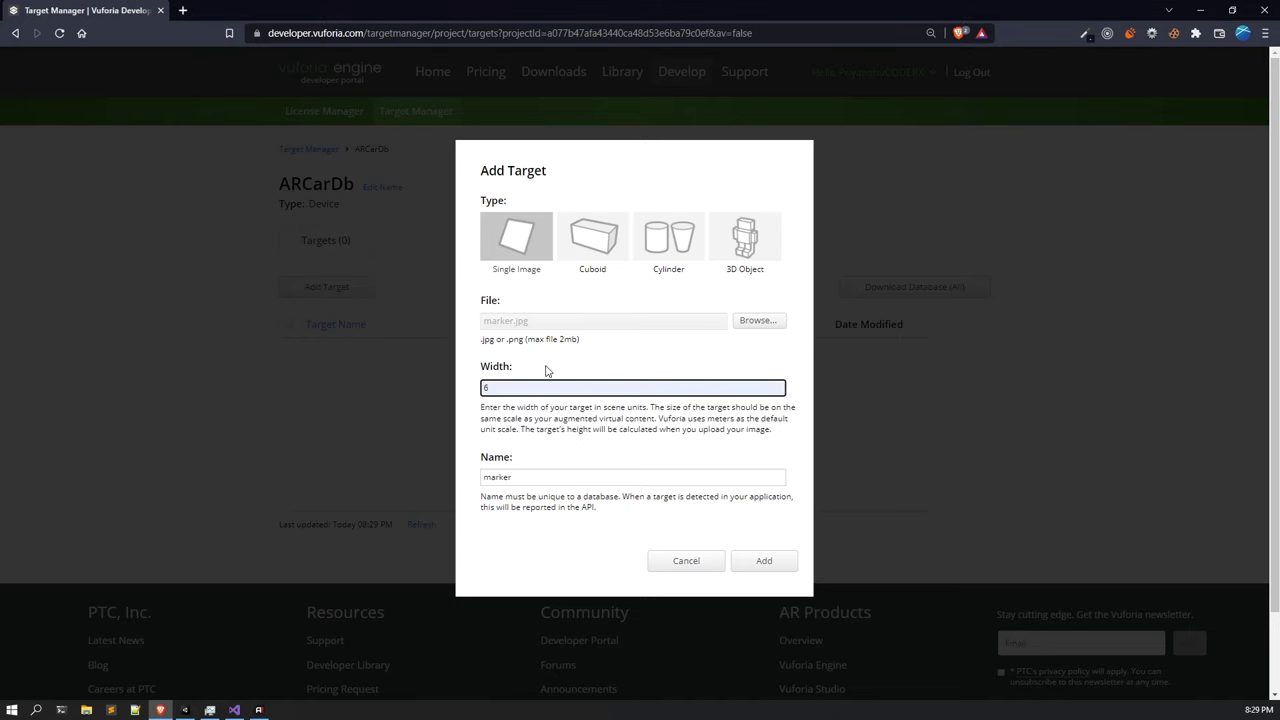
pyautogui.click(556, 474)
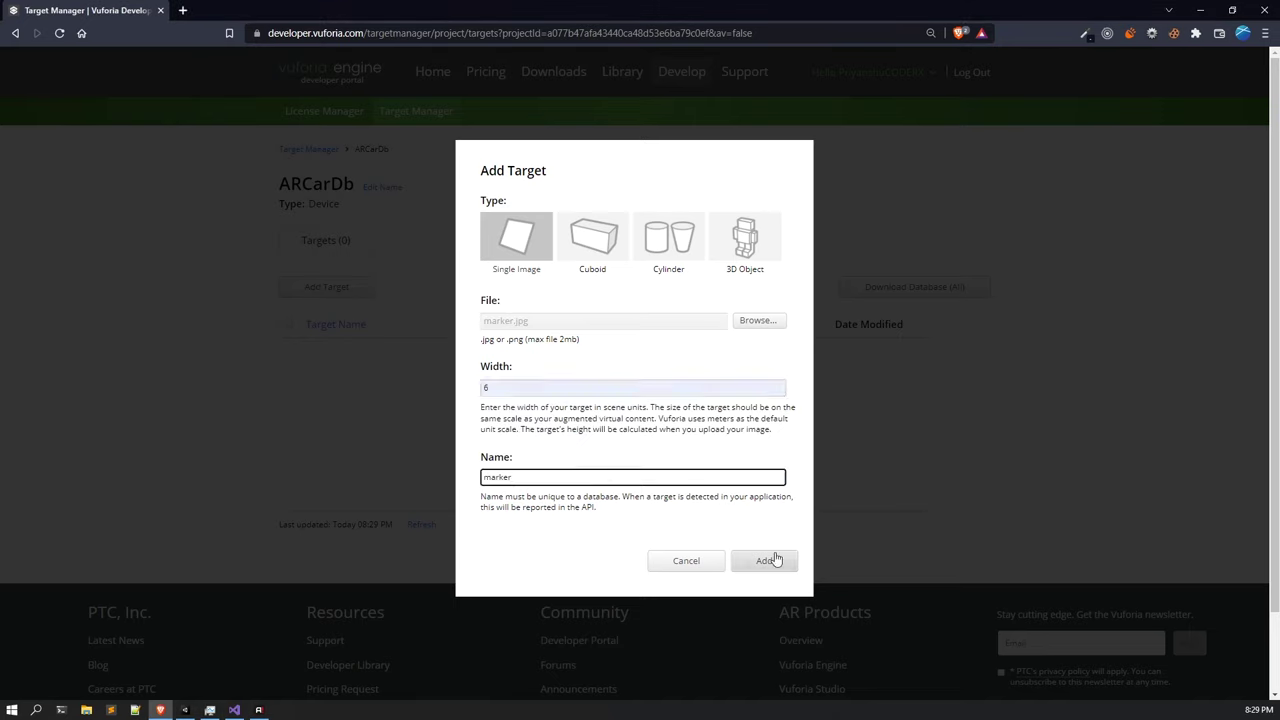
pyautogui.click(773, 560)
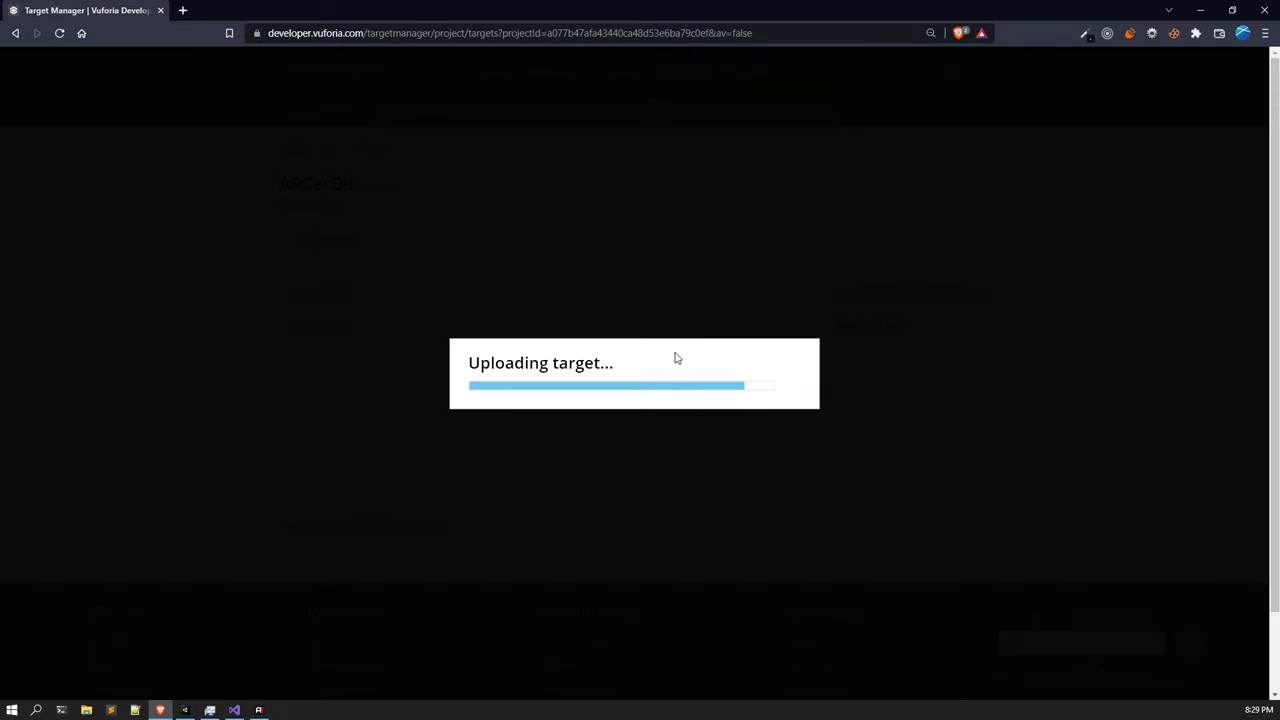
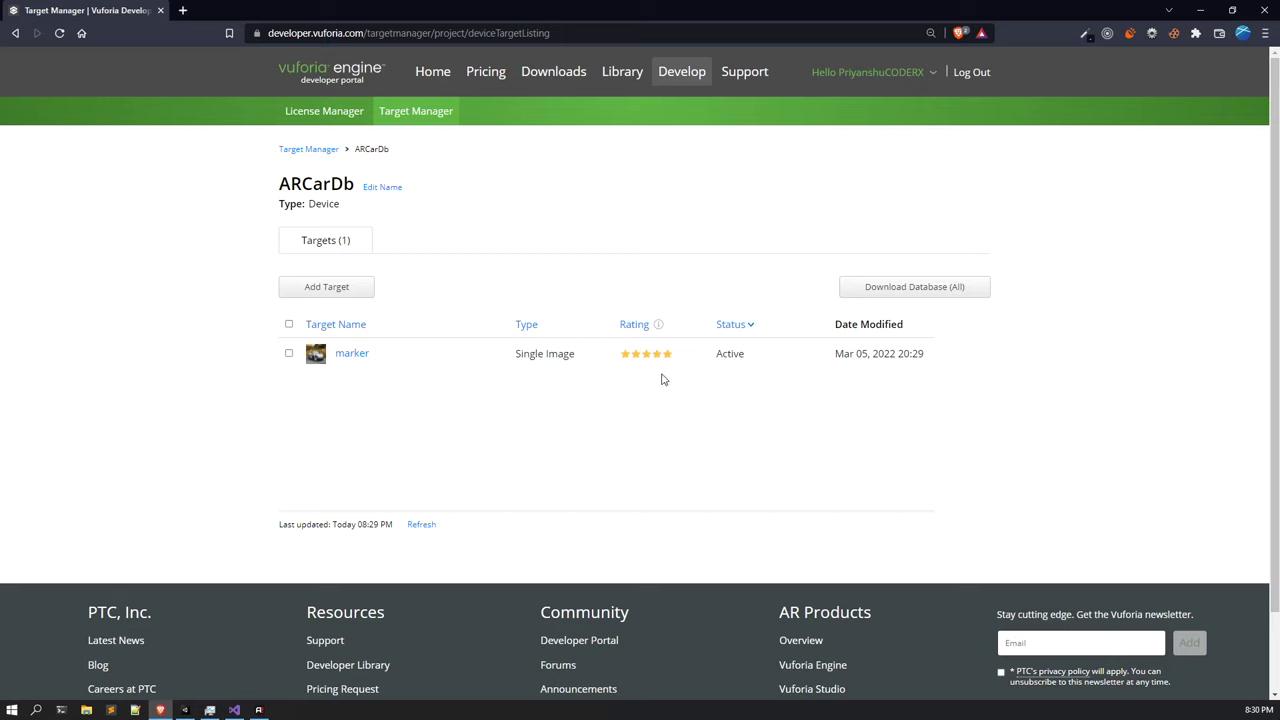
# Download the full ARCarDb database for Unity Editor to the Desktop, then return to Unity.
pyautogui.click(893, 287)
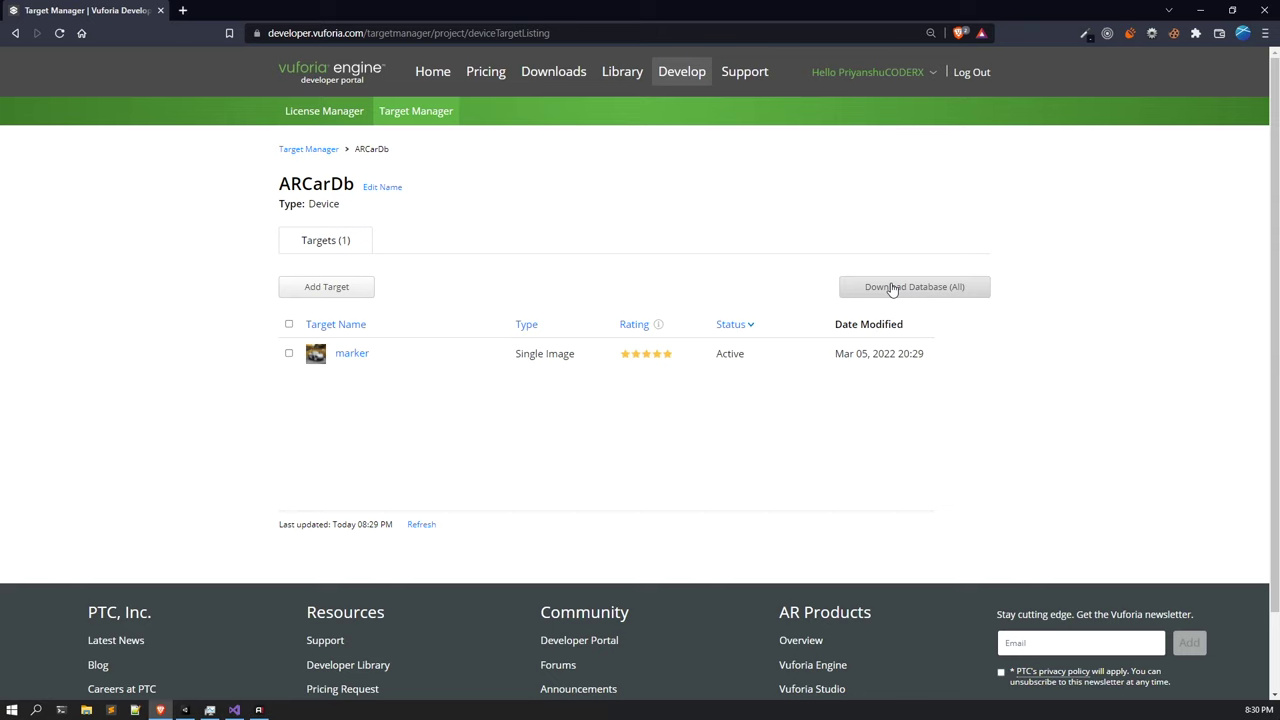
pyautogui.click(893, 288)
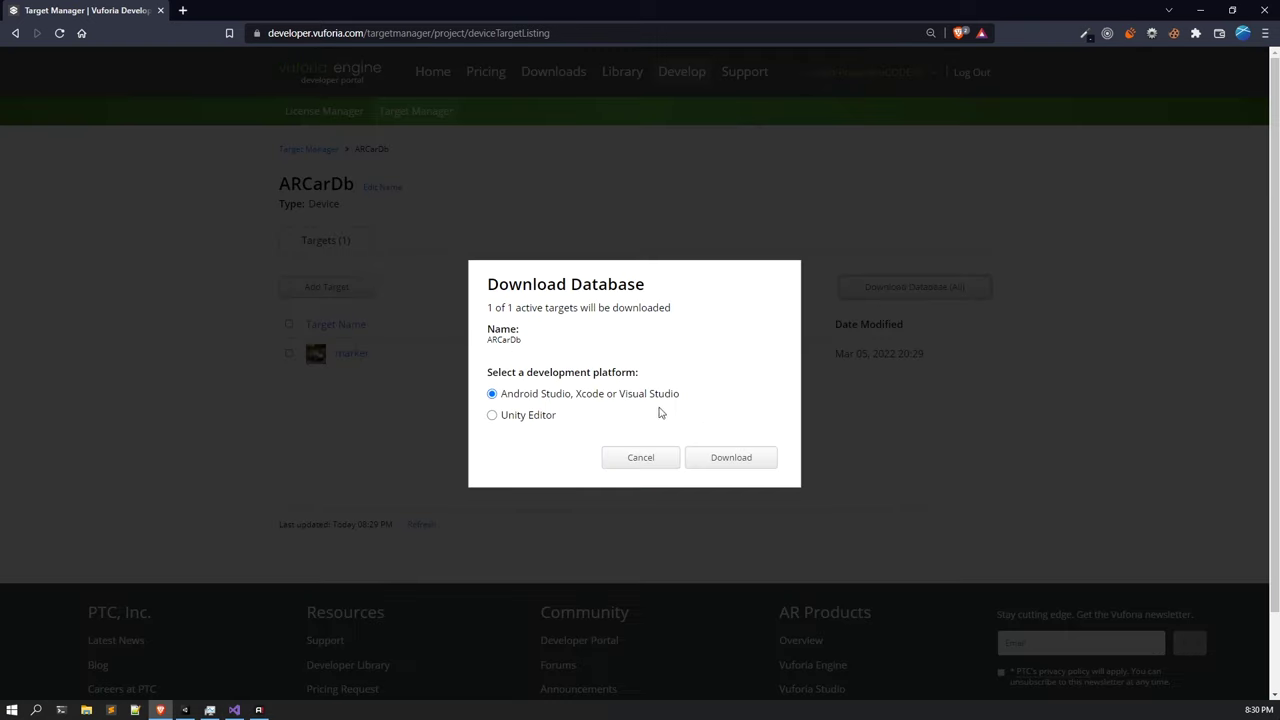
pyautogui.click(494, 418)
pyautogui.click(743, 458)
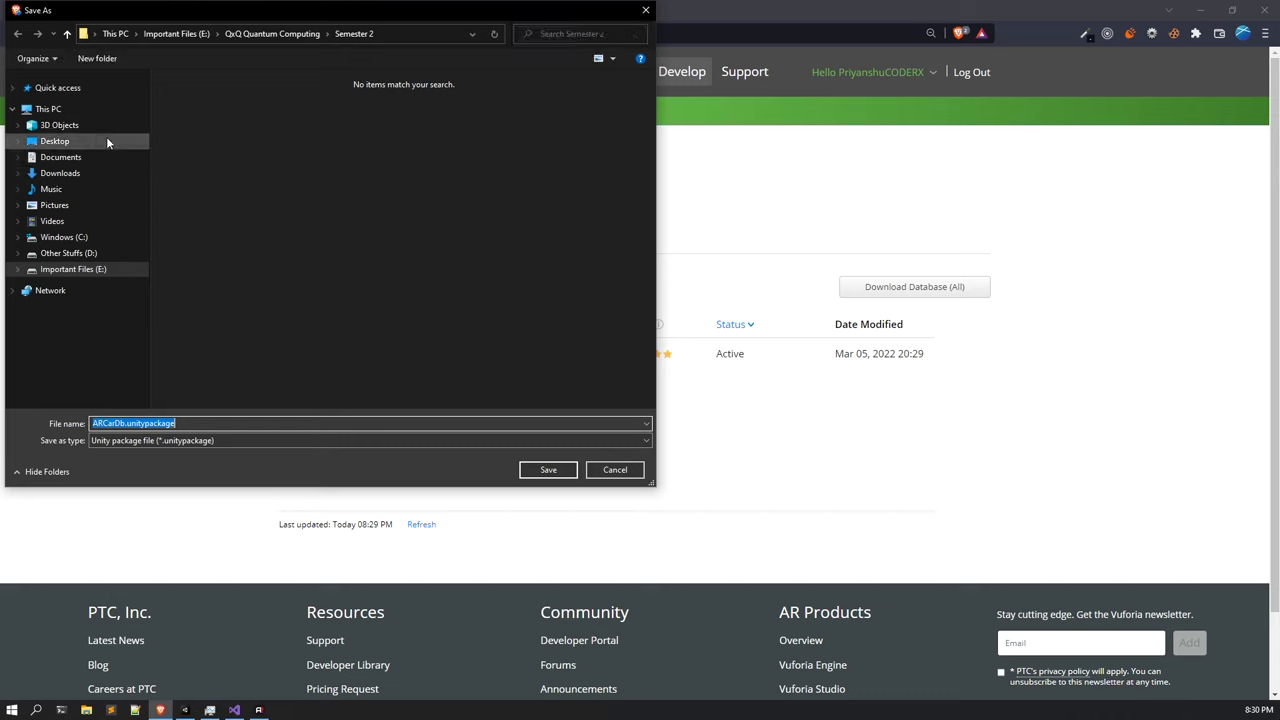
pyautogui.click(557, 472)
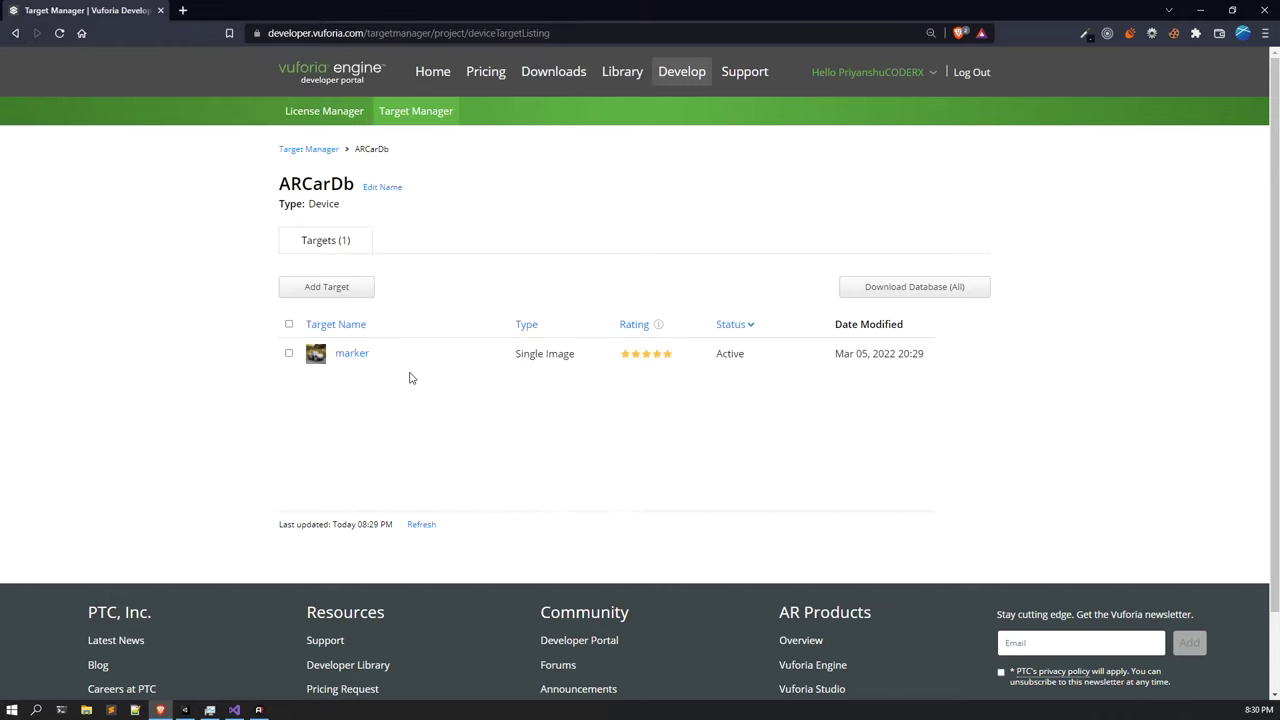
pyautogui.click(185, 710)
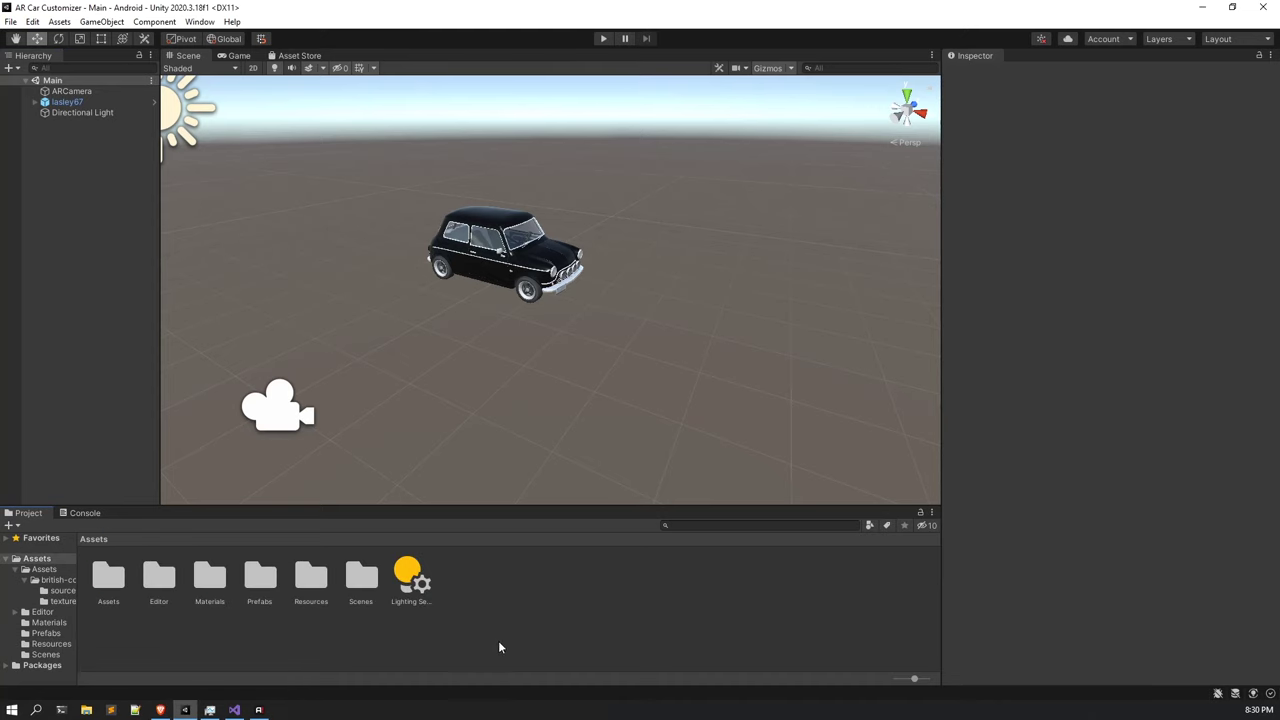
# Import all files from Desktop\ARCarDb.unitypackage as a custom package and open the new StreamingAssets folder.
pyautogui.rightClick(548, 627)
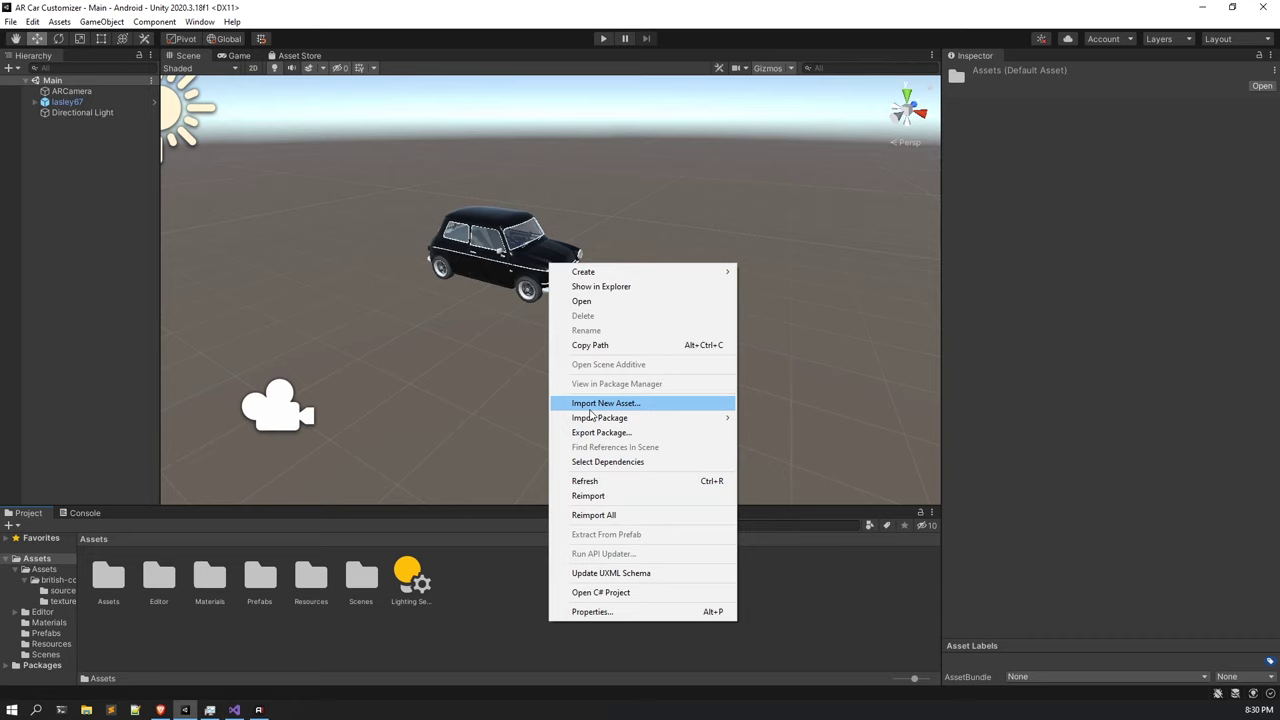
pyautogui.moveTo(663, 420)
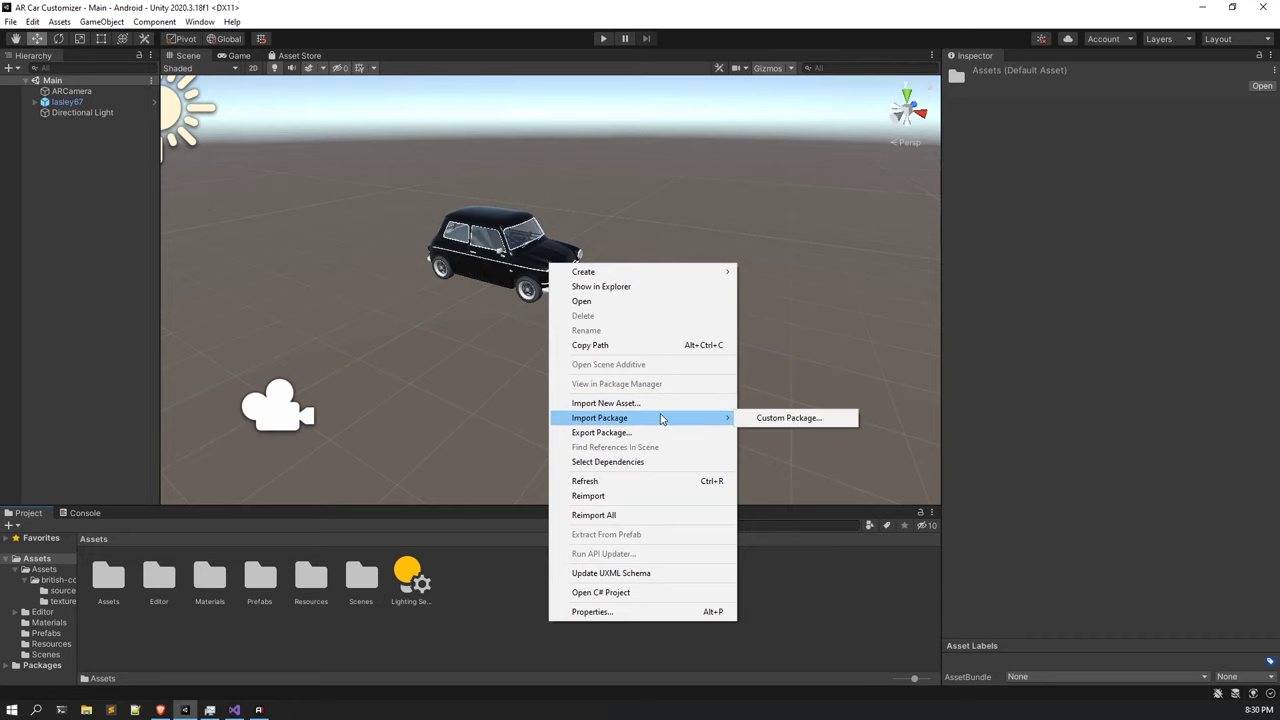
pyautogui.click(789, 419)
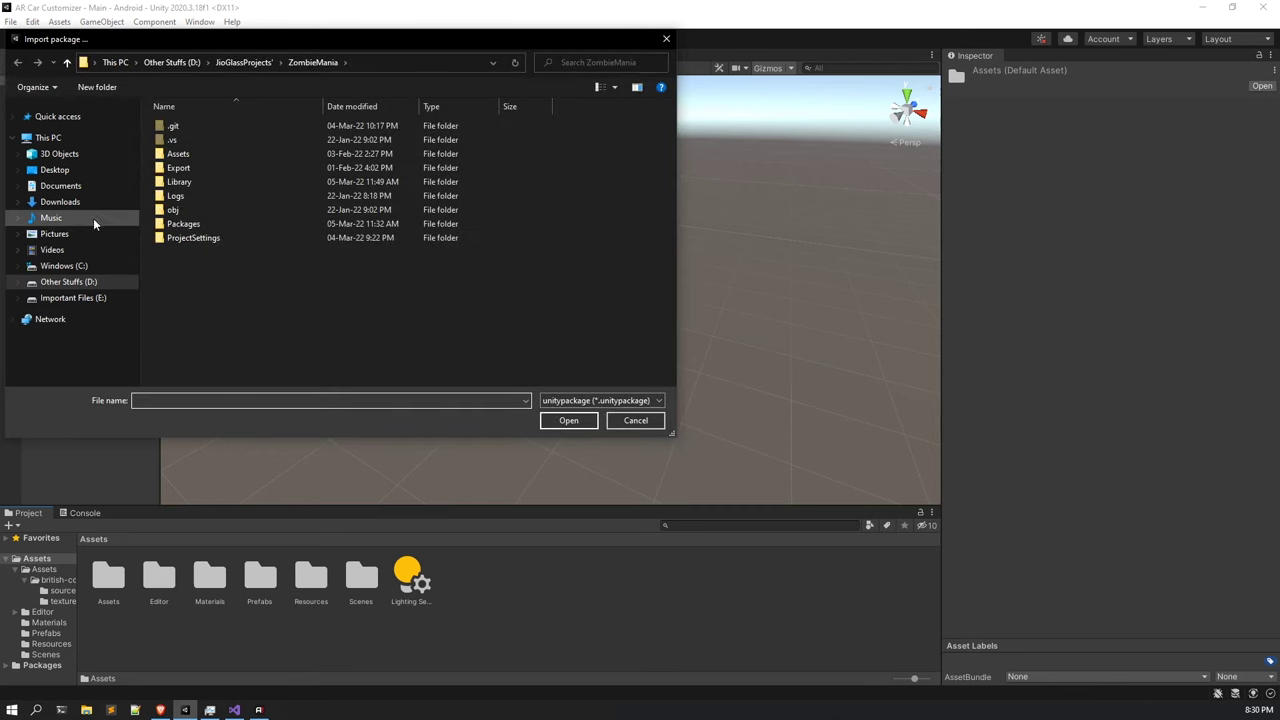
pyautogui.click(77, 170)
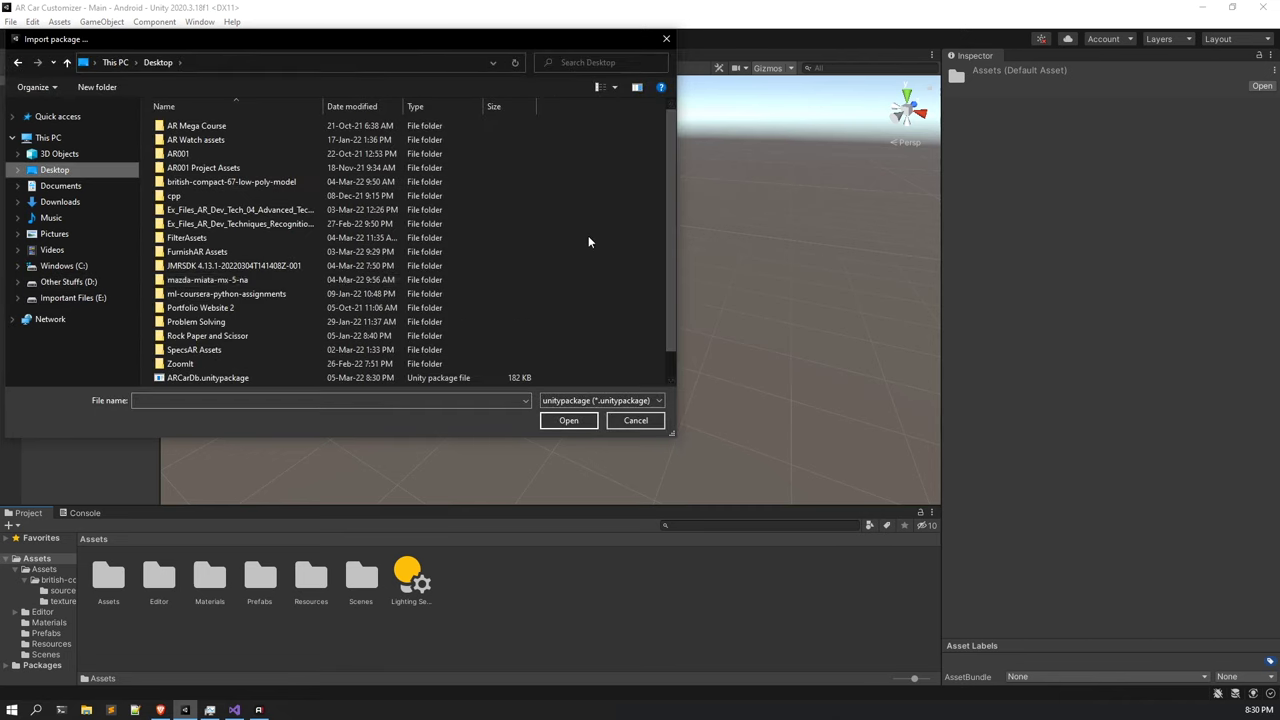
pyautogui.click(286, 377)
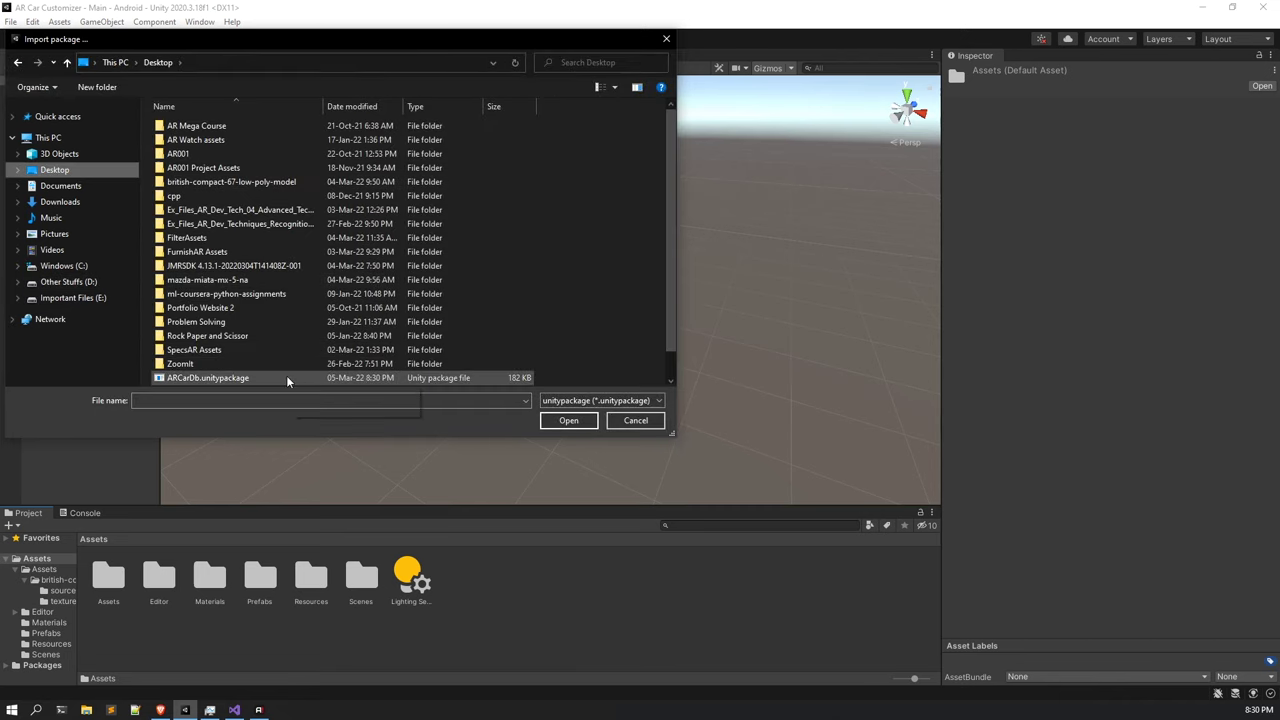
pyautogui.scroll(-1, 288, 360)
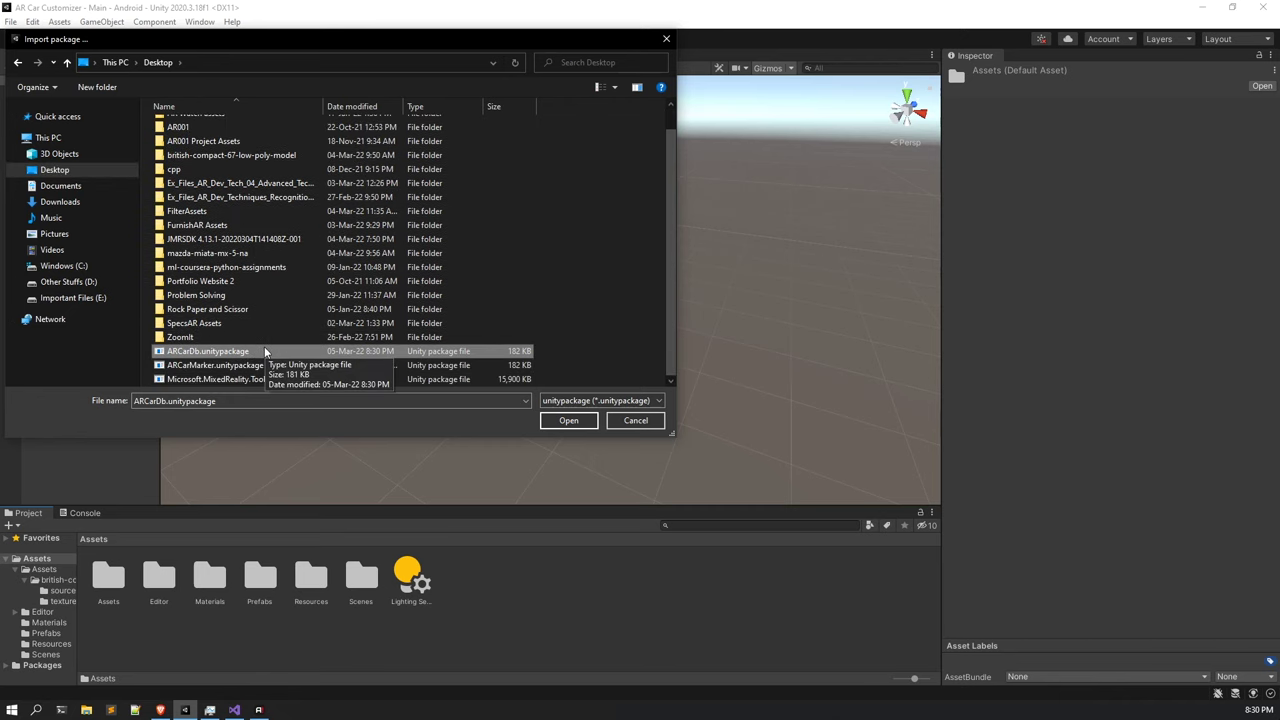
pyautogui.click(569, 421)
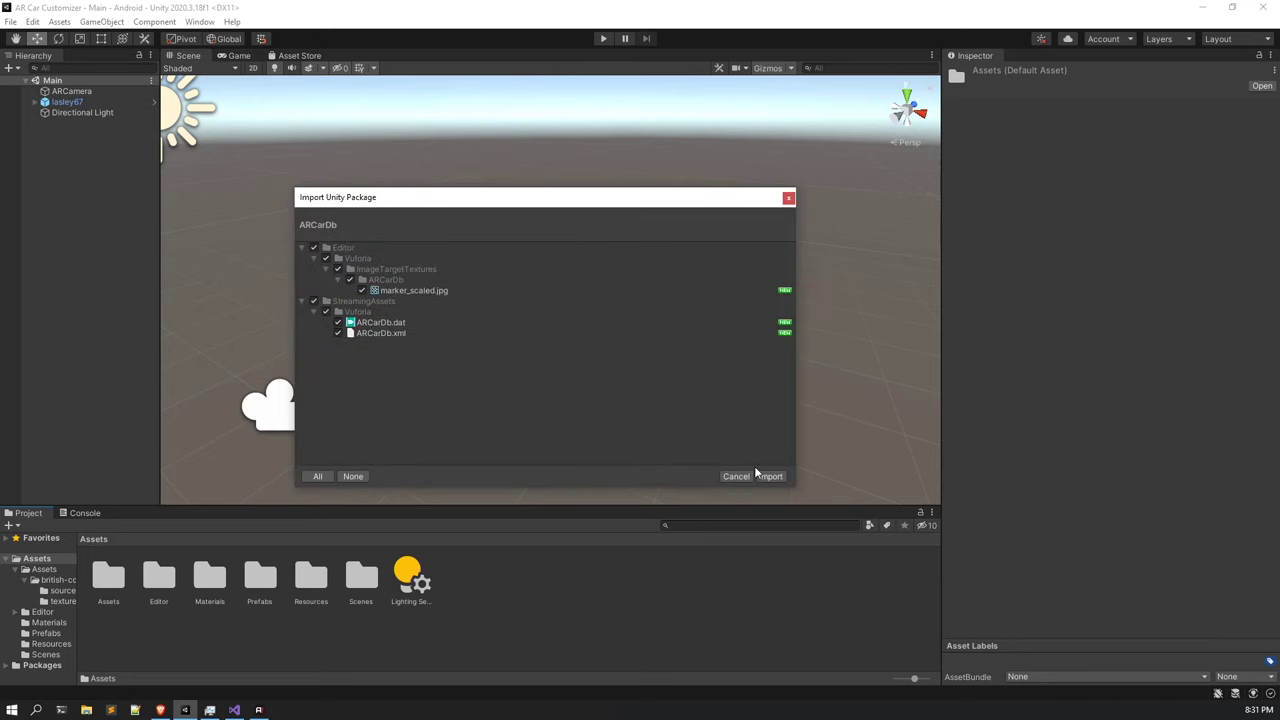
pyautogui.click(768, 476)
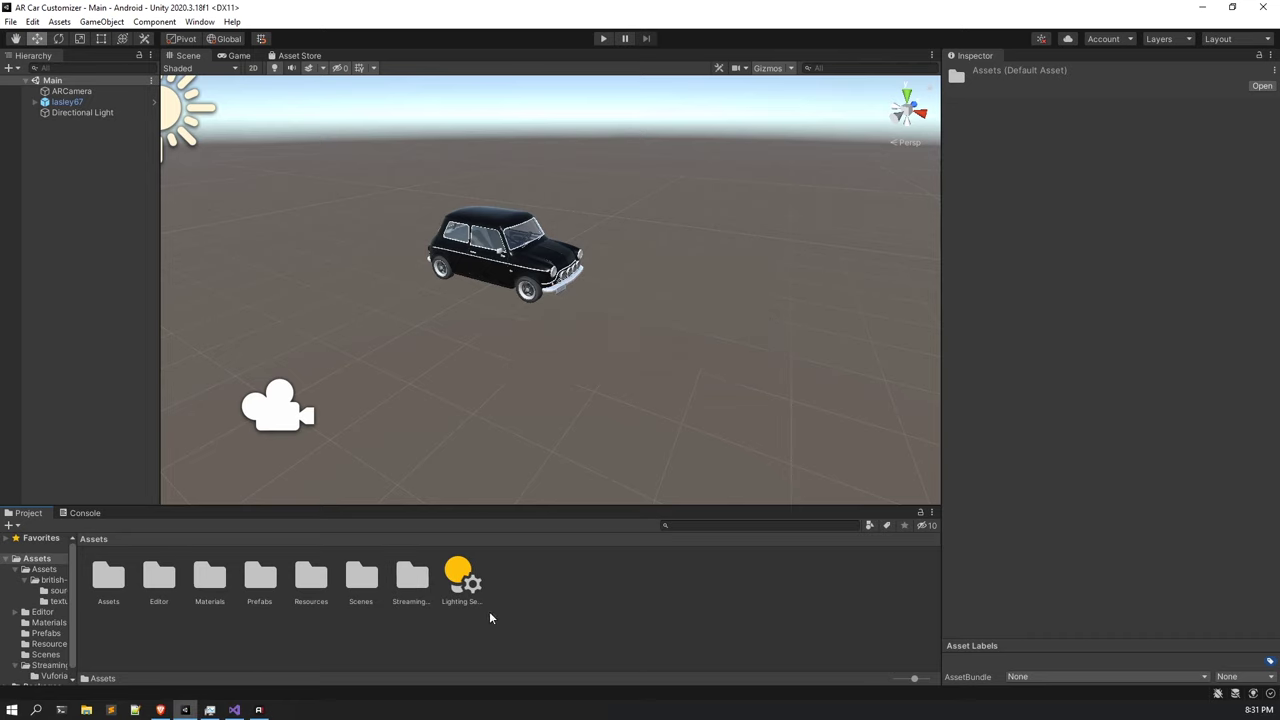
pyautogui.doubleClick(410, 590)
# Frame the lasley67 car and add a Vuforia Engine Image Target to the scene.
pyautogui.click(100, 541)
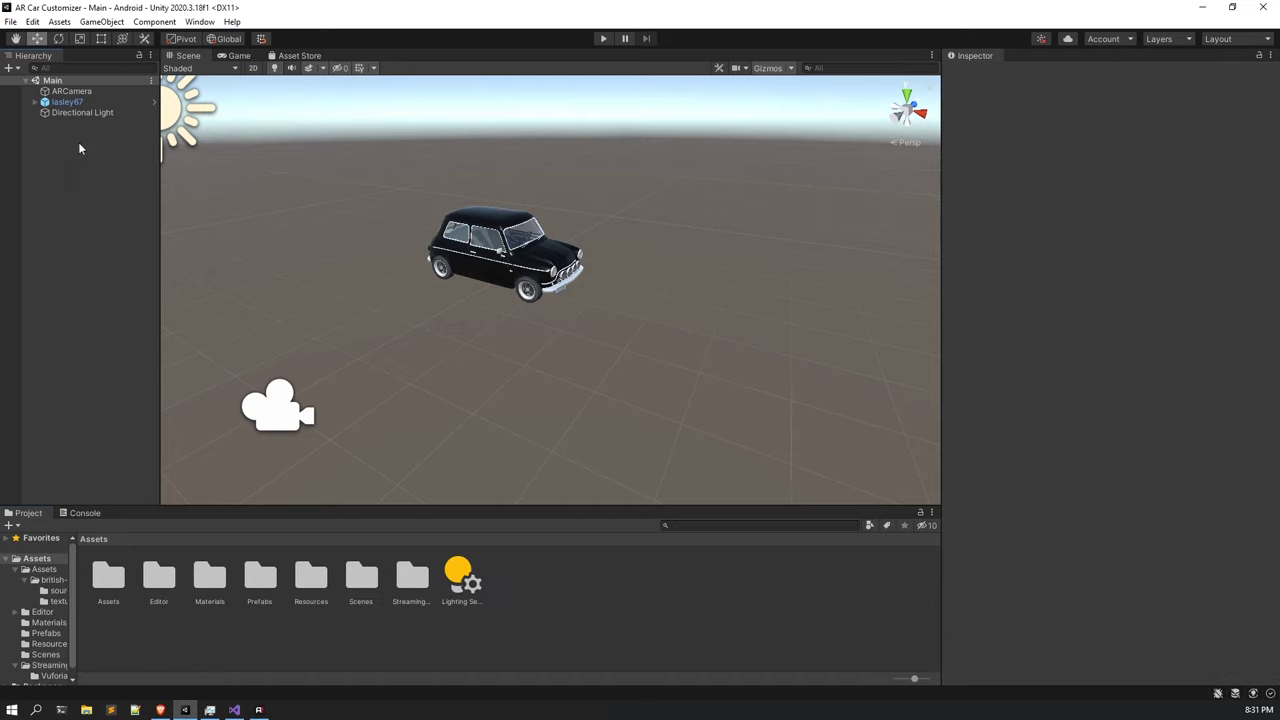
pyautogui.click(93, 104)
pyautogui.press('f')
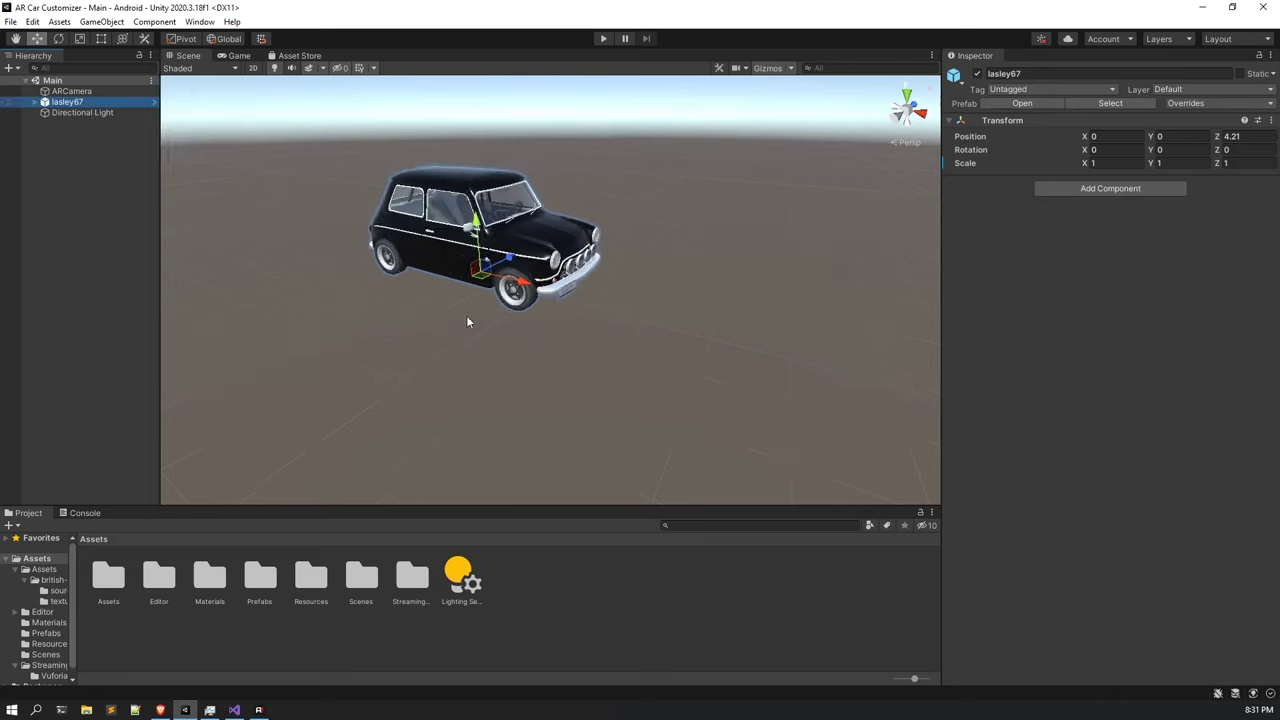
pyautogui.keyDown('alt'); pyautogui.moveTo(466, 318); pyautogui.dragTo(330, 322); pyautogui.keyUp('alt')
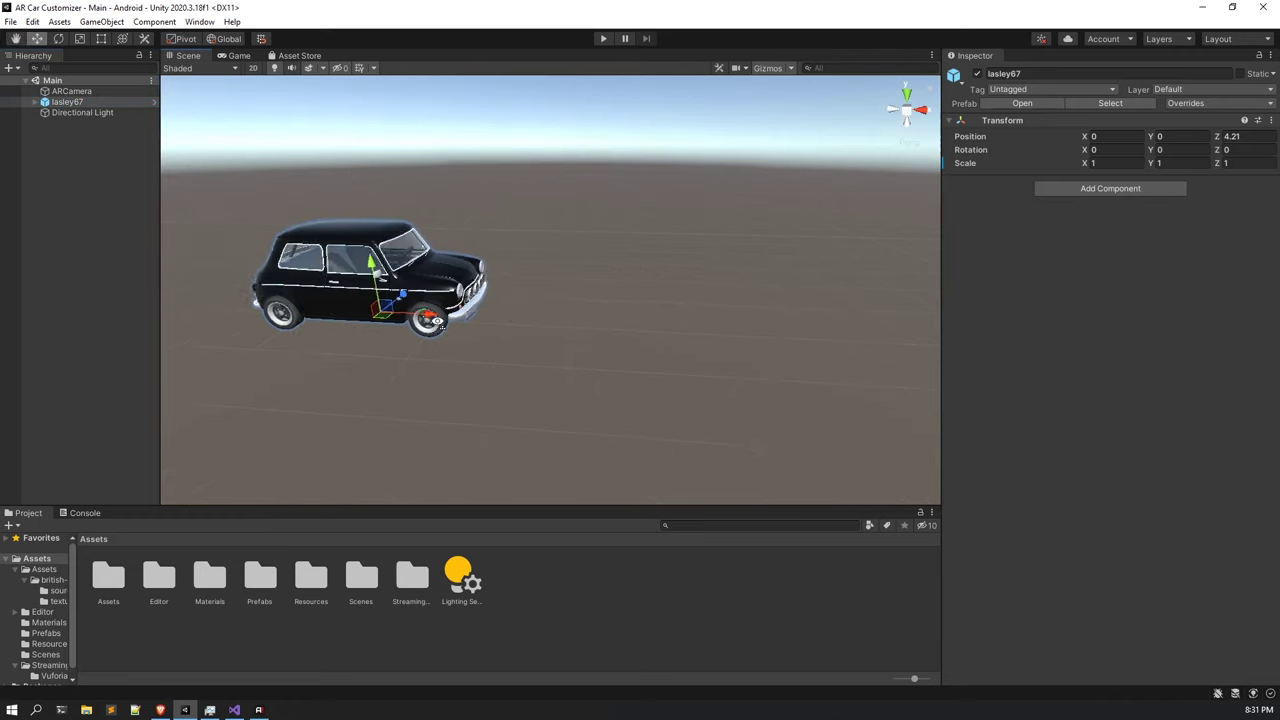
pyautogui.click(70, 168)
pyautogui.rightClick(75, 150)
pyautogui.moveTo(114, 412)
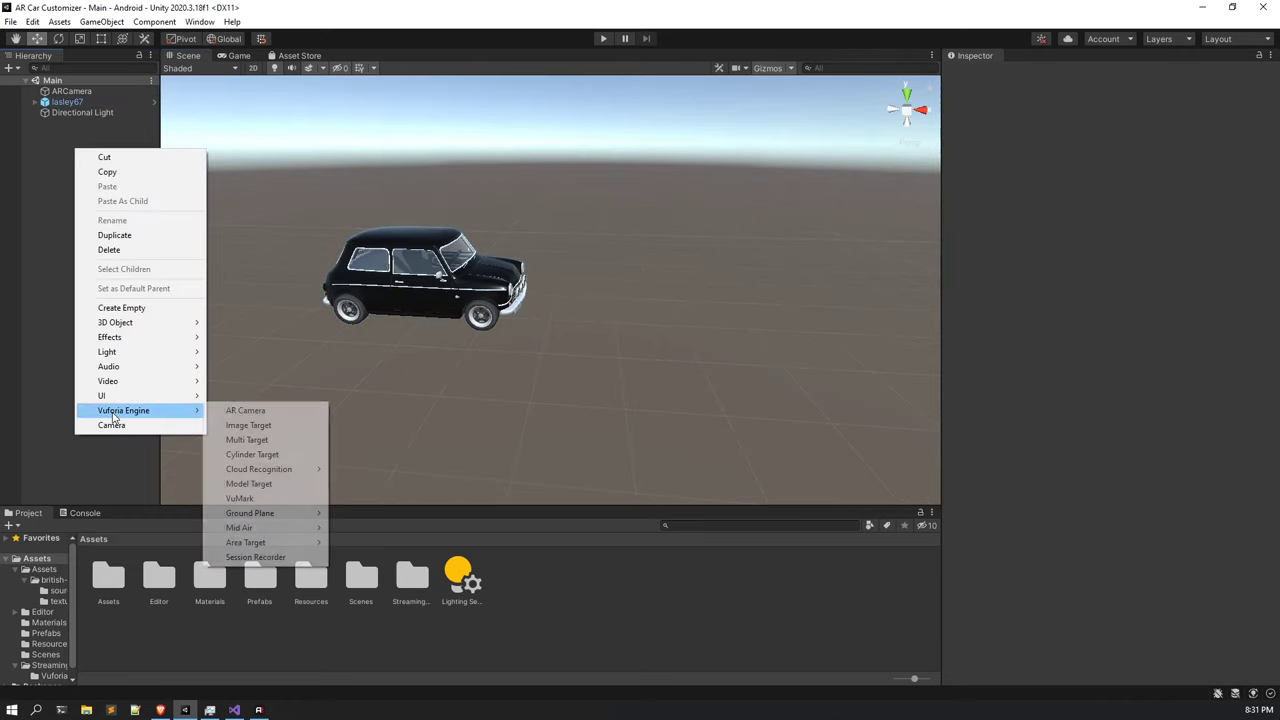
pyautogui.click(258, 425)
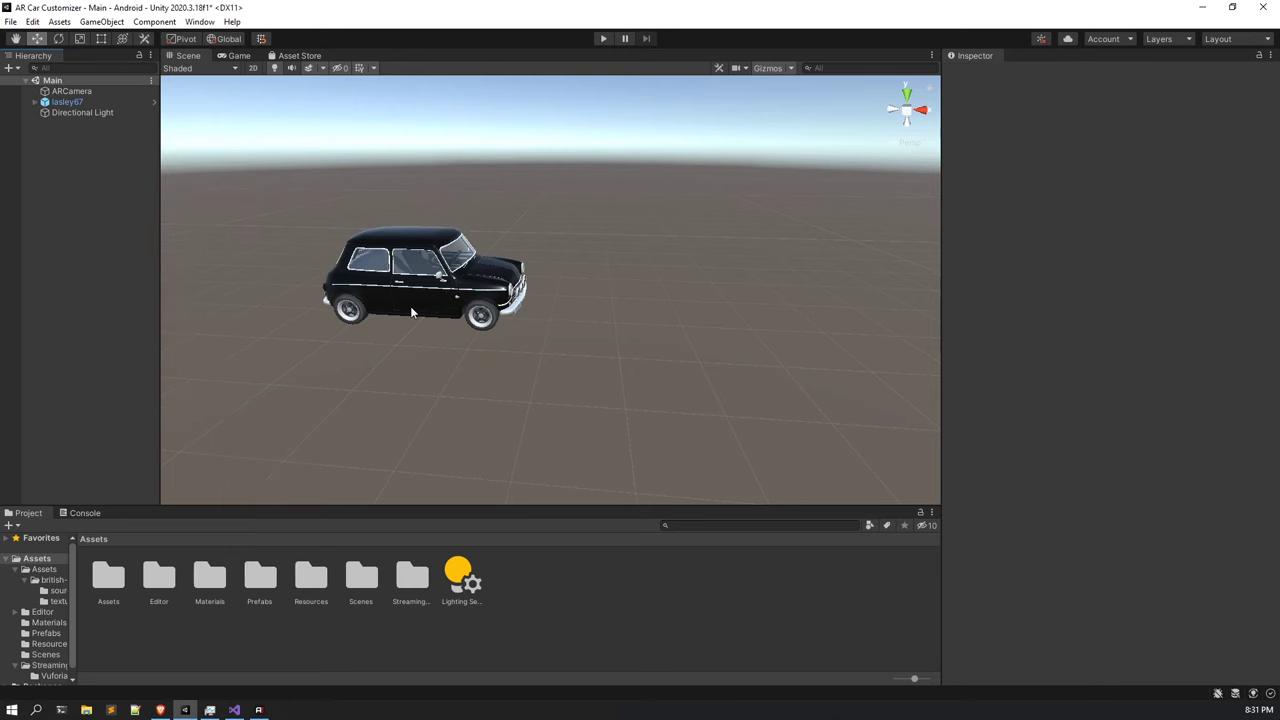
pyautogui.keyDown('alt'); pyautogui.moveTo(512, 321); pyautogui.dragTo(420, 366); pyautogui.keyUp('alt')
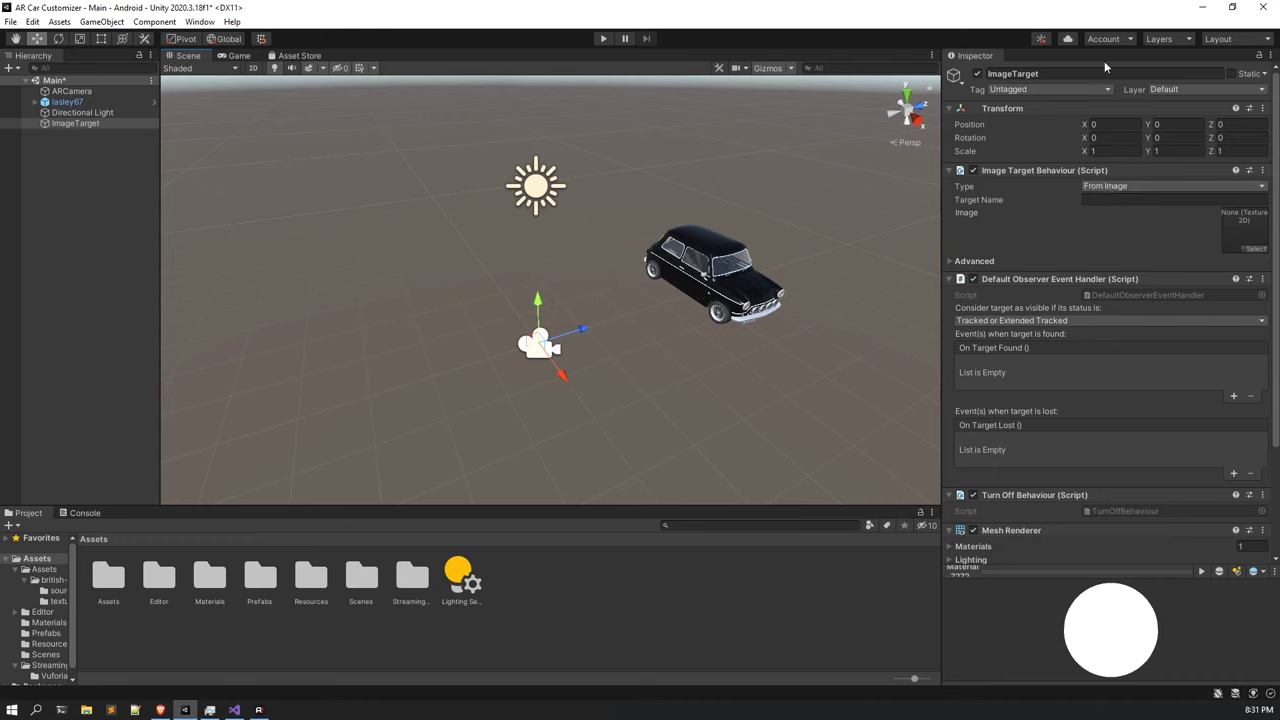
# Set the image target's Type to From Database with database ARCarDb and target marker.
pyautogui.click(1119, 186)
pyautogui.click(1116, 212)
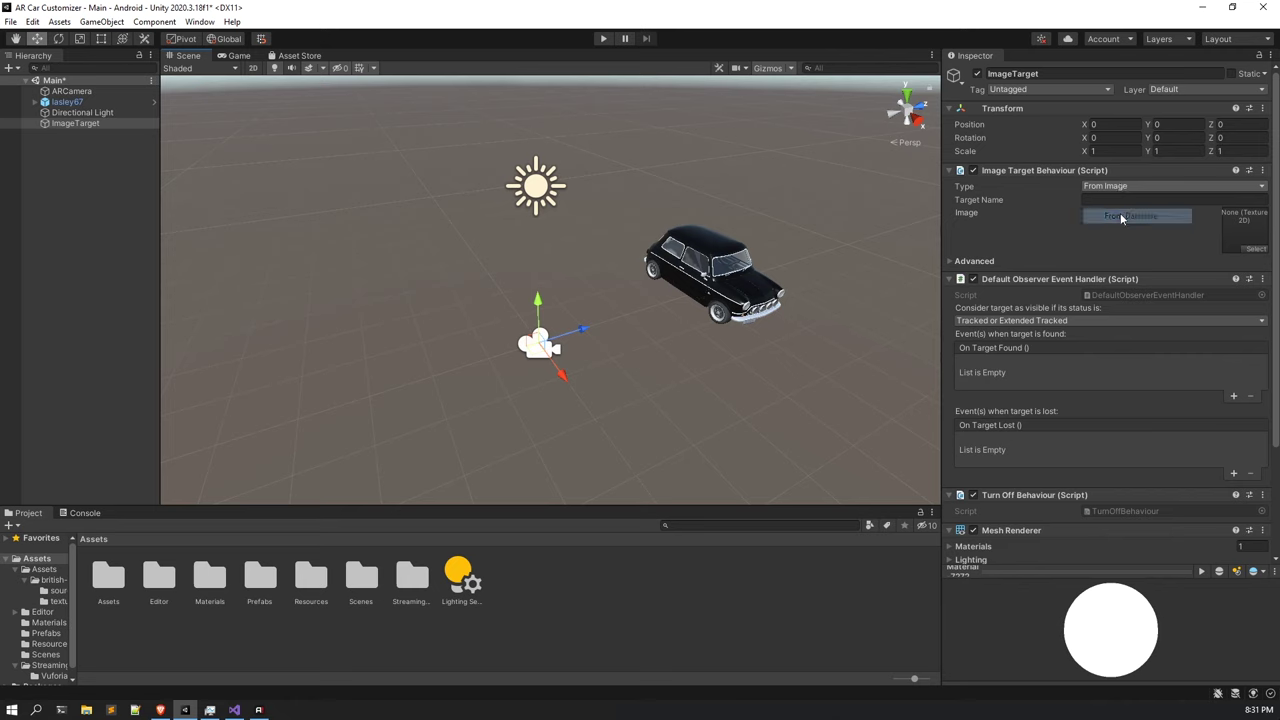
pyautogui.click(1116, 213)
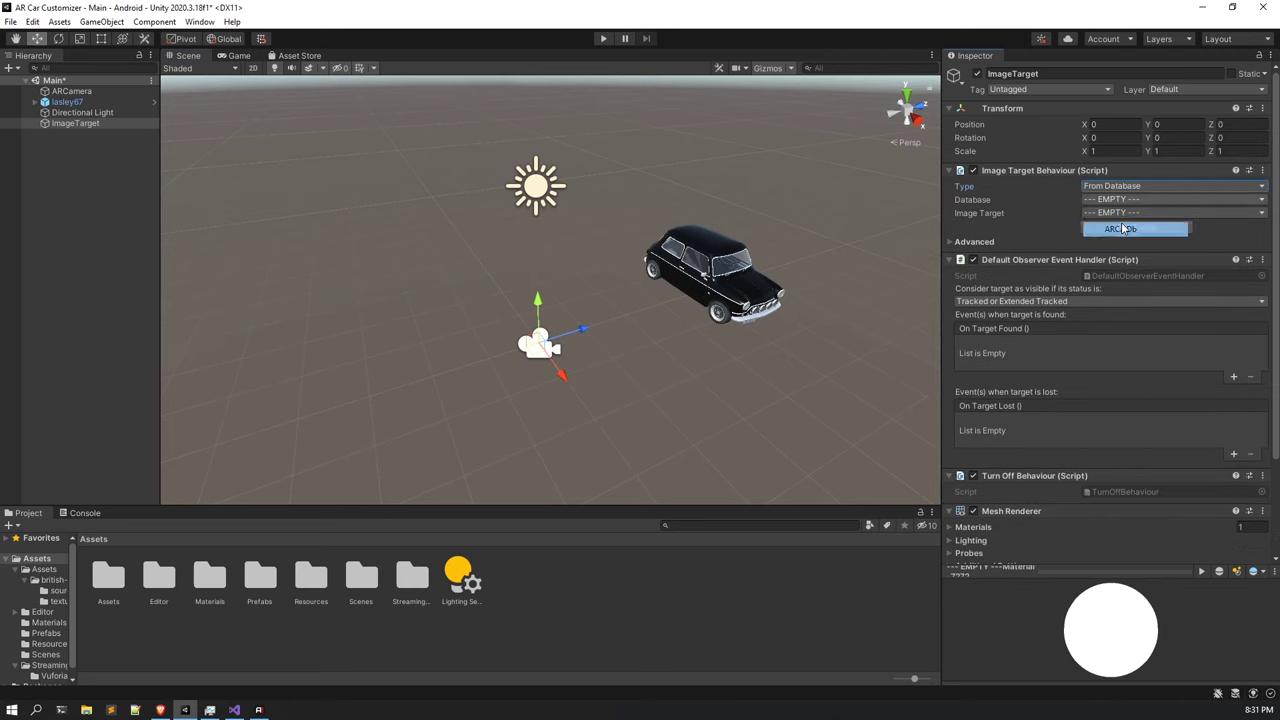
pyautogui.click(1122, 223)
pyautogui.keyDown('alt'); pyautogui.moveTo(744, 310); pyautogui.dragTo(840, 330); pyautogui.keyUp('alt')
pyautogui.click(1121, 213)
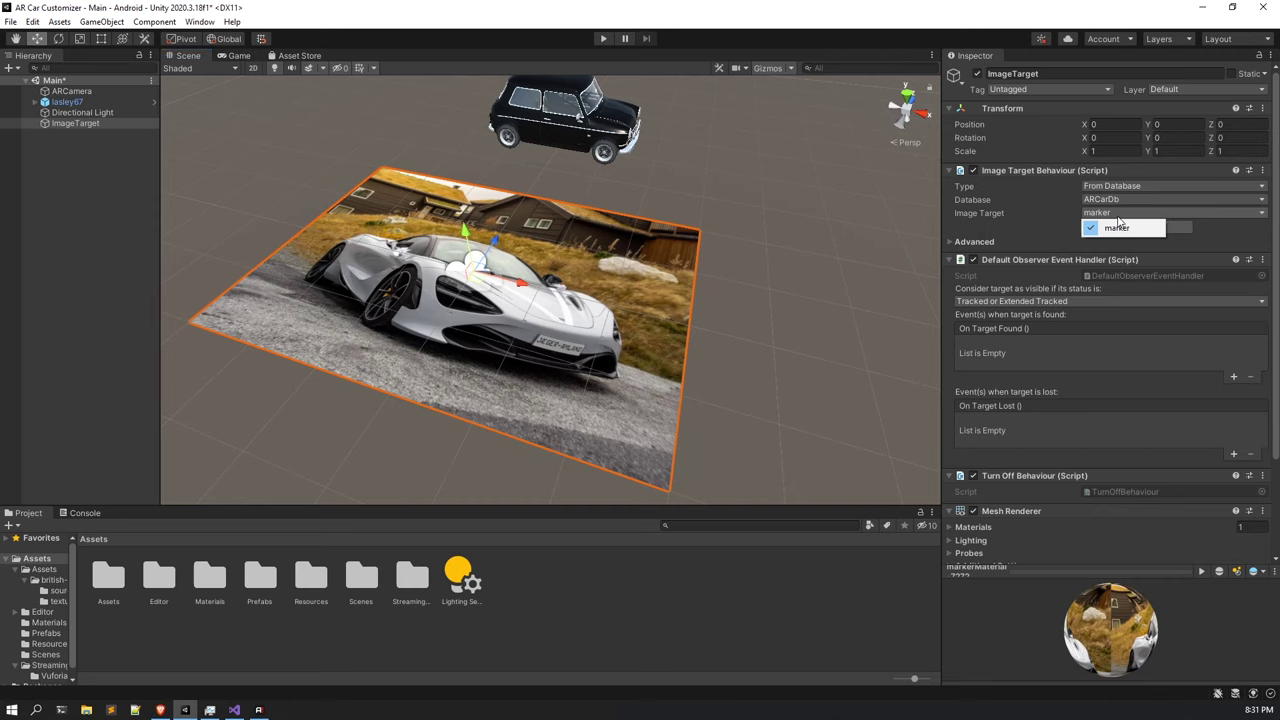
pyautogui.click(96, 125)
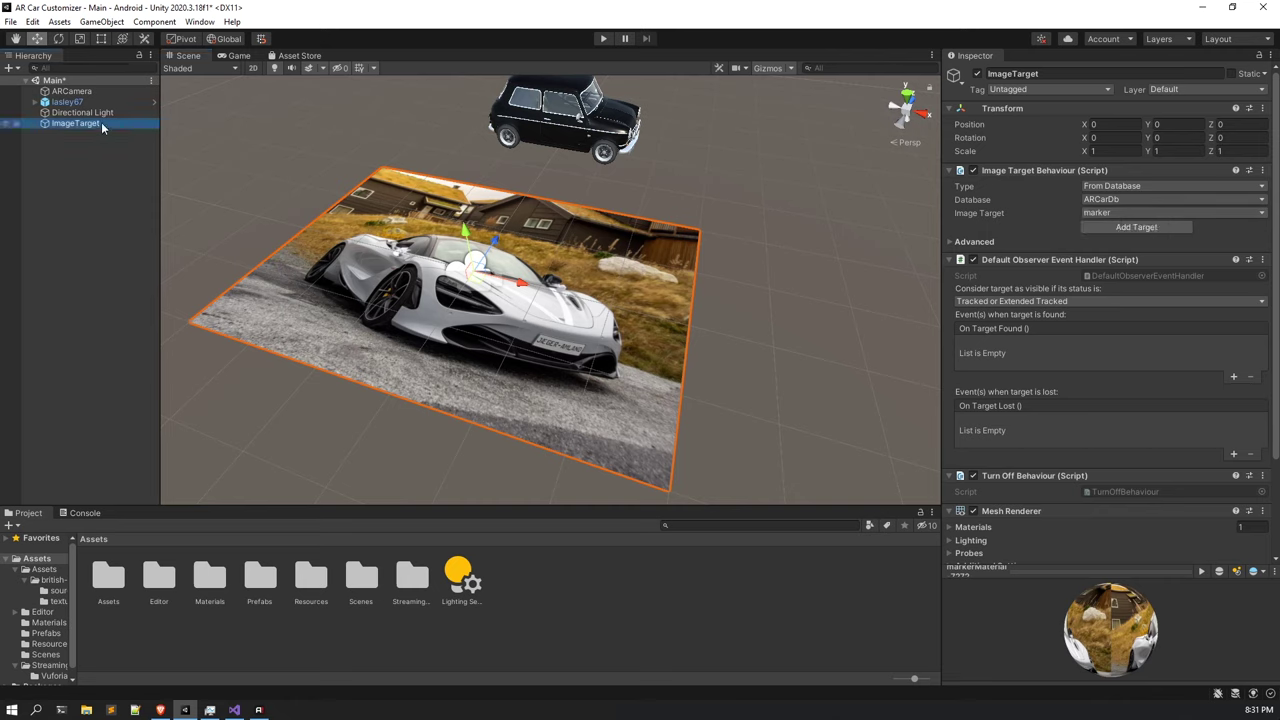
# Reset the lasley67 car's transform to the origin and scale it up to about twice its size.
pyautogui.click(58, 101)
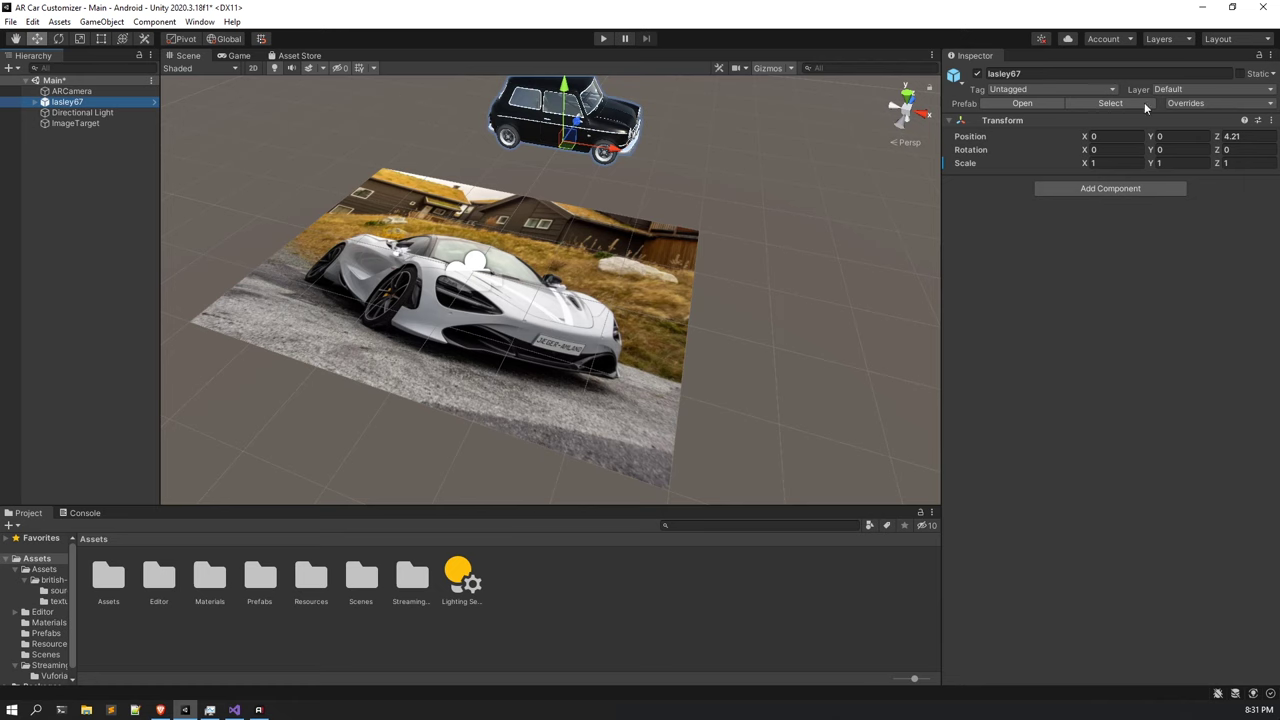
pyautogui.click(1273, 121)
pyautogui.click(1152, 131)
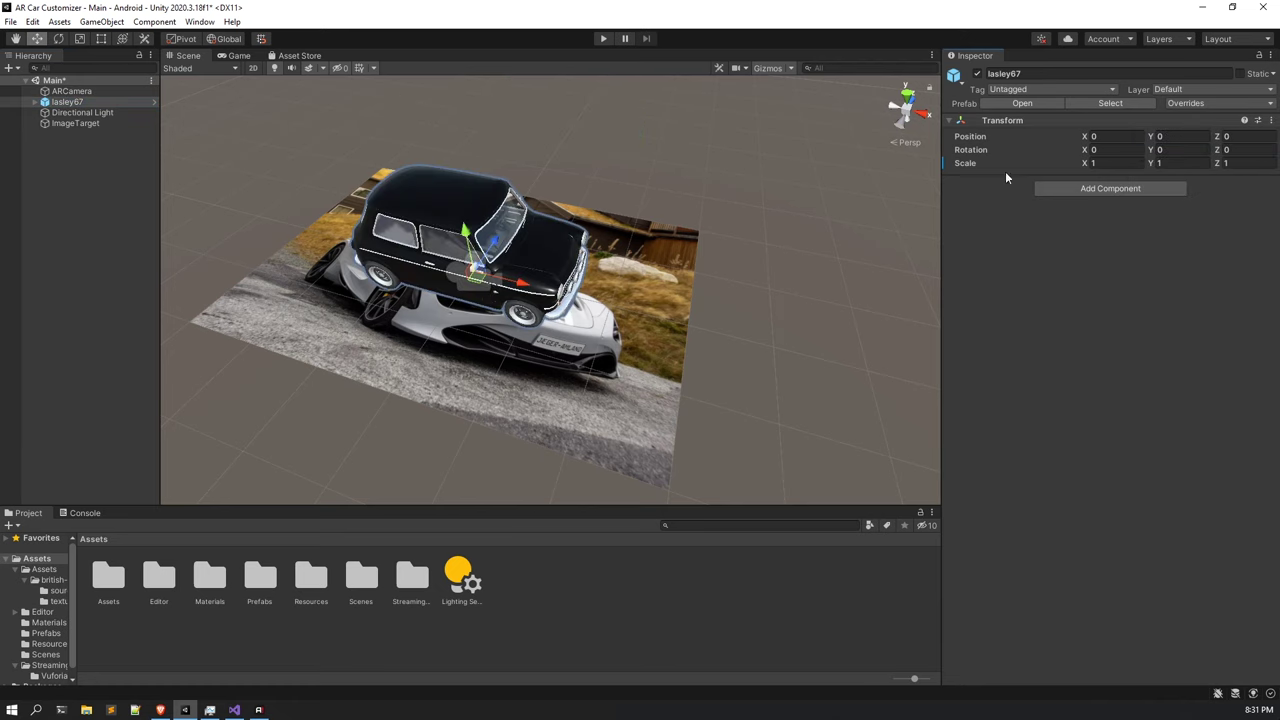
pyautogui.keyDown('alt'); pyautogui.moveTo(508, 224); pyautogui.dragTo(606, 168); pyautogui.keyUp('alt')
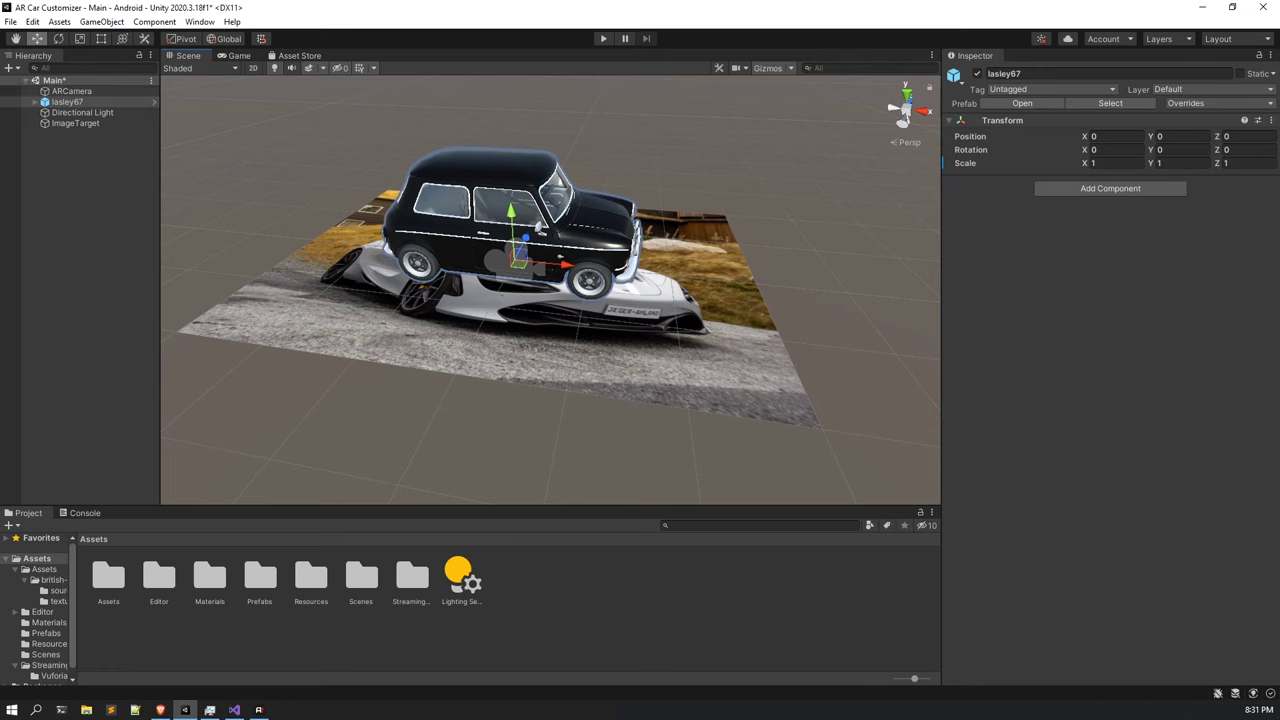
pyautogui.click(81, 39)
pyautogui.moveTo(516, 261); pyautogui.dragTo(800, 186)
pyautogui.scroll(-3, 605, 259)
pyautogui.click(65, 103)
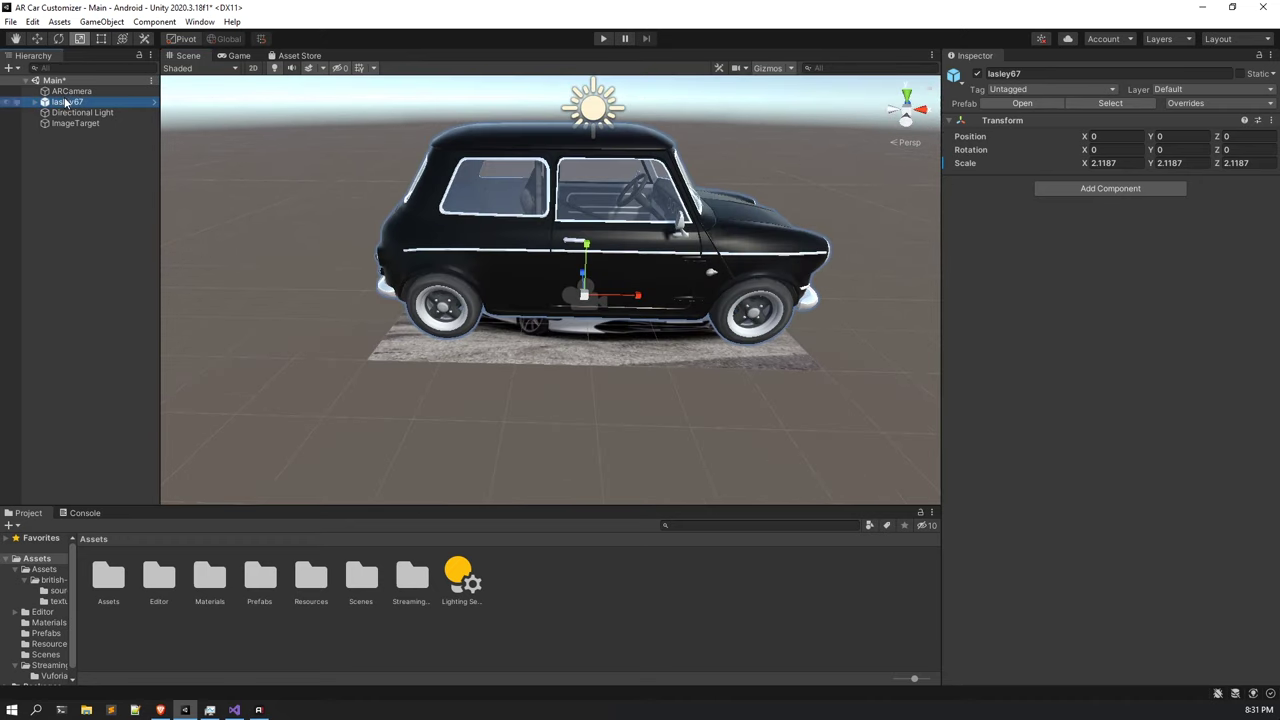
# Make lasley67 a child of ImageTarget and save the scene.
pyautogui.click(81, 165)
pyautogui.click(69, 103)
pyautogui.moveTo(116, 113); pyautogui.dragTo(97, 122)
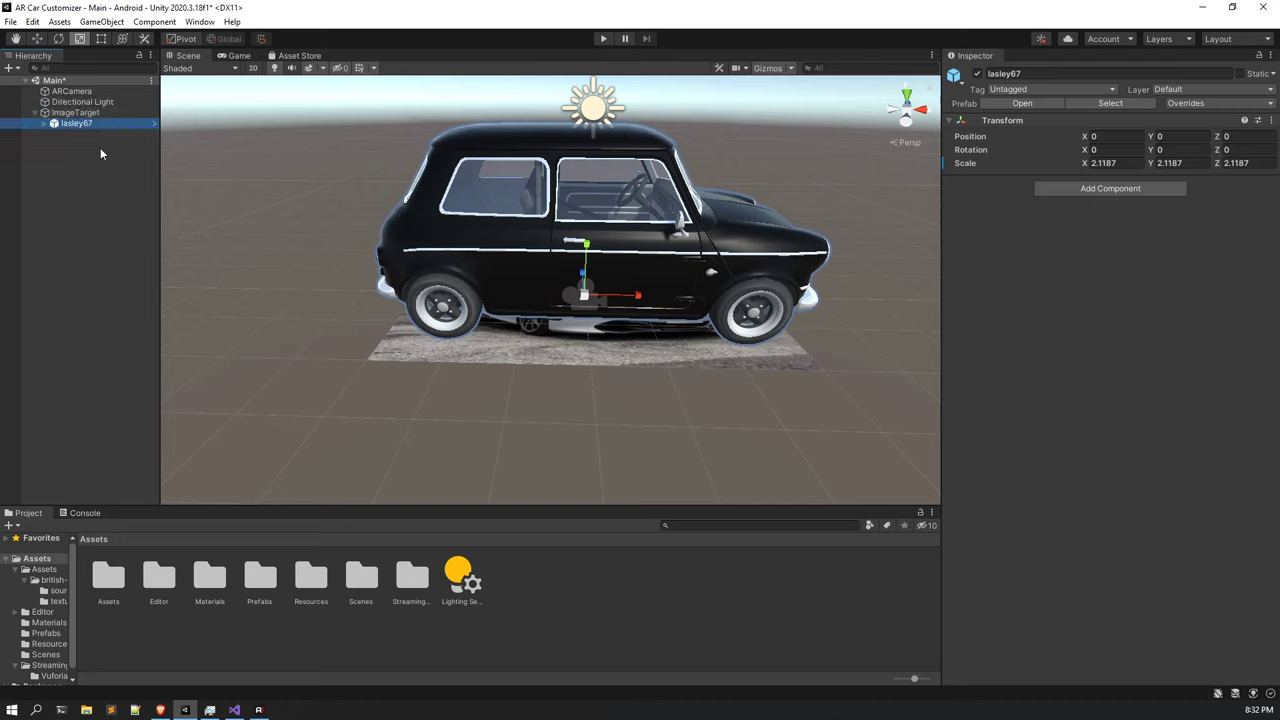
pyautogui.click(104, 169)
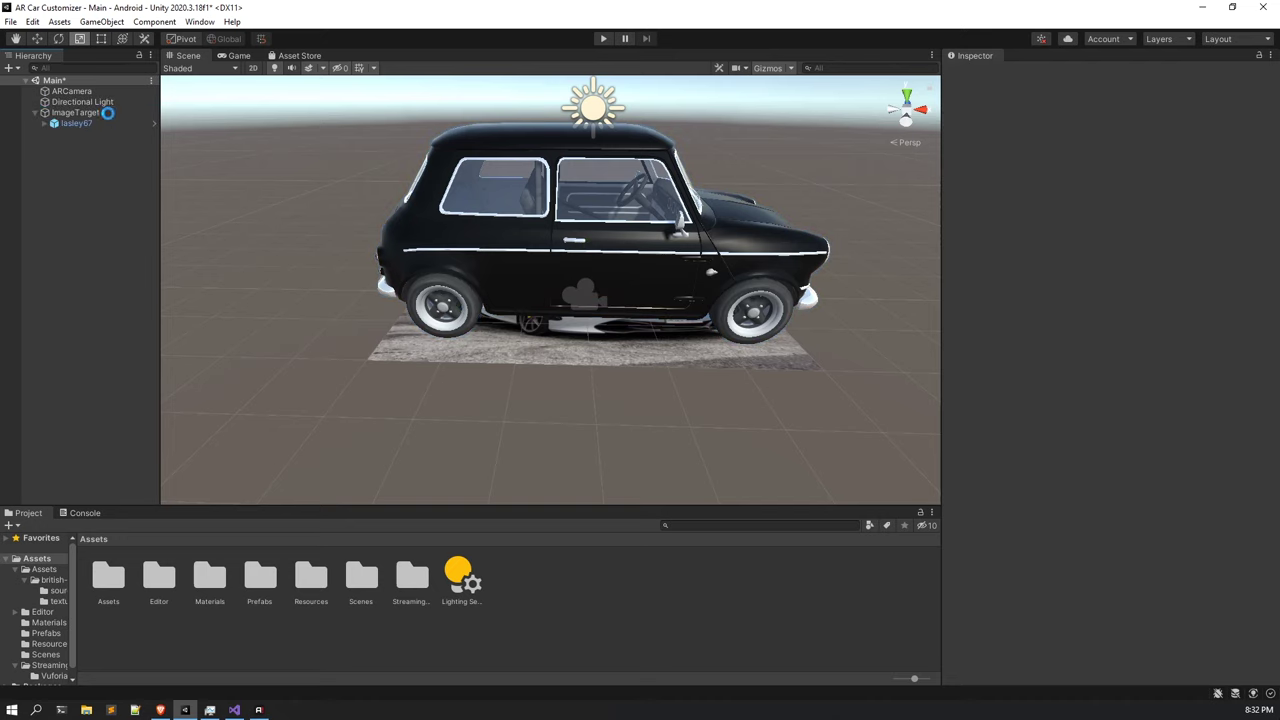
pyautogui.hotkey('ctrl', 's')
# Check ImageTarget's settings and orbit to a higher three-quarter view of the car on the marker.
pyautogui.click(108, 114)
pyautogui.click(108, 186)
pyautogui.scroll(-3, 750, 306)
pyautogui.keyDown('alt'); pyautogui.moveTo(750, 306); pyautogui.dragTo(405, 308); pyautogui.keyUp('alt')
pyautogui.scroll(5, 516, 317)
pyautogui.scroll(-3, 515, 310)
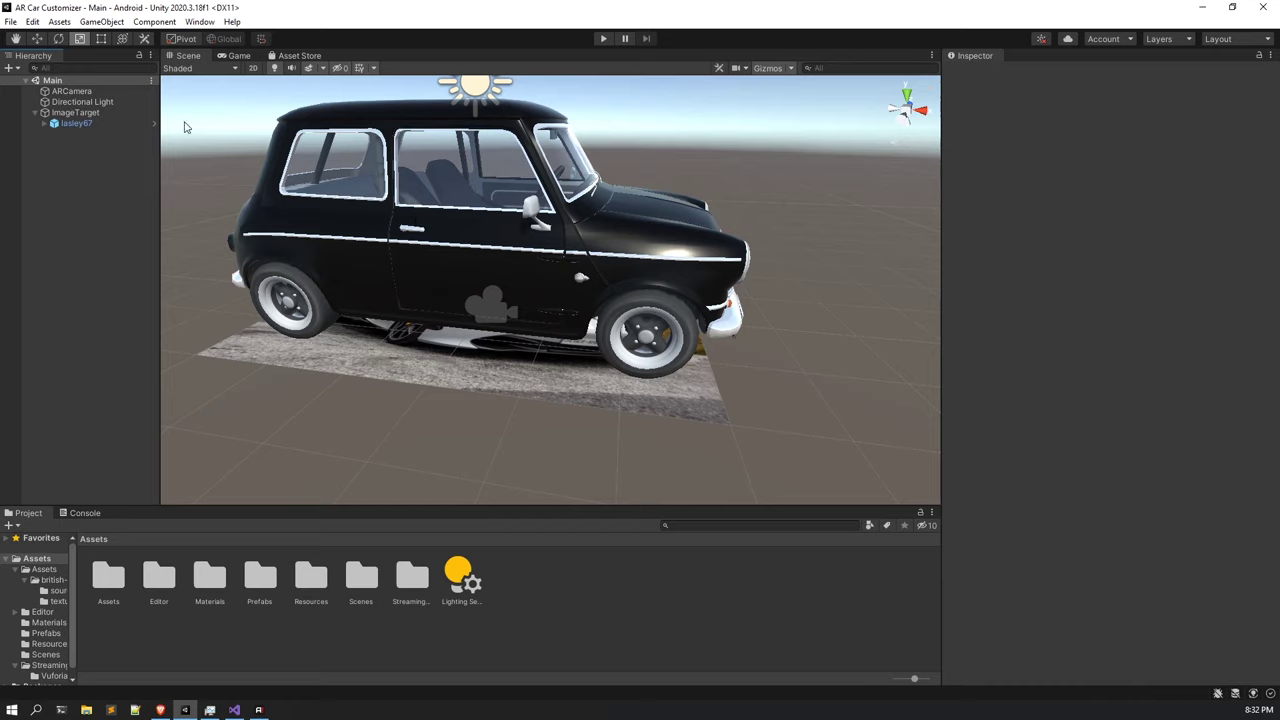
# Collapse ImageTarget and add a UI Canvas with its EventSystem to the scene.
pyautogui.rightClick(87, 158)
pyautogui.click(53, 178)
pyautogui.click(37, 114)
pyautogui.rightClick(65, 167)
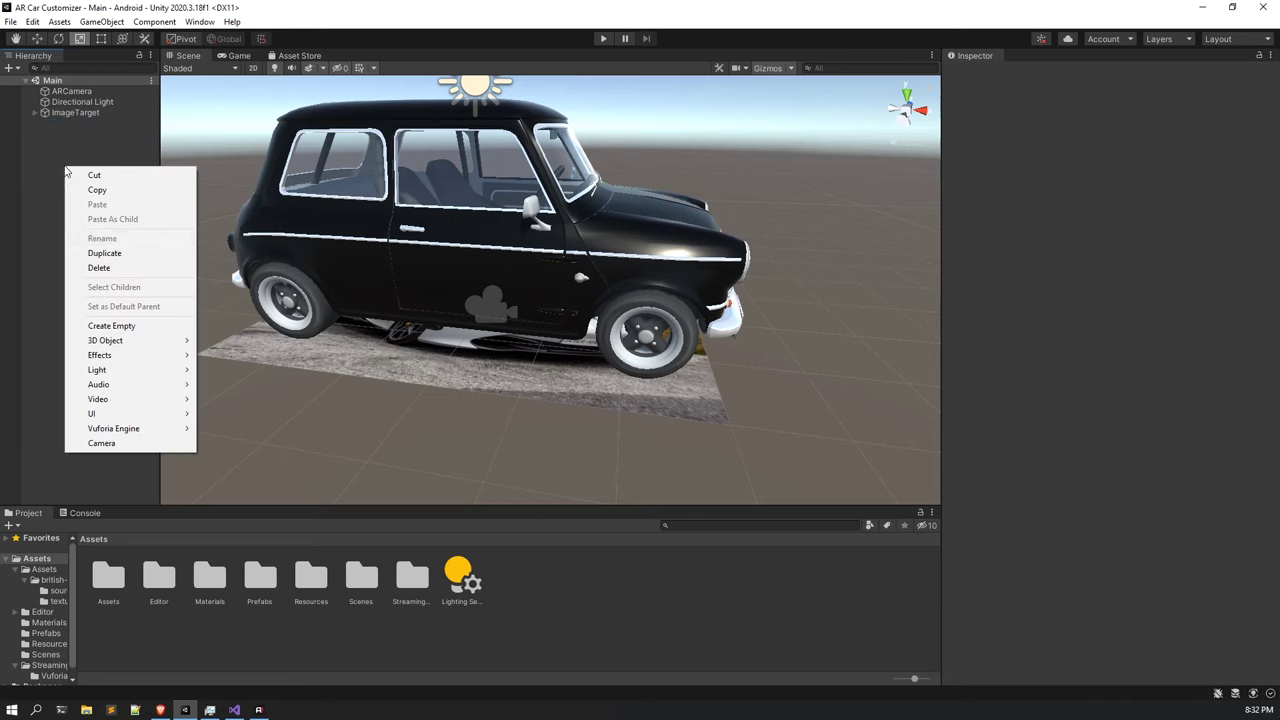
pyautogui.moveTo(115, 415)
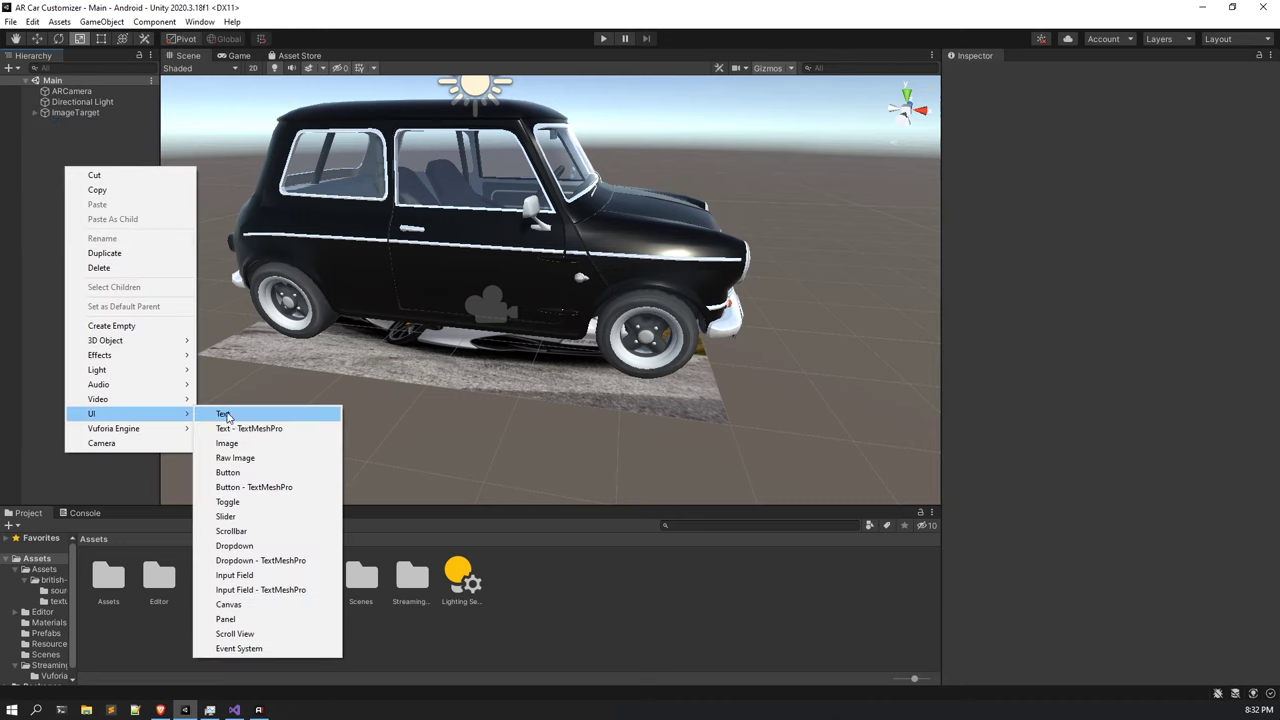
pyautogui.click(248, 604)
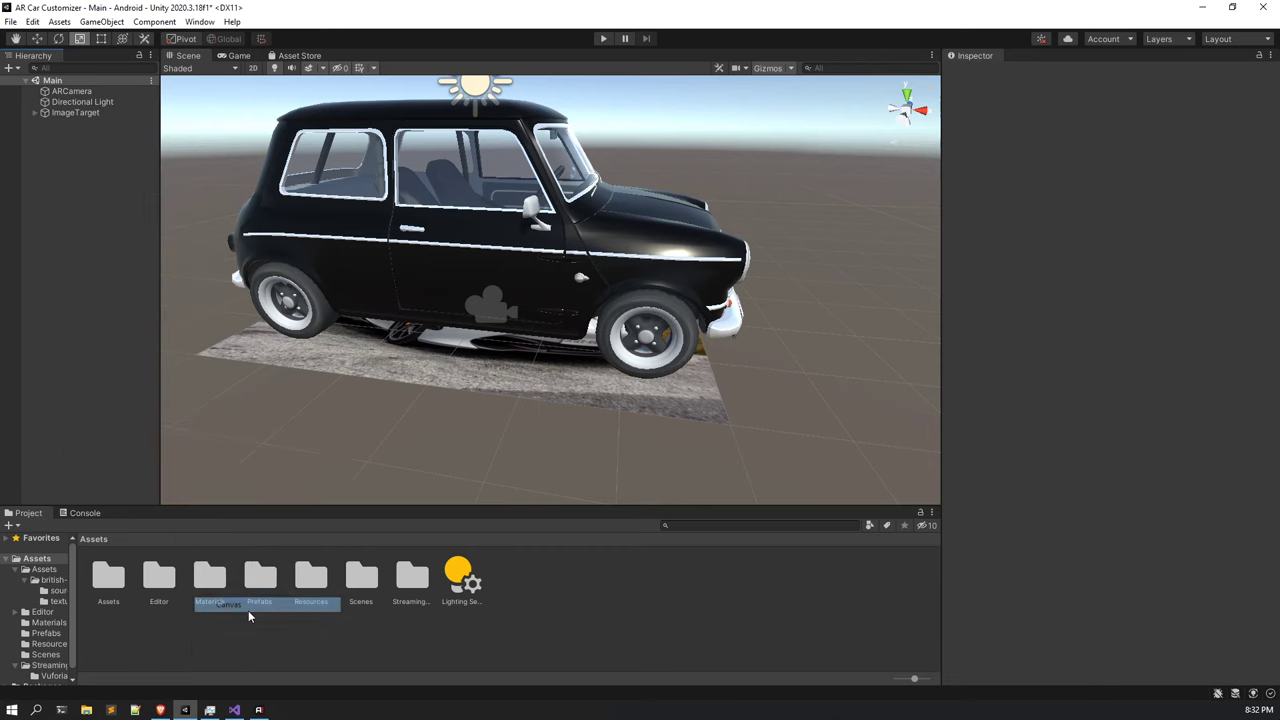
# Preview the Game view at Iphone 6 (1344x750), docked beside the Scene view.
pyautogui.click(240, 56)
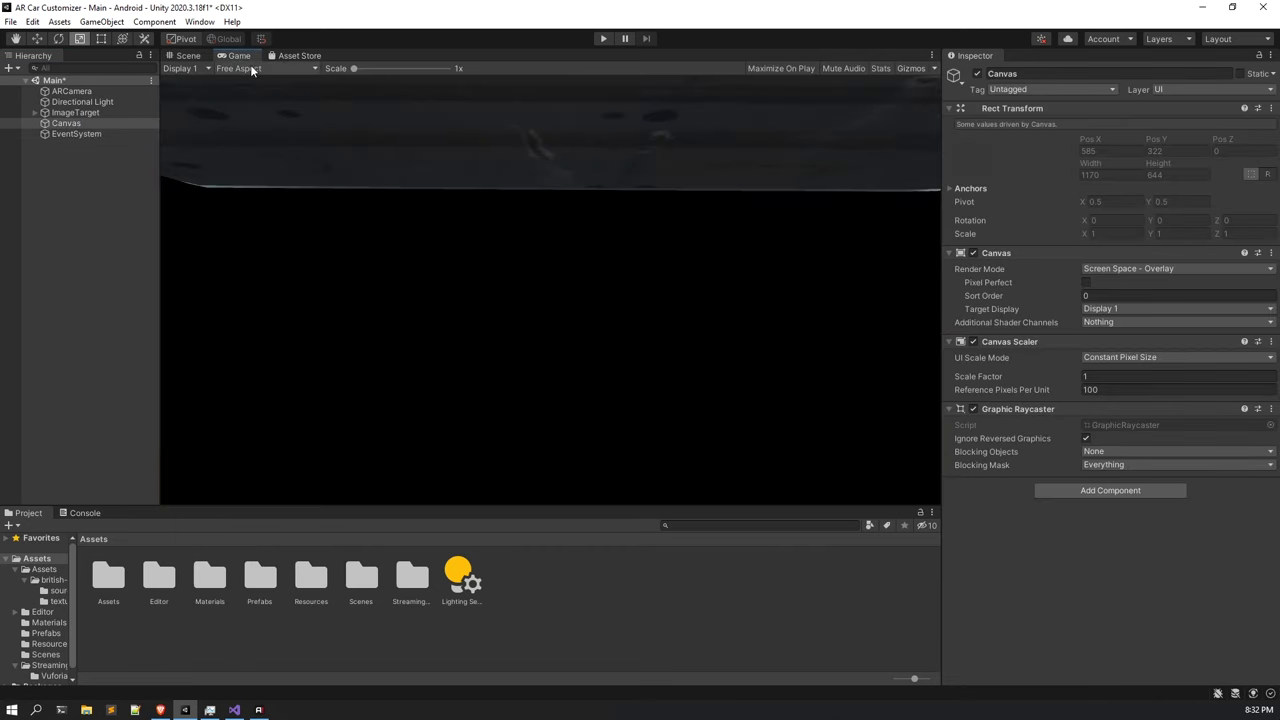
pyautogui.click(248, 68)
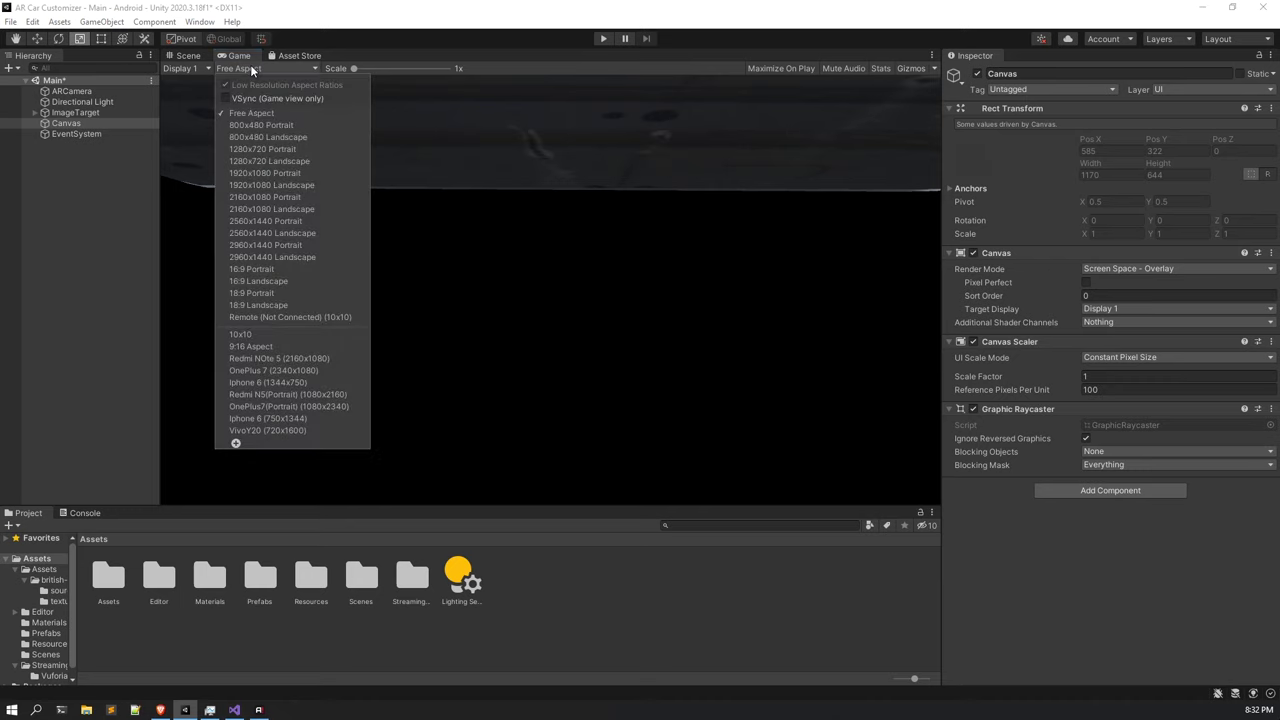
pyautogui.click(288, 384)
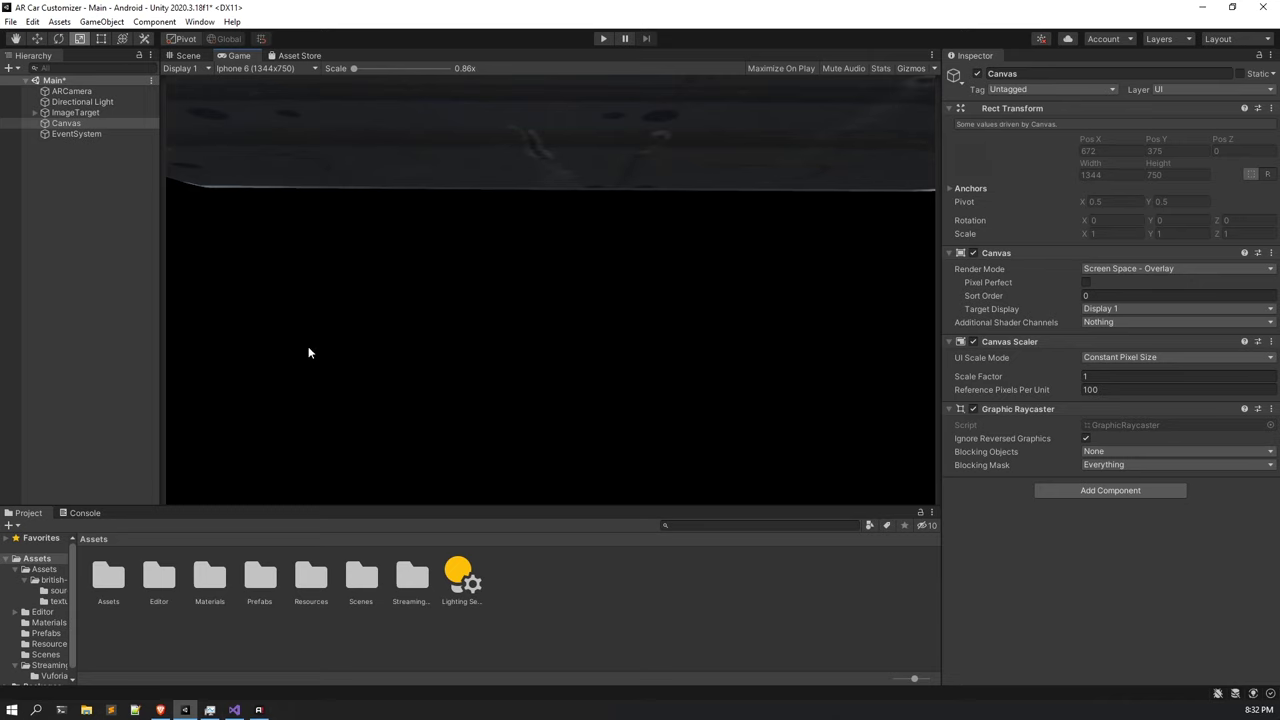
pyautogui.moveTo(240, 56); pyautogui.dragTo(805, 311)
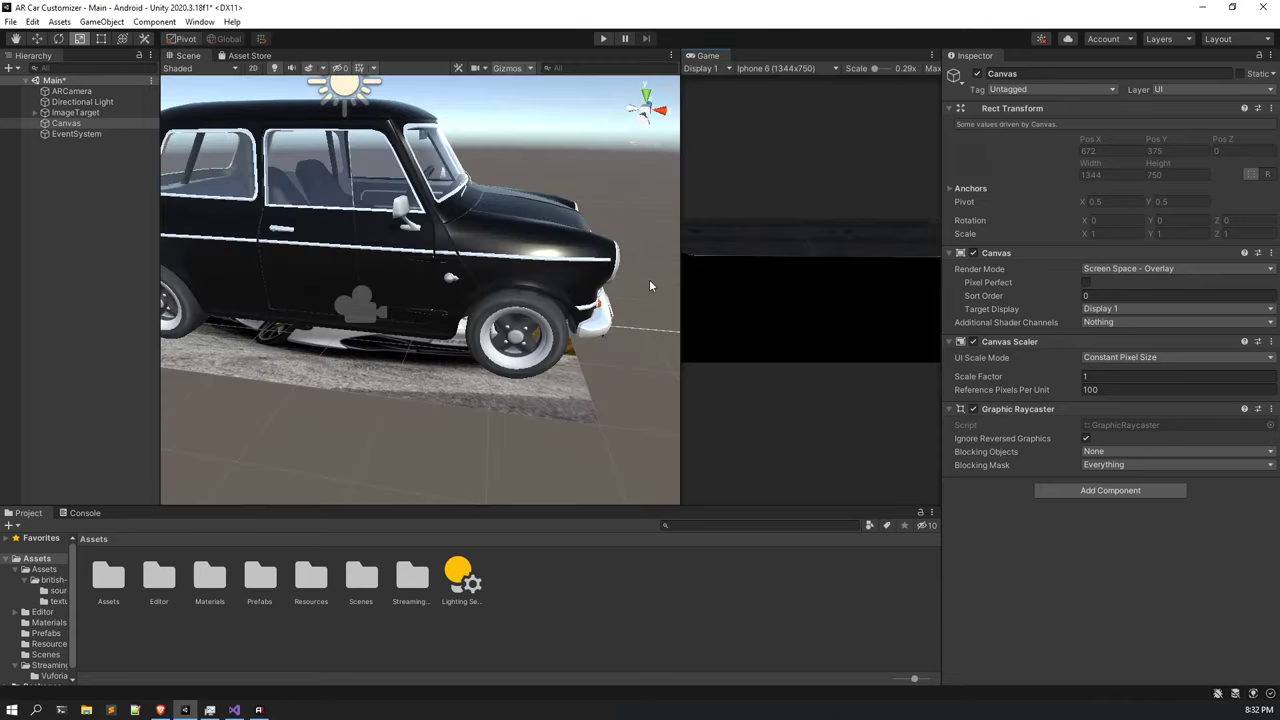
pyautogui.scroll(-5, 677, 271)
pyautogui.keyDown('alt'); pyautogui.moveTo(600, 265); pyautogui.dragTo(428, 255); pyautogui.keyUp('alt')
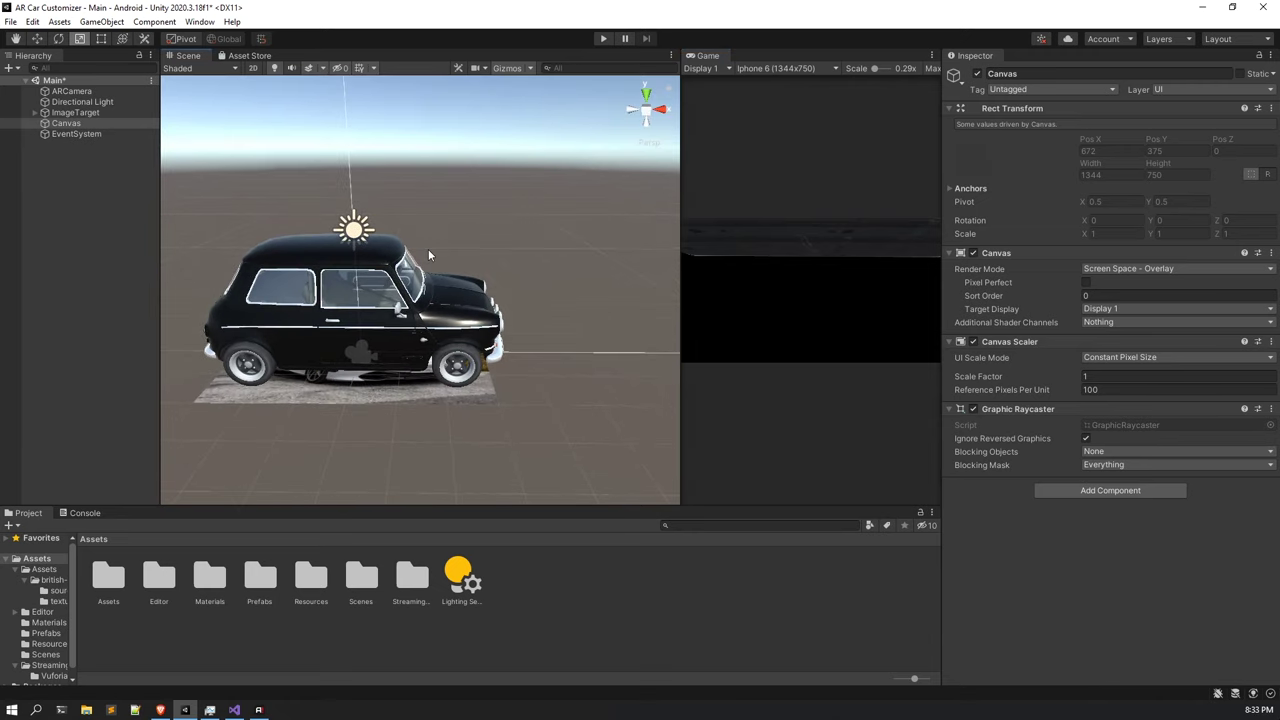
# Set the Canvas's UI Scale Mode to Scale With Screen Size.
pyautogui.click(113, 123)
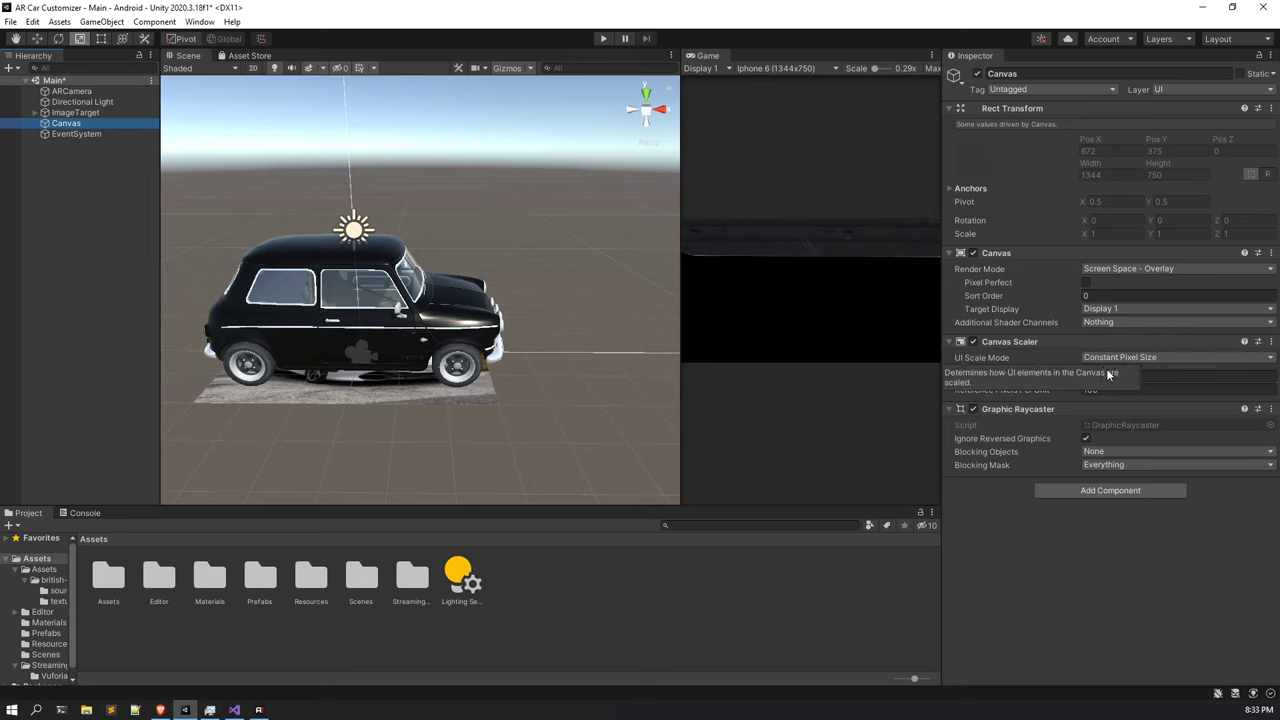
pyautogui.click(1121, 348)
pyautogui.click(1118, 357)
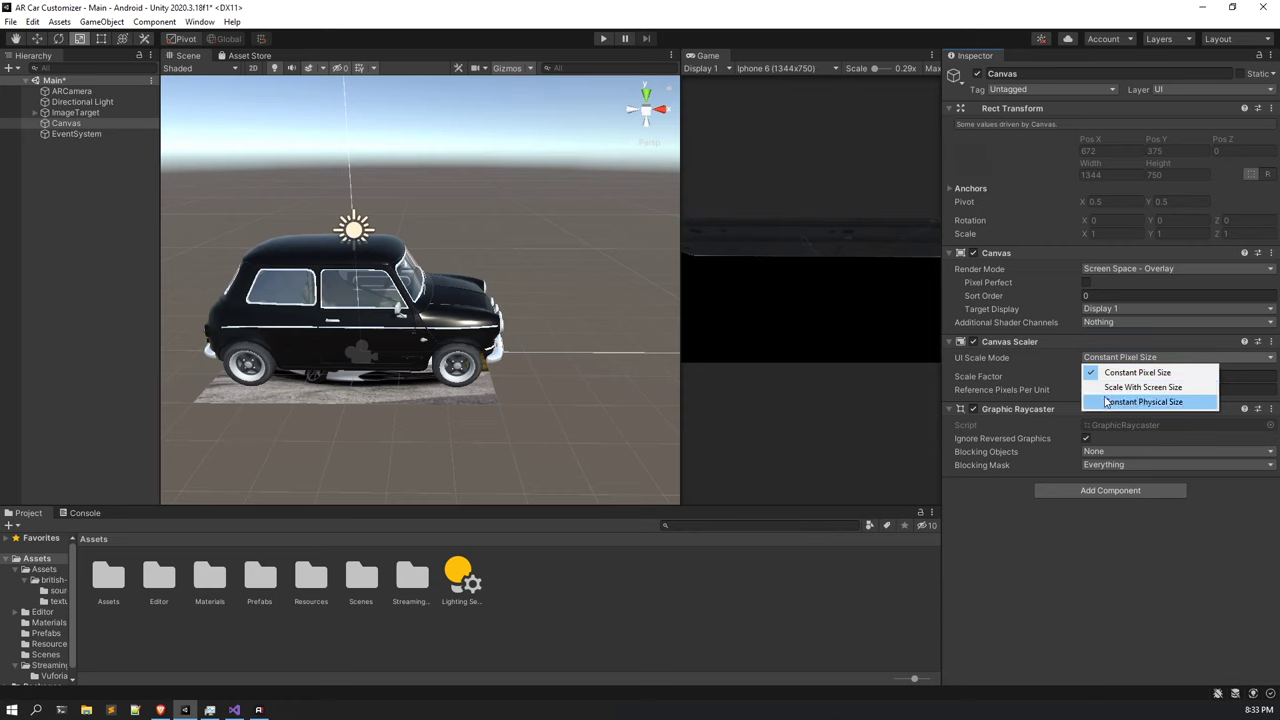
pyautogui.click(1110, 388)
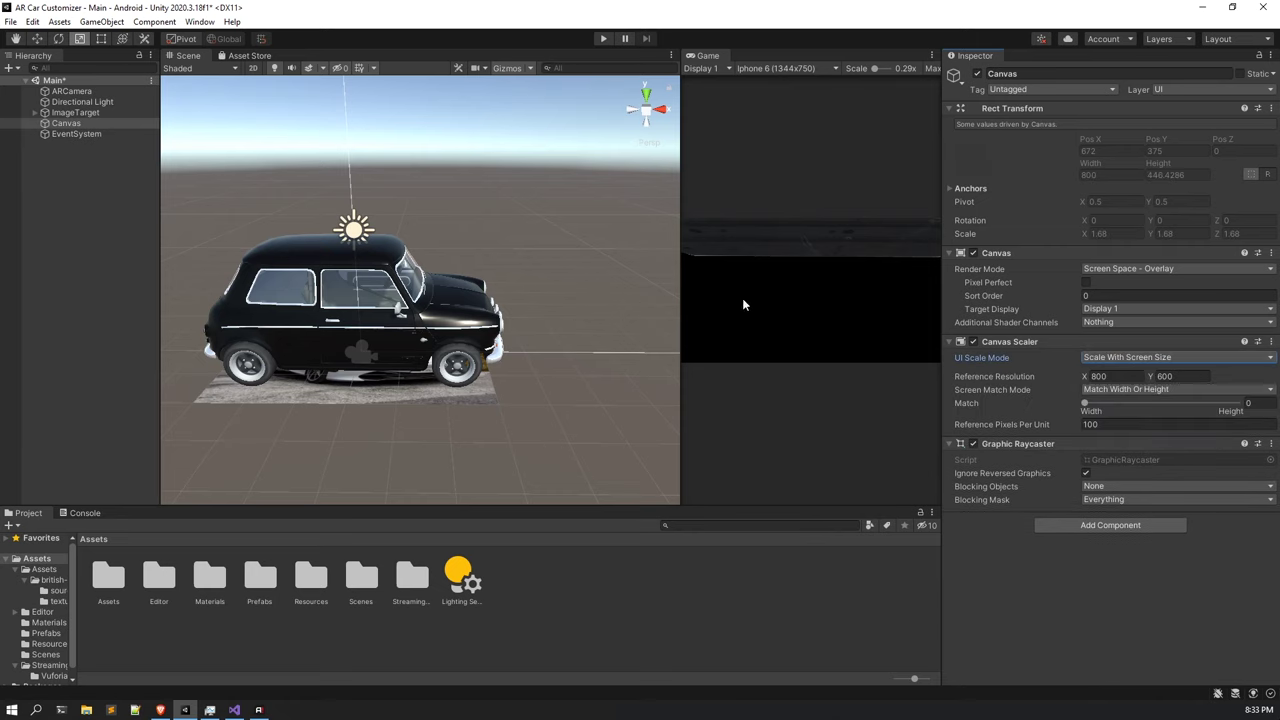
# Save the scene, then close the TMP Importer without importing after adding a TextMeshPro button.
pyautogui.click(88, 123)
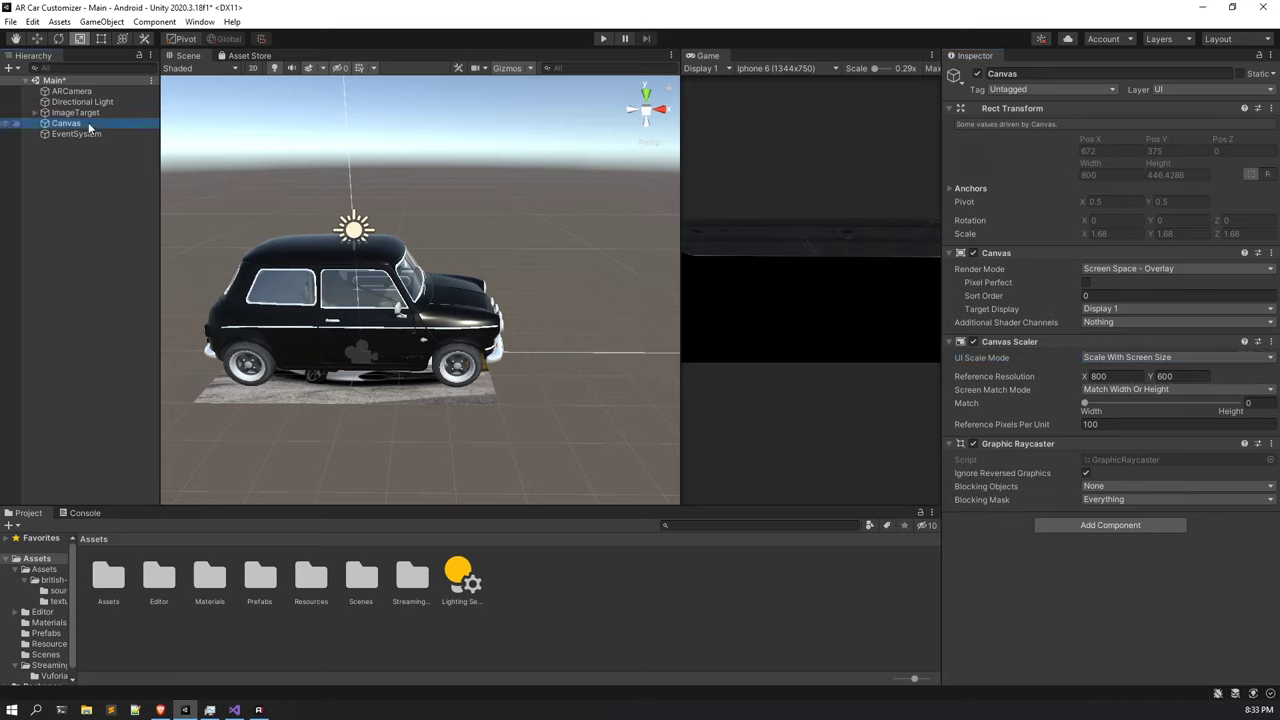
pyautogui.hotkey('ctrl', 's')
pyautogui.rightClick(88, 125)
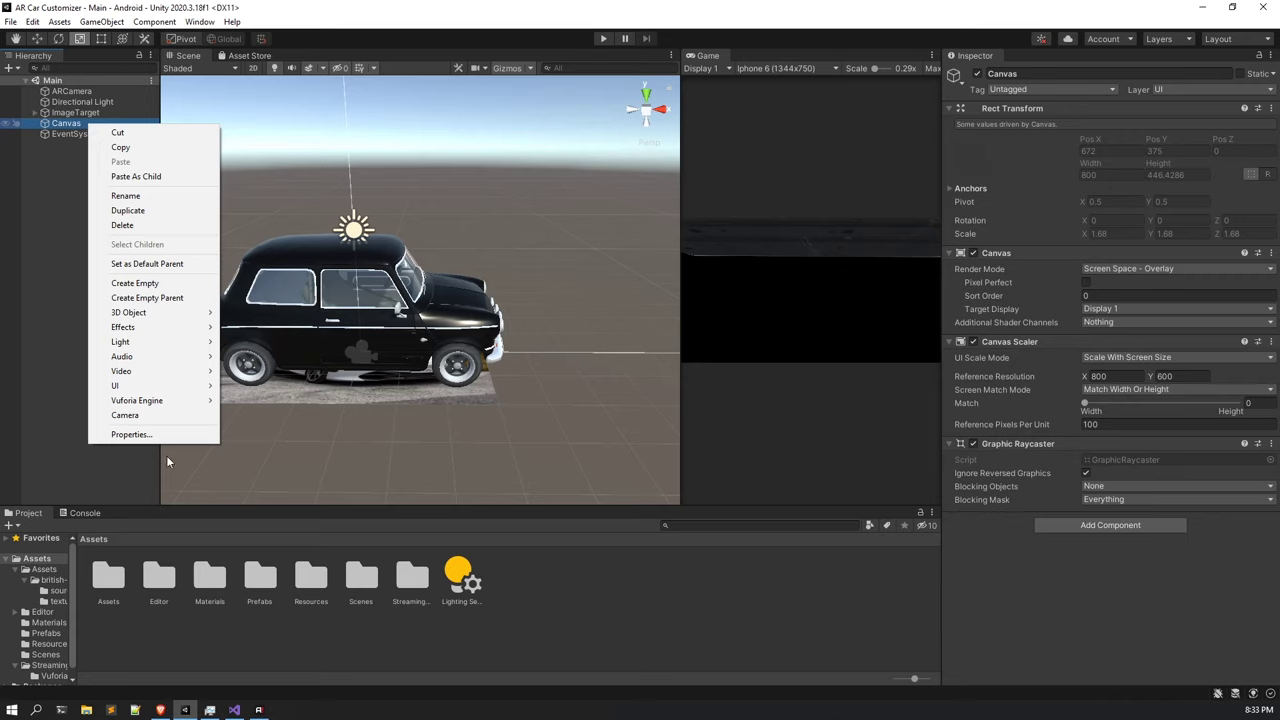
pyautogui.moveTo(143, 388)
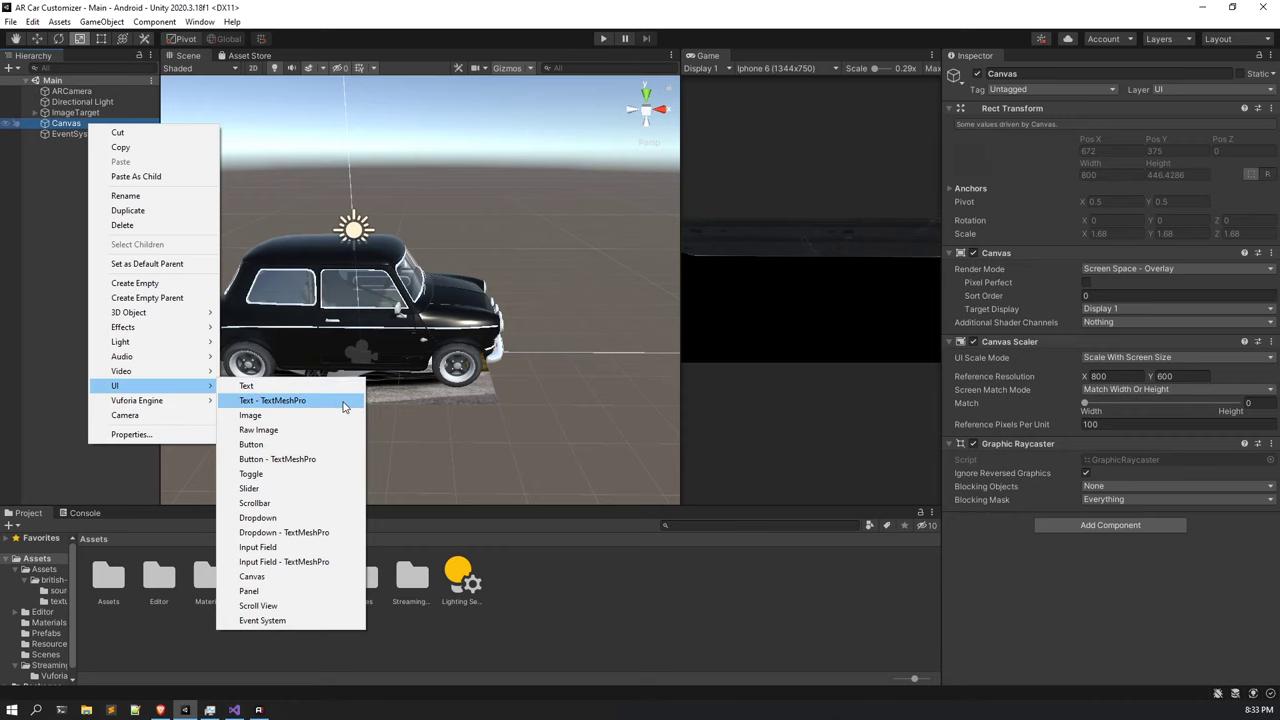
pyautogui.click(292, 459)
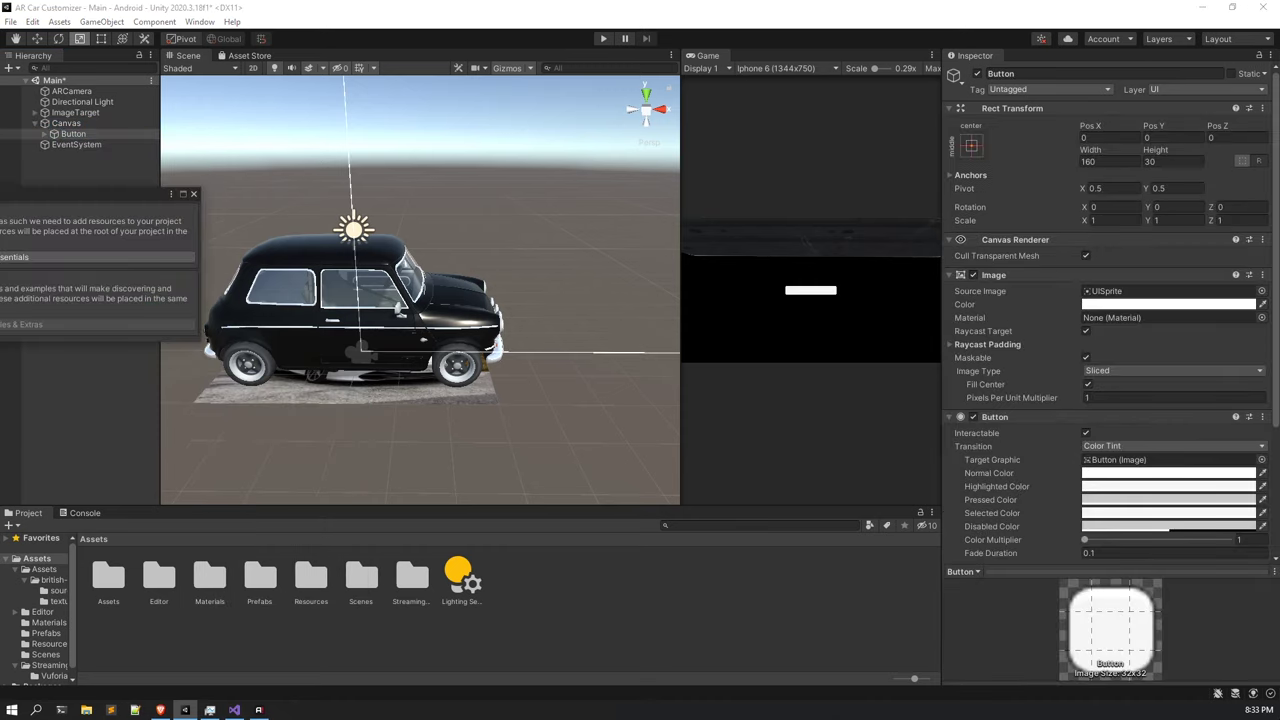
pyautogui.moveTo(5, 193); pyautogui.dragTo(414, 283)
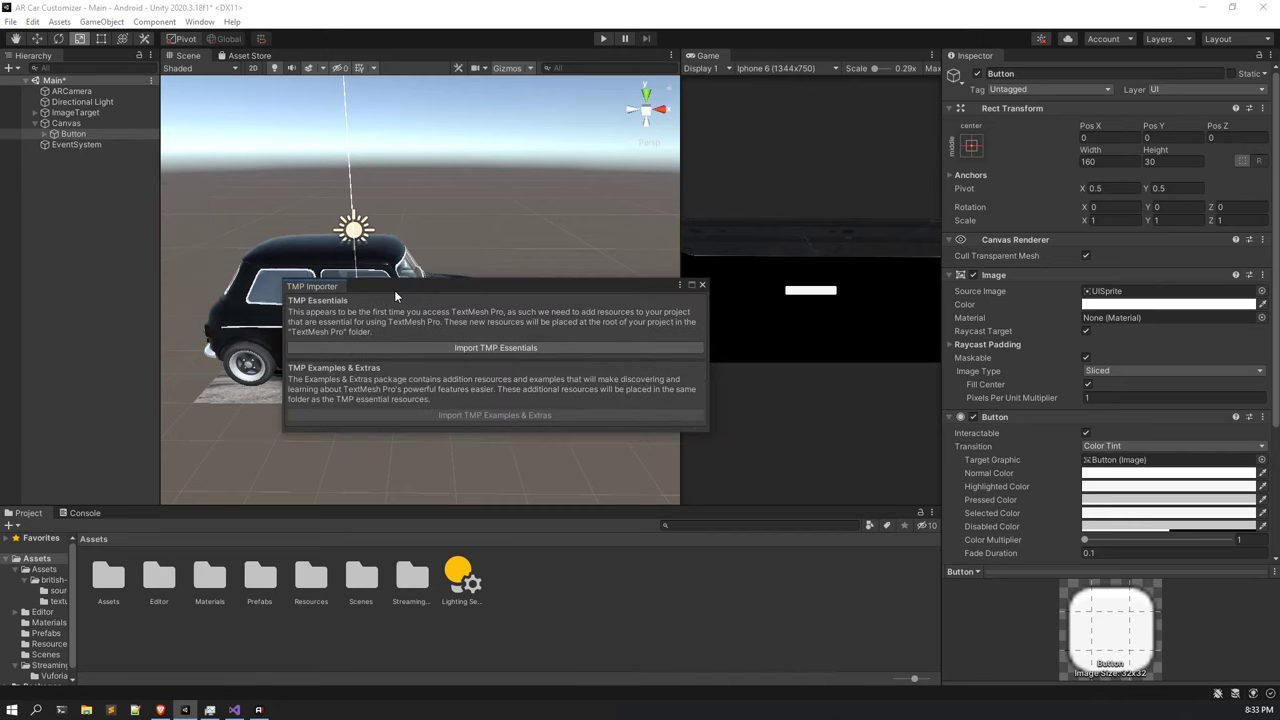
pyautogui.click(702, 285)
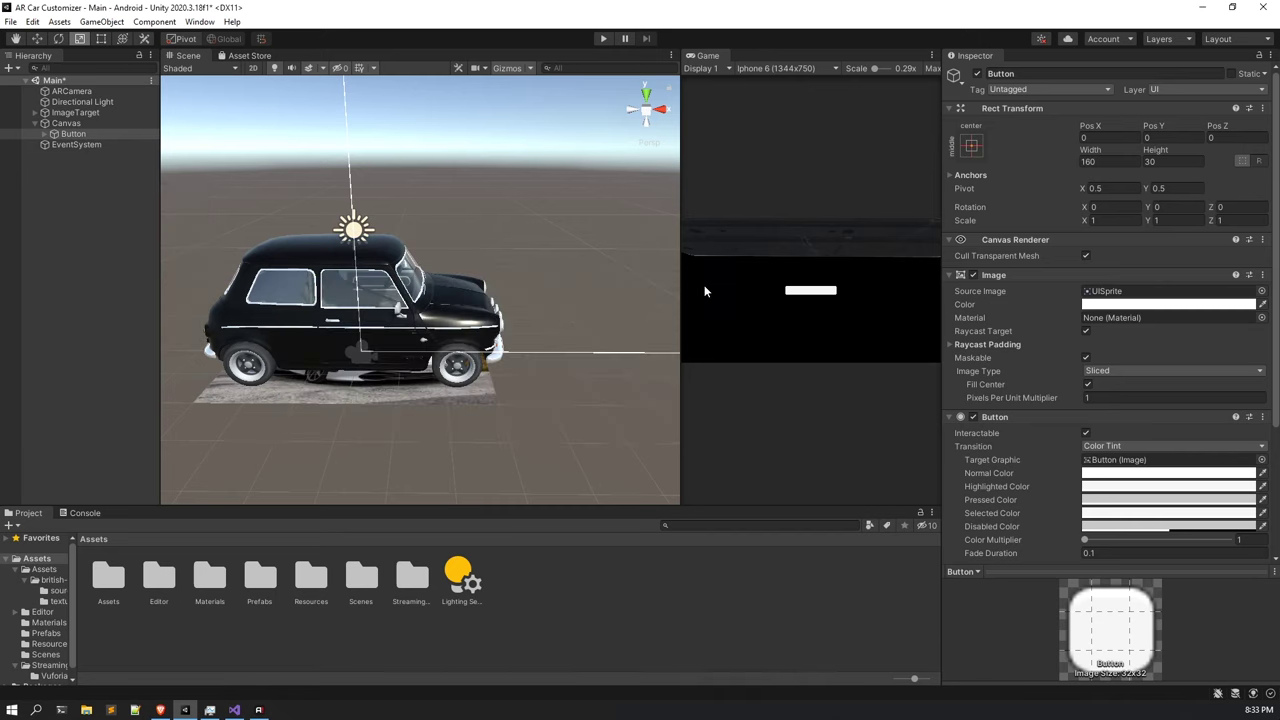
# Add a plain UI Button under the Canvas and delete its Text child.
pyautogui.rightClick(90, 122)
pyautogui.moveTo(151, 386)
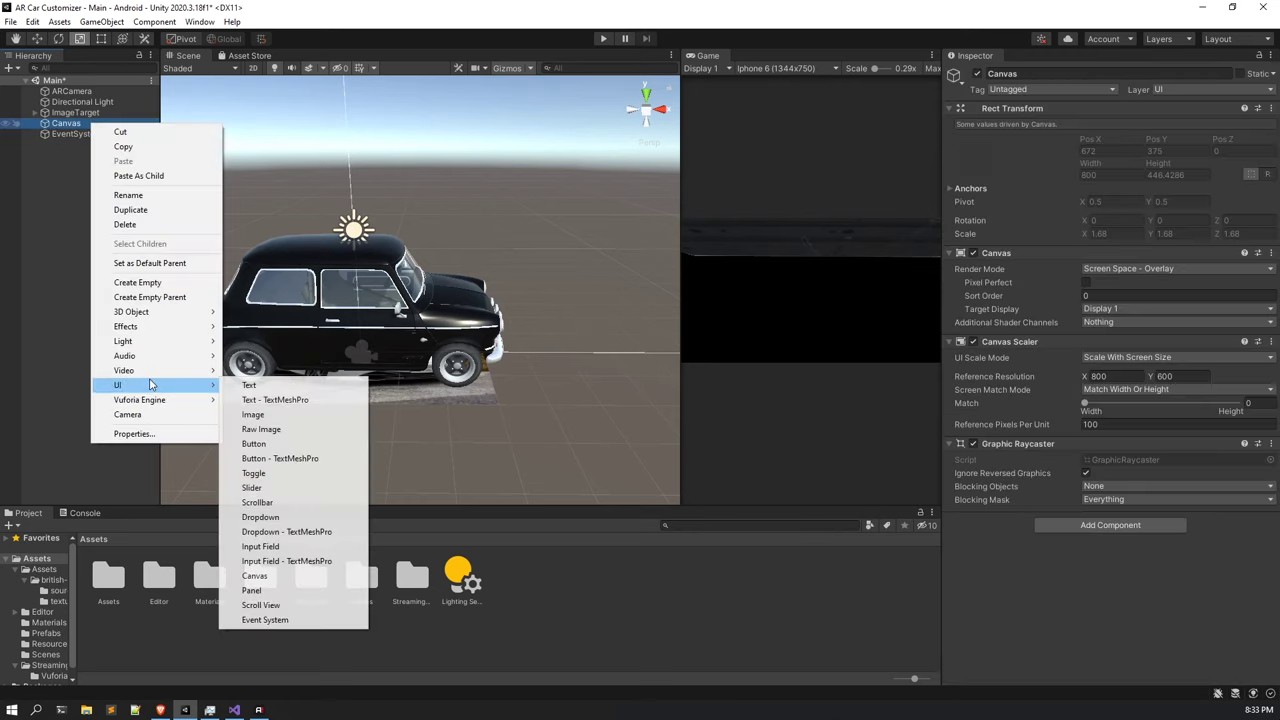
pyautogui.click(283, 445)
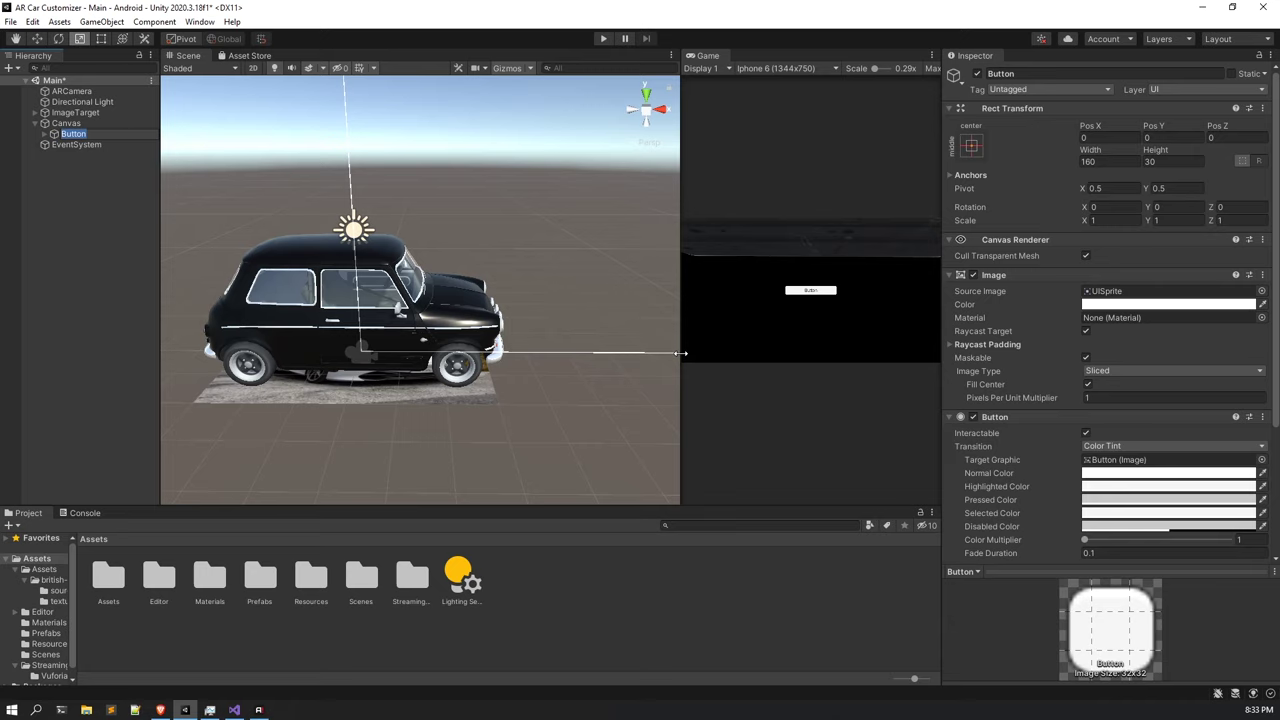
pyautogui.click(58, 136)
pyautogui.click(45, 134)
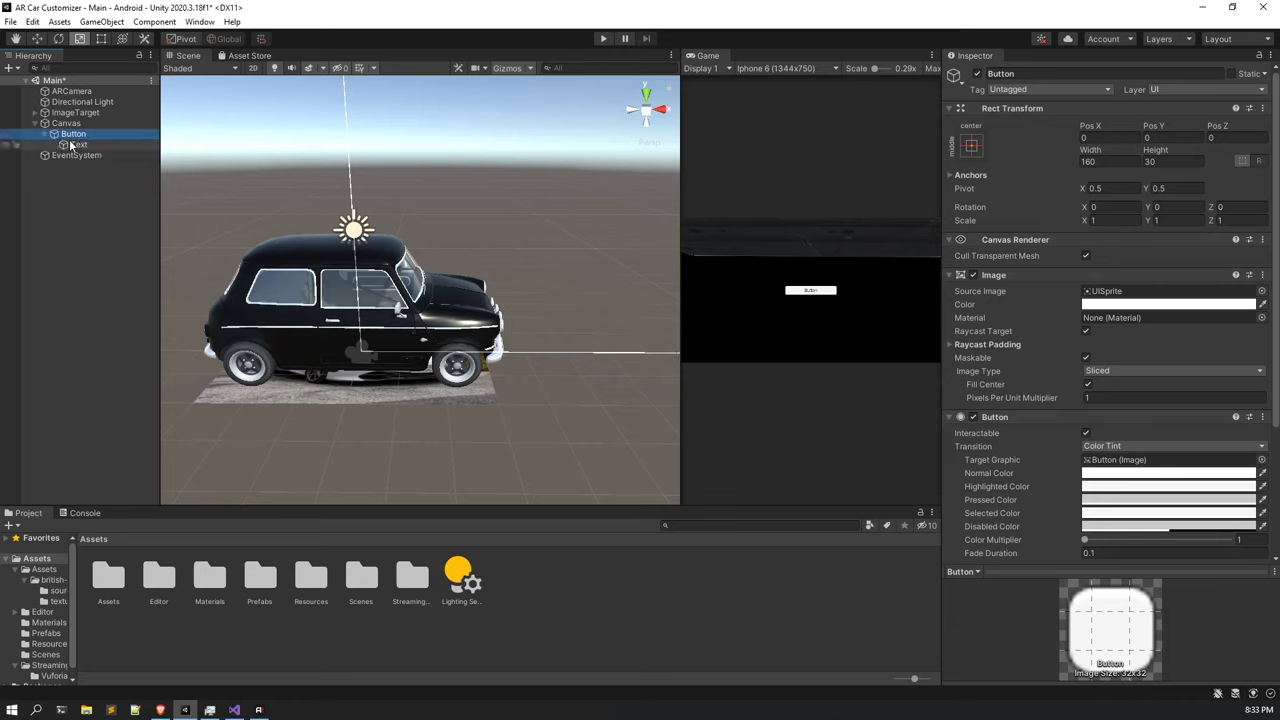
pyautogui.click(70, 145)
pyautogui.press('Delete')
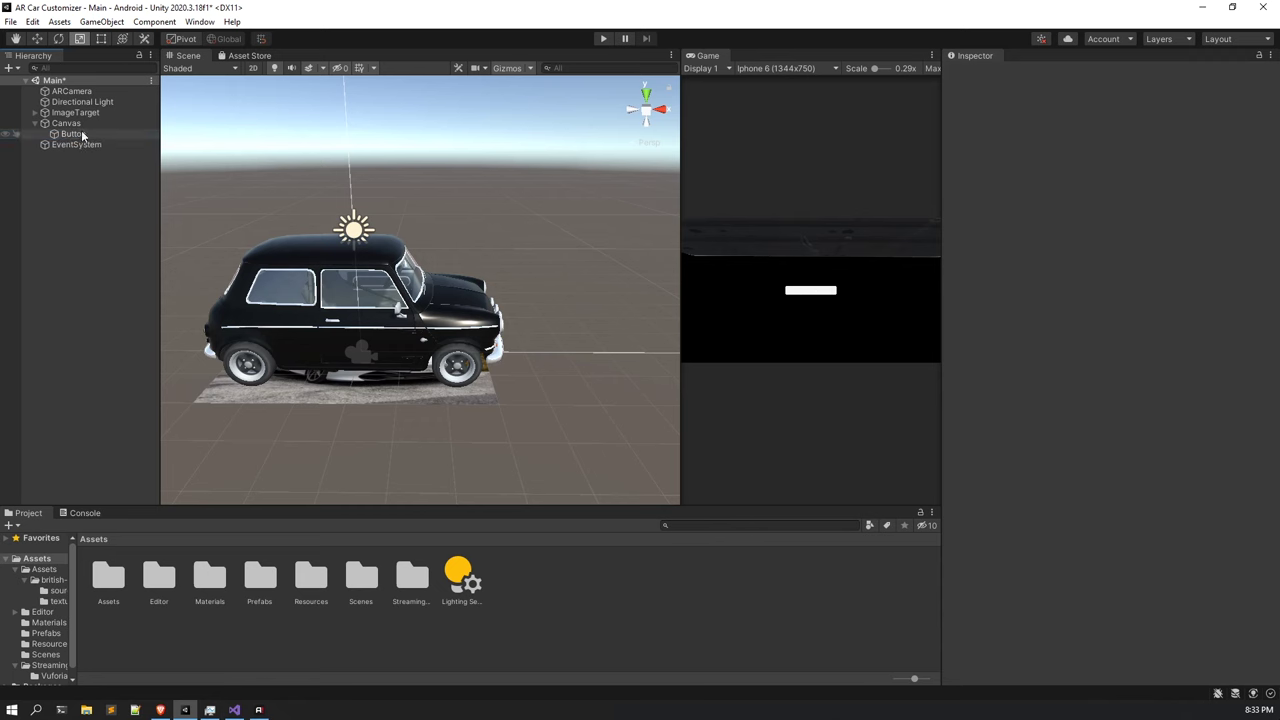
pyautogui.click(78, 133)
# Set the button's width and height to 100 × 100, after first trying 200 × 200.
pyautogui.click(1105, 161)
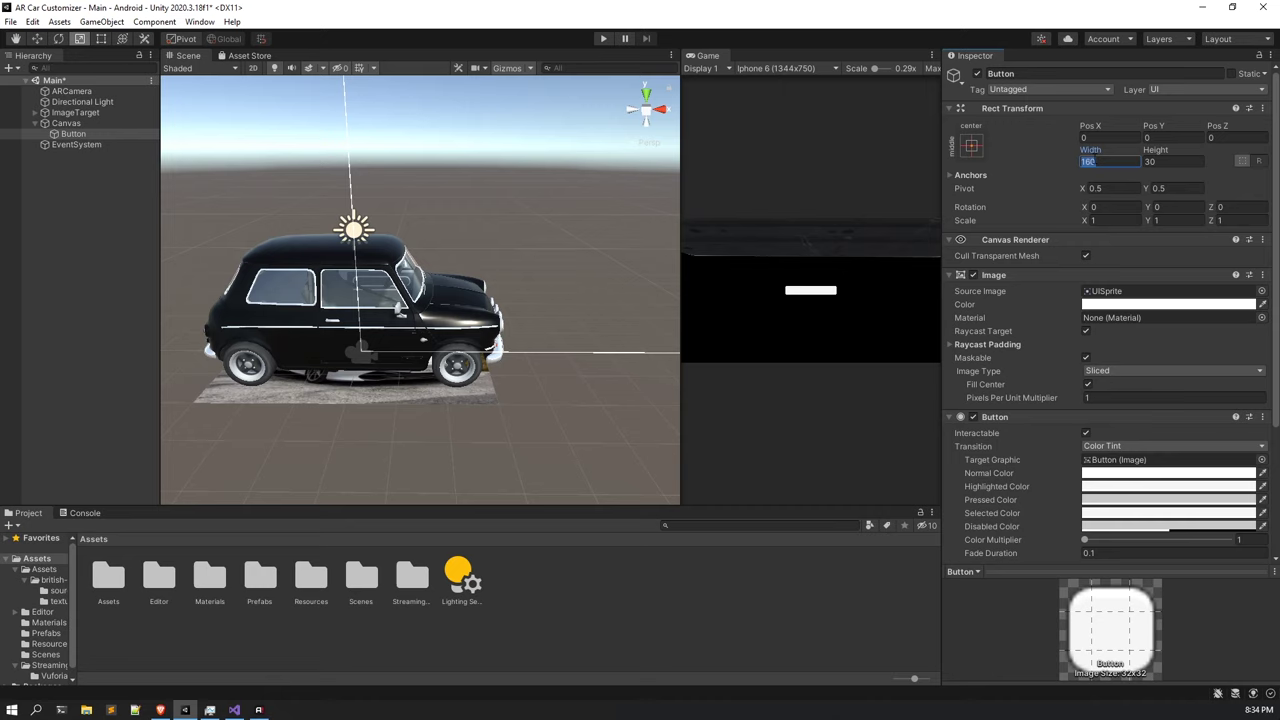
pyautogui.write('200')
pyautogui.press('Tab')
pyautogui.write('200')
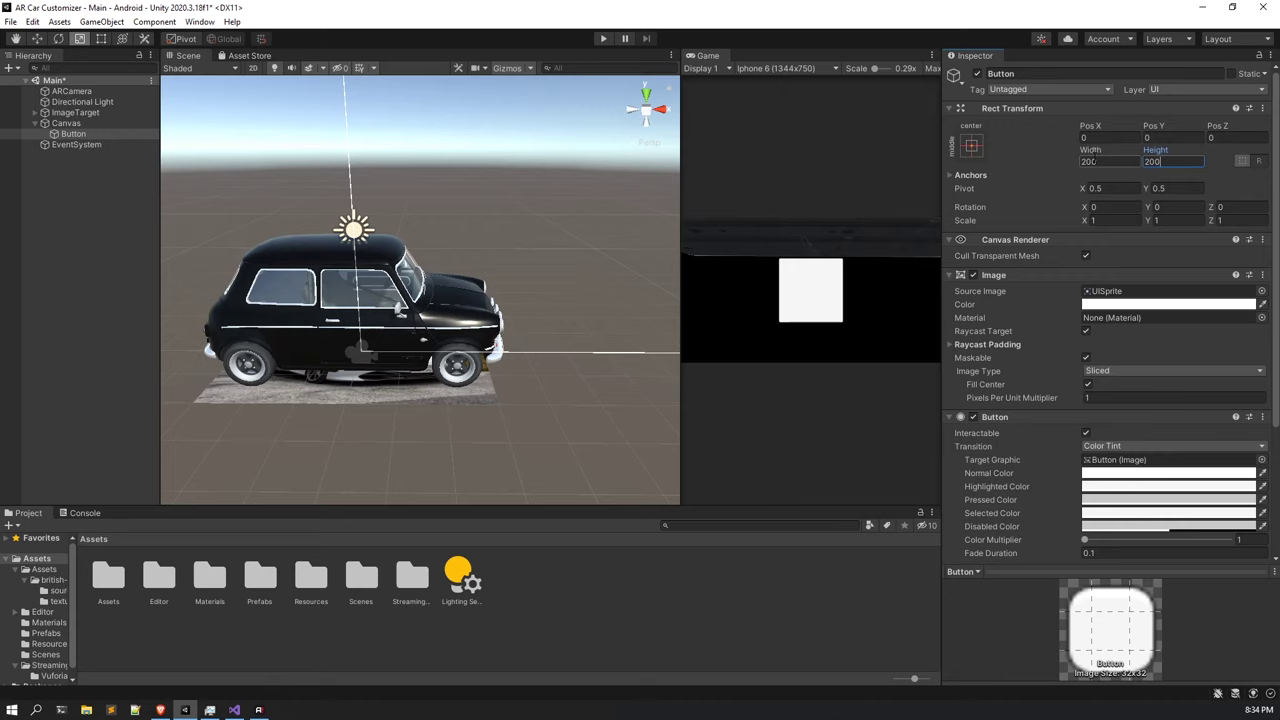
pyautogui.click(1094, 161)
pyautogui.write('100')
pyautogui.press('Tab')
pyautogui.write('100')
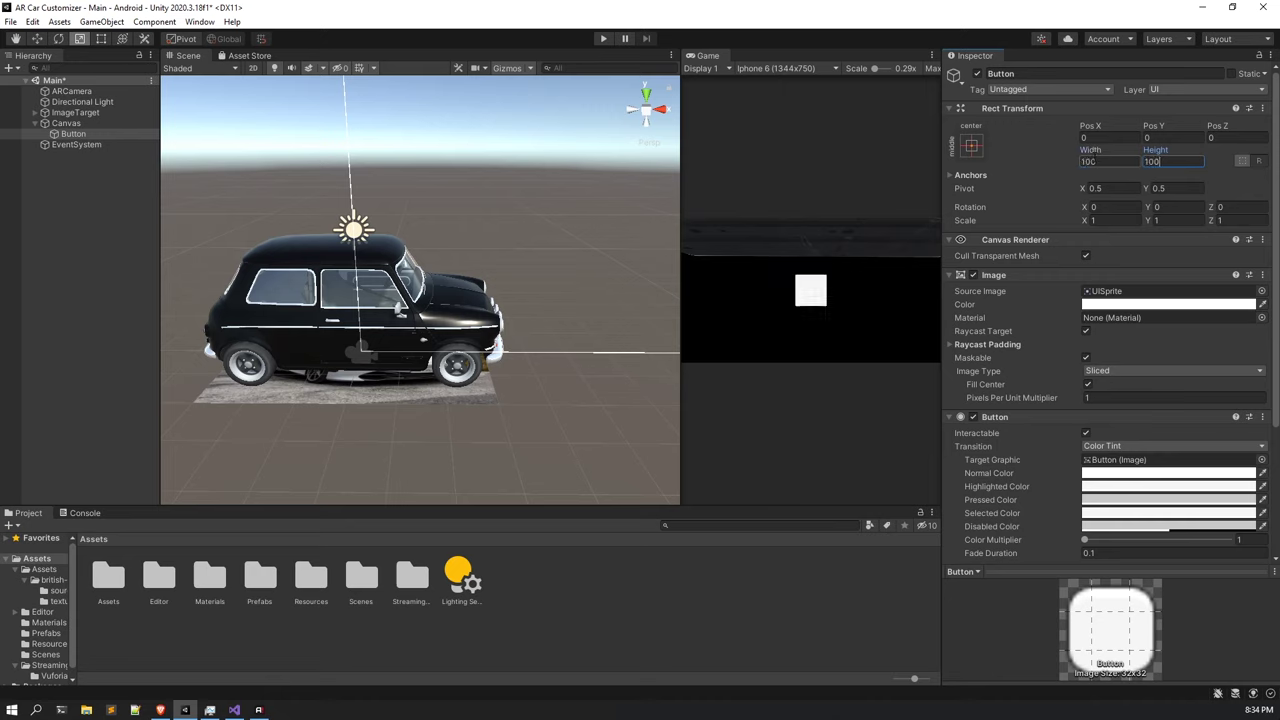
# Apply the bottom-left anchor preset with Alt so the button moves to position 50, 50.
pyautogui.click(970, 145)
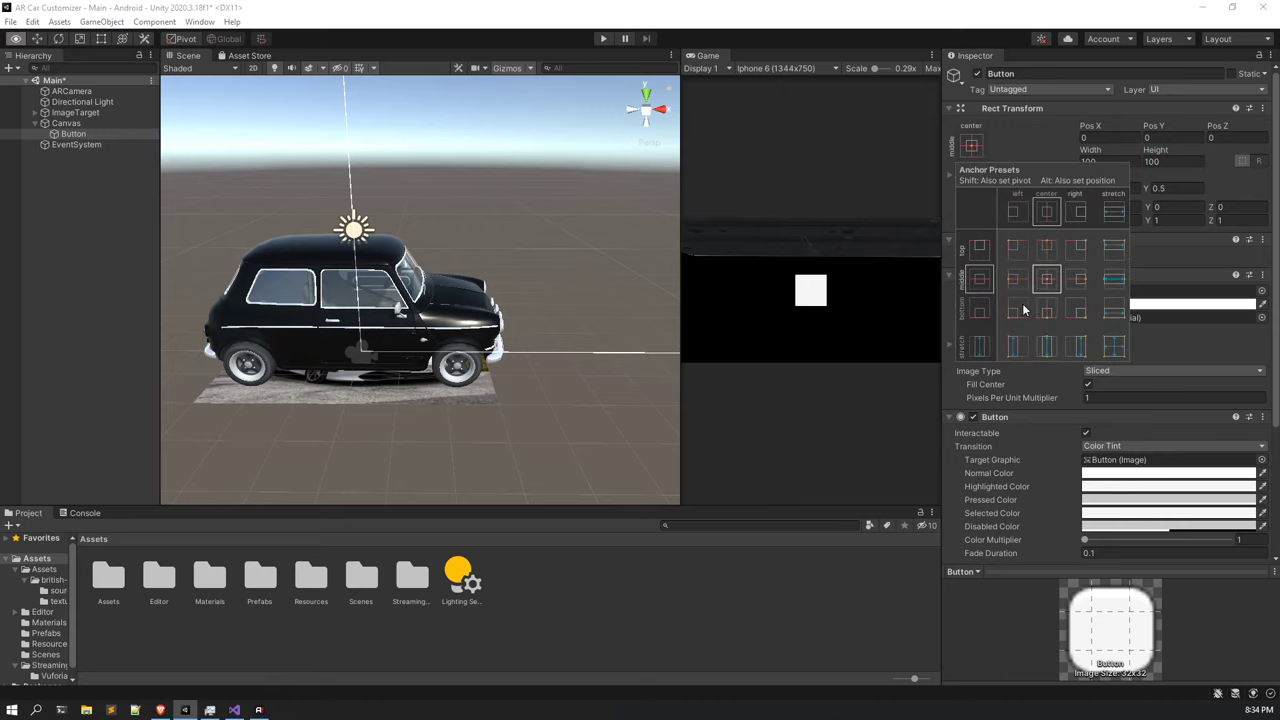
pyautogui.click(958, 140)
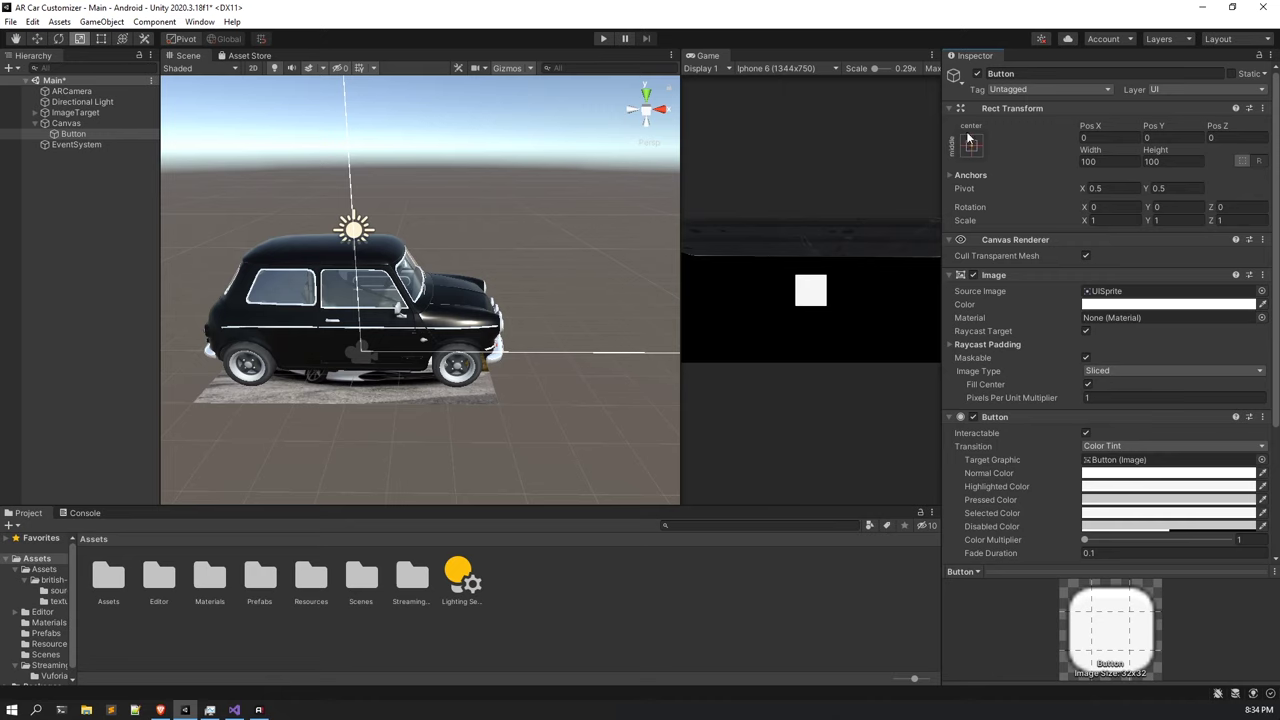
pyautogui.click(976, 146)
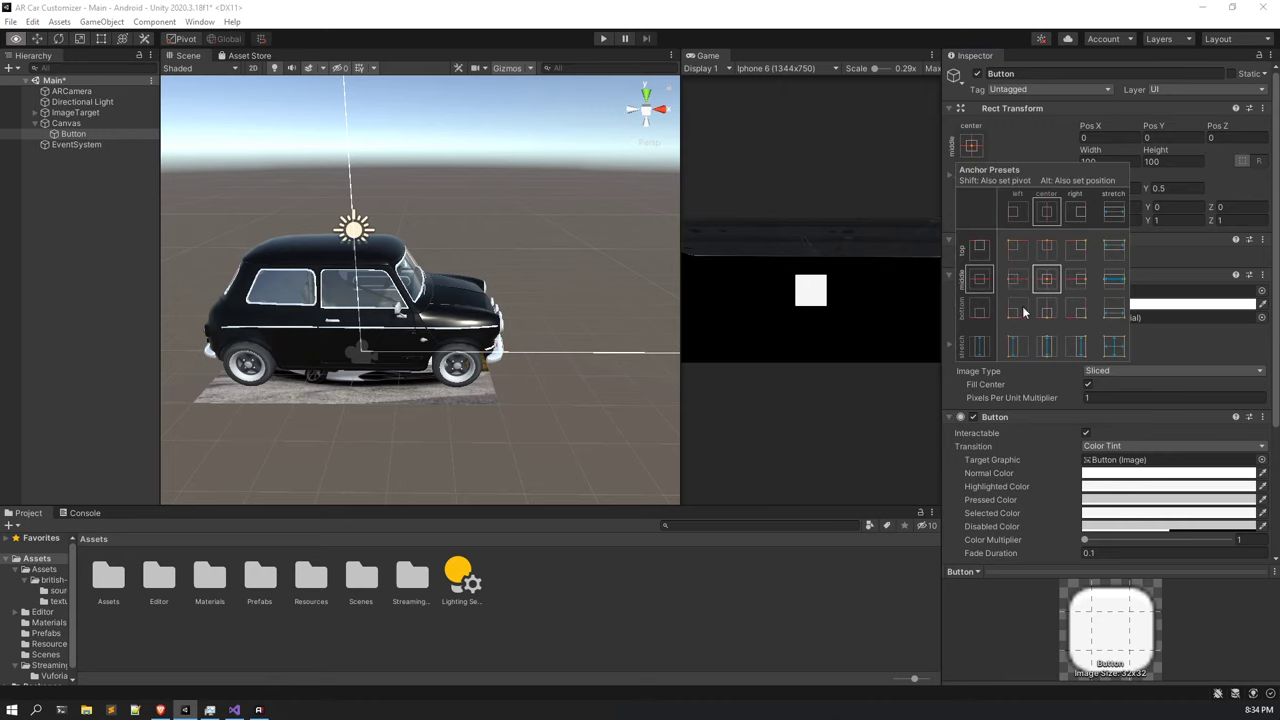
pyautogui.hotkey('shift', 'alt')
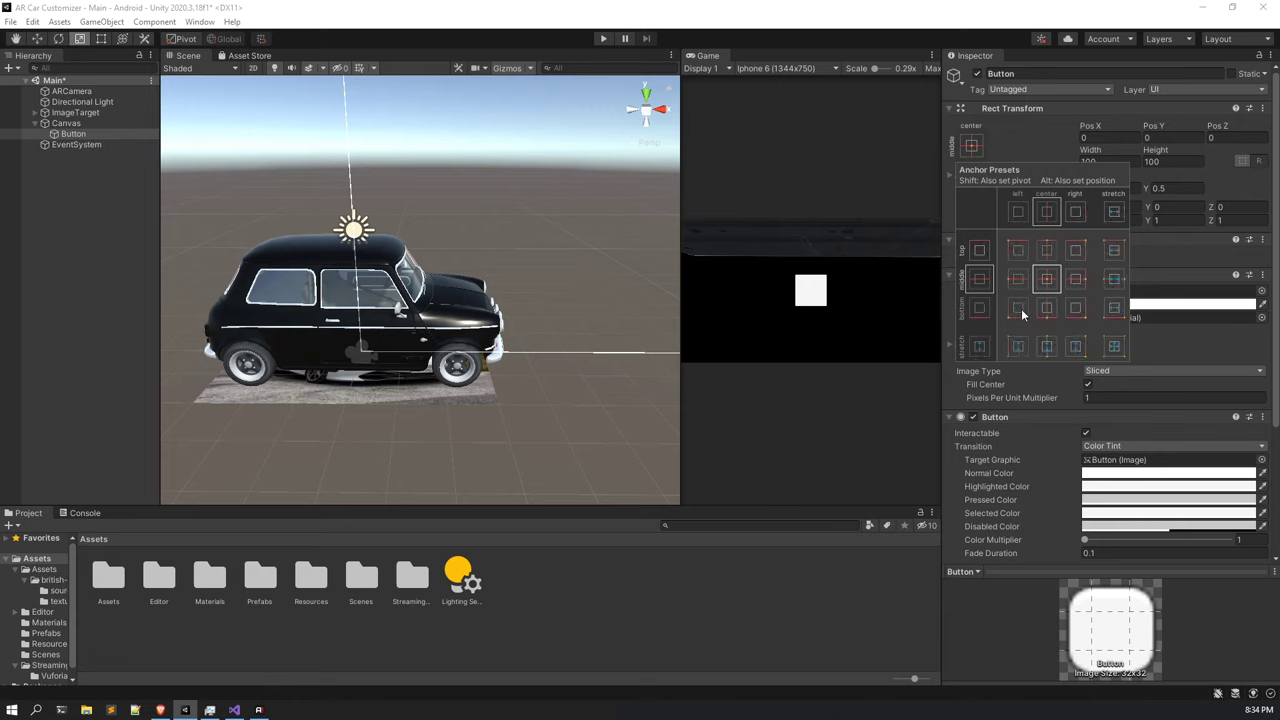
pyautogui.keyDown('alt'); pyautogui.keyDown('shift'); pyautogui.click(1046, 278); pyautogui.keyUp('shift'); pyautogui.keyUp('alt')
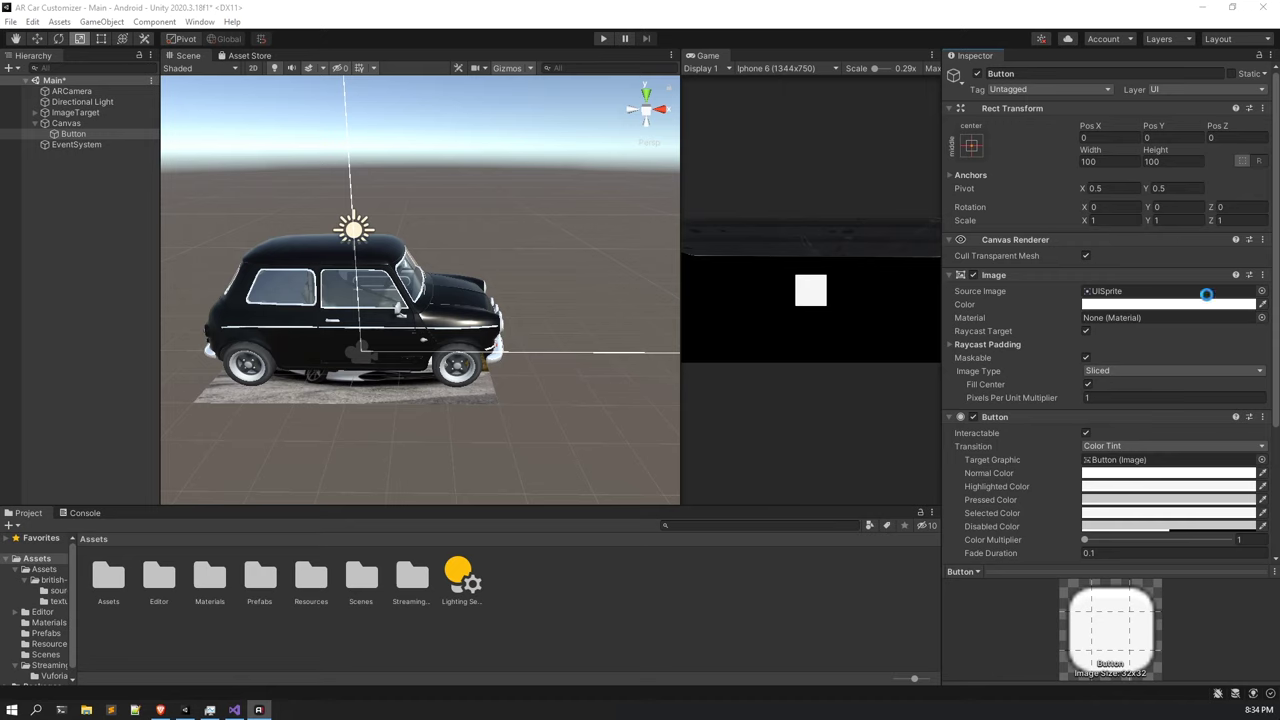
pyautogui.click(991, 207)
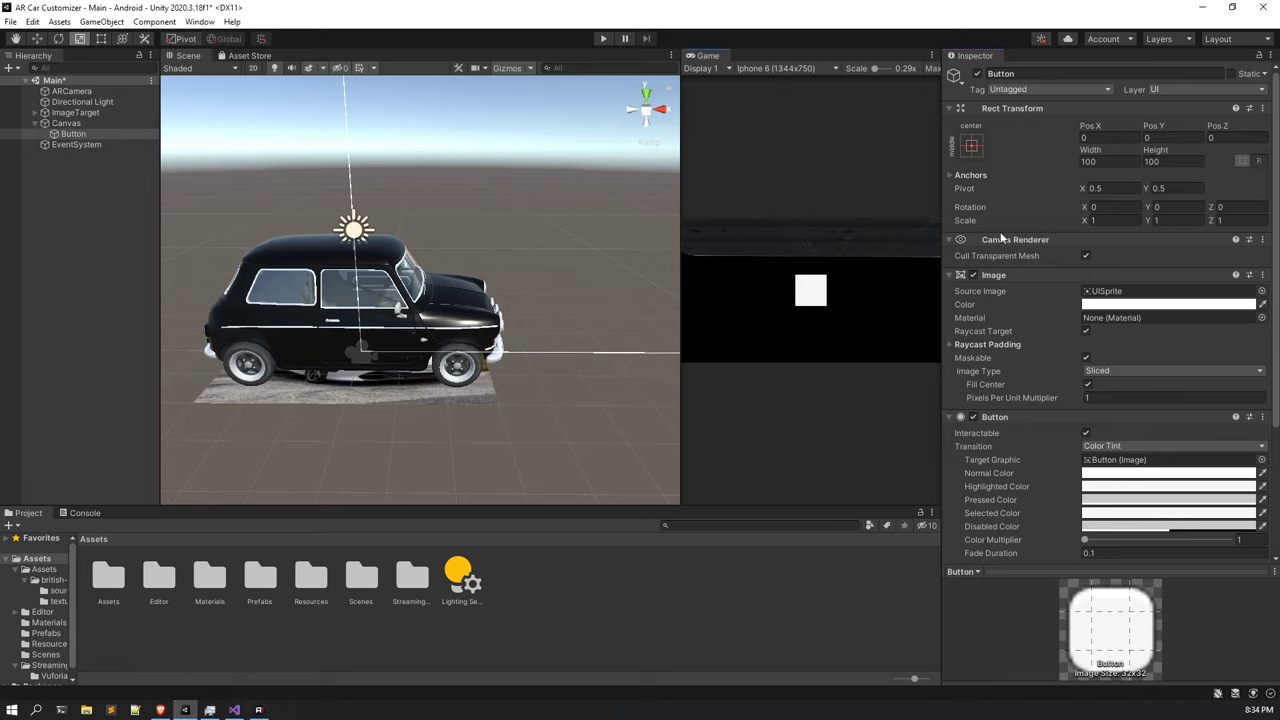
pyautogui.click(971, 146)
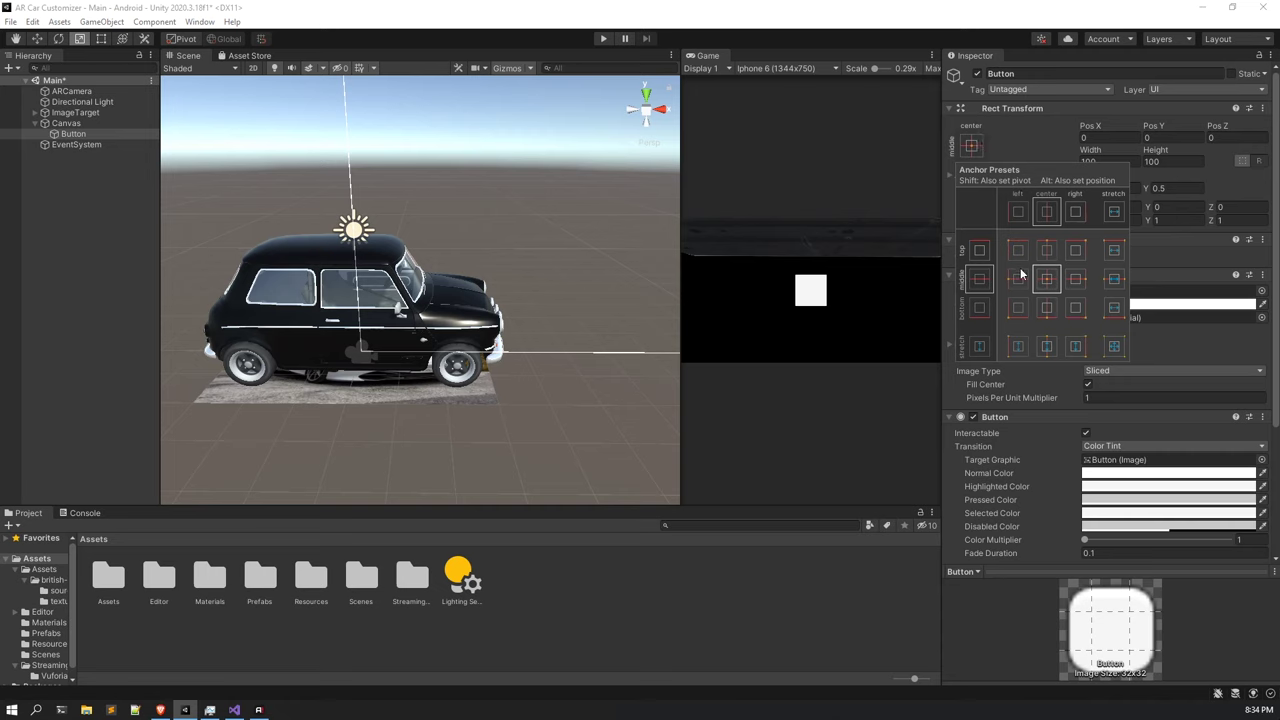
pyautogui.click(1016, 308)
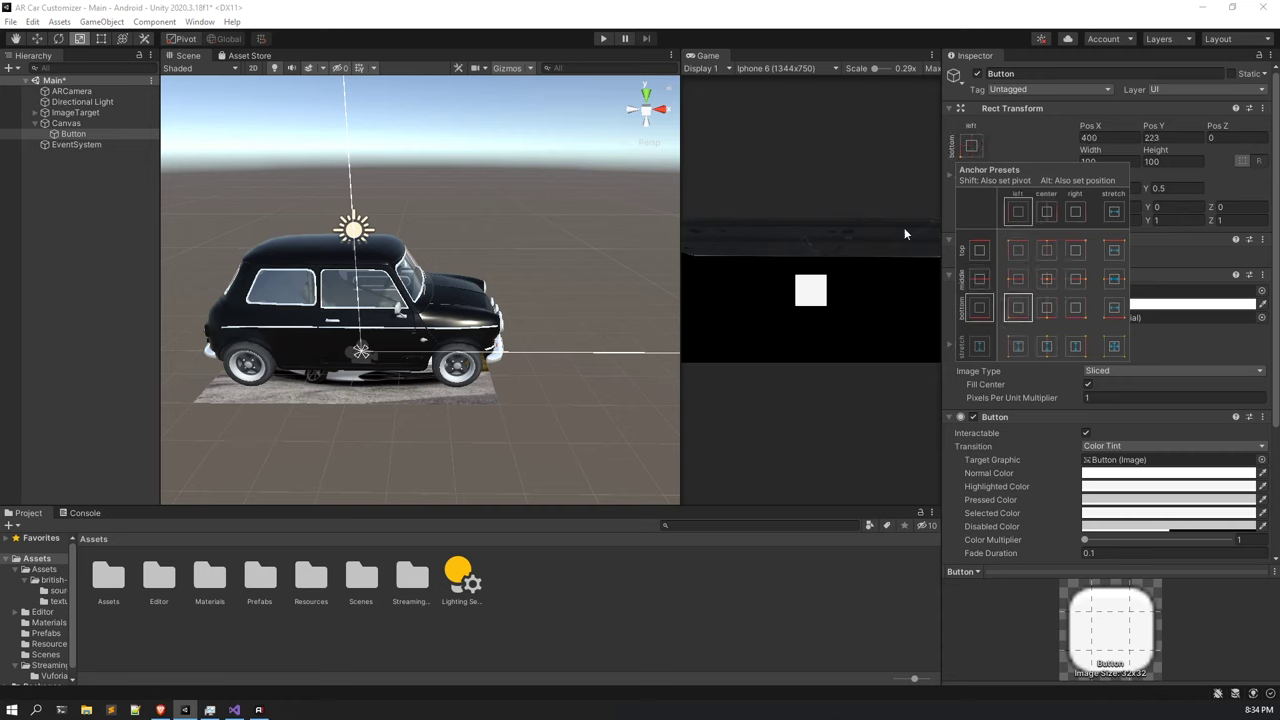
pyautogui.press('alt')
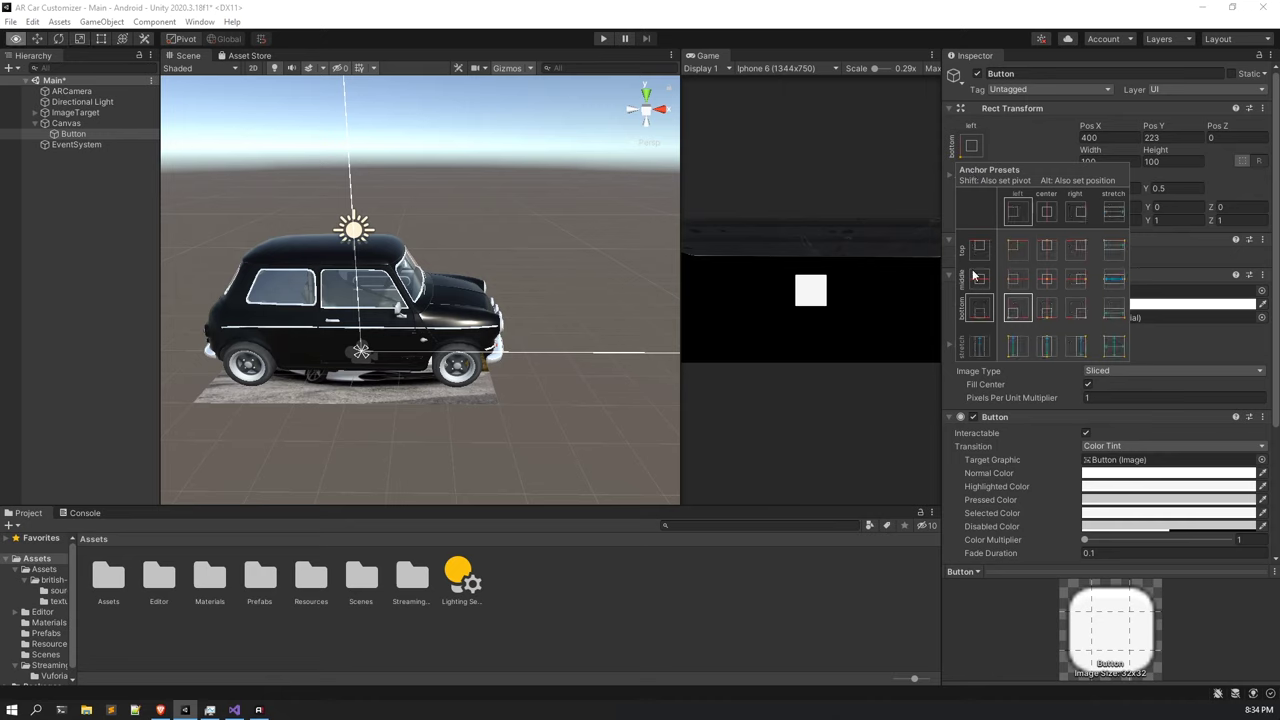
pyautogui.keyDown('alt'); pyautogui.click(1017, 310); pyautogui.keyUp('alt')
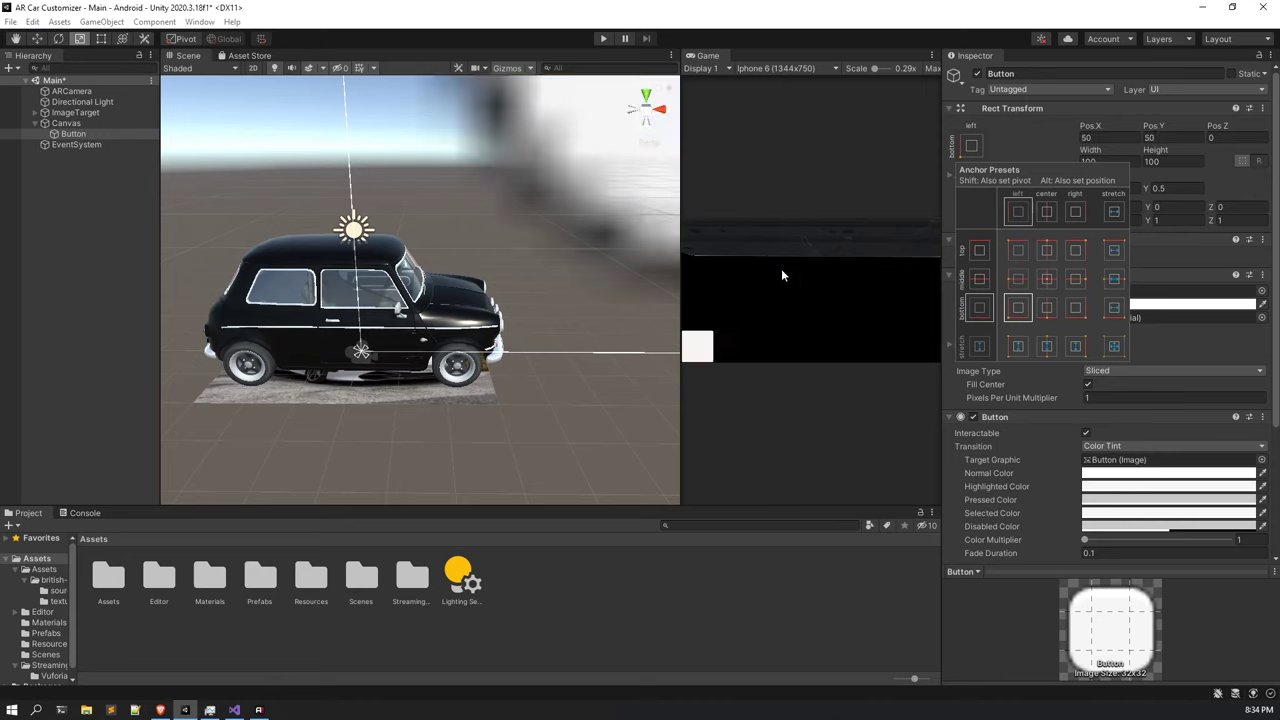
pyautogui.click(944, 175)
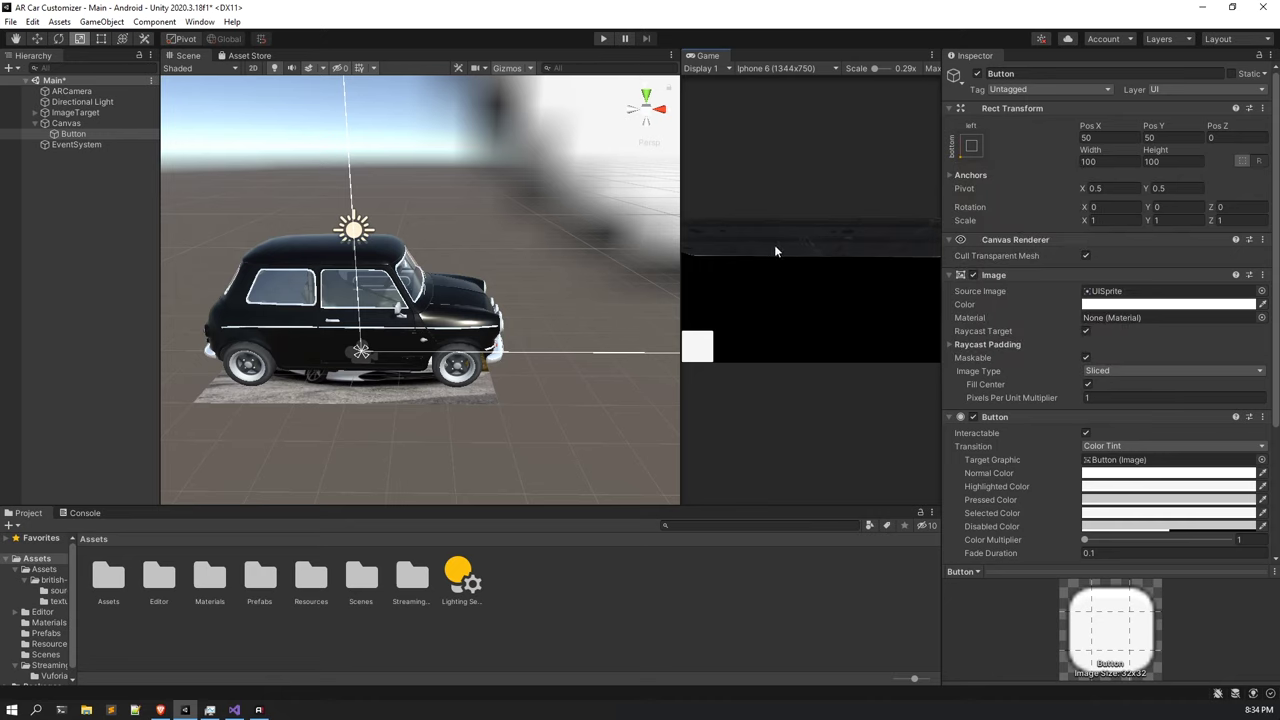
# Rename the Button to Red and set its image colour to red.
pyautogui.click(85, 134)
pyautogui.click(1027, 76)
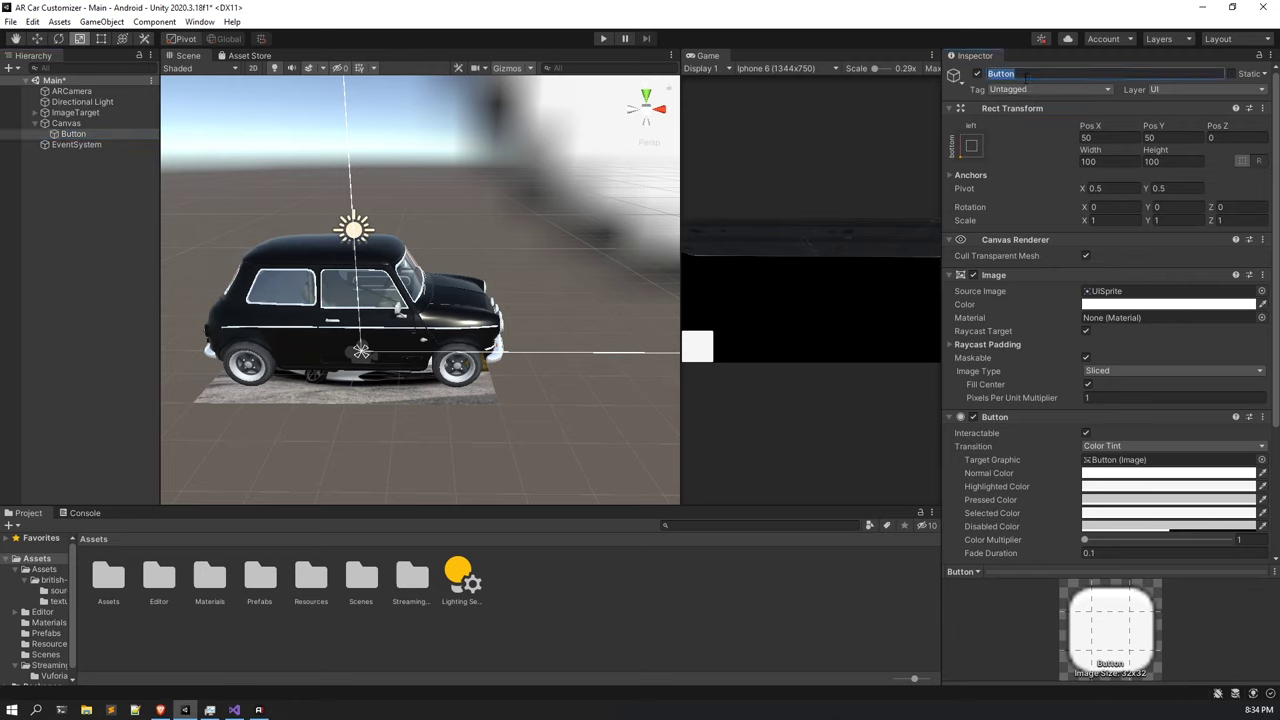
pyautogui.write('Red')
pyautogui.press('Return')
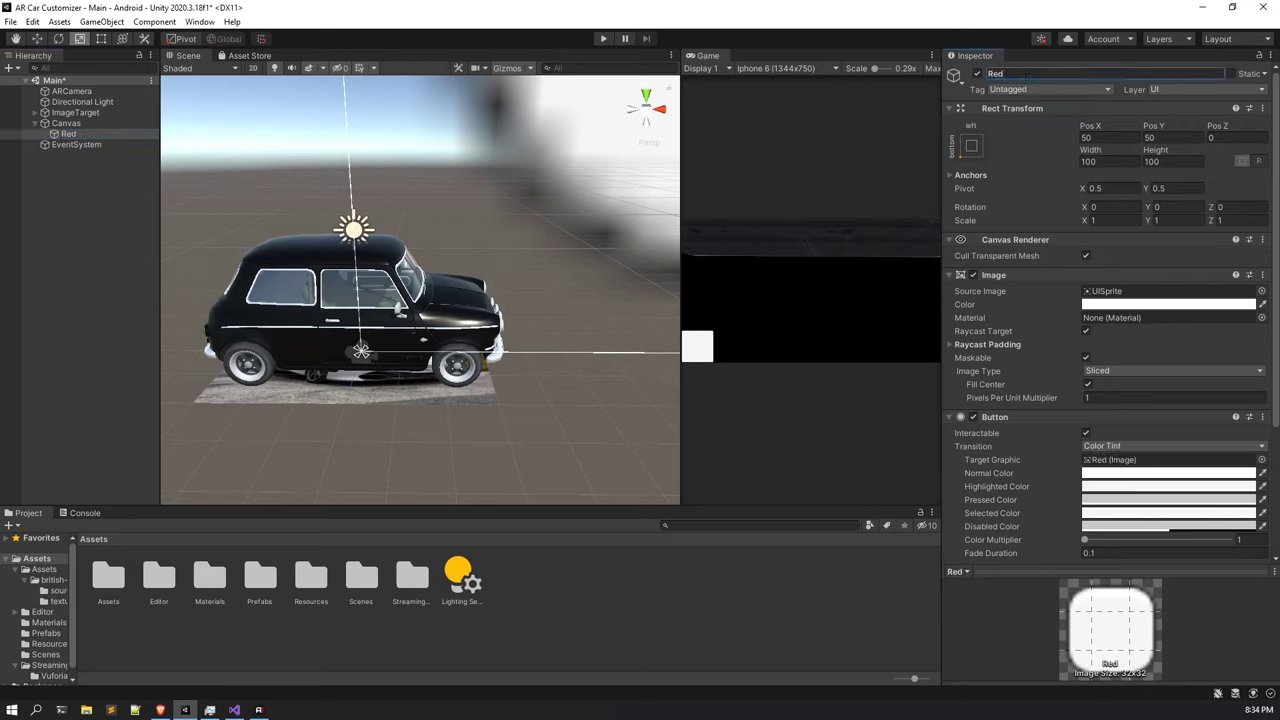
pyautogui.click(1098, 305)
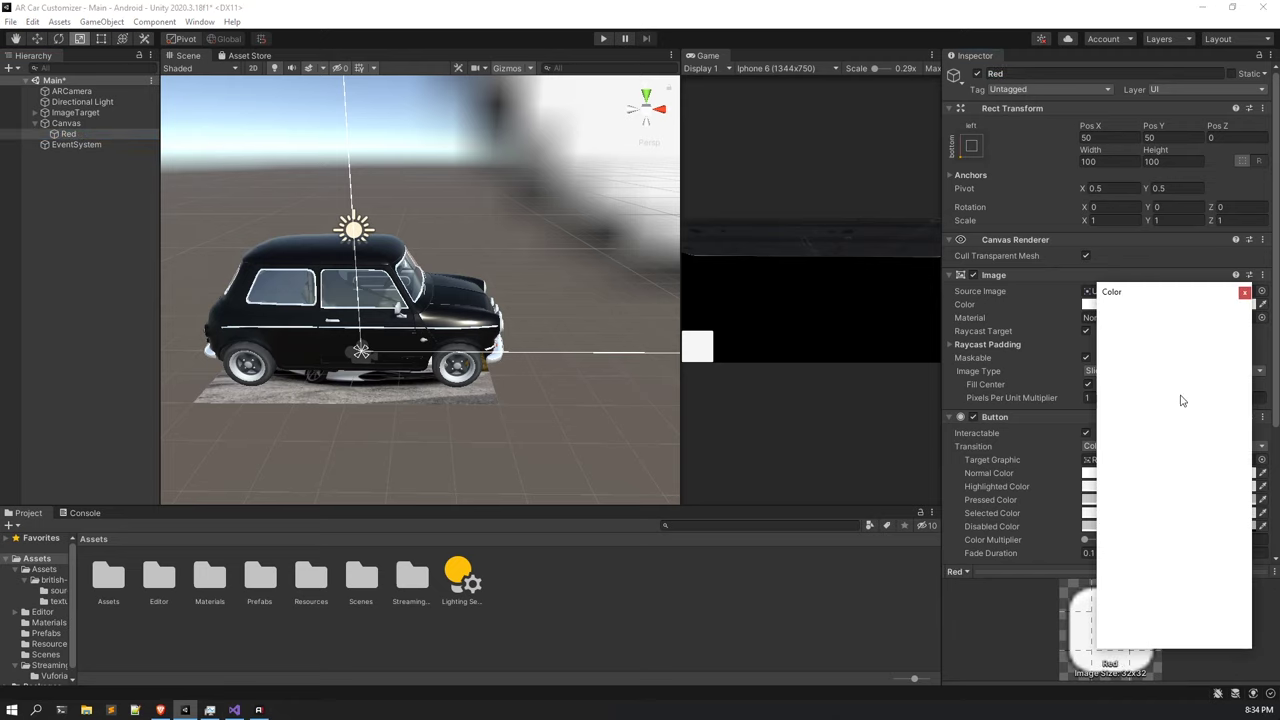
pyautogui.moveTo(1204, 398); pyautogui.dragTo(1212, 368)
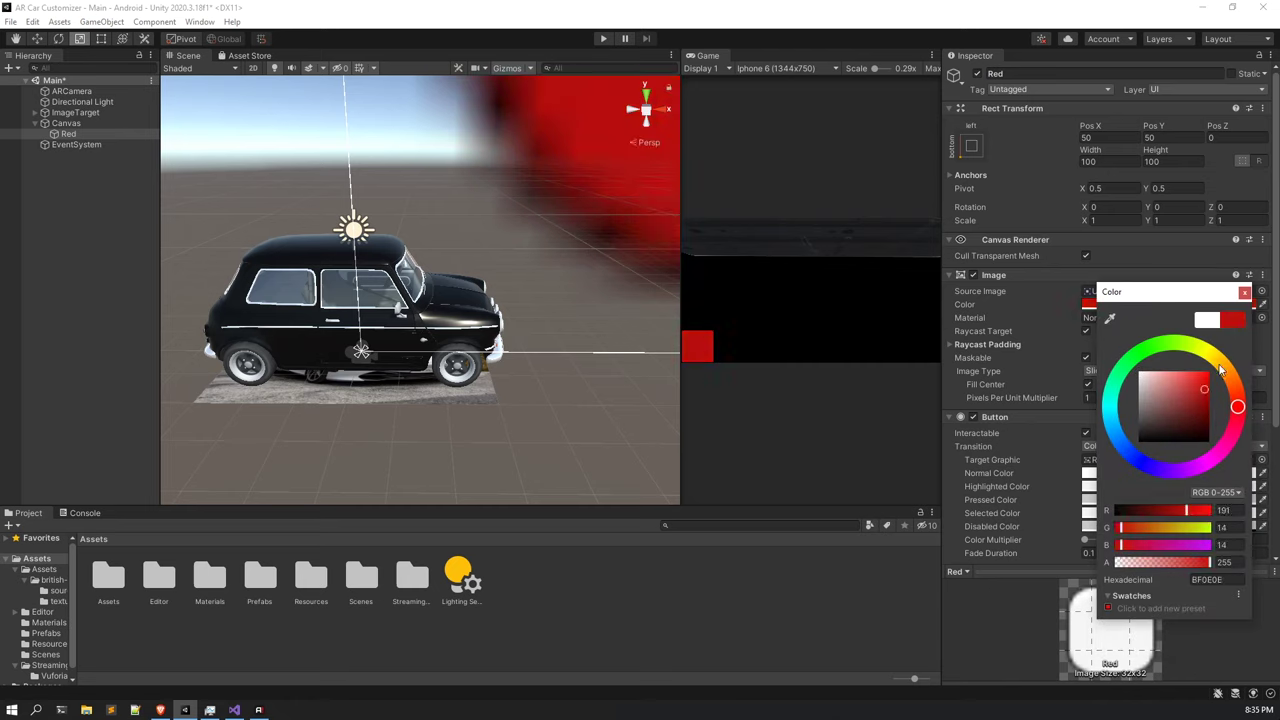
pyautogui.click(1244, 293)
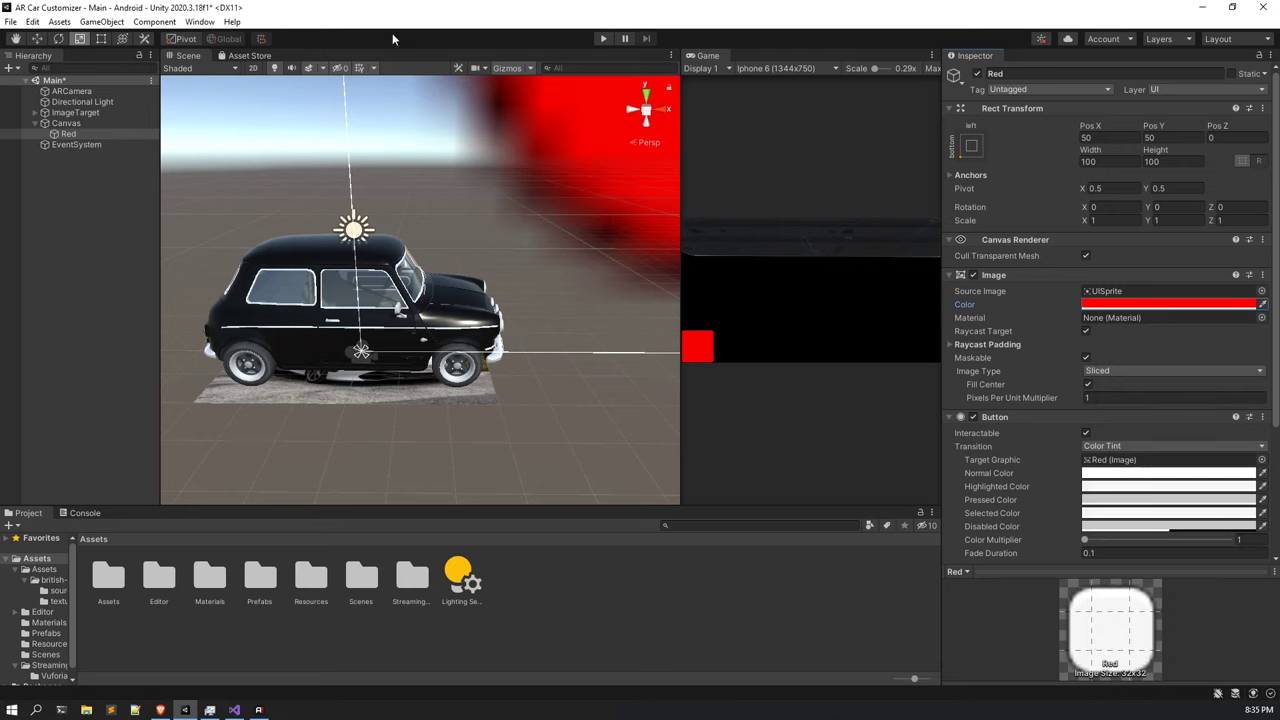
# In 2D view, duplicate the Red button and move the copy to its right.
pyautogui.click(253, 67)
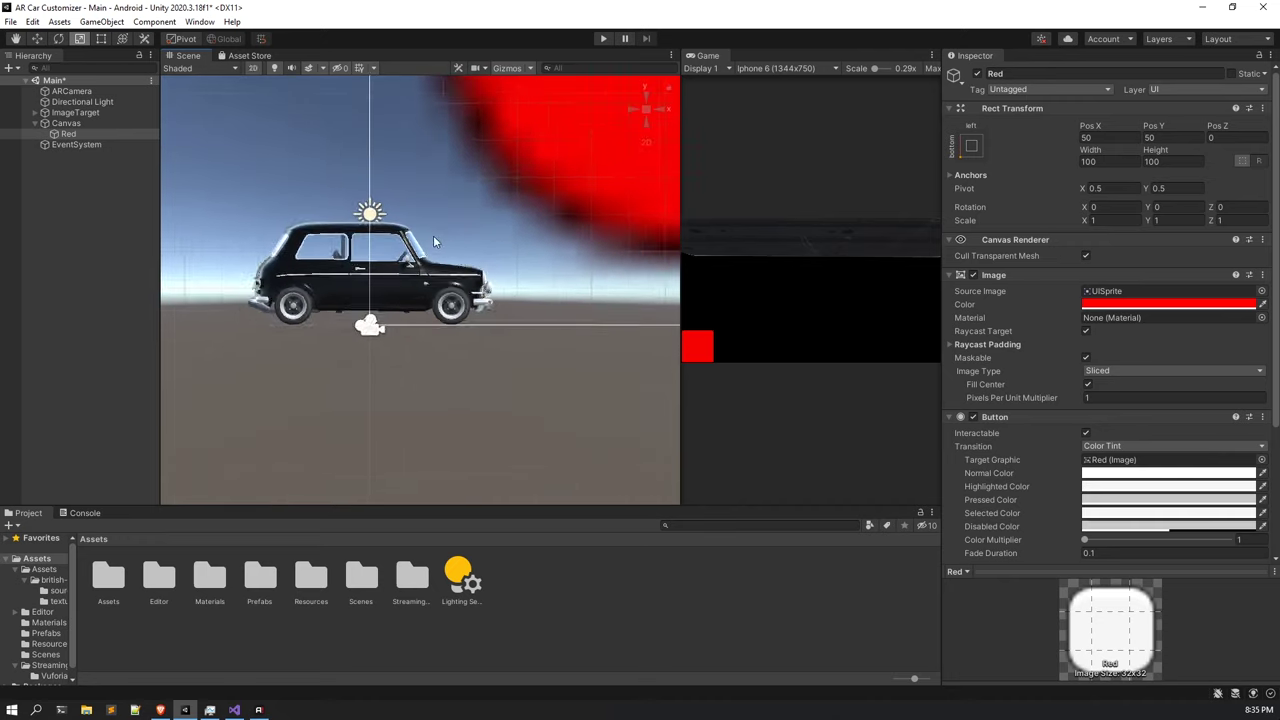
pyautogui.click(85, 135)
pyautogui.press('f')
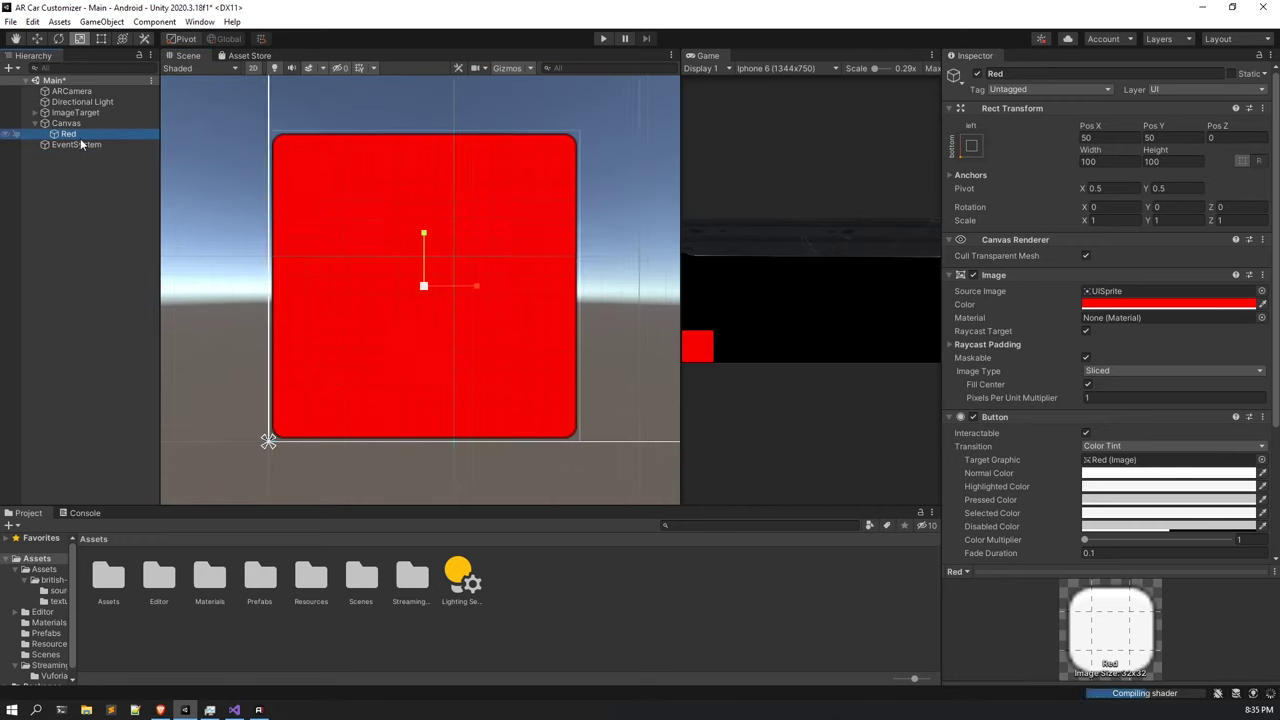
pyautogui.scroll(-5, 513, 283)
pyautogui.scroll(-3, 397, 281)
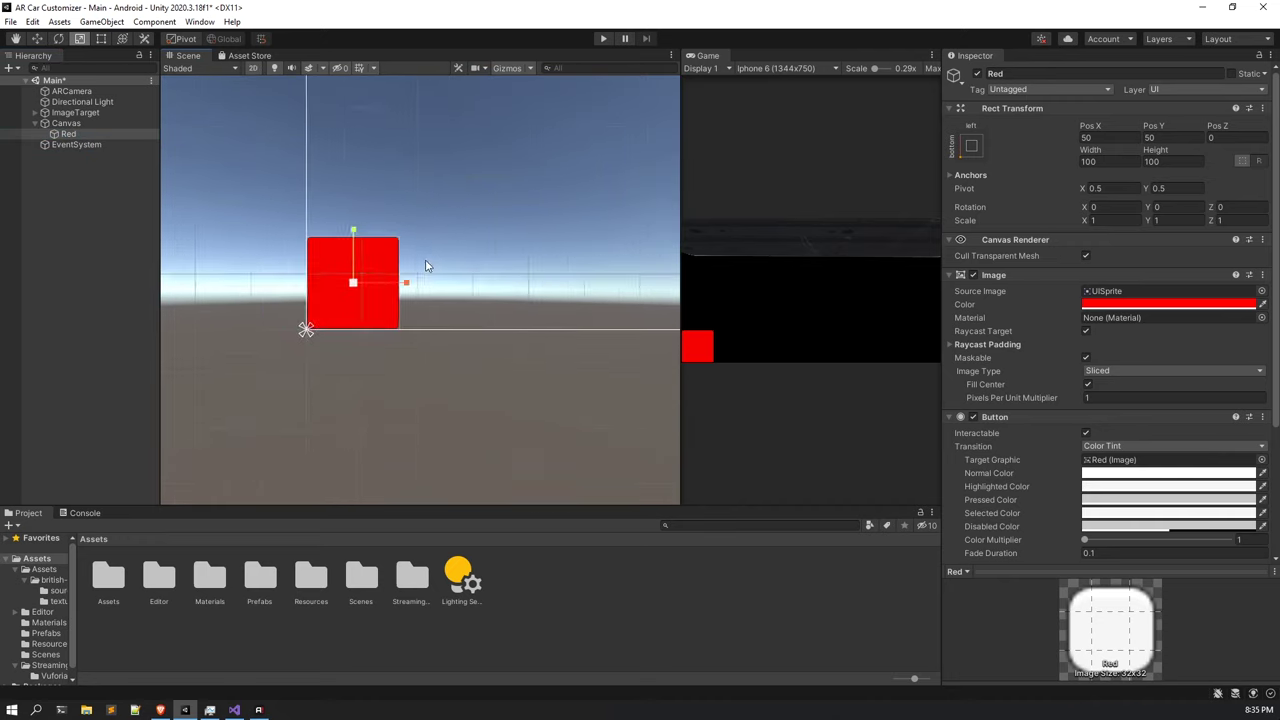
pyautogui.click(88, 135)
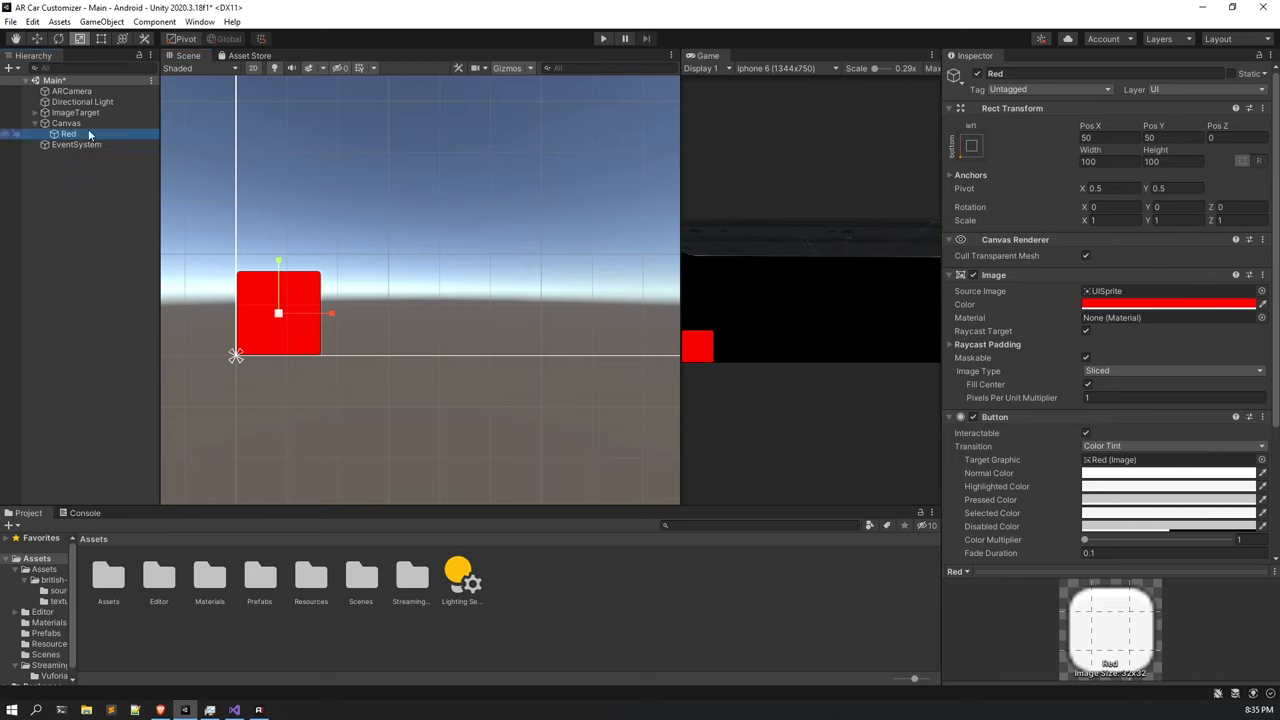
pyautogui.hotkey('ctrl', 'd')
pyautogui.press('w')
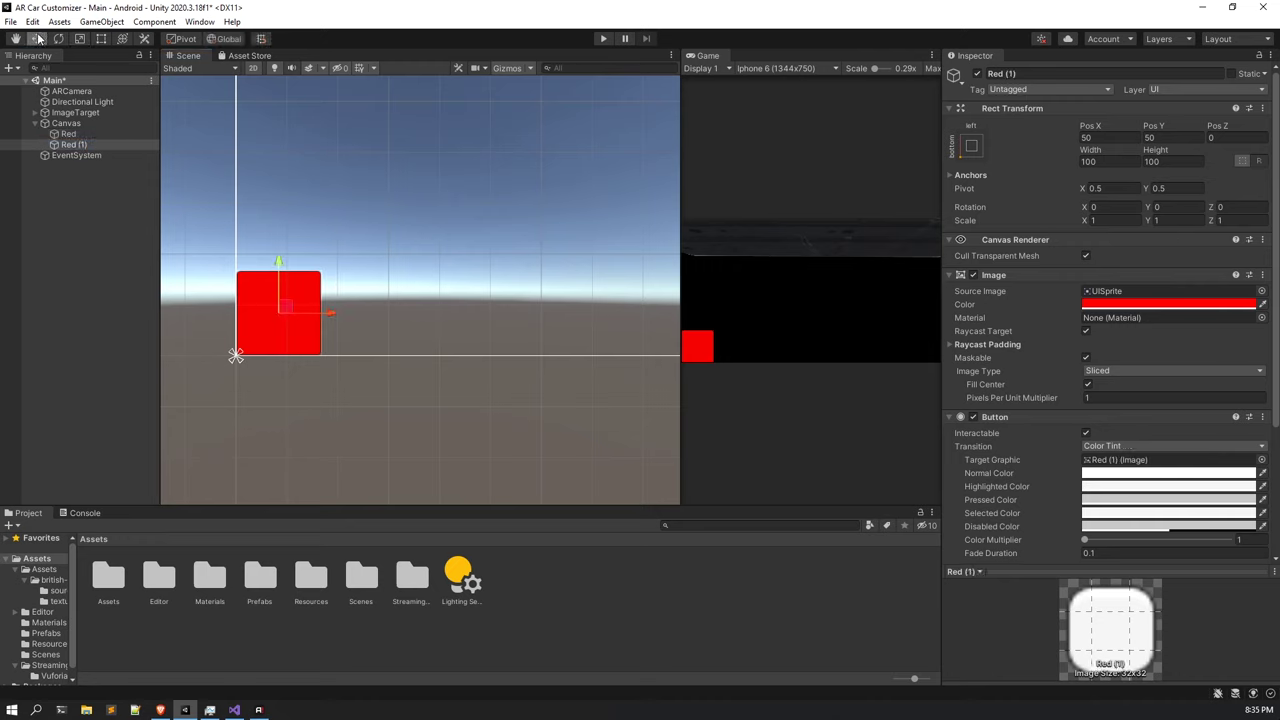
pyautogui.moveTo(333, 311); pyautogui.dragTo(444, 331)
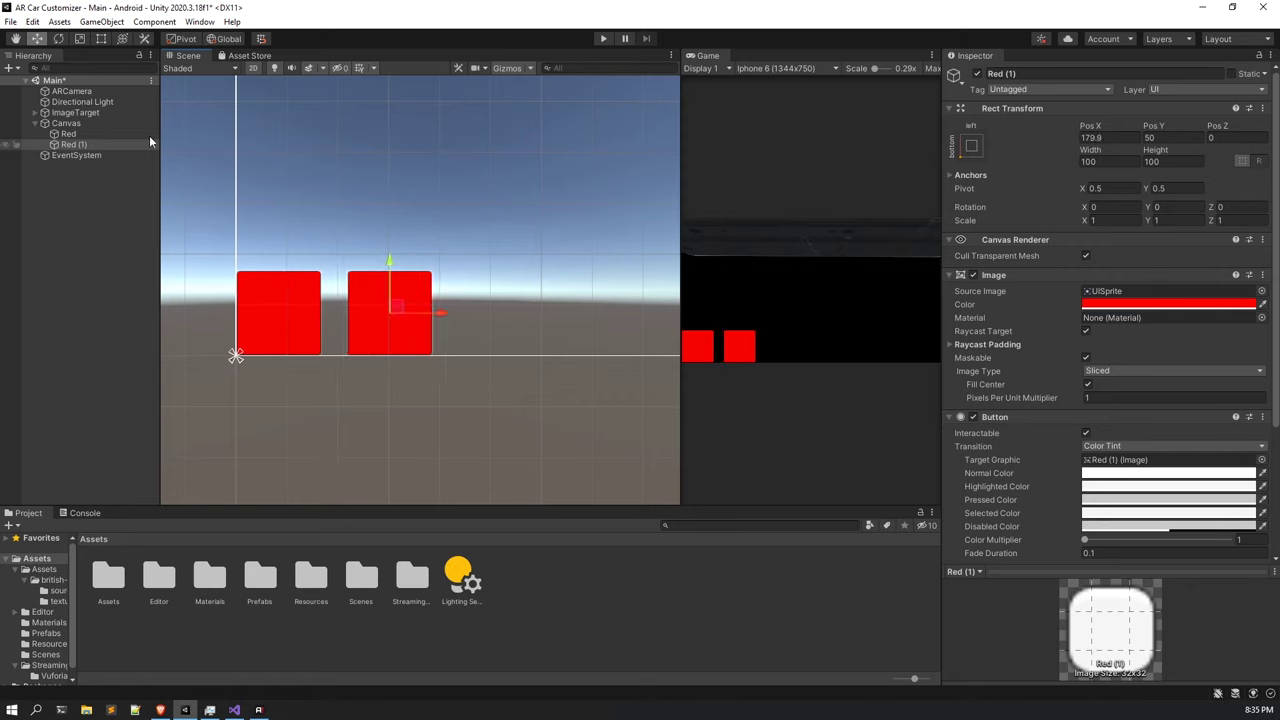
# Rename the copy to Black and set its colour to hex 212121.
pyautogui.click(1050, 72)
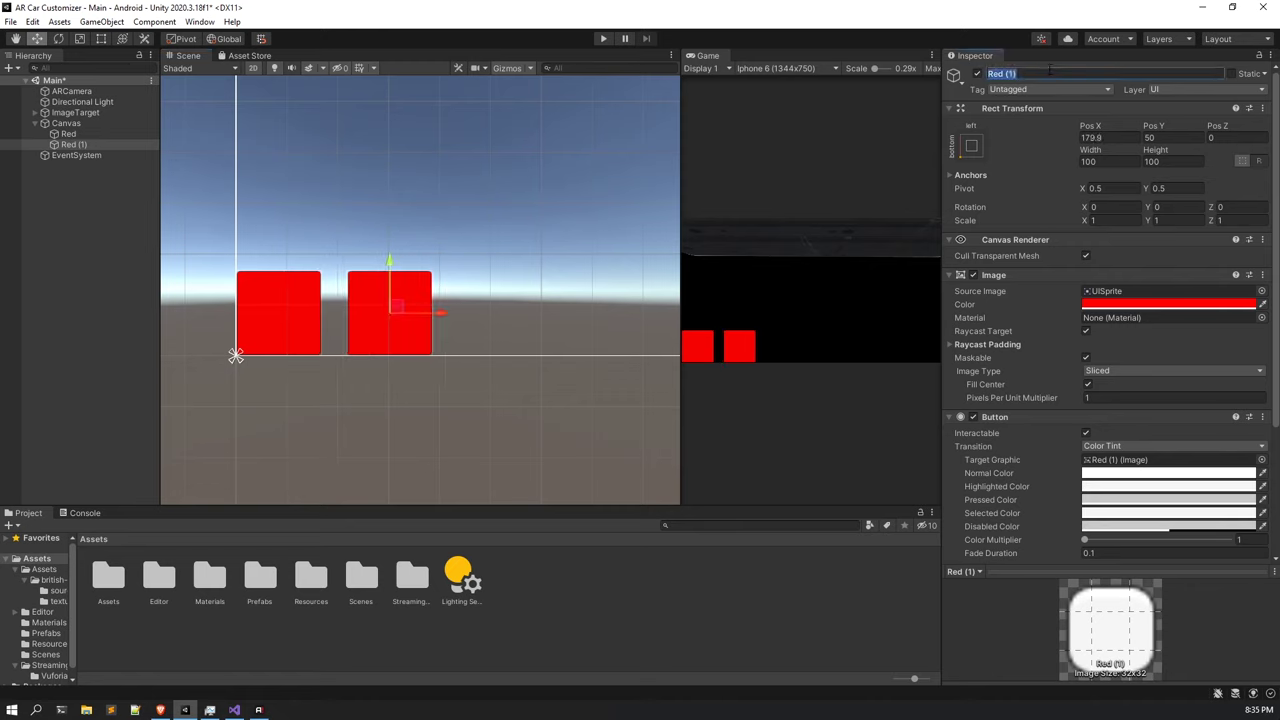
pyautogui.write('Black')
pyautogui.press('Return')
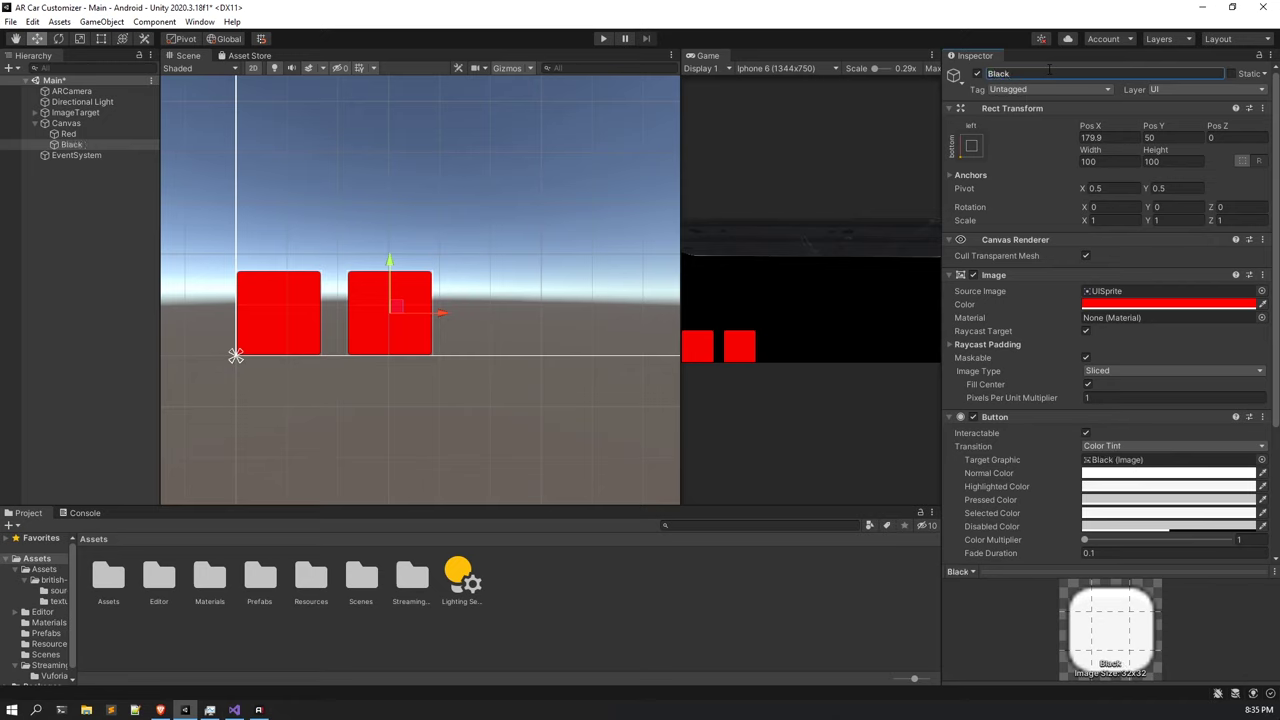
pyautogui.click(1134, 303)
pyautogui.moveTo(1177, 379); pyautogui.dragTo(1160, 440)
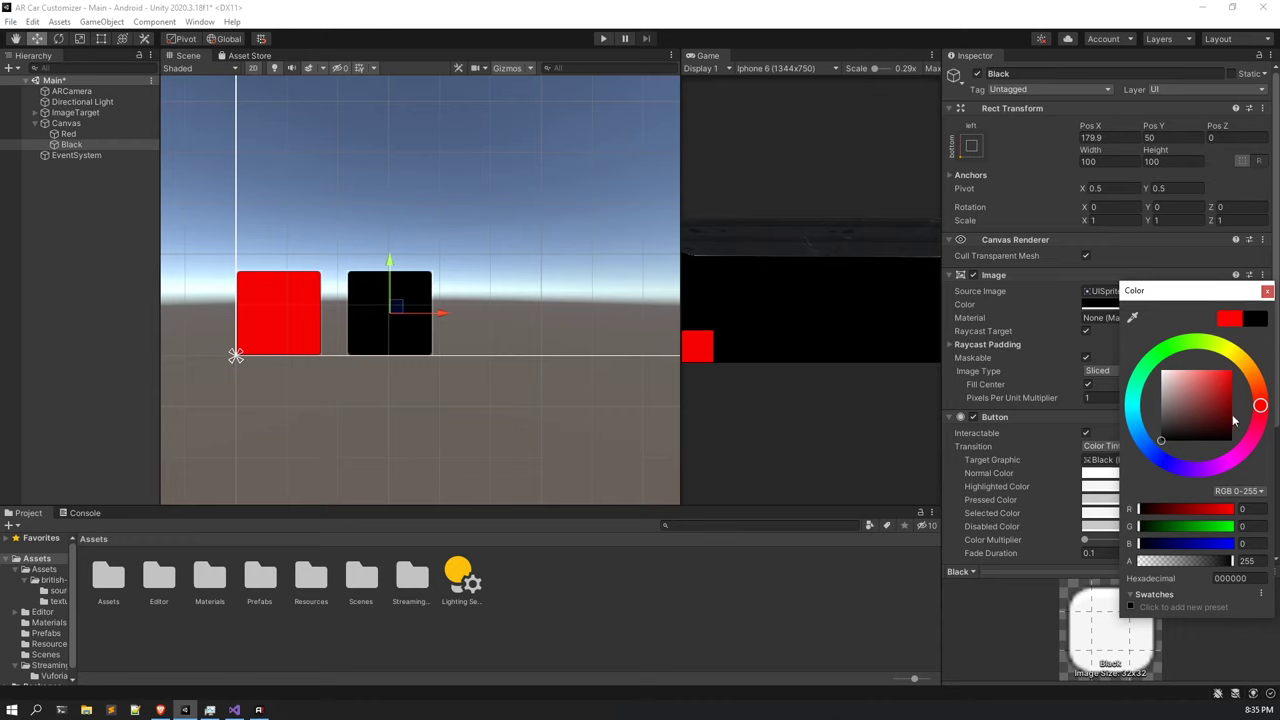
pyautogui.click(1250, 578)
pyautogui.write('212121')
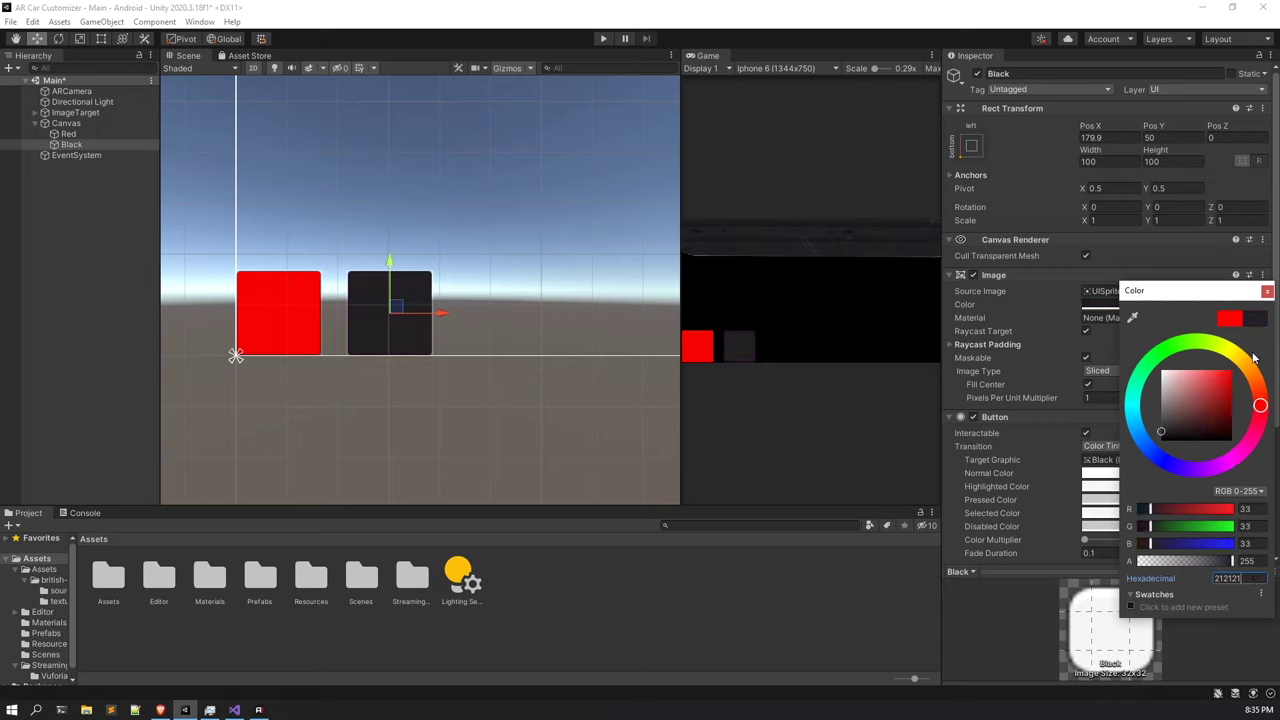
pyautogui.click(1266, 292)
# Duplicate Black, place the copy to its right, name it Blue and colour it bright blue.
pyautogui.click(92, 146)
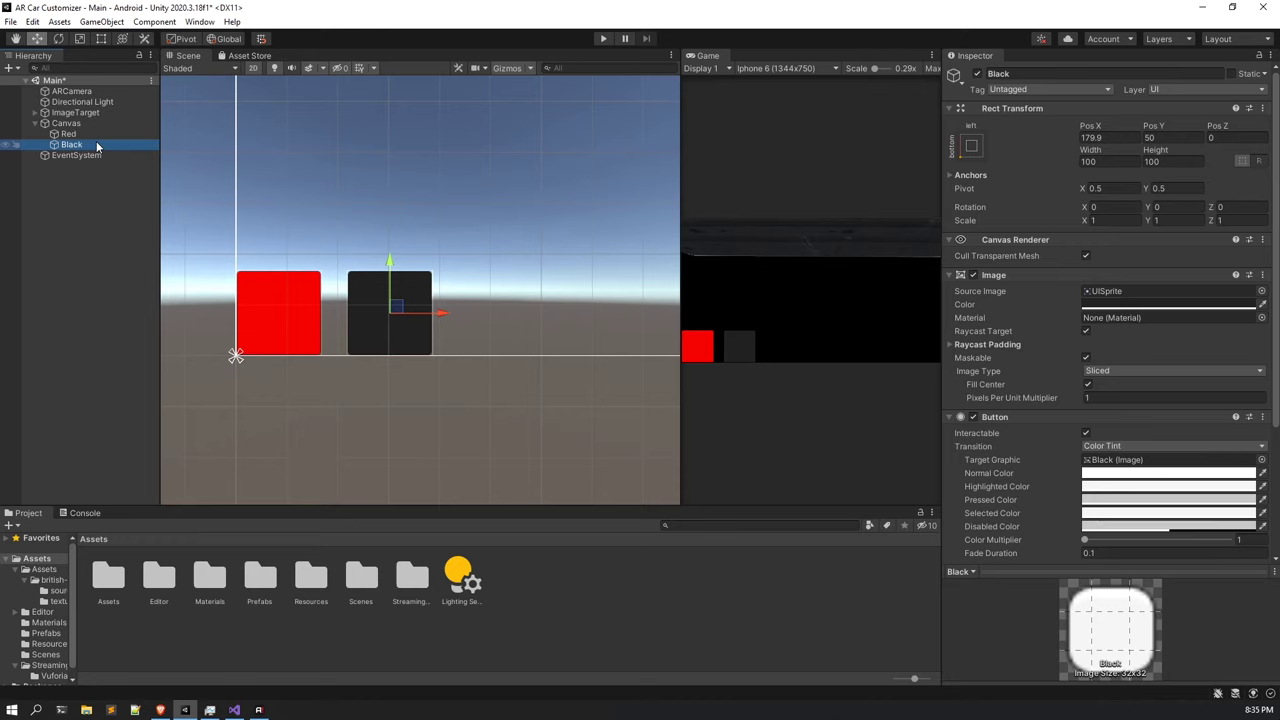
pyautogui.hotkey('ctrl', 'd')
pyautogui.moveTo(438, 313); pyautogui.dragTo(556, 316)
pyautogui.click(1082, 73)
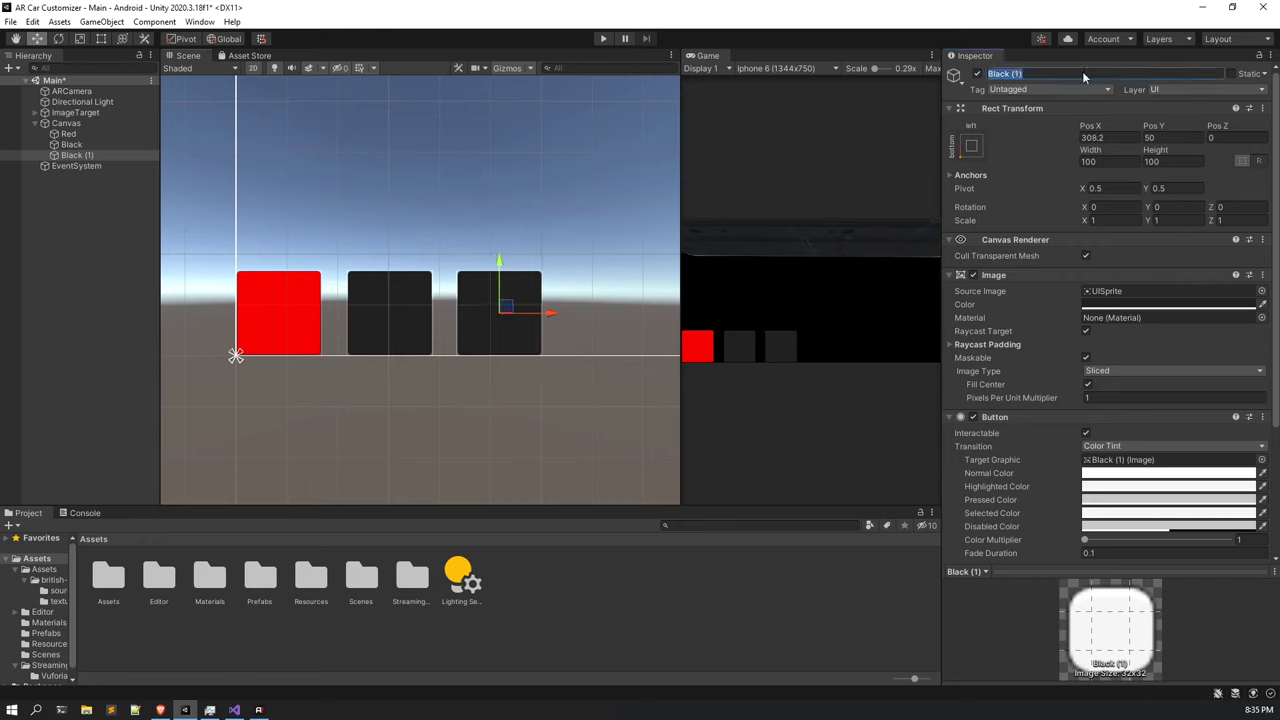
pyautogui.write('Blue')
pyautogui.press('Return')
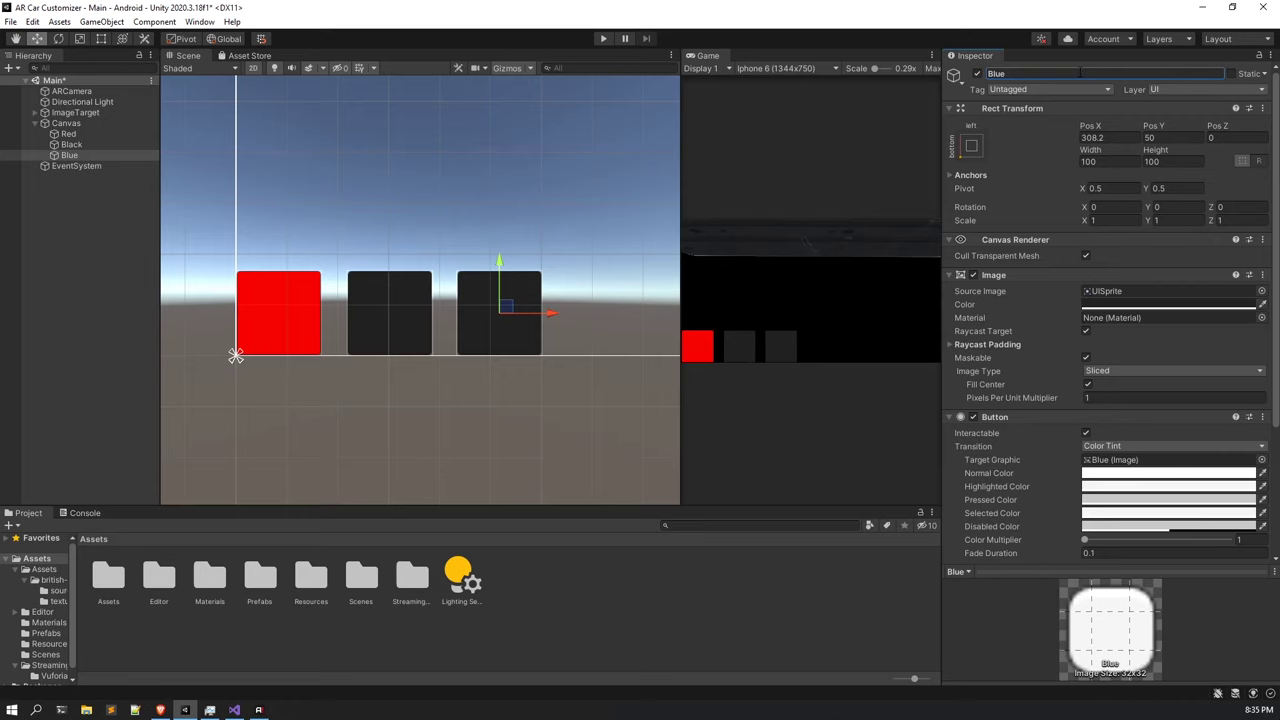
pyautogui.click(1124, 304)
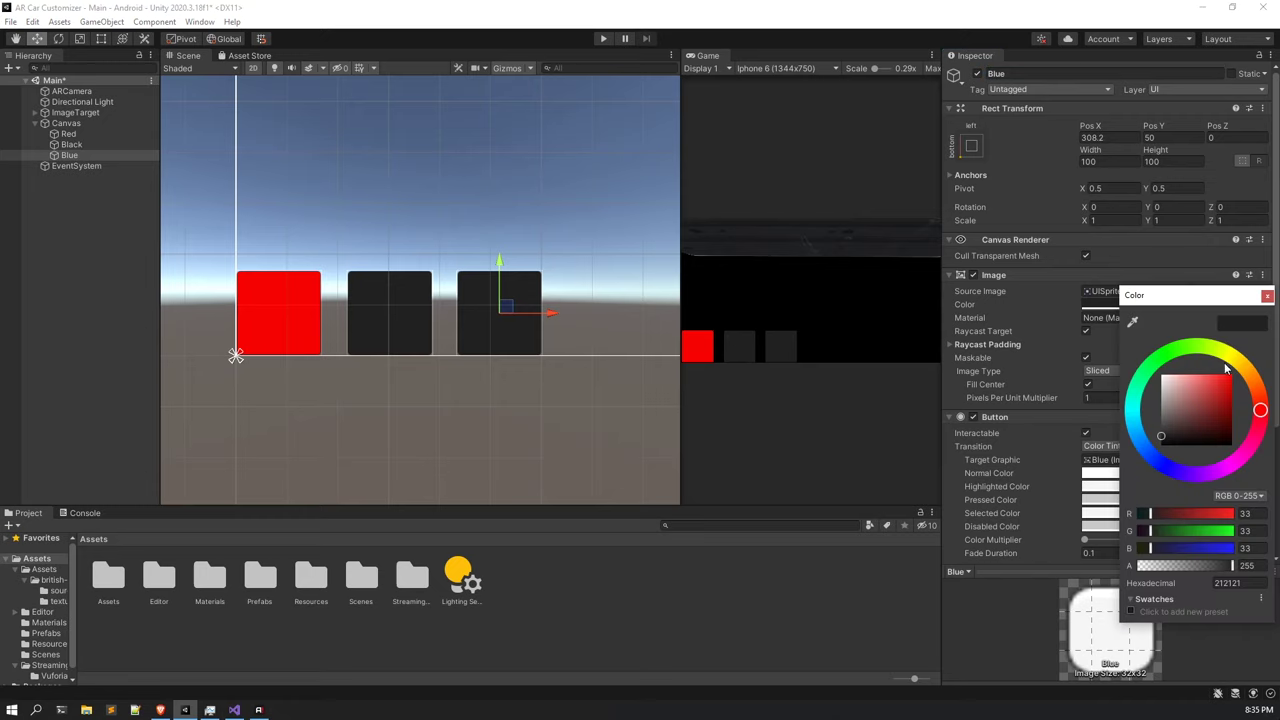
pyautogui.click(1158, 468)
pyautogui.moveTo(1178, 430); pyautogui.dragTo(1277, 352)
pyautogui.click(1267, 295)
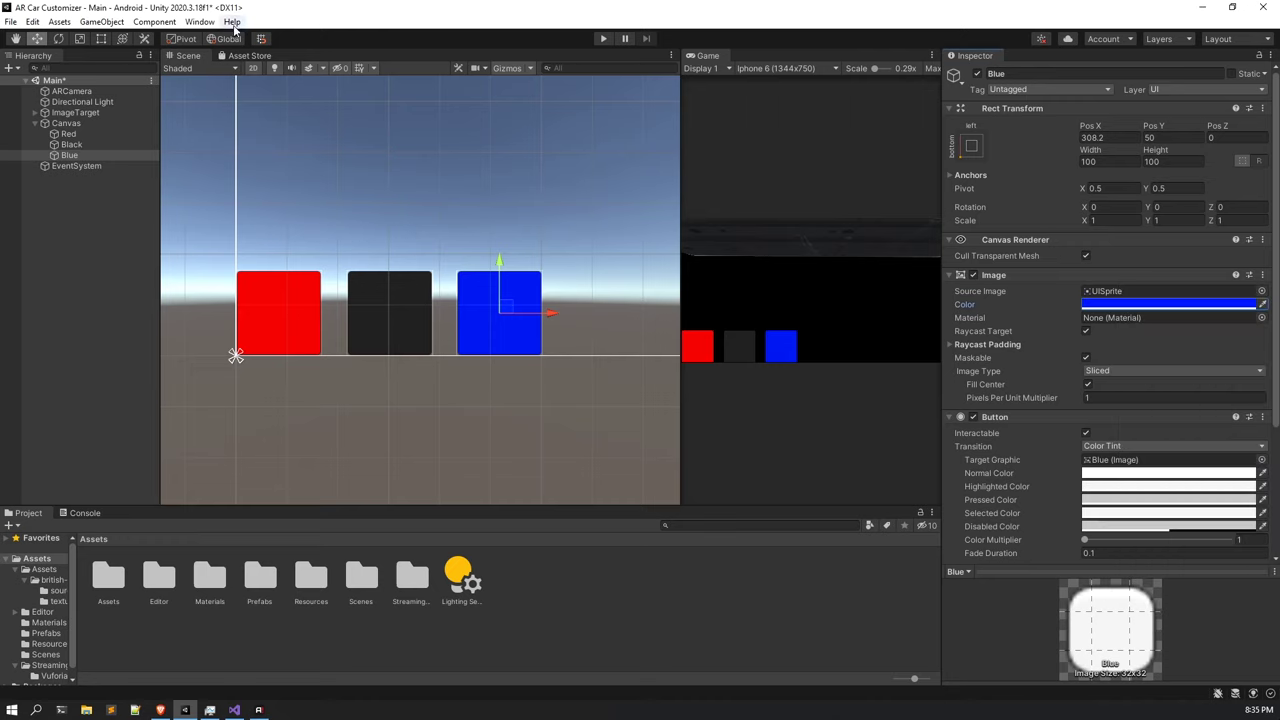
# Duplicate Blue, place the copy to its right, name it Yellow and colour it yellow-orange.
pyautogui.click(102, 155)
pyautogui.hotkey('ctrl', 'd')
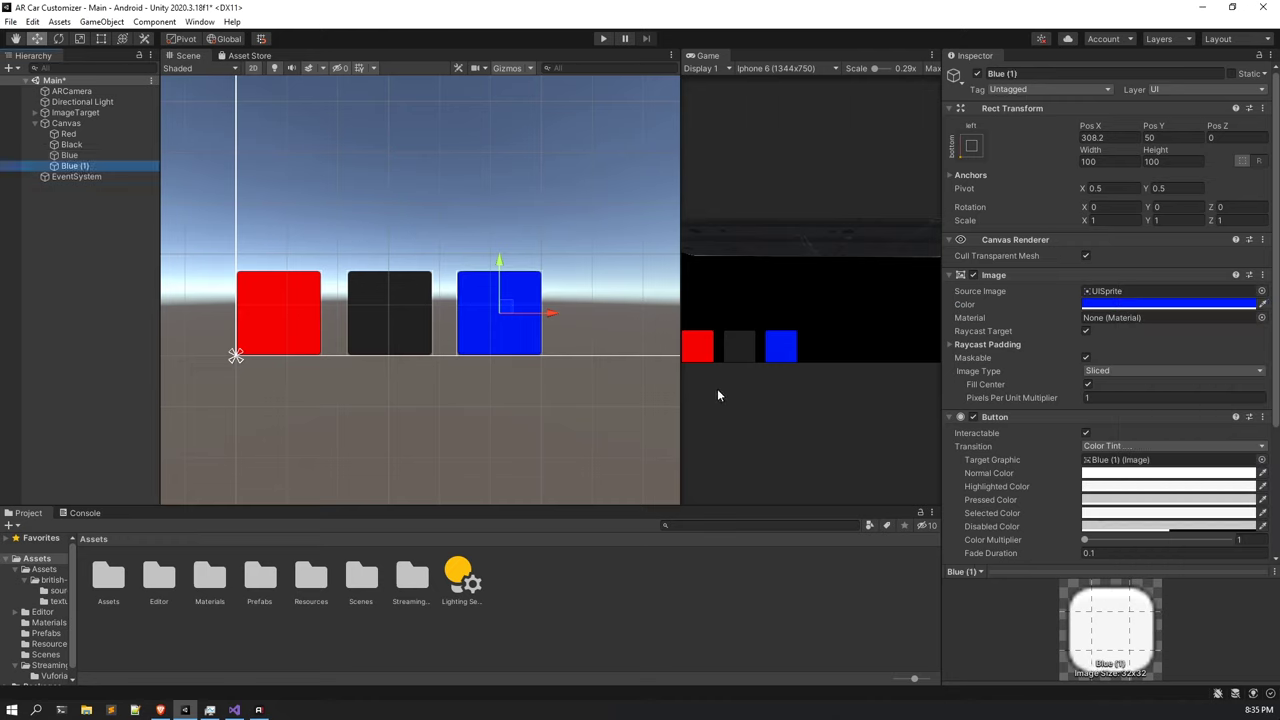
pyautogui.moveTo(557, 316); pyautogui.dragTo(672, 320)
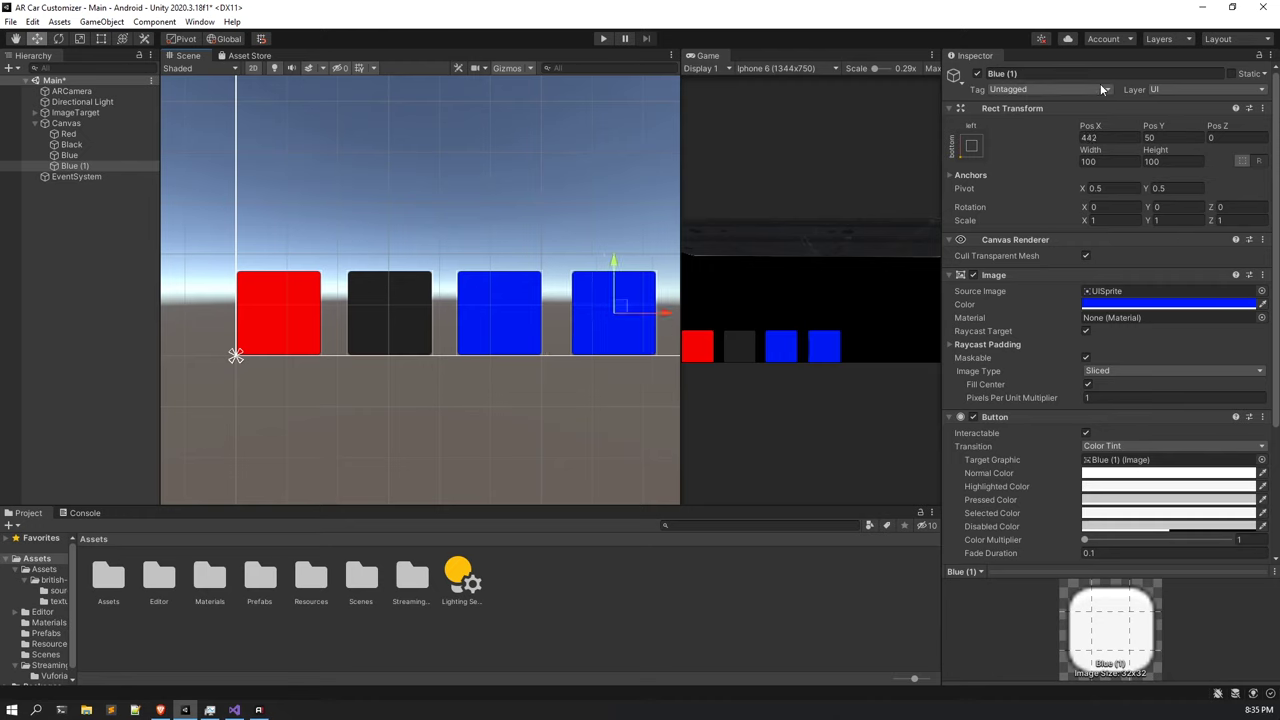
pyautogui.click(1100, 74)
pyautogui.write('Y')
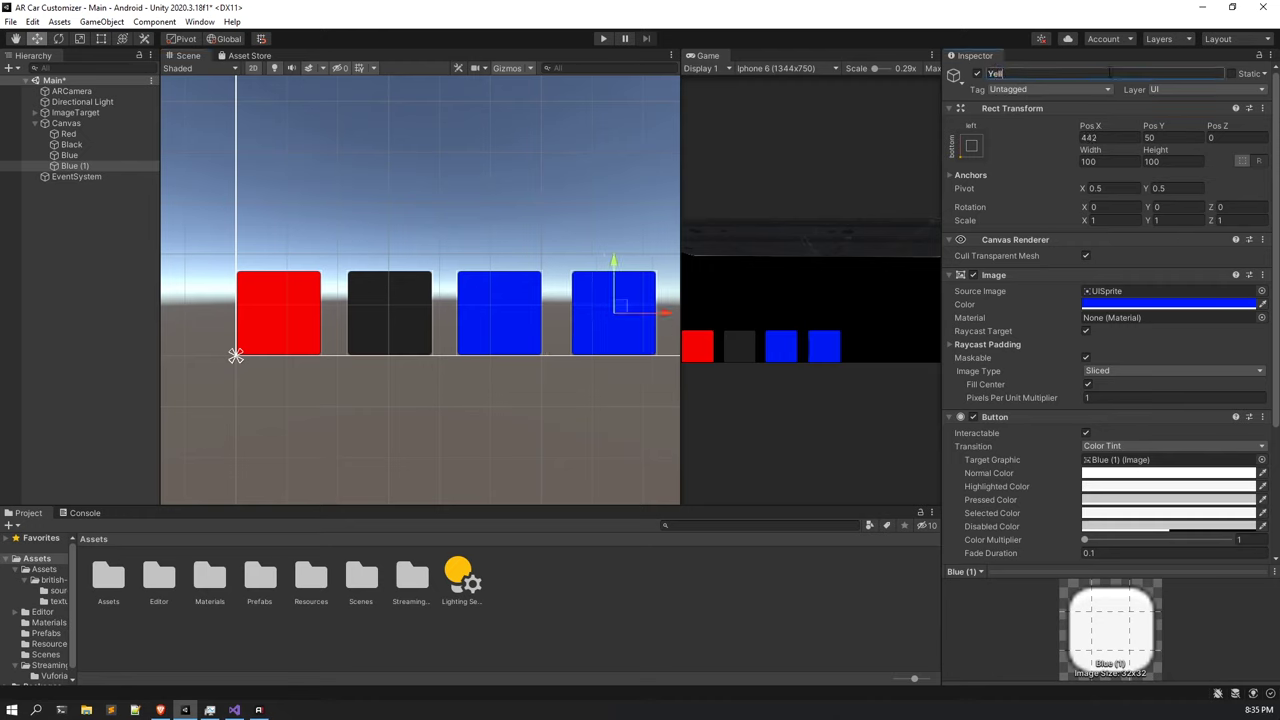
pyautogui.write('ellow')
pyautogui.press('Return')
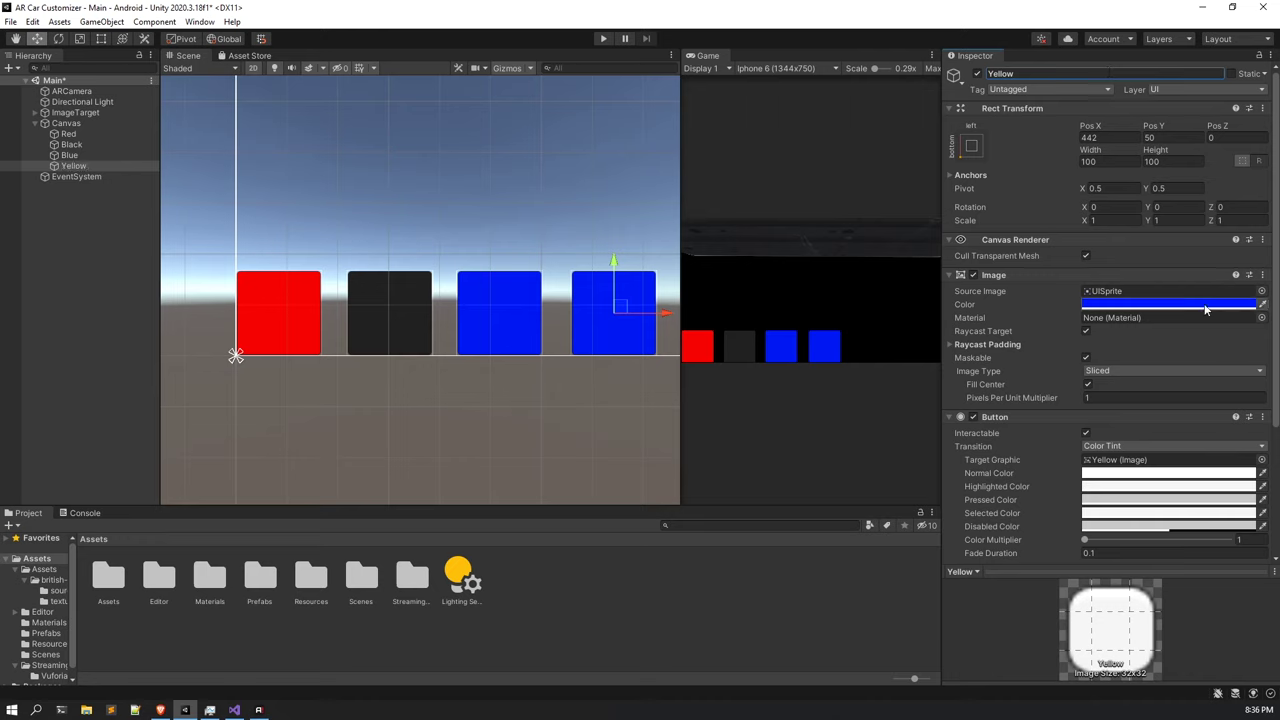
pyautogui.click(1178, 305)
pyautogui.moveTo(1232, 372)
pyautogui.mouseDown()
pyautogui.moveTo(1249, 387)
pyautogui.moveTo(1239, 362)
pyautogui.mouseUp()
pyautogui.click(1267, 296)
# Zoom out, save the Main scene, and collapse Canvas in the Hierarchy.
pyautogui.scroll(-3, 468, 287)
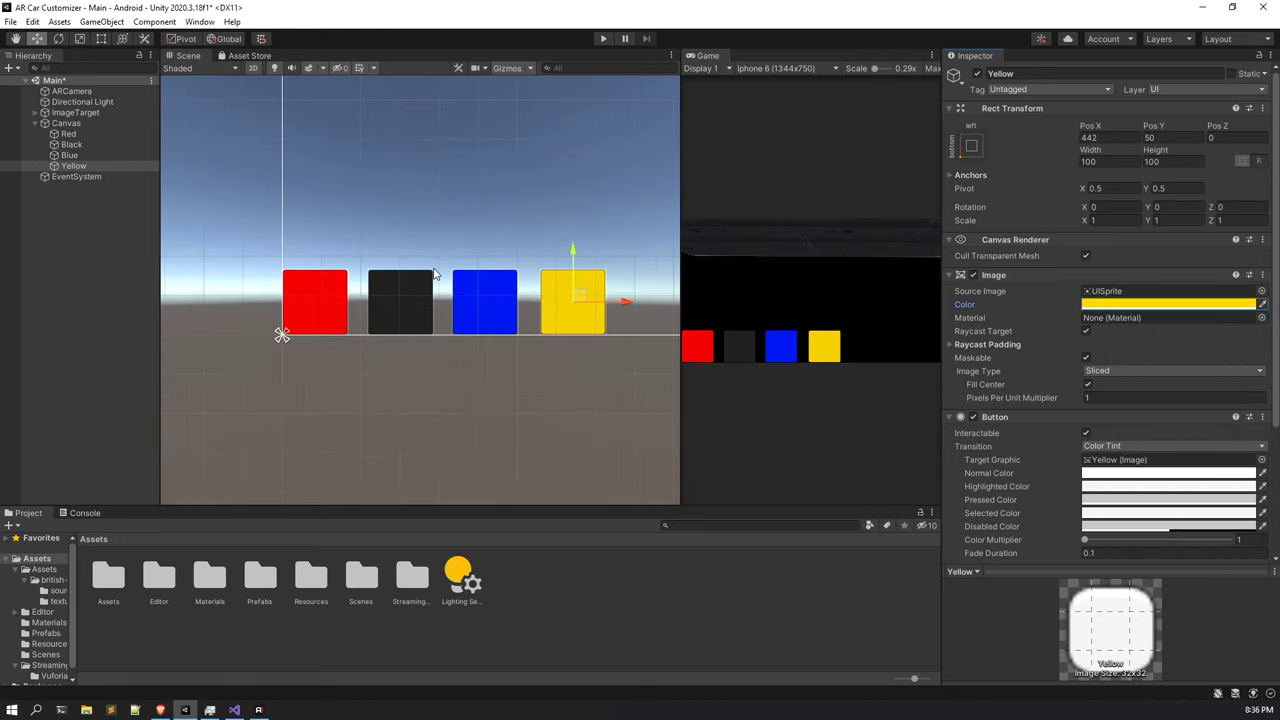
pyautogui.scroll(-3, 357, 314)
pyautogui.scroll(-2, 485, 262)
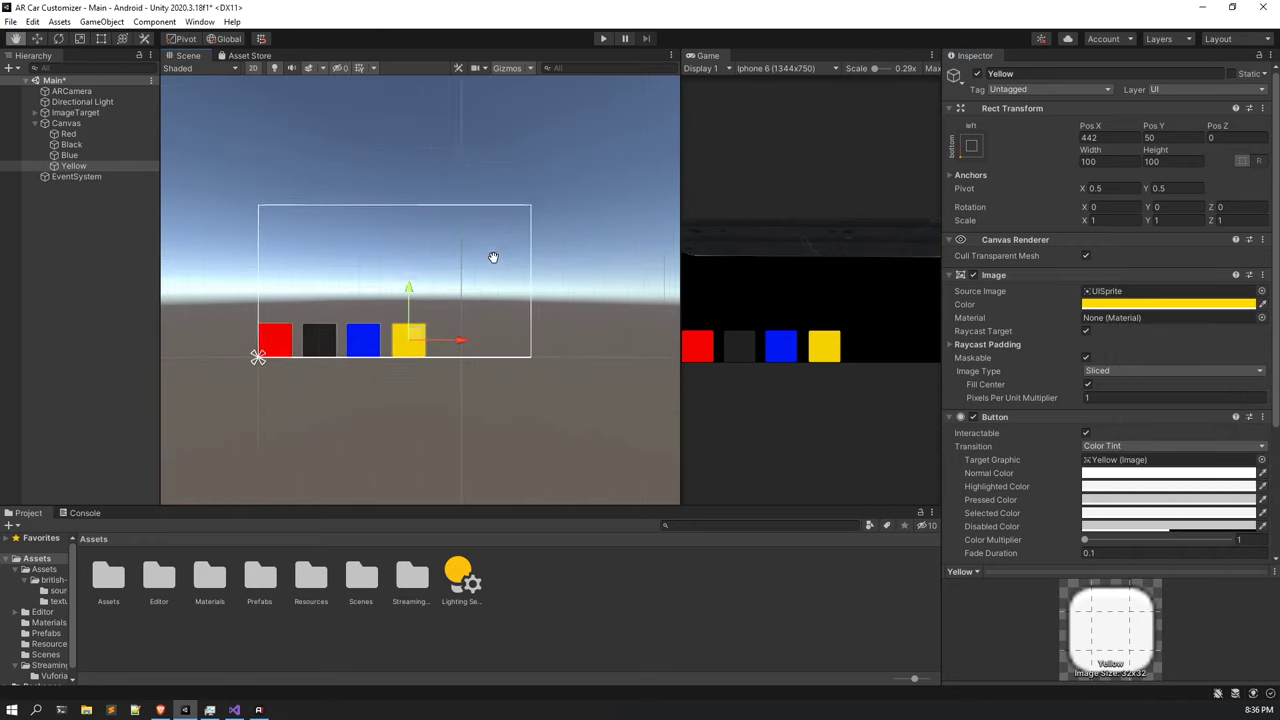
pyautogui.hotkey('ctrl', 's')
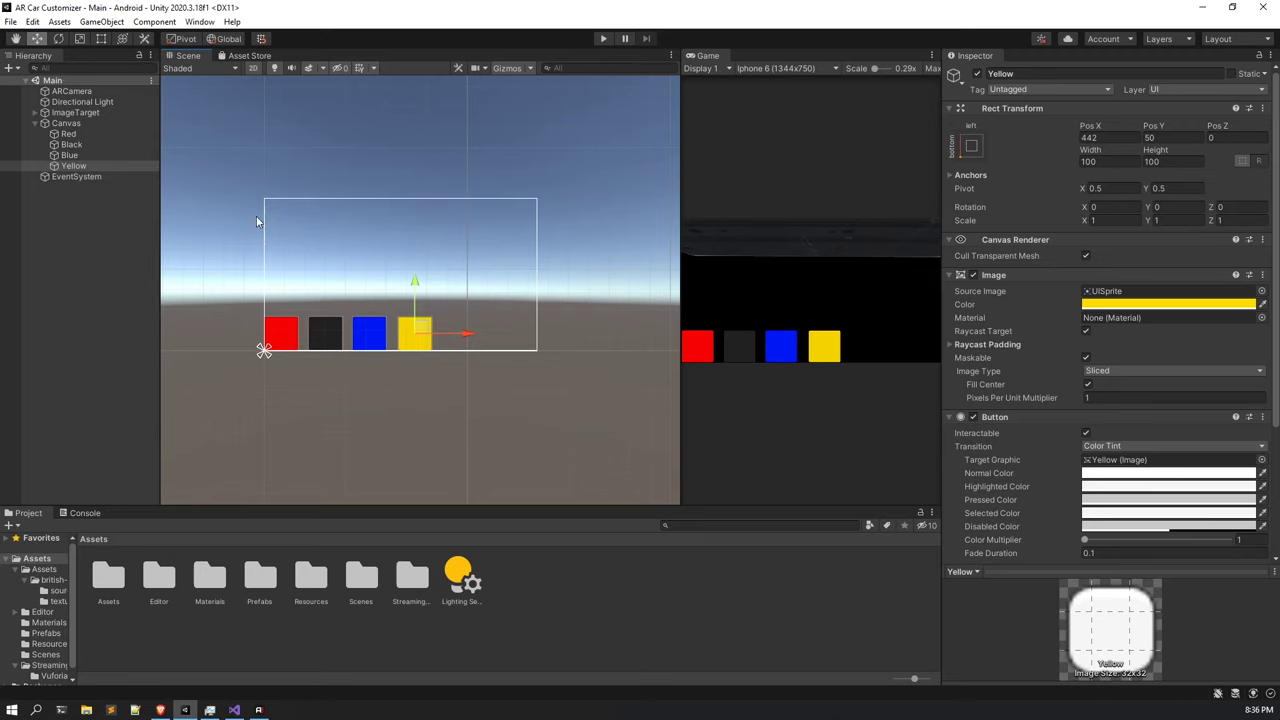
pyautogui.click(72, 123)
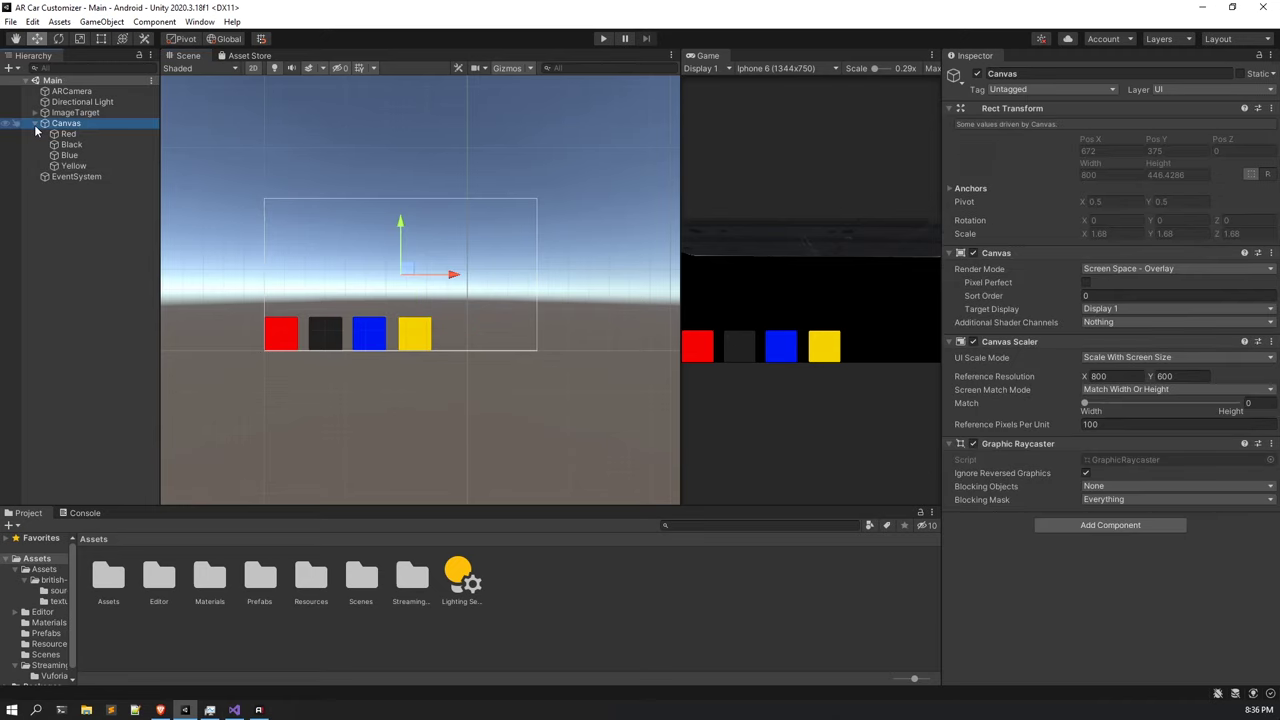
pyautogui.click(35, 123)
pyautogui.click(110, 242)
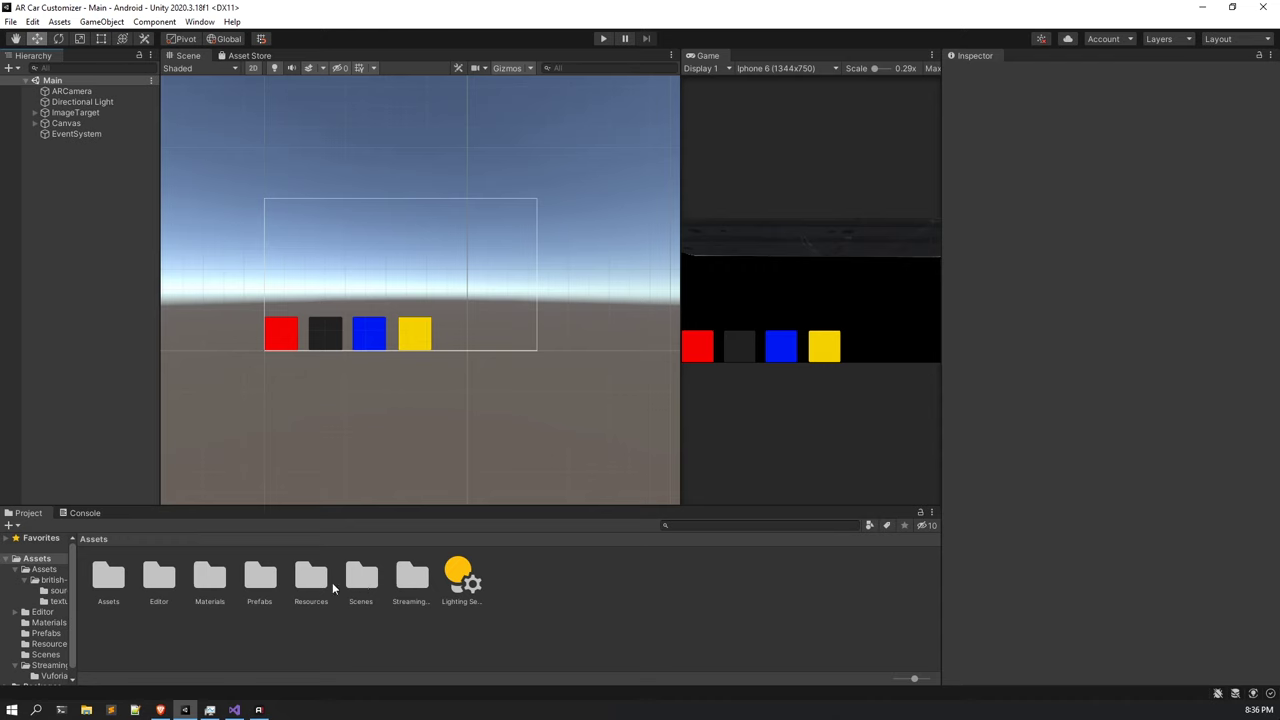
# Create a new folder named Scripts in Assets.
pyautogui.rightClick(626, 599)
pyautogui.moveTo(690, 244)
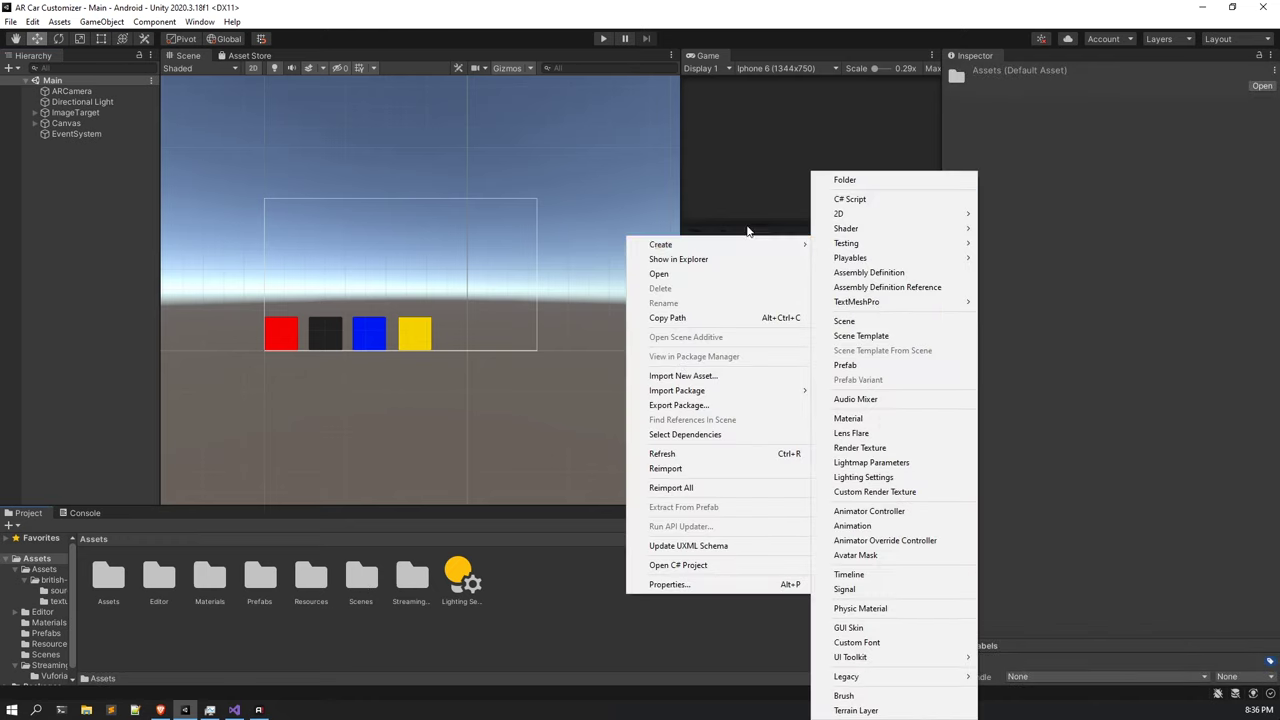
pyautogui.click(858, 180)
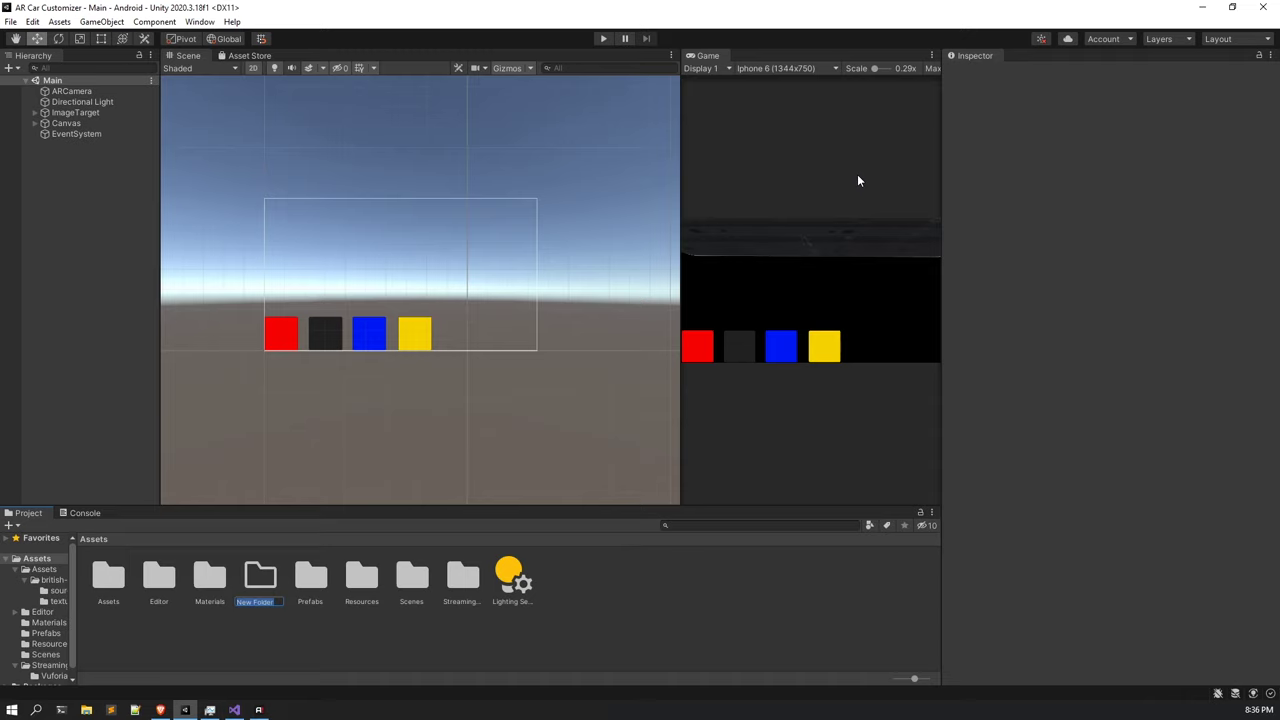
pyautogui.write('Scripts')
pyautogui.press('Return')
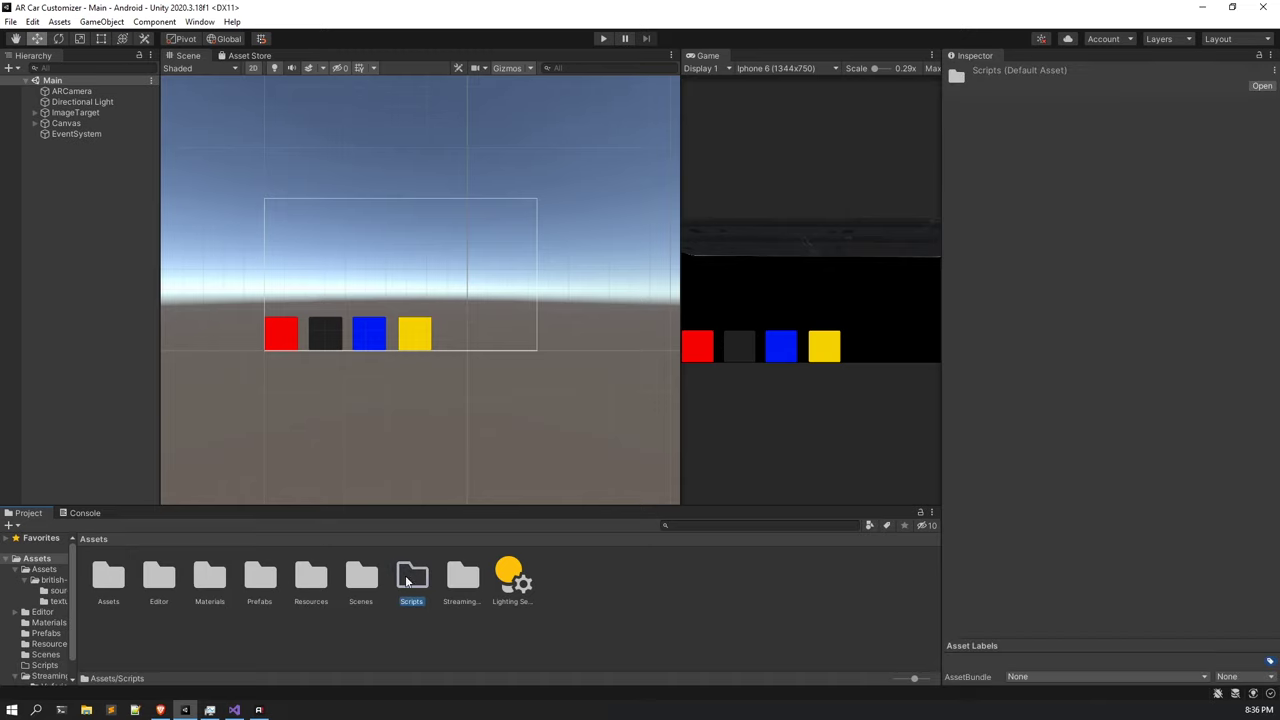
# Inside the Scripts folder, create a C# script named Rotate.
pyautogui.doubleClick(406, 580)
pyautogui.rightClick(405, 577)
pyautogui.moveTo(457, 232)
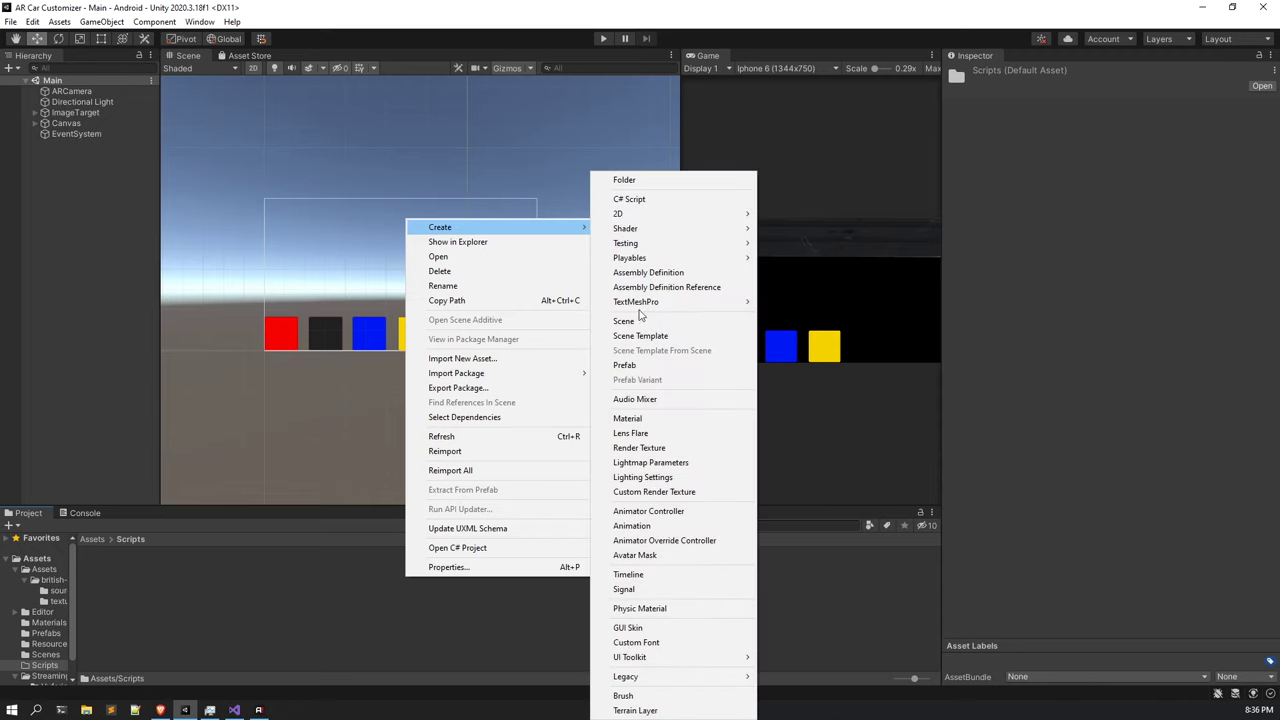
pyautogui.click(629, 199)
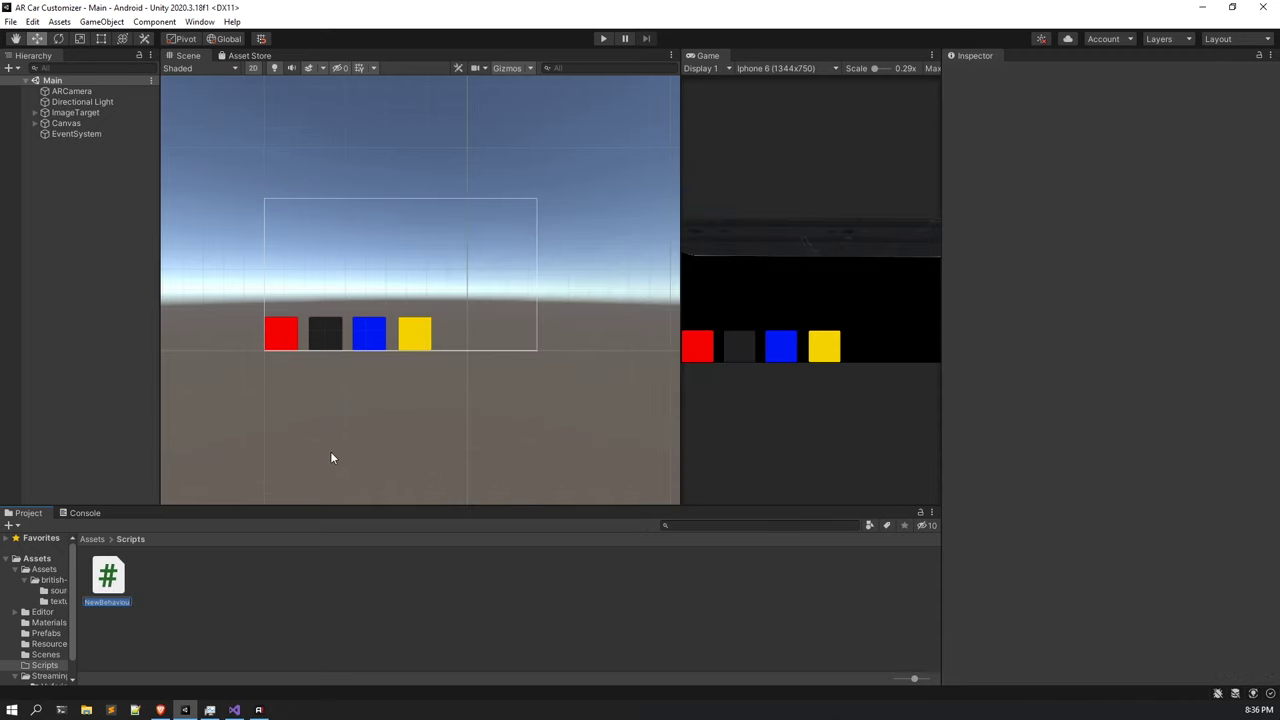
pyautogui.write('Rotate')
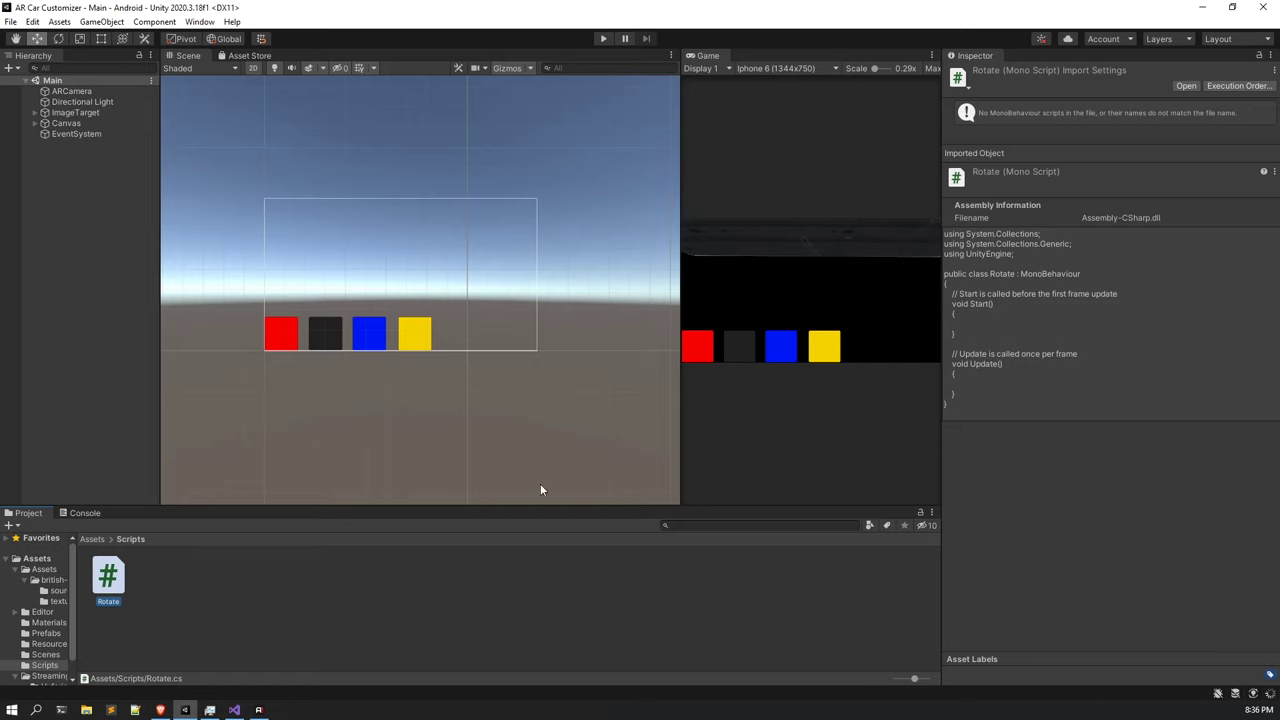
pyautogui.click(234, 709)
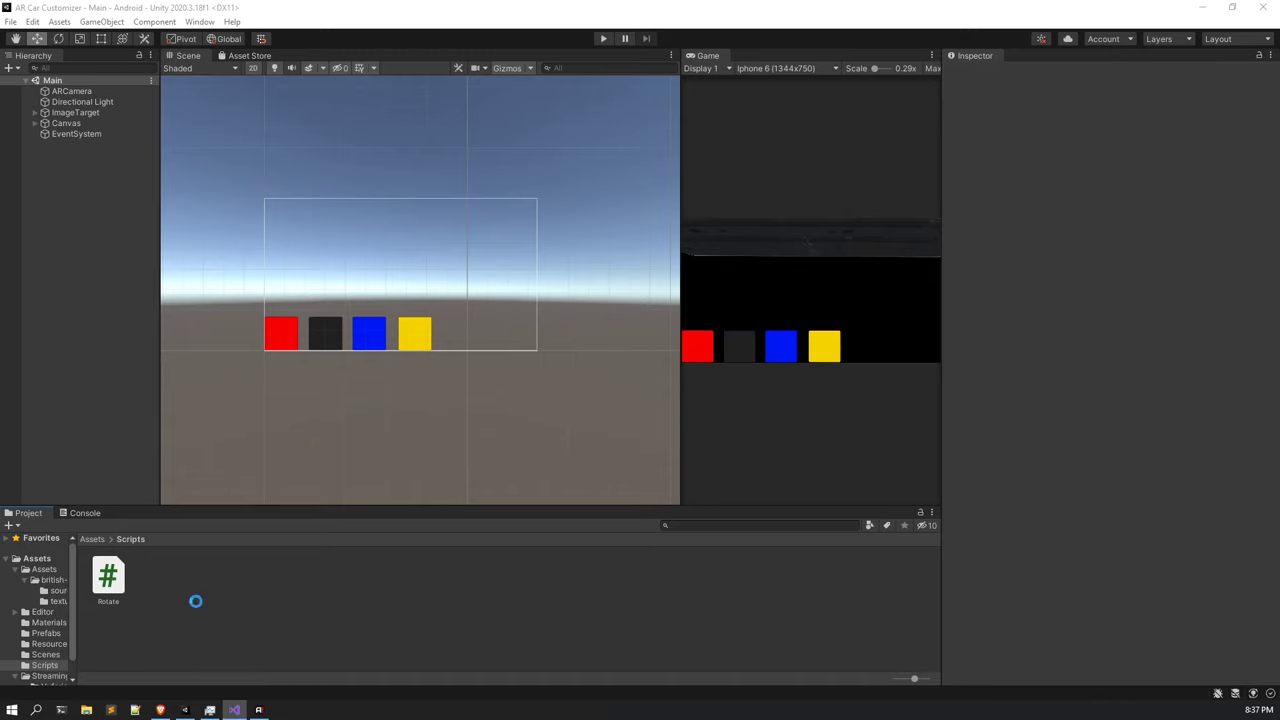
# Open Rotate.cs in Visual Studio and resize its window over Unity.
pyautogui.click(294, 577)
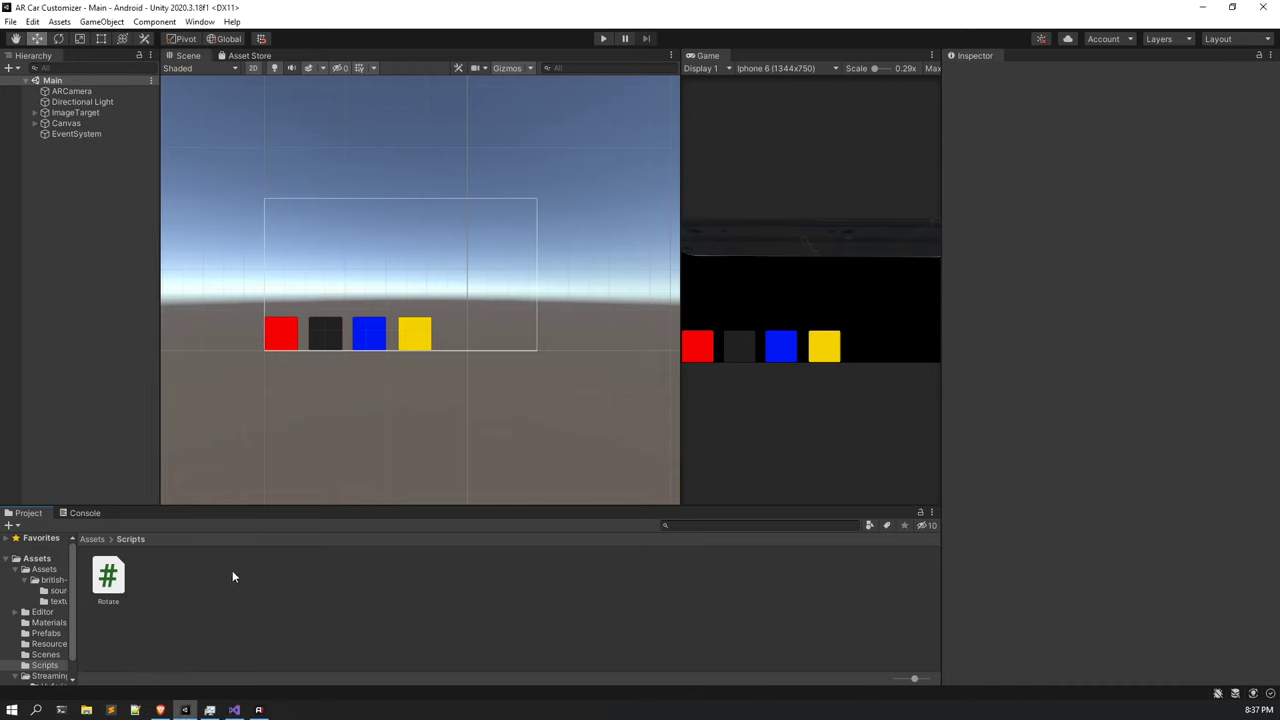
pyautogui.click(114, 586)
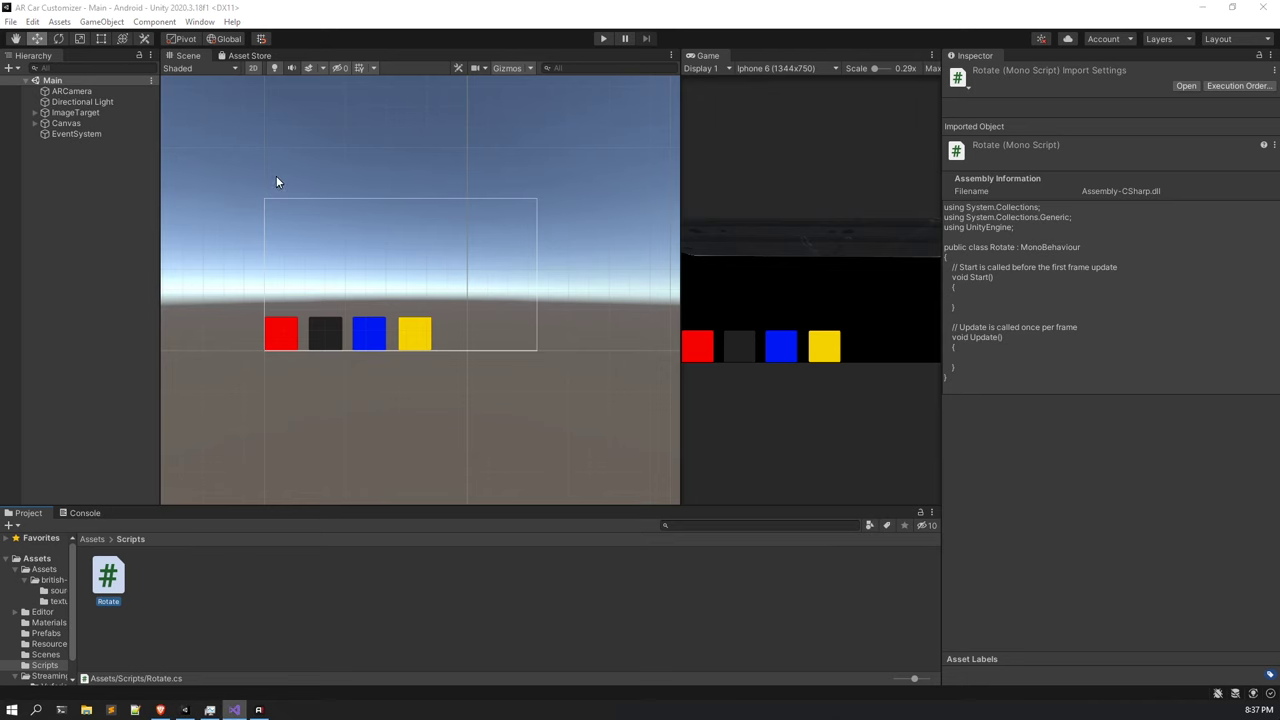
pyautogui.moveTo(532, 181); pyautogui.dragTo(793, 155)
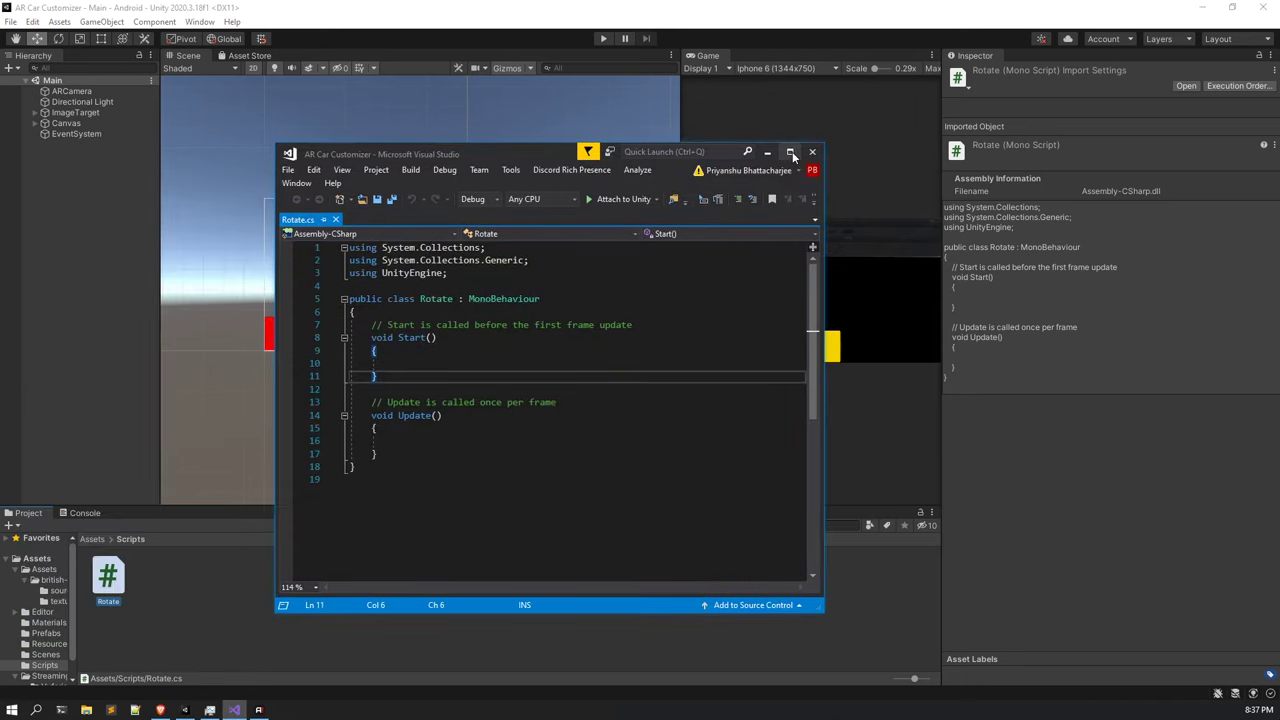
pyautogui.click(790, 153)
pyautogui.click(453, 354)
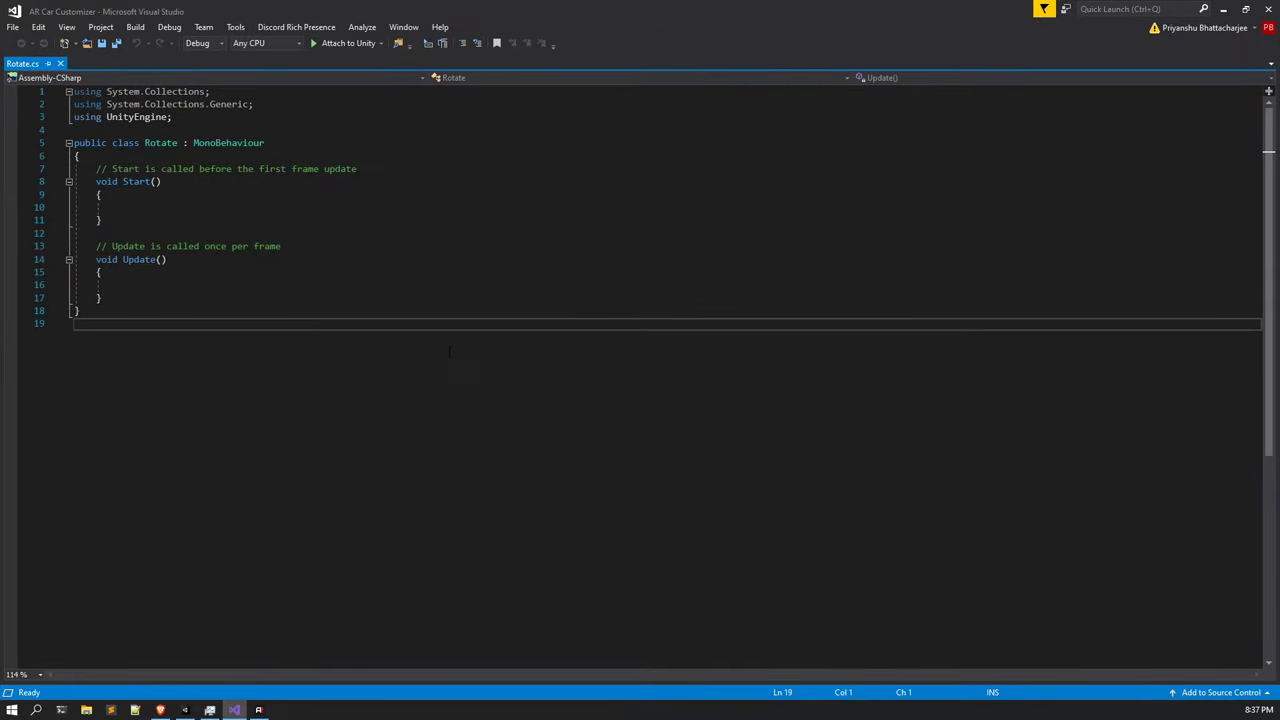
pyautogui.click(1245, 9)
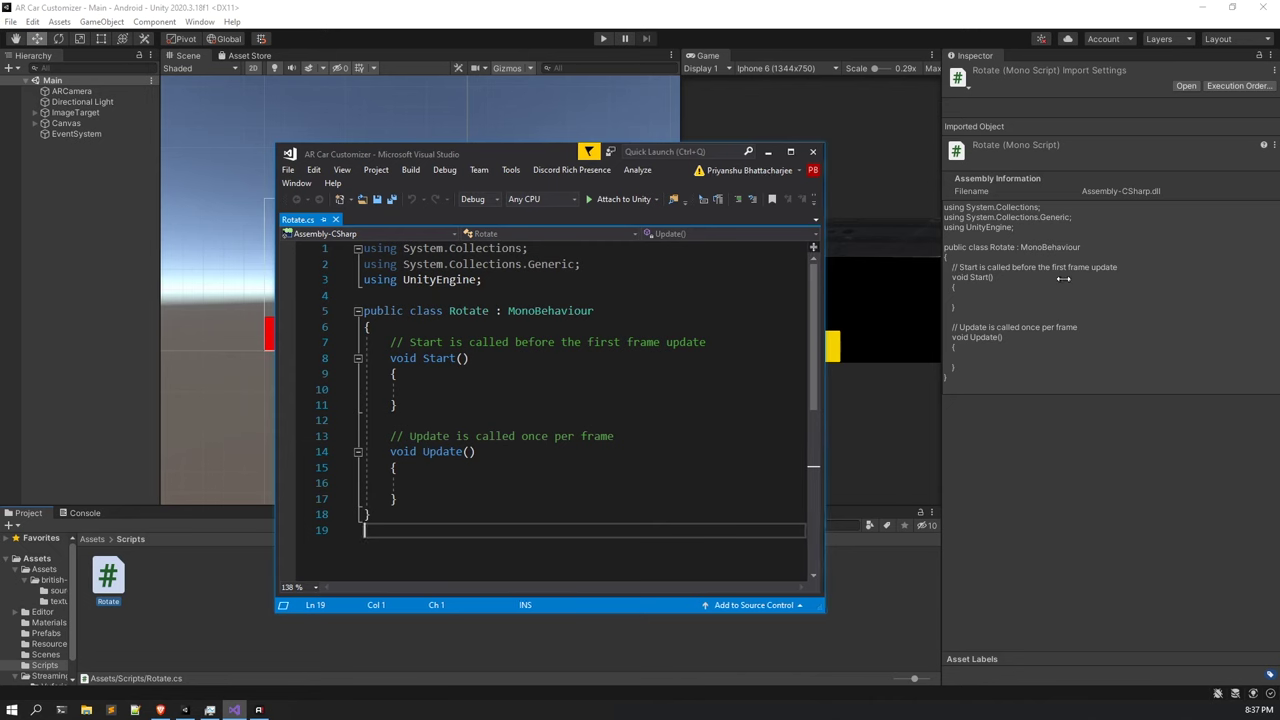
pyautogui.moveTo(812, 250); pyautogui.dragTo(1062, 250)
pyautogui.moveTo(702, 158); pyautogui.dragTo(650, 119)
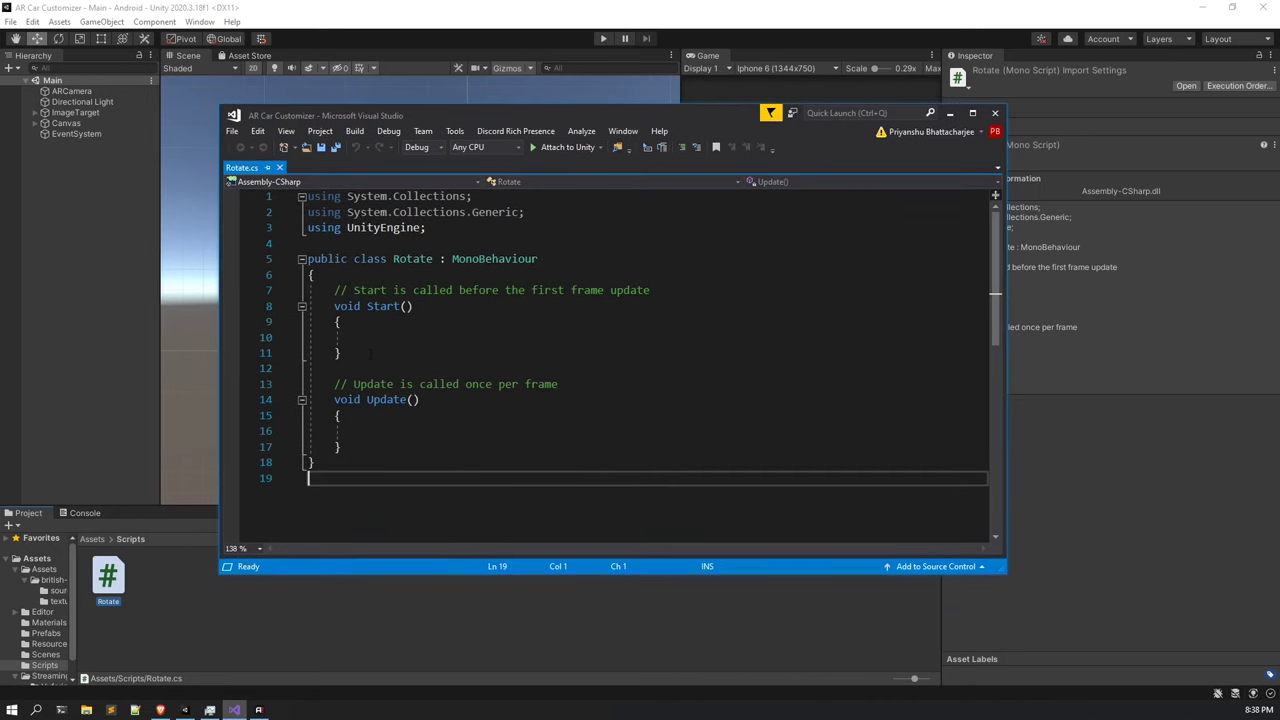
# Delete the Start method and declare 'public Vector3 rot;'.
pyautogui.moveTo(334, 290); pyautogui.dragTo(631, 386)
pyautogui.press('BackSpace')
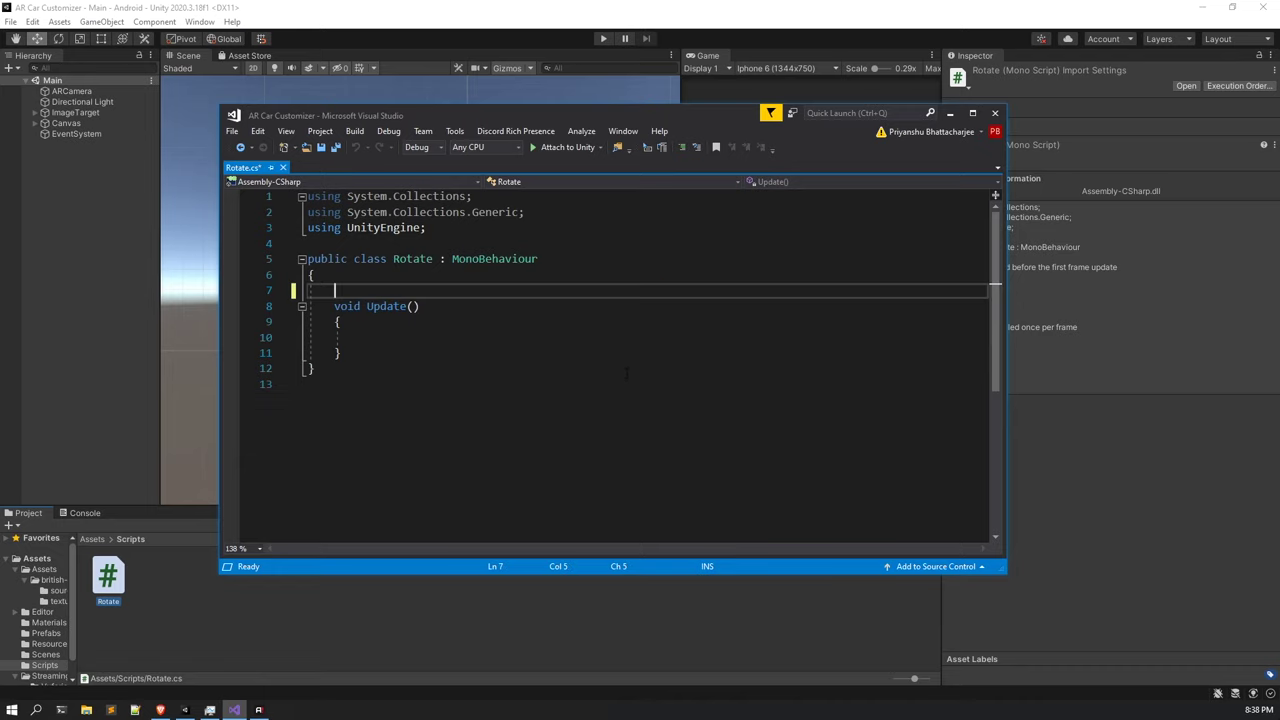
pyautogui.press('Return')
pyautogui.press('Up')
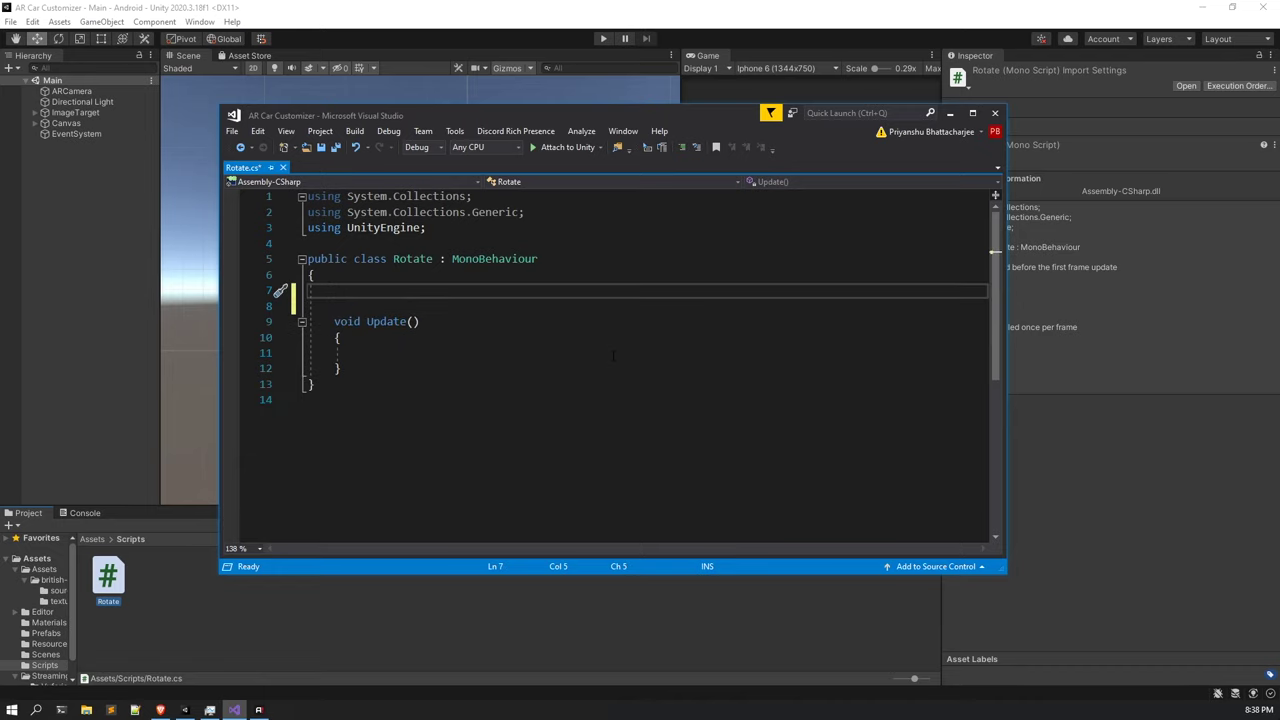
pyautogui.write('public Vector3')
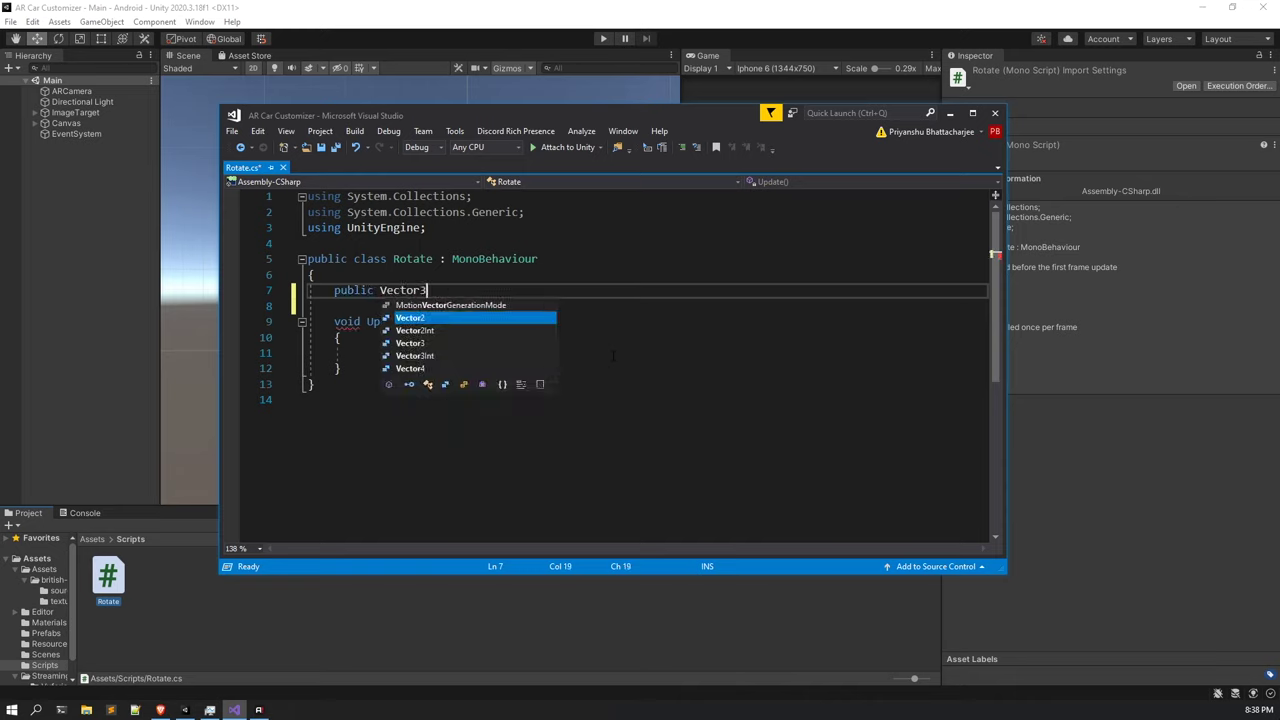
pyautogui.press('Escape')
pyautogui.write('r')
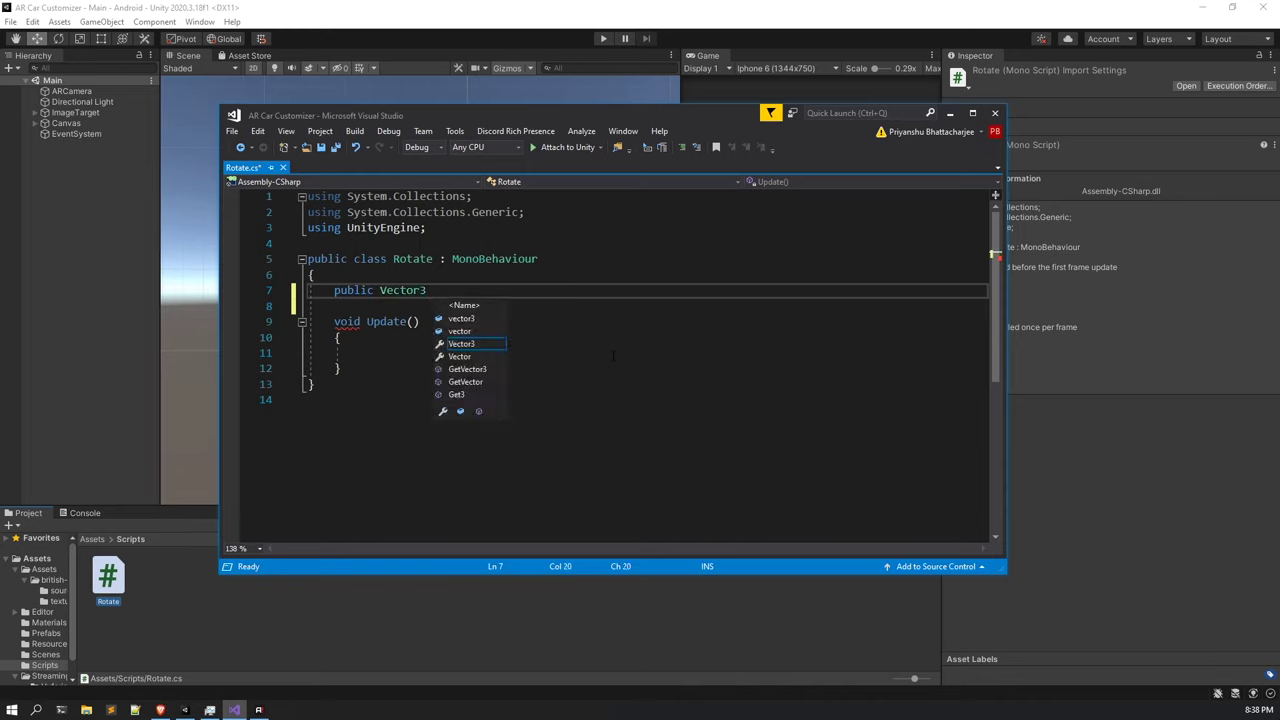
pyautogui.write('ot;')
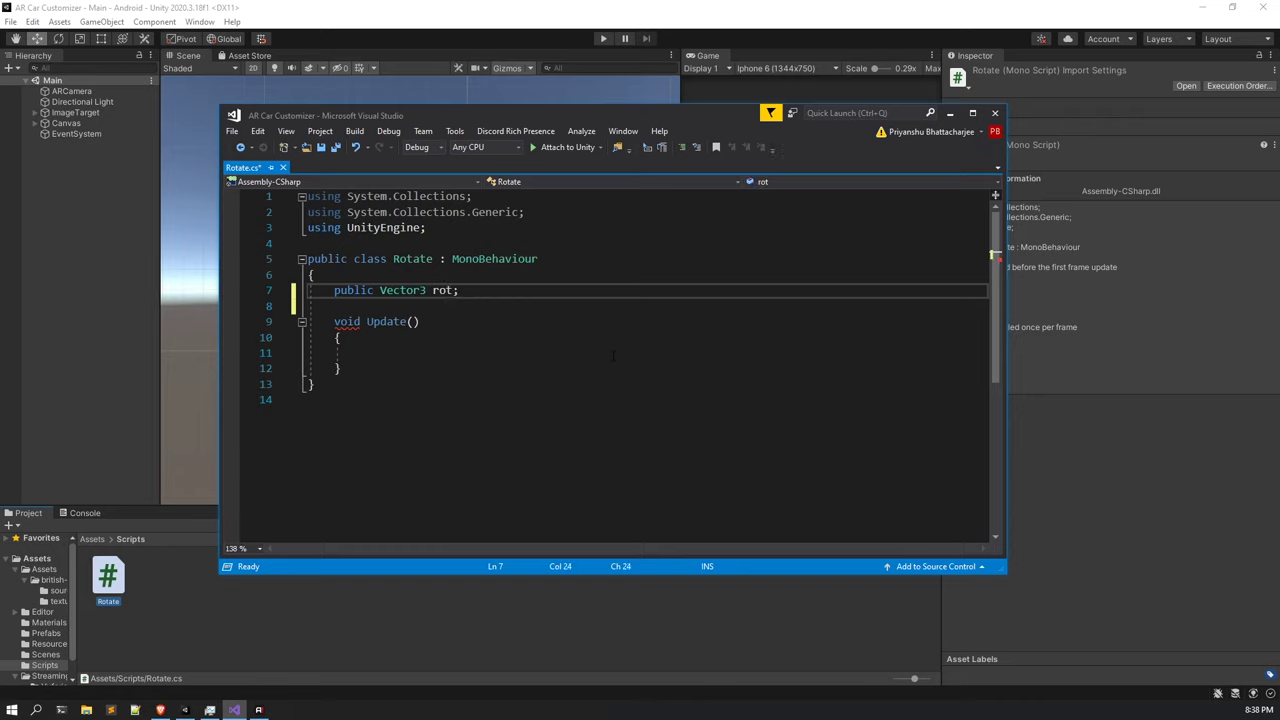
# Write transform.Rotate(rot * Time.deltaTime); inside Update() and save Rotate.cs.
pyautogui.click(413, 342)
pyautogui.press('Down')
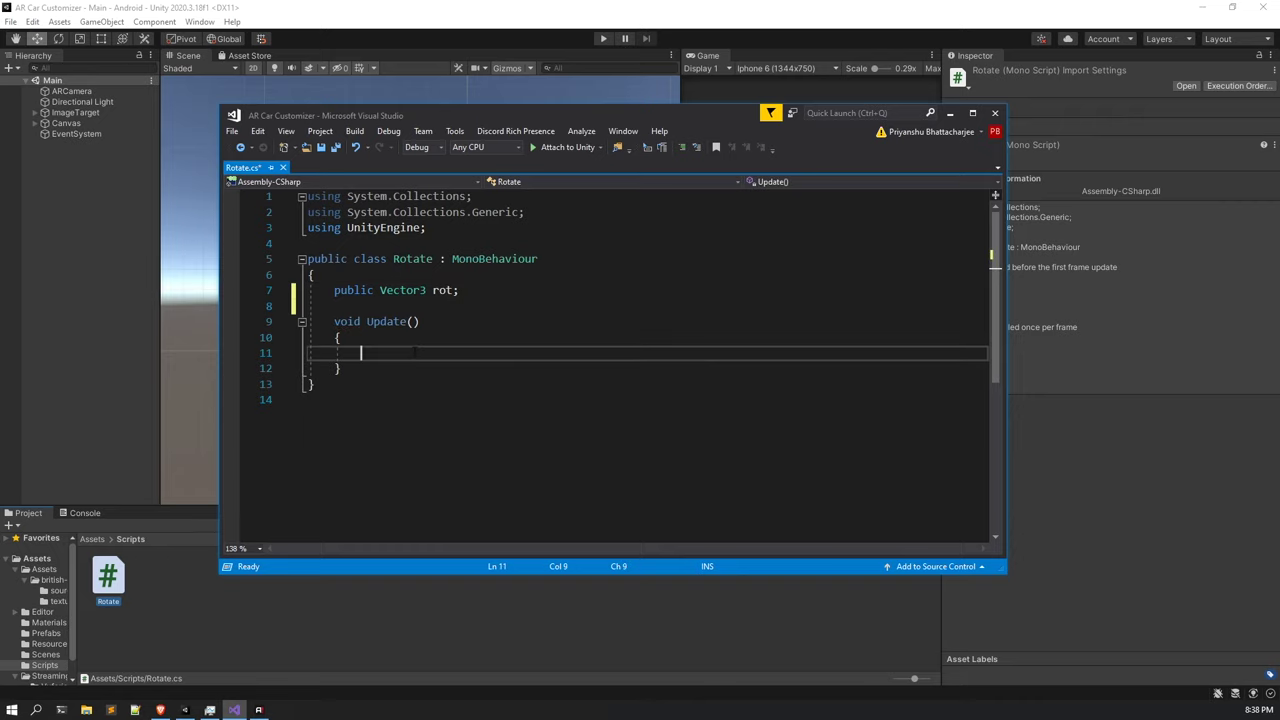
pyautogui.write('transform.')
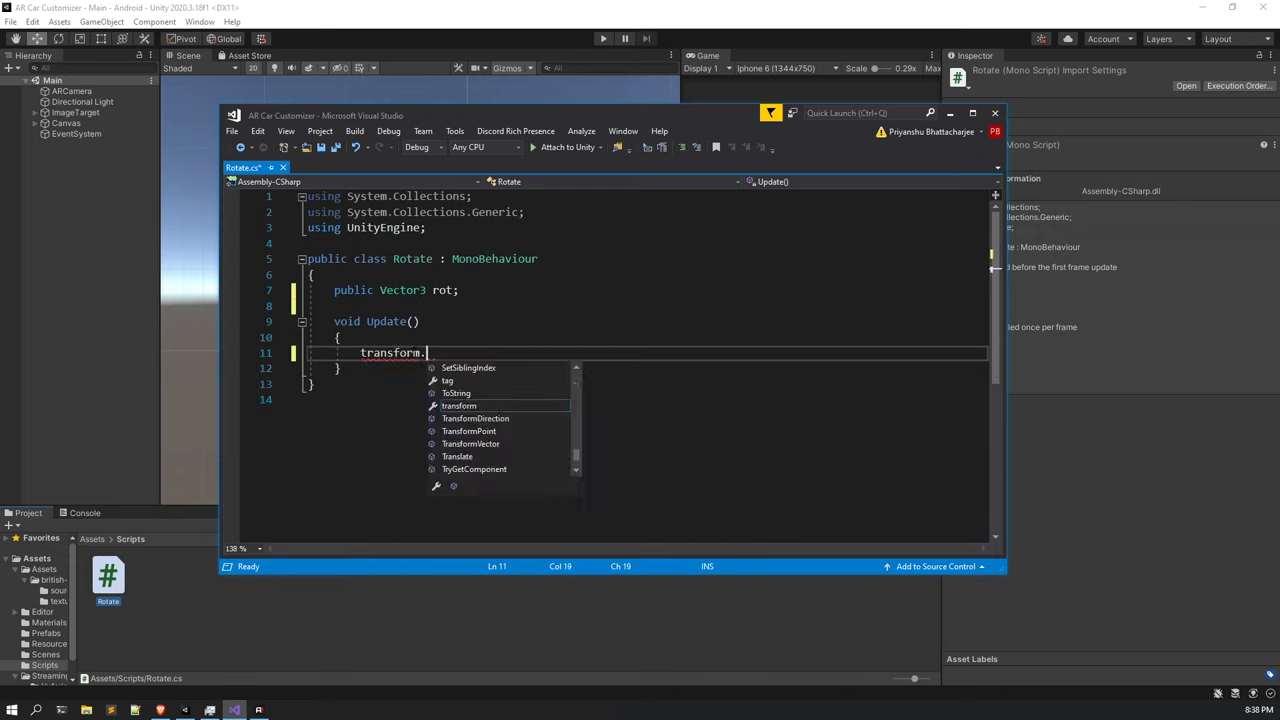
pyautogui.write('Rotate(')
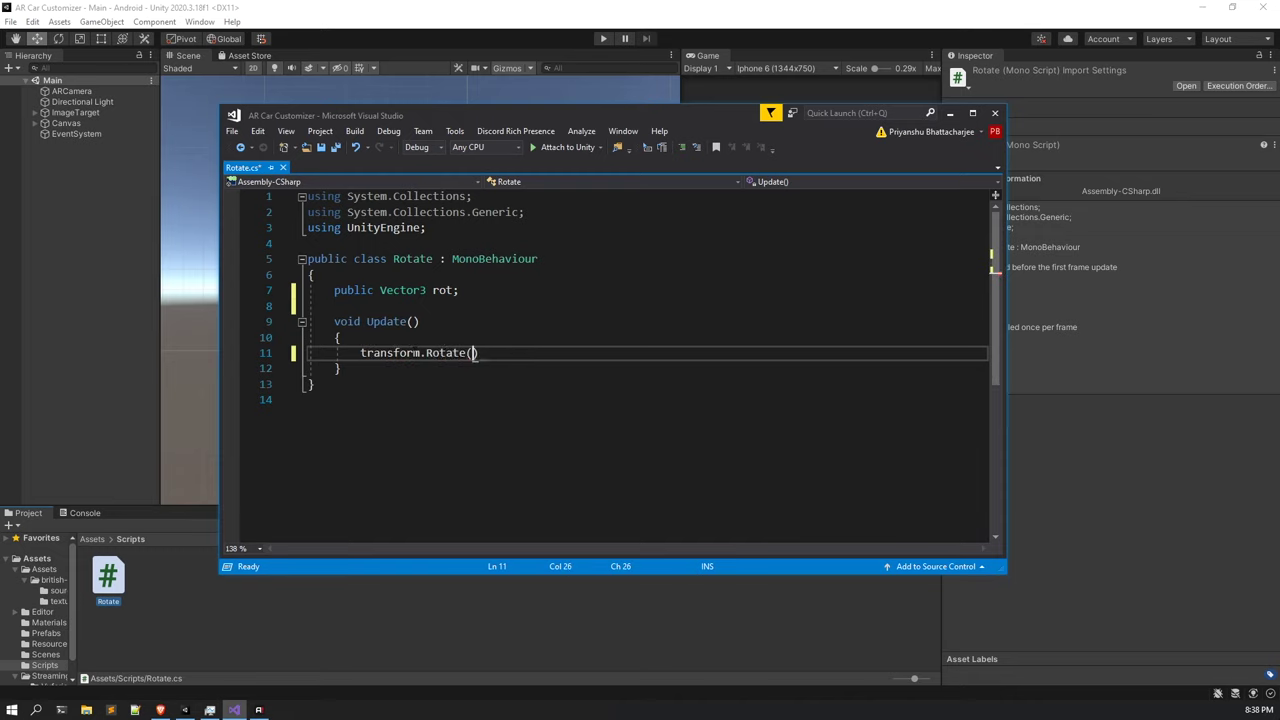
pyautogui.write('rot * Time')
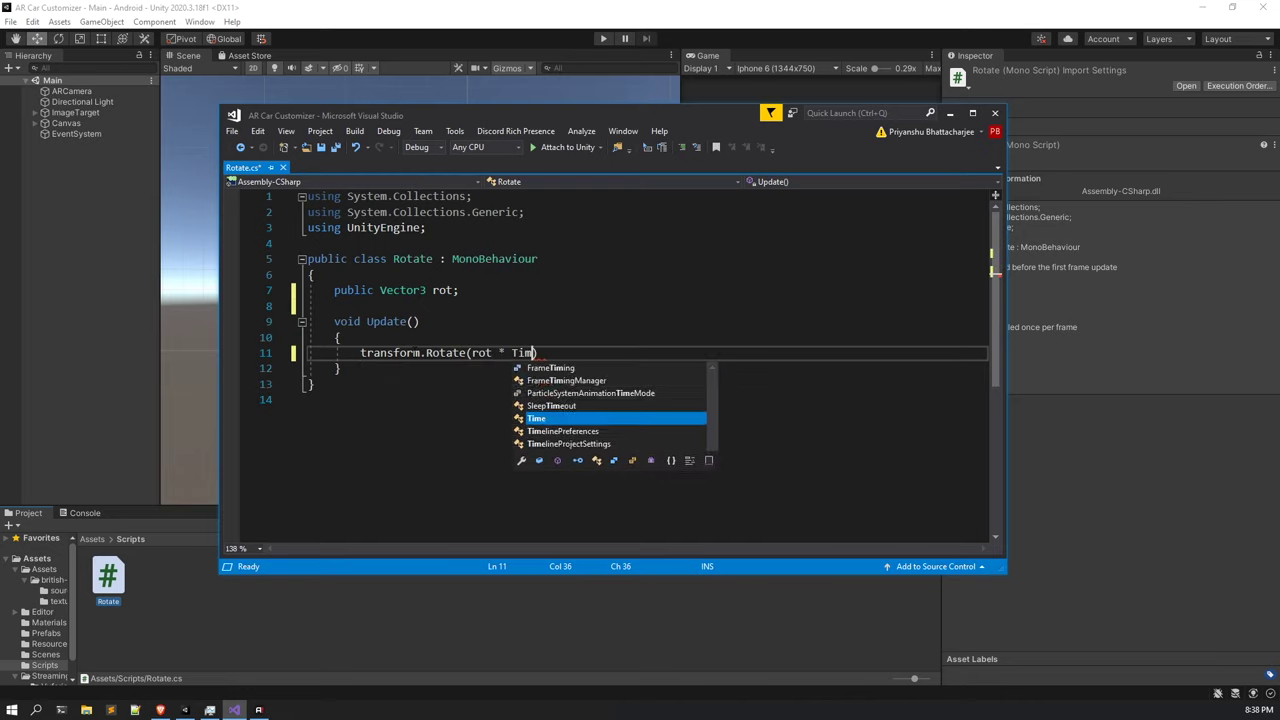
pyautogui.write('.del')
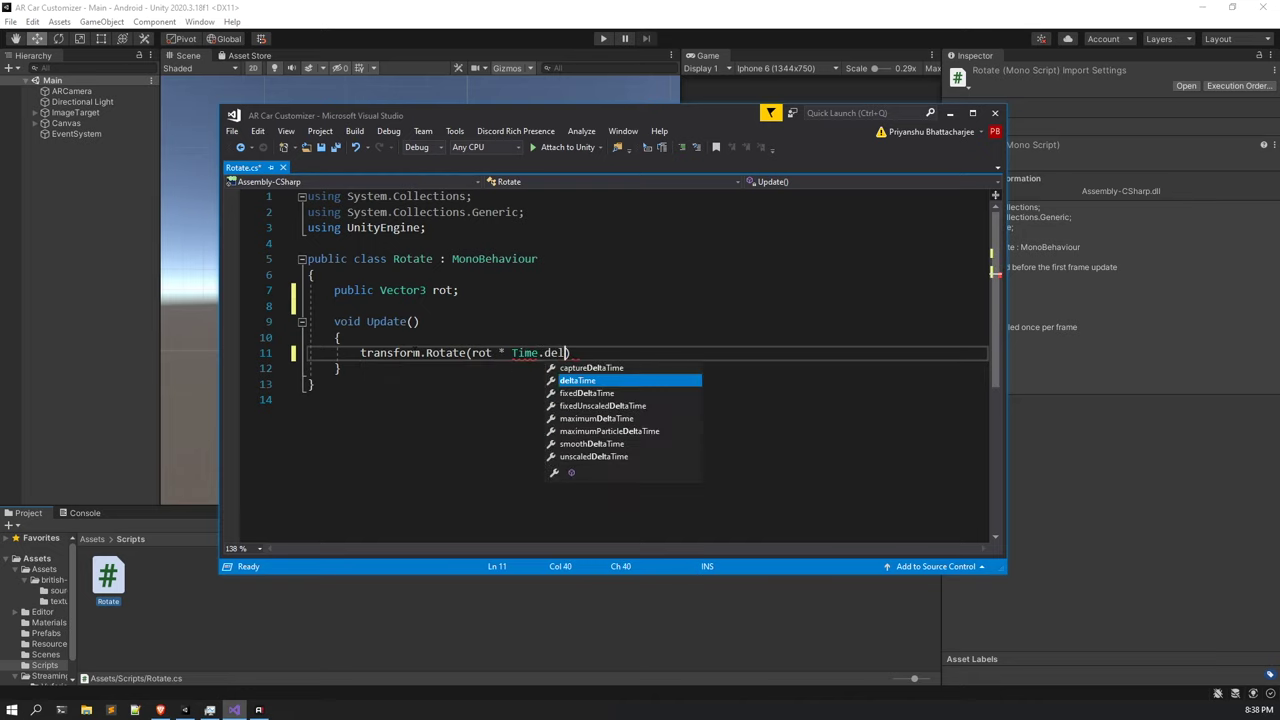
pyautogui.press('Tab')
pyautogui.write(');')
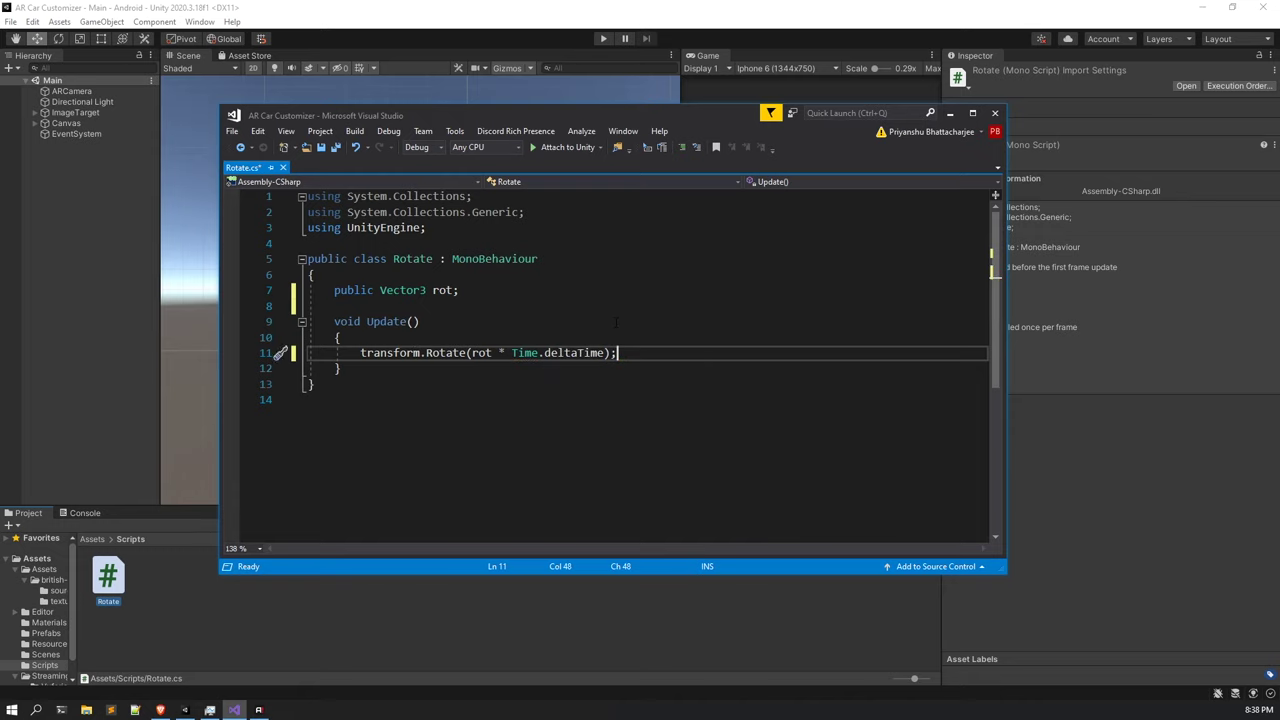
pyautogui.click(700, 258)
pyautogui.hotkey('ctrl', 's')
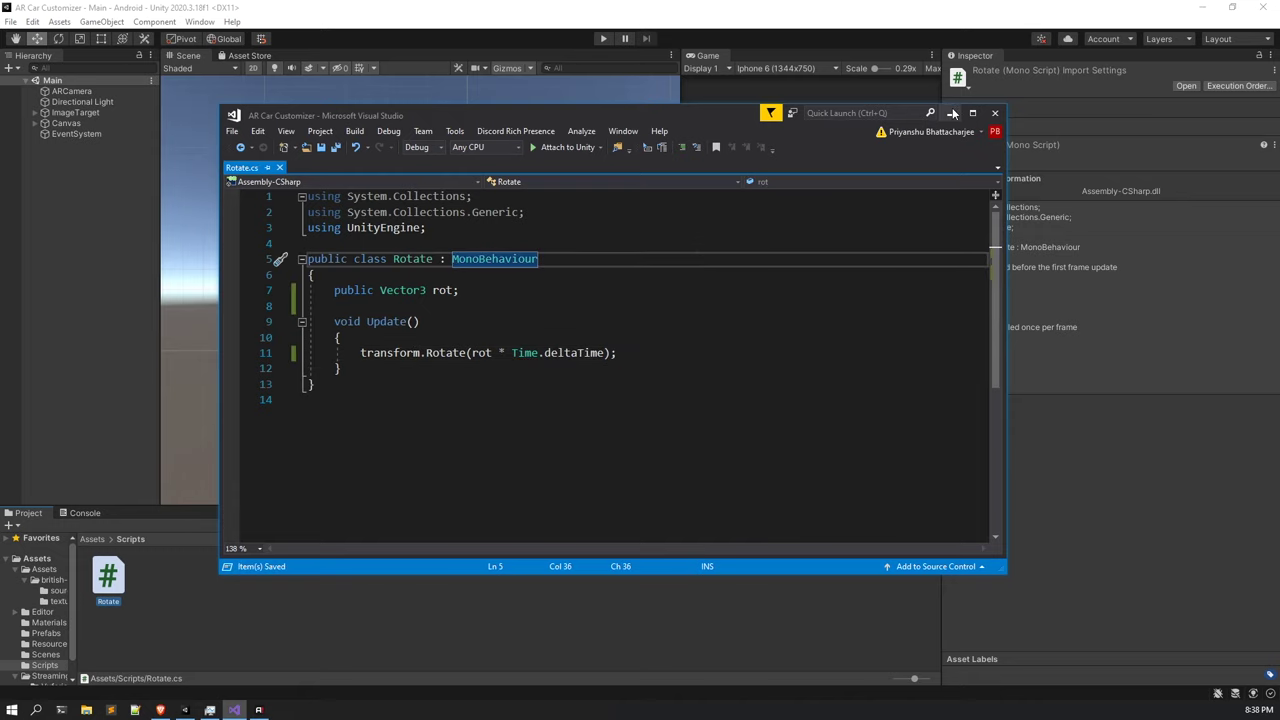
pyautogui.click(994, 113)
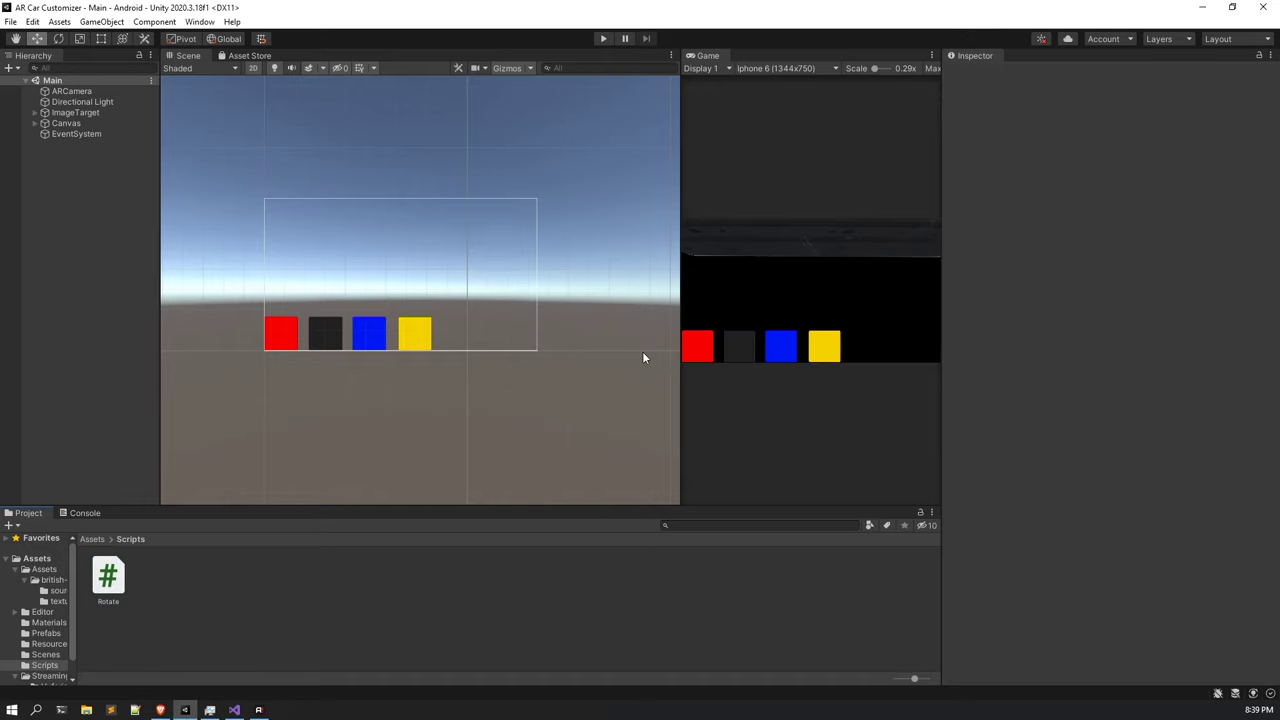
# Unpack the car model under ImageTarget completely from its prefab.
pyautogui.click(36, 113)
pyautogui.click(85, 122)
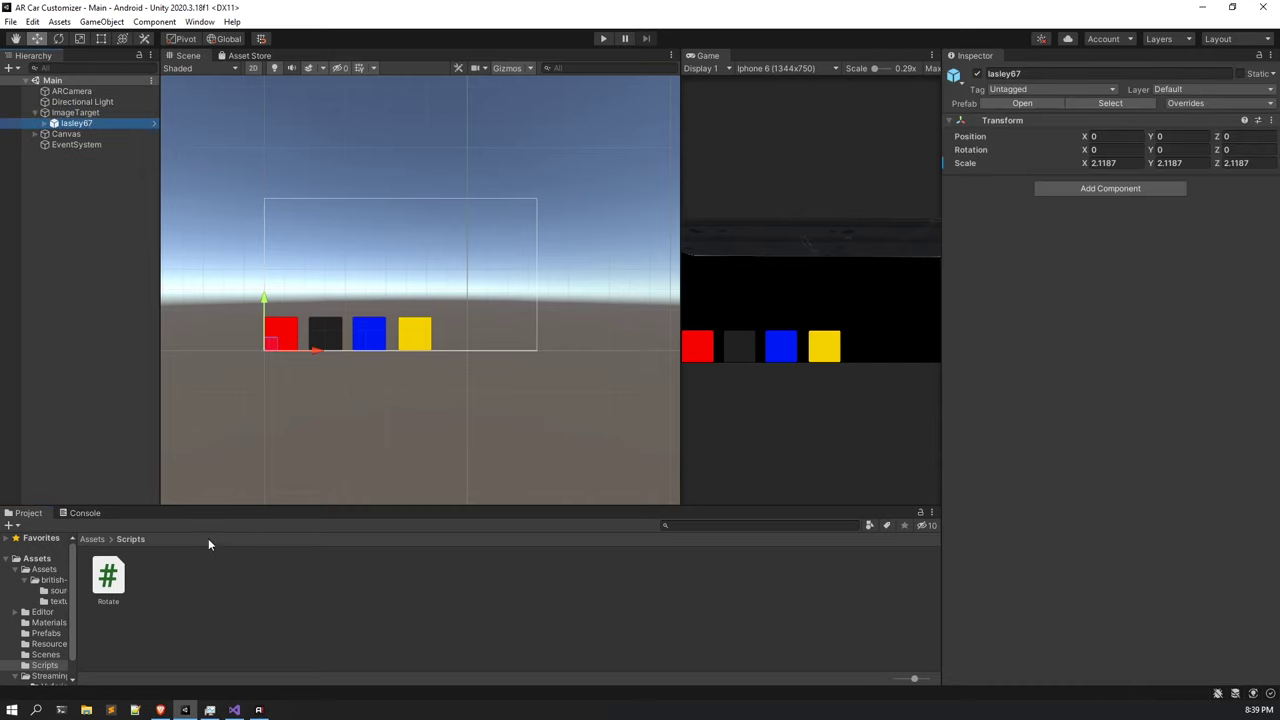
pyautogui.rightClick(104, 123)
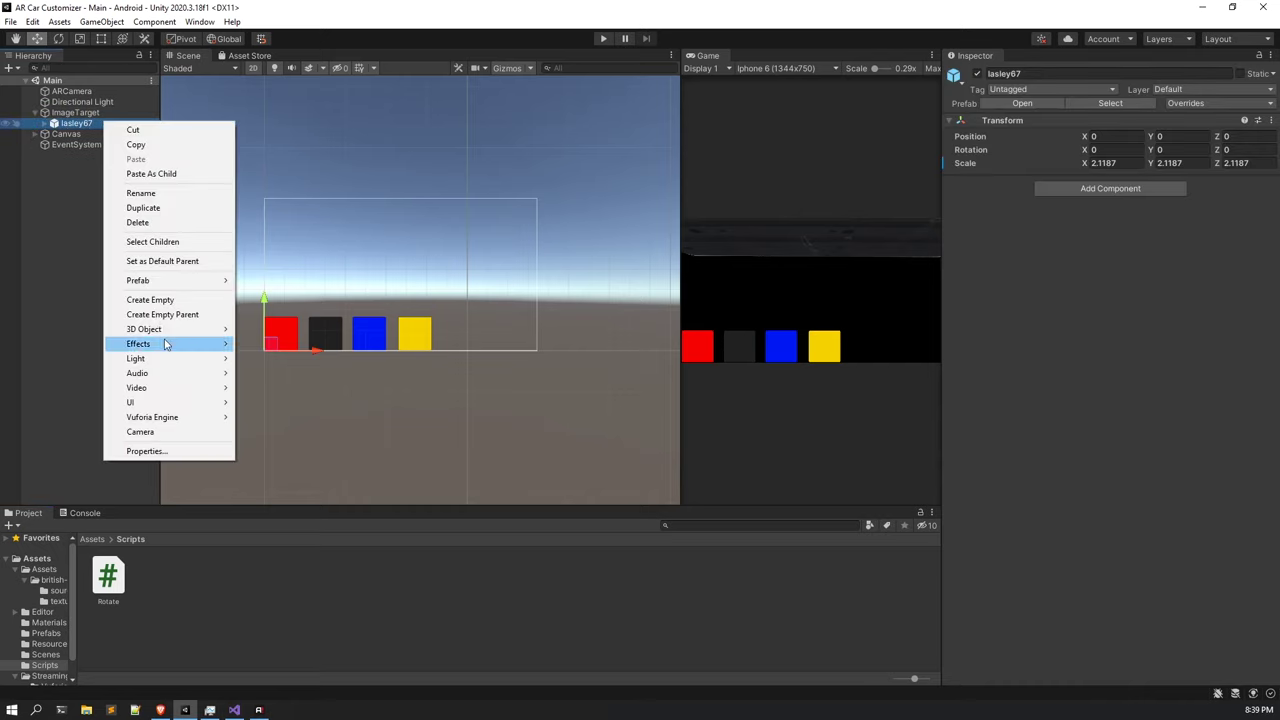
pyautogui.moveTo(160, 281)
pyautogui.click(297, 353)
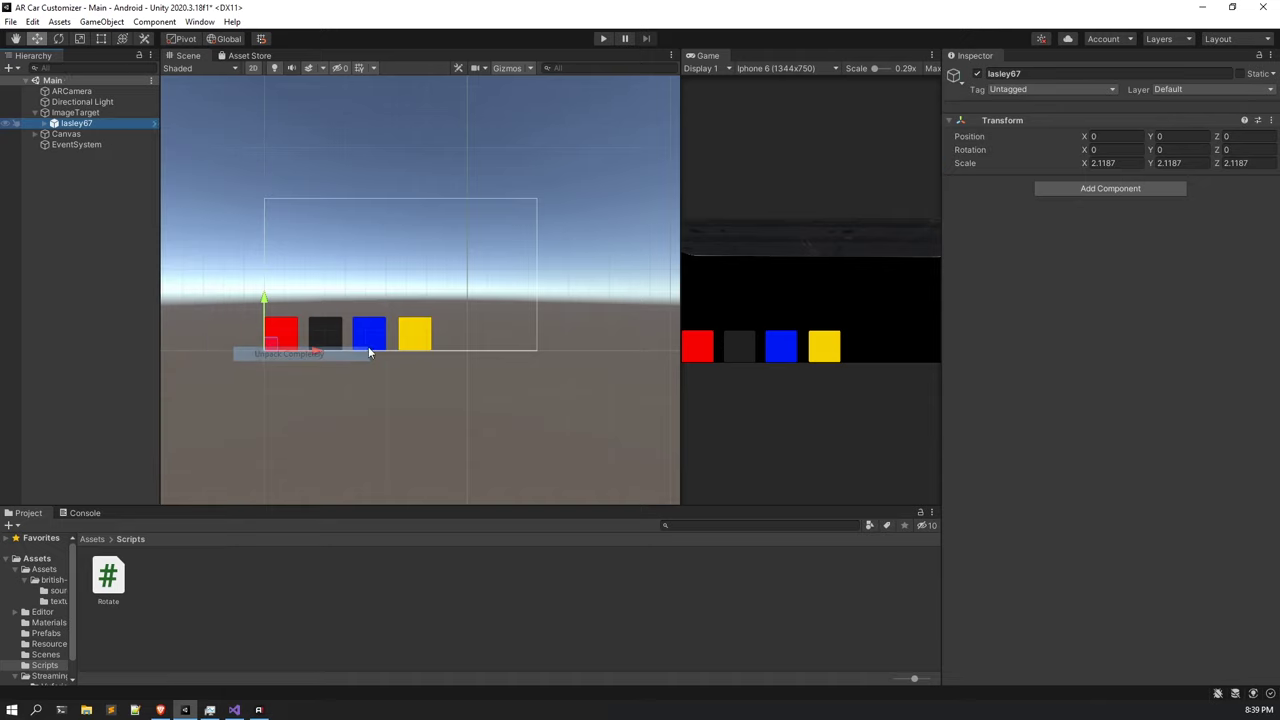
# Attach the Rotate script with Rot Y 30, save, and enter play mode.
pyautogui.moveTo(109, 577); pyautogui.dragTo(1092, 294)
pyautogui.click(1160, 201)
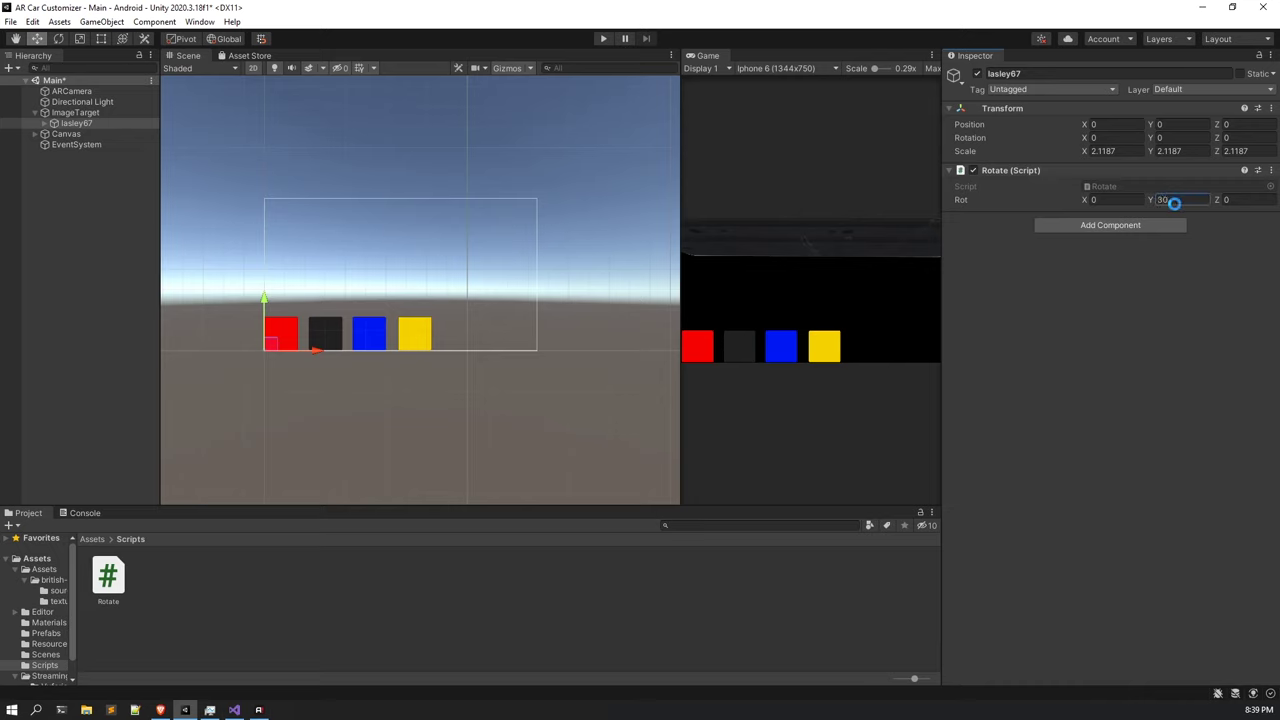
pyautogui.hotkey('ctrl', 's')
pyautogui.click(605, 39)
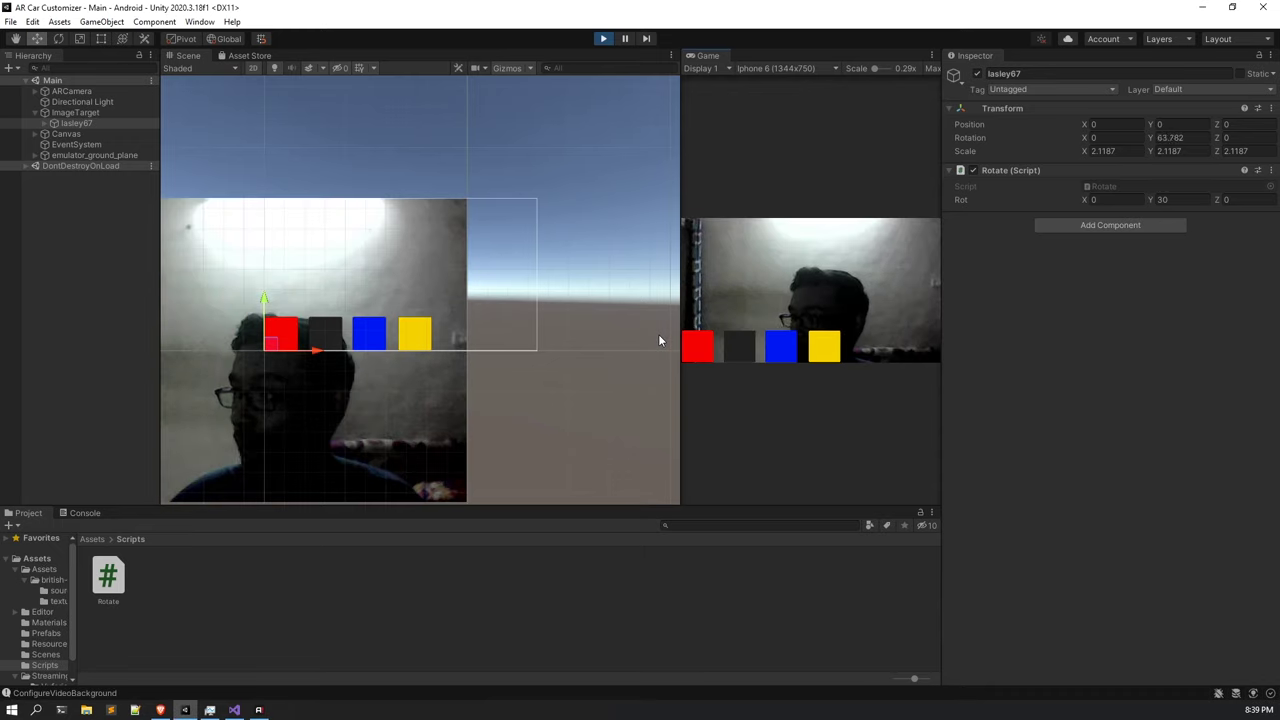
# Maximize the Game view to watch the car spin, then stop play mode.
pyautogui.click(931, 56)
pyautogui.click(808, 134)
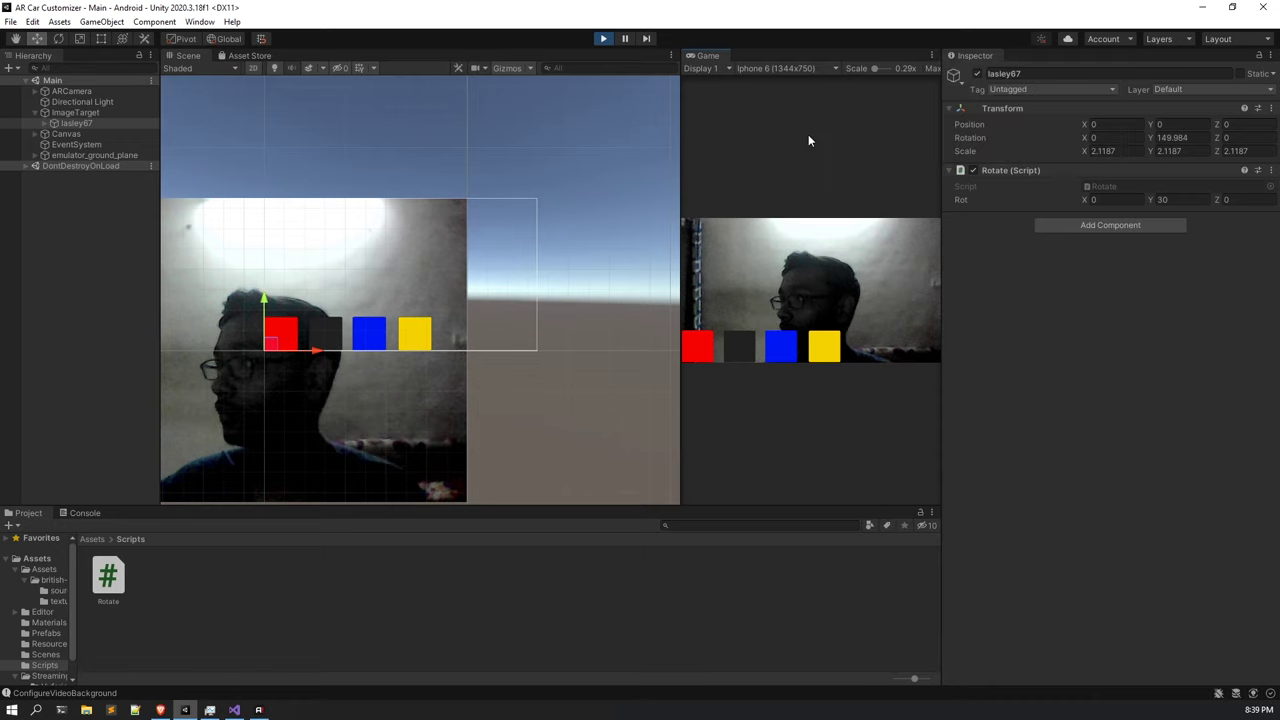
pyautogui.click(931, 56)
pyautogui.click(966, 104)
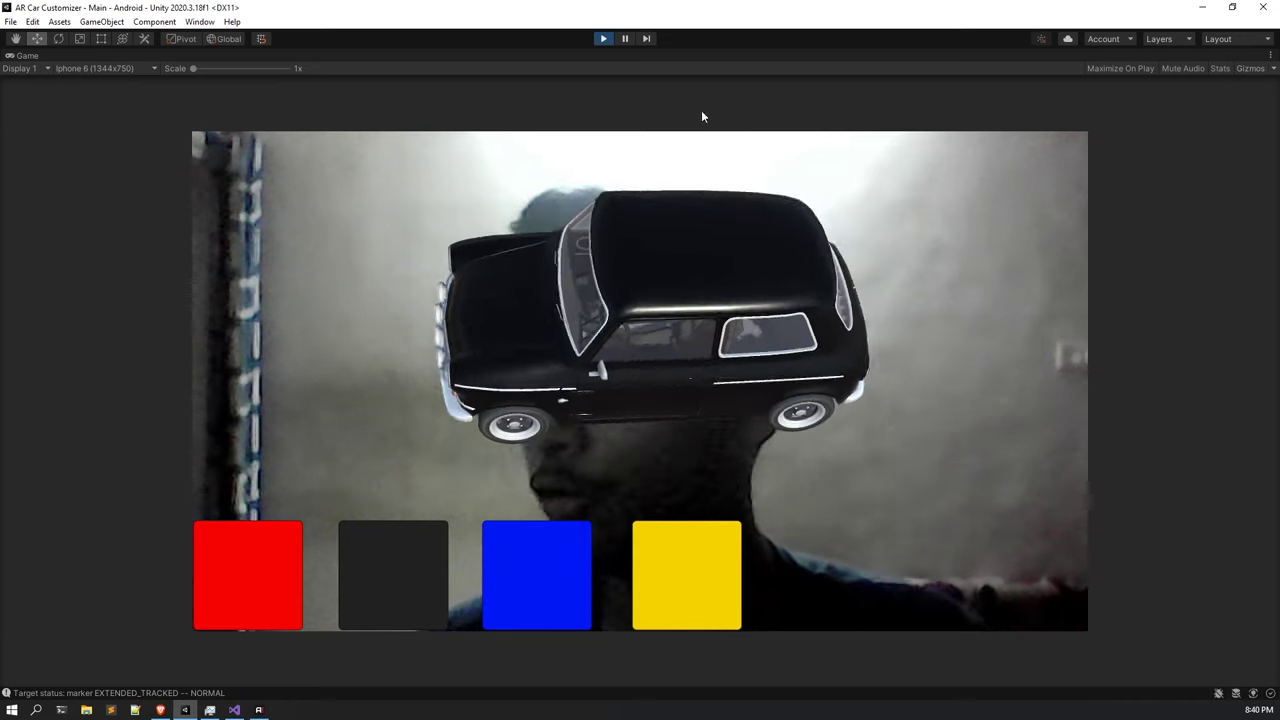
pyautogui.click(602, 40)
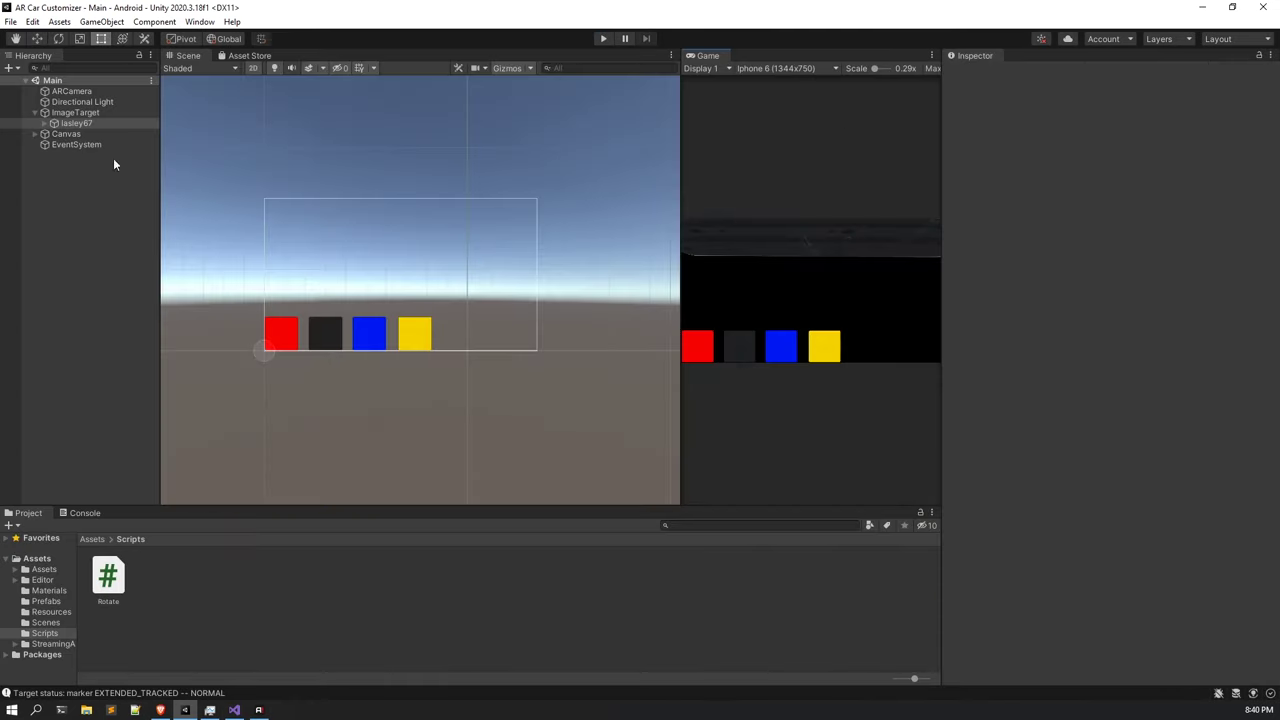
# Set ImageTarget's 'Consider target as visible' to Tracked and save the scene.
pyautogui.click(85, 91)
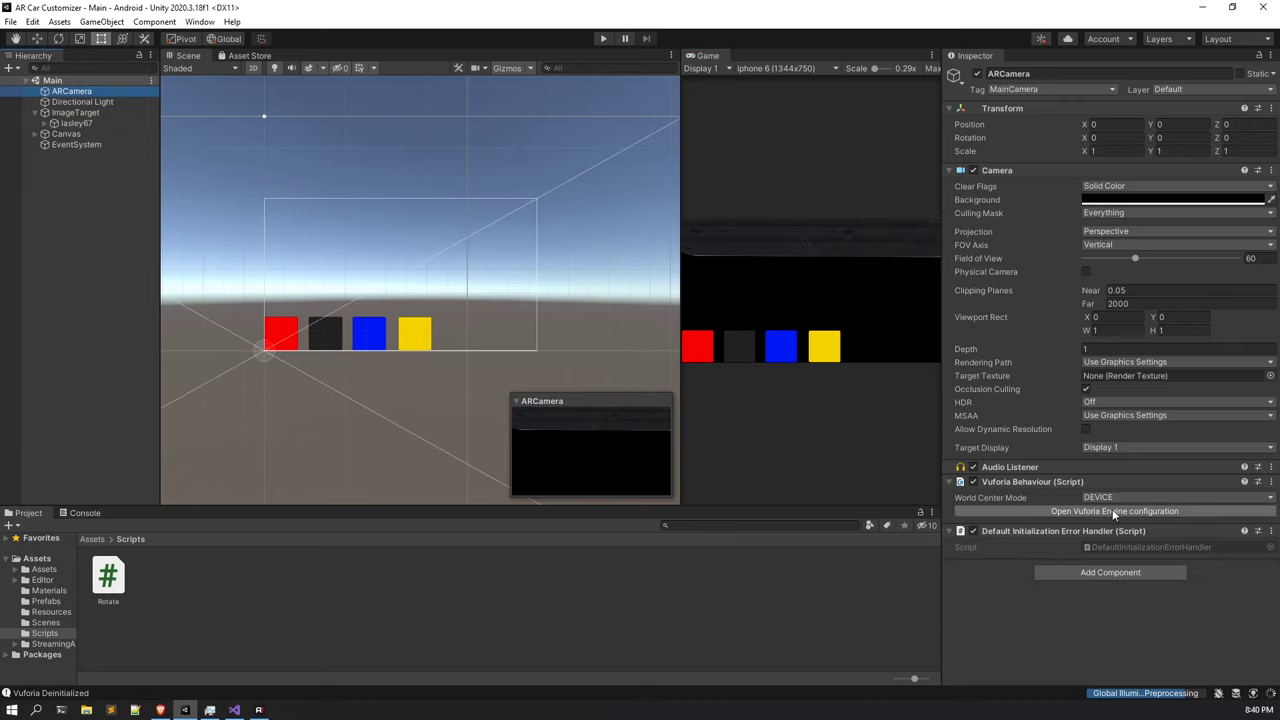
pyautogui.click(82, 102)
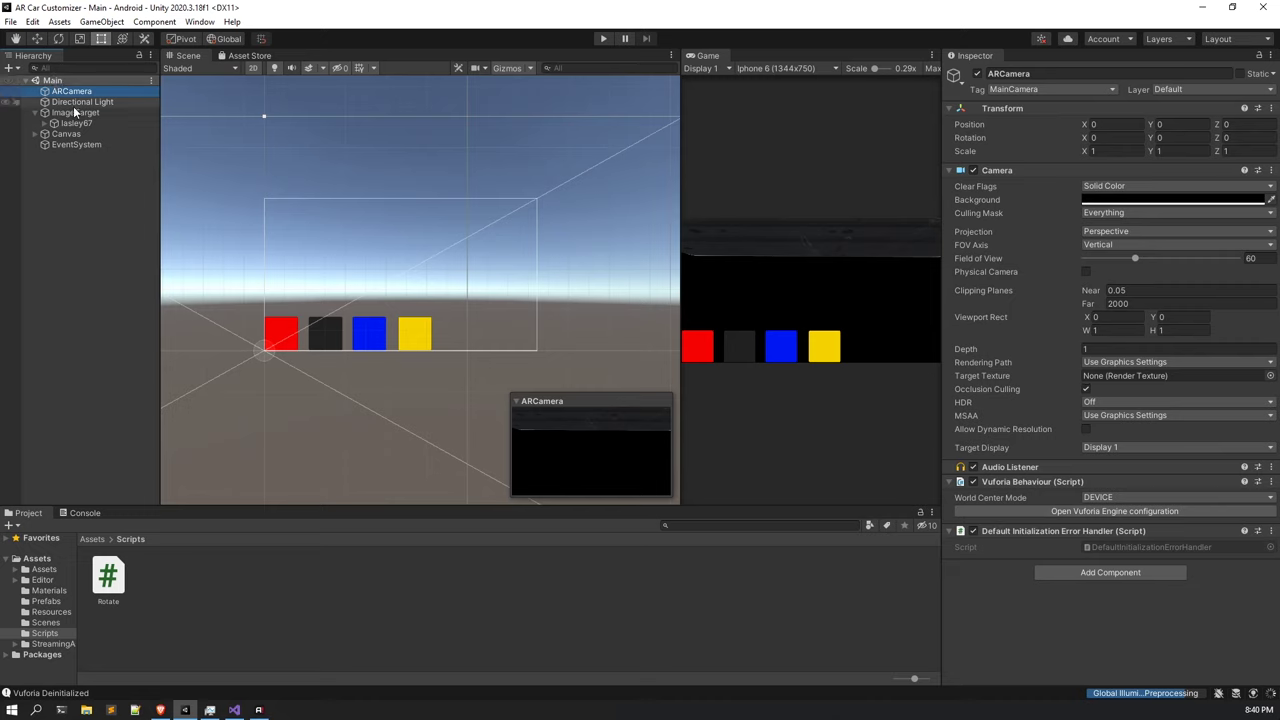
pyautogui.click(76, 113)
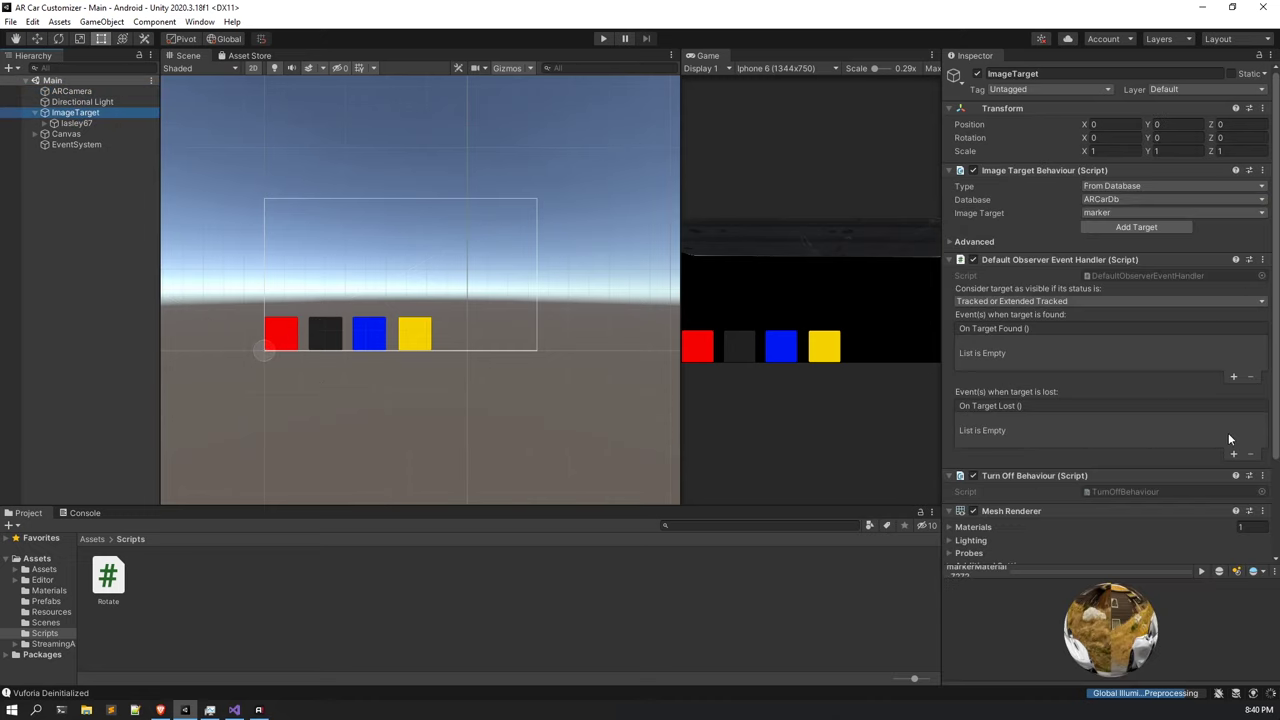
pyautogui.click(1047, 301)
pyautogui.click(1042, 317)
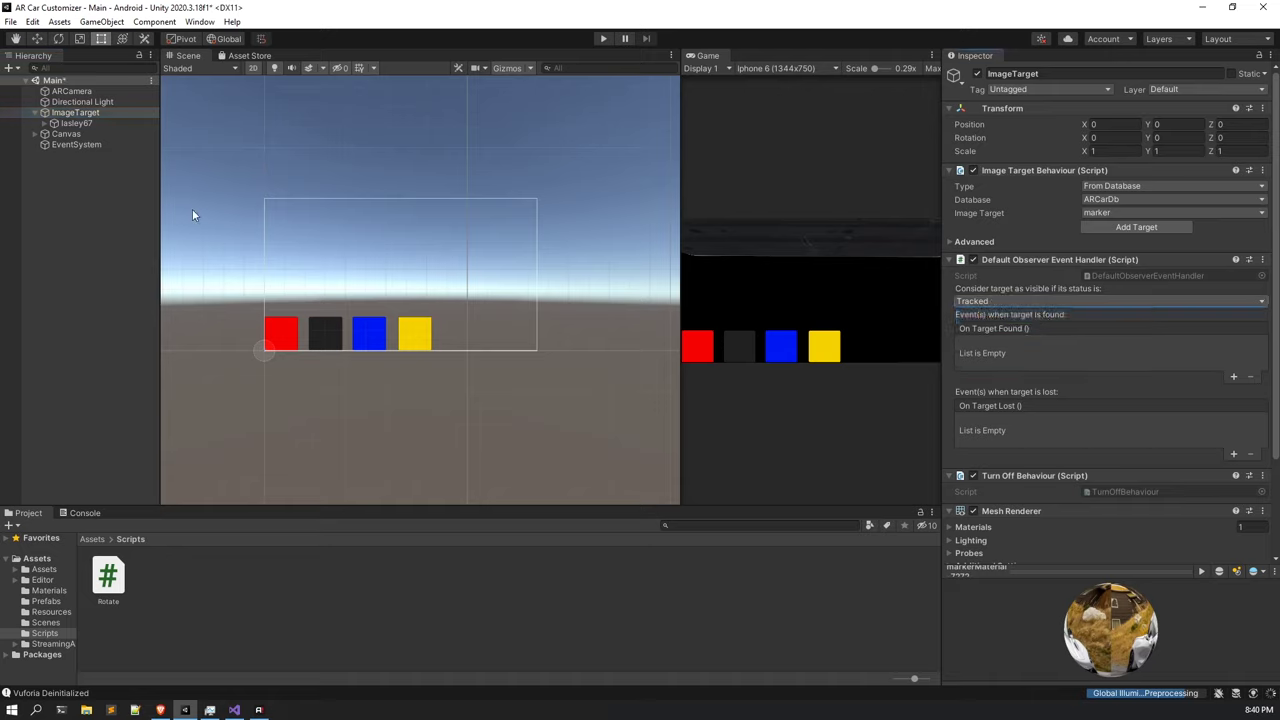
pyautogui.click(75, 192)
pyautogui.hotkey('ctrl', 's')
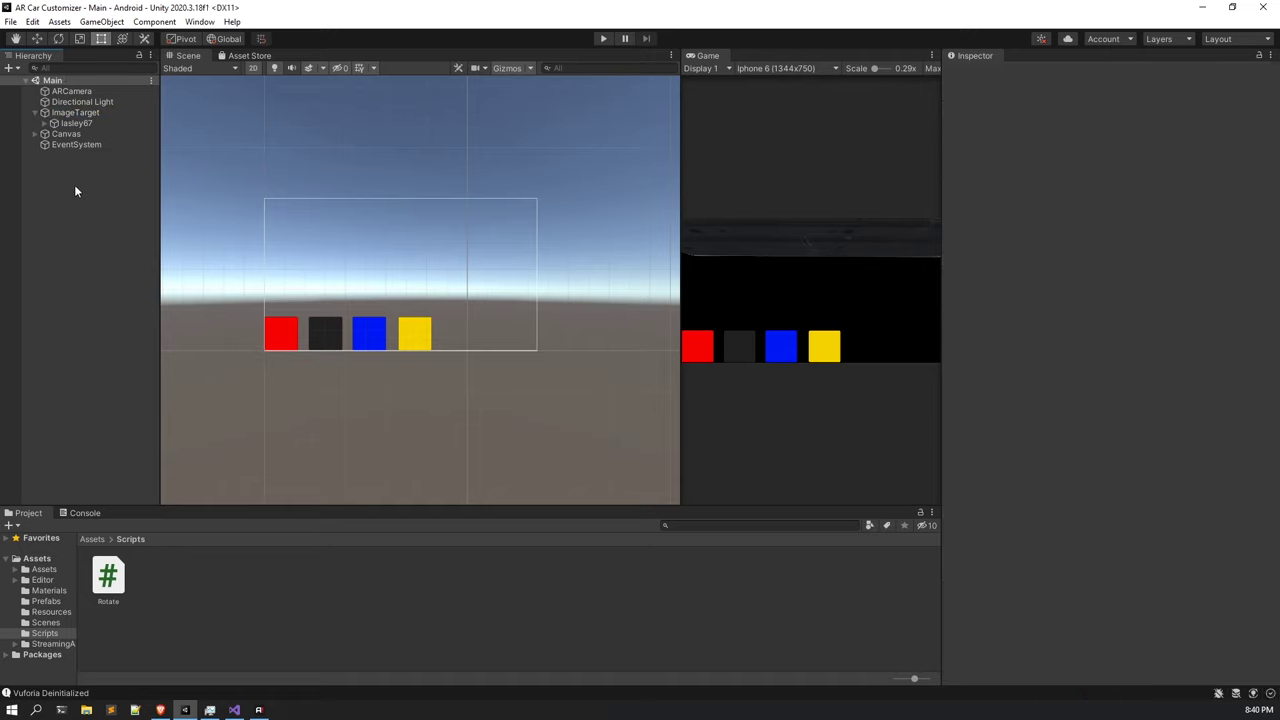
# Clear the Console messages and go back to the Project files.
pyautogui.scroll(2, 415, 330)
pyautogui.moveTo(340, 312); pyautogui.dragTo(353, 333, button='middle')
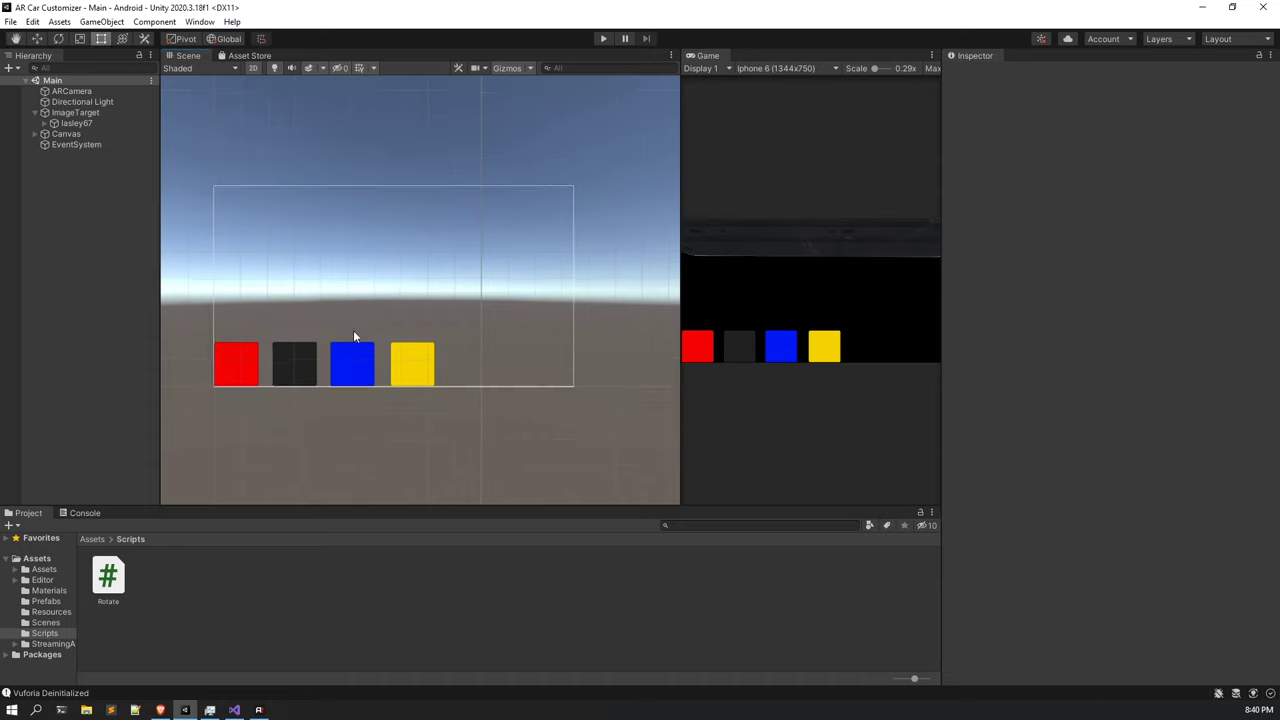
pyautogui.click(78, 512)
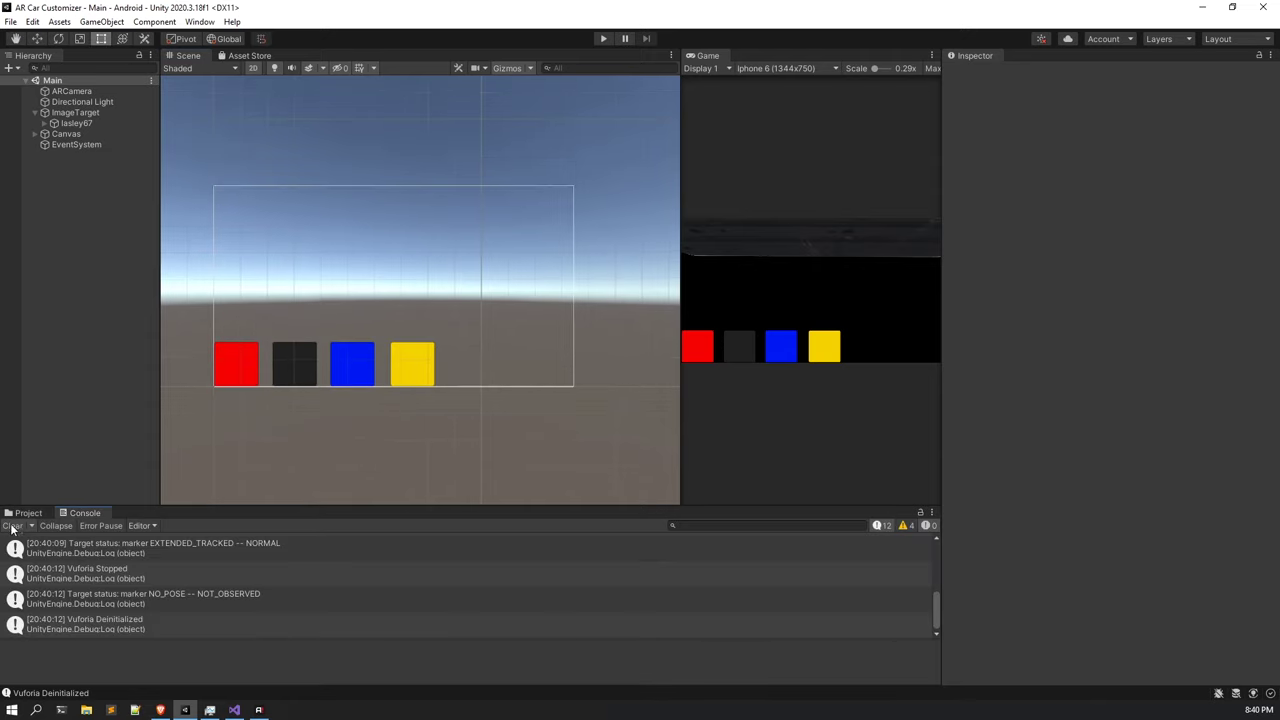
pyautogui.click(18, 525)
pyautogui.click(28, 512)
pyautogui.moveTo(451, 262); pyautogui.dragTo(432, 288, button='middle')
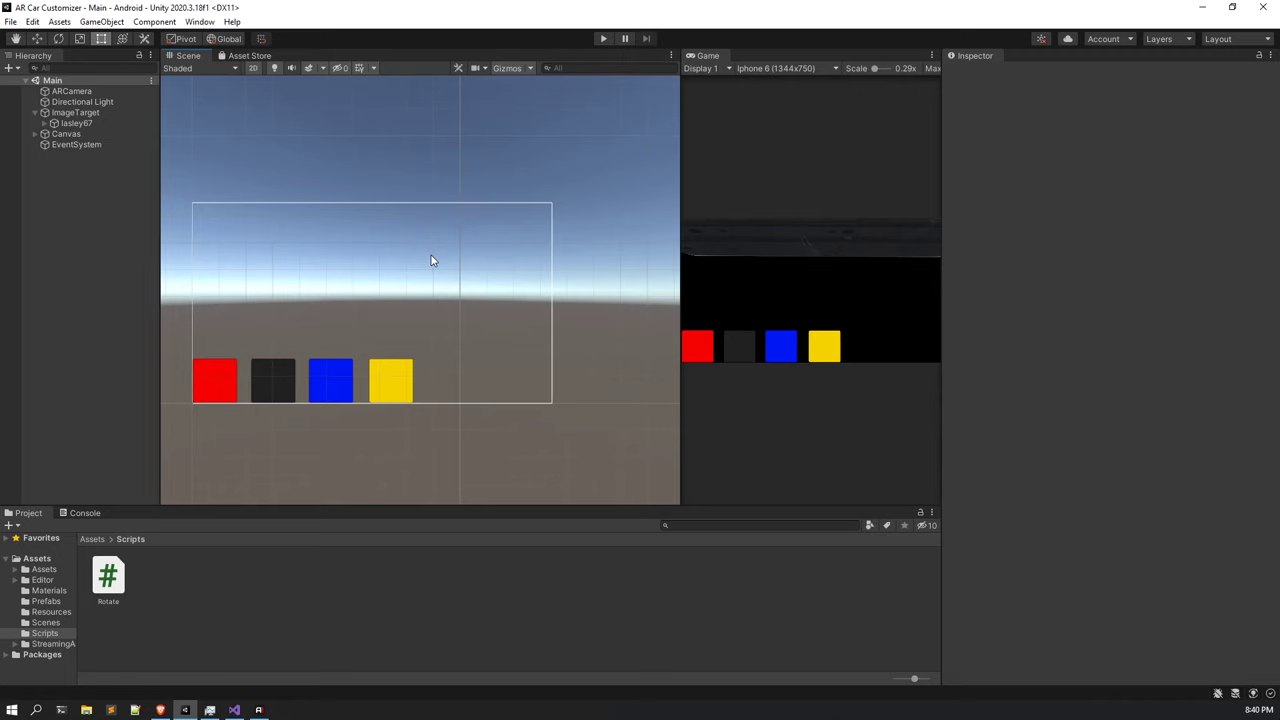
# Create a C# script named ChangeColor next to Rotate in the Scripts folder.
pyautogui.rightClick(216, 573)
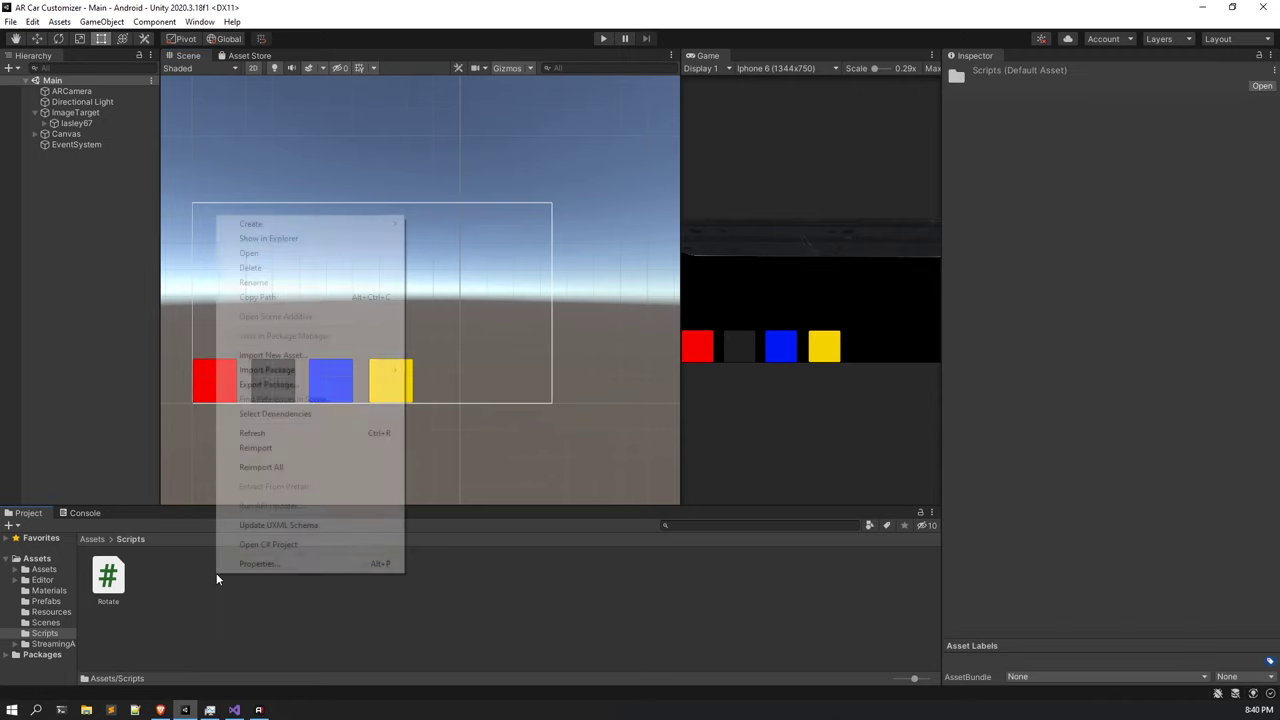
pyautogui.moveTo(316, 229)
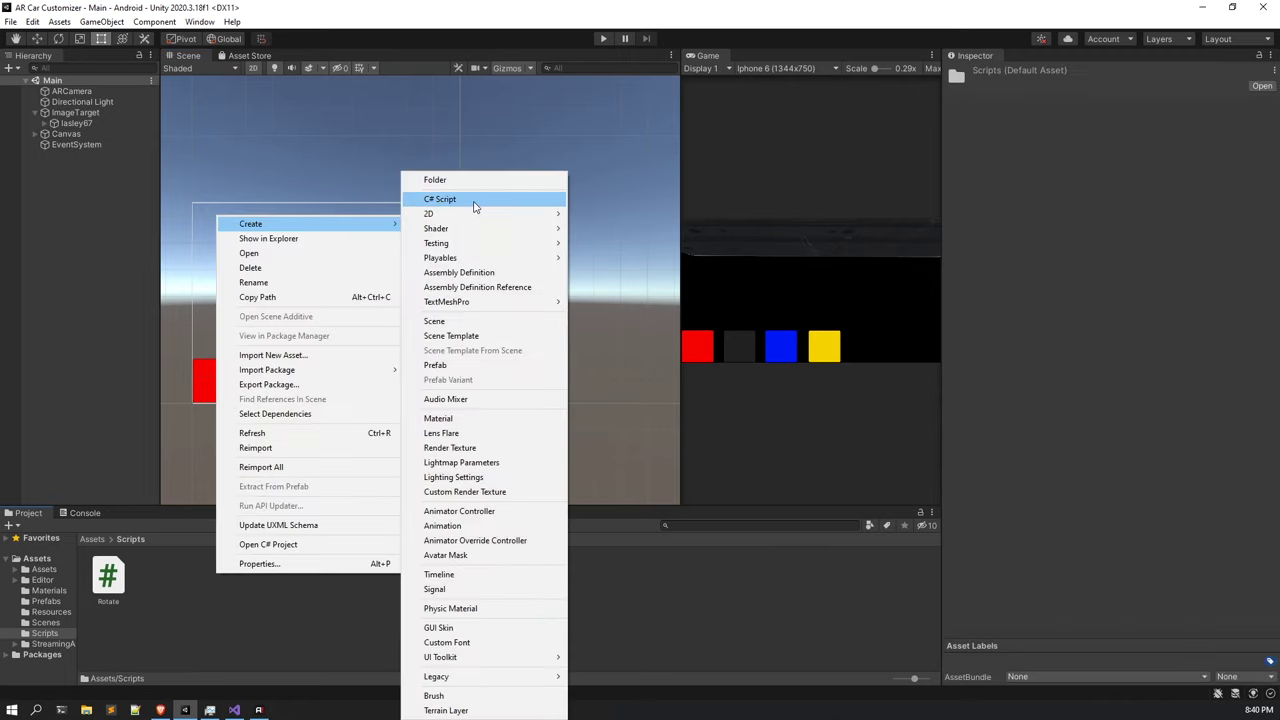
pyautogui.click(471, 200)
pyautogui.write('C')
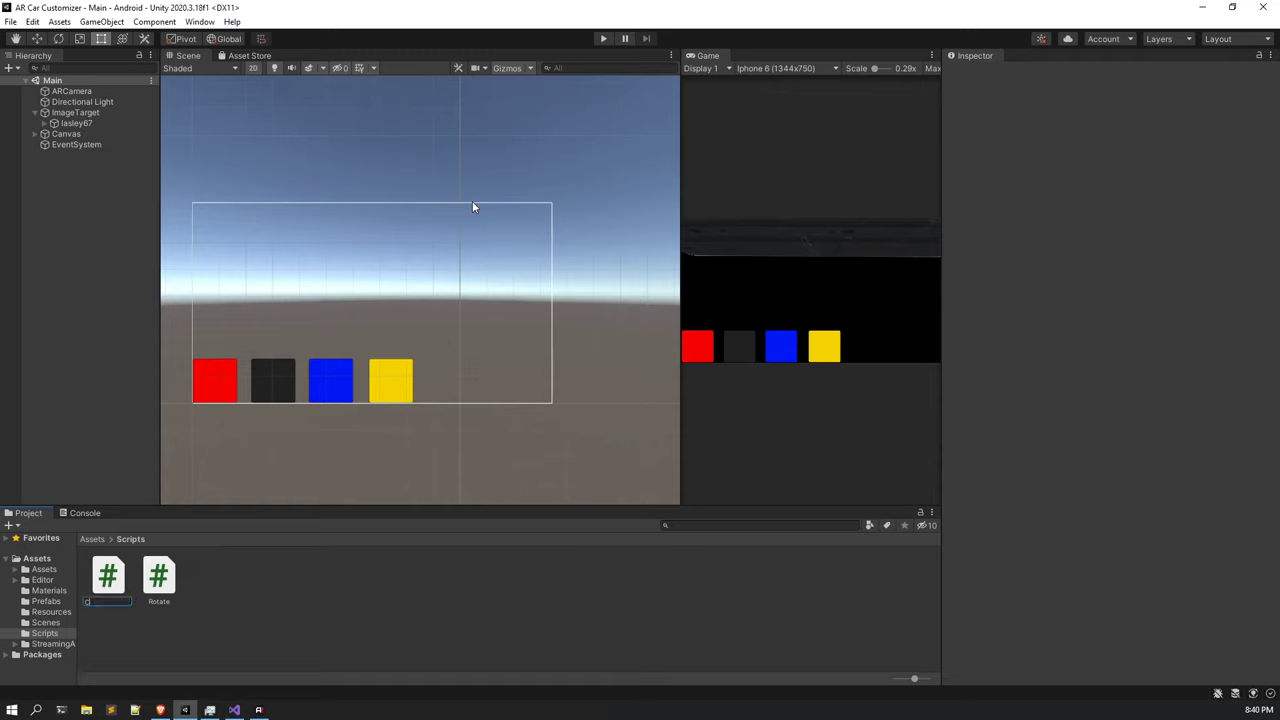
pyautogui.write('hangeCol...')
pyautogui.press('Return')
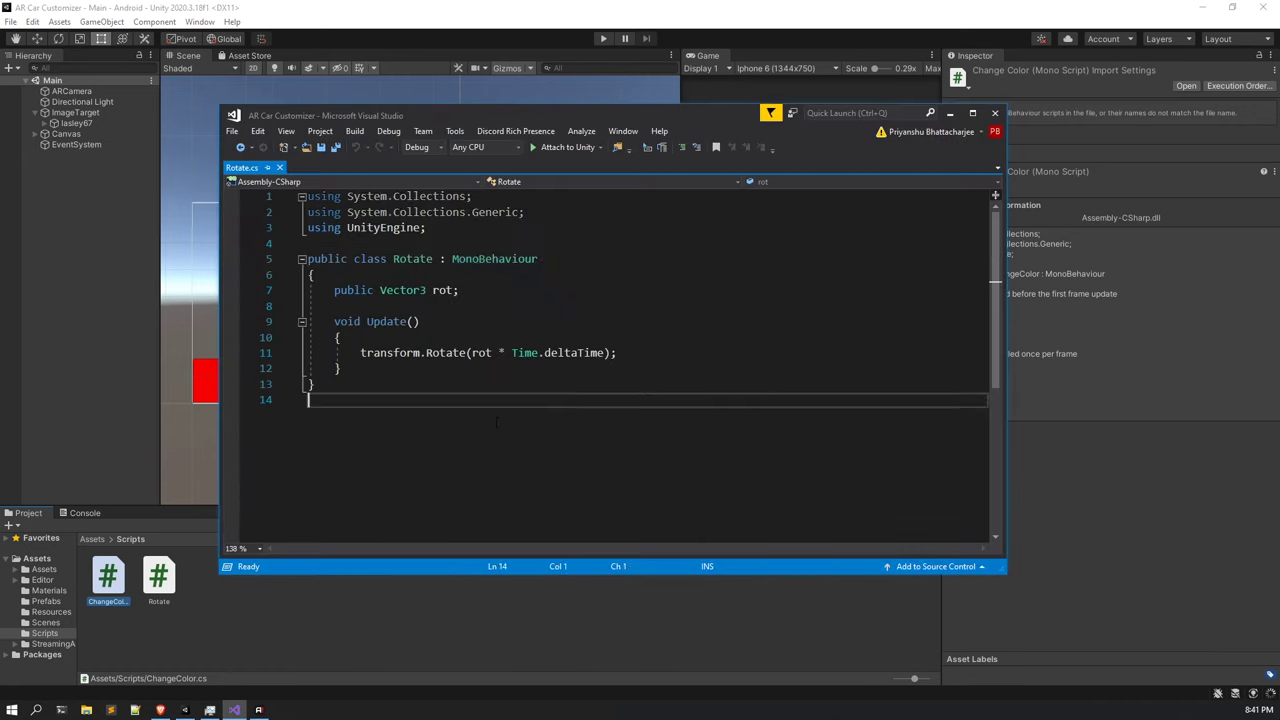
pyautogui.hotkey('ctrl', 'End')
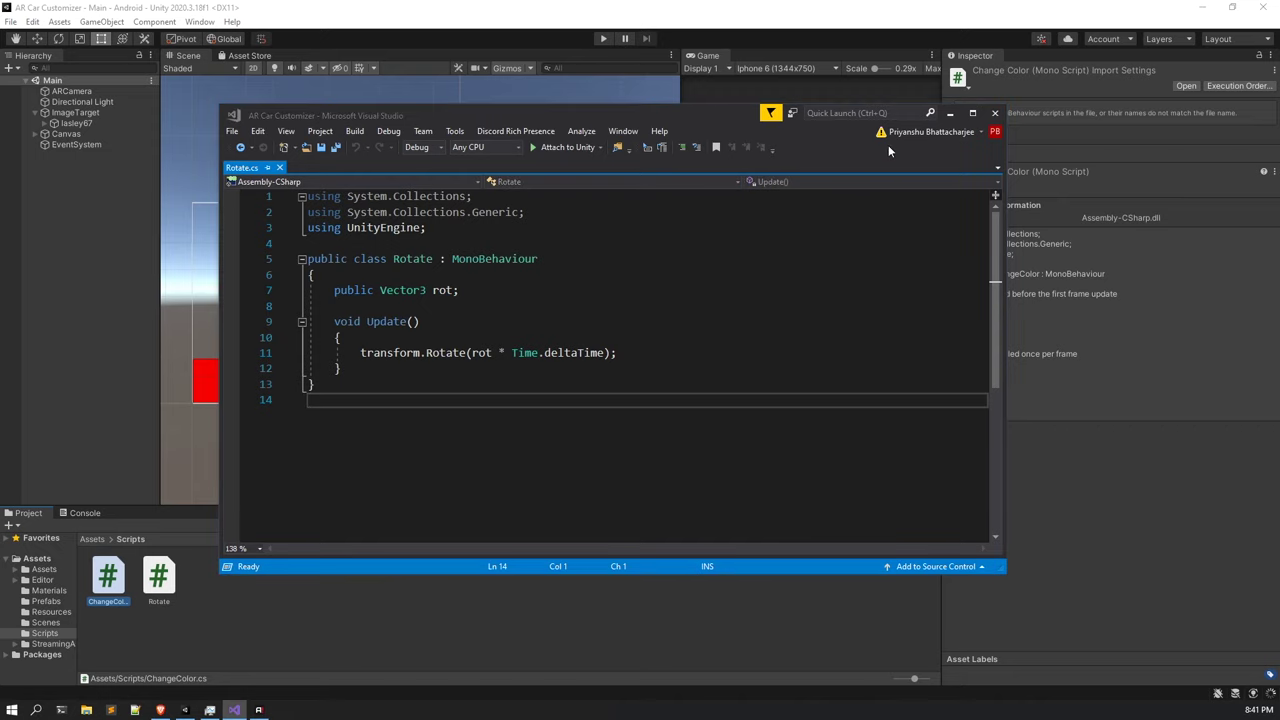
pyautogui.click(949, 113)
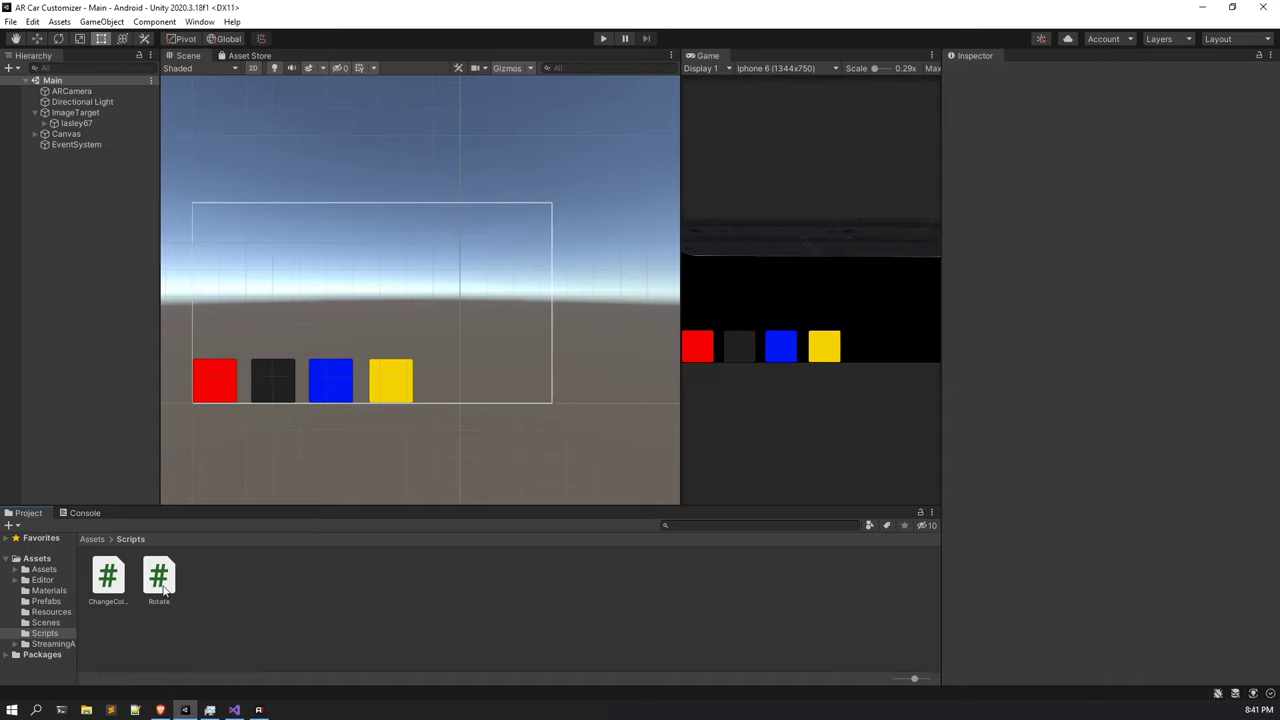
# Open ChangeColor.cs and delete the default Start and Update methods.
pyautogui.doubleClick(108, 578)
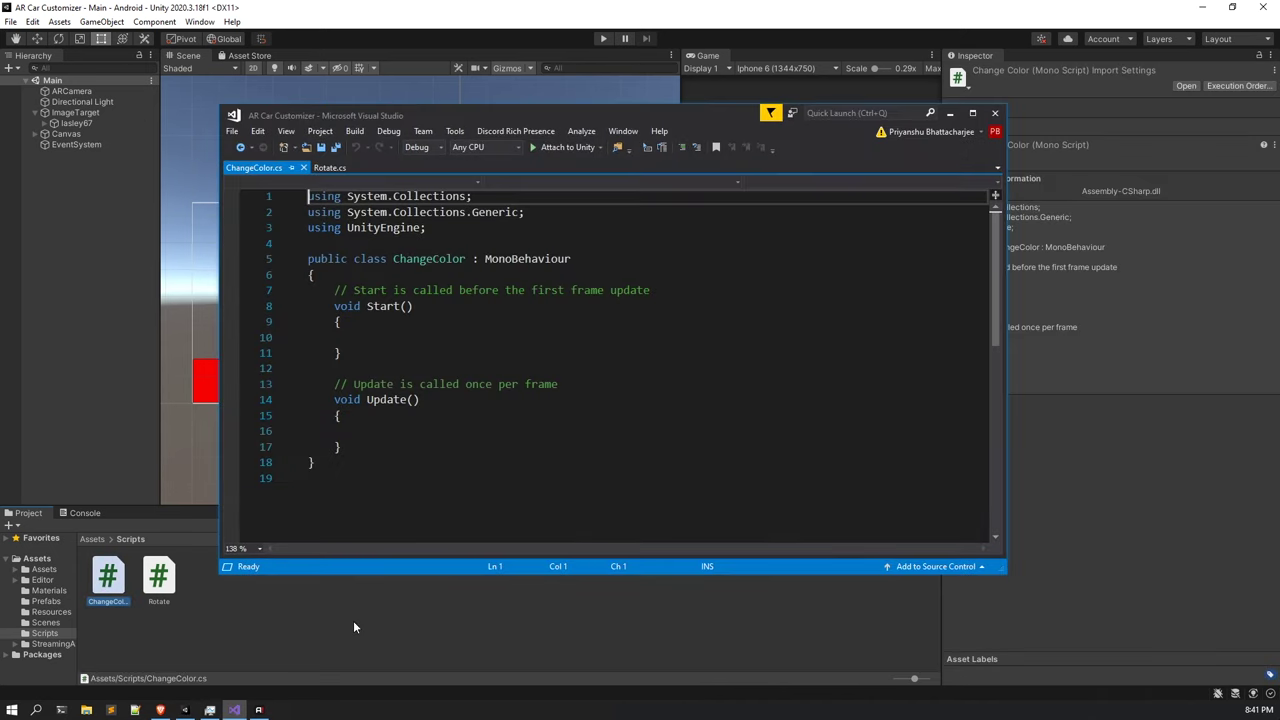
pyautogui.moveTo(334, 290); pyautogui.dragTo(342, 447)
pyautogui.press('Delete')
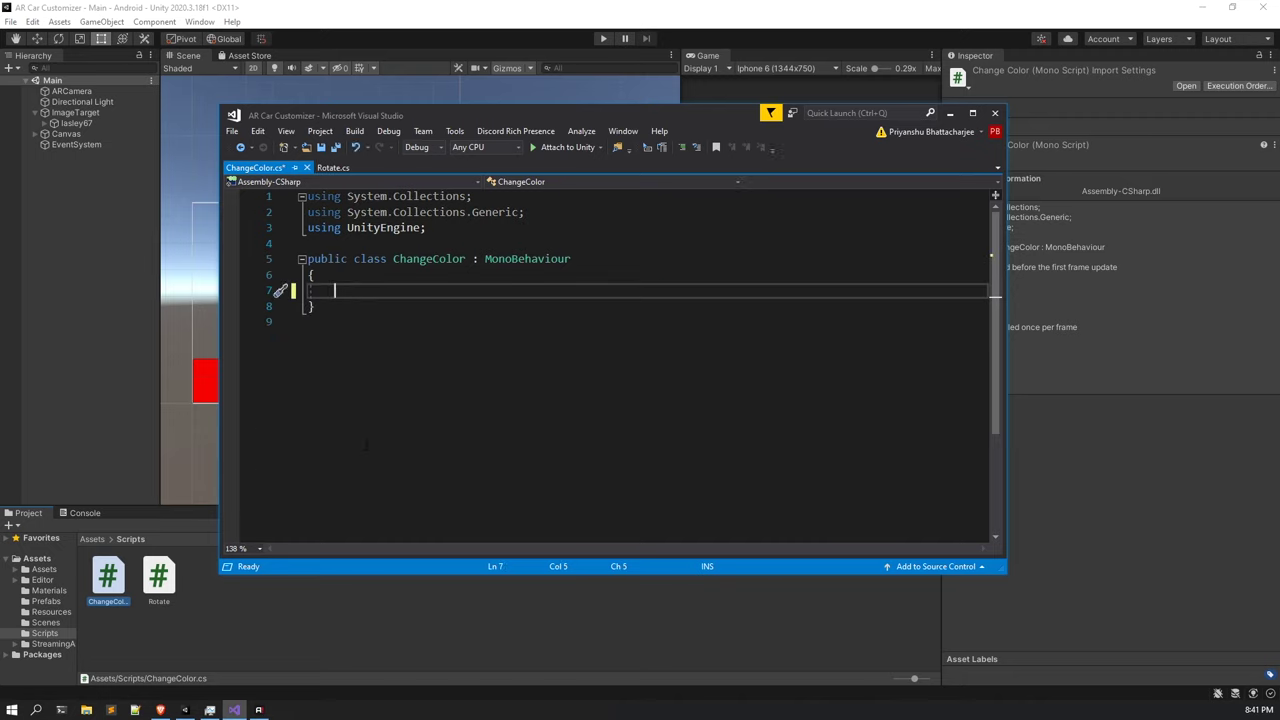
# Declare a public Color[] field named colors inside the ChangeColor class.
pyautogui.write('pub')
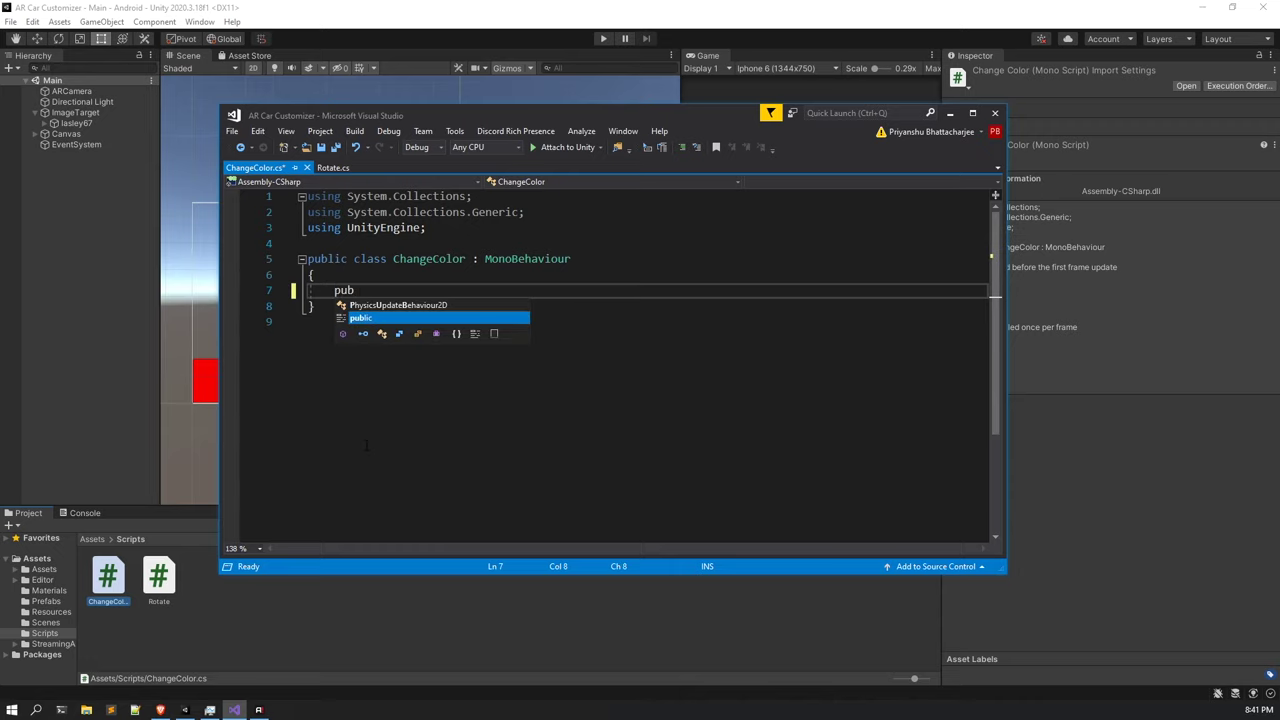
pyautogui.press('BackSpace')
pyautogui.press('BackSpace')
pyautogui.press('BackSpace')
pyautogui.write('publi')
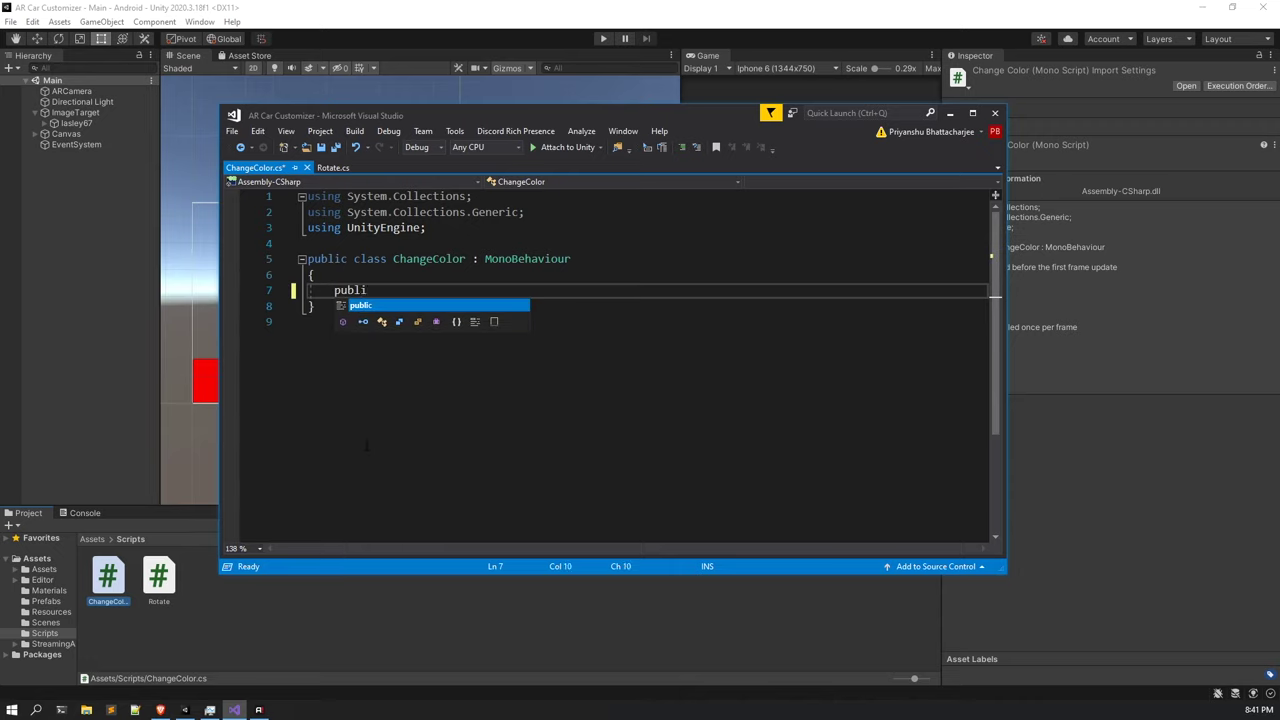
pyautogui.write('c Ma')
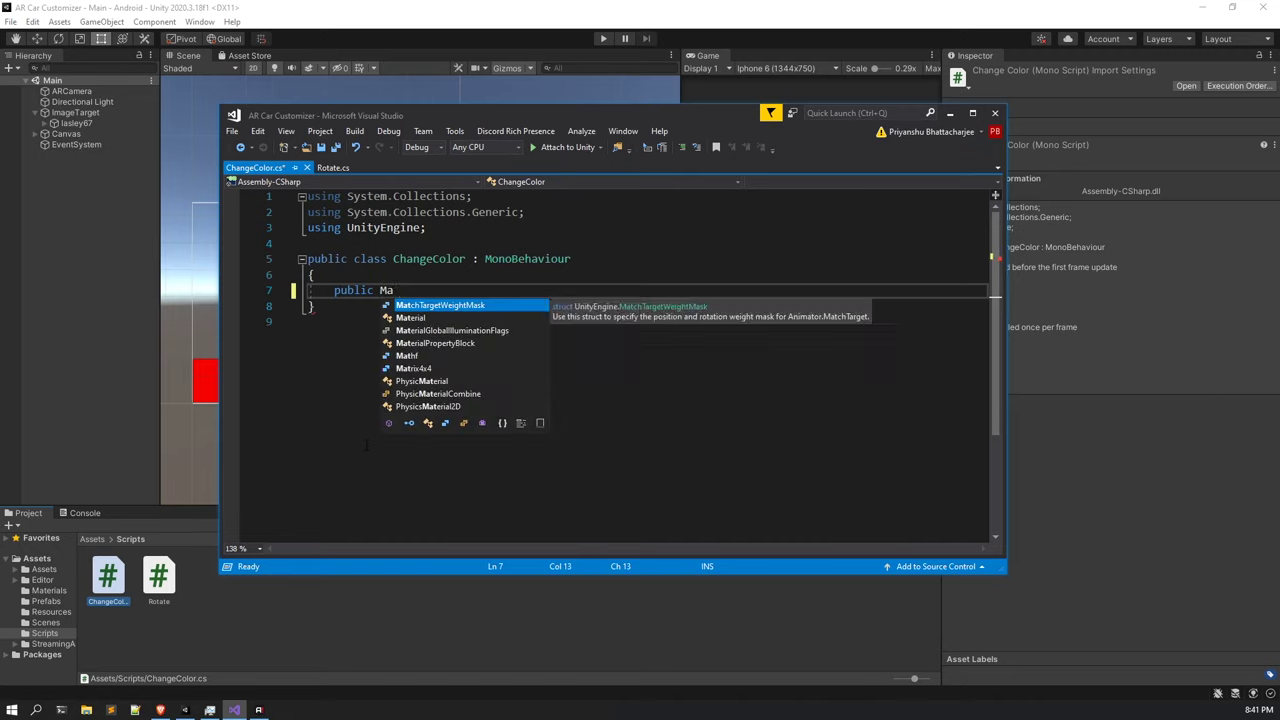
pyautogui.press('BackSpace')
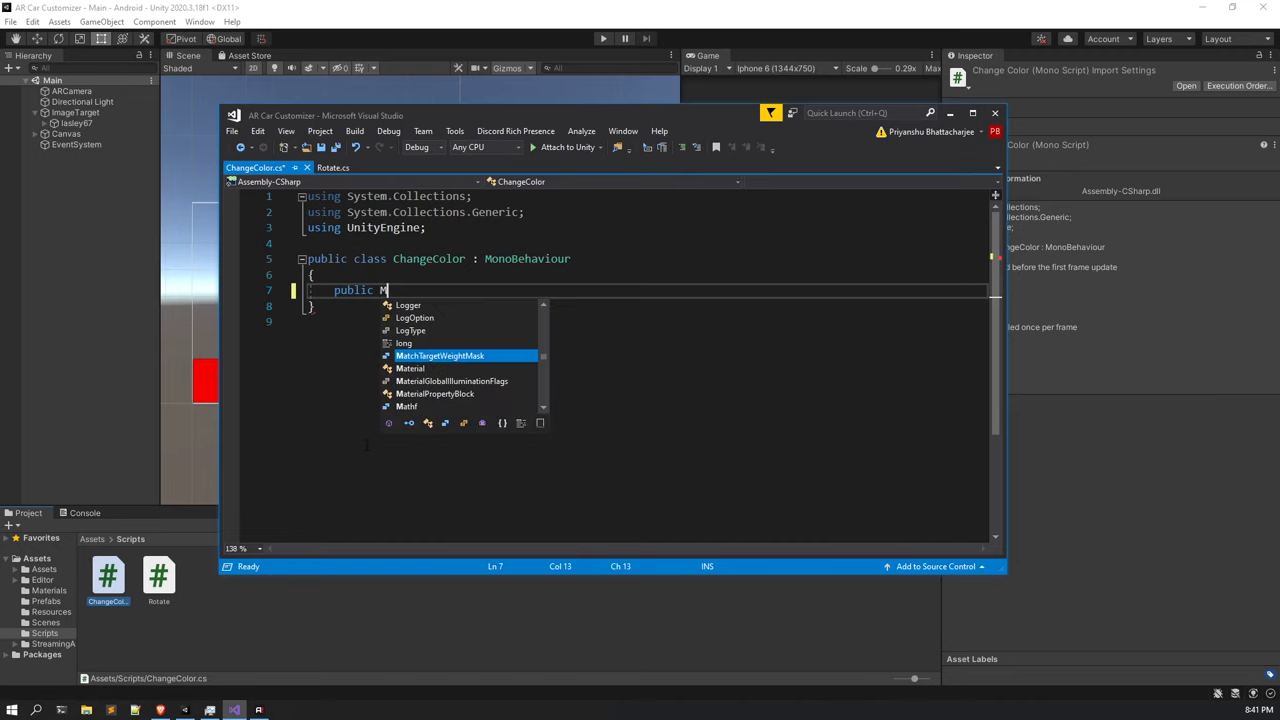
pyautogui.click(432, 280)
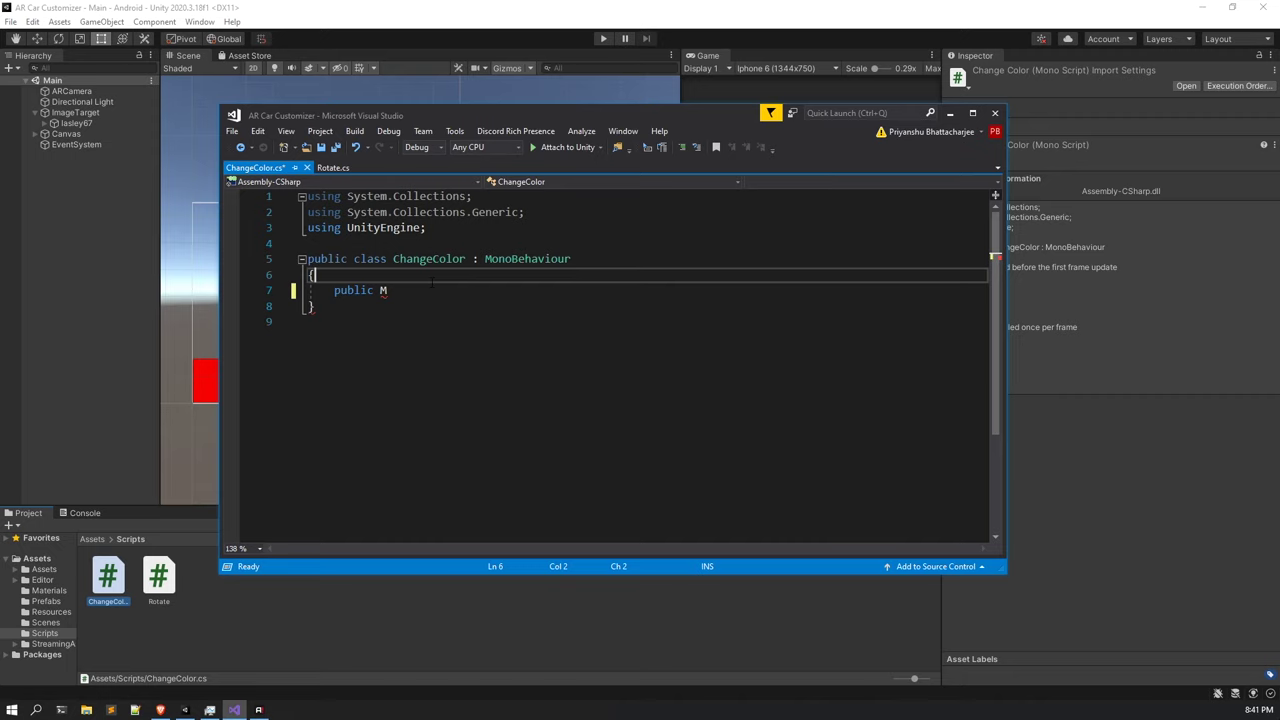
pyautogui.click(494, 292)
pyautogui.press('BackSpace')
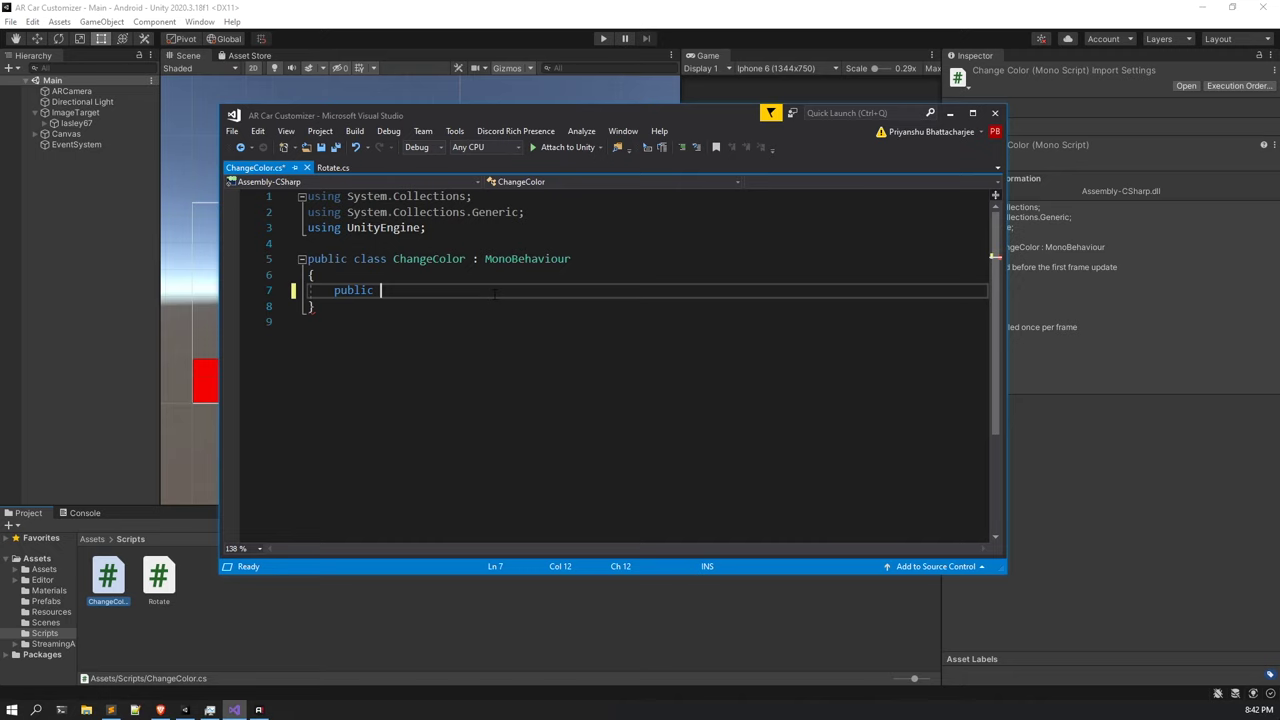
pyautogui.write('Color')
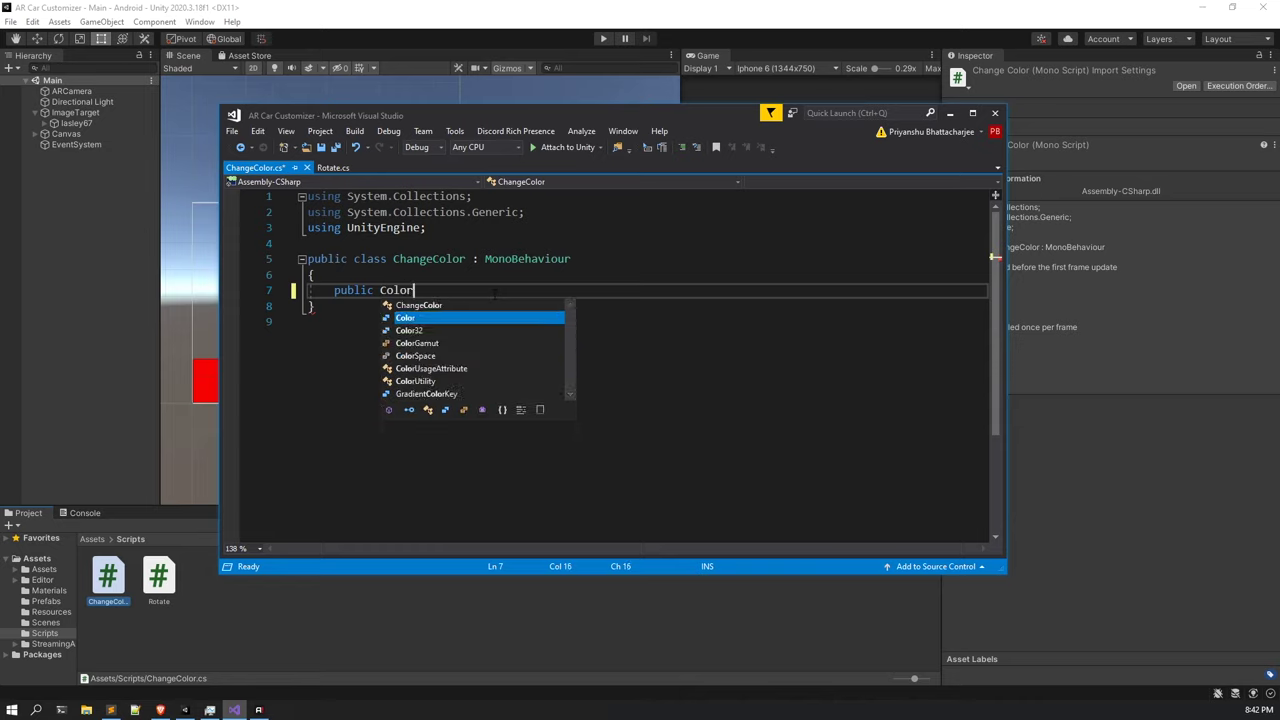
pyautogui.press('Escape')
pyautogui.write('[]')
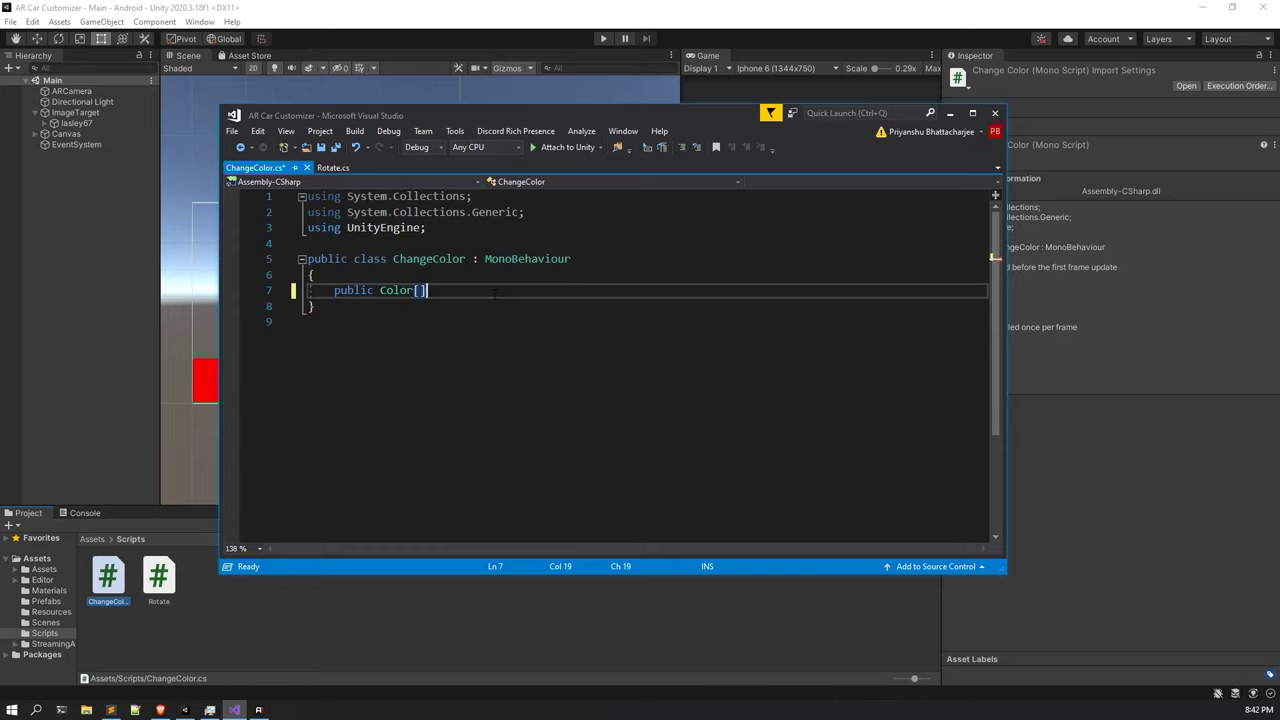
pyautogui.write(' colors')
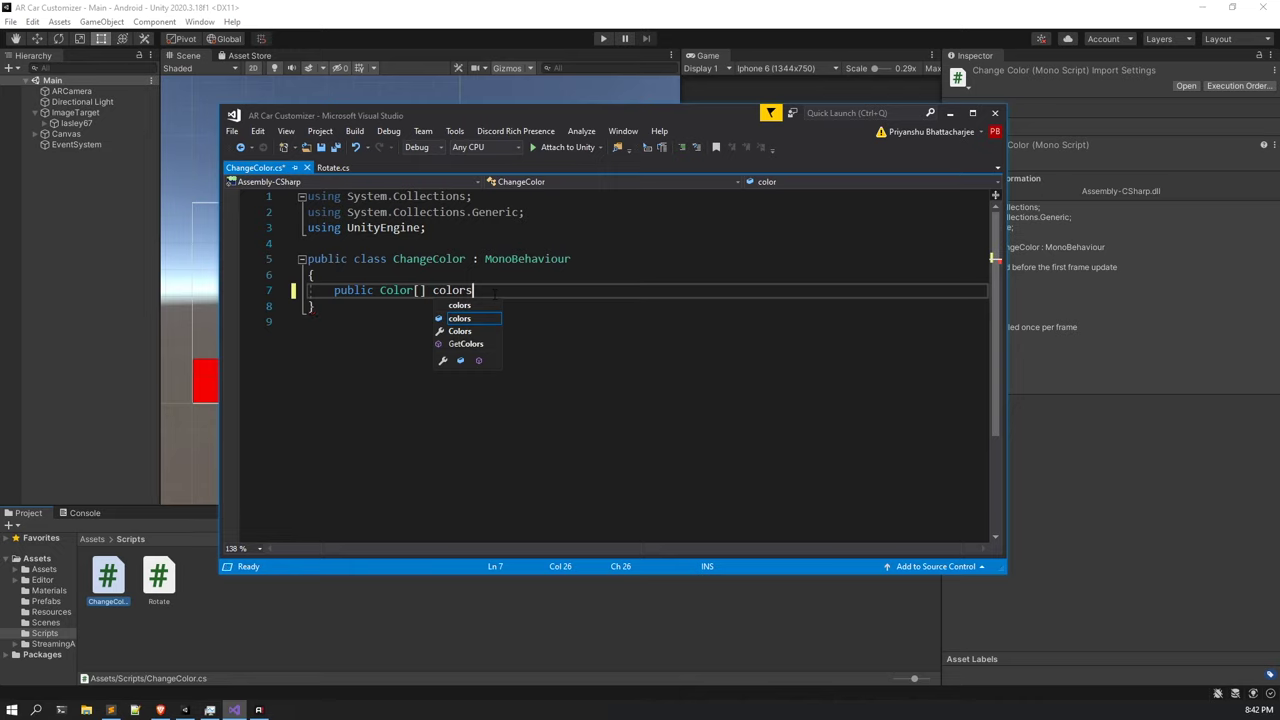
pyautogui.write(';')
pyautogui.press('Return')
# Add a public Renderer[] renderer field below it, followed by blank lines.
pyautogui.write('pub')
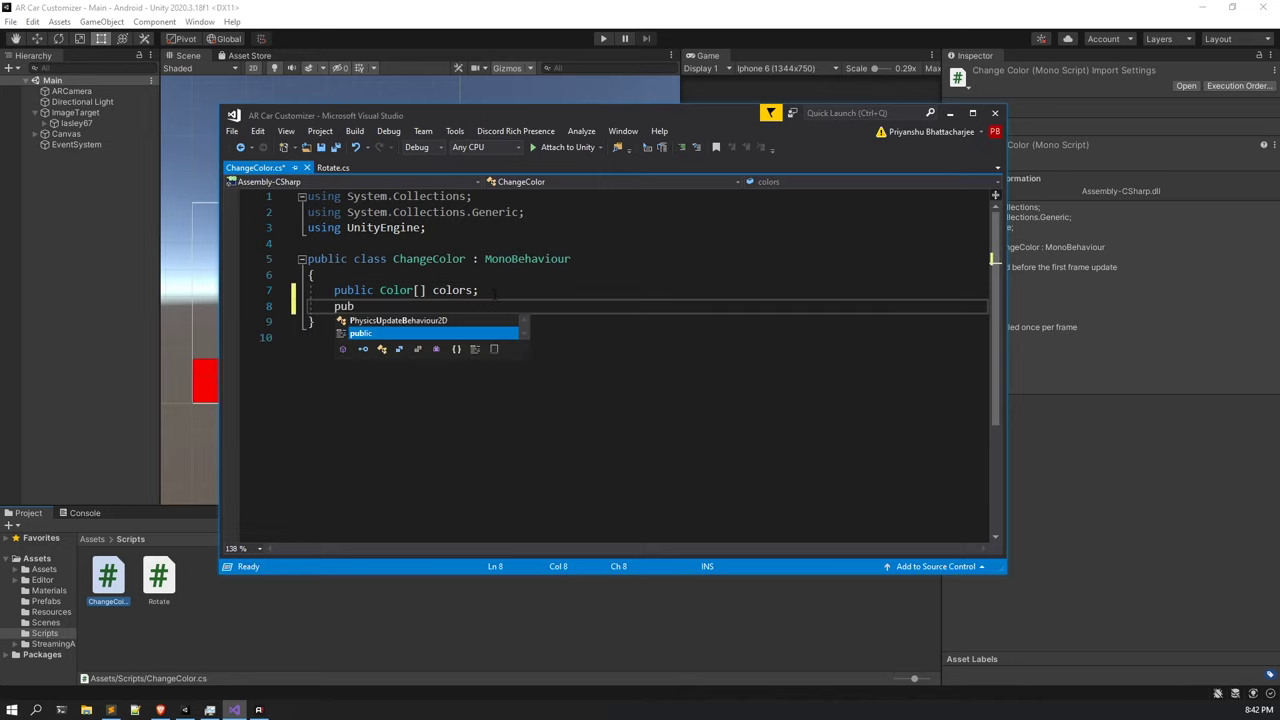
pyautogui.write('lic ')
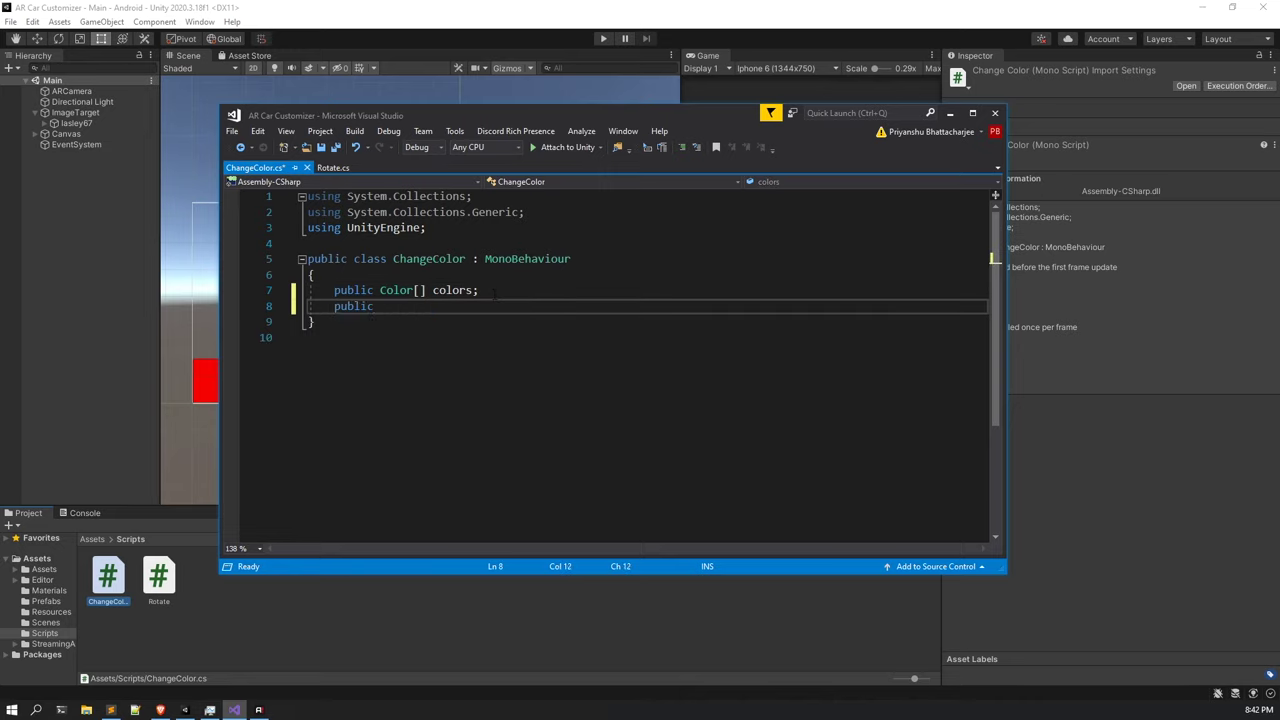
pyautogui.write('Rended')
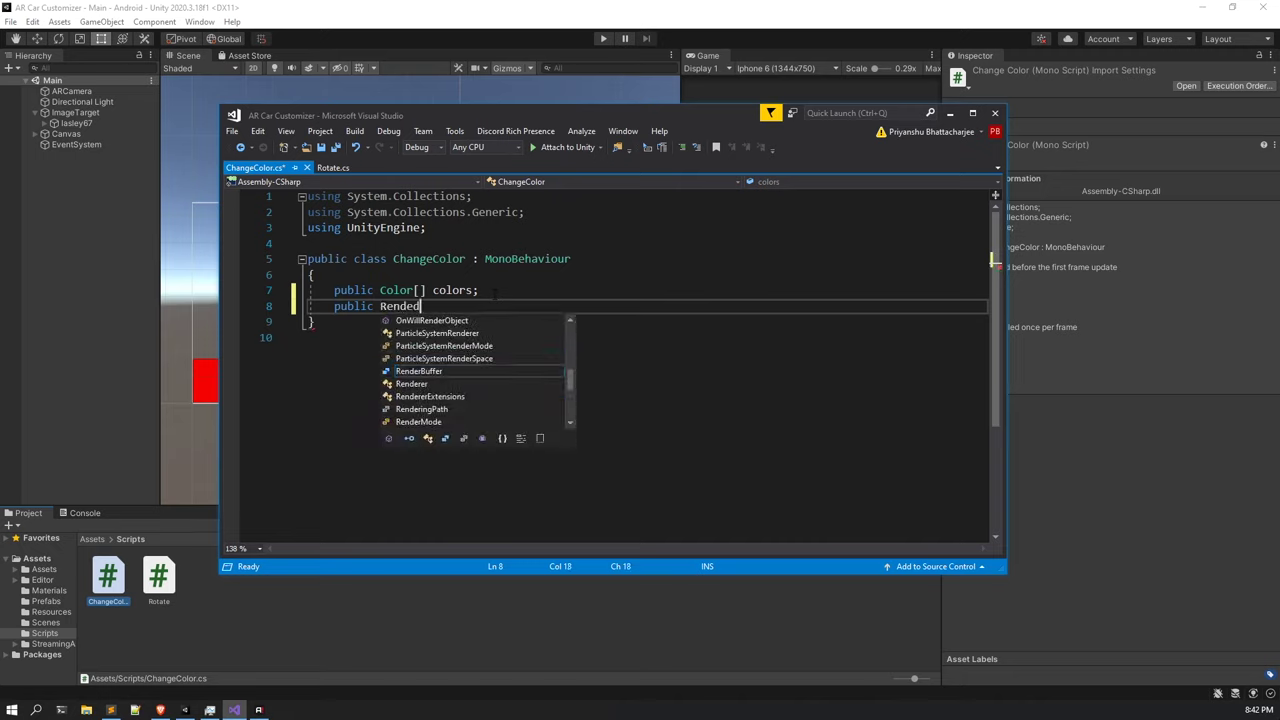
pyautogui.press('BackSpace')
pyautogui.write('re')
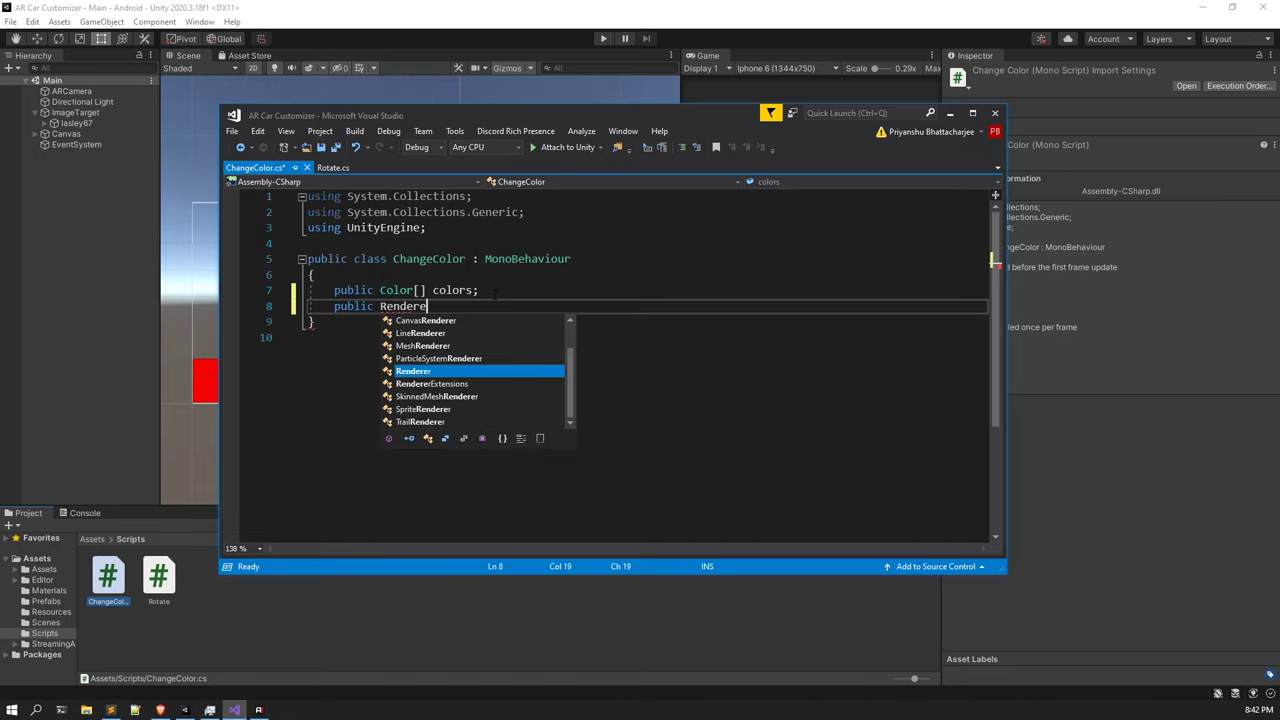
pyautogui.write('r[] ')
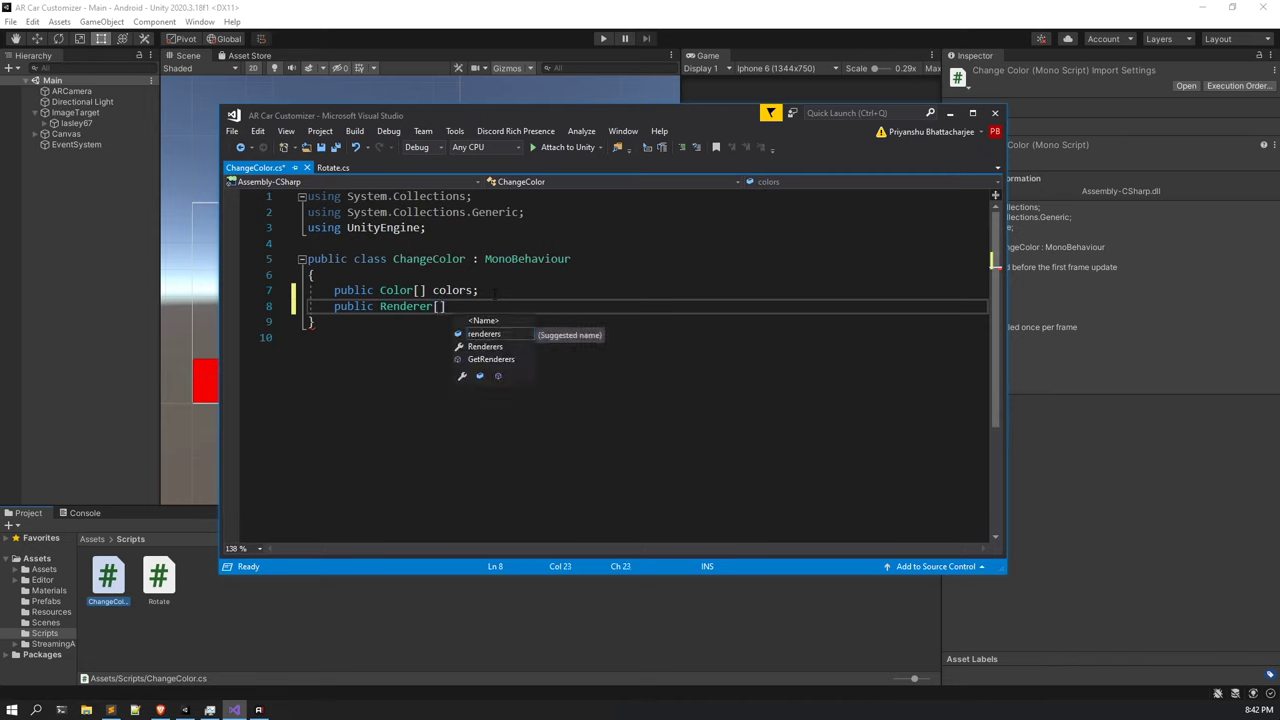
pyautogui.write('renderrer')
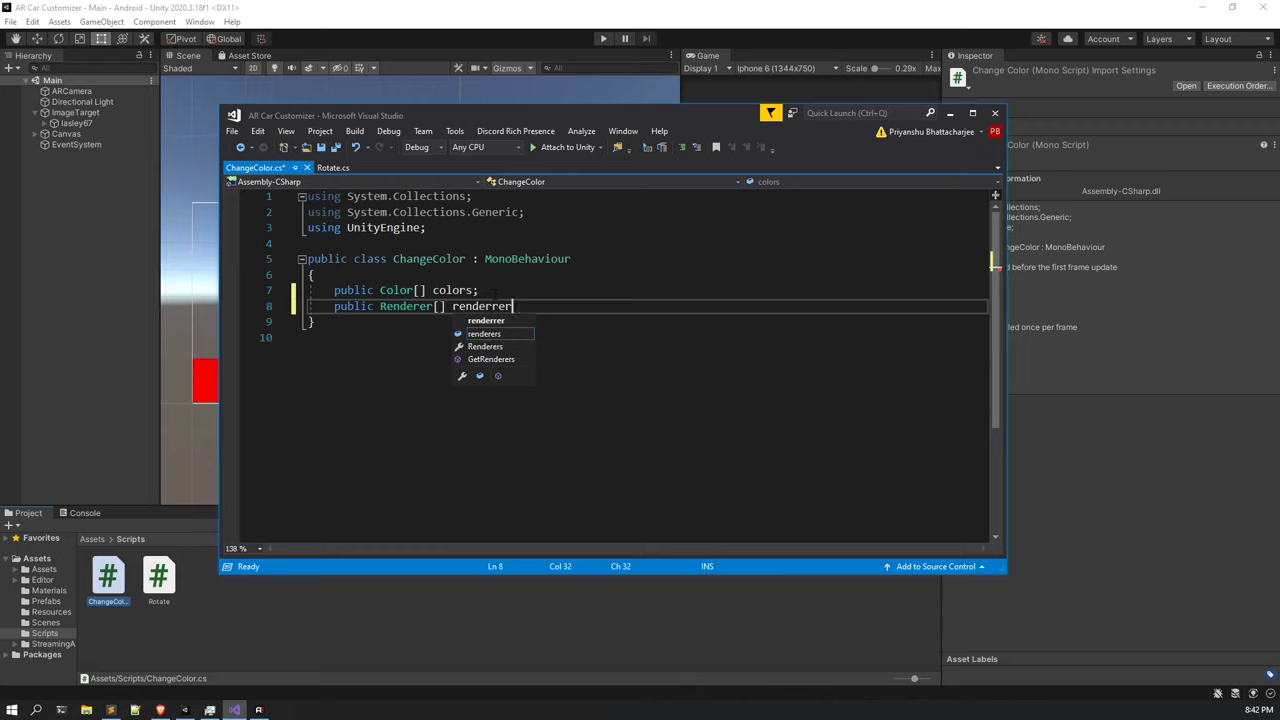
pyautogui.press('BackSpace')
pyautogui.write('er;')
pyautogui.press('Return')
pyautogui.press('Return')
pyautogui.press('Up')
pyautogui.press('Return')
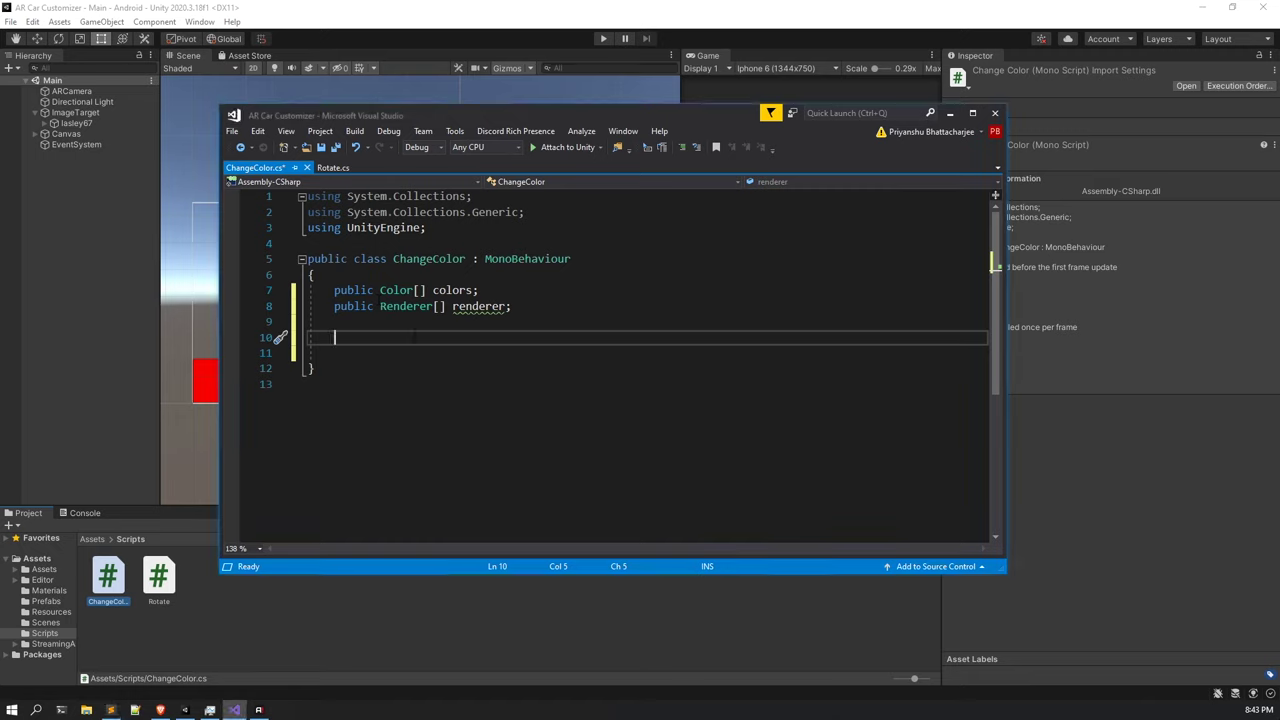
# Rename the renderer field to mats and place the cursor on empty line 10.
pyautogui.moveTo(490, 308)
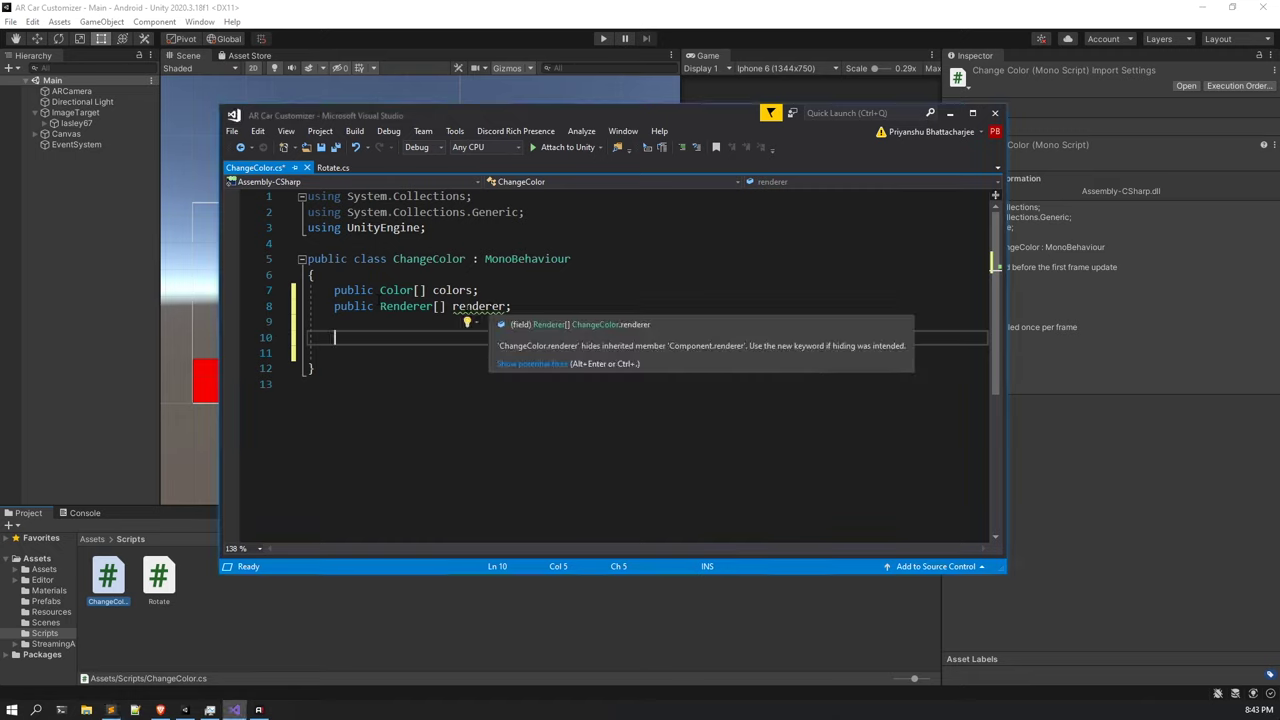
pyautogui.doubleClick(465, 307)
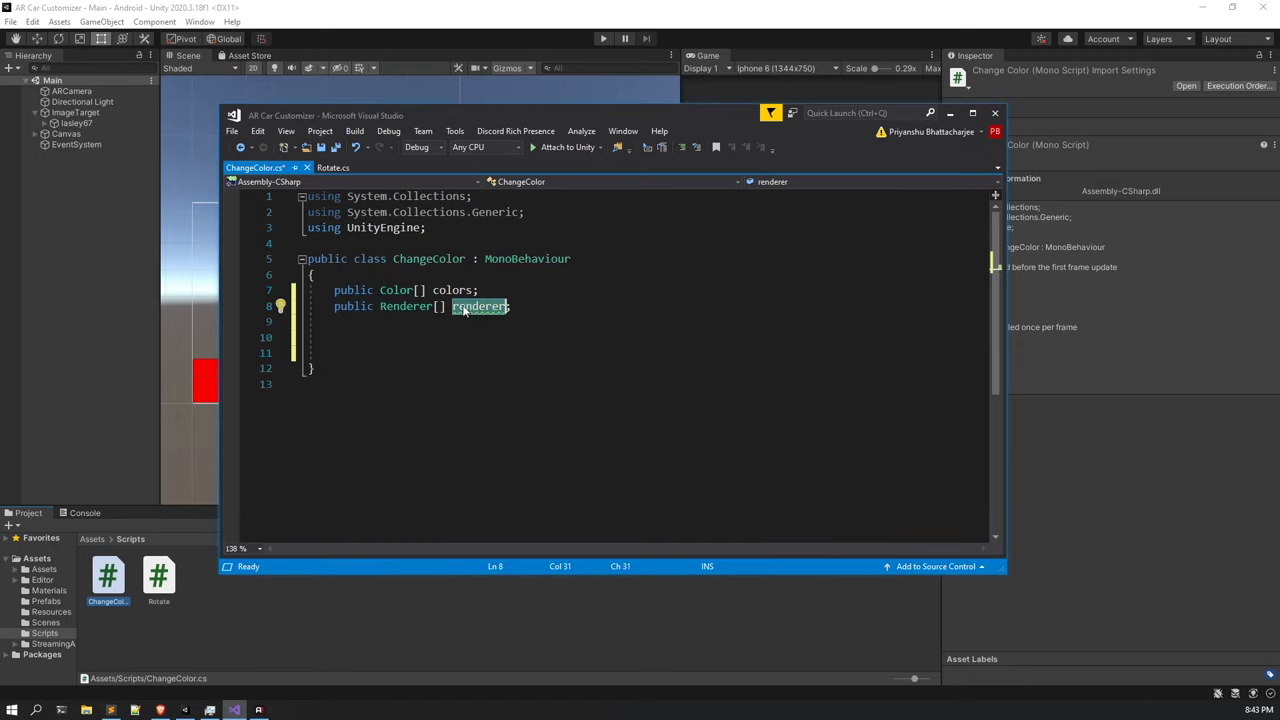
pyautogui.press('BackSpace')
pyautogui.write('mates')
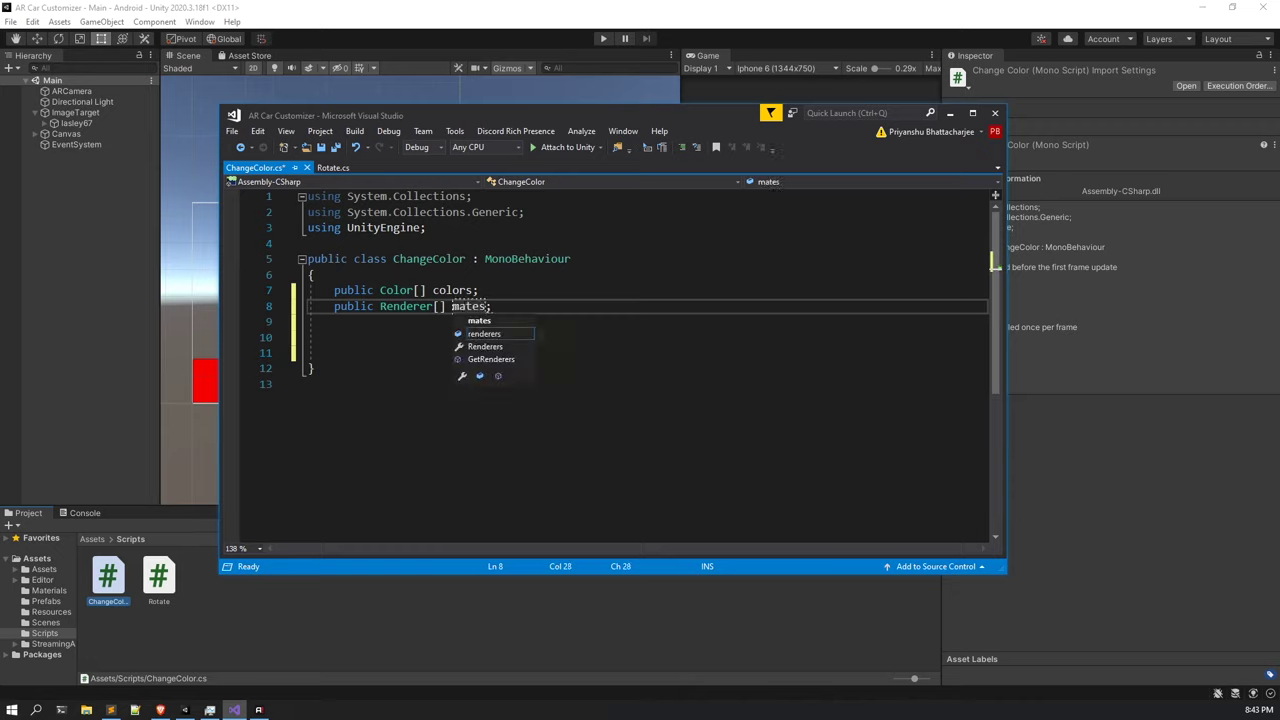
pyautogui.press('BackSpace')
pyautogui.press('BackSpace')
pyautogui.write('s')
pyautogui.click(408, 350)
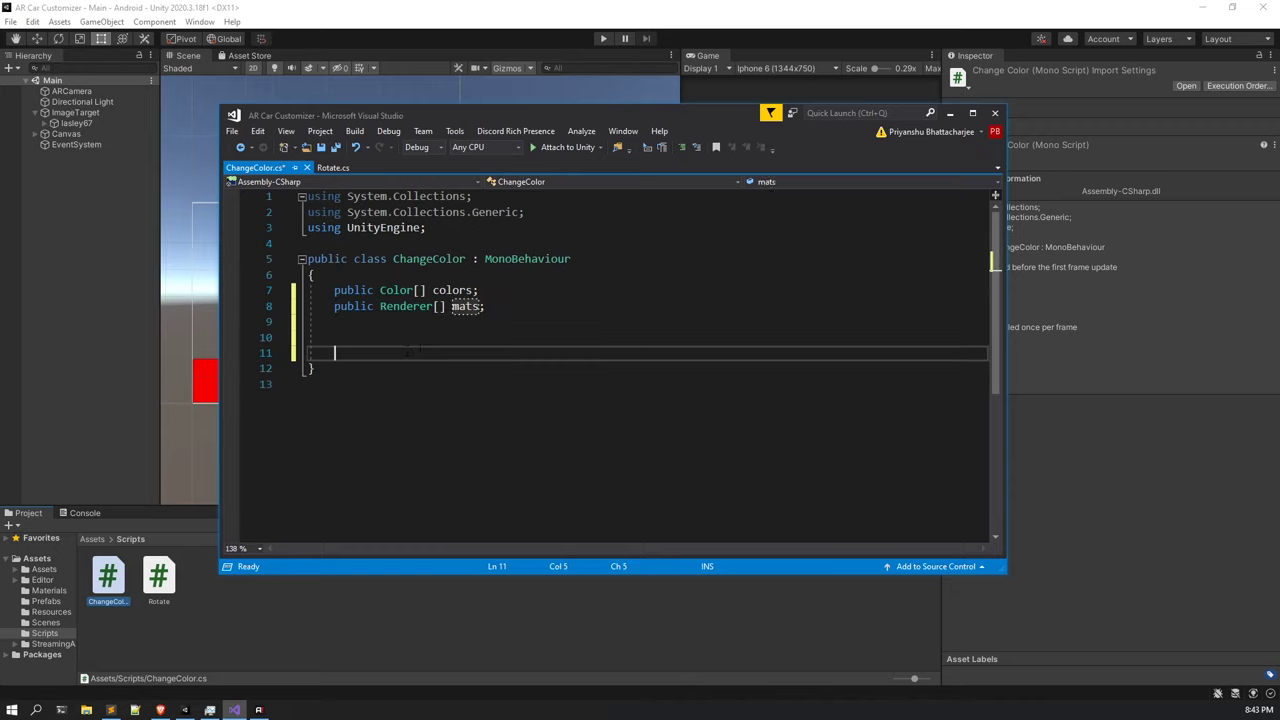
pyautogui.click(412, 336)
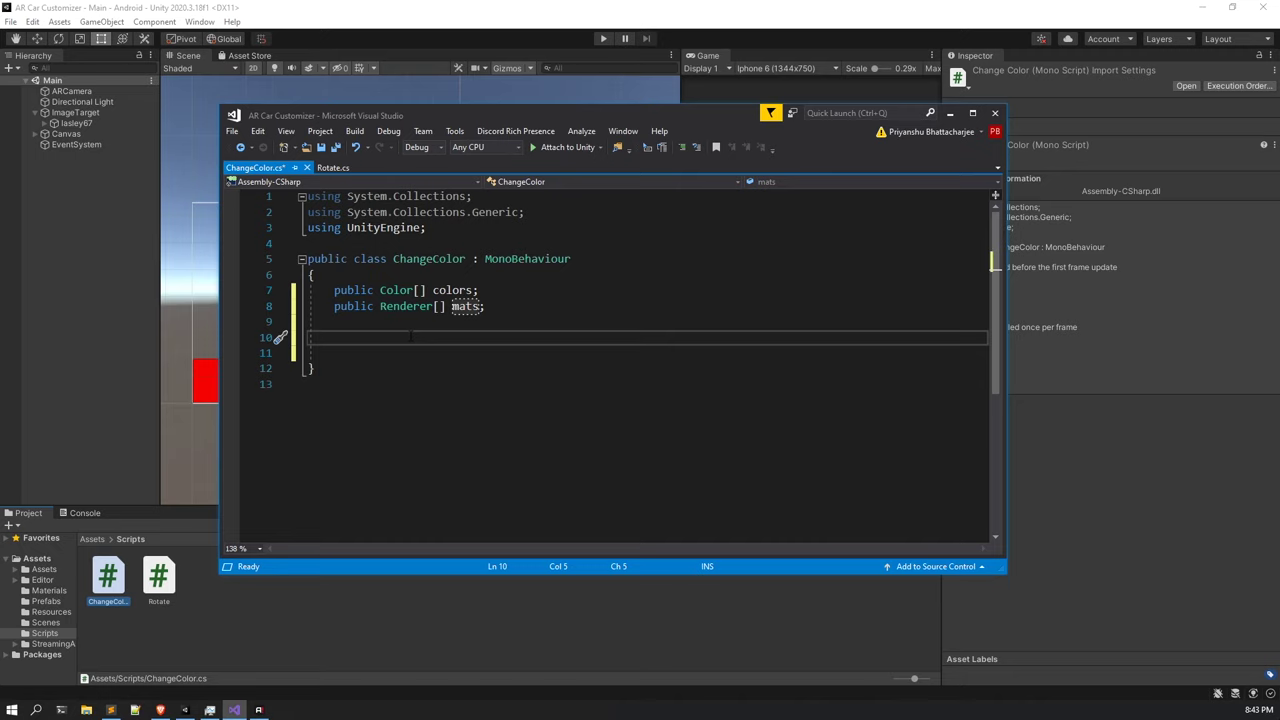
# Write public void Red() containing a for loop from i = 0 to mats.Length.
pyautogui.write('public void ')
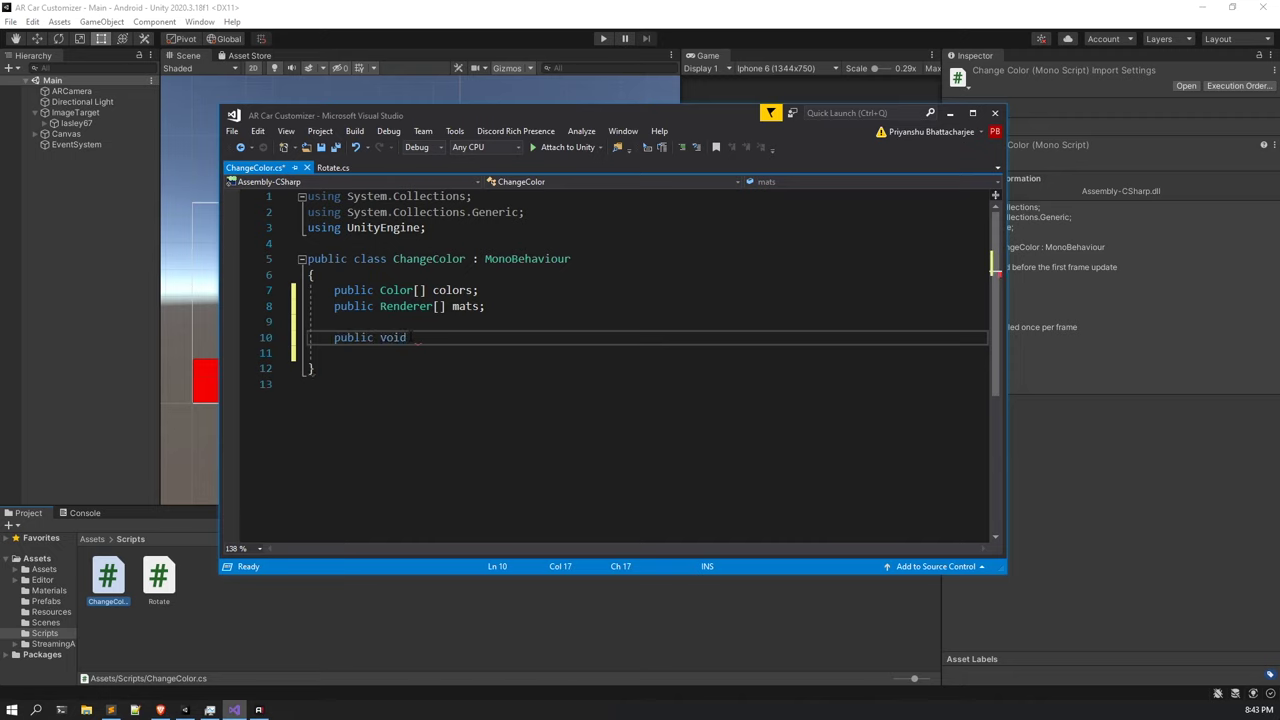
pyautogui.write('Red() {')
pyautogui.press('Return')
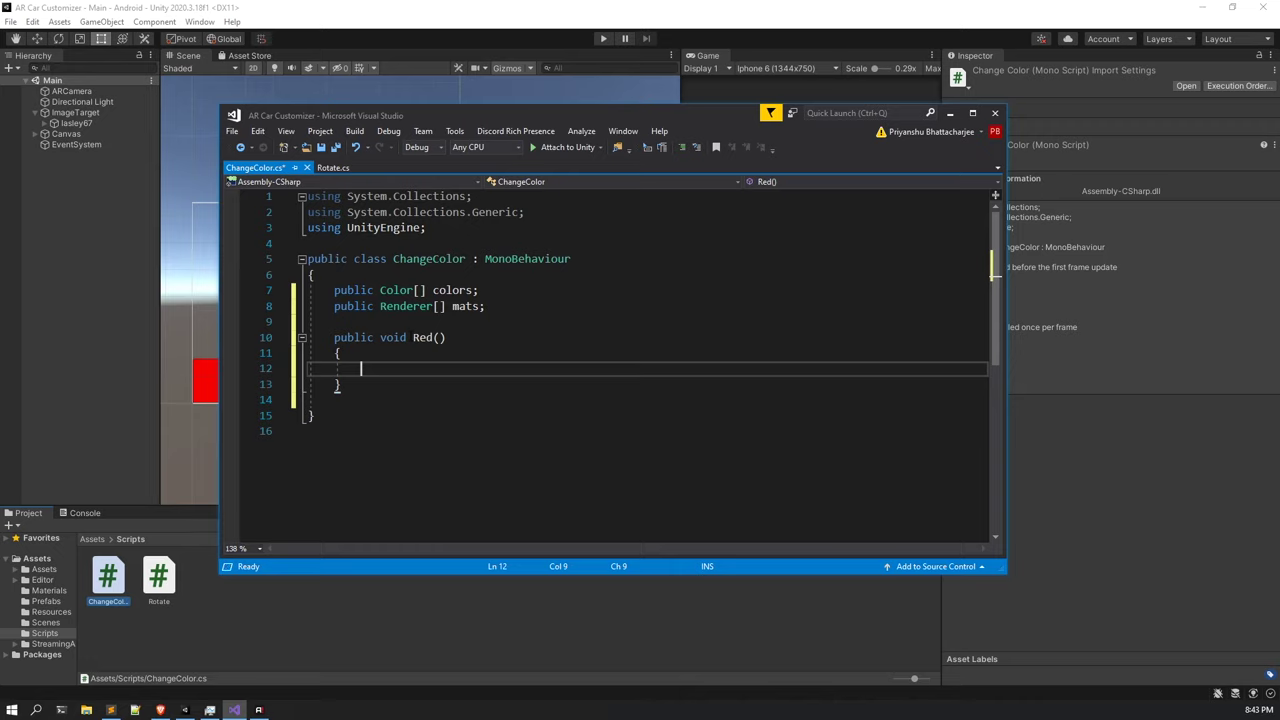
pyautogui.write('for')
pyautogui.write('int i ')
pyautogui.write('= 0; i<')
pyautogui.write('mats')
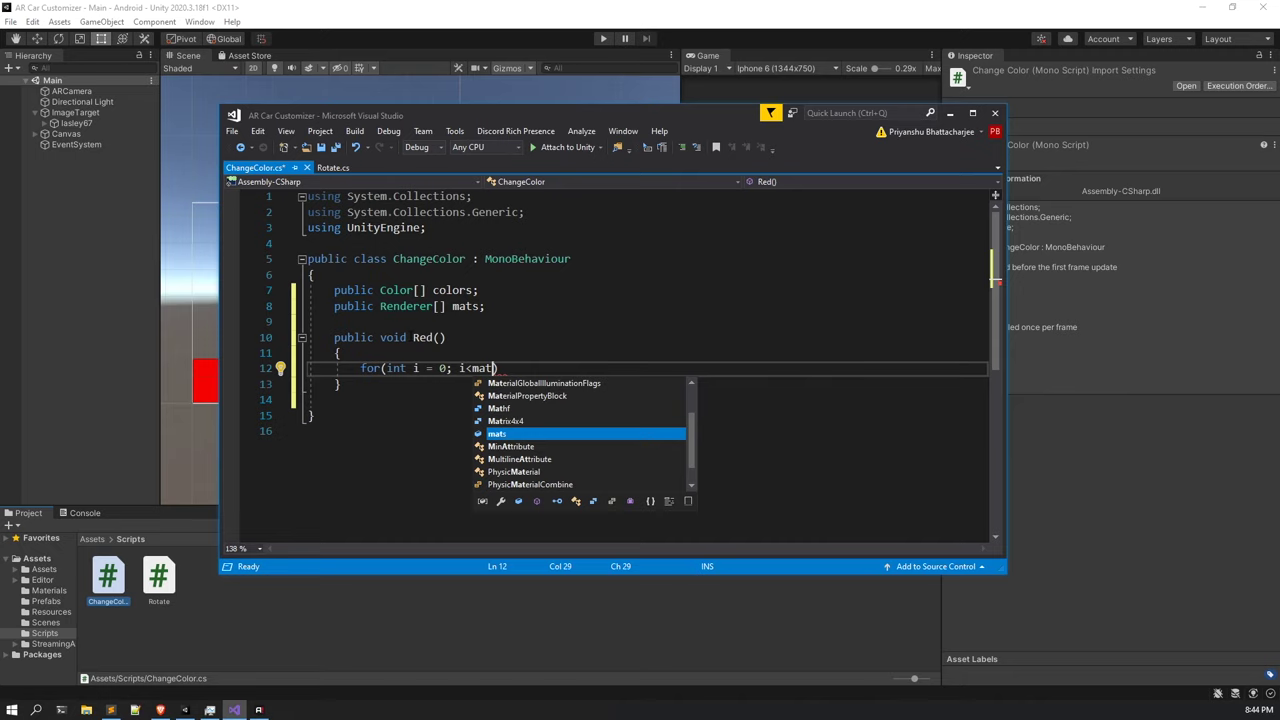
pyautogui.write('.Length')
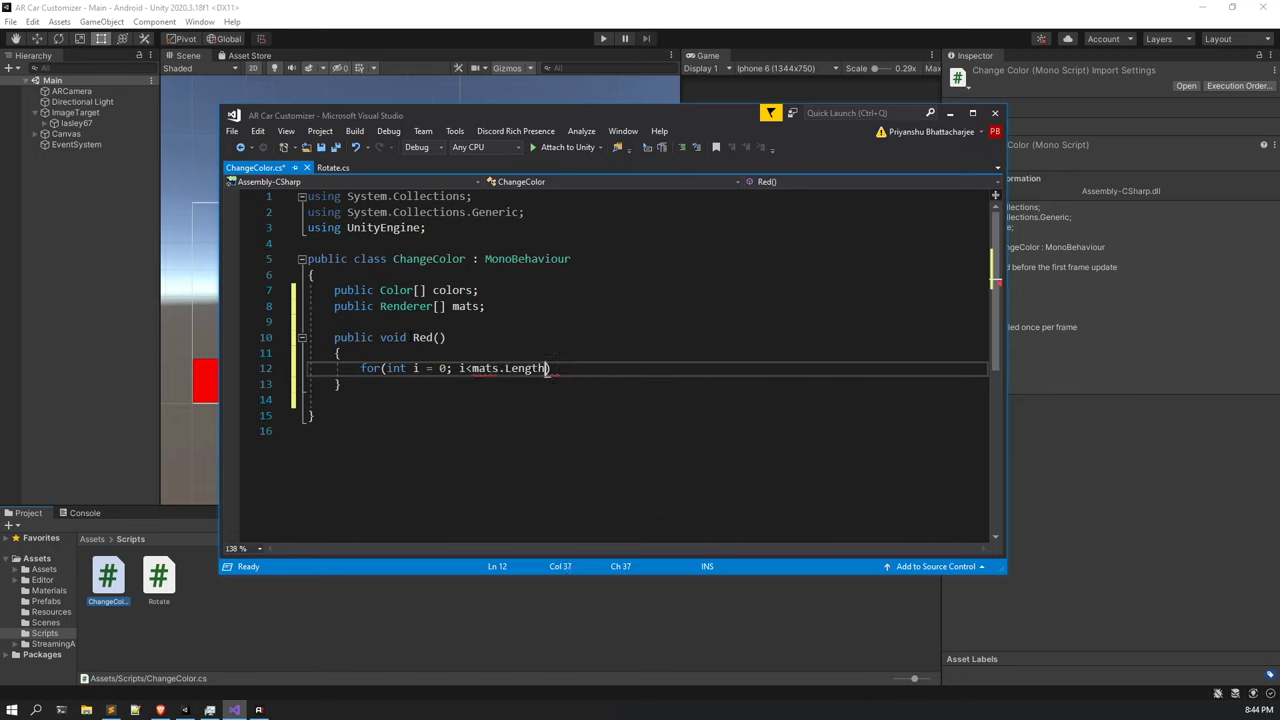
pyautogui.write(';')
pyautogui.write('i++')
pyautogui.press('Right')
pyautogui.press('Return')
pyautogui.write('{')
pyautogui.press('Return')
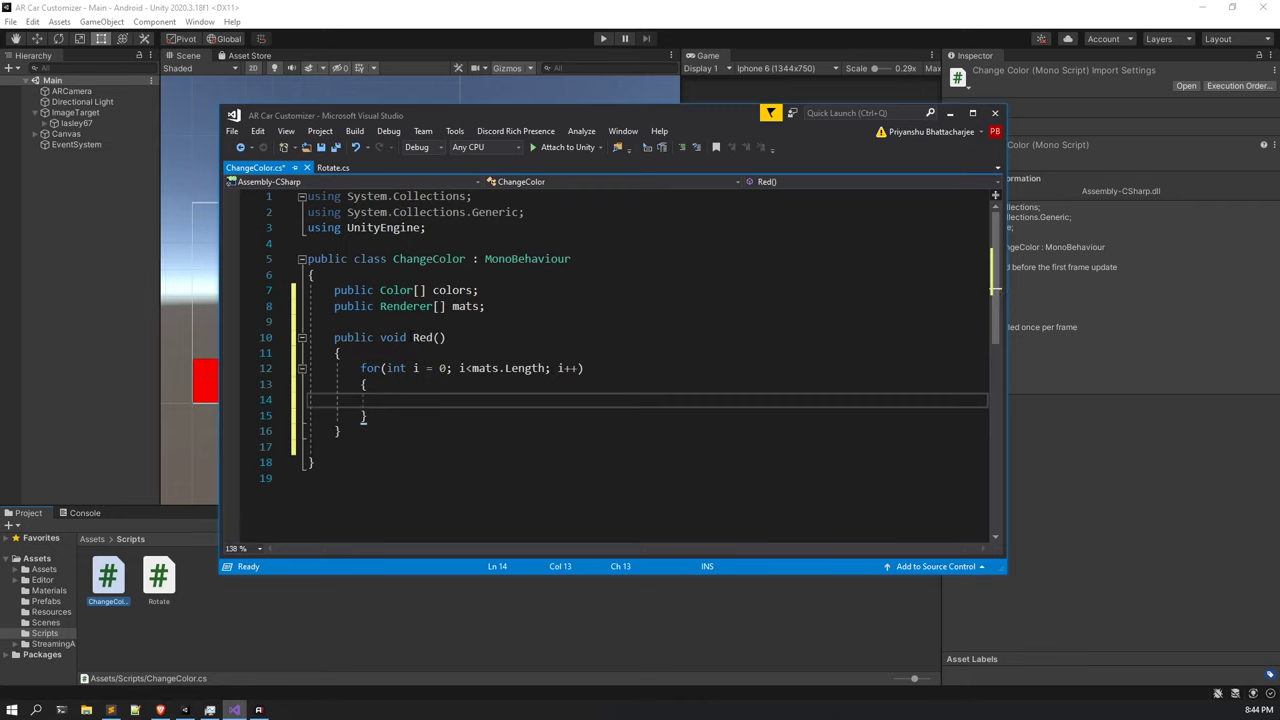
pyautogui.hotkey('ctrl', 'z')
pyautogui.hotkey('ctrl', 'z')
pyautogui.press('BackSpace')
pyautogui.press('BackSpace')
pyautogui.press('BackSpace')
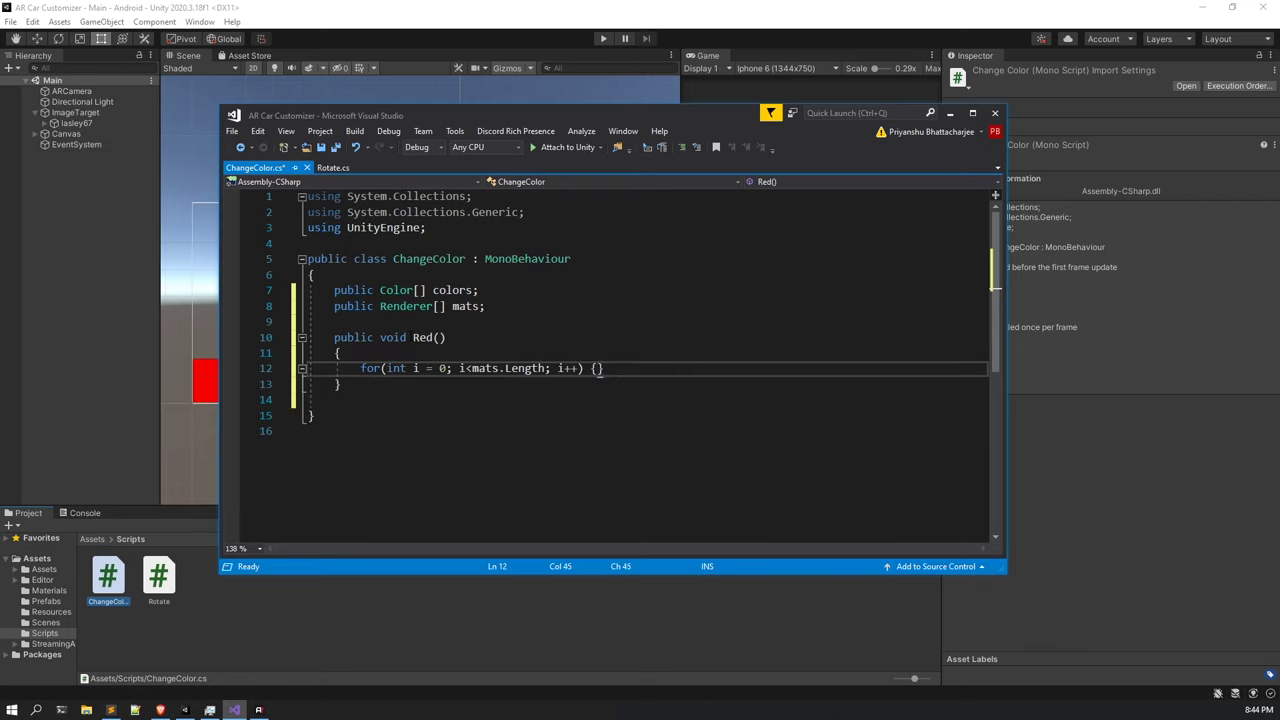
pyautogui.press('Return')
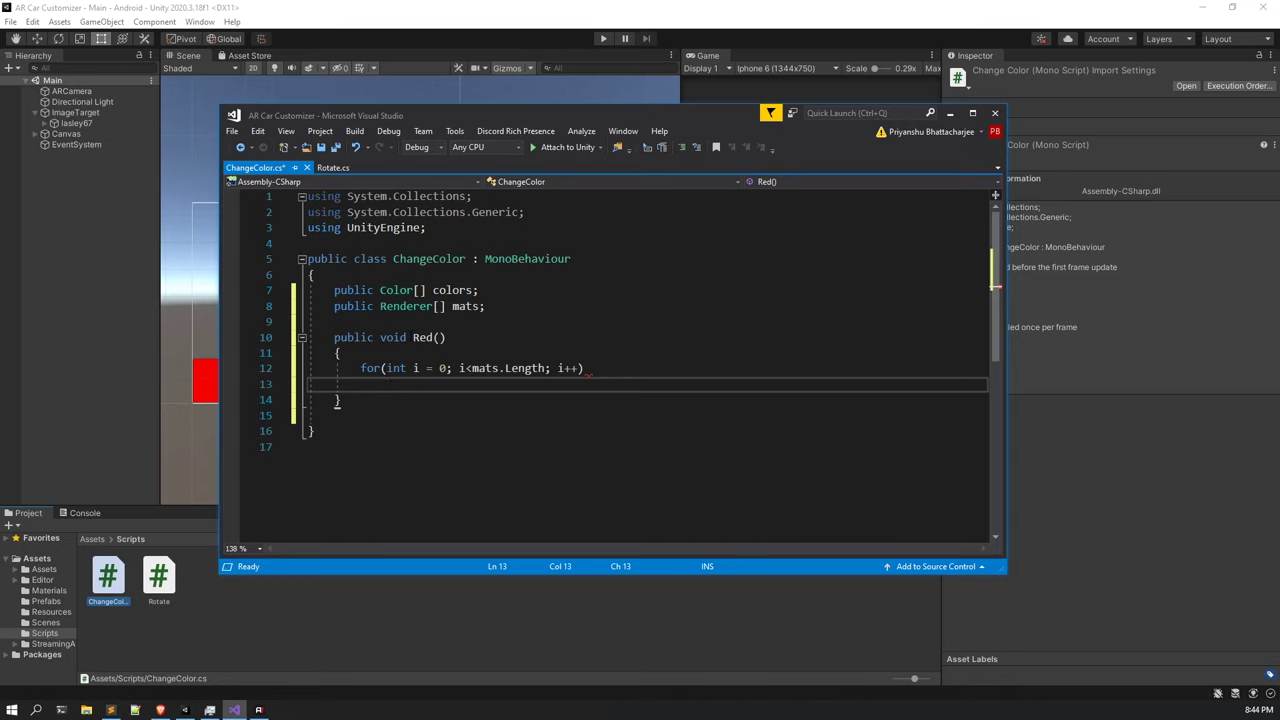
# Set mats[i].material.color = colors[0] in the loop body, then select the whole Red() method.
pyautogui.write('mat')
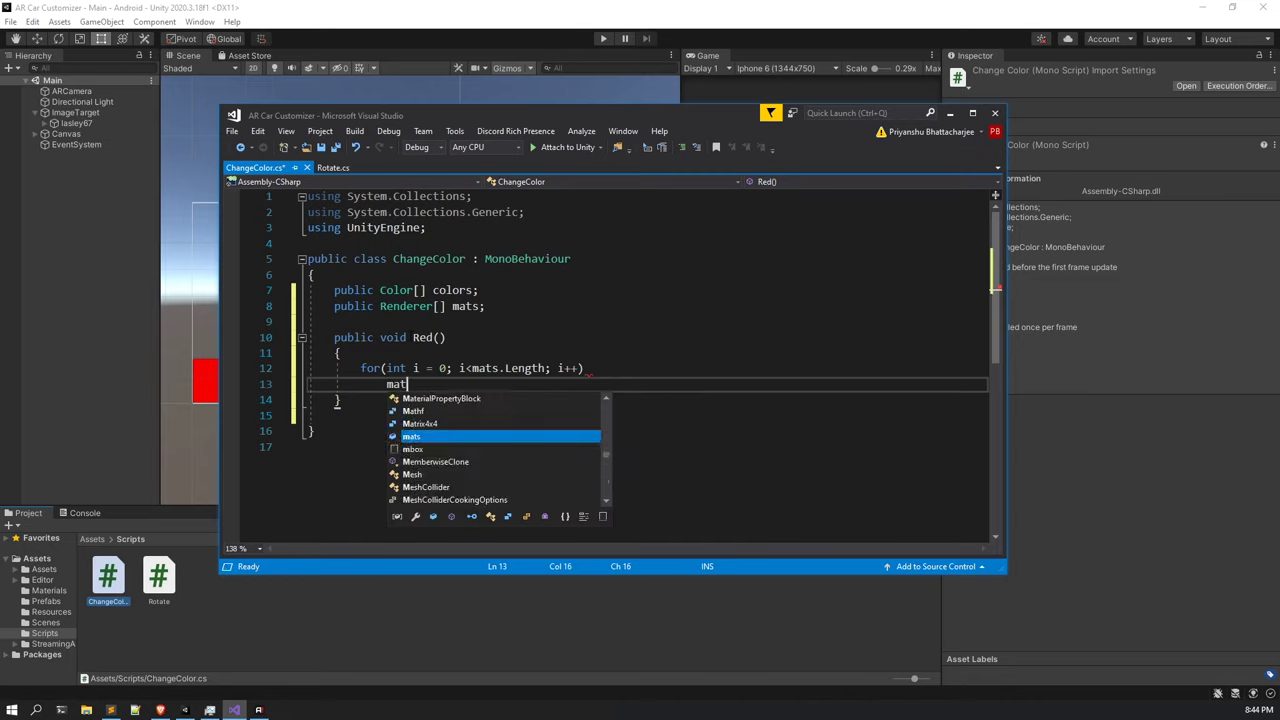
pyautogui.write('s[')
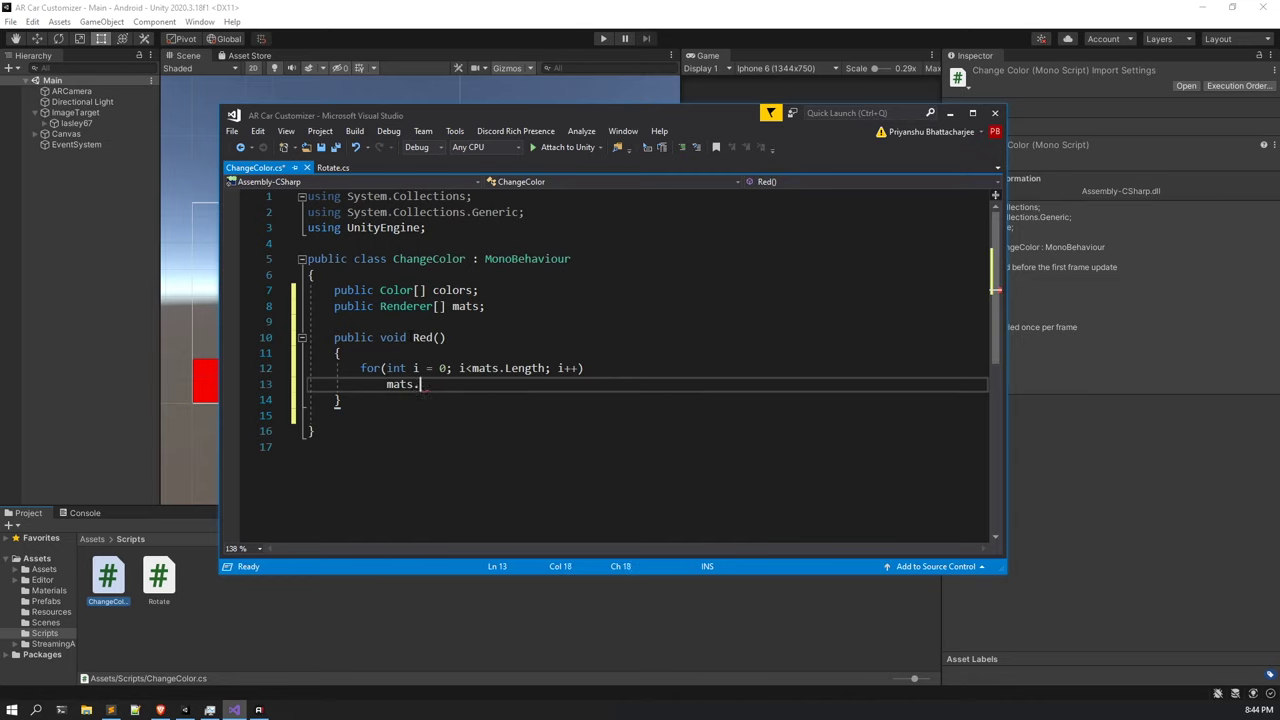
pyautogui.write('i].')
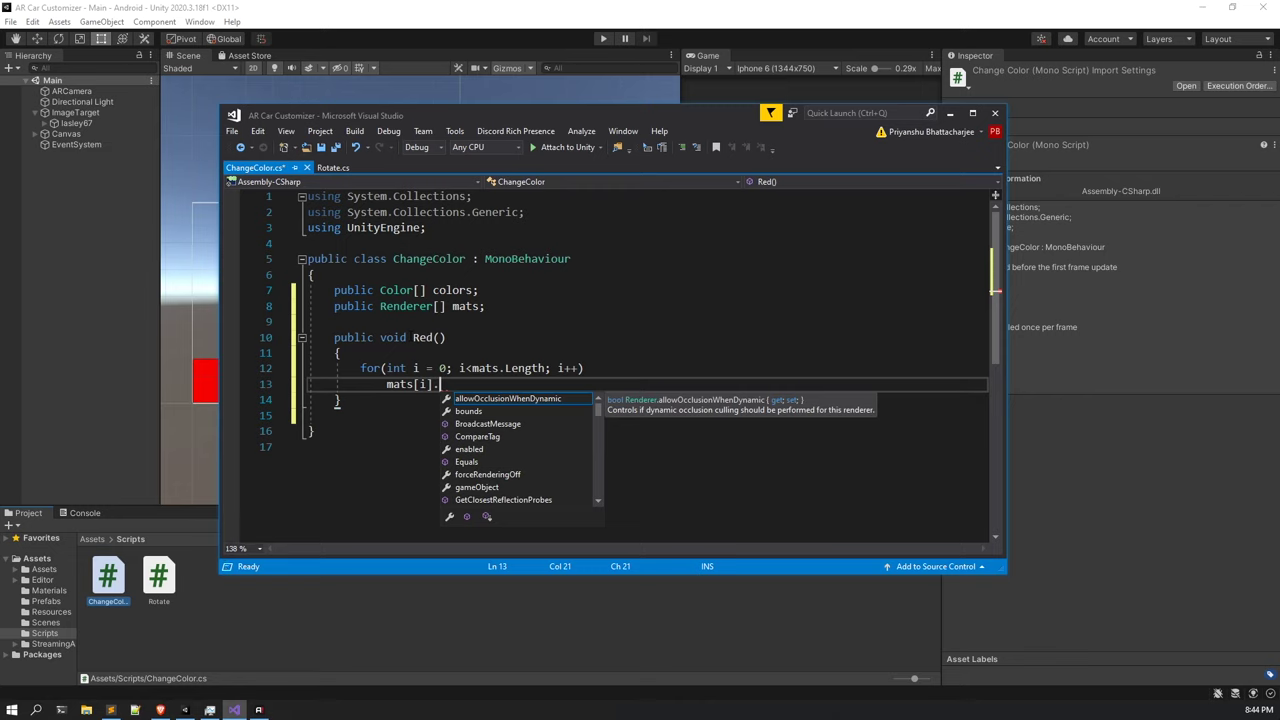
pyautogui.write('material')
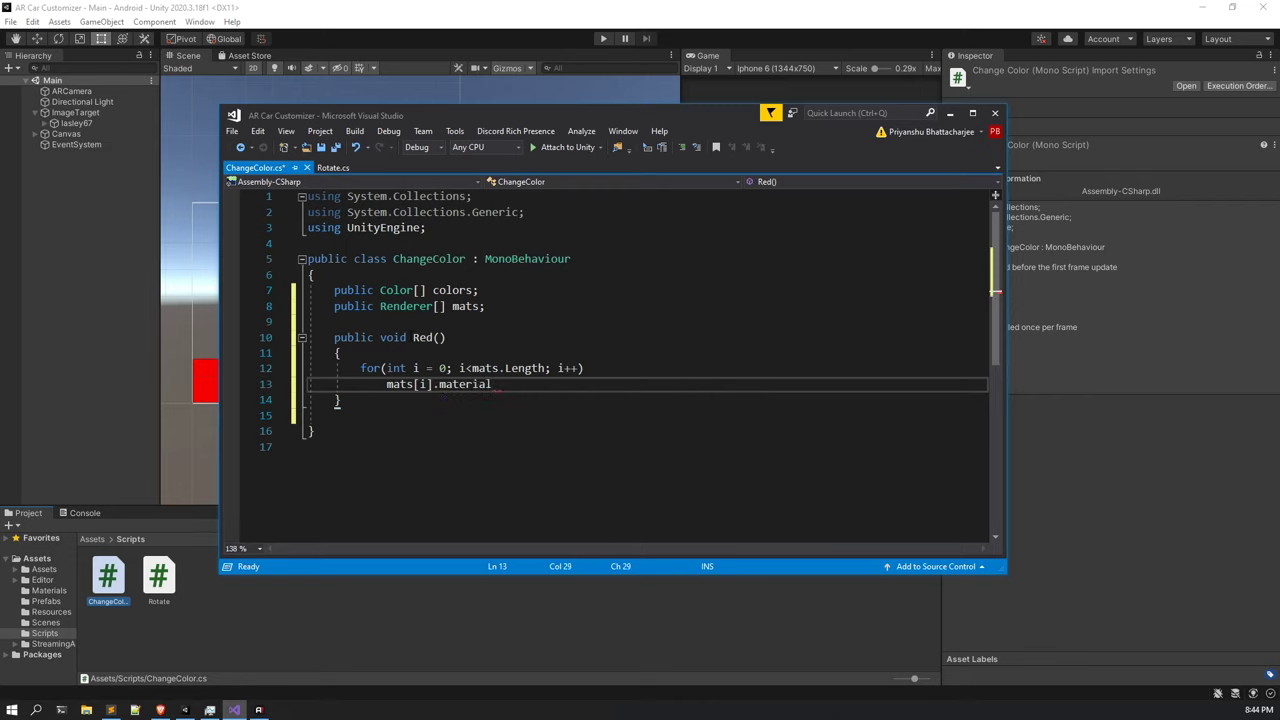
pyautogui.write('.color = [col')
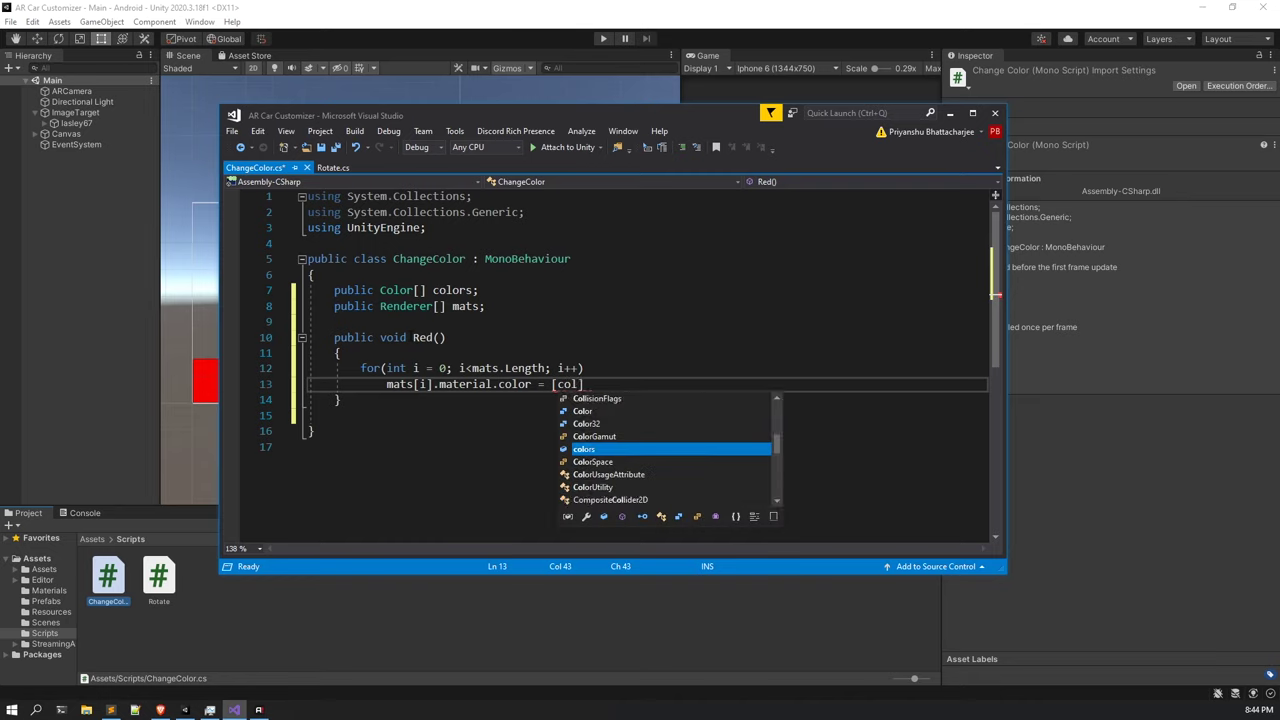
pyautogui.press('BackSpace')
pyautogui.press('BackSpace')
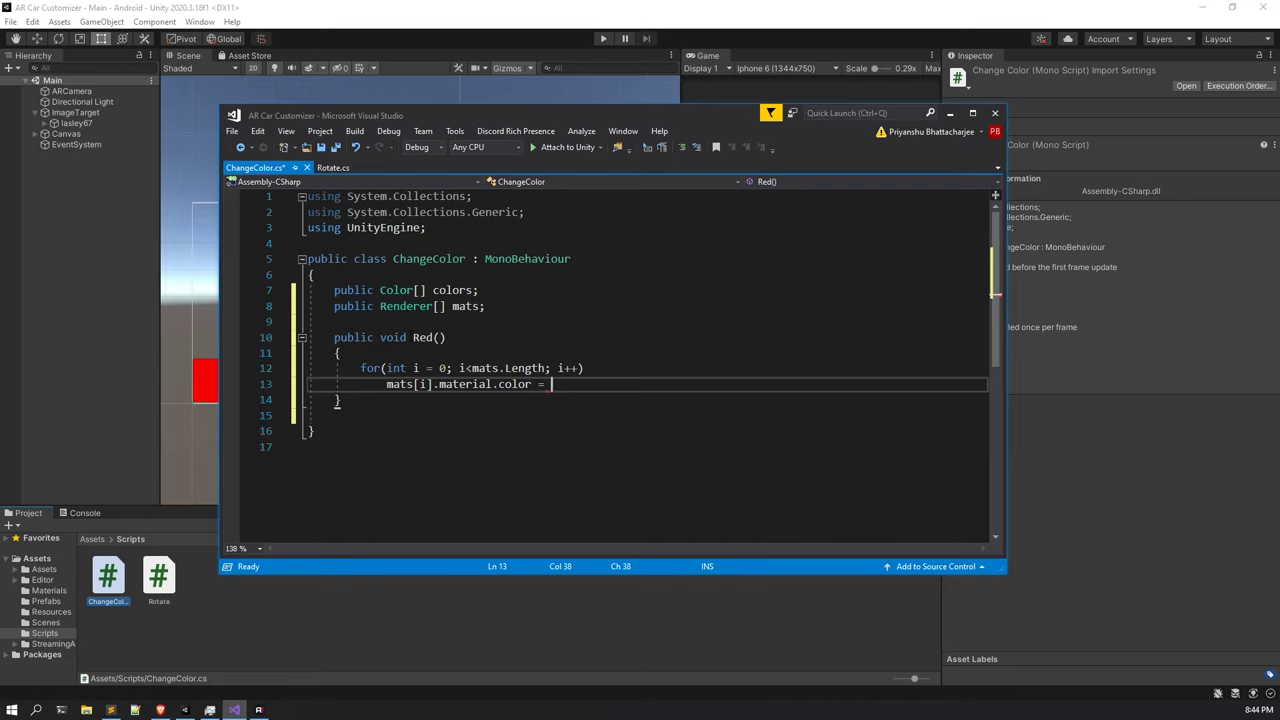
pyautogui.write('Color')
pyautogui.hotkey('ctrl', 'BackSpace')
pyautogui.write('colors')
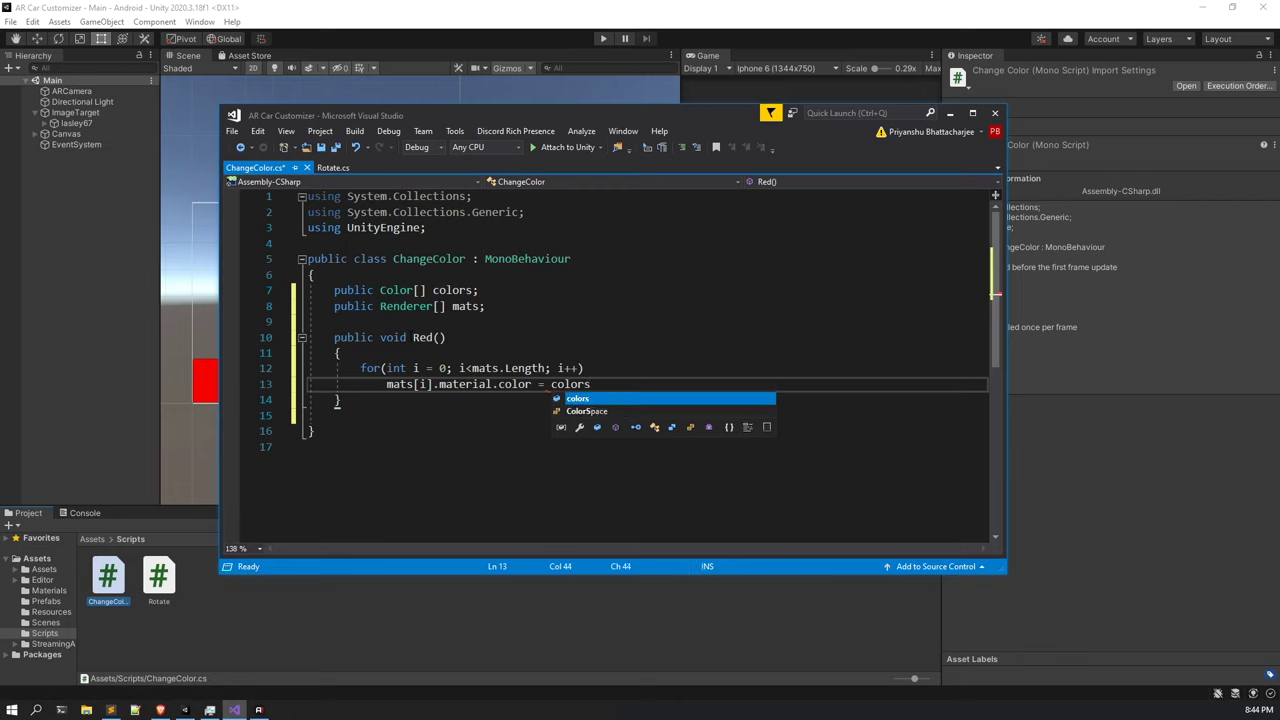
pyautogui.write('[0];')
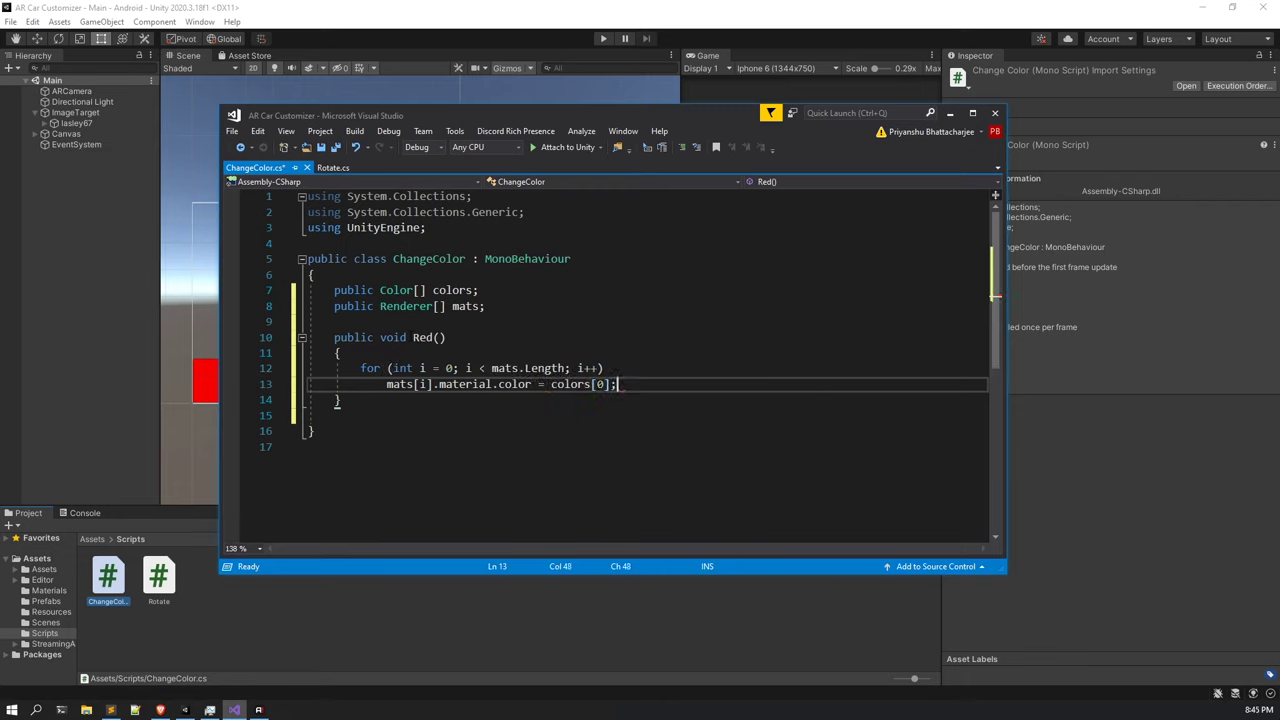
pyautogui.moveTo(342, 400); pyautogui.dragTo(334, 337)
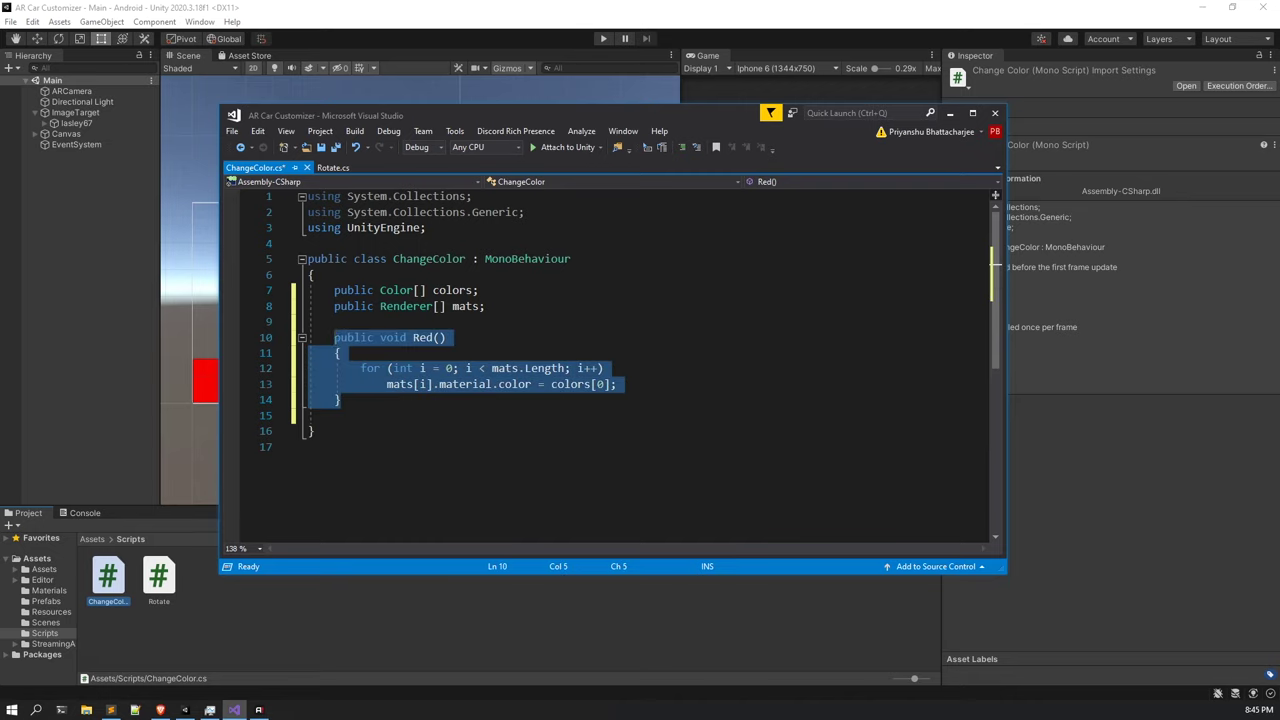
# Copy Red() and paste three duplicates below it, separated by blank lines.
pyautogui.hotkey('ctrl', 'c')
pyautogui.click(369, 400)
pyautogui.press('Return')
pyautogui.hotkey('ctrl', 'v')
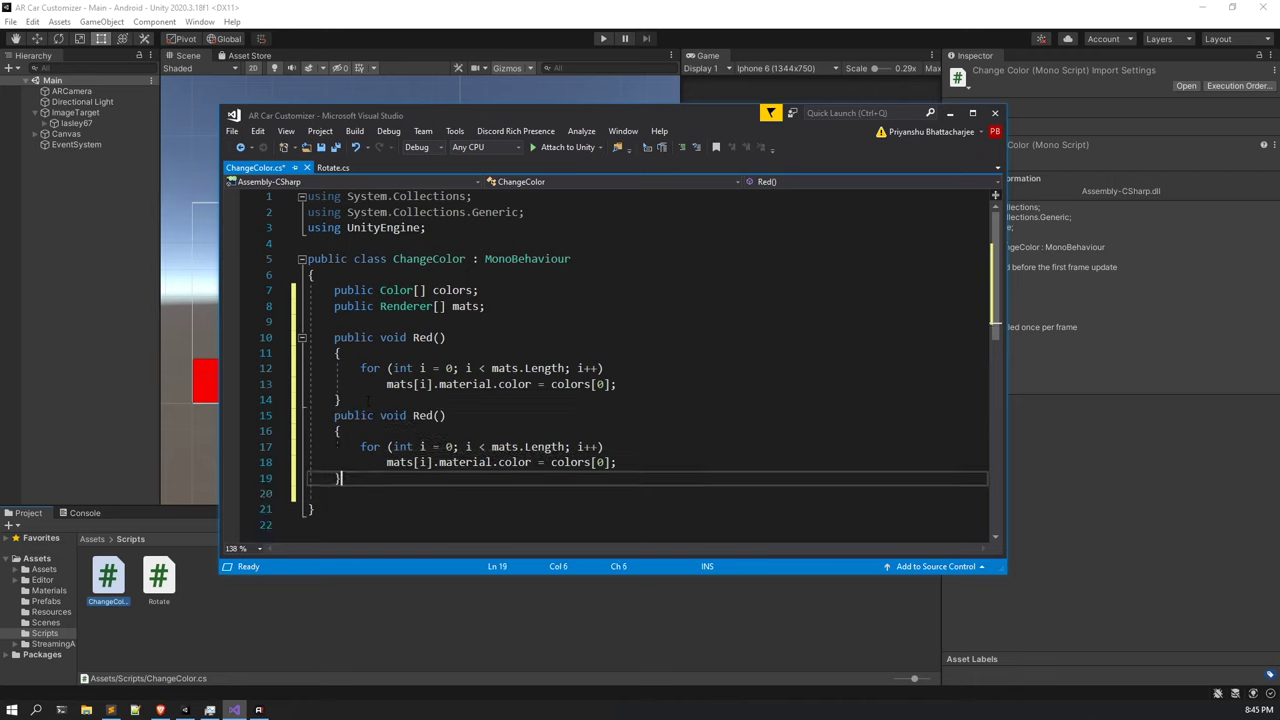
pyautogui.press('Return')
pyautogui.press('Return')
pyautogui.hotkey('ctrl', 'v')
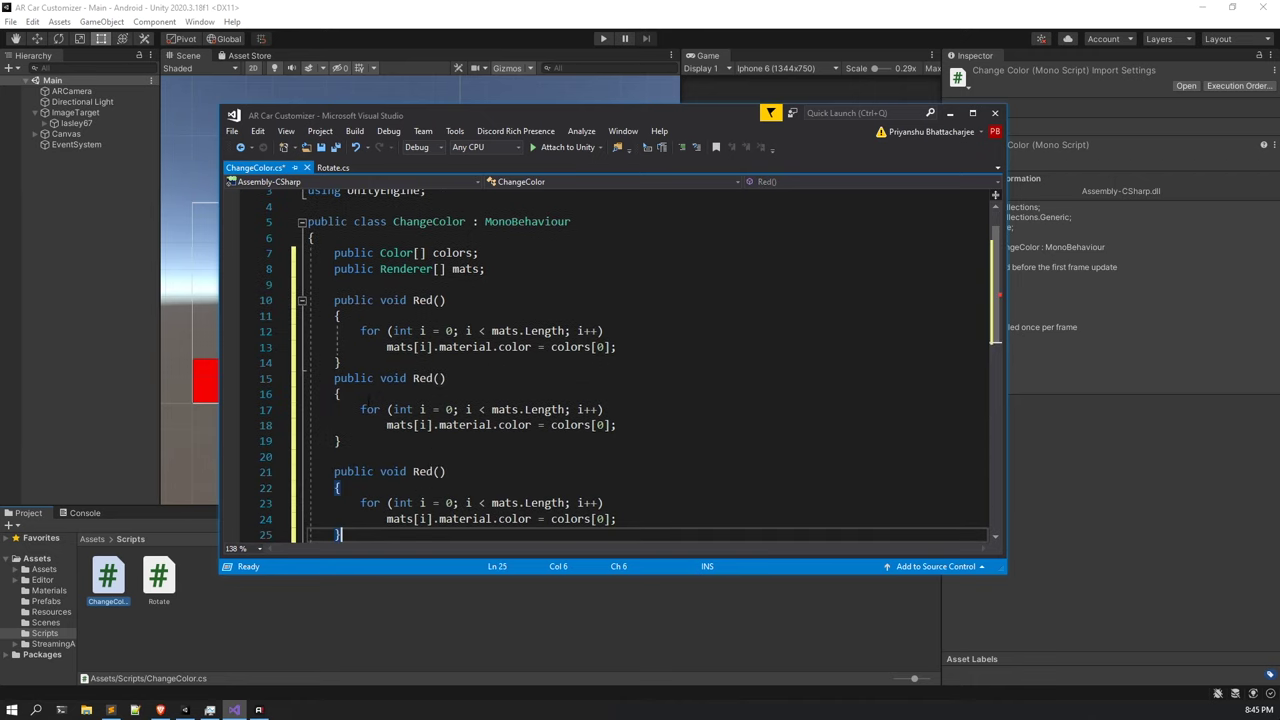
pyautogui.press('Return')
pyautogui.hotkey('ctrl', 'v')
pyautogui.click(383, 268)
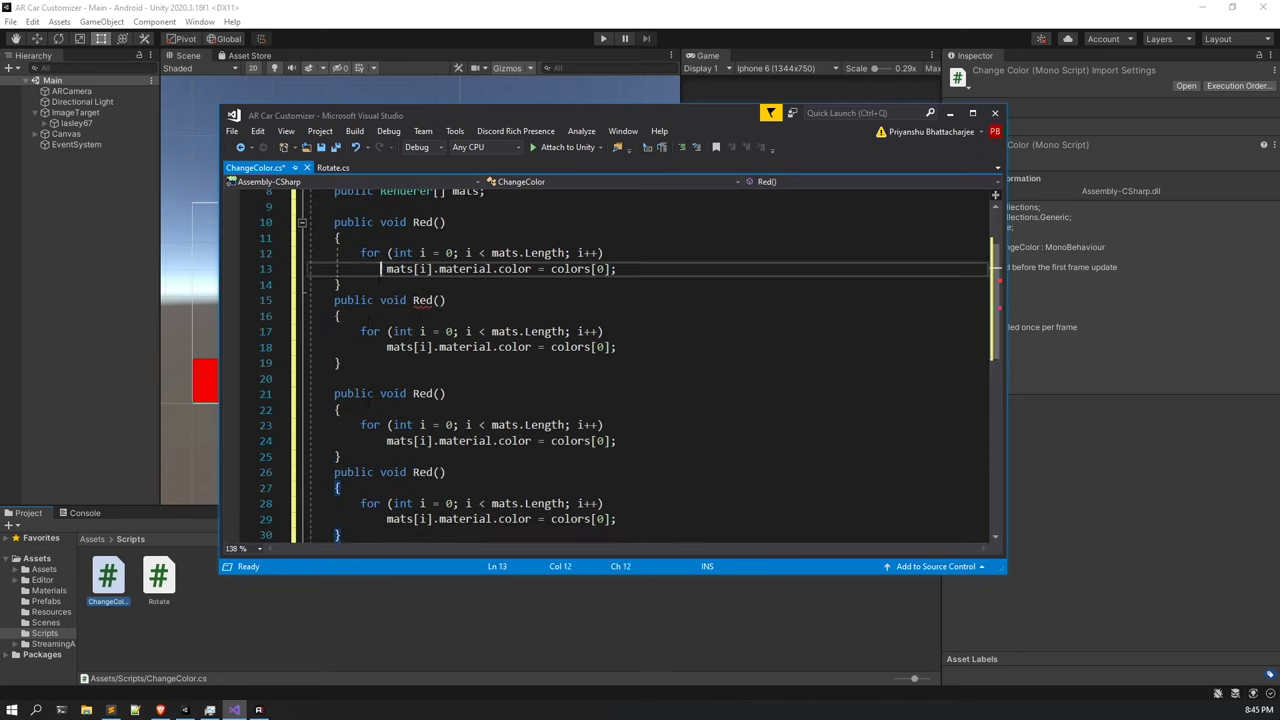
pyautogui.press('Down')
pyautogui.press('End')
pyautogui.press('Return')
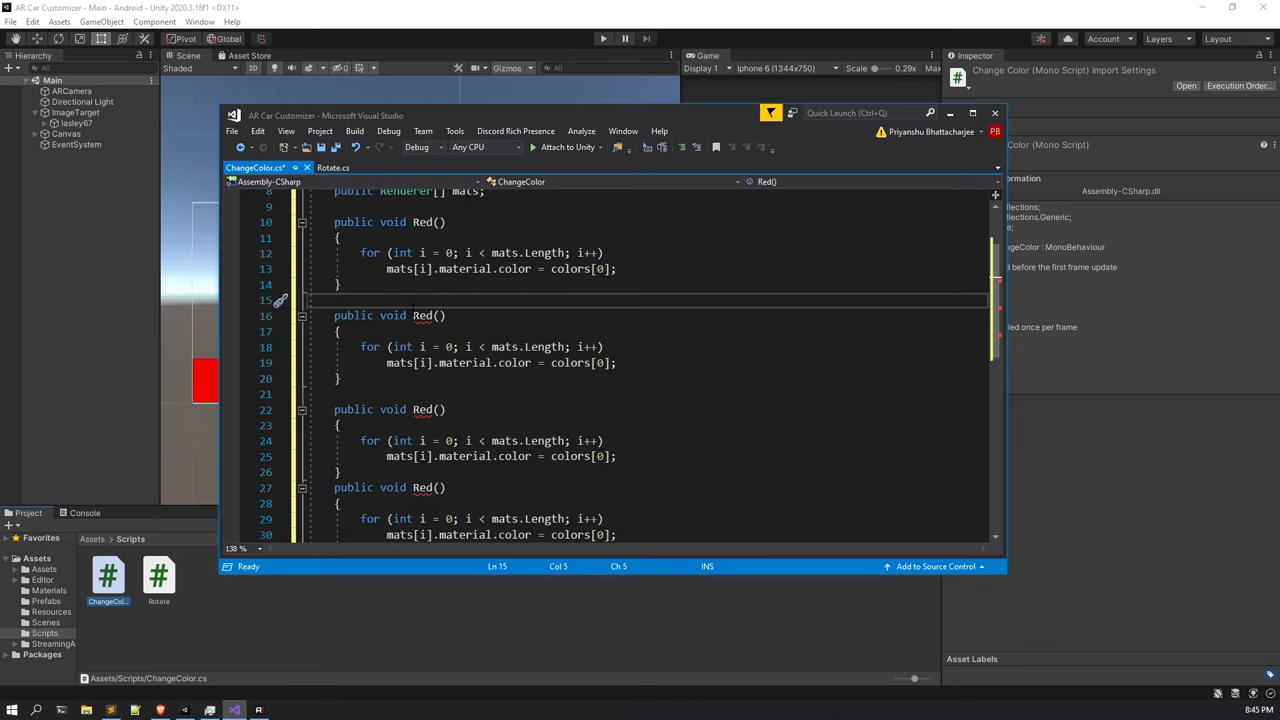
# Rename the second method to Black and change its colour index to colors[1].
pyautogui.doubleClick(423, 315)
pyautogui.write('Blue')
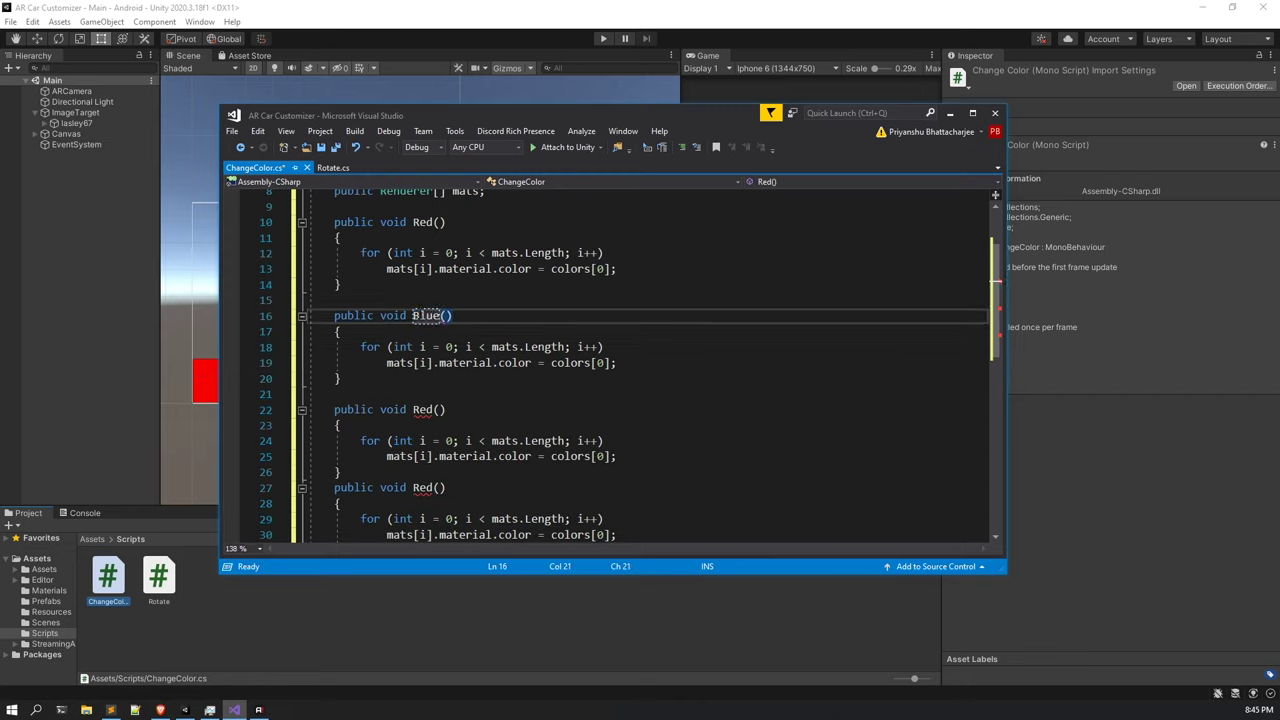
pyautogui.click(599, 362)
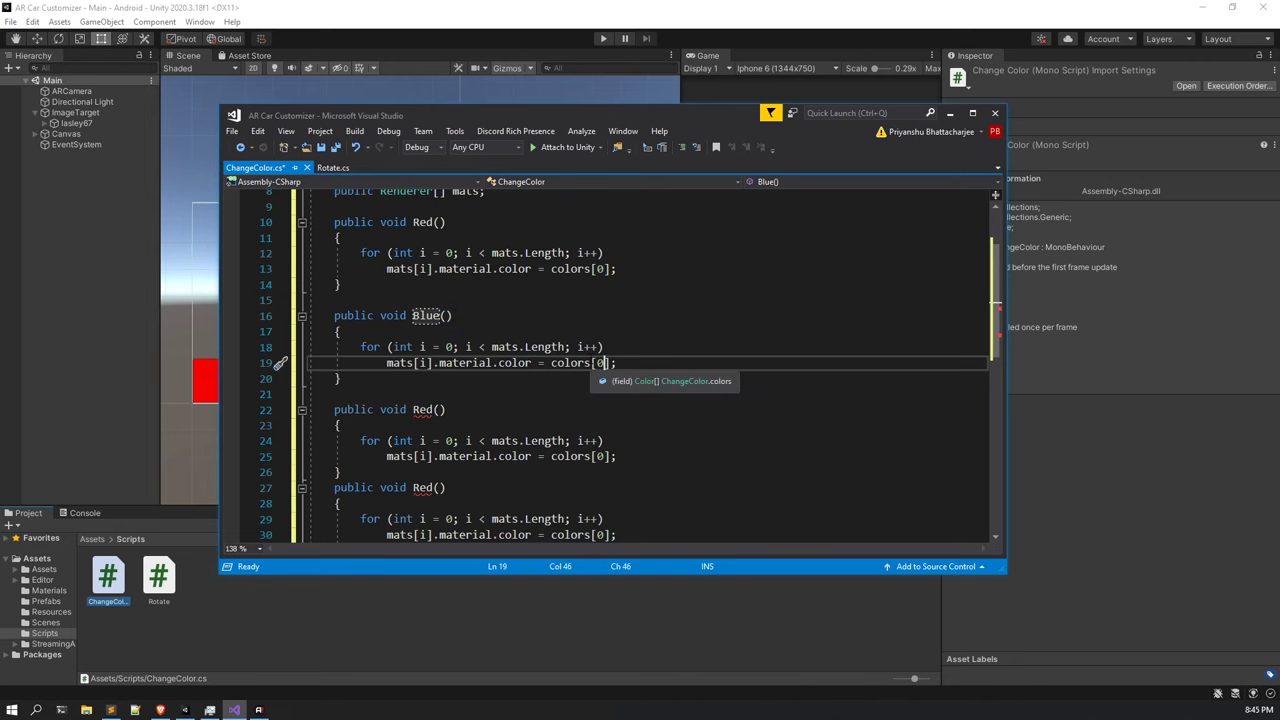
pyautogui.moveTo(548, 108); pyautogui.dragTo(615, 138)
pyautogui.doubleClick(500, 347)
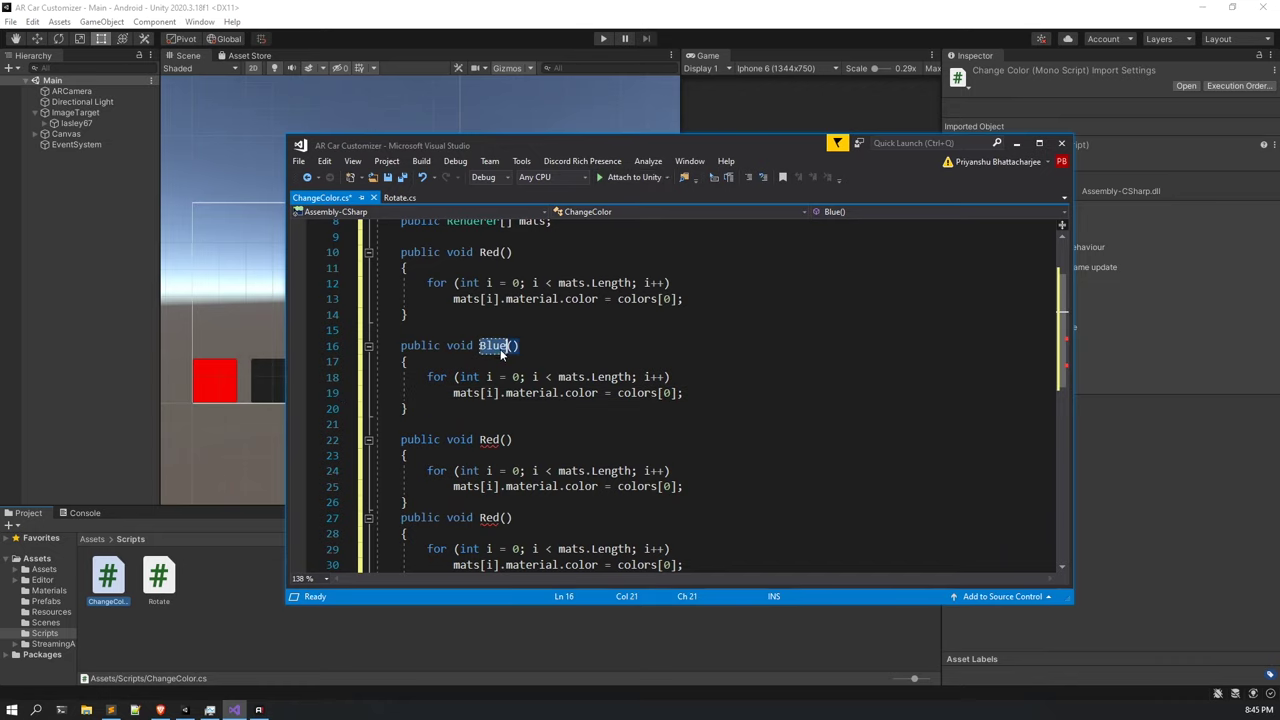
pyautogui.write('Black')
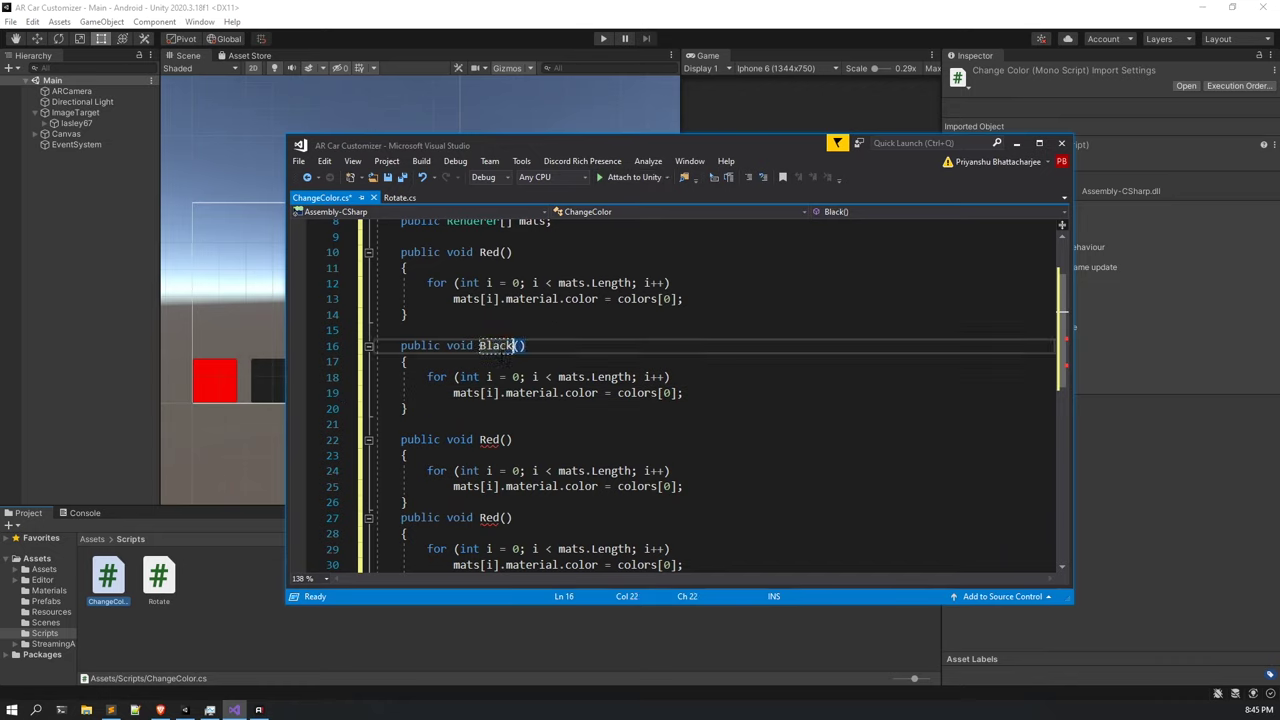
pyautogui.click(664, 393)
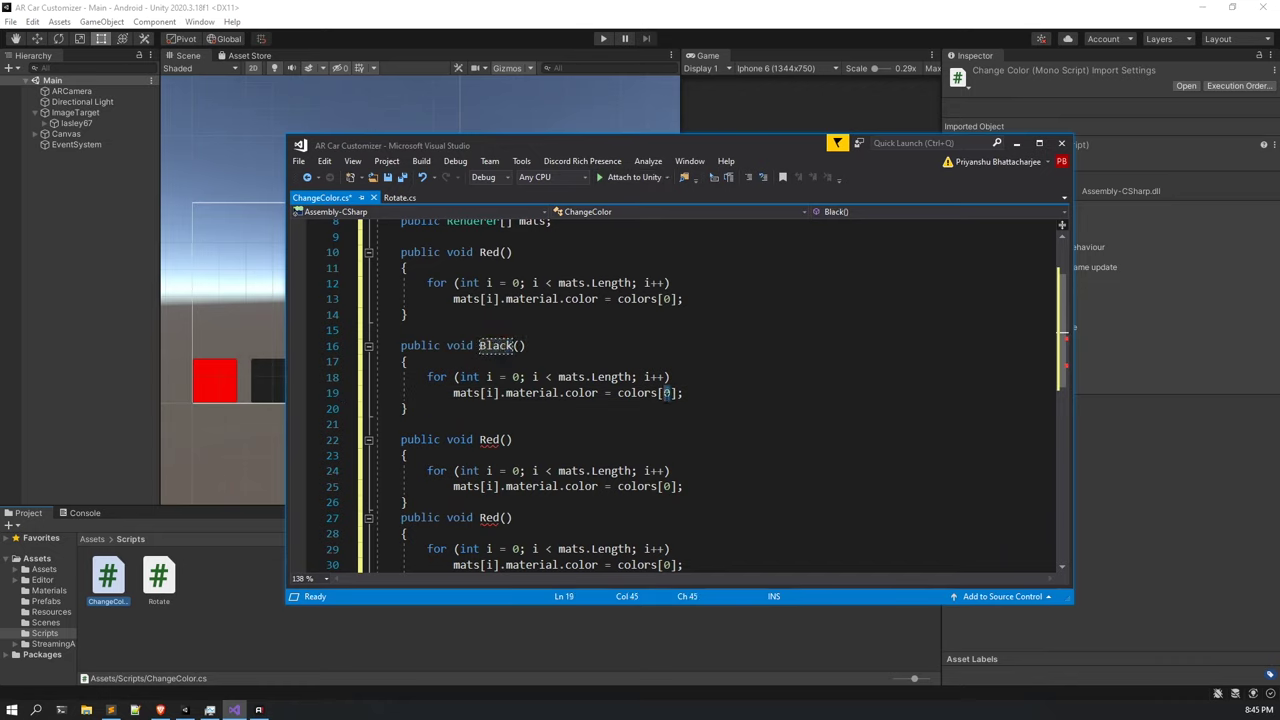
pyautogui.press('Delete')
pyautogui.write('1')
# Rename the third method to Blue using colors[2].
pyautogui.press('Down')
pyautogui.press('Down')
pyautogui.press('Down')
pyautogui.scroll(-2, 680, 400)
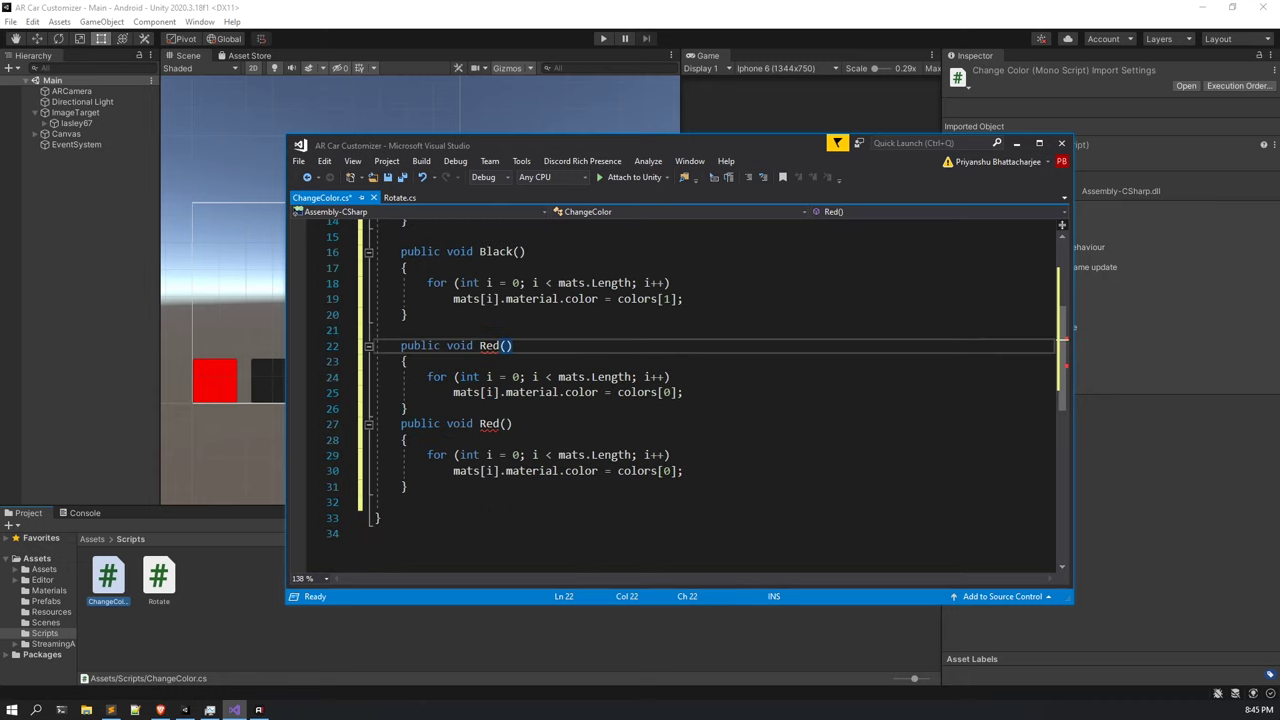
pyautogui.doubleClick(489, 345)
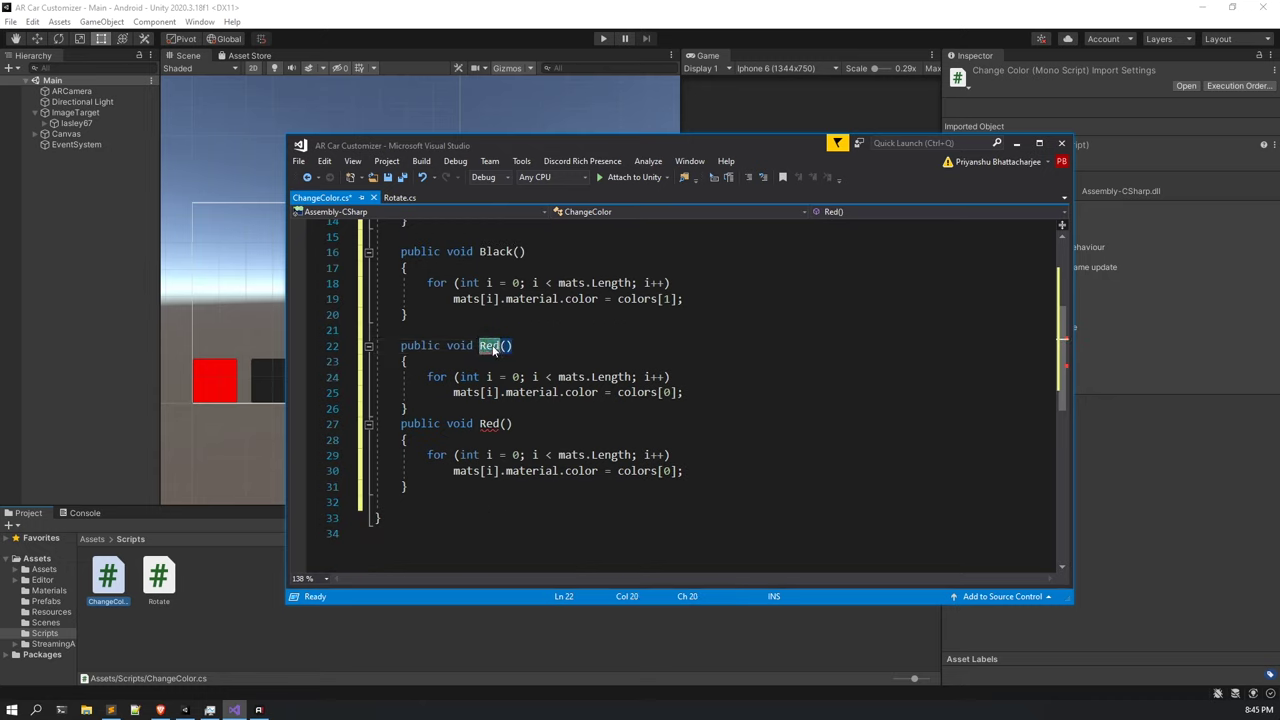
pyautogui.write('Blue')
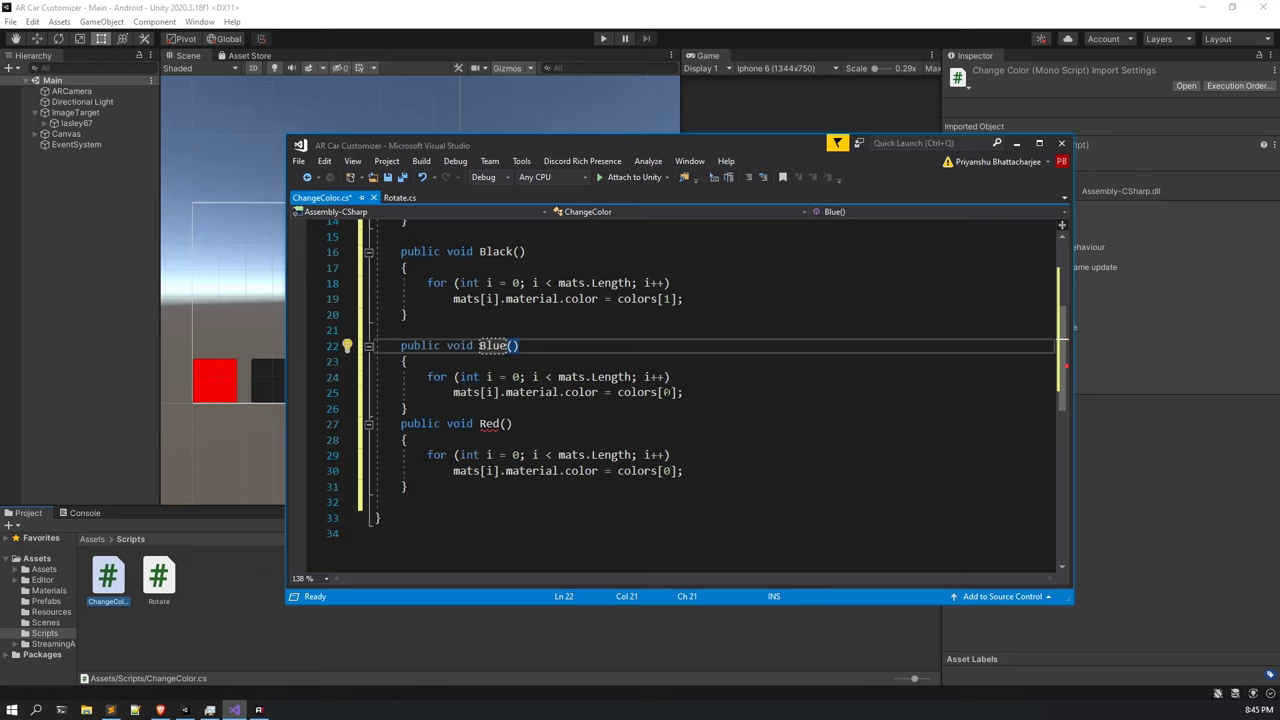
pyautogui.doubleClick(668, 392)
pyautogui.write('2')
# Rename the last method to Yellow using colors[3].
pyautogui.click(494, 423)
pyautogui.doubleClick(490, 423)
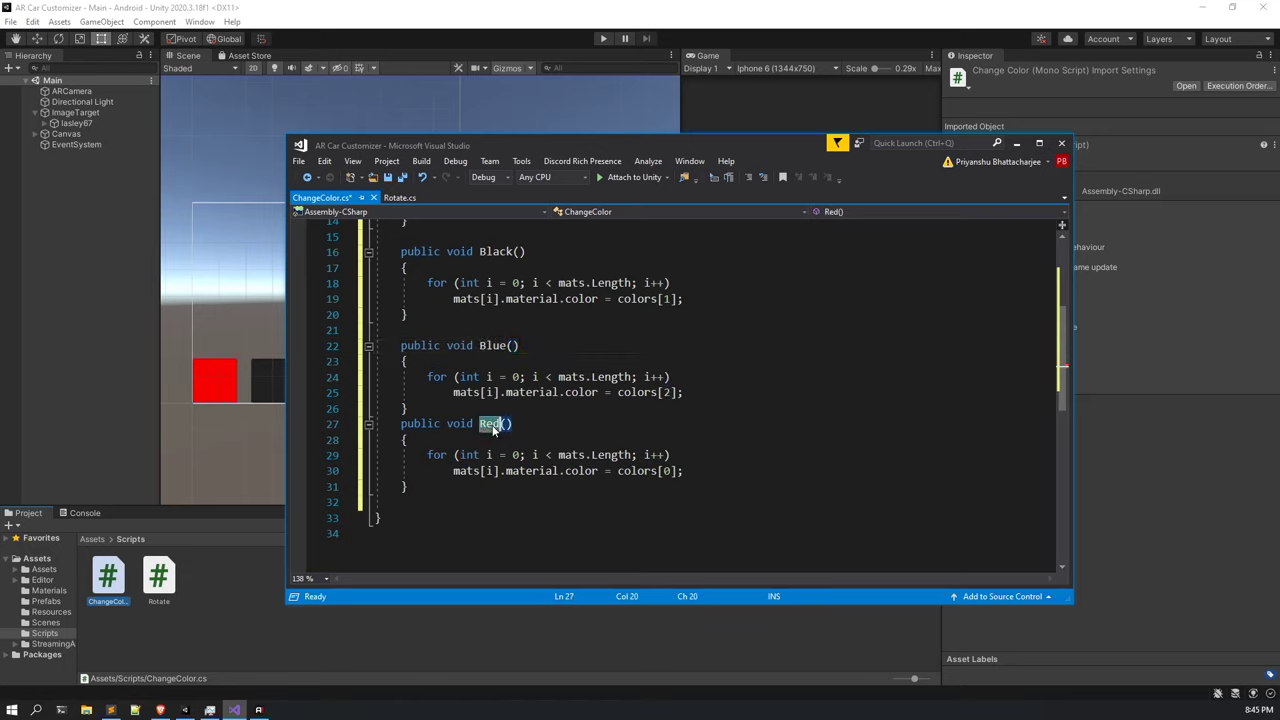
pyautogui.write('Yellow')
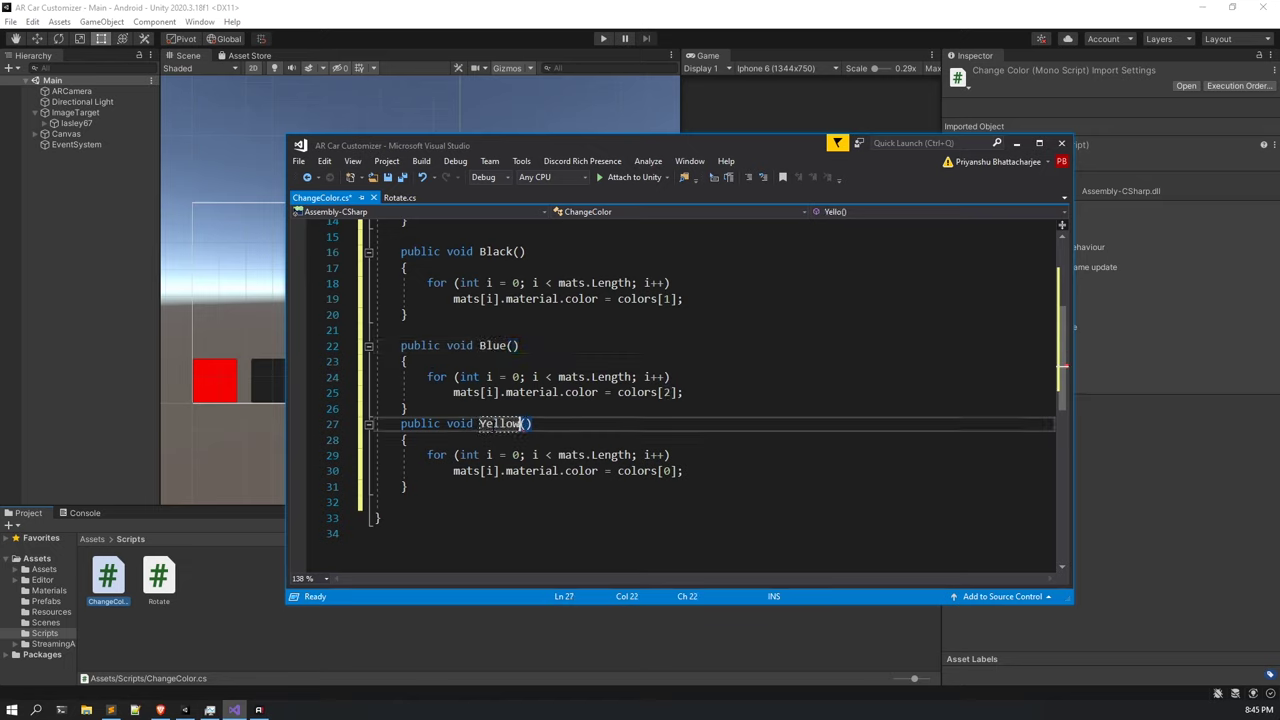
pyautogui.click(664, 470)
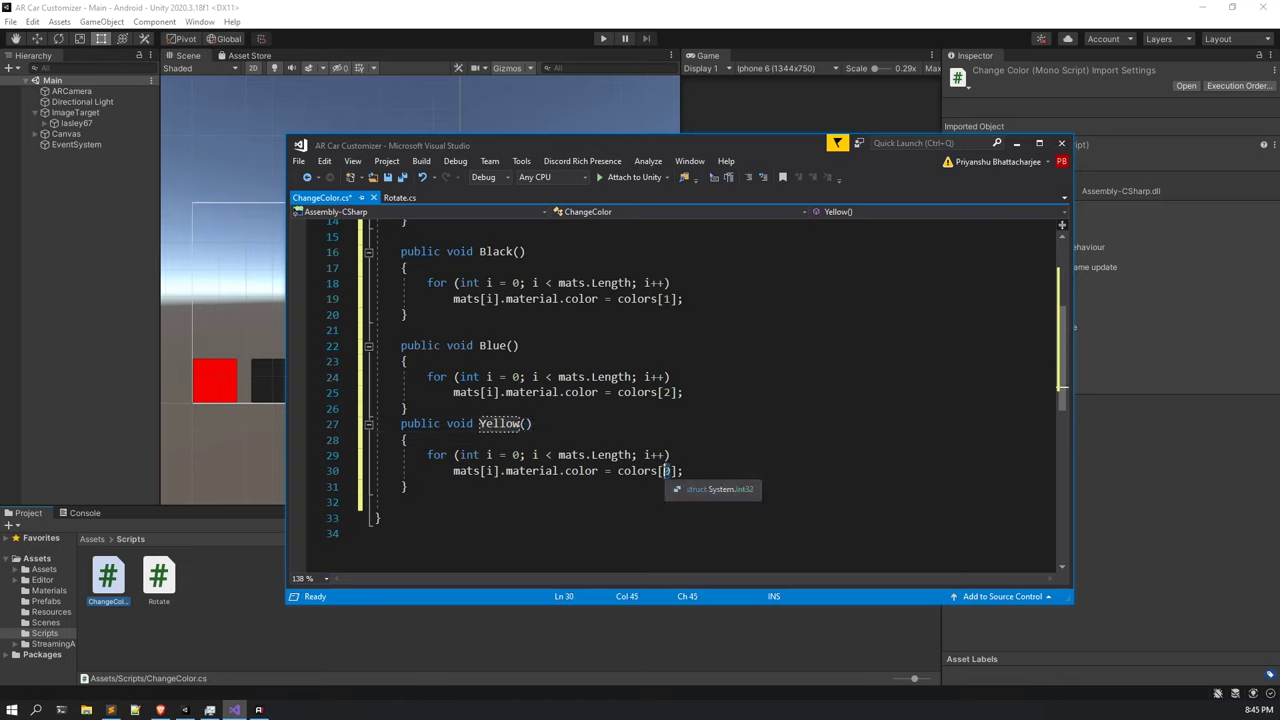
pyautogui.press('Delete')
pyautogui.write('3')
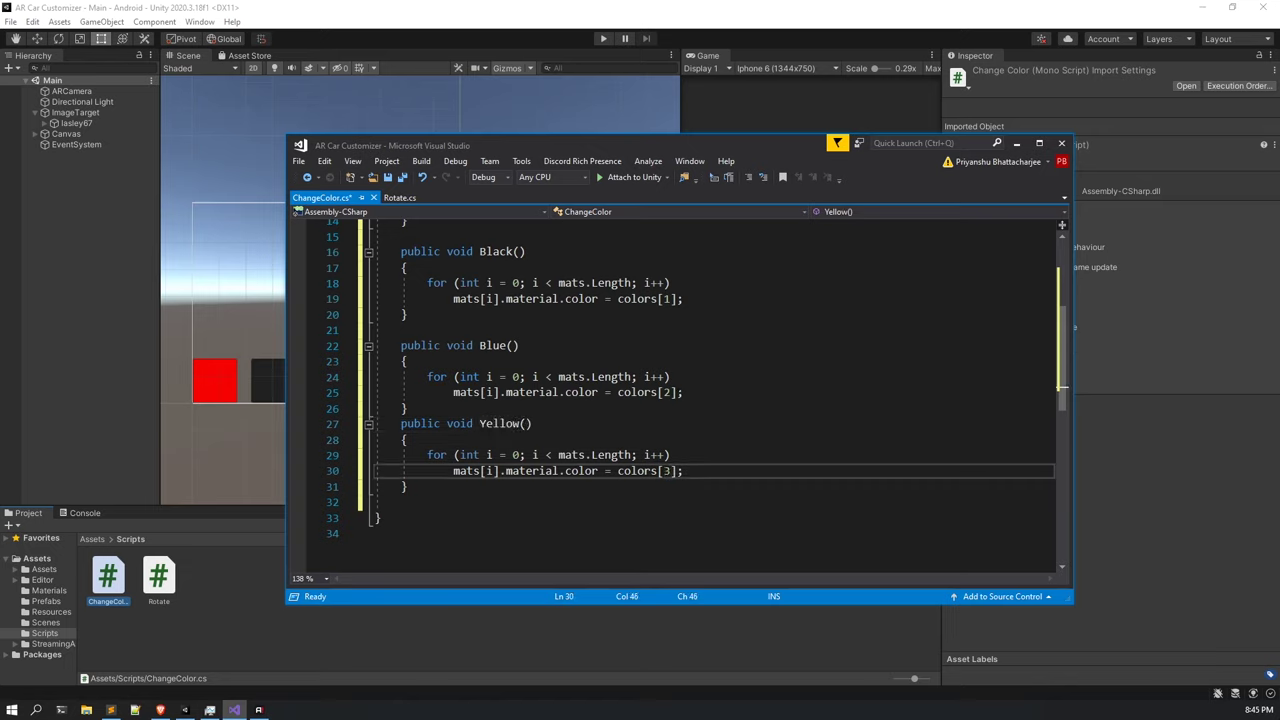
# Save ChangeColor.cs with Ctrl+S and return to the Unity editor.
pyautogui.scroll(5, 666, 418)
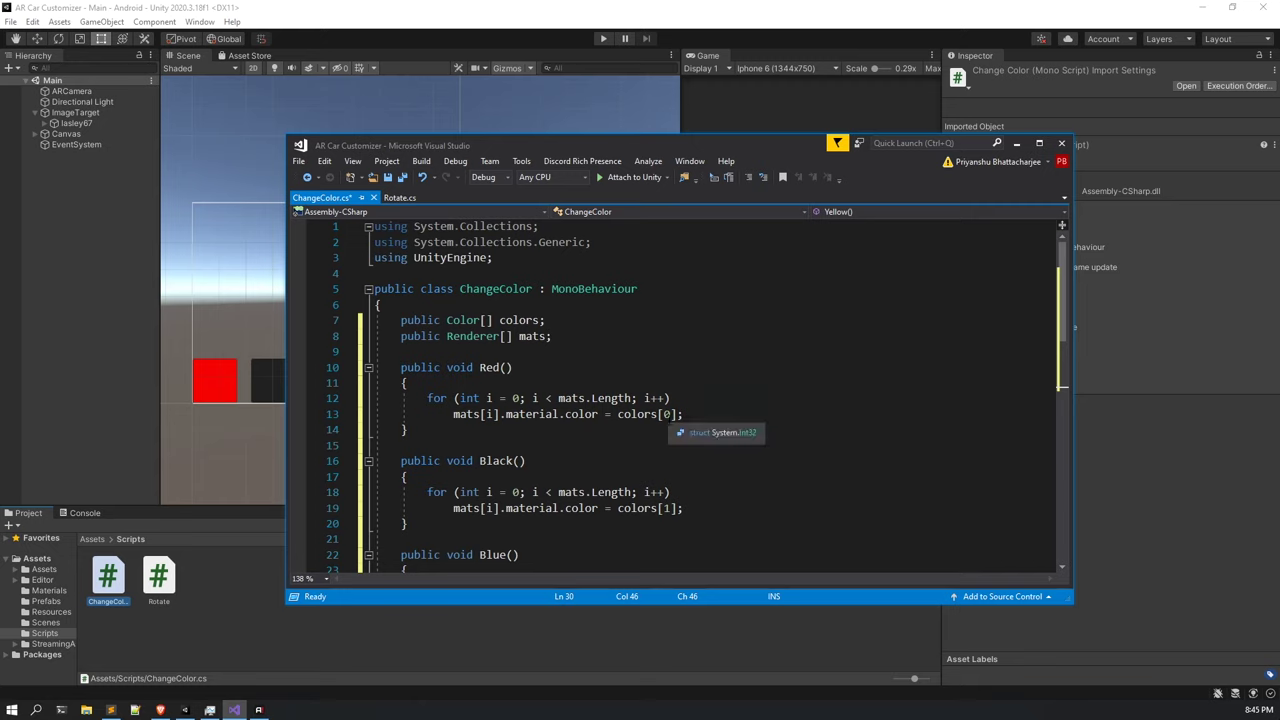
pyautogui.scroll(-2, 677, 462)
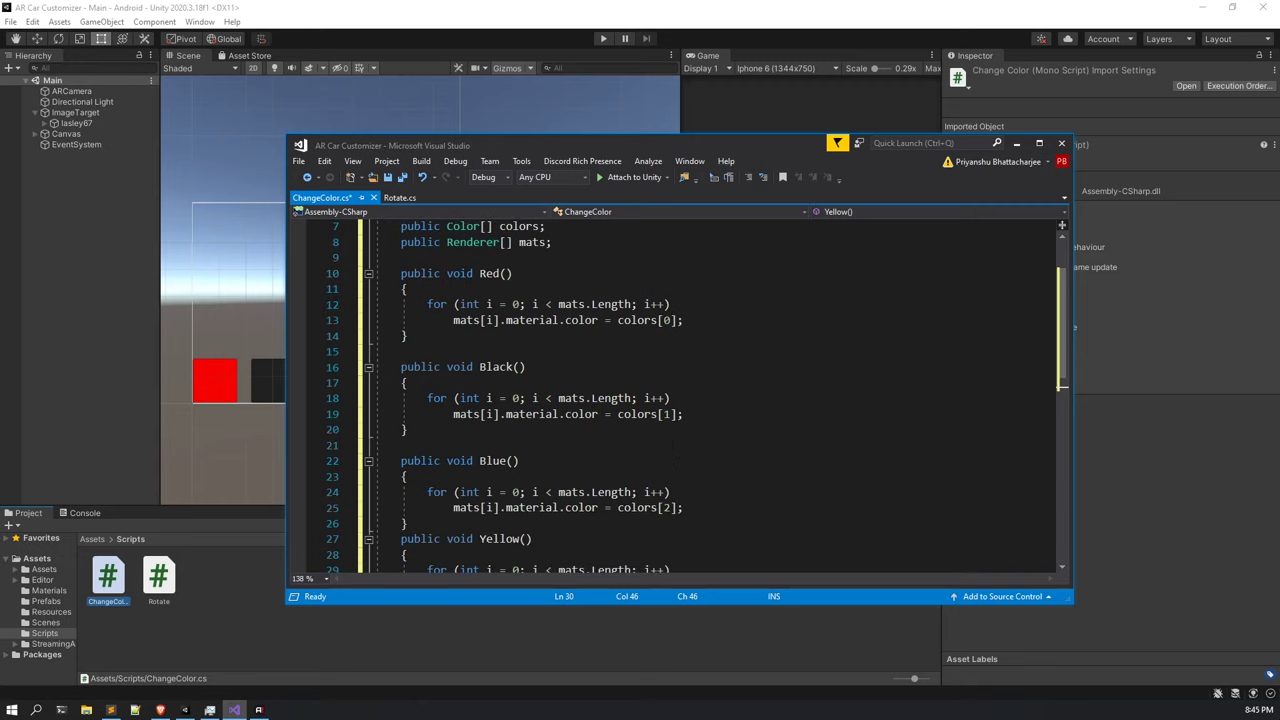
pyautogui.scroll(-2, 676, 463)
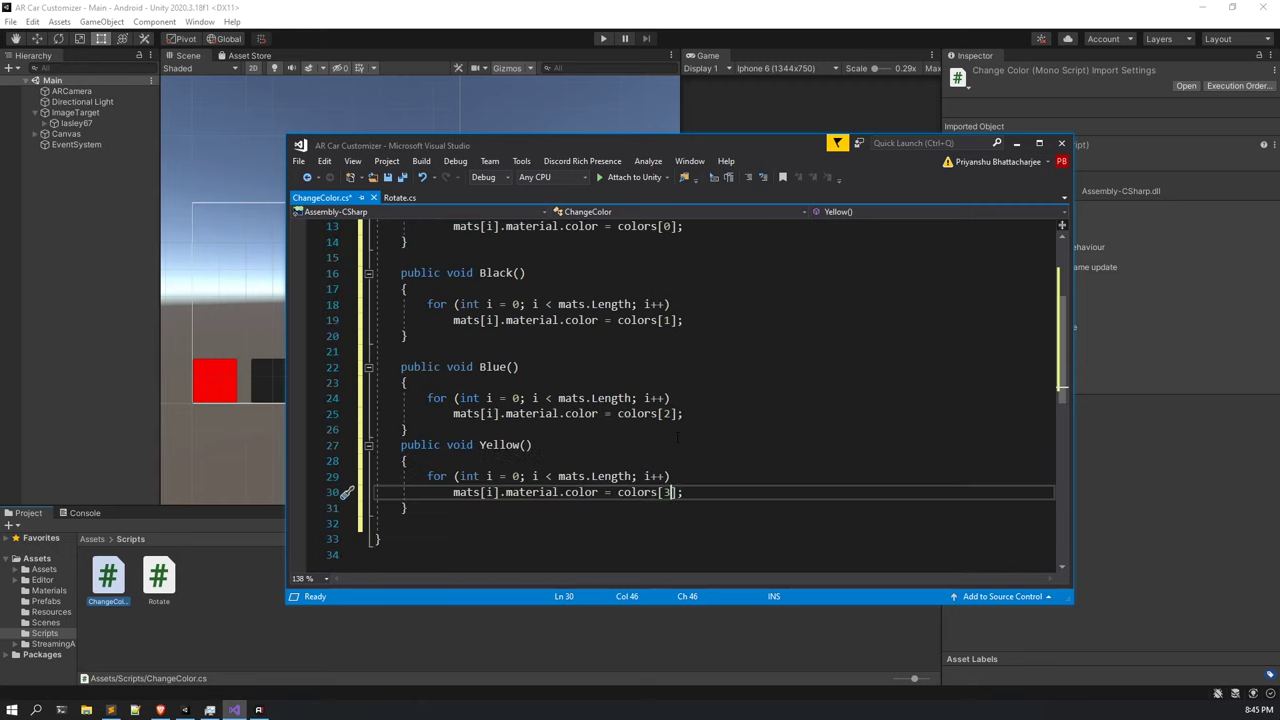
pyautogui.click(745, 402)
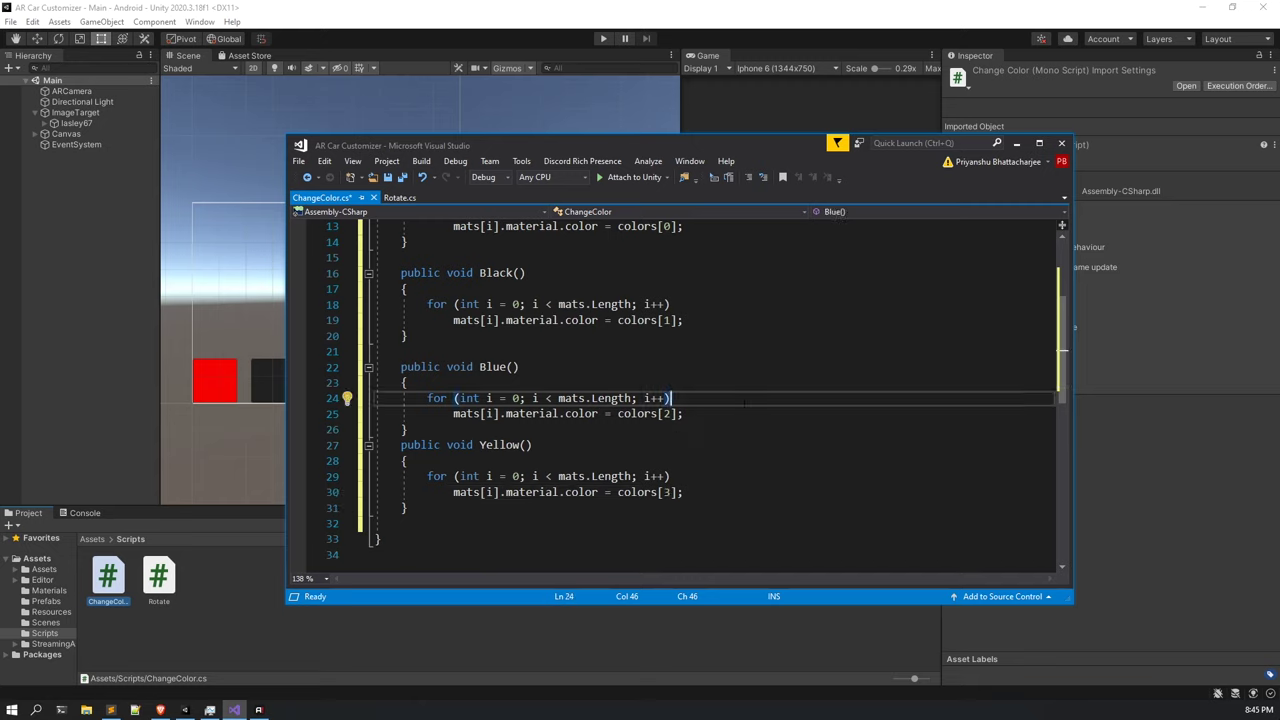
pyautogui.hotkey('ctrl', 's')
pyautogui.press('Up')
pyautogui.press('Up')
pyautogui.press('Up')
pyautogui.press('Up')
pyautogui.press('Up')
pyautogui.press('Up')
pyautogui.scroll(4, 735, 380)
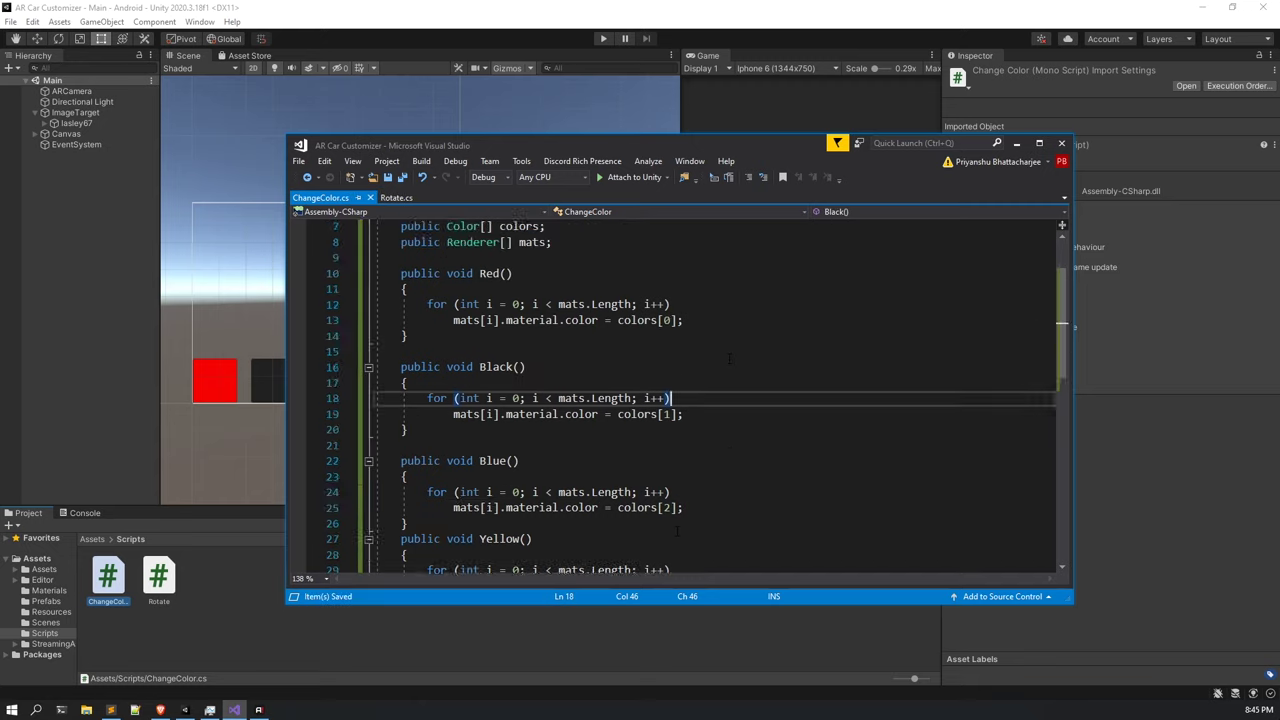
pyautogui.click(1126, 398)
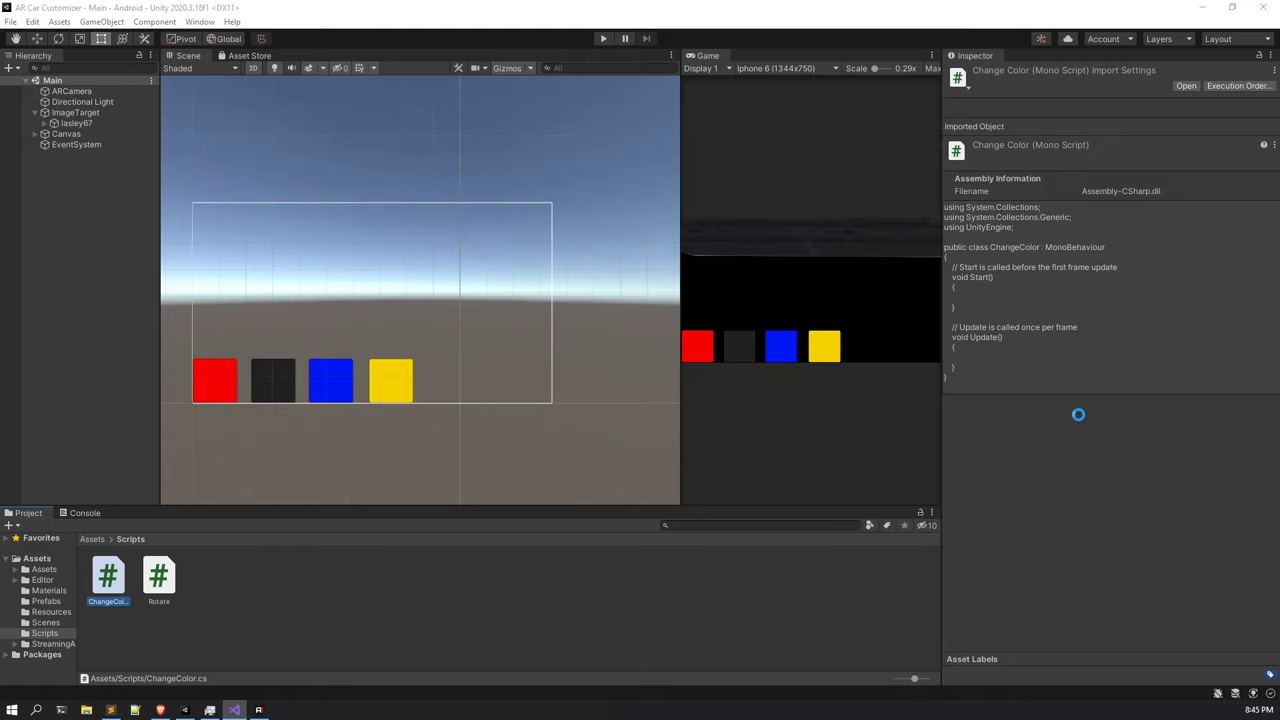
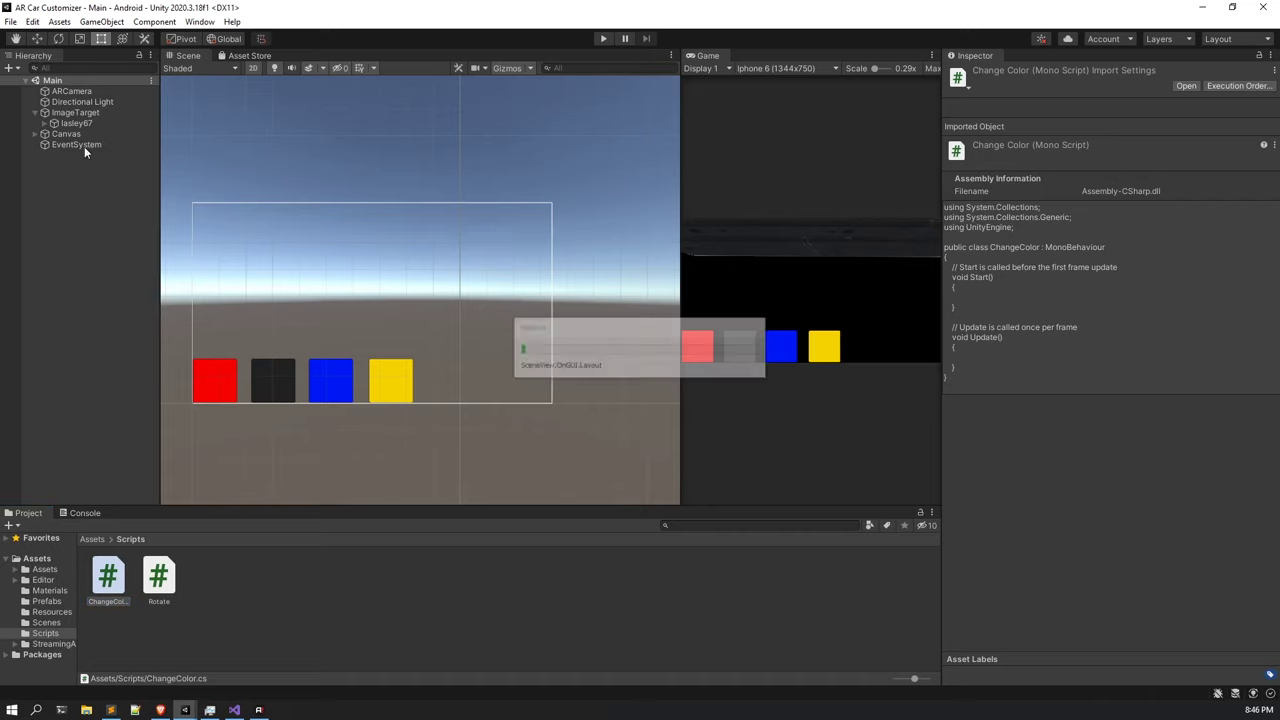
# Create an empty GameObject in the Hierarchy and reset its Transform to the origin.
pyautogui.click(575, 335)
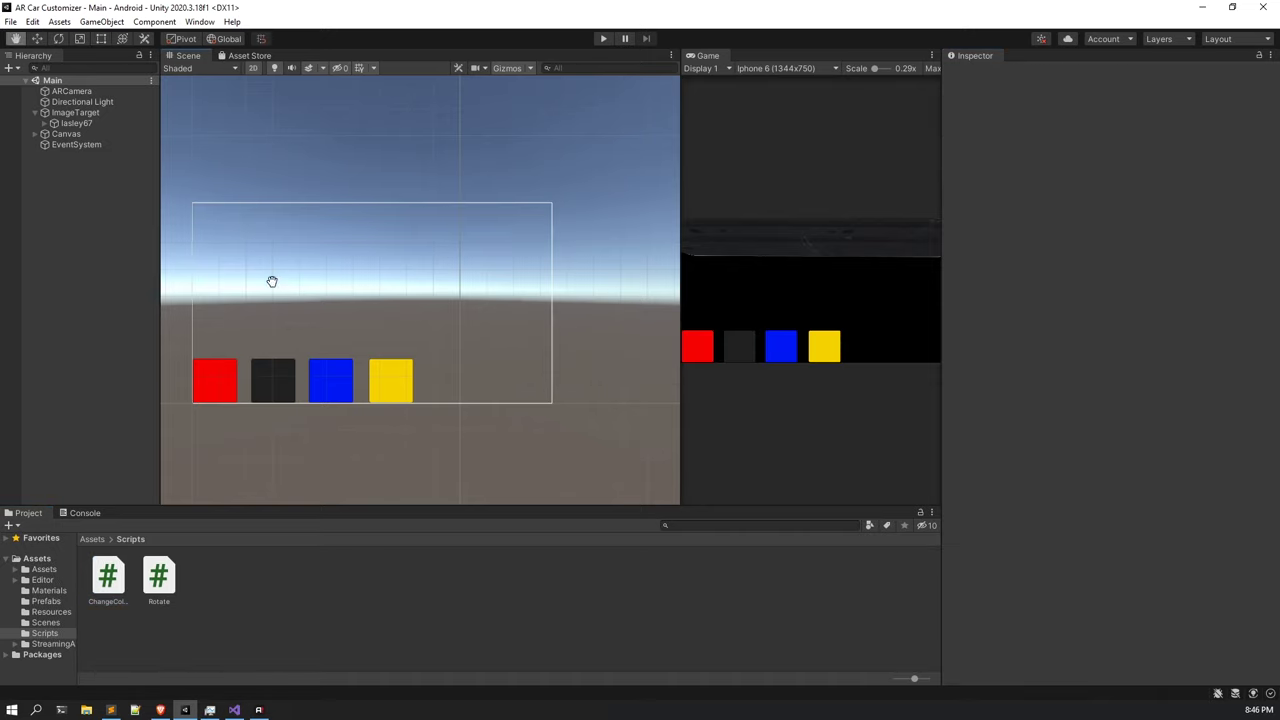
pyautogui.moveTo(271, 280); pyautogui.dragTo(312, 280, button='middle')
pyautogui.rightClick(112, 212)
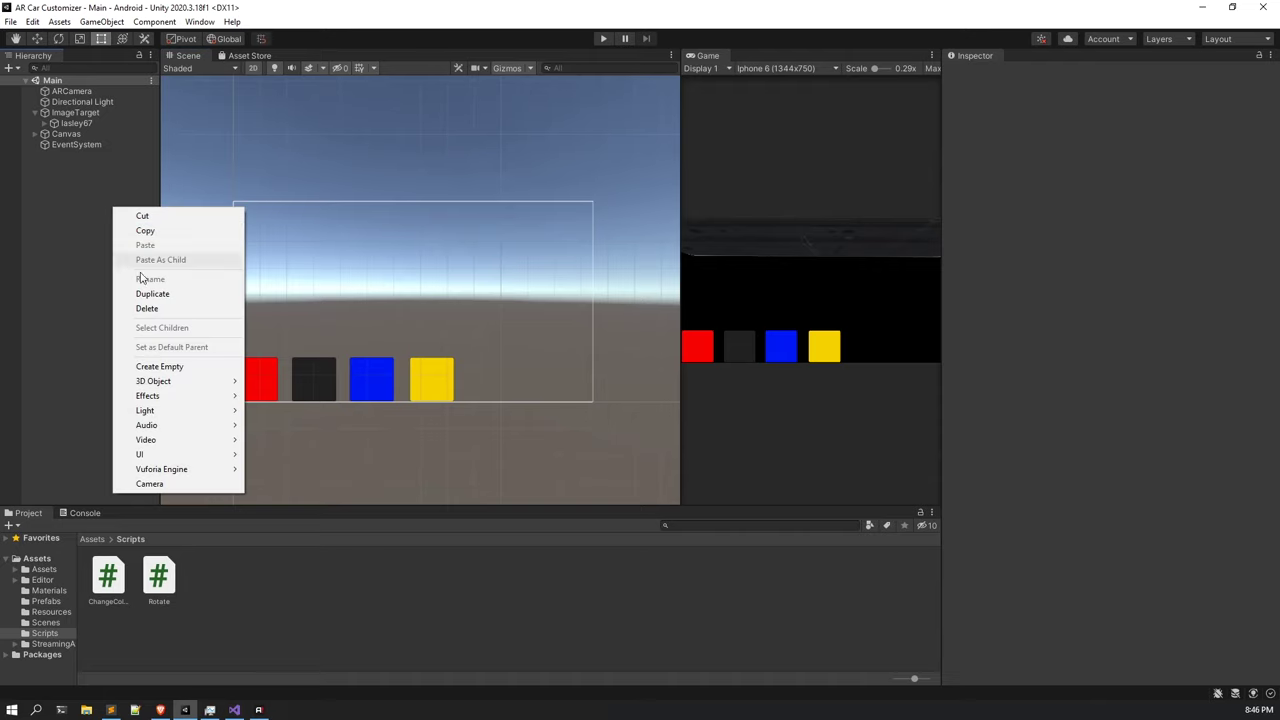
pyautogui.click(150, 363)
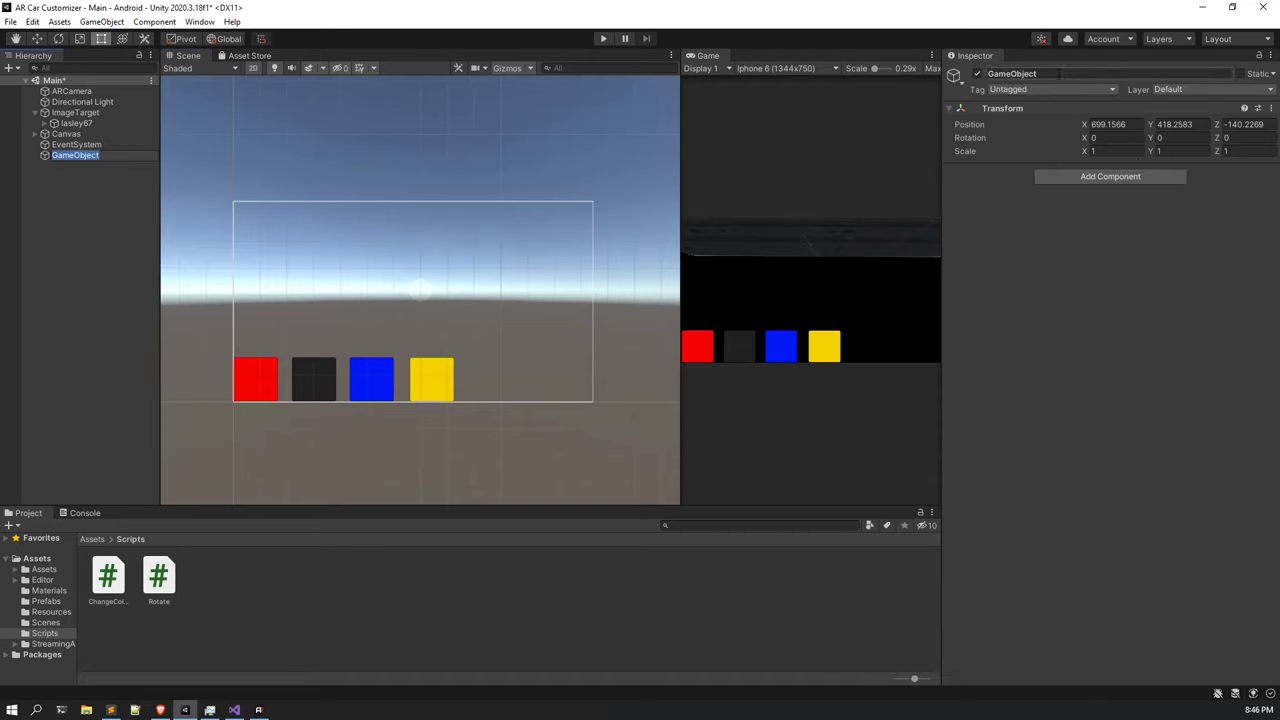
pyautogui.click(1012, 73)
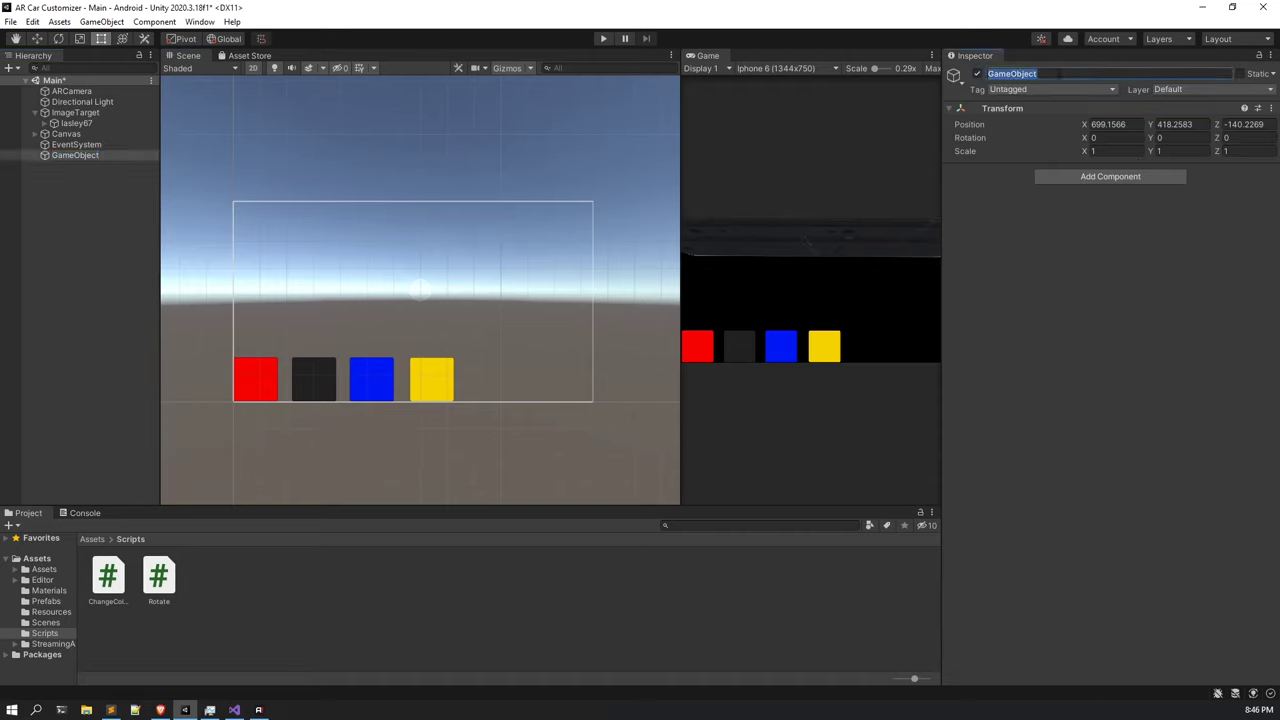
pyautogui.click(1270, 108)
pyautogui.click(1055, 83)
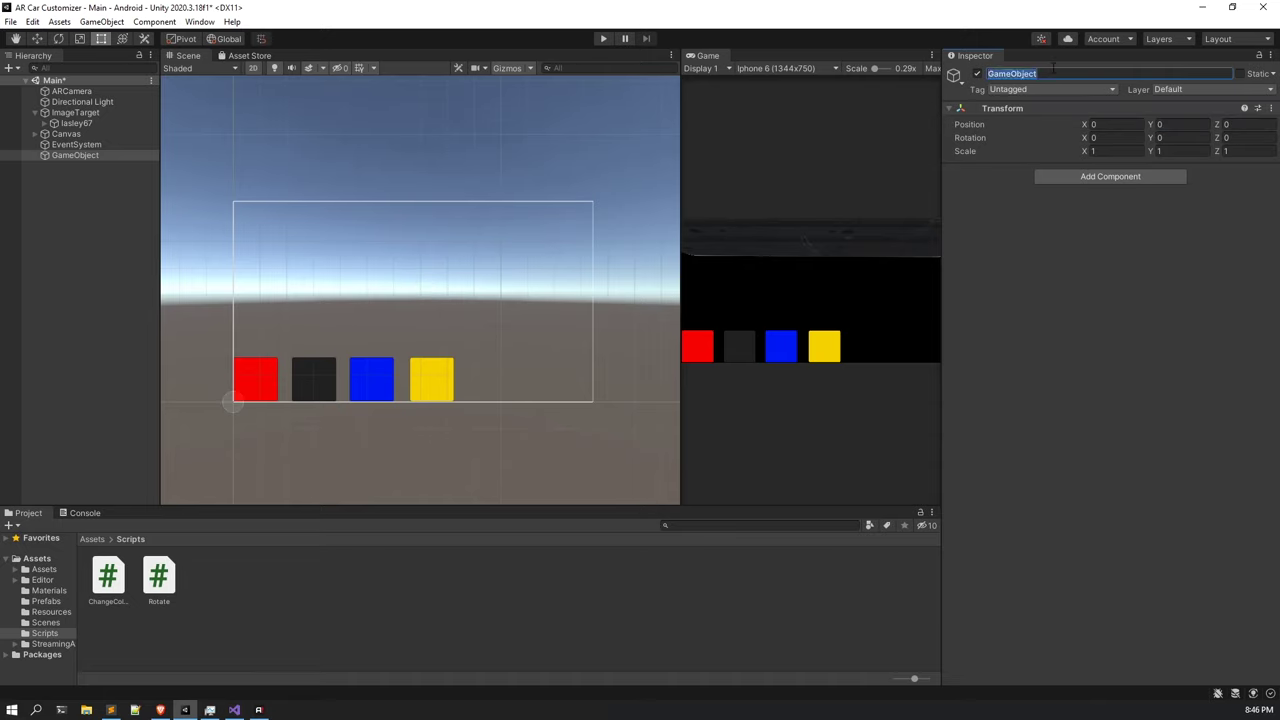
# Name the object ColorChanger and attach the ChangeColor script to it.
pyautogui.write('ColorChanger')
pyautogui.press('Return')
pyautogui.moveTo(108, 578); pyautogui.dragTo(1085, 257)
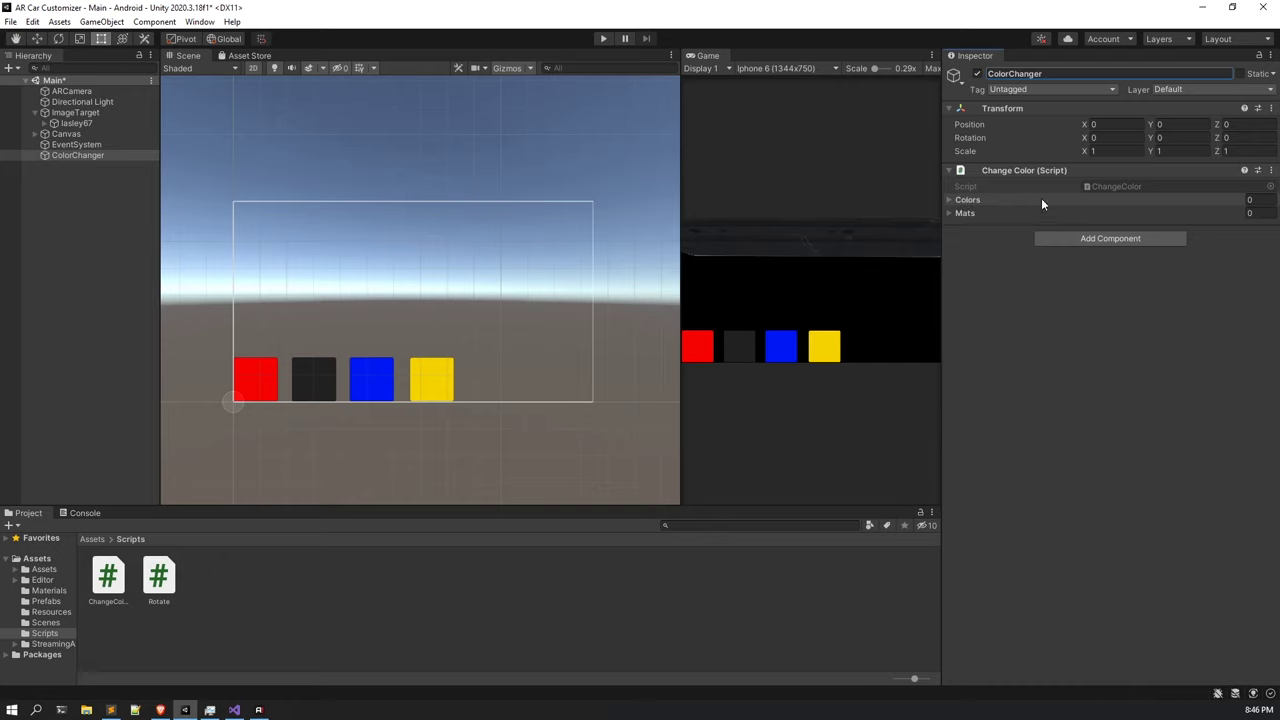
# Set the ColorChanger Colors list size to 4.
pyautogui.click(1255, 200)
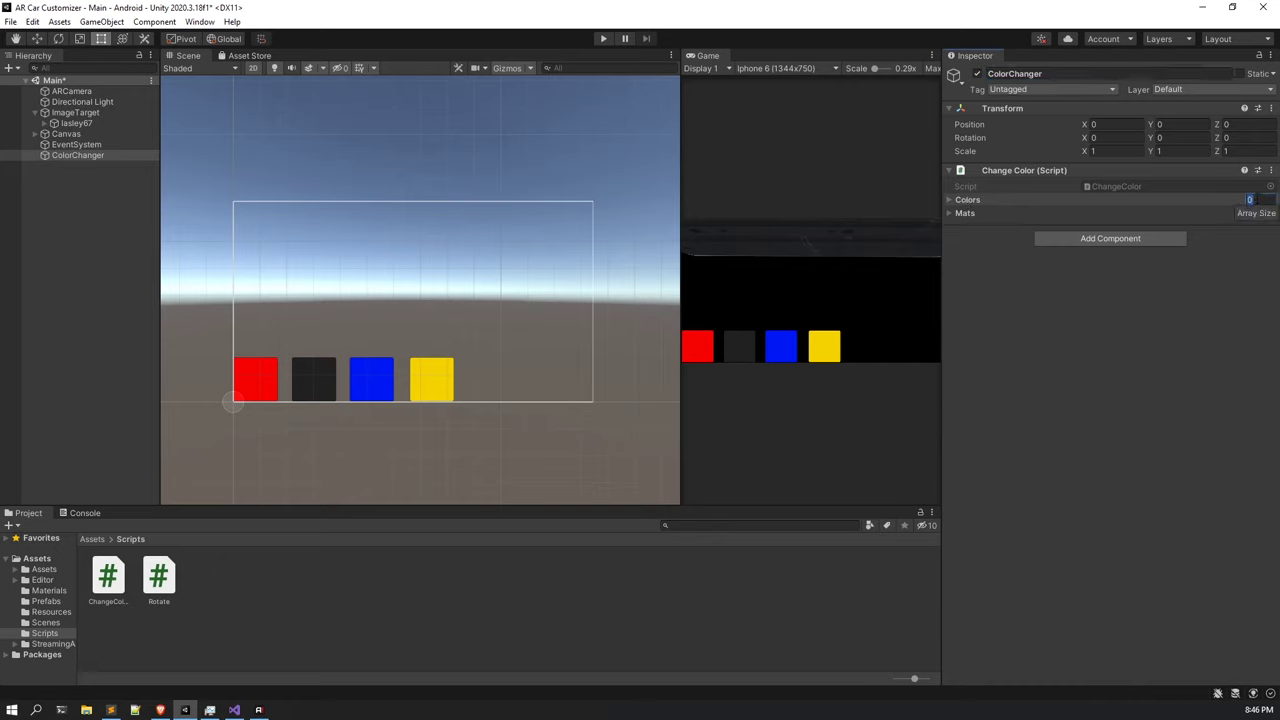
pyautogui.write('4')
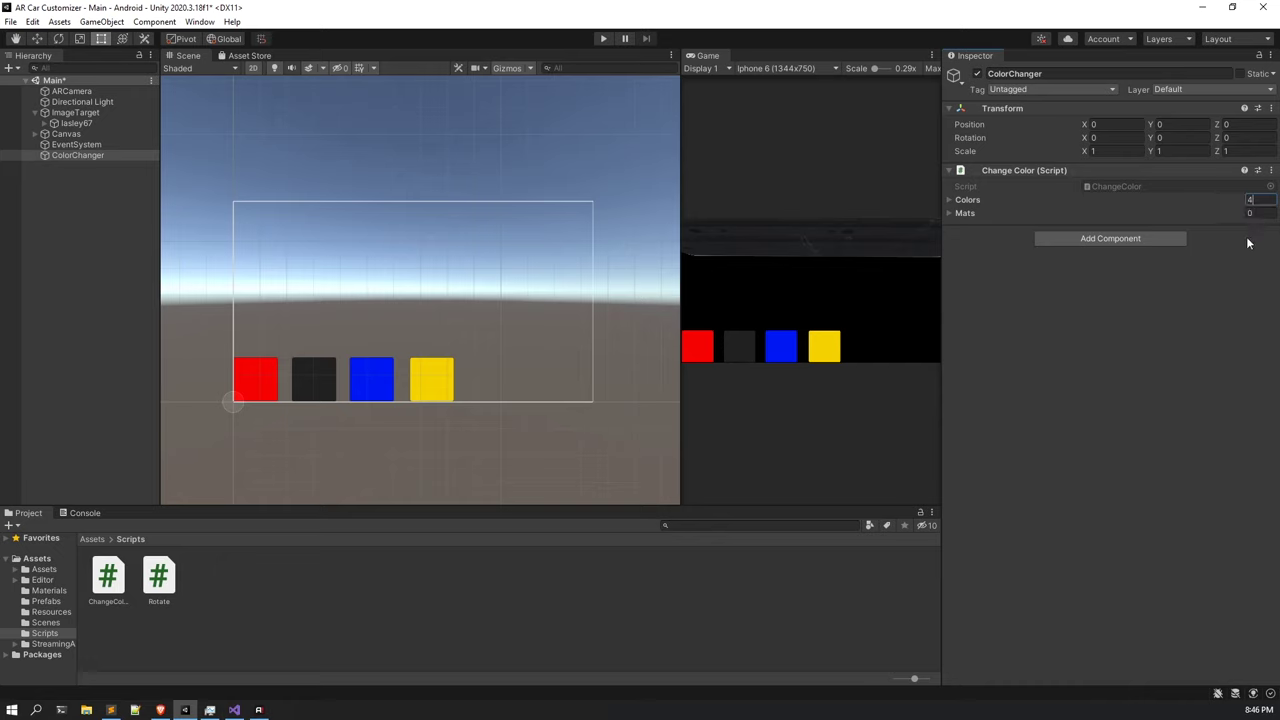
pyautogui.click(1252, 213)
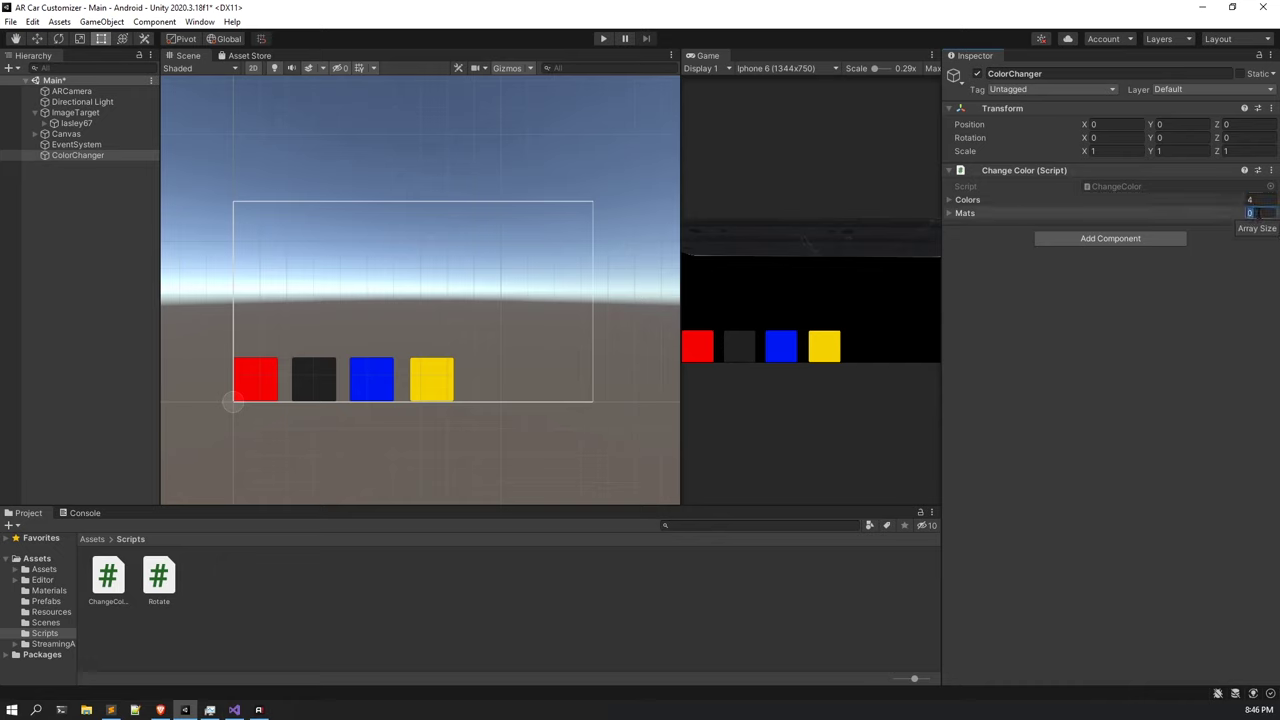
# Select lasley67, leave 2D view, switch to the Move tool, and frame its Body.
pyautogui.click(44, 122)
pyautogui.press('w')
pyautogui.click(252, 69)
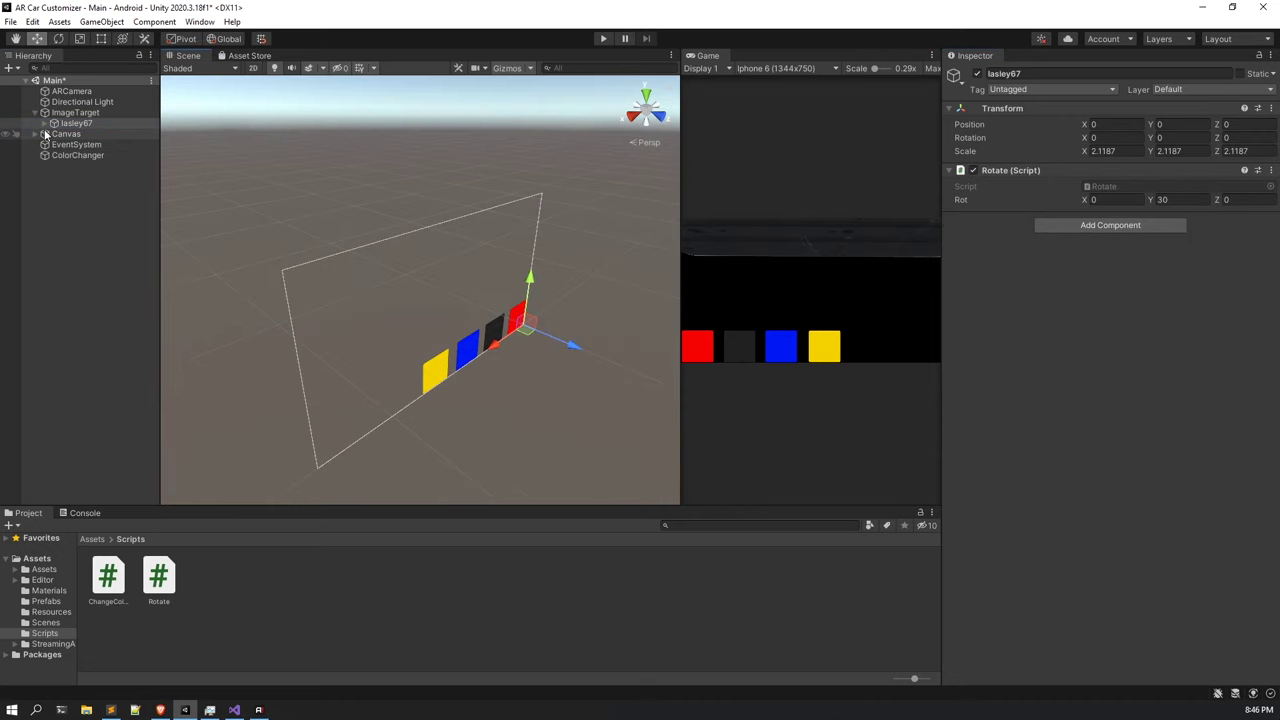
pyautogui.click(44, 122)
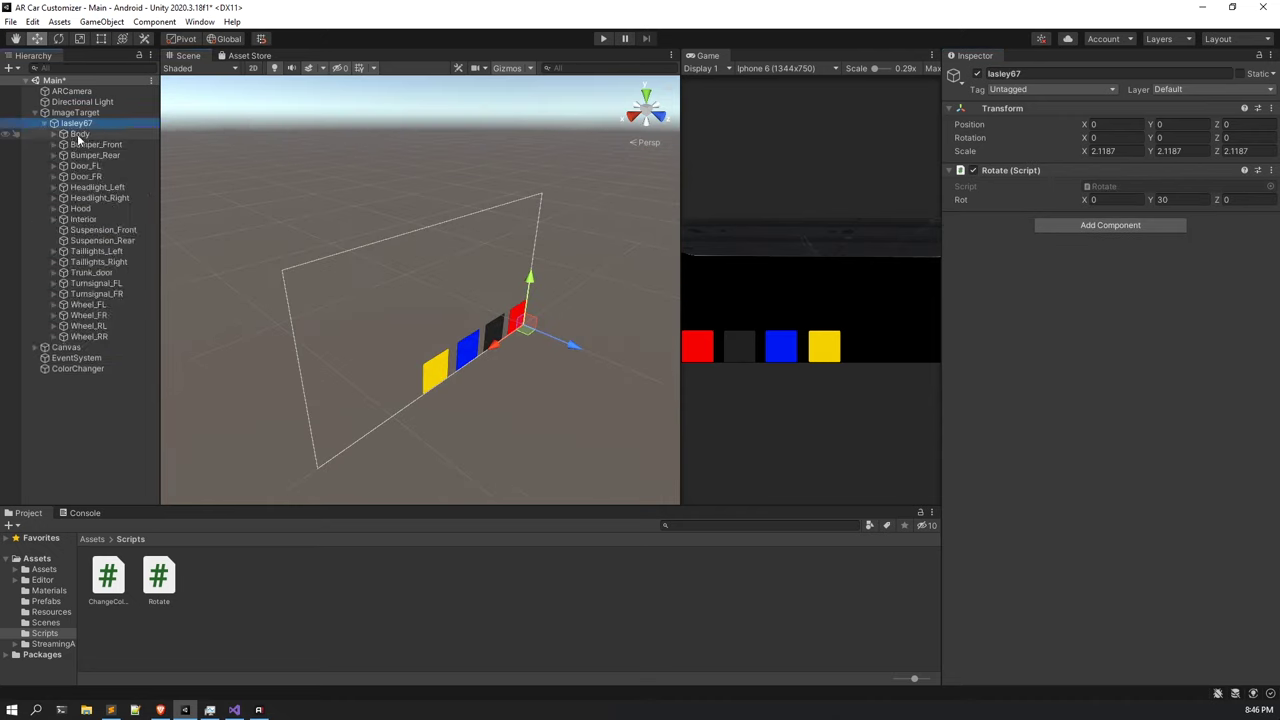
pyautogui.click(77, 134)
pyautogui.click(53, 134)
pyautogui.doubleClick(83, 136)
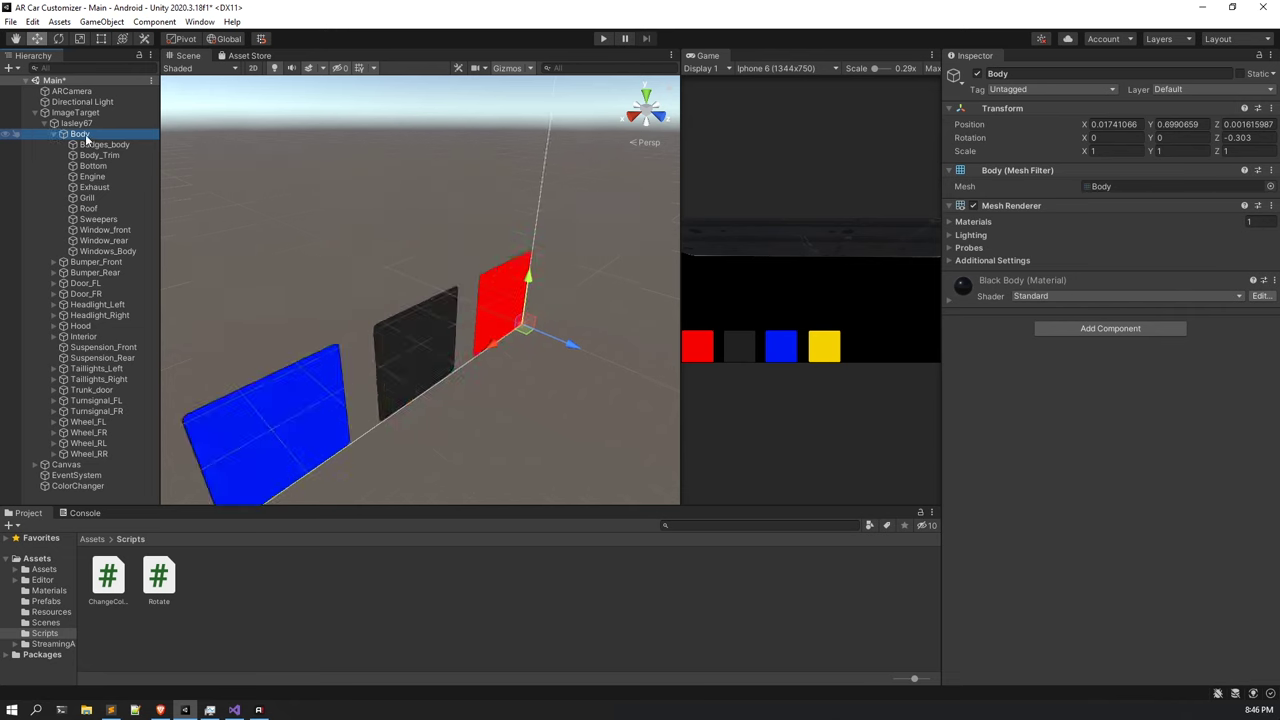
# Step through the Body's child parts, from Badges_body to Windows_Body.
pyautogui.click(100, 145)
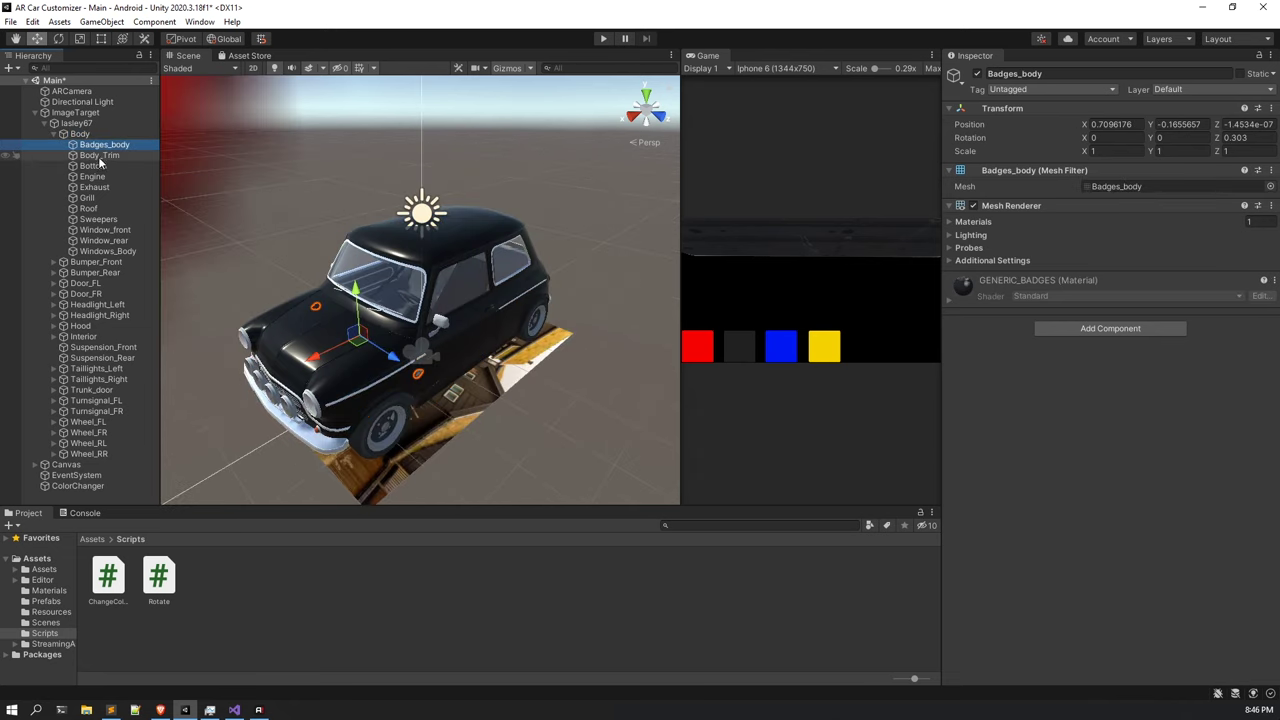
pyautogui.click(99, 157)
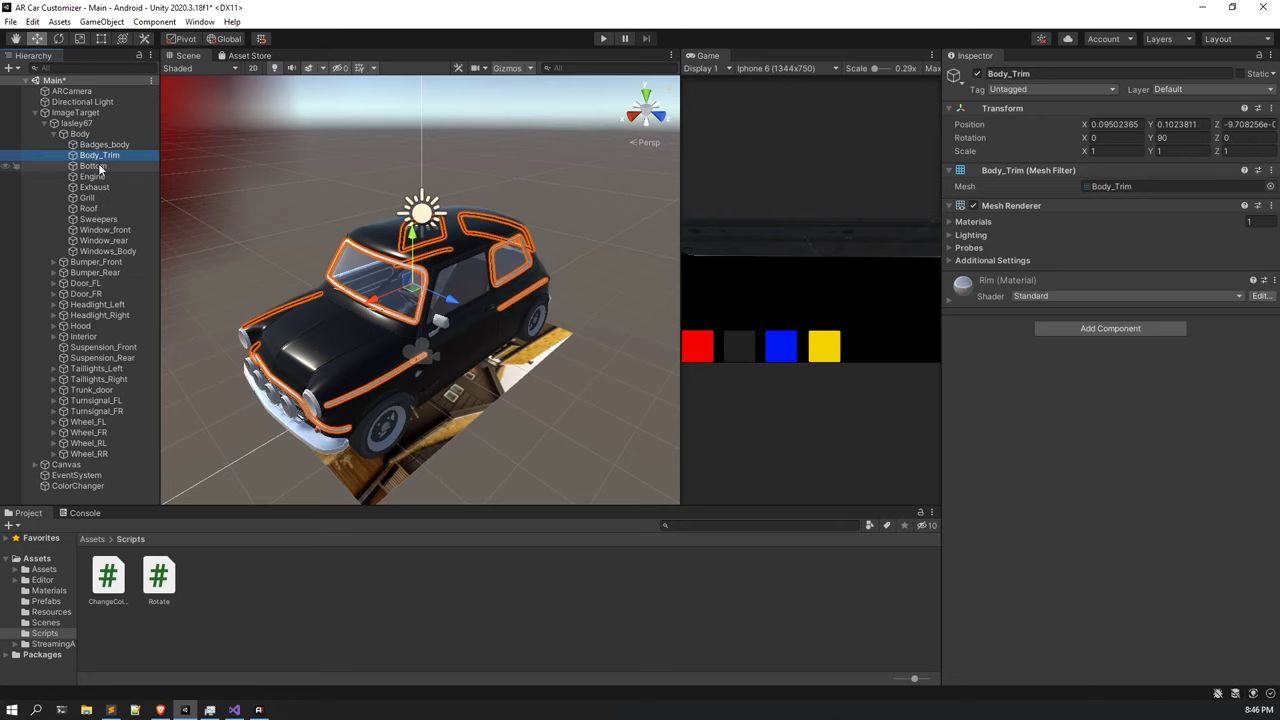
pyautogui.click(100, 166)
pyautogui.click(100, 177)
pyautogui.click(100, 187)
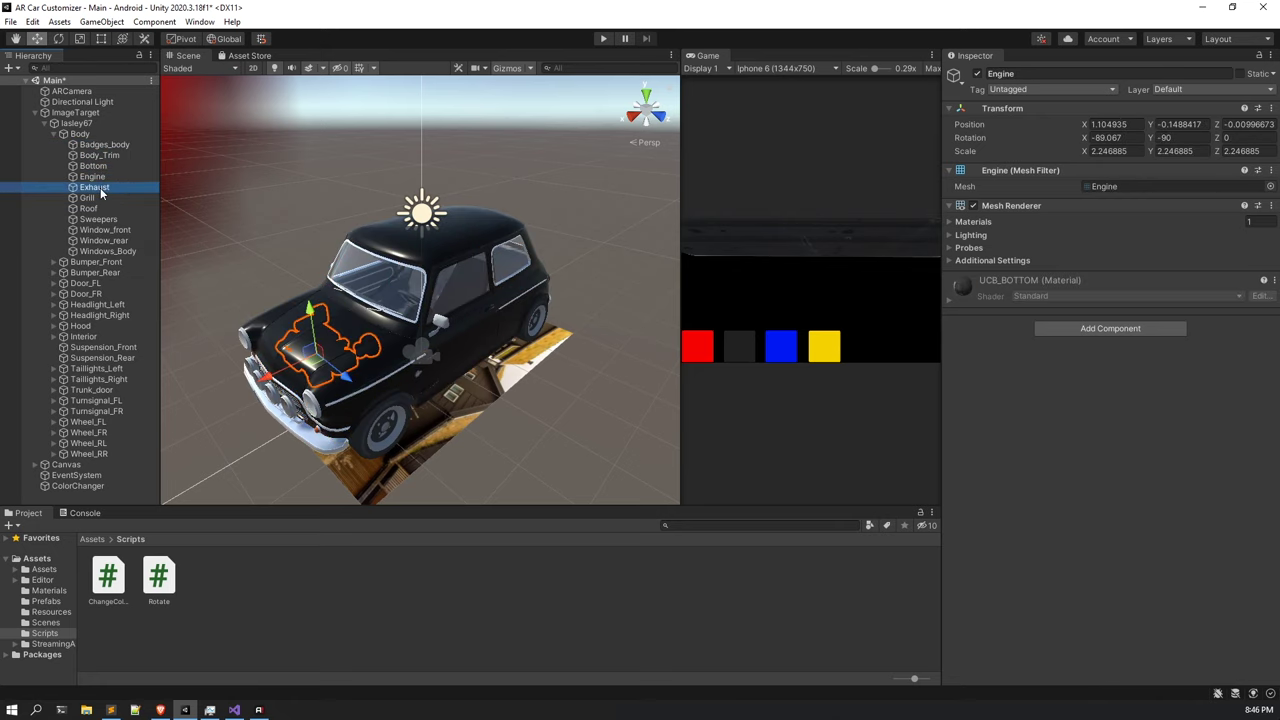
pyautogui.click(99, 198)
pyautogui.click(96, 208)
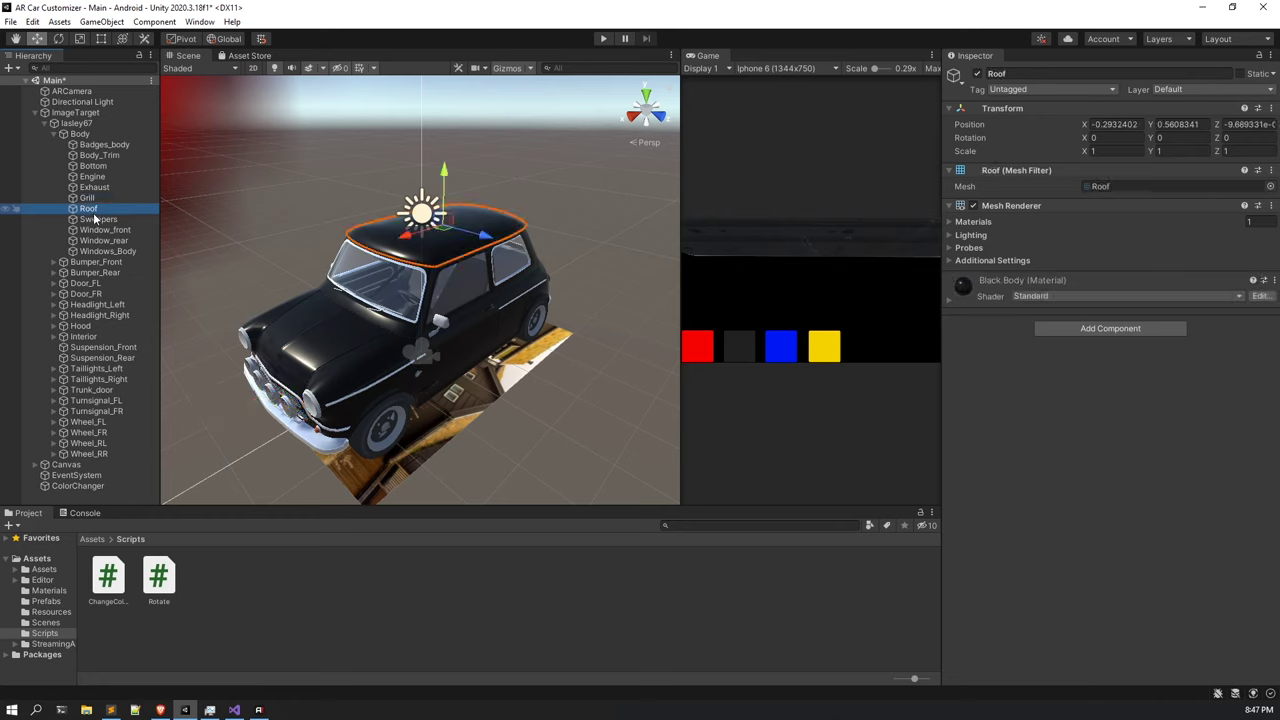
pyautogui.click(96, 219)
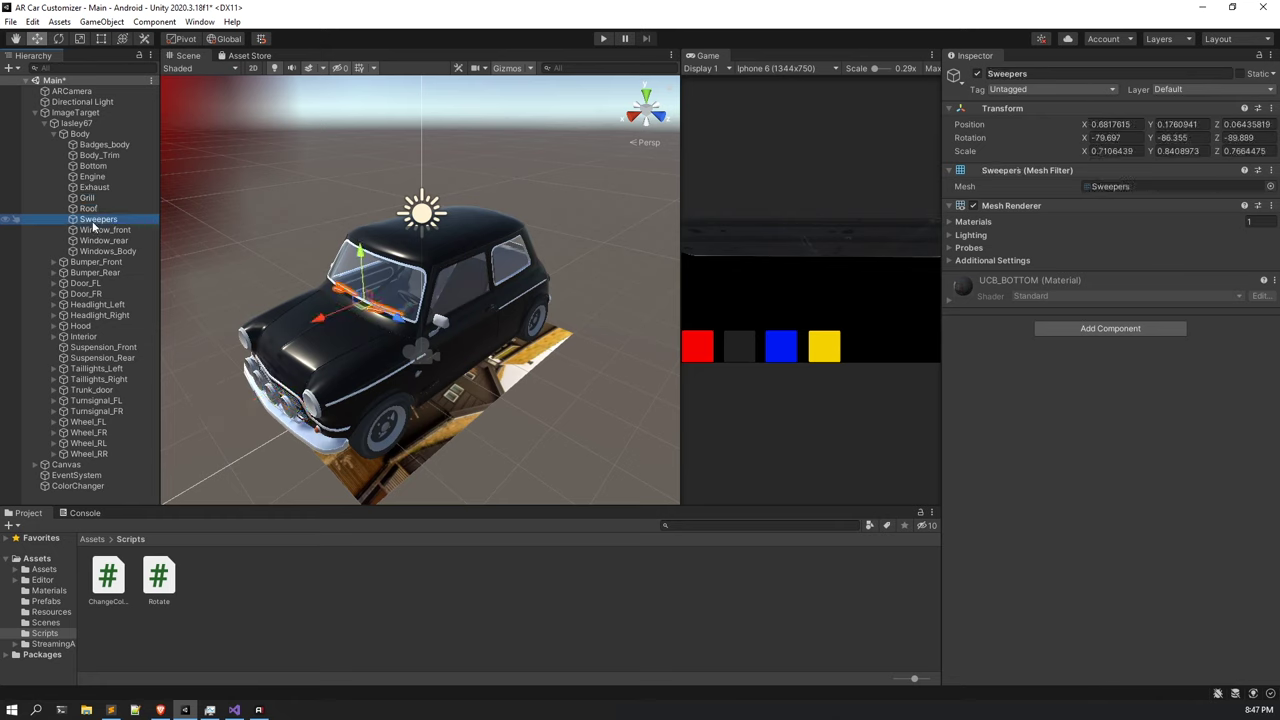
pyautogui.click(95, 230)
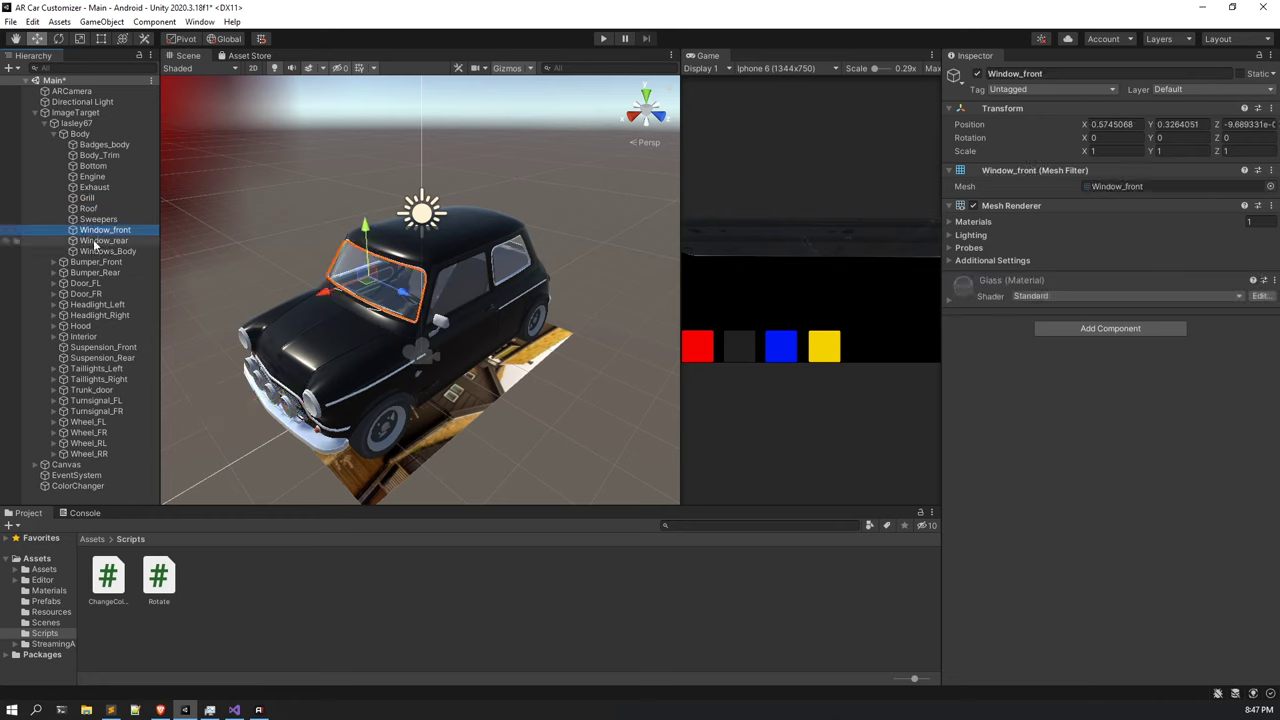
pyautogui.click(95, 240)
pyautogui.click(96, 251)
# Select the roof and body parts in the scene, then orbit to the car's front.
pyautogui.click(440, 245)
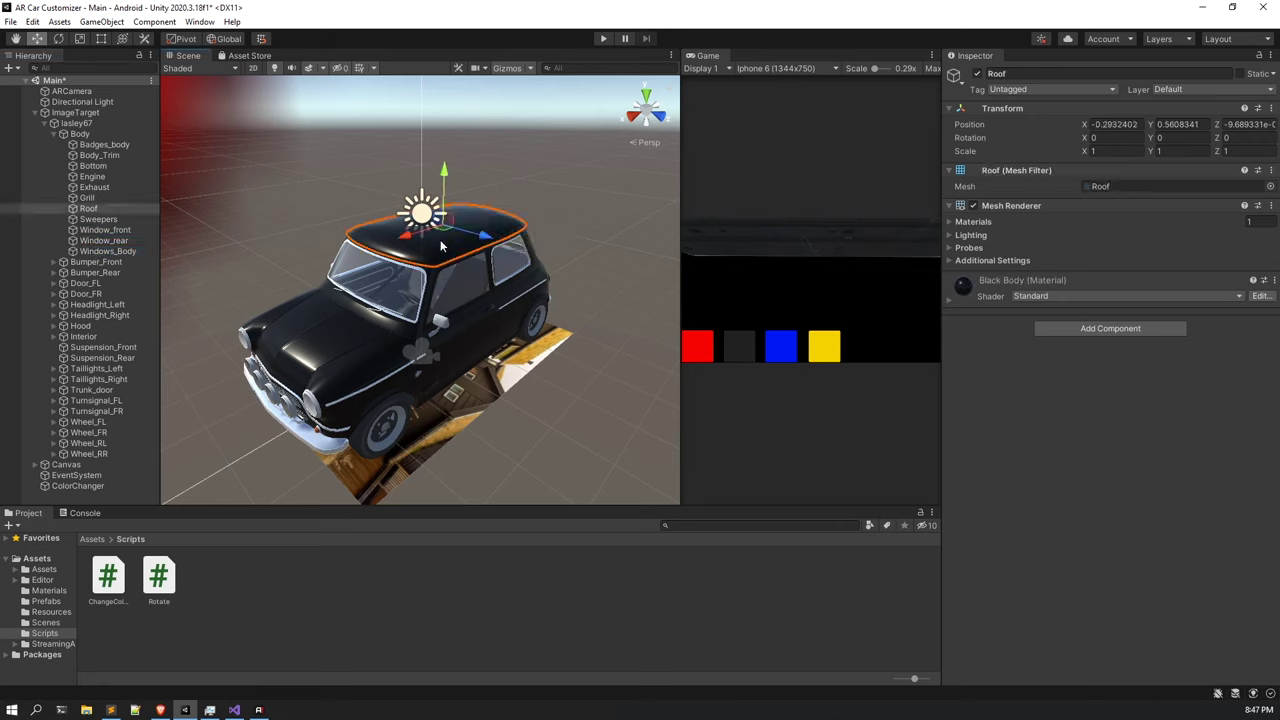
pyautogui.click(79, 134)
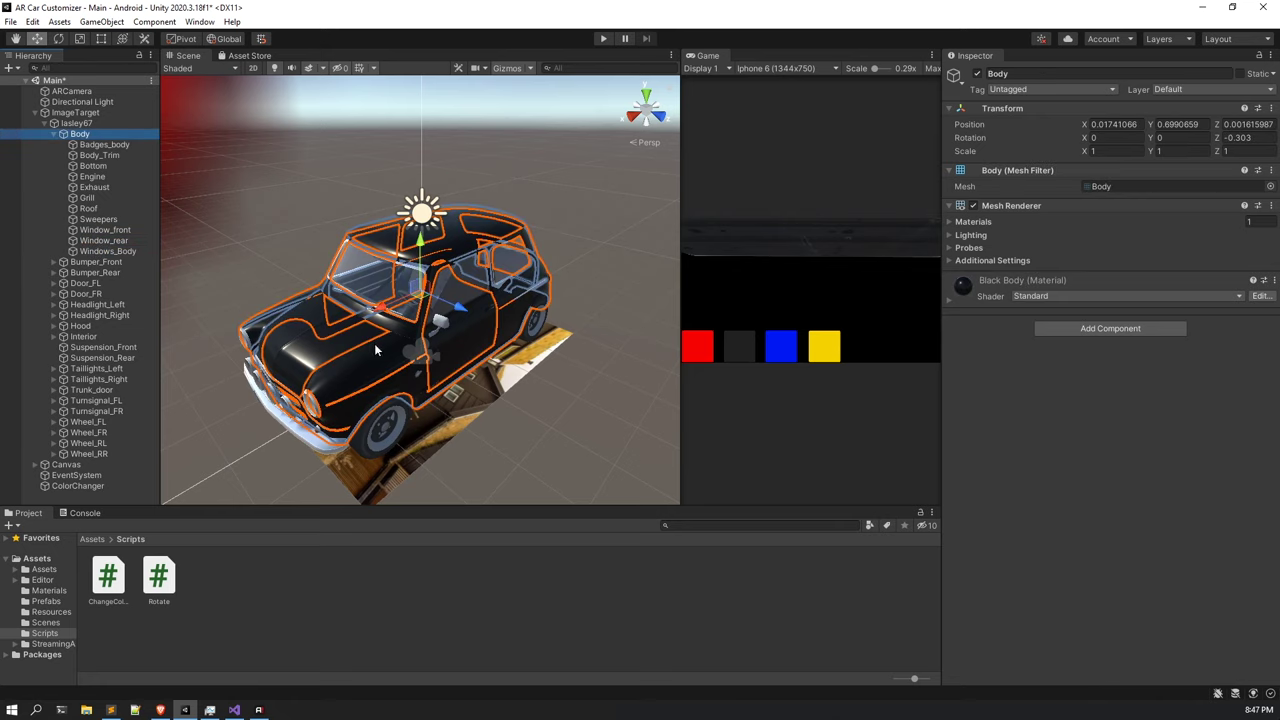
pyautogui.click(364, 386)
pyautogui.keyDown('alt'); pyautogui.moveTo(360, 385); pyautogui.dragTo(390, 370); pyautogui.keyUp('alt')
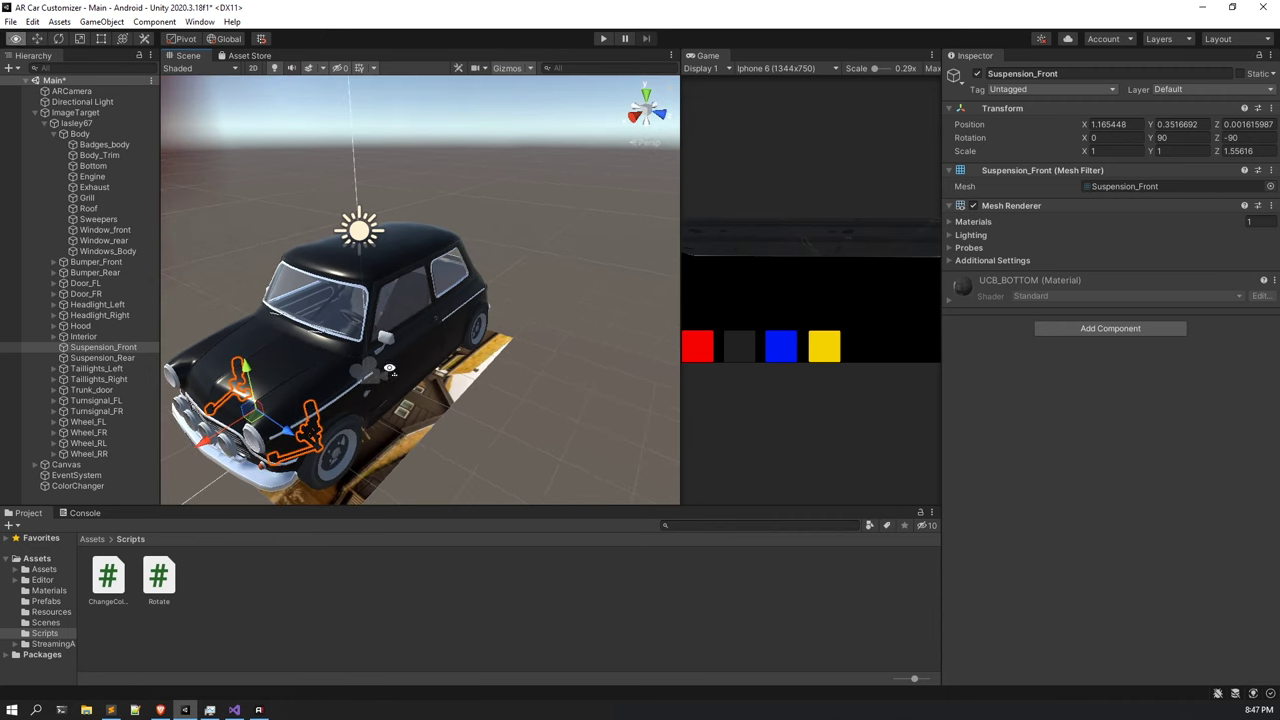
pyautogui.click(313, 364)
pyautogui.keyDown('alt'); pyautogui.moveTo(313, 364); pyautogui.dragTo(560, 285); pyautogui.keyUp('alt')
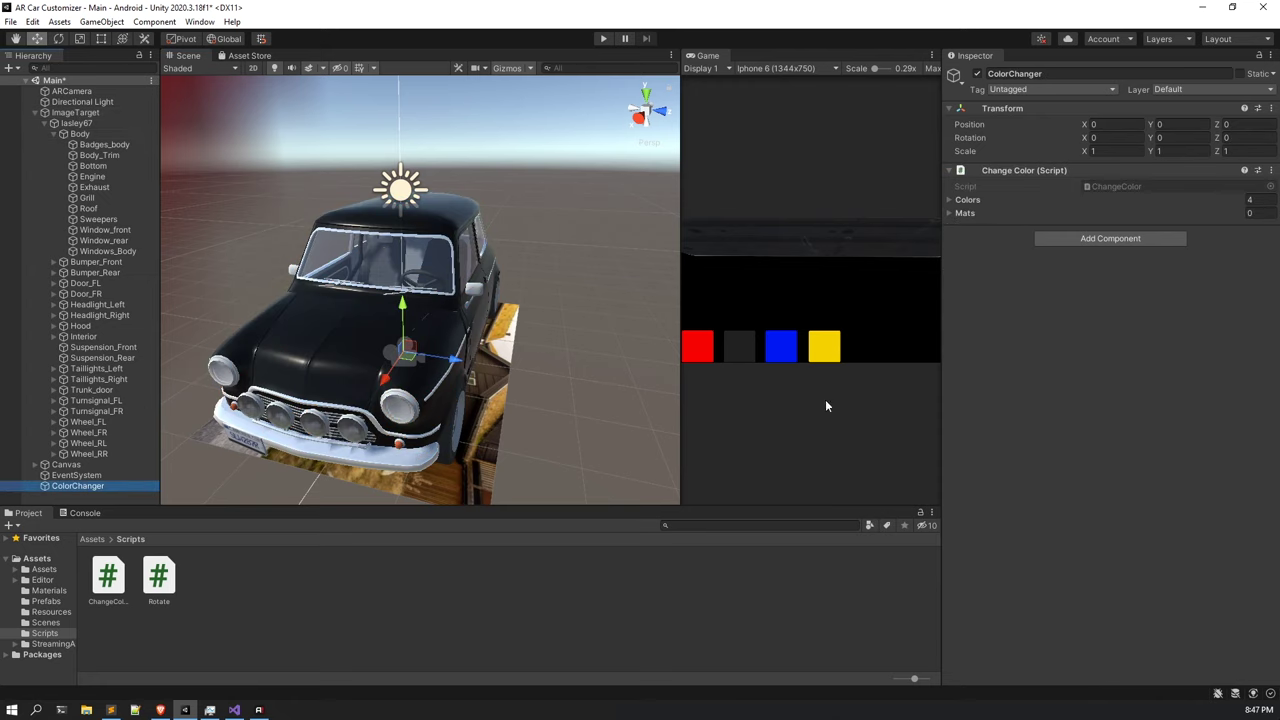
# Give the Mats list two entries and assign Body to the first slot.
pyautogui.click(1261, 215)
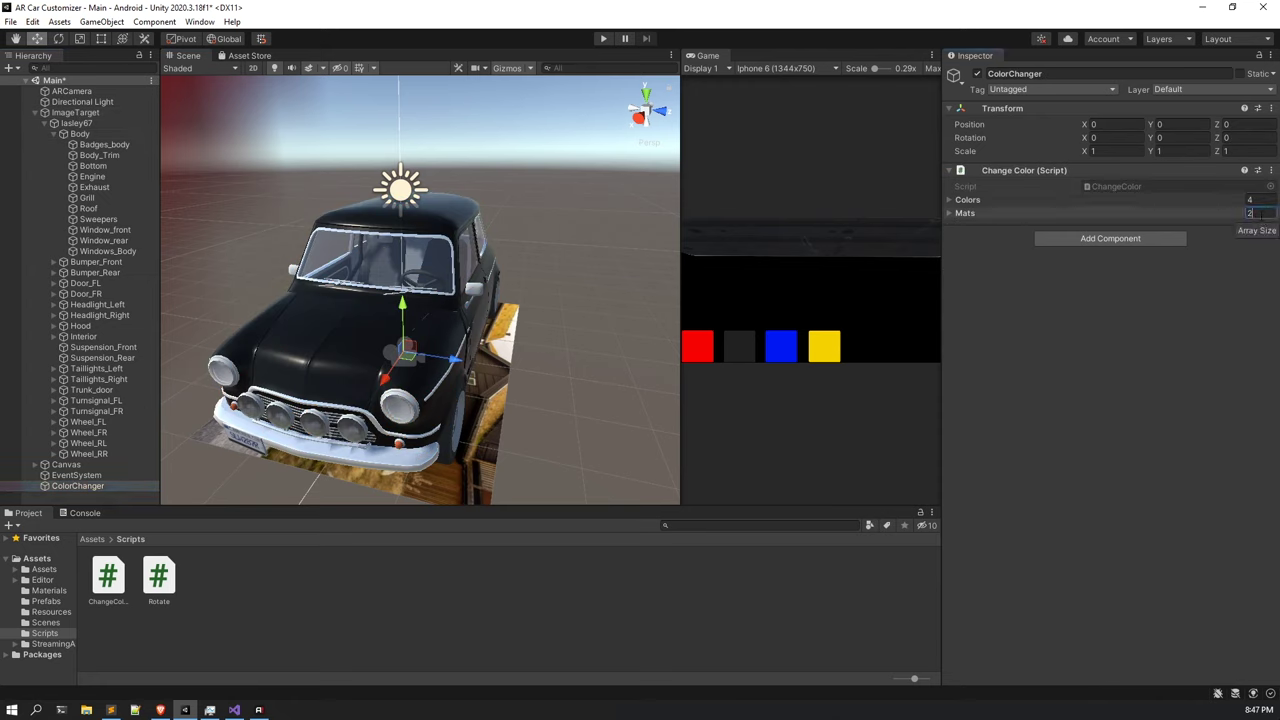
pyautogui.press('Return')
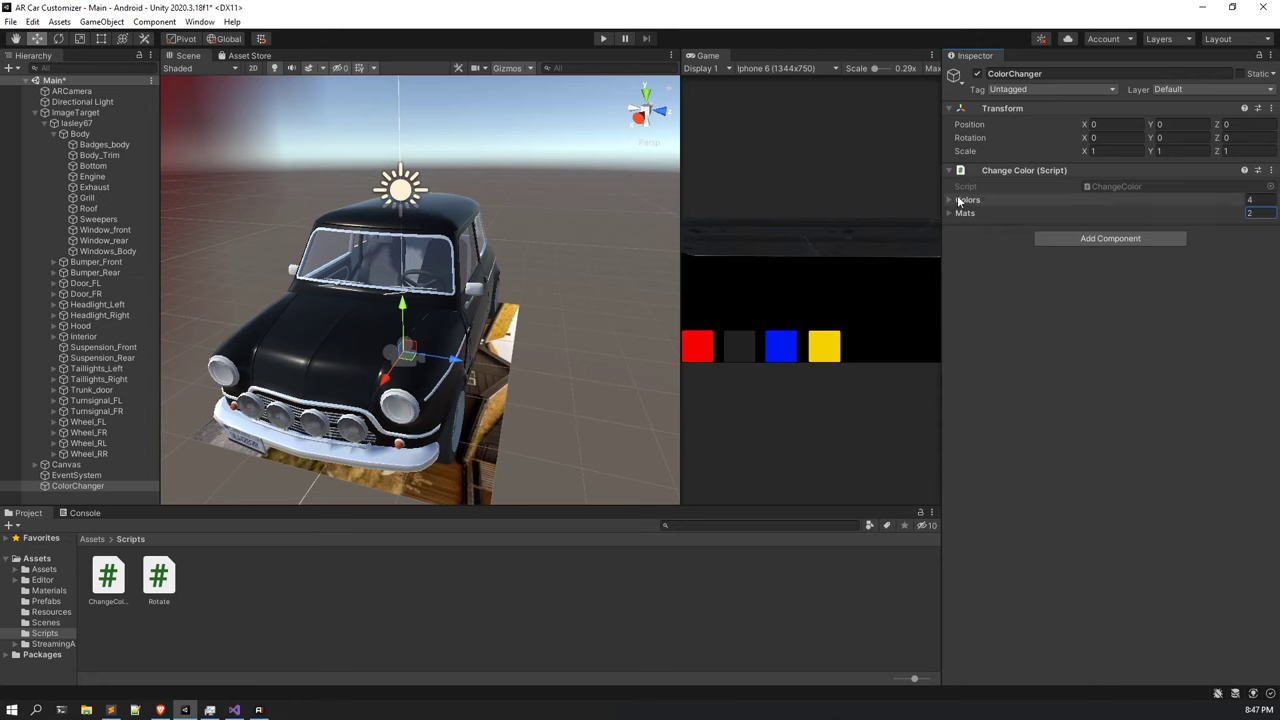
pyautogui.click(957, 198)
pyautogui.click(966, 287)
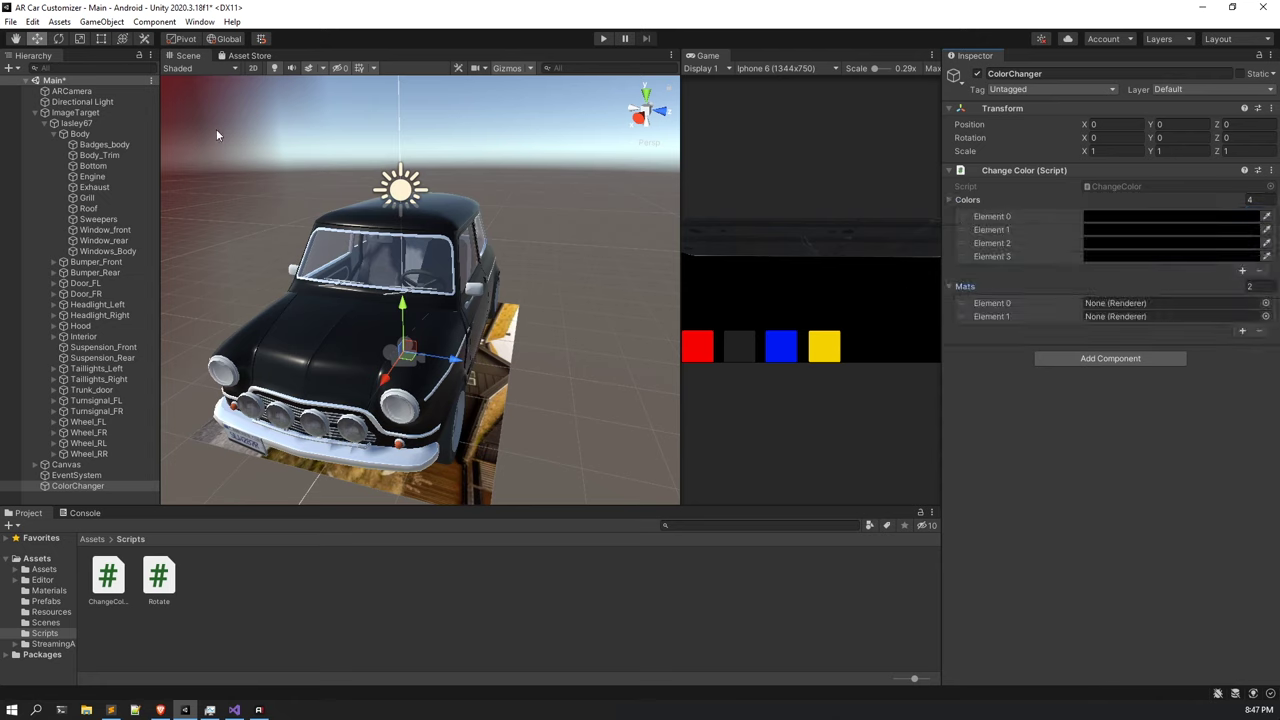
pyautogui.moveTo(100, 135); pyautogui.dragTo(1164, 302)
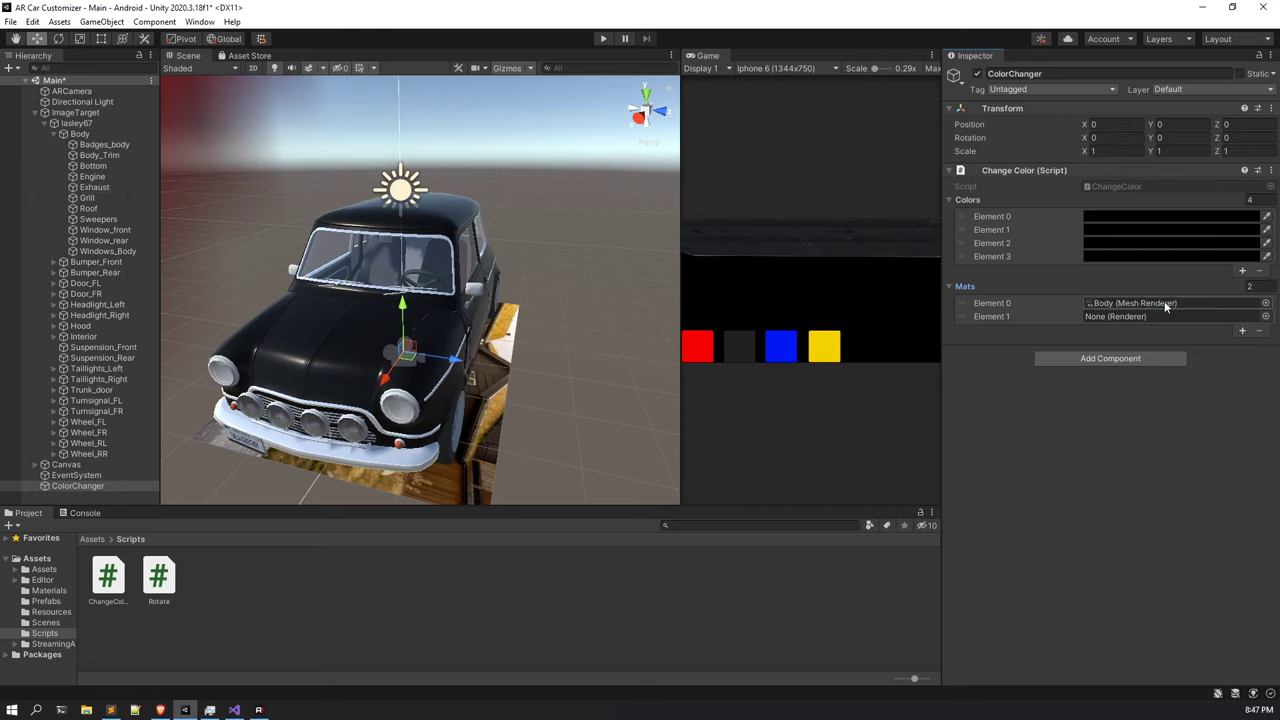
# Inspect the Bottom, Sweepers and Roof parts, then put Roof into the second Mats slot.
pyautogui.click(93, 124)
pyautogui.click(97, 135)
pyautogui.doubleClick(97, 136)
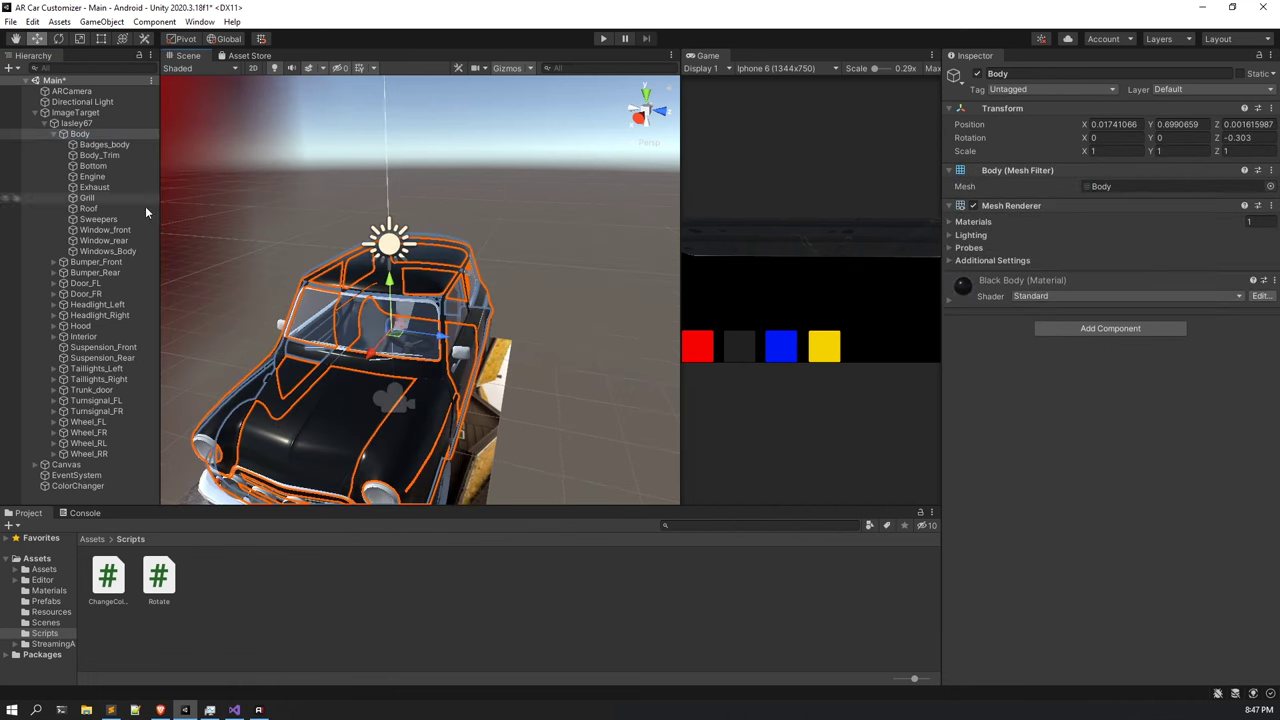
pyautogui.click(110, 164)
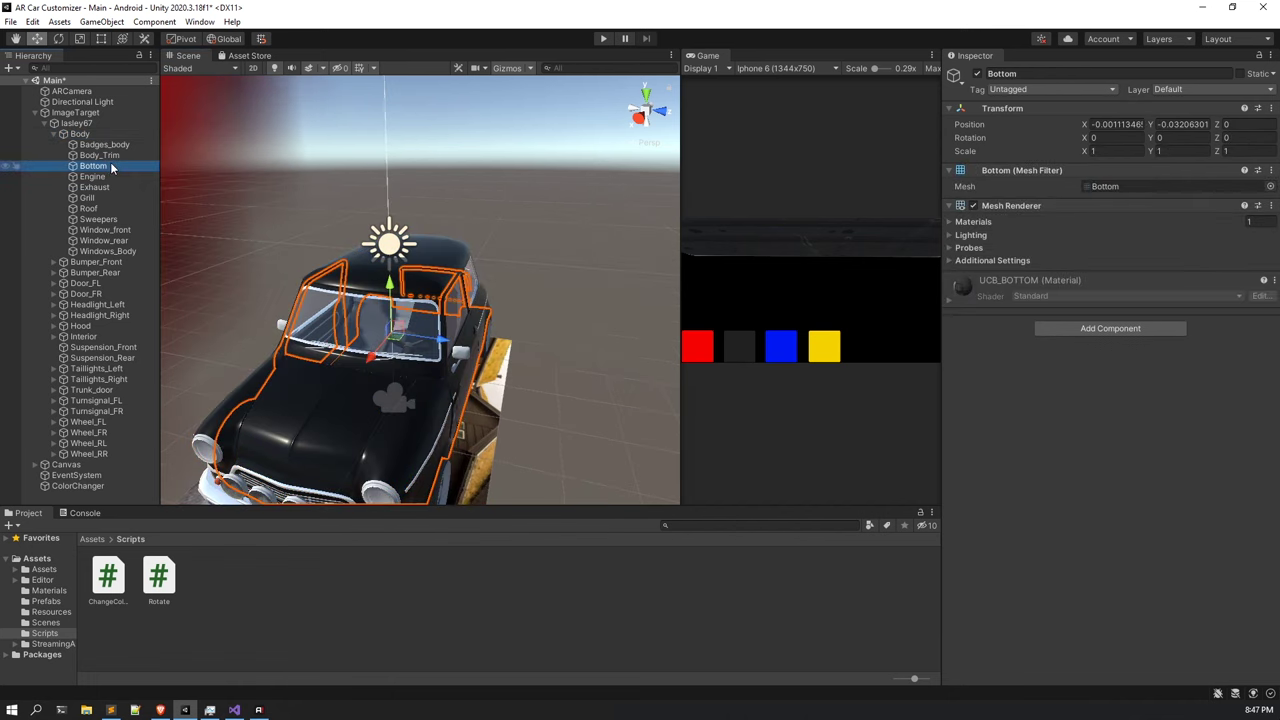
pyautogui.click(113, 219)
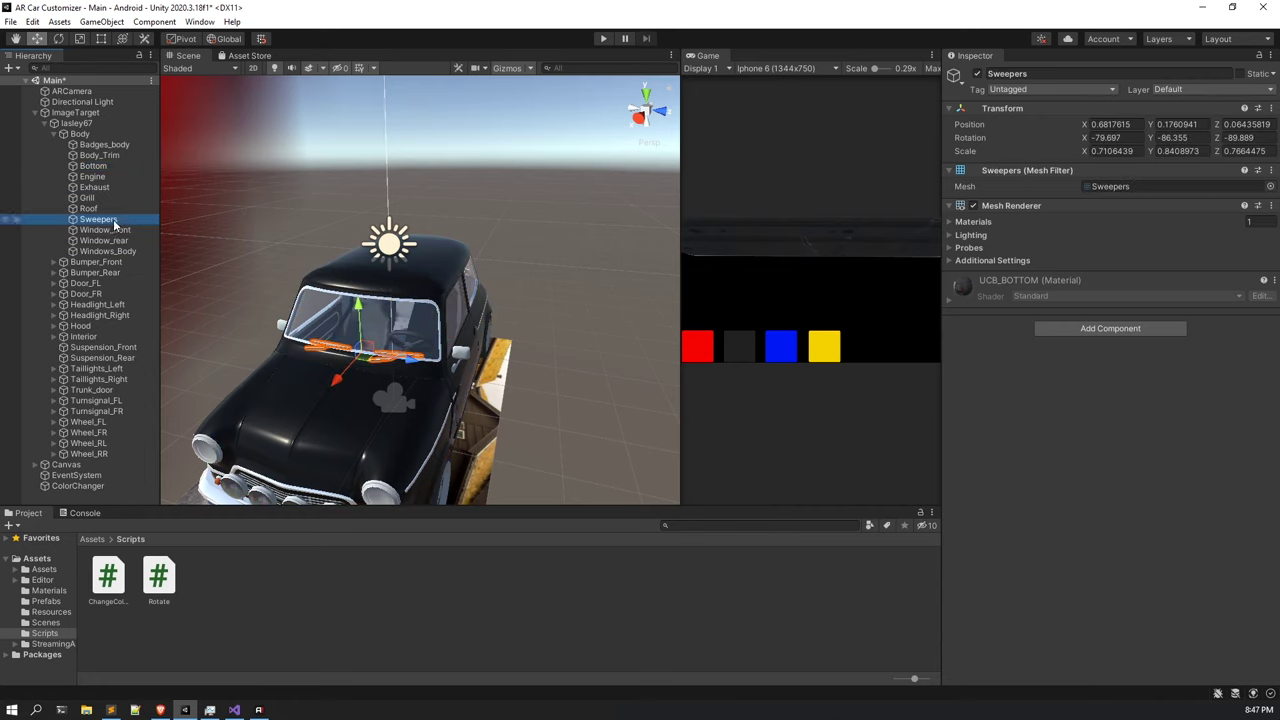
pyautogui.click(105, 209)
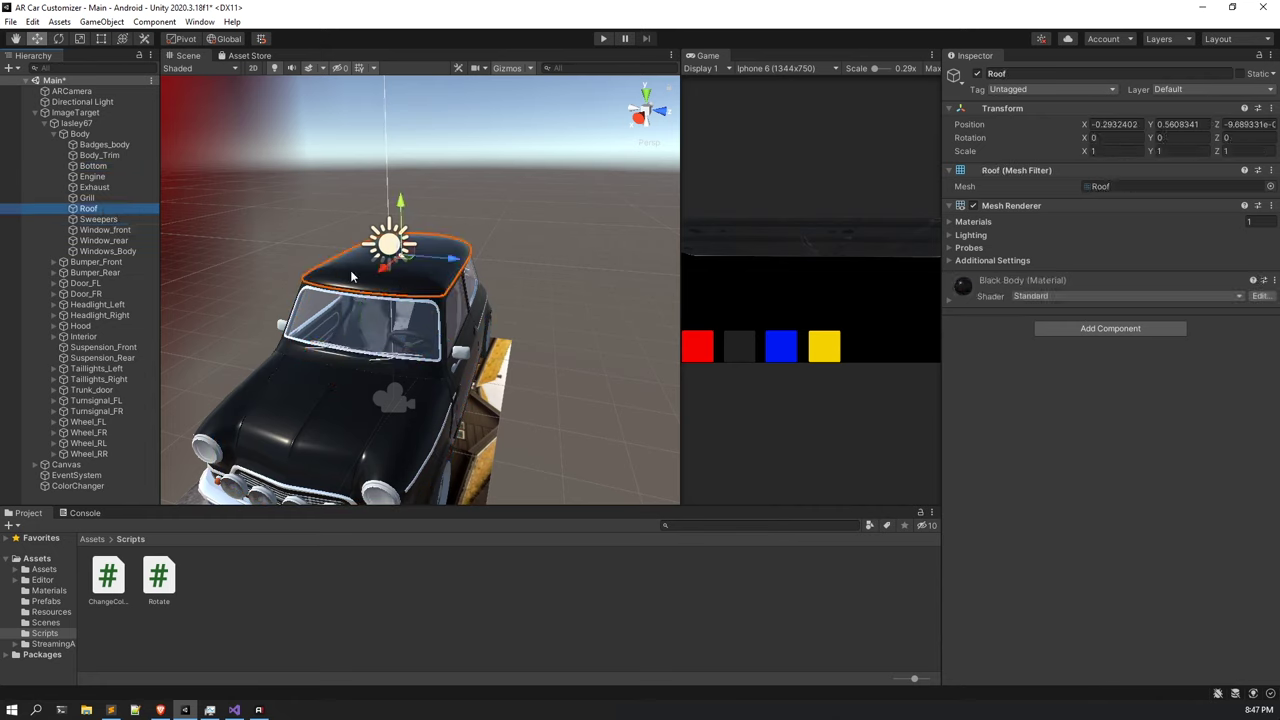
pyautogui.click(88, 486)
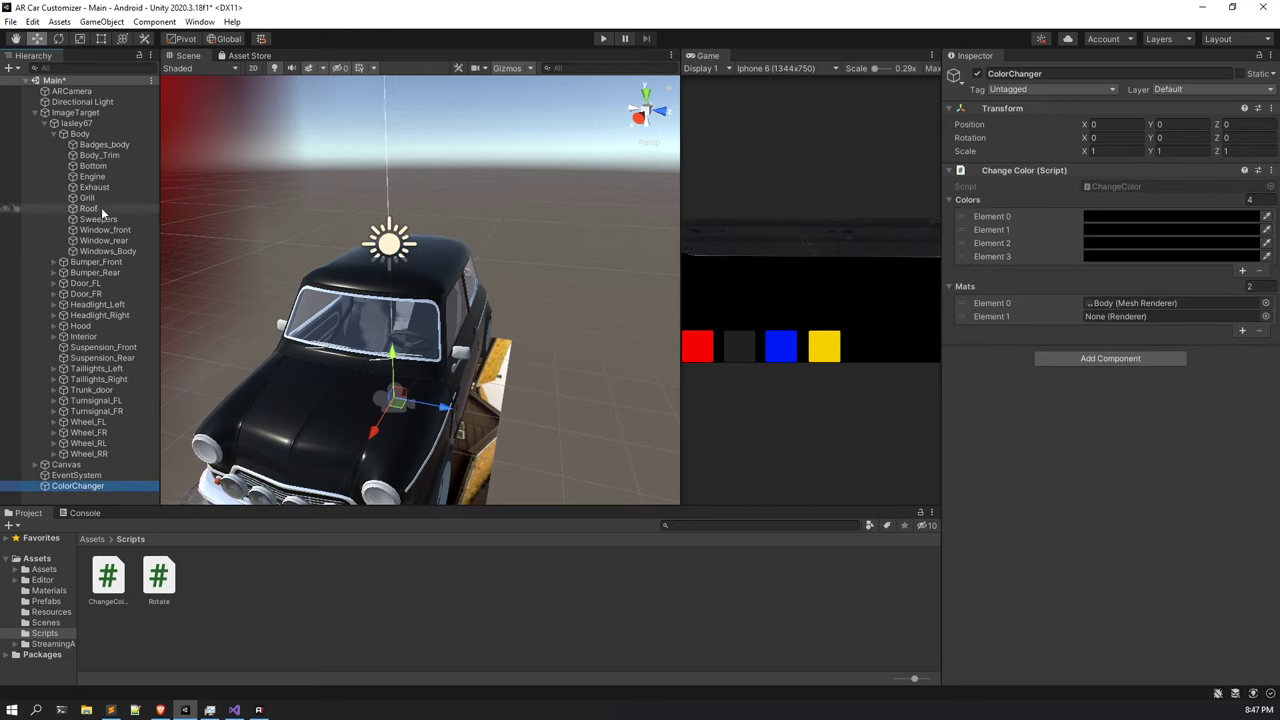
pyautogui.moveTo(101, 207); pyautogui.dragTo(1168, 316)
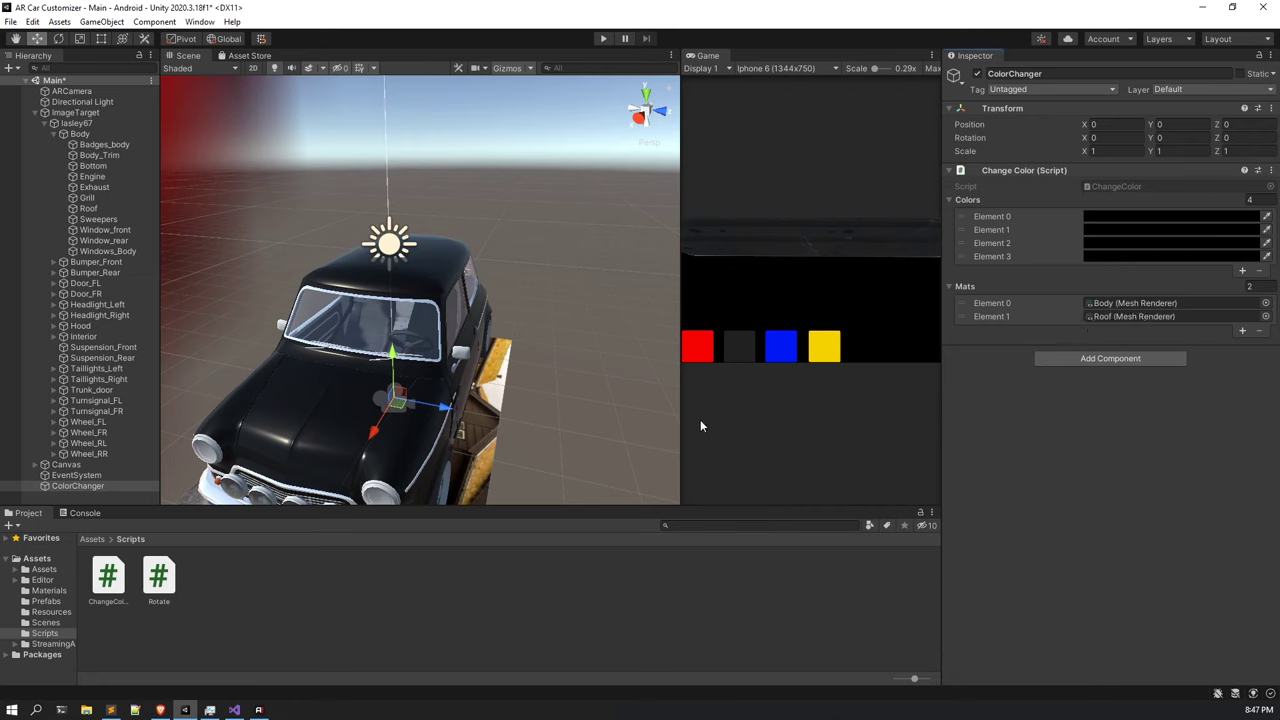
# Frame the hood, add a third Mats slot, and assign Hood to it.
pyautogui.click(318, 426)
pyautogui.press('f')
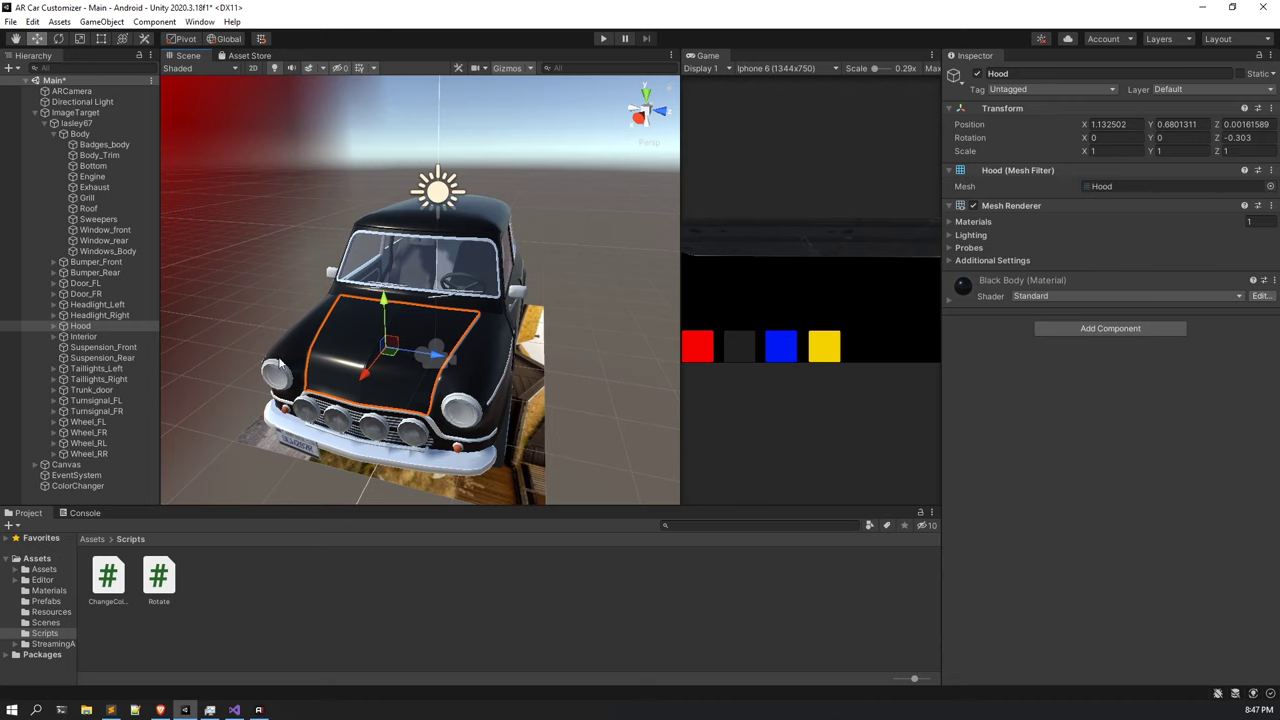
pyautogui.click(53, 326)
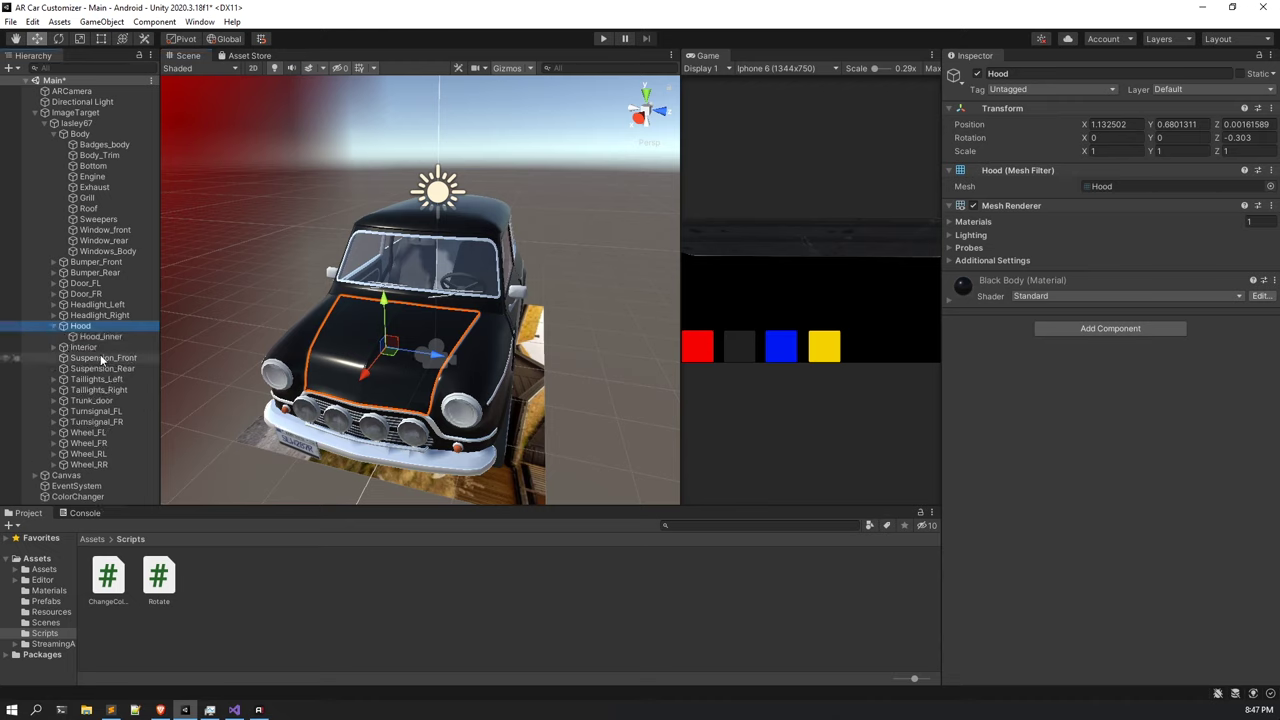
pyautogui.click(97, 336)
pyautogui.click(82, 326)
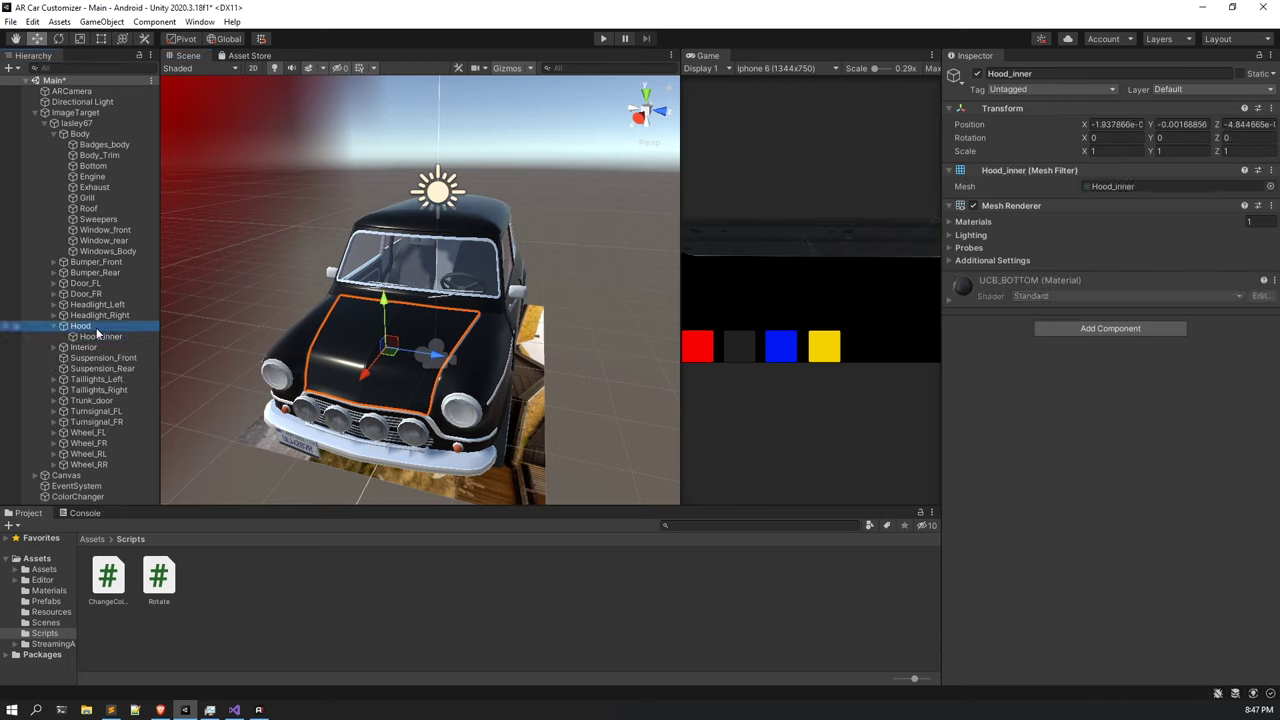
pyautogui.click(78, 496)
pyautogui.click(1249, 286)
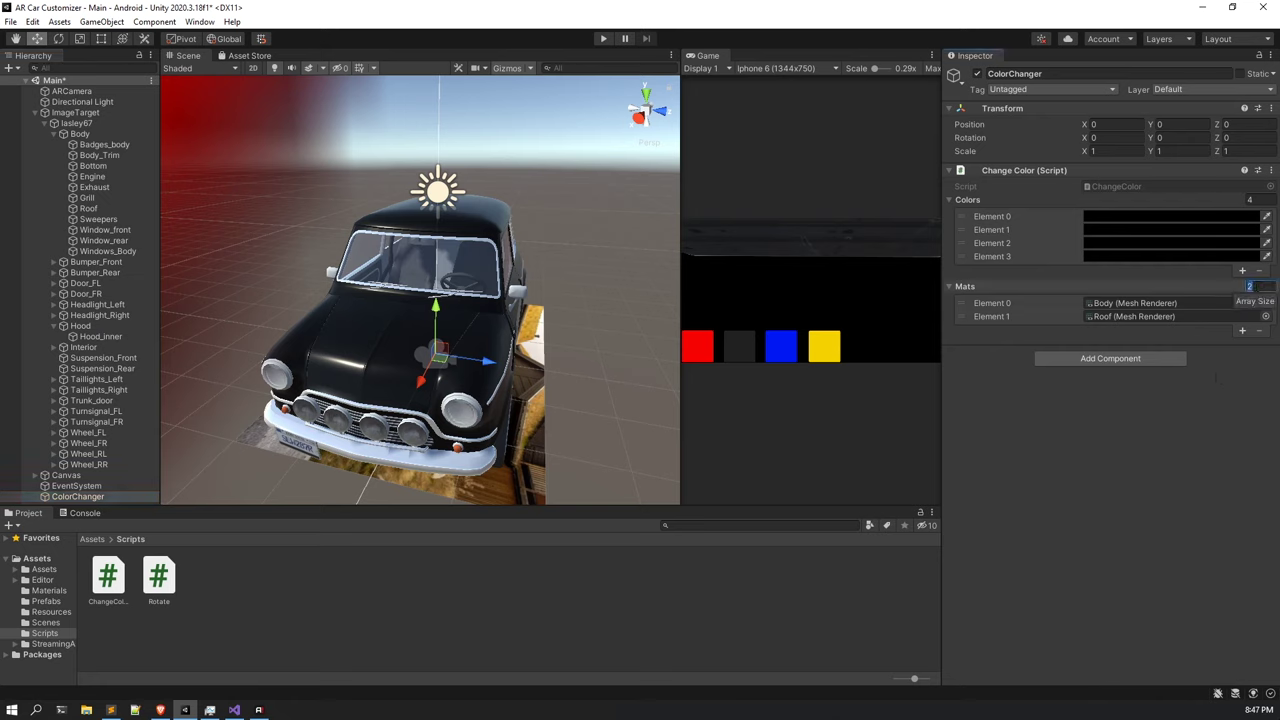
pyautogui.press('Return')
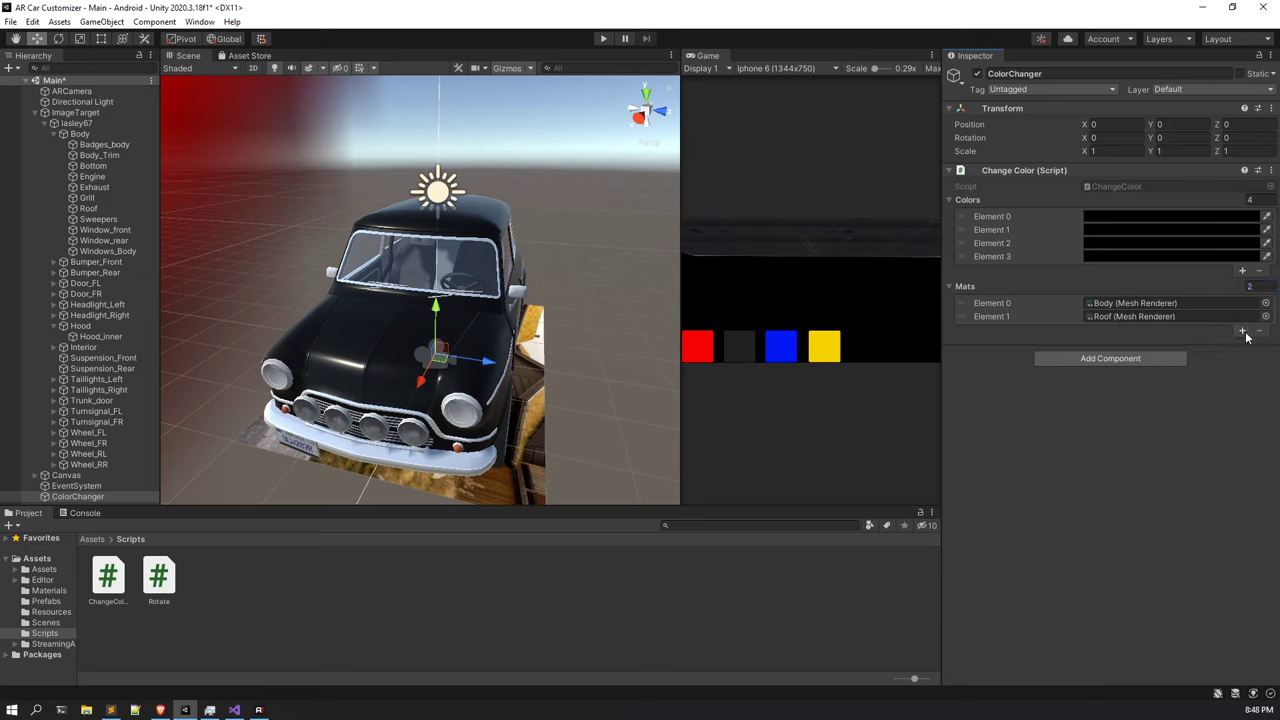
pyautogui.click(1243, 332)
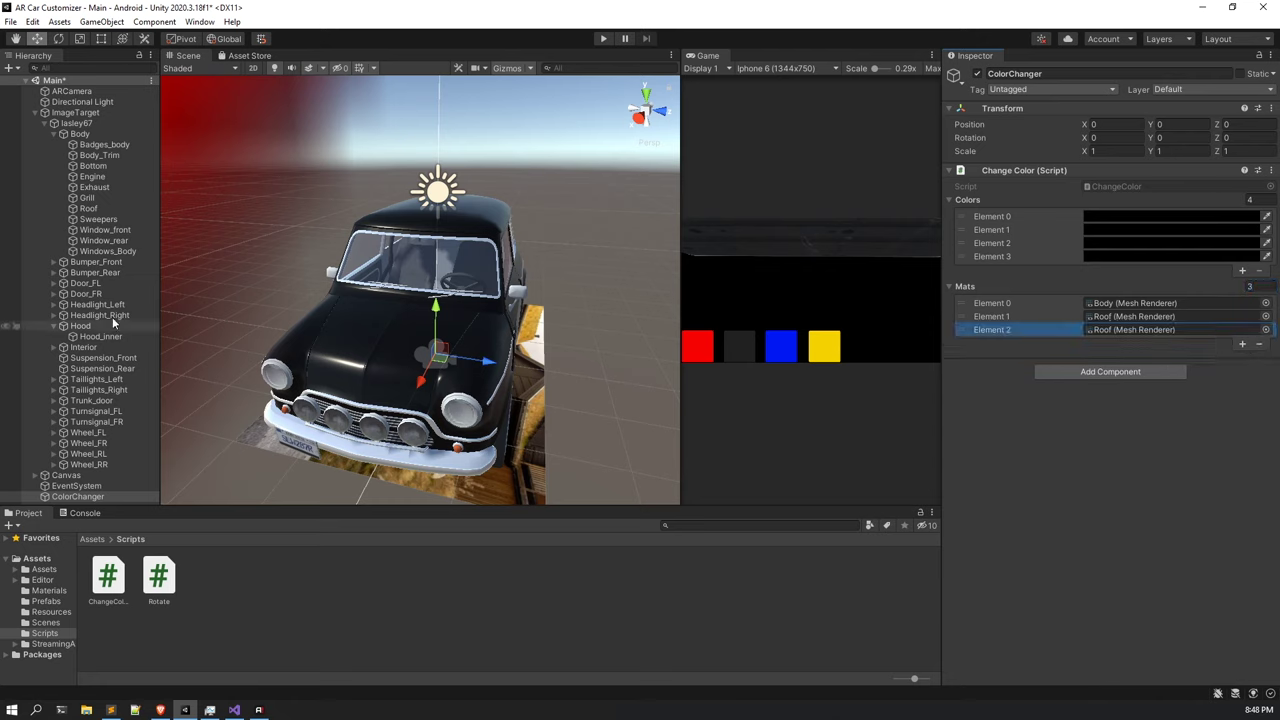
pyautogui.moveTo(80, 326); pyautogui.dragTo(1110, 332)
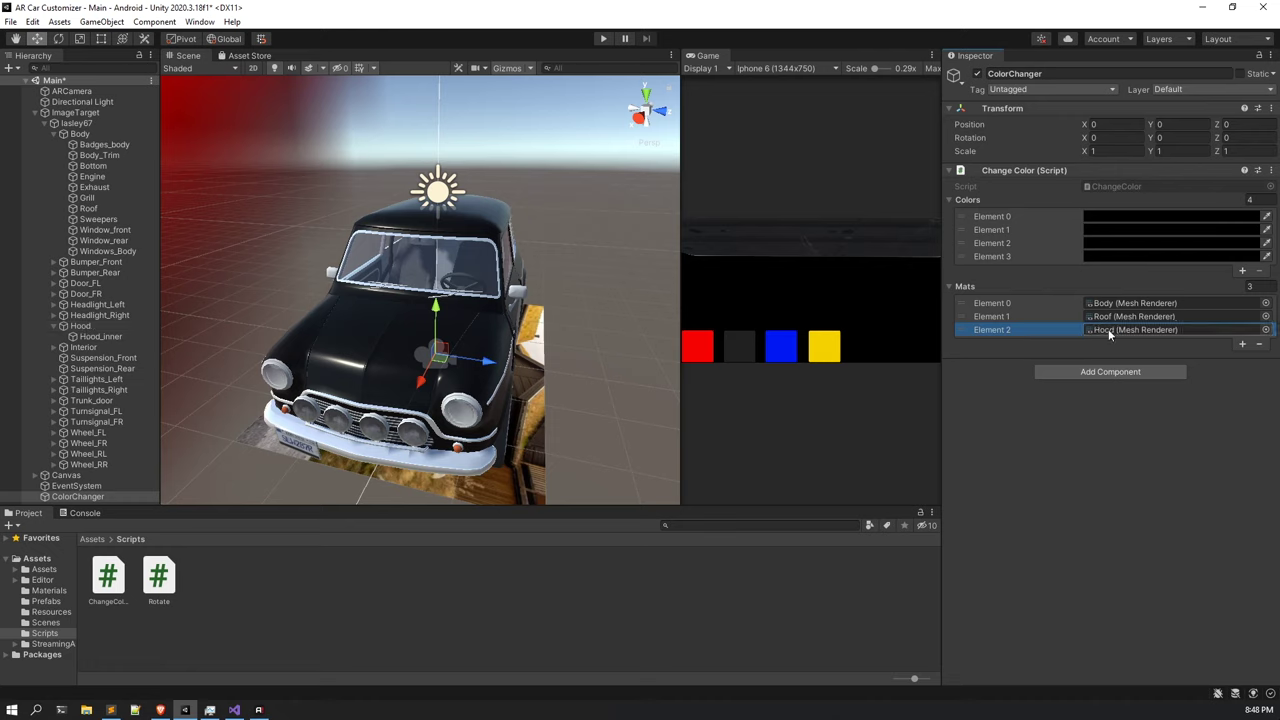
# Orbit to the car's side, locate the front-left door, and add a fourth Mats slot.
pyautogui.click(80, 326)
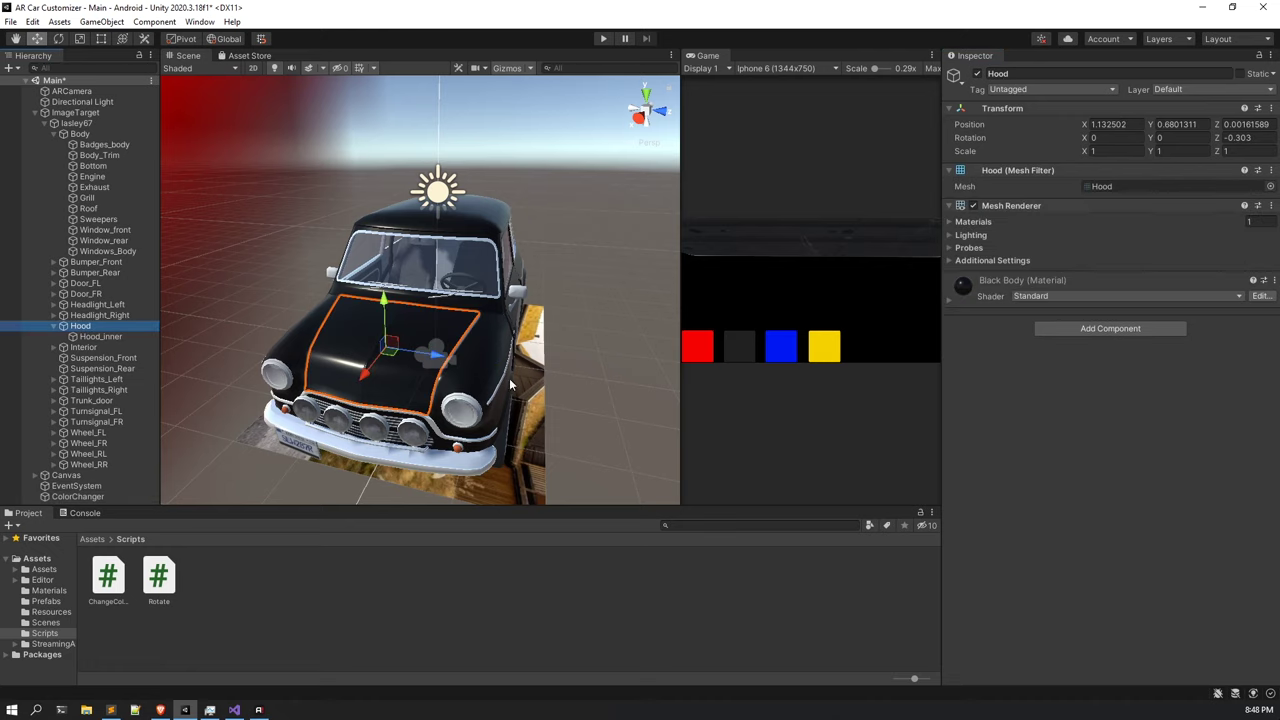
pyautogui.click(481, 368)
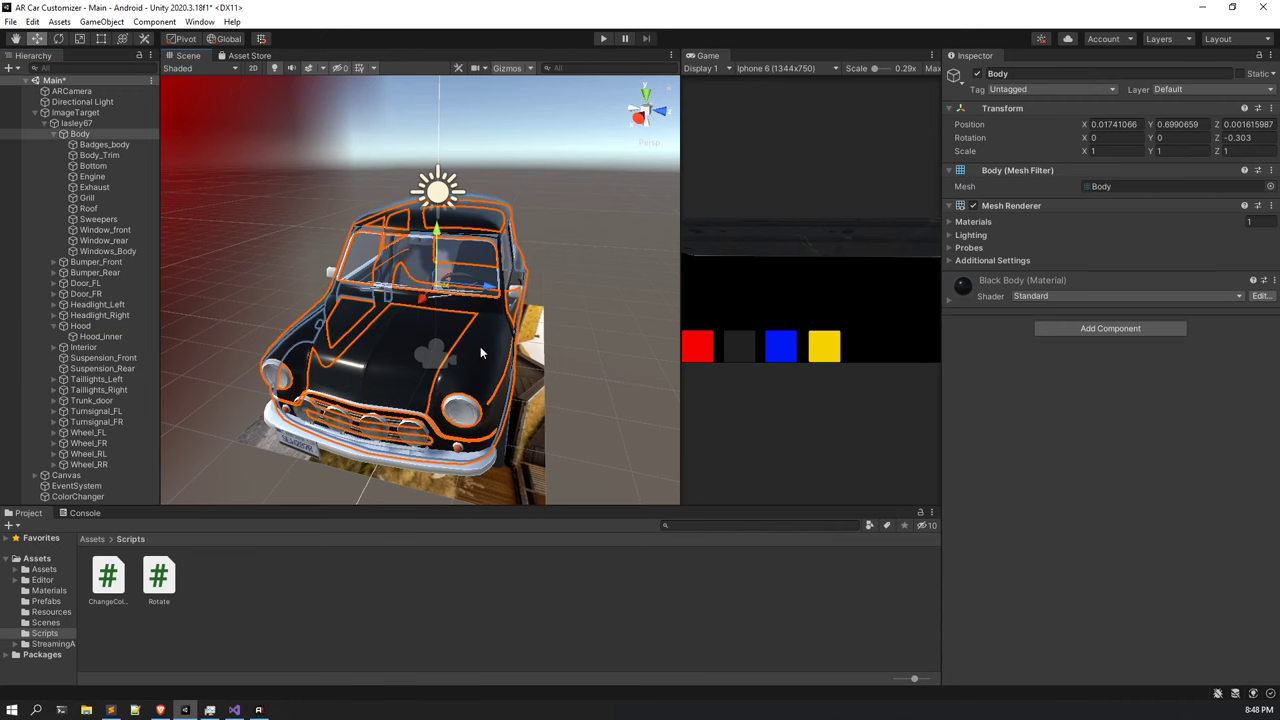
pyautogui.keyDown('alt'); pyautogui.moveTo(480, 352); pyautogui.dragTo(260, 430); pyautogui.keyUp('alt')
pyautogui.click(462, 460)
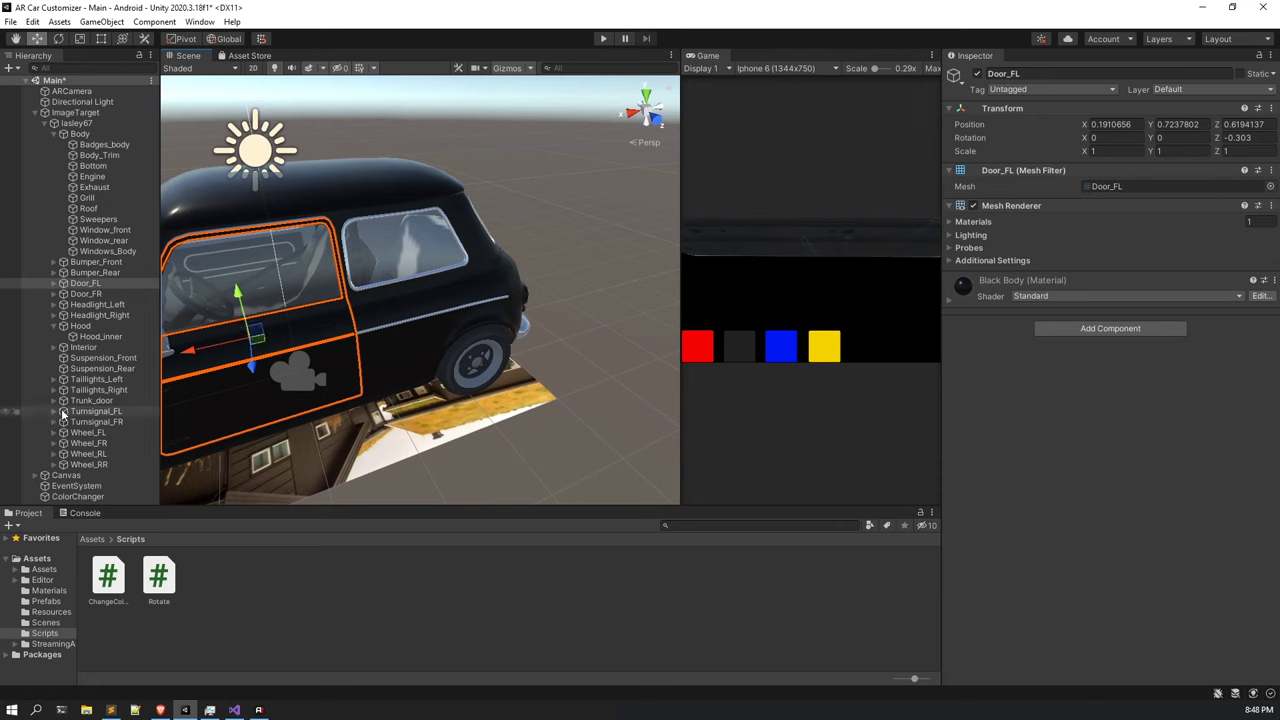
pyautogui.click(100, 498)
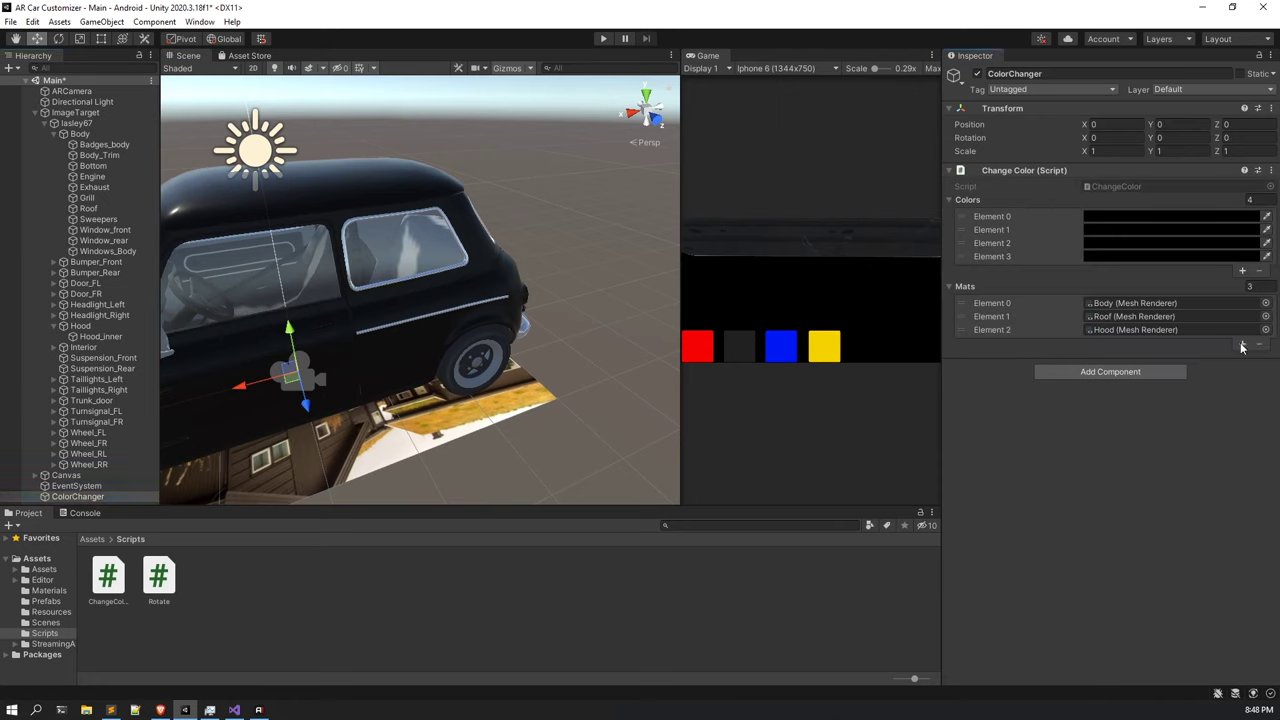
pyautogui.click(1242, 345)
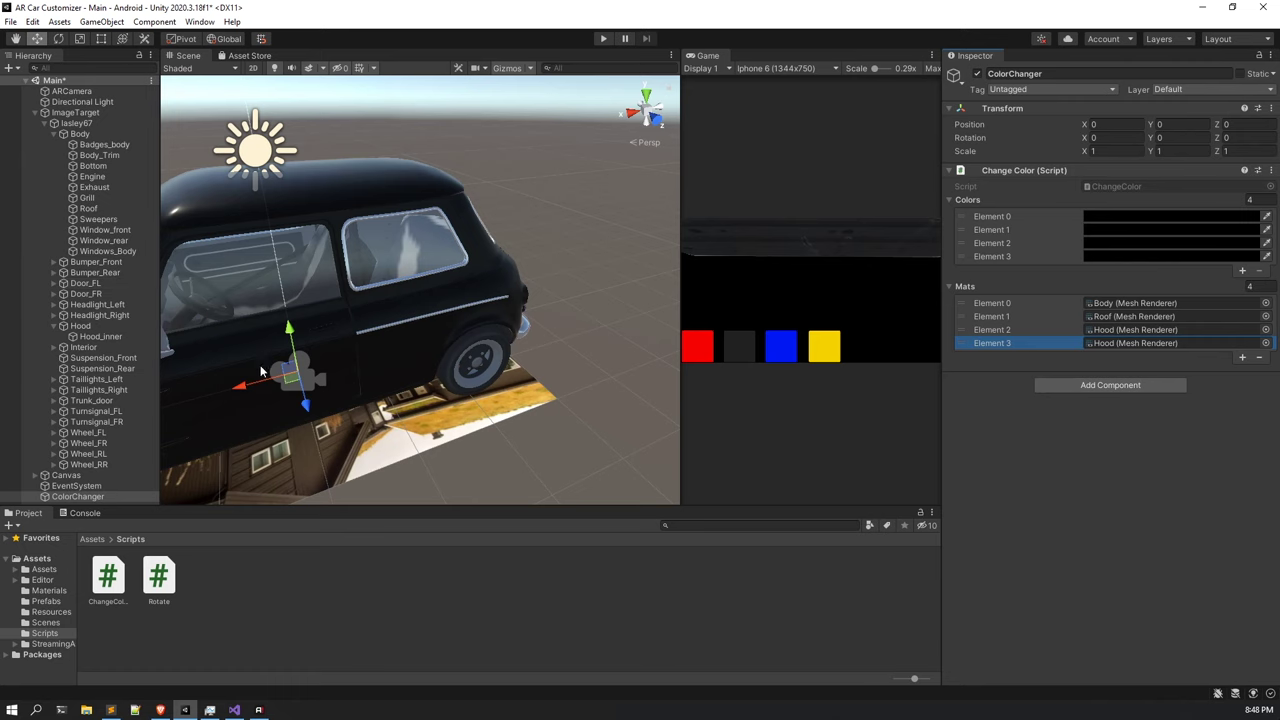
# Identify the Door_FL and Door_FR doors and assign Door_FL to the fourth Mats entry.
pyautogui.click(172, 320)
pyautogui.click(90, 295)
pyautogui.doubleClick(90, 294)
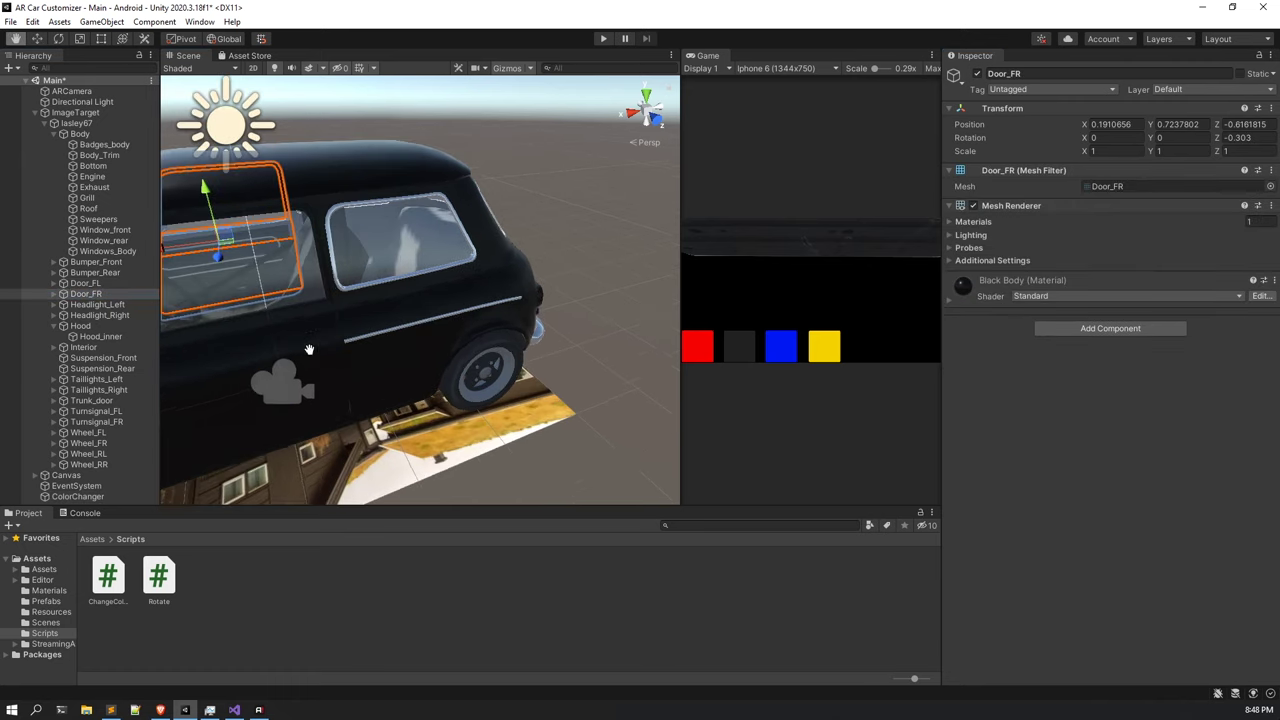
pyautogui.click(100, 284)
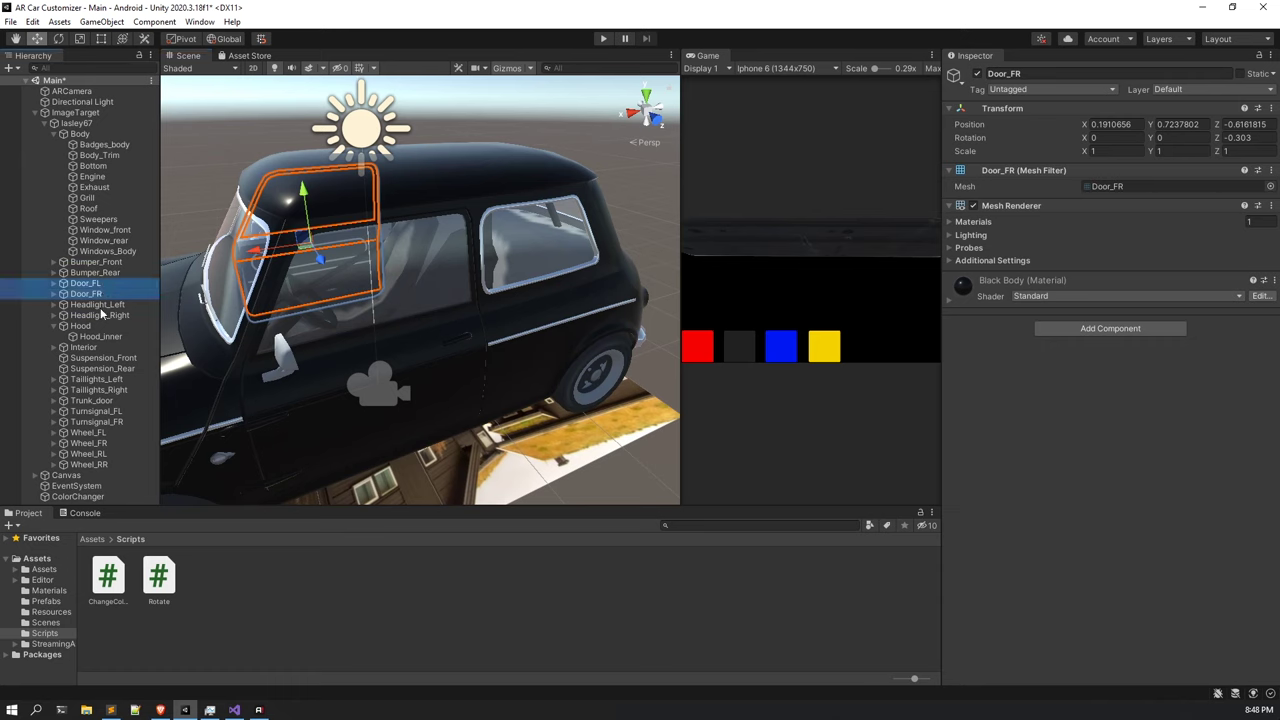
pyautogui.click(78, 496)
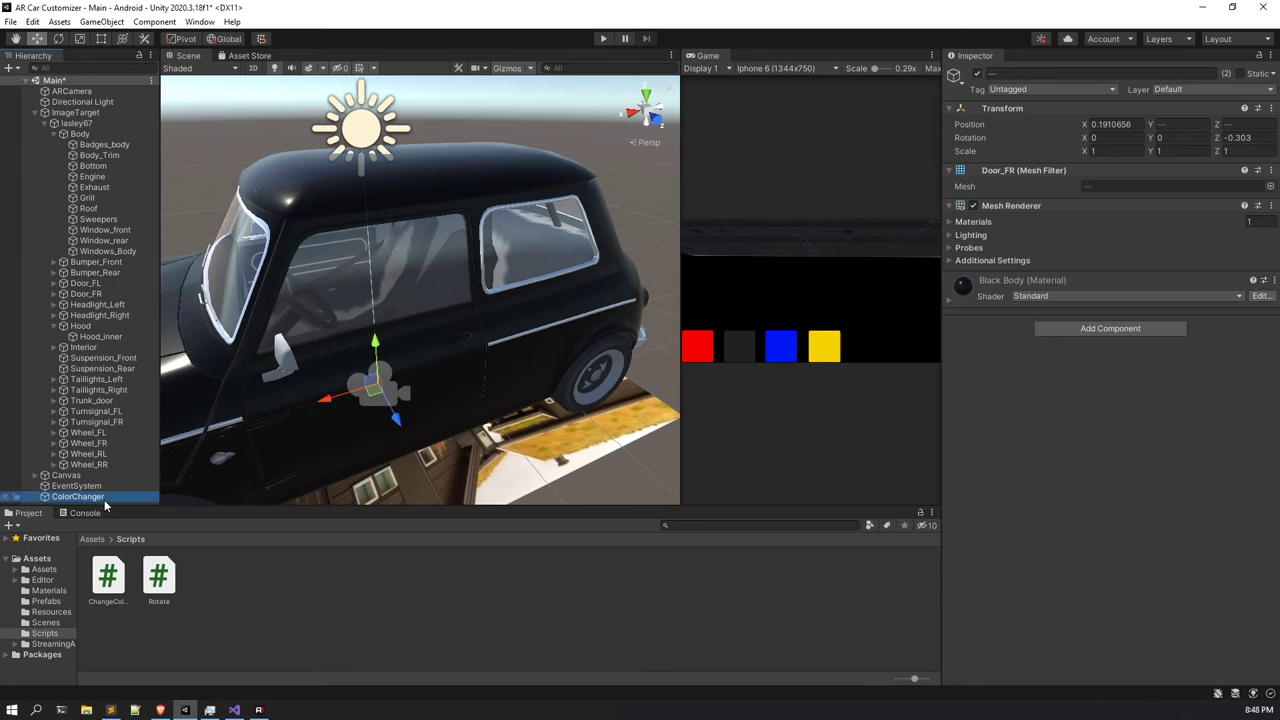
pyautogui.keyDown('ctrl'); pyautogui.click(86, 283); pyautogui.keyUp('ctrl')
pyautogui.keyDown('ctrl'); pyautogui.click(86, 294); pyautogui.keyUp('ctrl')
pyautogui.click(99, 497)
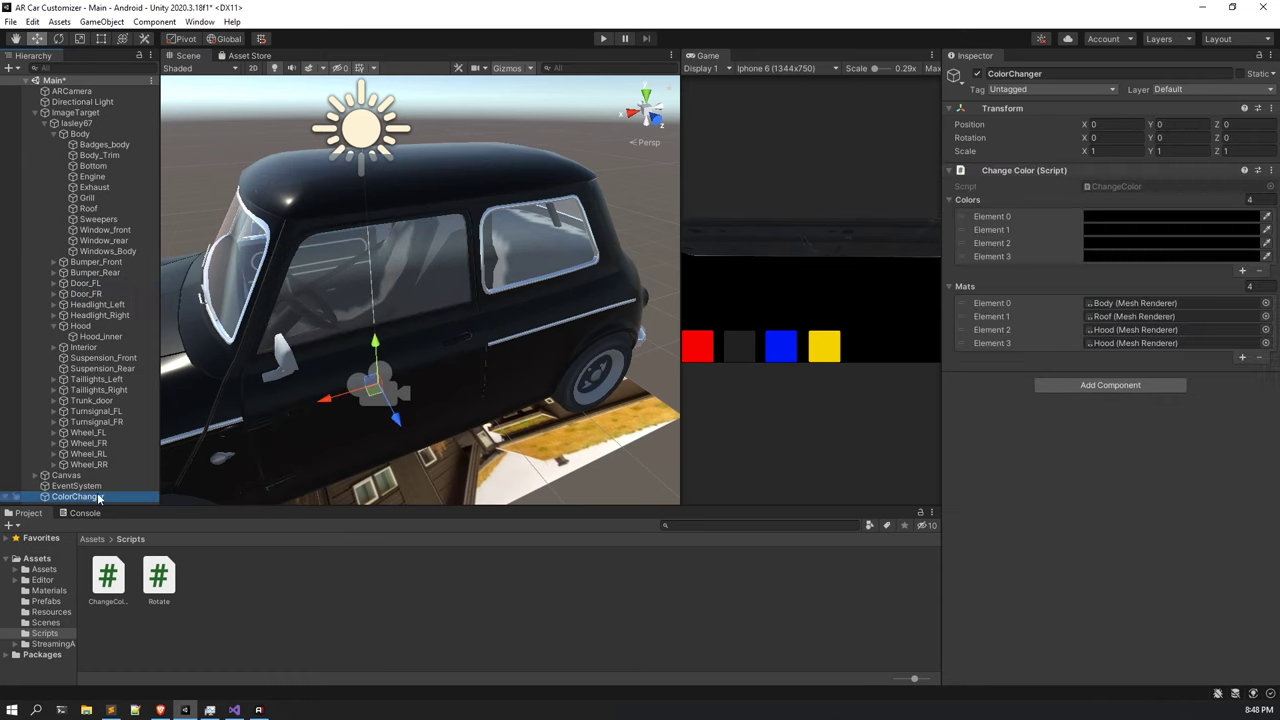
pyautogui.click(97, 284)
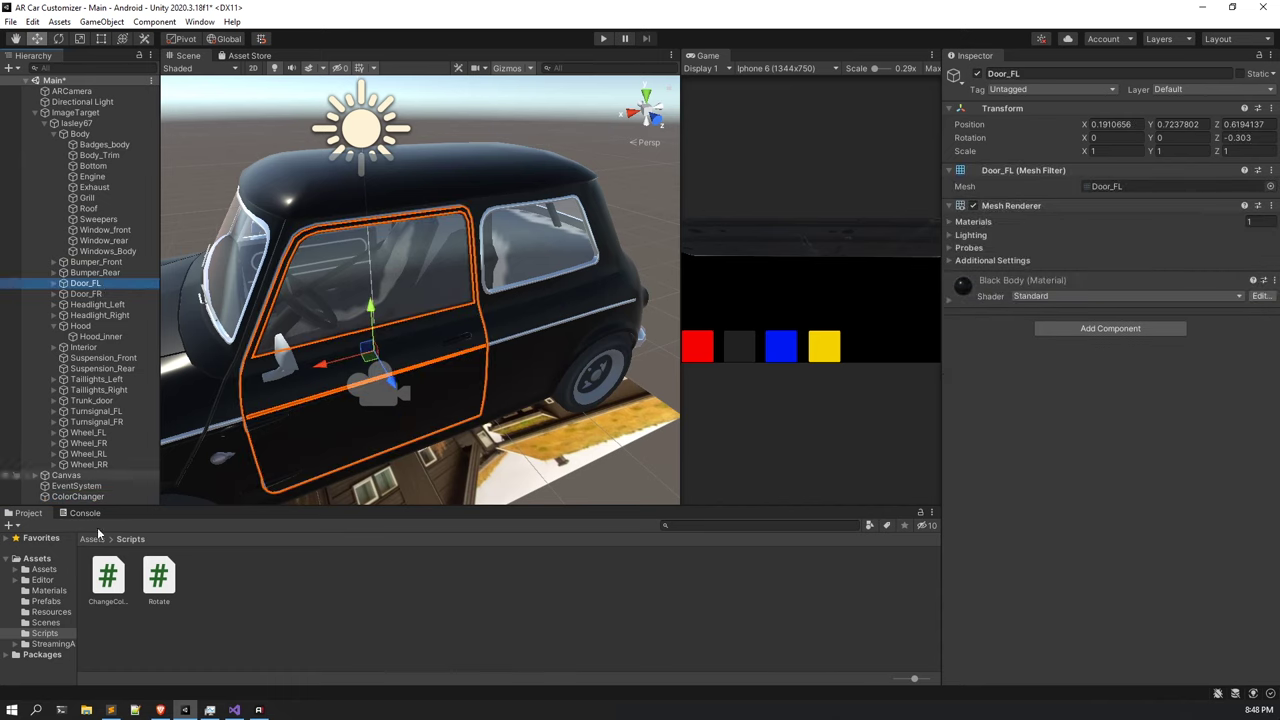
pyautogui.click(78, 496)
pyautogui.moveTo(122, 285); pyautogui.dragTo(1130, 343)
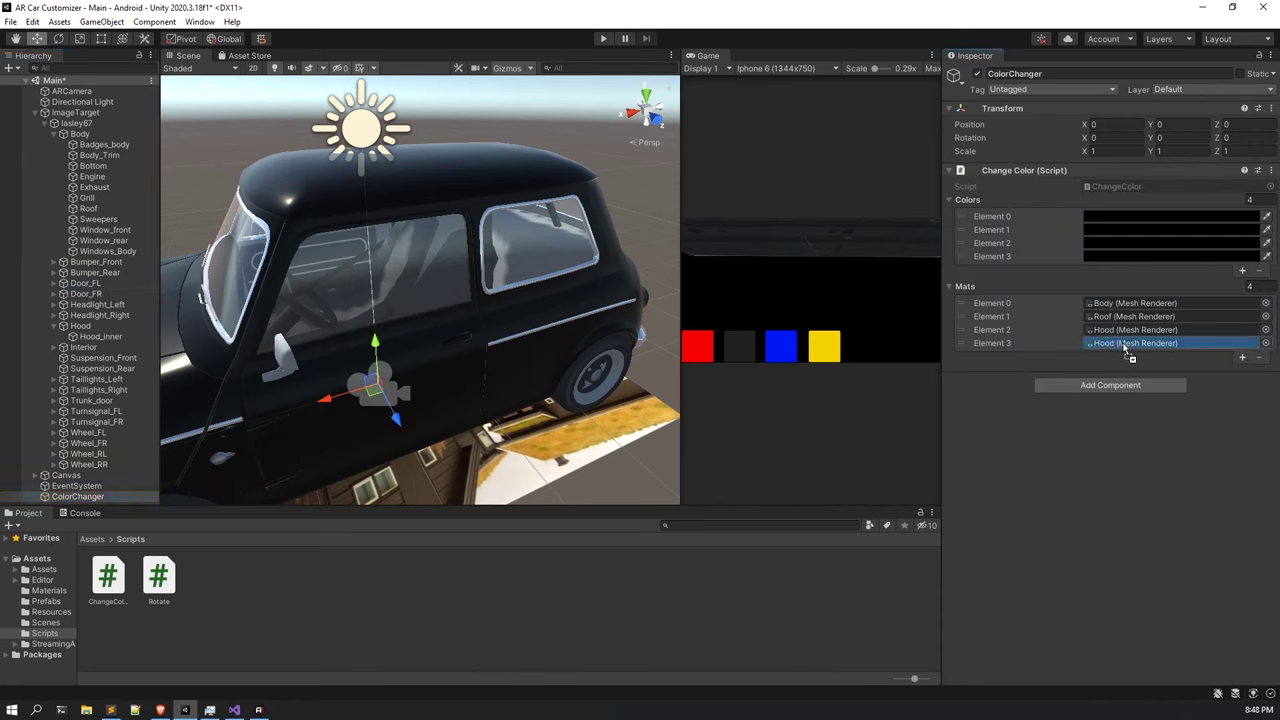
# Add a fifth Mats slot and assign Door_FR to it.
pyautogui.click(1243, 357)
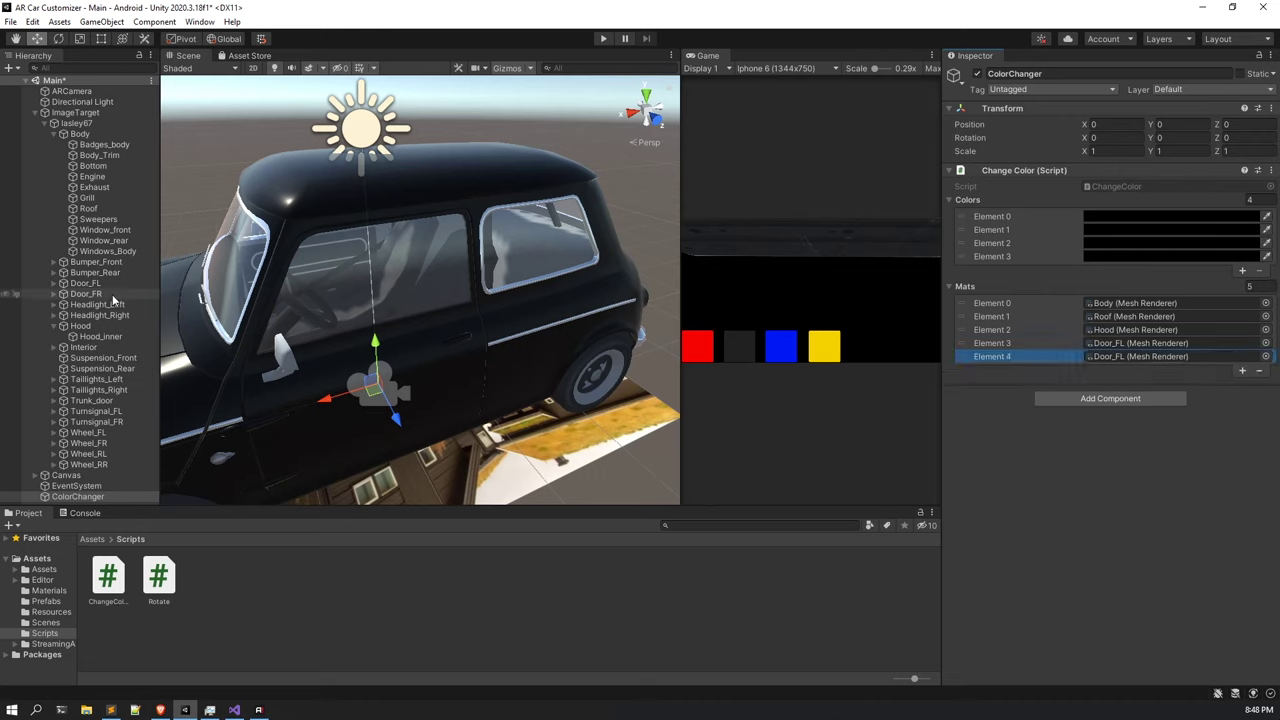
pyautogui.moveTo(114, 300); pyautogui.dragTo(706, 357)
pyautogui.moveTo(1125, 365); pyautogui.dragTo(1125, 360)
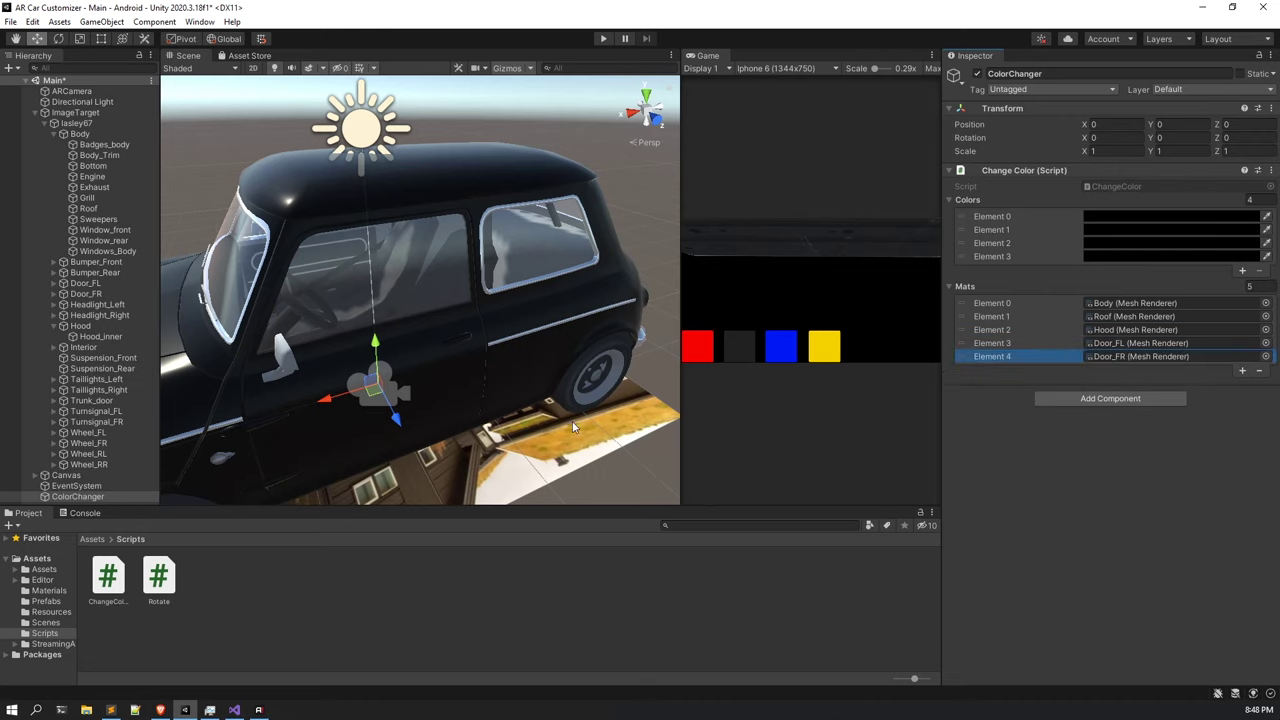
# Pan and orbit around to the car's rear and select the trunk door.
pyautogui.scroll(-3, 434, 348)
pyautogui.moveTo(434, 348); pyautogui.dragTo(358, 375)
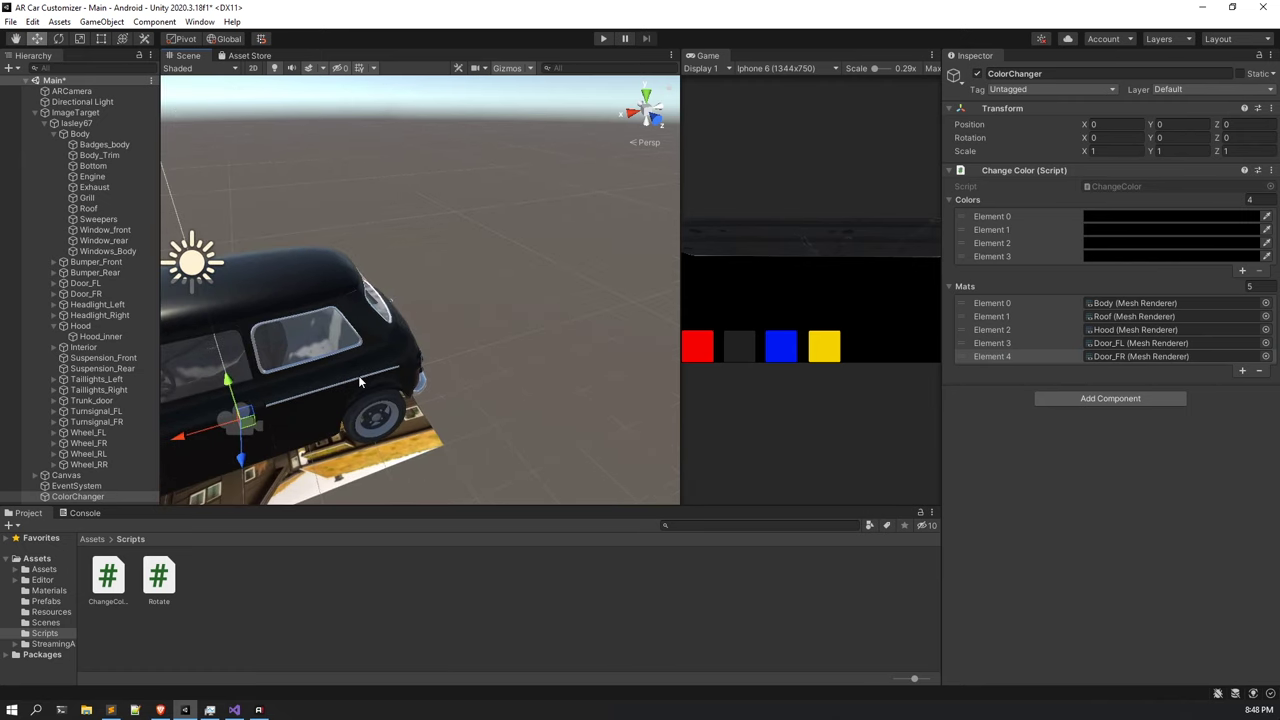
pyautogui.click(358, 375)
pyautogui.press('f')
pyautogui.click(513, 370)
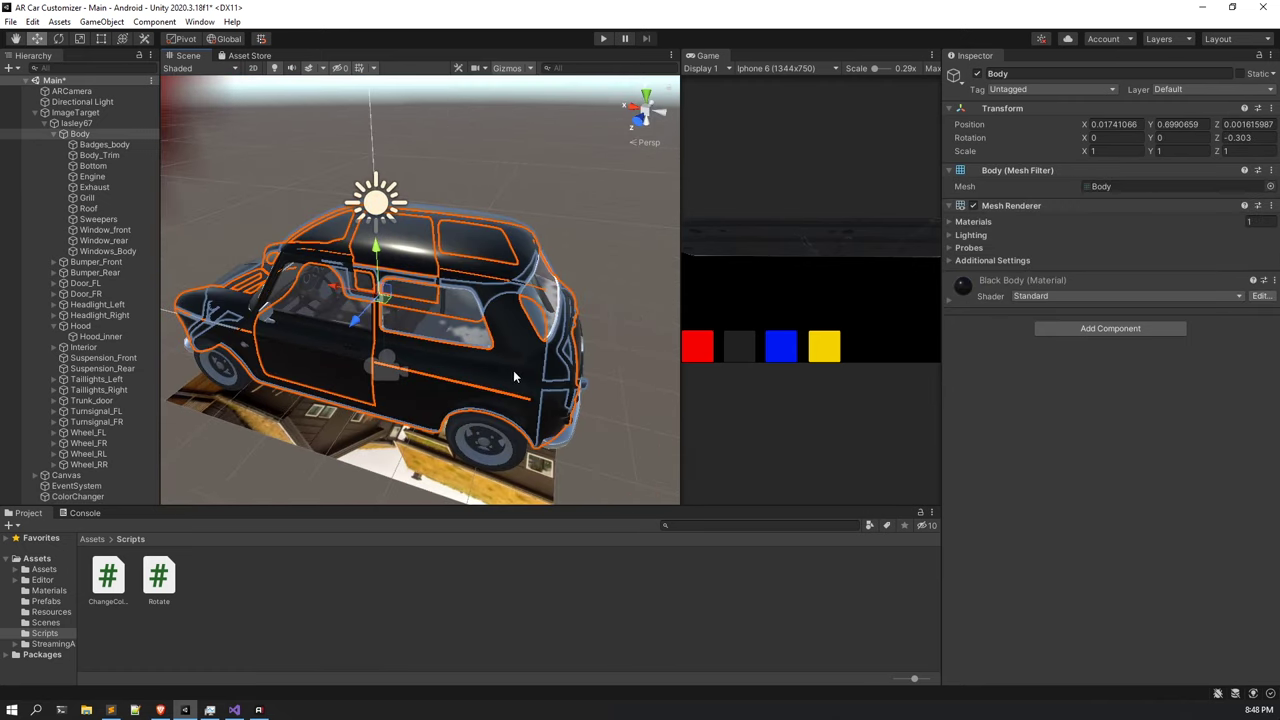
pyautogui.moveTo(513, 370); pyautogui.dragTo(344, 399, button='middle')
pyautogui.keyDown('alt'); pyautogui.moveTo(344, 399); pyautogui.dragTo(398, 402); pyautogui.keyUp('alt')
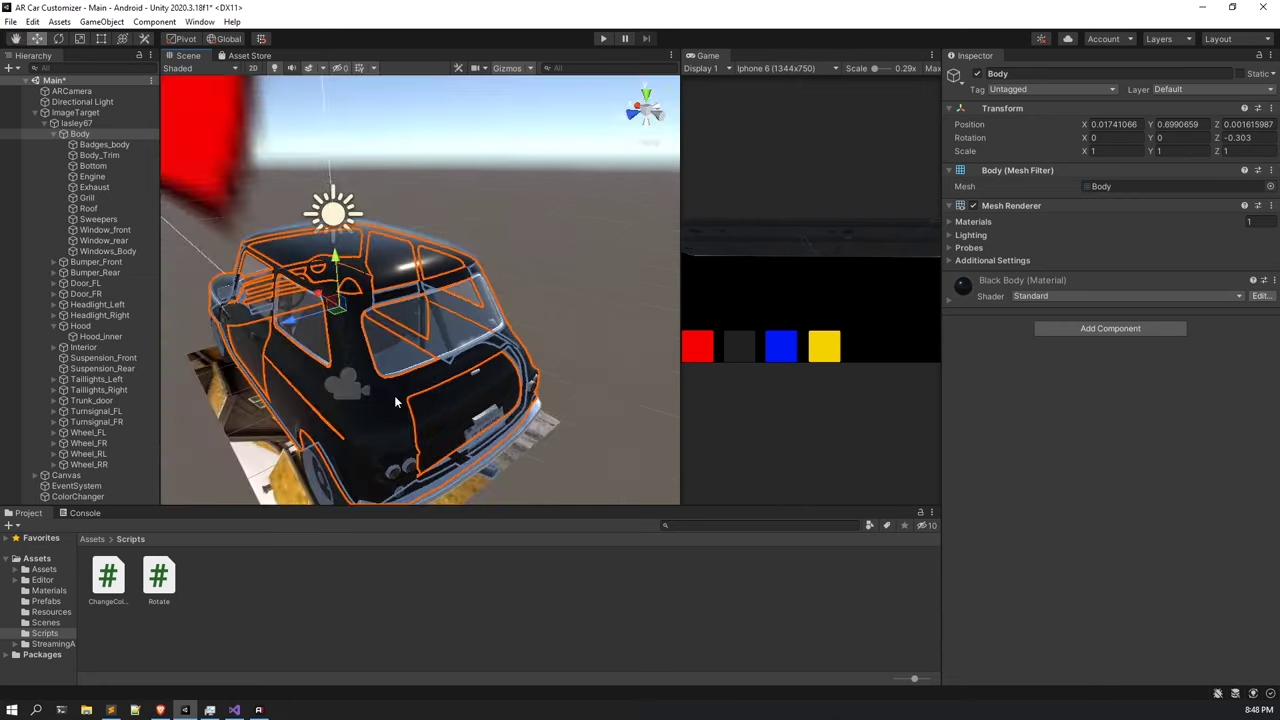
pyautogui.click(472, 427)
pyautogui.keyDown('alt'); pyautogui.moveTo(472, 427); pyautogui.dragTo(420, 425); pyautogui.keyUp('alt')
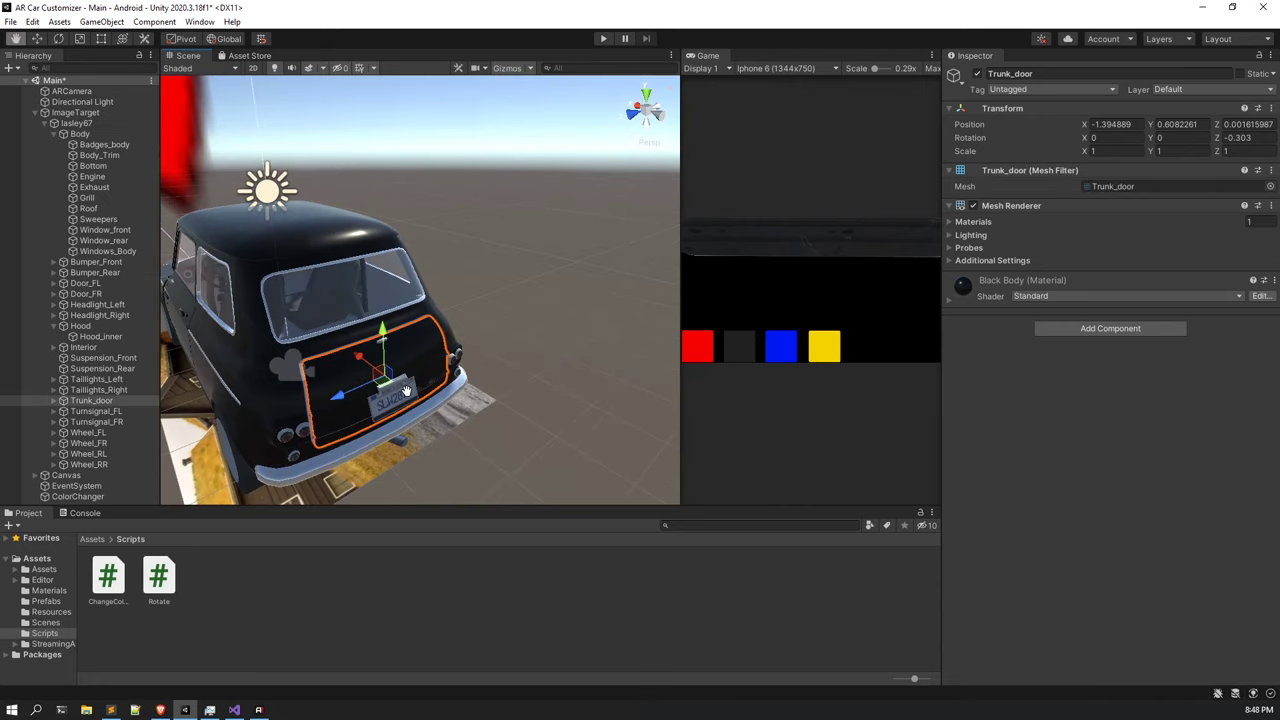
# Add a sixth Mats slot and assign Trunk_door to it.
pyautogui.click(112, 390)
pyautogui.click(115, 402)
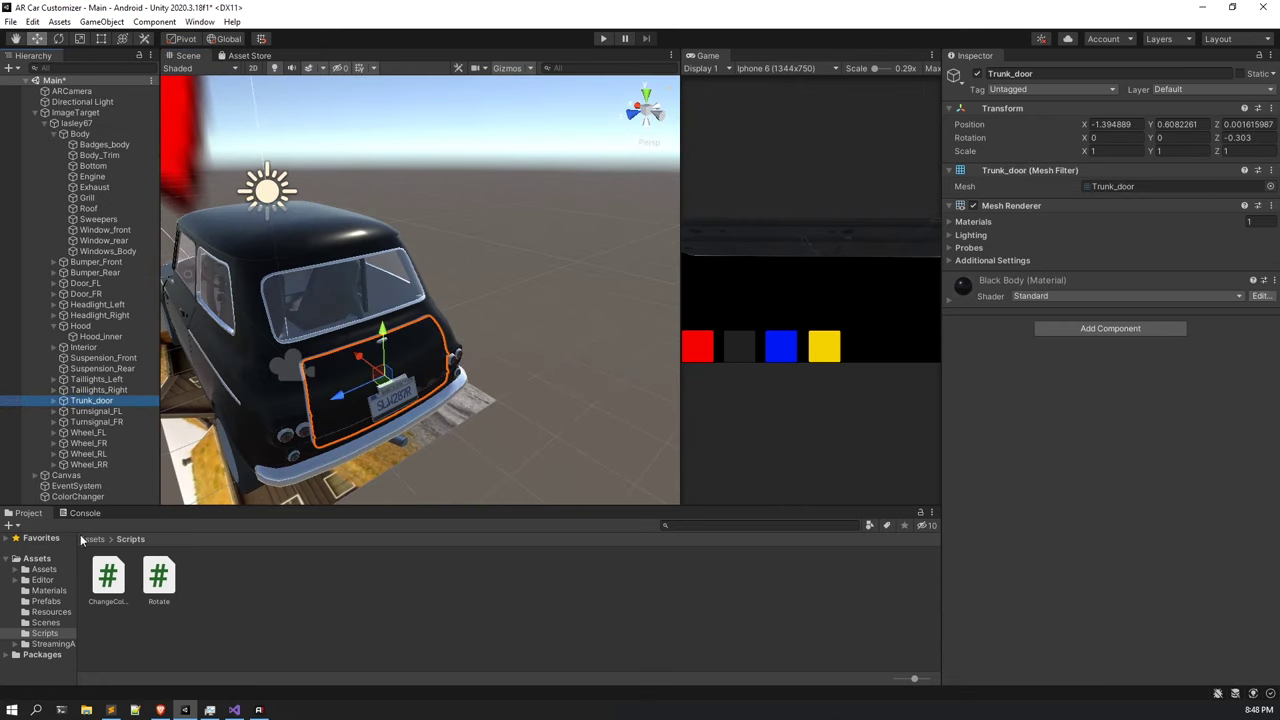
pyautogui.click(88, 497)
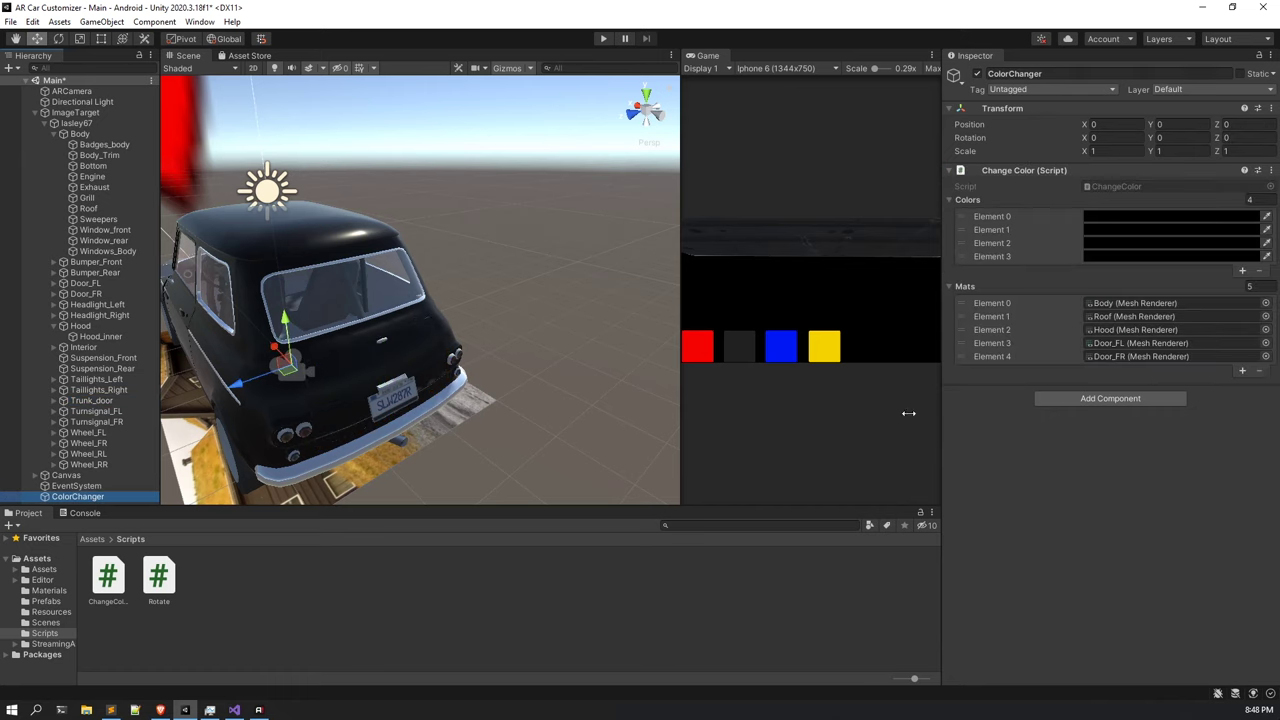
pyautogui.click(1243, 371)
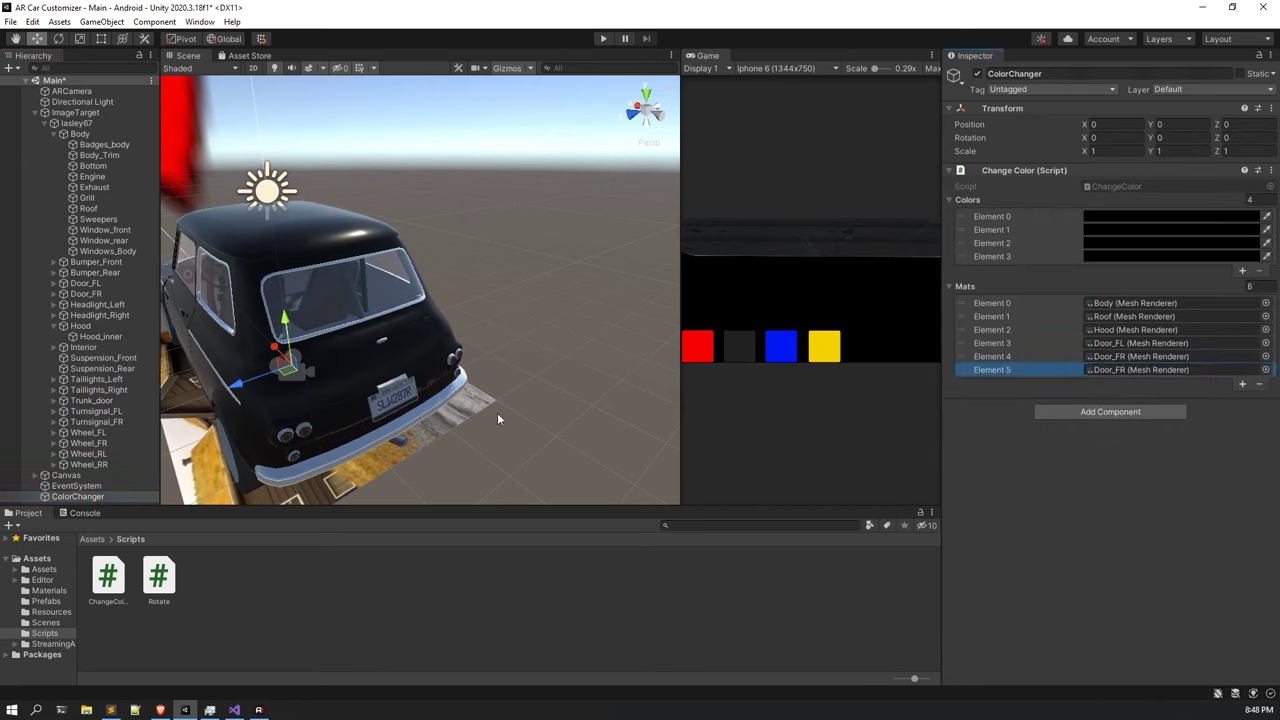
pyautogui.moveTo(116, 401); pyautogui.dragTo(1212, 376)
# Orbit to a side view to check the Door_FR door, then select ImageTarget.
pyautogui.moveTo(600, 375); pyautogui.dragTo(517, 324, button='right')
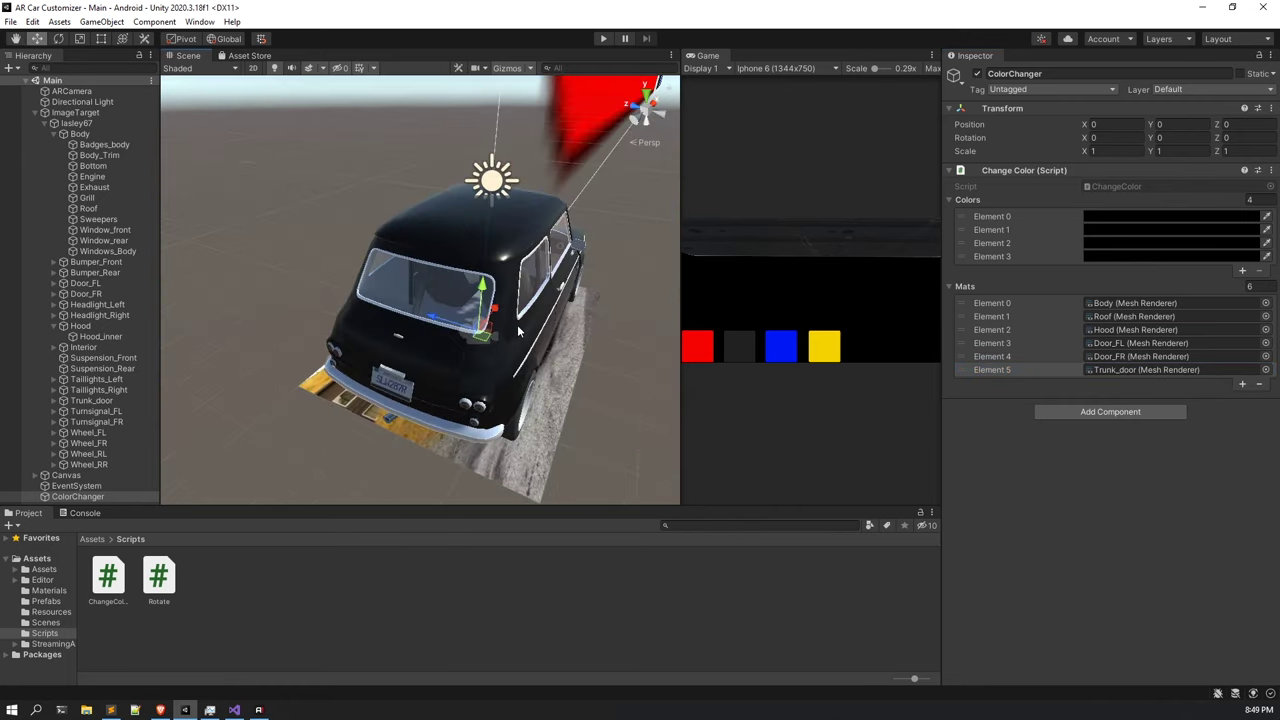
pyautogui.click(490, 362)
pyautogui.moveTo(490, 362); pyautogui.dragTo(235, 375, button='middle')
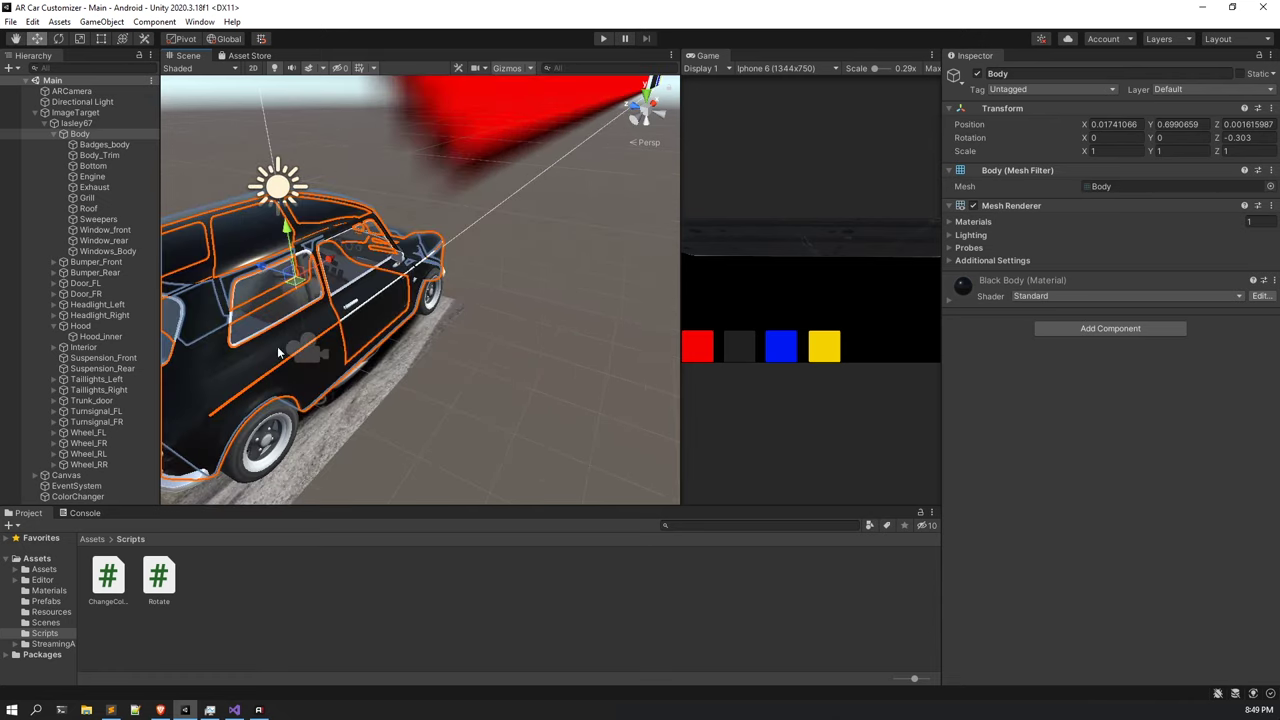
pyautogui.moveTo(517, 317); pyautogui.dragTo(492, 419, button='right')
pyautogui.click(470, 400)
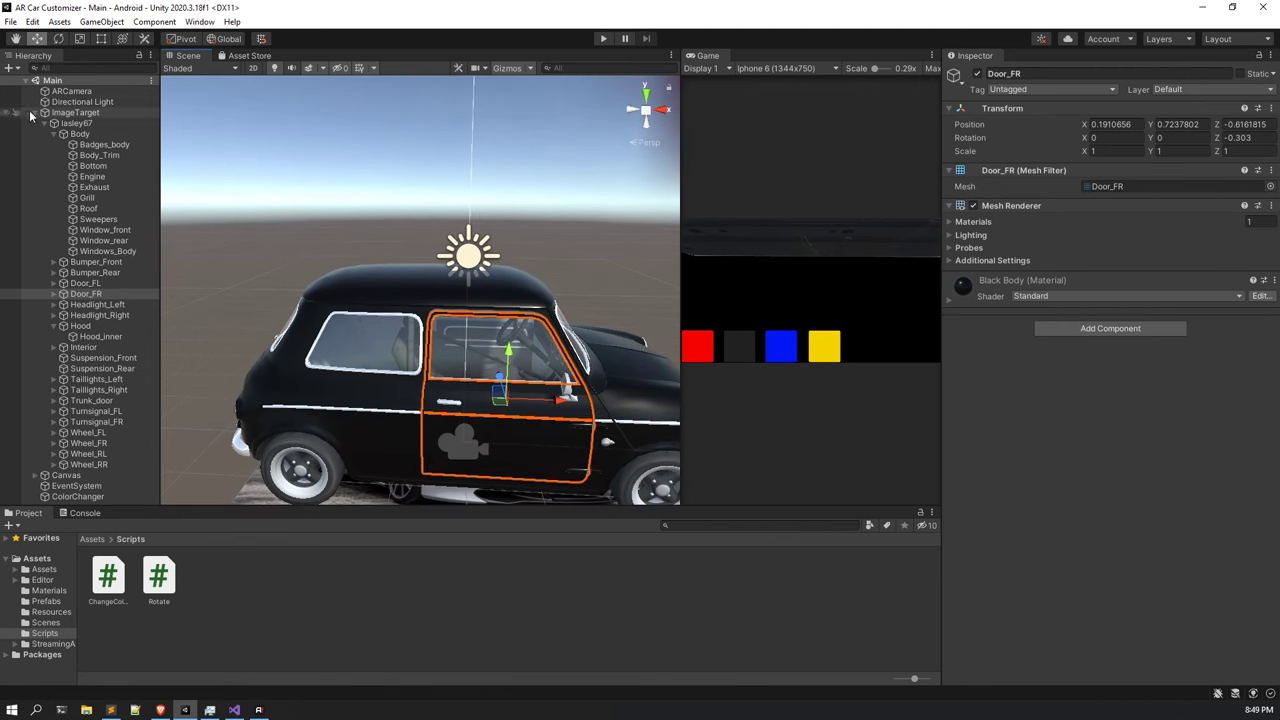
pyautogui.click(60, 113)
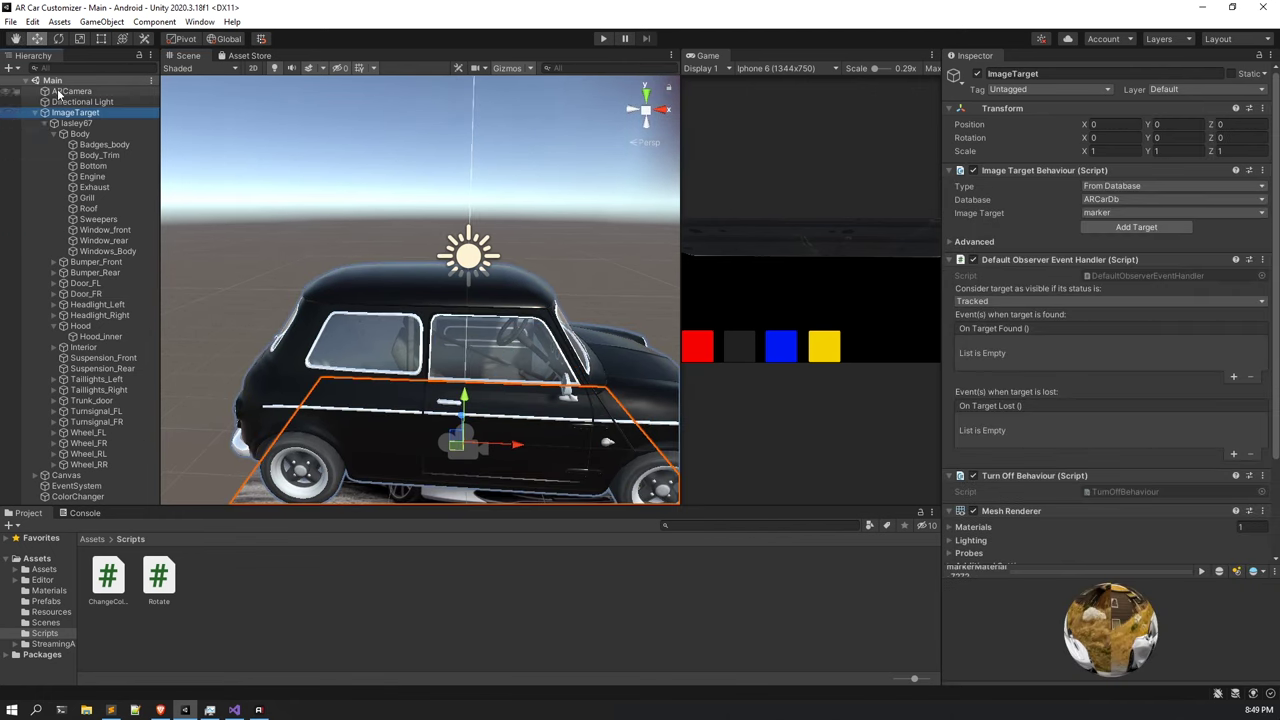
# Select ColorChanger and set Colors Element 0 to pure red.
pyautogui.click(45, 124)
pyautogui.click(81, 243)
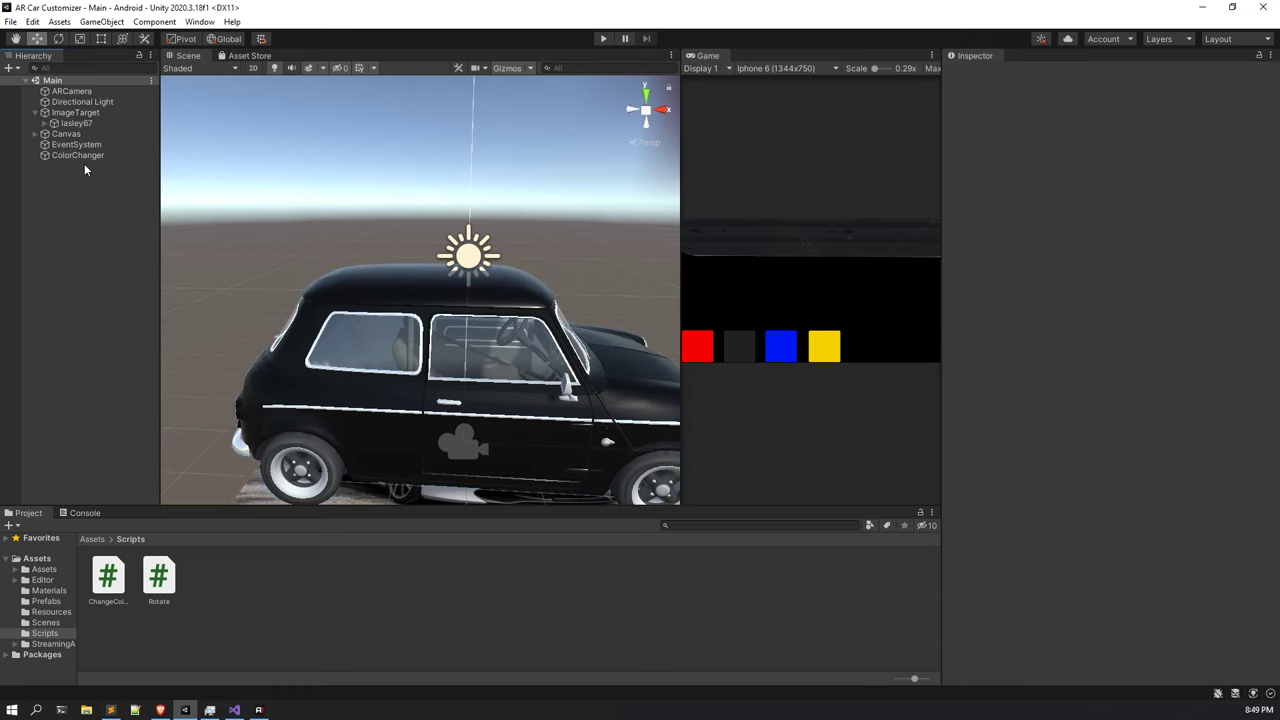
pyautogui.click(84, 155)
pyautogui.click(1209, 216)
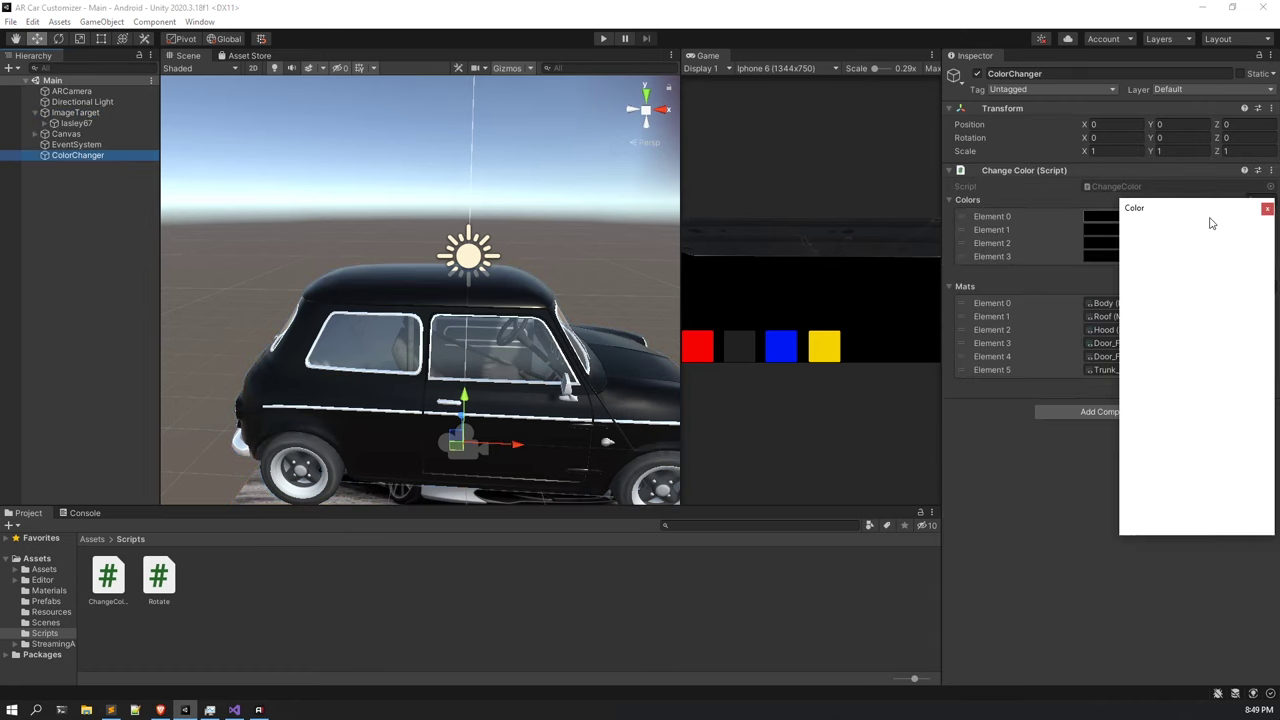
pyautogui.moveTo(1224, 297); pyautogui.dragTo(1251, 284)
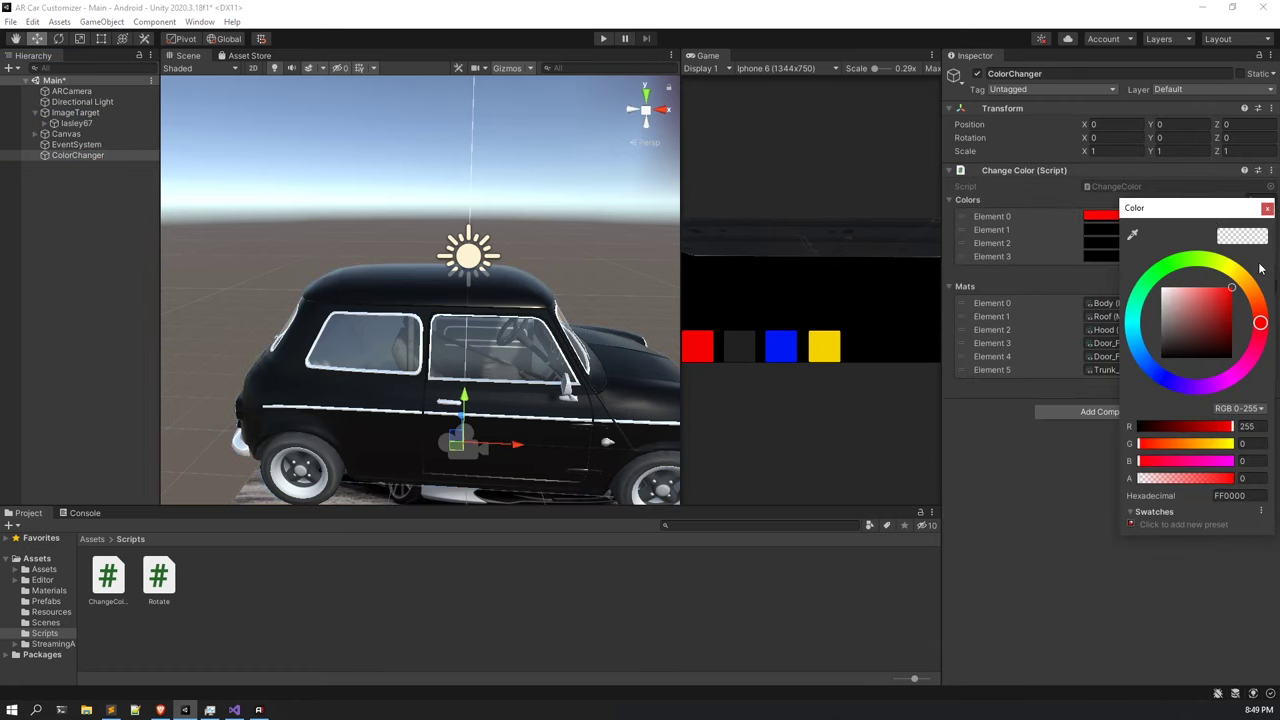
pyautogui.click(1267, 211)
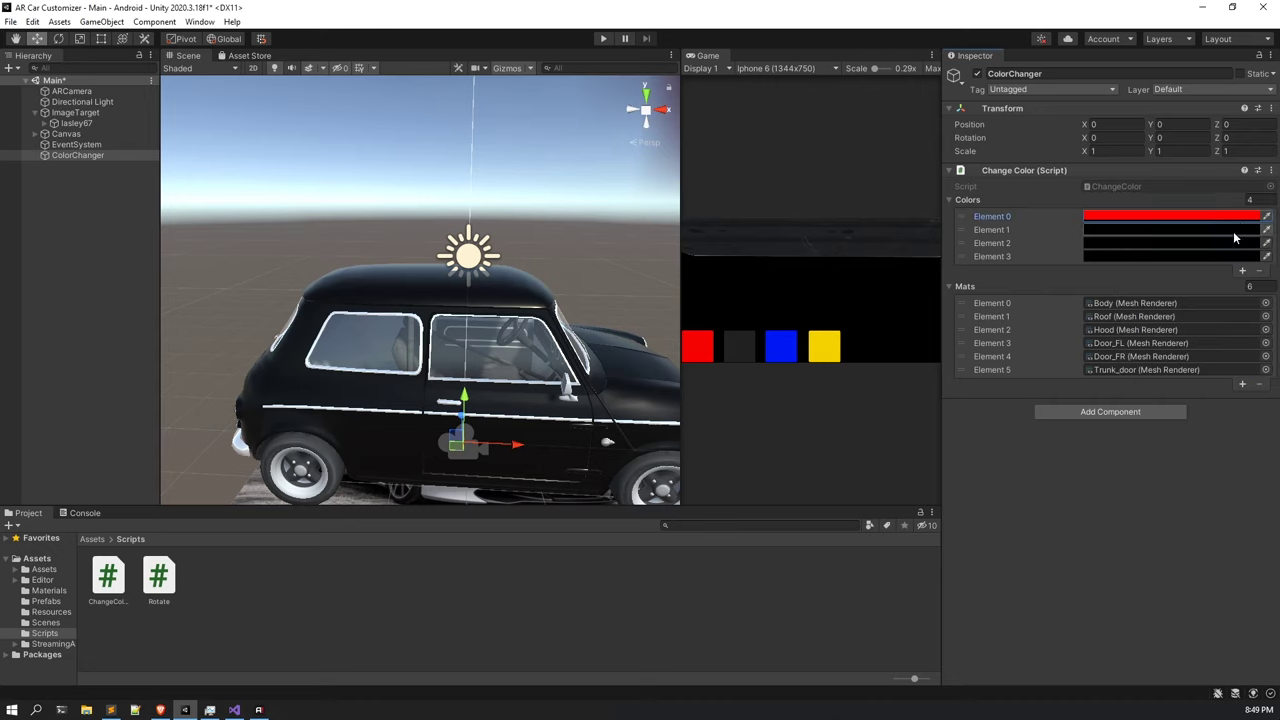
# Keep Element 1 black and set Element 2 to a saturated blue.
pyautogui.click(1231, 236)
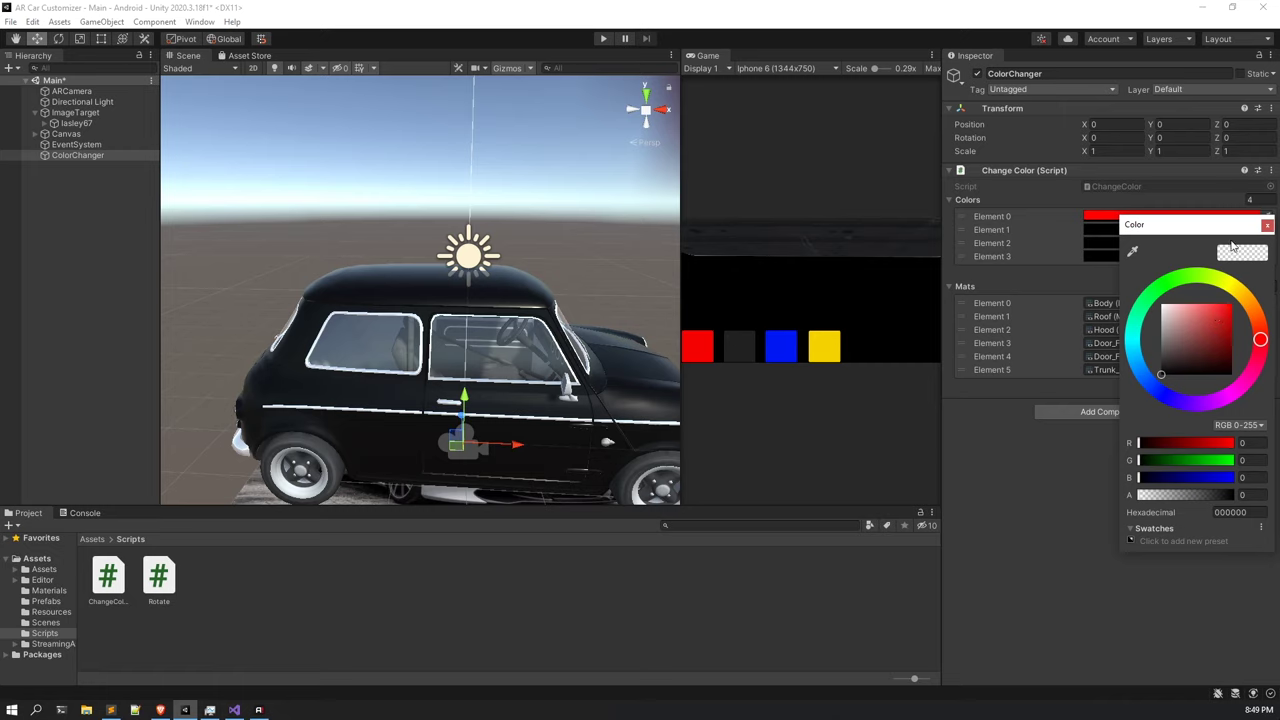
pyautogui.click(1267, 225)
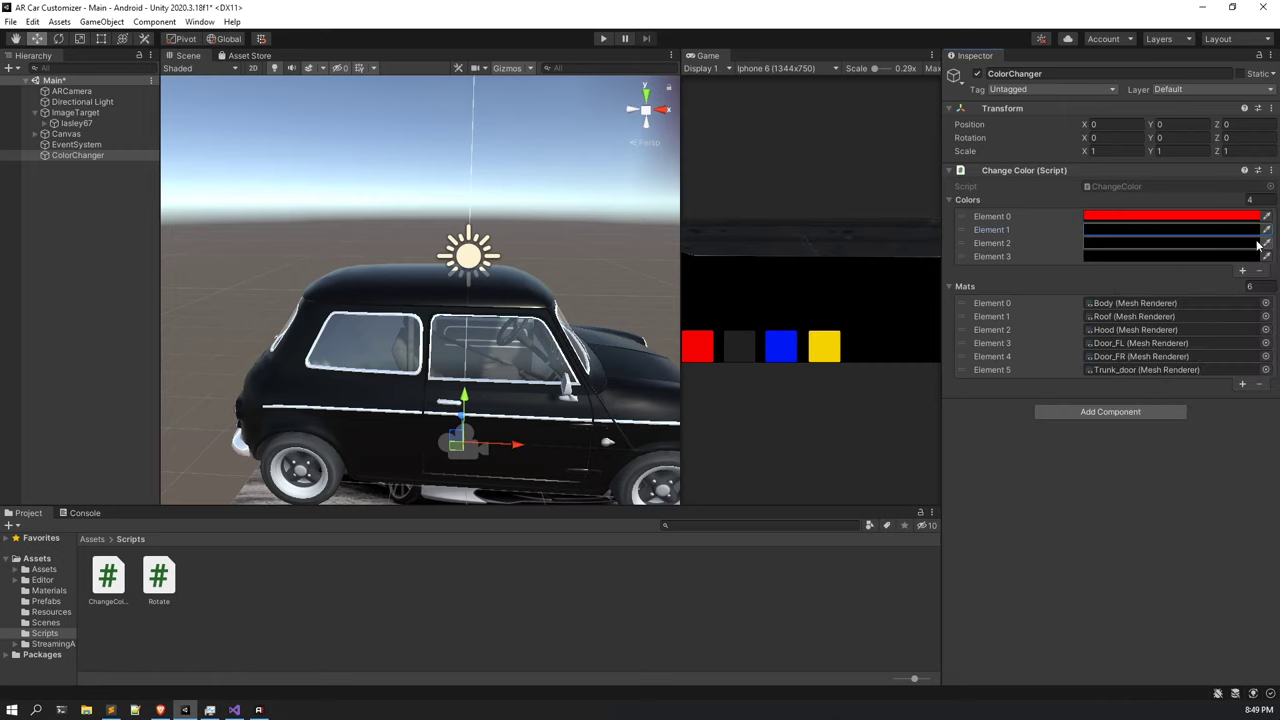
pyautogui.click(1206, 242)
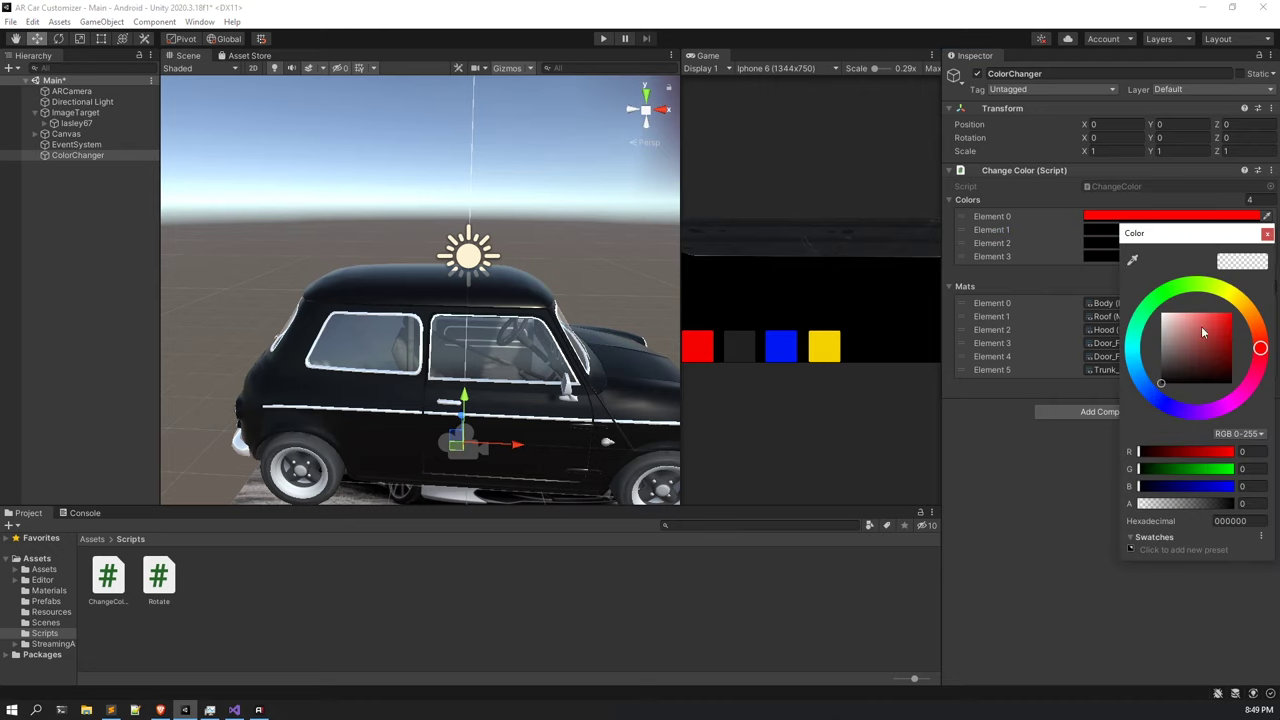
pyautogui.click(1155, 397)
pyautogui.click(1200, 357)
pyautogui.moveTo(1205, 347); pyautogui.dragTo(1278, 287)
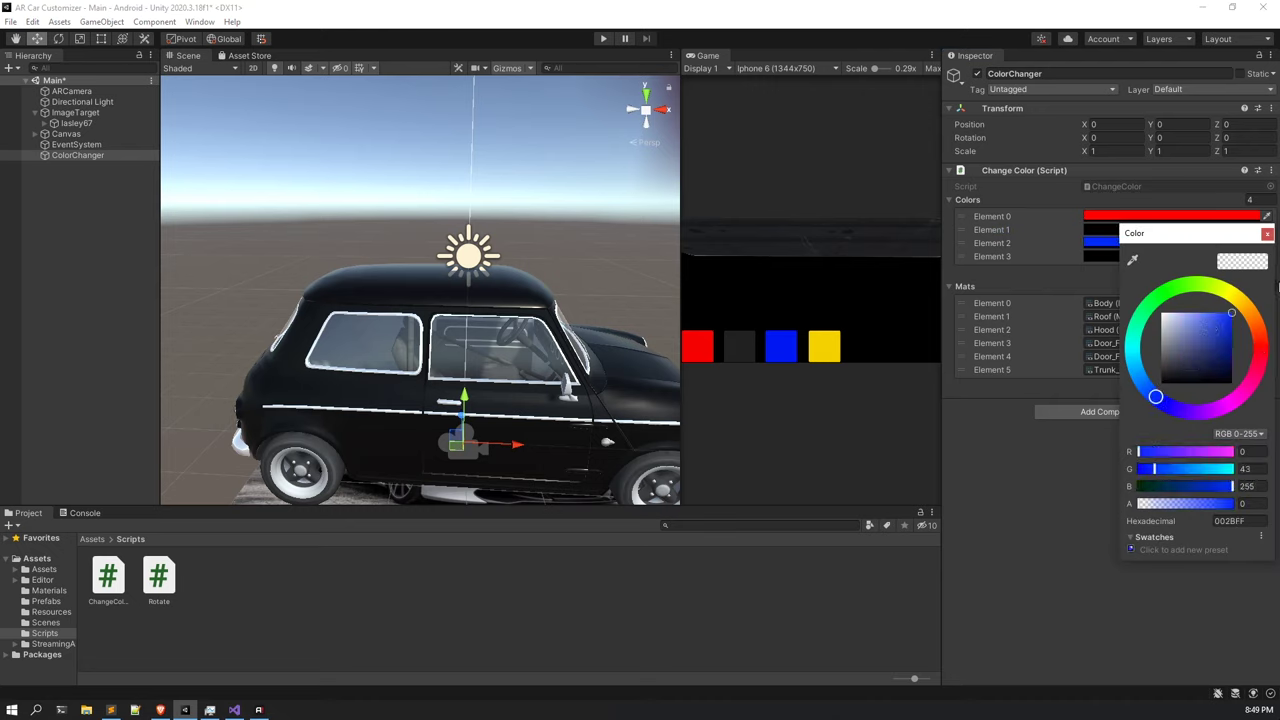
pyautogui.click(1135, 363)
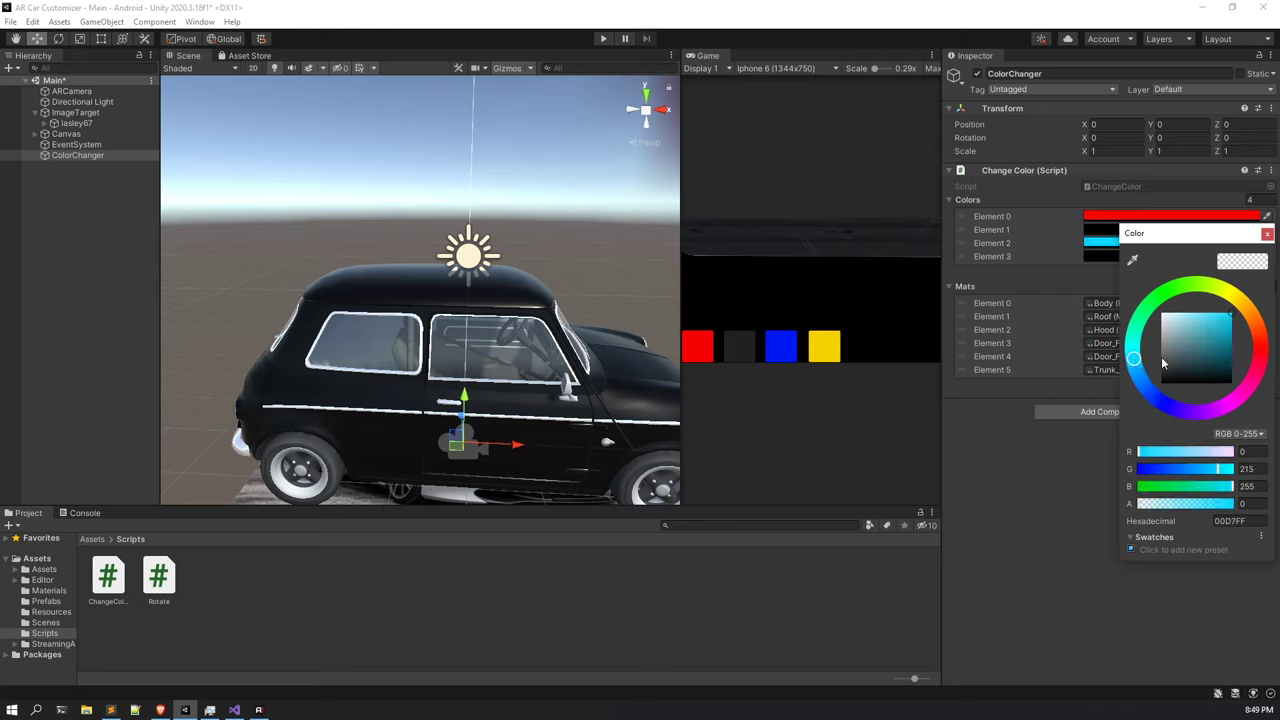
pyautogui.click(1138, 378)
pyautogui.click(1268, 234)
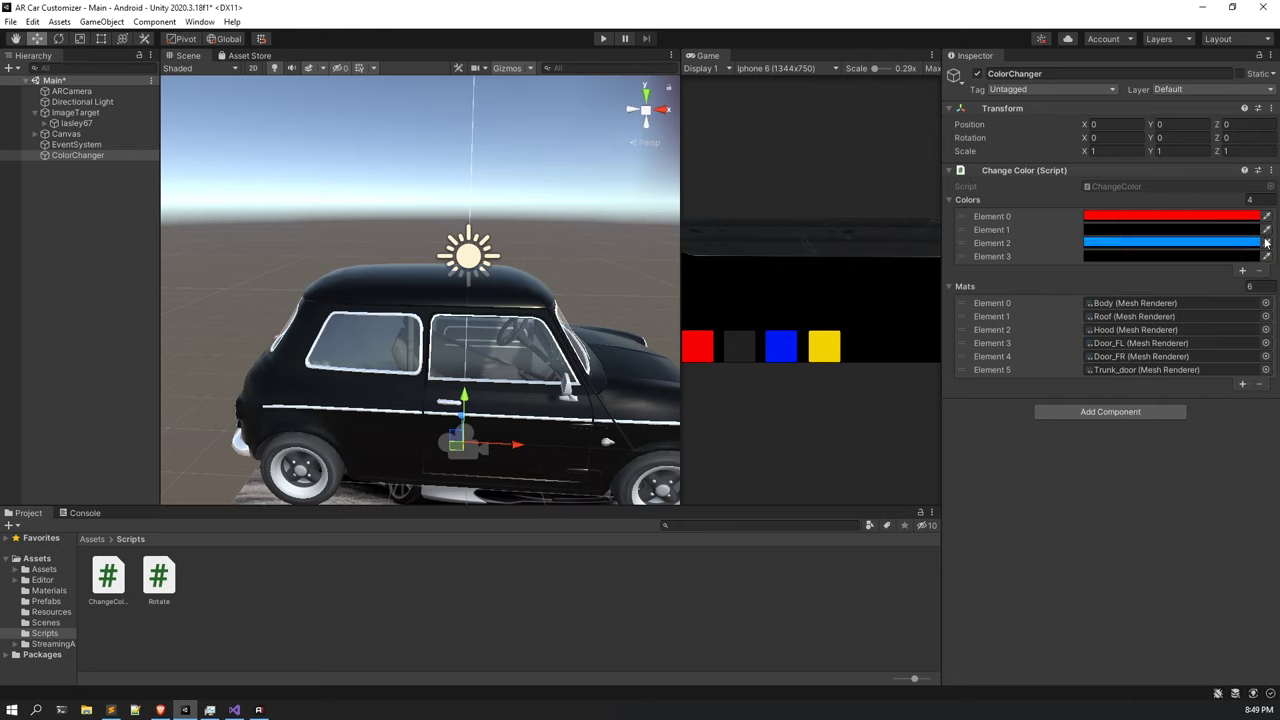
# Set Colors Element 3 to bright yellow.
pyautogui.click(1240, 230)
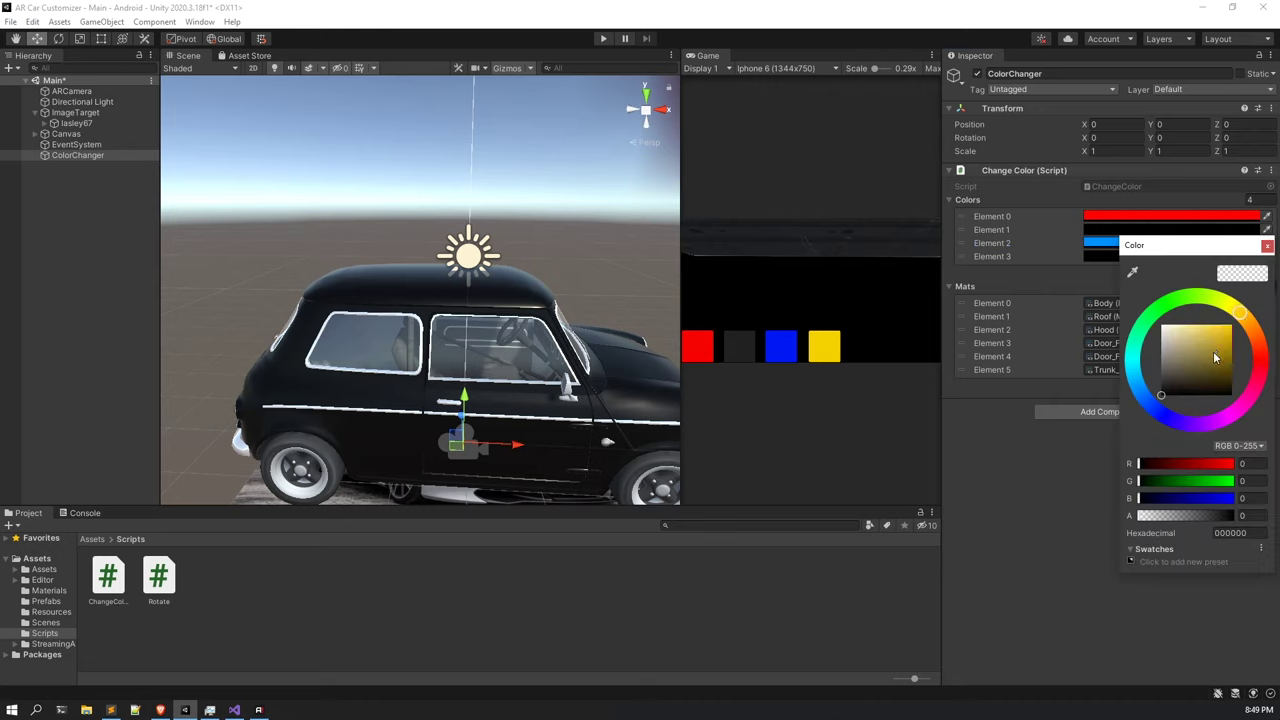
pyautogui.moveTo(1213, 351); pyautogui.dragTo(1277, 297)
pyautogui.click(1268, 245)
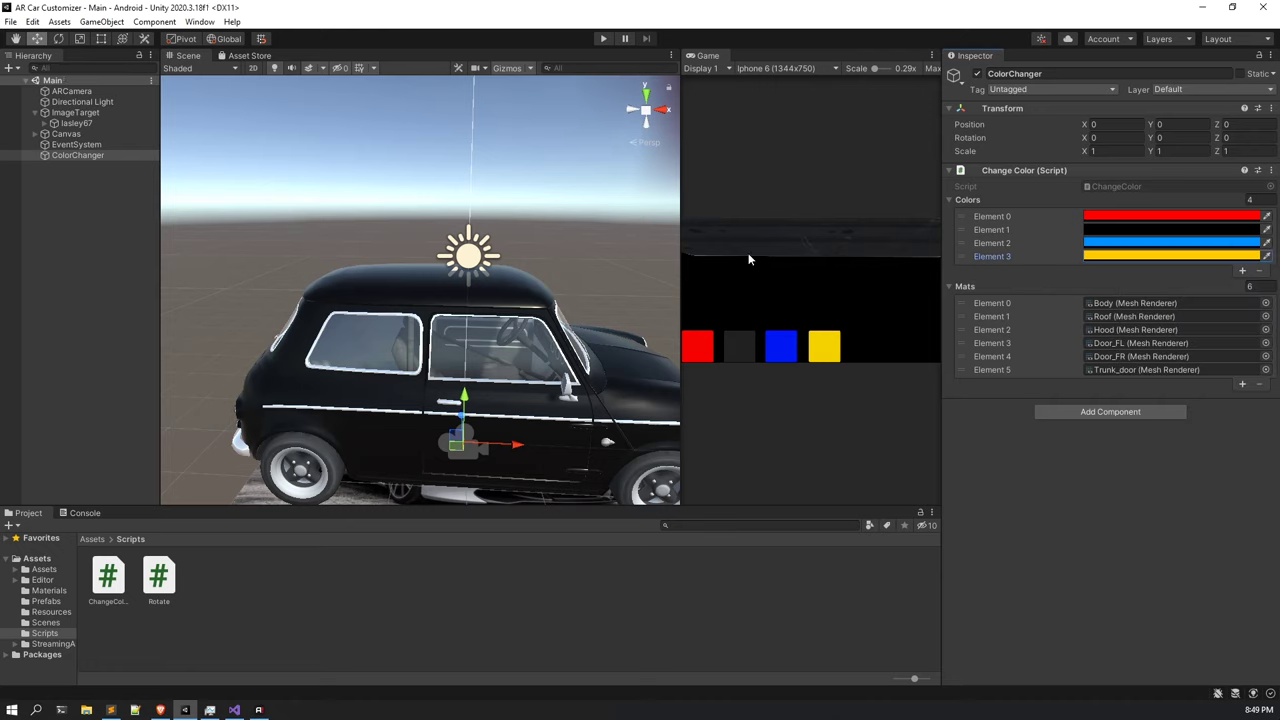
pyautogui.moveTo(84, 121); pyautogui.dragTo(45, 138)
# Give all four colour buttons an On Click action targeting ColorChanger.
pyautogui.click(35, 134)
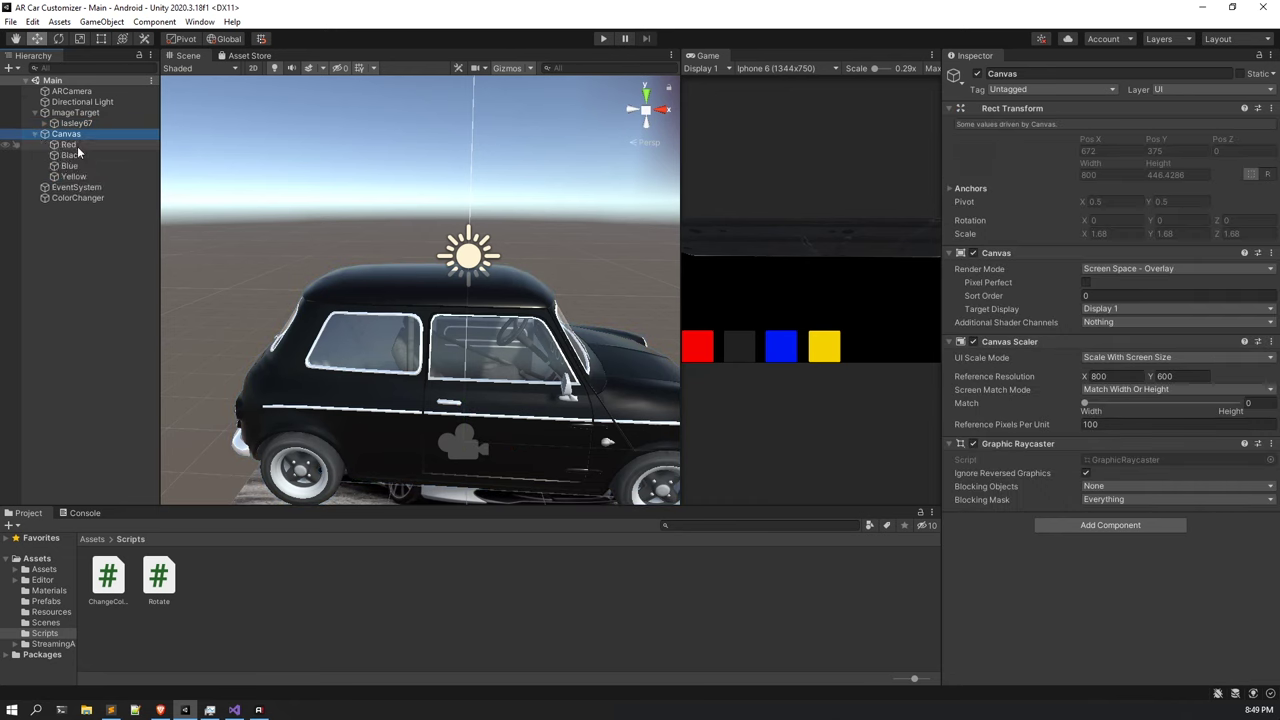
pyautogui.click(72, 145)
pyautogui.scroll(-5, 1103, 533)
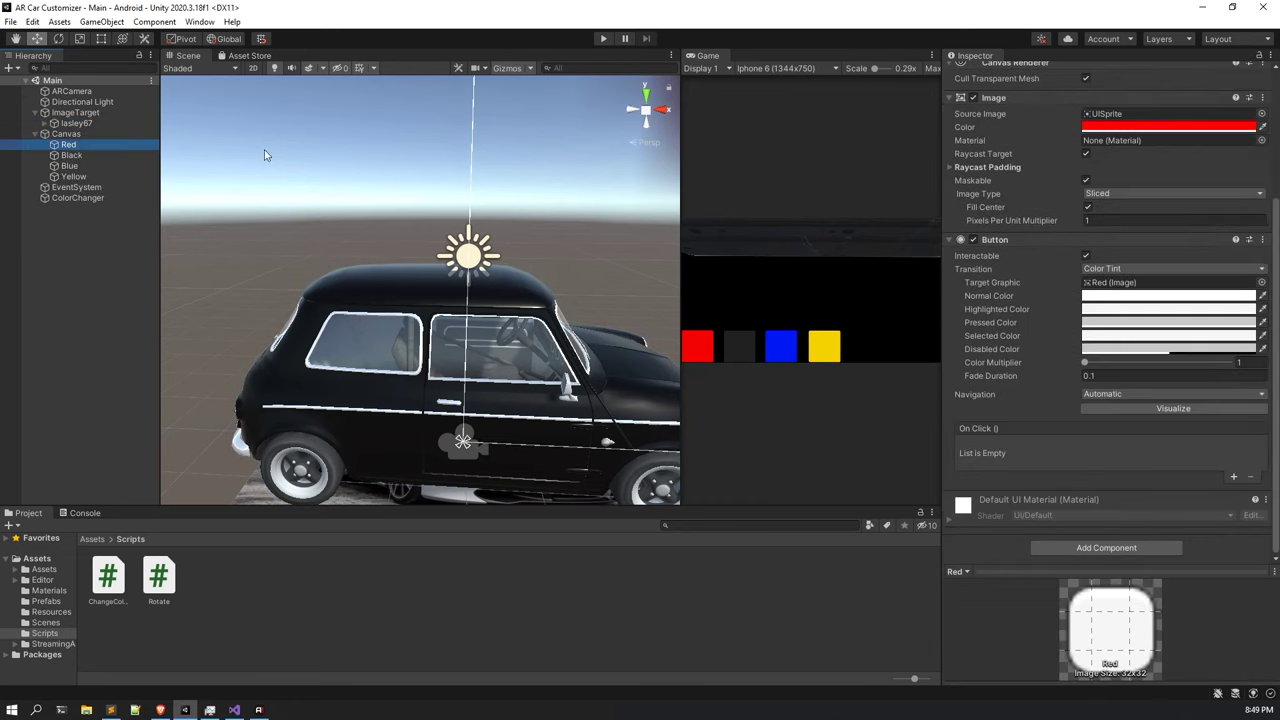
pyautogui.keyDown('shift'); pyautogui.click(74, 176); pyautogui.keyUp('shift')
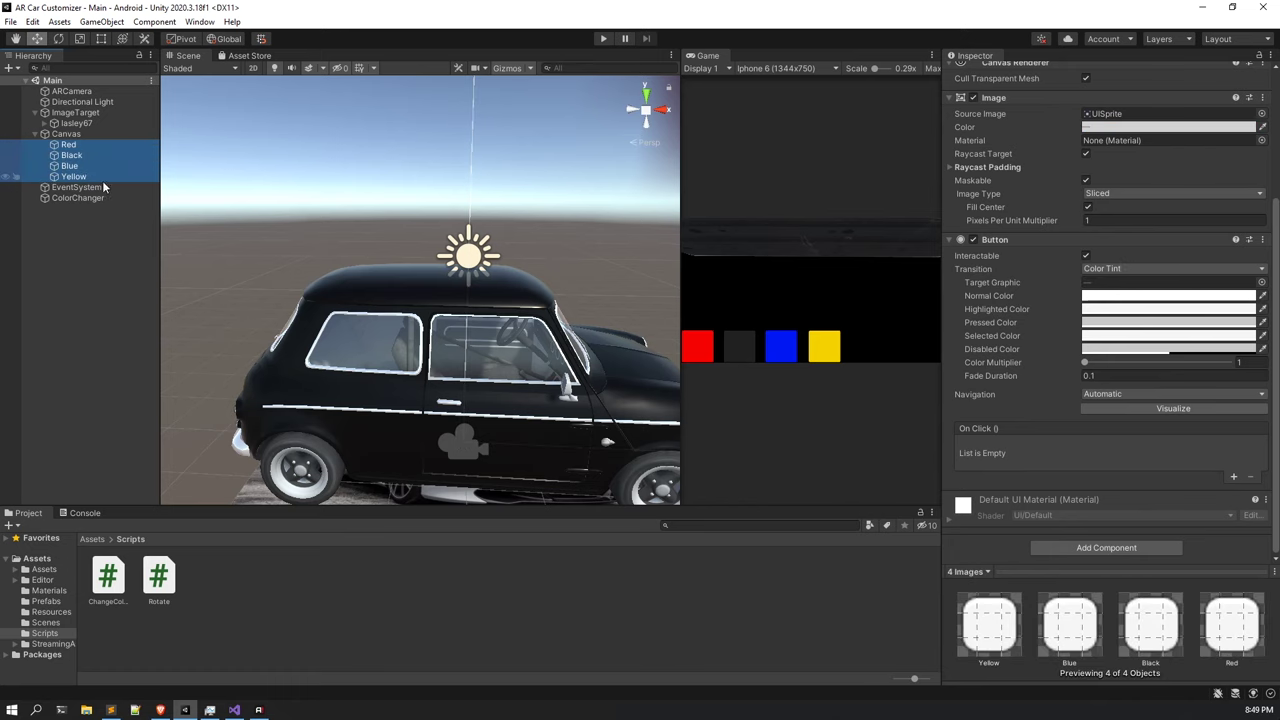
pyautogui.click(1230, 476)
pyautogui.moveTo(119, 195); pyautogui.dragTo(1010, 463)
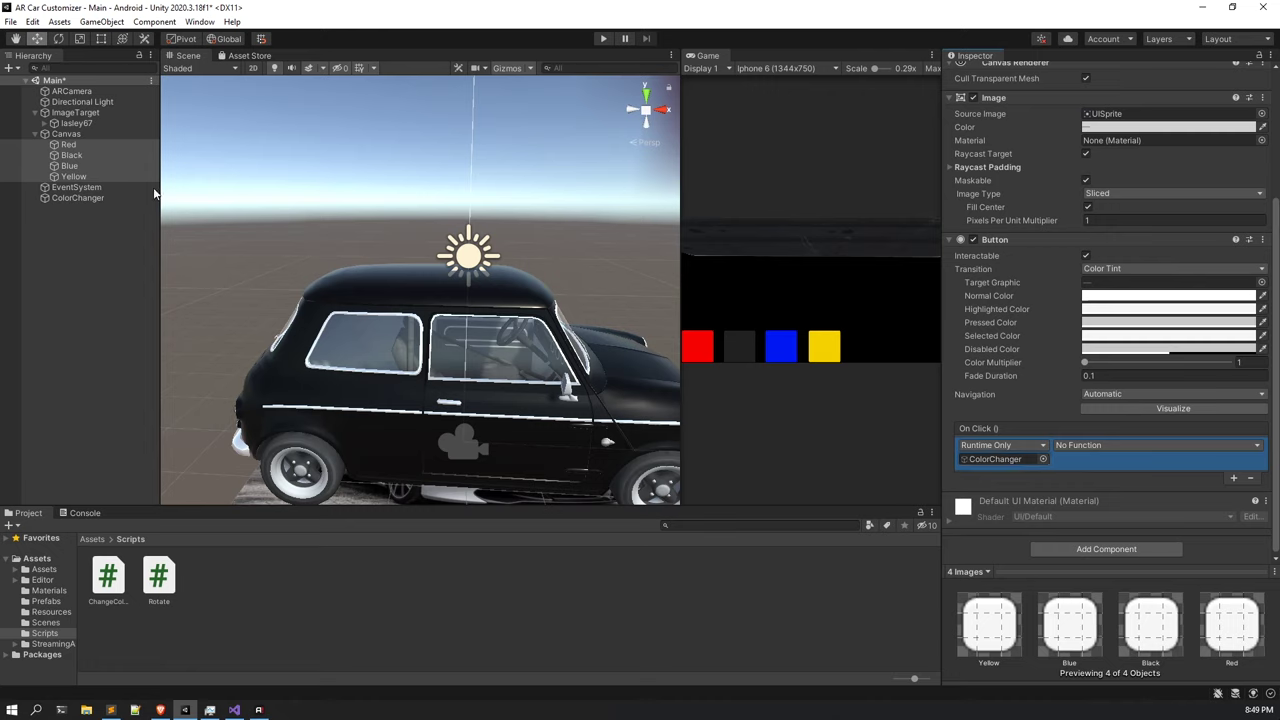
# Make the Red and Black buttons call ChangeColor.Red and ChangeColor.Black.
pyautogui.click(89, 146)
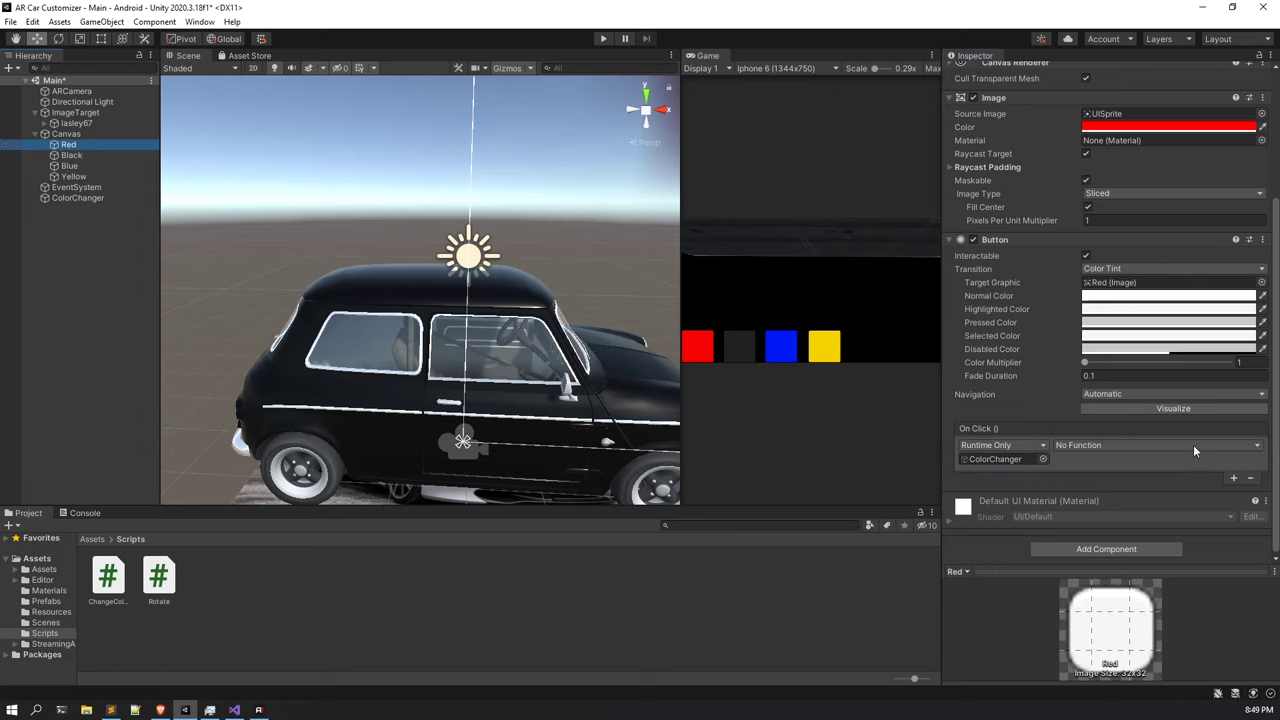
pyautogui.click(1160, 445)
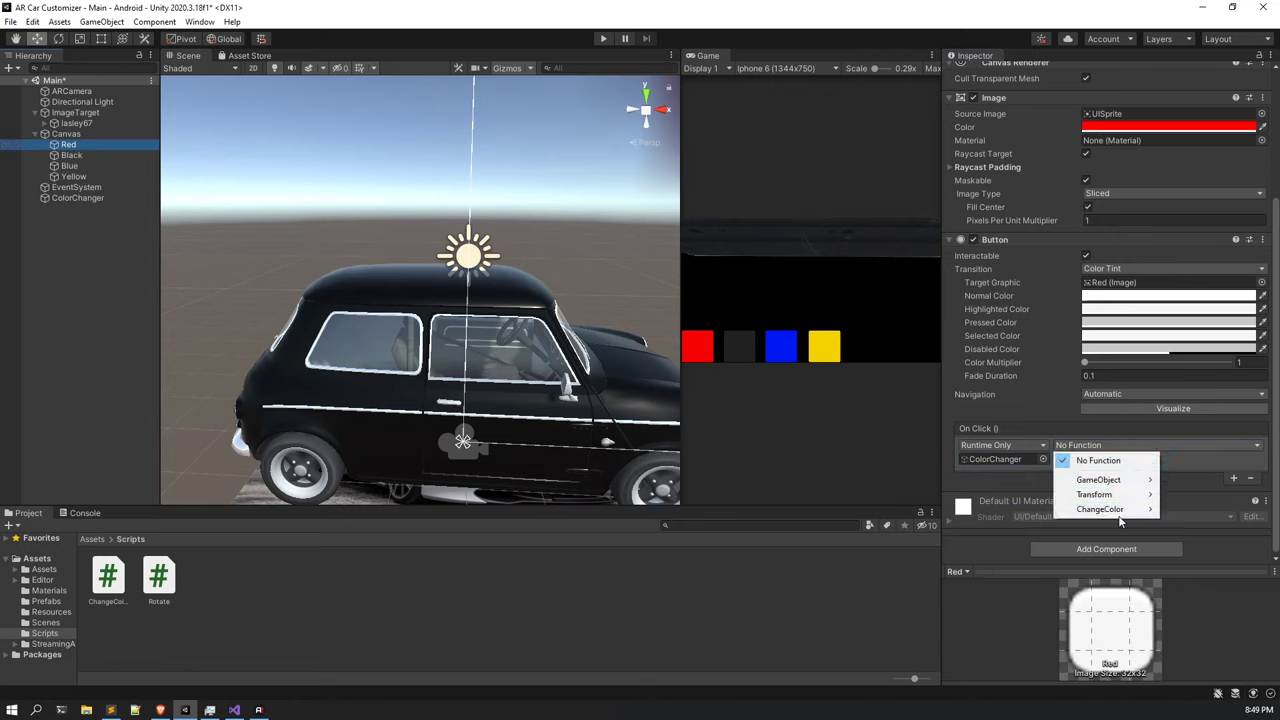
pyautogui.moveTo(1122, 512)
pyautogui.click(925, 436)
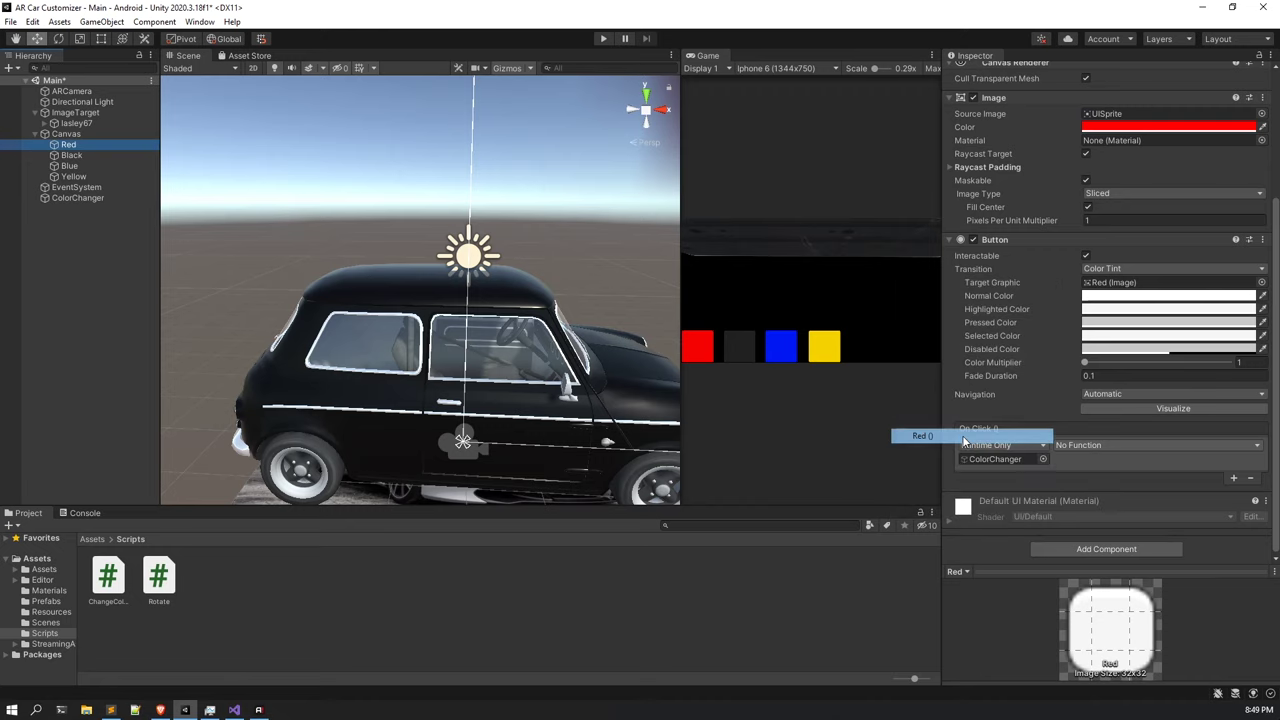
pyautogui.click(112, 155)
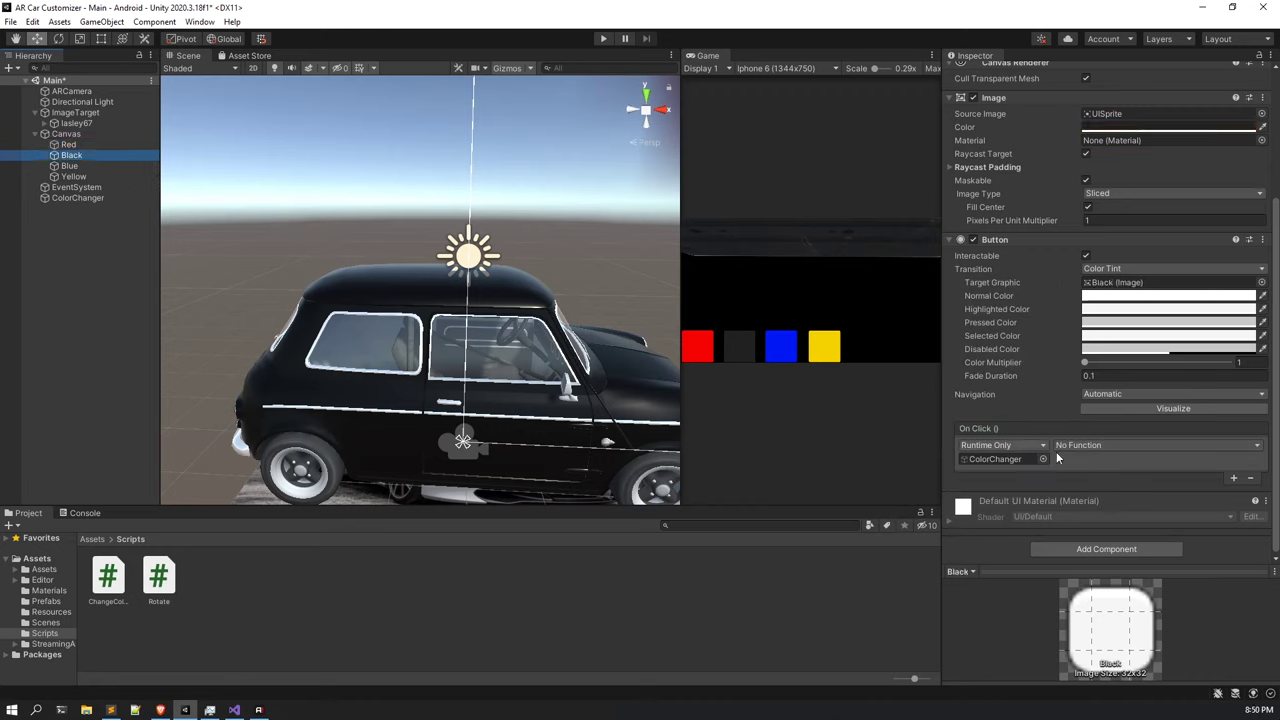
pyautogui.click(1090, 448)
pyautogui.moveTo(1095, 509)
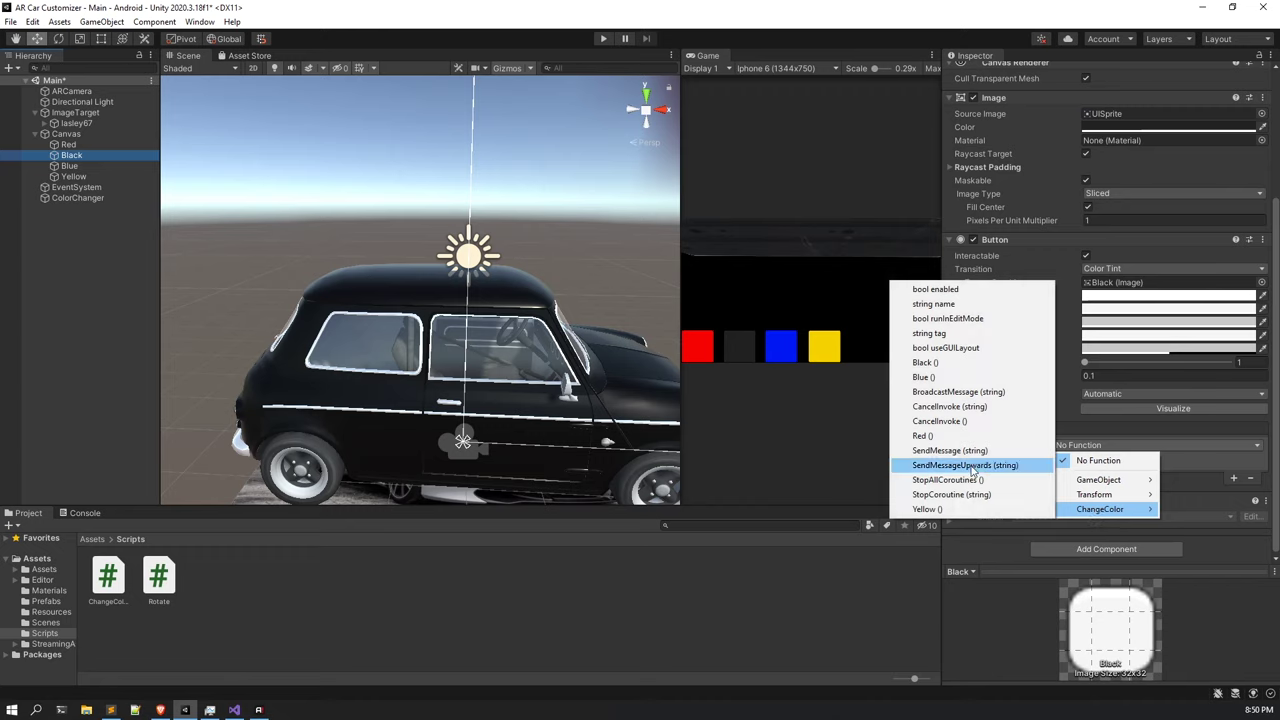
pyautogui.click(930, 362)
# Make Blue and Yellow call ChangeColor.Blue and ChangeColor.Yellow, then enter Play mode.
pyautogui.click(112, 166)
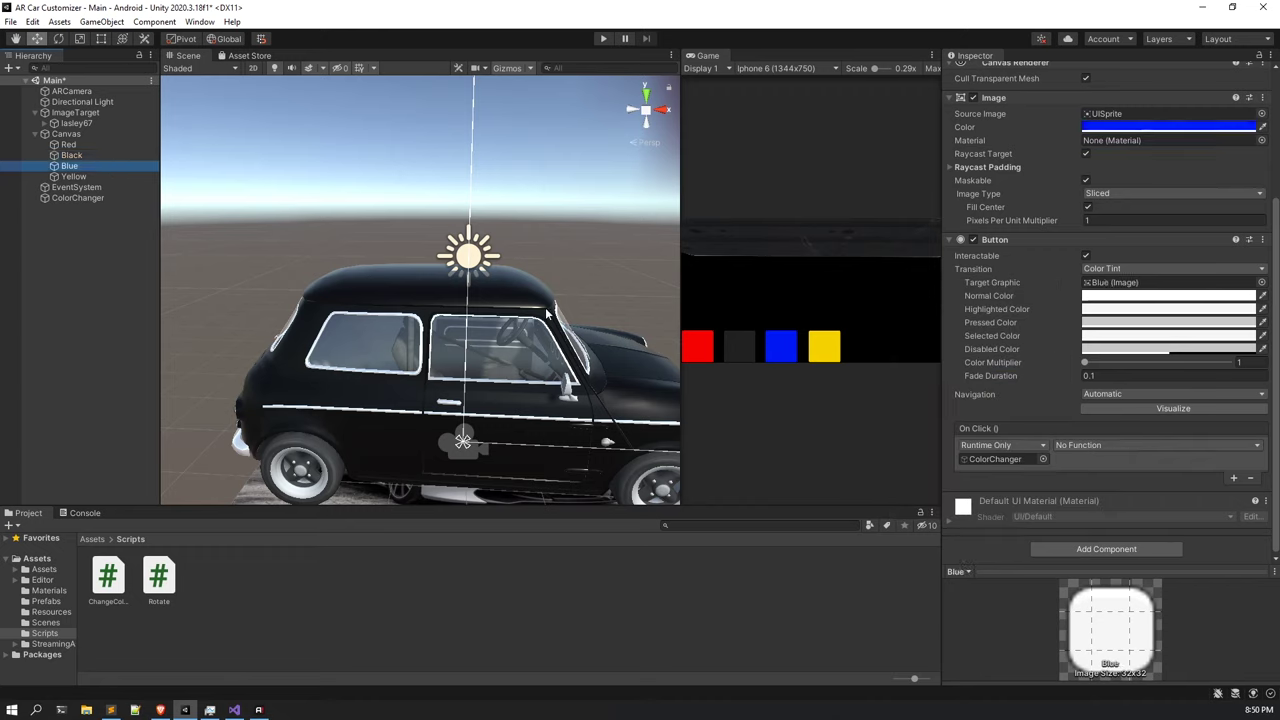
pyautogui.click(1073, 444)
pyautogui.moveTo(1100, 508)
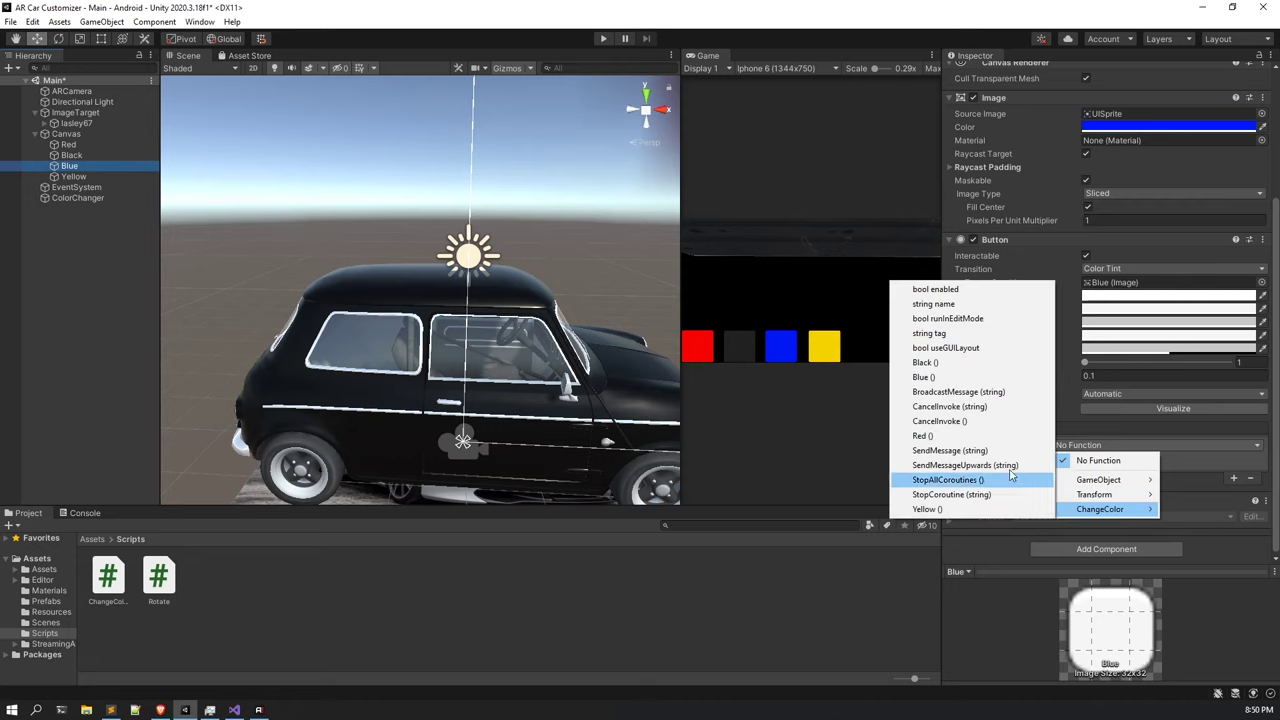
pyautogui.click(957, 378)
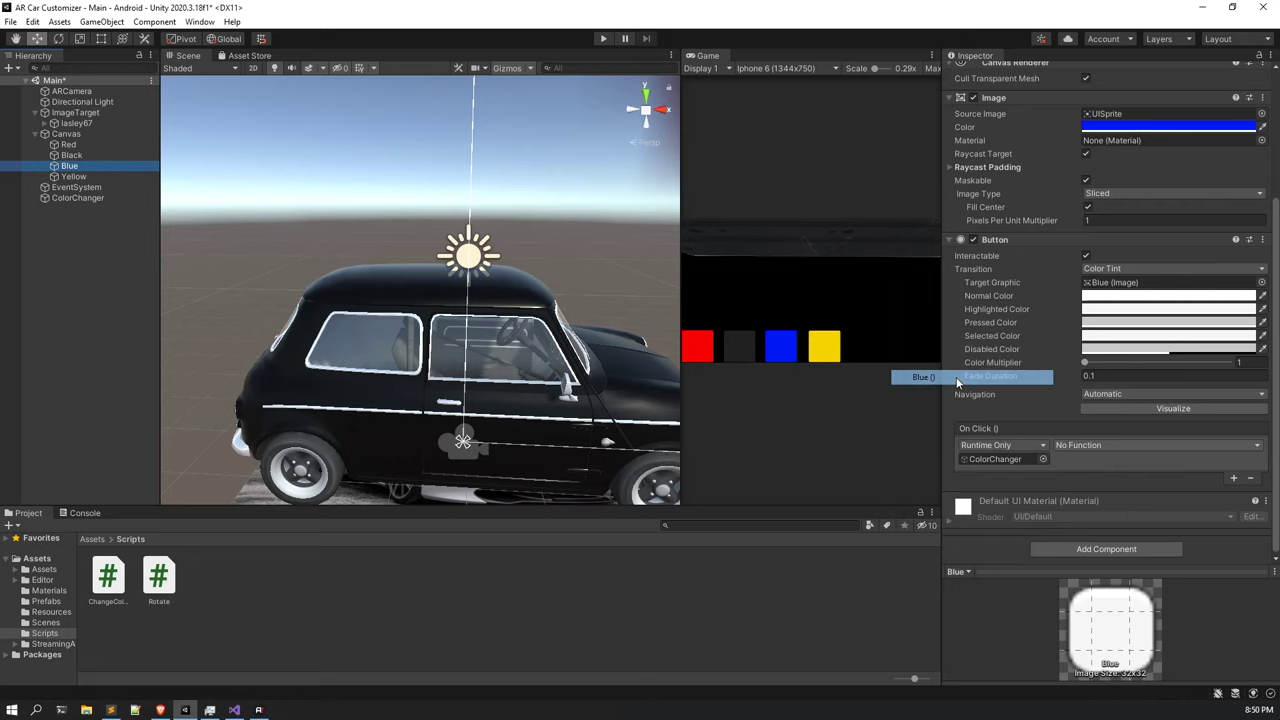
pyautogui.click(72, 176)
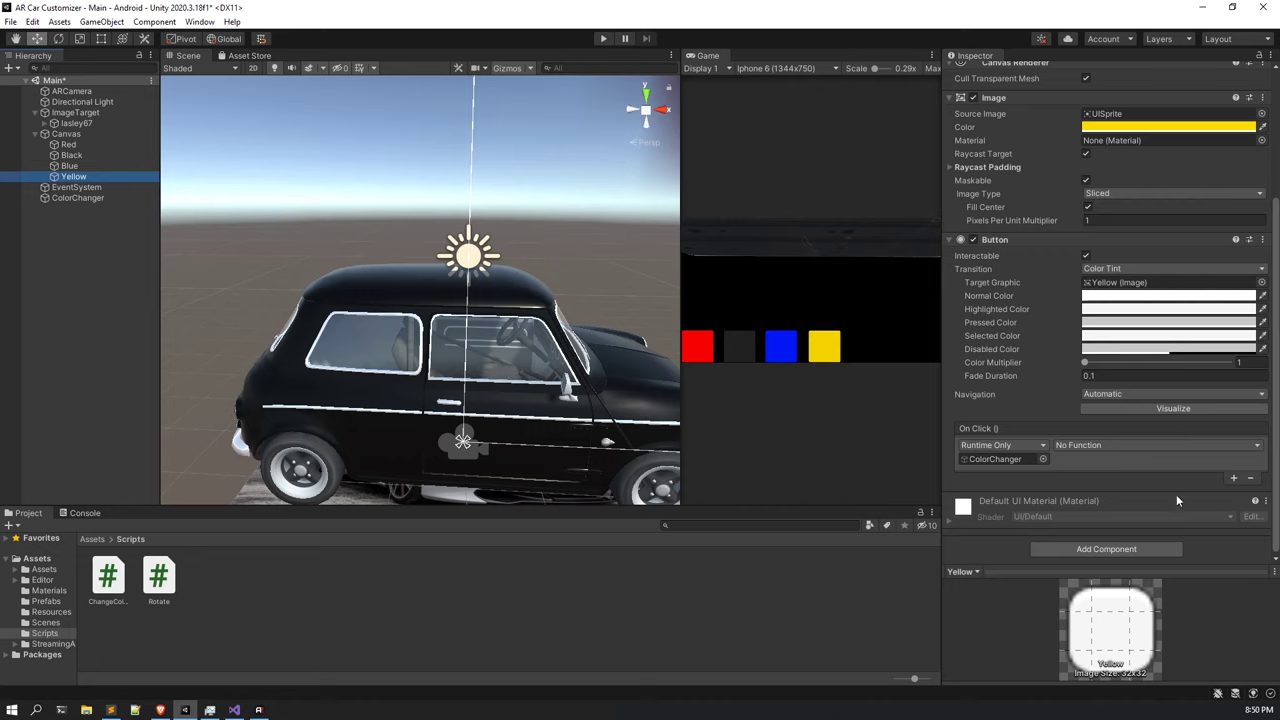
pyautogui.click(1160, 447)
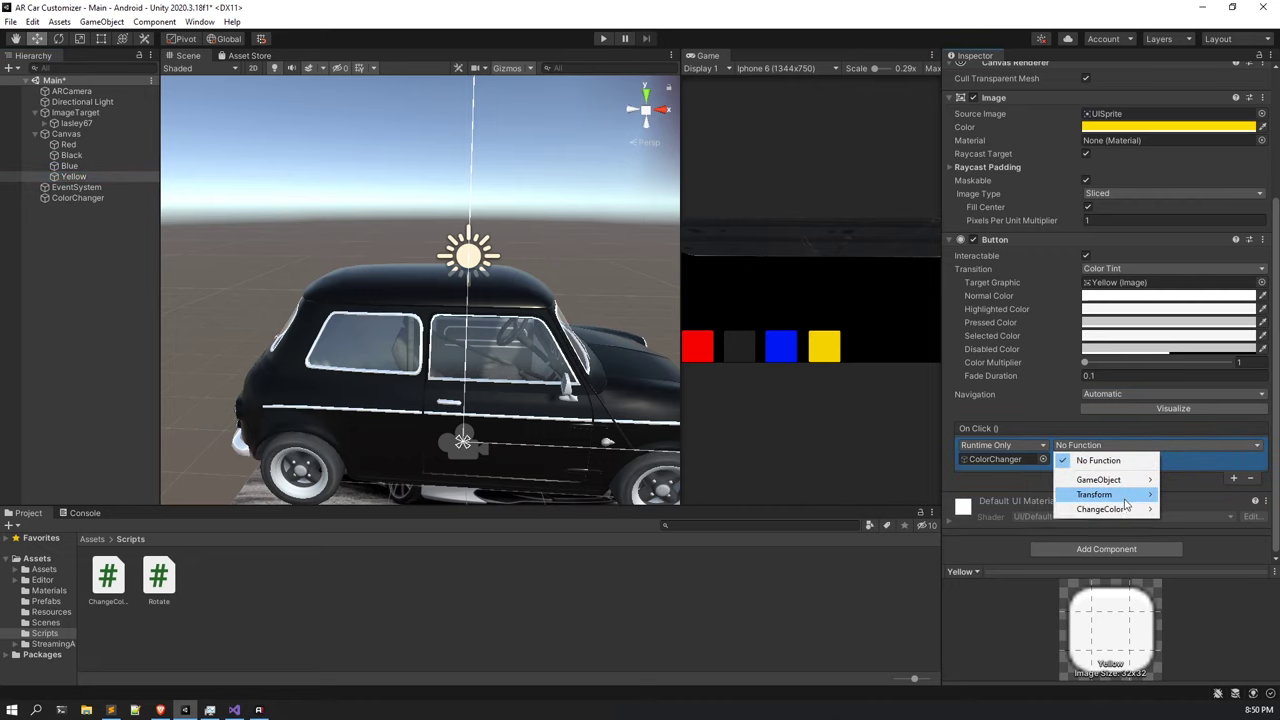
pyautogui.moveTo(1122, 510)
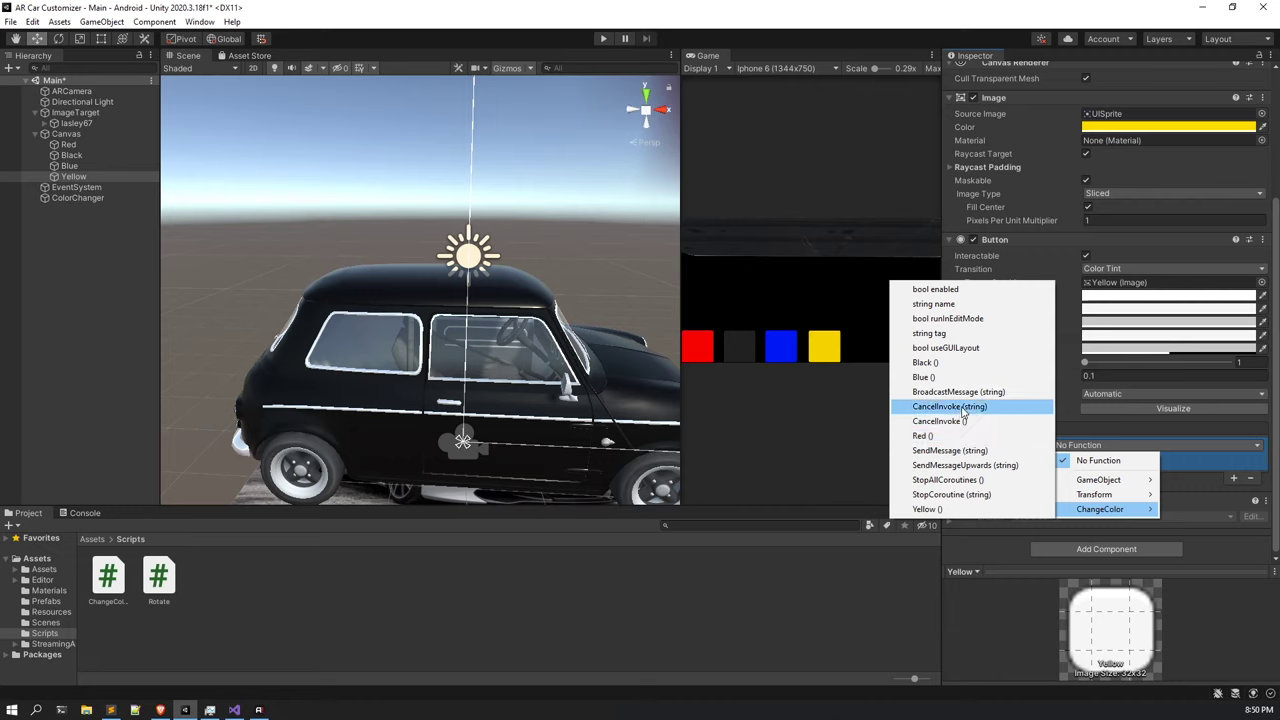
pyautogui.click(962, 509)
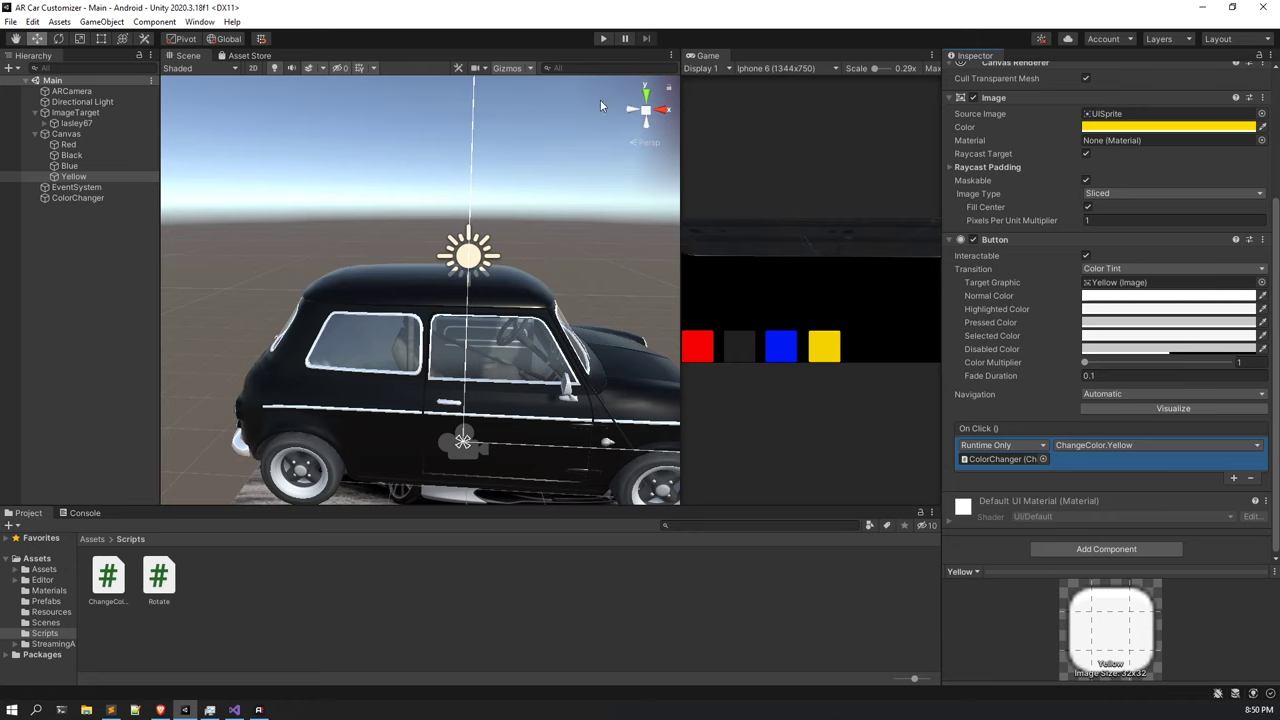
pyautogui.click(601, 39)
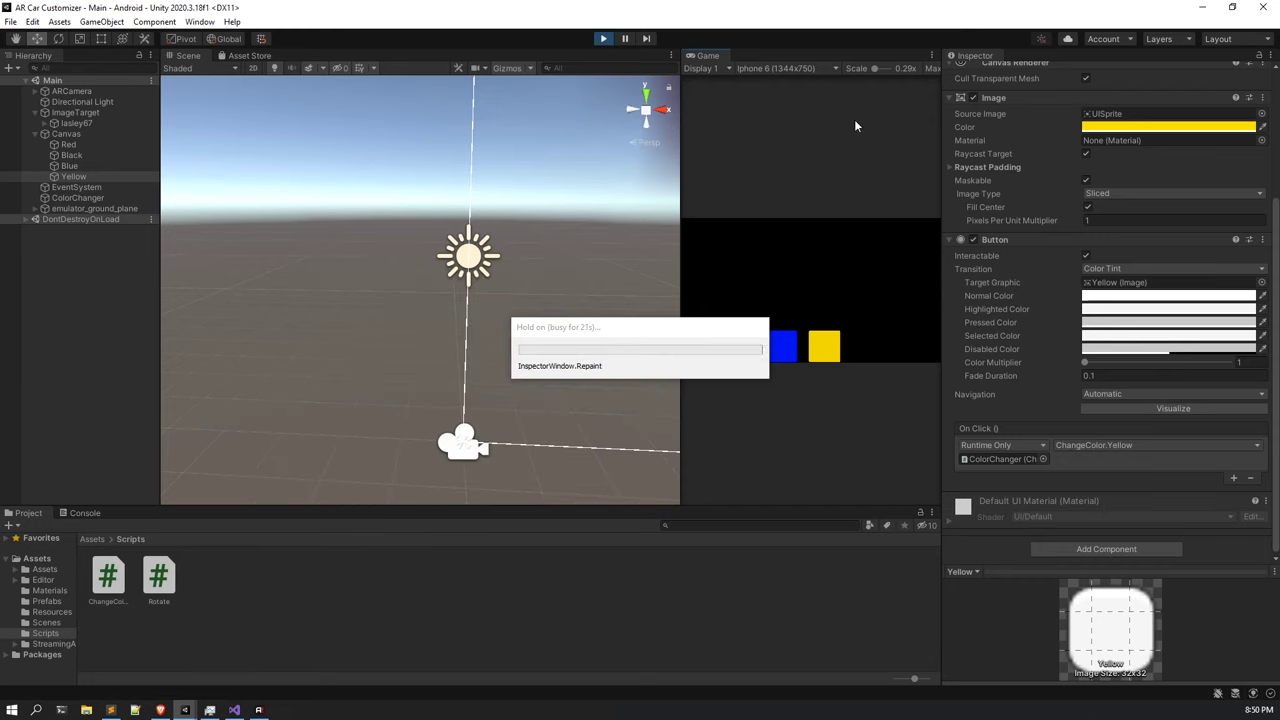
# Maximize the Game view and recolour the car blue, yellow, red, black, yellow, red, then stop Play mode.
pyautogui.click(933, 56)
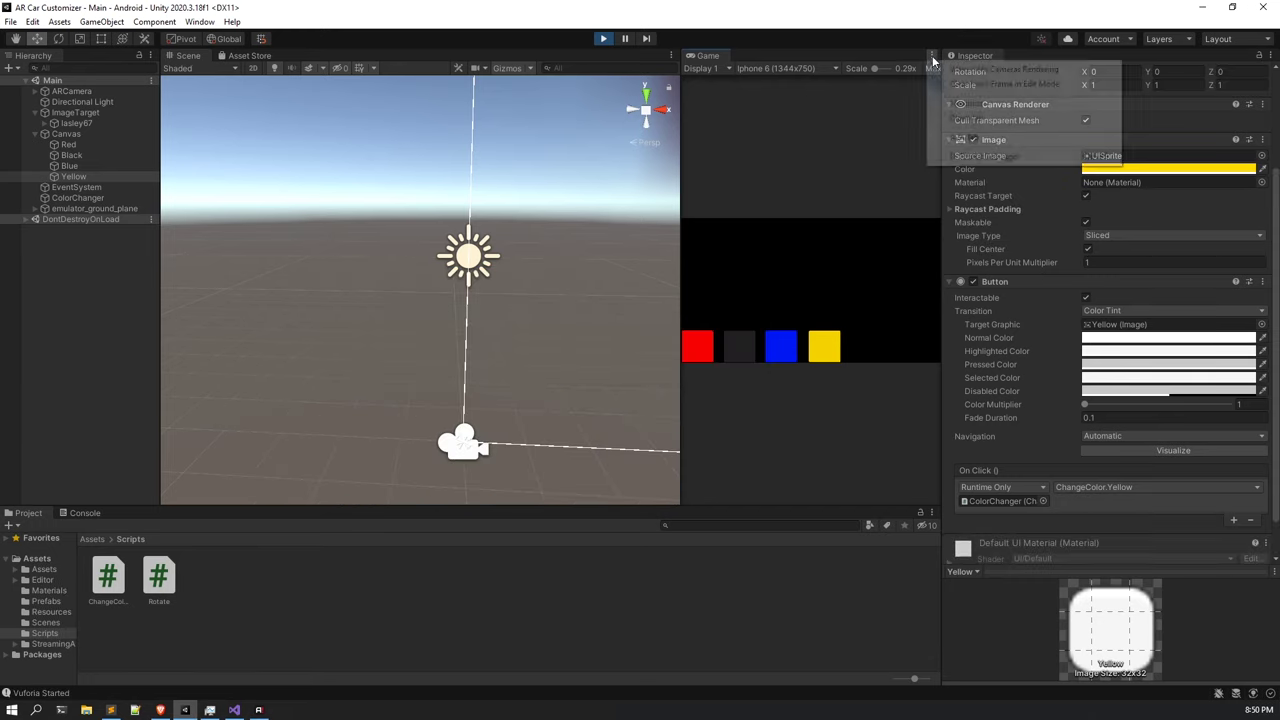
pyautogui.click(965, 103)
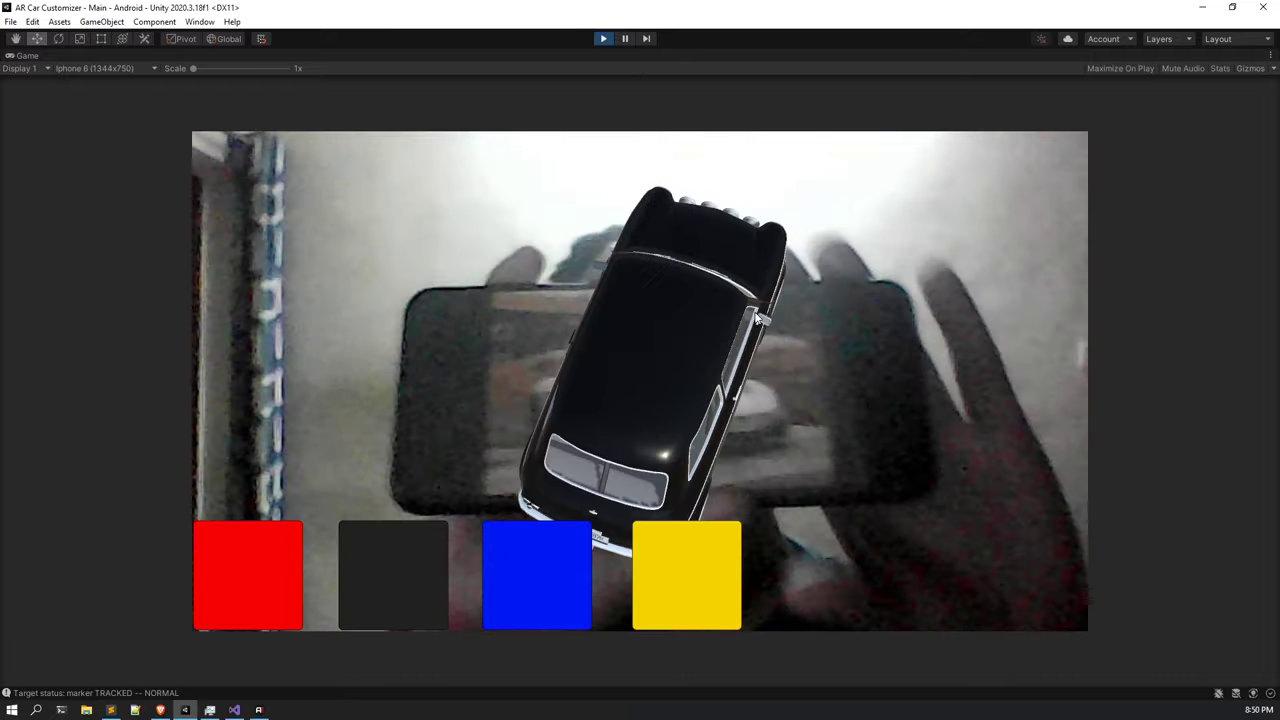
pyautogui.click(580, 600)
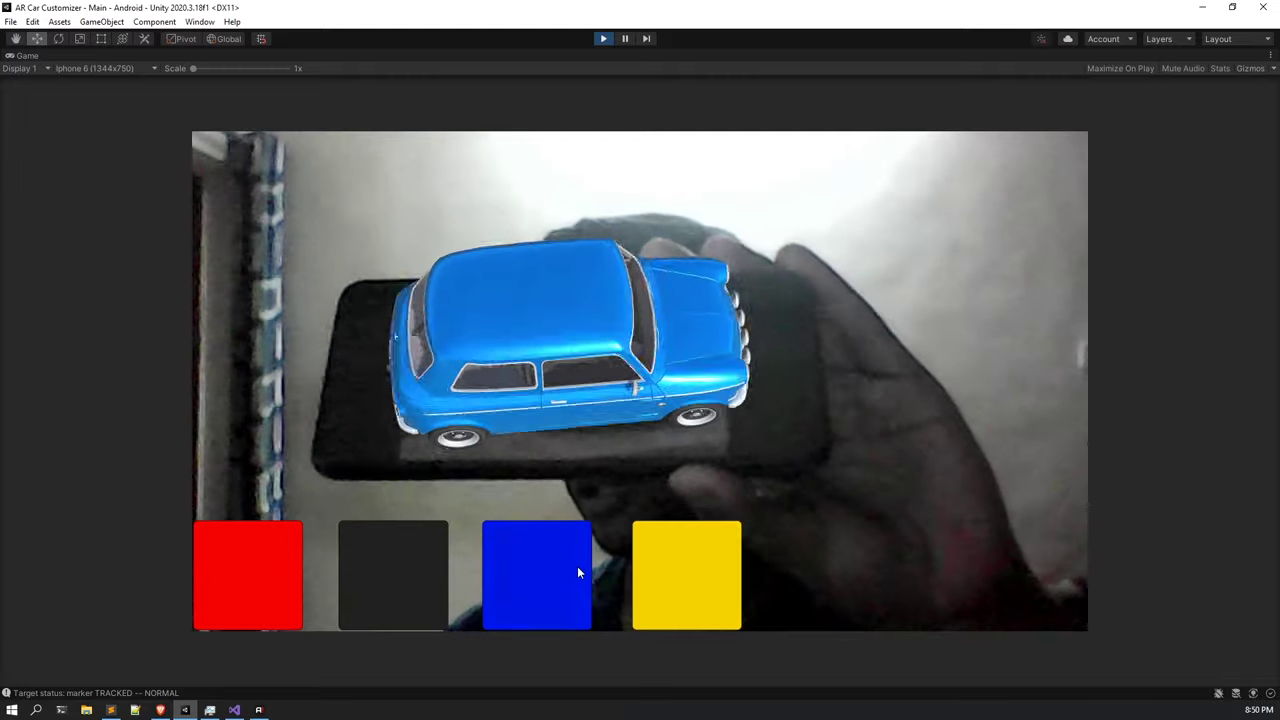
pyautogui.click(652, 558)
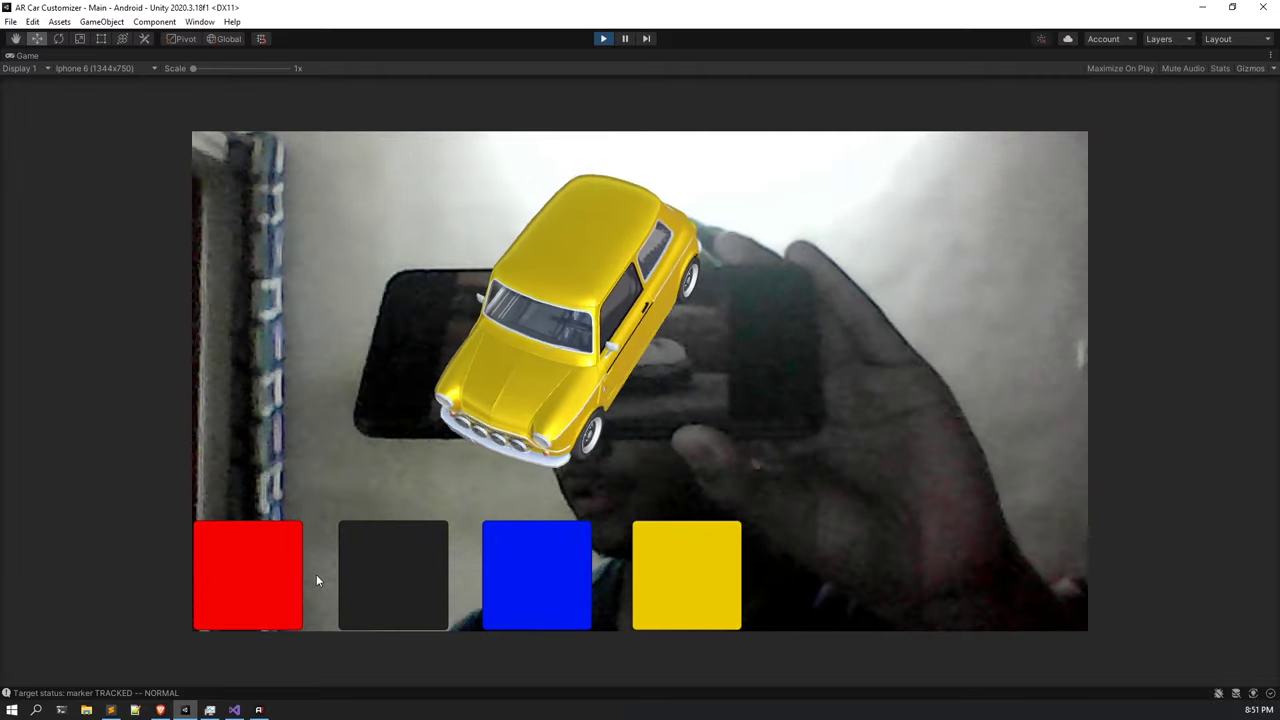
pyautogui.click(277, 570)
pyautogui.click(403, 578)
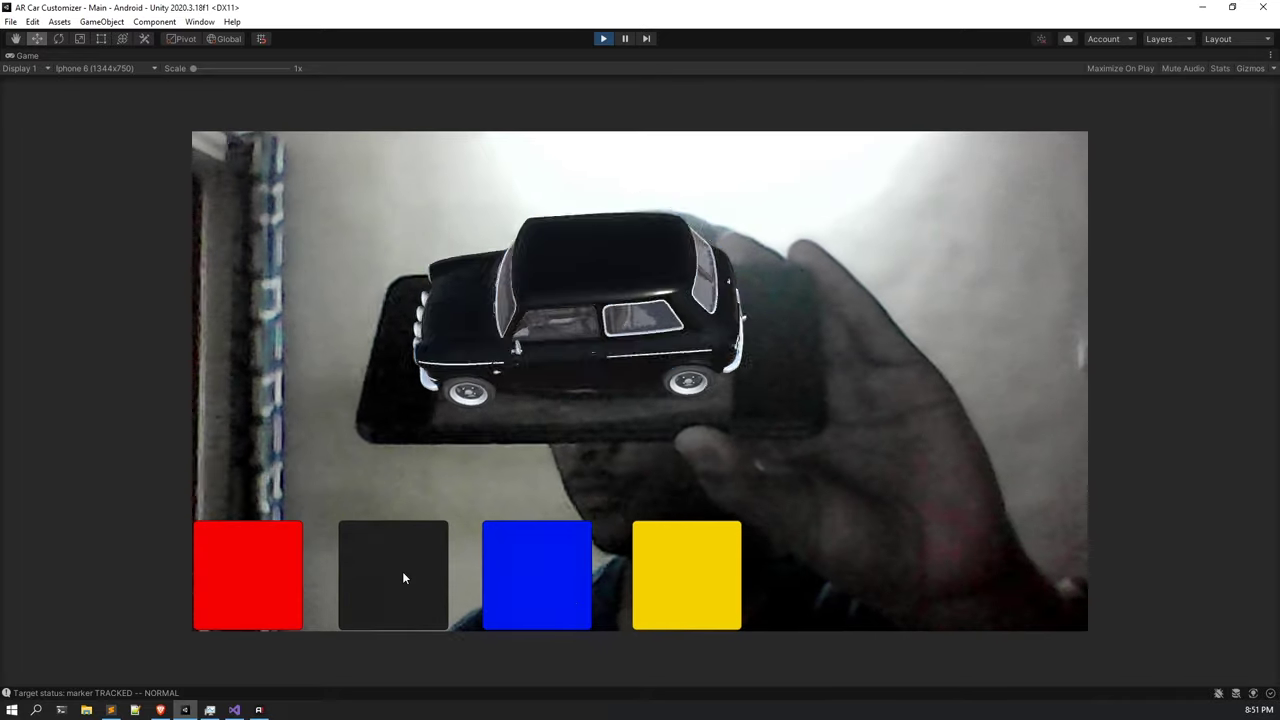
pyautogui.click(572, 598)
pyautogui.click(661, 590)
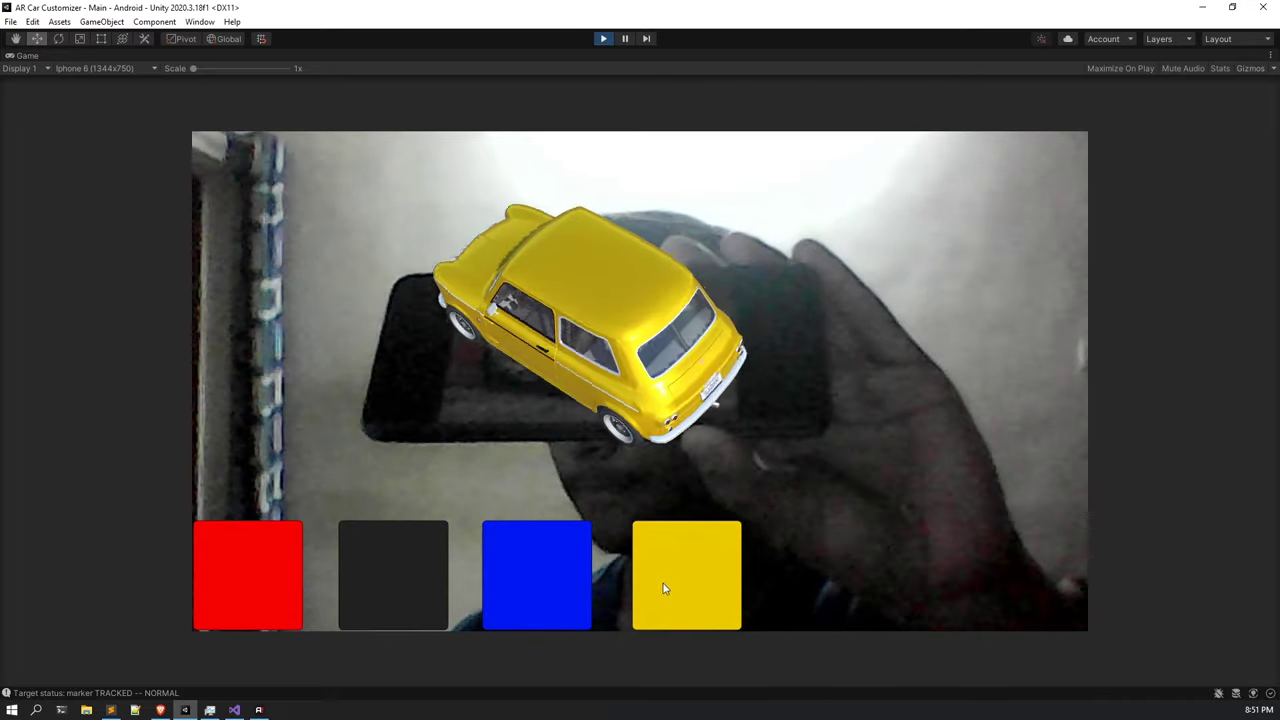
pyautogui.click(268, 583)
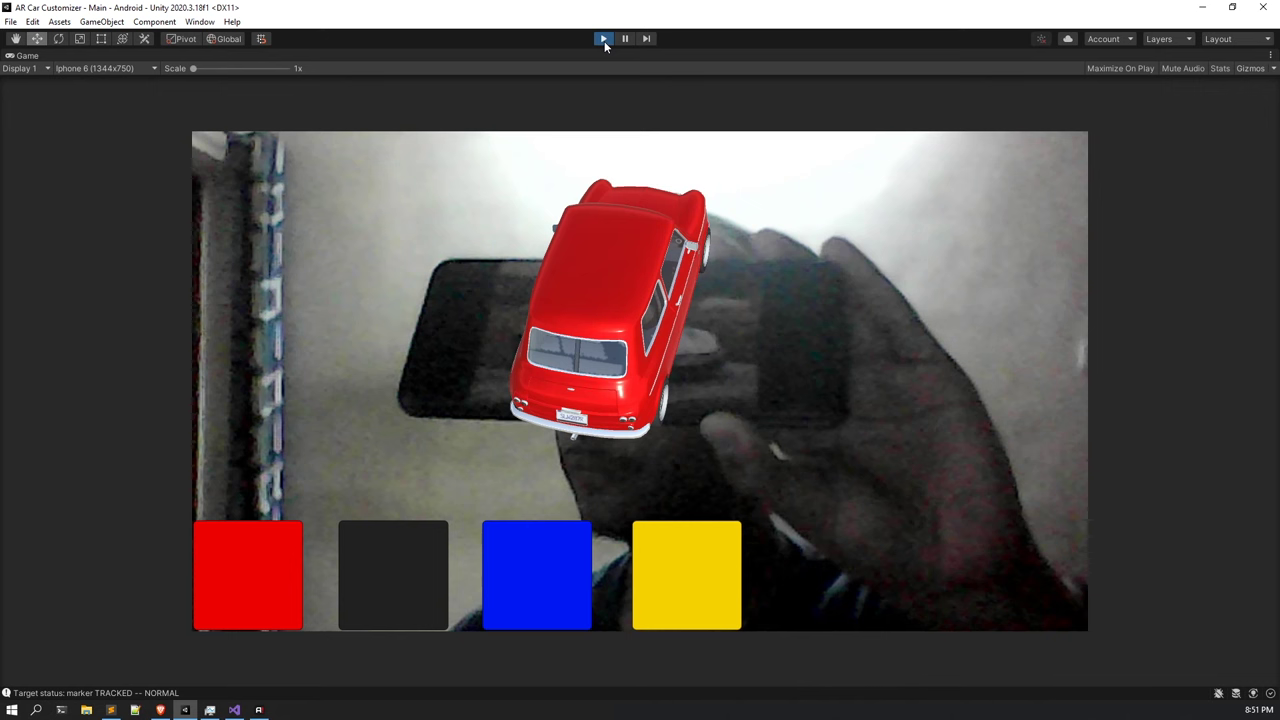
pyautogui.click(604, 41)
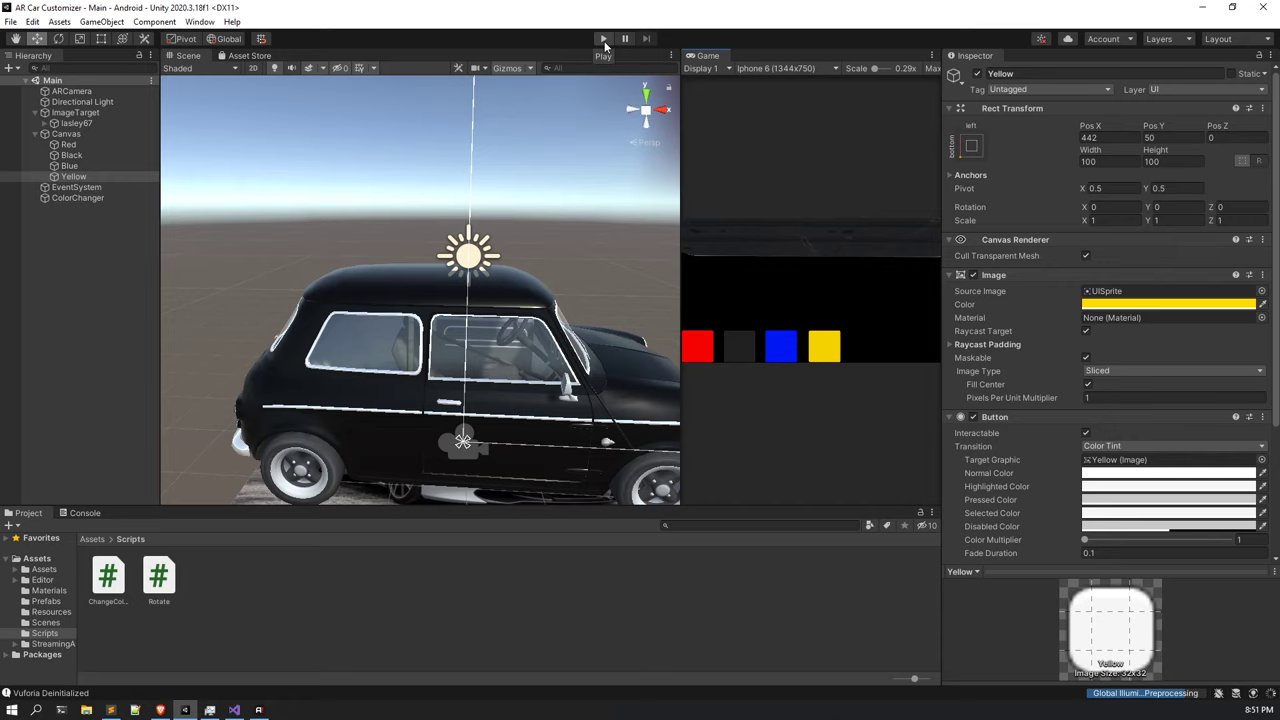
pyautogui.keyDown('alt'); pyautogui.moveTo(420, 385); pyautogui.dragTo(464, 387); pyautogui.keyUp('alt')
pyautogui.scroll(2, 464, 386)
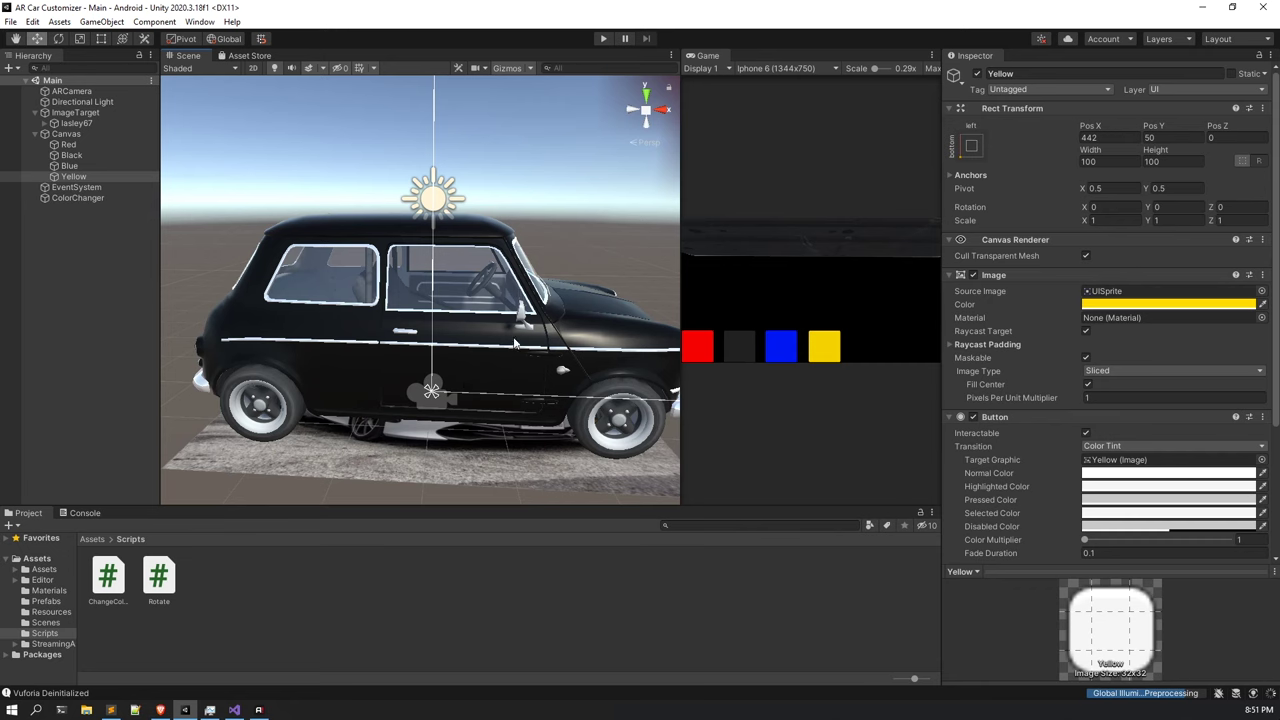
pyautogui.click(433, 393)
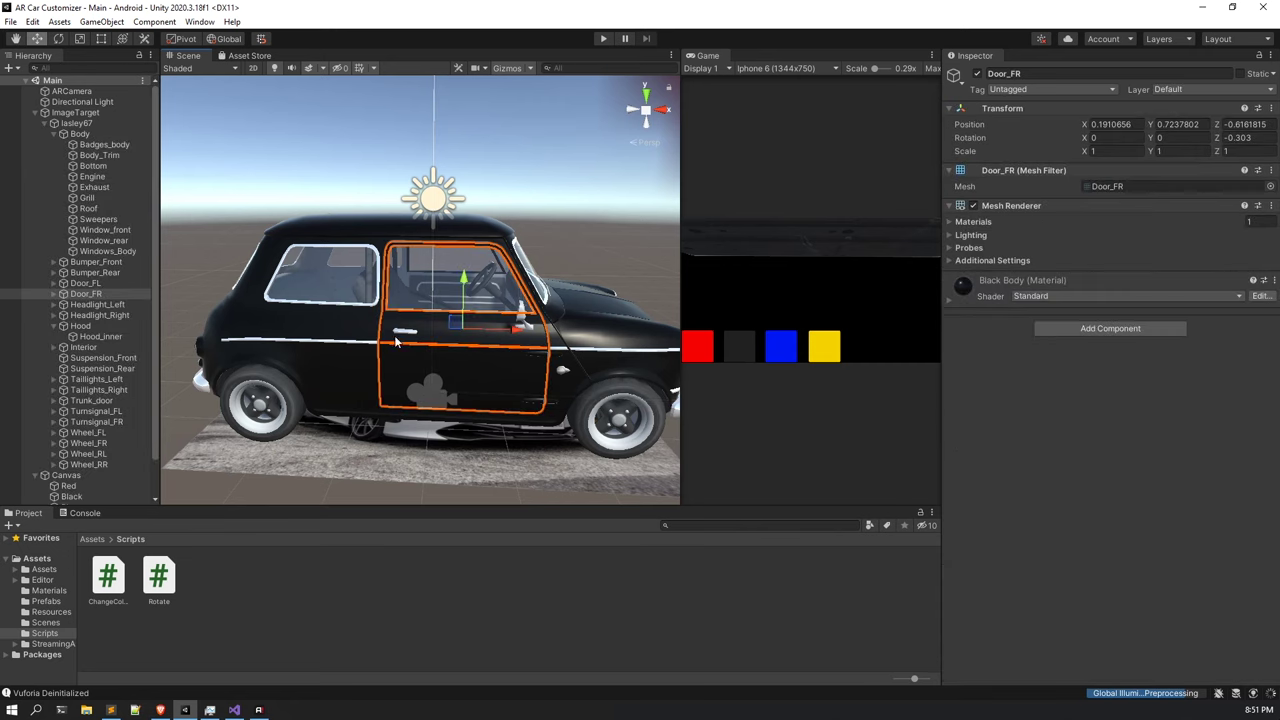
pyautogui.click(58, 38)
pyautogui.moveTo(437, 346); pyautogui.dragTo(505, 360)
pyautogui.hotkey('ctrl', 'z')
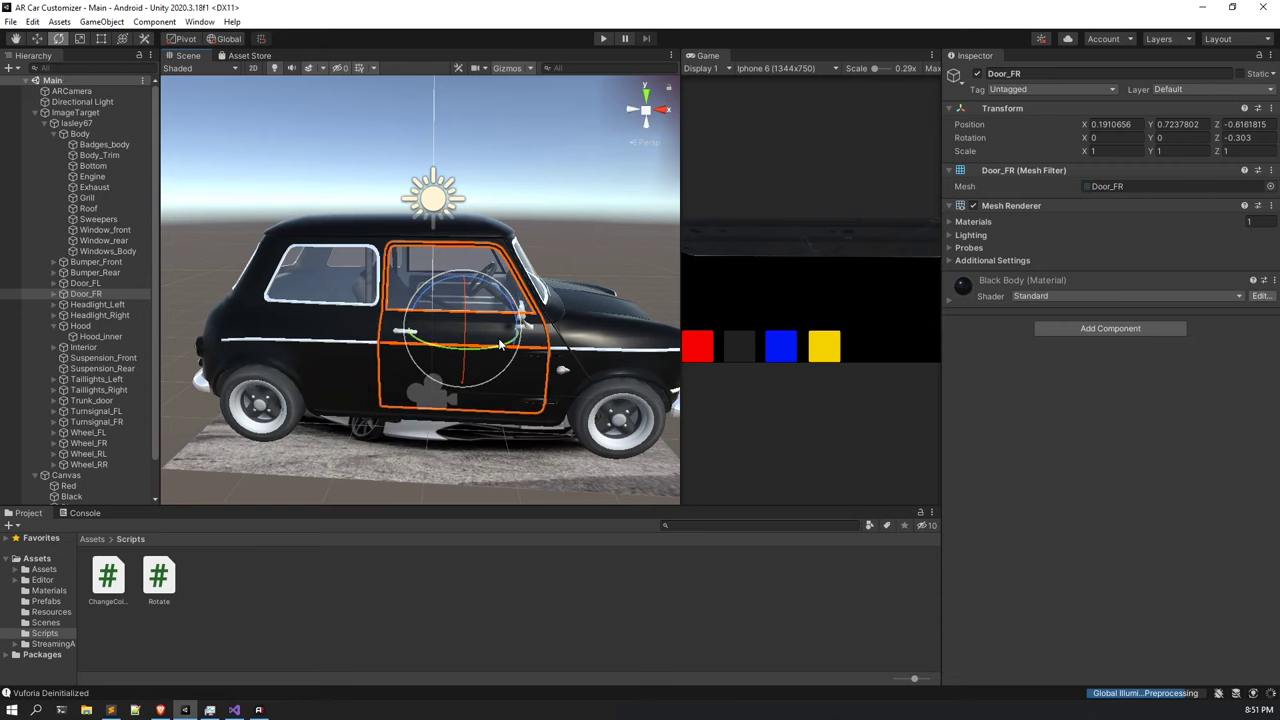
pyautogui.click(30, 102)
pyautogui.click(35, 113)
pyautogui.press('Left')
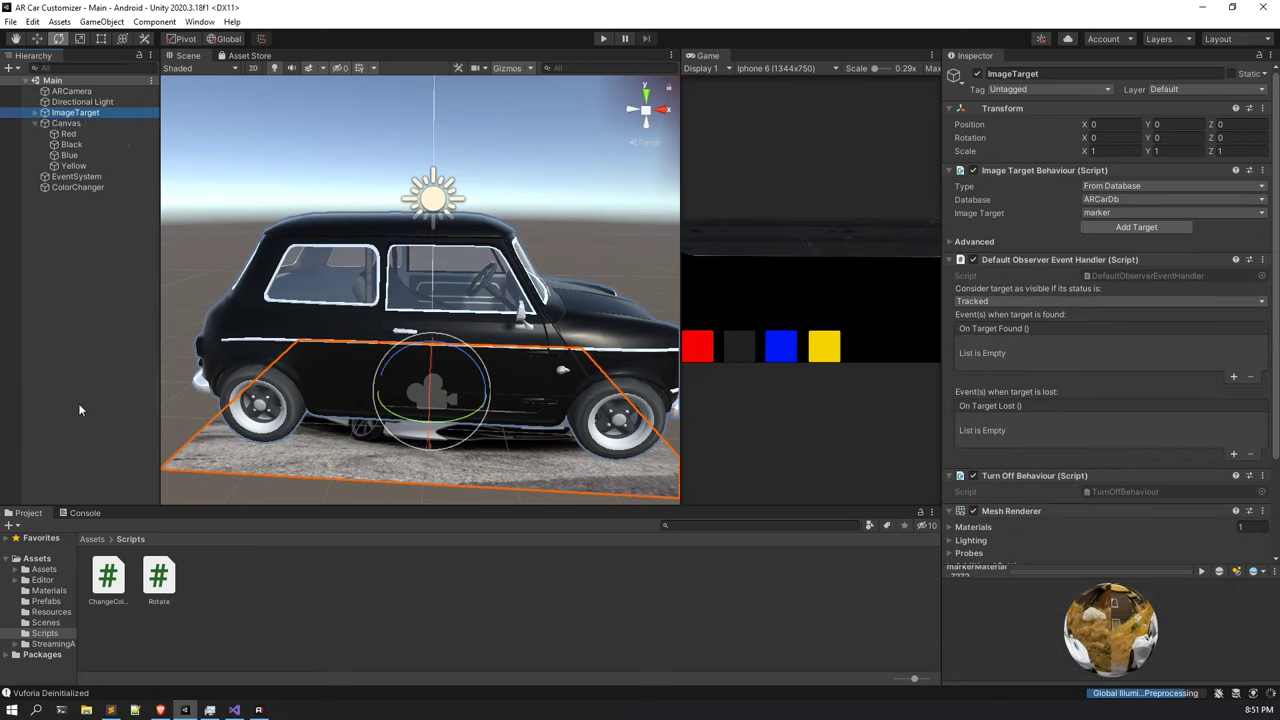
pyautogui.click(71, 284)
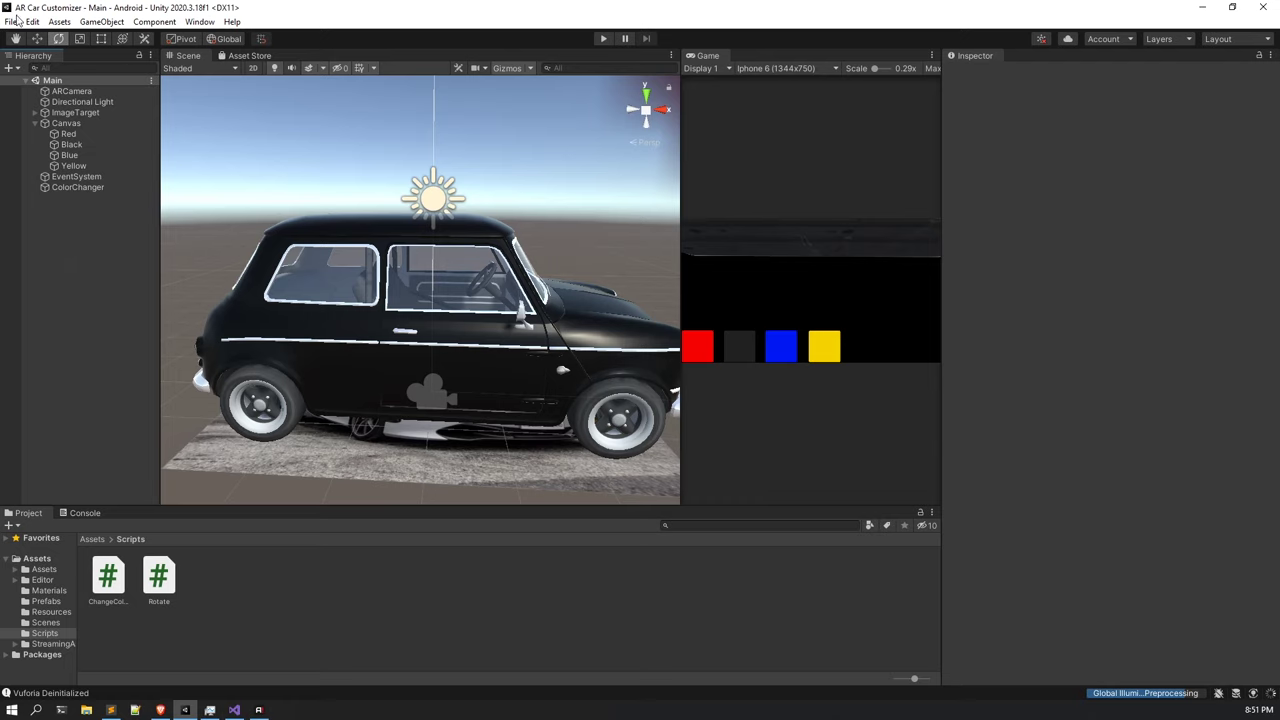
pyautogui.click(11, 22)
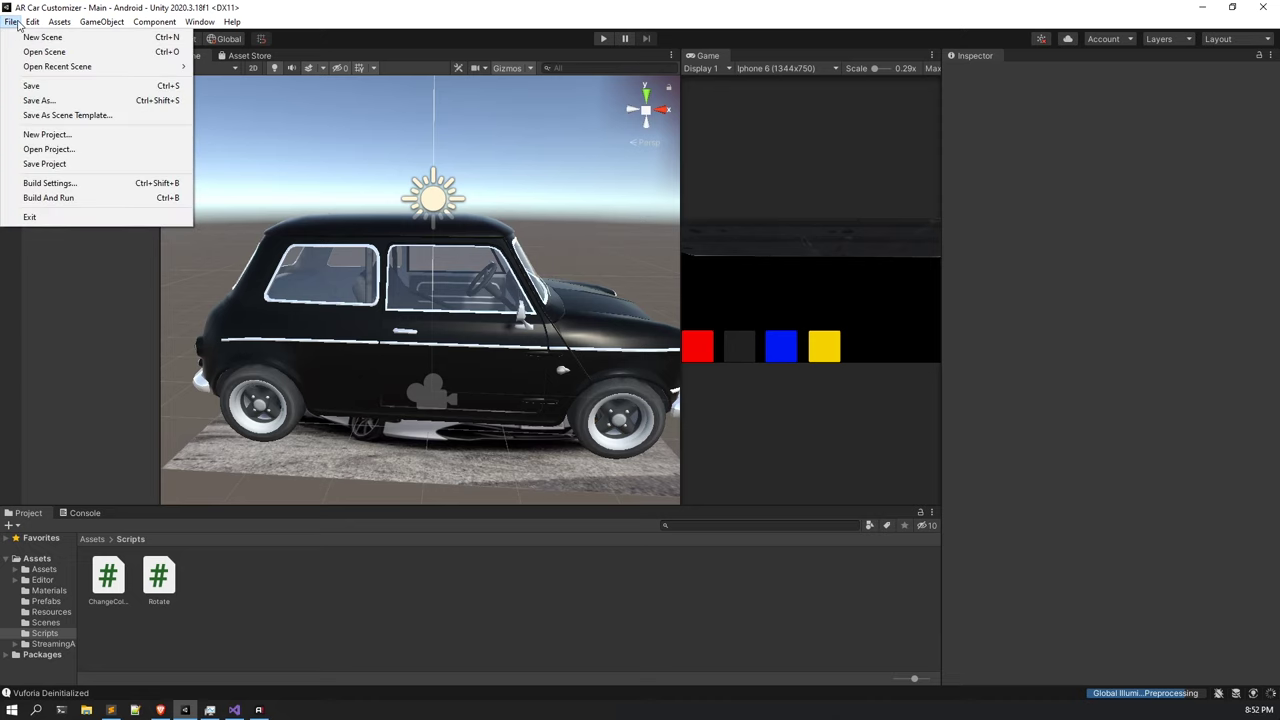
# Add the open Main scene to AR Car Customizer's Build Settings scene list and close the window.
pyautogui.click(72, 184)
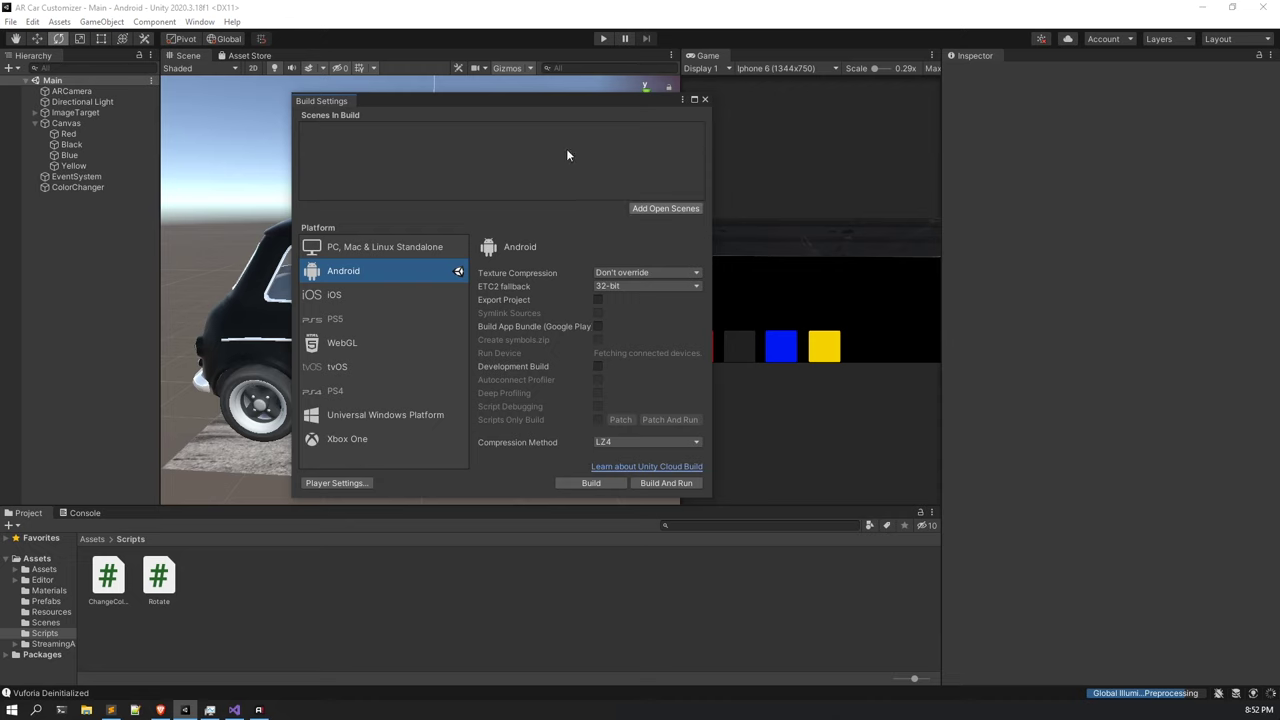
pyautogui.moveTo(437, 101); pyautogui.dragTo(502, 103)
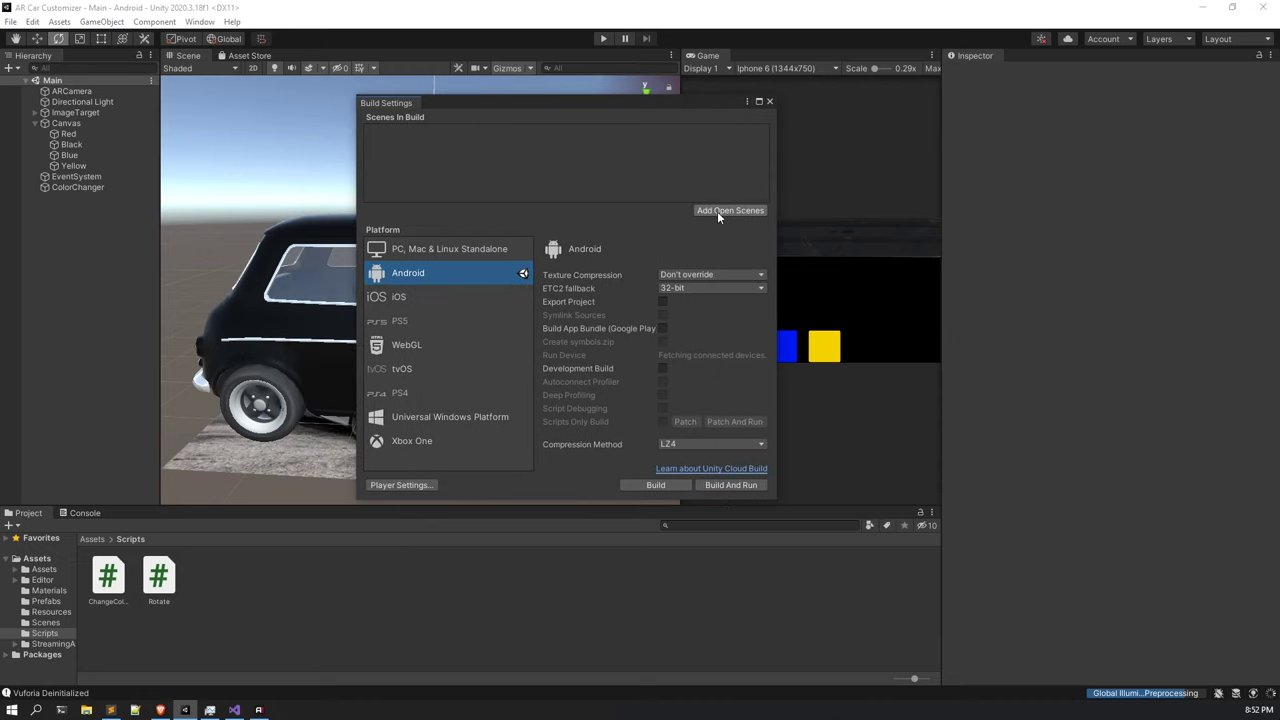
pyautogui.click(717, 211)
pyautogui.click(431, 130)
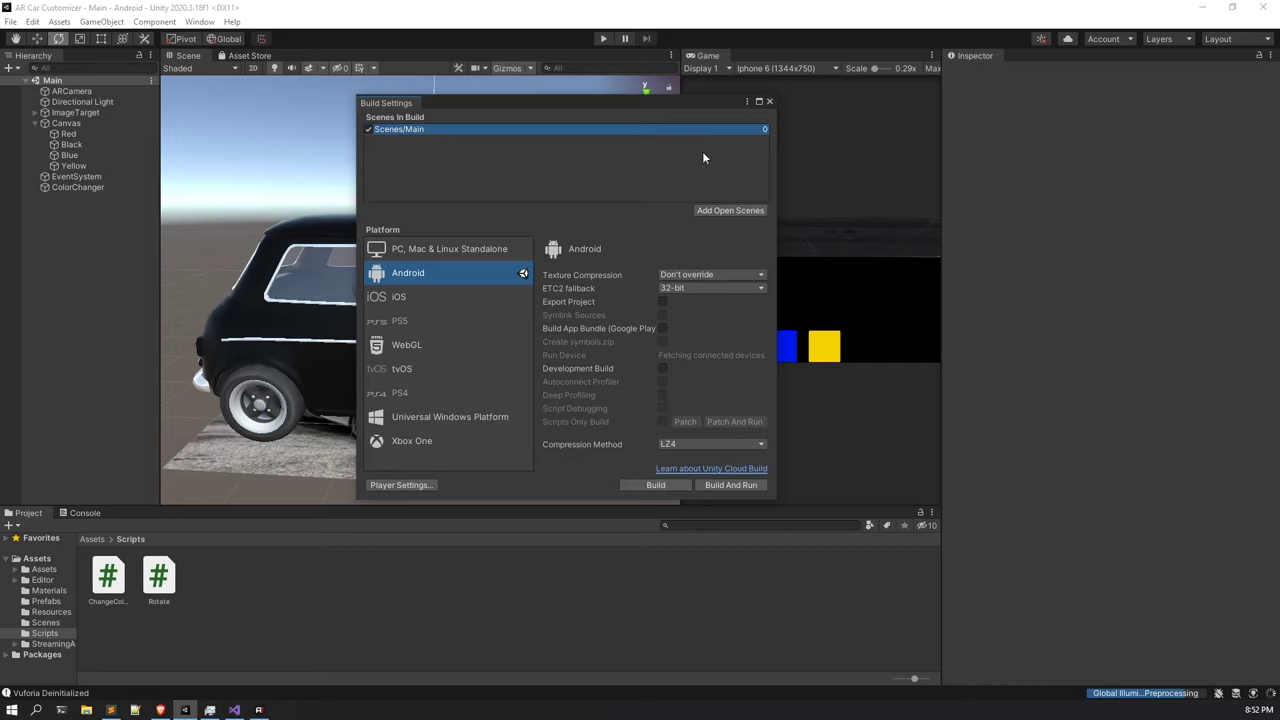
pyautogui.click(769, 101)
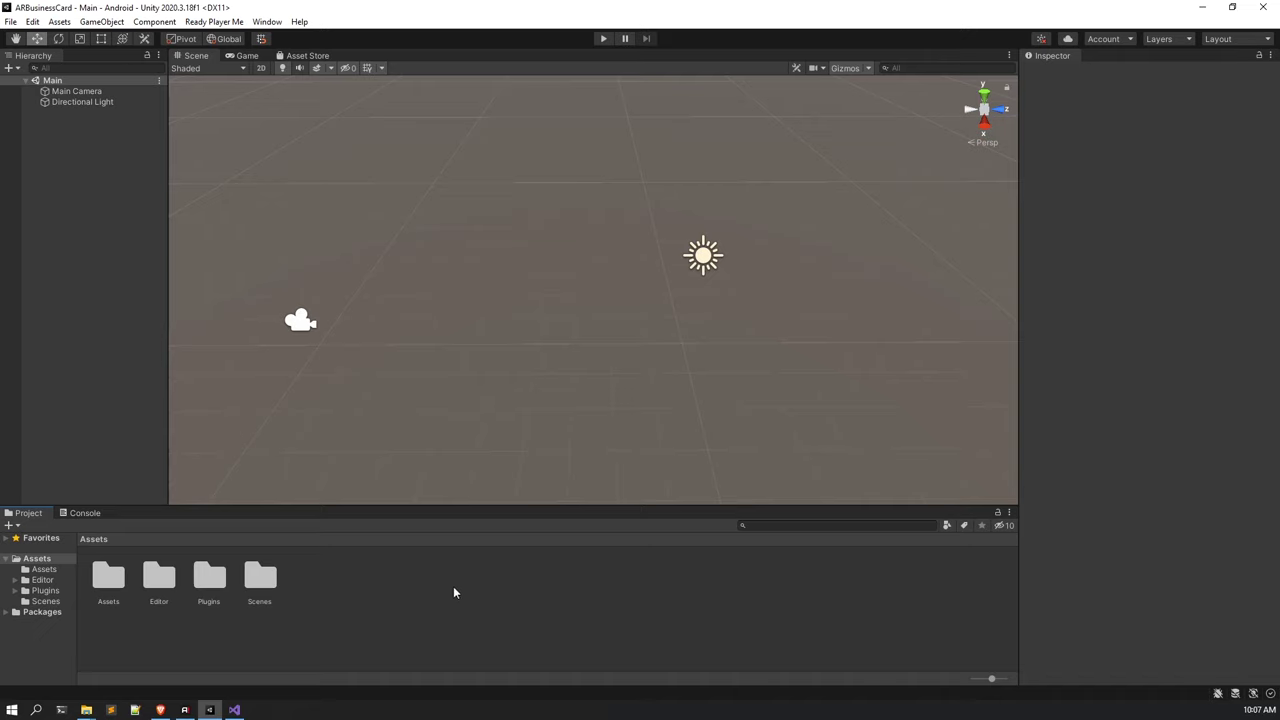
# Add ARBusinessCard's Main scene to the Android build list and open Player Settings.
pyautogui.click(11, 22)
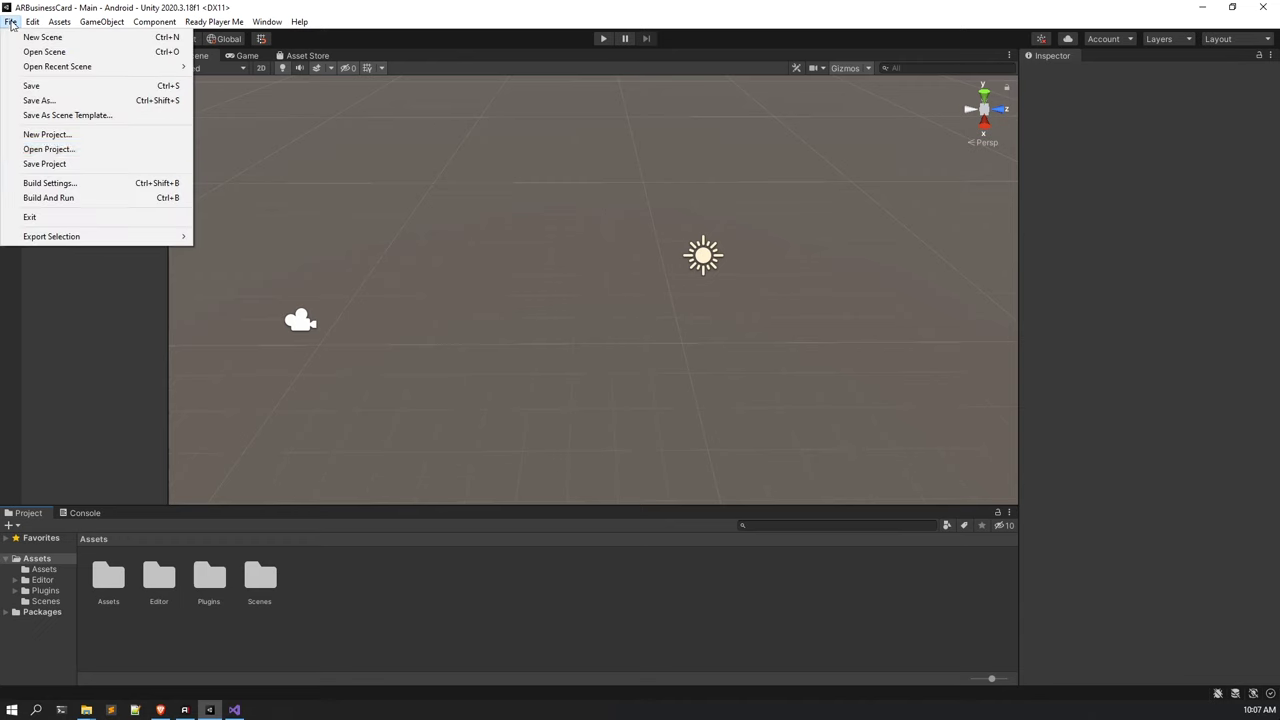
pyautogui.click(50, 183)
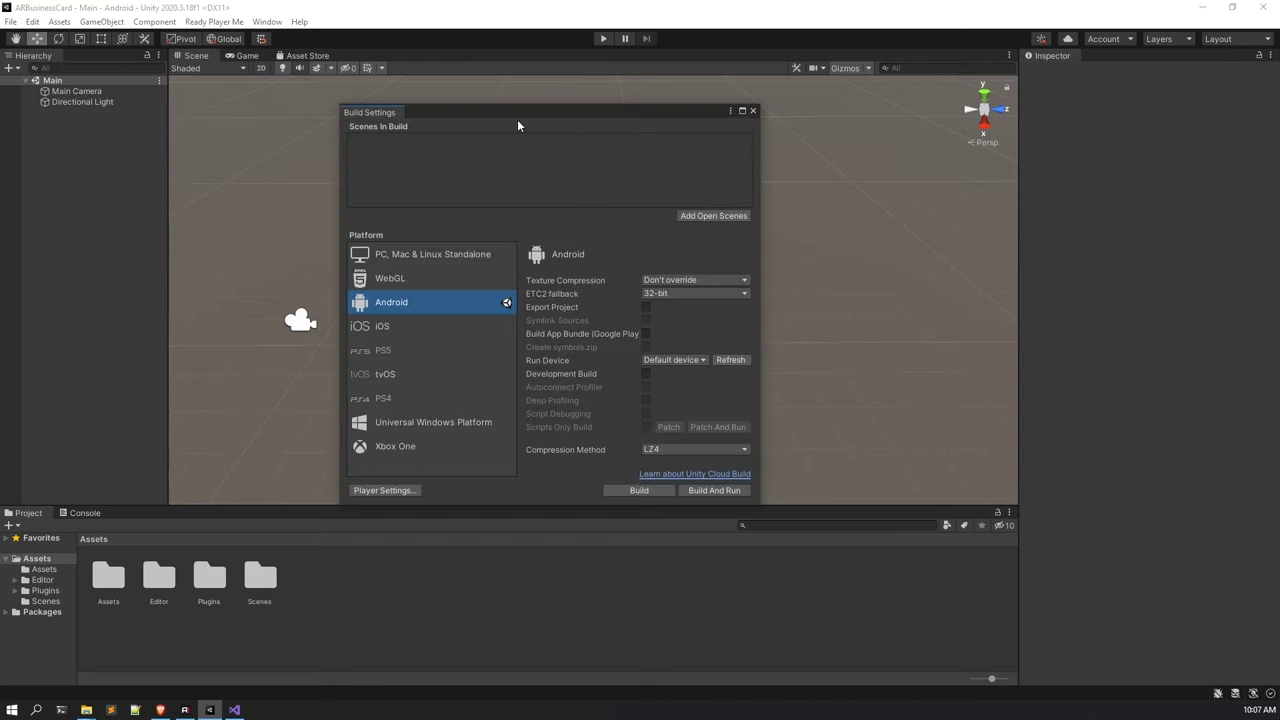
pyautogui.moveTo(492, 113); pyautogui.dragTo(446, 102)
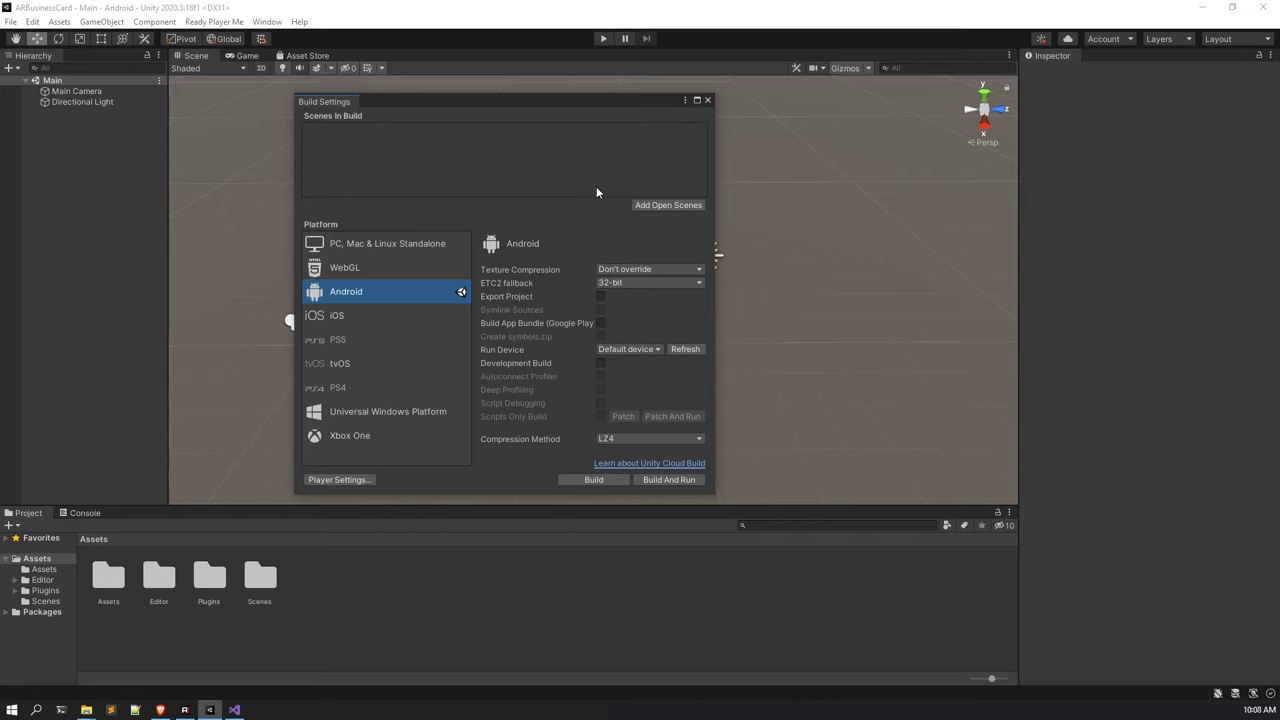
pyautogui.click(656, 205)
pyautogui.moveTo(483, 108); pyautogui.dragTo(675, 103)
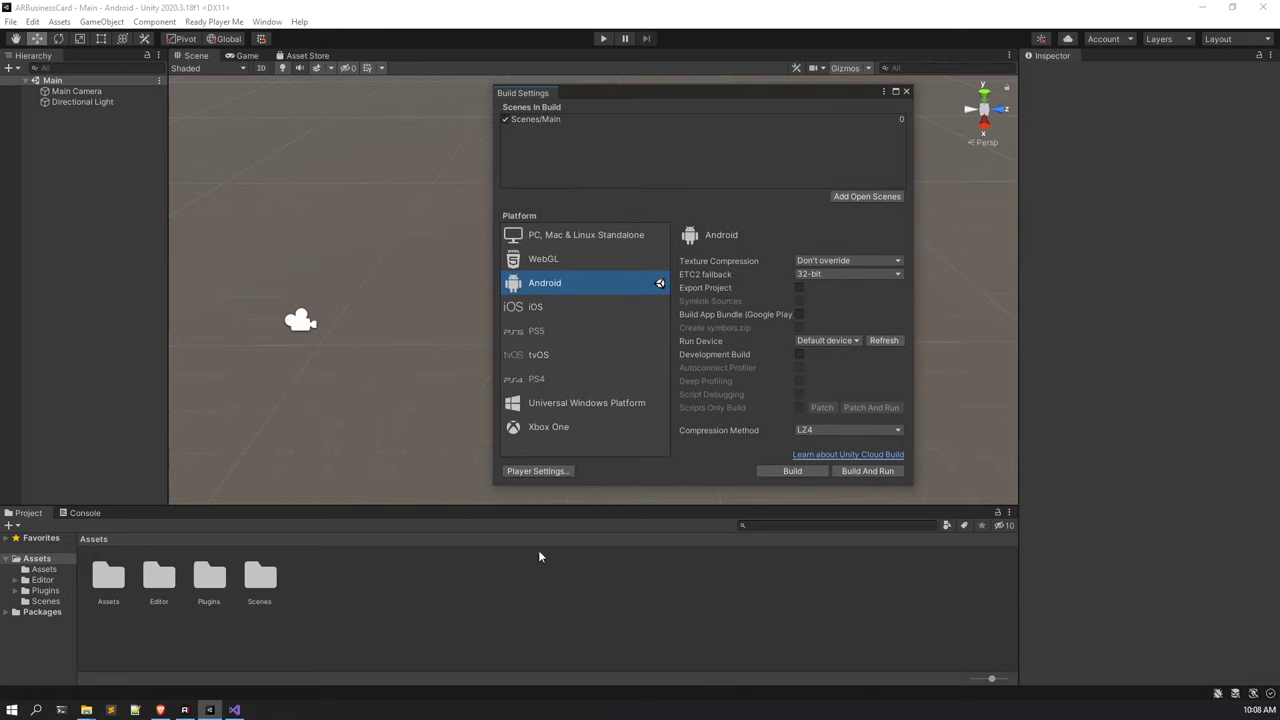
pyautogui.moveTo(594, 94); pyautogui.dragTo(531, 93)
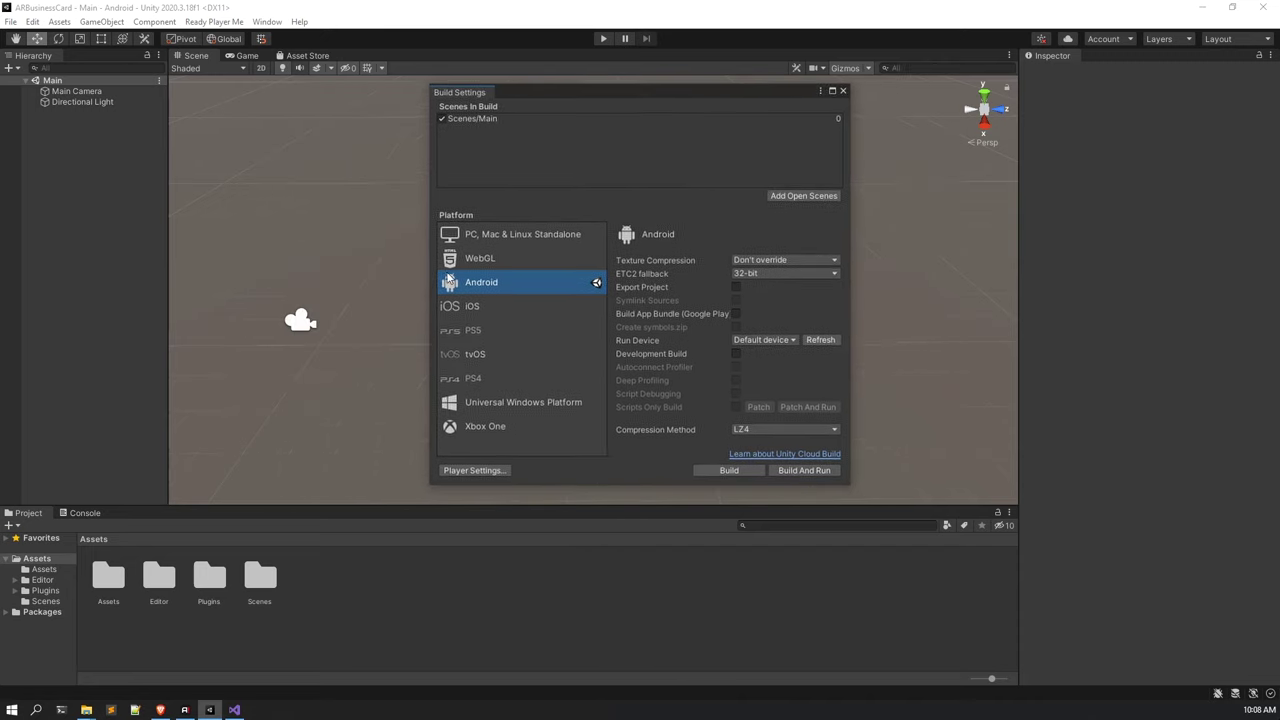
pyautogui.click(474, 471)
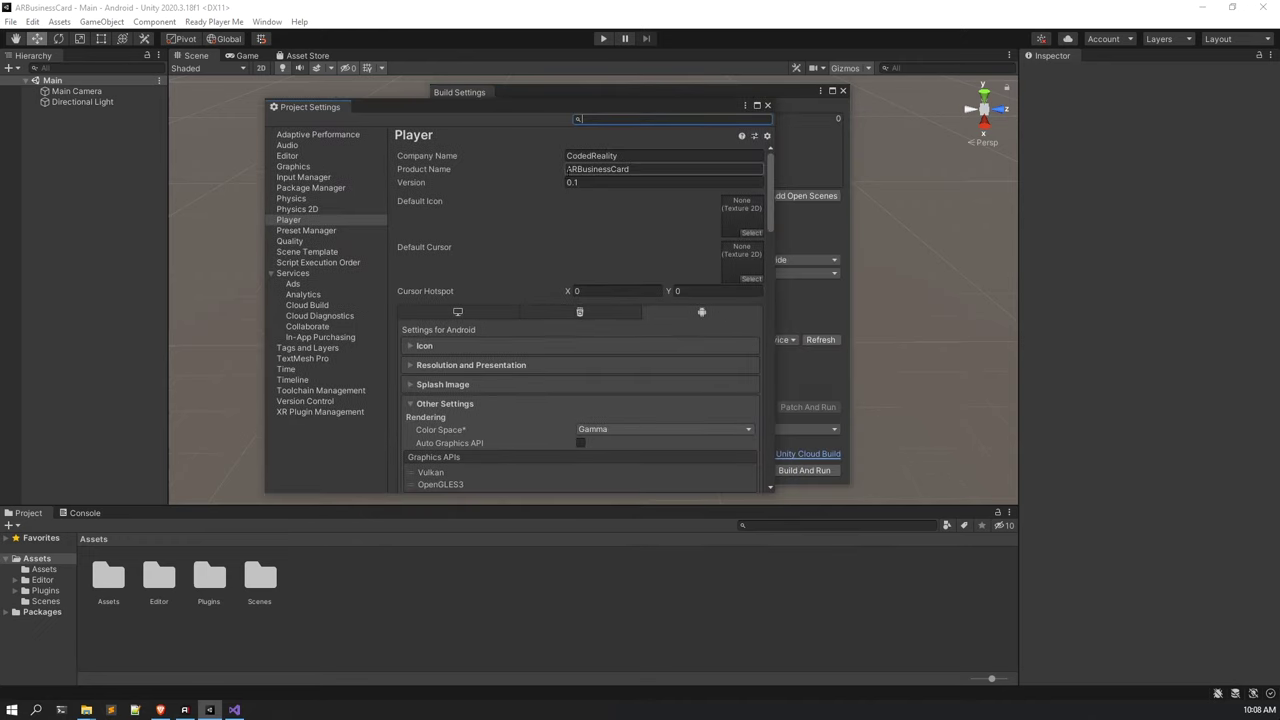
# Keep Landscape Left as the default orientation under Resolution and Presentation.
pyautogui.scroll(-1, 604, 270)
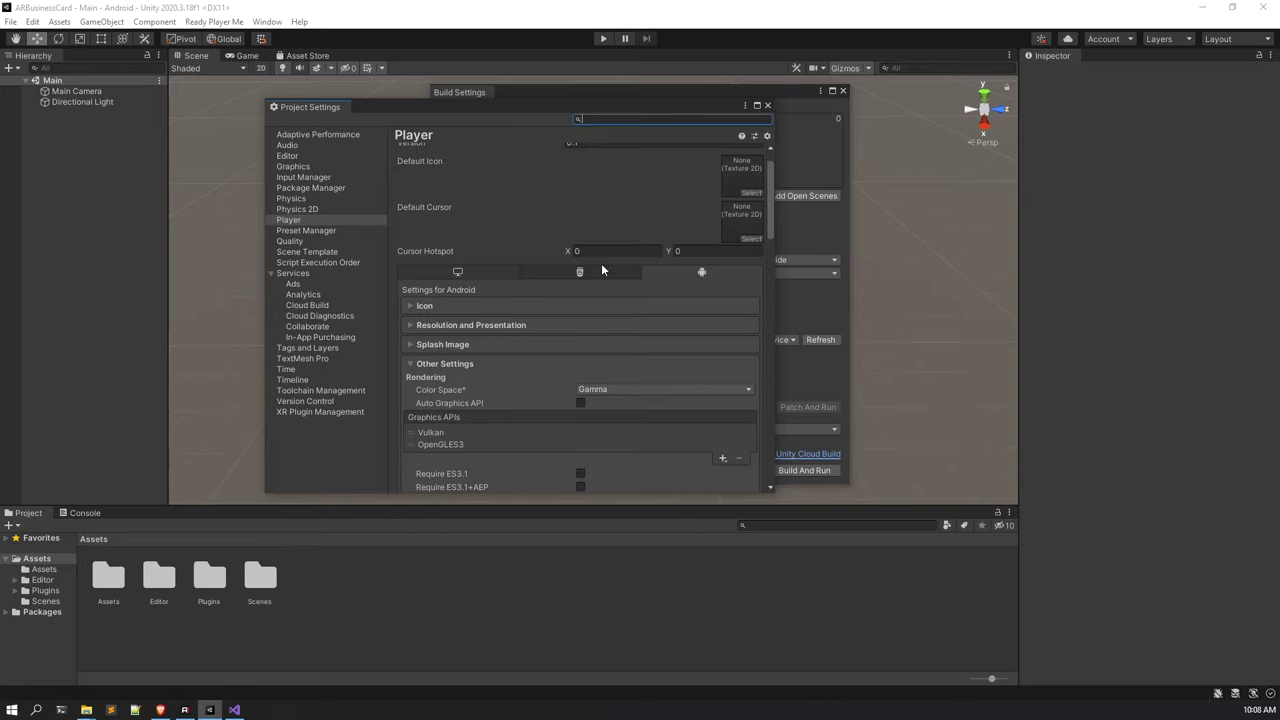
pyautogui.scroll(-2, 470, 280)
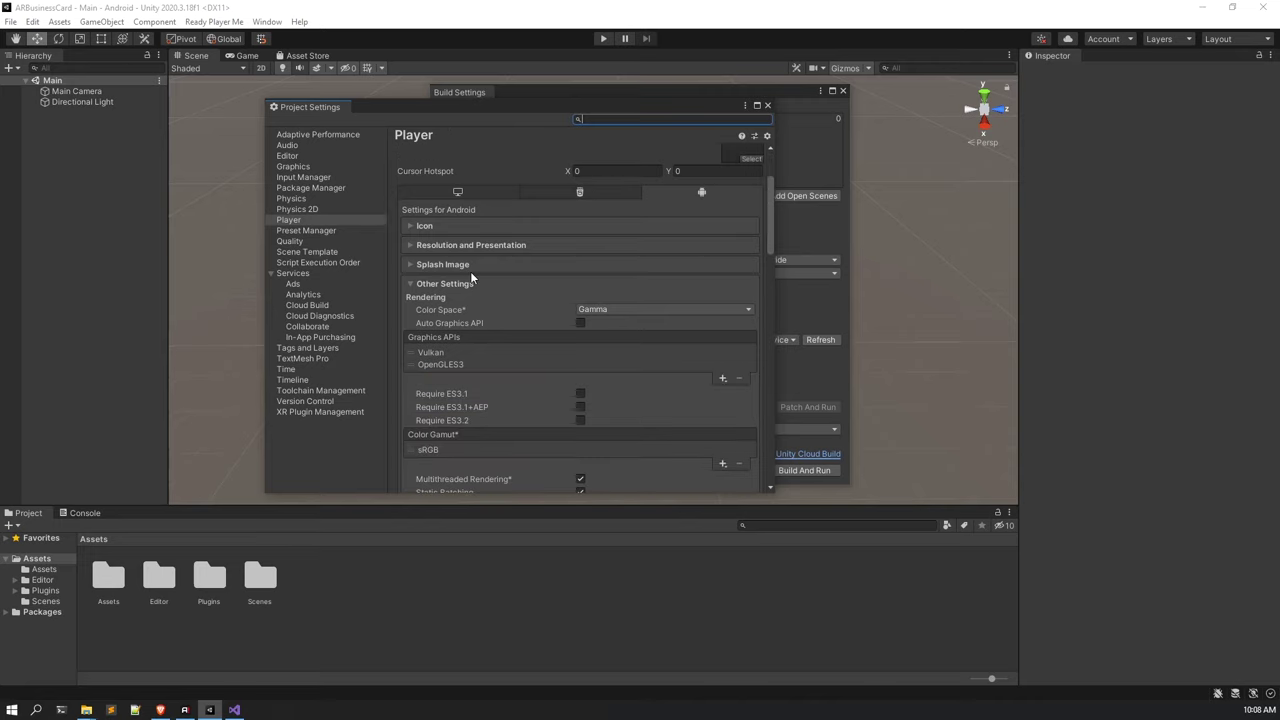
pyautogui.click(458, 245)
pyautogui.scroll(-1, 458, 243)
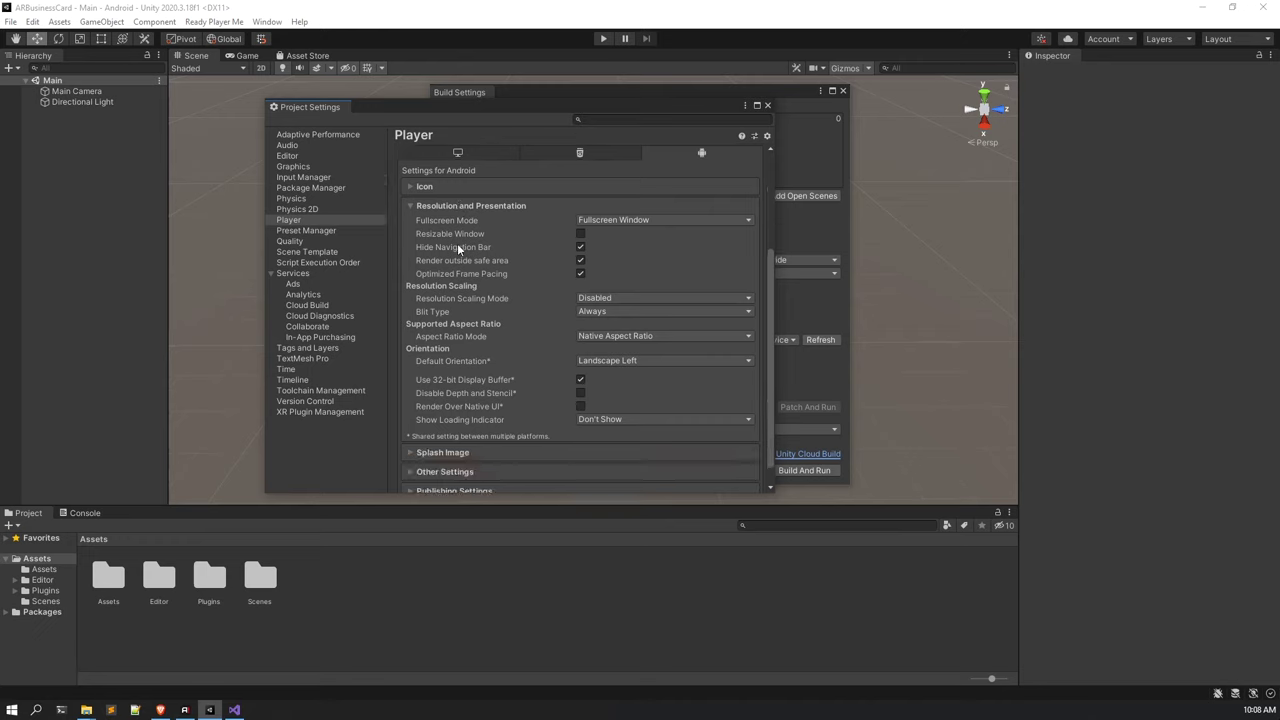
pyautogui.click(644, 361)
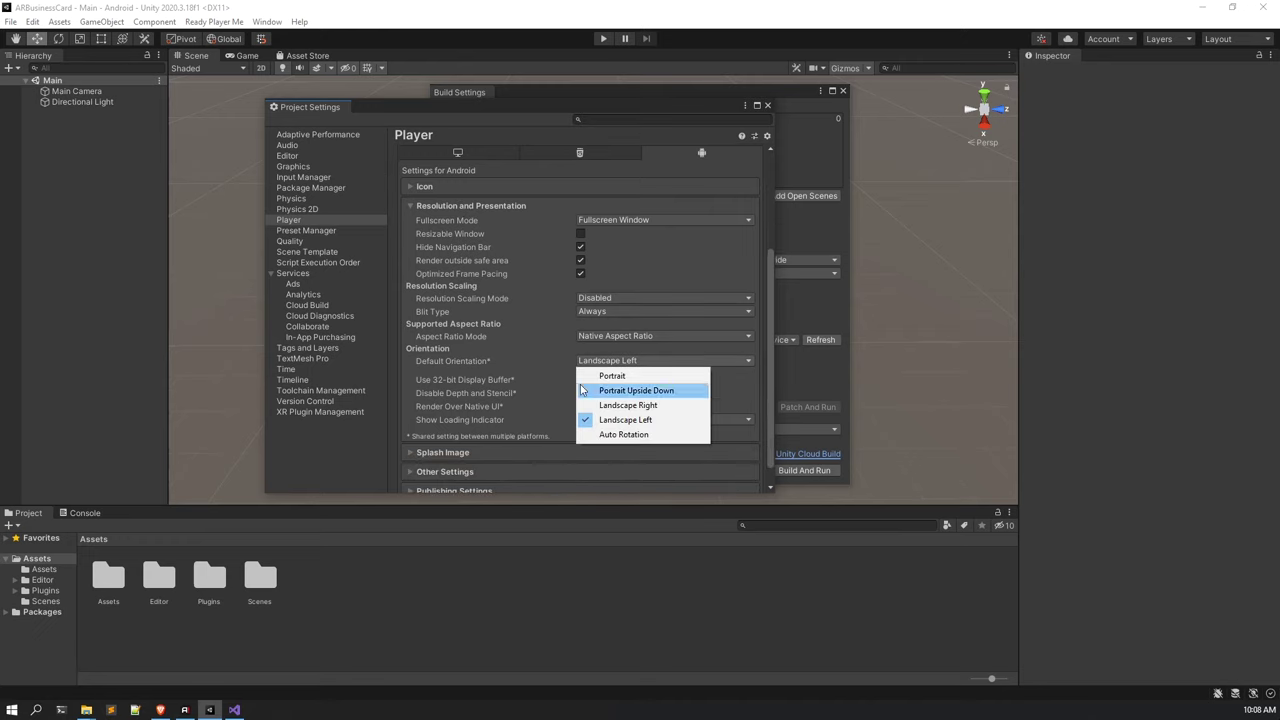
pyautogui.click(594, 365)
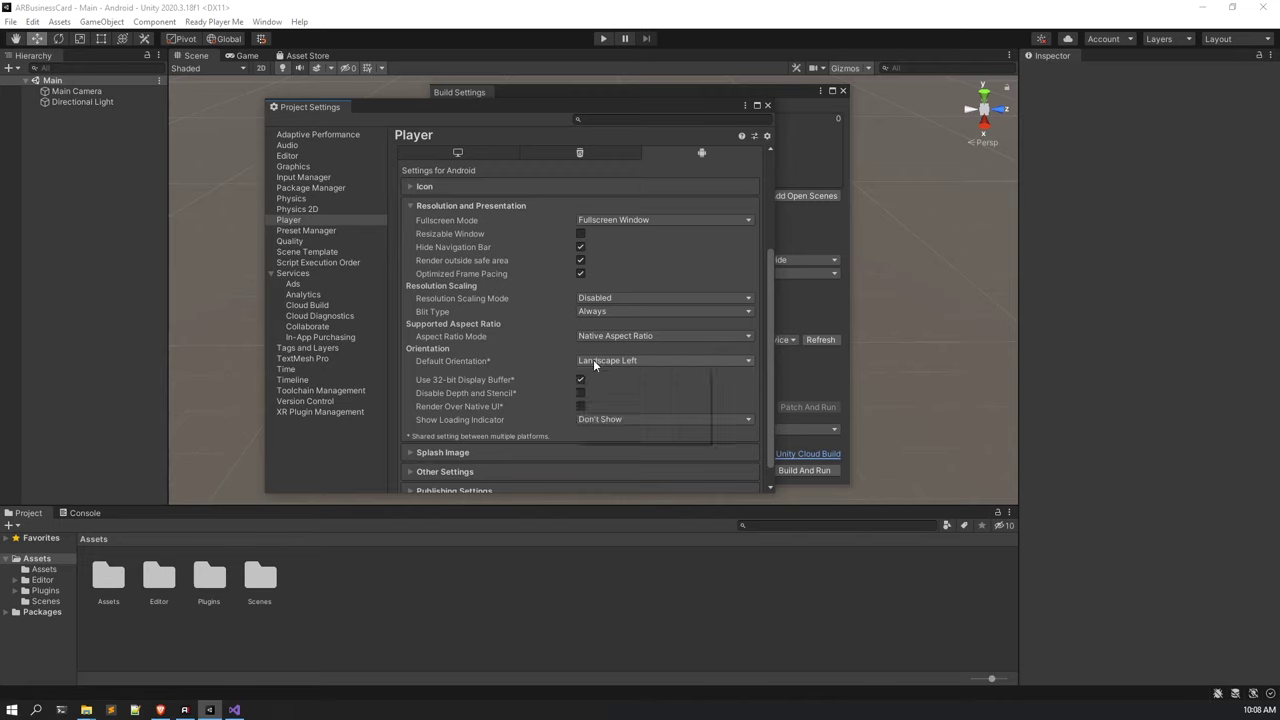
pyautogui.click(594, 365)
pyautogui.click(463, 363)
# Keep minimum API level 23 in Other Settings, then close Project Settings and Build Settings.
pyautogui.scroll(-1, 463, 363)
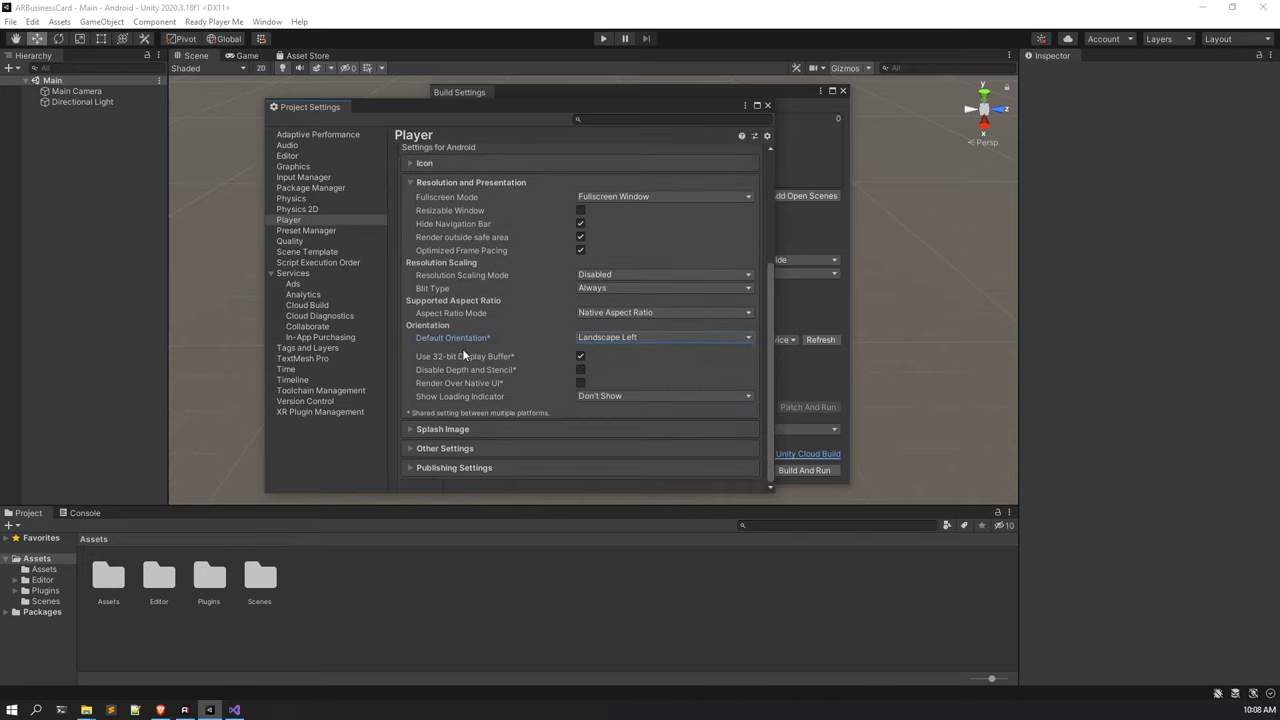
pyautogui.click(450, 448)
pyautogui.scroll(-12, 484, 346)
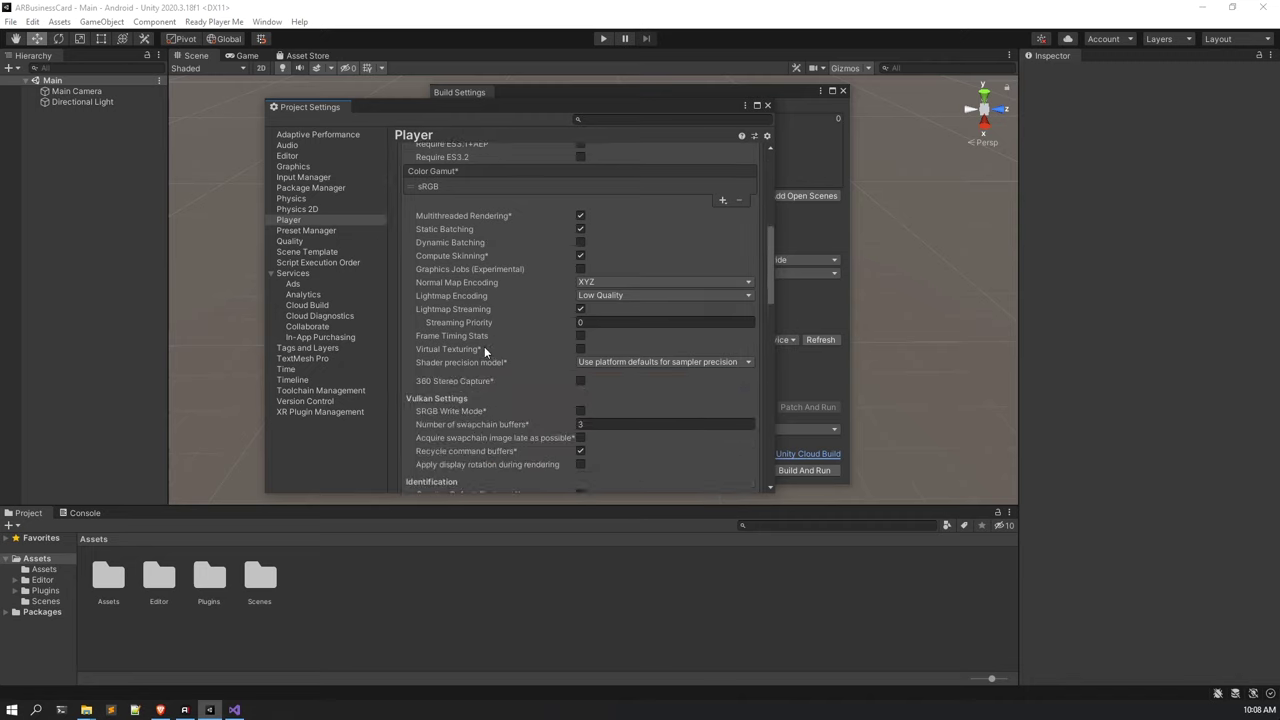
pyautogui.scroll(-3, 610, 326)
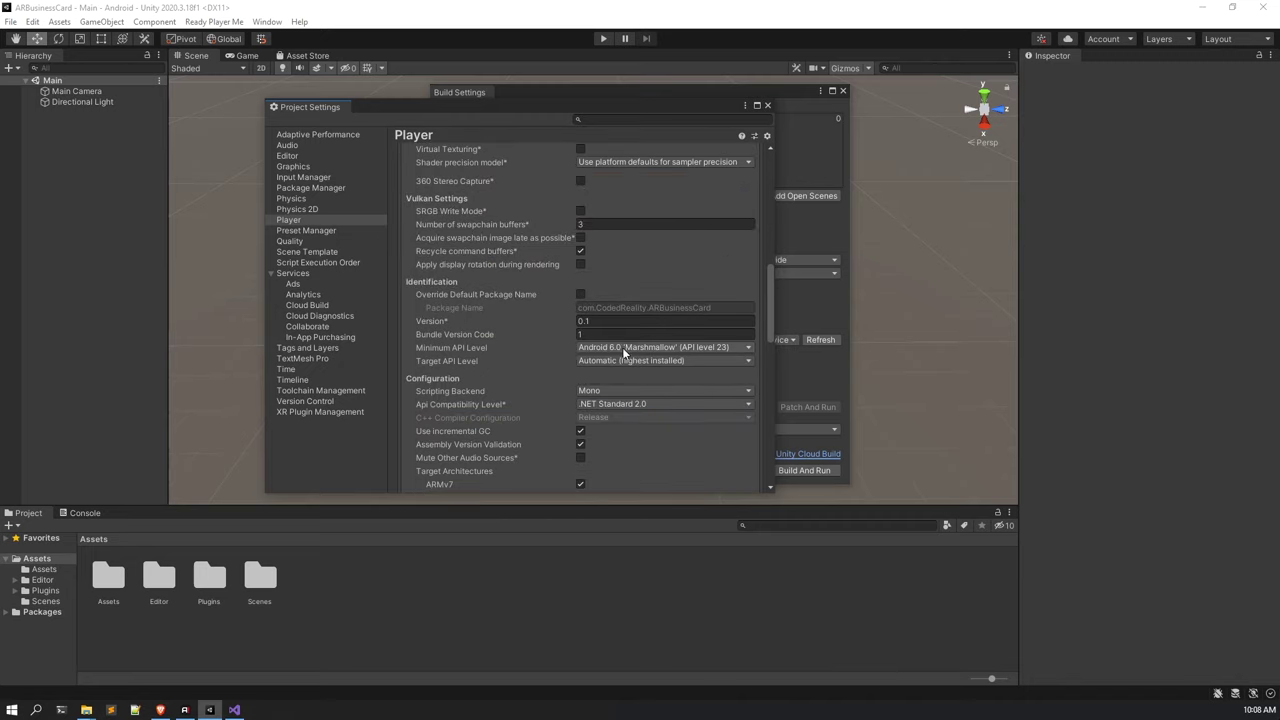
pyautogui.click(624, 348)
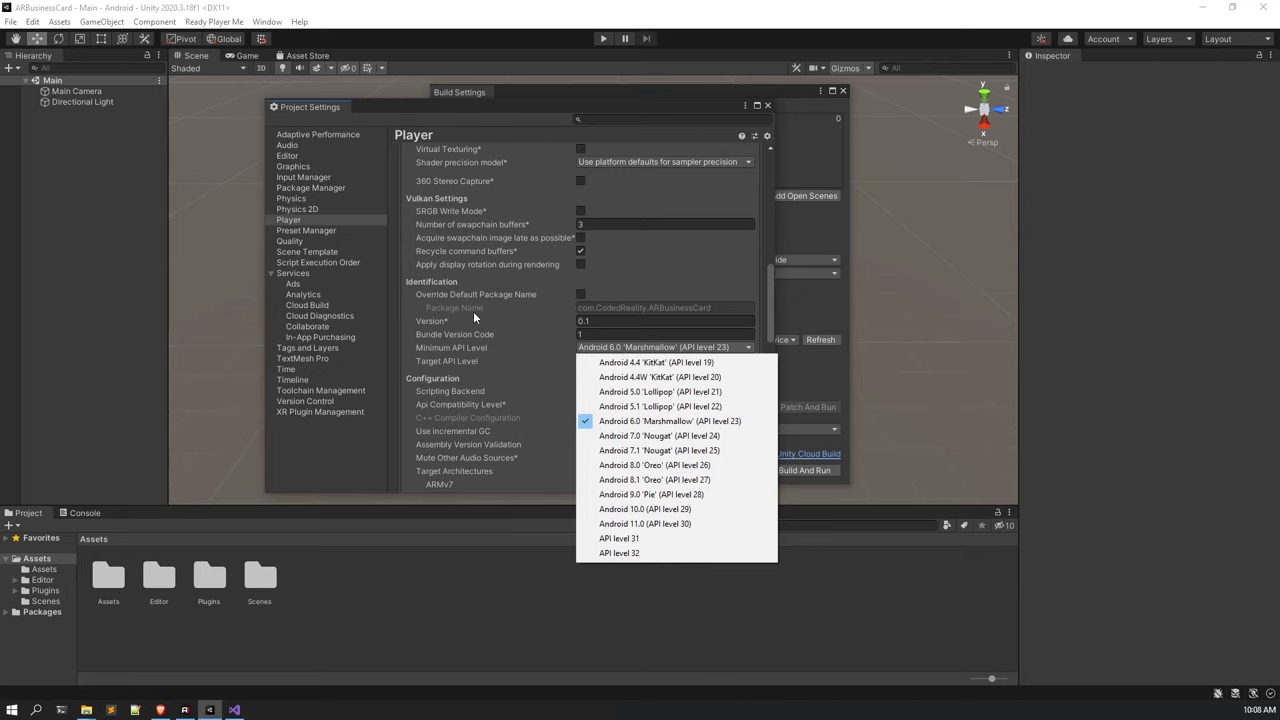
pyautogui.click(456, 352)
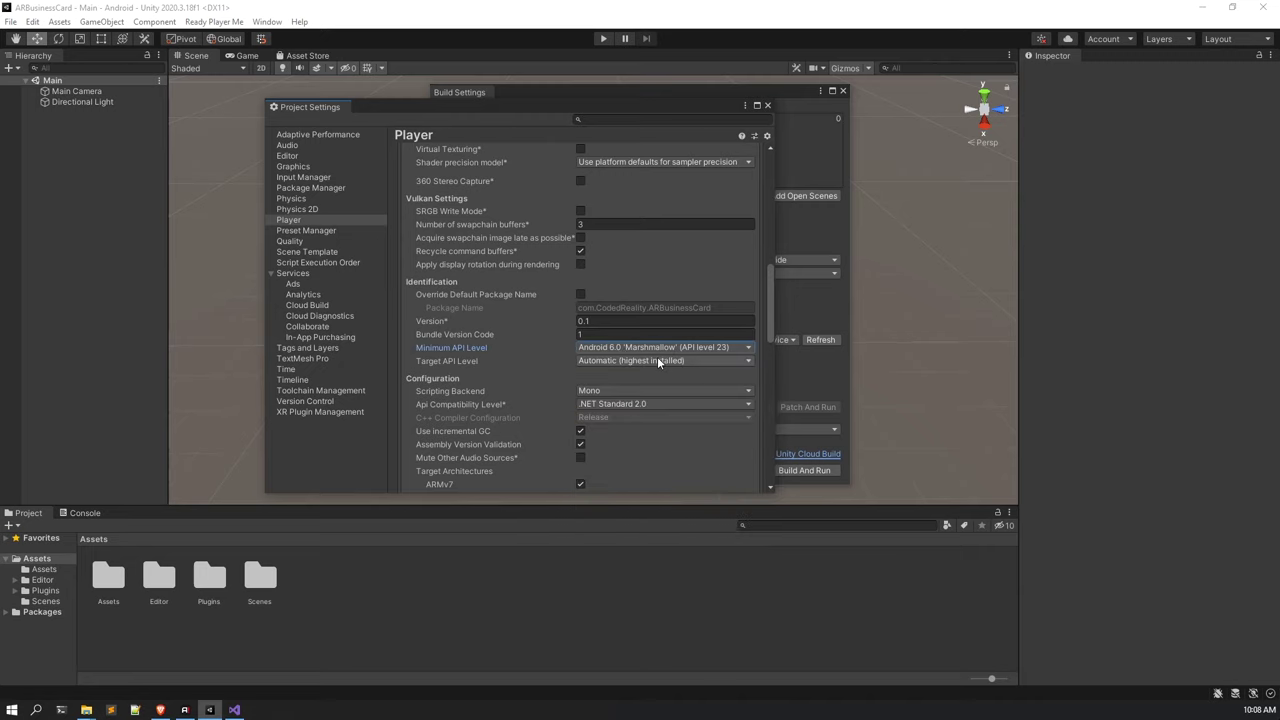
pyautogui.scroll(-7, 657, 359)
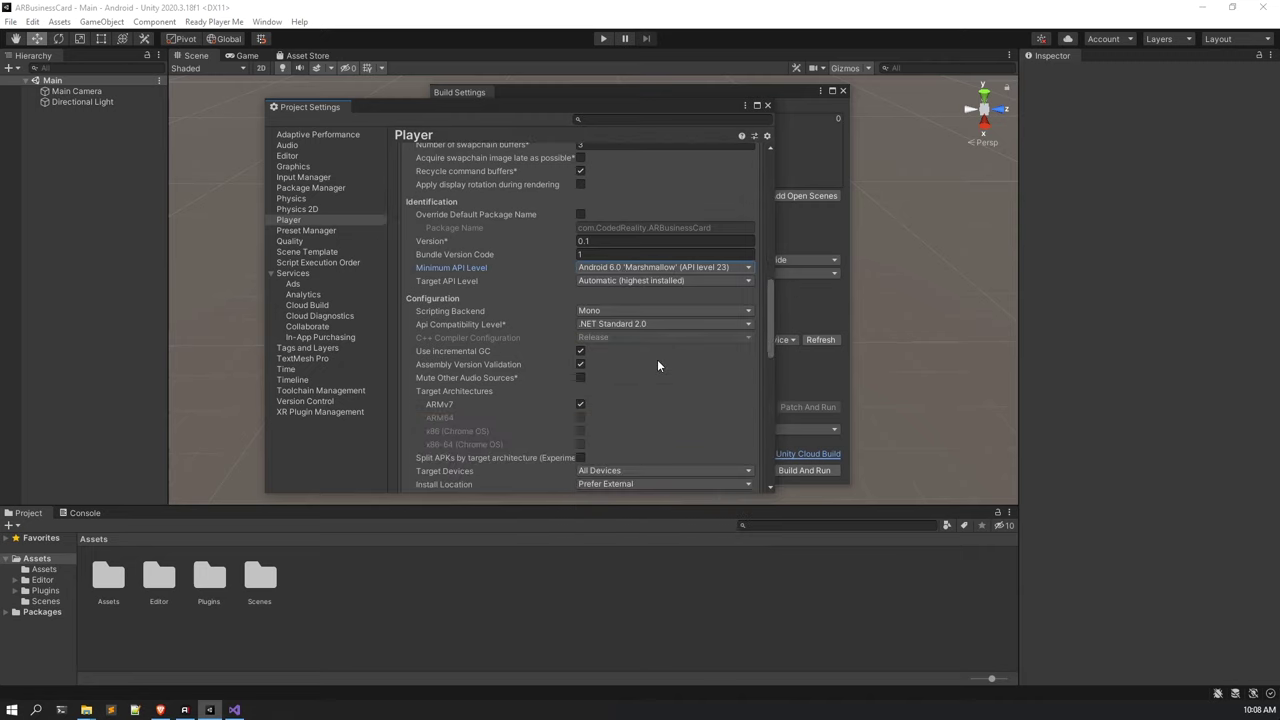
pyautogui.click(767, 106)
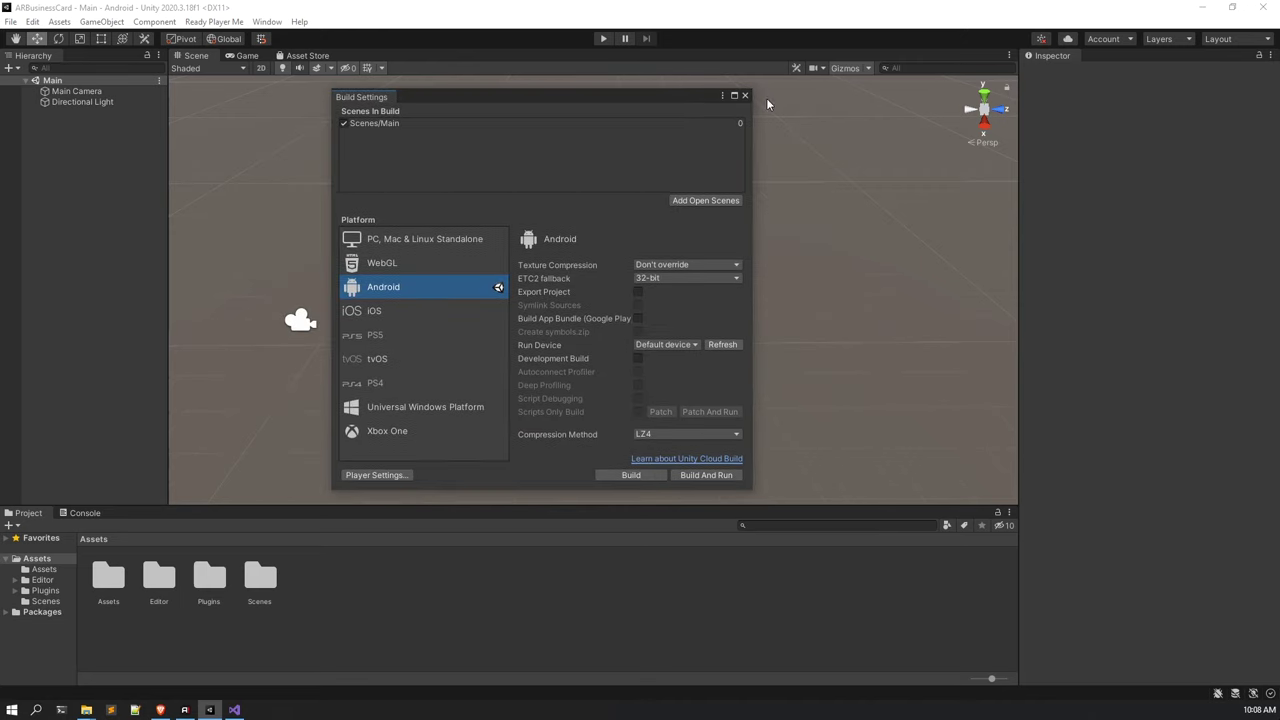
pyautogui.click(745, 96)
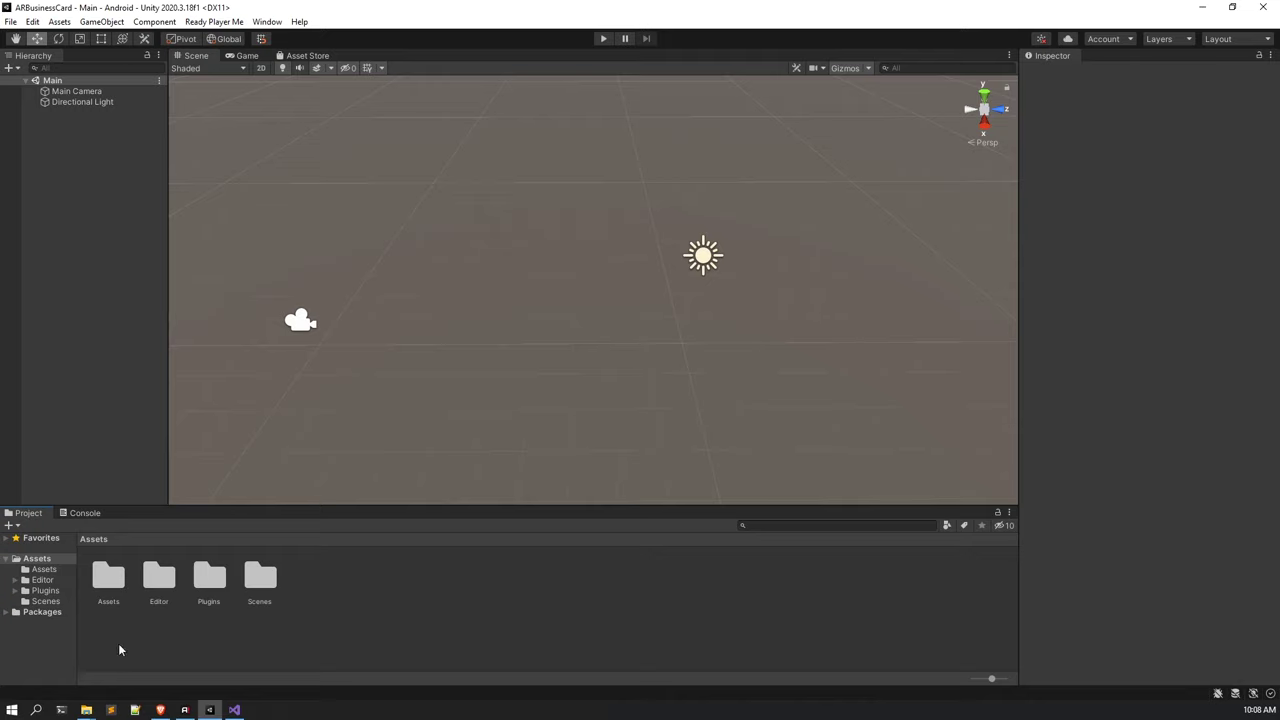
# View the Ready Player Me avatars hub and Unity SDK download page, then return to Unity.
pyautogui.click(162, 710)
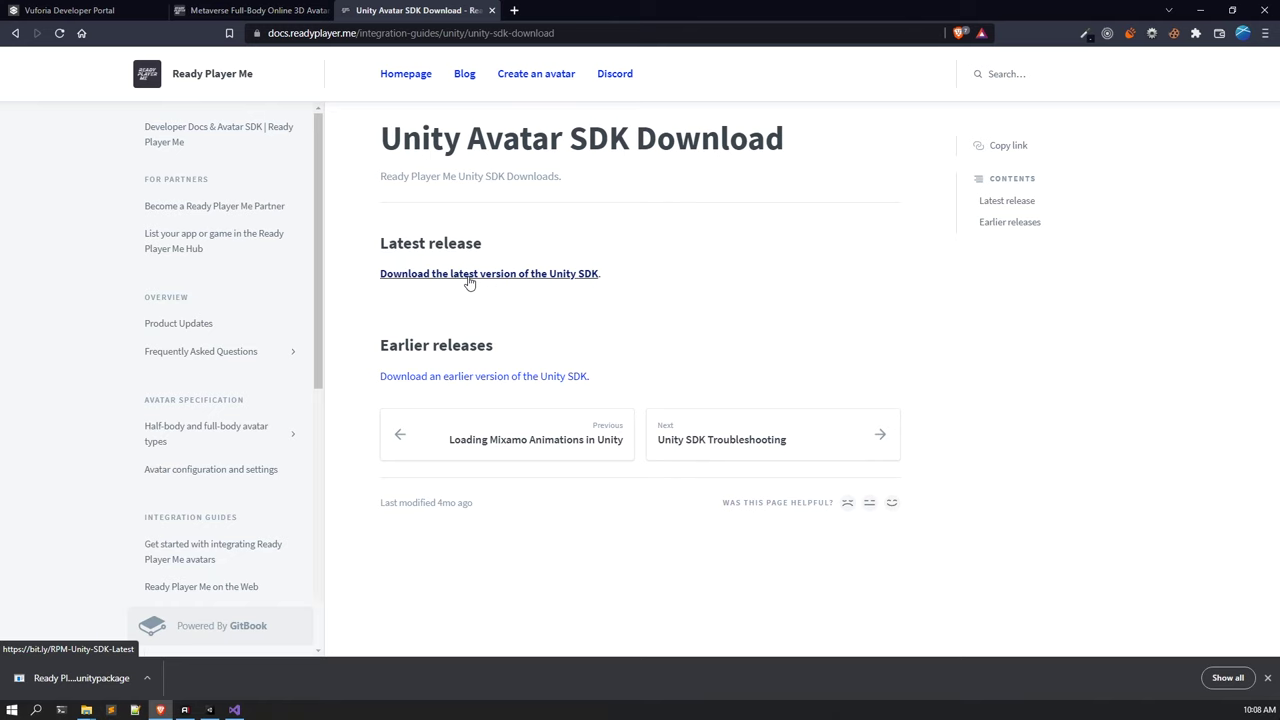
pyautogui.click(300, 10)
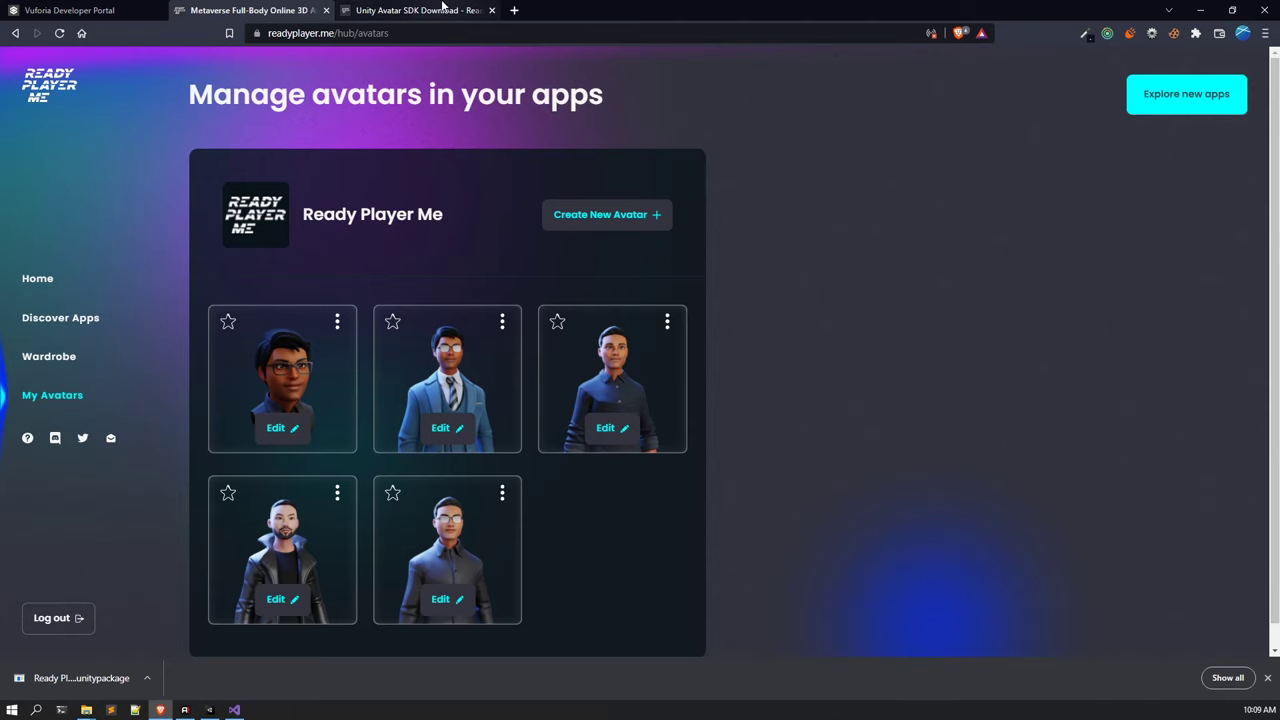
pyautogui.click(443, 10)
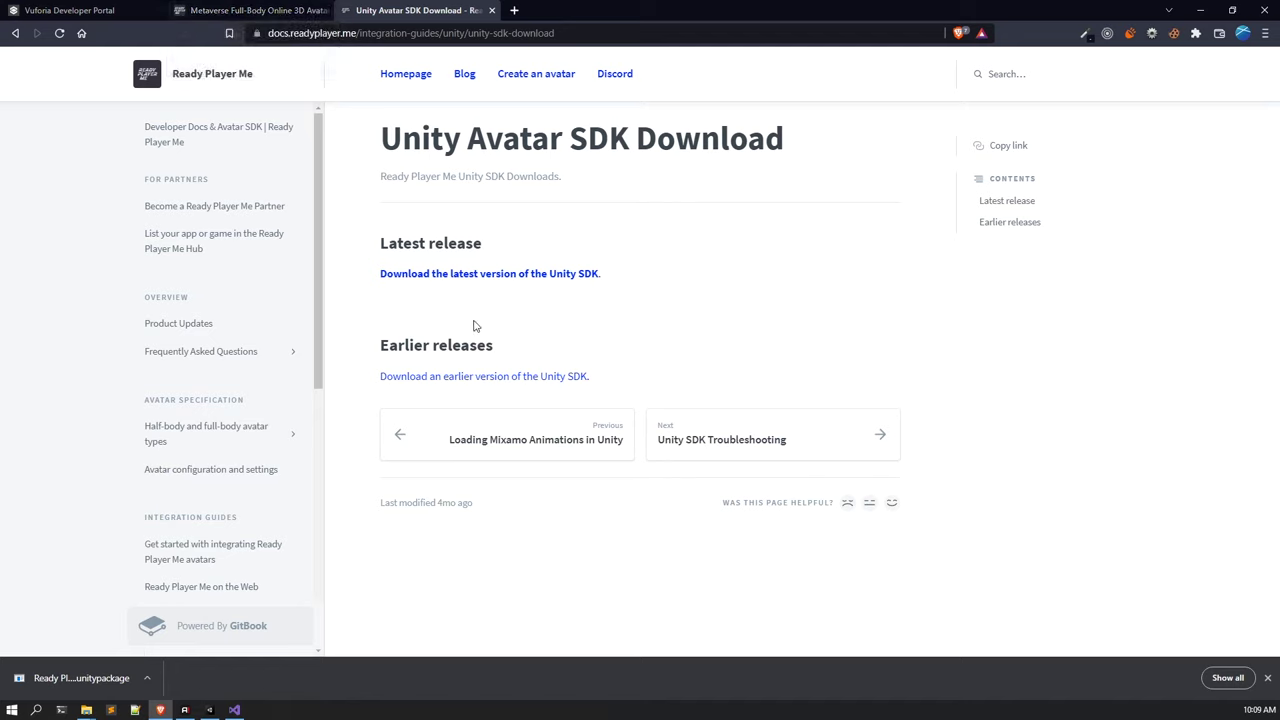
pyautogui.click(216, 711)
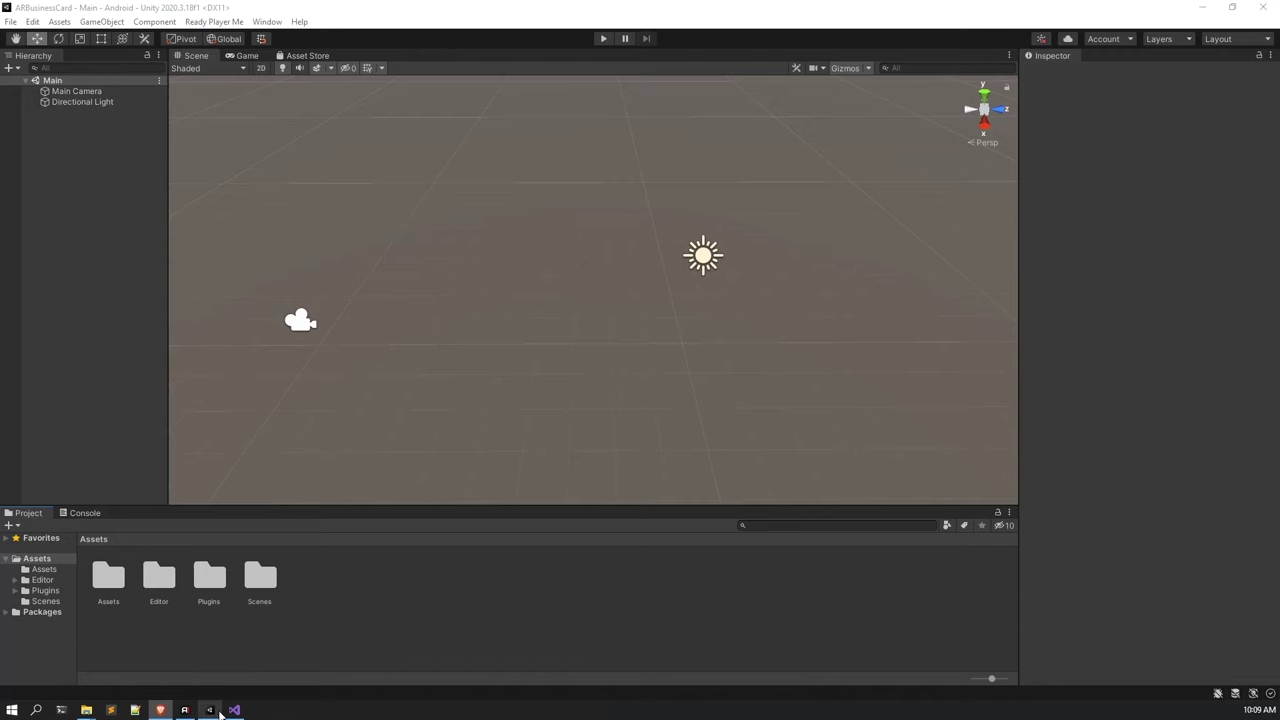
# Look over the Ready Player Me editor menu, briefly switching to the browser and back.
pyautogui.rightClick(100, 277)
pyautogui.click(38, 238)
pyautogui.click(220, 23)
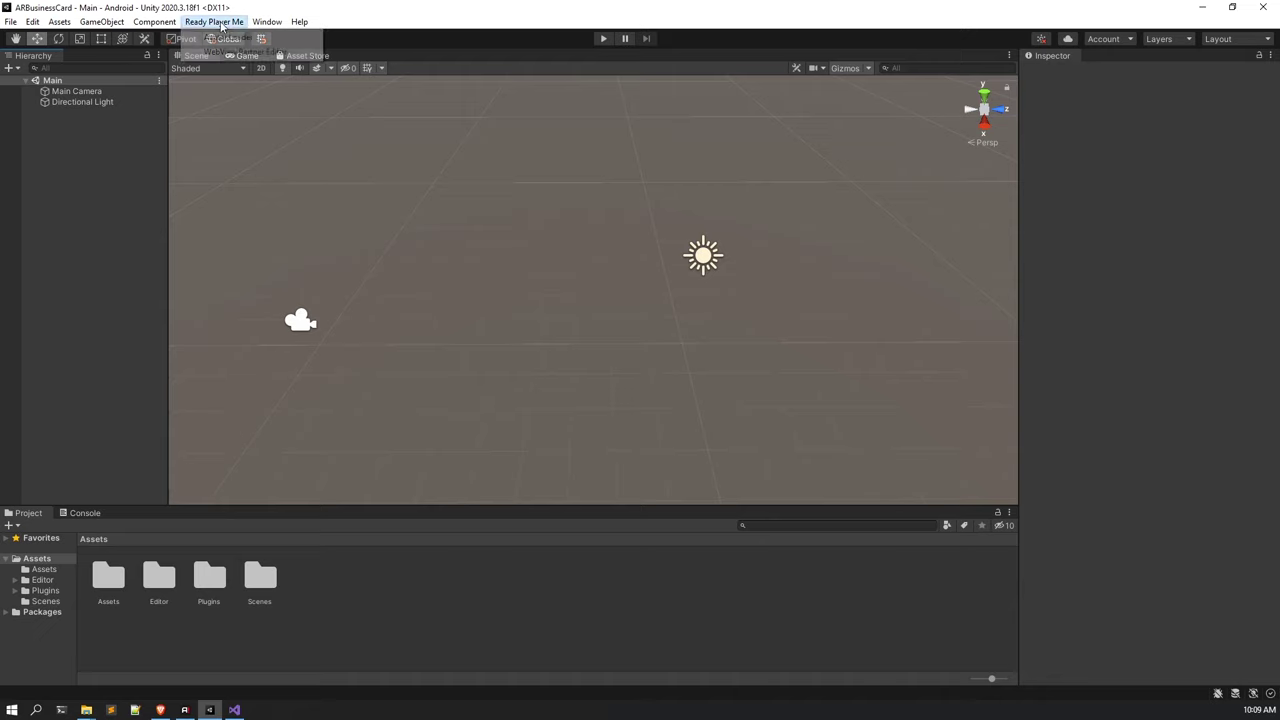
pyautogui.click(143, 156)
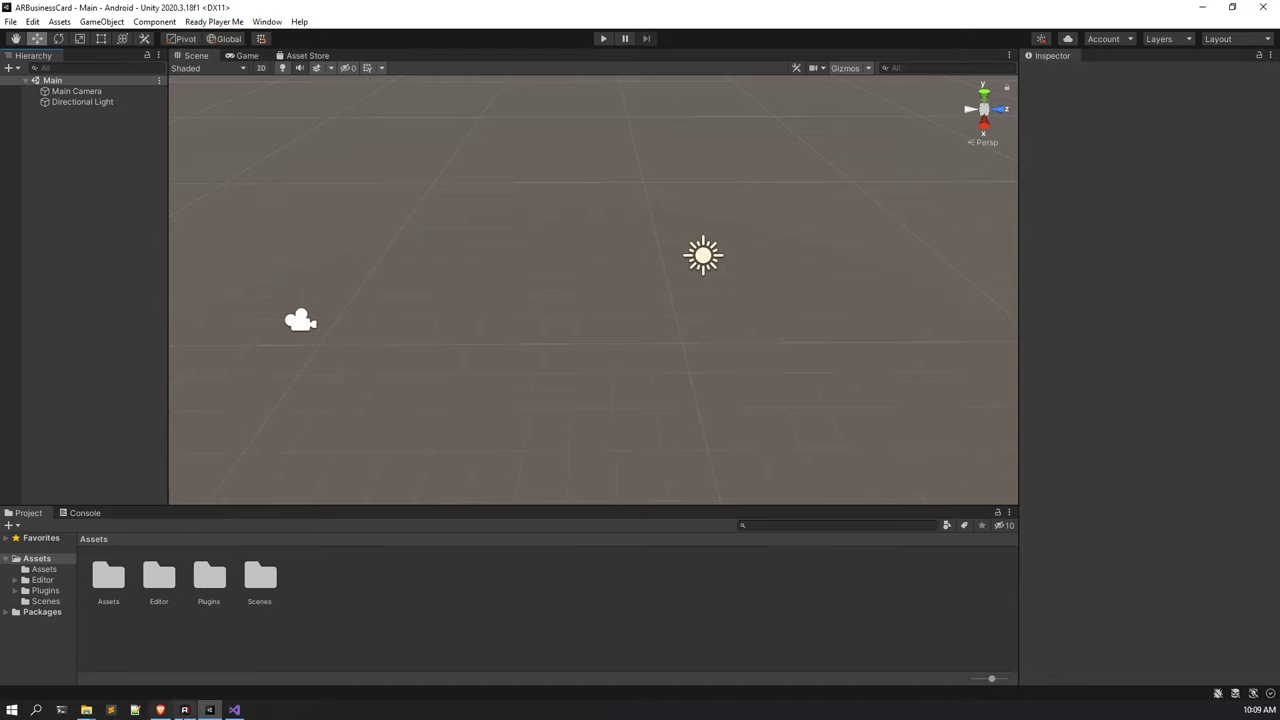
pyautogui.click(161, 711)
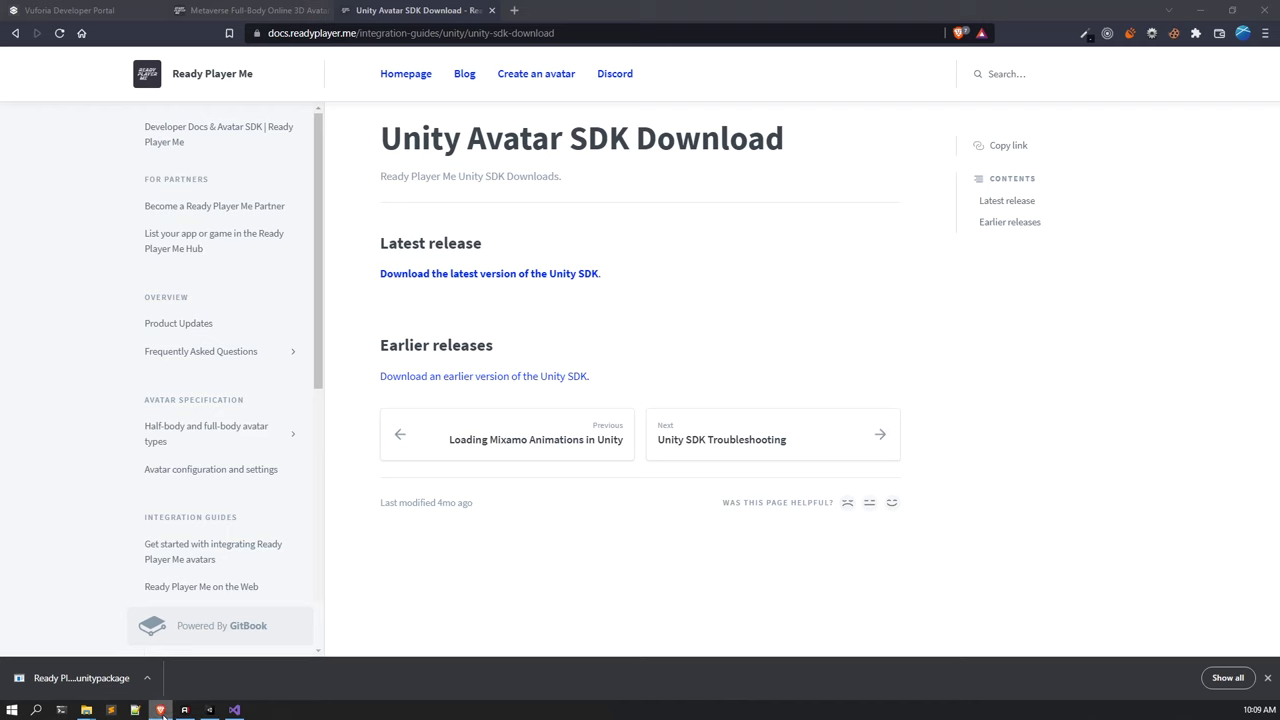
pyautogui.click(209, 710)
# Replace Main Camera with a Vuforia AR Camera above Directional Light, and save the scene.
pyautogui.click(86, 90)
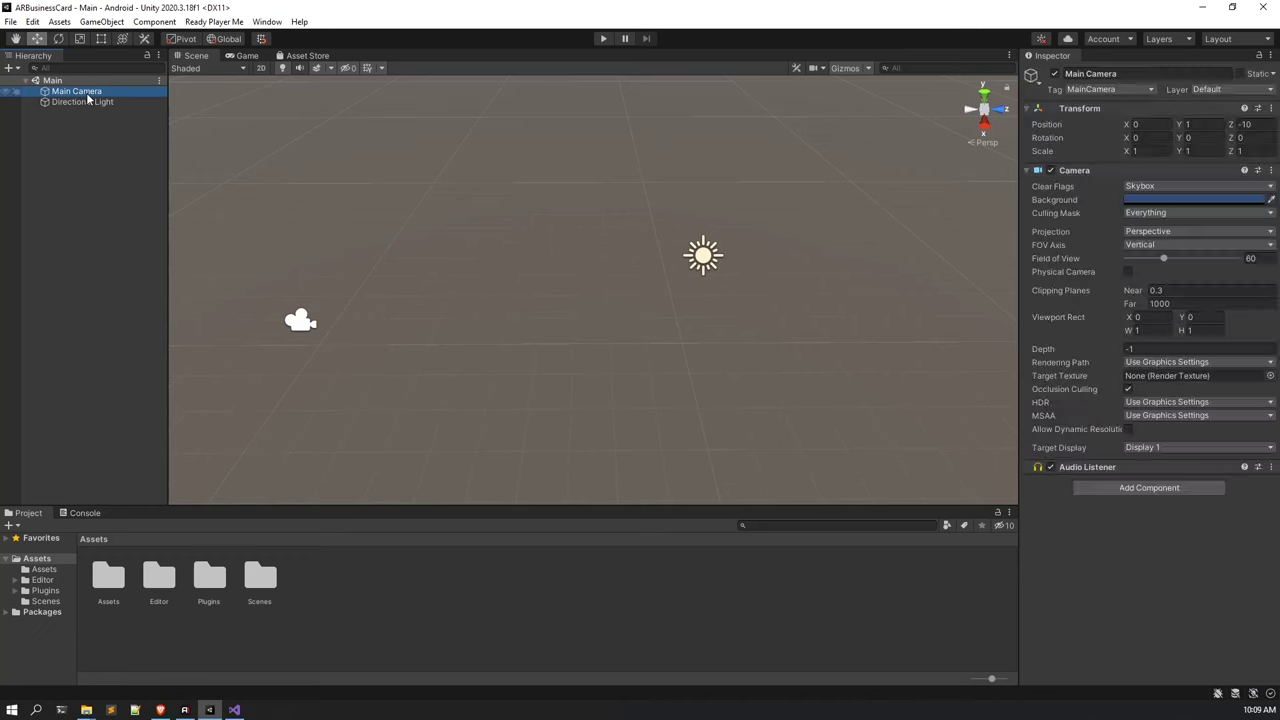
pyautogui.rightClick(90, 94)
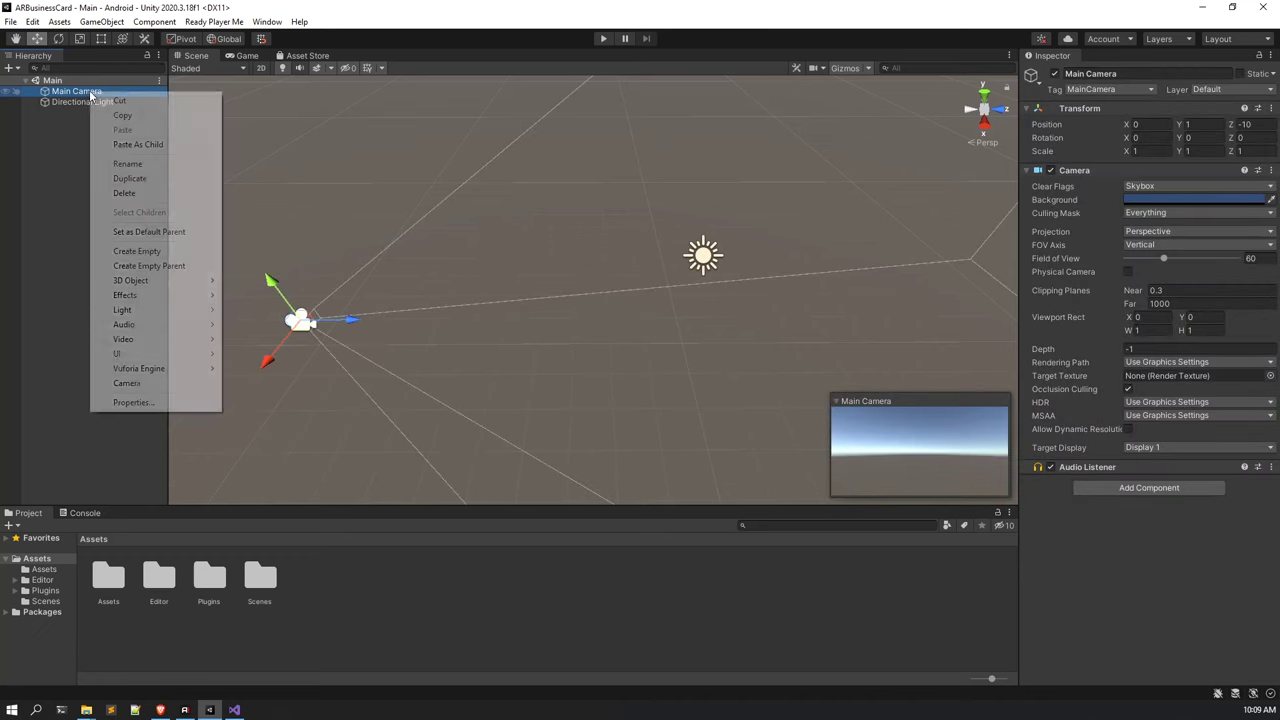
pyautogui.click(141, 193)
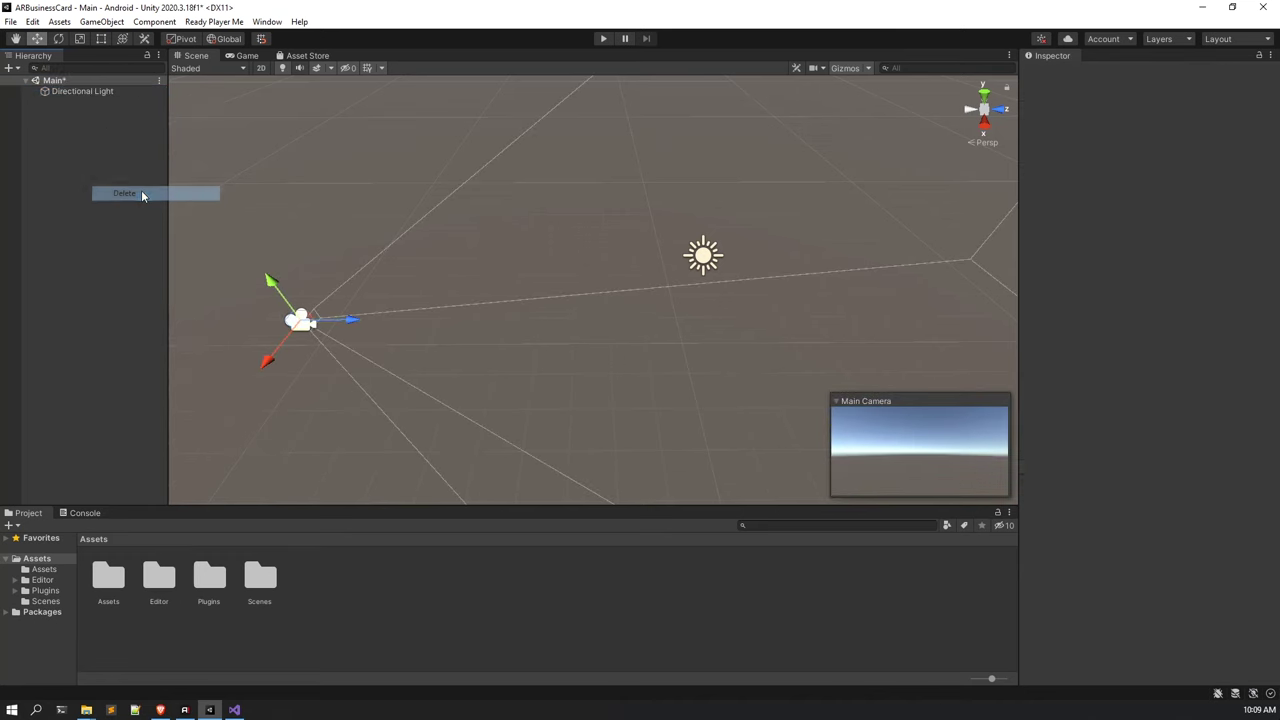
pyautogui.rightClick(93, 127)
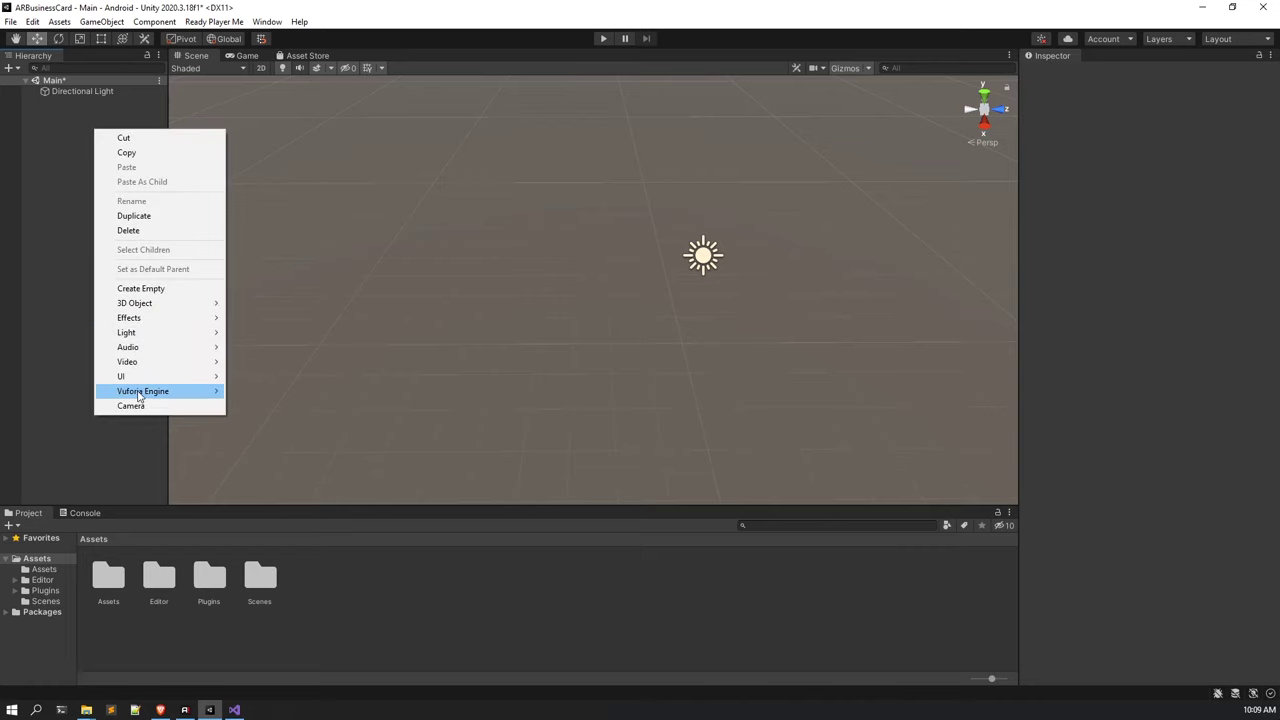
pyautogui.moveTo(150, 391)
pyautogui.click(280, 391)
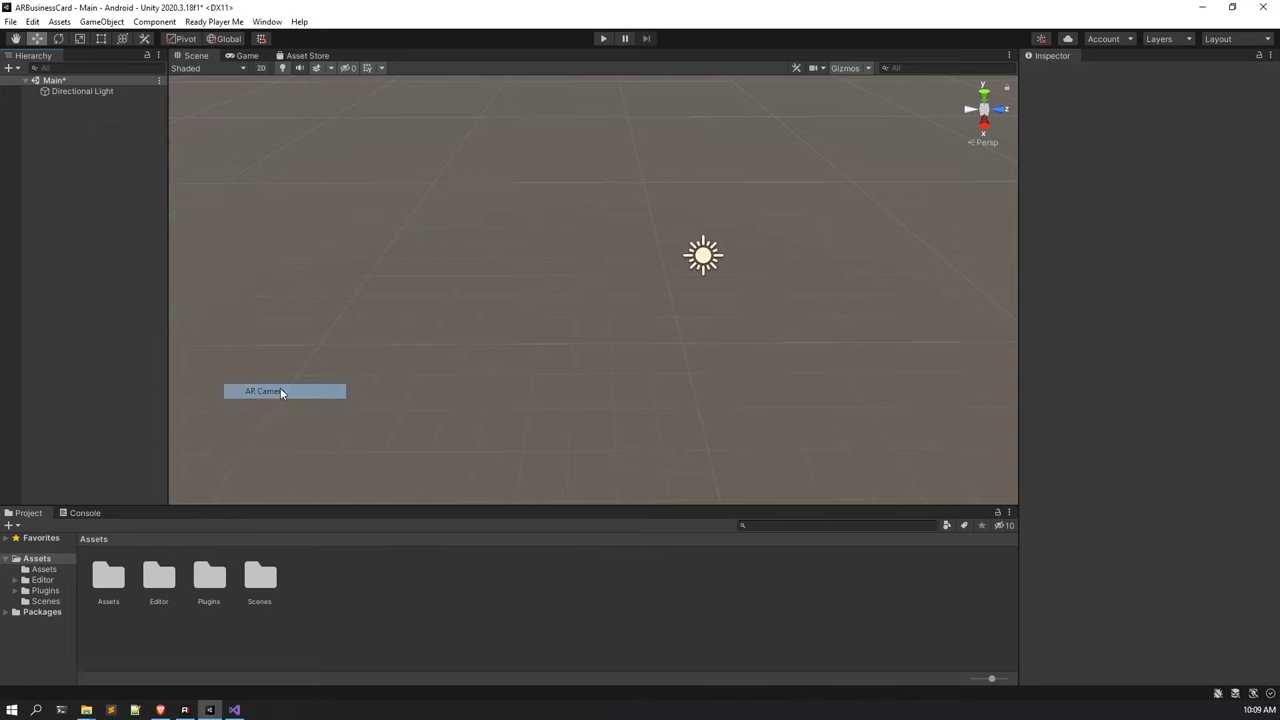
pyautogui.click(76, 150)
pyautogui.moveTo(83, 104); pyautogui.dragTo(88, 90)
pyautogui.click(96, 190)
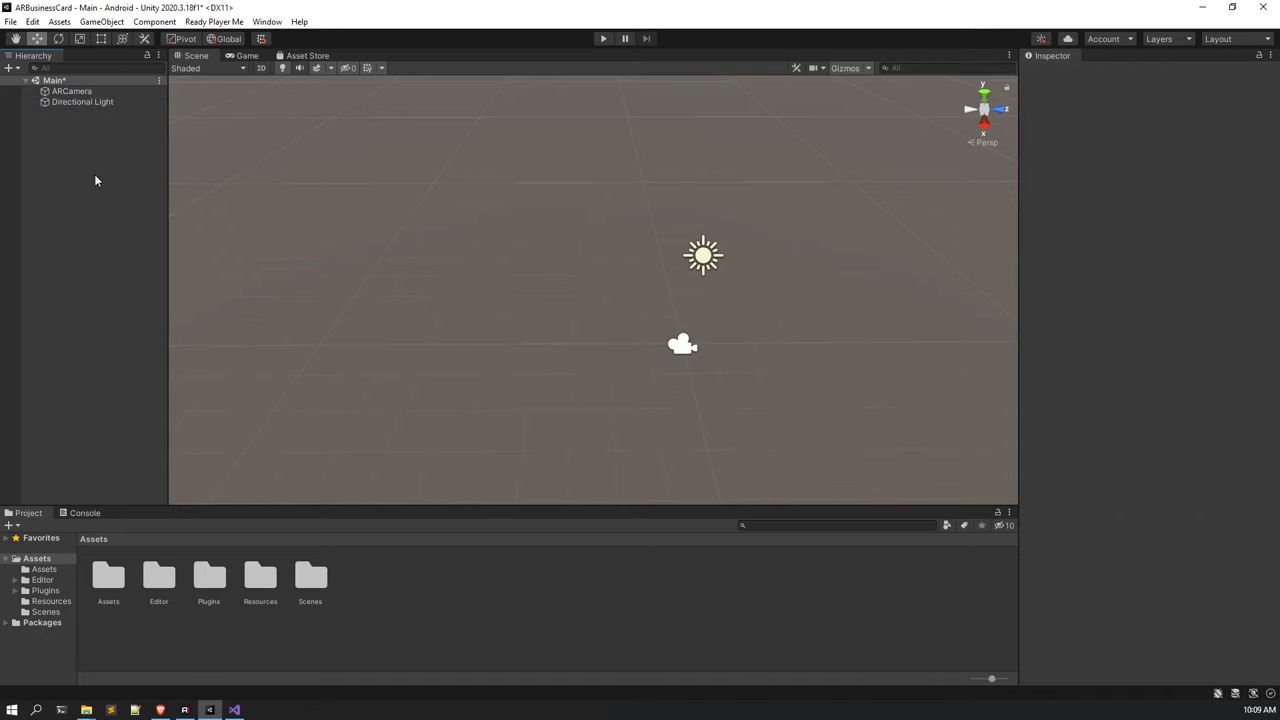
pyautogui.hotkey('ctrl', 's')
# Open the ARCamera's Vuforia Engine configuration, then switch to the Vuforia Developer Portal page.
pyautogui.click(80, 92)
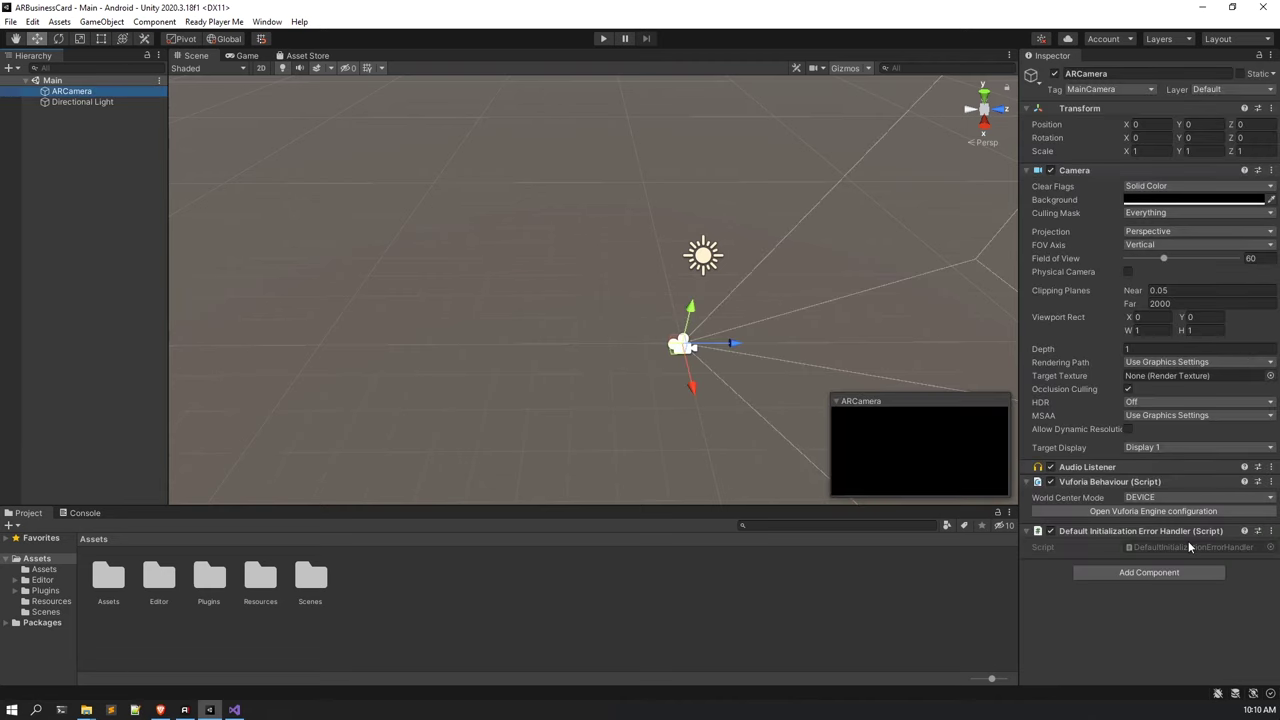
pyautogui.click(1149, 514)
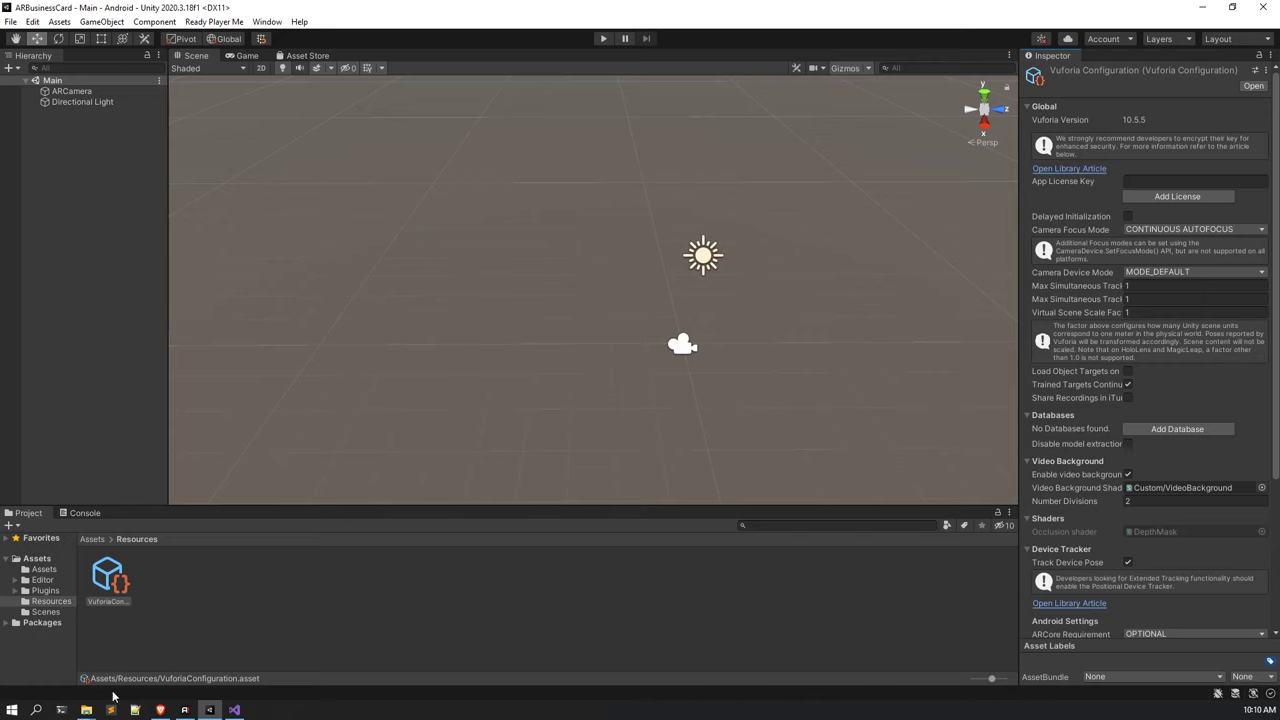
pyautogui.click(161, 710)
pyautogui.click(30, 10)
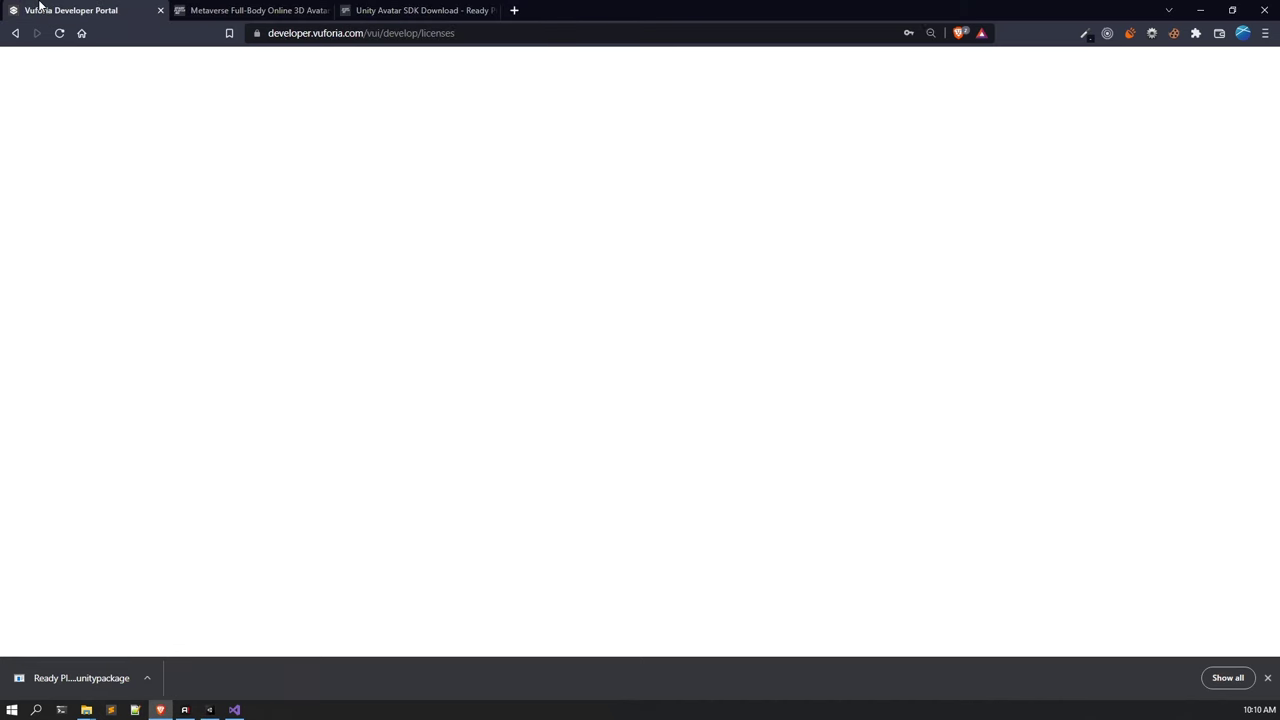
# Create a free Basic license named BusinessCard, accepting the terms.
pyautogui.click(717, 163)
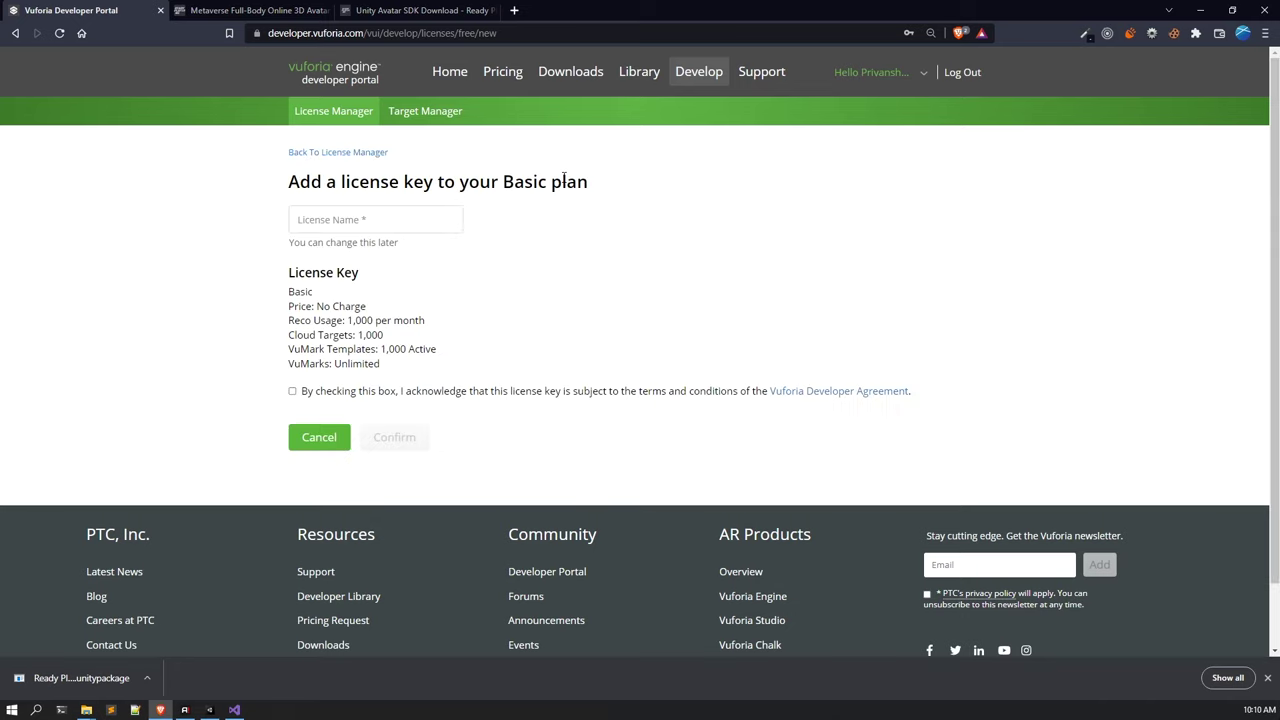
pyautogui.click(350, 227)
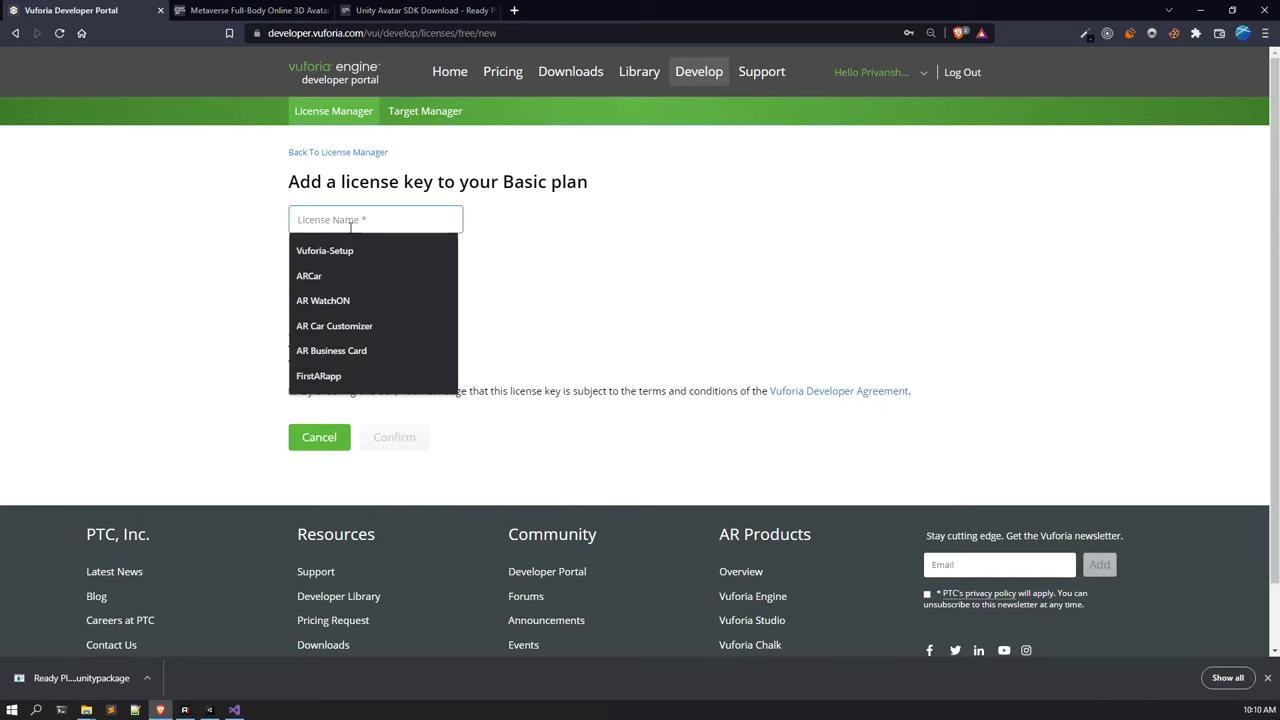
pyautogui.write('BusinessC')
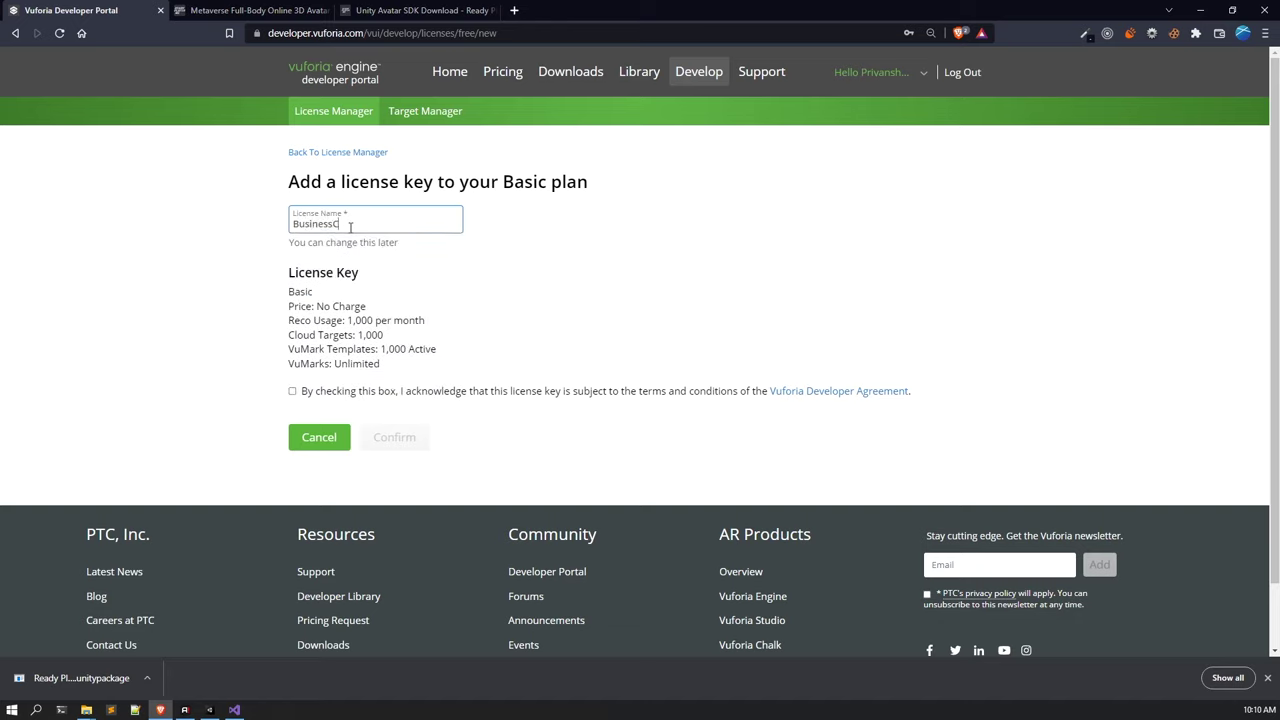
pyautogui.write('ard')
pyautogui.click(292, 391)
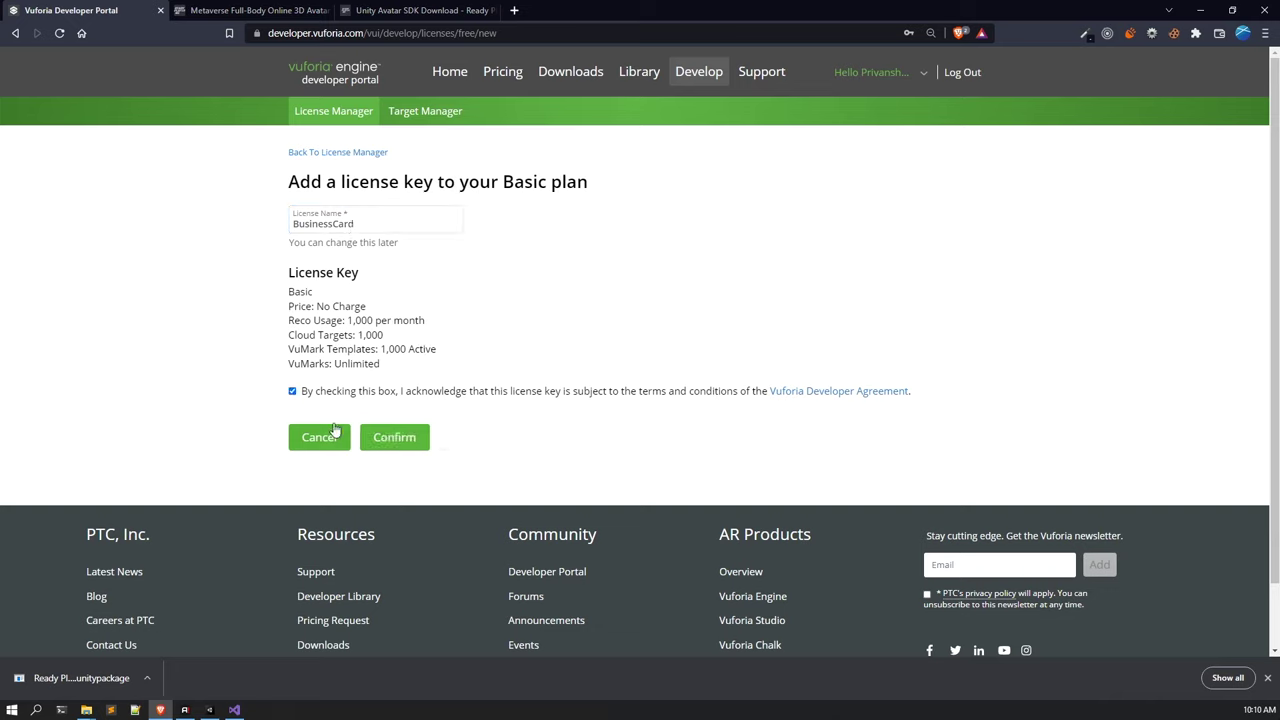
pyautogui.click(405, 440)
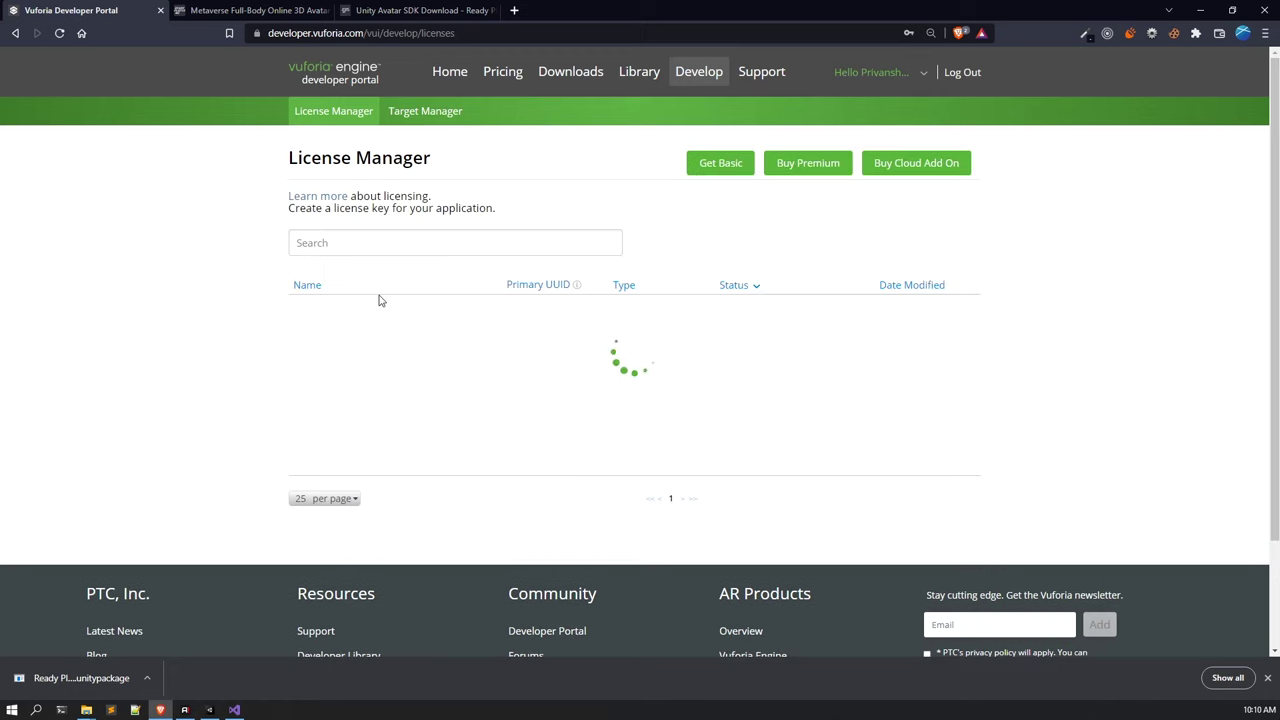
# Copy the BusinessCard license key and return to the Unity editor.
pyautogui.click(350, 304)
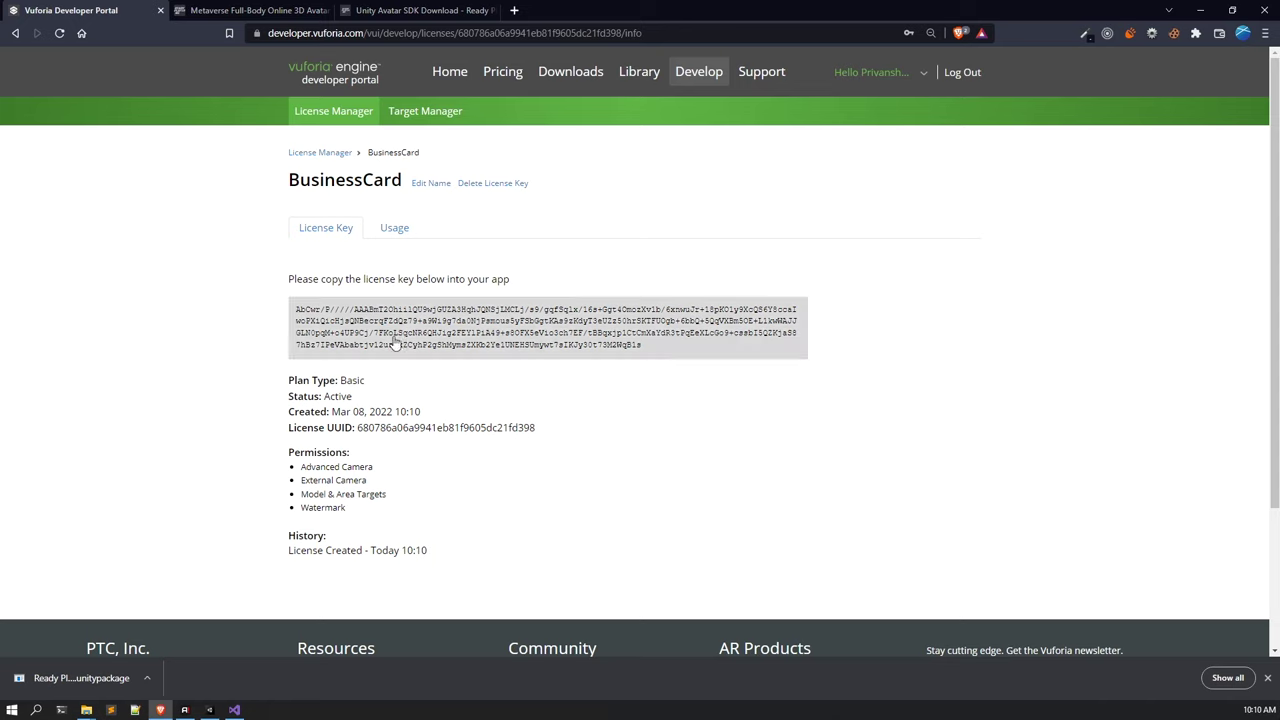
pyautogui.click(402, 330)
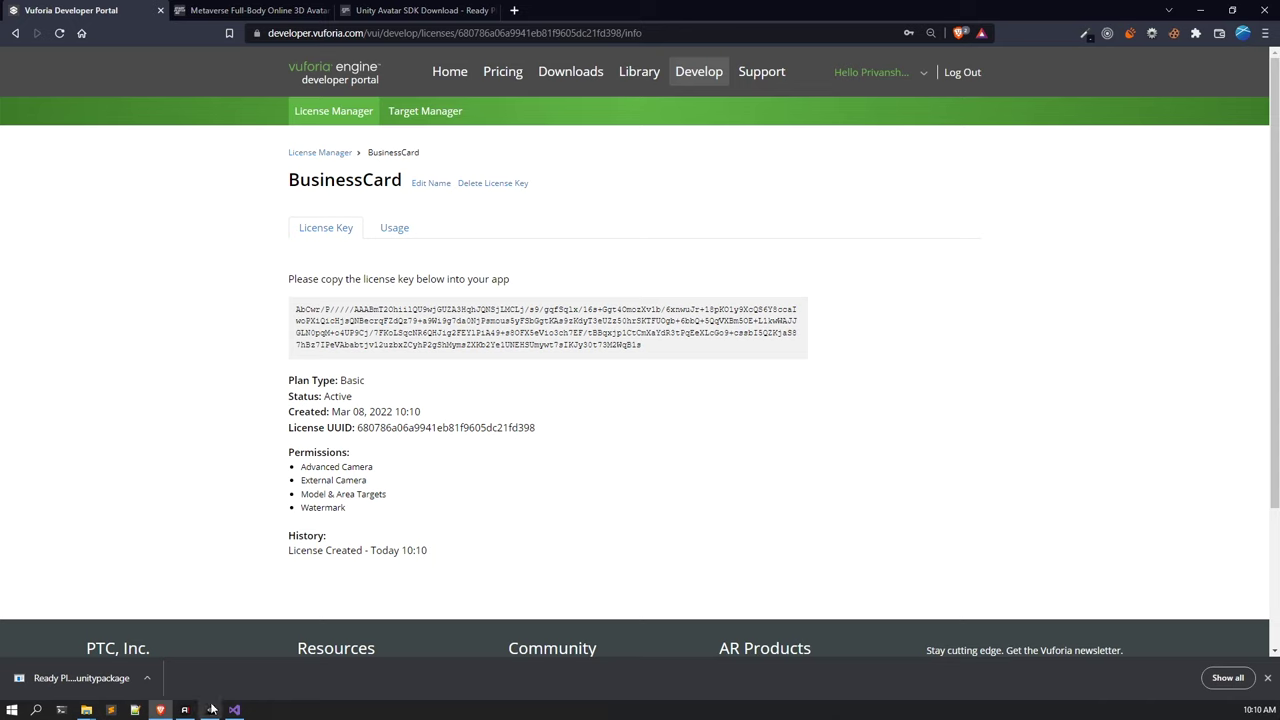
pyautogui.moveTo(211, 708)
pyautogui.click(236, 665)
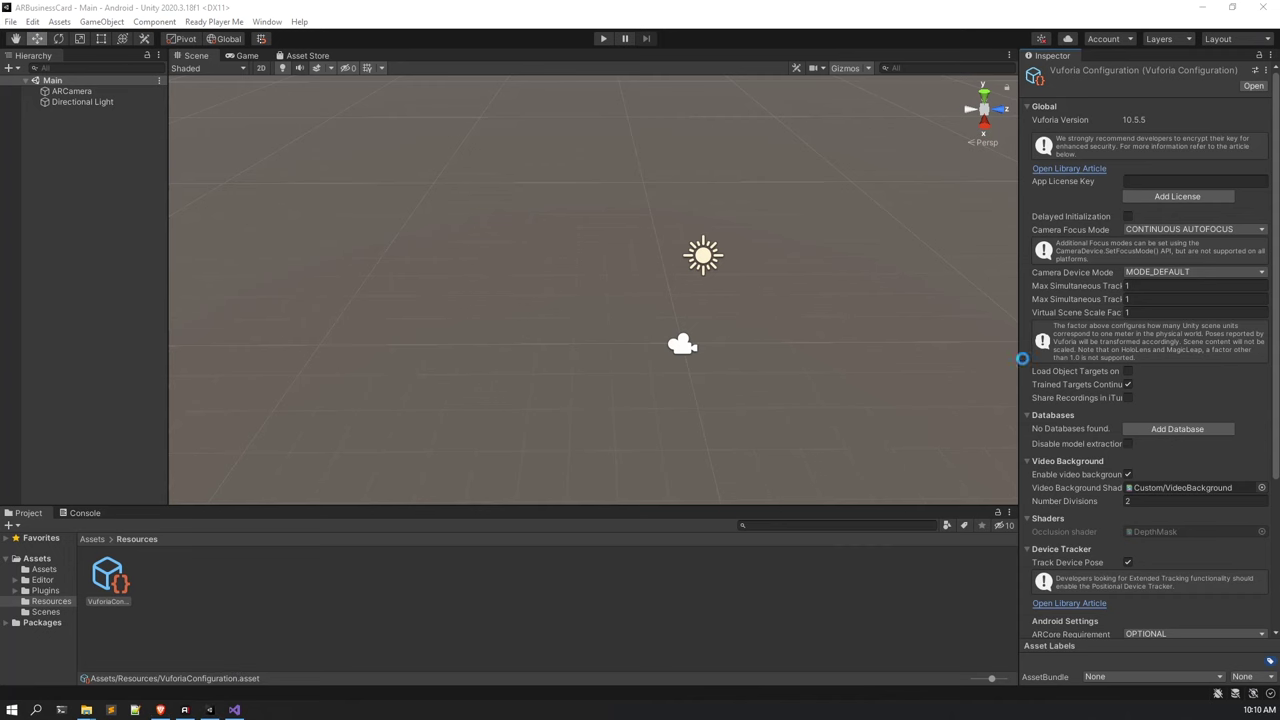
# Paste the copied BusinessCard key into App License Key, then switch back to the browser.
pyautogui.click(1141, 181)
pyautogui.rightClick(1141, 181)
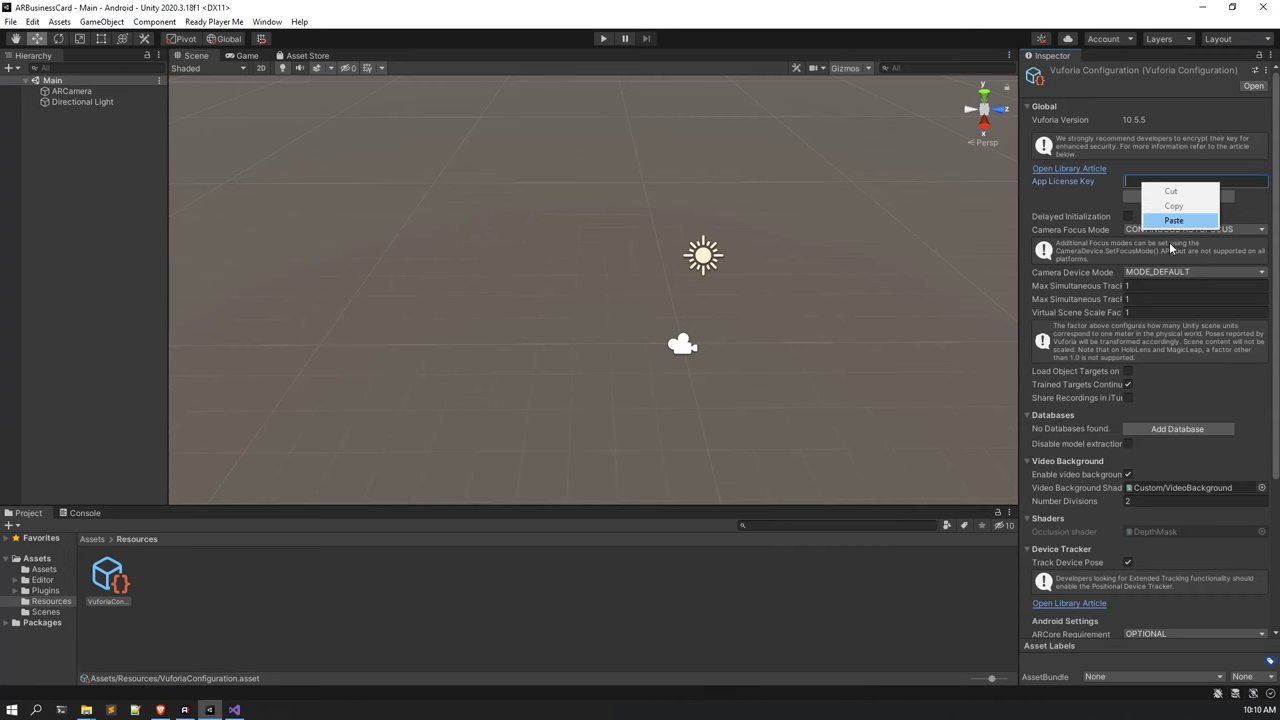
pyautogui.click(1172, 219)
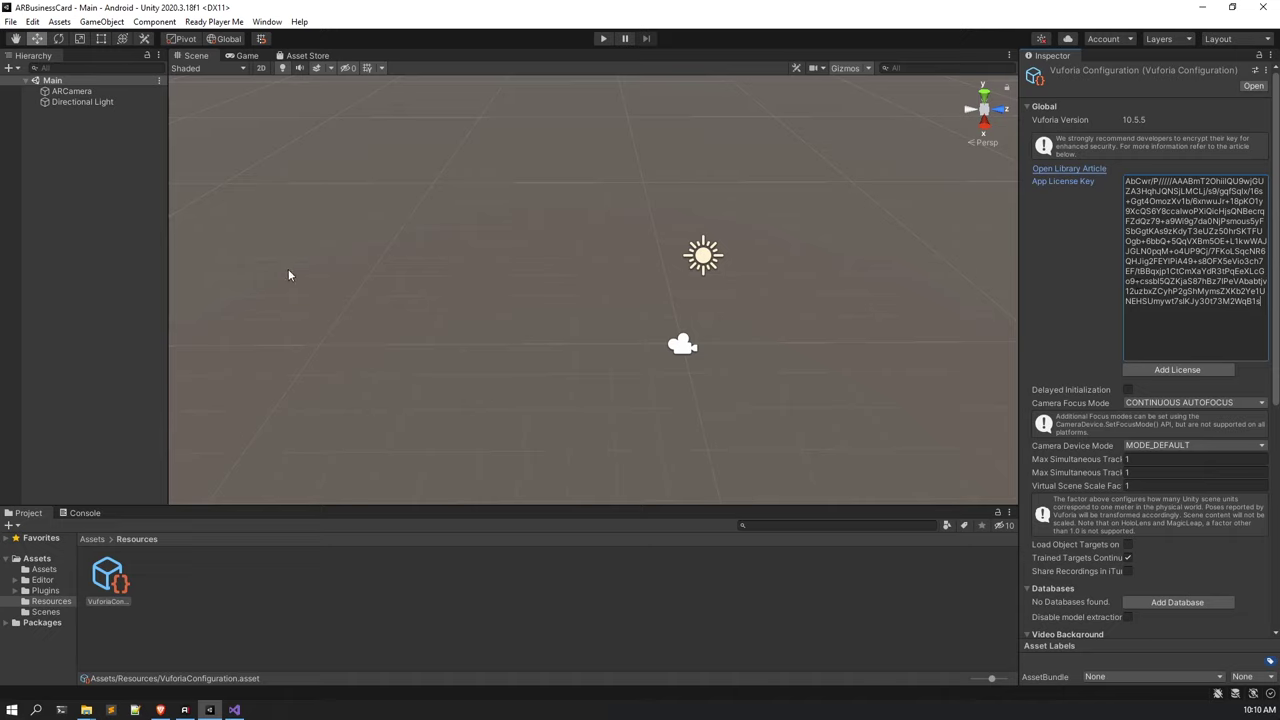
pyautogui.click(90, 251)
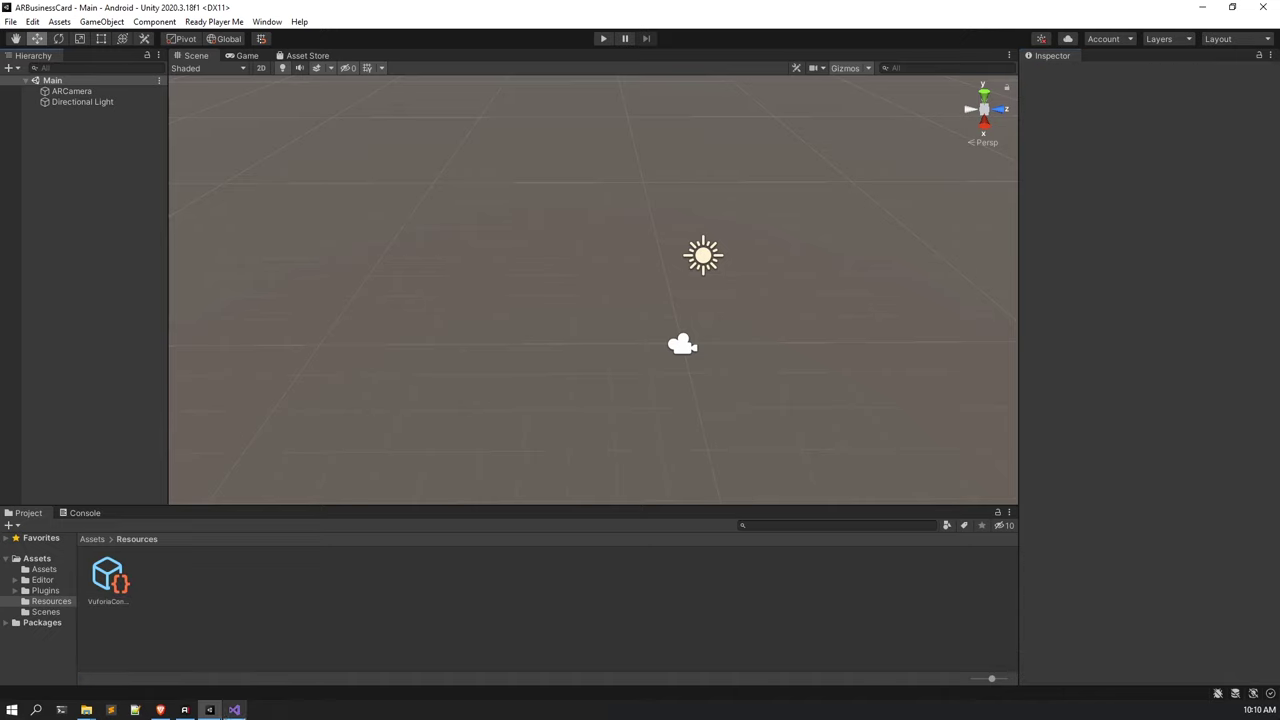
pyautogui.click(160, 710)
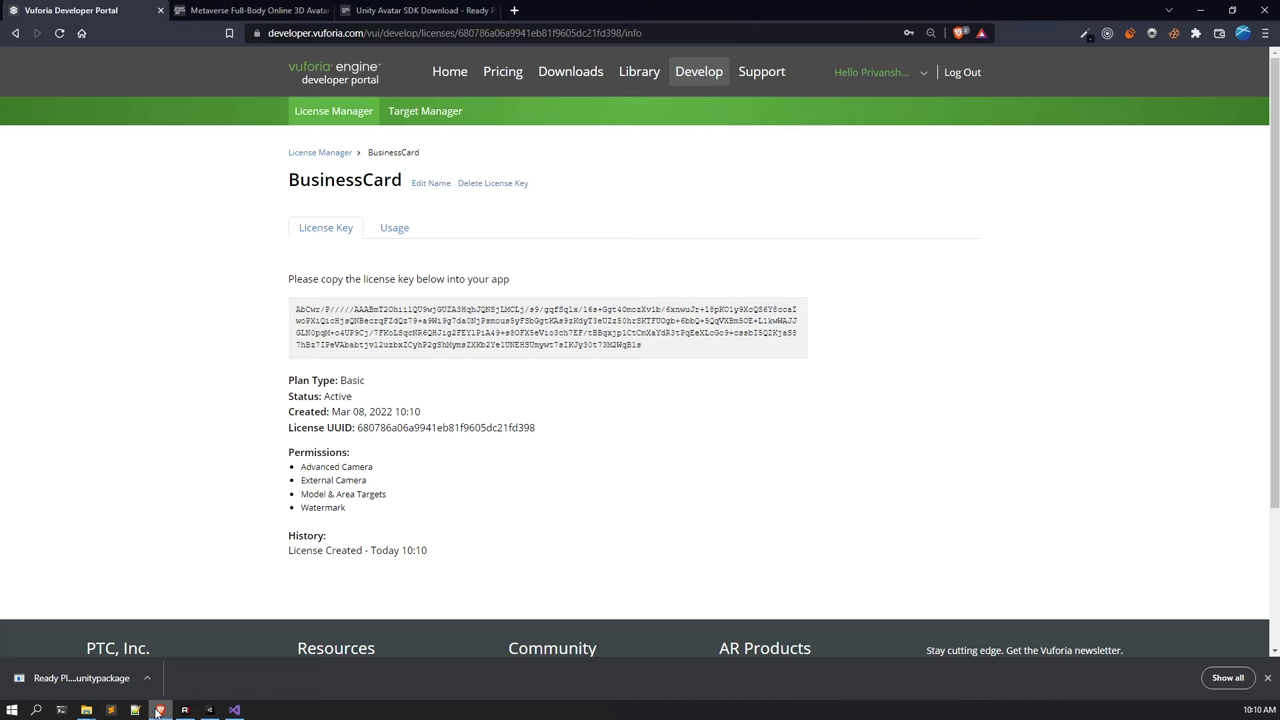
# In Target Manager, create the Device database BusinessCardMarkerDB and open its empty target list.
pyautogui.click(428, 114)
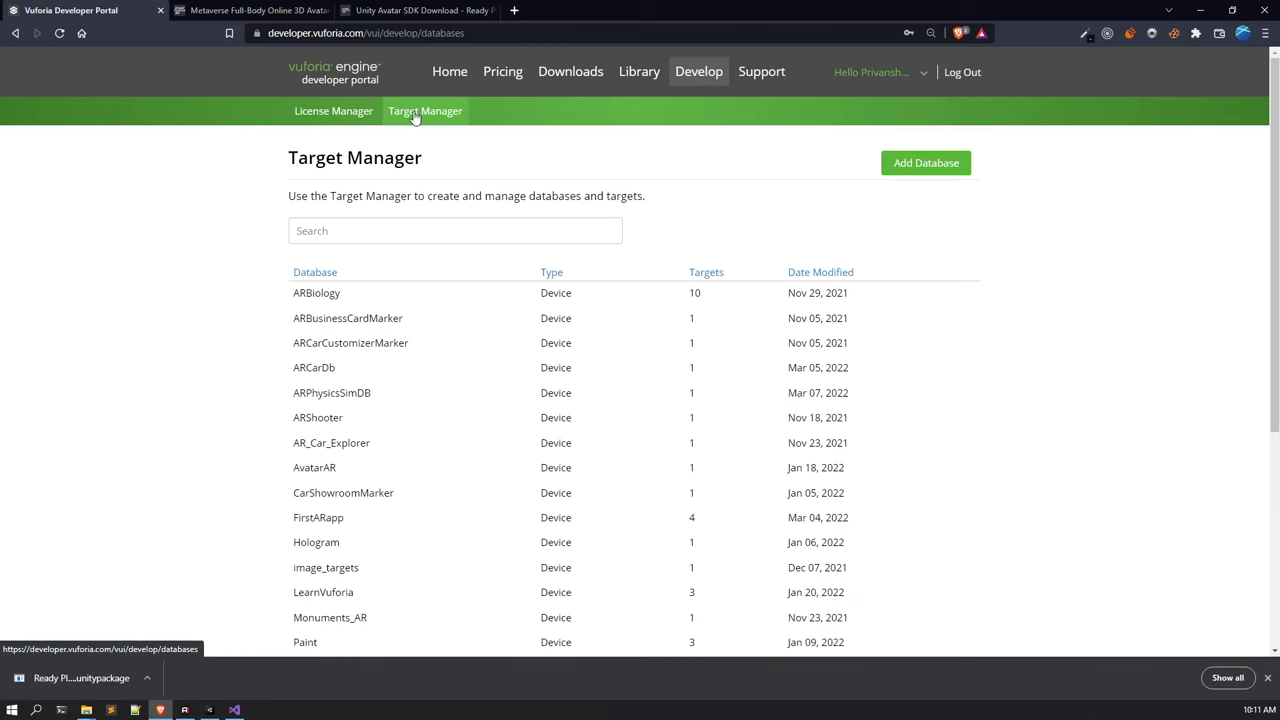
pyautogui.click(917, 168)
pyautogui.click(566, 304)
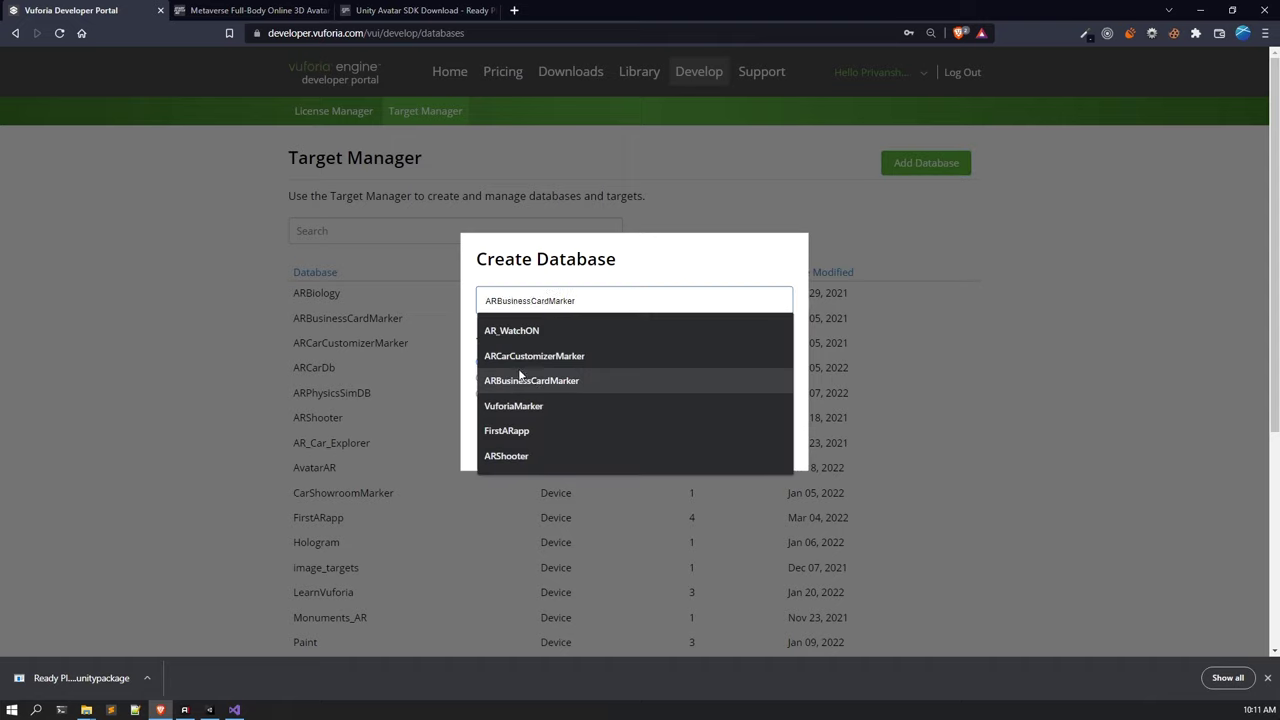
pyautogui.write('Busi')
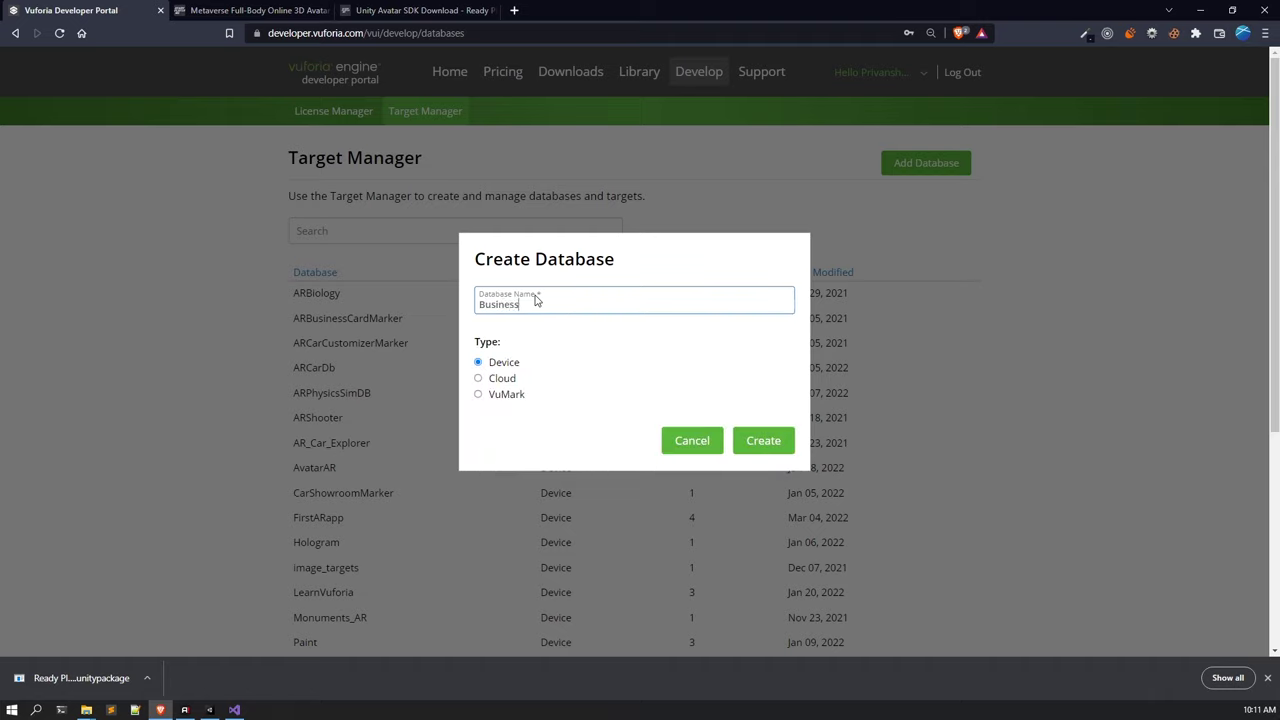
pyautogui.write('nessCard')
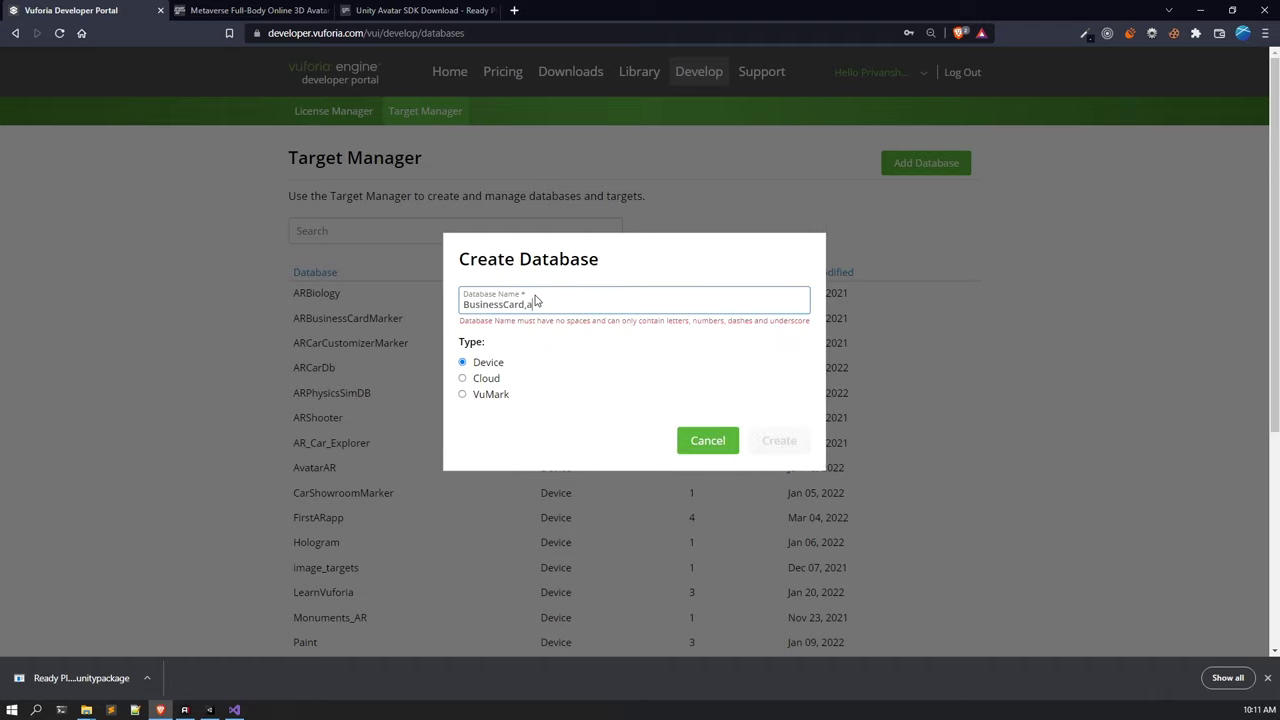
pyautogui.press('BackSpace')
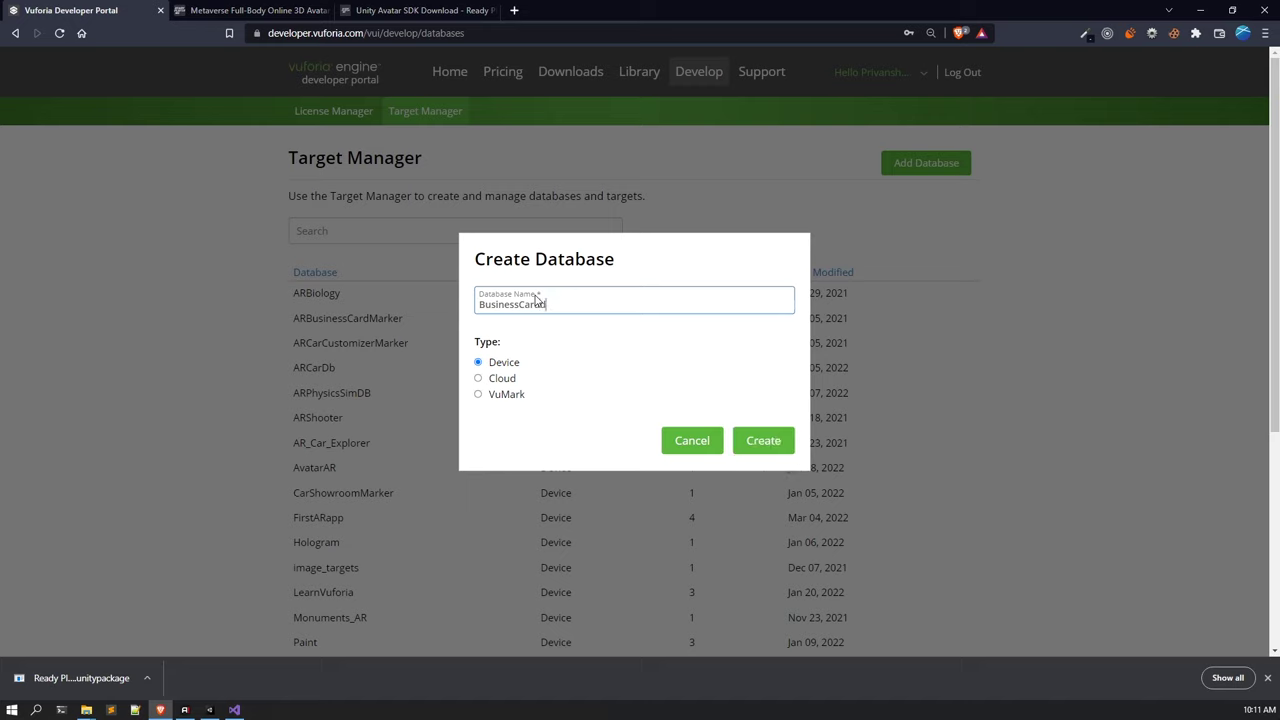
pyautogui.write('M')
pyautogui.press('BackSpace')
pyautogui.write('dMarkerDB')
pyautogui.click(776, 443)
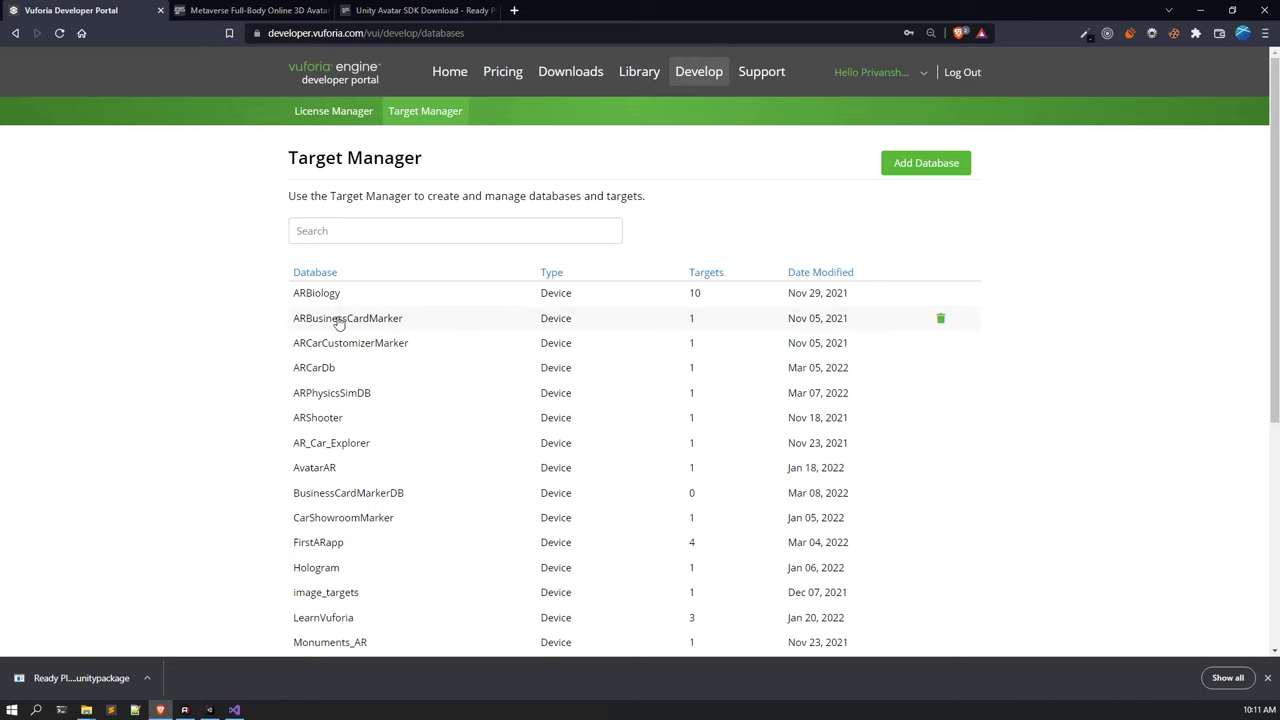
pyautogui.click(400, 493)
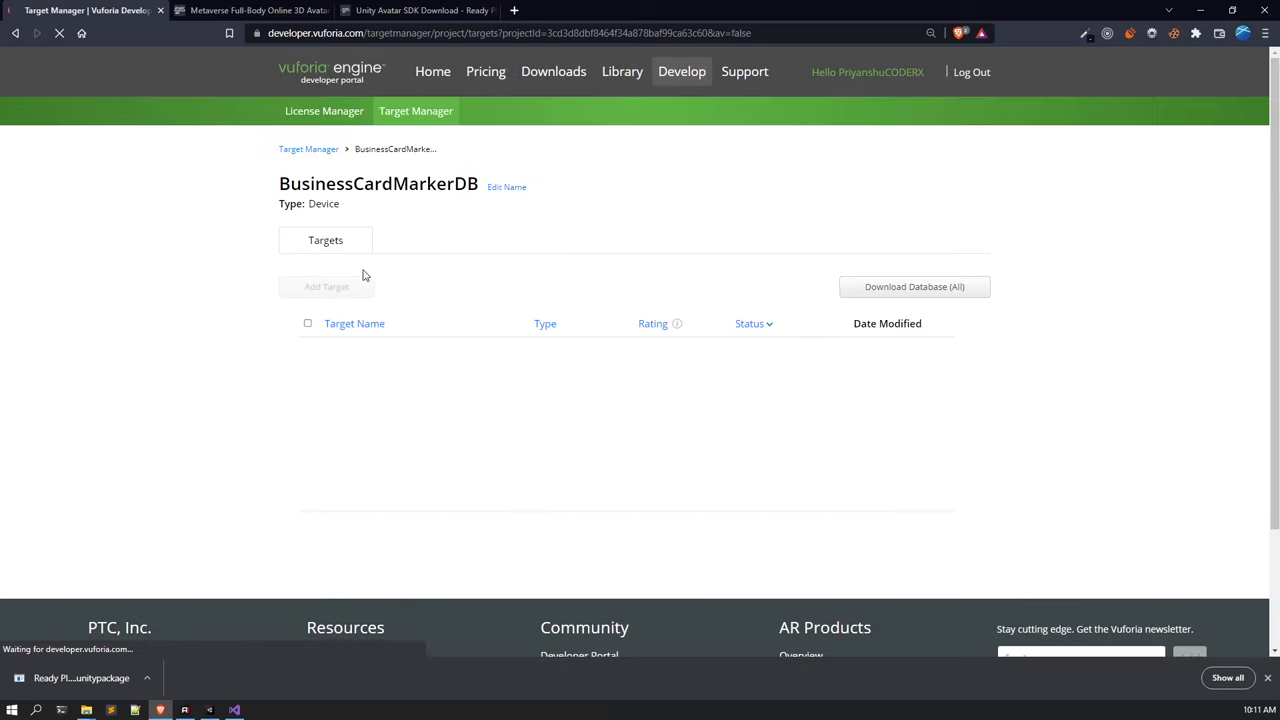
# Start a new Single Image target using the business card JPG as its image.
pyautogui.click(354, 288)
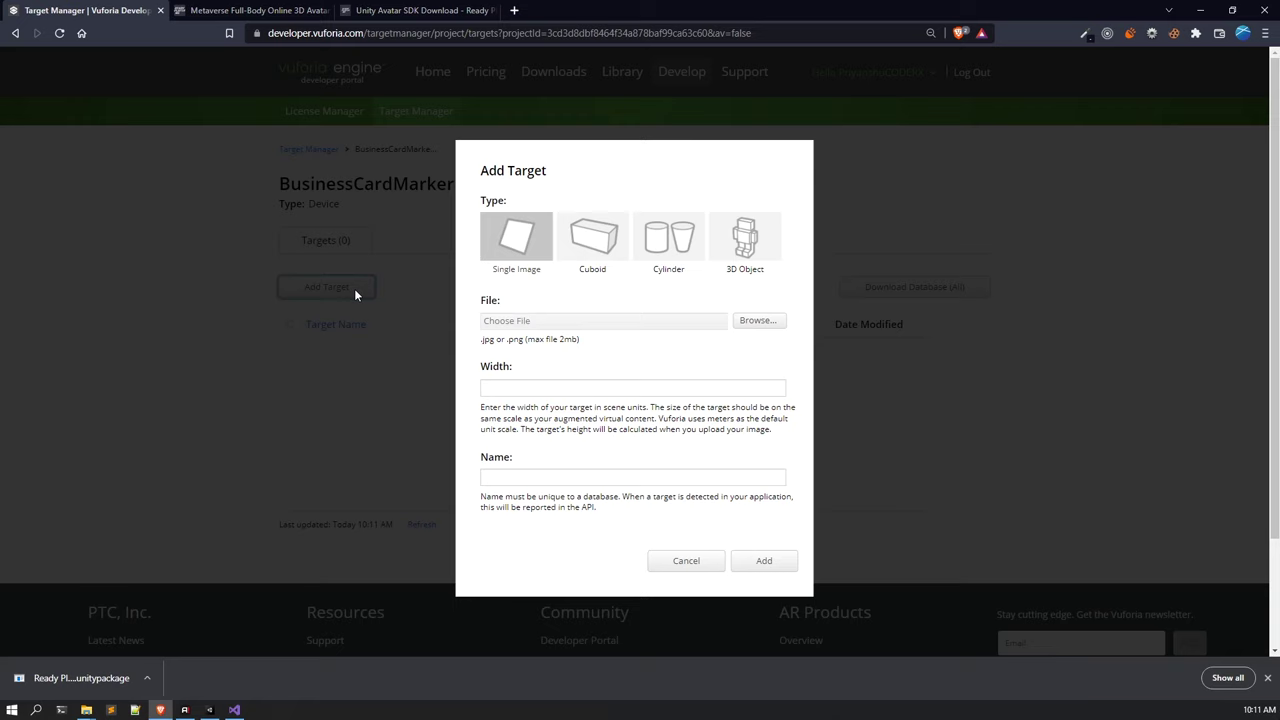
pyautogui.click(760, 322)
pyautogui.click(760, 322)
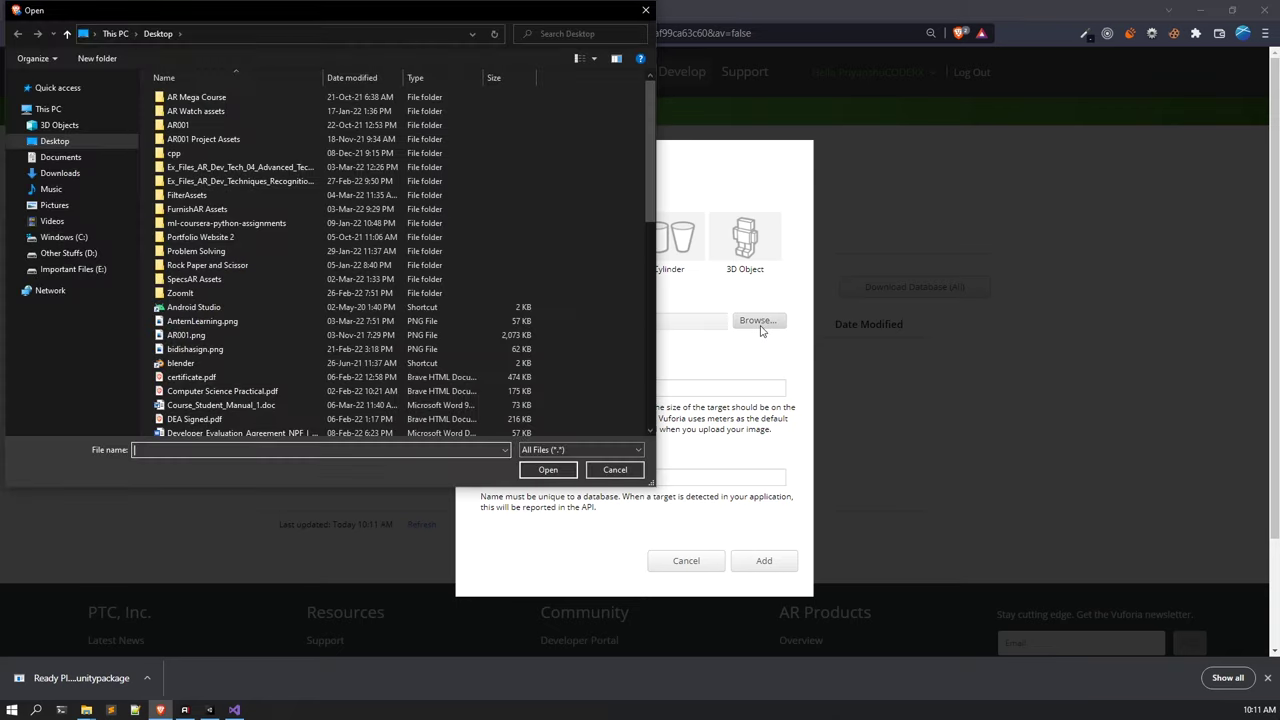
pyautogui.scroll(-10, 451, 337)
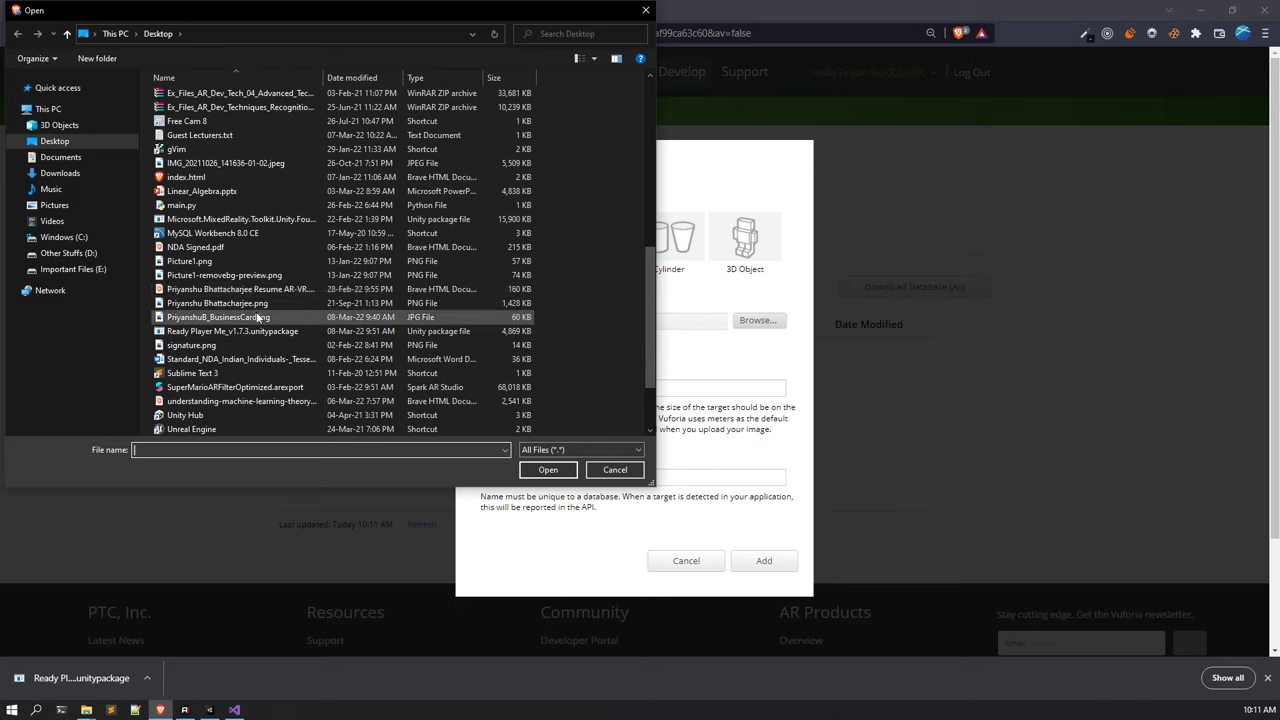
pyautogui.click(259, 317)
pyautogui.click(543, 471)
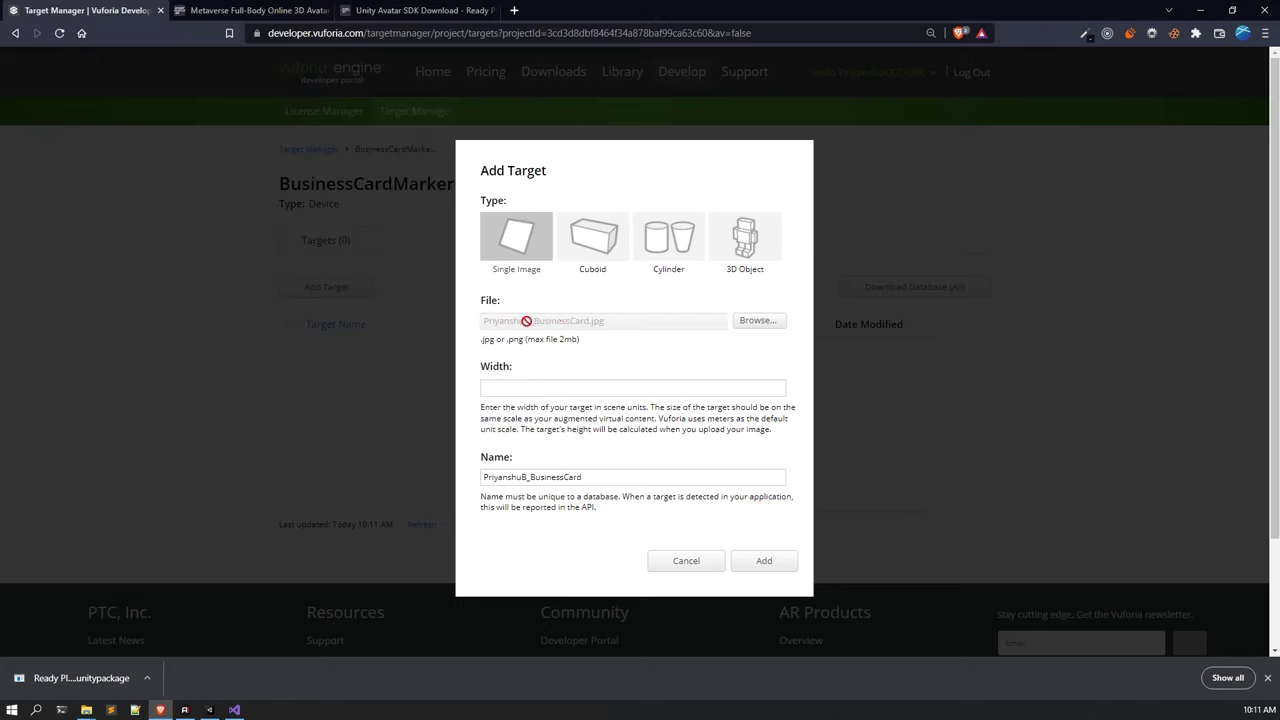
# Give the target width 6, keep its default name, and add it to BusinessCardMarkerDB.
pyautogui.click(576, 388)
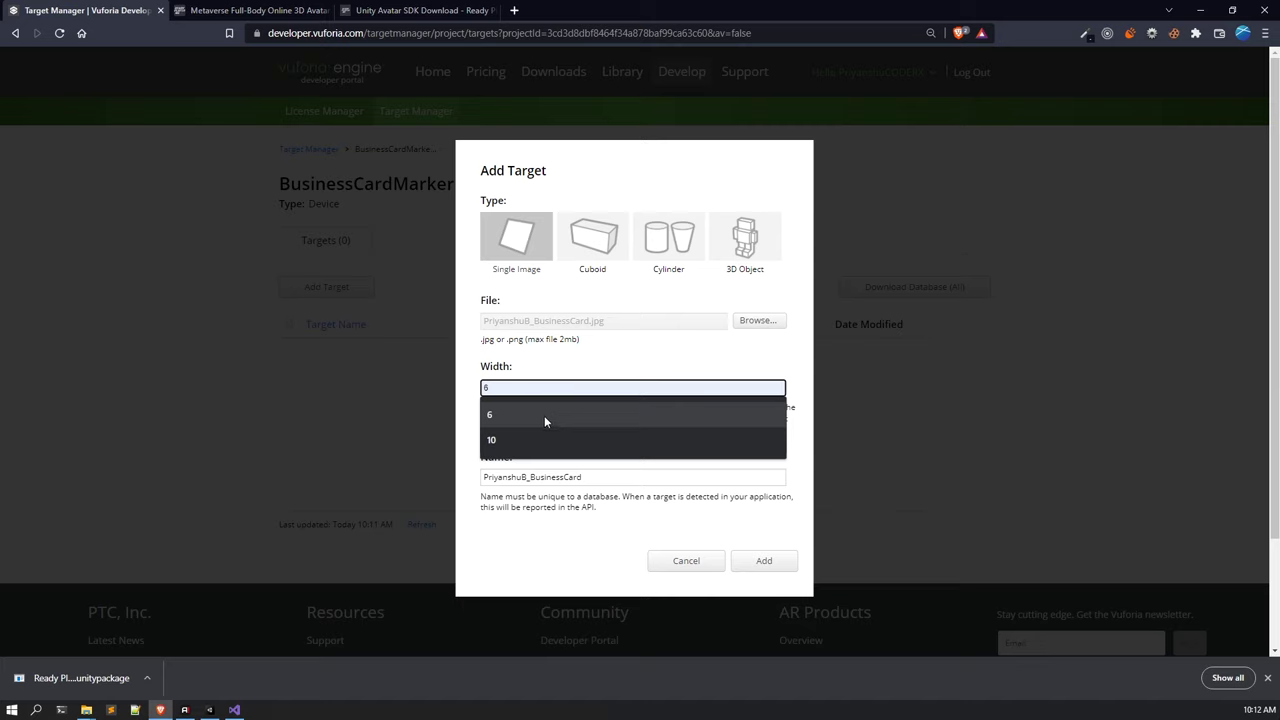
pyautogui.click(545, 414)
pyautogui.click(600, 480)
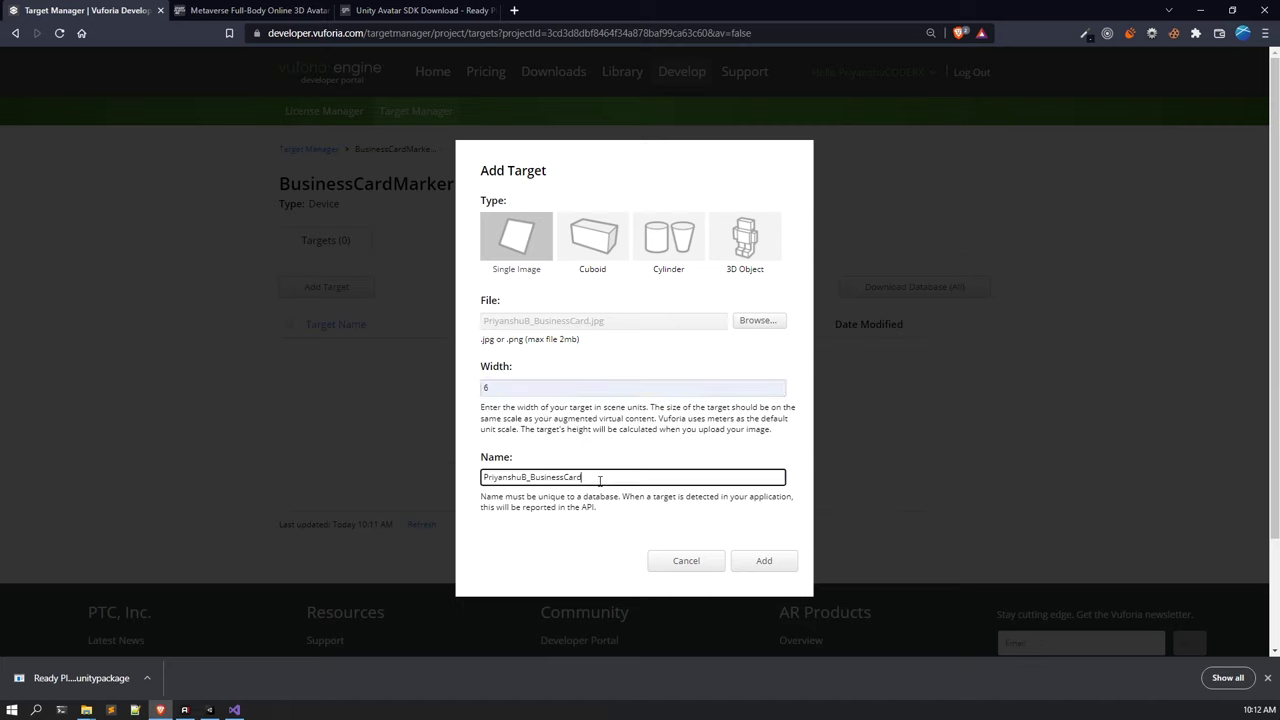
pyautogui.click(590, 460)
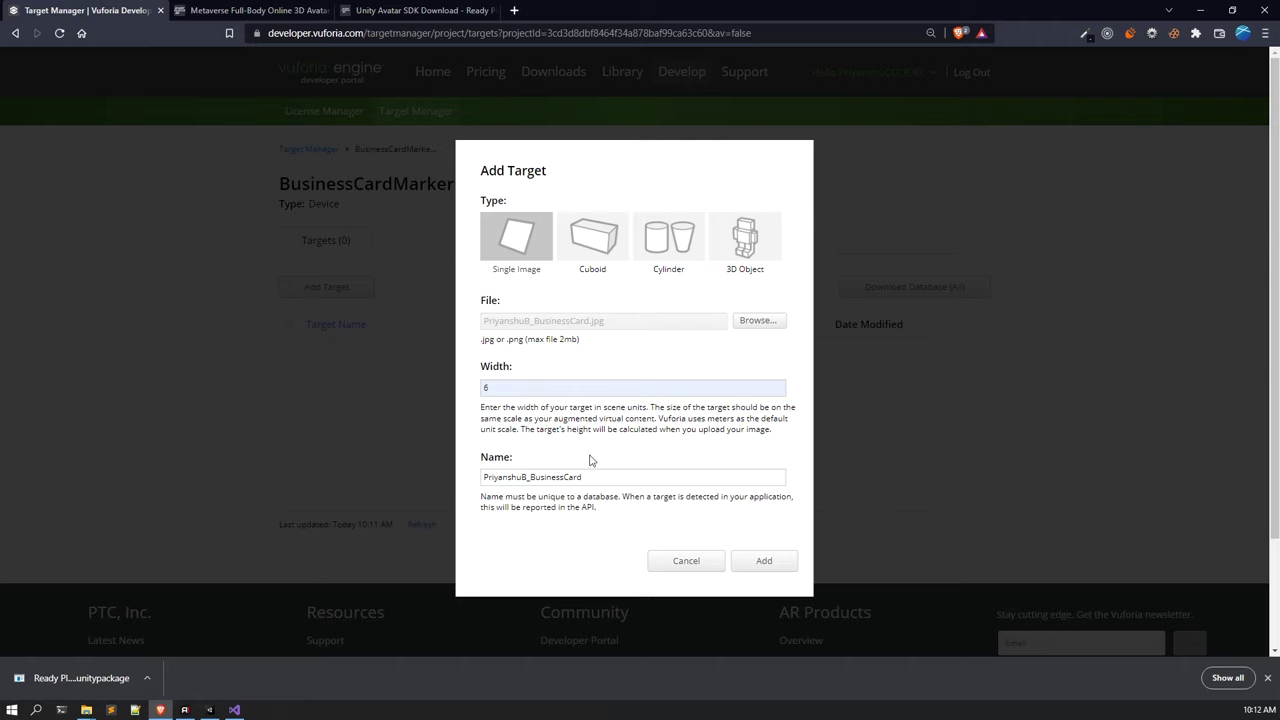
pyautogui.click(765, 566)
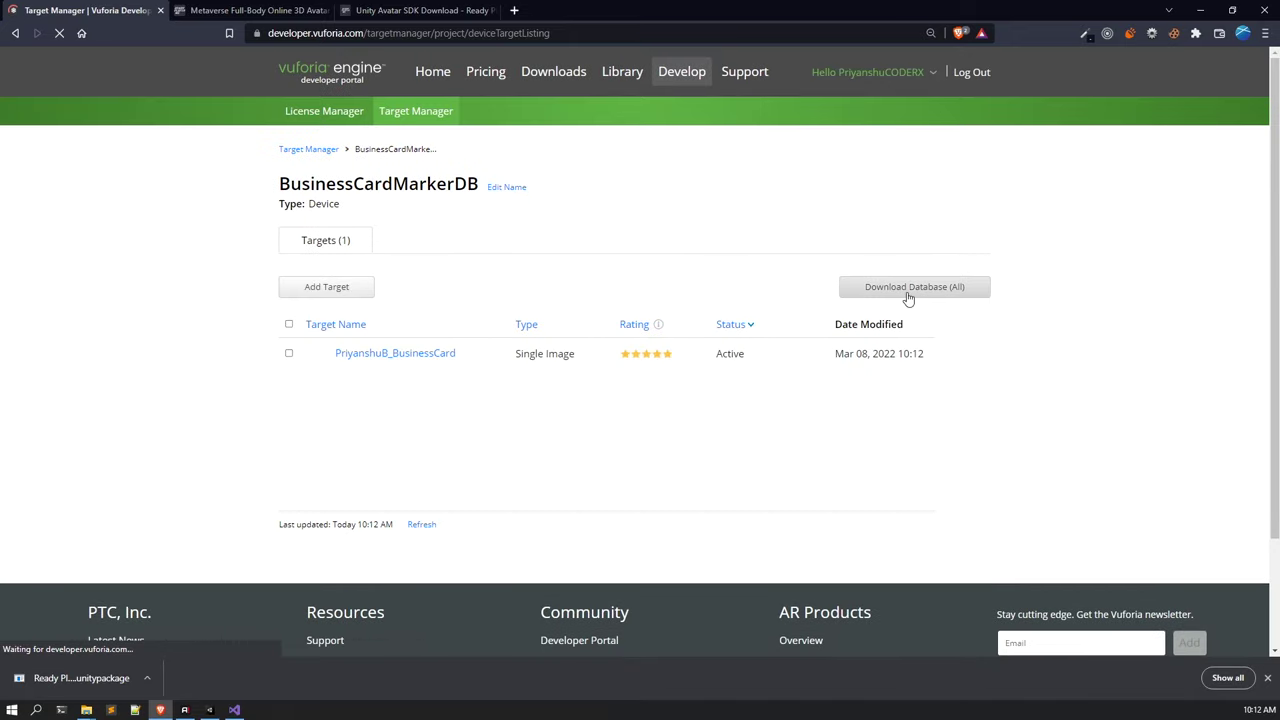
# Download the database for the Unity Editor platform, saving BusinessCardMarkerDB.unitypackage to the Desktop.
pyautogui.click(909, 290)
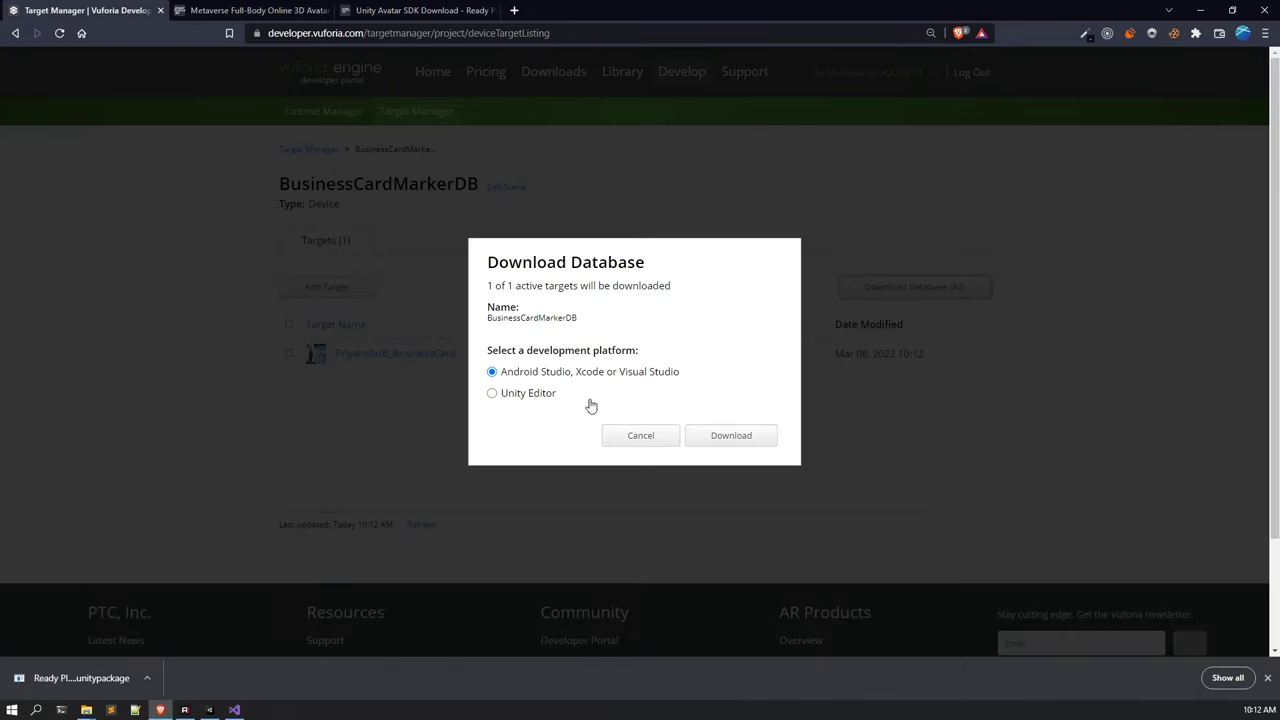
pyautogui.click(640, 435)
pyautogui.click(896, 287)
pyautogui.click(744, 441)
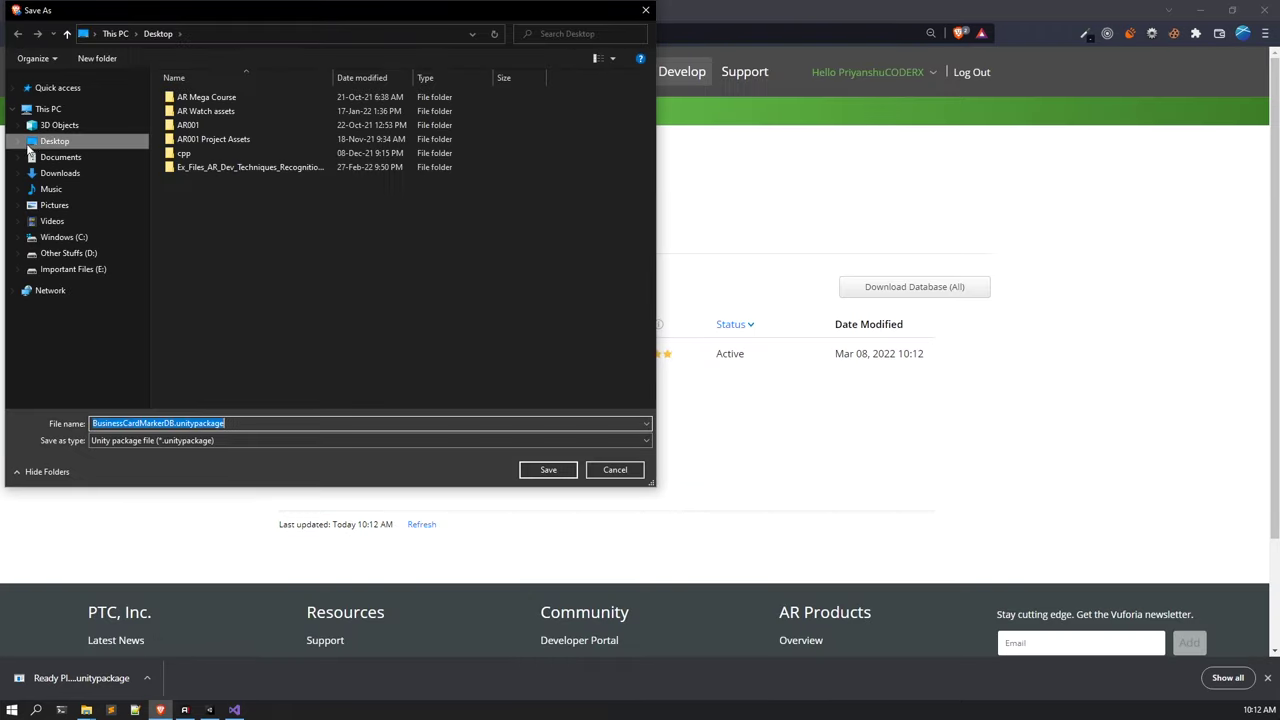
pyautogui.click(29, 147)
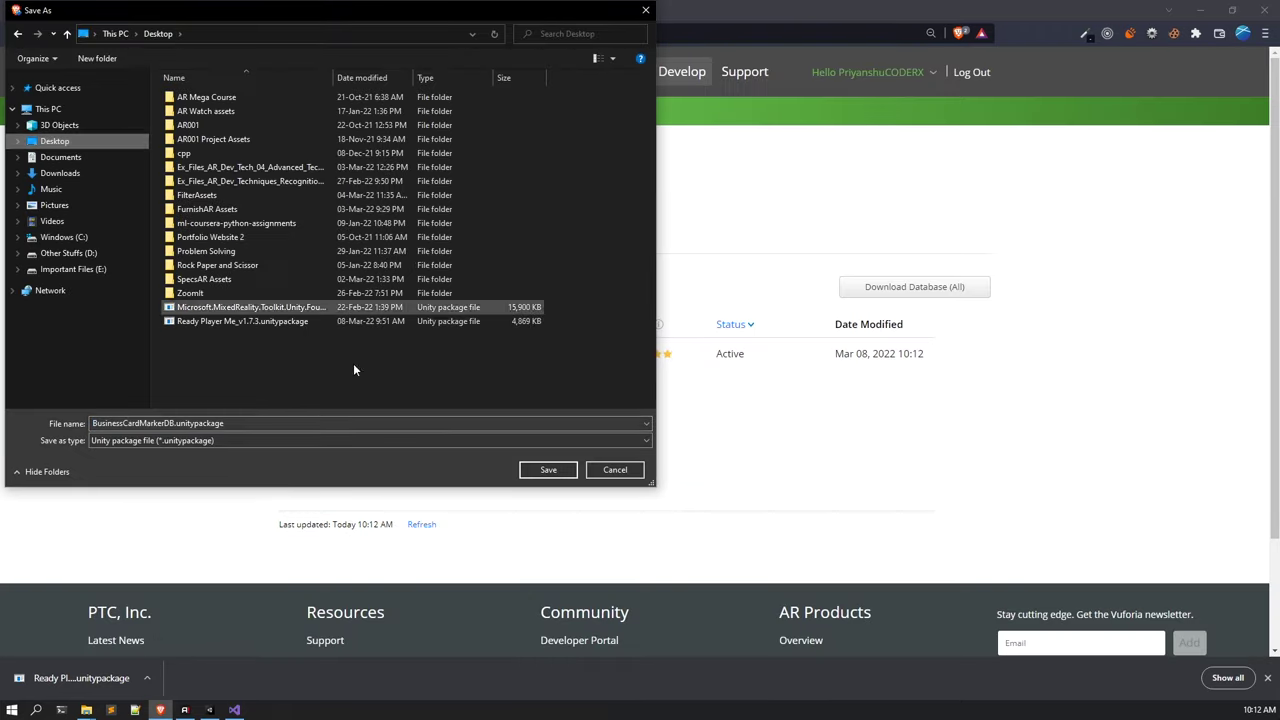
pyautogui.click(548, 470)
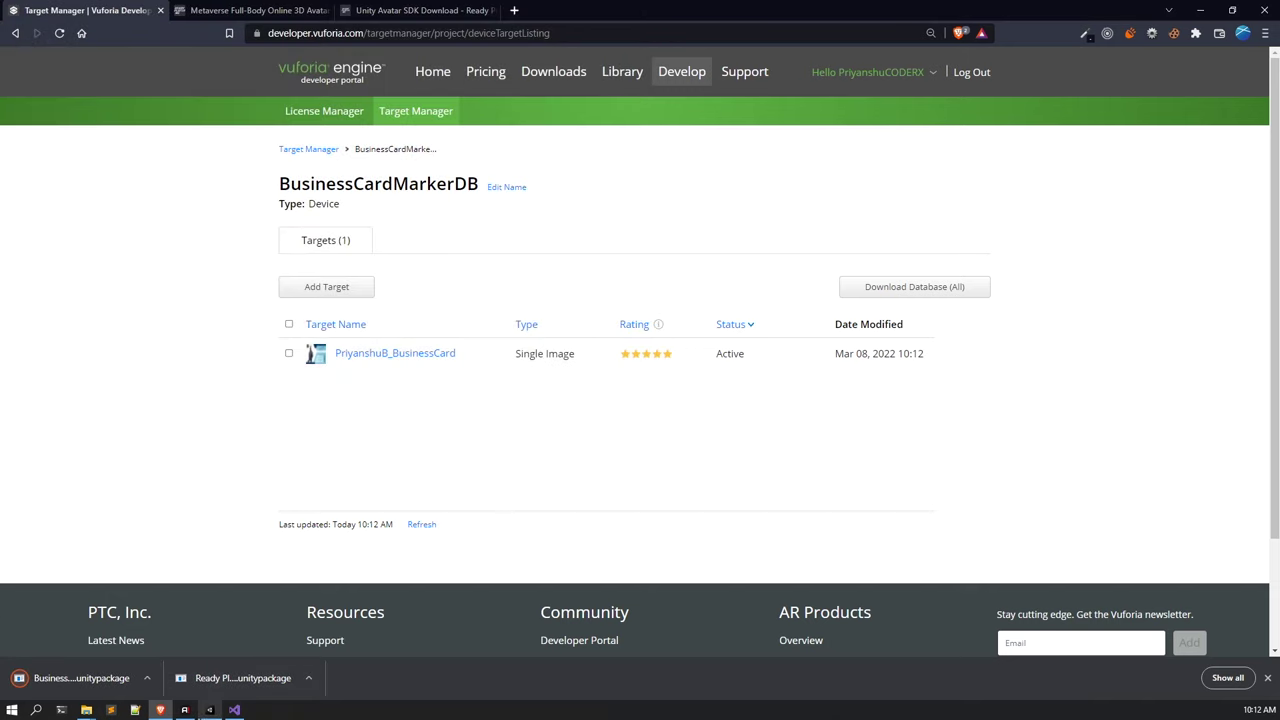
# Drag BusinessCardMarkerDB.unitypackage from the browser into Unity, import all its files, and maximize the editor.
pyautogui.moveTo(210, 710)
pyautogui.click(240, 656)
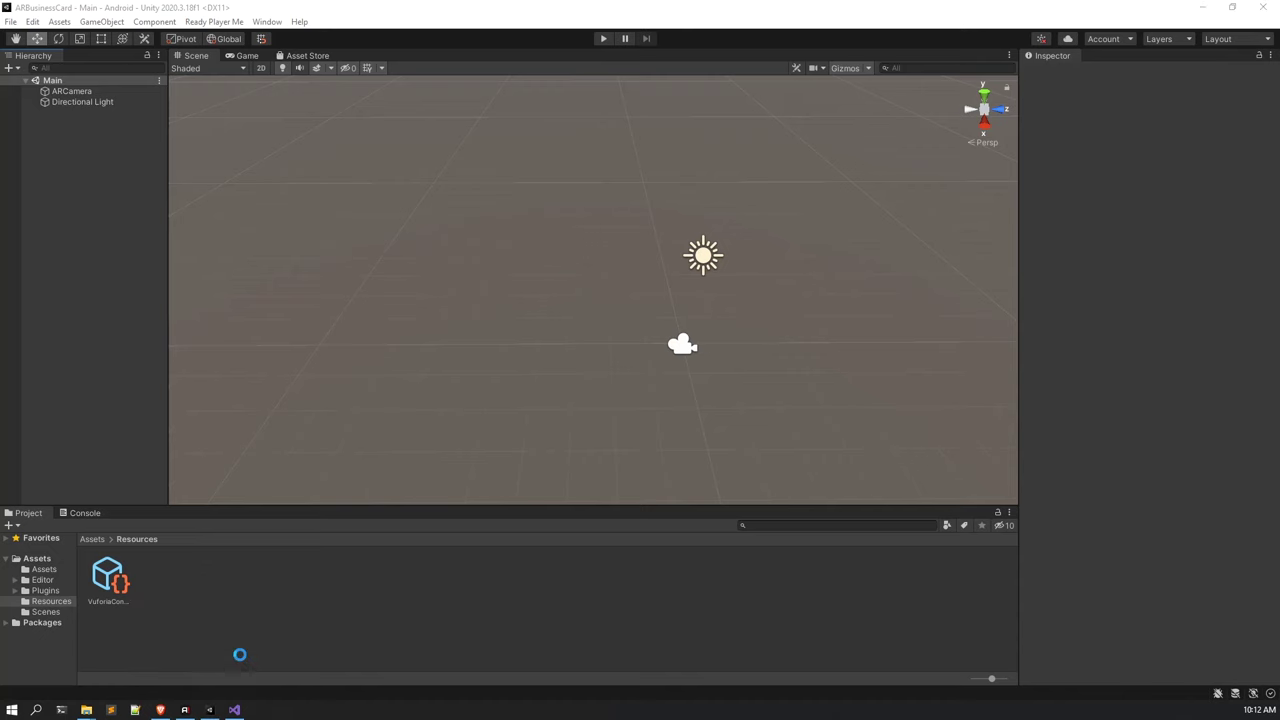
pyautogui.moveTo(443, 11); pyautogui.dragTo(580, 53)
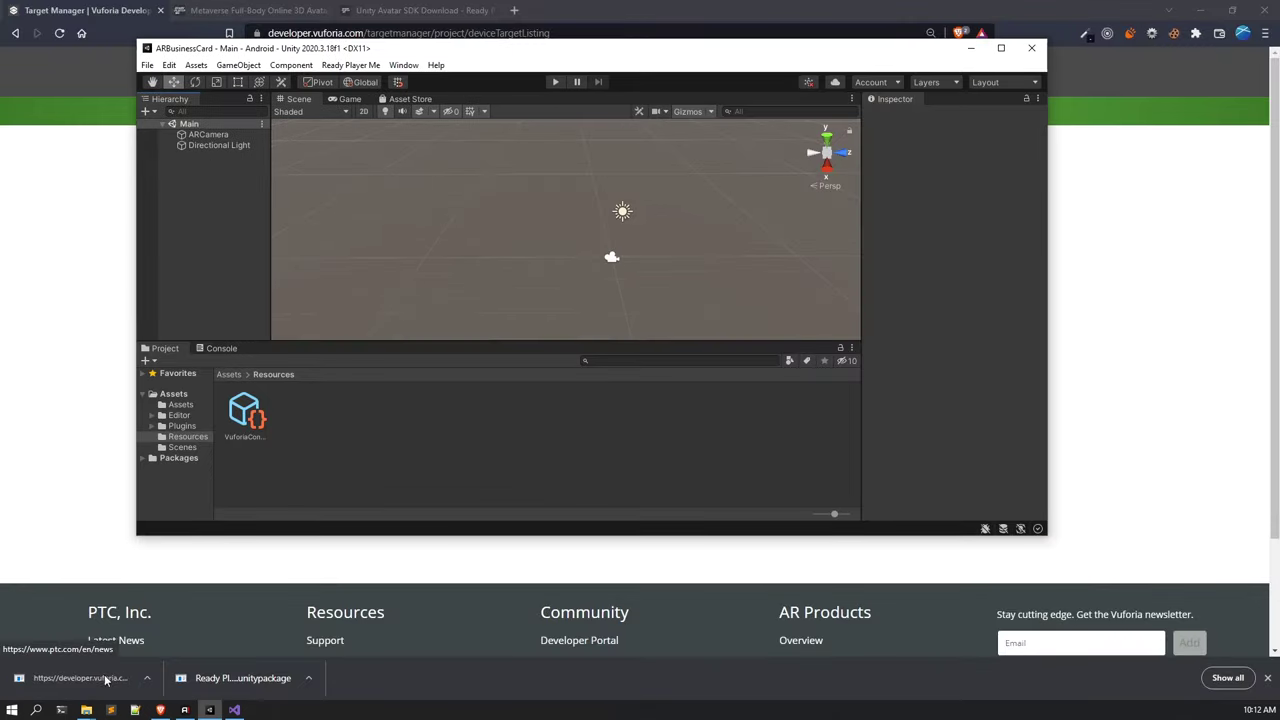
pyautogui.moveTo(80, 678); pyautogui.dragTo(185, 398)
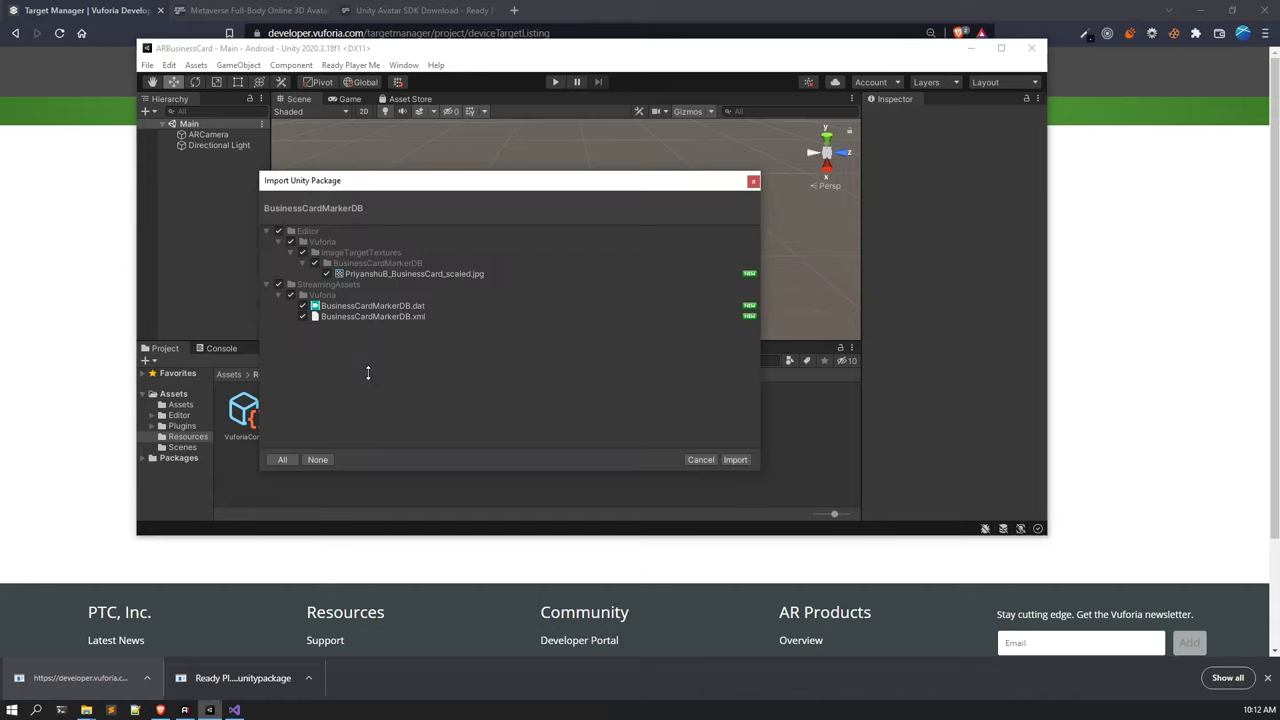
pyautogui.click(735, 459)
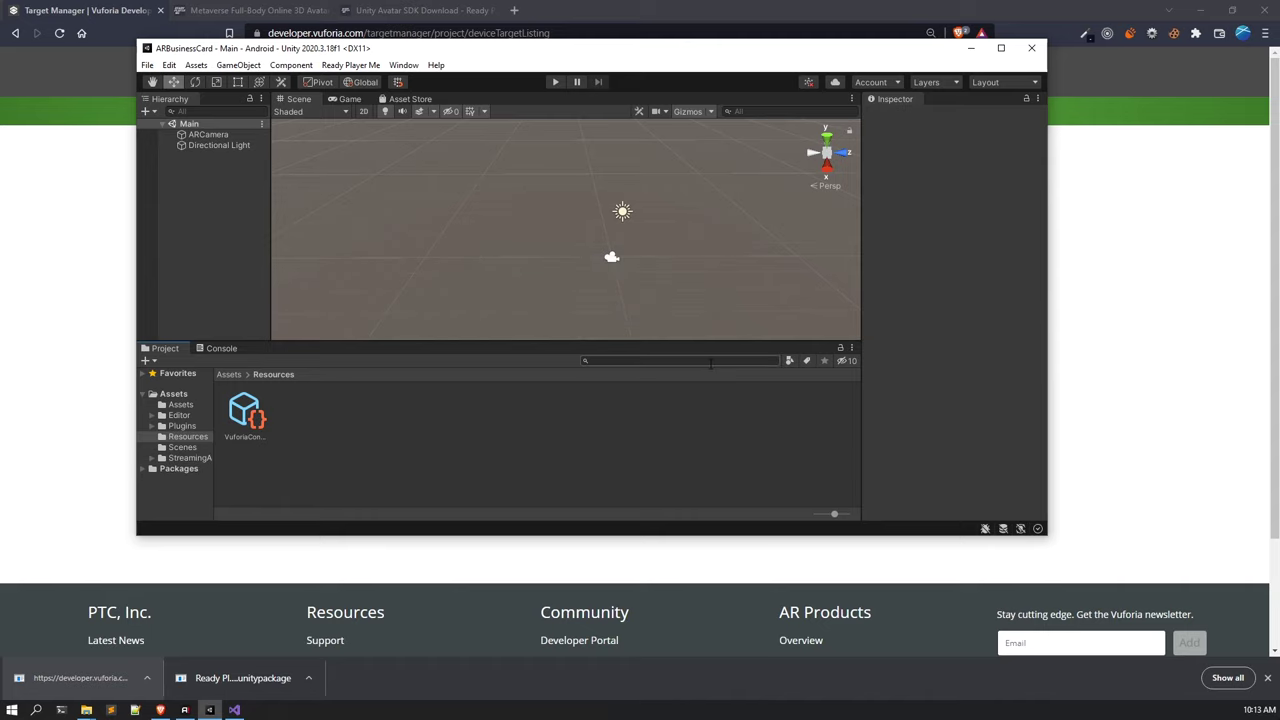
pyautogui.click(230, 374)
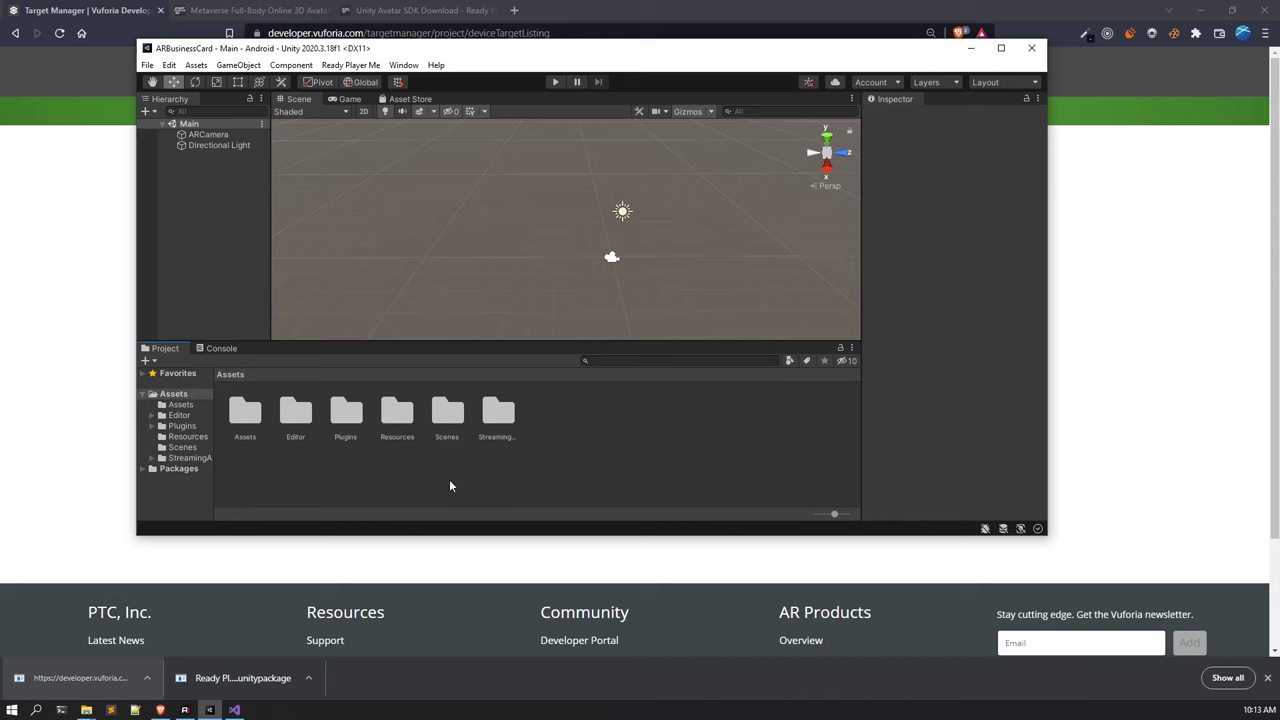
pyautogui.click(1001, 48)
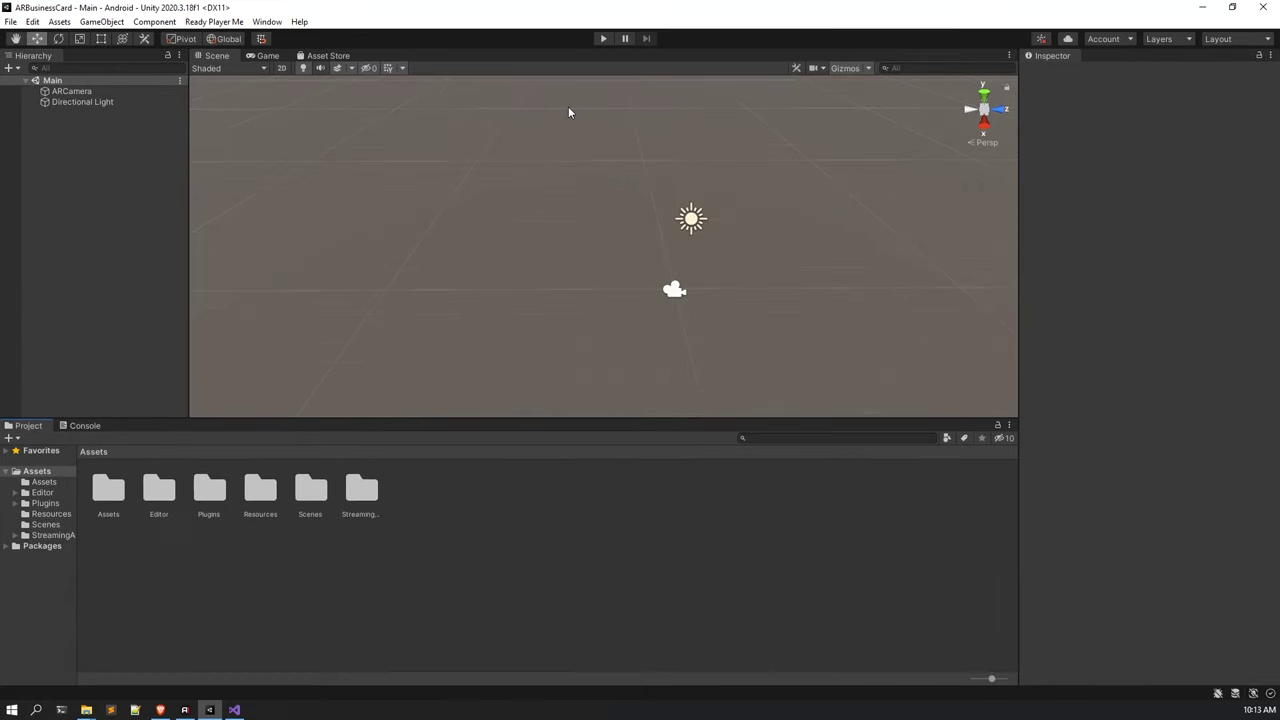
# Add a Vuforia Engine Image Target to the Hierarchy and frame it in the Scene view.
pyautogui.rightClick(118, 151)
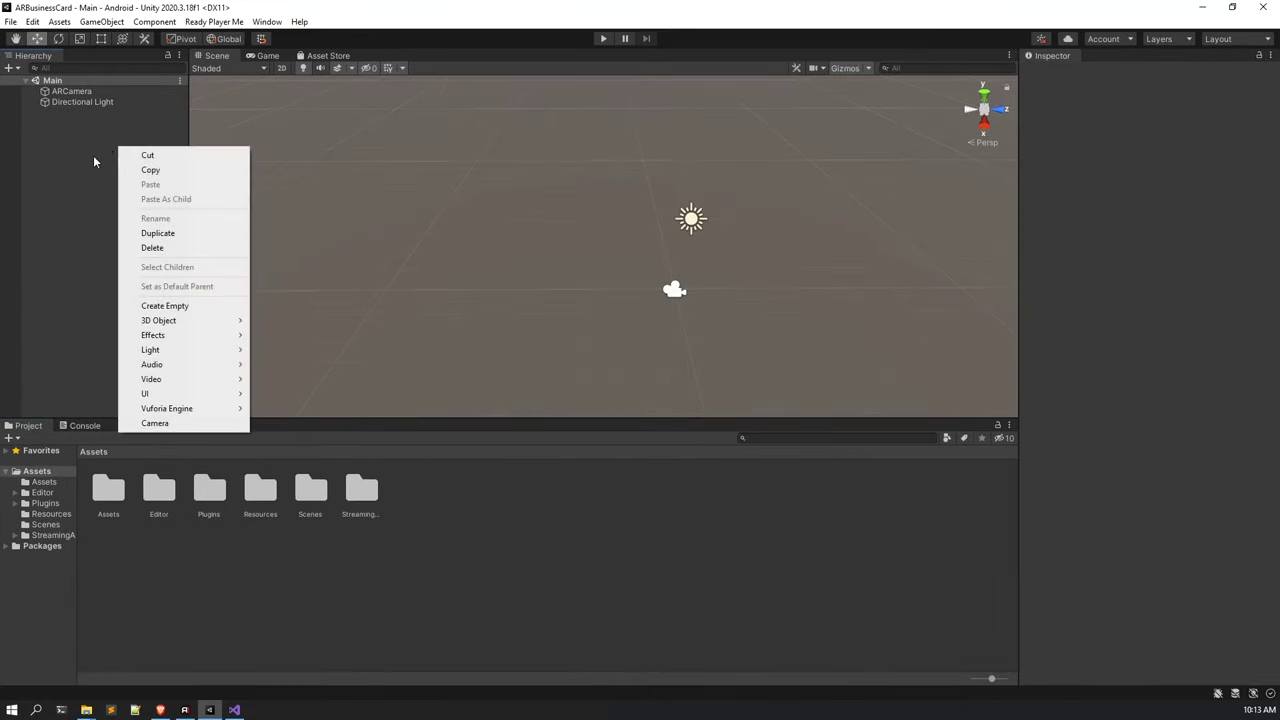
pyautogui.click(83, 166)
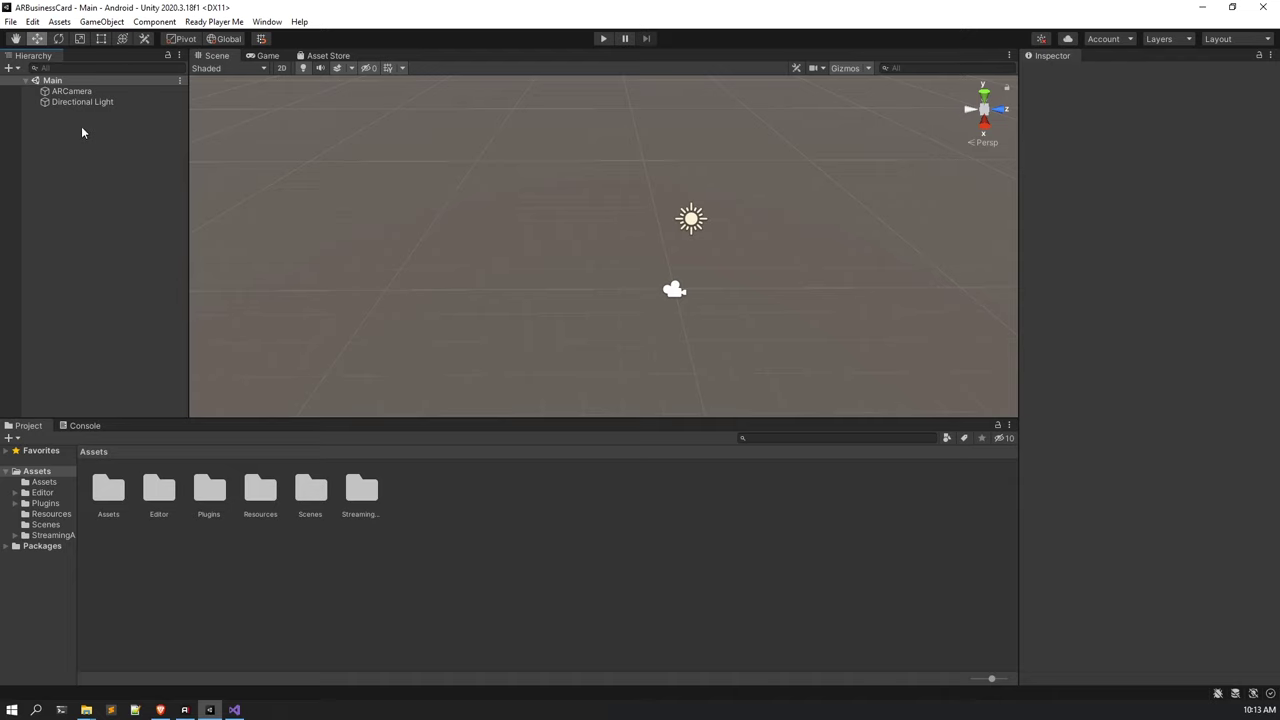
pyautogui.rightClick(82, 126)
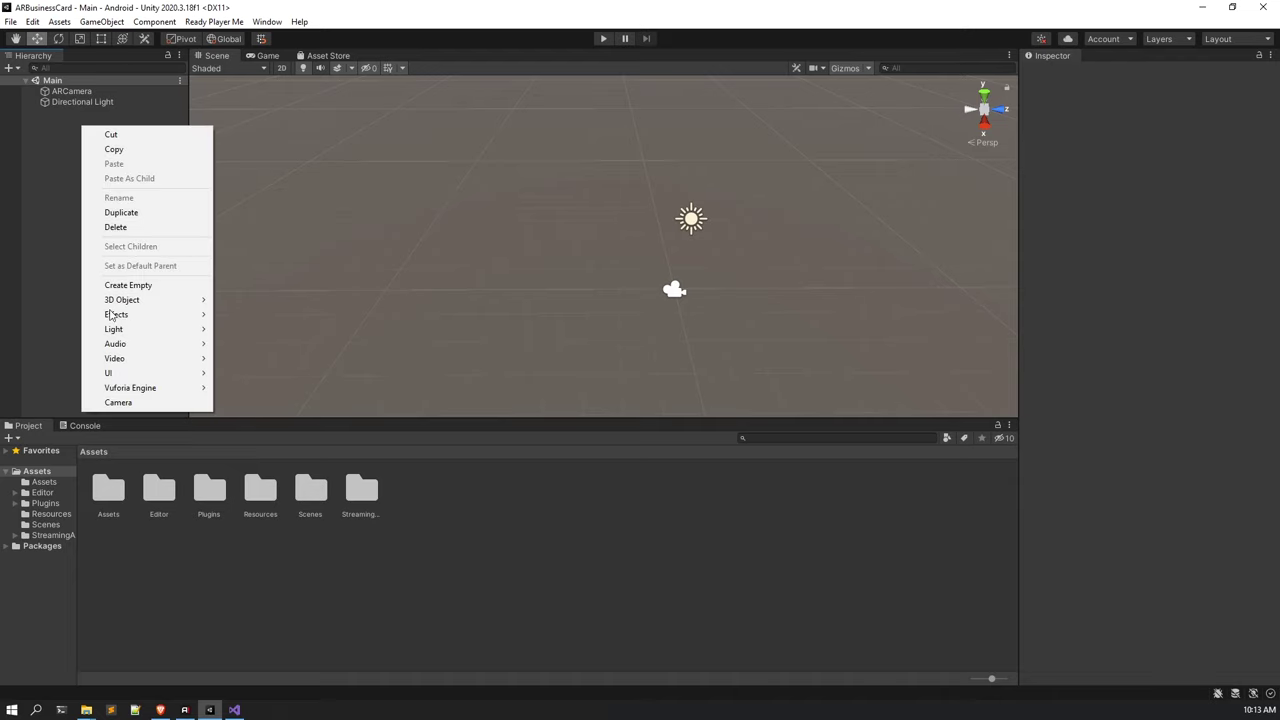
pyautogui.moveTo(139, 389)
pyautogui.click(285, 405)
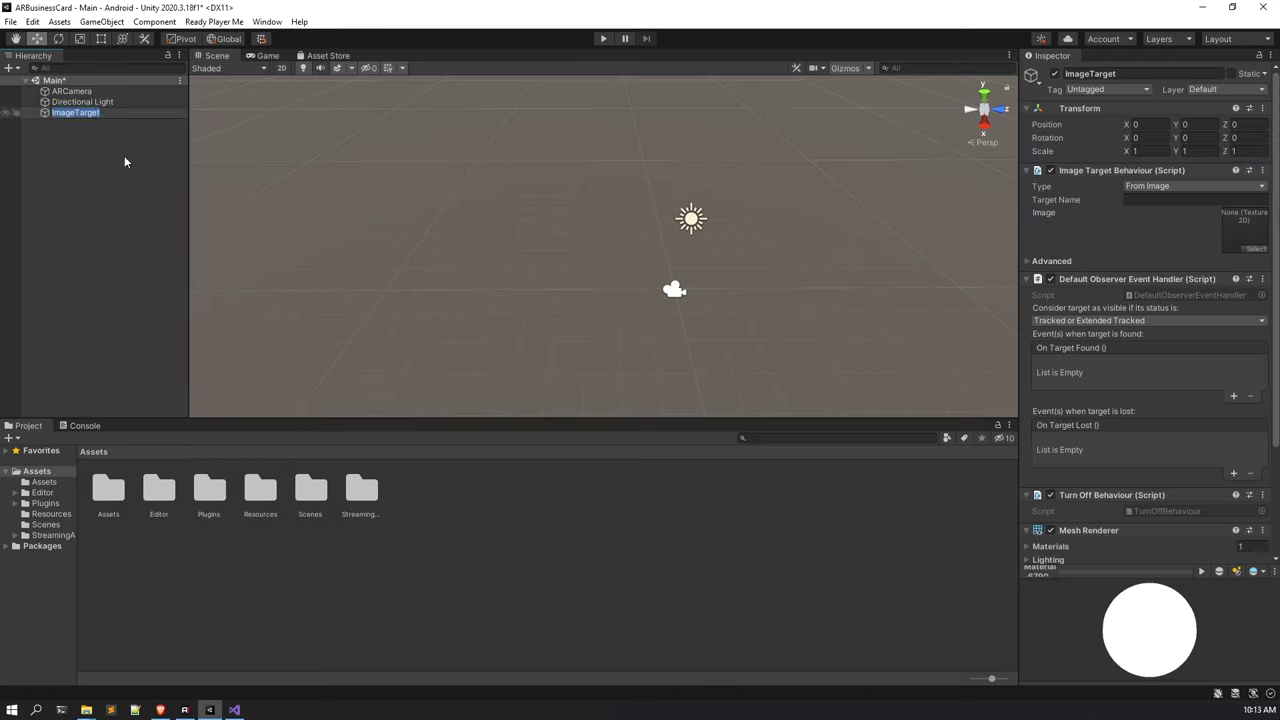
pyautogui.doubleClick(86, 112)
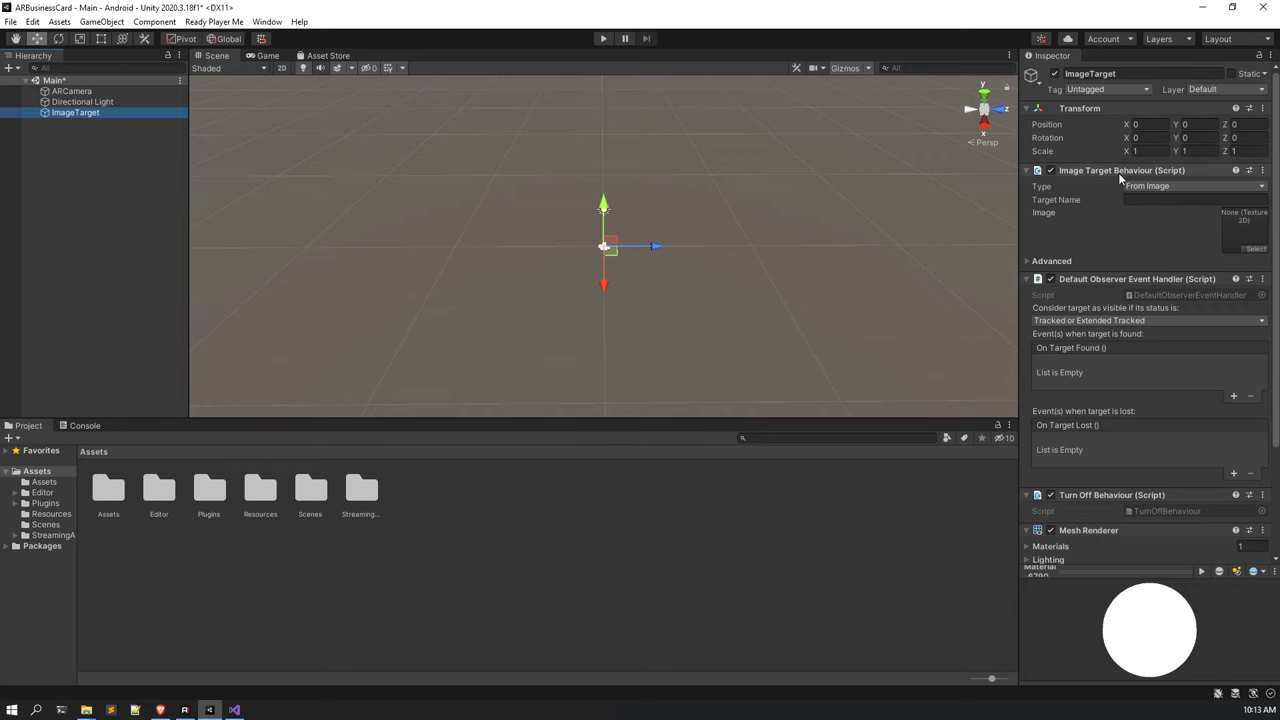
# Set the ImageTarget's Type to From Database with BusinessCardMarkerDB, then view the business card.
pyautogui.click(1152, 188)
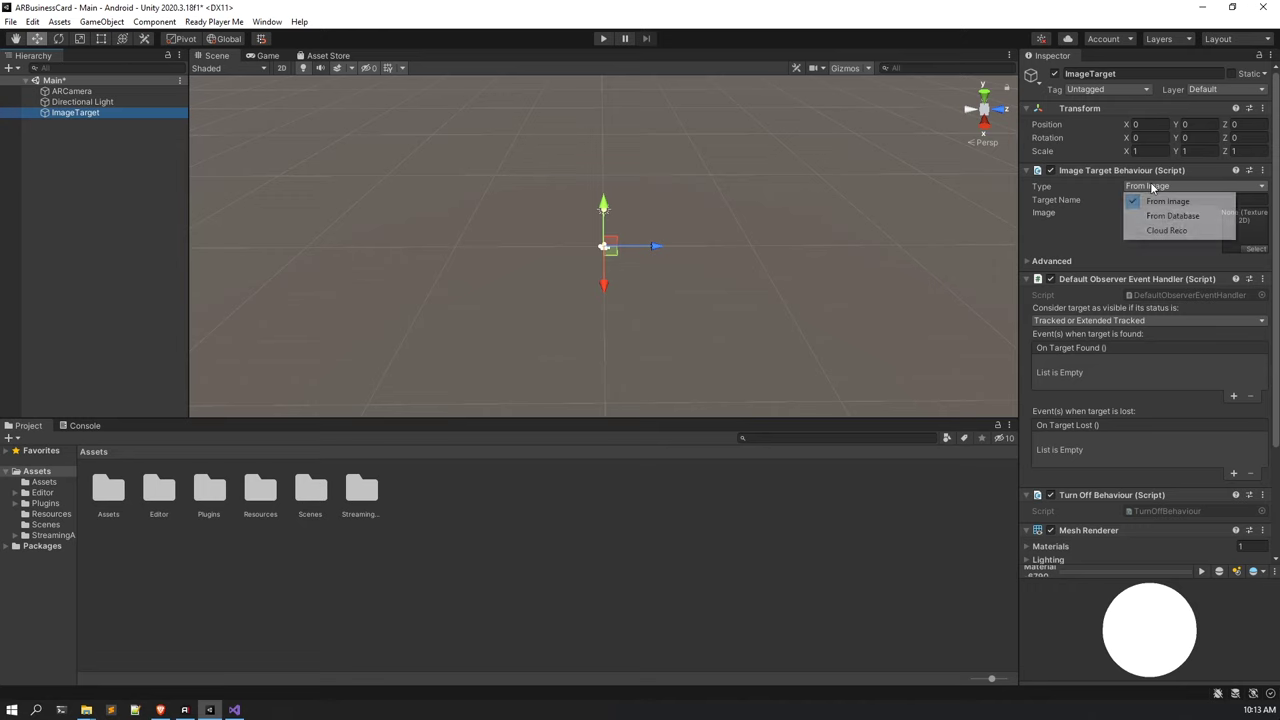
pyautogui.click(1172, 216)
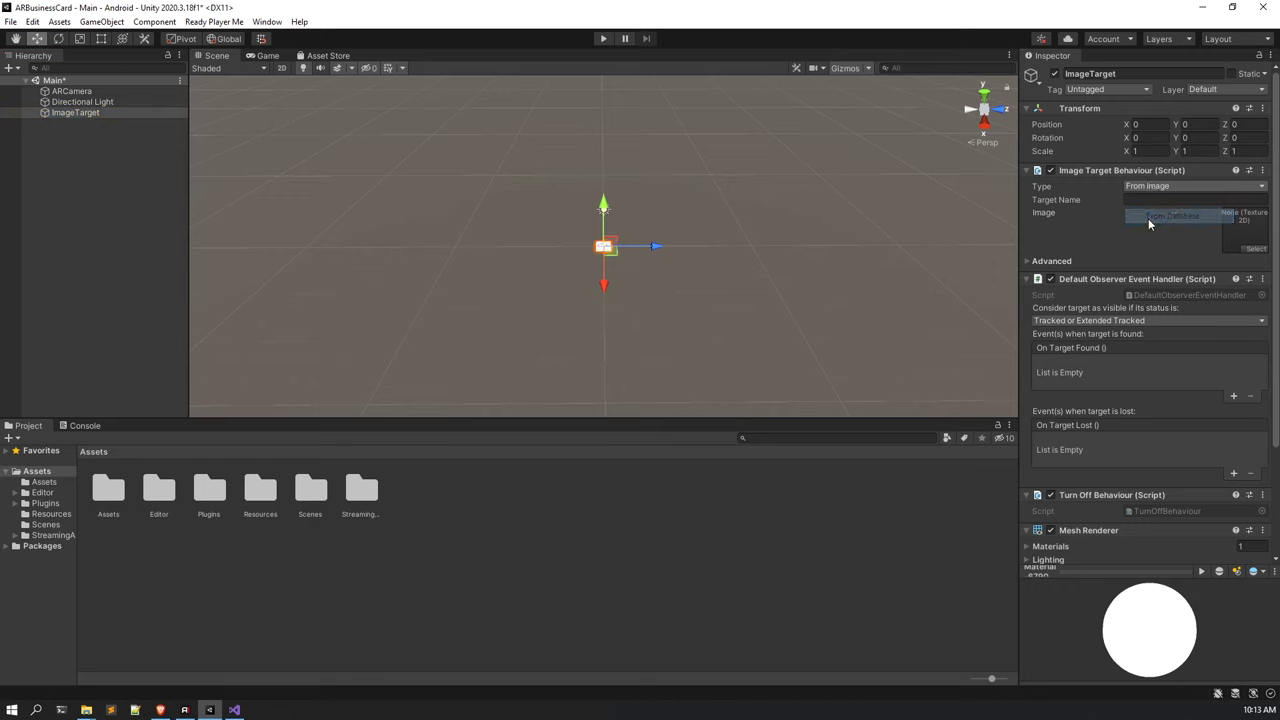
pyautogui.click(1160, 200)
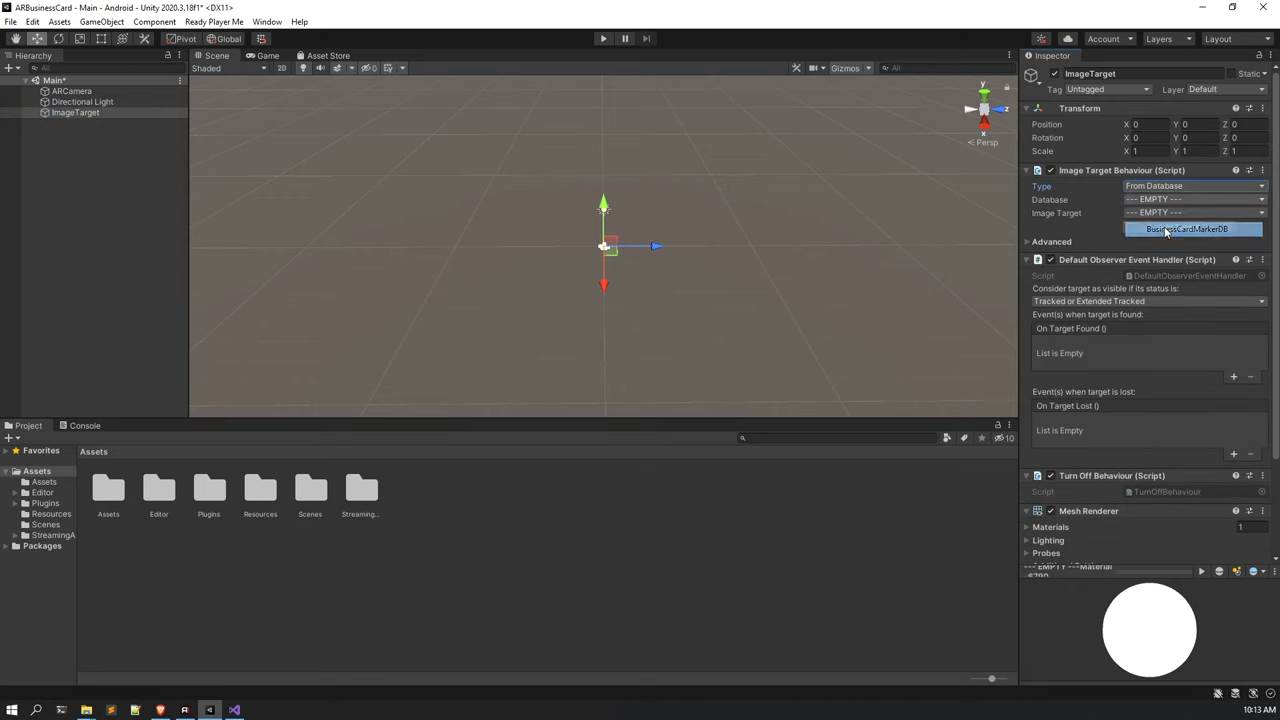
pyautogui.click(1168, 222)
pyautogui.keyDown('alt'); pyautogui.moveTo(658, 232); pyautogui.dragTo(635, 256); pyautogui.keyUp('alt')
pyautogui.scroll(-5, 657, 263)
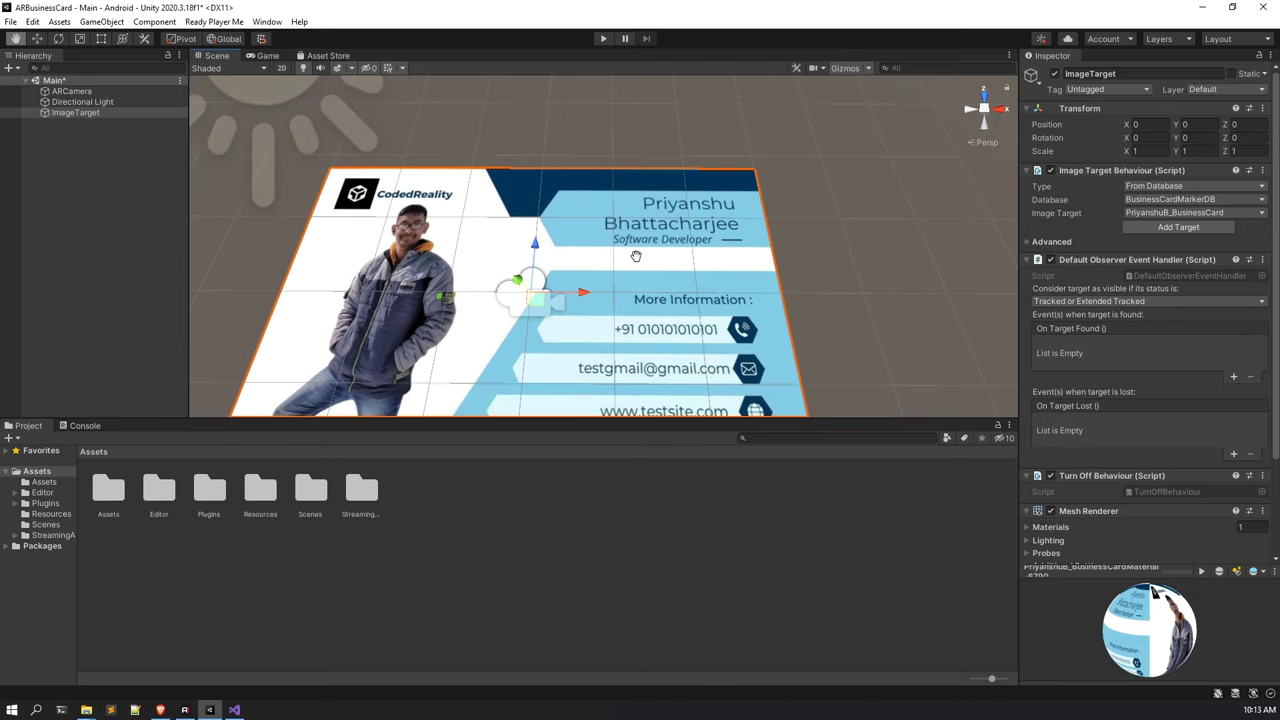
pyautogui.click(36, 148)
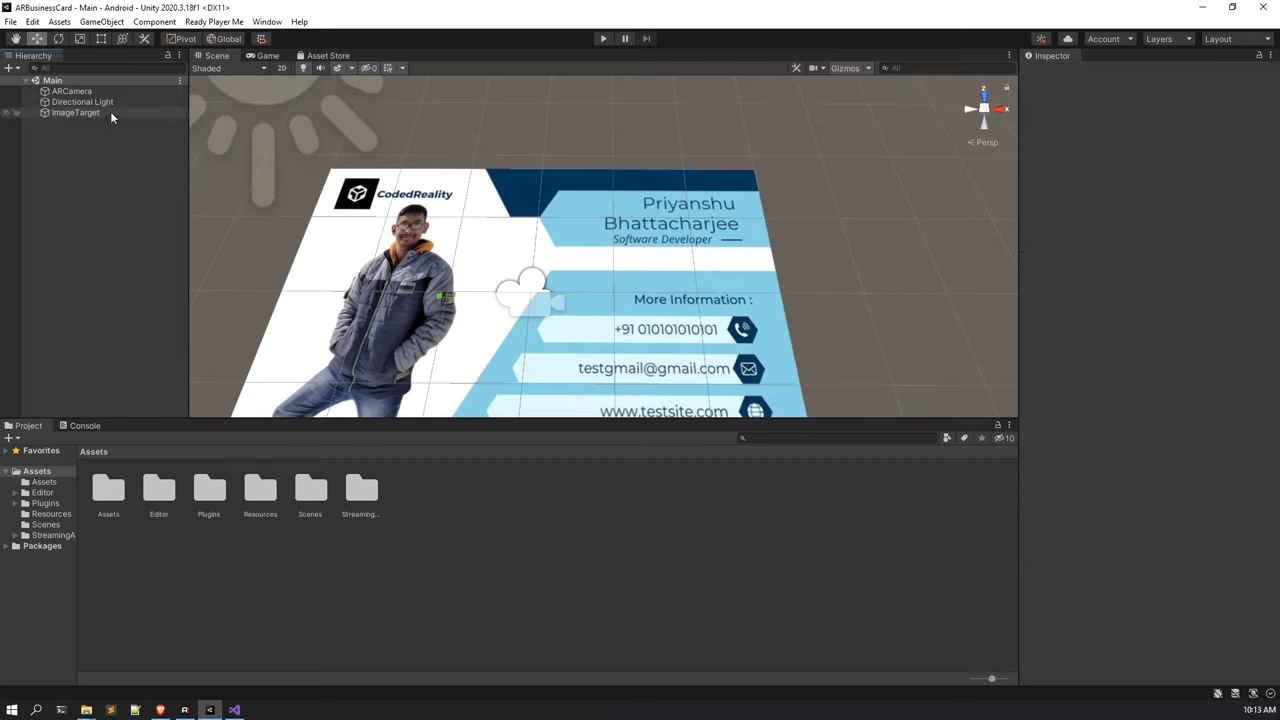
pyautogui.doubleClick(110, 503)
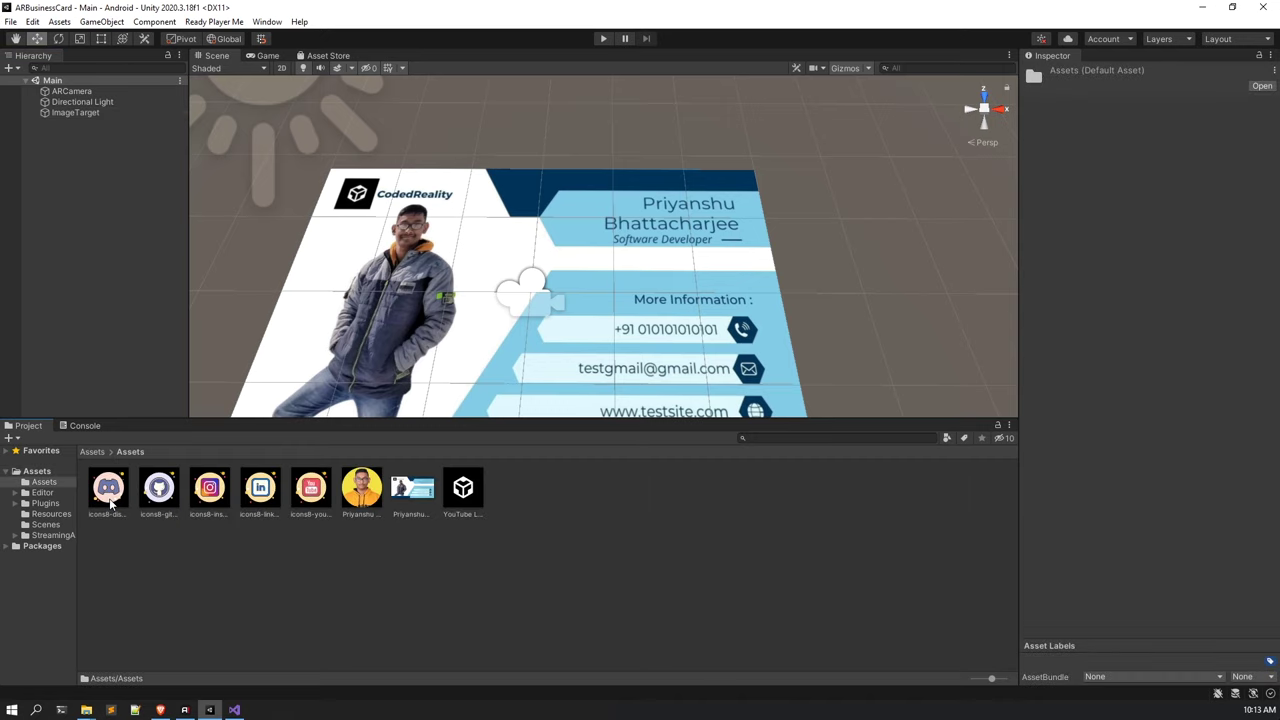
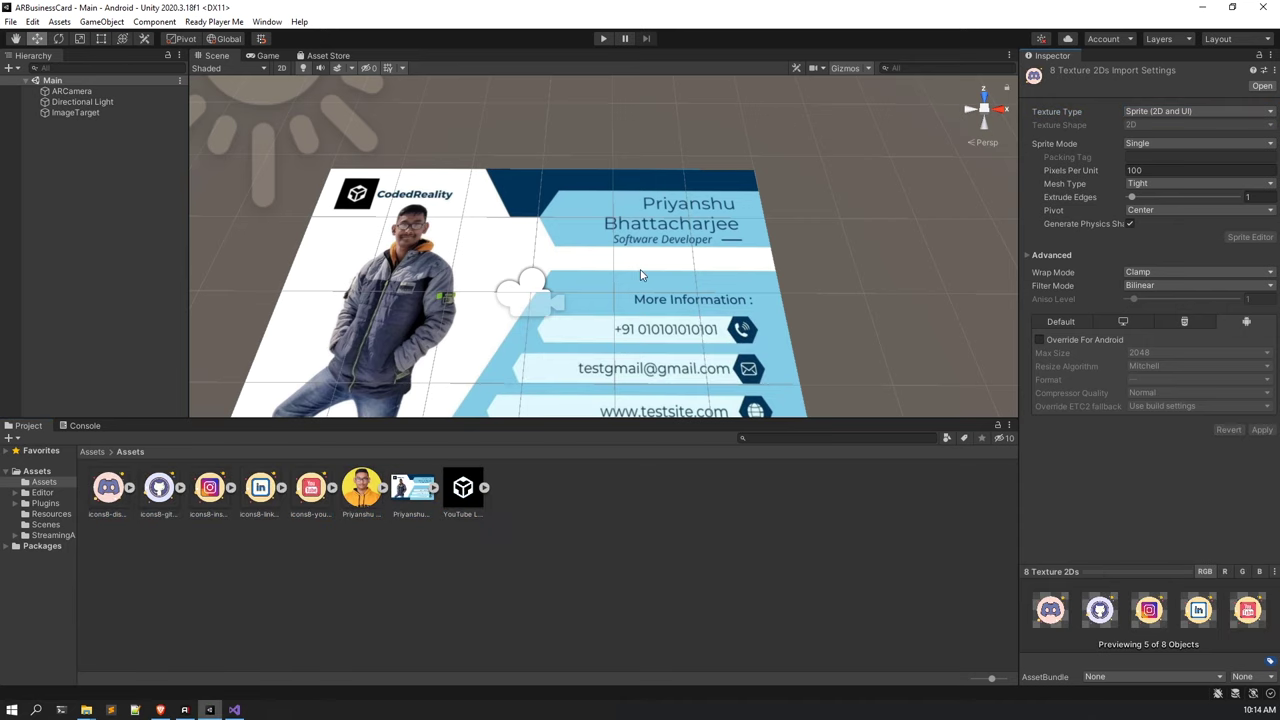
# Clear the texture selection, tilt the Scene view toward the card, and return to Assets.
pyautogui.click(632, 482)
pyautogui.keyDown('alt'); pyautogui.moveTo(600, 300); pyautogui.dragTo(341, 224); pyautogui.keyUp('alt')
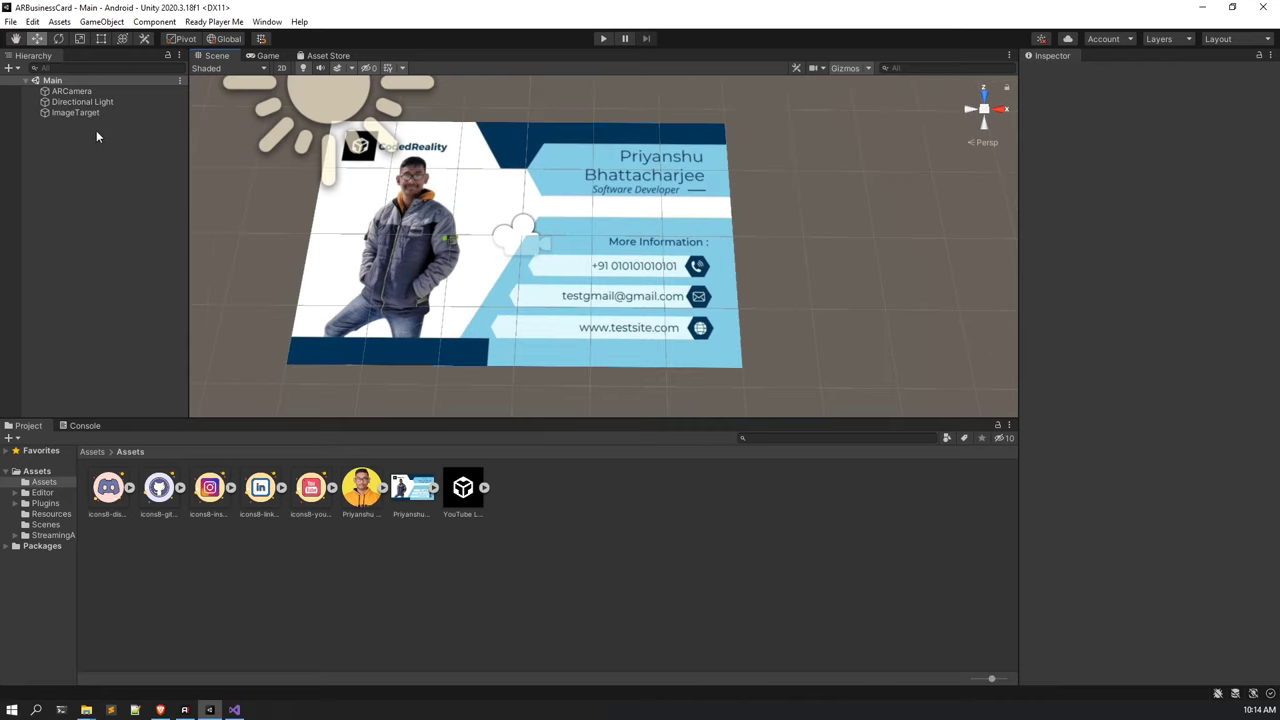
pyautogui.click(92, 451)
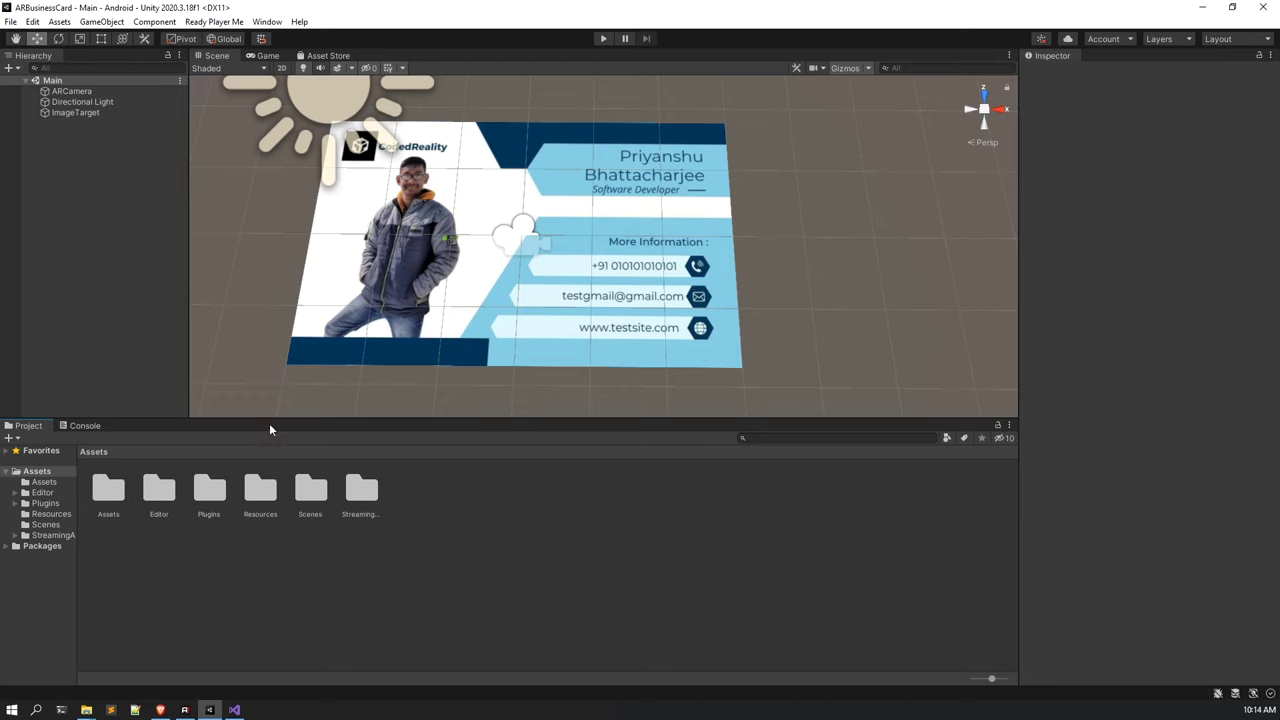
# Open the Ready Player Me Avatar Loader, move it aside, and switch to the Brave browser.
pyautogui.click(214, 21)
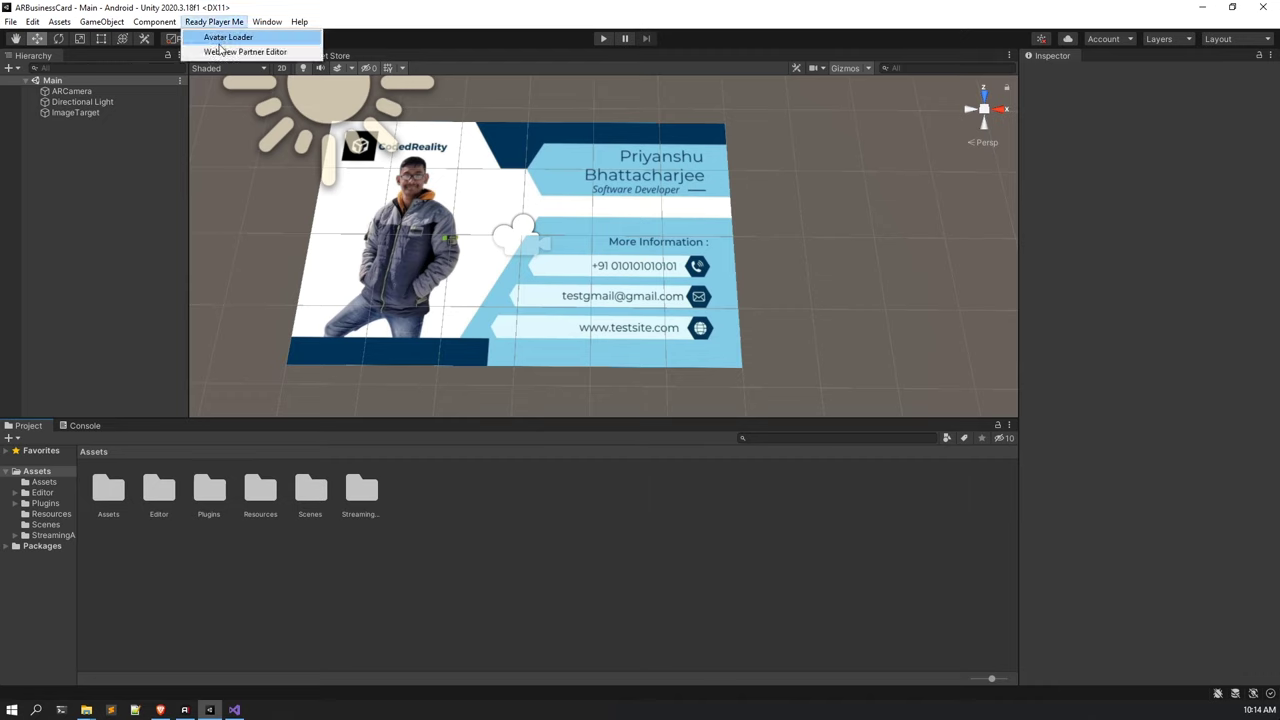
pyautogui.click(228, 38)
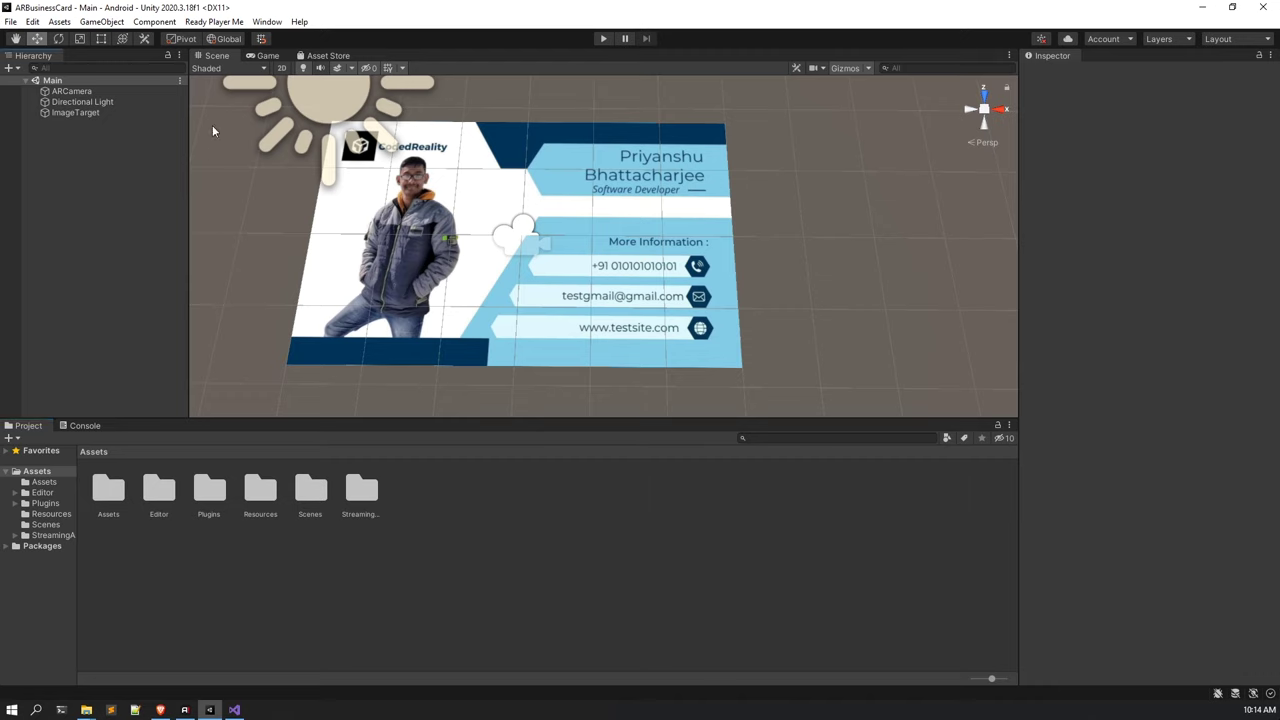
pyautogui.click(214, 21)
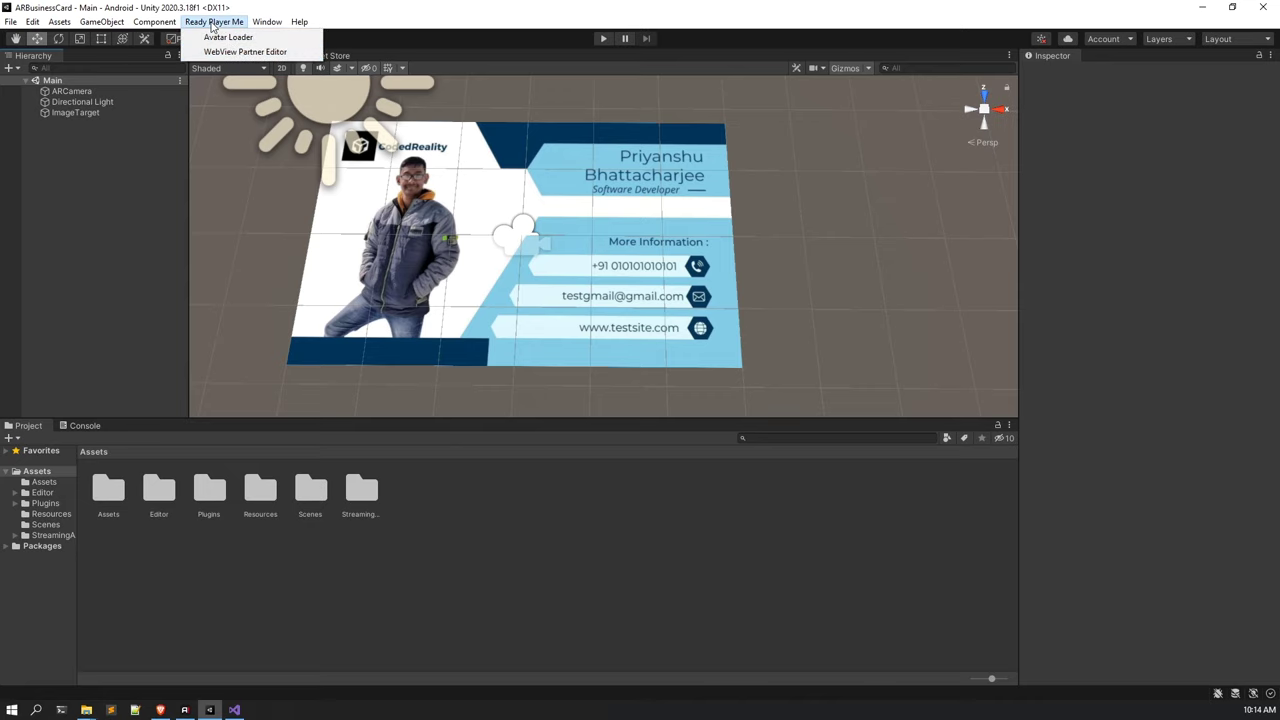
pyautogui.click(266, 21)
pyautogui.moveTo(220, 20)
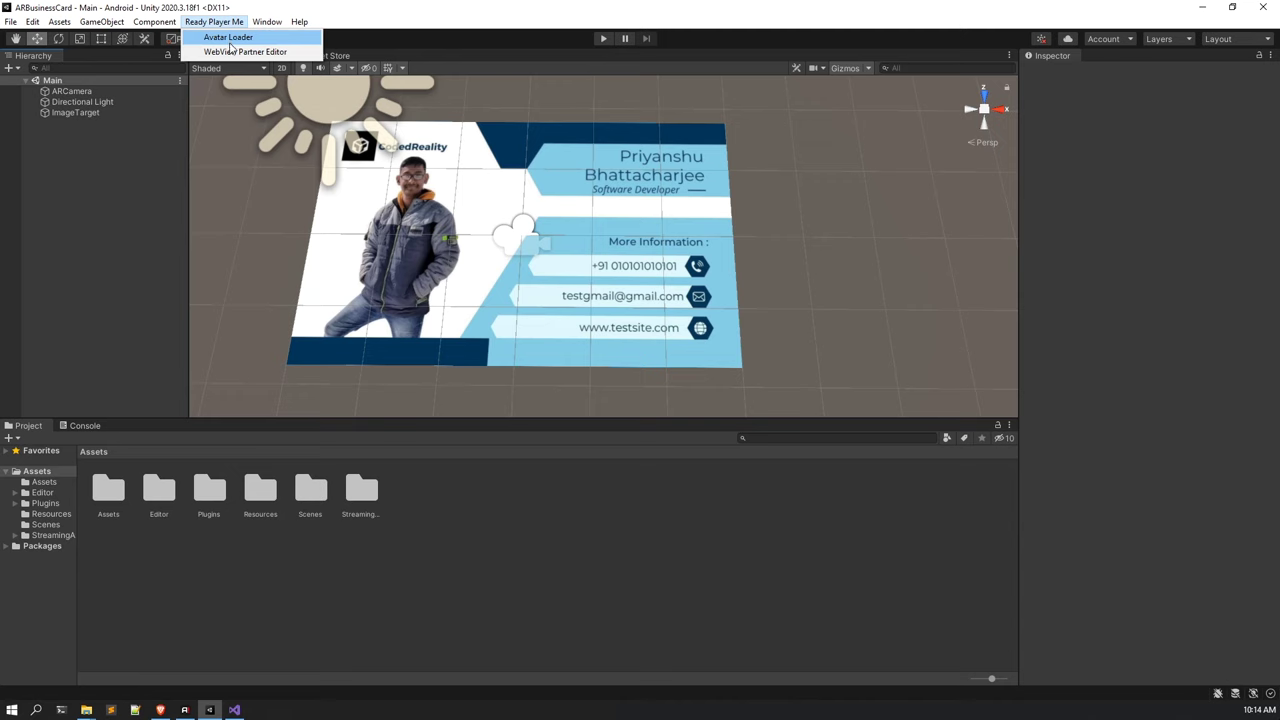
pyautogui.click(242, 39)
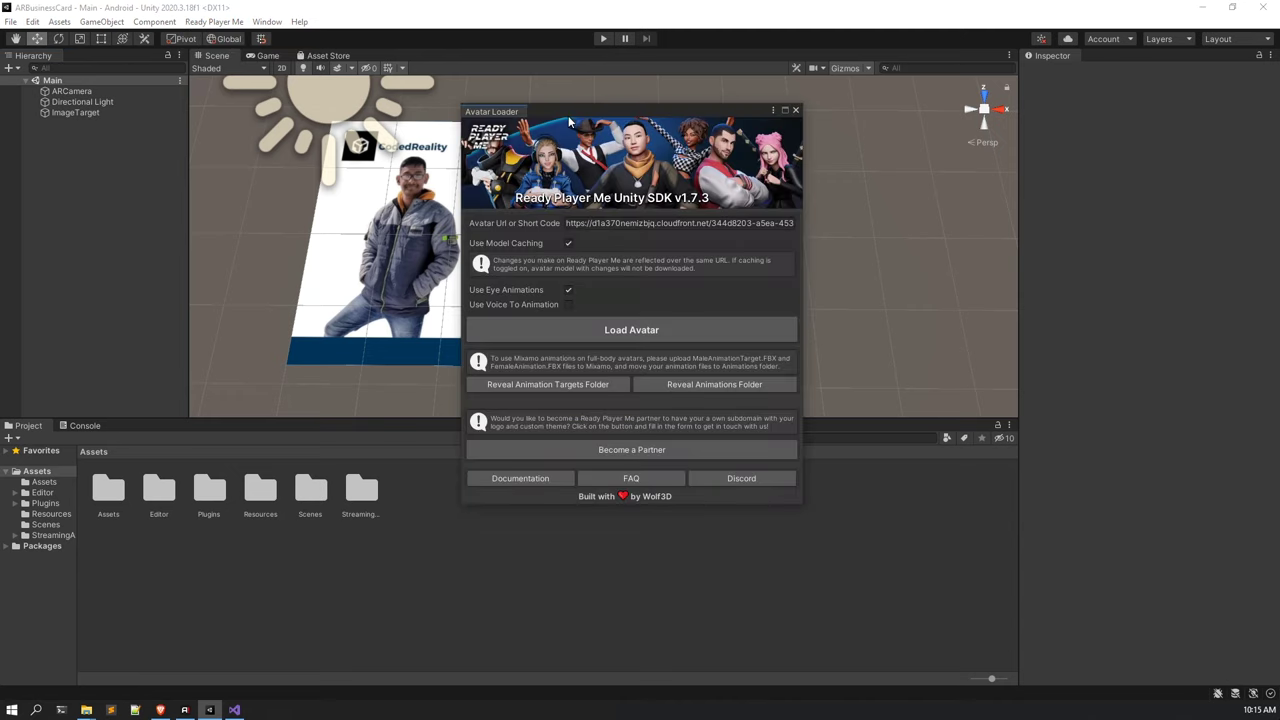
pyautogui.moveTo(569, 119); pyautogui.dragTo(462, 124)
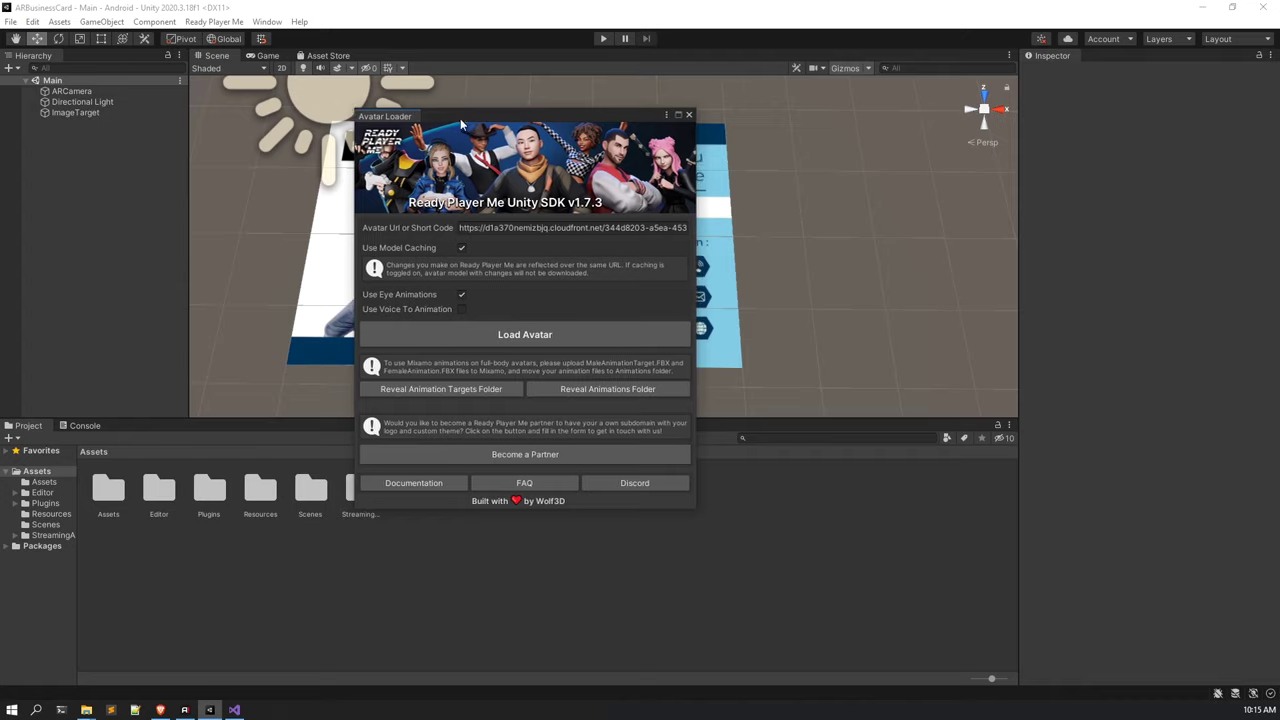
pyautogui.click(160, 710)
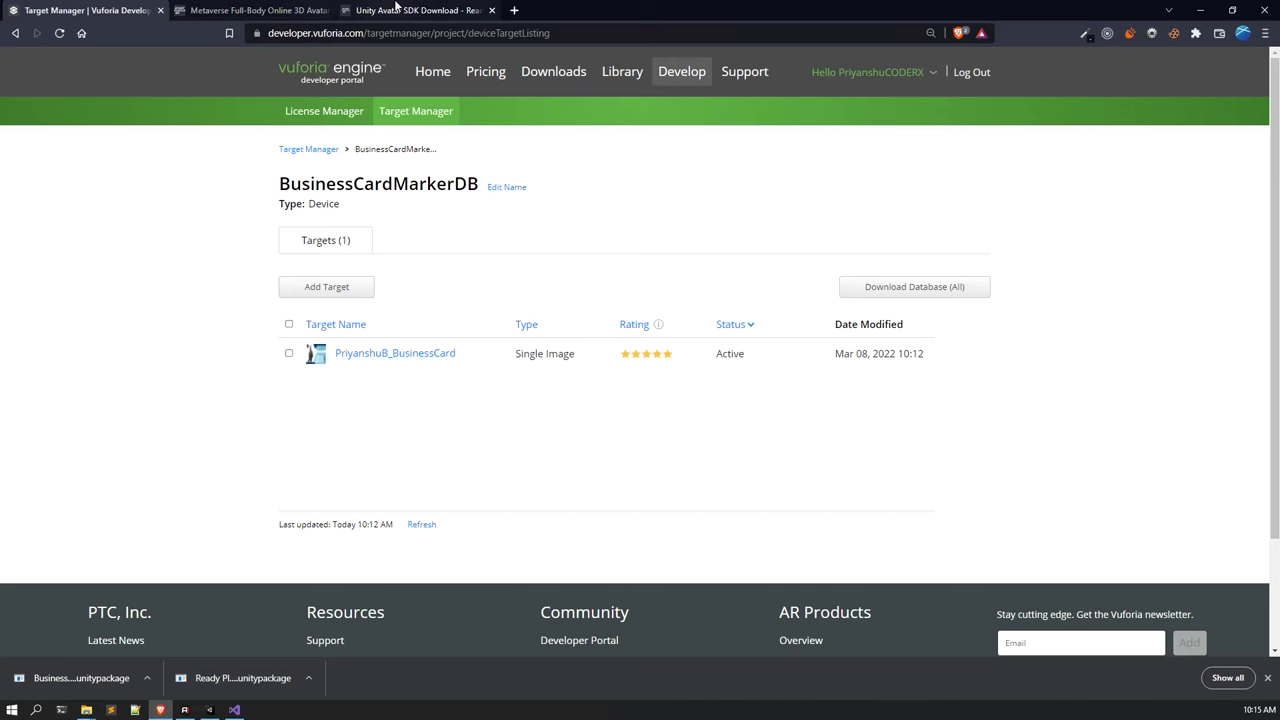
# Copy the suited second avatar's .glb URL from Ready Player Me's avatar page, then return to Unity.
pyautogui.click(425, 10)
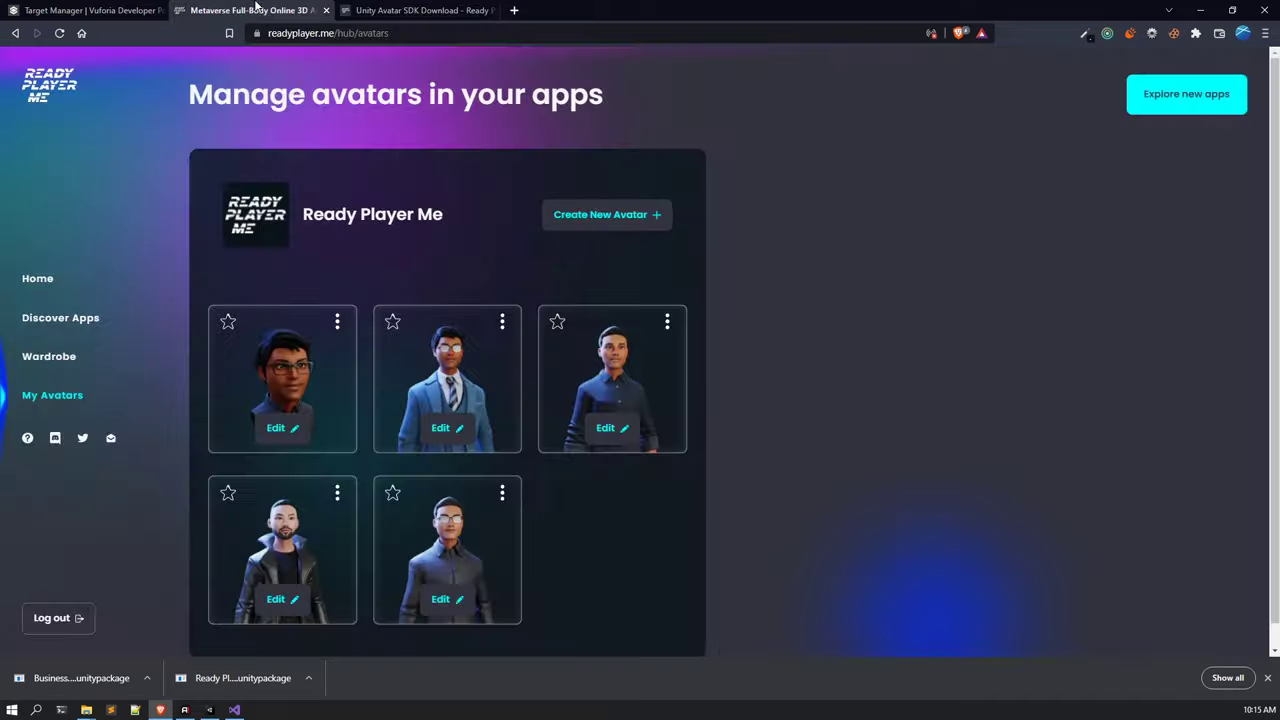
pyautogui.click(256, 9)
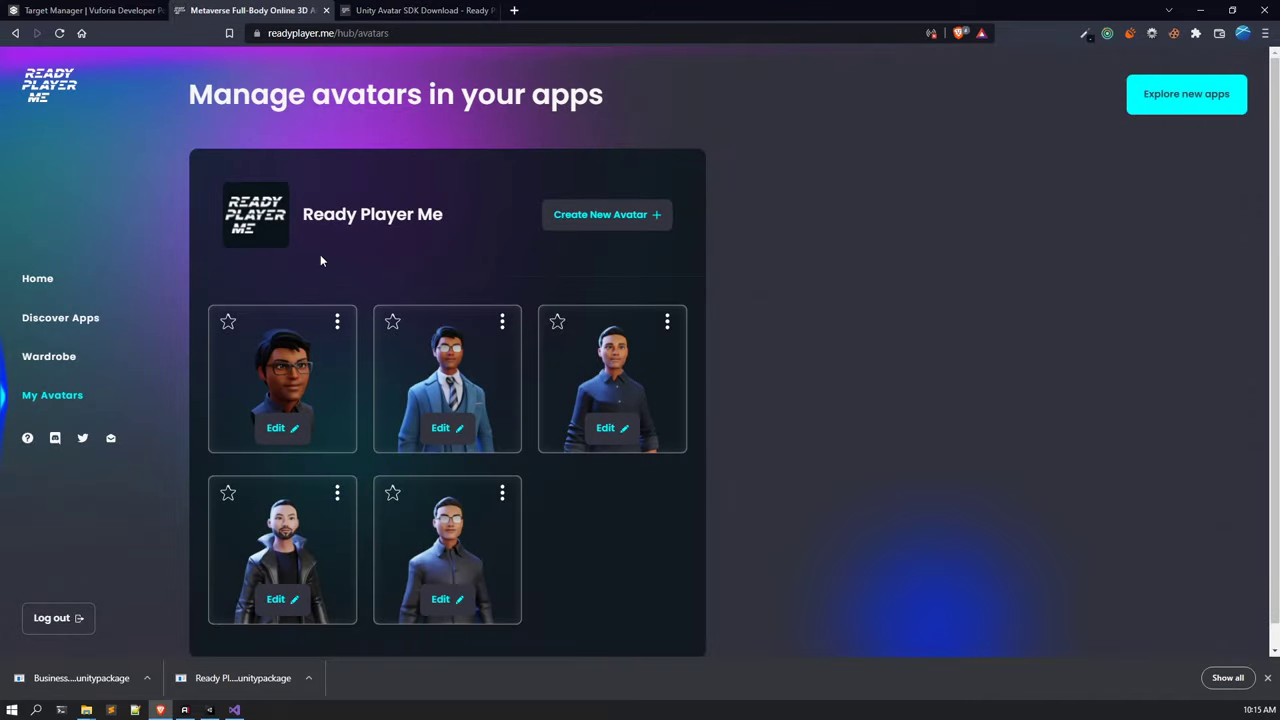
pyautogui.click(502, 322)
pyautogui.click(492, 279)
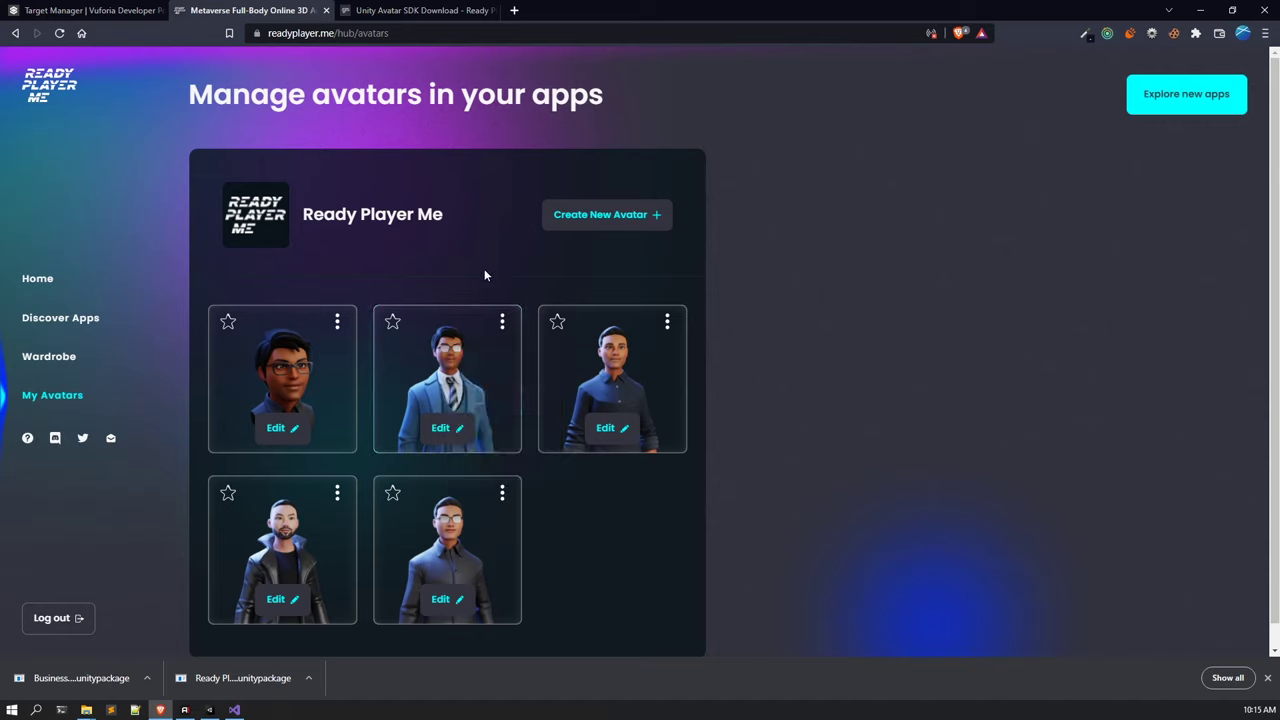
pyautogui.click(502, 322)
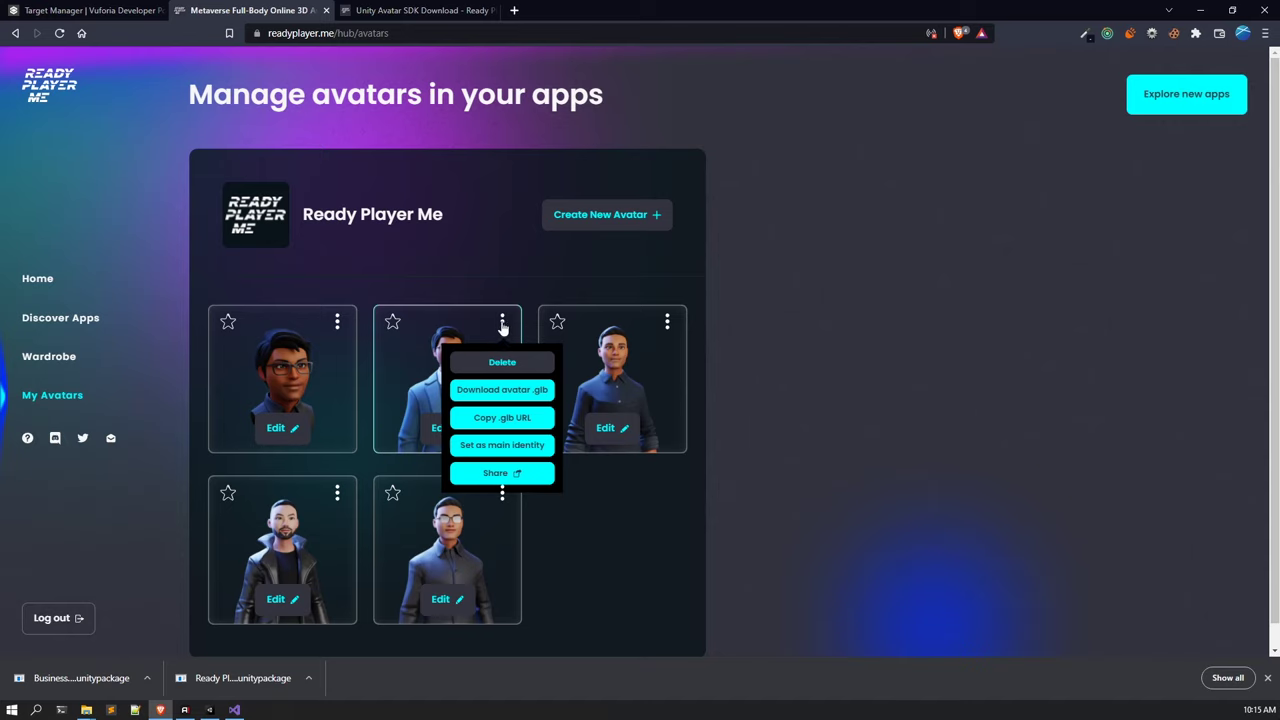
pyautogui.click(486, 276)
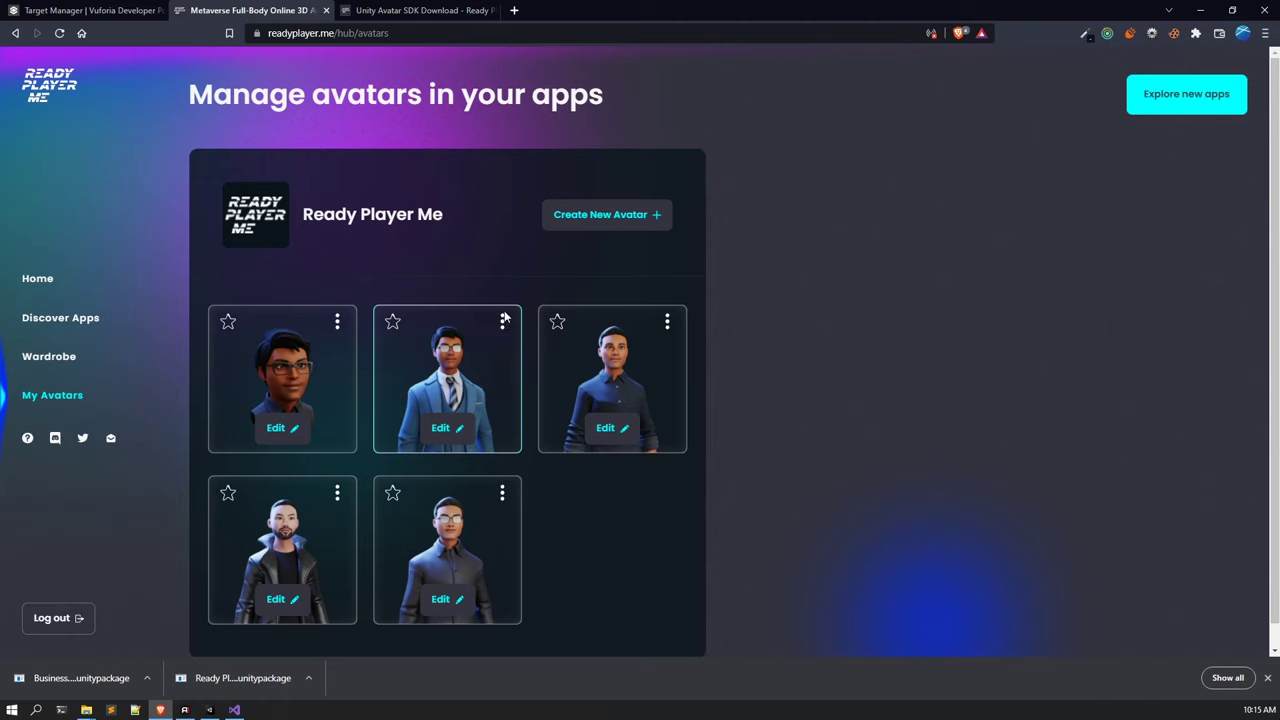
pyautogui.click(503, 324)
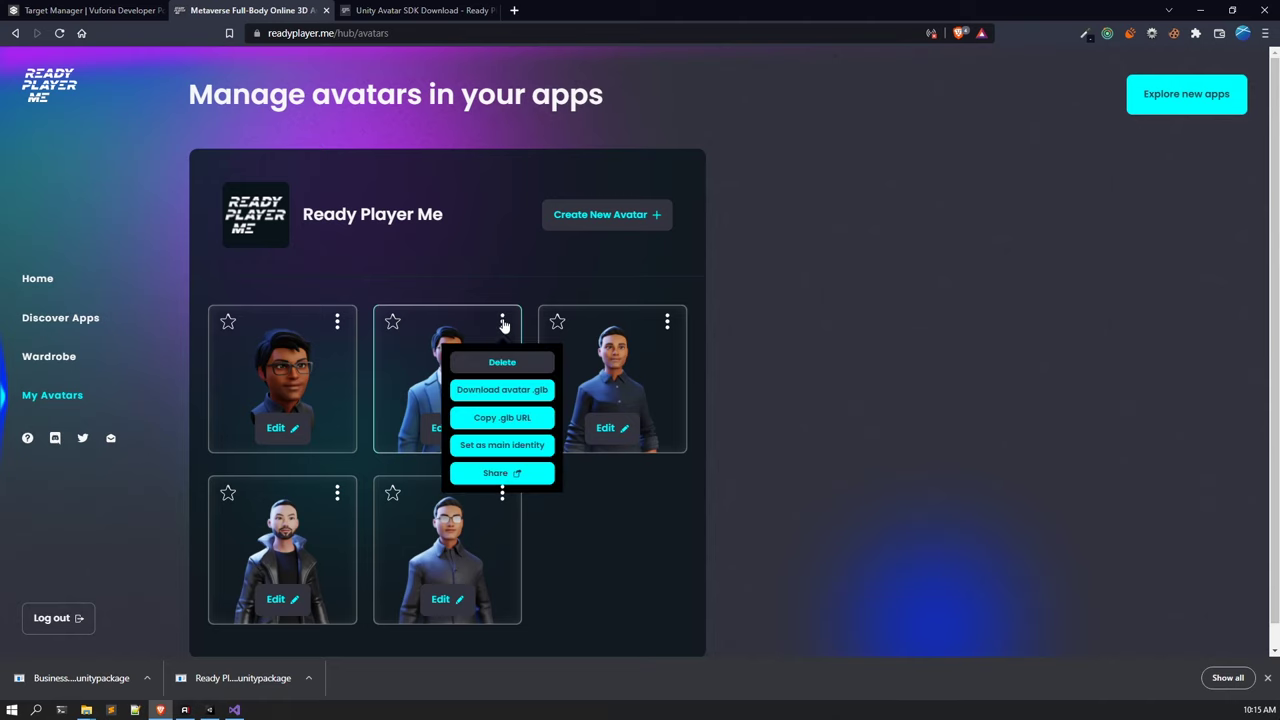
pyautogui.click(503, 420)
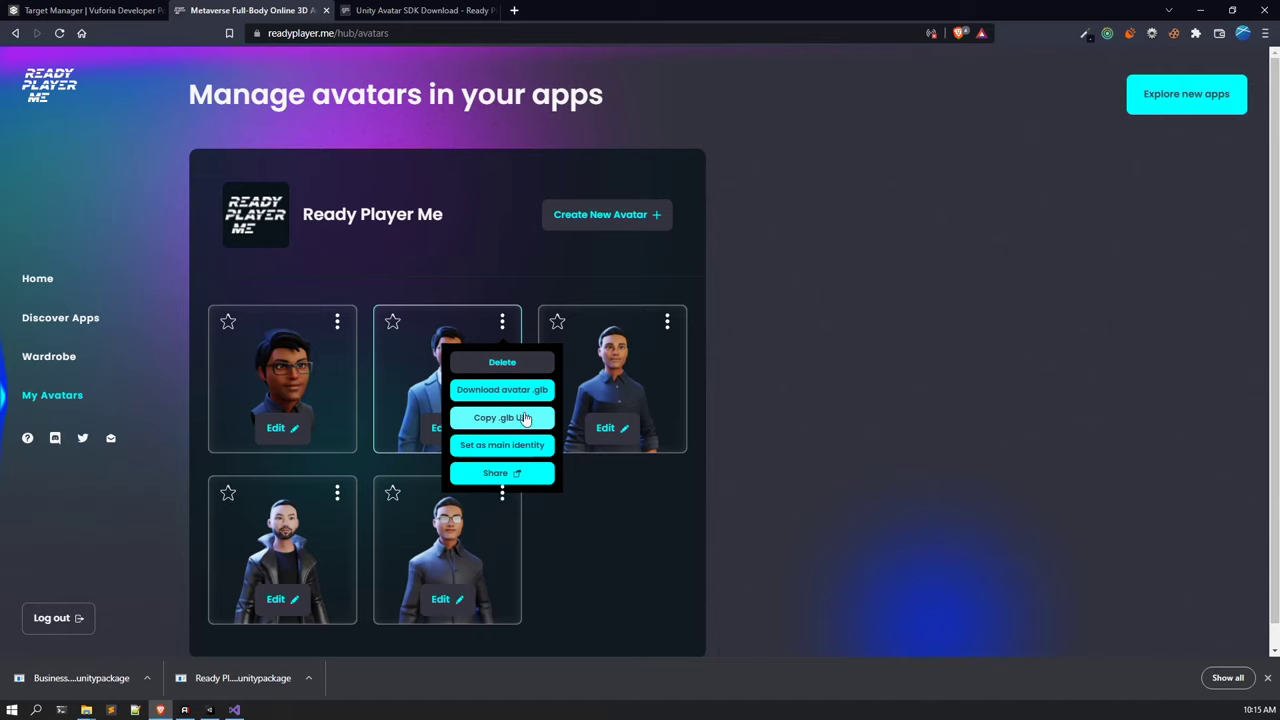
pyautogui.click(511, 422)
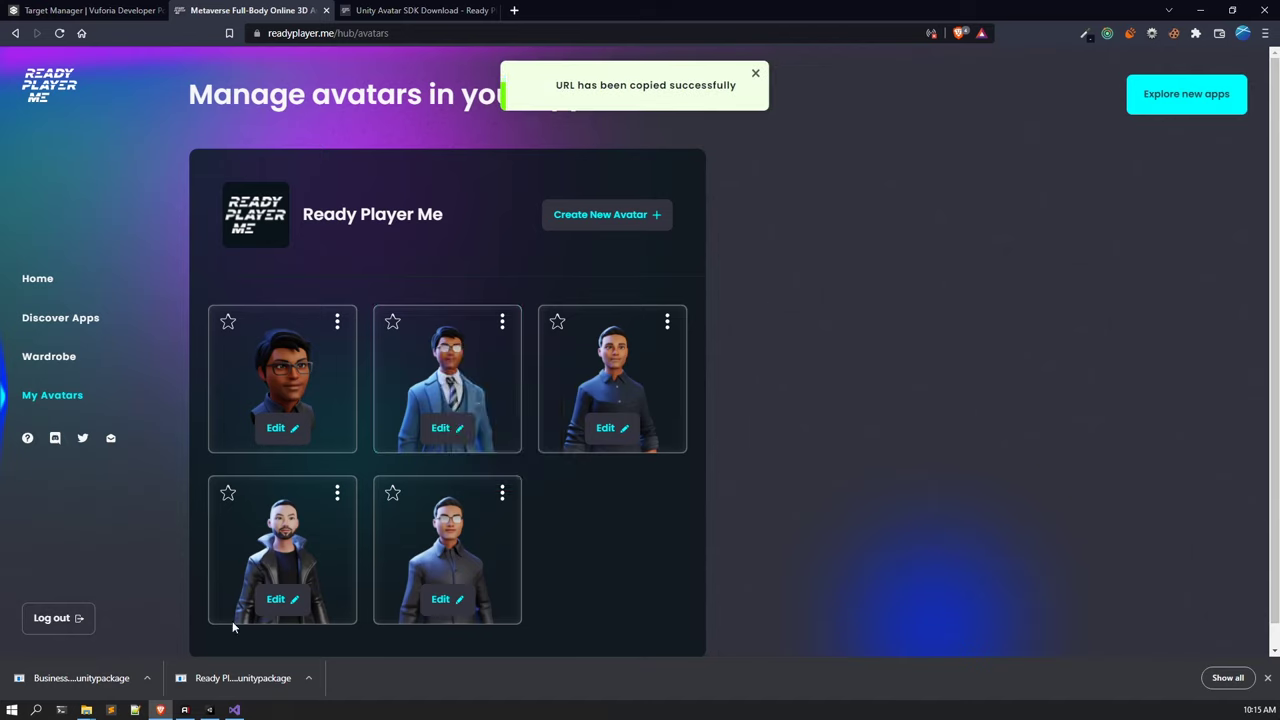
pyautogui.click(210, 709)
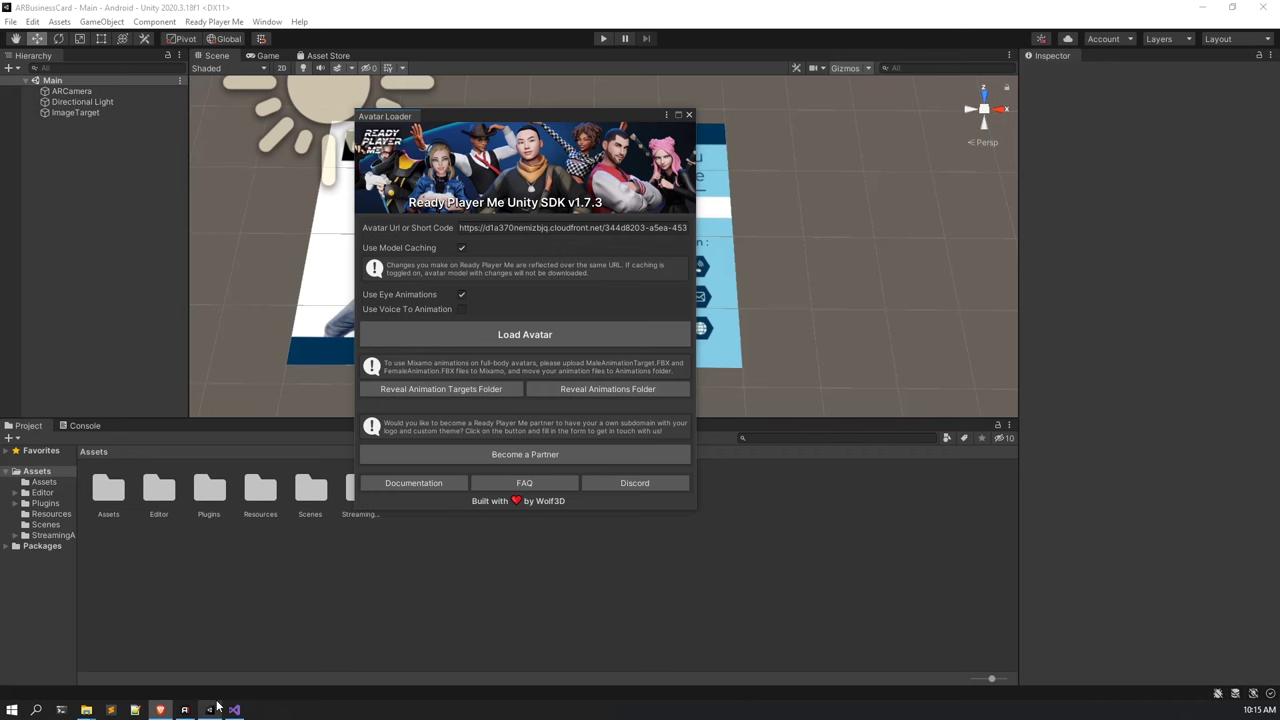
# Paste the suited avatar's .glb URL into Avatar Url, untick Use Model Caching, and load the avatar.
pyautogui.click(520, 228)
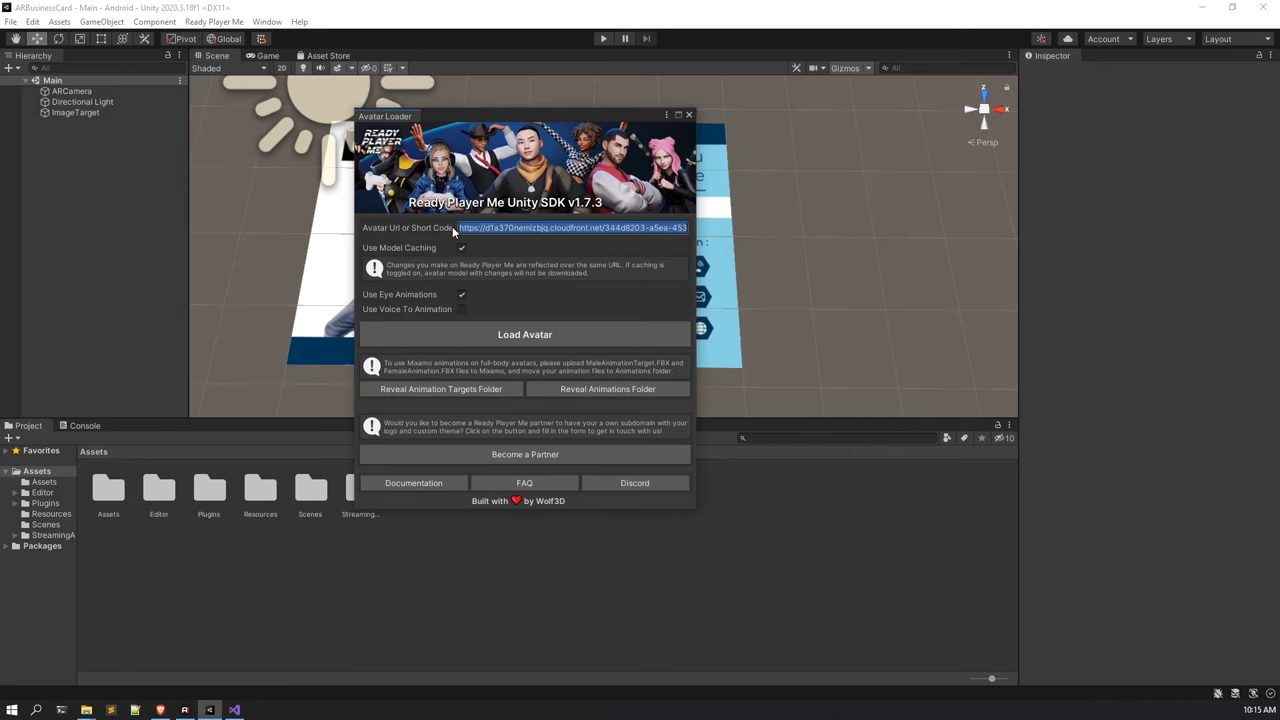
pyautogui.rightClick(520, 229)
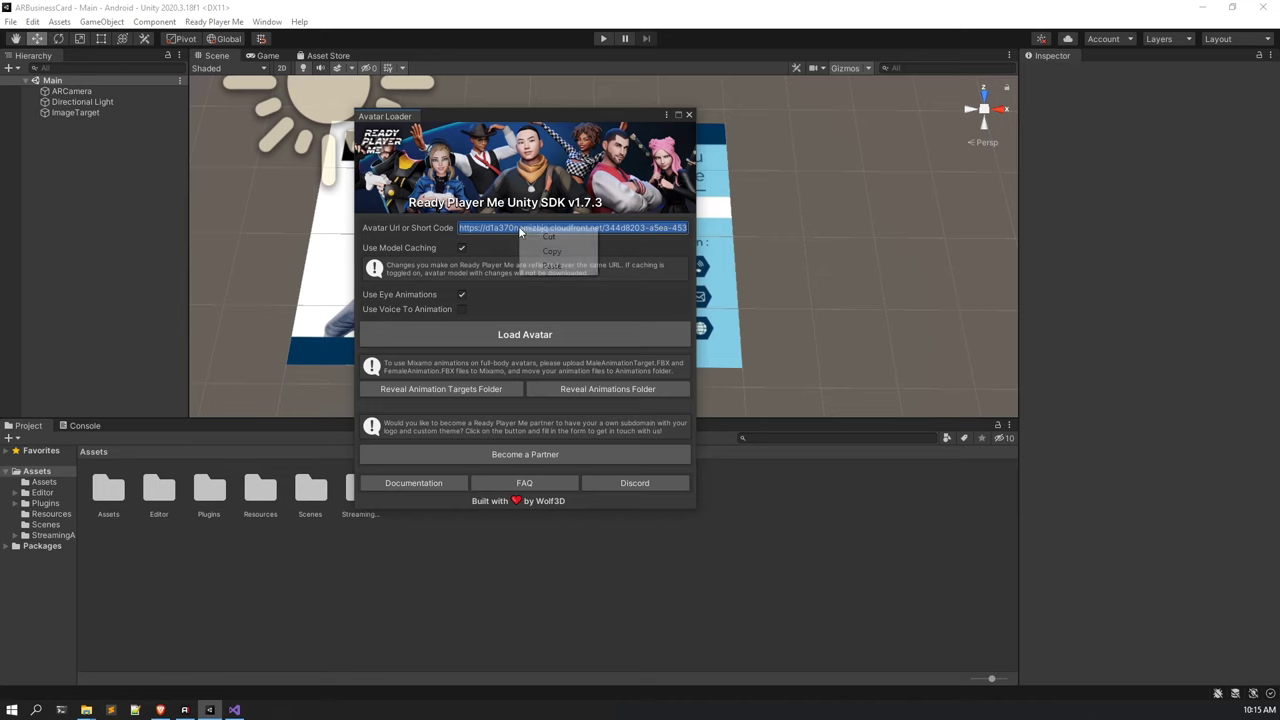
pyautogui.click(551, 264)
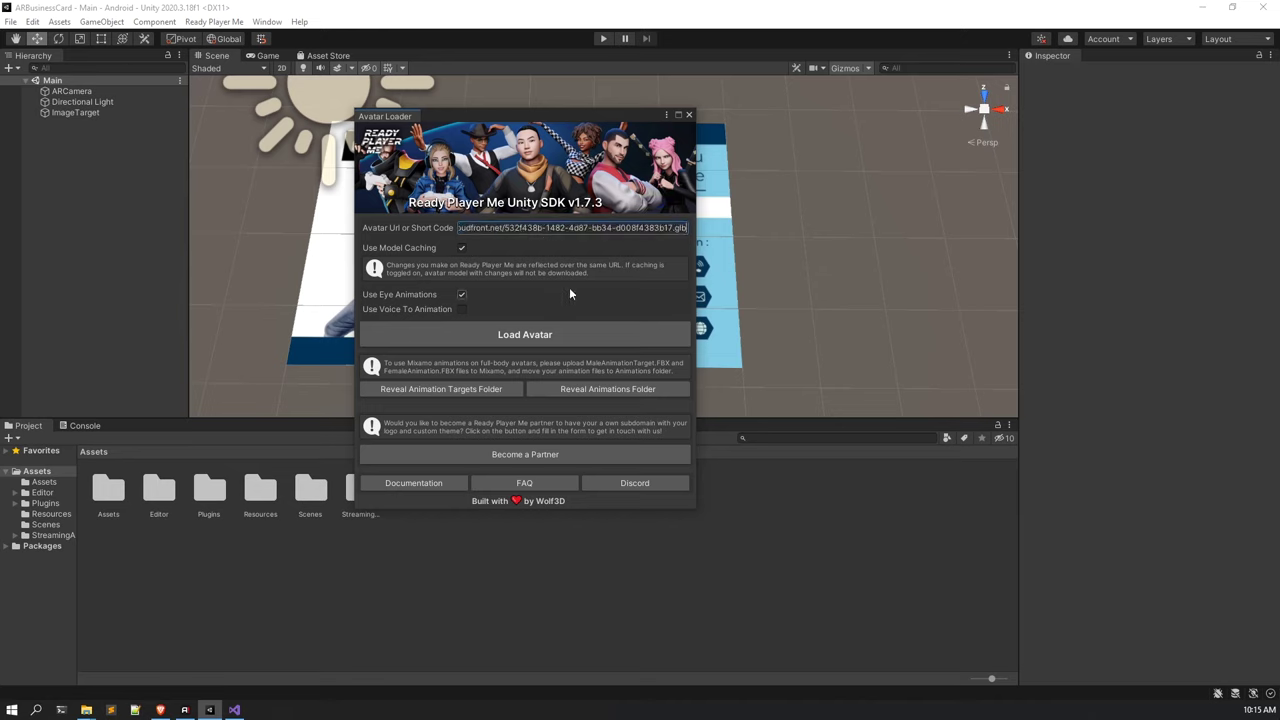
pyautogui.click(462, 249)
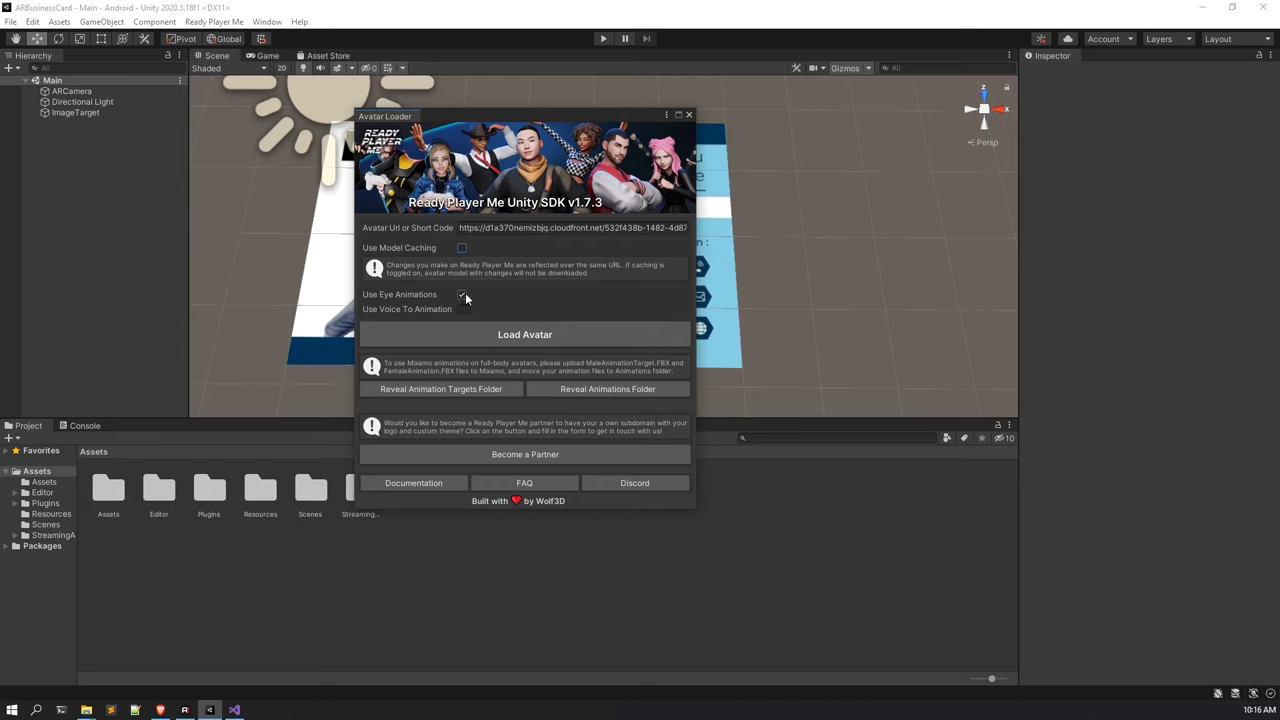
pyautogui.click(517, 338)
pyautogui.moveTo(550, 120); pyautogui.dragTo(613, 89)
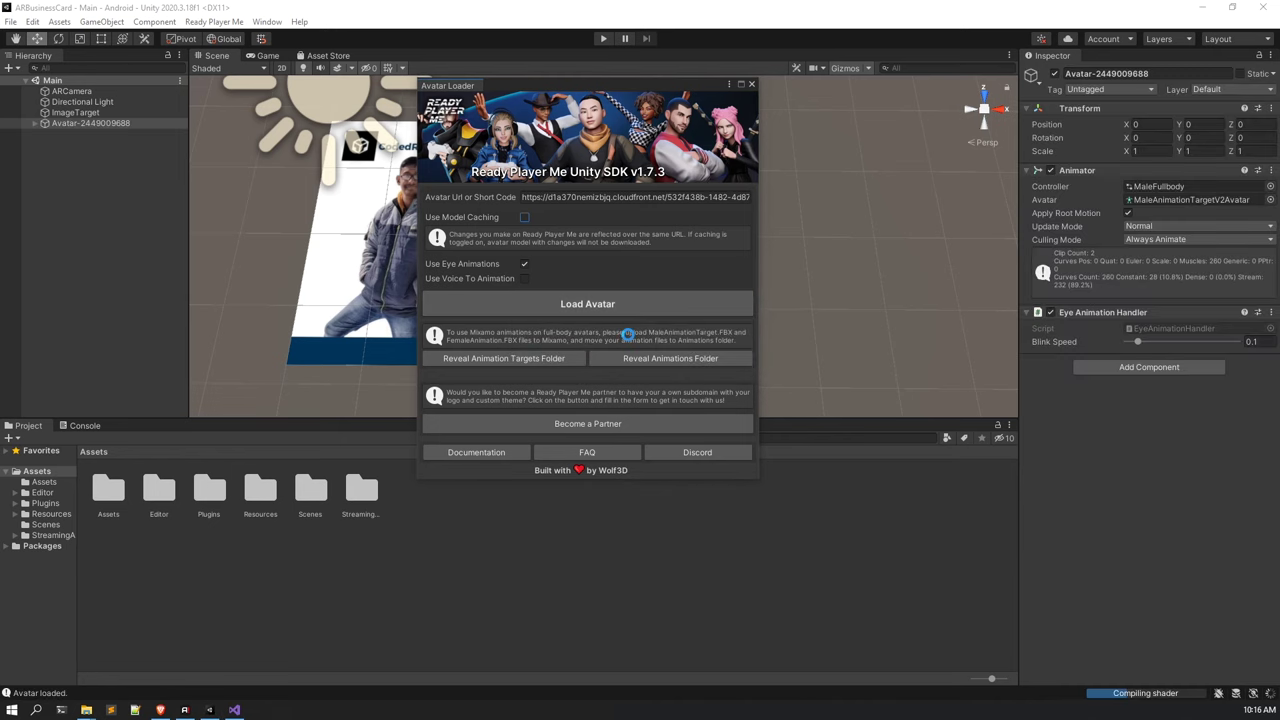
# Close the Avatar Loader and move the avatar to X -2.031, Z 4.49 behind the card.
pyautogui.click(752, 84)
pyautogui.keyDown('alt'); pyautogui.moveTo(723, 160); pyautogui.dragTo(596, 232); pyautogui.keyUp('alt')
pyautogui.scroll(5, 604, 208)
pyautogui.scroll(-5, 604, 208)
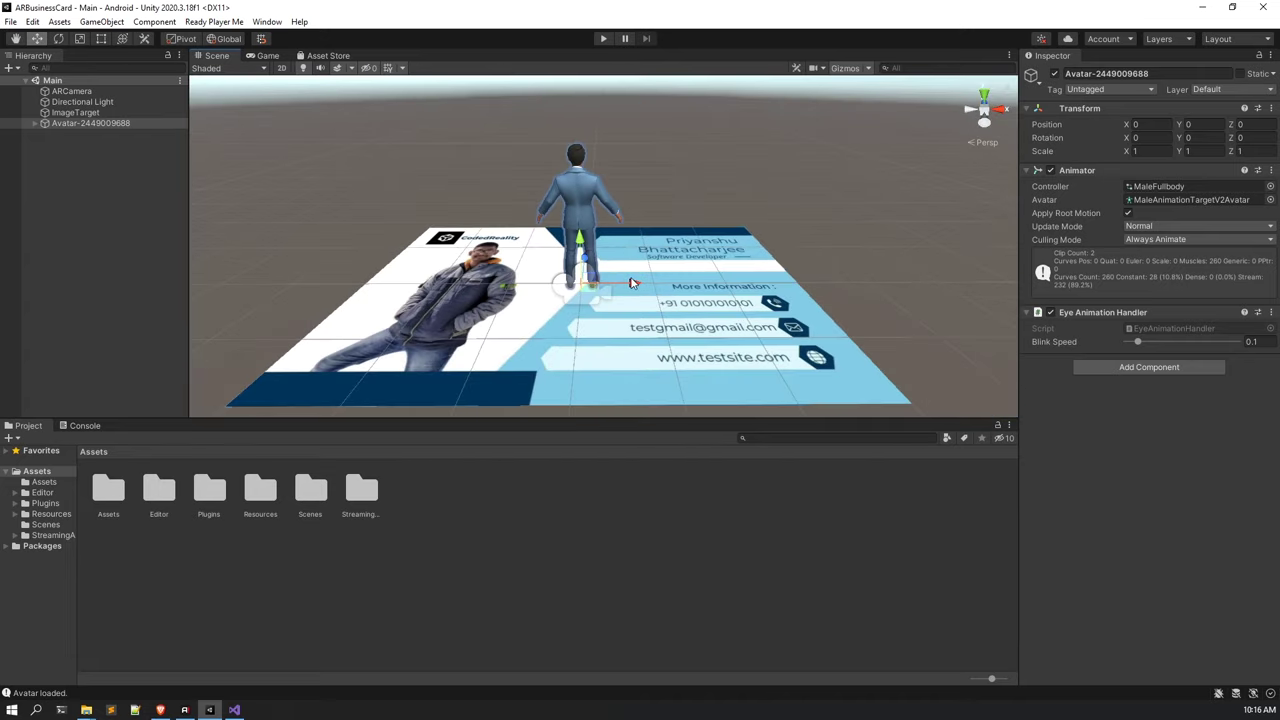
pyautogui.moveTo(636, 288); pyautogui.dragTo(515, 160)
pyautogui.scroll(-5, 520, 275)
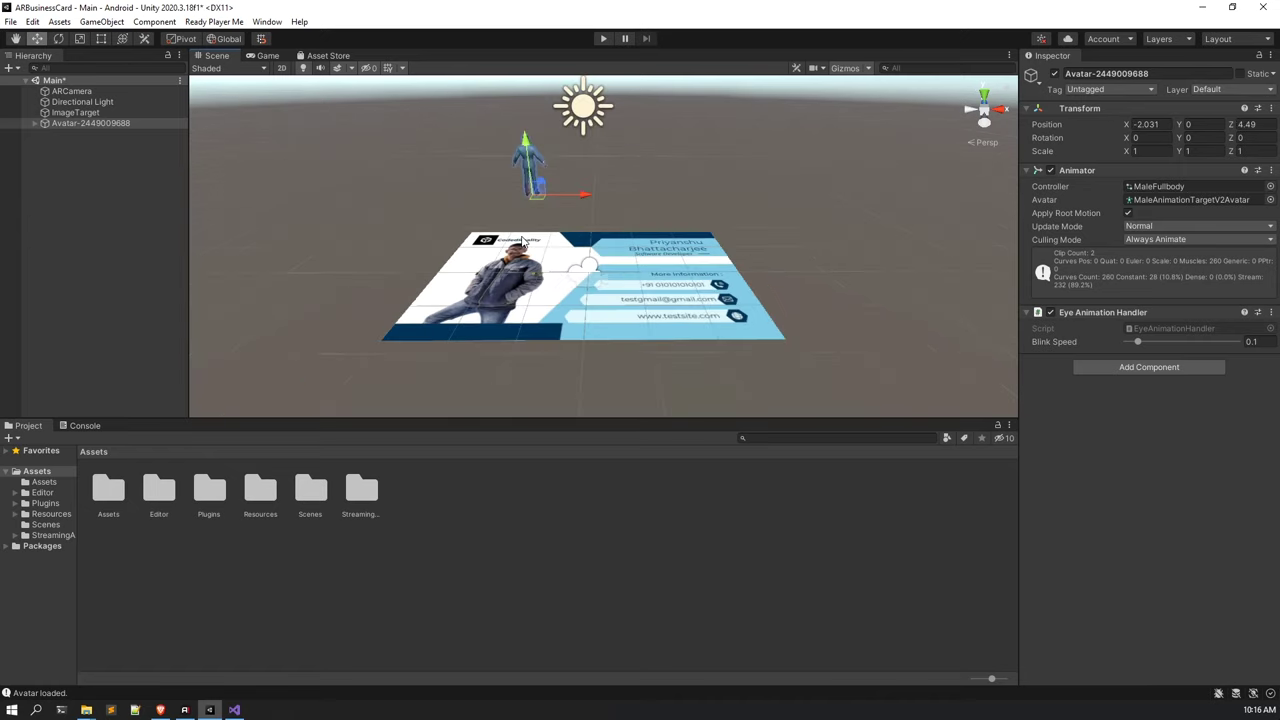
pyautogui.keyDown('alt'); pyautogui.moveTo(520, 275); pyautogui.dragTo(515, 300); pyautogui.keyUp('alt')
pyautogui.click(94, 194)
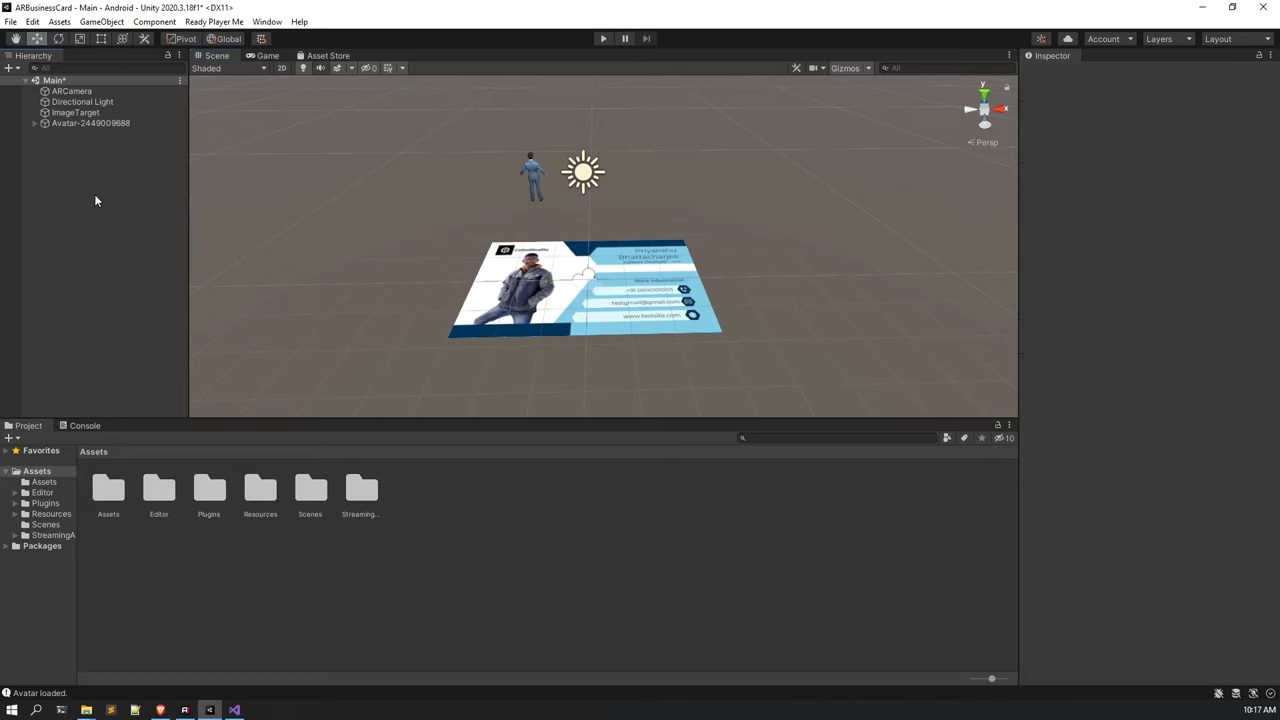
# Browse the Hierarchy's object creation menu, then dismiss it without adding anything.
pyautogui.rightClick(100, 166)
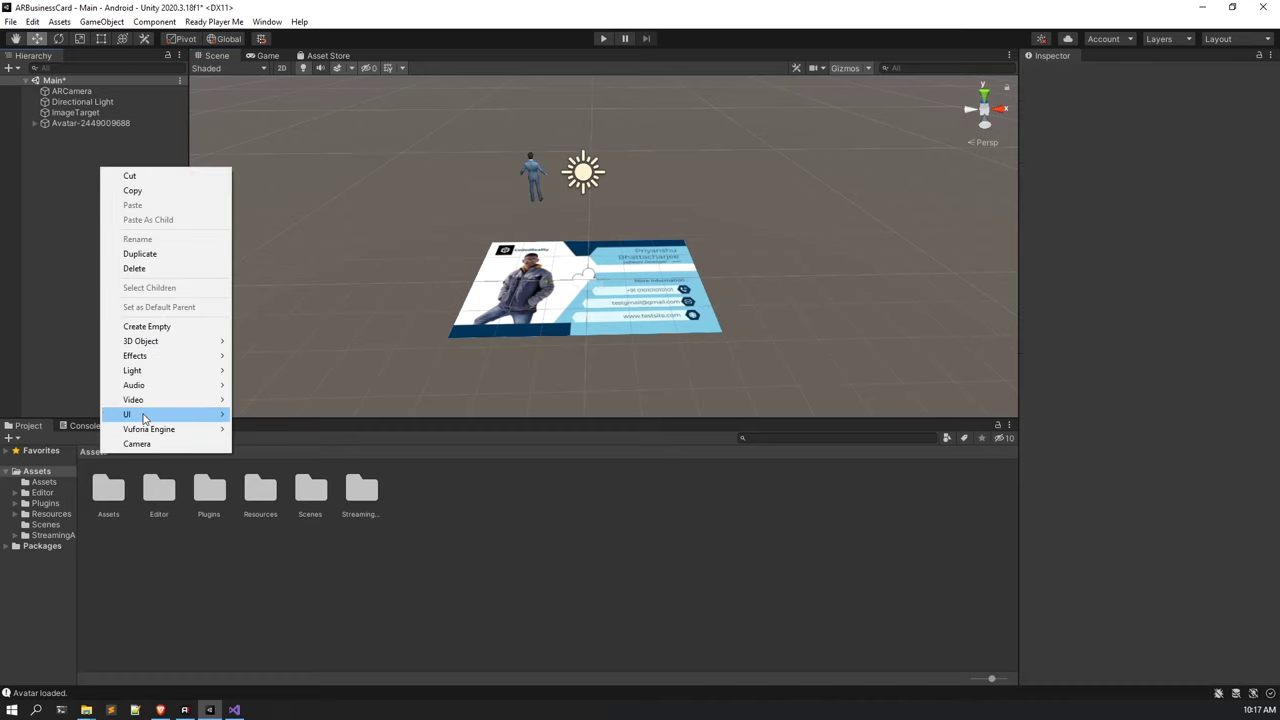
pyautogui.moveTo(143, 418)
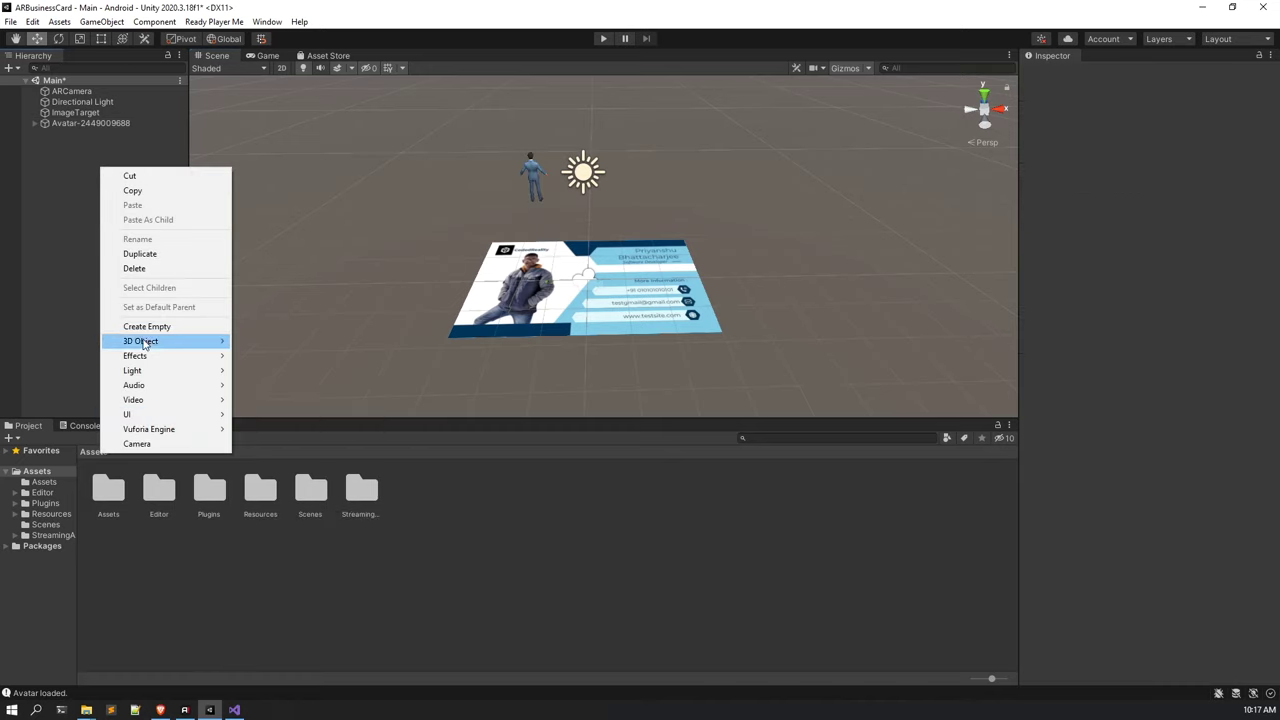
pyautogui.moveTo(143, 344)
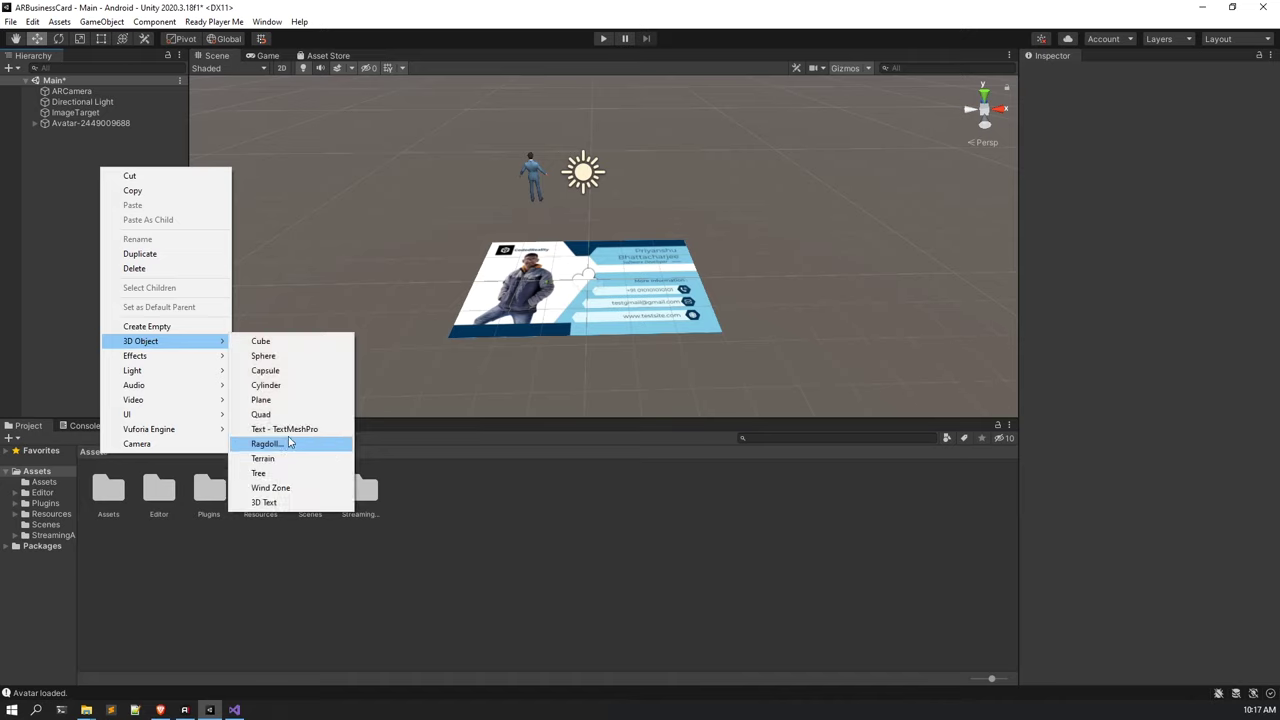
pyautogui.press('Escape')
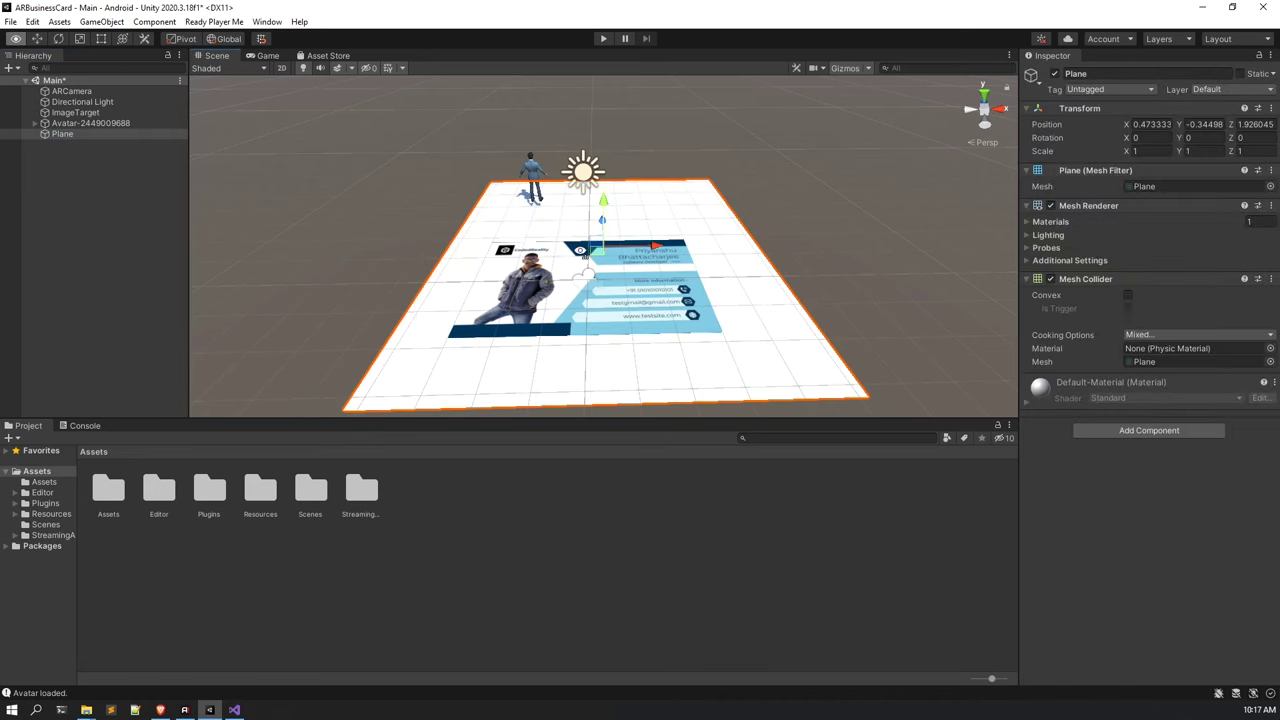
# Reset the Plane's Transform and lower it to Y -0.23 beneath the card.
pyautogui.keyDown('alt'); pyautogui.moveTo(600, 300); pyautogui.dragTo(610, 270); pyautogui.keyUp('alt')
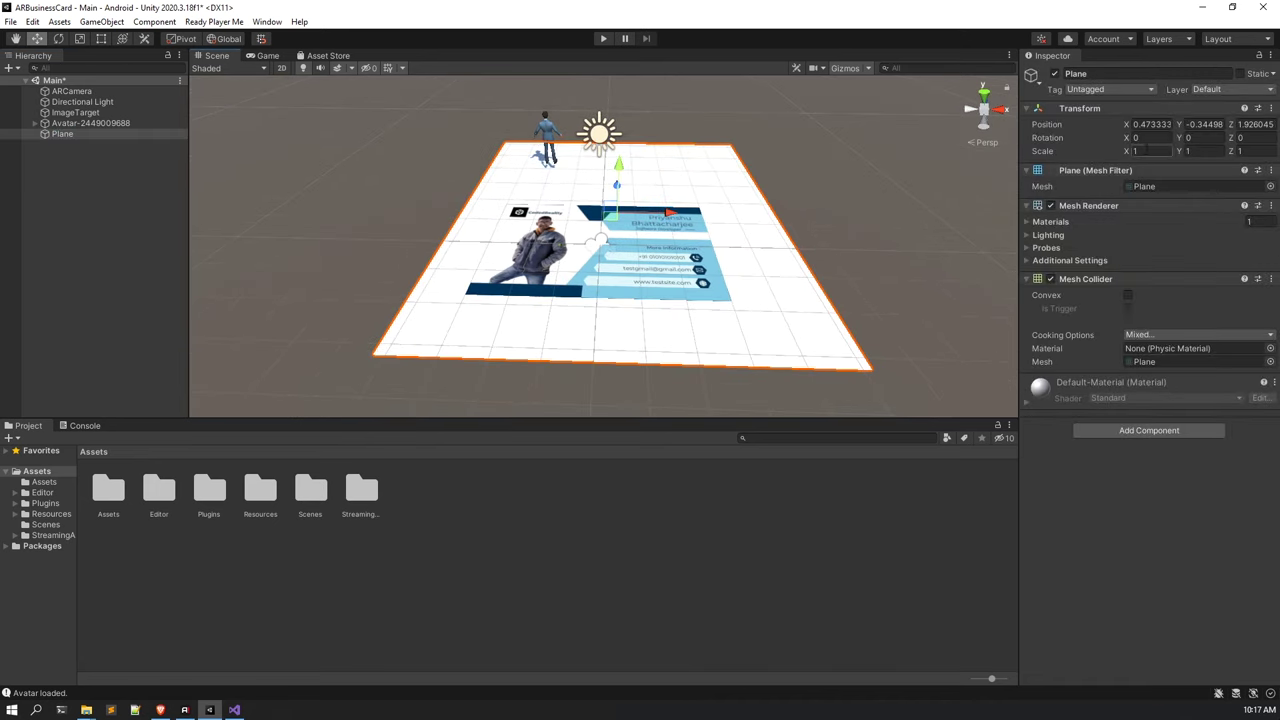
pyautogui.click(1271, 108)
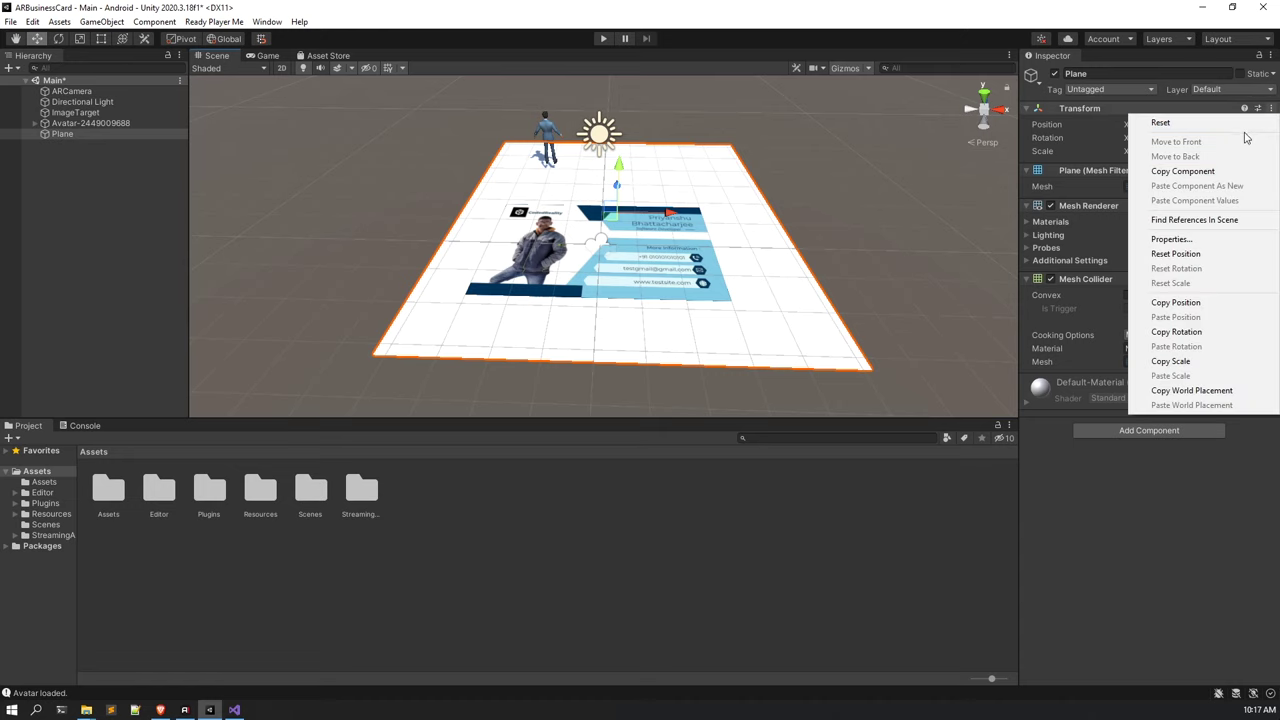
pyautogui.click(1190, 122)
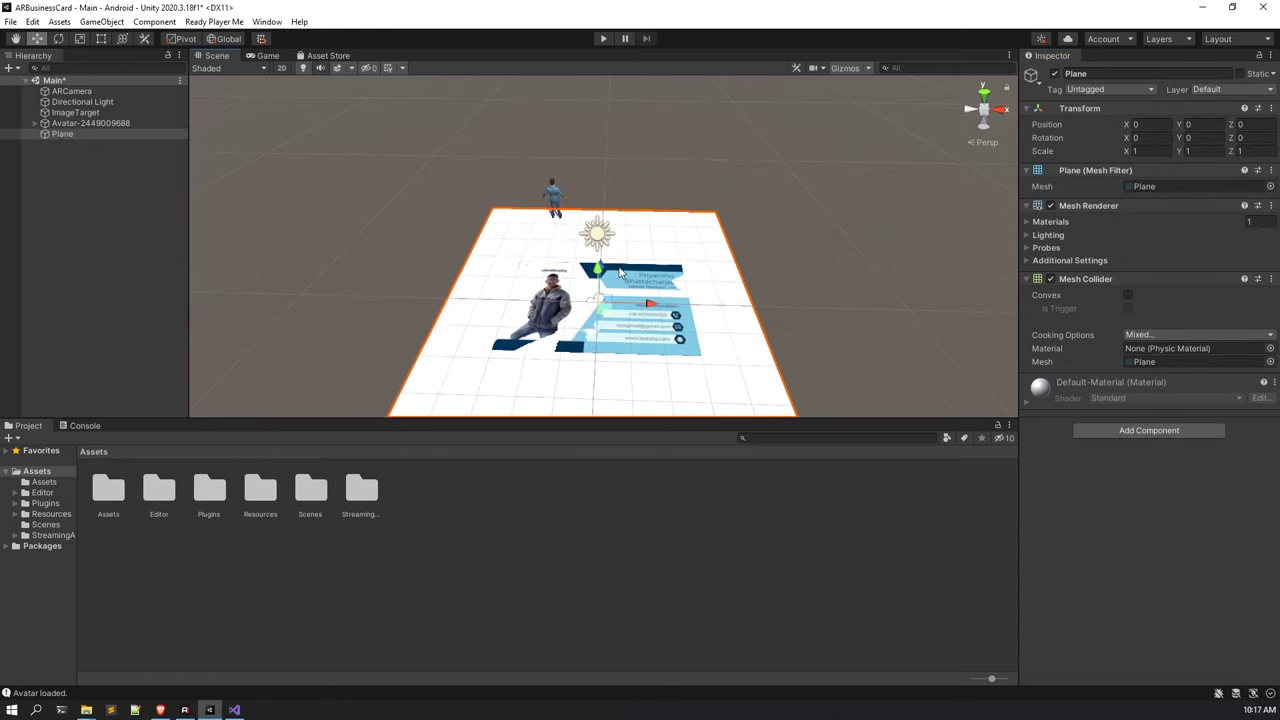
pyautogui.moveTo(602, 266); pyautogui.dragTo(608, 270)
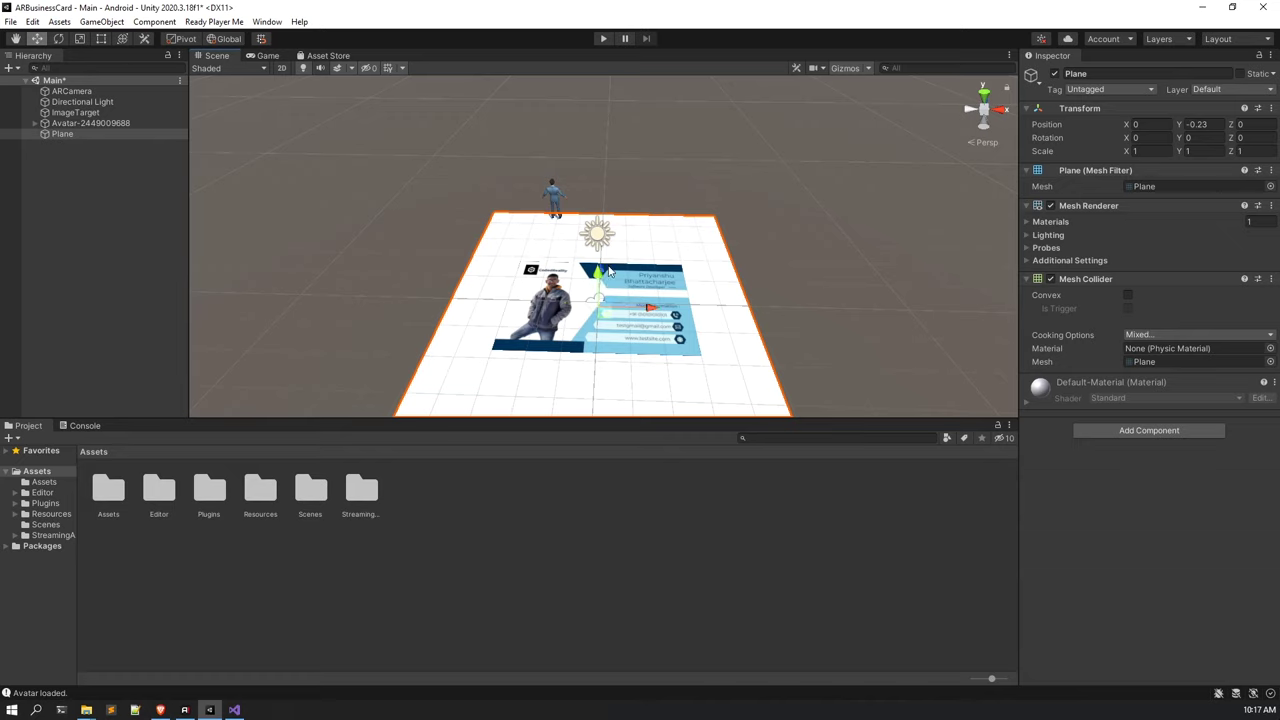
# In Top view, drag the Plane's four edges with the Rect tool to match the card.
pyautogui.click(998, 102)
pyautogui.click(985, 94)
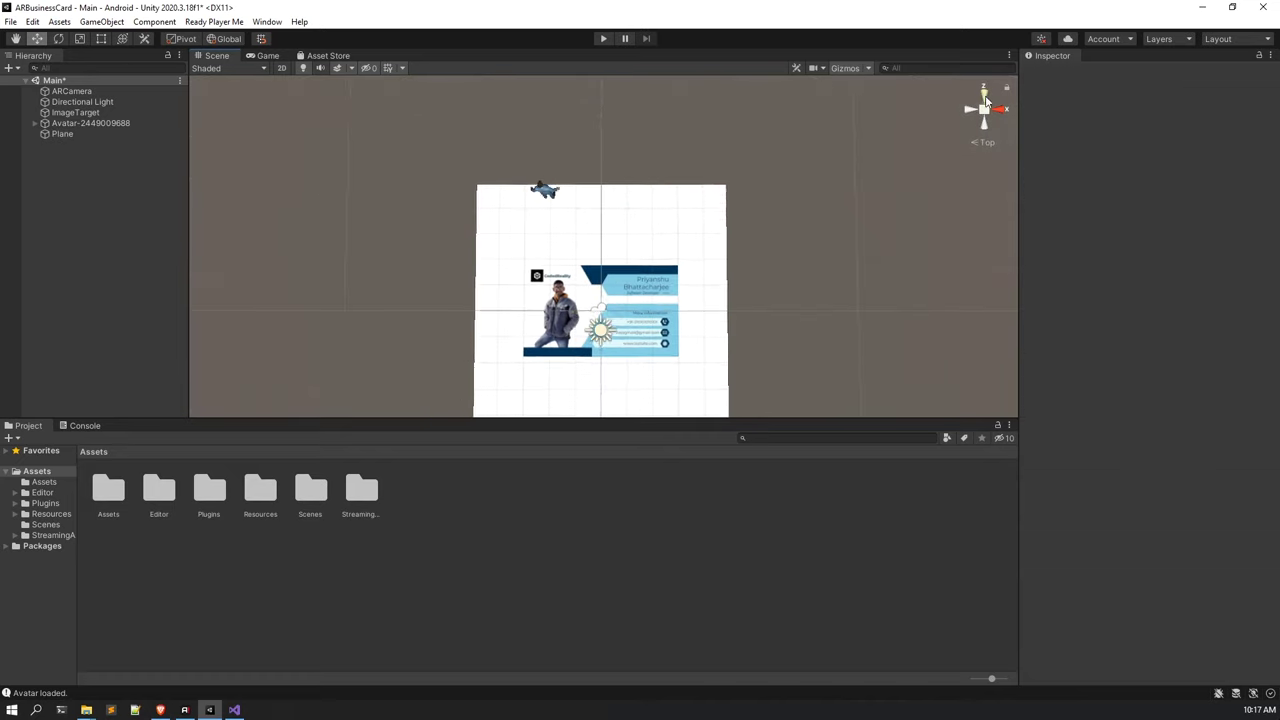
pyautogui.moveTo(694, 289); pyautogui.dragTo(708, 238, button='middle')
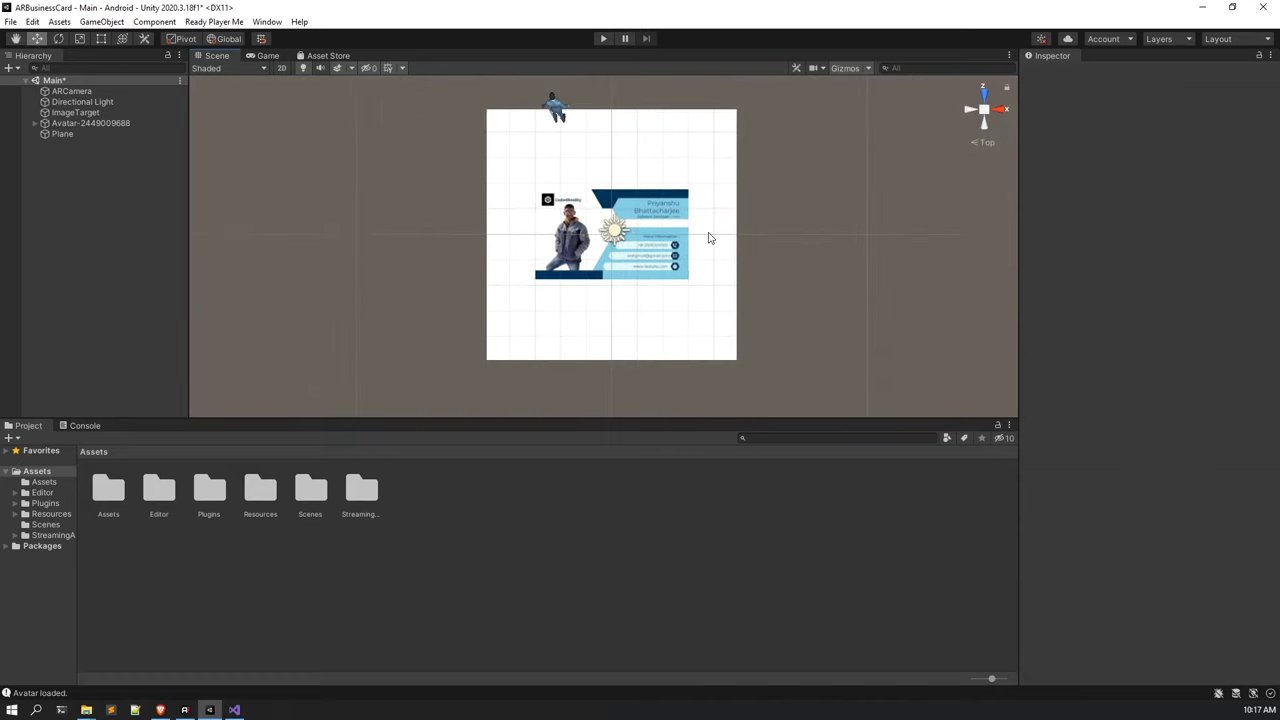
pyautogui.click(101, 38)
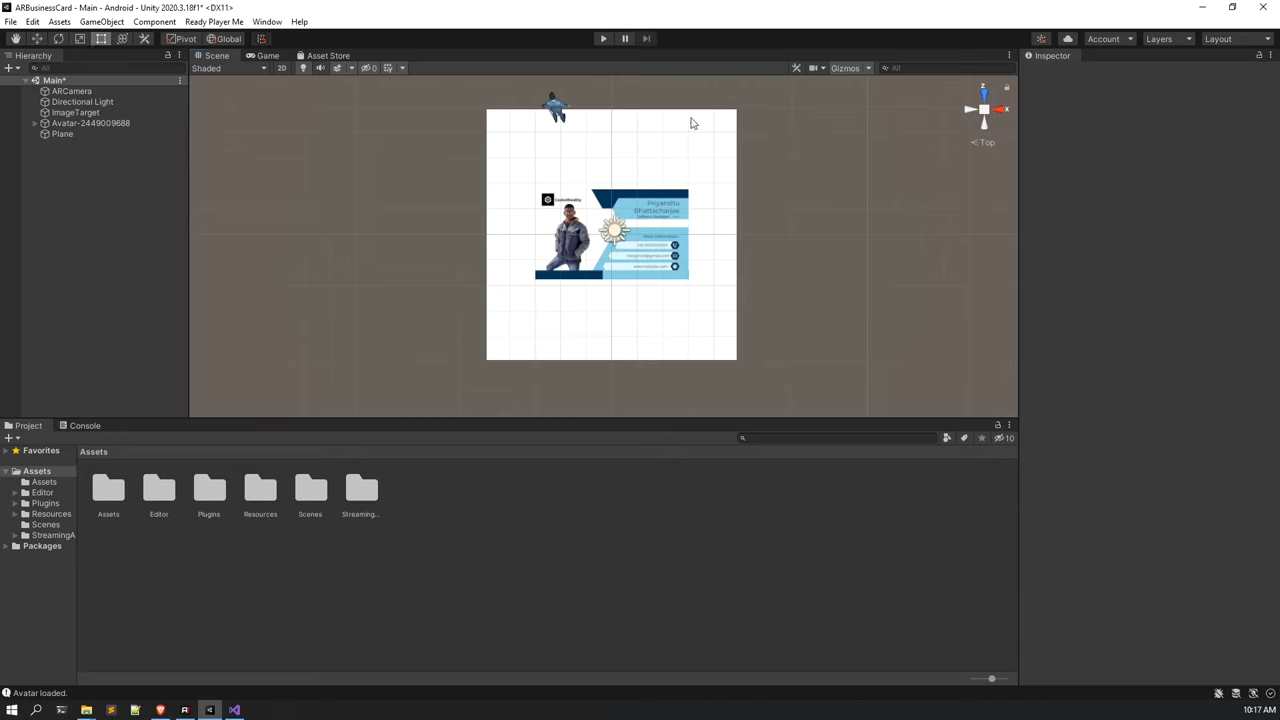
pyautogui.click(676, 153)
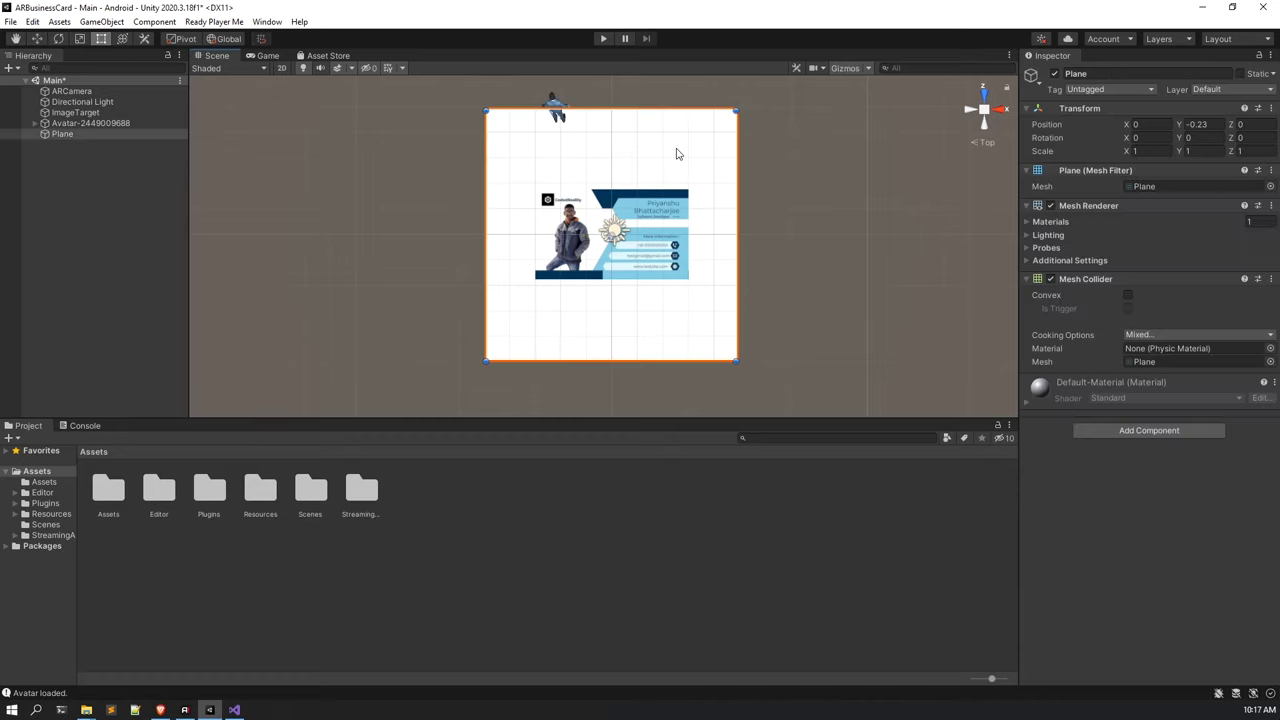
pyautogui.moveTo(651, 109); pyautogui.dragTo(649, 189)
pyautogui.moveTo(657, 362); pyautogui.dragTo(674, 283)
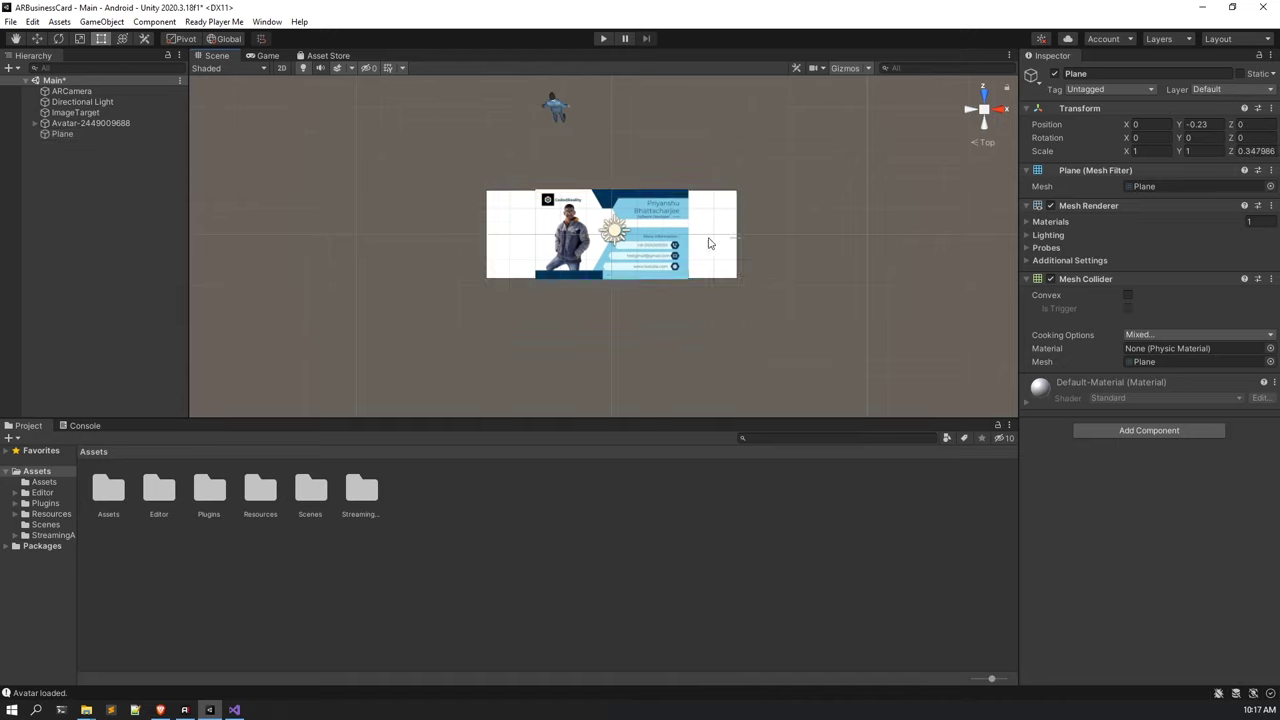
pyautogui.moveTo(739, 244); pyautogui.dragTo(694, 239)
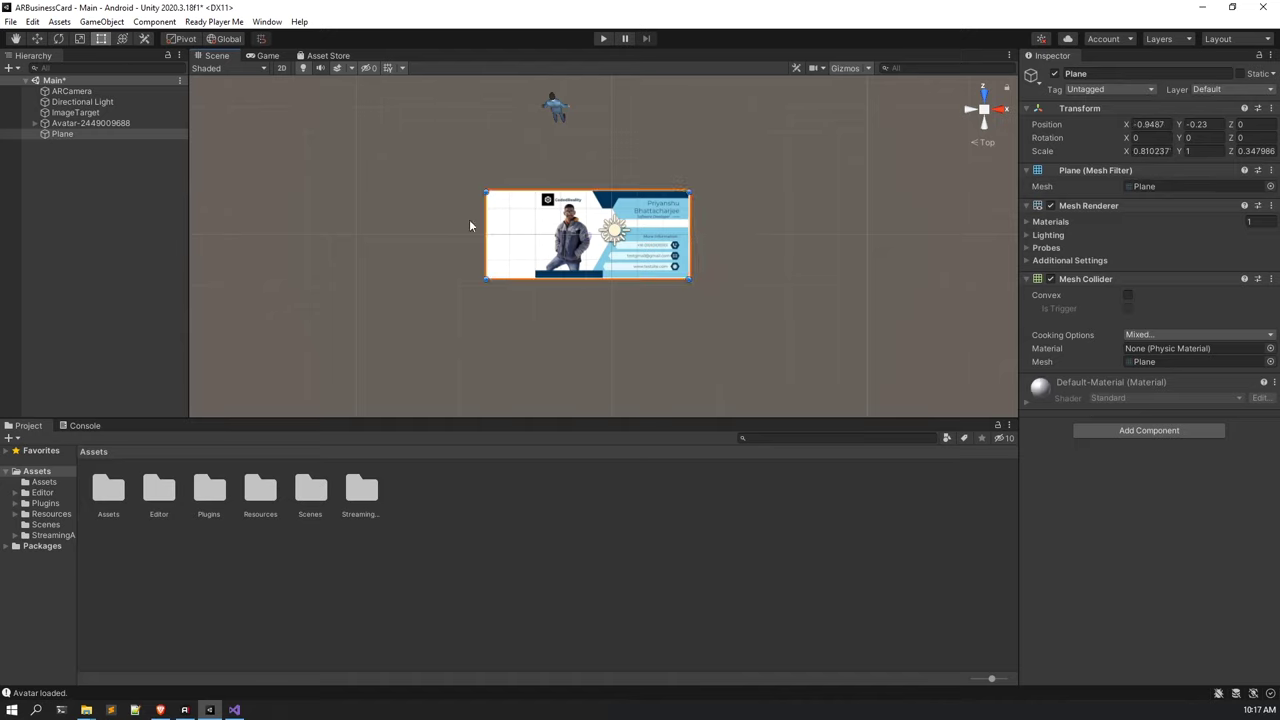
pyautogui.moveTo(484, 222); pyautogui.dragTo(535, 222)
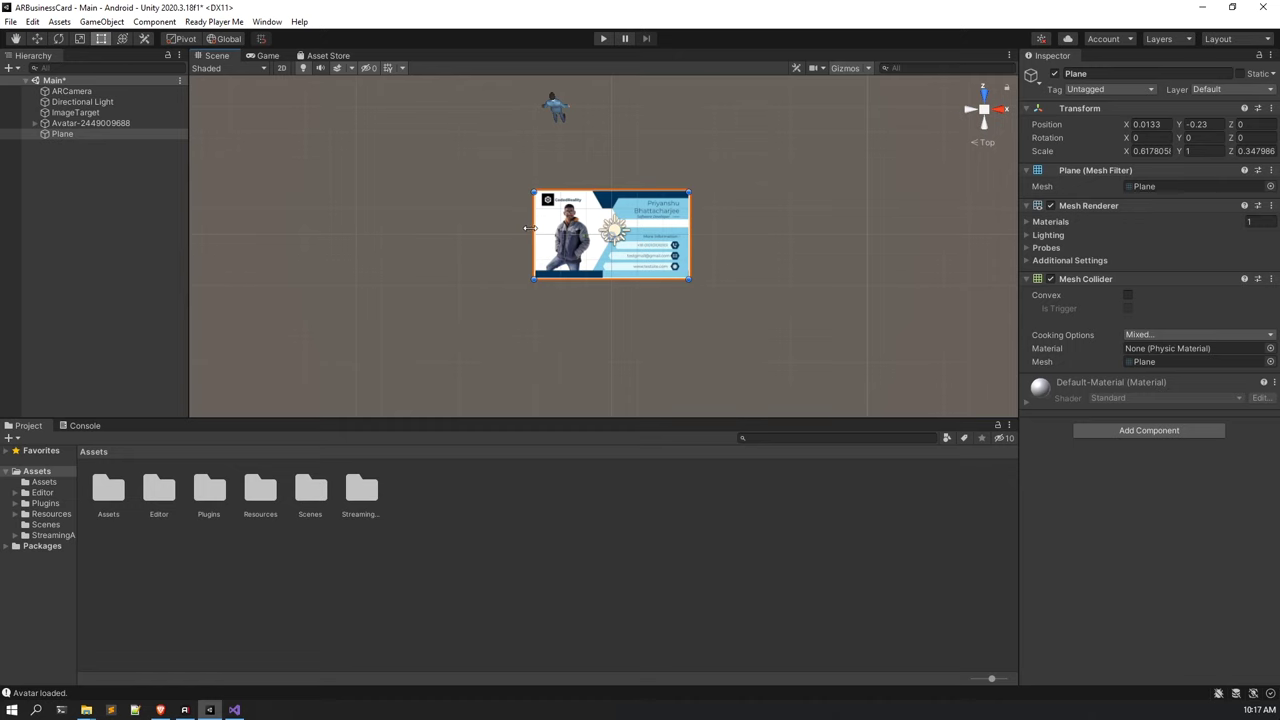
pyautogui.doubleClick(60, 133)
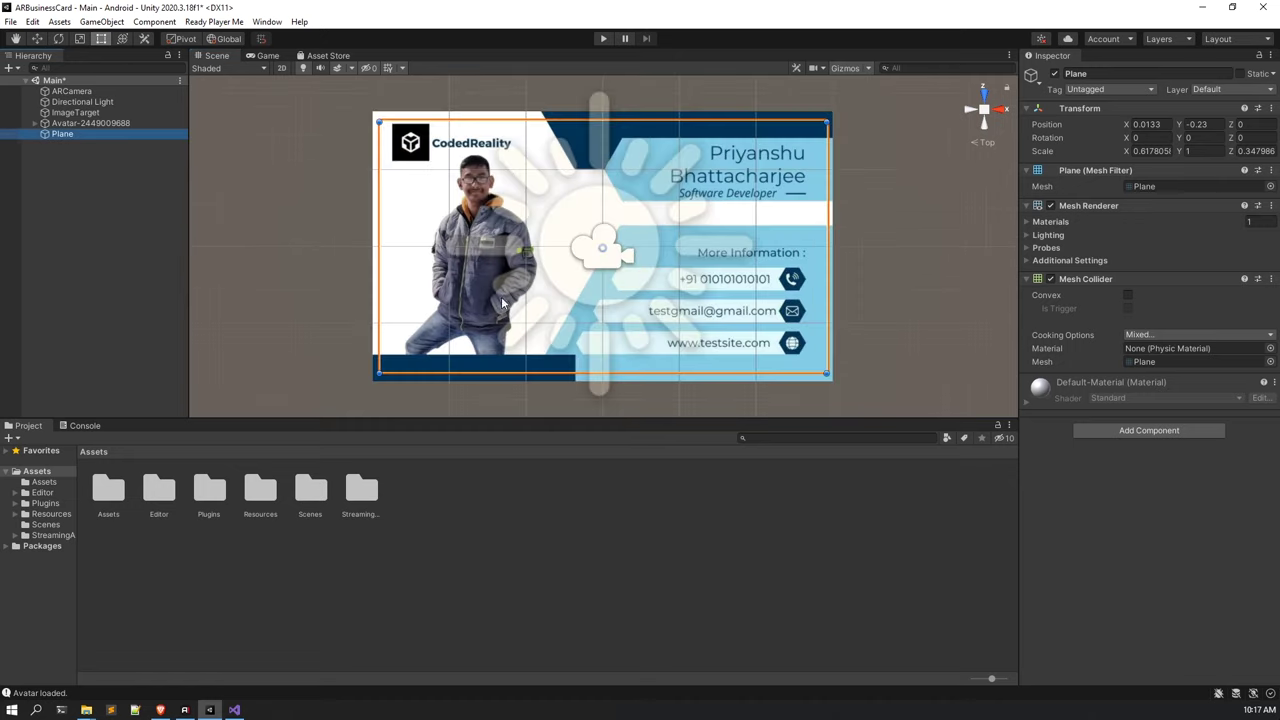
# Raise the Plane to Y 0.03 with the Move tool so it covers the card.
pyautogui.keyDown('alt'); pyautogui.moveTo(501, 308); pyautogui.dragTo(763, 232); pyautogui.keyUp('alt')
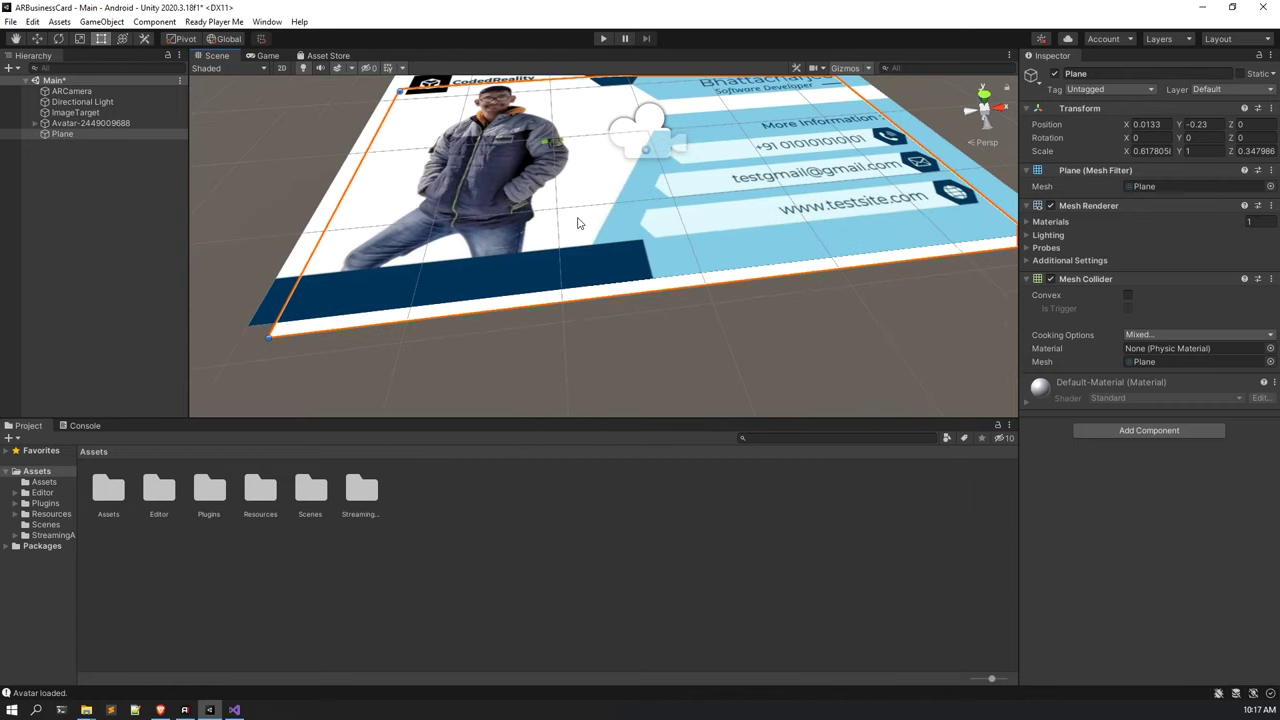
pyautogui.click(763, 232)
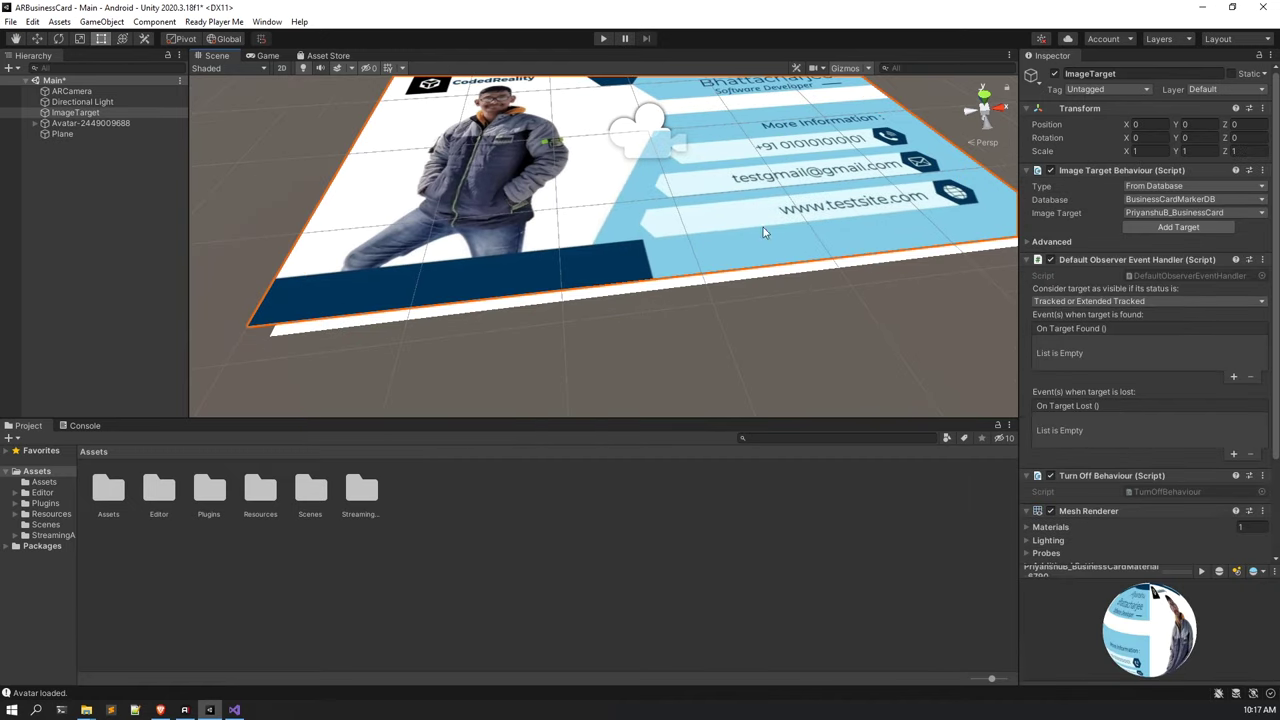
pyautogui.click(490, 310)
pyautogui.scroll(-5, 660, 221)
pyautogui.scroll(3, 660, 221)
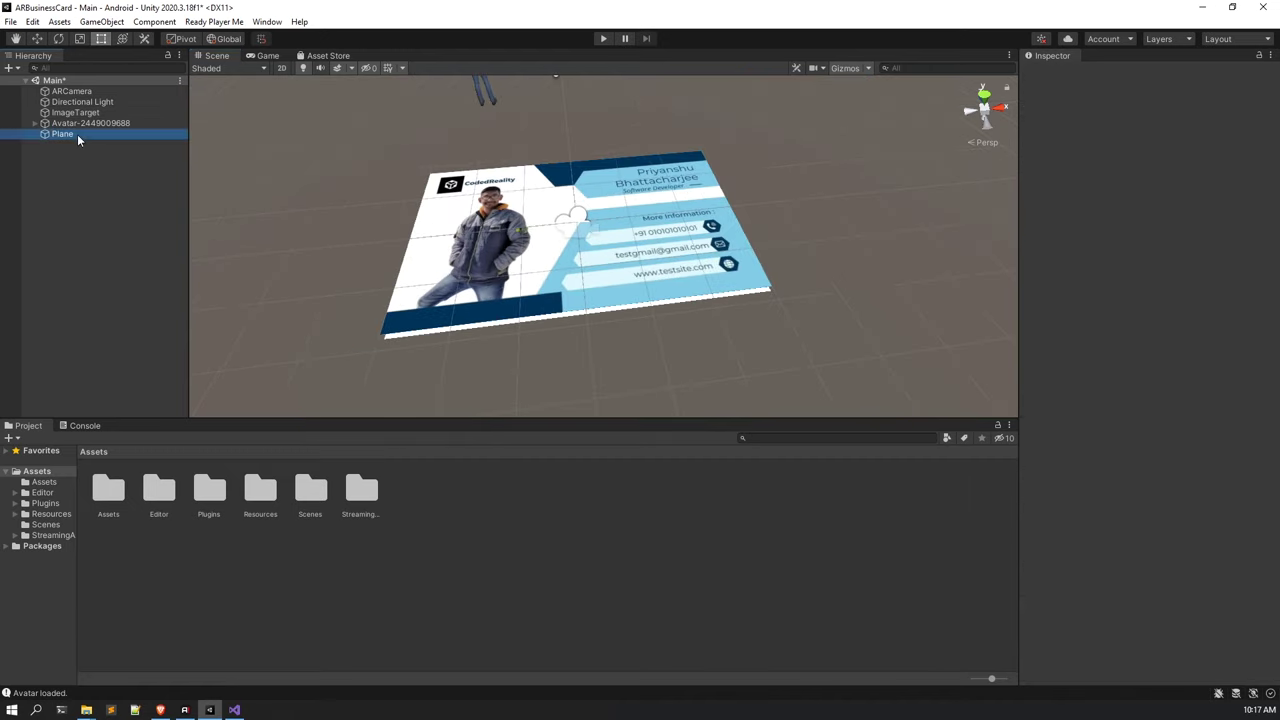
pyautogui.click(62, 134)
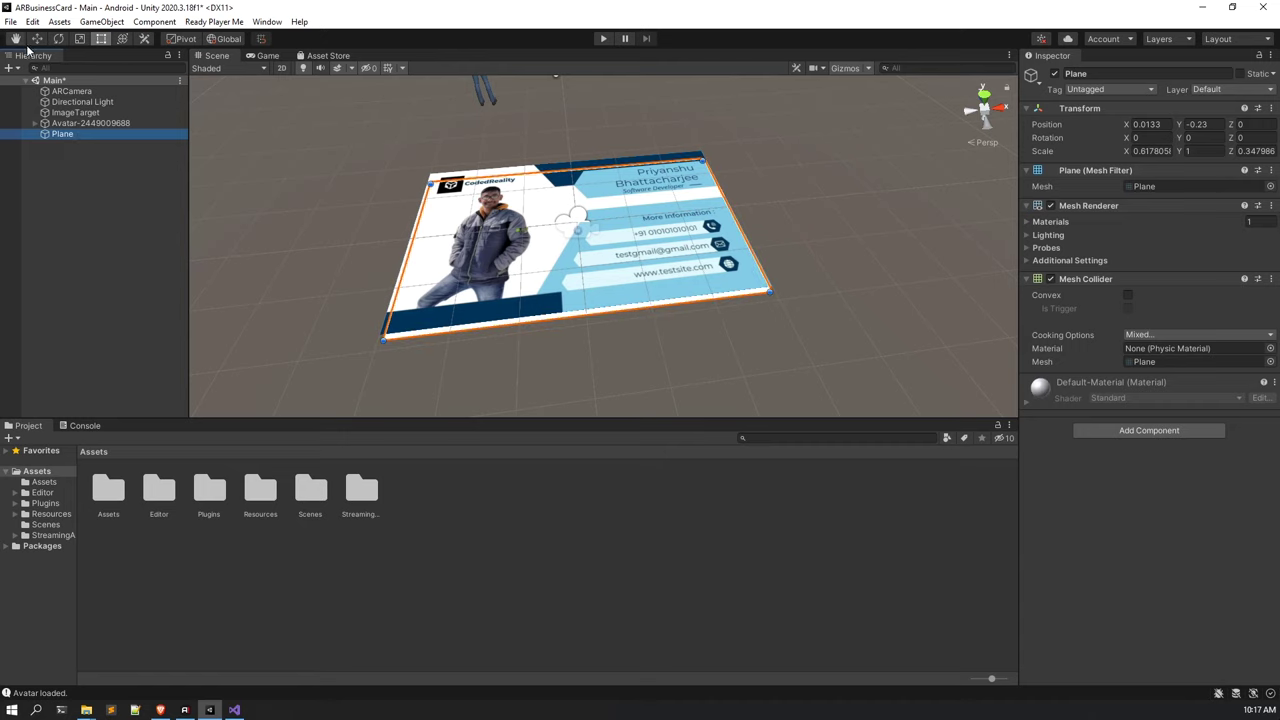
pyautogui.click(36, 38)
pyautogui.moveTo(572, 197); pyautogui.dragTo(572, 185)
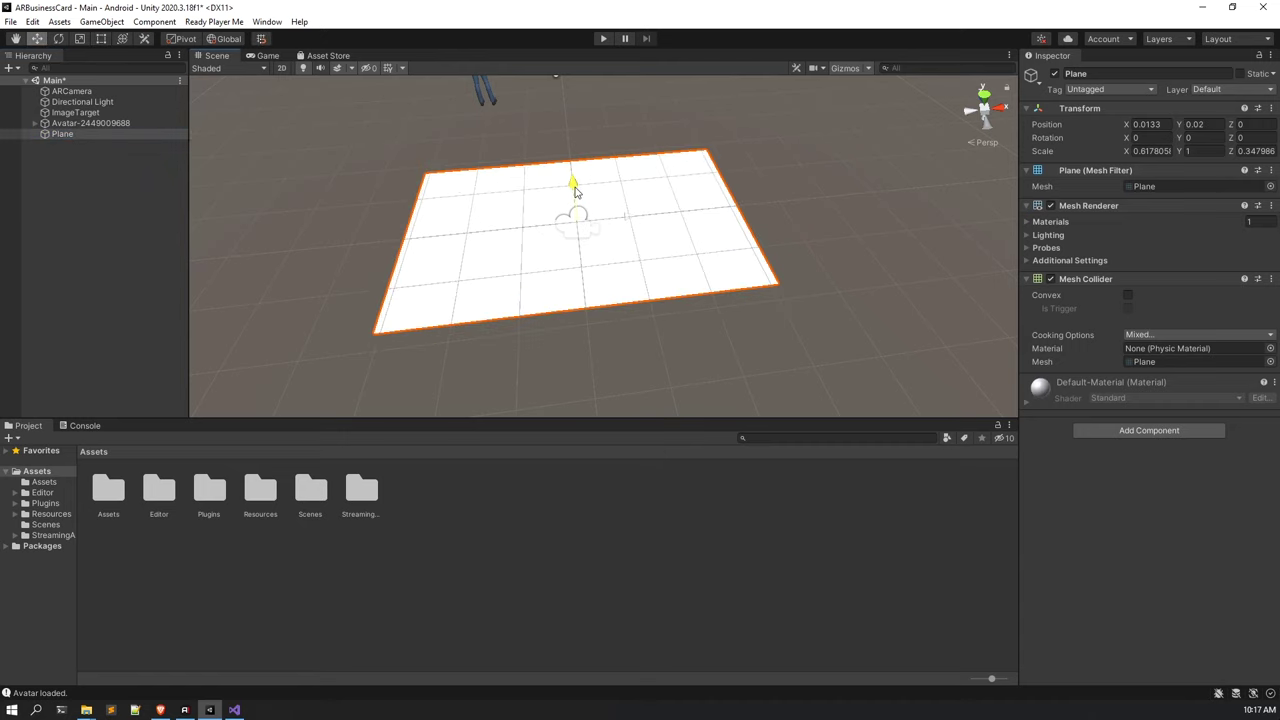
pyautogui.scroll(-2, 591, 195)
pyautogui.moveTo(591, 195); pyautogui.dragTo(614, 171, button='middle')
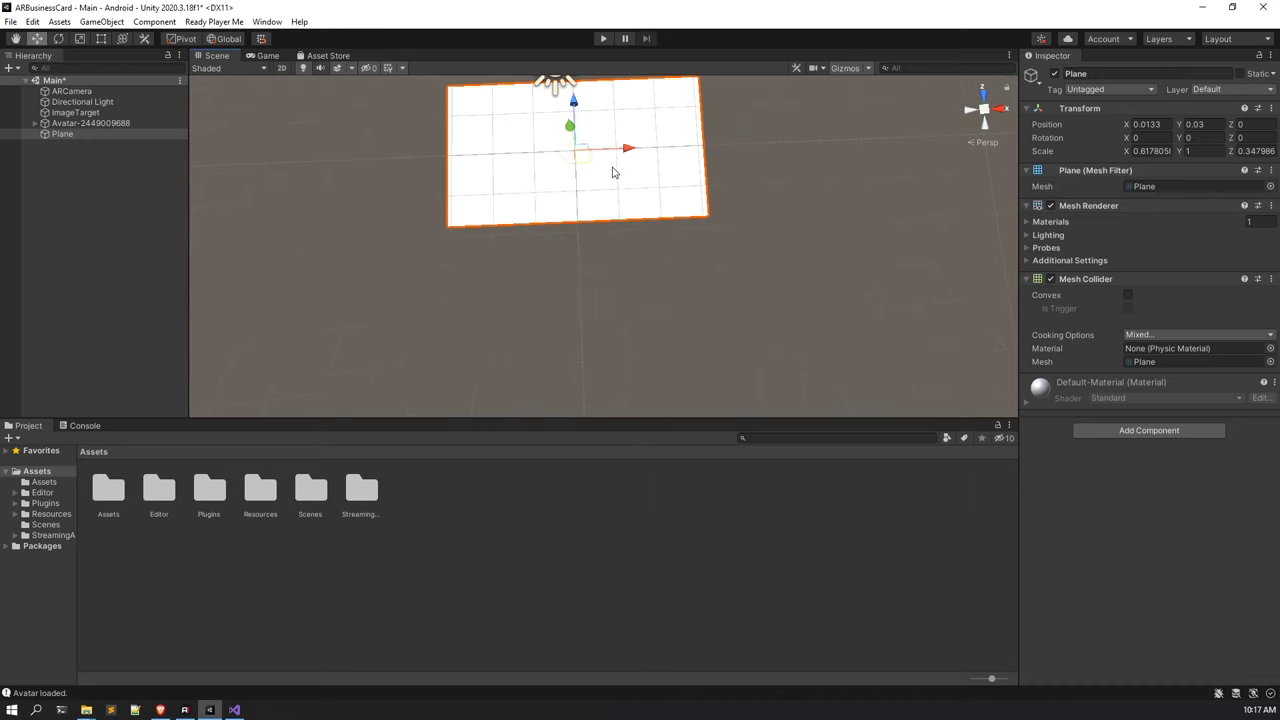
pyautogui.moveTo(614, 171)
pyautogui.keyDown('alt'); pyautogui.mouseDown()
pyautogui.moveTo(603, 157)
pyautogui.moveTo(603, 193)
pyautogui.mouseUp(); pyautogui.keyUp('alt')
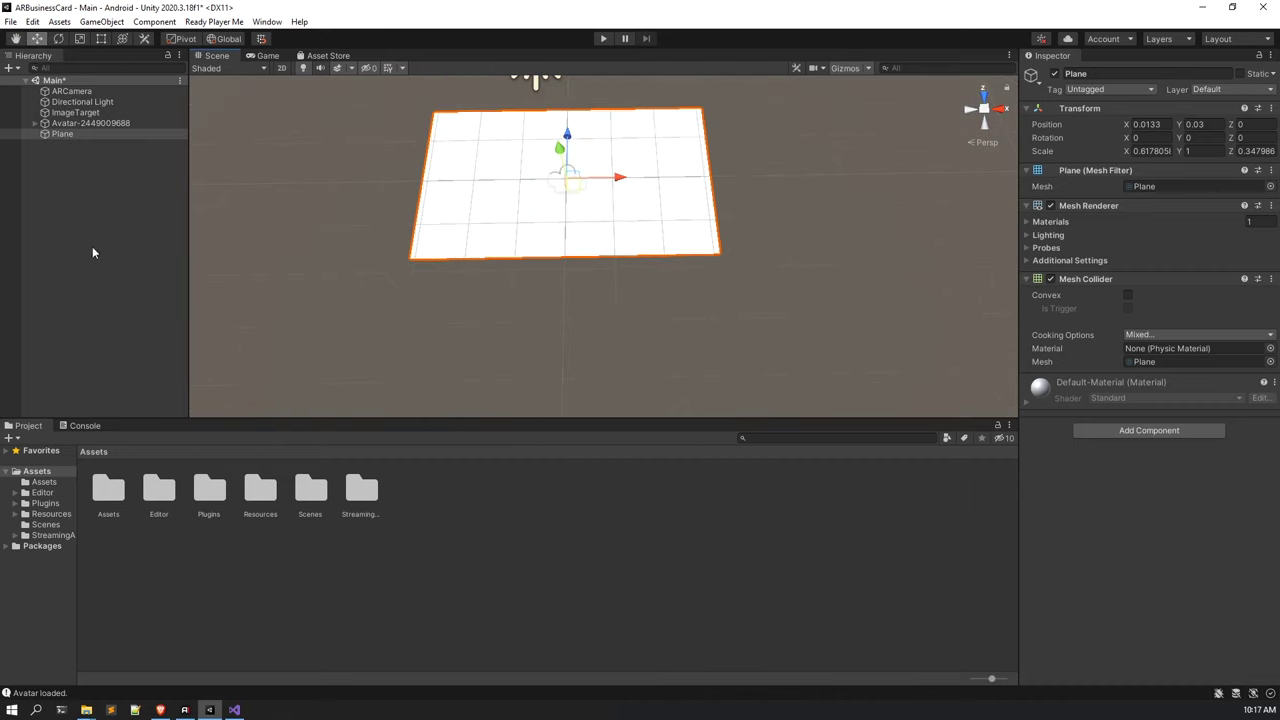
pyautogui.click(253, 251)
pyautogui.click(667, 171)
# Create a folder named Materials in Assets and open it.
pyautogui.rightClick(457, 526)
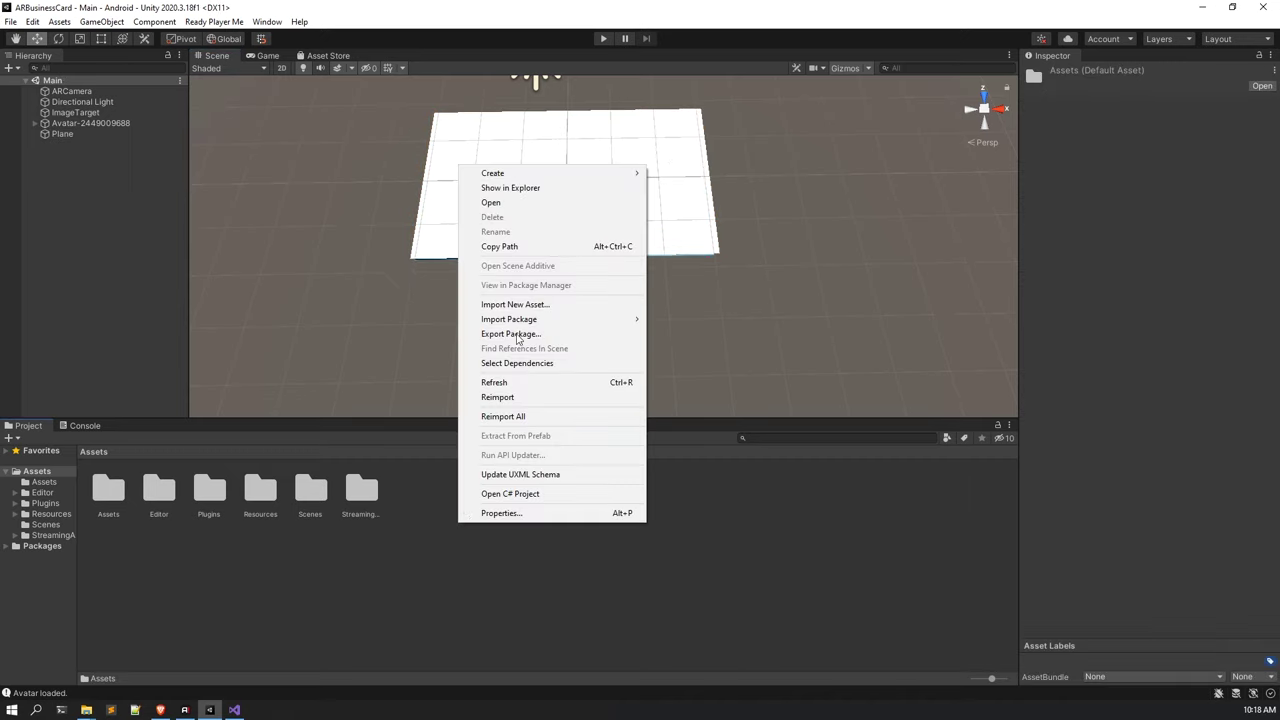
pyautogui.moveTo(630, 173)
pyautogui.click(716, 176)
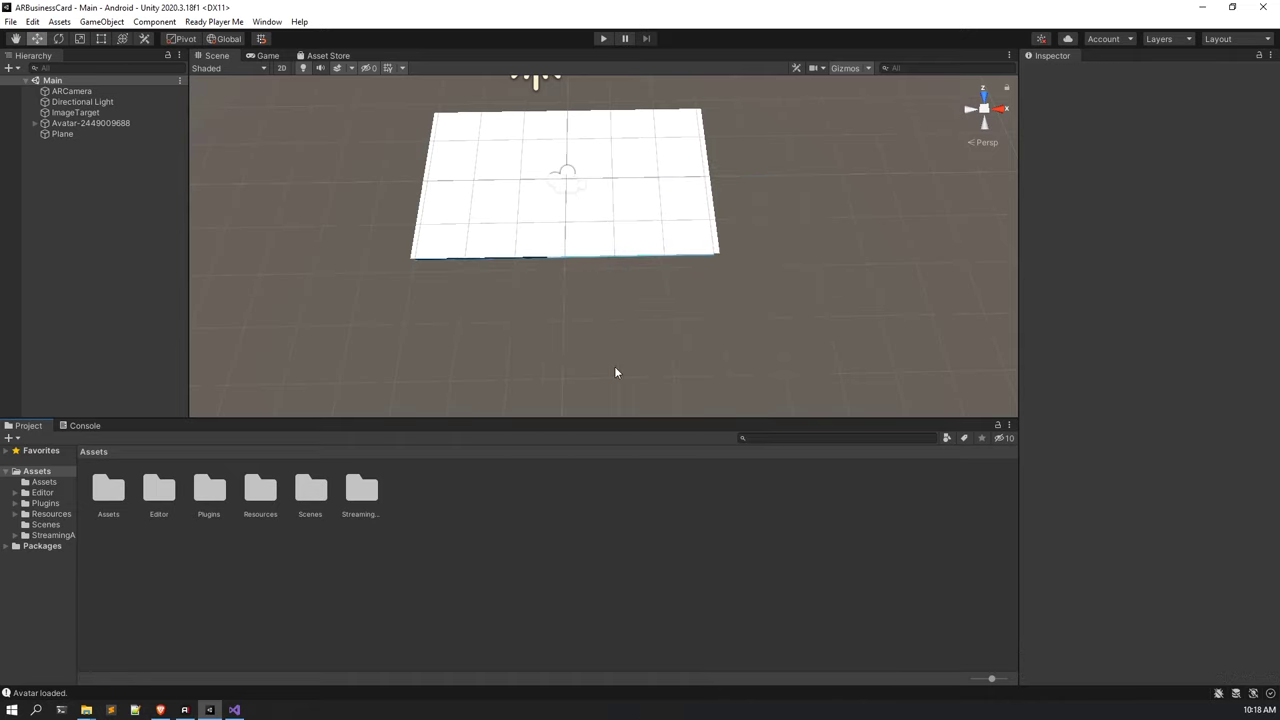
pyautogui.click(465, 555)
pyautogui.rightClick(465, 555)
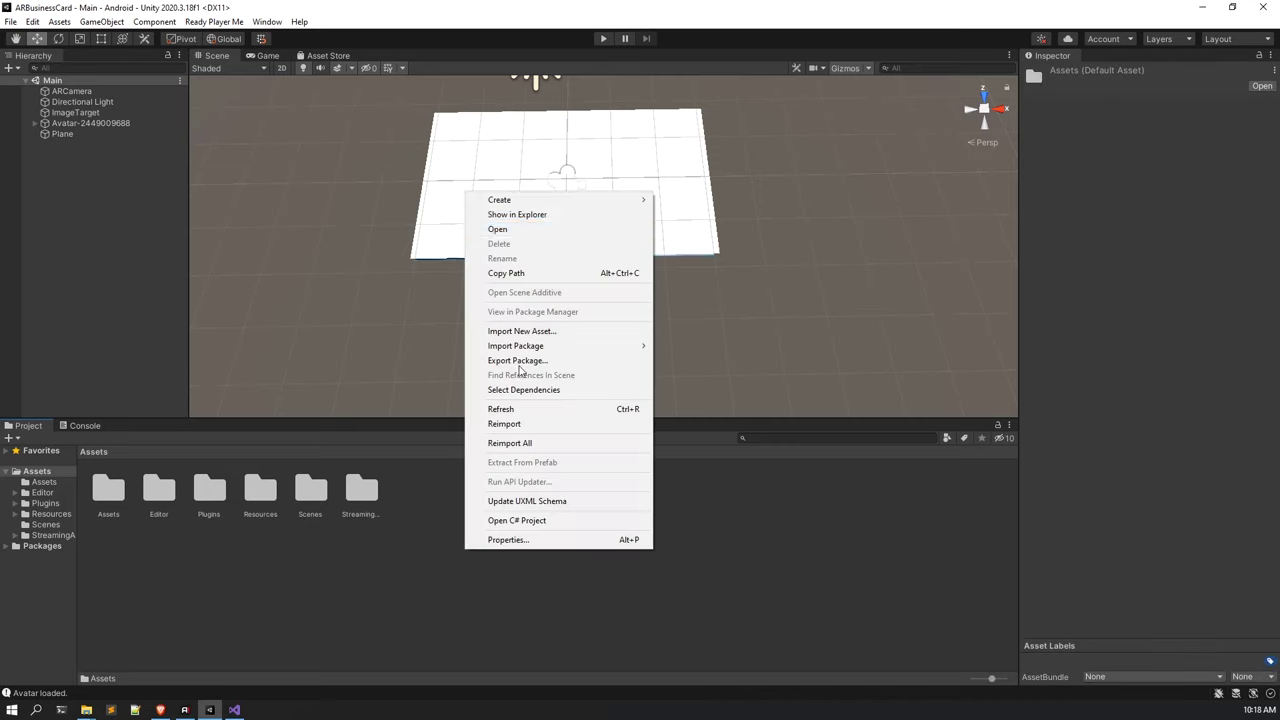
pyautogui.moveTo(600, 200)
pyautogui.click(686, 182)
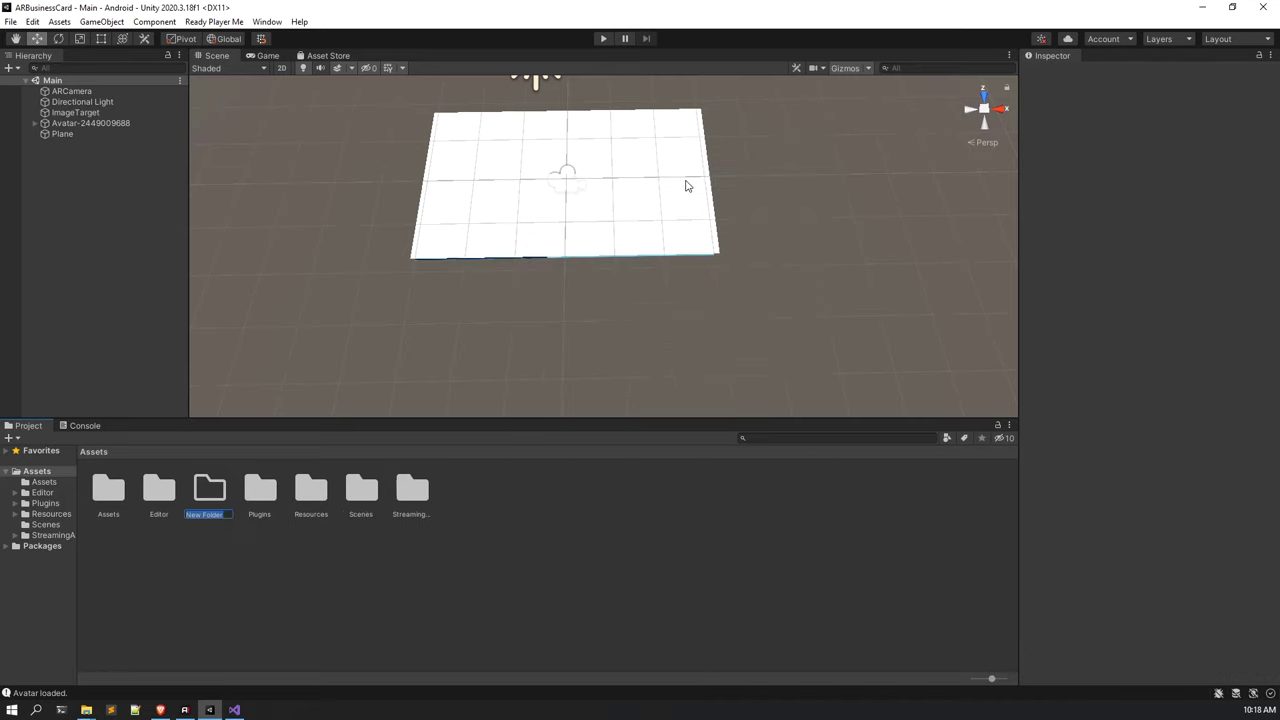
pyautogui.write('Materials')
pyautogui.press('Return')
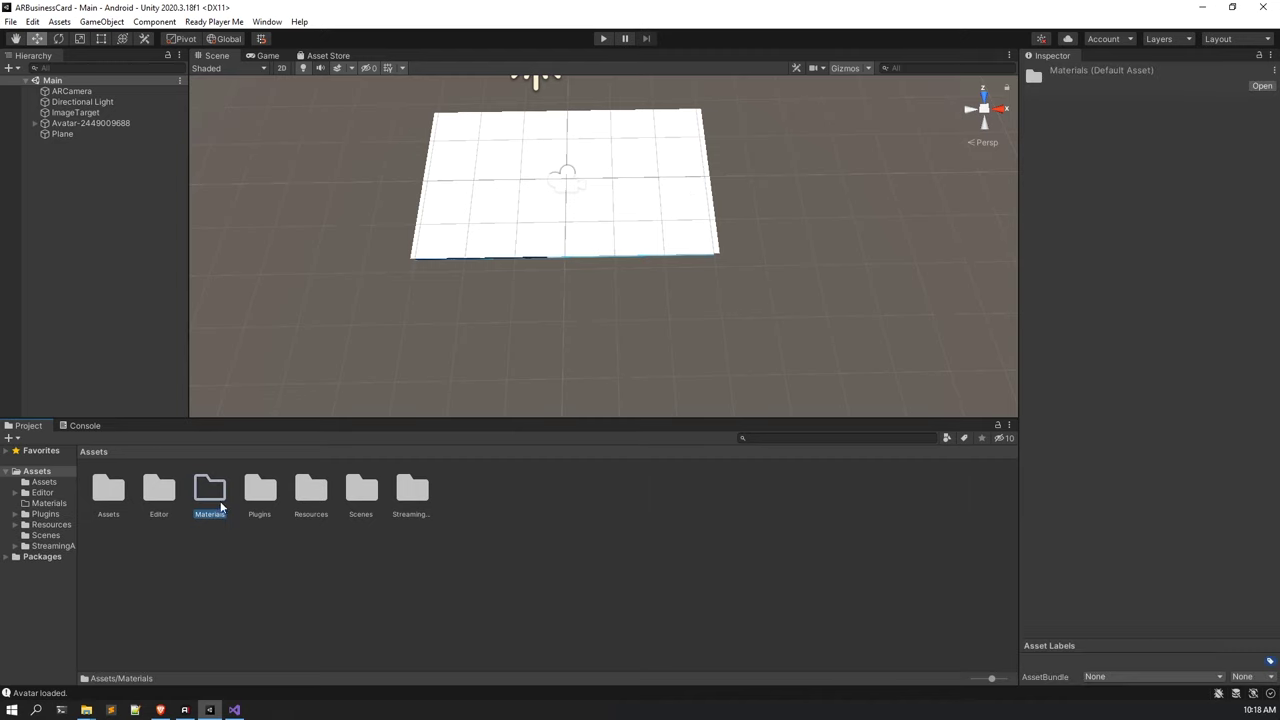
pyautogui.doubleClick(210, 492)
pyautogui.rightClick(223, 503)
pyautogui.moveTo(303, 152)
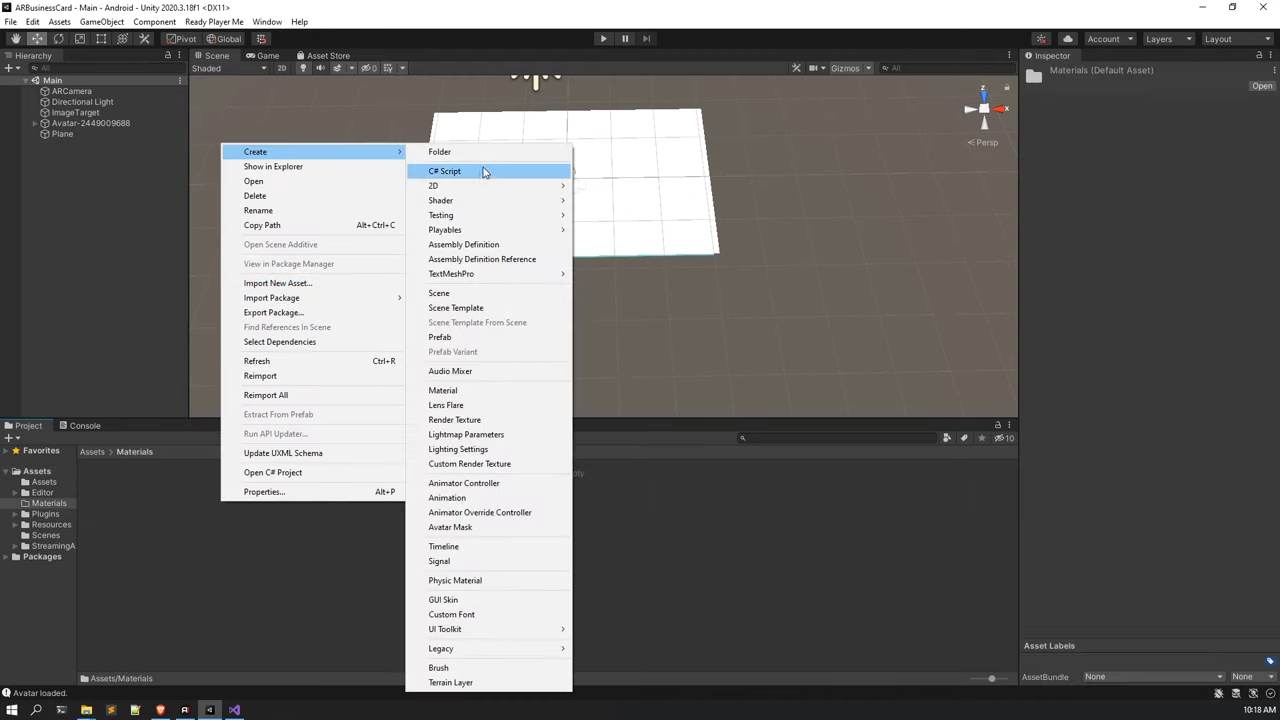
# Create the CardMat material and give it the card image as its base colour texture.
pyautogui.click(453, 390)
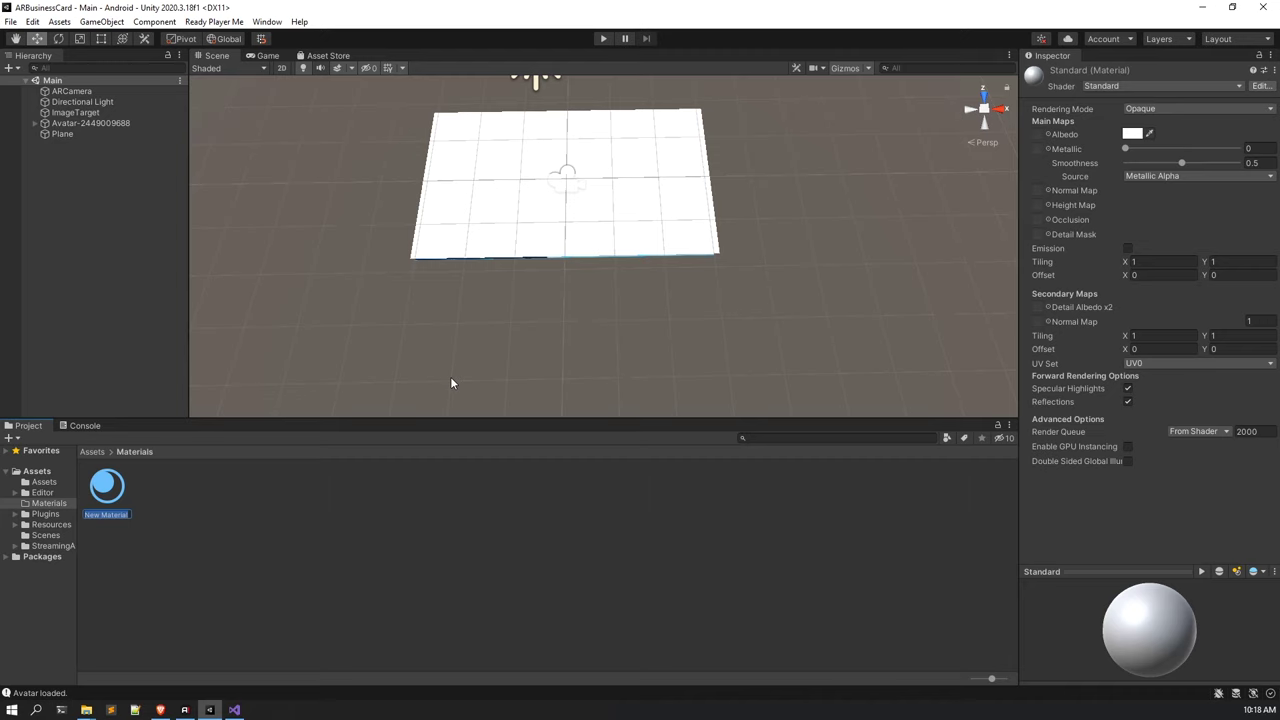
pyautogui.write('Bu')
pyautogui.press('Return')
pyautogui.click(1048, 134)
pyautogui.moveTo(993, 125); pyautogui.dragTo(575, 147)
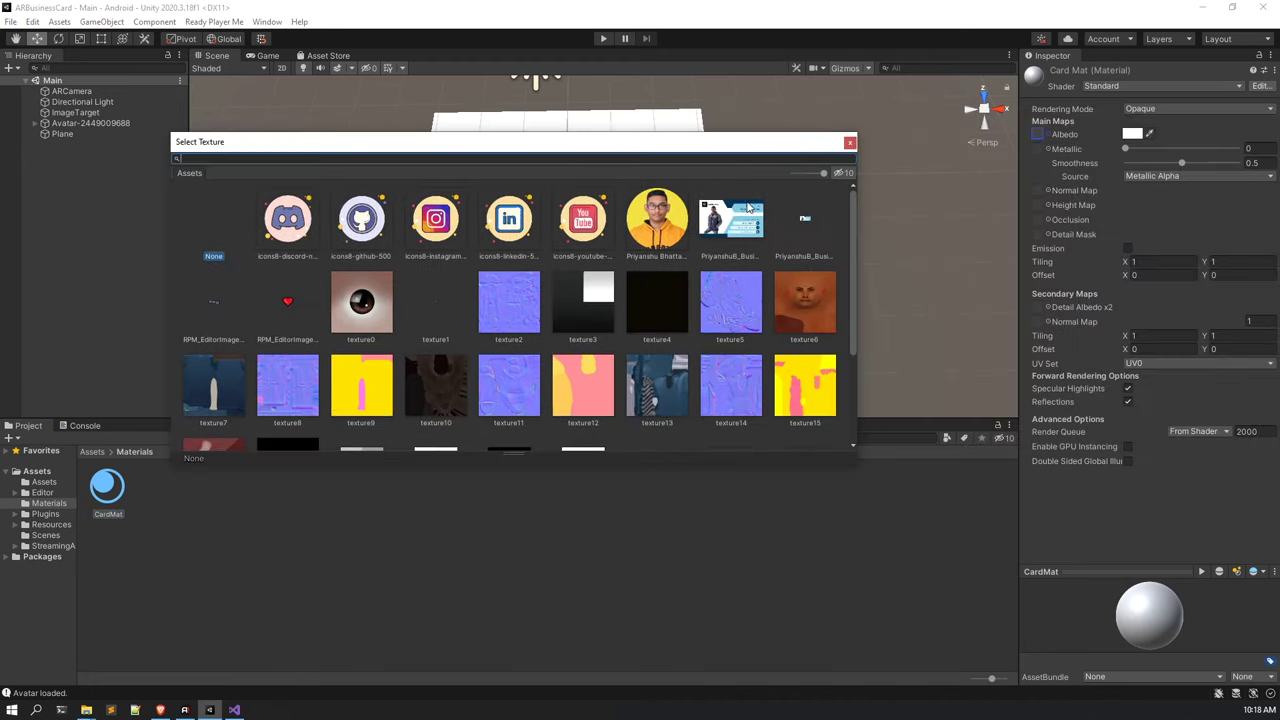
pyautogui.click(849, 143)
# Apply CardMat to the Plane and rotate the Plane to Y 180.
pyautogui.moveTo(156, 477); pyautogui.dragTo(590, 204)
pyautogui.scroll(3, 590, 204)
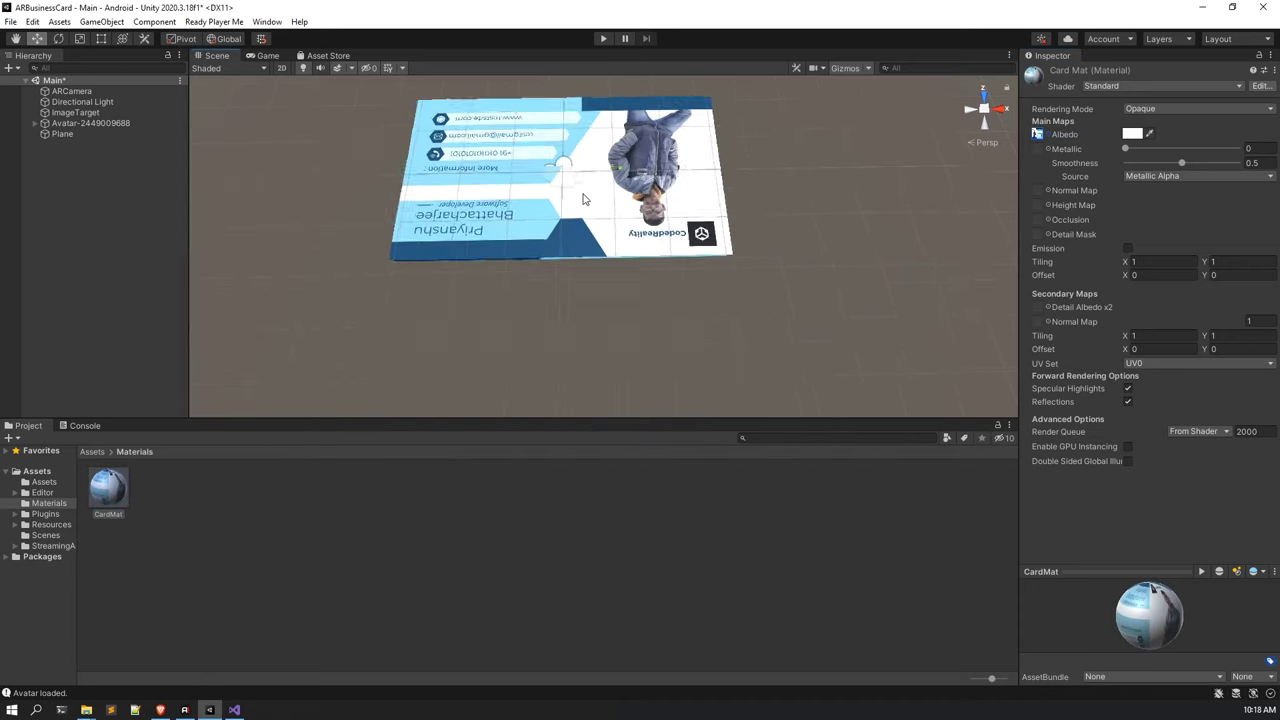
pyautogui.click(655, 205)
pyautogui.press('f')
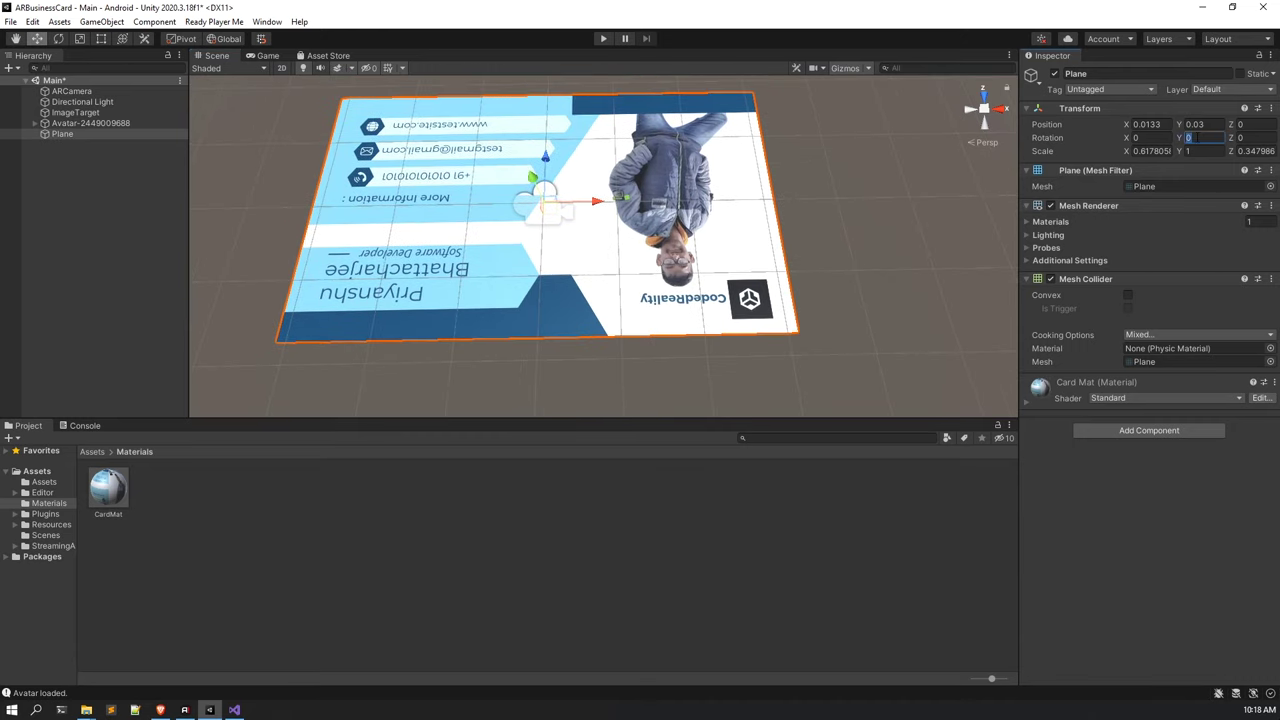
pyautogui.write('180')
pyautogui.scroll(-3, 569, 259)
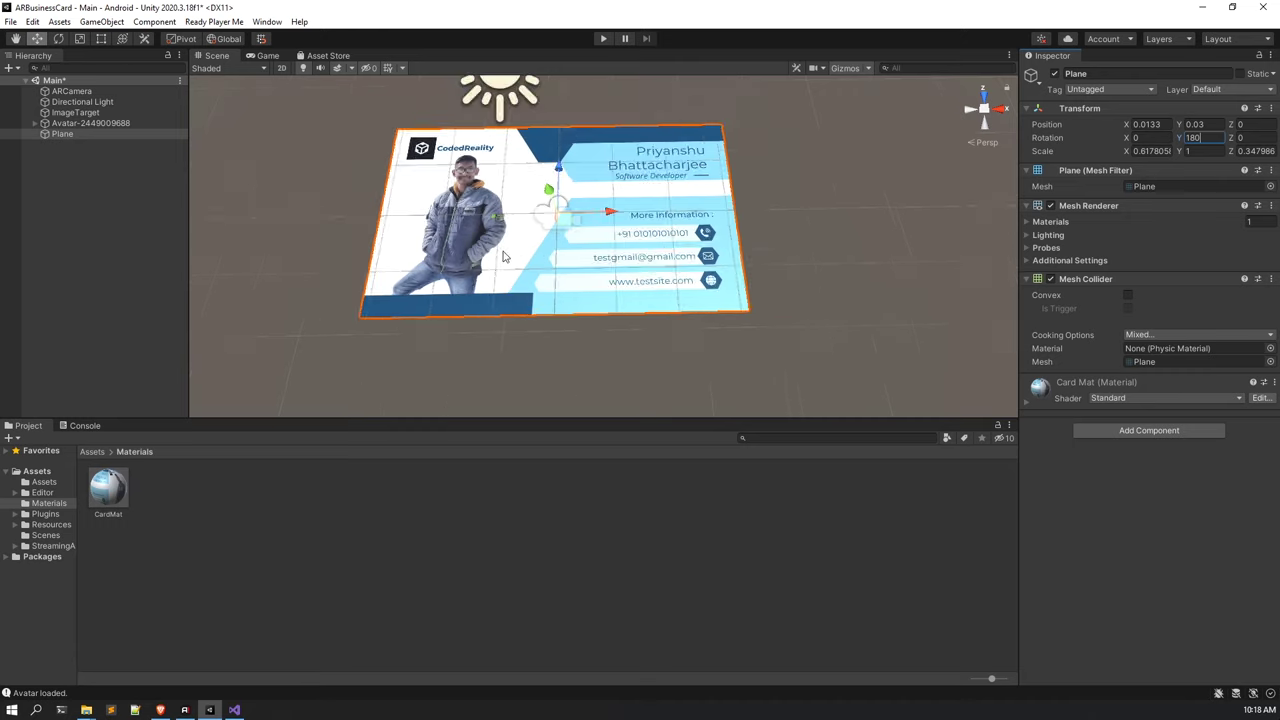
pyautogui.keyDown('alt'); pyautogui.moveTo(569, 259); pyautogui.dragTo(545, 204); pyautogui.keyUp('alt')
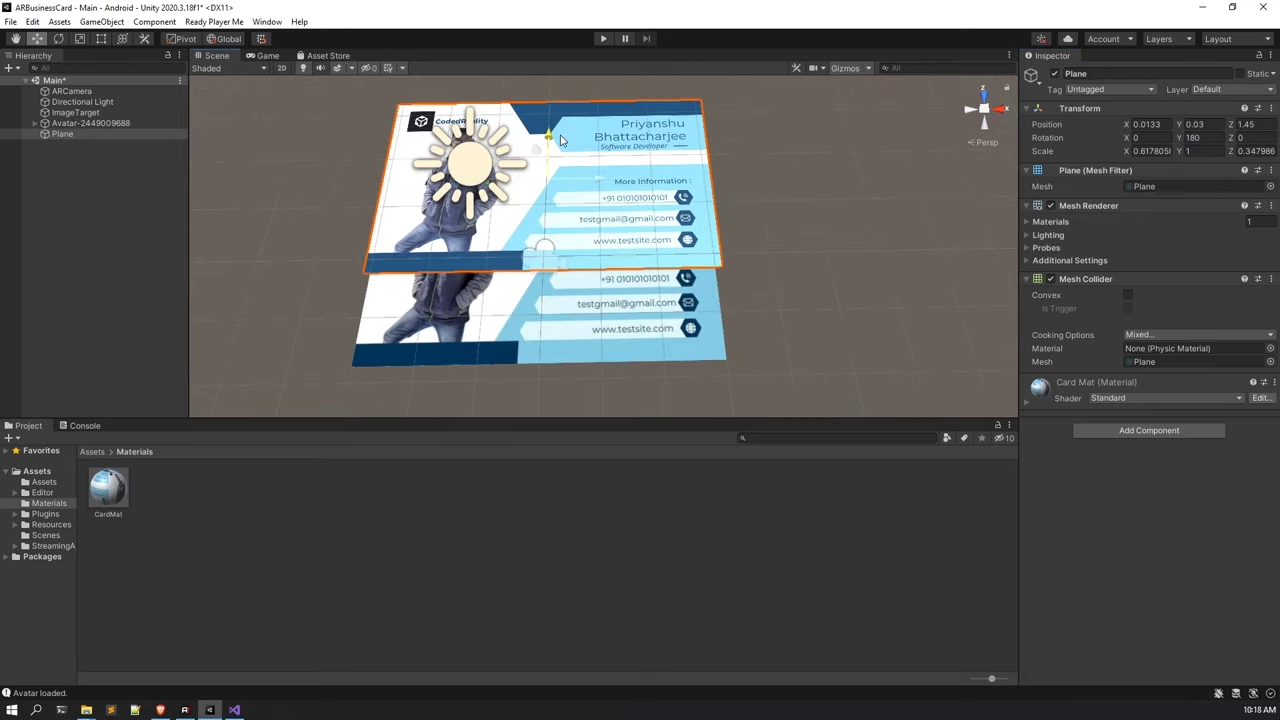
pyautogui.click(925, 216)
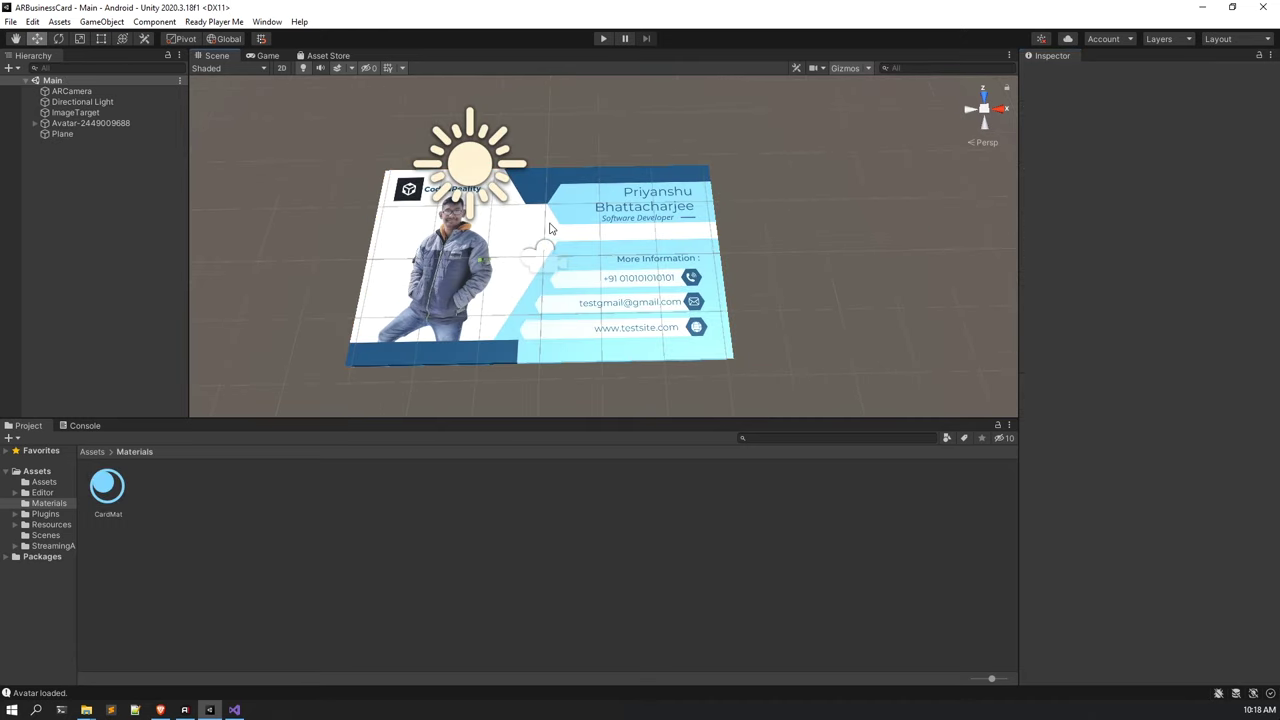
pyautogui.scroll(5, 549, 229)
pyautogui.scroll(-3, 569, 286)
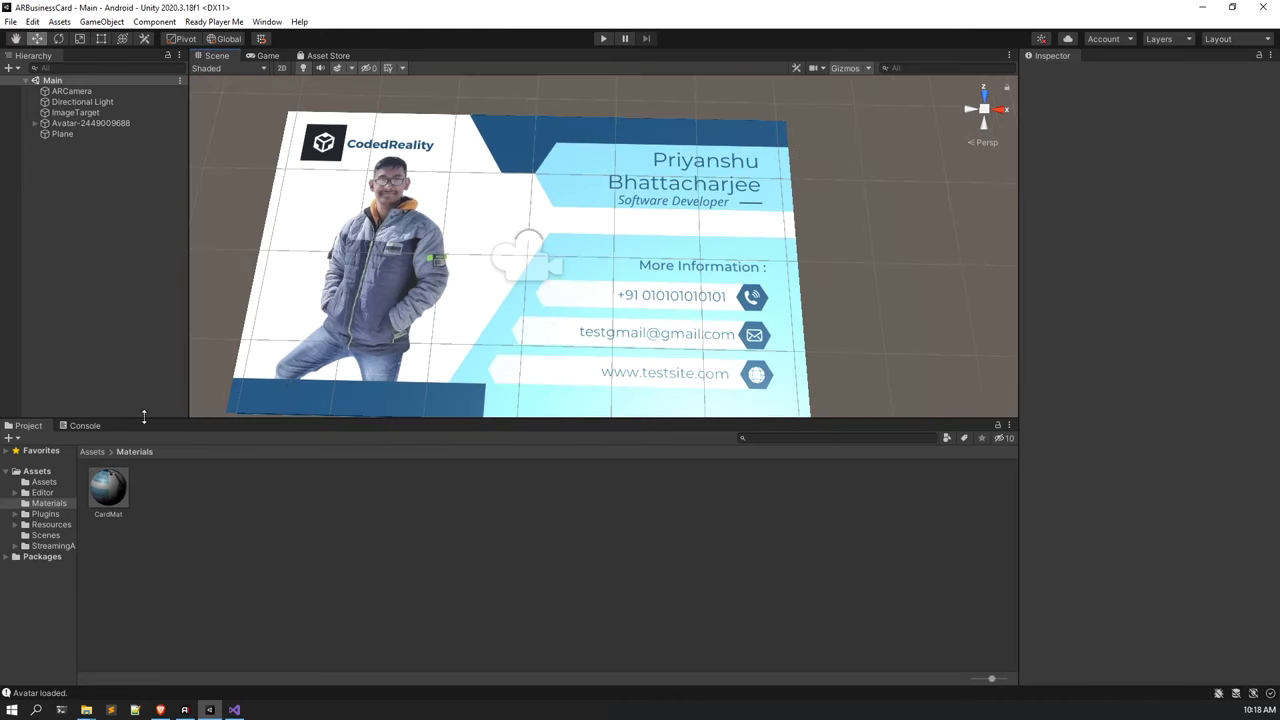
# Set CardMat's Smoothness to 1, leaving Metallic at 0.
pyautogui.click(96, 494)
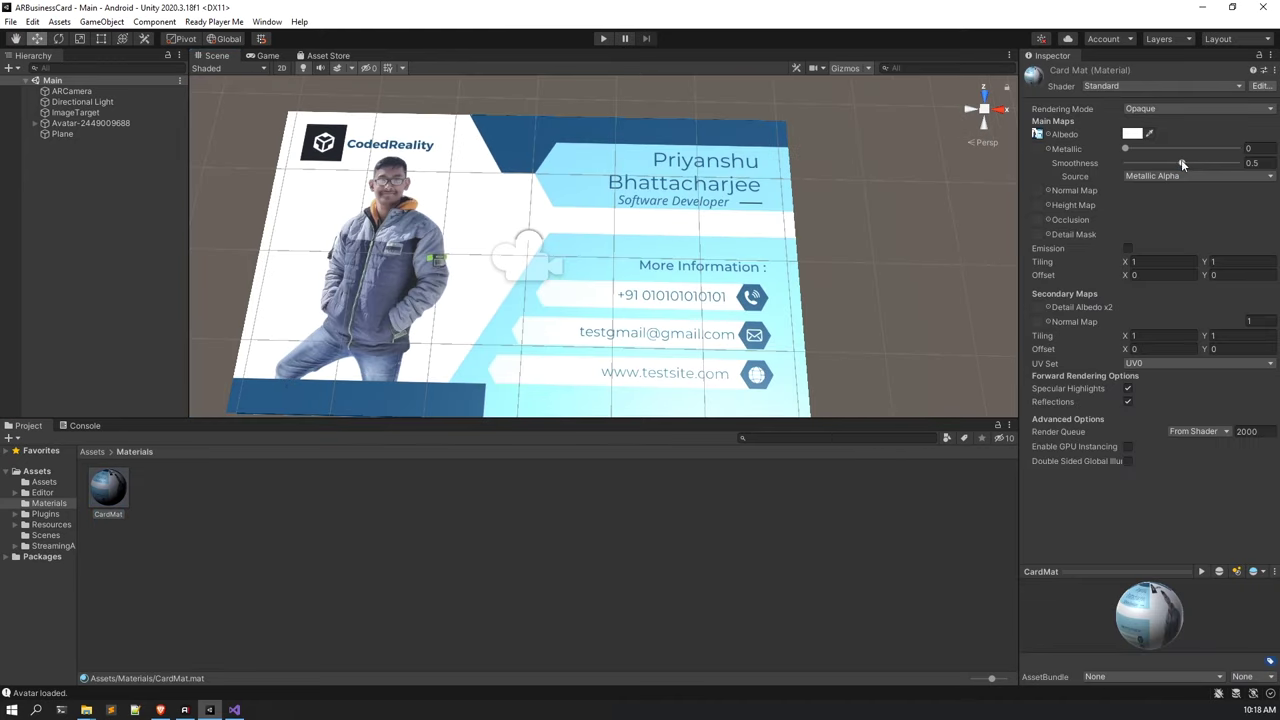
pyautogui.moveTo(1181, 163)
pyautogui.mouseDown()
pyautogui.moveTo(1109, 158)
pyautogui.moveTo(1278, 150)
pyautogui.mouseUp()
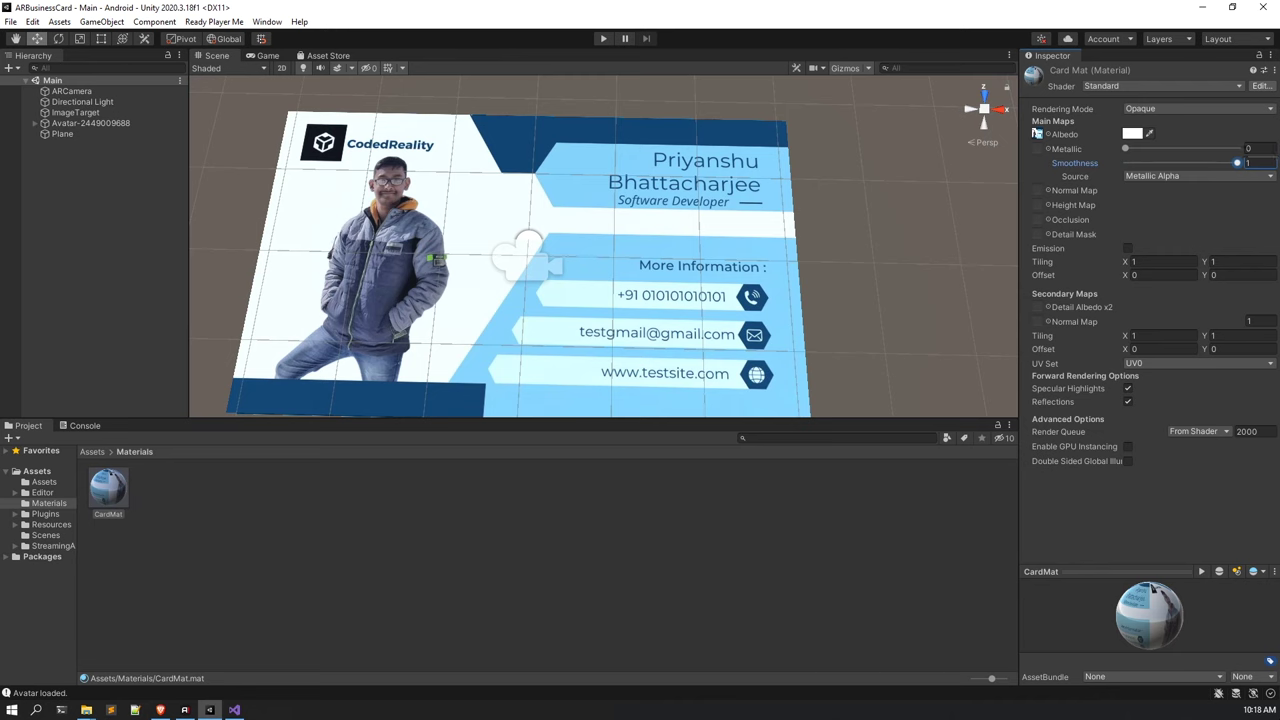
pyautogui.moveTo(1135, 152)
pyautogui.mouseDown()
pyautogui.moveTo(1230, 150)
pyautogui.moveTo(1122, 150)
pyautogui.mouseUp()
pyautogui.moveTo(549, 221); pyautogui.dragTo(600, 200, button='right')
pyautogui.scroll(-3, 600, 200)
pyautogui.click(1000, 160)
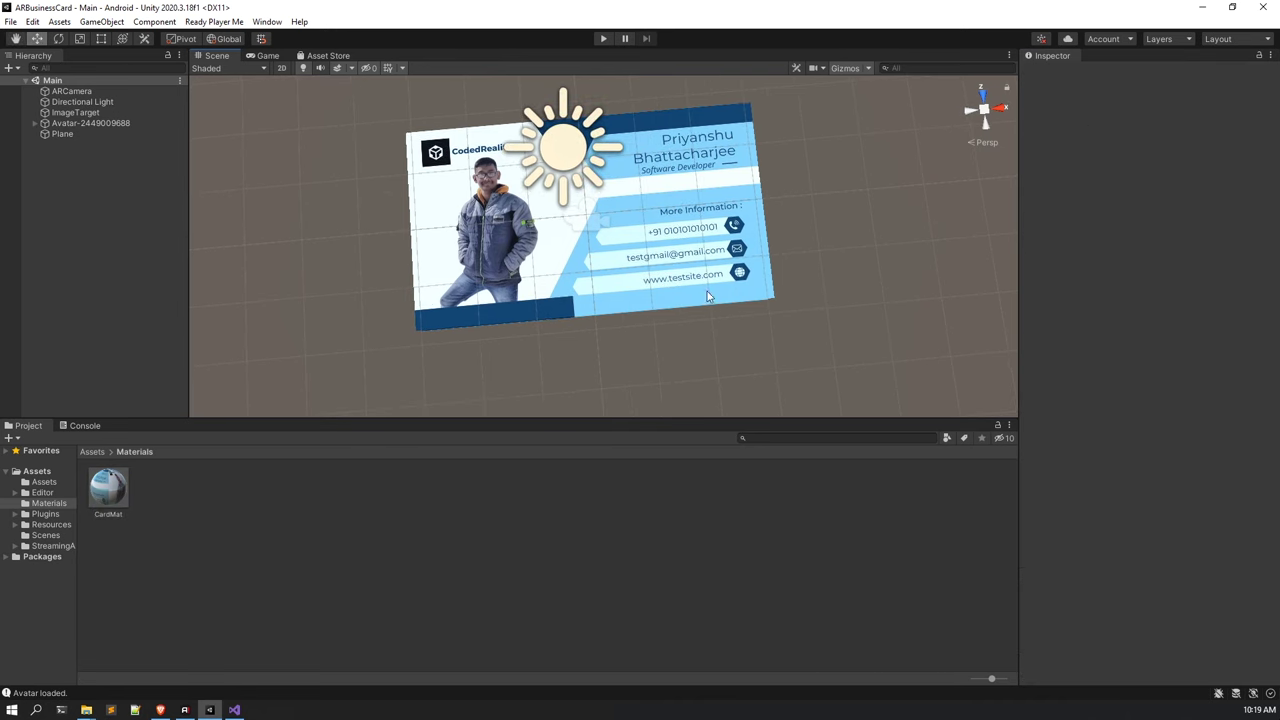
pyautogui.click(108, 490)
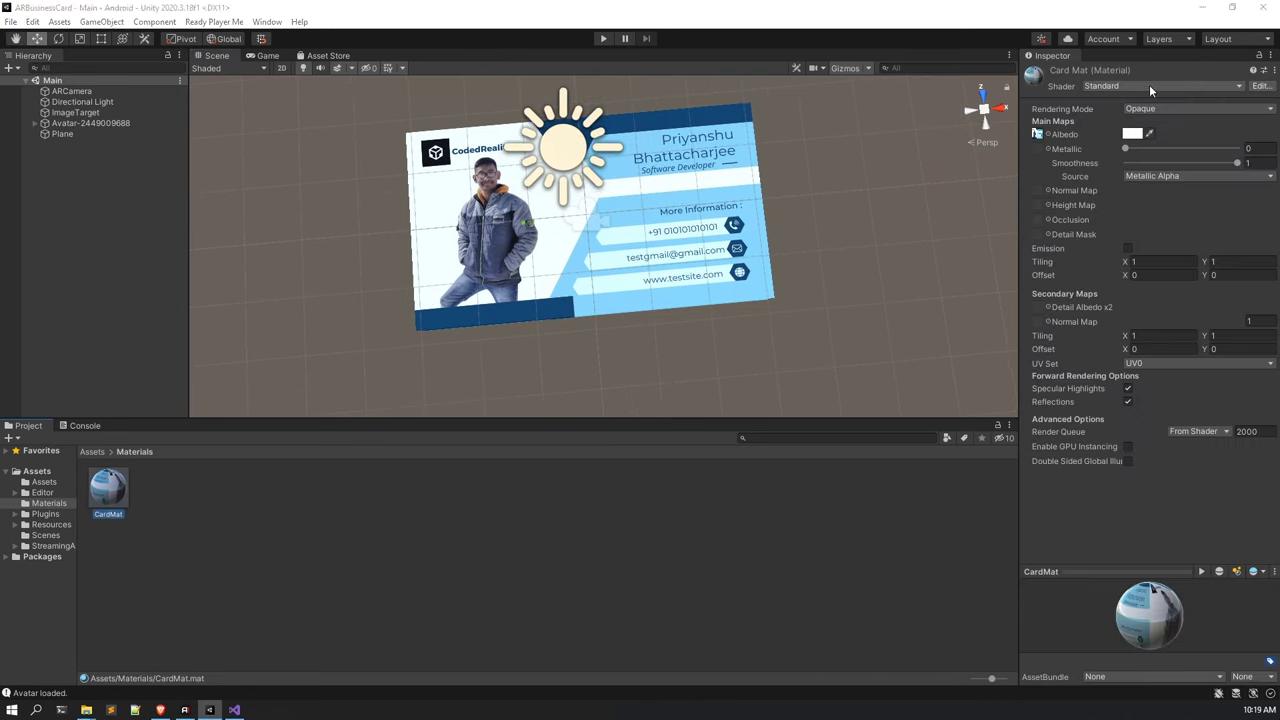
# Choose Legacy Shaders/Diffuse for CardMat and view the card up close.
pyautogui.click(1158, 86)
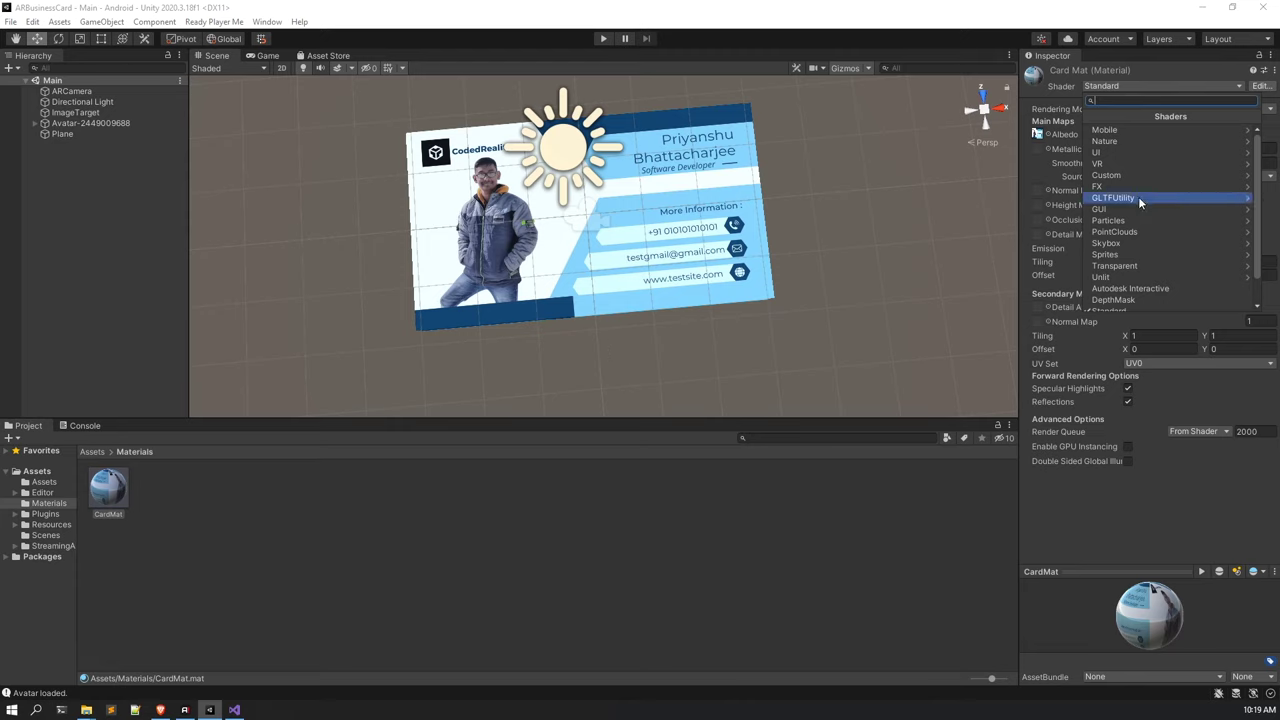
pyautogui.scroll(-1, 1138, 200)
pyautogui.click(1118, 308)
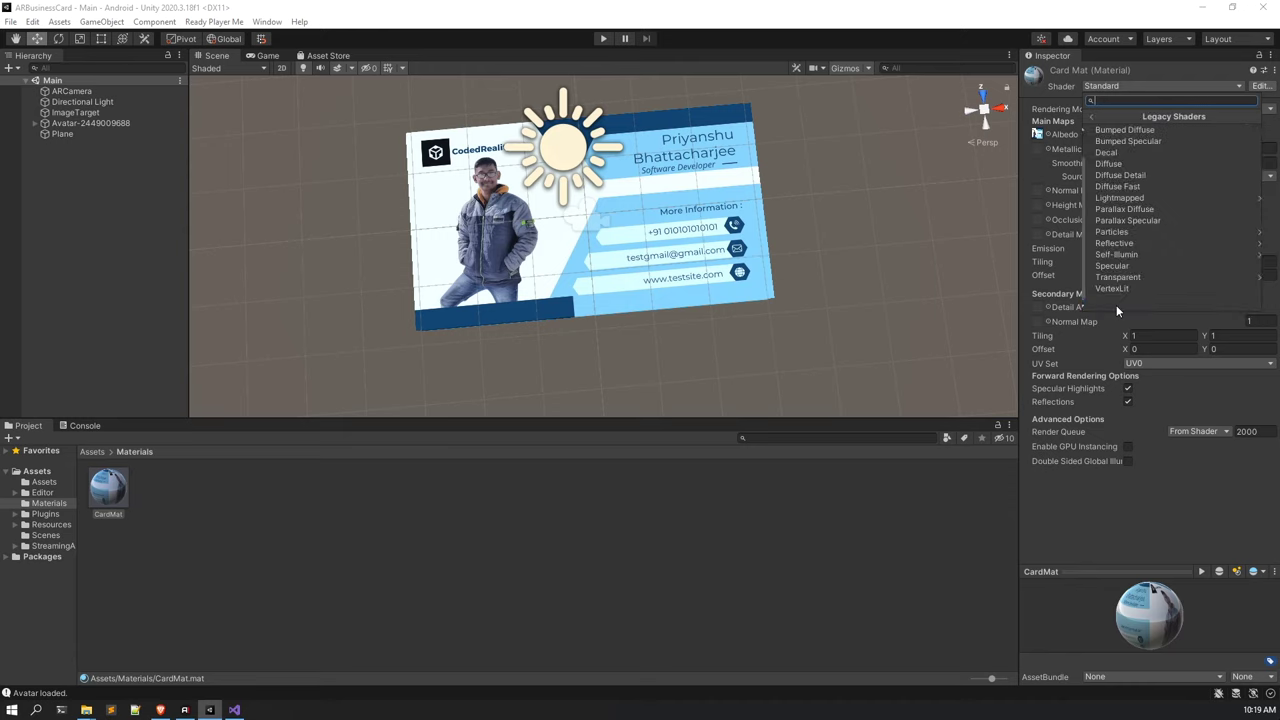
pyautogui.click(1121, 162)
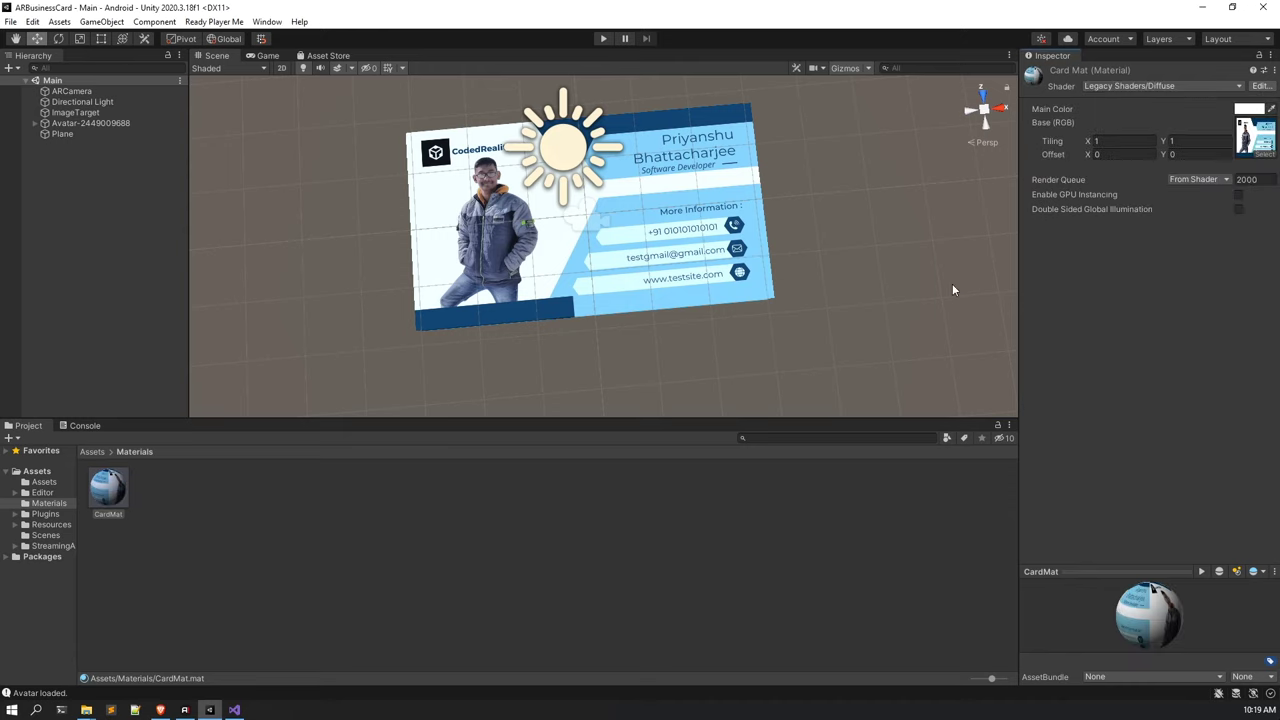
pyautogui.moveTo(949, 262); pyautogui.dragTo(785, 215, button='right')
pyautogui.moveTo(785, 215); pyautogui.dragTo(806, 111, button='middle')
pyautogui.moveTo(806, 111); pyautogui.dragTo(782, 304, button='right')
# Reselect Diffuse from the Legacy Shaders list to confirm CardMat's shader.
pyautogui.rightClick(1136, 89)
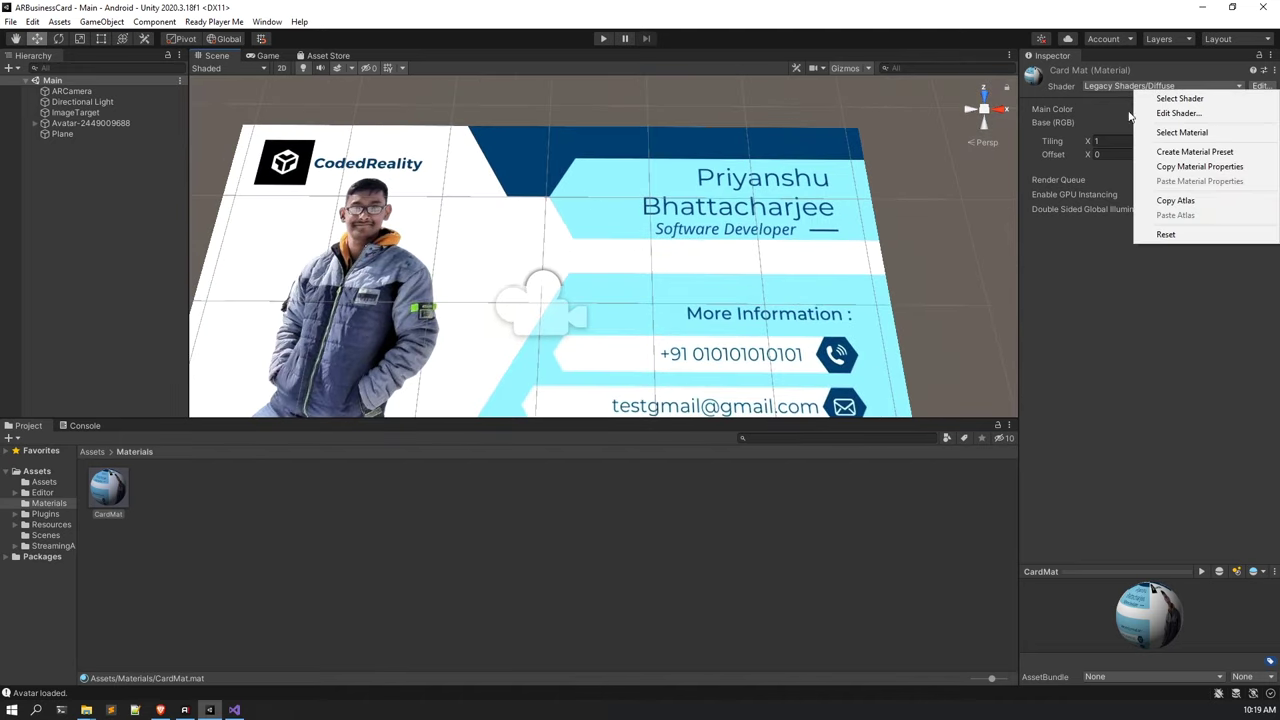
pyautogui.click(1118, 310)
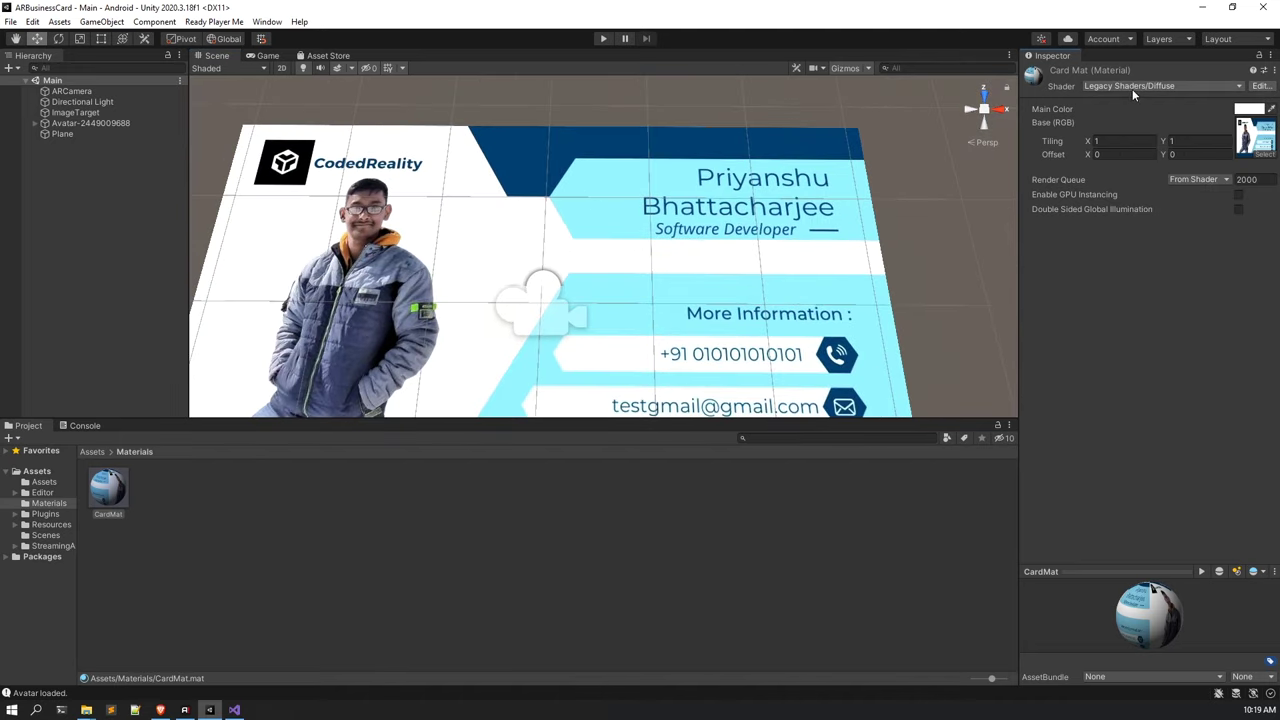
pyautogui.click(1166, 86)
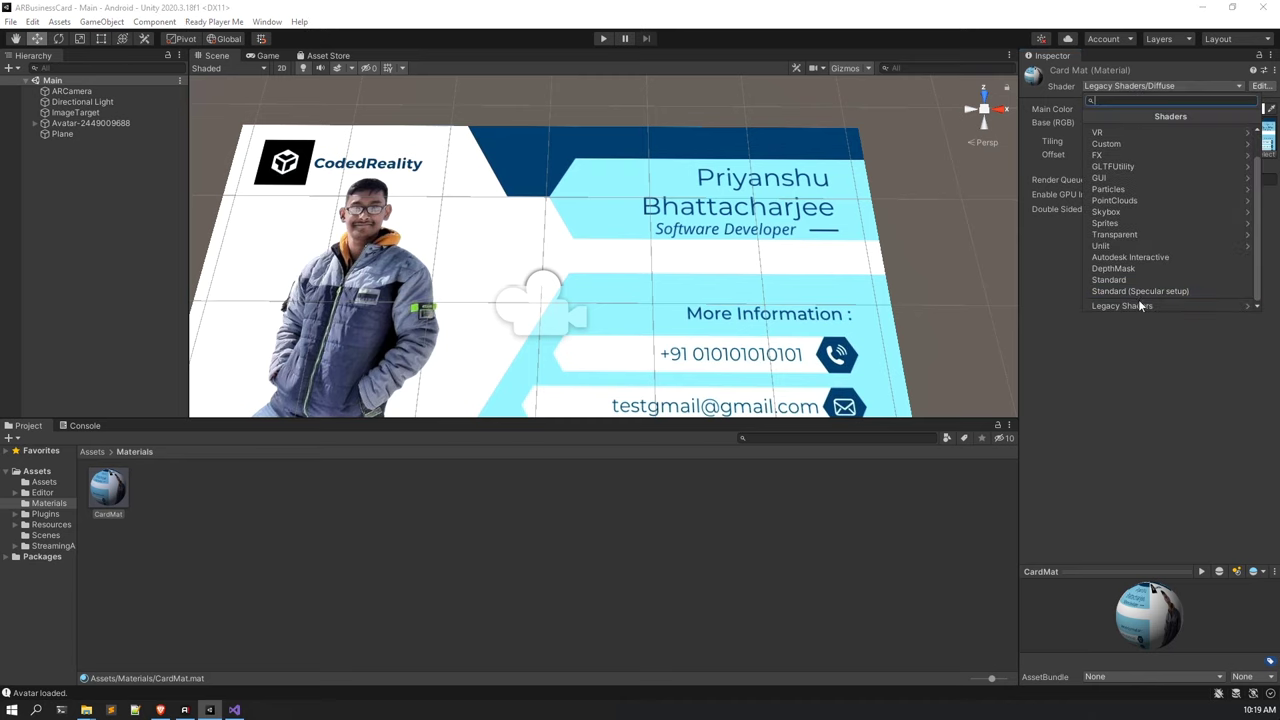
pyautogui.click(1133, 304)
pyautogui.click(1128, 165)
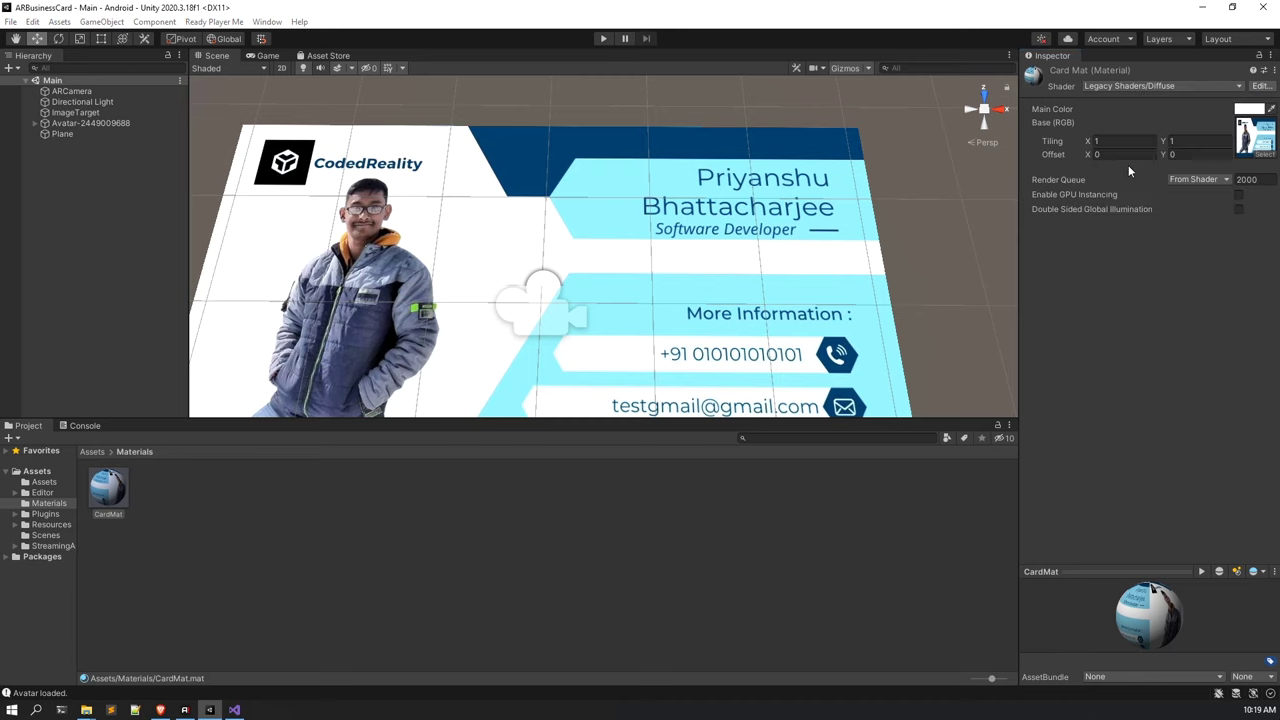
pyautogui.scroll(-5, 595, 256)
pyautogui.scroll(6, 595, 256)
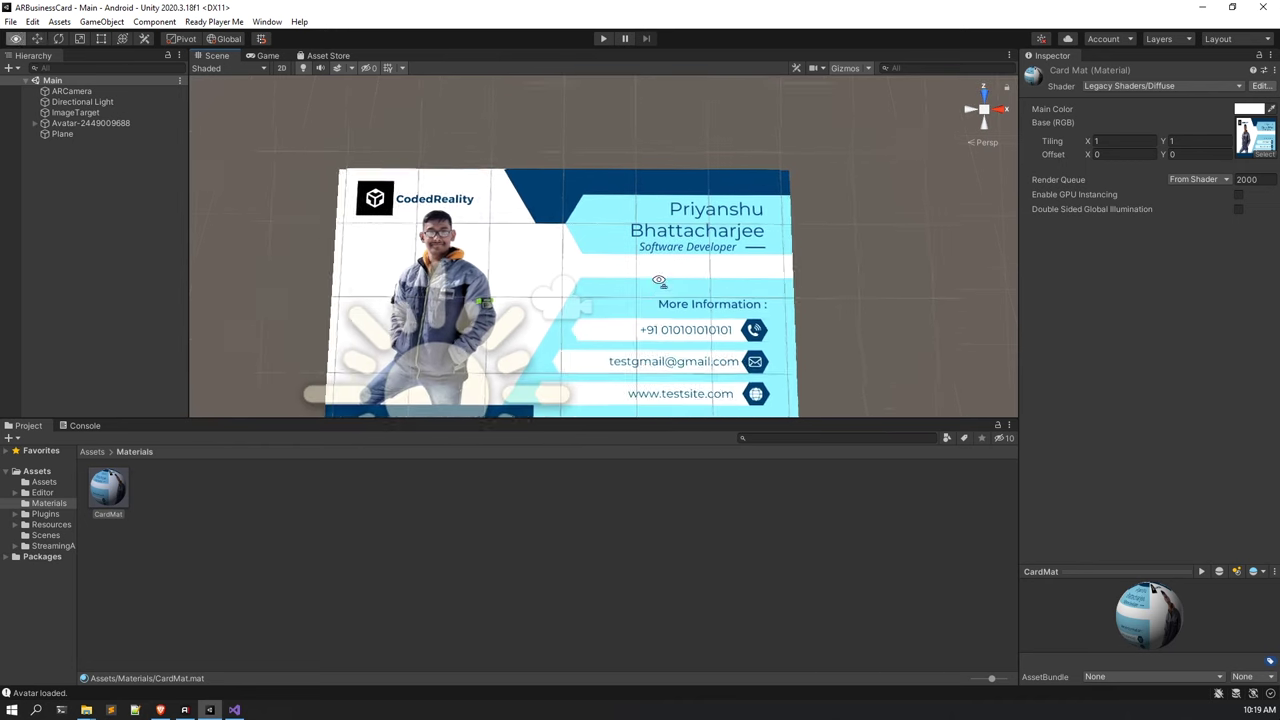
pyautogui.click(437, 527)
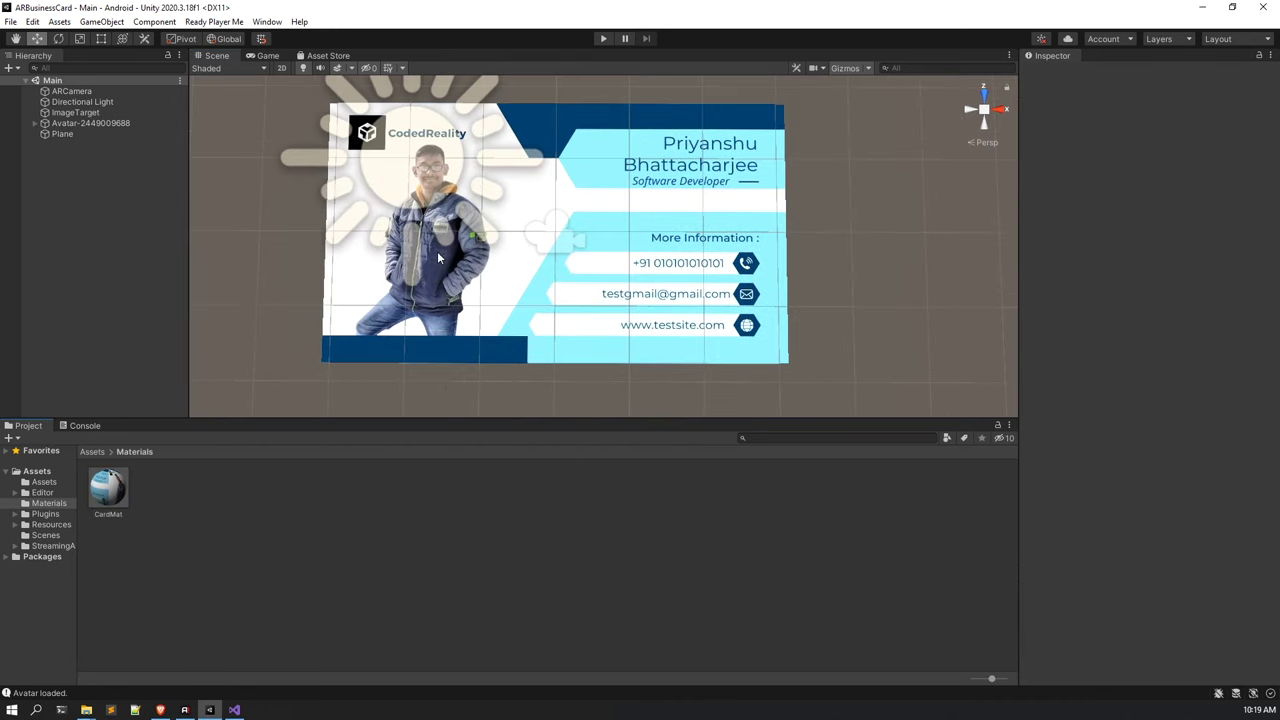
pyautogui.scroll(5, 484, 335)
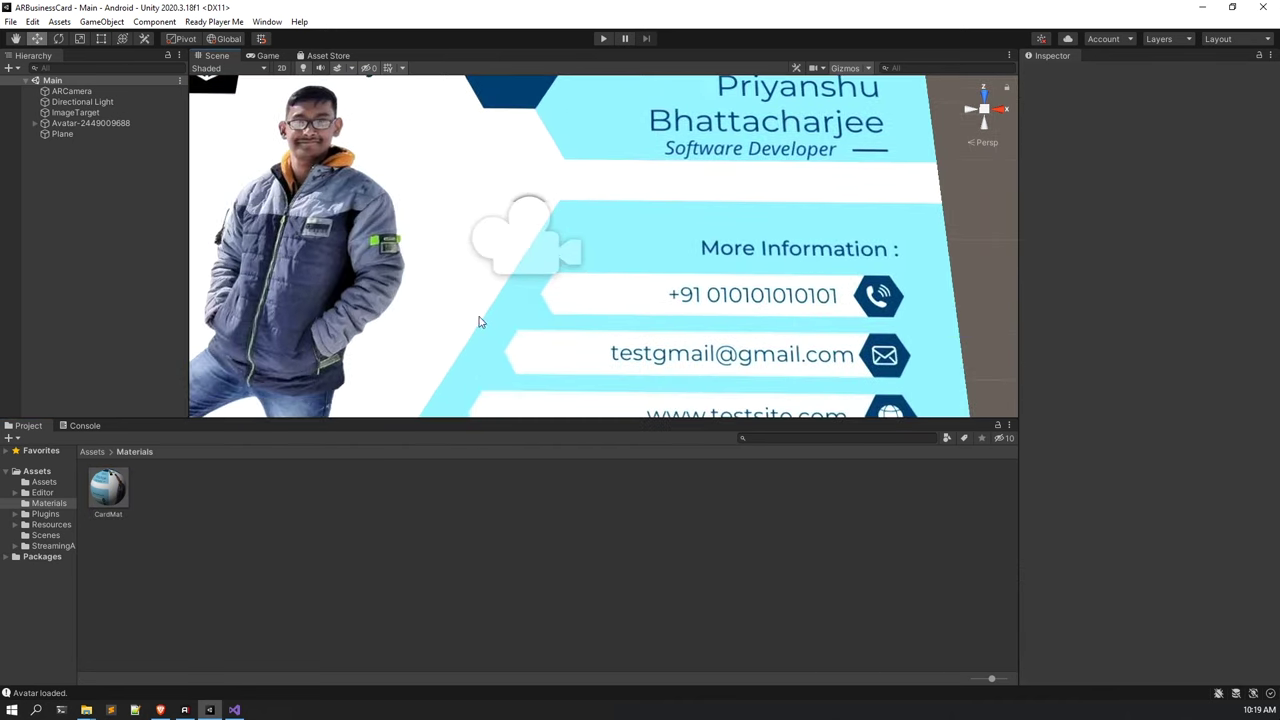
pyautogui.scroll(-6, 478, 322)
# Parent the Plane under ImageTarget, then select the avatar and open its Transform options.
pyautogui.moveTo(442, 326); pyautogui.dragTo(436, 292, button='right')
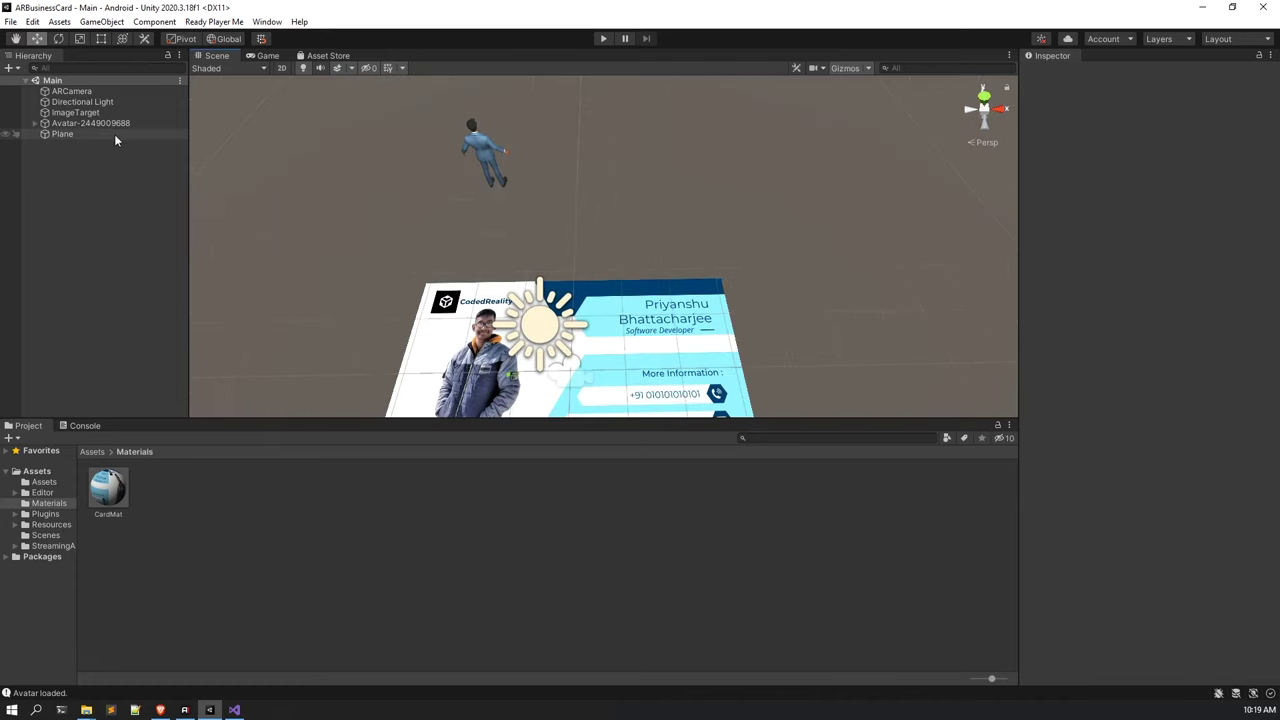
pyautogui.doubleClick(110, 135)
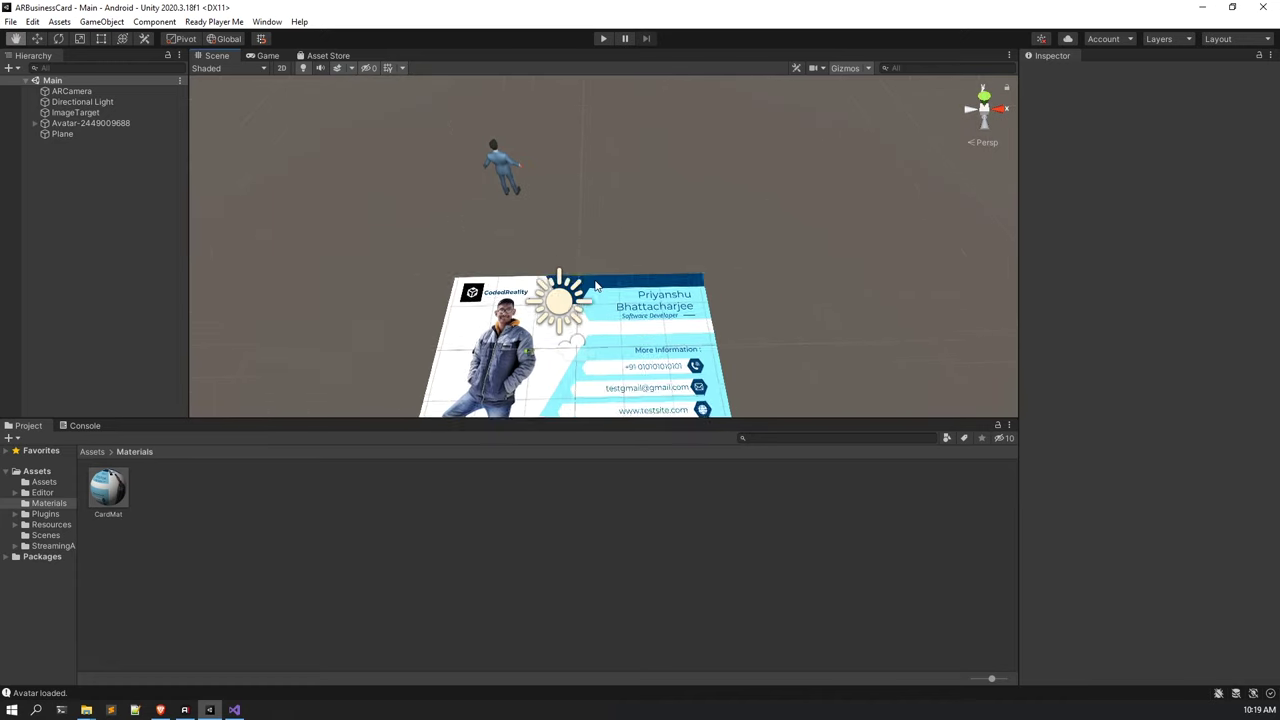
pyautogui.moveTo(140, 130); pyautogui.dragTo(136, 114)
pyautogui.click(96, 135)
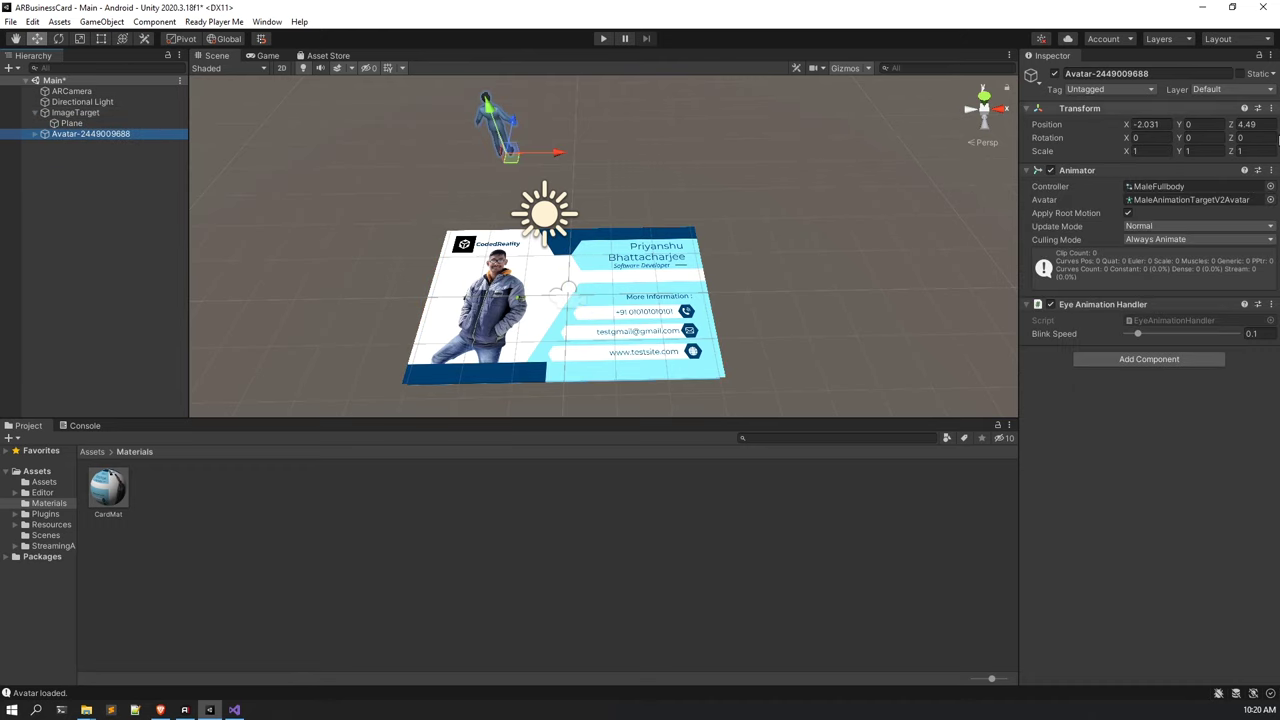
pyautogui.click(1274, 110)
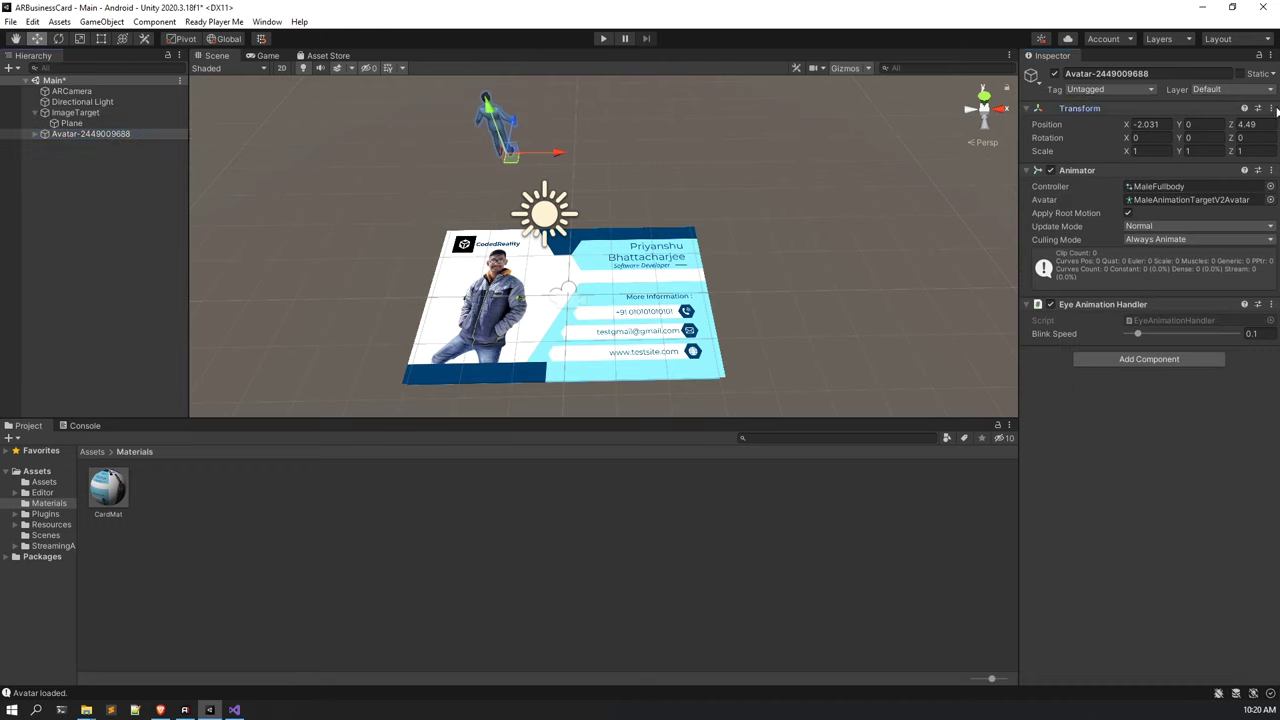
pyautogui.click(1271, 108)
# Reset the avatar's position to the origin, frame it, and scale it up on the card.
pyautogui.click(1246, 123)
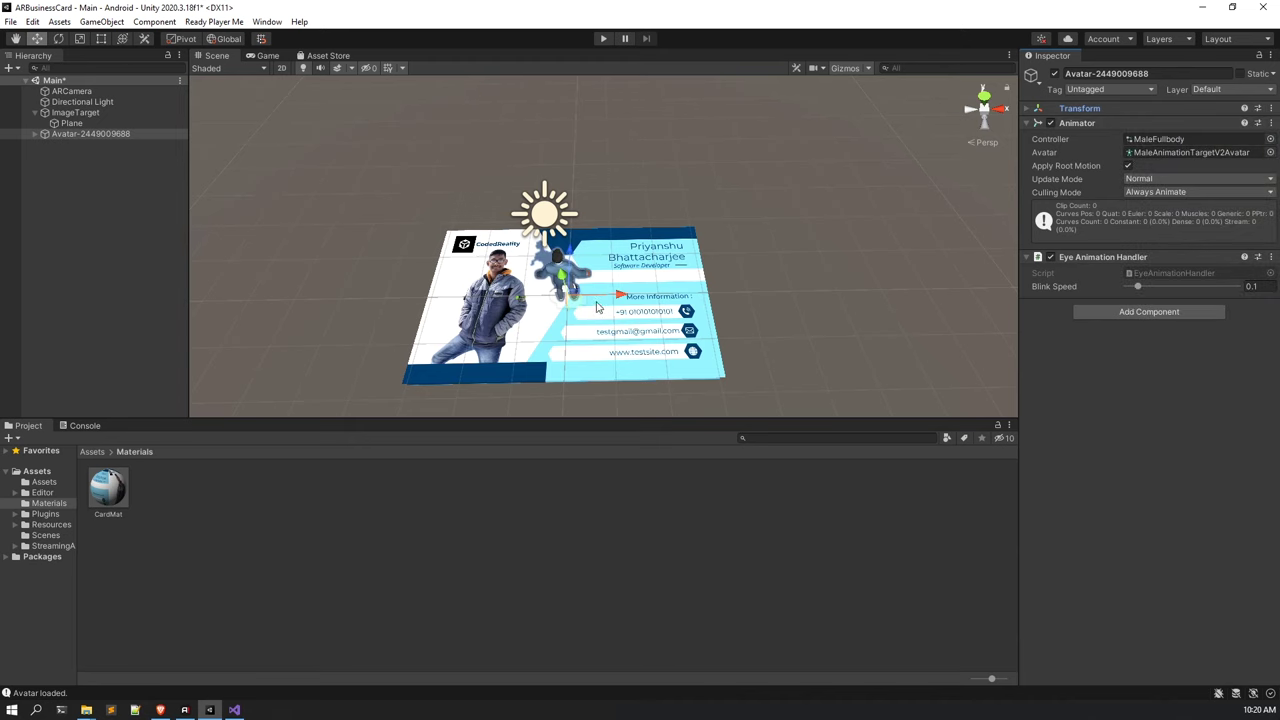
pyautogui.press('f')
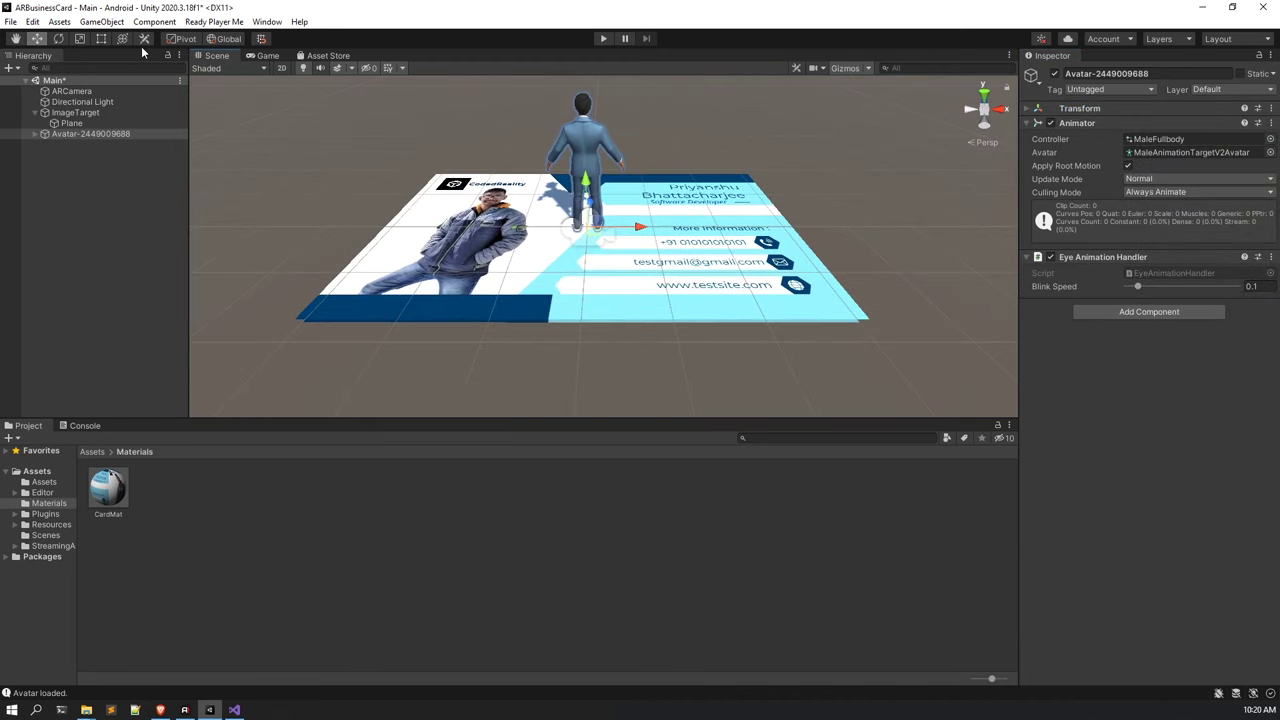
pyautogui.click(80, 39)
pyautogui.moveTo(591, 229); pyautogui.dragTo(627, 229)
pyautogui.scroll(-4, 627, 229)
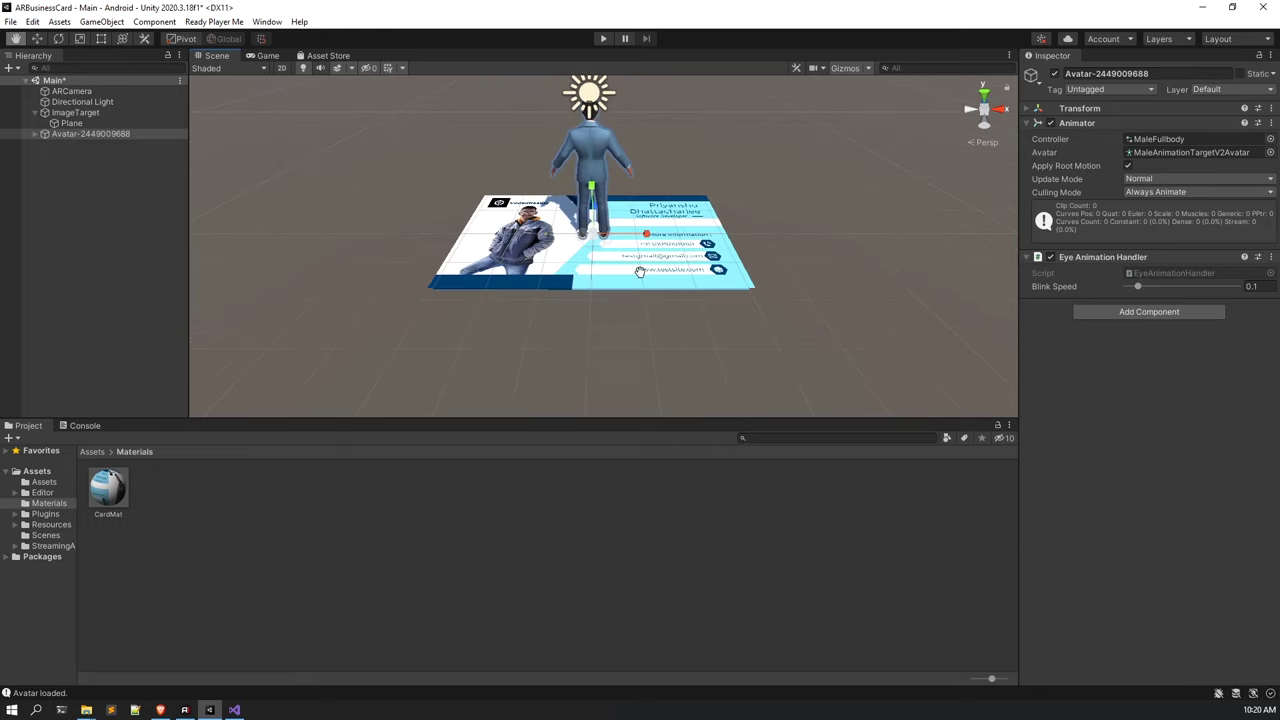
# Set the Directional Light's Shadow Type to No Shadows.
pyautogui.click(82, 102)
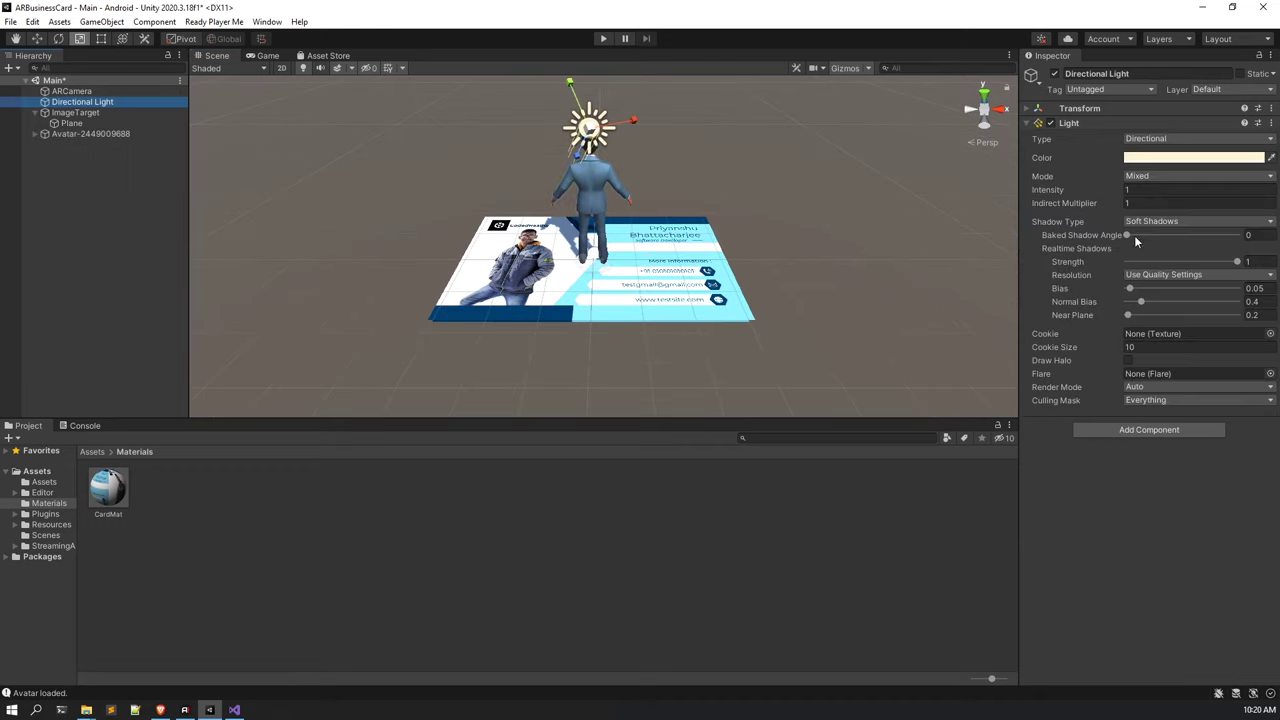
pyautogui.click(1193, 138)
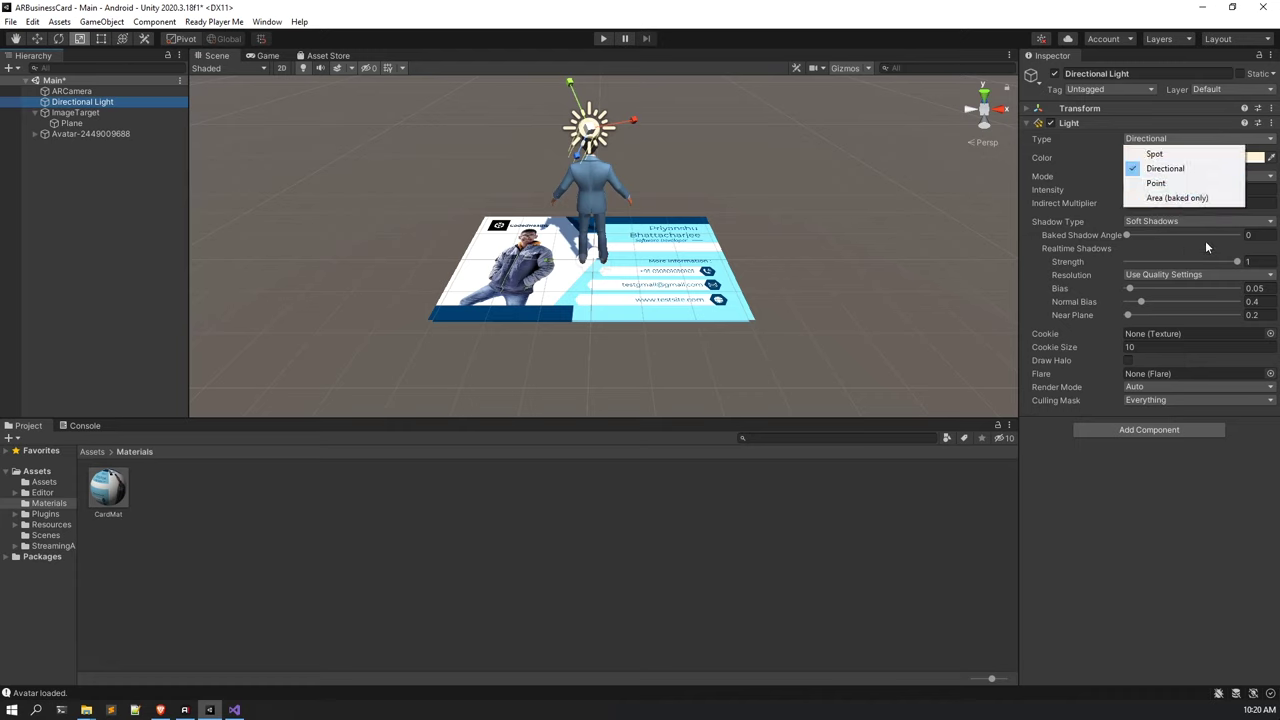
pyautogui.click(1194, 221)
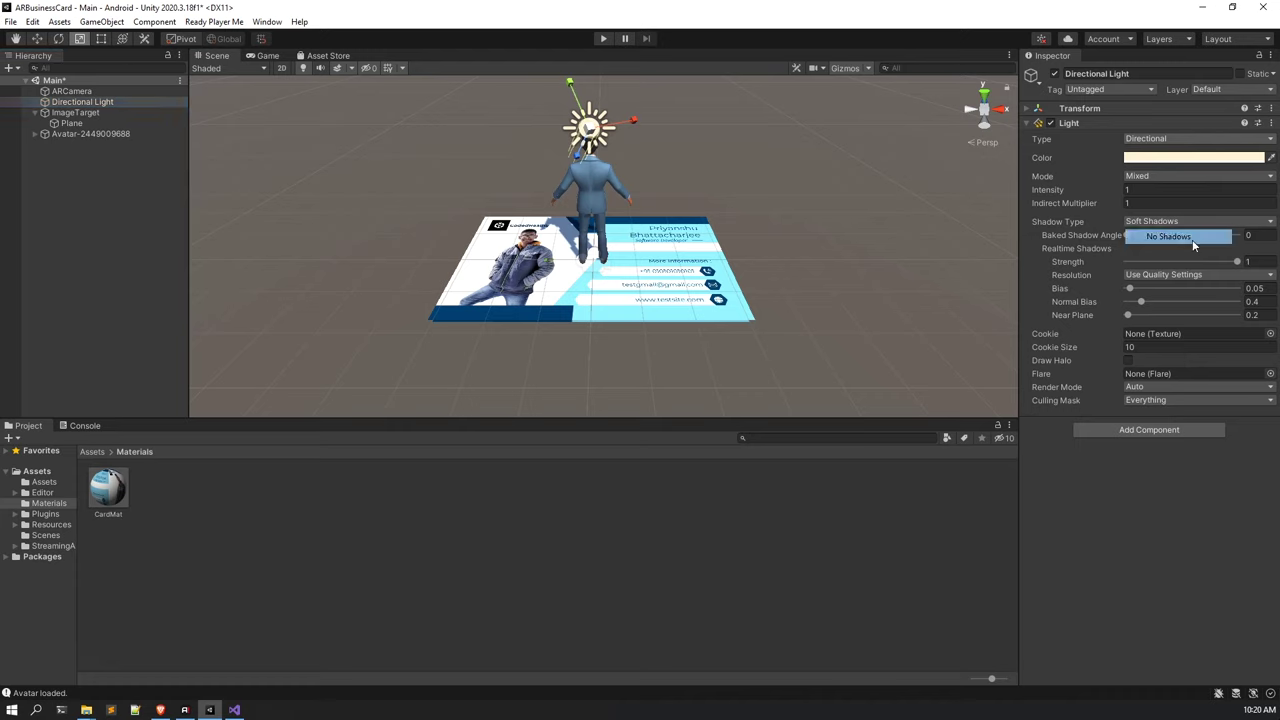
pyautogui.click(1165, 236)
pyautogui.scroll(5, 596, 235)
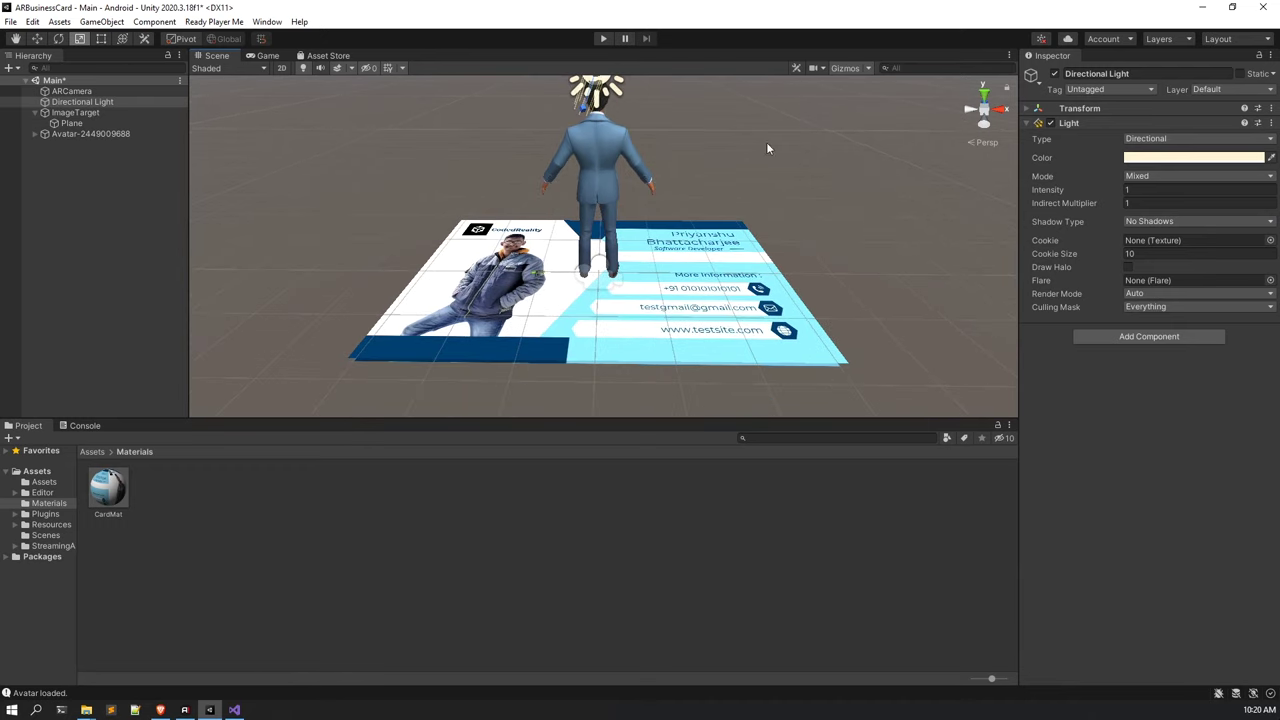
pyautogui.click(90, 140)
# Set the avatar's Y rotation to 180° so it faces the camera.
pyautogui.click(99, 133)
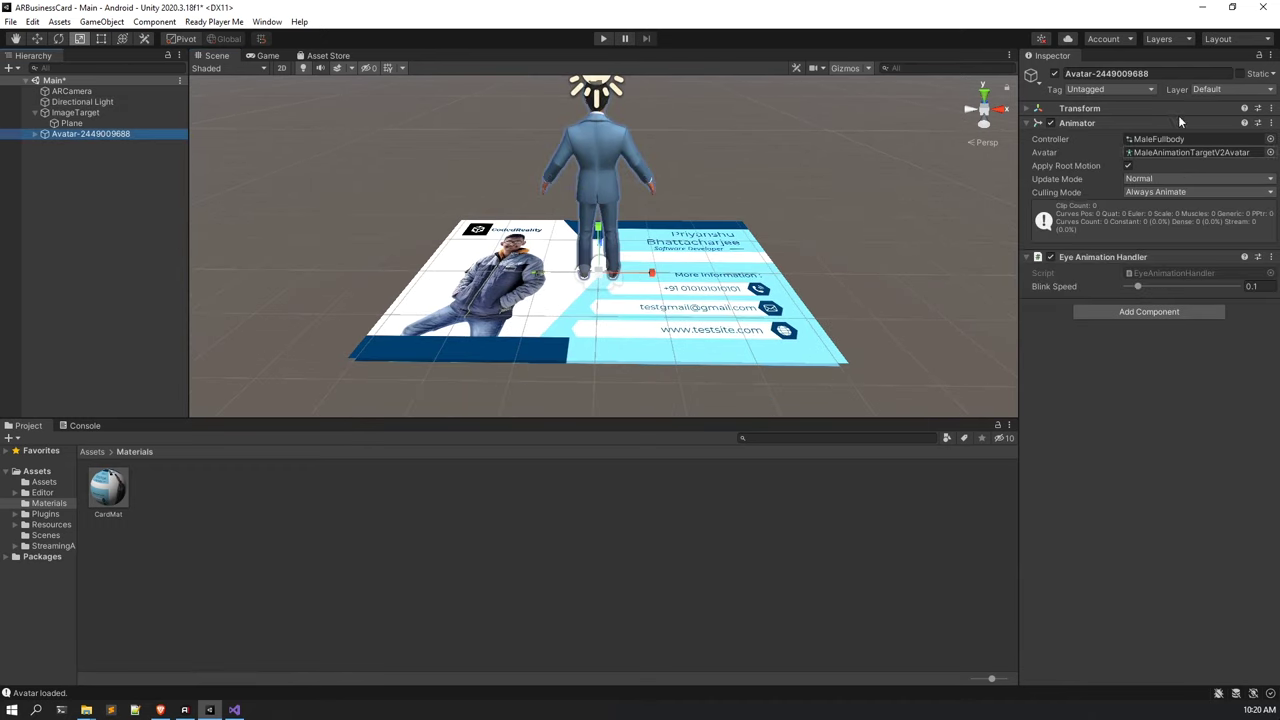
pyautogui.click(1077, 106)
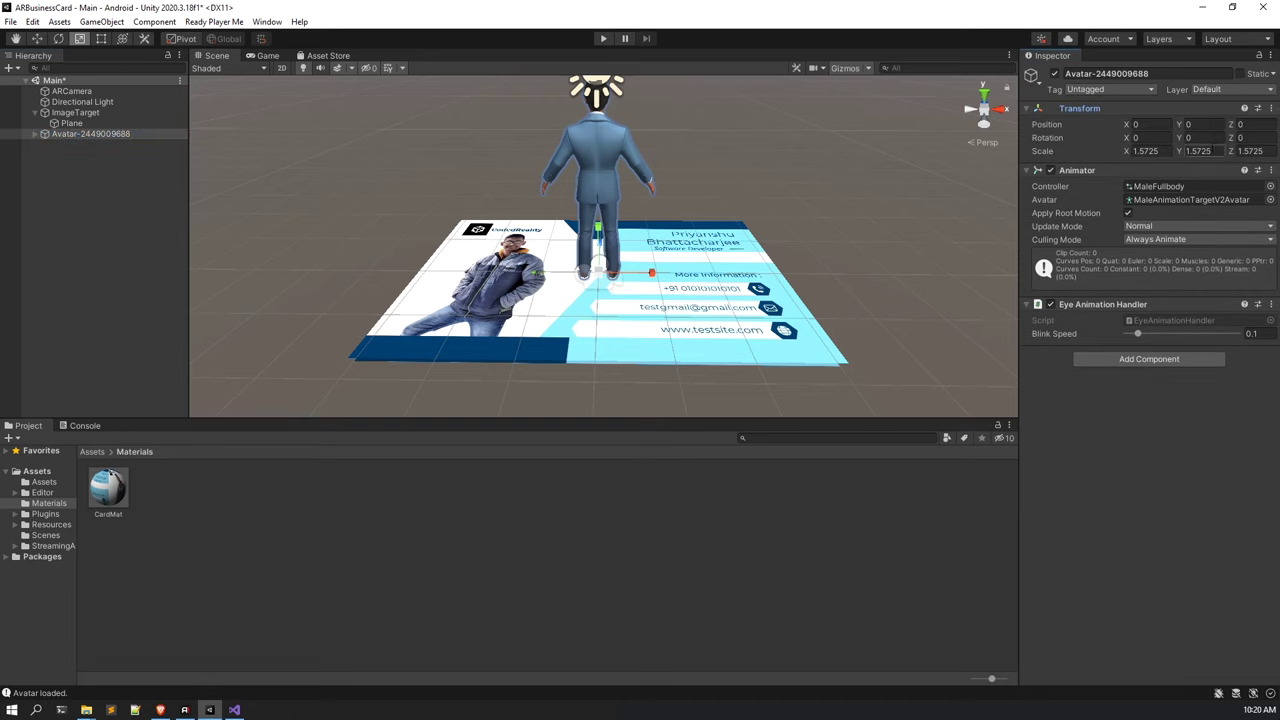
pyautogui.click(1190, 137)
pyautogui.write('180')
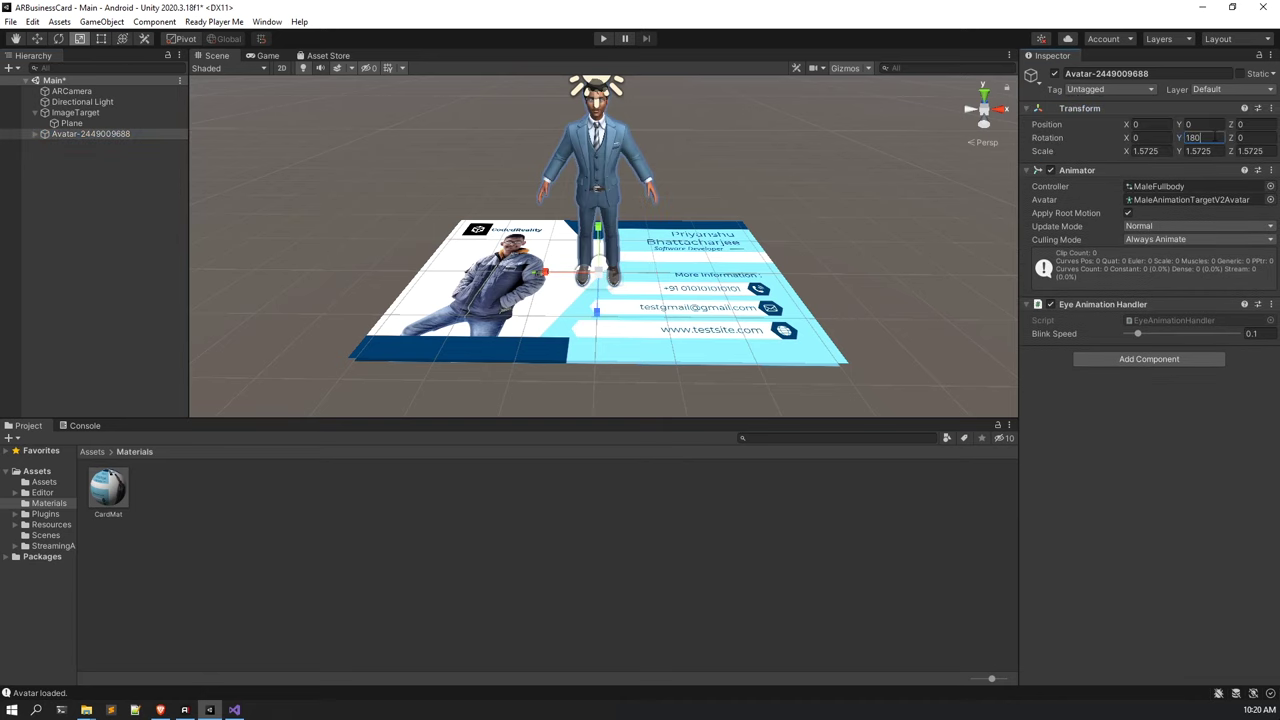
pyautogui.press('Return')
pyautogui.press('f')
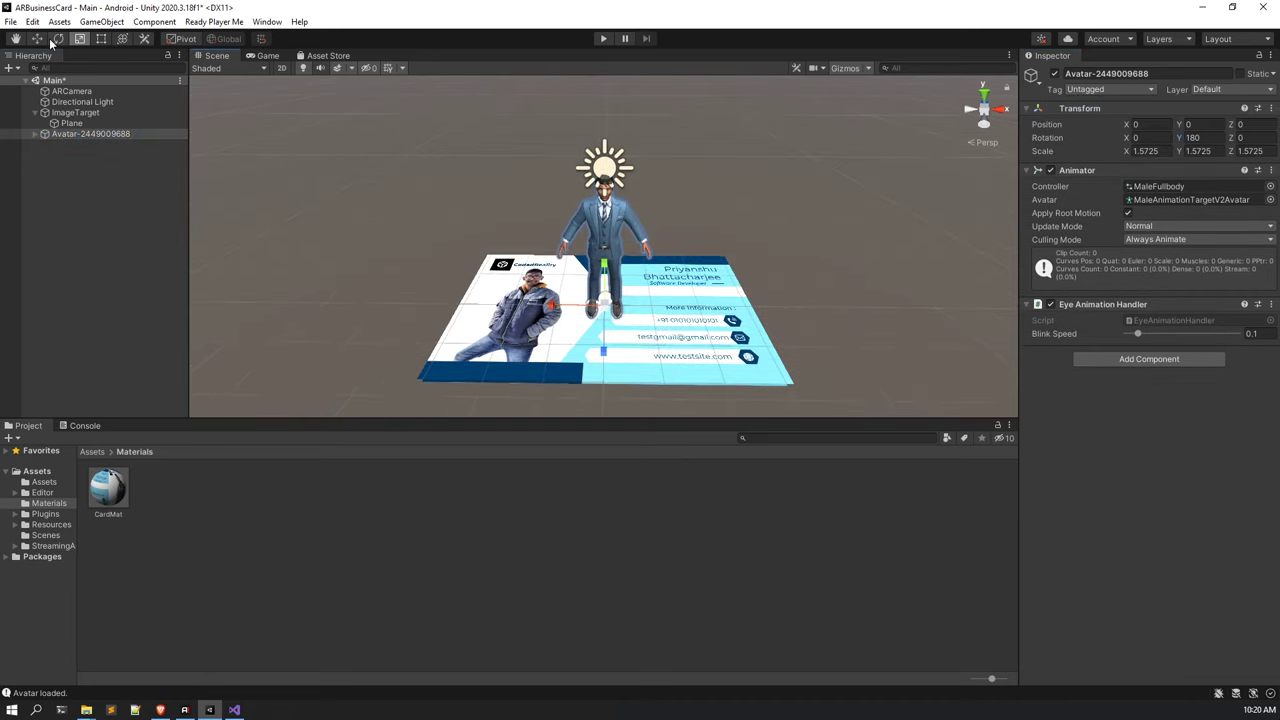
# Slide the avatar left to X -1.74.
pyautogui.press('w')
pyautogui.moveTo(660, 318); pyautogui.dragTo(540, 318)
pyautogui.scroll(3, 585, 316)
pyautogui.scroll(3, 585, 316)
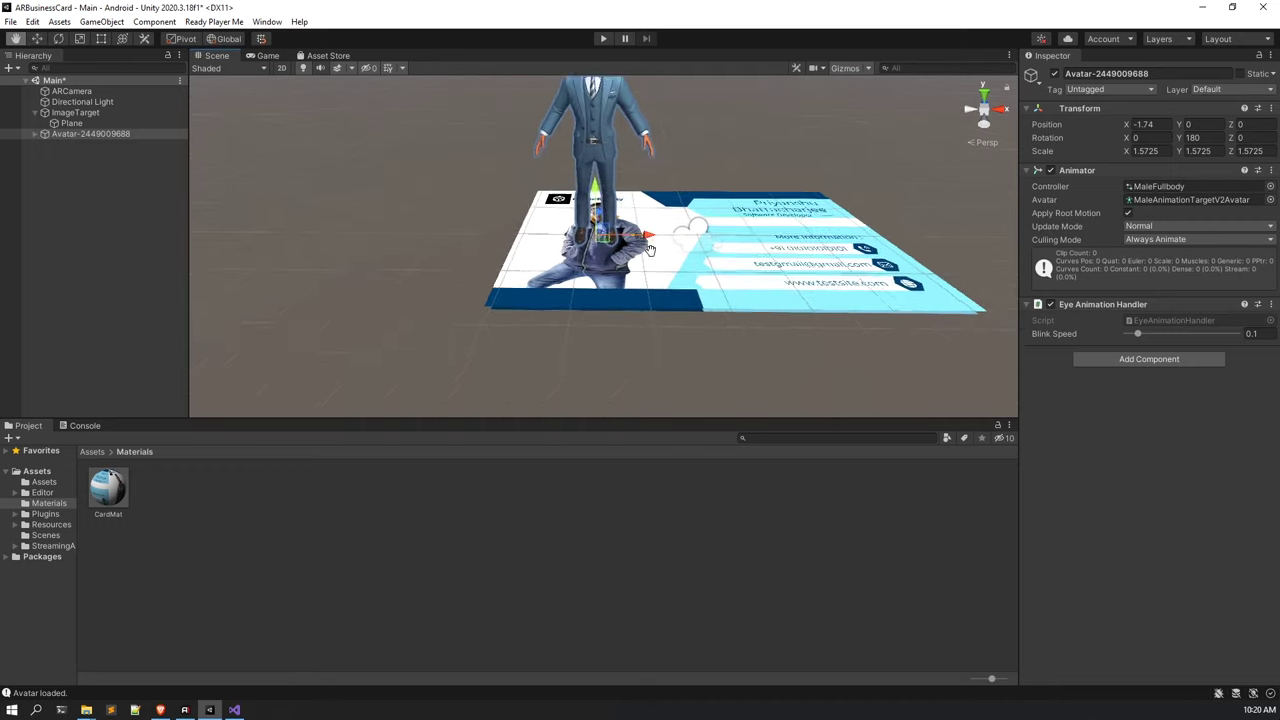
# Scale the avatar to 1.661972 and save the scene.
pyautogui.click(82, 40)
pyautogui.scroll(-3, 600, 240)
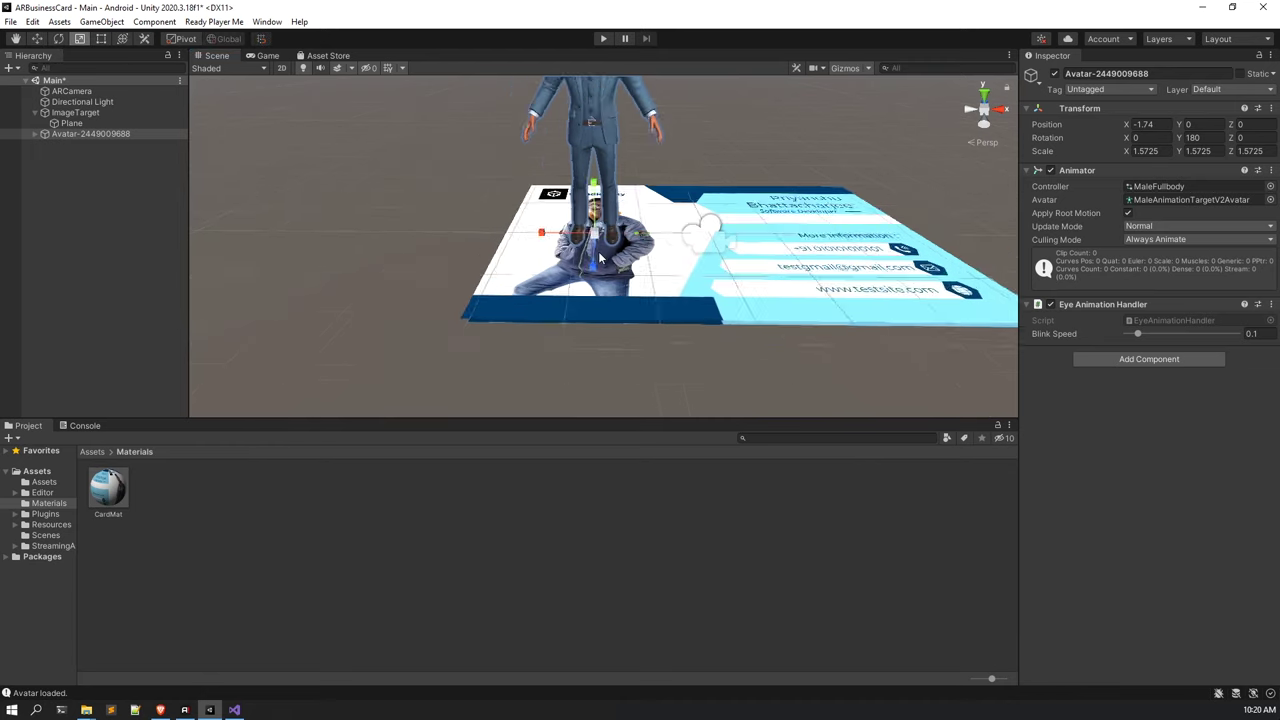
pyautogui.moveTo(596, 236); pyautogui.dragTo(625, 238)
pyautogui.scroll(-3, 620, 240)
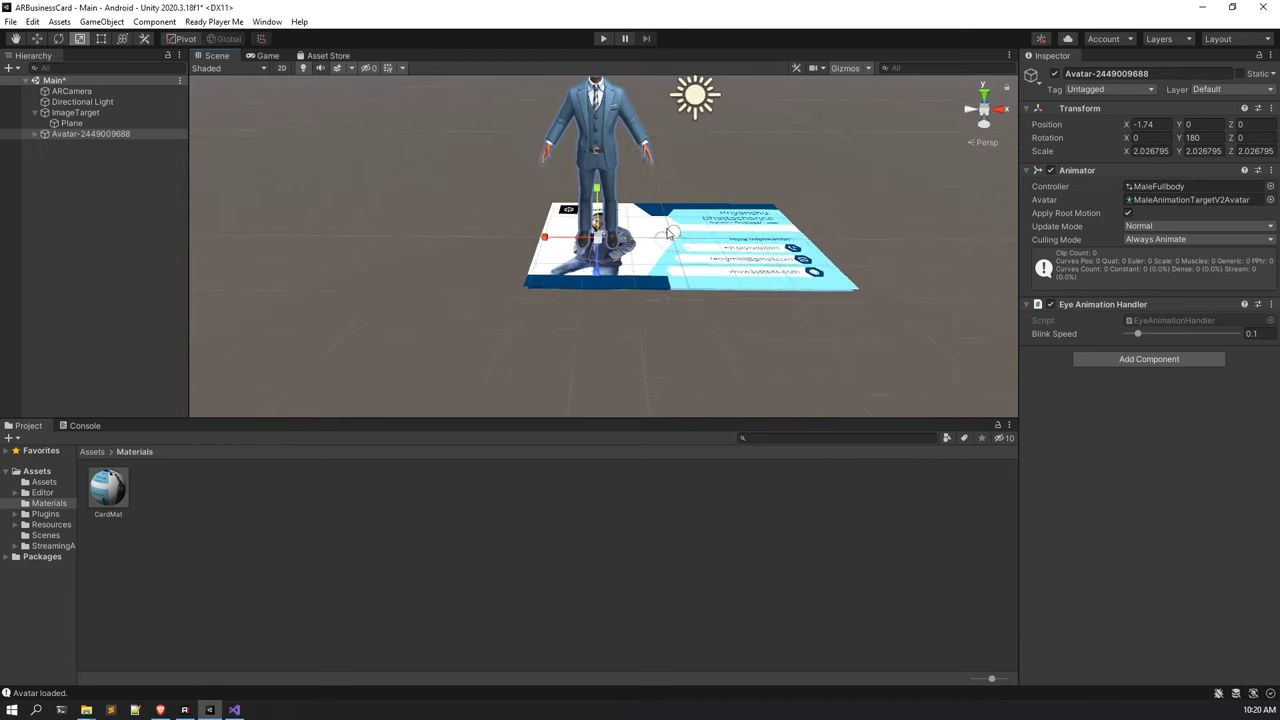
pyautogui.moveTo(572, 283); pyautogui.dragTo(552, 283)
pyautogui.scroll(3, 587, 273)
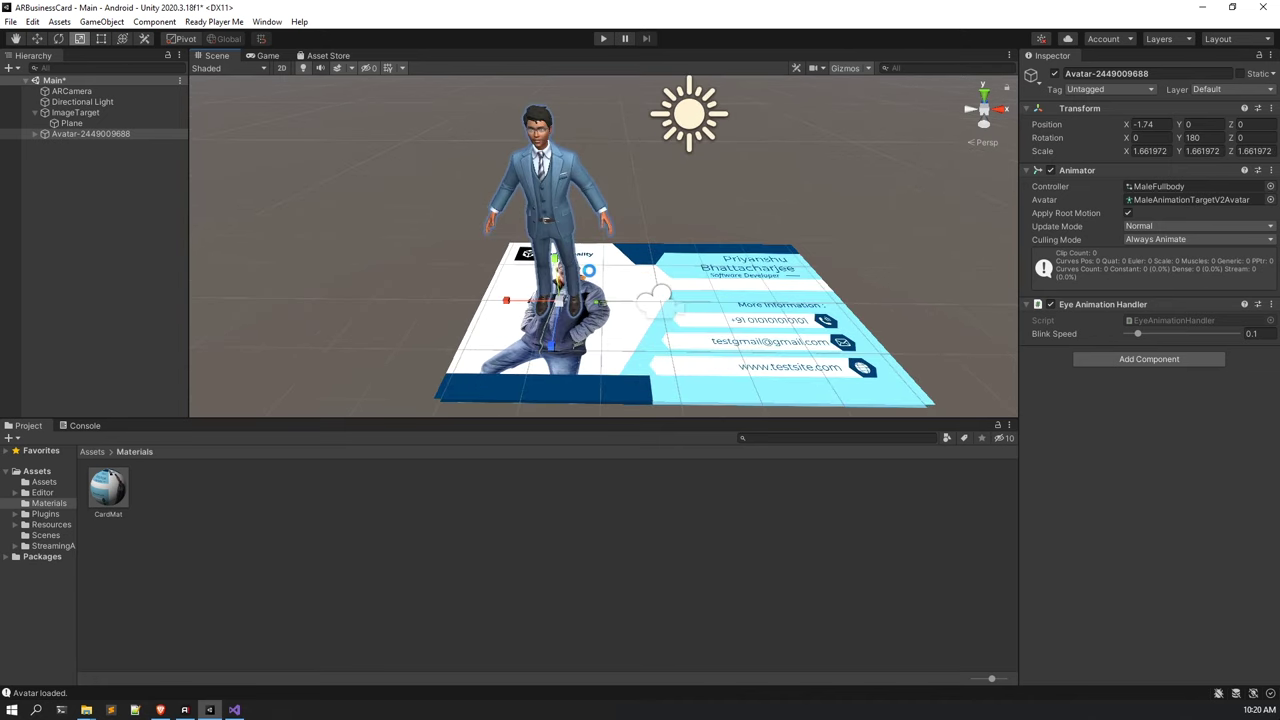
pyautogui.hotkey('ctrl', 's')
pyautogui.keyDown('alt'); pyautogui.moveTo(641, 219); pyautogui.dragTo(247, 437); pyautogui.keyUp('alt')
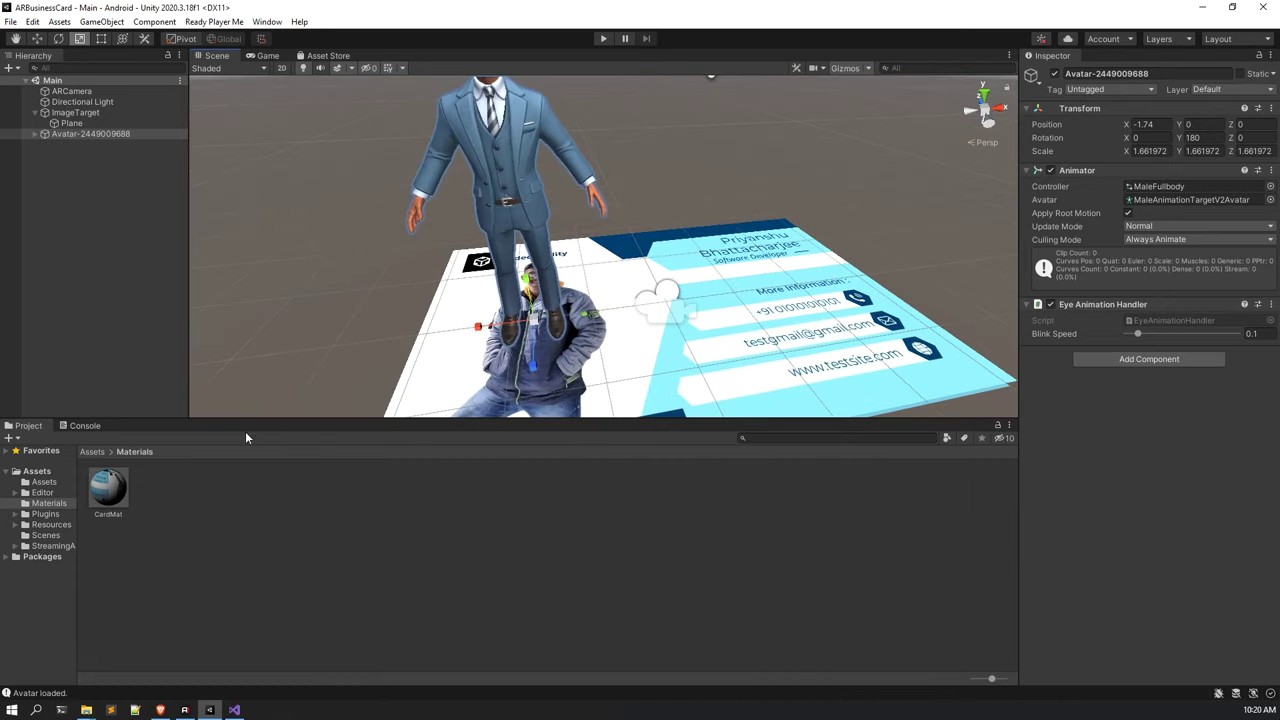
# Create a folder named Scripts in the root Assets folder.
pyautogui.click(107, 453)
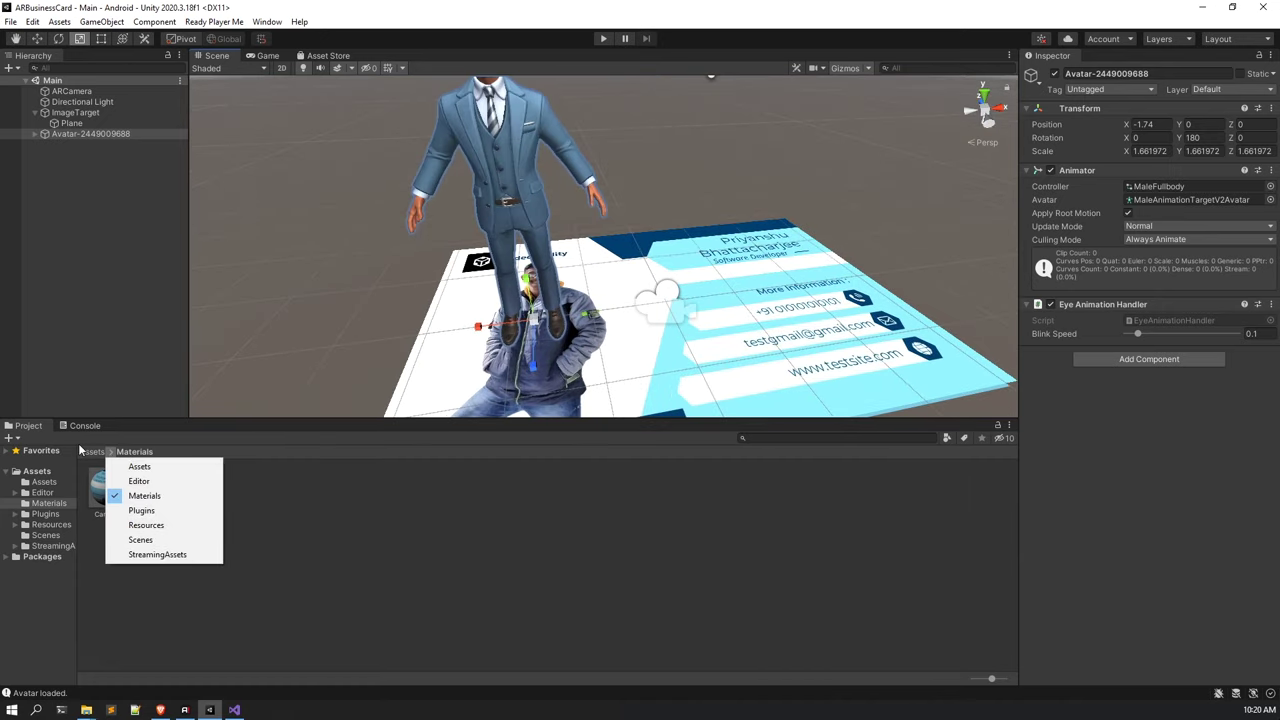
pyautogui.click(85, 451)
pyautogui.rightClick(532, 537)
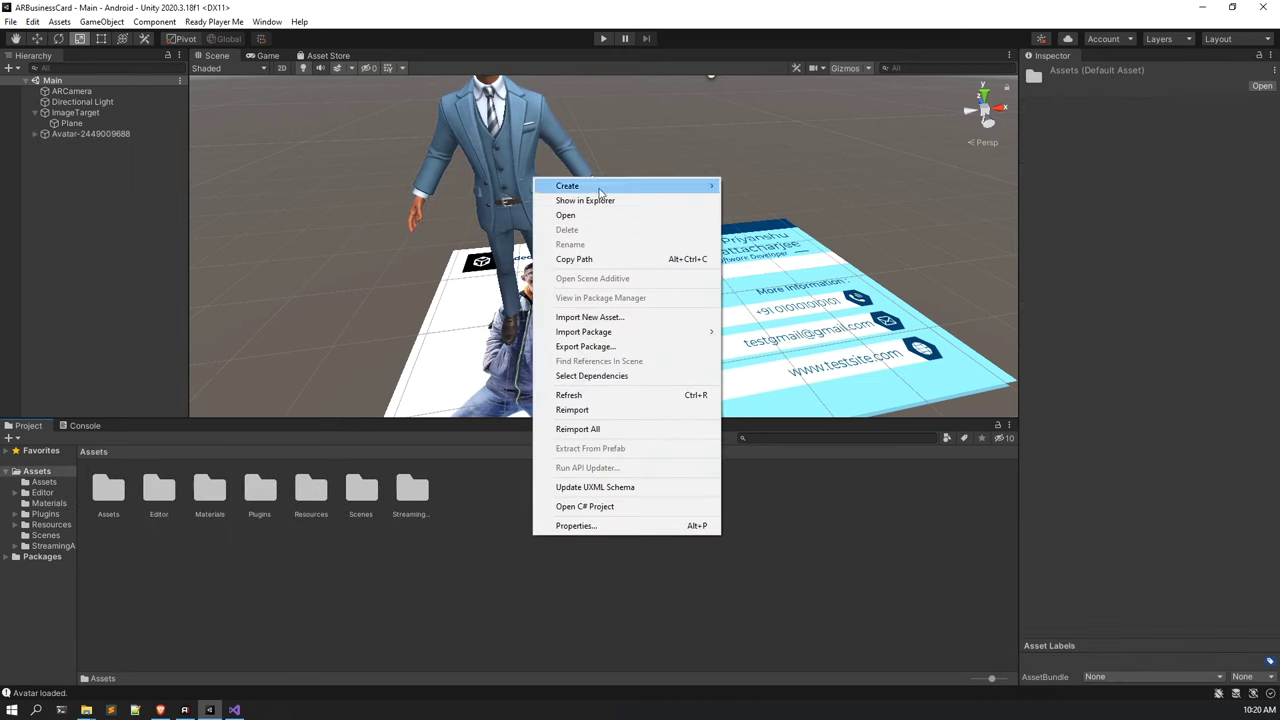
pyautogui.moveTo(600, 187)
pyautogui.click(744, 184)
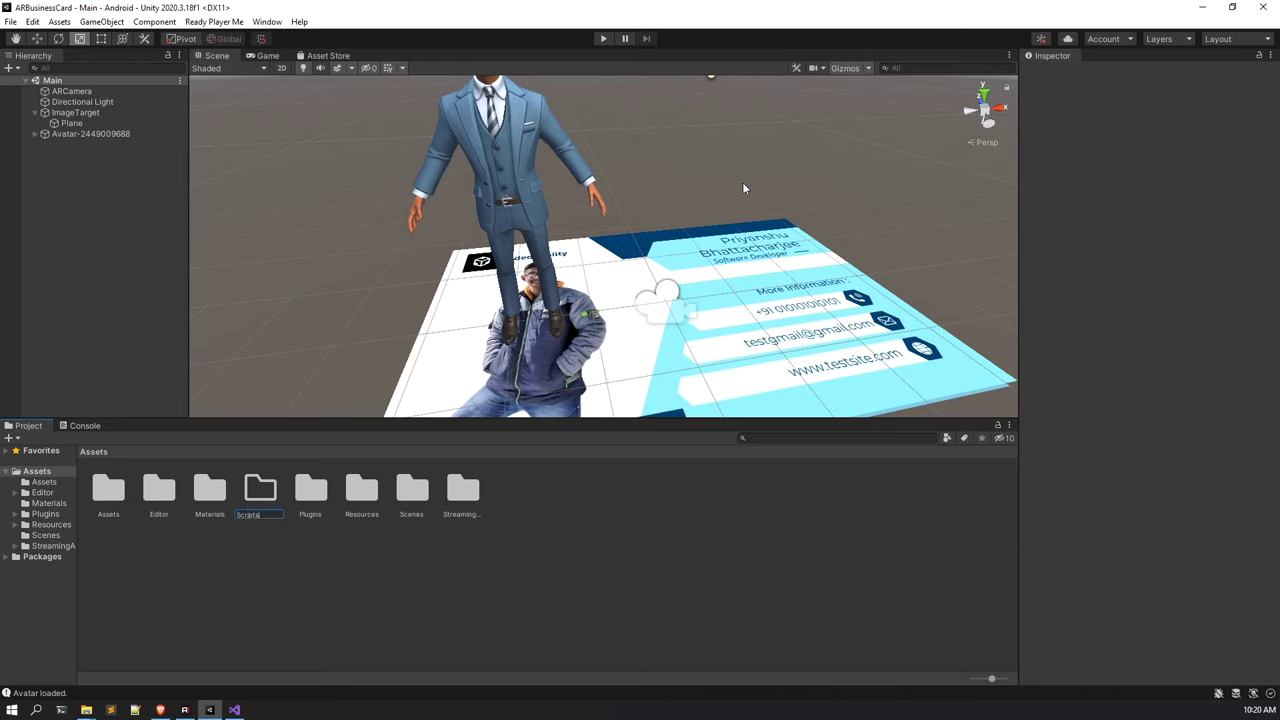
pyautogui.press('Return')
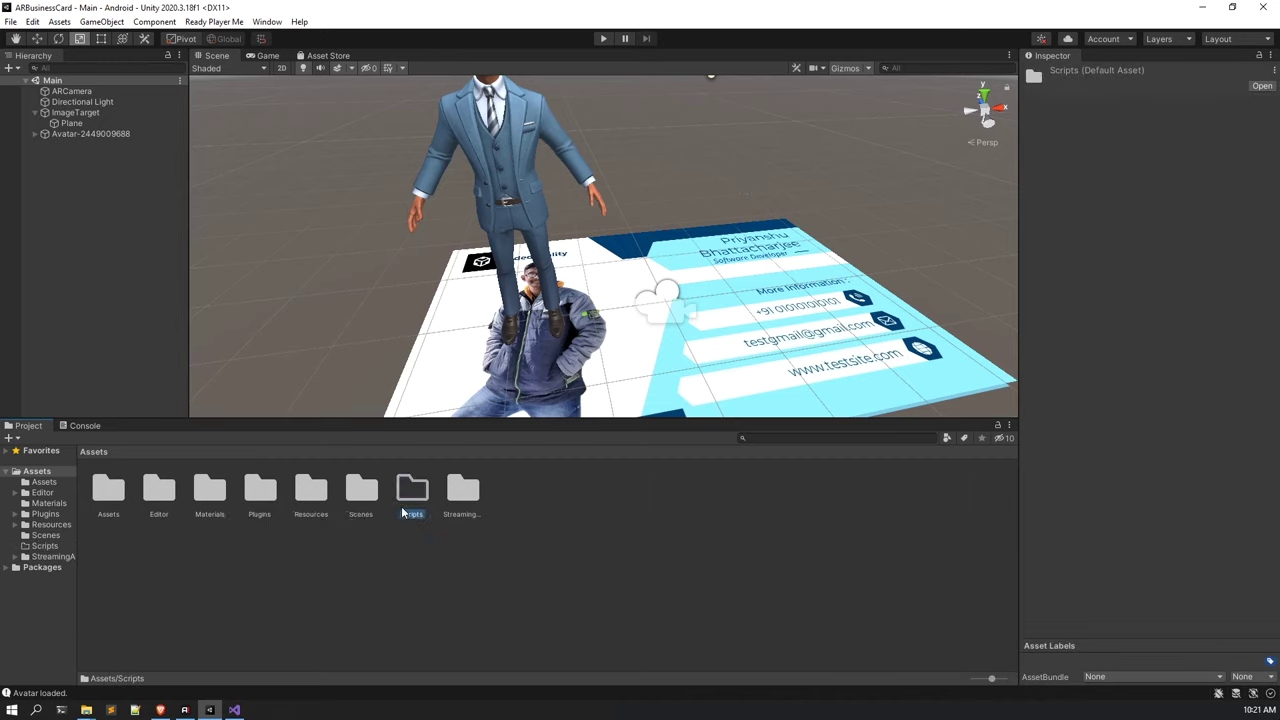
# Inside the Scripts folder, create a new C# script named Rotate.
pyautogui.doubleClick(402, 511)
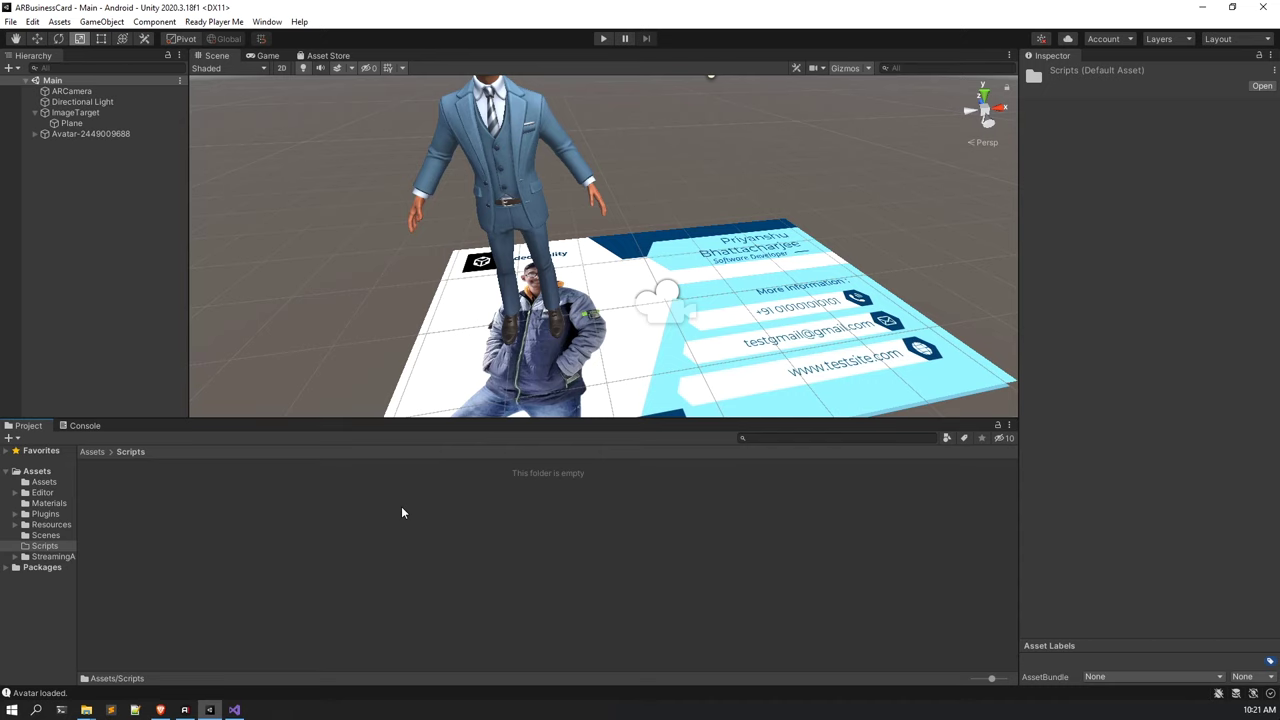
pyautogui.rightClick(410, 504)
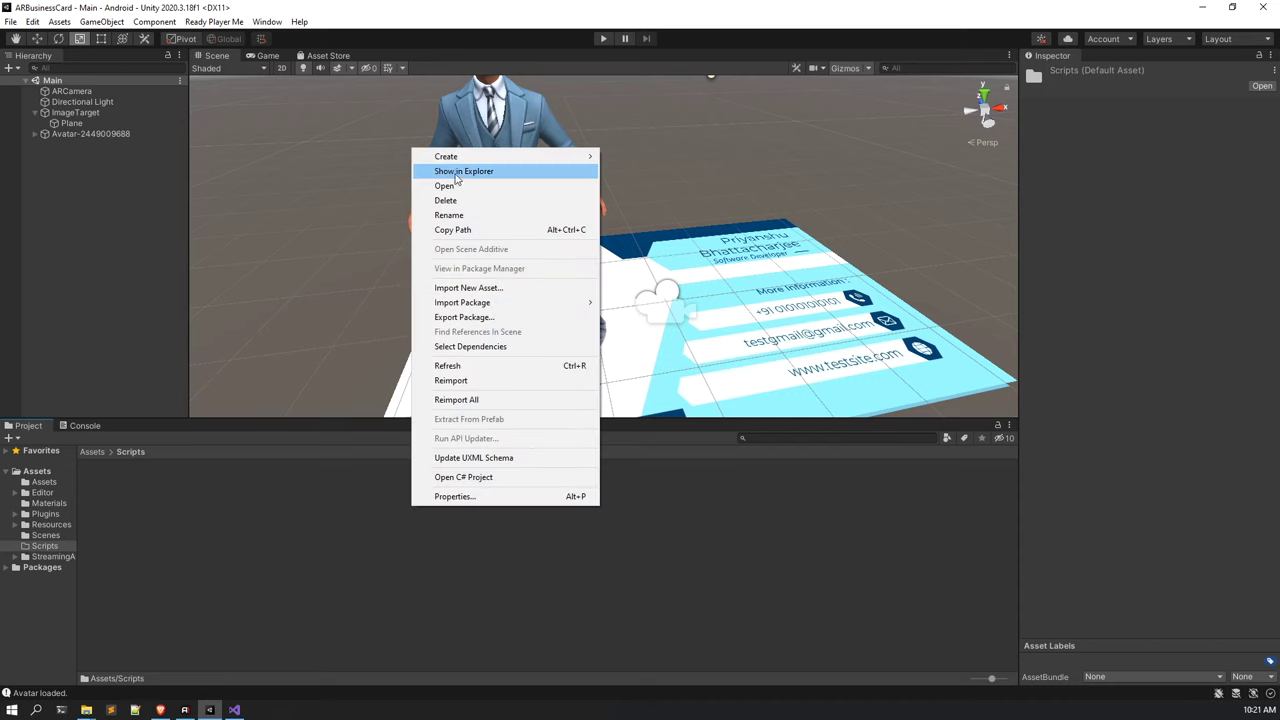
pyautogui.moveTo(458, 164)
pyautogui.click(665, 175)
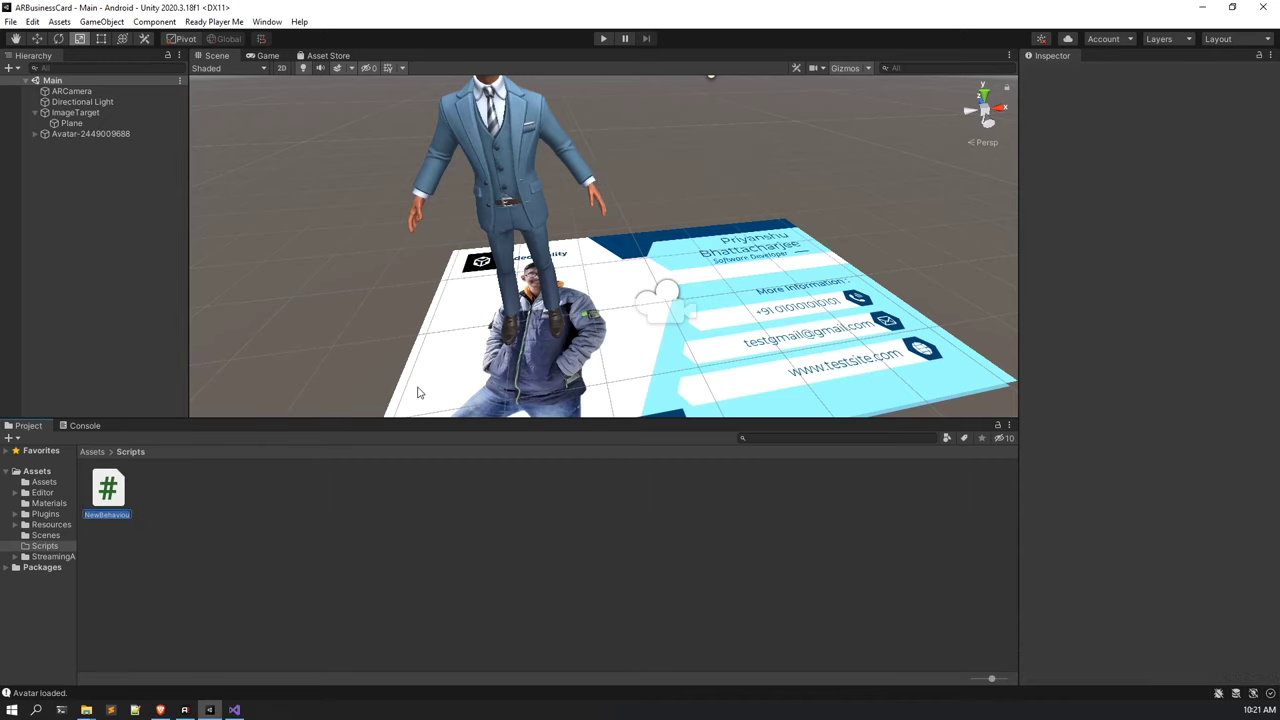
pyautogui.write('B')
pyautogui.press('Return')
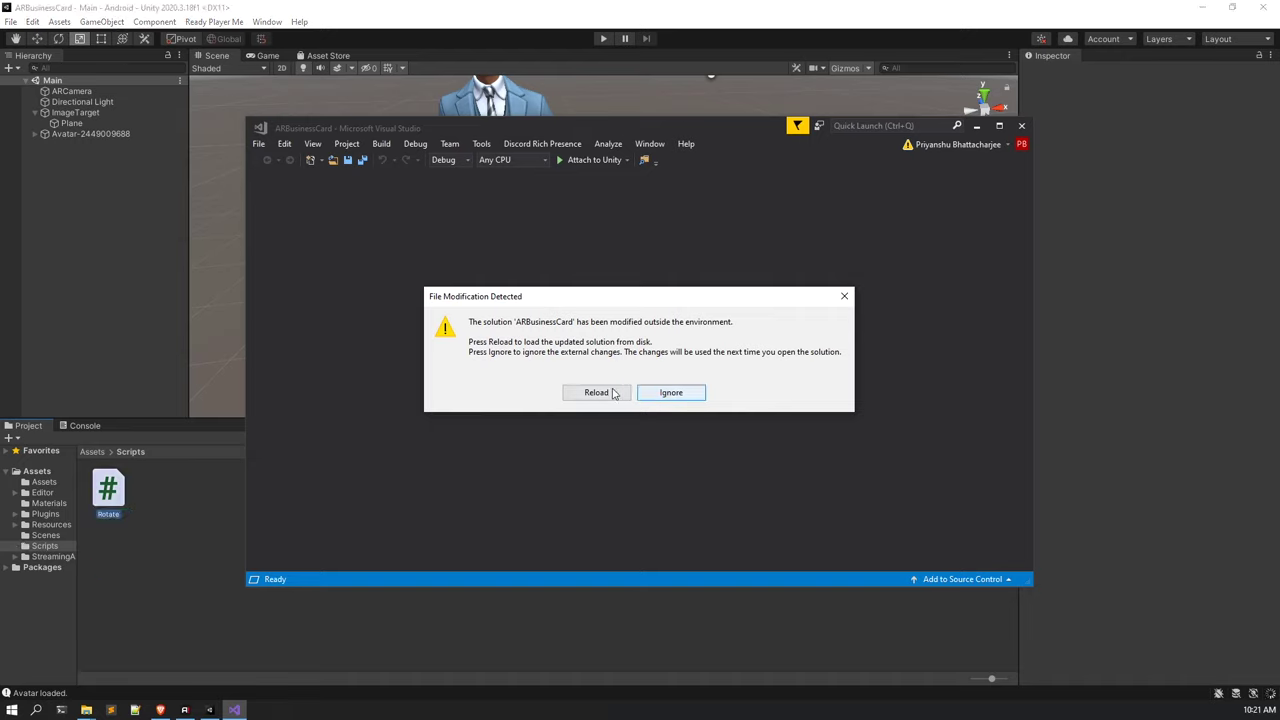
# Reload the modified solution and open the Rotate script for editing.
pyautogui.click(598, 392)
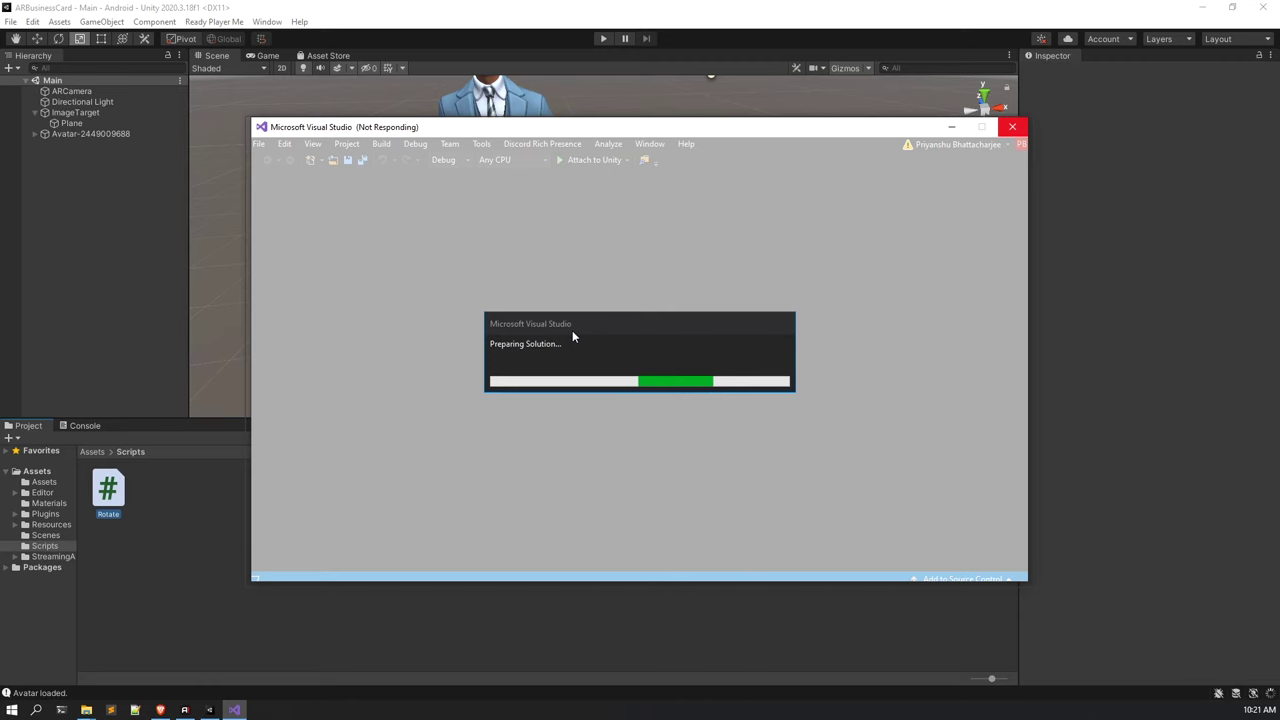
pyautogui.click(170, 535)
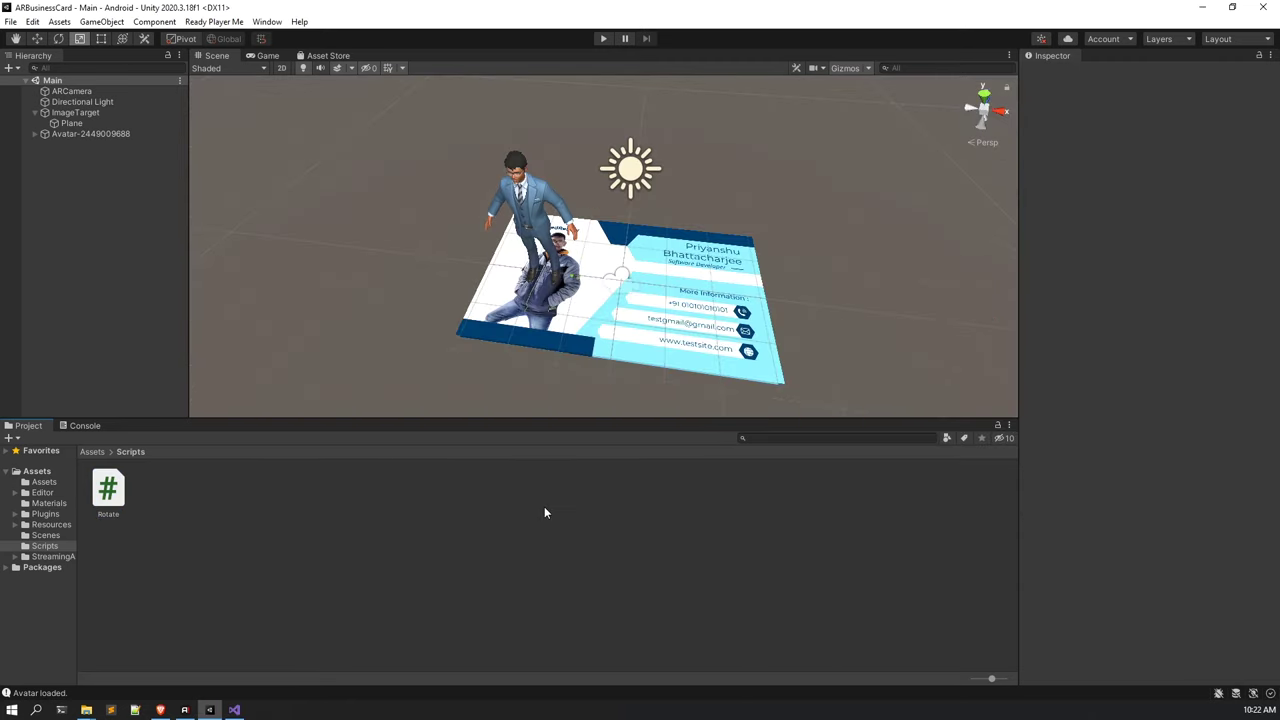
pyautogui.keyDown('alt'); pyautogui.moveTo(540, 371); pyautogui.dragTo(450, 375); pyautogui.keyUp('alt')
pyautogui.doubleClick(110, 490)
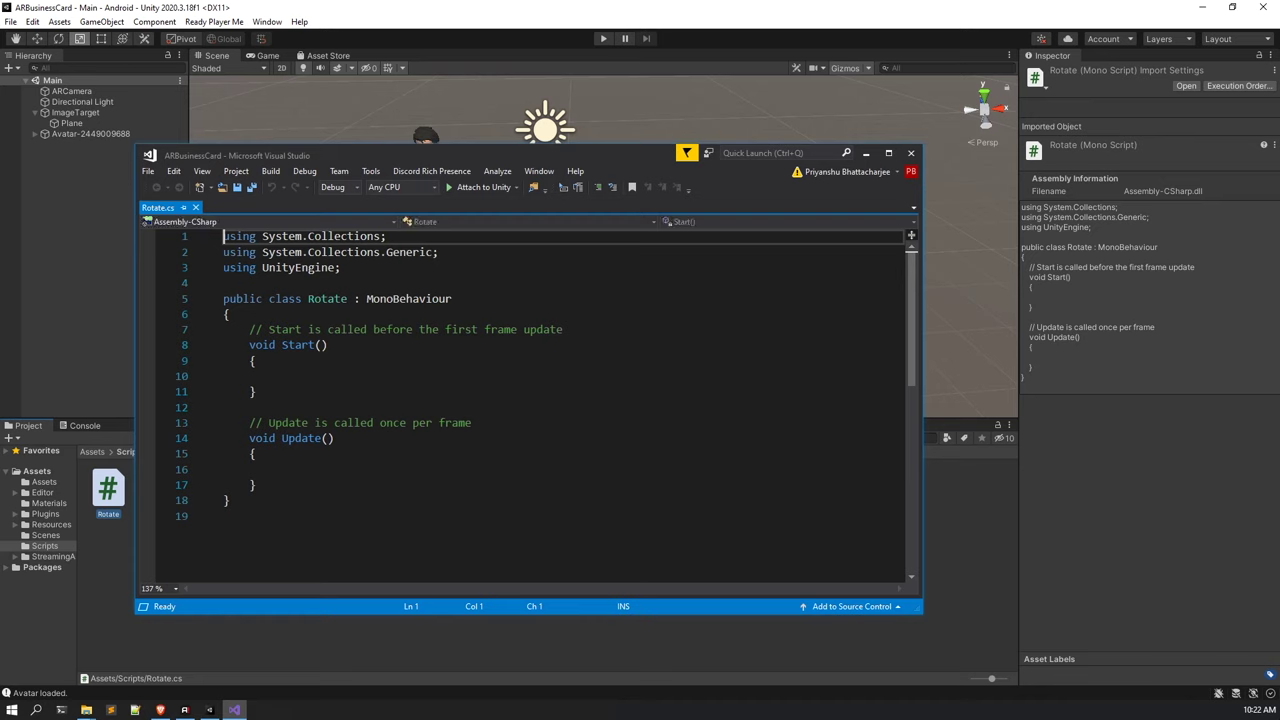
# Delete the Start method and comments and declare a public Vector3 rot field.
pyautogui.click(329, 481)
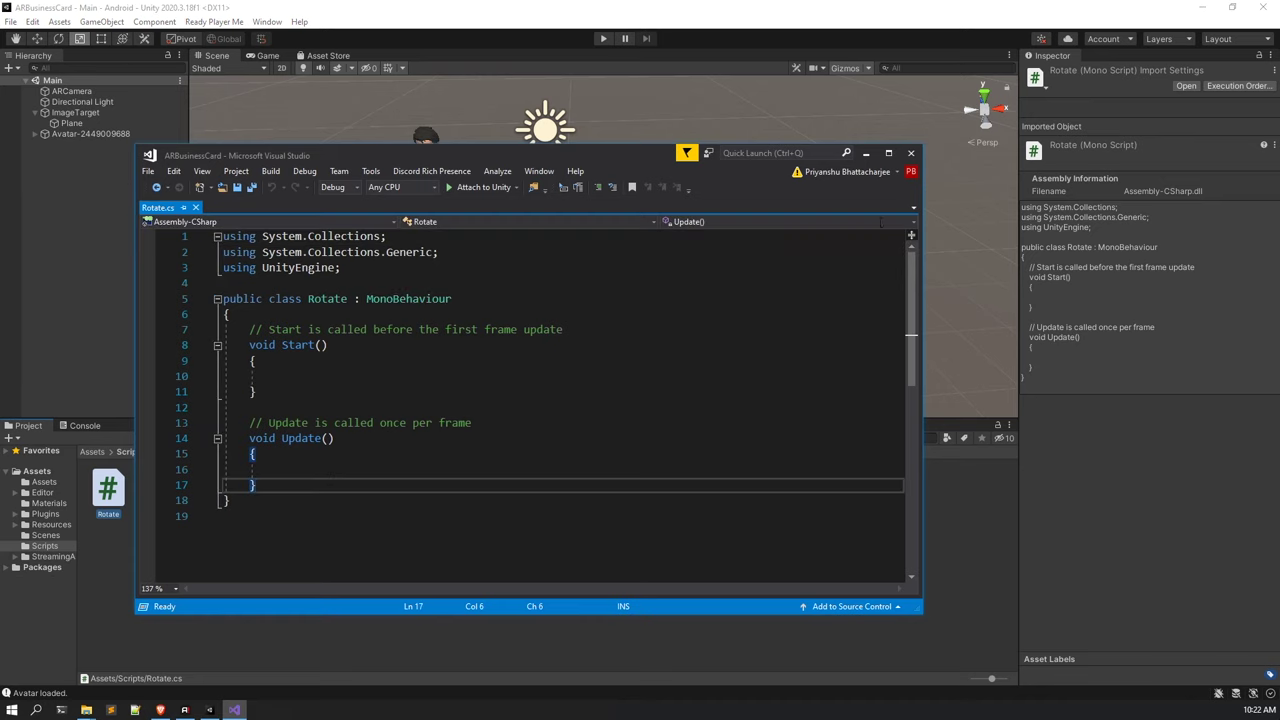
pyautogui.moveTo(589, 152); pyautogui.dragTo(637, 146)
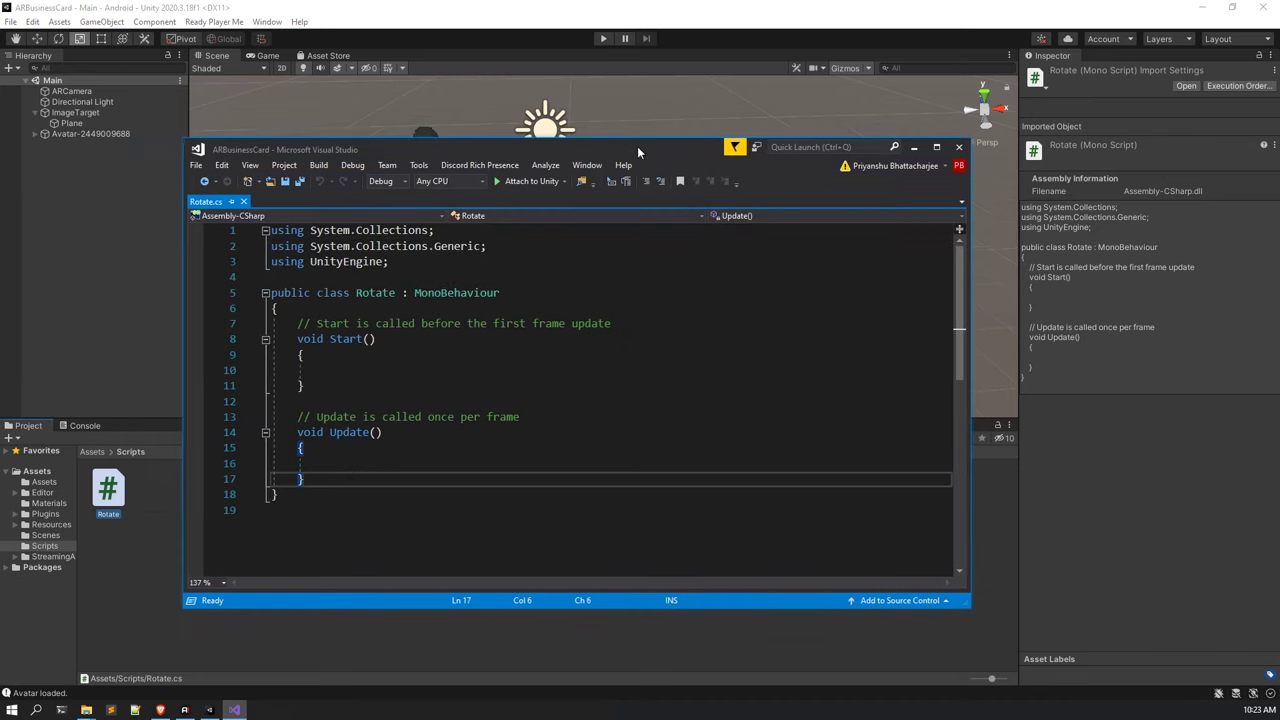
pyautogui.click(552, 419)
pyautogui.moveTo(552, 419); pyautogui.dragTo(301, 325)
pyautogui.press('BackSpace')
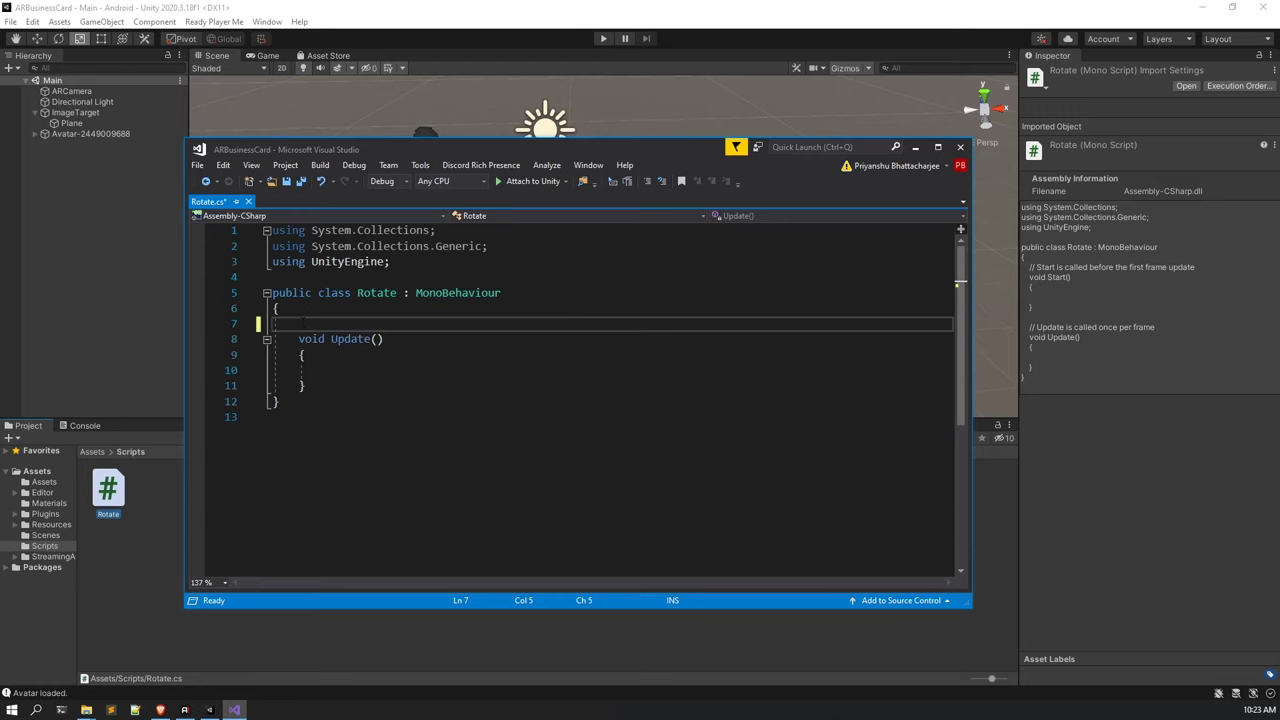
pyautogui.press('Return')
pyautogui.press('Up')
pyautogui.write('pu')
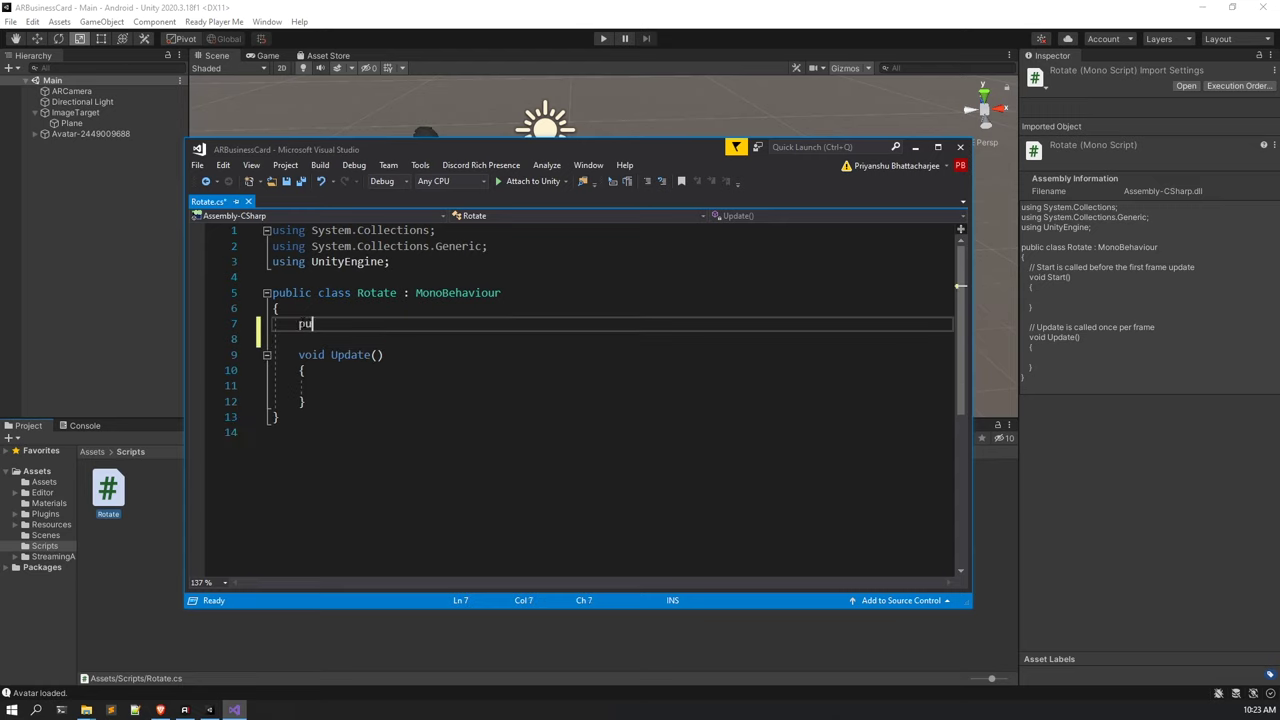
pyautogui.write('blic Vector3')
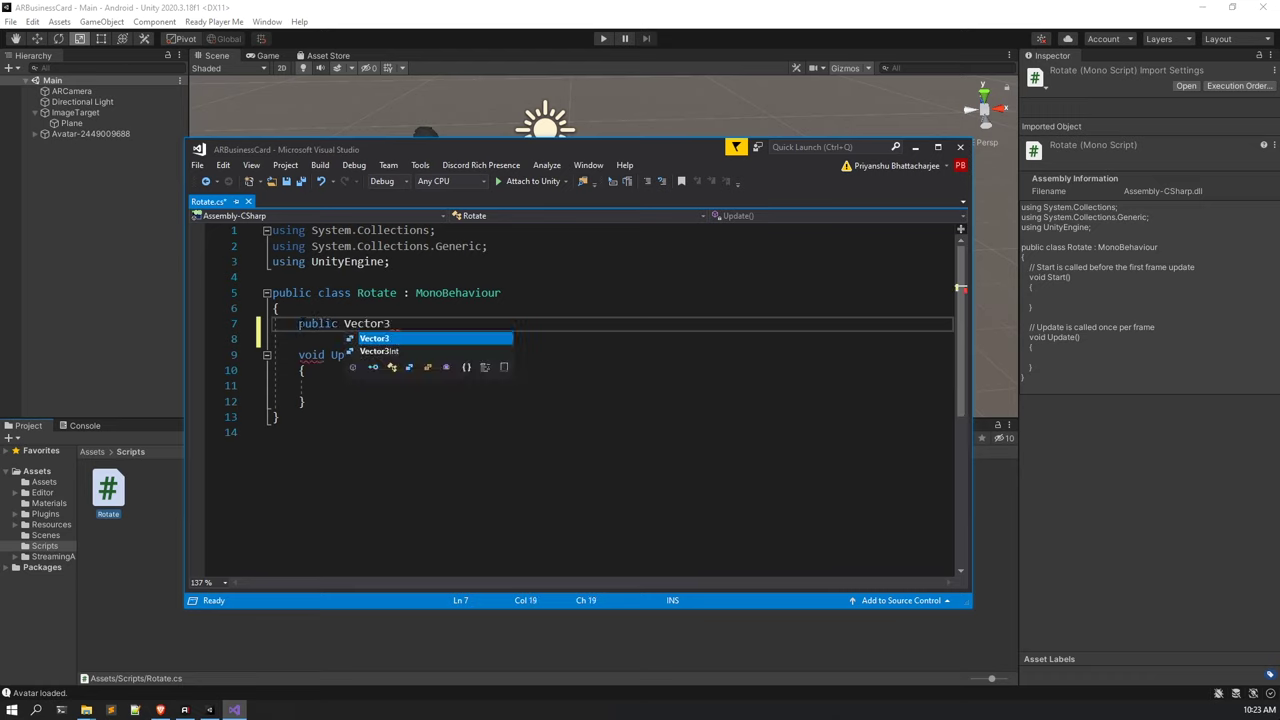
pyautogui.press('Escape')
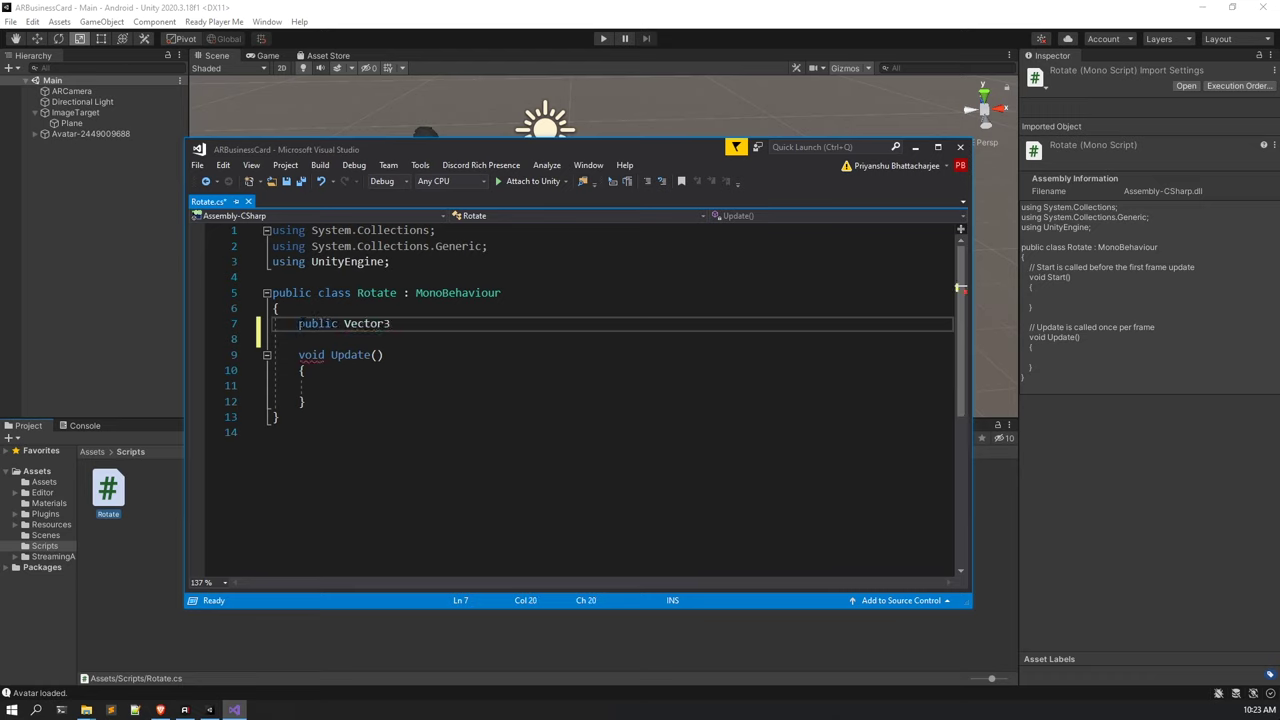
pyautogui.write('rot;')
# In Update, write transform.Rotate(rot * Time.deltaTime);.
pyautogui.click(388, 400)
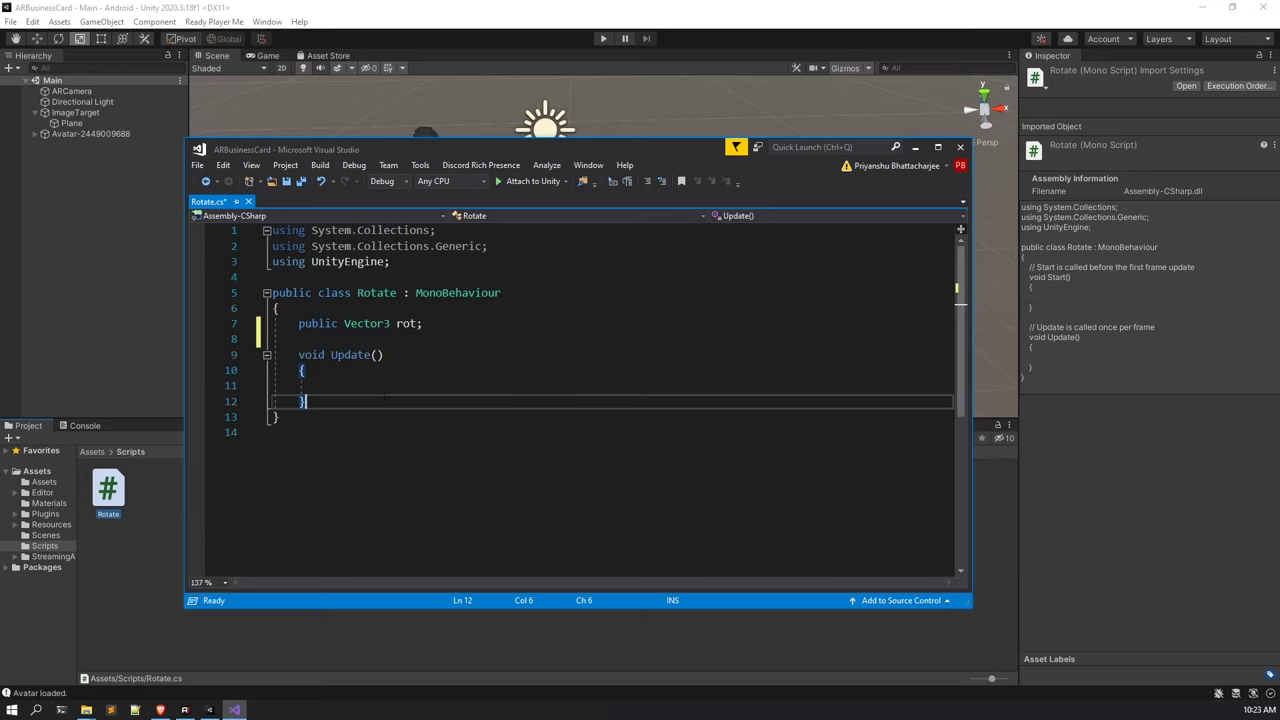
pyautogui.press('Up')
pyautogui.write('tran')
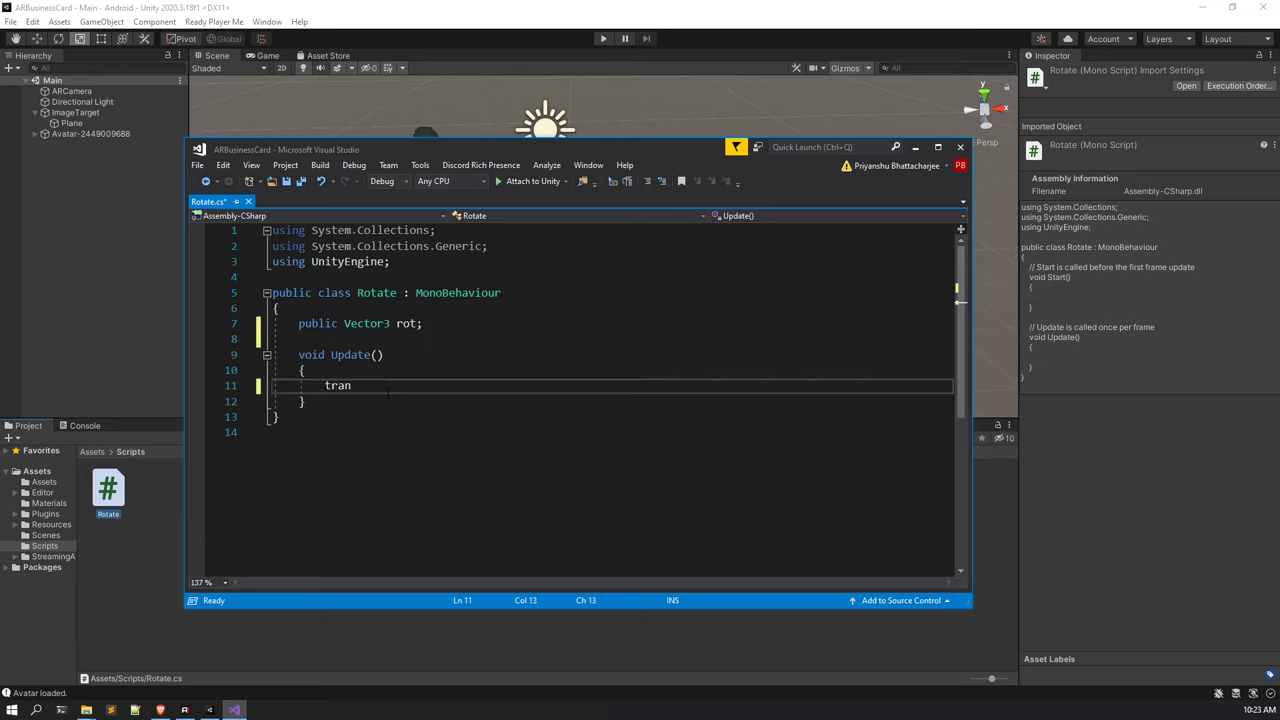
pyautogui.press('Tab')
pyautogui.write('.R')
pyautogui.press('BackSpace')
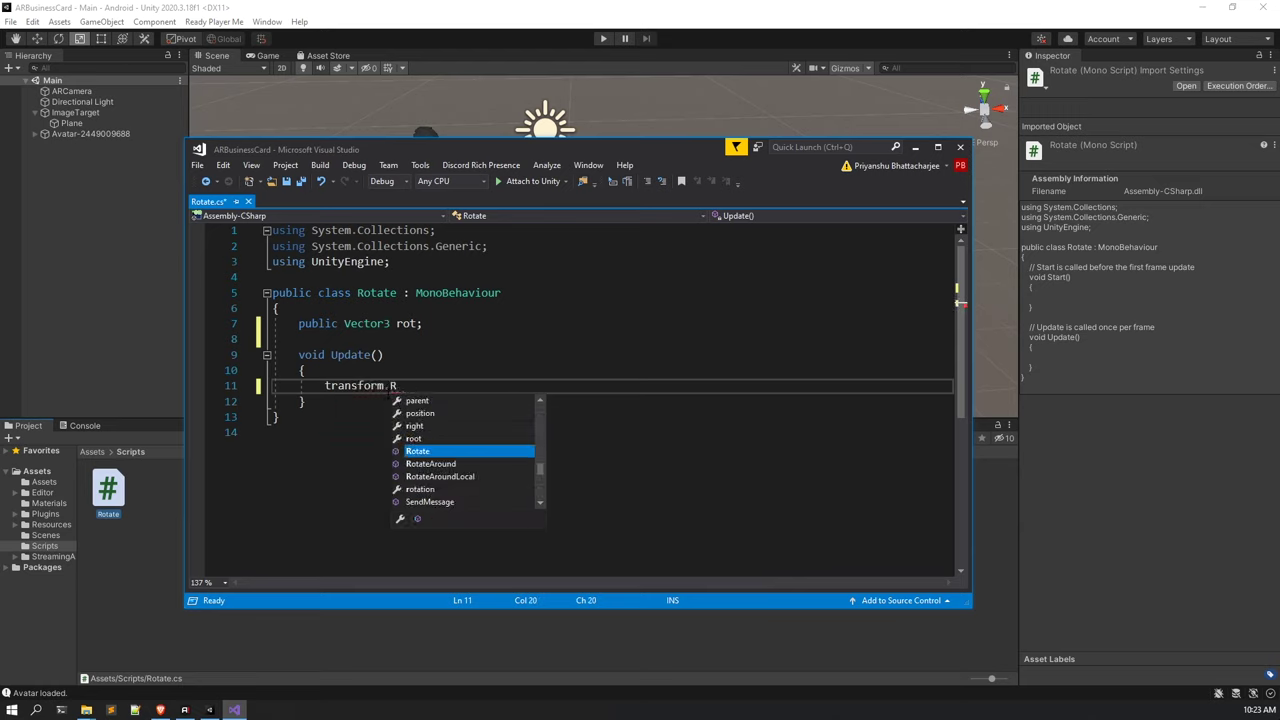
pyautogui.press('Tab')
pyautogui.write('(r')
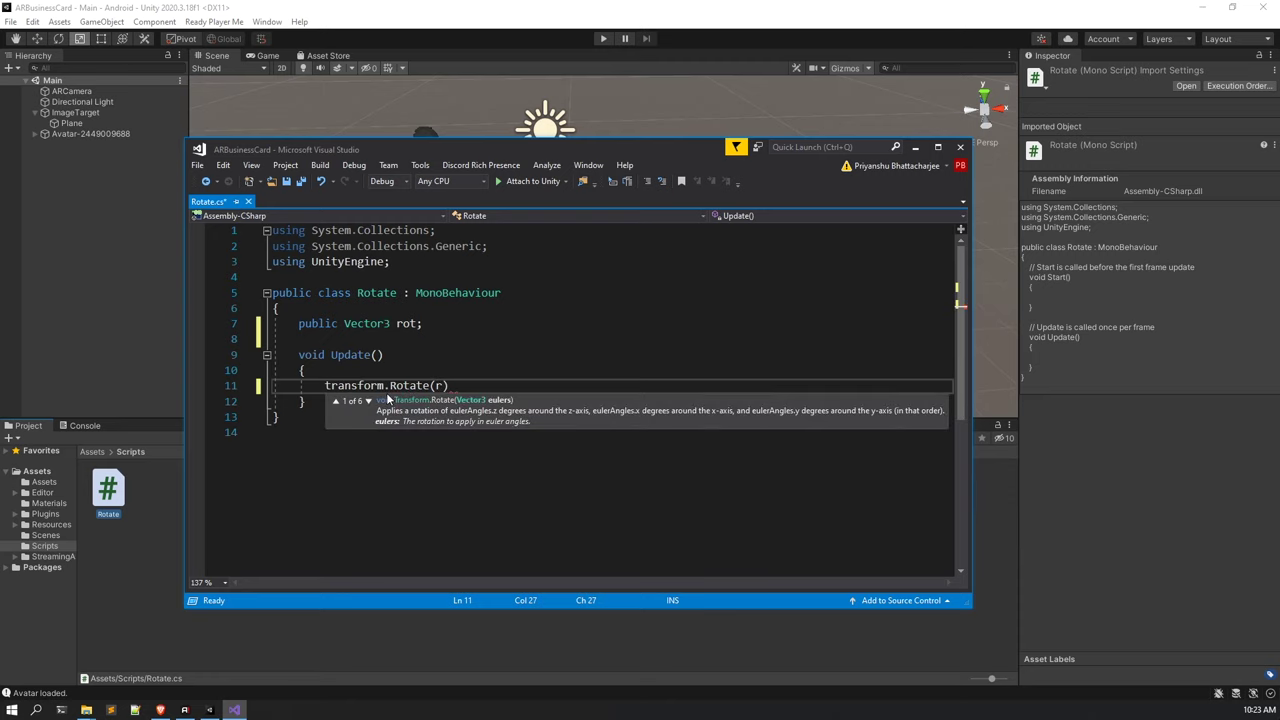
pyautogui.write('ot')
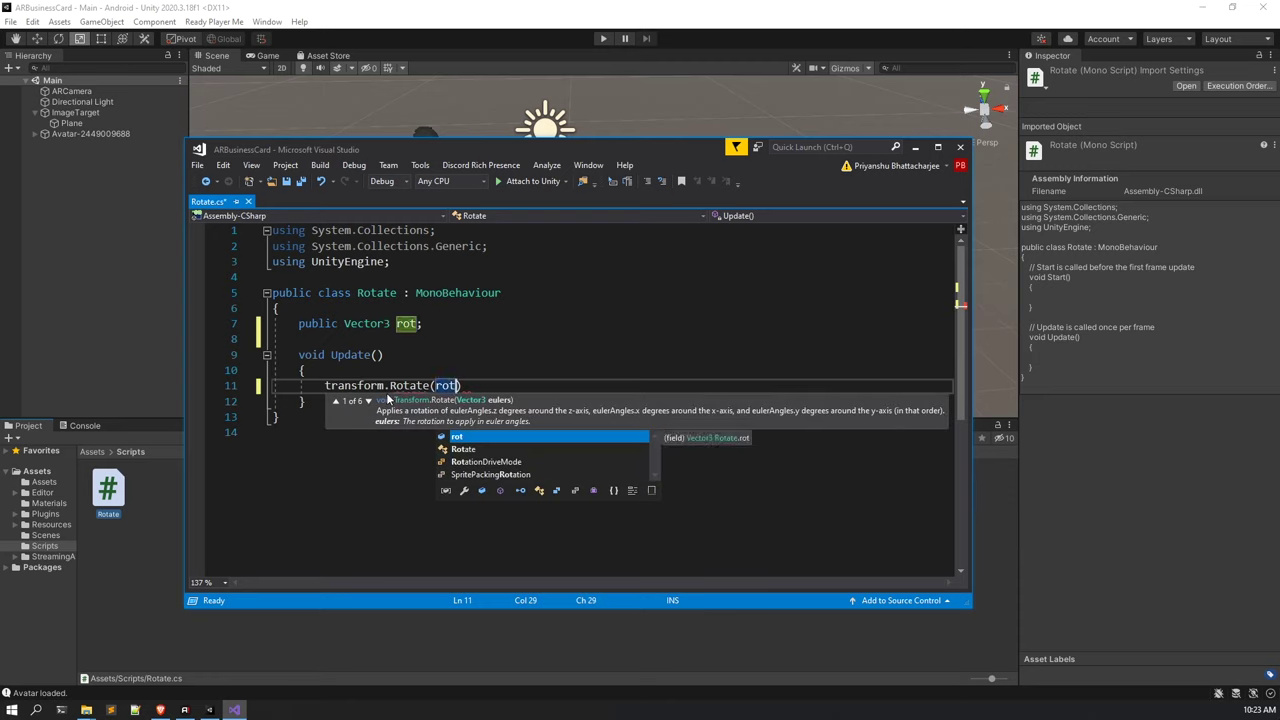
pyautogui.write(' * Time')
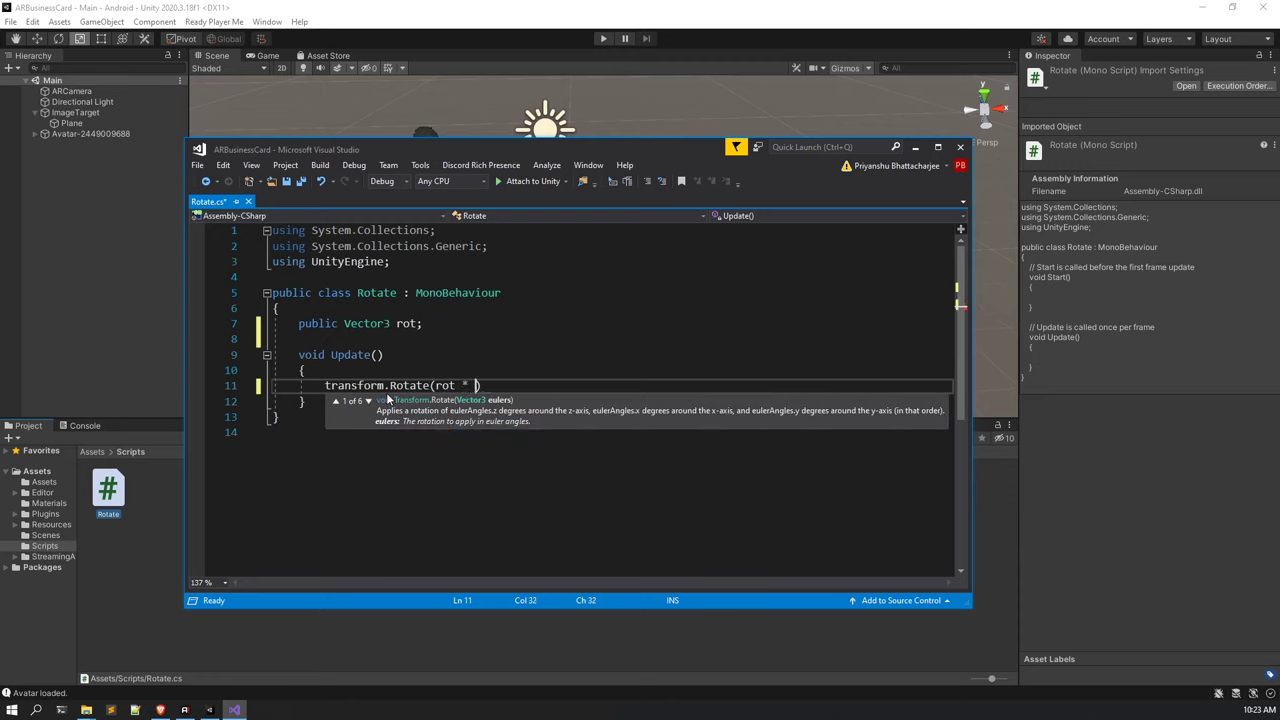
pyautogui.write('.deltaTime')
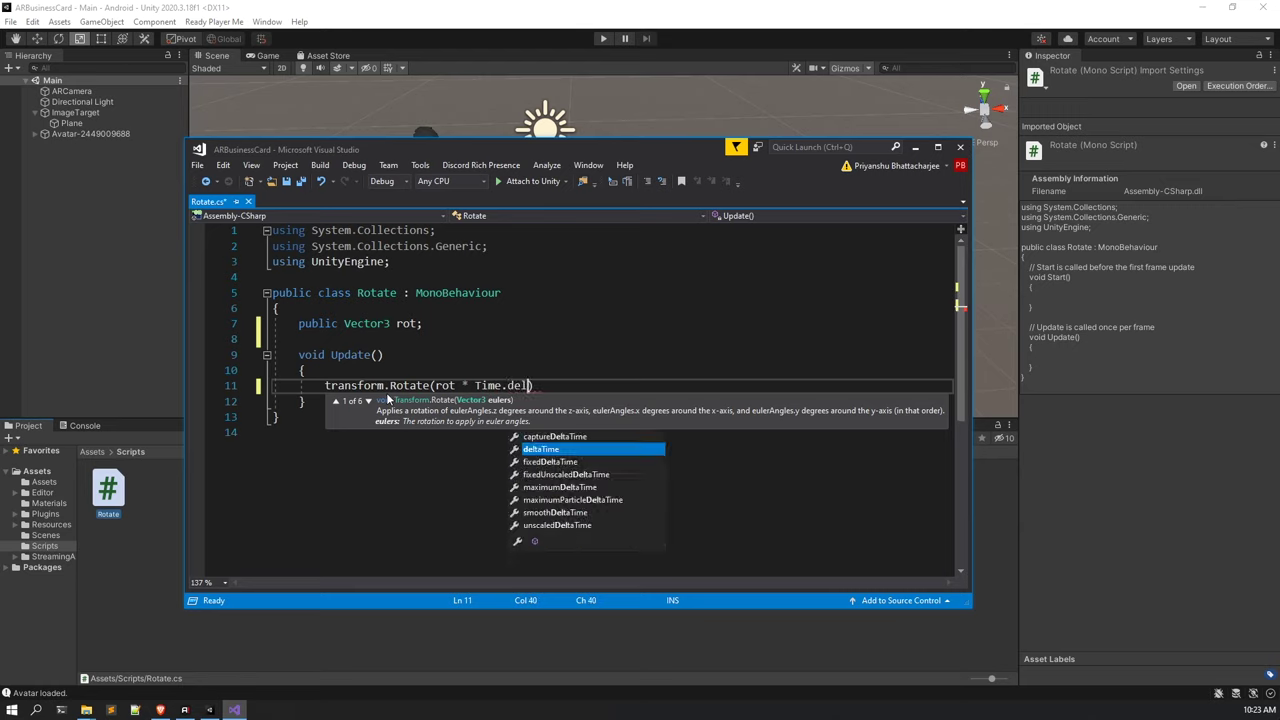
pyautogui.write(")'")
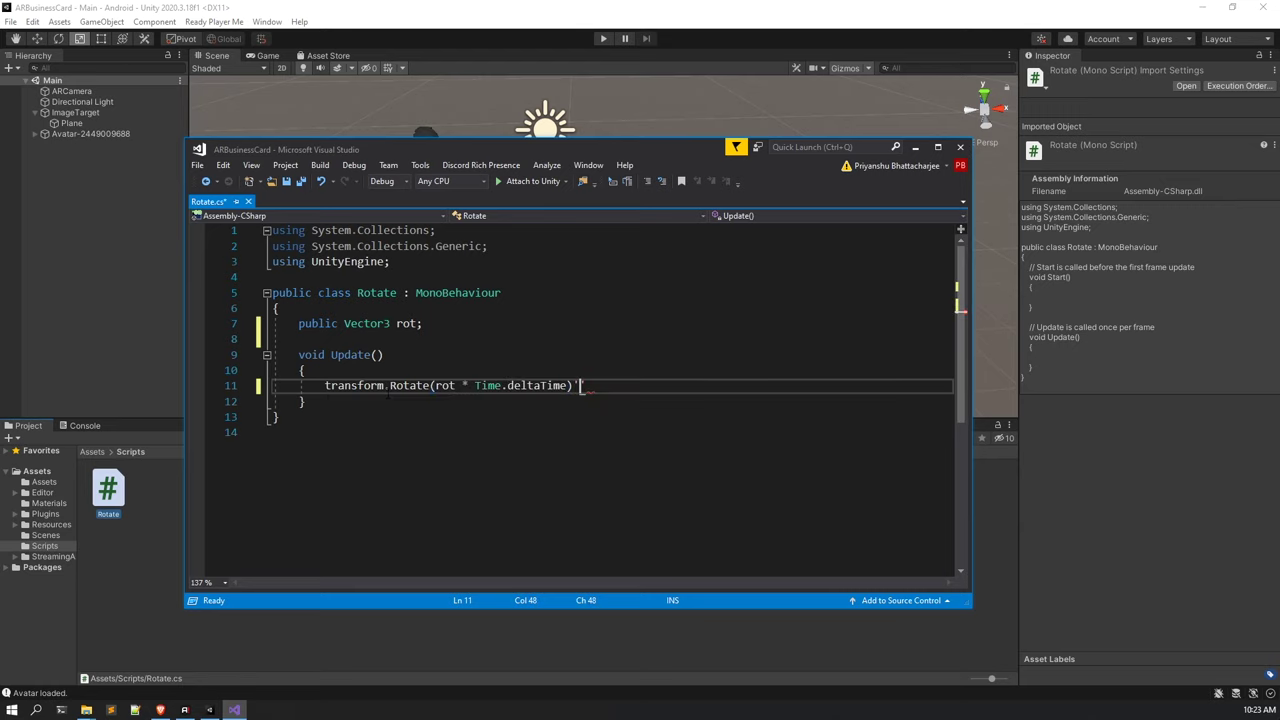
pyautogui.press('BackSpace')
pyautogui.write(';')
# Save Rotate.cs and return to the Unity editor.
pyautogui.click(620, 231)
pyautogui.hotkey('ctrl', 's')
pyautogui.click(1036, 486)
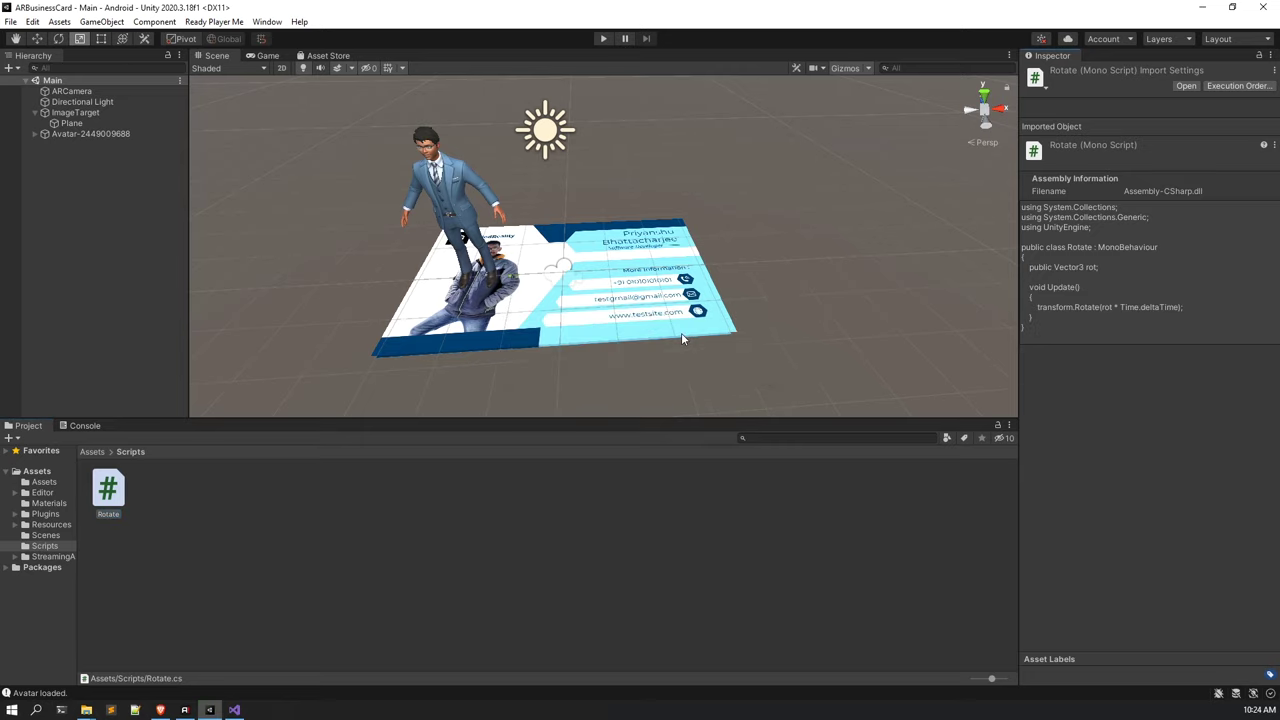
pyautogui.click(582, 511)
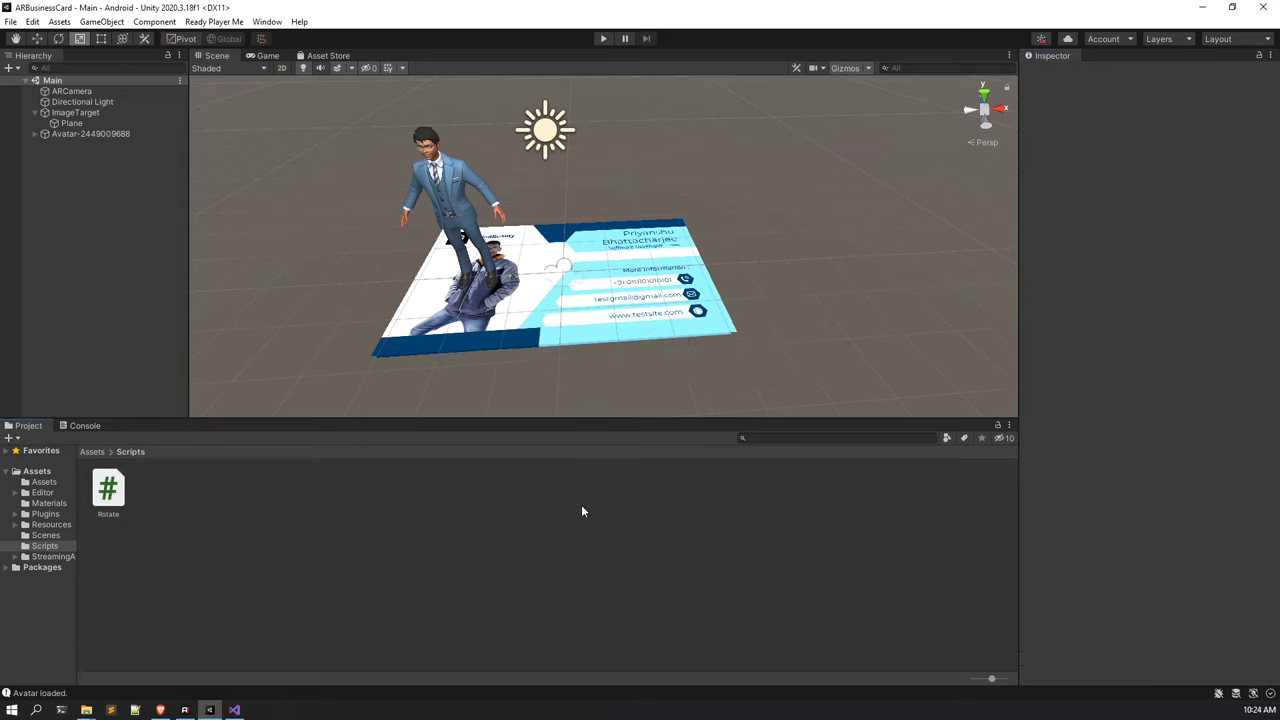
# Attach the Rotate script to the avatar and set Rot Y to 10.
pyautogui.click(107, 123)
pyautogui.click(107, 134)
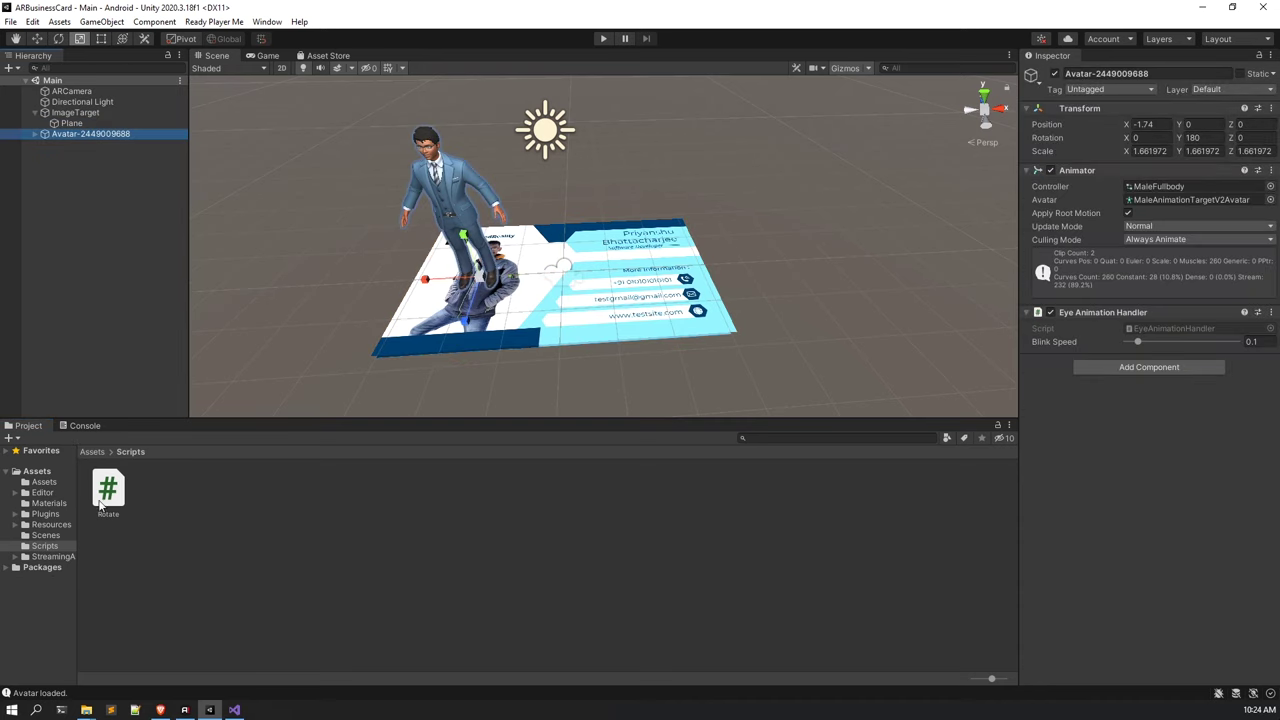
pyautogui.moveTo(104, 495); pyautogui.dragTo(1160, 422)
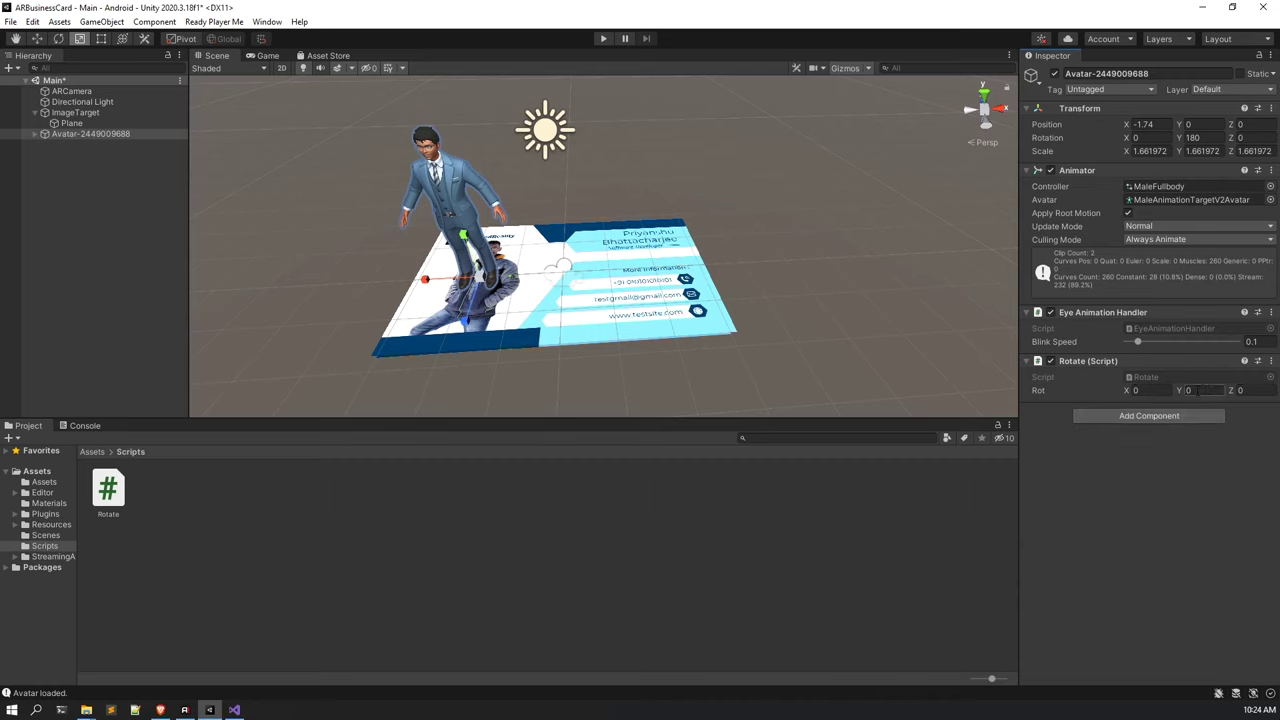
pyautogui.click(1205, 390)
pyautogui.press('Return')
# Make the avatar a child of ImageTarget in the Hierarchy.
pyautogui.click(106, 141)
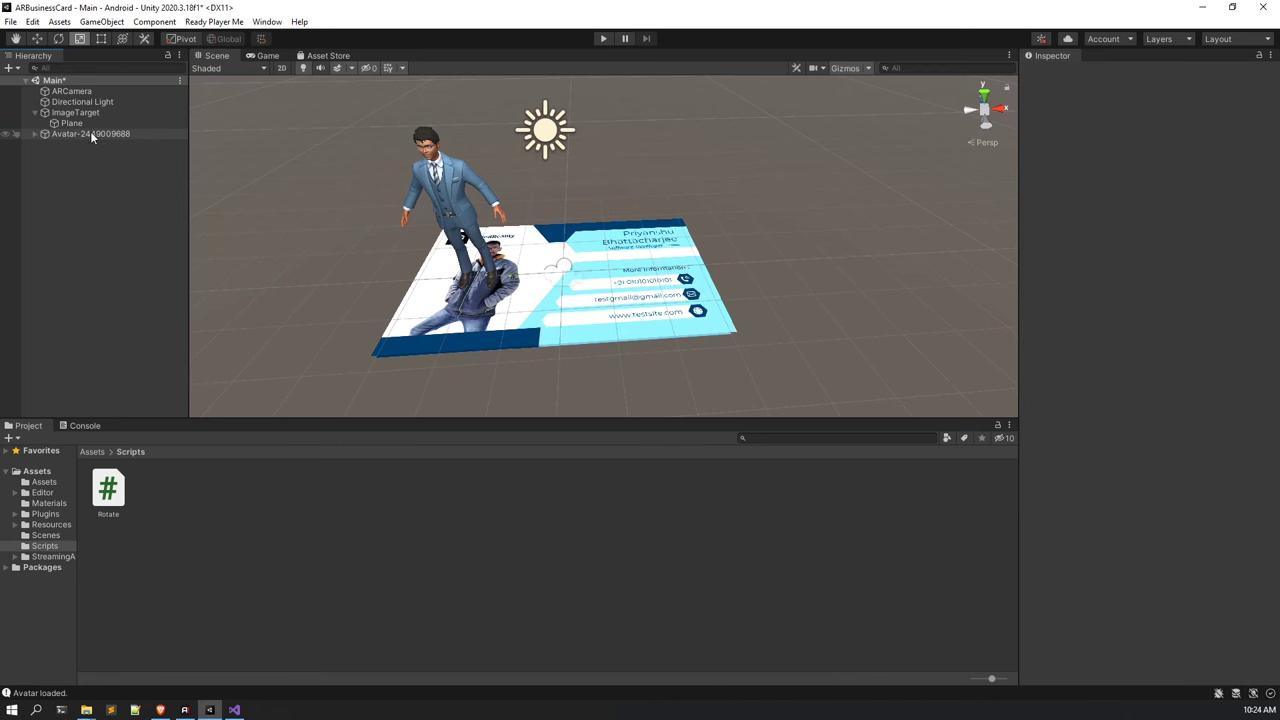
pyautogui.moveTo(90, 131); pyautogui.dragTo(116, 116)
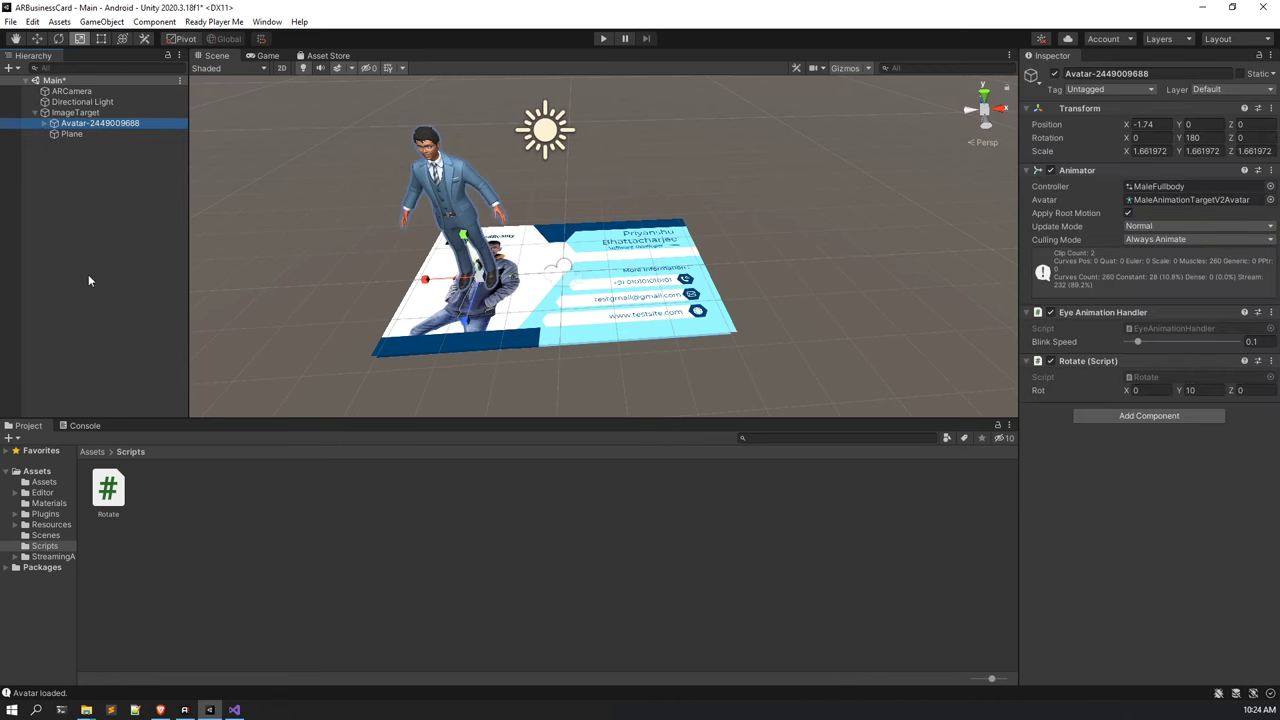
pyautogui.scroll(-10, 600, 250)
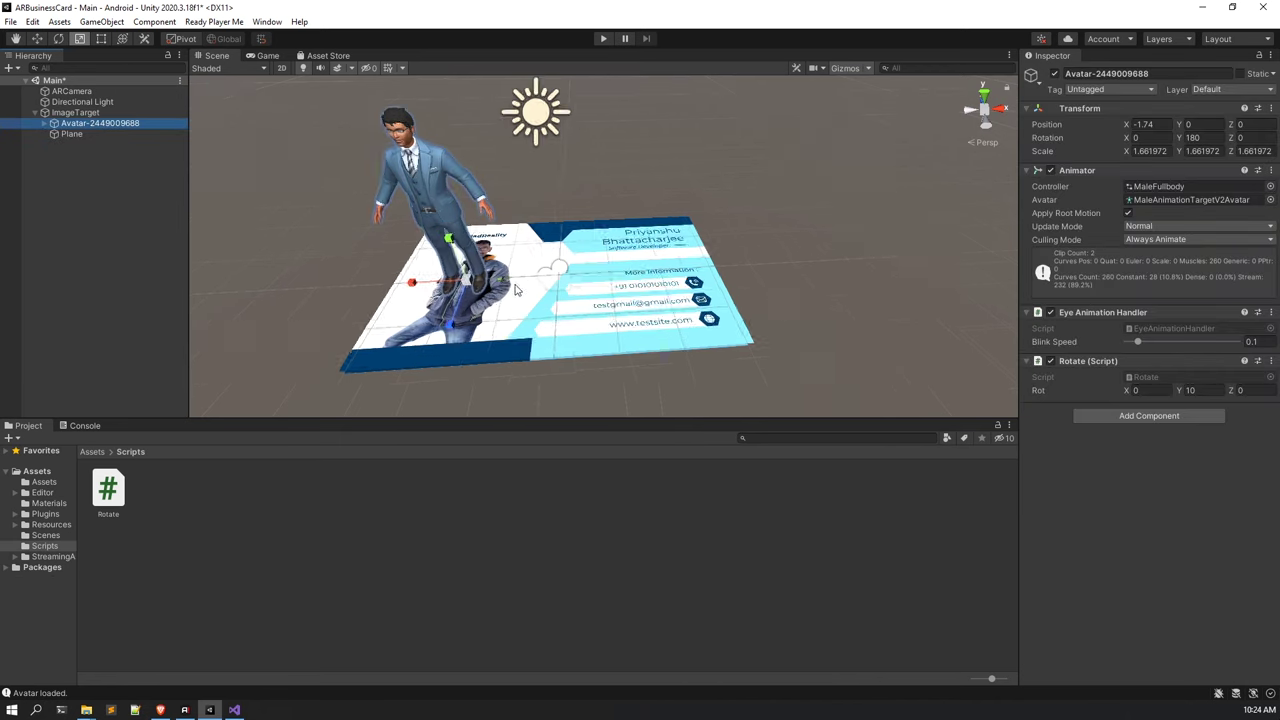
# Save the Main scene, test it in play mode with the webcam, then stop.
pyautogui.press('f')
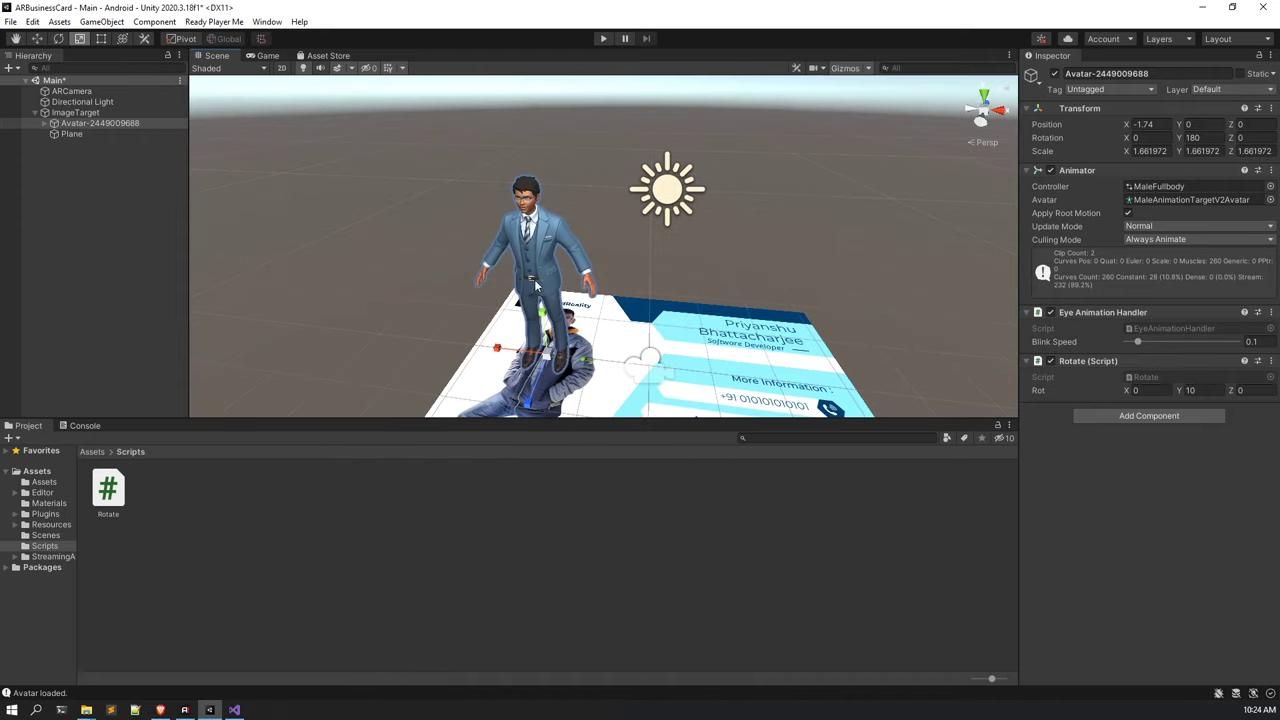
pyautogui.hotkey('ctrl', 's')
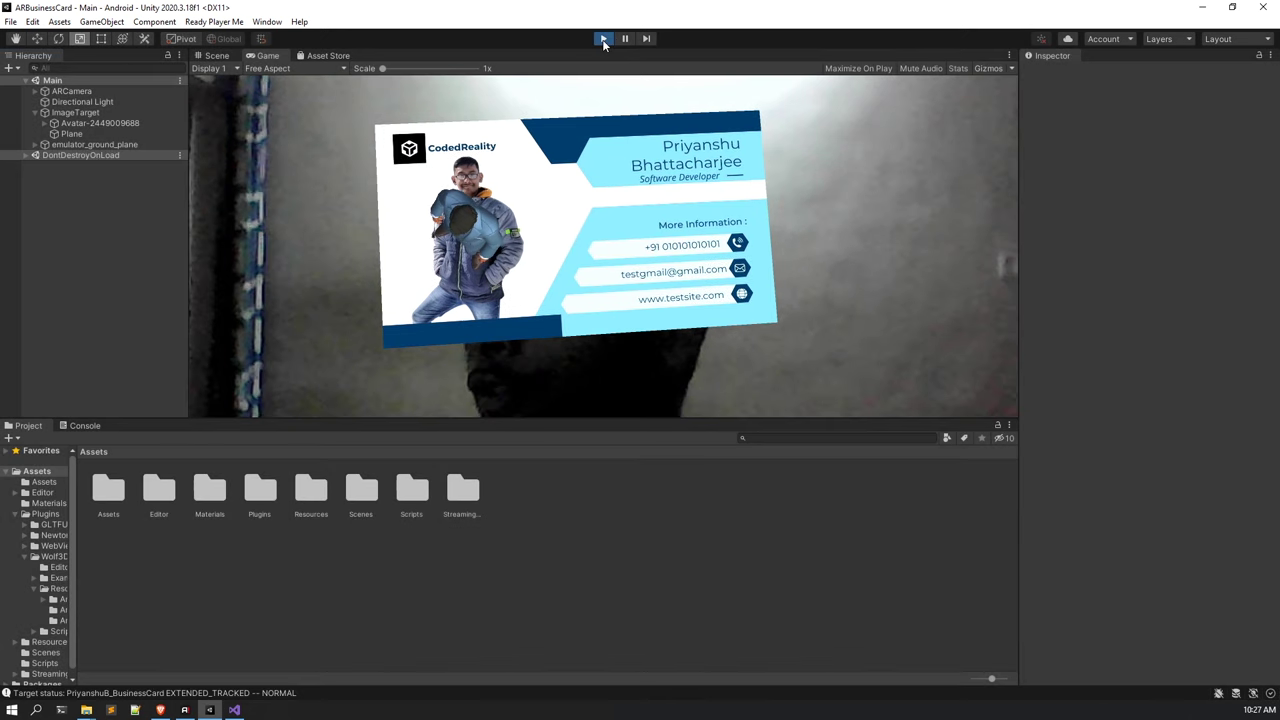
pyautogui.click(603, 39)
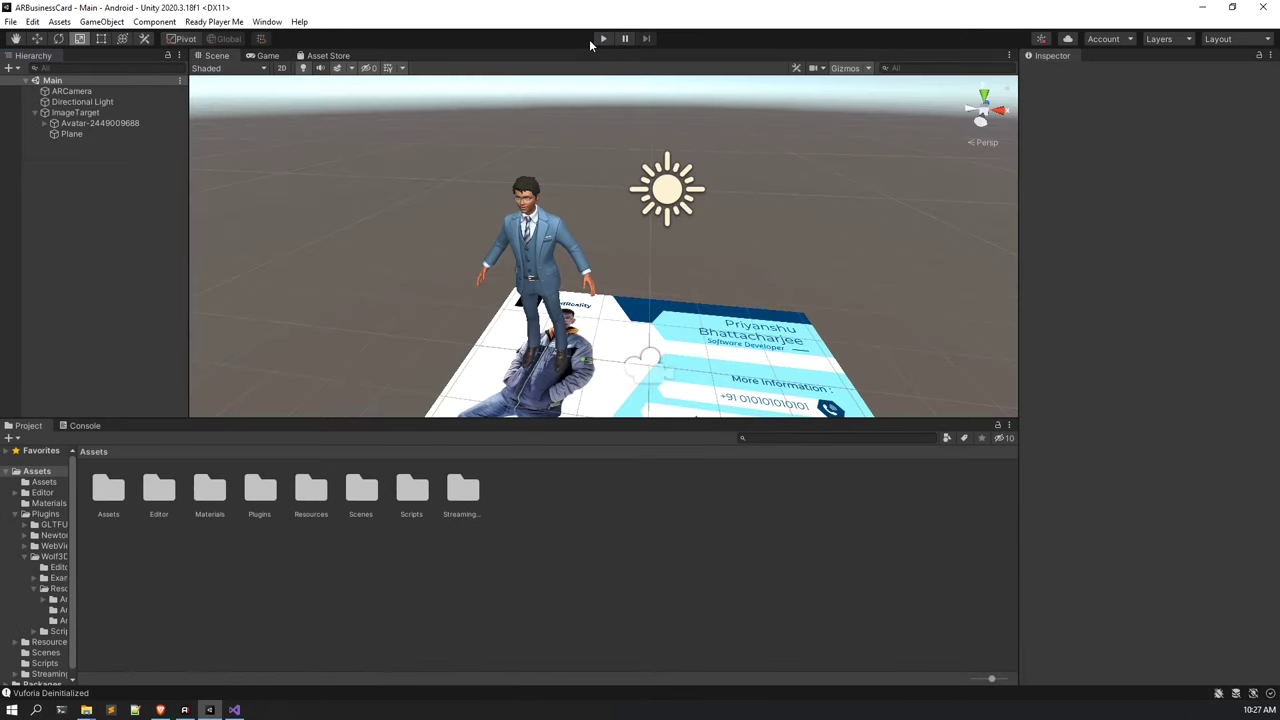
# Set ImageTarget's Default Observer Event Handler status to Tracked only.
pyautogui.keyDown('alt'); pyautogui.moveTo(437, 250); pyautogui.dragTo(390, 268); pyautogui.keyUp('alt')
pyautogui.click(118, 109)
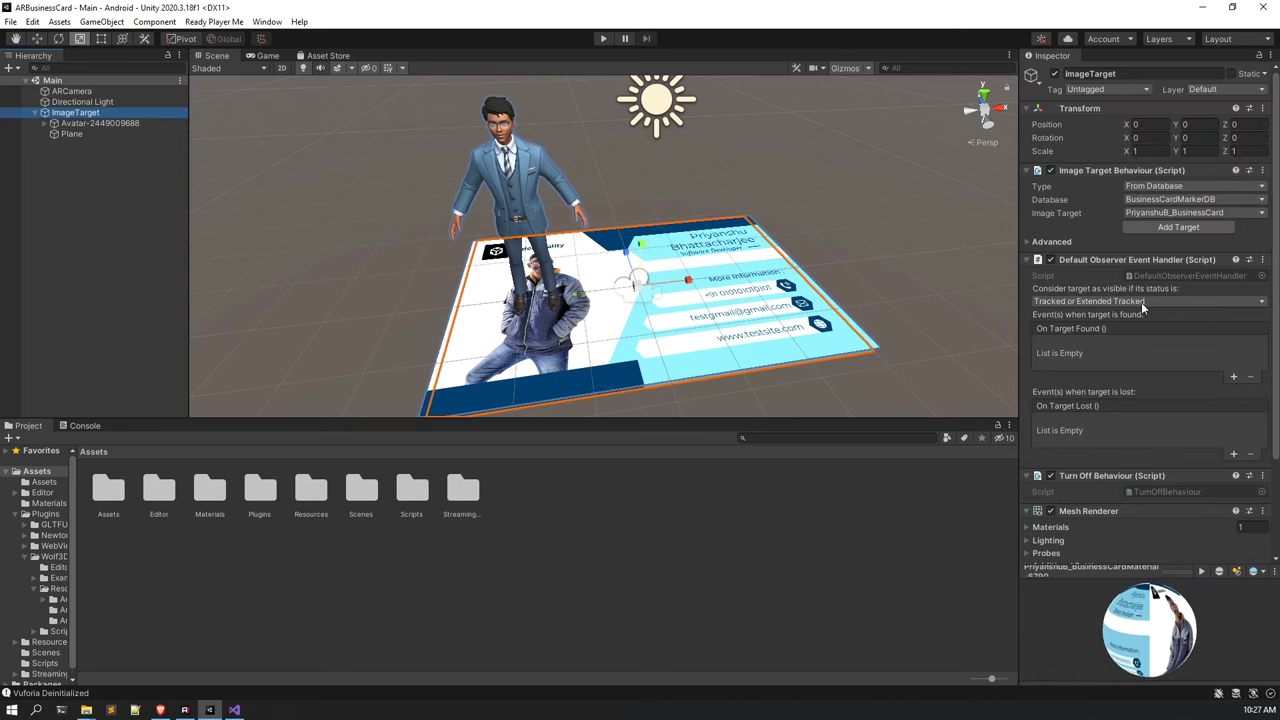
pyautogui.click(1141, 301)
pyautogui.click(1141, 316)
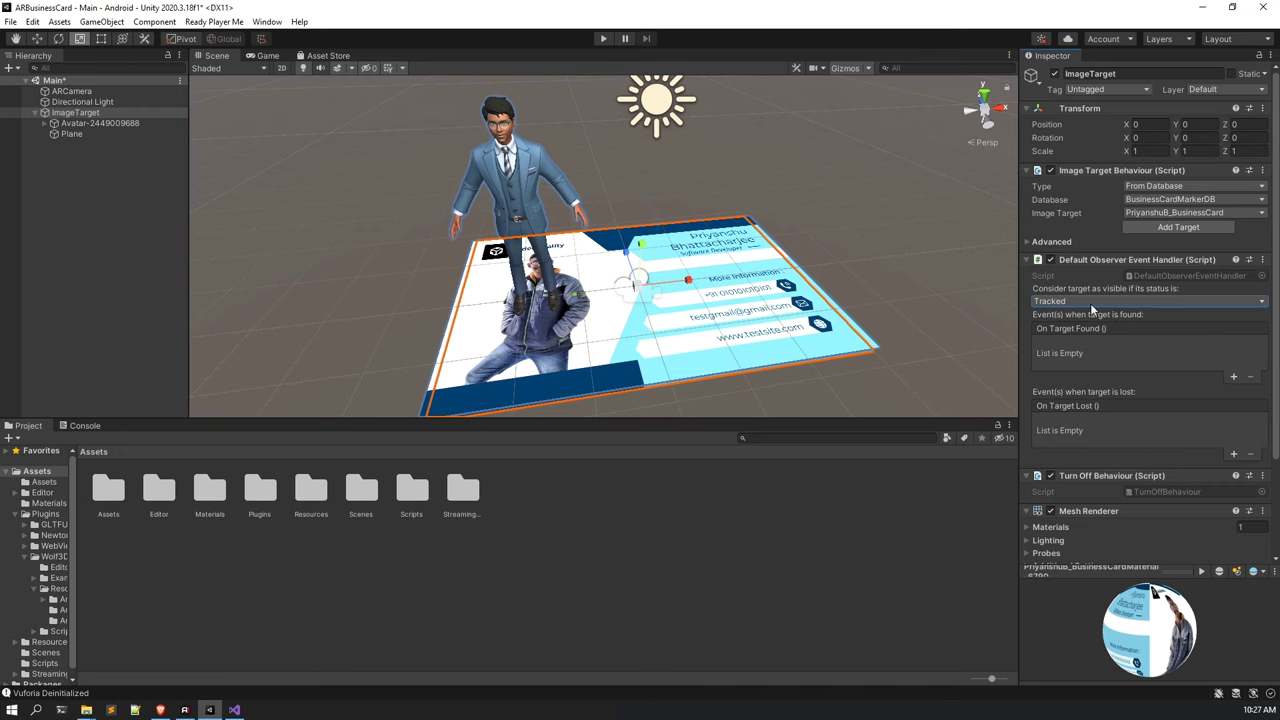
# Open the avatar's MaleFullbody animator controller in the Animator.
pyautogui.click(102, 124)
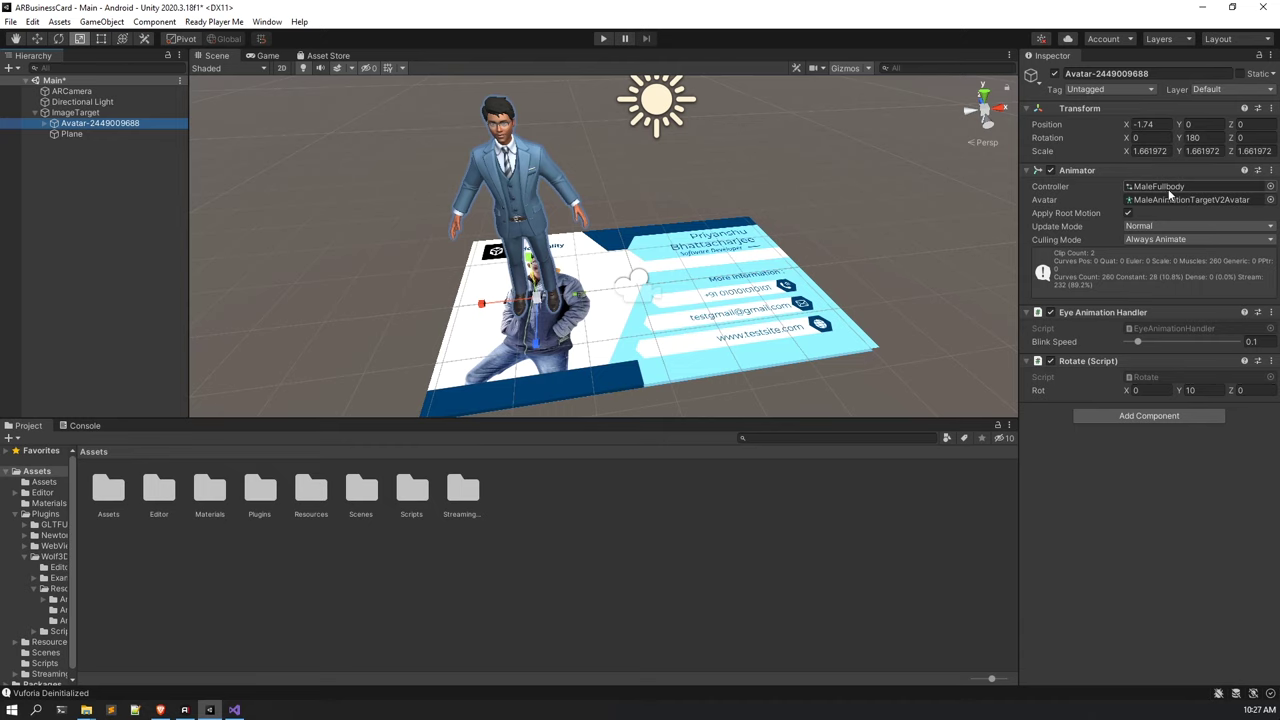
pyautogui.click(1167, 193)
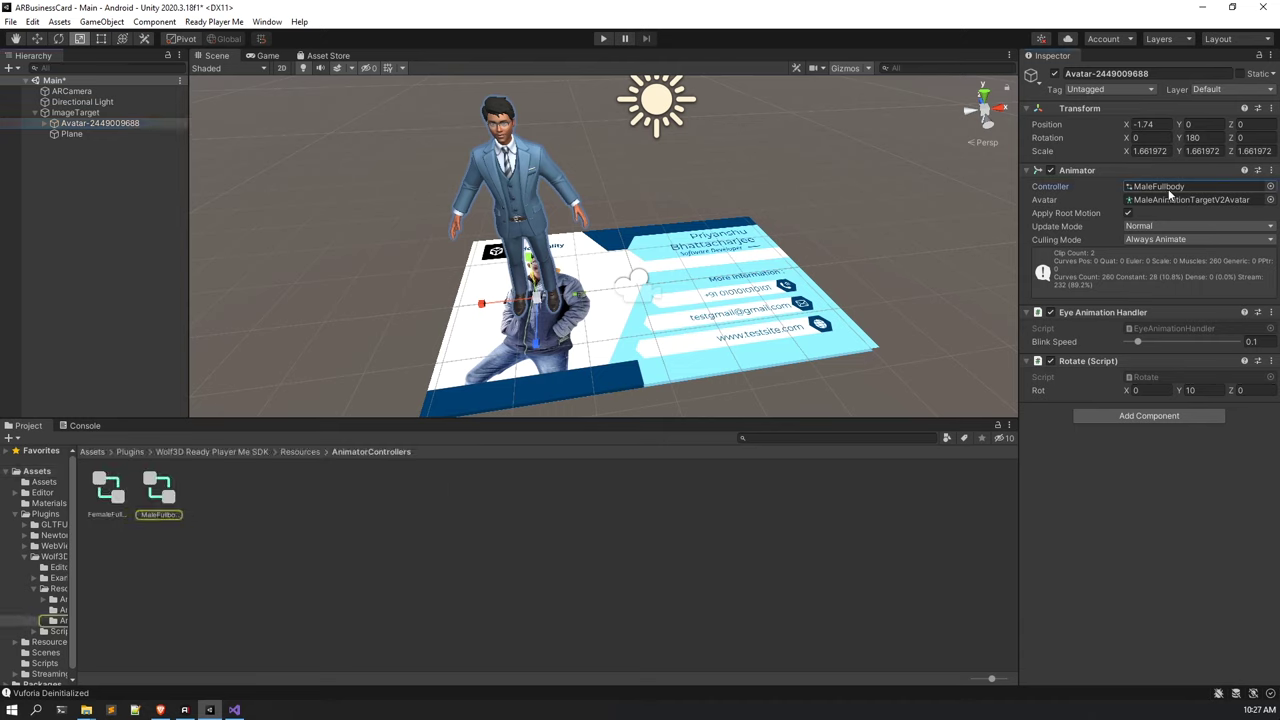
pyautogui.click(160, 500)
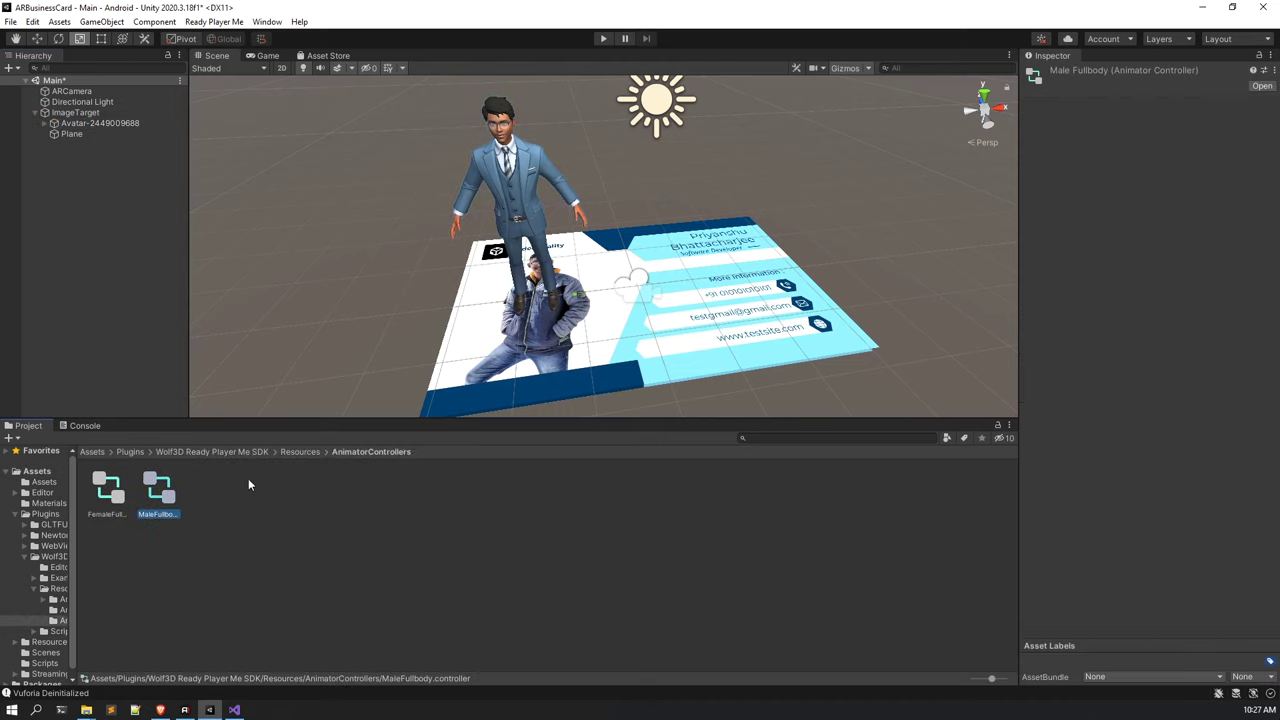
pyautogui.doubleClick(157, 500)
# Delete the Walk state, leaving only Idle, and return to the Scene view.
pyautogui.rightClick(608, 140)
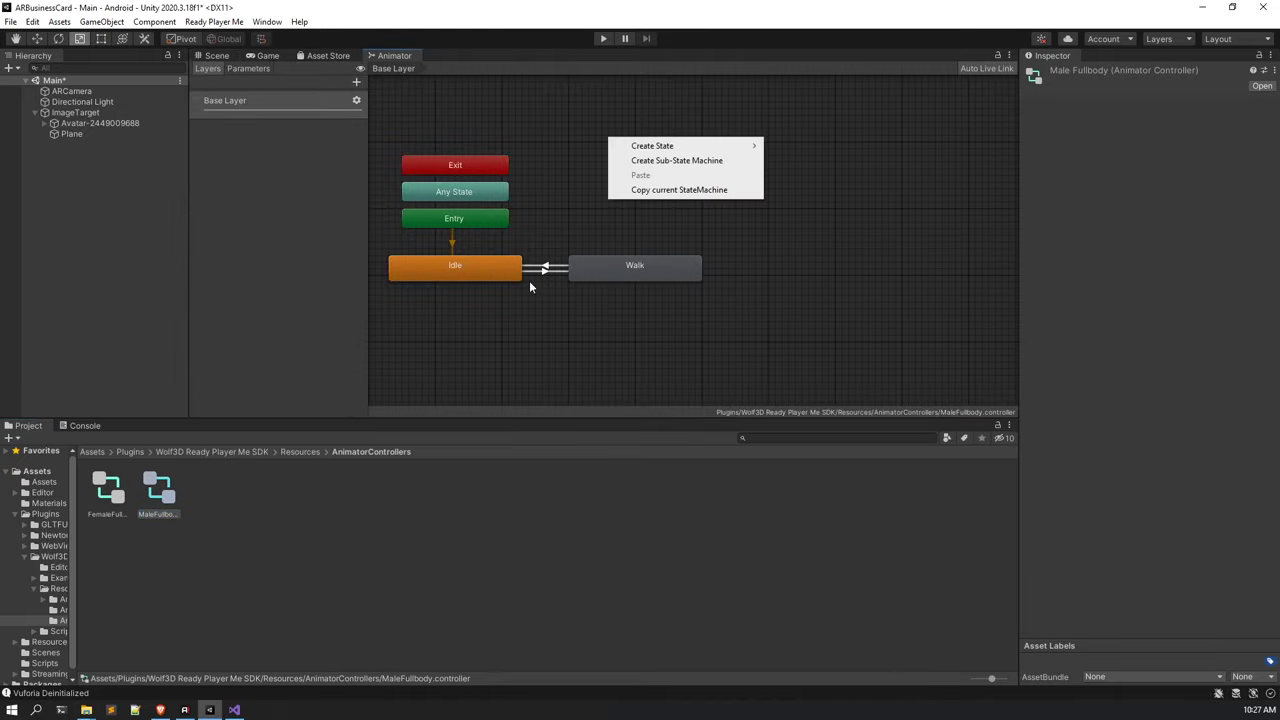
pyautogui.click(694, 312)
pyautogui.click(454, 270)
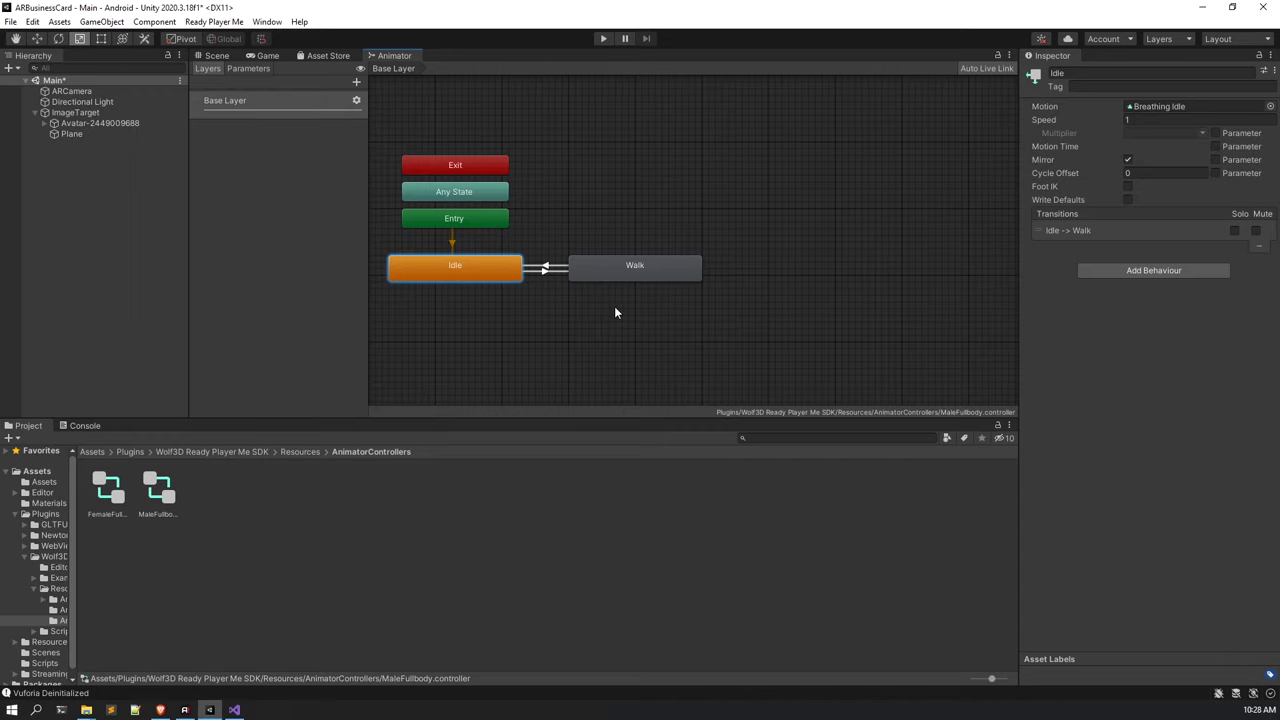
pyautogui.click(610, 306)
pyautogui.click(490, 274)
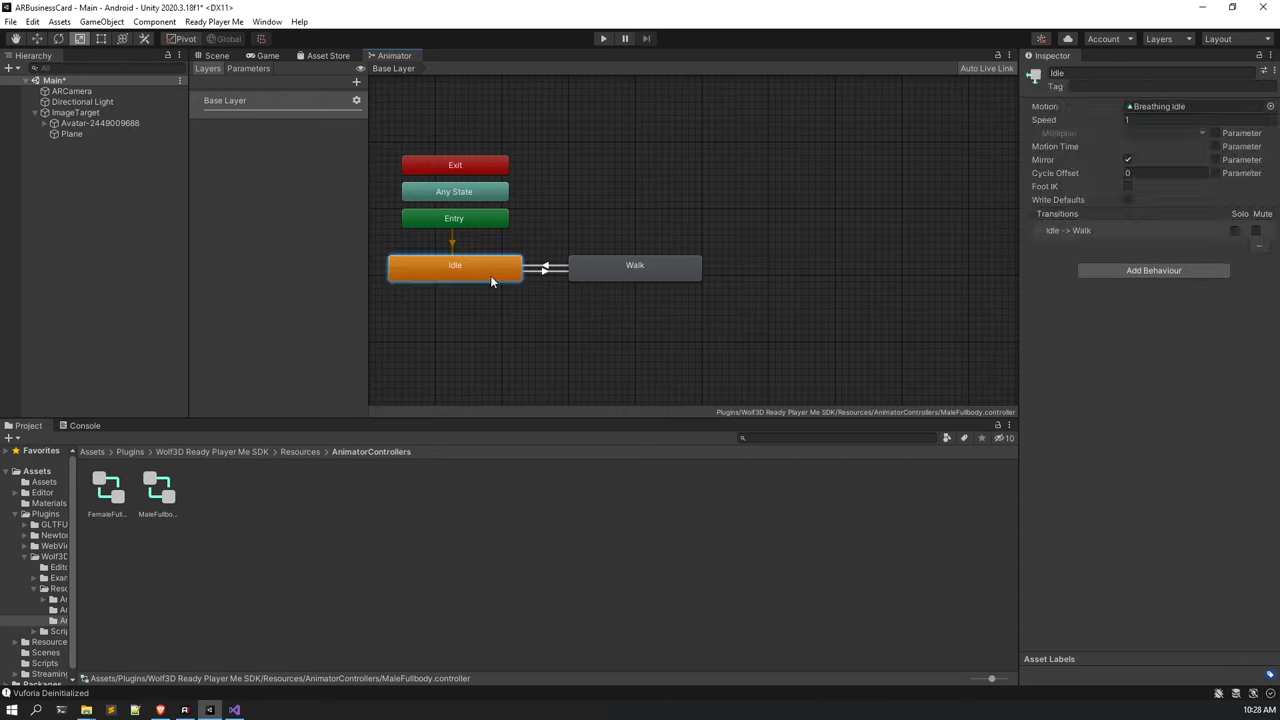
pyautogui.click(668, 273)
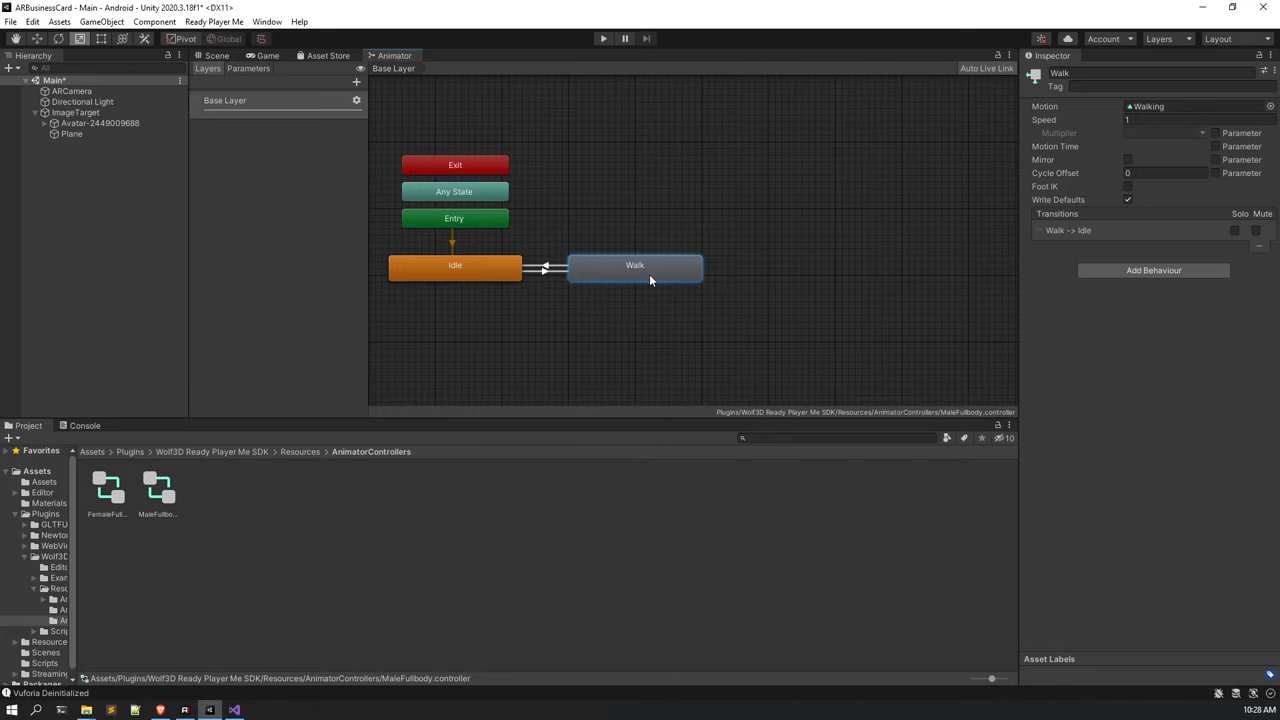
pyautogui.rightClick(644, 271)
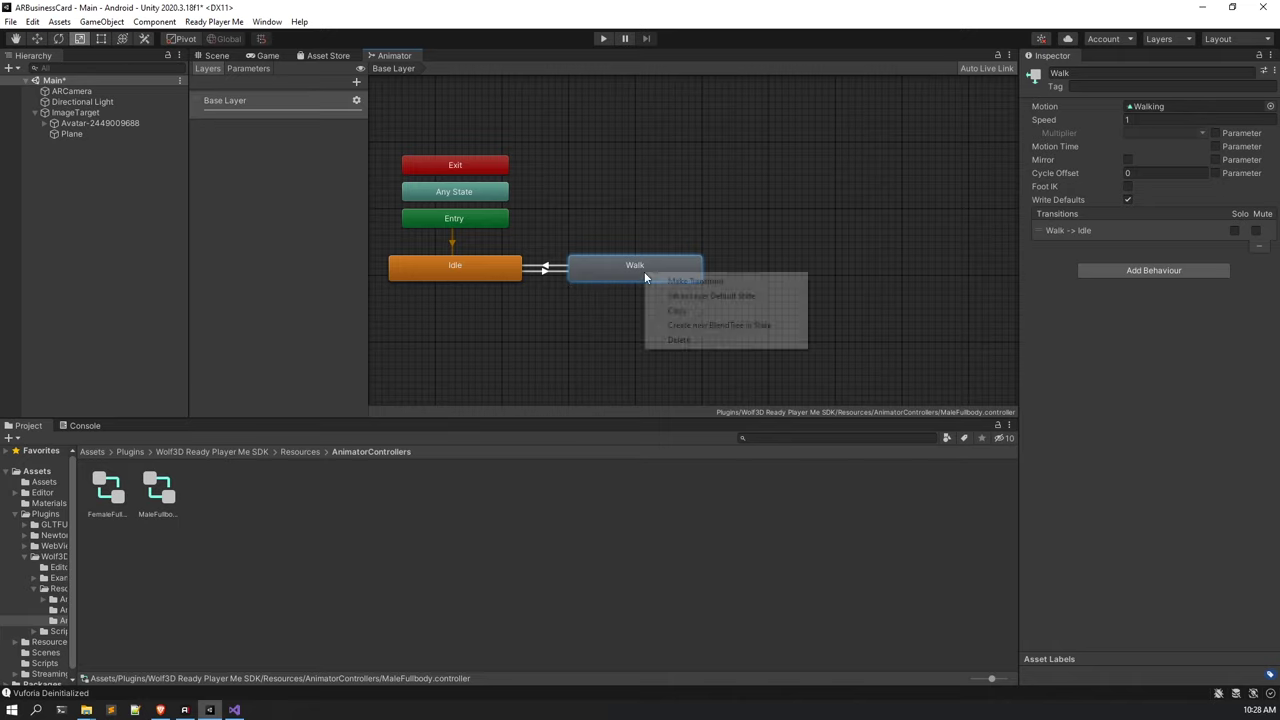
pyautogui.click(670, 340)
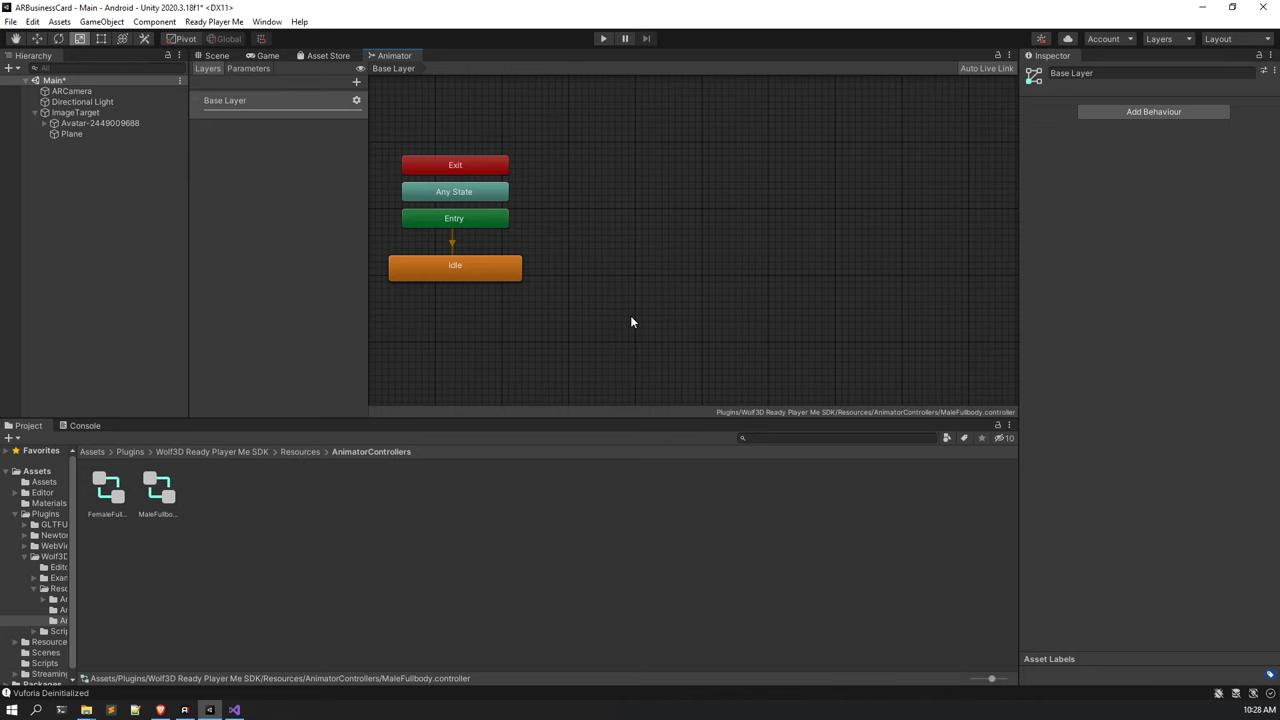
pyautogui.click(224, 56)
# Scale the avatar up to 2.529688 on all axes.
pyautogui.press('t')
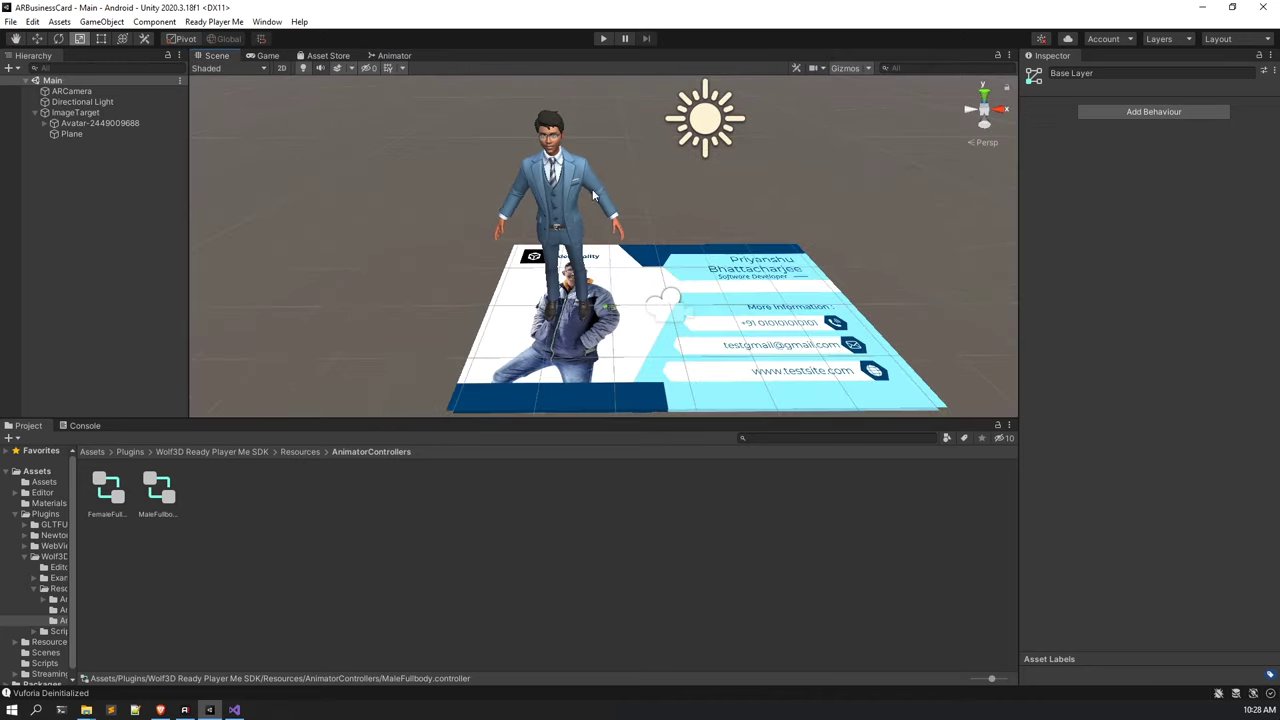
pyautogui.click(89, 133)
pyautogui.click(94, 123)
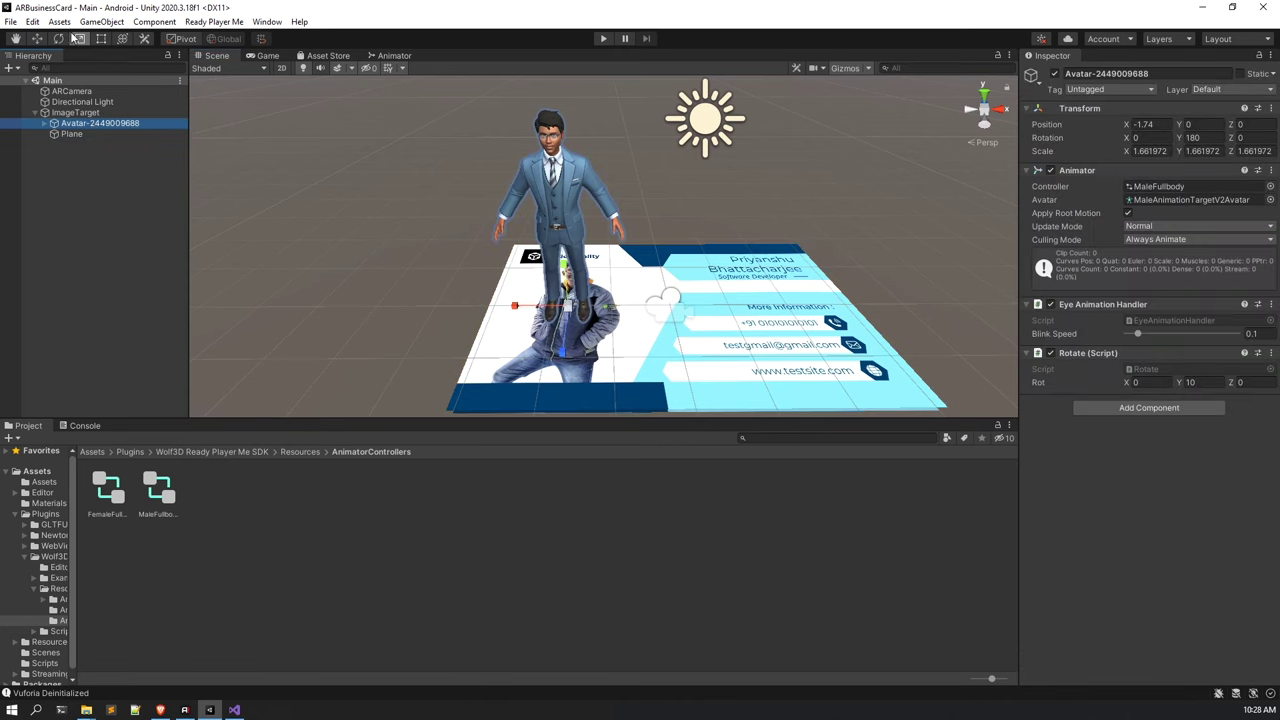
pyautogui.moveTo(561, 307); pyautogui.dragTo(565, 350)
# Run a play-mode test of the scene, then stop it with Ctrl+P.
pyautogui.click(605, 39)
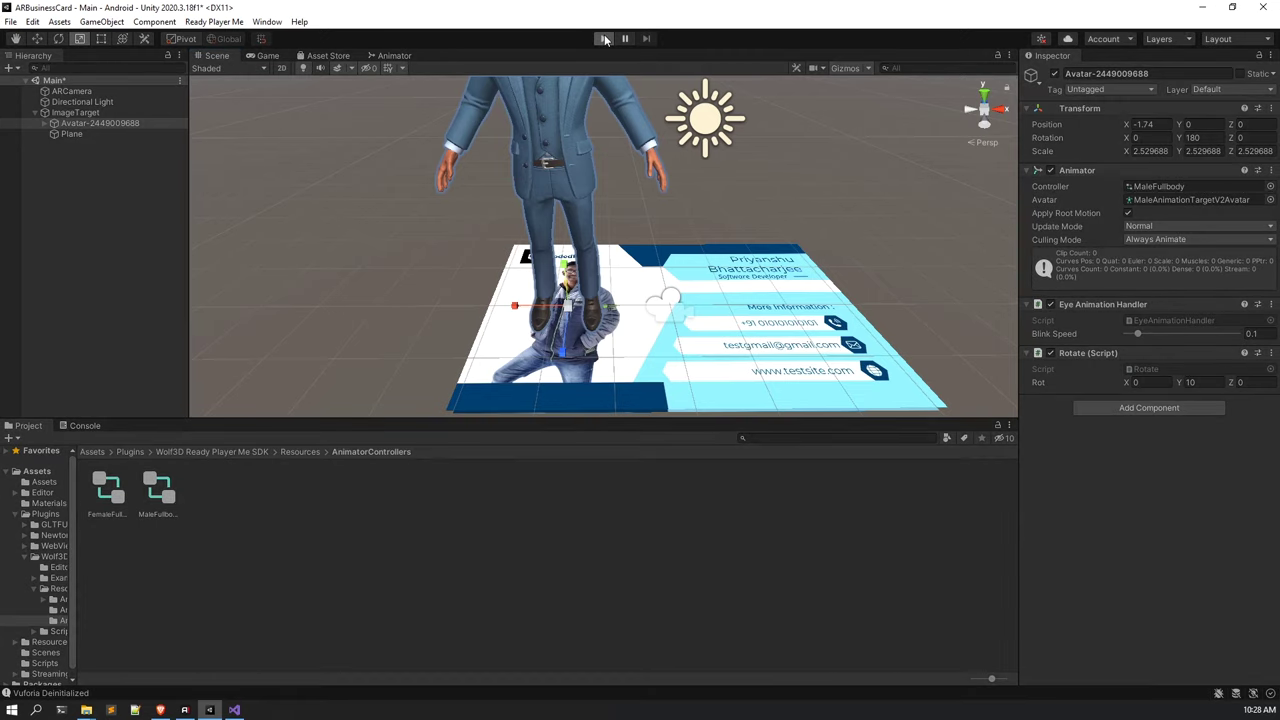
pyautogui.click(604, 38)
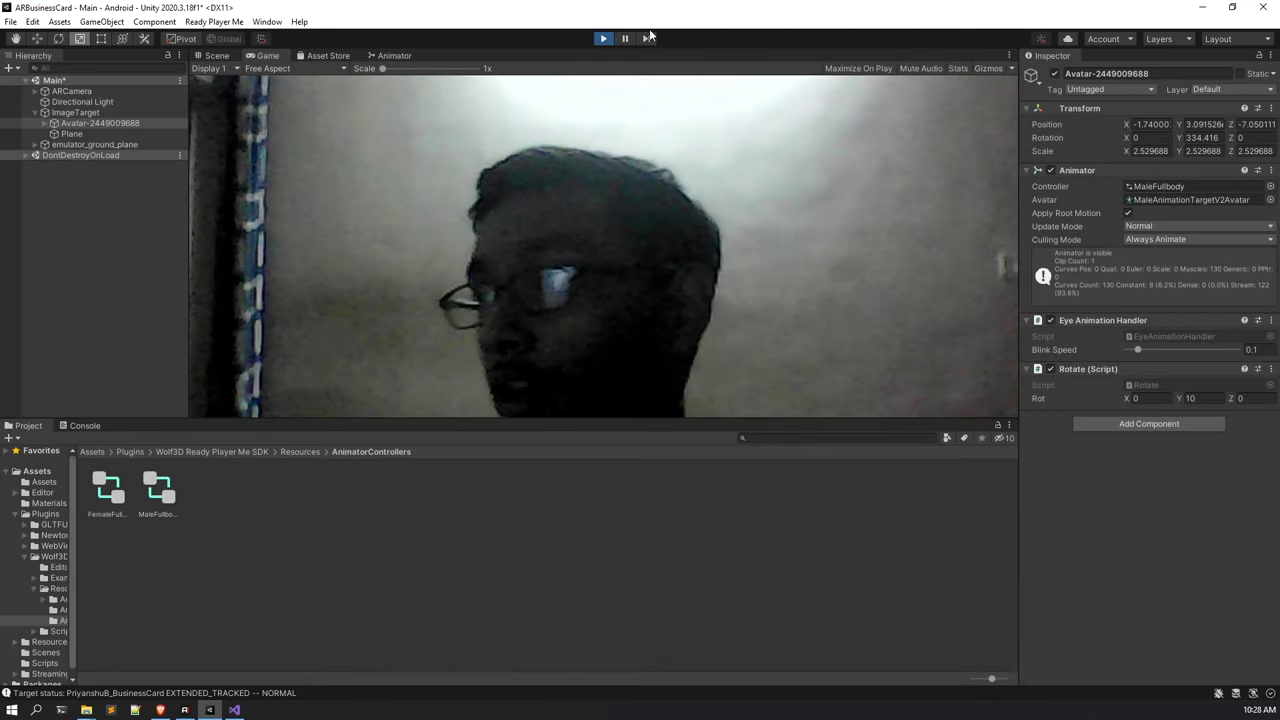
pyautogui.hotkey('ctrl', 'p')
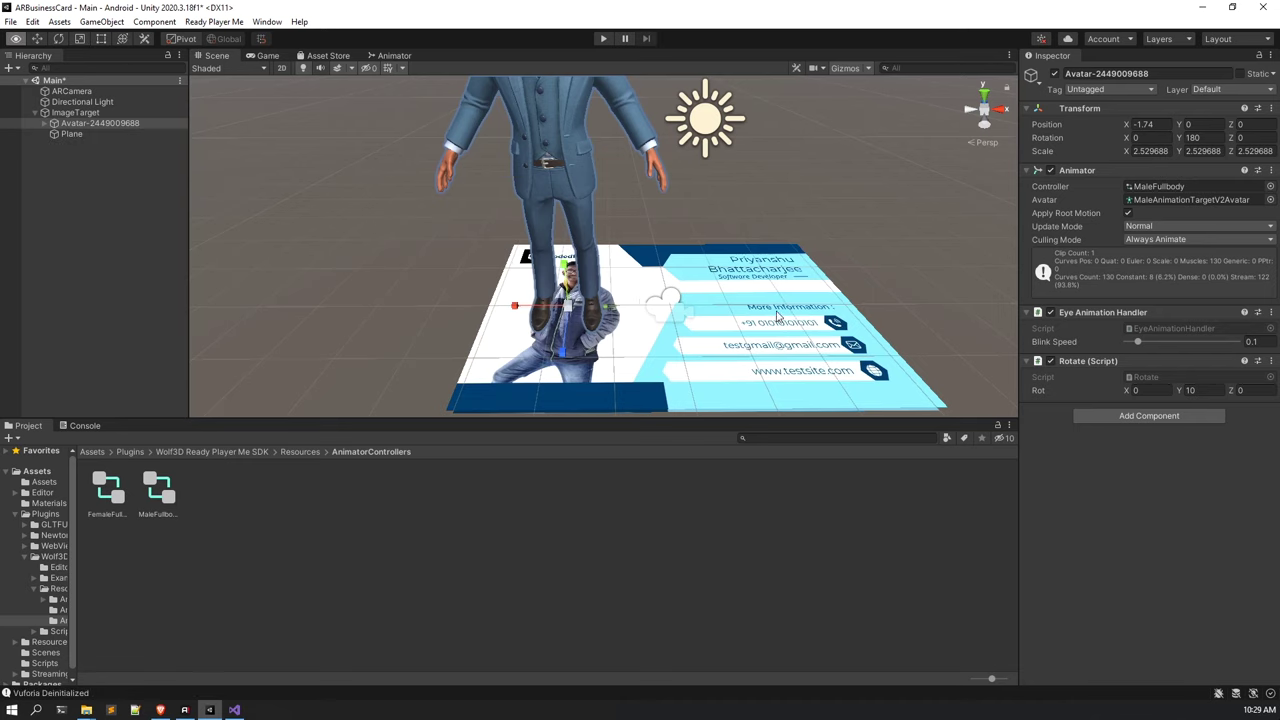
# Set the avatar's Eye Animation Handler Blink Speed to 0.3.
pyautogui.keyDown('alt'); pyautogui.moveTo(603, 303); pyautogui.dragTo(619, 163); pyautogui.keyUp('alt')
pyautogui.scroll(5, 619, 163)
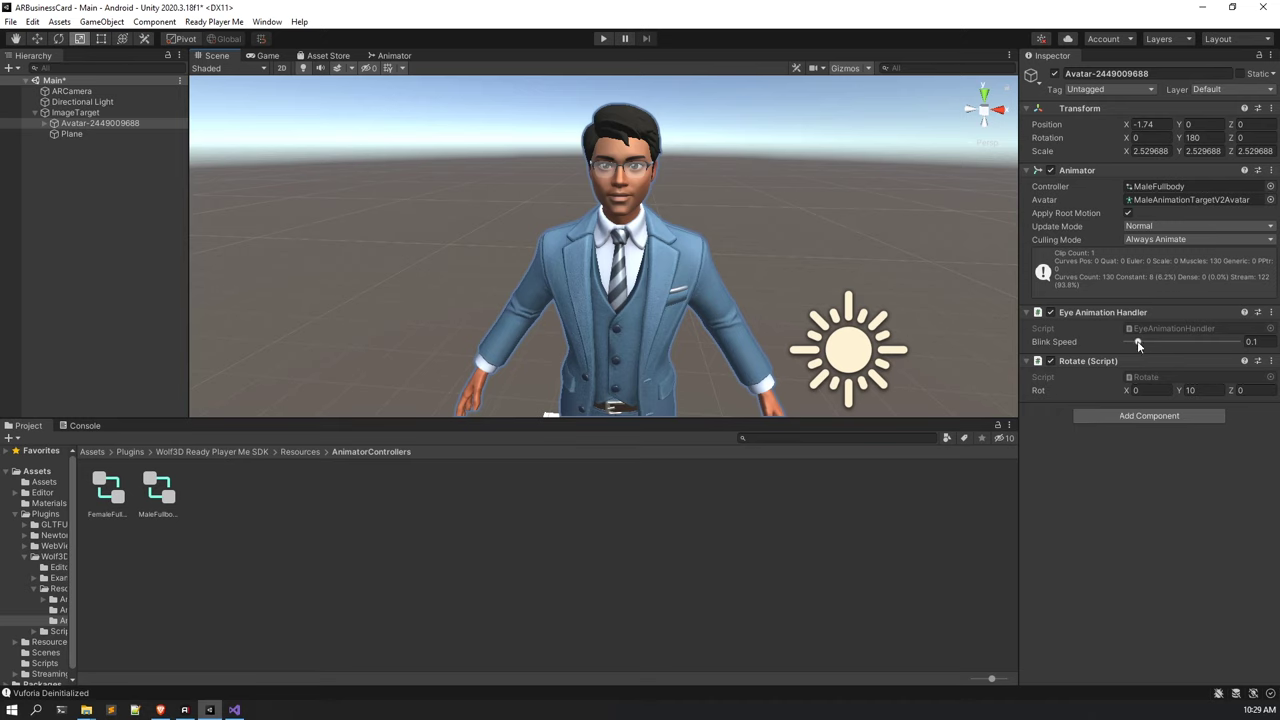
pyautogui.moveTo(1141, 342); pyautogui.dragTo(1153, 344)
pyautogui.click(1252, 342)
pyautogui.write('0.3')
# Save the scene and select ImageTarget in the Hierarchy.
pyautogui.click(106, 221)
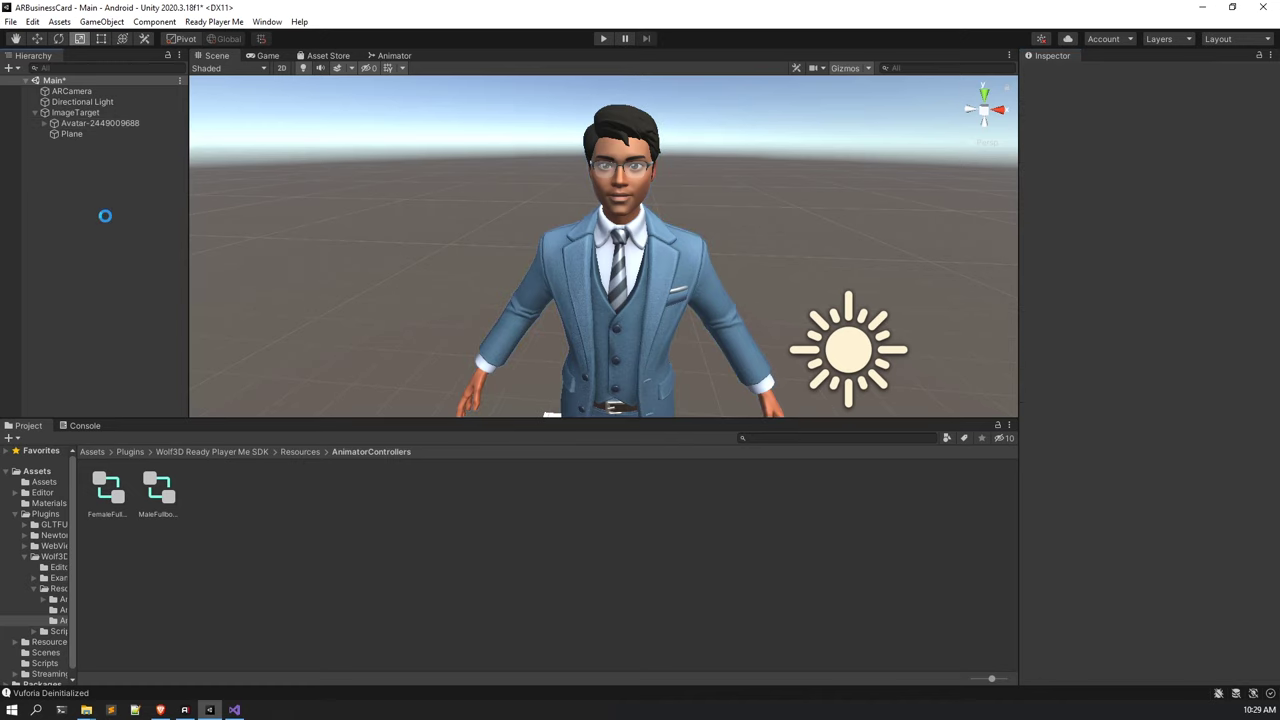
pyautogui.hotkey('ctrl', 's')
pyautogui.scroll(-5, 740, 283)
pyautogui.keyDown('alt'); pyautogui.moveTo(740, 283); pyautogui.dragTo(588, 320); pyautogui.keyUp('alt')
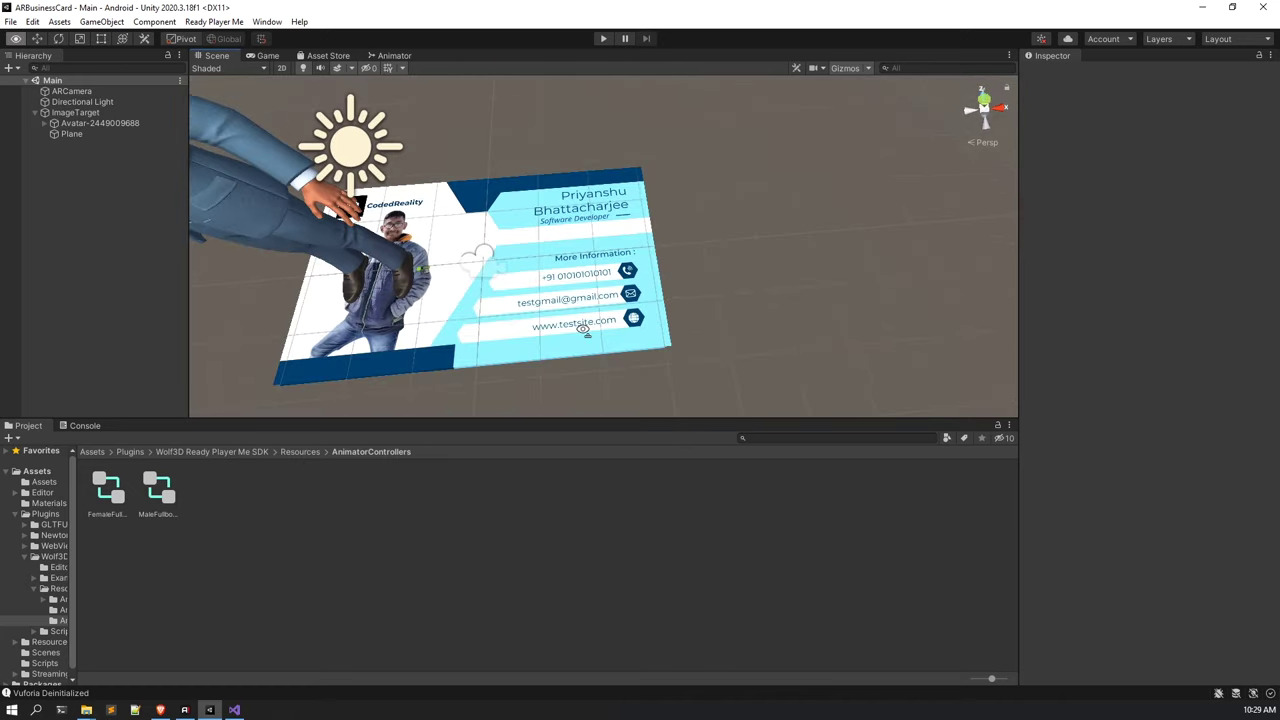
pyautogui.scroll(-3, 588, 307)
pyautogui.click(100, 113)
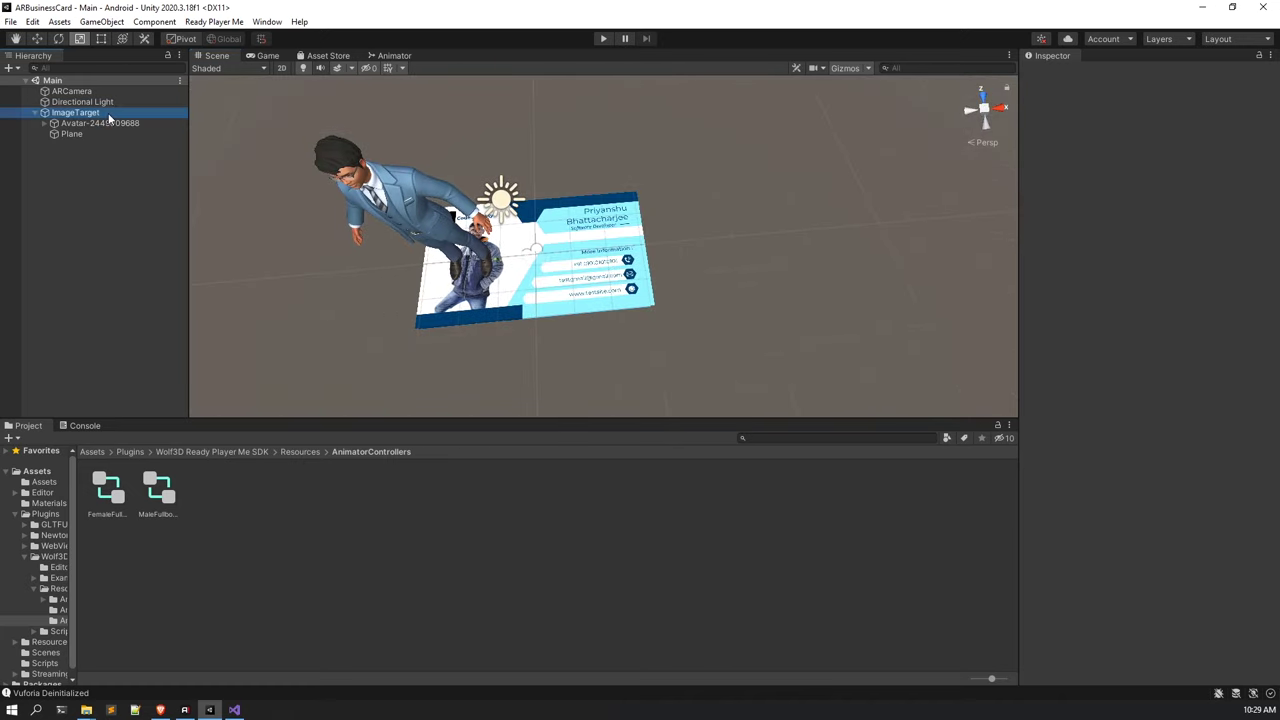
pyautogui.click(96, 200)
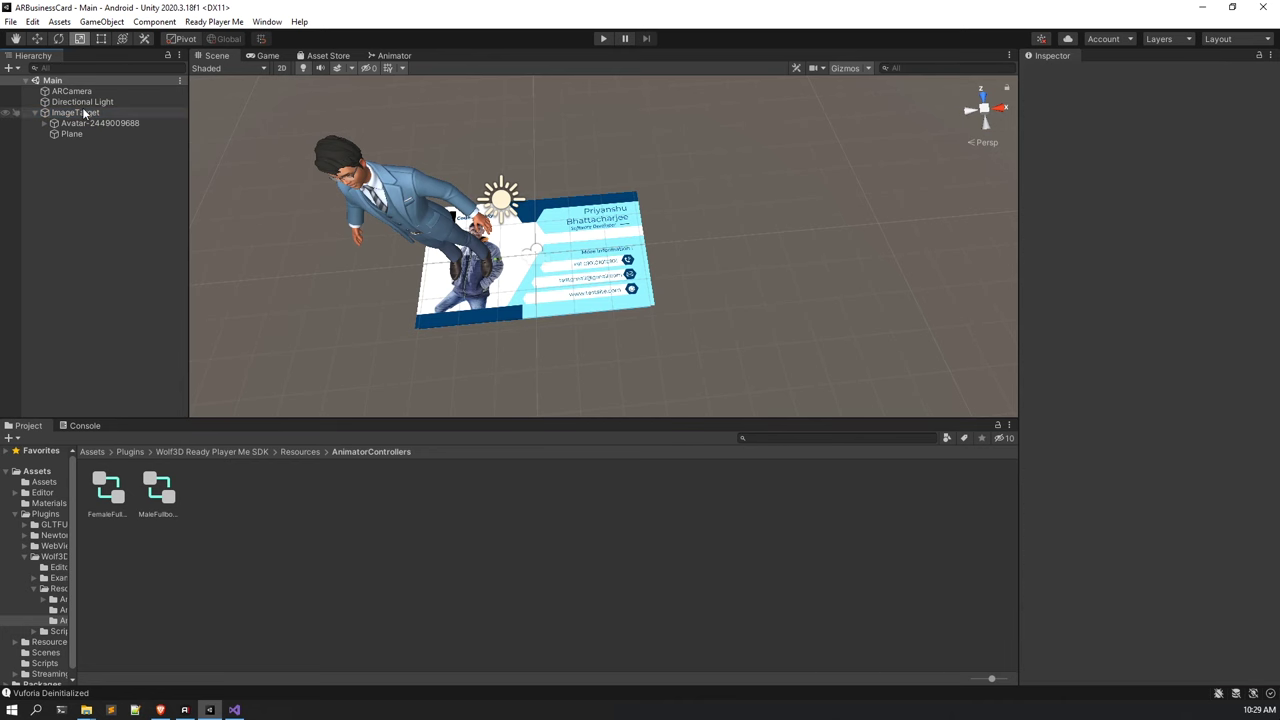
pyautogui.click(85, 113)
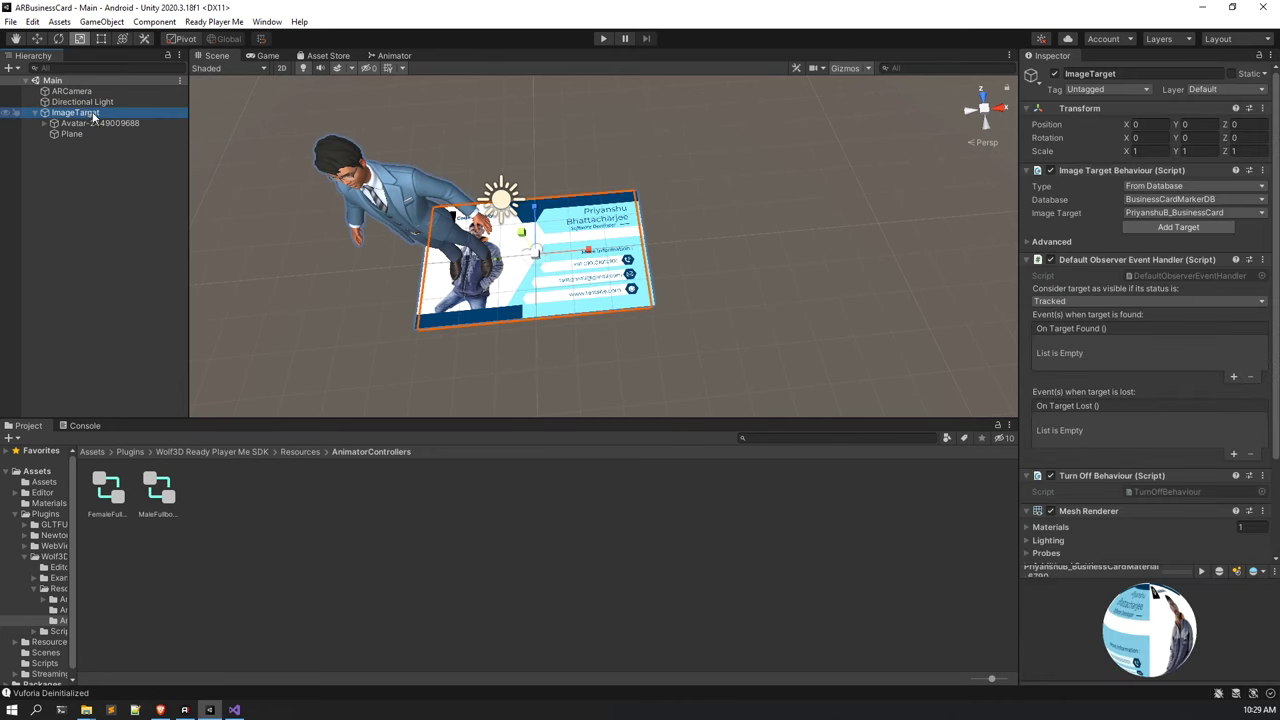
# Add a Canvas under ImageTarget in World Space render mode with ARCamera as event camera.
pyautogui.rightClick(93, 114)
pyautogui.moveTo(125, 375)
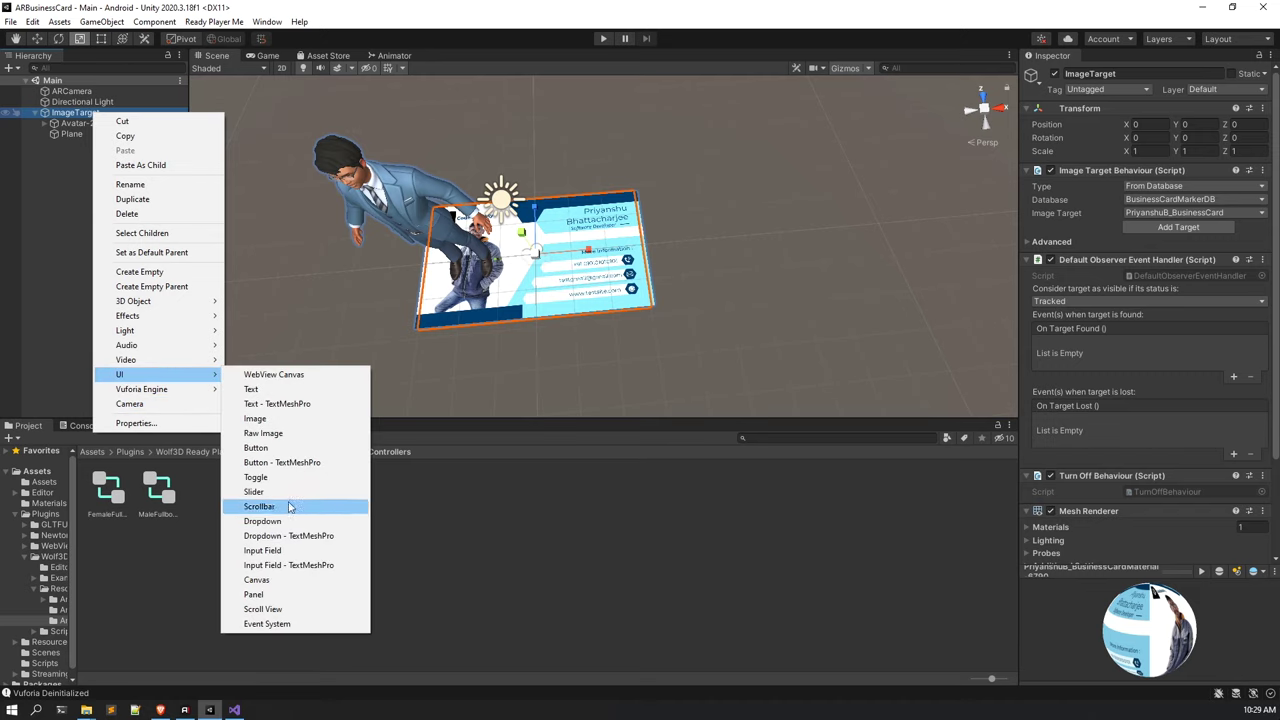
pyautogui.click(273, 578)
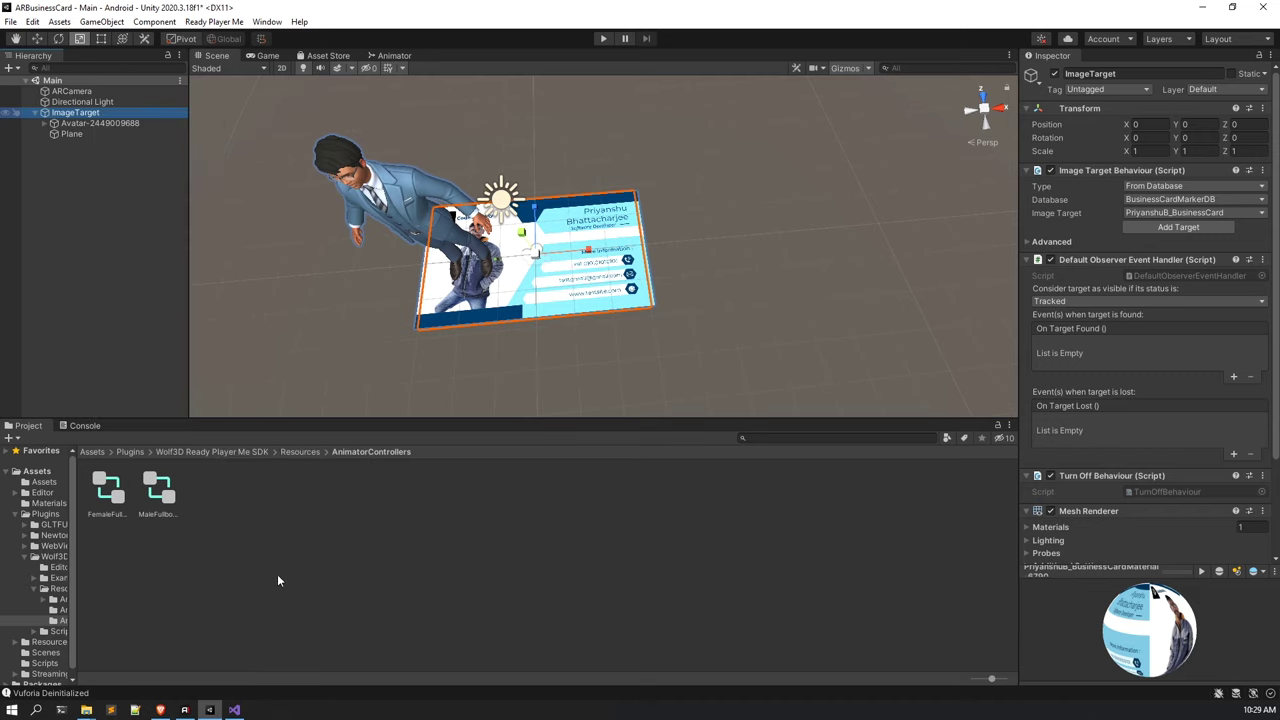
pyautogui.click(55, 148)
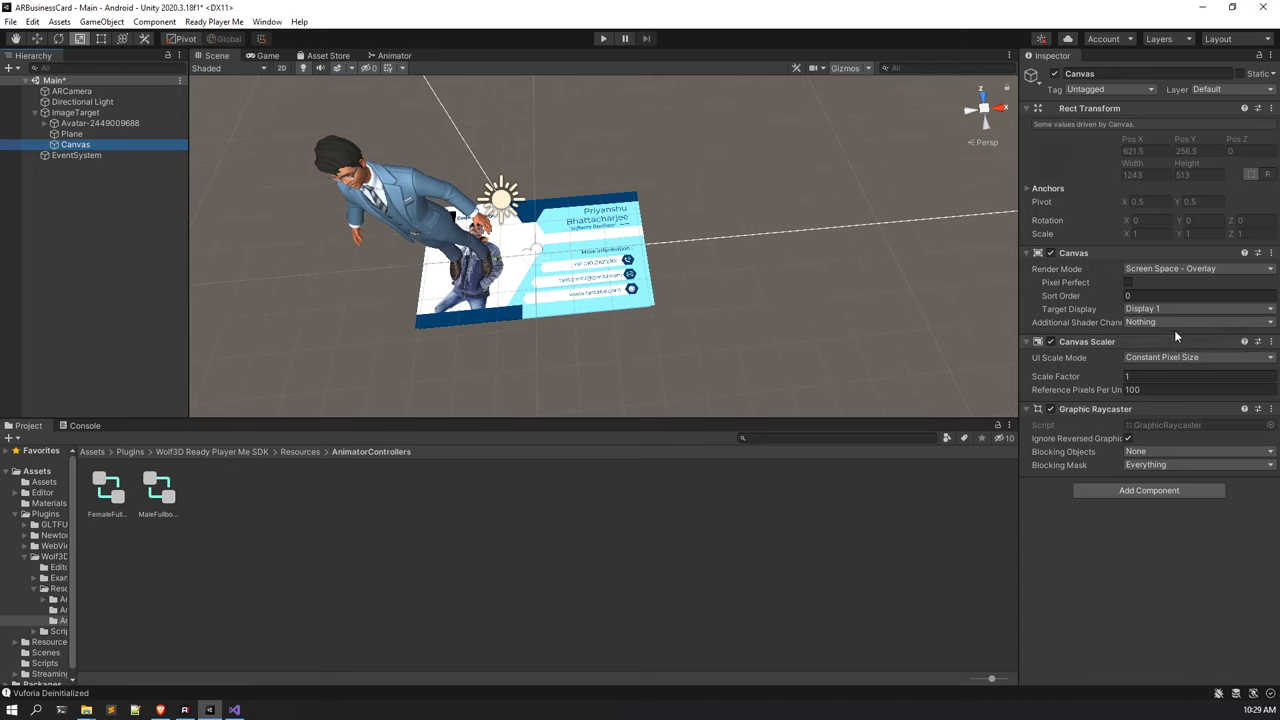
pyautogui.click(1177, 268)
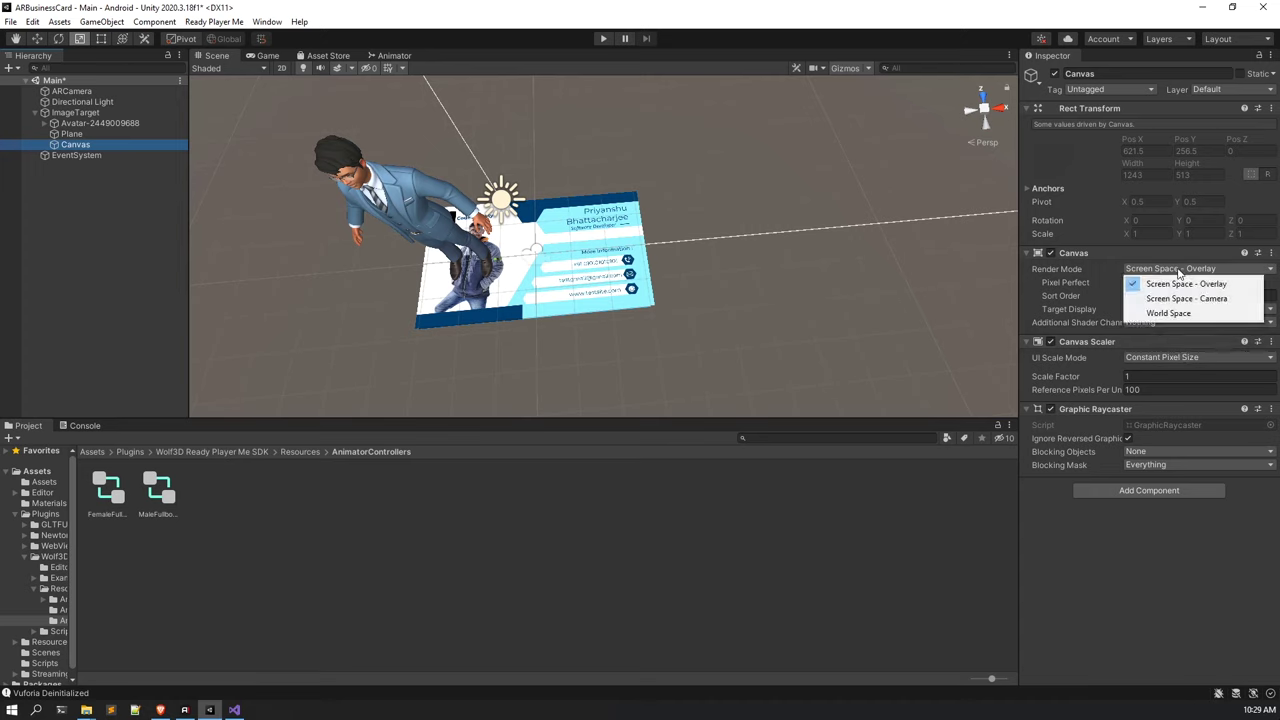
pyautogui.click(1124, 268)
pyautogui.click(1152, 269)
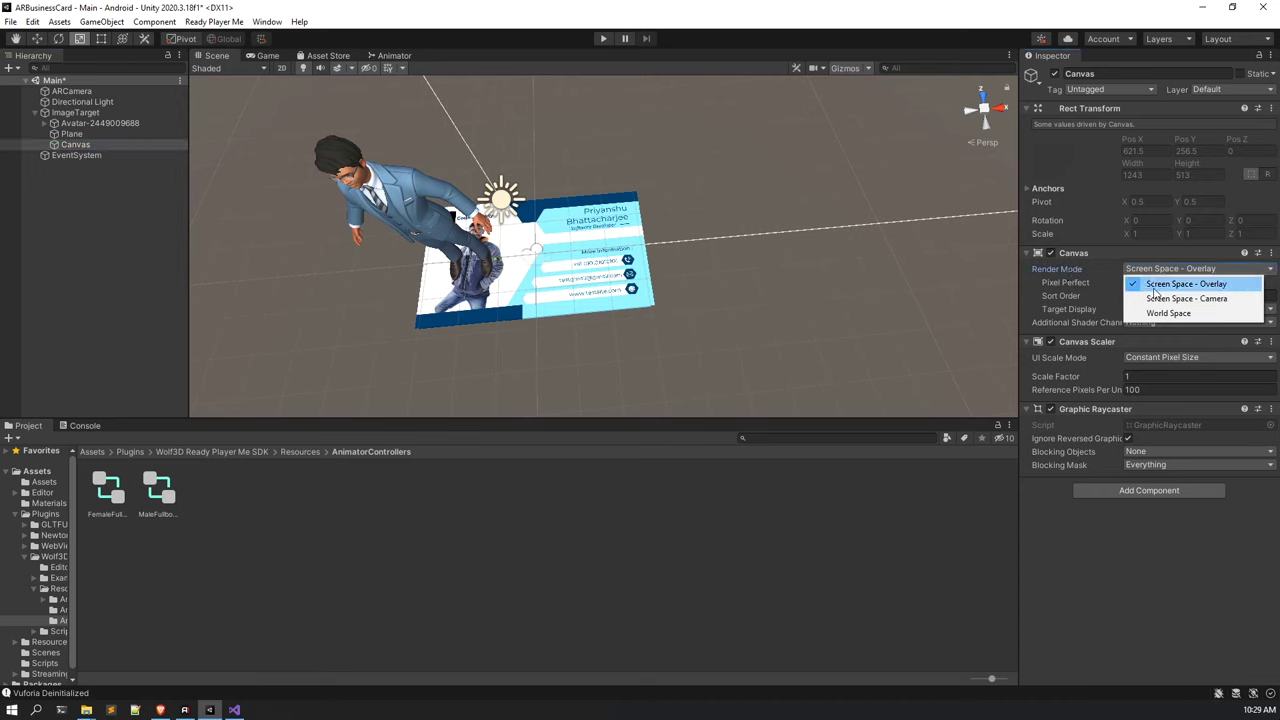
pyautogui.click(1165, 313)
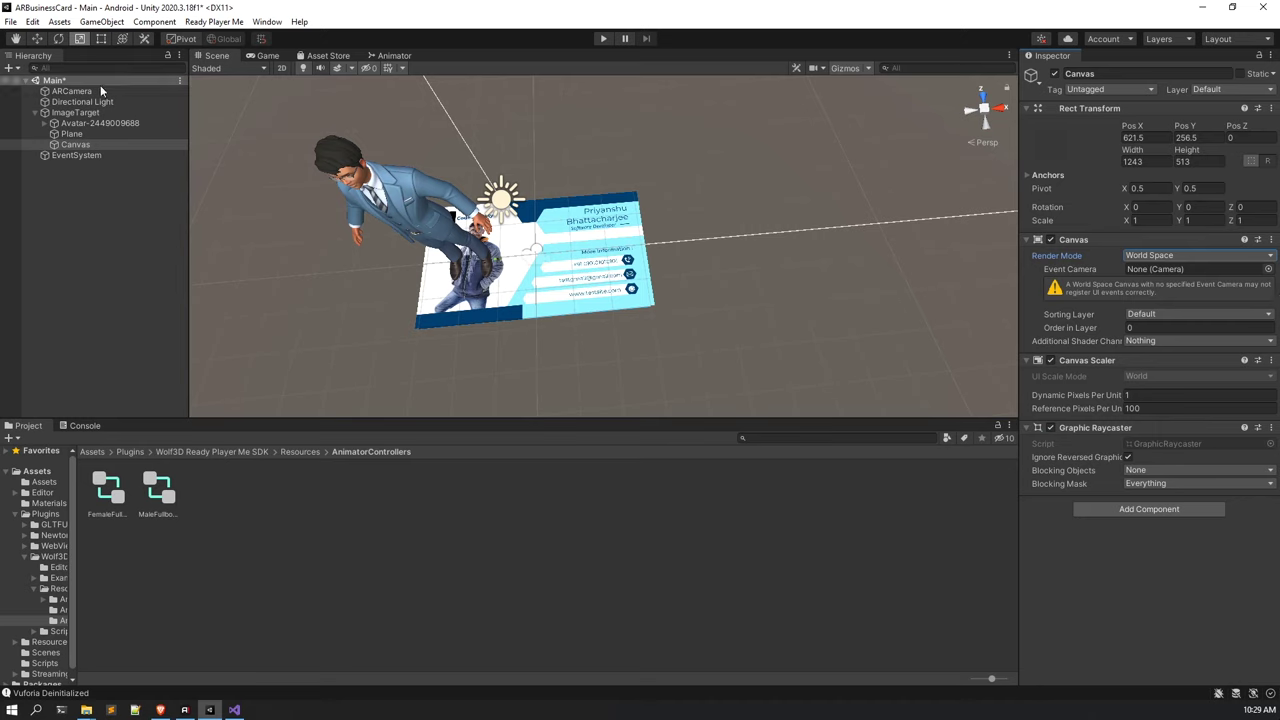
pyautogui.moveTo(100, 91); pyautogui.dragTo(1200, 272)
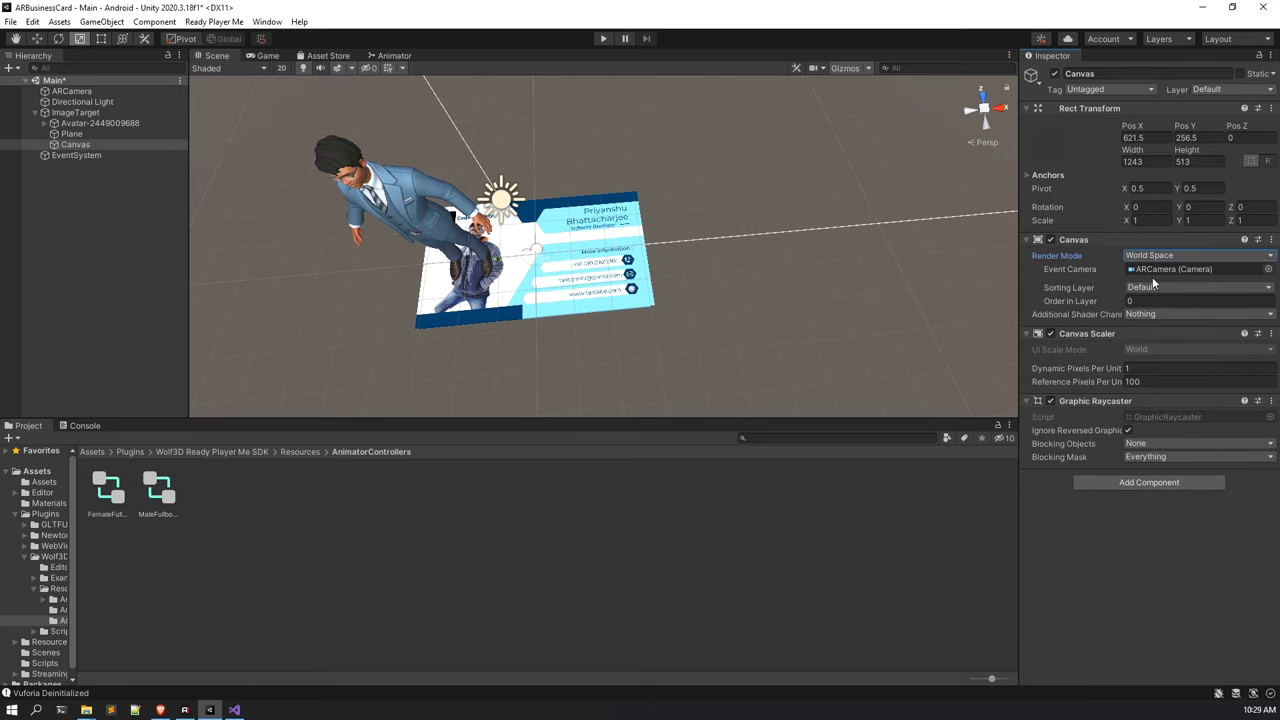
# Centre the canvas by setting Pos X and Pos Y to 0.
pyautogui.keyDown('alt'); pyautogui.moveTo(749, 243); pyautogui.dragTo(756, 167); pyautogui.keyUp('alt')
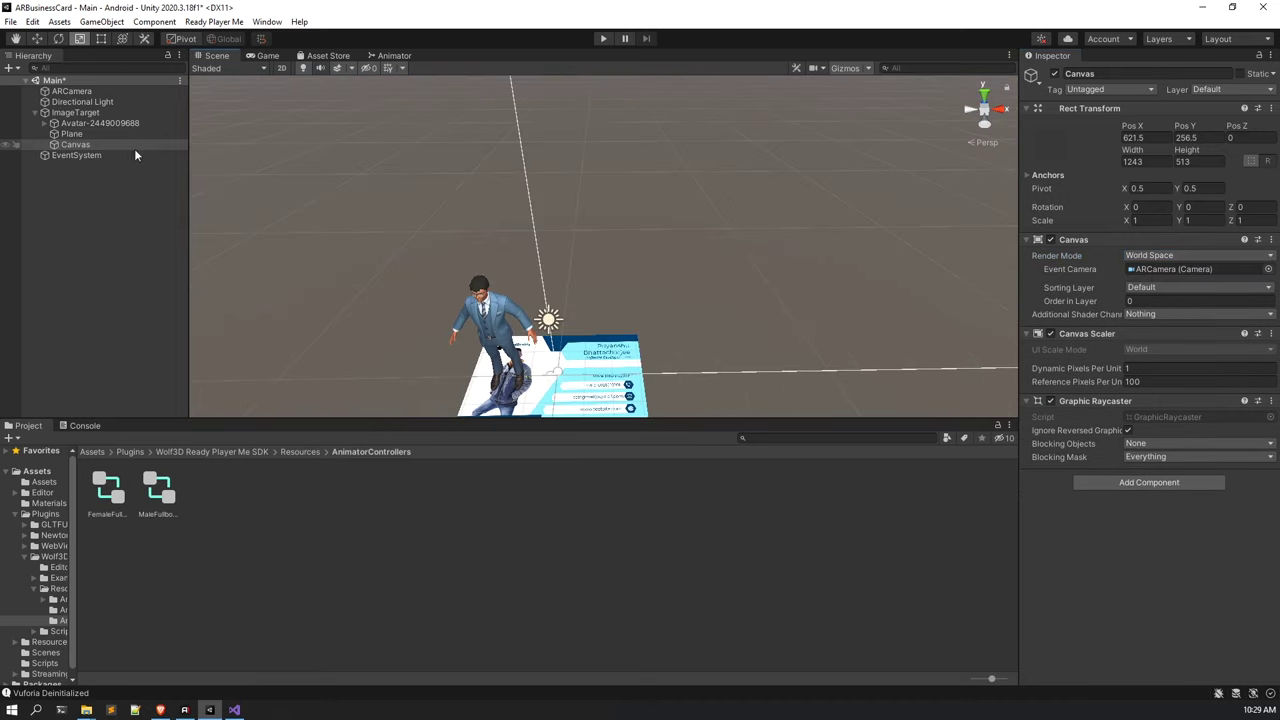
pyautogui.keyDown('alt'); pyautogui.moveTo(840, 276); pyautogui.dragTo(720, 240); pyautogui.keyUp('alt')
pyautogui.doubleClick(94, 144)
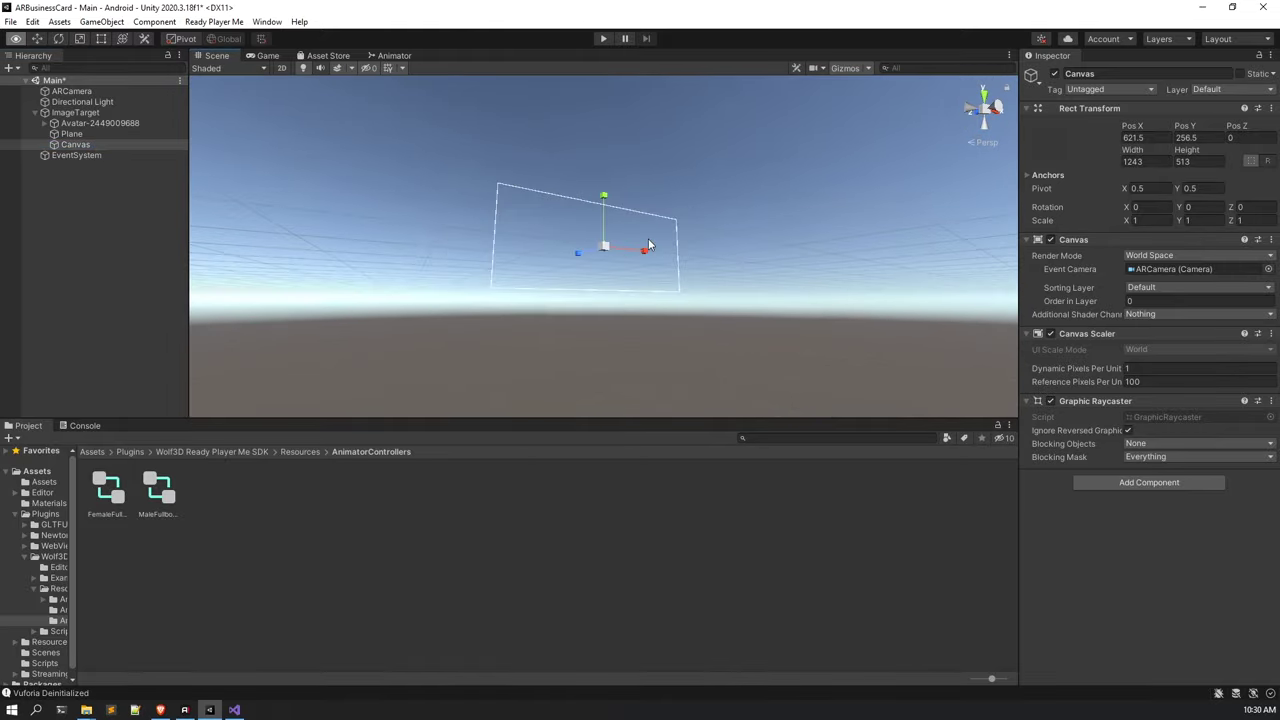
pyautogui.keyDown('alt'); pyautogui.moveTo(620, 330); pyautogui.dragTo(524, 249); pyautogui.keyUp('alt')
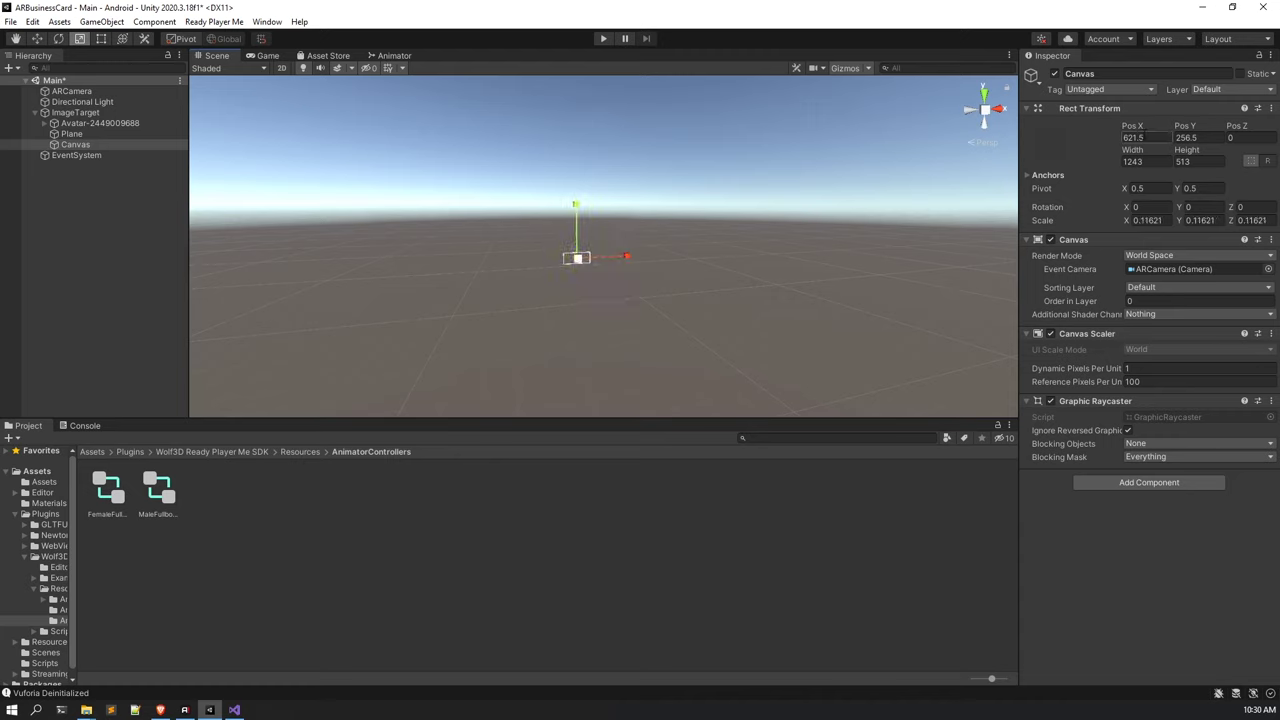
pyautogui.write('0')
pyautogui.press('Tab')
pyautogui.write('0')
pyautogui.press('Tab')
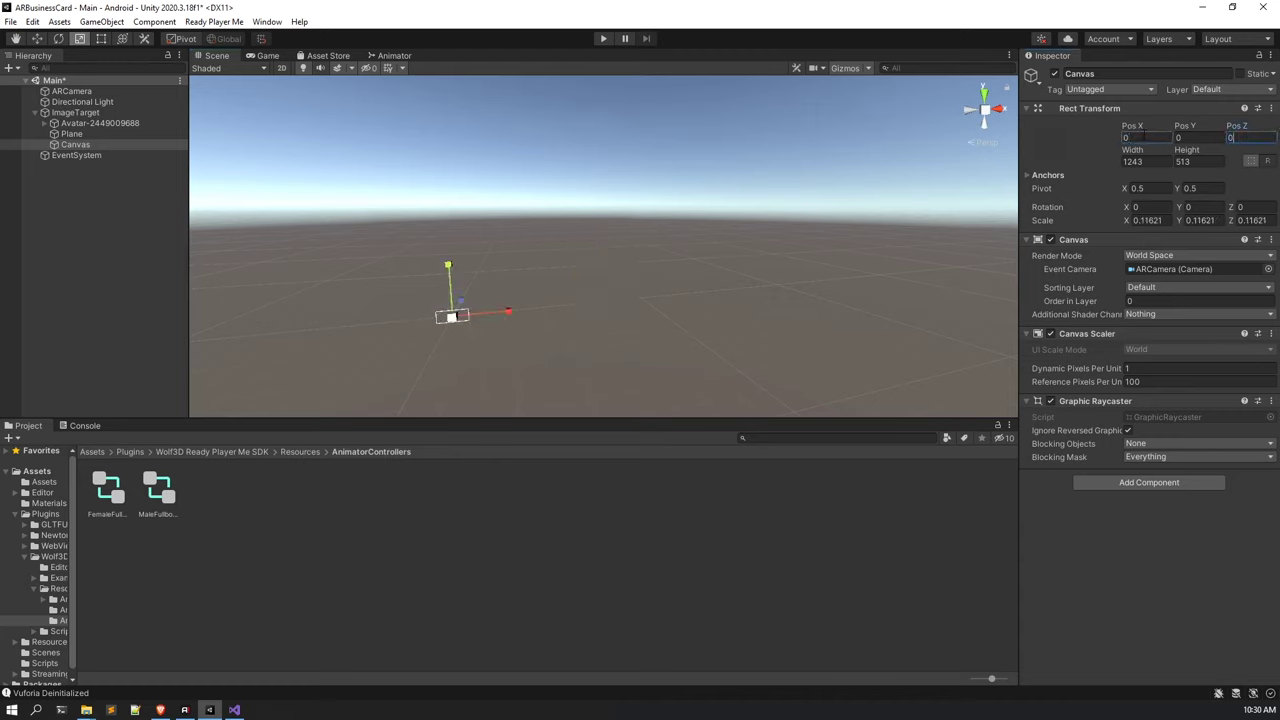
# Shrink the canvas down to a small size over the card.
pyautogui.click(114, 134)
pyautogui.click(98, 146)
pyautogui.doubleClick(98, 148)
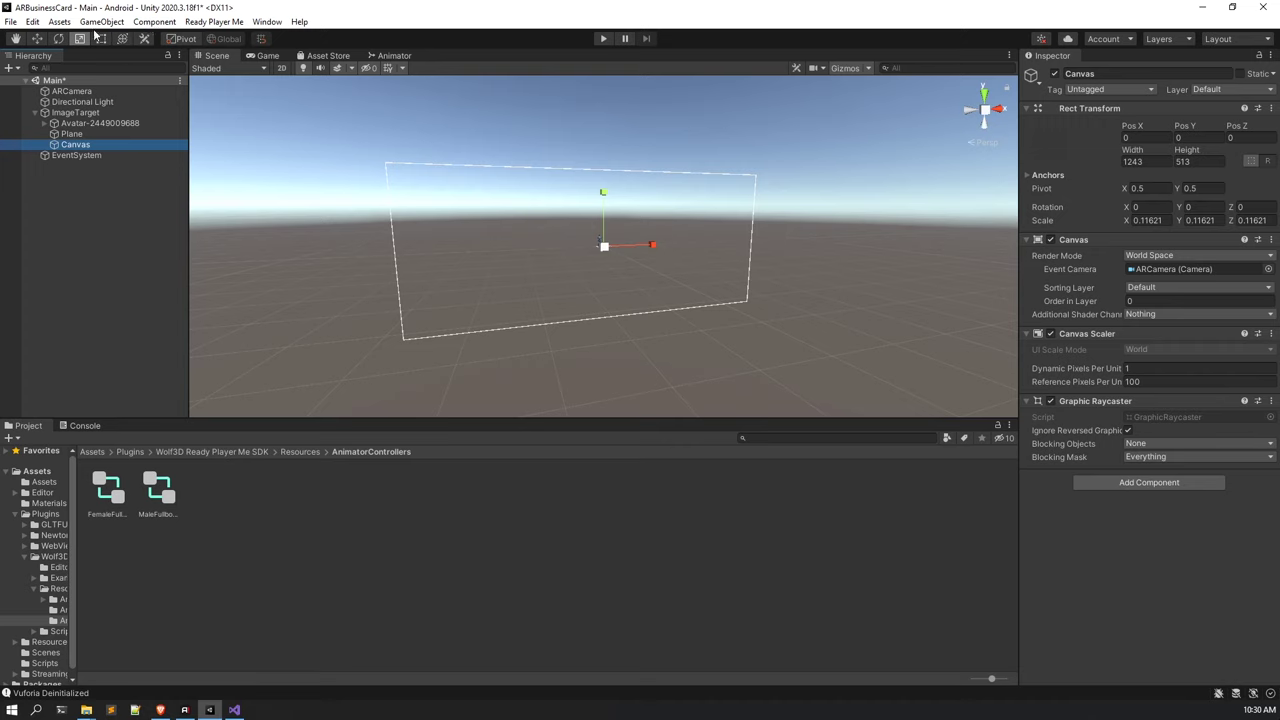
pyautogui.moveTo(603, 249); pyautogui.dragTo(531, 232)
pyautogui.doubleClick(102, 145)
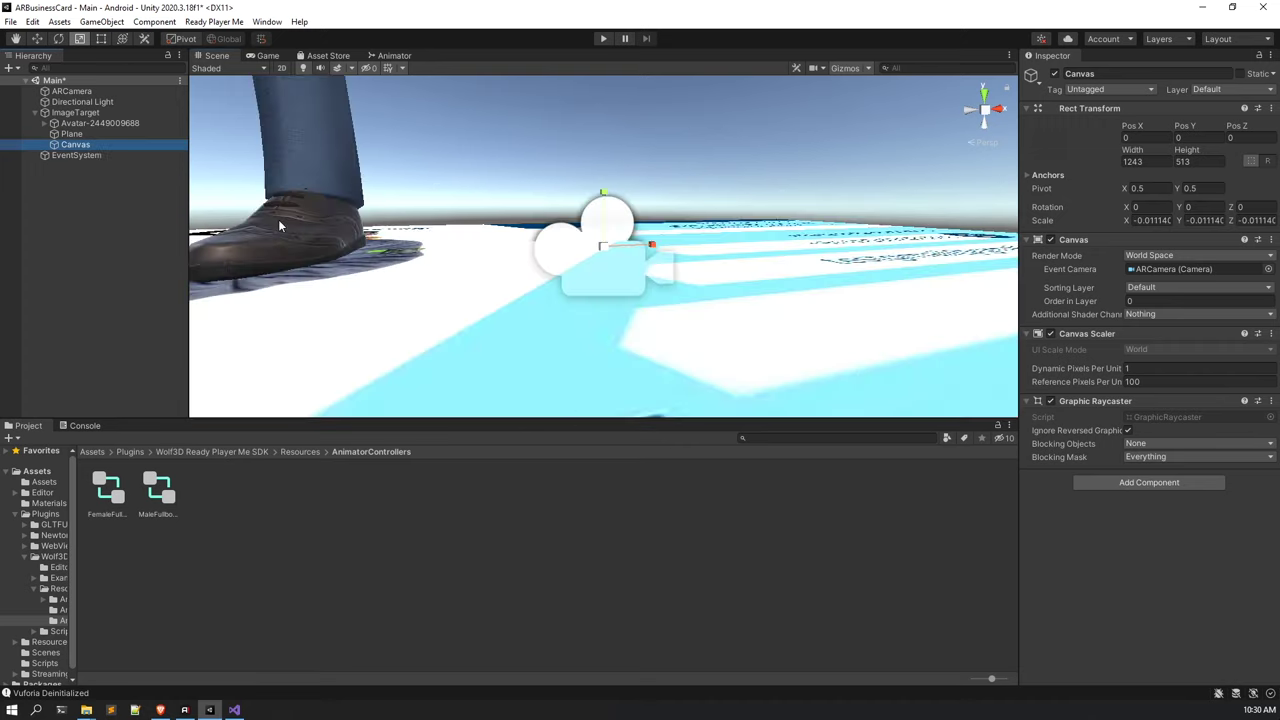
pyautogui.keyDown('alt'); pyautogui.moveTo(604, 220); pyautogui.dragTo(576, 250); pyautogui.keyUp('alt')
pyautogui.moveTo(576, 250); pyautogui.dragTo(555, 346, button='middle')
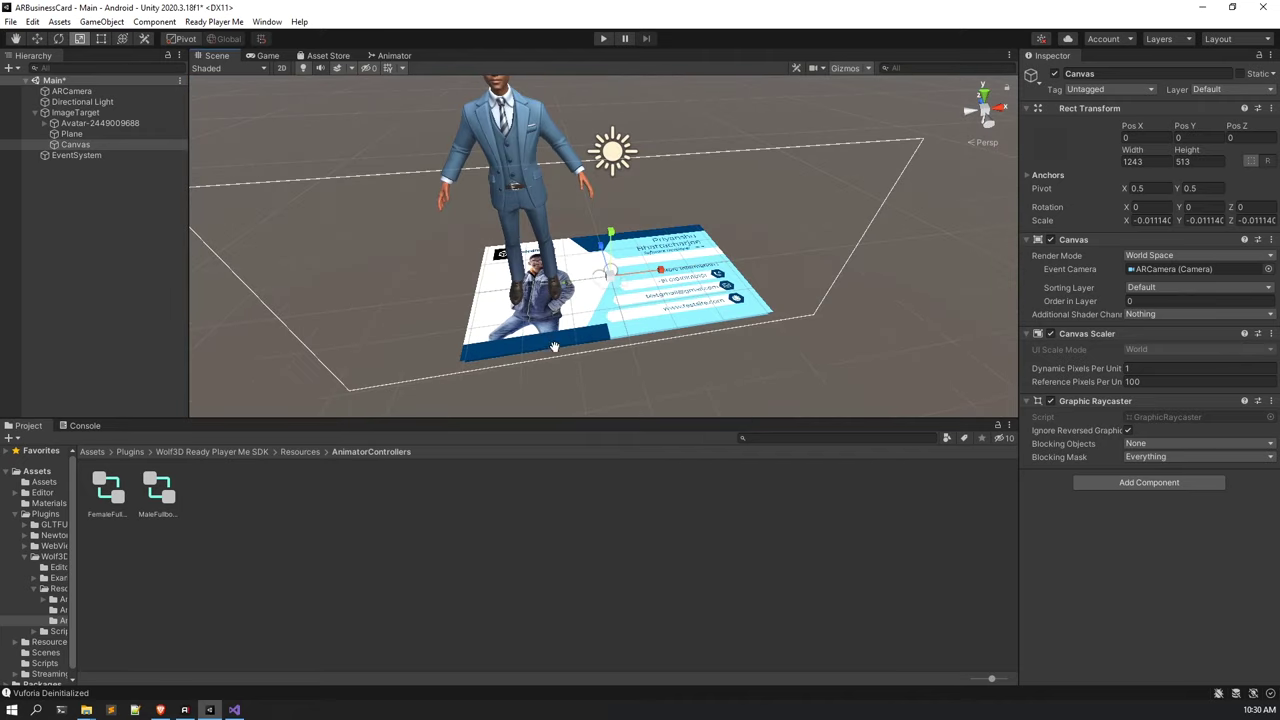
# Set the canvas Rotation X to 90 so it lies flat, and widen it slightly.
pyautogui.click(1200, 207)
pyautogui.click(1138, 207)
pyautogui.write('90')
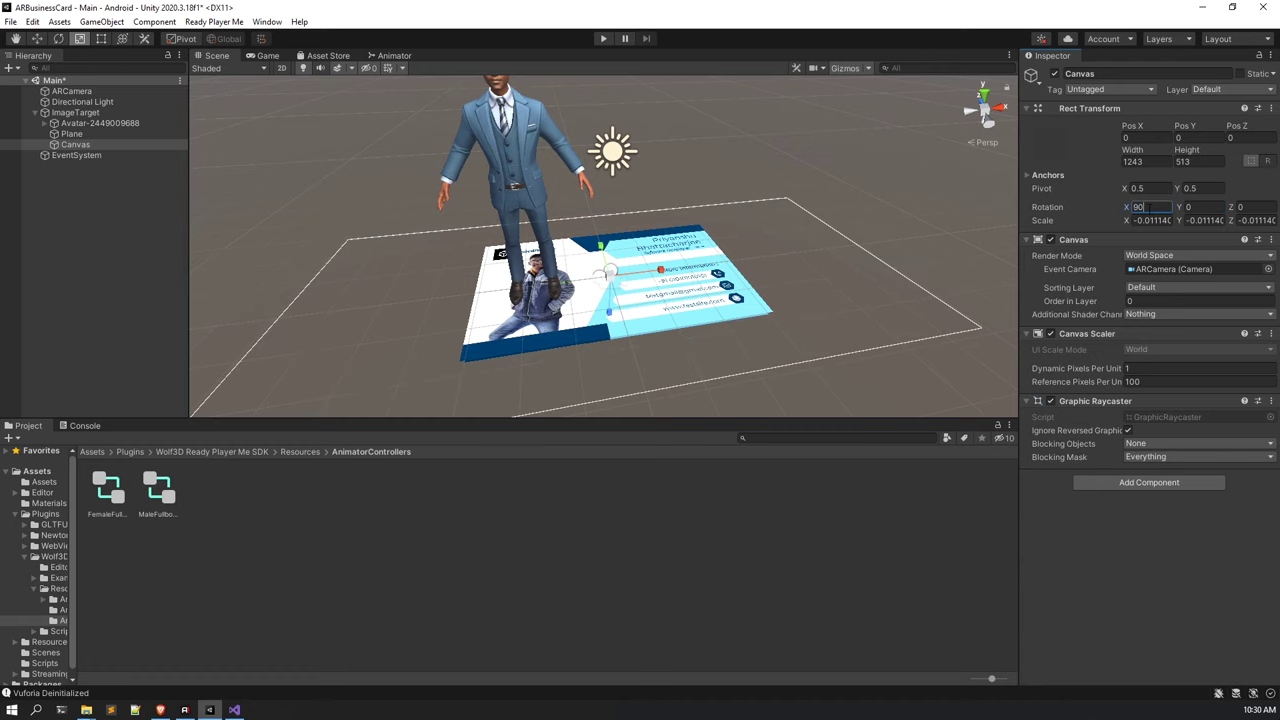
pyautogui.keyDown('alt'); pyautogui.moveTo(700, 260); pyautogui.dragTo(615, 247); pyautogui.keyUp('alt')
pyautogui.scroll(-3, 590, 170)
pyautogui.keyDown('alt'); pyautogui.moveTo(753, 235); pyautogui.dragTo(790, 235); pyautogui.keyUp('alt')
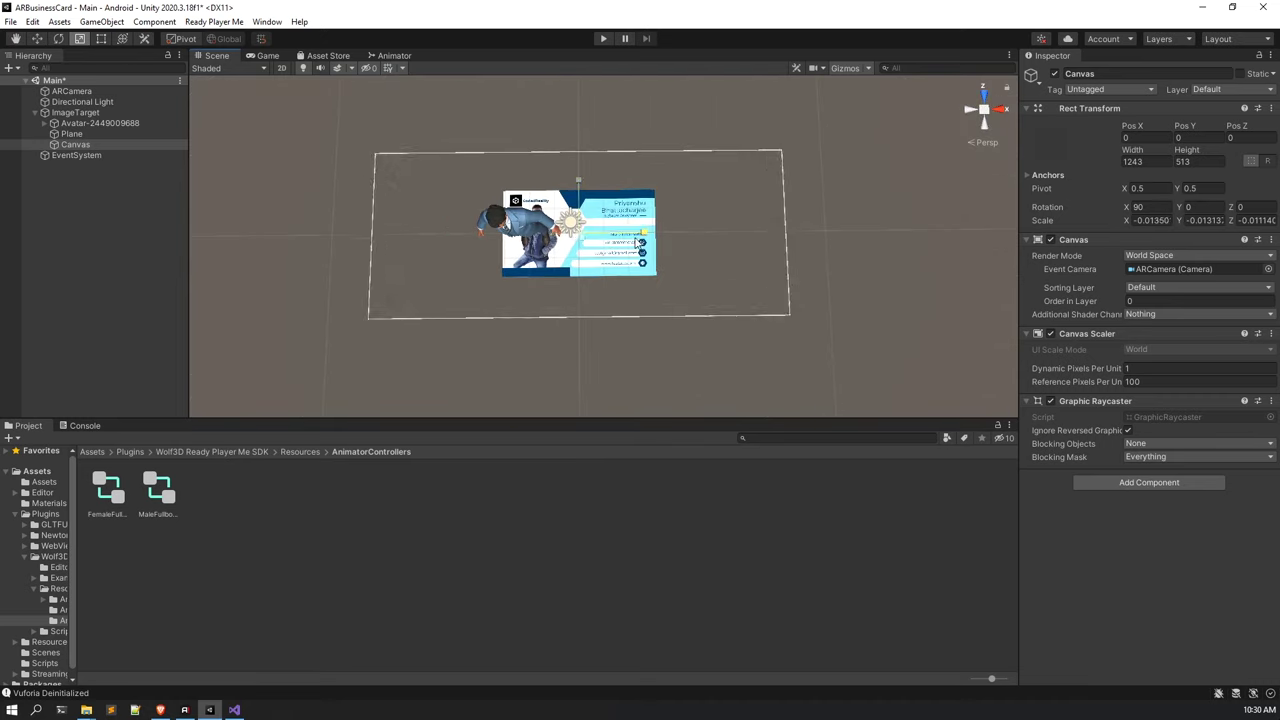
pyautogui.moveTo(652, 240); pyautogui.dragTo(621, 241, button='middle')
pyautogui.click(88, 147)
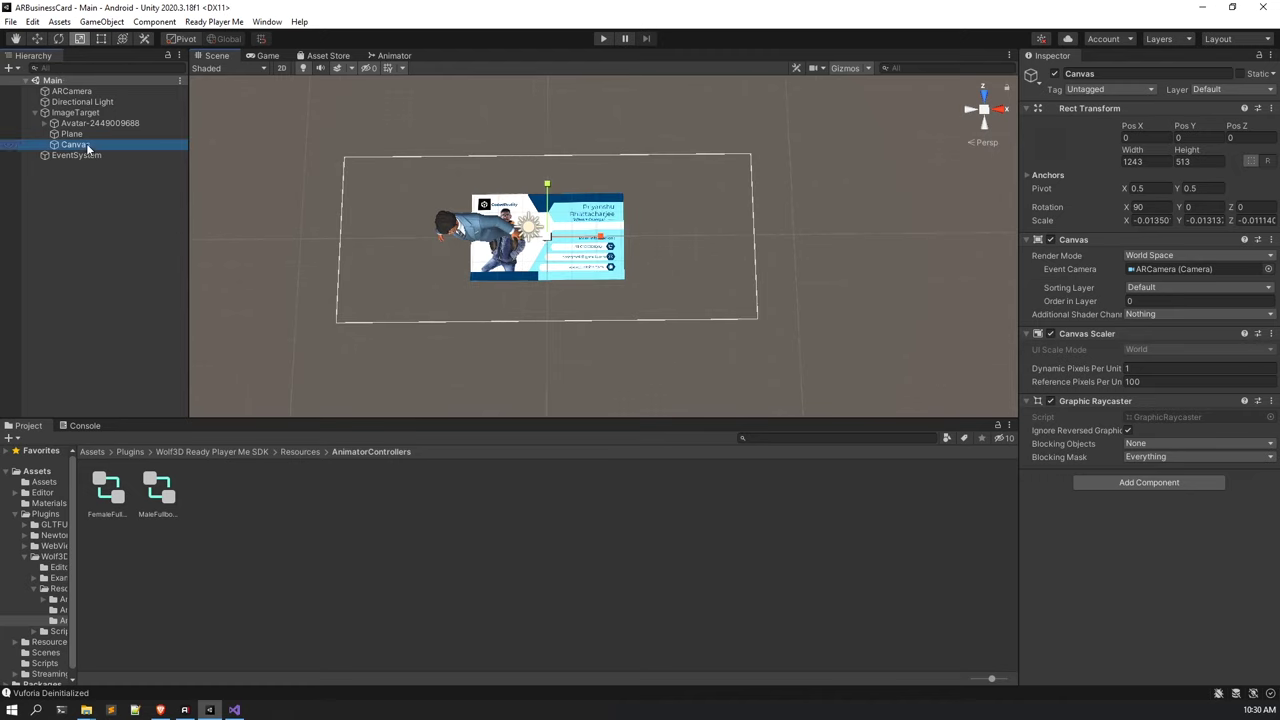
pyautogui.click(112, 223)
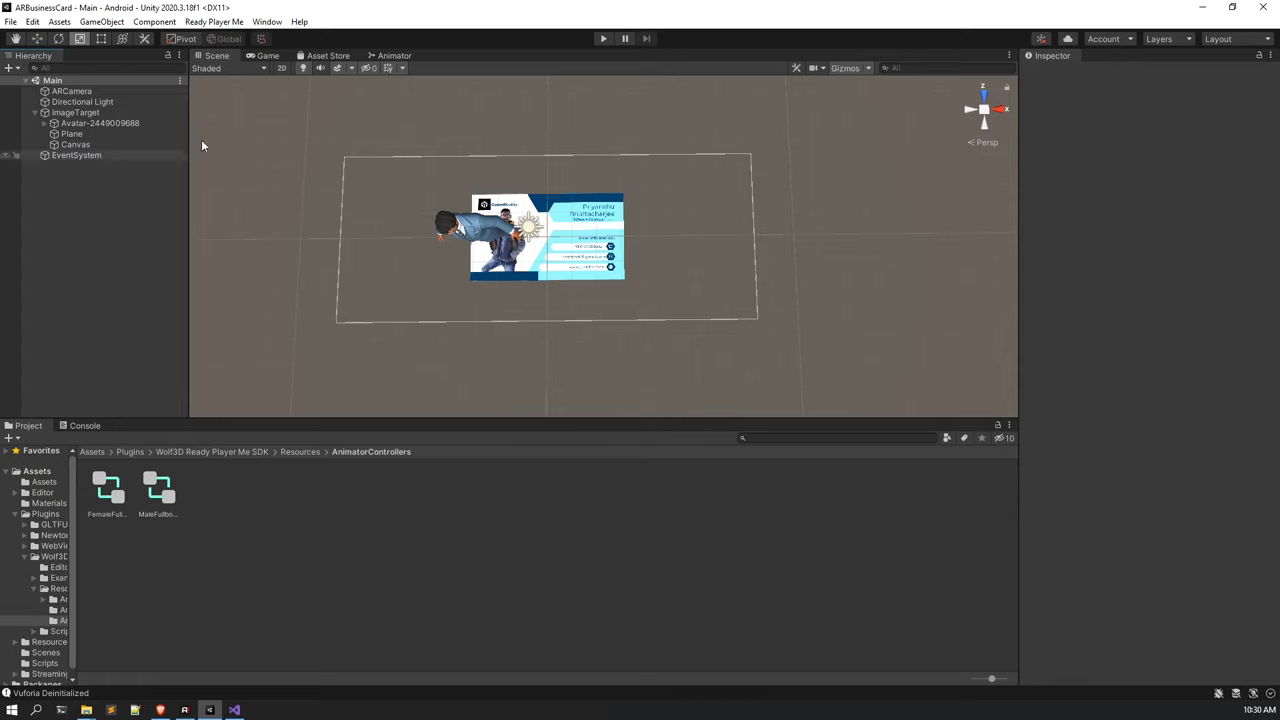
pyautogui.click(98, 144)
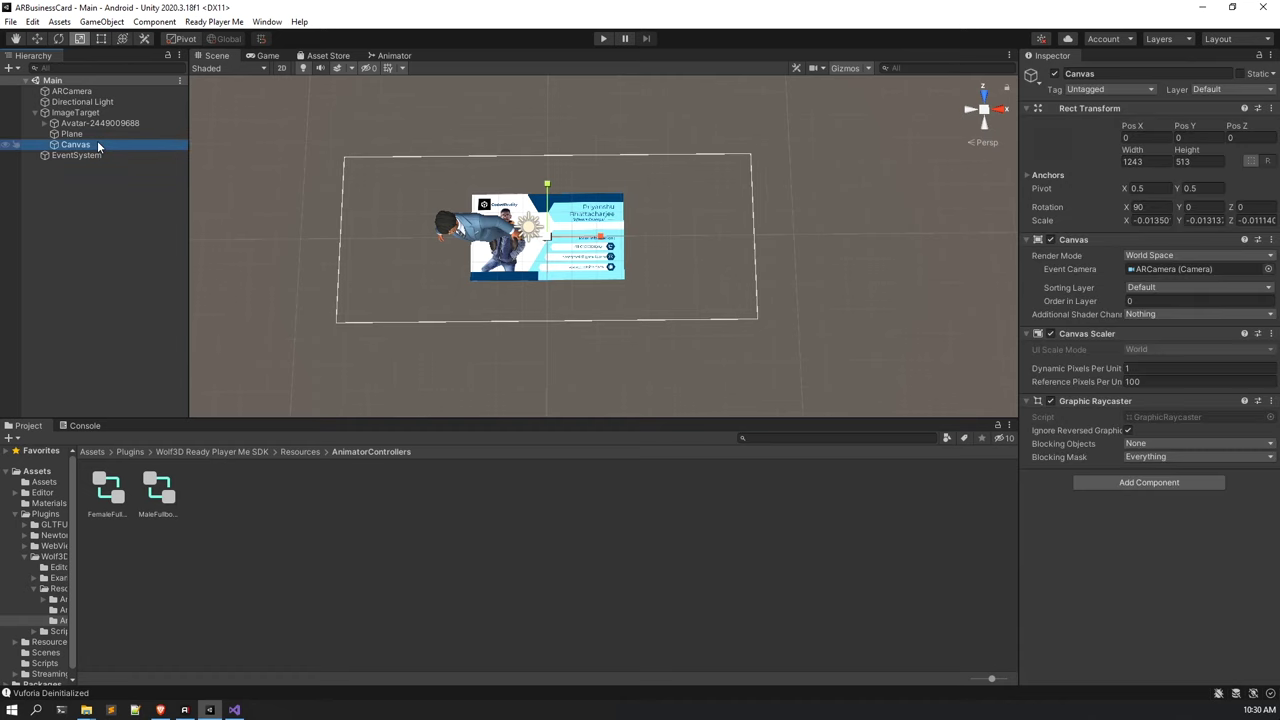
# Add a UI Image to the Canvas and move it beside the card to Pos X -313, Y -80.
pyautogui.rightClick(89, 148)
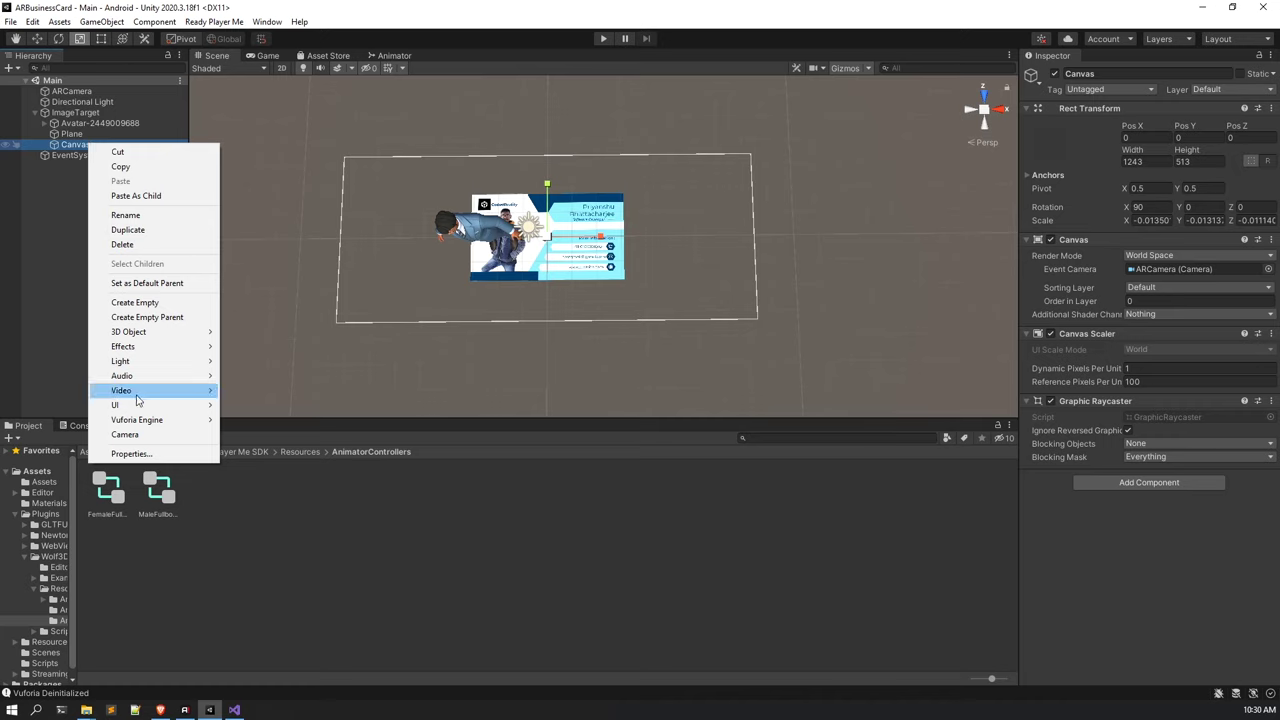
pyautogui.moveTo(130, 405)
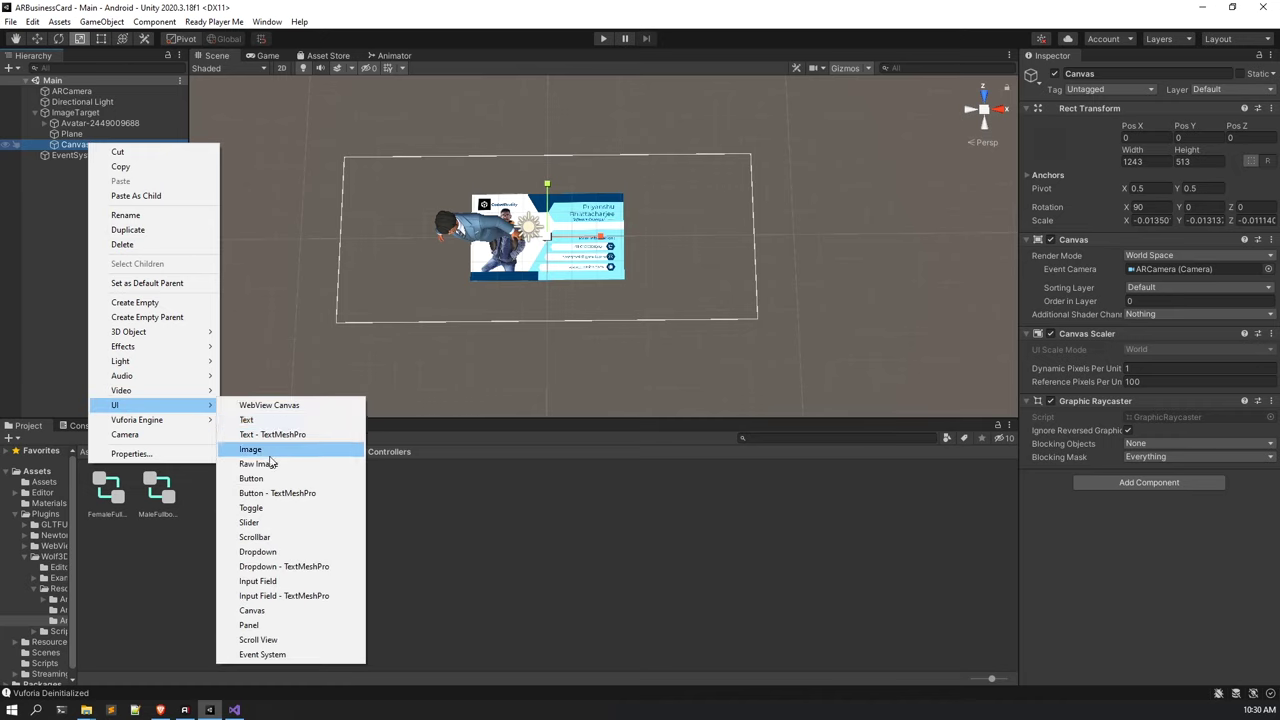
pyautogui.click(270, 451)
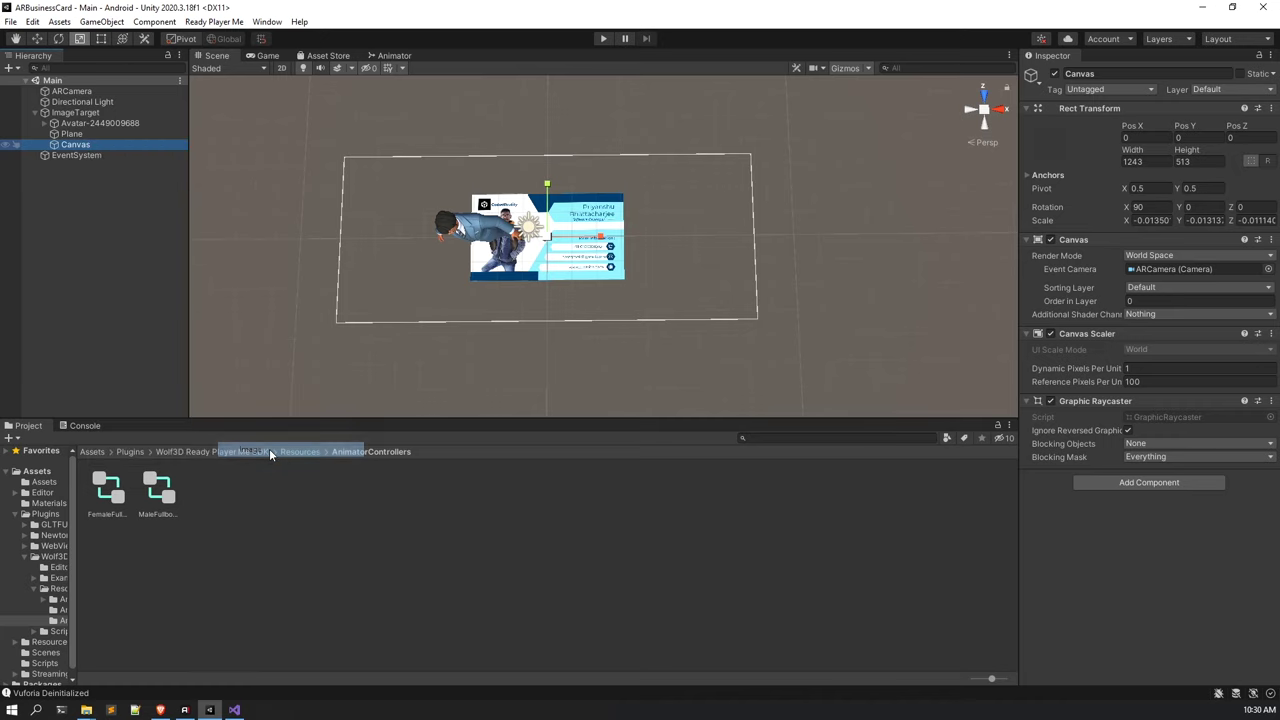
pyautogui.scroll(2, 633, 255)
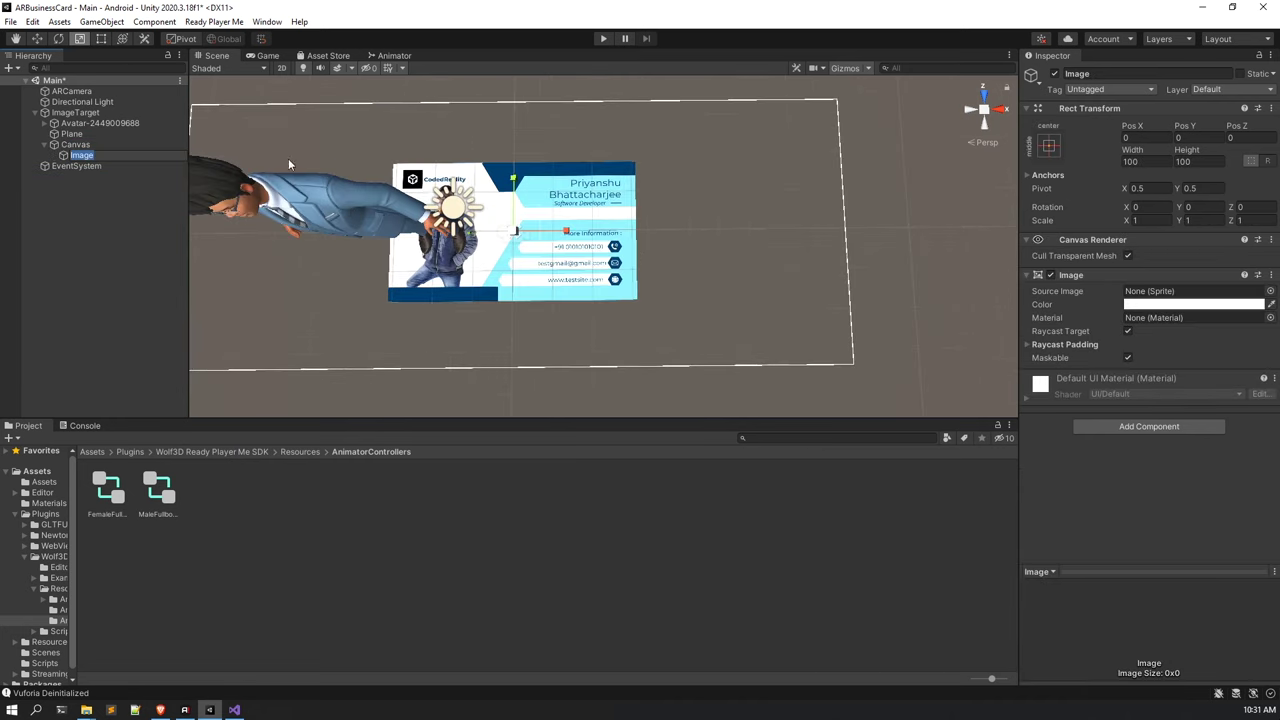
pyautogui.click(36, 38)
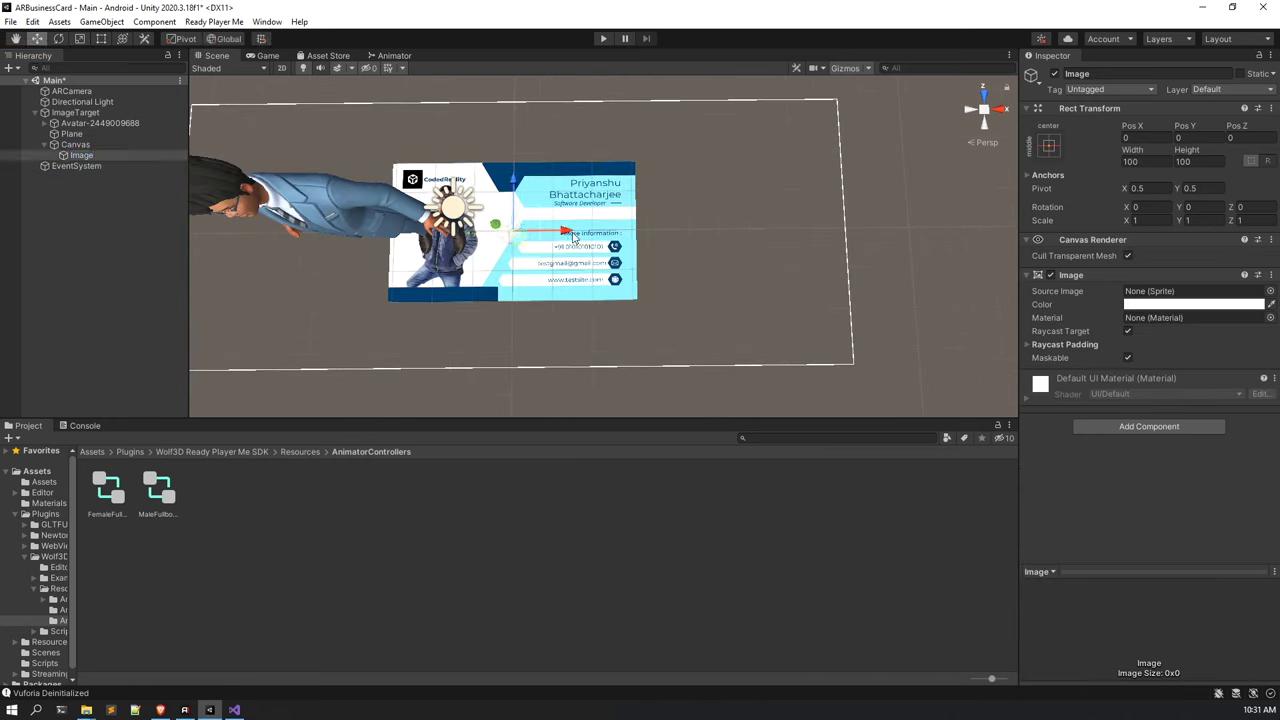
pyautogui.moveTo(582, 232); pyautogui.dragTo(737, 230)
pyautogui.moveTo(737, 230); pyautogui.dragTo(545, 330, button='middle')
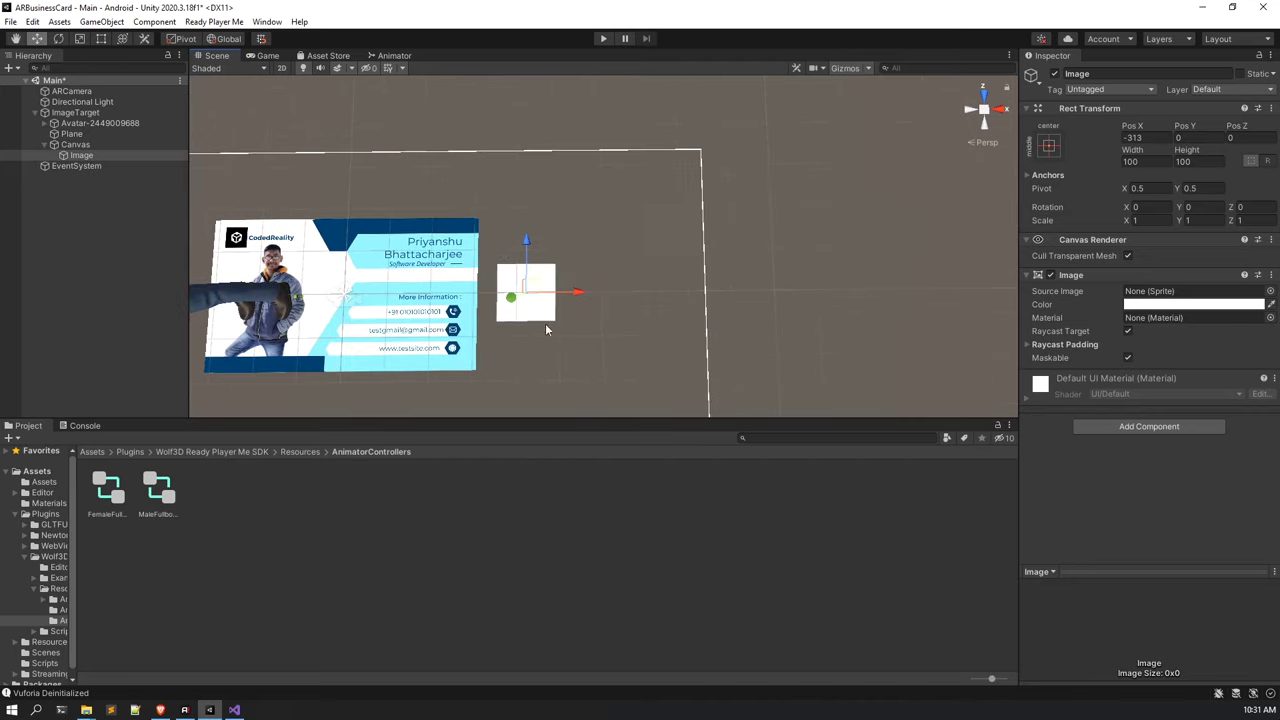
pyautogui.moveTo(525, 243); pyautogui.dragTo(523, 200)
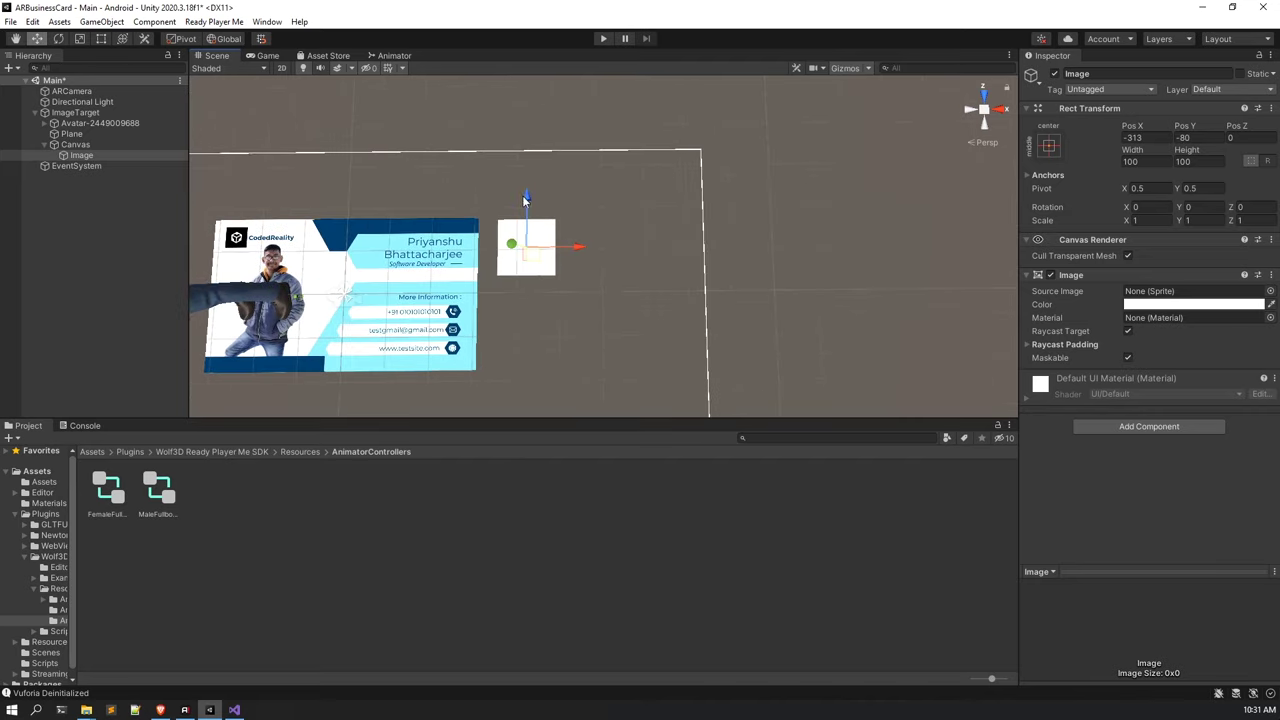
# Set the image's Source Image to the circular portrait photo sprite.
pyautogui.click(1270, 291)
pyautogui.click(1100, 372)
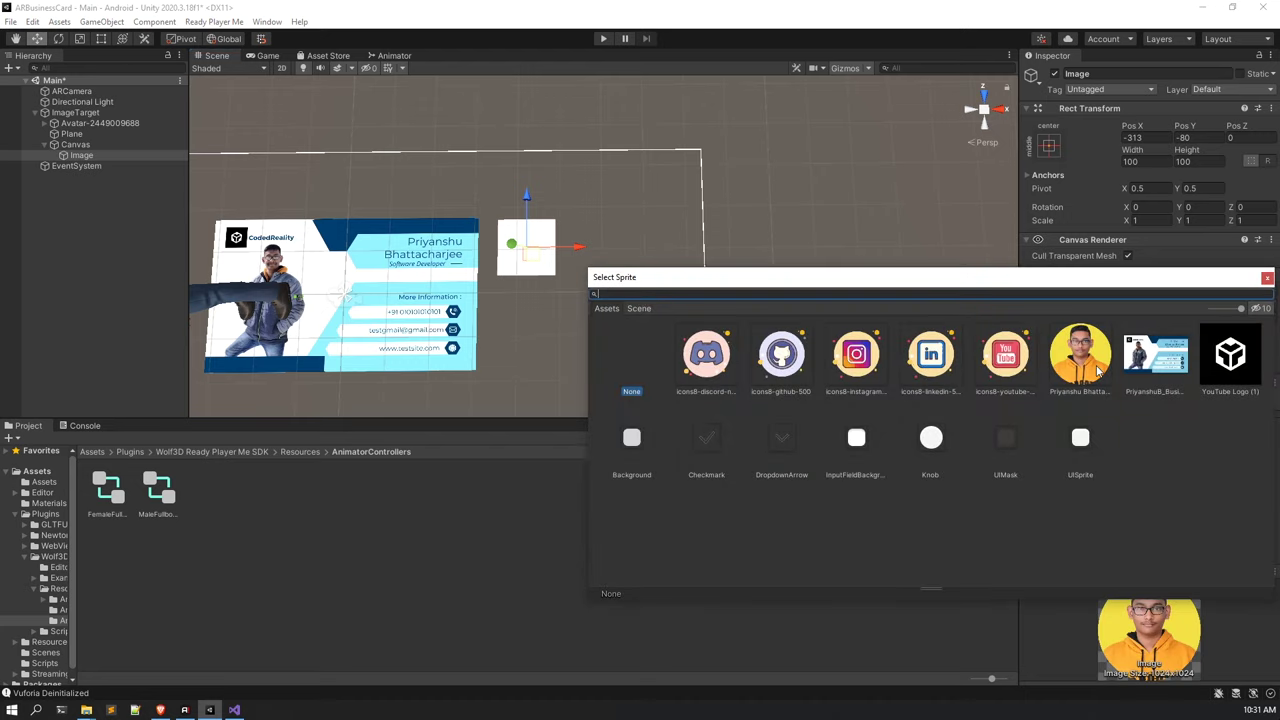
pyautogui.click(1269, 279)
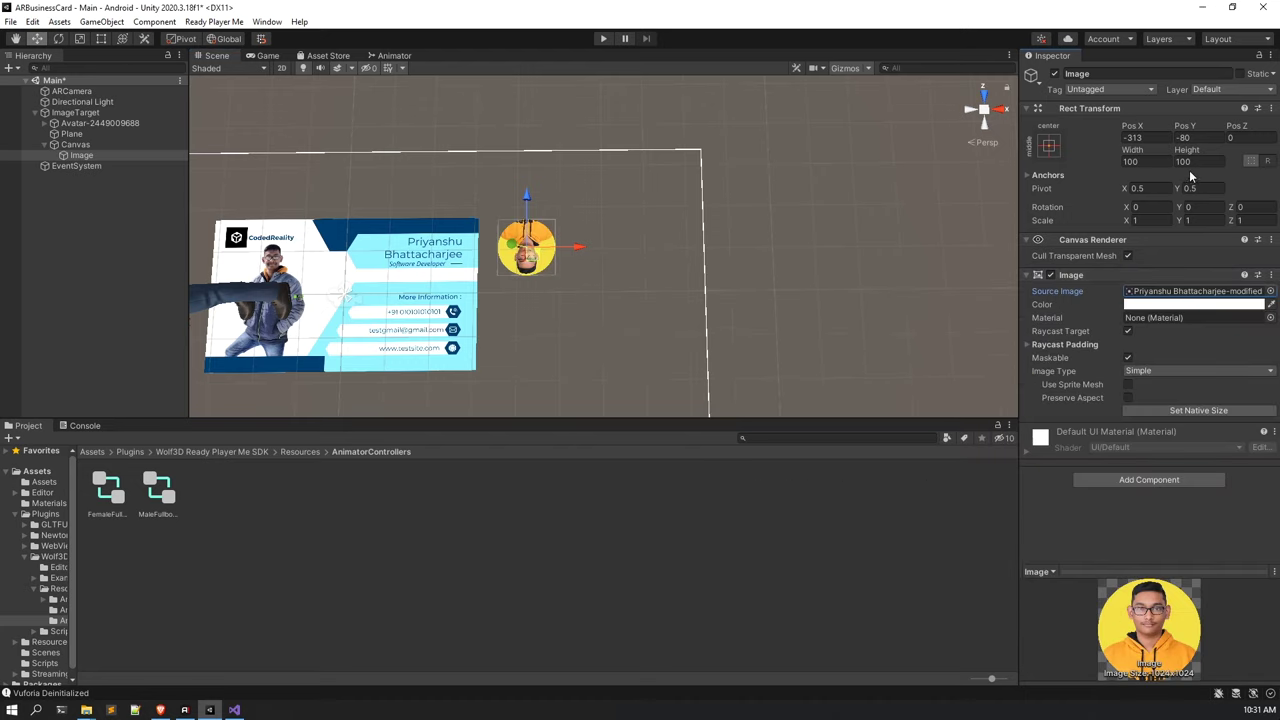
pyautogui.click(97, 142)
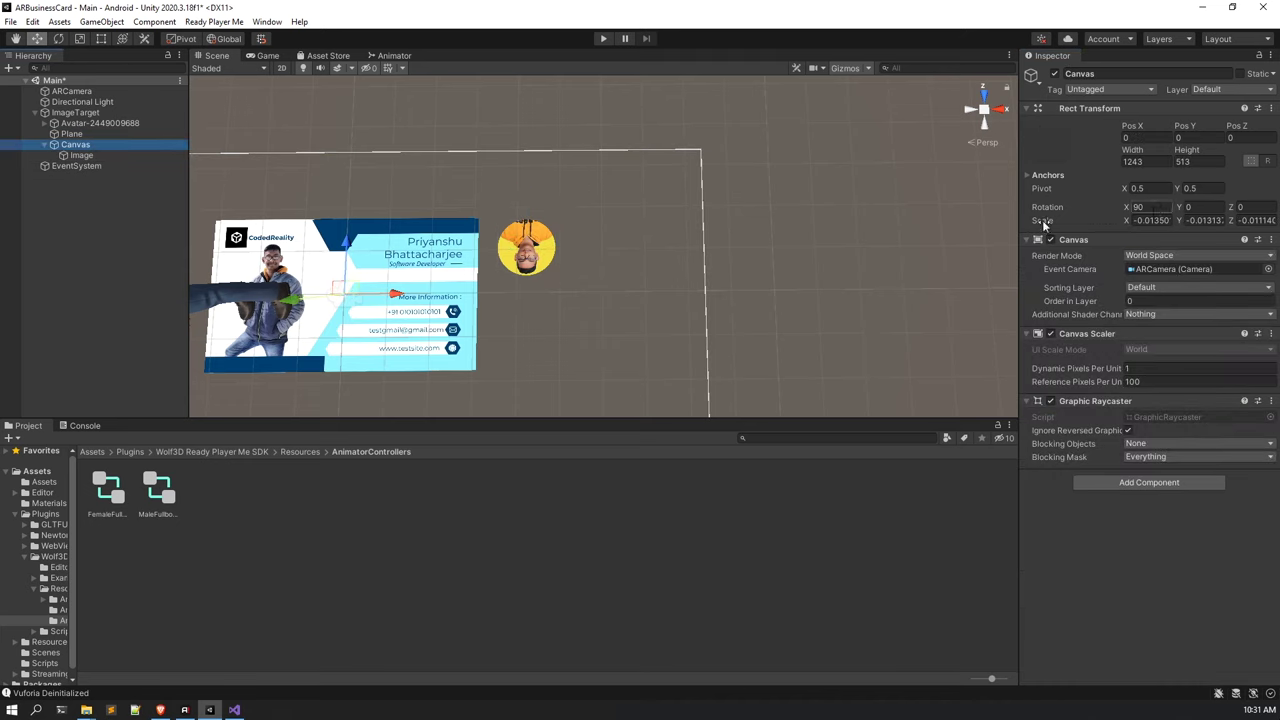
# Add a Button to the Canvas, then delete it as unwanted.
pyautogui.rightClick(94, 148)
pyautogui.moveTo(150, 406)
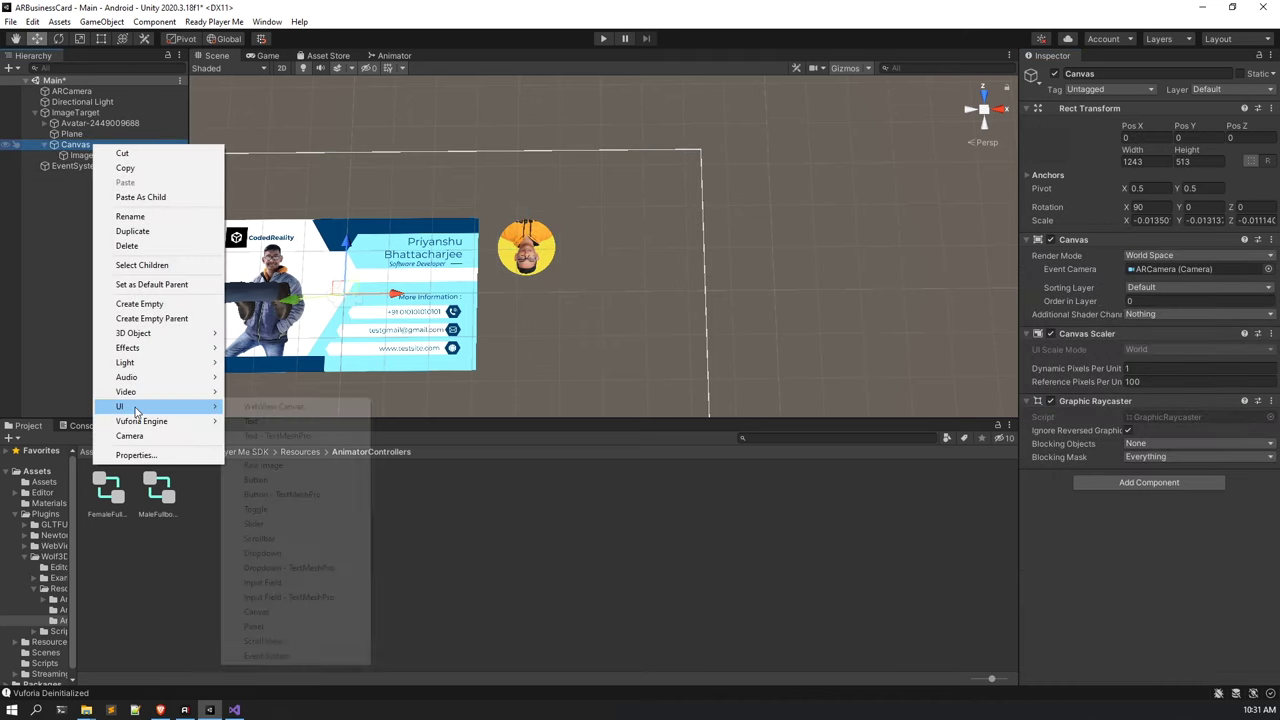
pyautogui.click(289, 480)
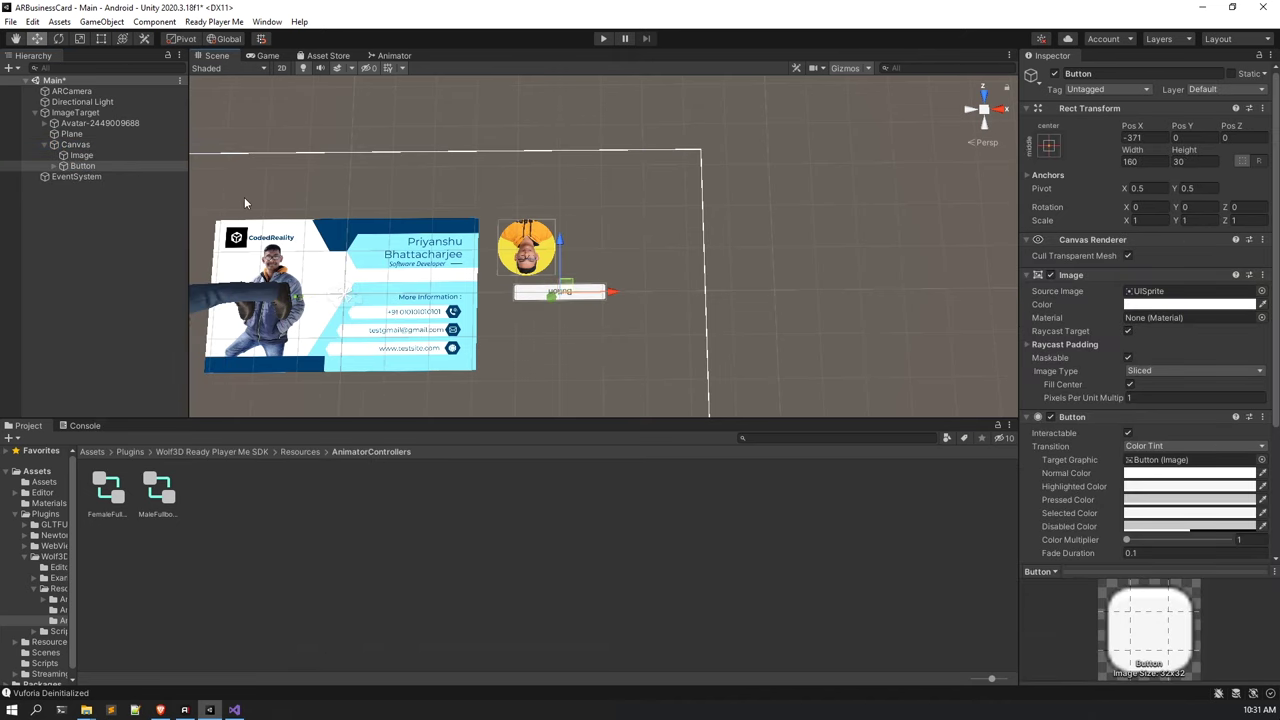
pyautogui.click(76, 166)
pyautogui.press('Delete')
# Set the Canvas rotation to X 90 and Y 180.
pyautogui.click(108, 144)
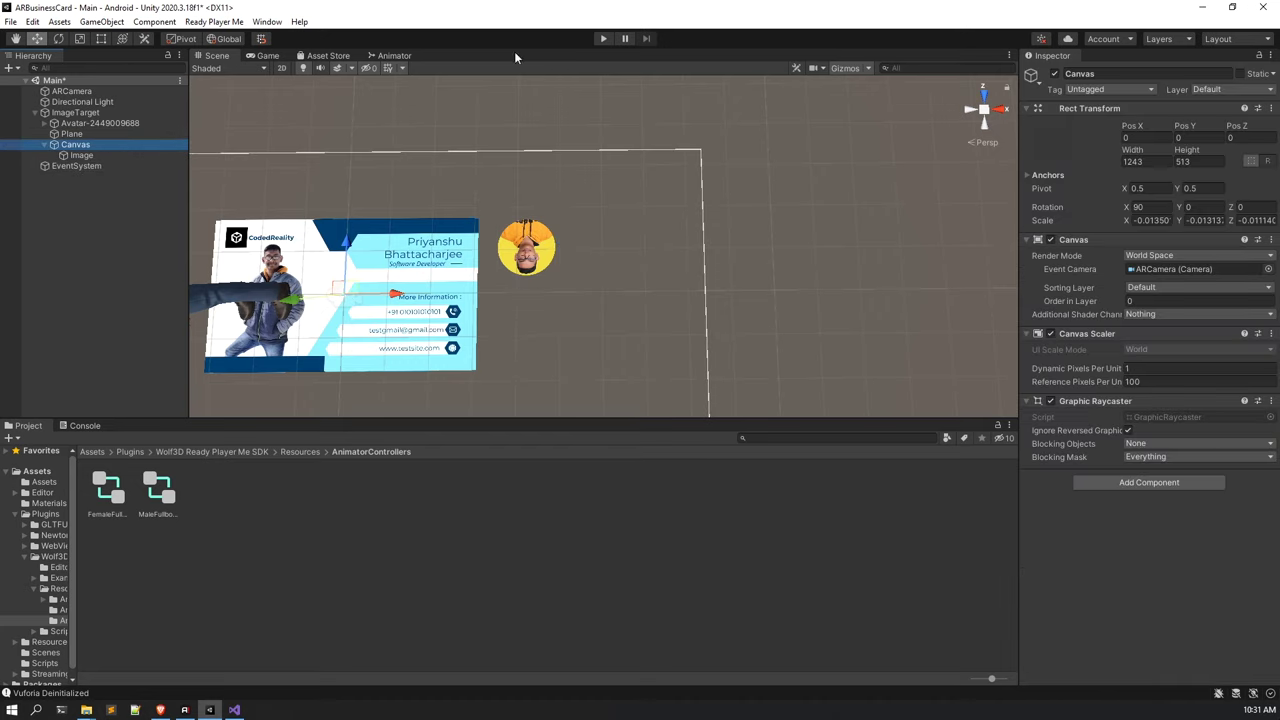
pyautogui.click(1140, 207)
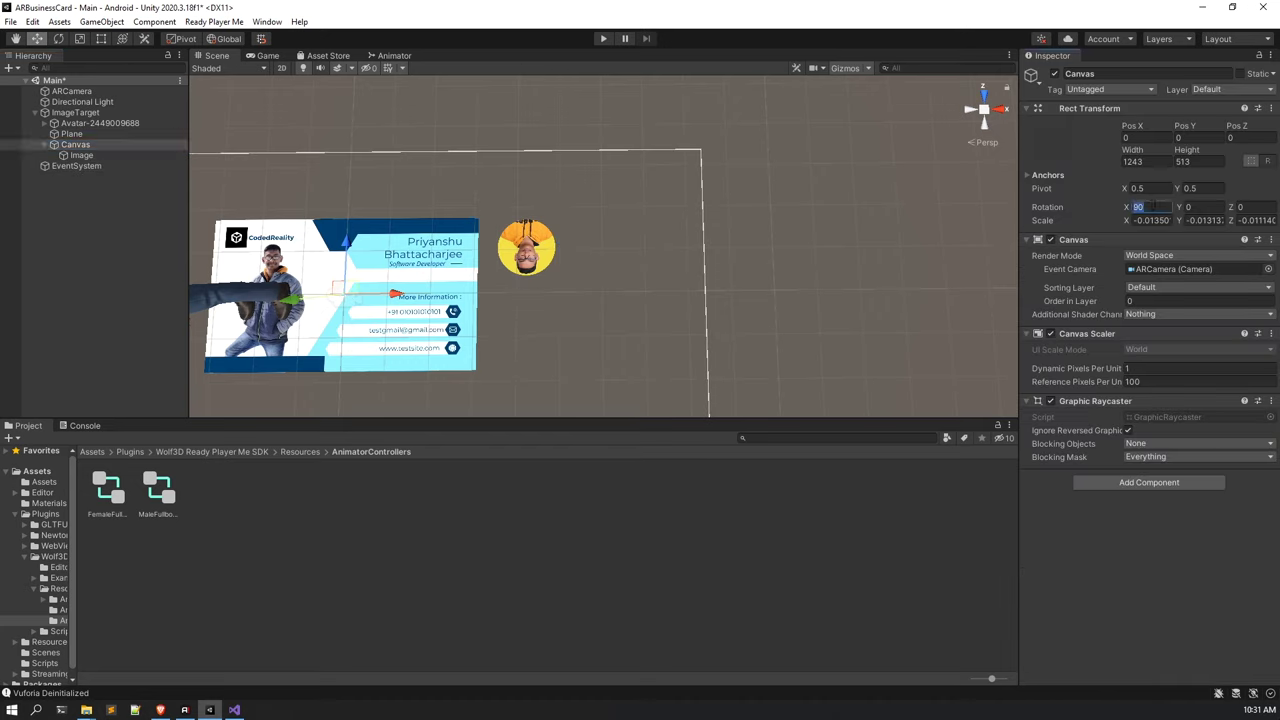
pyautogui.press('BackSpace')
pyautogui.write('90')
pyautogui.press('Tab')
pyautogui.write('90')
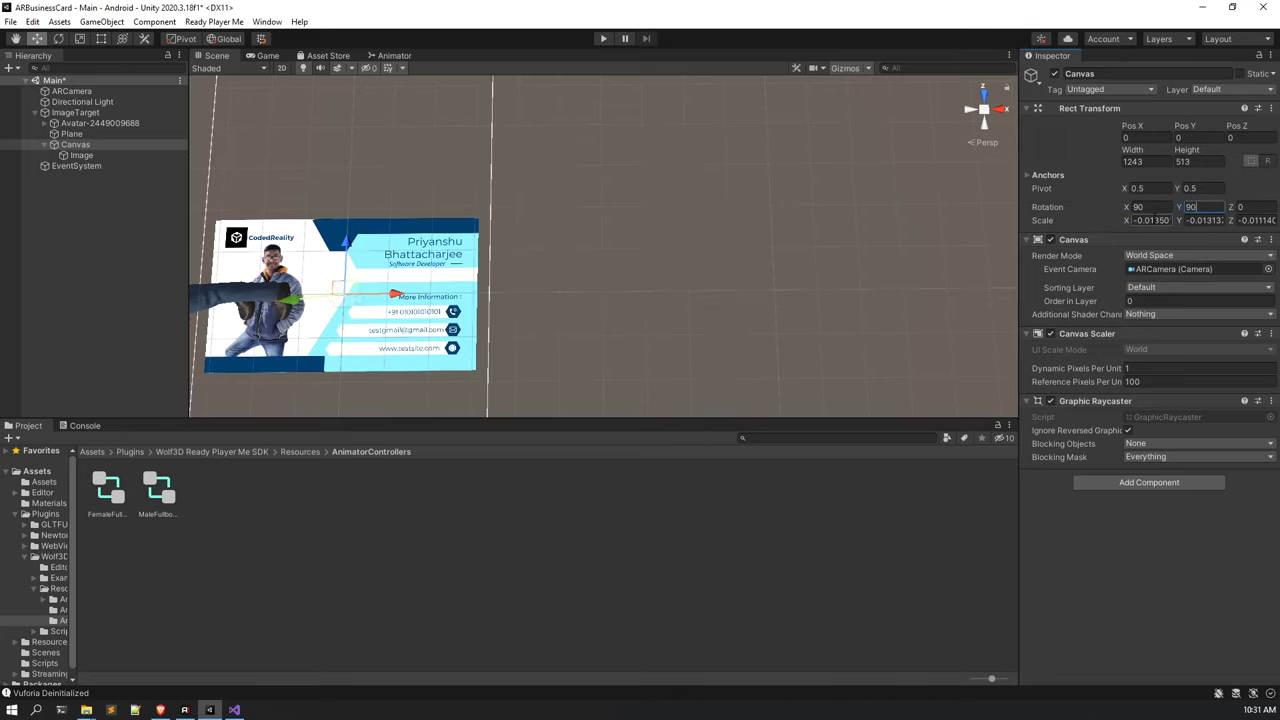
pyautogui.press('BackSpace')
pyautogui.press('BackSpace')
pyautogui.write('180')
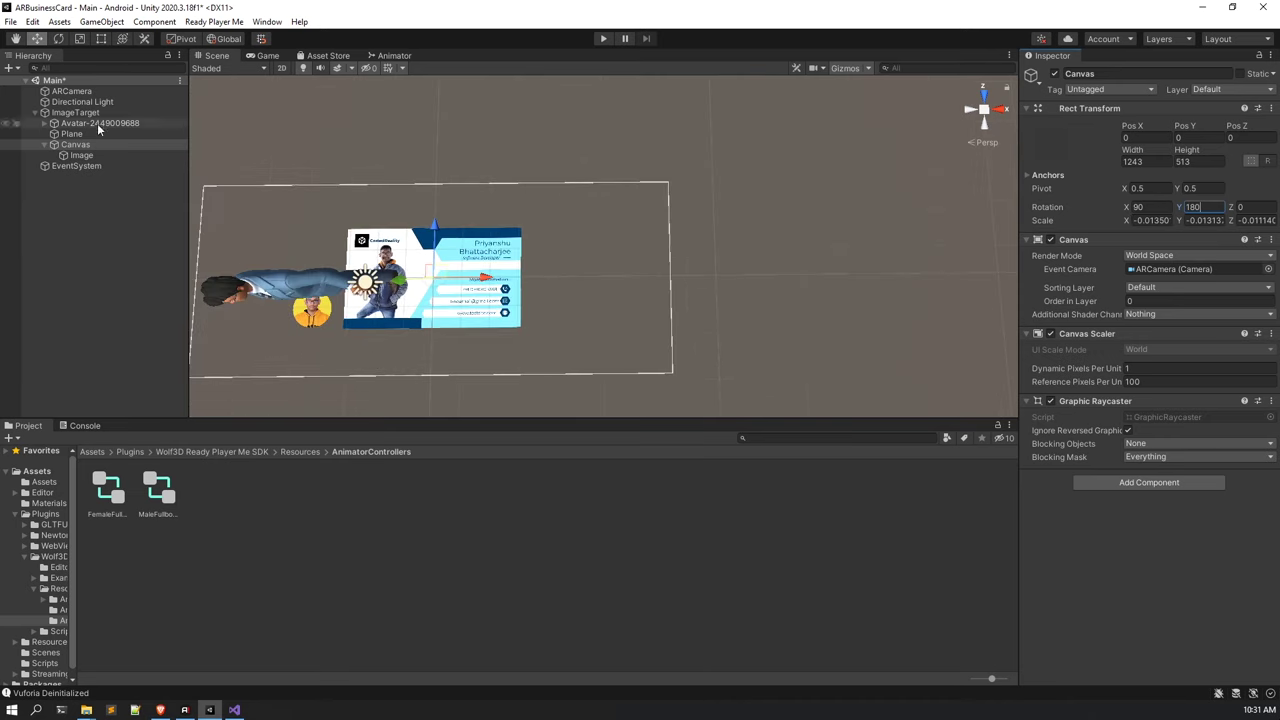
# Move the profile photo Image over to the right side of the card.
pyautogui.click(82, 156)
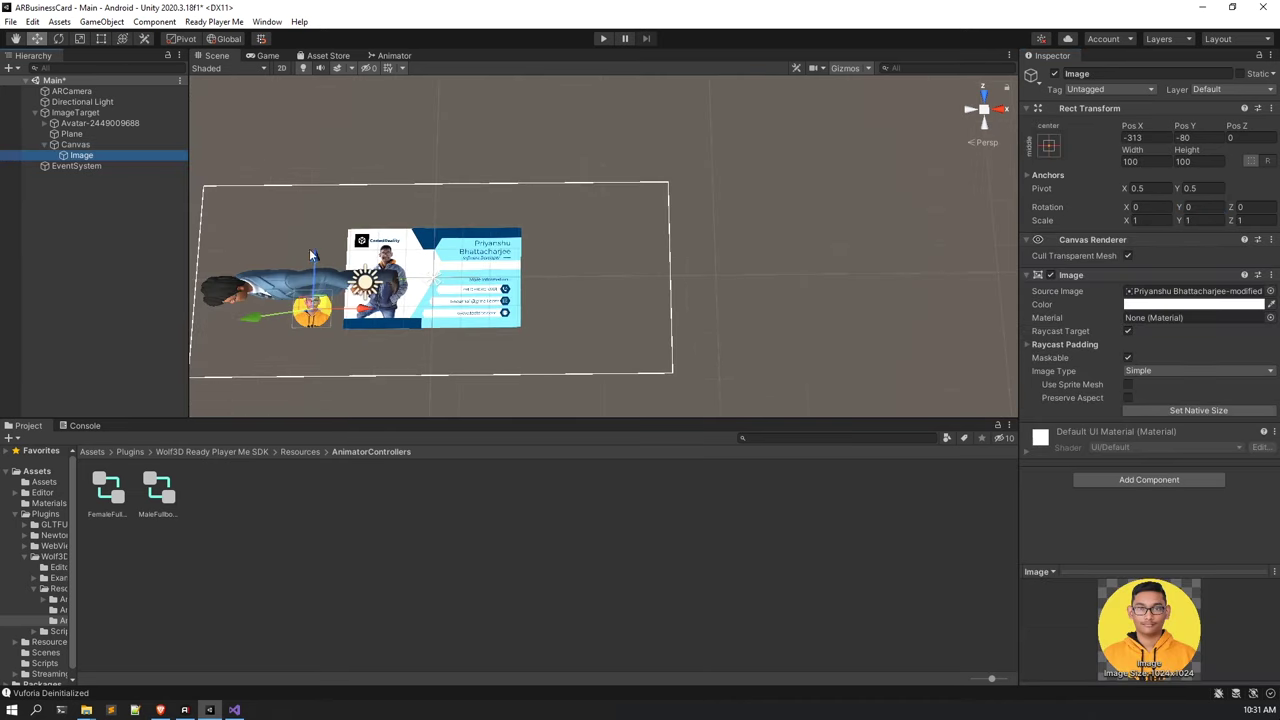
pyautogui.moveTo(311, 255); pyautogui.dragTo(606, 256)
pyautogui.moveTo(551, 189); pyautogui.dragTo(551, 196)
pyautogui.scroll(2, 565, 244)
pyautogui.scroll(3, 420, 285)
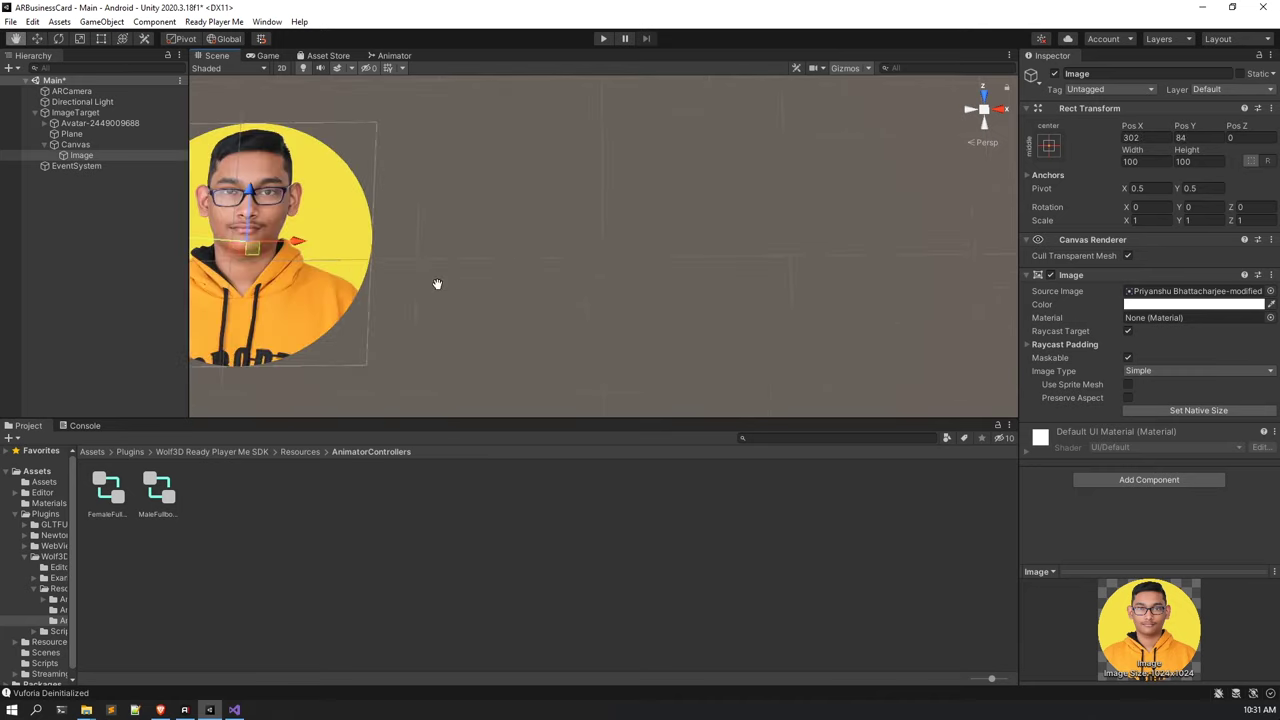
pyautogui.scroll(-3, 460, 292)
pyautogui.scroll(2, 490, 315)
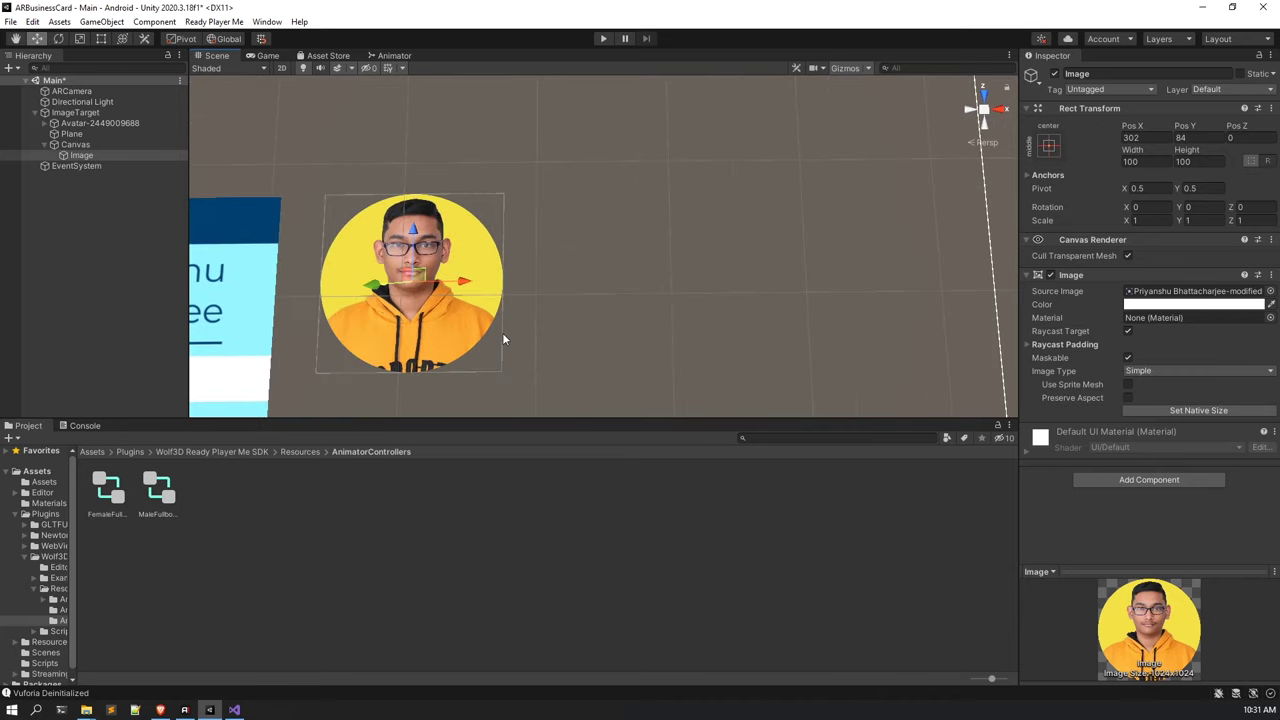
pyautogui.scroll(-3, 505, 328)
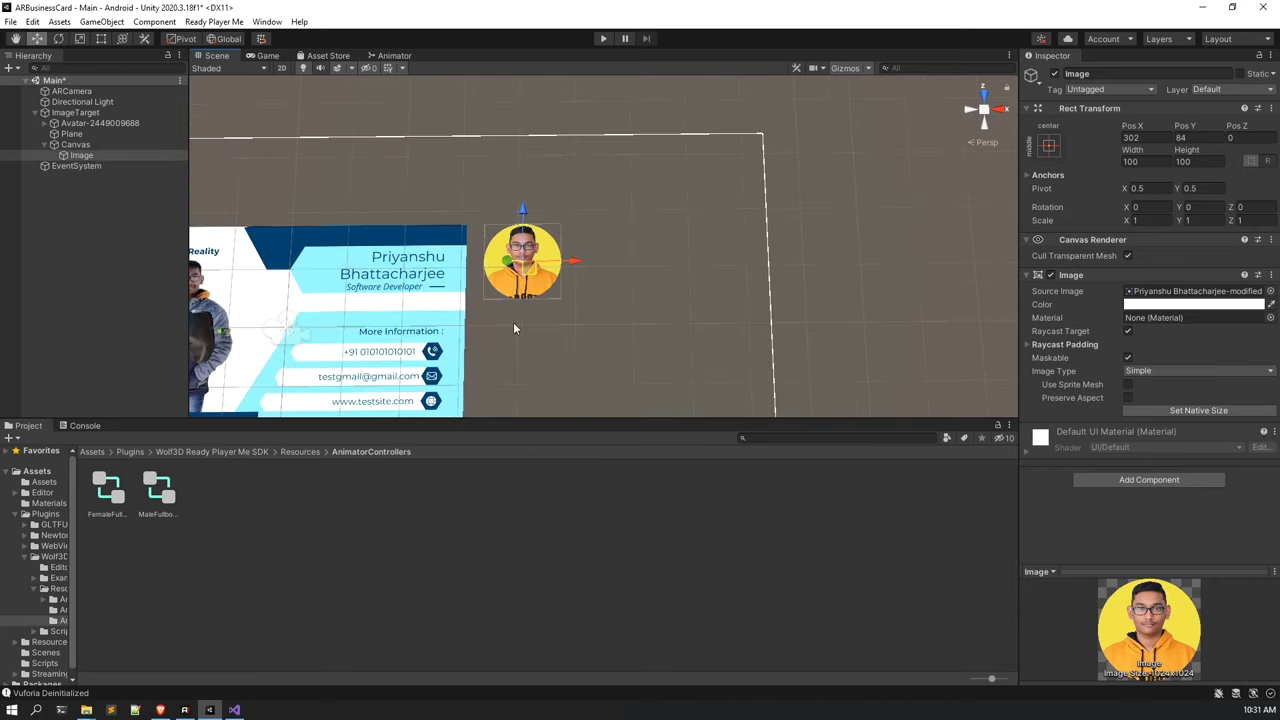
pyautogui.scroll(-2, 484, 319)
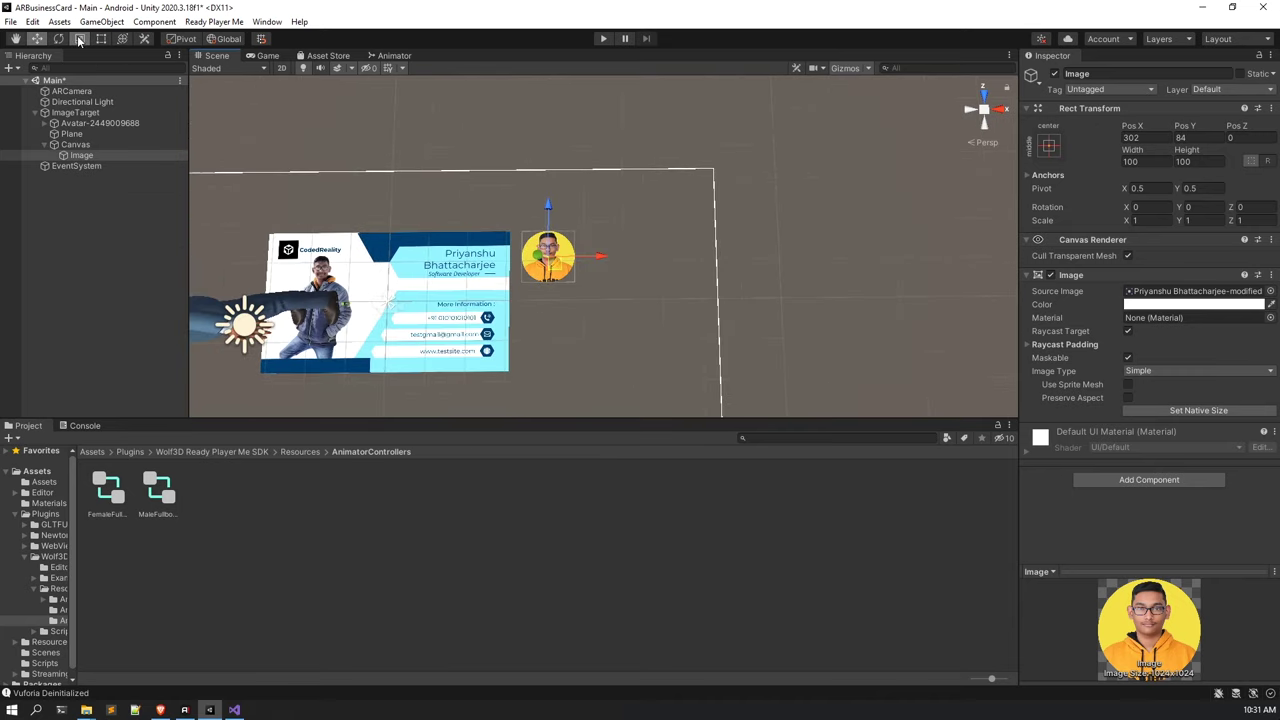
# Scale the photo up to 1.214 and lower it slightly to Pos X 302, Y 71.
pyautogui.click(79, 41)
pyautogui.moveTo(548, 258); pyautogui.dragTo(570, 264)
pyautogui.click(37, 38)
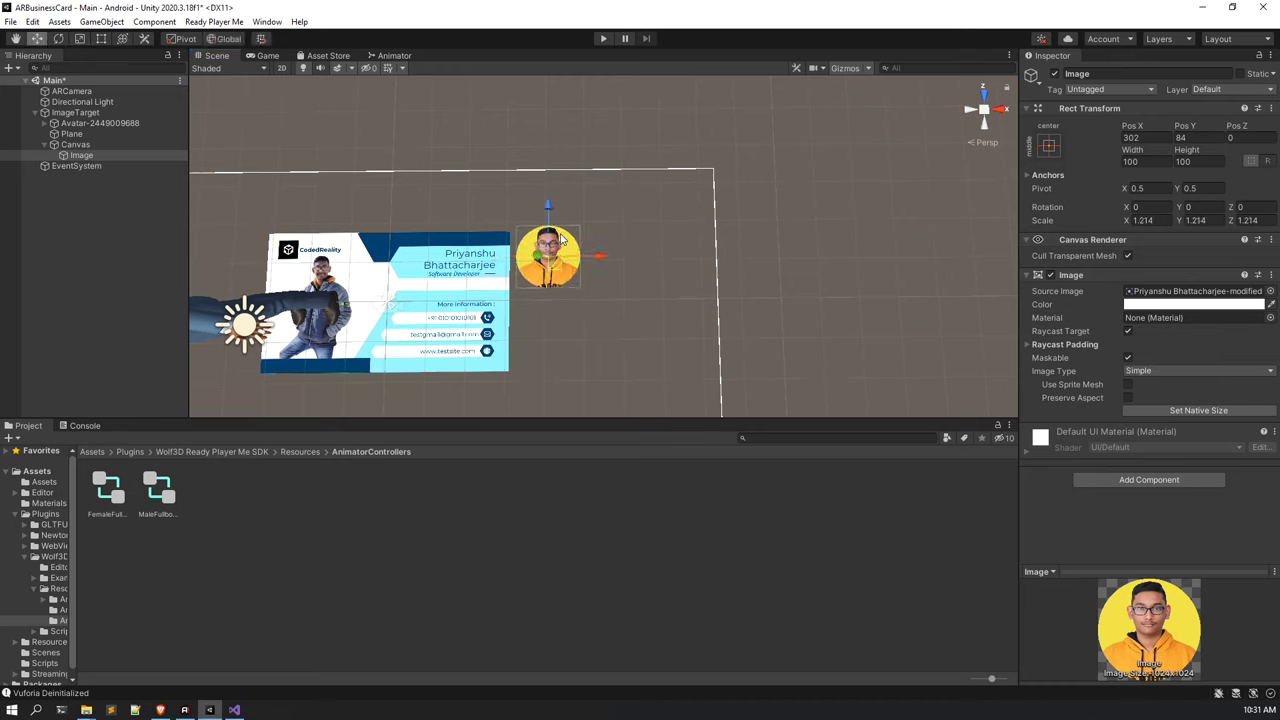
pyautogui.moveTo(551, 202); pyautogui.dragTo(552, 209)
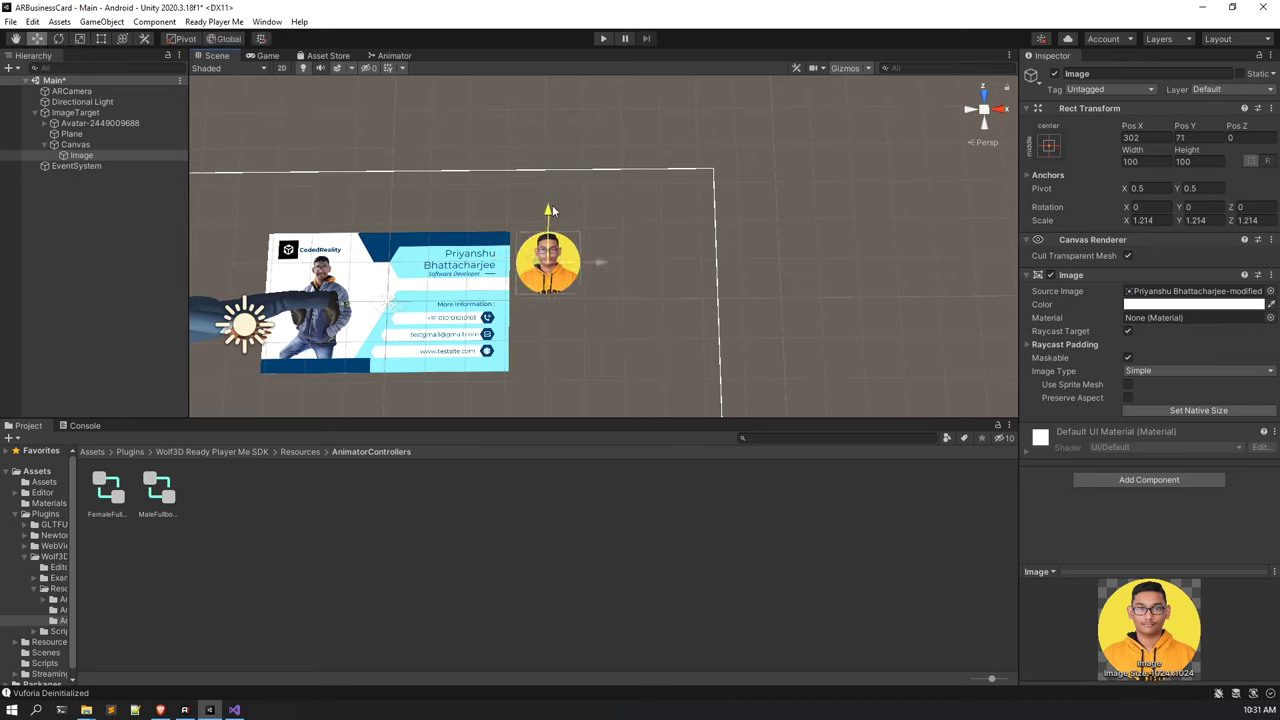
pyautogui.click(808, 231)
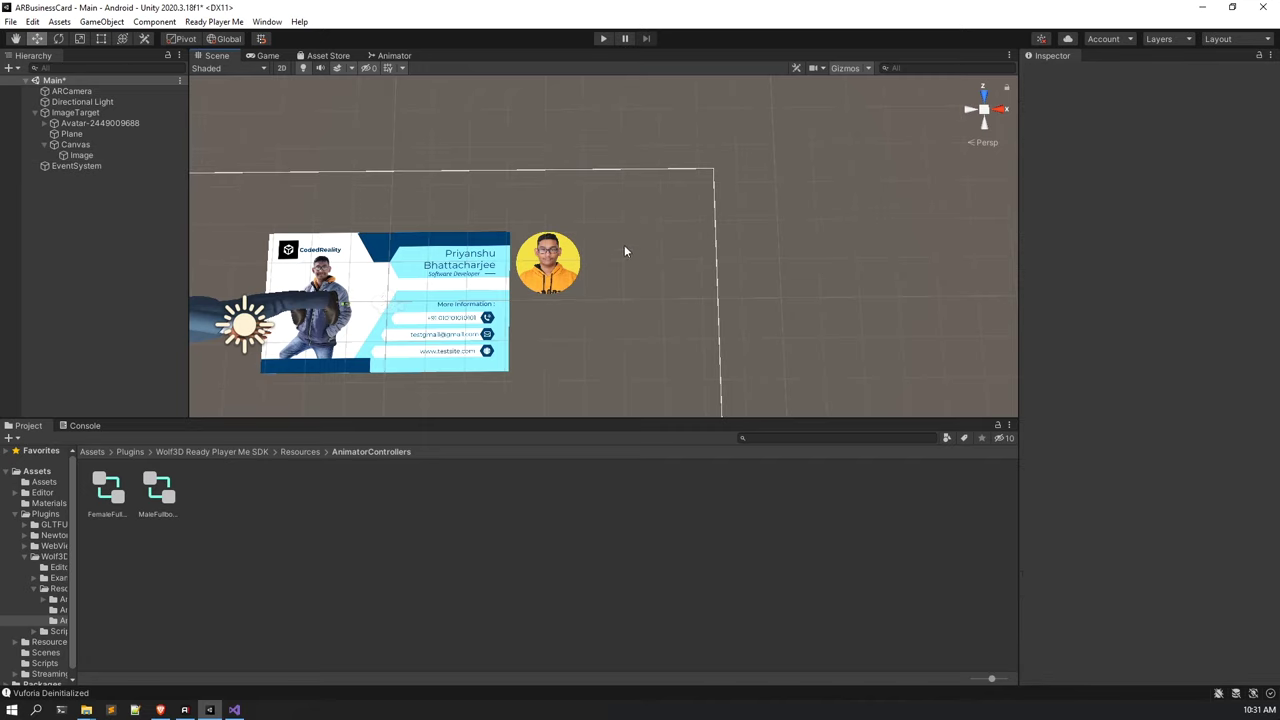
pyautogui.click(89, 155)
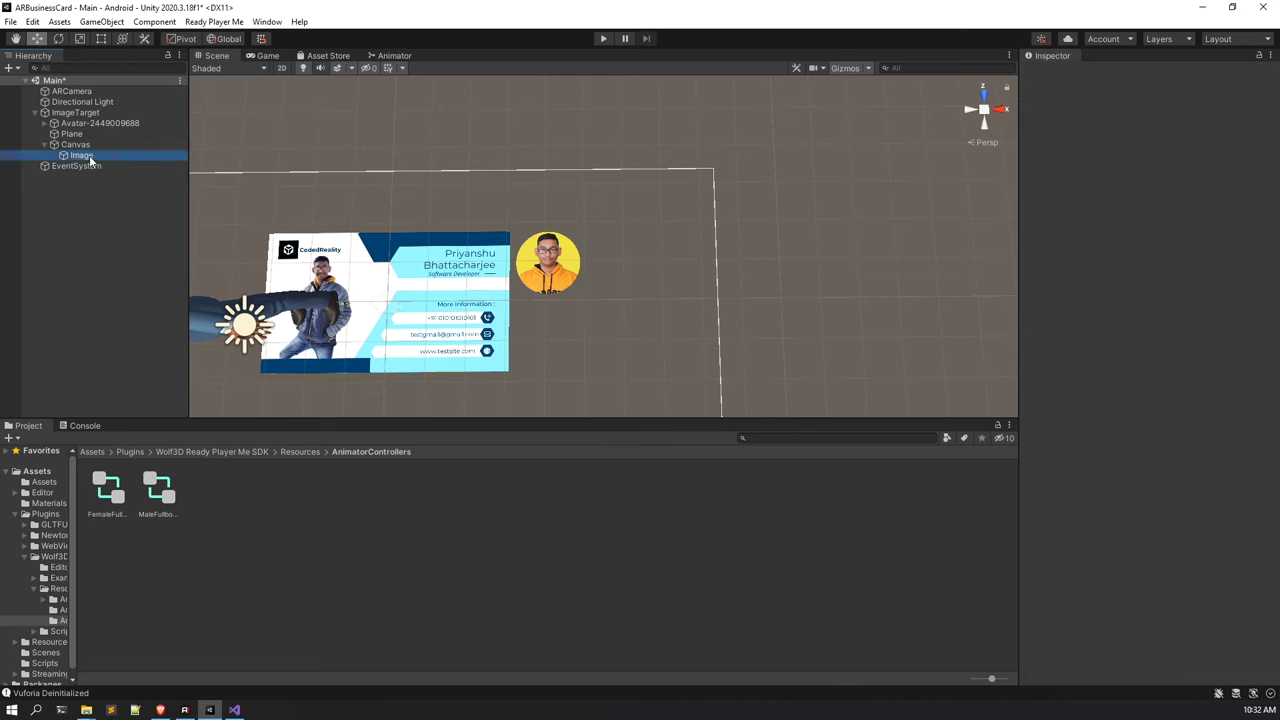
# Add a Text - TextMeshPro element to the Canvas and import the TMP Essential Resources.
pyautogui.rightClick(88, 145)
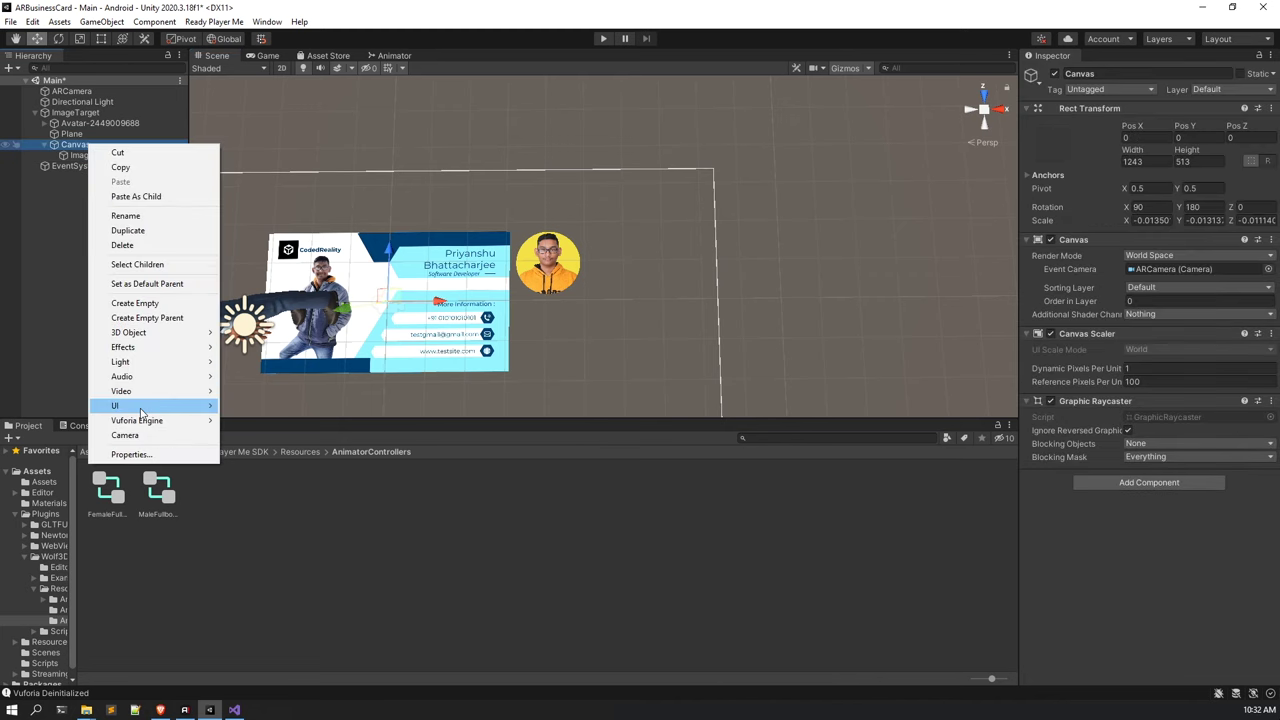
pyautogui.moveTo(170, 405)
pyautogui.click(292, 436)
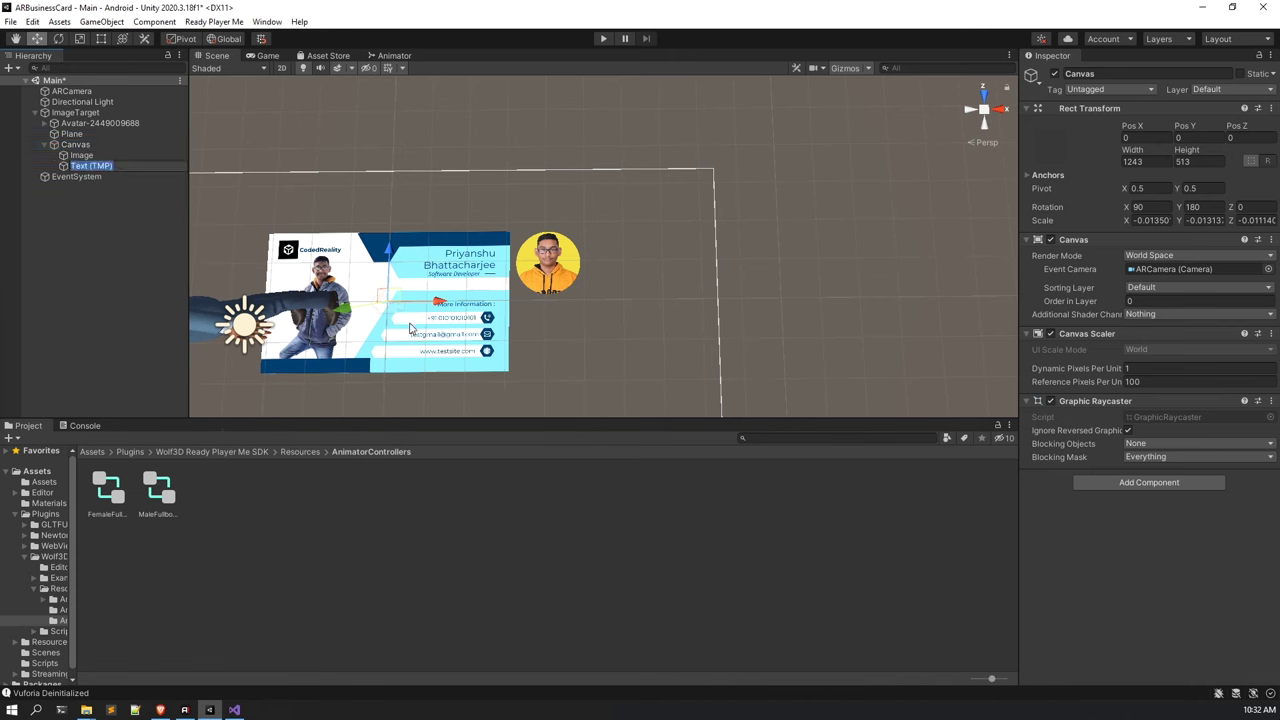
pyautogui.moveTo(477, 318); pyautogui.dragTo(537, 301)
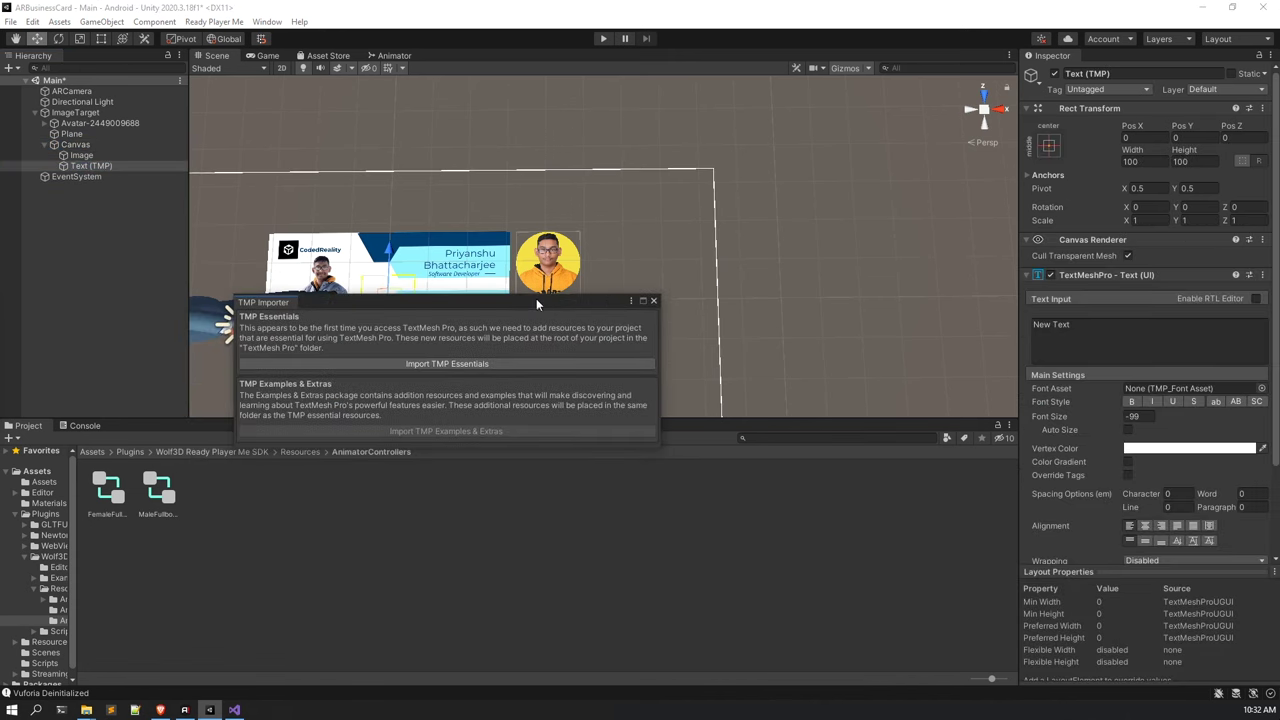
pyautogui.click(492, 362)
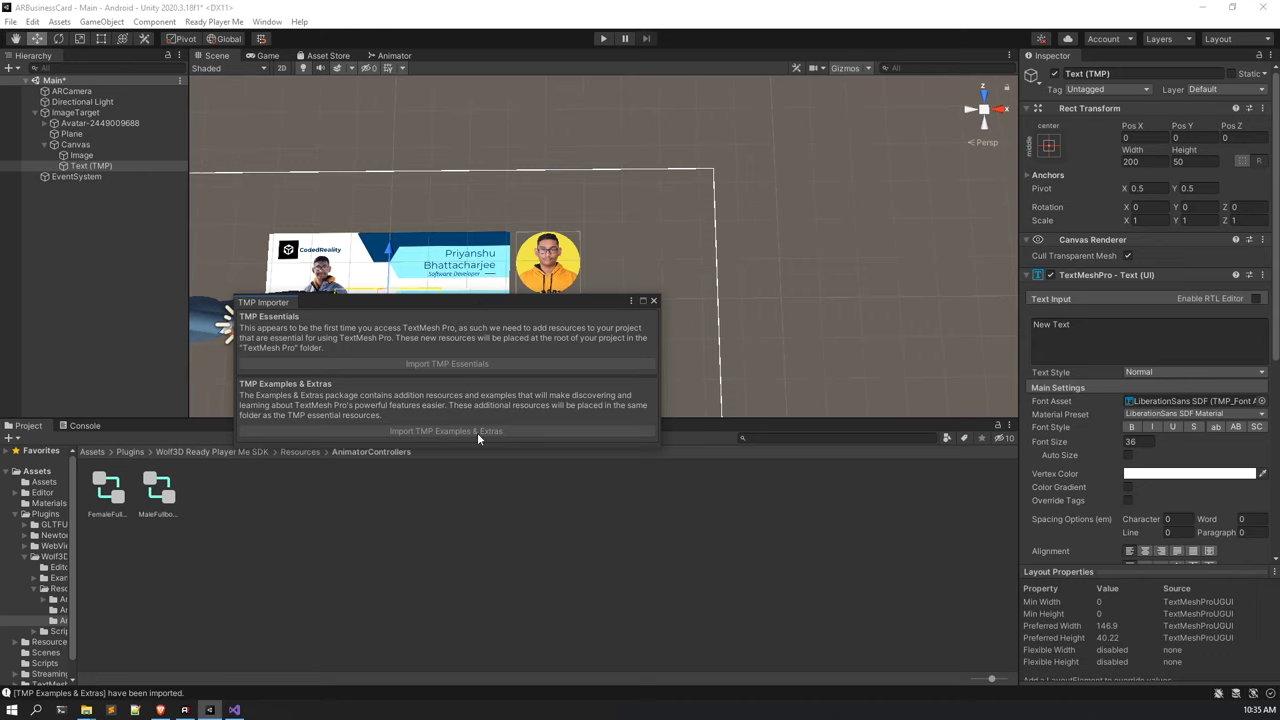
pyautogui.click(653, 301)
# Move the new text up beside the portrait photo.
pyautogui.scroll(3, 522, 280)
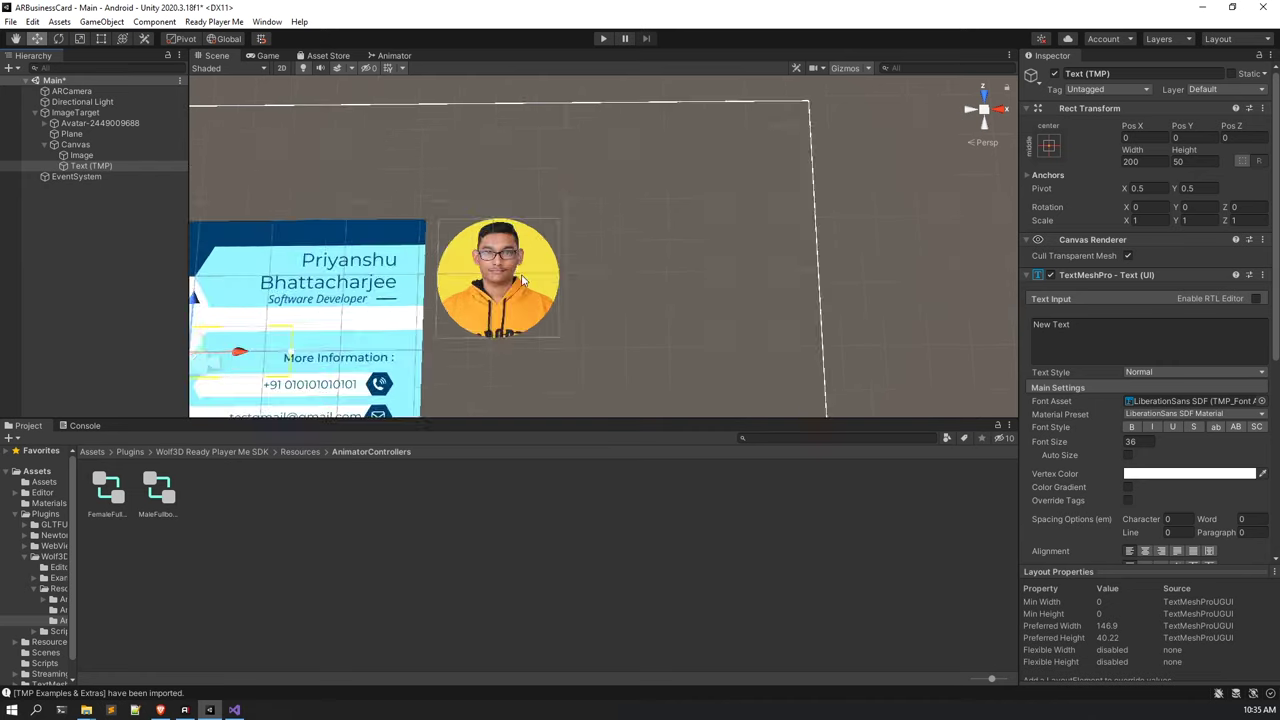
pyautogui.moveTo(321, 334); pyautogui.dragTo(313, 304, button='middle')
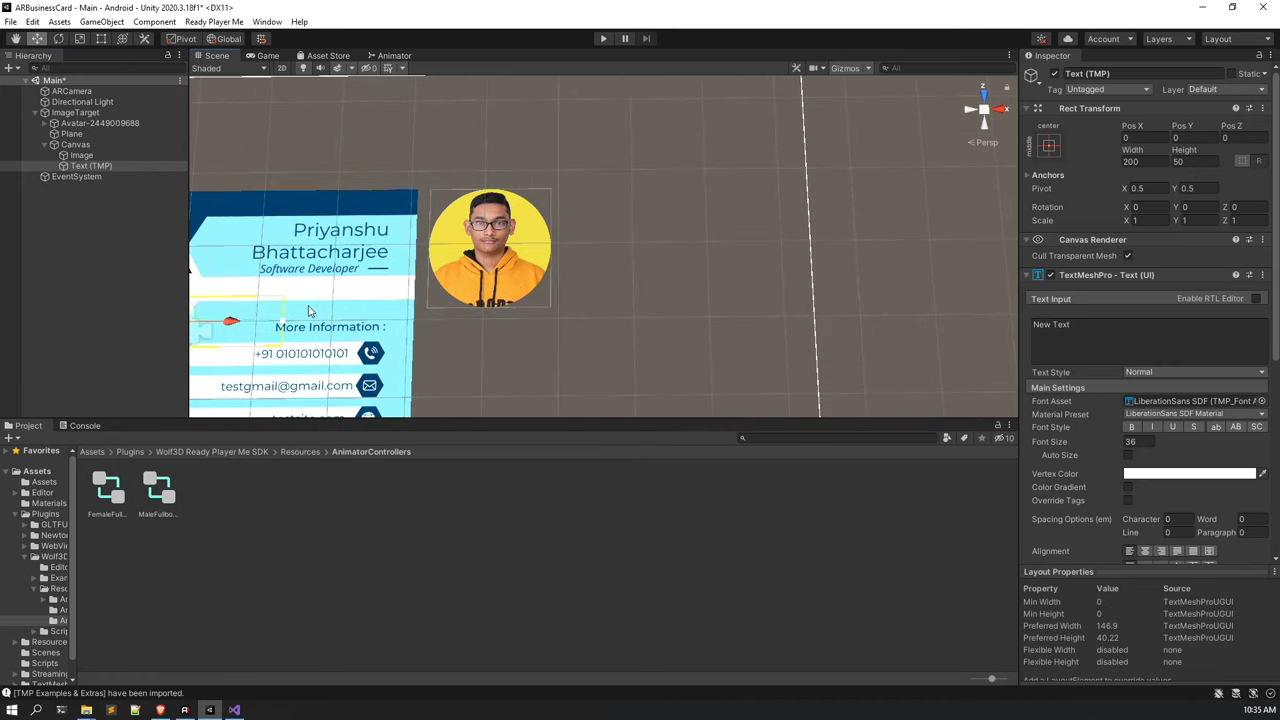
pyautogui.scroll(-3, 309, 311)
pyautogui.moveTo(368, 294); pyautogui.dragTo(680, 326)
pyautogui.moveTo(620, 262); pyautogui.dragTo(620, 210)
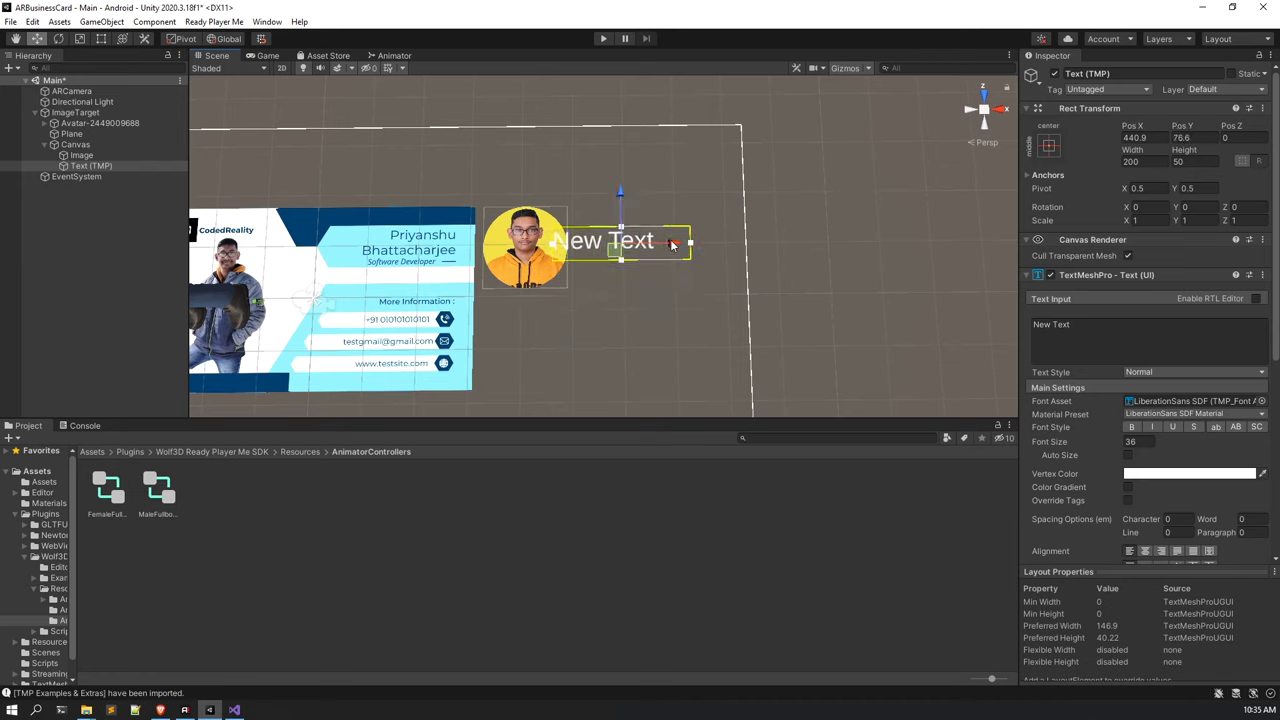
pyautogui.moveTo(672, 244); pyautogui.dragTo(694, 244)
pyautogui.scroll(4, 619, 282)
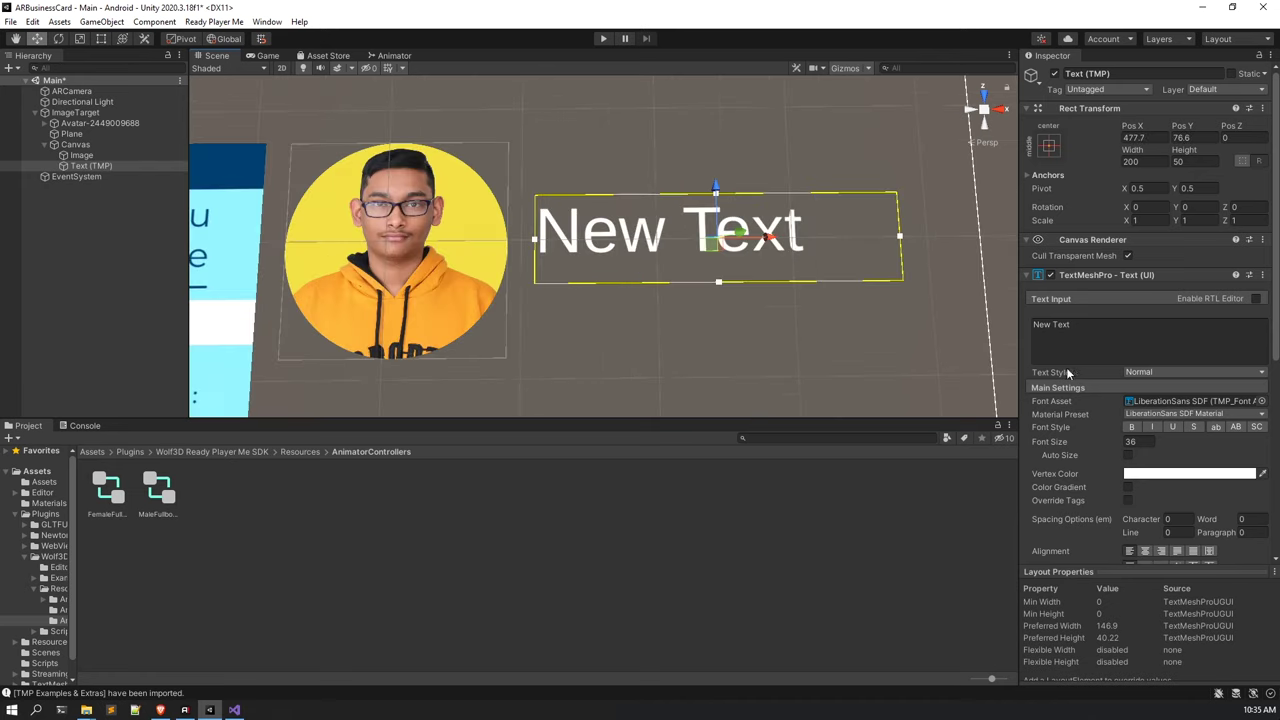
# Replace 'New Text' with the card owner's full name and set Wrapping to Disabled.
pyautogui.click(1083, 332)
pyautogui.write('Pr')
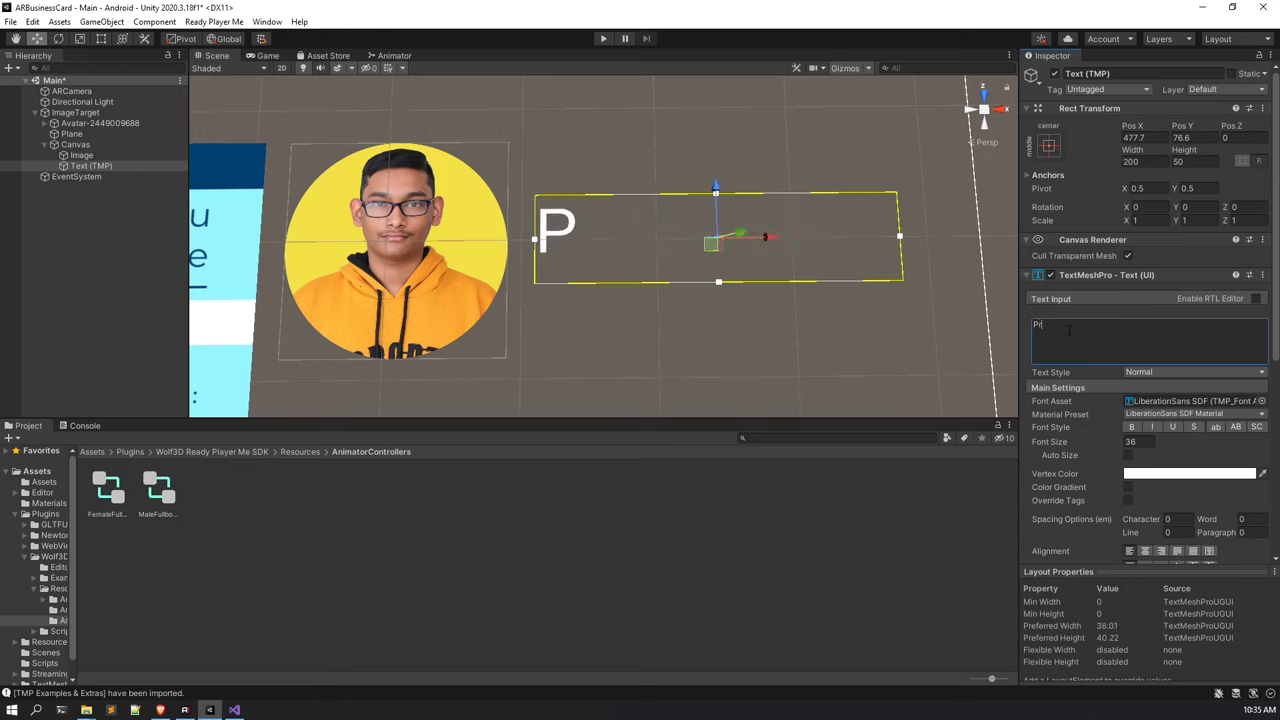
pyautogui.write('iyanshuB')
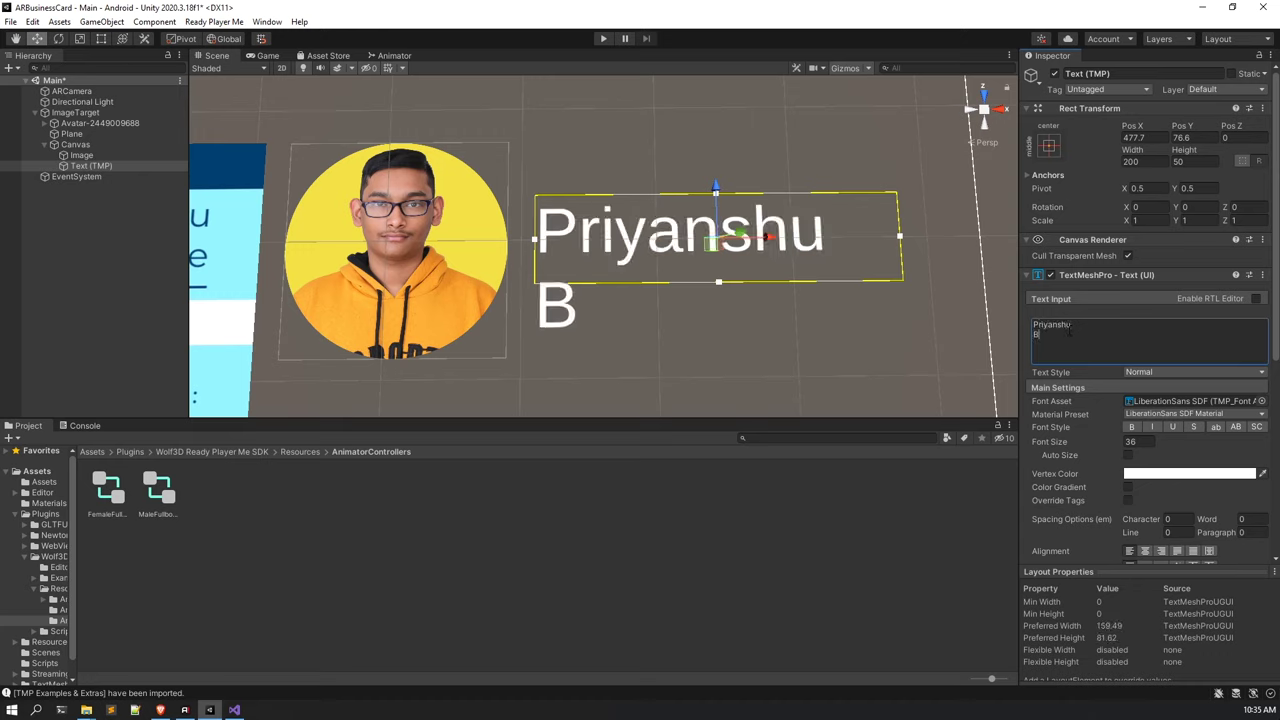
pyautogui.write('hay')
pyautogui.press('BackSpace')
pyautogui.write('t')
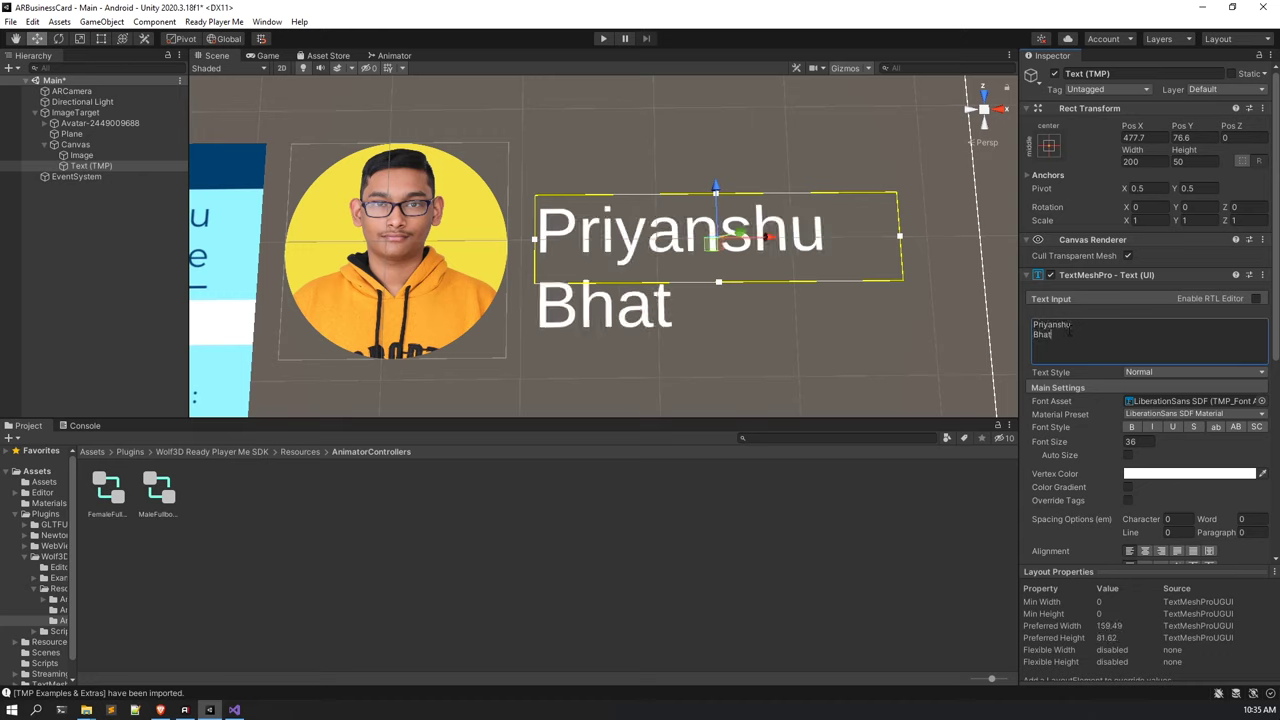
pyautogui.write('tacharjee')
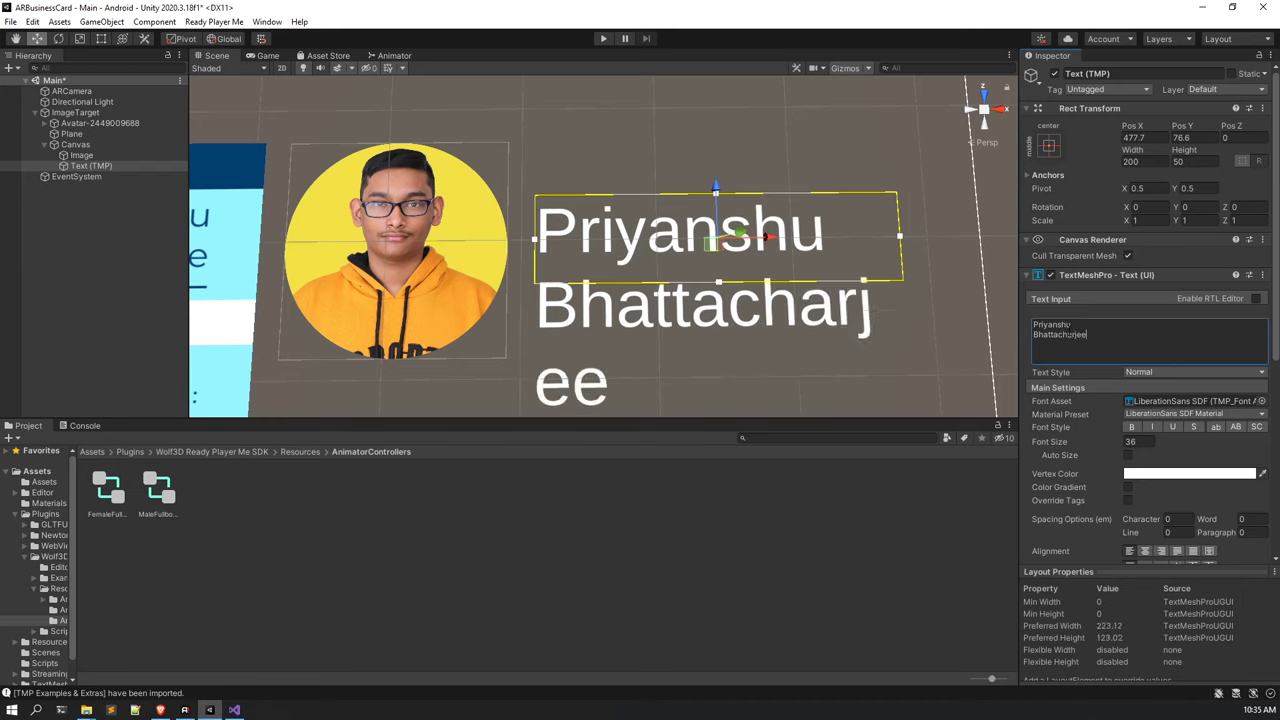
pyautogui.scroll(-3, 1113, 427)
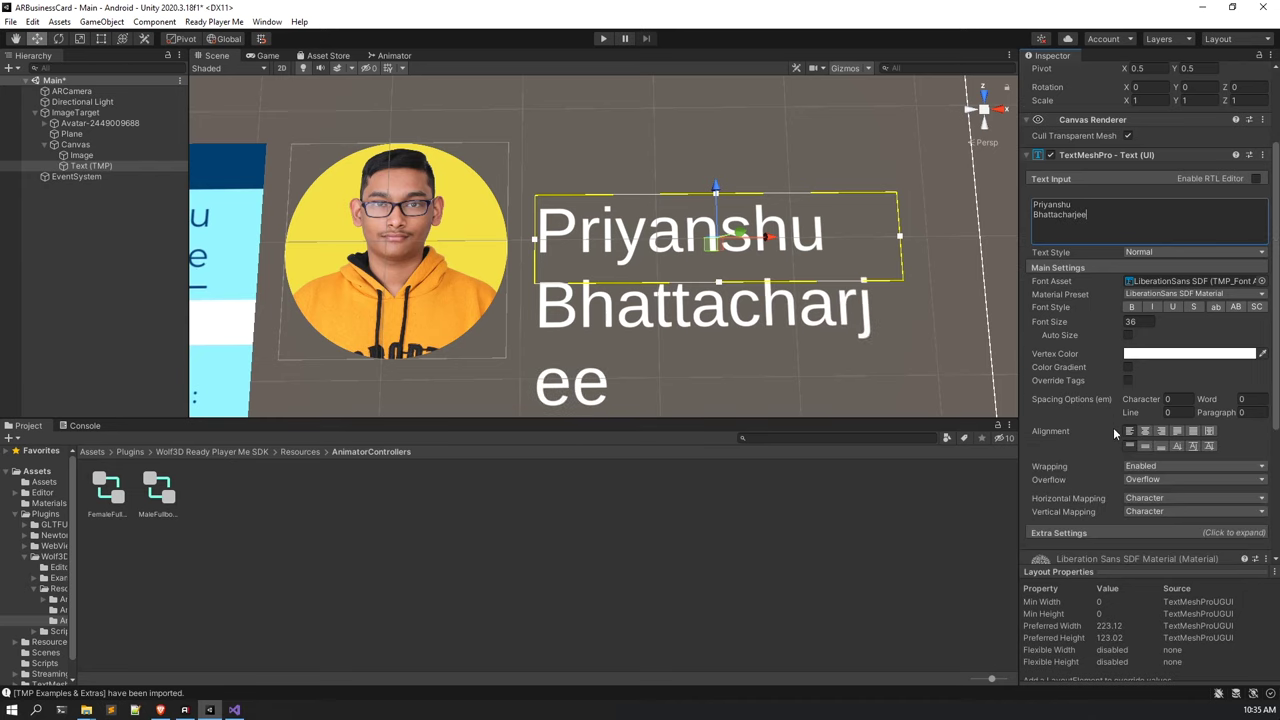
pyautogui.click(1153, 466)
pyautogui.click(1142, 484)
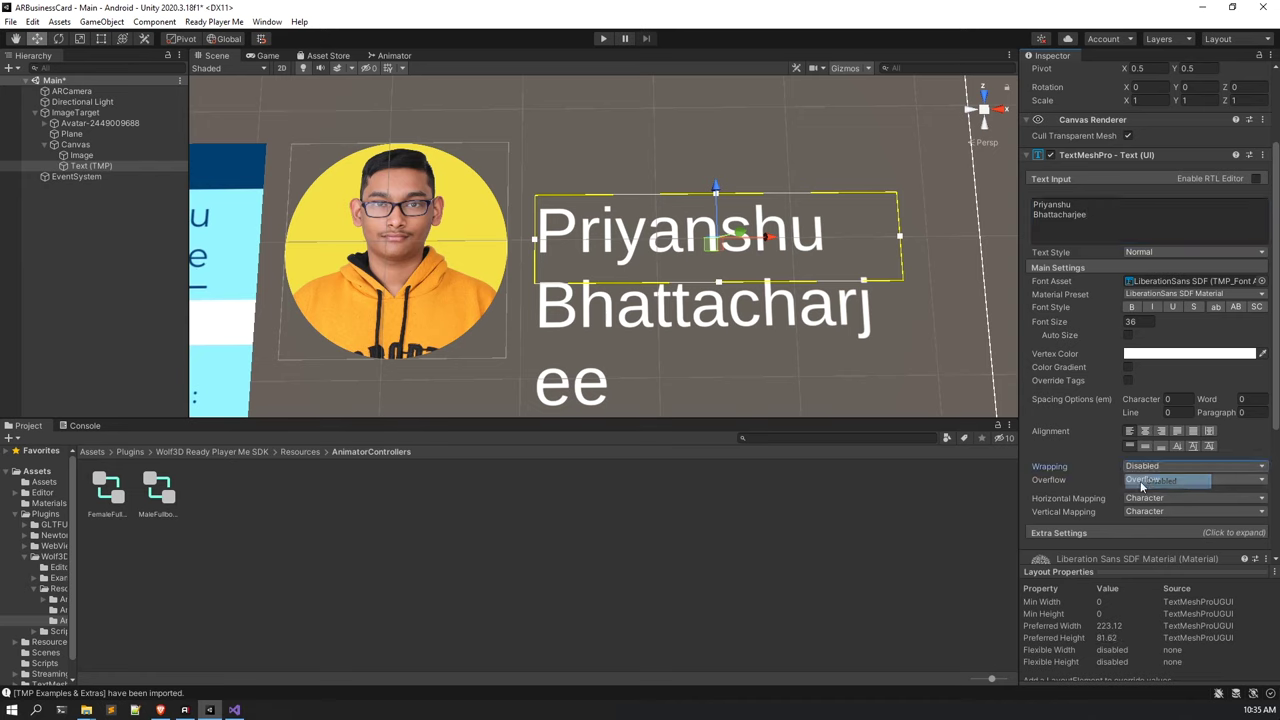
pyautogui.scroll(-3, 834, 364)
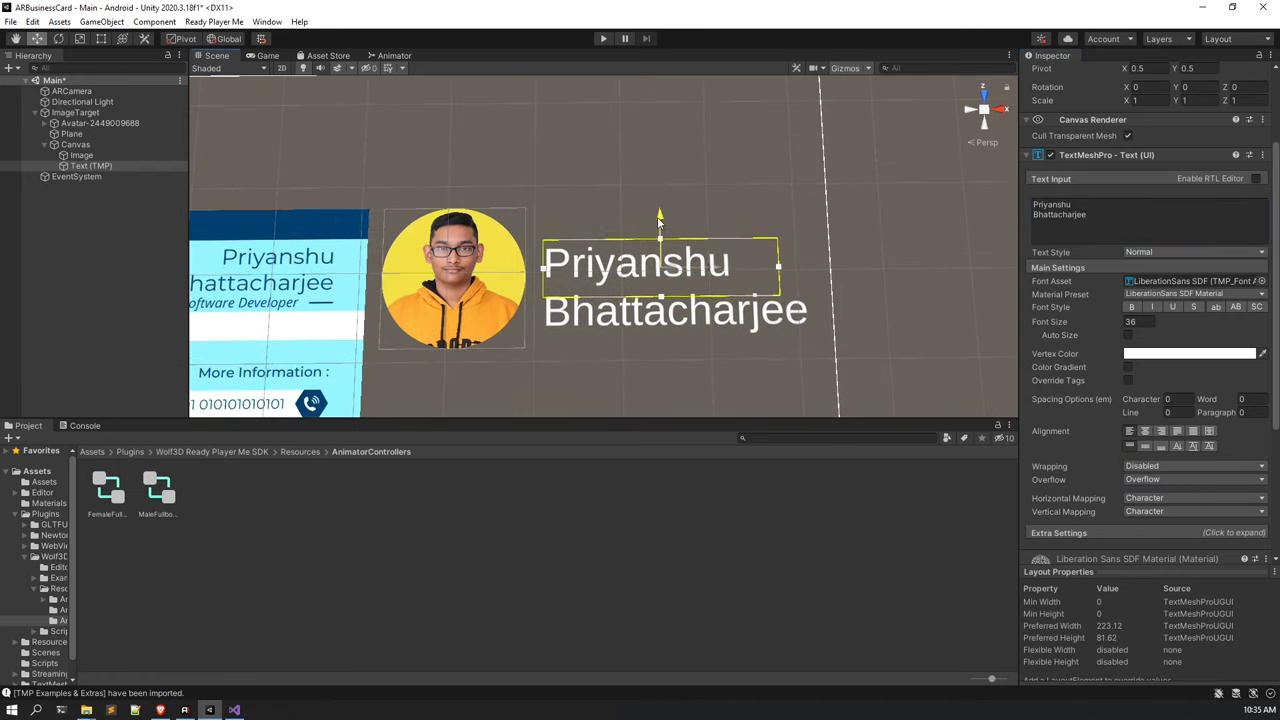
pyautogui.moveTo(660, 220)
pyautogui.mouseDown()
pyautogui.moveTo(660, 197)
pyautogui.moveTo(662, 212)
pyautogui.mouseUp()
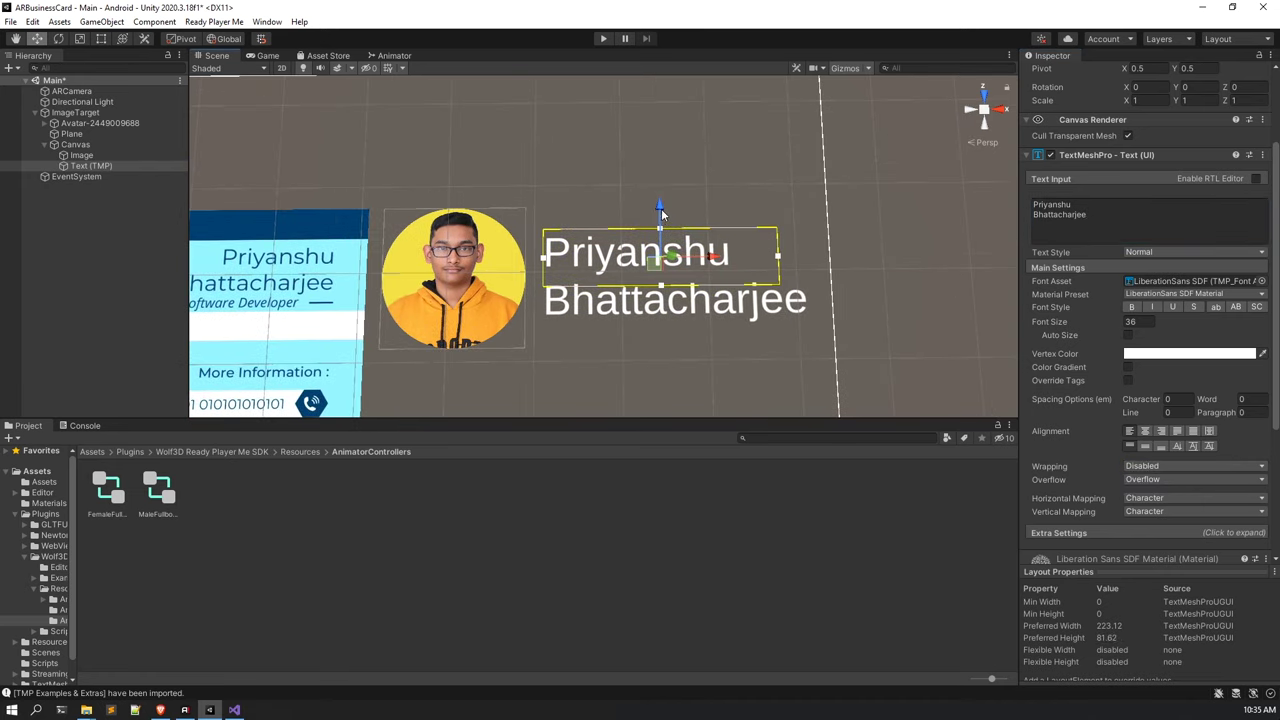
pyautogui.click(1173, 250)
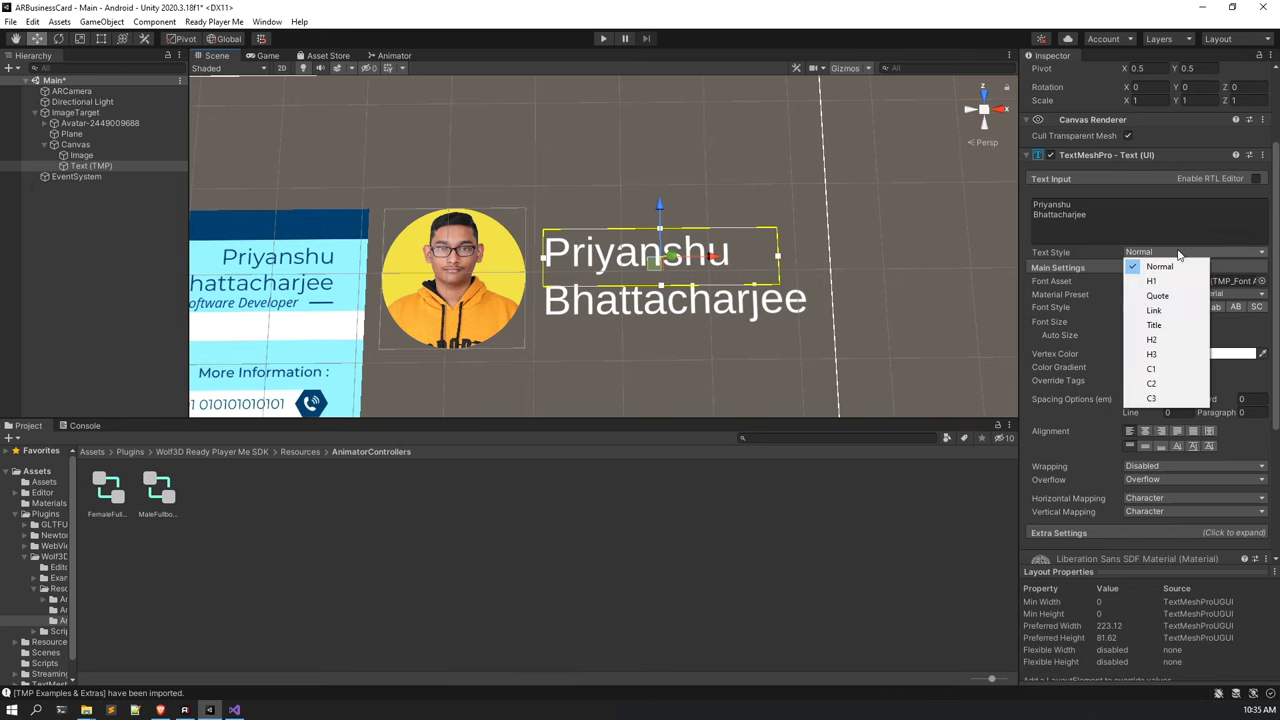
pyautogui.click(1213, 206)
# Compare several font assets and set the name text's font to Roboto-Bold SDF.
pyautogui.click(1261, 281)
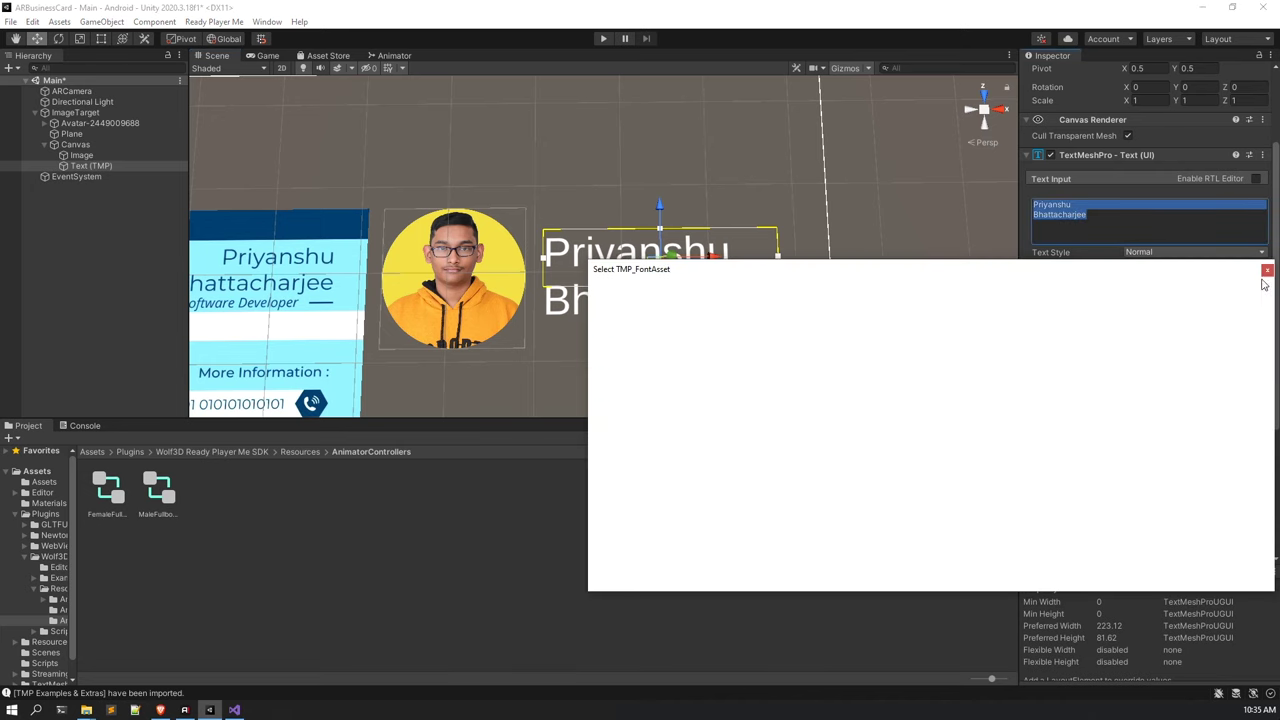
pyautogui.moveTo(868, 270); pyautogui.dragTo(654, 408)
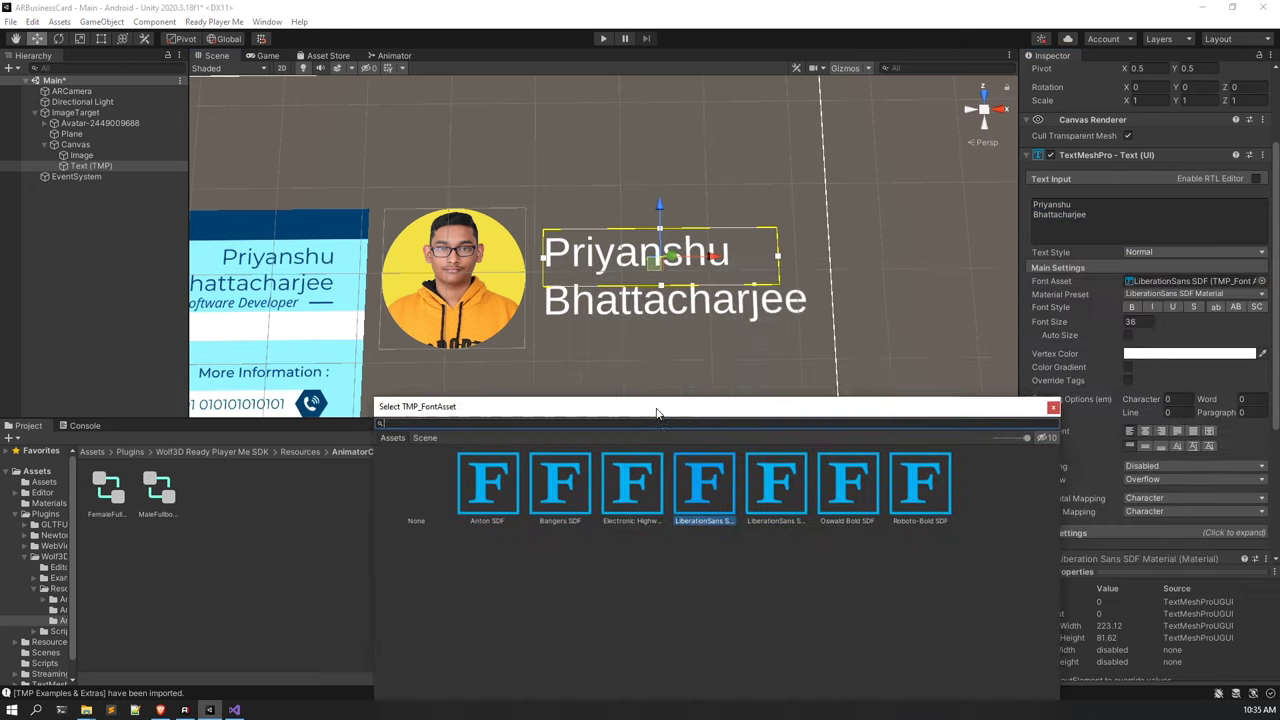
pyautogui.click(555, 500)
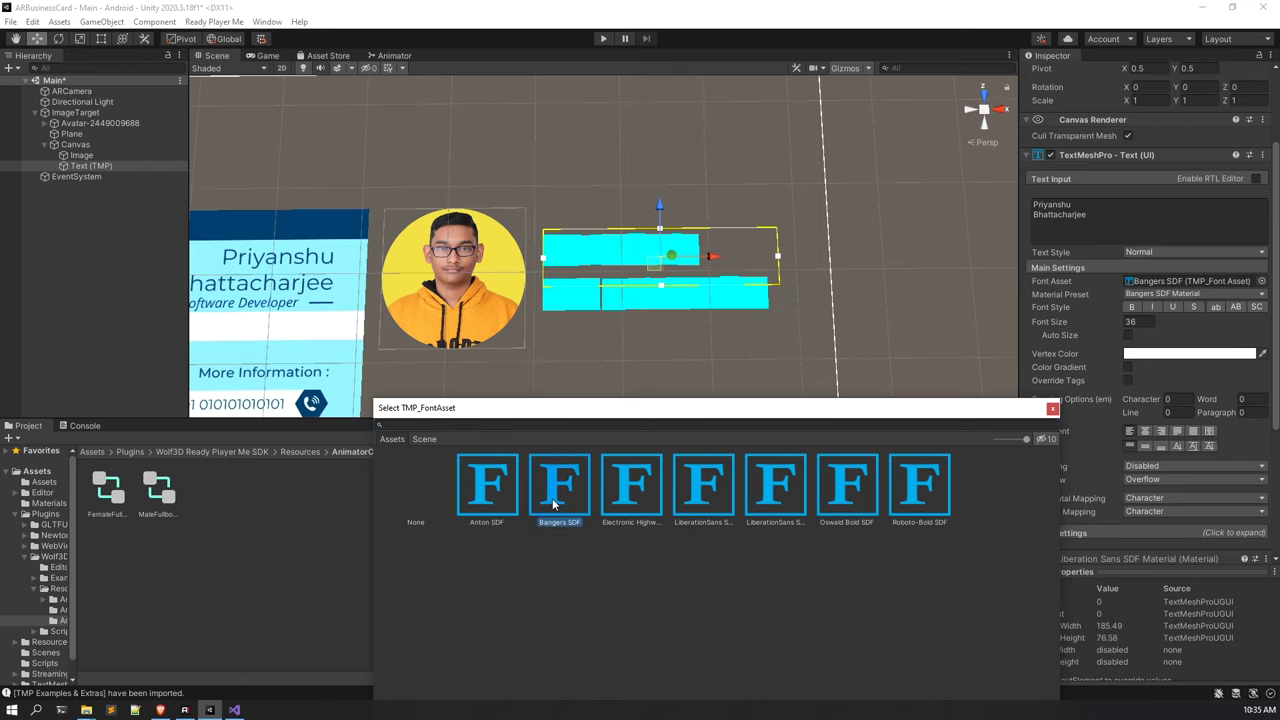
pyautogui.click(630, 497)
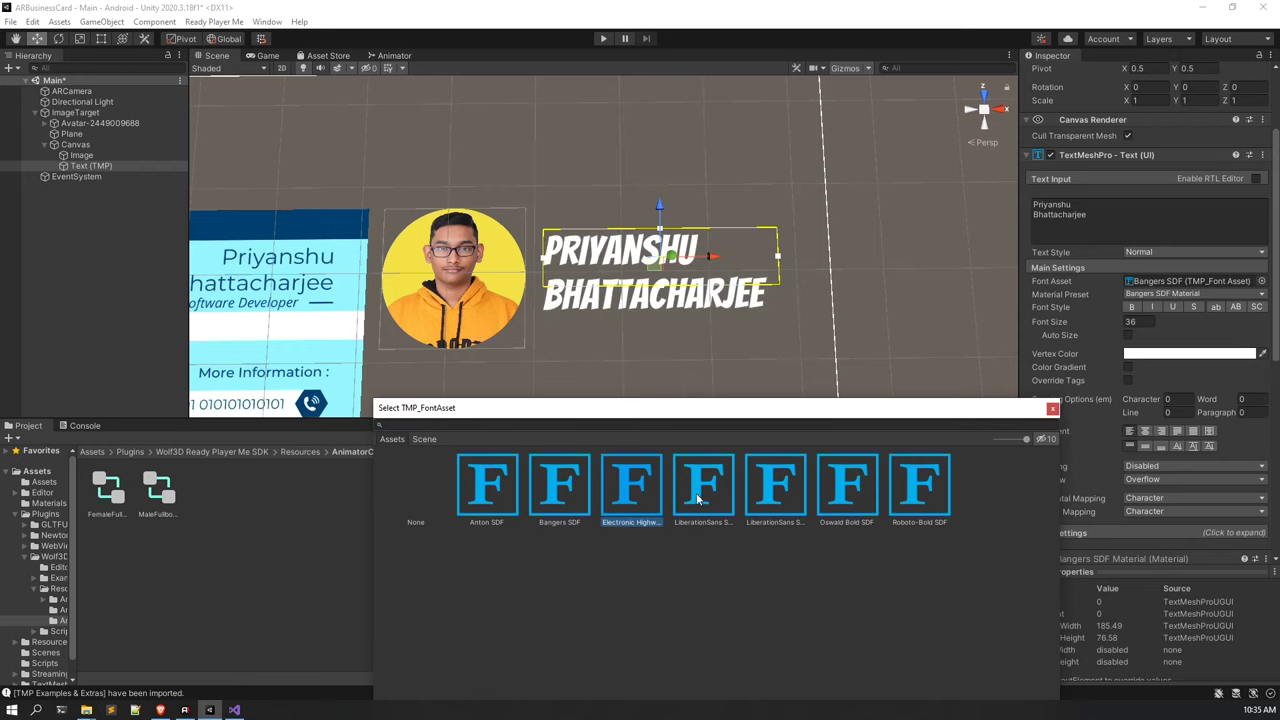
pyautogui.click(760, 490)
pyautogui.click(881, 492)
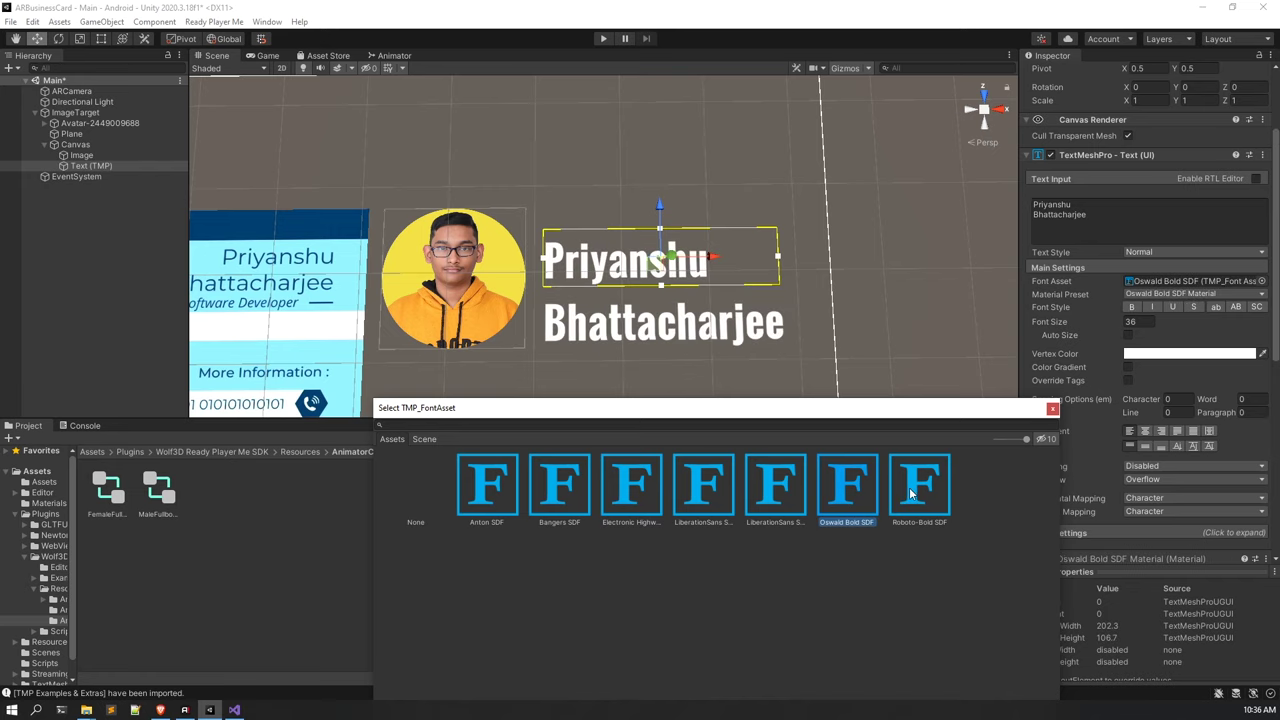
pyautogui.click(912, 493)
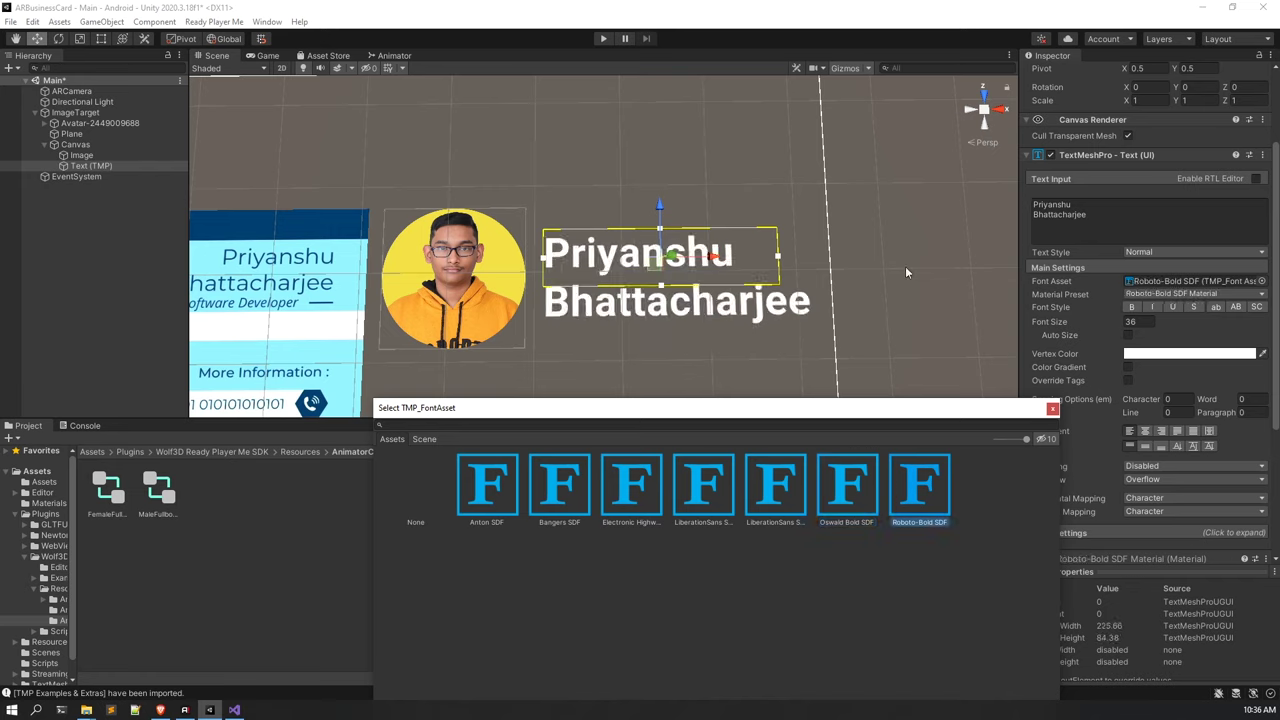
pyautogui.click(487, 493)
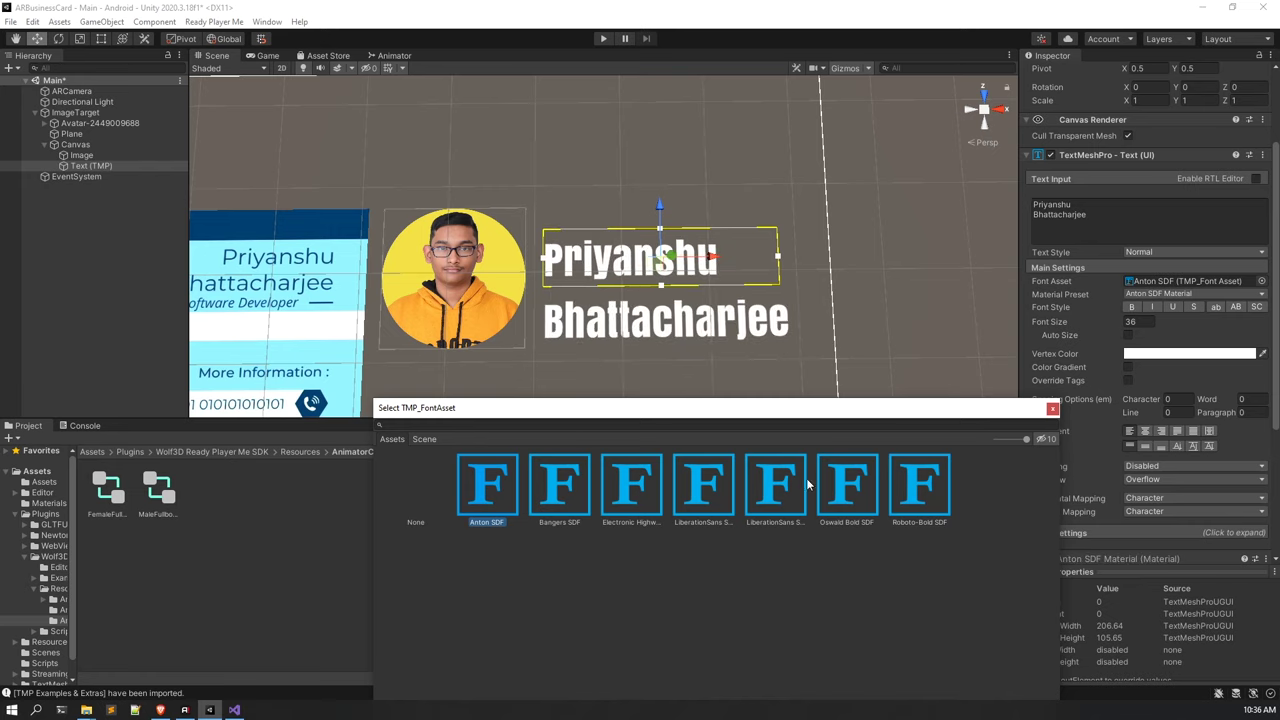
pyautogui.click(940, 487)
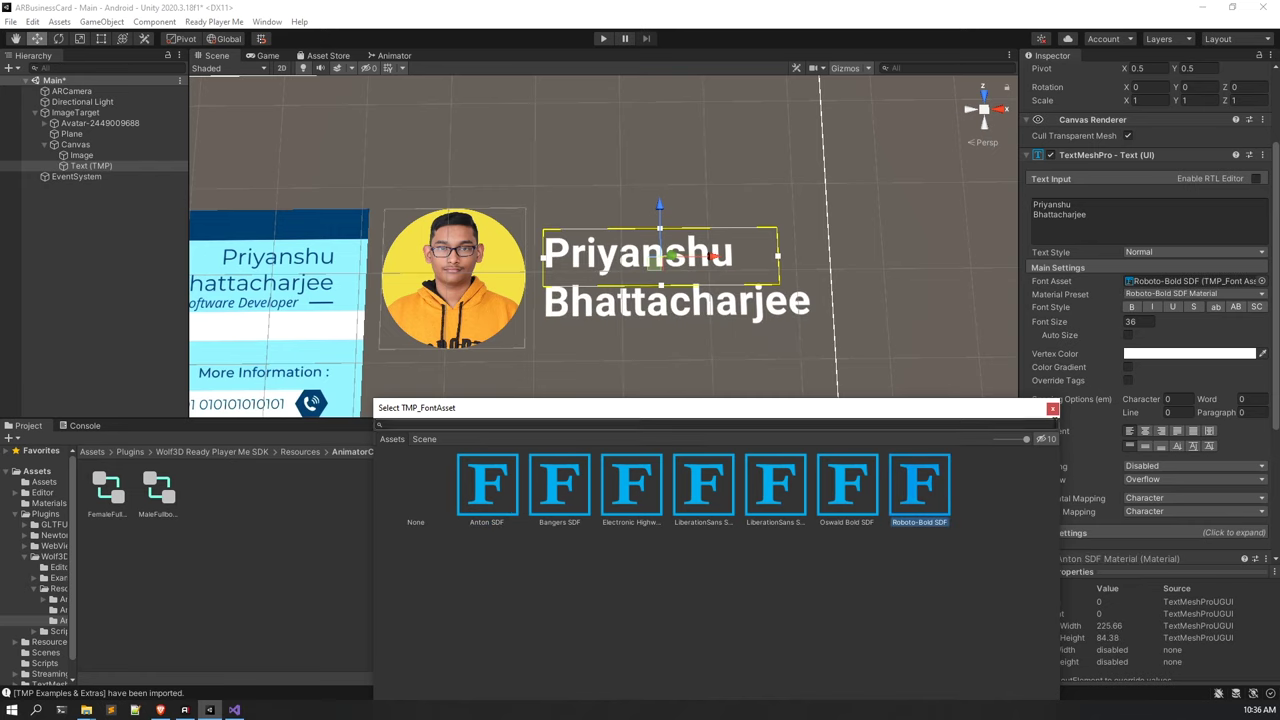
pyautogui.click(1052, 408)
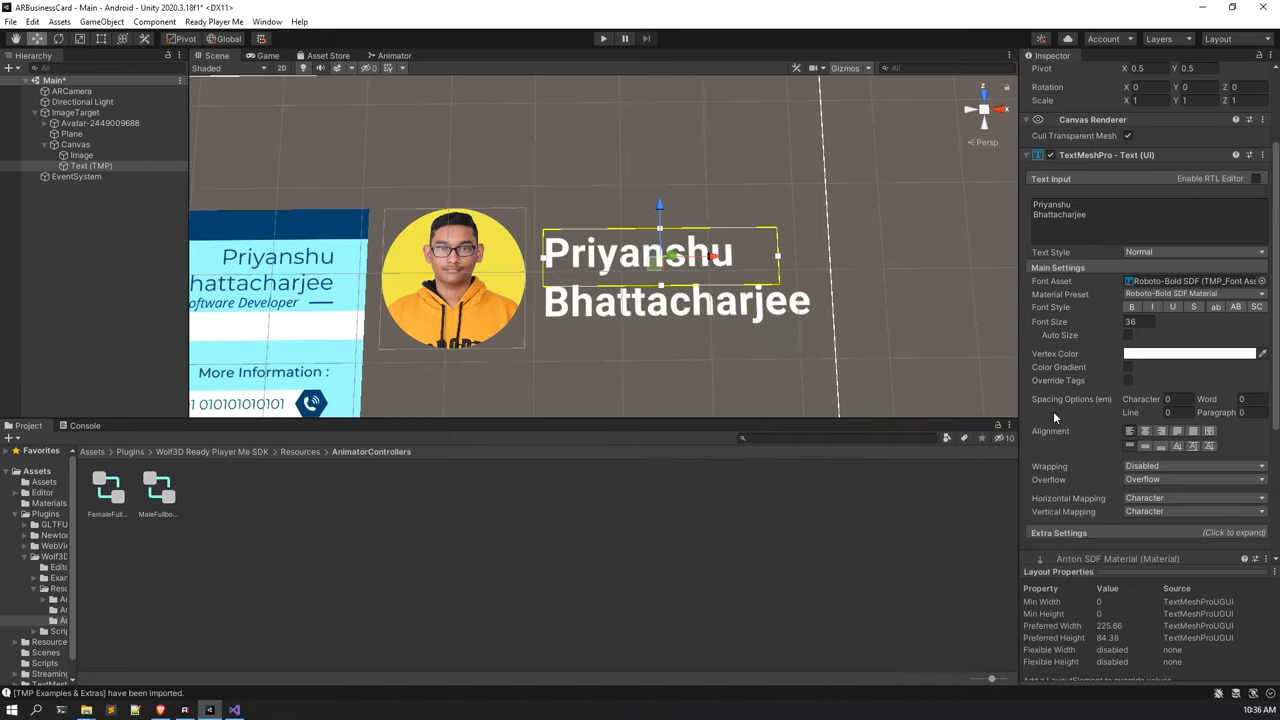
# Turn on the Bold font style and nudge the name text slightly left.
pyautogui.click(1131, 307)
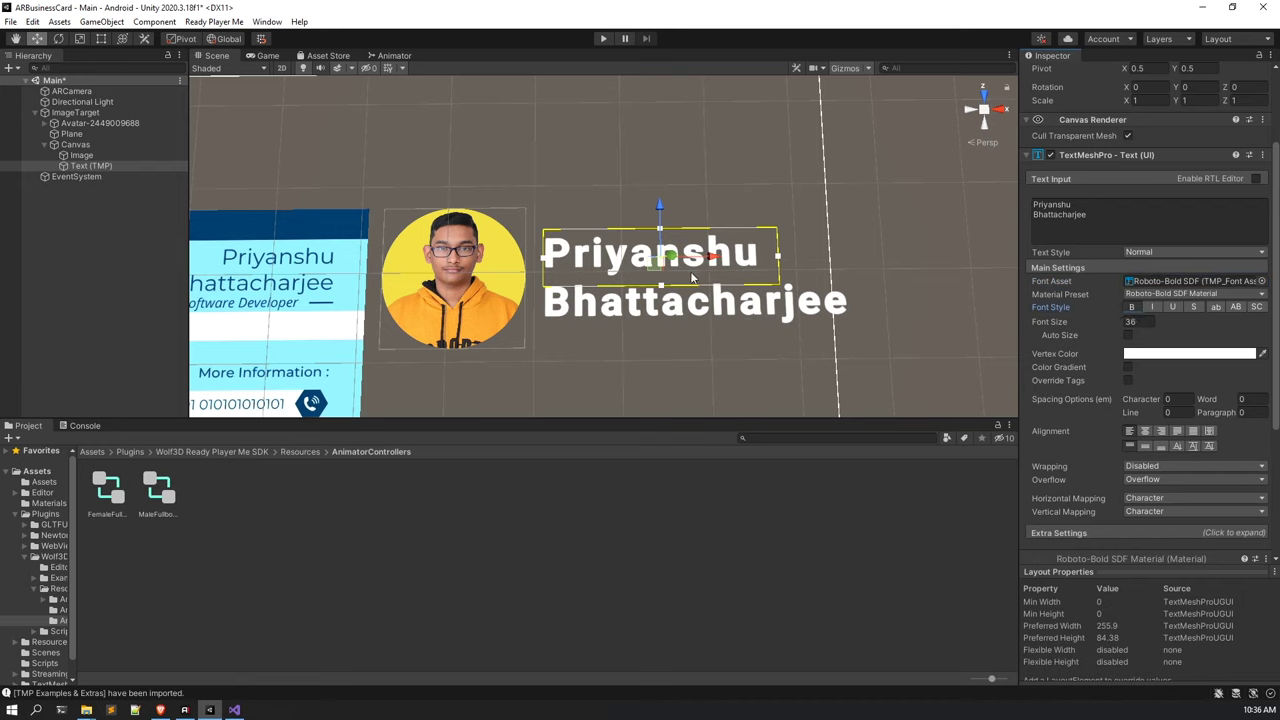
pyautogui.moveTo(708, 258); pyautogui.dragTo(697, 262)
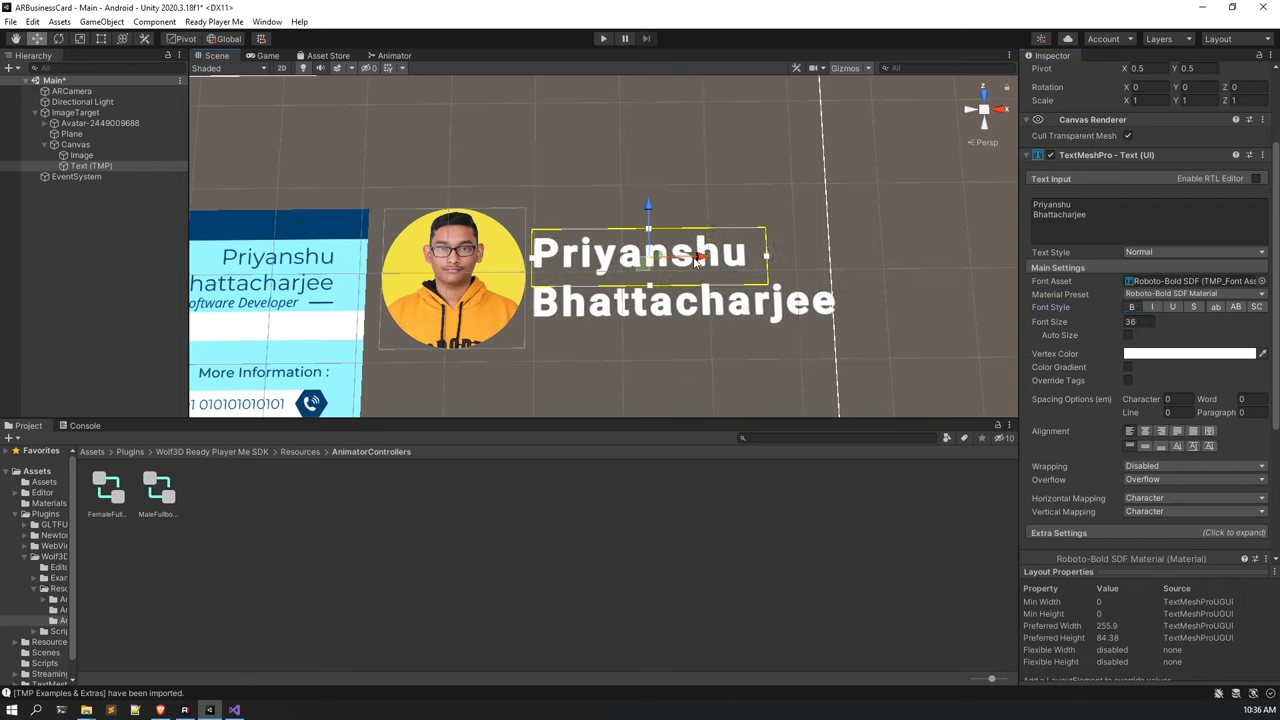
pyautogui.scroll(-3, 697, 262)
pyautogui.scroll(2, 662, 291)
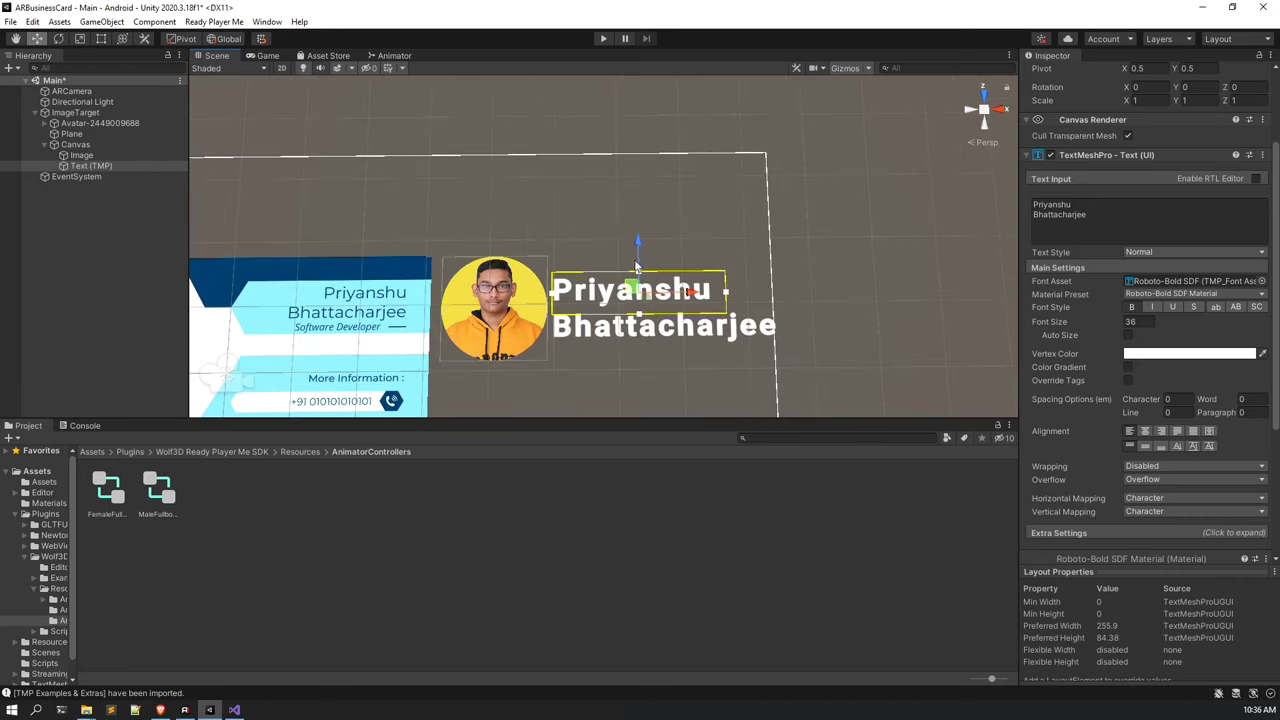
# Lower the name text beside the photo, checking its placement from tilted views.
pyautogui.click(860, 160)
pyautogui.moveTo(610, 300); pyautogui.dragTo(605, 281, button='middle')
pyautogui.click(592, 280)
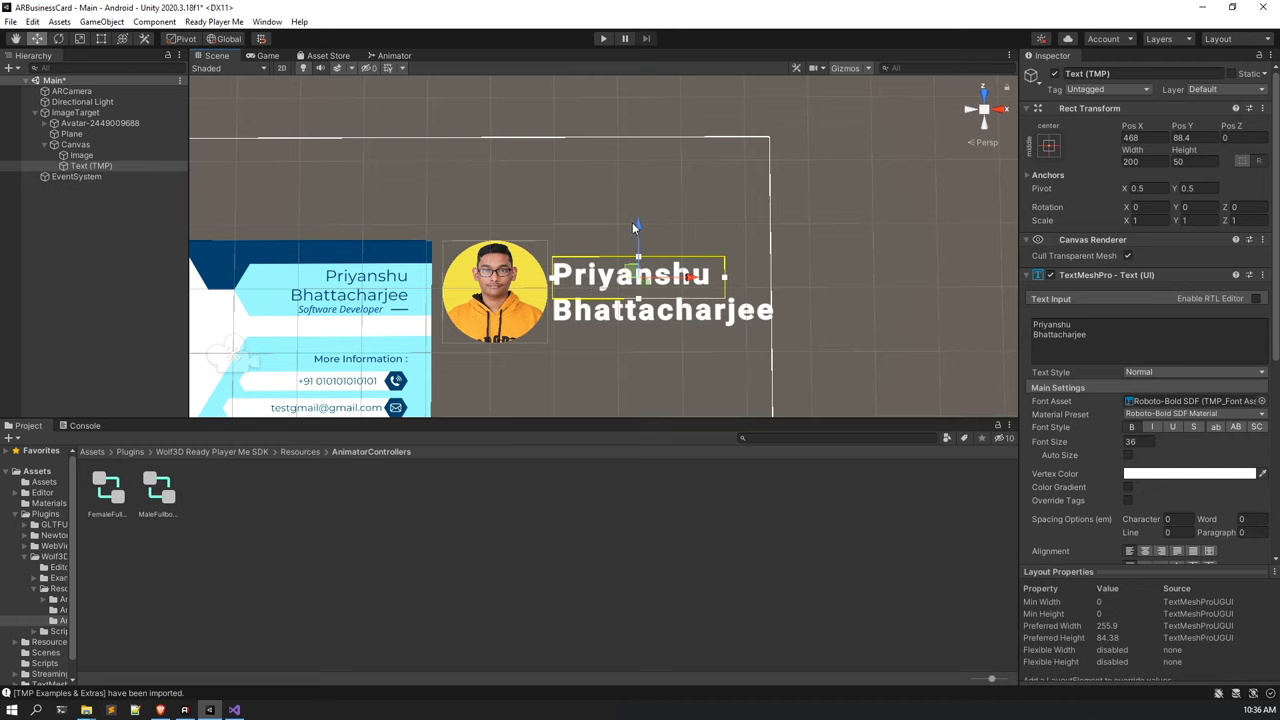
pyautogui.moveTo(634, 226); pyautogui.dragTo(638, 248)
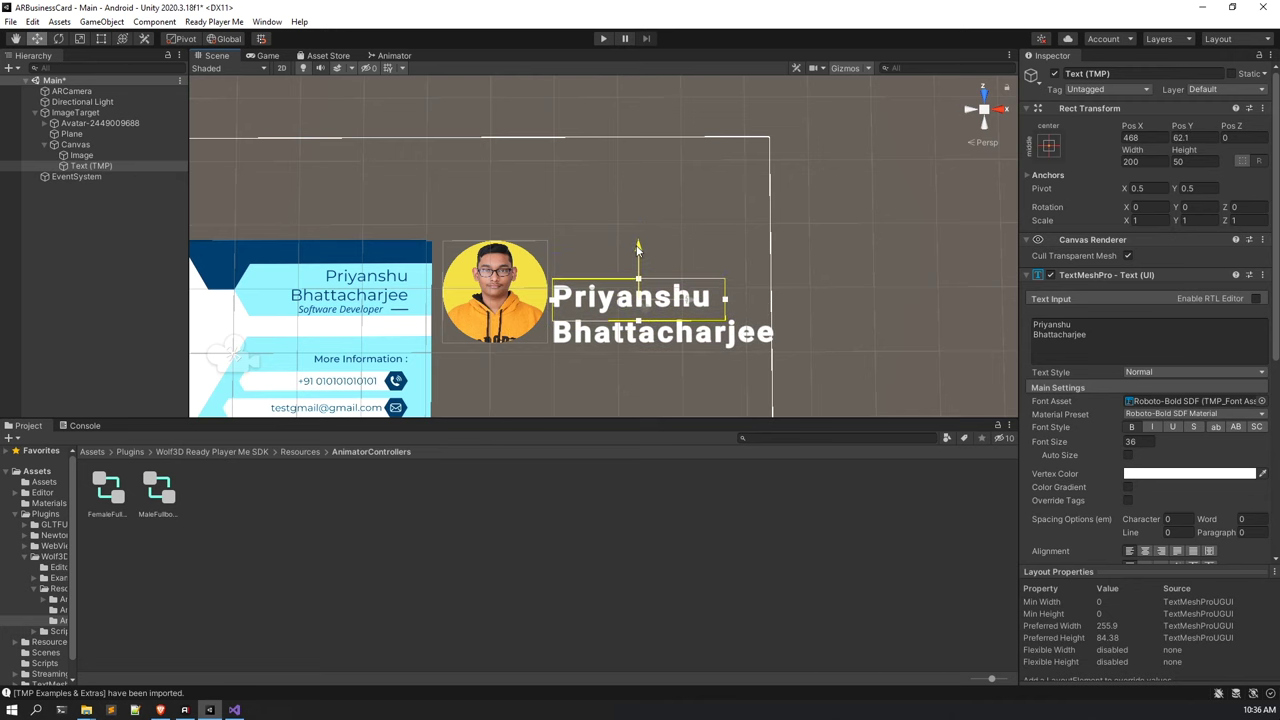
pyautogui.click(833, 247)
pyautogui.keyDown('alt'); pyautogui.moveTo(833, 247); pyautogui.dragTo(718, 346); pyautogui.keyUp('alt')
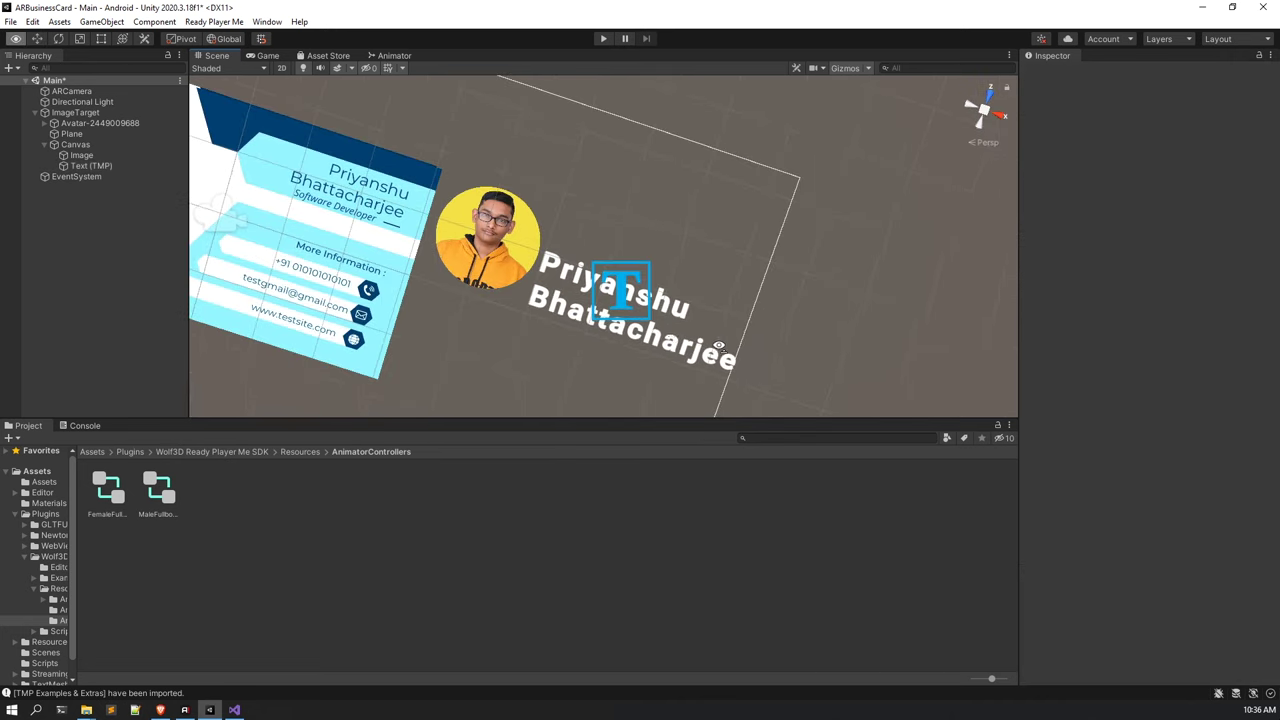
pyautogui.click(633, 256)
pyautogui.moveTo(636, 239); pyautogui.dragTo(648, 226)
pyautogui.click(933, 319)
pyautogui.keyDown('alt'); pyautogui.moveTo(933, 319); pyautogui.dragTo(630, 308); pyautogui.keyUp('alt')
# Raise the name text slightly to its final spot at Pos X 468, Y 82.
pyautogui.click(649, 246)
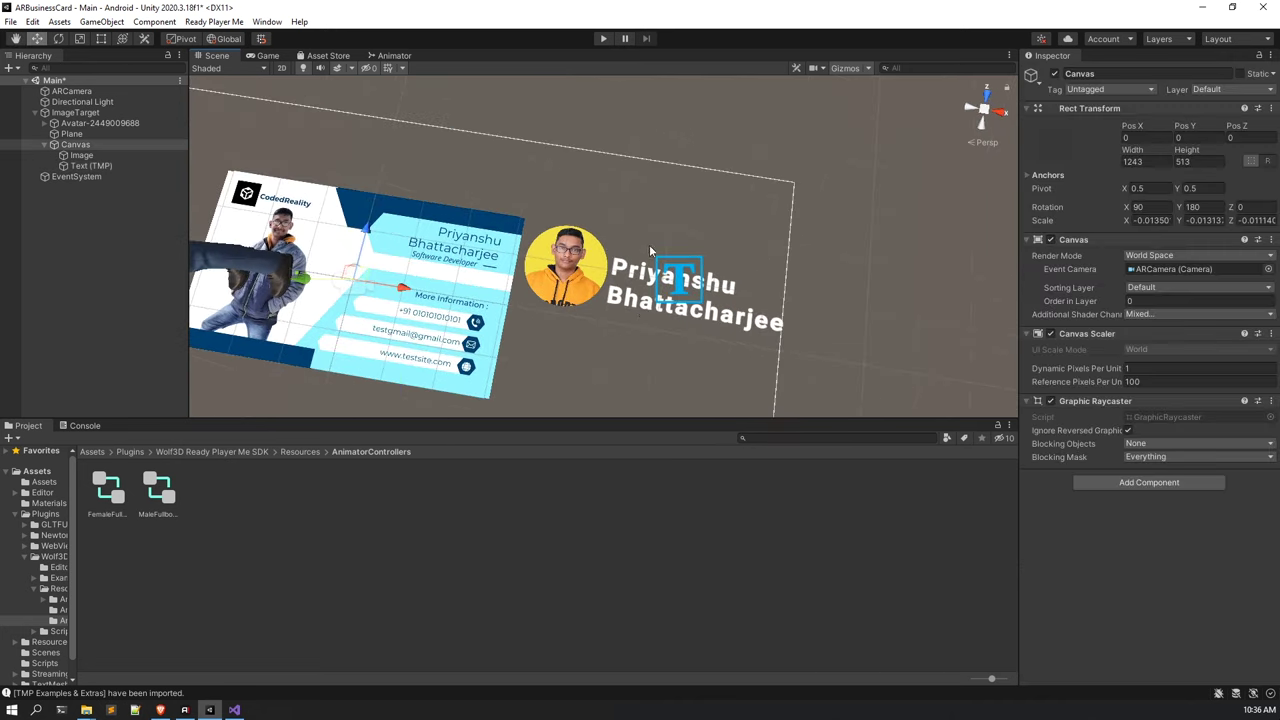
pyautogui.click(651, 260)
pyautogui.moveTo(676, 240)
pyautogui.mouseDown()
pyautogui.moveTo(688, 218)
pyautogui.moveTo(690, 232)
pyautogui.mouseUp()
pyautogui.click(842, 289)
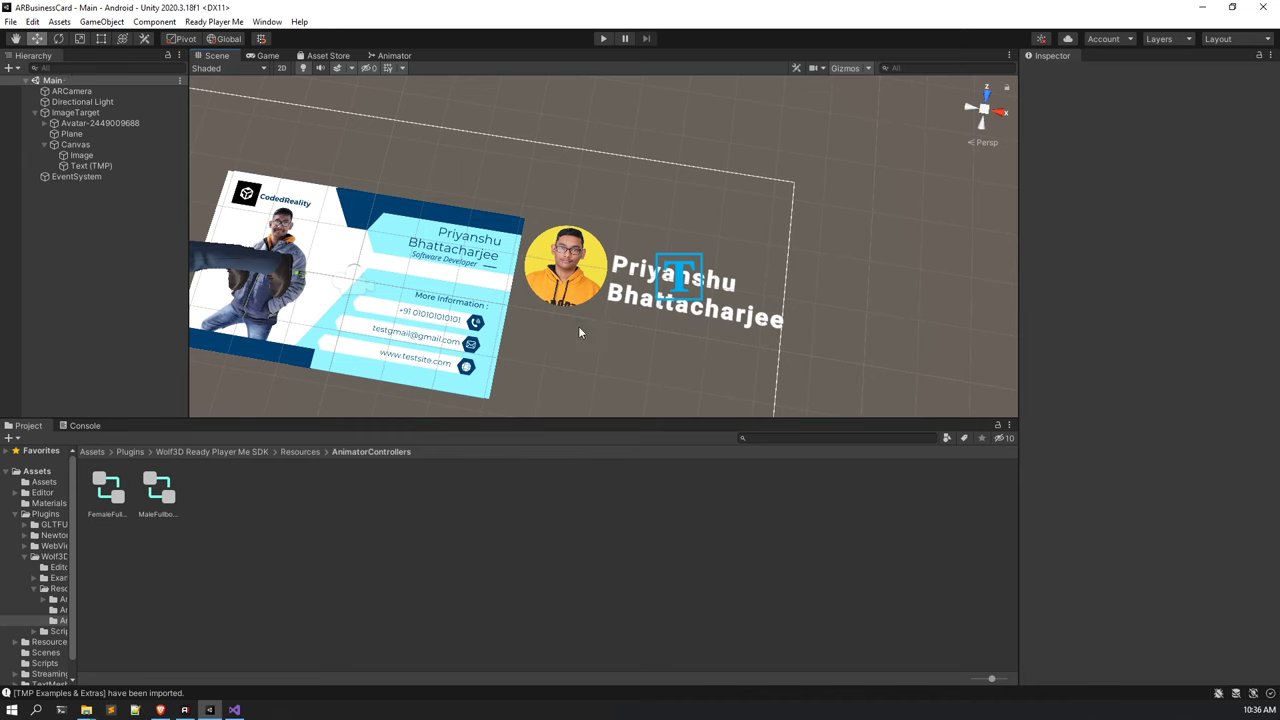
pyautogui.moveTo(578, 326); pyautogui.dragTo(603, 276, button='right')
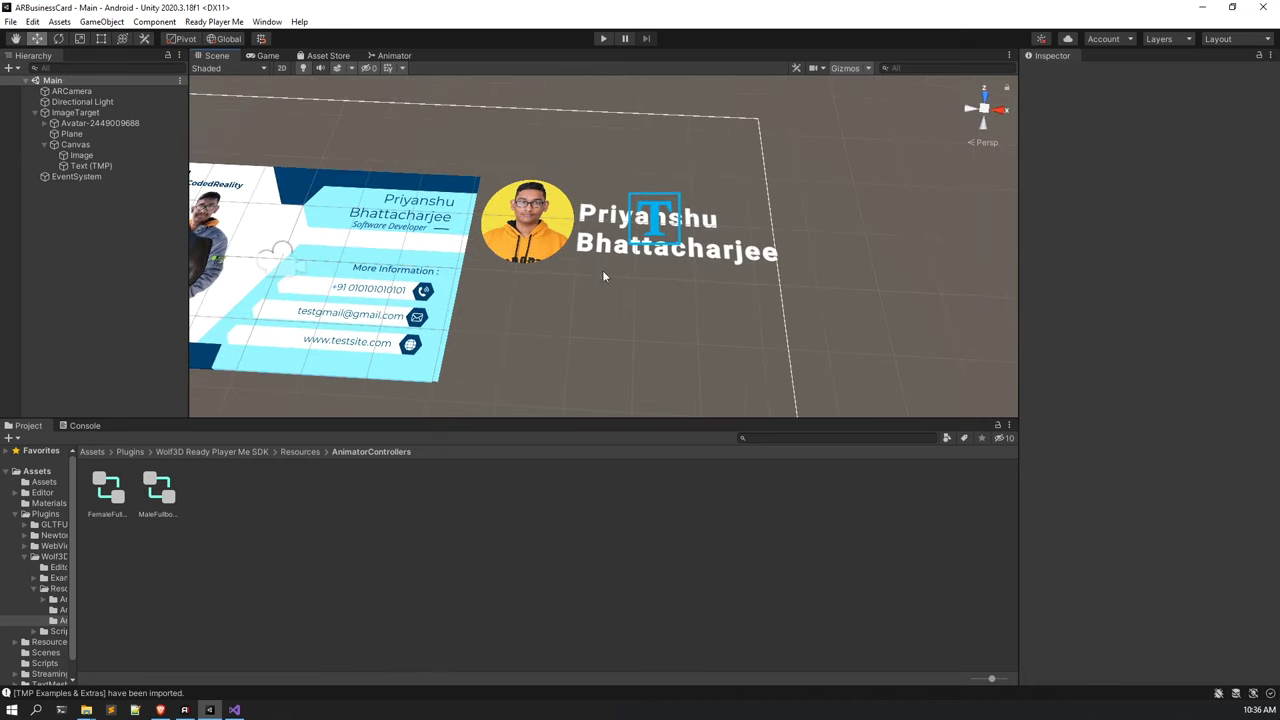
pyautogui.scroll(-4, 560, 280)
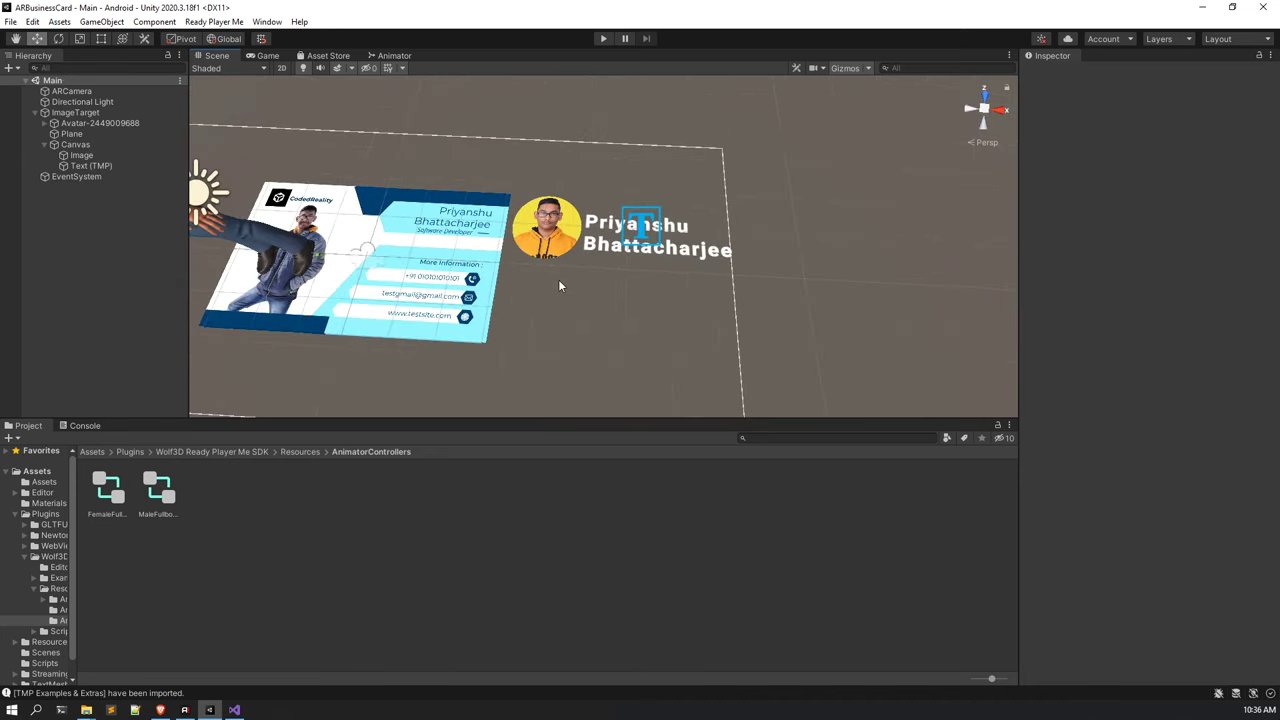
pyautogui.click(94, 166)
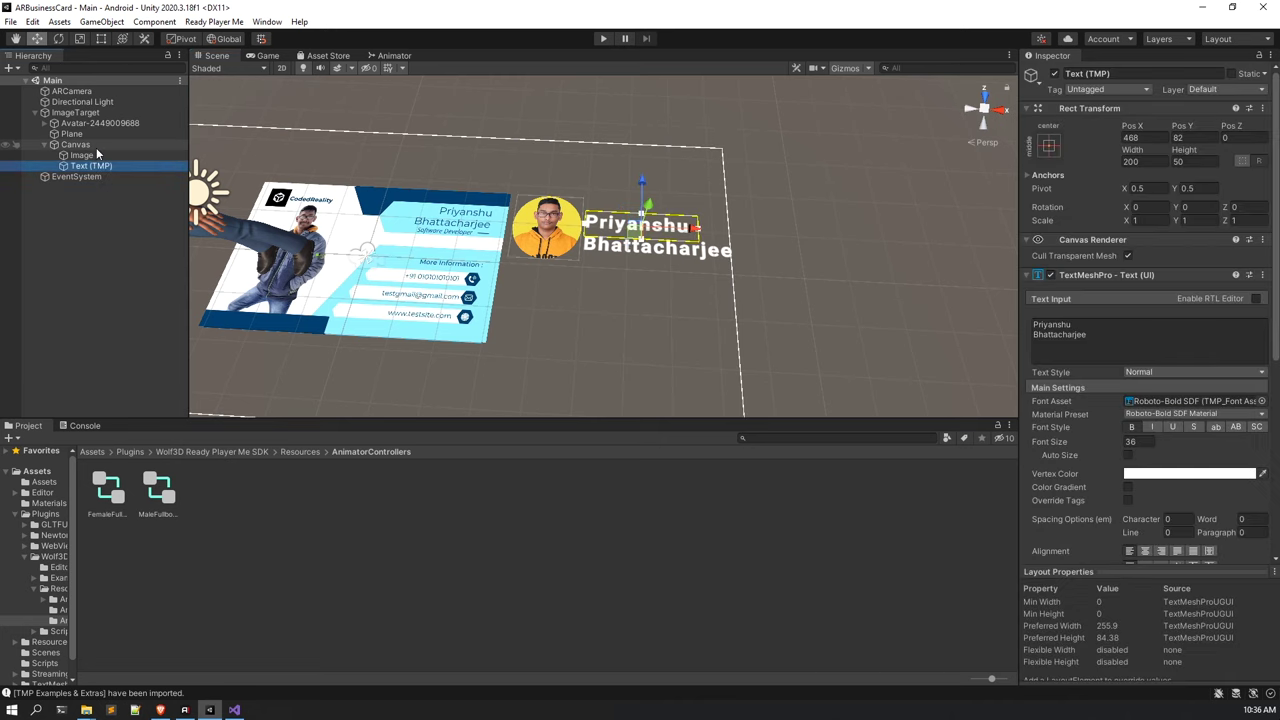
pyautogui.click(96, 147)
# Create an empty Canvas child named LeftContainer and position it beside the card.
pyautogui.rightClick(97, 146)
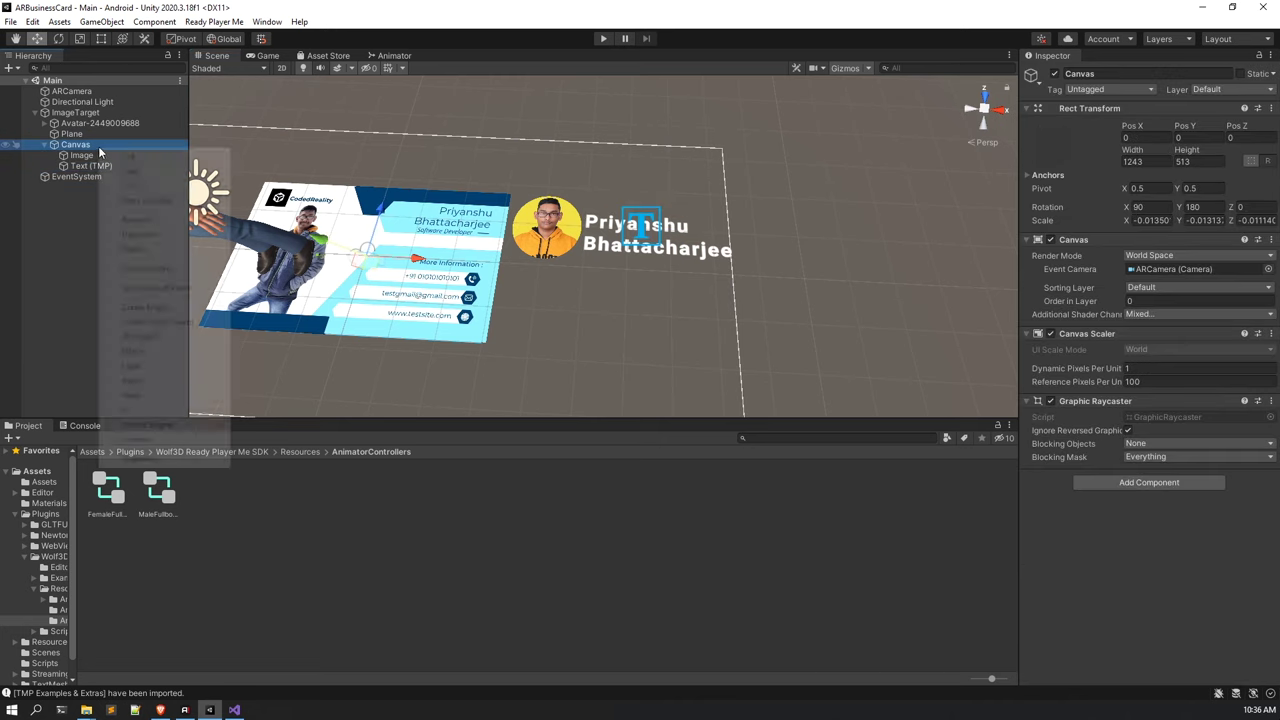
pyautogui.click(146, 307)
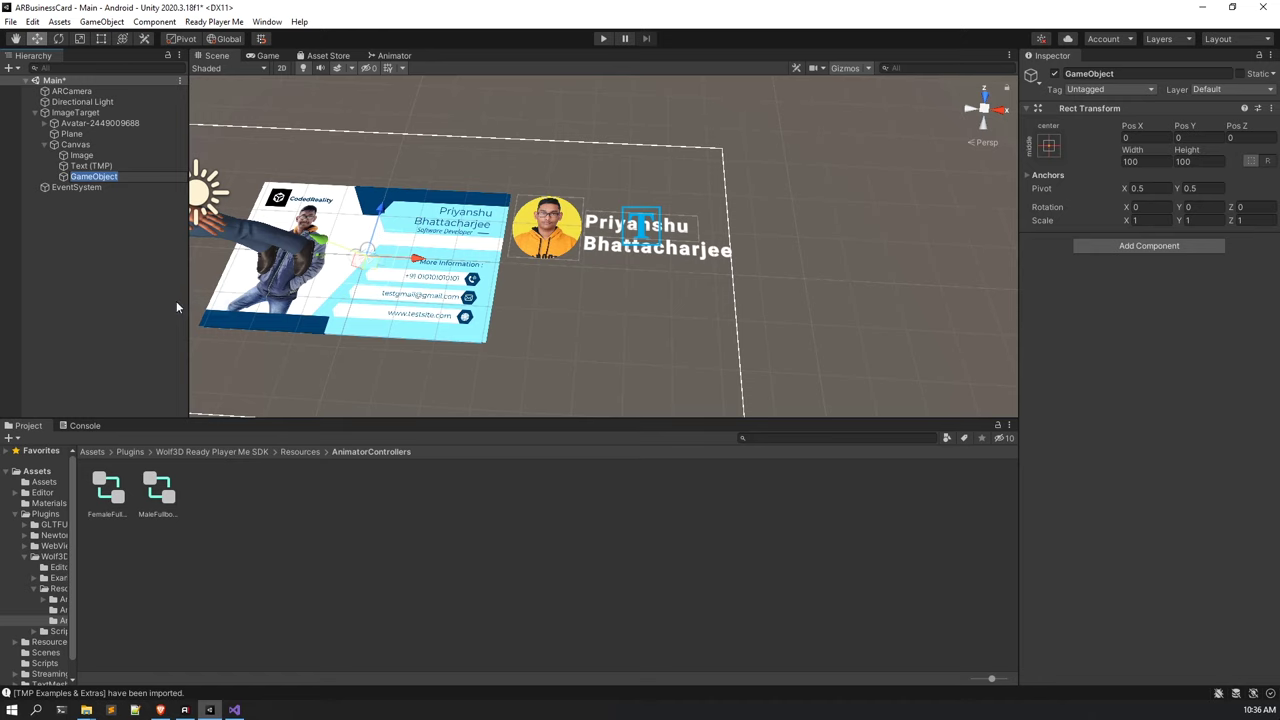
pyautogui.click(118, 176)
pyautogui.press('Return')
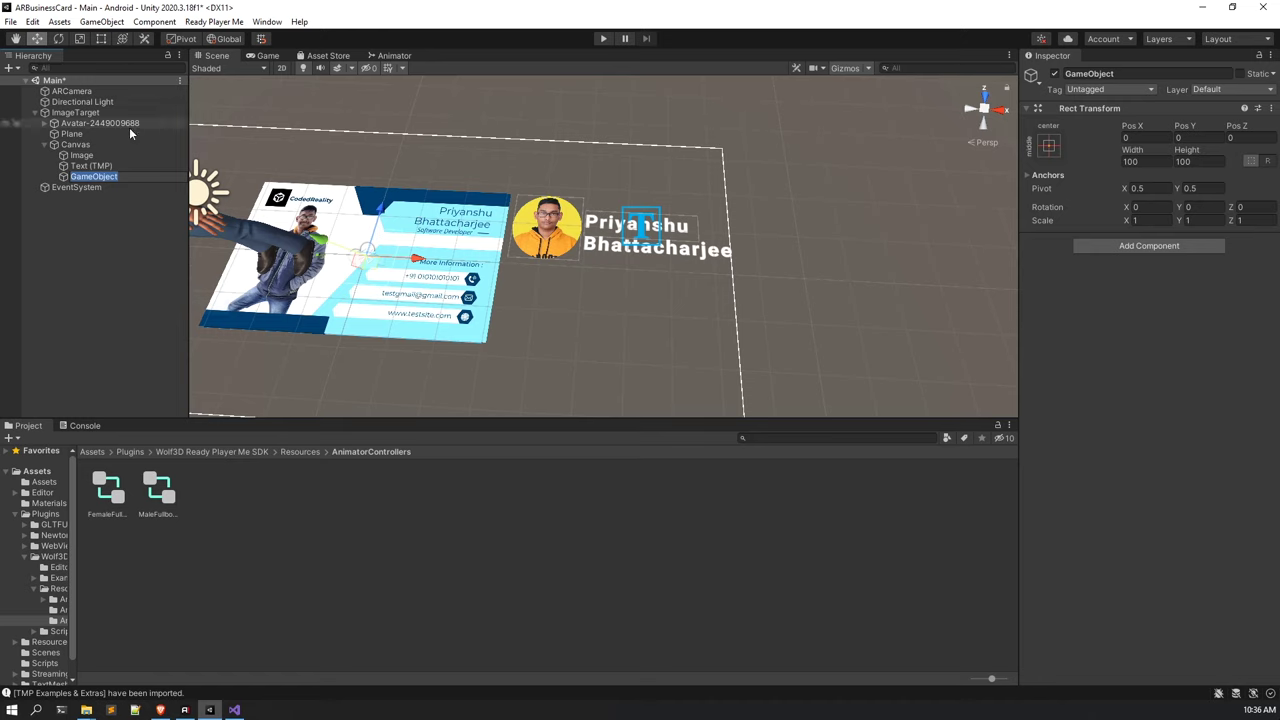
pyautogui.write('LeftContainer')
pyautogui.press('Return')
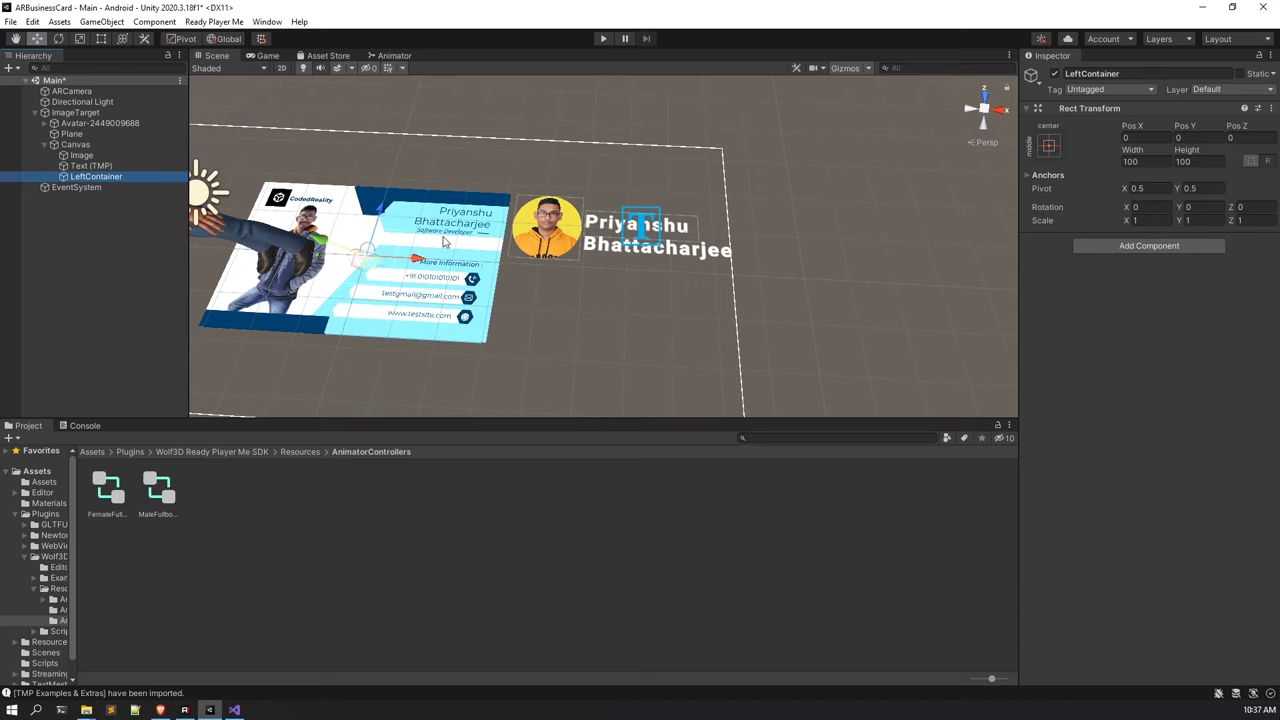
pyautogui.moveTo(395, 259); pyautogui.dragTo(624, 187)
pyautogui.moveTo(624, 187); pyautogui.dragTo(615, 252, button='middle')
pyautogui.keyDown('alt'); pyautogui.moveTo(615, 252); pyautogui.dragTo(535, 215); pyautogui.keyUp('alt')
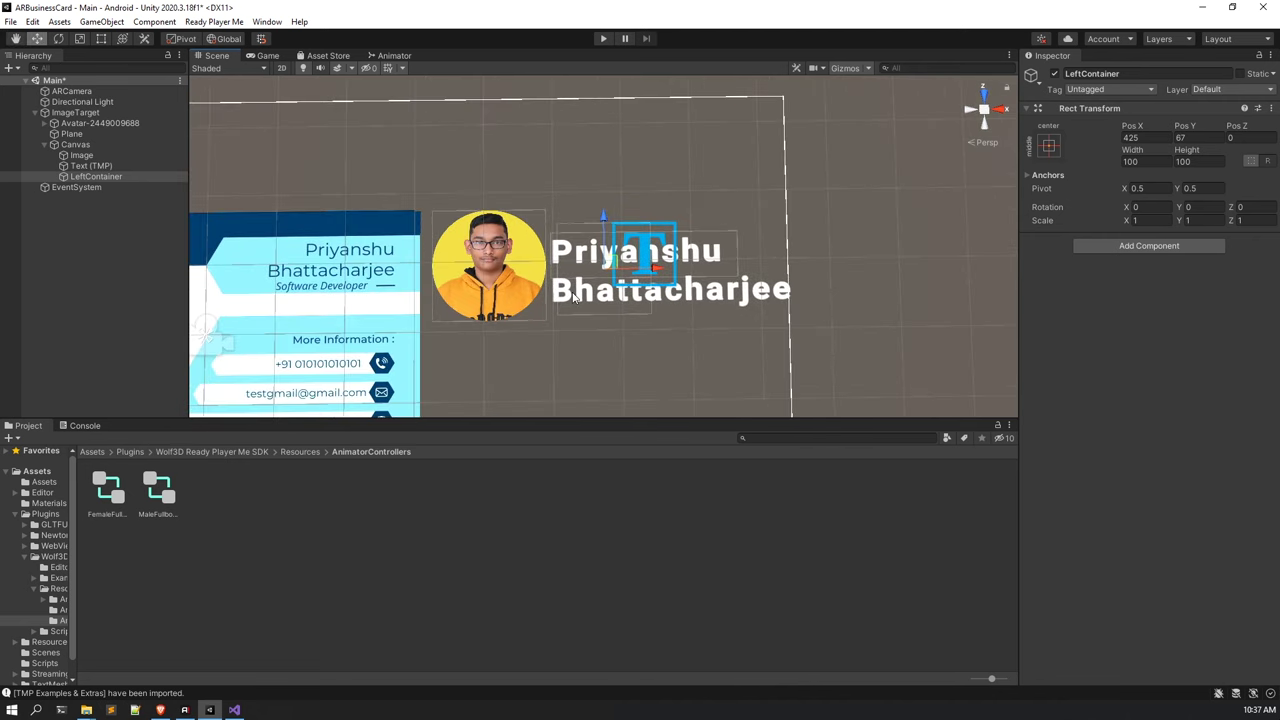
# Parent the circular photo Image and the name text under LeftContainer.
pyautogui.click(98, 165)
pyautogui.keyDown('ctrl'); pyautogui.click(104, 157); pyautogui.keyUp('ctrl')
pyautogui.moveTo(106, 160)
pyautogui.mouseDown()
pyautogui.moveTo(120, 177)
pyautogui.moveTo(96, 176)
pyautogui.mouseUp()
pyautogui.scroll(-2, 646, 311)
pyautogui.keyDown('alt'); pyautogui.moveTo(646, 311); pyautogui.dragTo(609, 331); pyautogui.keyUp('alt')
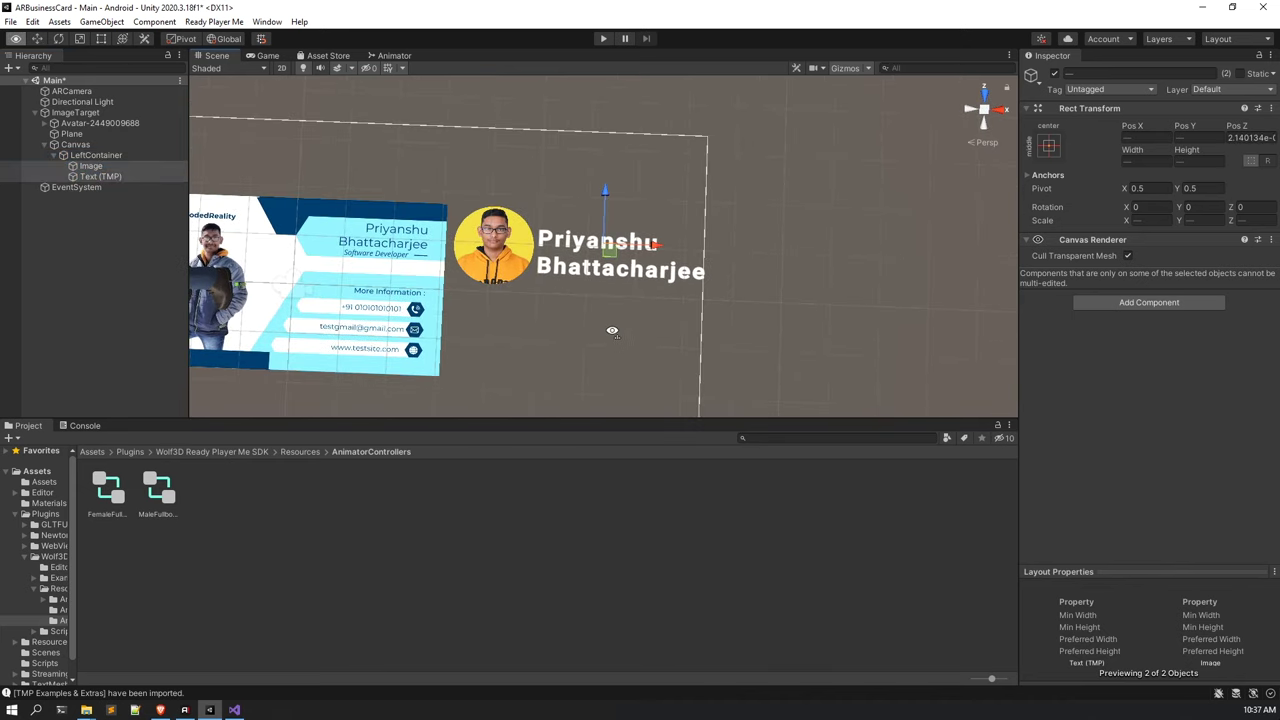
# Add a TextMeshPro text inside LeftContainer below the name, reading 'I am' plus the person's name.
pyautogui.click(95, 155)
pyautogui.rightClick(98, 156)
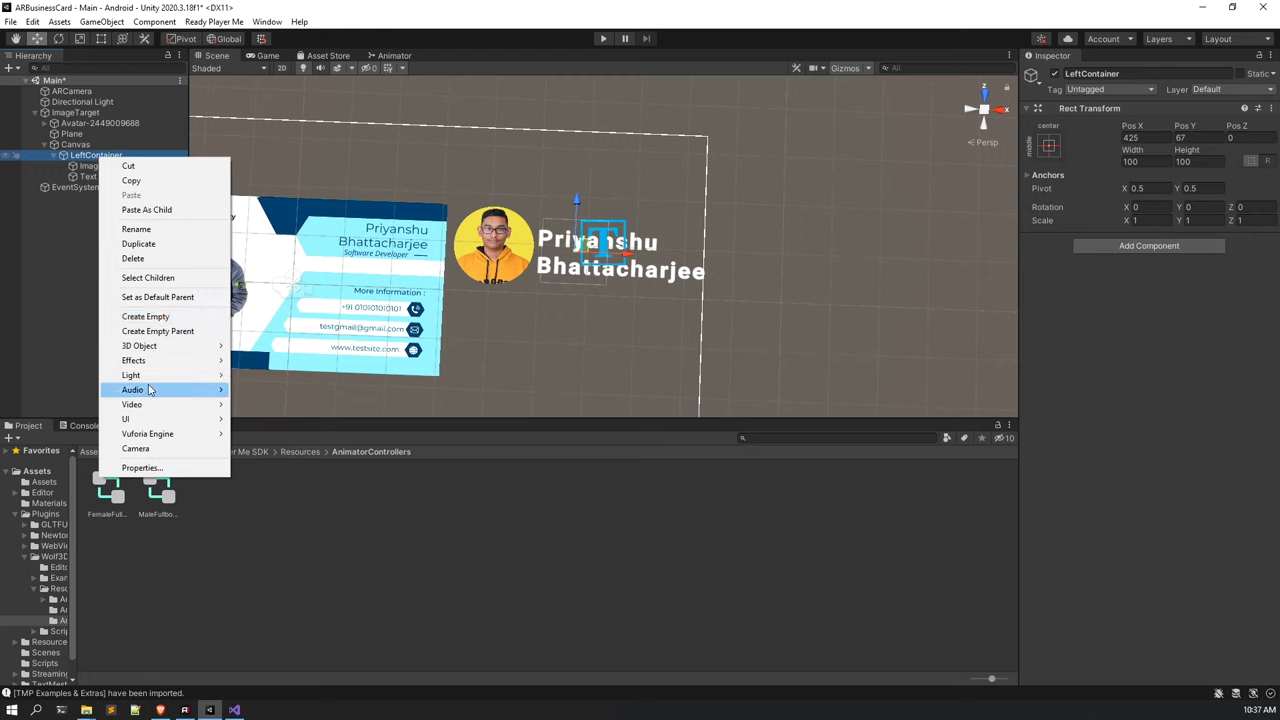
pyautogui.moveTo(138, 424)
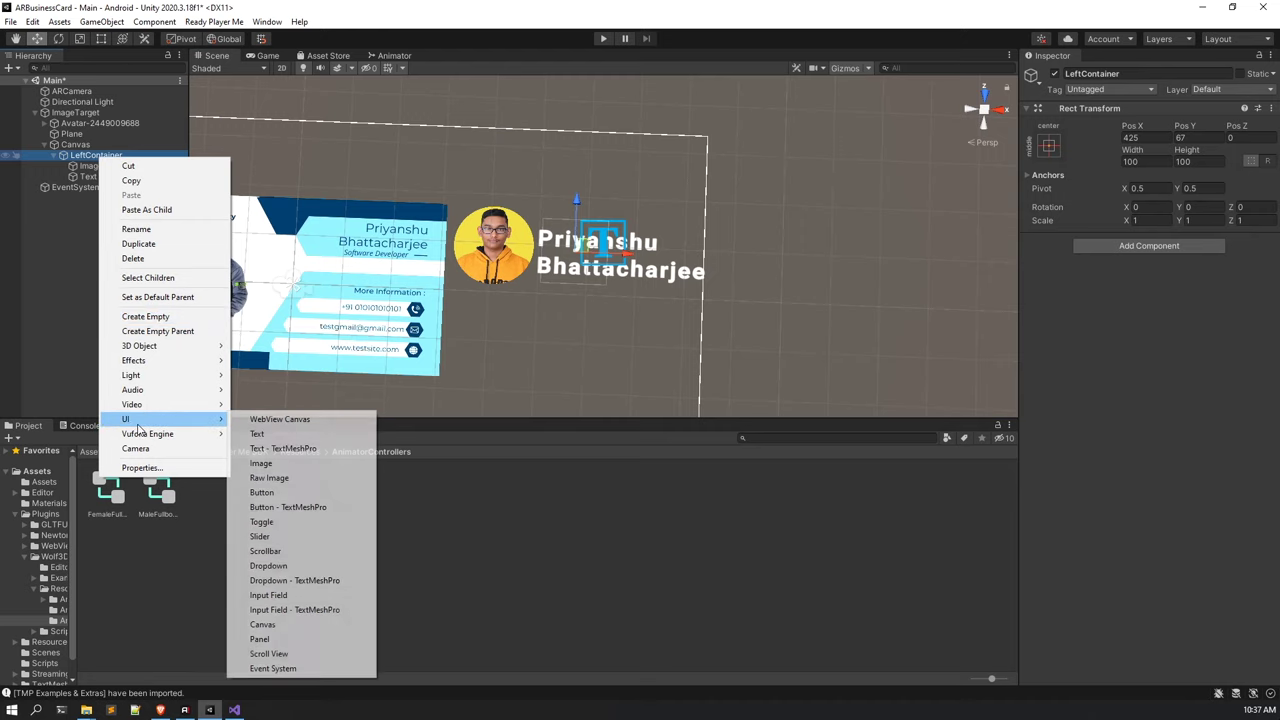
pyautogui.click(311, 450)
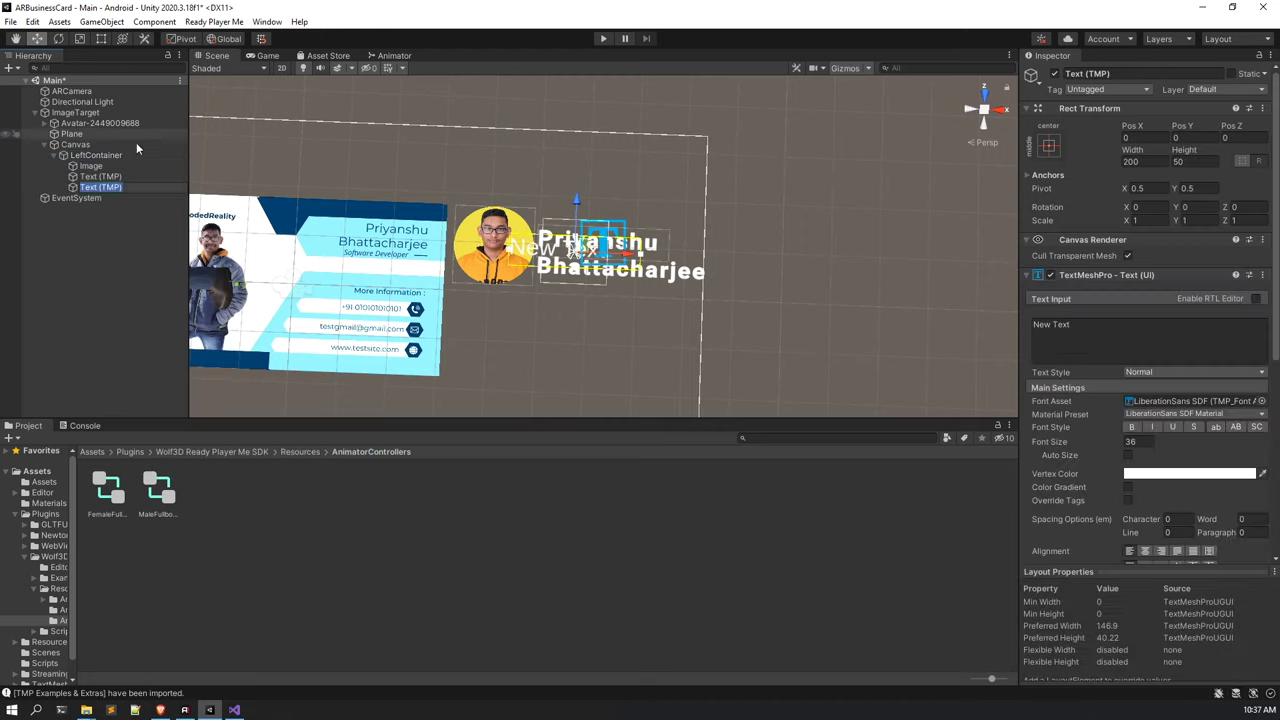
pyautogui.moveTo(575, 204); pyautogui.dragTo(574, 270)
pyautogui.click(1145, 340)
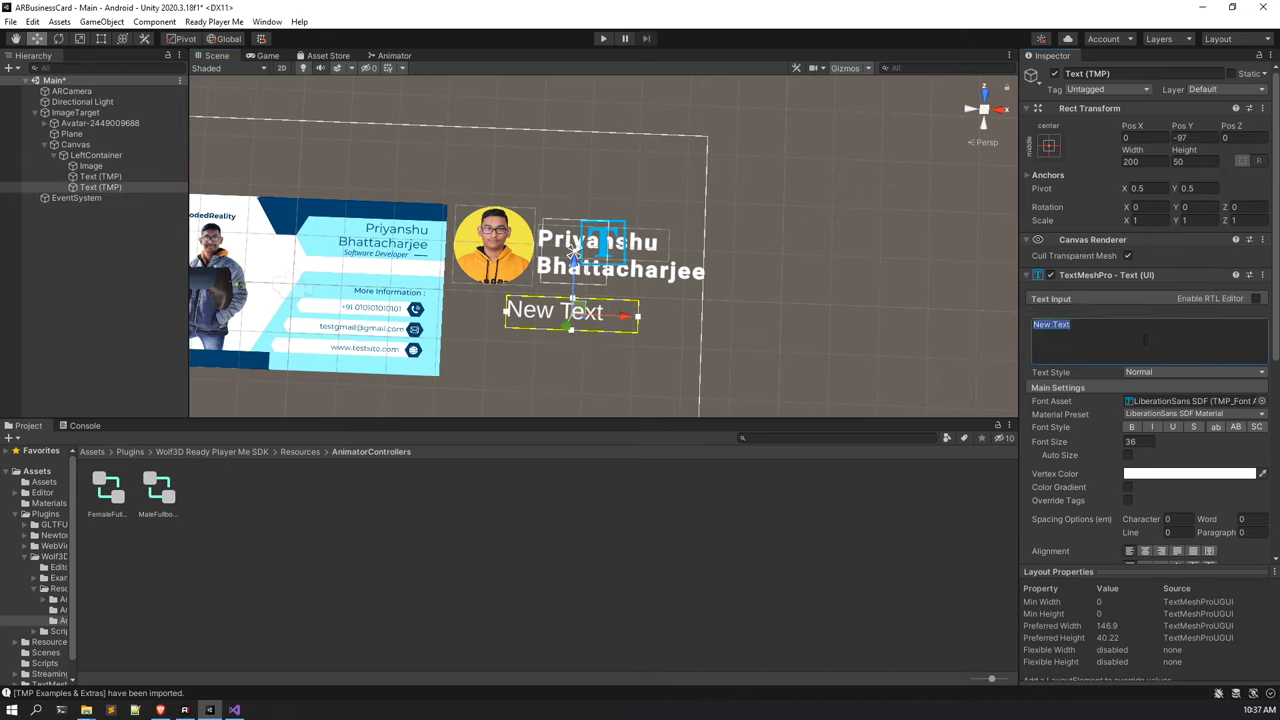
pyautogui.write('I am')
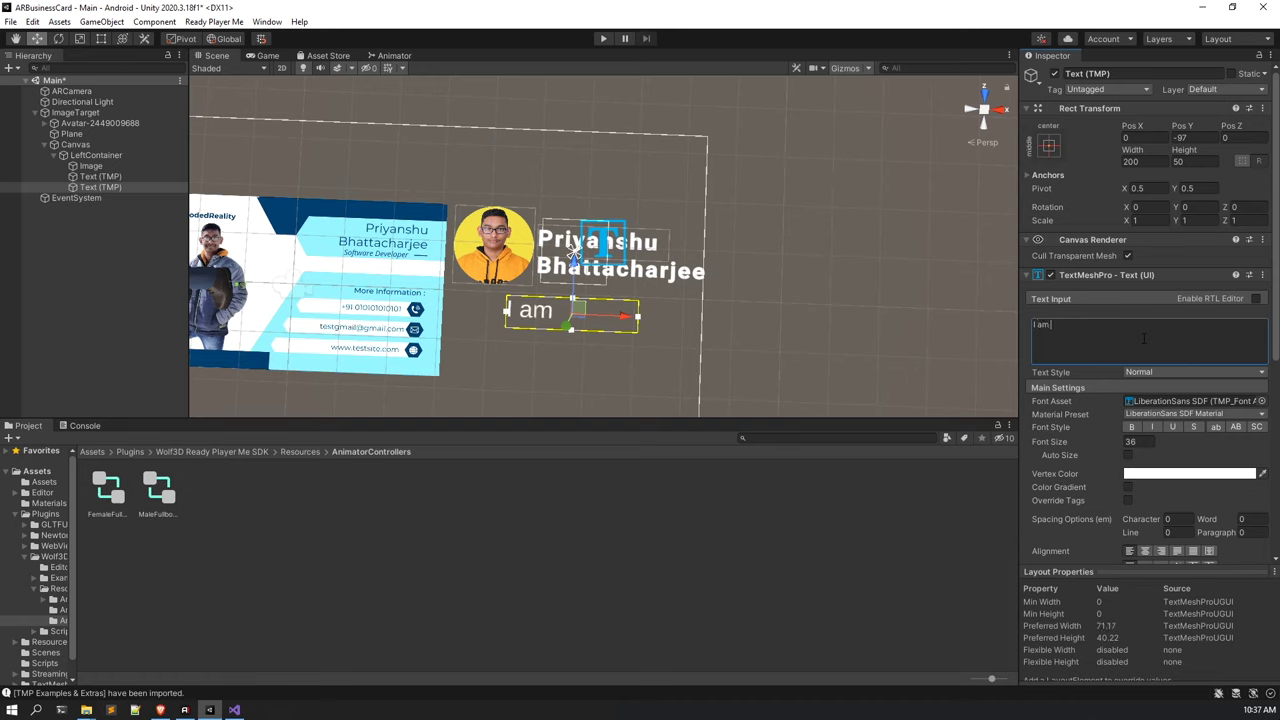
pyautogui.write(' Pria')
pyautogui.write('yansh')
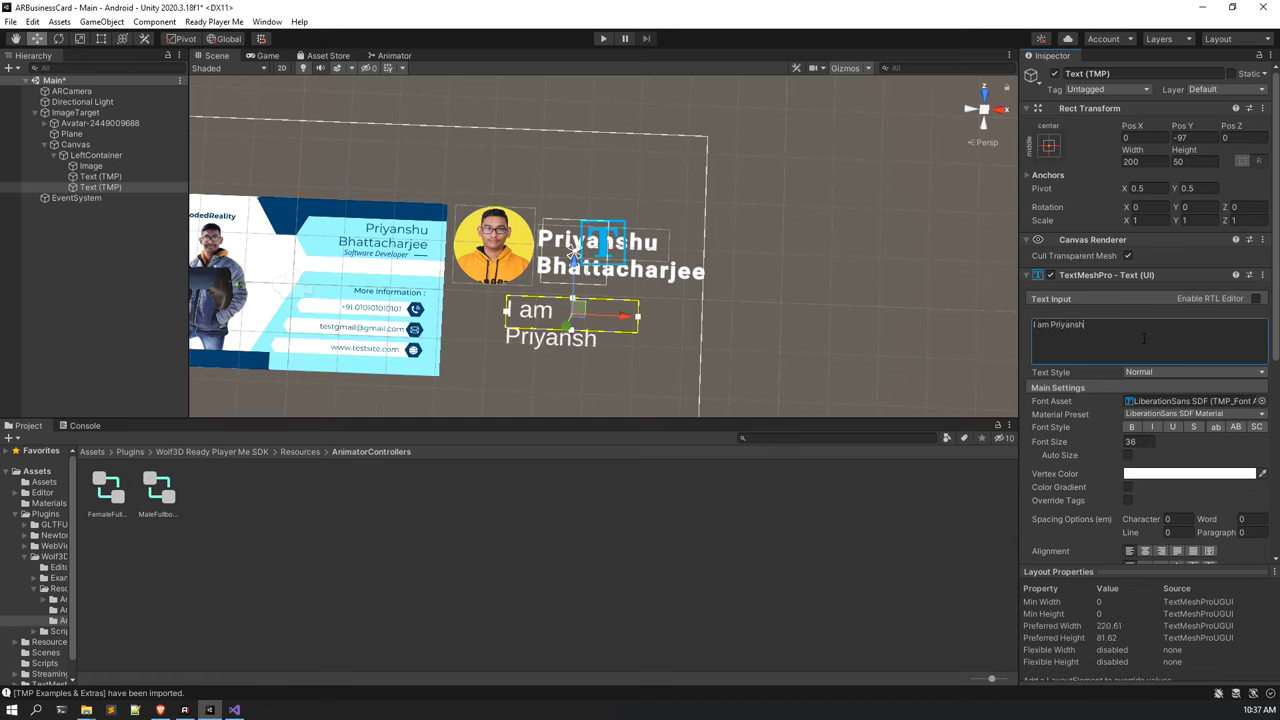
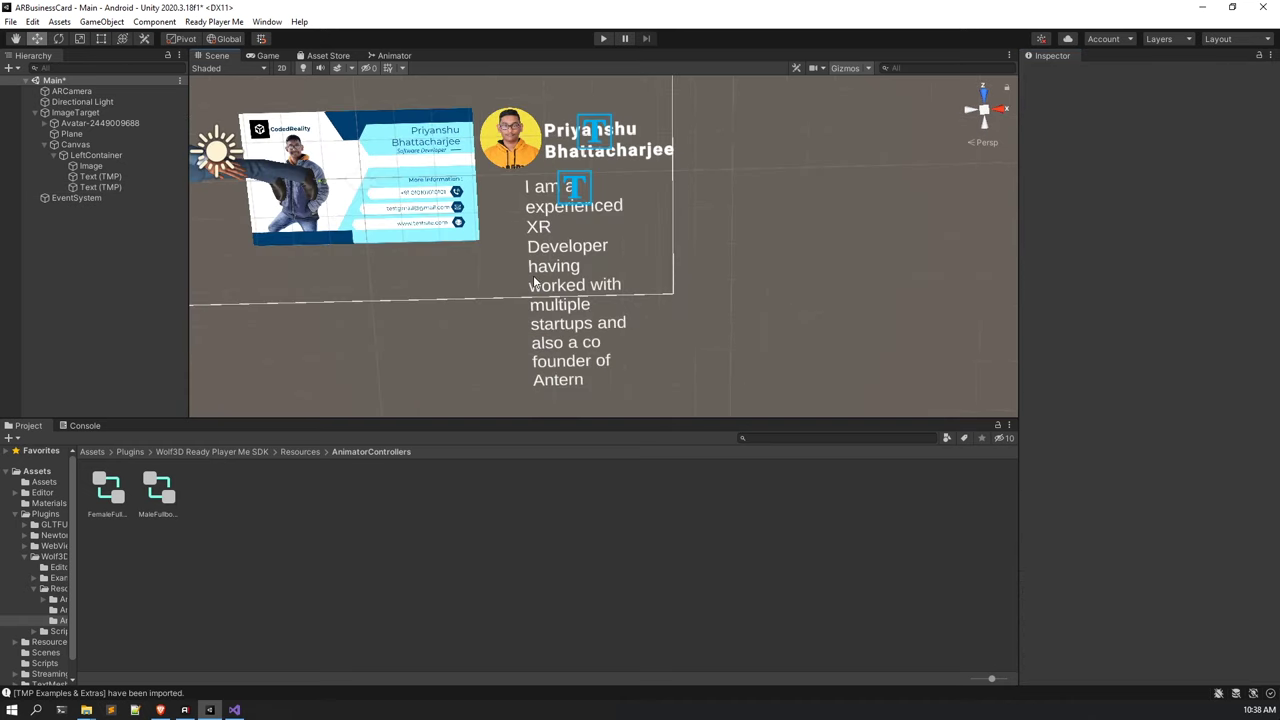
# Select the description text and set its box width to 400, undoing a stray drag resize.
pyautogui.doubleClick(75, 144)
pyautogui.click(126, 186)
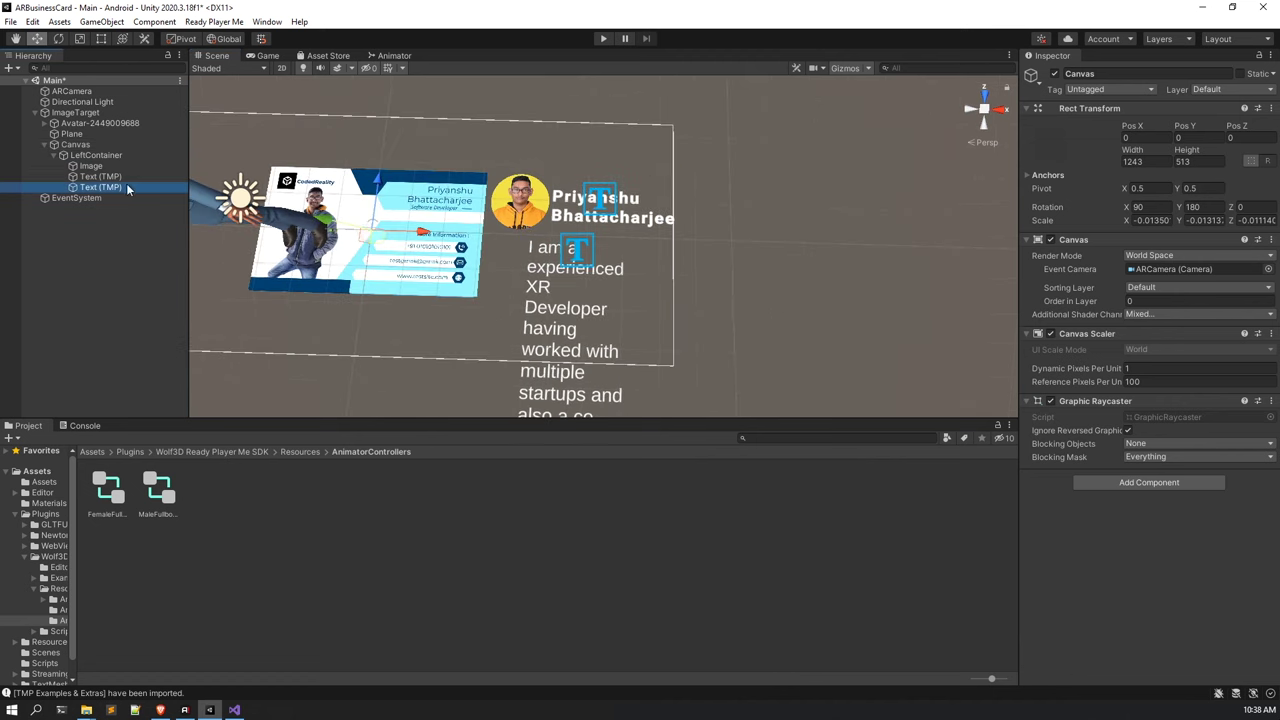
pyautogui.scroll(3, 627, 310)
pyautogui.scroll(2, 620, 279)
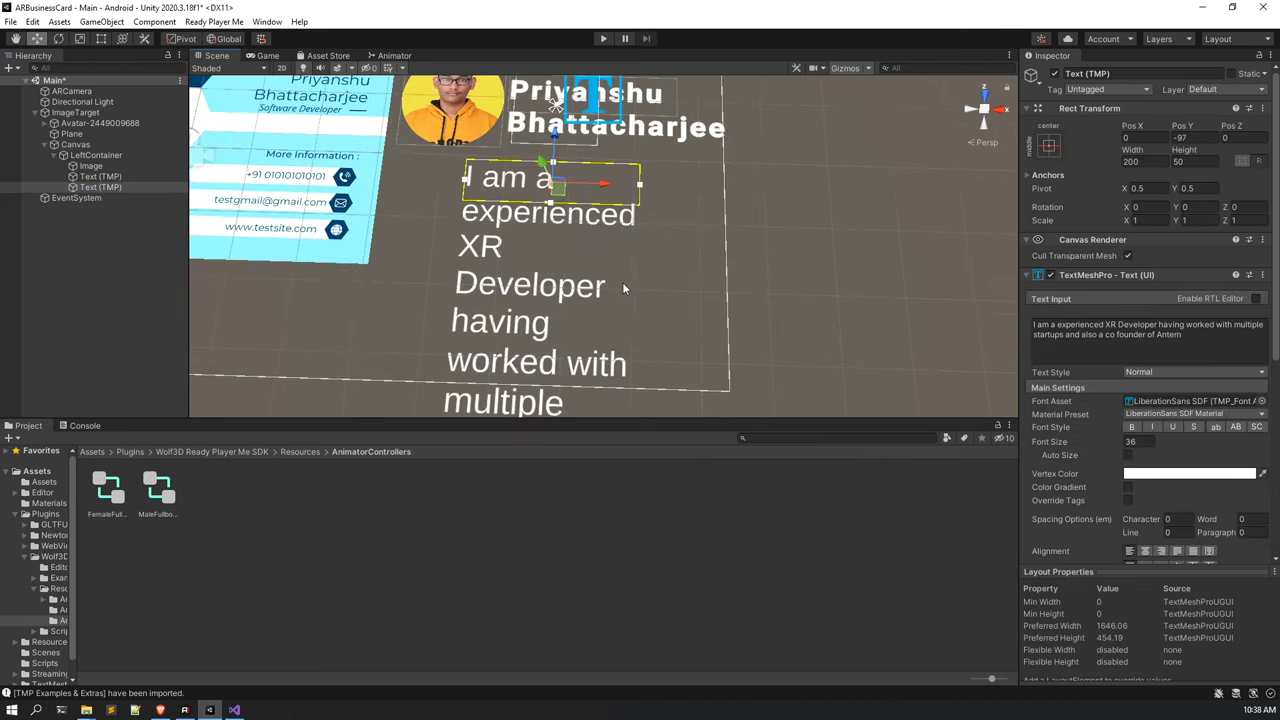
pyautogui.moveTo(641, 184); pyautogui.dragTo(392, 184)
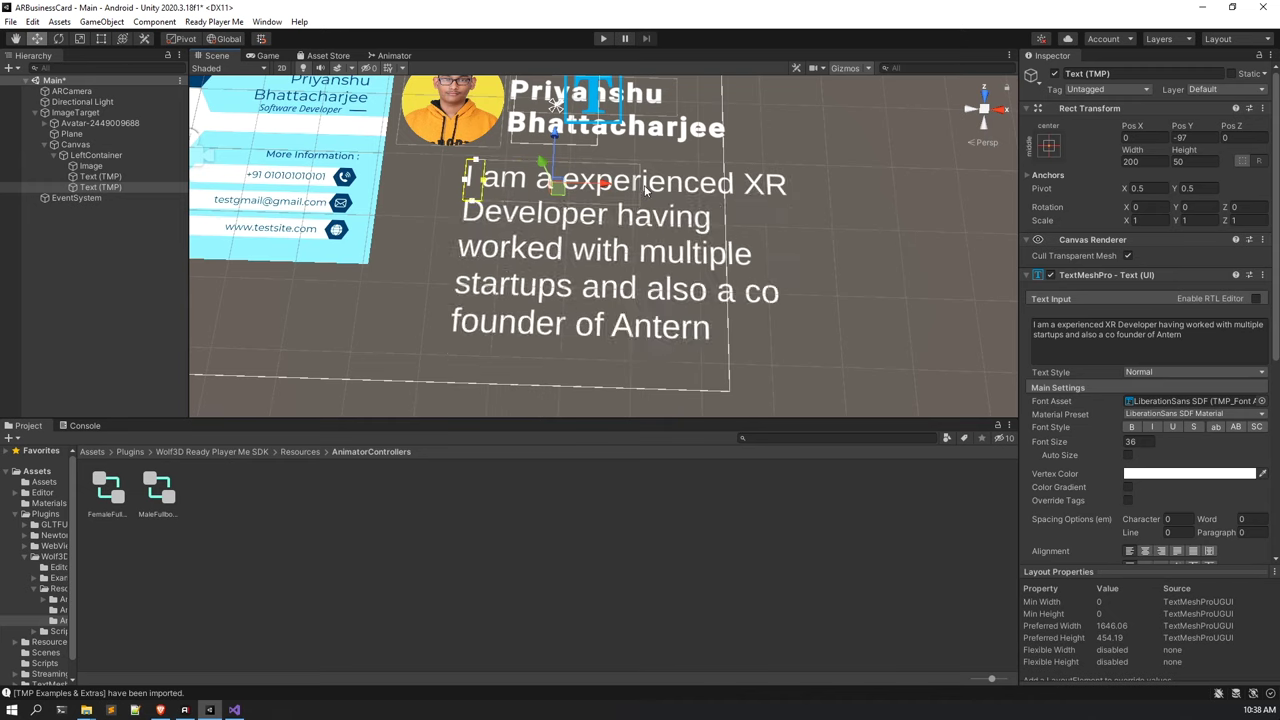
pyautogui.moveTo(638, 193); pyautogui.dragTo(643, 190)
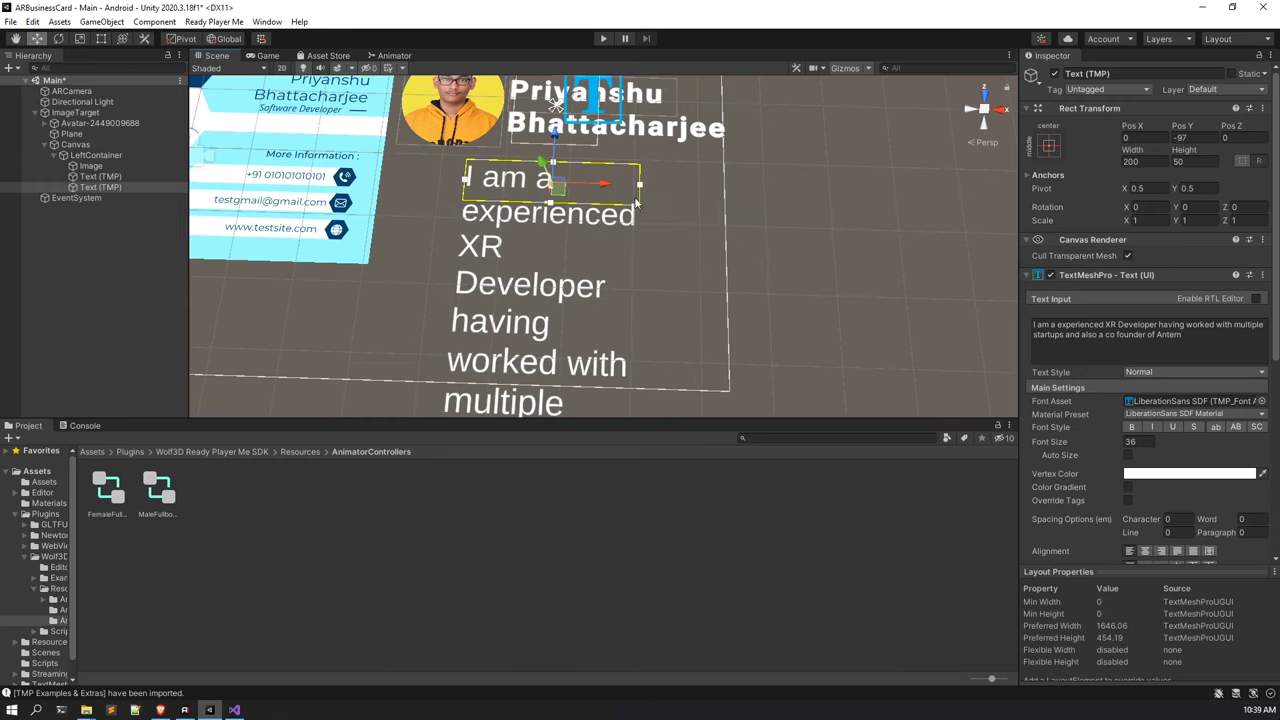
pyautogui.moveTo(467, 180); pyautogui.dragTo(570, 183)
pyautogui.hotkey('ctrl', 'z')
pyautogui.click(1180, 165)
pyautogui.click(1152, 162)
pyautogui.write('4')
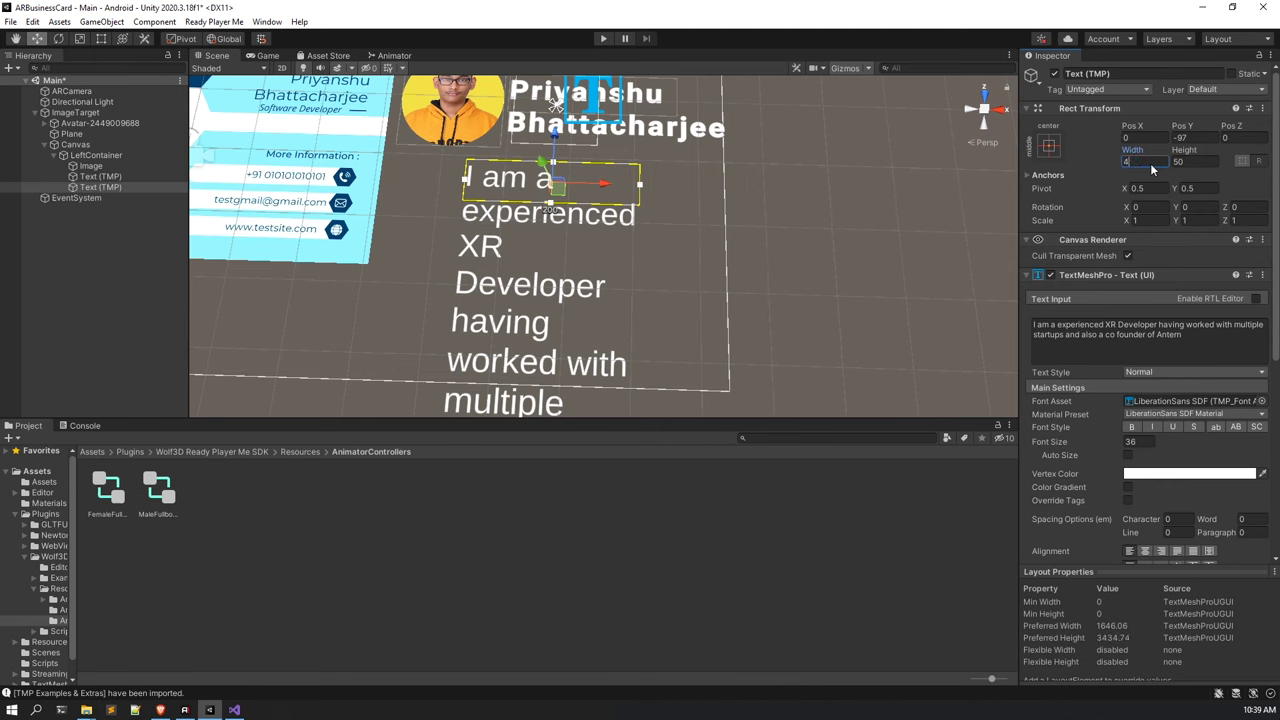
pyautogui.write('00')
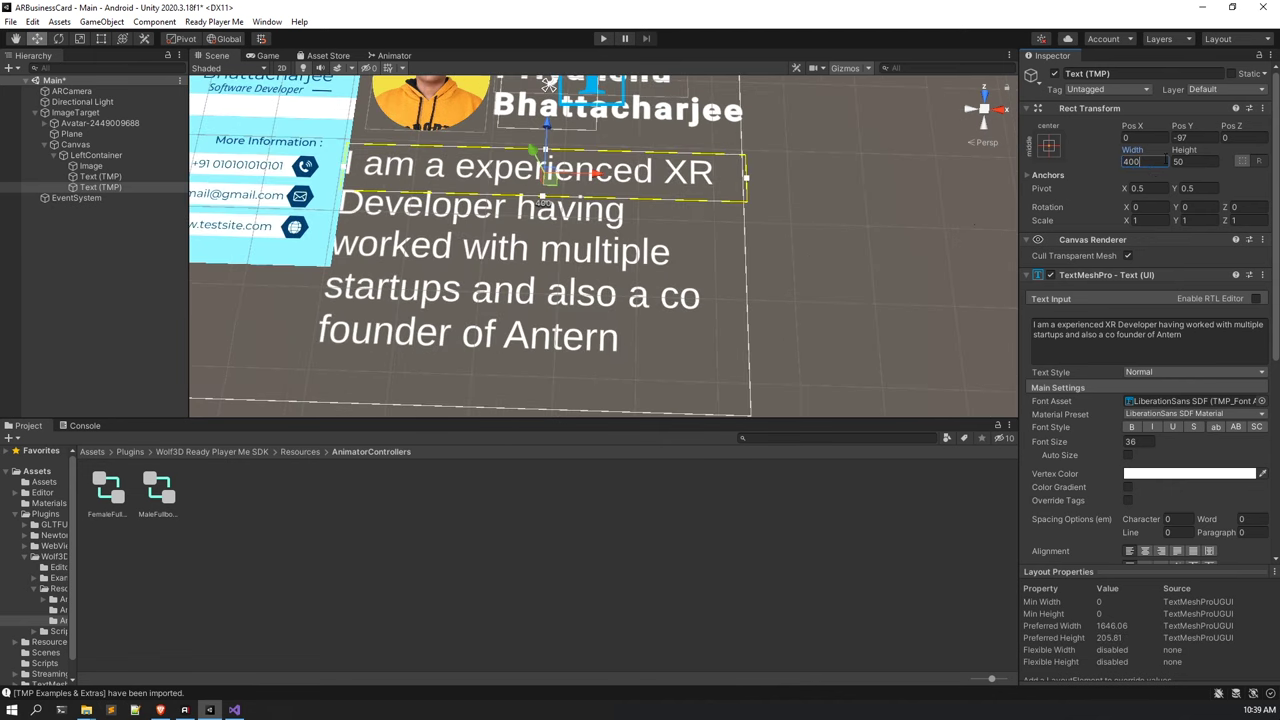
# Set the description box height to 200 and move it down below the name.
pyautogui.moveTo(620, 175); pyautogui.dragTo(633, 175)
pyautogui.click(1190, 160)
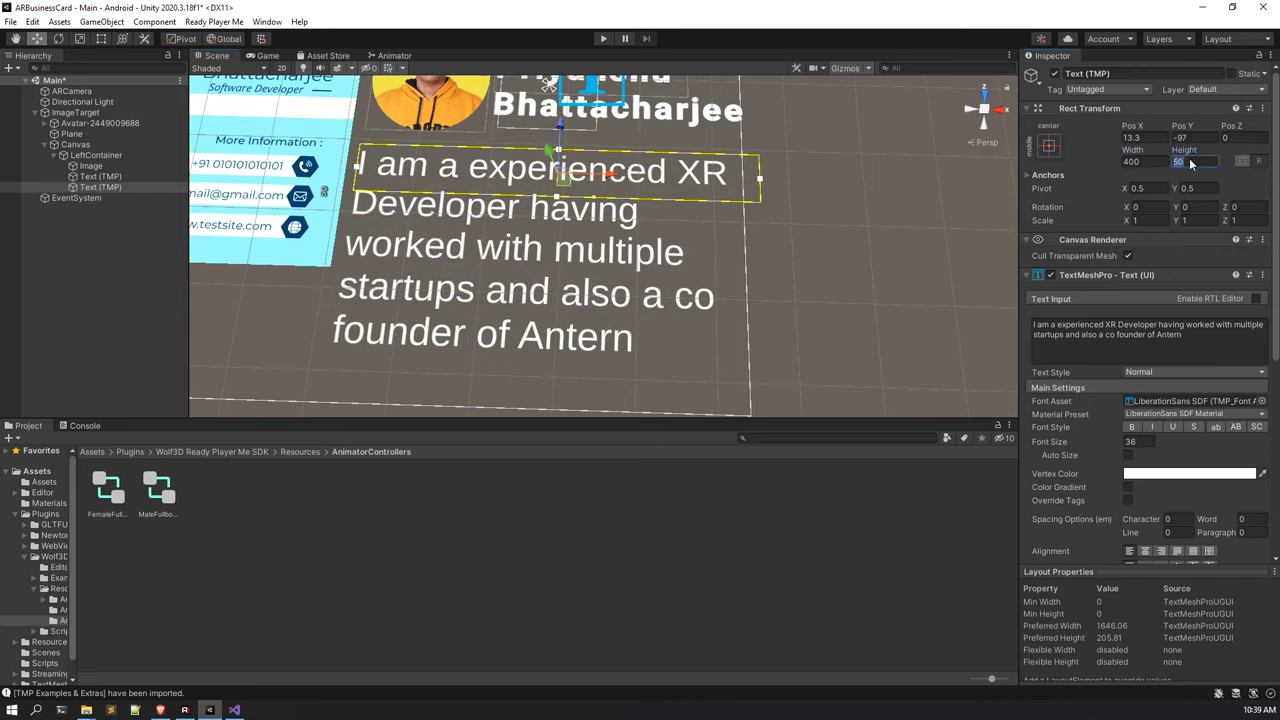
pyautogui.write('400')
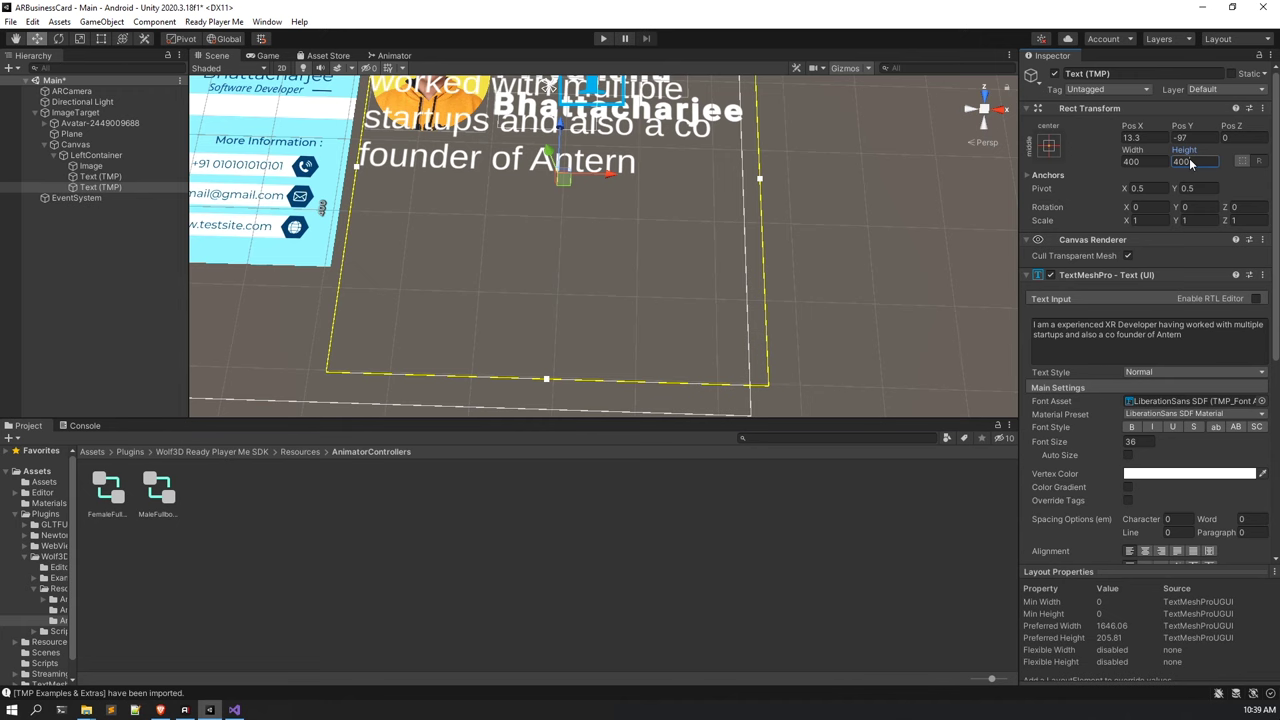
pyautogui.press('BackSpace')
pyautogui.press('BackSpace')
pyautogui.press('BackSpace')
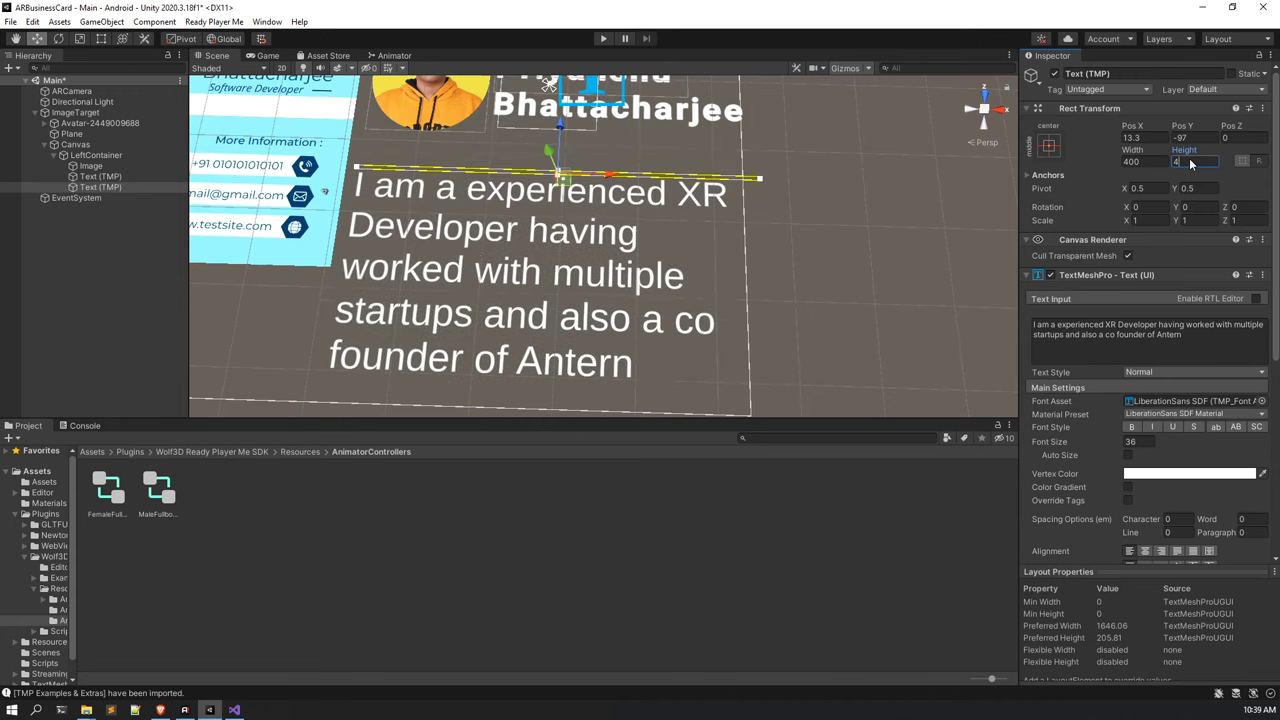
pyautogui.write('200')
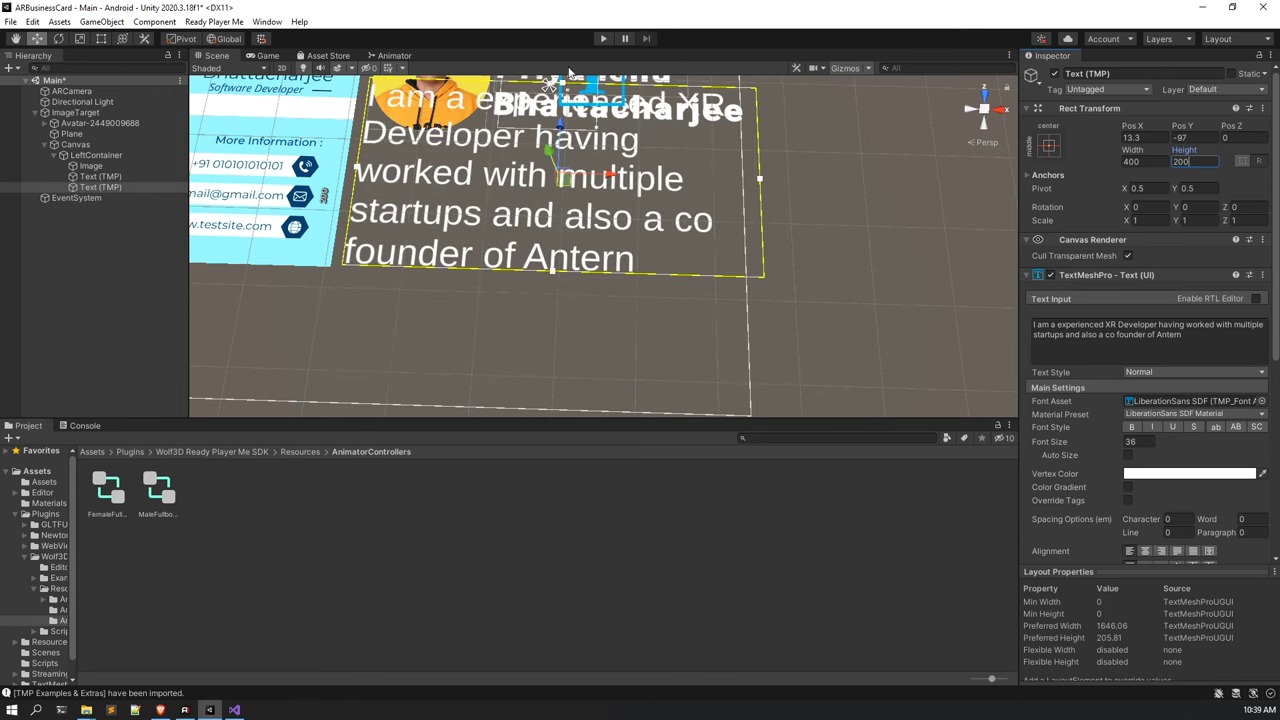
pyautogui.scroll(-3, 580, 150)
pyautogui.scroll(1, 588, 204)
pyautogui.moveTo(584, 187); pyautogui.dragTo(585, 227)
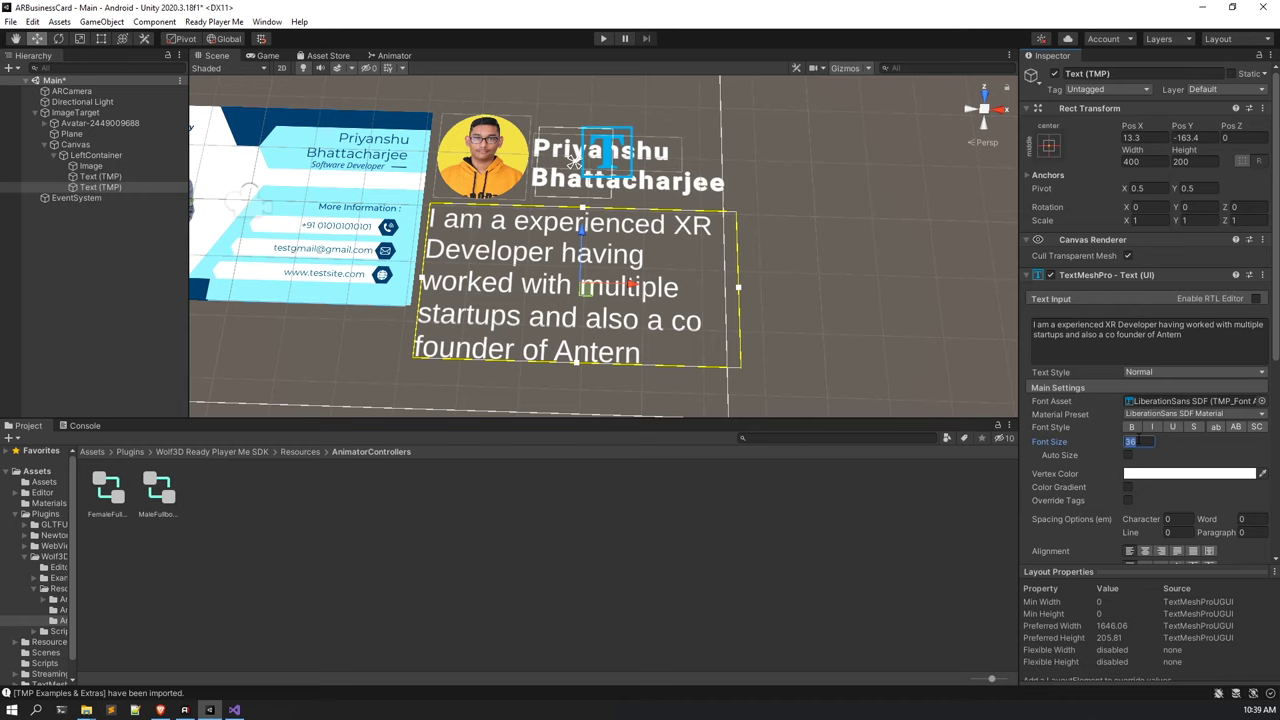
# Set the description's font size to 20 and its box width to 350.
pyautogui.write('25')
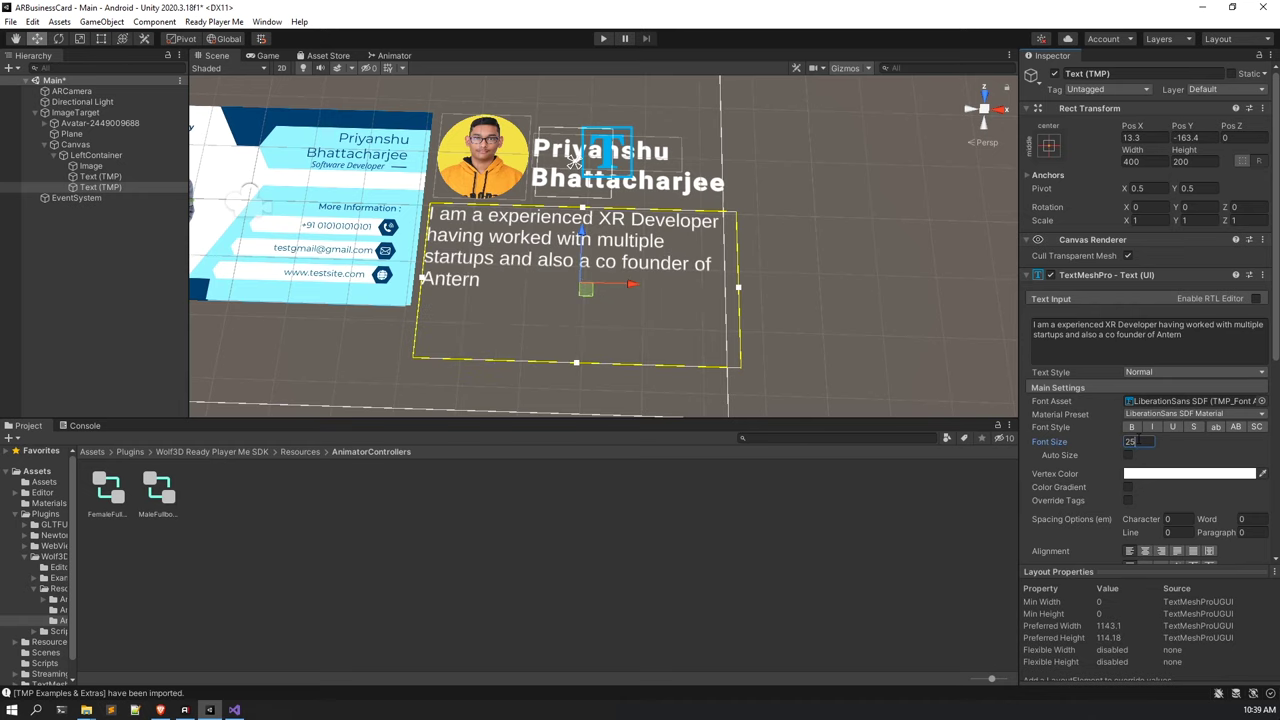
pyautogui.press('BackSpace')
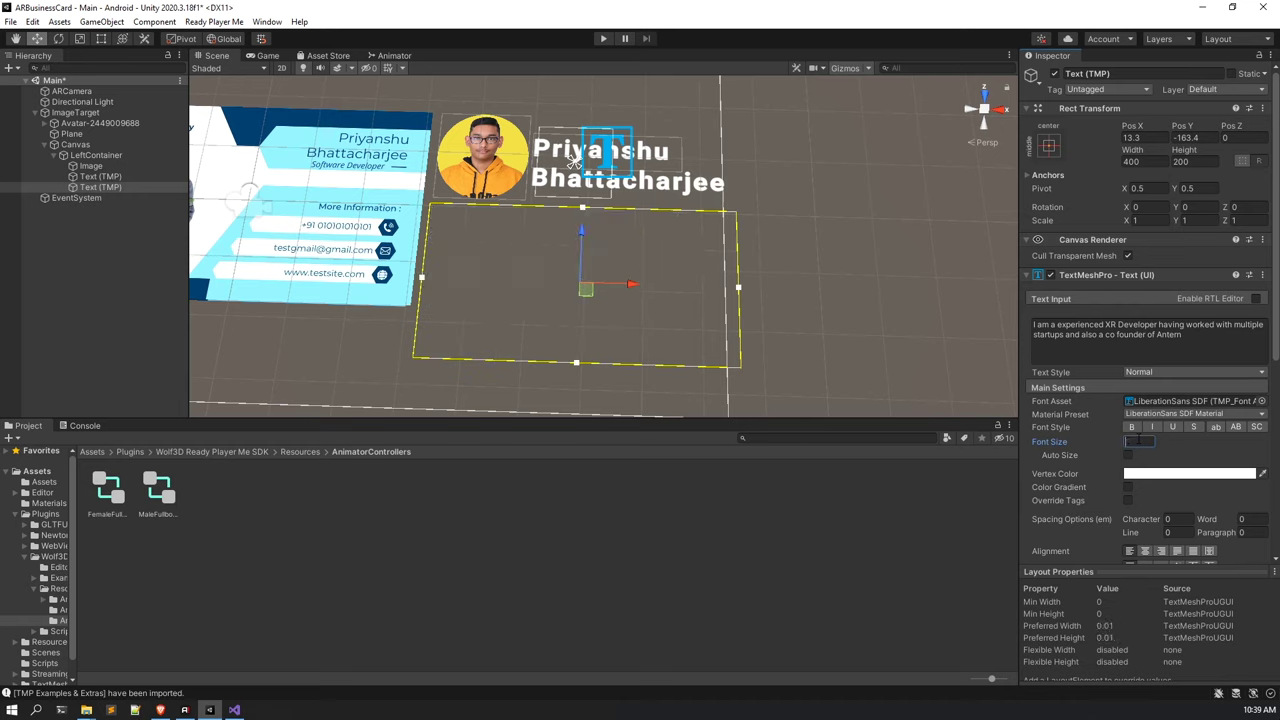
pyautogui.write('0')
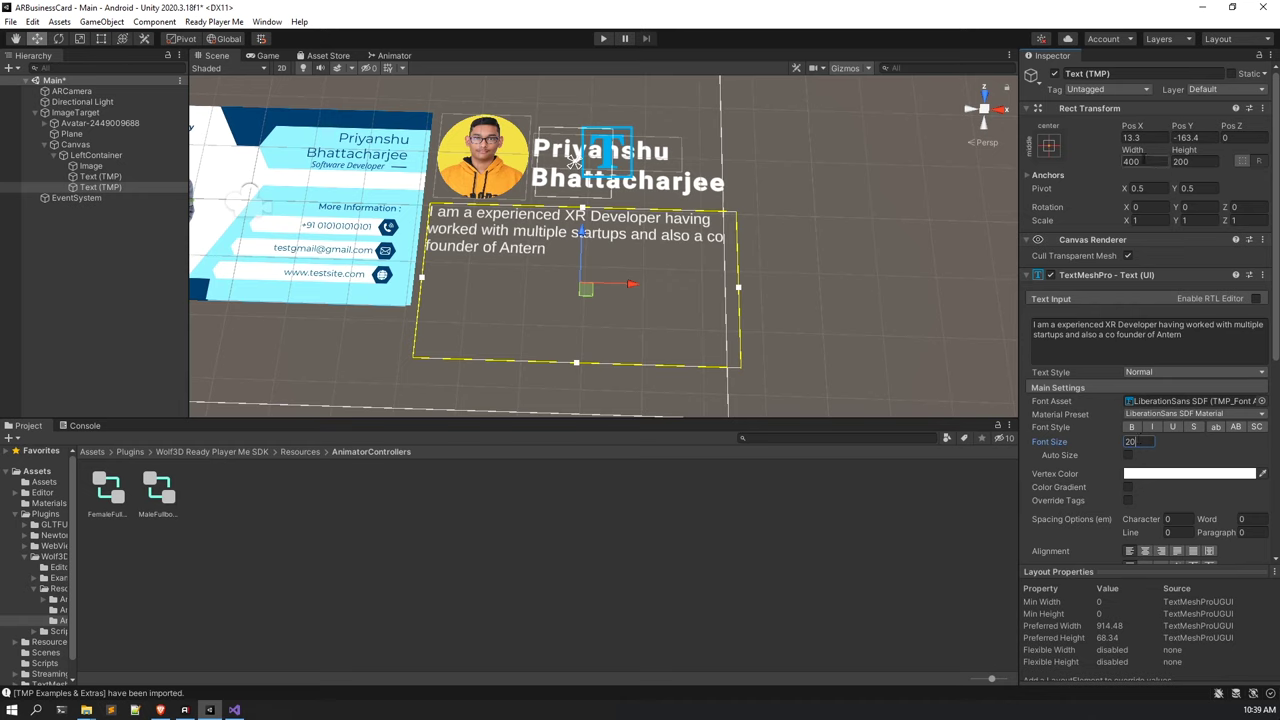
pyautogui.hotkey('shift', 'Tab')
pyautogui.write('350')
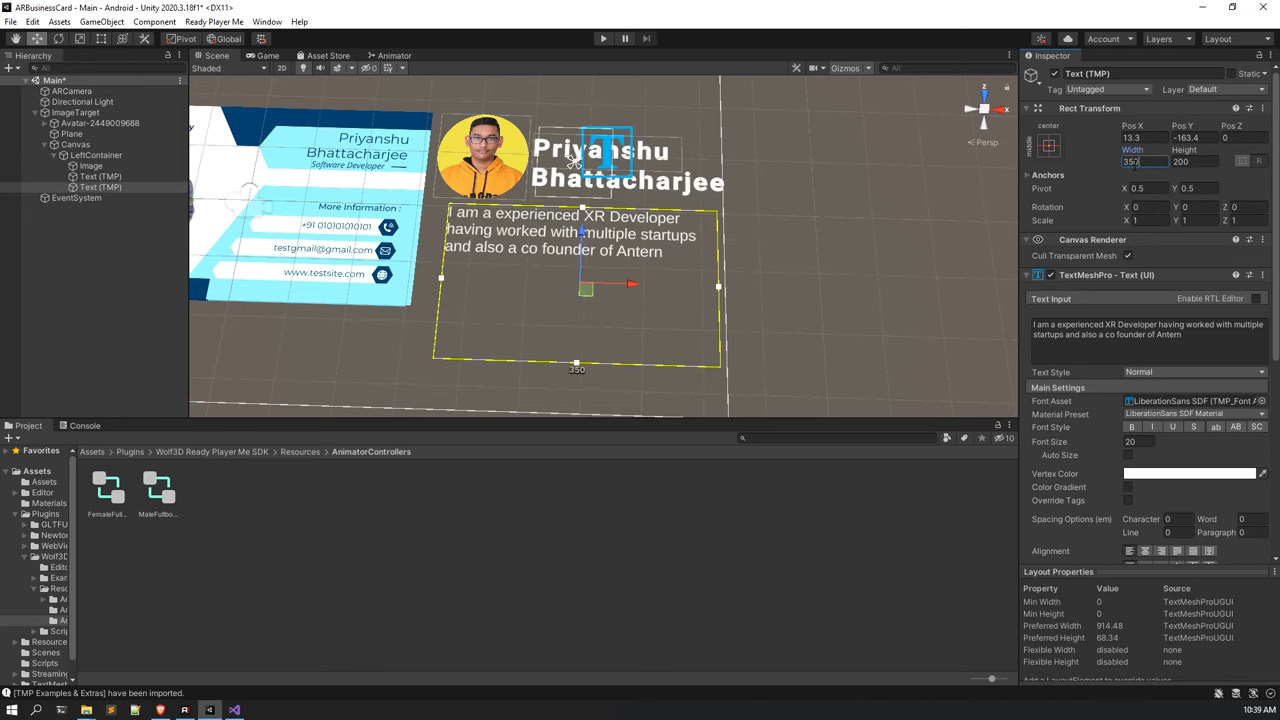
# Shift the description text slightly left under the name and reselect it.
pyautogui.click(840, 306)
pyautogui.moveTo(840, 306); pyautogui.dragTo(700, 310, button='middle')
pyautogui.scroll(5, 763, 329)
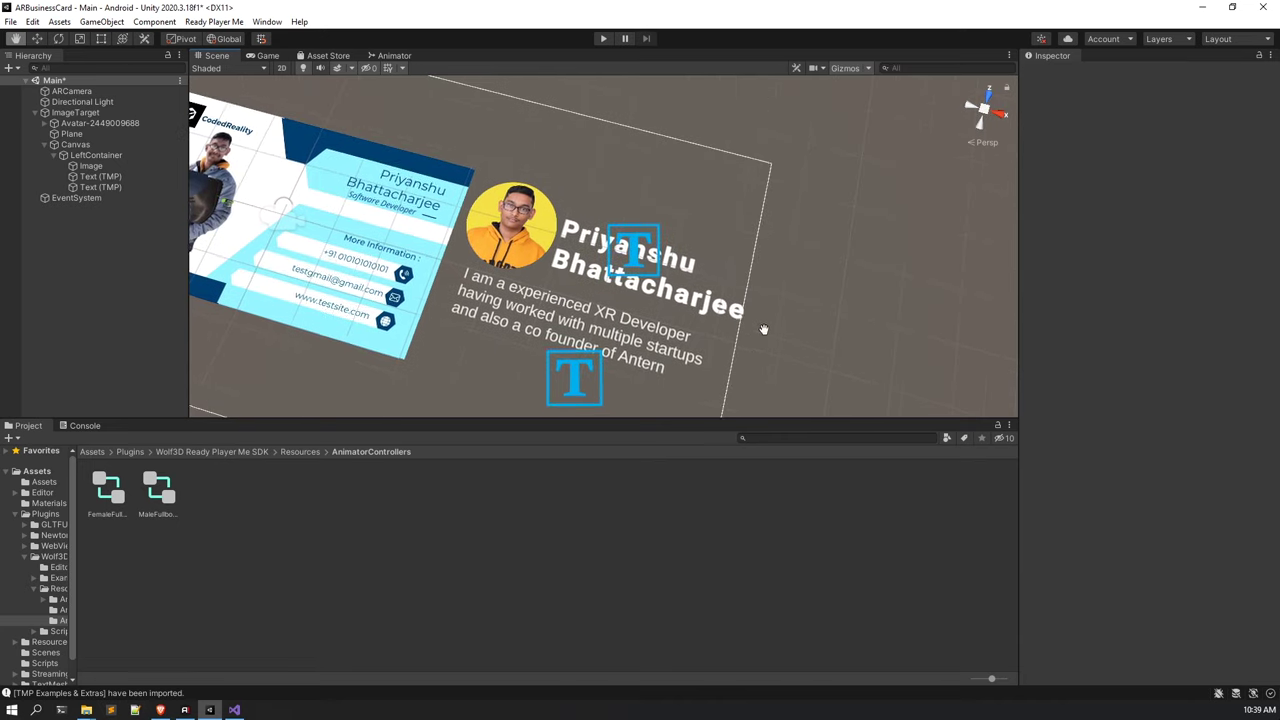
pyautogui.click(493, 312)
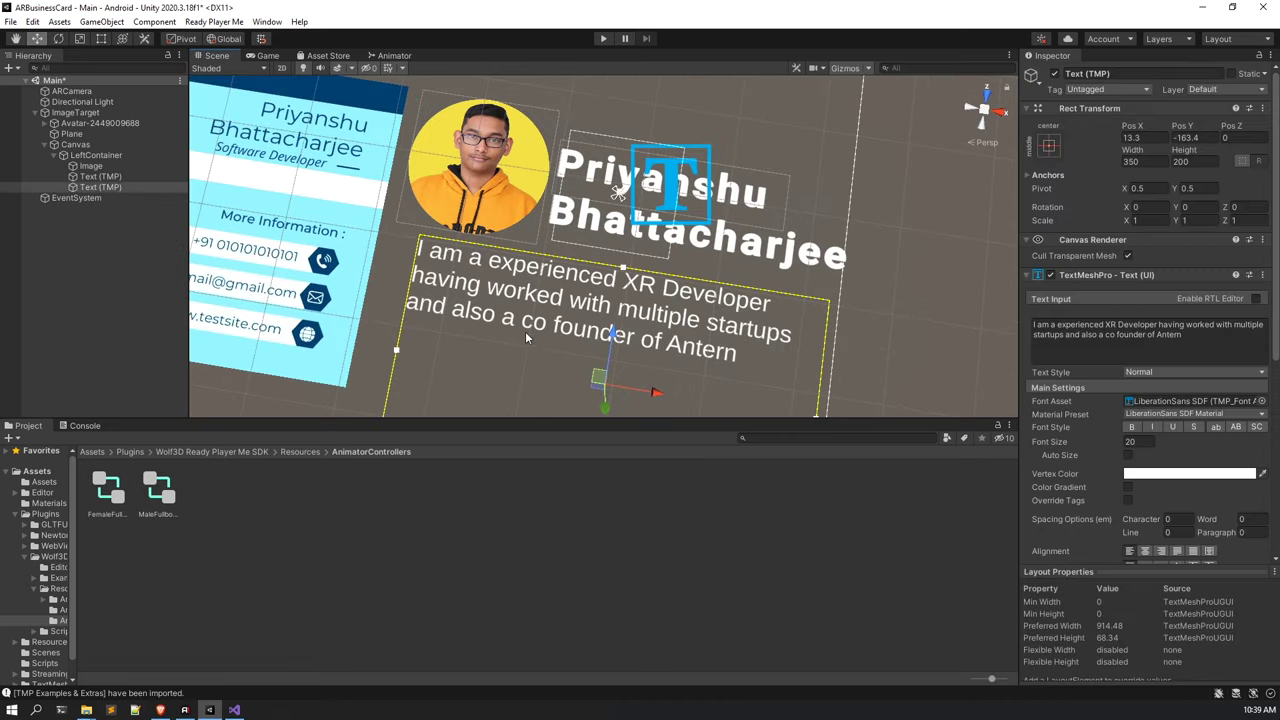
pyautogui.moveTo(650, 393); pyautogui.dragTo(630, 392)
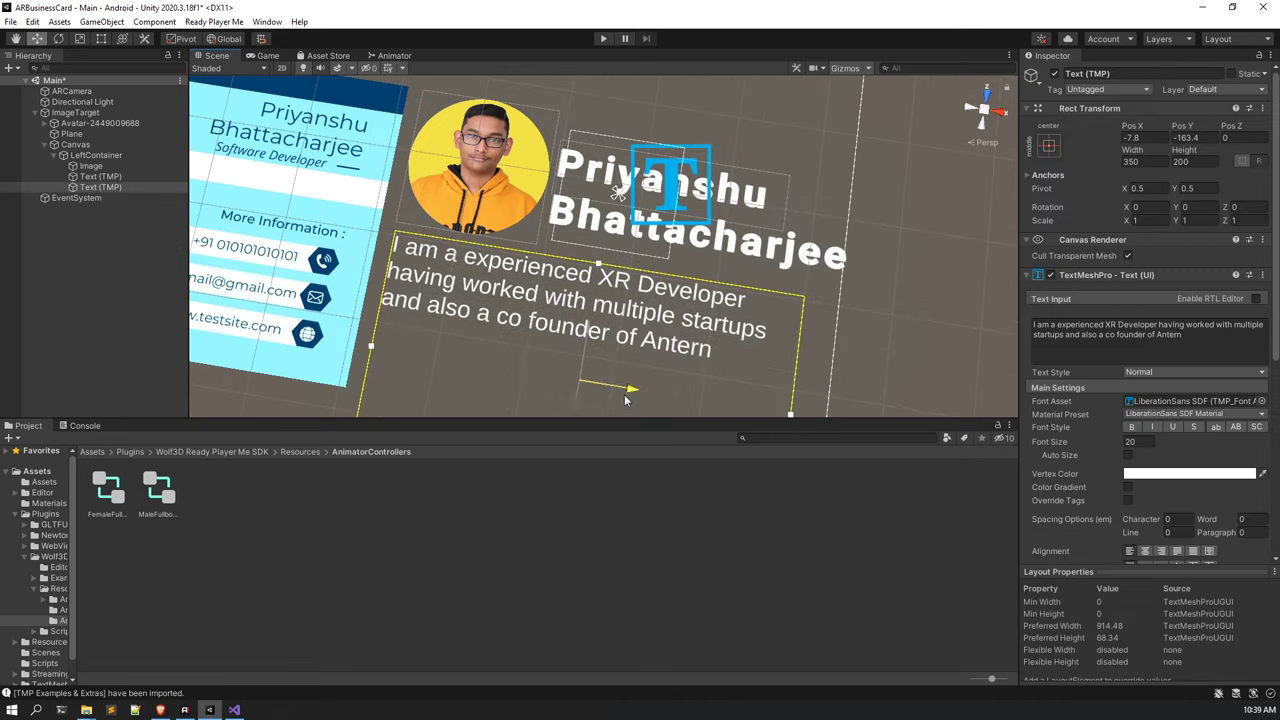
pyautogui.click(893, 290)
pyautogui.keyDown('alt'); pyautogui.moveTo(557, 301); pyautogui.dragTo(542, 246); pyautogui.keyUp('alt')
pyautogui.scroll(-5, 560, 250)
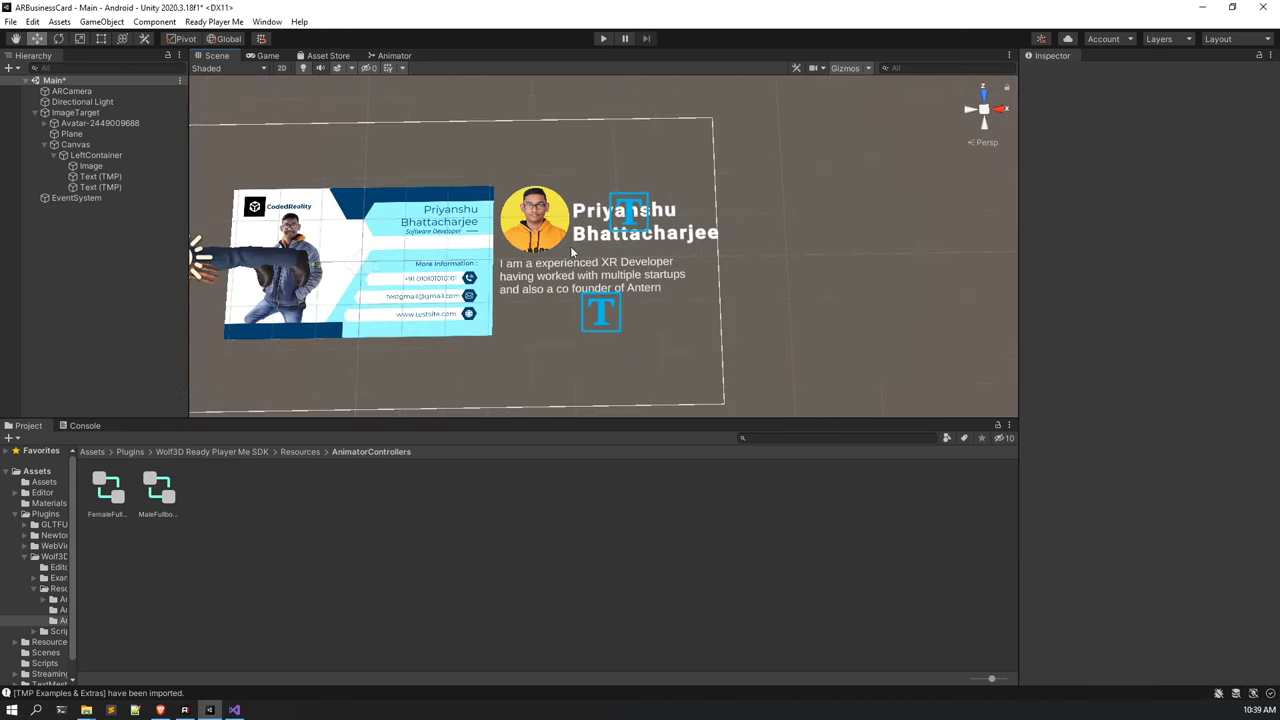
pyautogui.click(594, 284)
pyautogui.scroll(3, 666, 323)
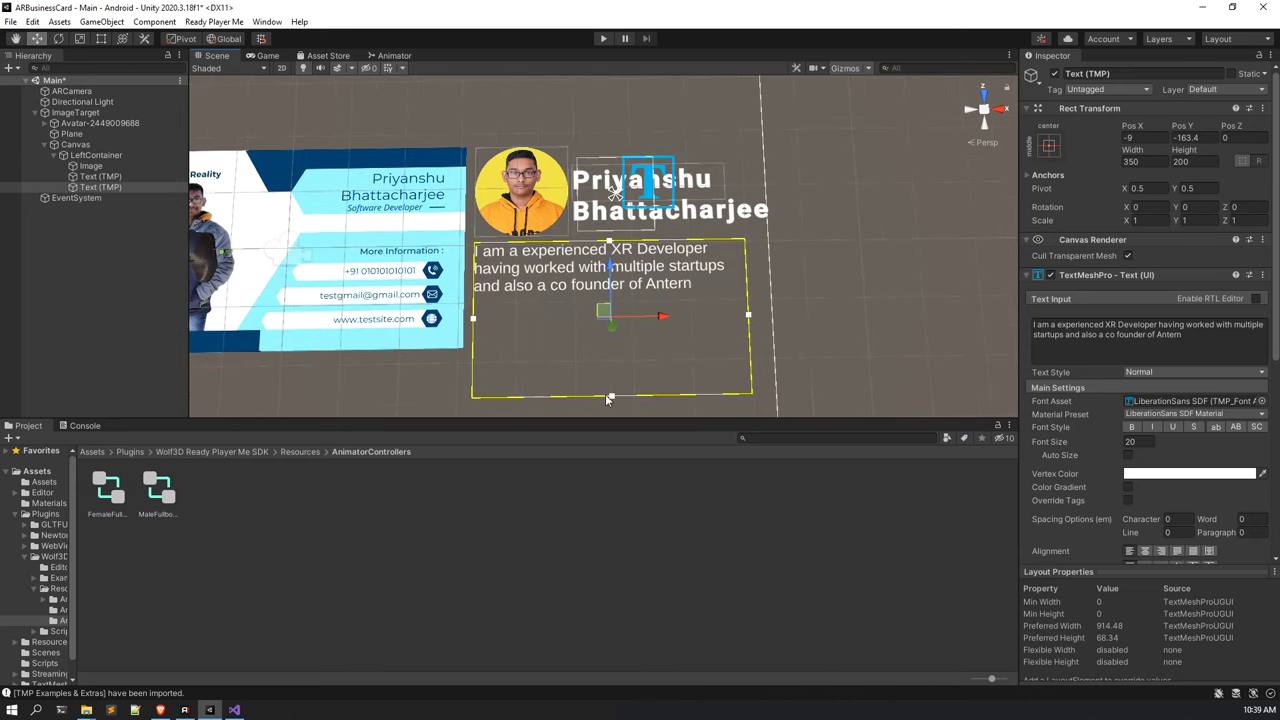
pyautogui.click(149, 186)
# Delete the description text, save the scene, and add a TextMeshPro button to LeftContainer.
pyautogui.press('Delete')
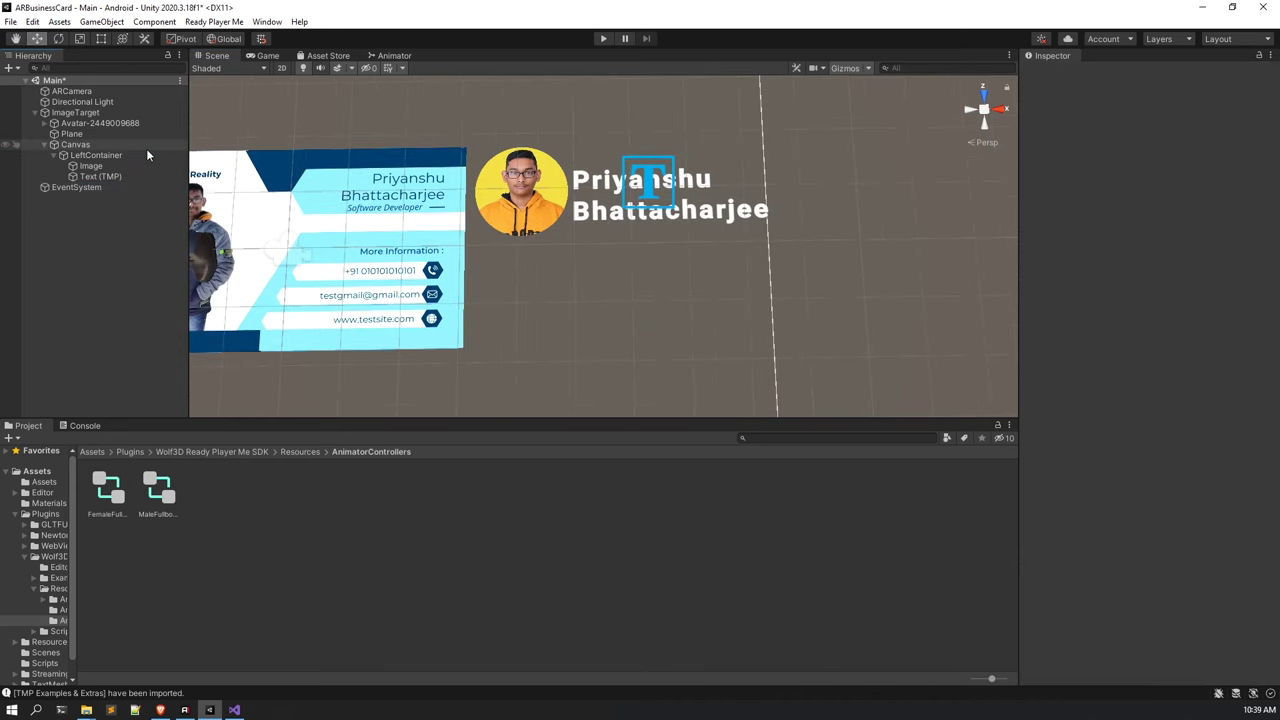
pyautogui.hotkey('ctrl', 's')
pyautogui.keyDown('alt'); pyautogui.moveTo(584, 231); pyautogui.dragTo(634, 288); pyautogui.keyUp('alt')
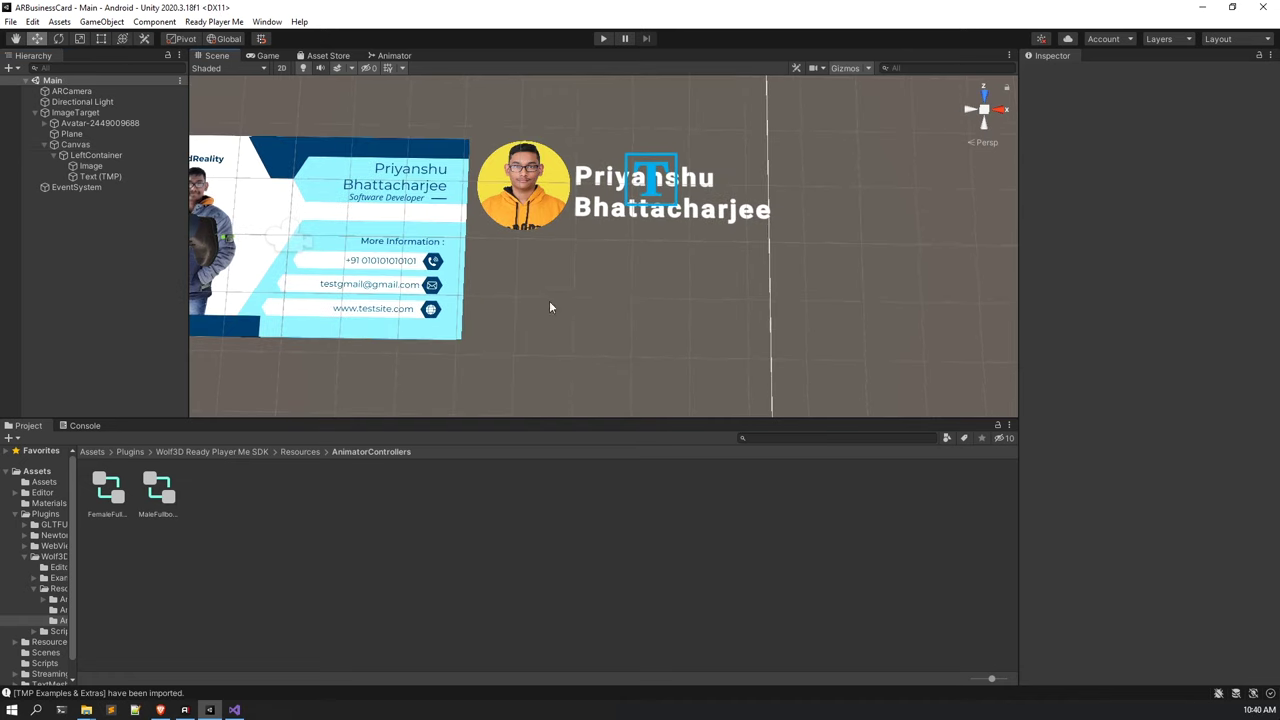
pyautogui.click(97, 156)
pyautogui.rightClick(100, 159)
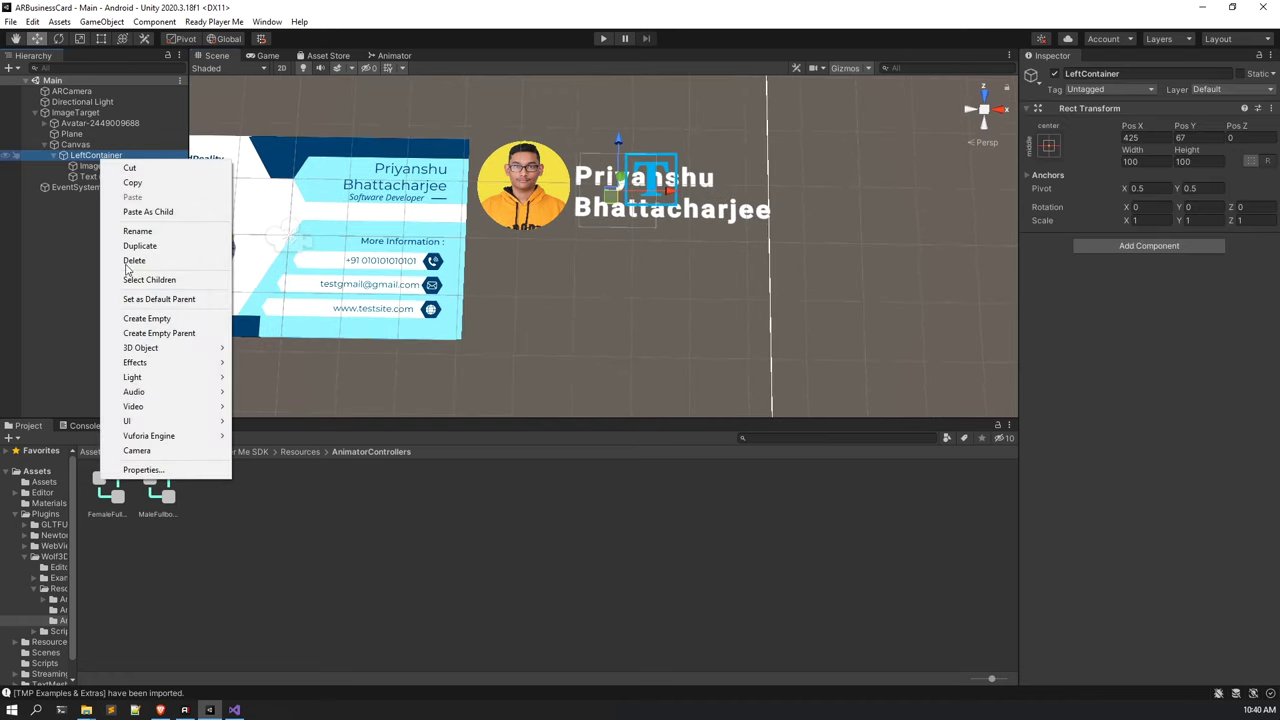
pyautogui.moveTo(150, 424)
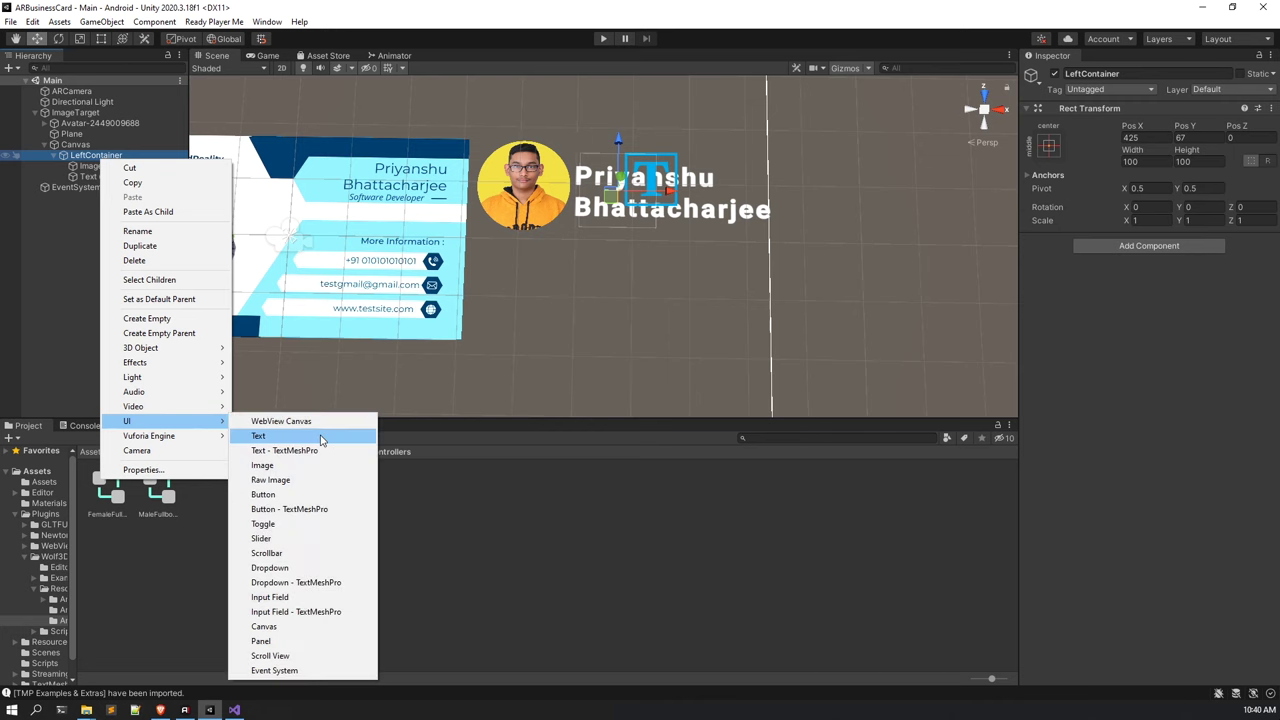
pyautogui.click(294, 510)
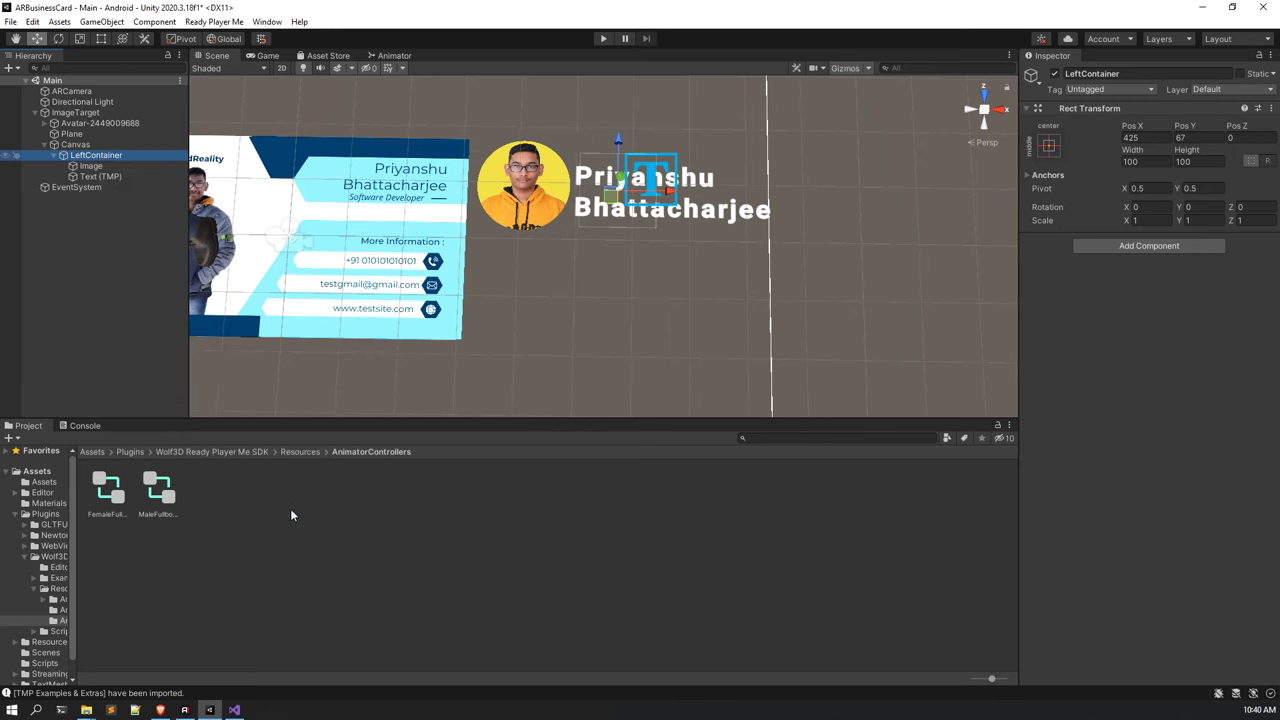
# Move the button below the name, enlarge it to about 1.77 scale, and nudge it into place.
pyautogui.scroll(3, 626, 230)
pyautogui.moveTo(640, 108); pyautogui.dragTo(638, 259)
pyautogui.scroll(-3, 610, 276)
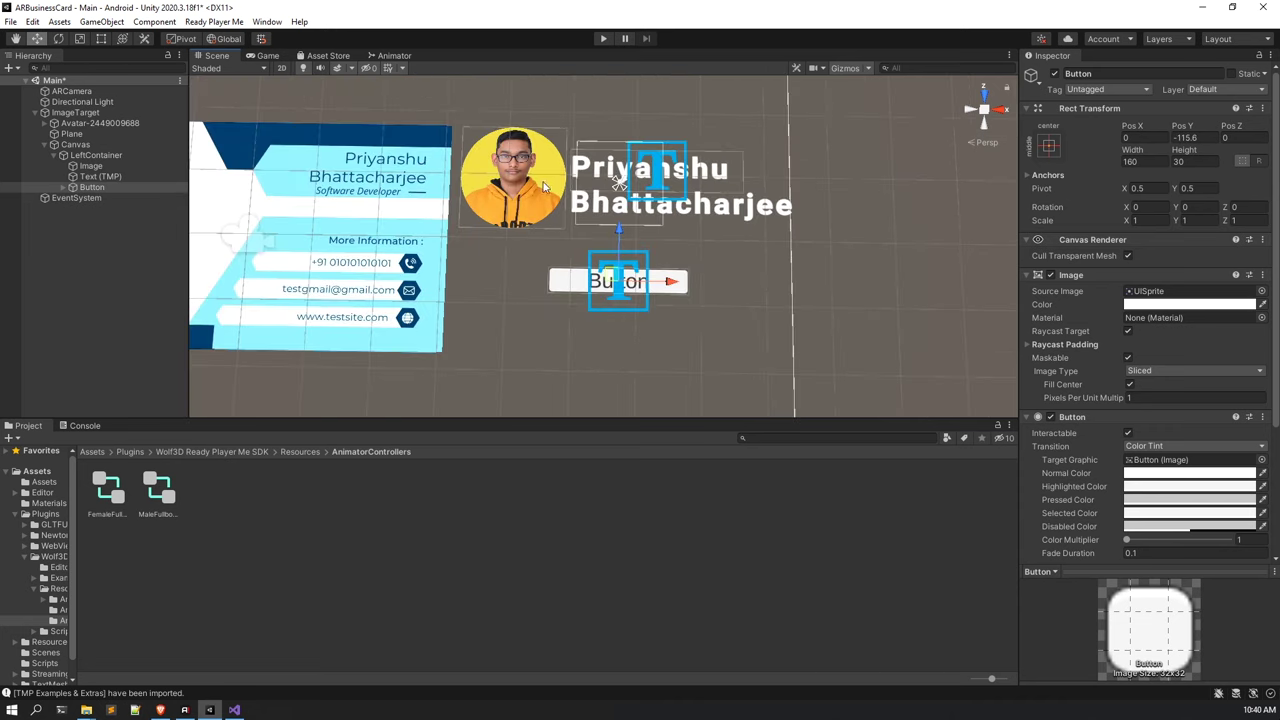
pyautogui.click(80, 38)
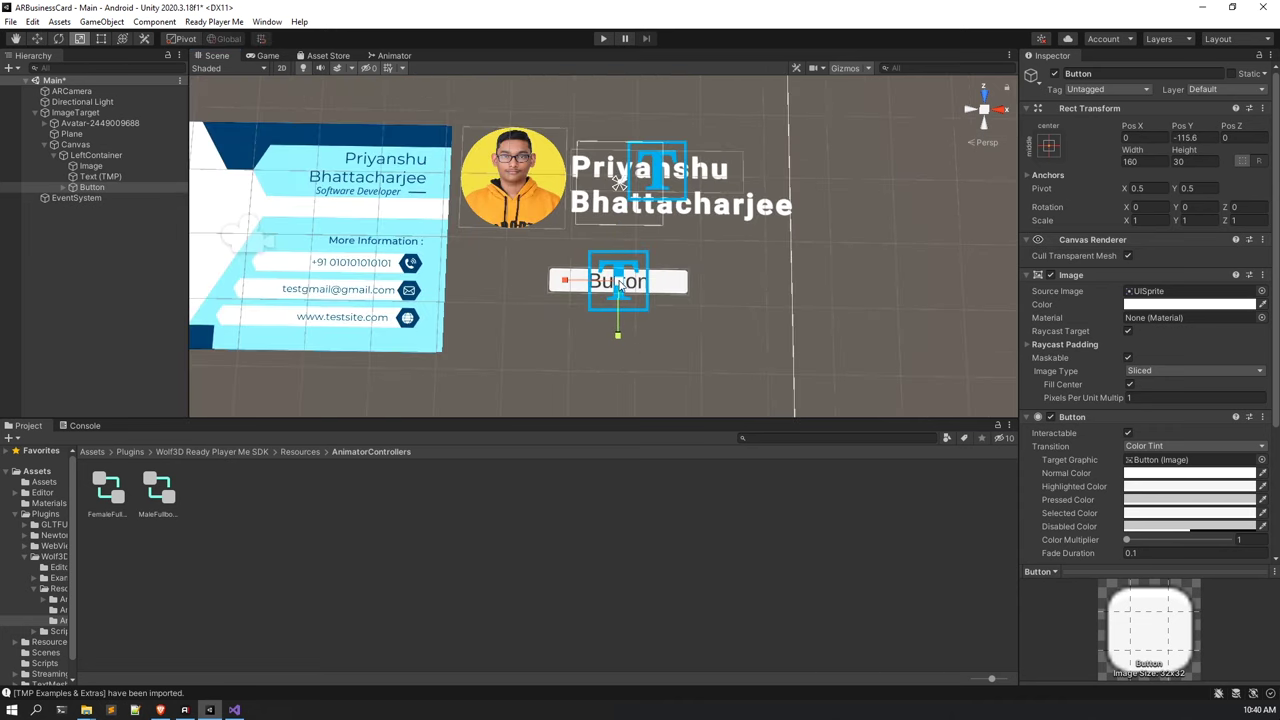
pyautogui.moveTo(620, 283); pyautogui.dragTo(660, 281)
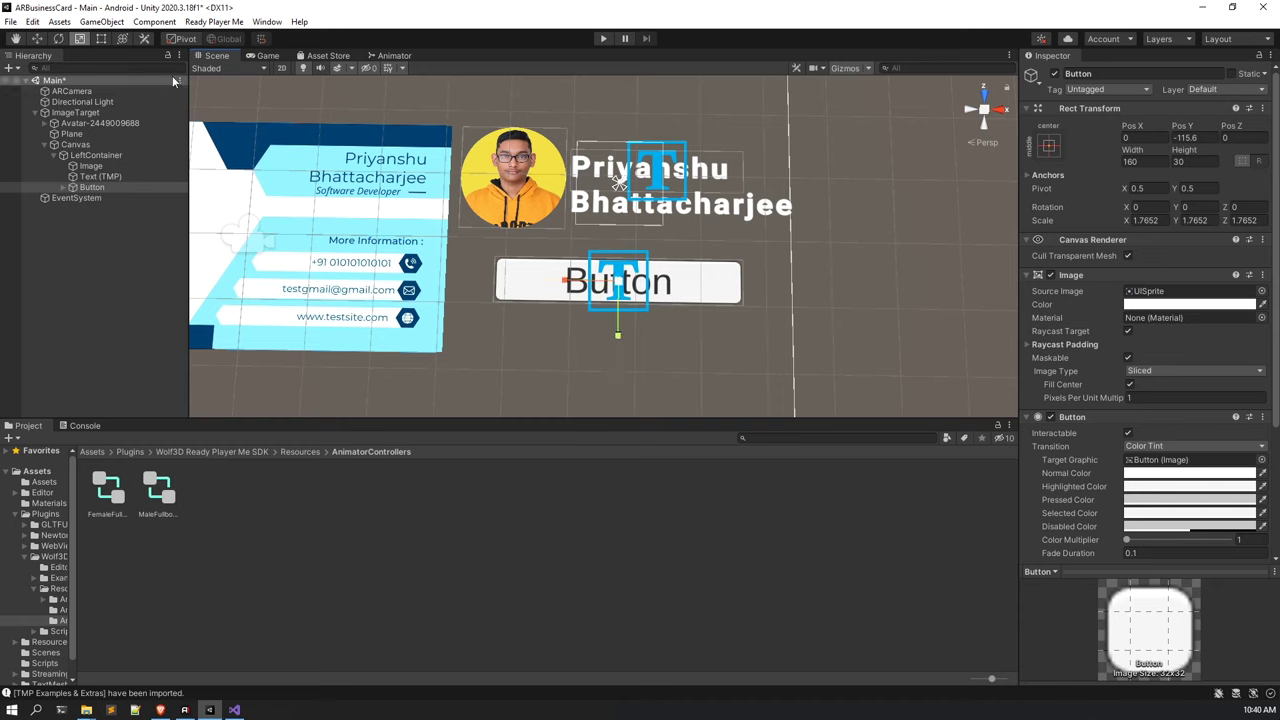
pyautogui.click(37, 38)
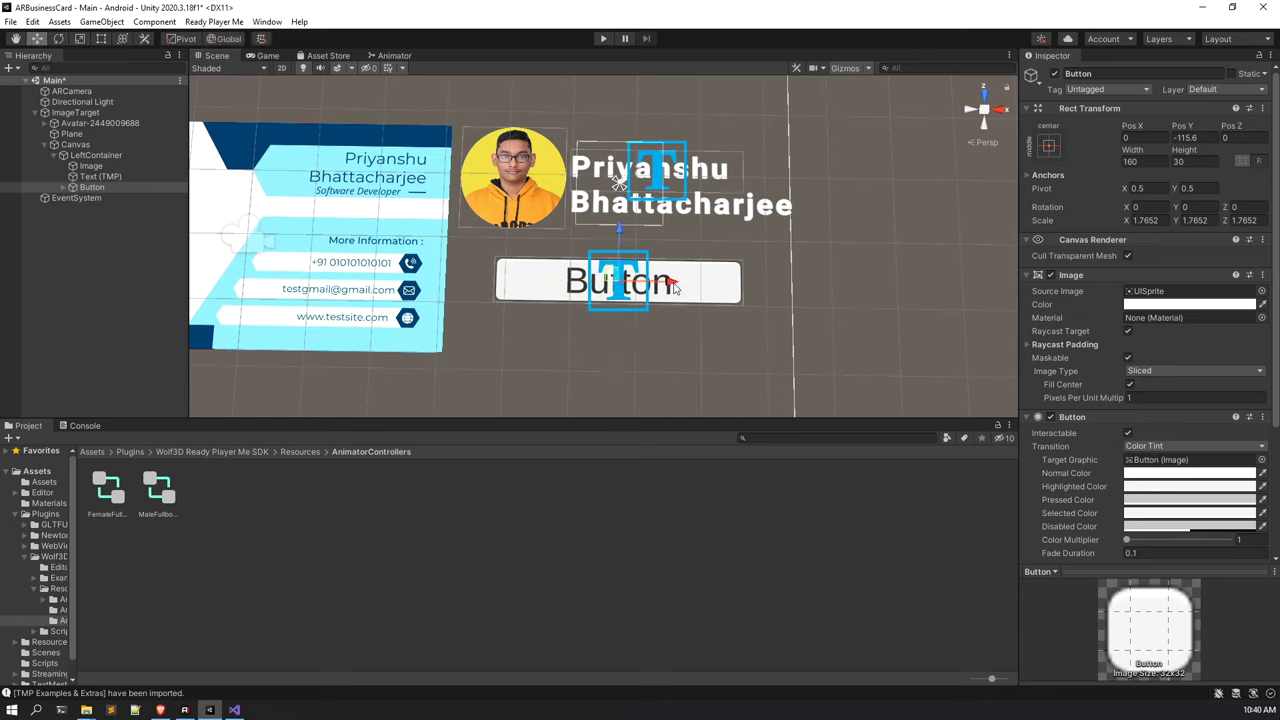
pyautogui.moveTo(673, 287)
pyautogui.mouseDown()
pyautogui.moveTo(654, 288)
pyautogui.moveTo(678, 288)
pyautogui.mouseUp()
pyautogui.moveTo(623, 232); pyautogui.dragTo(623, 223)
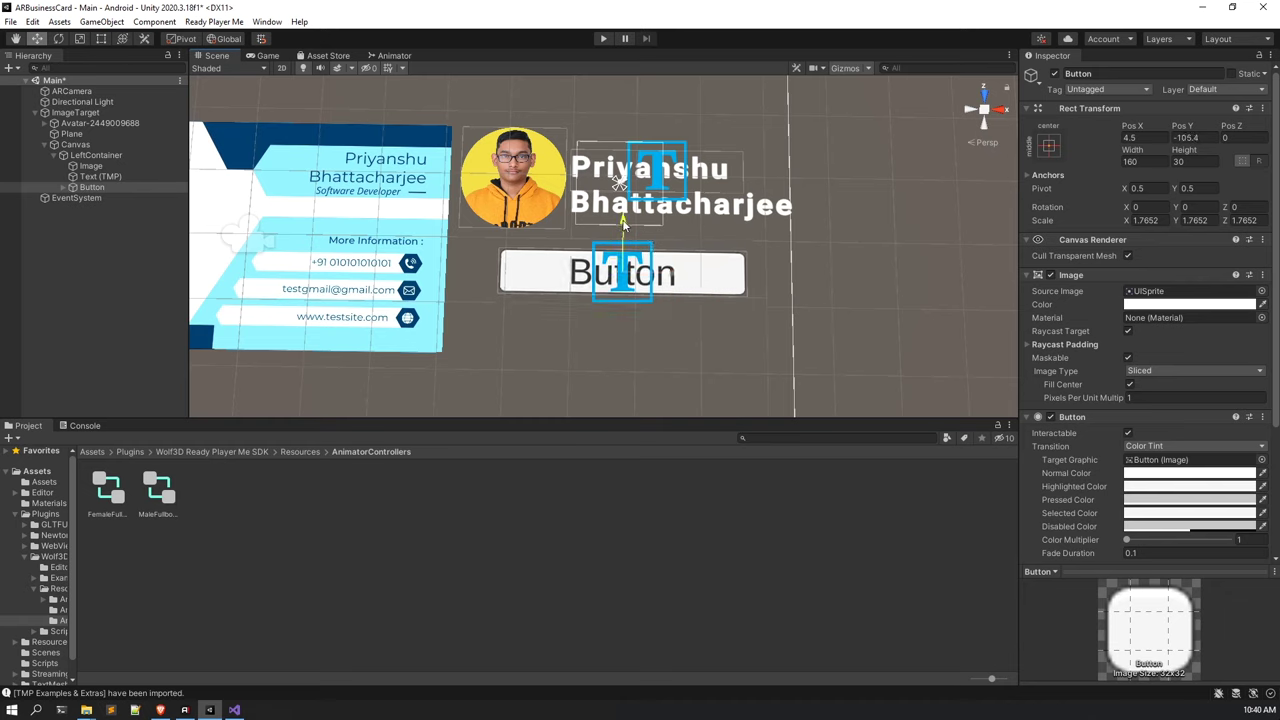
pyautogui.click(113, 451)
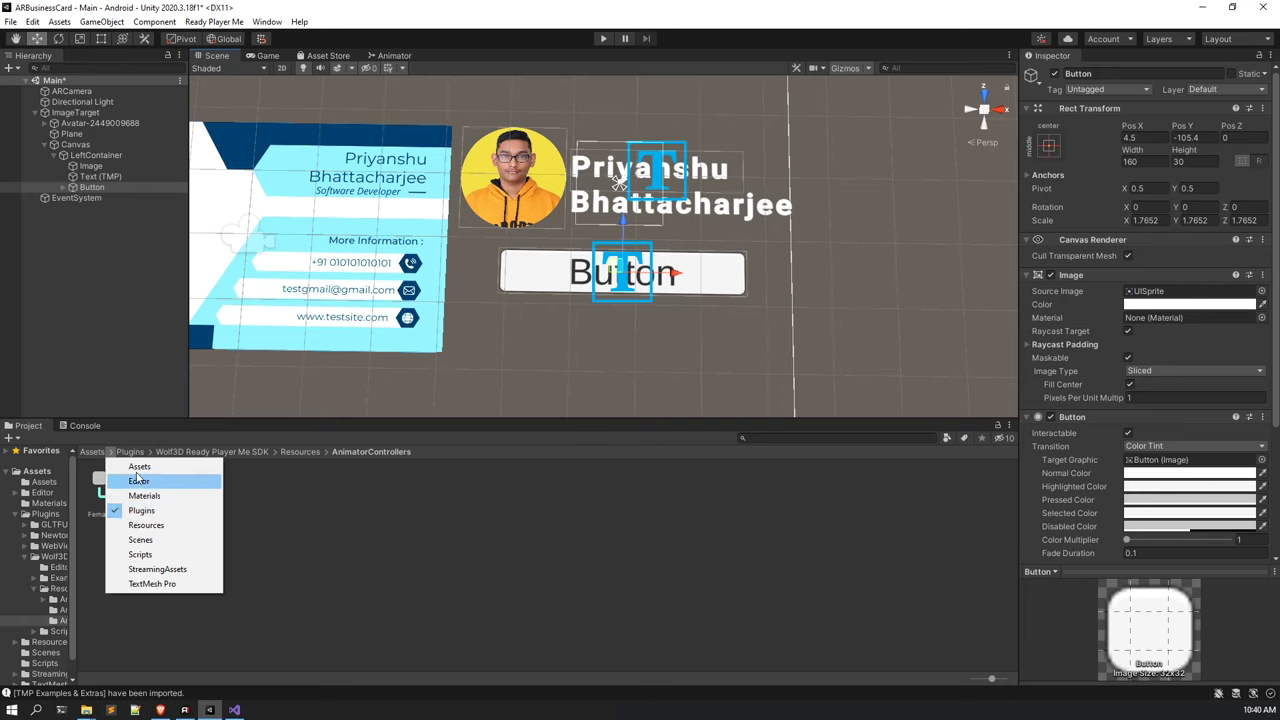
# Show the Assets folder's contents and shrink the button slightly.
pyautogui.click(139, 466)
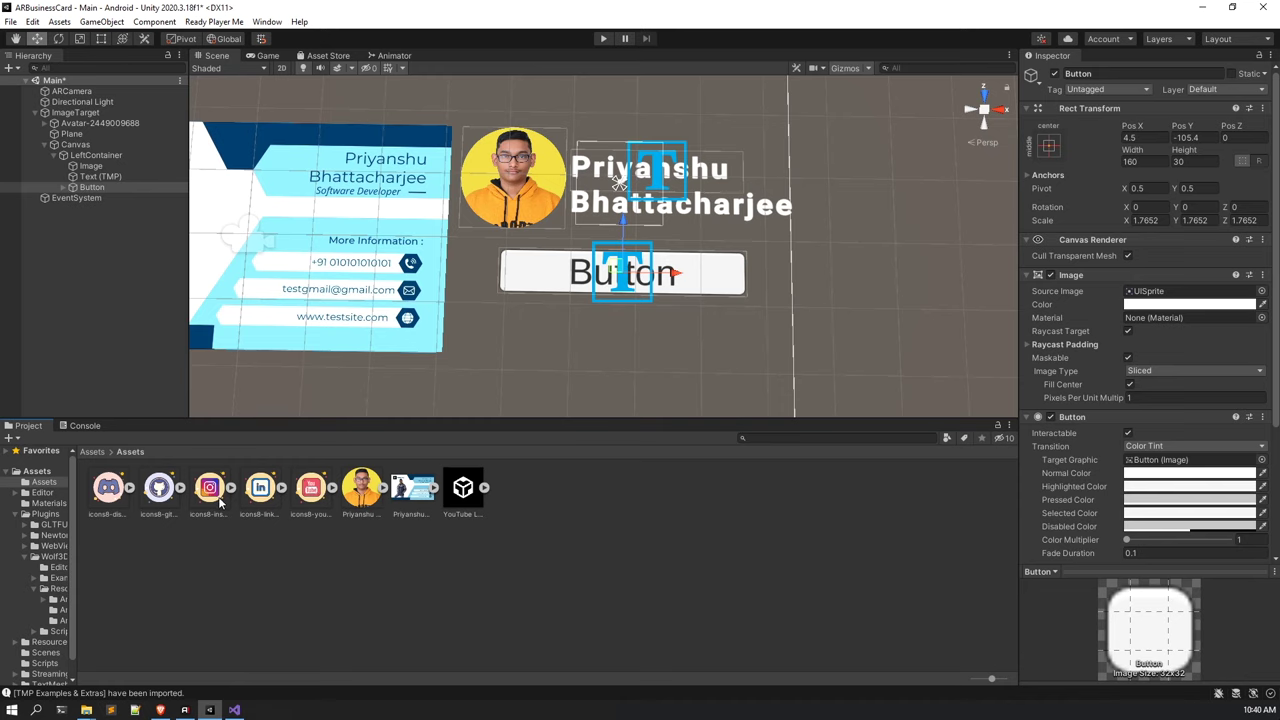
pyautogui.click(79, 38)
pyautogui.moveTo(622, 281); pyautogui.dragTo(603, 287)
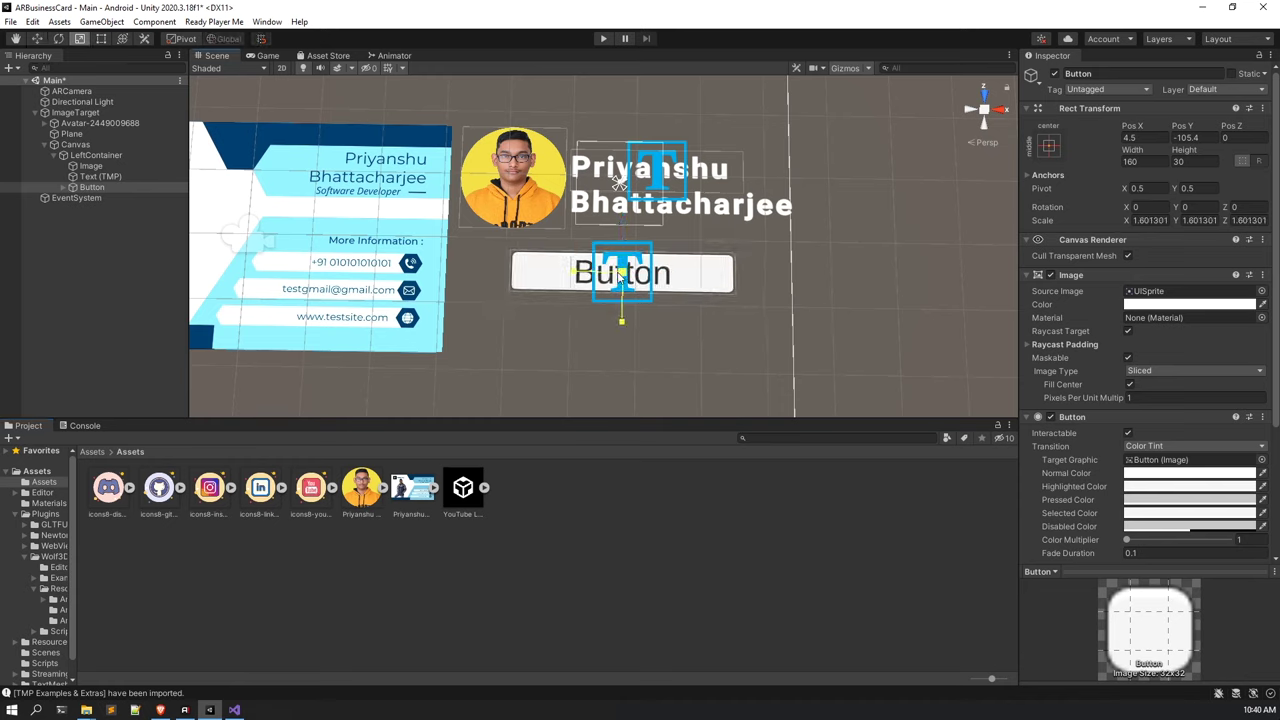
# Make the button label bold, reading 'Linkedin' at font size 20.
pyautogui.click(68, 188)
pyautogui.click(95, 197)
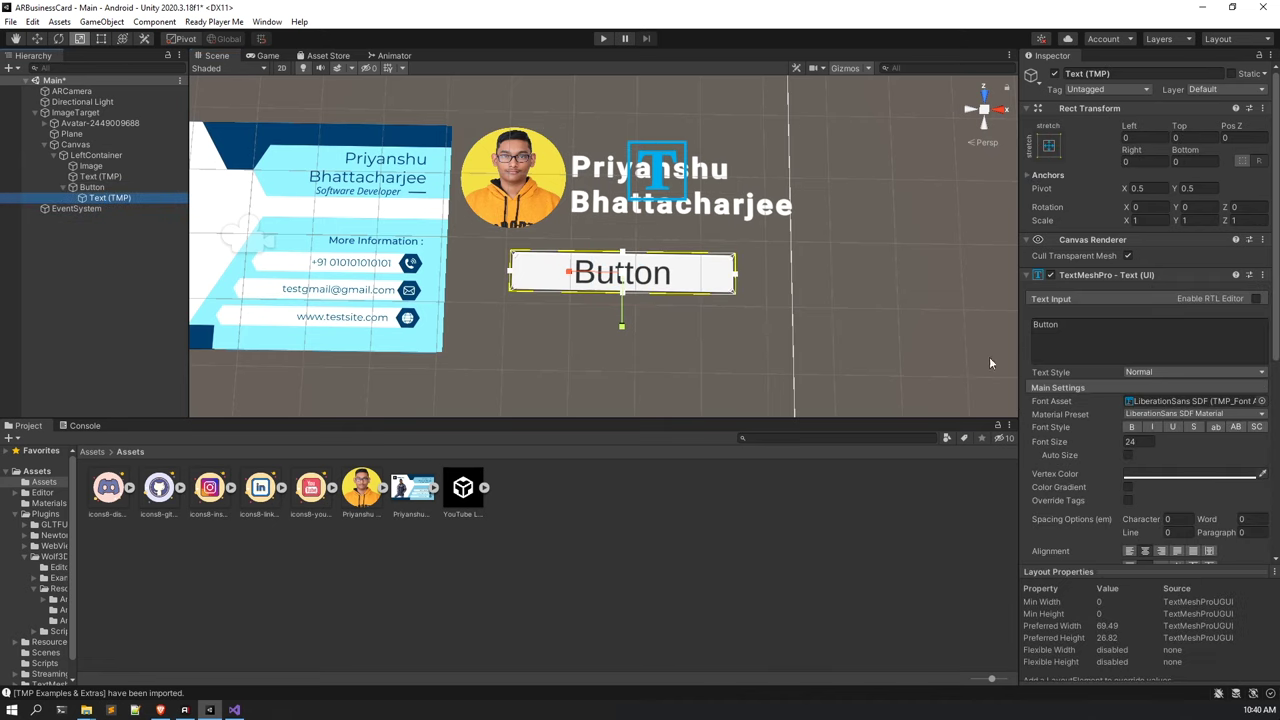
pyautogui.click(1129, 428)
pyautogui.click(1070, 340)
pyautogui.hotkey('ctrl', 'a')
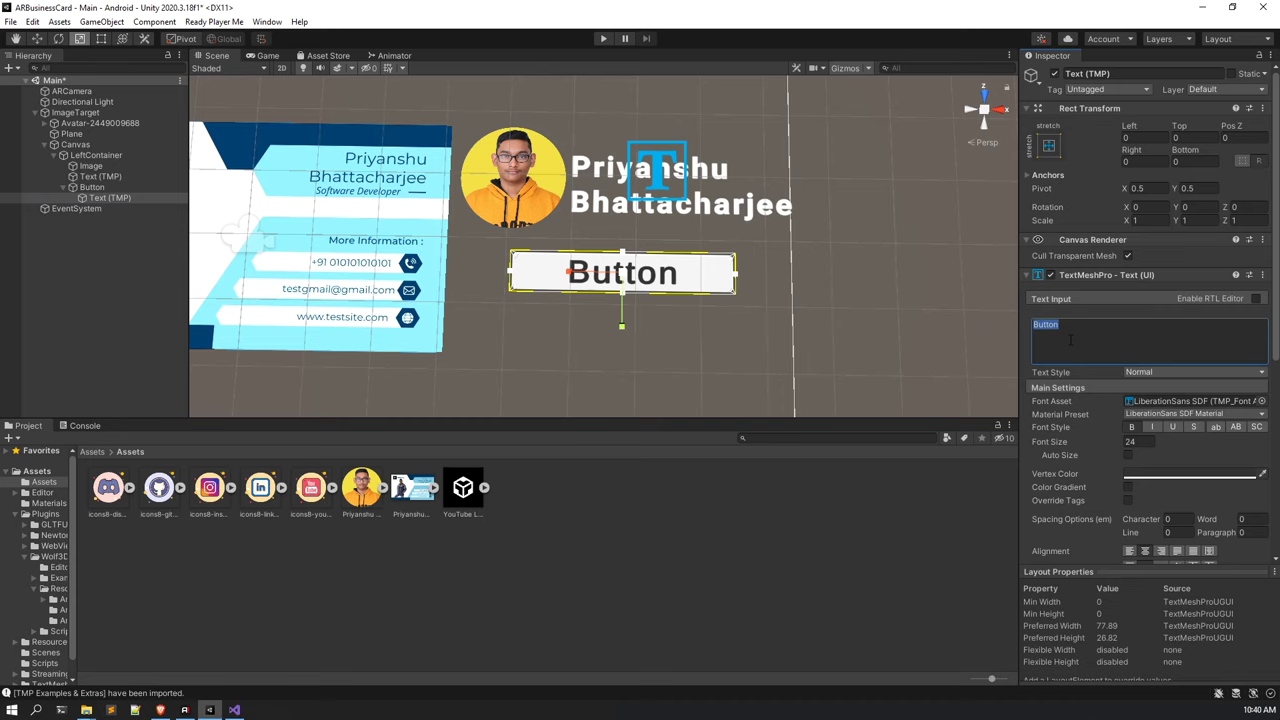
pyautogui.write('Linke')
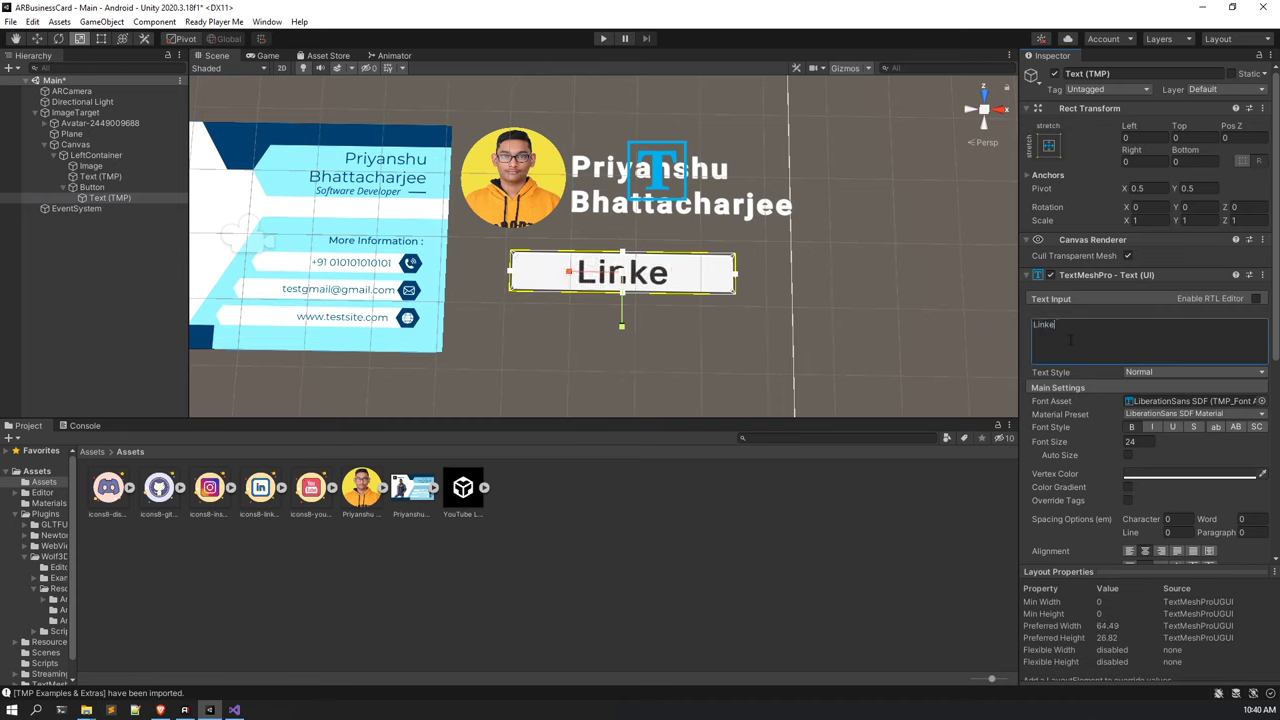
pyautogui.write('dIn')
pyautogui.press('BackSpace')
pyautogui.press('BackSpace')
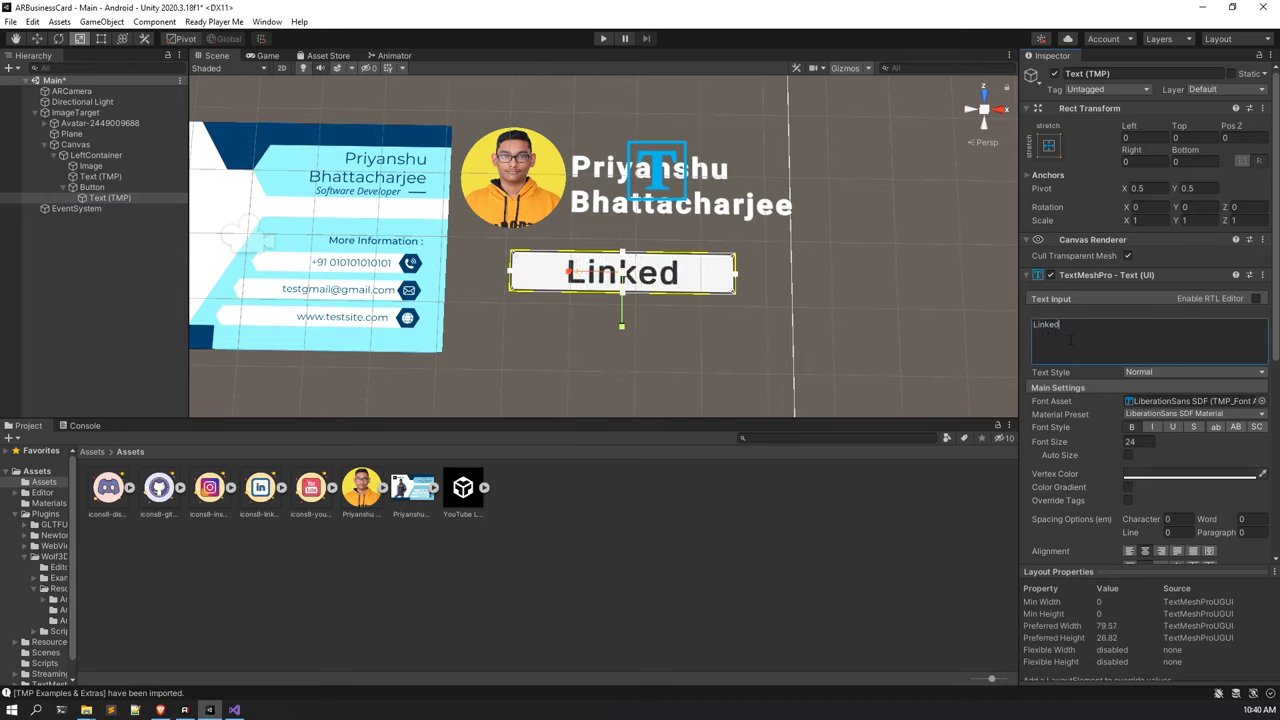
pyautogui.write('in')
pyautogui.scroll(2, 742, 344)
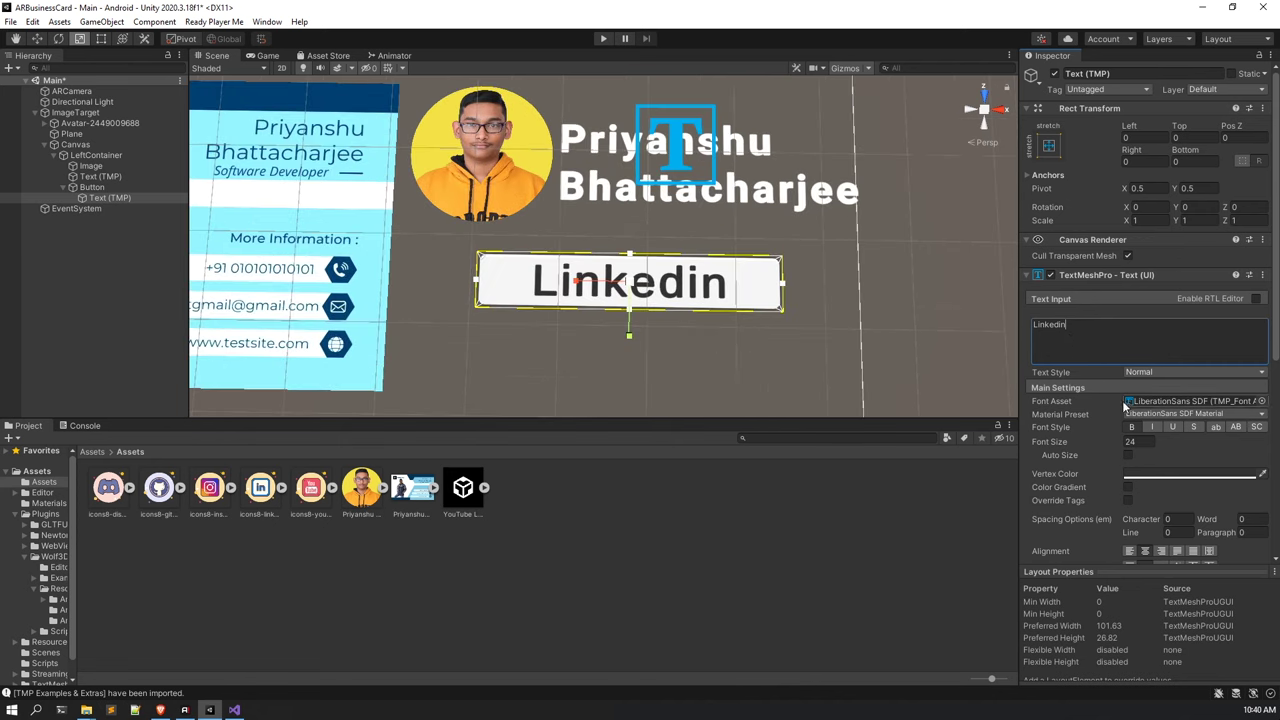
pyautogui.click(1136, 442)
pyautogui.write('20')
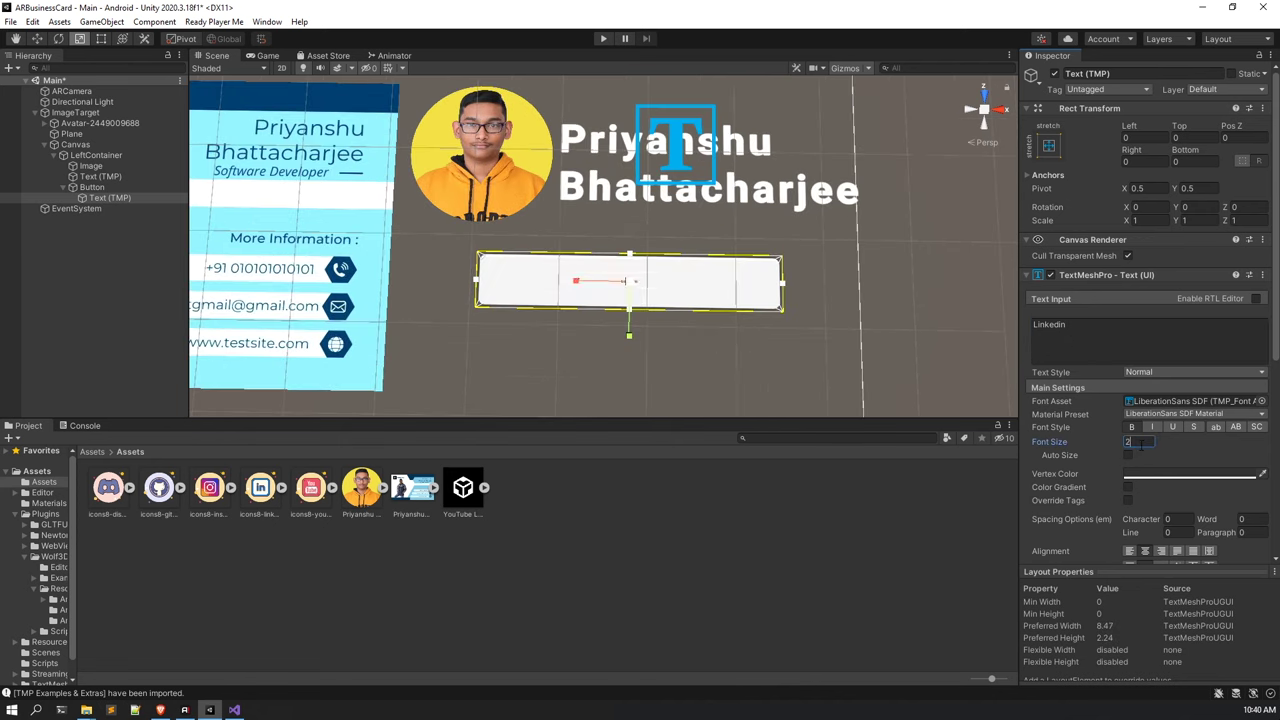
# Add an Image inside the button, shrink it to icon size, and assign the LinkedIn icon.
pyautogui.rightClick(126, 187)
pyautogui.moveTo(180, 449)
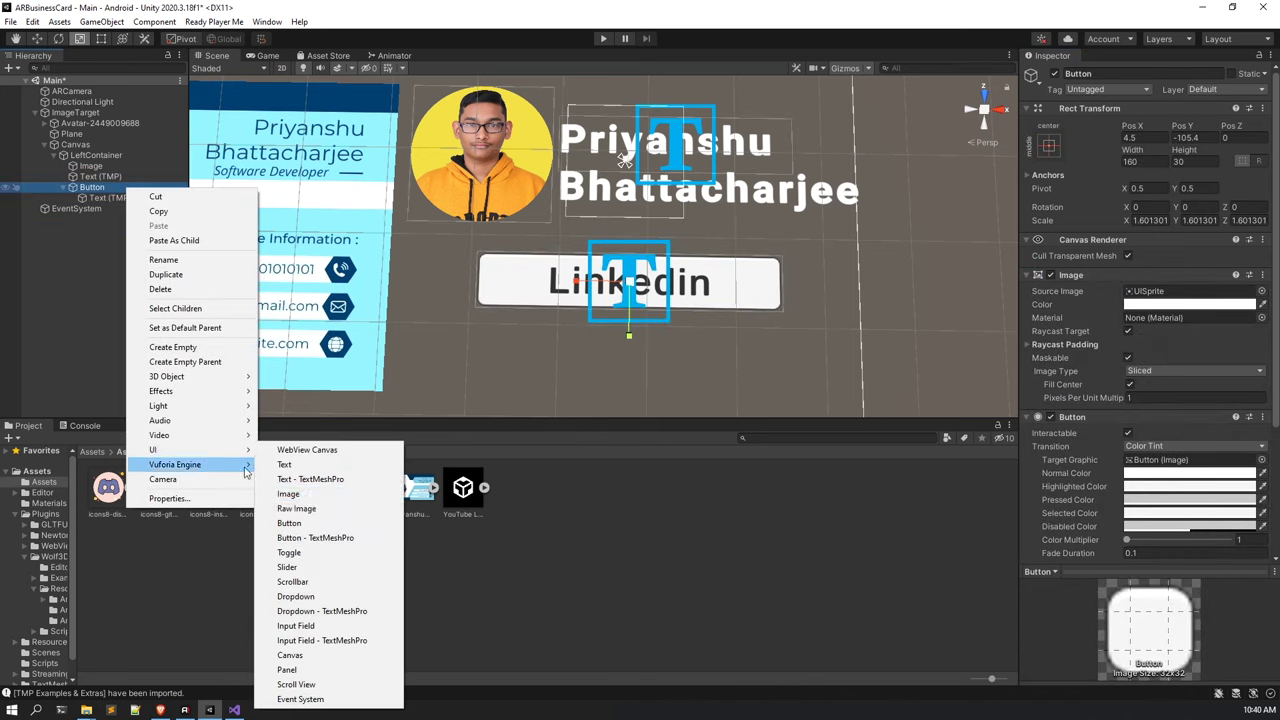
pyautogui.click(290, 494)
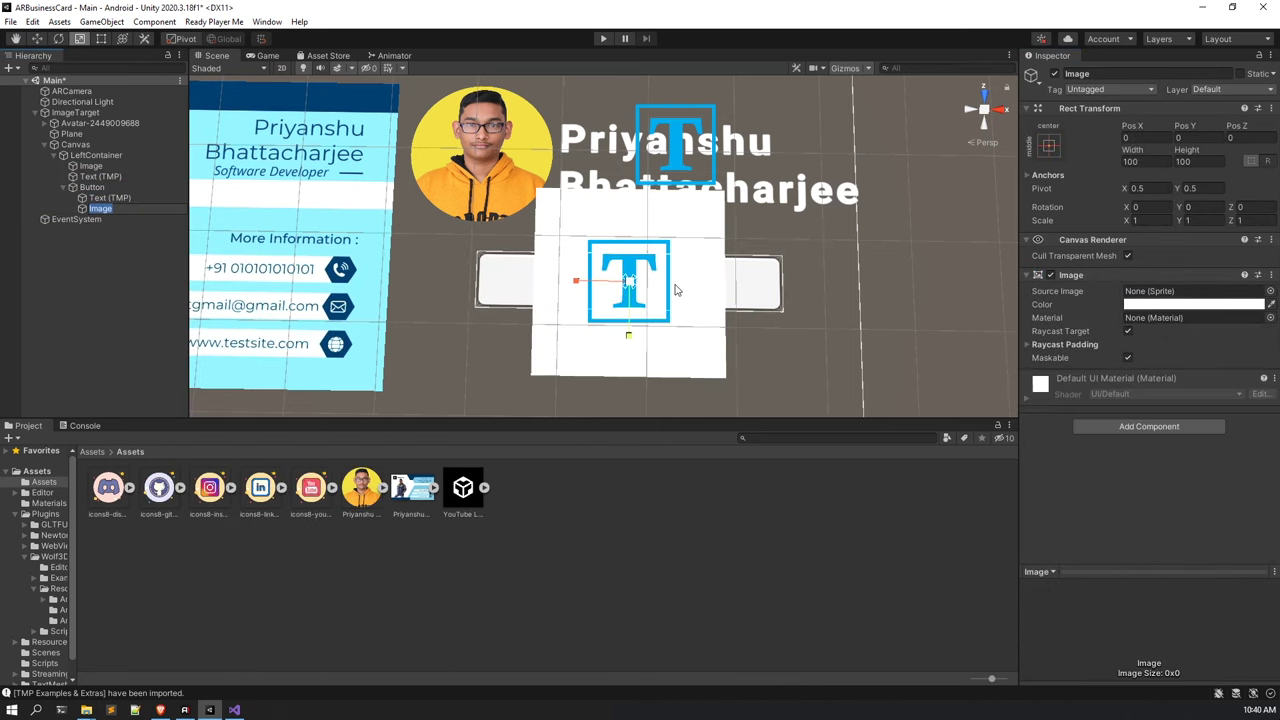
pyautogui.moveTo(630, 285); pyautogui.dragTo(493, 310)
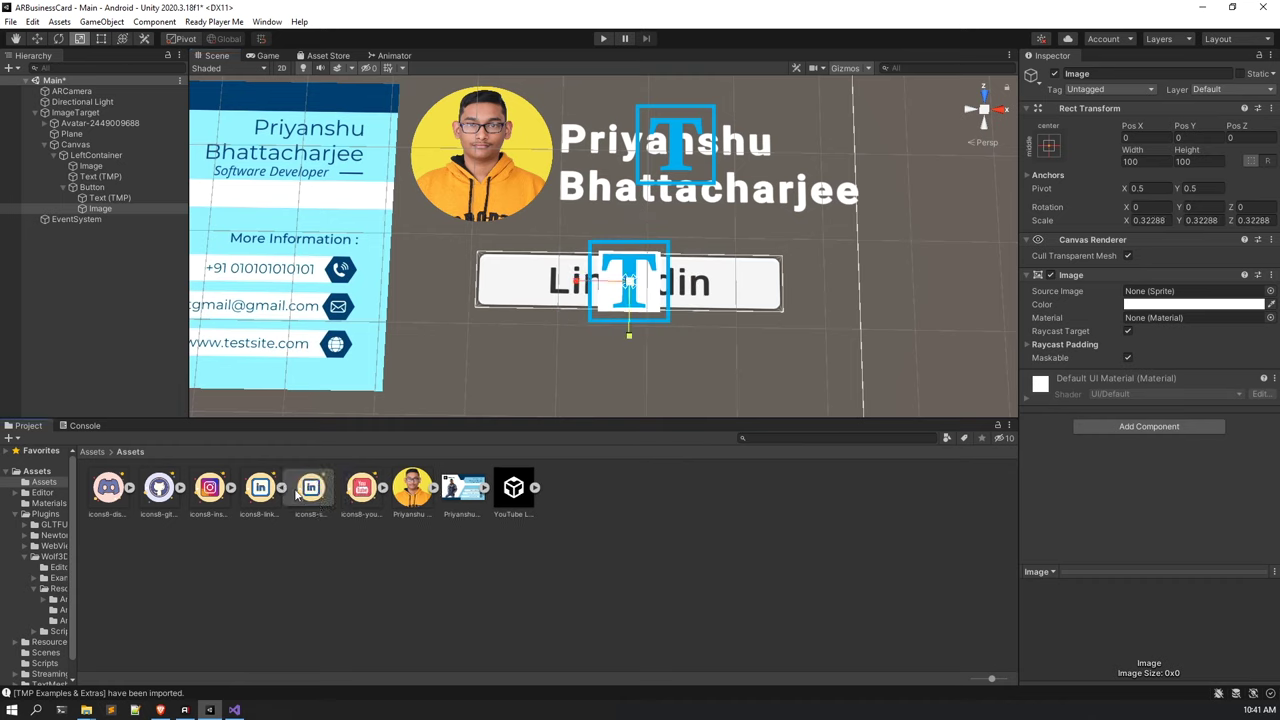
pyautogui.moveTo(298, 495); pyautogui.dragTo(1187, 309)
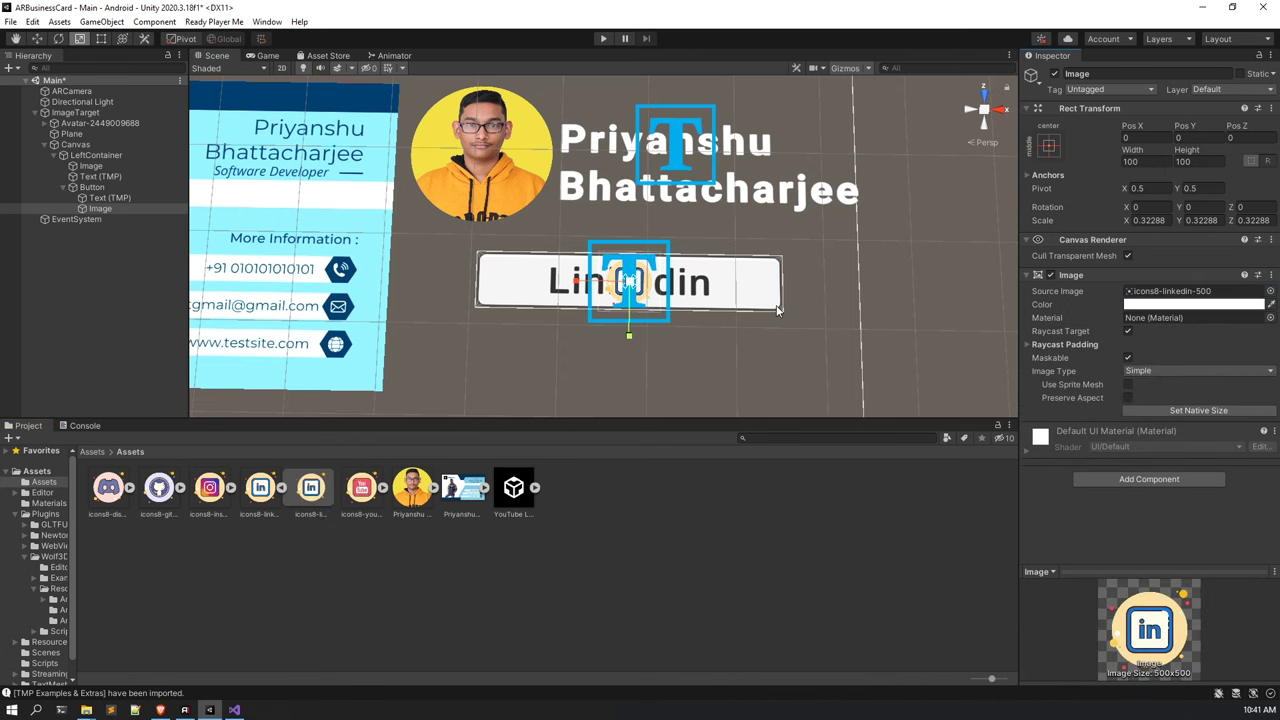
# Arrange the LinkedIn icon to the left of the Linkedin label on the button.
pyautogui.scroll(2, 778, 310)
pyautogui.press('w')
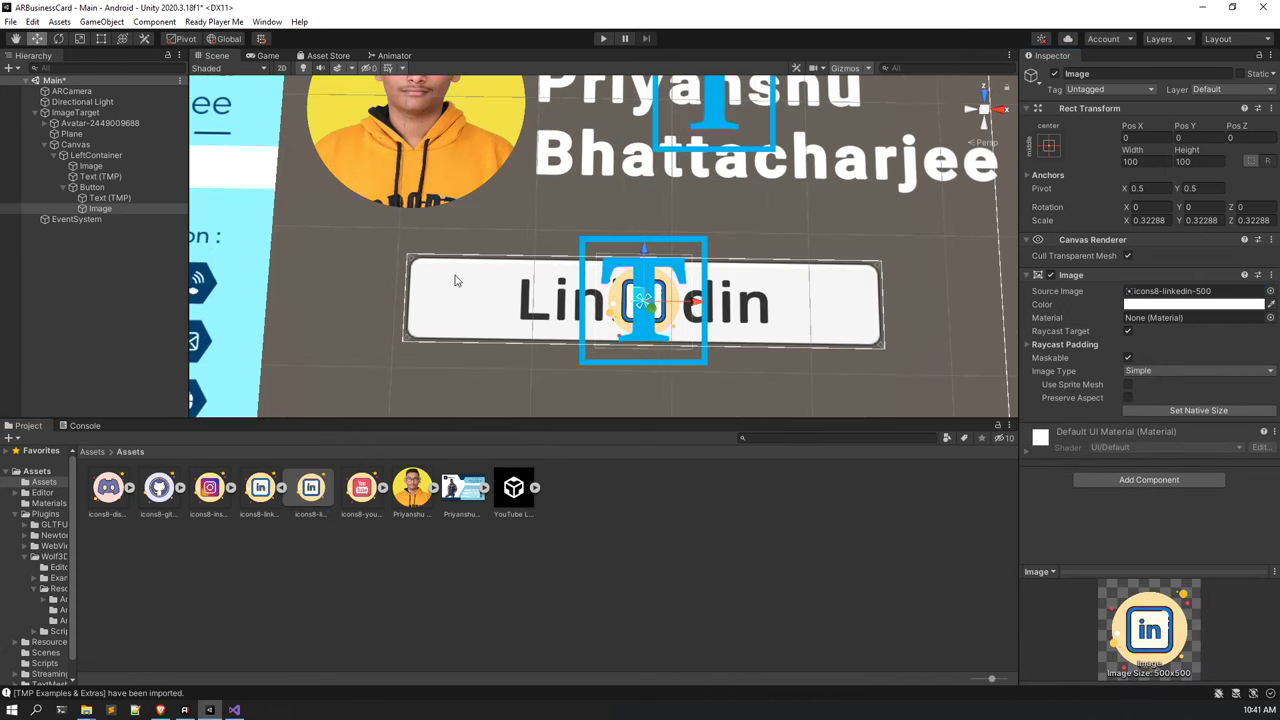
pyautogui.moveTo(712, 301); pyautogui.dragTo(520, 310)
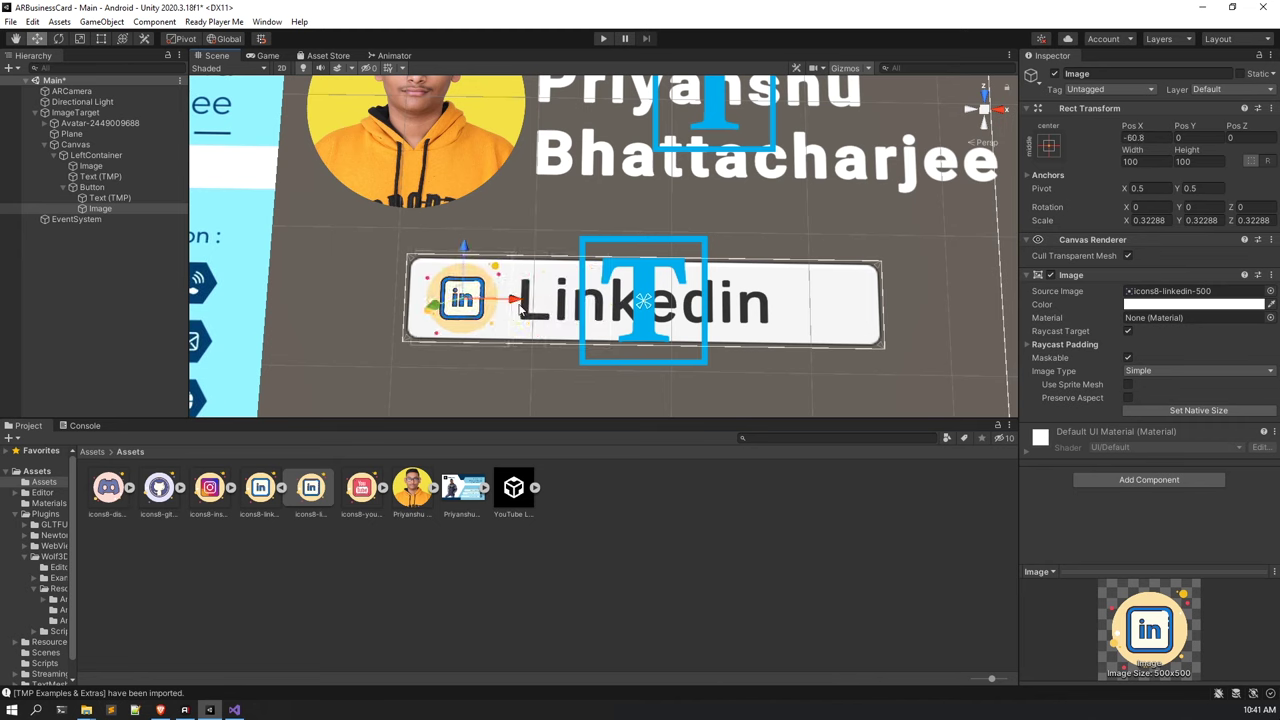
pyautogui.click(108, 197)
pyautogui.moveTo(693, 304); pyautogui.dragTo(721, 313)
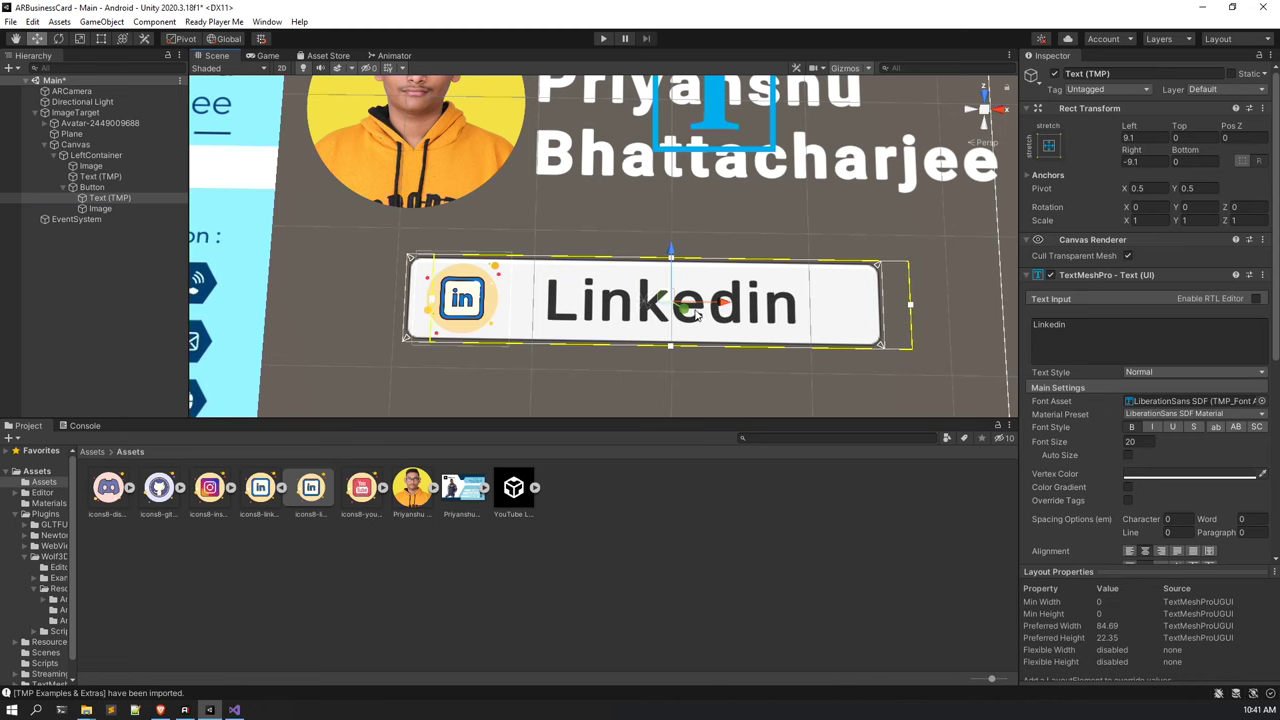
pyautogui.click(100, 208)
pyautogui.moveTo(532, 305); pyautogui.dragTo(555, 306)
pyautogui.scroll(-5, 523, 317)
pyautogui.scroll(5, 523, 317)
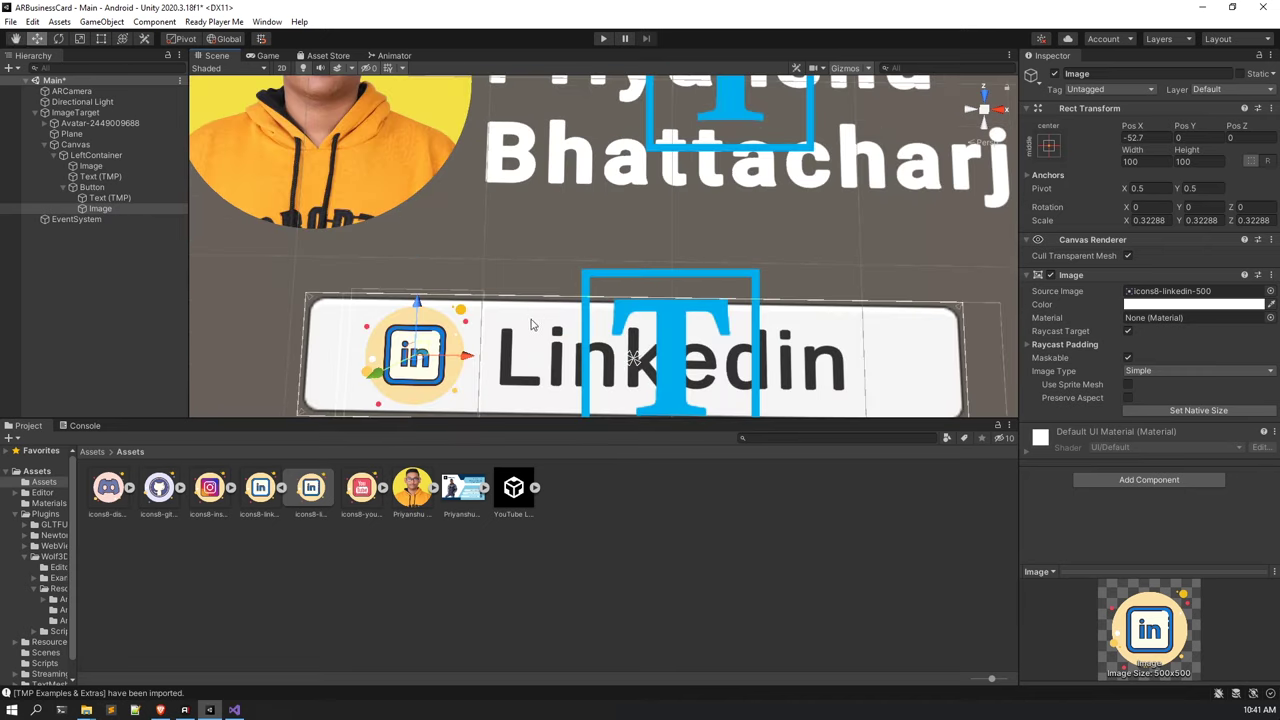
pyautogui.moveTo(454, 357); pyautogui.dragTo(423, 357)
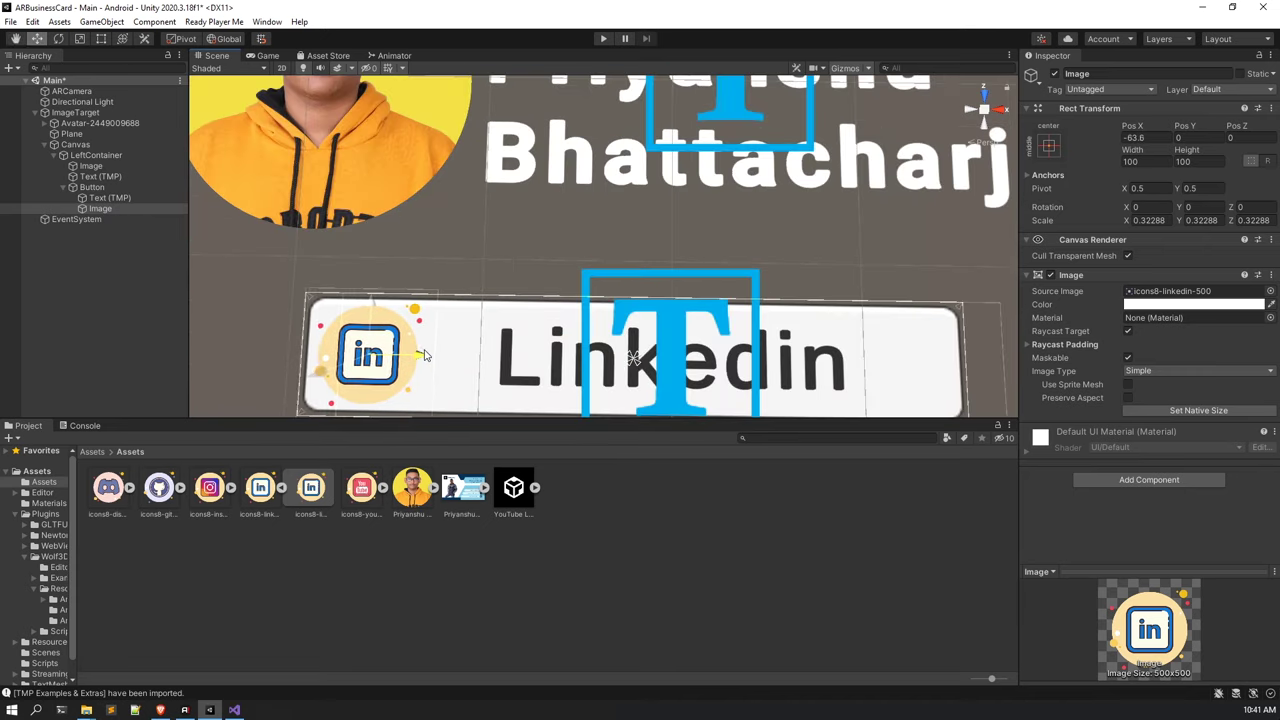
pyautogui.moveTo(100, 208); pyautogui.dragTo(99, 200)
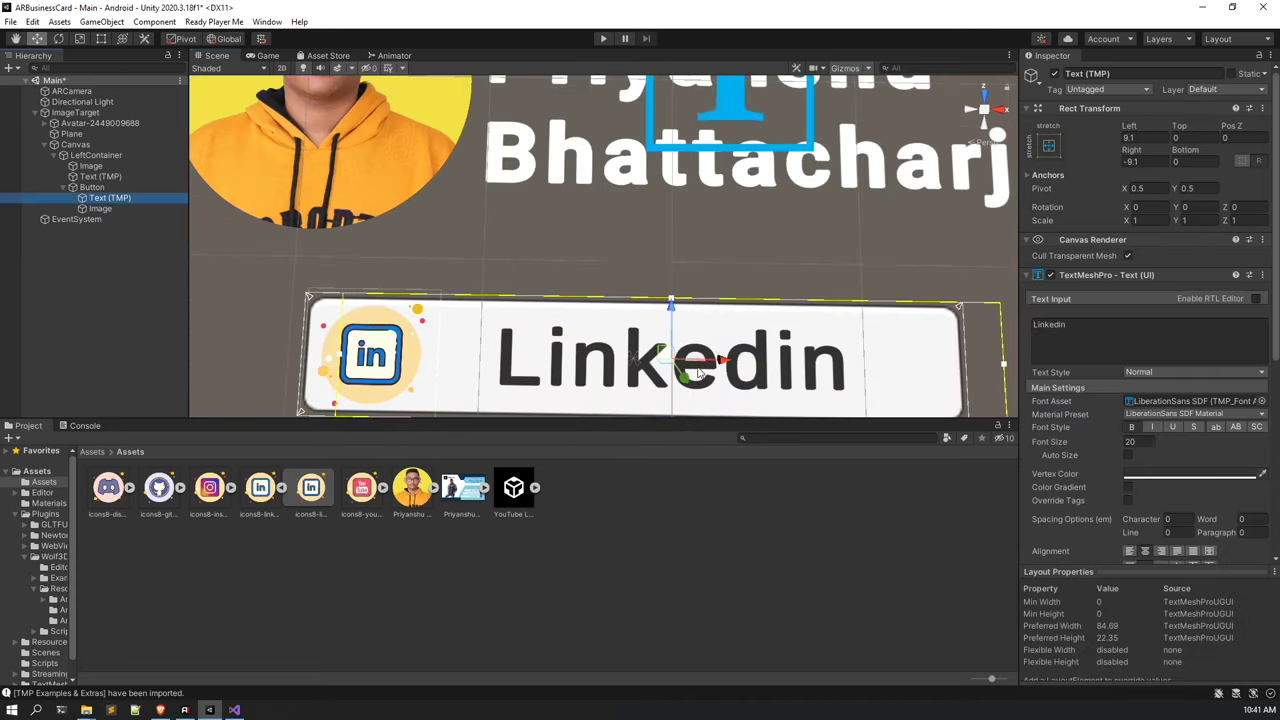
pyautogui.moveTo(706, 360); pyautogui.dragTo(646, 360)
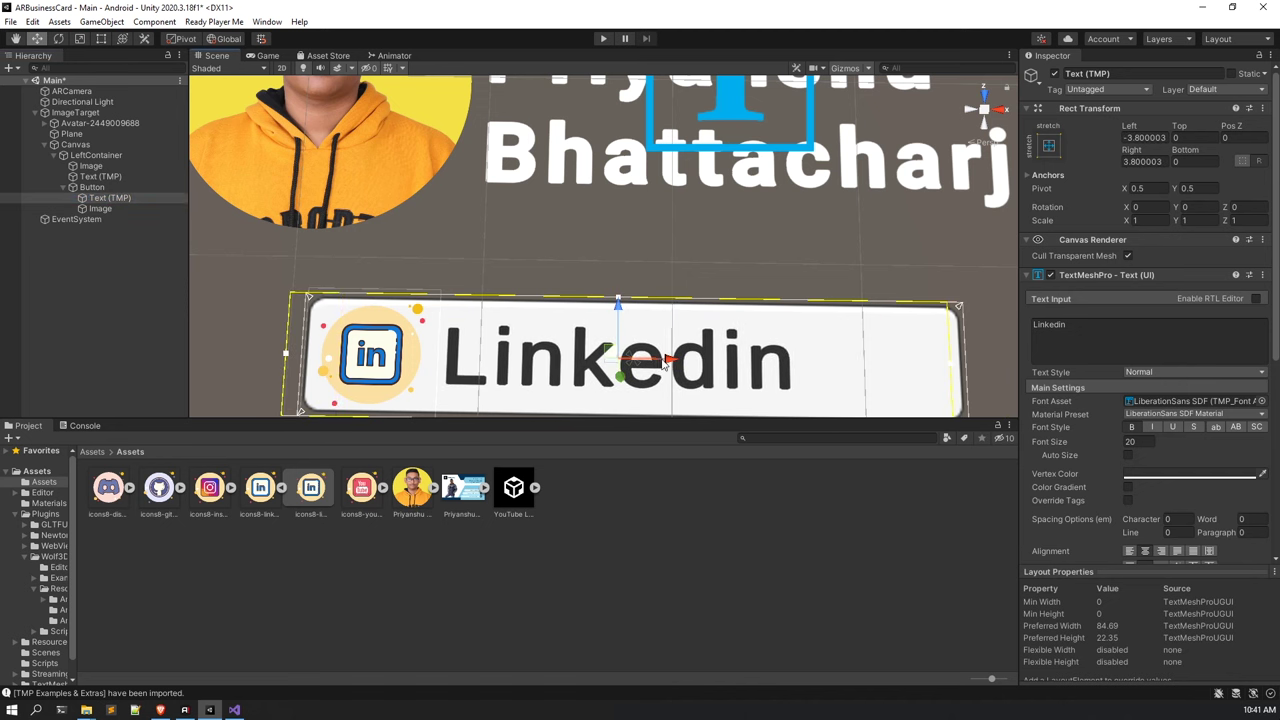
pyautogui.scroll(-4, 515, 330)
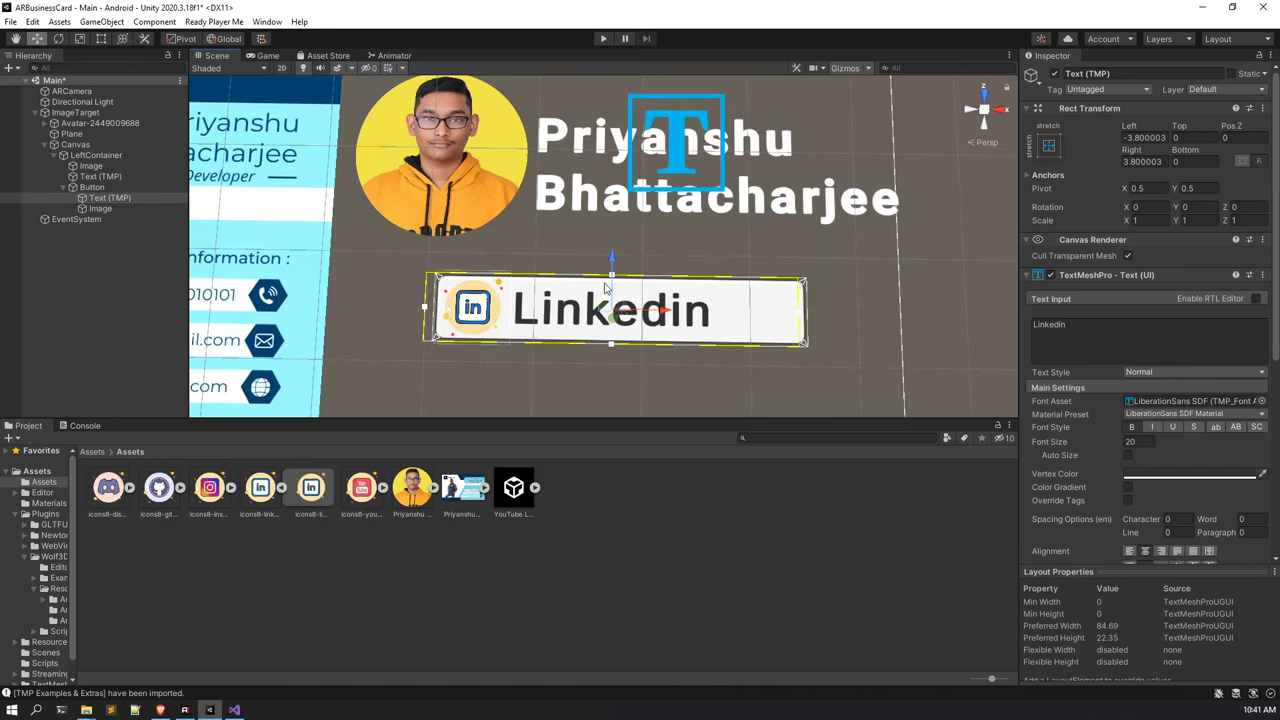
# Set the label's font size to 17 and shift it left on the button.
pyautogui.click(1140, 443)
pyautogui.write('27')
pyautogui.press('BackSpace')
pyautogui.press('BackSpace')
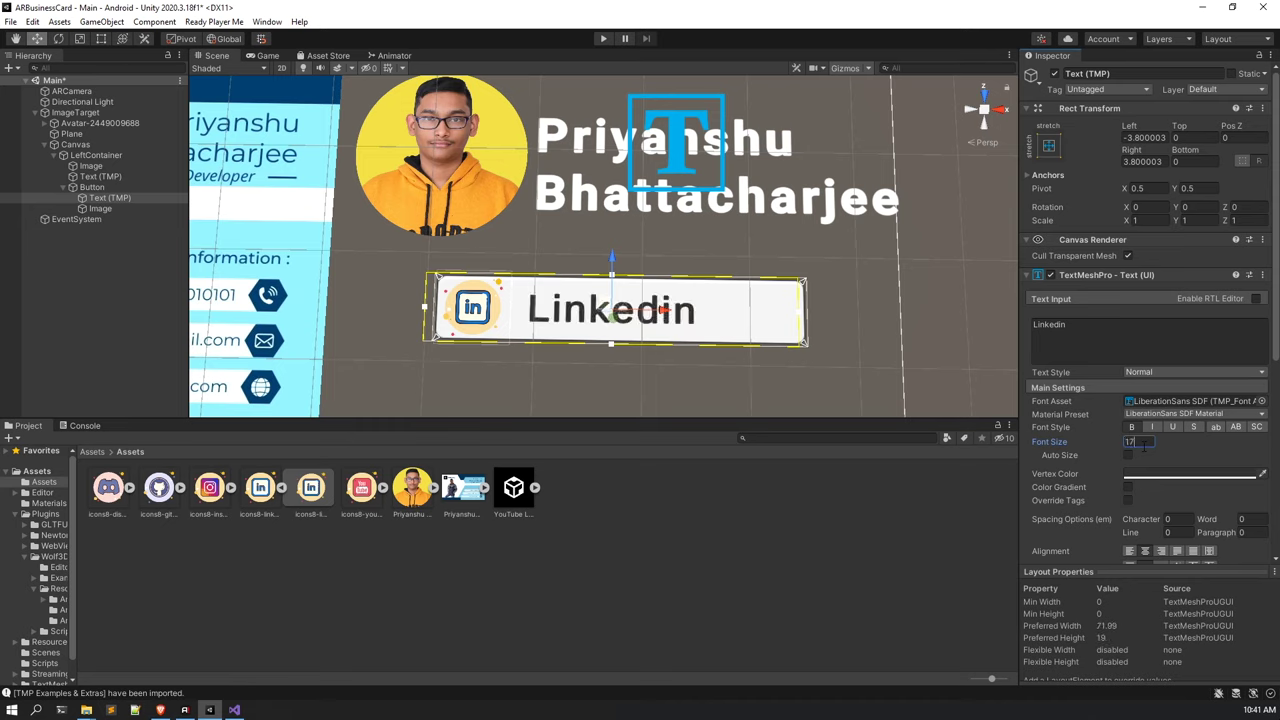
pyautogui.moveTo(665, 316); pyautogui.dragTo(654, 316)
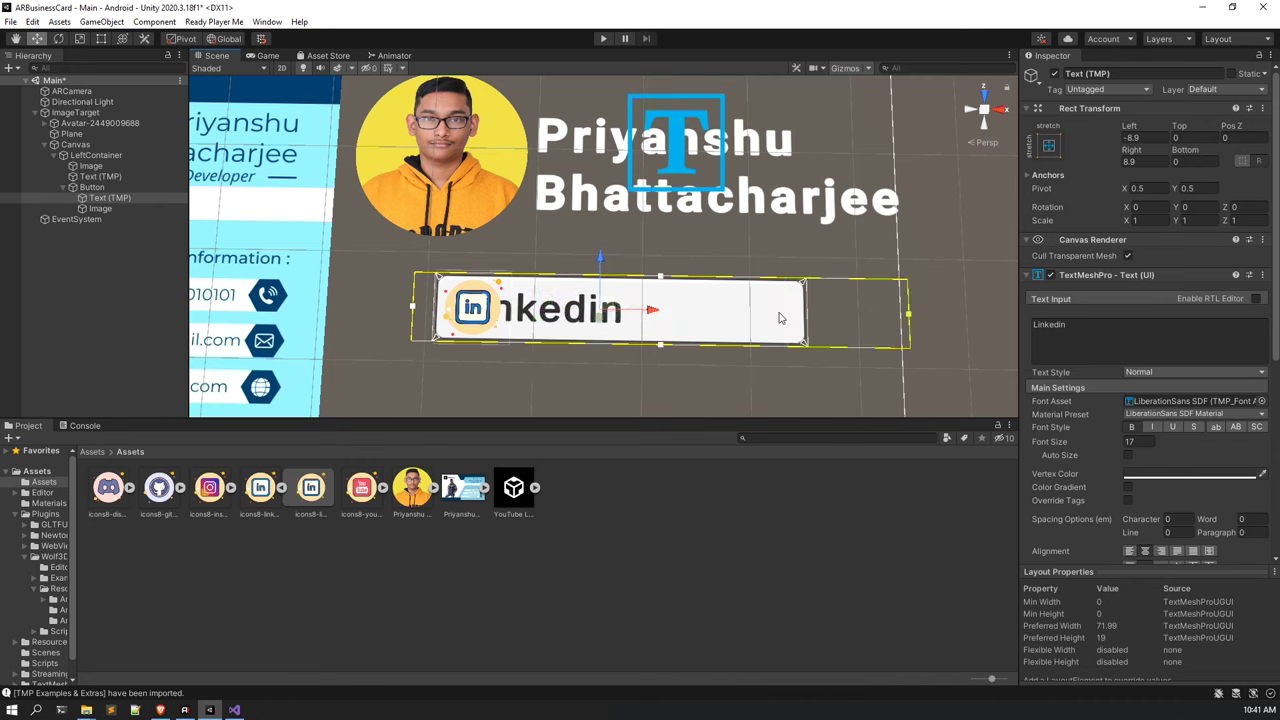
pyautogui.scroll(5, 760, 328)
pyautogui.scroll(-5, 755, 331)
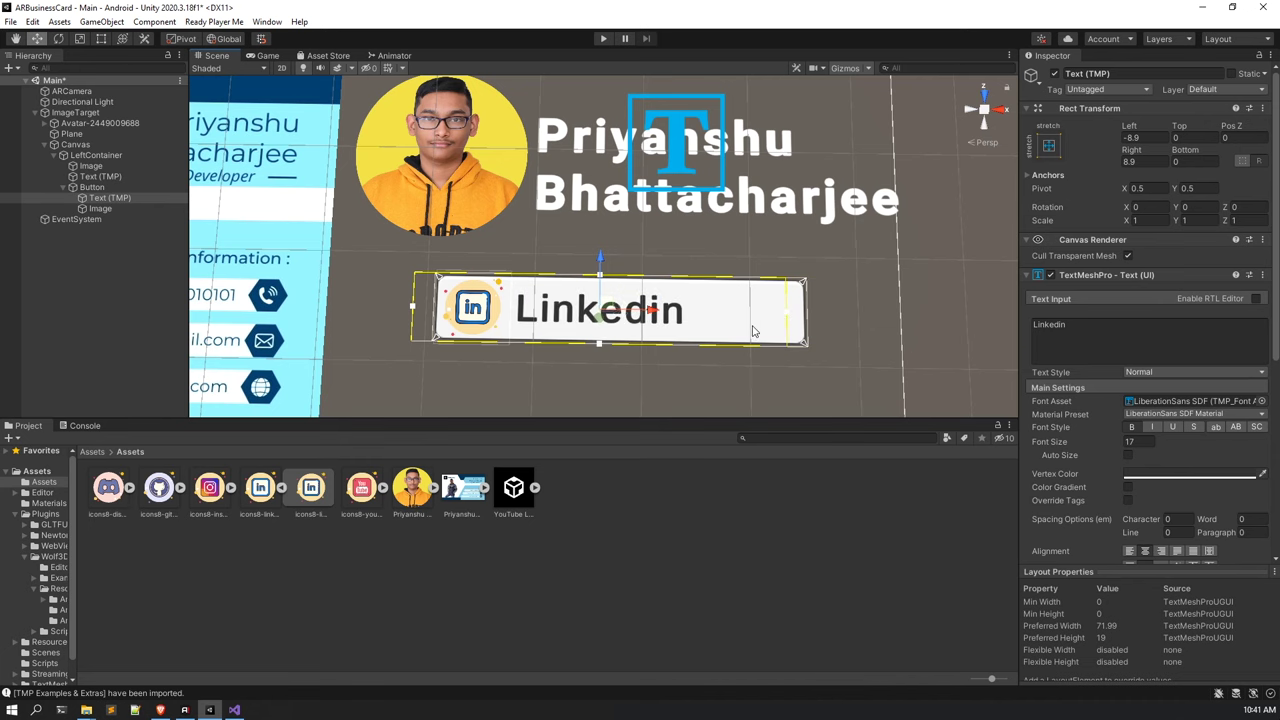
# Move the icon and label out of the button to sit directly under LeftContainer.
pyautogui.click(100, 208)
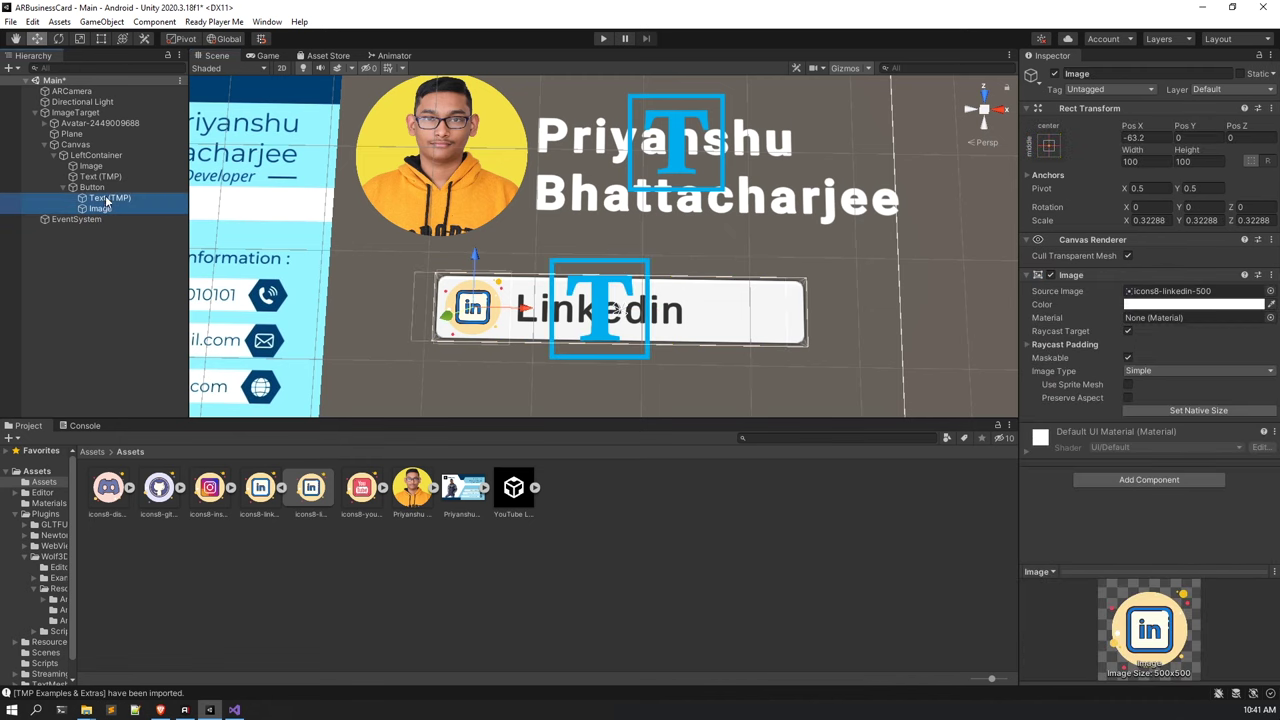
pyautogui.keyDown('ctrl'); pyautogui.click(107, 200); pyautogui.keyUp('ctrl')
pyautogui.moveTo(107, 200); pyautogui.dragTo(117, 183)
pyautogui.click(91, 208)
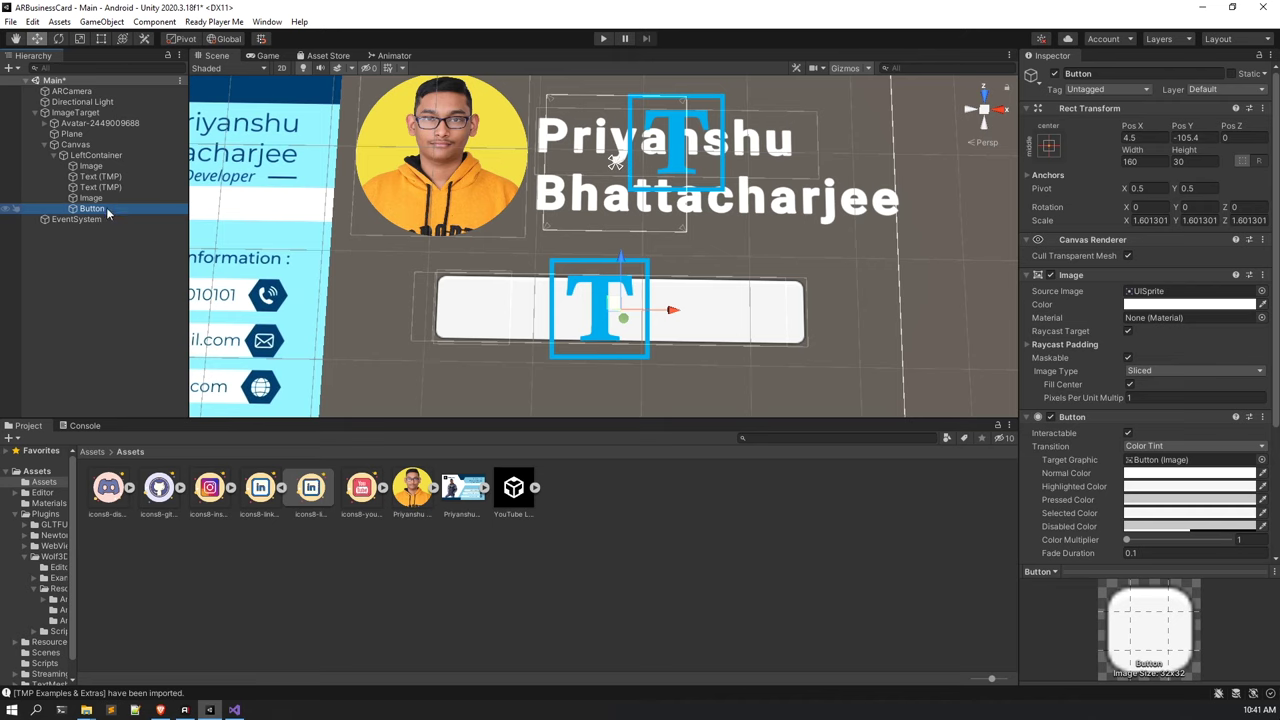
# Reorder the button behind the icon and label and narrow it to fit its content.
pyautogui.moveTo(108, 210); pyautogui.dragTo(117, 187)
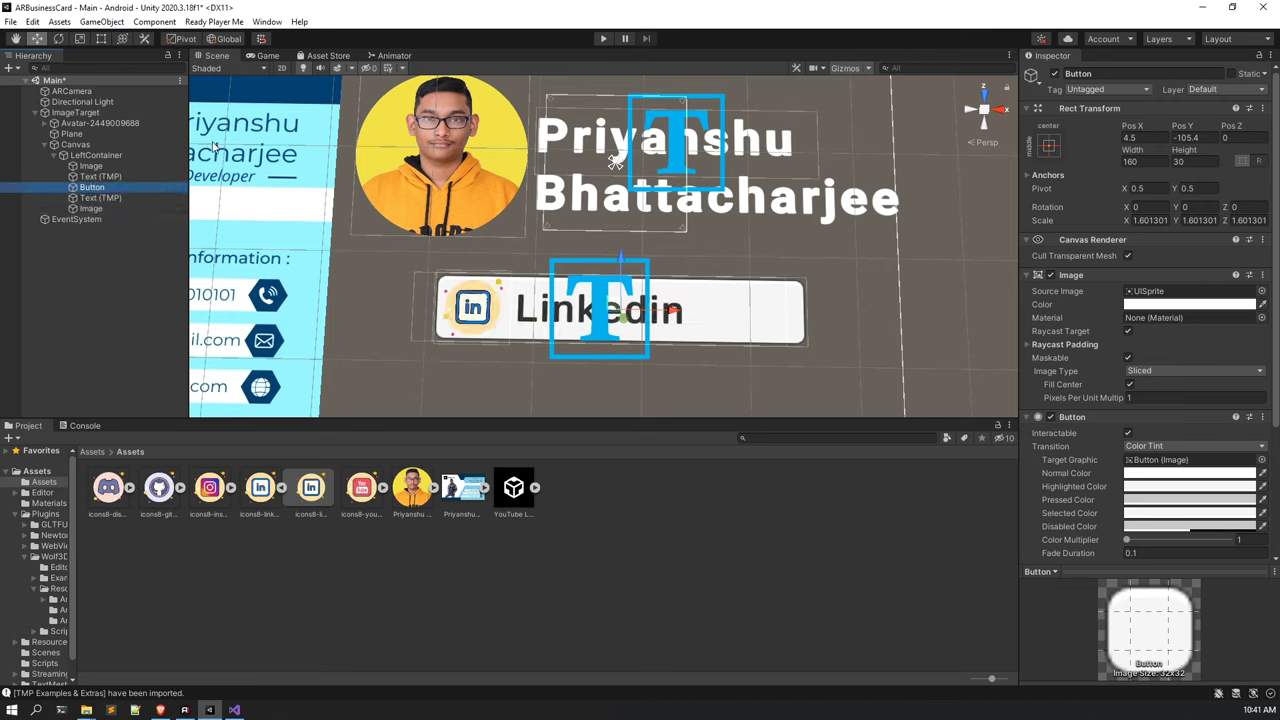
pyautogui.click(101, 38)
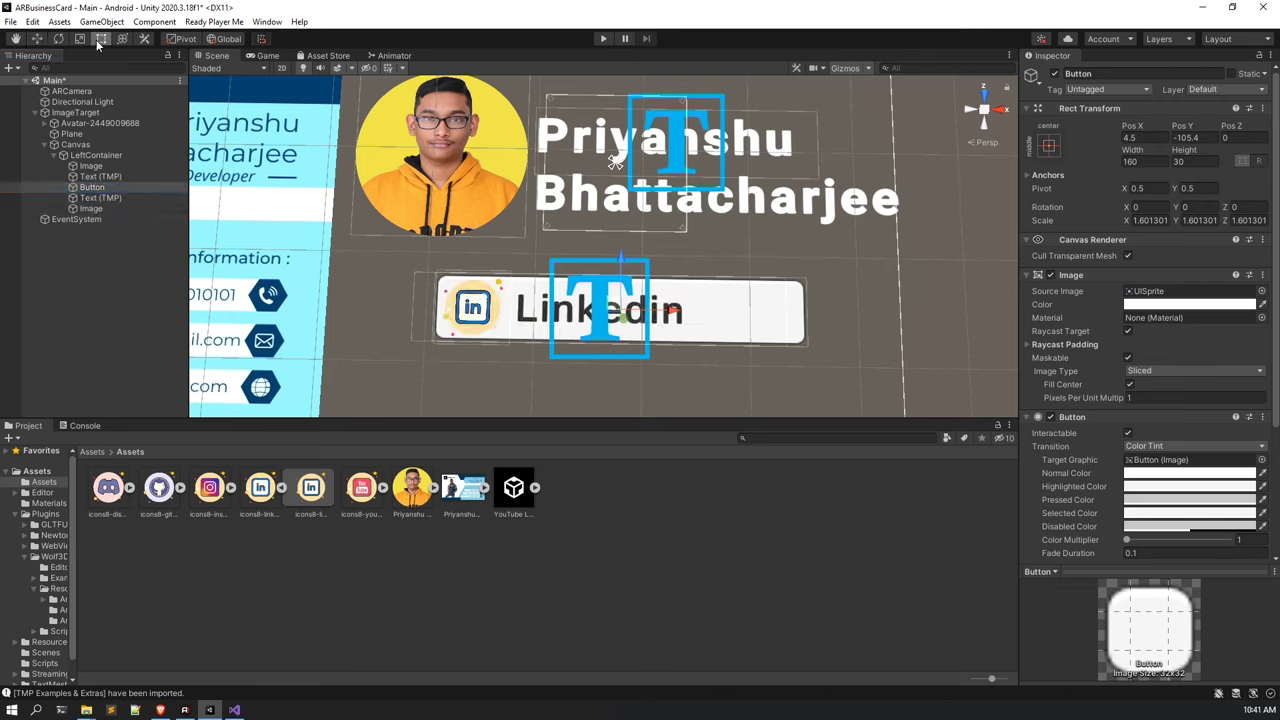
pyautogui.moveTo(806, 299); pyautogui.dragTo(703, 298)
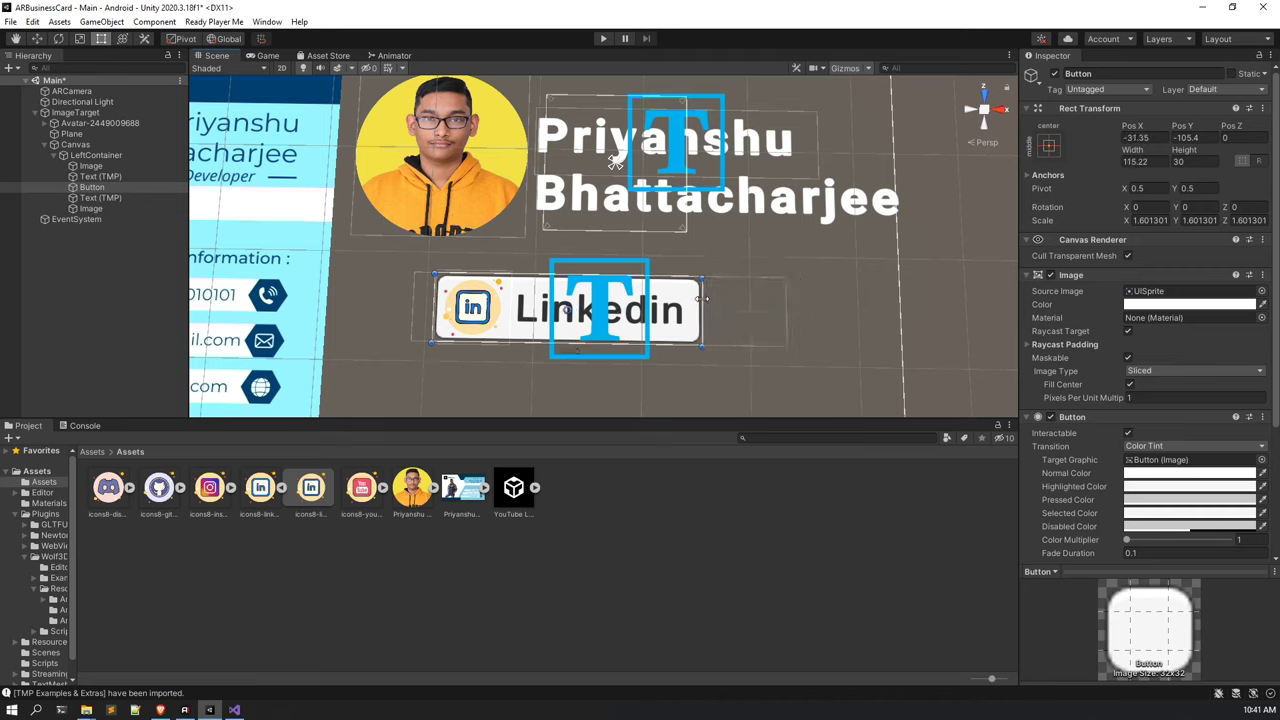
# Put the LinkedIn icon and label back inside the button as its children.
pyautogui.click(104, 206)
pyautogui.keyDown('ctrl'); pyautogui.click(104, 198); pyautogui.keyUp('ctrl')
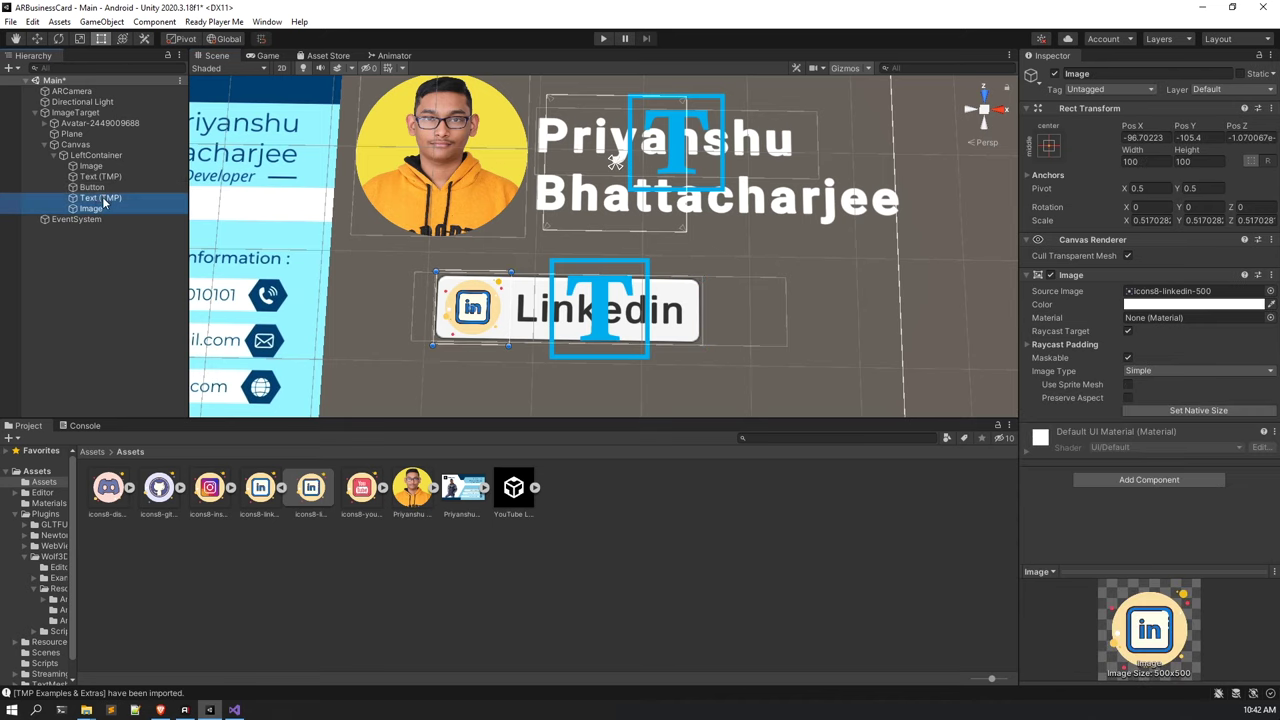
pyautogui.moveTo(100, 200); pyautogui.dragTo(92, 187)
pyautogui.click(134, 271)
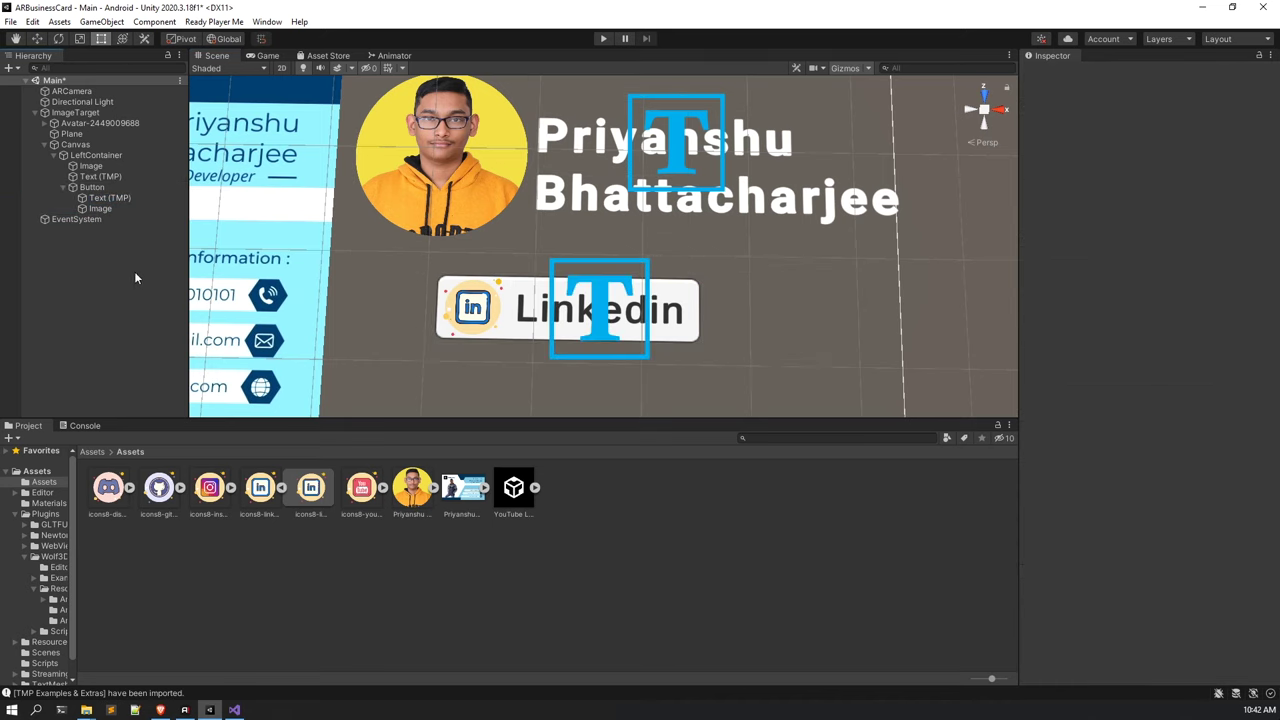
pyautogui.scroll(5, 629, 320)
pyautogui.scroll(-5, 631, 350)
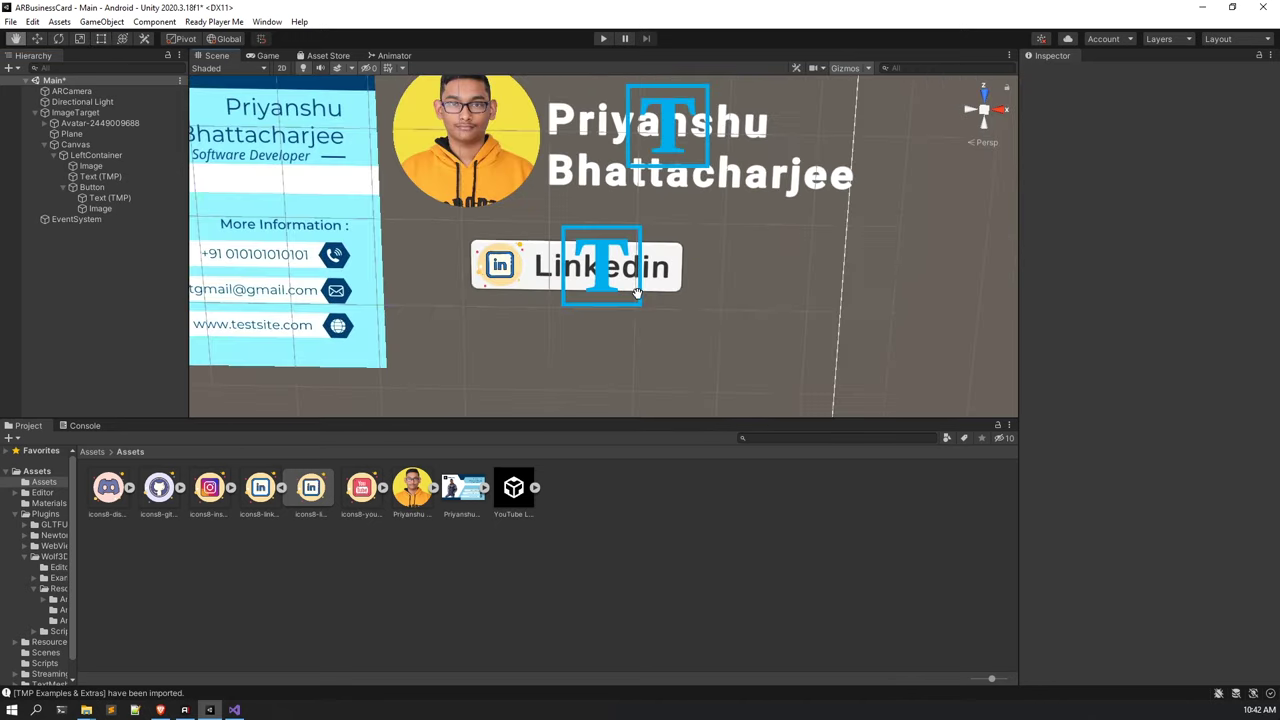
pyautogui.scroll(2, 640, 313)
pyautogui.keyDown('alt'); pyautogui.moveTo(640, 313); pyautogui.dragTo(440, 300); pyautogui.keyUp('alt')
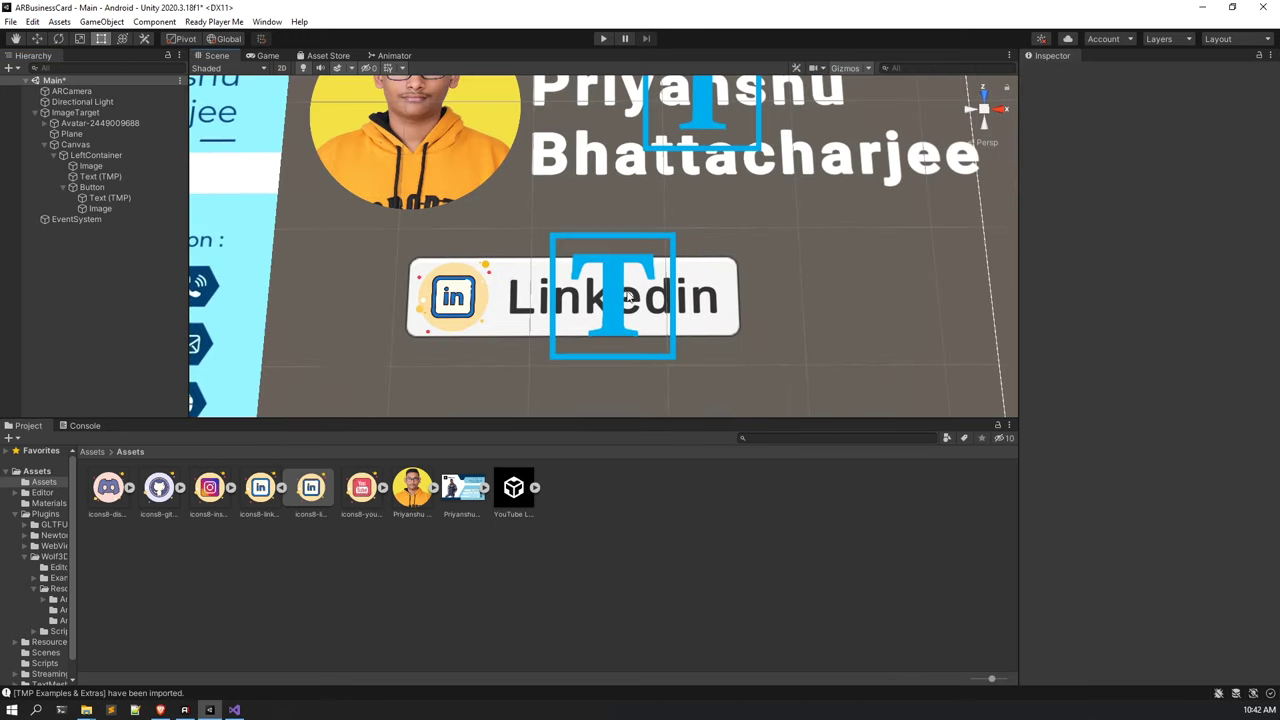
# Nudge the Linkedin label slightly left and the icon slightly right.
pyautogui.click(110, 197)
pyautogui.scroll(2, 441, 272)
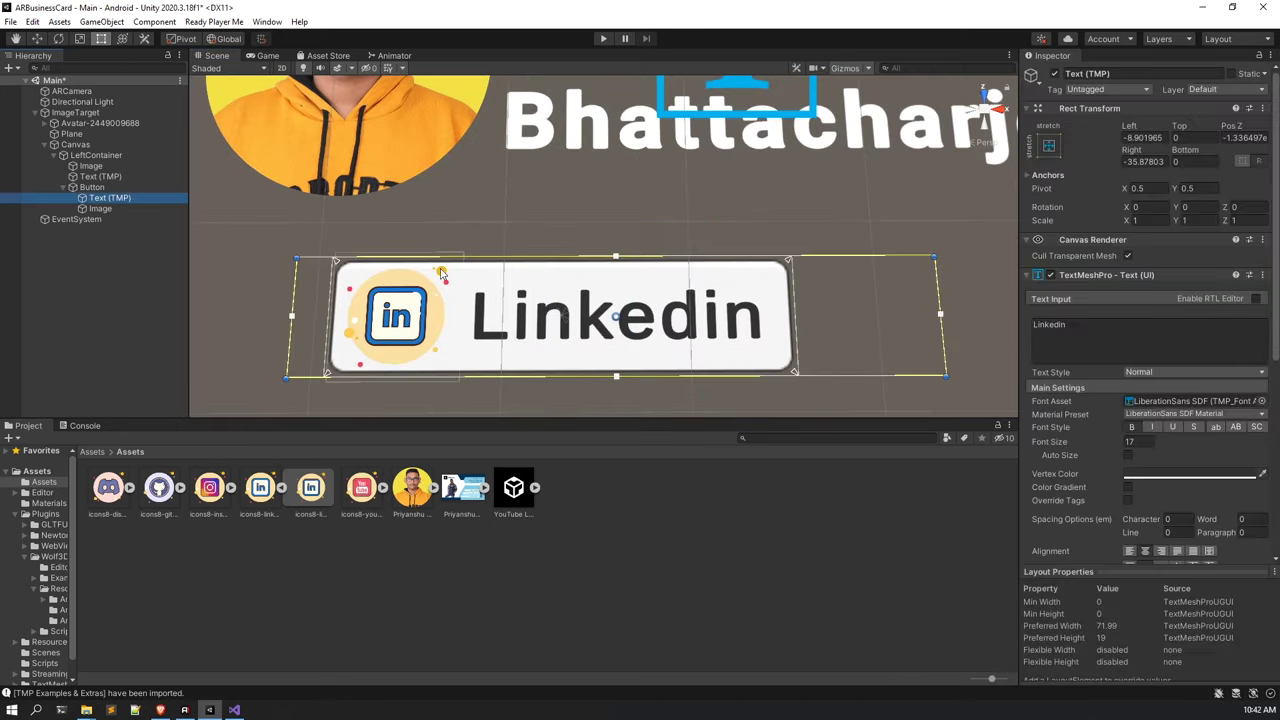
pyautogui.press('w')
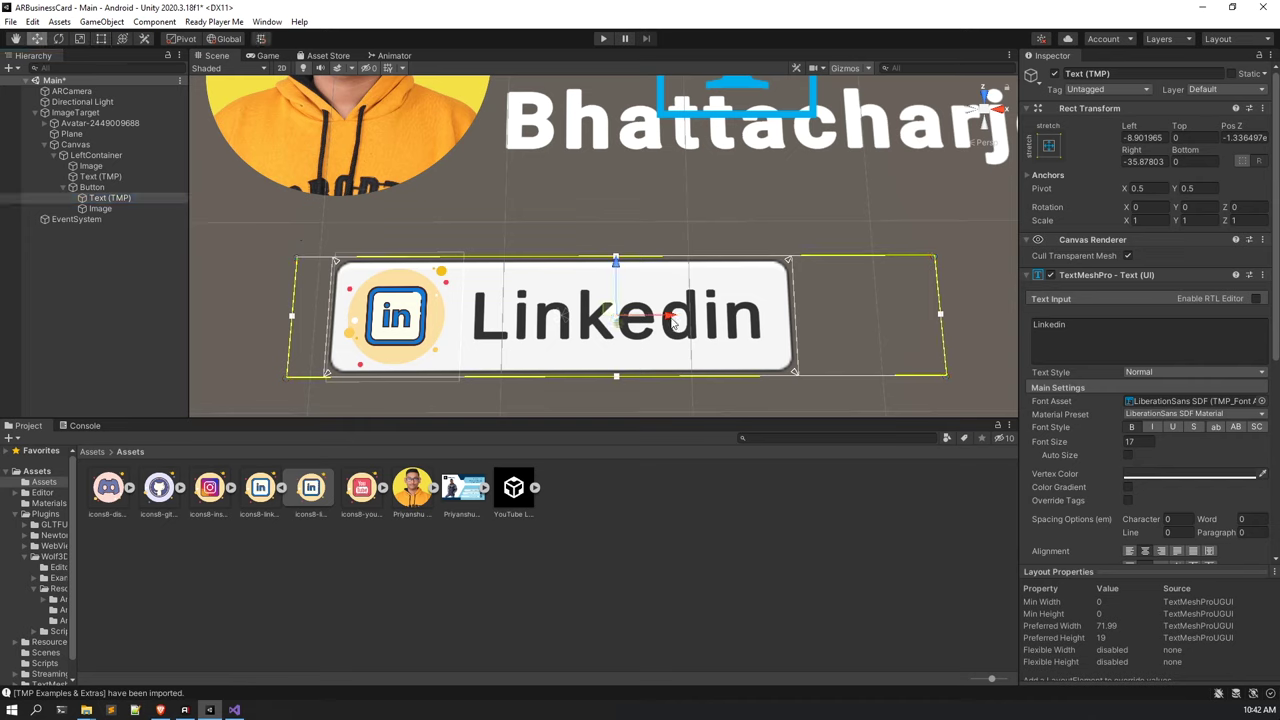
pyautogui.moveTo(673, 320); pyautogui.dragTo(667, 320)
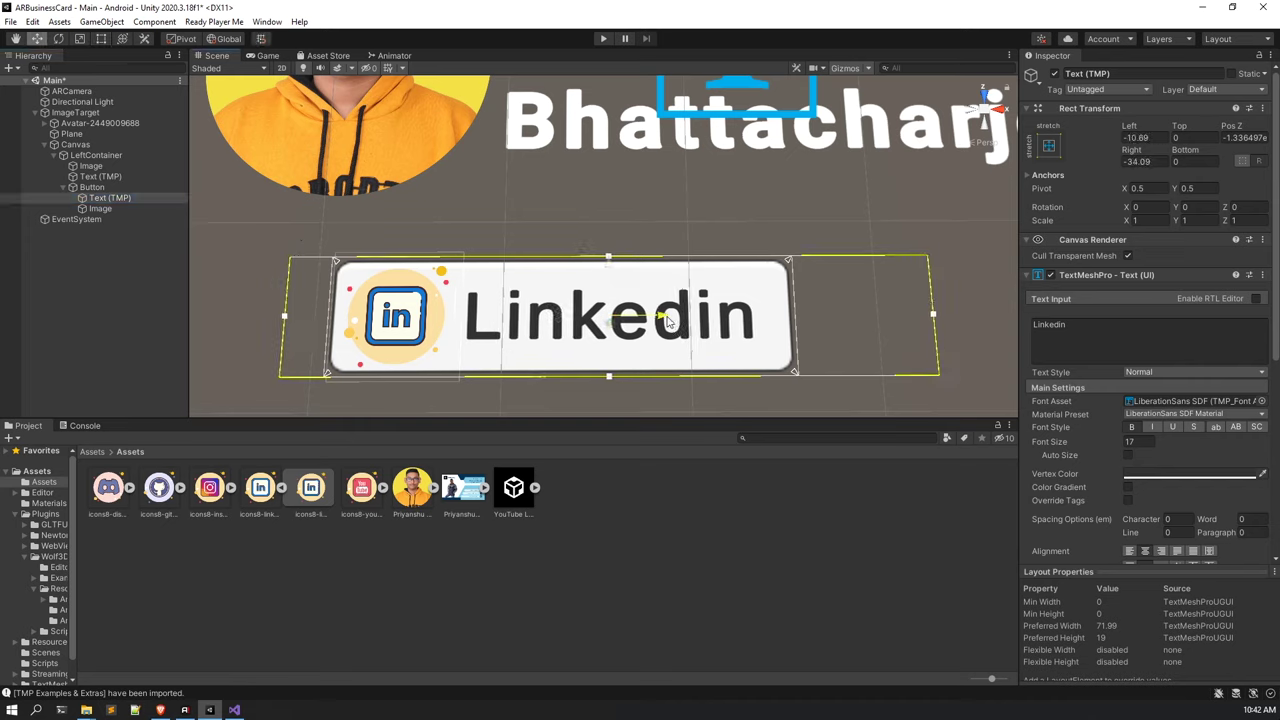
pyautogui.click(100, 208)
pyautogui.moveTo(449, 321); pyautogui.dragTo(458, 321)
pyautogui.scroll(-3, 490, 285)
pyautogui.click(93, 263)
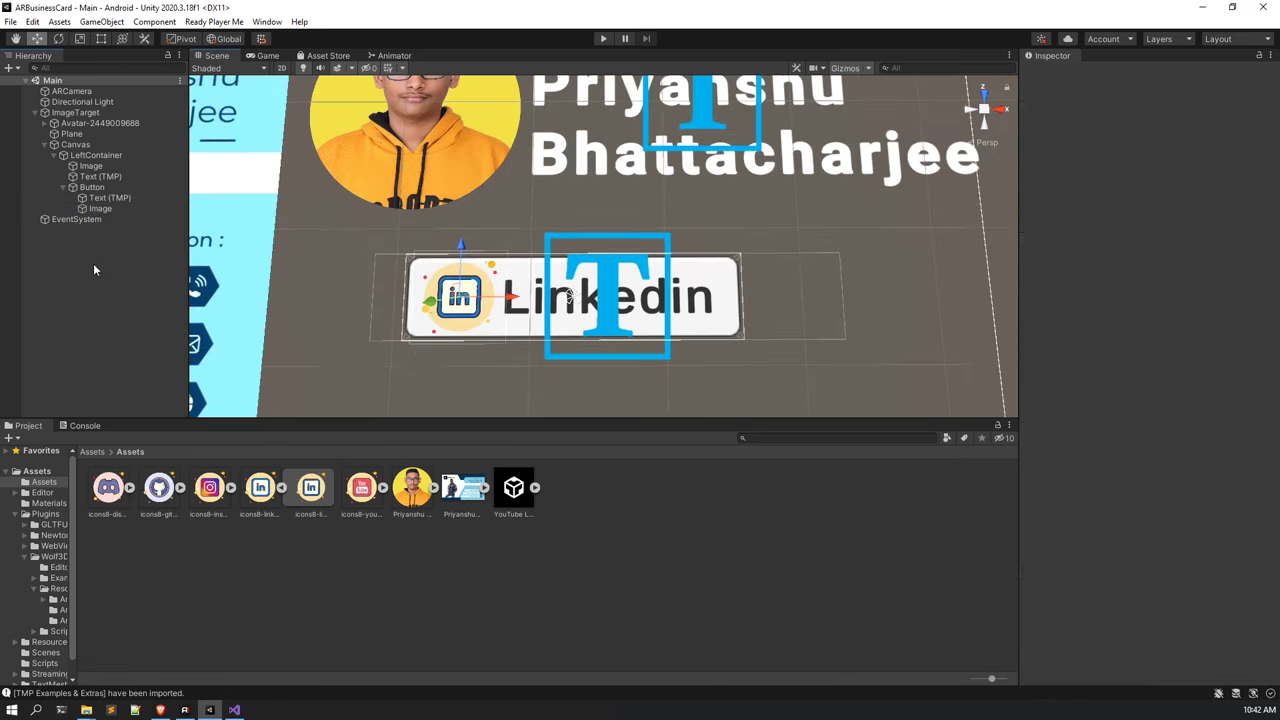
pyautogui.click(868, 69)
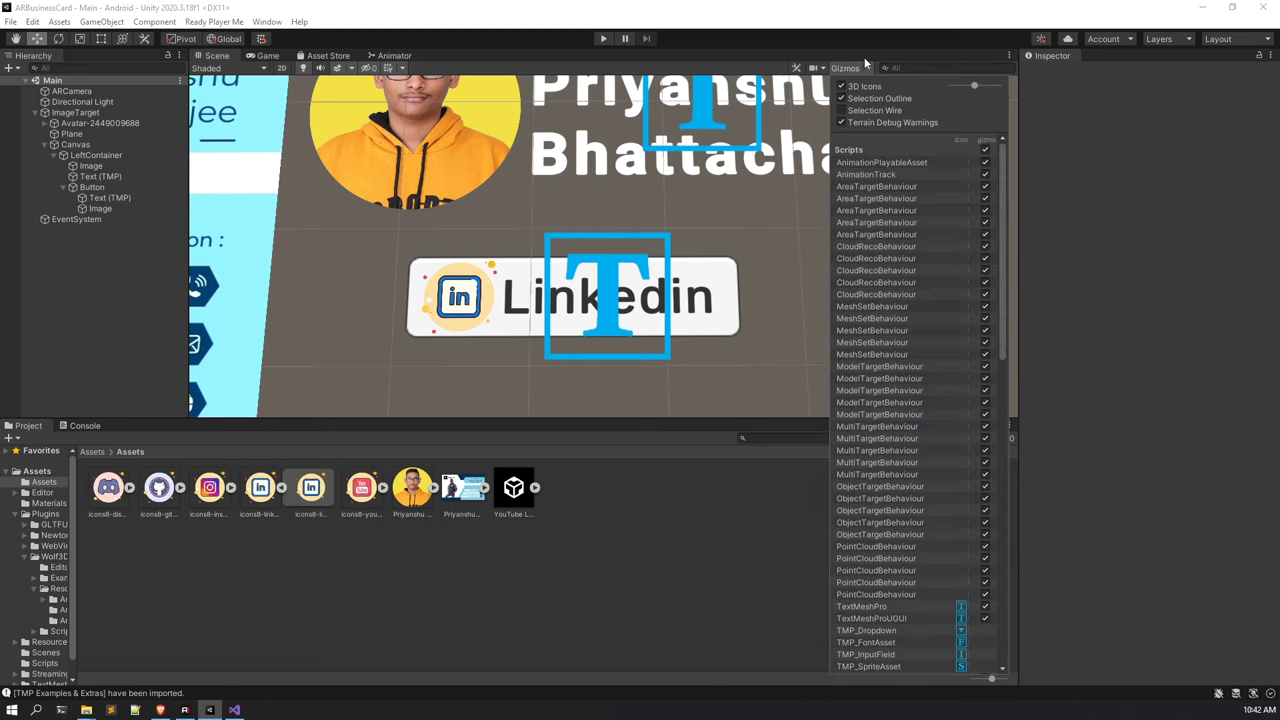
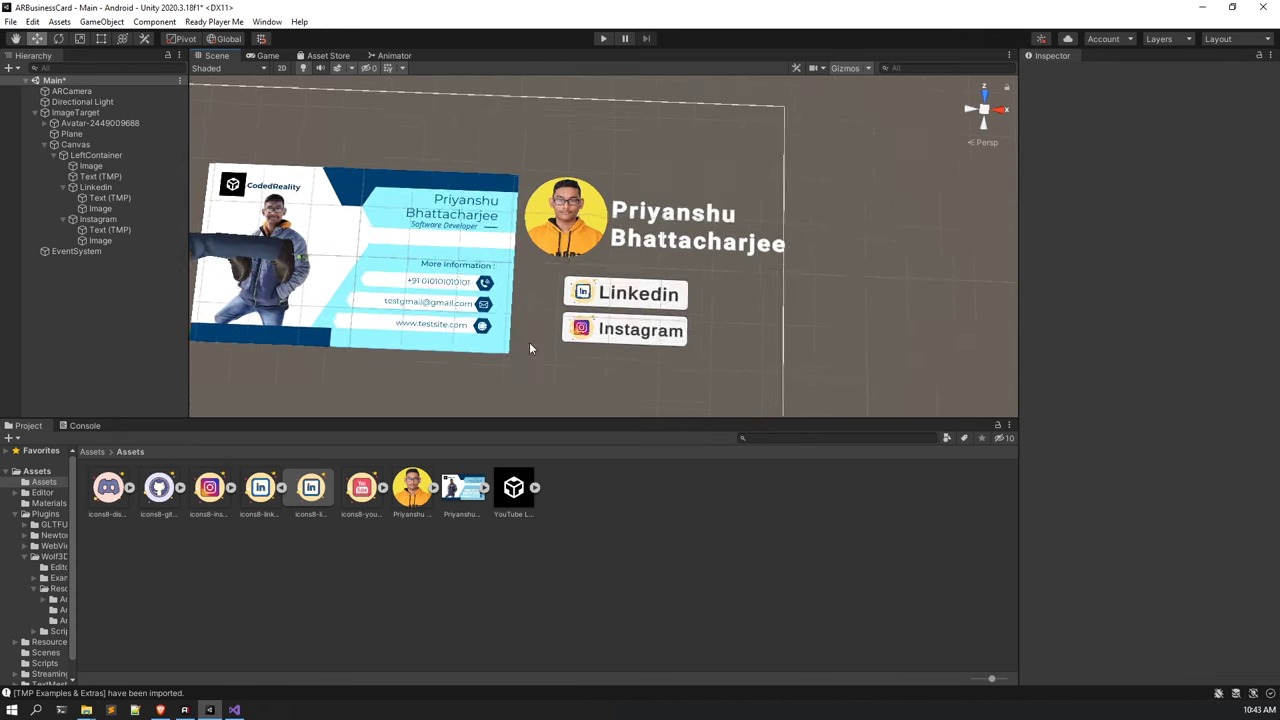
# Select the Linkedin and Instagram buttons, shift them left under the name, then undo the move.
pyautogui.click(112, 186)
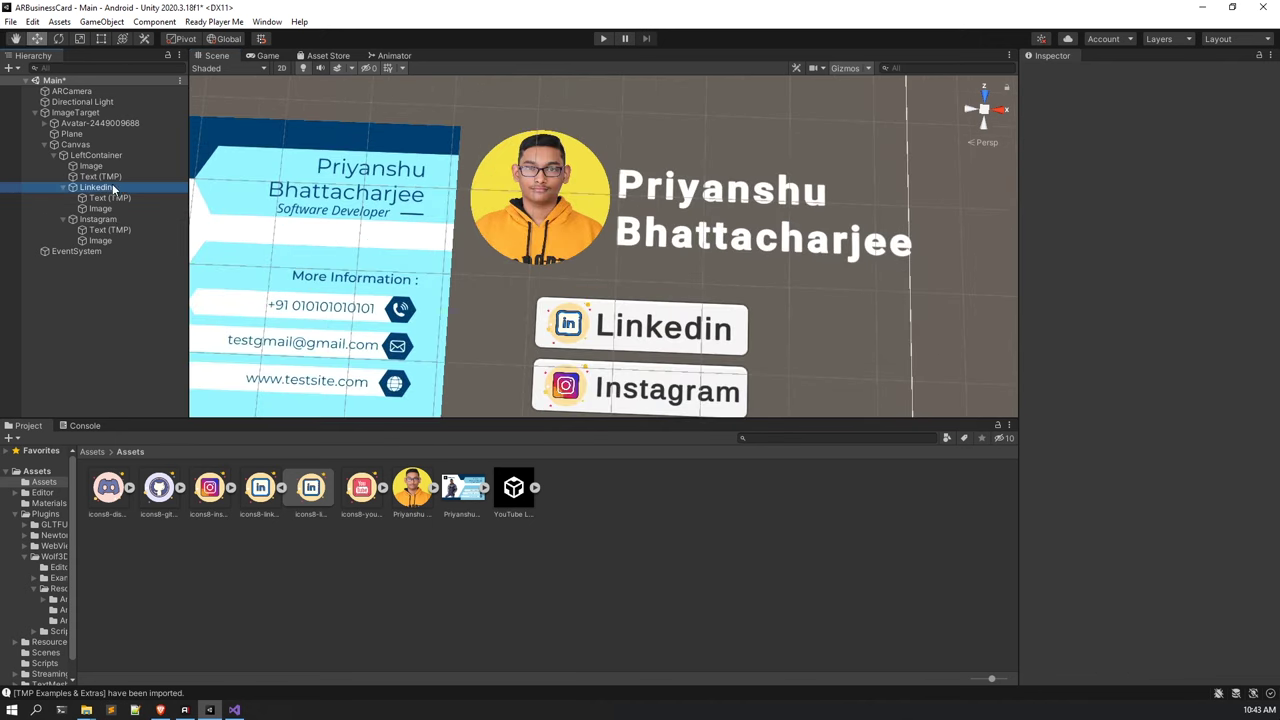
pyautogui.keyDown('ctrl'); pyautogui.click(108, 218); pyautogui.keyUp('ctrl')
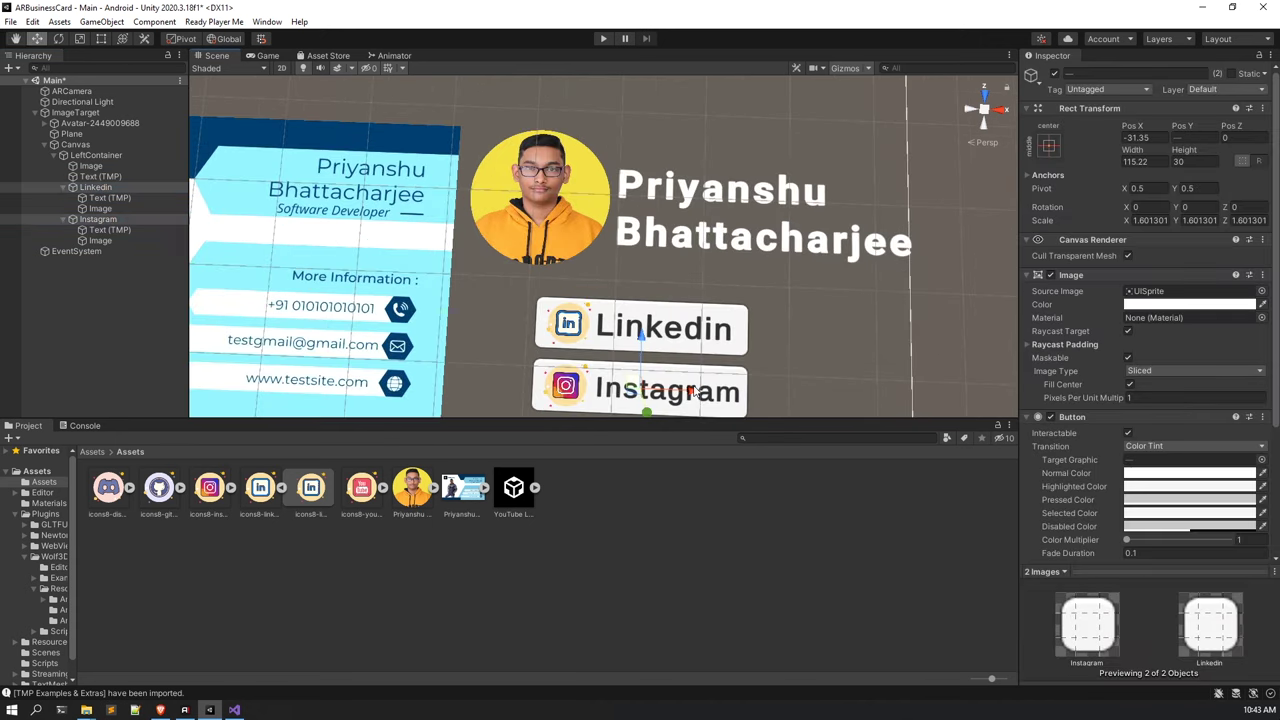
pyautogui.click(692, 392)
pyautogui.click(692, 392)
pyautogui.keyDown('ctrl'); pyautogui.click(124, 188); pyautogui.keyUp('ctrl')
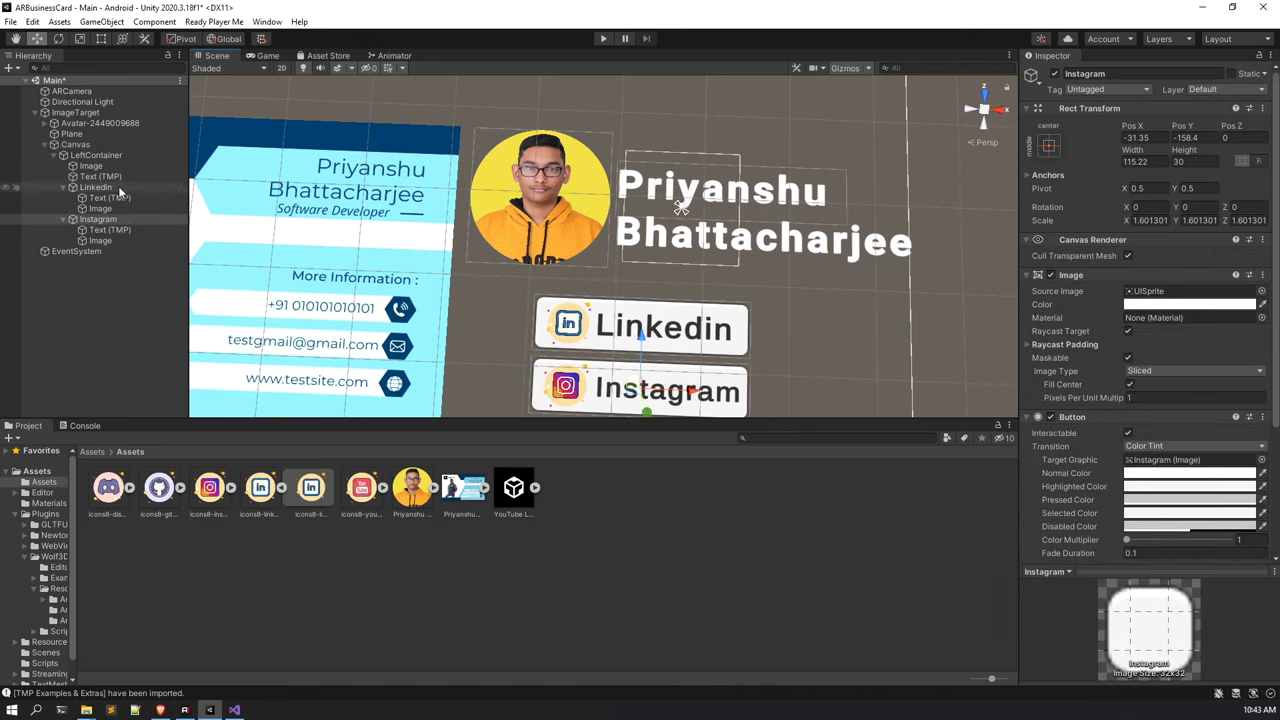
pyautogui.moveTo(686, 390); pyautogui.dragTo(622, 388)
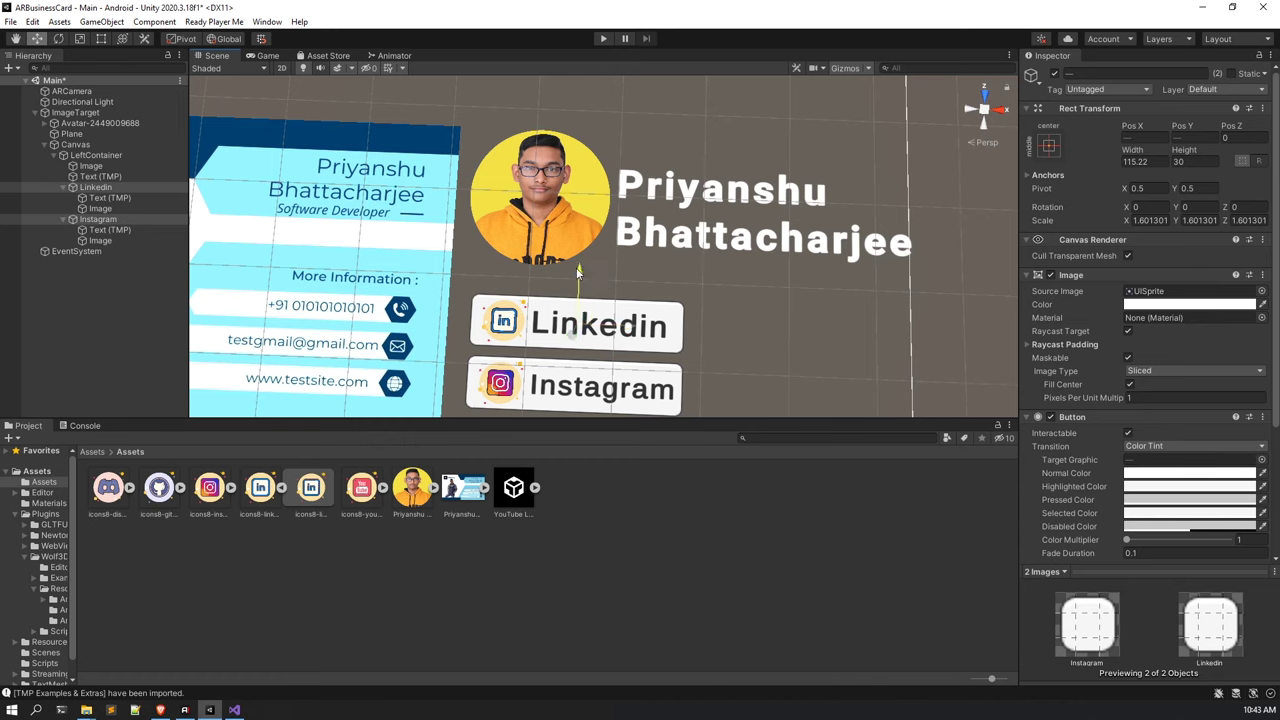
pyautogui.scroll(-10, 578, 271)
pyautogui.click(810, 295)
pyautogui.keyDown('alt'); pyautogui.moveTo(466, 314); pyautogui.dragTo(562, 255); pyautogui.keyUp('alt')
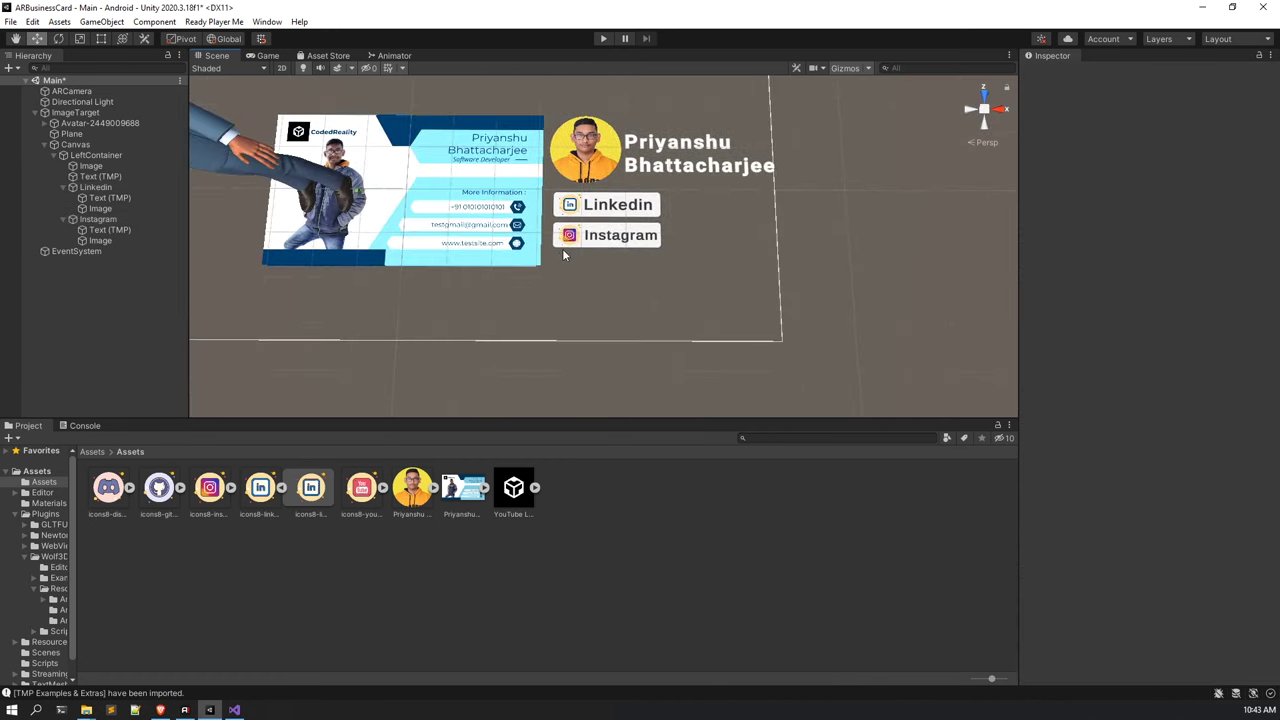
pyautogui.hotkey('ctrl', 'z')
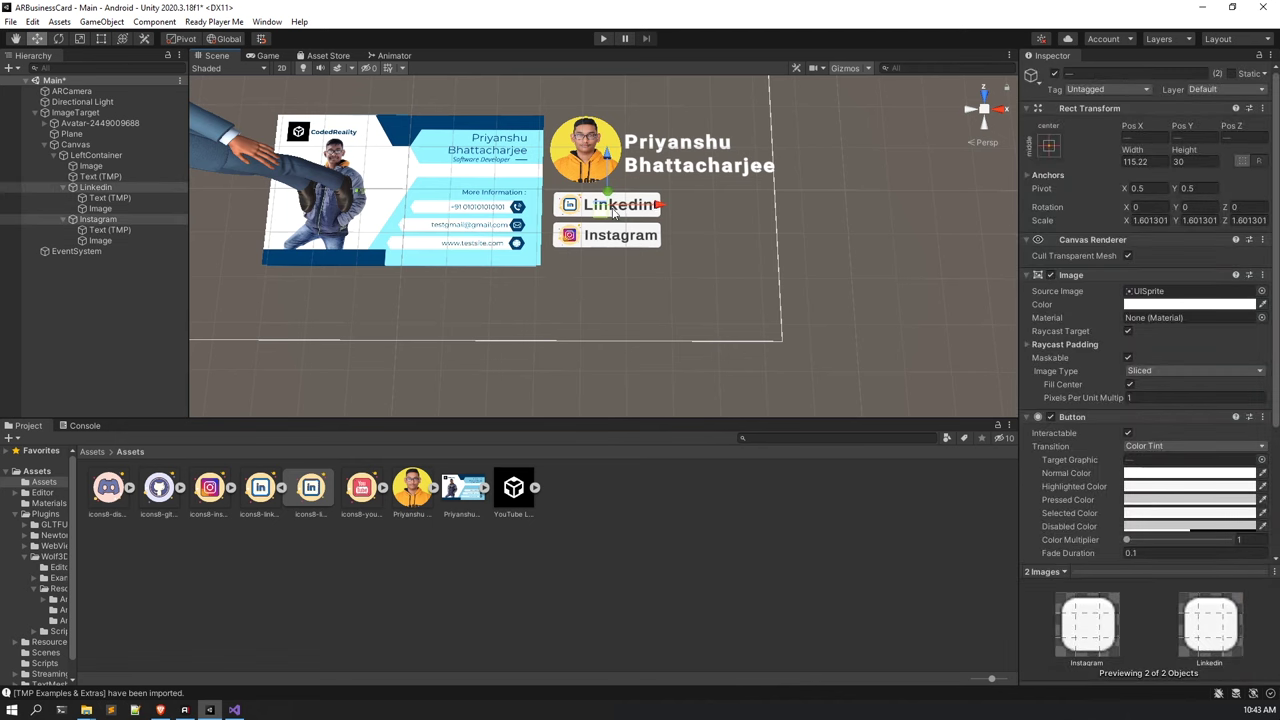
pyautogui.hotkey('ctrl', 'z')
# Switch to the Rect Tool to make the two social buttons slightly larger.
pyautogui.hotkey('ctrl', 'z')
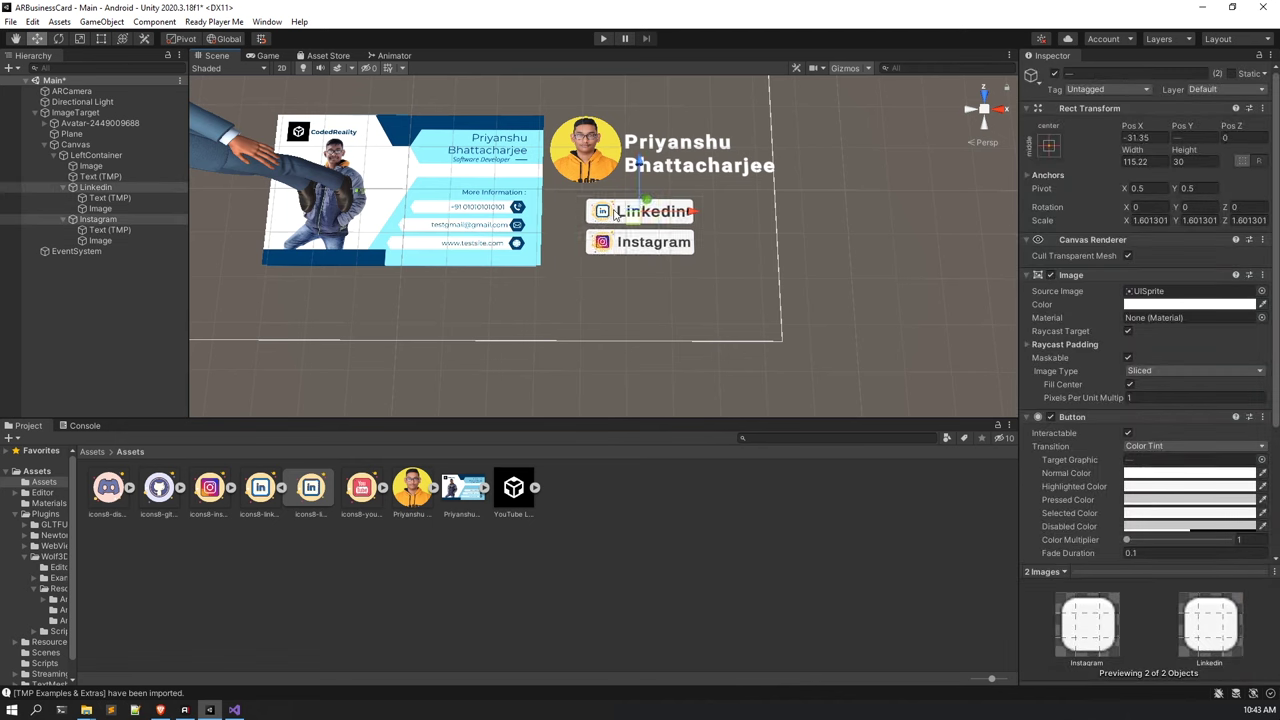
pyautogui.click(80, 40)
pyautogui.hotkey('ctrl', 'z')
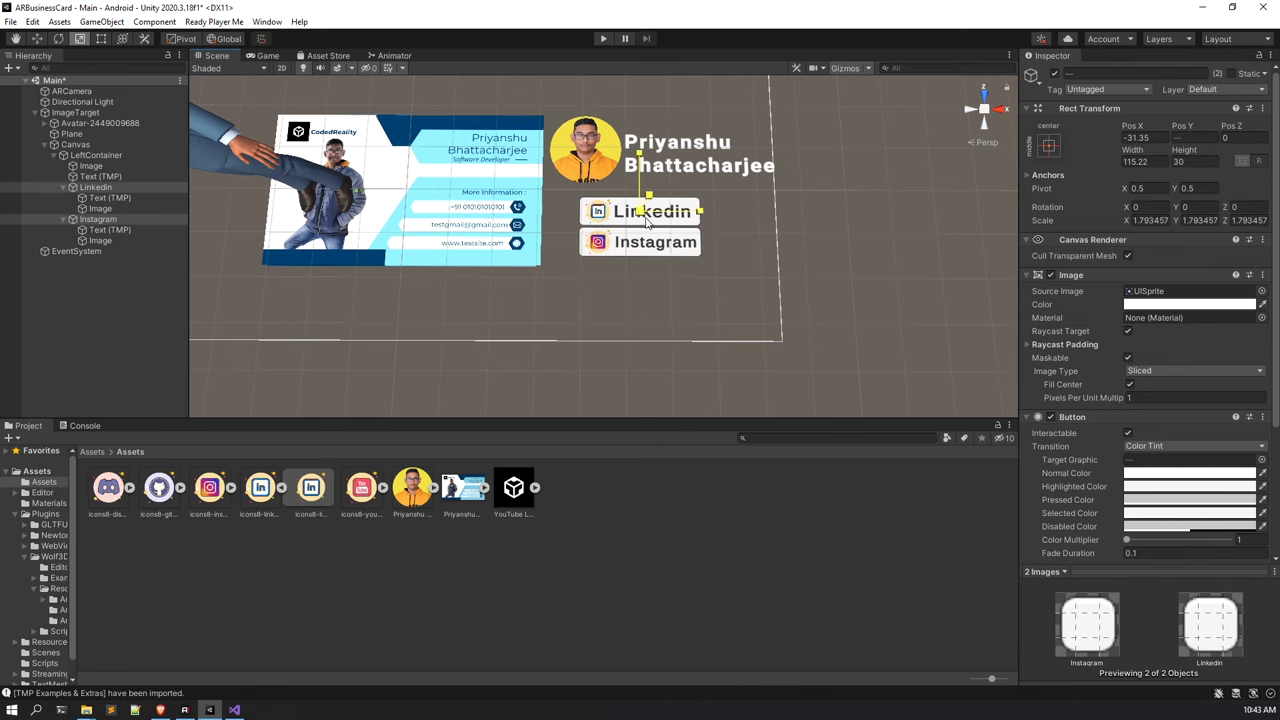
pyautogui.scroll(3, 648, 236)
pyautogui.scroll(4, 648, 236)
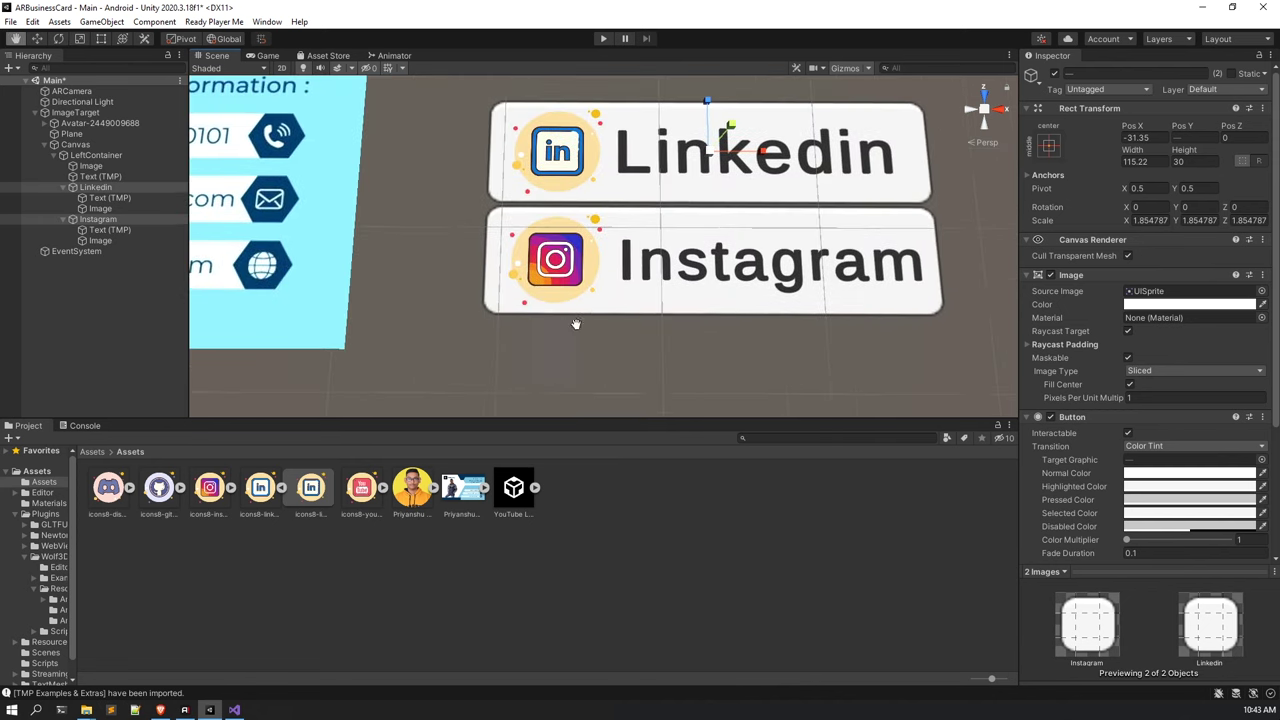
pyautogui.scroll(-3, 608, 274)
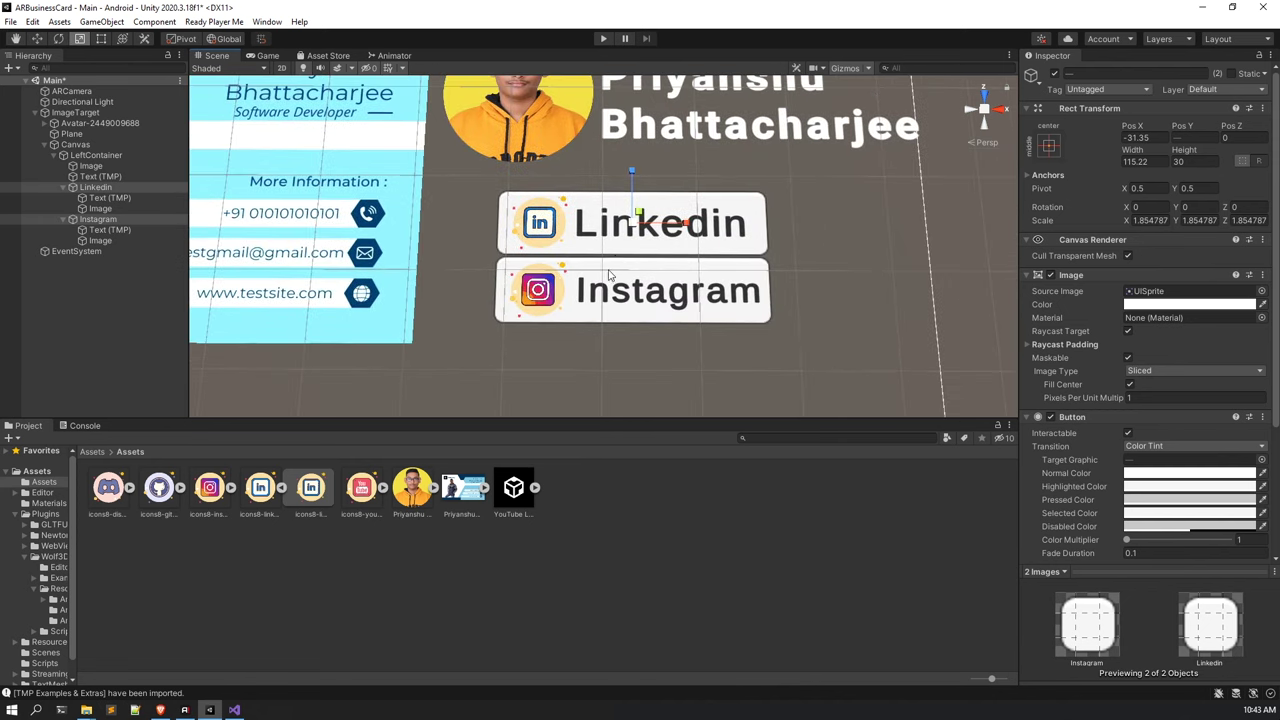
# Raise the Linkedin button slightly to Pos Y -99.4.
pyautogui.click(96, 187)
pyautogui.click(36, 38)
pyautogui.moveTo(633, 184); pyautogui.dragTo(633, 175)
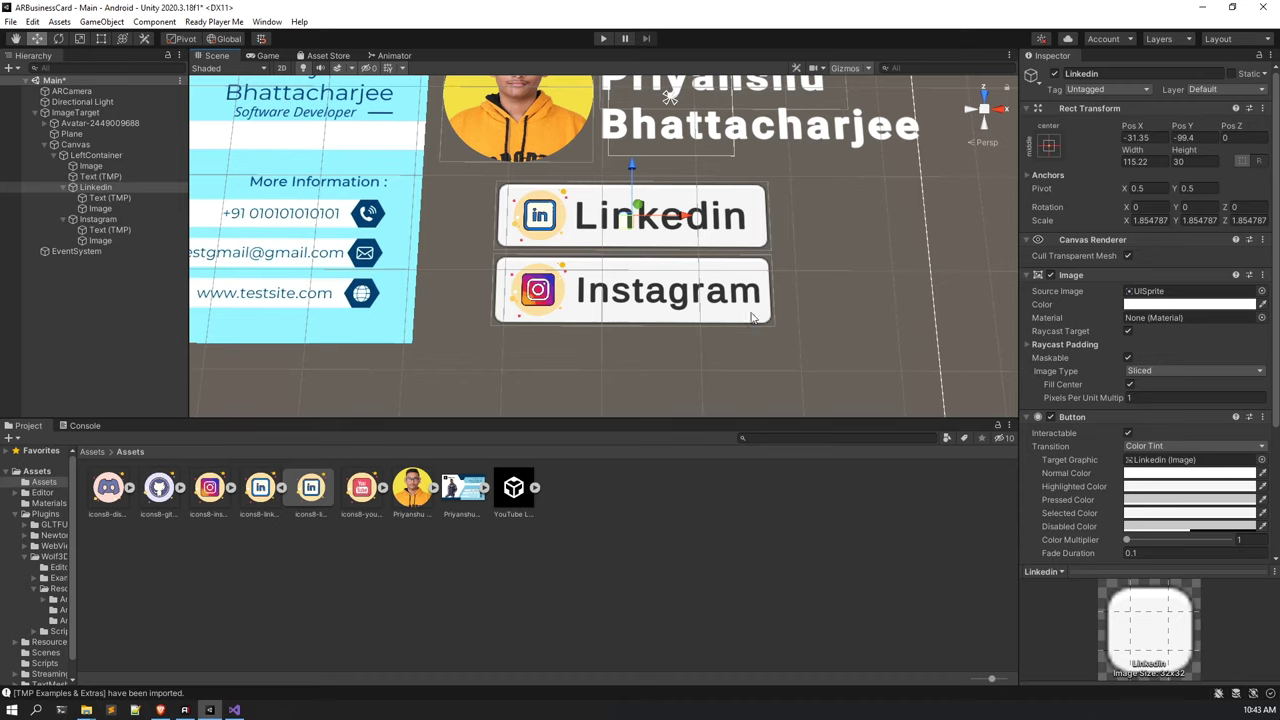
pyautogui.scroll(-5, 754, 318)
pyautogui.click(804, 302)
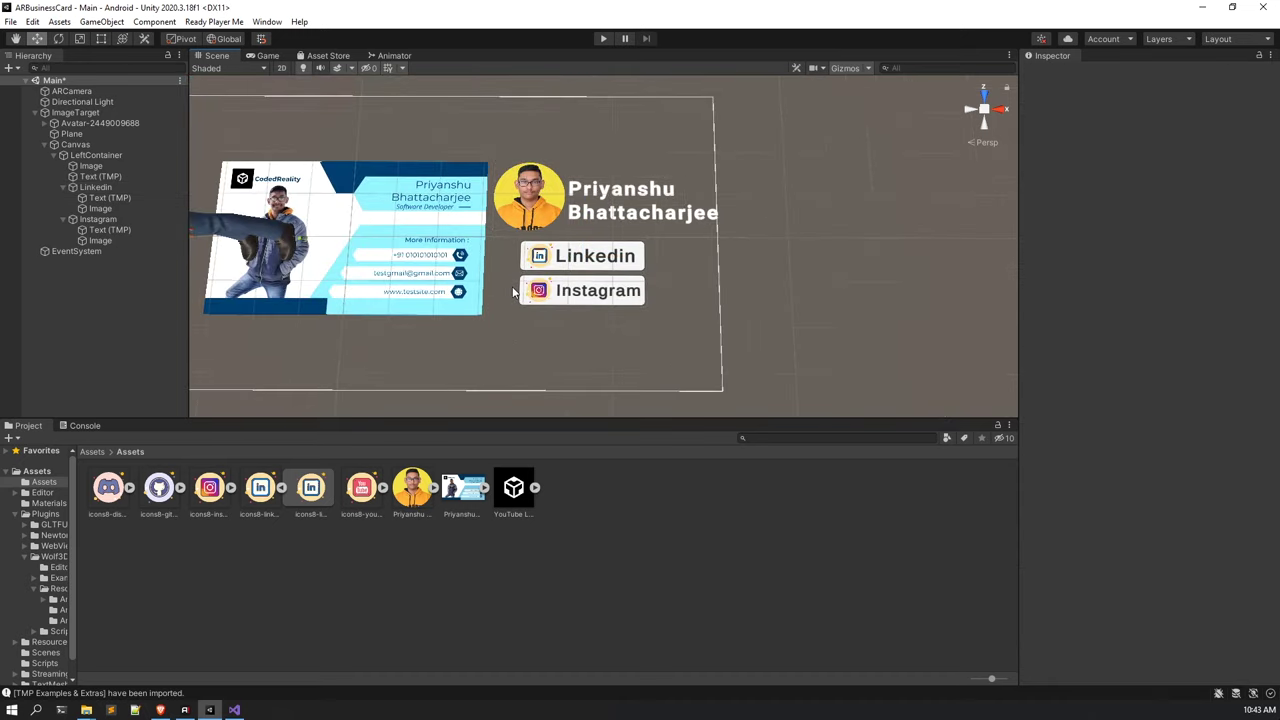
pyautogui.scroll(5, 513, 291)
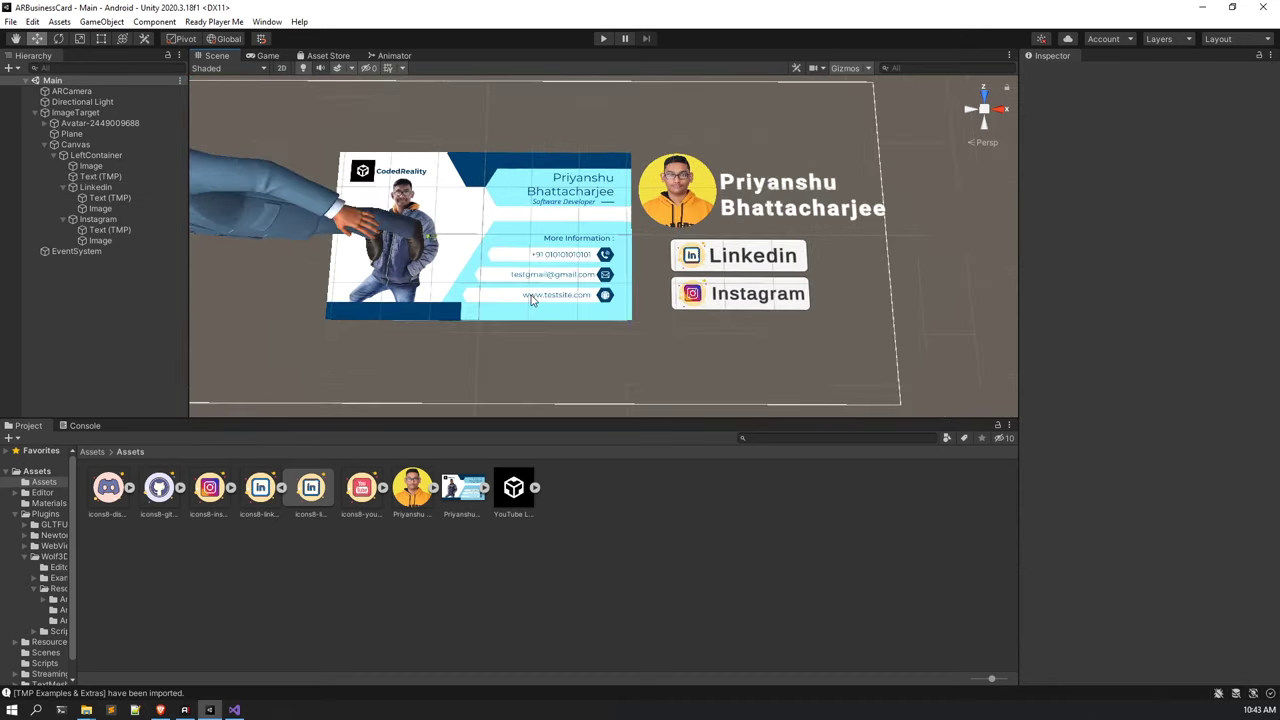
pyautogui.keyDown('alt'); pyautogui.moveTo(532, 300); pyautogui.dragTo(524, 243); pyautogui.keyUp('alt')
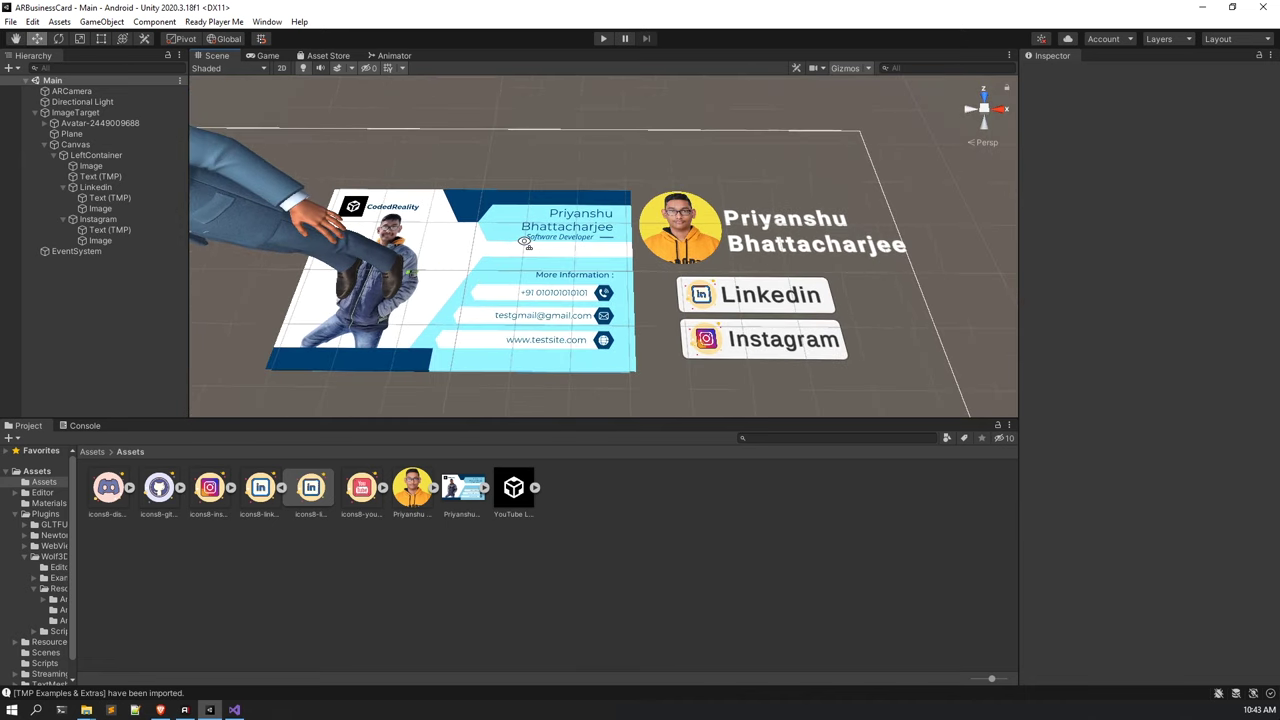
# Collapse LeftContainer and try moving it along X, then undo the move.
pyautogui.click(63, 155)
pyautogui.click(96, 155)
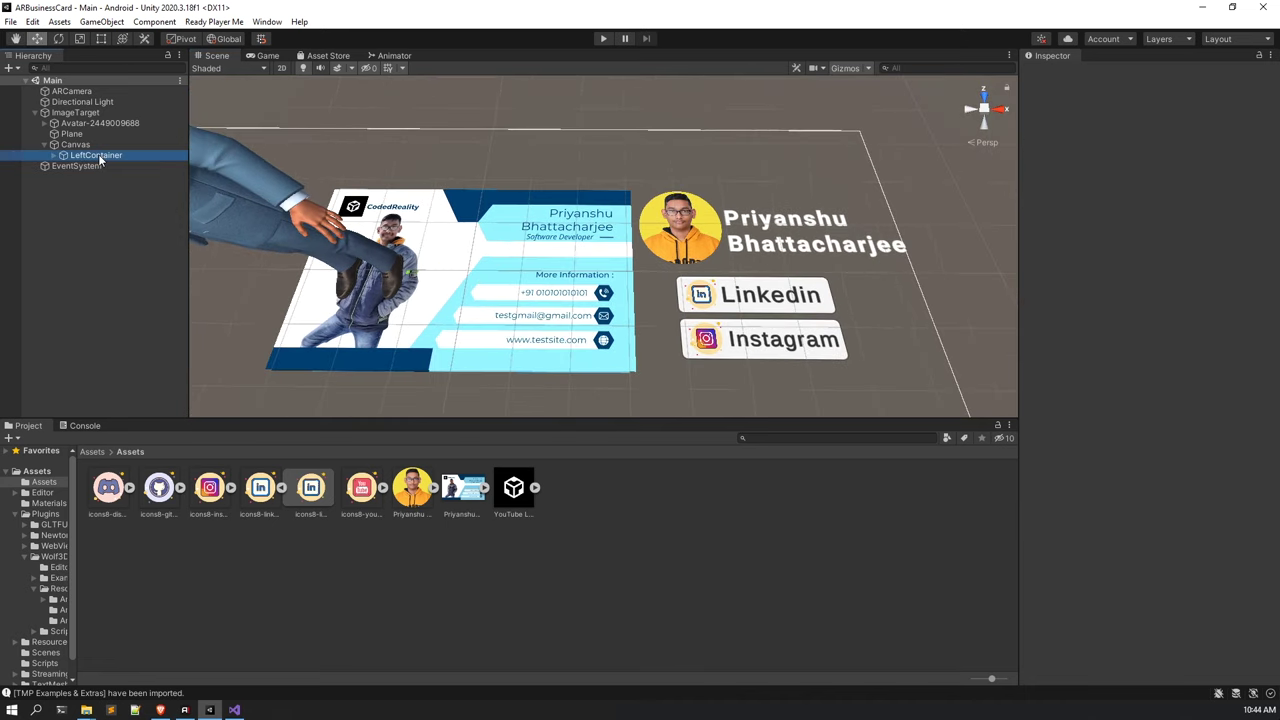
pyautogui.moveTo(819, 232); pyautogui.dragTo(325, 324)
pyautogui.hotkey('ctrl', 'z')
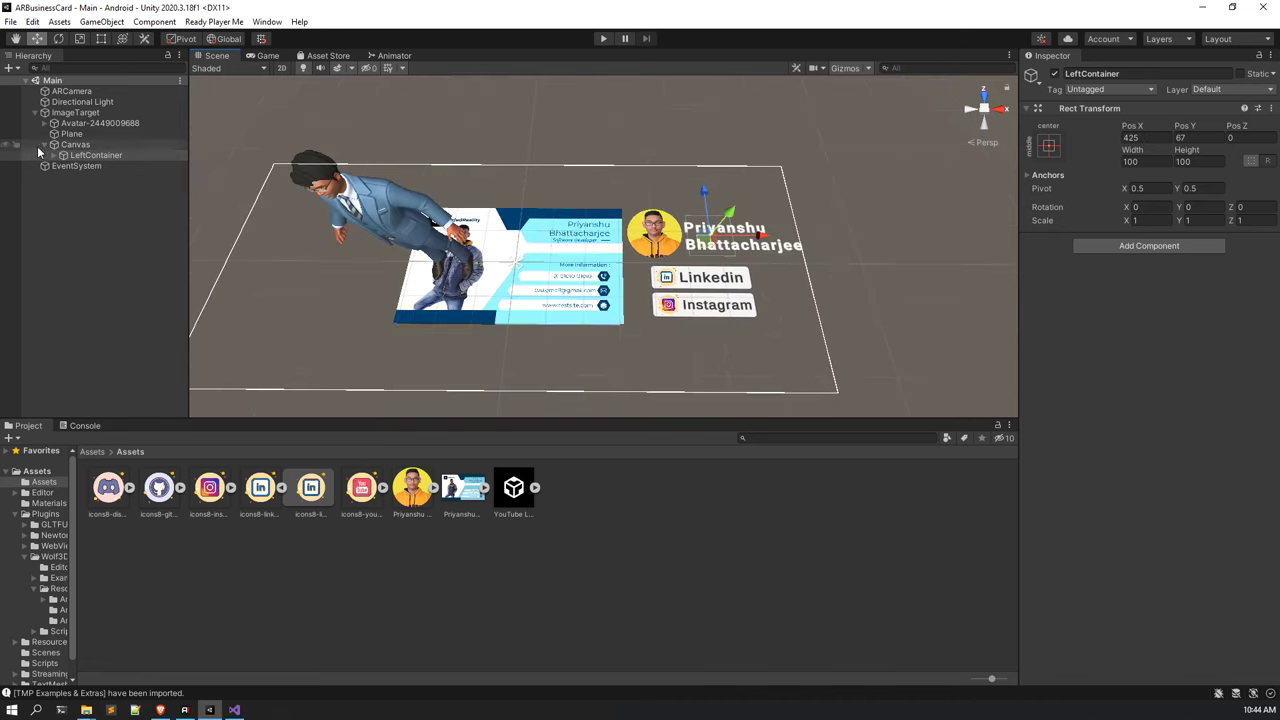
# Create an empty child under Canvas and begin naming it BottomContainer.
pyautogui.click(75, 144)
pyautogui.click(96, 155)
pyautogui.rightClick(84, 147)
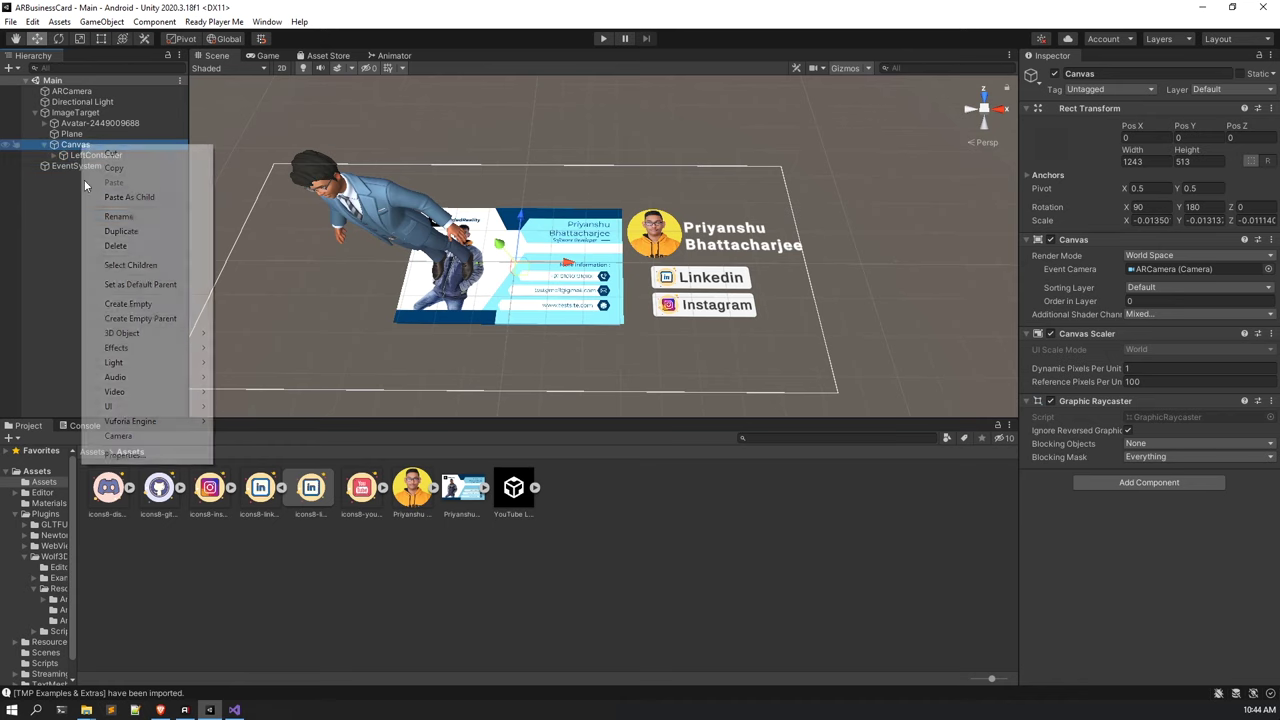
pyautogui.click(130, 303)
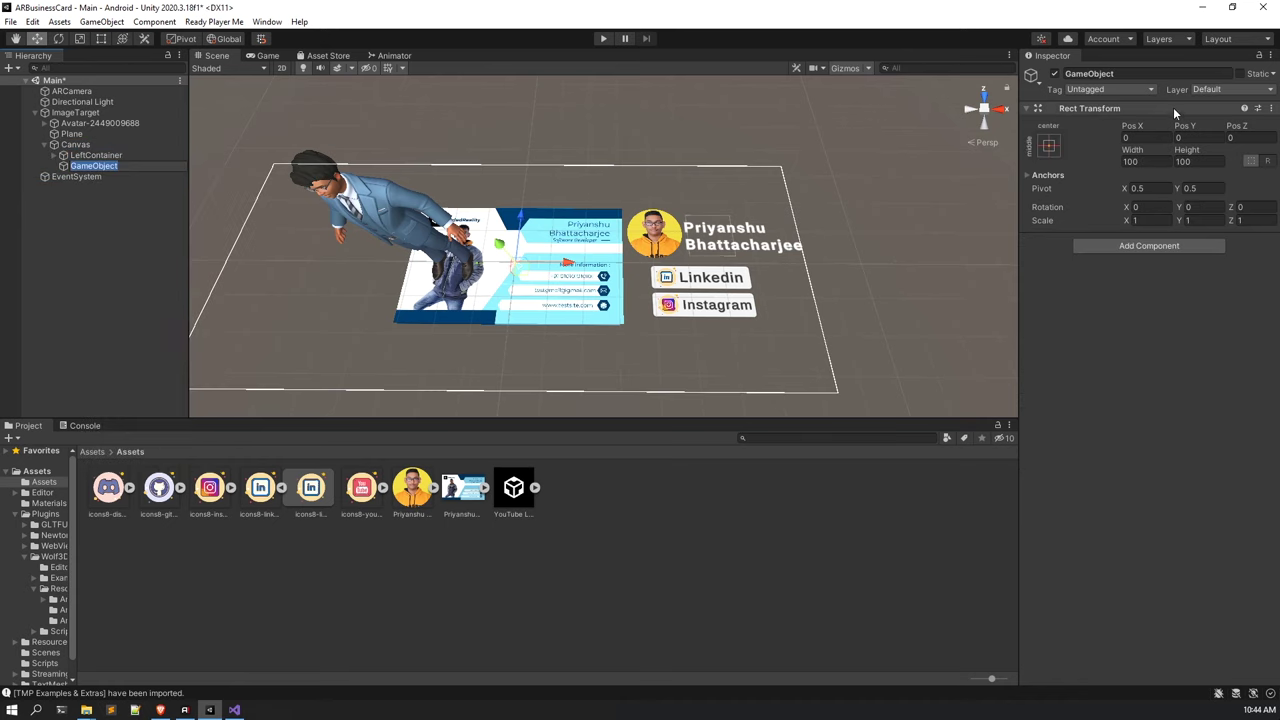
pyautogui.click(1152, 74)
pyautogui.write('BottomContainer')
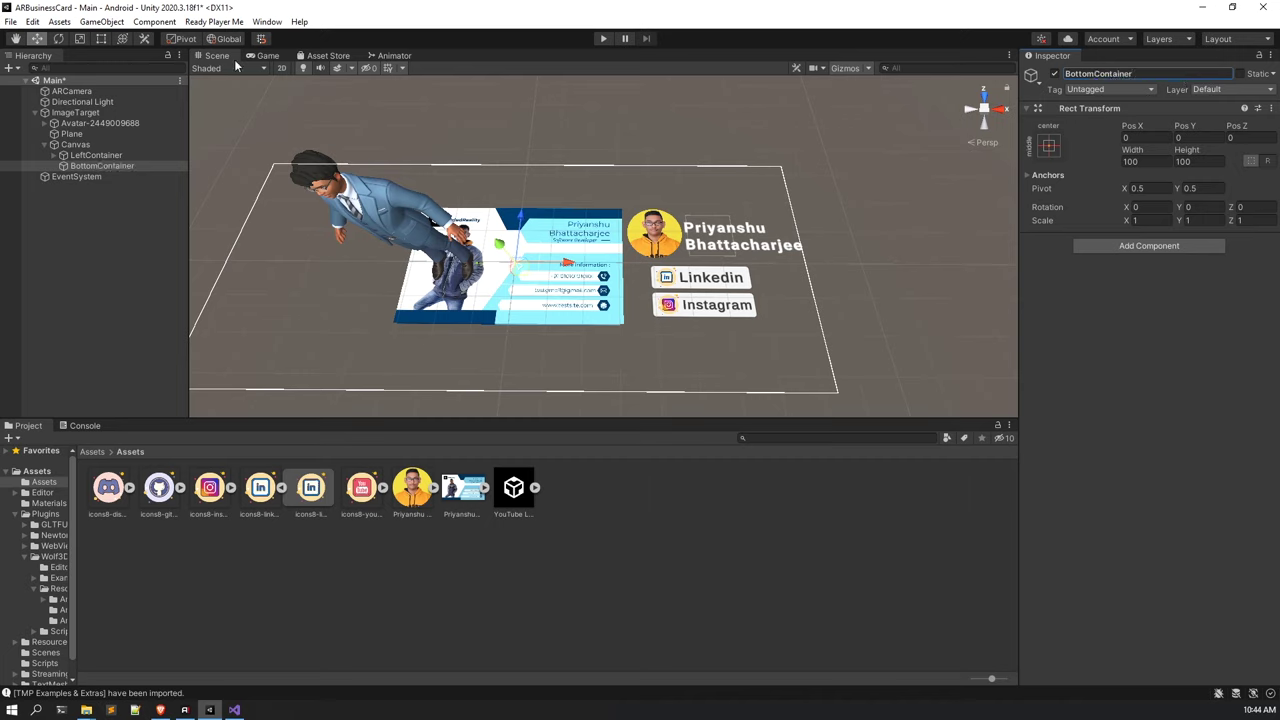
# Create a UI Image inside BottomContainer and add a Button component to it.
pyautogui.rightClick(100, 166)
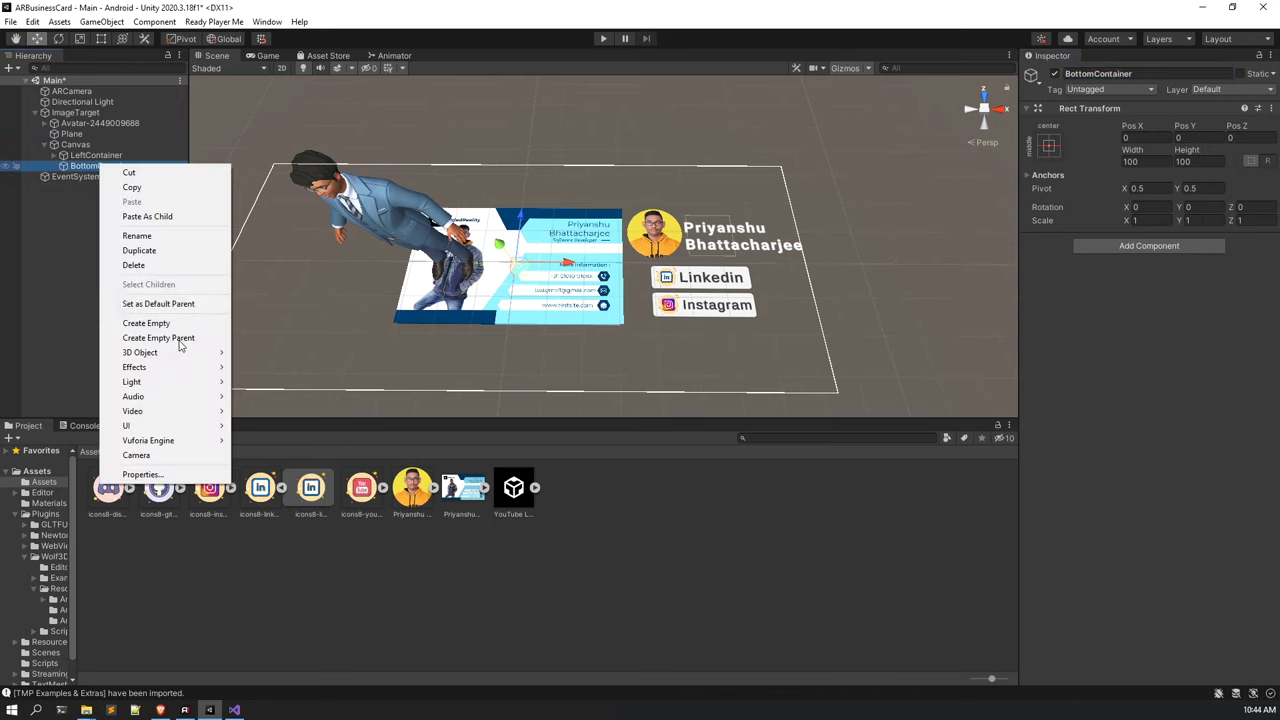
pyautogui.click(90, 166)
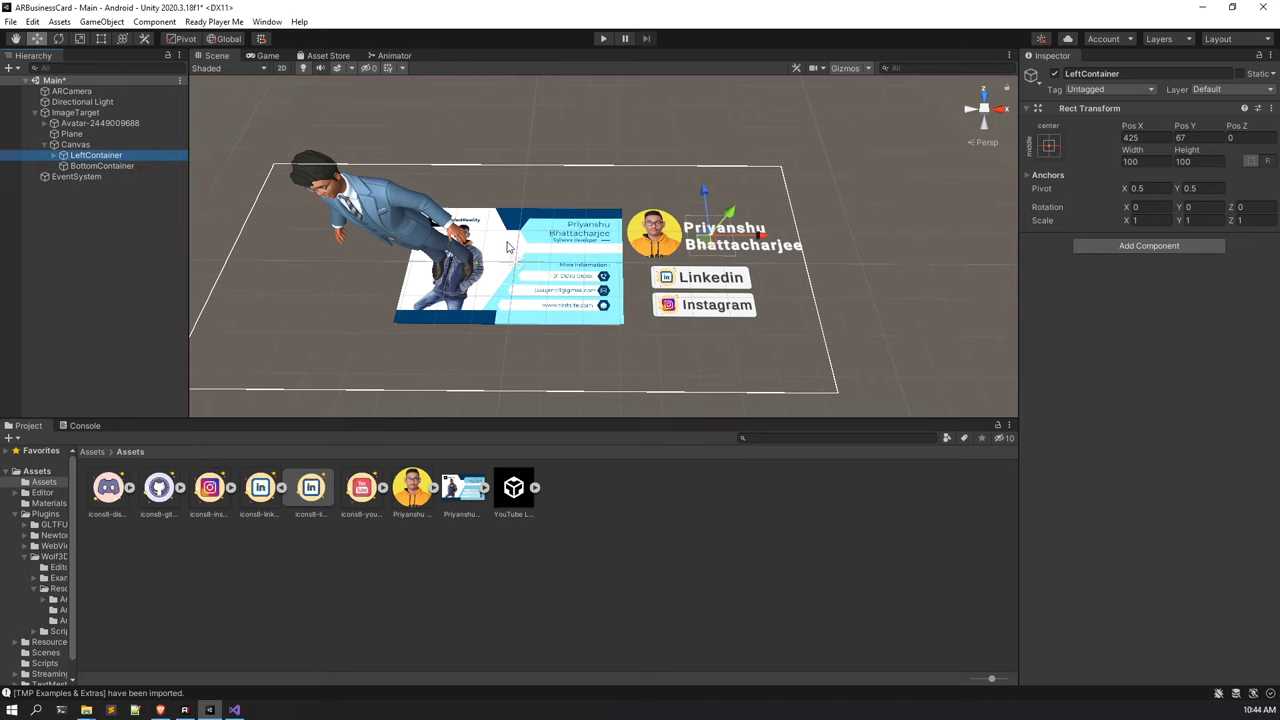
pyautogui.rightClick(143, 170)
pyautogui.moveTo(185, 428)
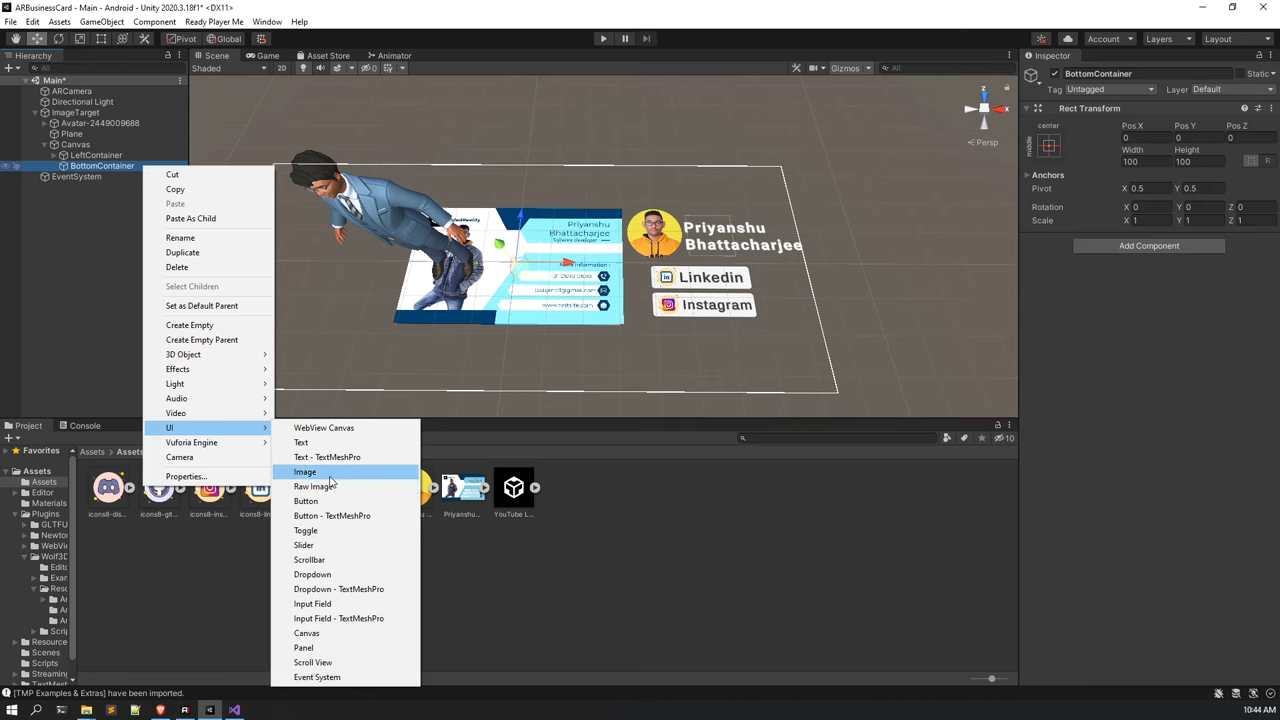
pyautogui.press('Escape')
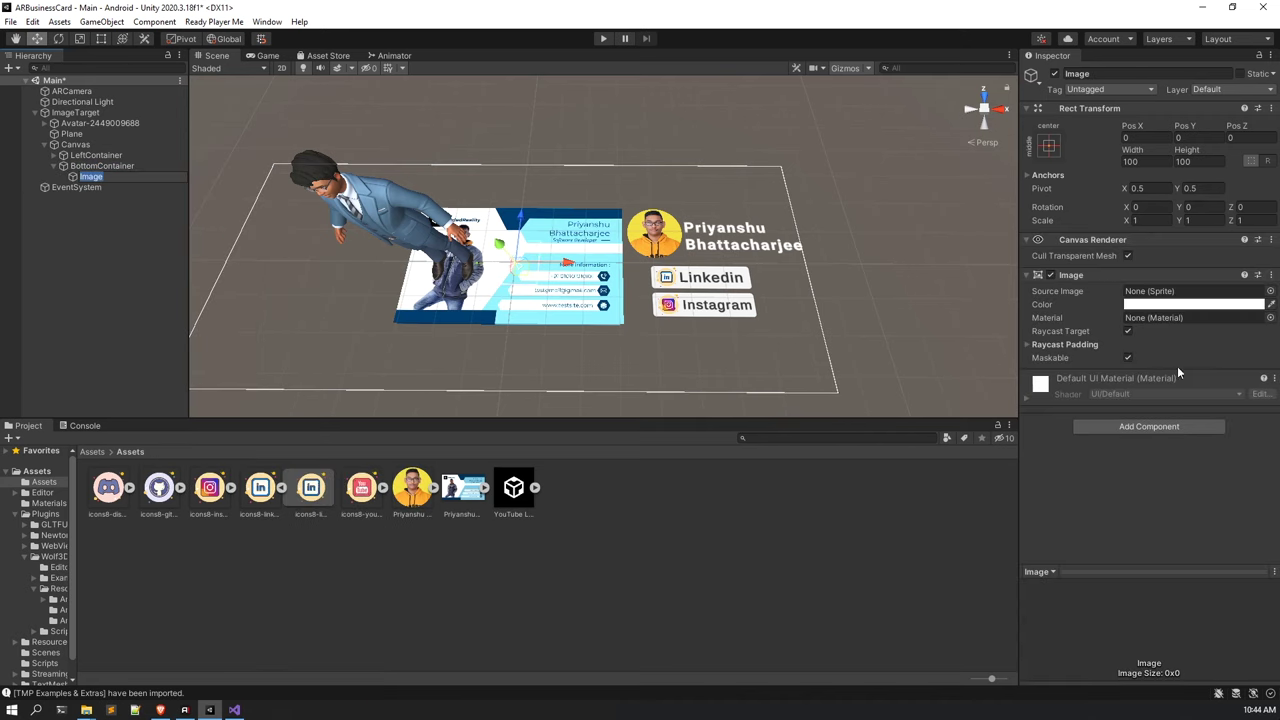
pyautogui.click(1156, 428)
pyautogui.write('Button')
pyautogui.press('Return')
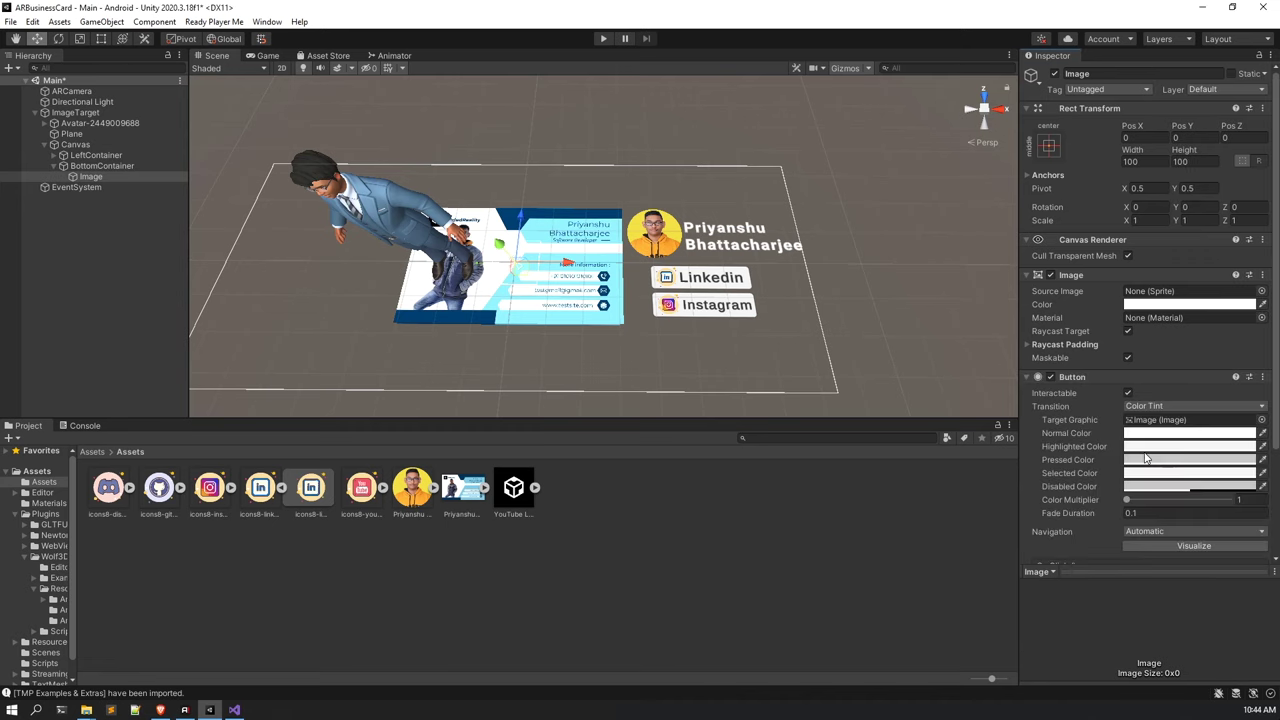
# Move BottomContainer below the card, Image to Pos X -170, with the icons8-discord-new-500 sprite.
pyautogui.scroll(5, 598, 317)
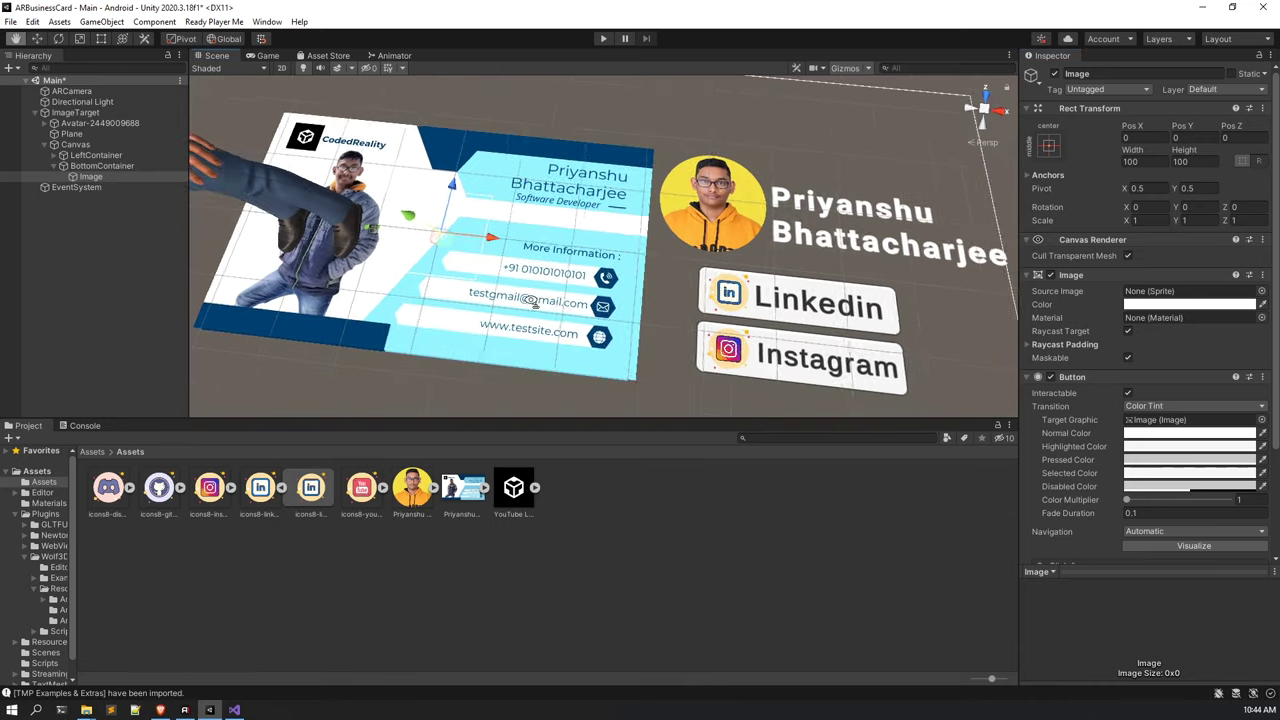
pyautogui.click(100, 166)
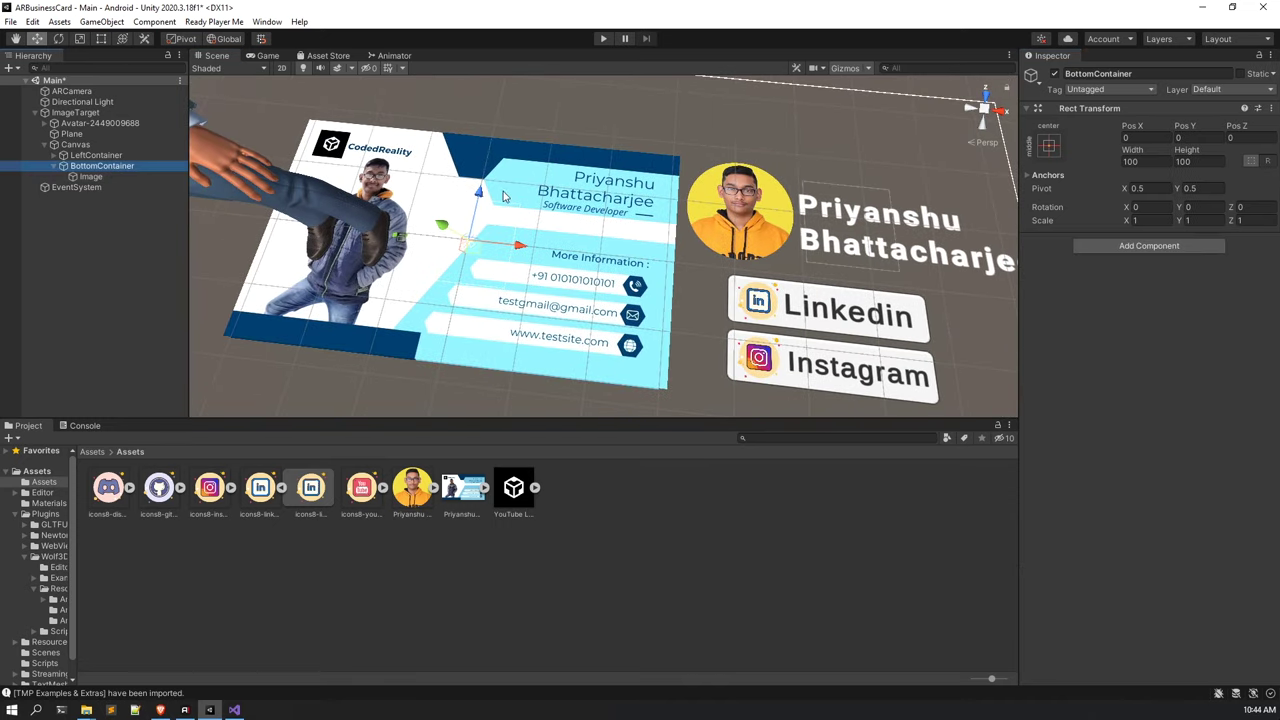
pyautogui.moveTo(466, 224); pyautogui.dragTo(464, 358)
pyautogui.scroll(-3, 438, 348)
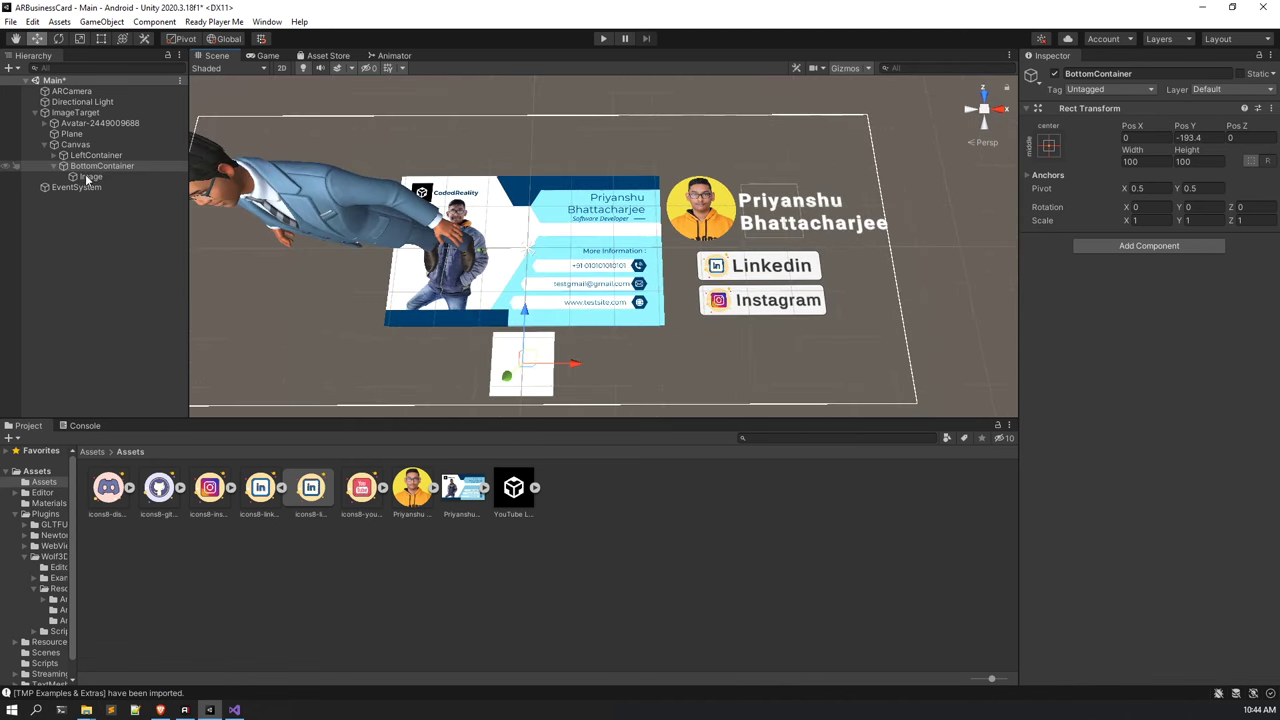
pyautogui.click(89, 177)
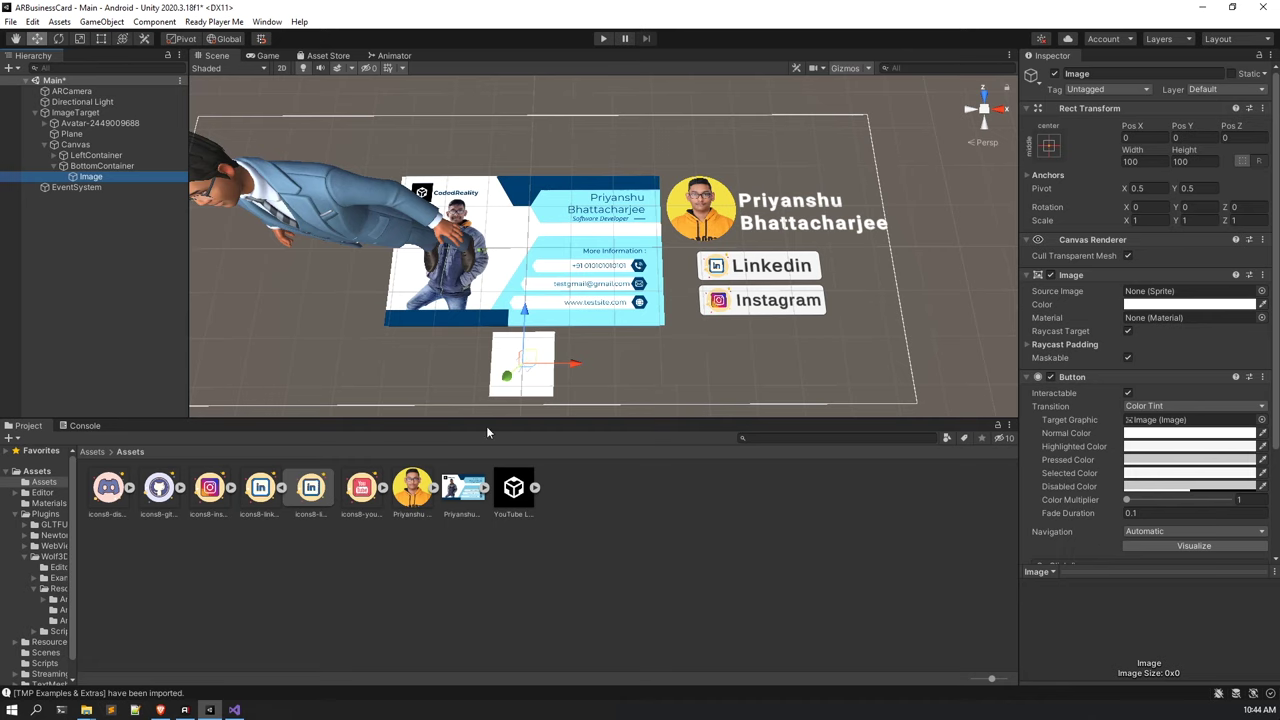
pyautogui.moveTo(578, 371); pyautogui.dragTo(473, 364)
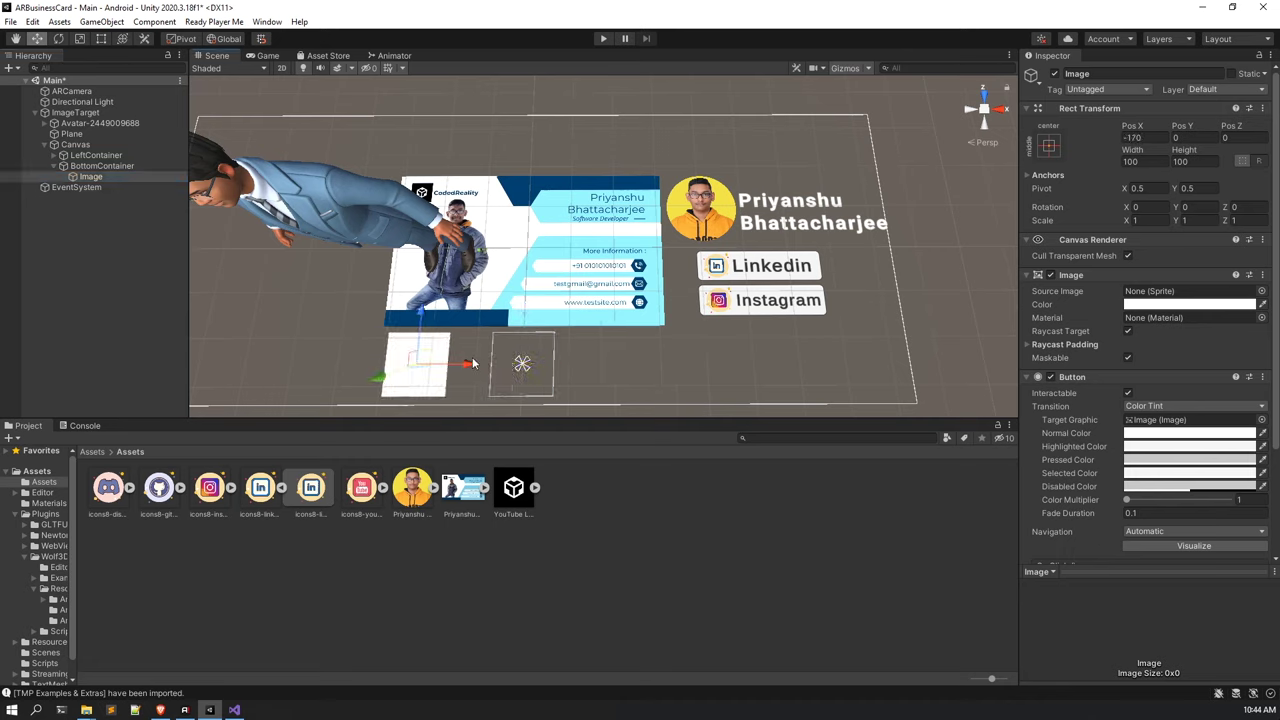
pyautogui.moveTo(100, 508); pyautogui.dragTo(1158, 302)
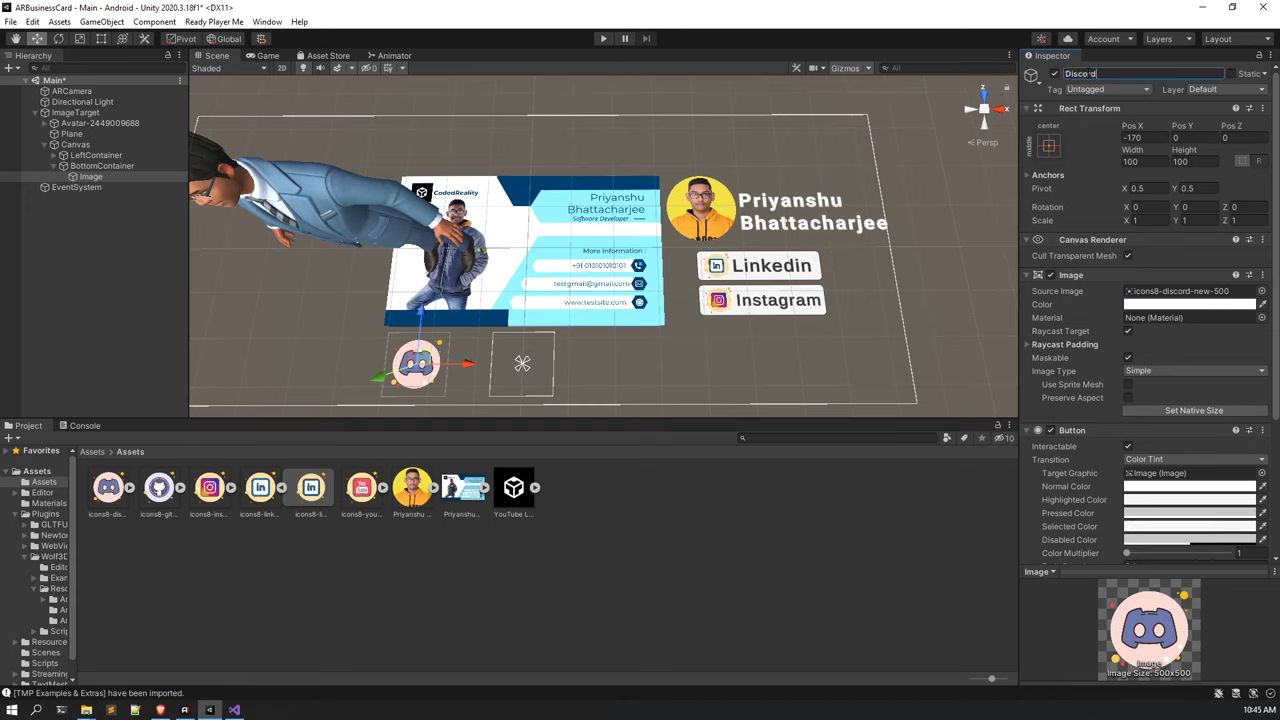
# Name the button Discord, then duplicate it as a Github button with the github icon.
pyautogui.click(135, 176)
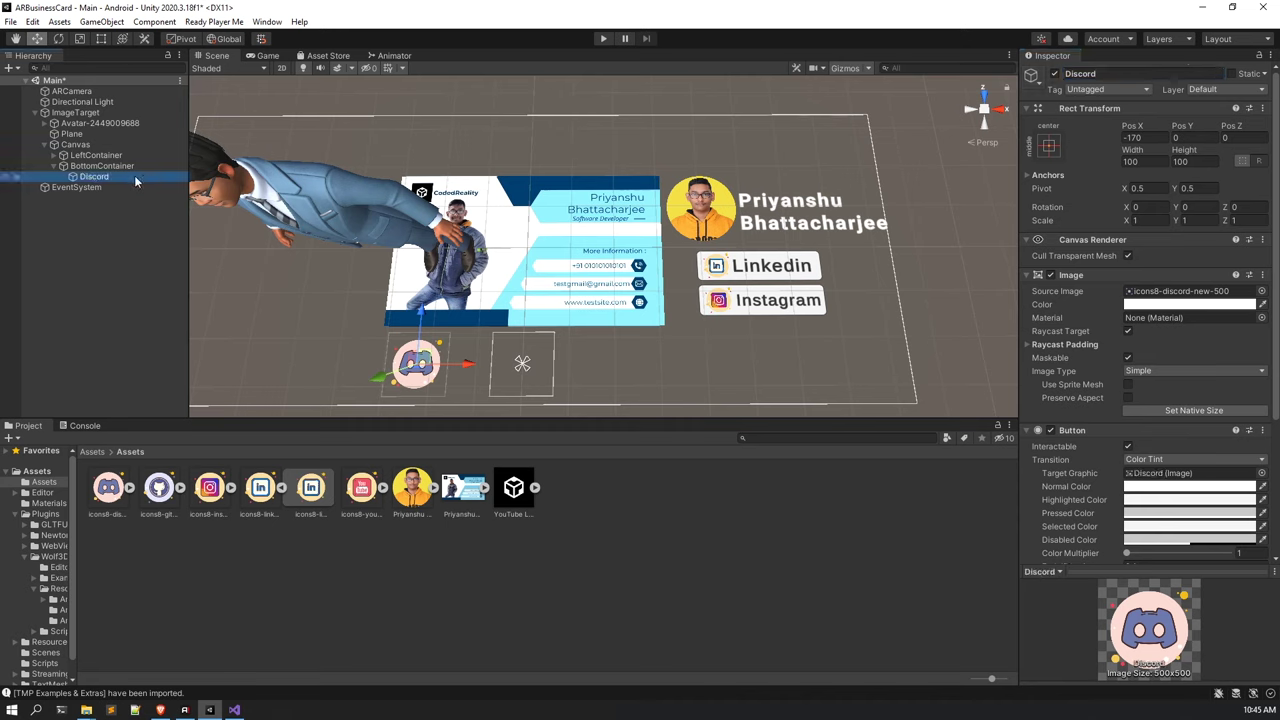
pyautogui.hotkey('ctrl', 'd')
pyautogui.moveTo(476, 370); pyautogui.dragTo(545, 371)
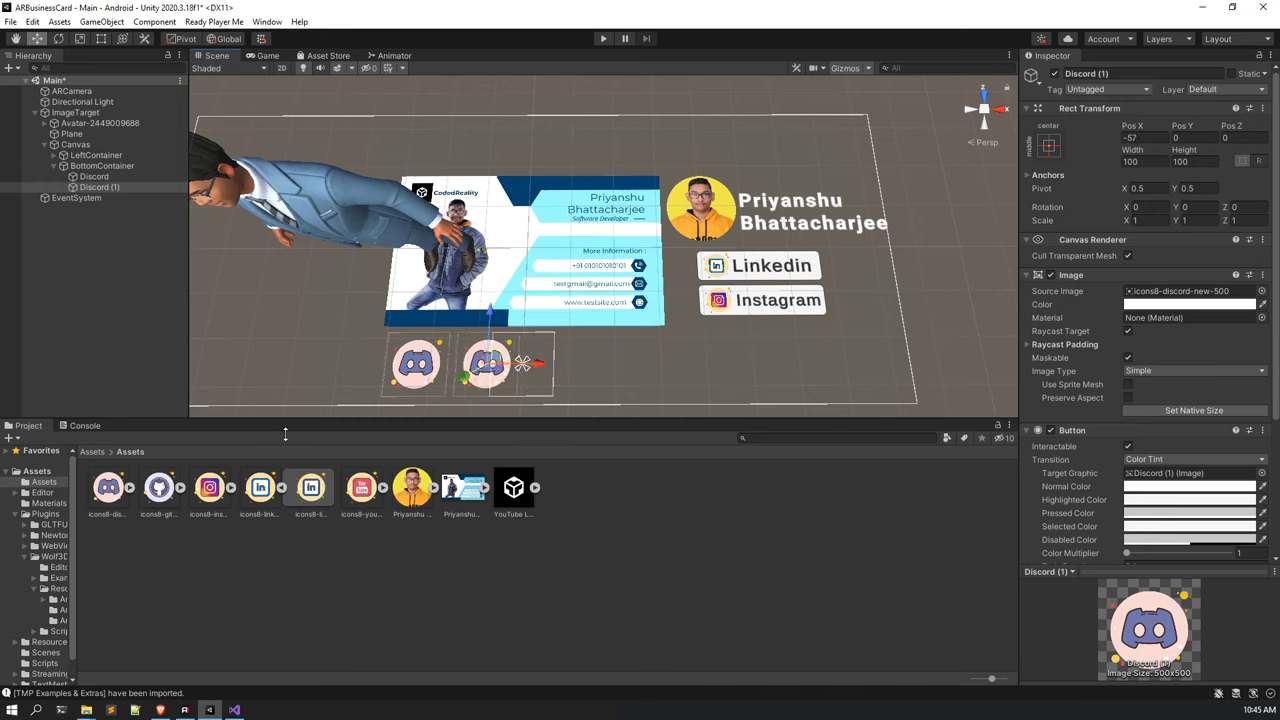
pyautogui.moveTo(160, 490); pyautogui.dragTo(1172, 297)
pyautogui.click(1158, 73)
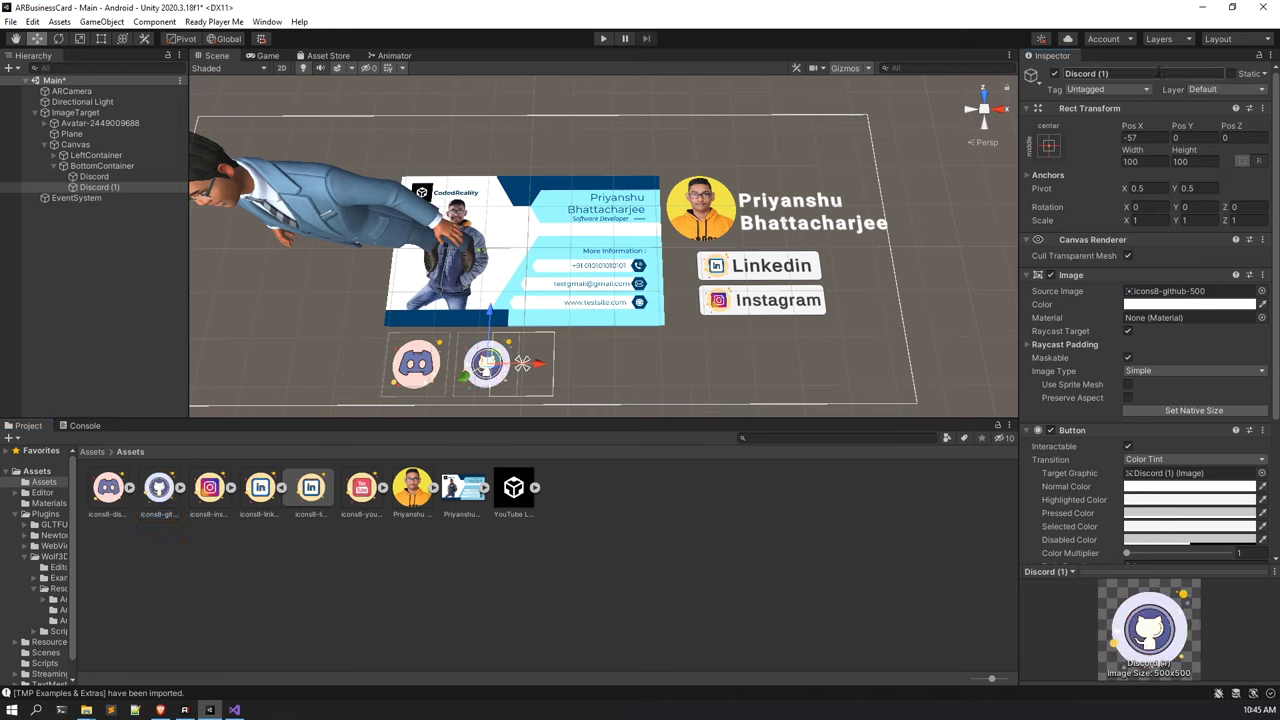
pyautogui.write('Github')
pyautogui.press('Return')
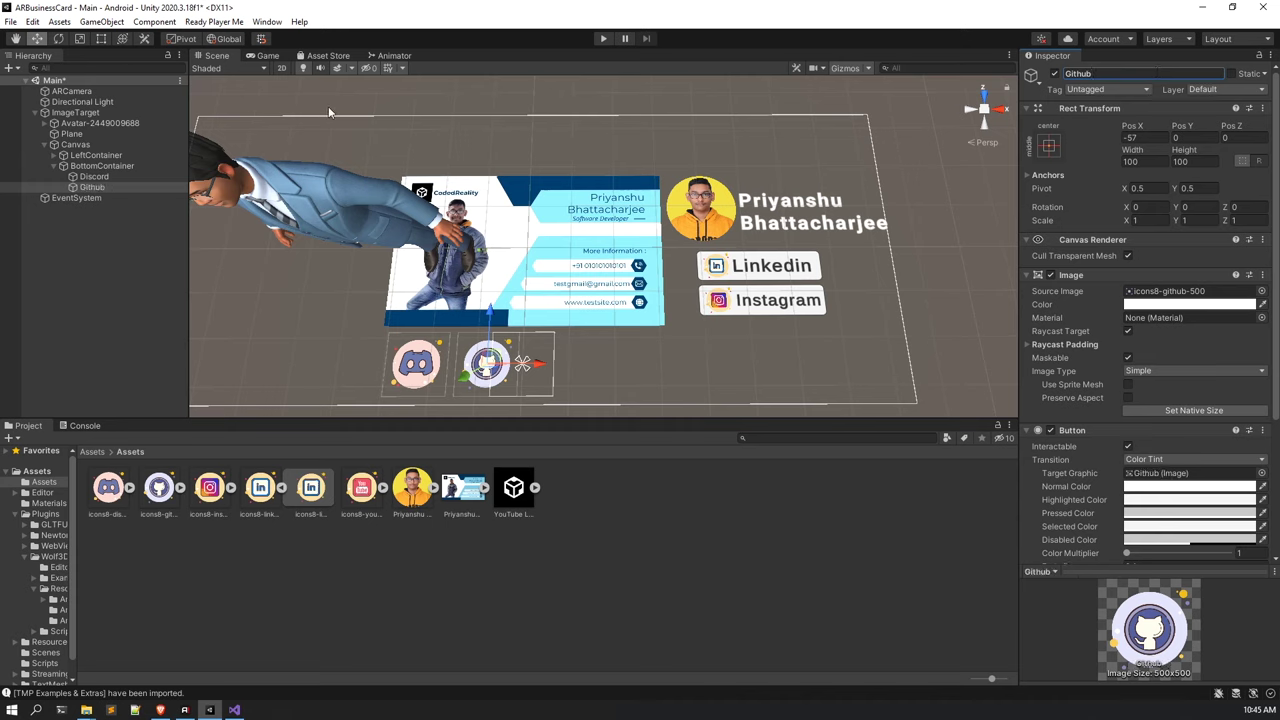
# Duplicate Github into a Youtube button at Pos X 60 using icons8-youtube-squared-500.
pyautogui.click(117, 186)
pyautogui.hotkey('ctrl', 'd')
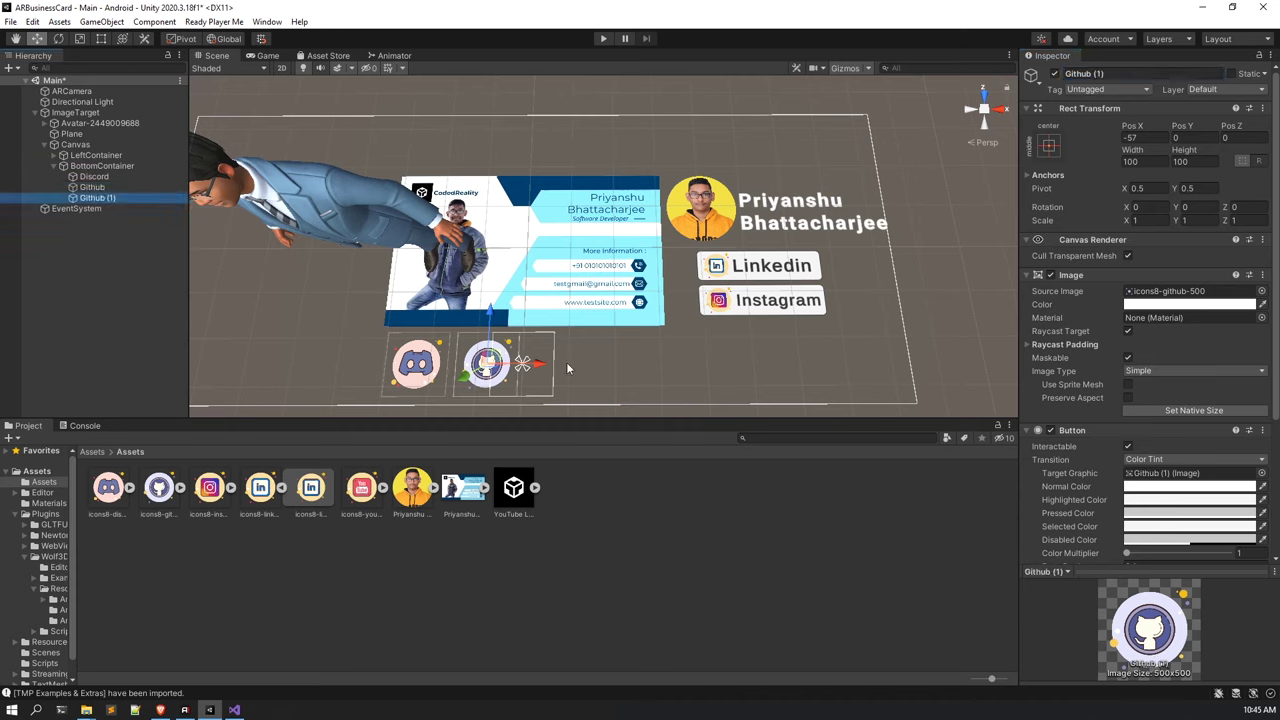
pyautogui.moveTo(543, 370); pyautogui.dragTo(618, 376)
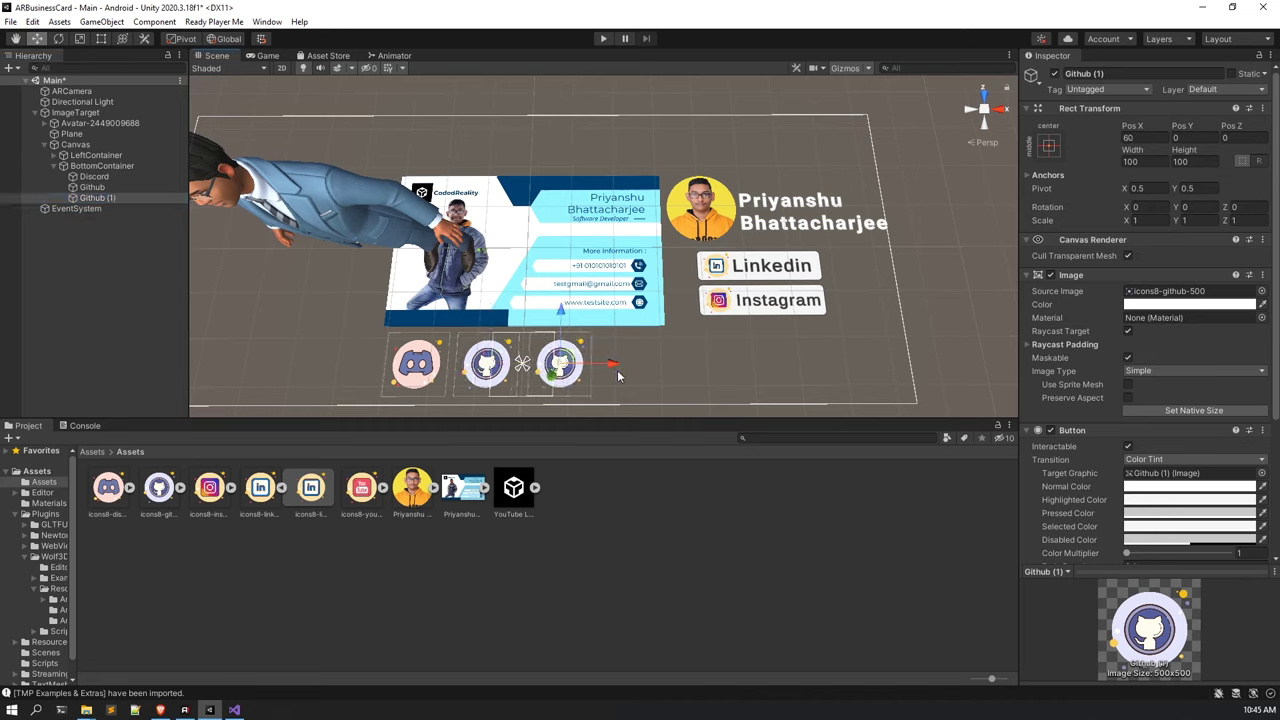
pyautogui.click(1114, 74)
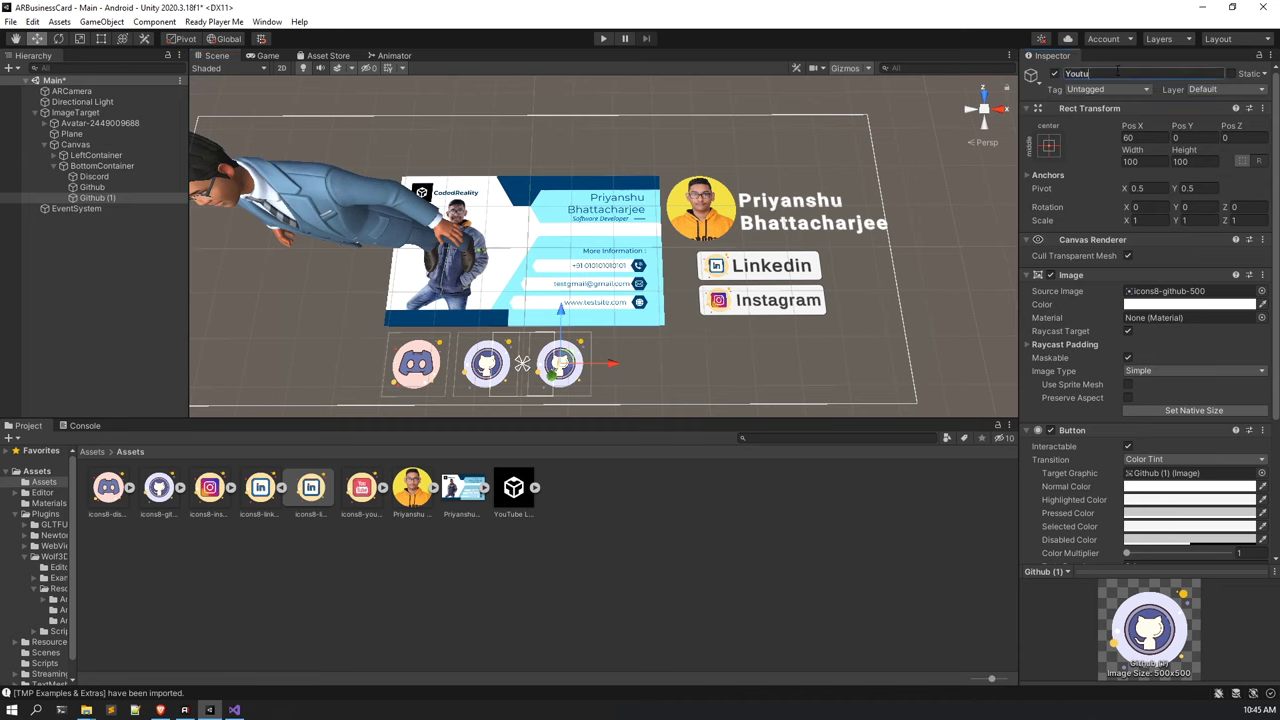
pyautogui.press('Return')
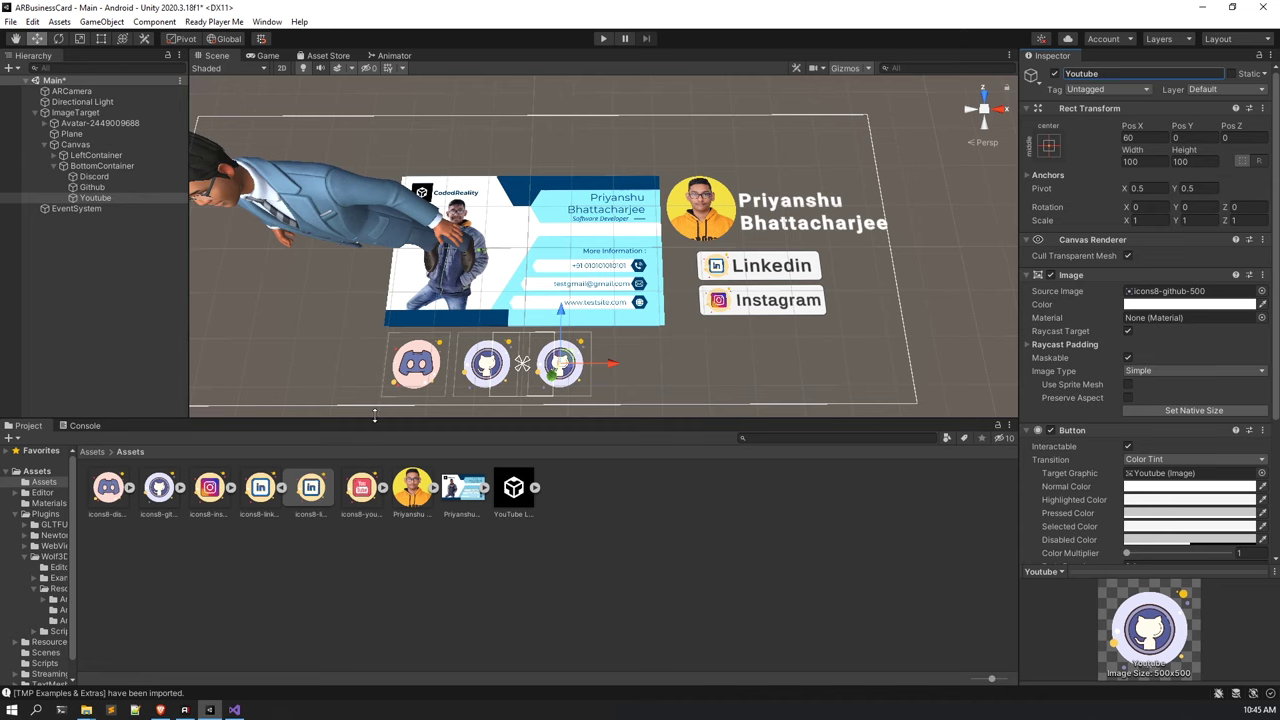
pyautogui.moveTo(368, 500); pyautogui.dragTo(1157, 293)
pyautogui.scroll(2, 664, 394)
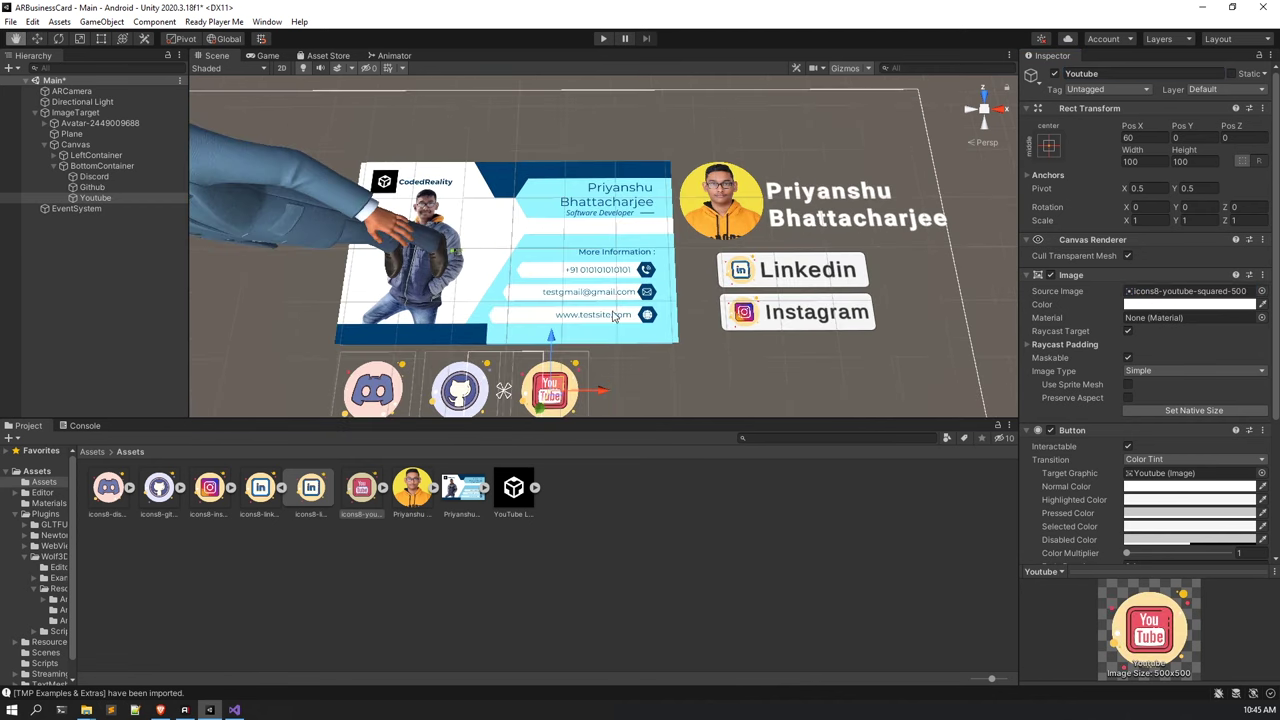
pyautogui.scroll(2, 573, 376)
pyautogui.scroll(-5, 573, 376)
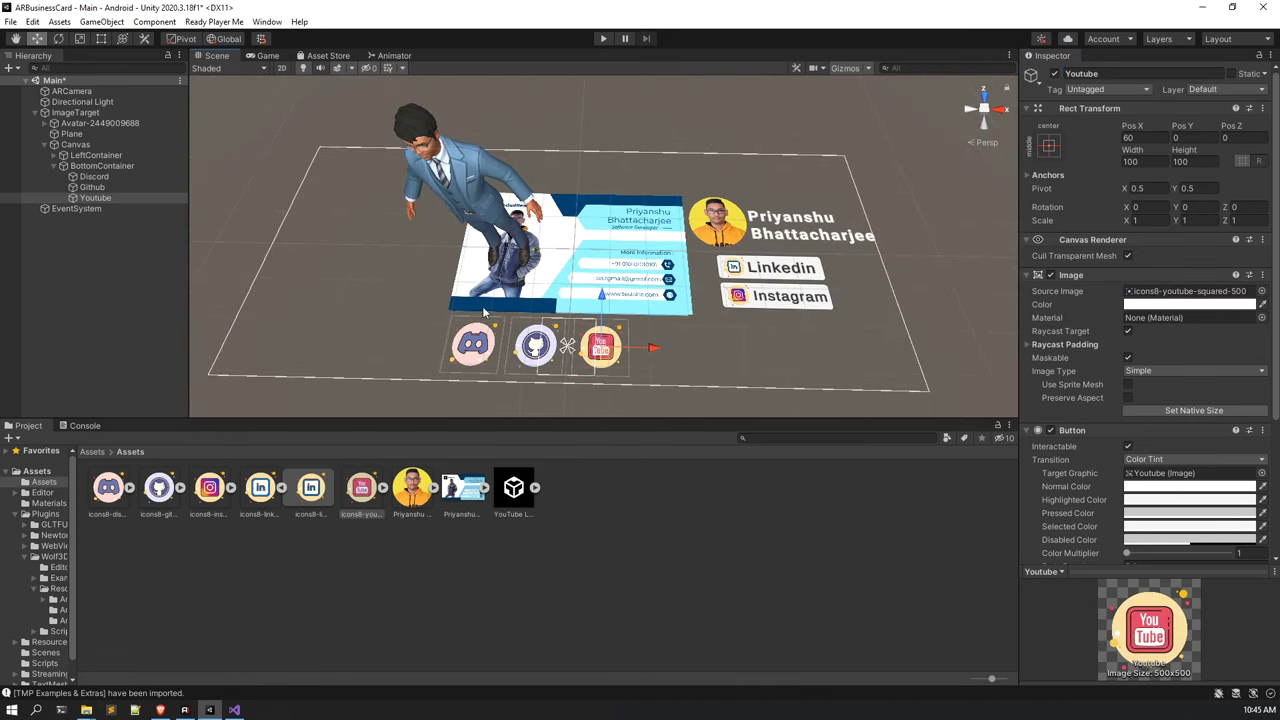
# Shift the icon row right, nudge Youtube slightly left, then move all three icons right.
pyautogui.click(102, 165)
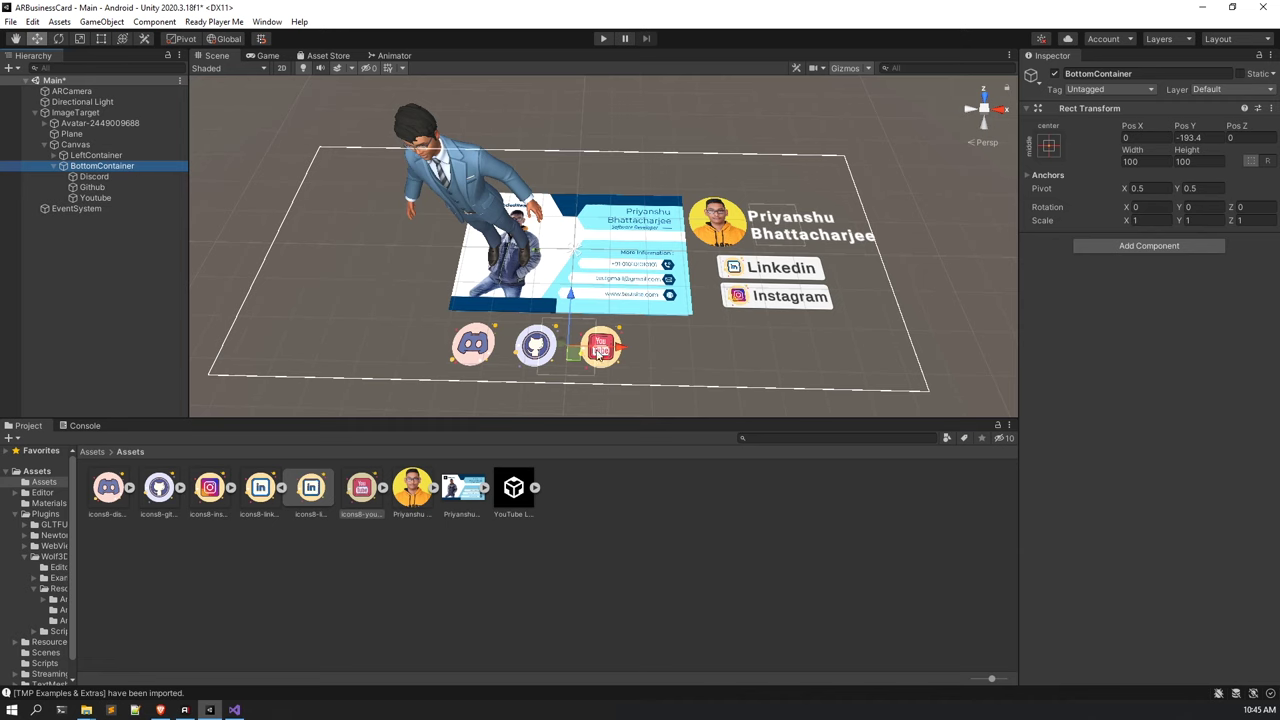
pyautogui.moveTo(614, 349); pyautogui.dragTo(651, 361)
pyautogui.scroll(10, 603, 378)
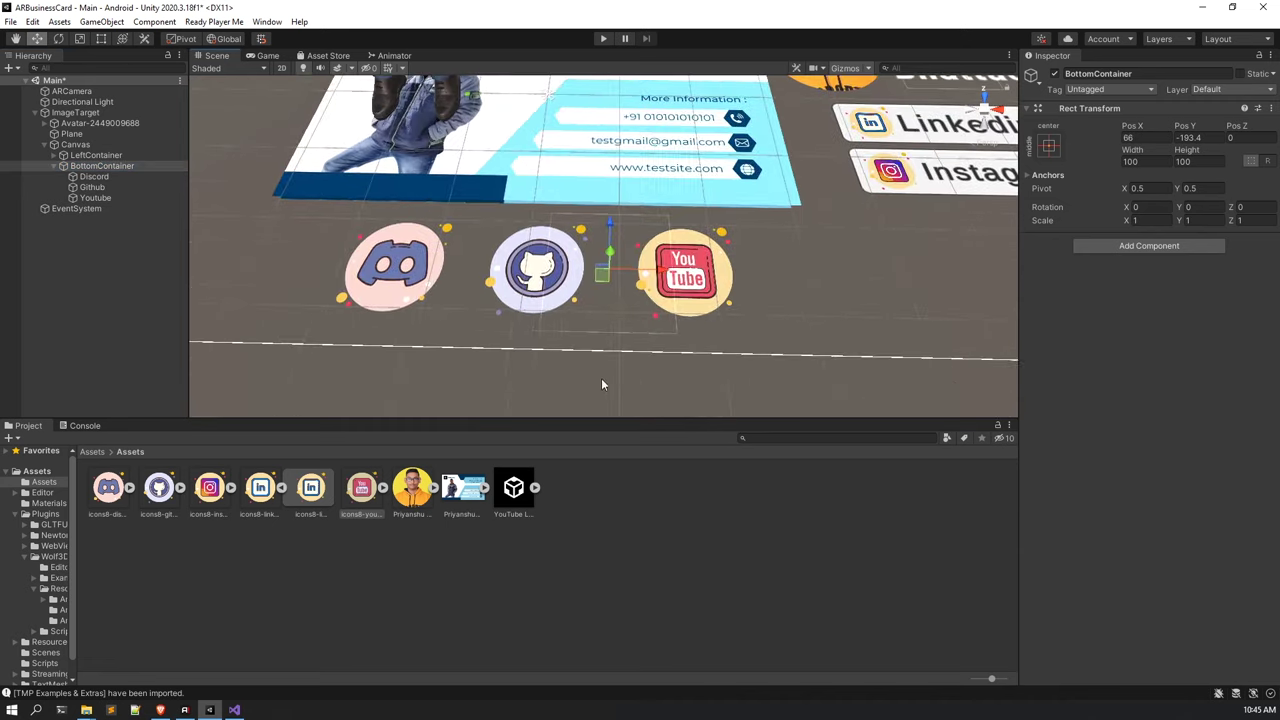
pyautogui.click(716, 276)
pyautogui.moveTo(735, 276); pyautogui.dragTo(728, 276)
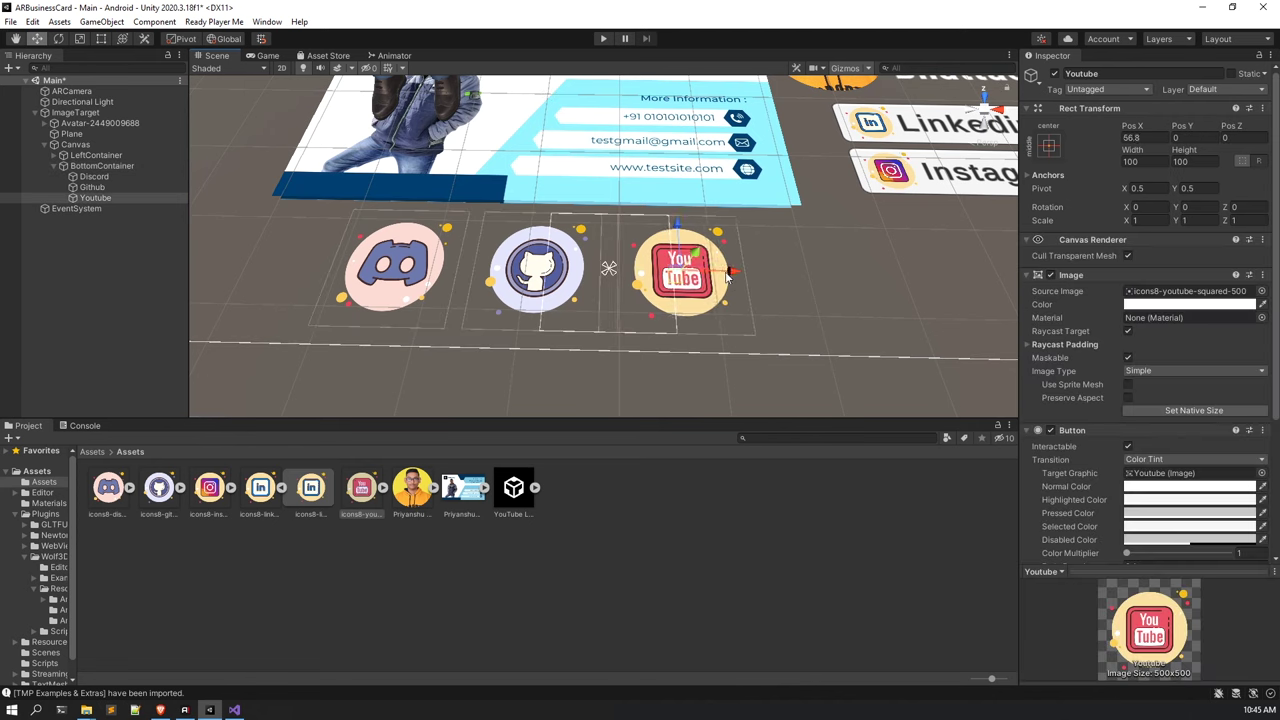
pyautogui.click(110, 165)
pyautogui.click(113, 177)
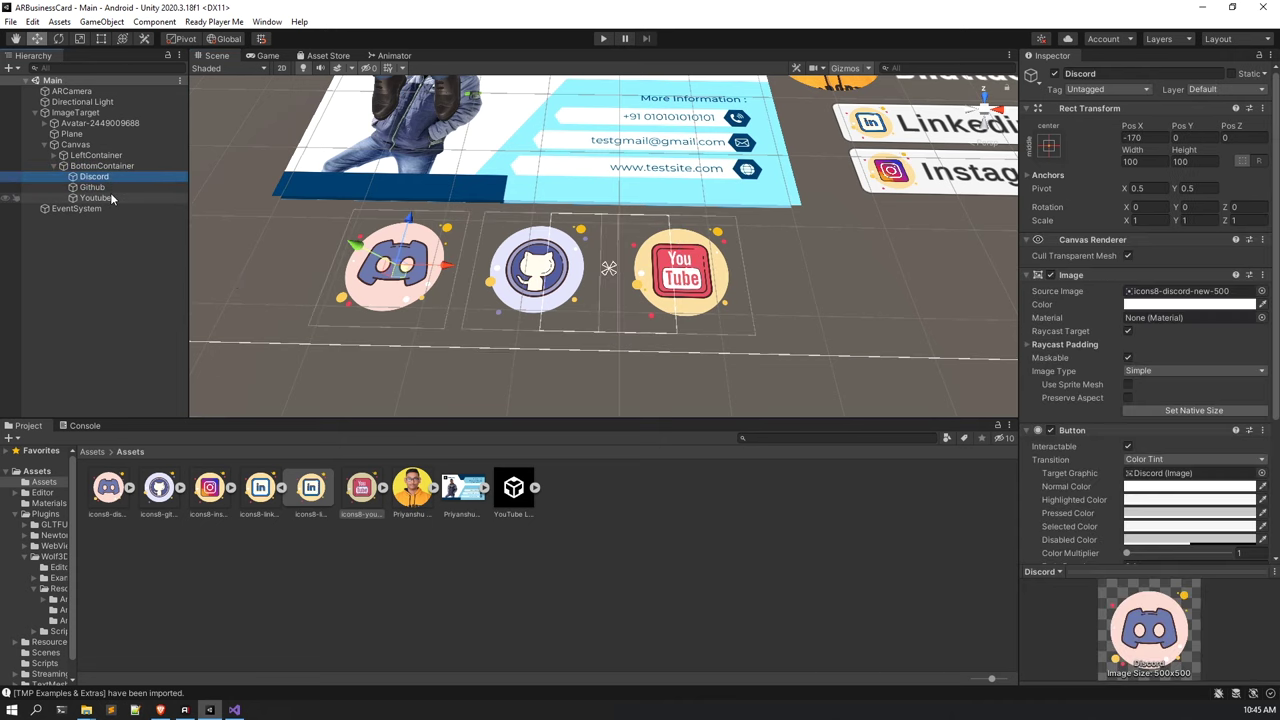
pyautogui.keyDown('shift'); pyautogui.click(97, 198); pyautogui.keyUp('shift')
pyautogui.moveTo(723, 278); pyautogui.dragTo(757, 285)
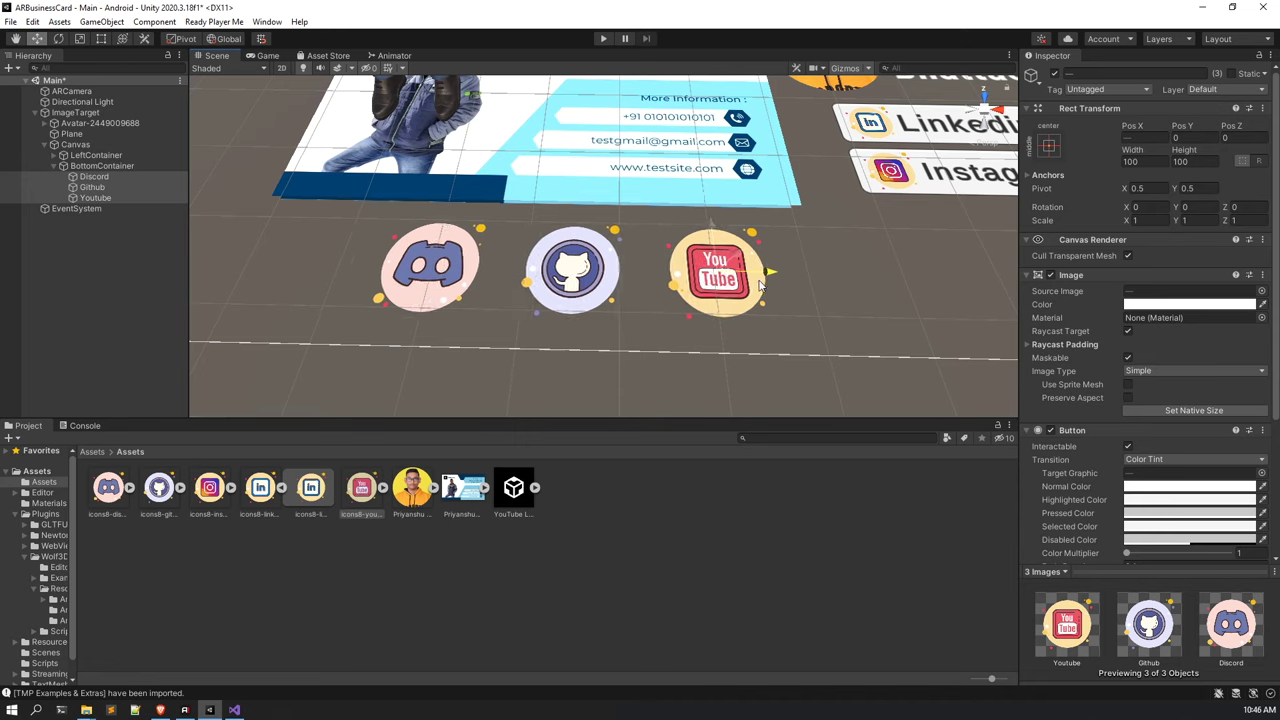
# Centre the row under the card, BottomContainer at Pos X 34.8, Pos Y -193.4.
pyautogui.click(98, 166)
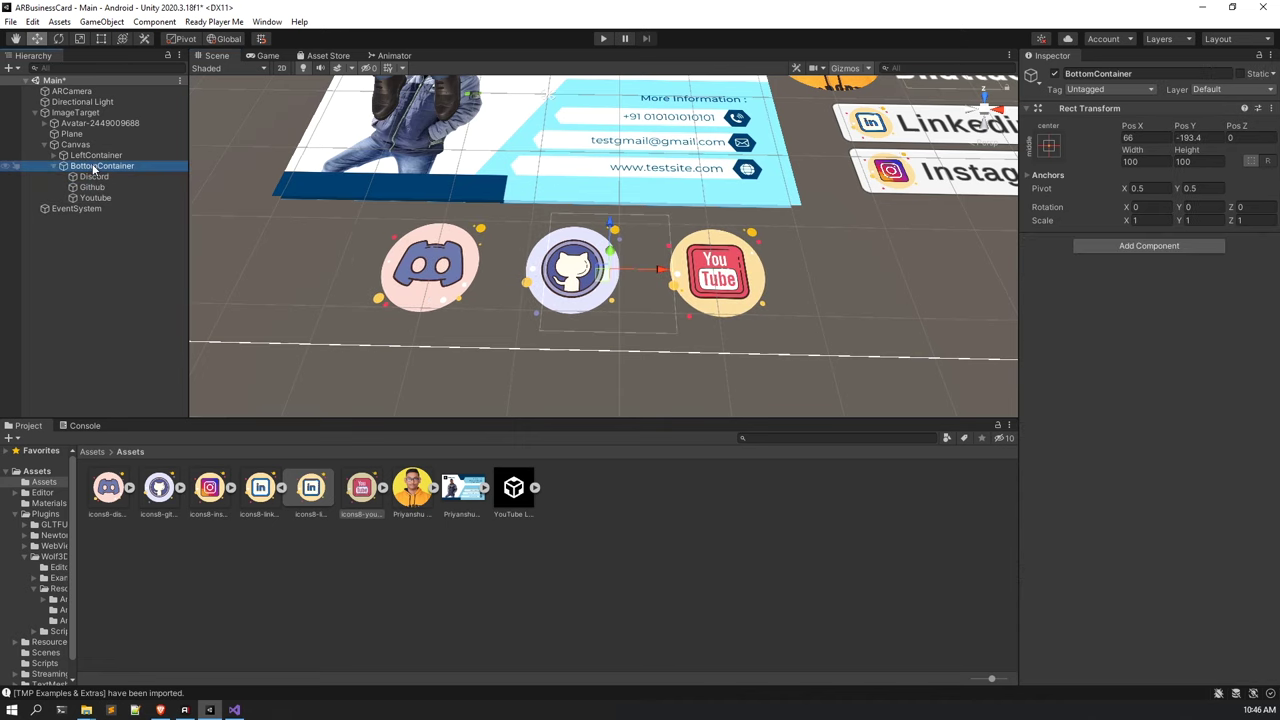
pyautogui.moveTo(661, 272); pyautogui.dragTo(621, 274)
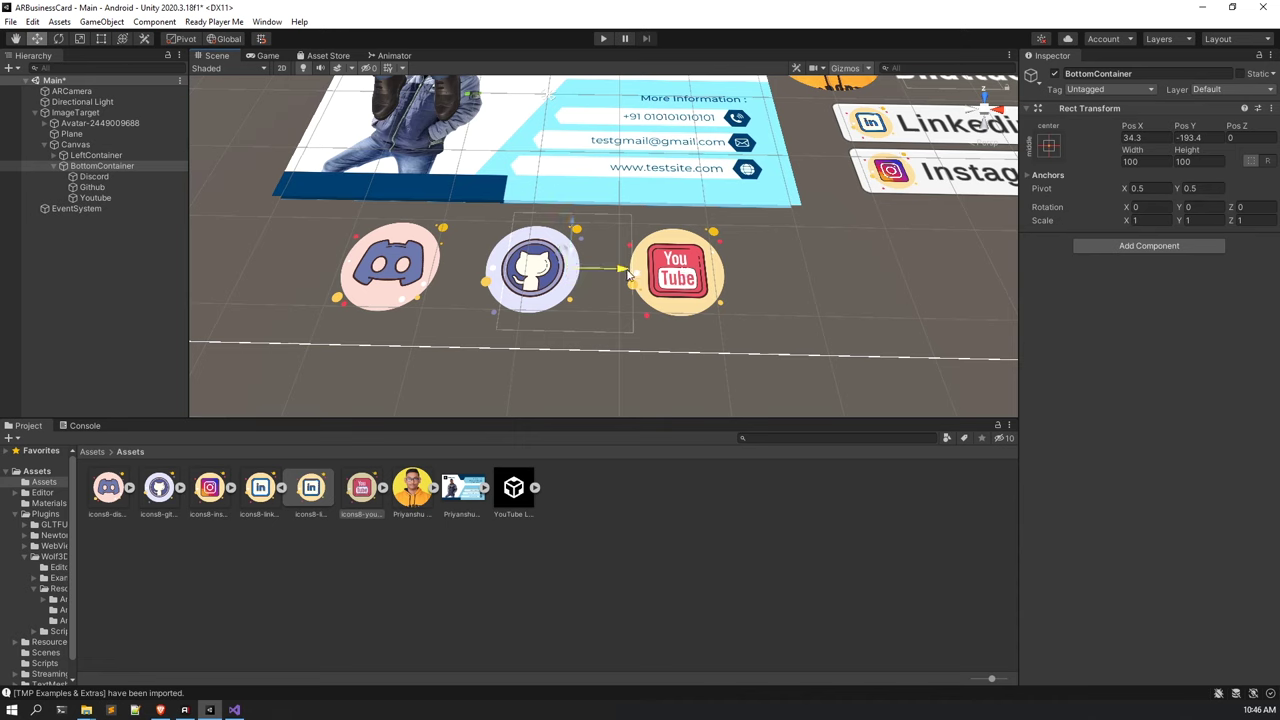
pyautogui.click(122, 176)
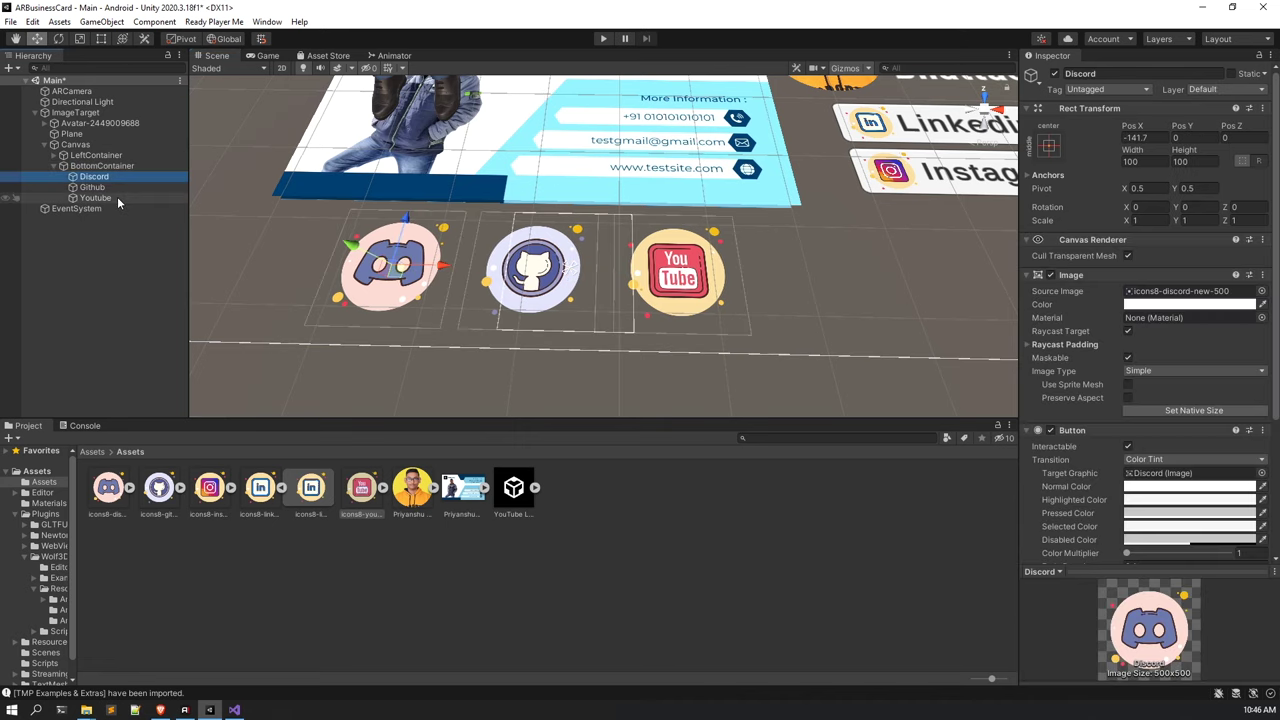
pyautogui.keyDown('shift'); pyautogui.click(119, 198); pyautogui.keyUp('shift')
pyautogui.moveTo(727, 272); pyautogui.dragTo(770, 287)
pyautogui.click(100, 166)
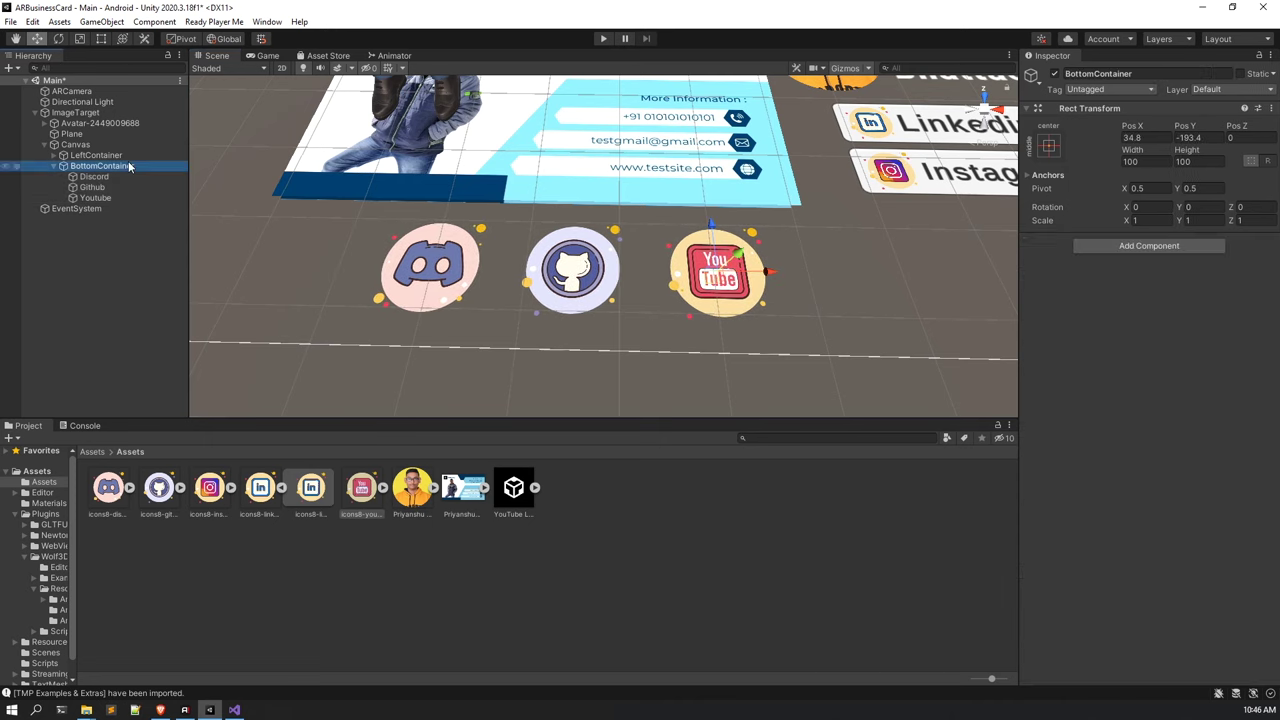
pyautogui.scroll(-3, 600, 260)
pyautogui.moveTo(610, 230); pyautogui.dragTo(610, 307, button='middle')
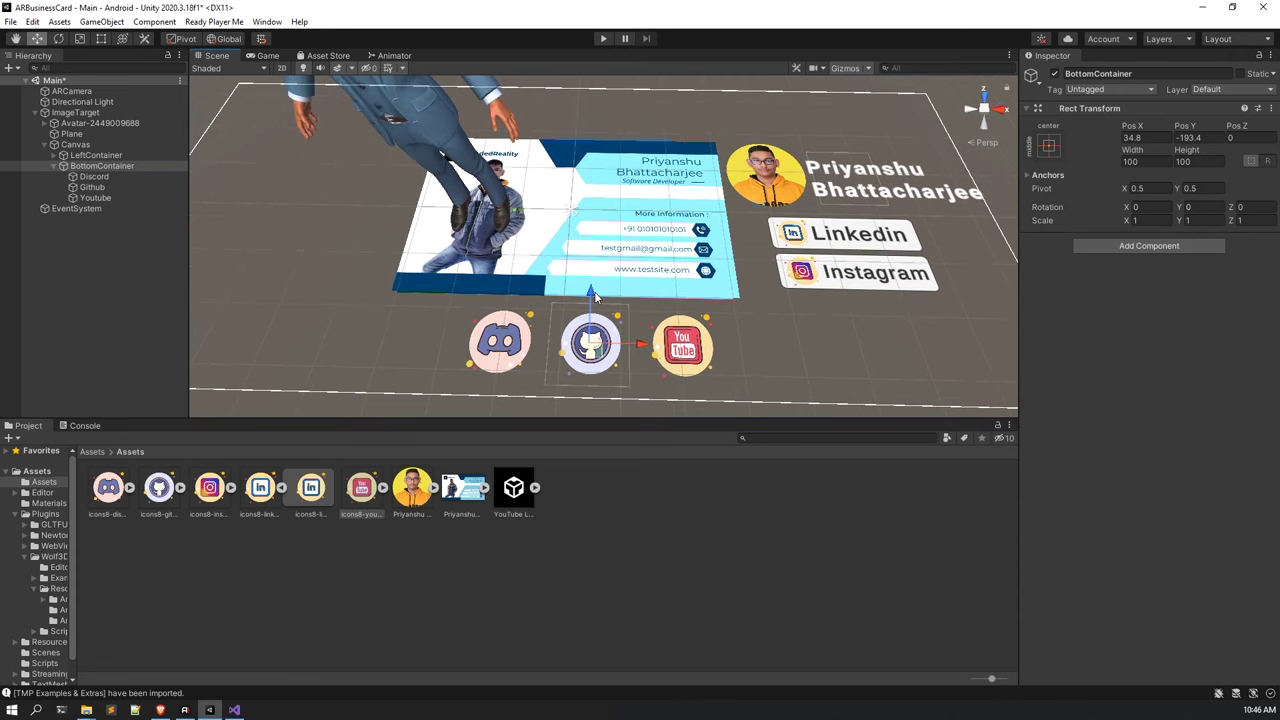
pyautogui.moveTo(592, 293); pyautogui.dragTo(592, 288)
pyautogui.click(684, 494)
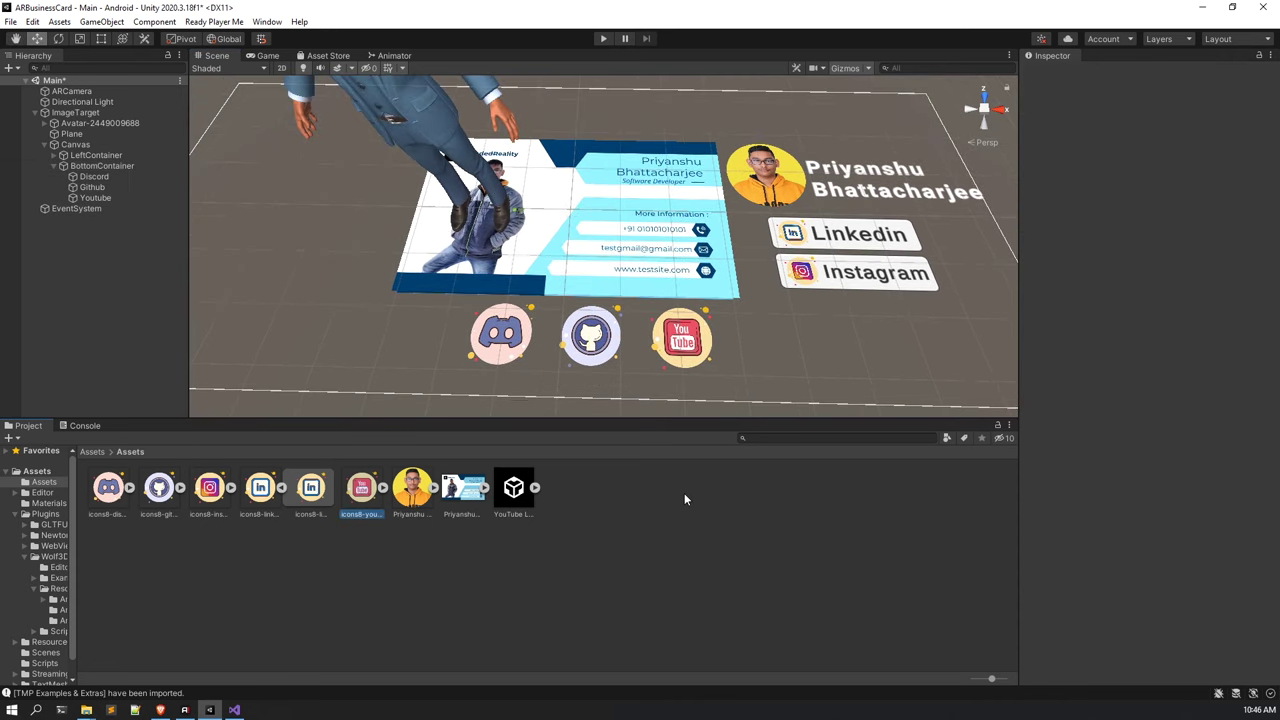
pyautogui.keyDown('alt'); pyautogui.moveTo(616, 323); pyautogui.dragTo(612, 254); pyautogui.keyUp('alt')
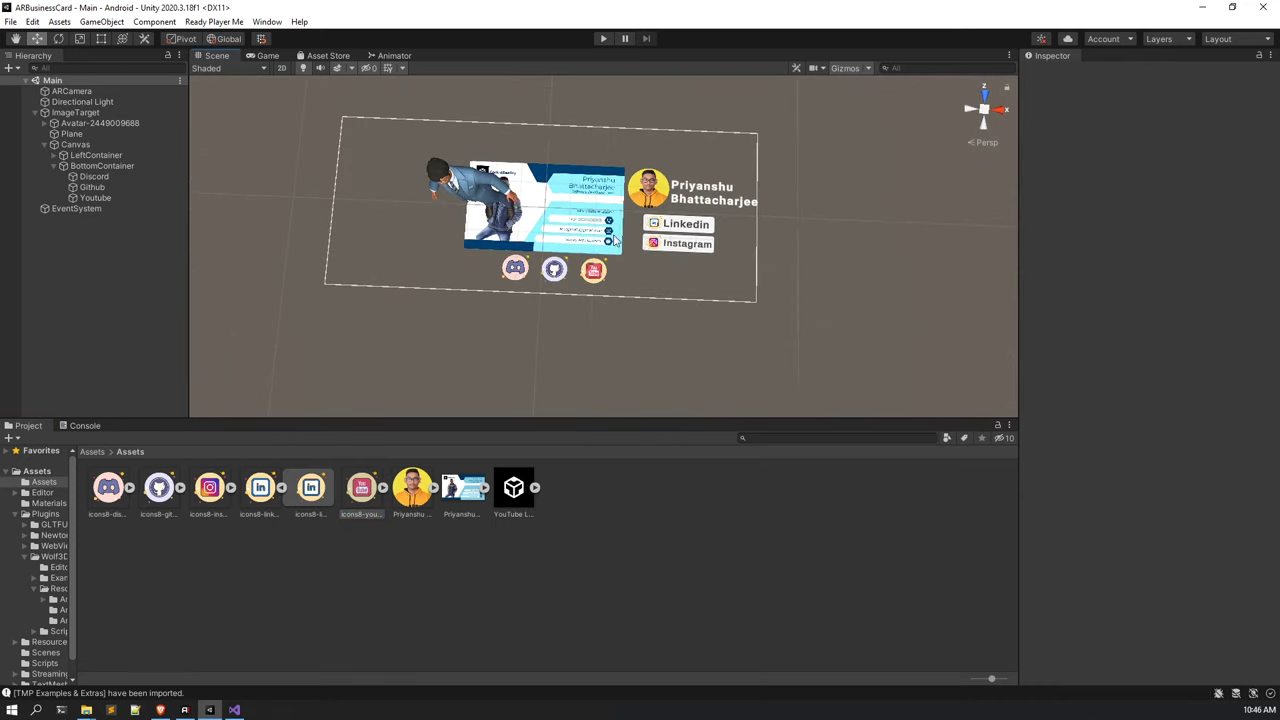
pyautogui.scroll(10, 702, 254)
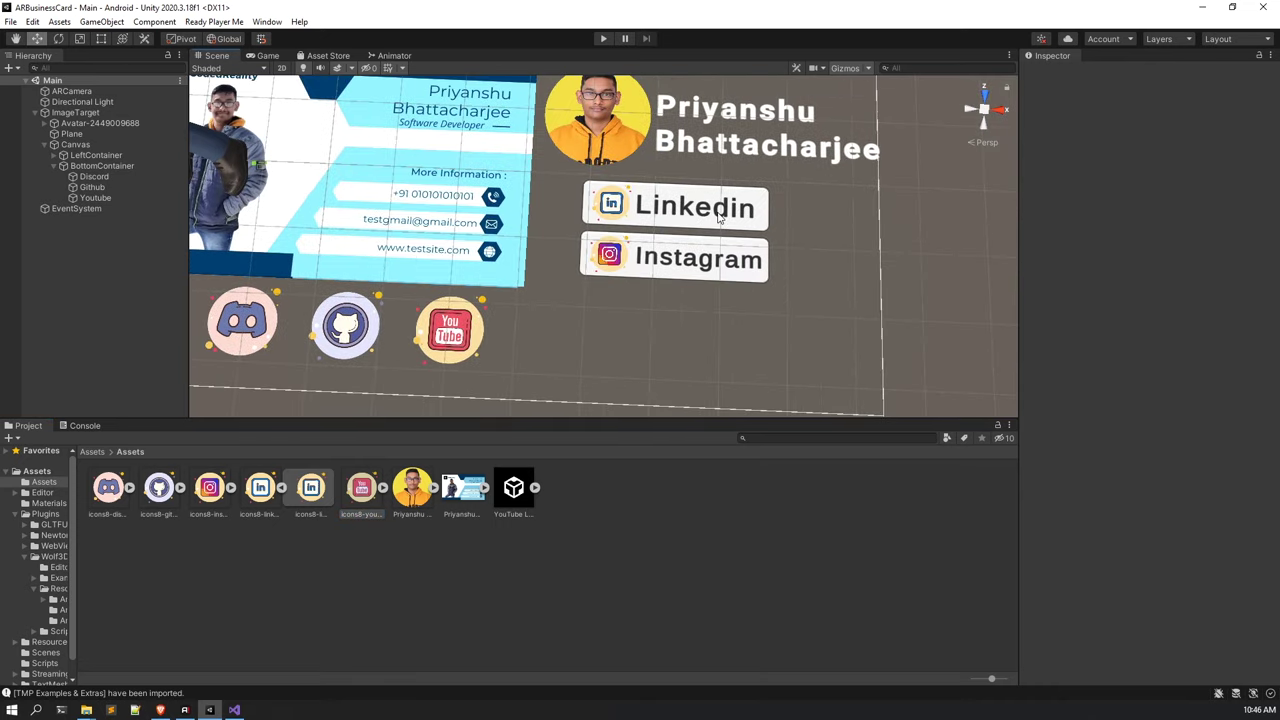
# Set the Linkedin label's font size to 15 and shift it slightly left.
pyautogui.click(718, 217)
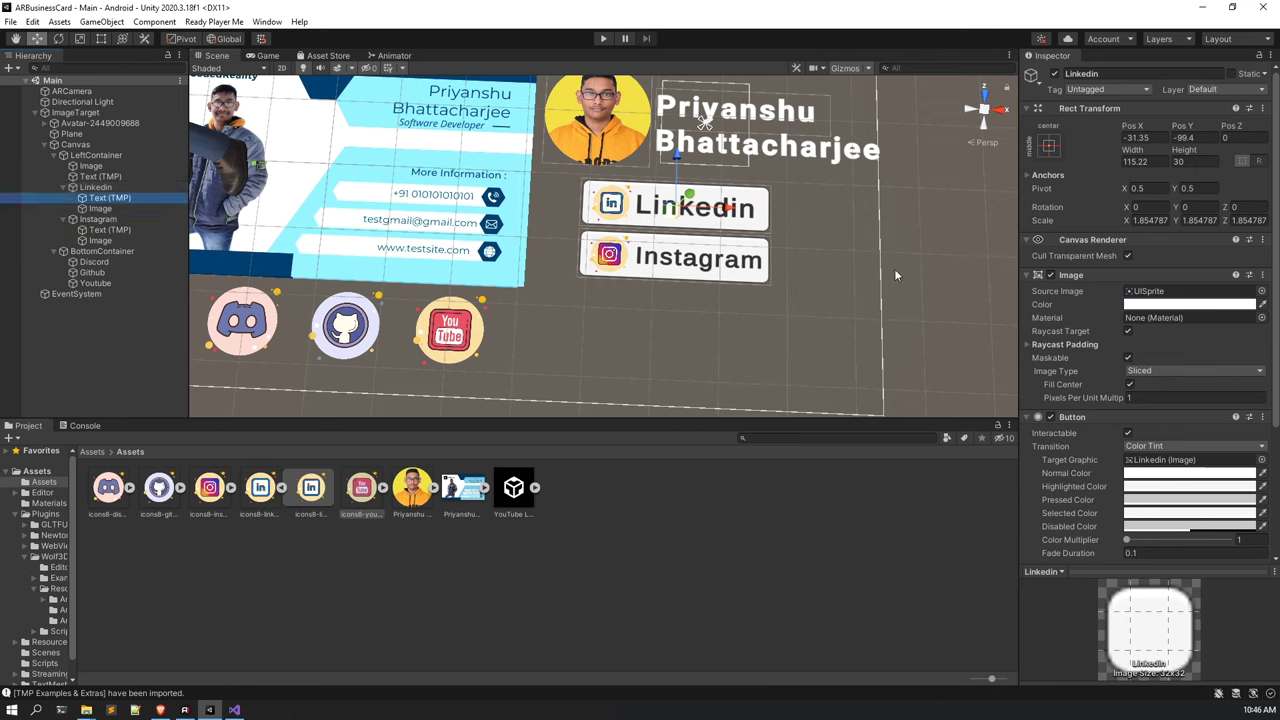
pyautogui.click(1140, 441)
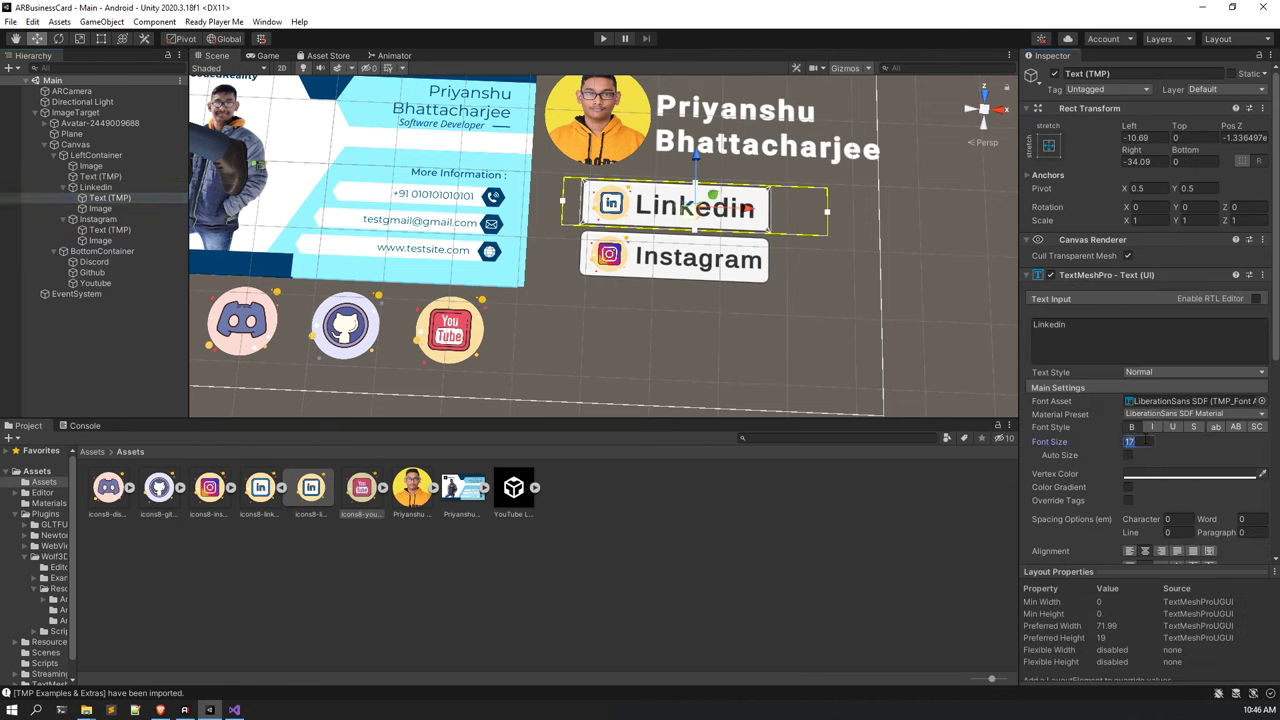
pyautogui.write('14')
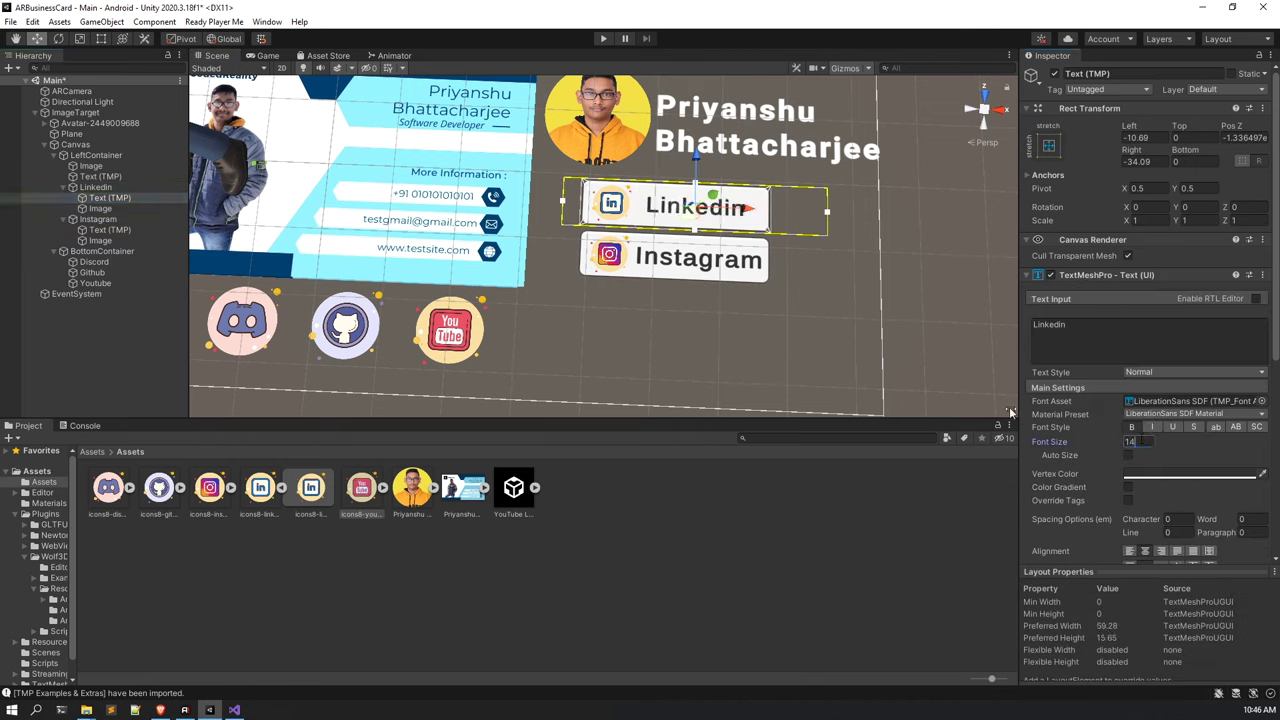
pyautogui.scroll(5, 729, 254)
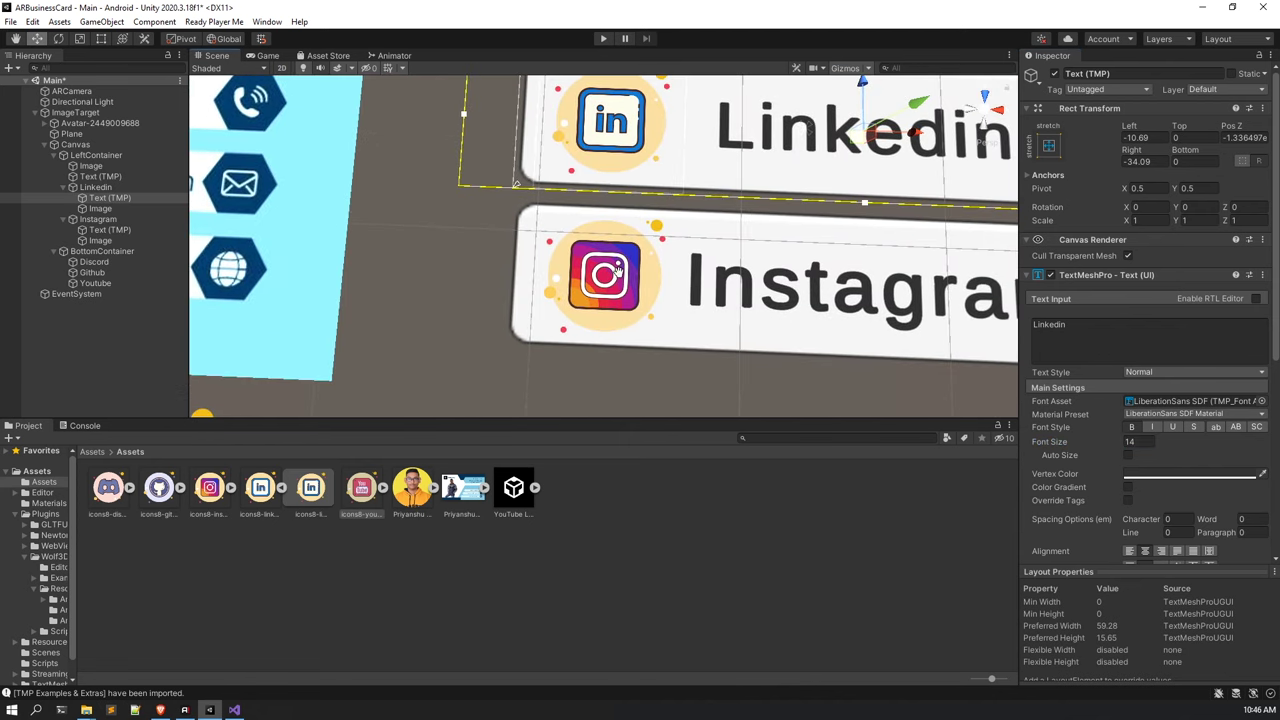
pyautogui.scroll(-4, 625, 280)
pyautogui.scroll(2, 714, 251)
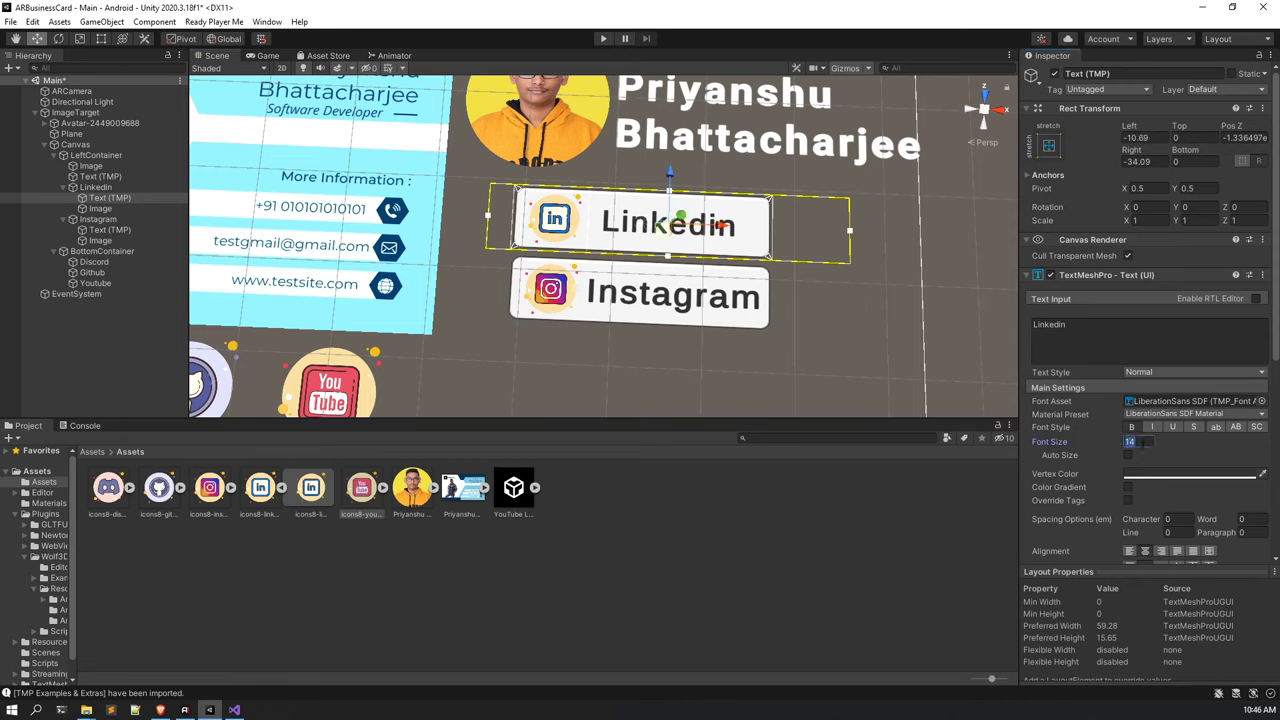
pyautogui.write('15')
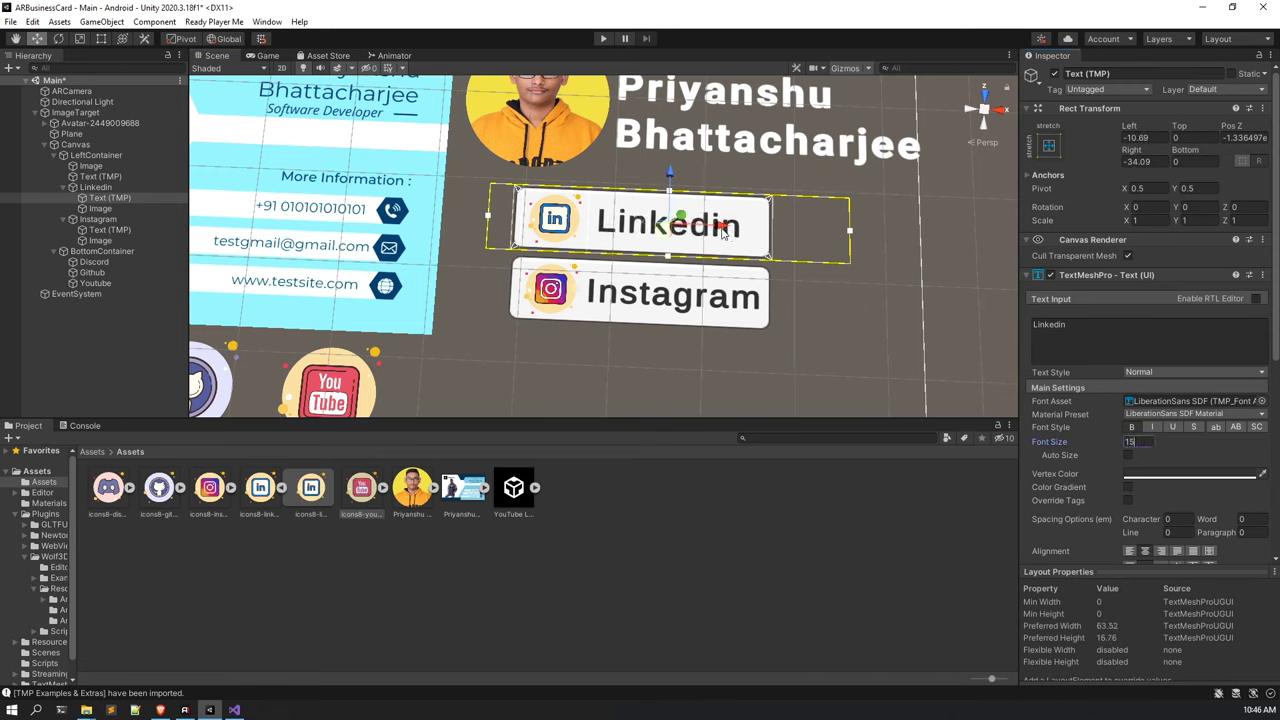
pyautogui.moveTo(723, 230); pyautogui.dragTo(716, 230)
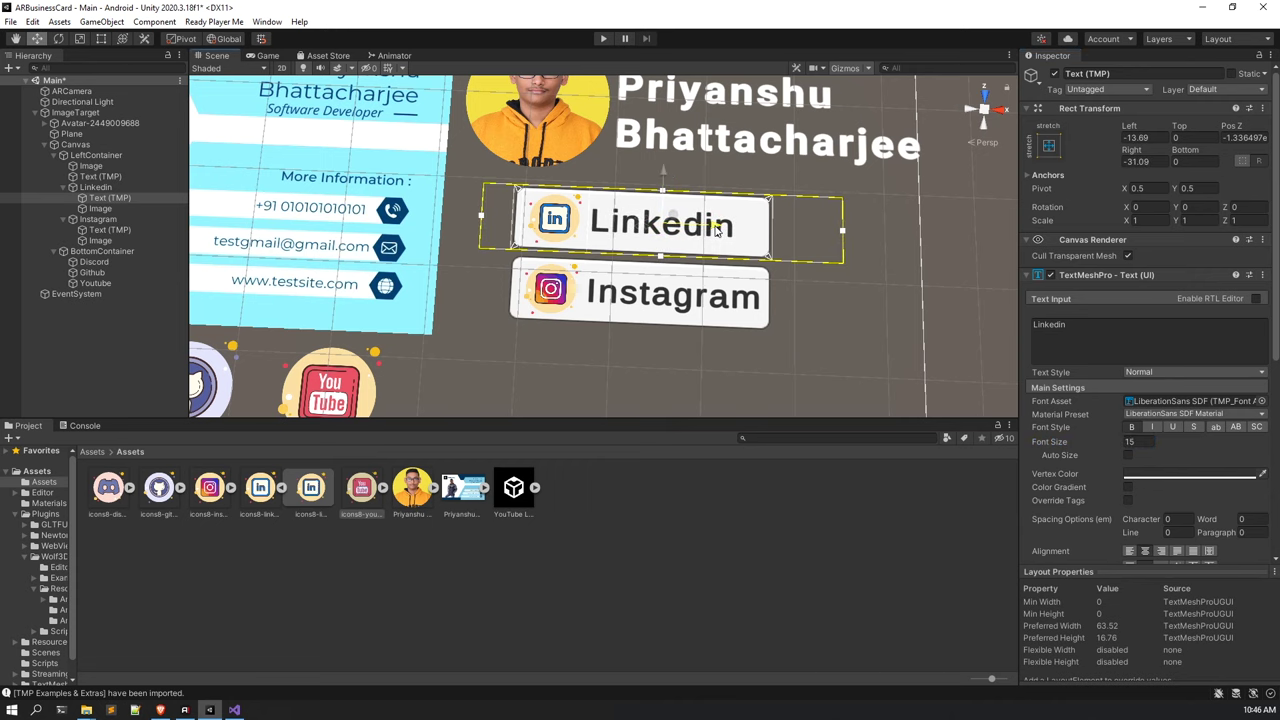
pyautogui.click(674, 528)
pyautogui.scroll(-5, 577, 390)
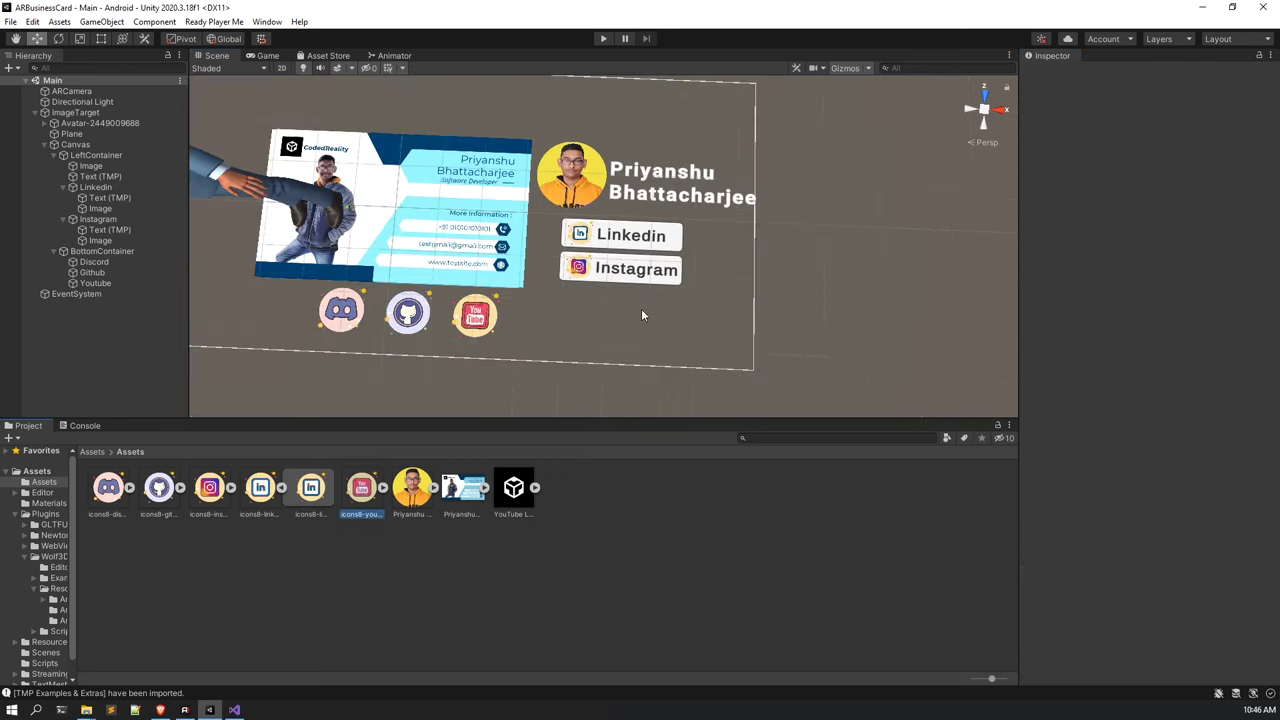
pyautogui.scroll(3, 600, 340)
pyautogui.moveTo(623, 315); pyautogui.dragTo(726, 195, button='middle')
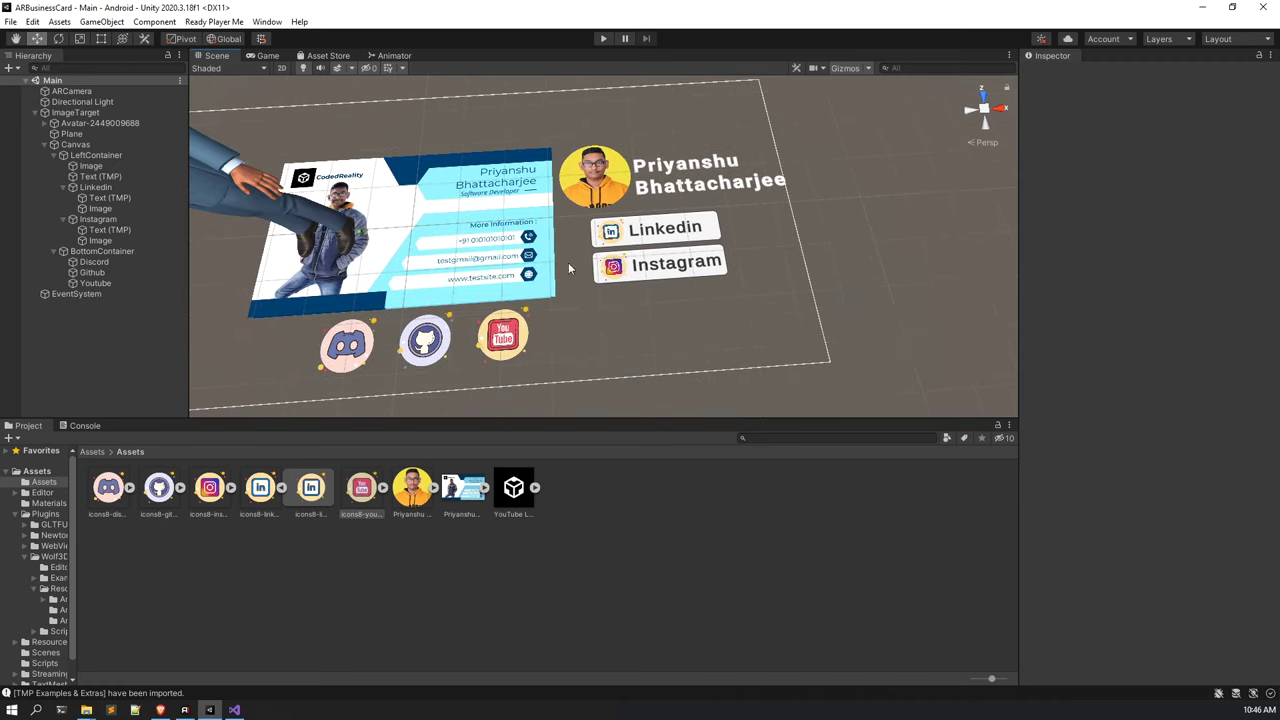
# Collapse the Linkedin, Instagram, LeftContainer and BottomContainer entries in the Hierarchy.
pyautogui.click(62, 187)
pyautogui.click(63, 198)
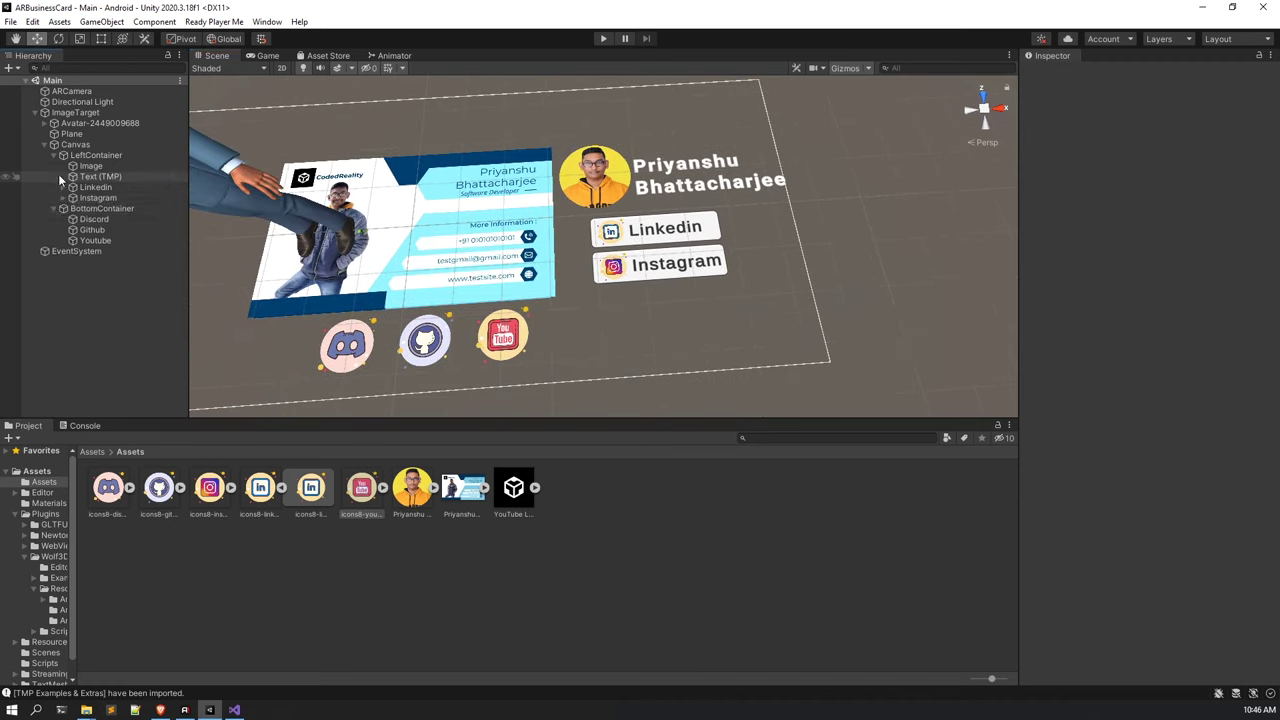
pyautogui.click(56, 208)
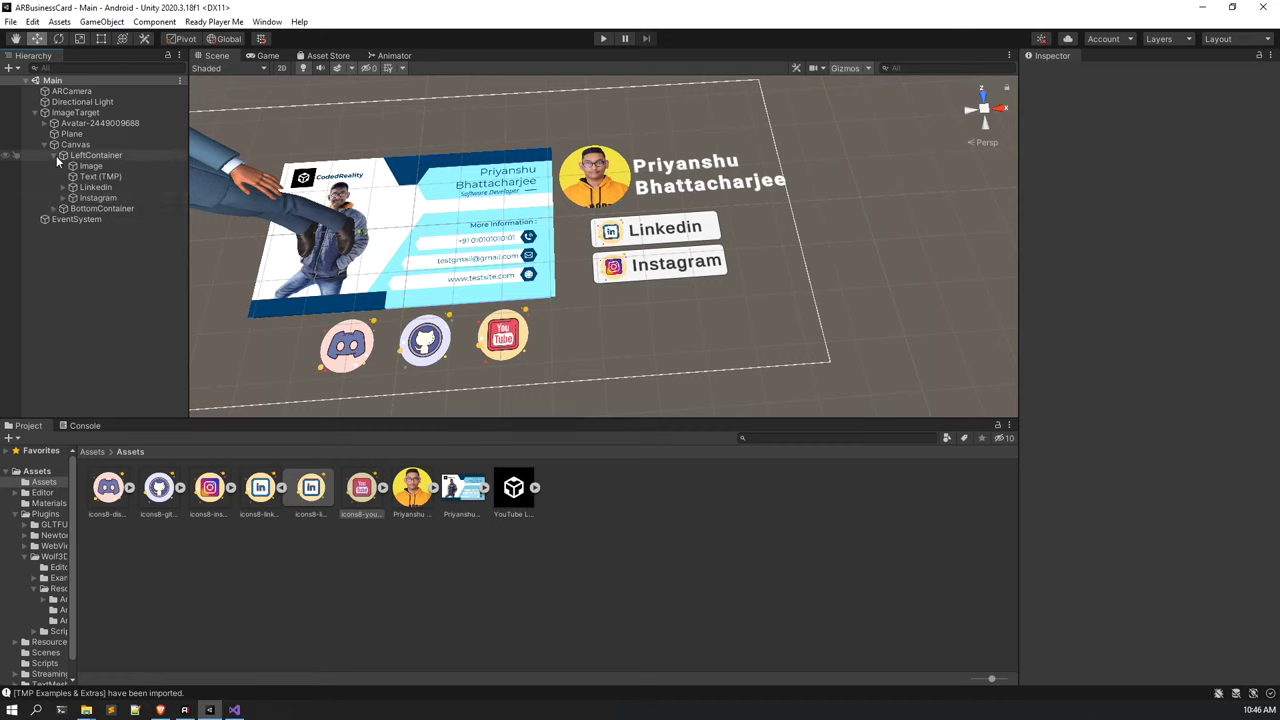
pyautogui.click(55, 155)
pyautogui.click(116, 451)
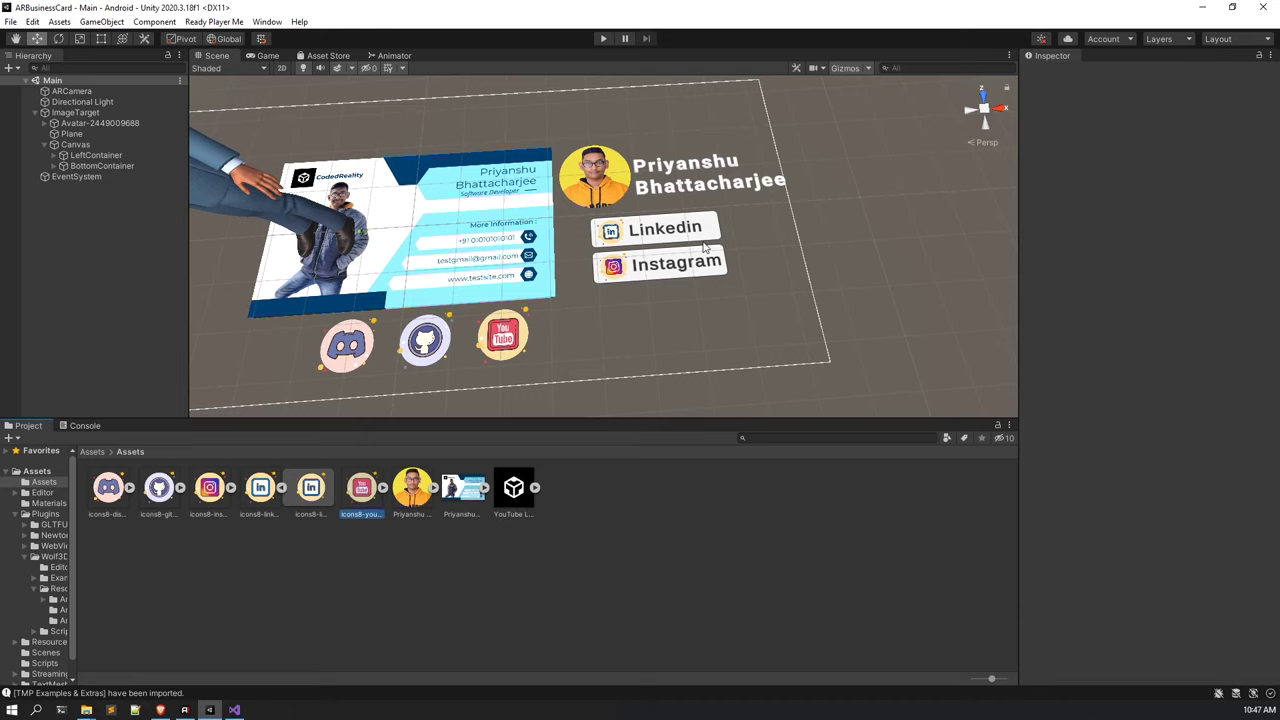
# Create a LinkManager C# script in Assets > Scripts beside Rotate.
pyautogui.click(113, 452)
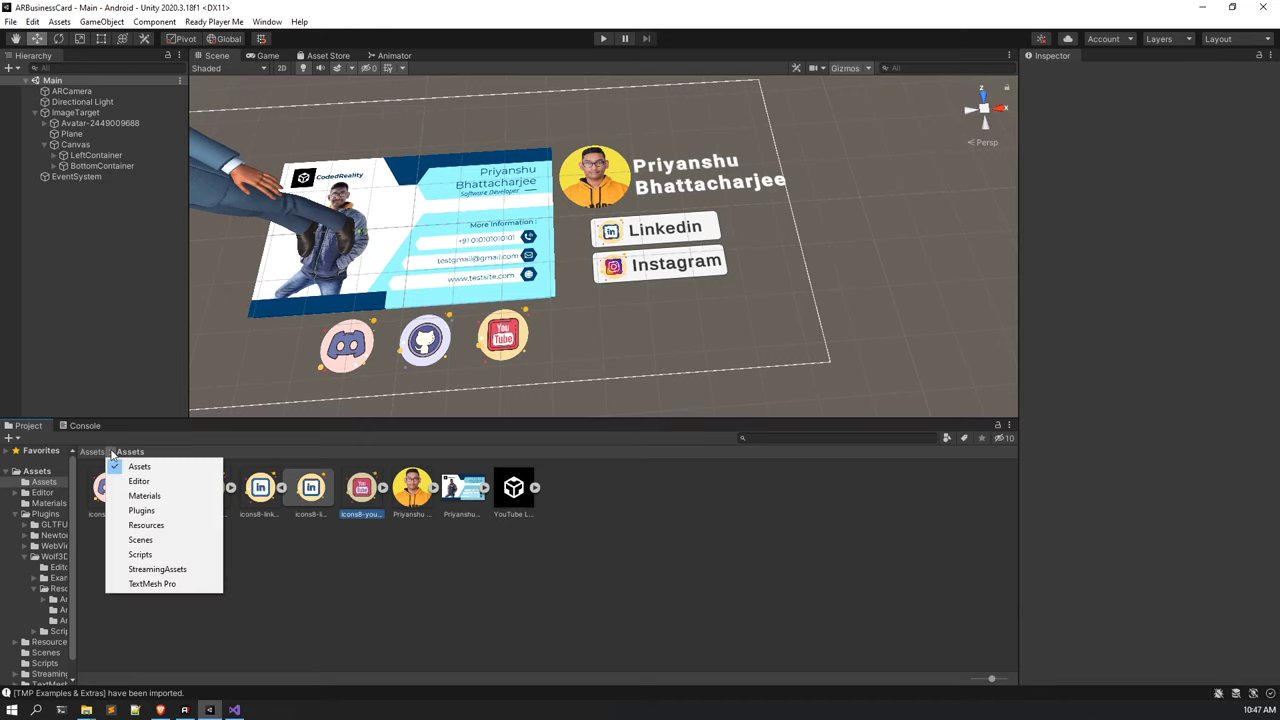
pyautogui.click(142, 554)
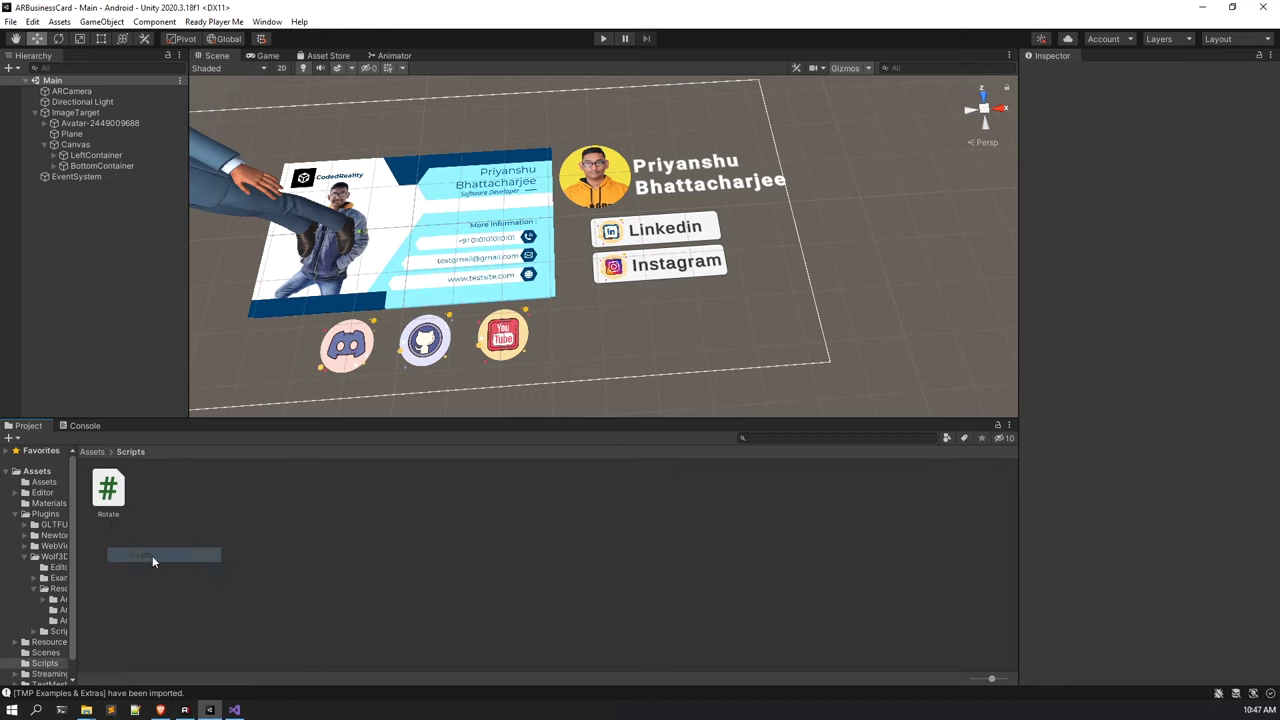
pyautogui.rightClick(331, 527)
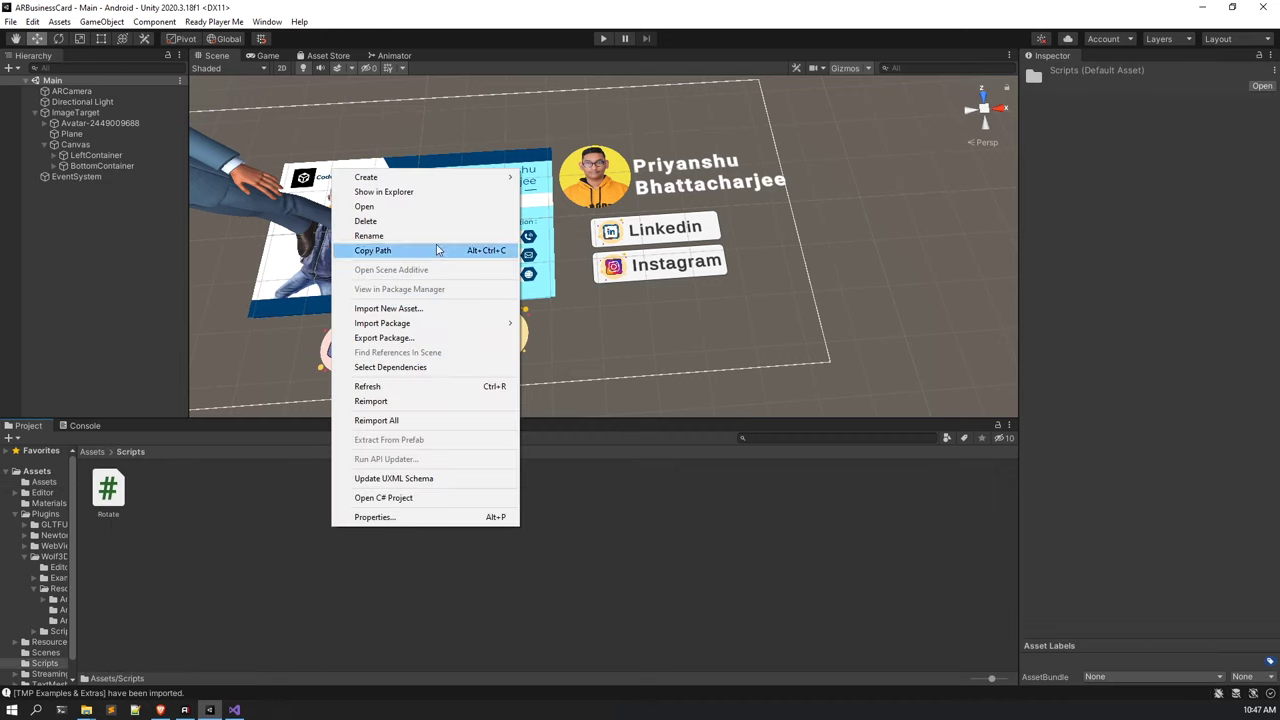
pyautogui.moveTo(430, 178)
pyautogui.click(612, 204)
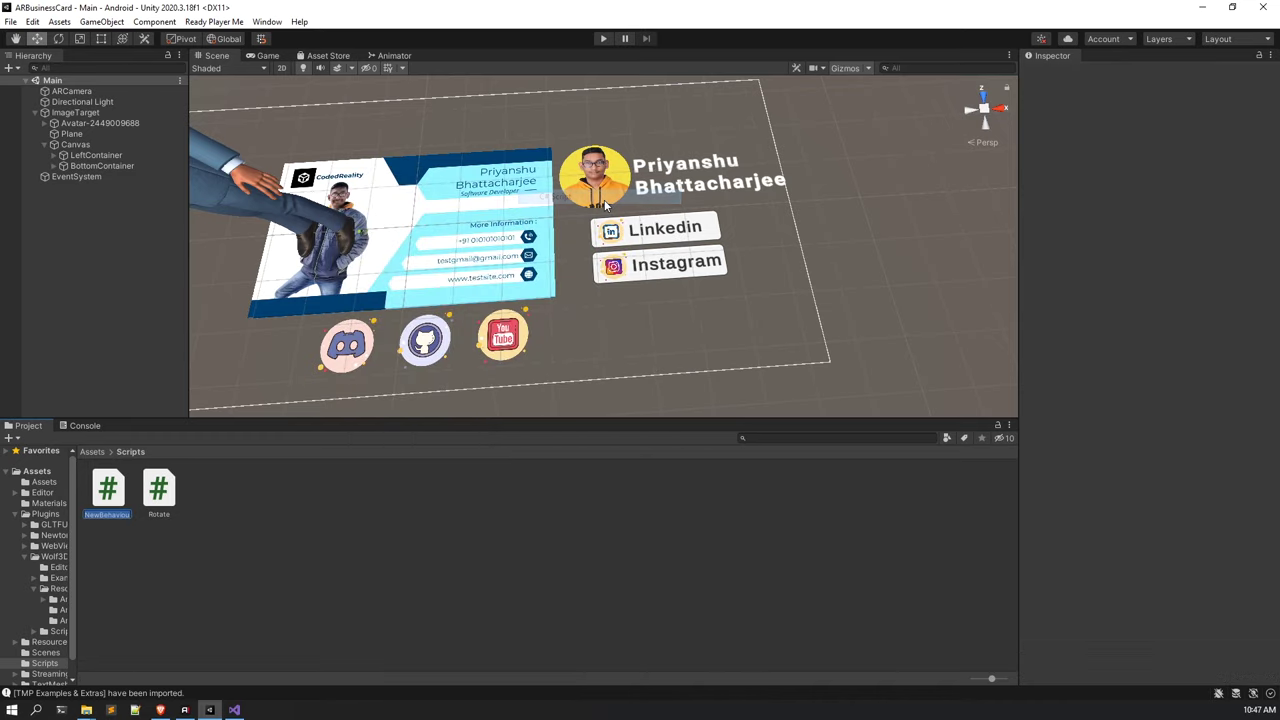
pyautogui.write('LinkManager')
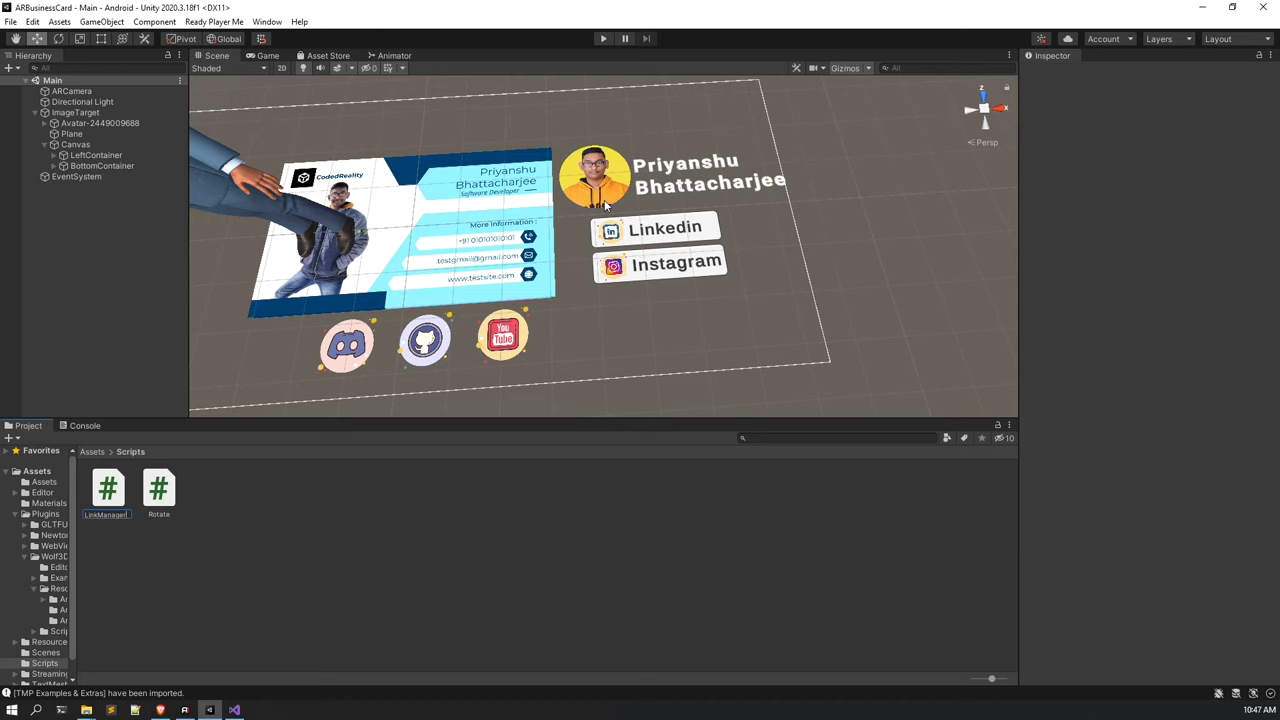
pyautogui.press('Return')
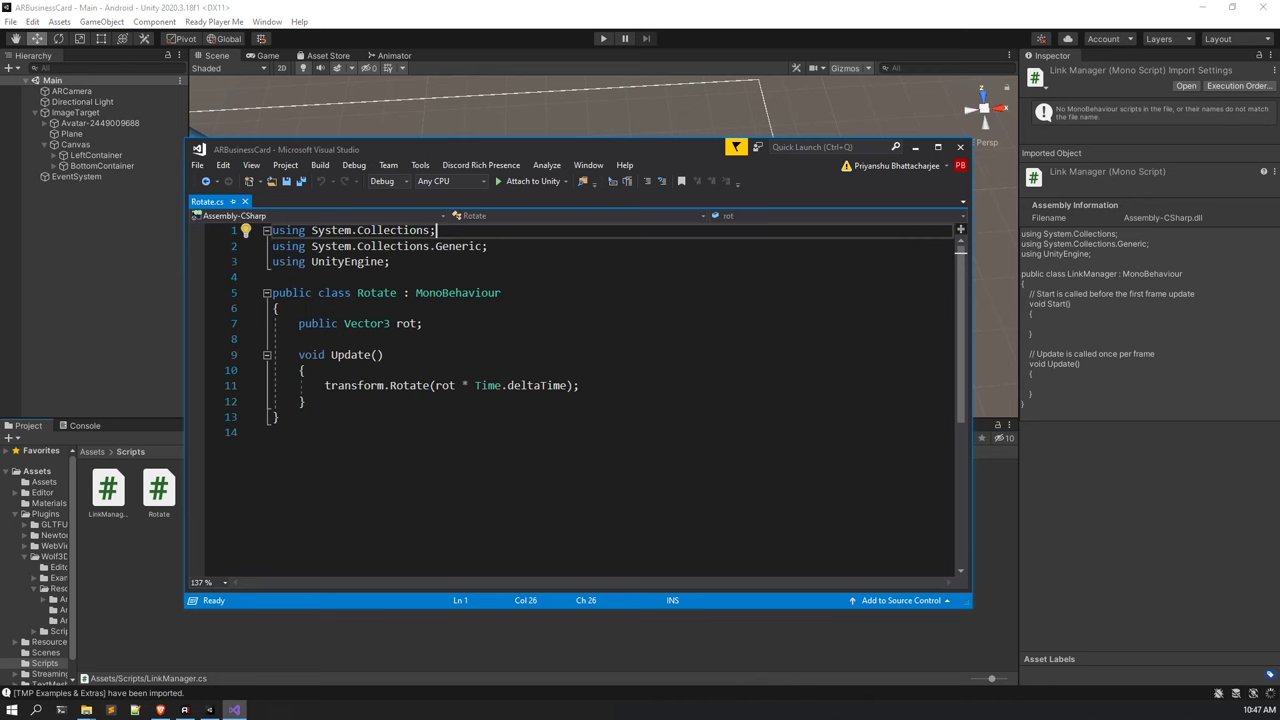
# Delete the default Start and Update methods from LinkManager.cs.
pyautogui.moveTo(402, 146); pyautogui.dragTo(590, 158)
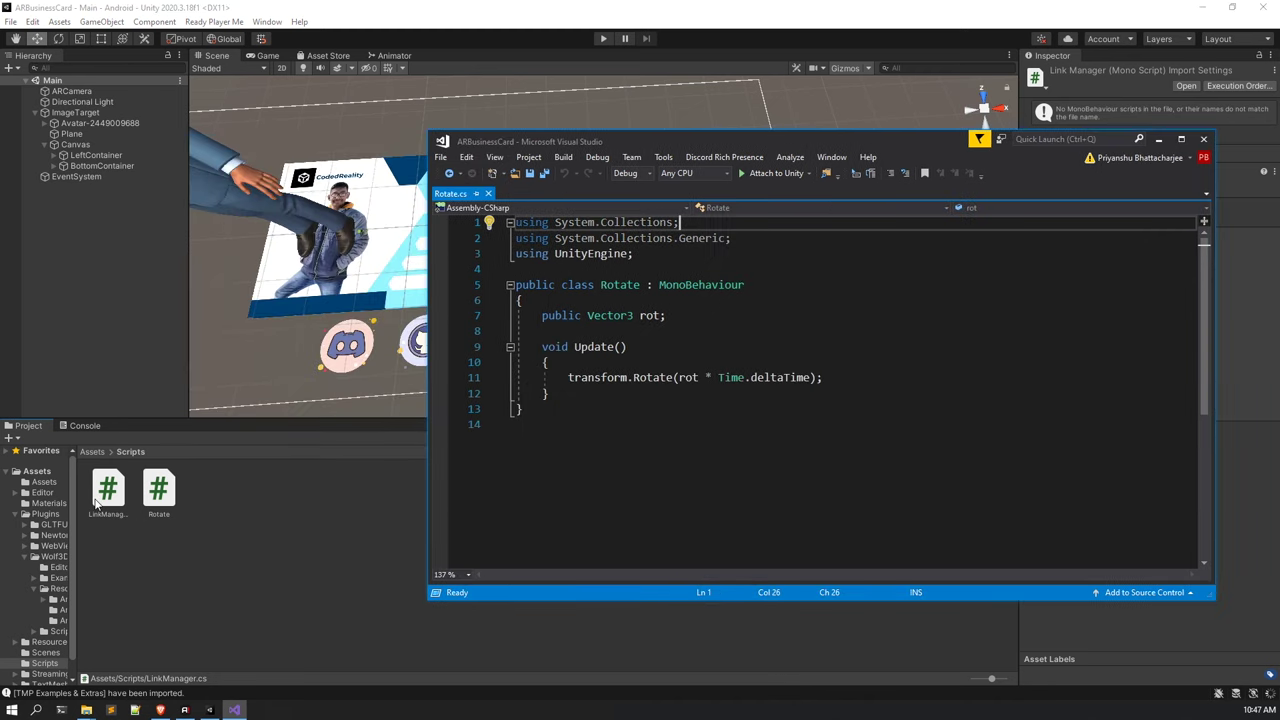
pyautogui.click(95, 500)
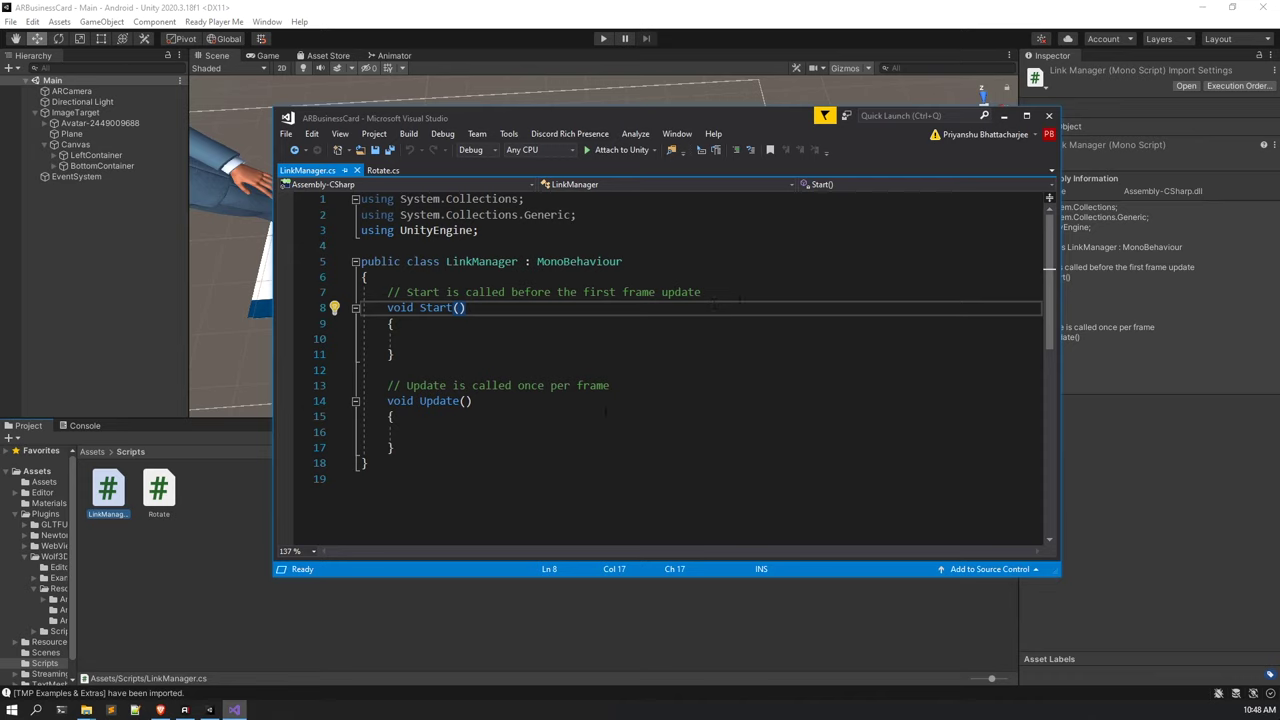
pyautogui.click(414, 432)
pyautogui.moveTo(395, 447); pyautogui.dragTo(389, 292)
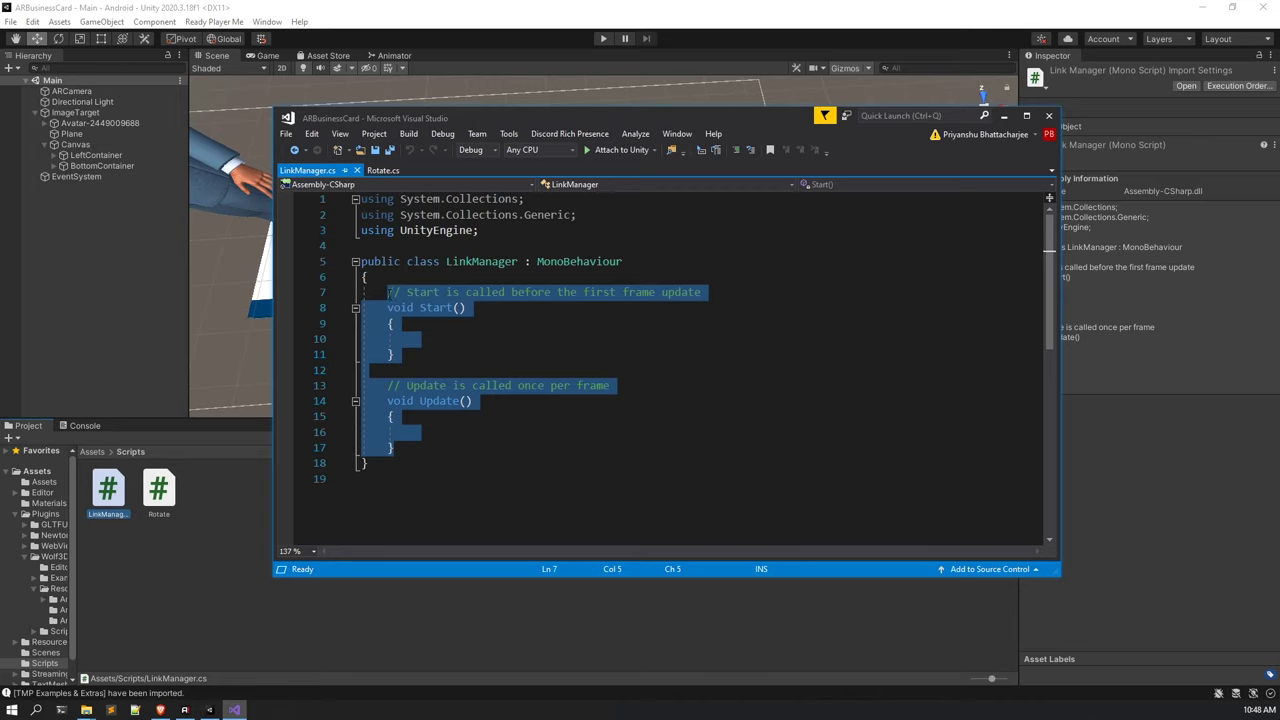
pyautogui.press('BackSpace')
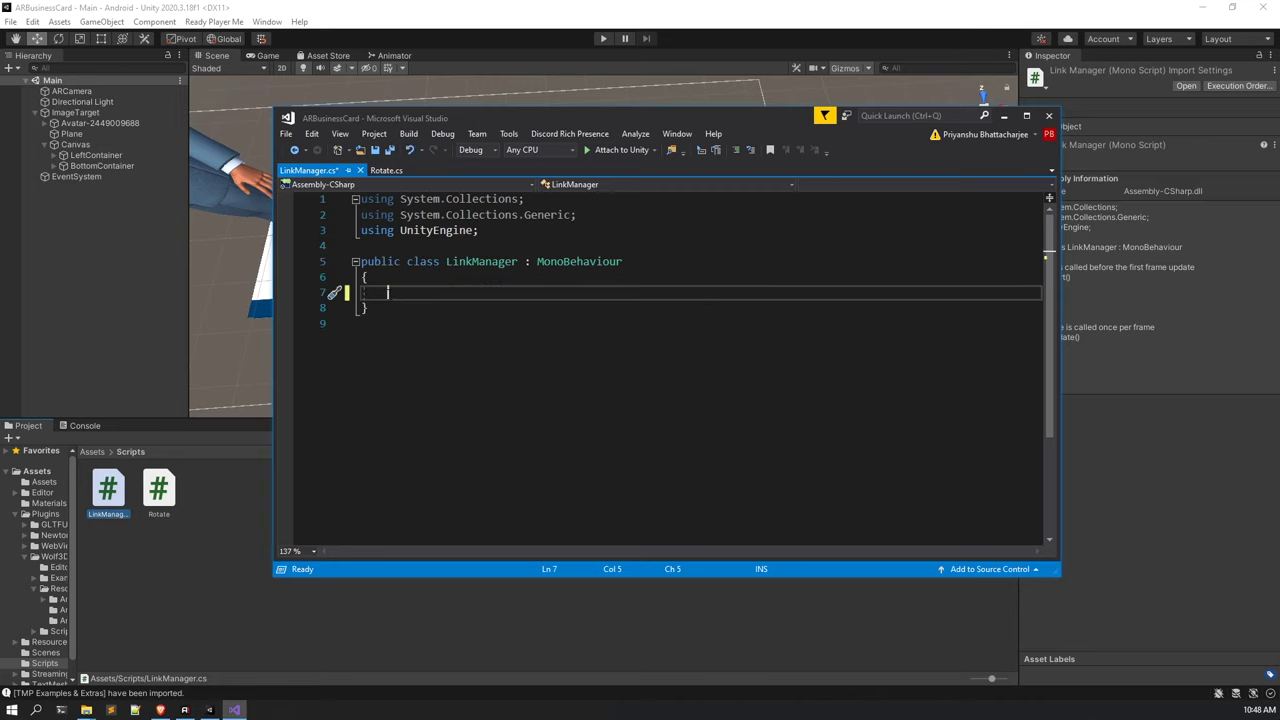
# Write a public void openLinkedin() method calling Application.OpenURL("").
pyautogui.write('pub')
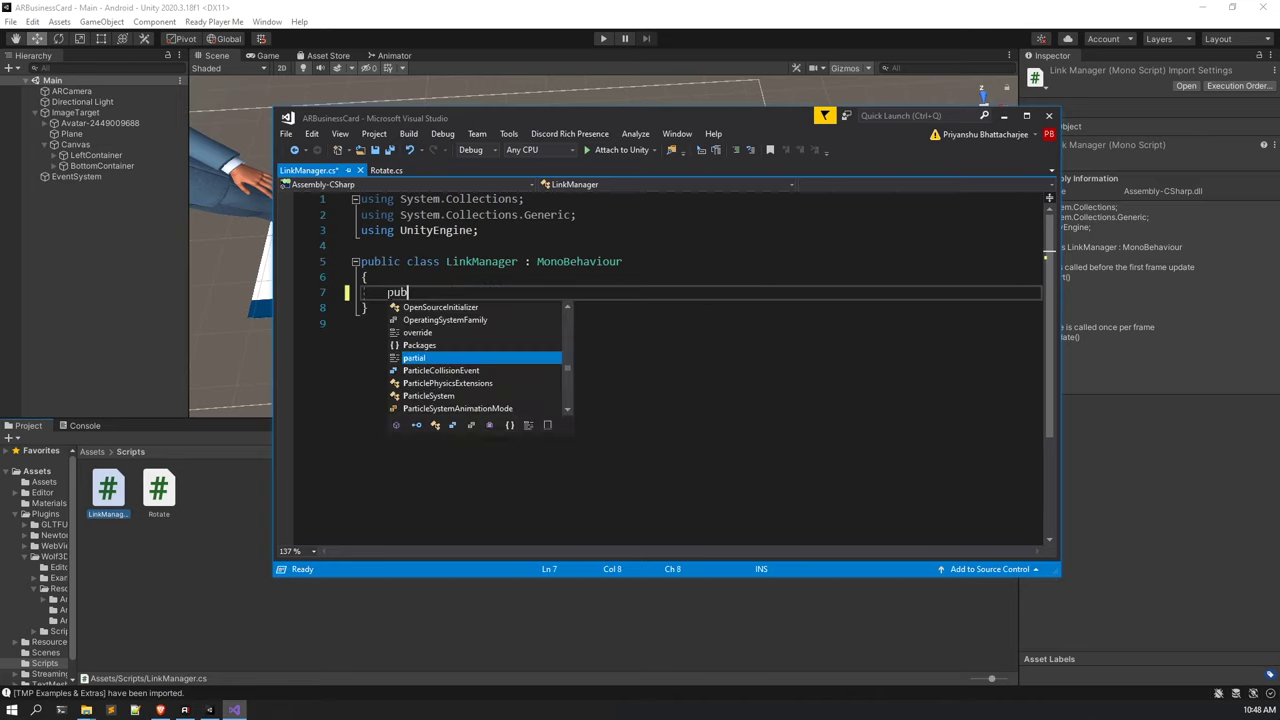
pyautogui.write('lic void ')
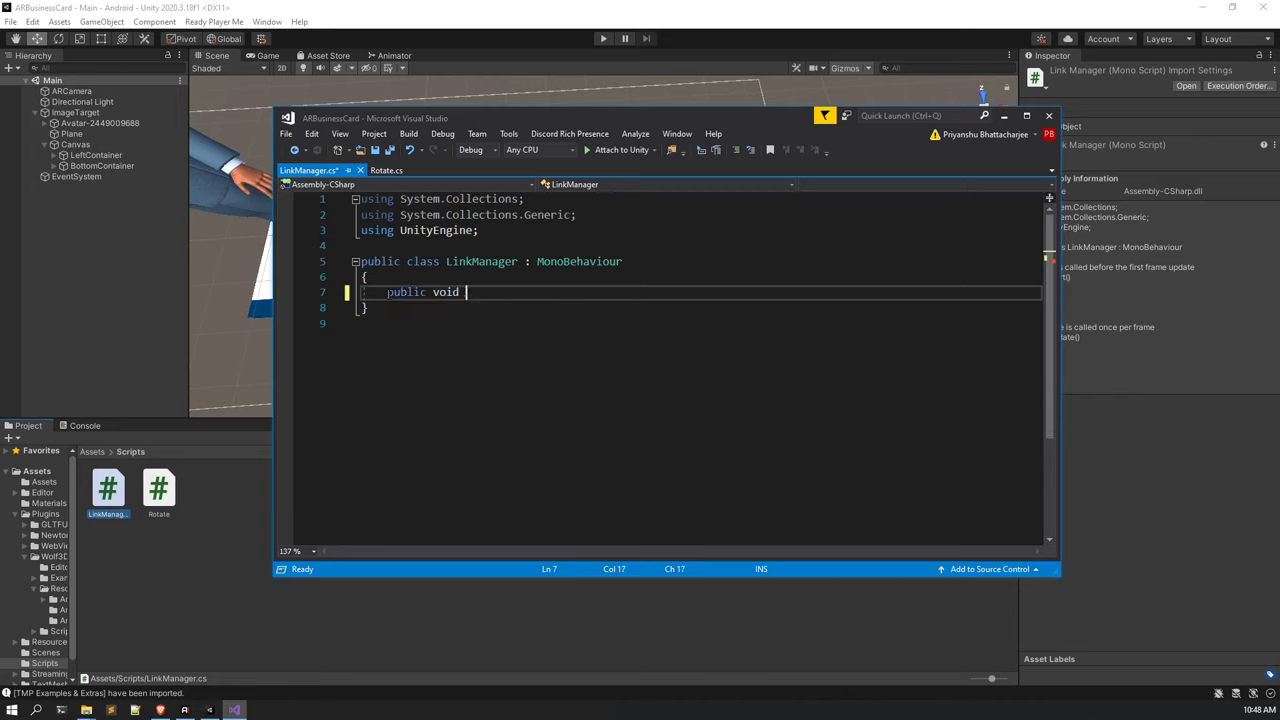
pyautogui.write('link')
pyautogui.press('BackSpace')
pyautogui.press('BackSpace')
pyautogui.press('BackSpace')
pyautogui.press('BackSpace')
pyautogui.write('openLinkedi')
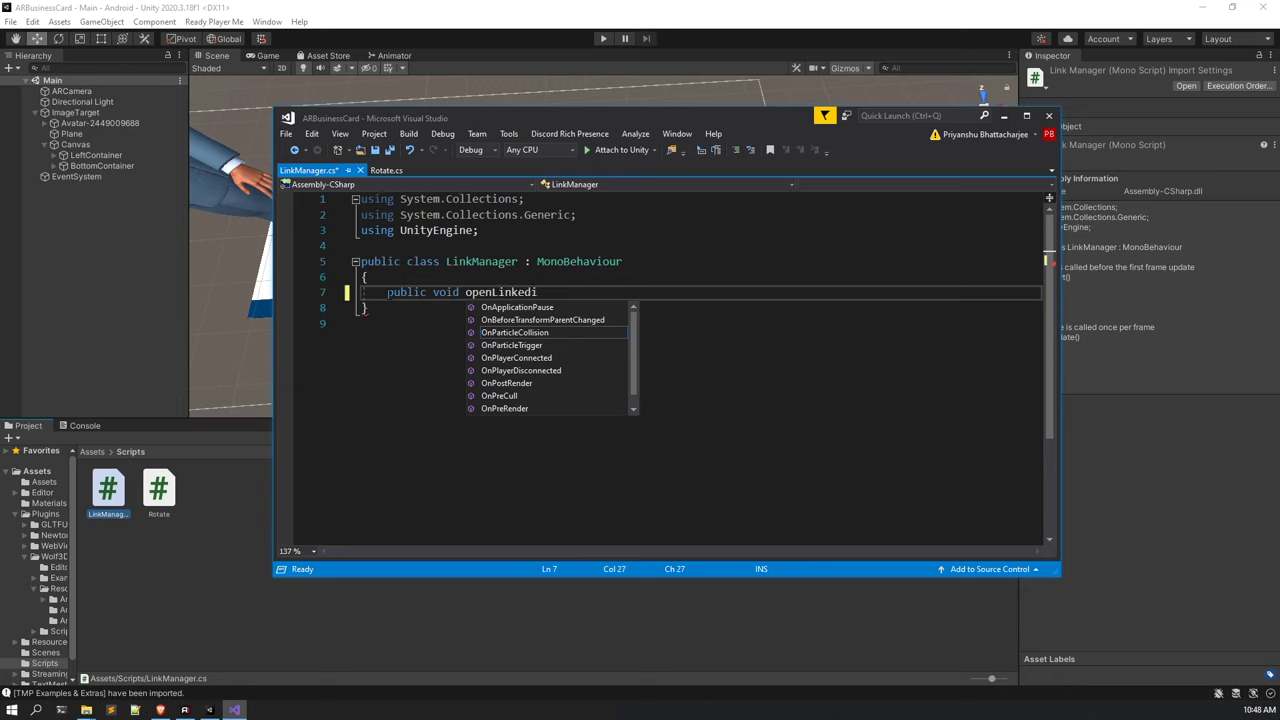
pyautogui.write('n() {')
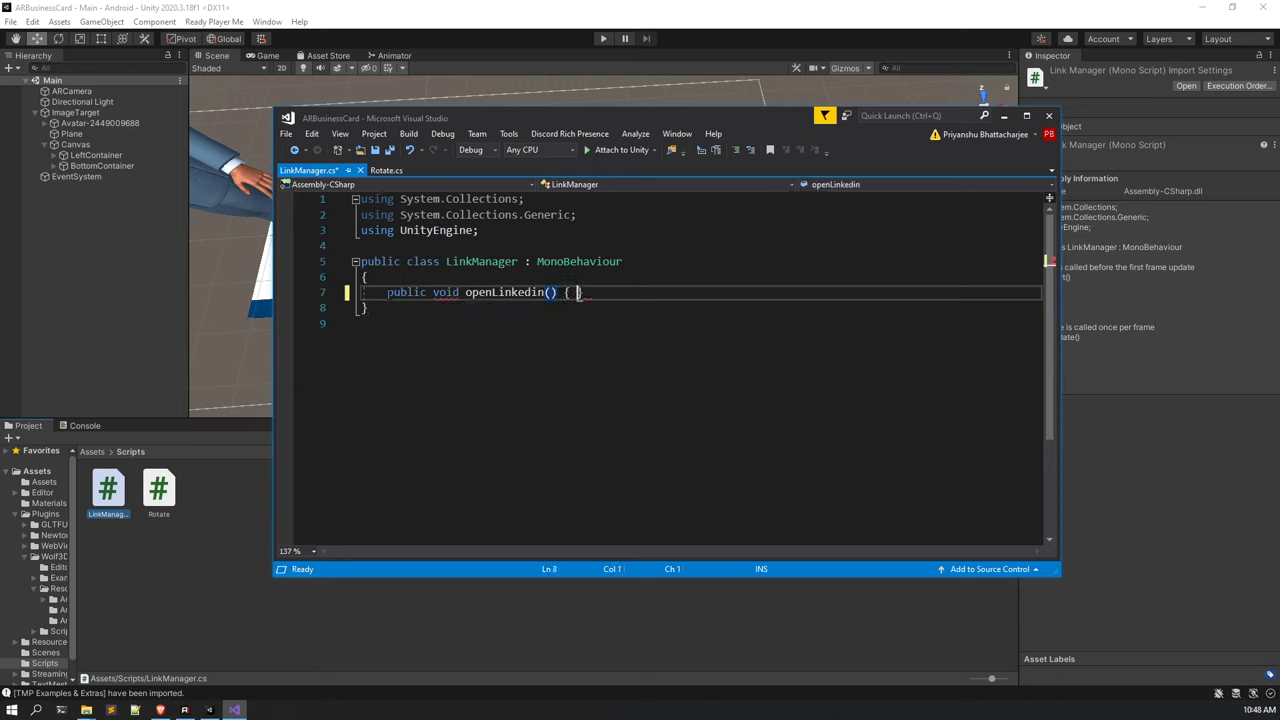
pyautogui.press('Return')
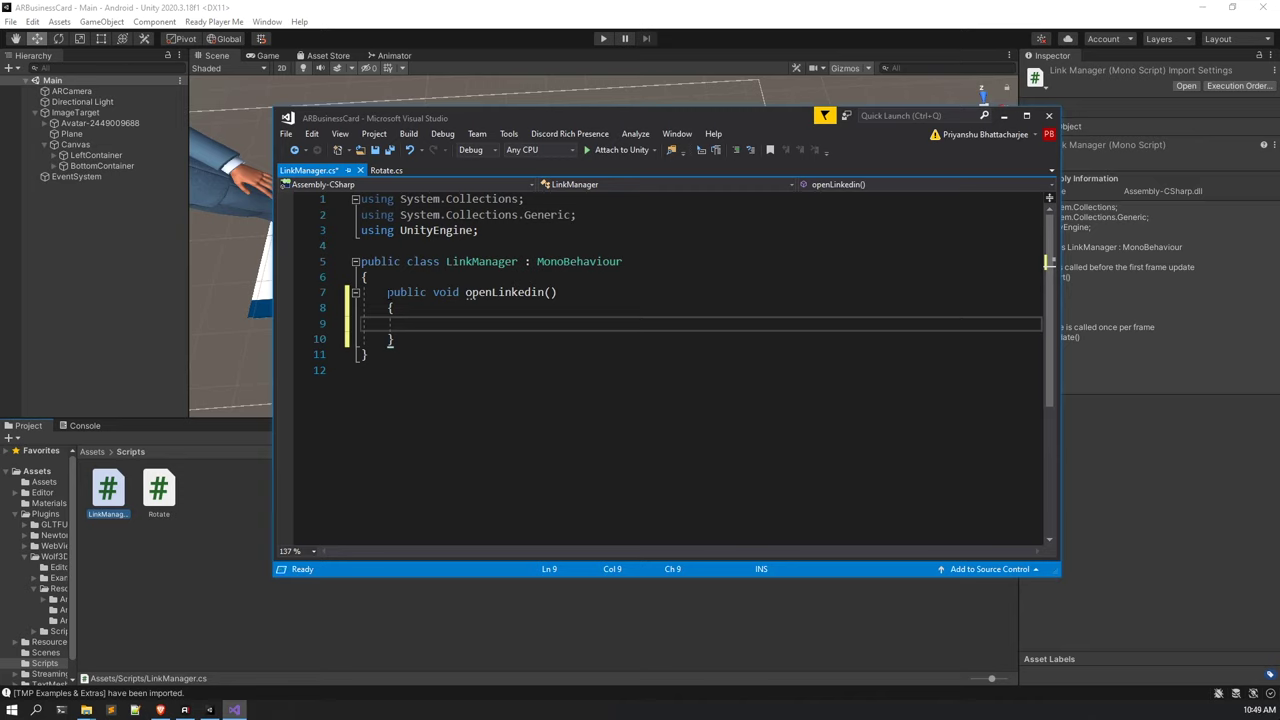
pyautogui.write('Application.')
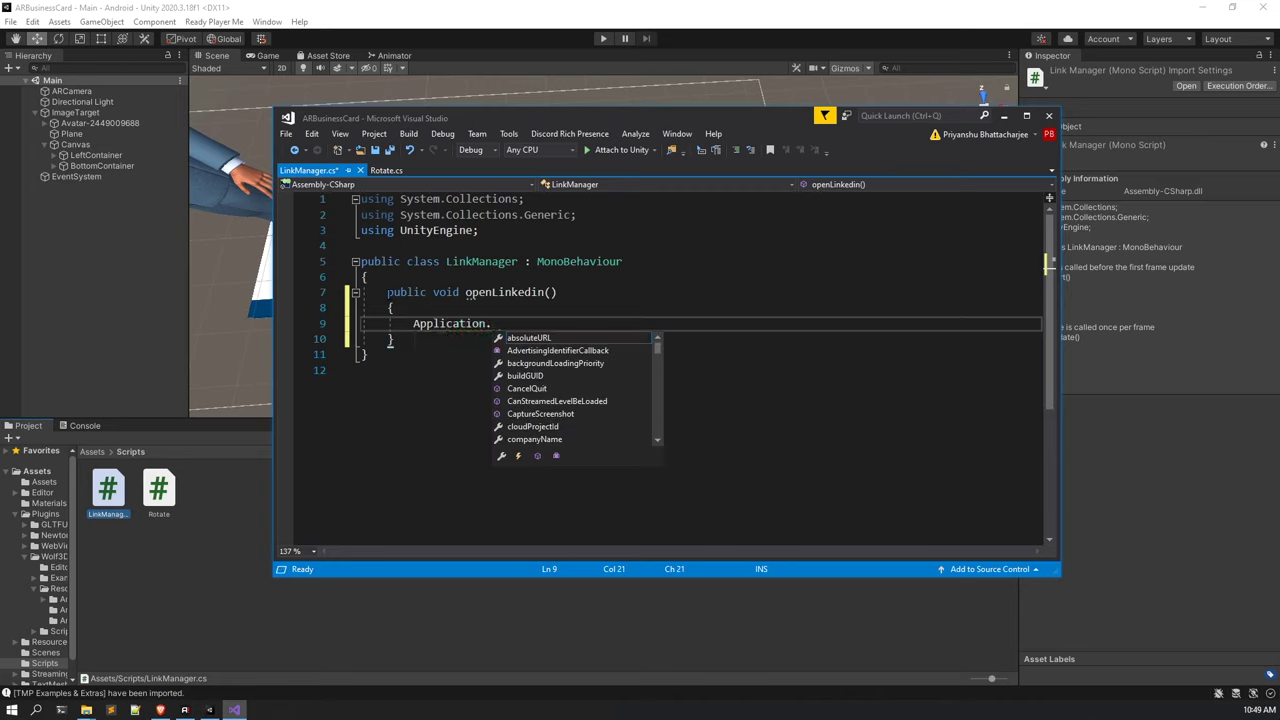
pyautogui.write('OpenURL("");')
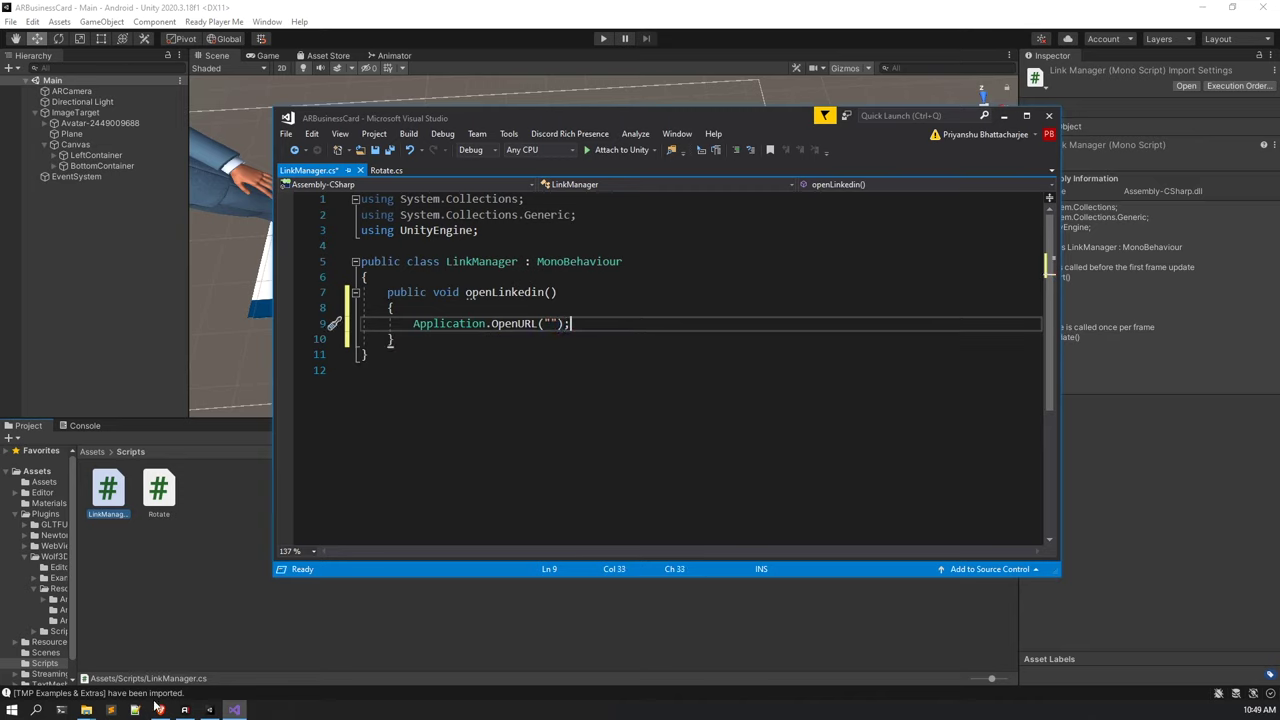
# Paste the LinkedIn profile link from the course page into openLinkedin's OpenURL call.
pyautogui.click(159, 709)
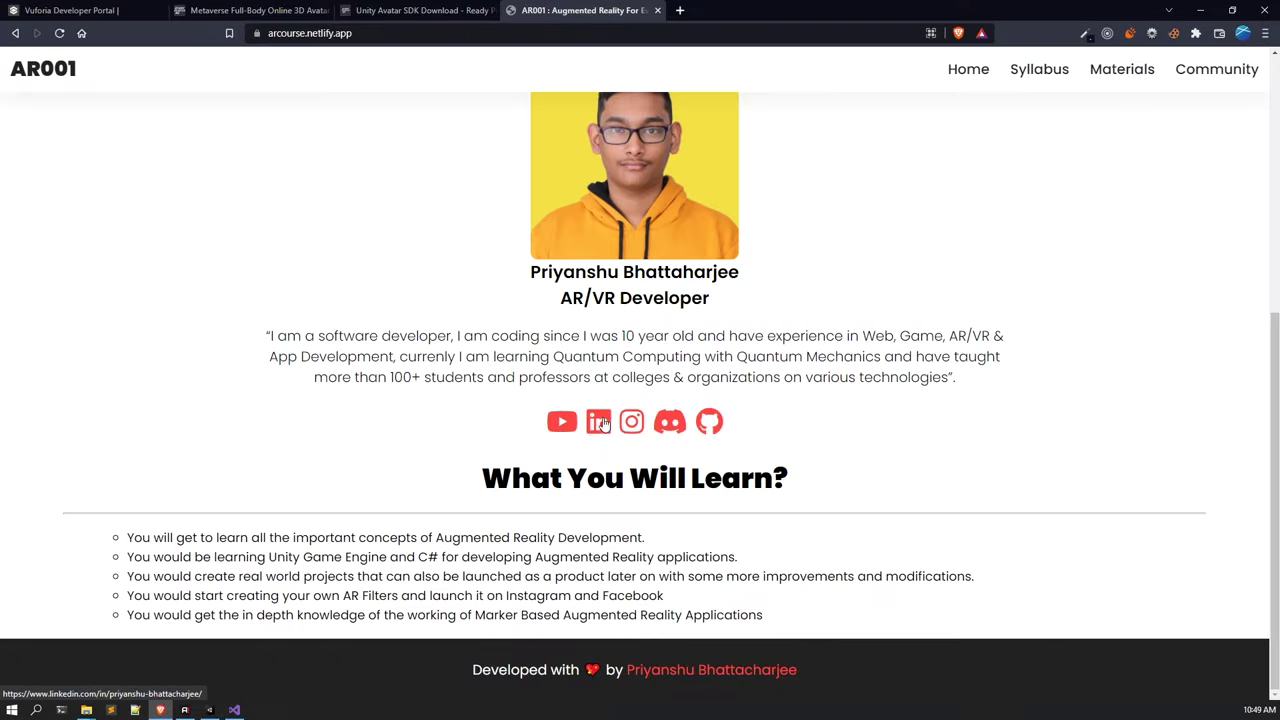
pyautogui.rightClick(604, 424)
pyautogui.click(658, 519)
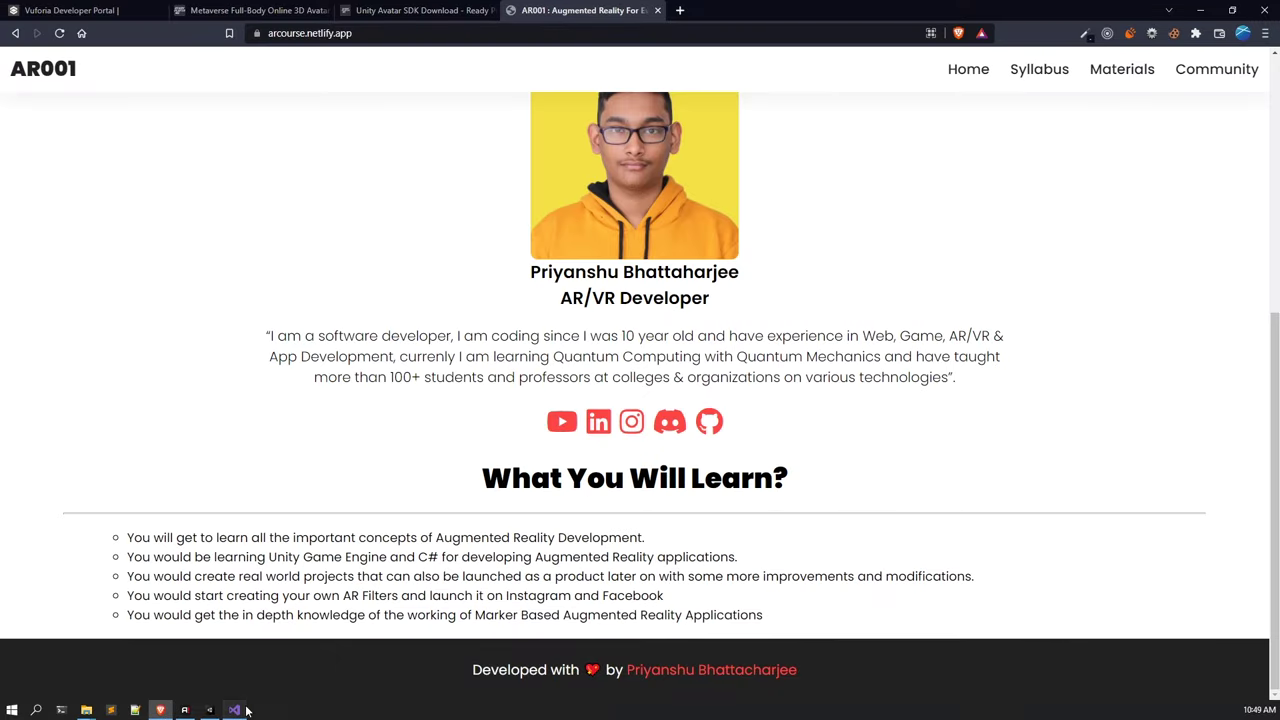
pyautogui.click(234, 709)
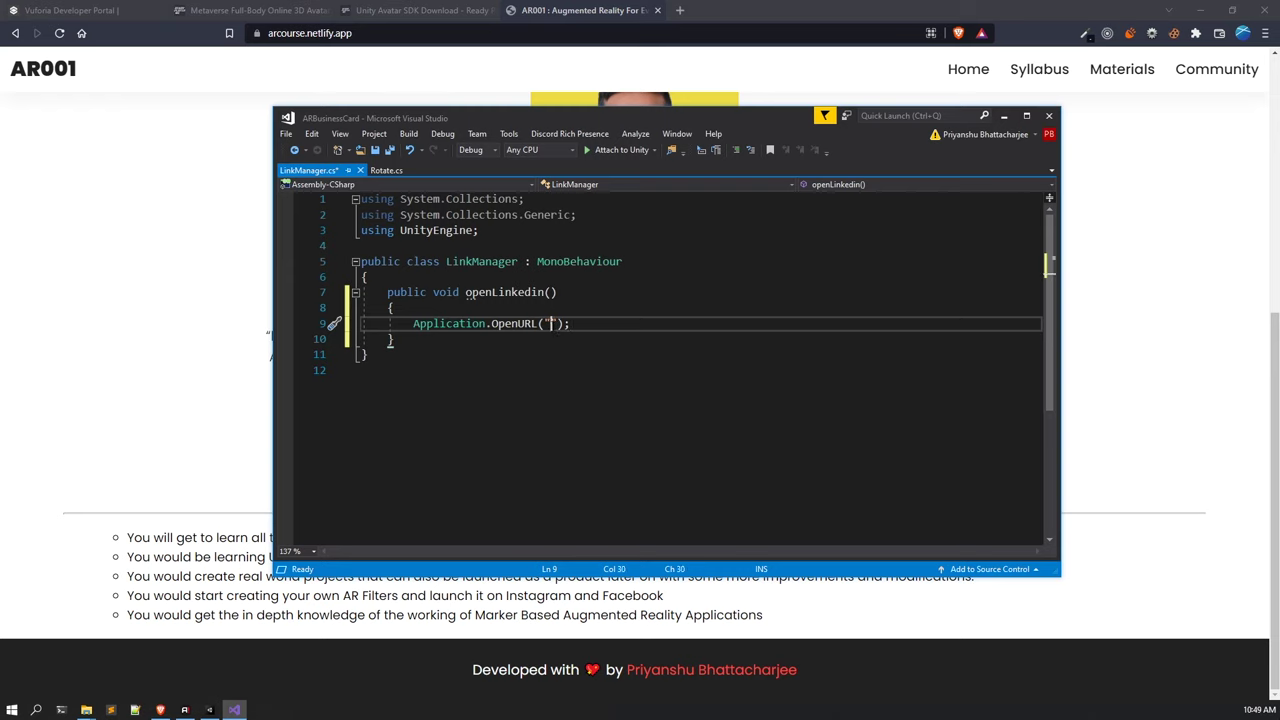
pyautogui.hotkey('ctrl', 'v')
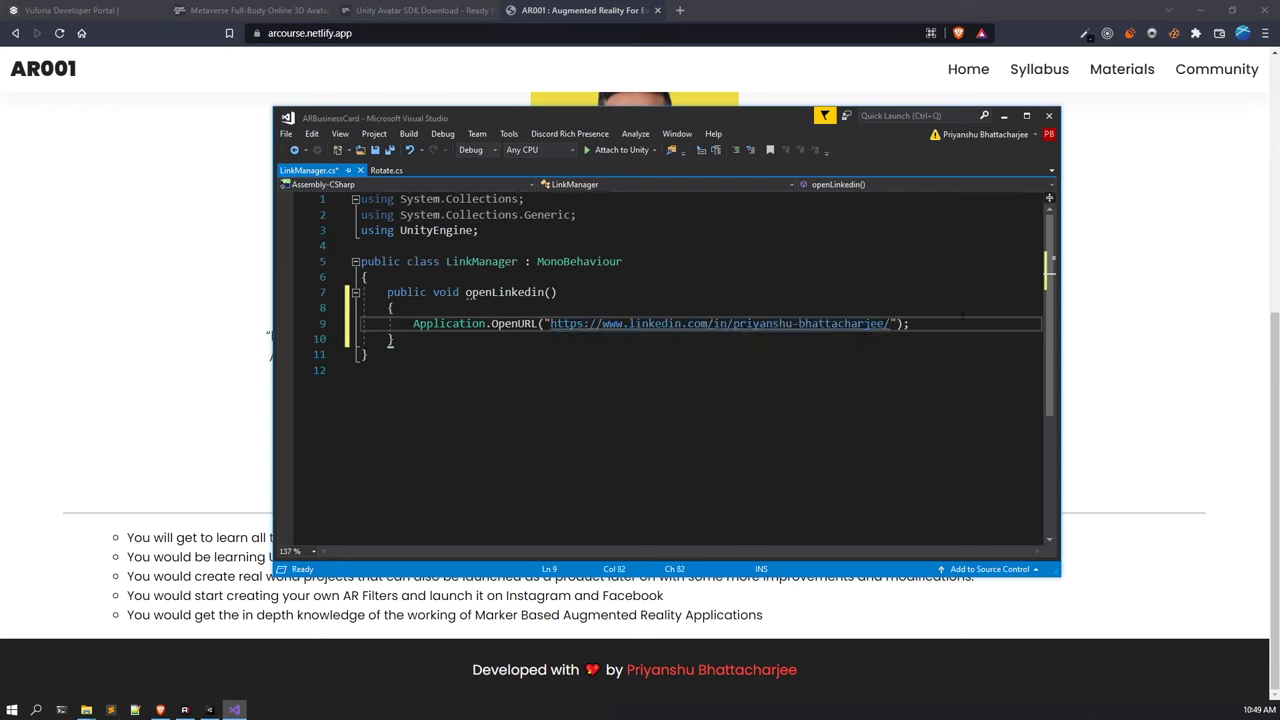
# Add an openInstagram method containing an empty Application.OpenURL("") call.
pyautogui.click(437, 341)
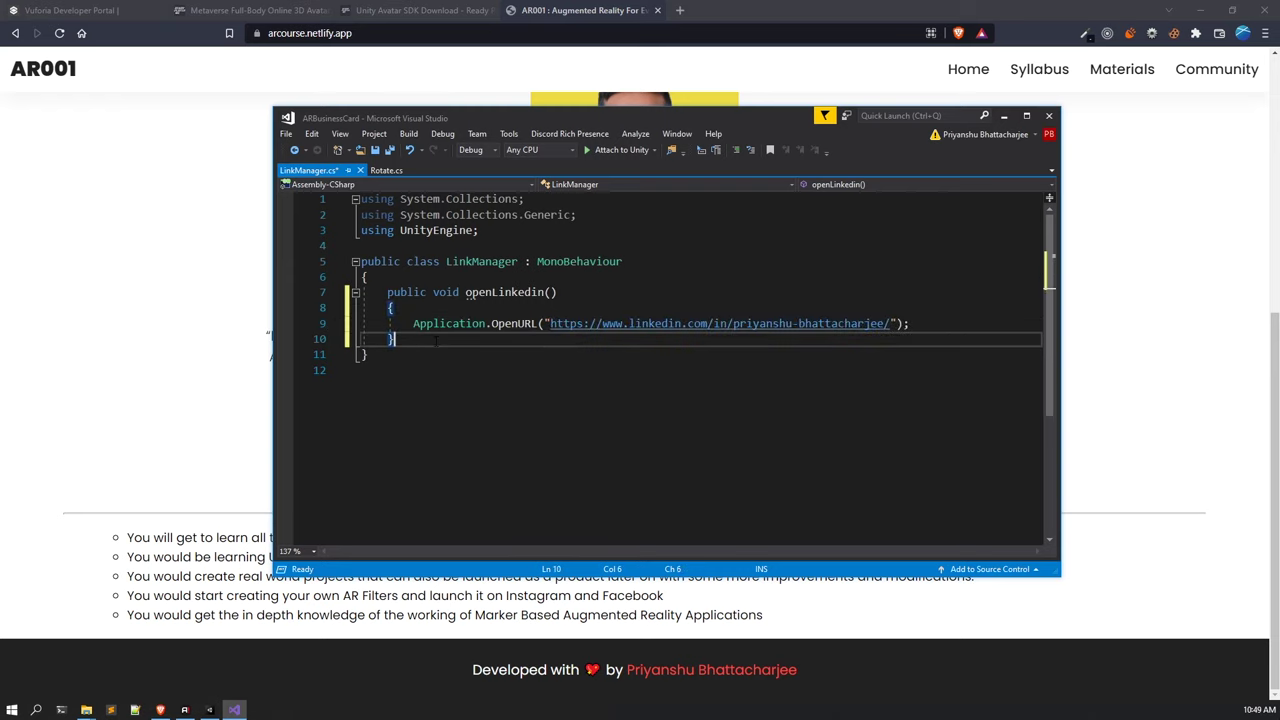
pyautogui.press('Return')
pyautogui.press('Return')
pyautogui.write('public void ')
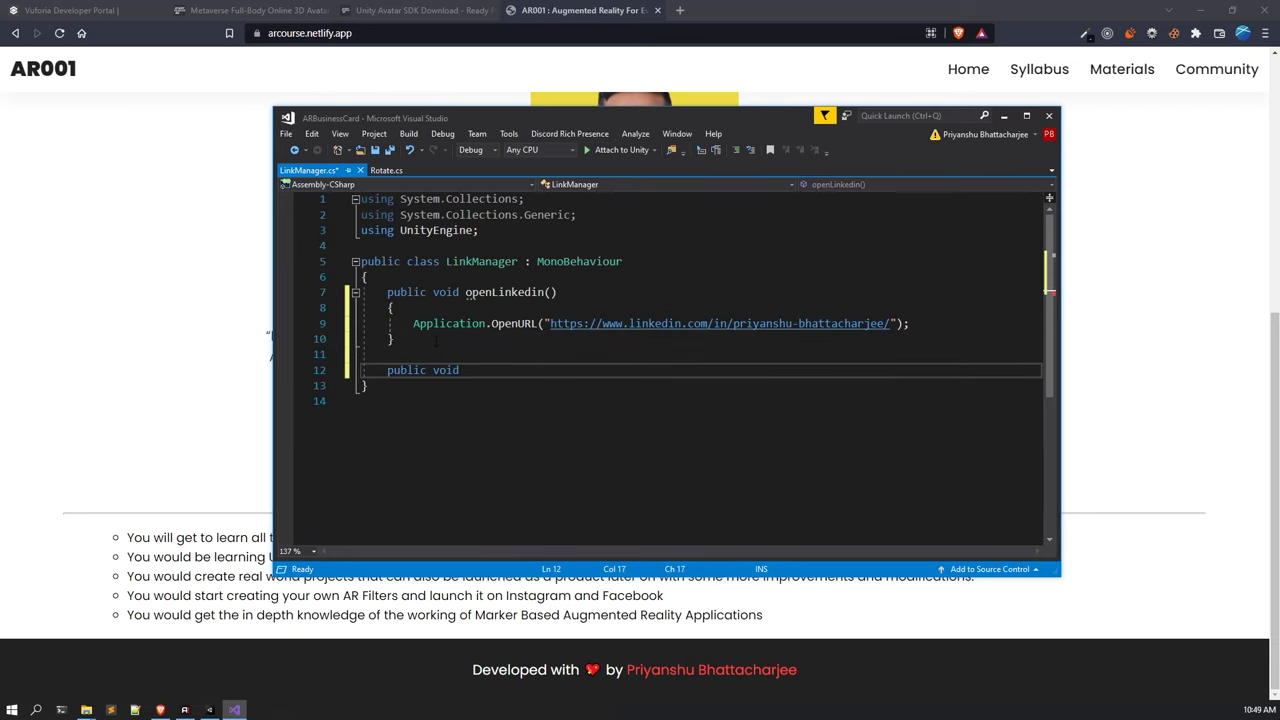
pyautogui.write('openIn')
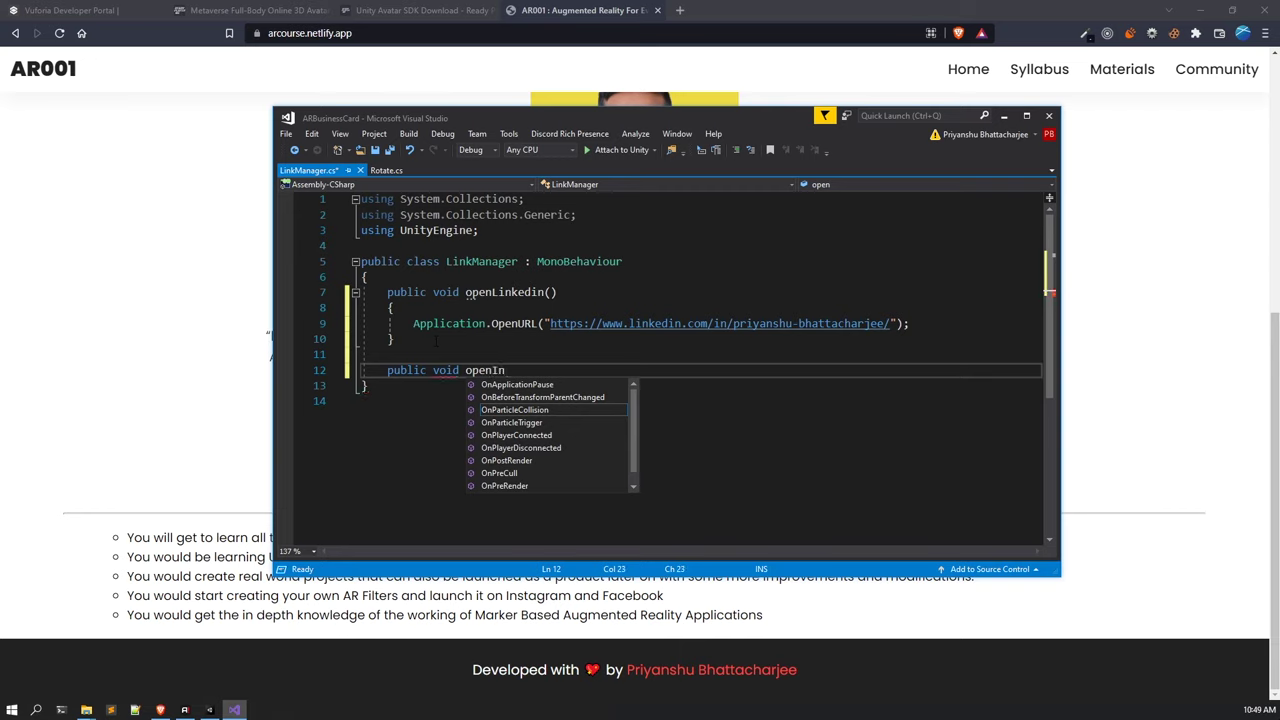
pyautogui.write('stagram()')
pyautogui.press('Return')
pyautogui.write('{')
pyautogui.press('Return')
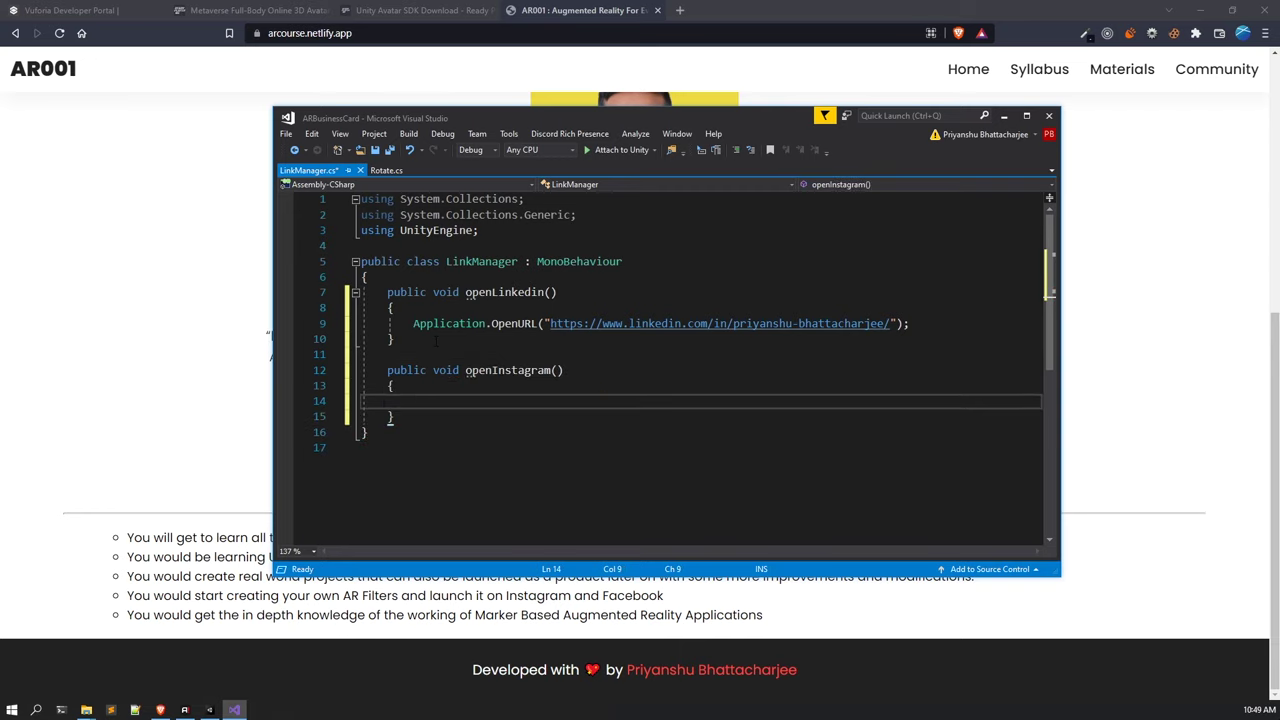
pyautogui.write('Application.P')
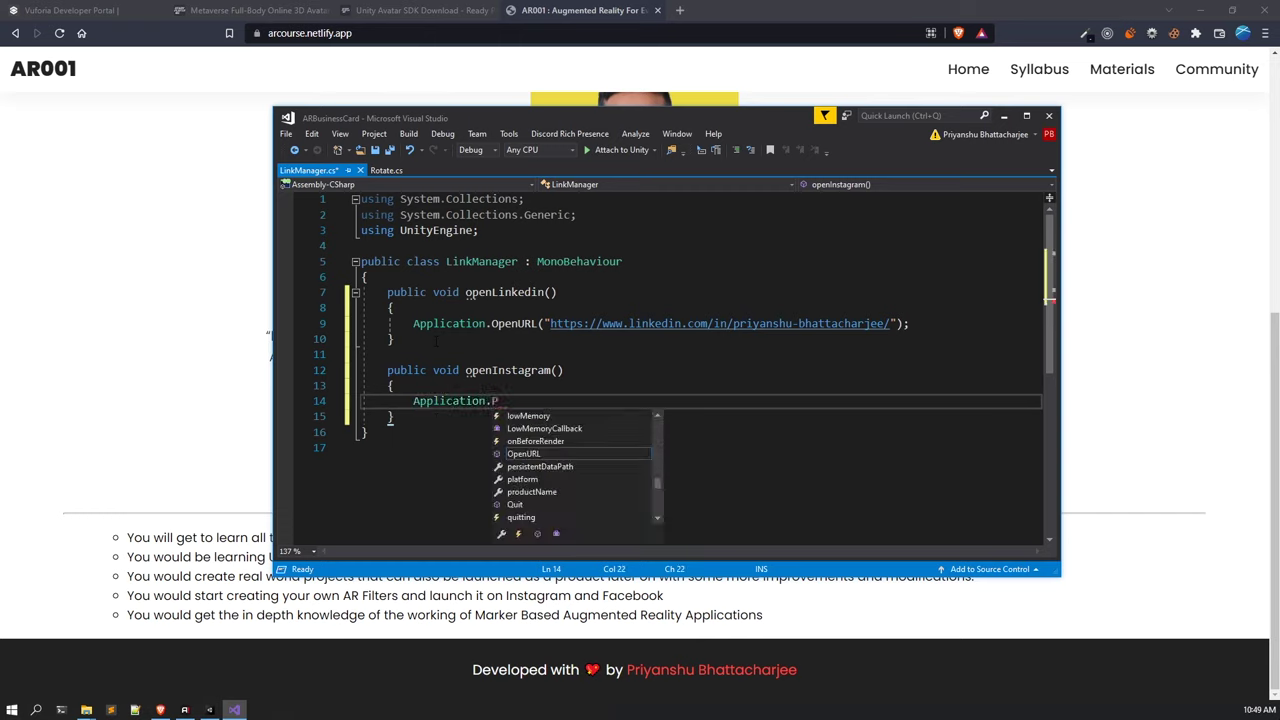
pyautogui.press('BackSpace')
pyautogui.write('Open')
pyautogui.press('Tab')
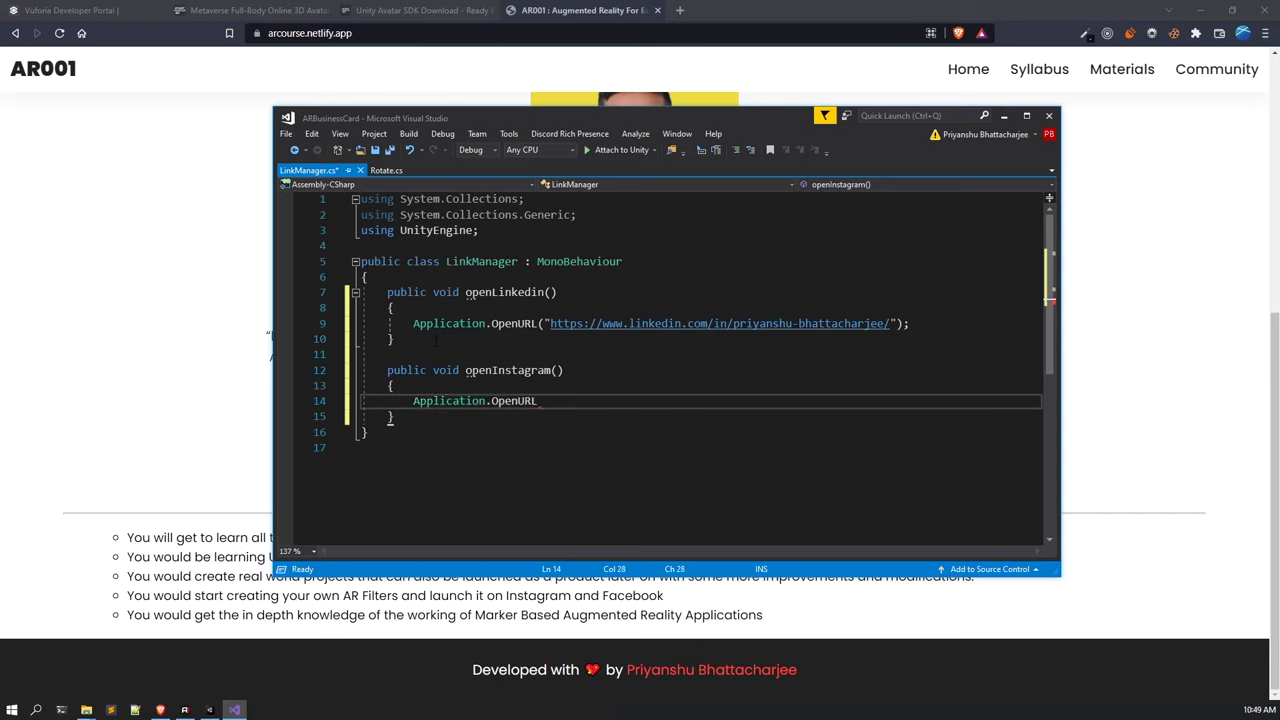
pyautogui.write('("");')
# Paste the Instagram icon's link into the OpenURL quotes and delete the course-site prefix.
pyautogui.click(186, 267)
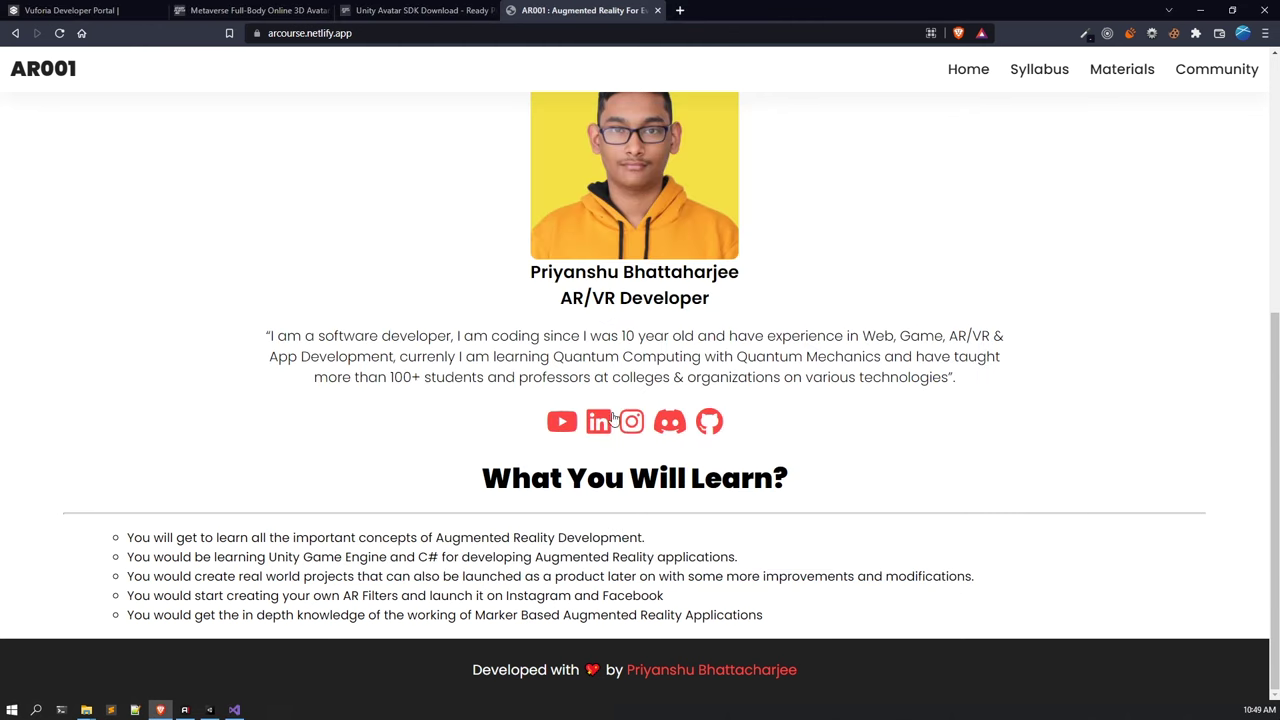
pyautogui.rightClick(636, 425)
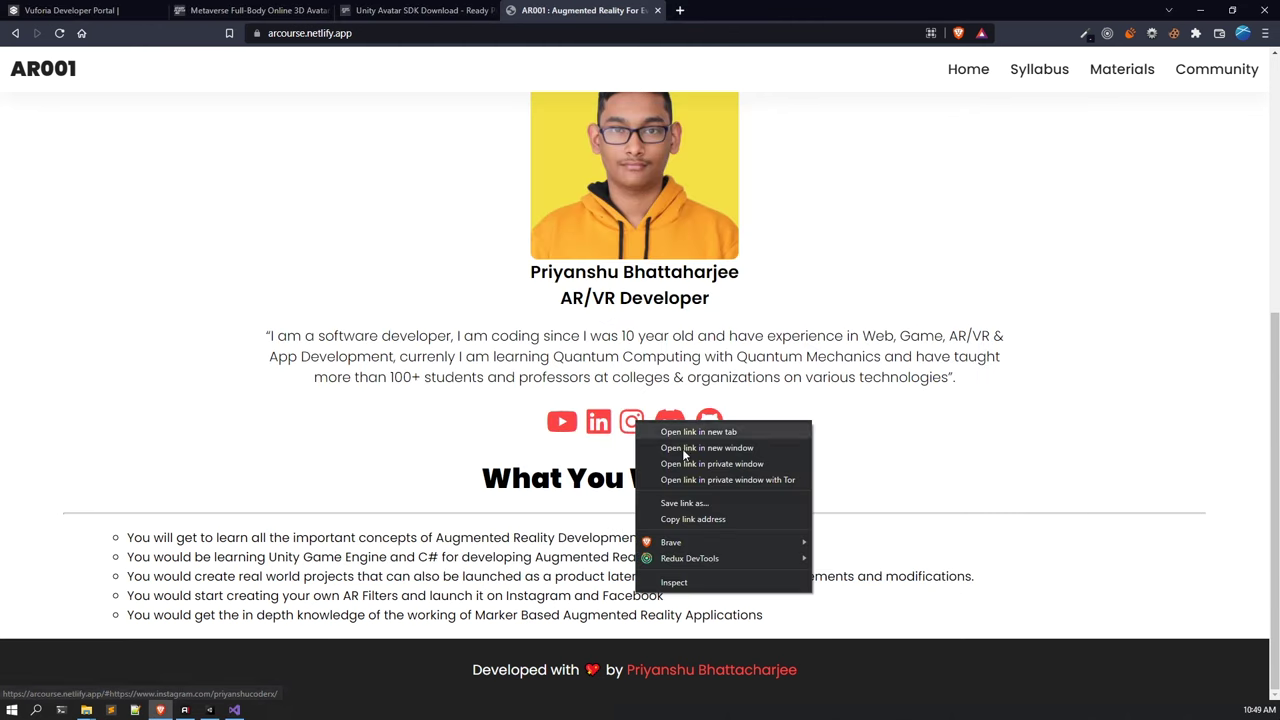
pyautogui.click(701, 517)
pyautogui.click(234, 710)
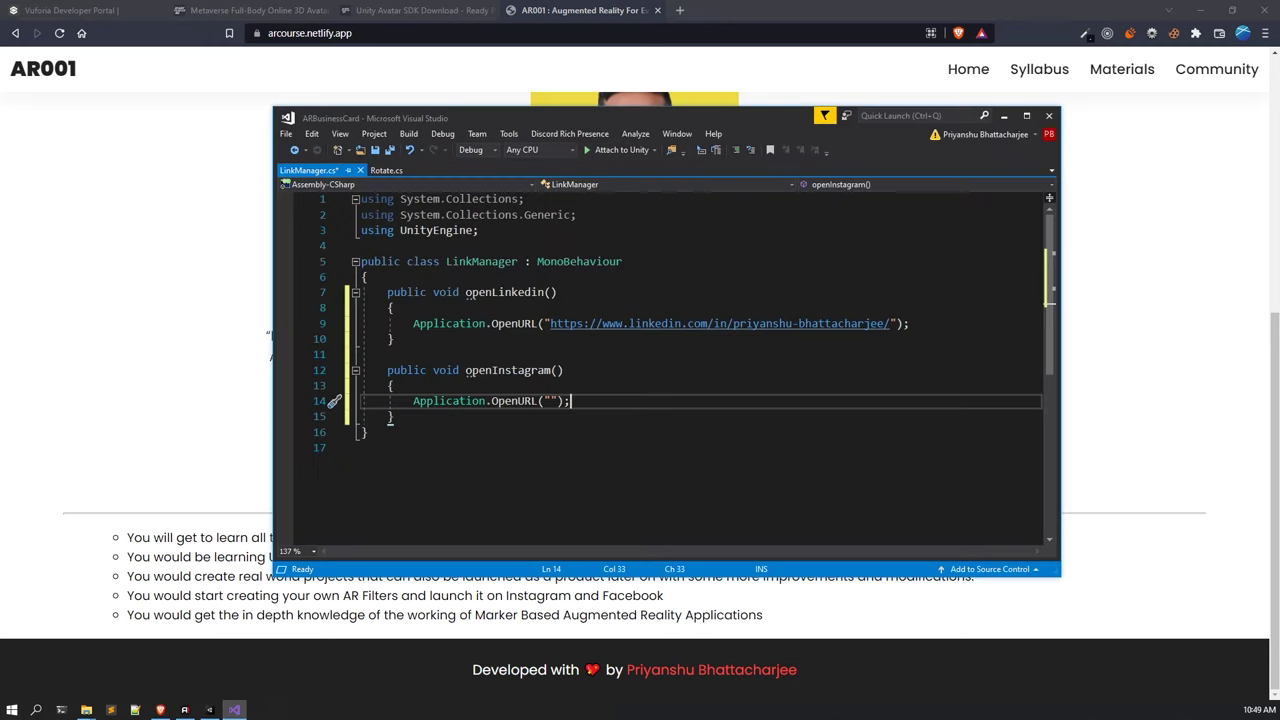
pyautogui.hotkey('ctrl', 'v')
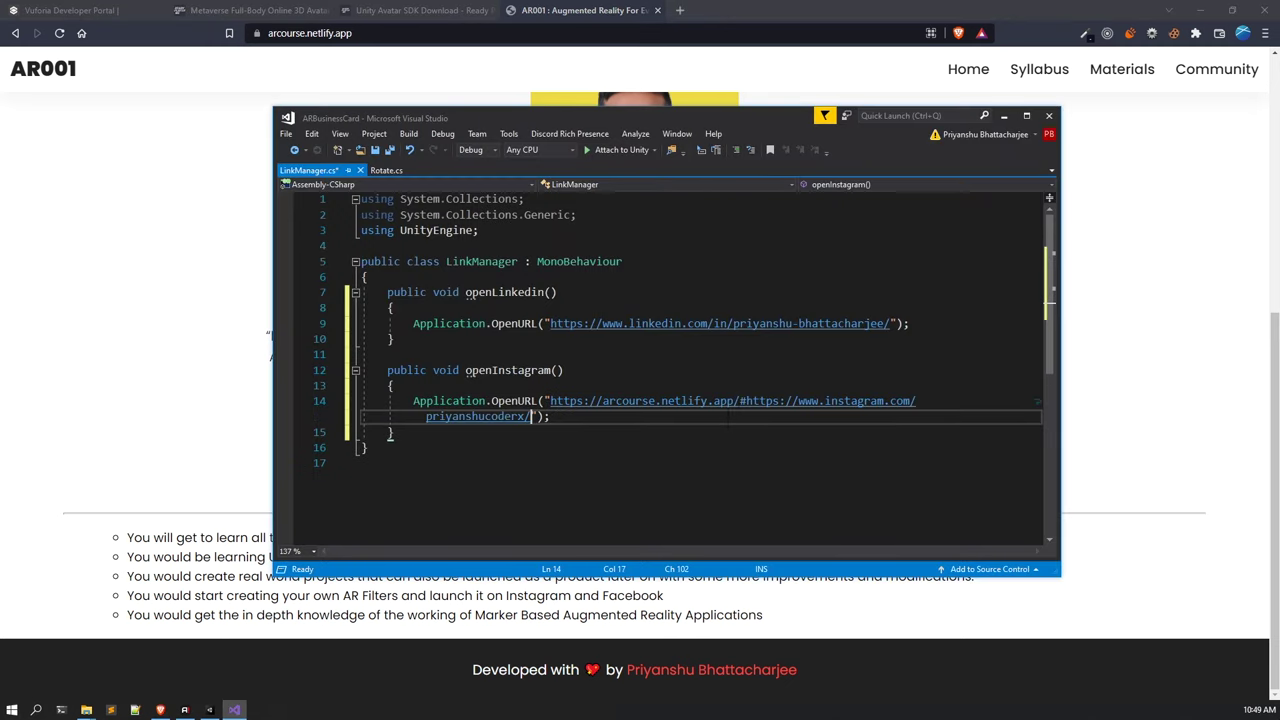
pyautogui.moveTo(747, 401); pyautogui.dragTo(550, 401)
pyautogui.press('BackSpace')
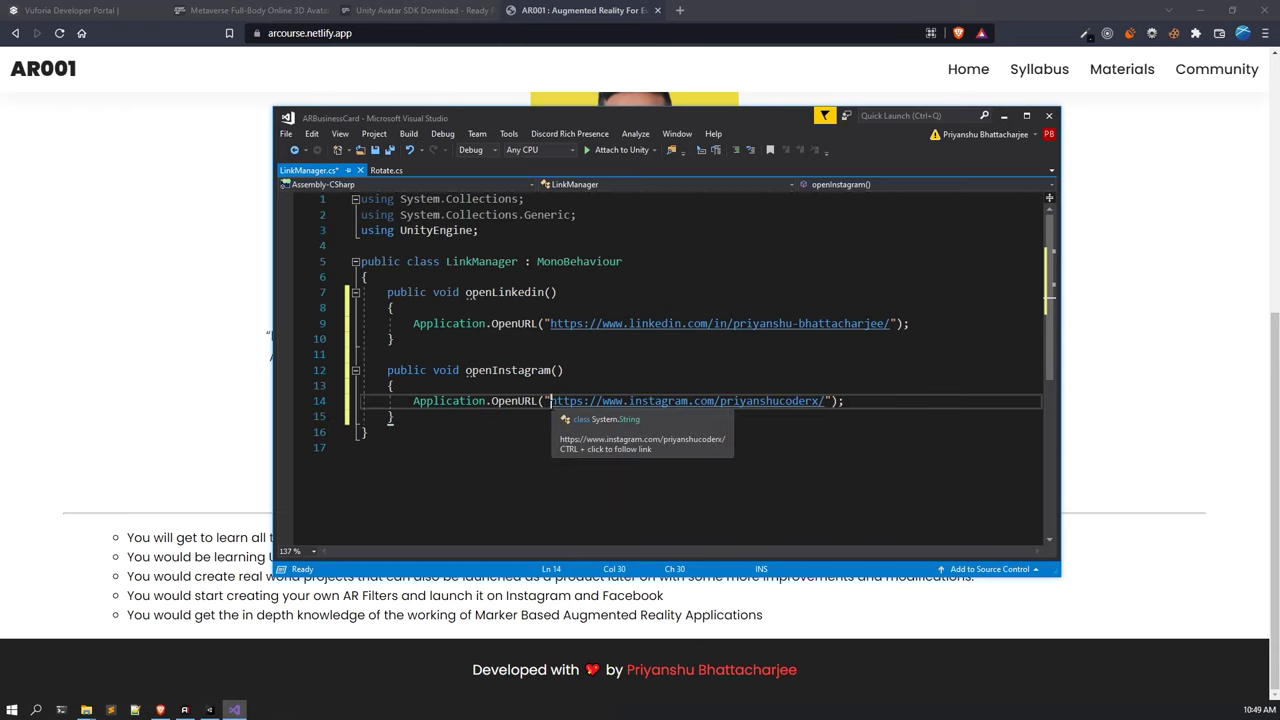
pyautogui.click(395, 416)
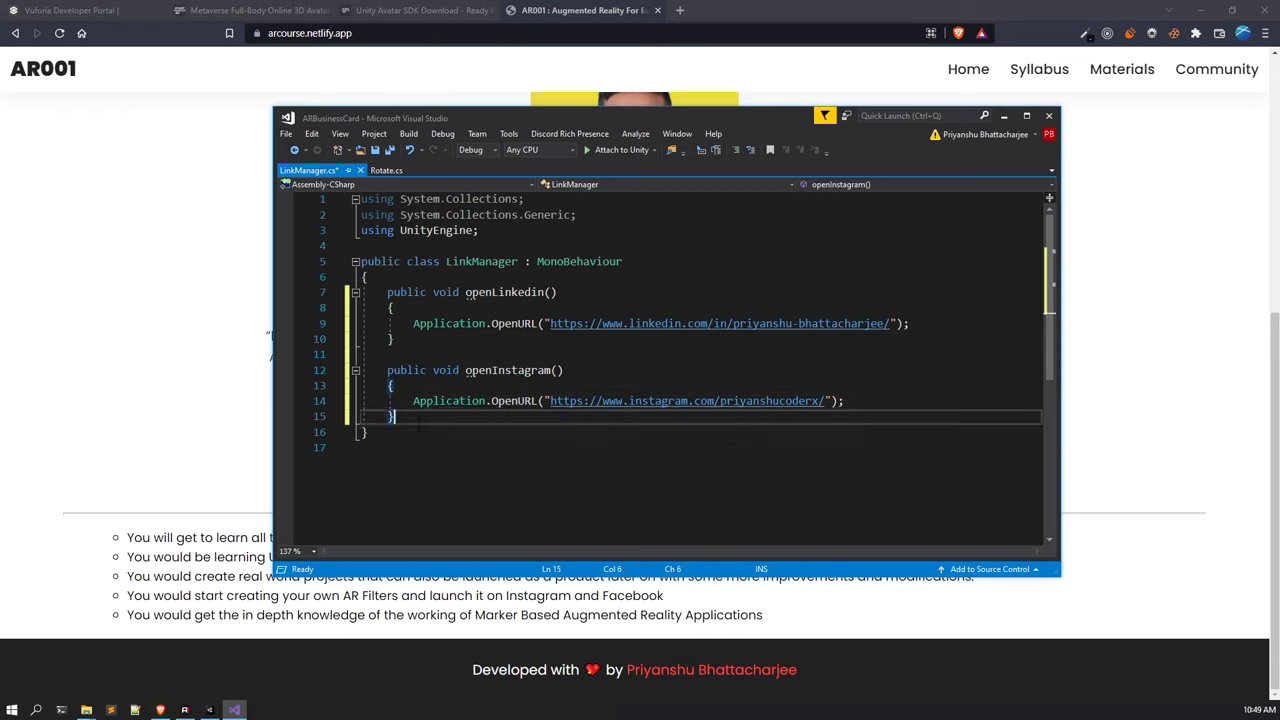
# Write the openGithub method declaration and begin its Application.OpenURL(" call.
pyautogui.press('Return')
pyautogui.press('Return')
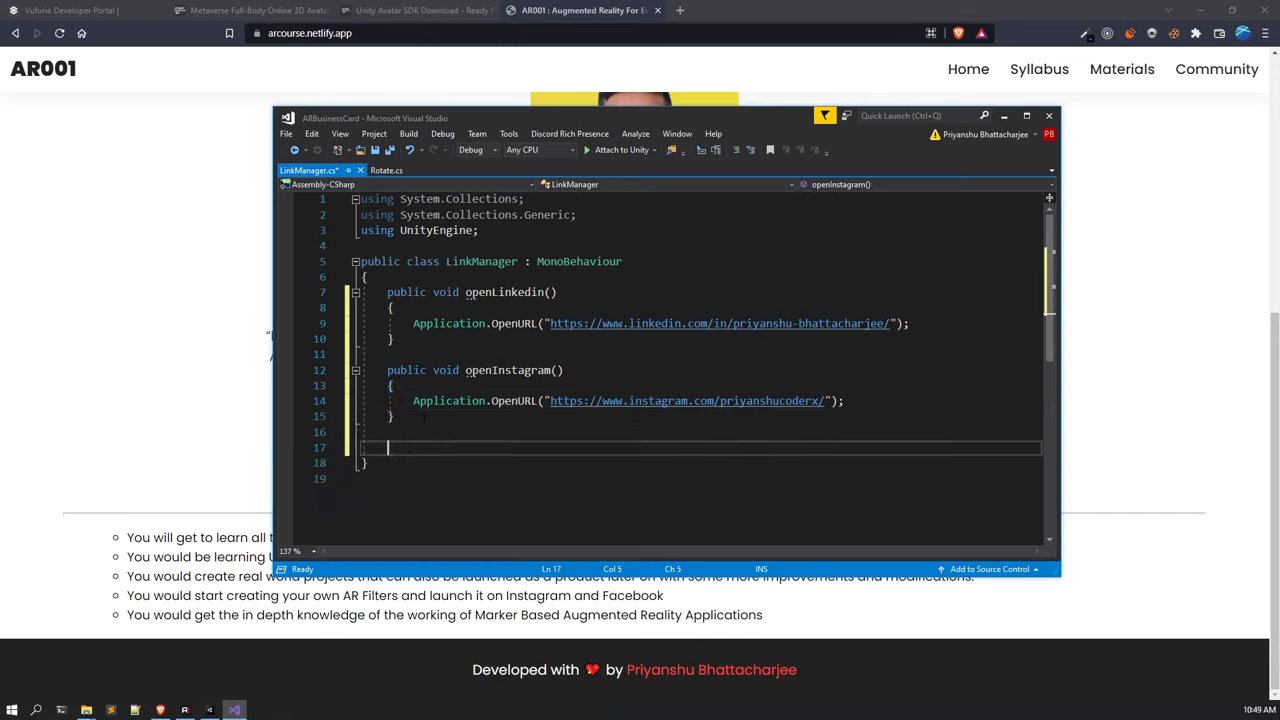
pyautogui.write('pb')
pyautogui.press('BackSpace')
pyautogui.write('ublic ')
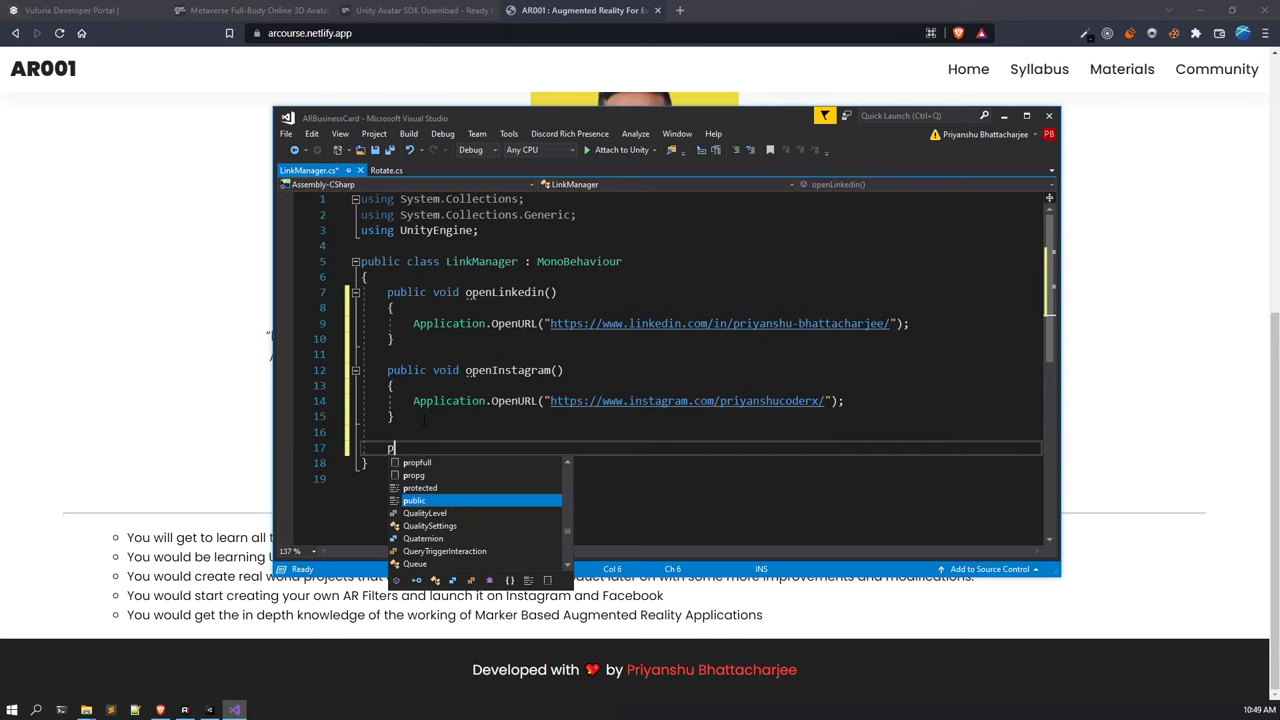
pyautogui.write('v')
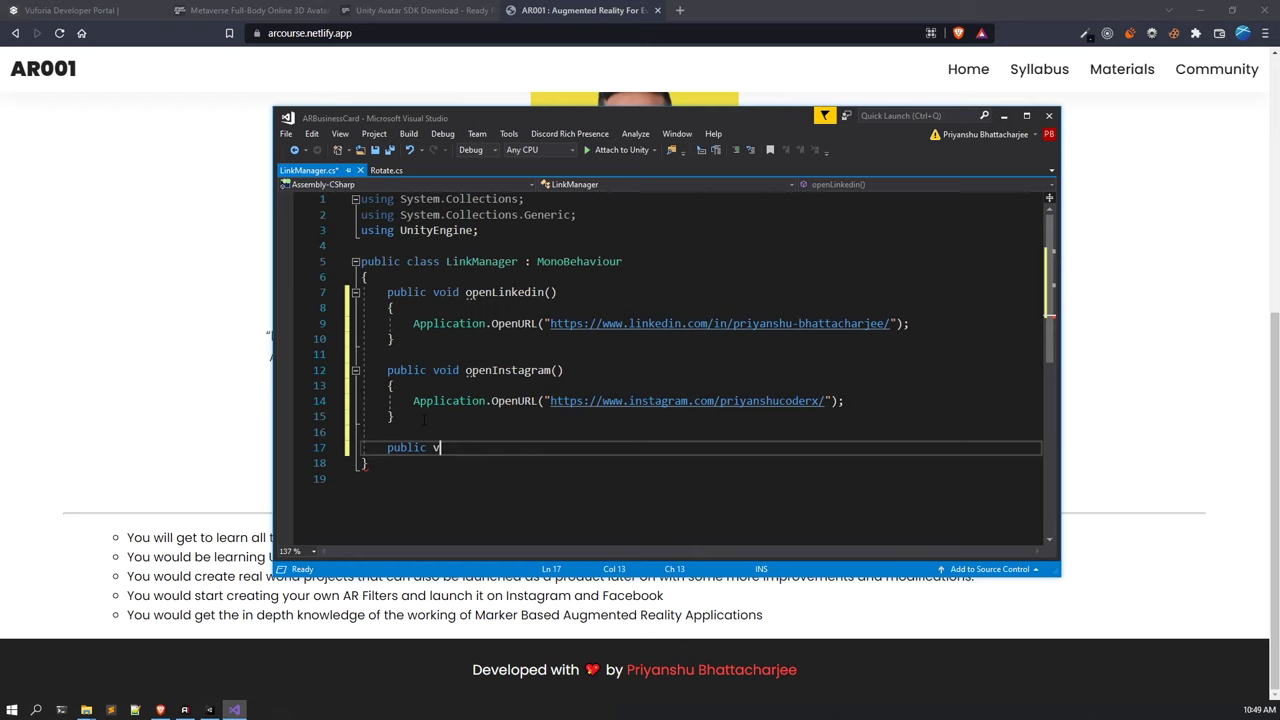
pyautogui.write('oid ope')
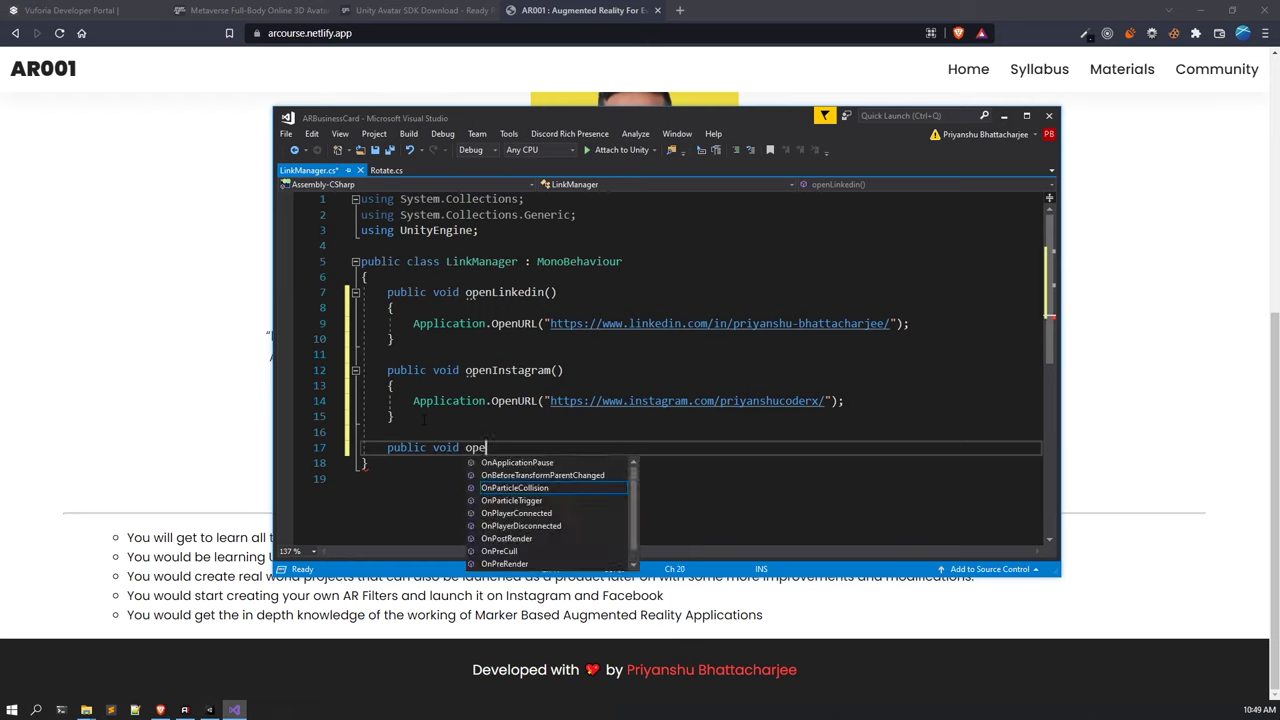
pyautogui.write('nGithub()')
pyautogui.press('Return')
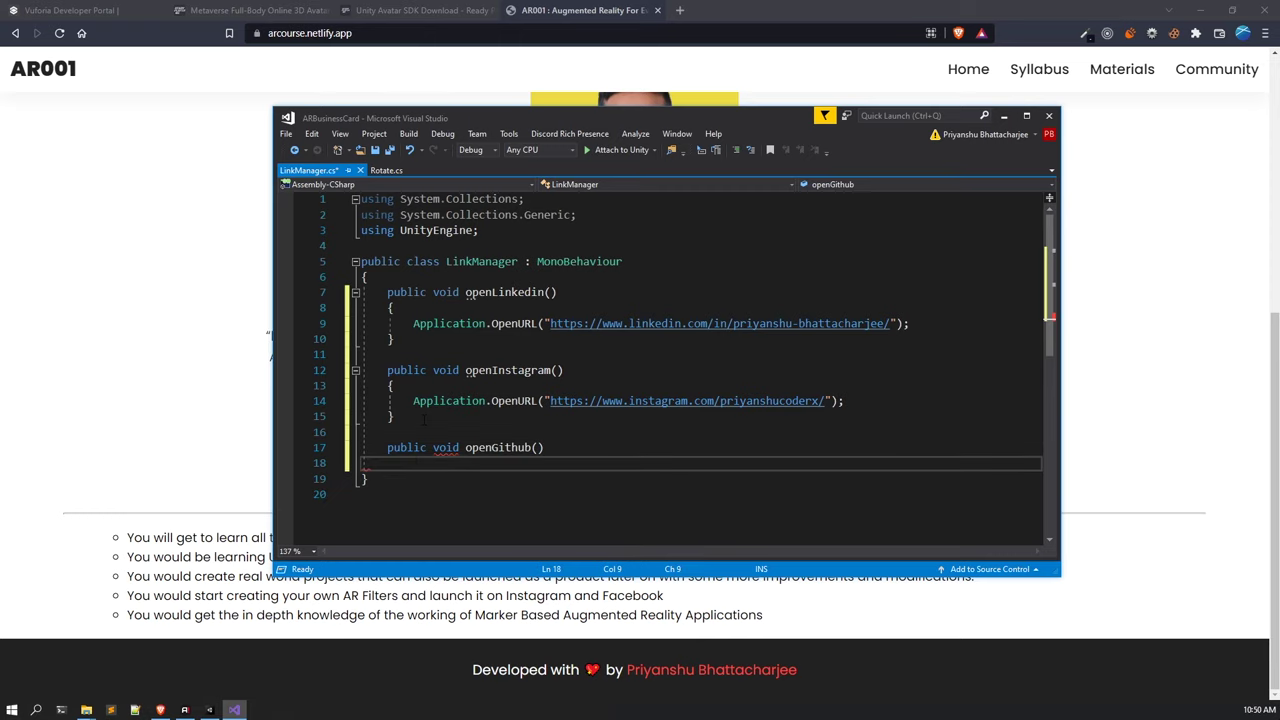
pyautogui.press('BackSpace')
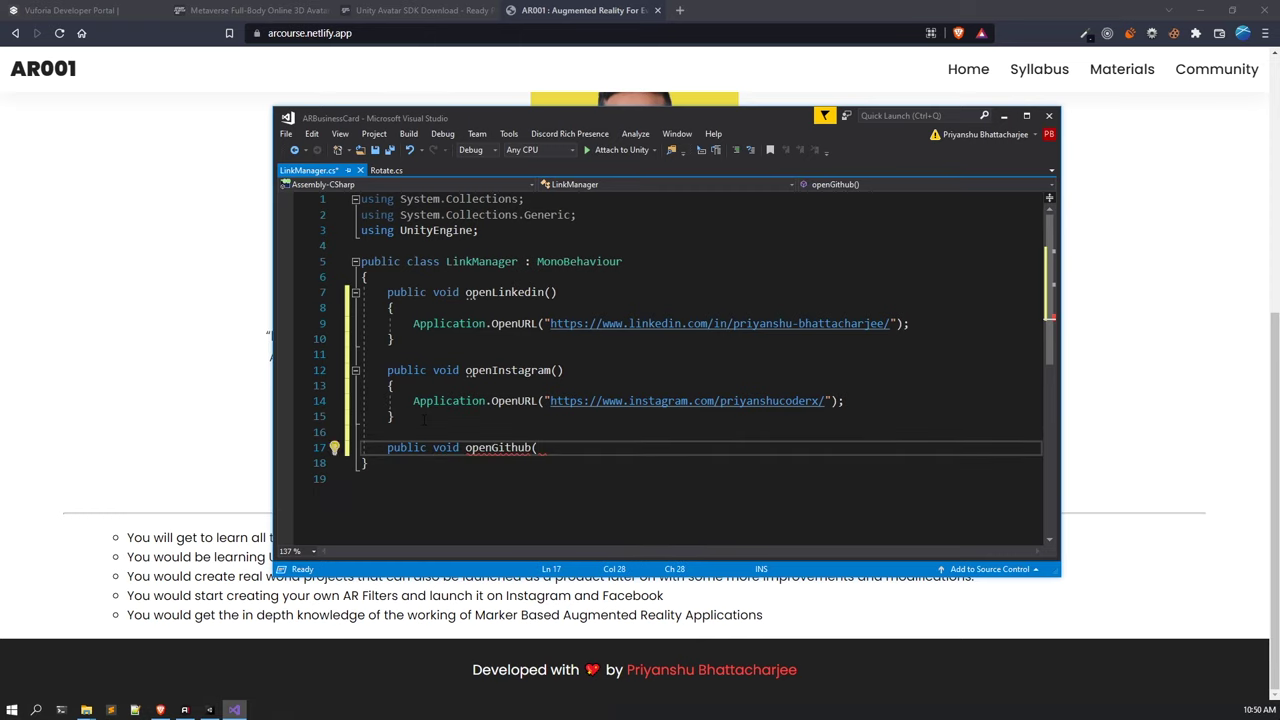
pyautogui.write('{')
pyautogui.press('Return')
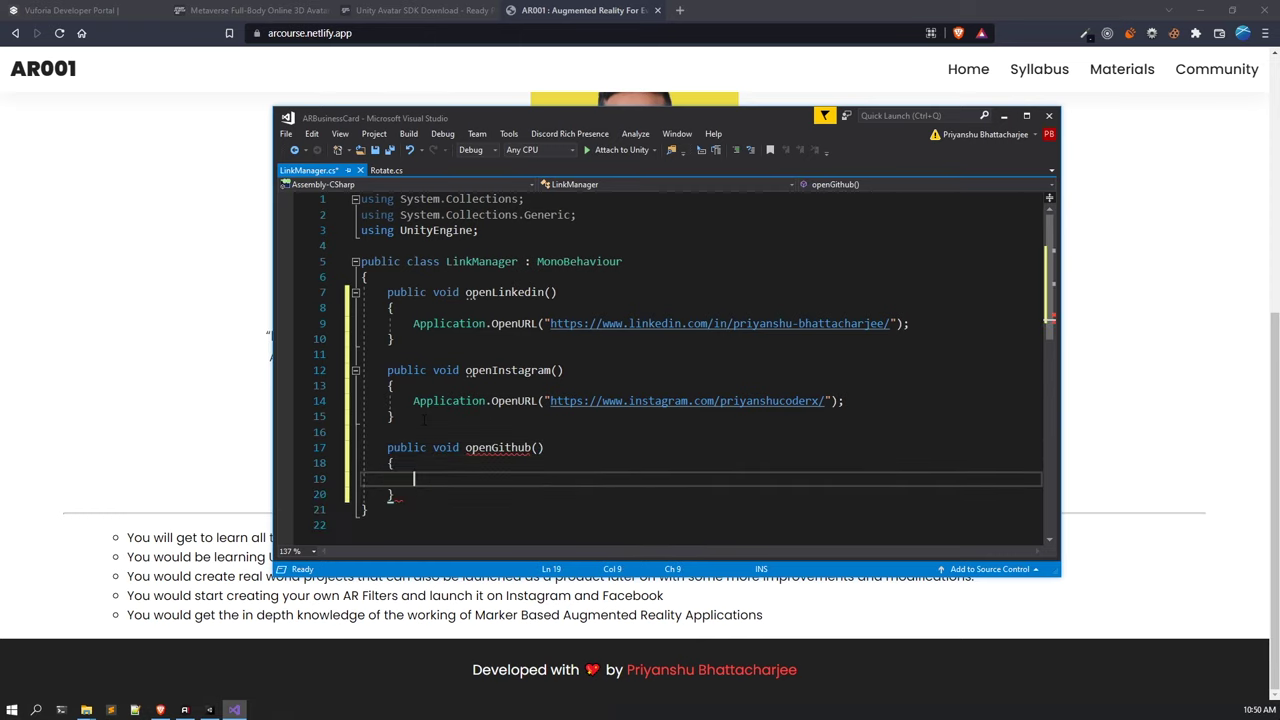
pyautogui.write('Application')
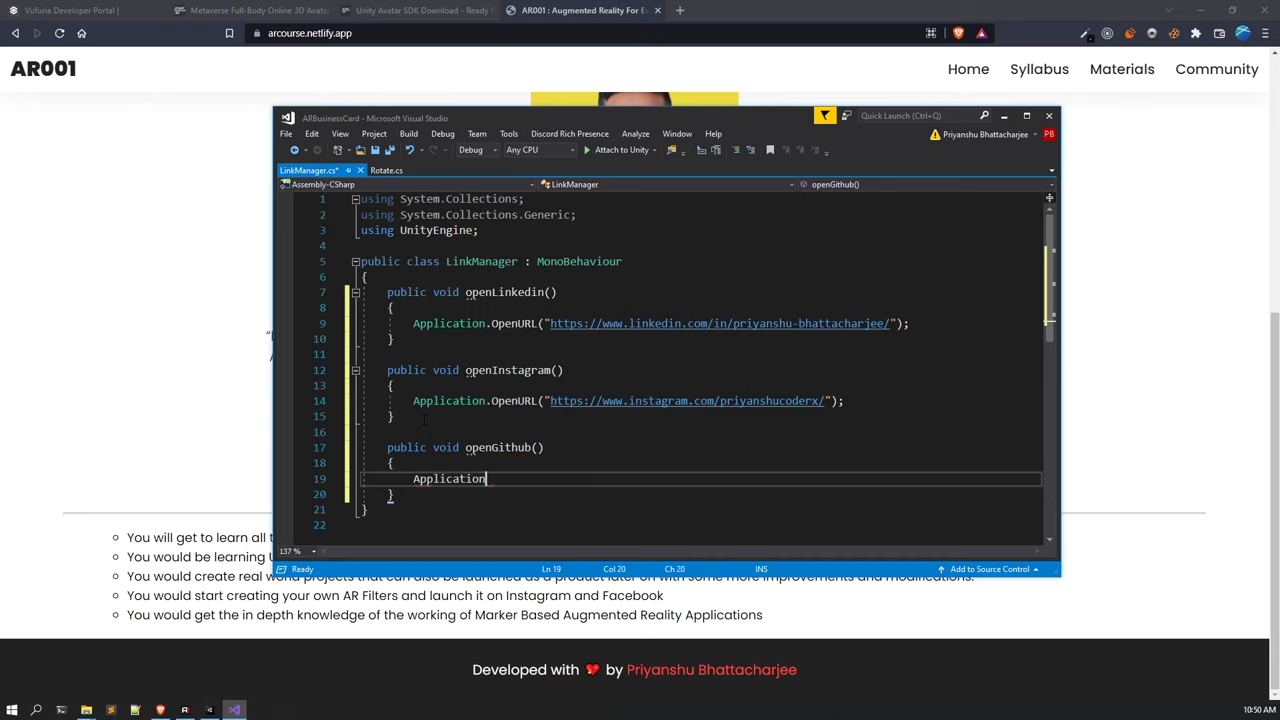
pyautogui.write('.OpenURL("')
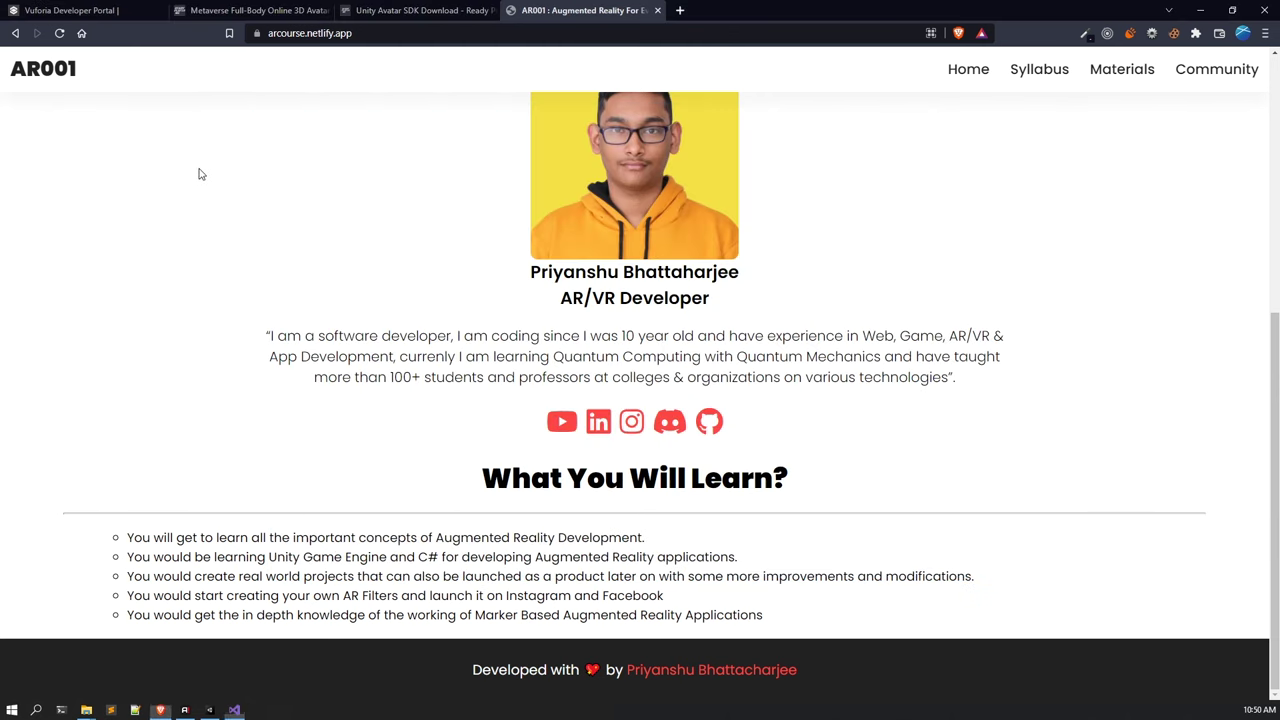
# Paste the GitHub icon's link into the OpenURL quotes and finish the statement with a semicolon.
pyautogui.click(197, 171)
pyautogui.rightClick(717, 420)
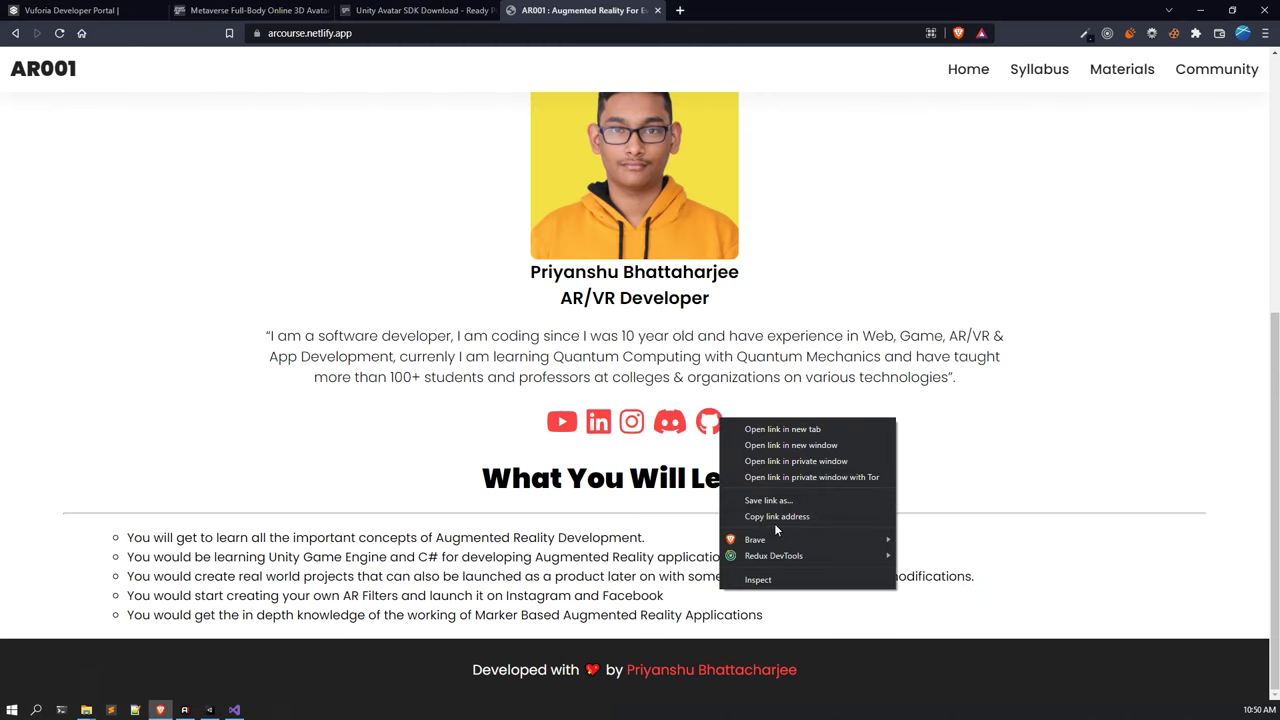
pyautogui.click(777, 516)
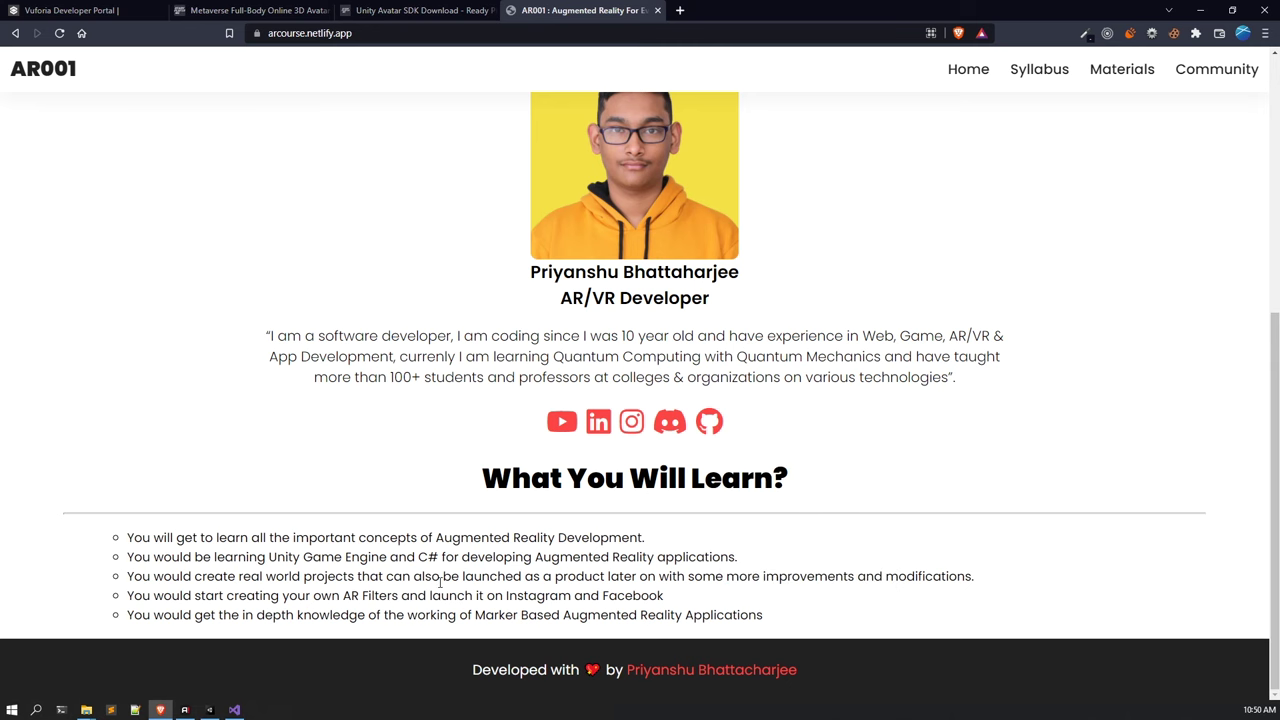
pyautogui.click(234, 709)
pyautogui.hotkey('ctrl', 'v')
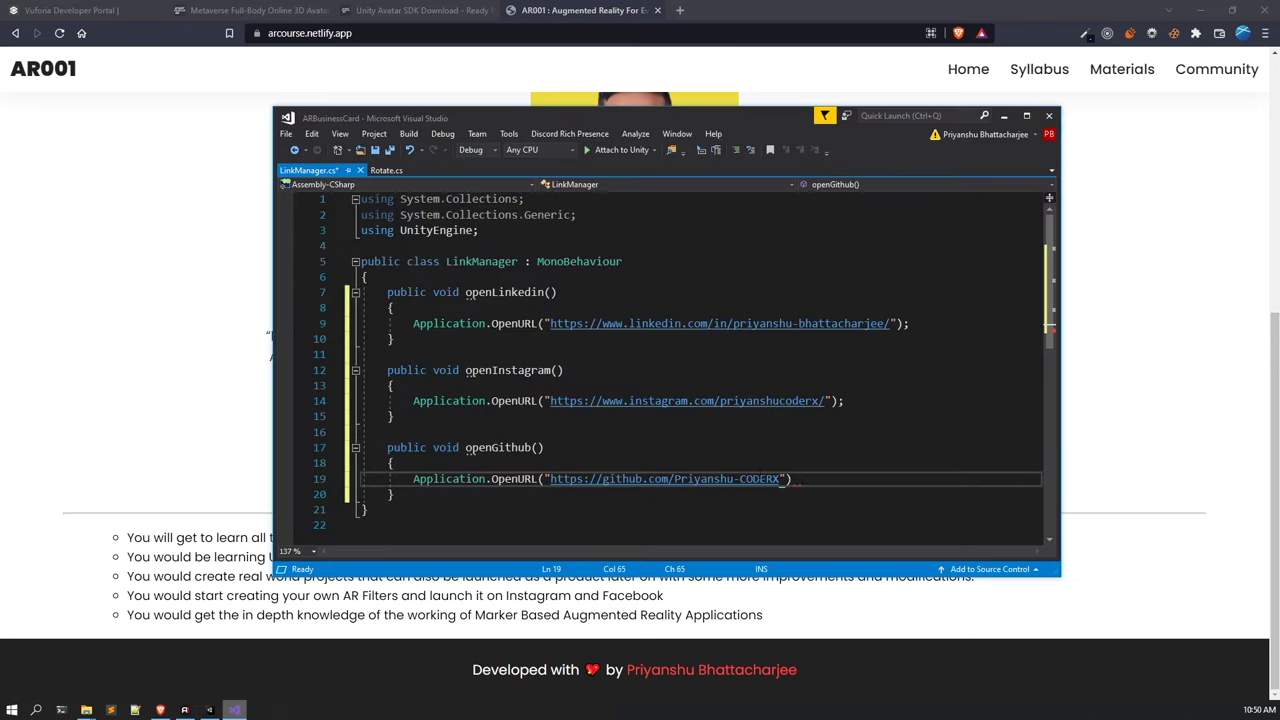
pyautogui.press('Right')
pyautogui.press('Right')
pyautogui.write(';')
pyautogui.press('Down')
pyautogui.write('\\\\')
pyautogui.press('BackSpace')
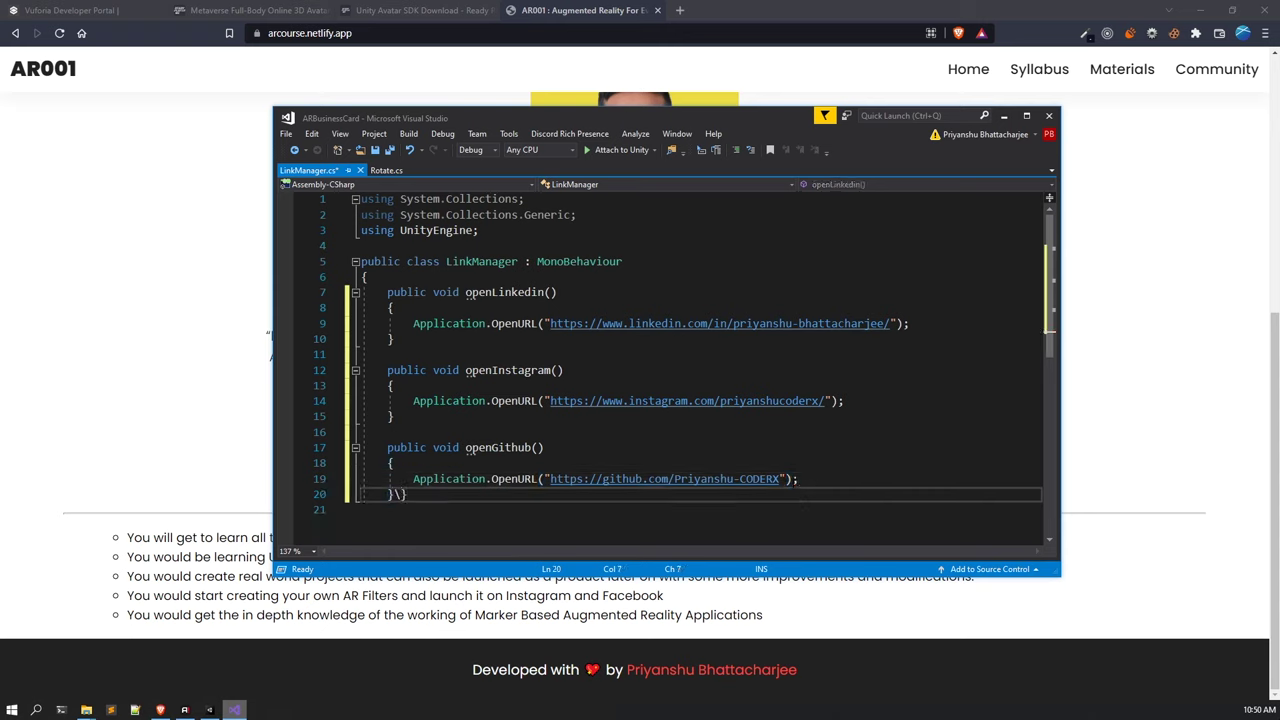
pyautogui.hotkey('ctrl', 'z')
pyautogui.press('Return')
pyautogui.press('Return')
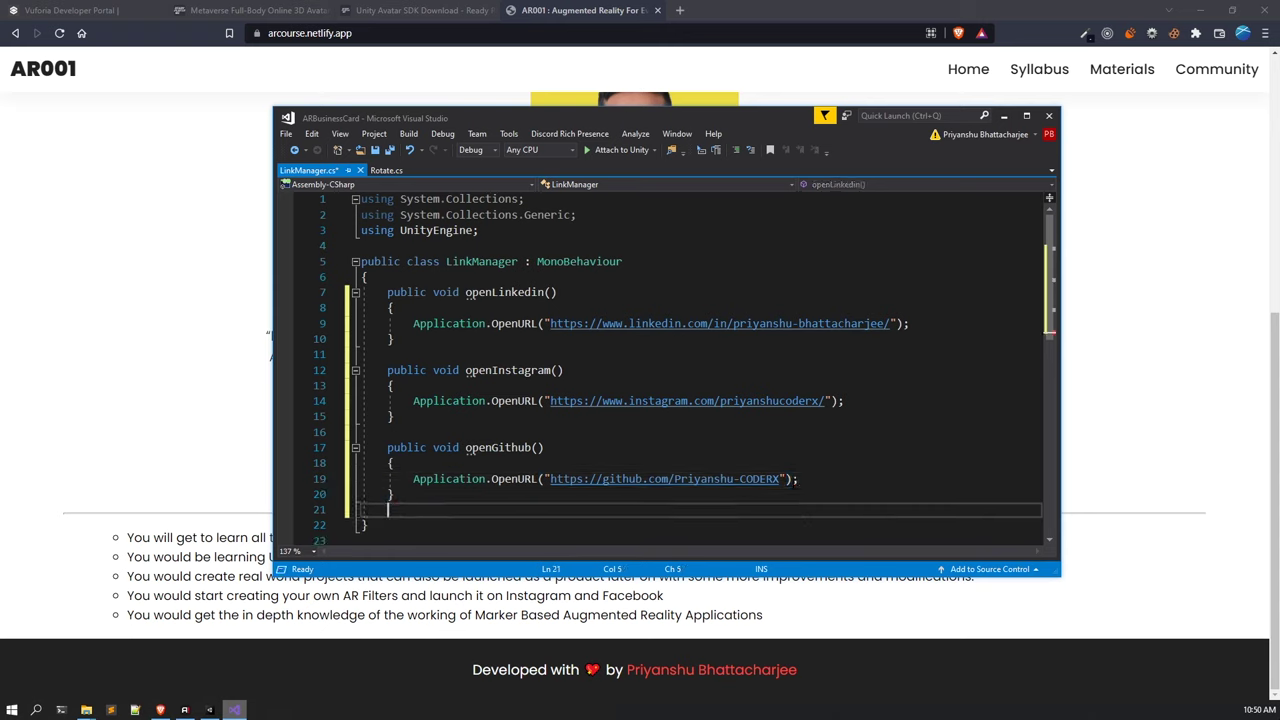
# Write an openDiscord method and begin its Application.OpenURL(" call.
pyautogui.write('public ')
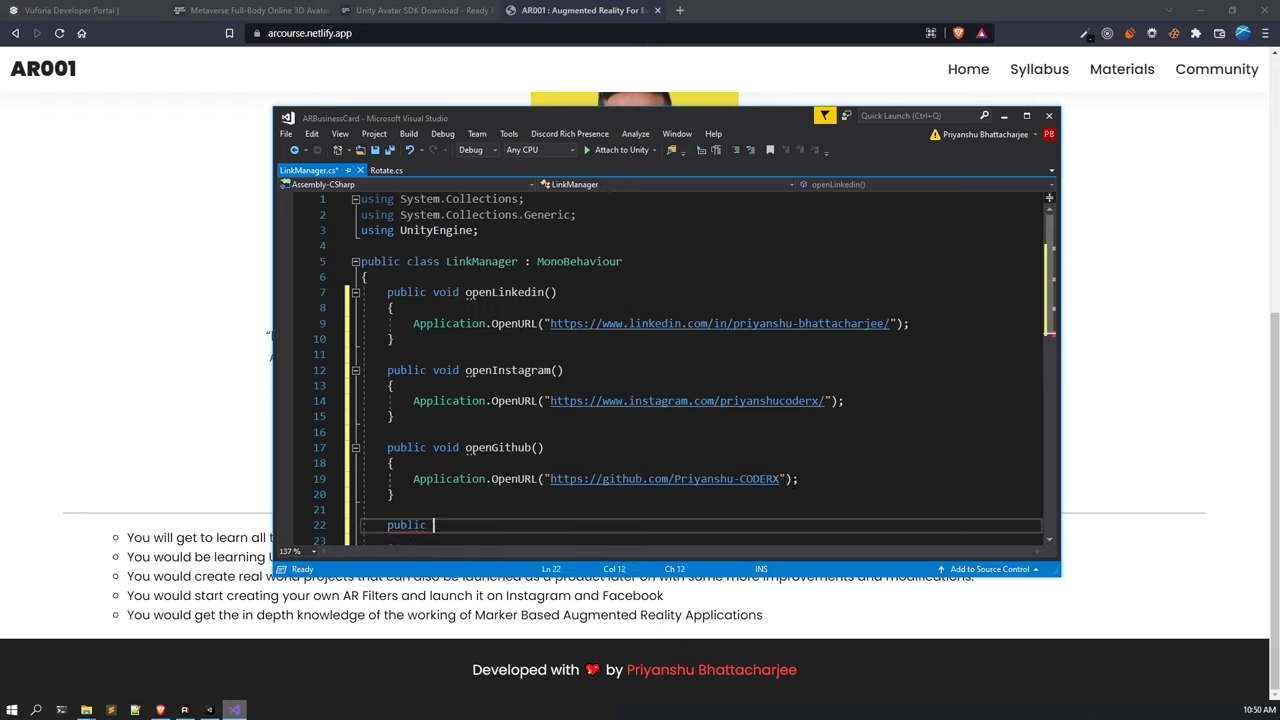
pyautogui.write('void')
pyautogui.moveTo(654, 114); pyautogui.dragTo(585, 98)
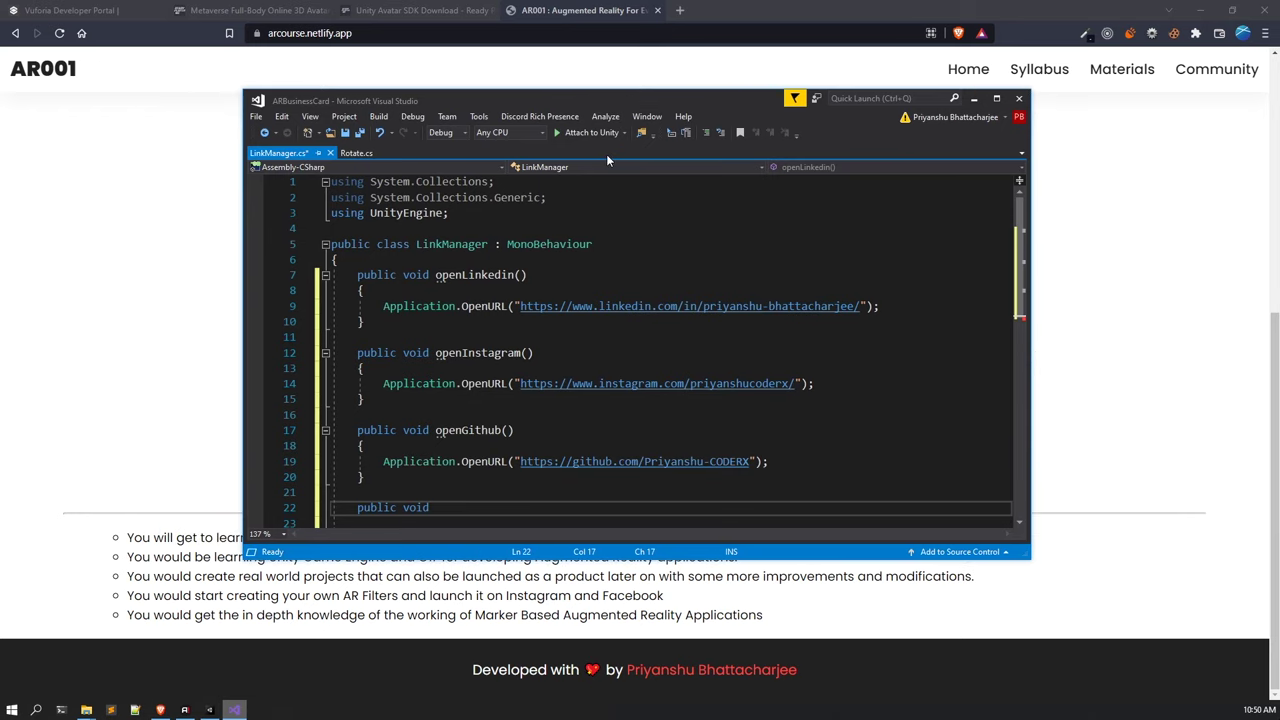
pyautogui.write('openDIs')
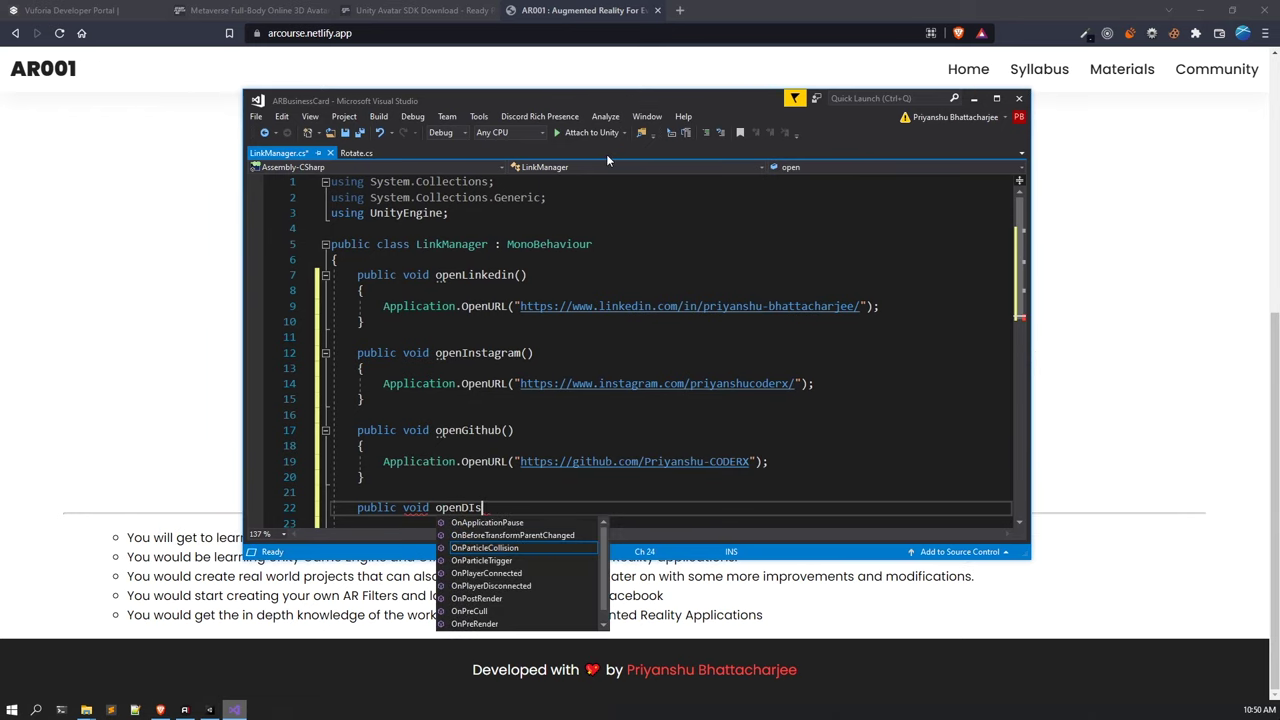
pyautogui.write('iscord(){')
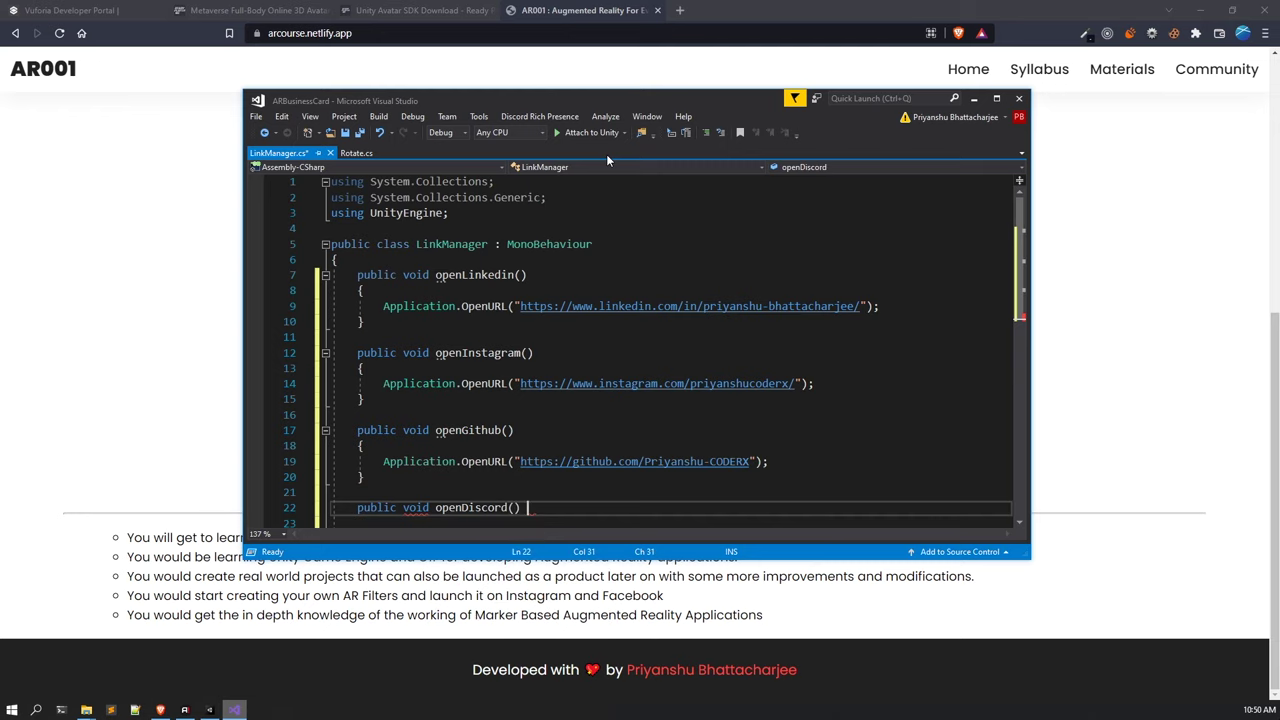
pyautogui.press('Return')
pyautogui.write('Appli')
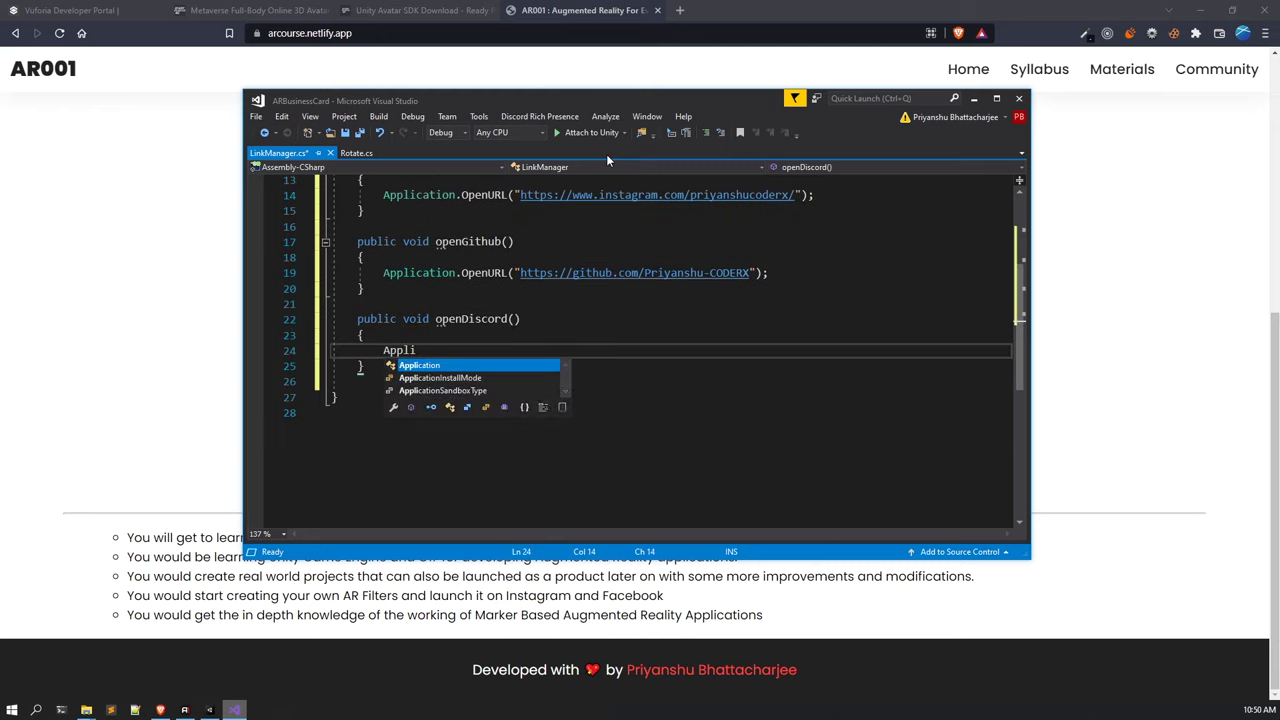
pyautogui.write('cation.')
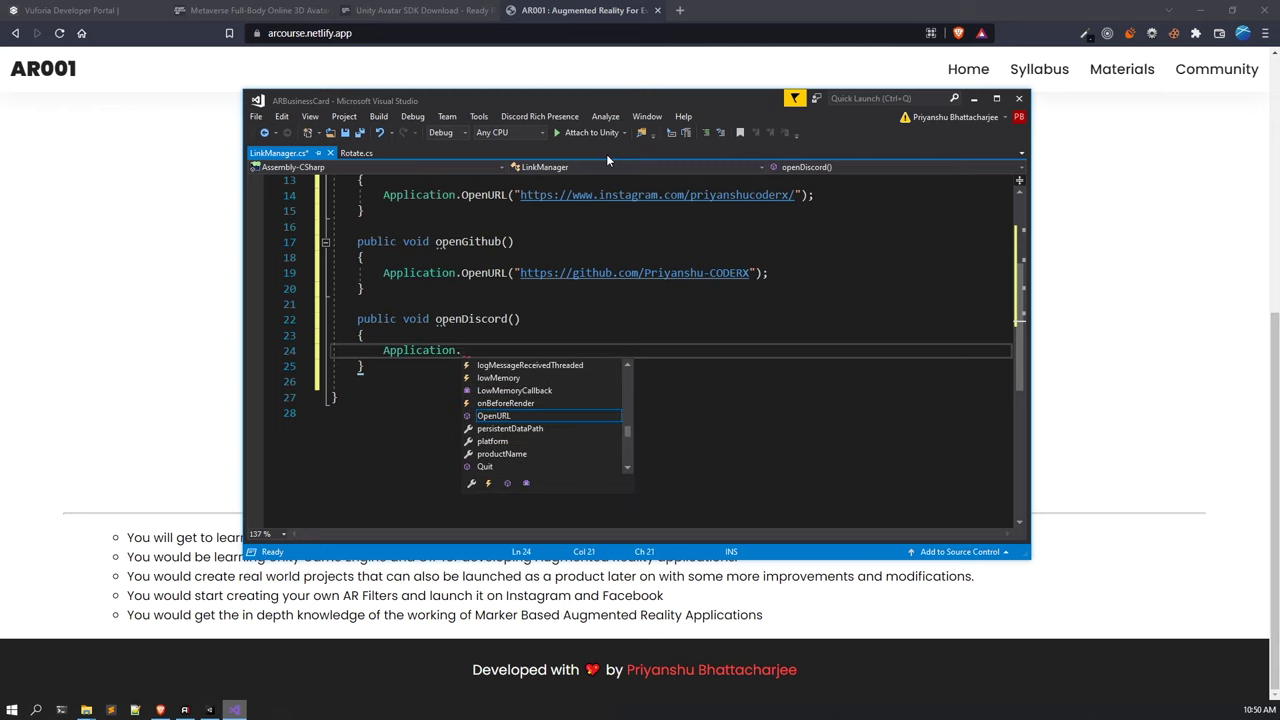
pyautogui.write('OpenURL("')
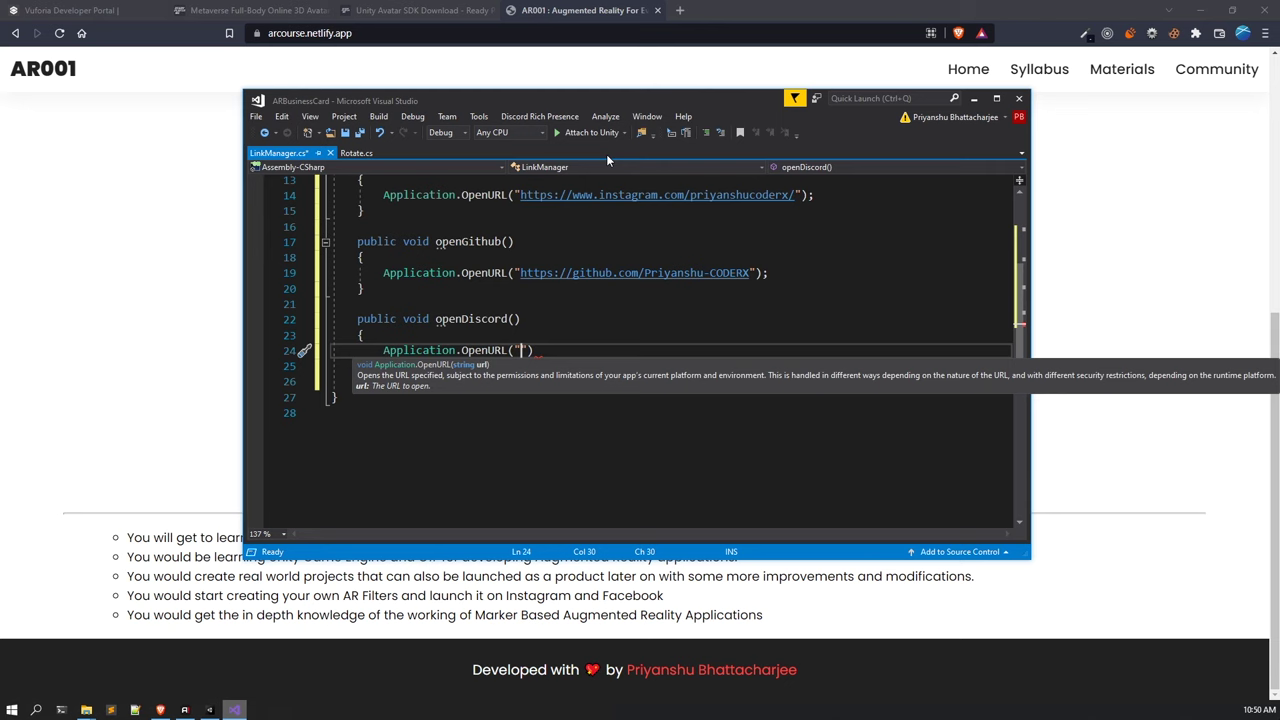
pyautogui.hotkey('ctrl', 'v')
# Paste the Discord icon's invite link into the OpenURL quotes and end the line with a semicolon.
pyautogui.hotkey('alt', 'Tab')
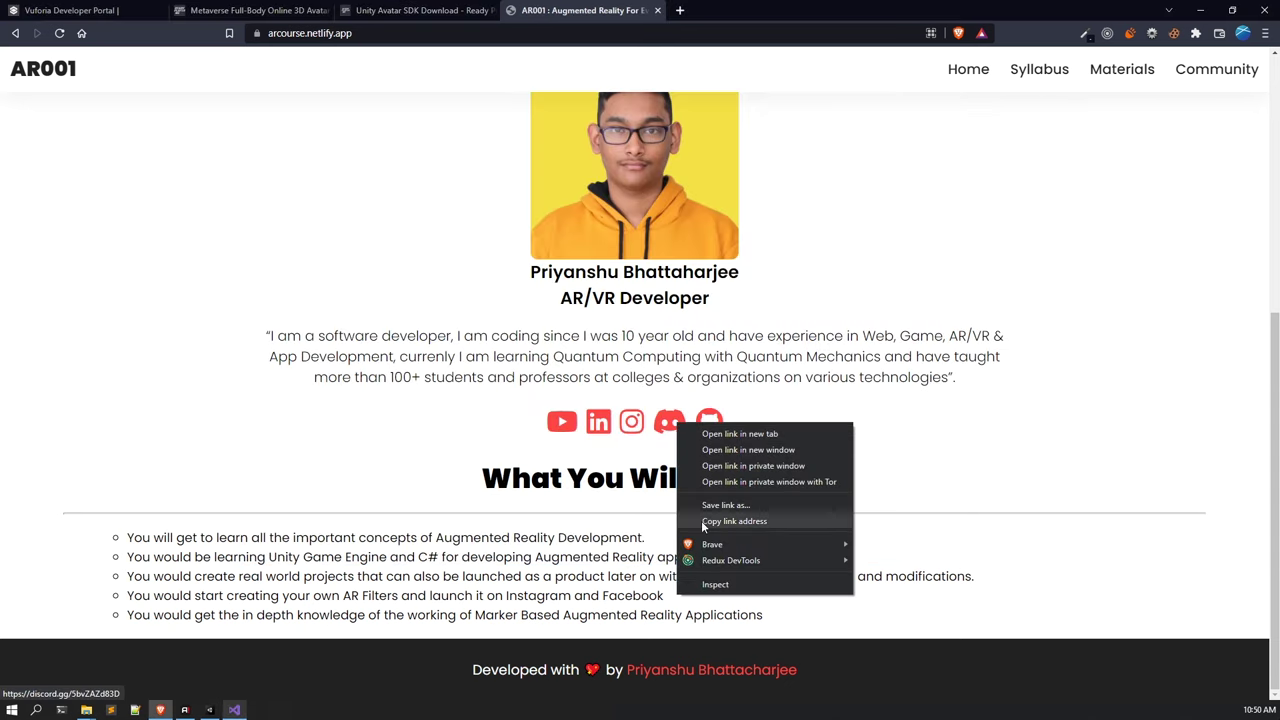
pyautogui.click(705, 523)
pyautogui.click(234, 710)
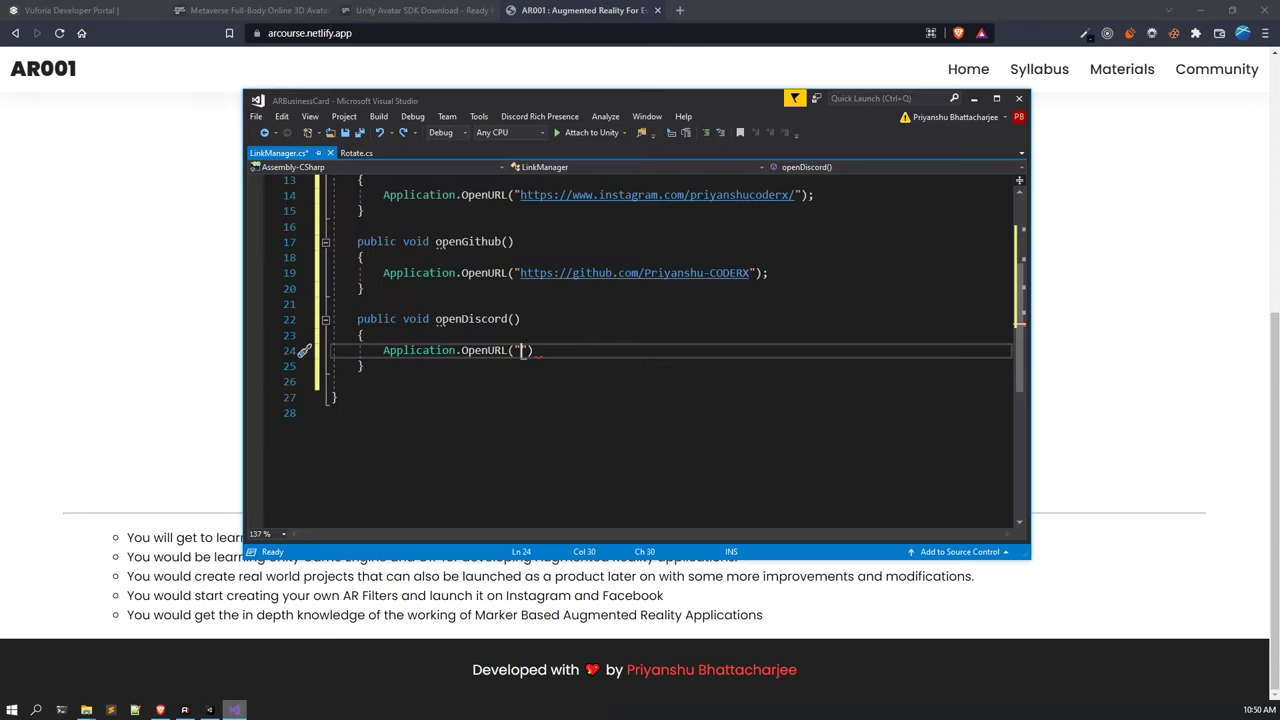
pyautogui.hotkey('ctrl', 'v')
pyautogui.press('End')
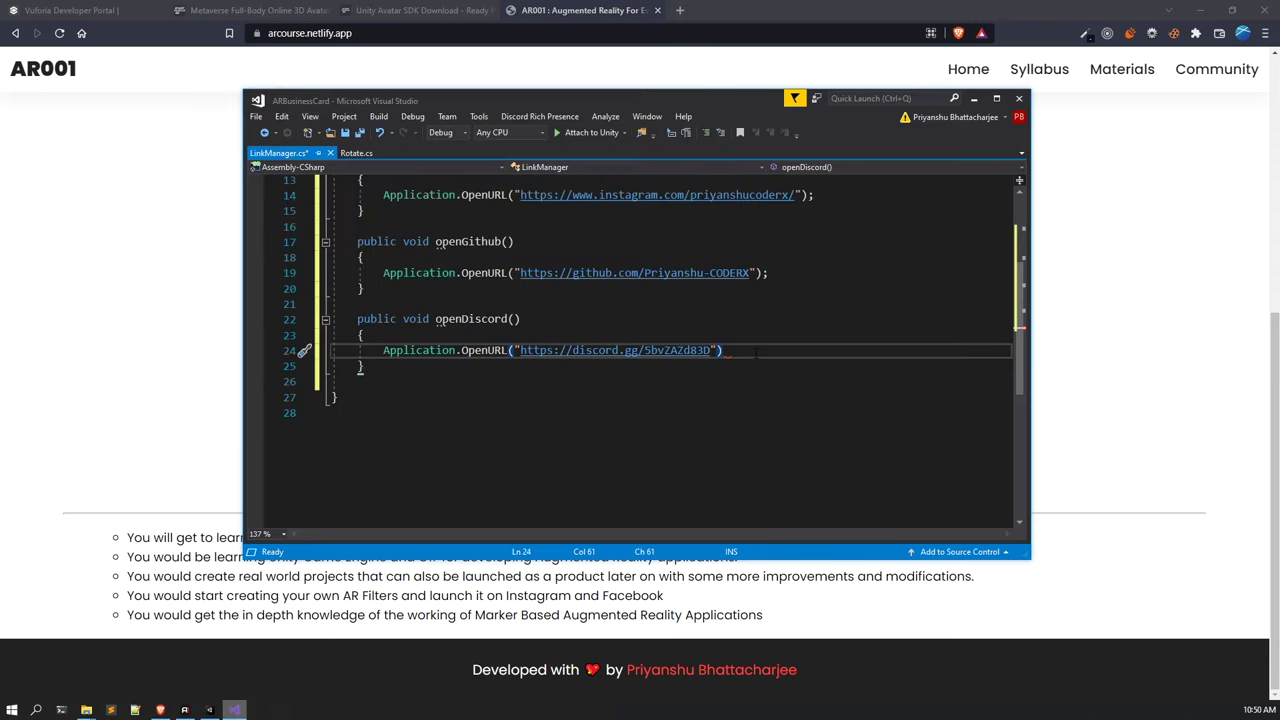
pyautogui.write(';')
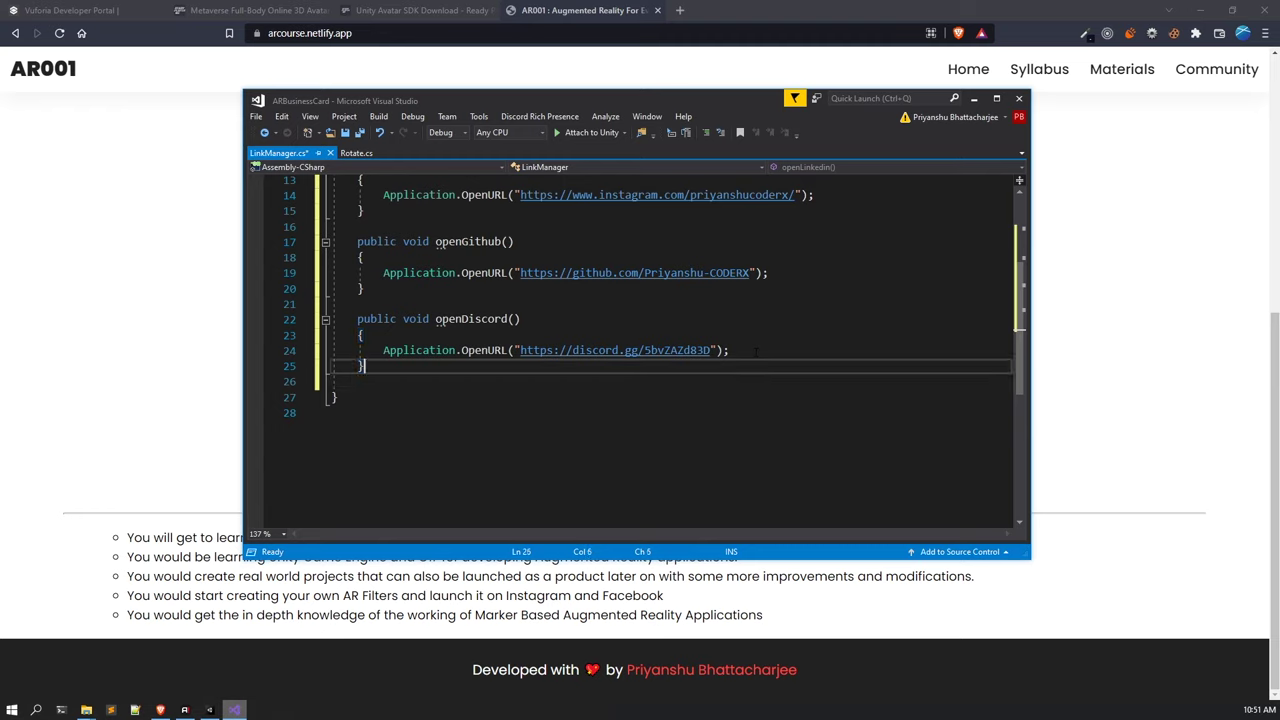
# Add an openYoutube method with an empty Application.OpenURL("") call.
pyautogui.press('Return')
pyautogui.press('Return')
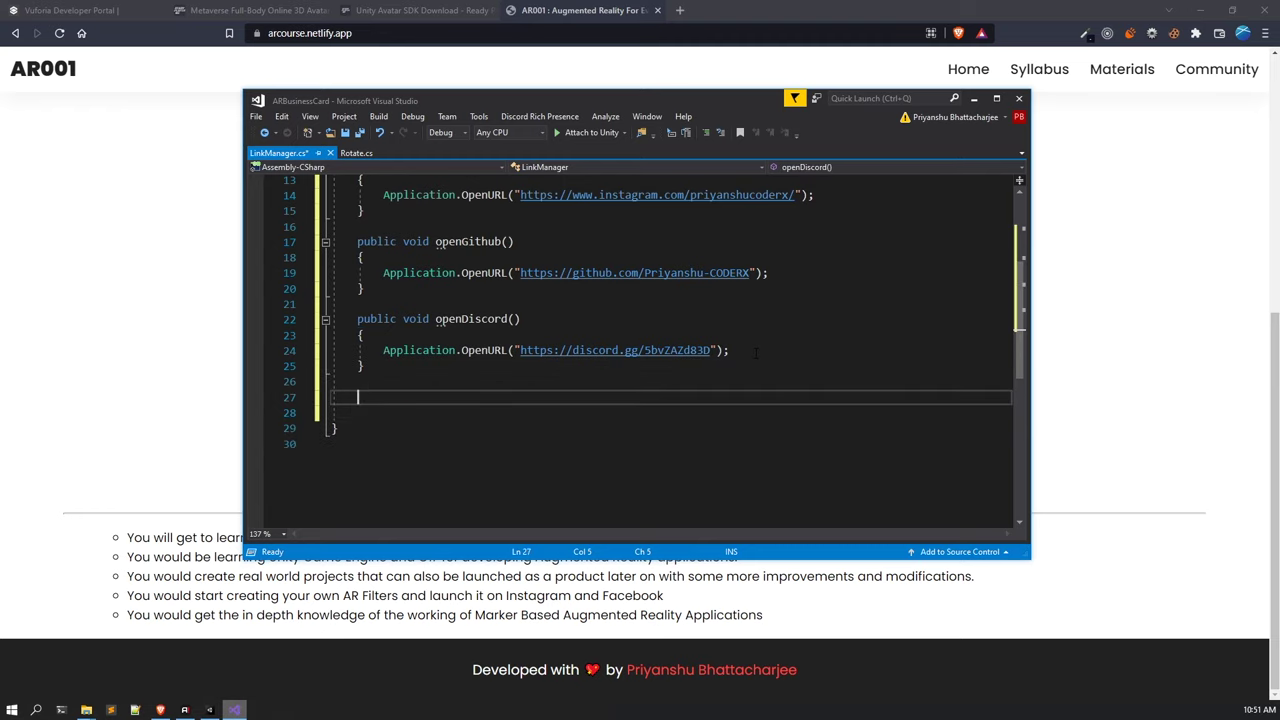
pyautogui.write('public ')
pyautogui.write('void o')
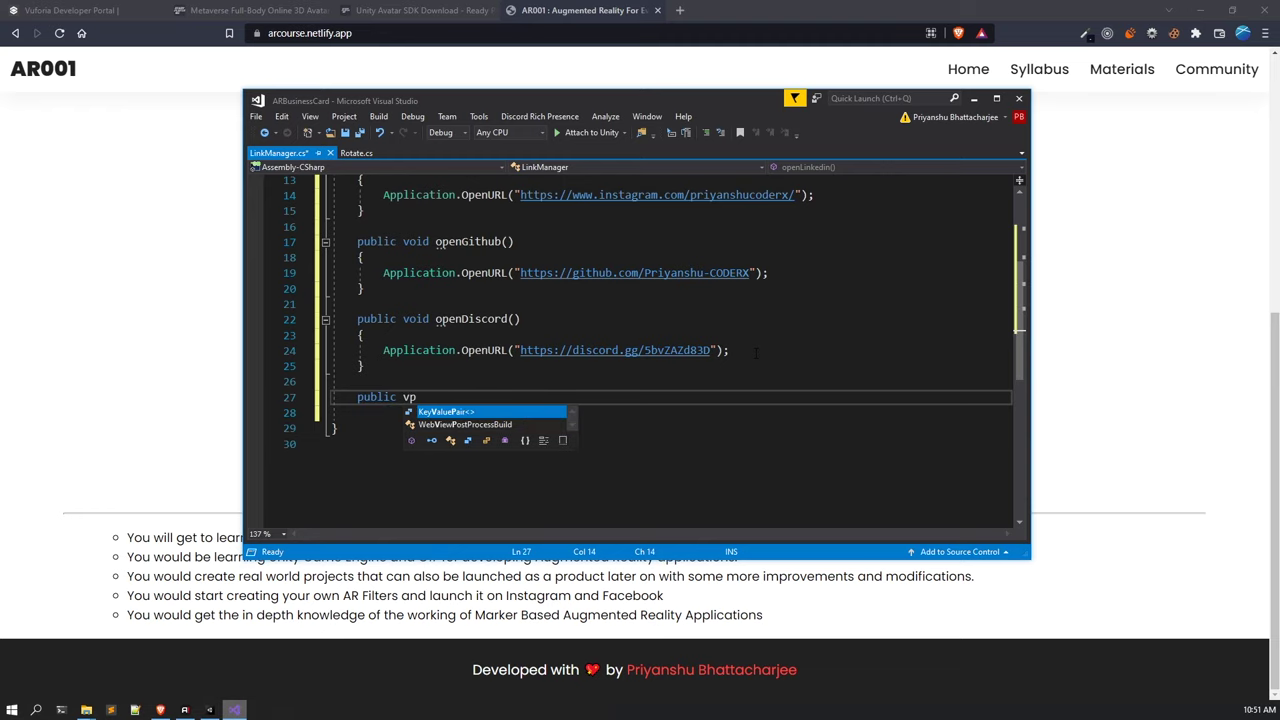
pyautogui.write('pen')
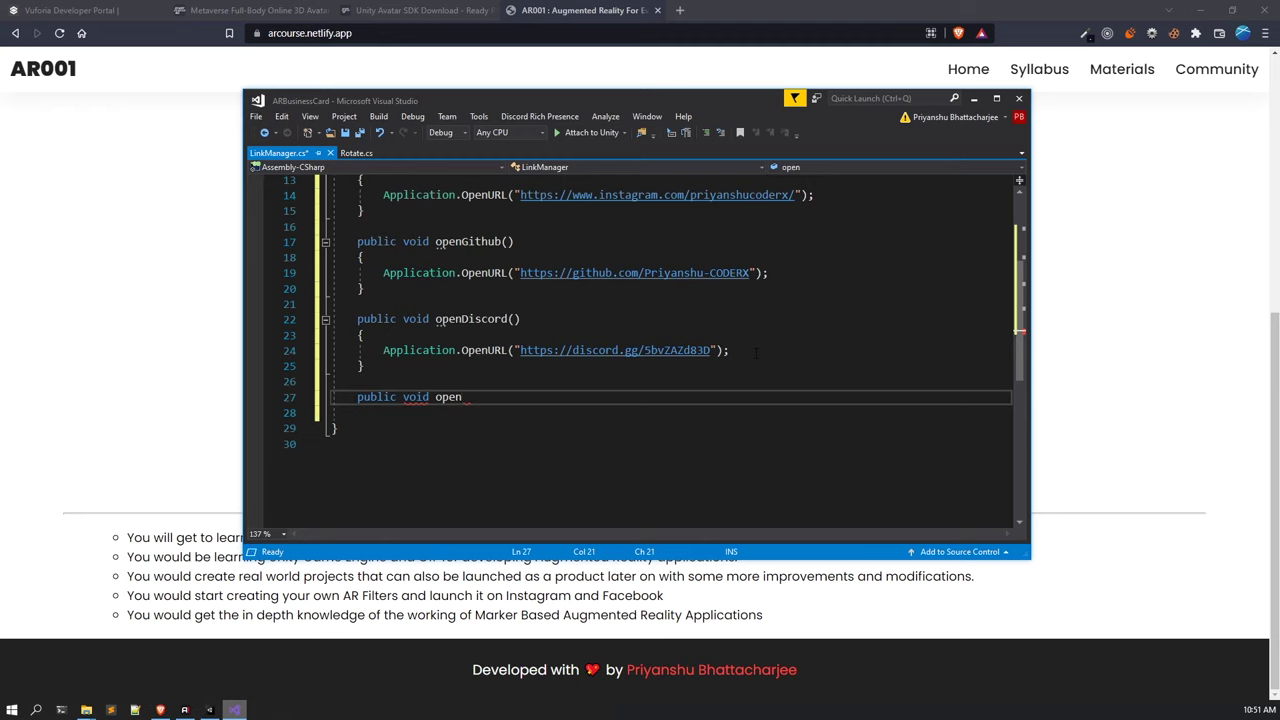
pyautogui.write('Youtube')
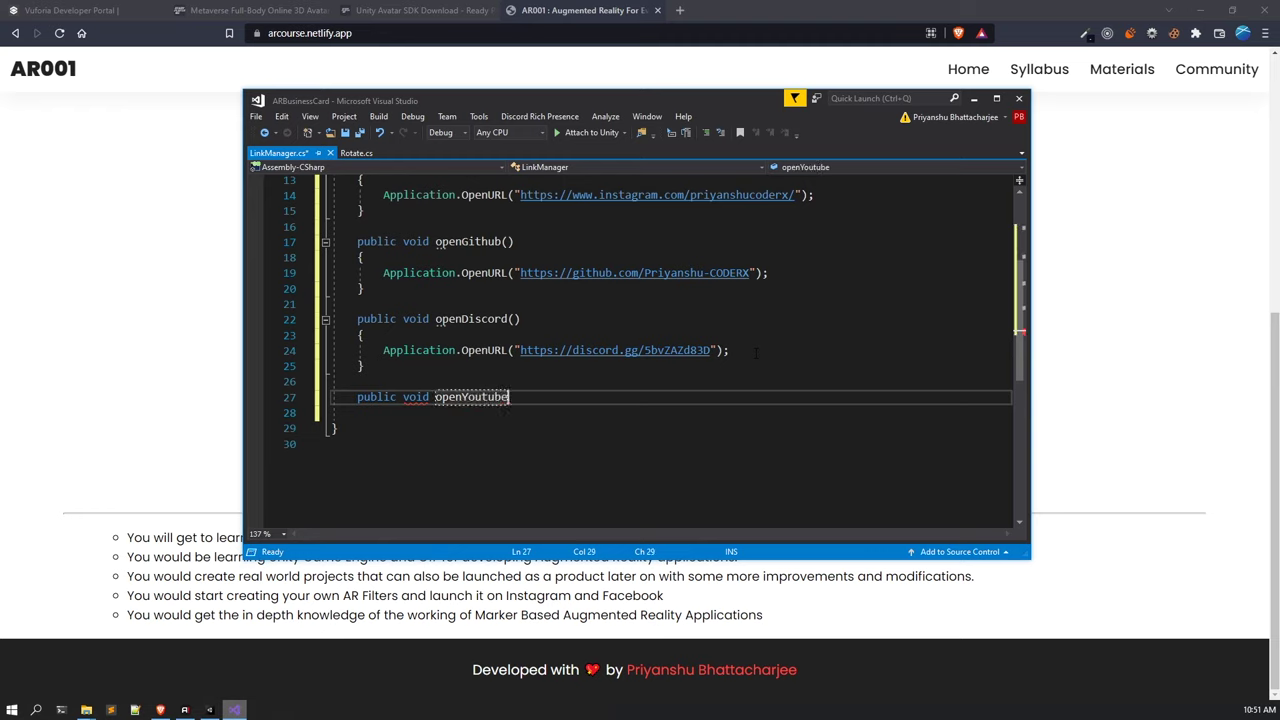
pyautogui.write('()')
pyautogui.press('Return')
pyautogui.write('{')
pyautogui.press('Return')
pyautogui.write('App')
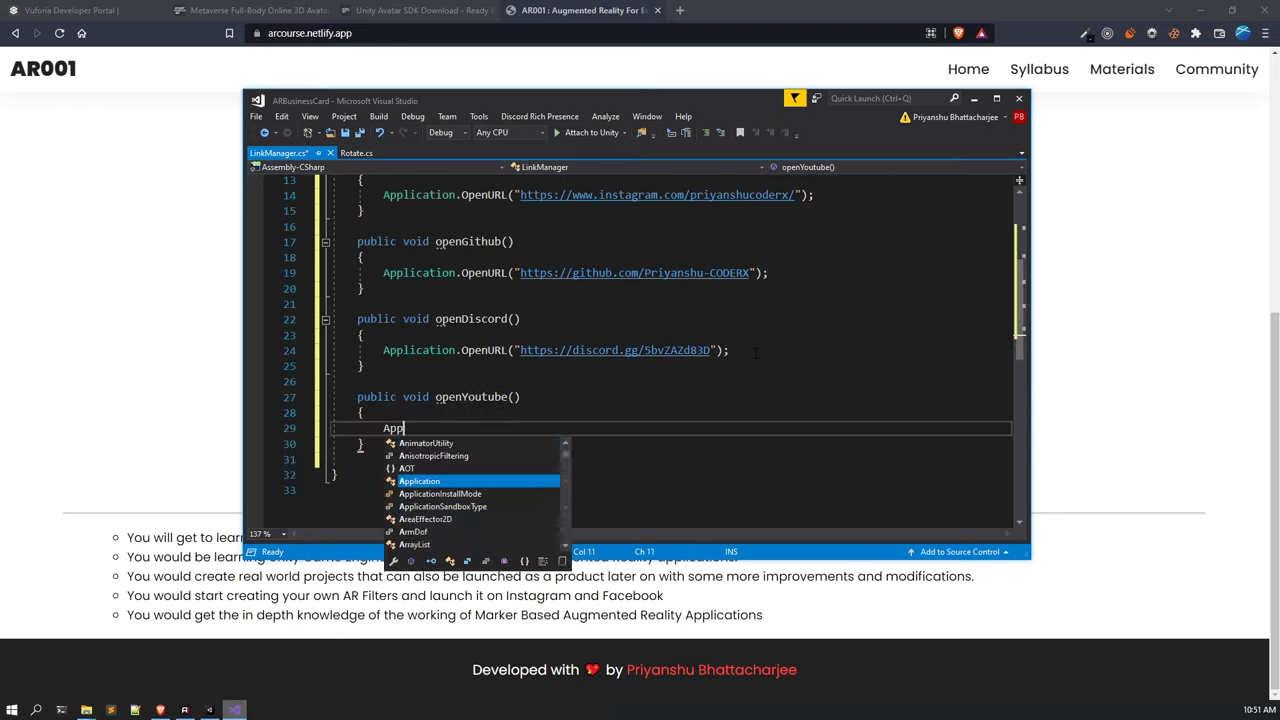
pyautogui.write('lication.Op')
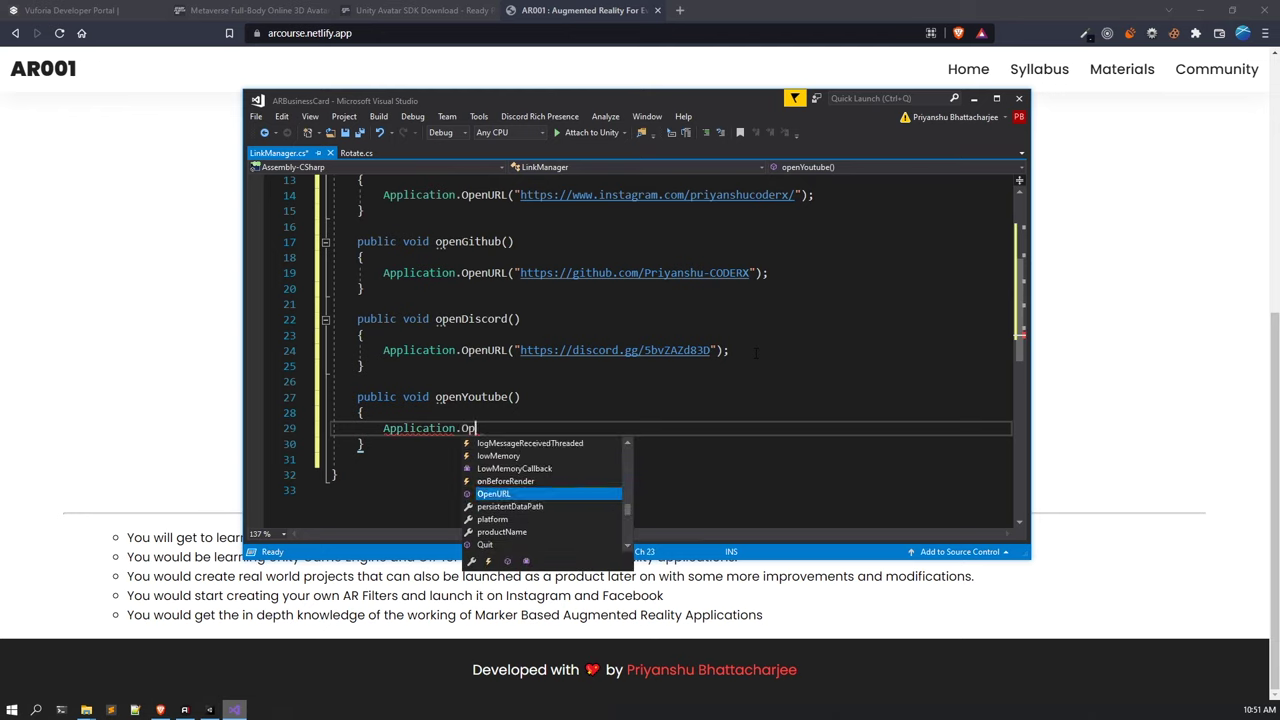
pyautogui.write('enURL(')
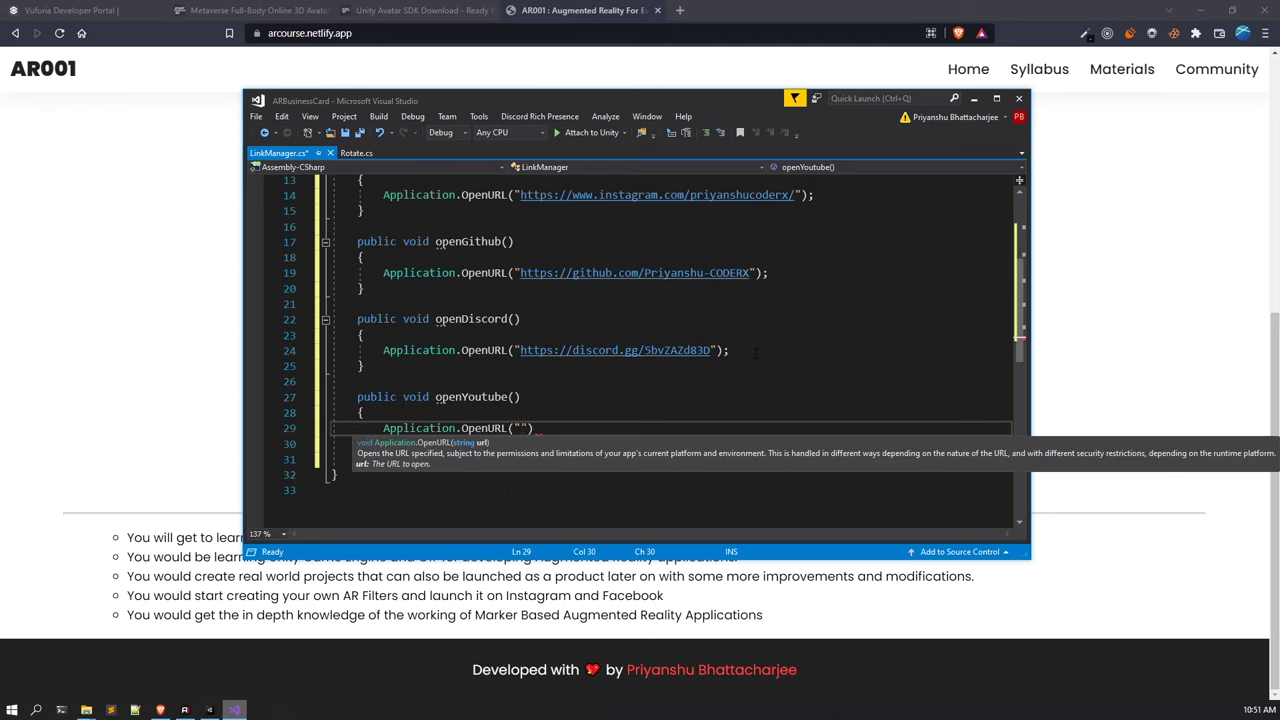
pyautogui.write('"");')
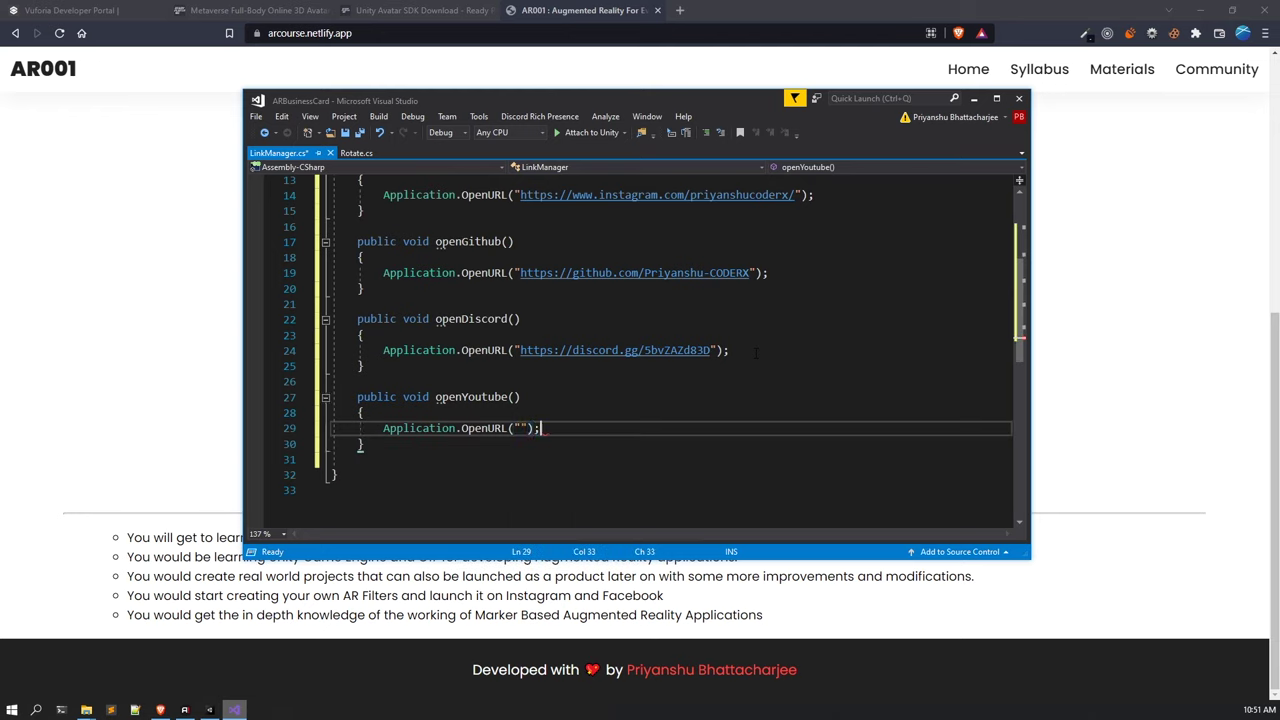
pyautogui.click(200, 299)
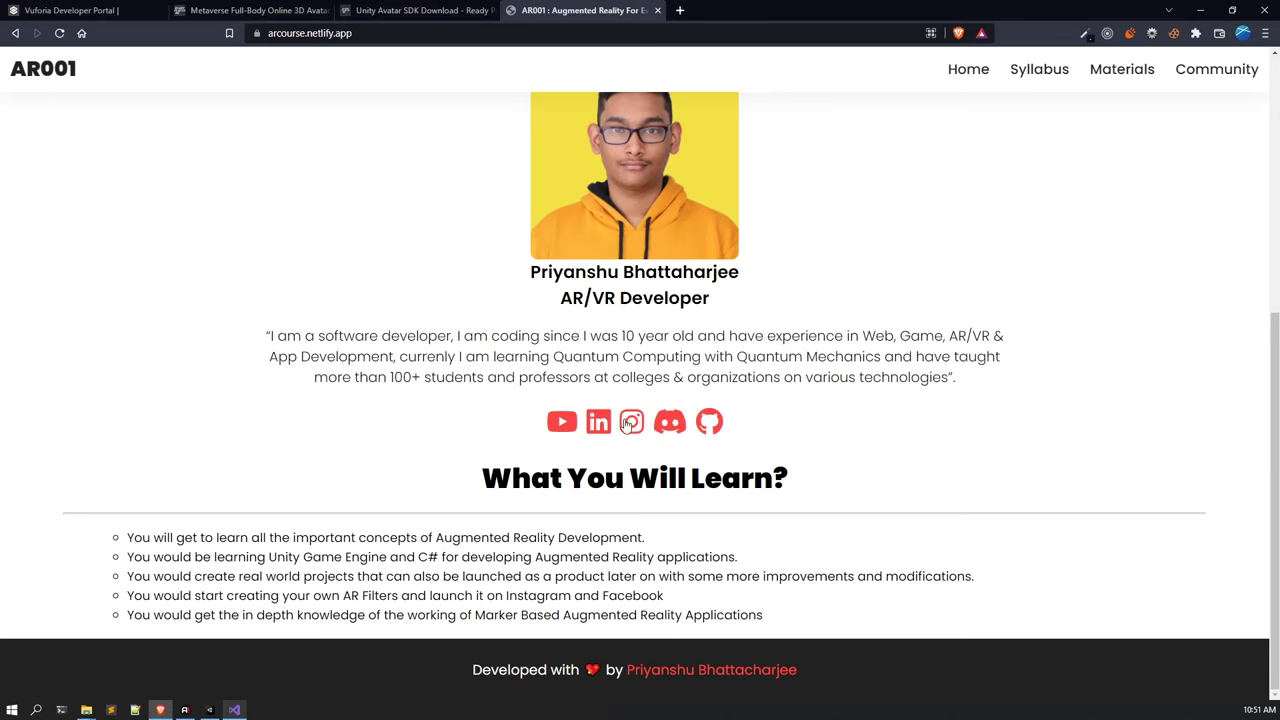
pyautogui.rightClick(561, 423)
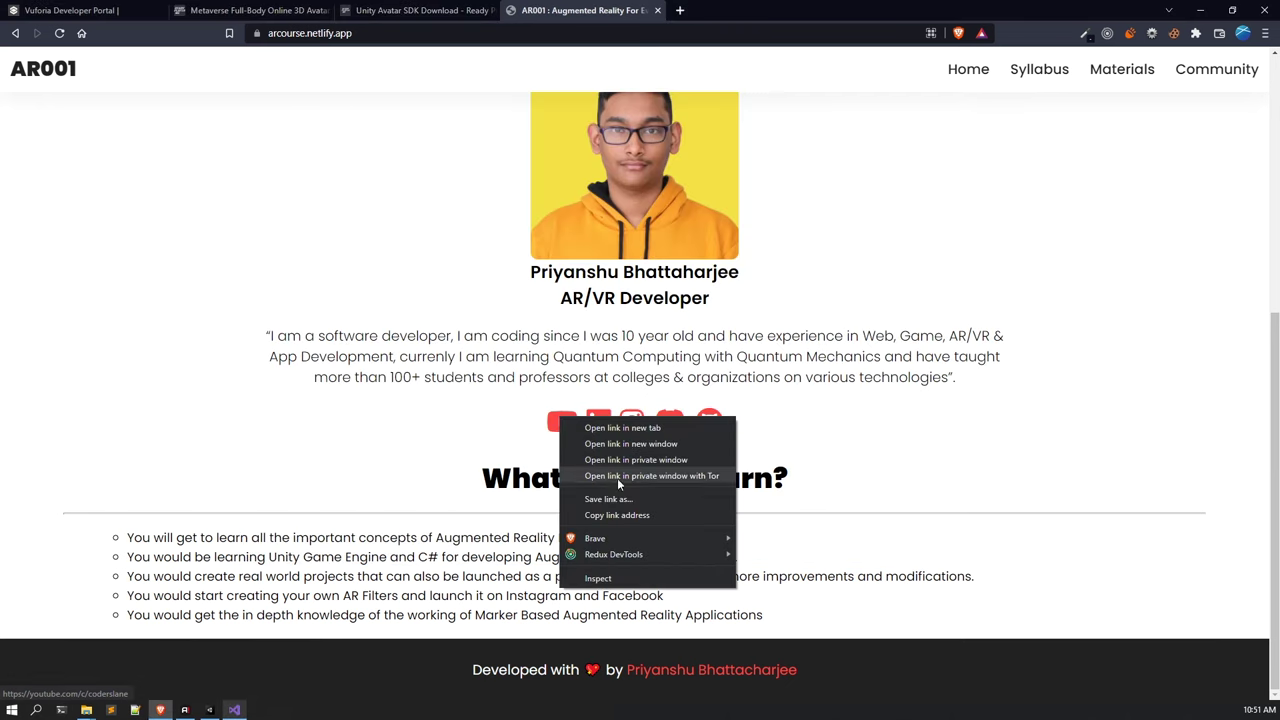
pyautogui.click(609, 516)
pyautogui.click(234, 710)
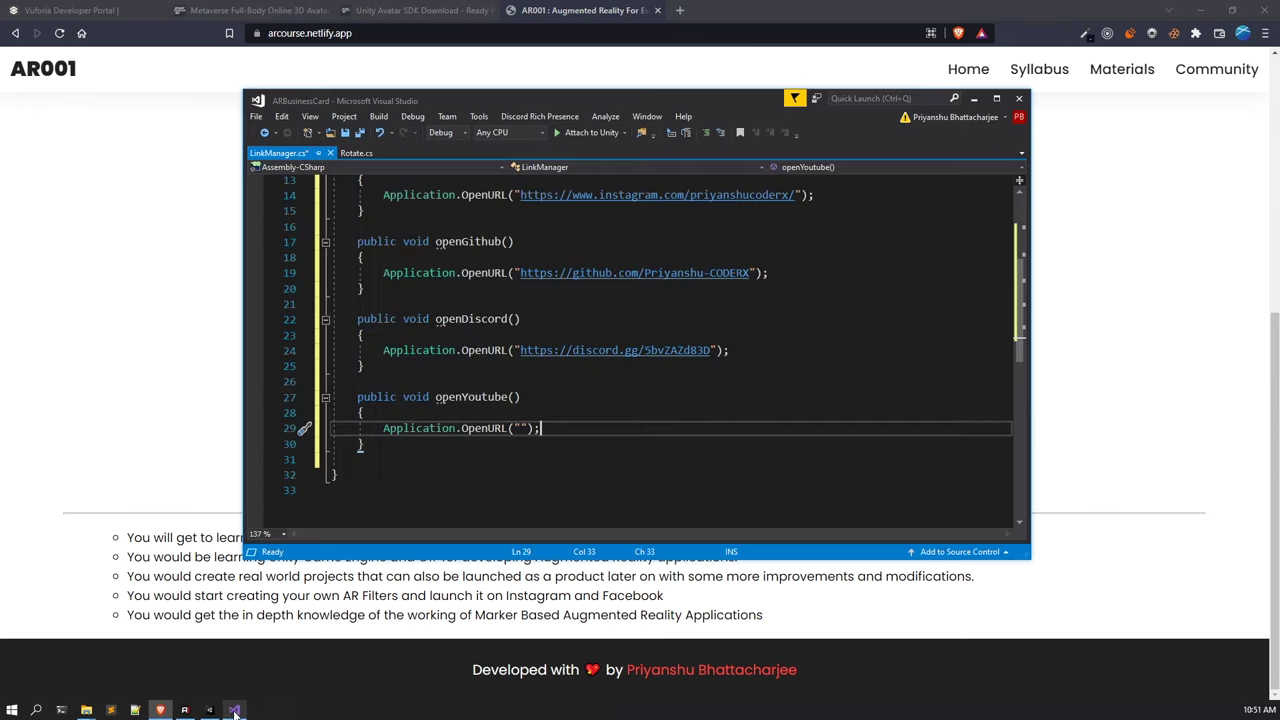
pyautogui.hotkey('ctrl', 'v')
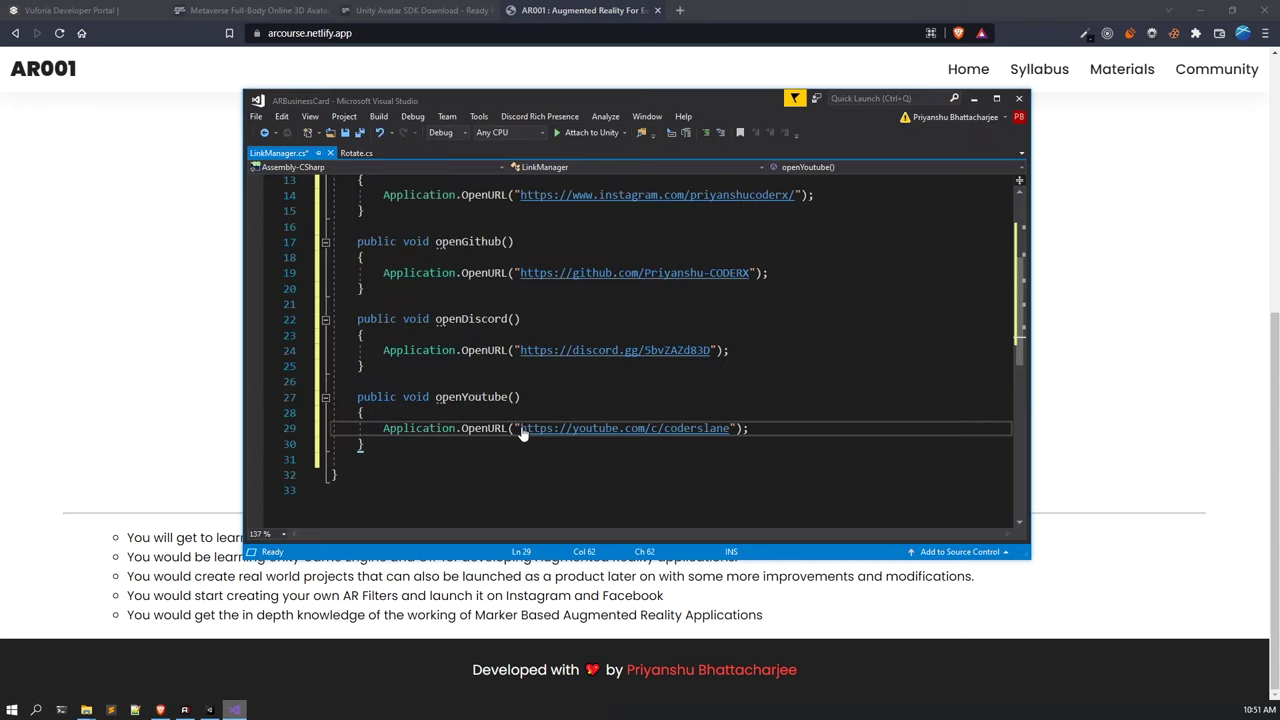
pyautogui.click(690, 364)
pyautogui.hotkey('ctrl', 's')
pyautogui.click(364, 288)
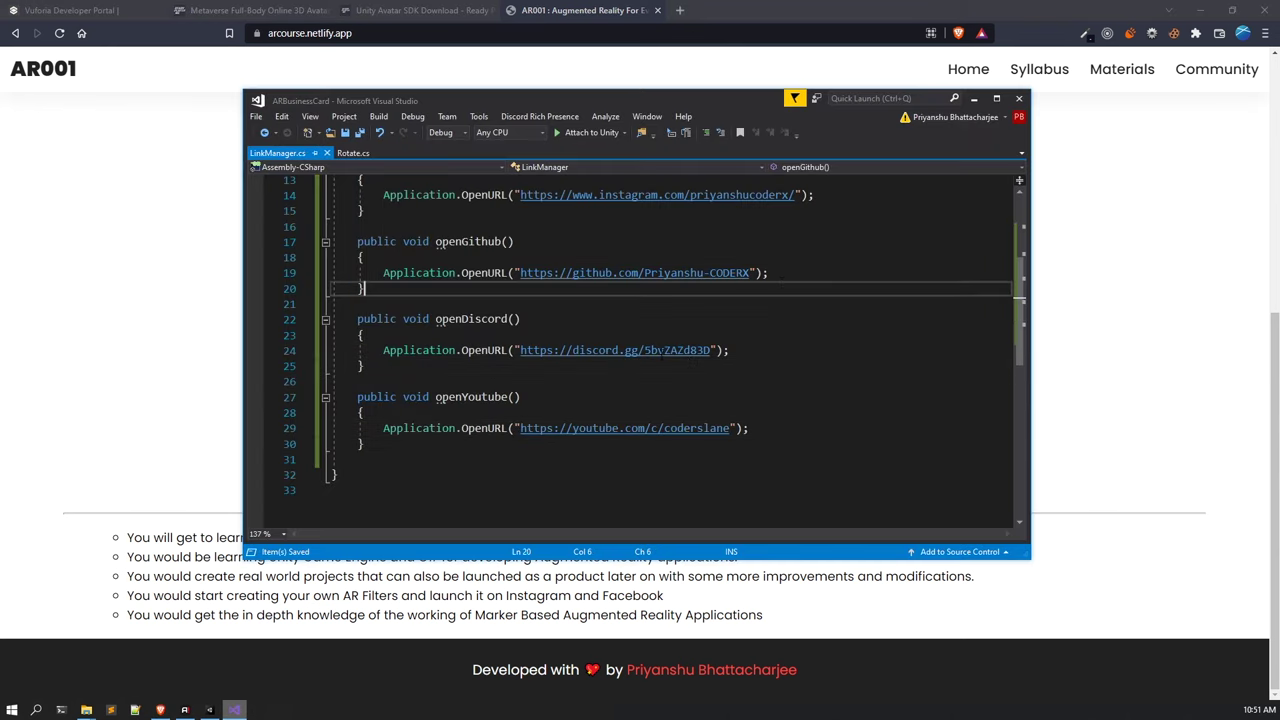
pyautogui.scroll(4, 640, 350)
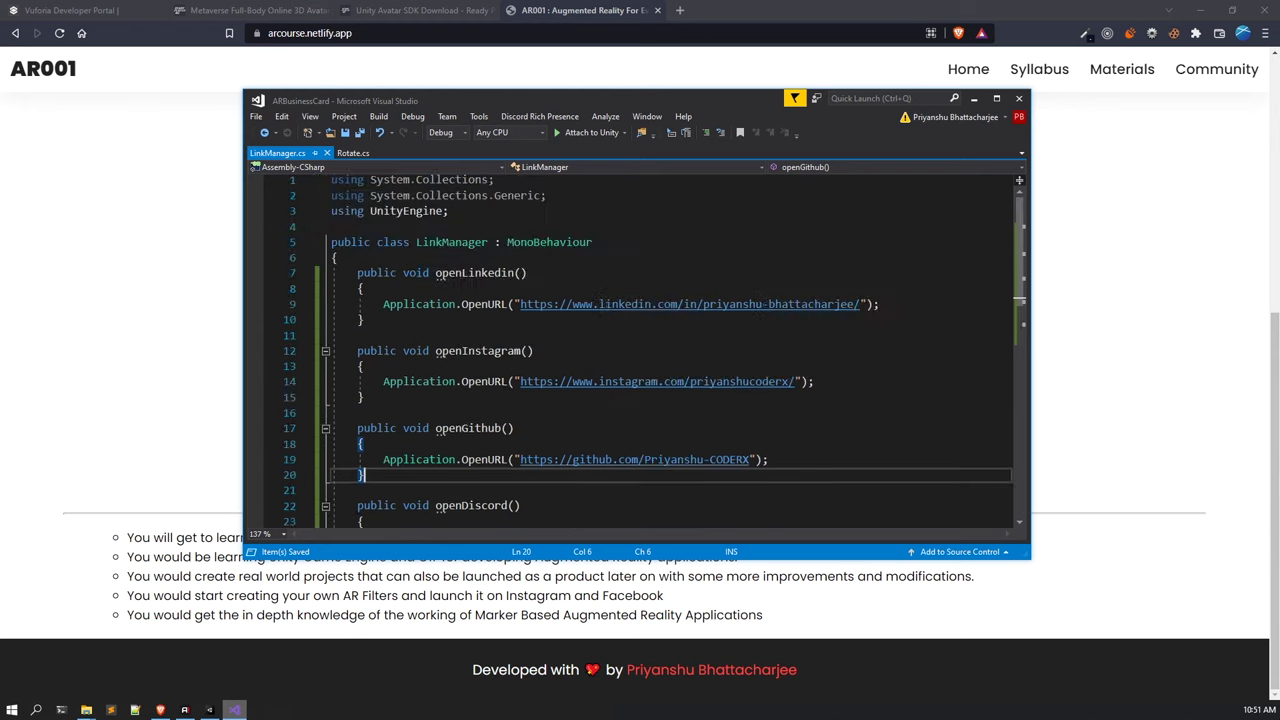
pyautogui.click(209, 710)
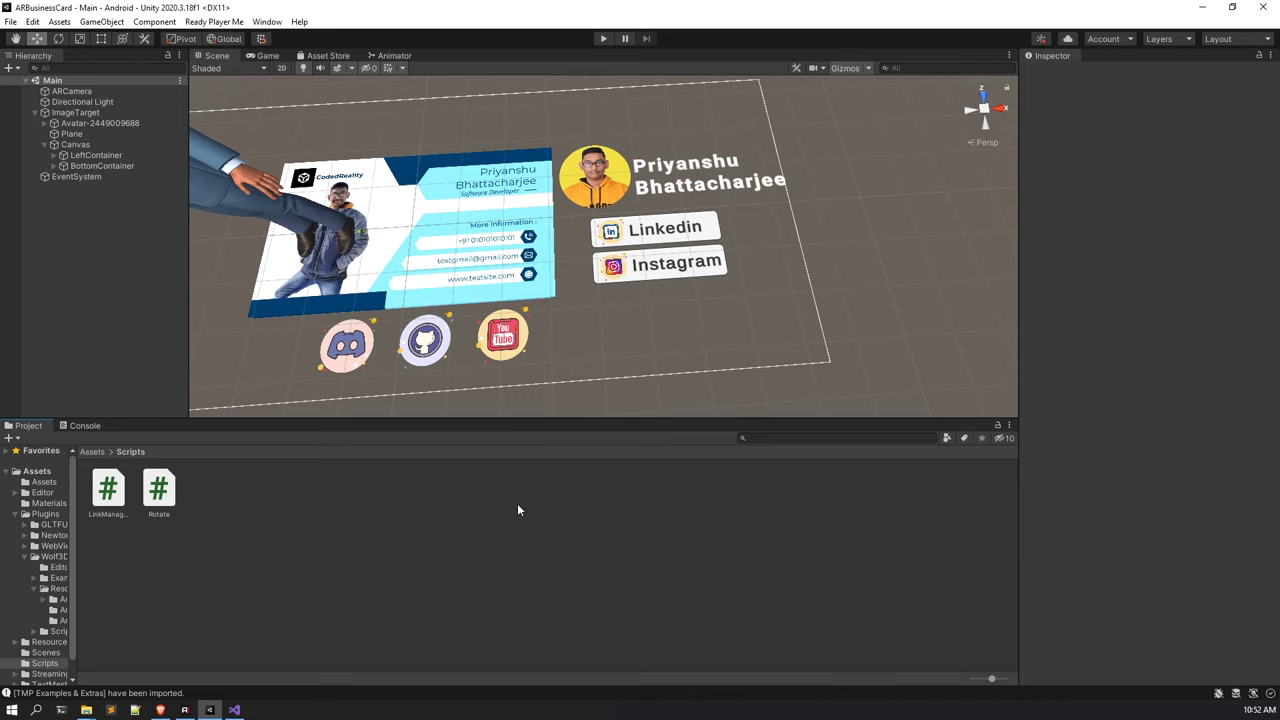
# Create an empty GameObject, reset its Transform, rename it LinkManager, and drop the LinkManager script on it.
pyautogui.rightClick(81, 202)
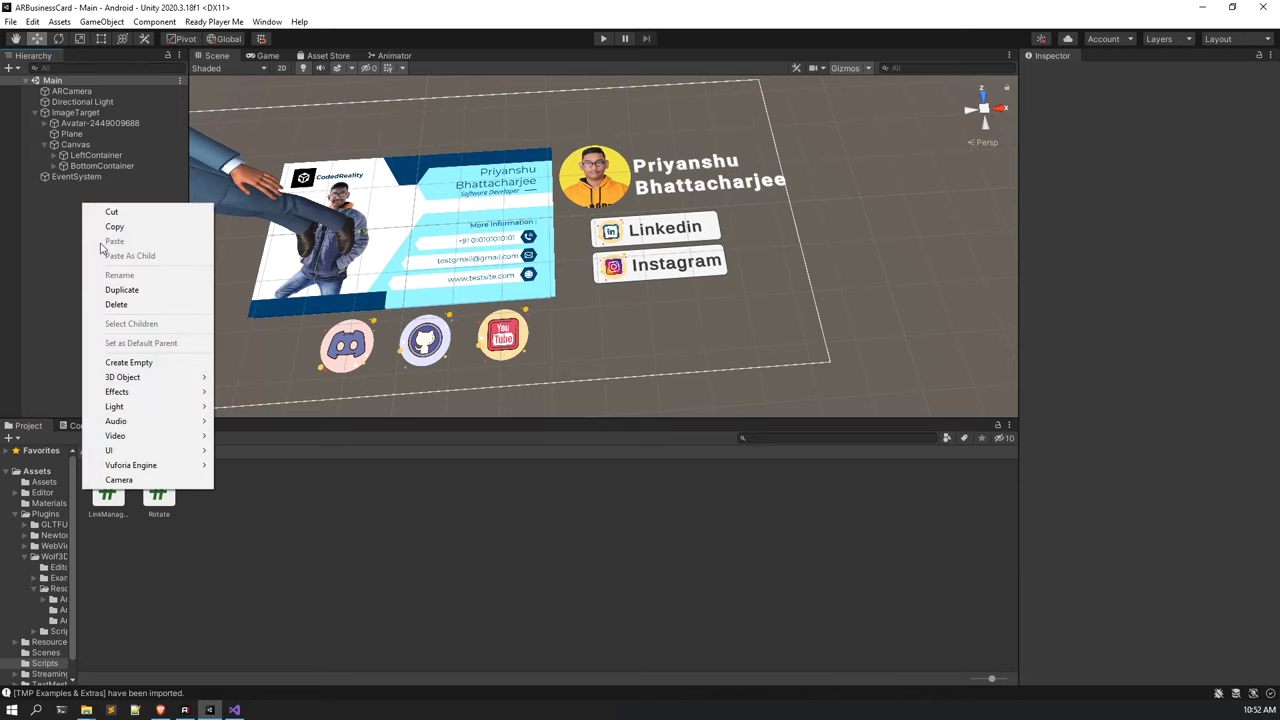
pyautogui.click(168, 362)
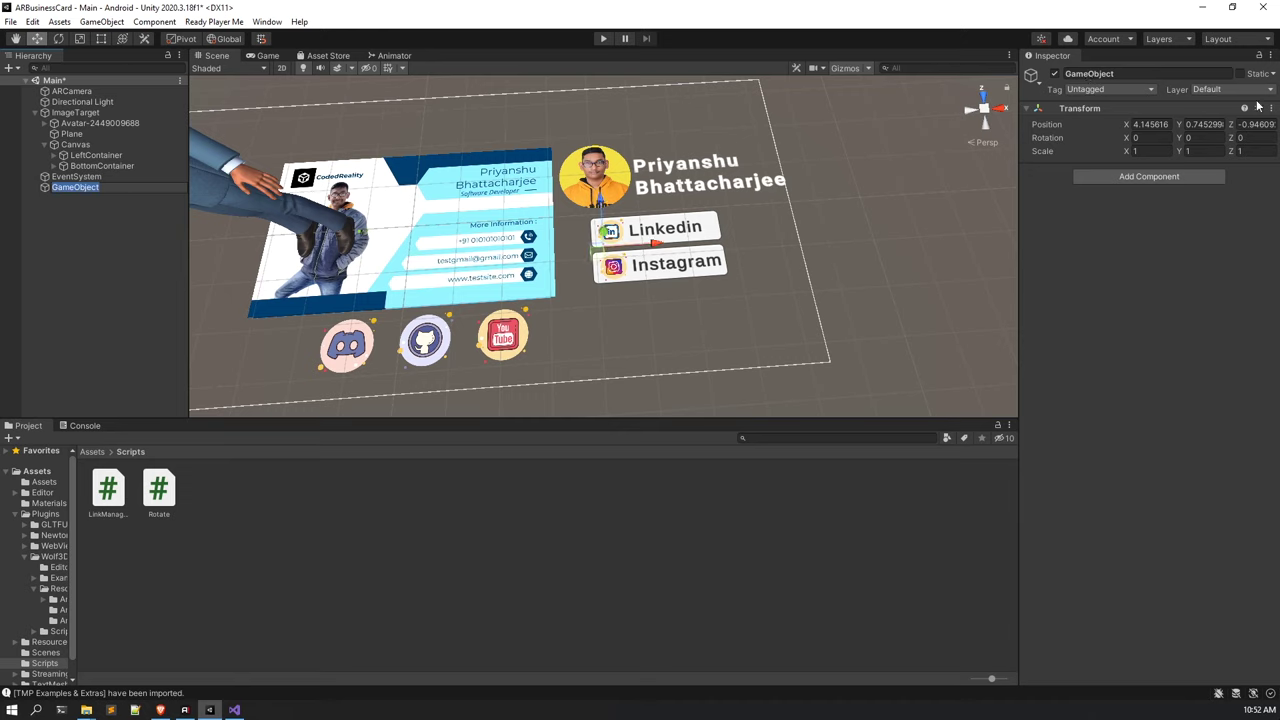
pyautogui.click(1274, 108)
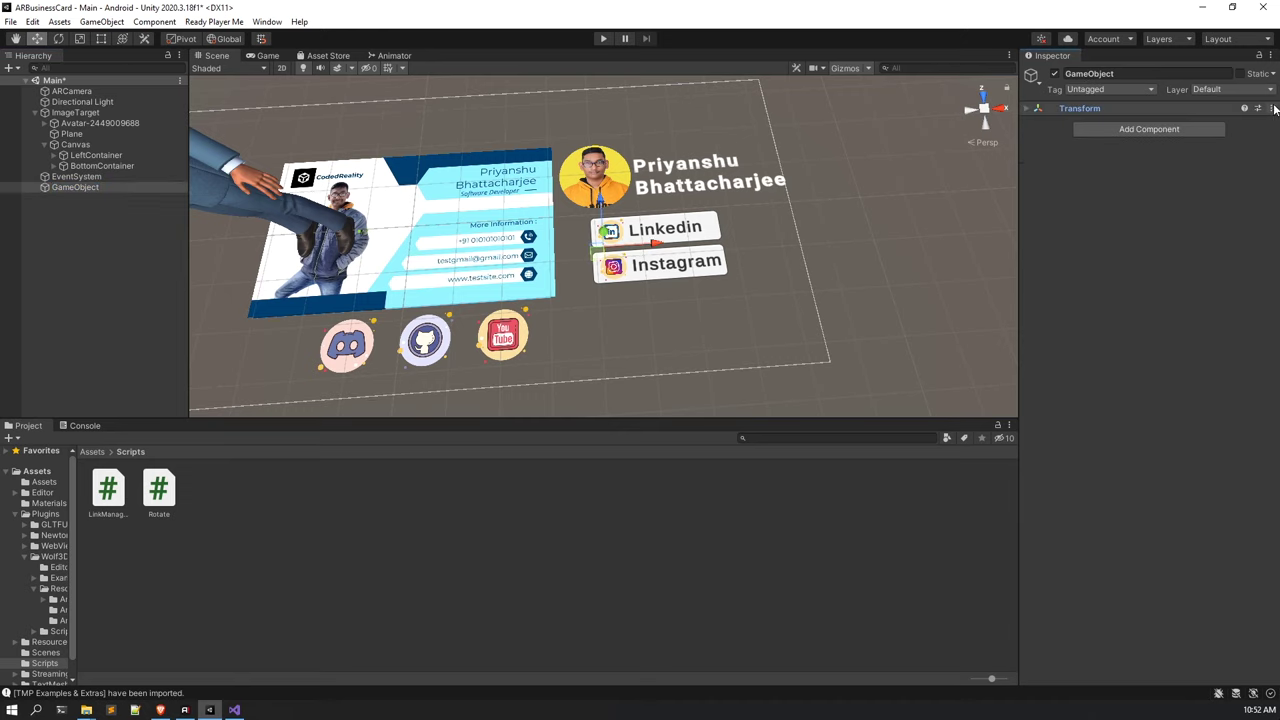
pyautogui.click(1274, 110)
pyautogui.click(1255, 124)
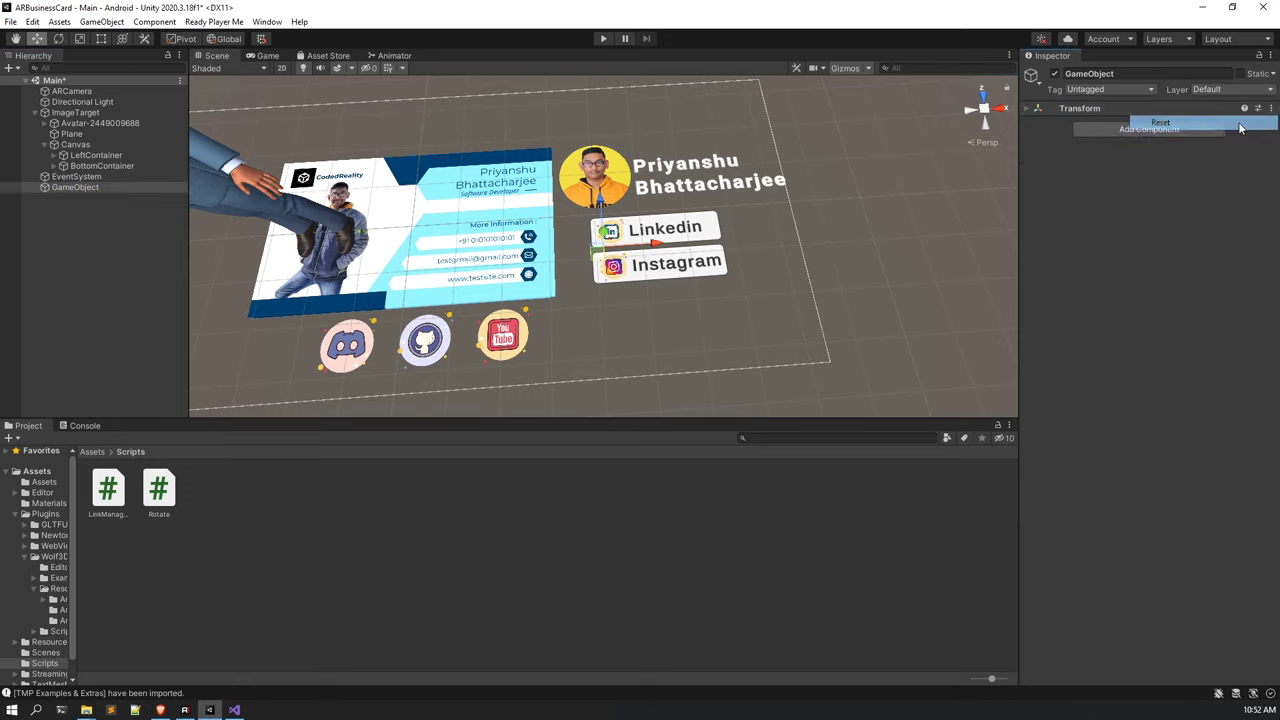
pyautogui.click(1045, 110)
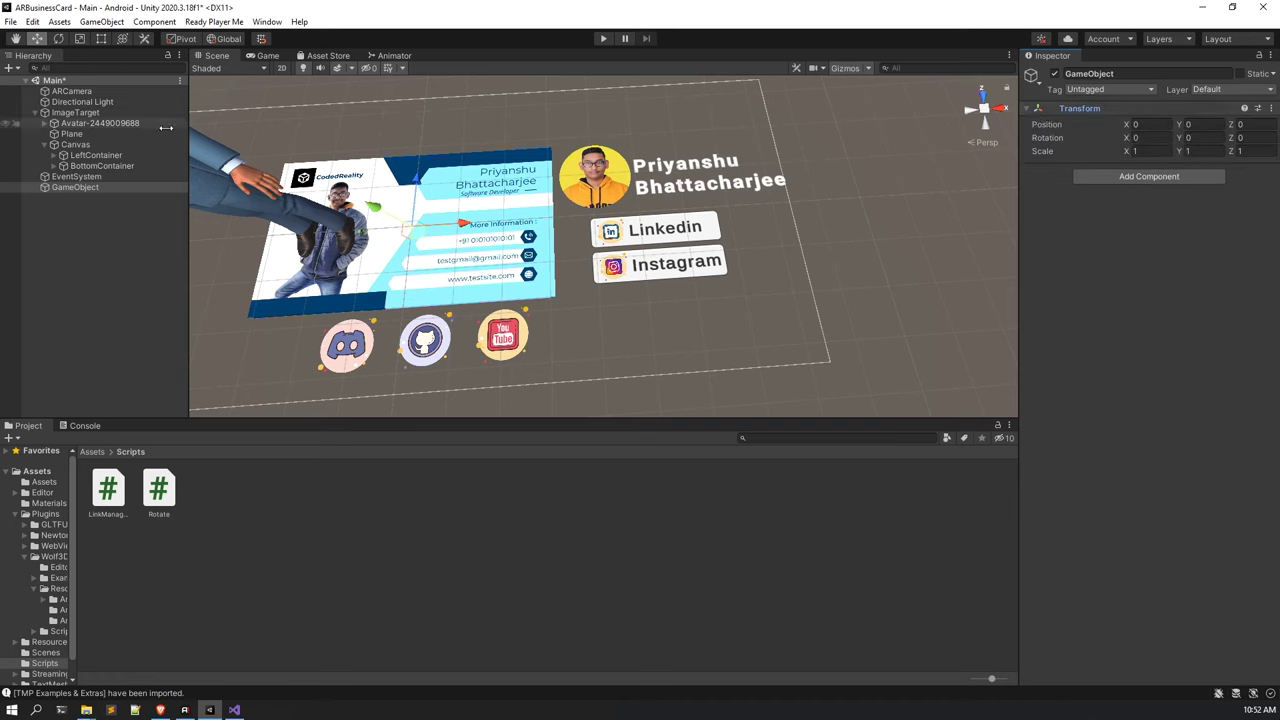
pyautogui.click(1113, 74)
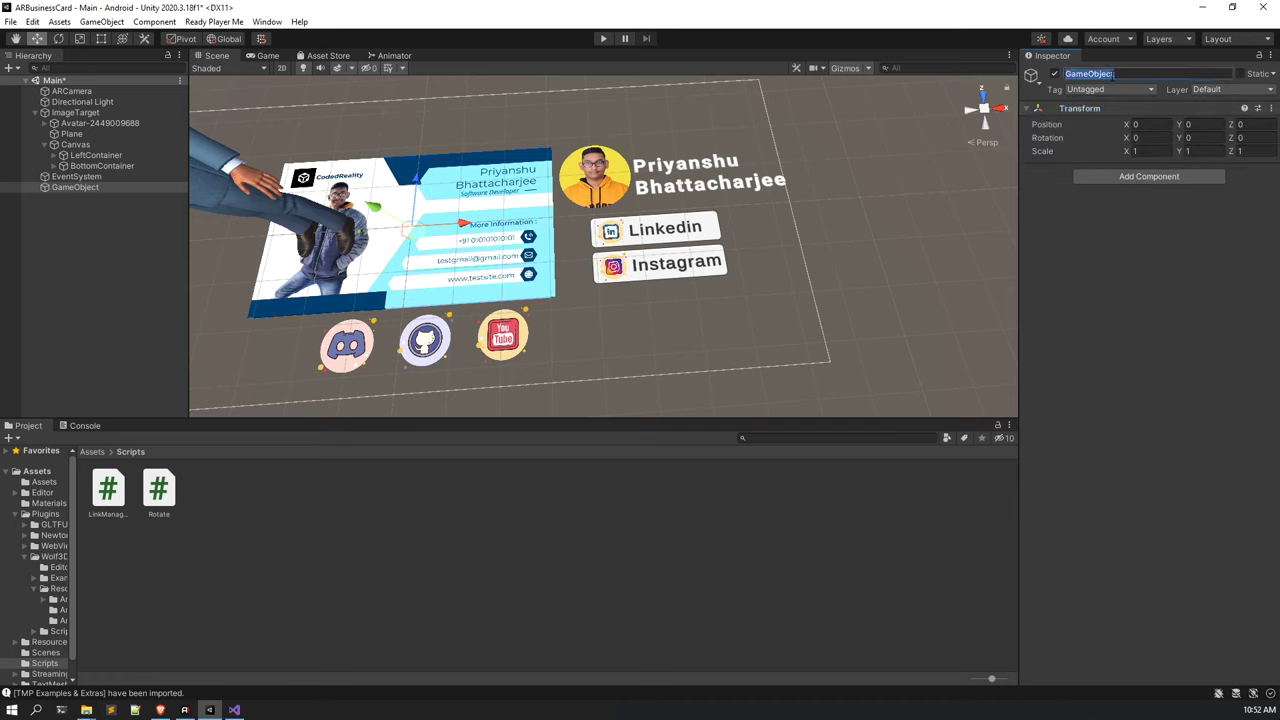
pyautogui.press('BackSpace')
pyautogui.press('Return')
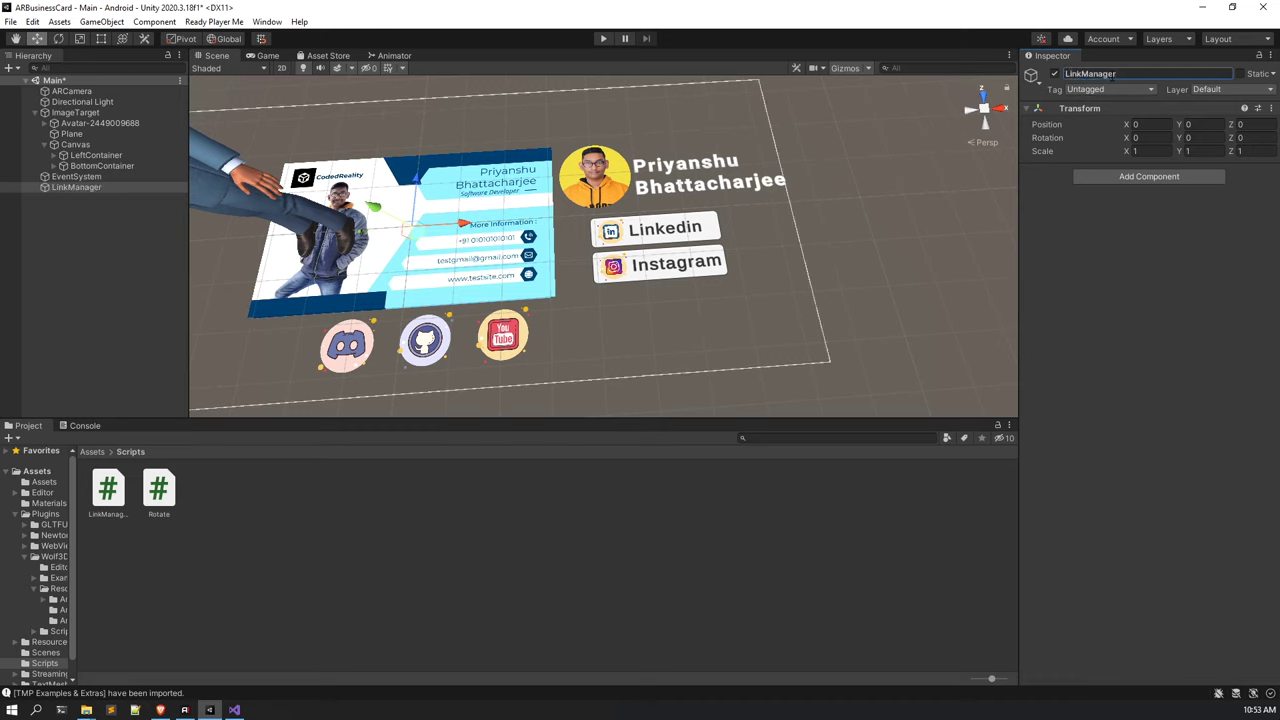
pyautogui.moveTo(120, 488); pyautogui.dragTo(1122, 262)
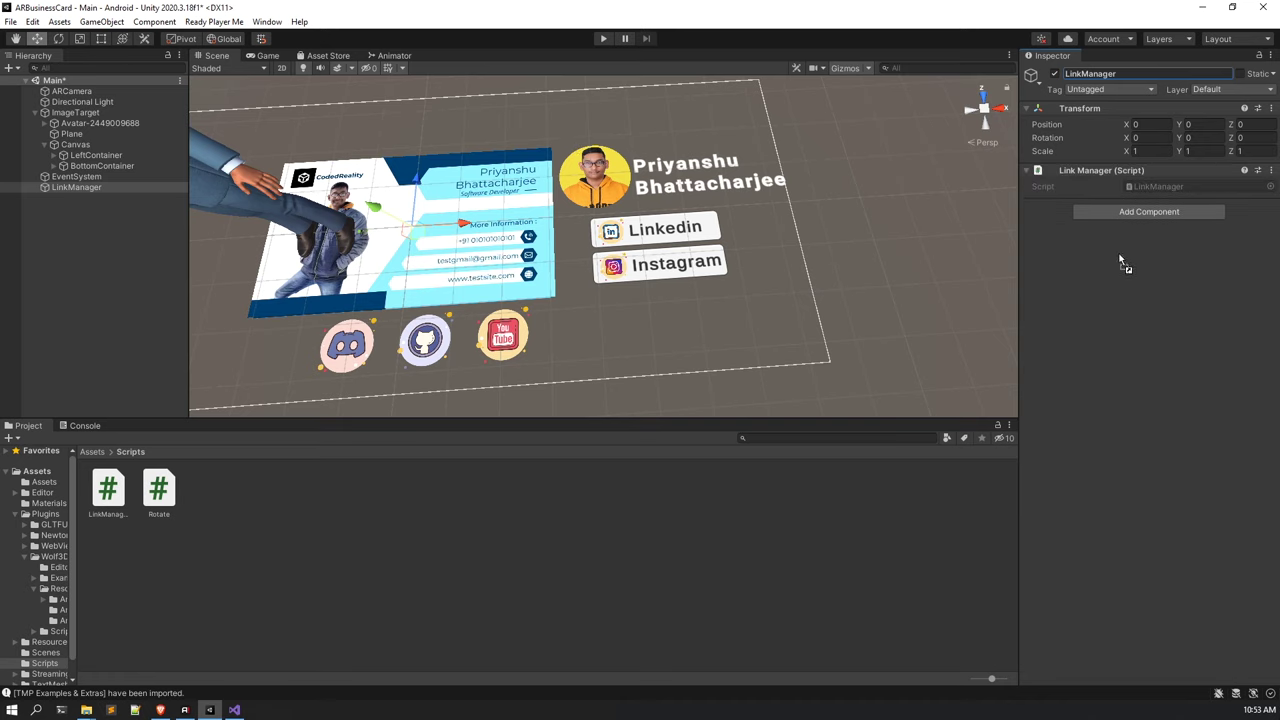
# Make the Linkedin button's On Click call LinkManager.openLinkedin.
pyautogui.click(53, 155)
pyautogui.scroll(-5, 582, 328)
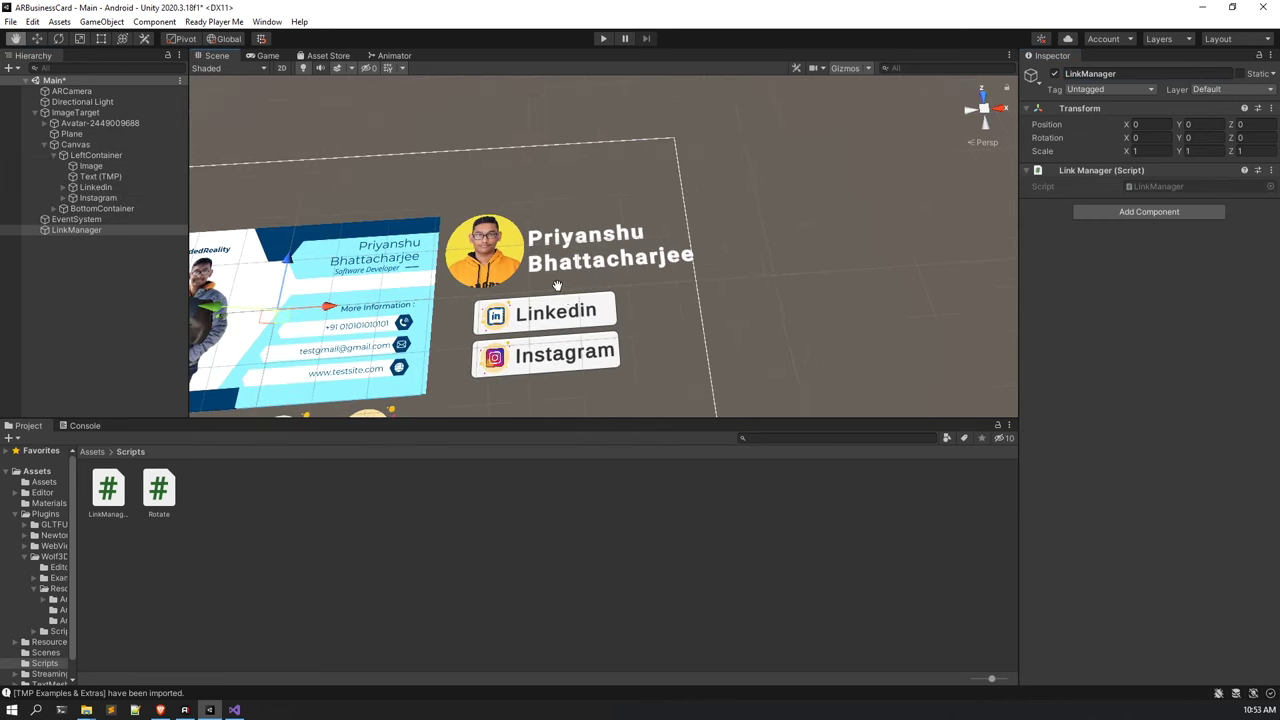
pyautogui.moveTo(582, 345); pyautogui.dragTo(582, 320, button='right')
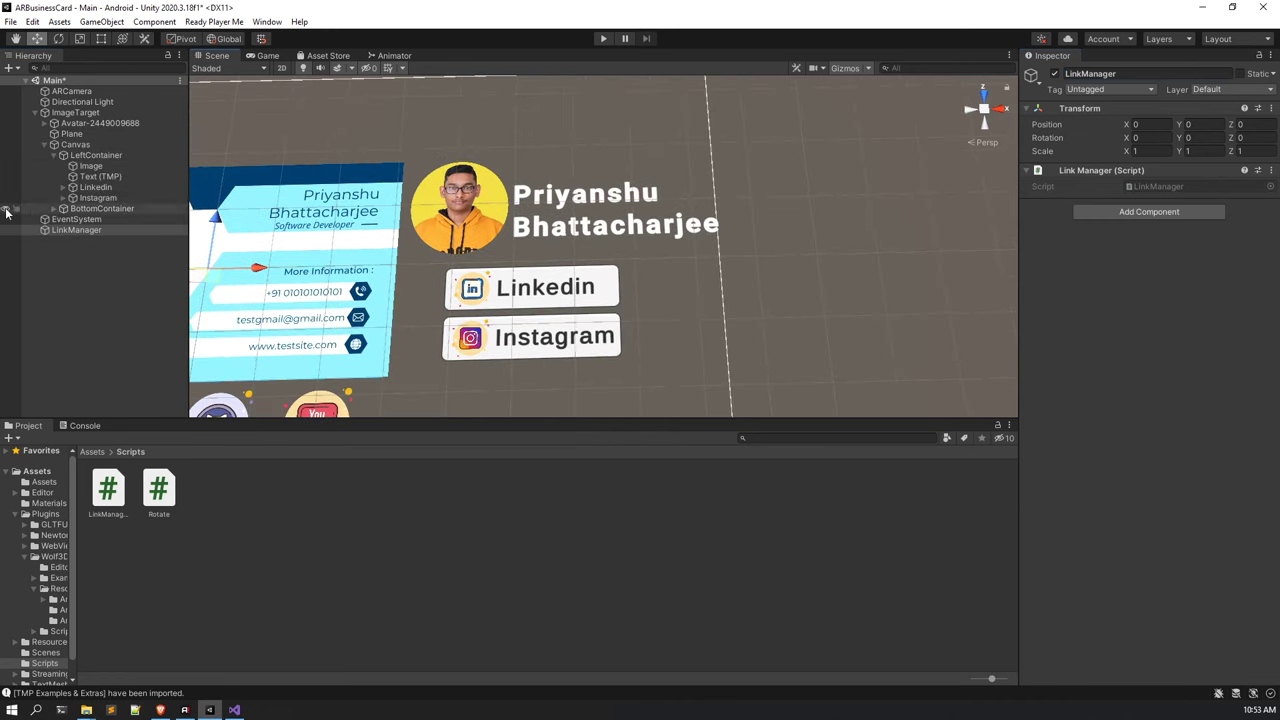
pyautogui.click(95, 187)
pyautogui.scroll(-4, 1134, 425)
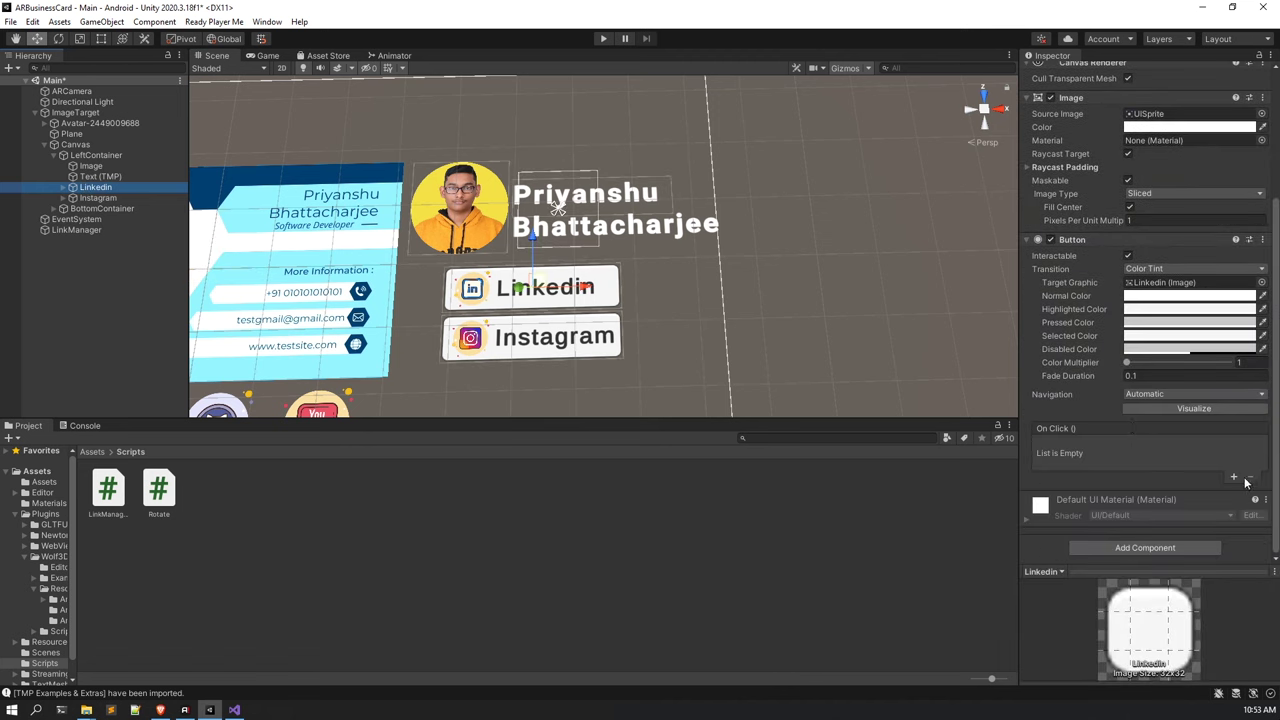
pyautogui.click(1234, 478)
pyautogui.moveTo(97, 234); pyautogui.dragTo(1218, 505)
pyautogui.moveTo(1084, 464); pyautogui.dragTo(1084, 461)
pyautogui.click(1145, 444)
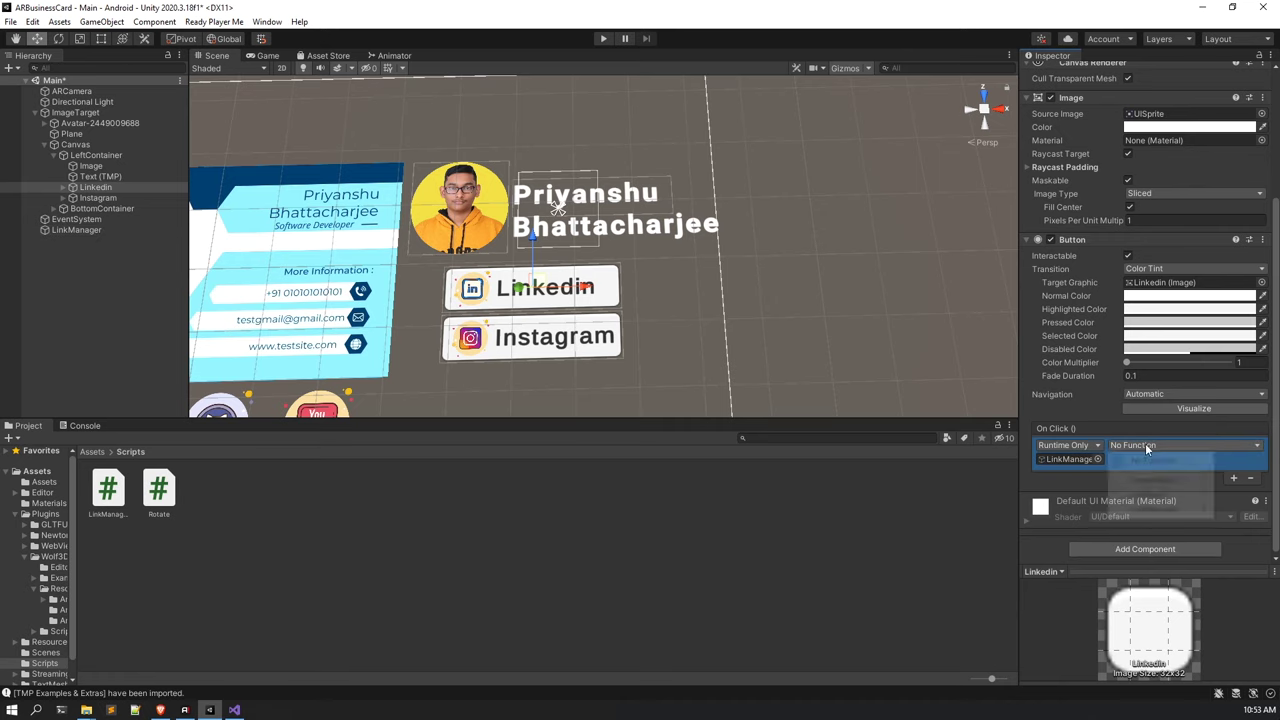
pyautogui.moveTo(1158, 510)
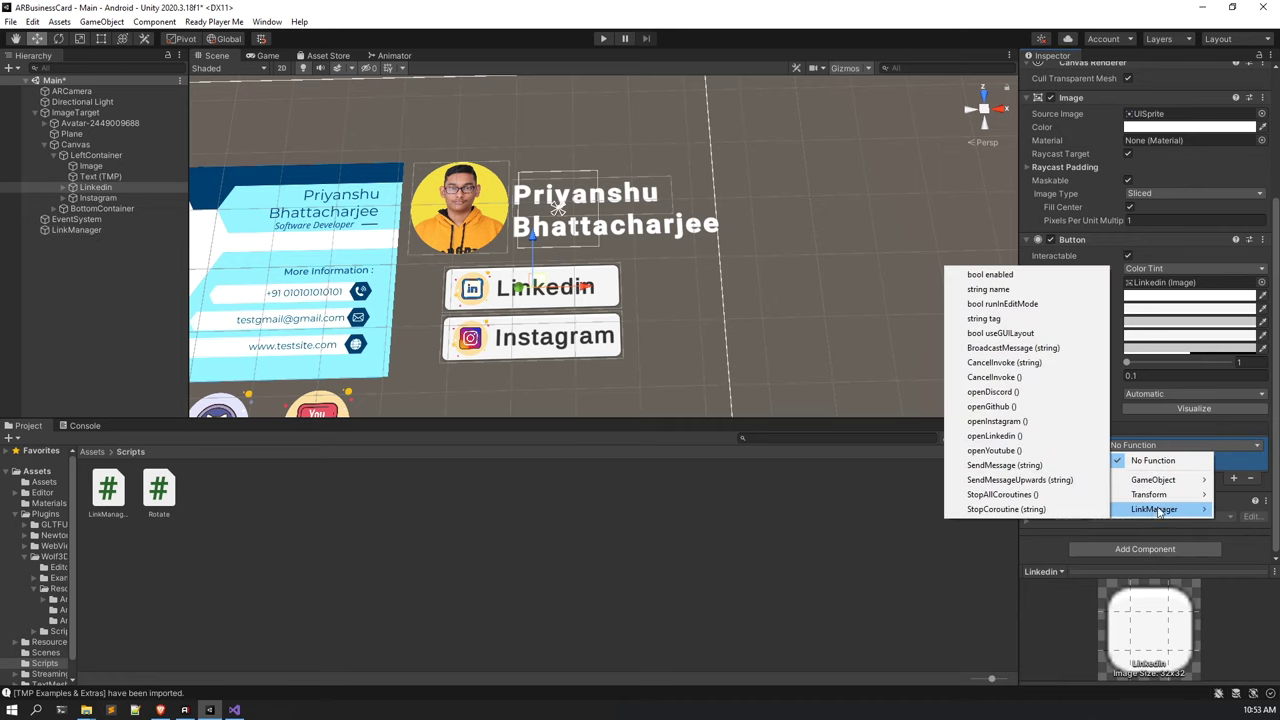
pyautogui.click(1028, 441)
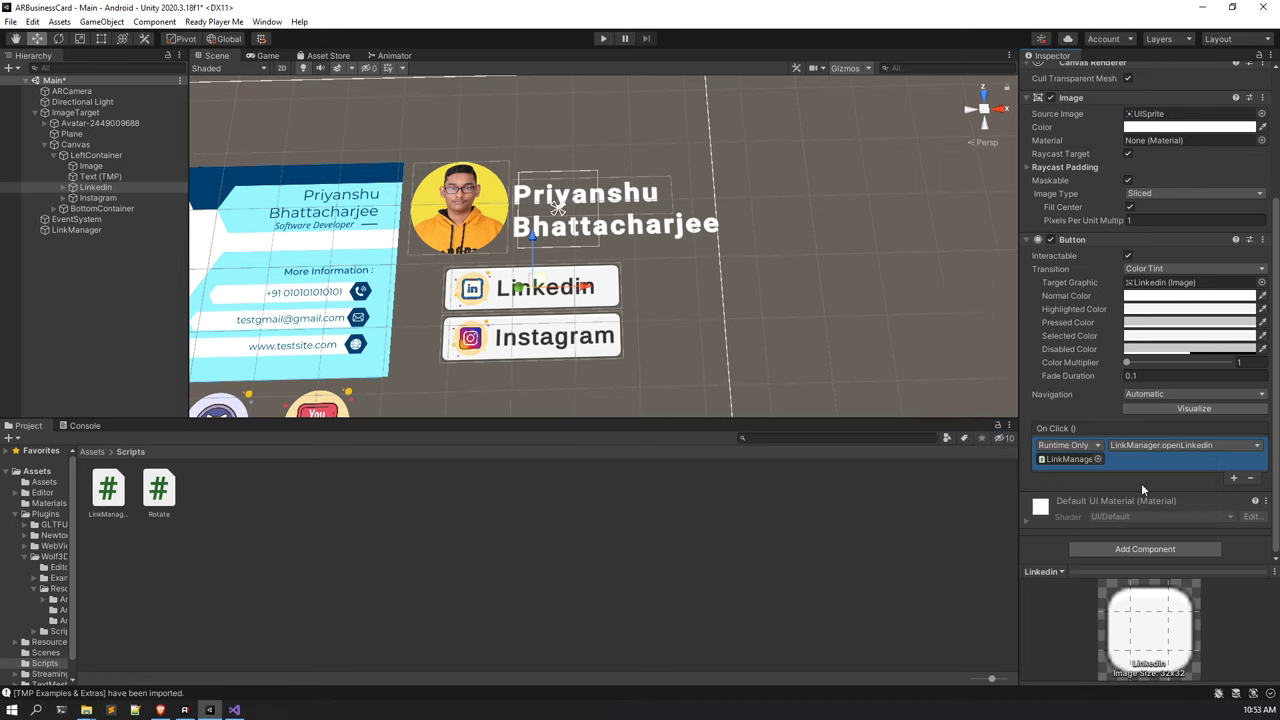
# Make the Instagram button's On Click call LinkManager.openInstagram.
pyautogui.click(130, 199)
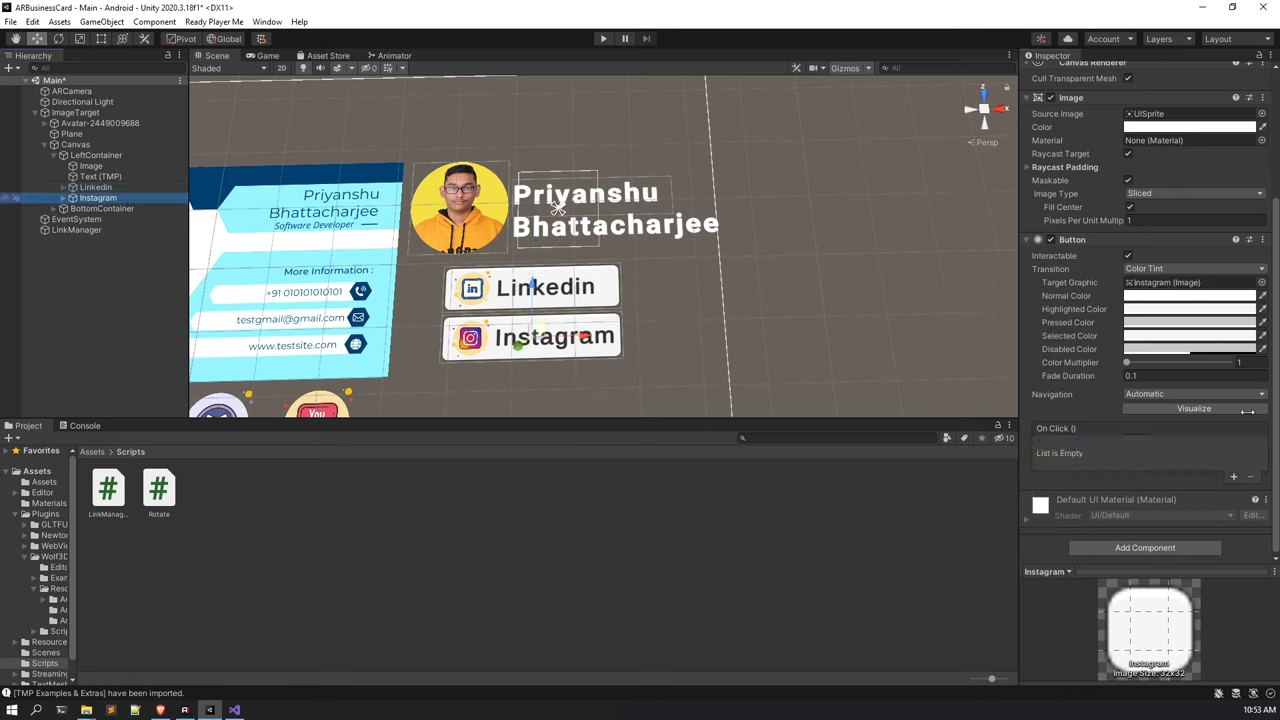
pyautogui.click(1232, 477)
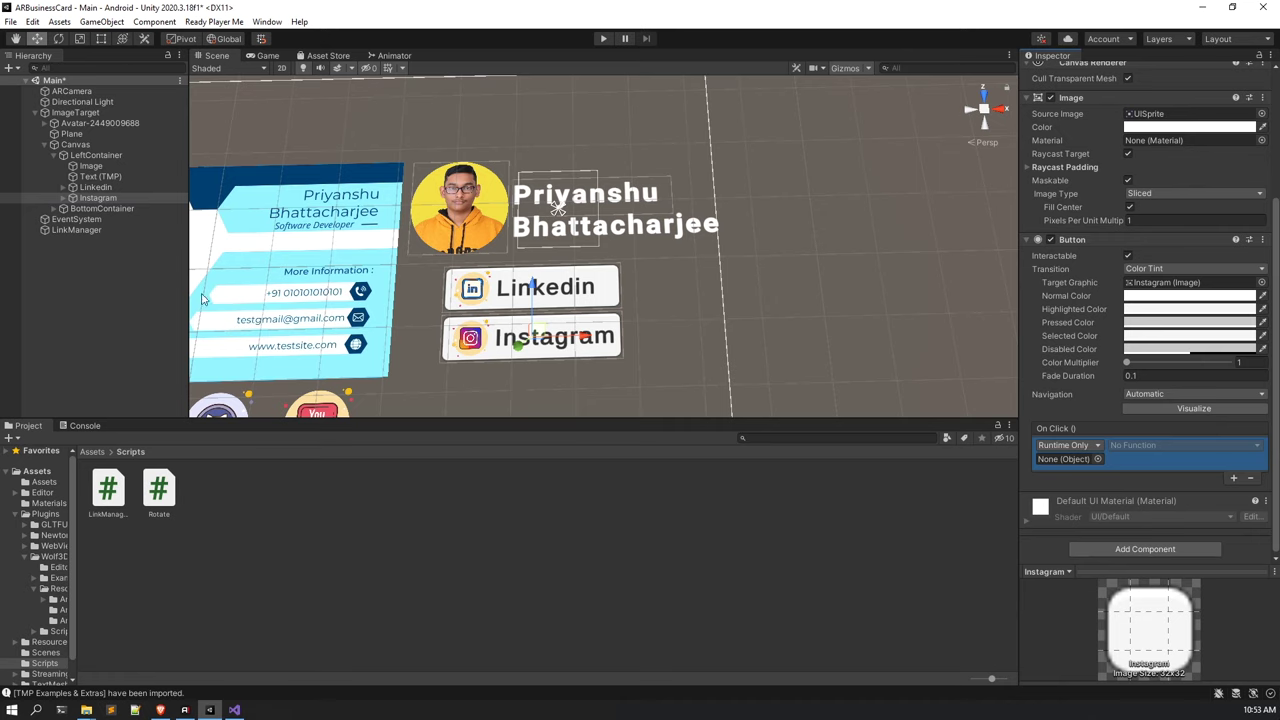
pyautogui.moveTo(98, 230); pyautogui.dragTo(1080, 460)
pyautogui.click(1153, 445)
pyautogui.moveTo(1154, 509)
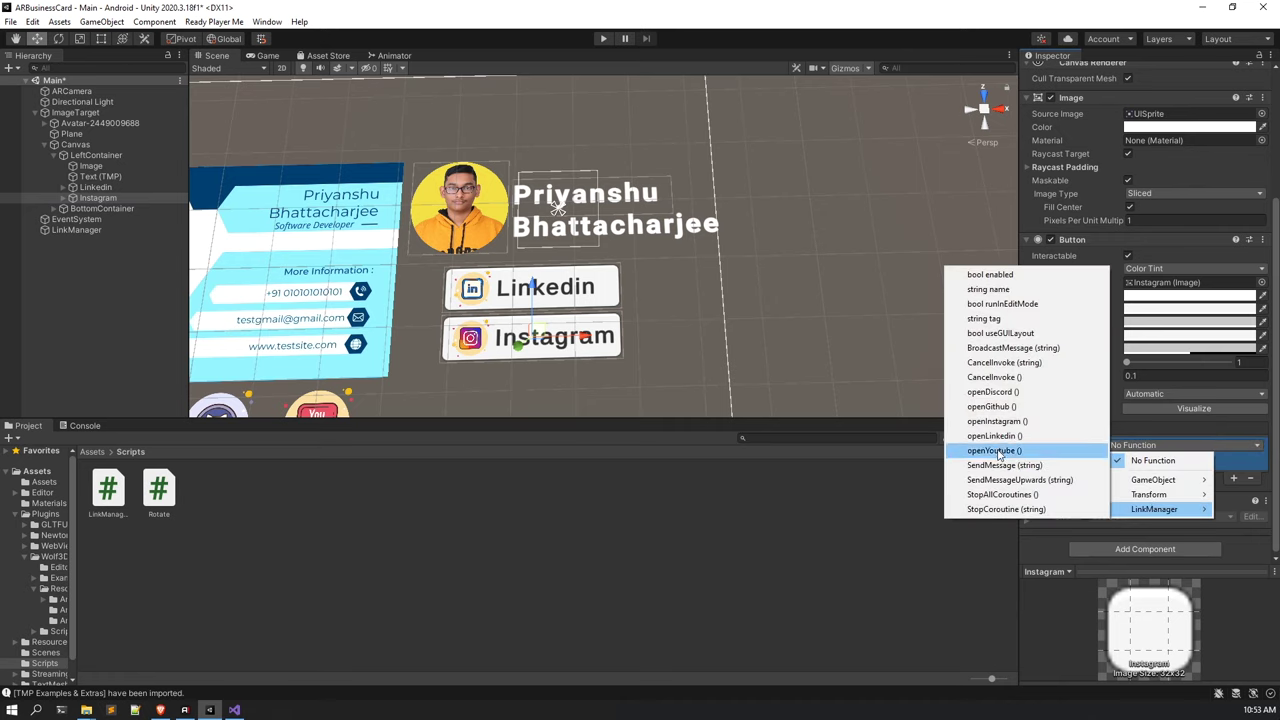
pyautogui.click(995, 421)
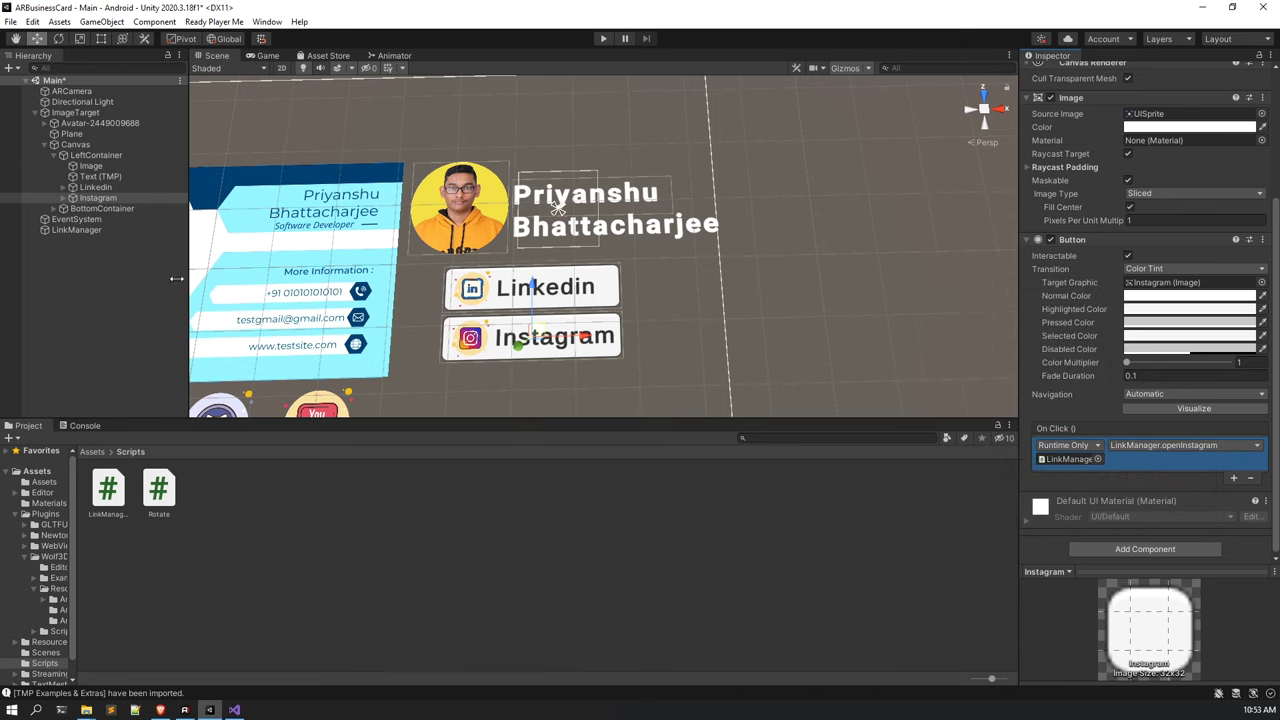
# Make the Discord button's On Click call LinkManager.openDiscord.
pyautogui.click(58, 208)
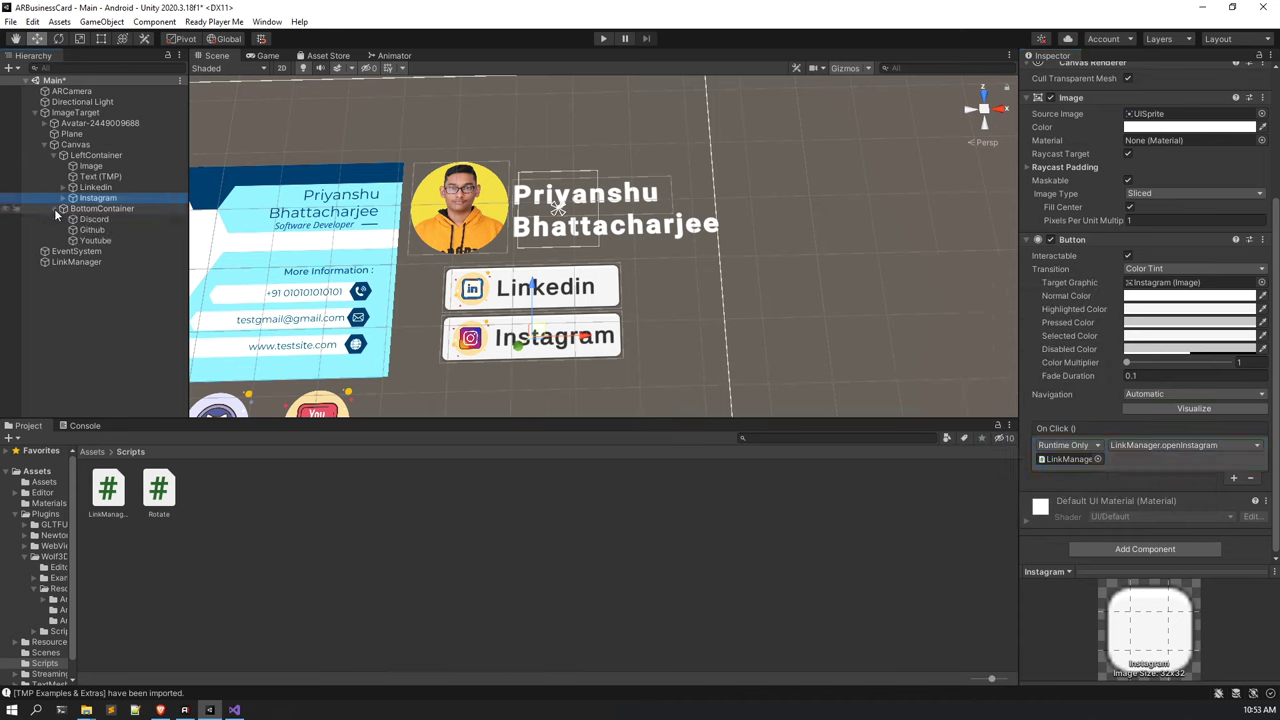
pyautogui.click(90, 219)
pyautogui.click(1231, 490)
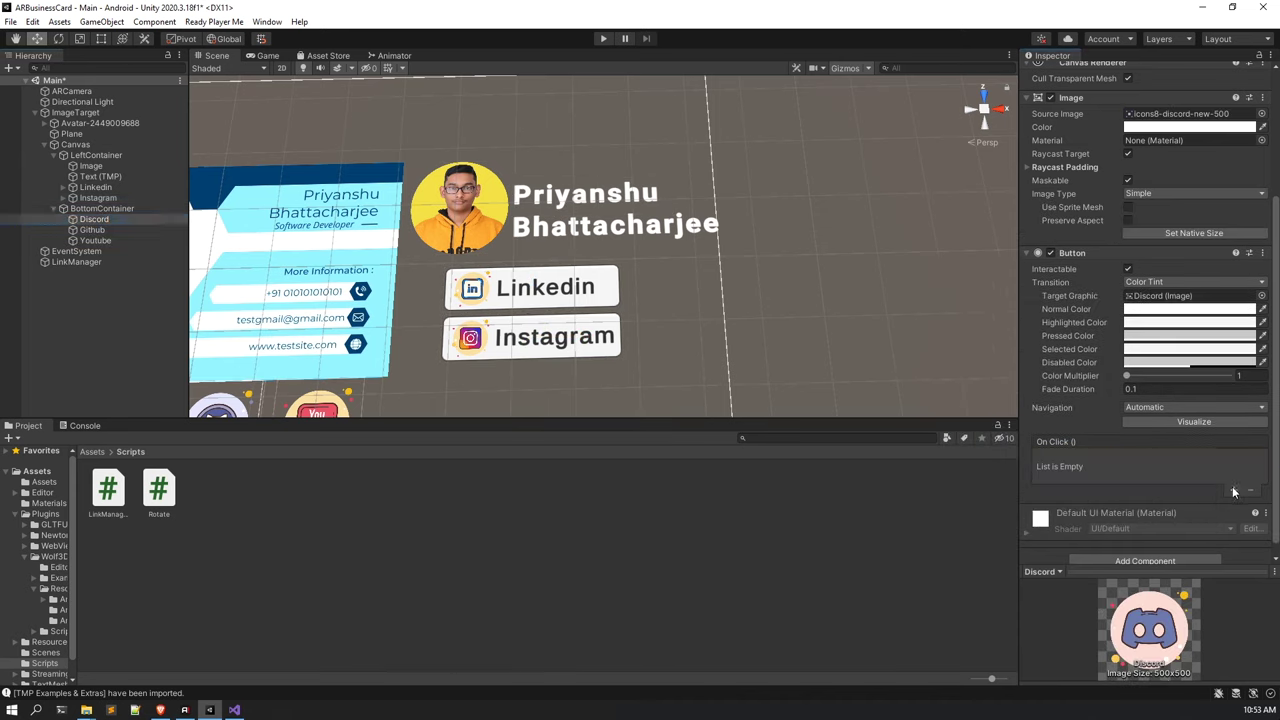
pyautogui.moveTo(96, 263); pyautogui.dragTo(1080, 472)
pyautogui.click(1125, 459)
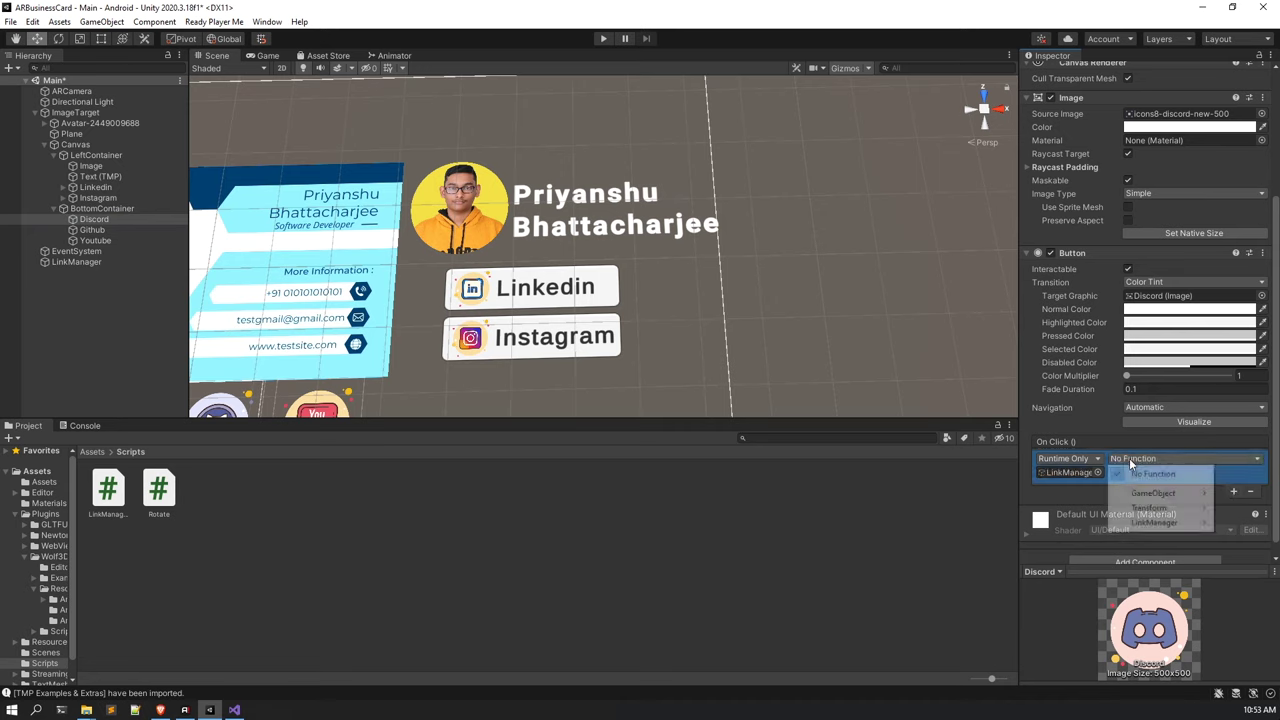
pyautogui.moveTo(1153, 522)
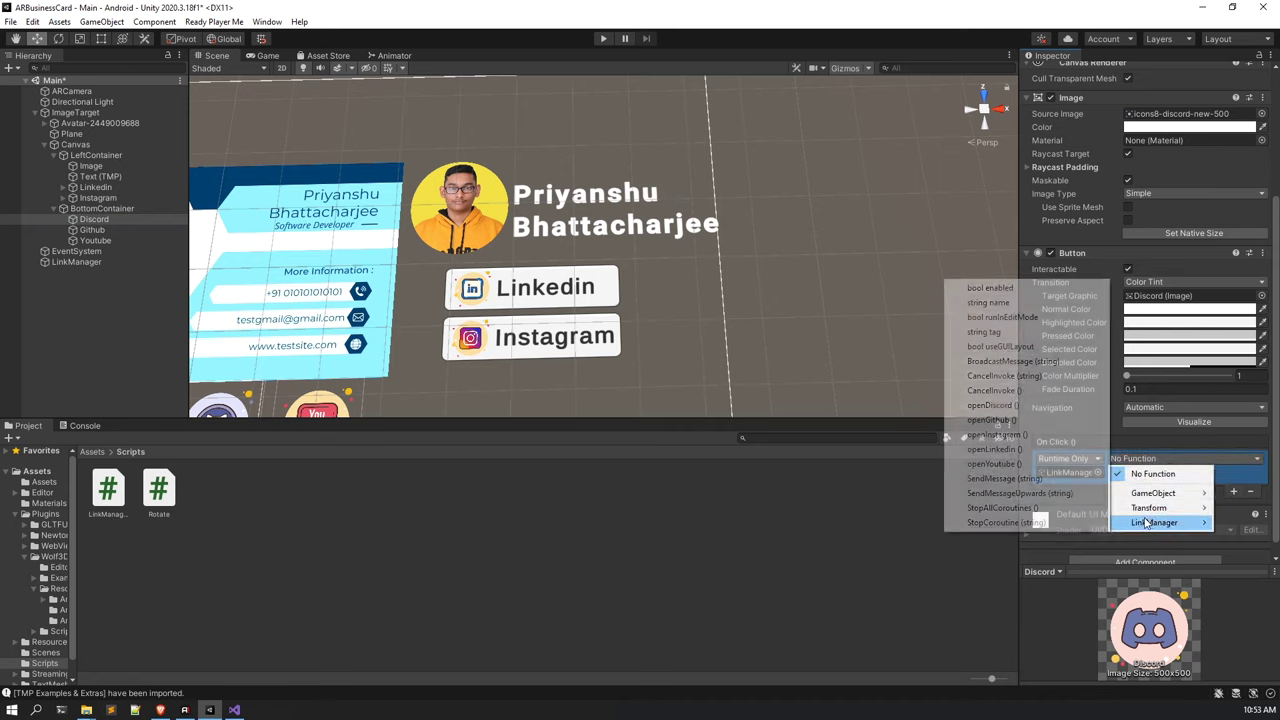
pyautogui.click(1010, 405)
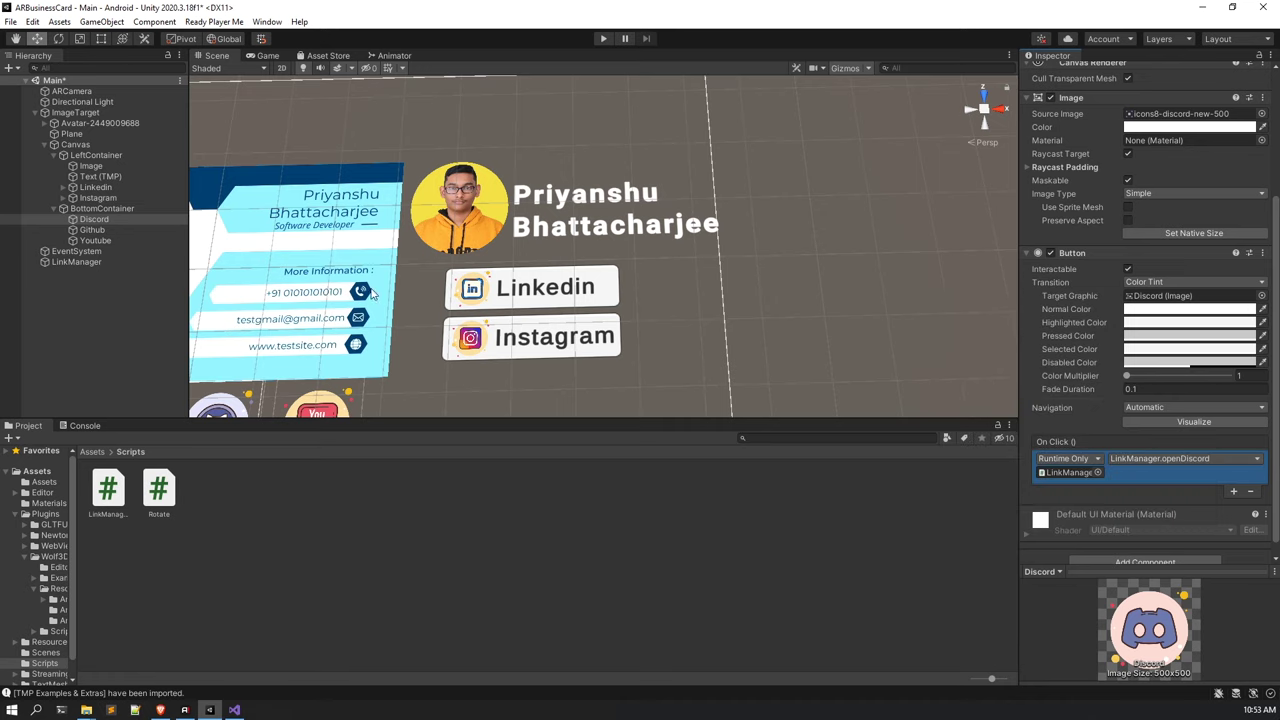
# Make the Github button's On Click call LinkManager.openGithub.
pyautogui.click(95, 230)
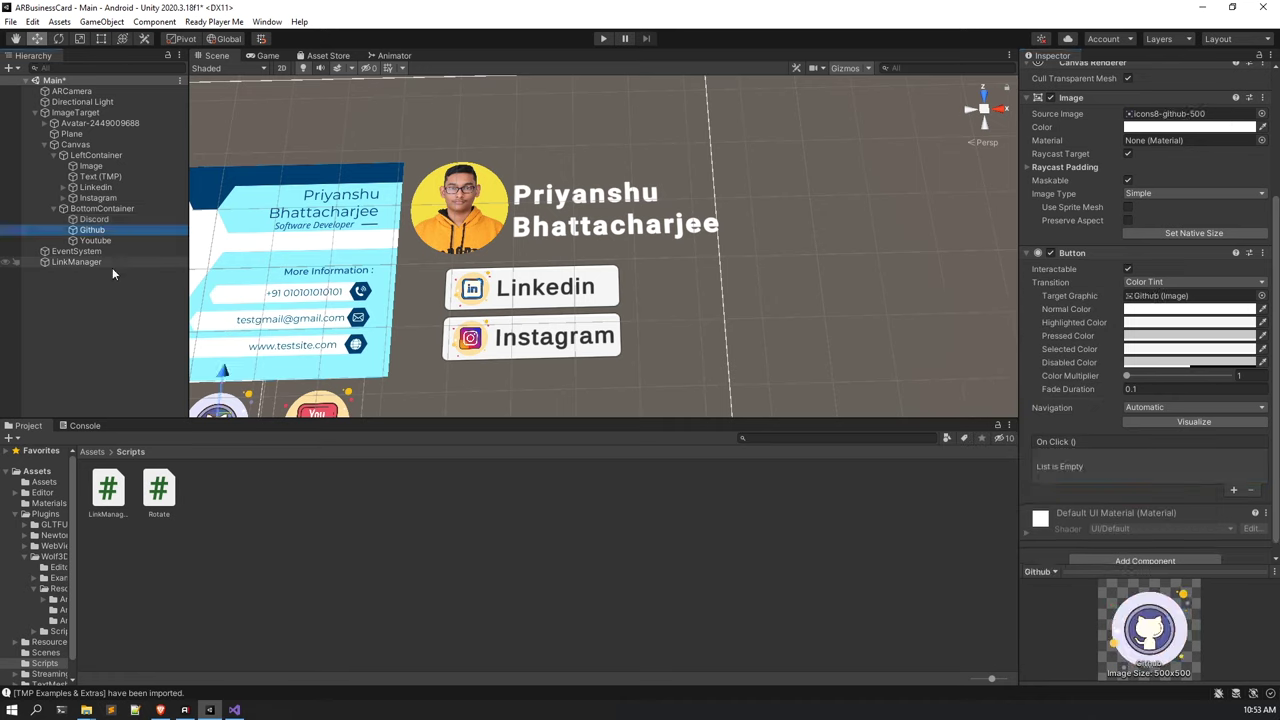
pyautogui.click(1231, 491)
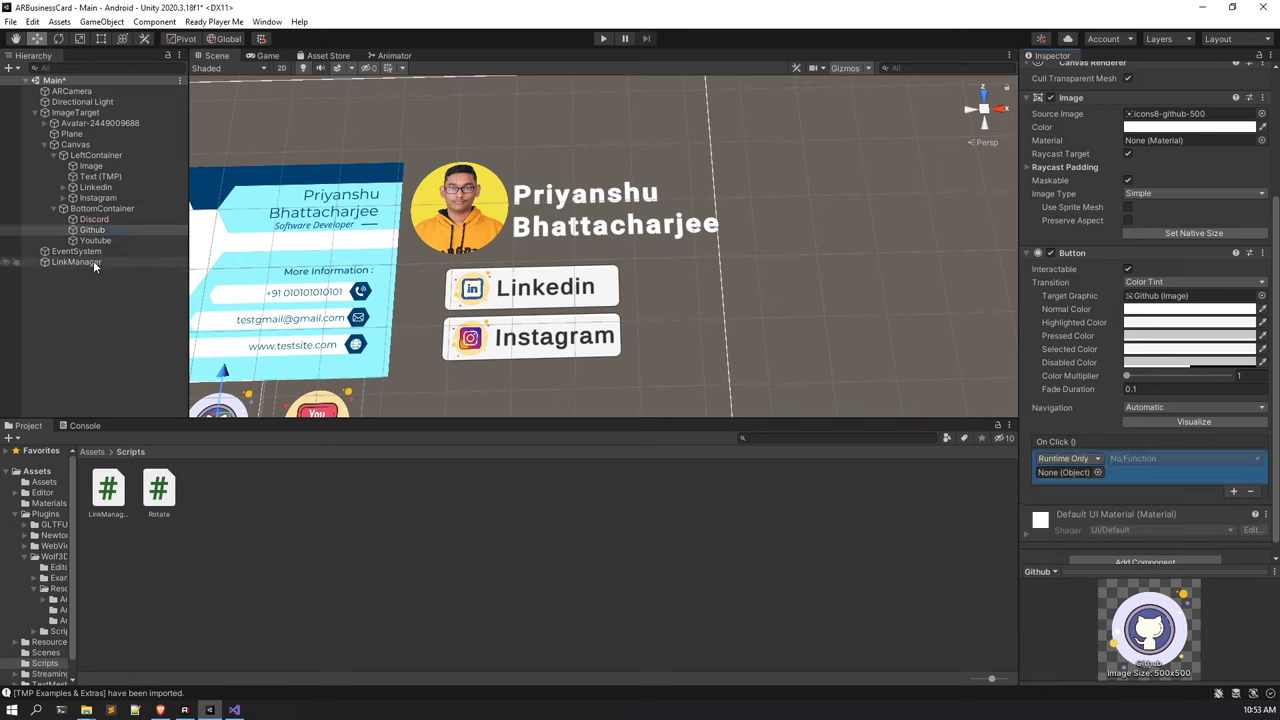
pyautogui.moveTo(93, 260); pyautogui.dragTo(1068, 476)
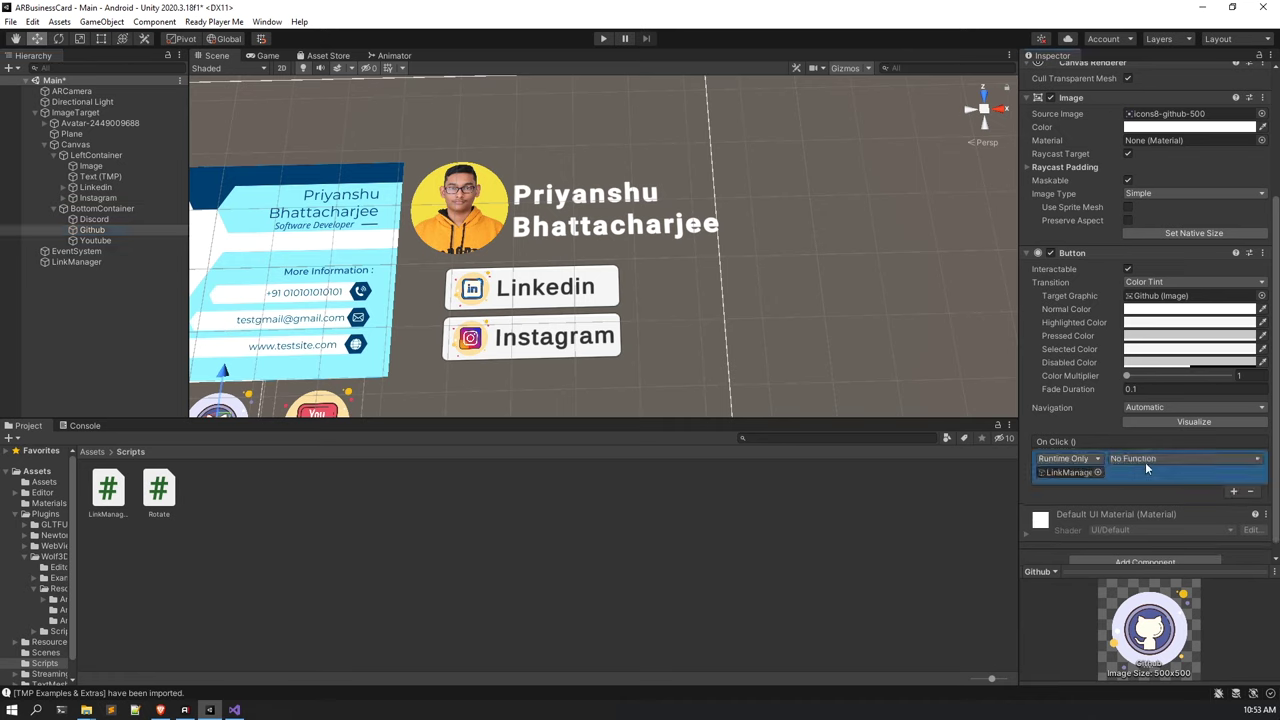
pyautogui.click(1146, 459)
pyautogui.moveTo(1160, 522)
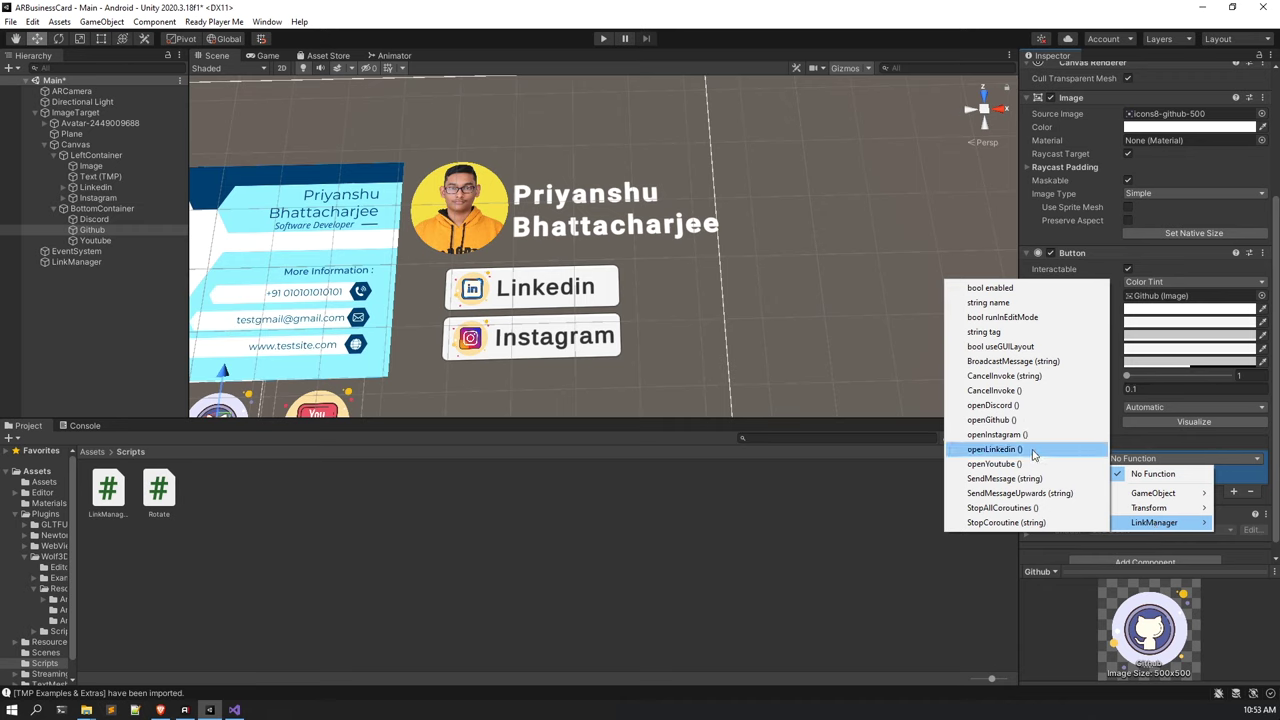
pyautogui.click(995, 420)
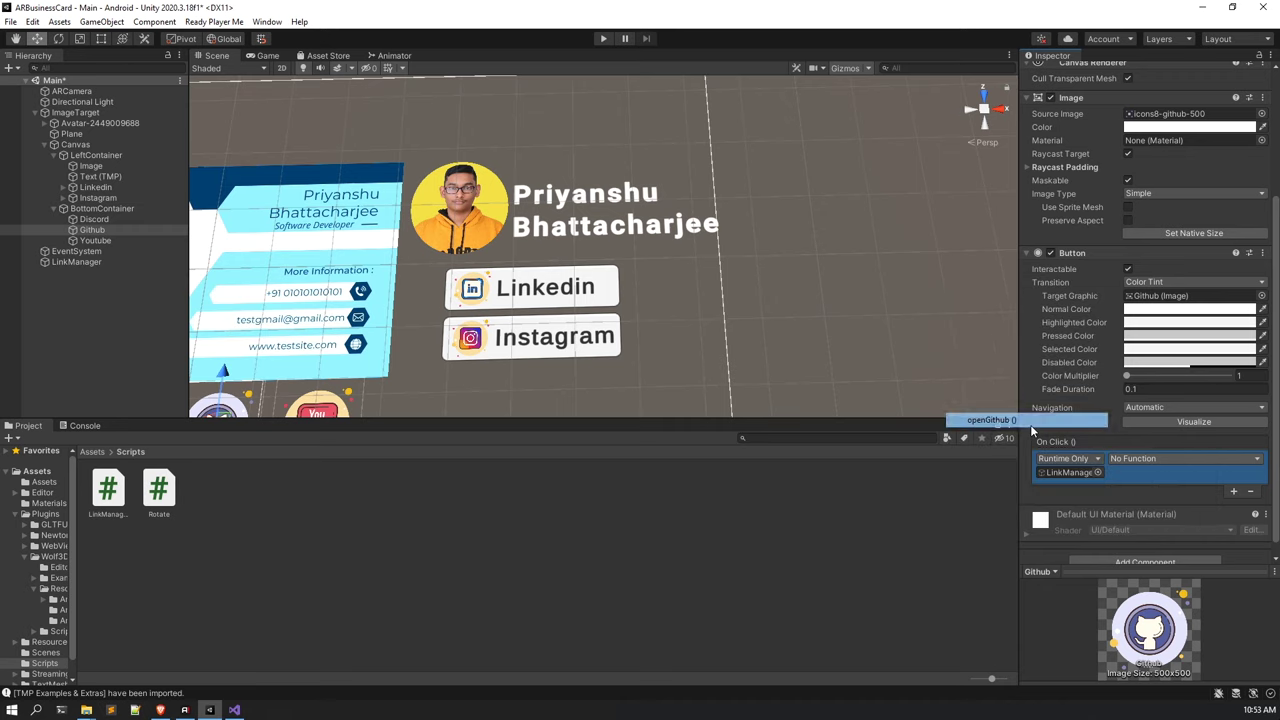
# Make the Youtube button's On Click call LinkManager.openYoutube.
pyautogui.click(95, 240)
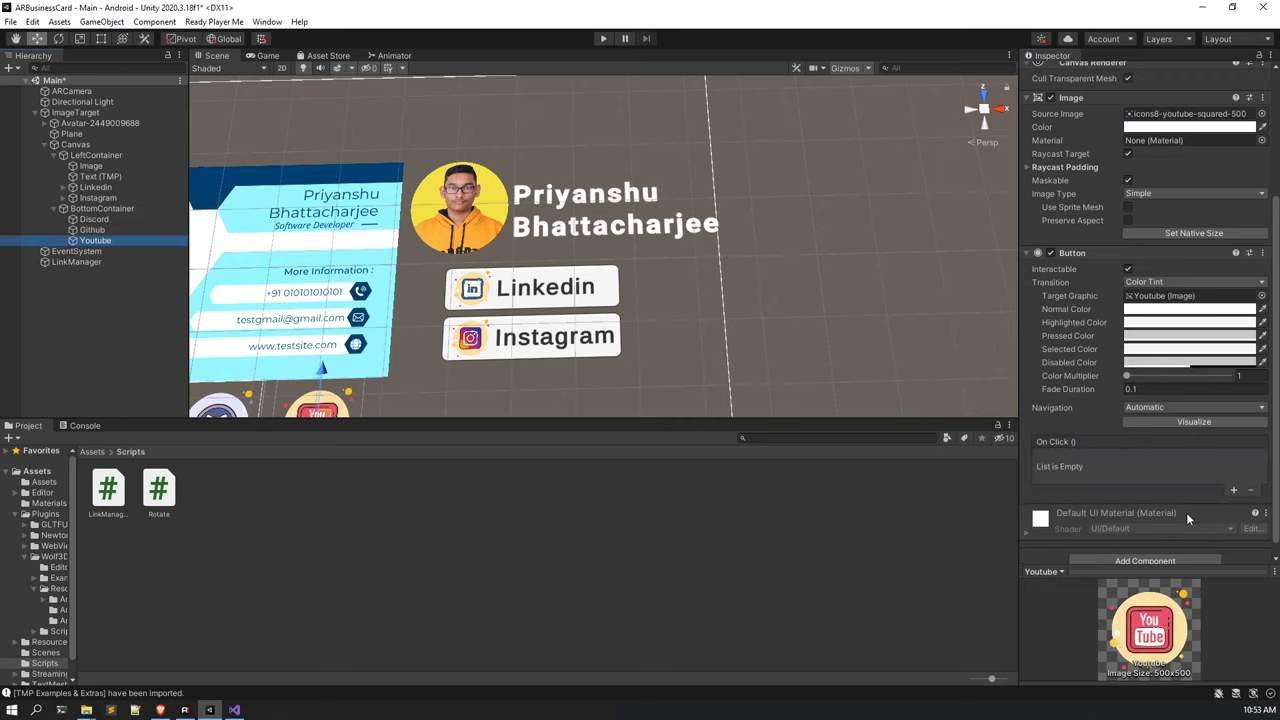
pyautogui.click(1232, 492)
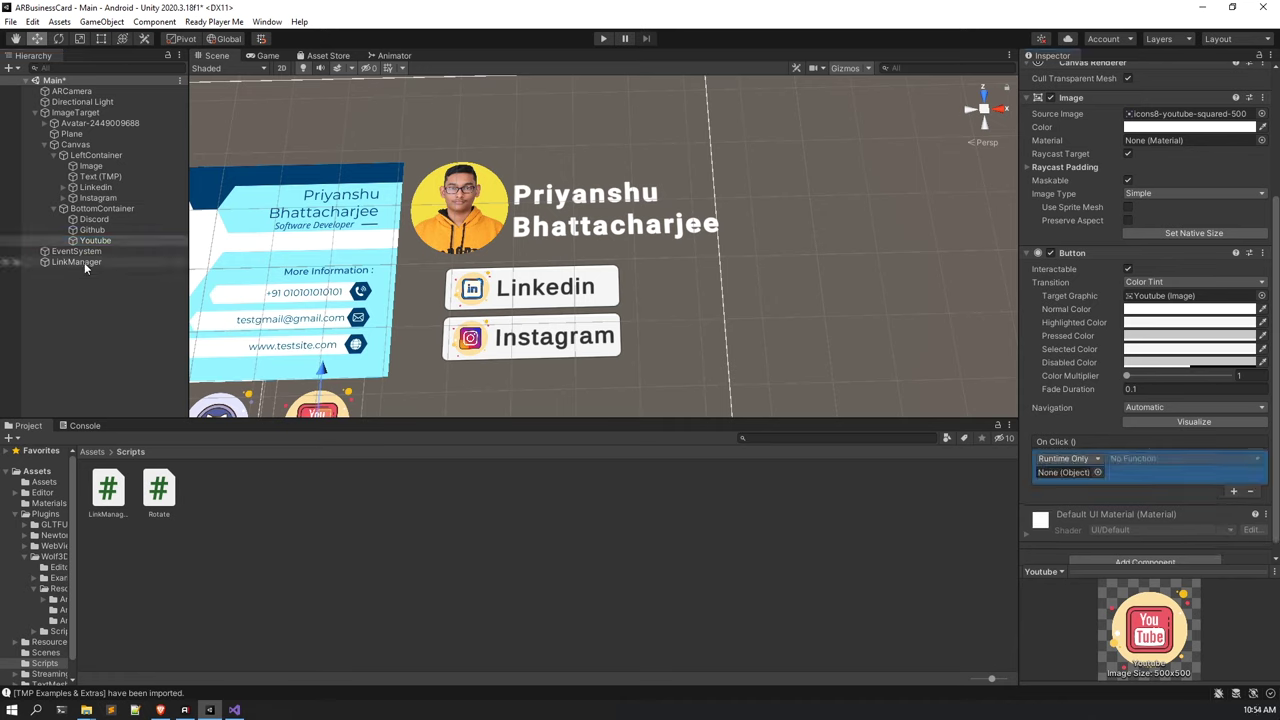
pyautogui.moveTo(84, 262); pyautogui.dragTo(1089, 473)
pyautogui.click(1157, 458)
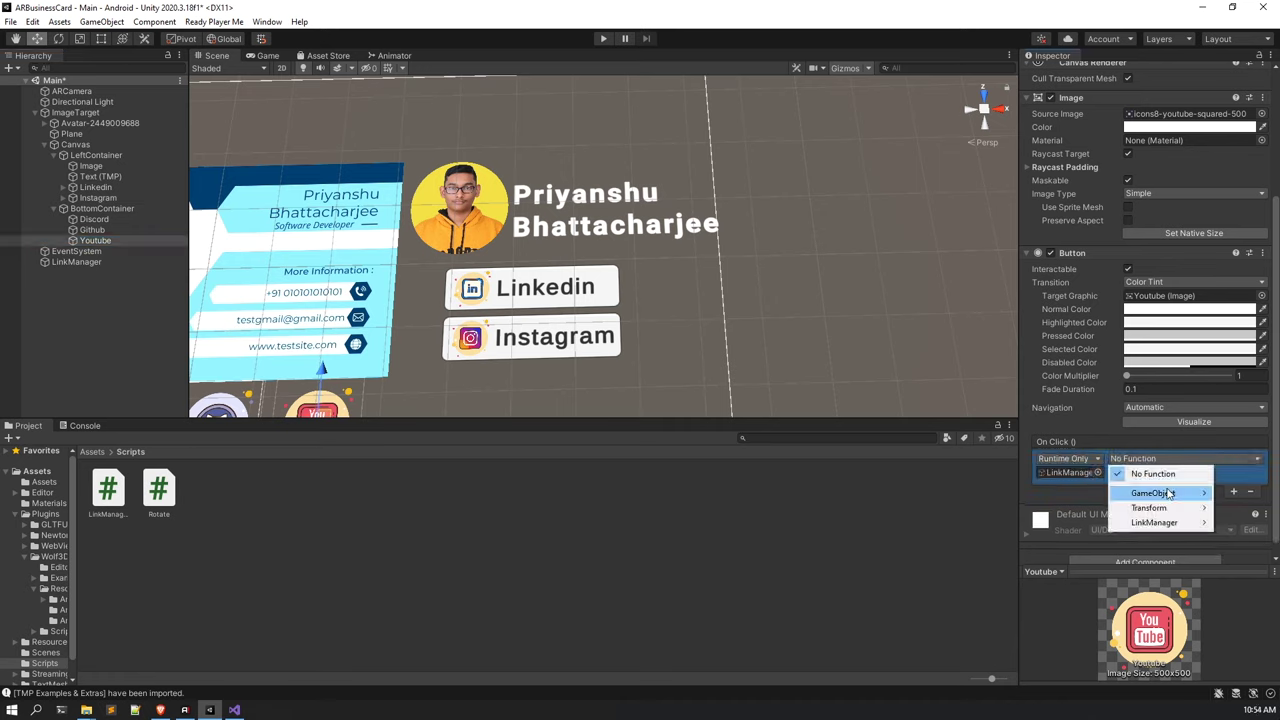
pyautogui.moveTo(1154, 522)
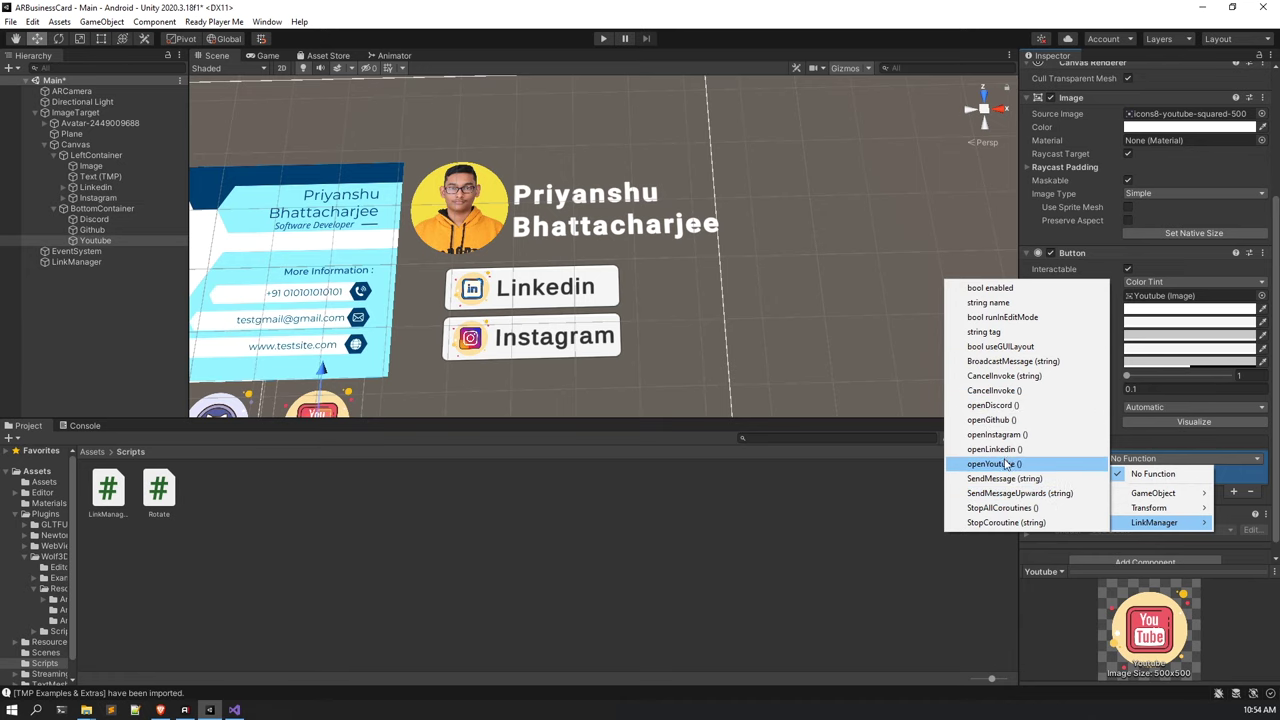
pyautogui.click(1005, 465)
pyautogui.scroll(-3, 689, 303)
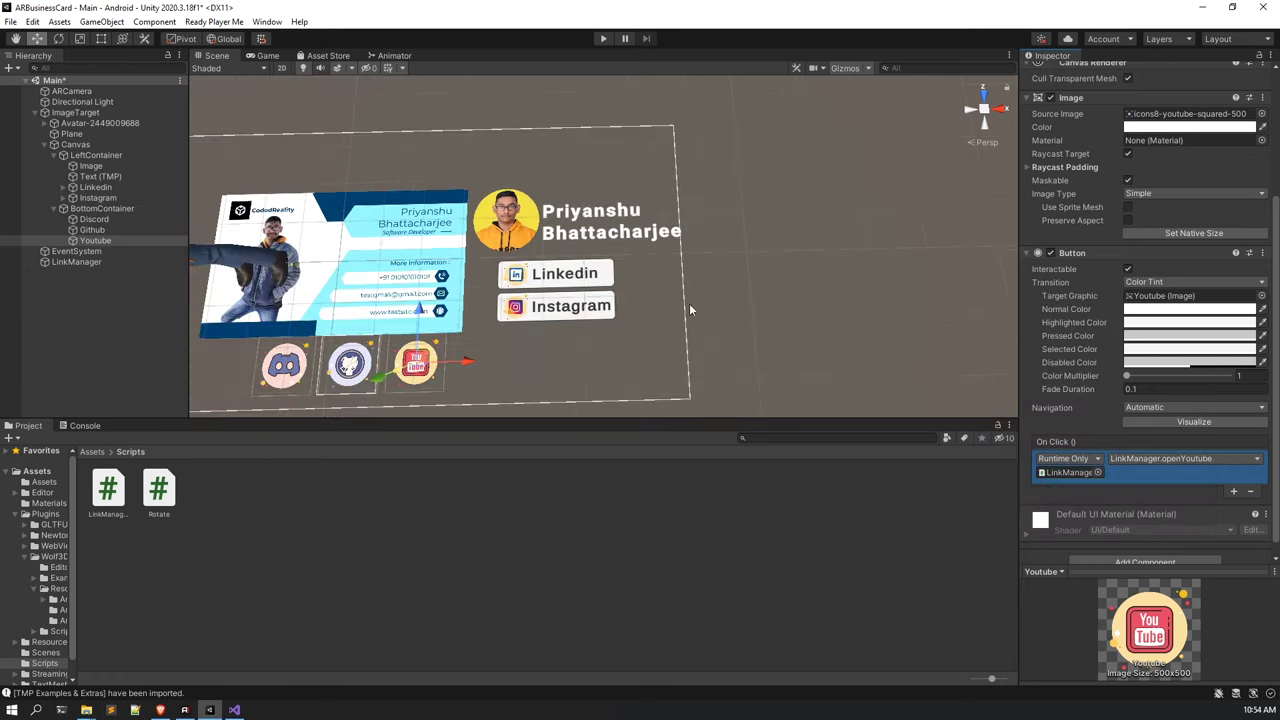
pyautogui.keyDown('alt'); pyautogui.moveTo(704, 293); pyautogui.dragTo(760, 312); pyautogui.keyUp('alt')
# Enter Play mode and tap the Discord icon on the tracked card to open its invite link.
pyautogui.click(805, 323)
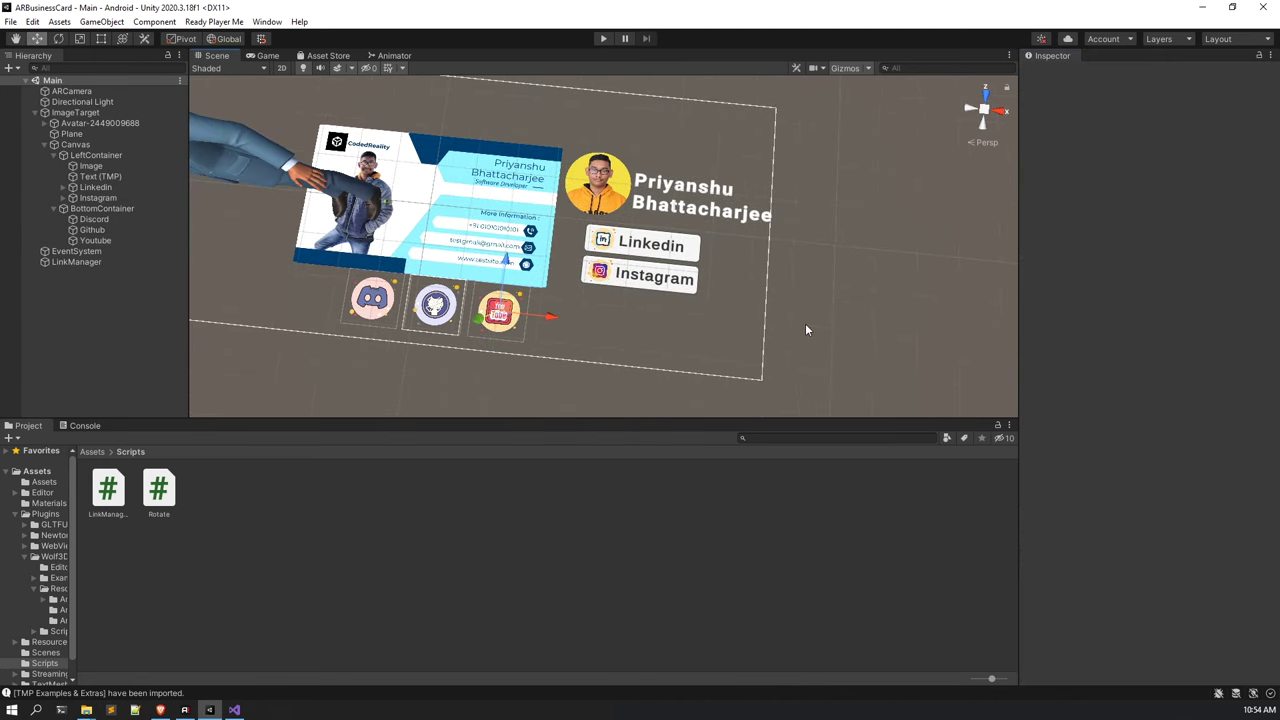
pyautogui.click(604, 39)
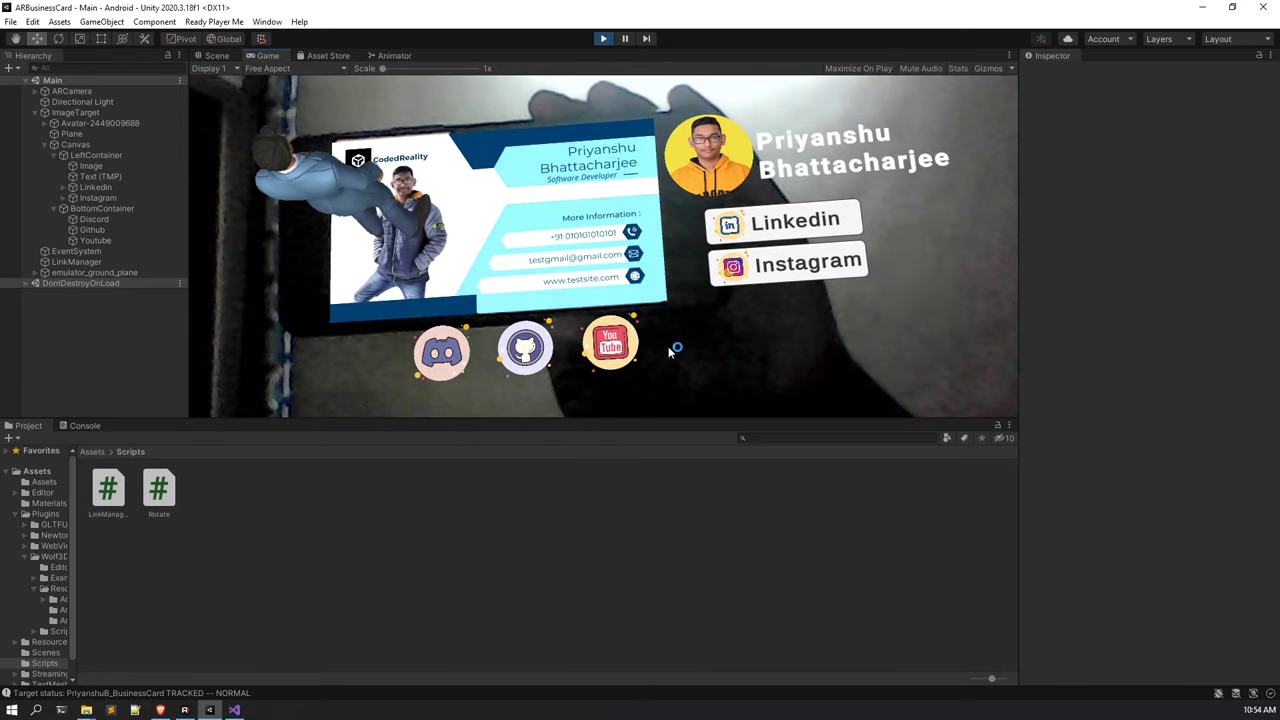
pyautogui.click(470, 370)
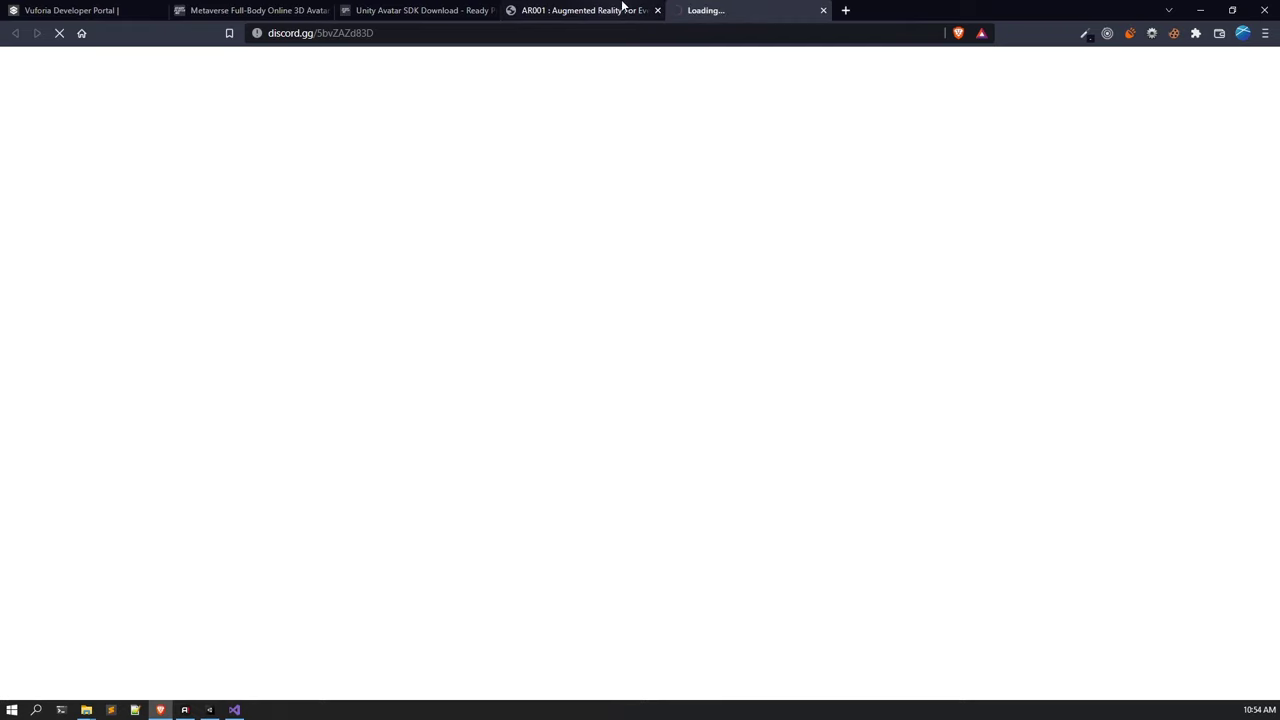
# Close the discord.gg tab in Brave and switch back to Unity.
pyautogui.middleClick(738, 10)
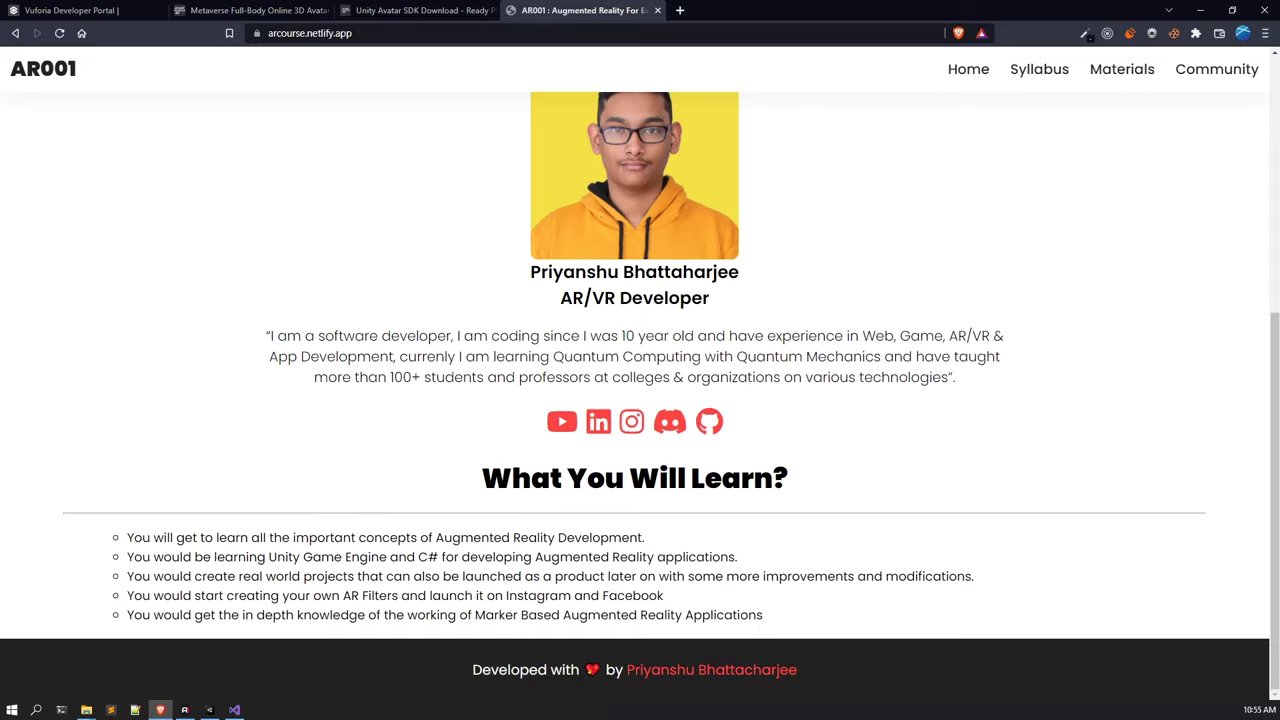
pyautogui.hotkey('alt', 'Tab')
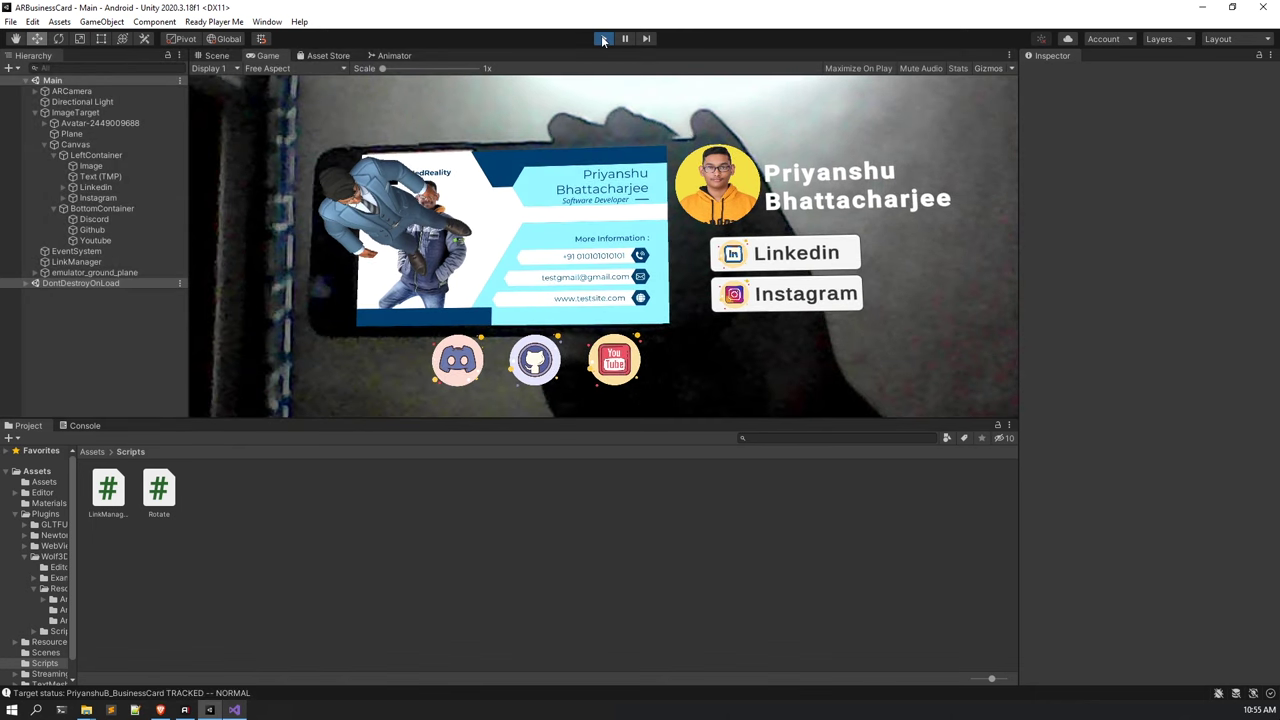
# Stop Play mode, collapse the Hierarchy groups, and select LeftContainer.
pyautogui.click(603, 39)
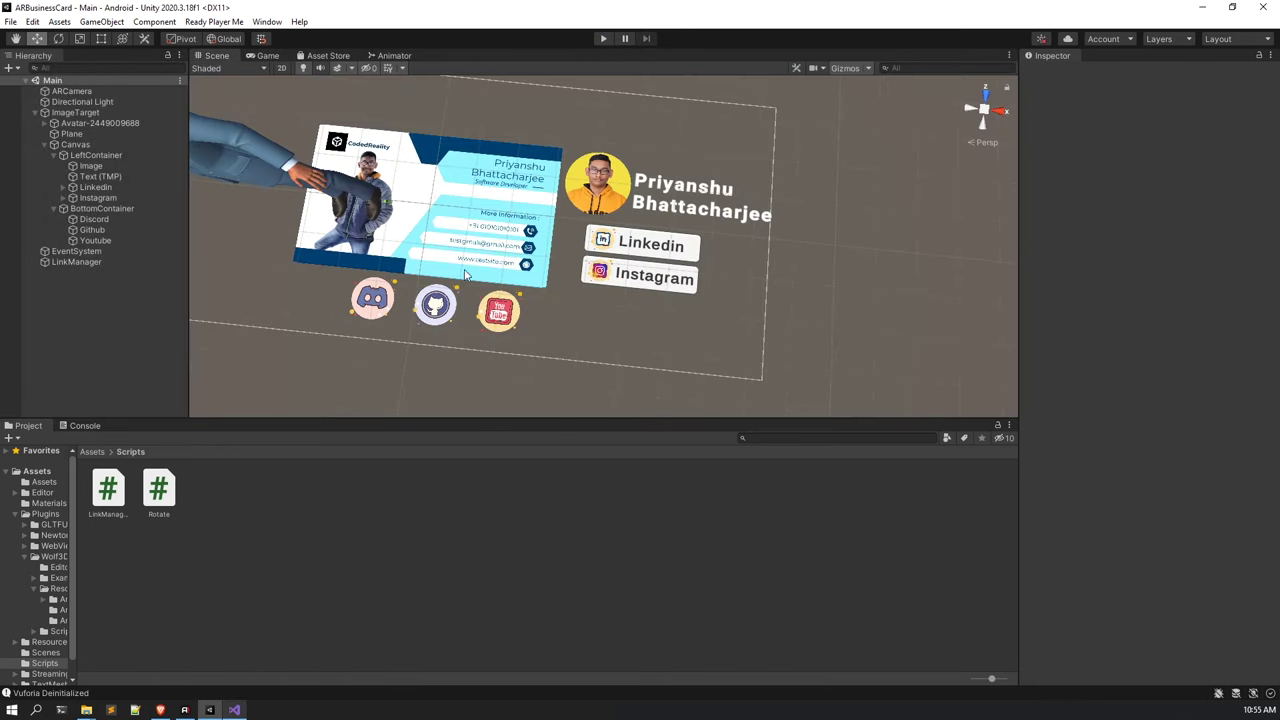
pyautogui.click(95, 156)
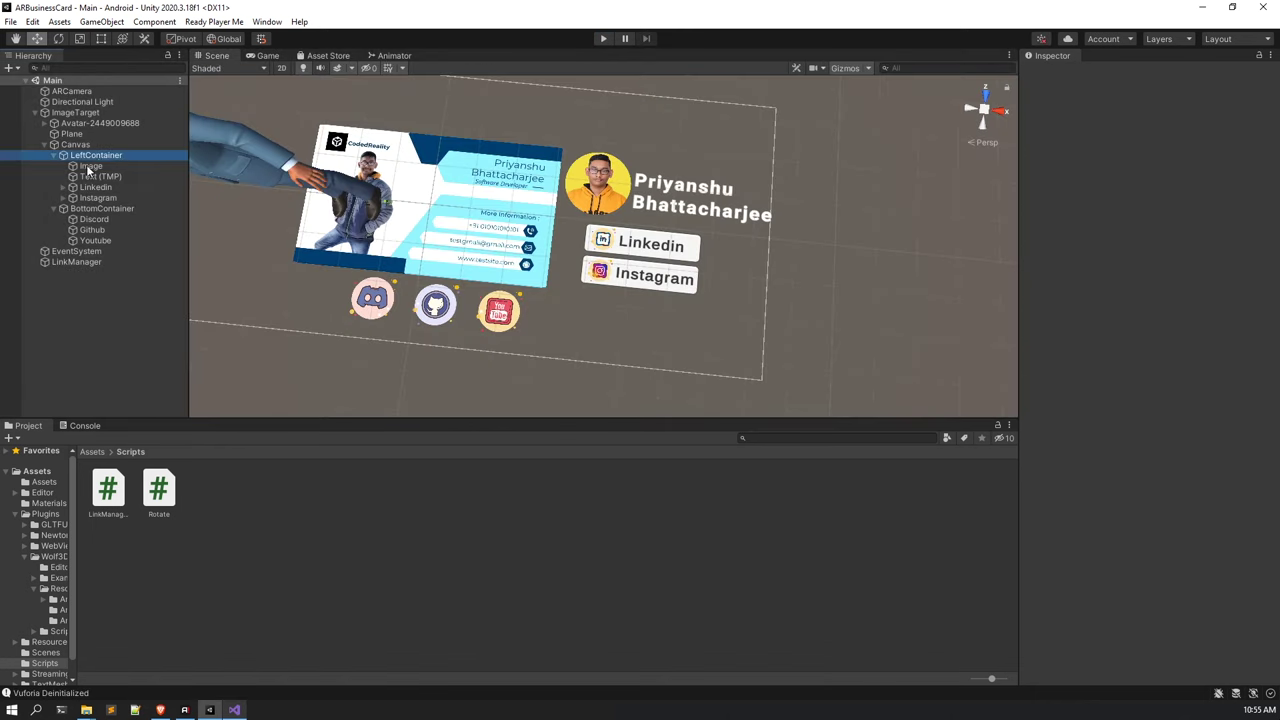
pyautogui.click(53, 209)
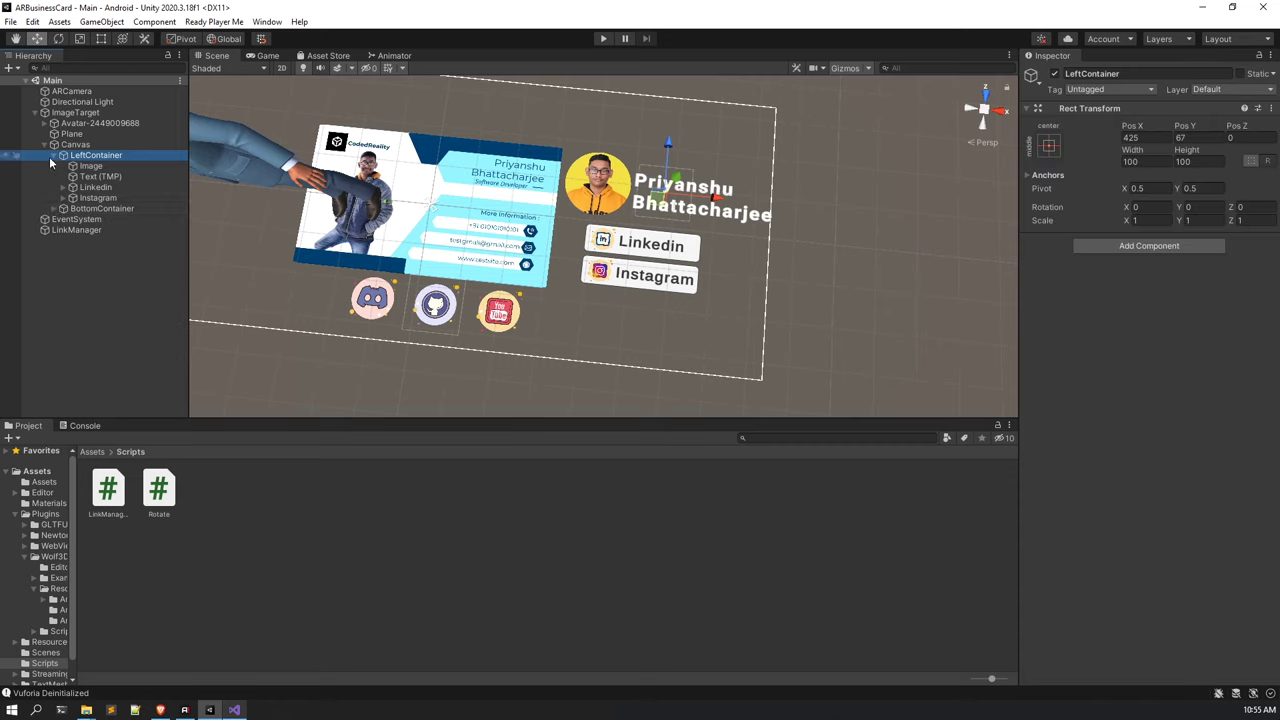
pyautogui.click(53, 155)
pyautogui.click(84, 243)
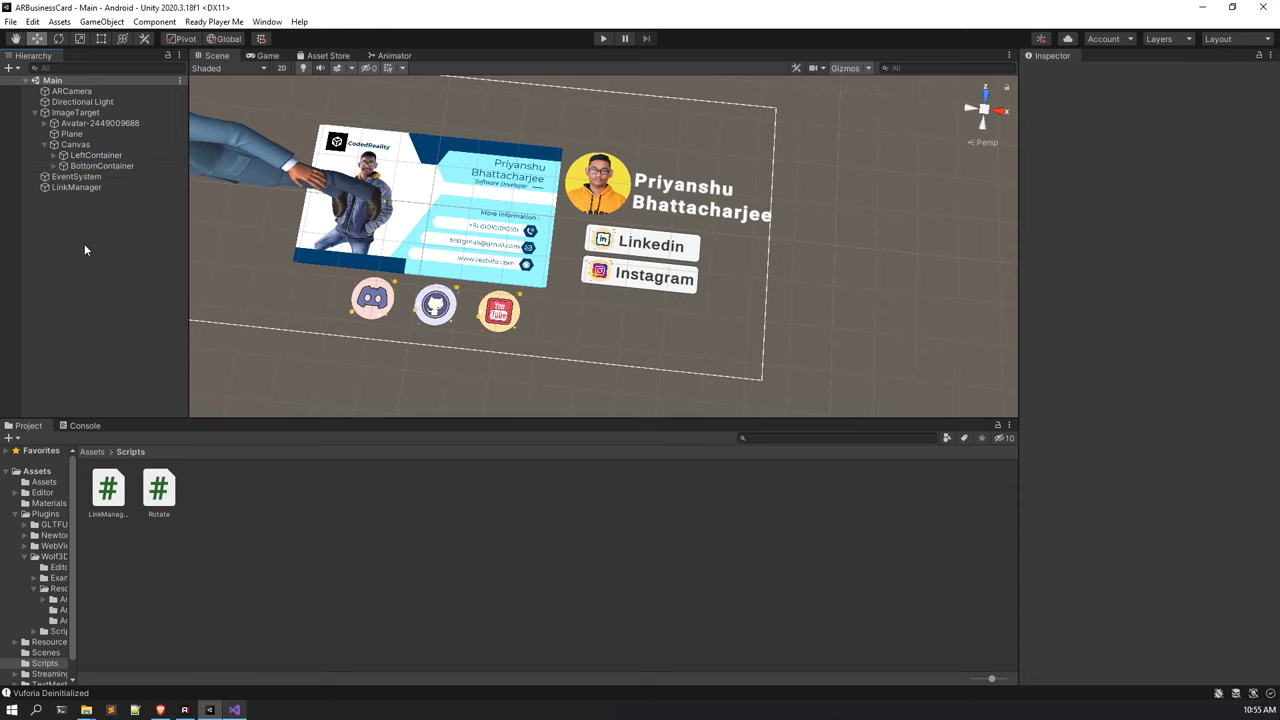
pyautogui.click(114, 154)
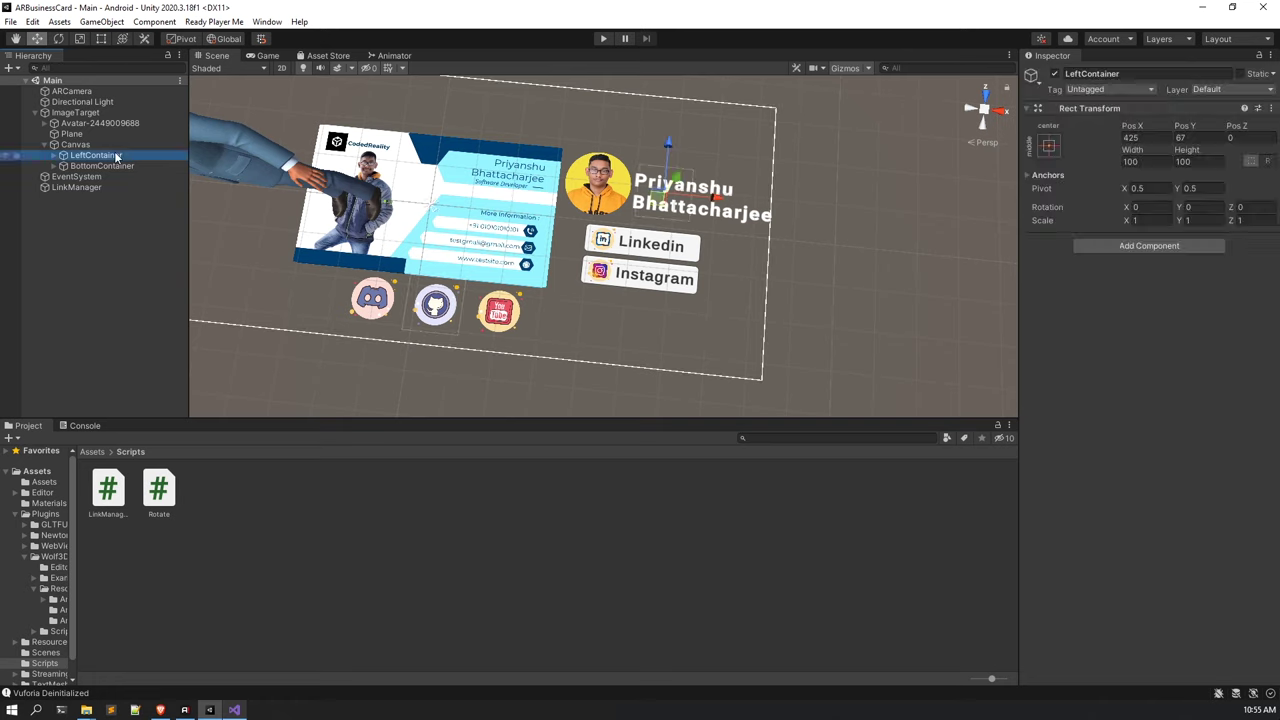
# In the Animation window, start a new clip and browse the save dialog to Assets.
pyautogui.click(267, 22)
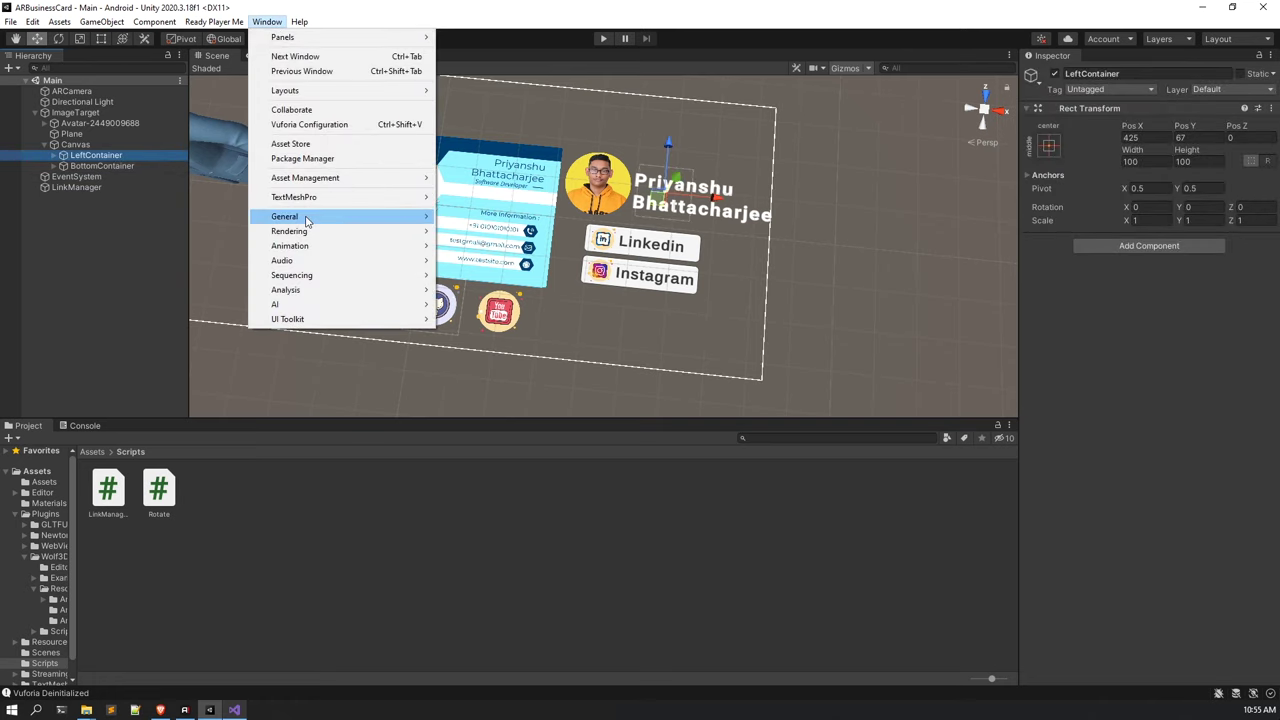
pyautogui.moveTo(305, 247)
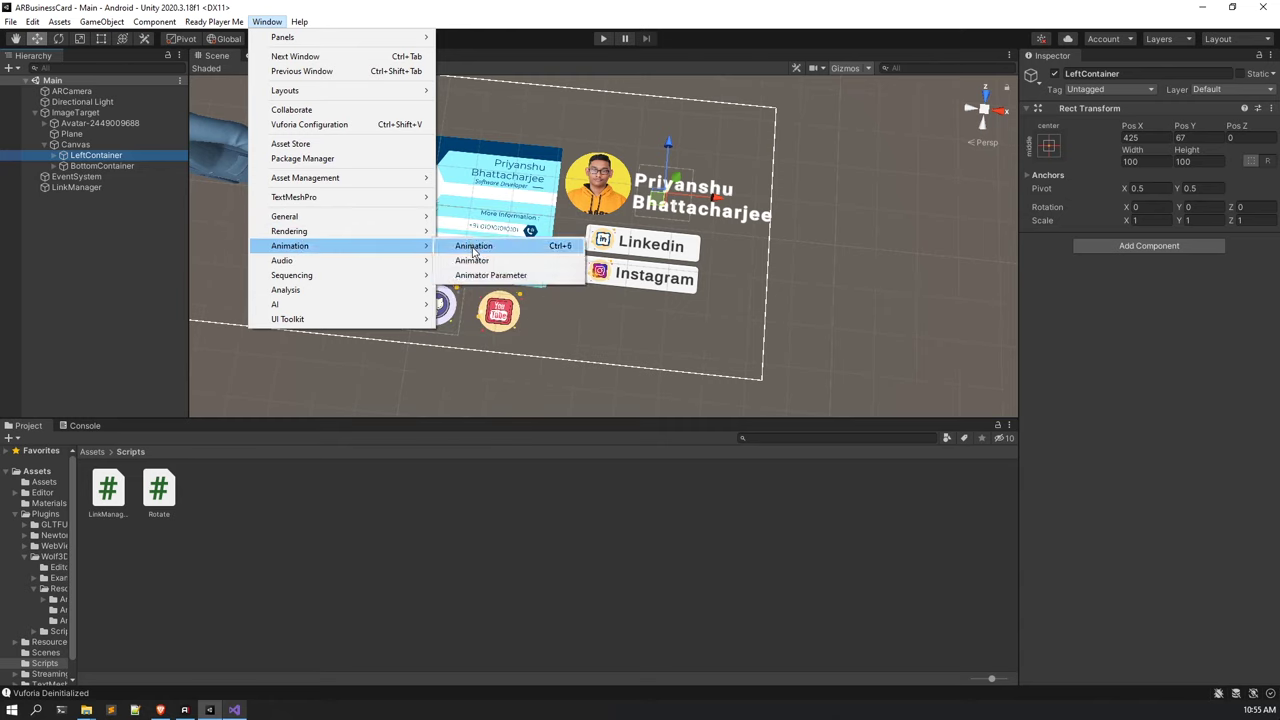
pyautogui.click(472, 260)
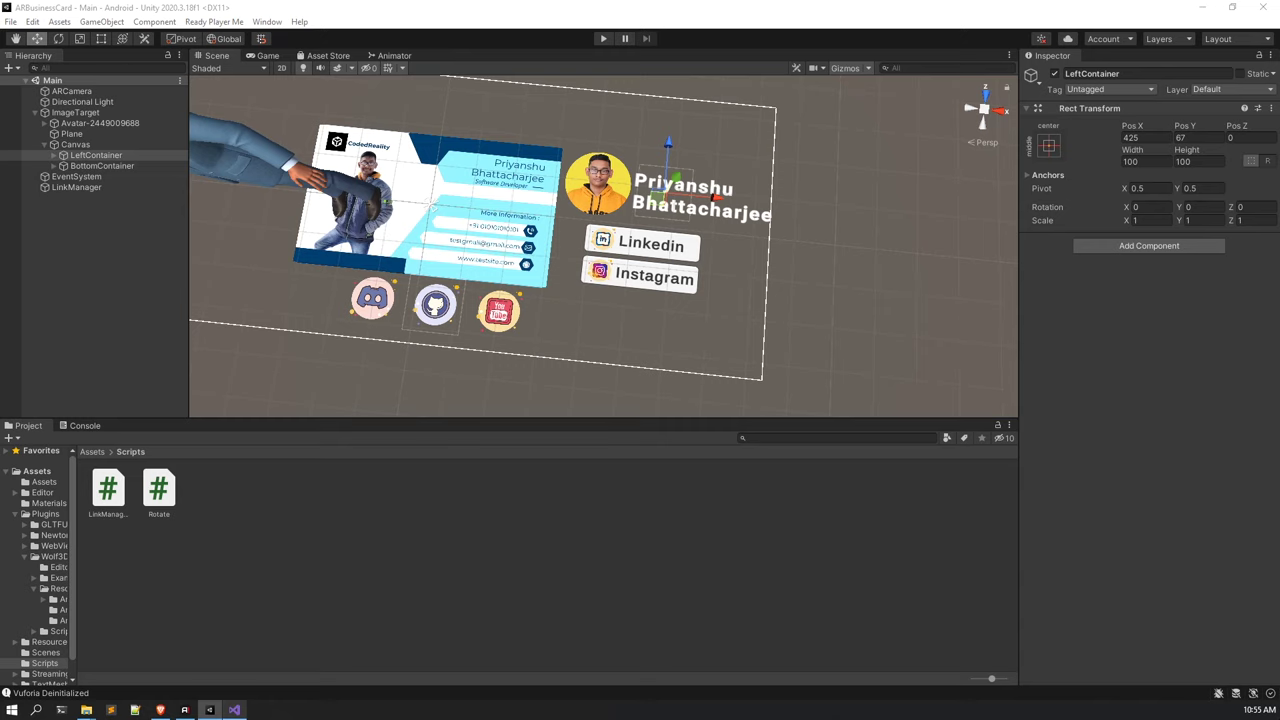
pyautogui.hotkey('ctrl', '6')
pyautogui.moveTo(557, 273); pyautogui.dragTo(706, 247)
pyautogui.moveTo(637, 201); pyautogui.dragTo(644, 204)
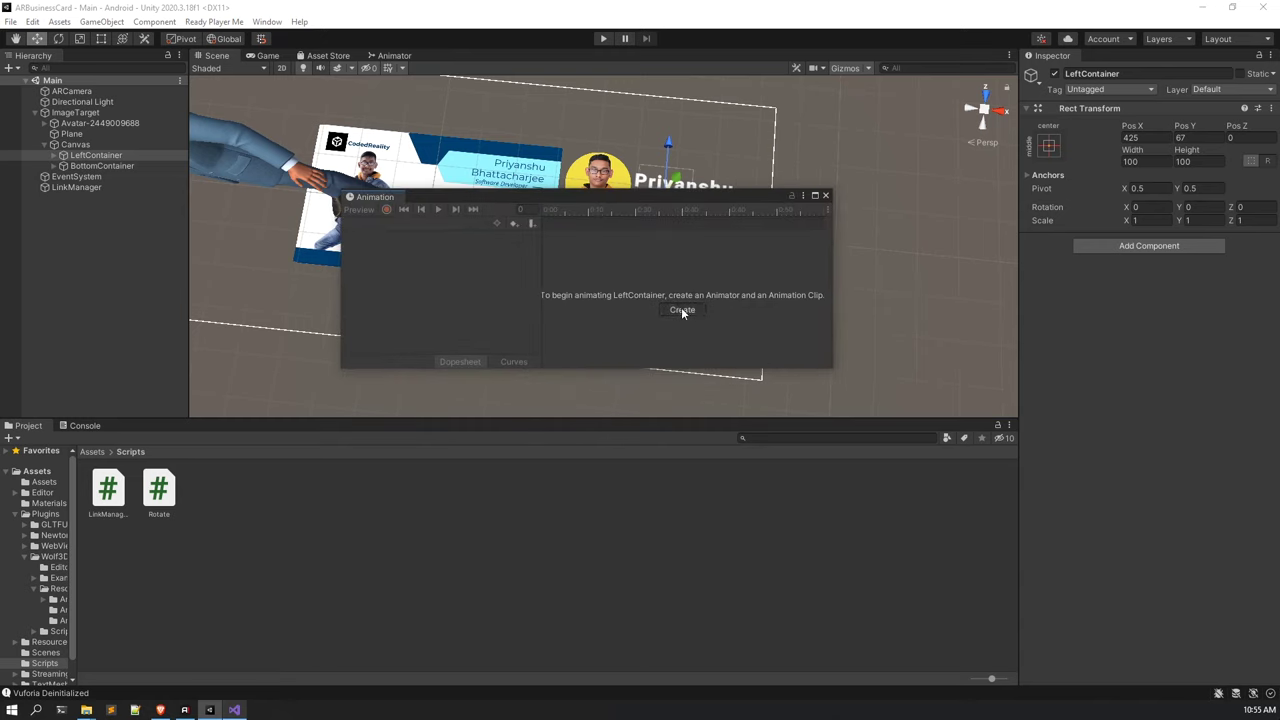
pyautogui.click(681, 310)
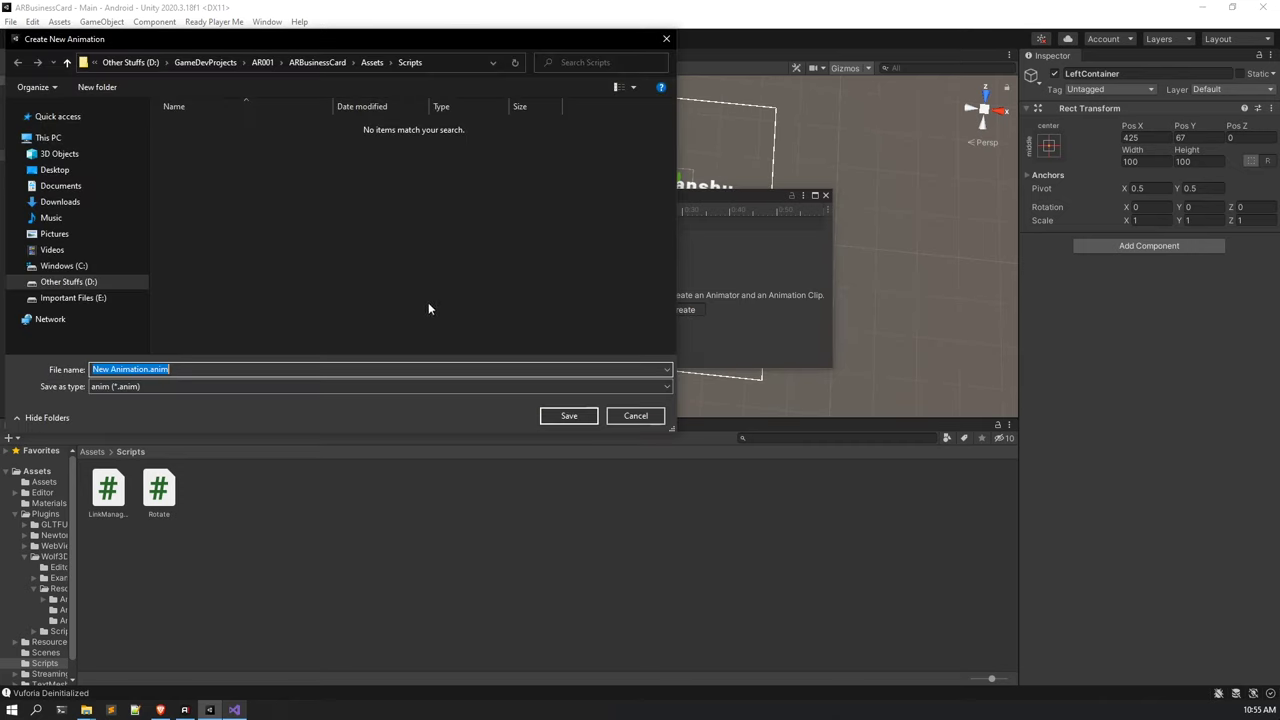
pyautogui.click(372, 62)
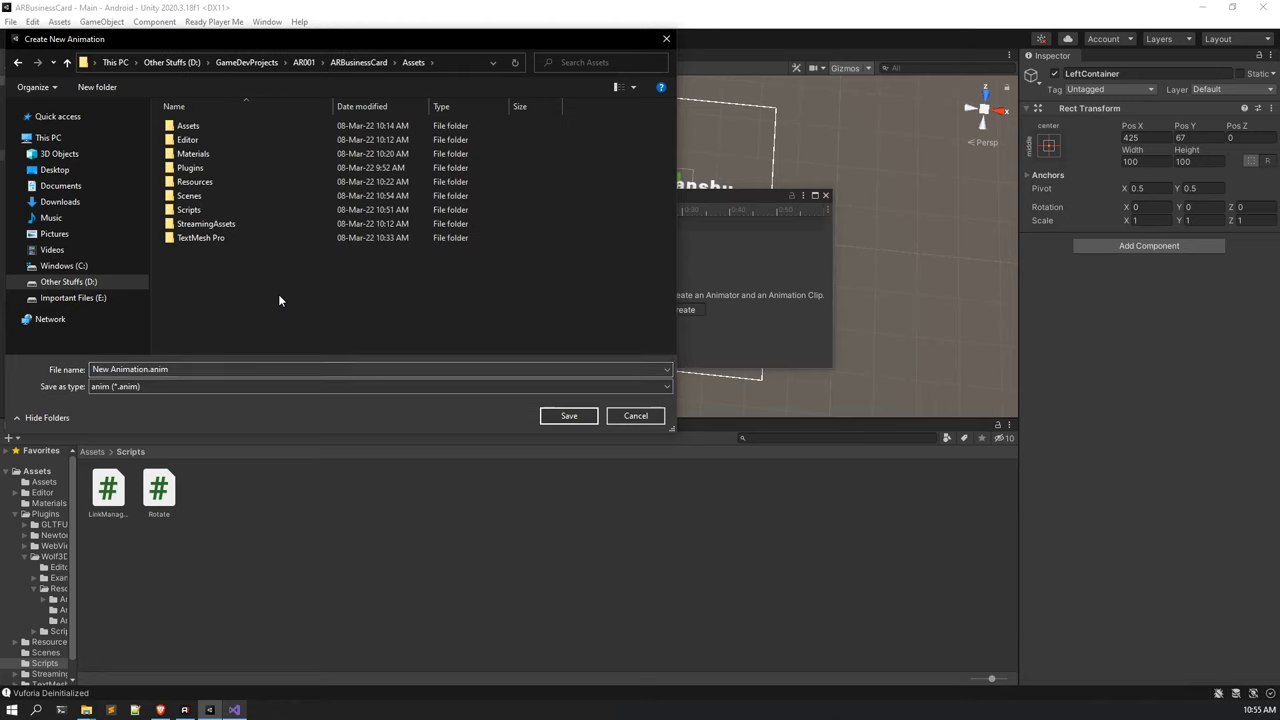
# Create a new folder named Anims in Assets.
pyautogui.hotkey('ctrl', 'shift', 'n')
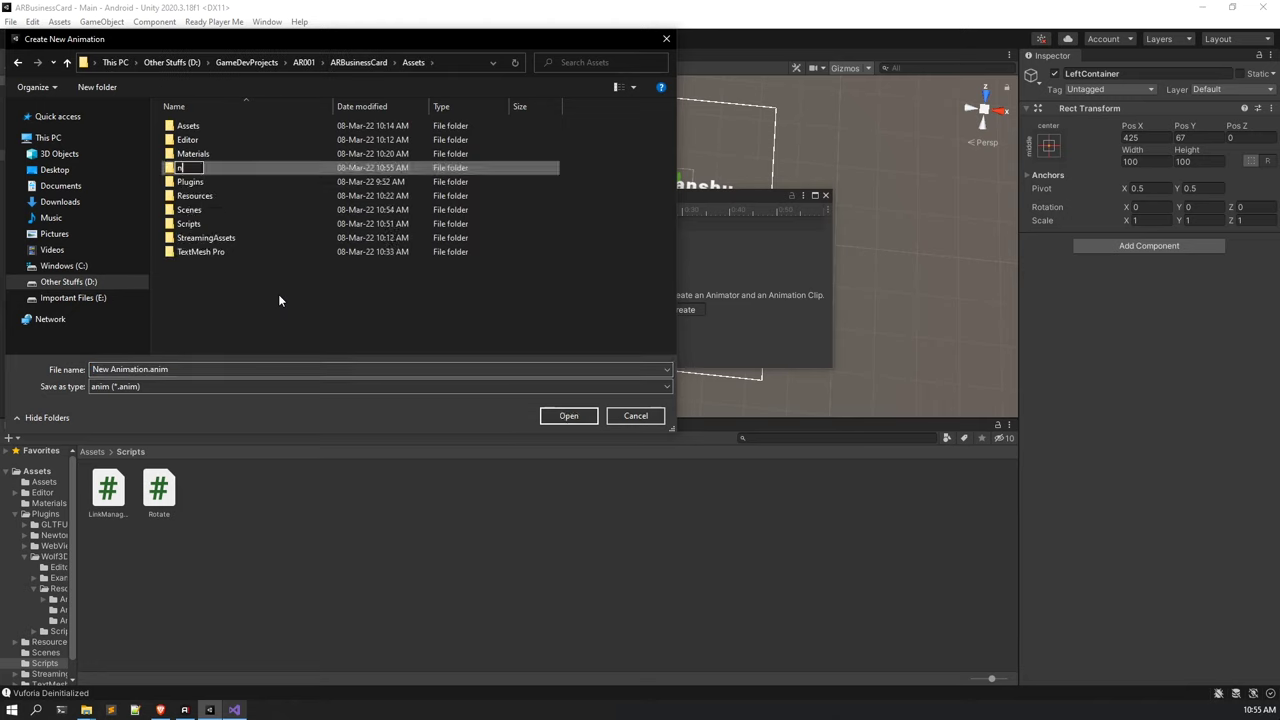
pyautogui.write('n')
pyautogui.press('BackSpace')
pyautogui.write('Anims')
pyautogui.press('Return')
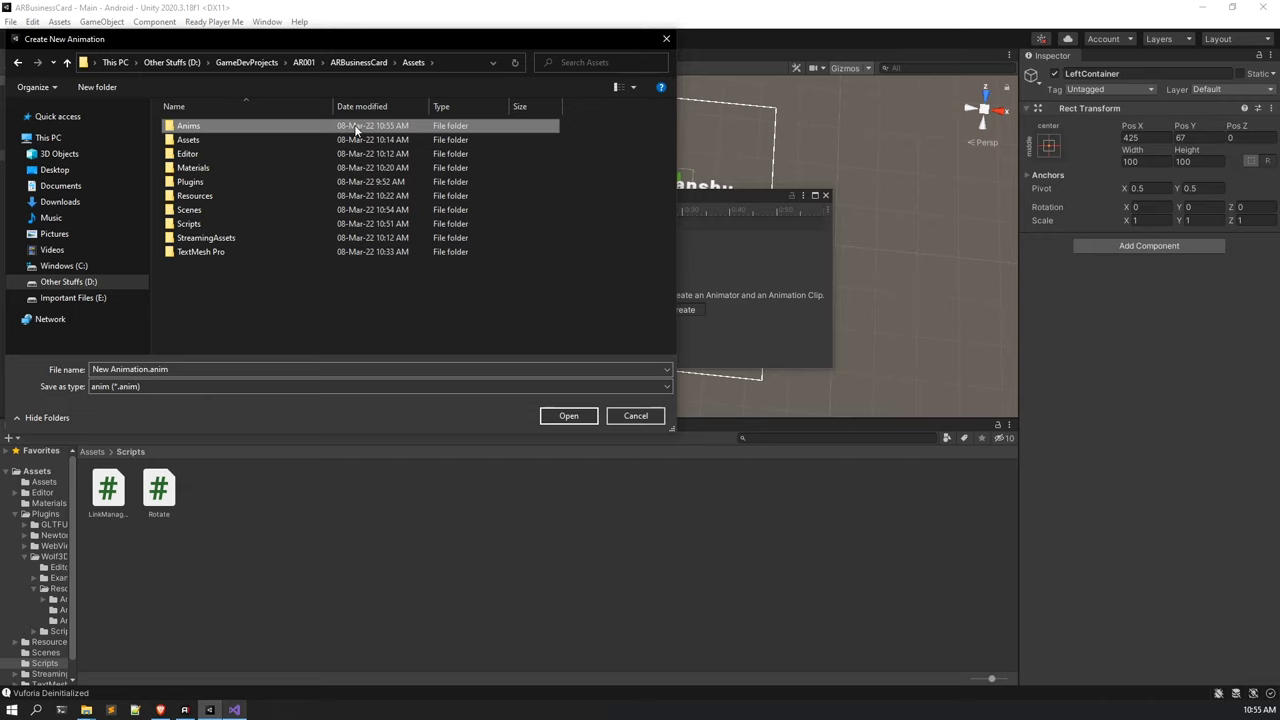
# Save the new clip as LeftContainerAnim inside the Anims folder.
pyautogui.press('Return')
pyautogui.click(208, 376)
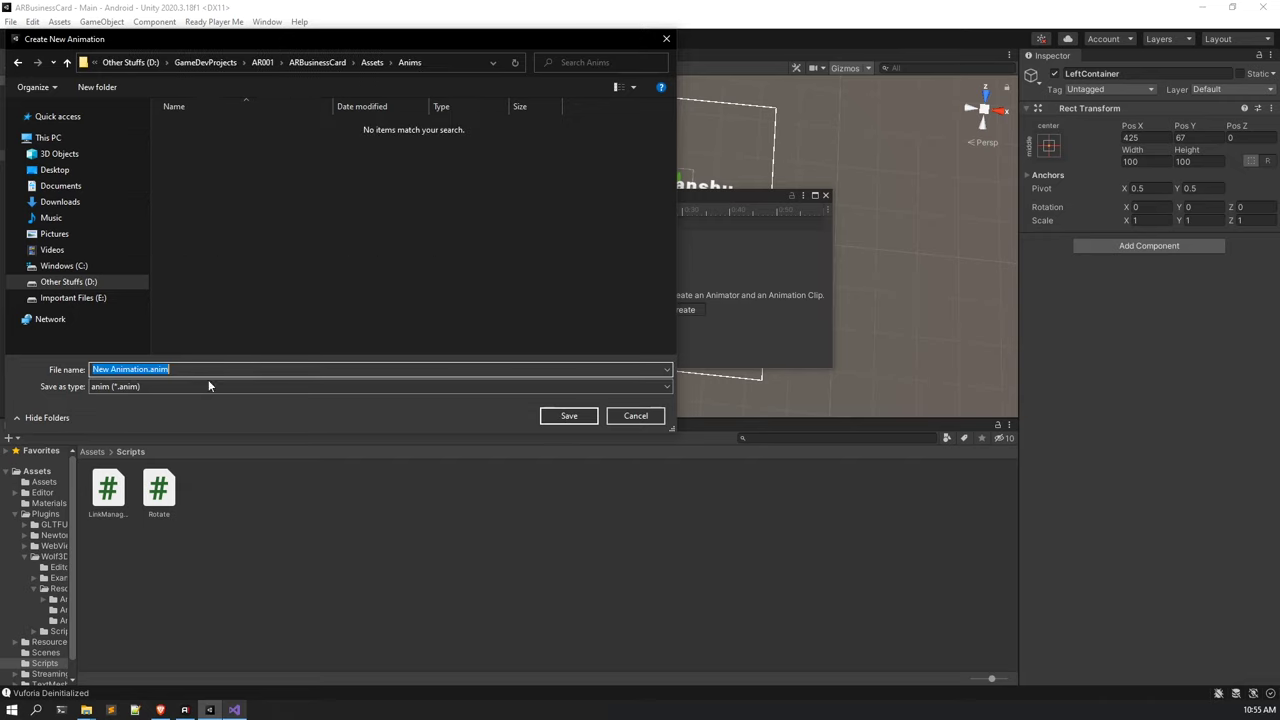
pyautogui.write('LeftContainerAnim')
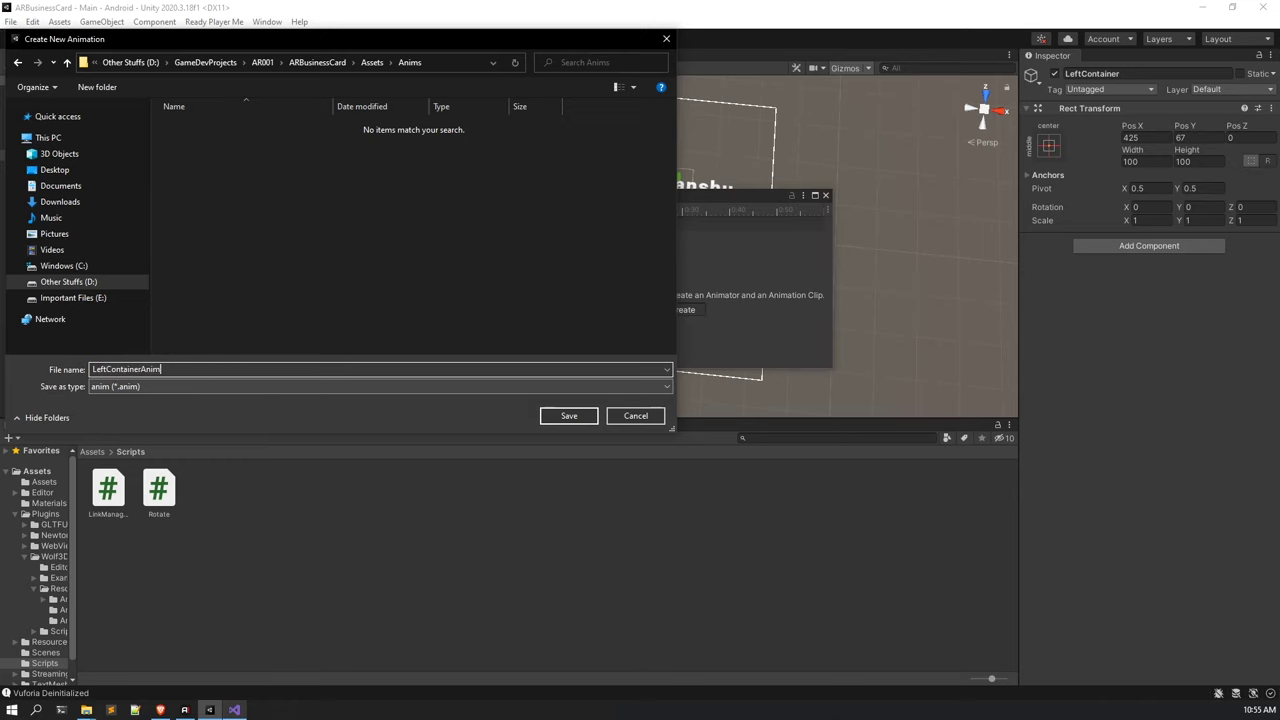
pyautogui.press('Return')
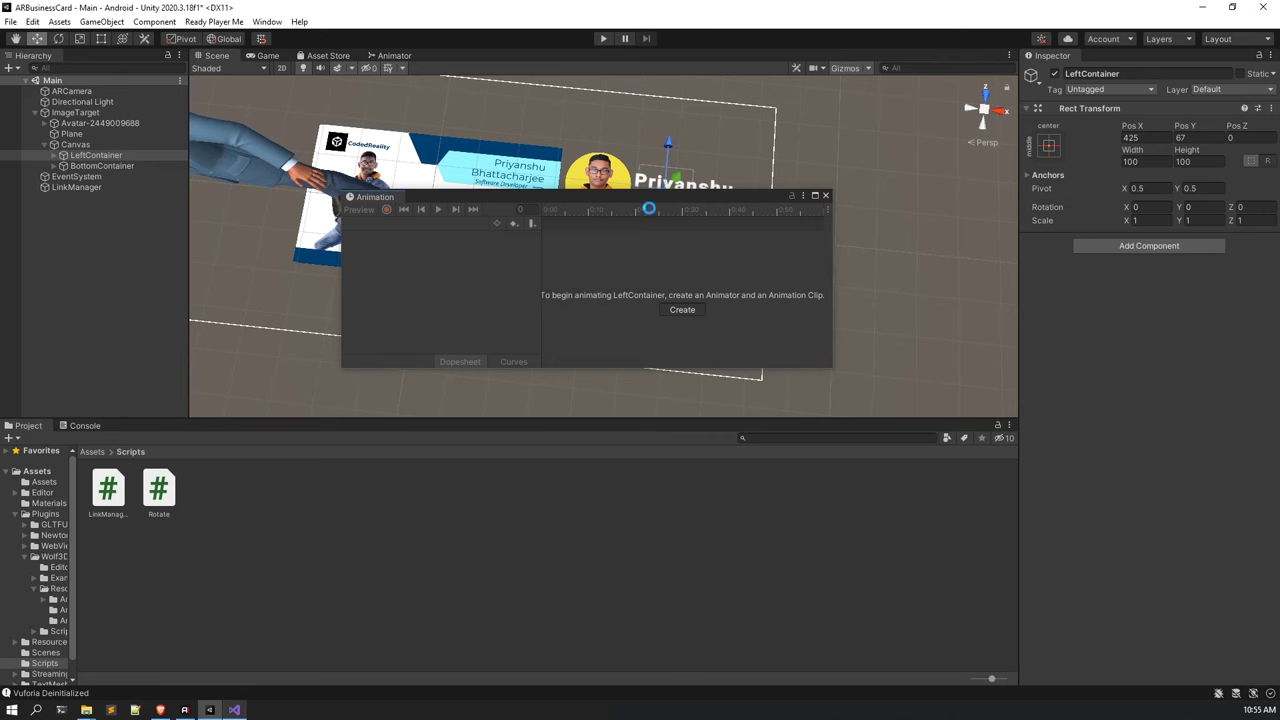
# Record LeftContainer keyframes sliding from behind the card (Pos X 2) out to Pos X 426.
pyautogui.moveTo(553, 204); pyautogui.dragTo(531, 354)
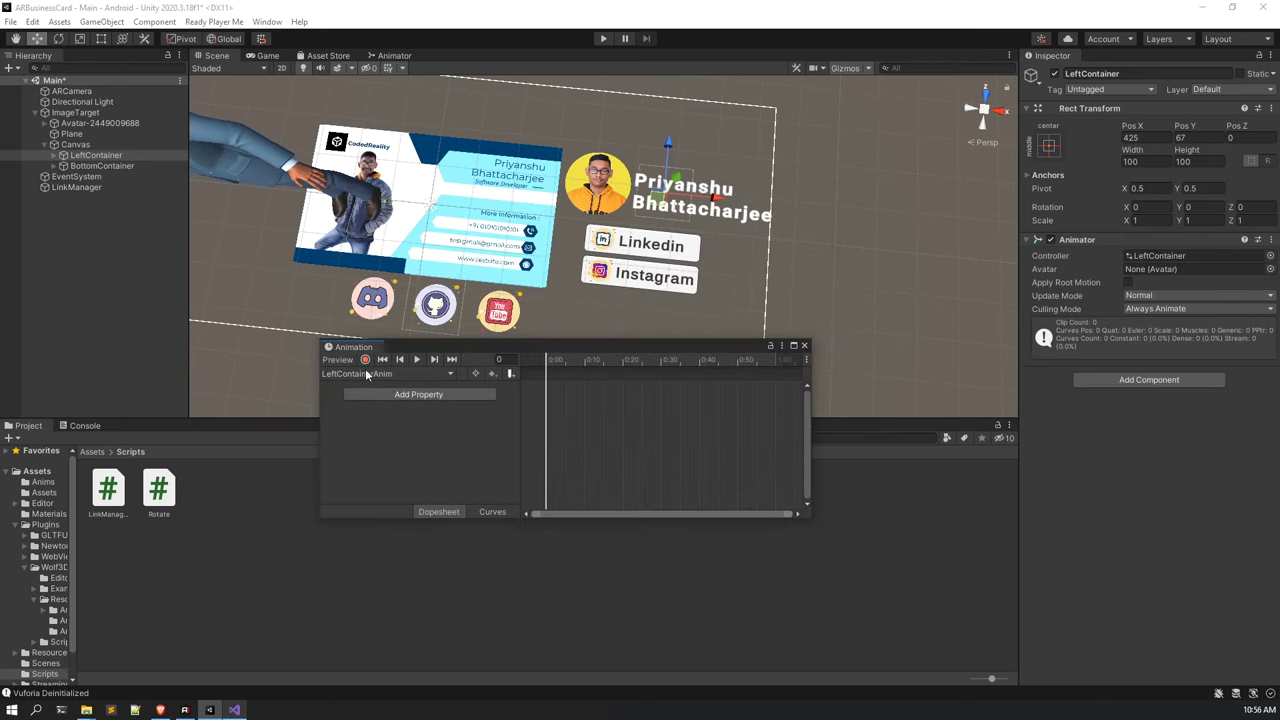
pyautogui.click(366, 359)
pyautogui.moveTo(714, 199); pyautogui.dragTo(486, 203)
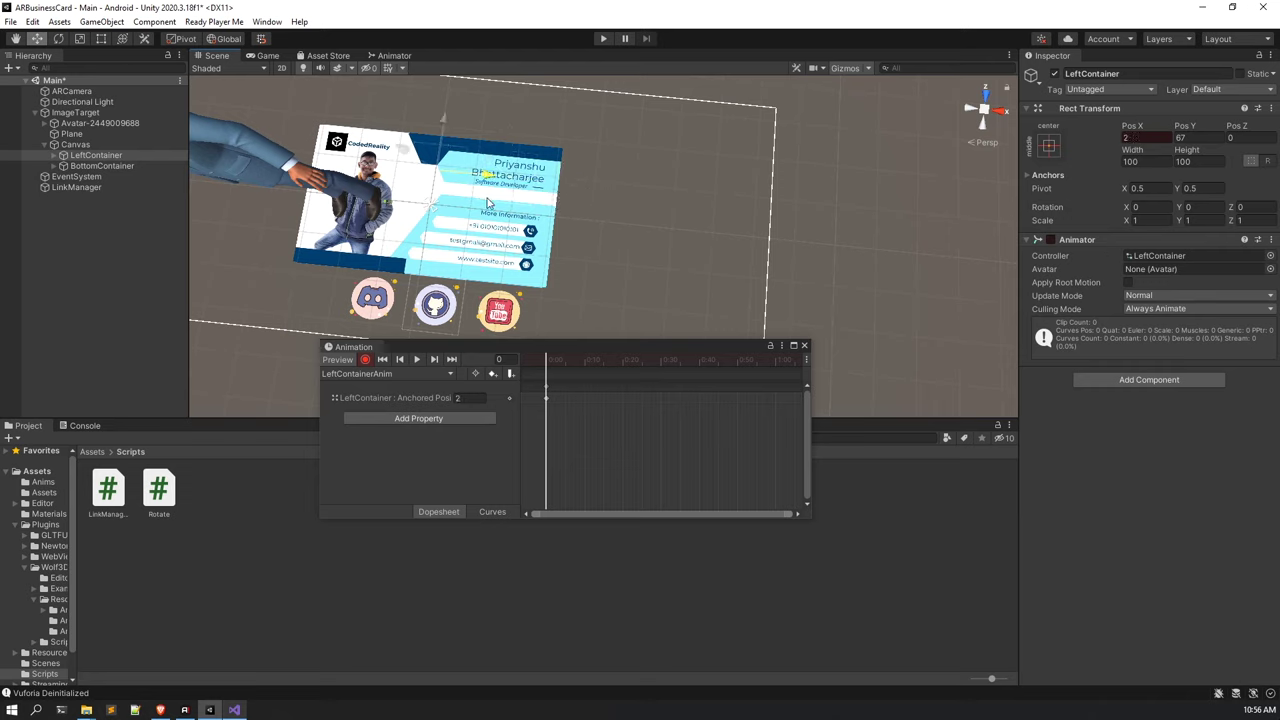
pyautogui.keyDown('alt'); pyautogui.moveTo(505, 248); pyautogui.dragTo(537, 244); pyautogui.keyUp('alt')
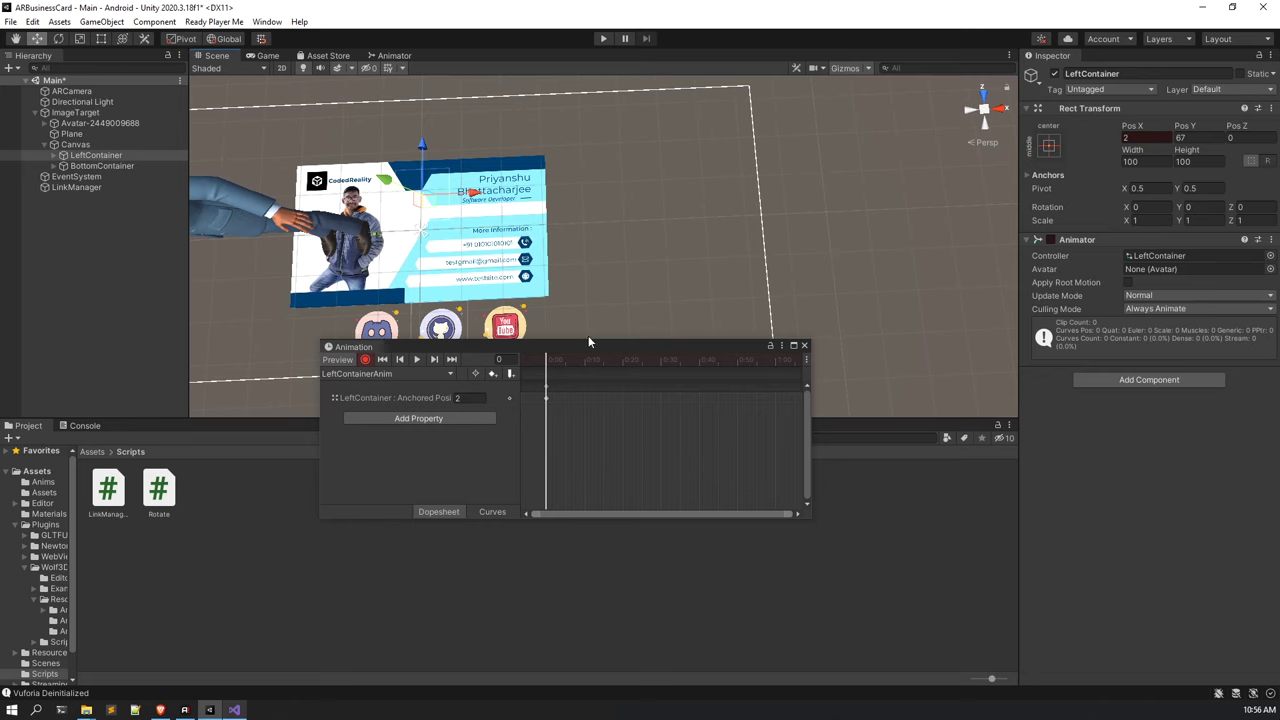
pyautogui.moveTo(547, 362); pyautogui.dragTo(740, 374)
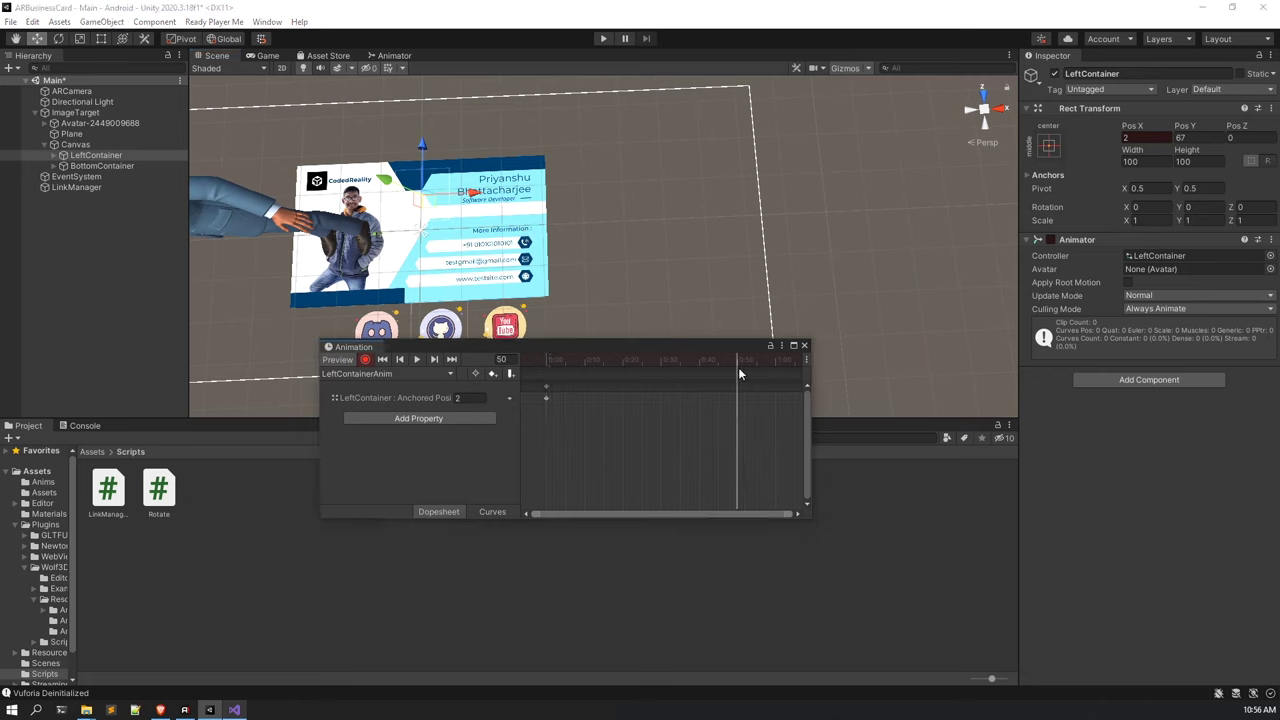
pyautogui.moveTo(470, 193); pyautogui.dragTo(703, 196)
pyautogui.scroll(-3, 700, 200)
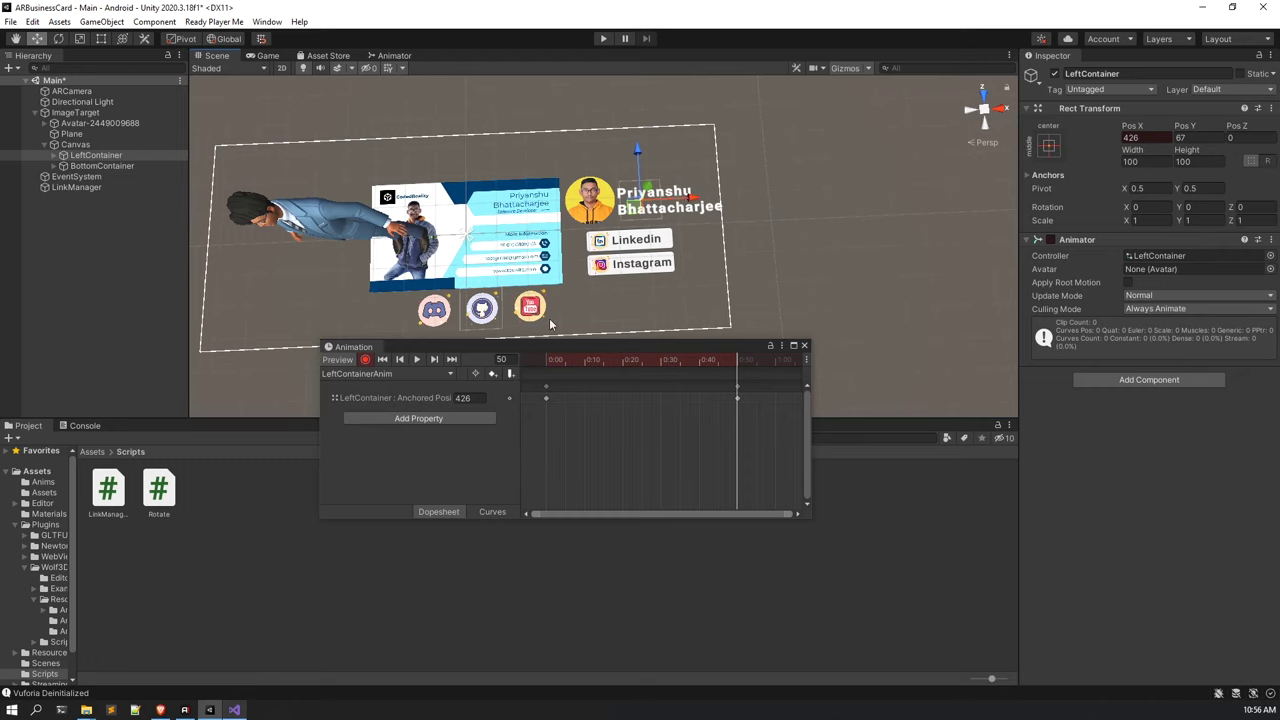
# Move the end keyframes to 1:00, preview the slide-out, and select BottomContainer.
pyautogui.click(417, 359)
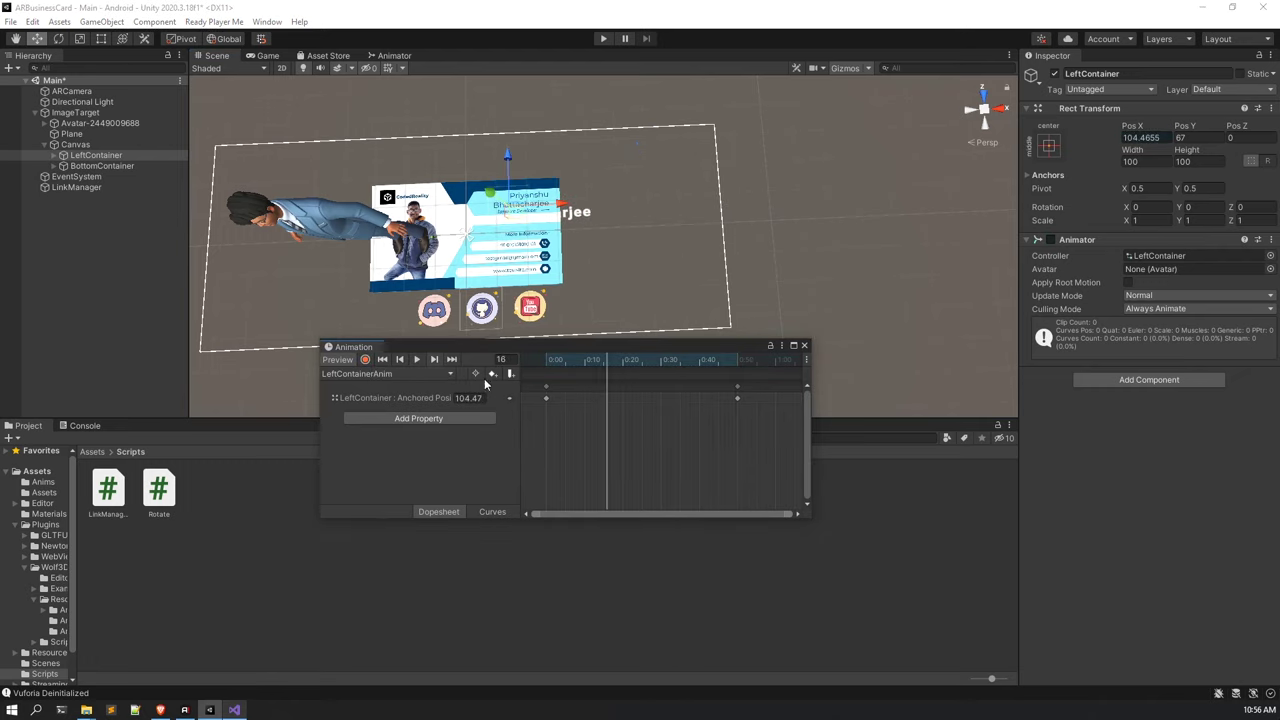
pyautogui.click(738, 387)
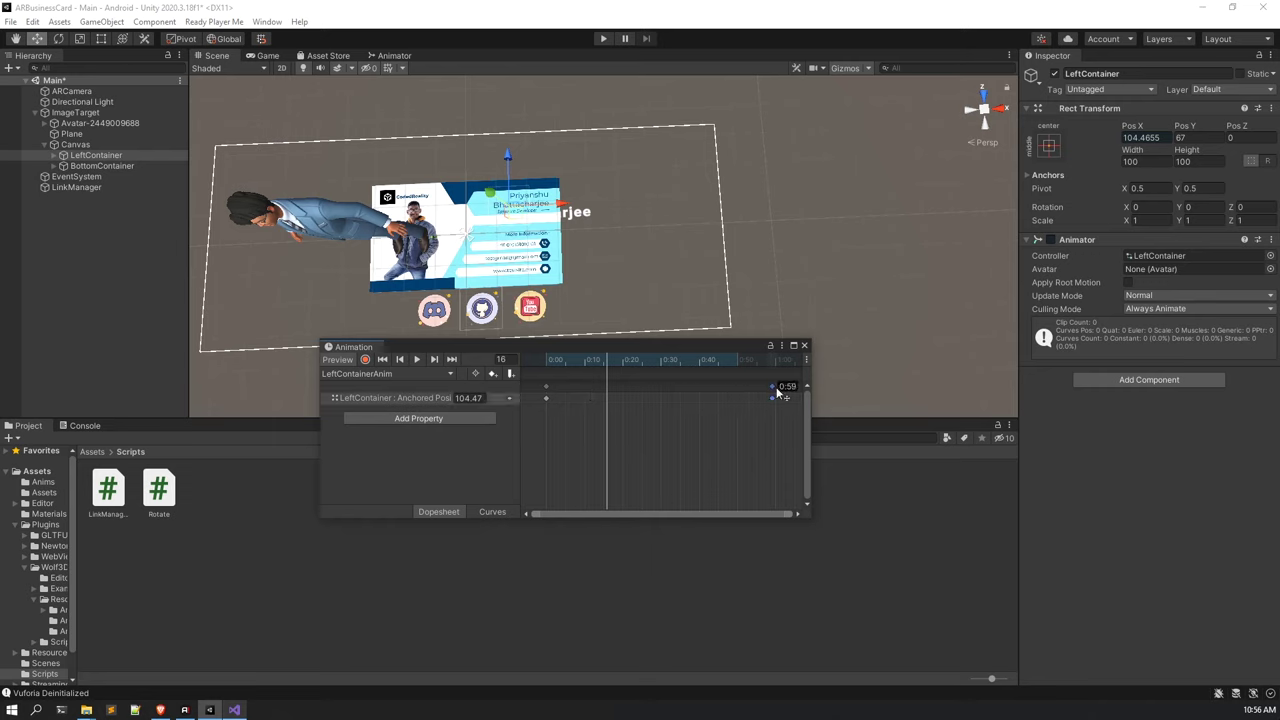
pyautogui.moveTo(776, 390); pyautogui.dragTo(779, 392)
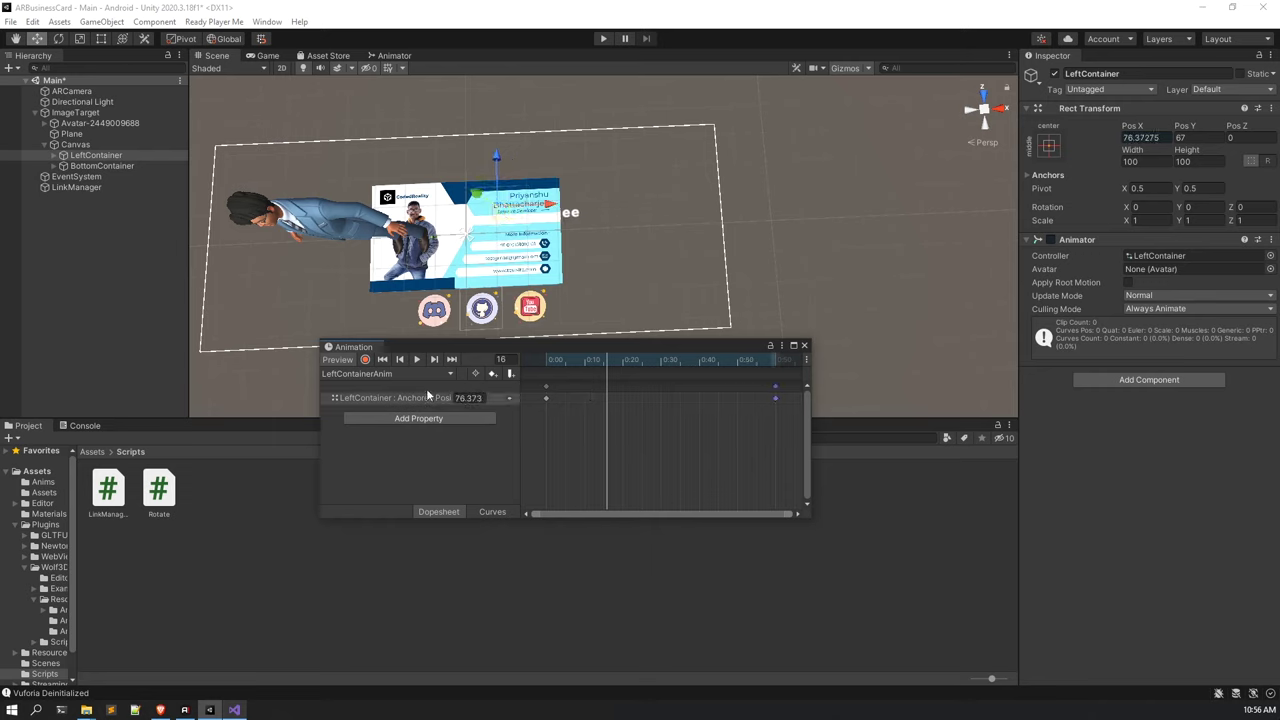
pyautogui.click(419, 359)
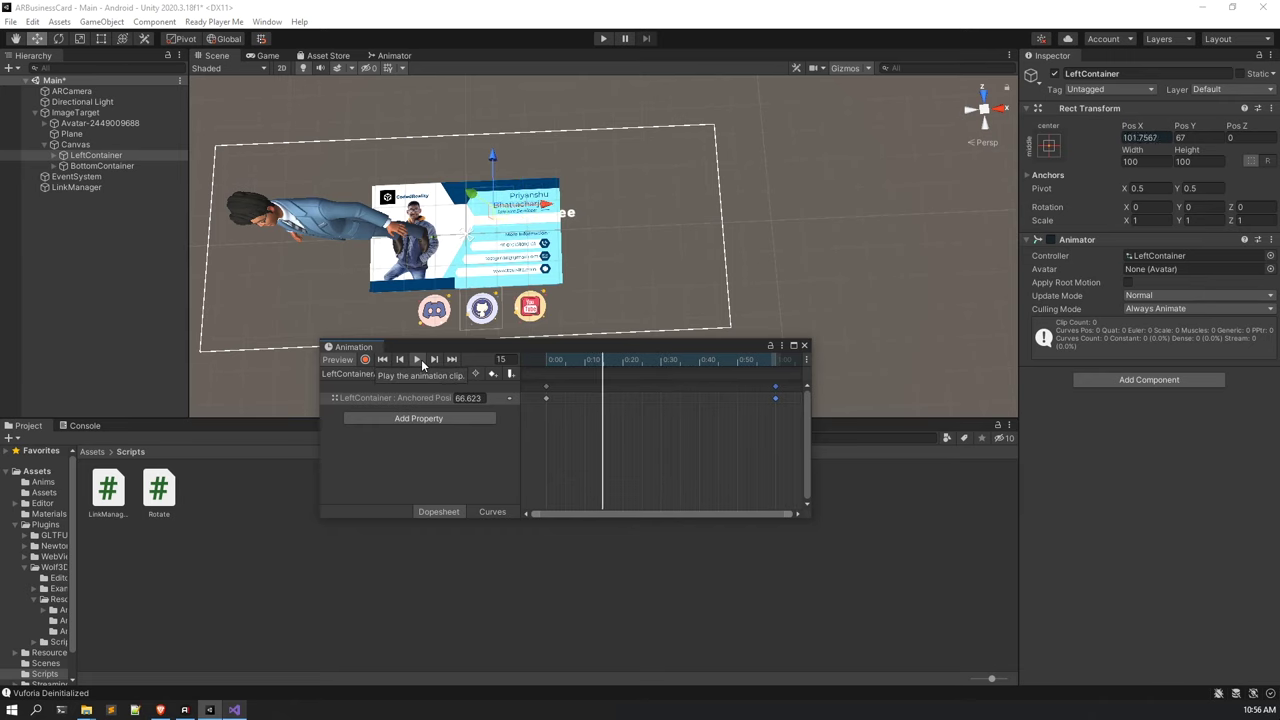
pyautogui.click(421, 359)
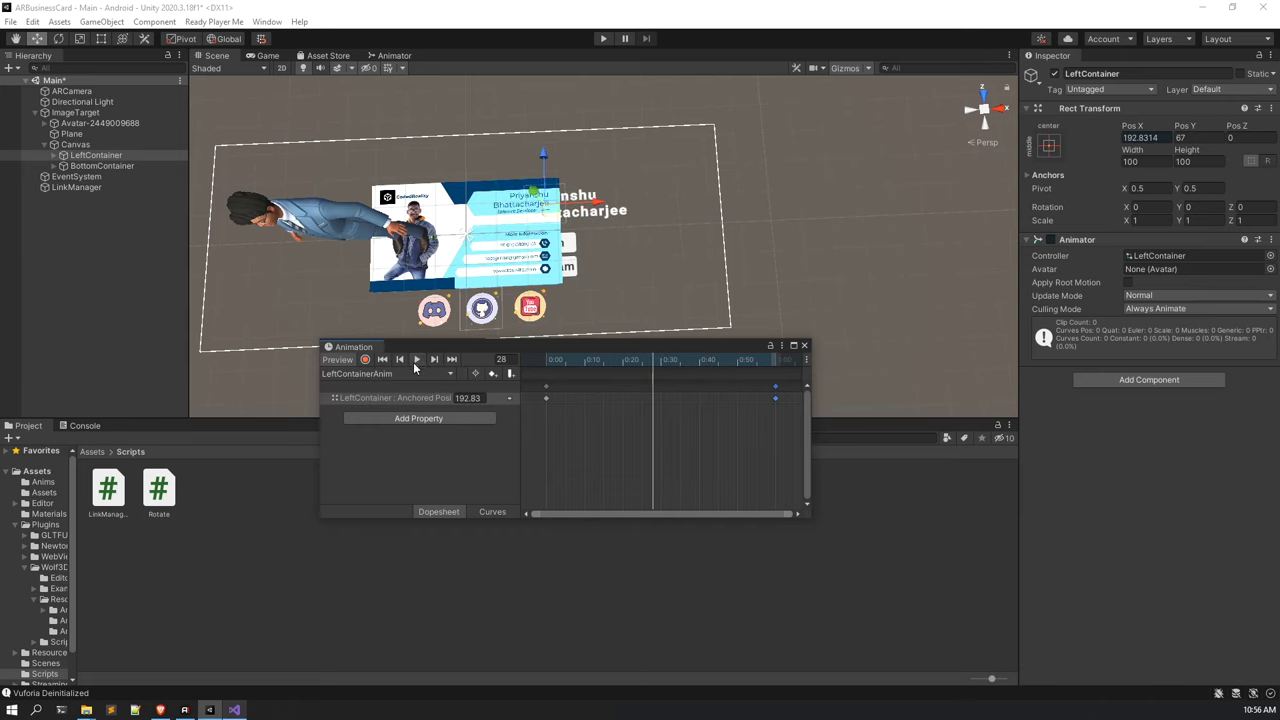
pyautogui.moveTo(648, 361); pyautogui.dragTo(776, 370)
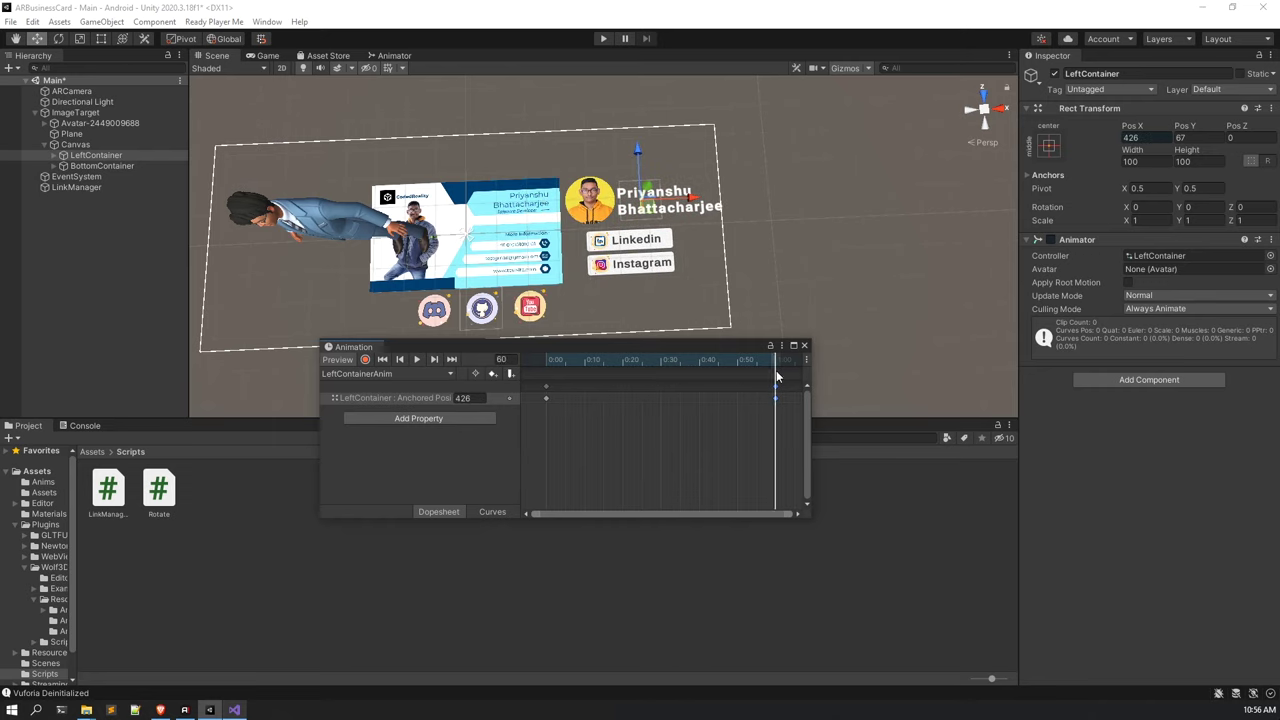
pyautogui.click(90, 165)
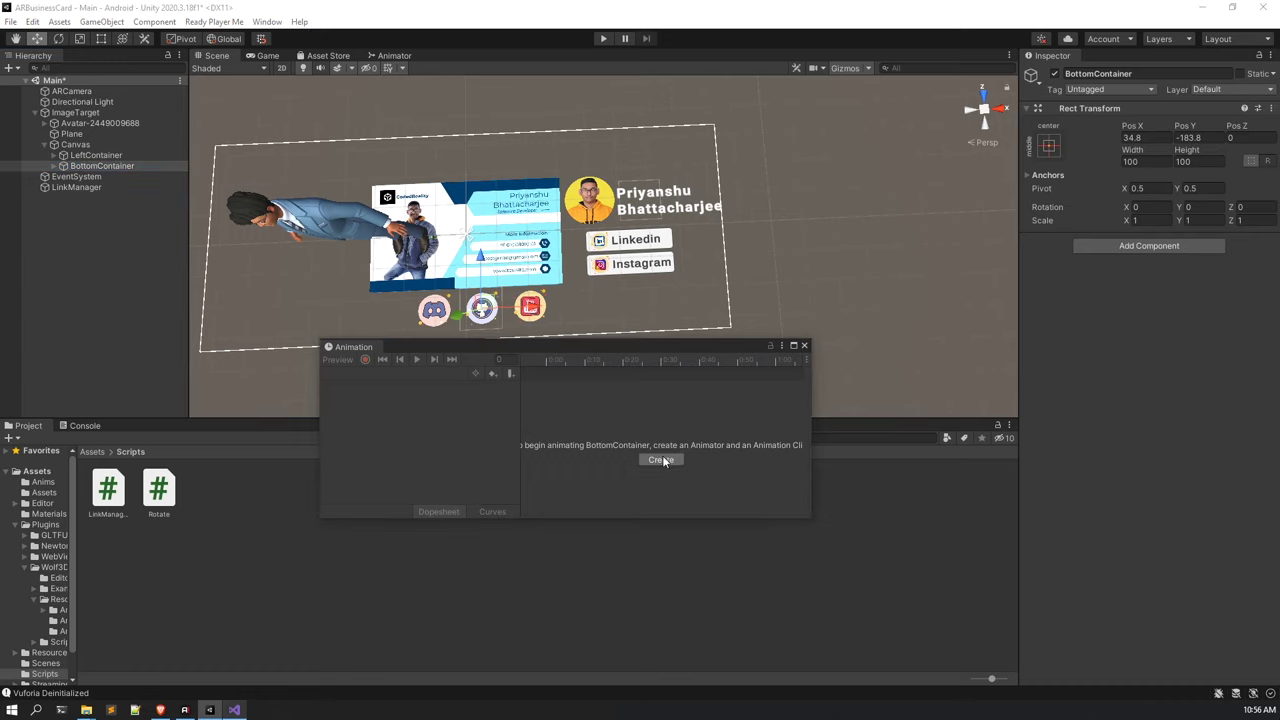
# Create a BottomContainerAnim clip saved in the Anims folder.
pyautogui.click(661, 460)
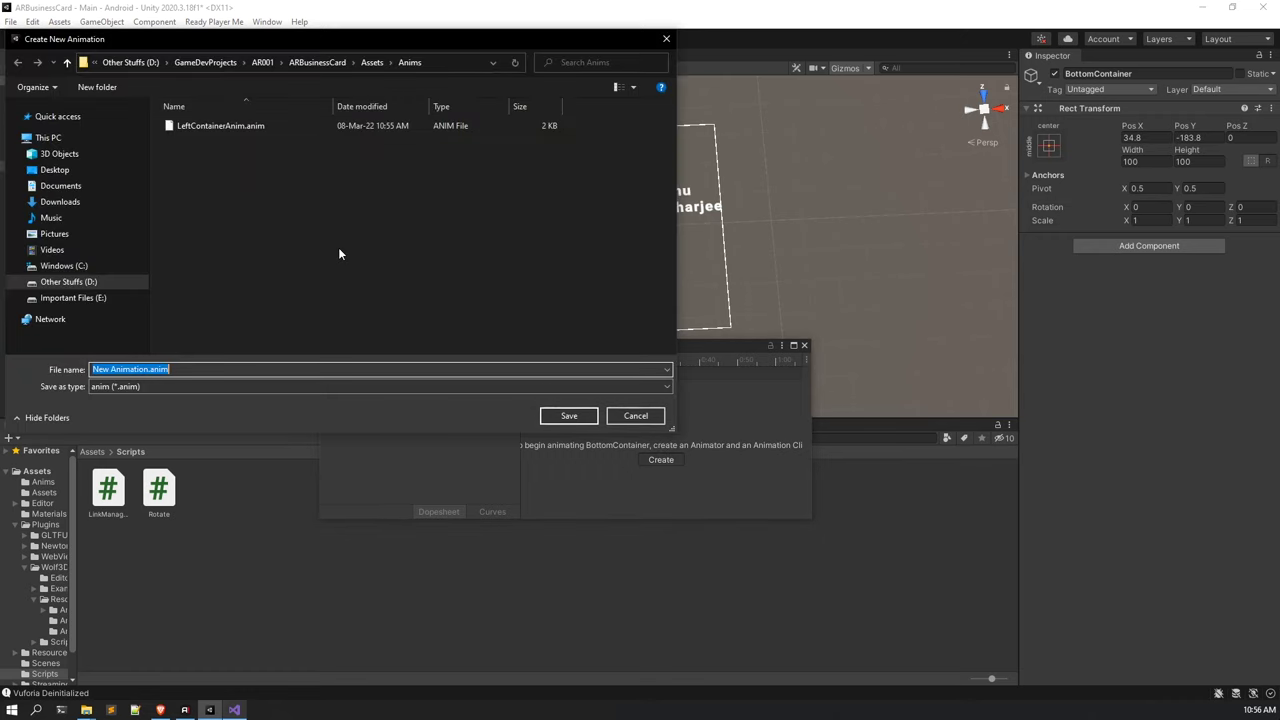
pyautogui.write('BottomContainerAnim')
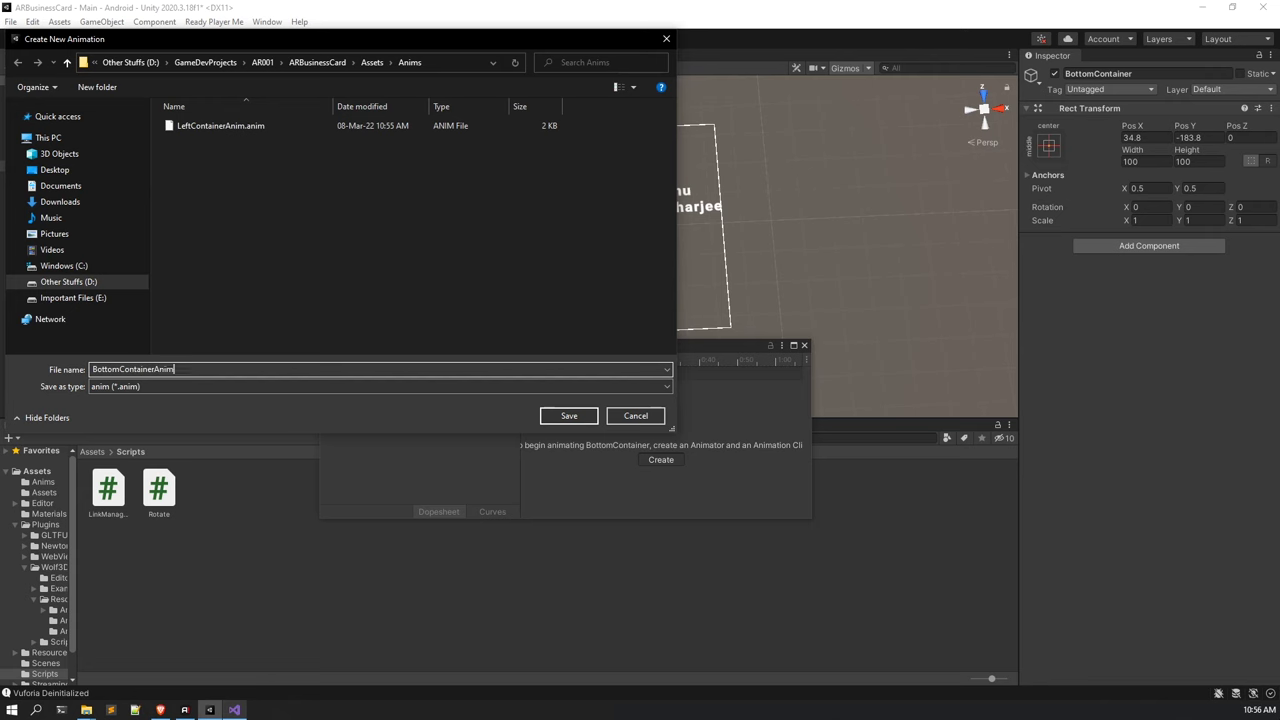
pyautogui.press('Return')
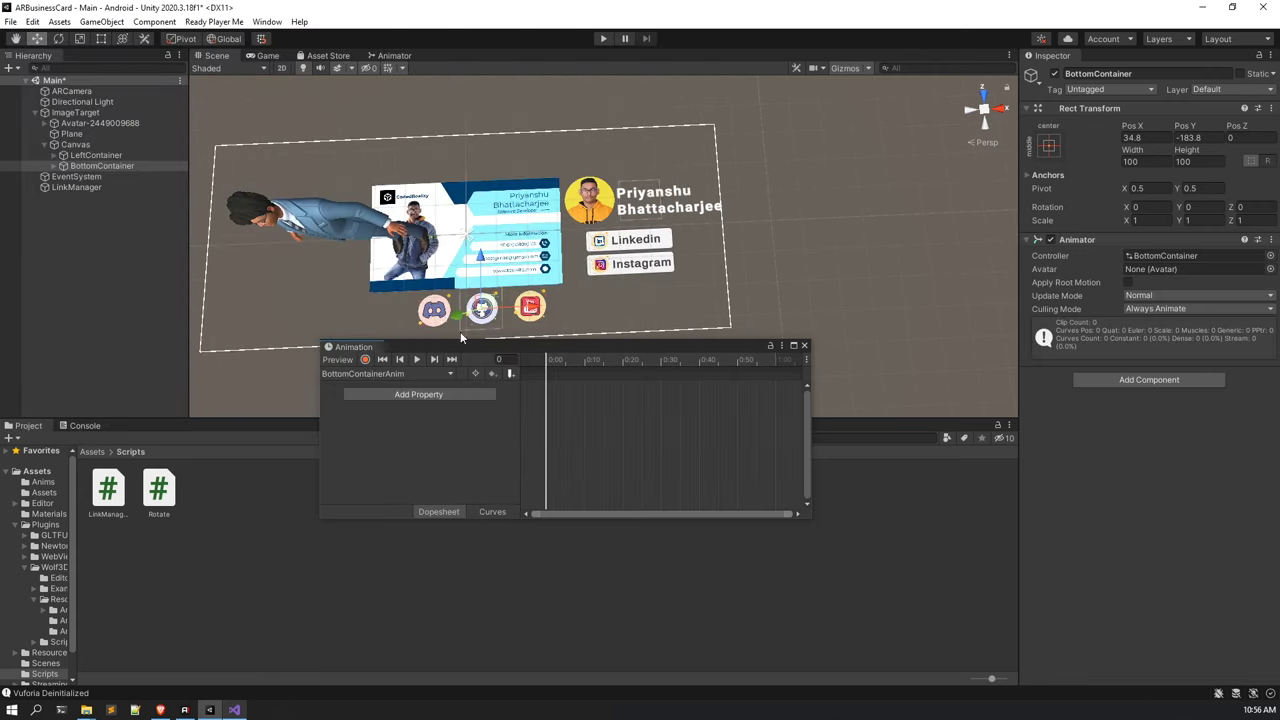
# Record BottomContainer sliding from Pos Y 10 down to -186 over one second, then preview it.
pyautogui.click(365, 360)
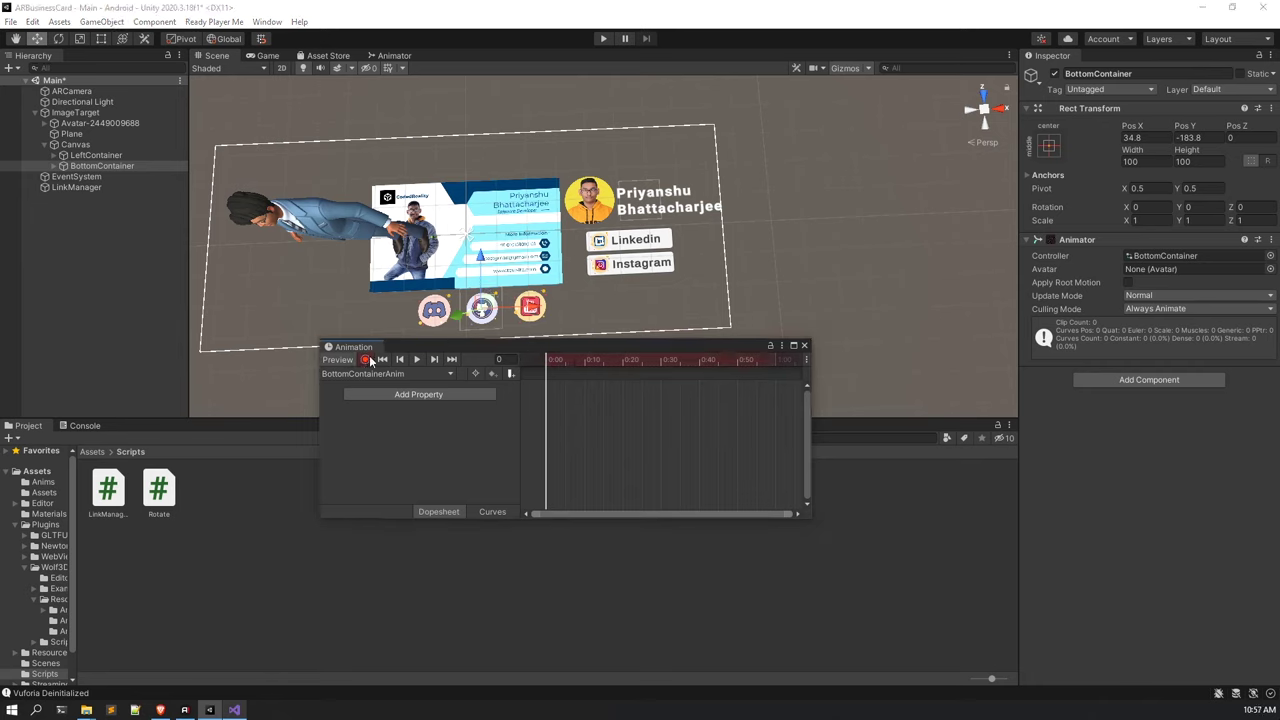
pyautogui.moveTo(481, 262); pyautogui.dragTo(480, 183)
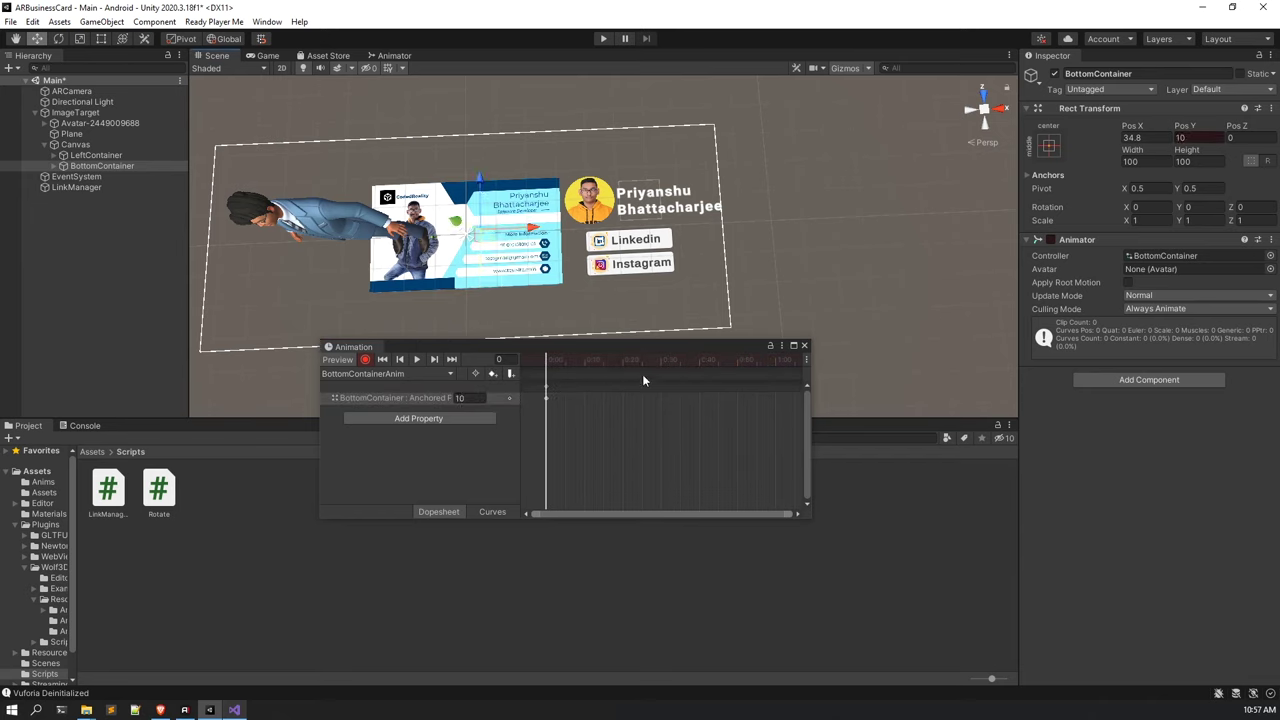
pyautogui.moveTo(551, 370); pyautogui.dragTo(774, 370)
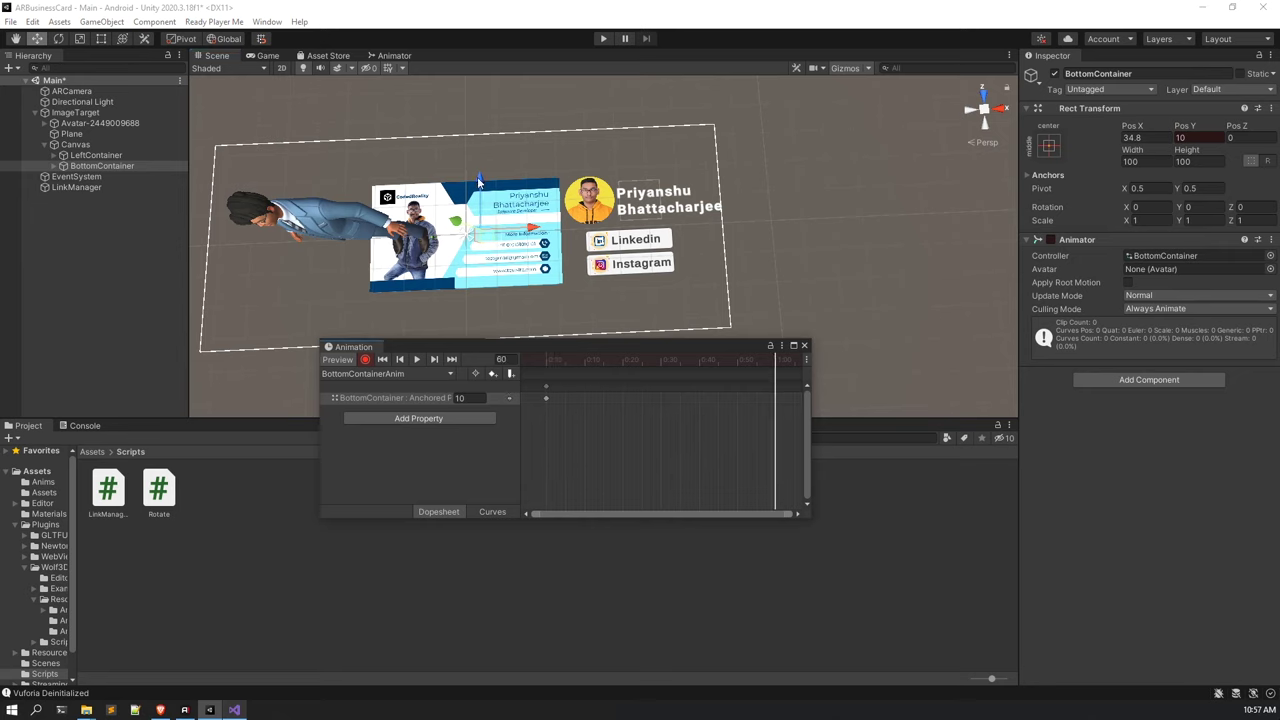
pyautogui.moveTo(480, 195); pyautogui.dragTo(478, 261)
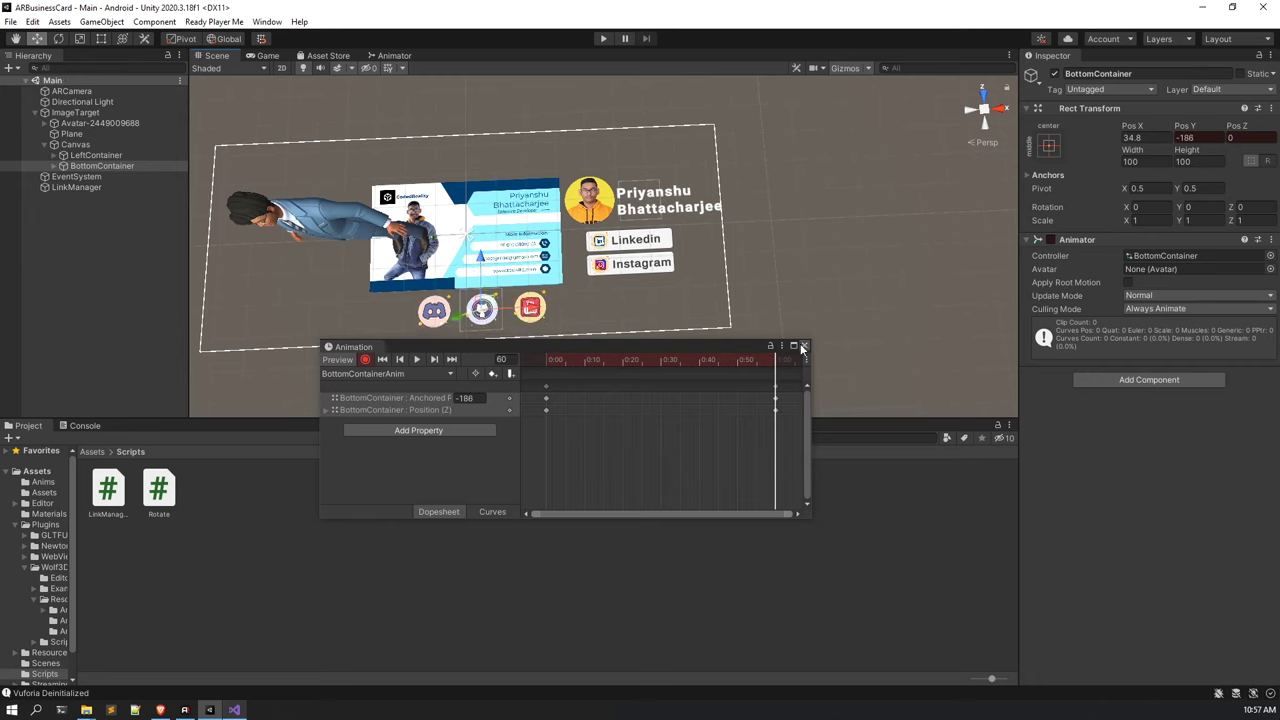
pyautogui.click(365, 359)
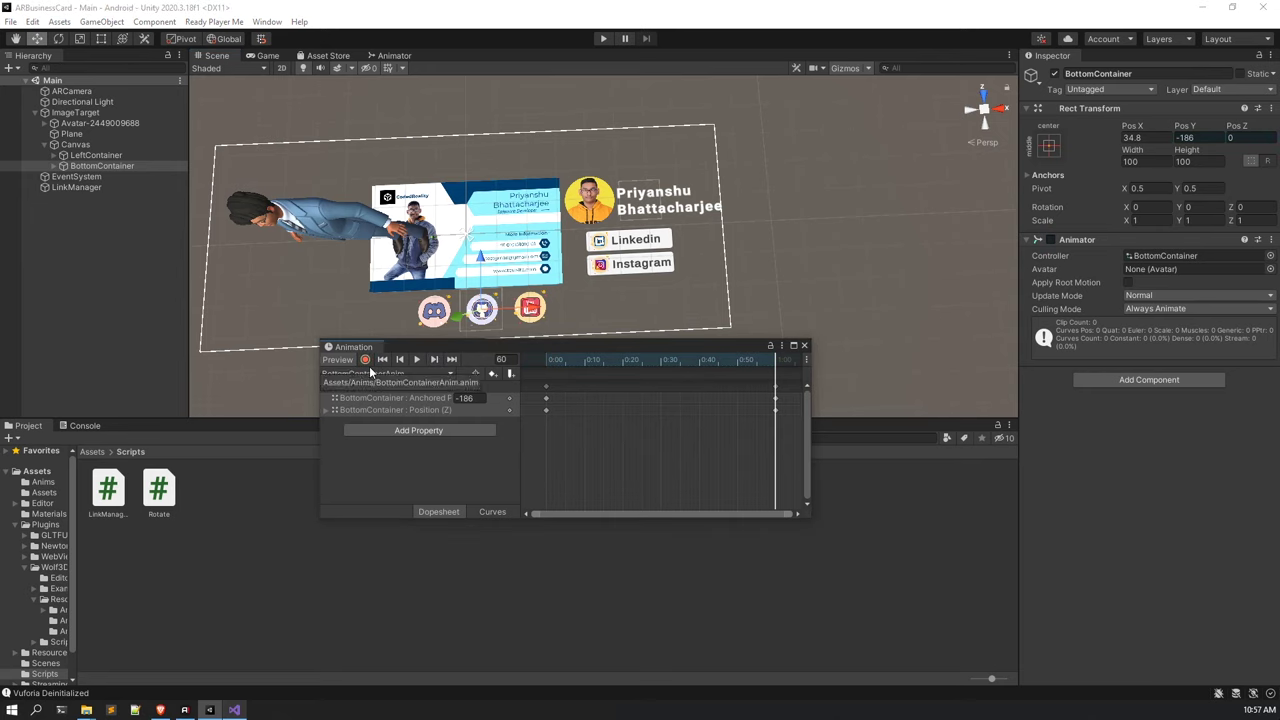
pyautogui.click(382, 359)
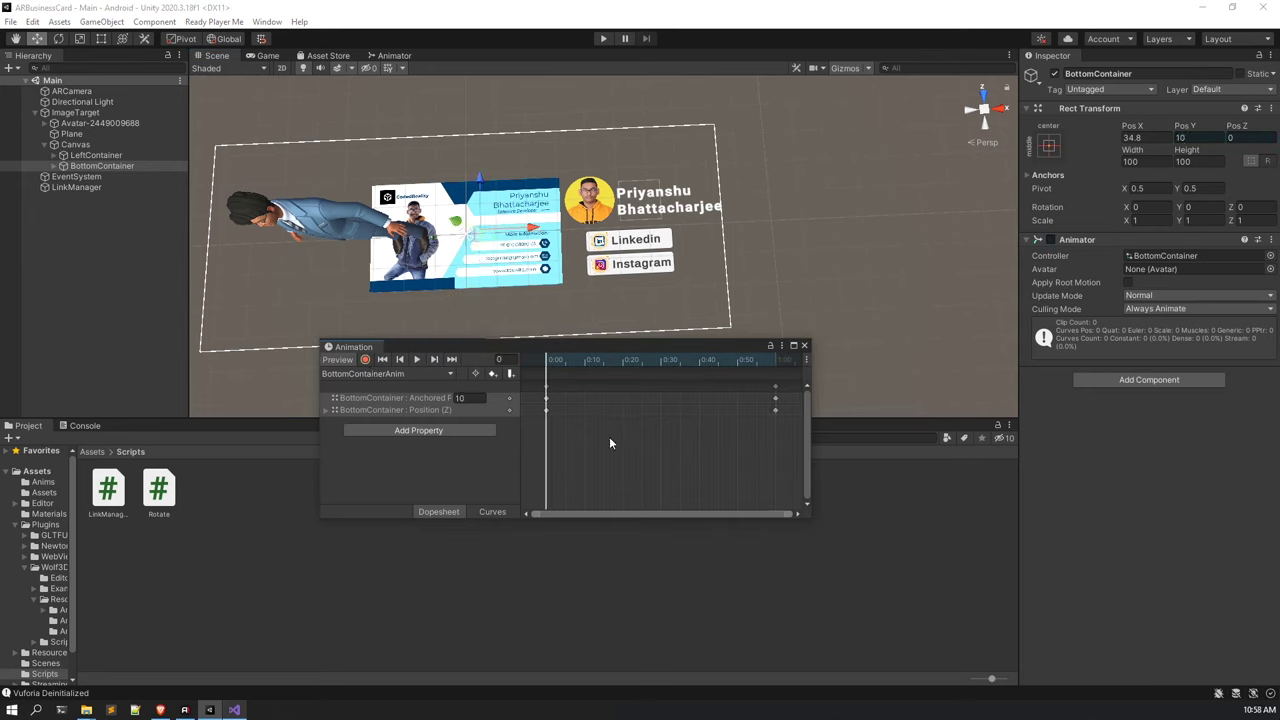
pyautogui.click(418, 359)
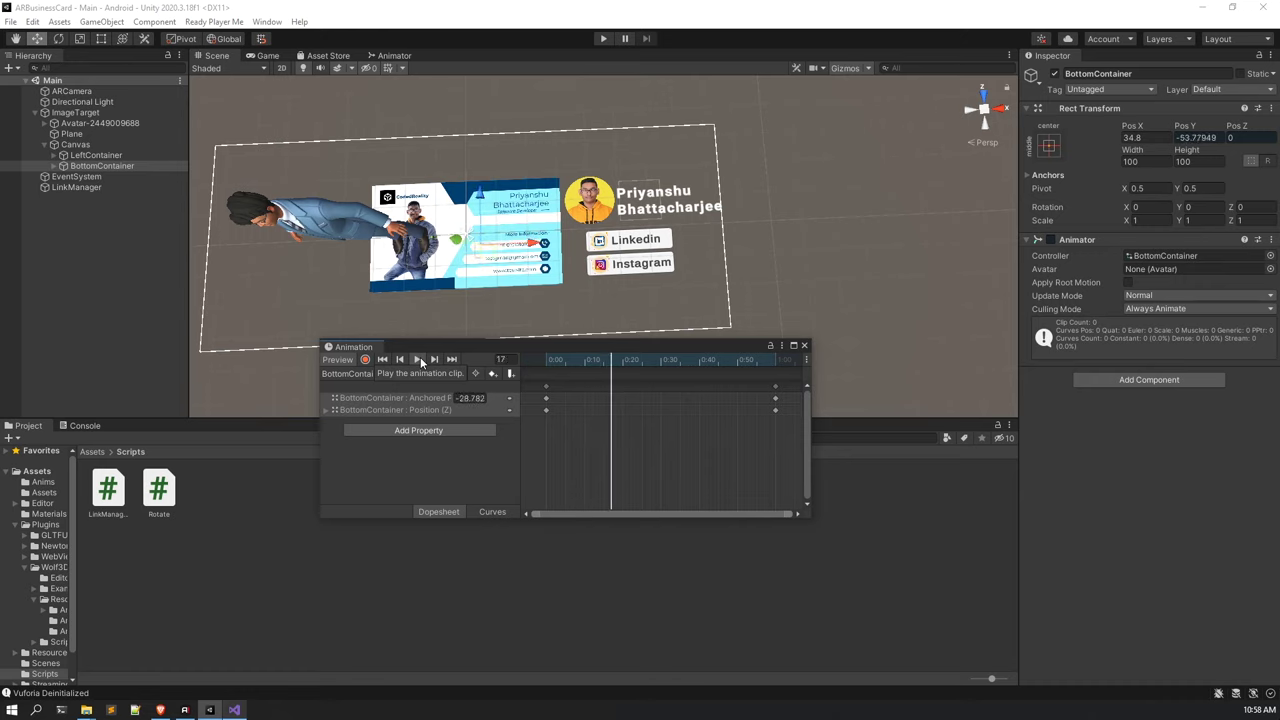
pyautogui.click(418, 359)
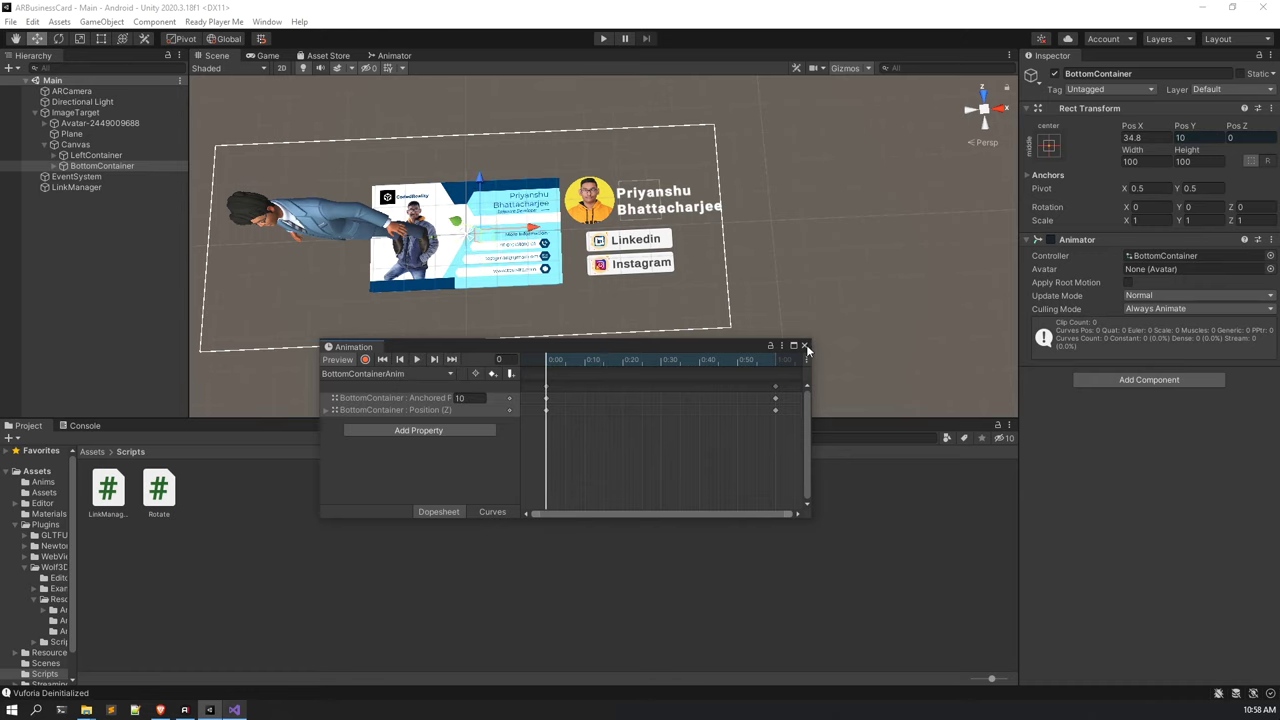
pyautogui.click(807, 347)
pyautogui.scroll(4, 596, 238)
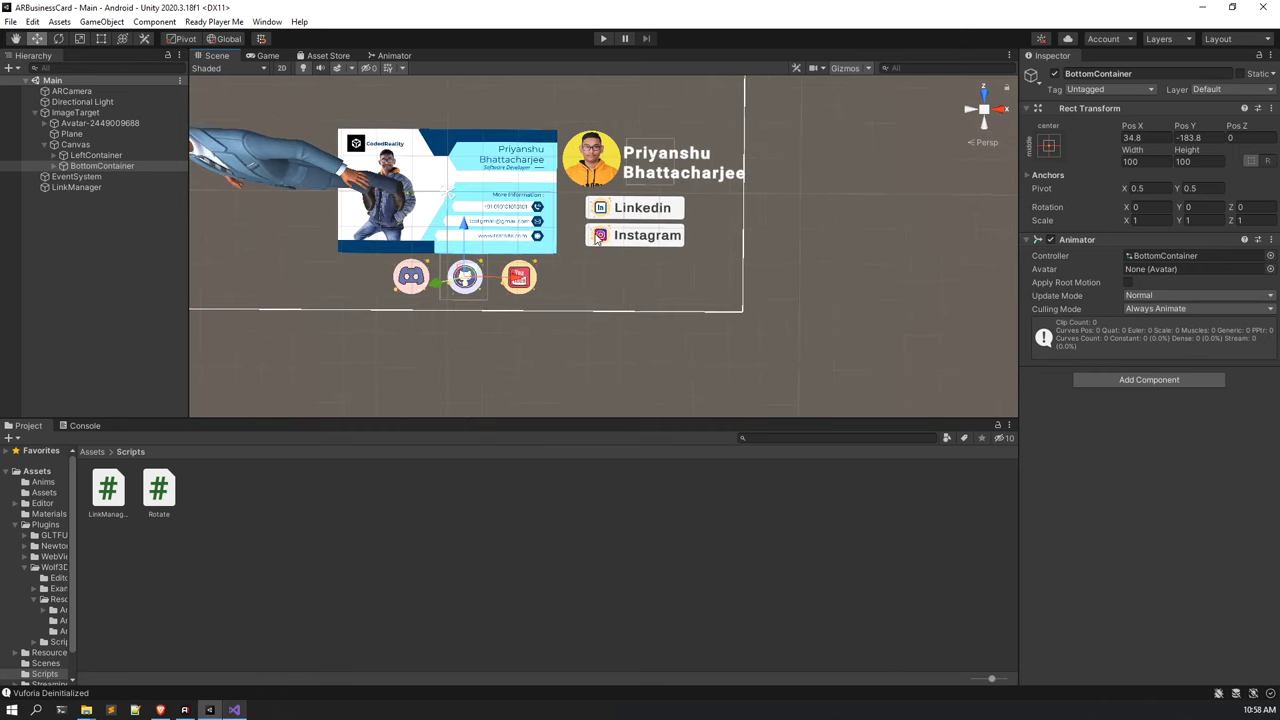
# Turn off Loop Time on the BottomContainerAnim clip in Assets/Anims.
pyautogui.click(111, 452)
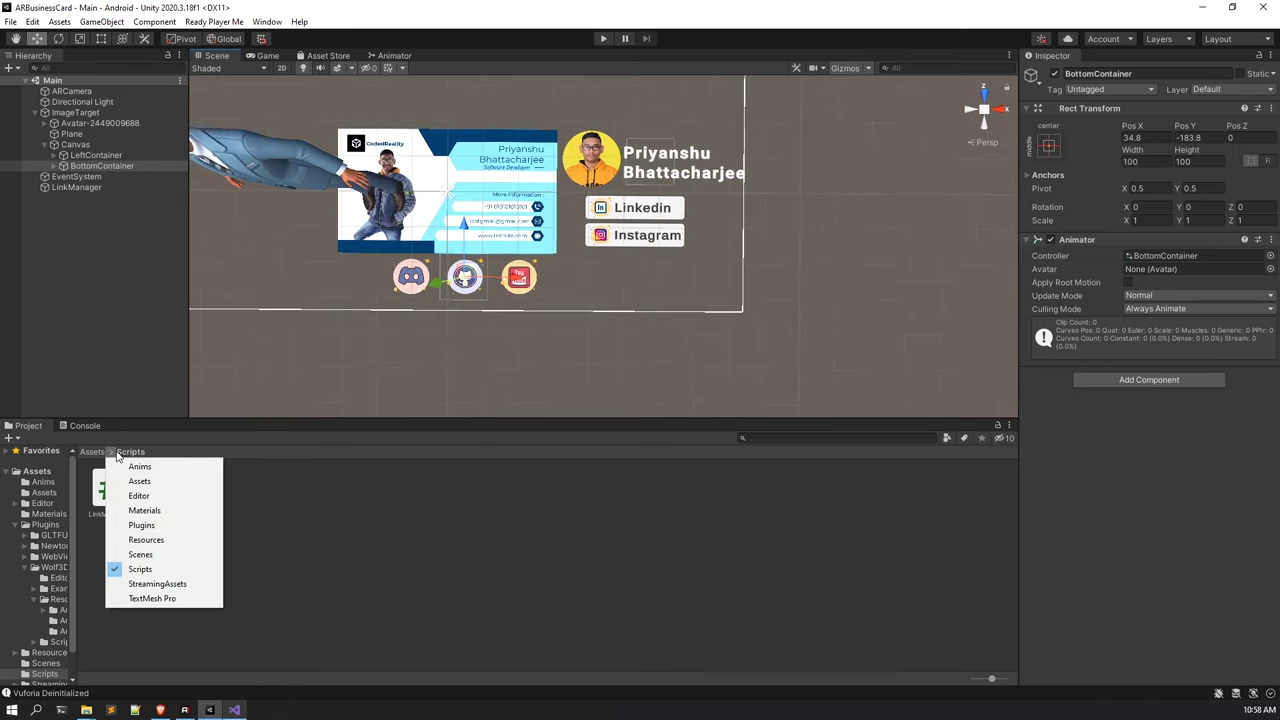
pyautogui.click(139, 467)
pyautogui.click(158, 492)
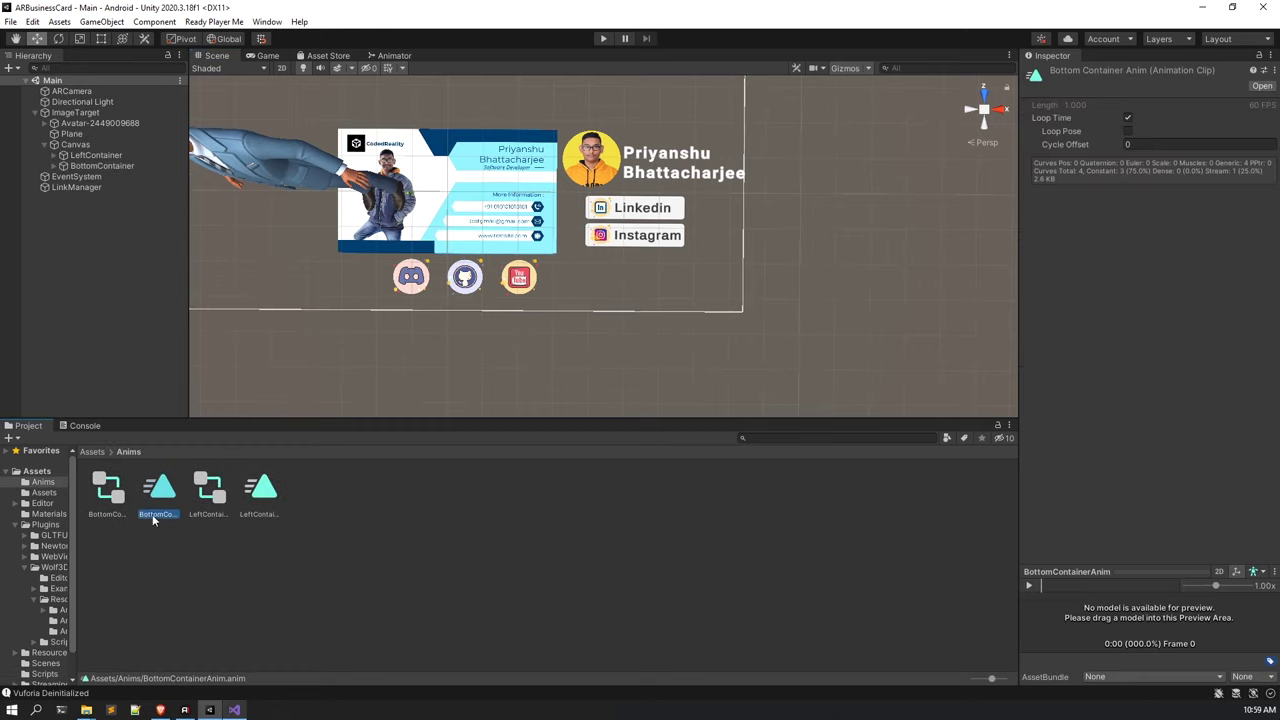
pyautogui.click(191, 545)
pyautogui.click(168, 492)
pyautogui.click(265, 496)
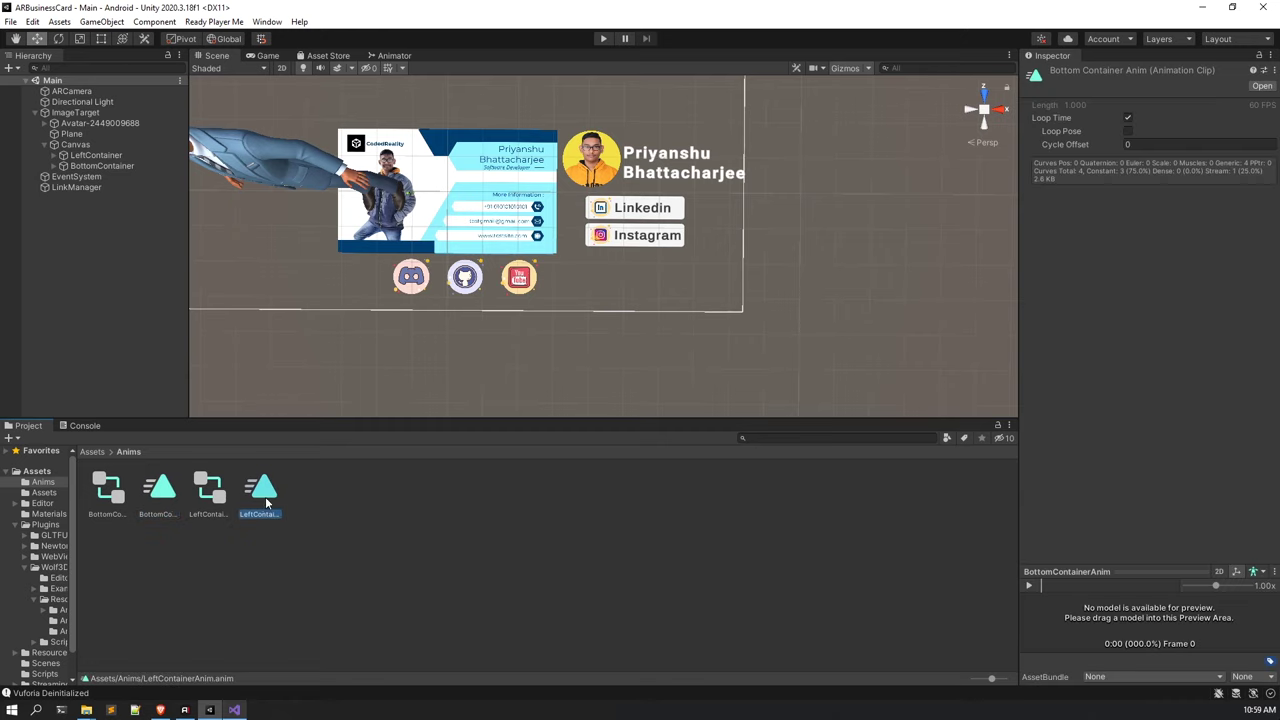
pyautogui.click(161, 500)
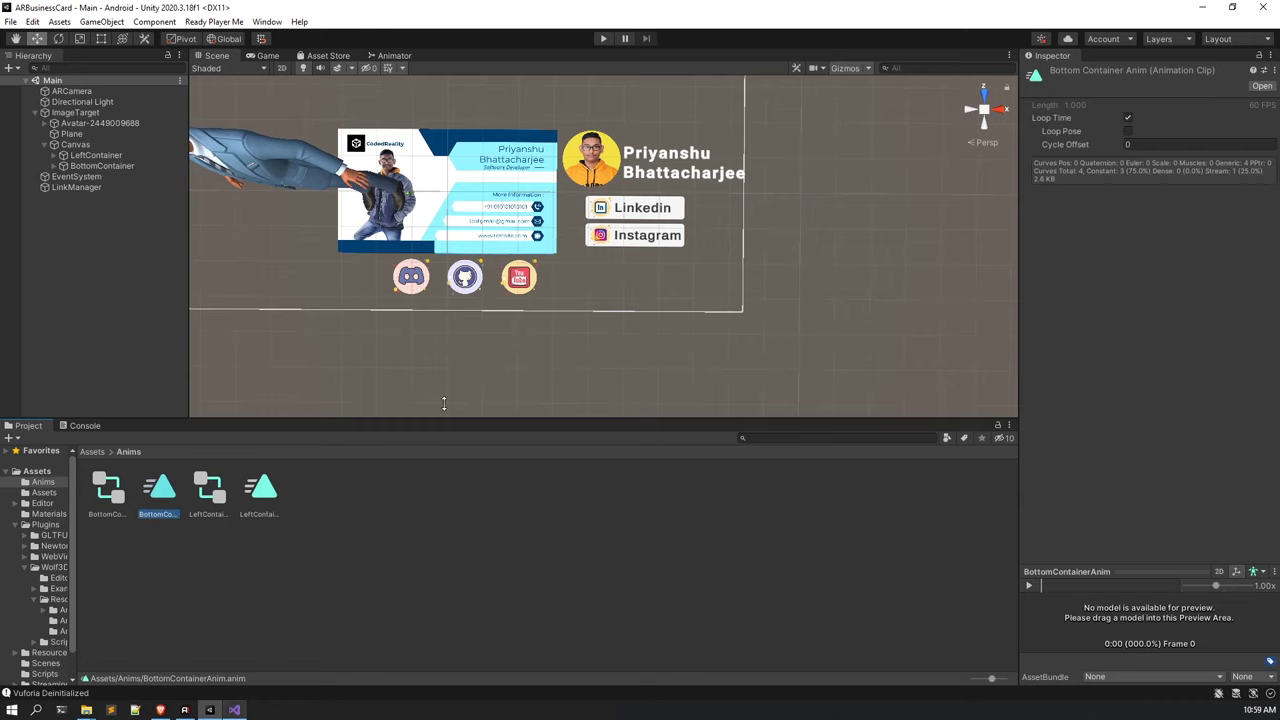
pyautogui.click(1129, 119)
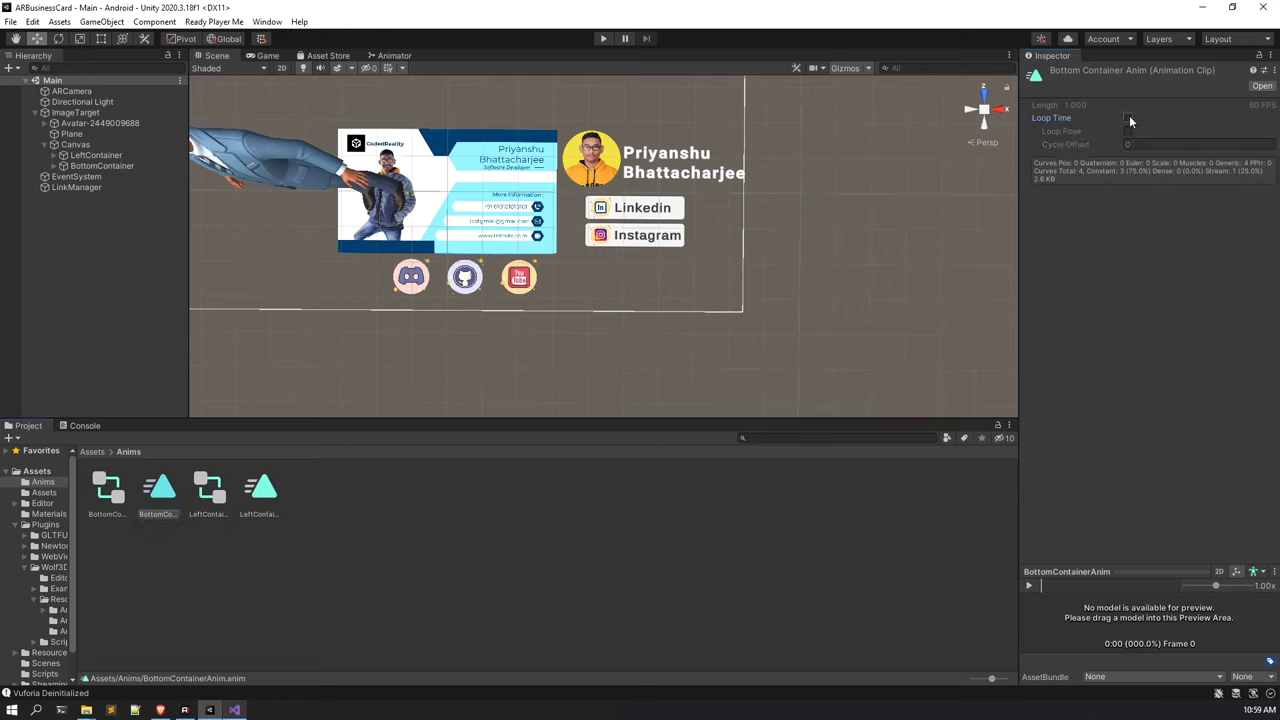
# Turn off Loop Time on LeftContainerAnim and run the scene in Play mode.
pyautogui.click(262, 494)
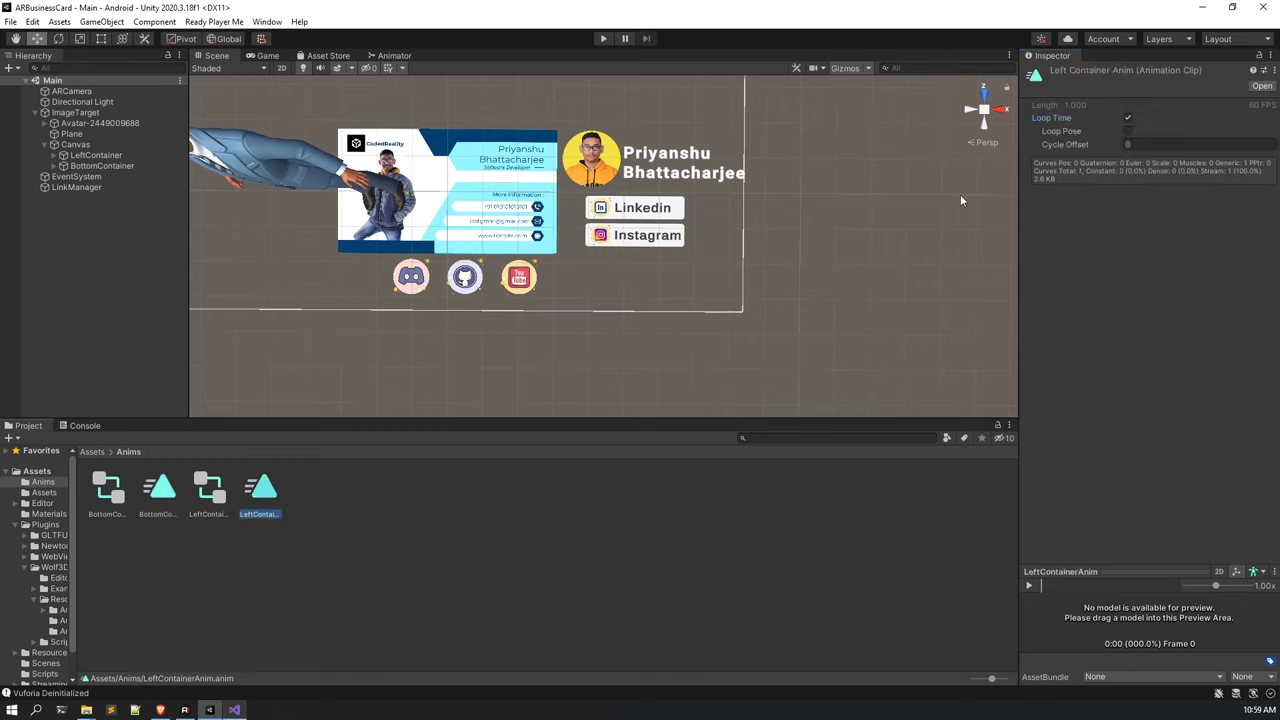
pyautogui.click(1129, 120)
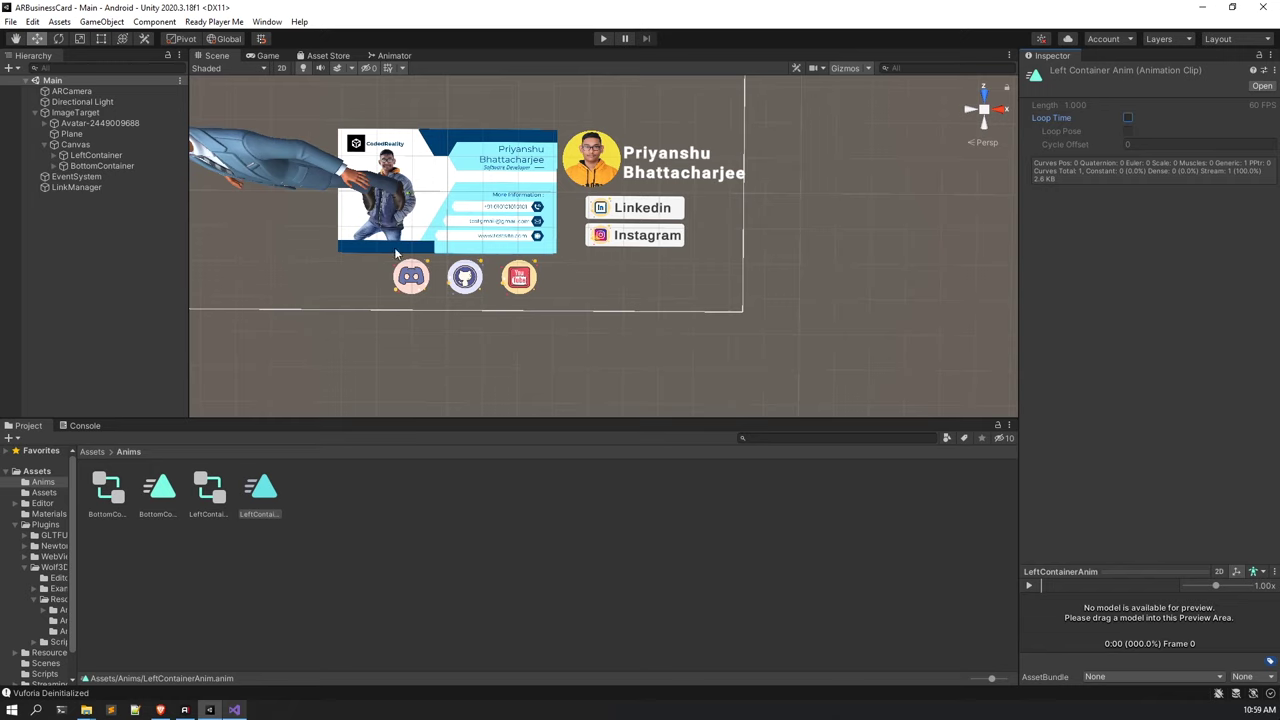
pyautogui.click(603, 38)
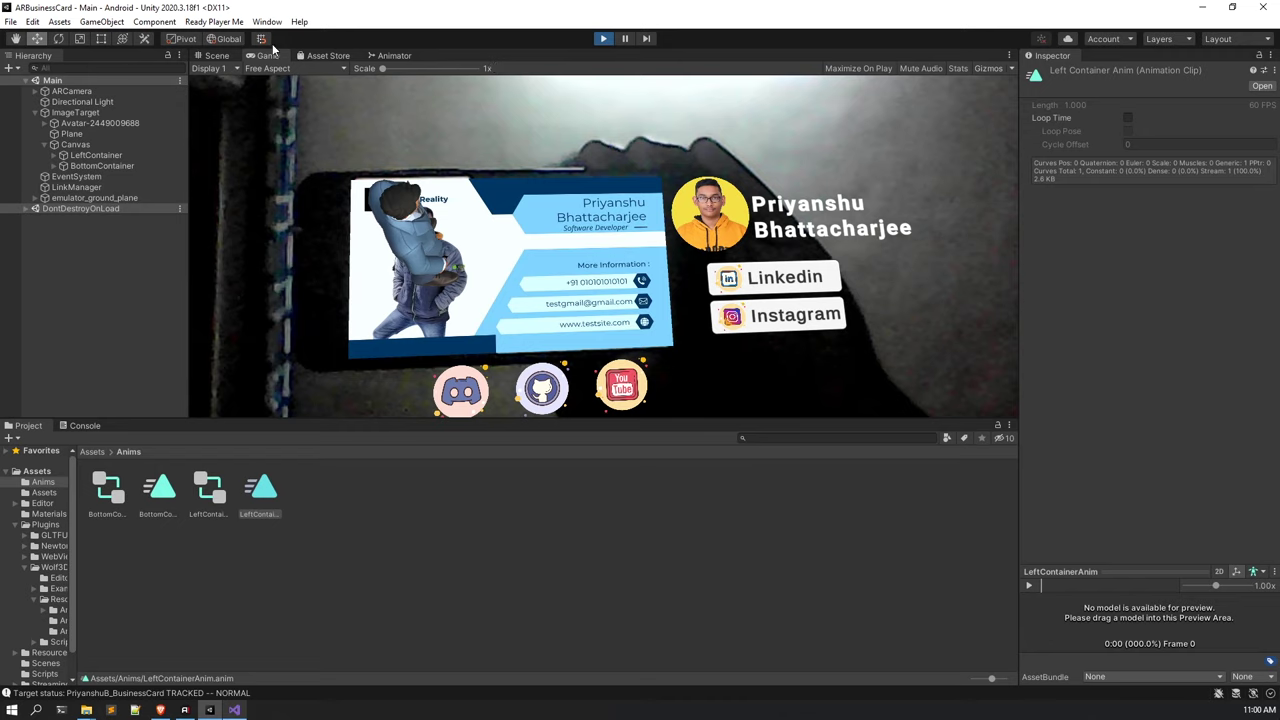
# Dock the Game view beside the Scene view, then start and stop a test run.
pyautogui.moveTo(266, 55); pyautogui.dragTo(880, 270)
pyautogui.moveTo(743, 214); pyautogui.dragTo(642, 206)
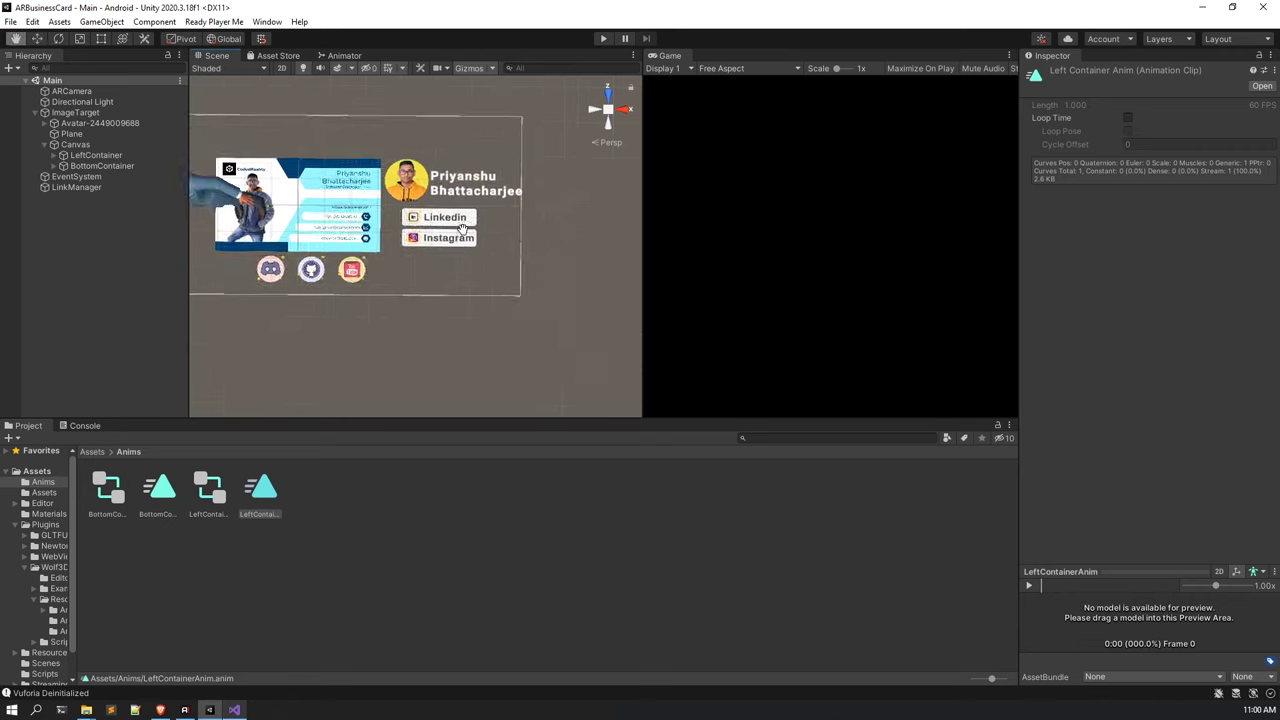
pyautogui.click(603, 38)
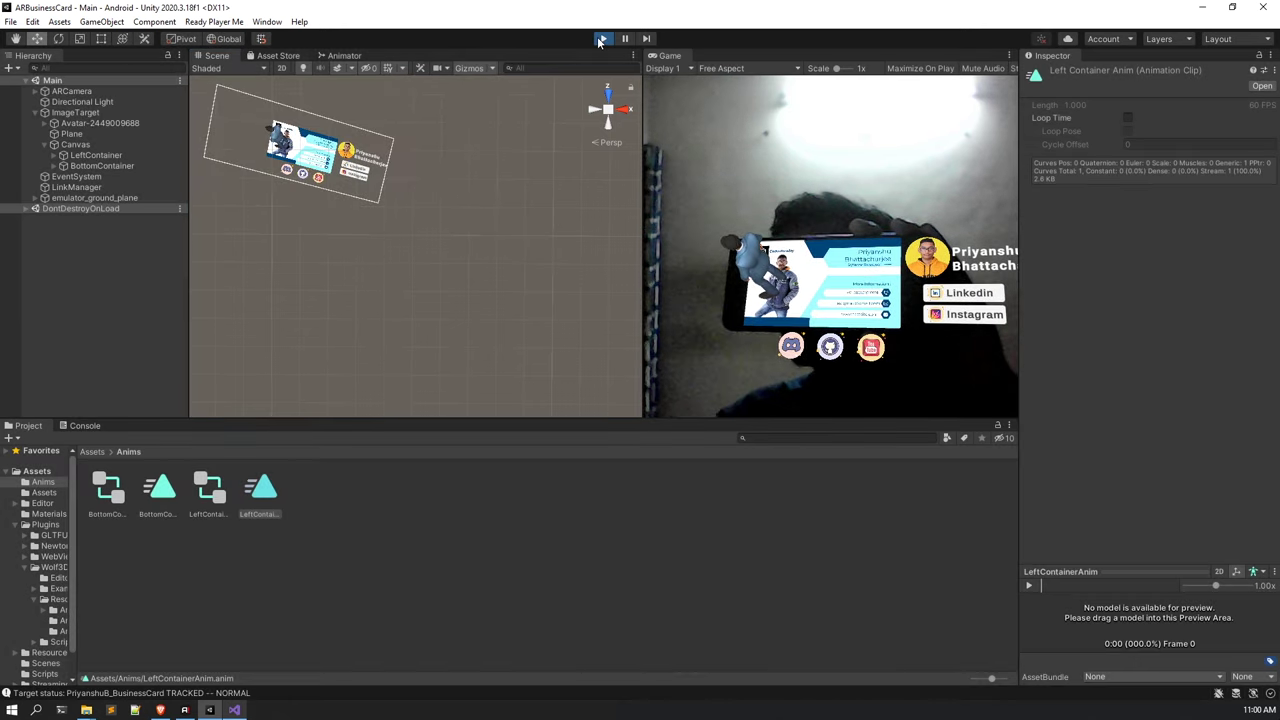
pyautogui.click(601, 40)
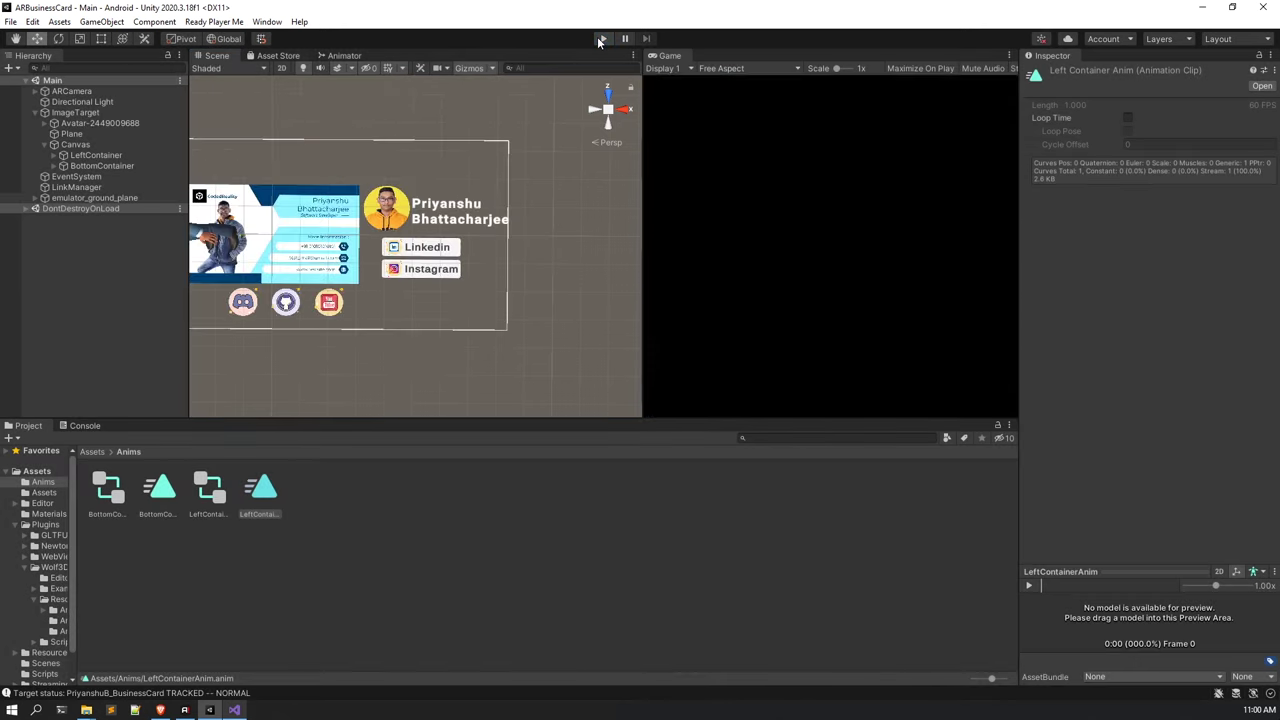
# Add an ImageTarget On Target Found entry calling Animator.Play (int) on LeftContainer.
pyautogui.click(75, 113)
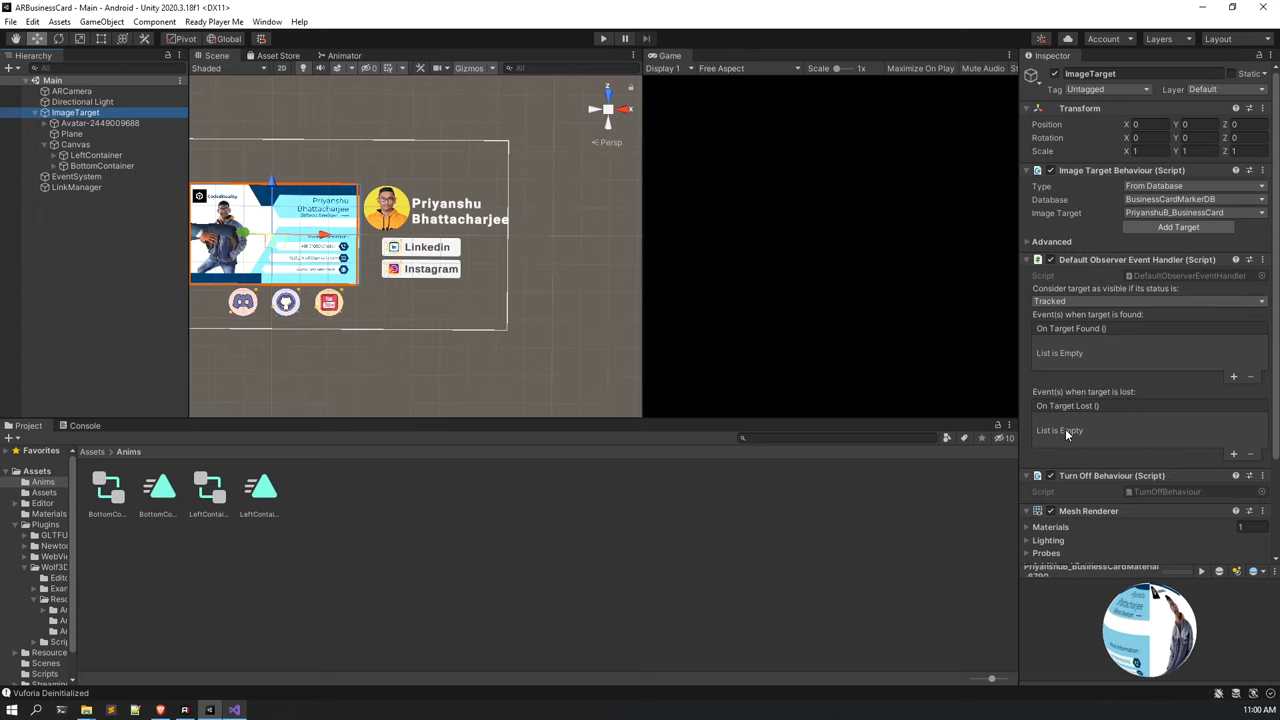
pyautogui.press('f')
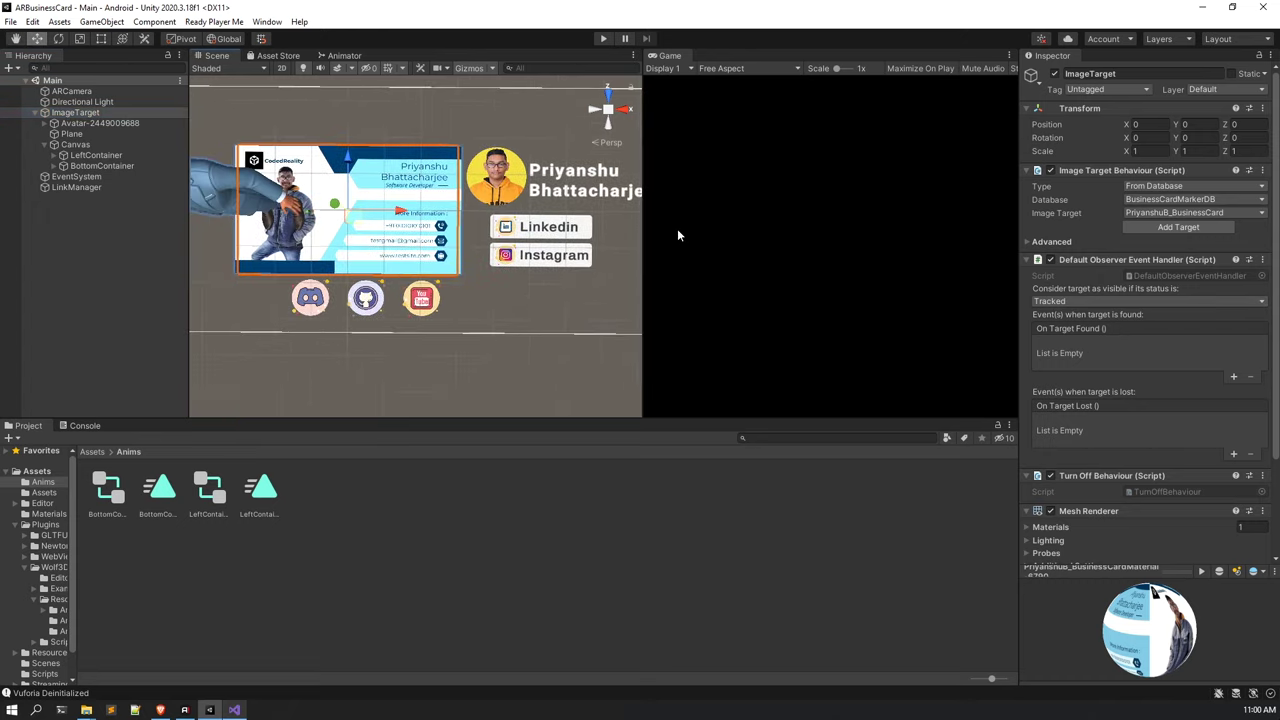
pyautogui.moveTo(642, 177); pyautogui.dragTo(748, 177)
pyautogui.press('f')
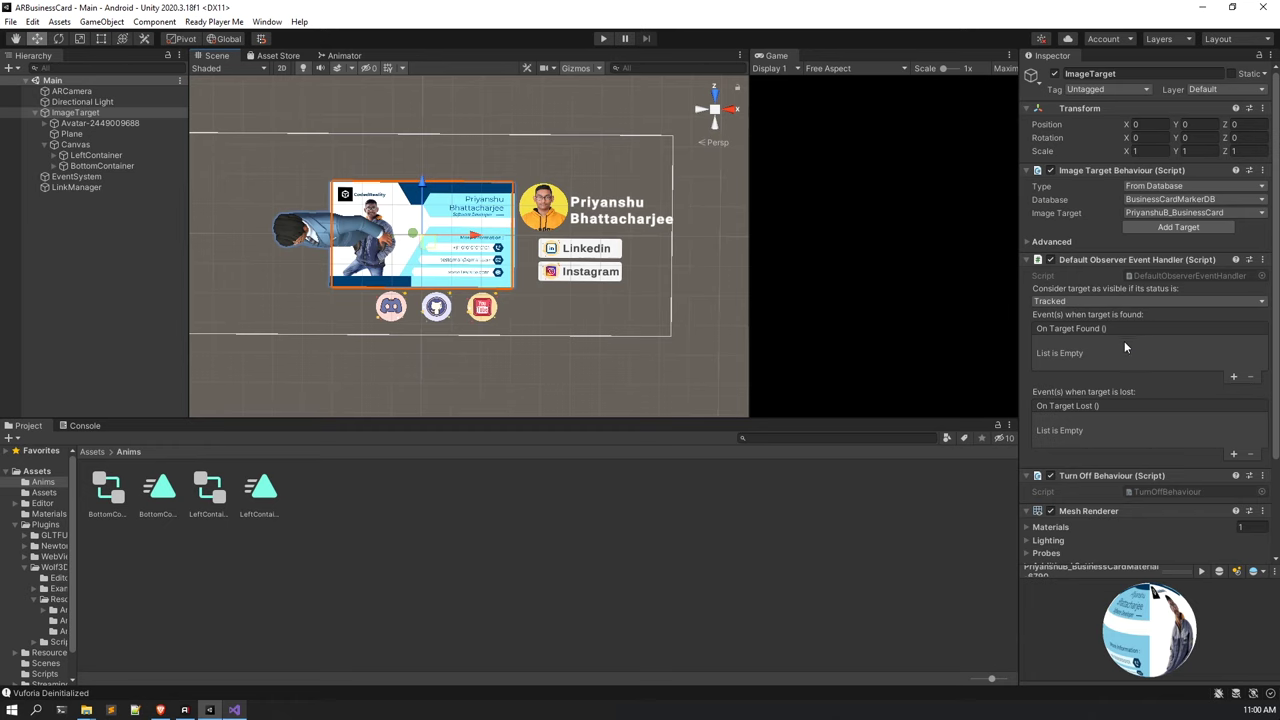
pyautogui.click(1234, 378)
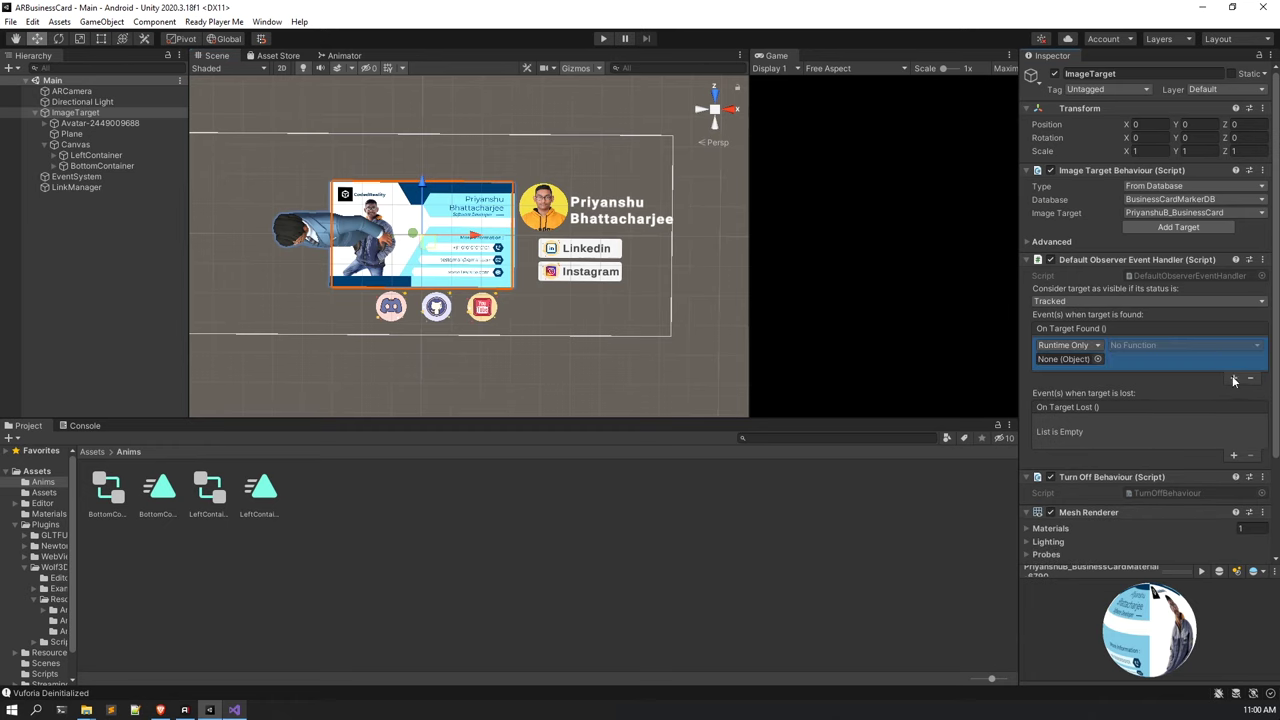
pyautogui.moveTo(96, 155); pyautogui.dragTo(1068, 360)
pyautogui.click(1147, 347)
pyautogui.moveTo(1150, 409)
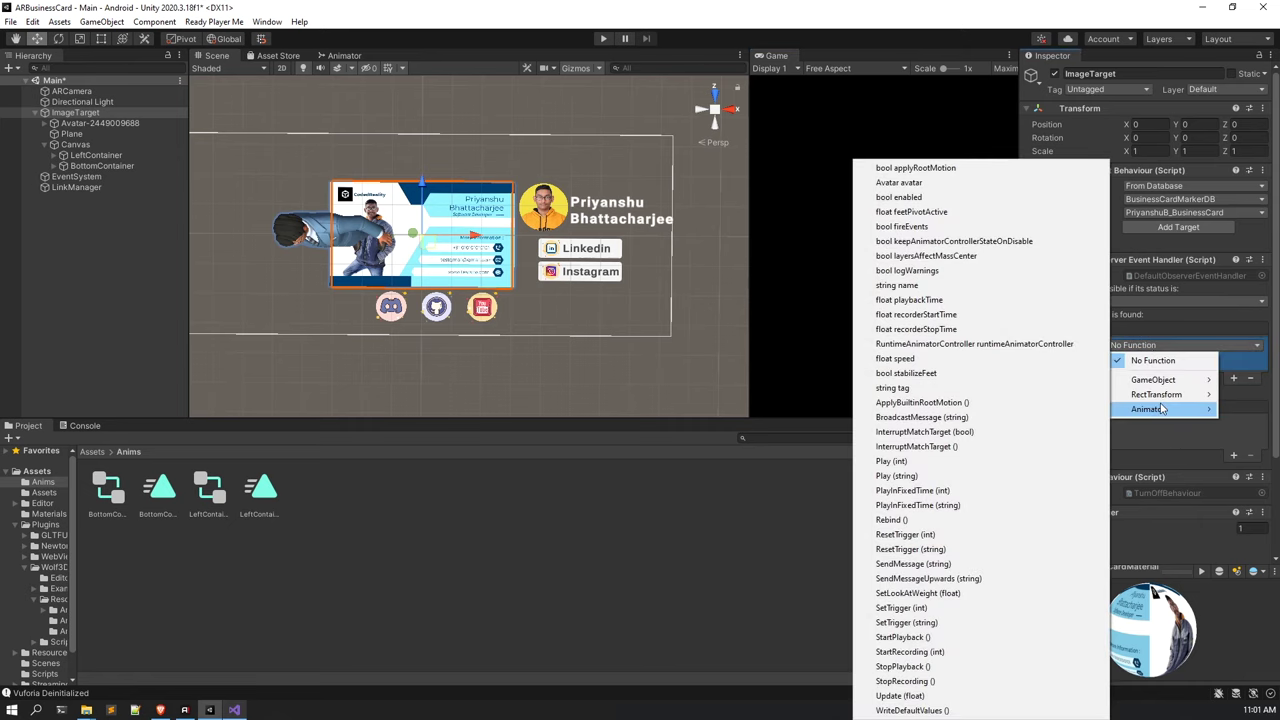
pyautogui.click(931, 462)
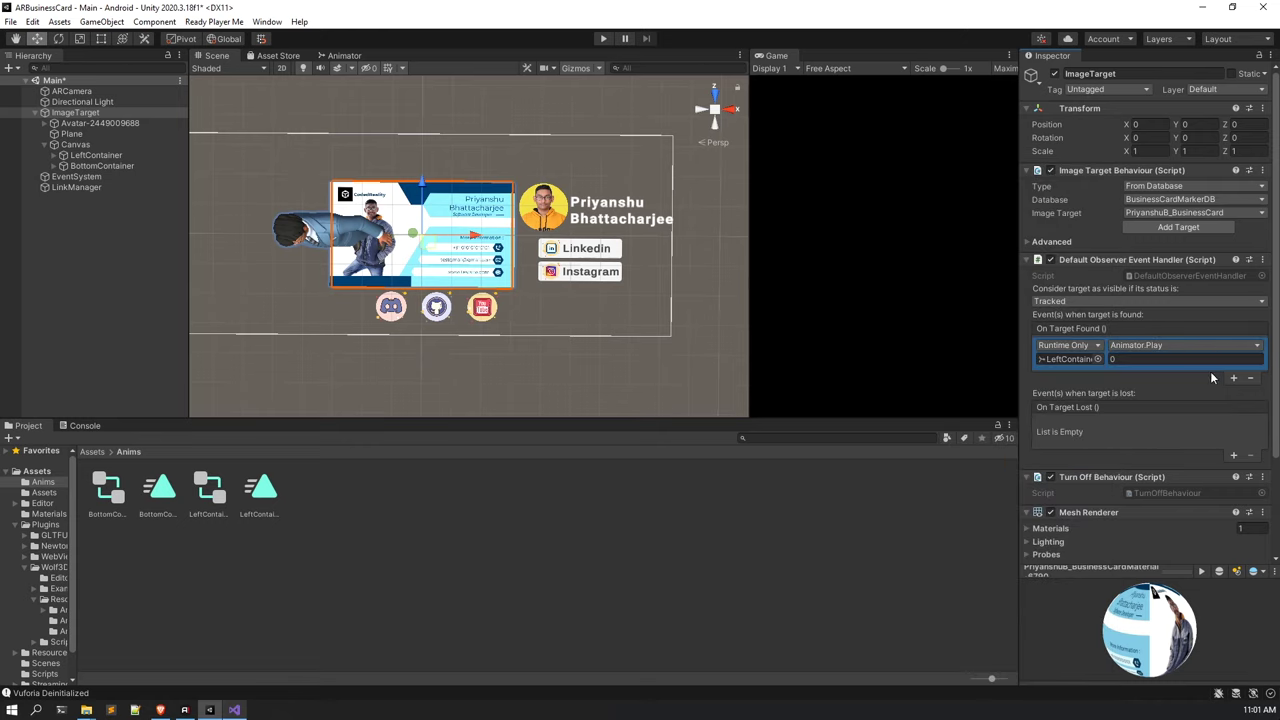
pyautogui.click(45, 260)
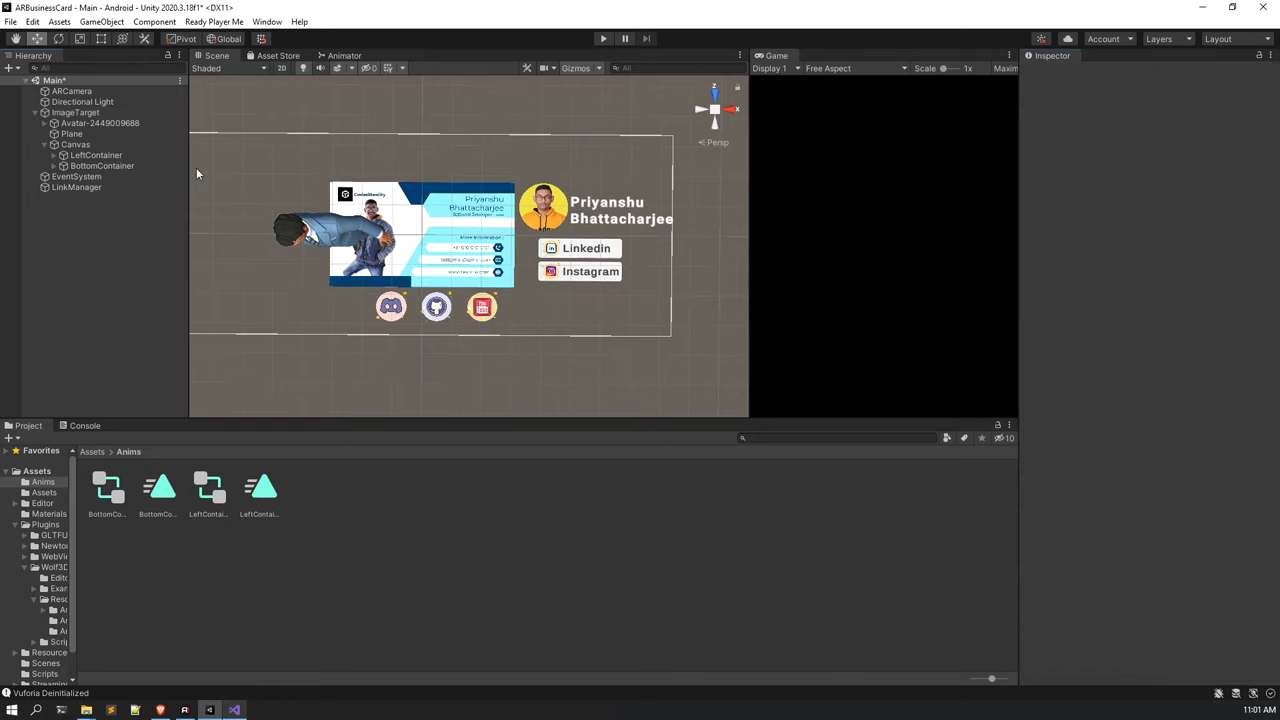
# Add an On Target Lost entry calling Animator.StopPlayback() on LeftContainer.
pyautogui.click(88, 157)
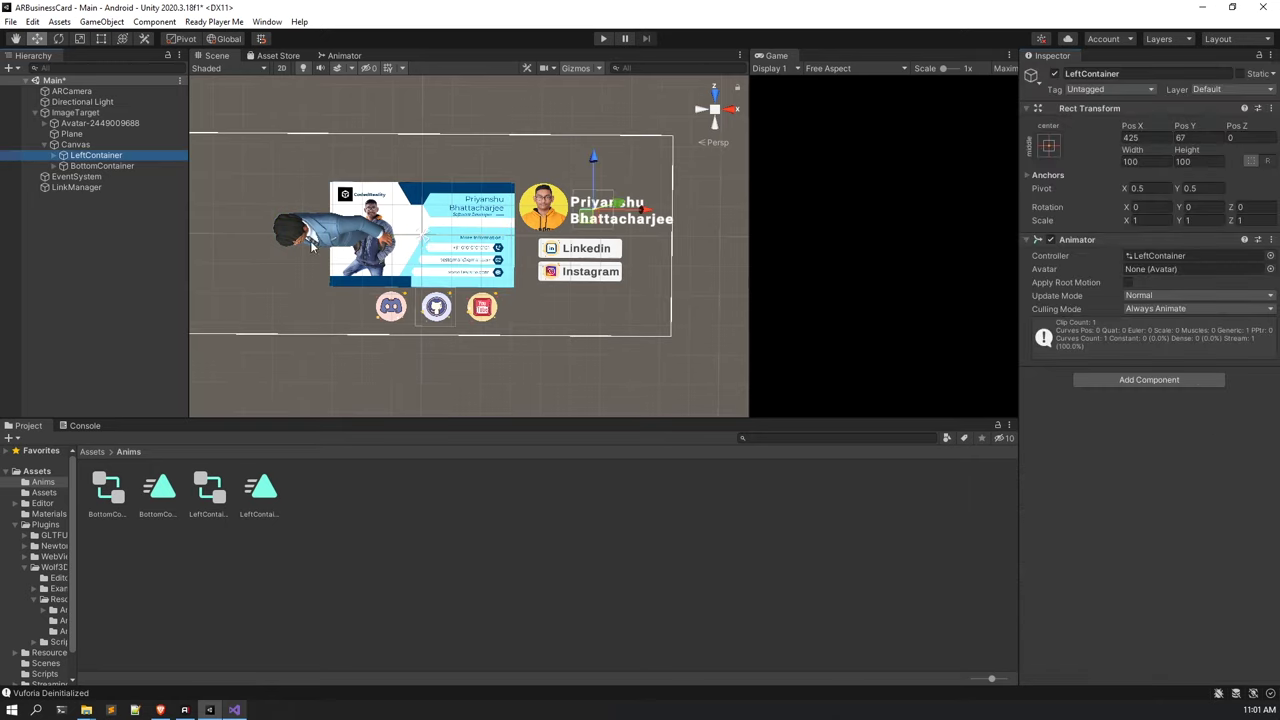
pyautogui.click(75, 112)
pyautogui.click(1233, 456)
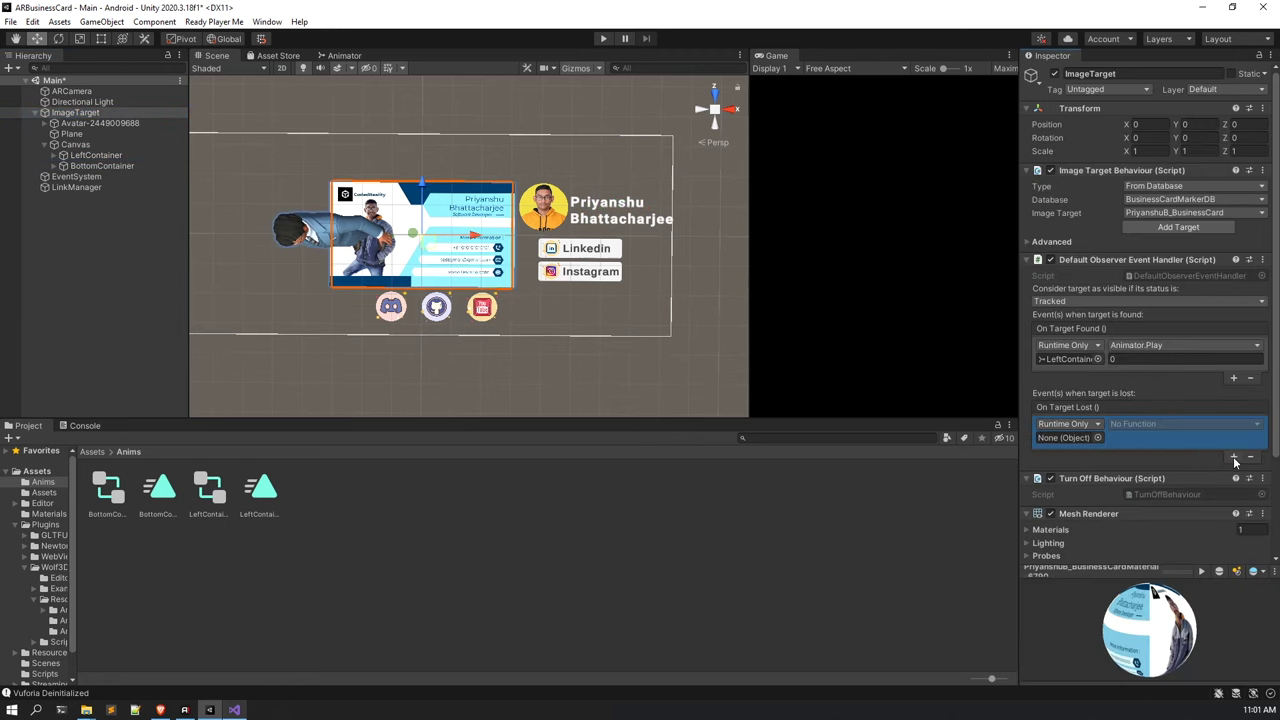
pyautogui.moveTo(98, 156); pyautogui.dragTo(1077, 437)
pyautogui.click(1152, 424)
pyautogui.moveTo(1158, 487)
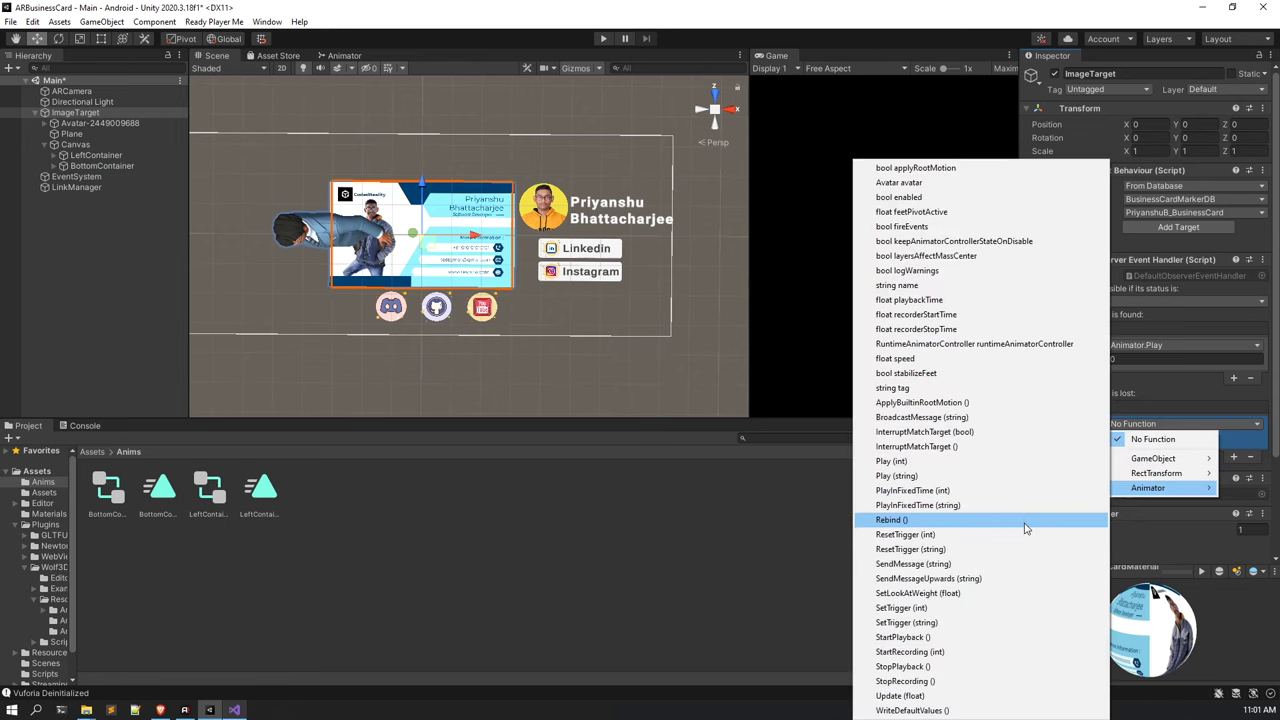
pyautogui.click(925, 667)
pyautogui.click(634, 205)
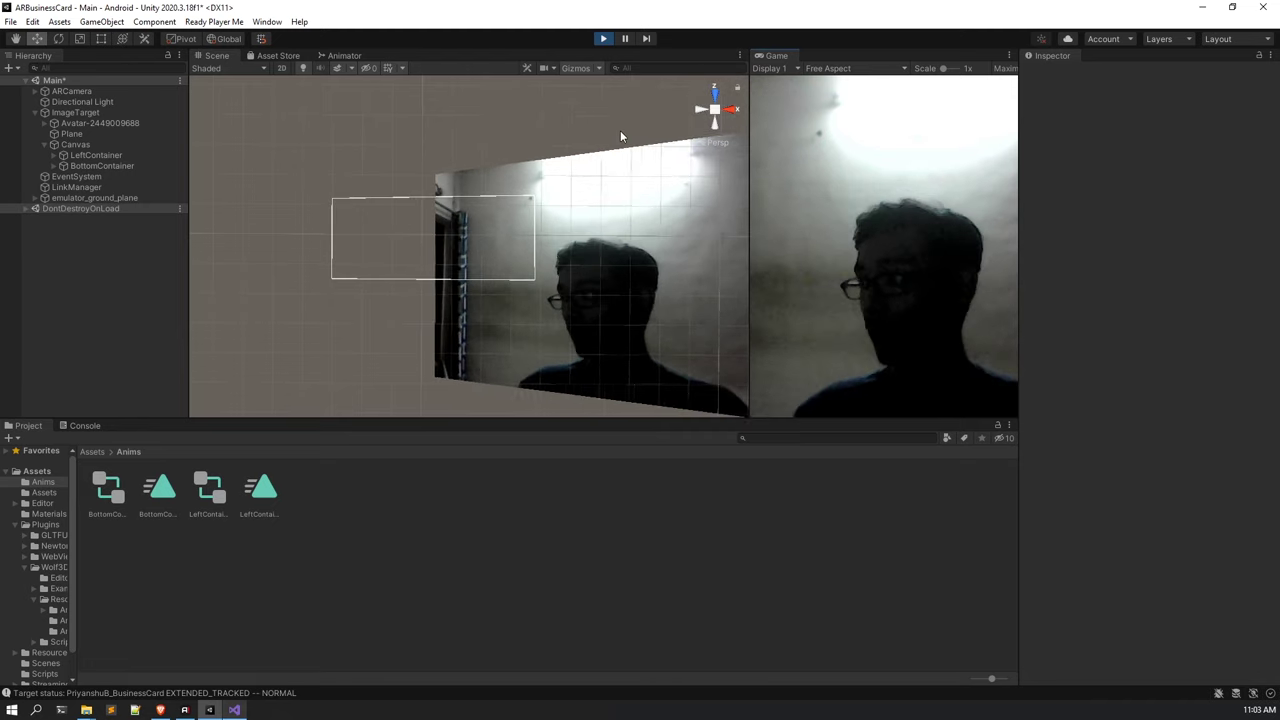
# Maximize the Game view to watch card tracking, then exit Play mode with Ctrl+P.
pyautogui.click(1011, 55)
pyautogui.click(1045, 102)
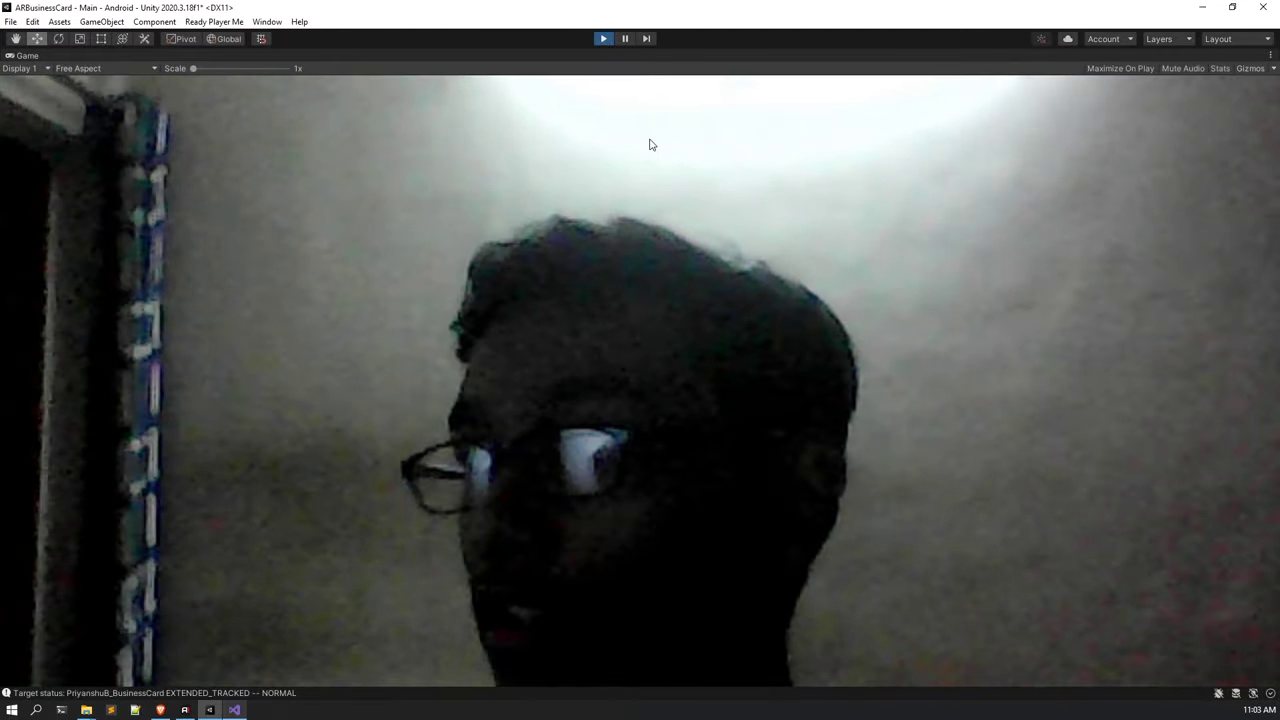
pyautogui.hotkey('ctrl', 'p')
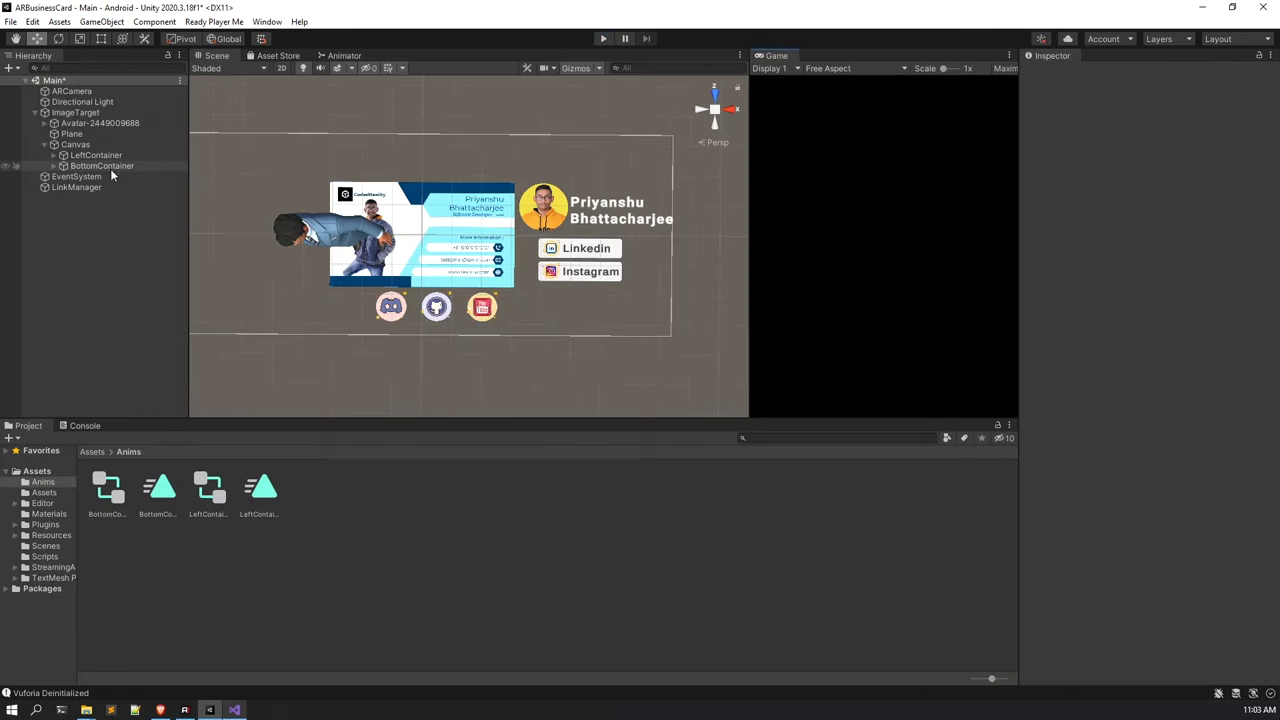
# Add a second On Target Found entry calling Animator.Play on BottomContainer.
pyautogui.click(112, 166)
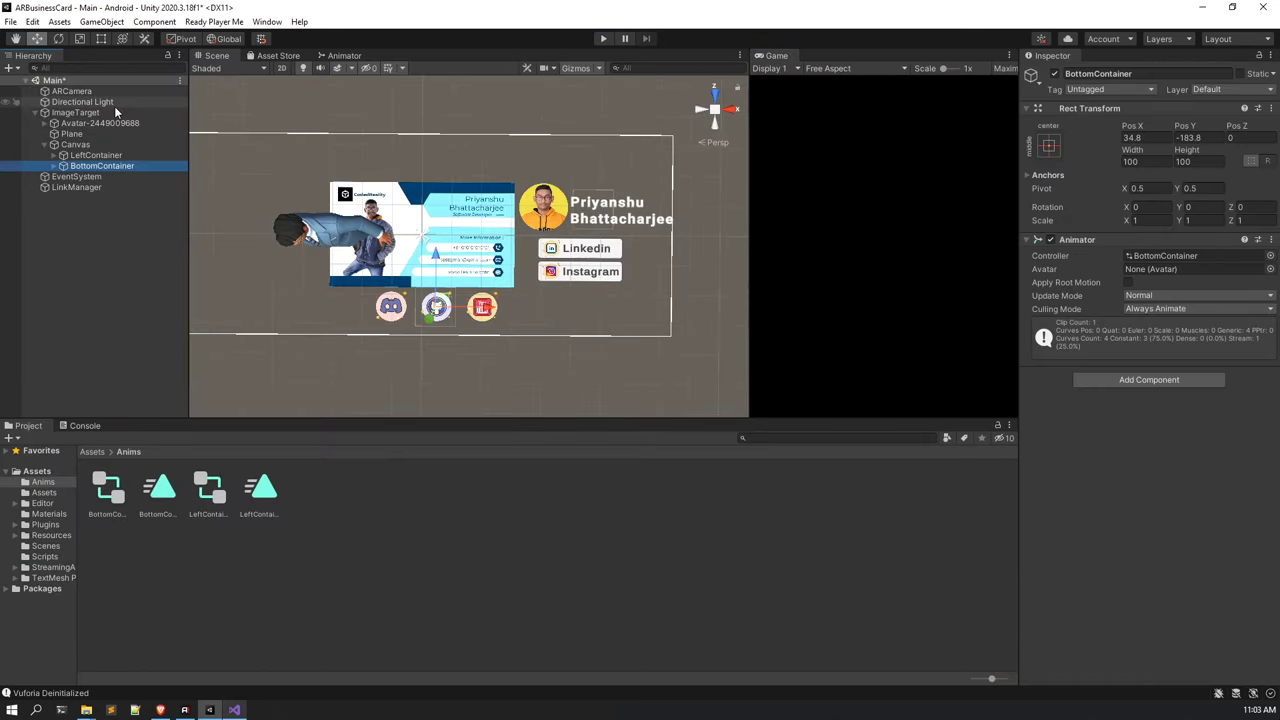
pyautogui.click(100, 123)
pyautogui.click(76, 112)
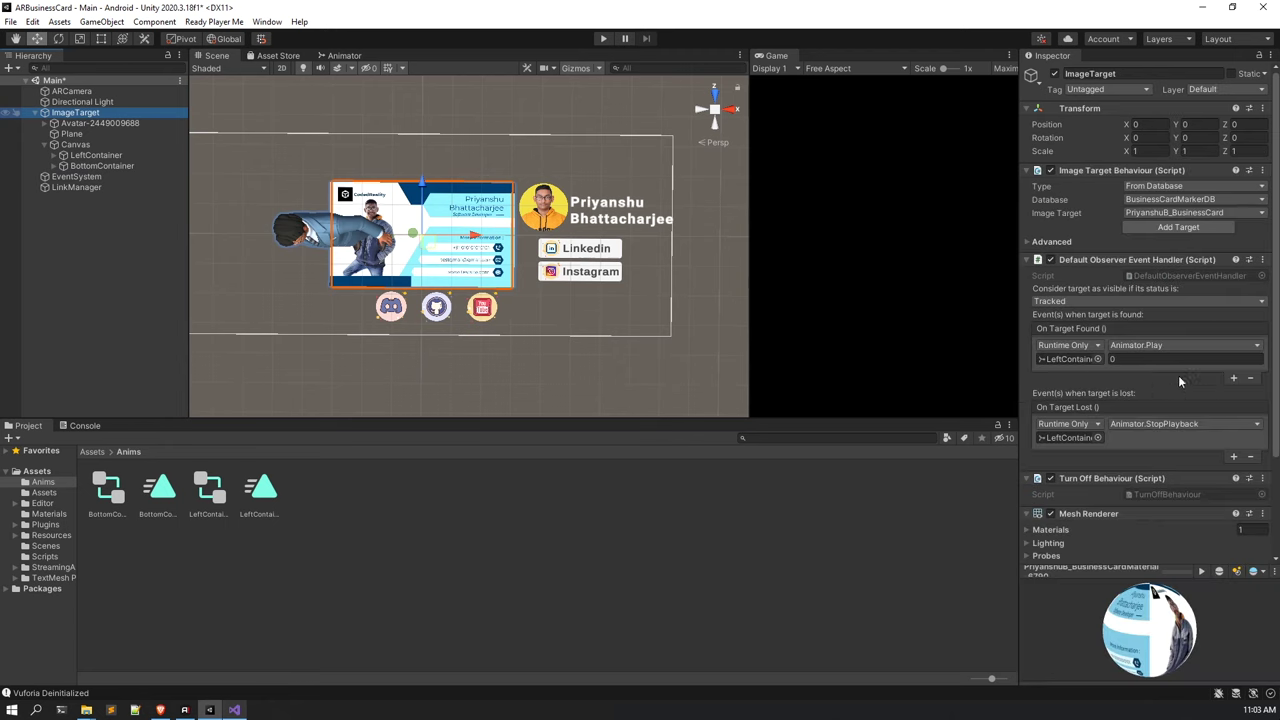
pyautogui.click(1236, 377)
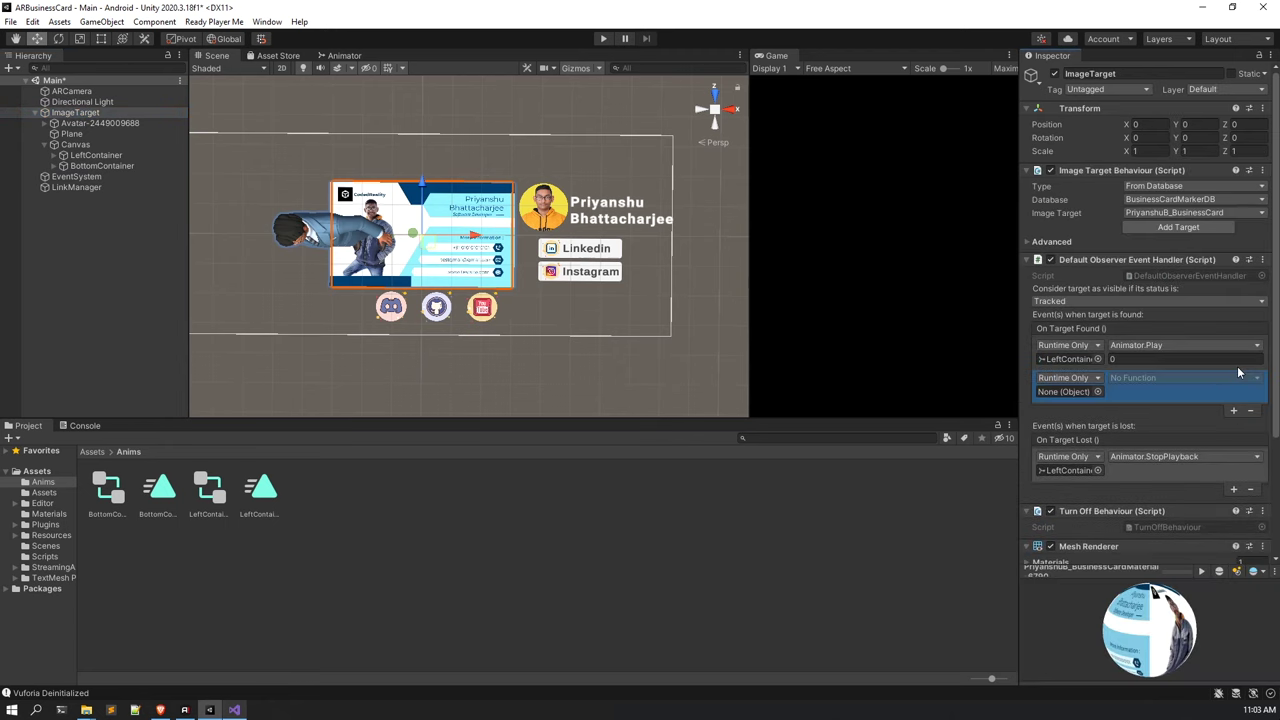
pyautogui.moveTo(100, 166); pyautogui.dragTo(1066, 391)
pyautogui.click(1164, 377)
pyautogui.moveTo(1157, 443)
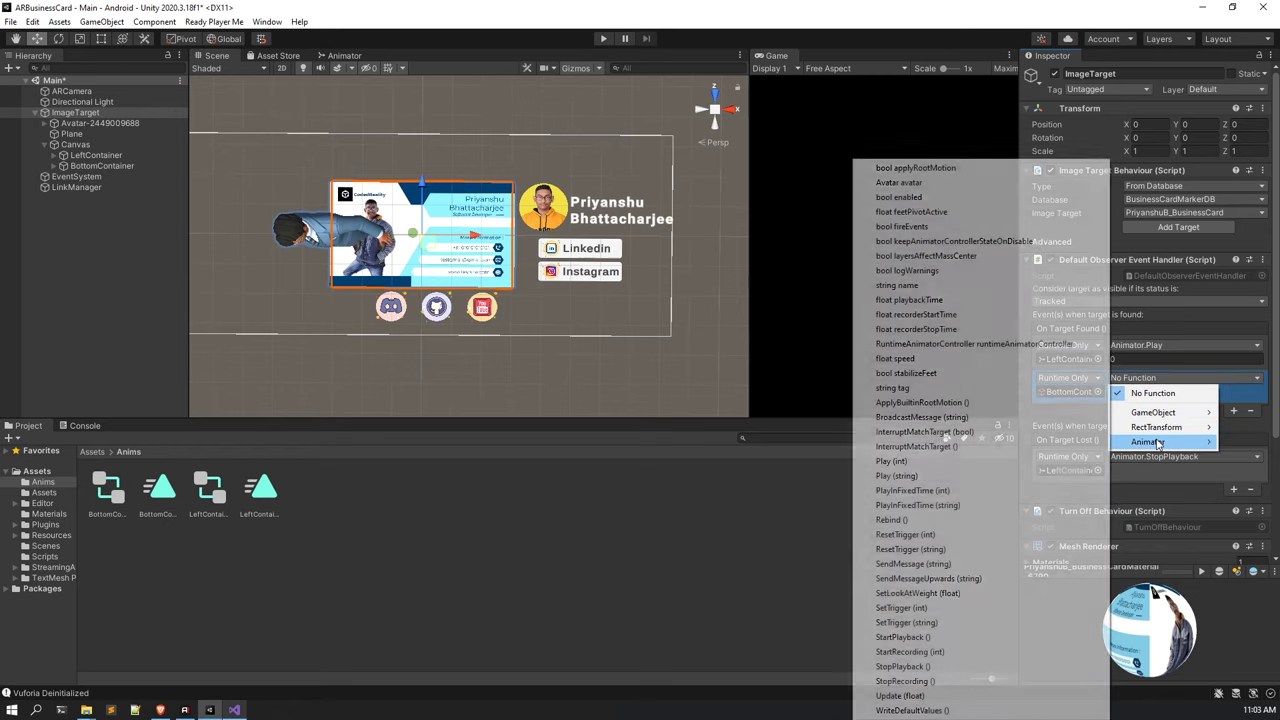
pyautogui.click(917, 461)
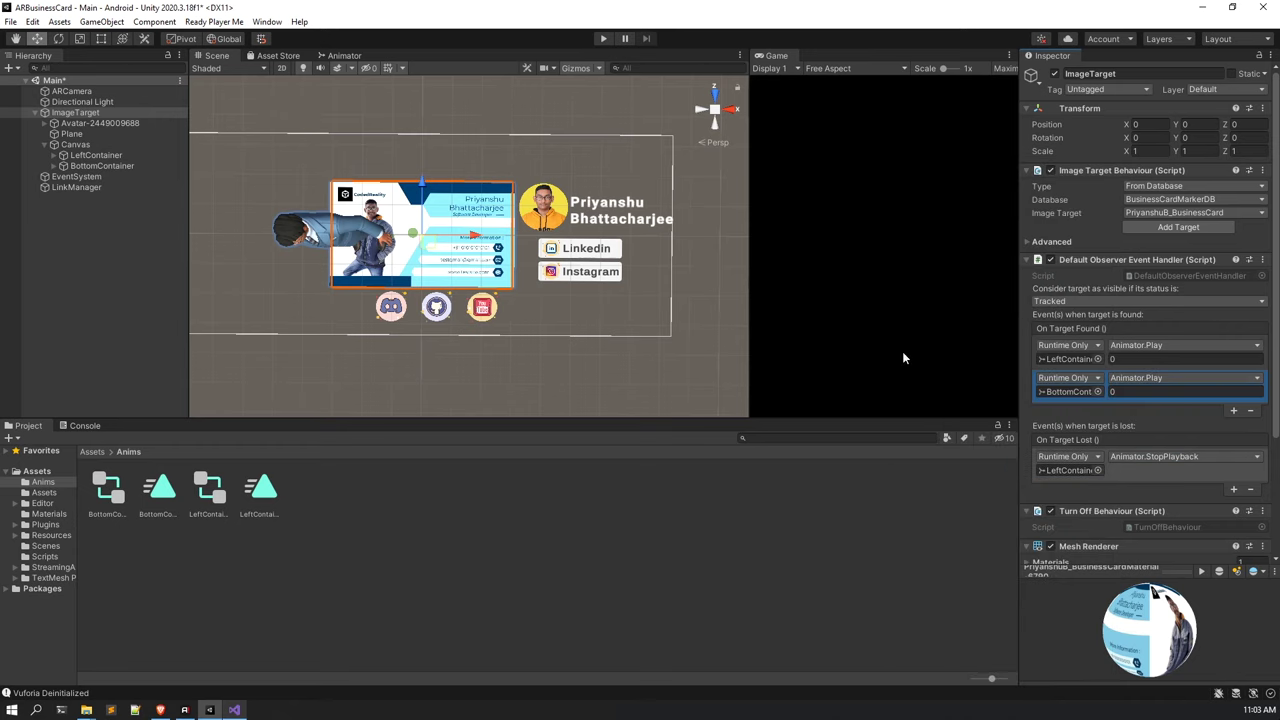
# Add a second On Target Lost entry that stops BottomContainer's animator playback.
pyautogui.click(1236, 491)
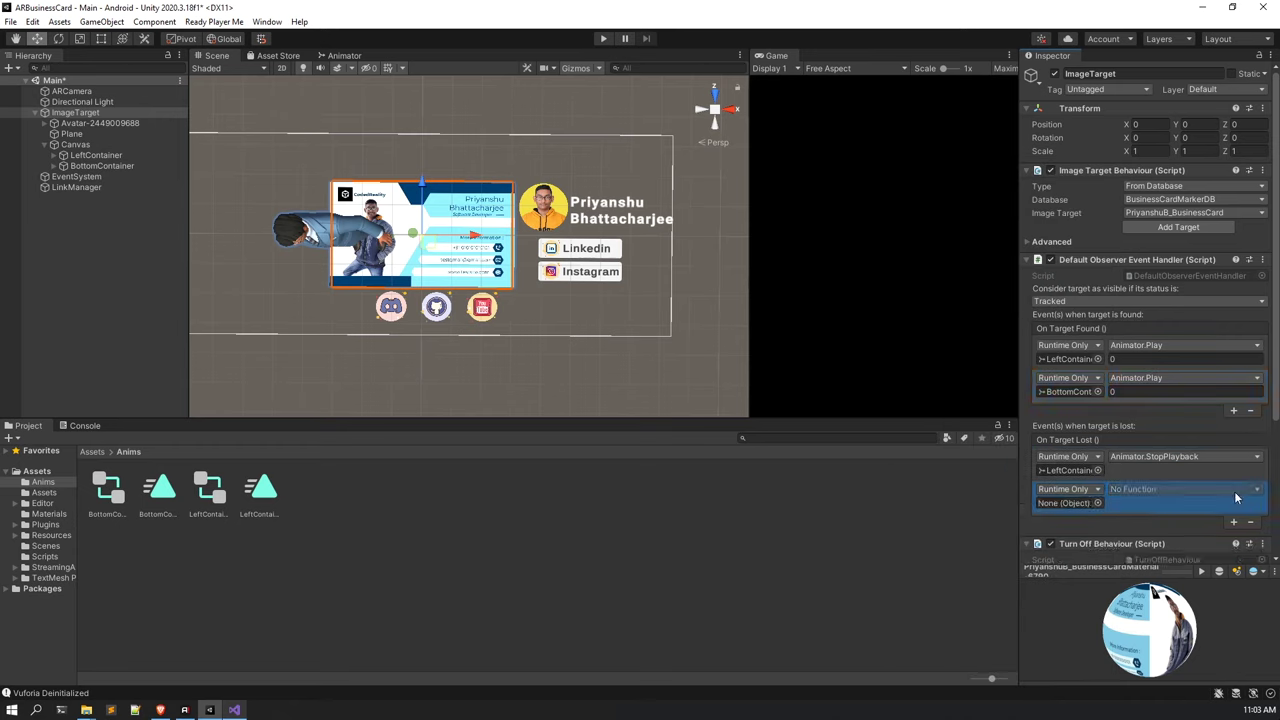
pyautogui.moveTo(100, 166); pyautogui.dragTo(1133, 499)
pyautogui.click(1137, 488)
pyautogui.moveTo(1150, 553)
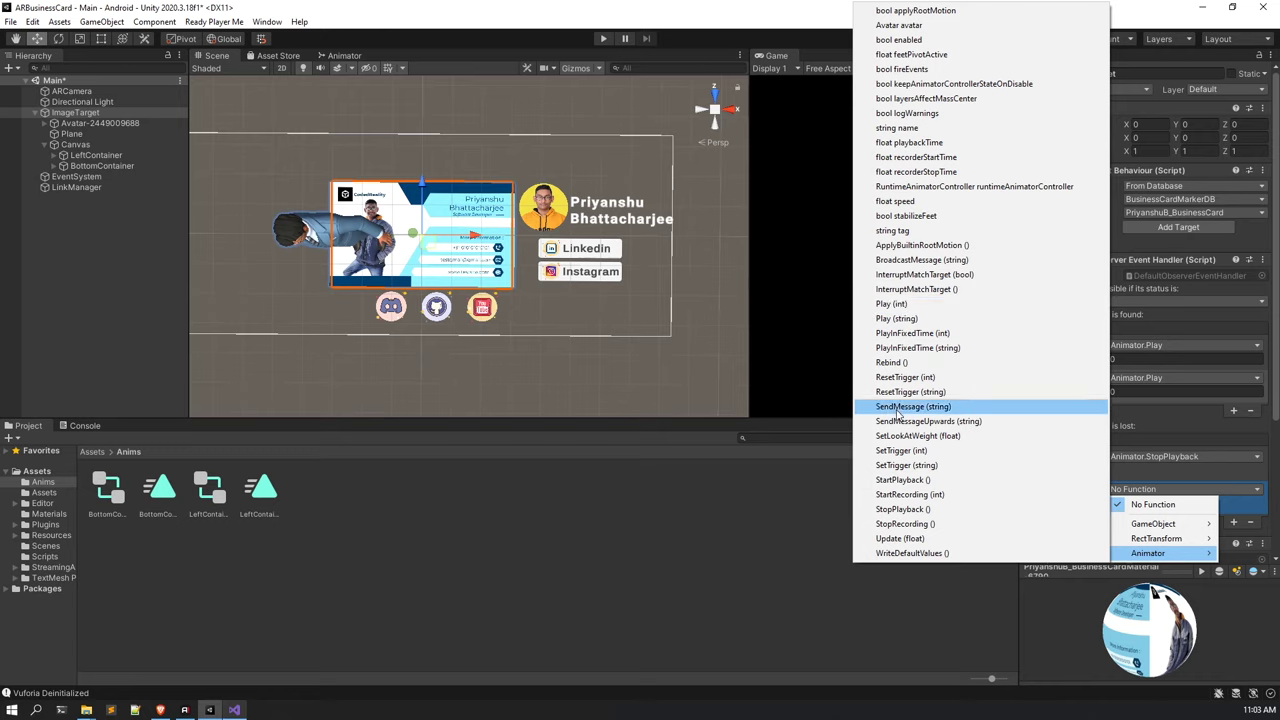
pyautogui.click(897, 510)
pyautogui.click(501, 146)
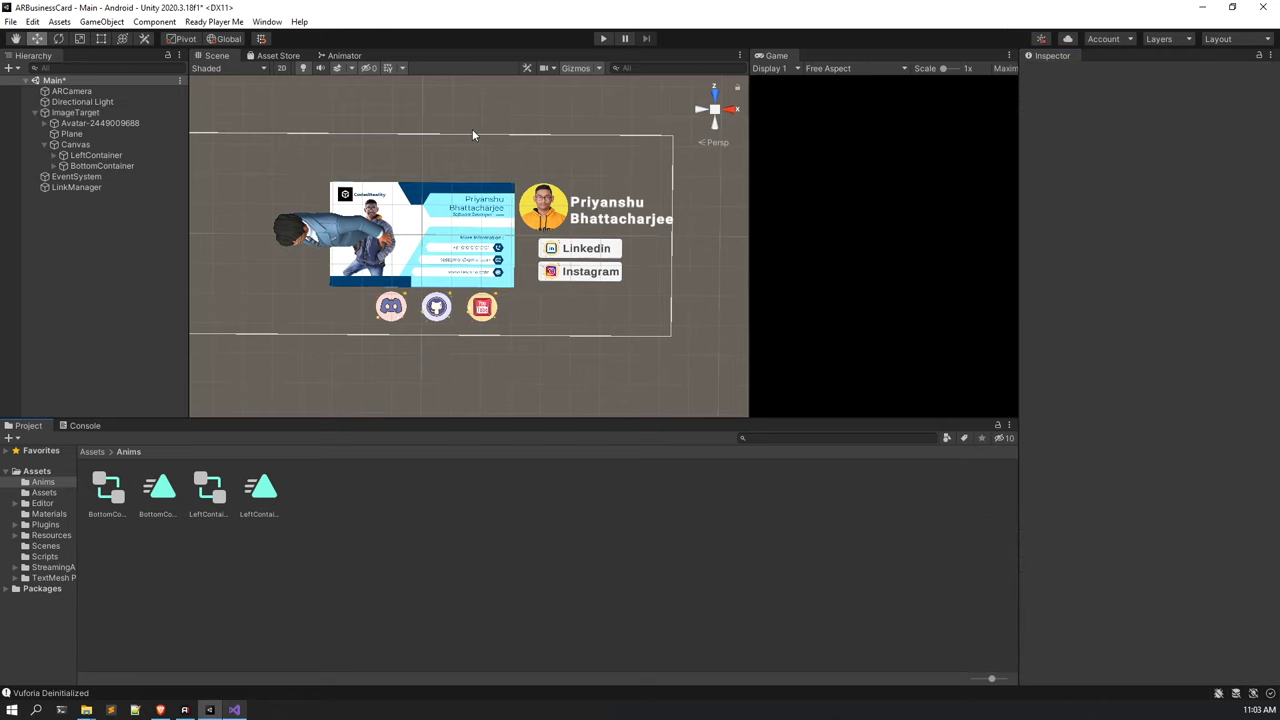
pyautogui.click(602, 39)
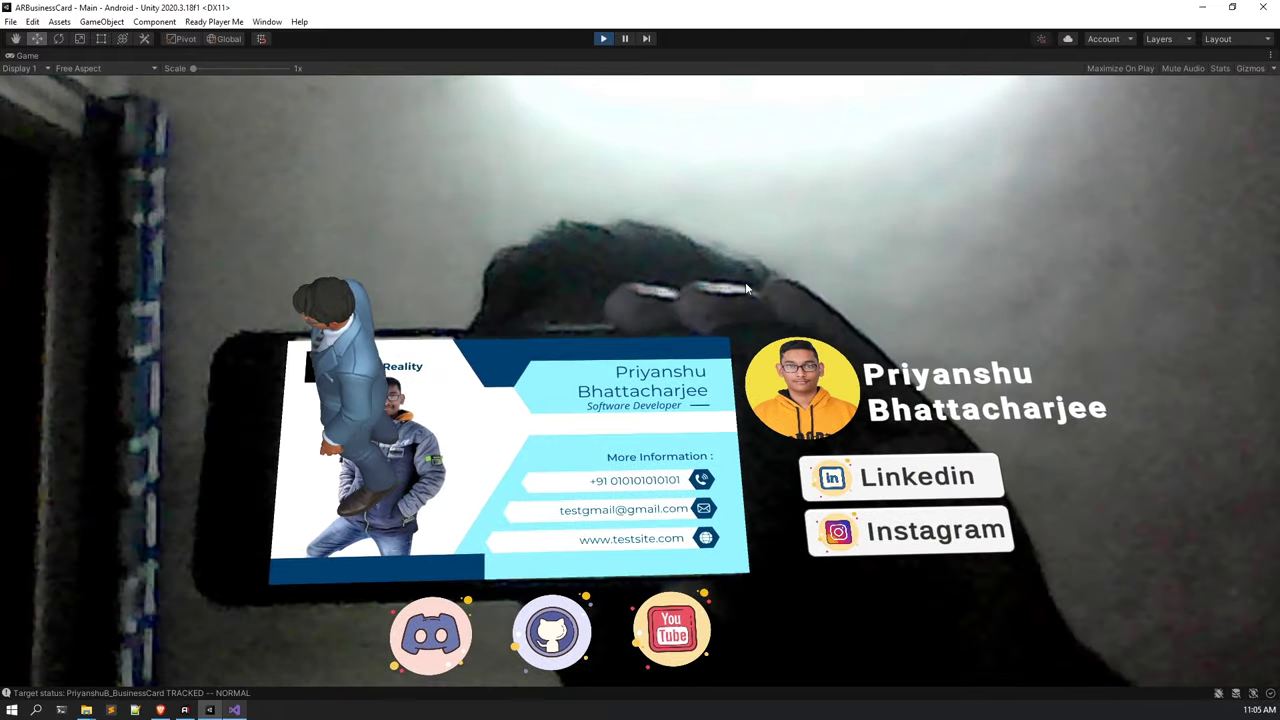
pyautogui.click(603, 39)
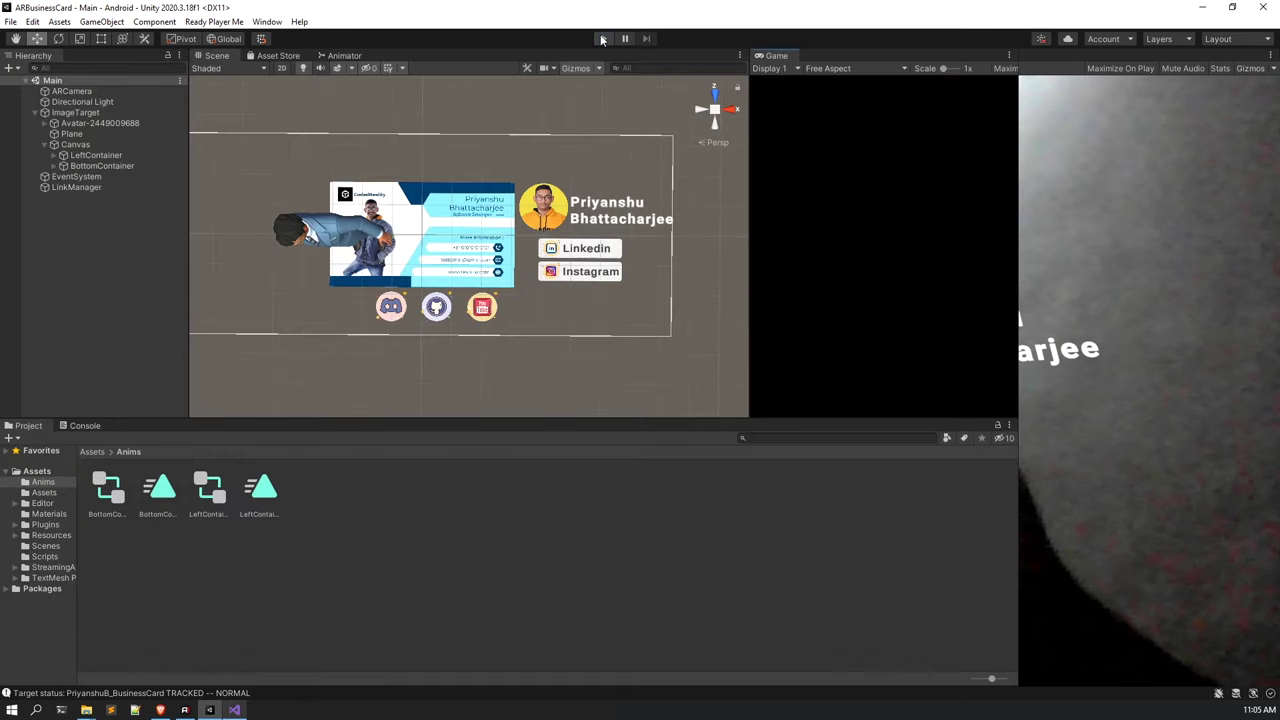
# Open File > Build Settings to check the Android platform, then close it.
pyautogui.click(10, 21)
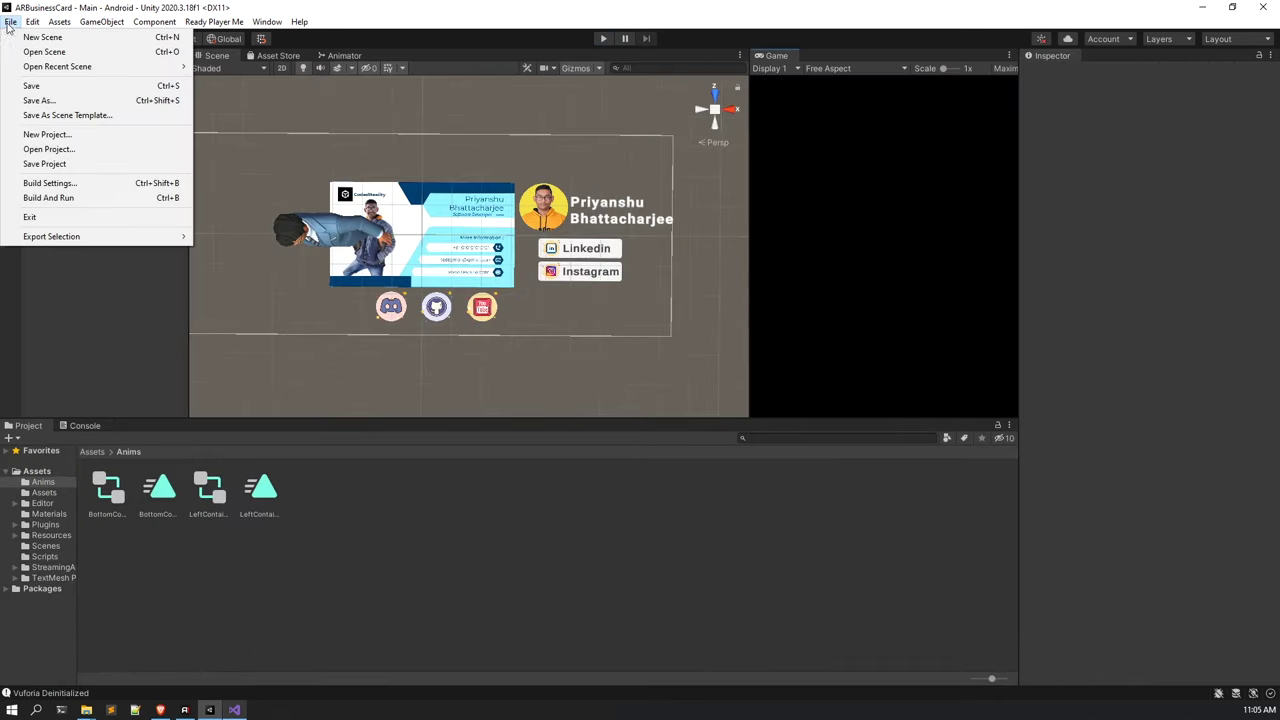
pyautogui.click(73, 183)
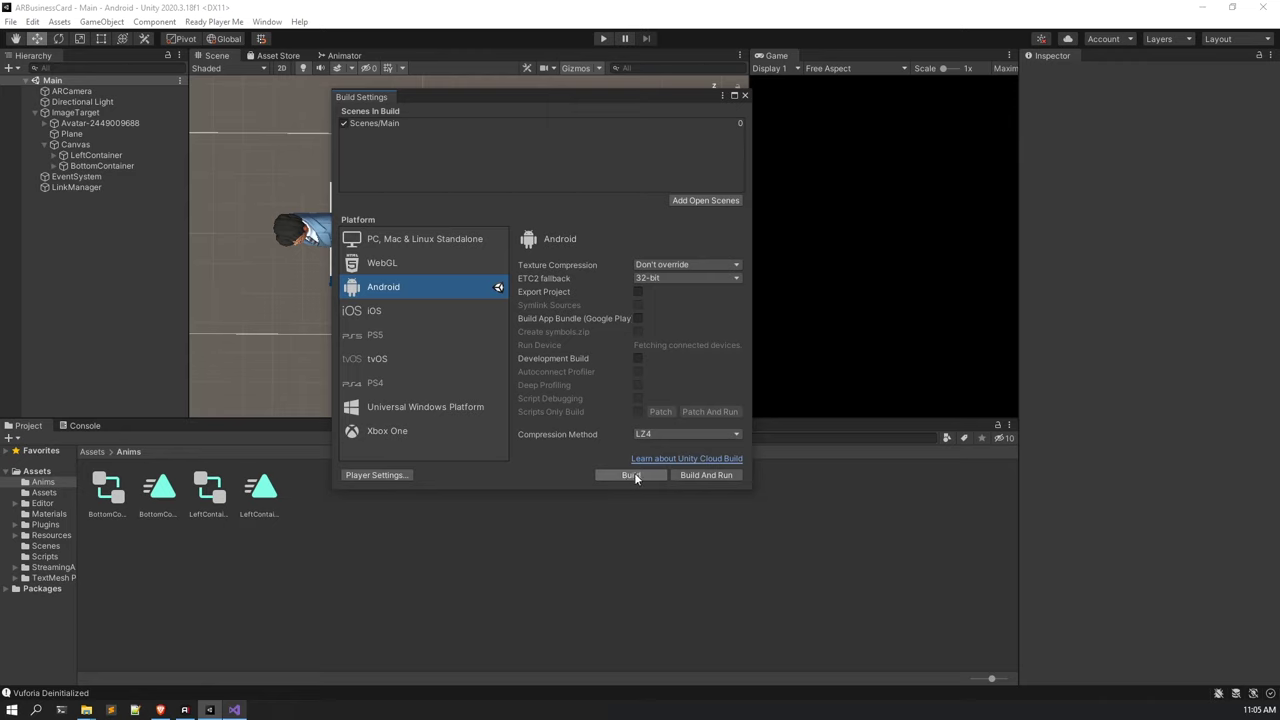
pyautogui.click(745, 96)
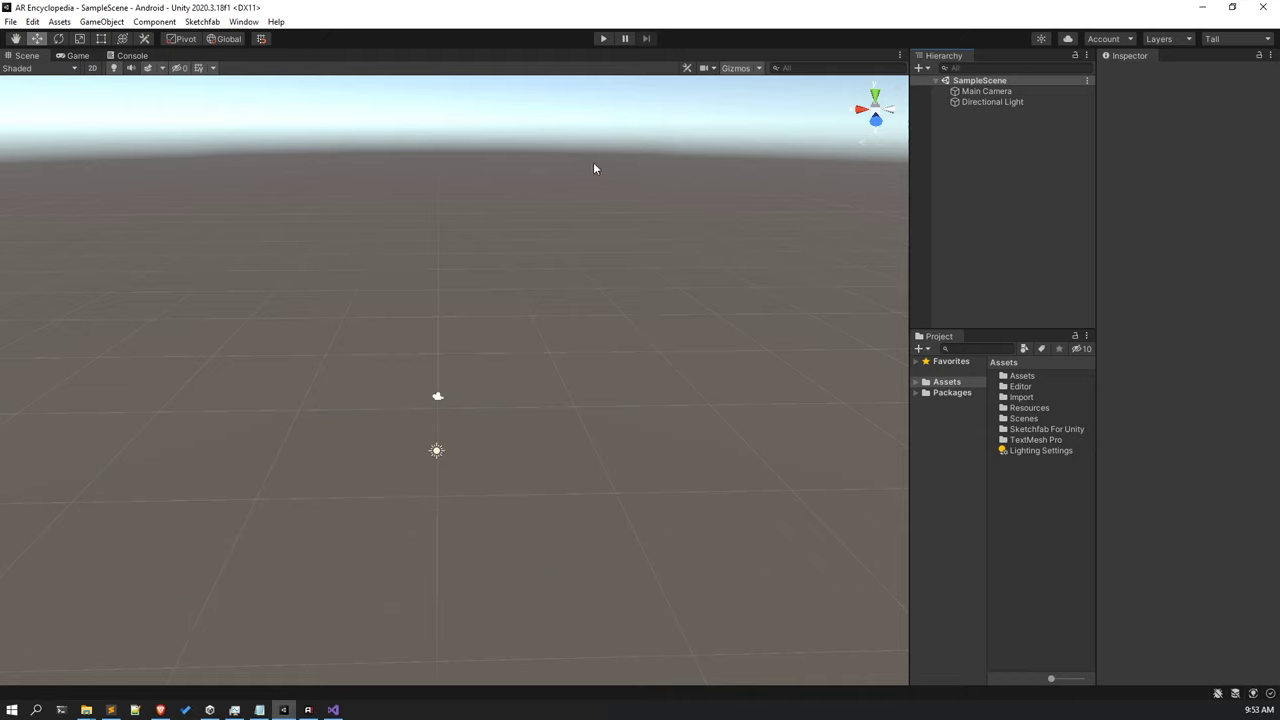
# Open Build Settings for AR Encyclopedia, check the iOS and PC platforms, and keep Android selected.
pyautogui.click(17, 24)
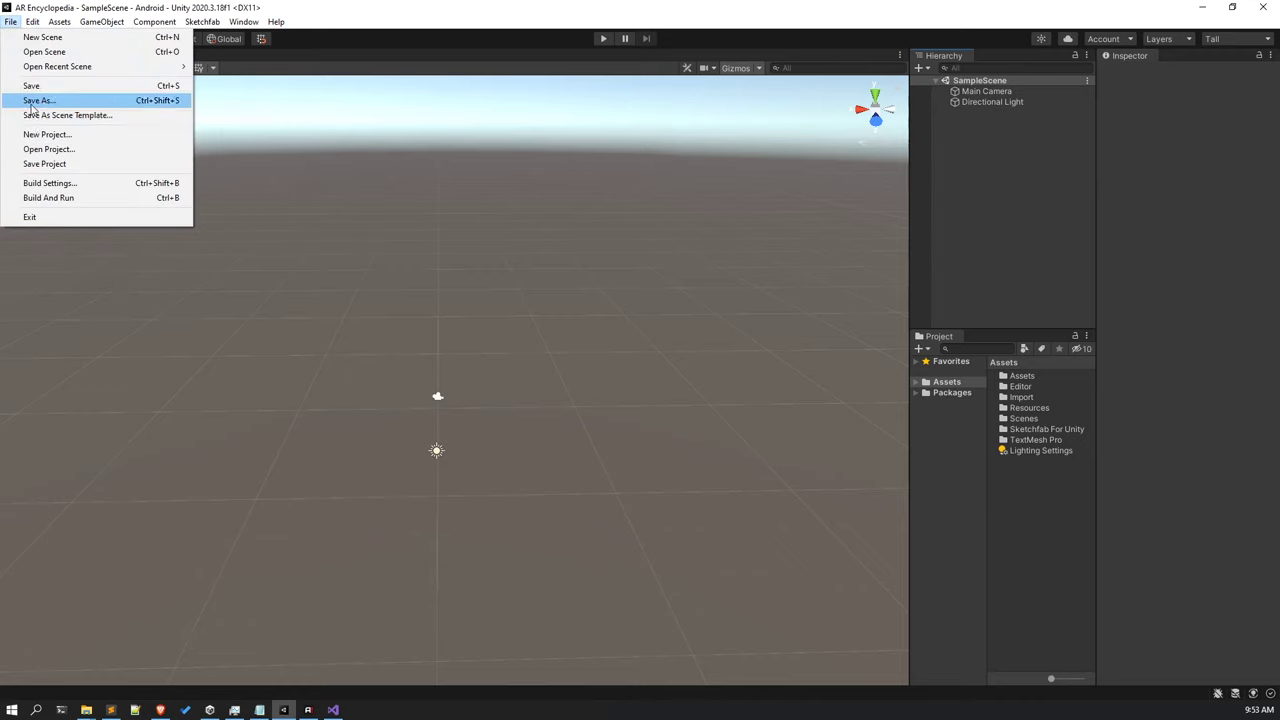
pyautogui.click(52, 181)
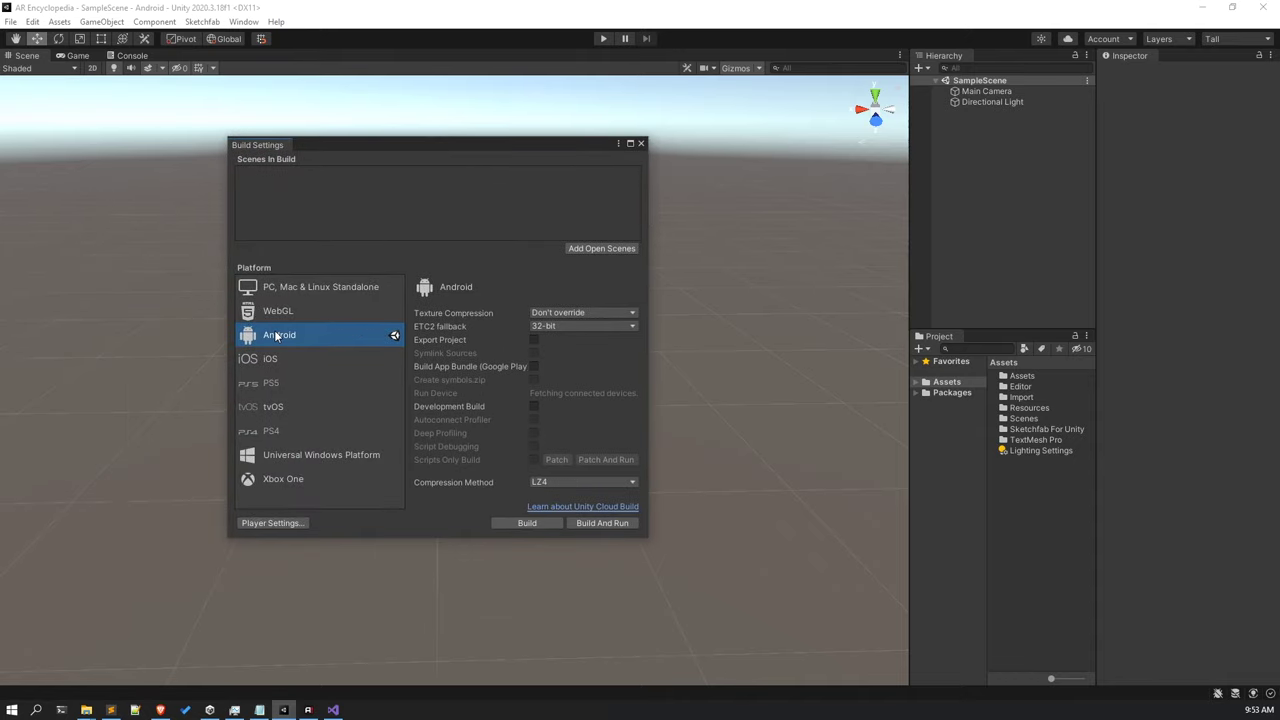
pyautogui.click(300, 360)
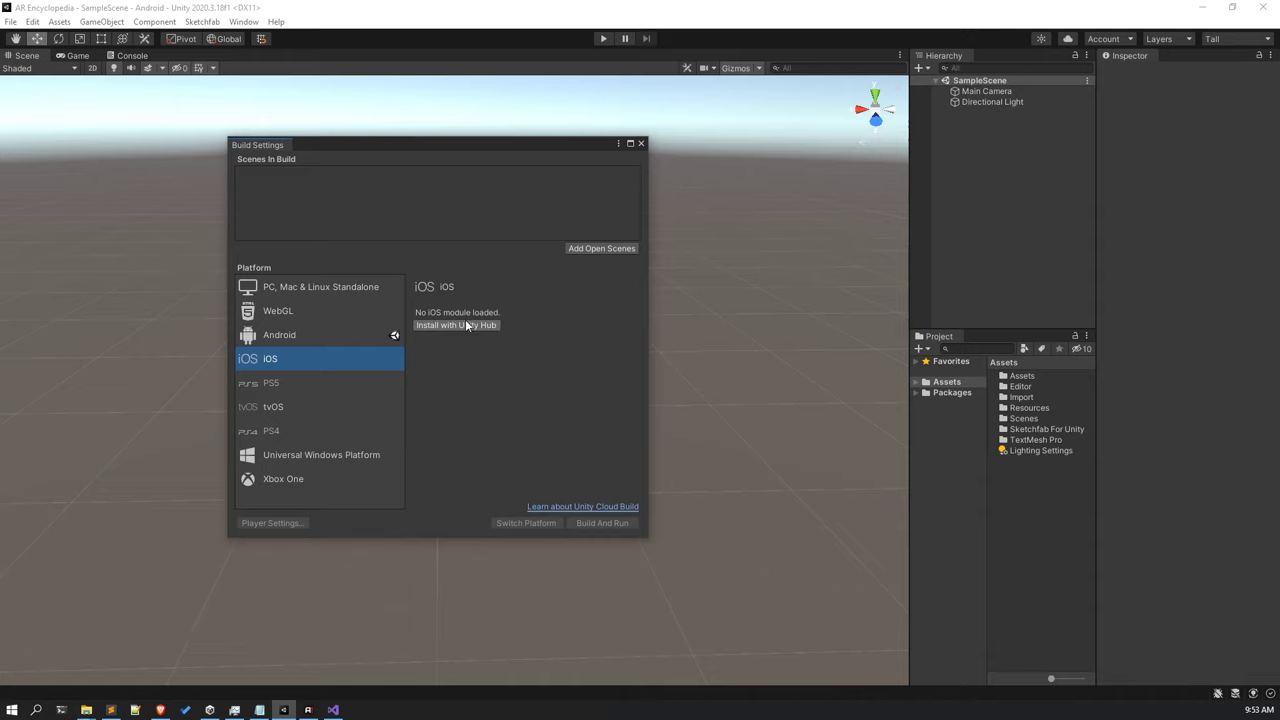
pyautogui.click(357, 342)
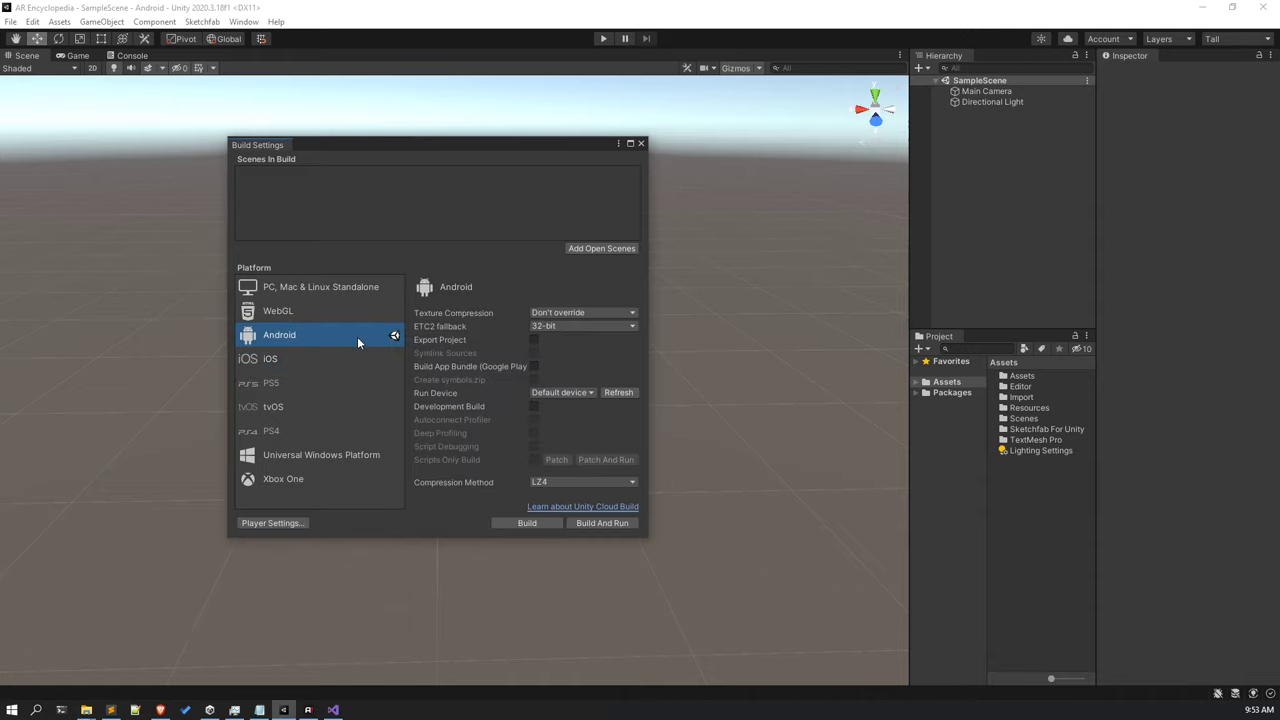
pyautogui.click(527, 521)
pyautogui.click(310, 290)
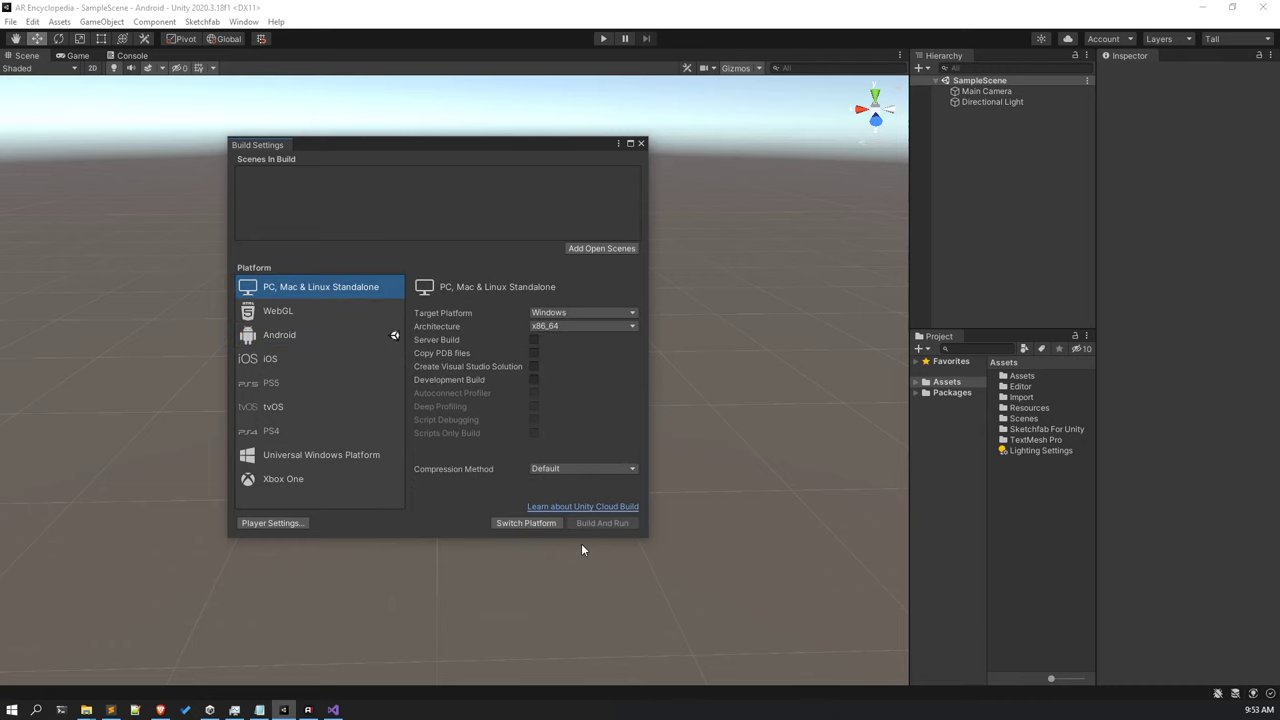
pyautogui.click(301, 334)
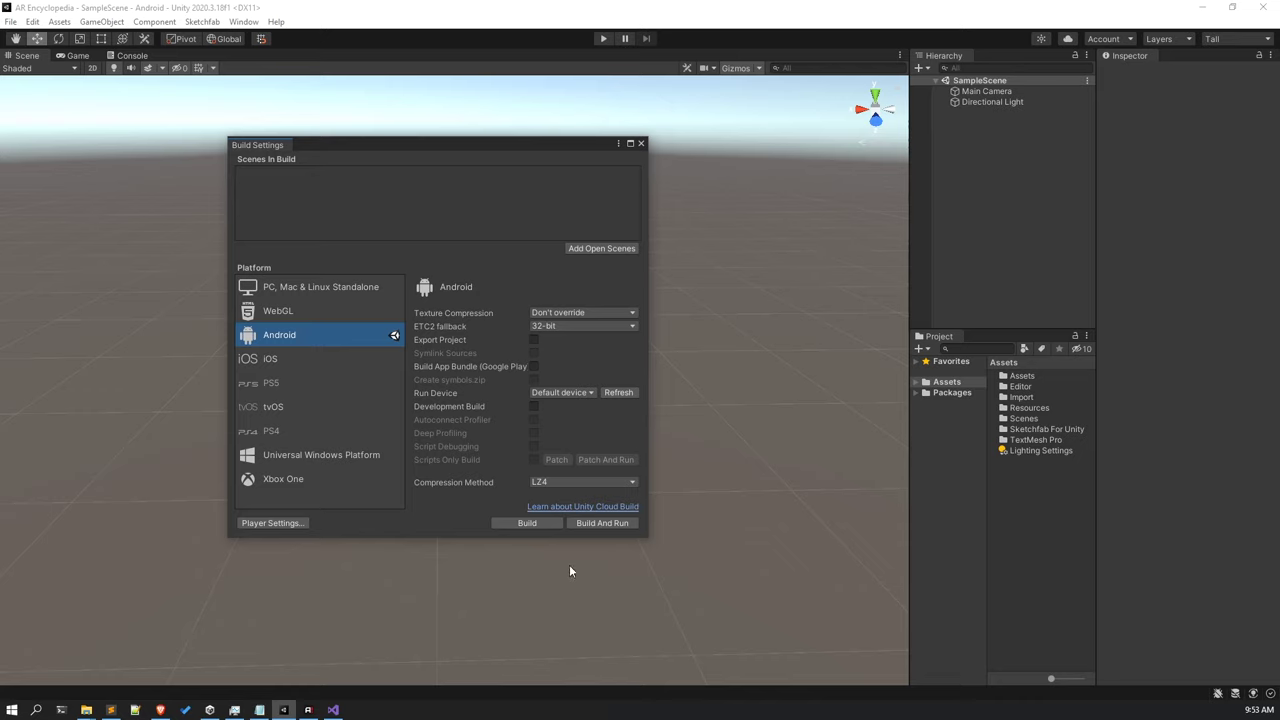
pyautogui.click(528, 521)
# In Player Settings, set the Android Default Orientation to Landscape Left.
pyautogui.click(293, 527)
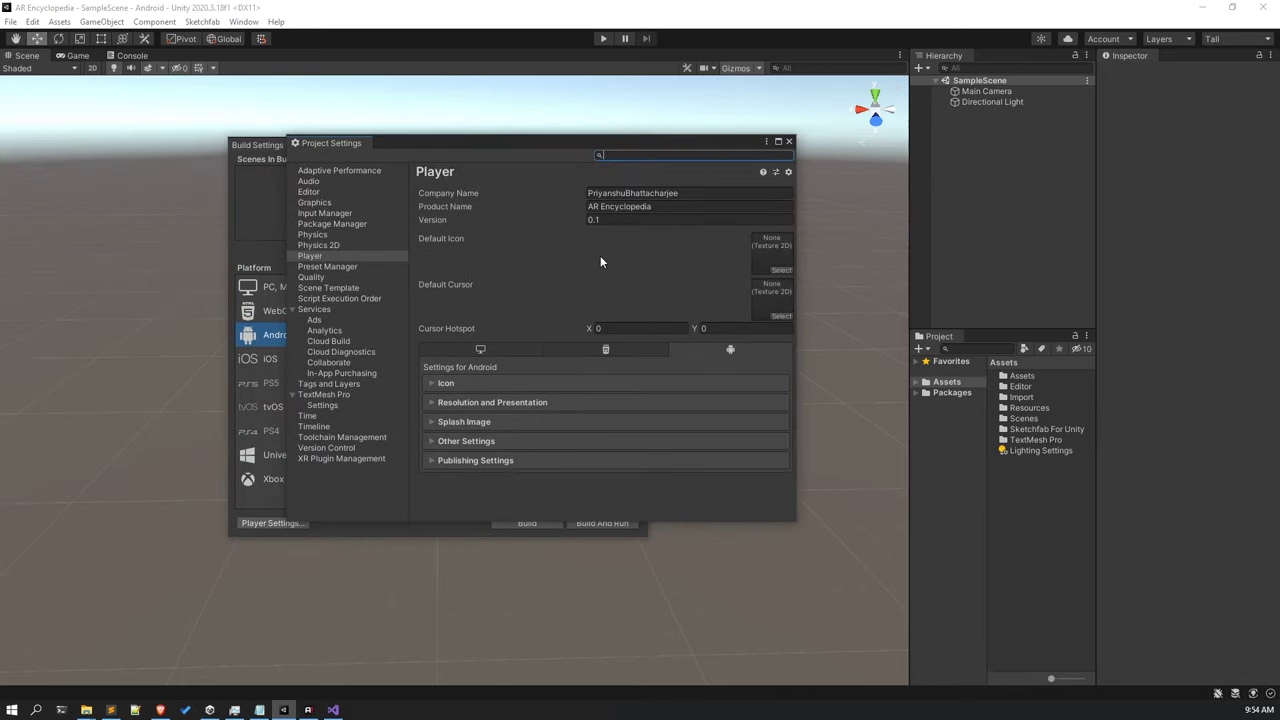
pyautogui.click(518, 400)
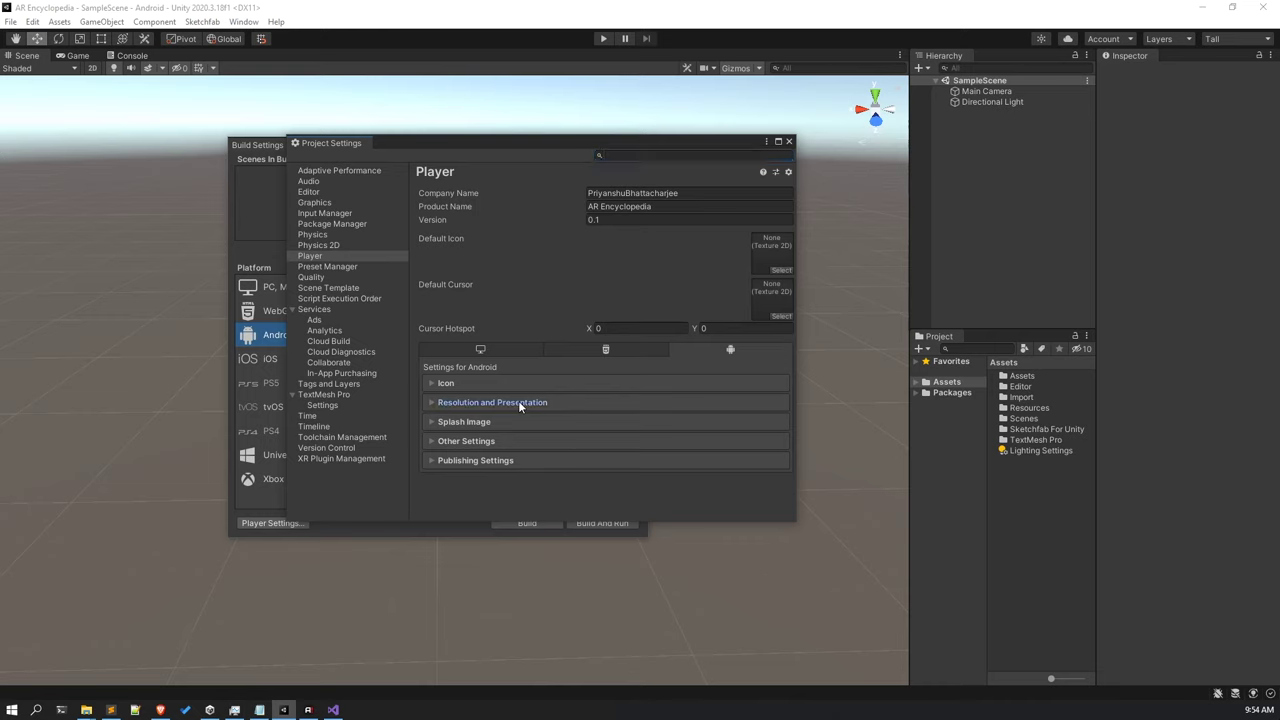
pyautogui.scroll(-5, 584, 410)
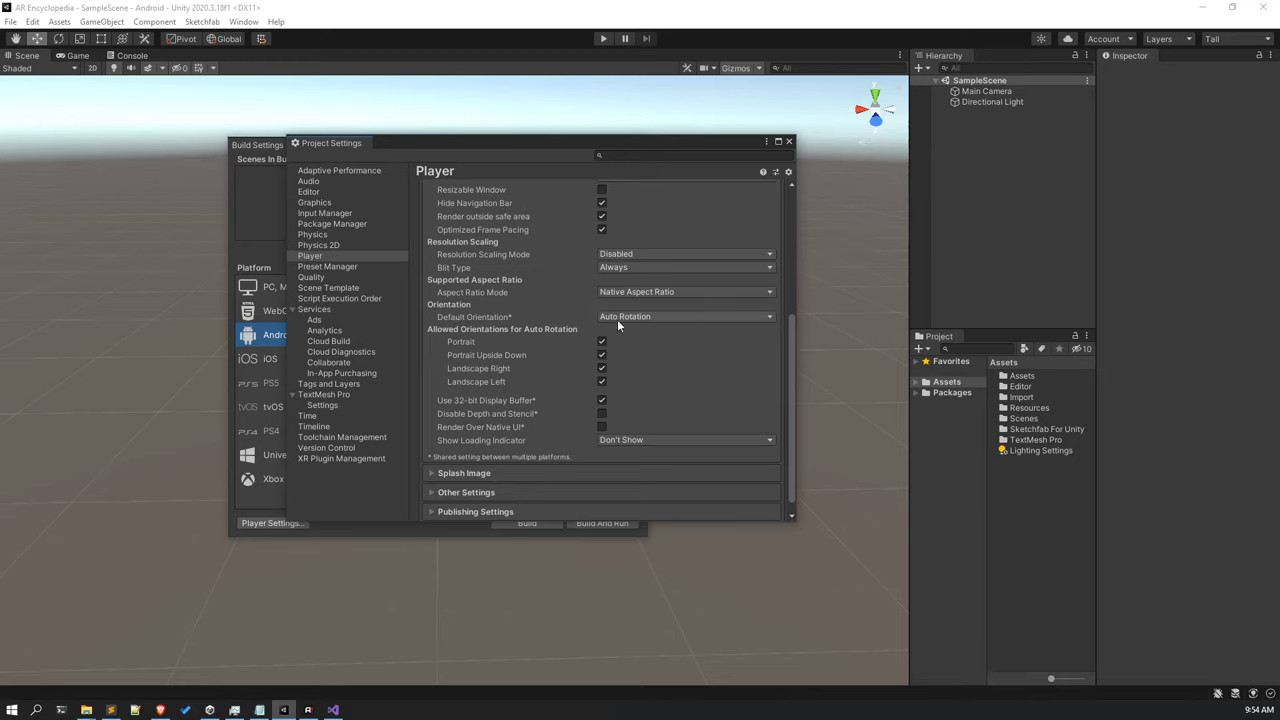
pyautogui.click(650, 314)
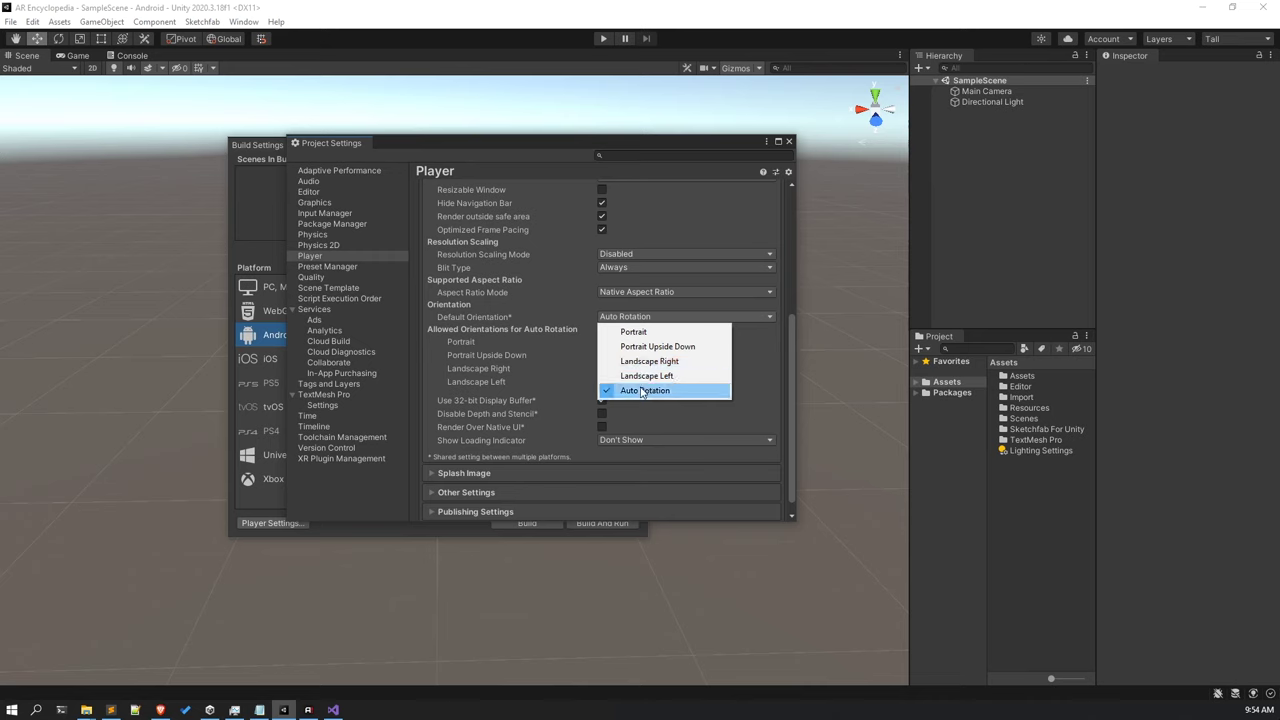
pyautogui.click(641, 375)
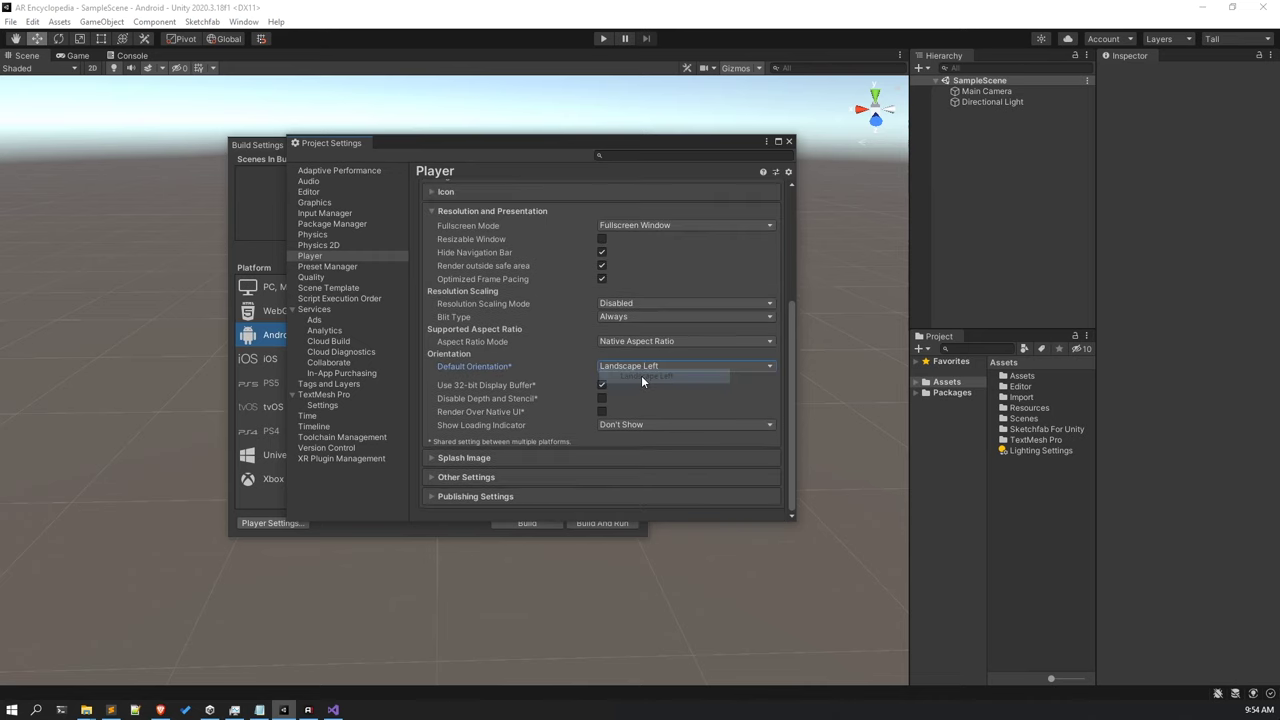
pyautogui.click(478, 211)
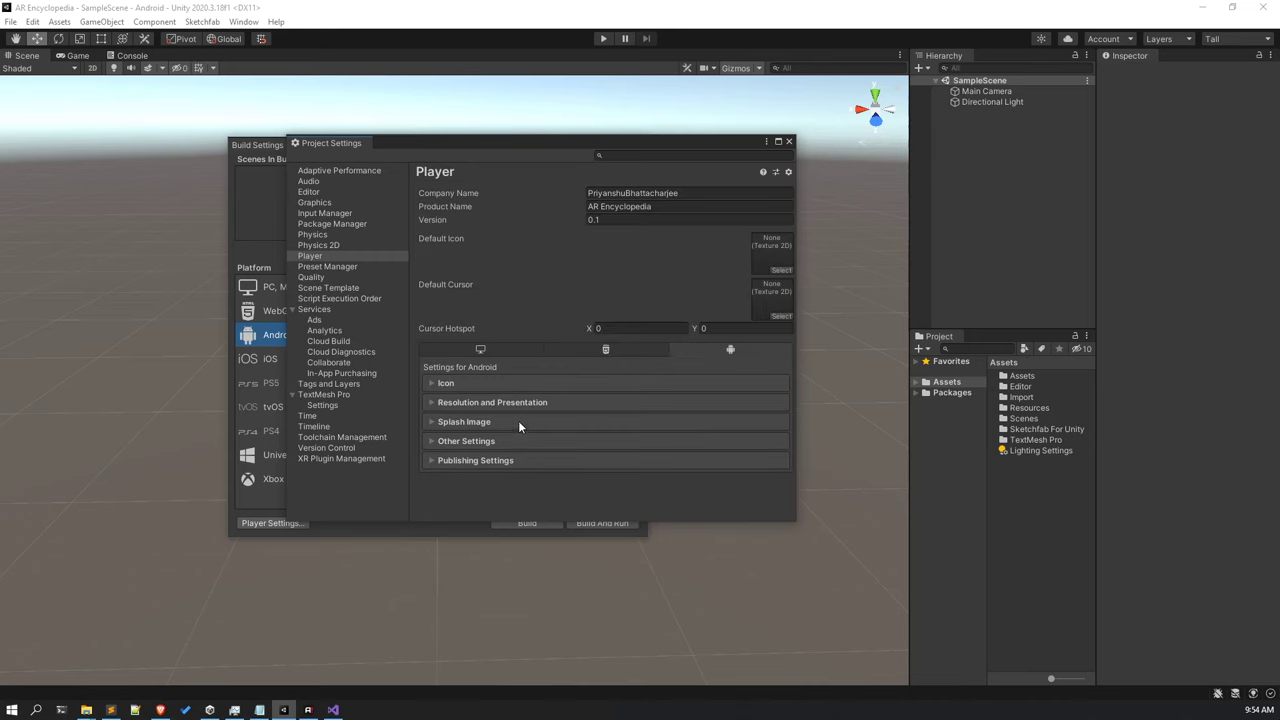
# Expand the Other Settings section and scroll down to the API level options.
pyautogui.click(470, 443)
pyautogui.click(489, 448)
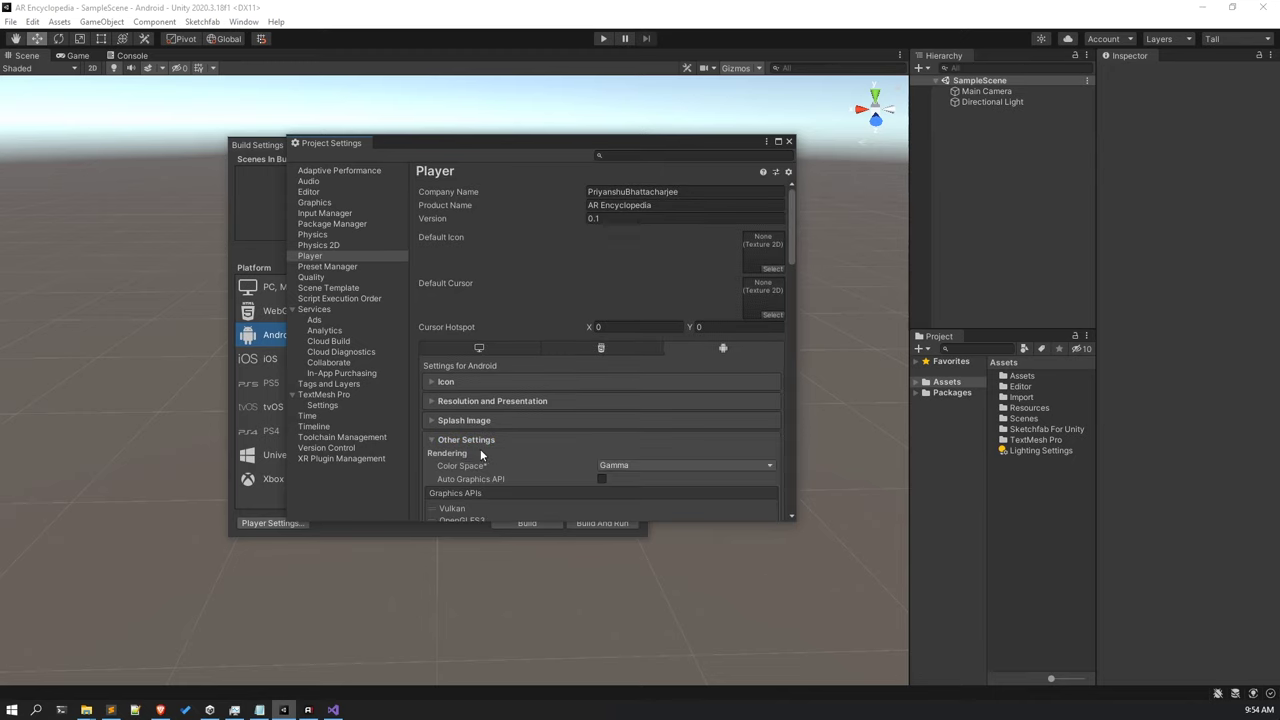
pyautogui.scroll(-5, 575, 455)
pyautogui.scroll(-5, 563, 450)
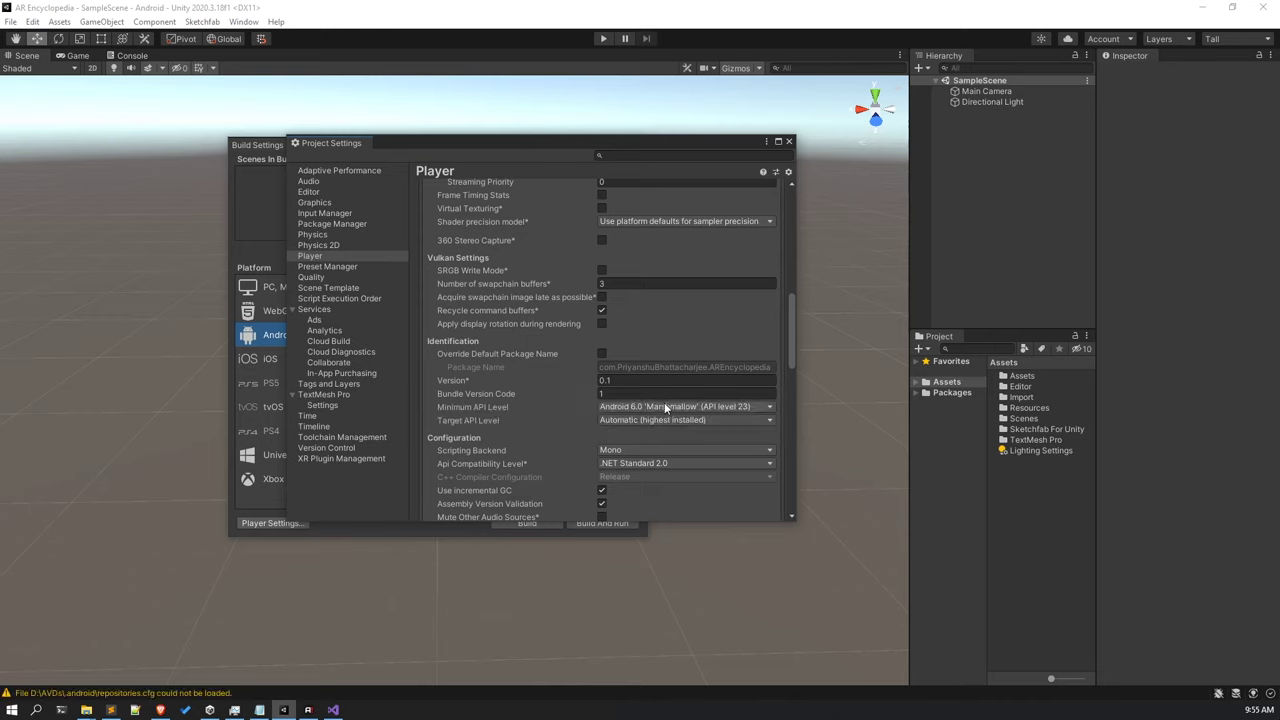
# Leave the Minimum API Level at Android 6.0 'Marshmallow' (API level 23).
pyautogui.click(664, 406)
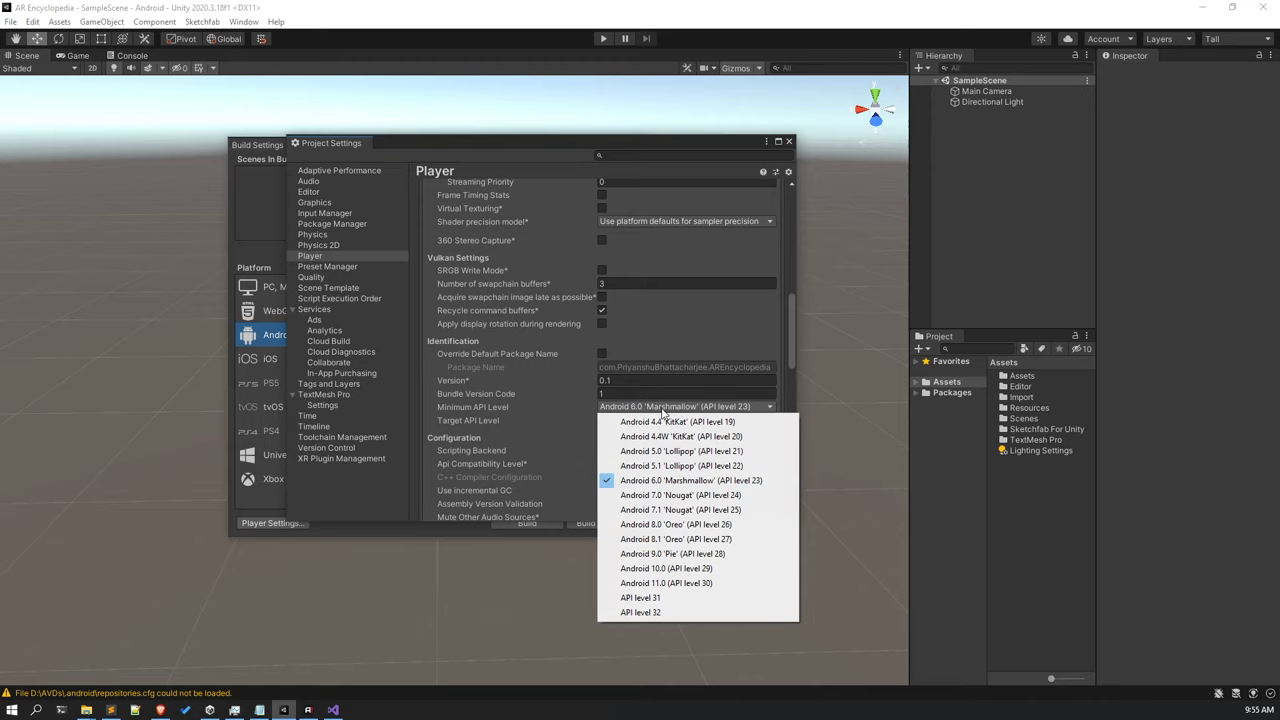
pyautogui.click(516, 396)
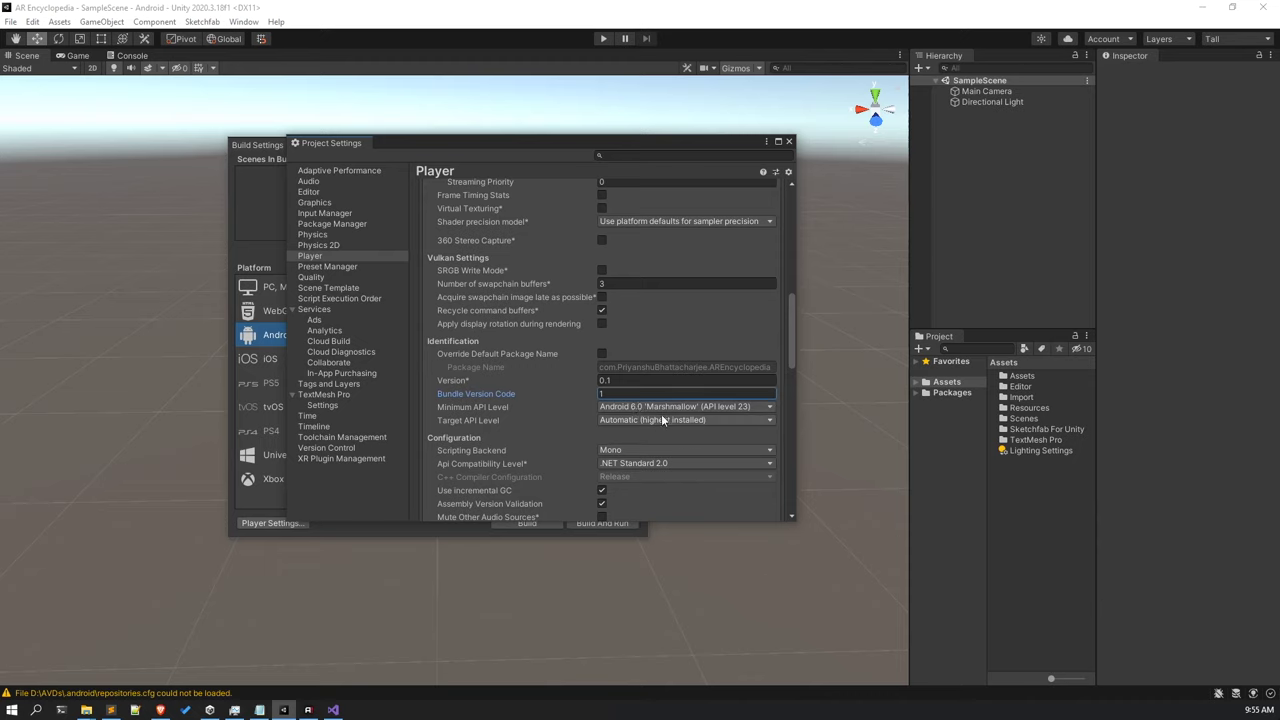
pyautogui.scroll(-15, 661, 414)
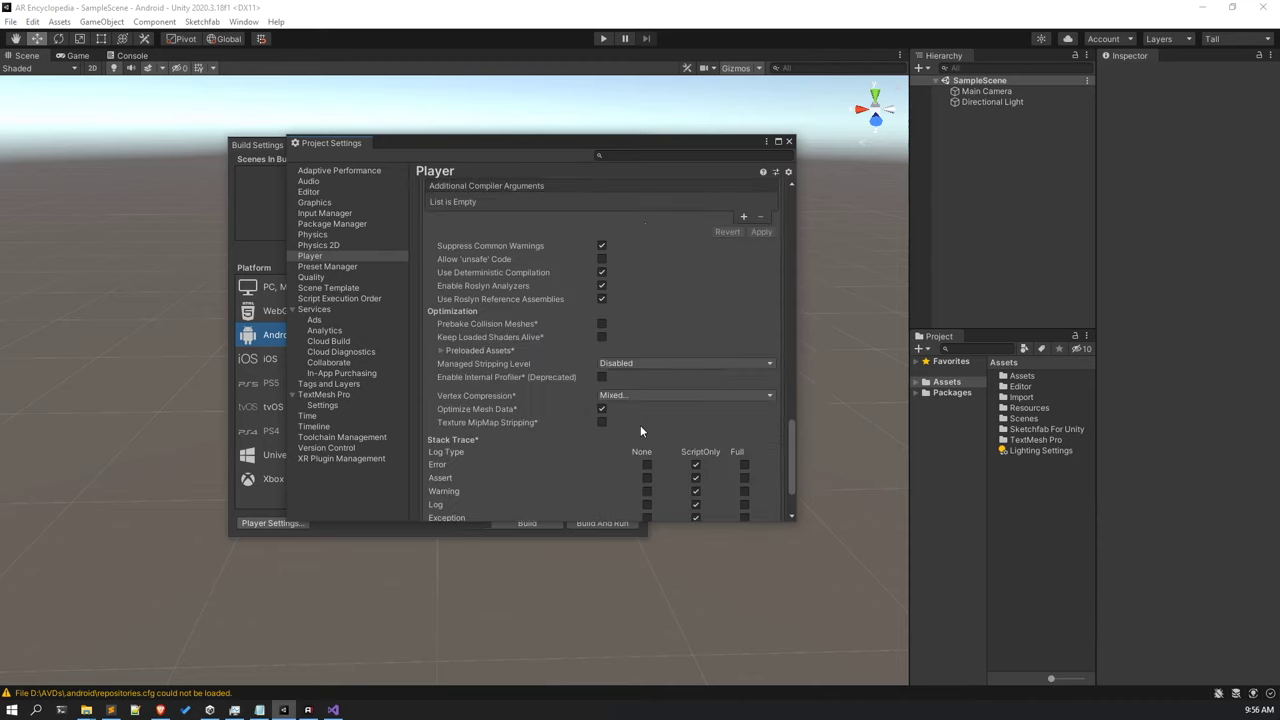
pyautogui.scroll(-1, 630, 437)
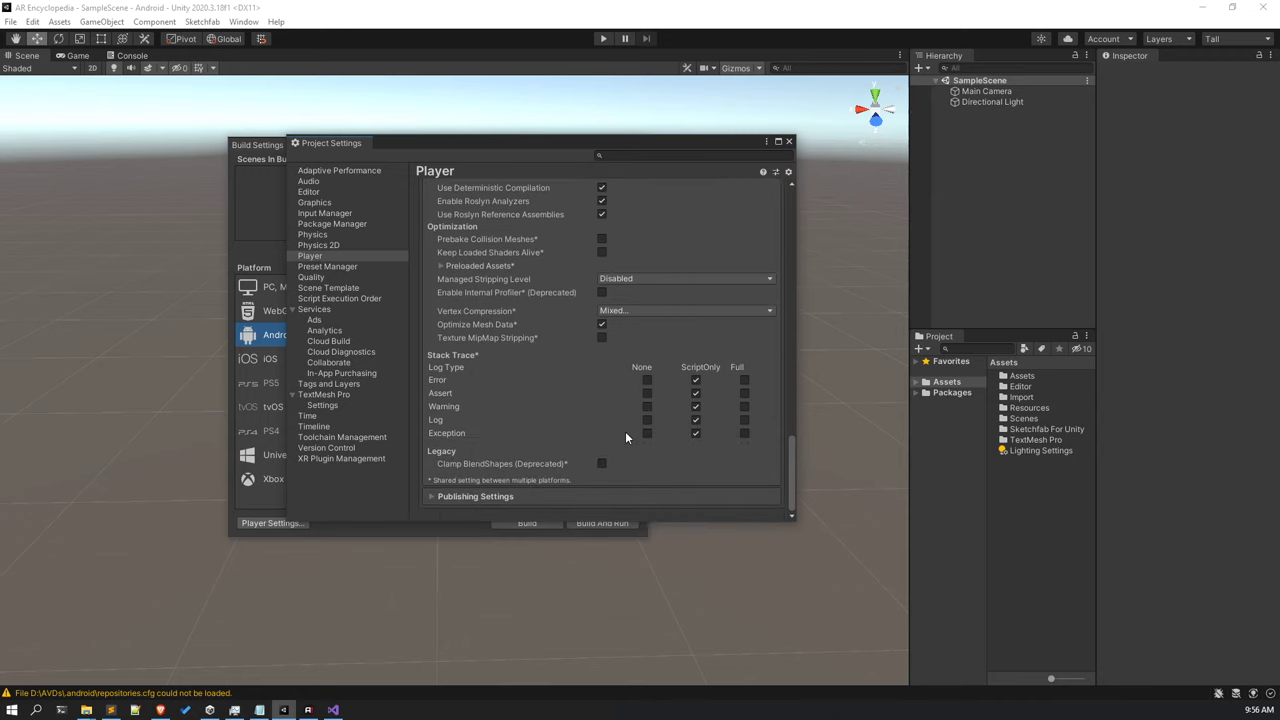
# Close the Project Settings and Build Settings windows to return to SampleScene.
pyautogui.click(790, 143)
pyautogui.moveTo(422, 146); pyautogui.dragTo(478, 132)
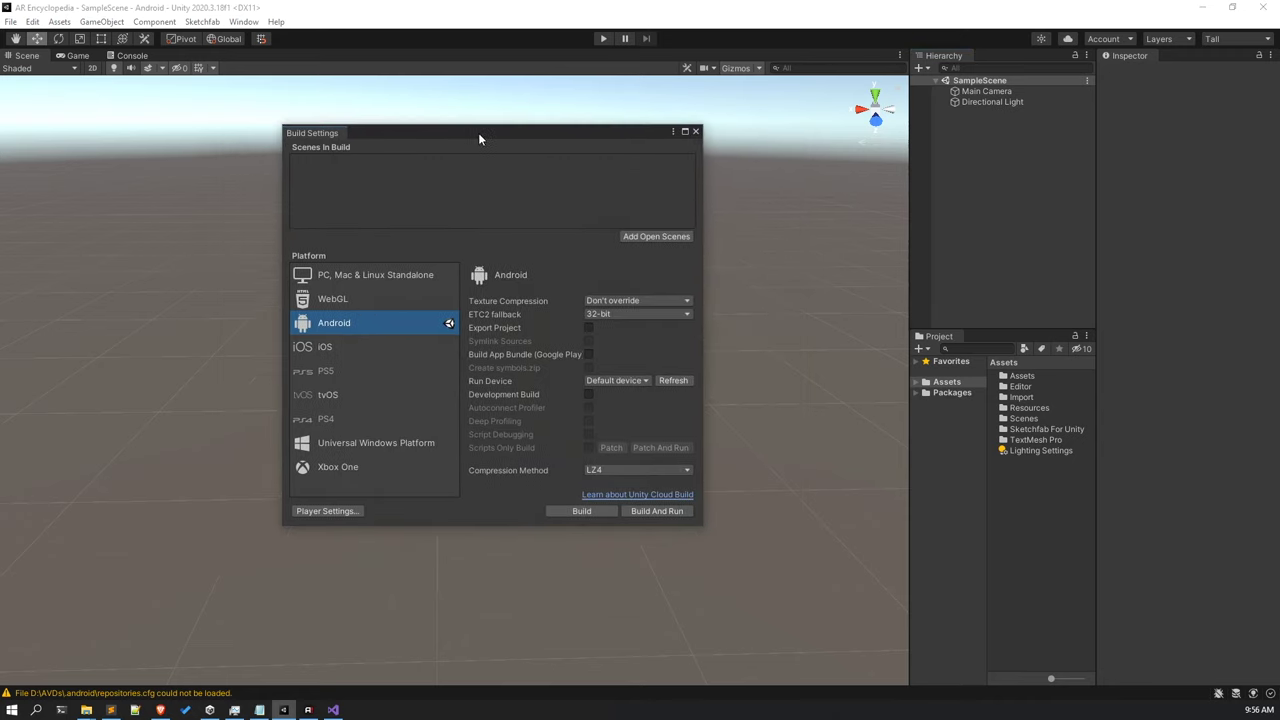
pyautogui.click(695, 132)
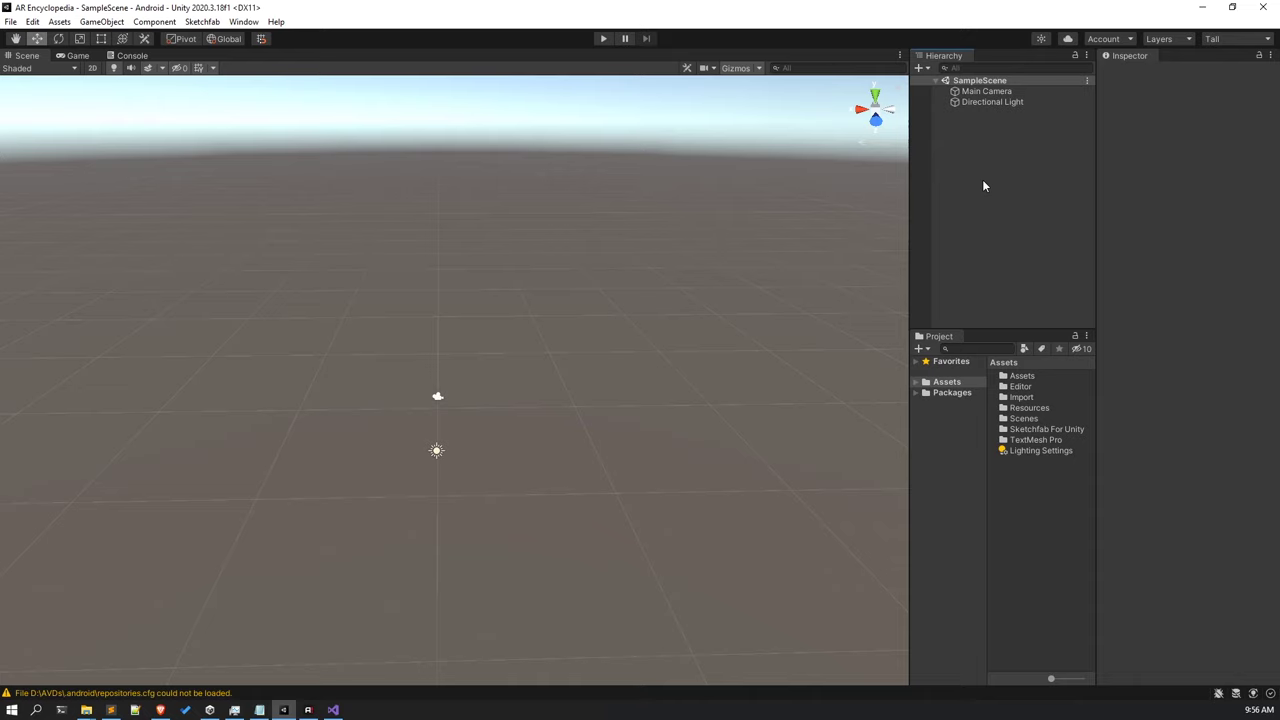
pyautogui.moveTo(546, 372); pyautogui.dragTo(494, 371, button='middle')
pyautogui.scroll(1, 494, 371)
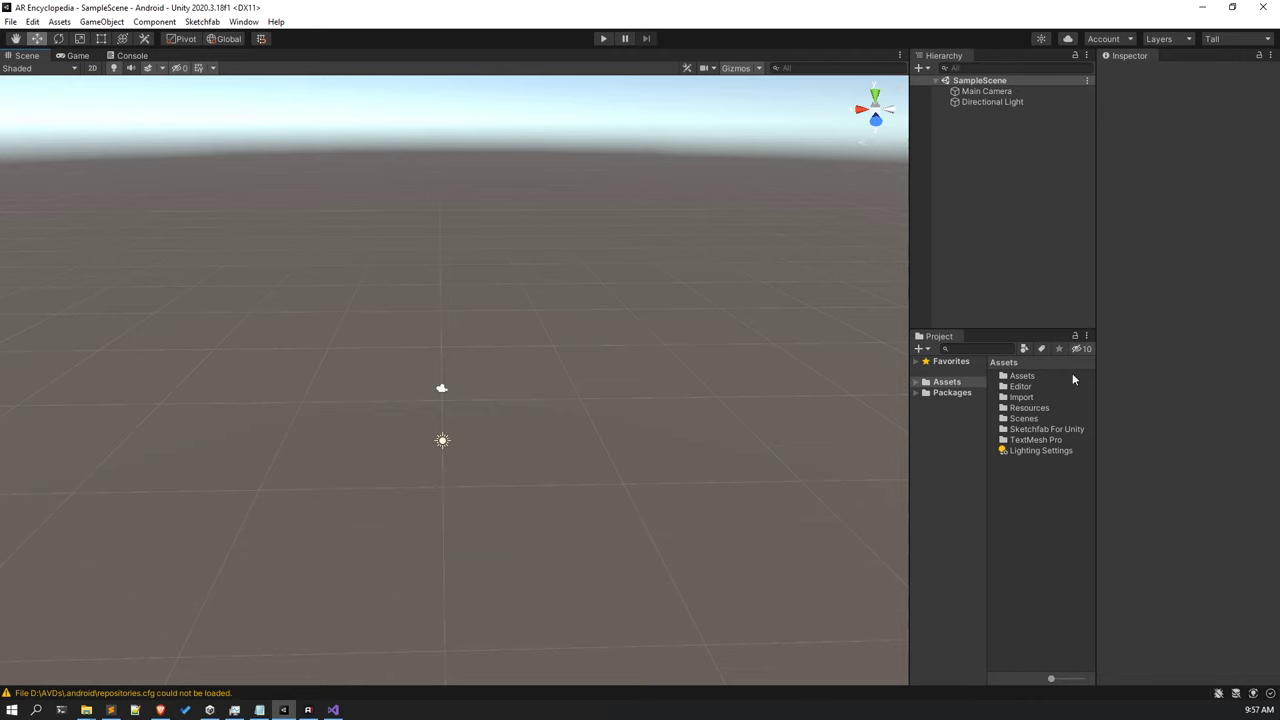
# In Assets/Scenes, rename the SampleScene asset to MainMenu.
pyautogui.doubleClick(1027, 418)
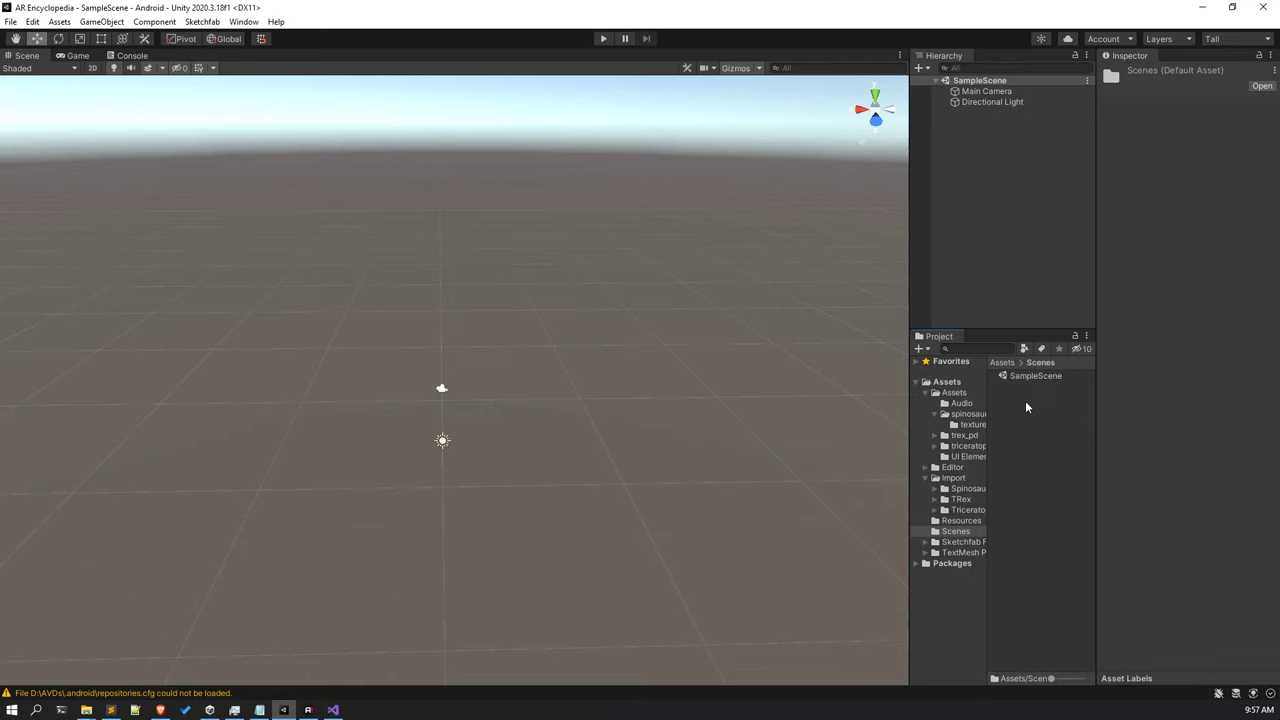
pyautogui.click(1036, 376)
pyautogui.rightClick(1045, 376)
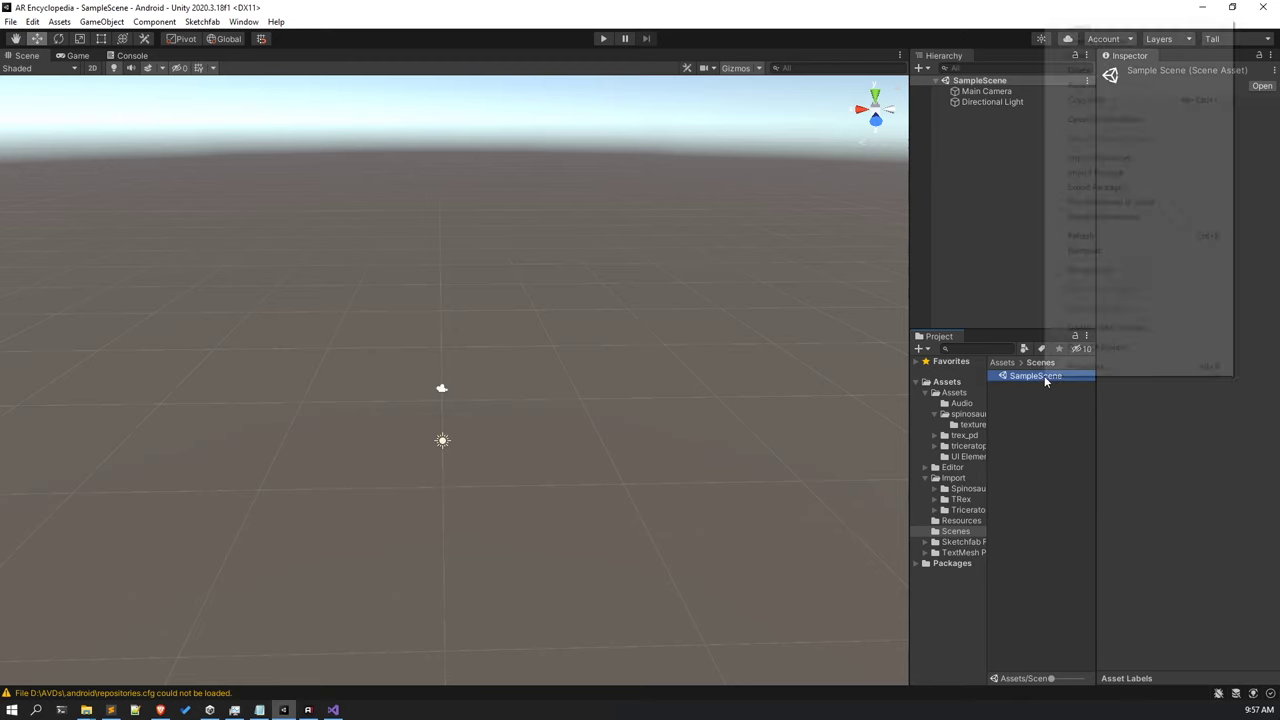
pyautogui.moveTo(1092, 168)
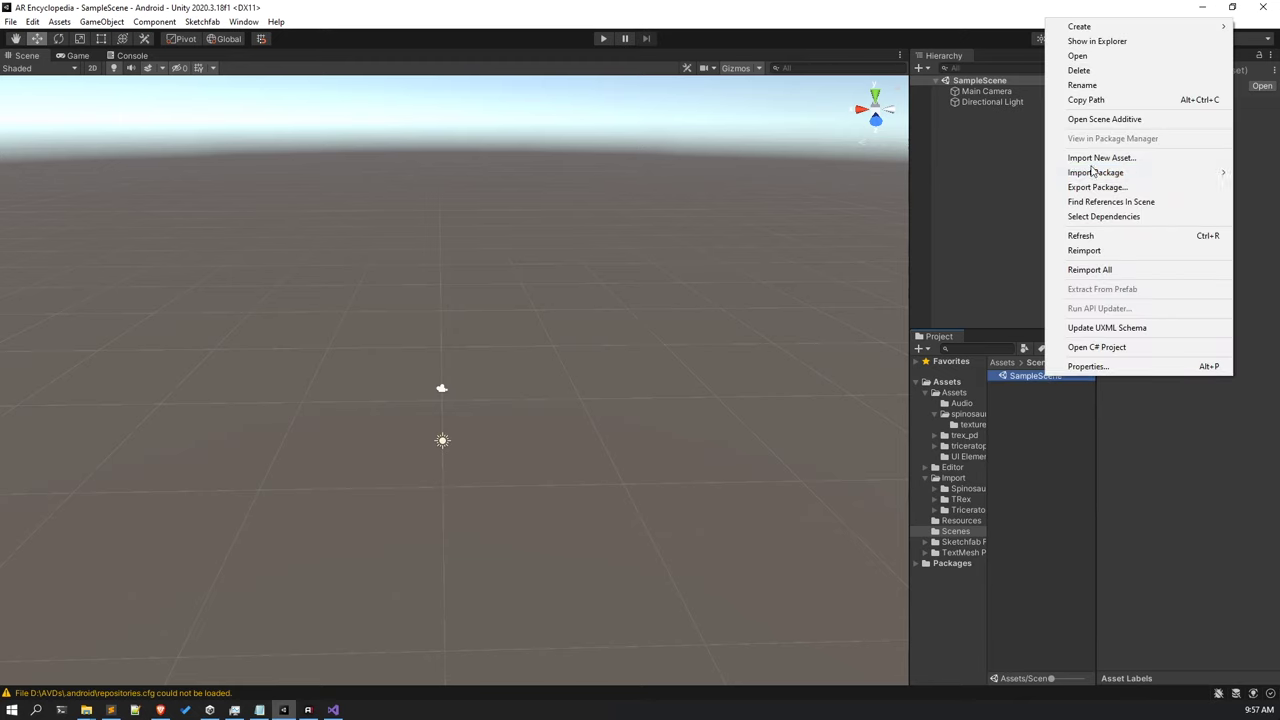
pyautogui.click(1085, 86)
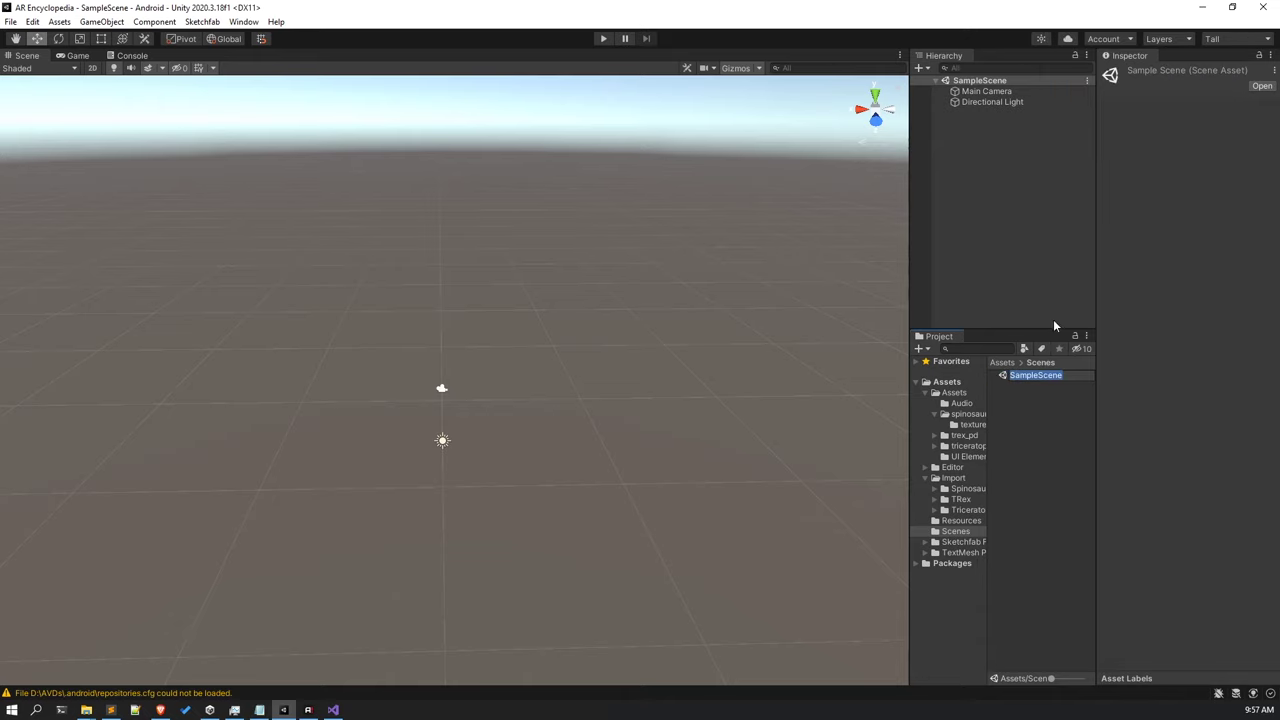
pyautogui.write('MainMeu')
pyautogui.press('BackSpace')
pyautogui.write('nu')
pyautogui.press('Return')
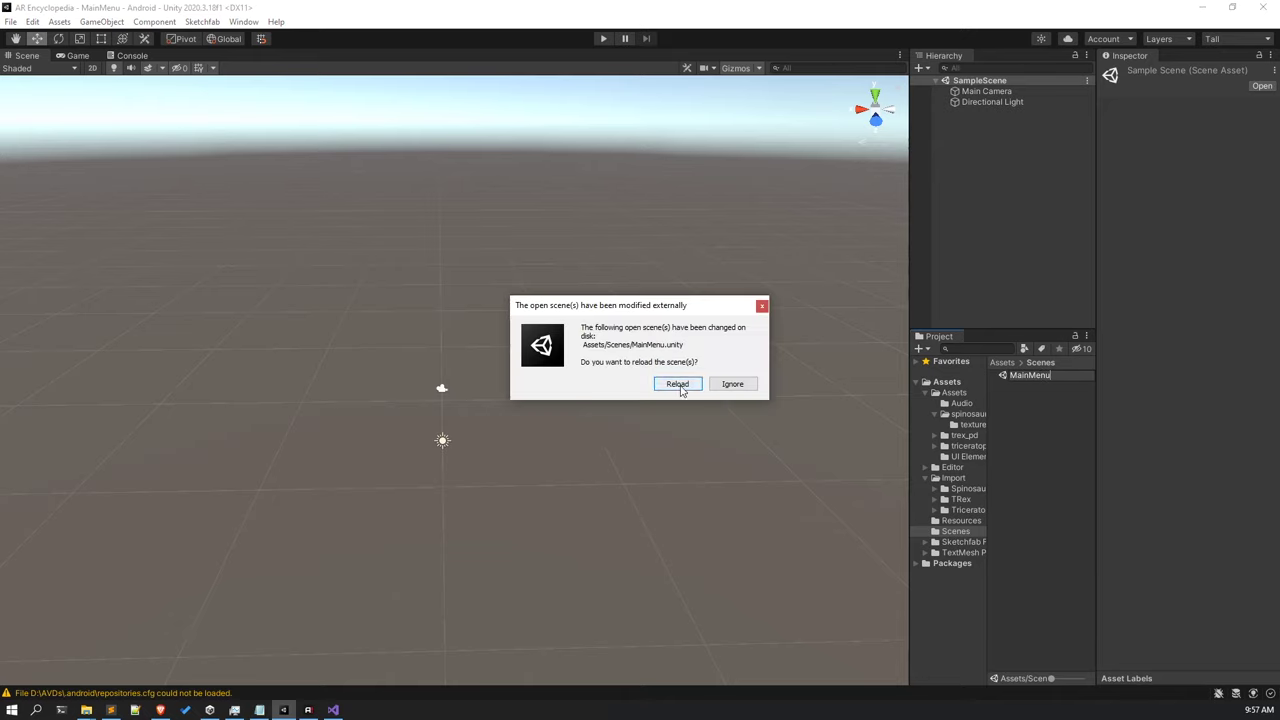
# Reload the renamed MainMenu scene from disk so it is the open scene.
pyautogui.click(688, 384)
pyautogui.click(1037, 377)
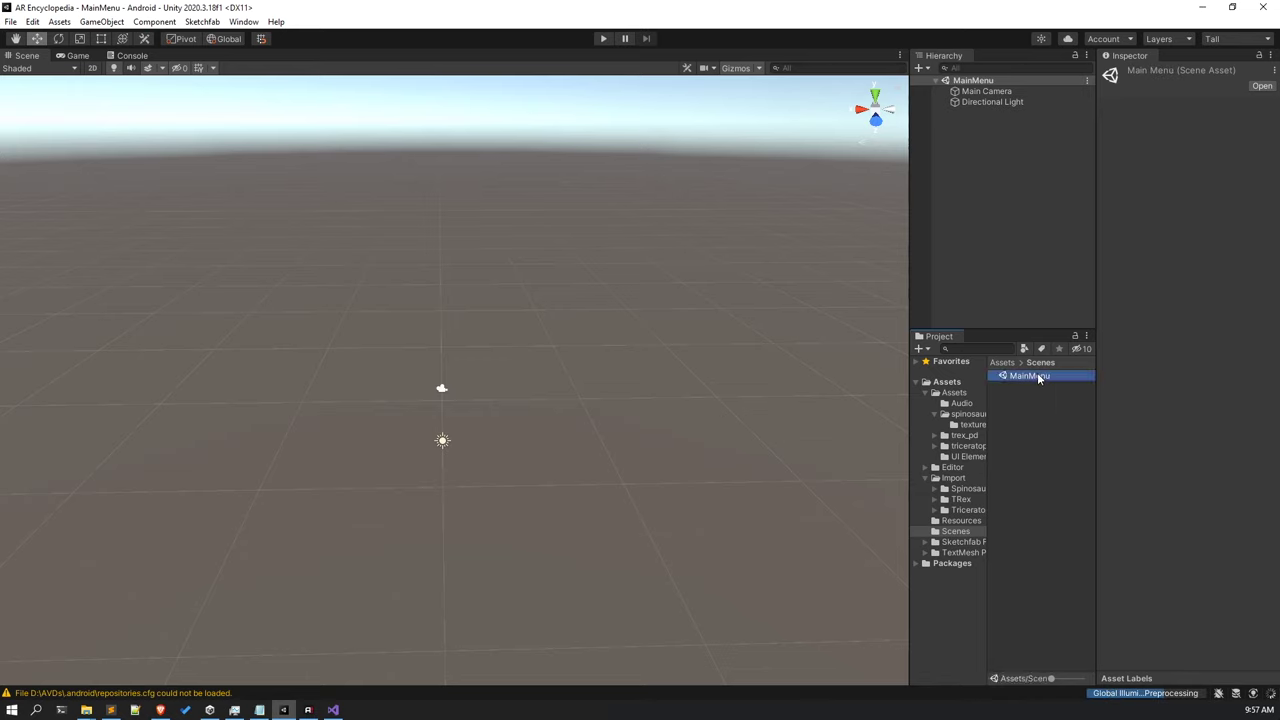
pyautogui.click(1043, 453)
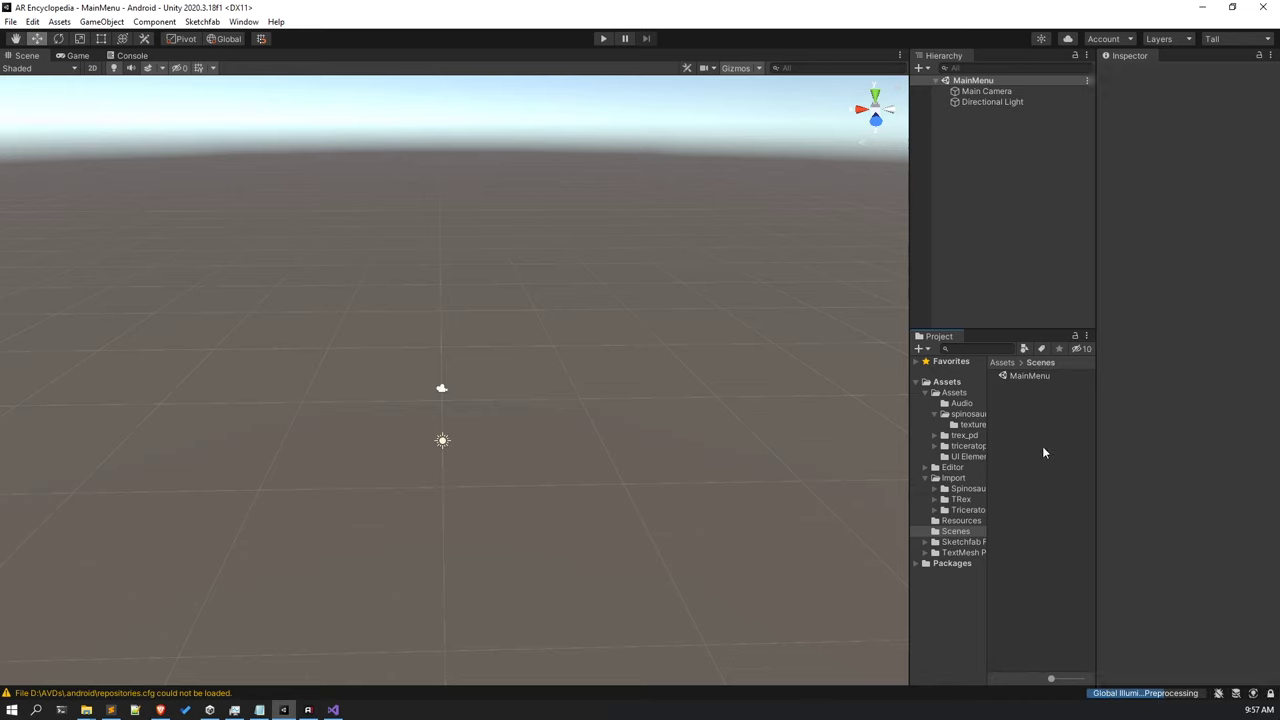
pyautogui.click(1038, 375)
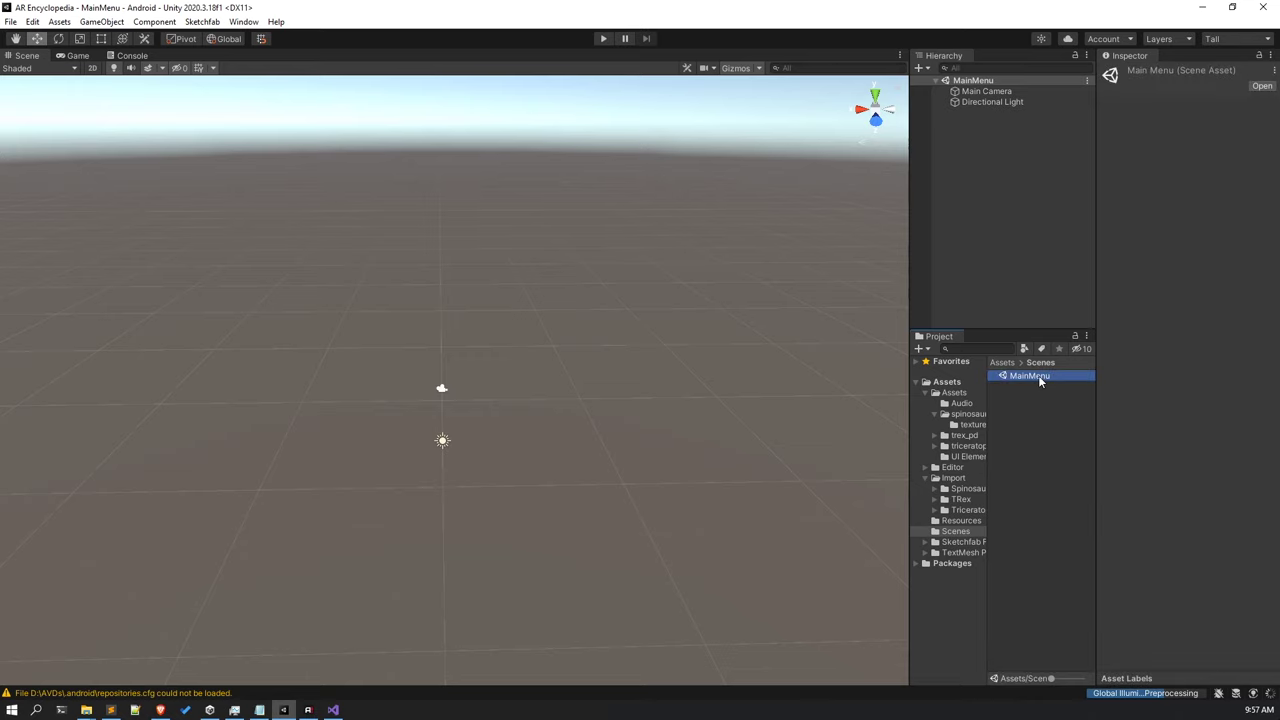
pyautogui.click(1060, 411)
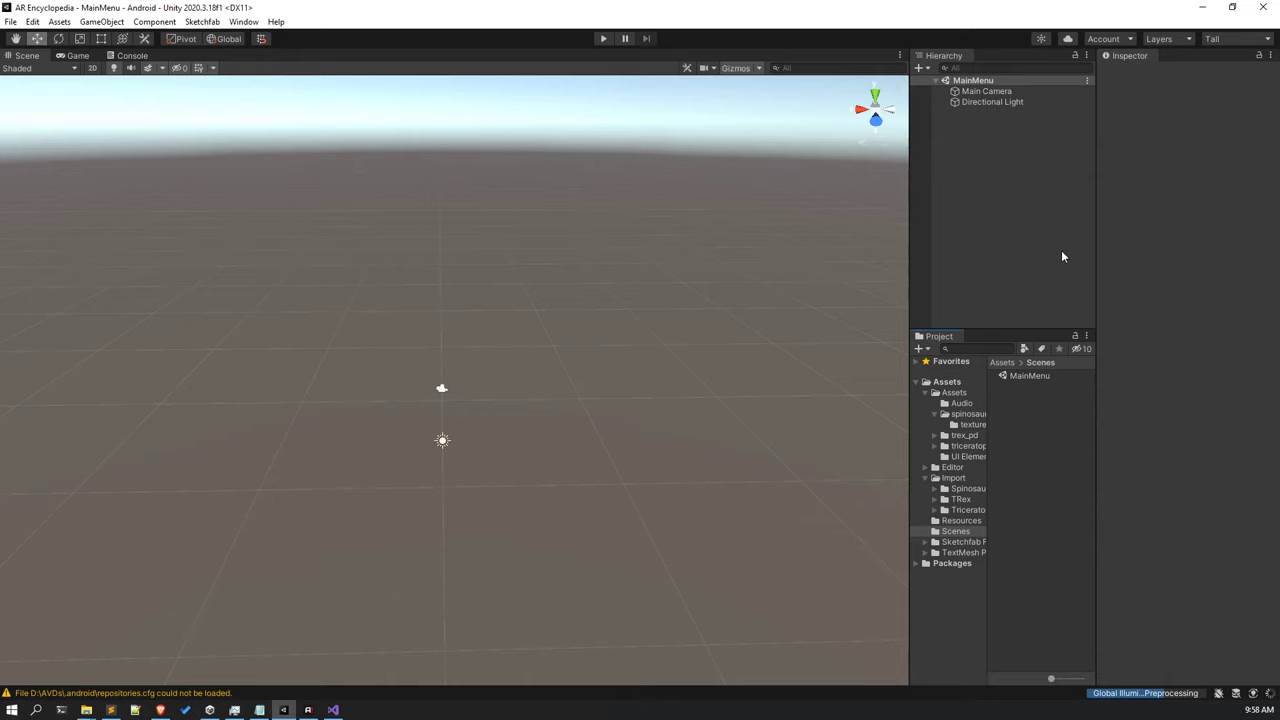
pyautogui.rightClick(969, 171)
pyautogui.click(958, 150)
# Add a UI Canvas, with its EventSystem, to the MainMenu hierarchy.
pyautogui.rightClick(986, 131)
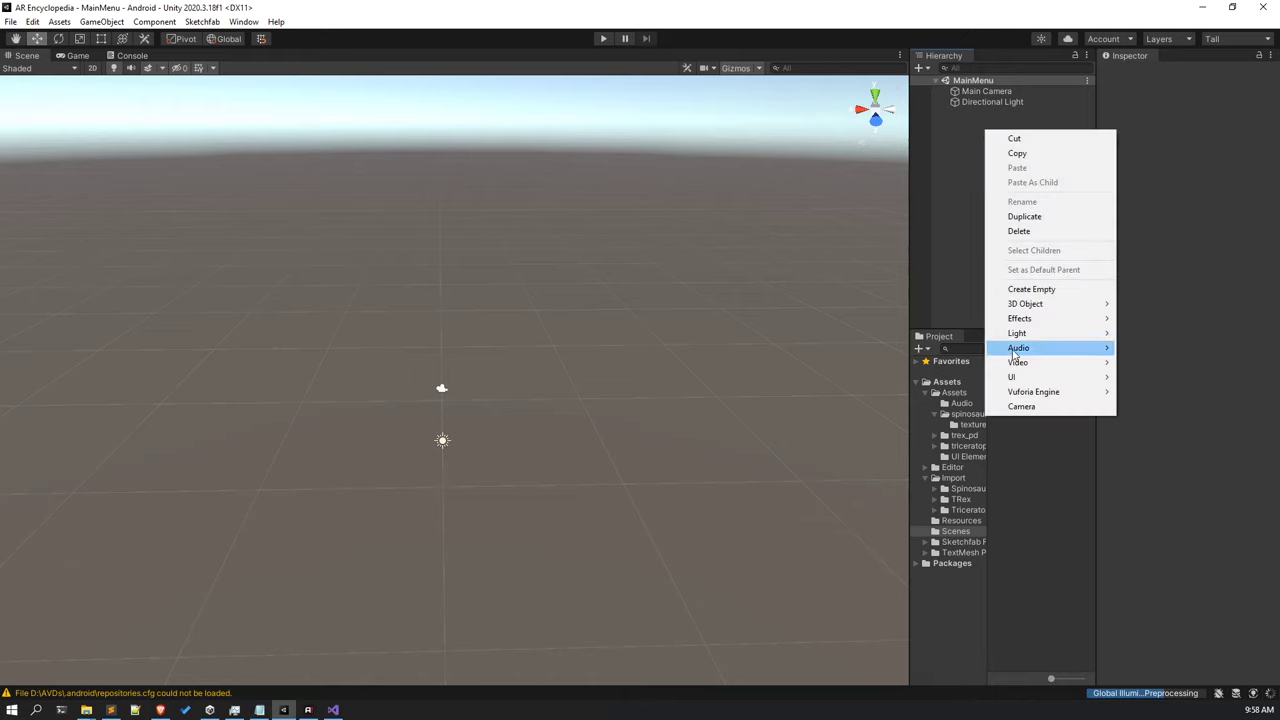
pyautogui.moveTo(1013, 377)
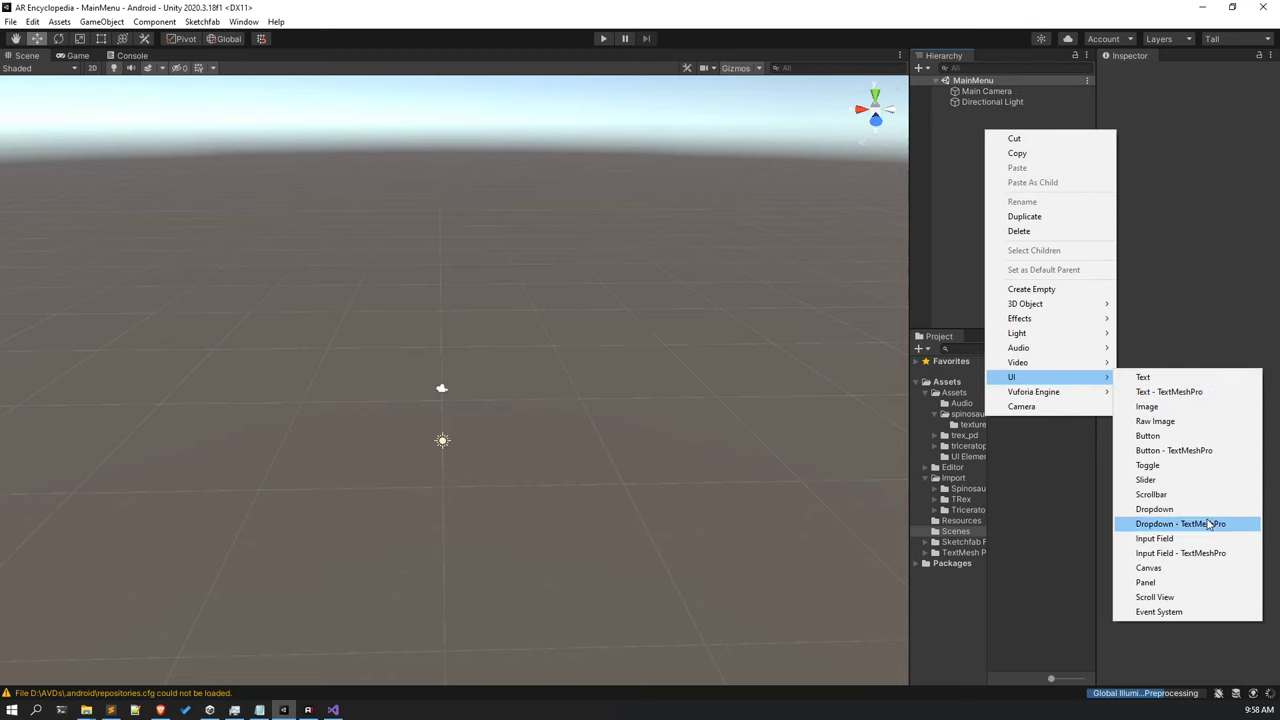
pyautogui.click(1193, 568)
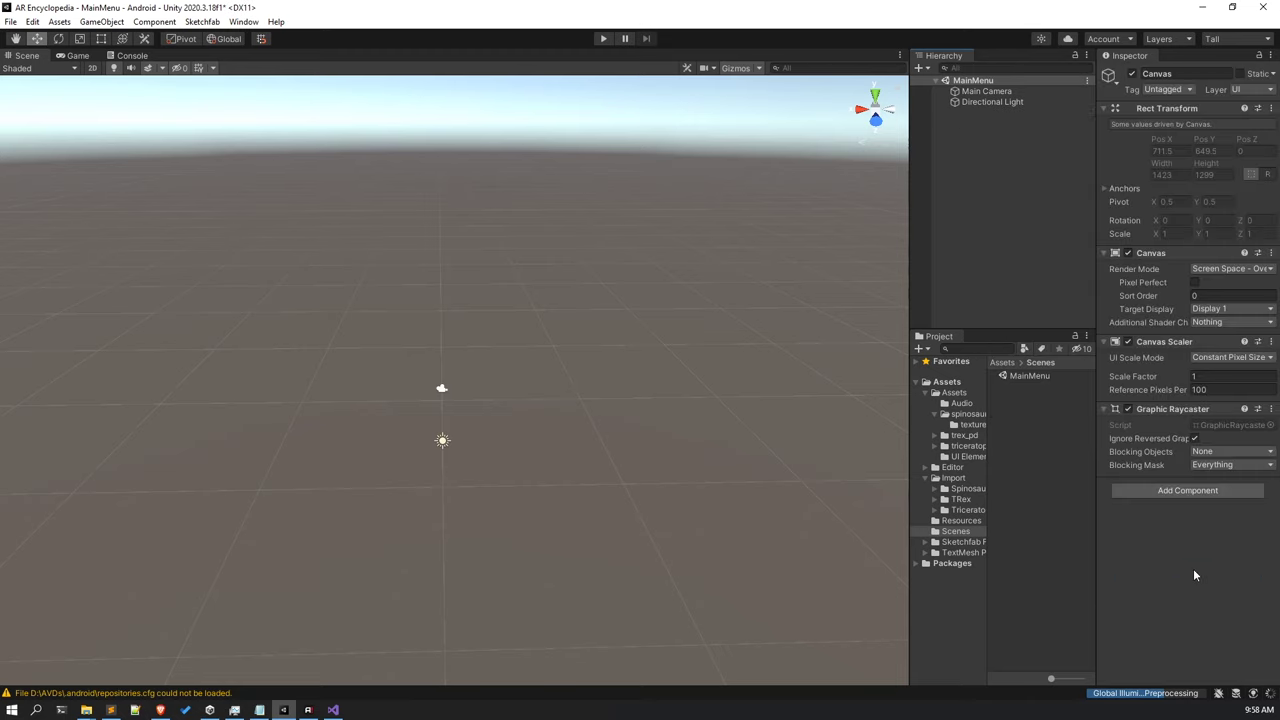
# Switch the Scene view to 2D, frame the Canvas, then show the Game view's aspect presets.
pyautogui.click(94, 70)
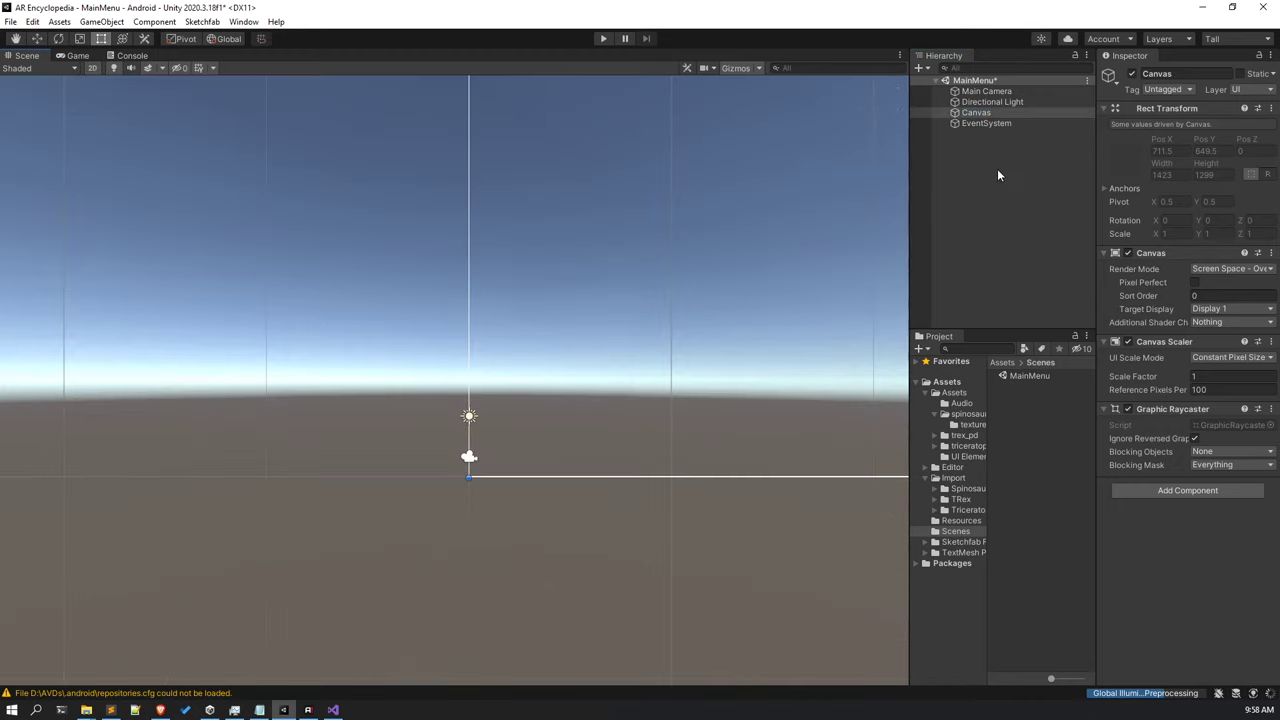
pyautogui.doubleClick(980, 112)
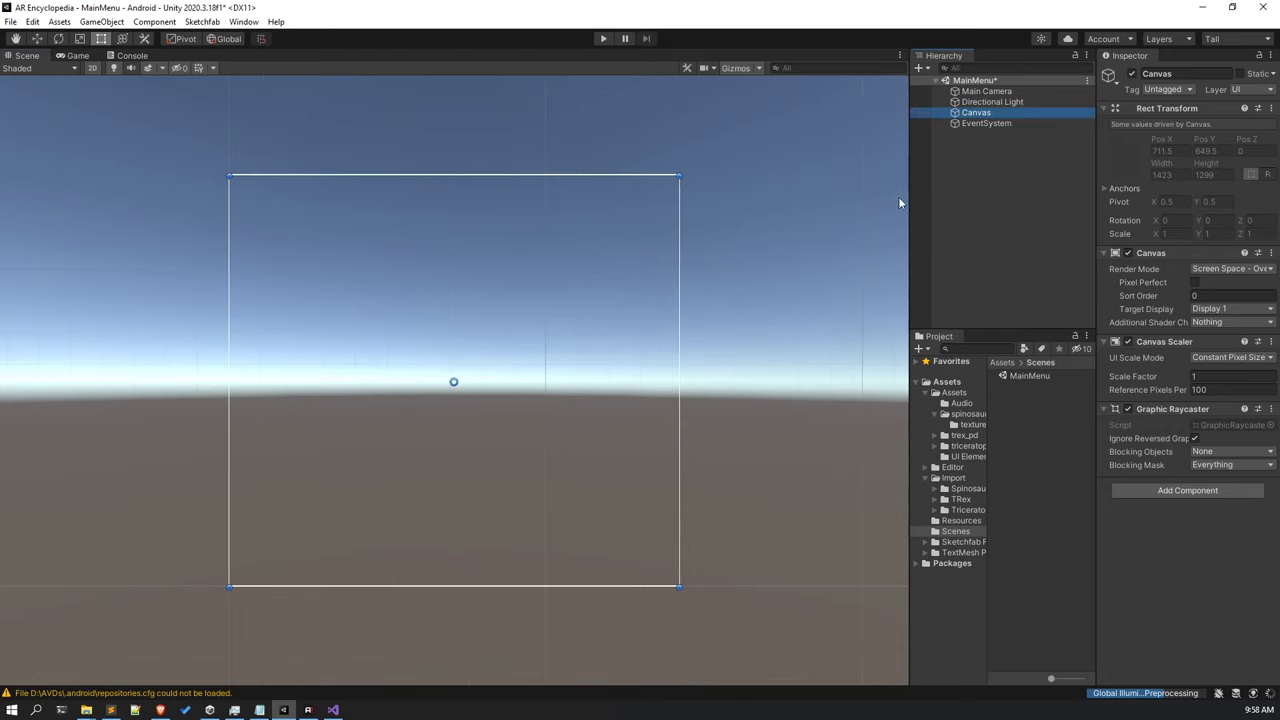
pyautogui.moveTo(620, 272); pyautogui.dragTo(608, 306, button='middle')
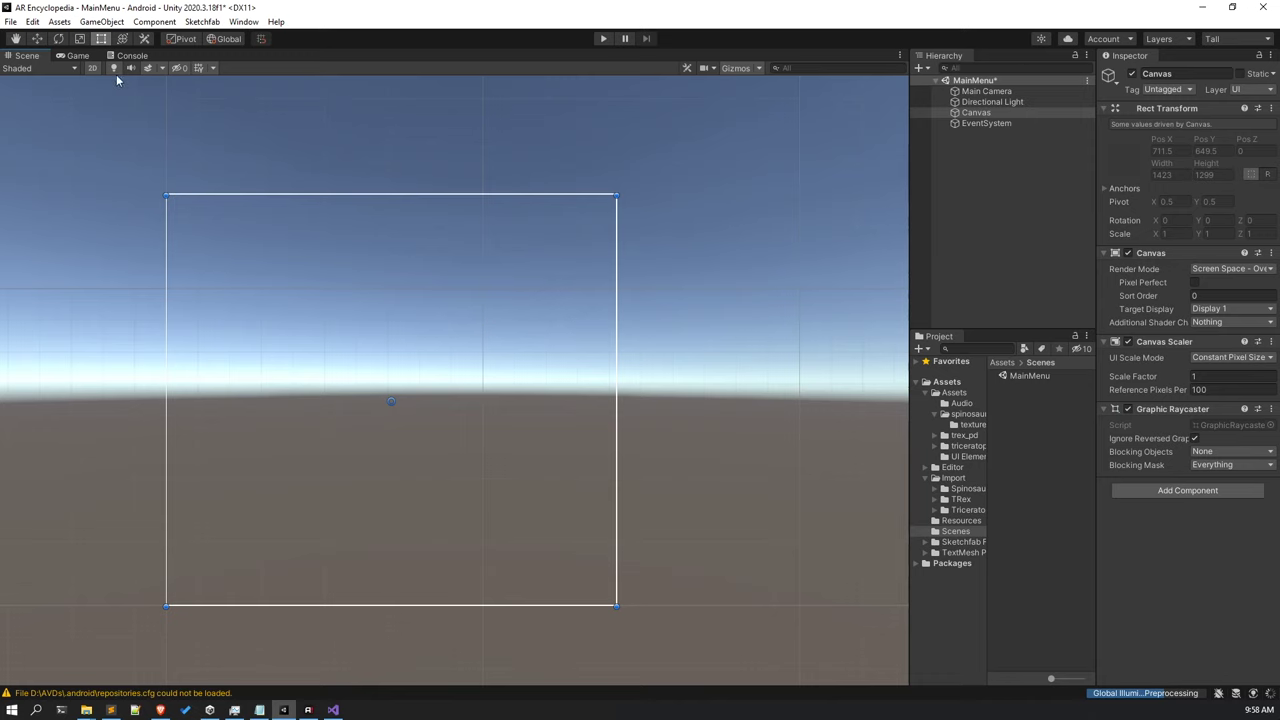
pyautogui.click(77, 55)
pyautogui.click(121, 67)
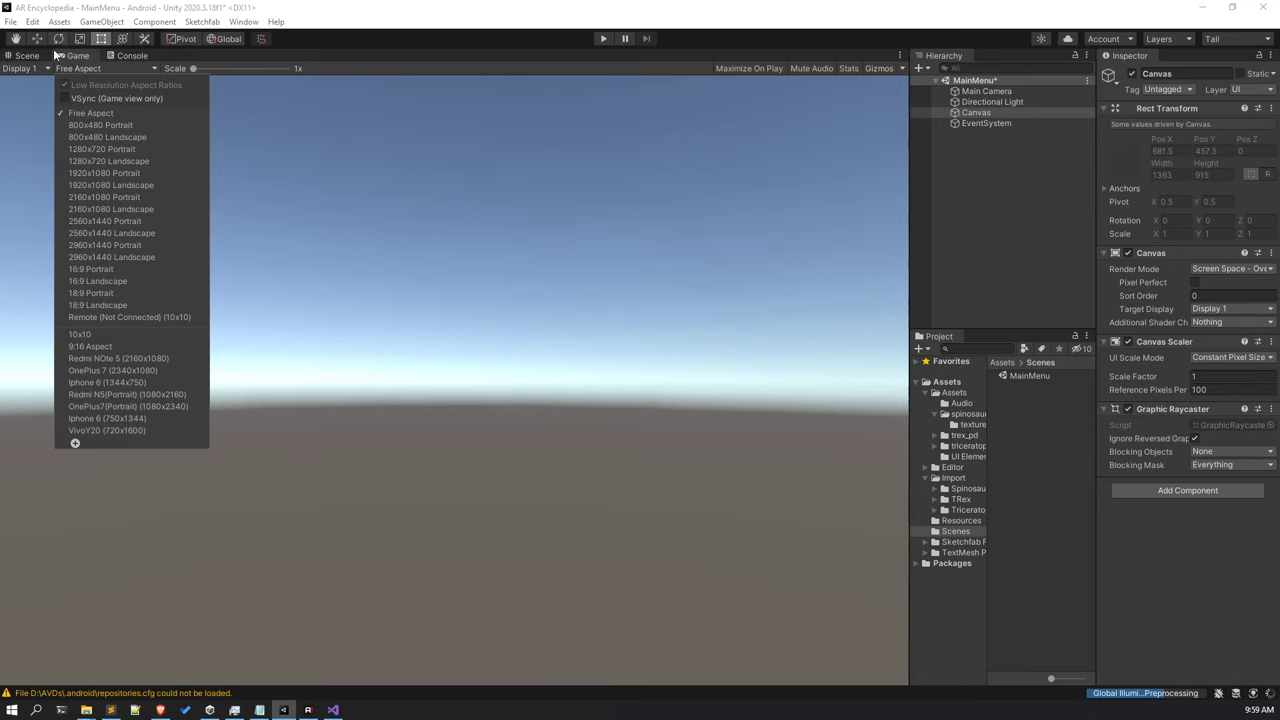
# Skip adding a custom resolution and choose the Iphone 6 (1344x750) Game view preset.
pyautogui.click(86, 66)
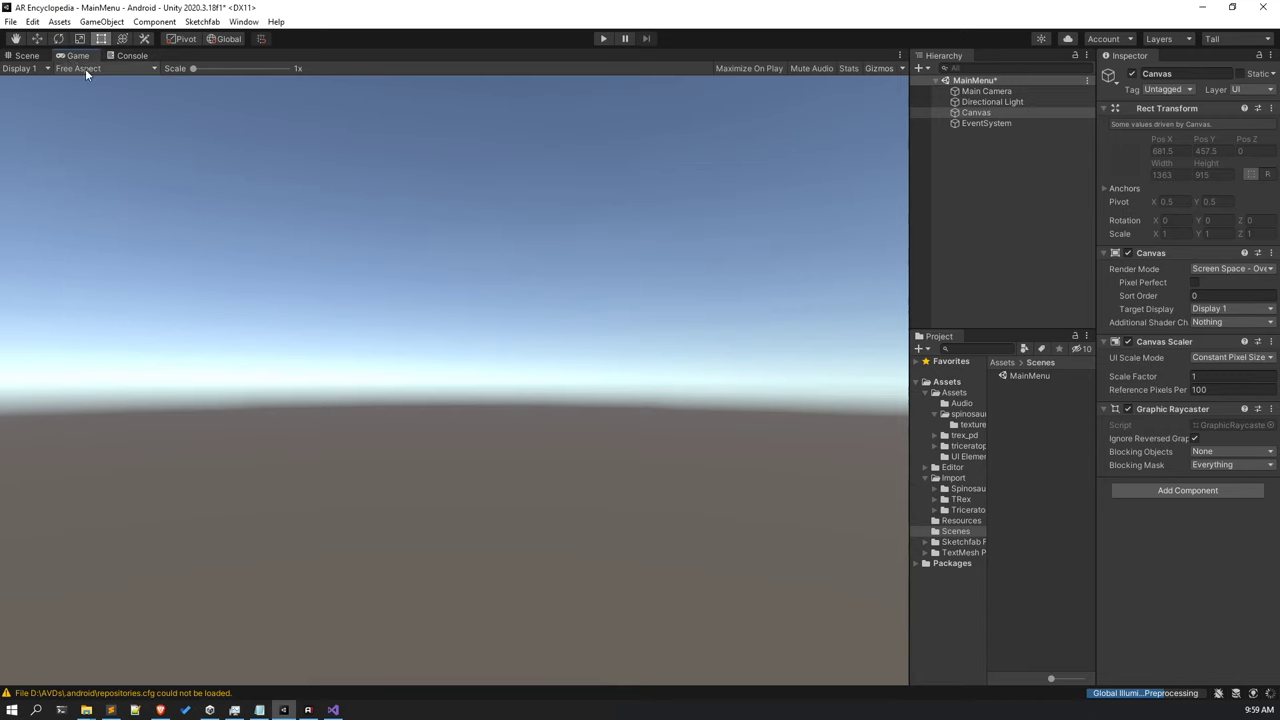
pyautogui.click(114, 69)
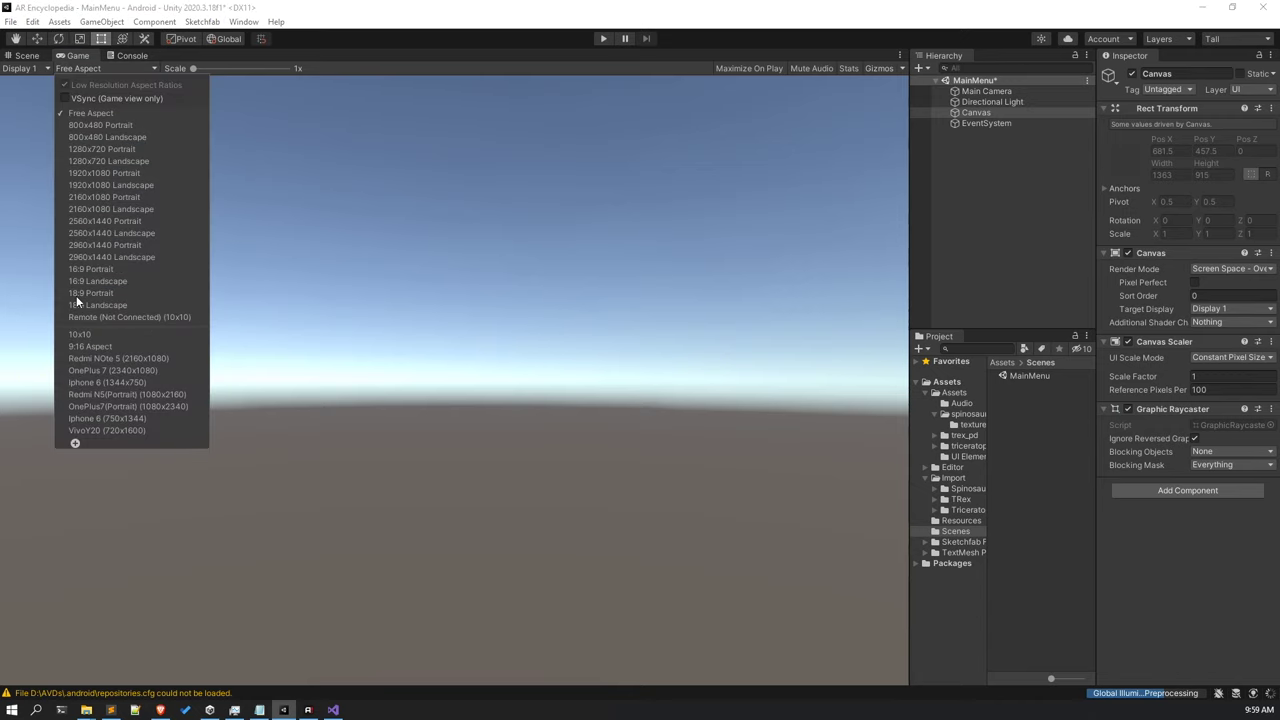
pyautogui.click(74, 444)
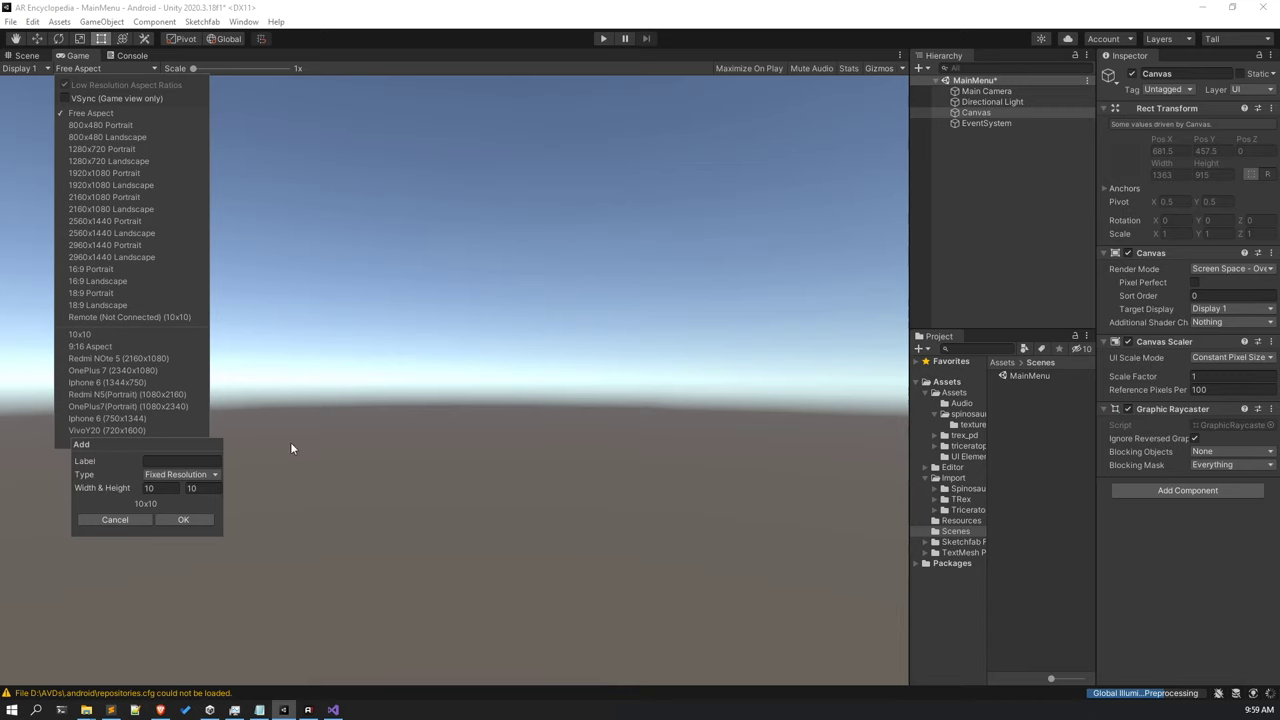
pyautogui.click(332, 453)
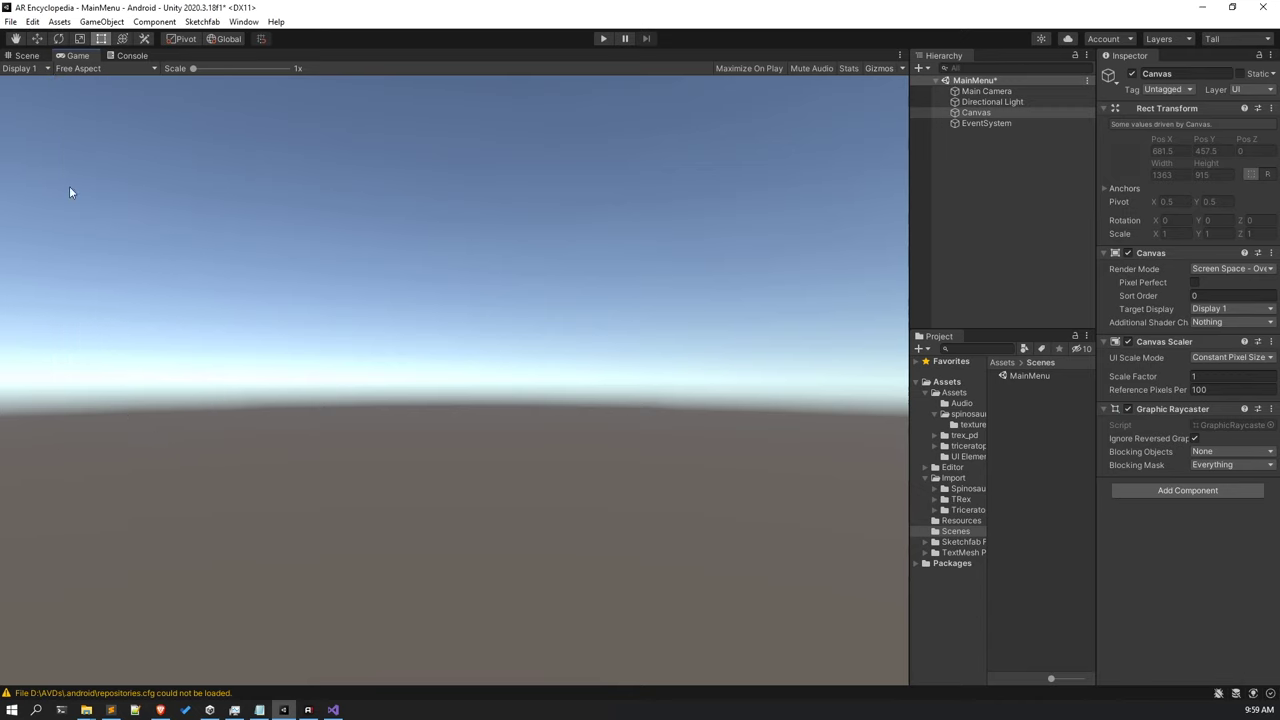
pyautogui.click(90, 67)
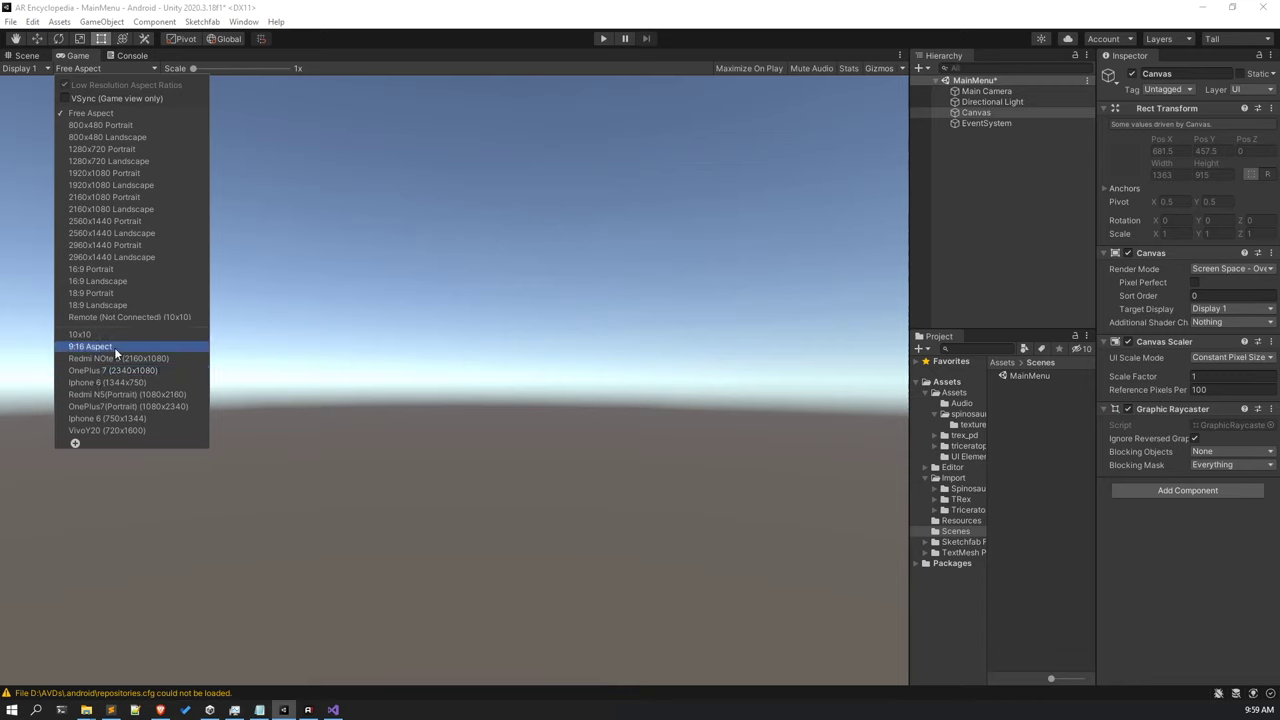
pyautogui.click(129, 382)
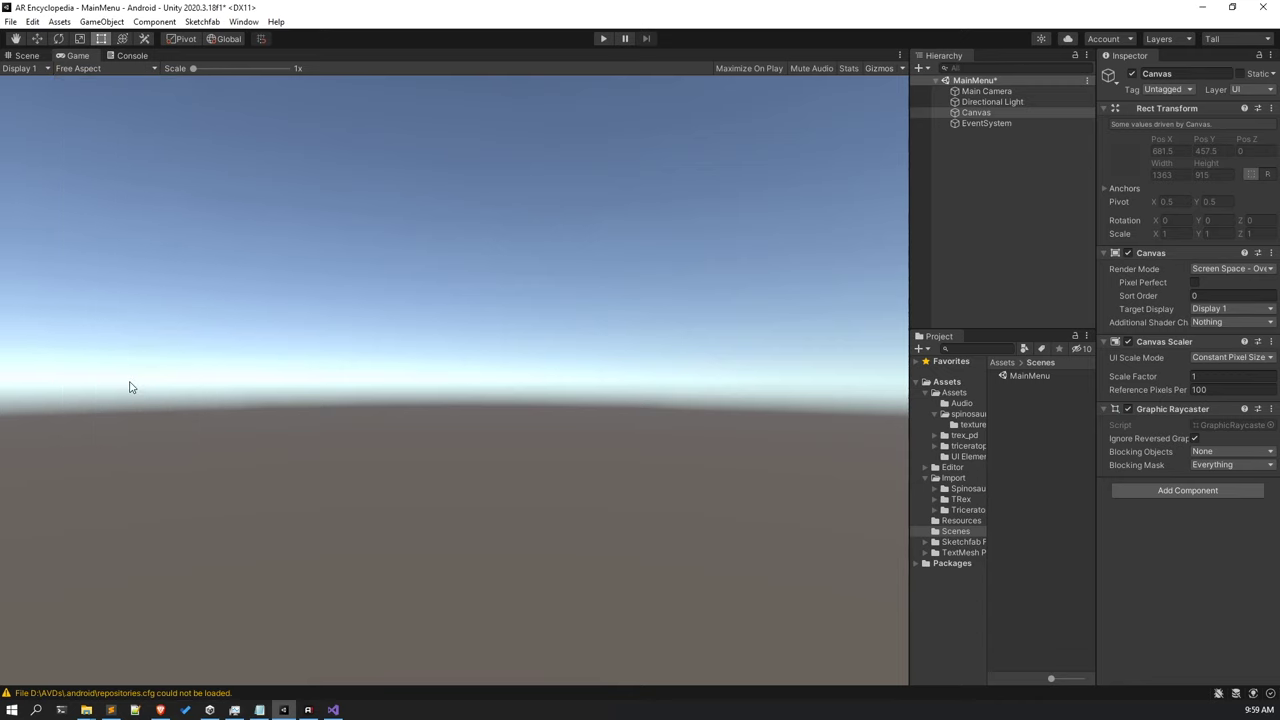
pyautogui.click(24, 56)
# Add a UI Panel inside the Canvas and frame it in the Scene view.
pyautogui.press('f')
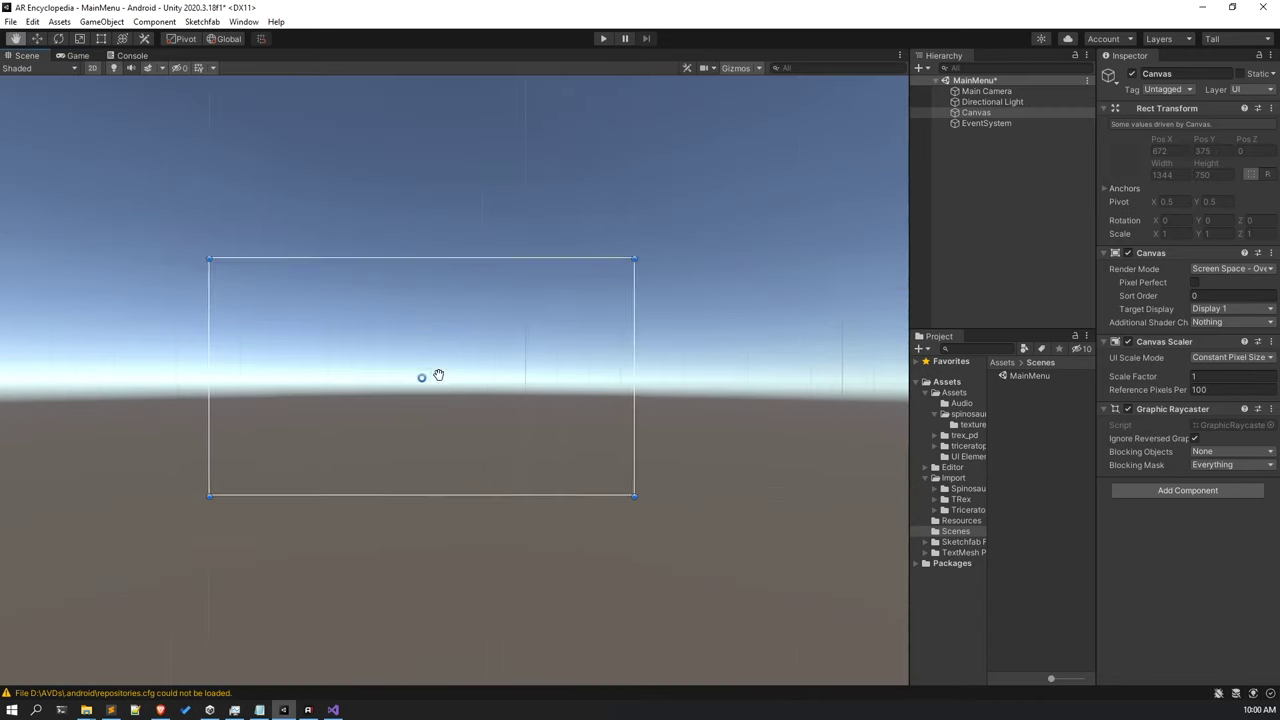
pyautogui.click(993, 235)
pyautogui.rightClick(989, 111)
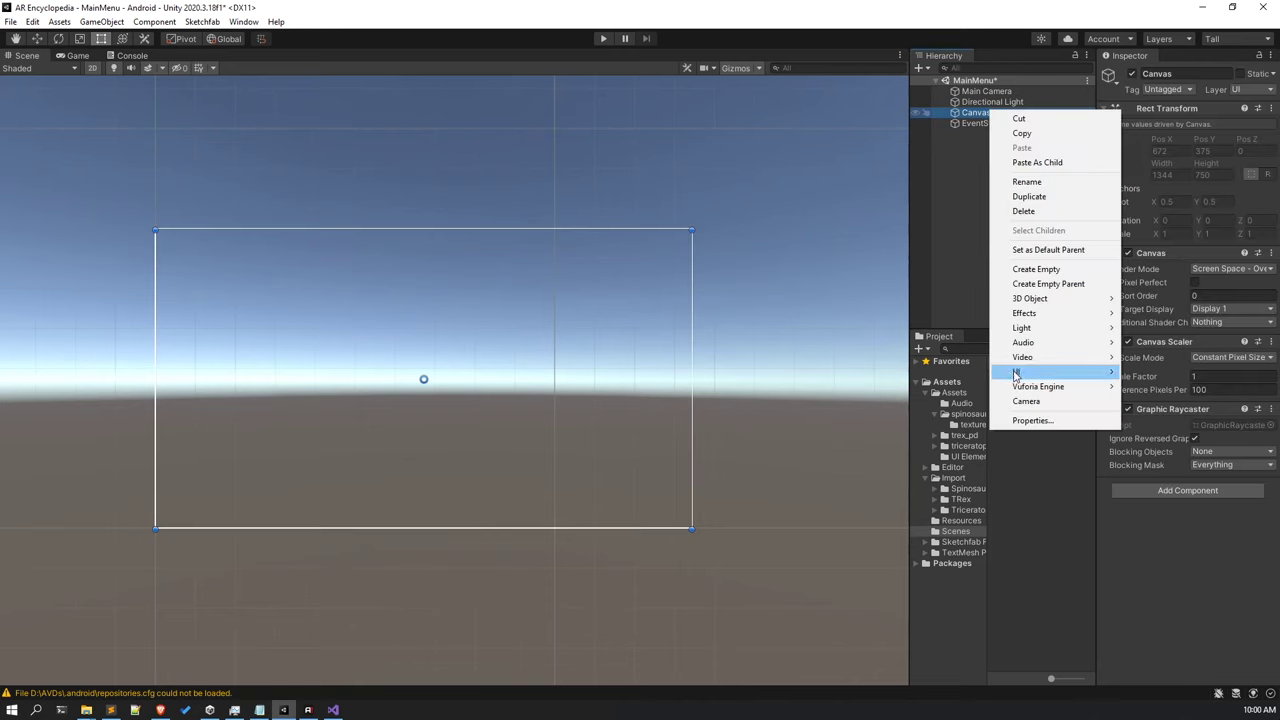
pyautogui.moveTo(1016, 371)
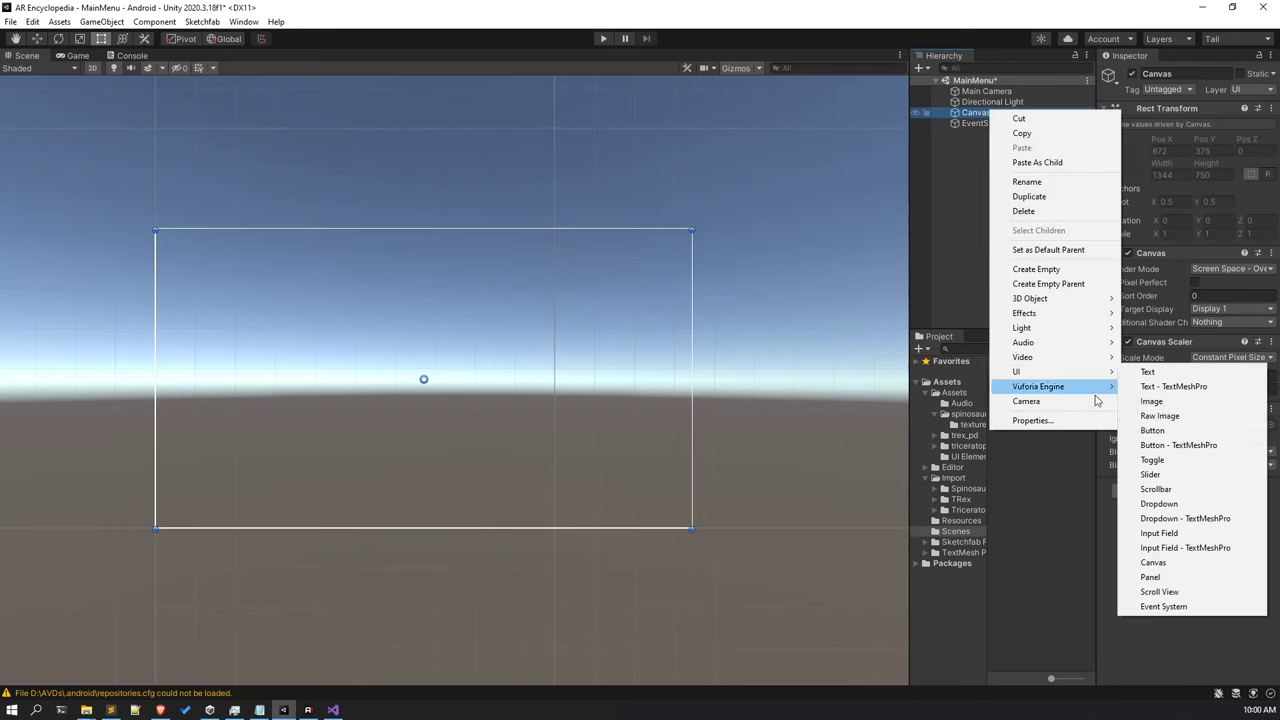
pyautogui.click(1145, 576)
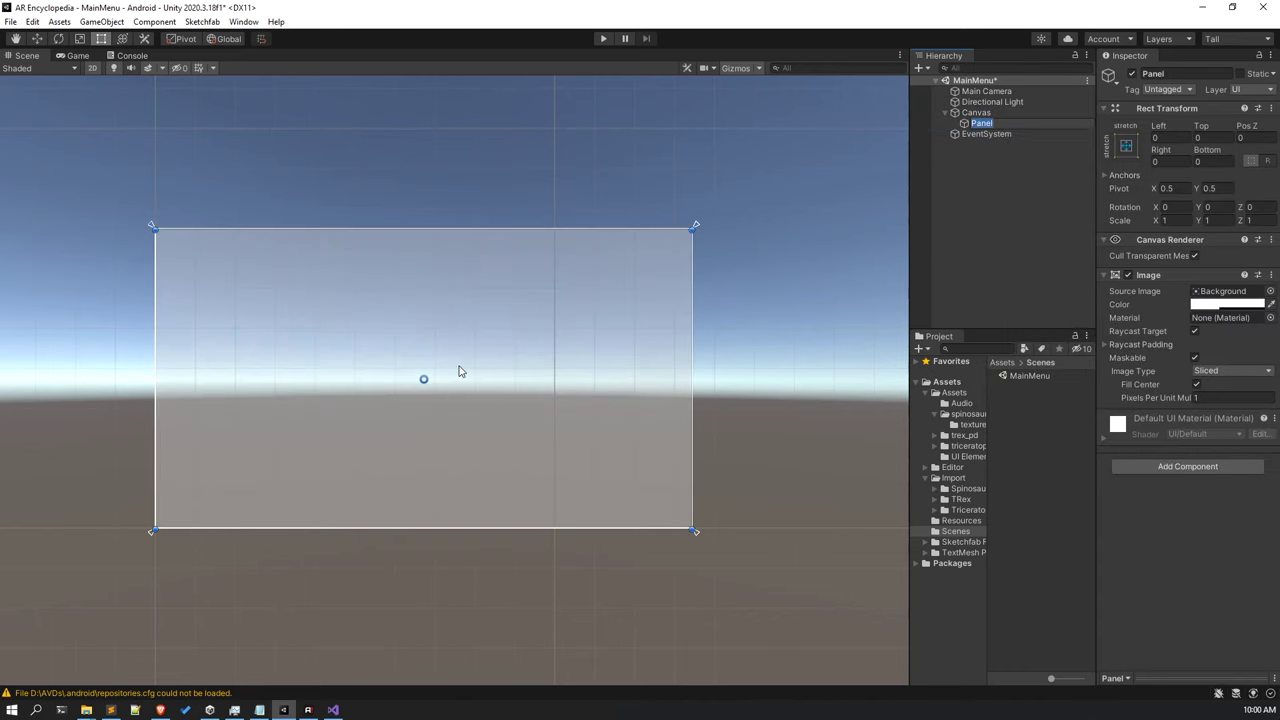
pyautogui.click(455, 374)
pyautogui.press('f')
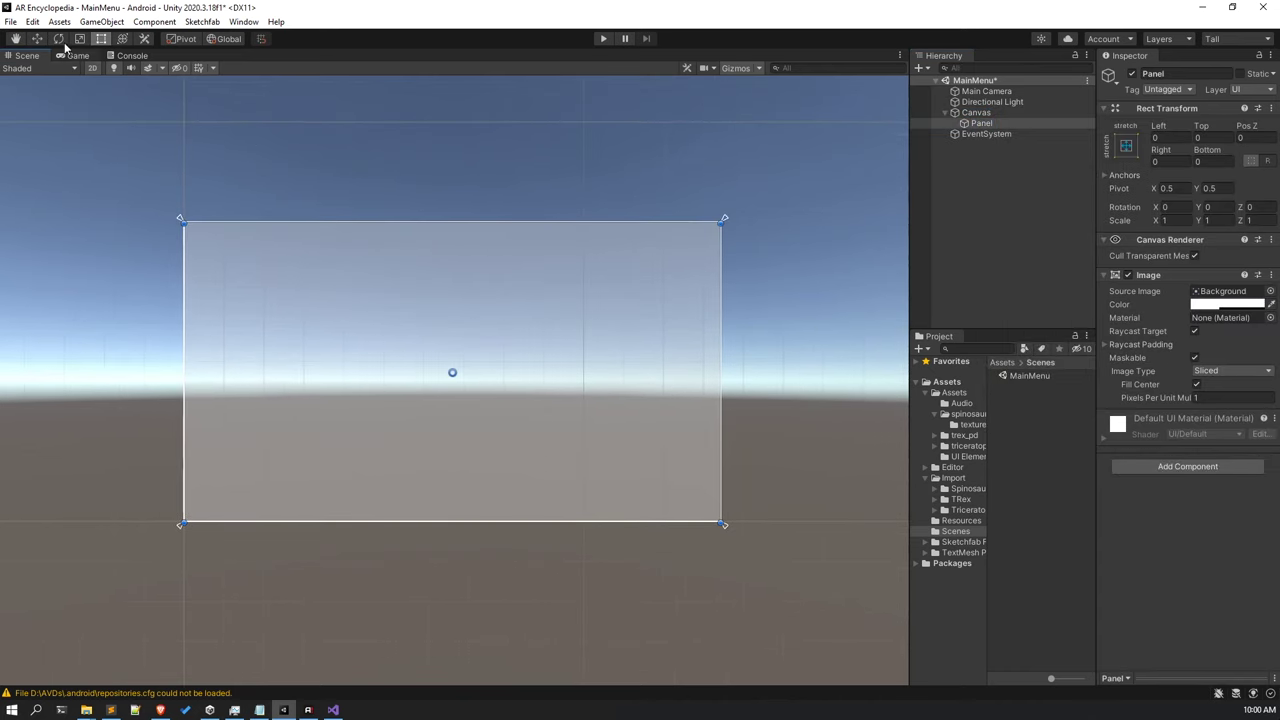
# Scale the Panel up slightly to 1.0406 and save the MainMenu scene.
pyautogui.click(80, 38)
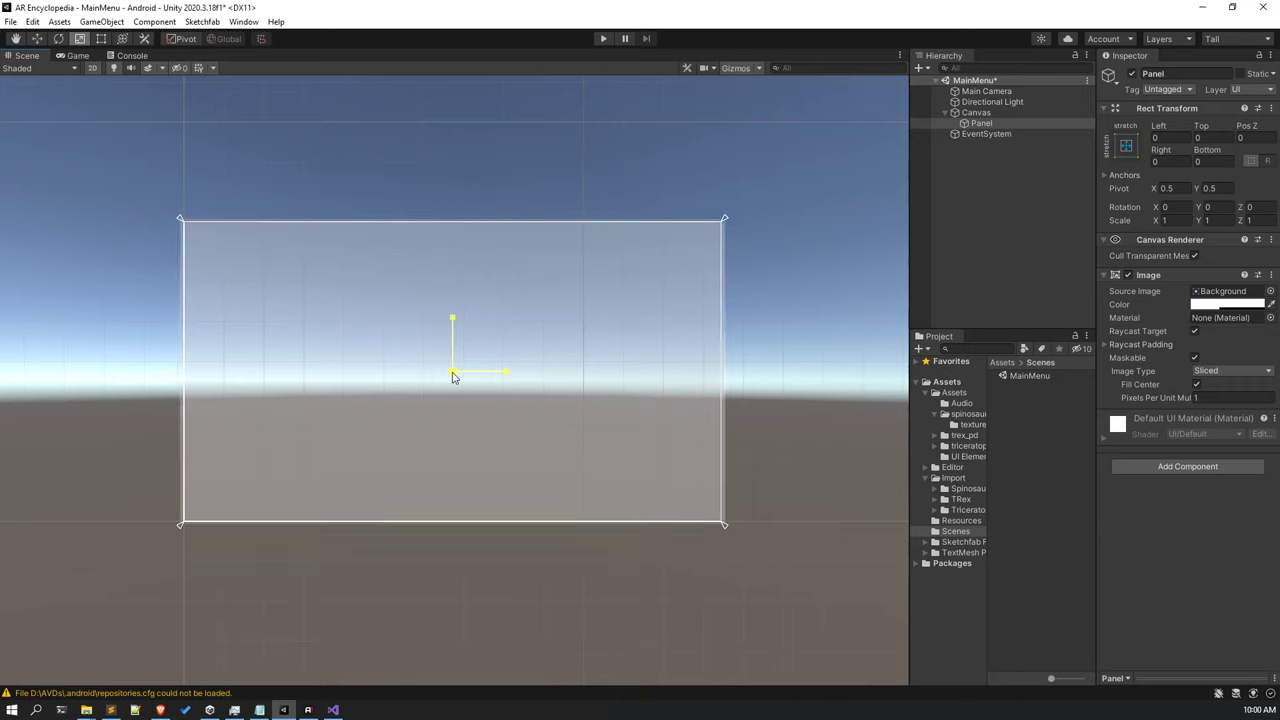
pyautogui.moveTo(453, 377); pyautogui.dragTo(449, 371)
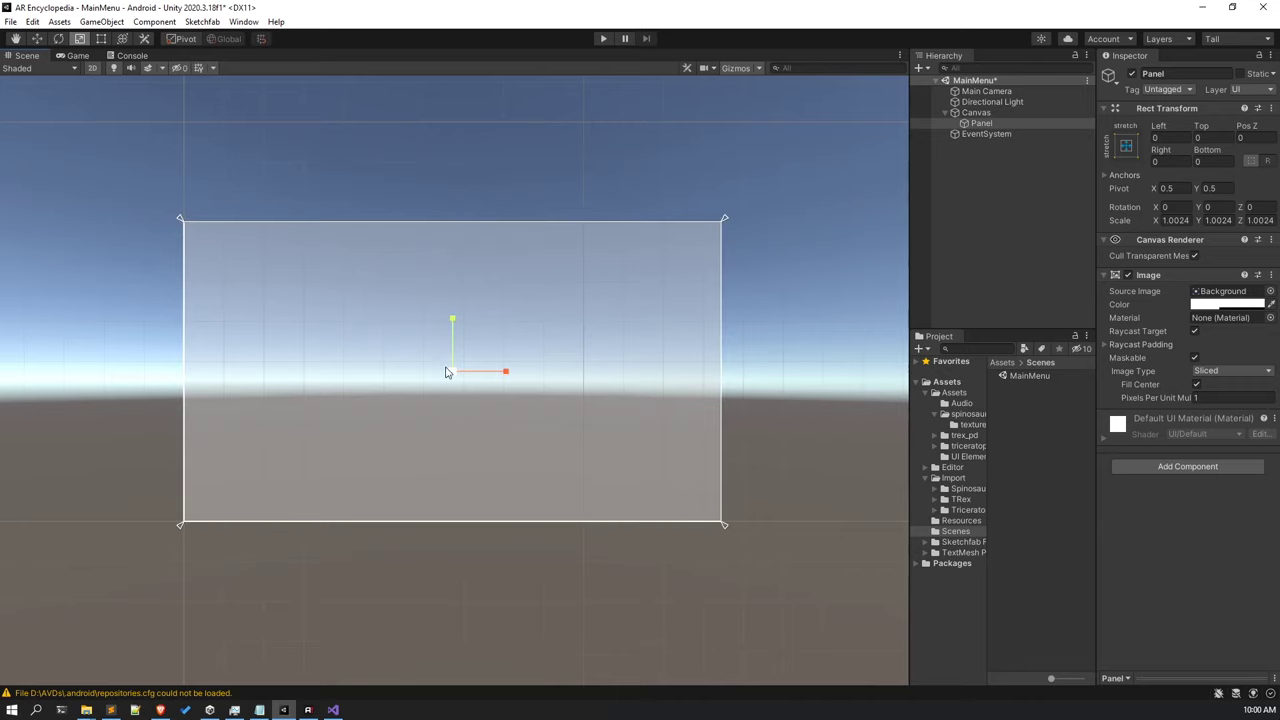
pyautogui.hotkey('ctrl', 'z')
pyautogui.click(84, 57)
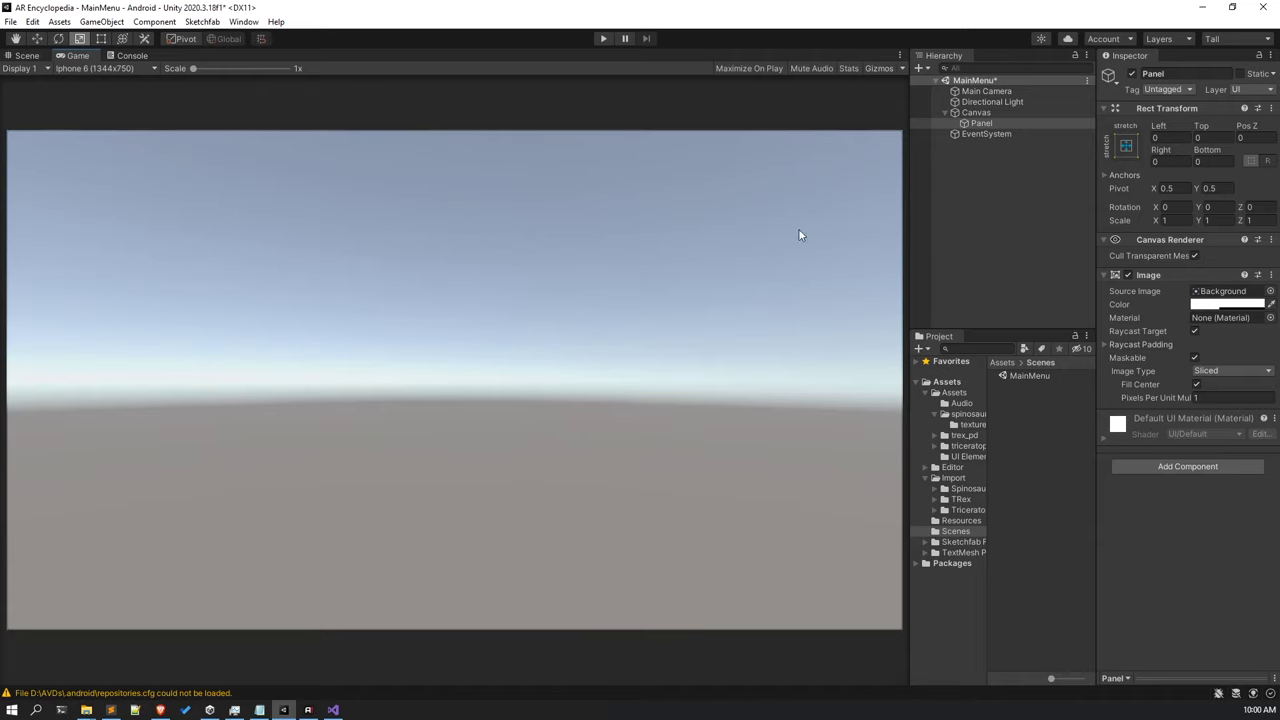
pyautogui.scroll(3, 887, 200)
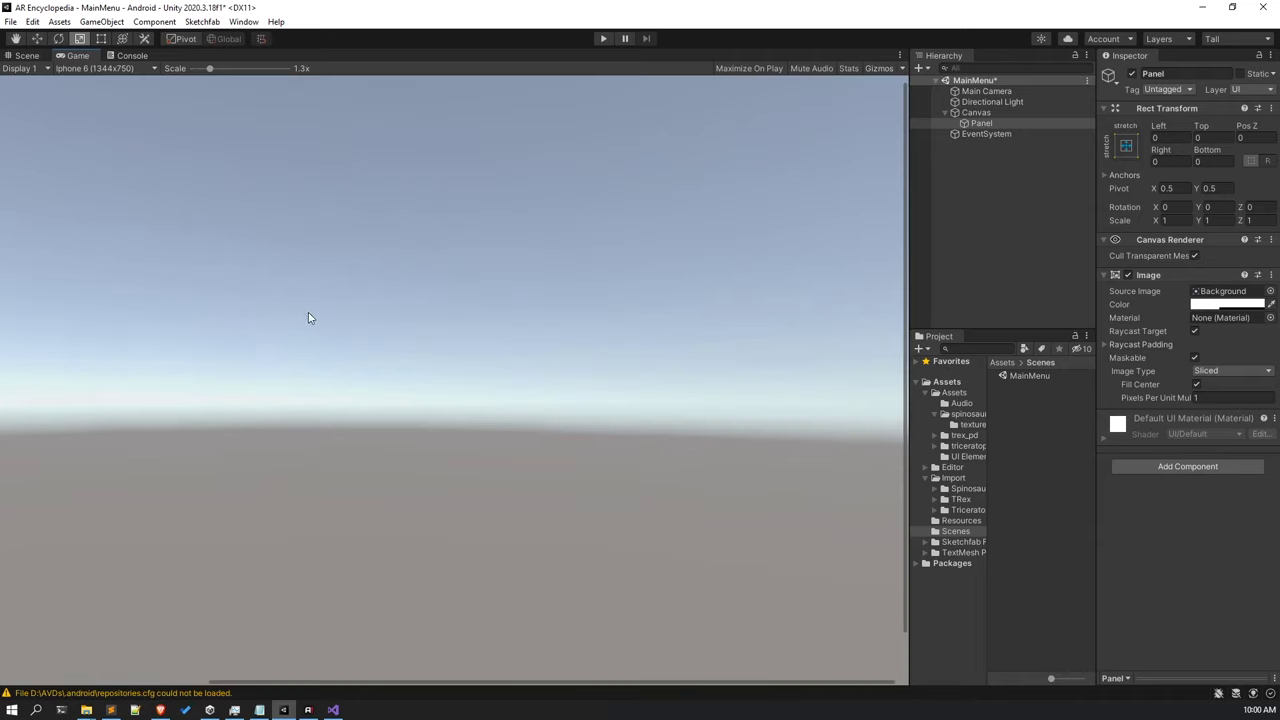
pyautogui.moveTo(423, 682); pyautogui.dragTo(137, 669)
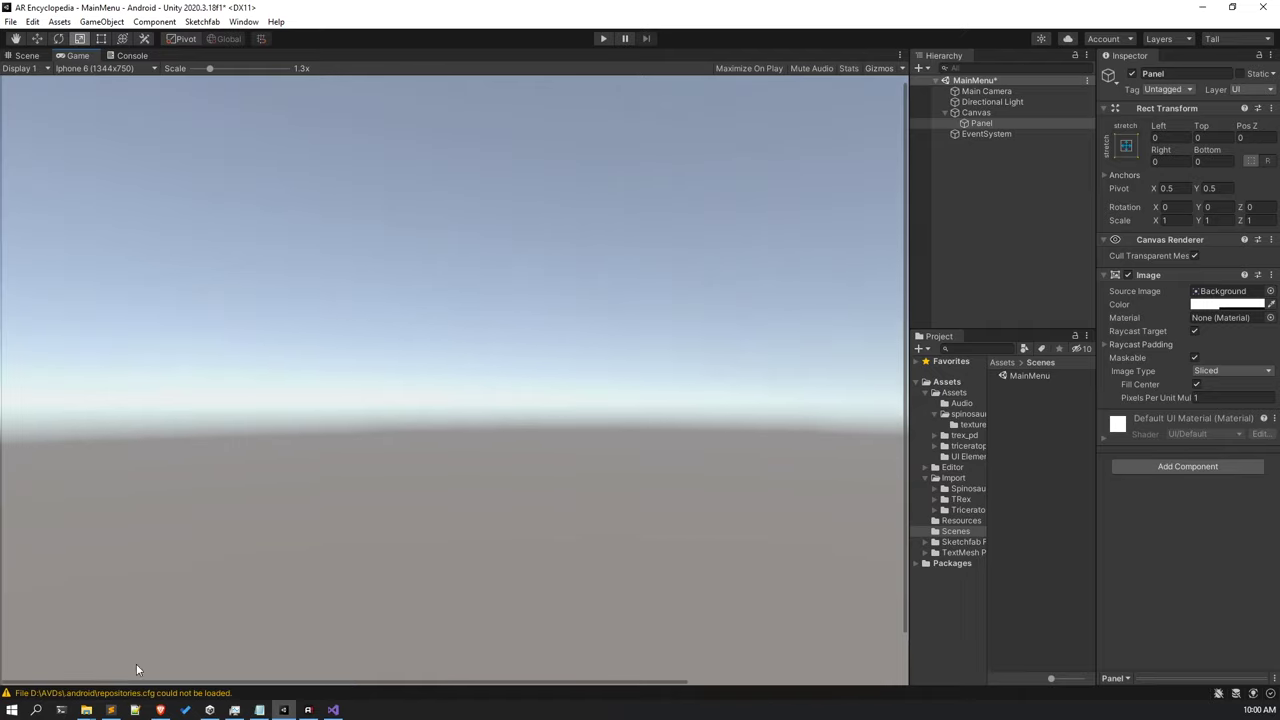
pyautogui.scroll(-3, 38, 391)
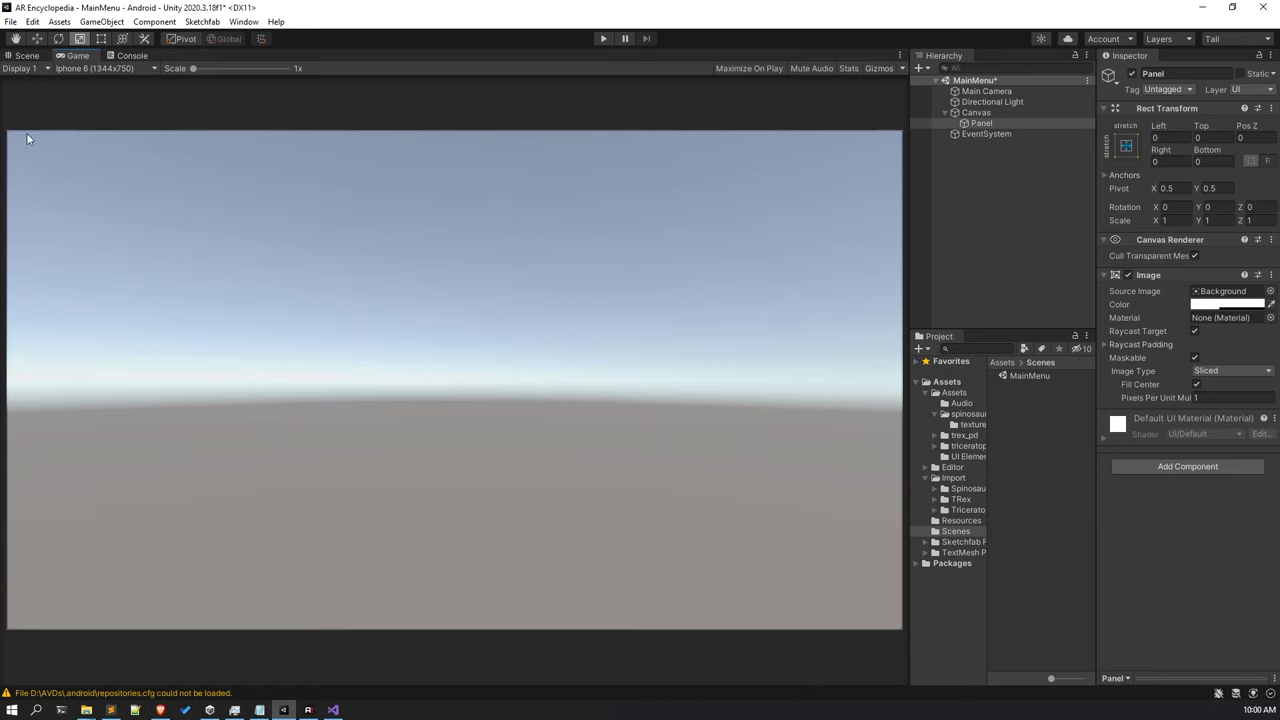
pyautogui.click(26, 56)
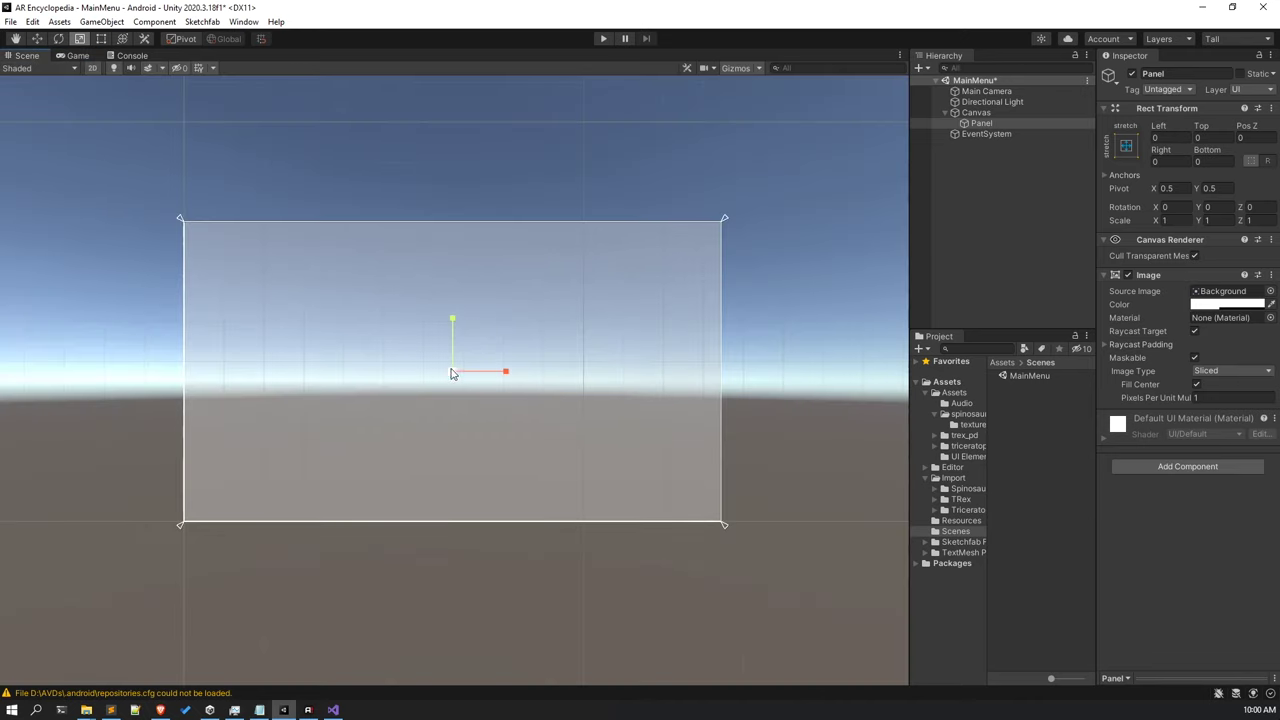
pyautogui.moveTo(456, 378); pyautogui.dragTo(454, 378)
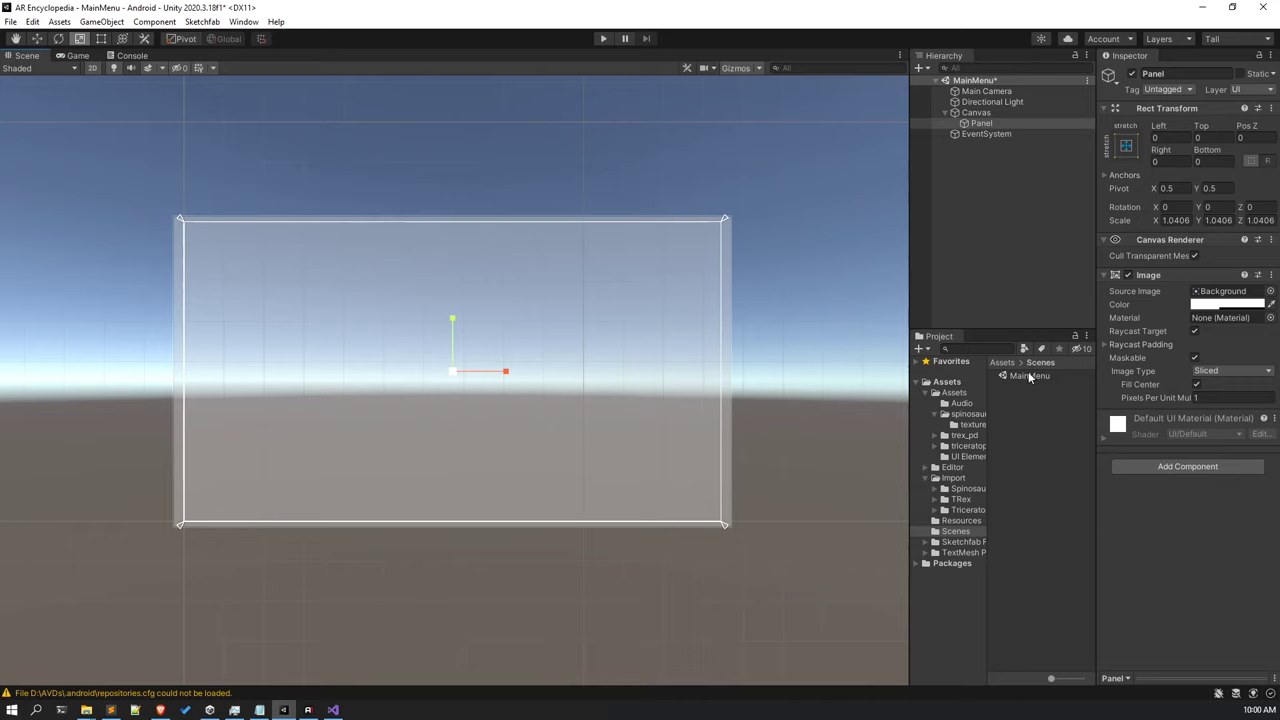
pyautogui.hotkey('ctrl', 's')
# Set the Panel's Image colour alpha to 255 so it is fully opaque.
pyautogui.click(1225, 304)
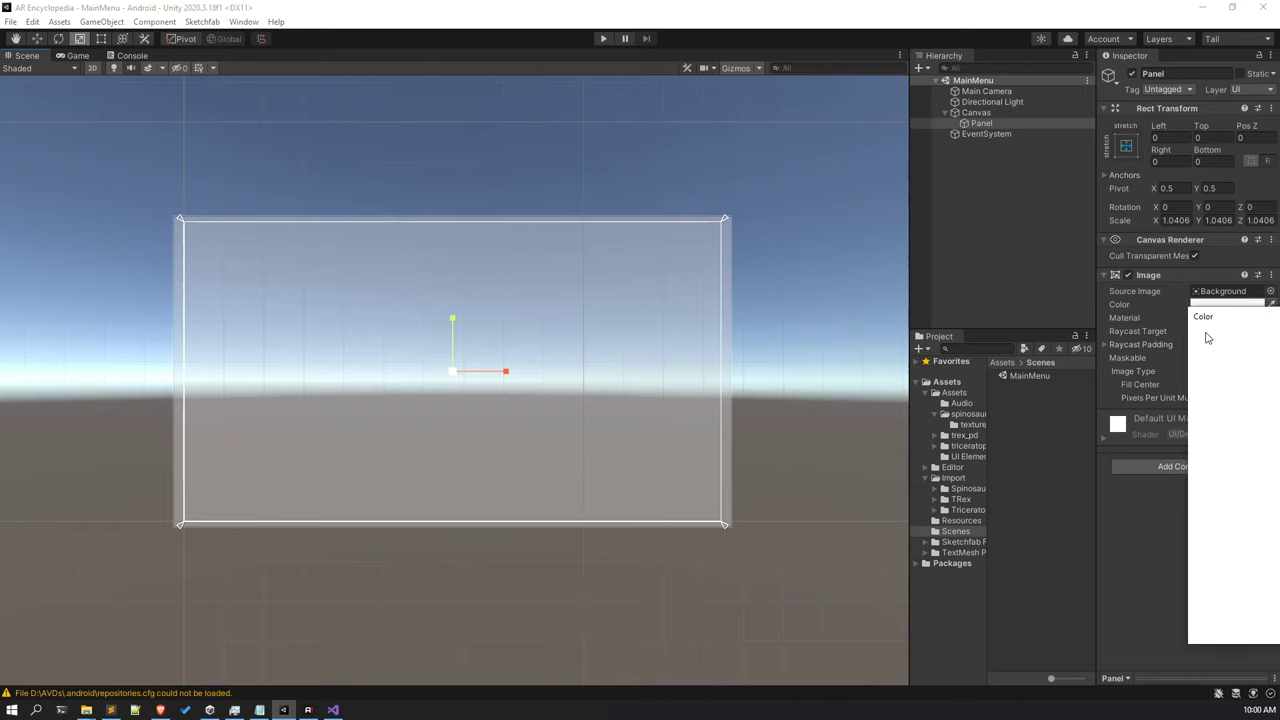
pyautogui.click(1014, 114)
pyautogui.click(1009, 125)
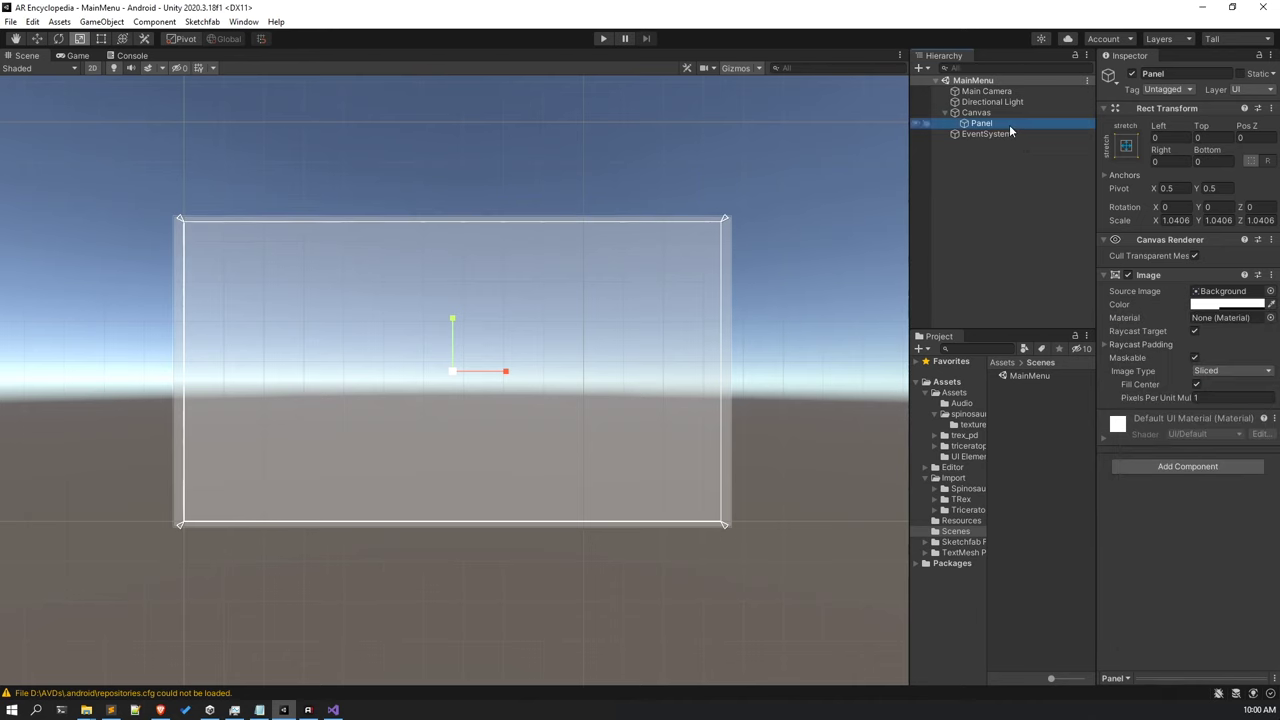
pyautogui.click(1222, 306)
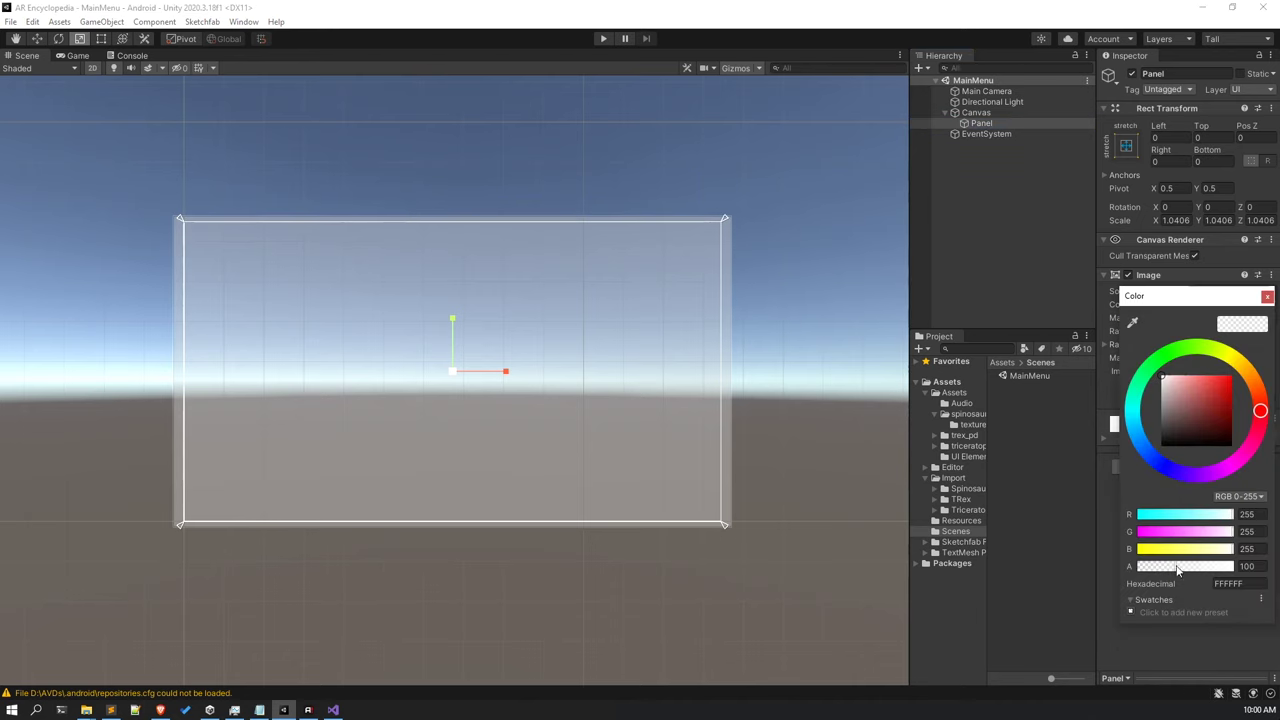
pyautogui.moveTo(1178, 569); pyautogui.dragTo(1260, 566)
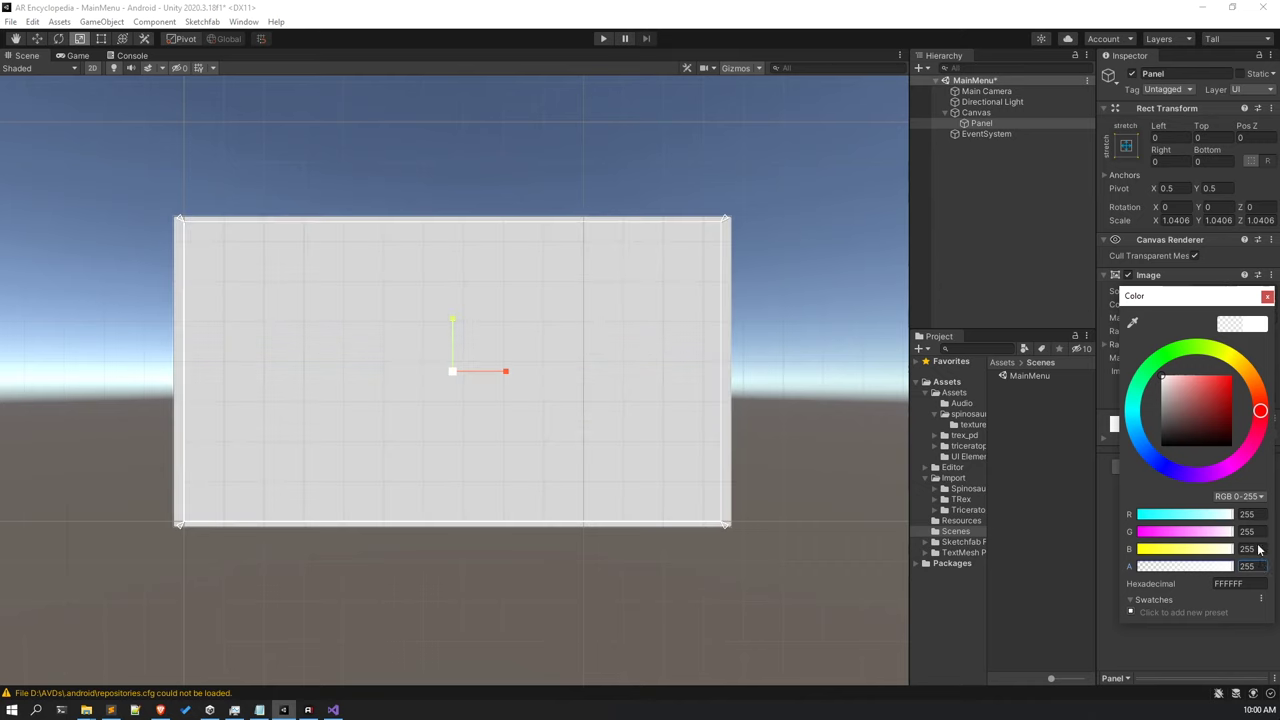
pyautogui.click(1267, 296)
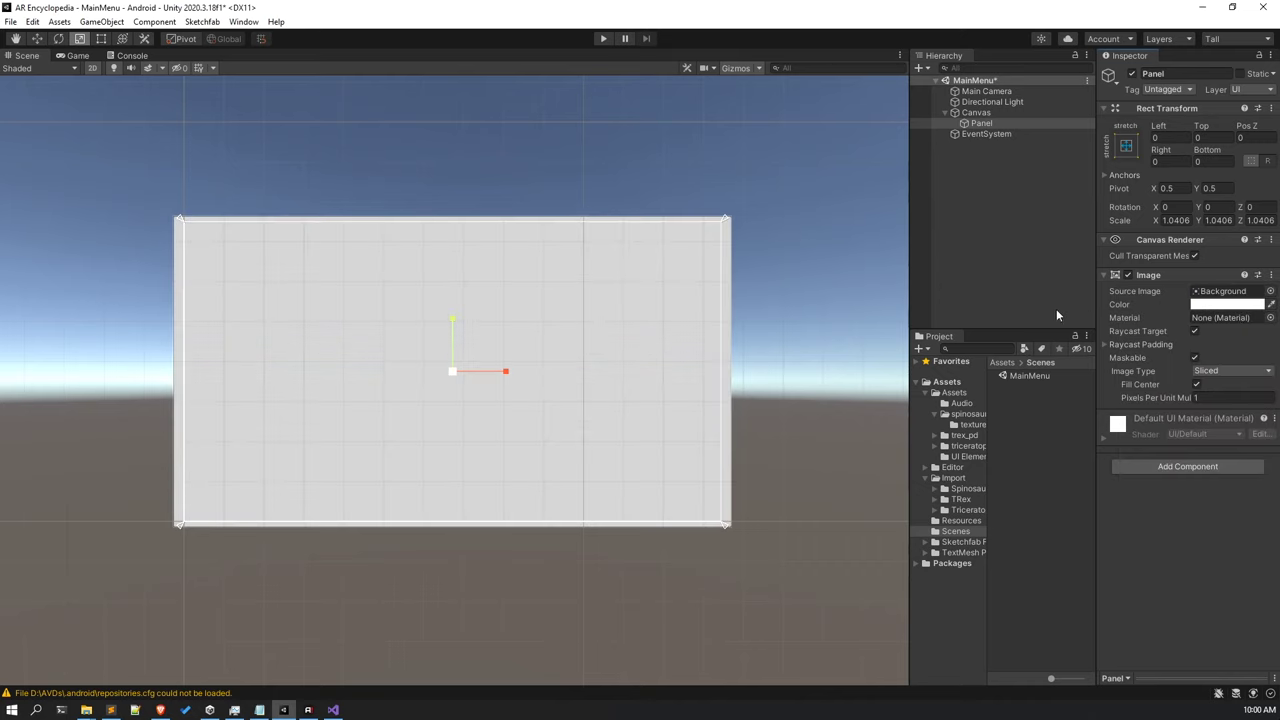
# Use the dinosaur Background sprite as the Panel's source image and preview it in game.
pyautogui.click(1271, 291)
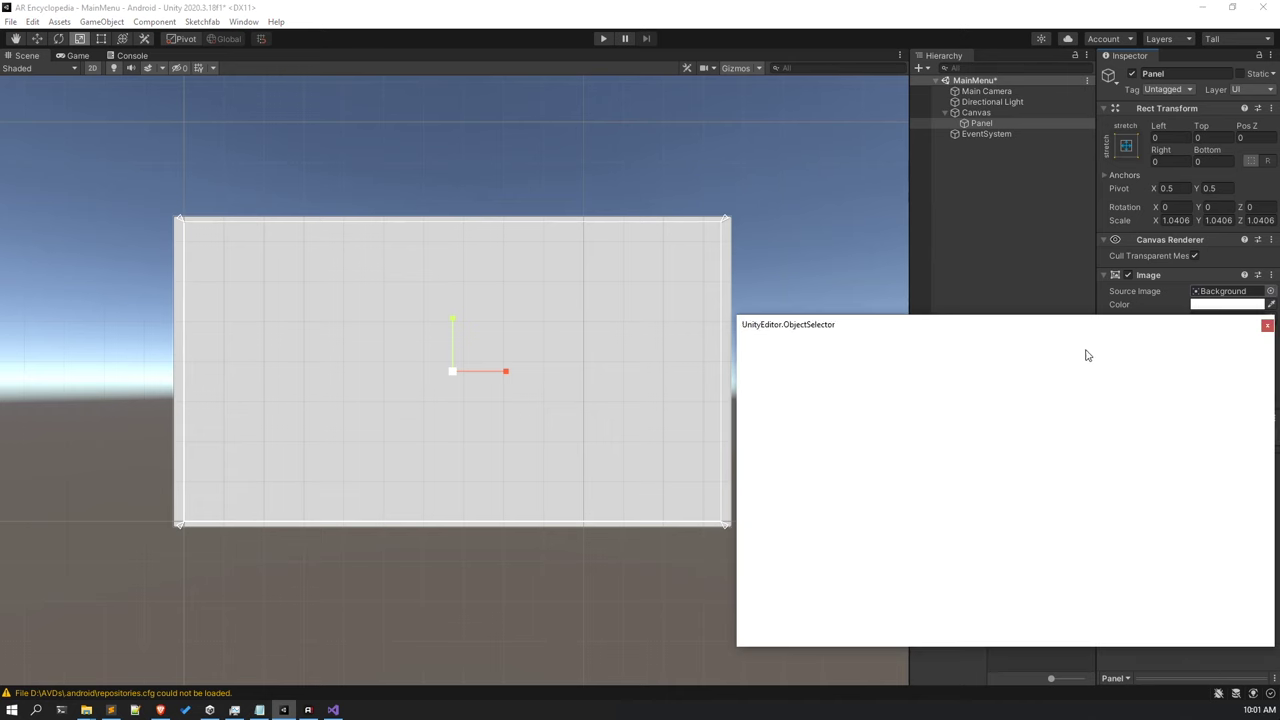
pyautogui.moveTo(994, 329); pyautogui.dragTo(564, 264)
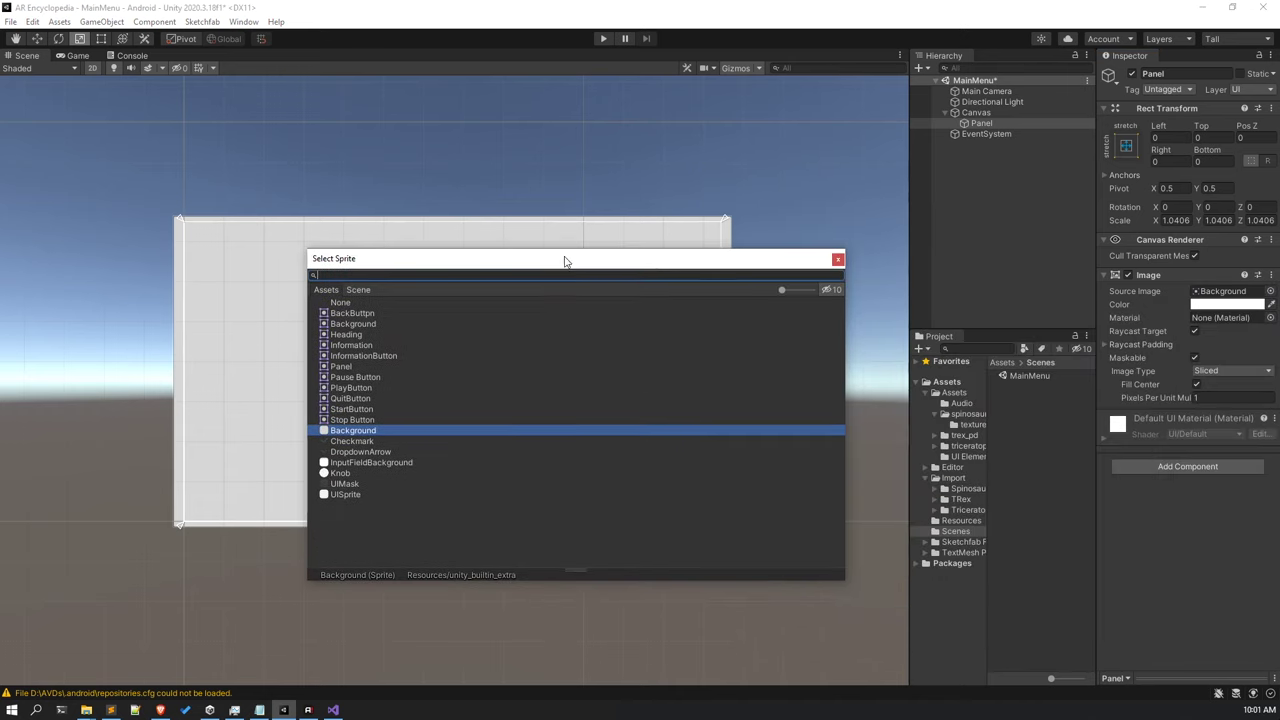
pyautogui.moveTo(782, 291); pyautogui.dragTo(811, 290)
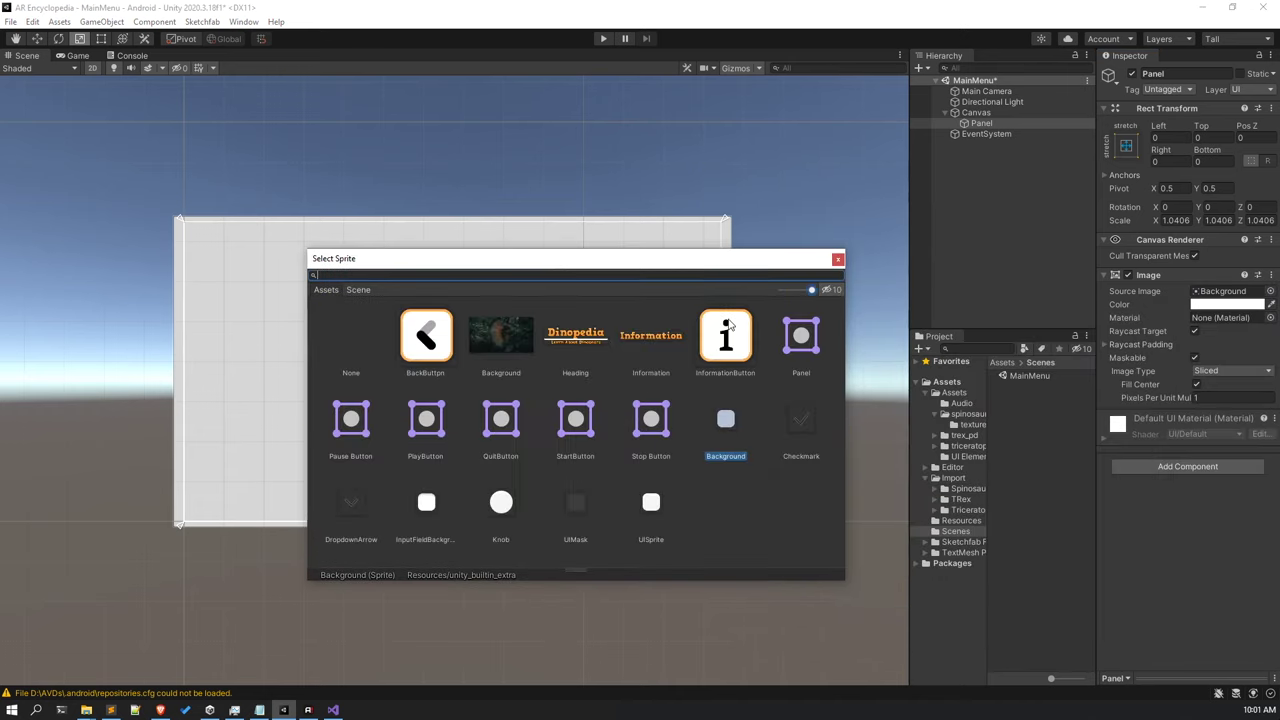
pyautogui.click(498, 339)
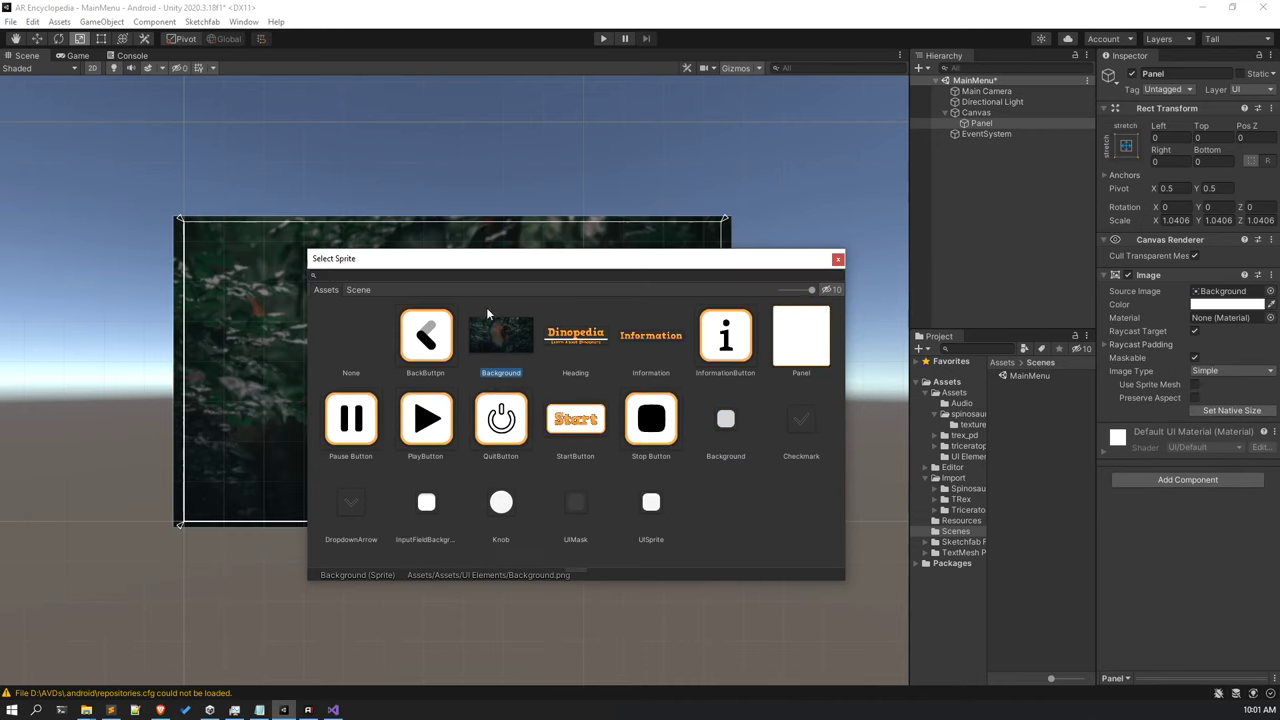
pyautogui.click(838, 259)
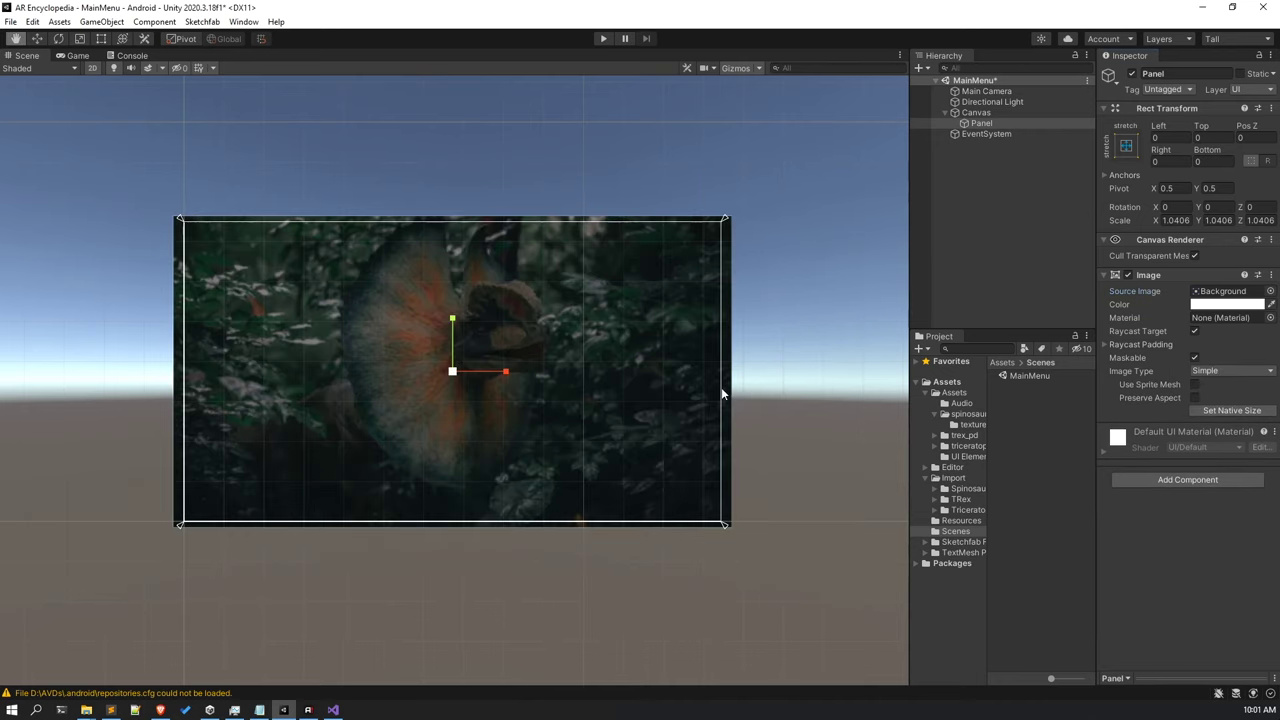
pyautogui.scroll(1, 743, 370)
pyautogui.click(336, 168)
pyautogui.click(76, 55)
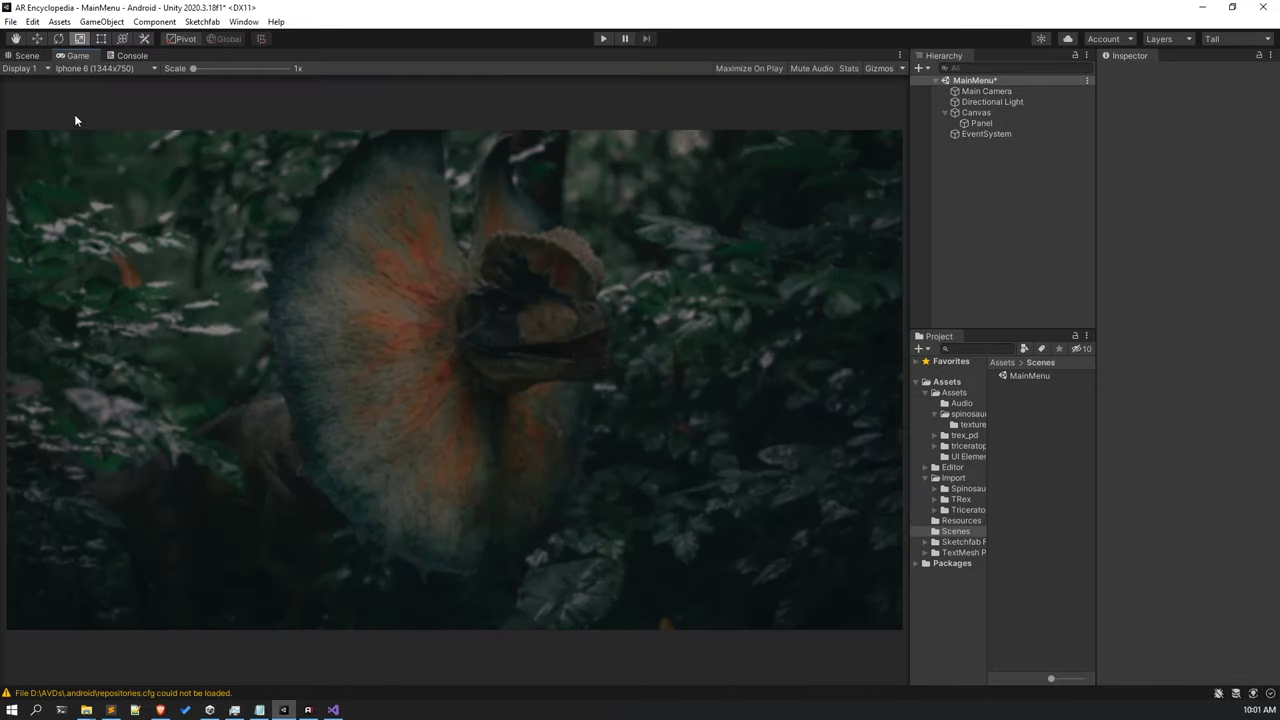
pyautogui.click(30, 56)
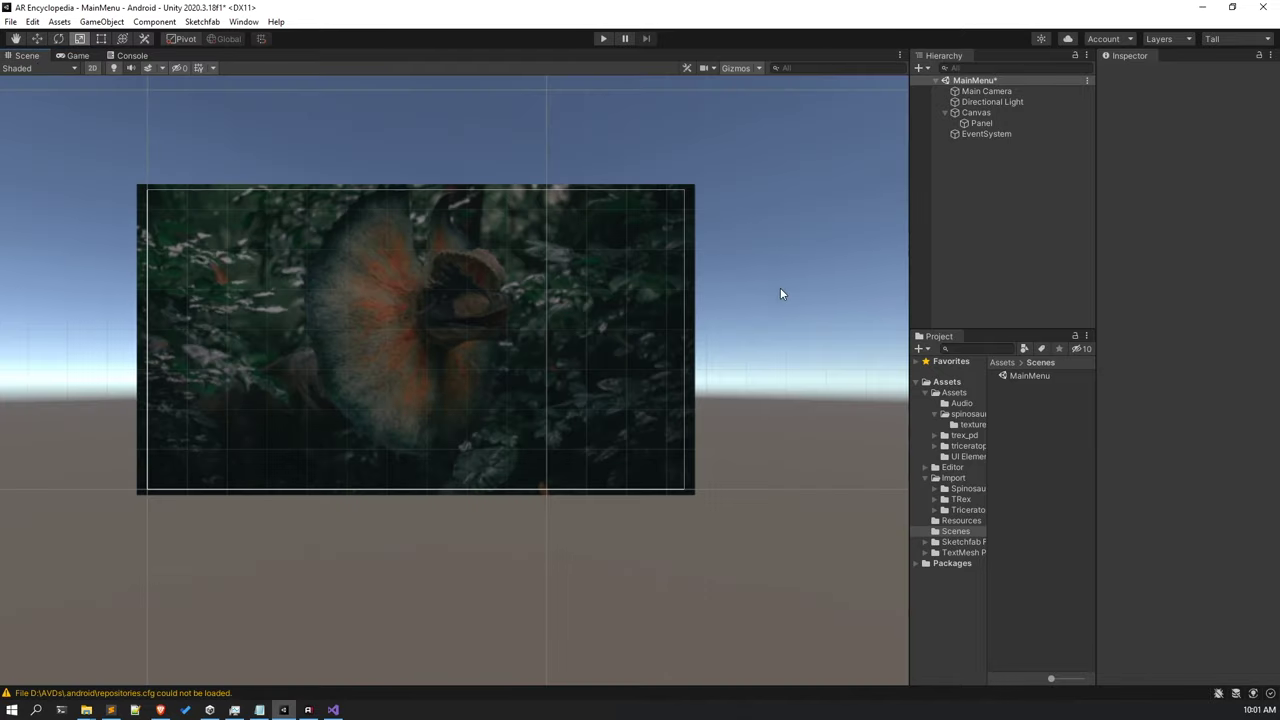
pyautogui.moveTo(737, 197); pyautogui.dragTo(735, 226, button='middle')
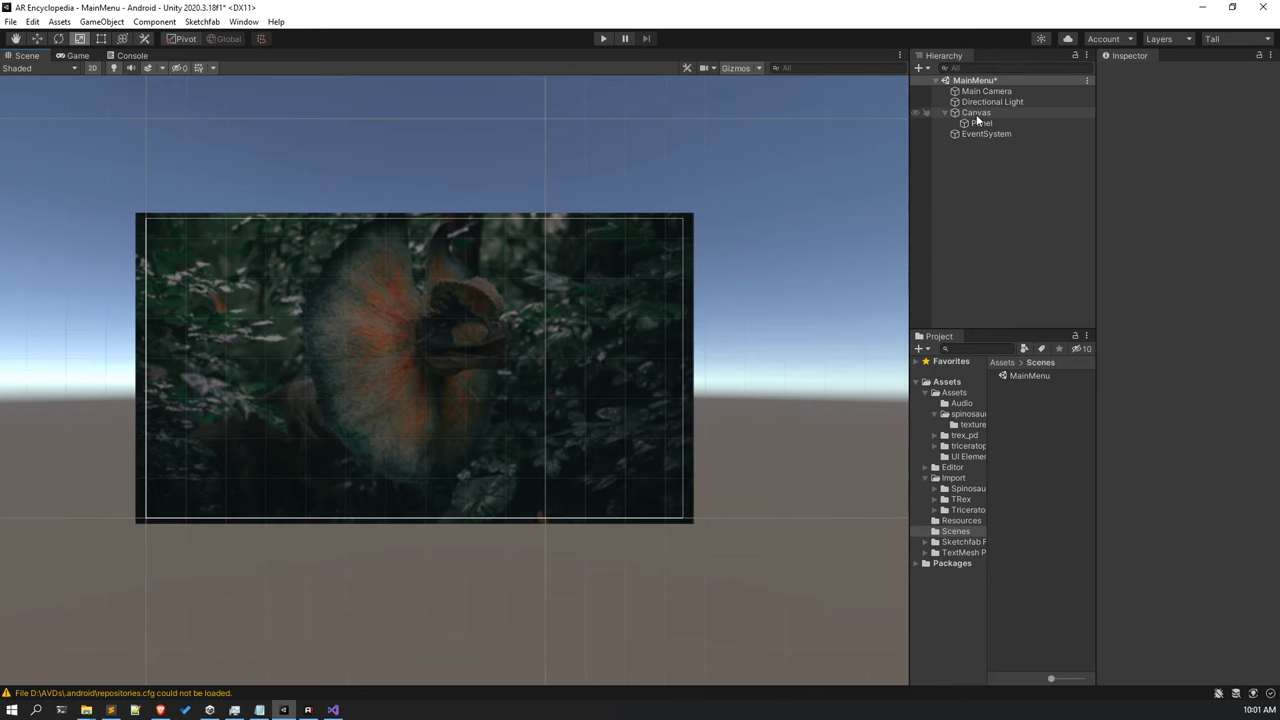
# Add a new Image under the Canvas and name it Heading.
pyautogui.click(976, 113)
pyautogui.rightClick(978, 119)
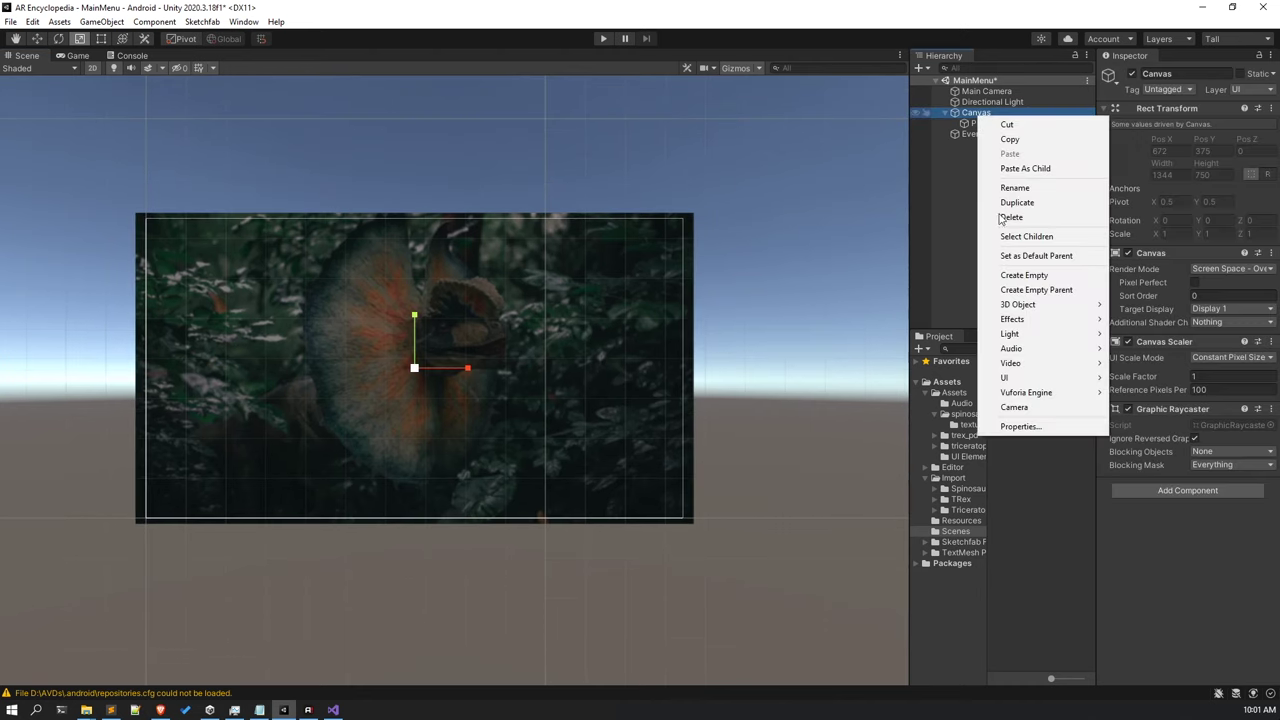
pyautogui.moveTo(1049, 378)
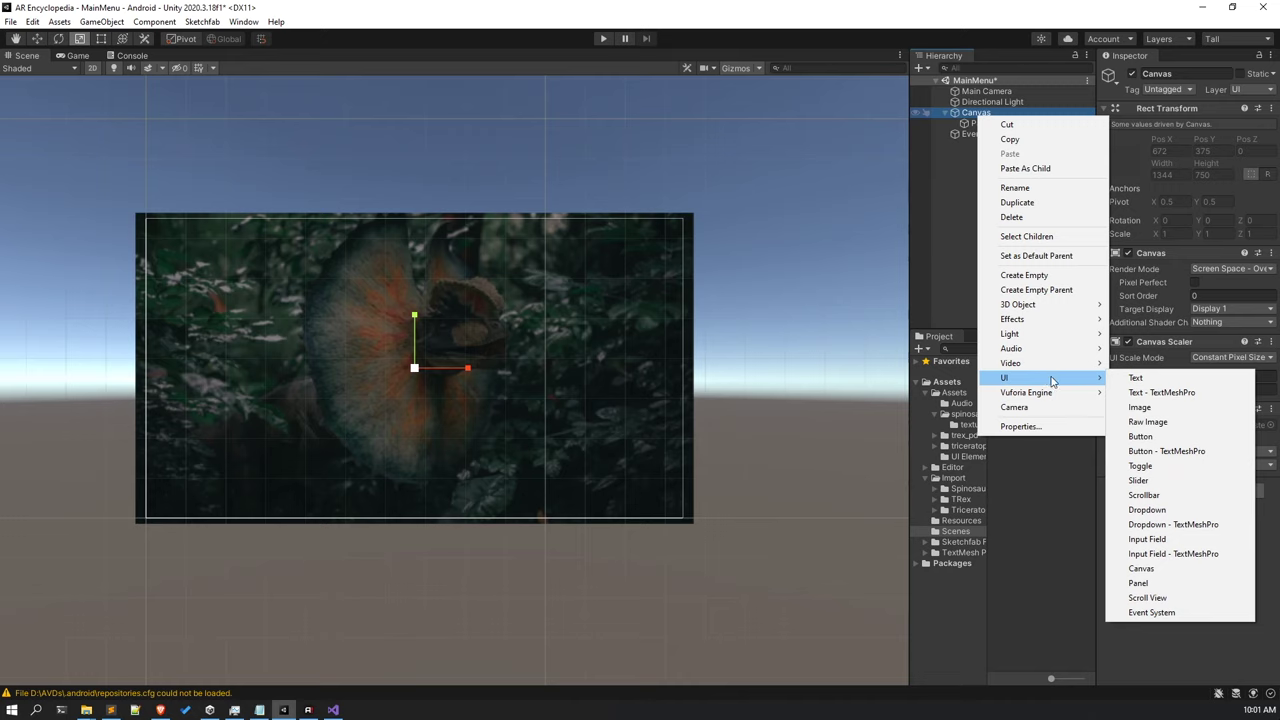
pyautogui.click(1140, 407)
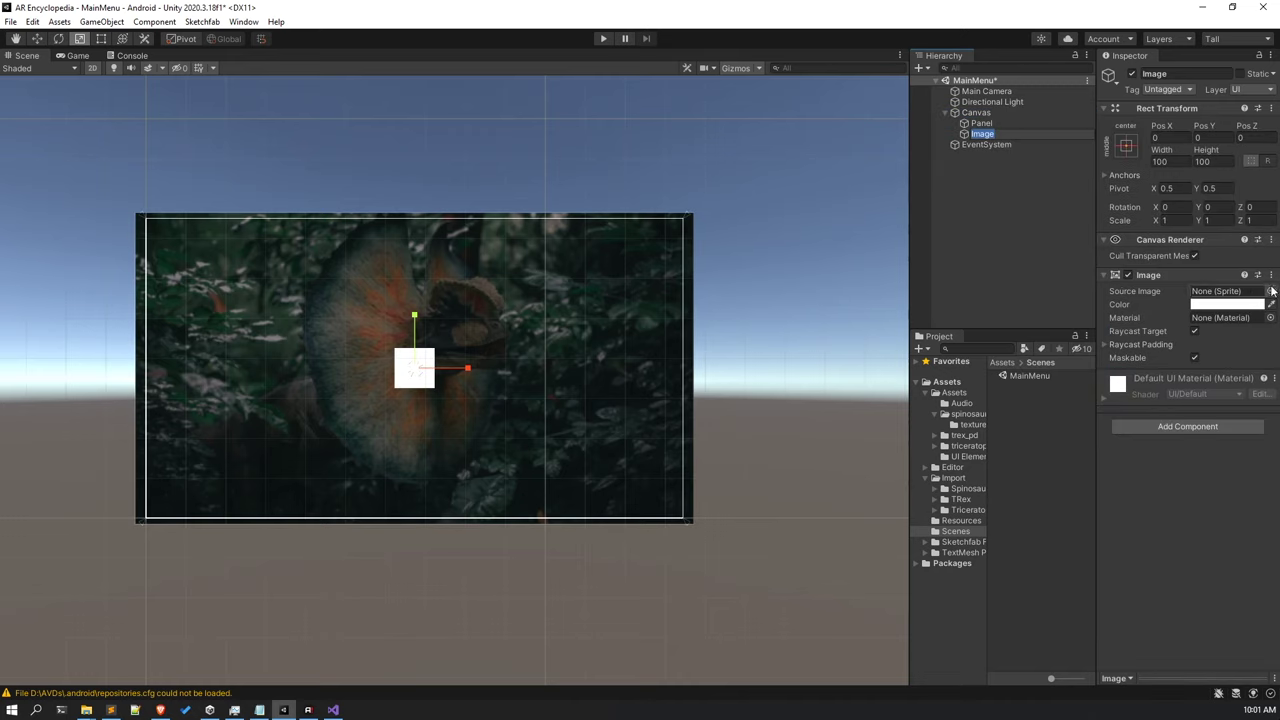
pyautogui.click(1158, 73)
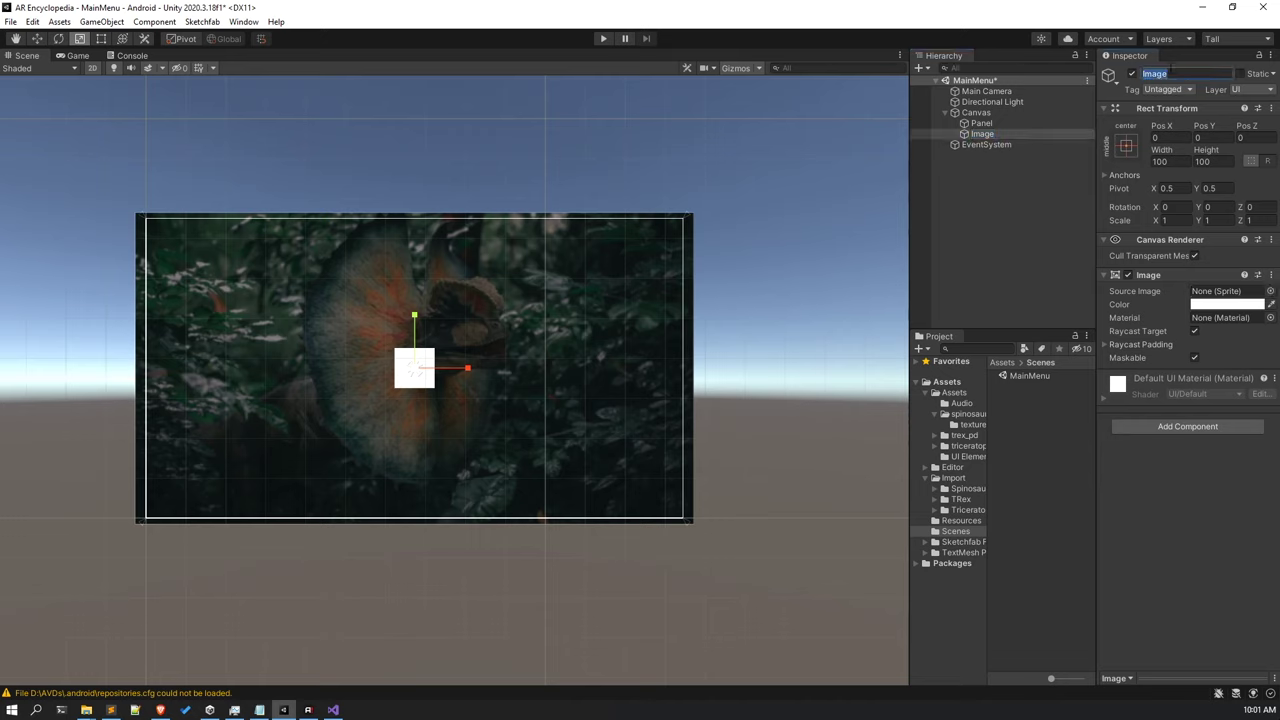
pyautogui.write('Heading')
pyautogui.press('Return')
# Give Heading the Dinopedia Heading sprite and scale it to about 4.89 by 1.59.
pyautogui.click(1270, 291)
pyautogui.moveTo(1052, 291); pyautogui.dragTo(759, 232)
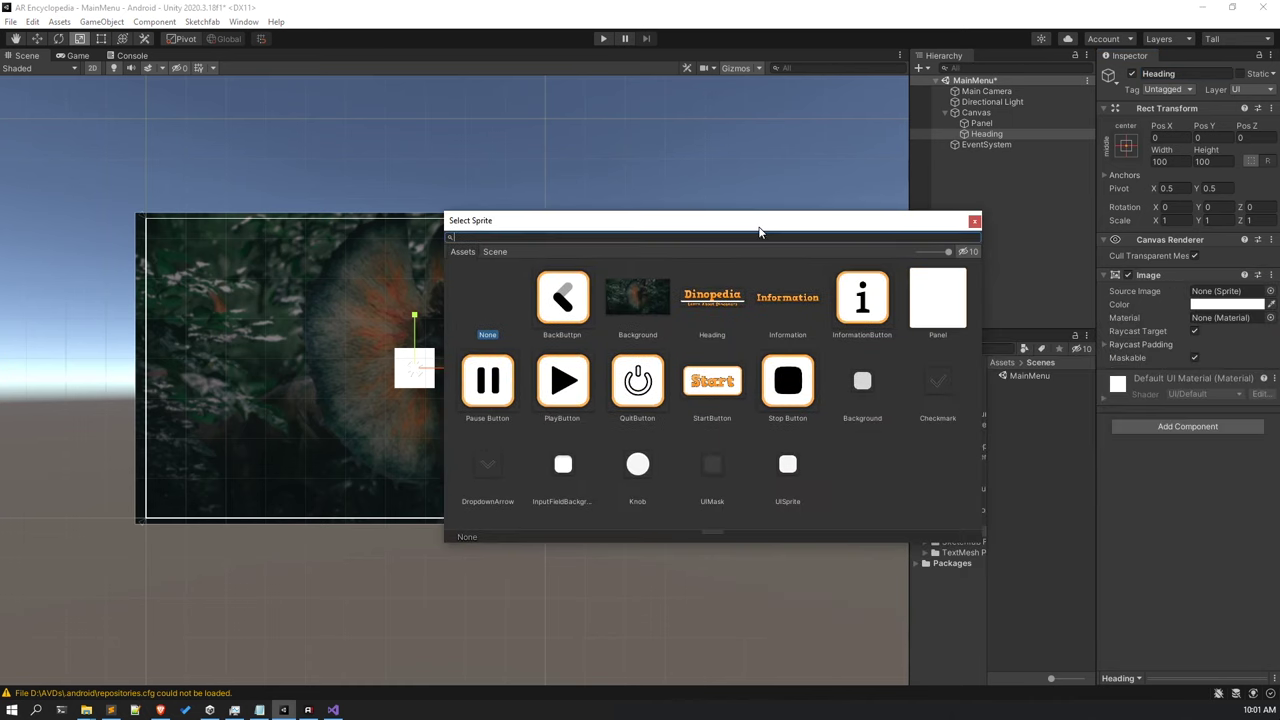
pyautogui.click(712, 297)
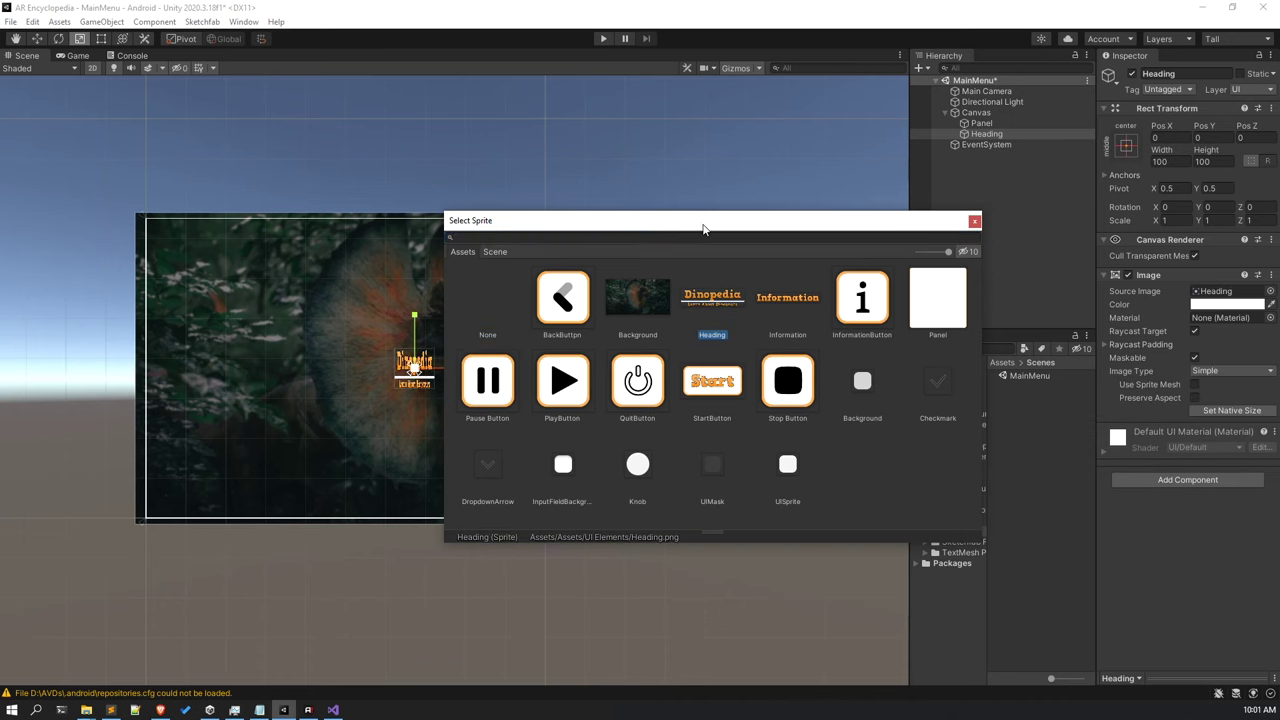
pyautogui.moveTo(703, 229); pyautogui.dragTo(617, 242)
pyautogui.click(887, 241)
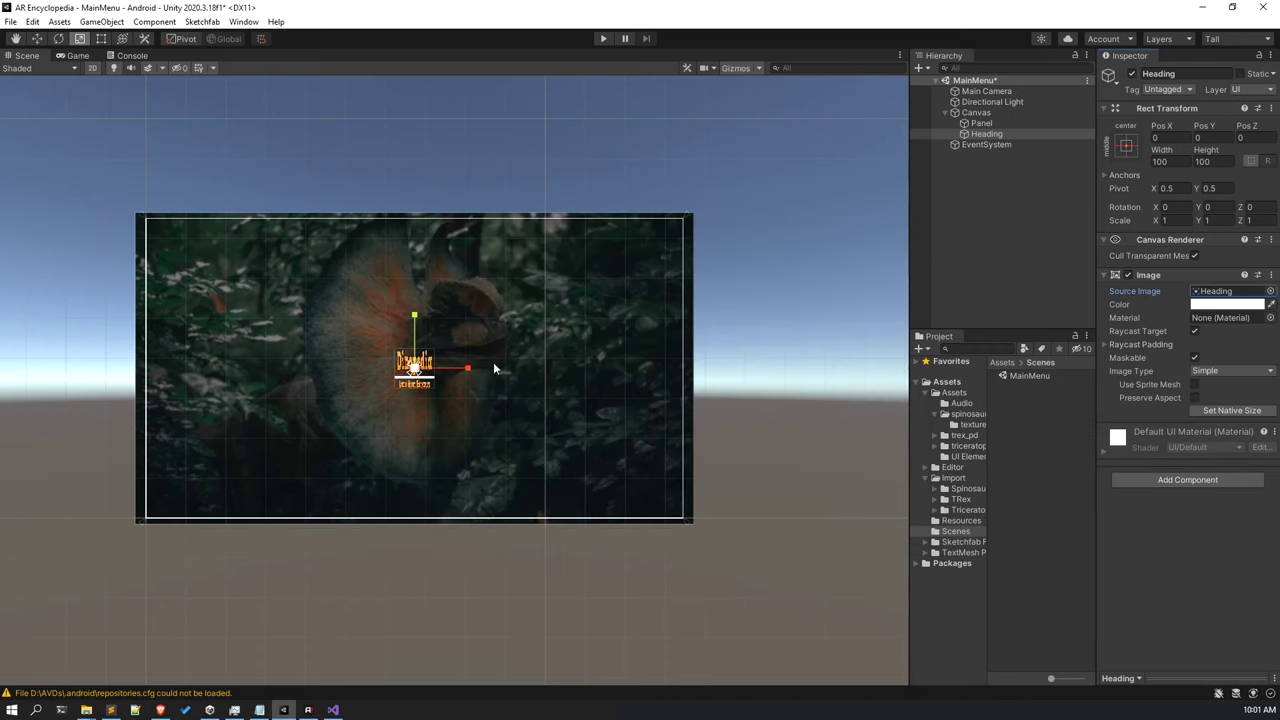
pyautogui.moveTo(467, 368); pyautogui.dragTo(600, 371)
pyautogui.scroll(5, 381, 331)
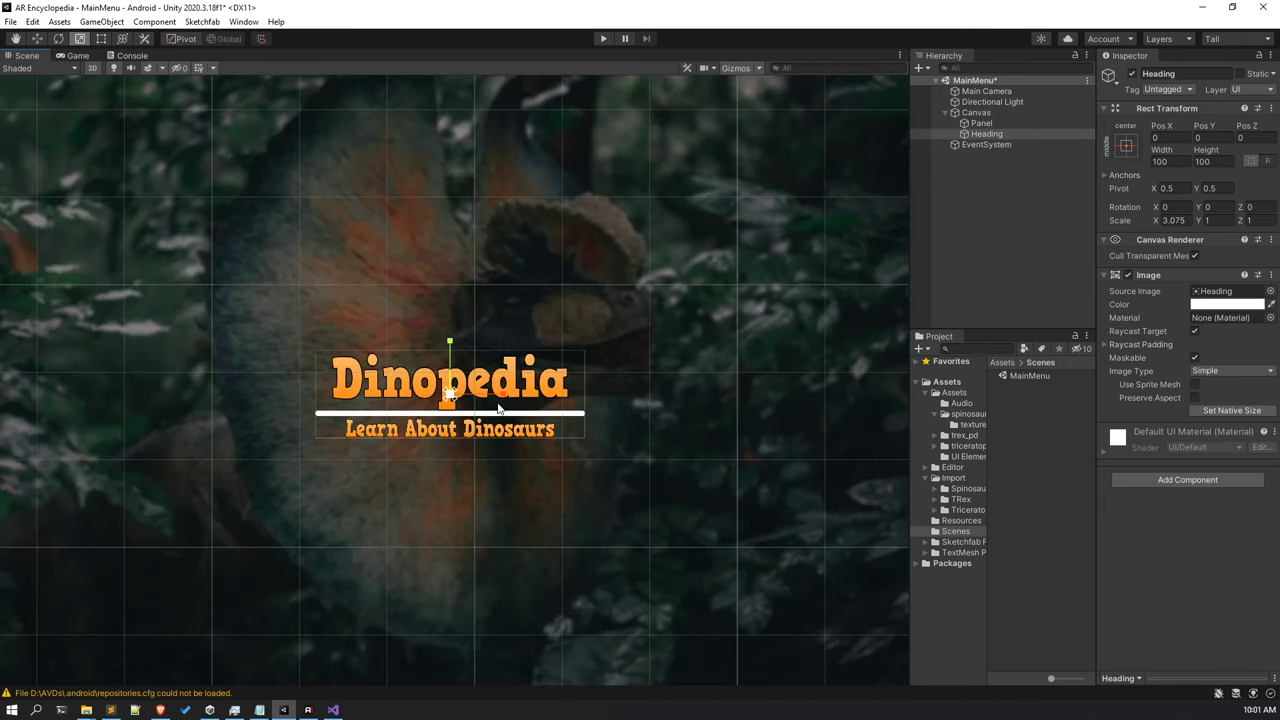
pyautogui.moveTo(450, 393)
pyautogui.mouseDown()
pyautogui.moveTo(632, 406)
pyautogui.moveTo(557, 395)
pyautogui.moveTo(448, 406)
pyautogui.mouseUp()
pyautogui.scroll(-5, 561, 387)
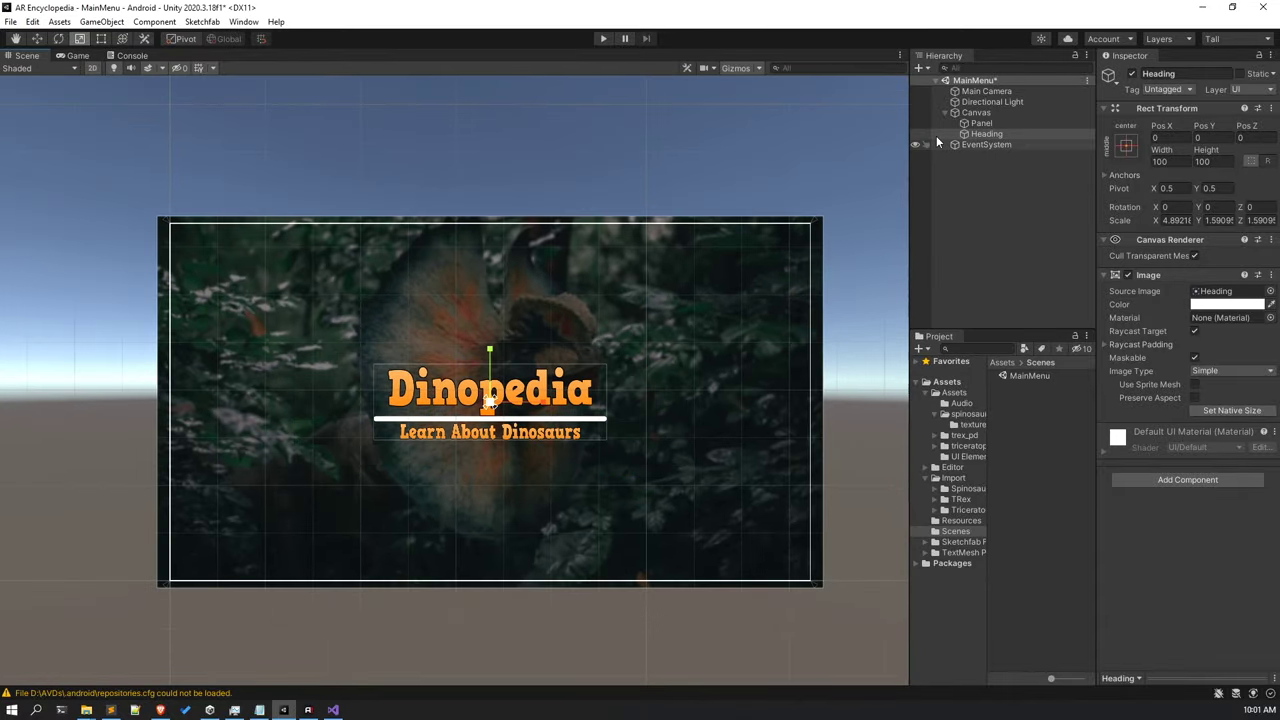
# Anchor the Heading to the top centre and move it down from the canvas edge.
pyautogui.click(1126, 147)
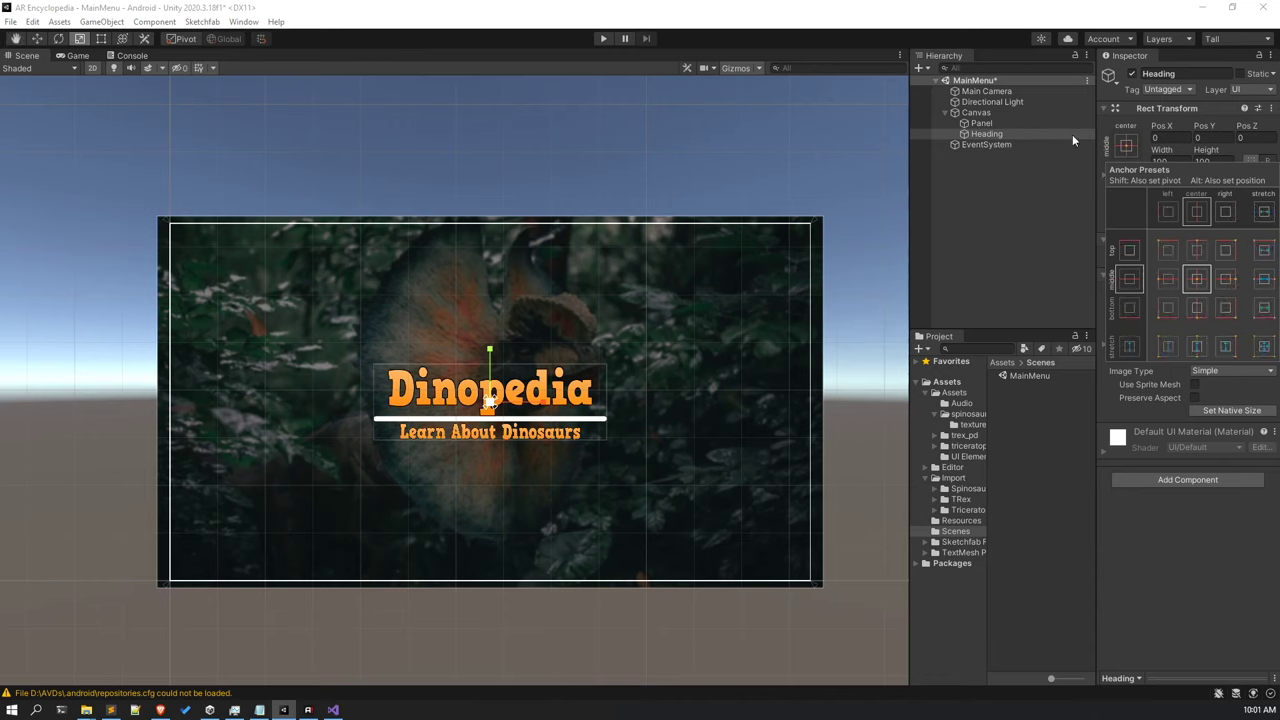
pyautogui.click(1030, 136)
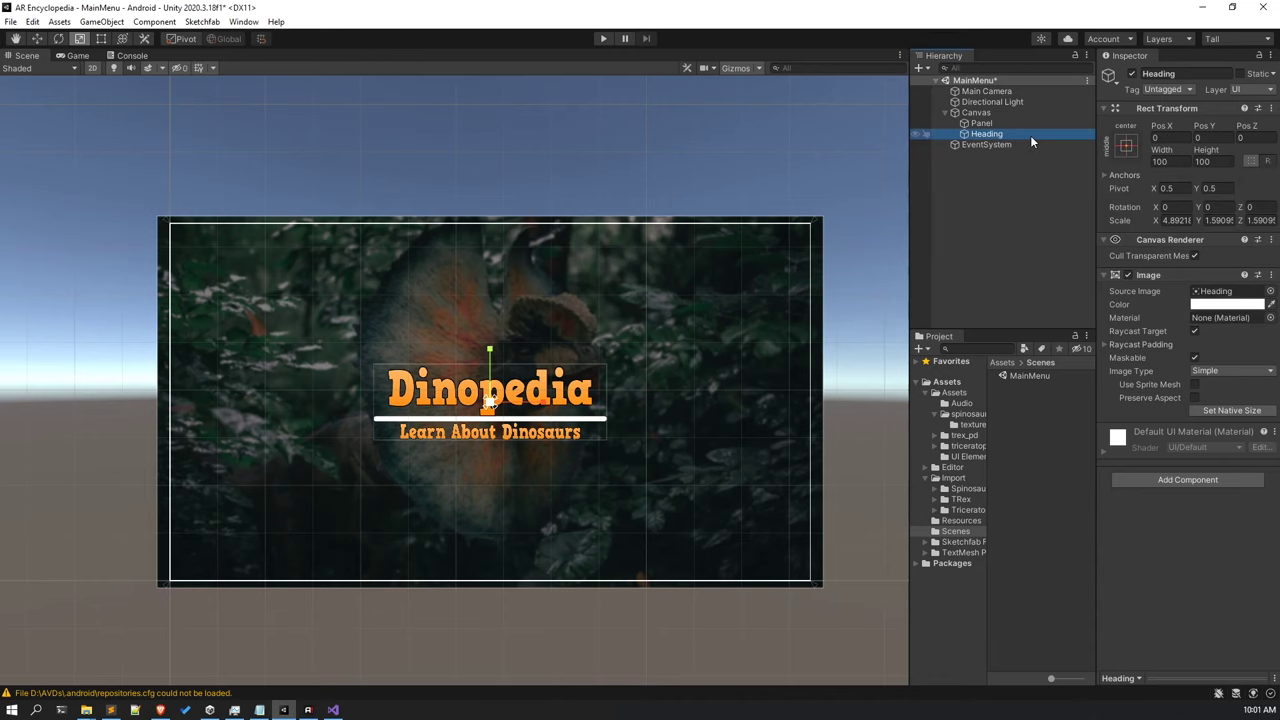
pyautogui.click(1127, 146)
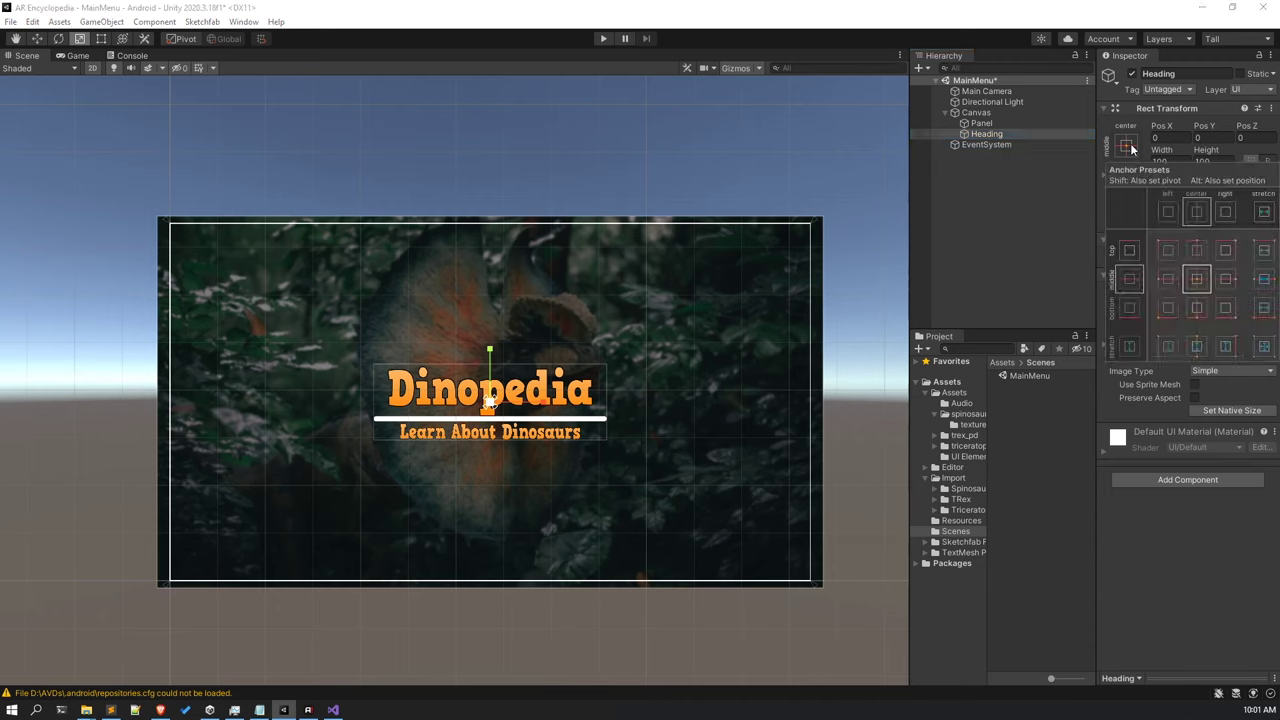
pyautogui.keyDown('alt'); pyautogui.click(1195, 247); pyautogui.keyUp('alt')
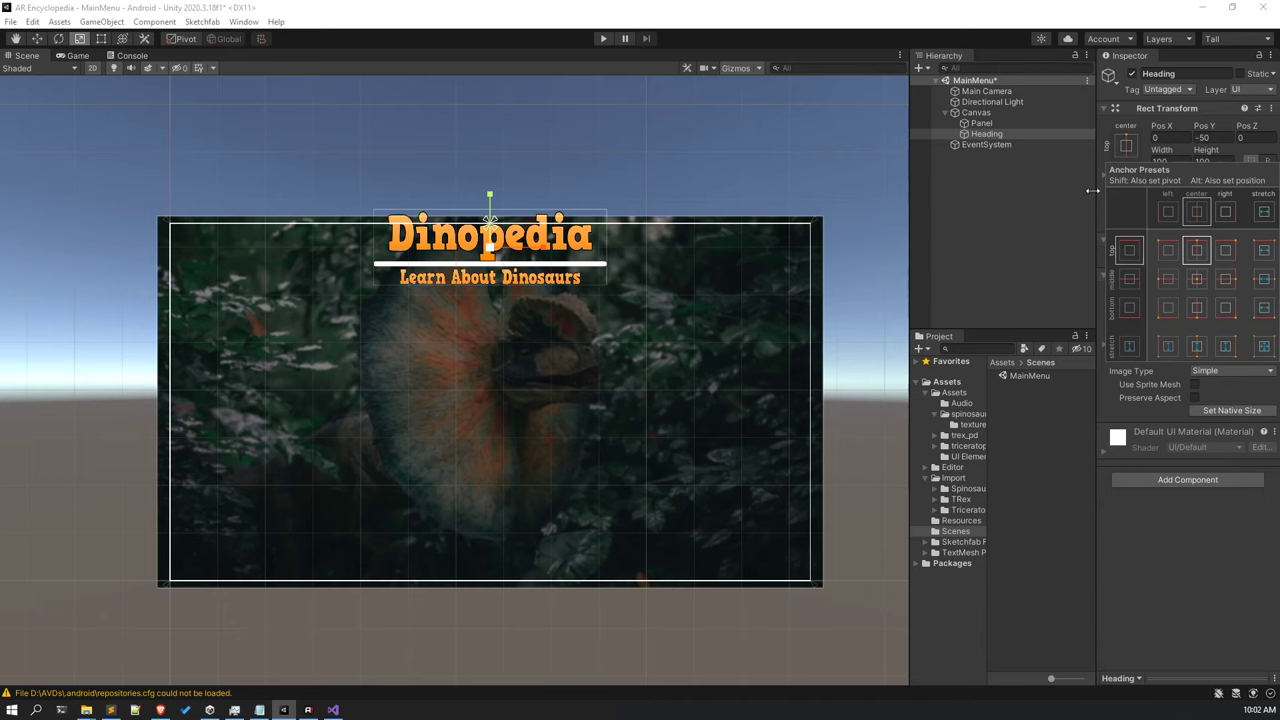
pyautogui.click(1021, 134)
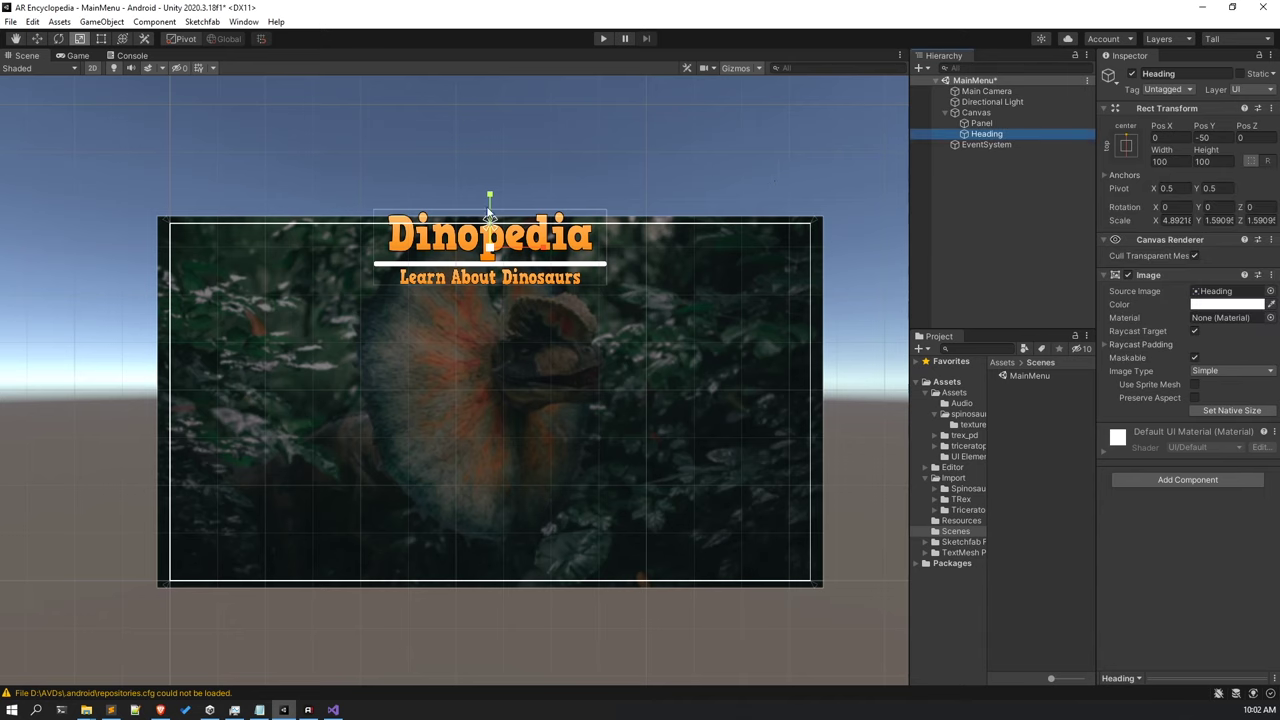
pyautogui.click(36, 39)
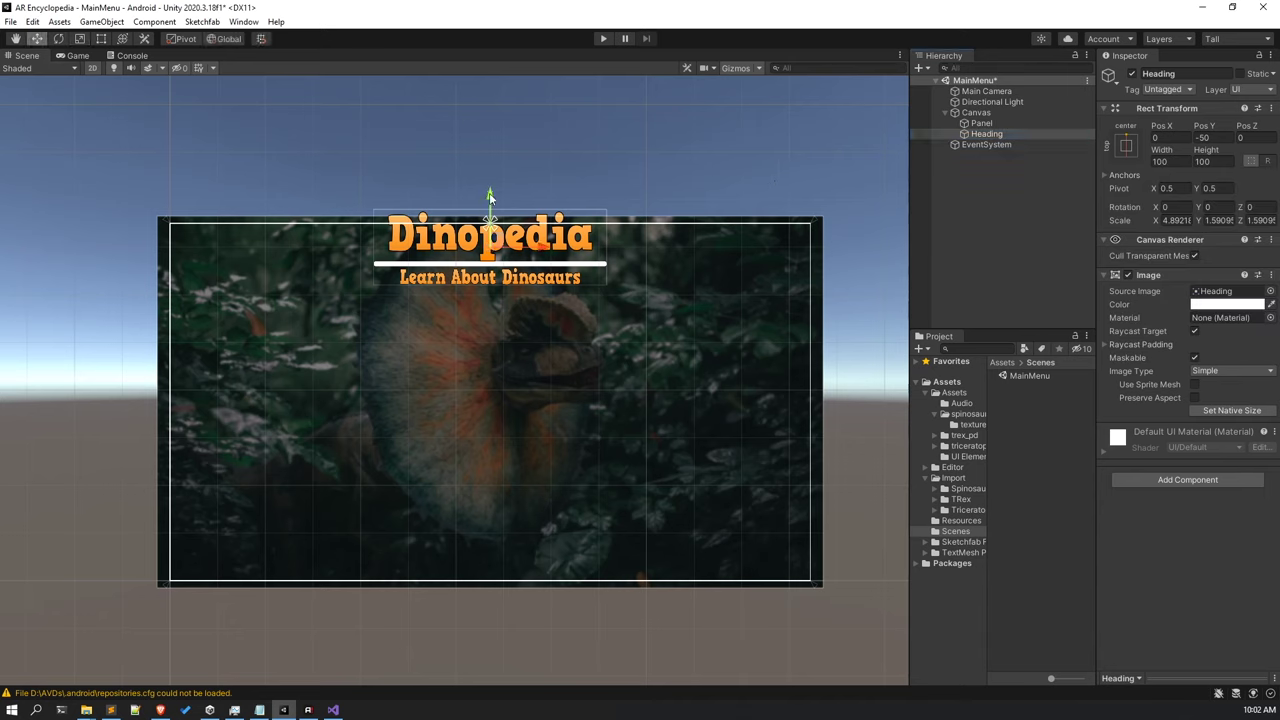
pyautogui.moveTo(490, 196); pyautogui.dragTo(489, 213)
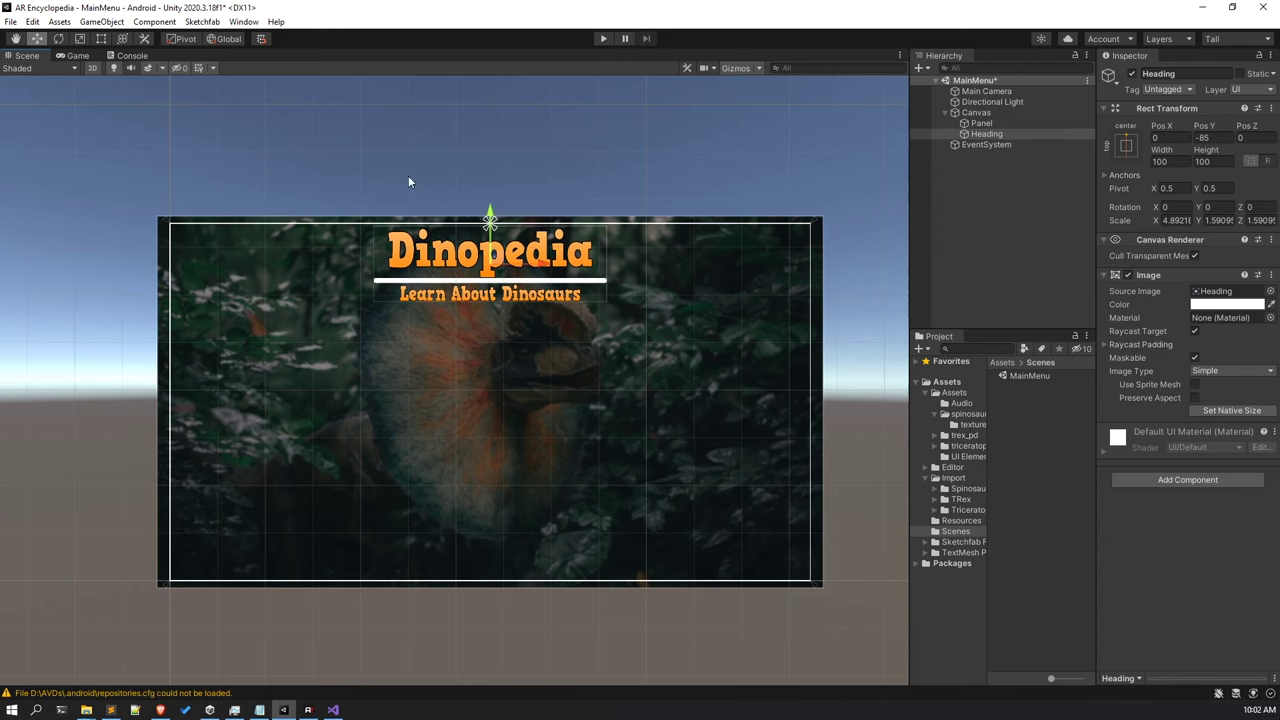
pyautogui.click(75, 55)
pyautogui.click(28, 55)
# Widen the Heading to about 5.99 scale and nudge it down to Pos Y -98.
pyautogui.click(80, 38)
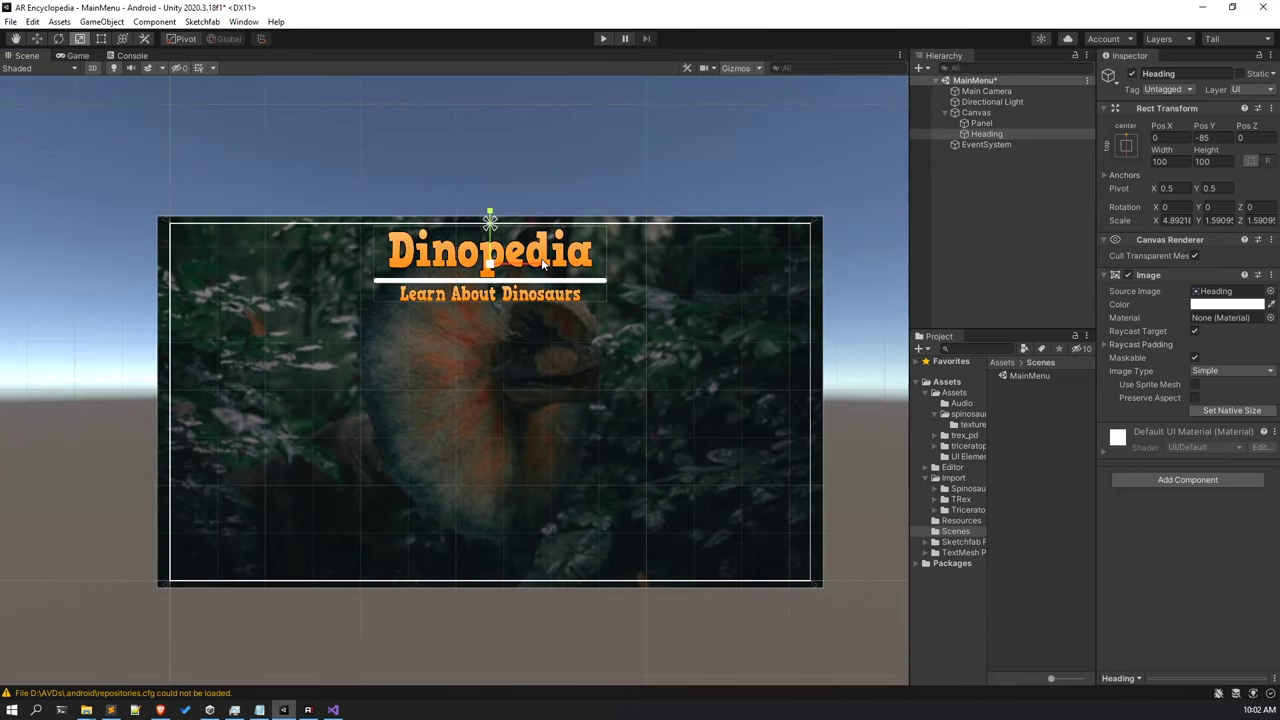
pyautogui.moveTo(541, 258); pyautogui.dragTo(556, 269)
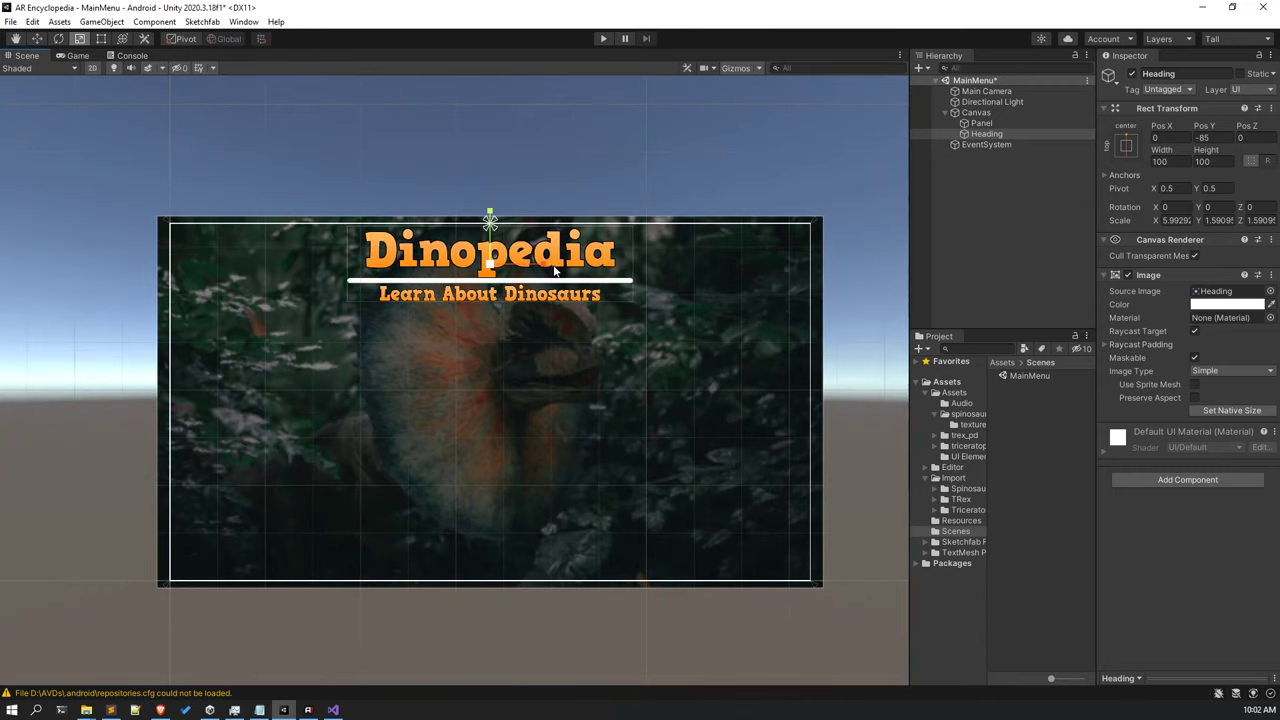
pyautogui.click(80, 55)
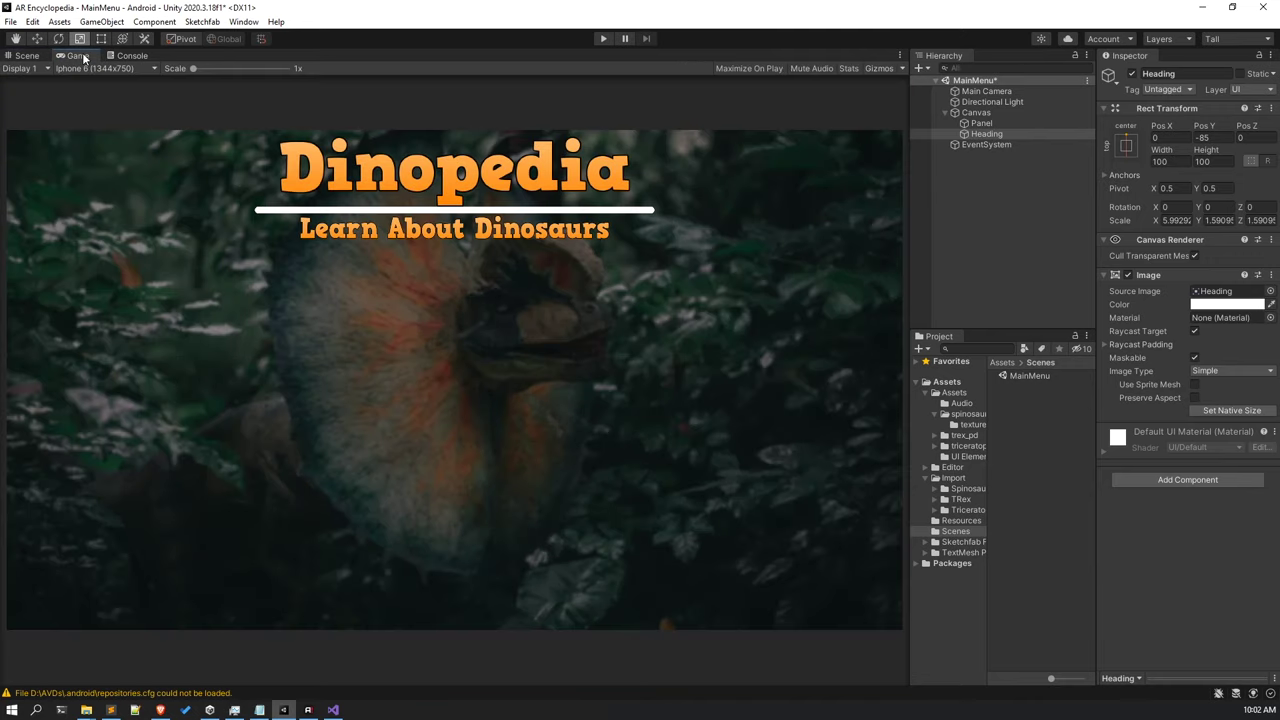
pyautogui.click(28, 55)
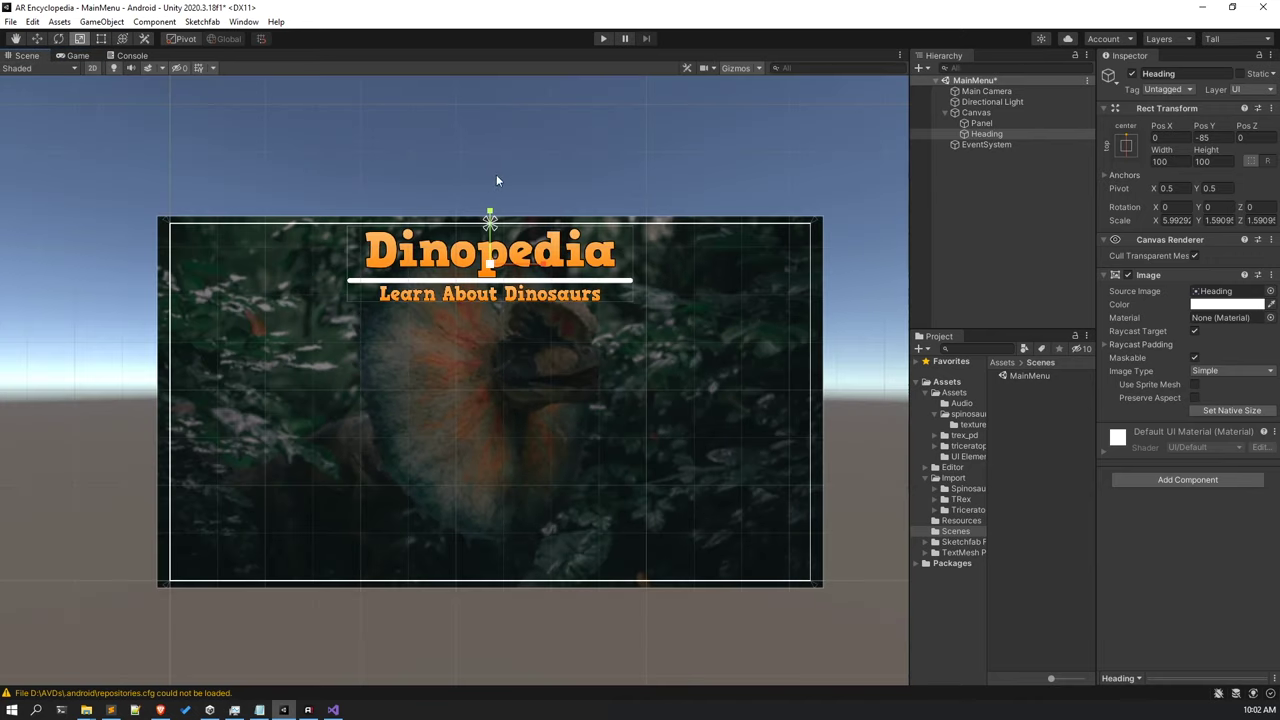
pyautogui.click(38, 38)
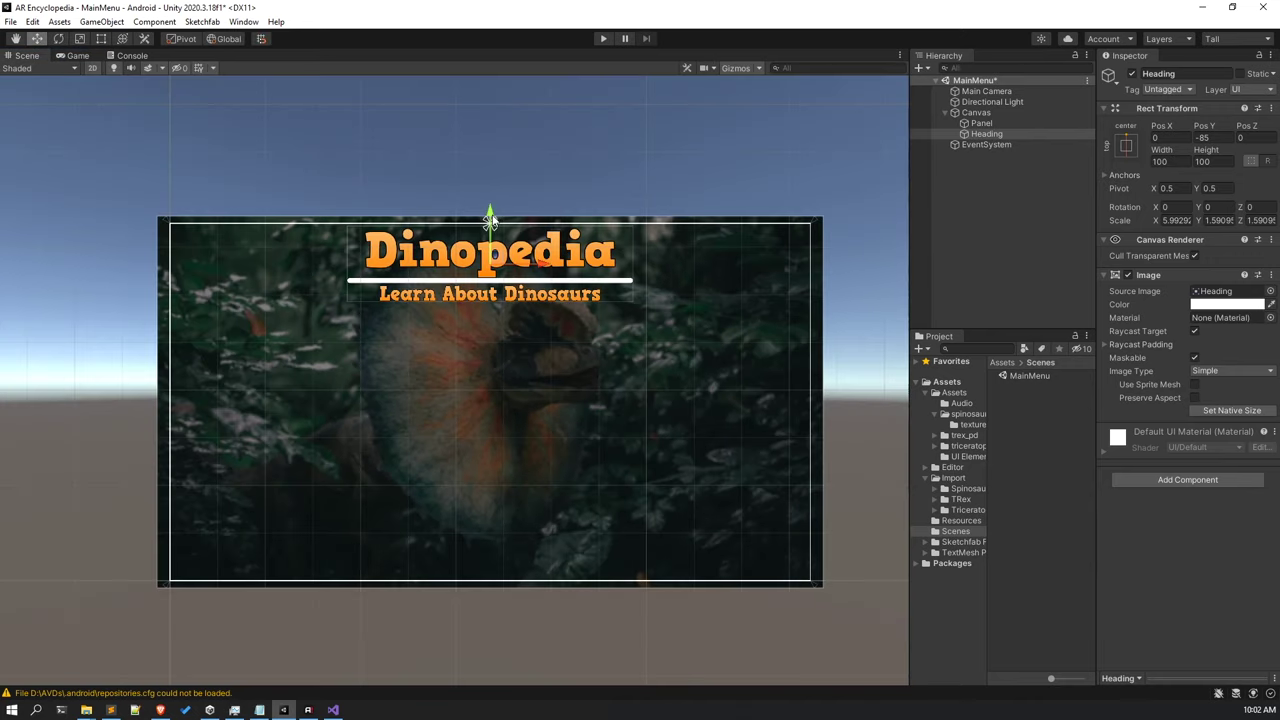
pyautogui.moveTo(494, 212); pyautogui.dragTo(489, 219)
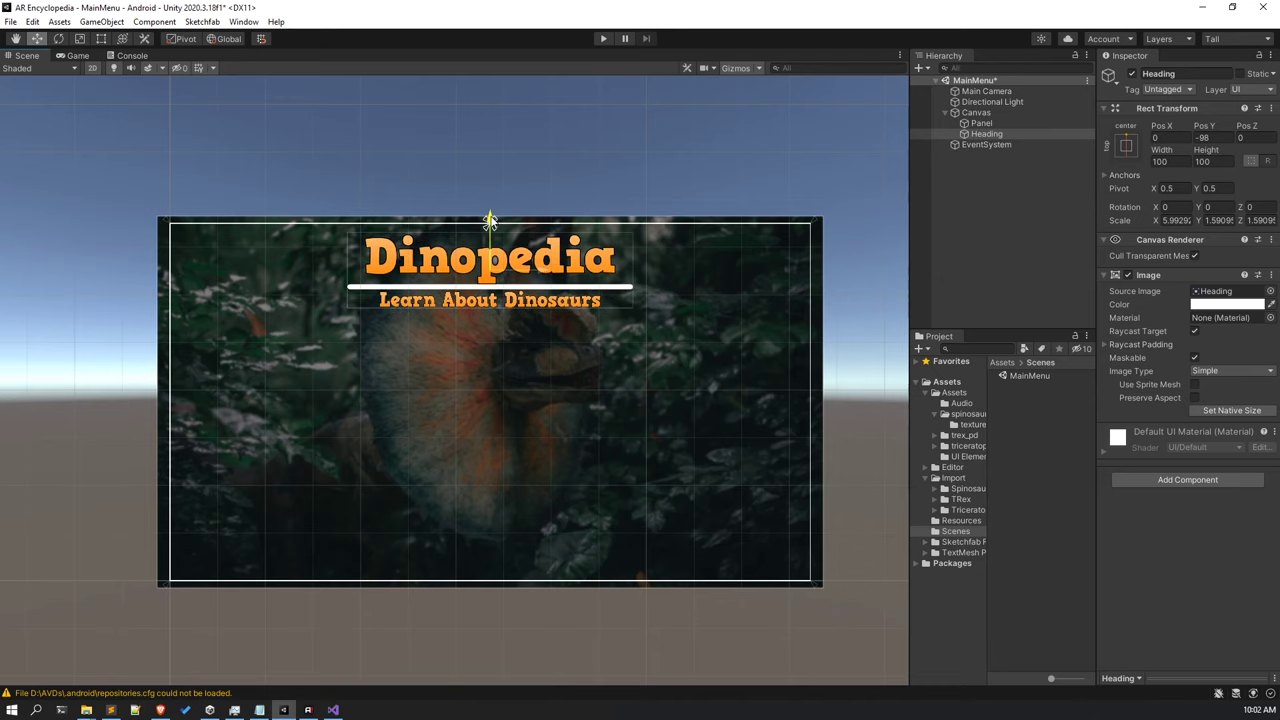
pyautogui.click(80, 56)
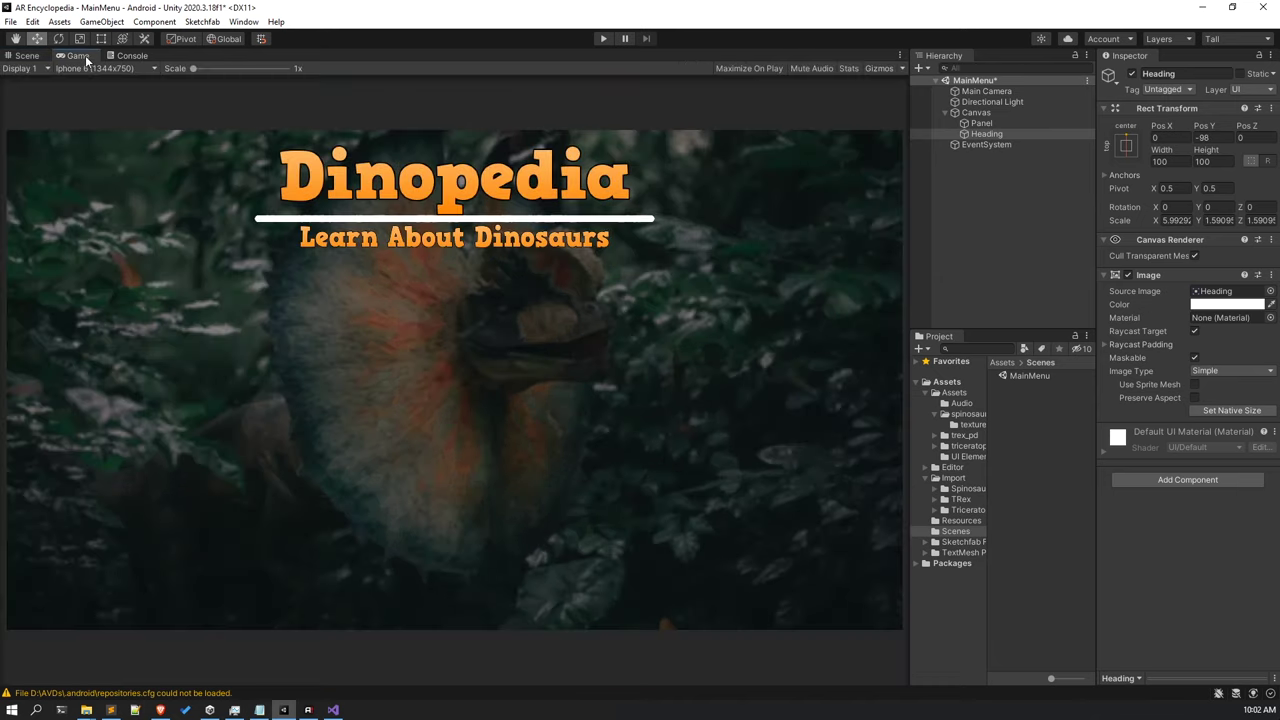
pyautogui.click(22, 56)
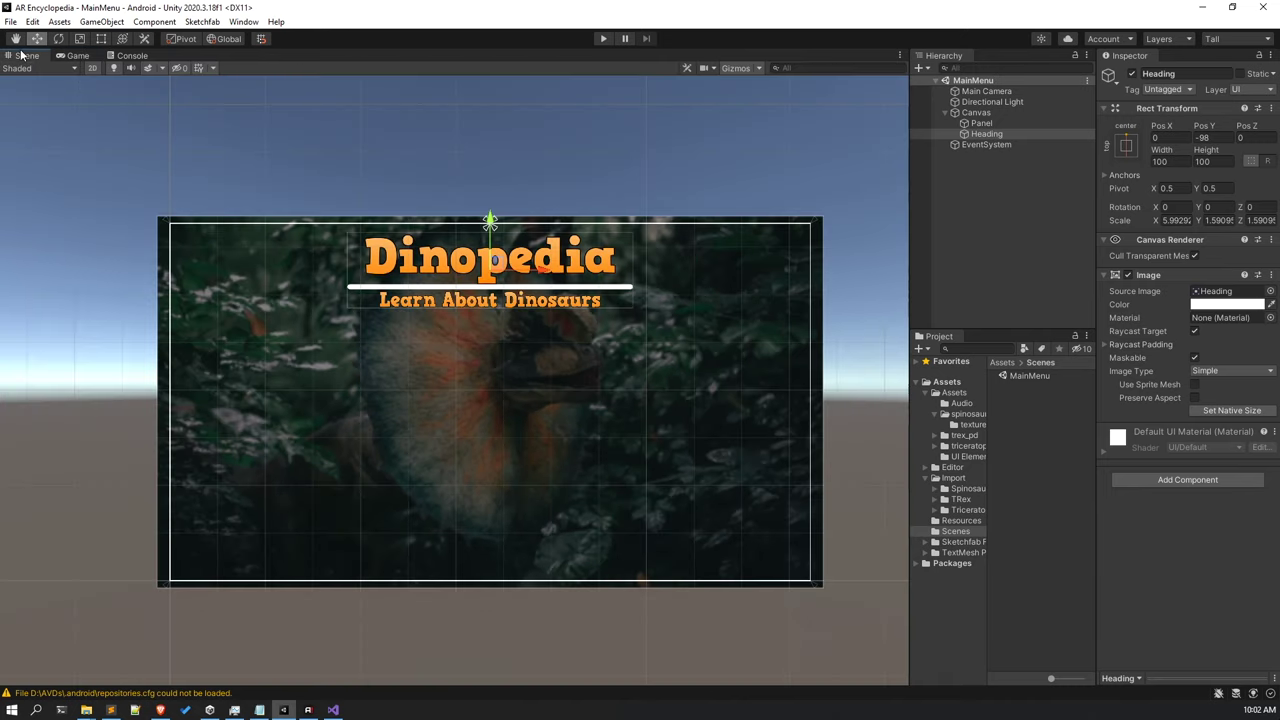
pyautogui.click(990, 112)
# Add a Button - TextMeshPro with its Text (TMP) child, move it to the hierarchy root, and save.
pyautogui.rightClick(991, 117)
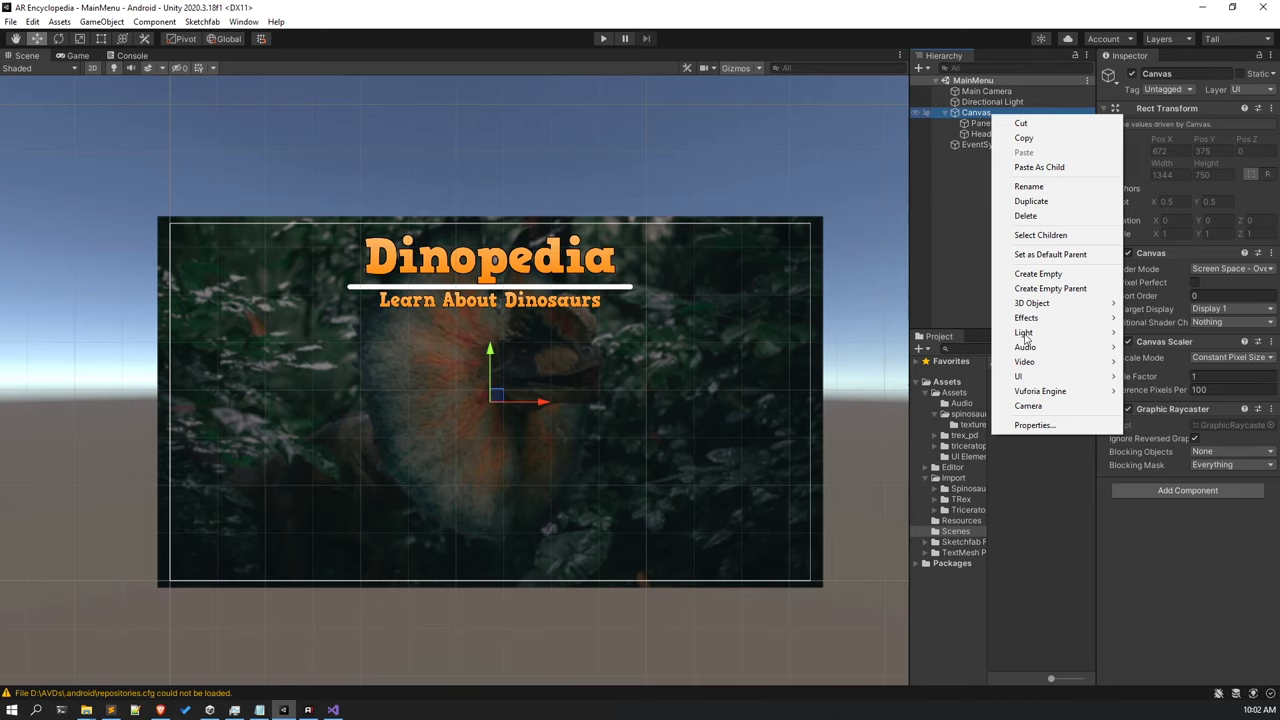
pyautogui.moveTo(1027, 376)
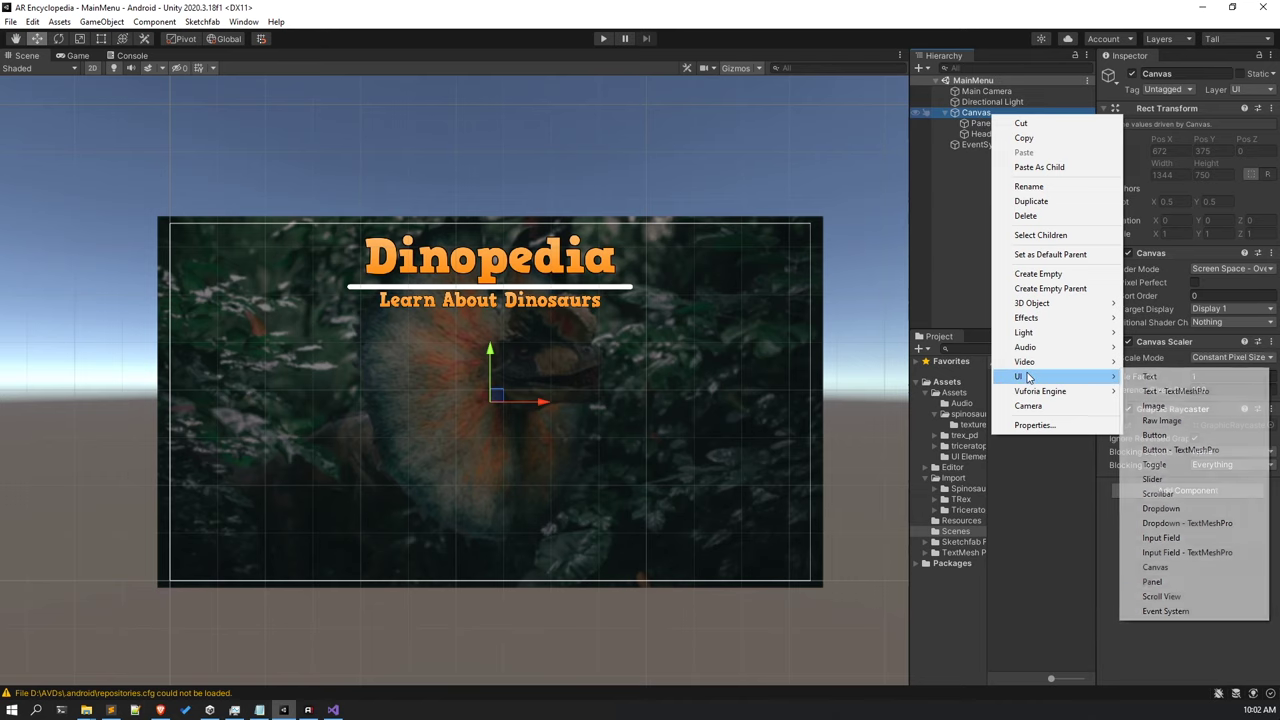
pyautogui.click(1199, 450)
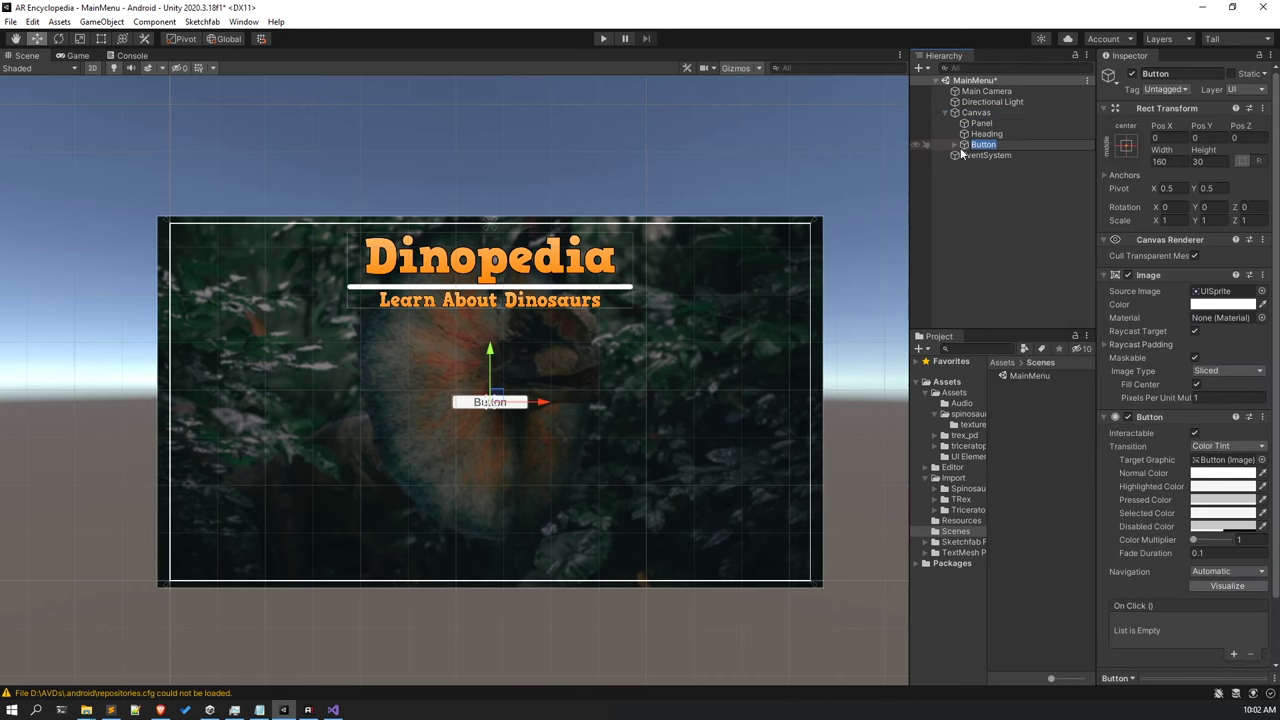
pyautogui.click(955, 145)
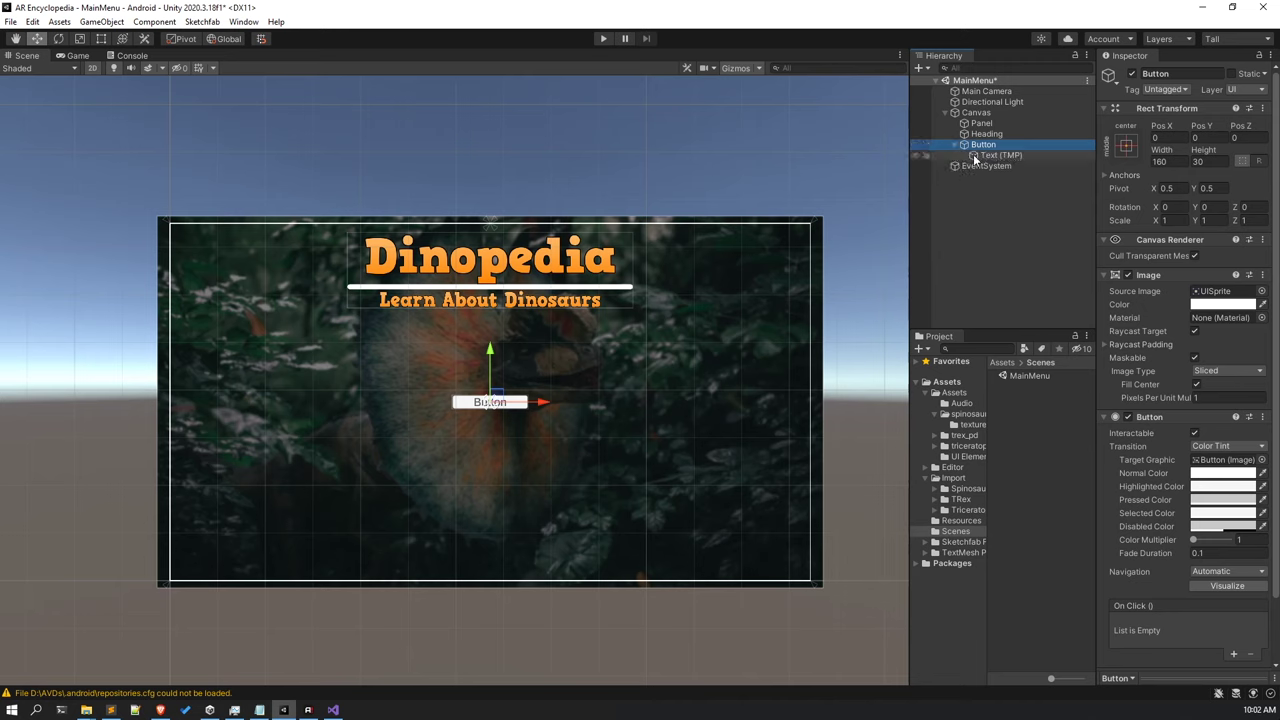
pyautogui.click(977, 157)
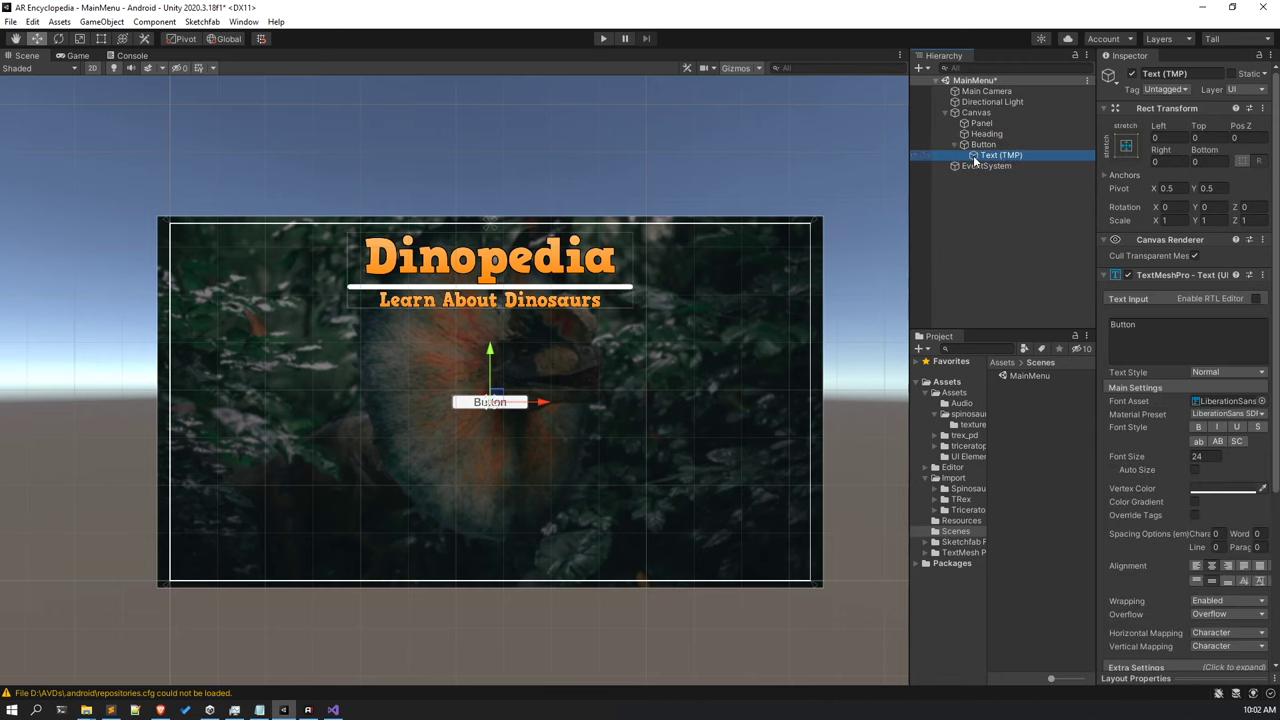
pyautogui.moveTo(978, 145); pyautogui.dragTo(980, 185)
pyautogui.hotkey('ctrl', 's')
pyautogui.click(976, 113)
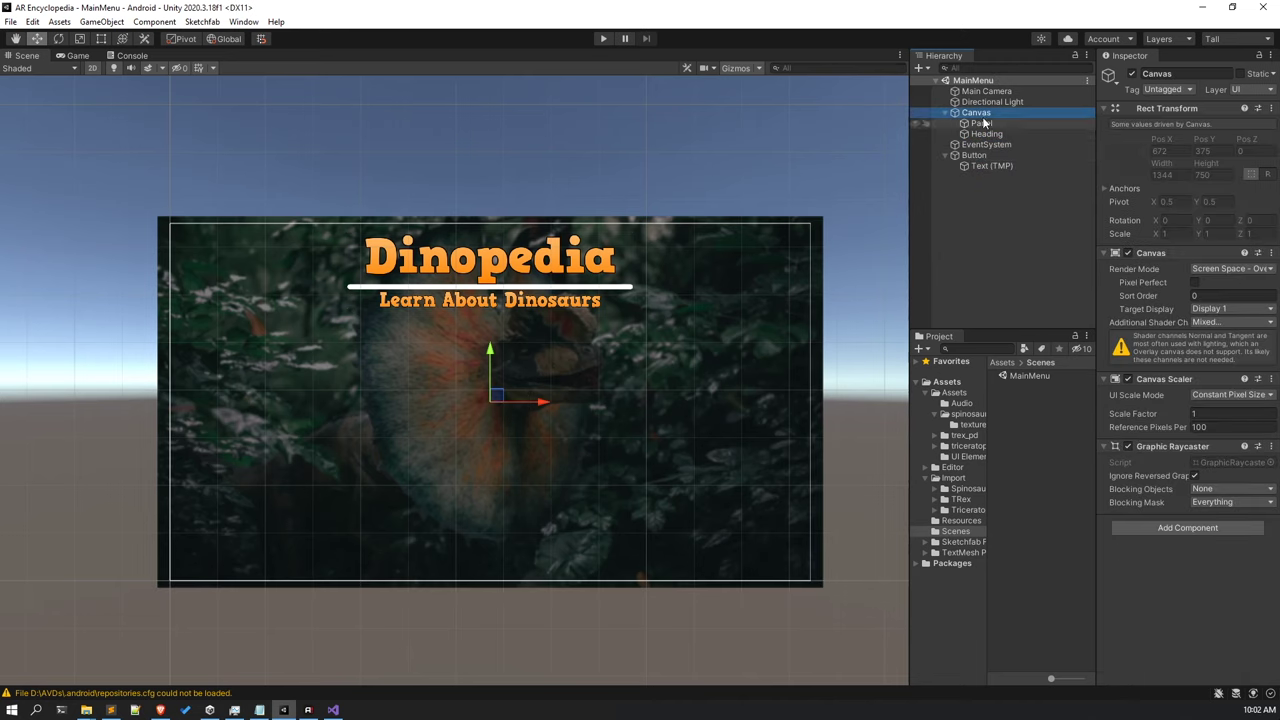
# Add a new Image under the Canvas showing the StartButton sprite.
pyautogui.rightClick(984, 115)
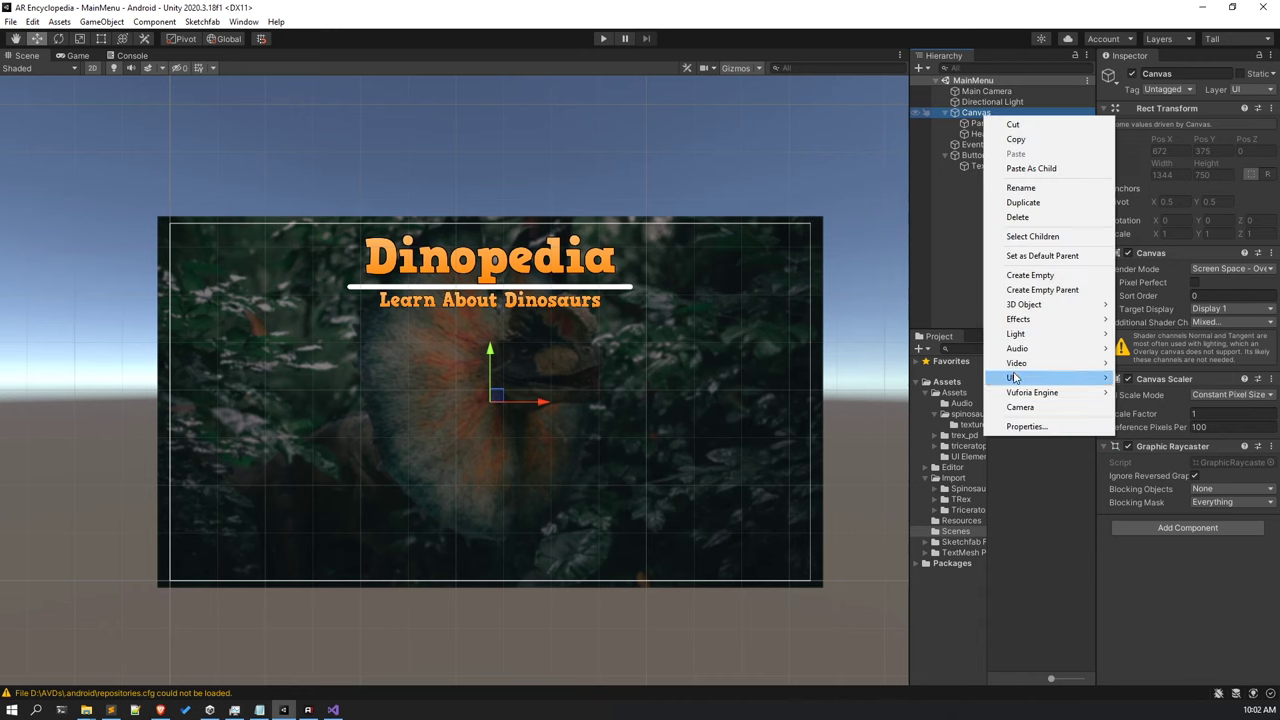
pyautogui.moveTo(1016, 378)
pyautogui.click(1148, 408)
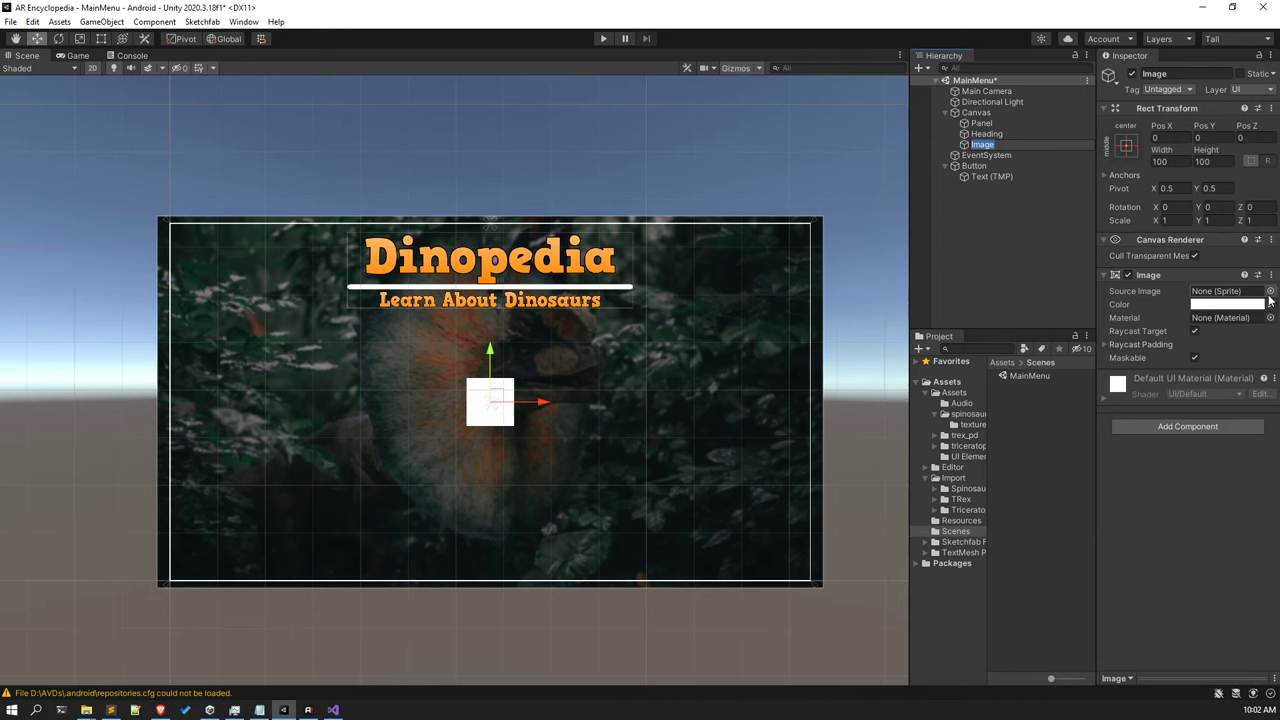
pyautogui.click(1270, 291)
pyautogui.moveTo(984, 284); pyautogui.dragTo(752, 257)
pyautogui.click(771, 420)
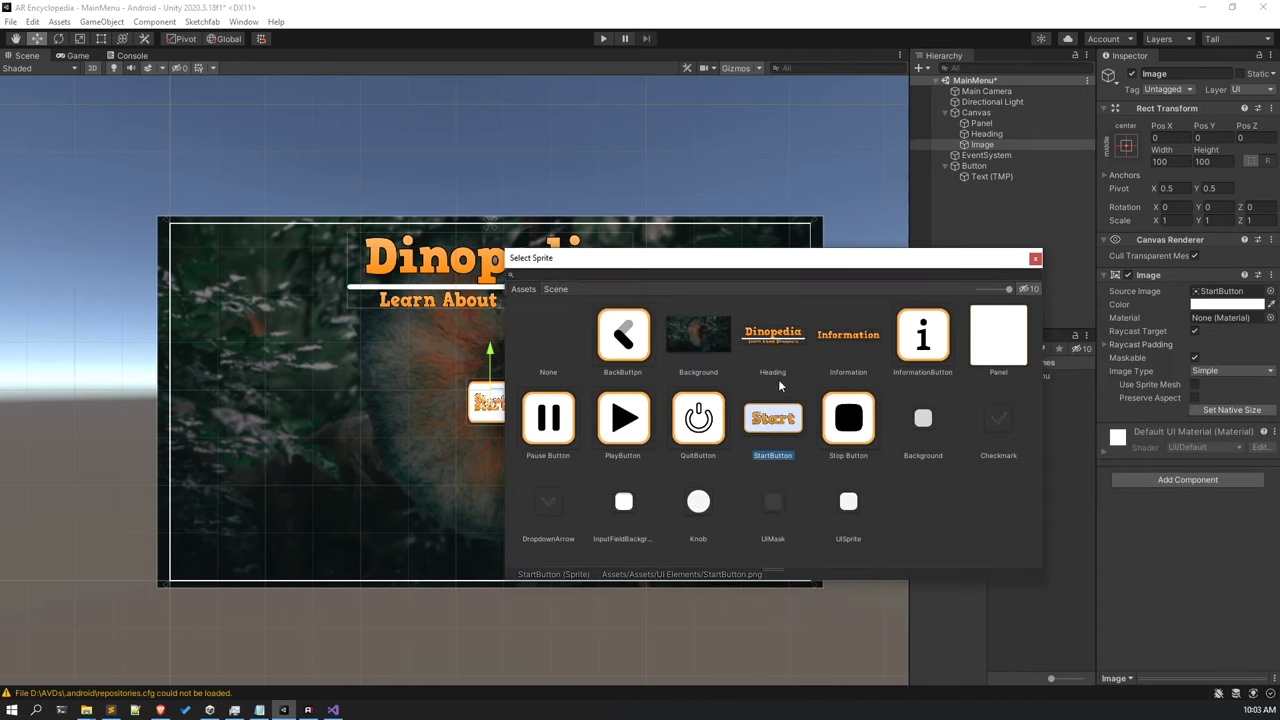
pyautogui.click(1035, 259)
pyautogui.scroll(5, 446, 403)
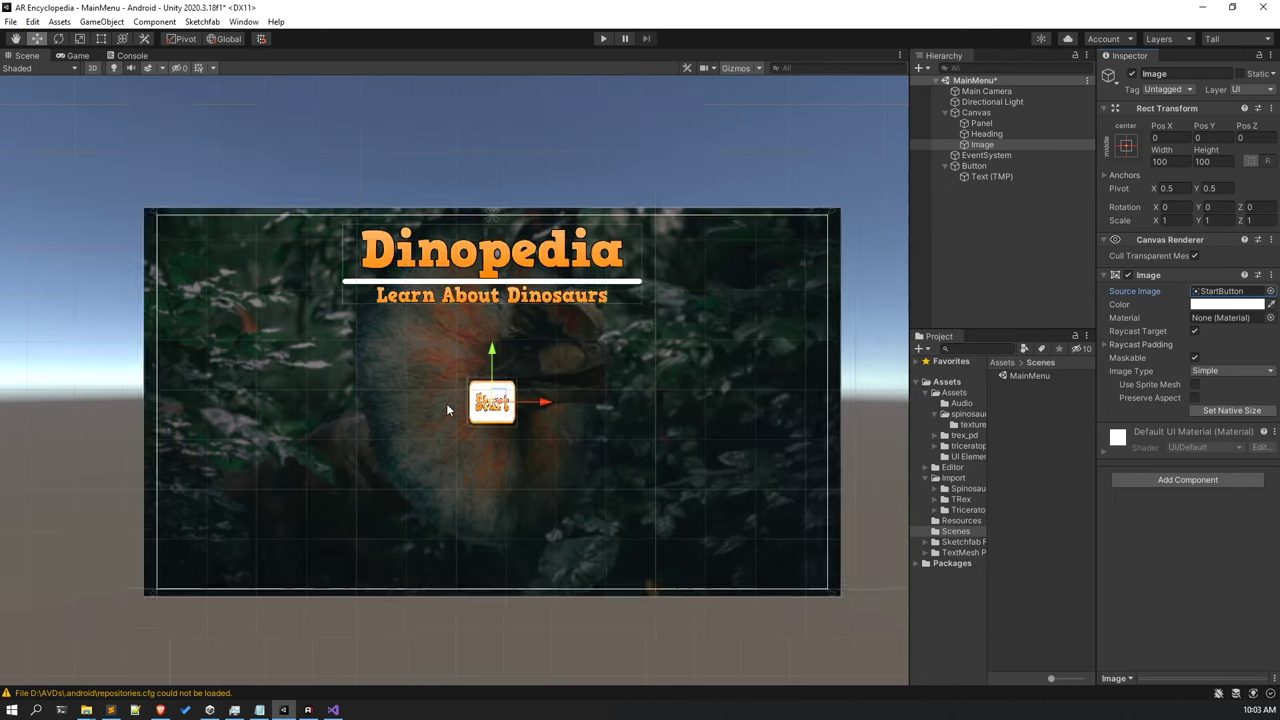
# Widen the Start image, preview it in game, and open its anchor presets with Alt and Shift.
pyautogui.click(80, 38)
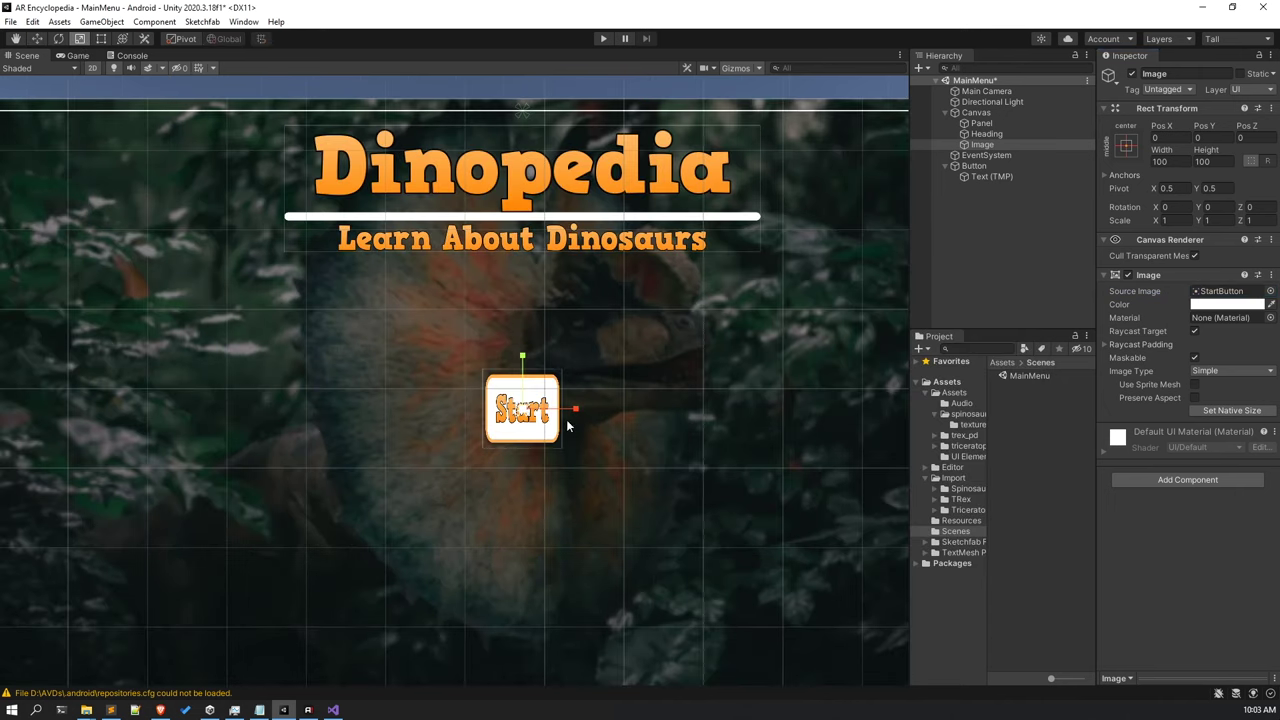
pyautogui.moveTo(575, 410); pyautogui.dragTo(620, 406)
pyautogui.click(76, 56)
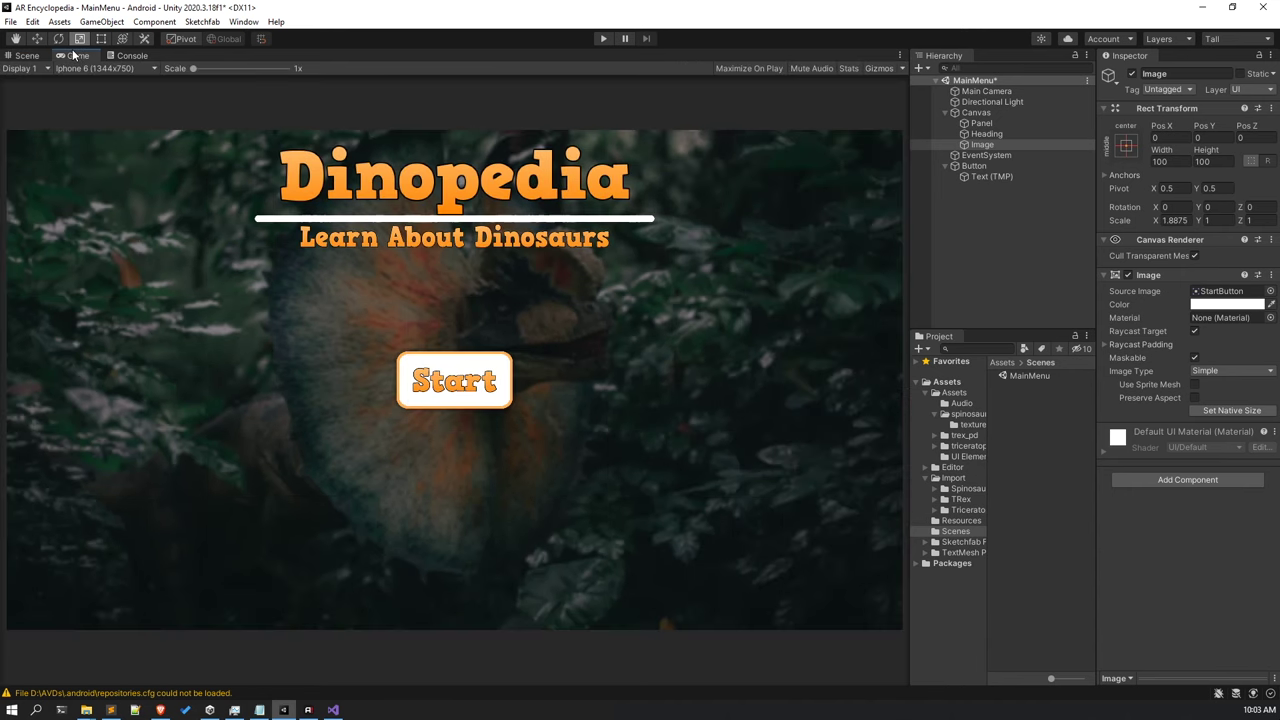
pyautogui.click(40, 56)
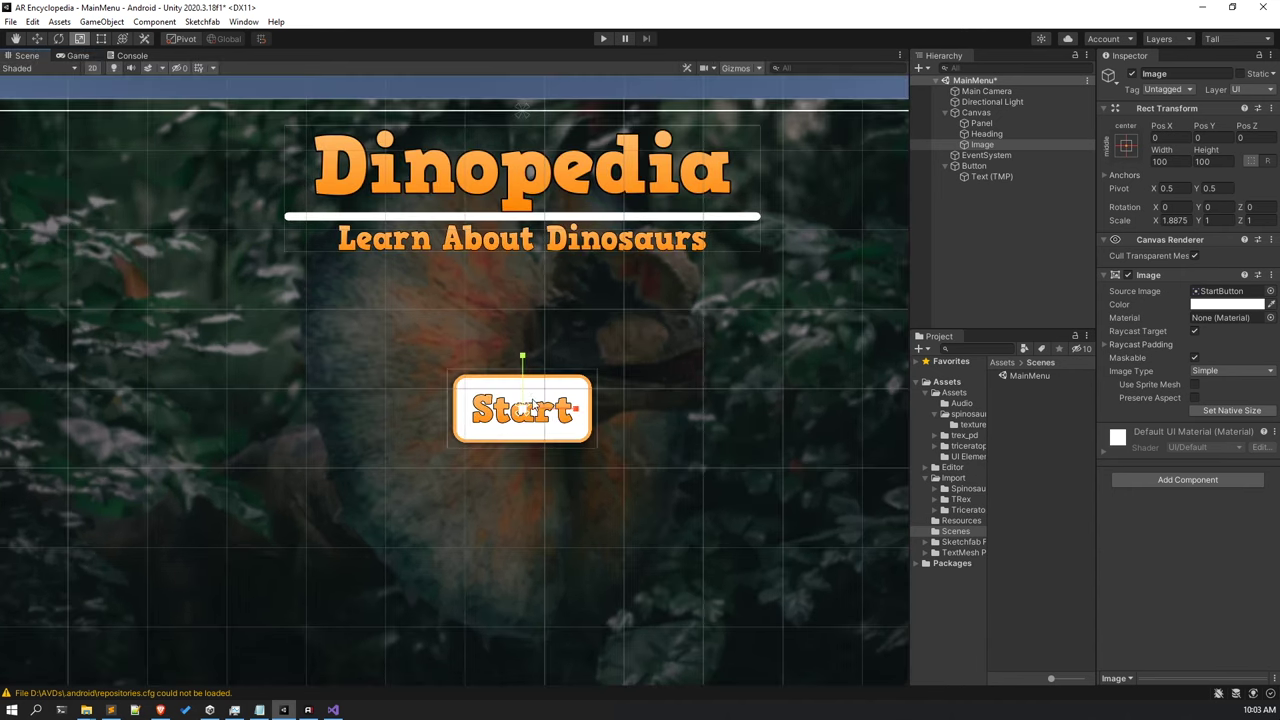
pyautogui.scroll(-3, 450, 400)
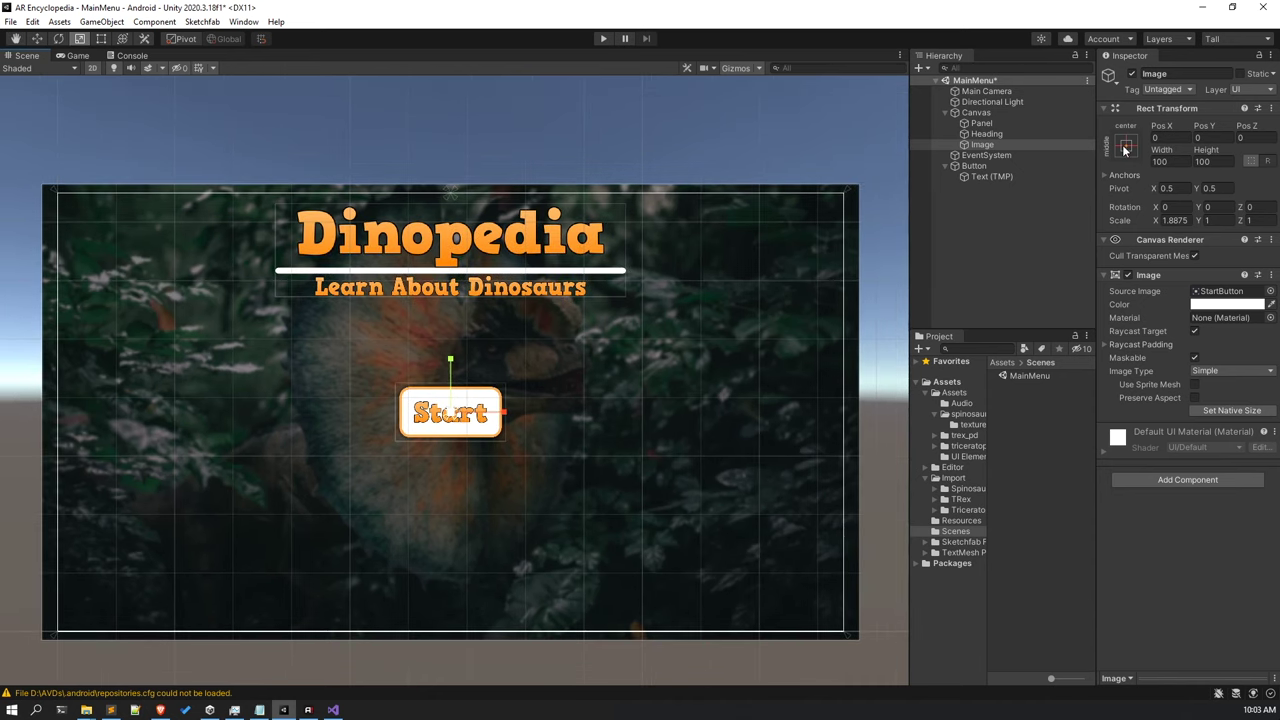
pyautogui.click(1125, 147)
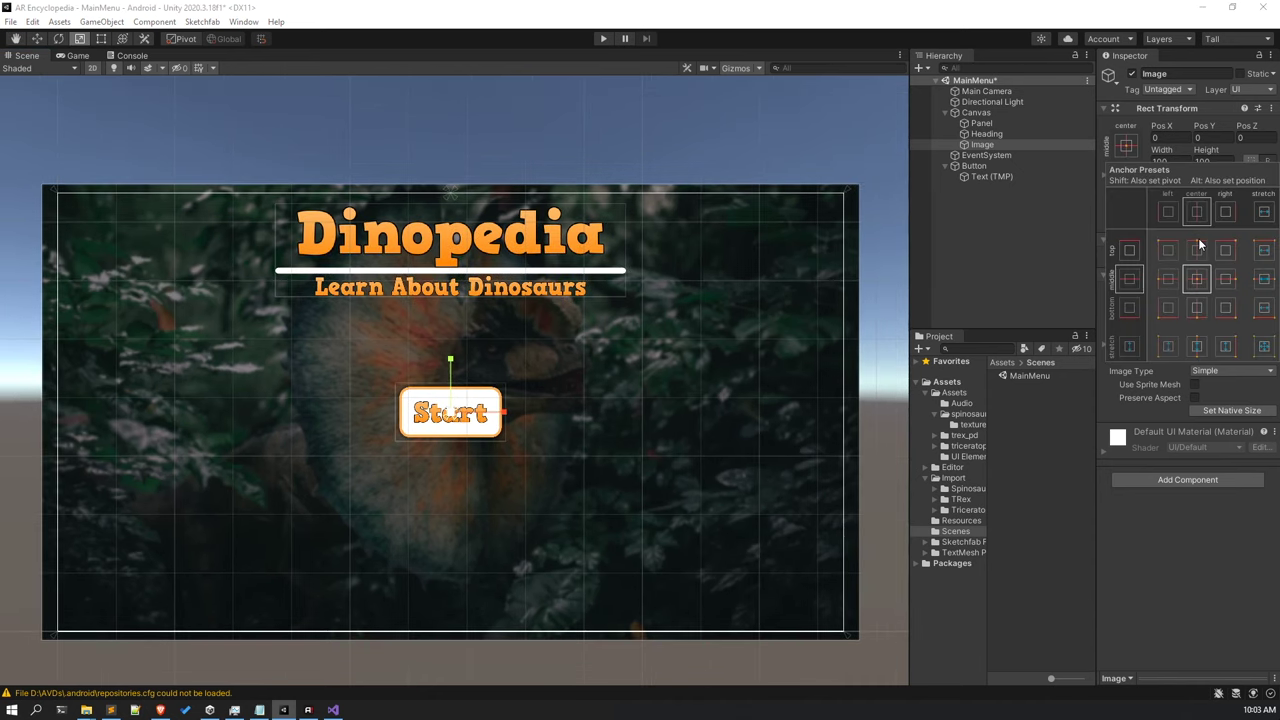
pyautogui.press('alt')
pyautogui.press('shift')
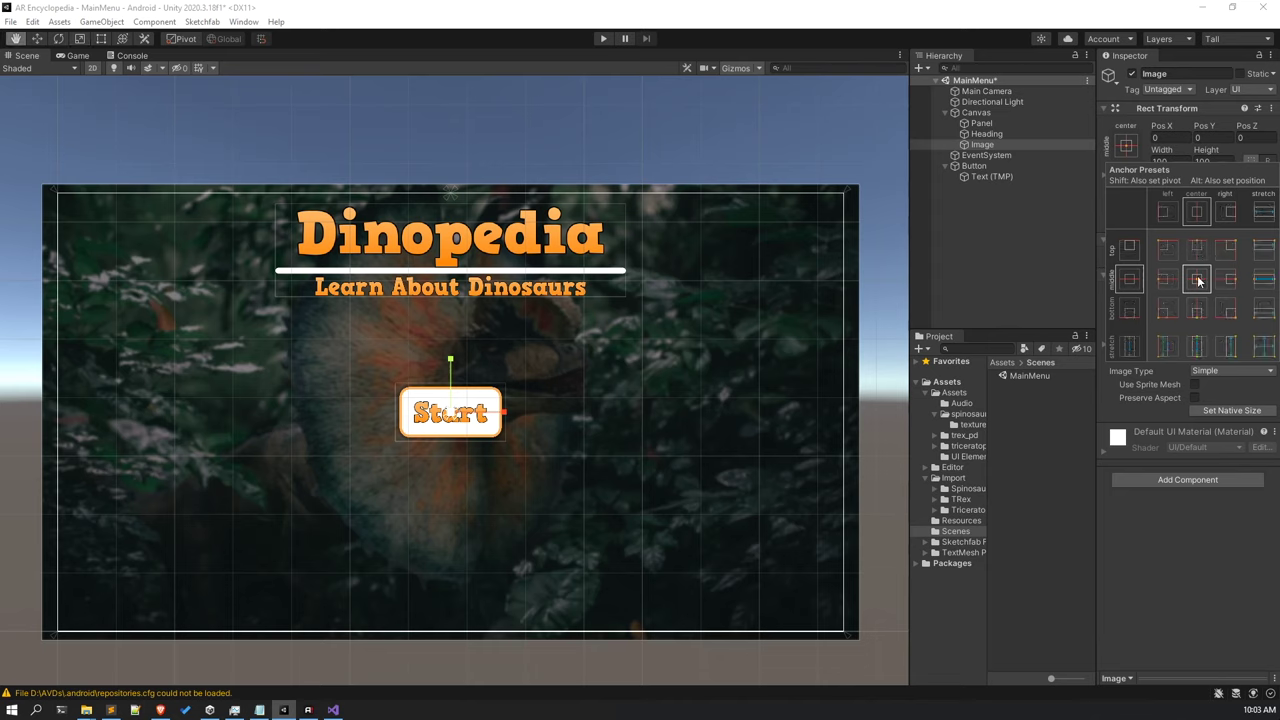
# Rename the Image object to StartButton.
pyautogui.click(1018, 143)
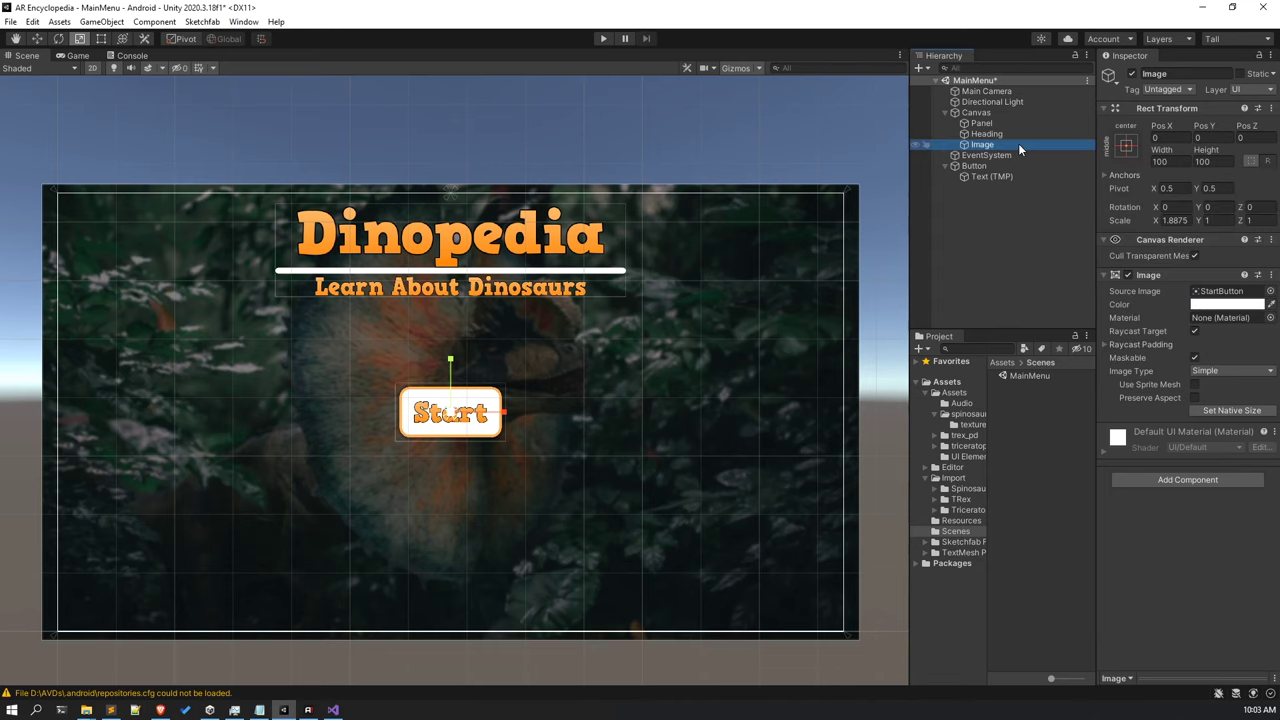
pyautogui.click(1155, 74)
pyautogui.write('Sta')
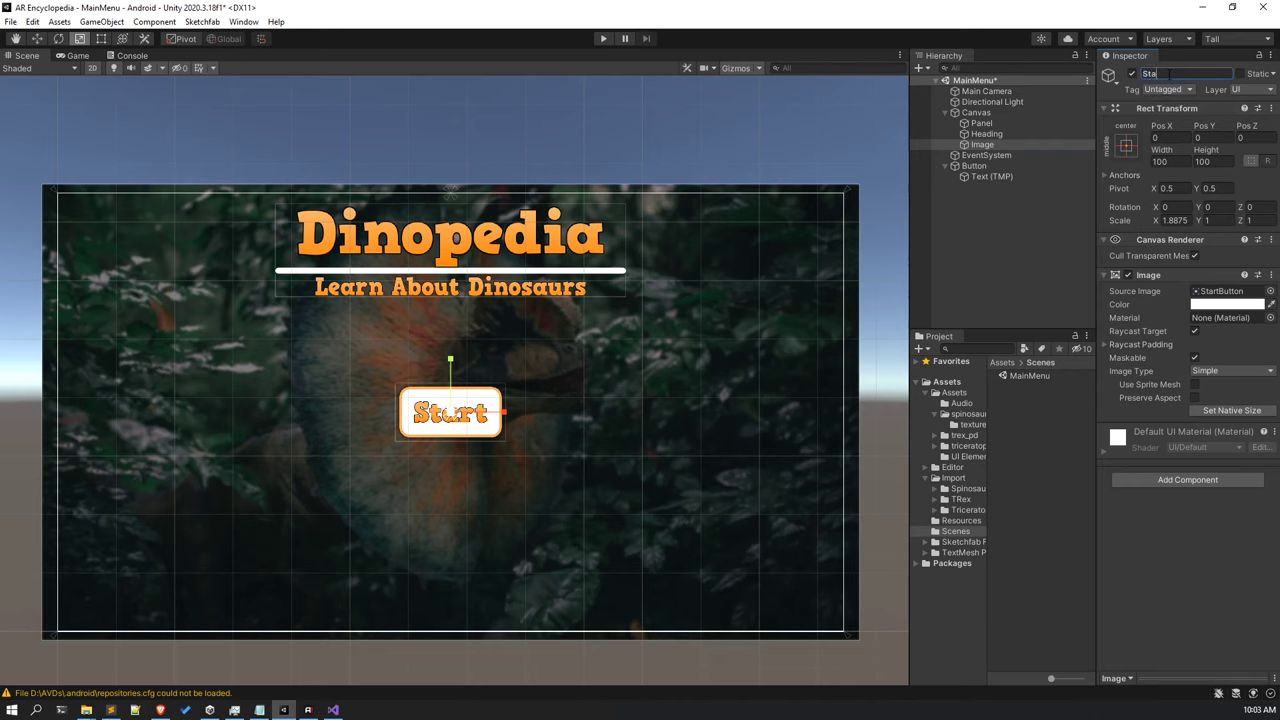
pyautogui.write('rtButton')
pyautogui.press('Return')
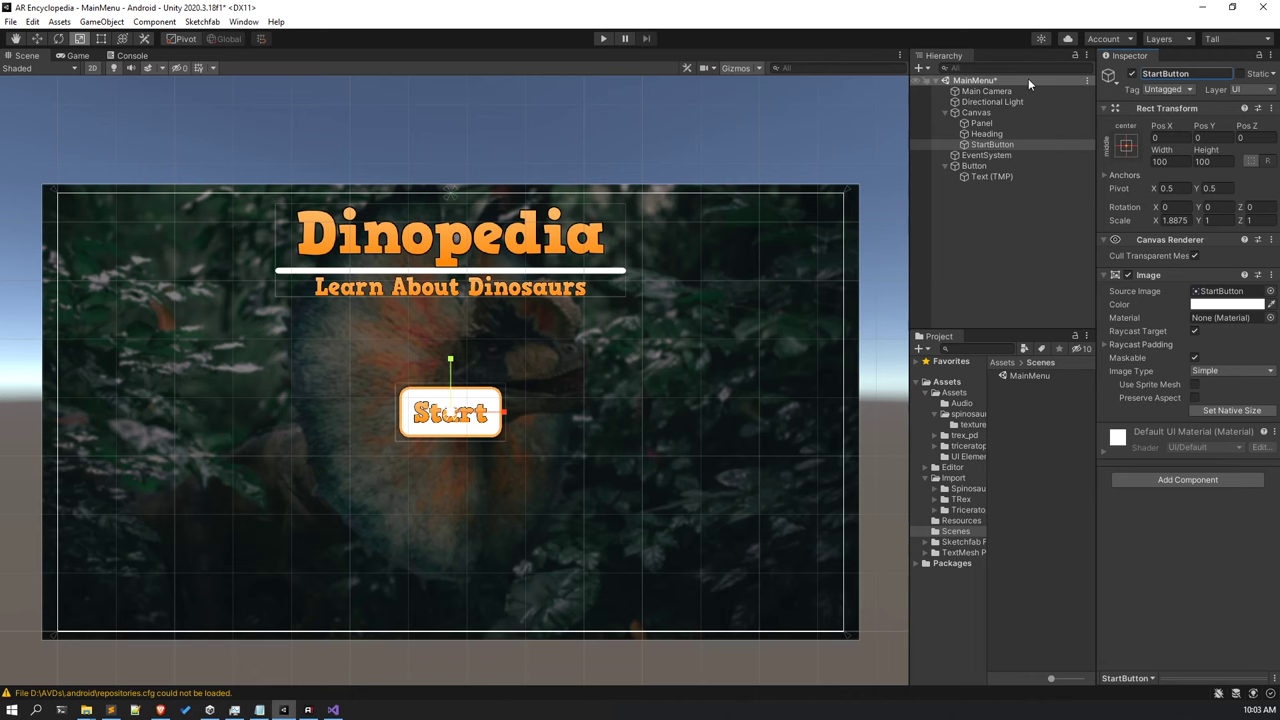
pyautogui.click(1004, 109)
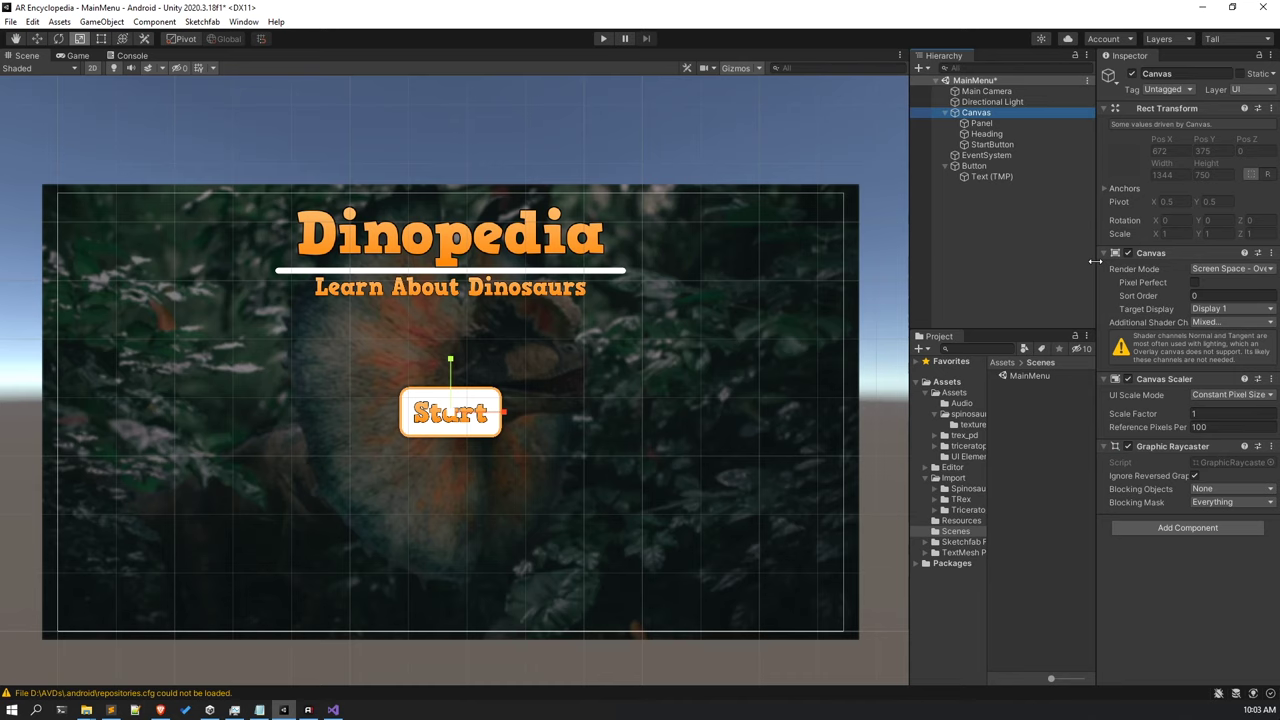
# Set the Canvas Scaler's UI Scale Mode to Scale With Screen Size.
pyautogui.click(1009, 110)
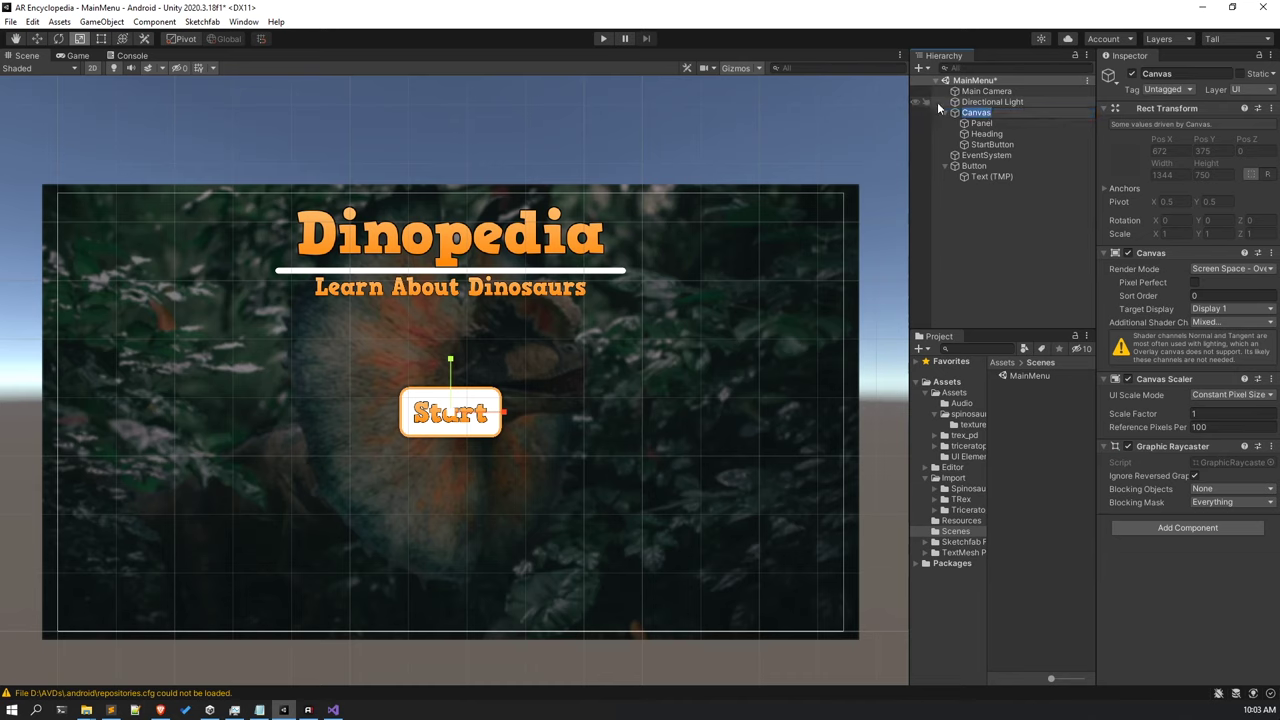
pyautogui.press('Return')
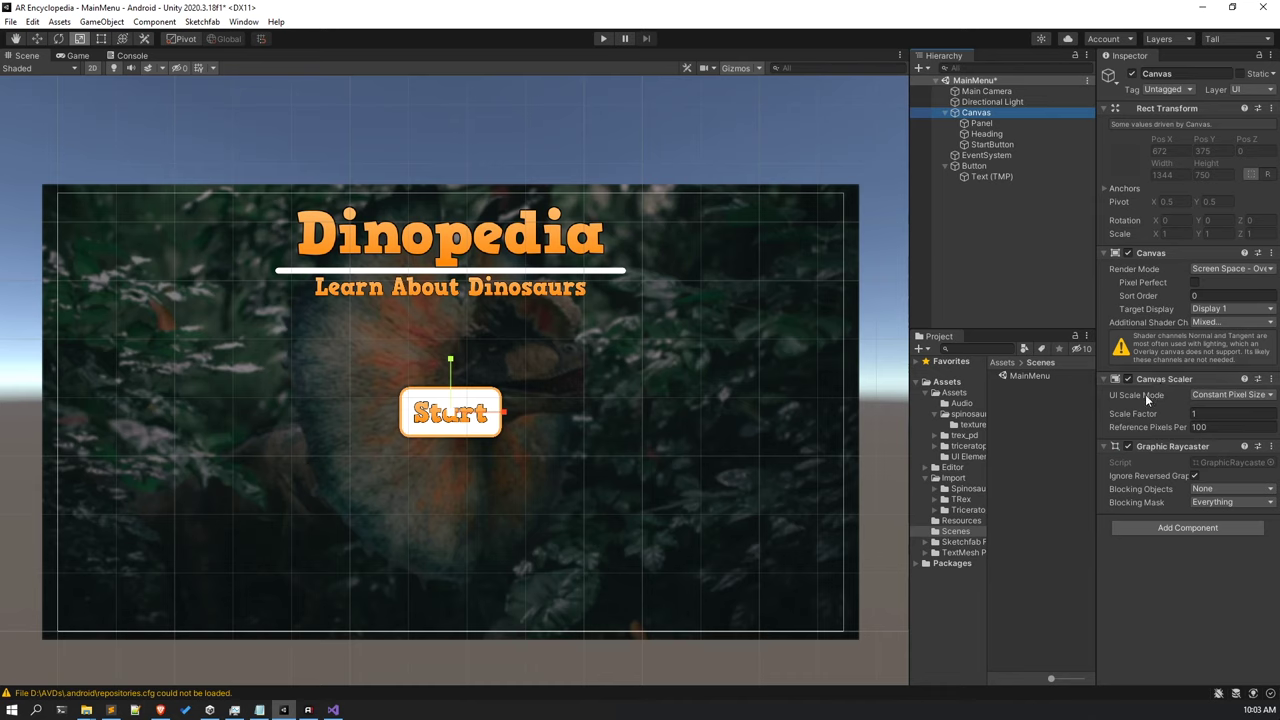
pyautogui.click(1224, 394)
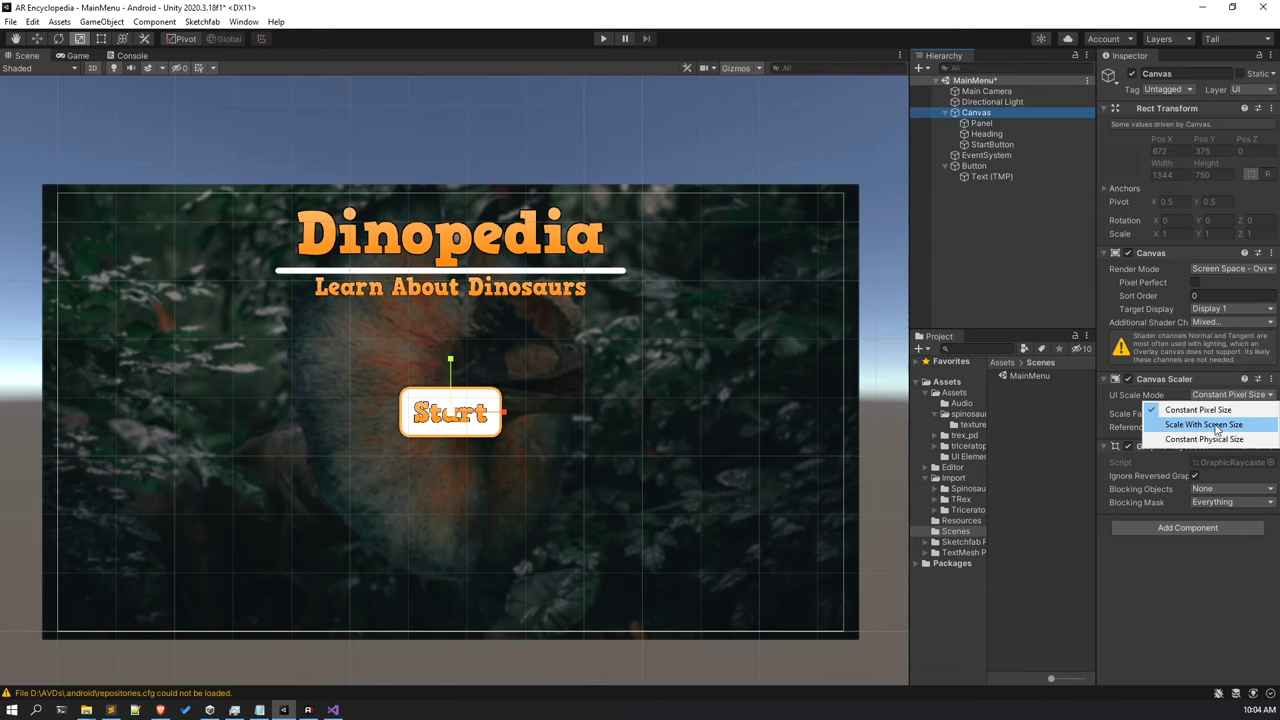
pyautogui.click(1210, 420)
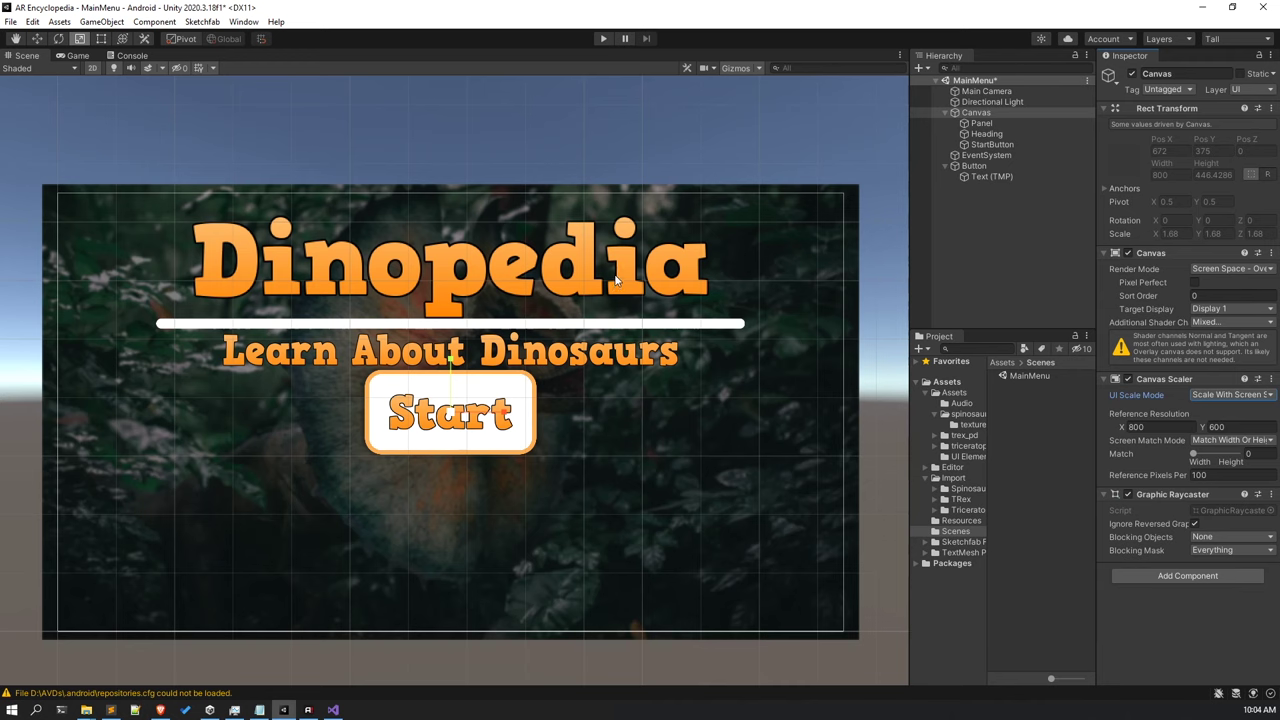
# Shrink the Dinopedia heading and move it higher, checking it in the Game view.
pyautogui.click(389, 262)
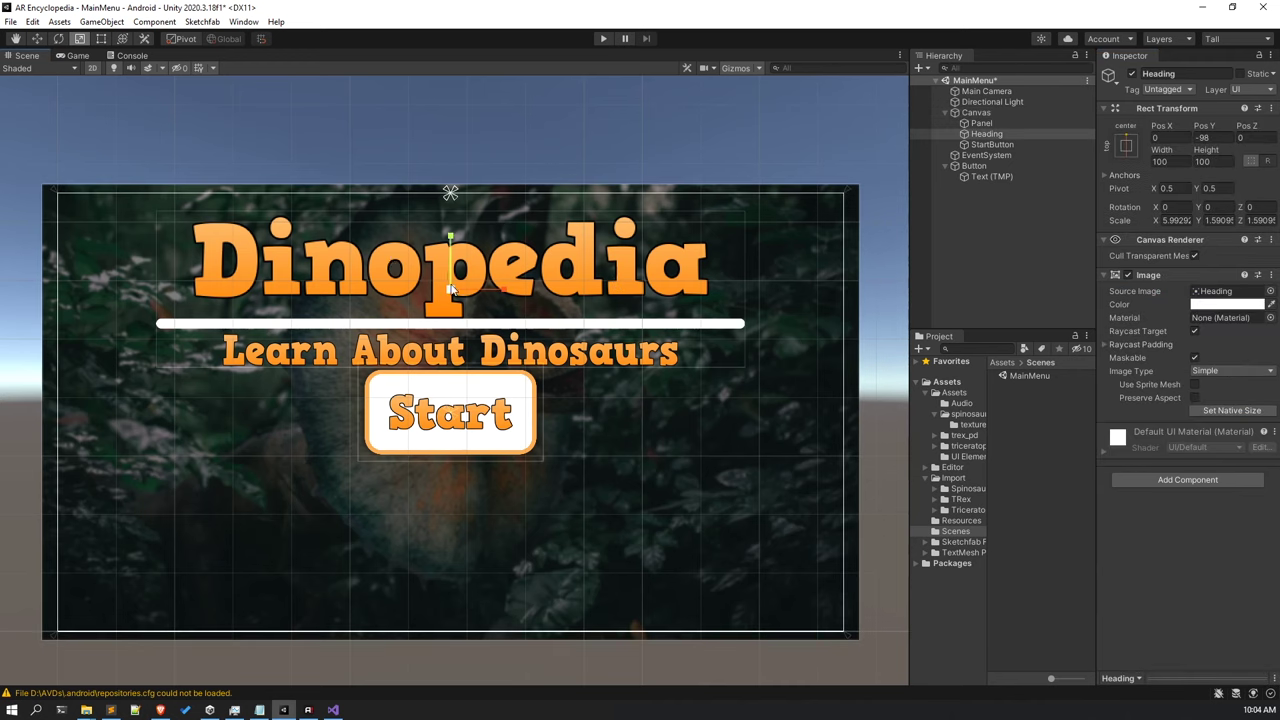
pyautogui.moveTo(450, 289); pyautogui.dragTo(419, 279)
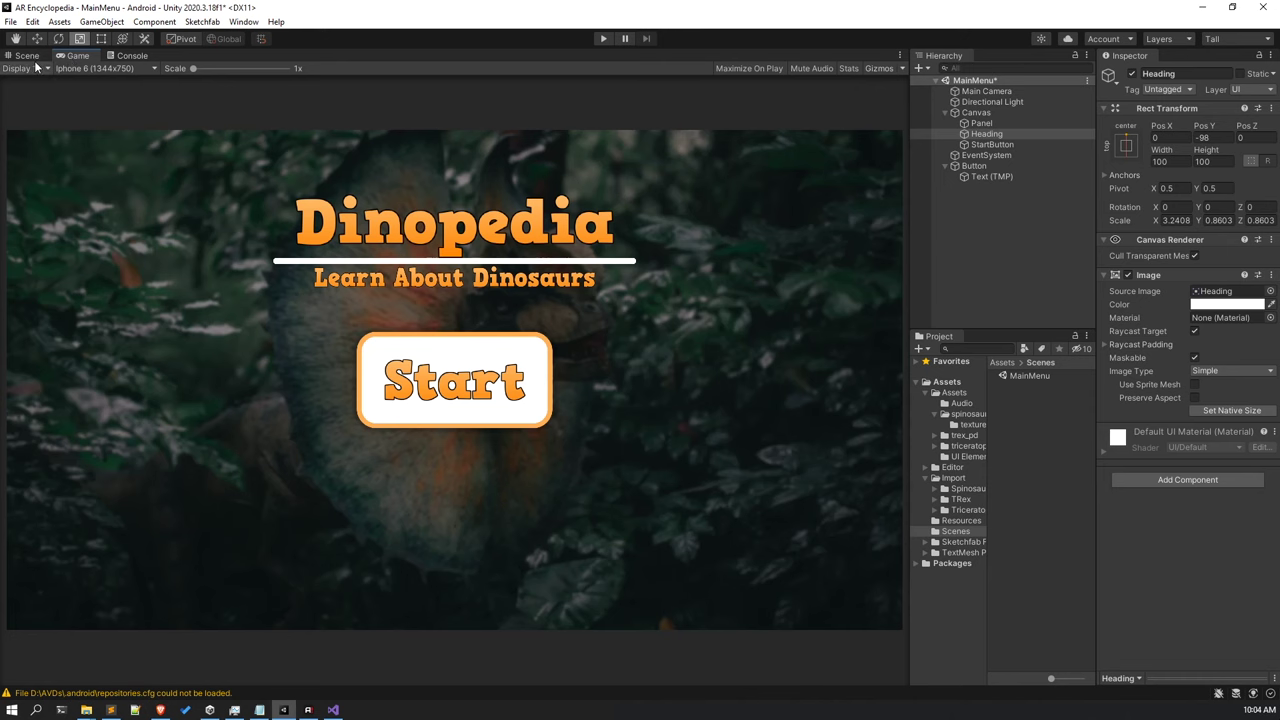
pyautogui.press('w')
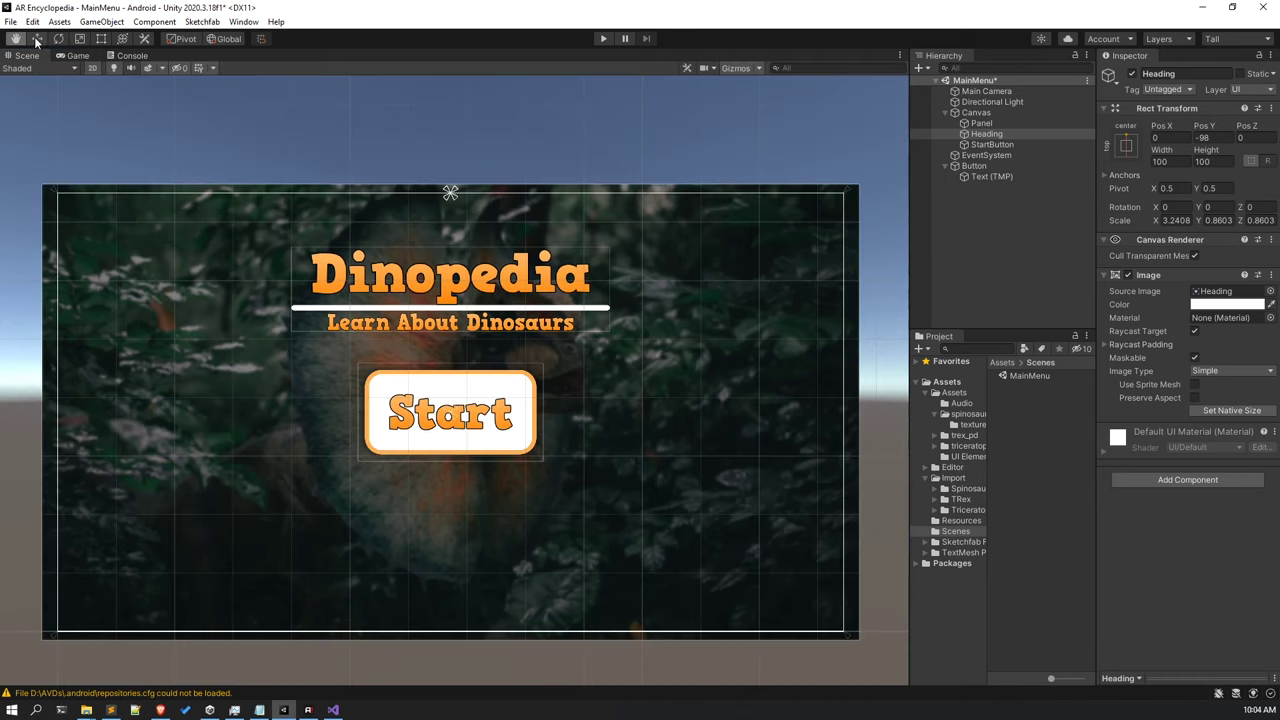
pyautogui.moveTo(449, 237); pyautogui.dragTo(449, 203)
pyautogui.click(74, 57)
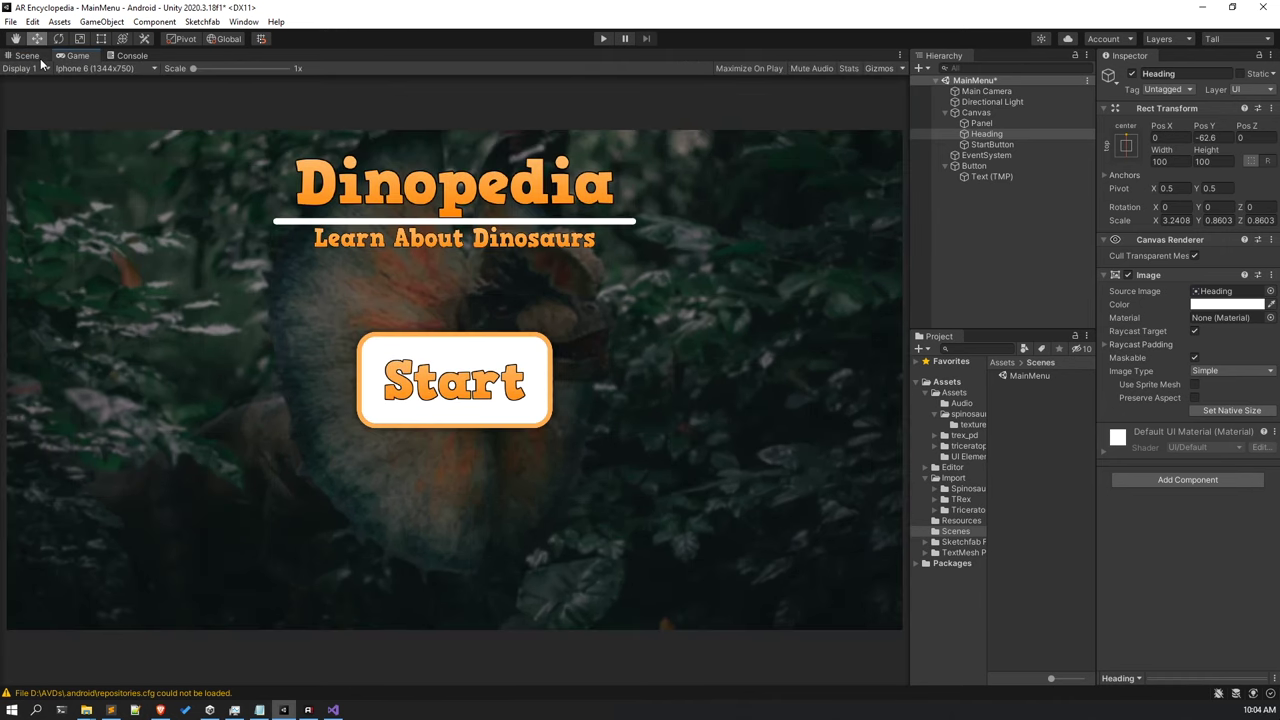
pyautogui.click(27, 56)
# Shrink the Start button with the Scale tool and preview it in the Game view.
pyautogui.click(80, 38)
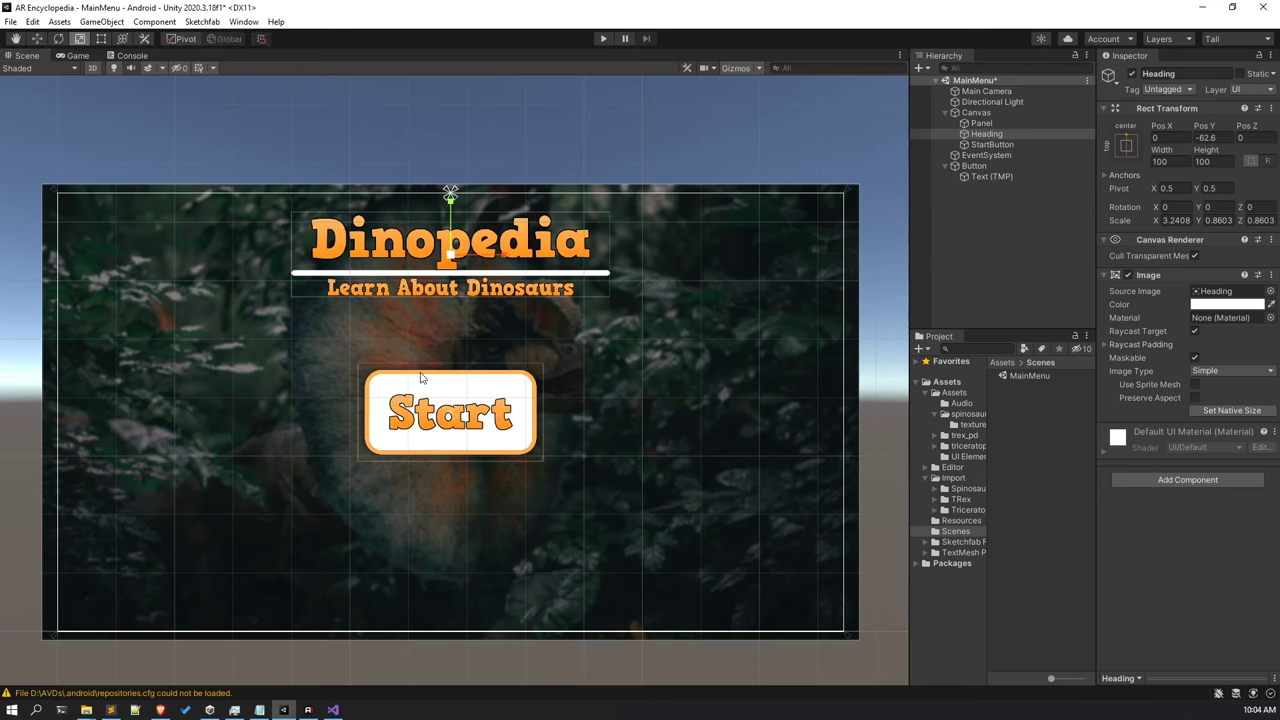
pyautogui.click(474, 412)
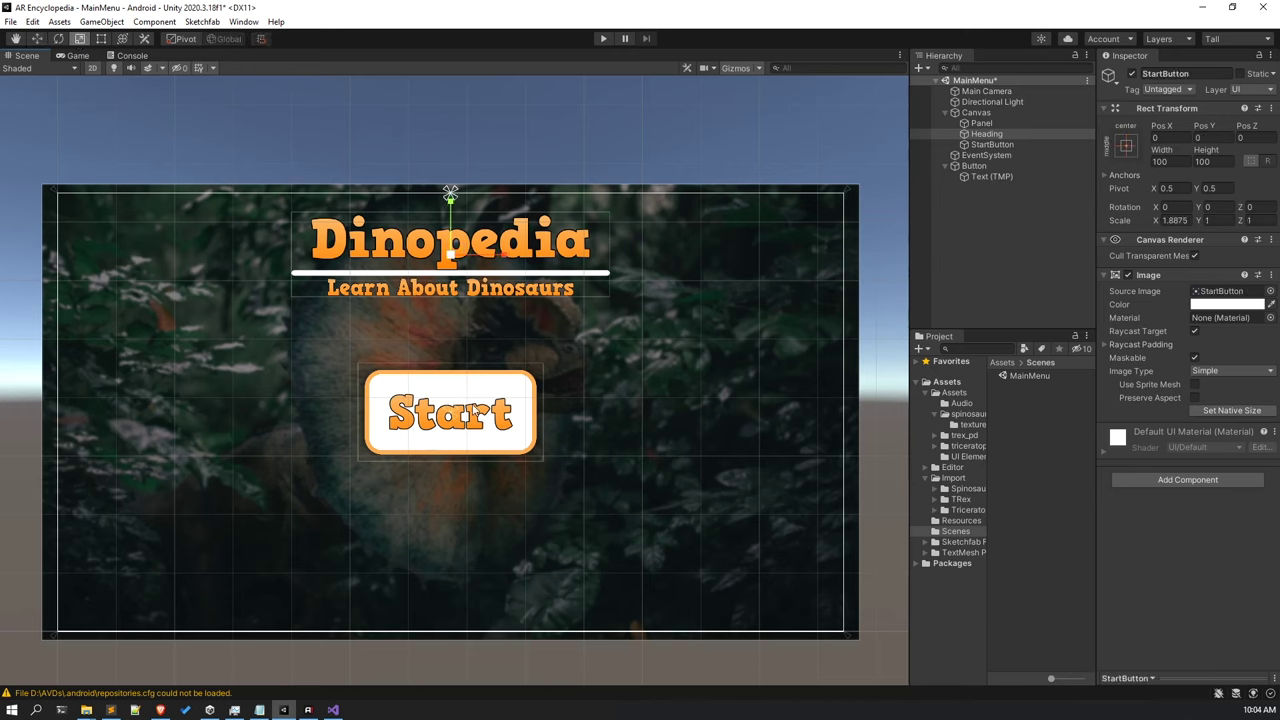
pyautogui.moveTo(452, 416); pyautogui.dragTo(426, 394)
pyautogui.click(78, 56)
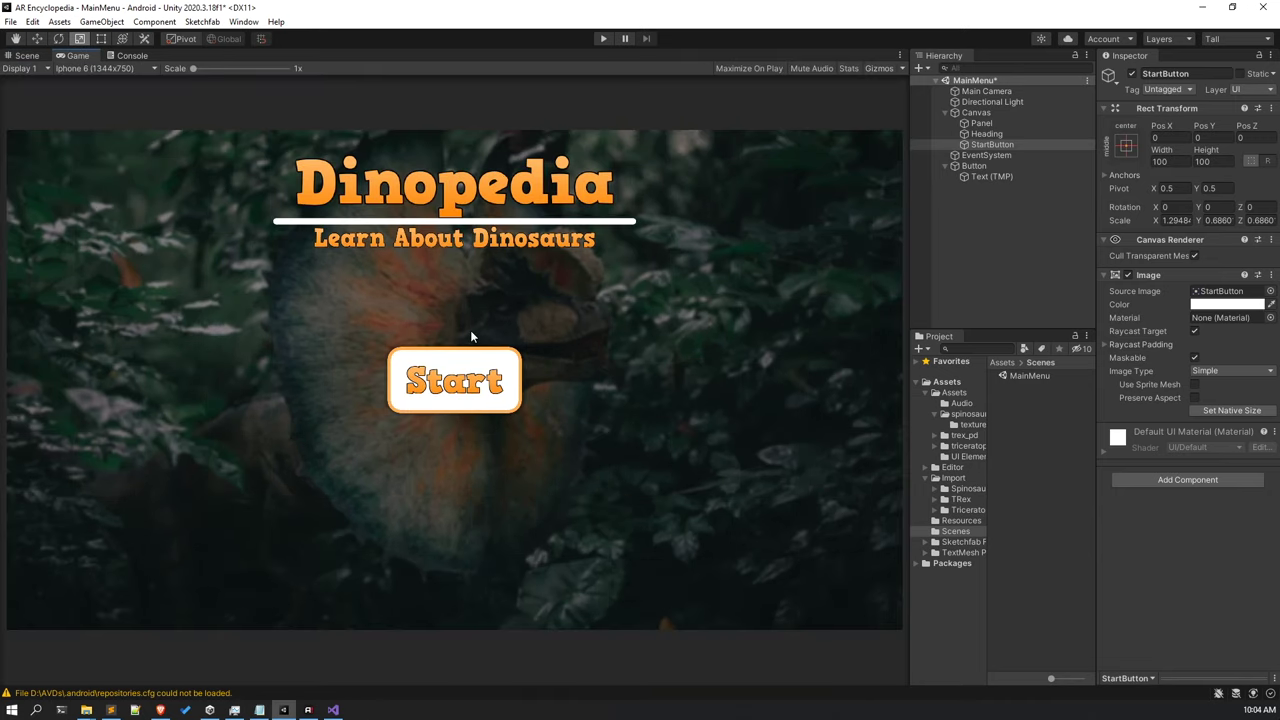
pyautogui.click(26, 56)
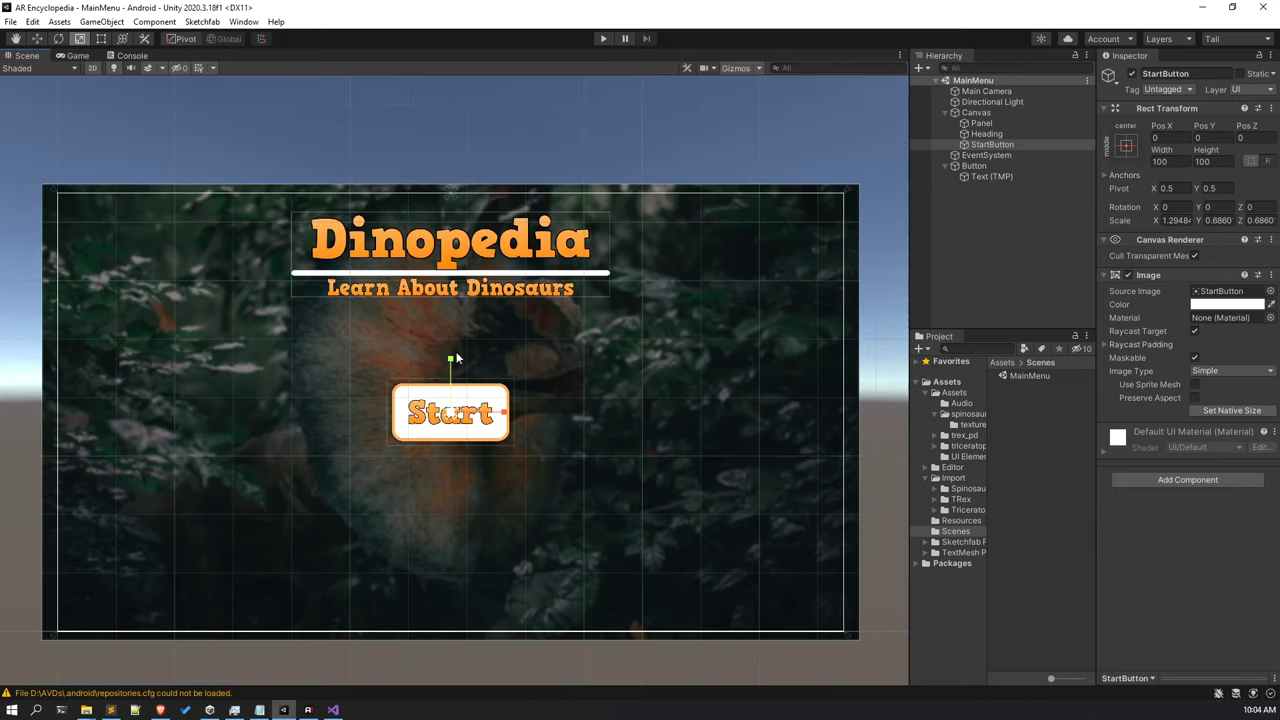
# Undo the accidental background Panel resize and recheck the Start button in the Game view.
pyautogui.click(457, 424)
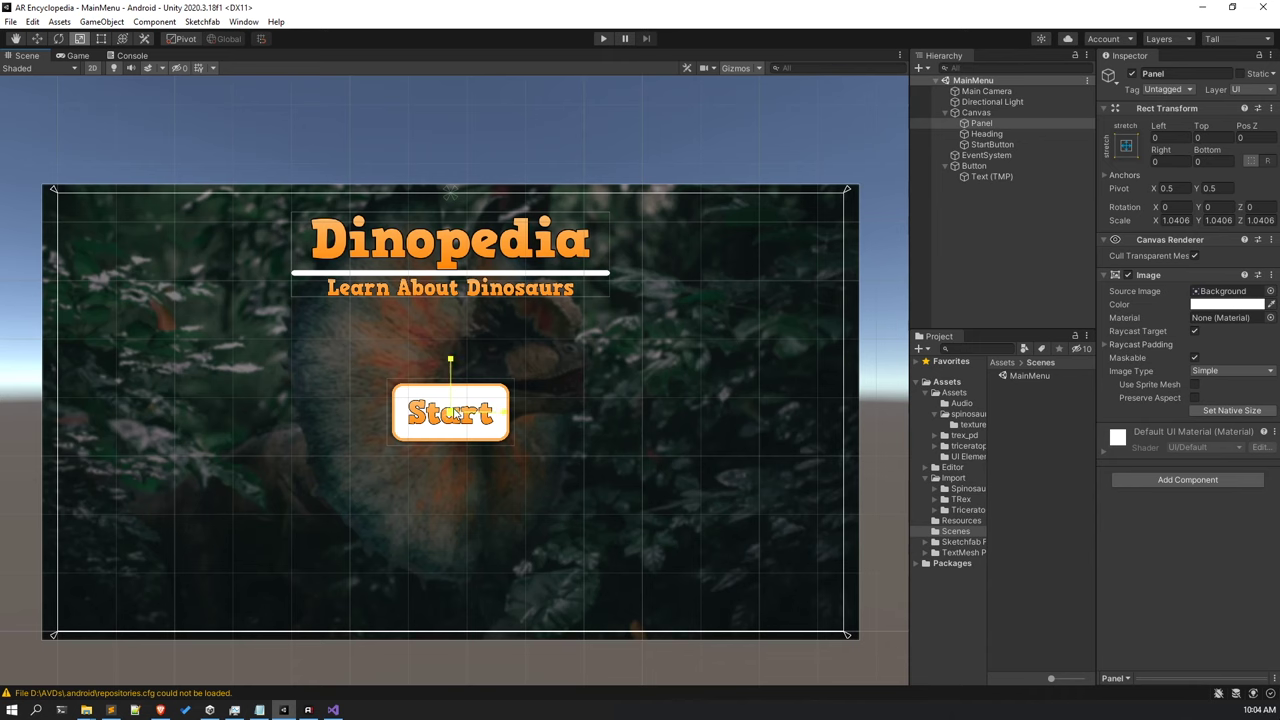
pyautogui.hotkey('ctrl', 'z')
pyautogui.click(453, 414)
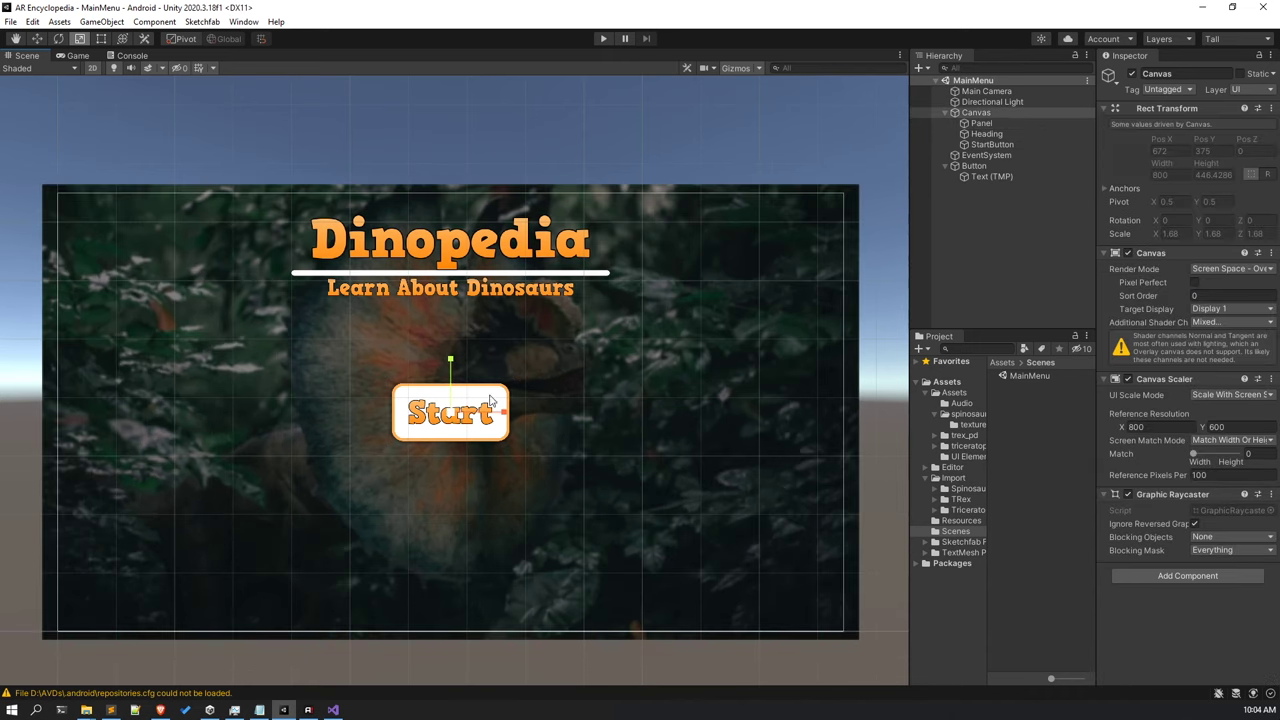
pyautogui.press('Down')
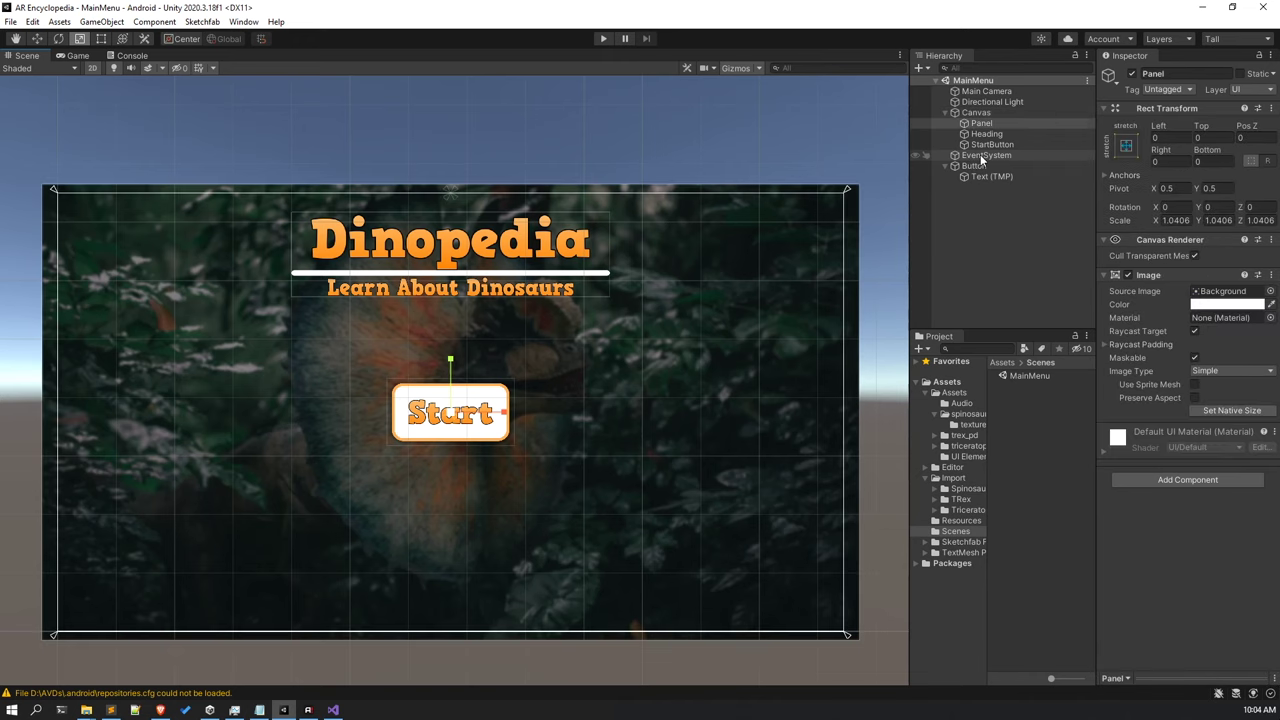
pyautogui.click(988, 144)
pyautogui.hotkey('ctrl', 'z')
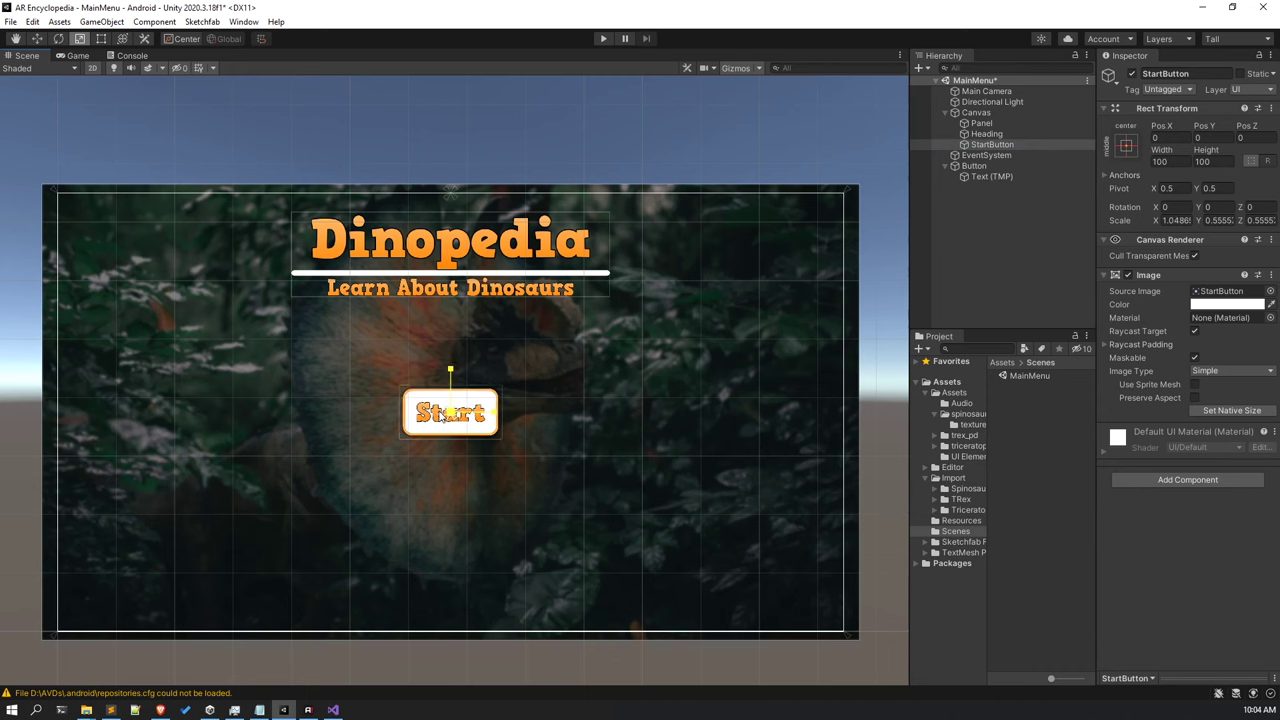
pyautogui.click(76, 56)
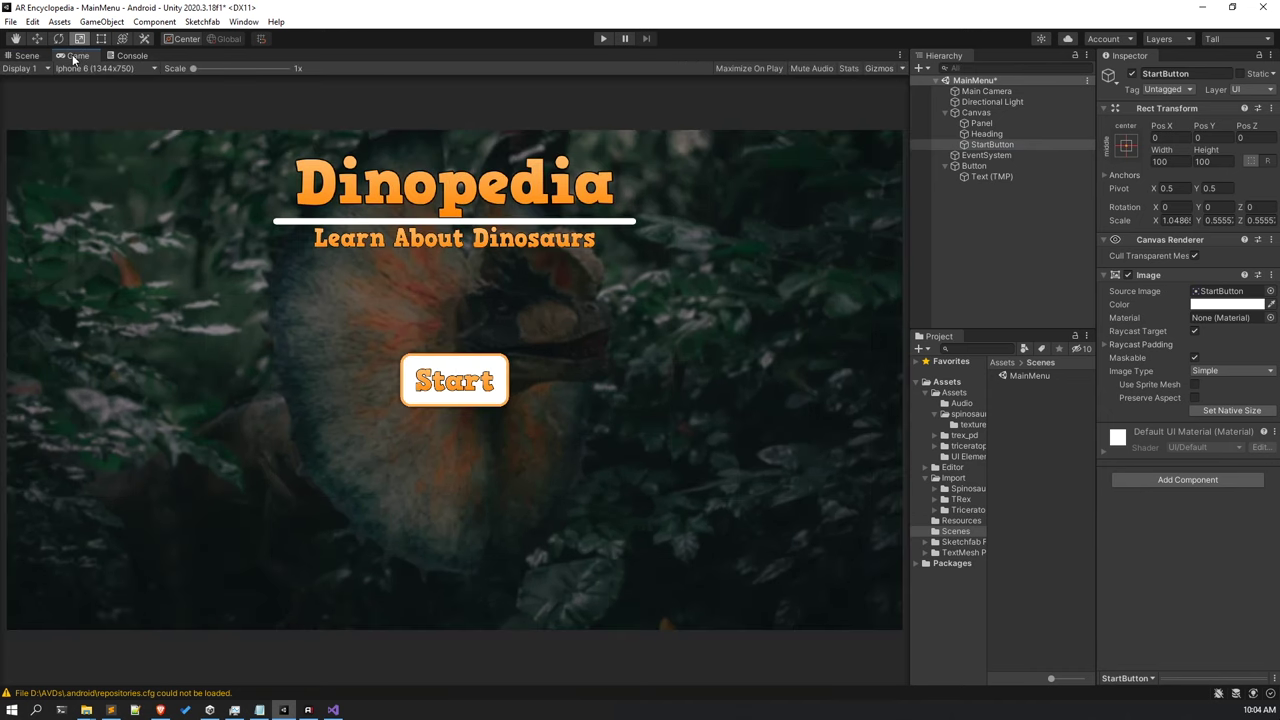
pyautogui.click(26, 56)
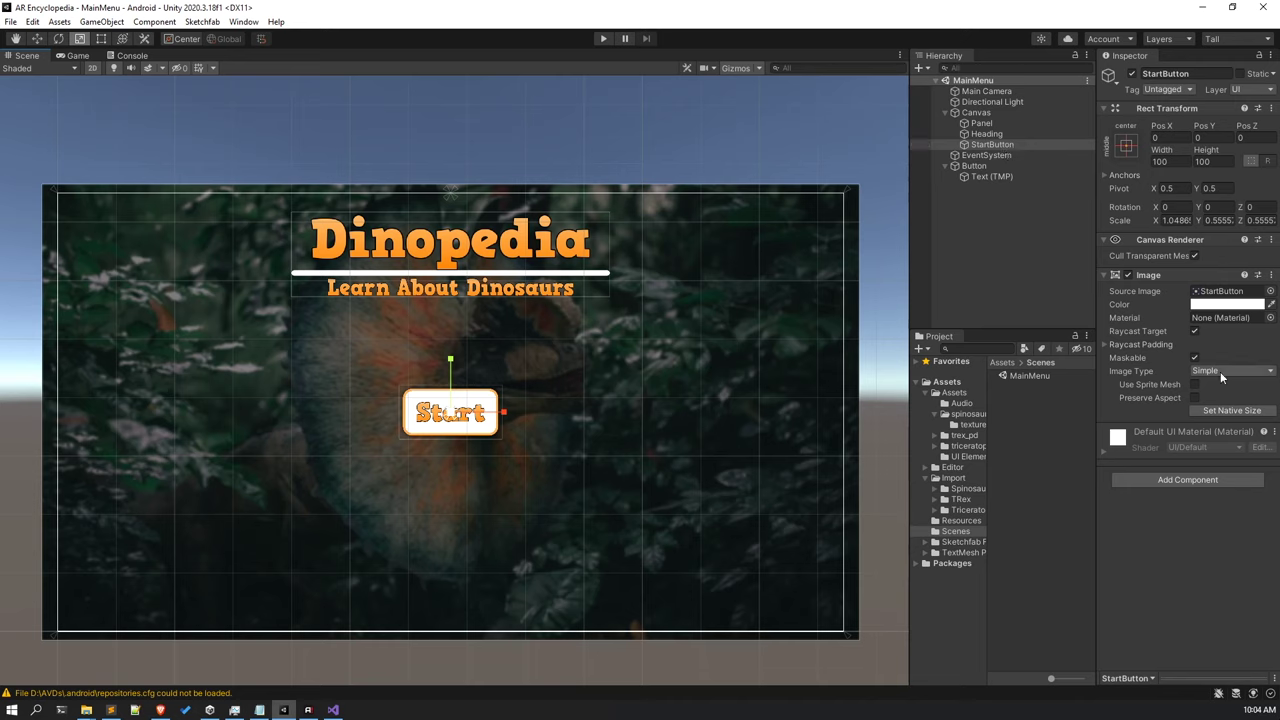
# Search Add Component for 'Button', add it to StartButton, and preview the menu.
pyautogui.click(1193, 480)
pyautogui.write('But')
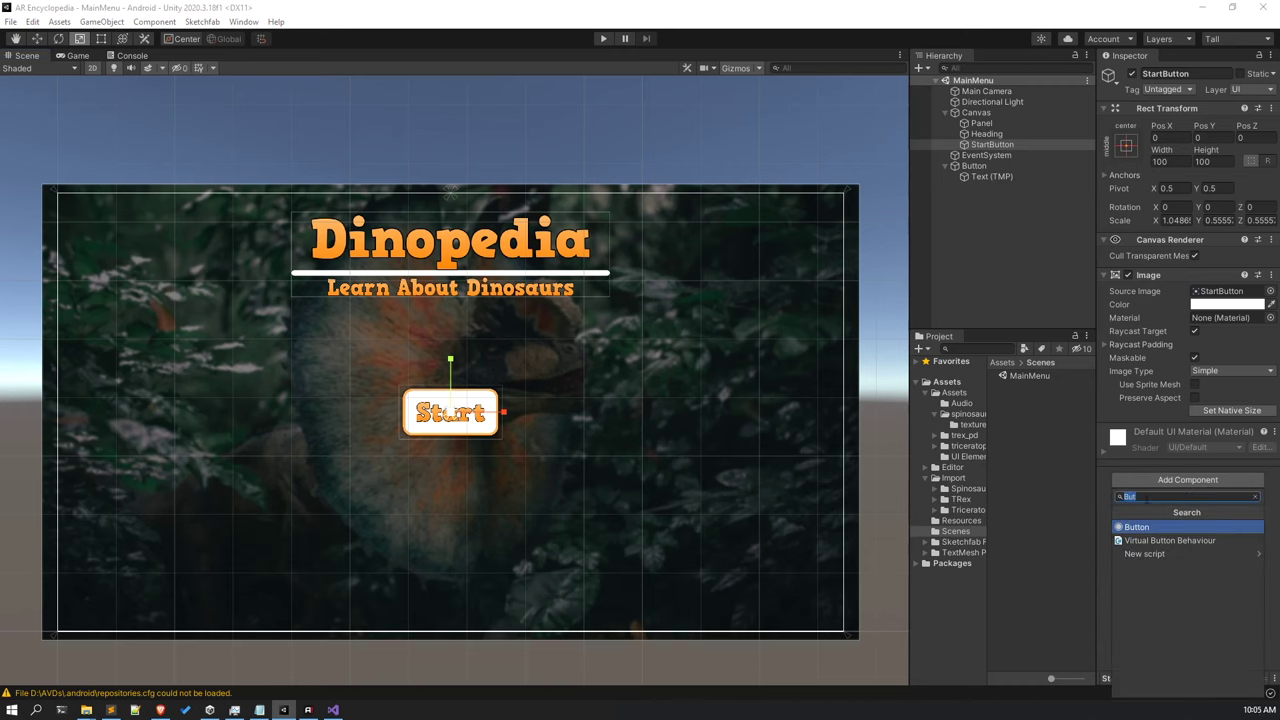
pyautogui.write('Button')
pyautogui.click(1174, 528)
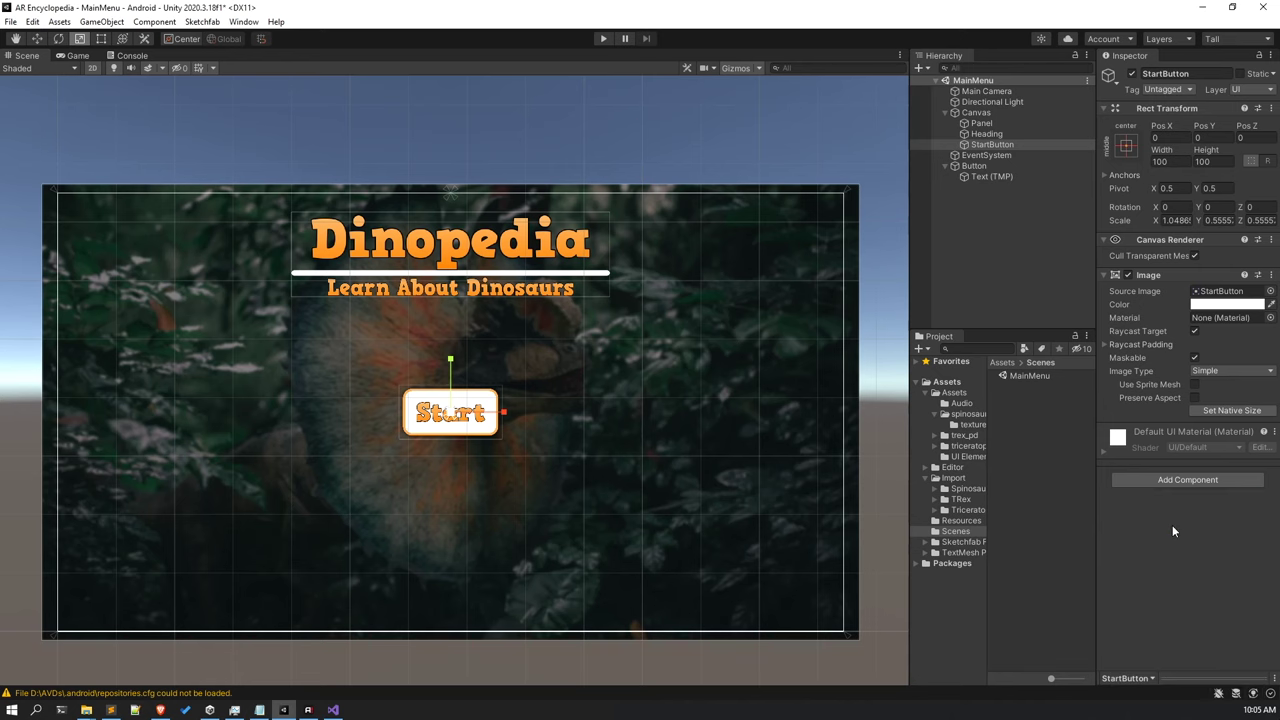
pyautogui.scroll(2, 822, 410)
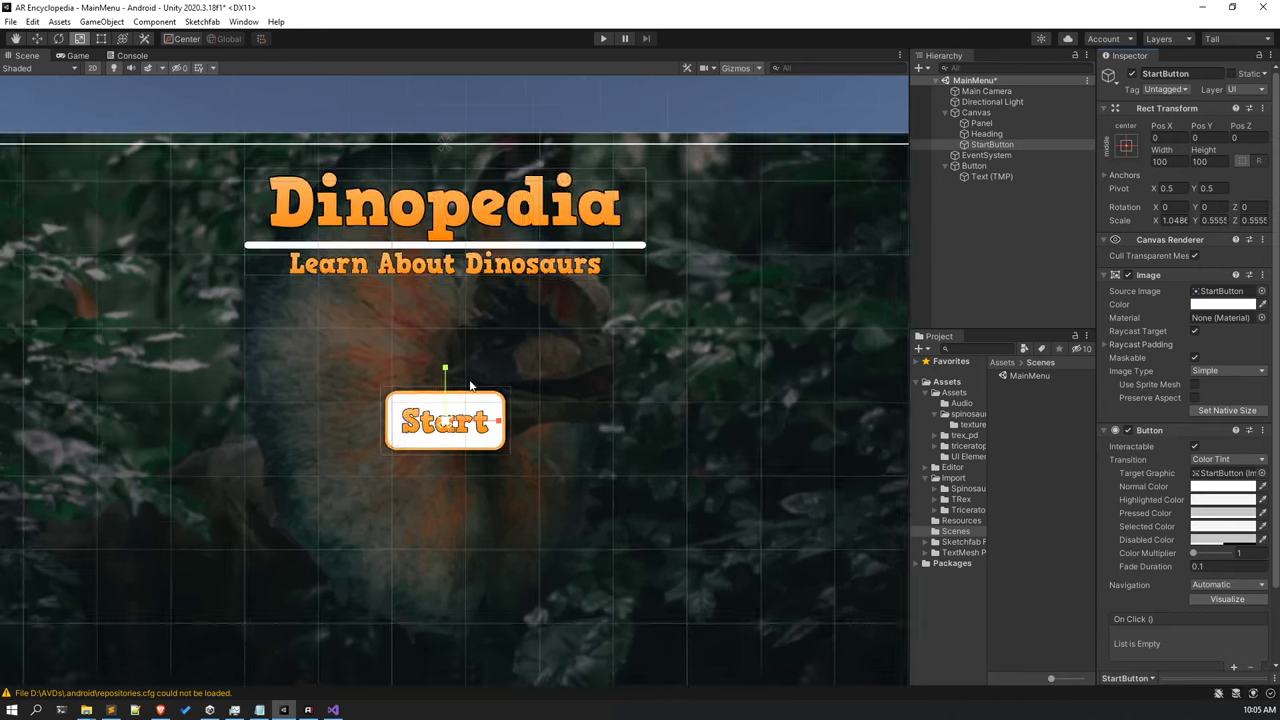
pyautogui.moveTo(470, 528); pyautogui.dragTo(460, 356, button='middle')
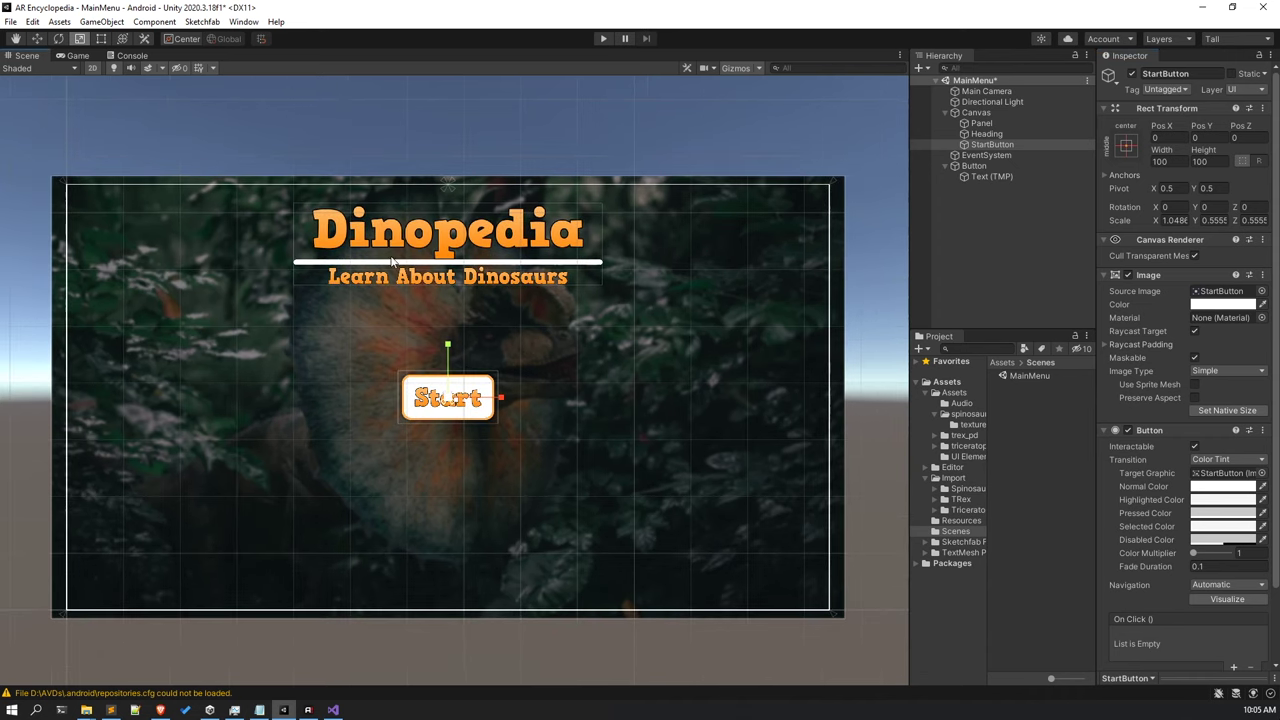
pyautogui.click(72, 56)
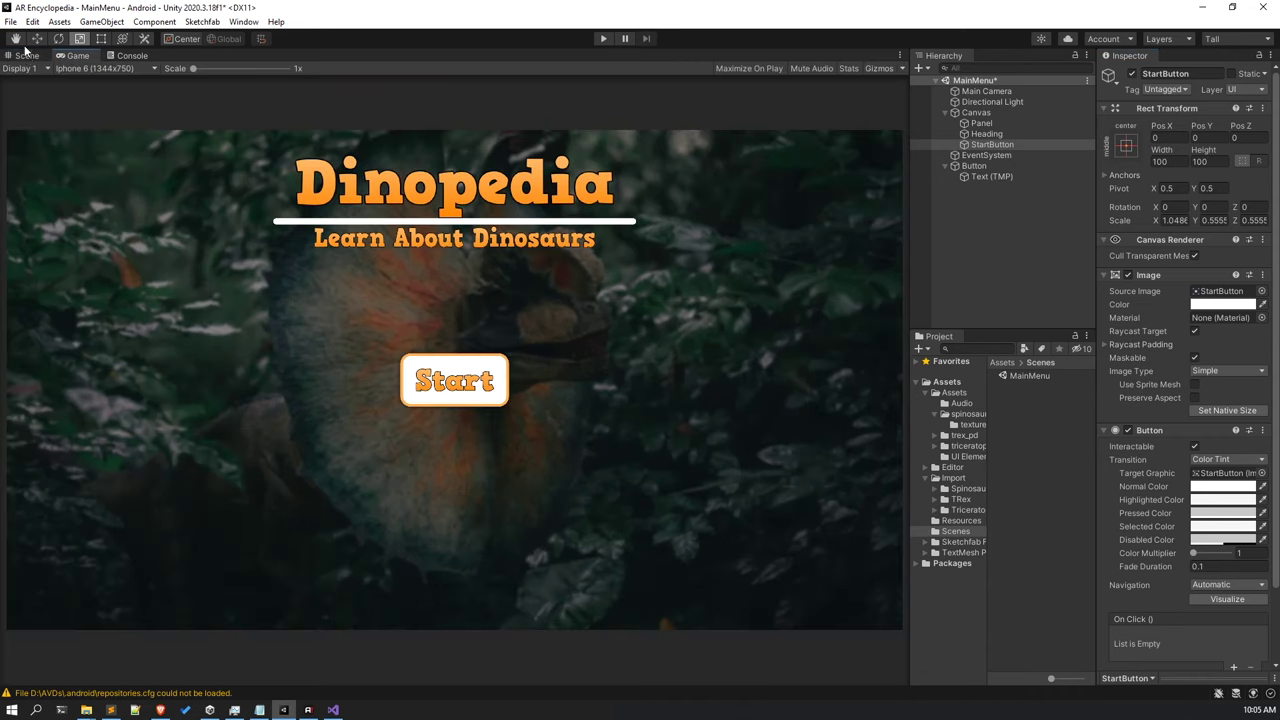
pyautogui.click(27, 56)
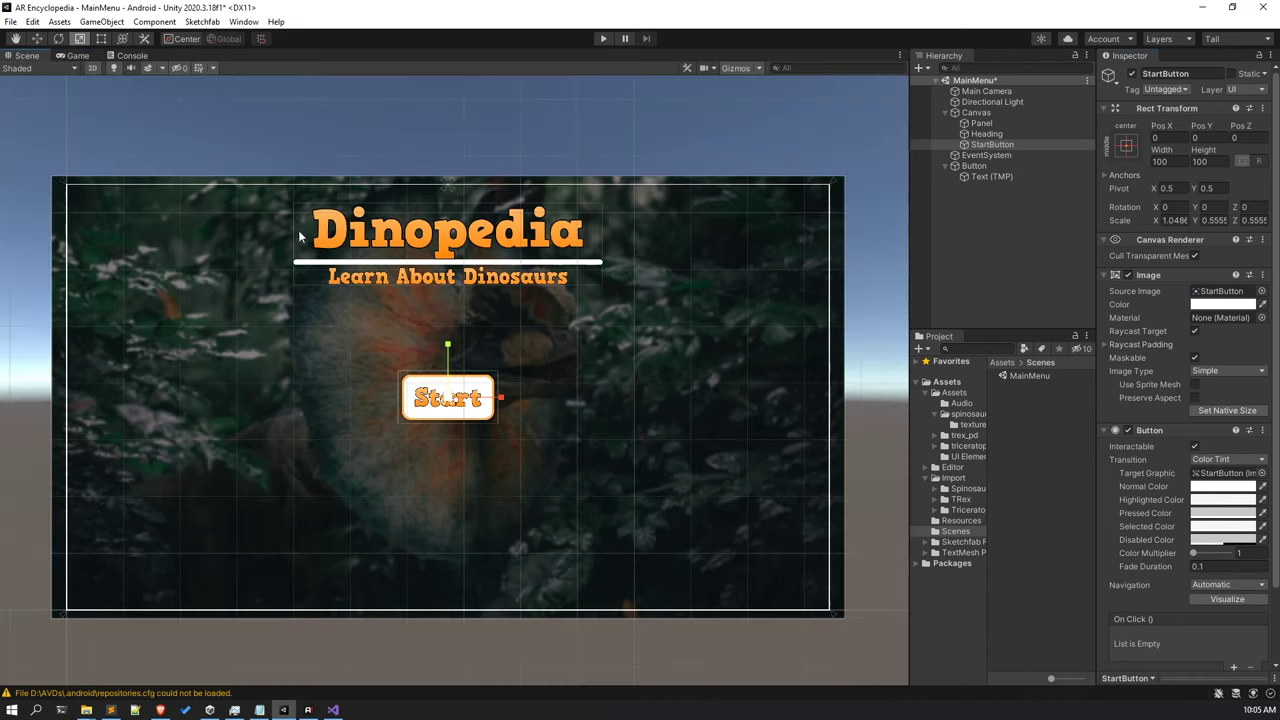
# Create a UI Image under the Canvas and size it 60 by 60.
pyautogui.click(980, 113)
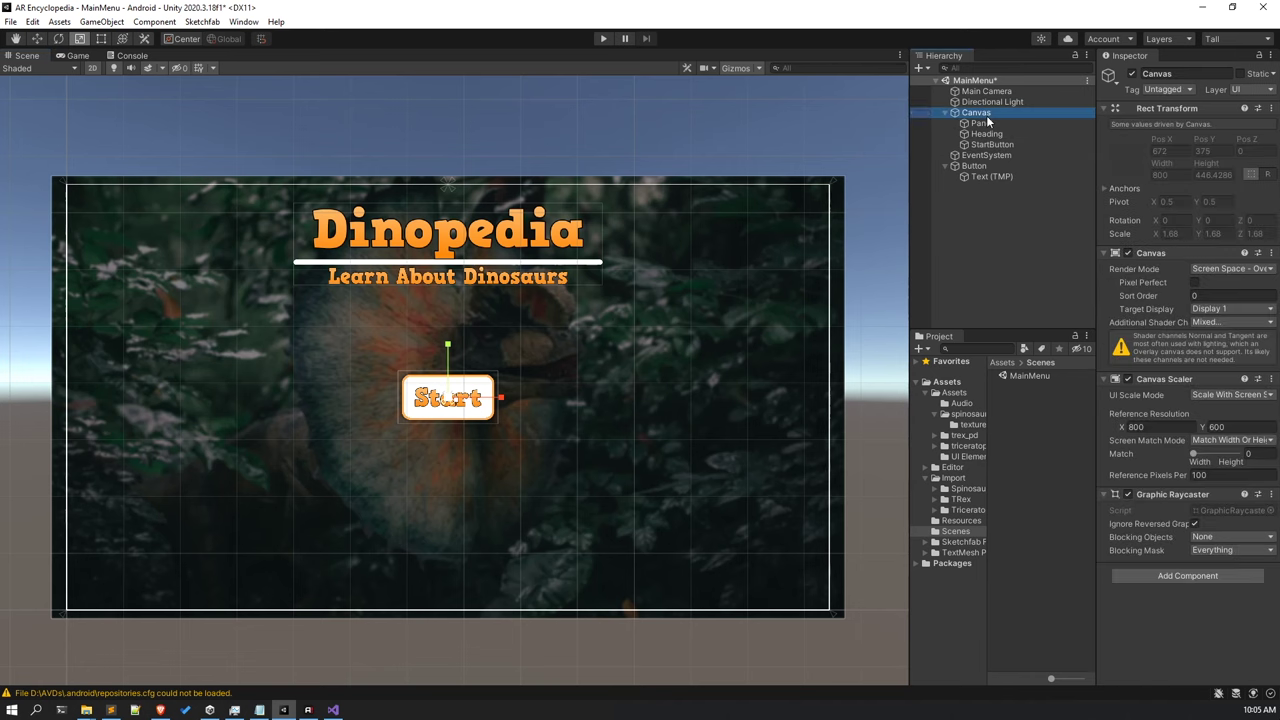
pyautogui.rightClick(987, 114)
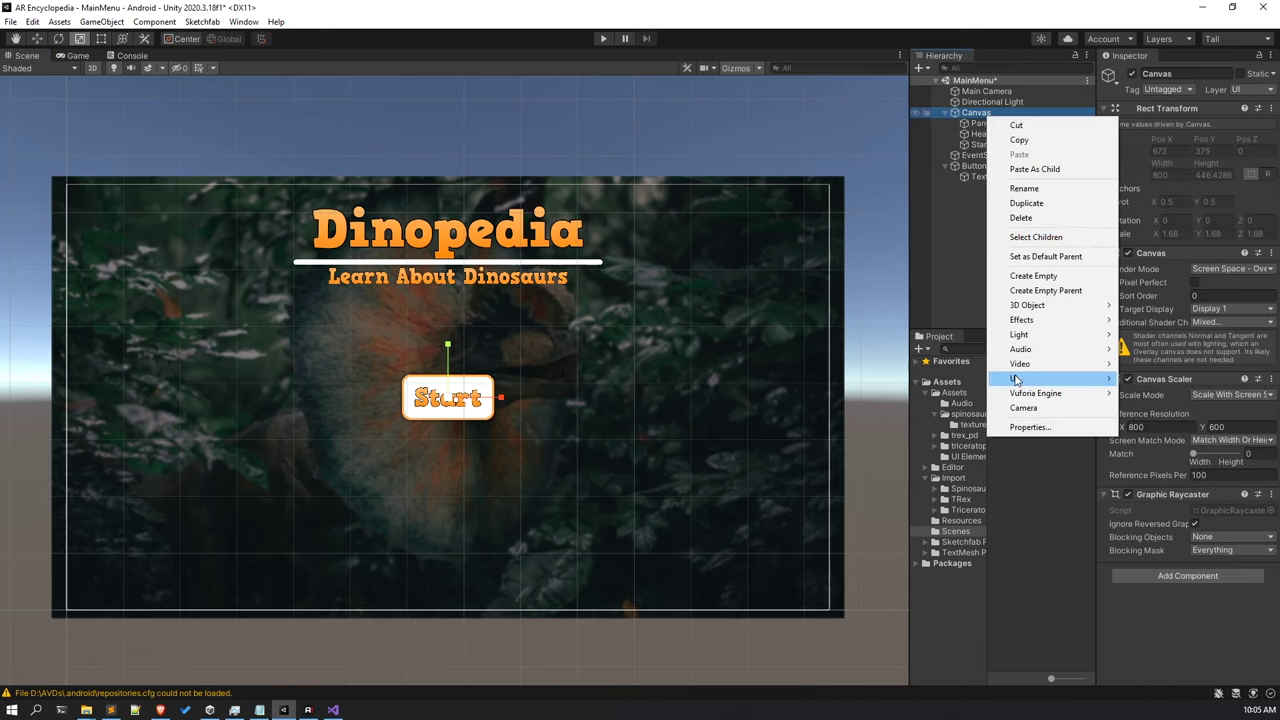
pyautogui.moveTo(1018, 378)
pyautogui.click(1170, 408)
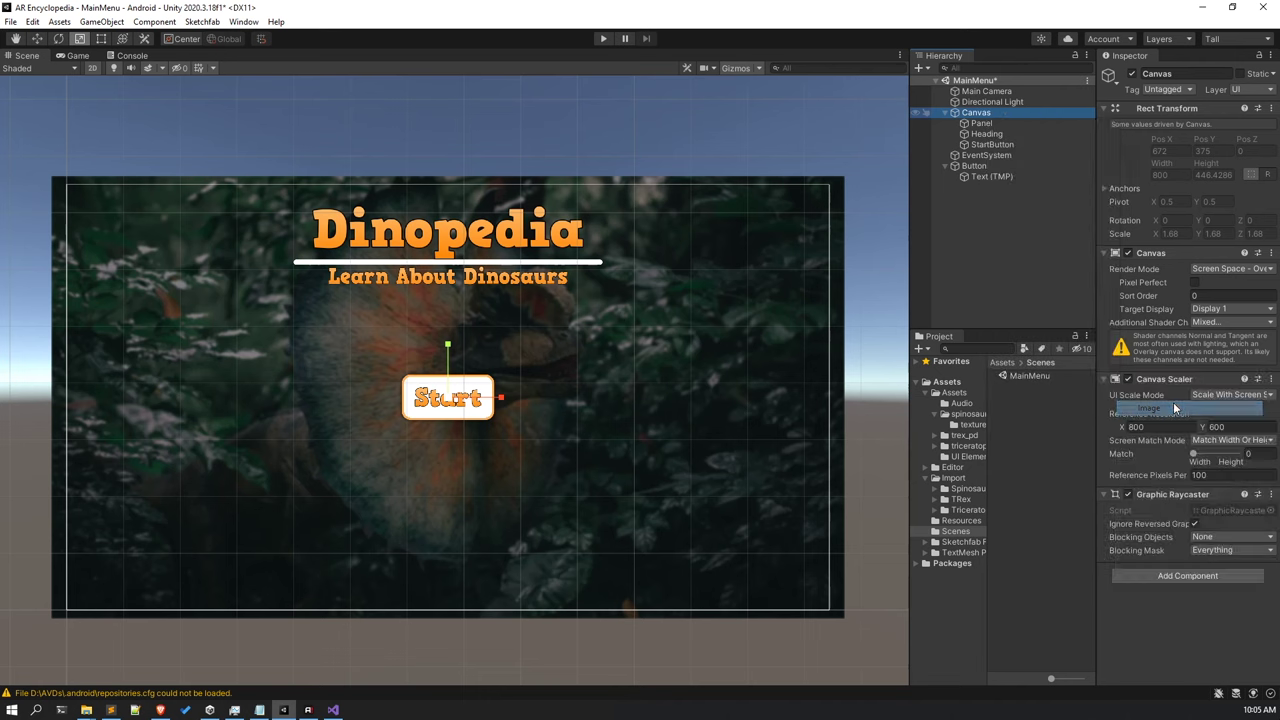
pyautogui.moveTo(1053, 144); pyautogui.dragTo(974, 155)
pyautogui.click(1158, 161)
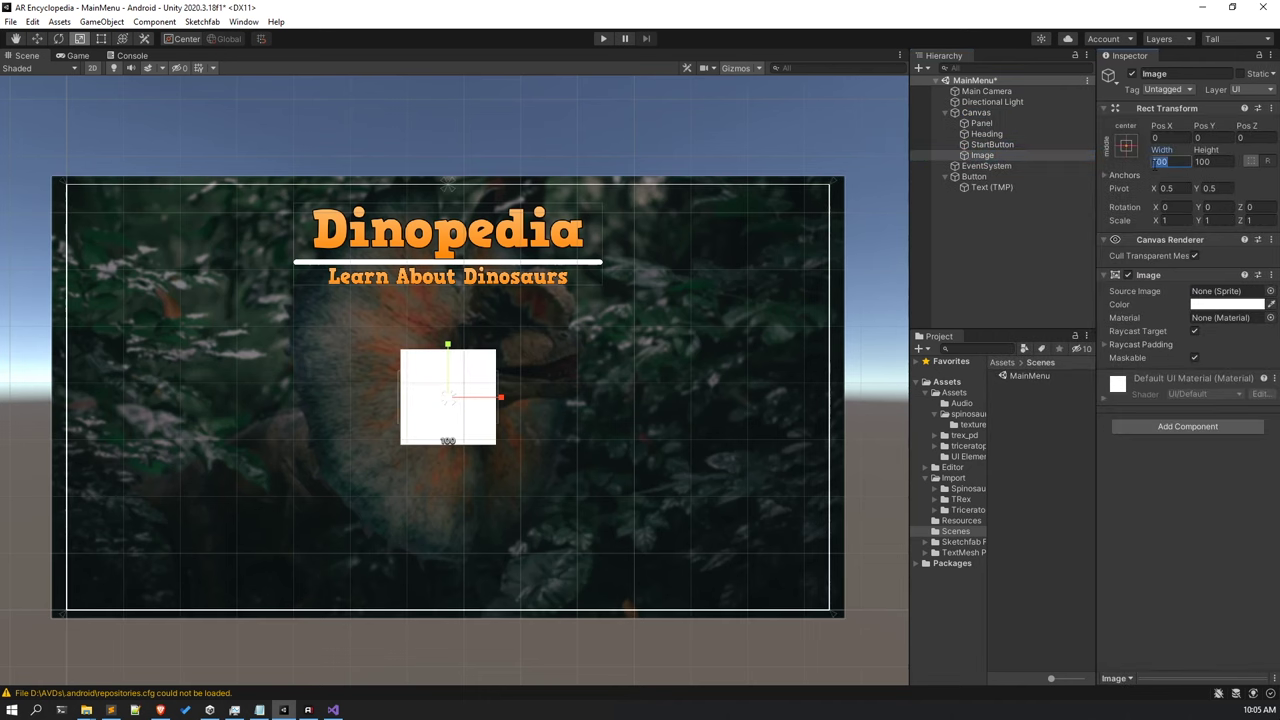
pyautogui.write('60')
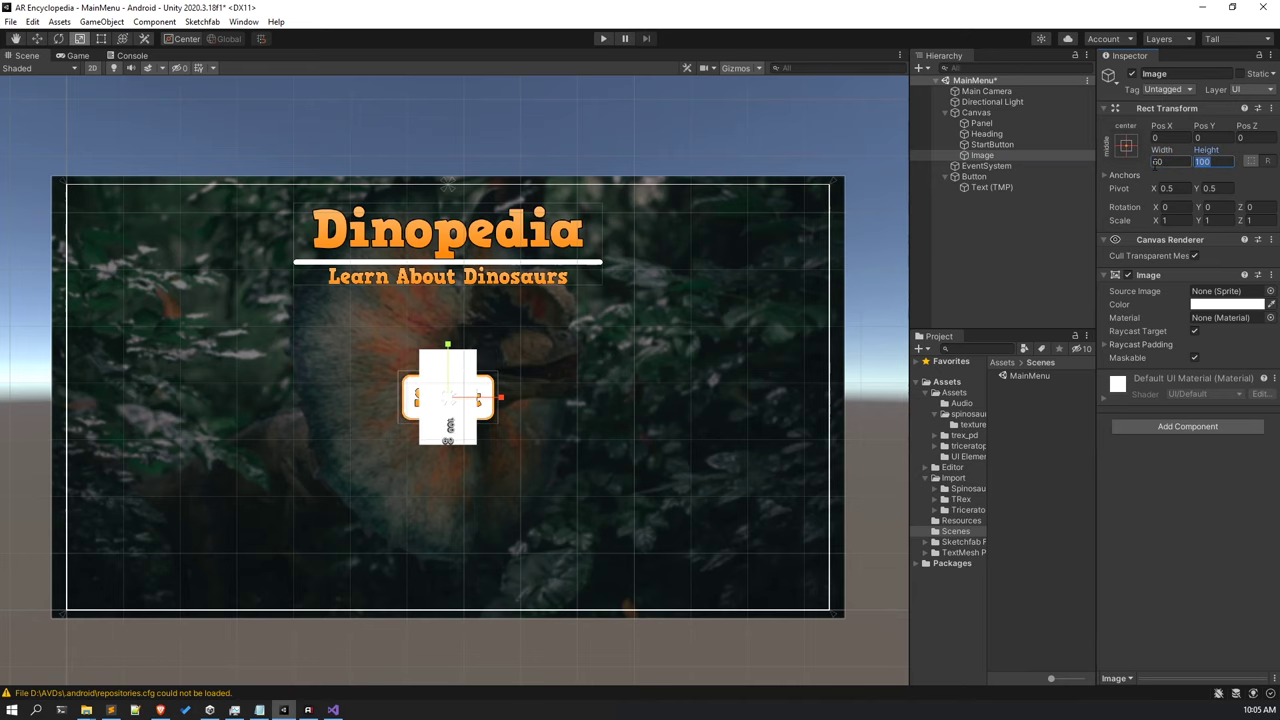
pyautogui.press('Tab')
pyautogui.write('60')
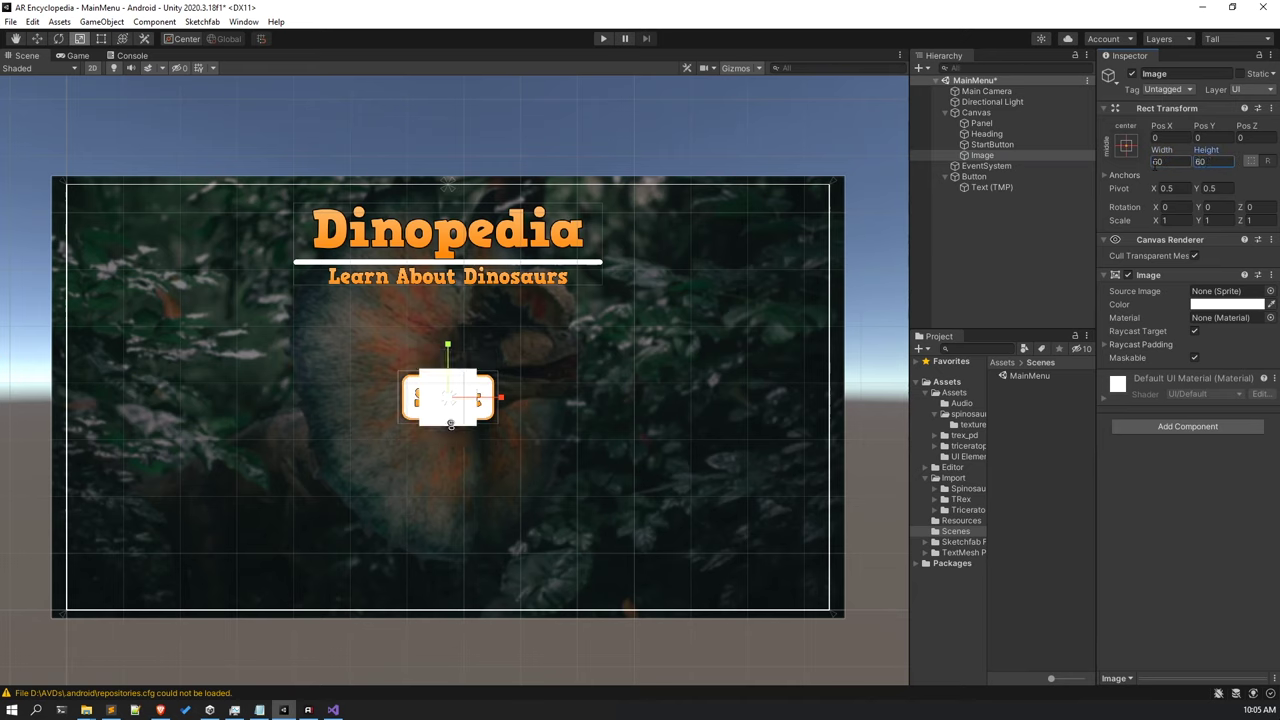
# Set the image's Source Image to the QuitButton sprite.
pyautogui.click(1270, 291)
pyautogui.moveTo(962, 284); pyautogui.dragTo(870, 270)
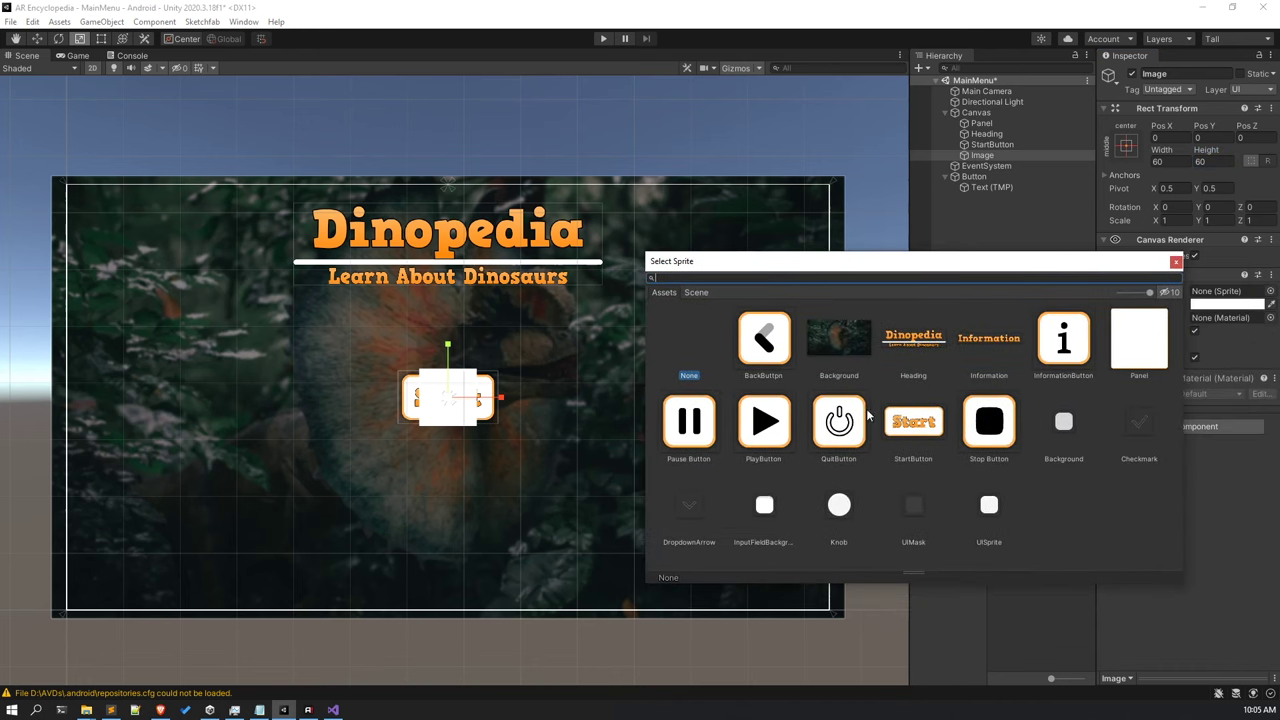
pyautogui.click(845, 425)
pyautogui.click(1175, 262)
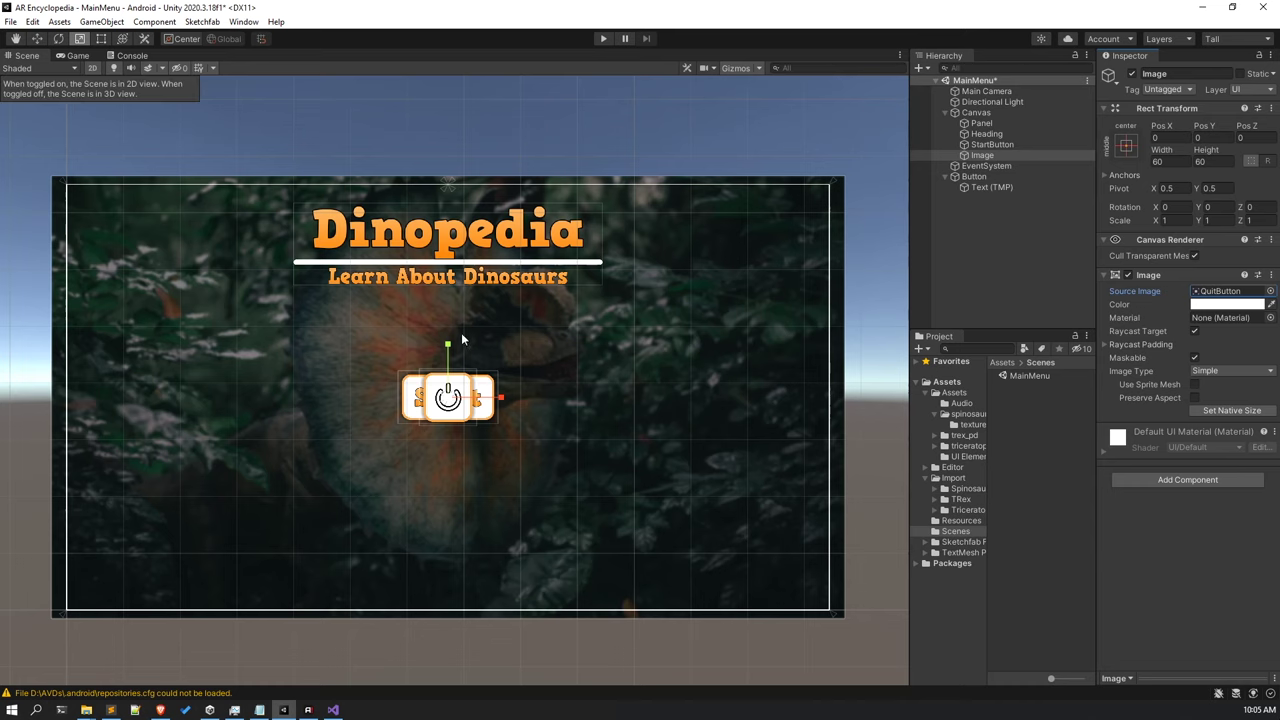
pyautogui.moveTo(461, 332); pyautogui.dragTo(488, 310, button='middle')
# Anchor the quit image to the bottom-left preset, also setting pivot and position.
pyautogui.click(1005, 155)
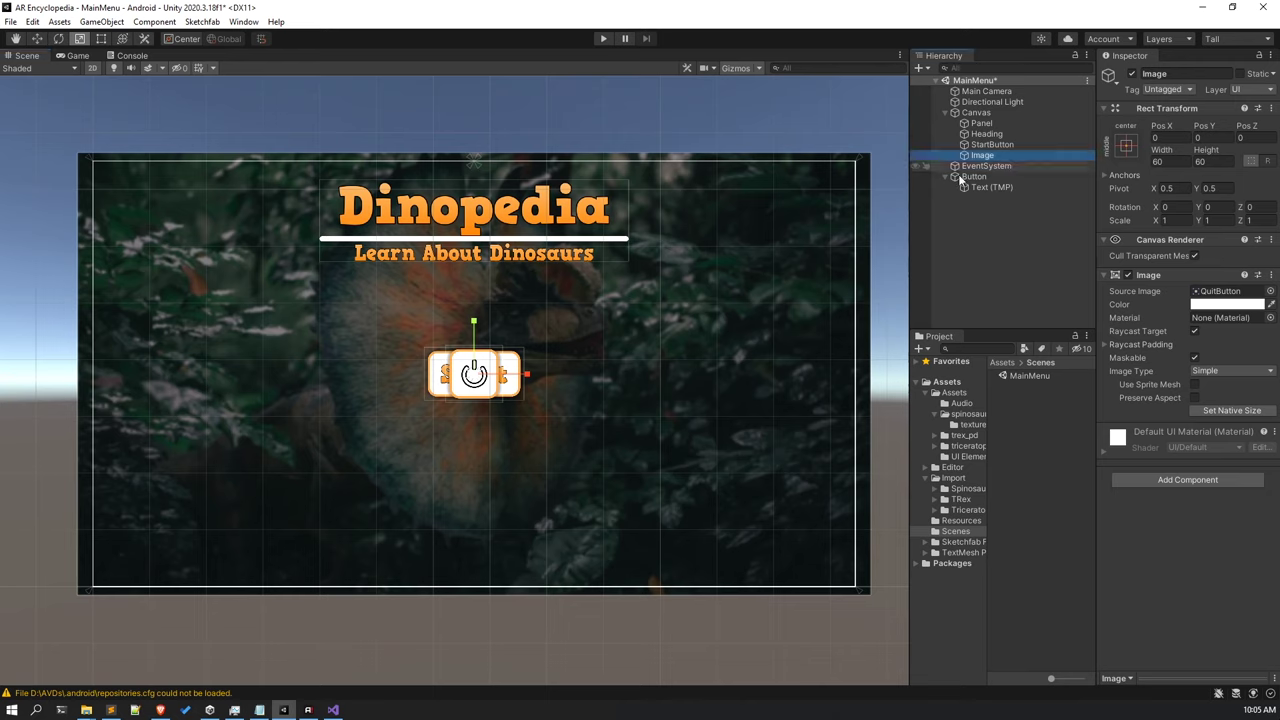
pyautogui.press('q')
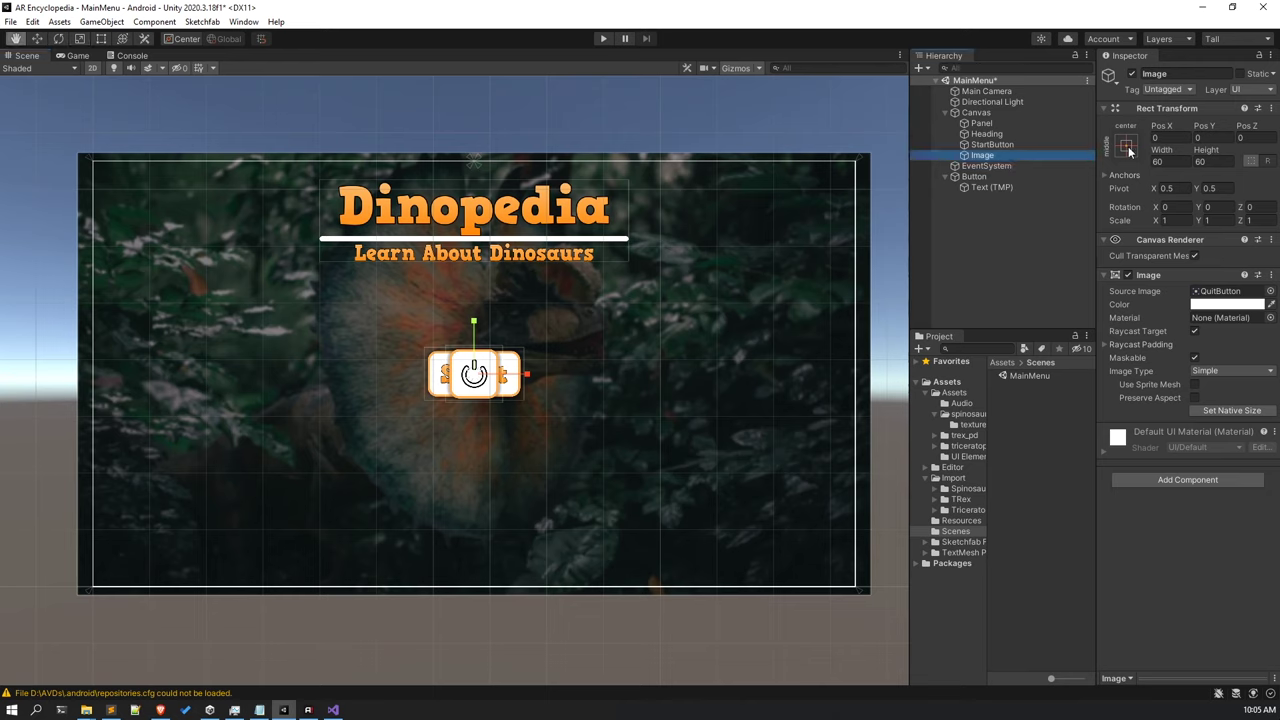
pyautogui.press('t')
pyautogui.click(1127, 147)
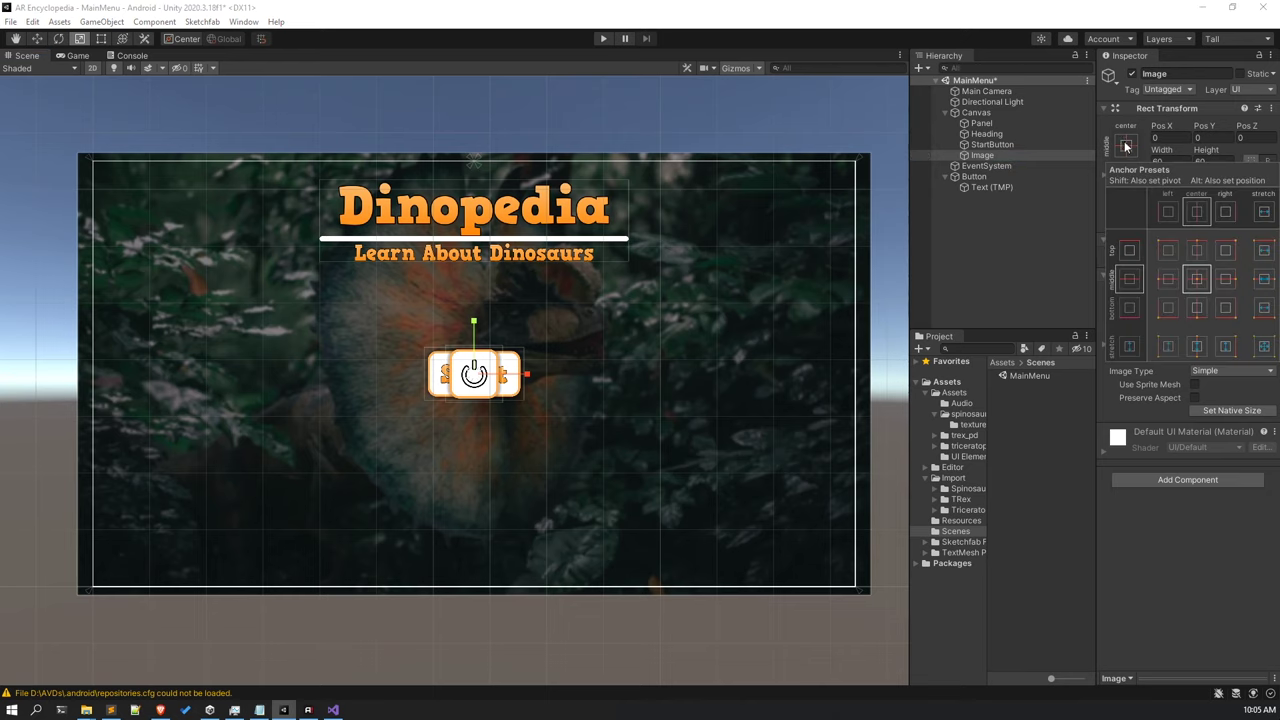
pyautogui.hotkey('shift', 'alt')
pyautogui.keyDown('alt'); pyautogui.keyDown('shift'); pyautogui.click(1164, 308); pyautogui.keyUp('shift'); pyautogui.keyUp('alt')
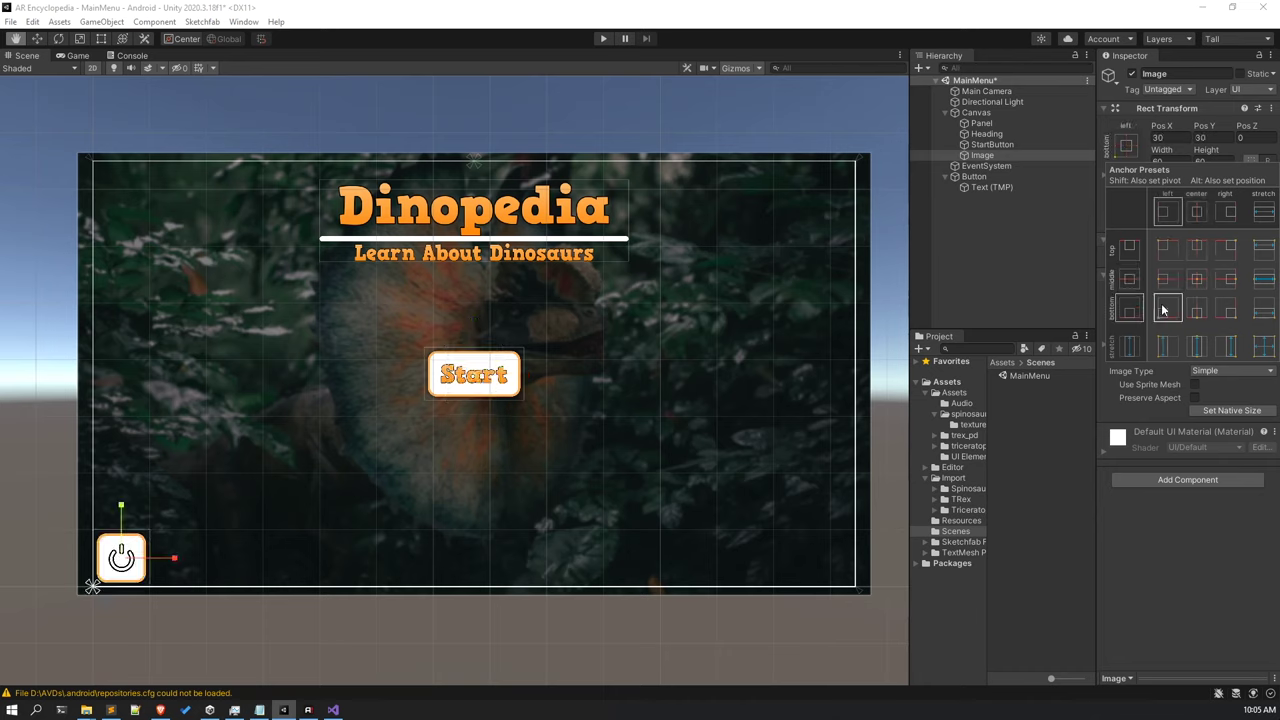
pyautogui.press('t')
pyautogui.click(203, 119)
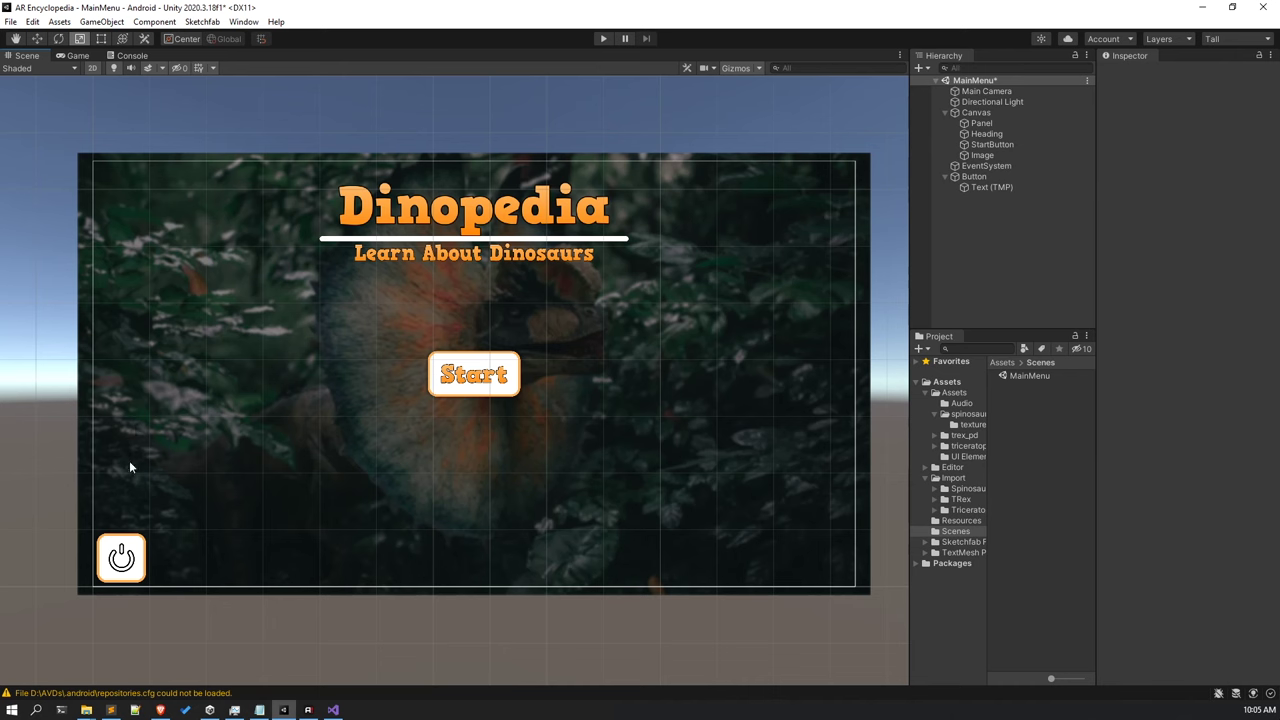
pyautogui.click(128, 550)
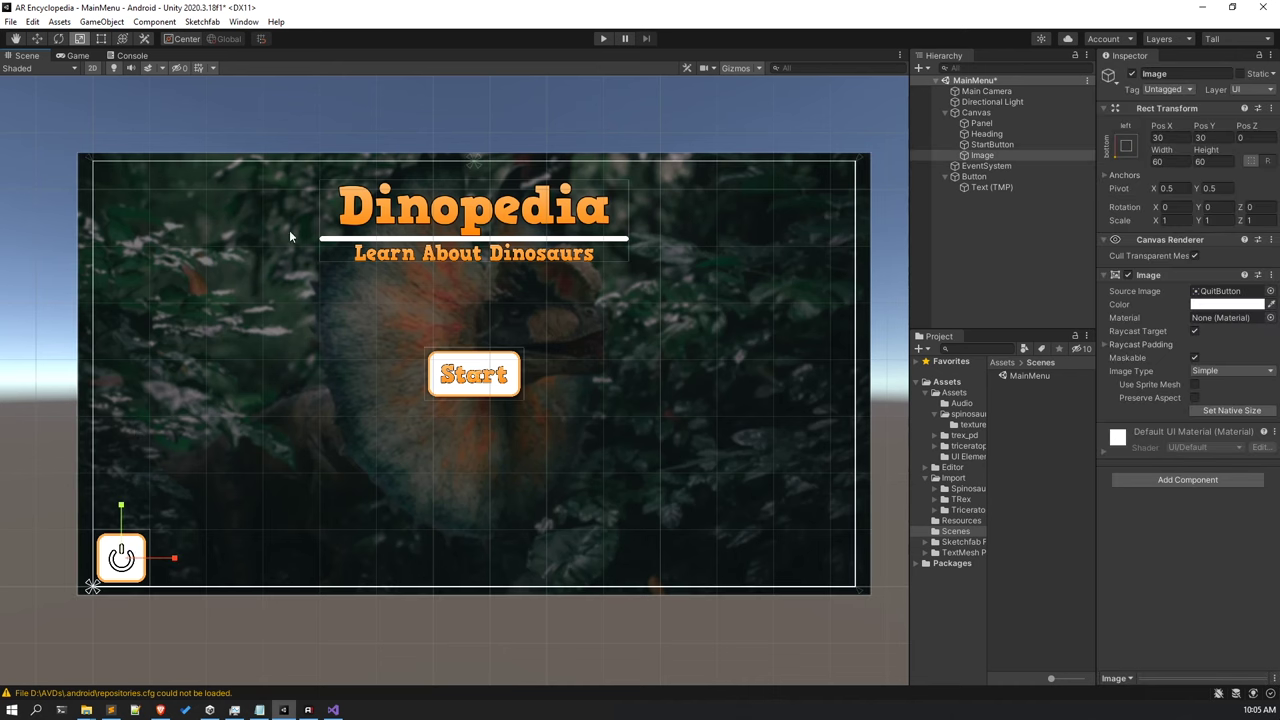
pyautogui.click(78, 55)
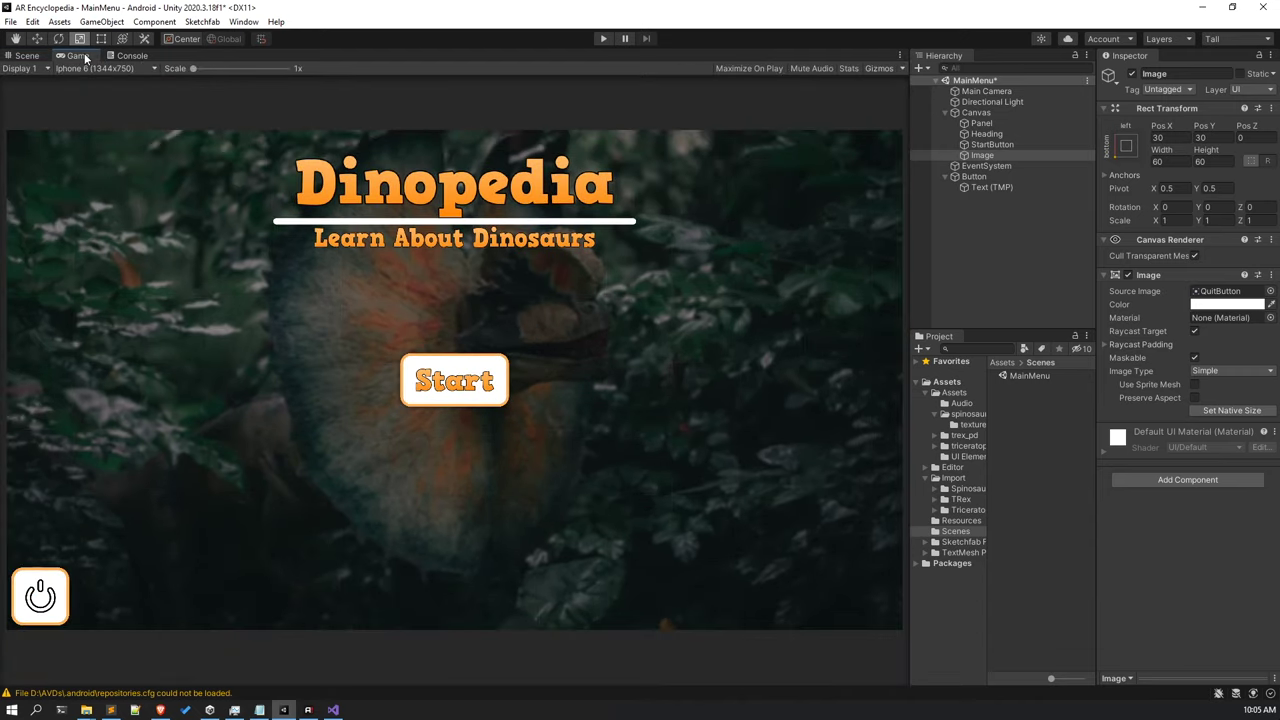
# Size the quit image to 50 by 50 and place it at position 40, 40.
pyautogui.click(1182, 137)
pyautogui.write('50')
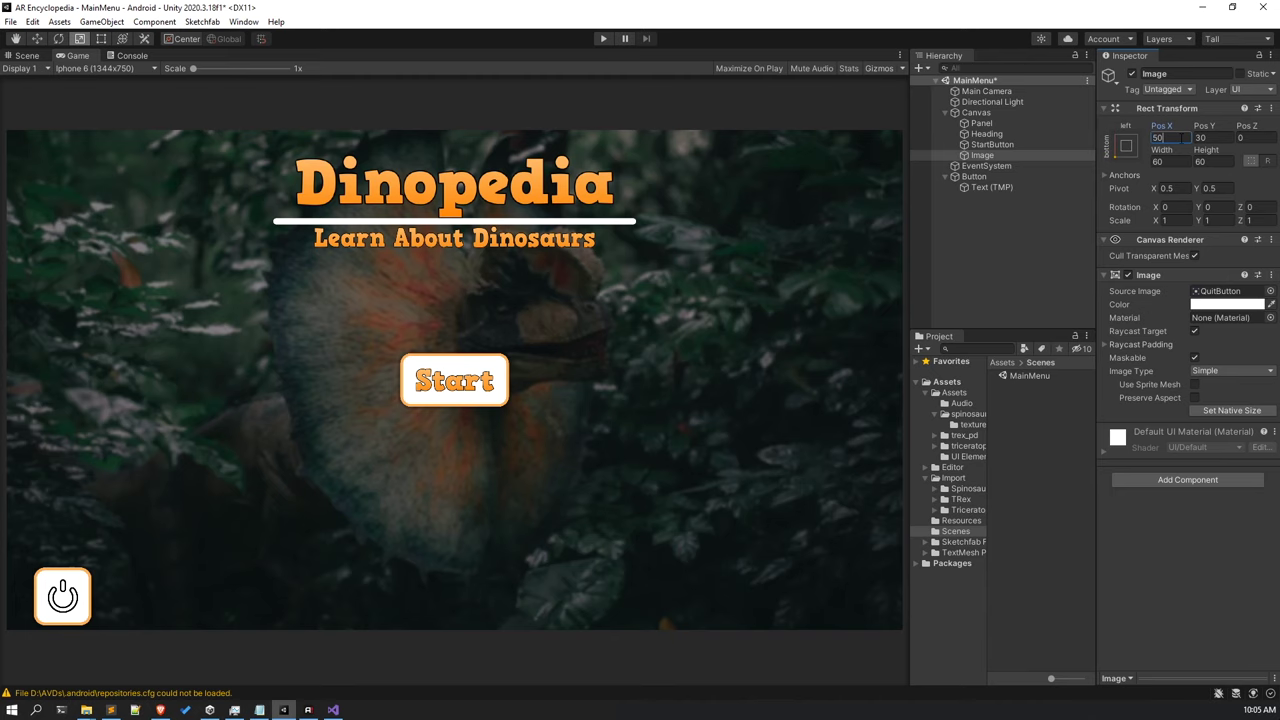
pyautogui.press('Tab')
pyautogui.write('50')
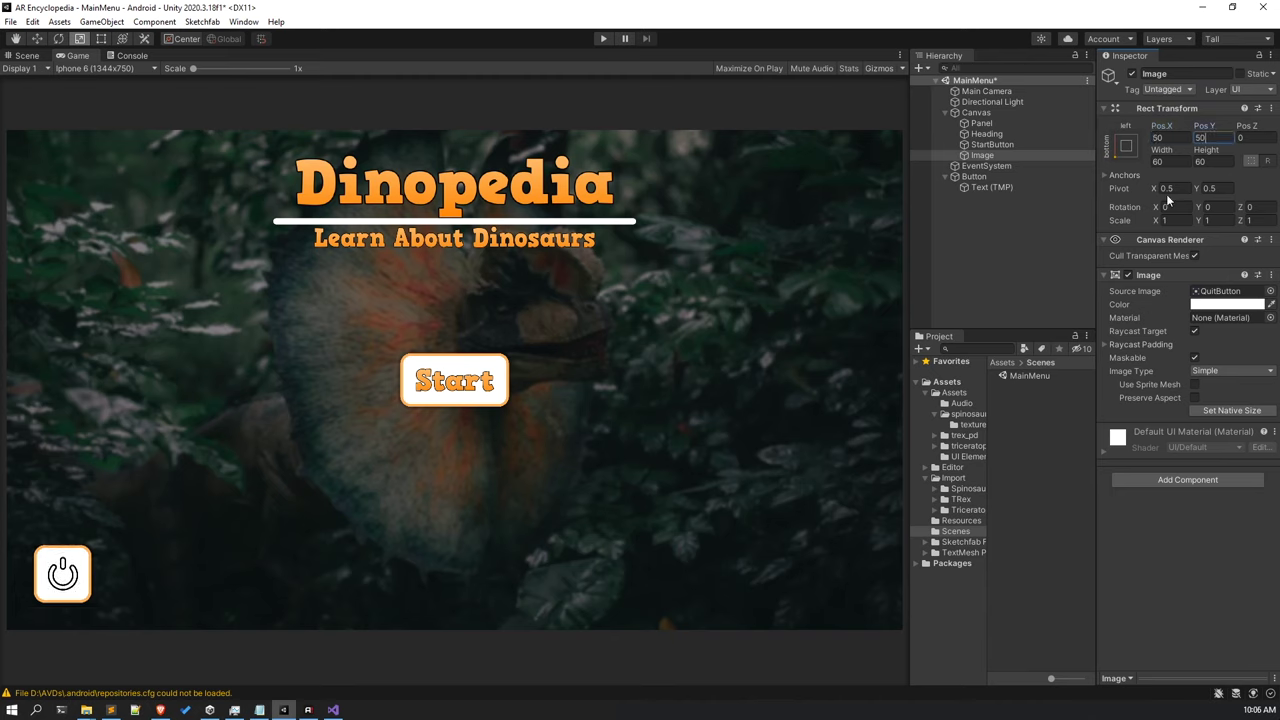
pyautogui.click(1160, 161)
pyautogui.write('50')
pyautogui.press('Tab')
pyautogui.write('50')
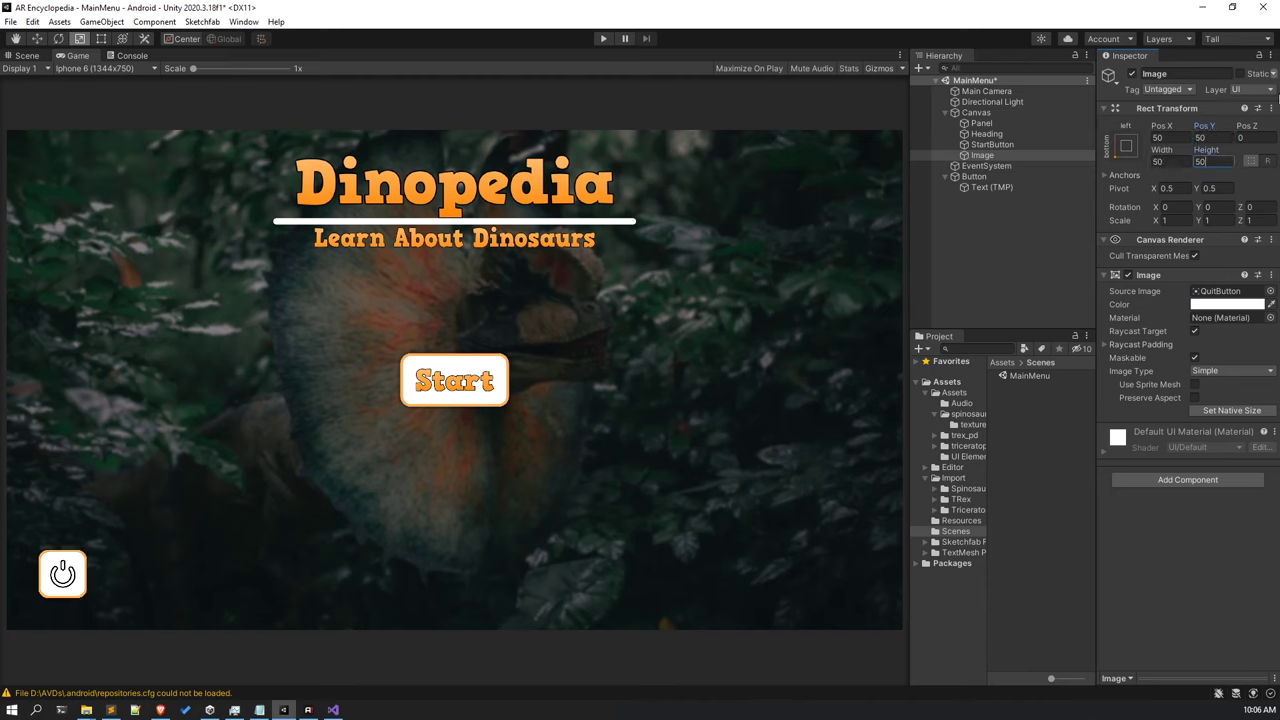
pyautogui.click(1160, 137)
pyautogui.write('40')
pyautogui.press('Tab')
pyautogui.write('40')
pyautogui.press('Return')
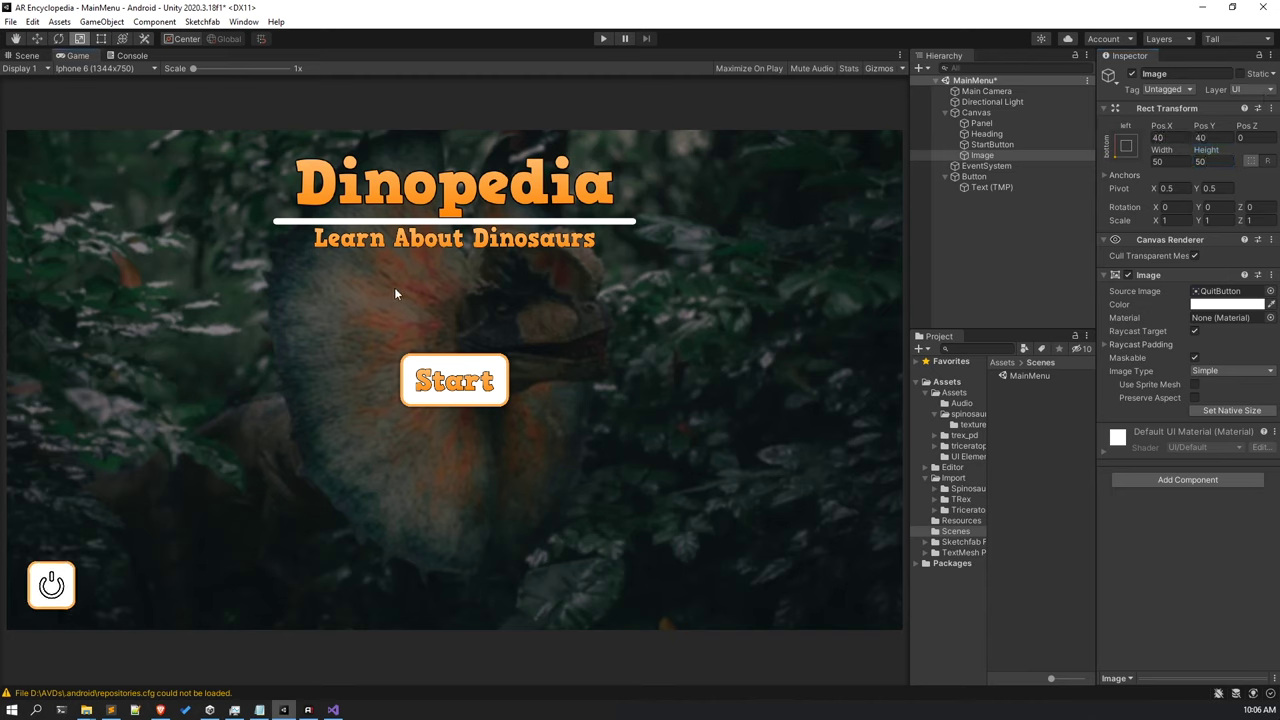
# Save the MainMenu scene and inspect the layout in the Scene and Game views.
pyautogui.hotkey('ctrl', 's')
pyautogui.click(27, 55)
pyautogui.moveTo(523, 420); pyautogui.dragTo(449, 409, button='middle')
pyautogui.scroll(-2, 452, 430)
pyautogui.moveTo(458, 452); pyautogui.dragTo(462, 498, button='middle')
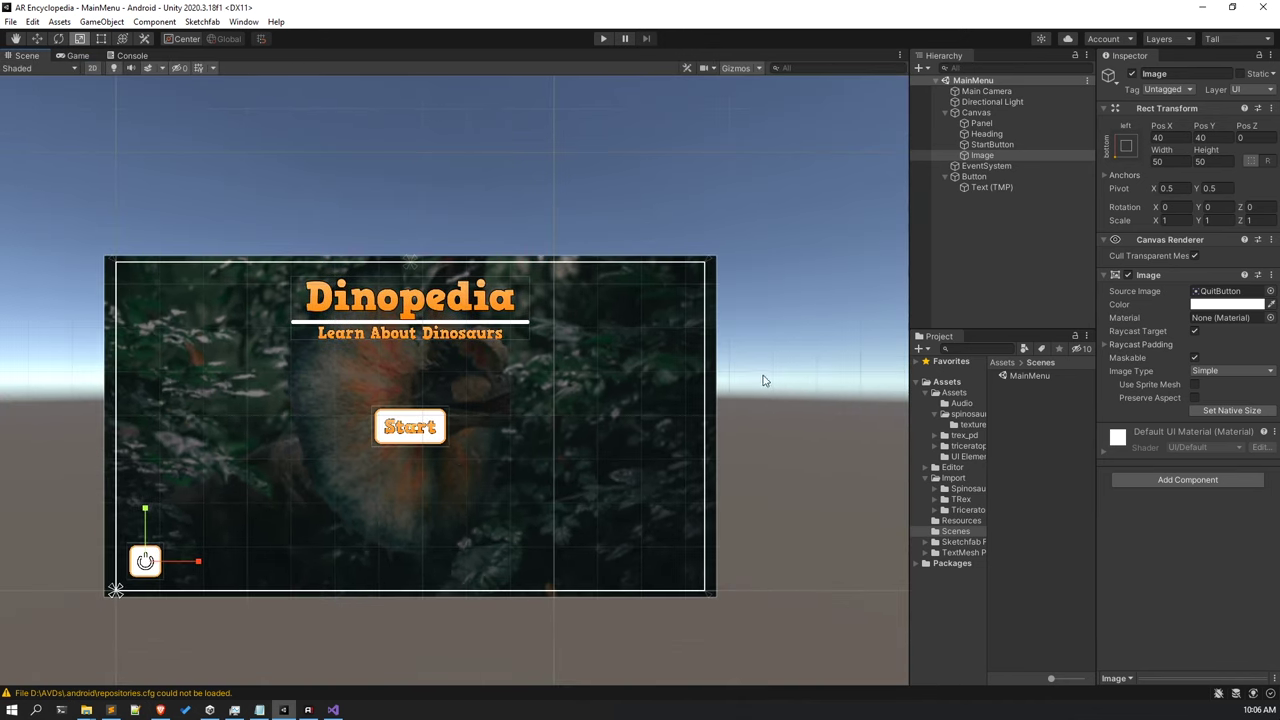
pyautogui.click(766, 379)
pyautogui.moveTo(439, 404); pyautogui.dragTo(465, 320, button='middle')
pyautogui.scroll(2, 417, 352)
pyautogui.scroll(-3, 418, 351)
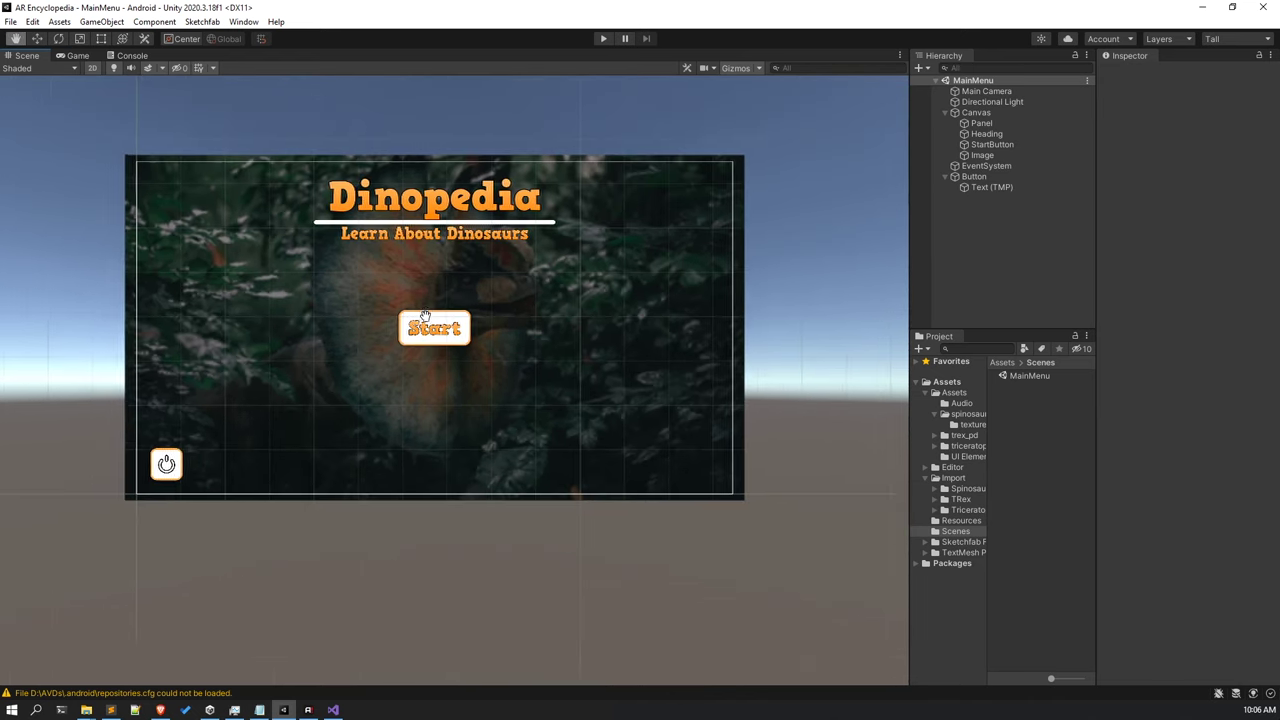
pyautogui.click(77, 55)
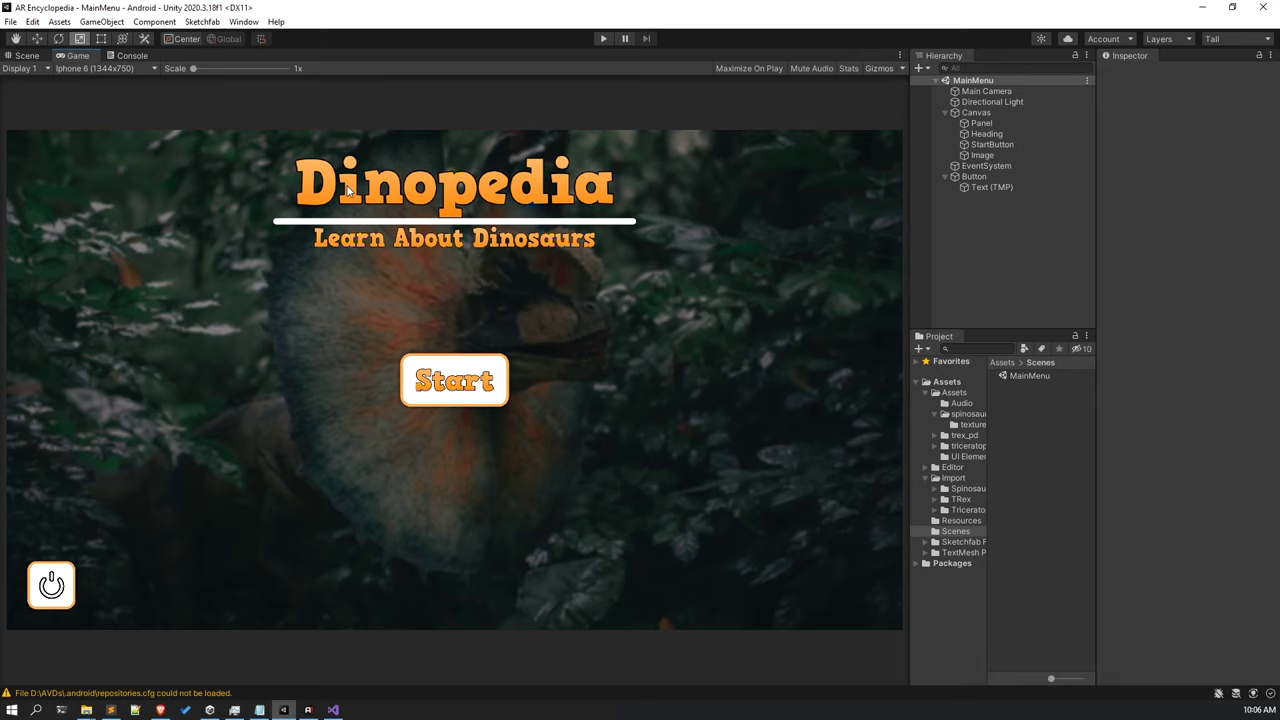
pyautogui.click(1016, 378)
pyautogui.click(1020, 413)
# Drag MainMenu into Scenes In Build in File > Build Settings, then close the window.
pyautogui.click(14, 22)
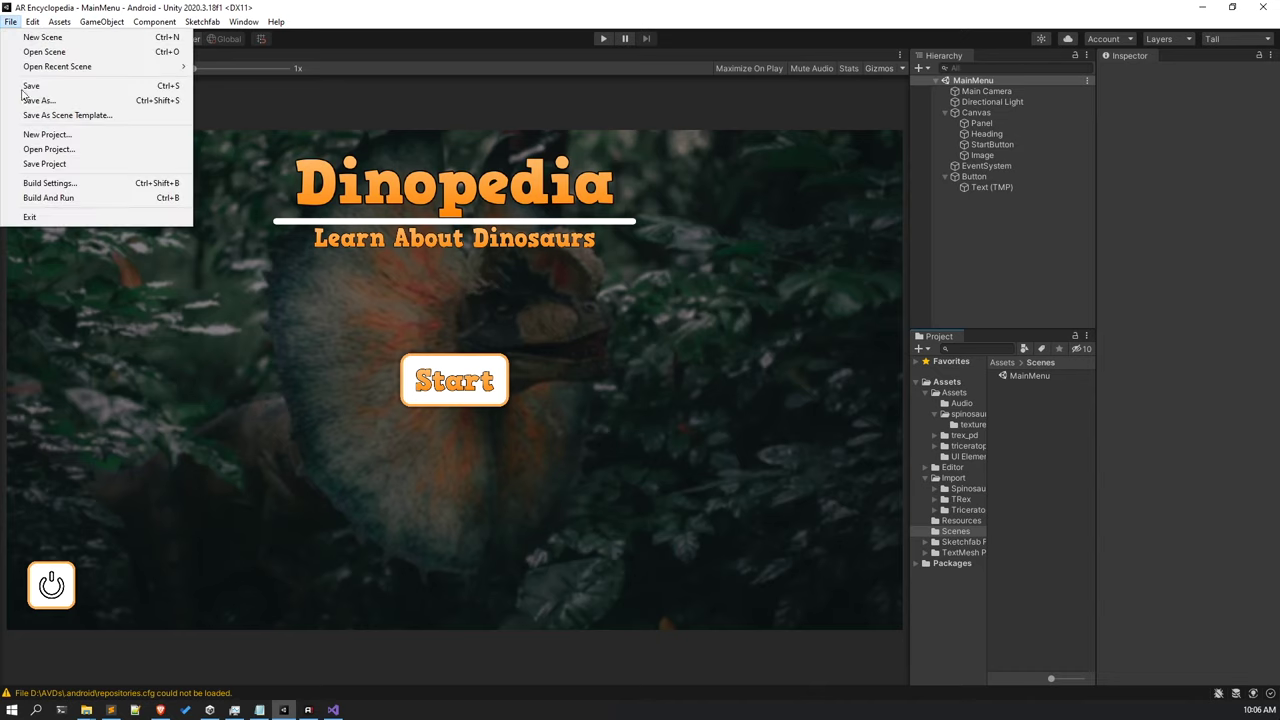
pyautogui.click(58, 184)
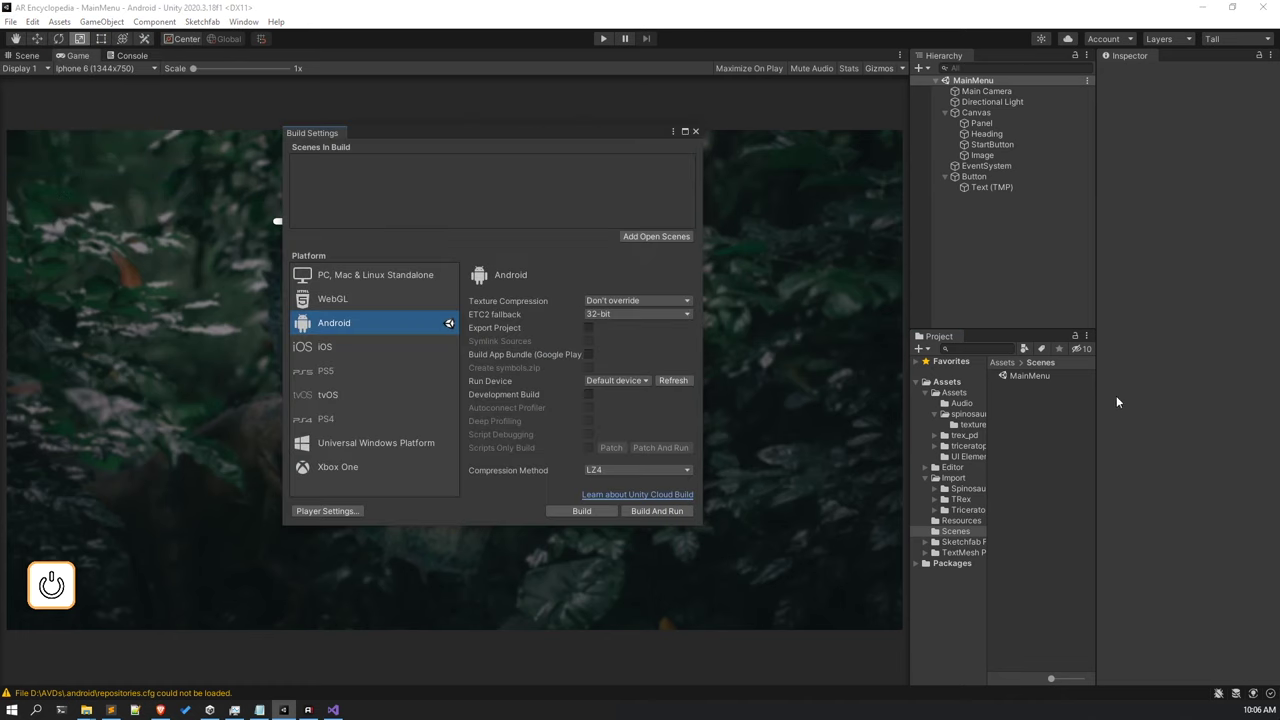
pyautogui.moveTo(701, 268); pyautogui.dragTo(543, 180)
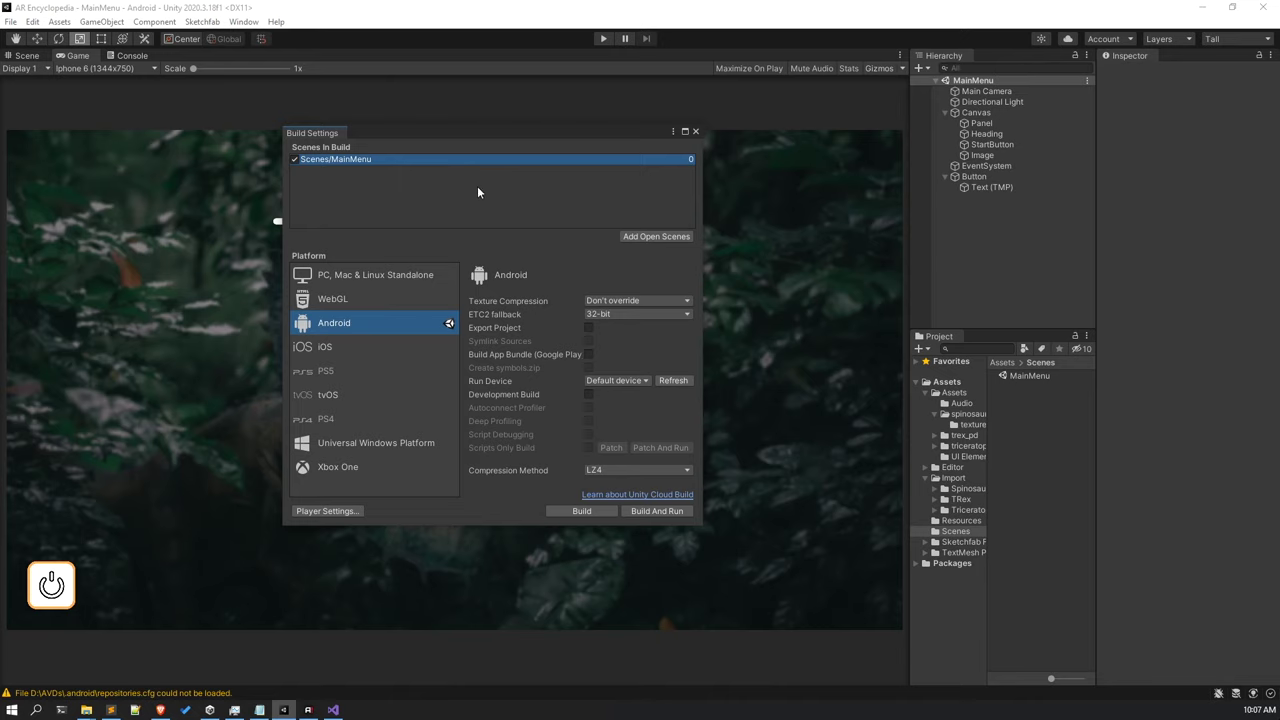
pyautogui.click(695, 131)
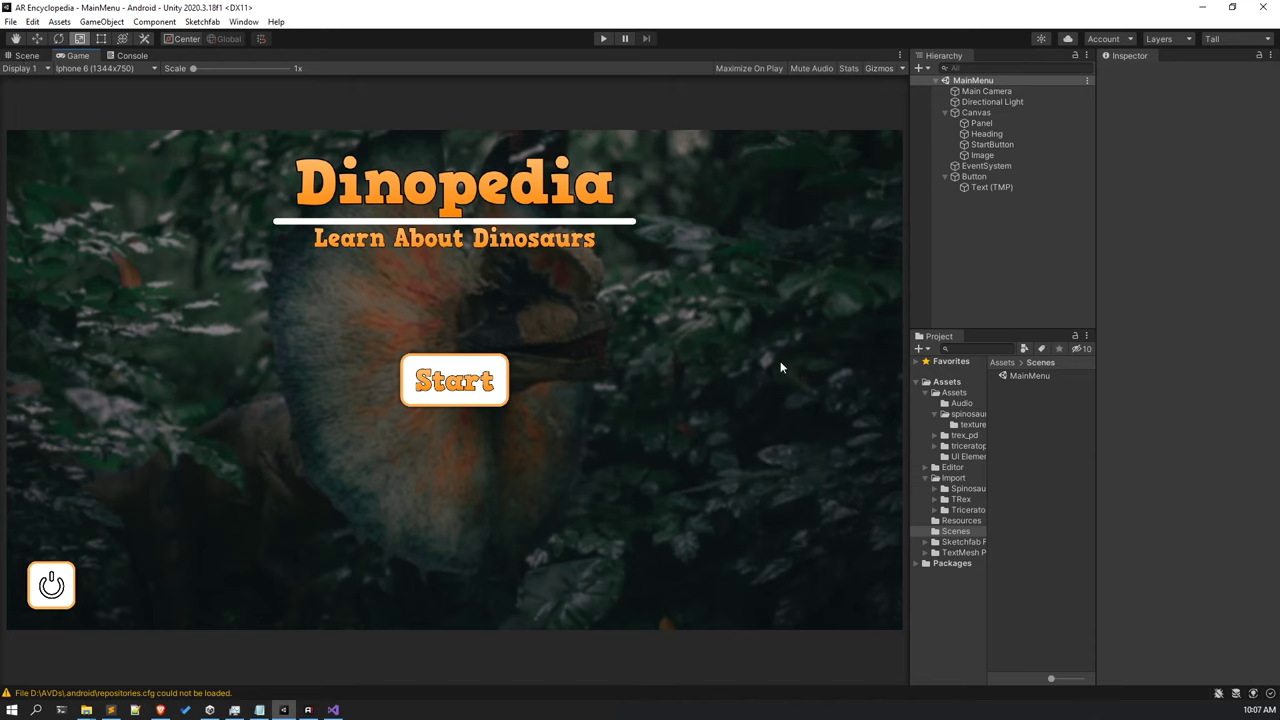
pyautogui.rightClick(1019, 418)
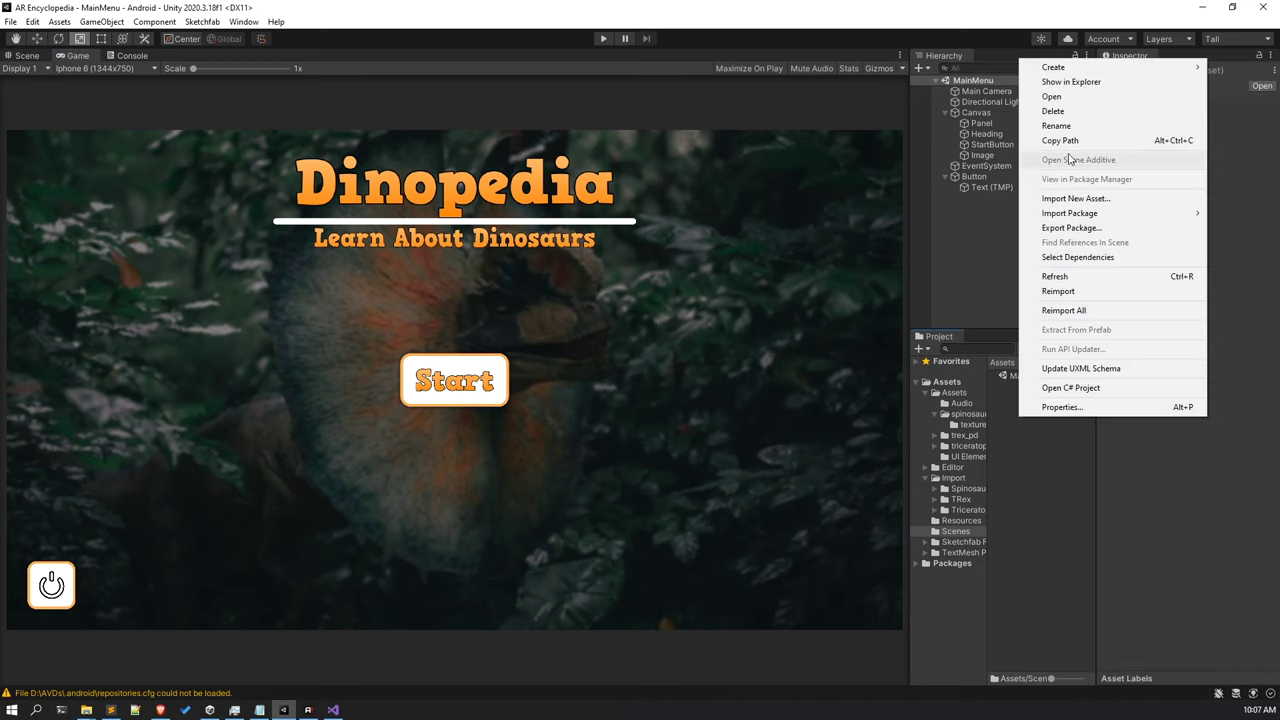
# Create a new scene named ARScene in the Scenes folder and open it.
pyautogui.moveTo(1062, 67)
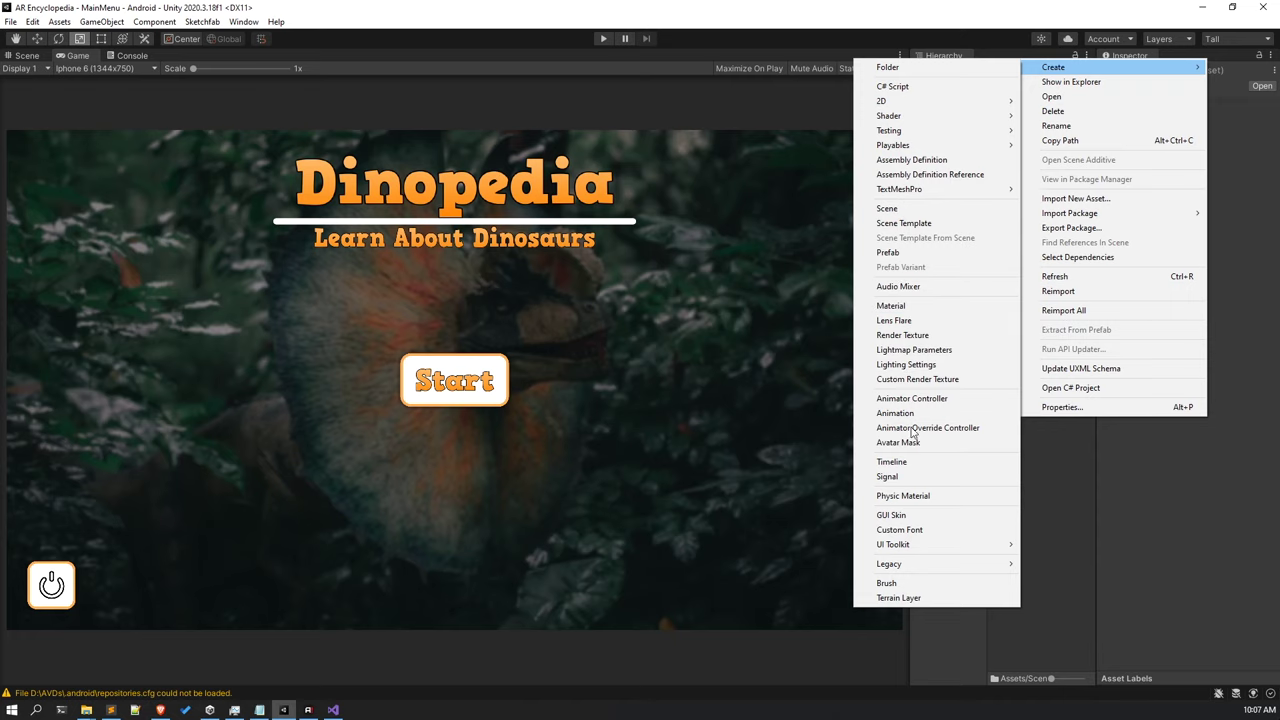
pyautogui.click(908, 208)
pyautogui.write('ARScene')
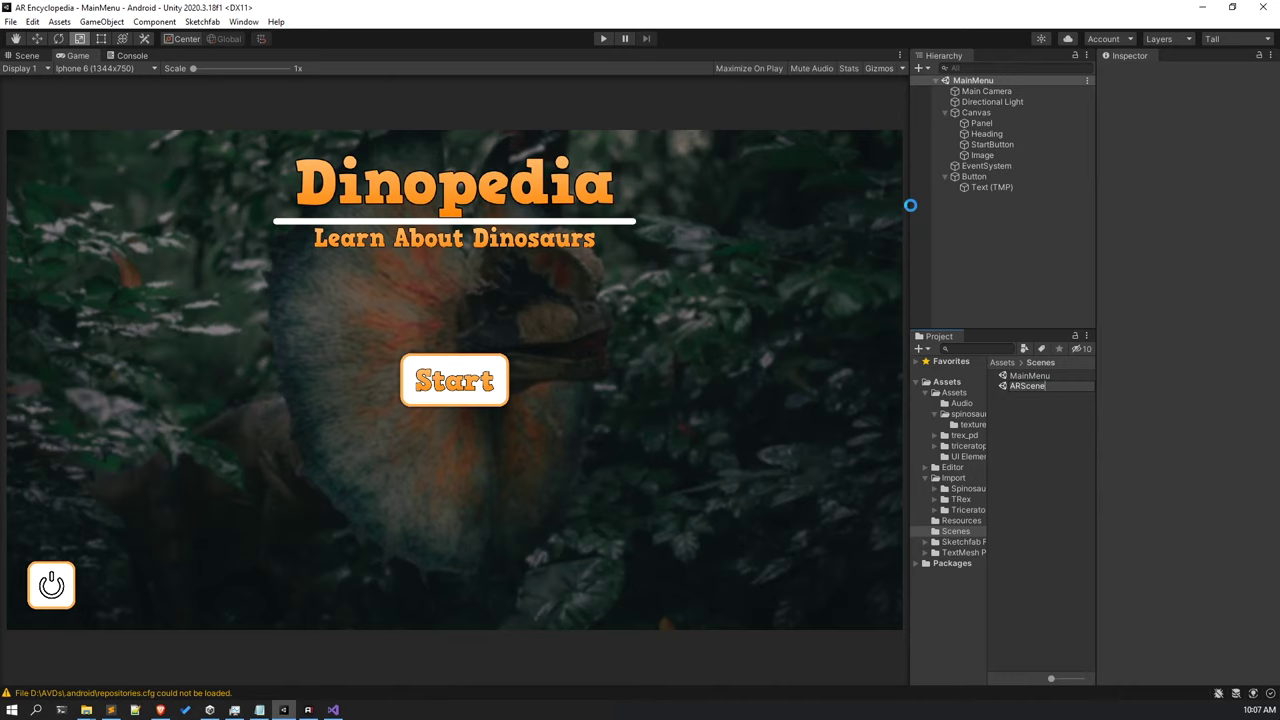
pyautogui.press('Return')
pyautogui.doubleClick(1030, 376)
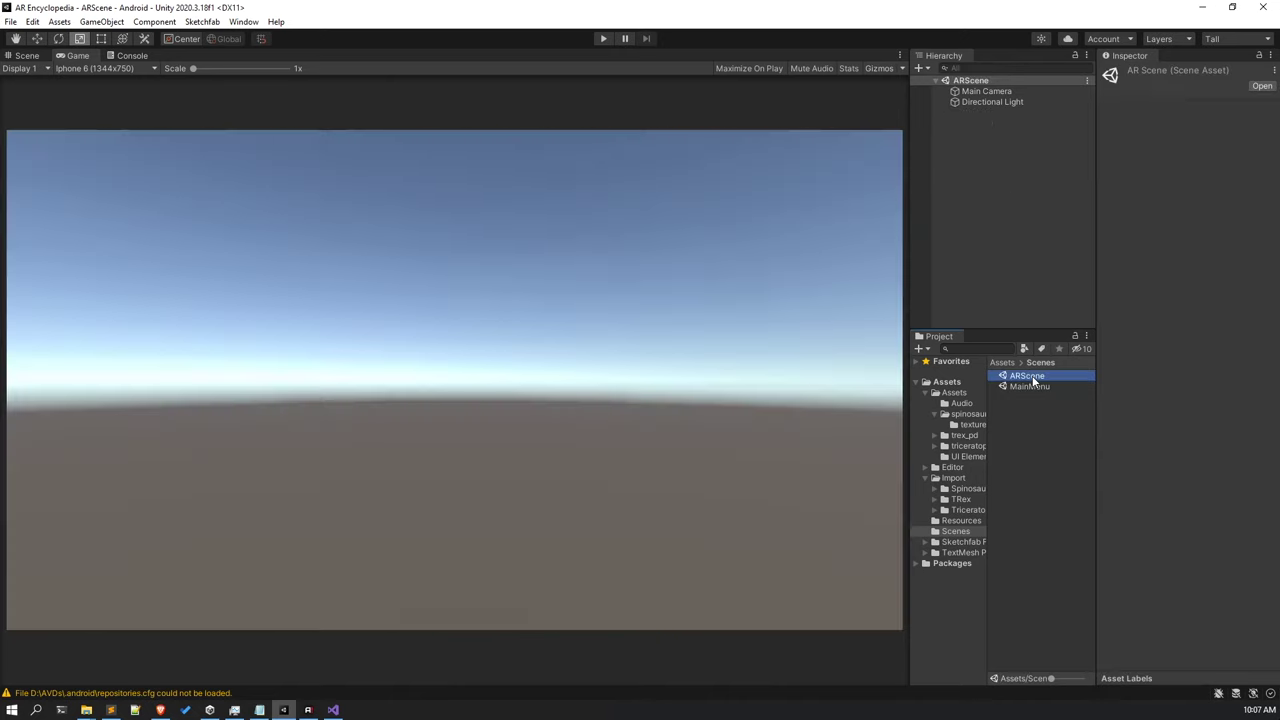
# Assign a Lighting Settings asset in the Lighting window, then close it.
pyautogui.click(1252, 698)
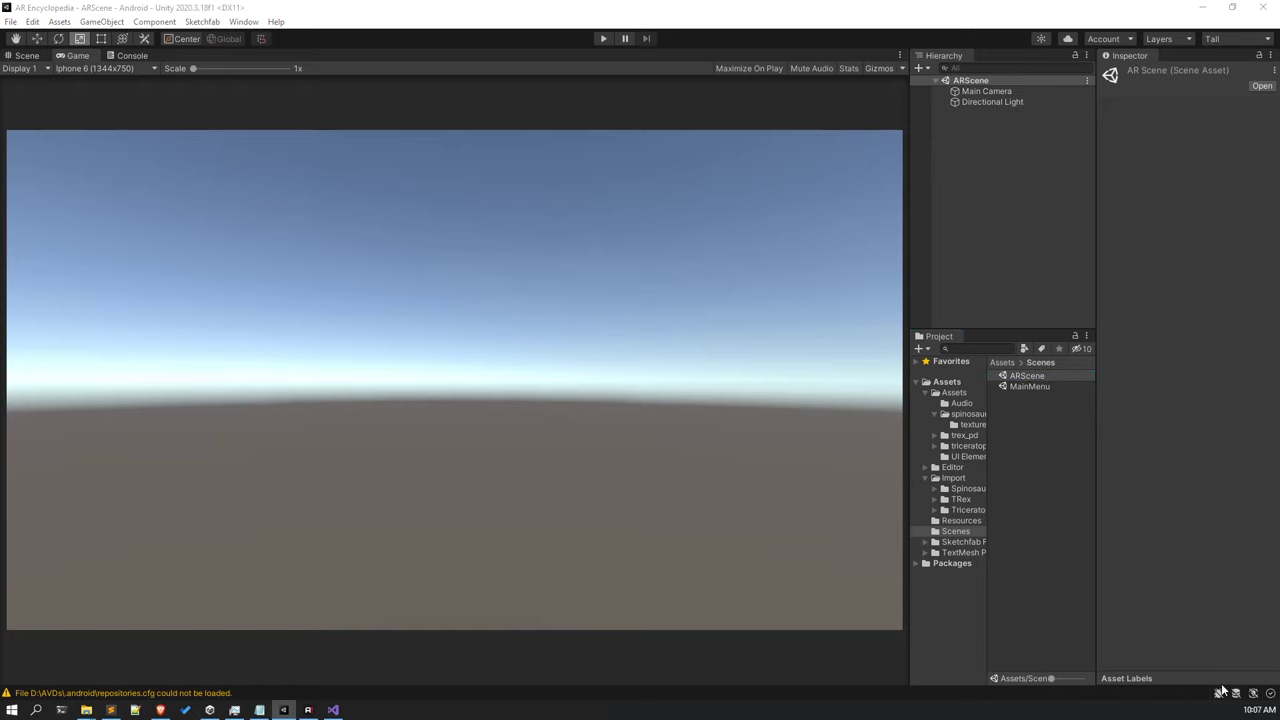
pyautogui.moveTo(0, 200); pyautogui.dragTo(687, 227)
pyautogui.click(720, 263)
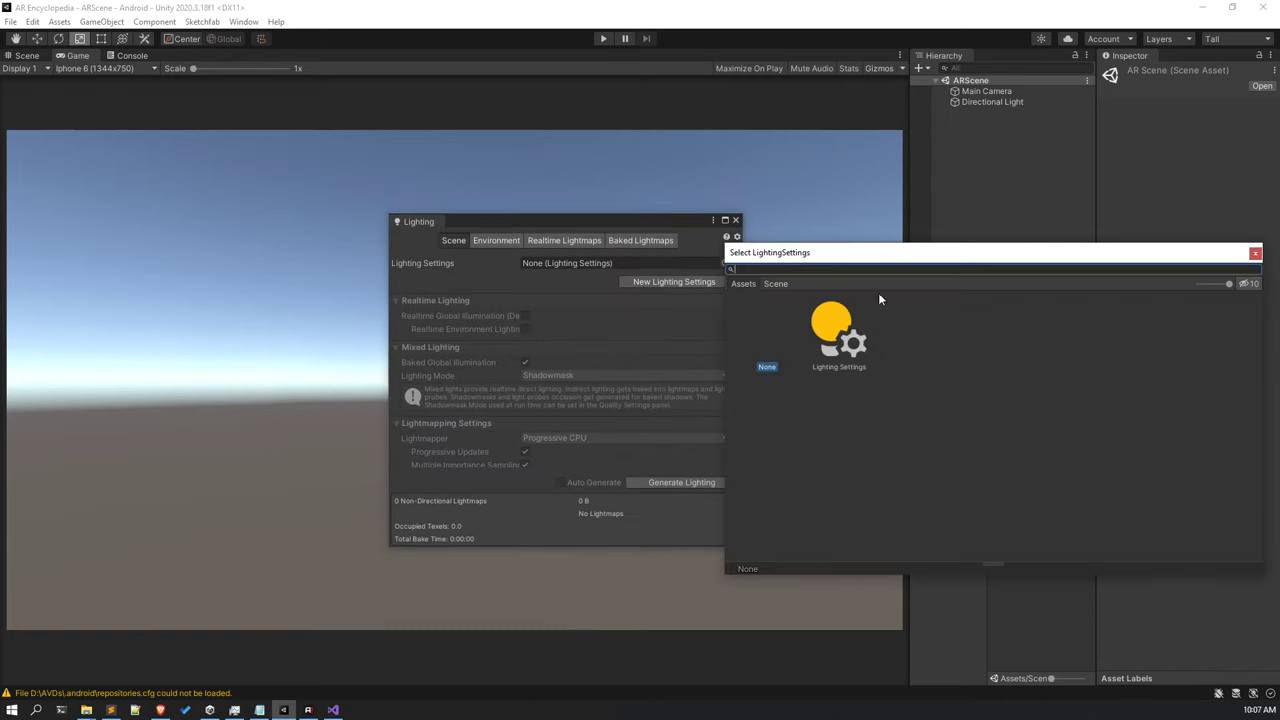
pyautogui.click(838, 345)
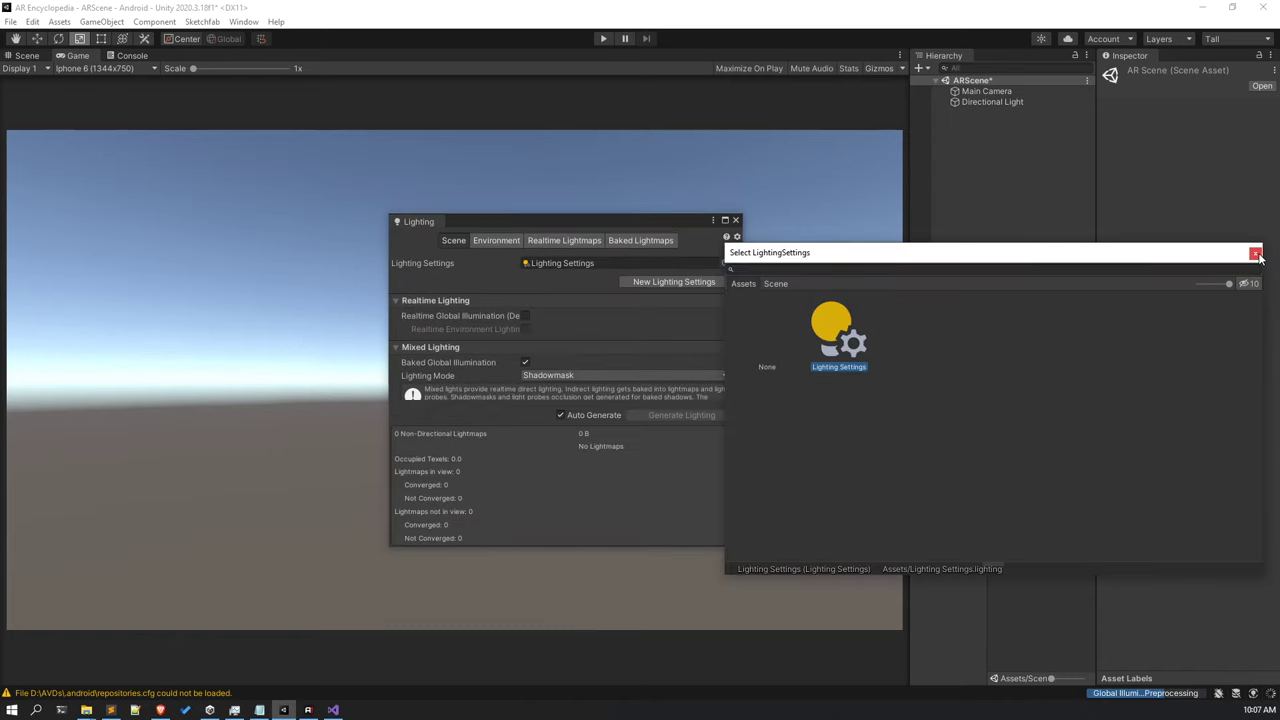
pyautogui.click(1255, 253)
pyautogui.click(736, 220)
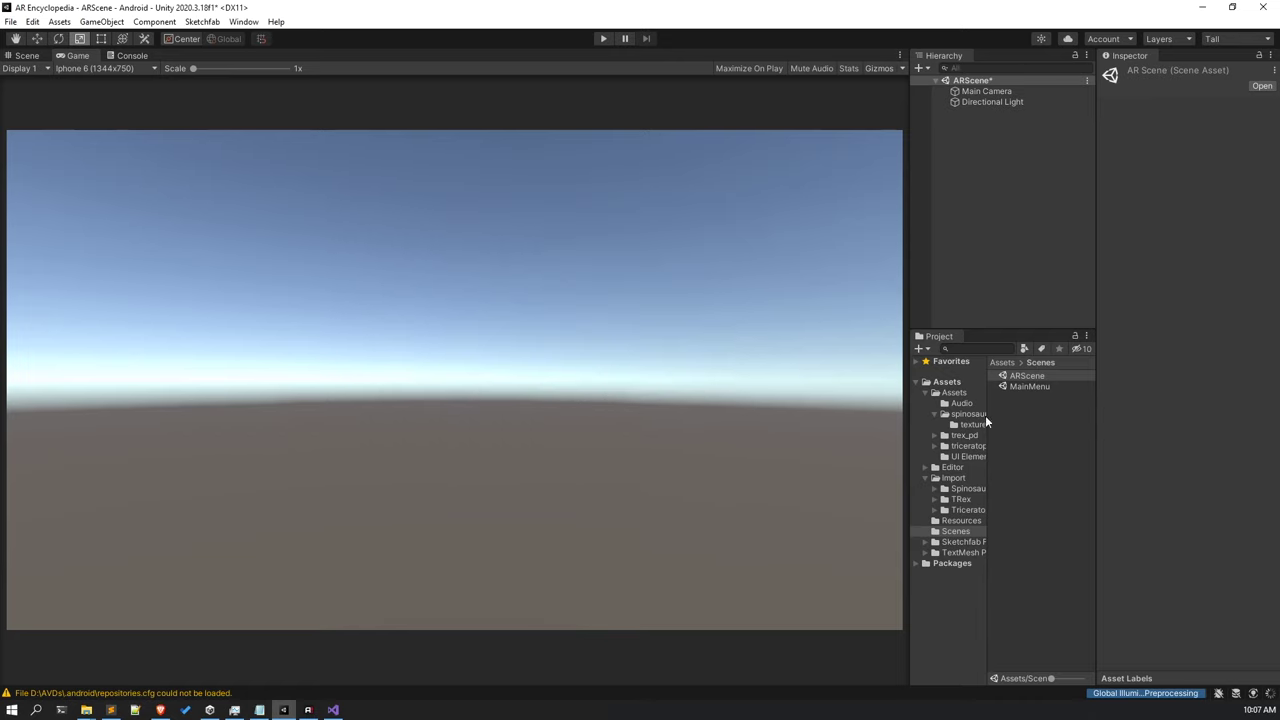
# Switch to the Scene view, turn off 2D mode, and pan the view.
pyautogui.click(996, 448)
pyautogui.click(24, 55)
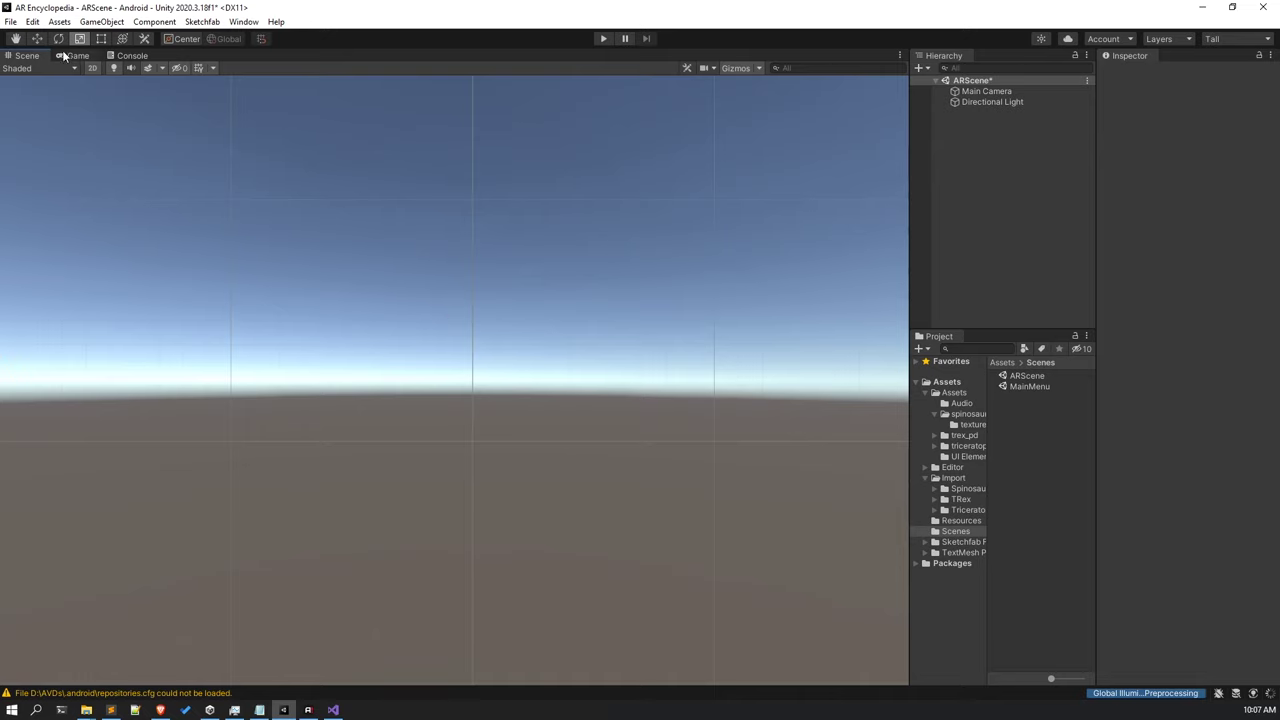
pyautogui.click(91, 67)
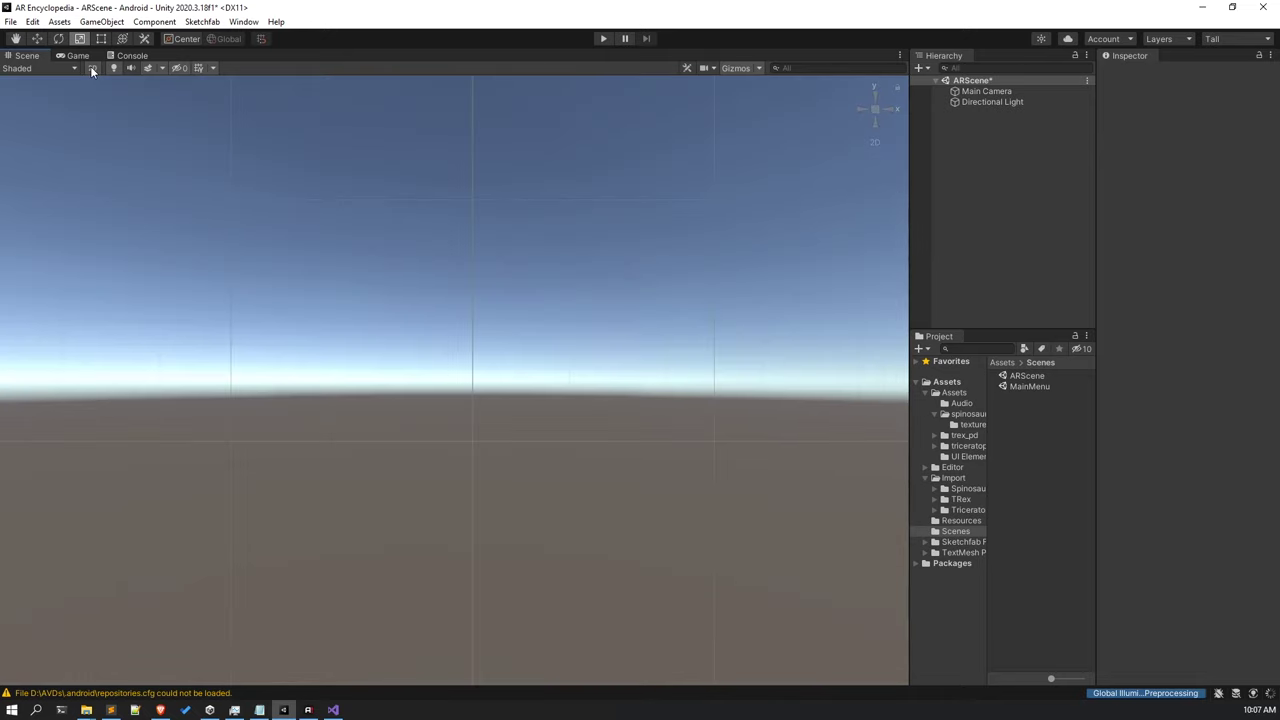
pyautogui.press('q')
pyautogui.moveTo(602, 268); pyautogui.dragTo(586, 326)
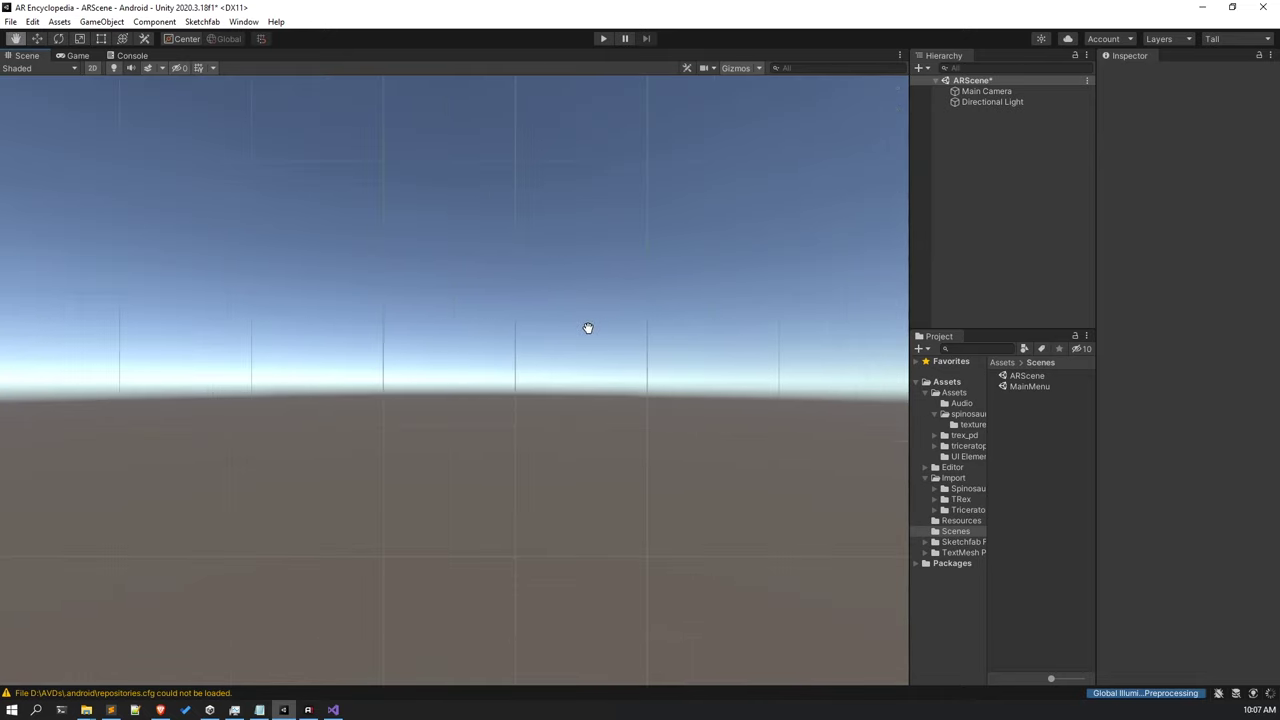
pyautogui.press('r')
# Add a UI Canvas to ARScene with UI Scale Mode set to Scale With Screen Size.
pyautogui.rightClick(976, 156)
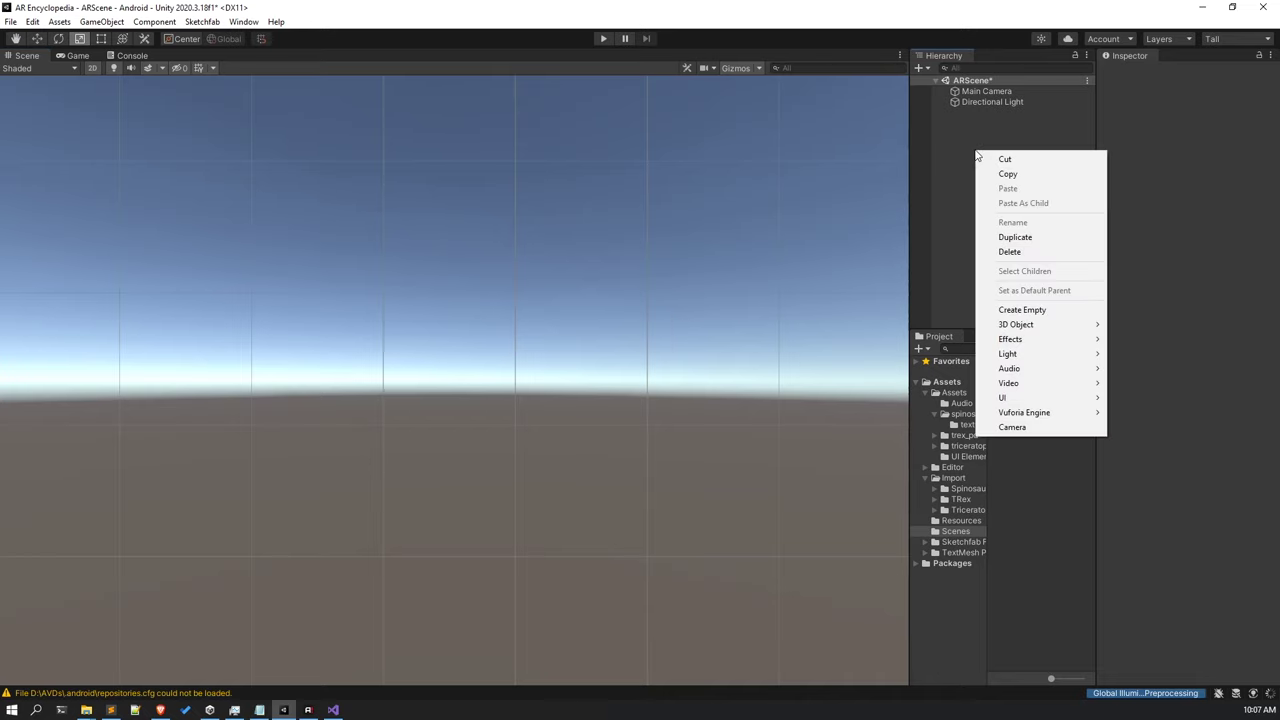
pyautogui.moveTo(1045, 397)
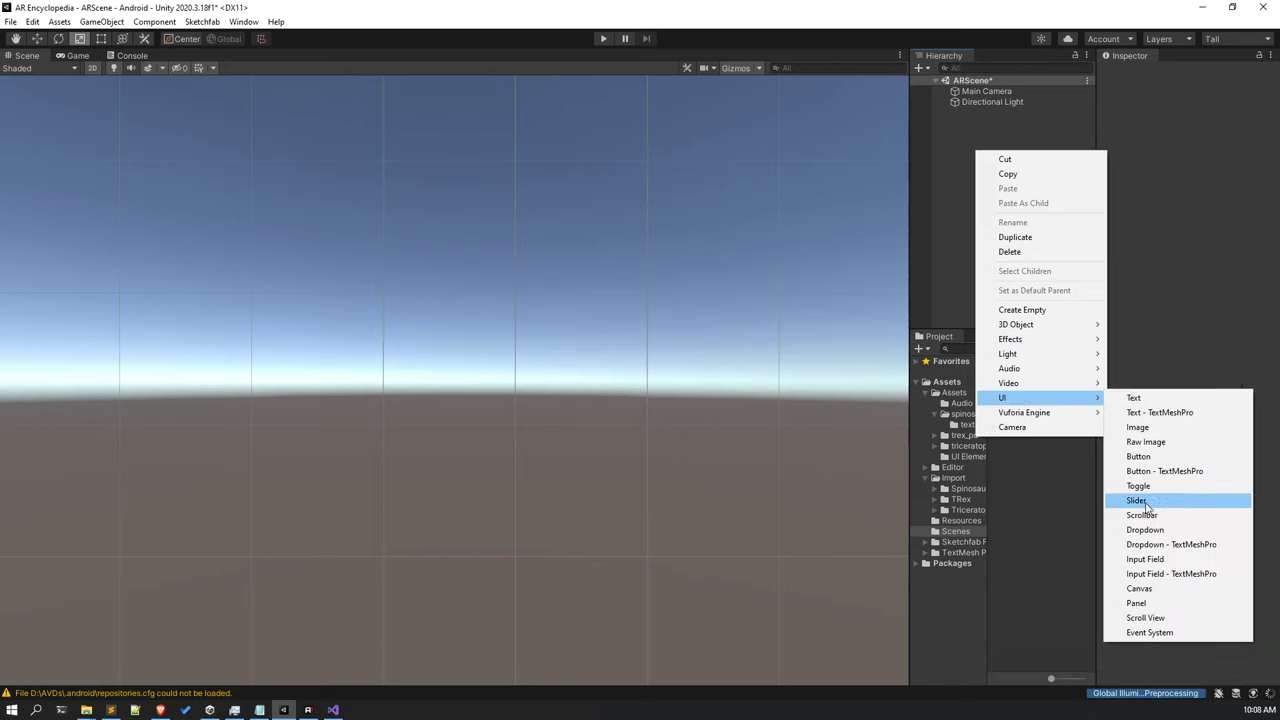
pyautogui.click(1145, 588)
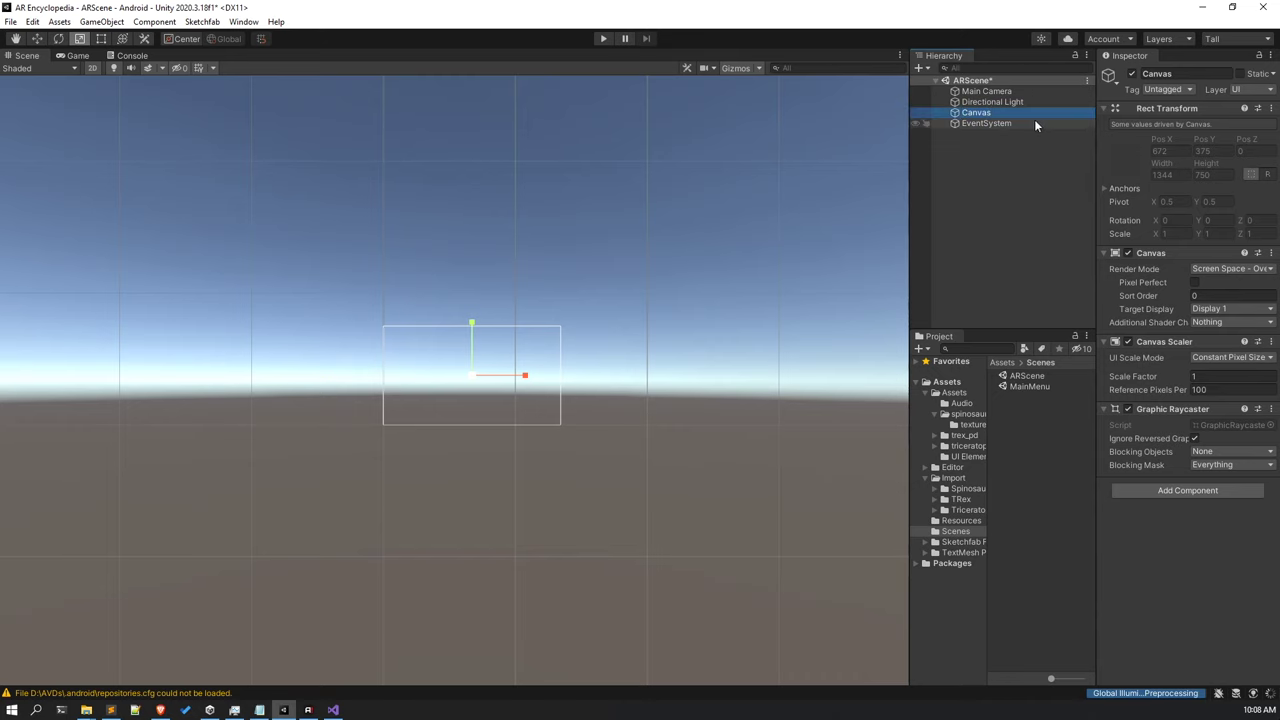
pyautogui.click(992, 112)
pyautogui.doubleClick(992, 112)
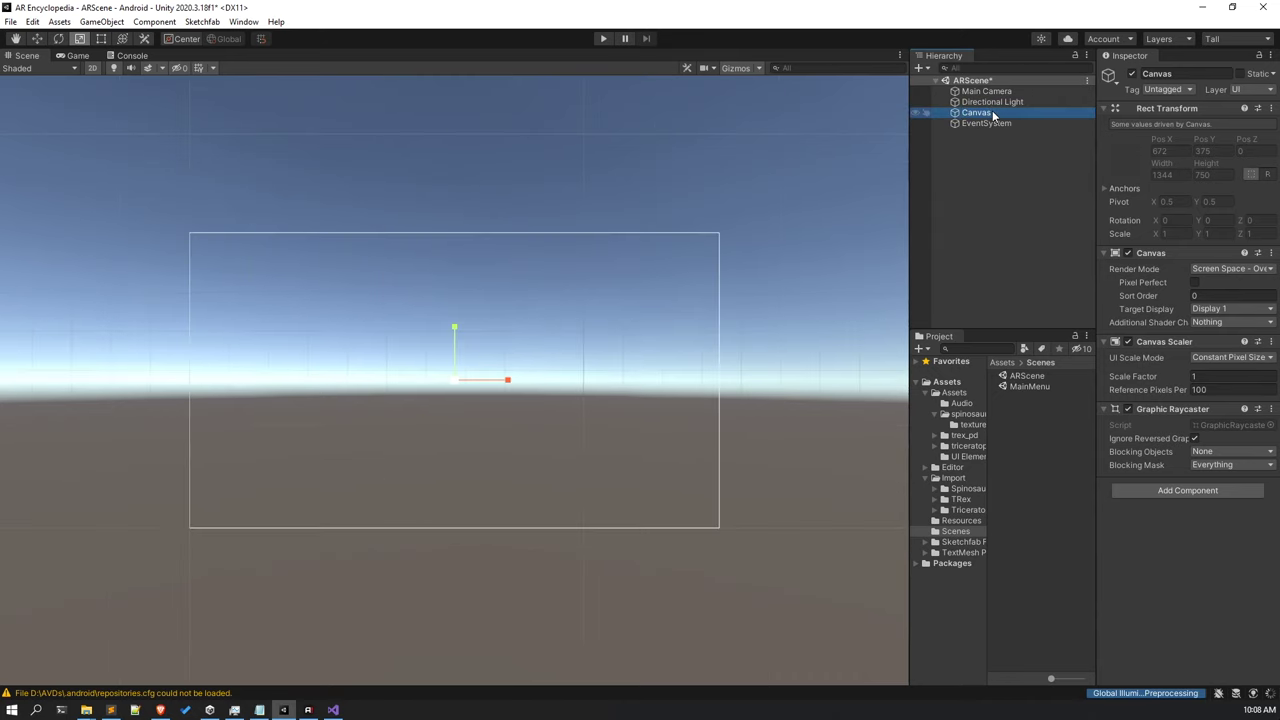
pyautogui.click(1226, 268)
pyautogui.click(1229, 357)
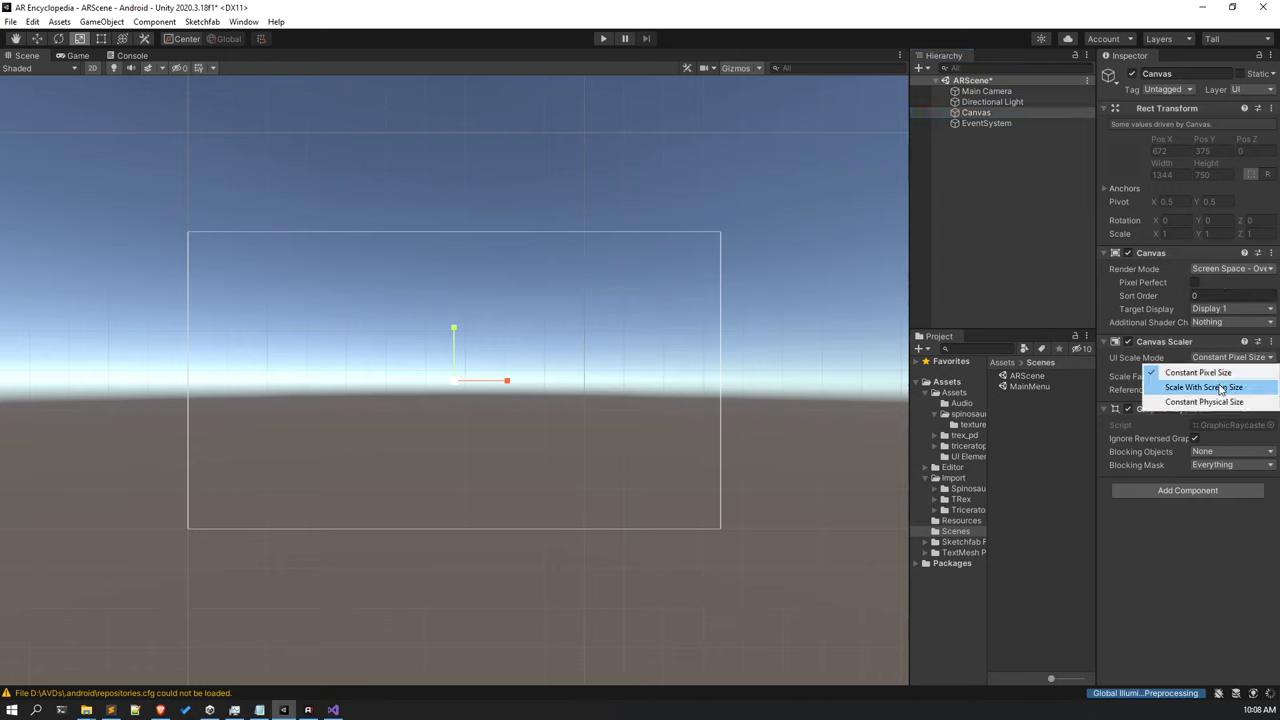
pyautogui.click(1216, 388)
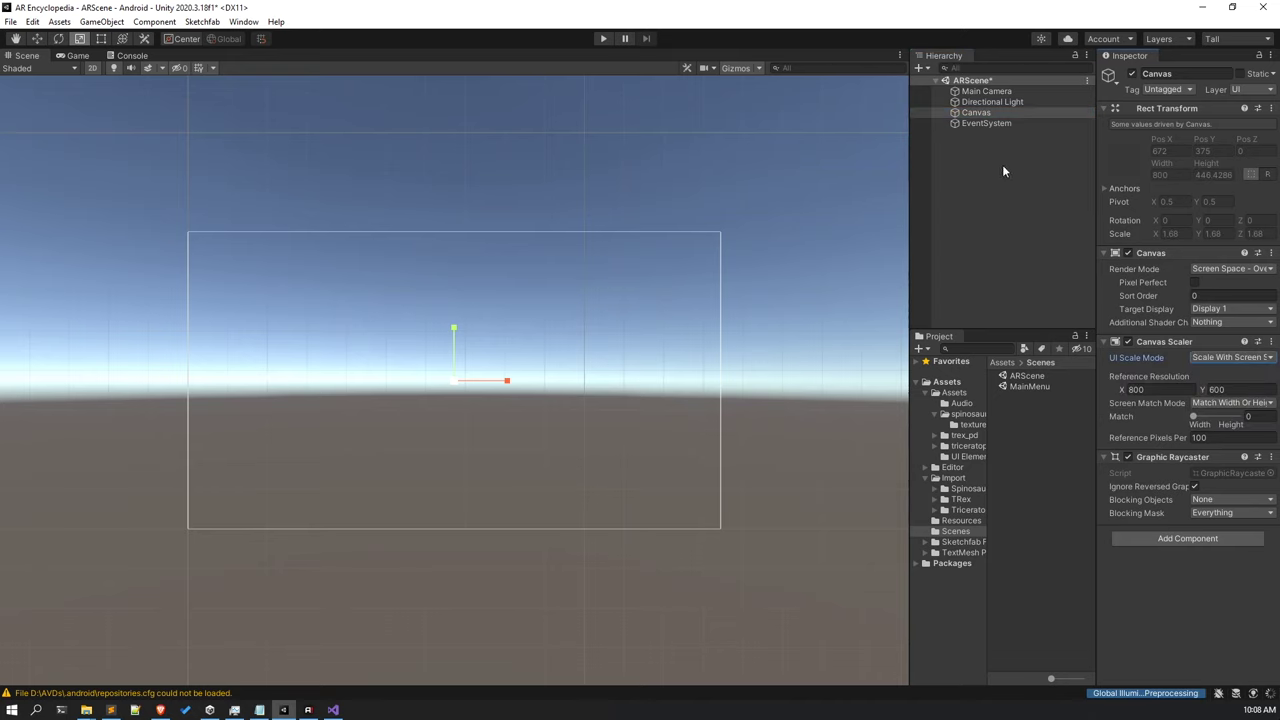
# Add a child Image using the BackButtpn sprite and size it 50 by 50.
pyautogui.click(1013, 112)
pyautogui.rightClick(1013, 112)
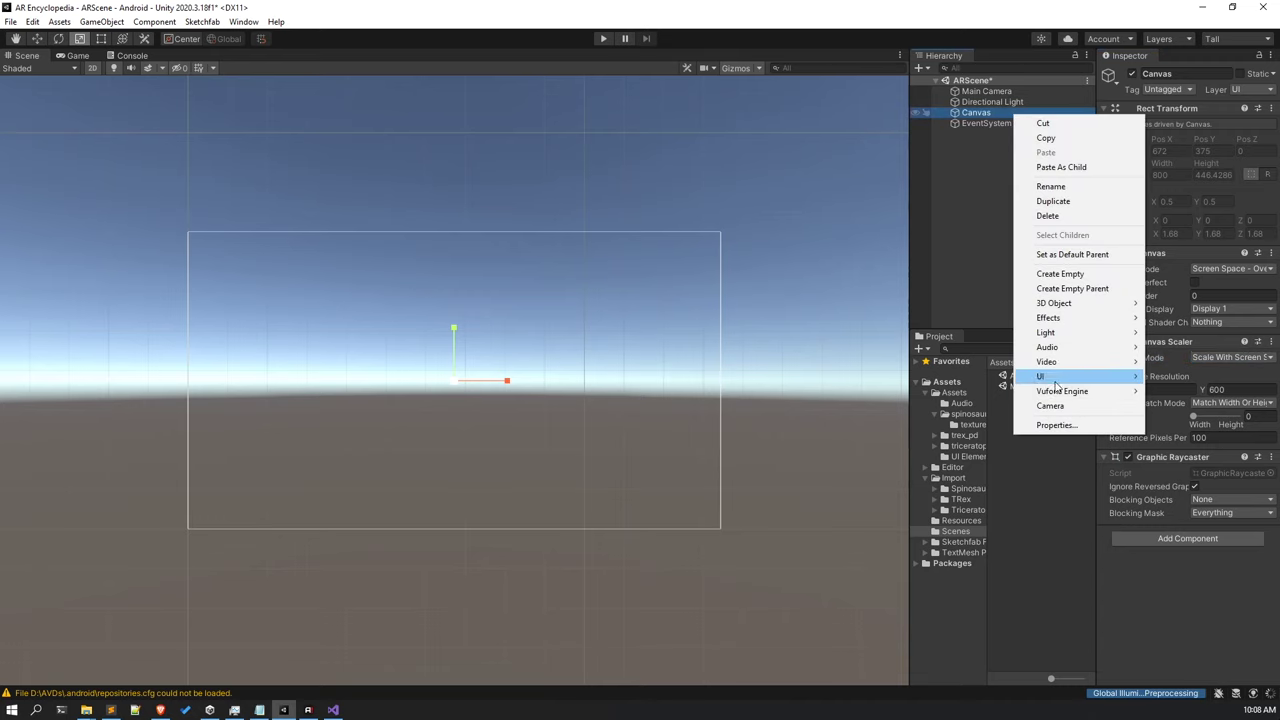
pyautogui.moveTo(1057, 377)
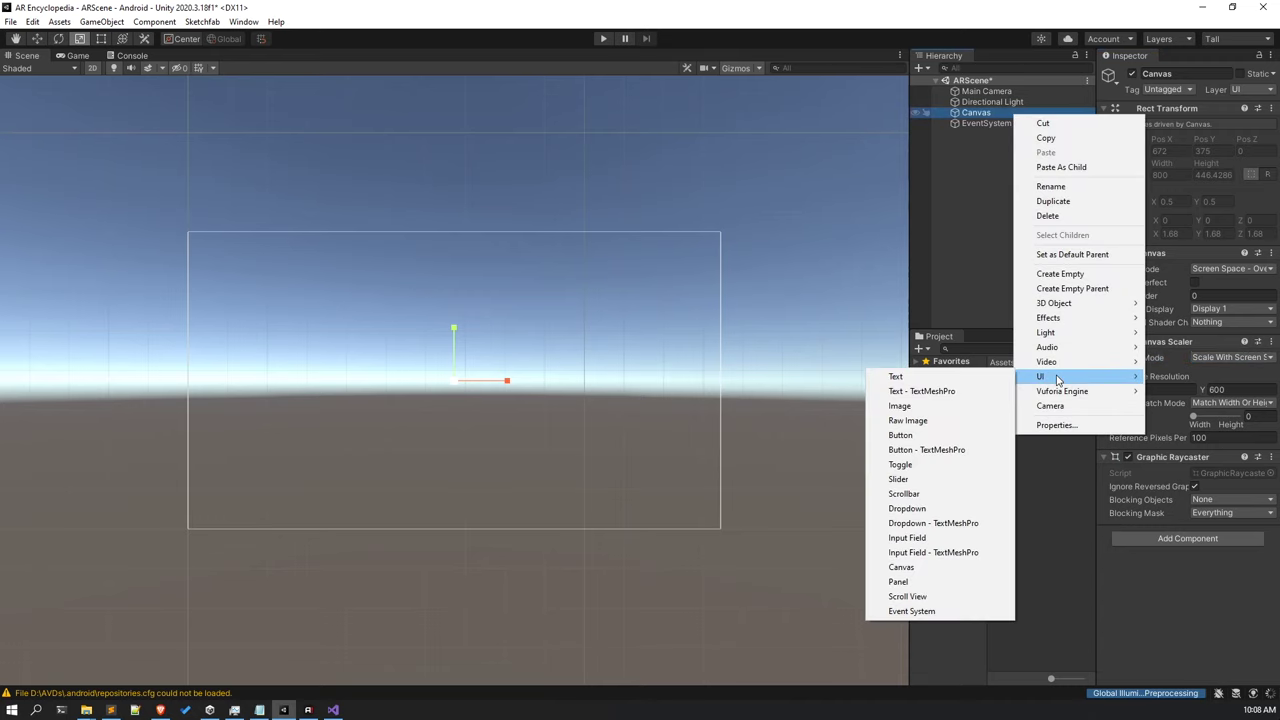
pyautogui.click(954, 408)
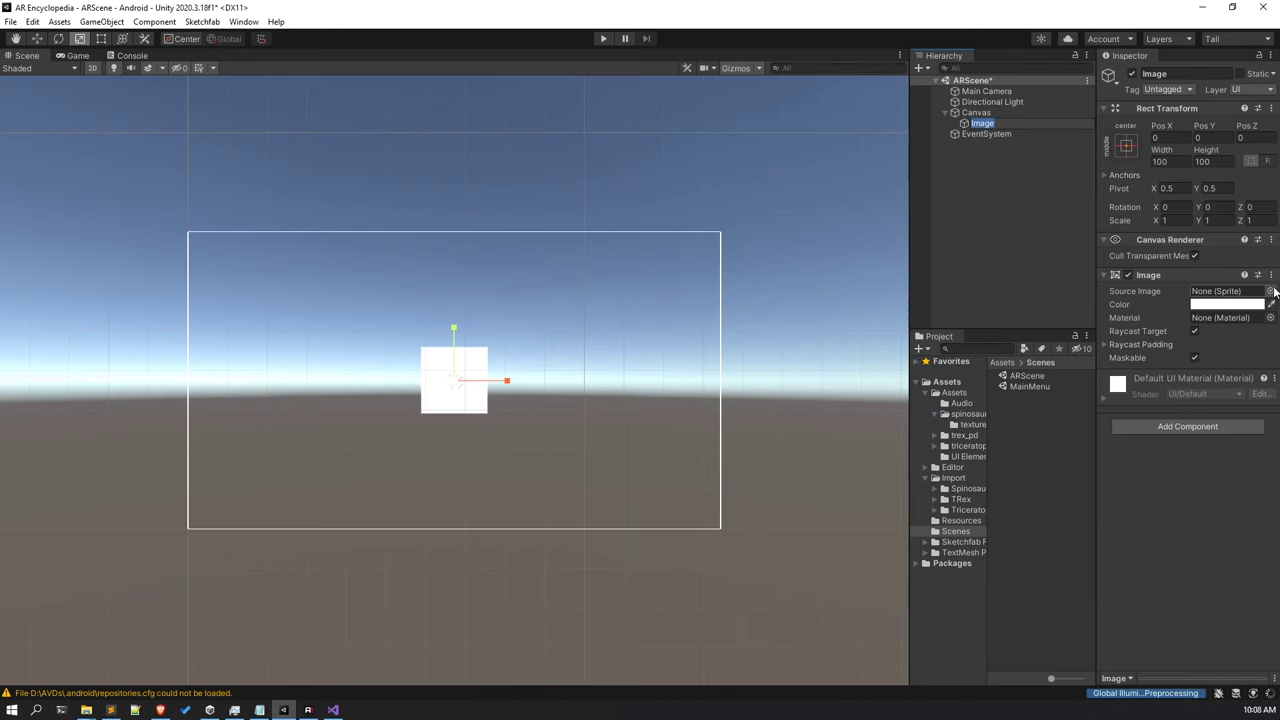
pyautogui.click(1270, 291)
pyautogui.click(855, 355)
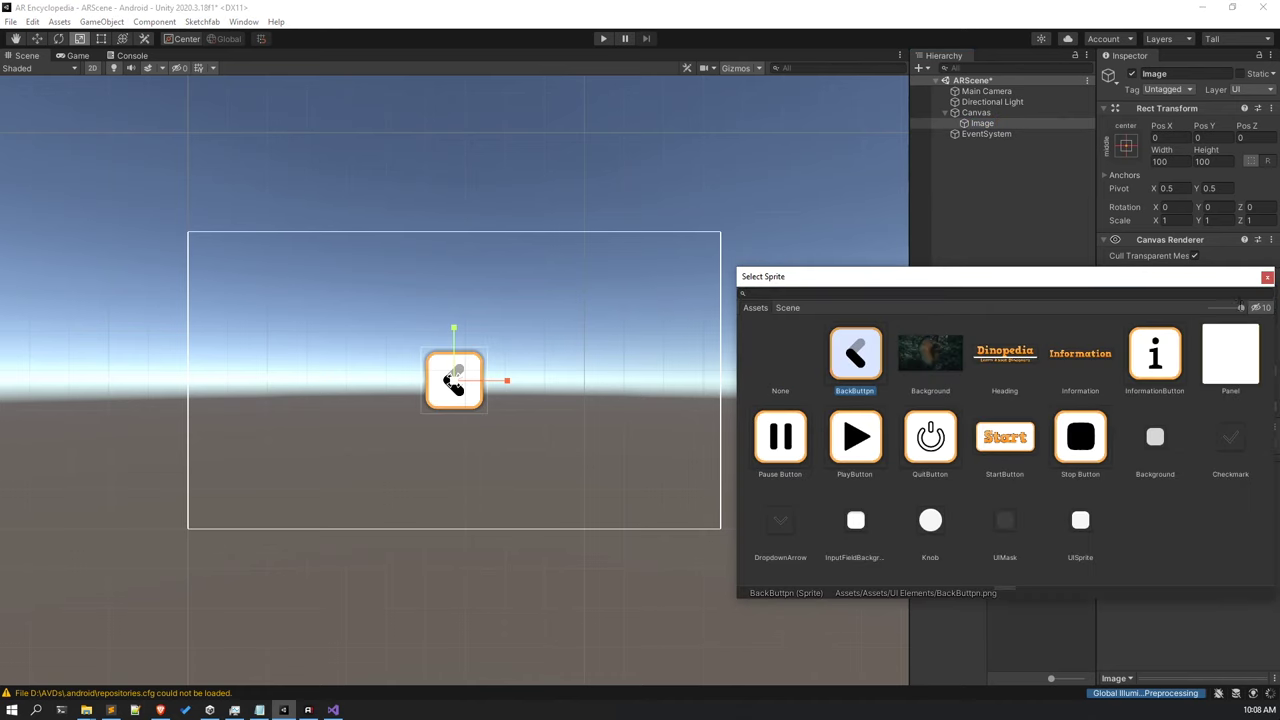
pyautogui.click(1267, 277)
pyautogui.click(1160, 161)
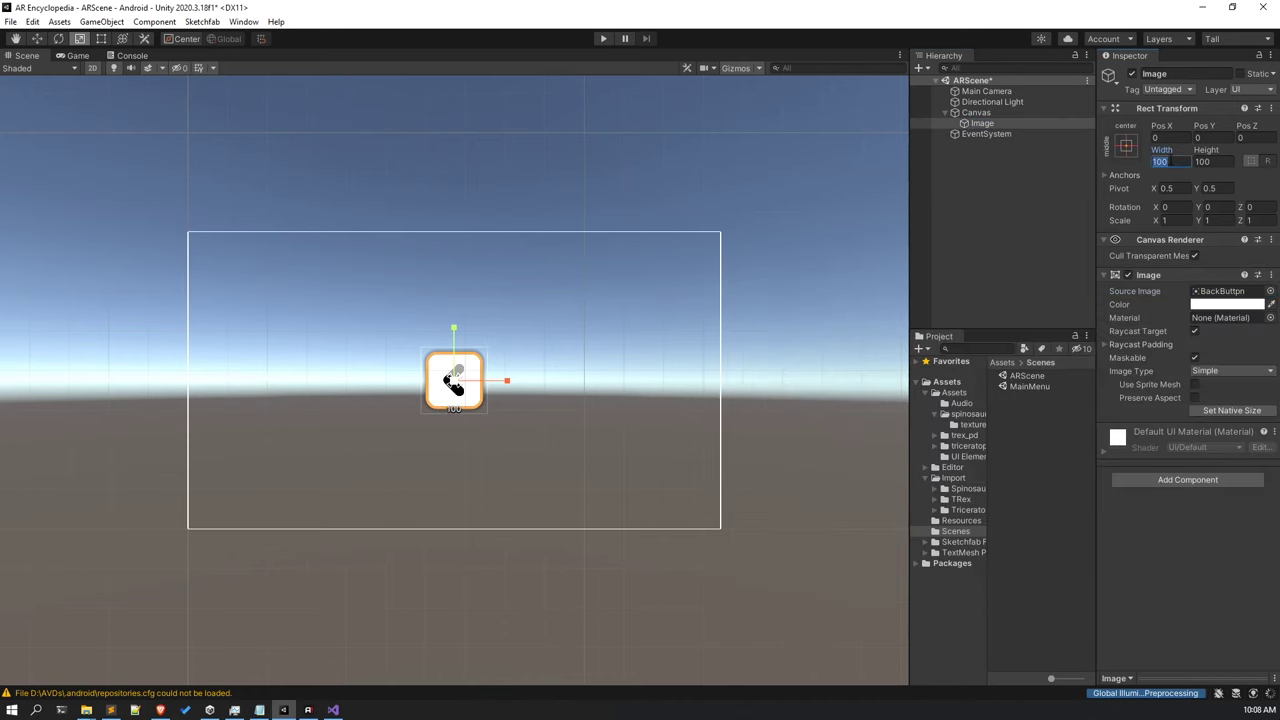
pyautogui.write('50')
pyautogui.press('Tab')
pyautogui.write('50')
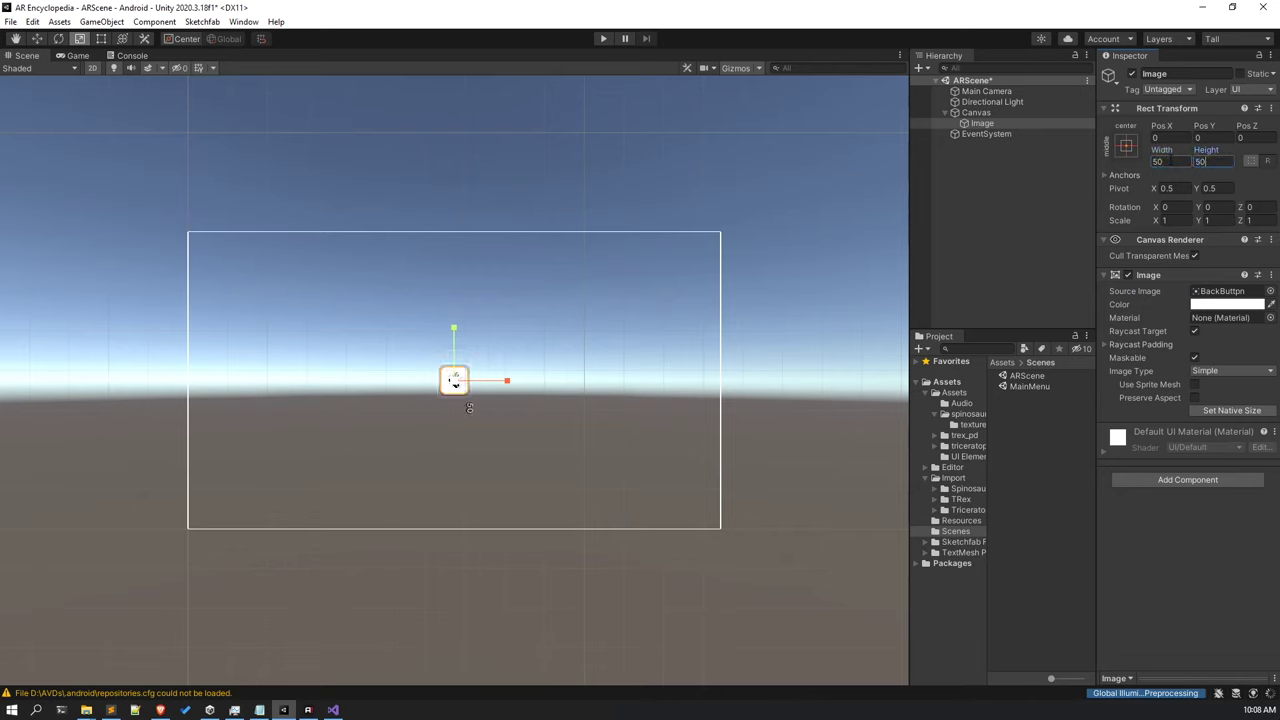
# Anchor the image to the canvas top-left at position 50, -50 and preview it.
pyautogui.click(1126, 146)
pyautogui.keyDown('alt'); pyautogui.keyDown('shift'); pyautogui.click(1164, 246); pyautogui.keyUp('shift'); pyautogui.keyUp('alt')
pyautogui.click(698, 140)
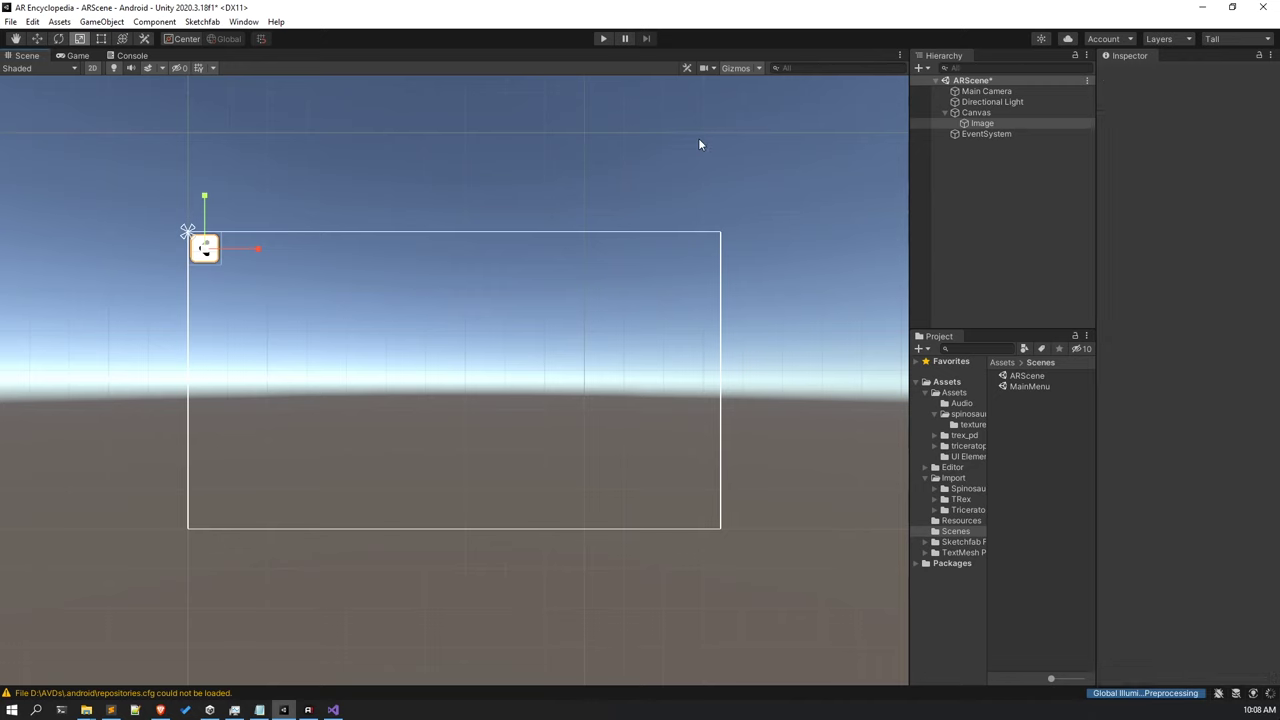
pyautogui.click(978, 123)
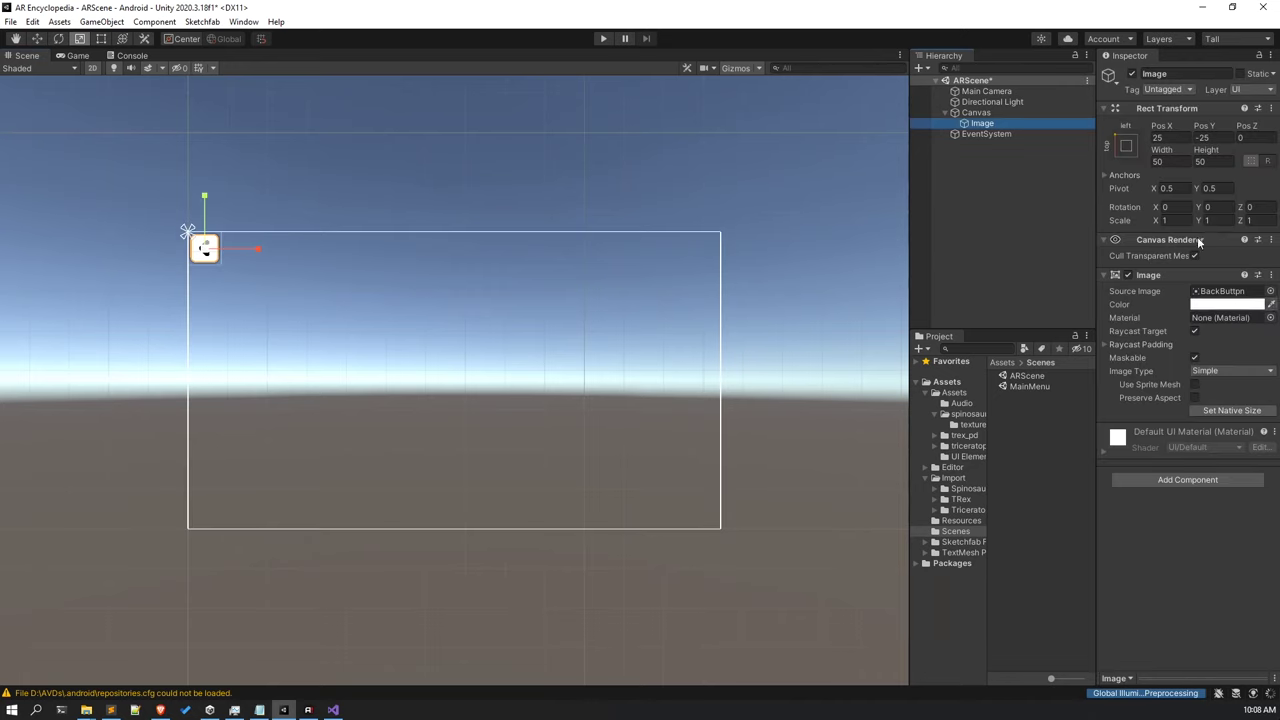
pyautogui.click(1170, 162)
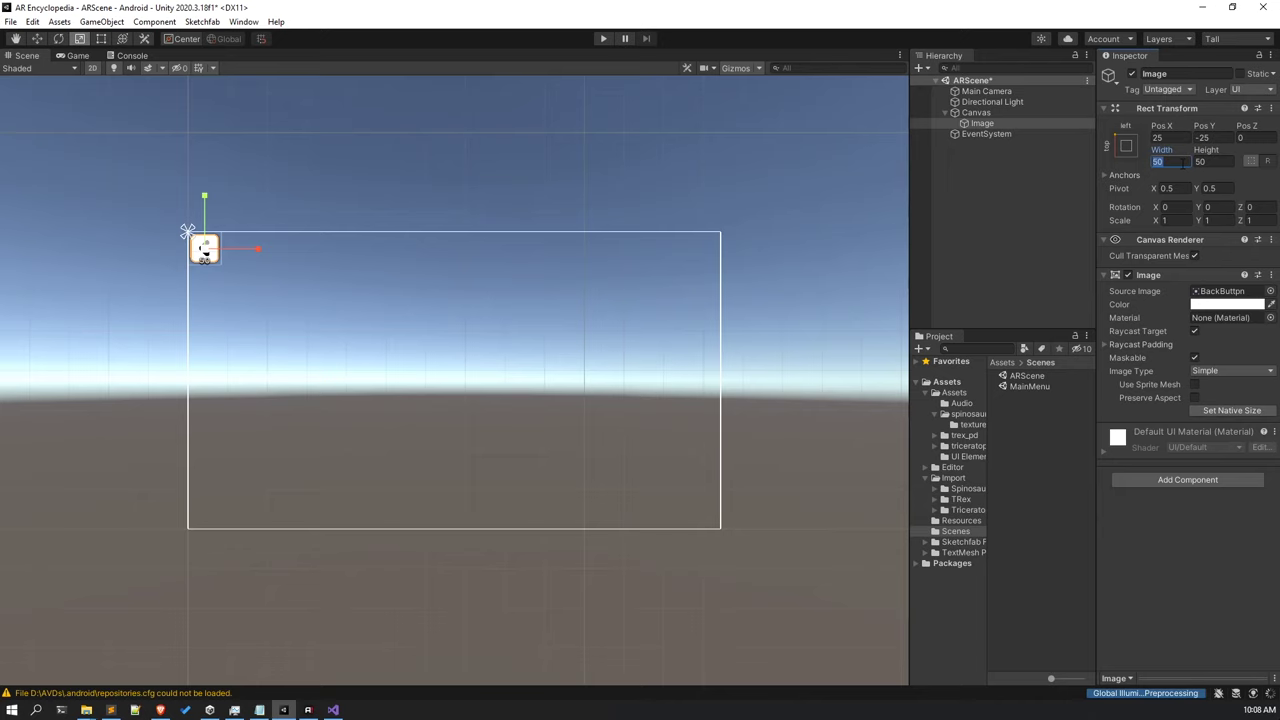
pyautogui.click(1168, 137)
pyautogui.write('50')
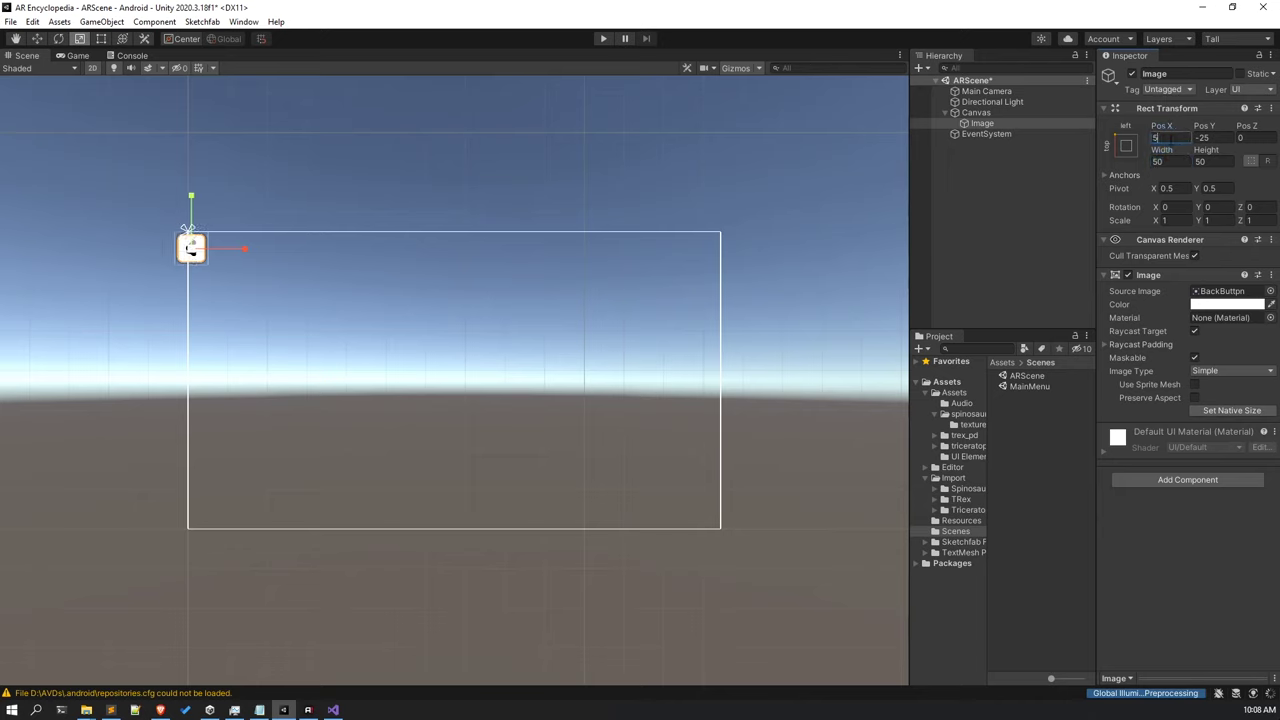
pyautogui.press('Tab')
pyautogui.write('-50')
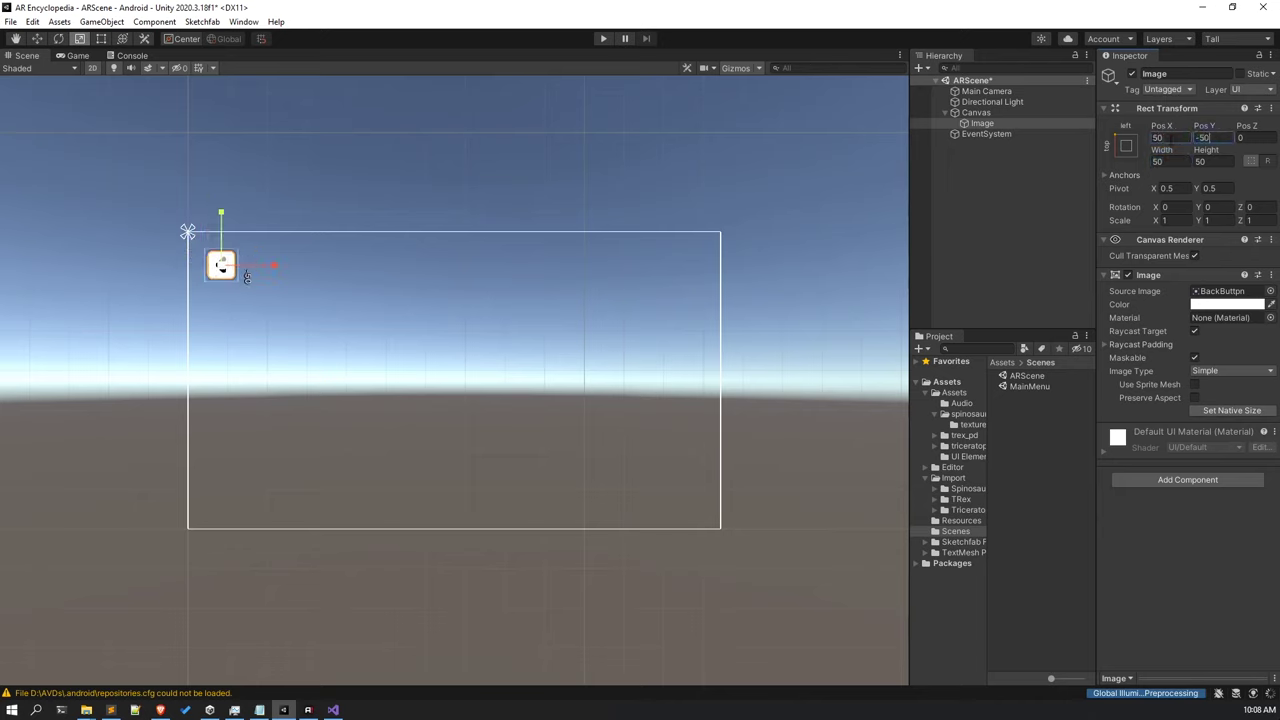
pyautogui.click(77, 56)
# Move the back-button image to position 40, -40 and save ARScene.
pyautogui.click(1177, 137)
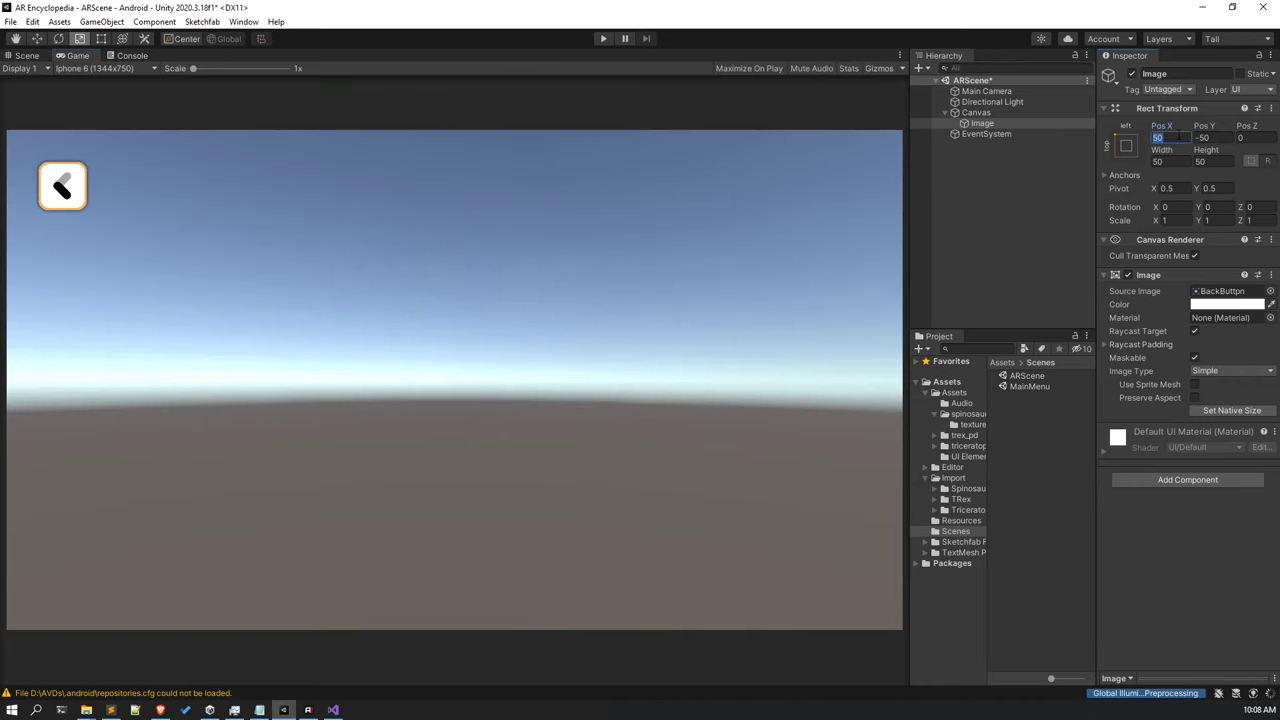
pyautogui.write('40')
pyautogui.press('Tab')
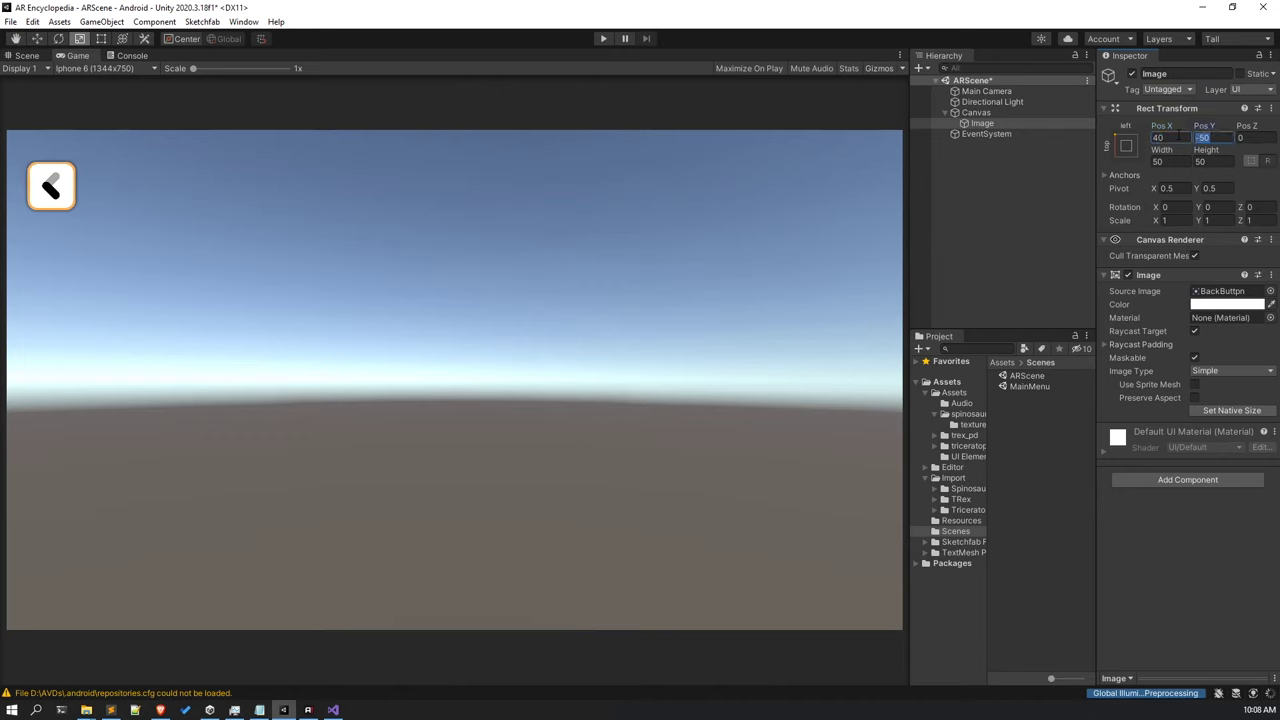
pyautogui.write('-40')
pyautogui.hotkey('ctrl', 's')
pyautogui.click(26, 55)
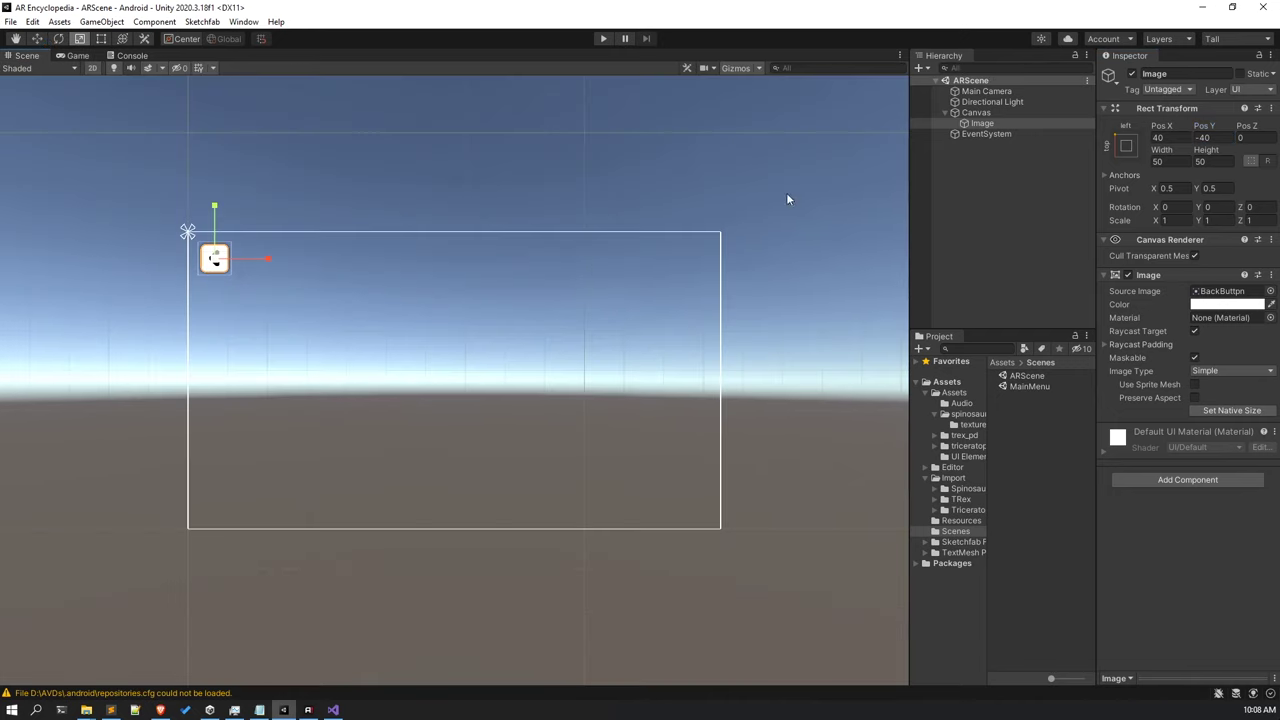
pyautogui.click(1160, 478)
# Undo the virtual button and Y change, then remove the VB Plane and Mesh Renderer components.
pyautogui.press('Escape')
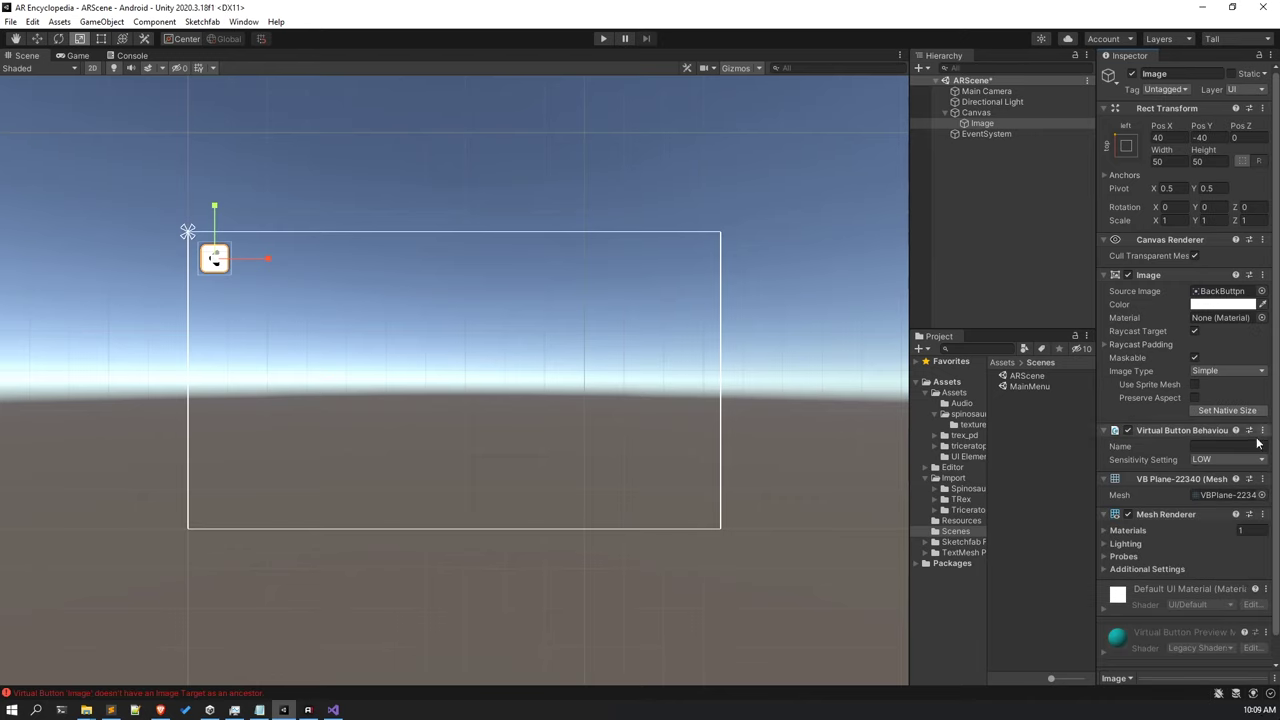
pyautogui.hotkey('ctrl', 'z')
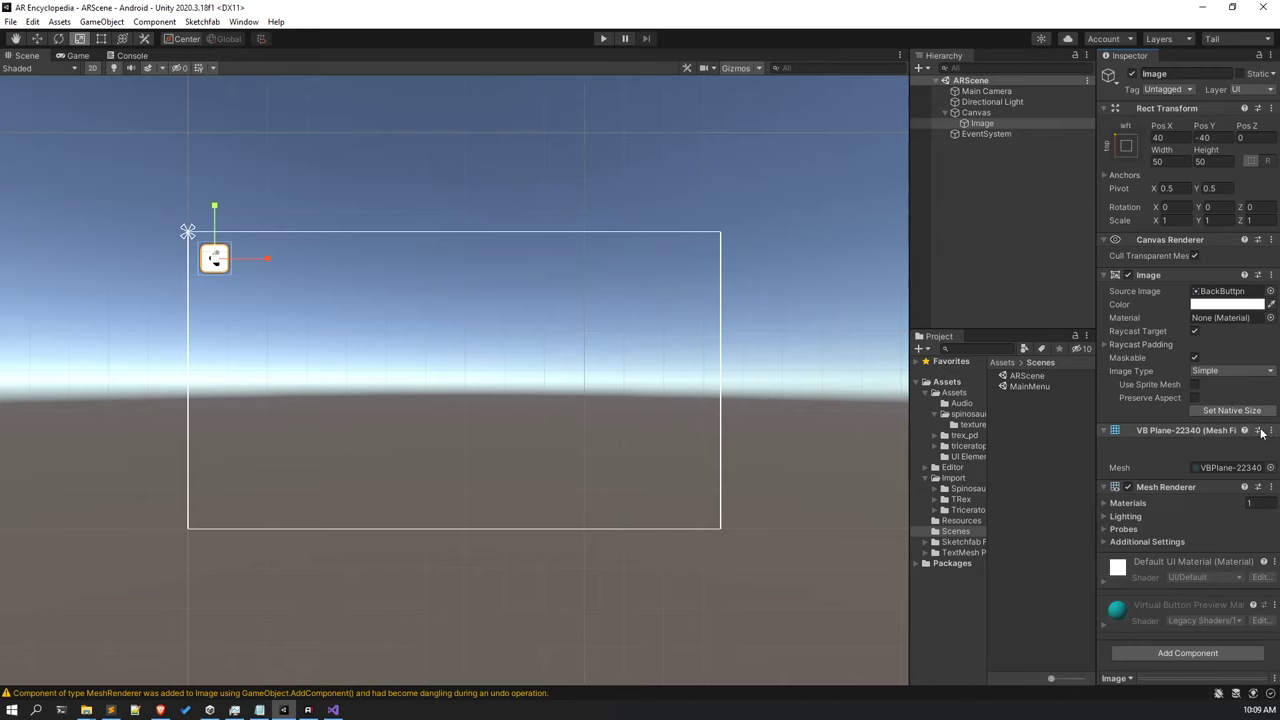
pyautogui.hotkey('ctrl', 'z')
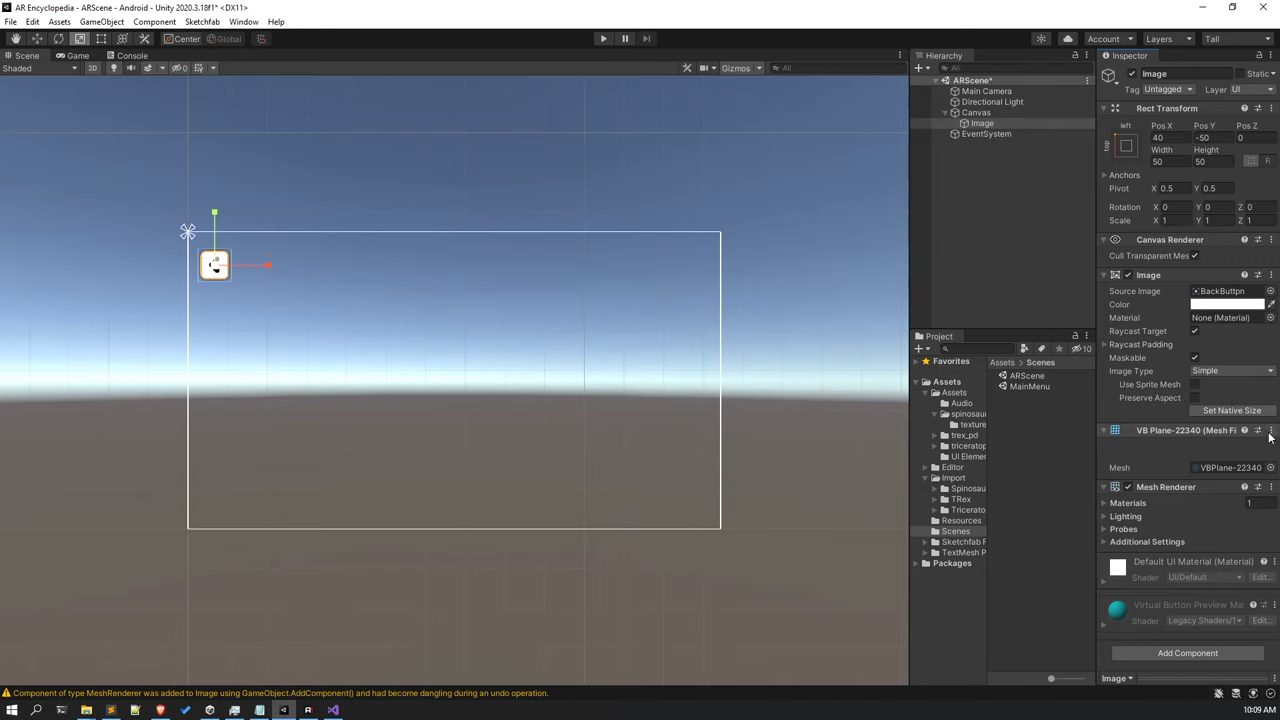
pyautogui.click(1270, 431)
pyautogui.click(1218, 465)
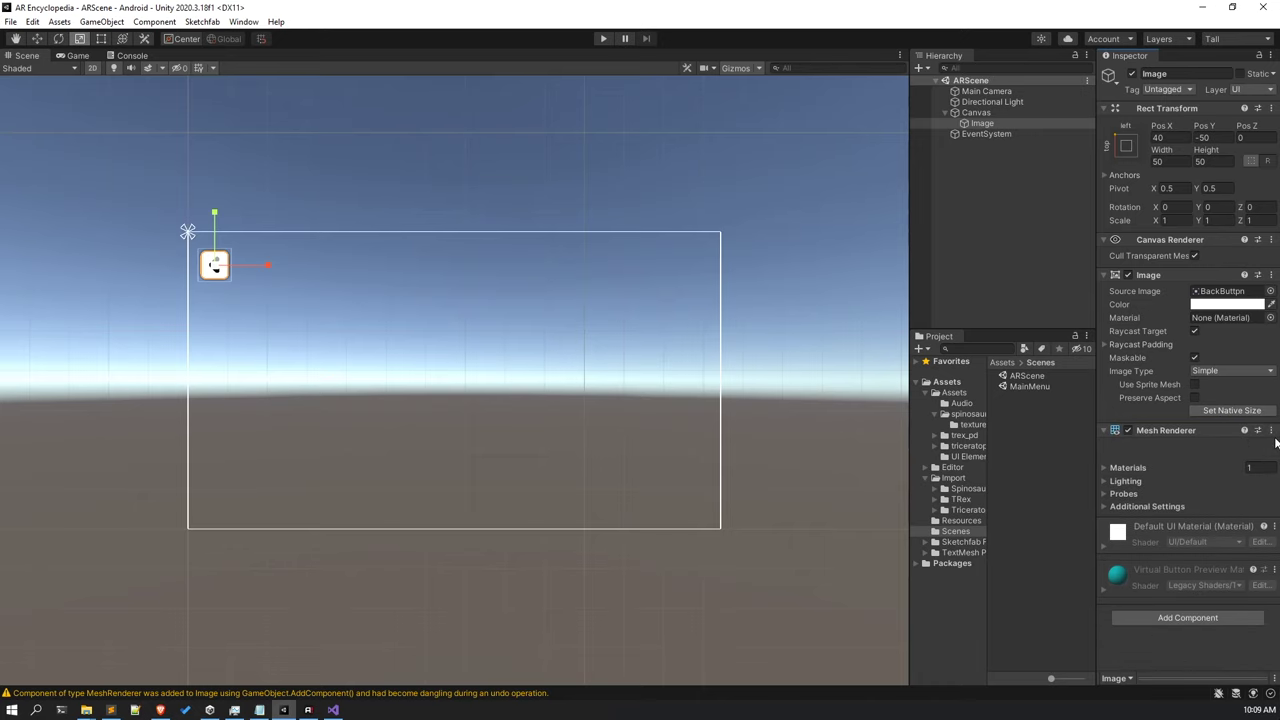
pyautogui.click(1270, 430)
pyautogui.click(1209, 464)
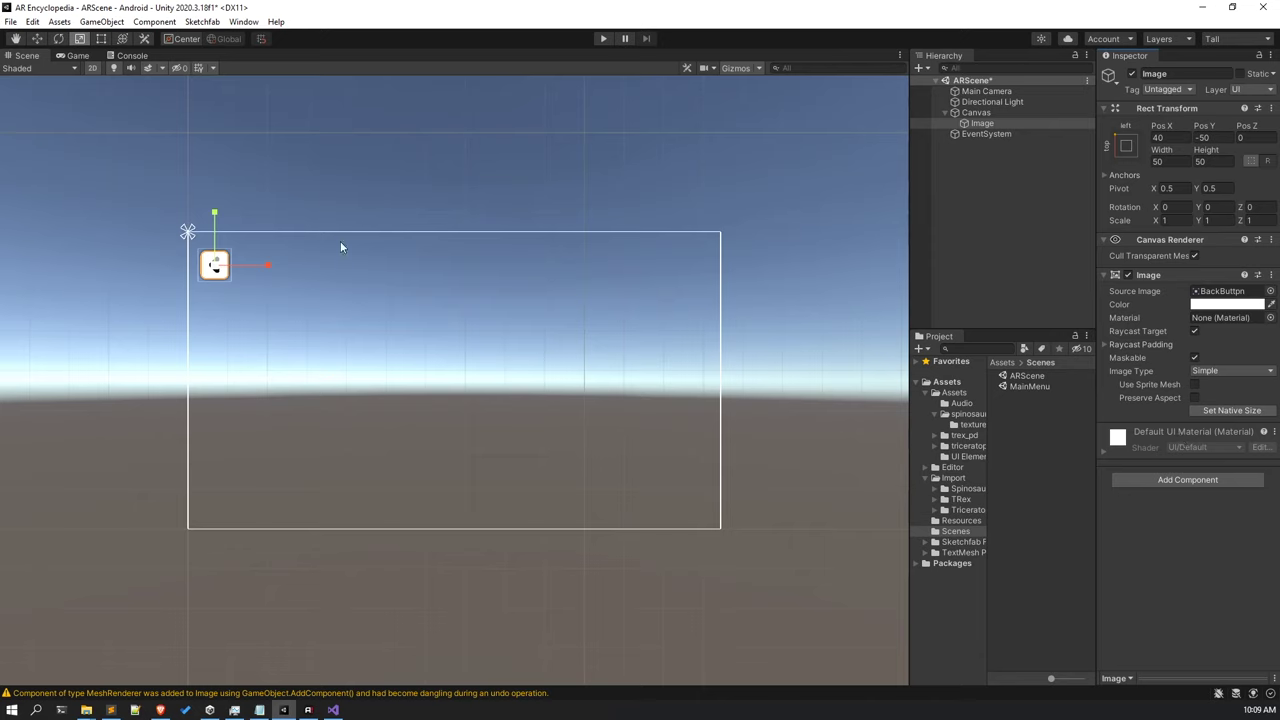
# Set the image's Pos Y to -40 and add a Button component to it.
pyautogui.click(1203, 137)
pyautogui.write('-40')
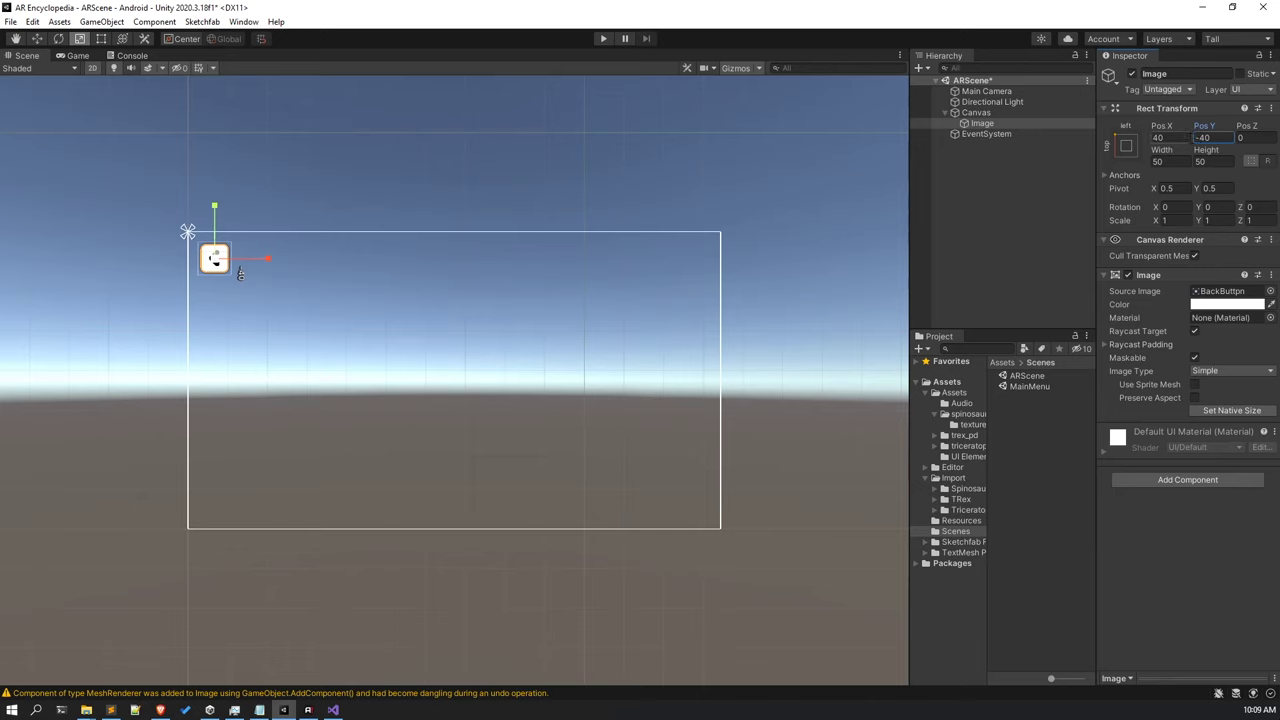
pyautogui.click(1195, 480)
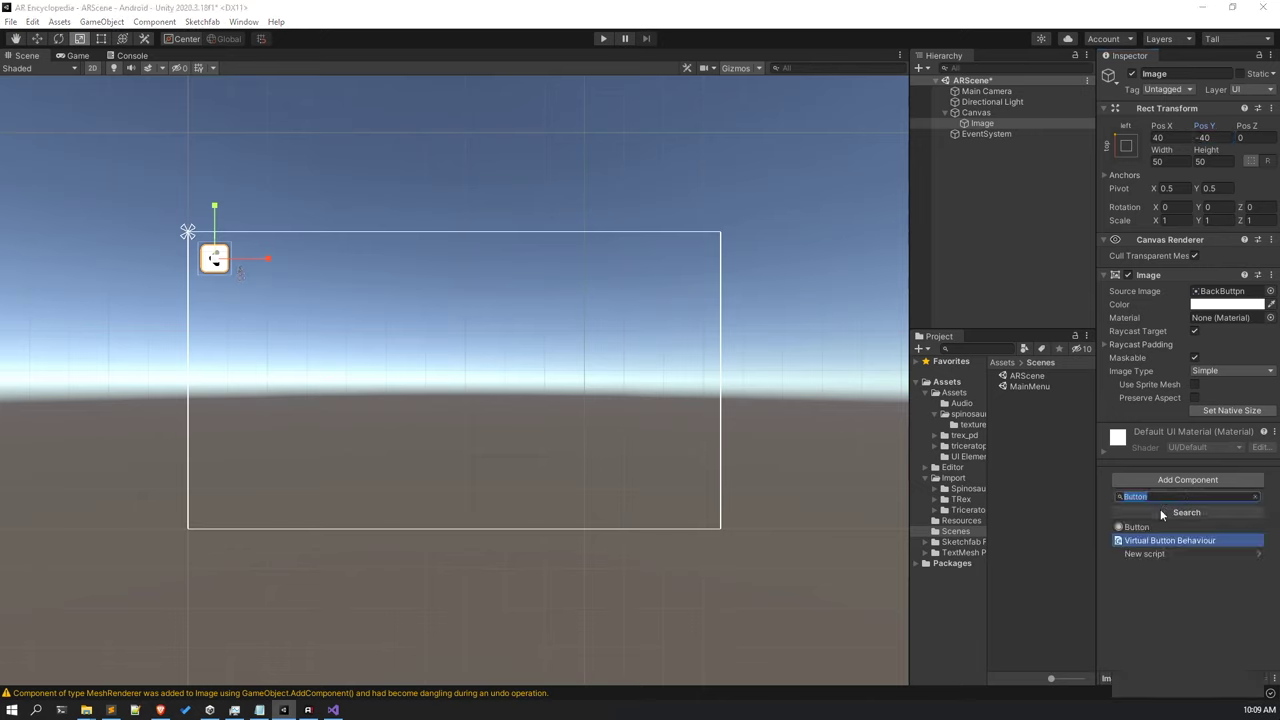
pyautogui.click(1188, 527)
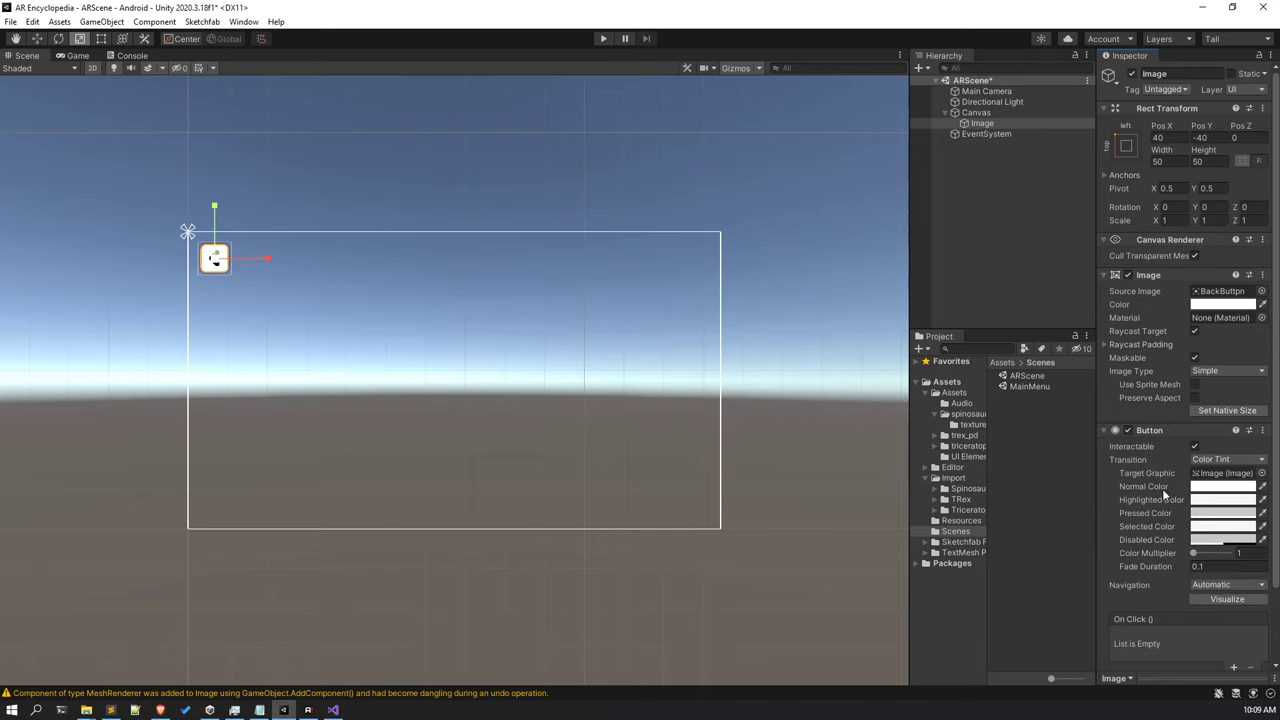
# Rename the image to BackButton and collapse Canvas in the Hierarchy.
pyautogui.click(433, 122)
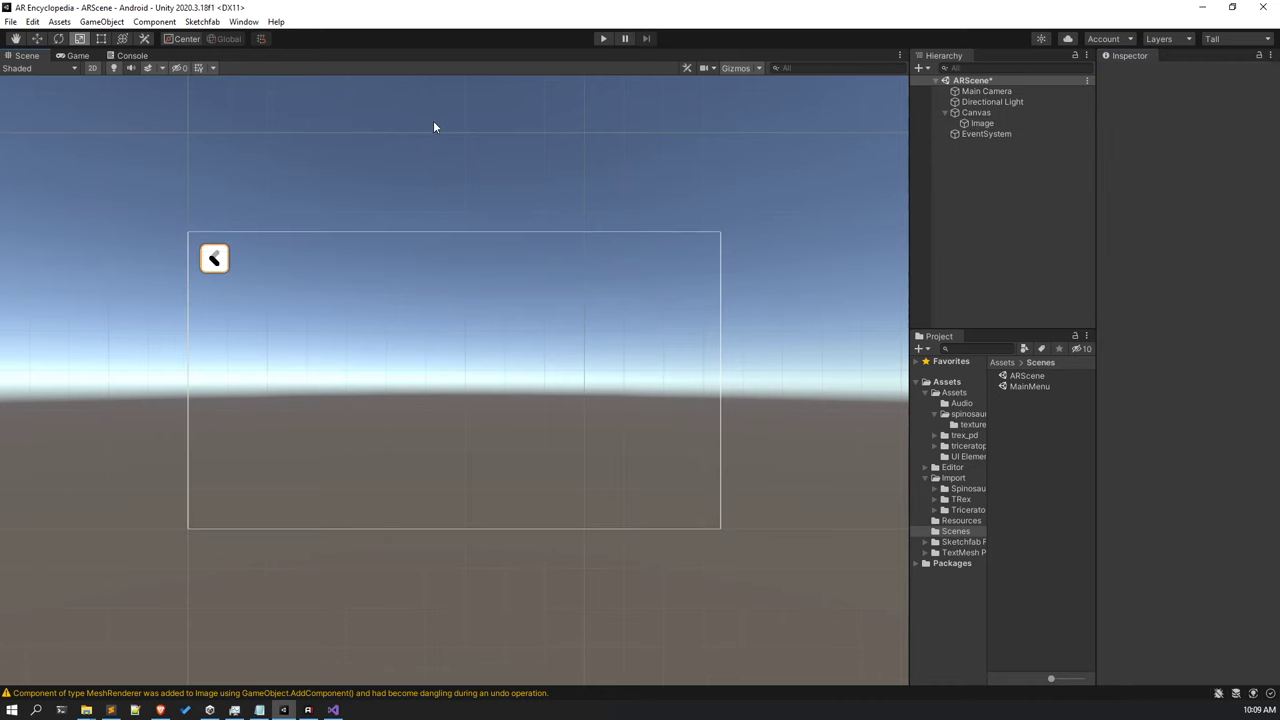
pyautogui.click(980, 123)
pyautogui.click(1205, 74)
pyautogui.doubleClick(1208, 74)
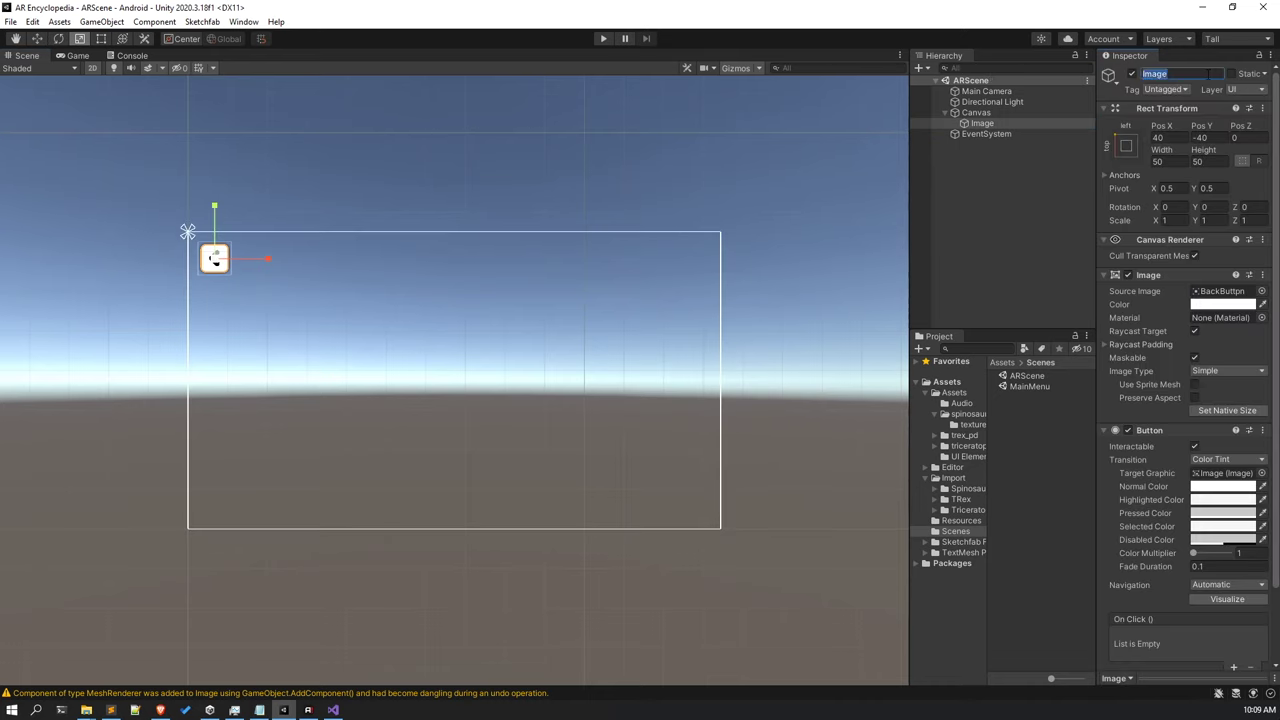
pyautogui.write('BackButton')
pyautogui.press('Return')
pyautogui.click(991, 200)
pyautogui.click(945, 113)
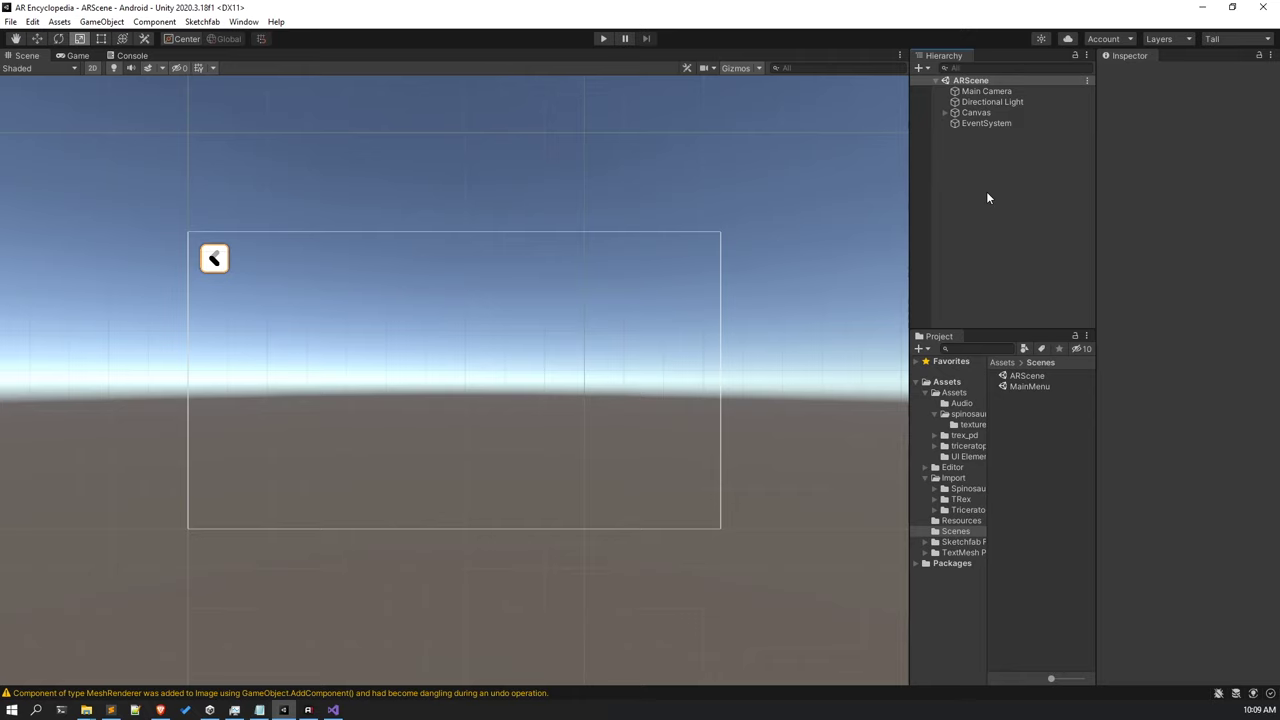
# Delete Main Camera, add a Vuforia Engine AR Camera, and drag it to the top of the hierarchy.
pyautogui.click(980, 93)
pyautogui.press('Delete')
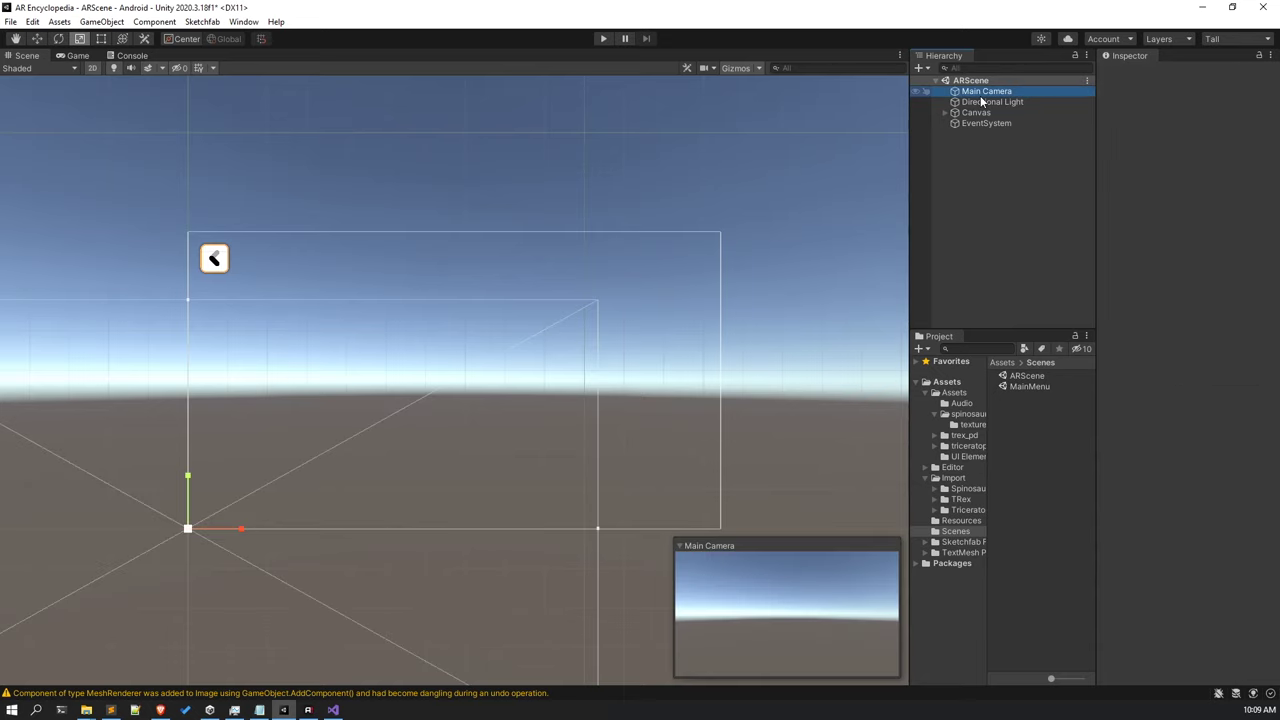
pyautogui.rightClick(992, 169)
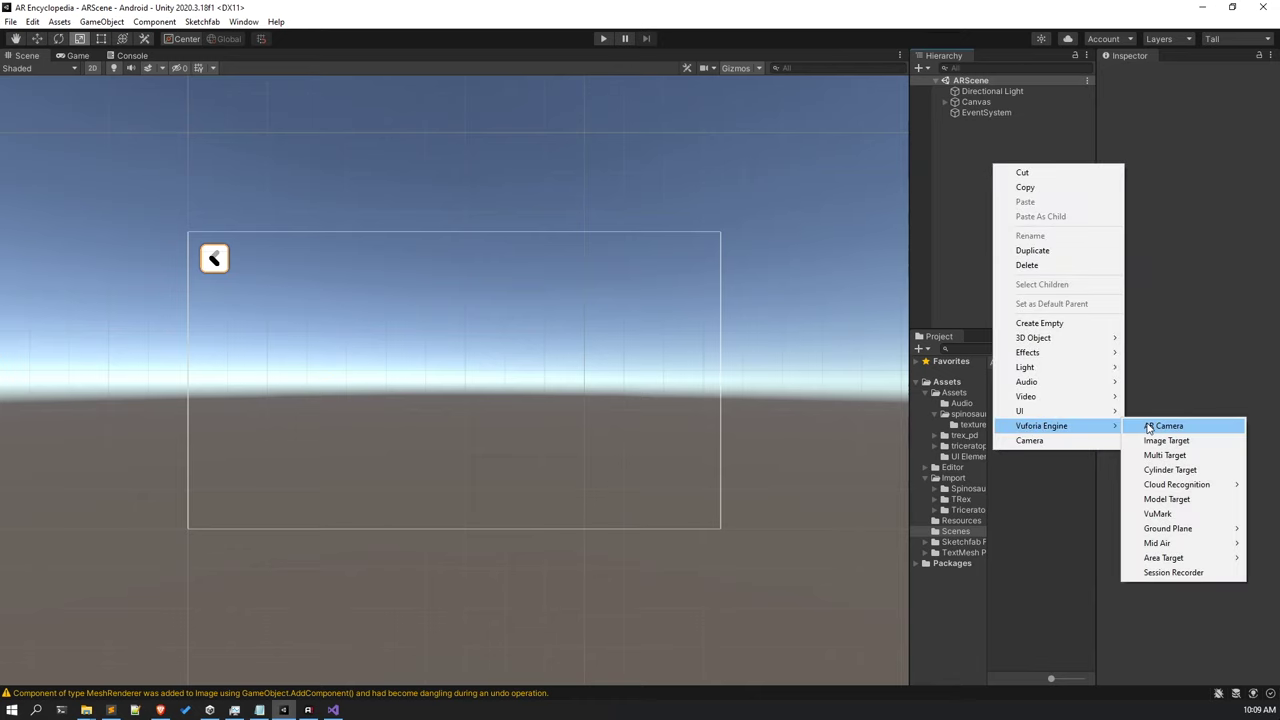
pyautogui.click(1148, 427)
pyautogui.click(1052, 209)
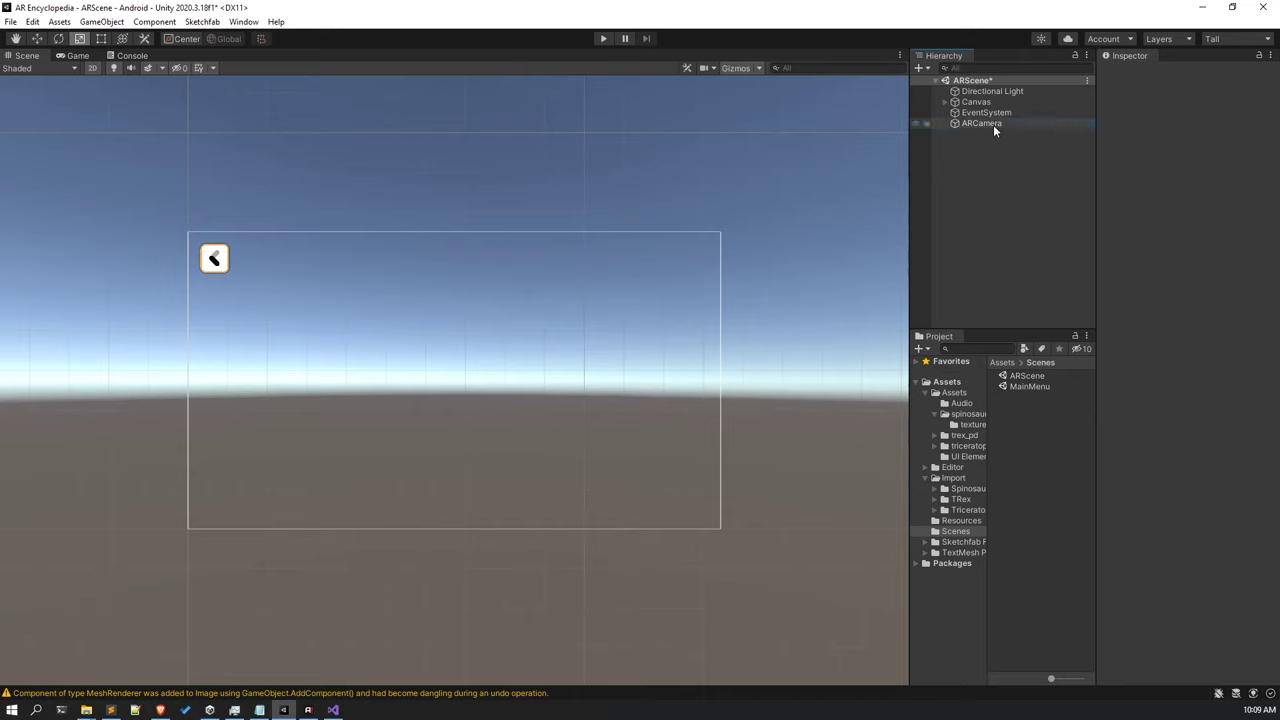
pyautogui.moveTo(993, 124); pyautogui.dragTo(1037, 86)
pyautogui.click(1038, 192)
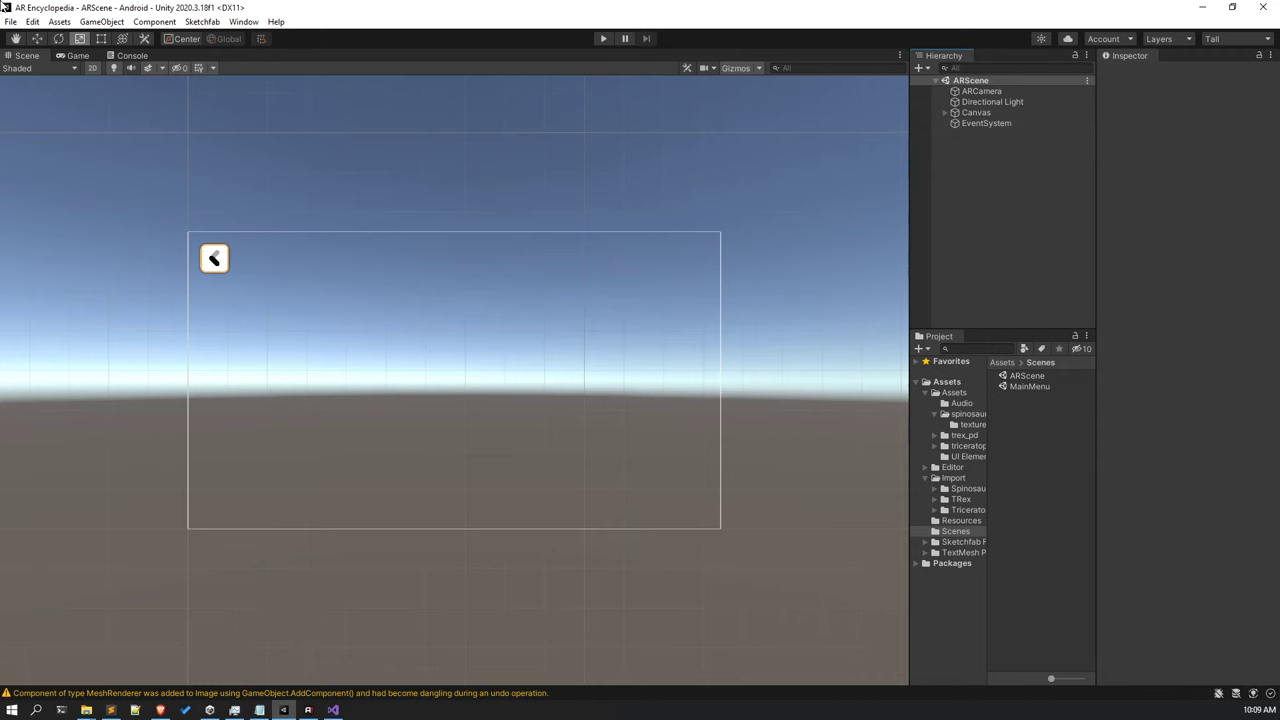
pyautogui.click(160, 710)
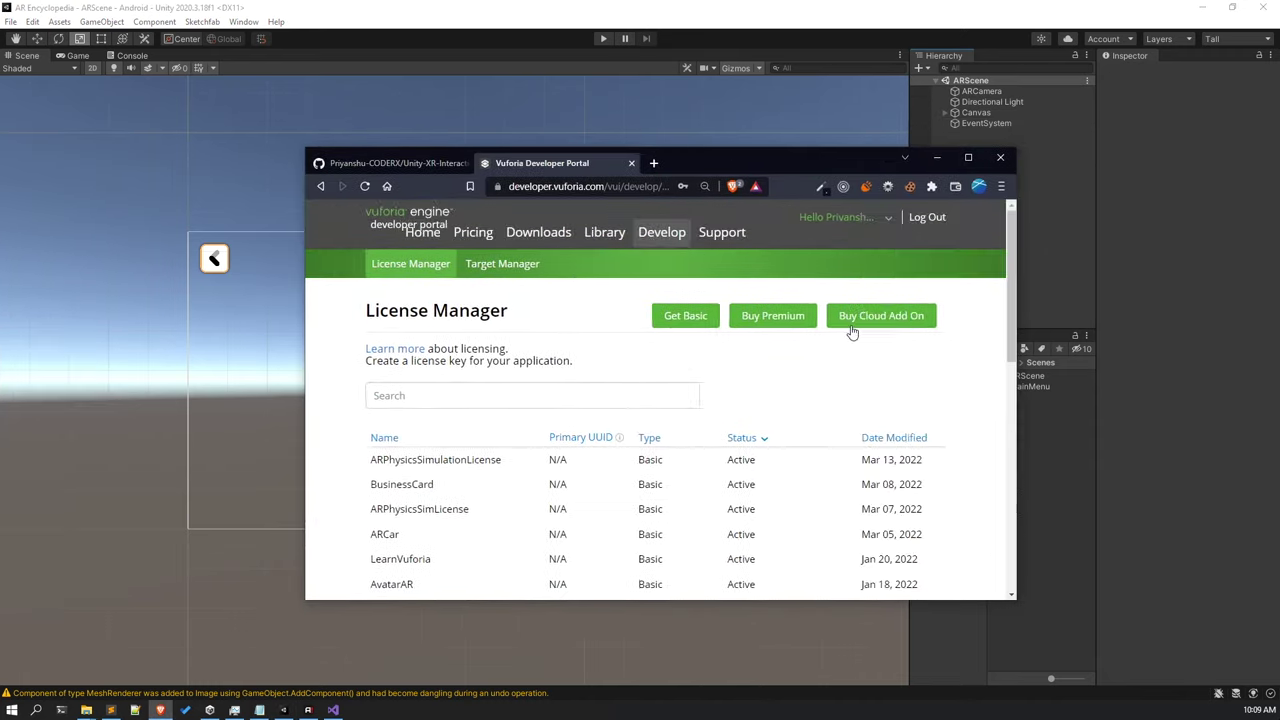
# Create a new Basic license key named Dinopedia, accepting the developer agreement.
pyautogui.click(685, 322)
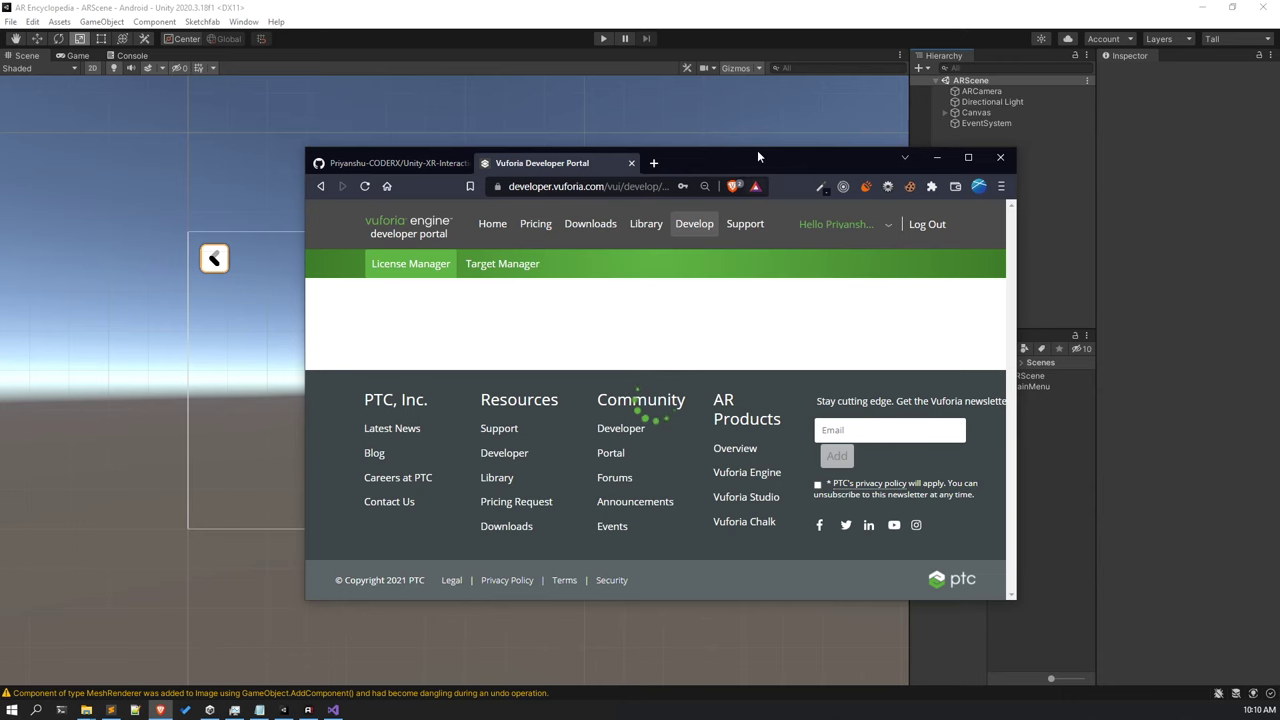
pyautogui.moveTo(757, 150); pyautogui.dragTo(717, 144)
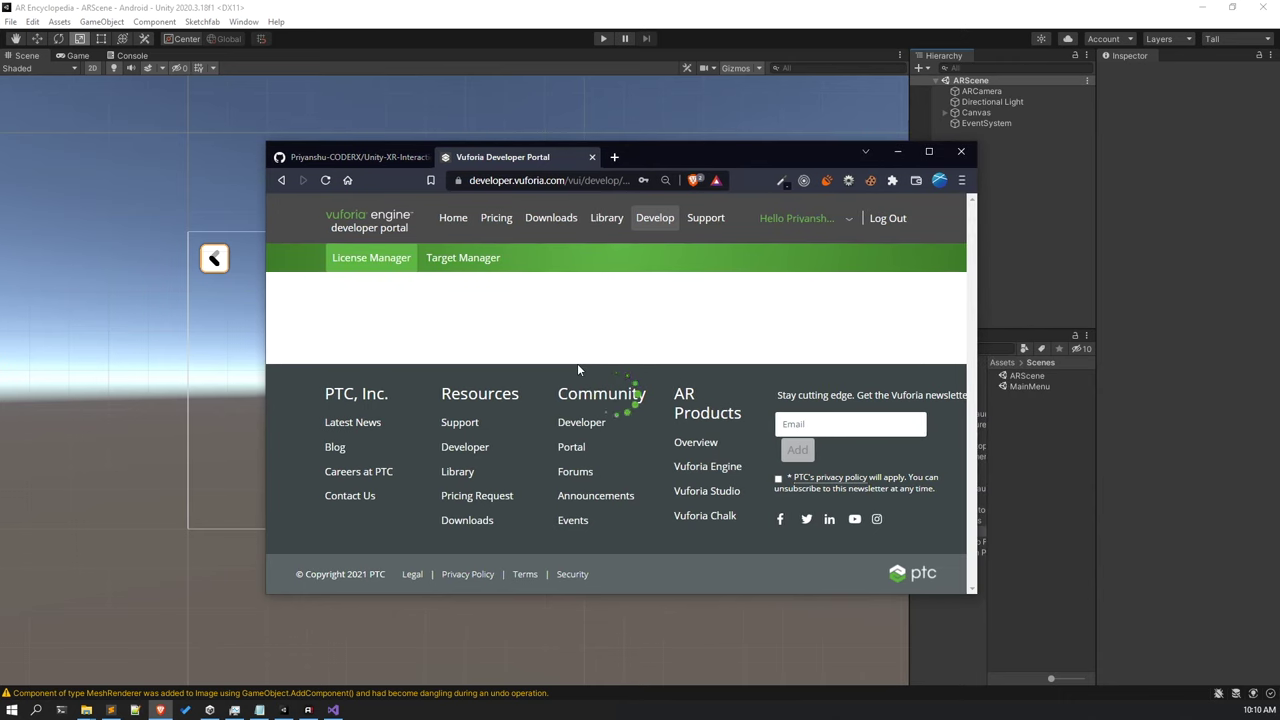
pyautogui.click(413, 370)
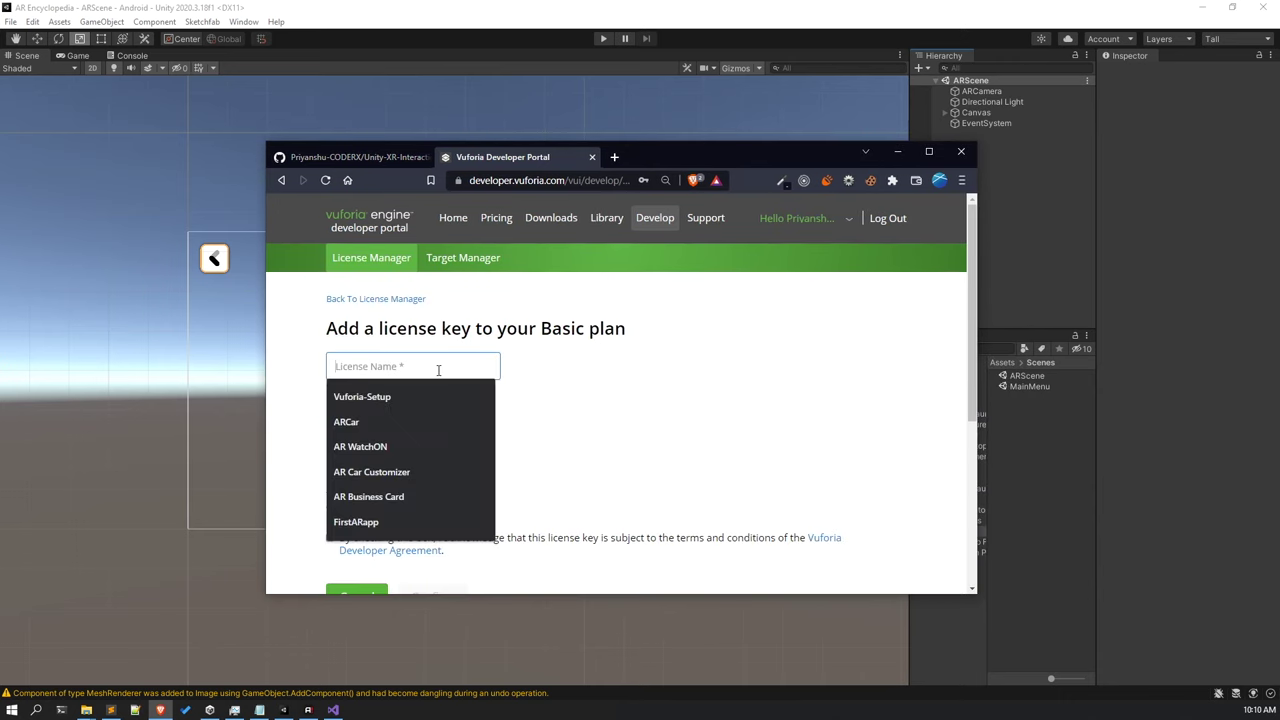
pyautogui.write('Dinopedia')
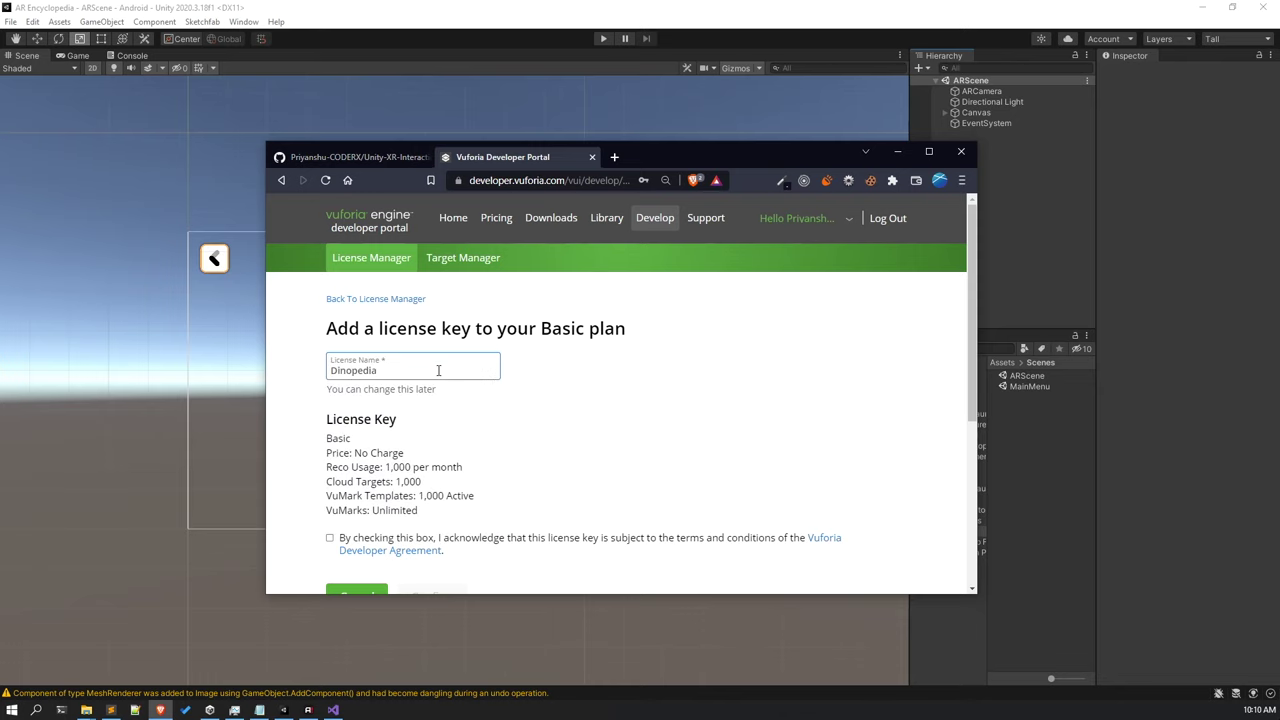
pyautogui.scroll(-3, 438, 370)
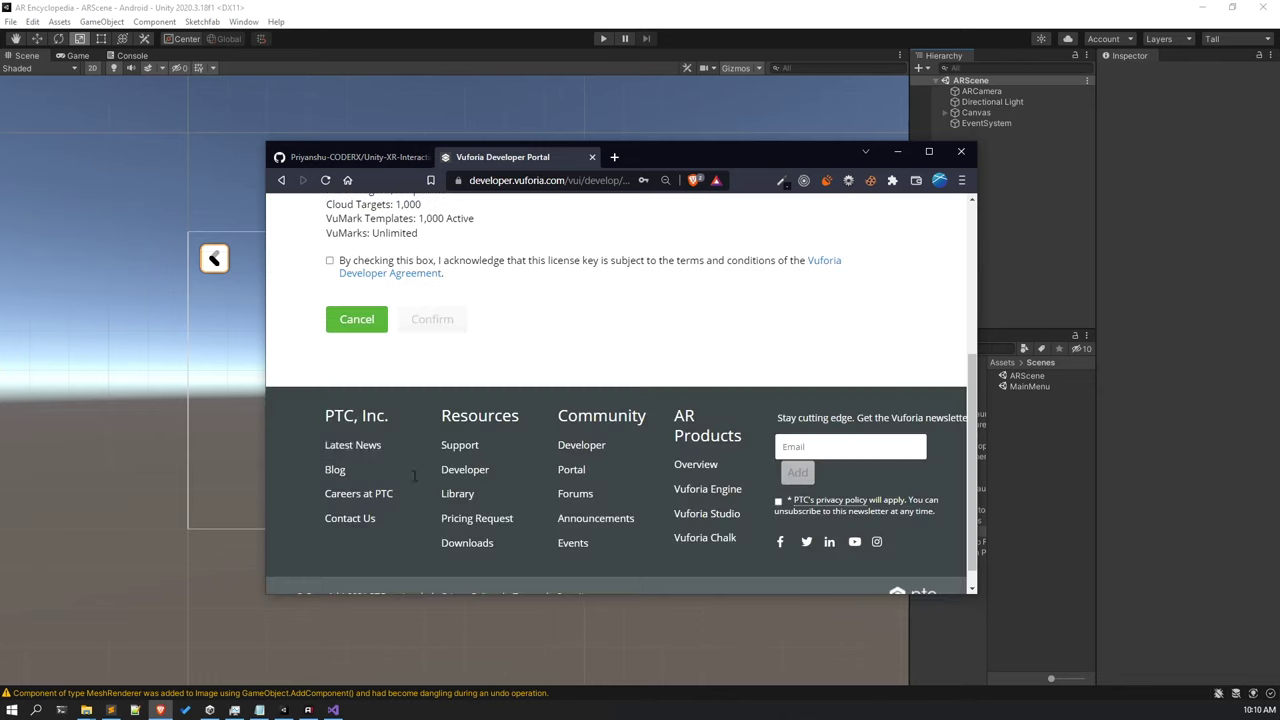
pyautogui.click(330, 261)
pyautogui.click(440, 320)
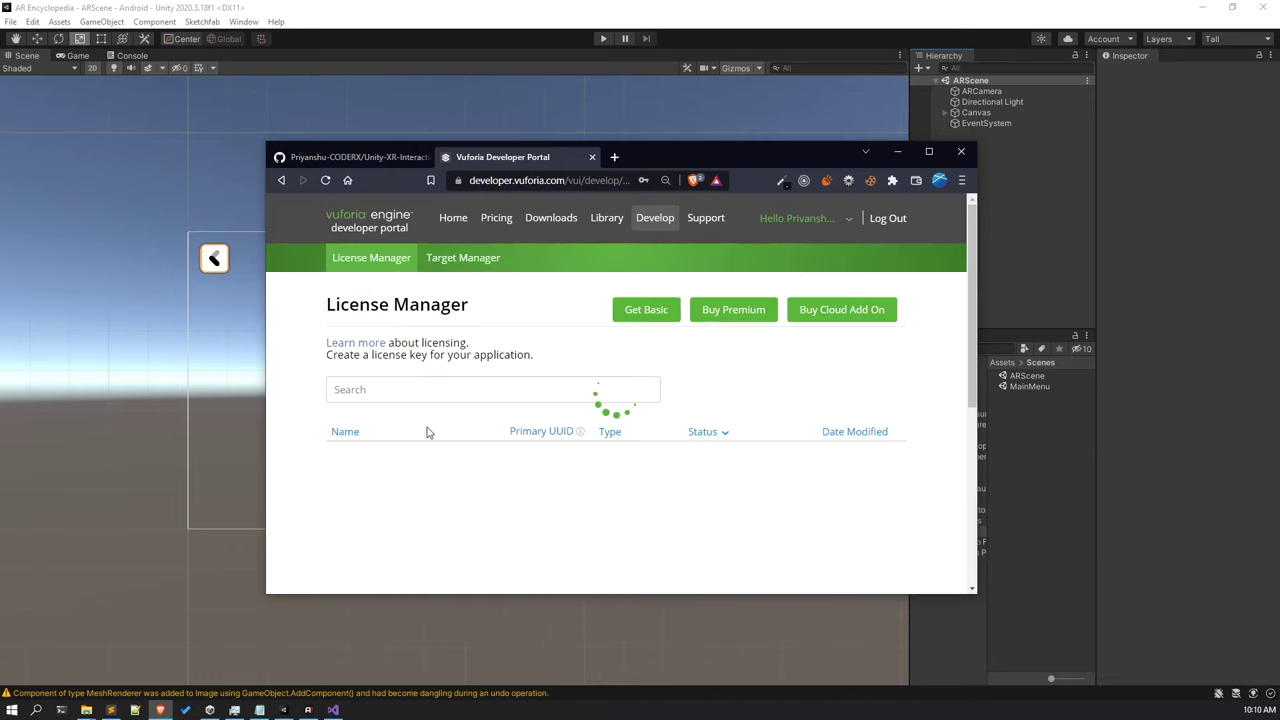
# Open the Dinopedia license and copy its key to the clipboard.
pyautogui.click(373, 453)
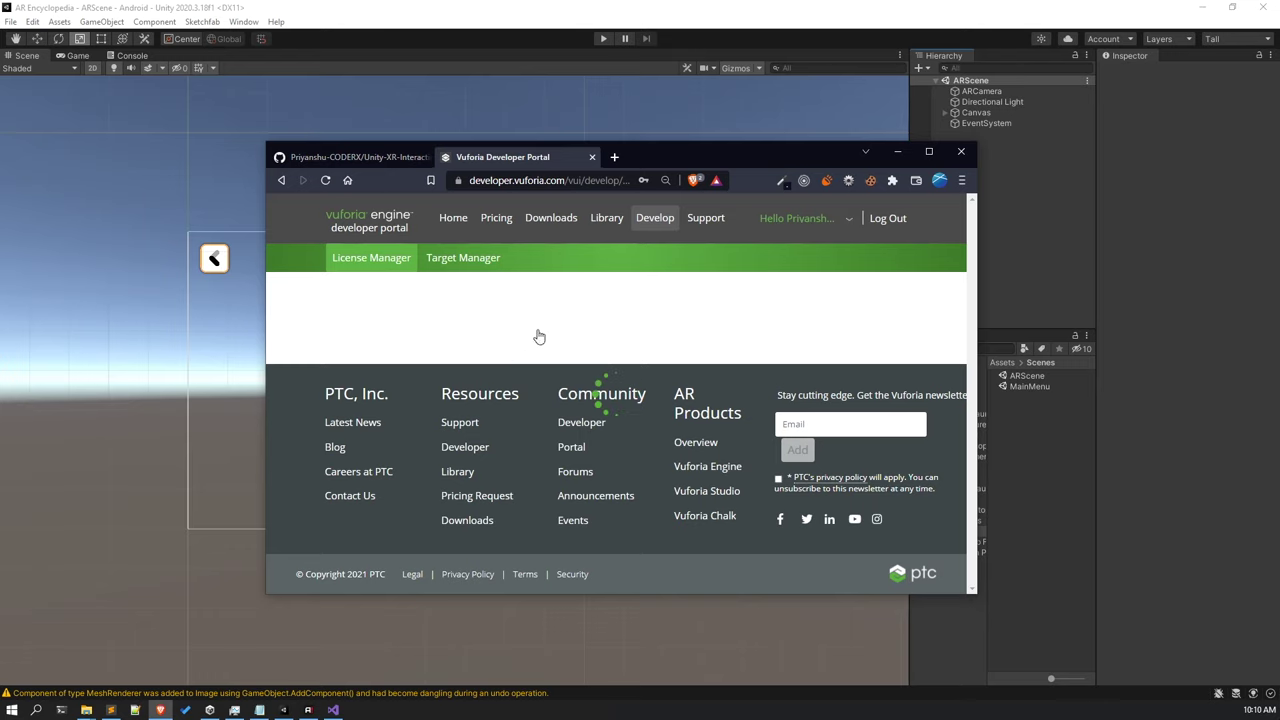
pyautogui.click(463, 487)
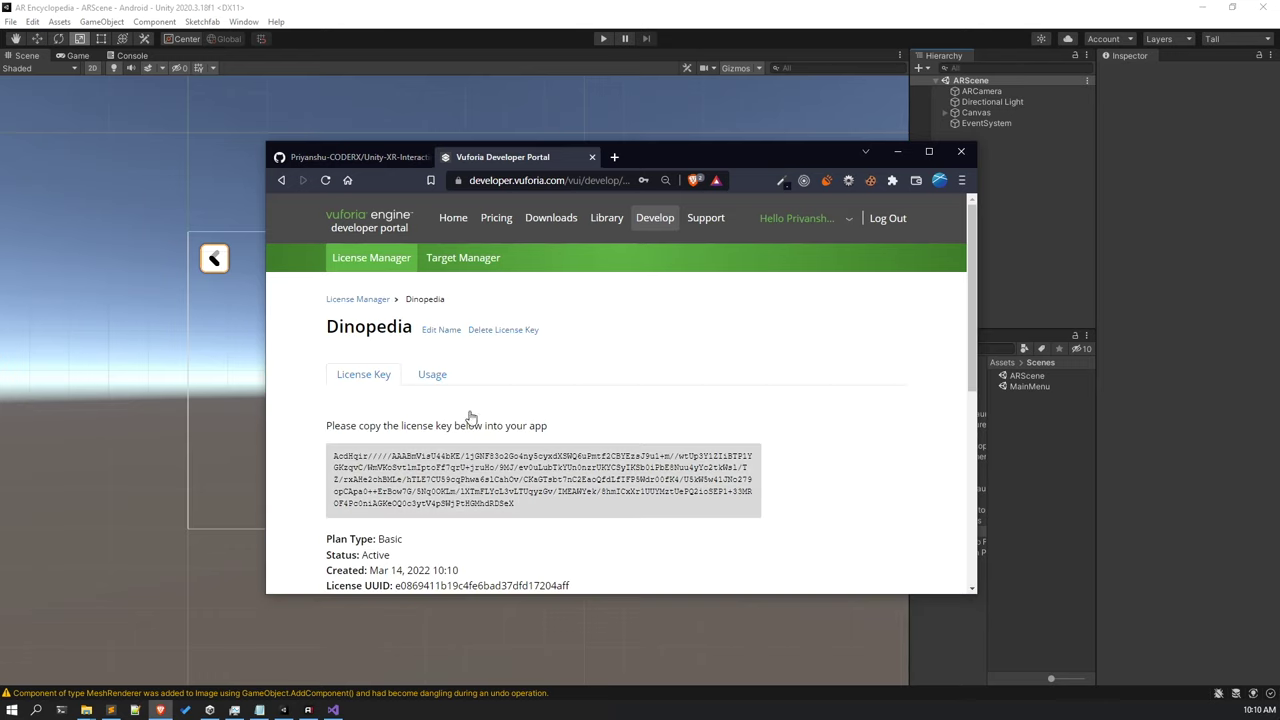
pyautogui.click(897, 152)
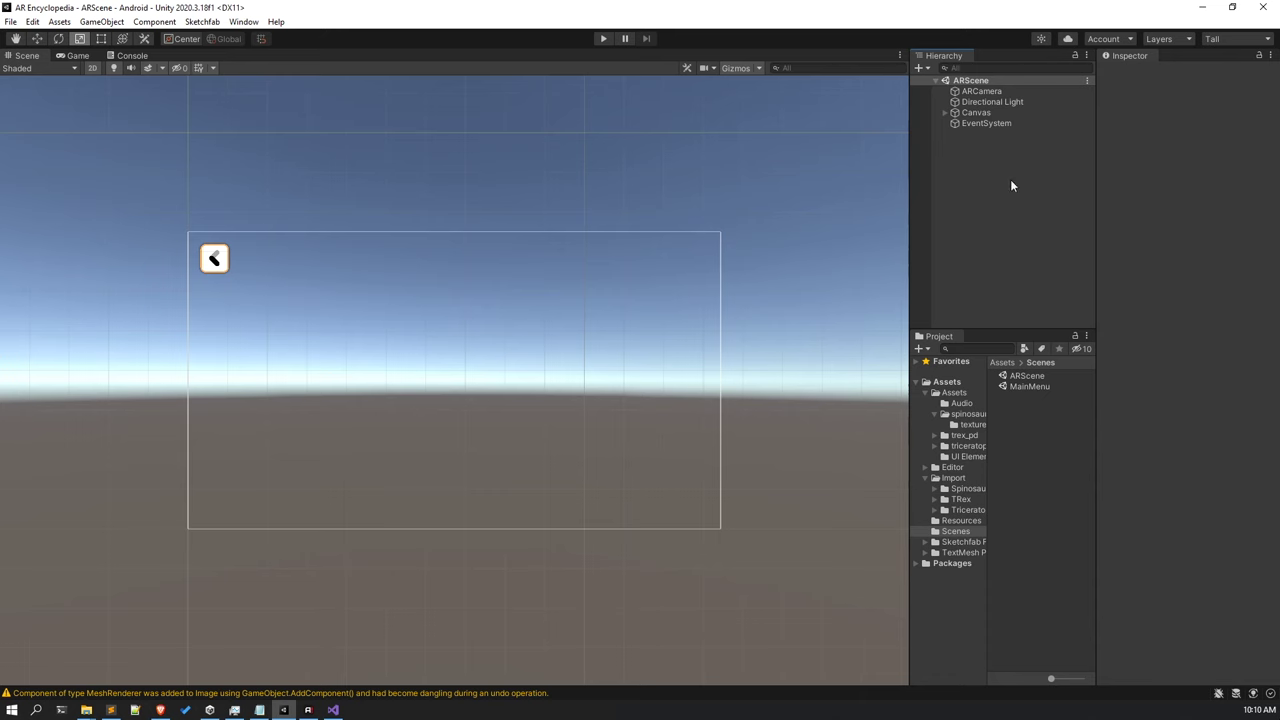
# From ARCamera's Vuforia Engine configuration, paste the copied key into App License Key.
pyautogui.click(1001, 90)
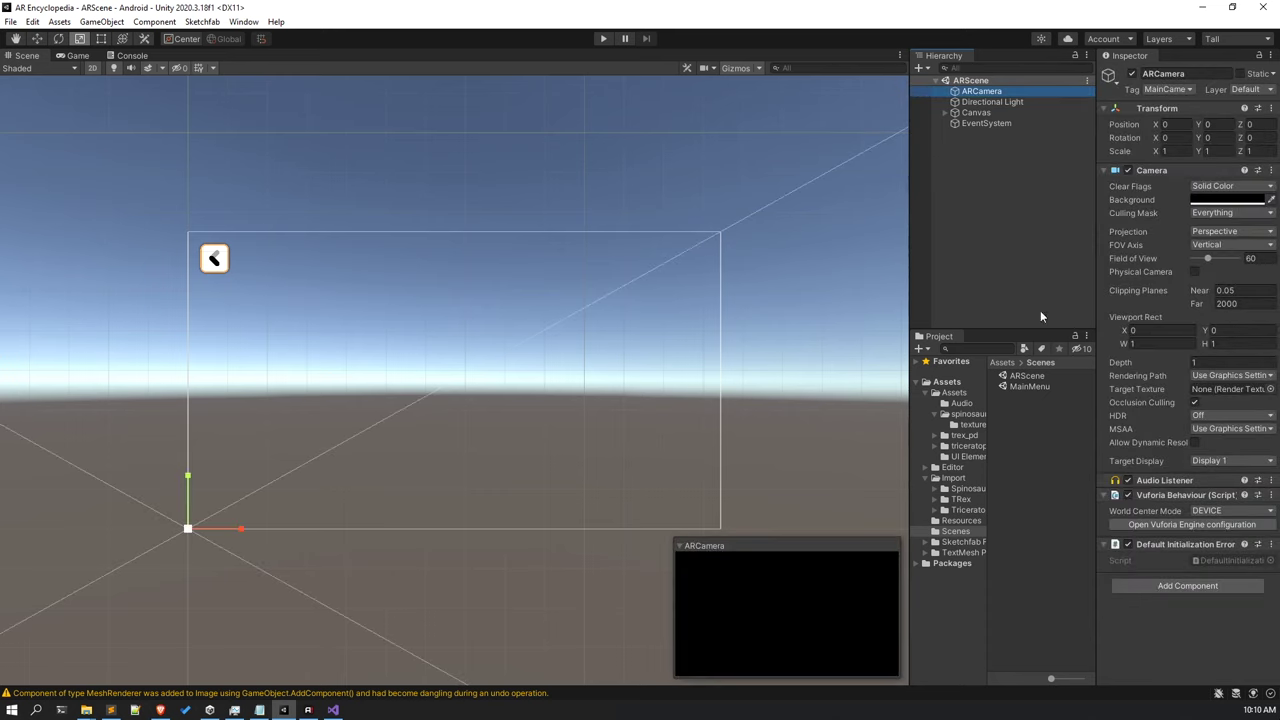
pyautogui.click(1137, 522)
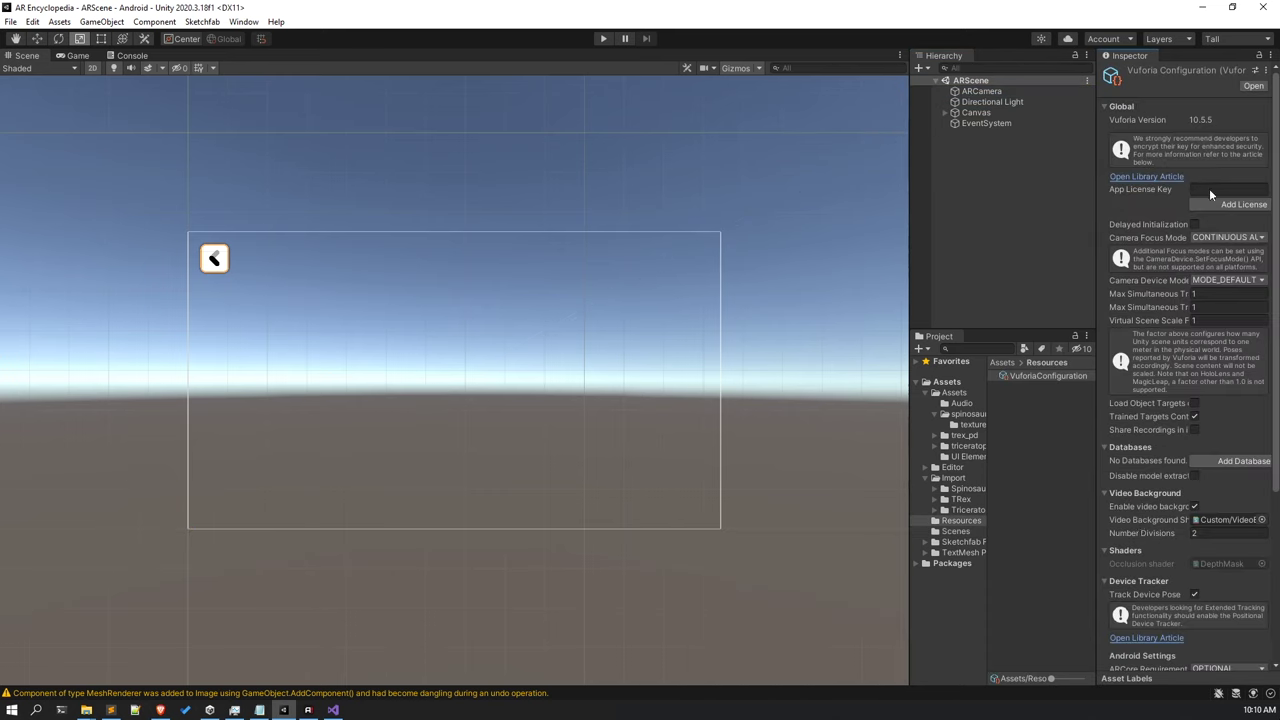
pyautogui.rightClick(1202, 190)
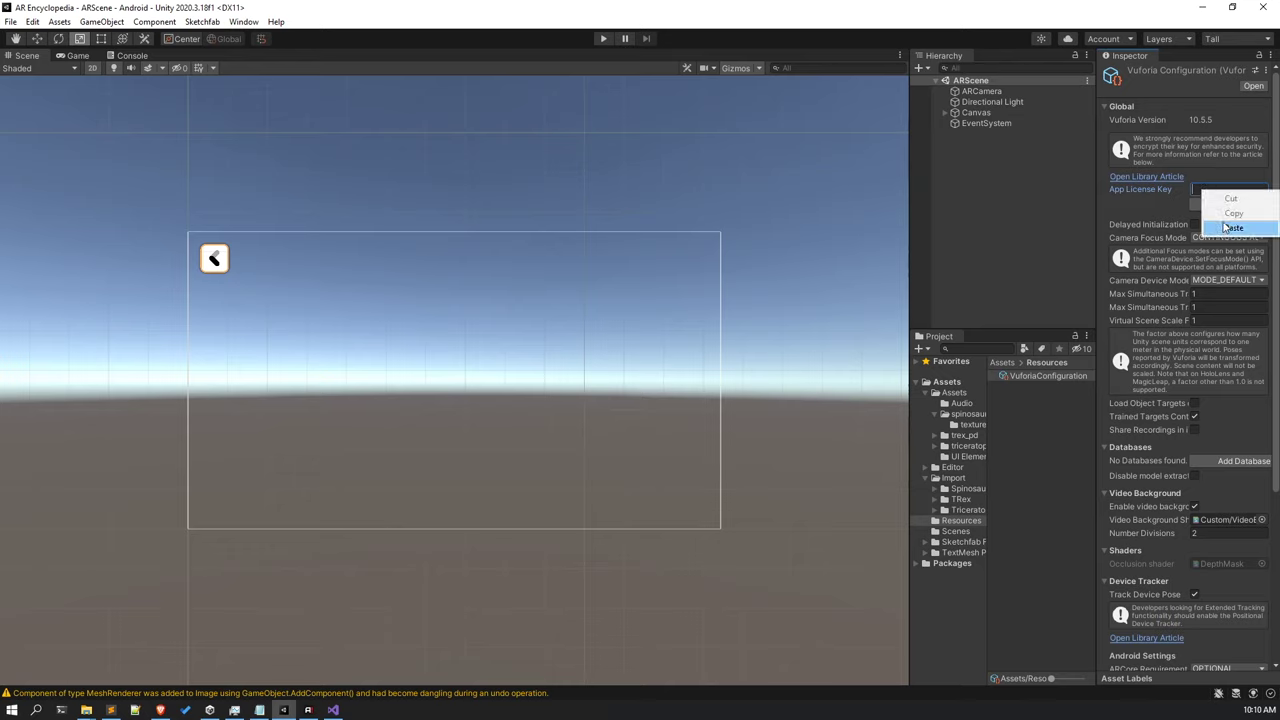
pyautogui.click(1226, 228)
pyautogui.click(1000, 210)
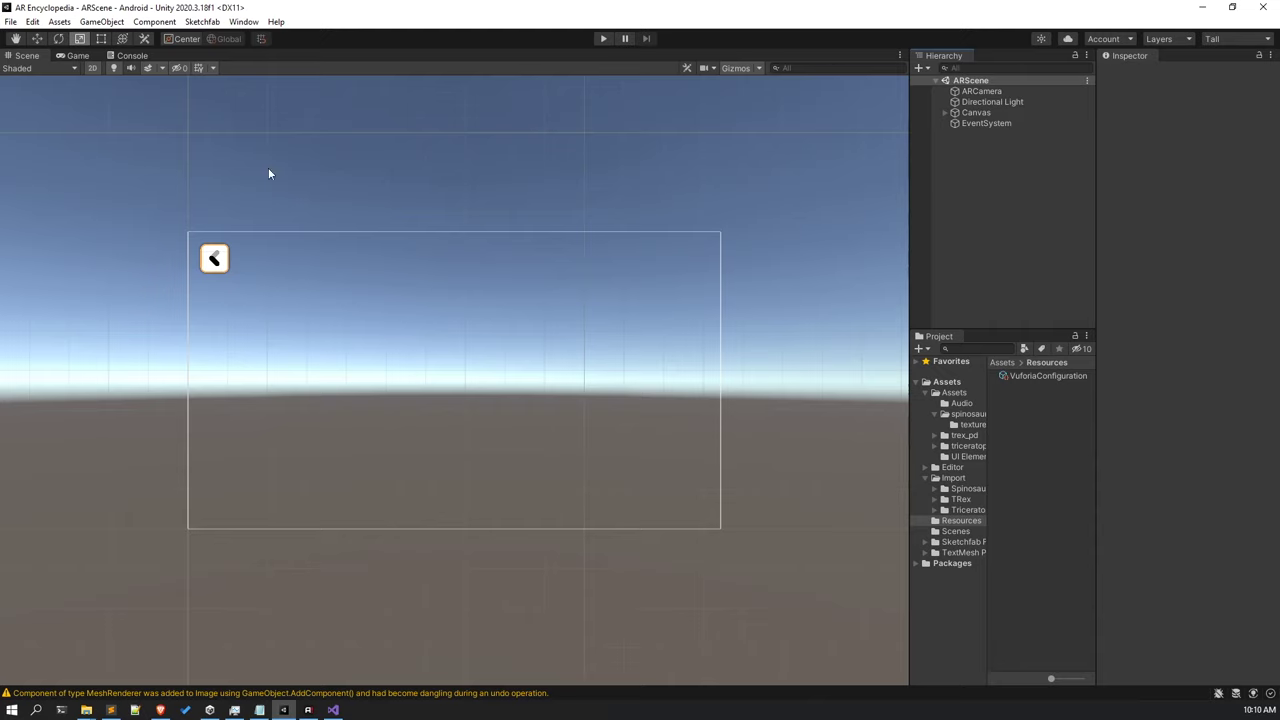
pyautogui.moveTo(246, 260); pyautogui.dragTo(505, 374, button='middle')
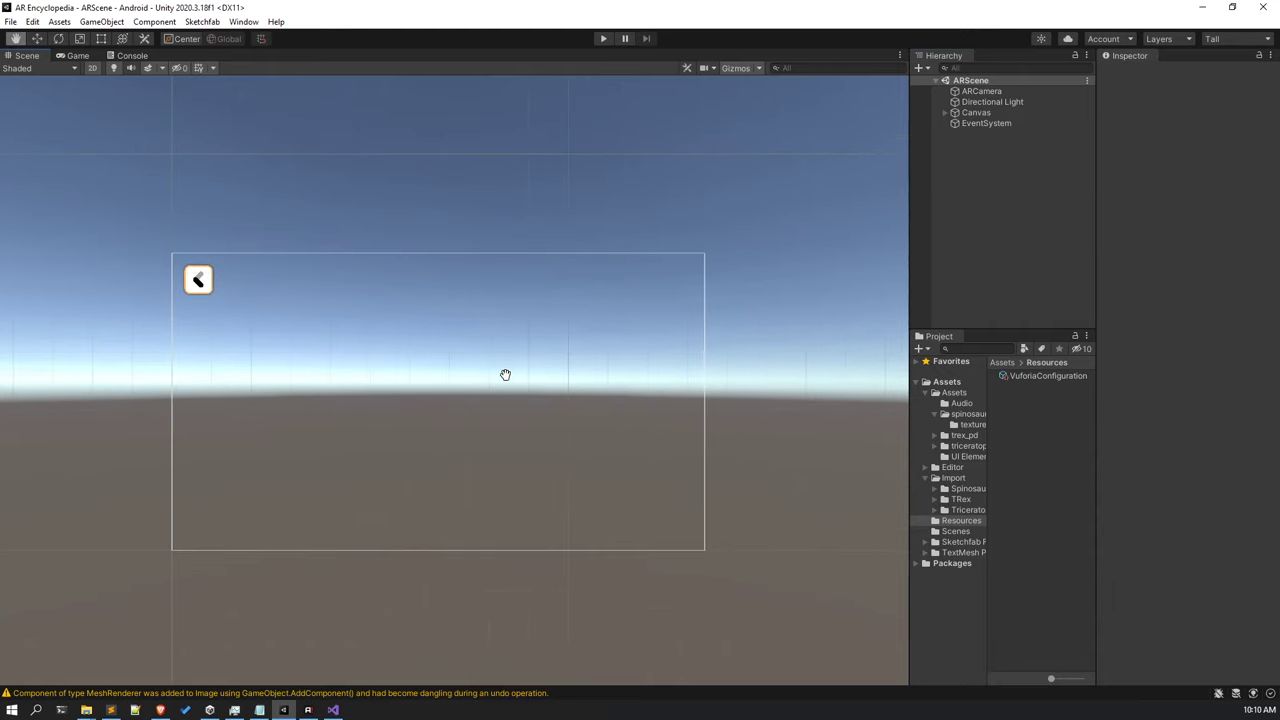
pyautogui.scroll(3, 409, 354)
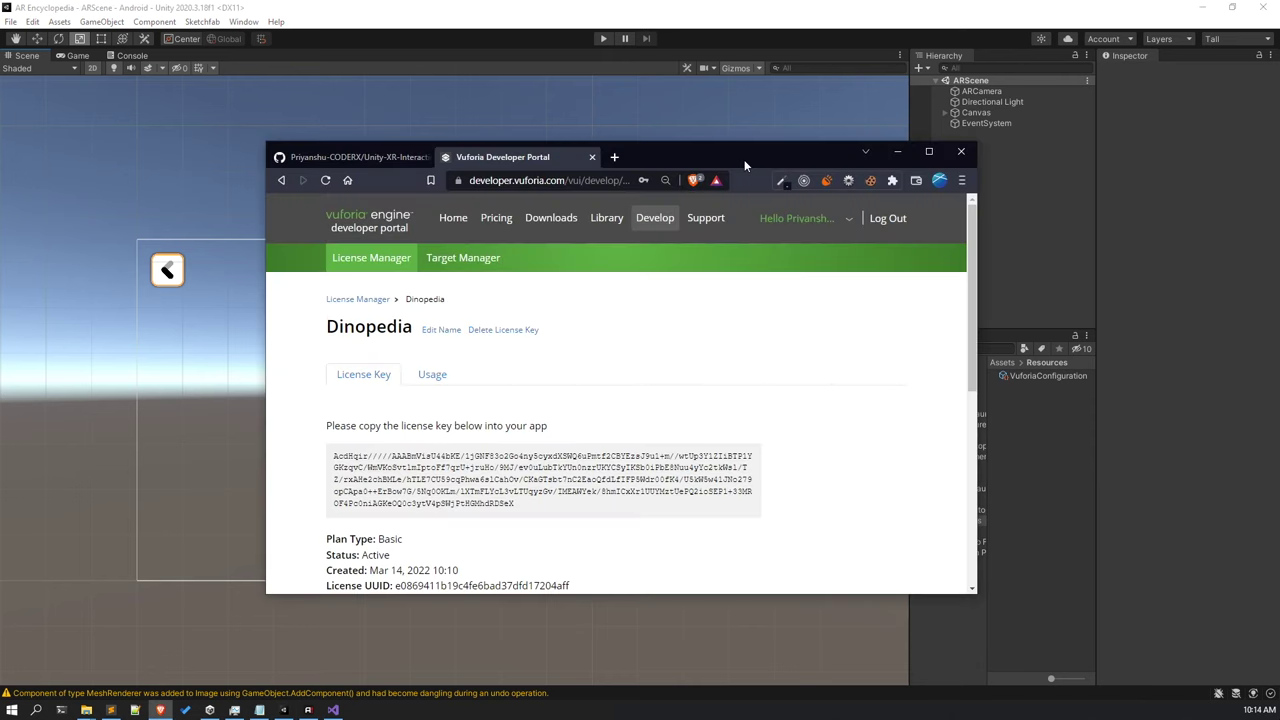
# Create a new Device target database named DinopediaDB.
pyautogui.click(457, 259)
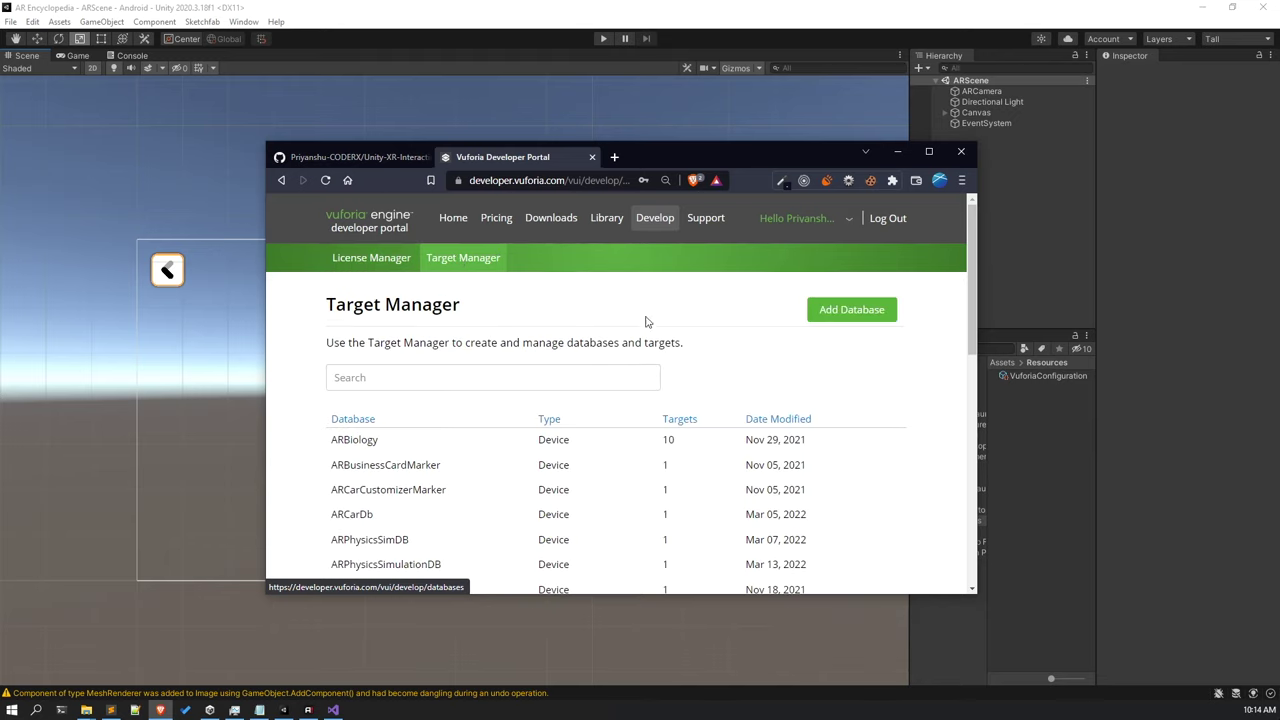
pyautogui.click(850, 311)
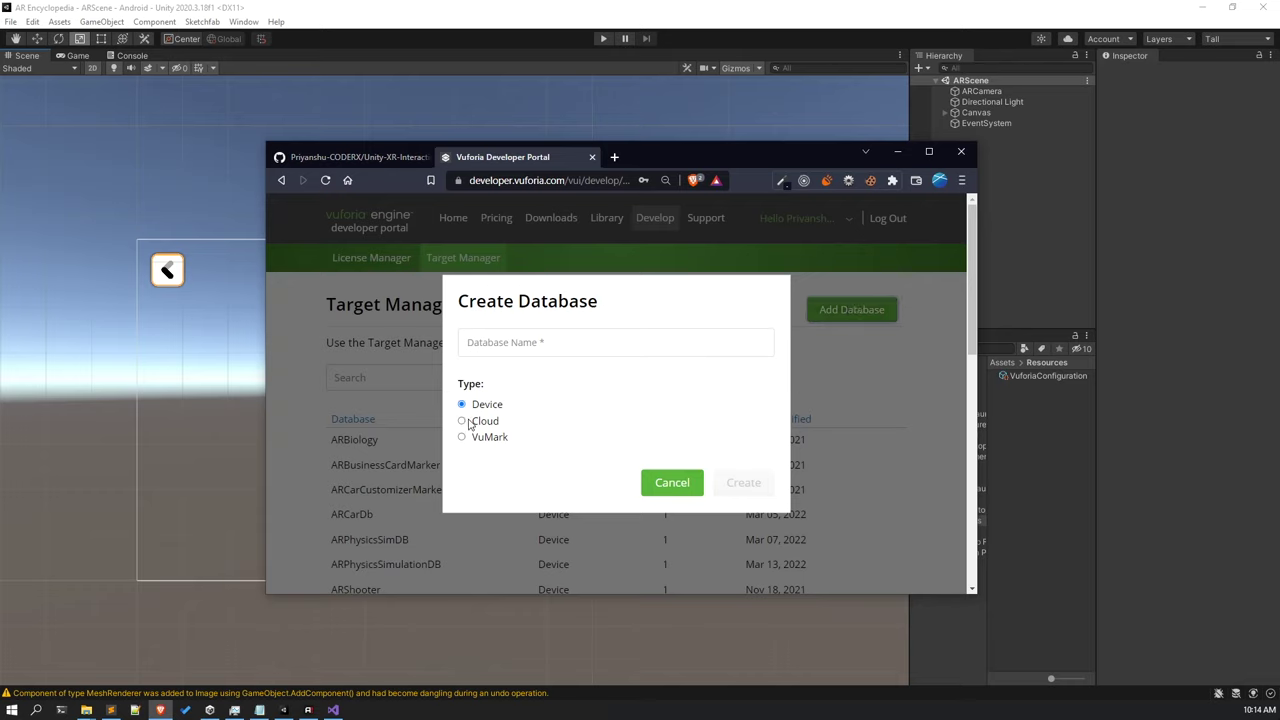
pyautogui.click(543, 340)
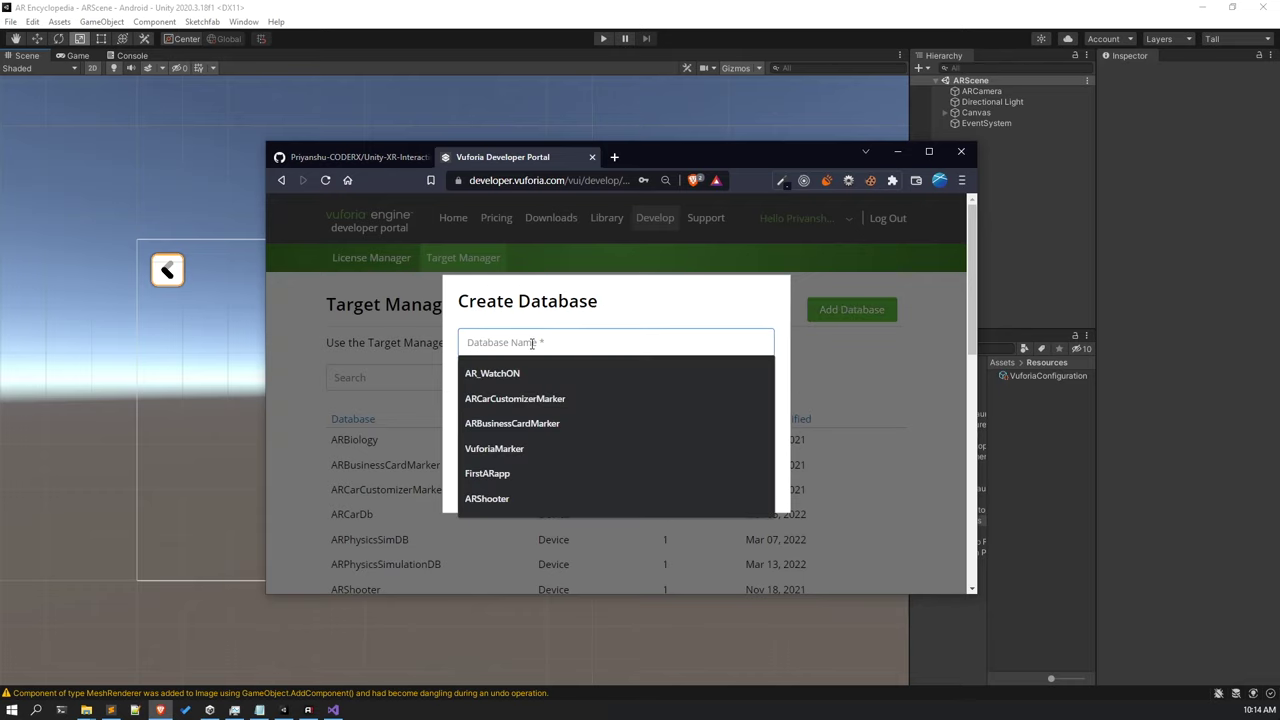
pyautogui.write('DinopediaDB')
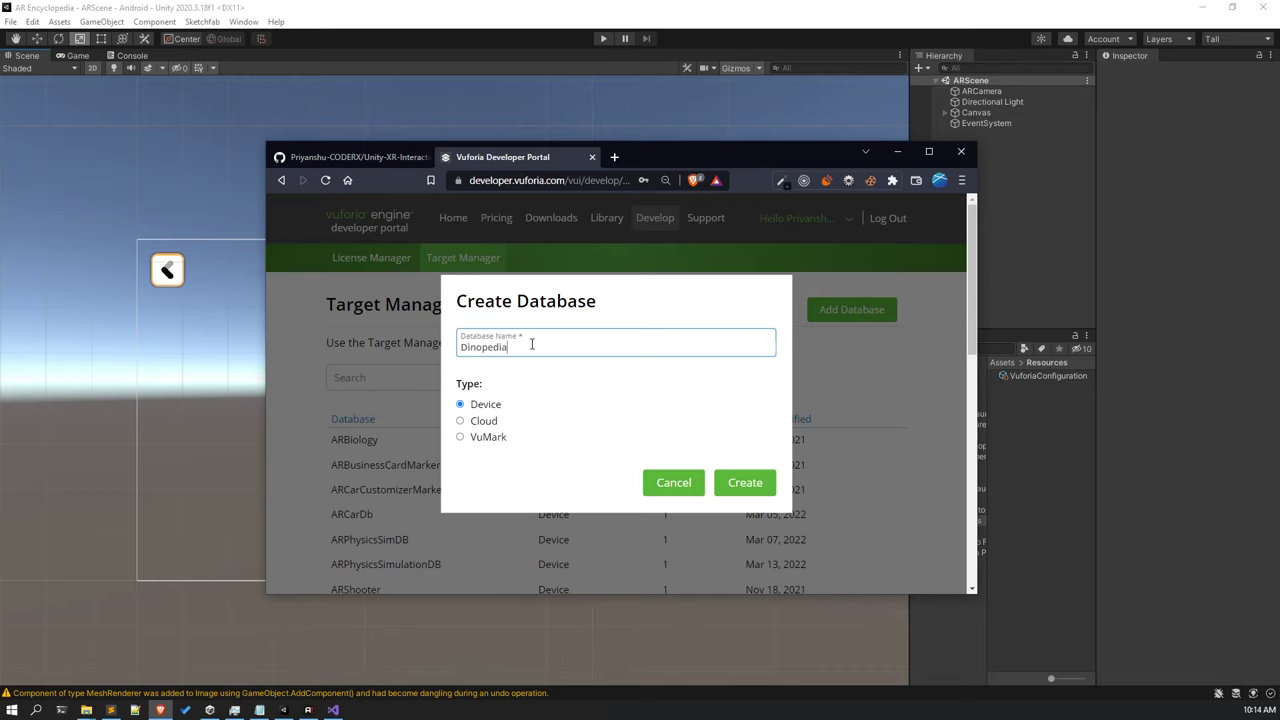
pyautogui.click(745, 483)
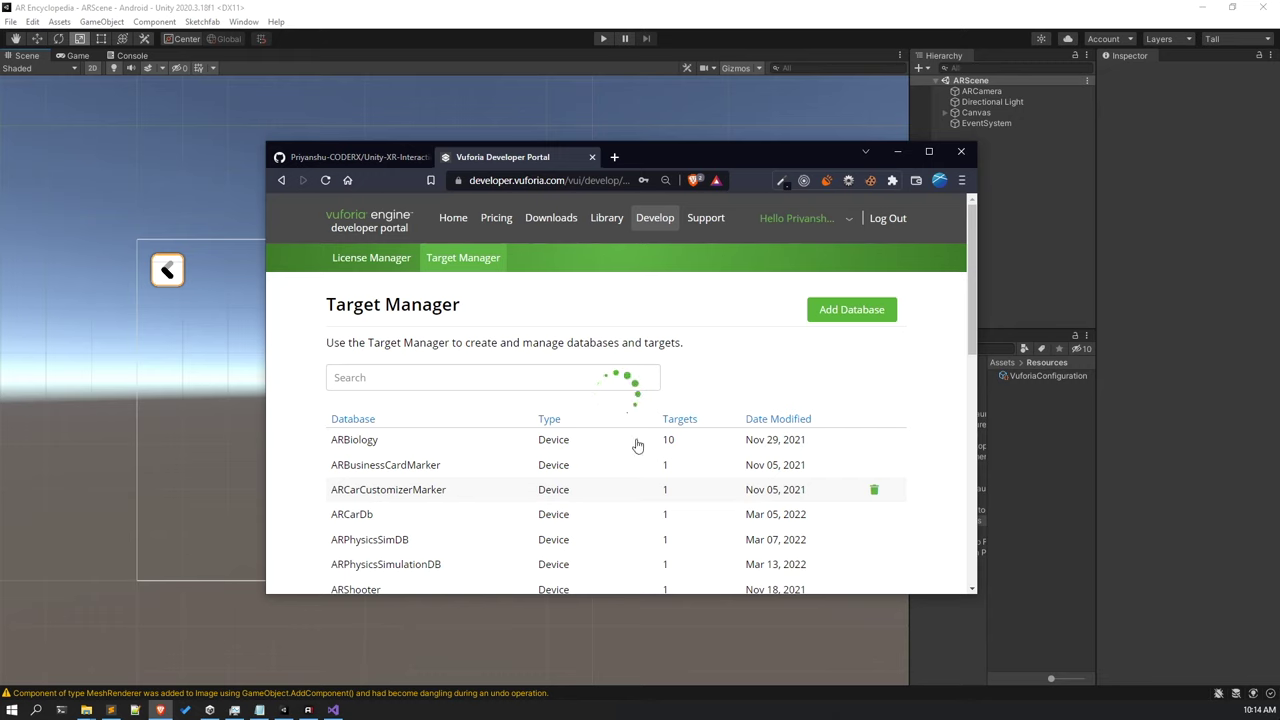
# Open the DinopediaDB database and start adding a new target.
pyautogui.scroll(-3, 700, 356)
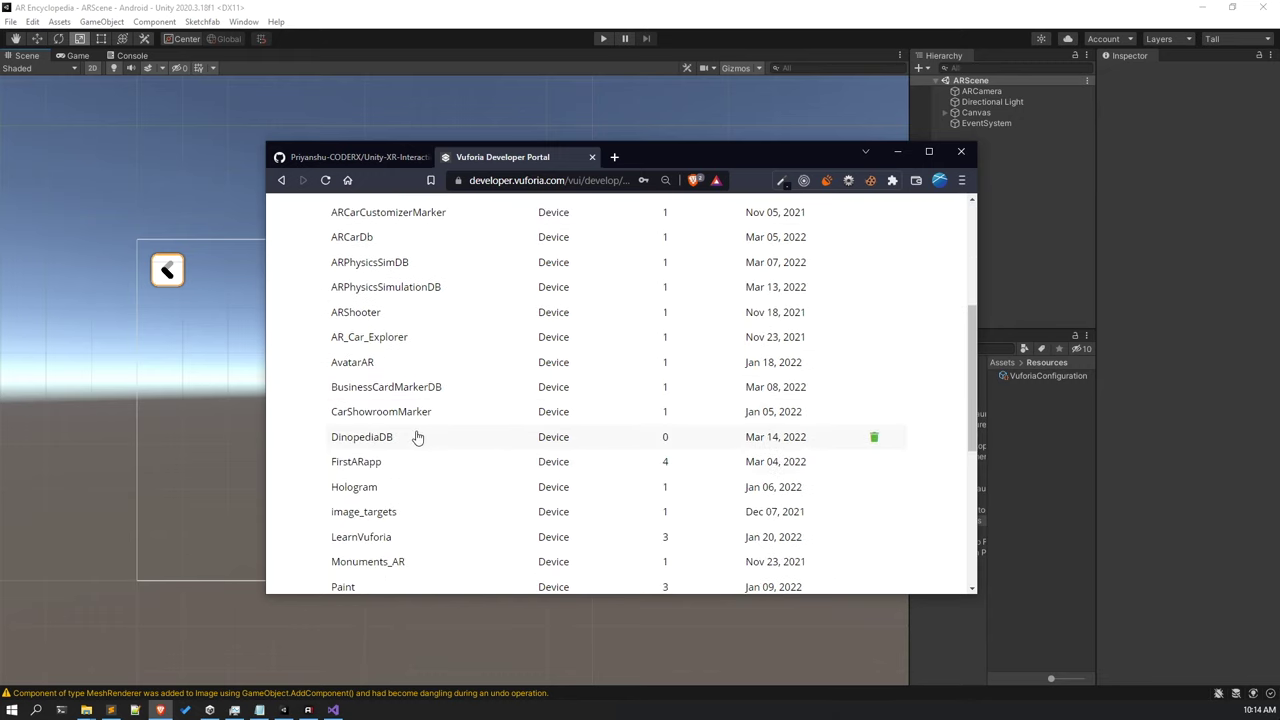
pyautogui.click(418, 437)
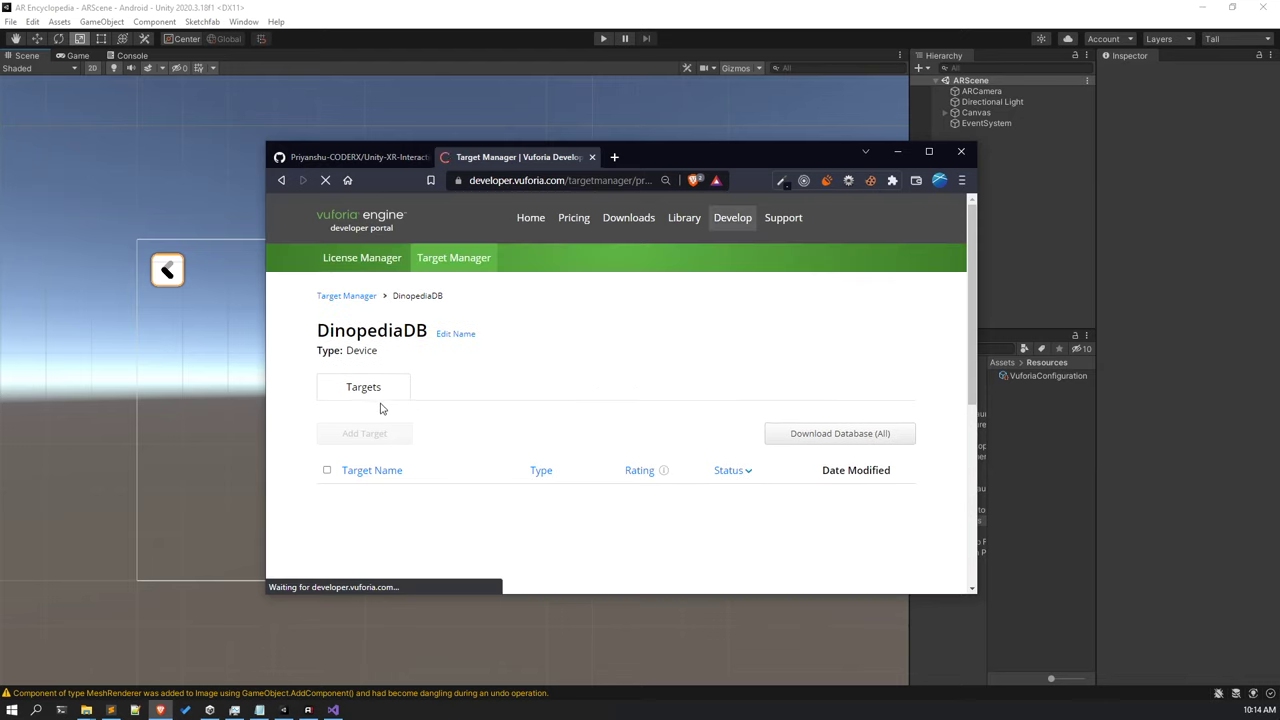
pyautogui.click(377, 443)
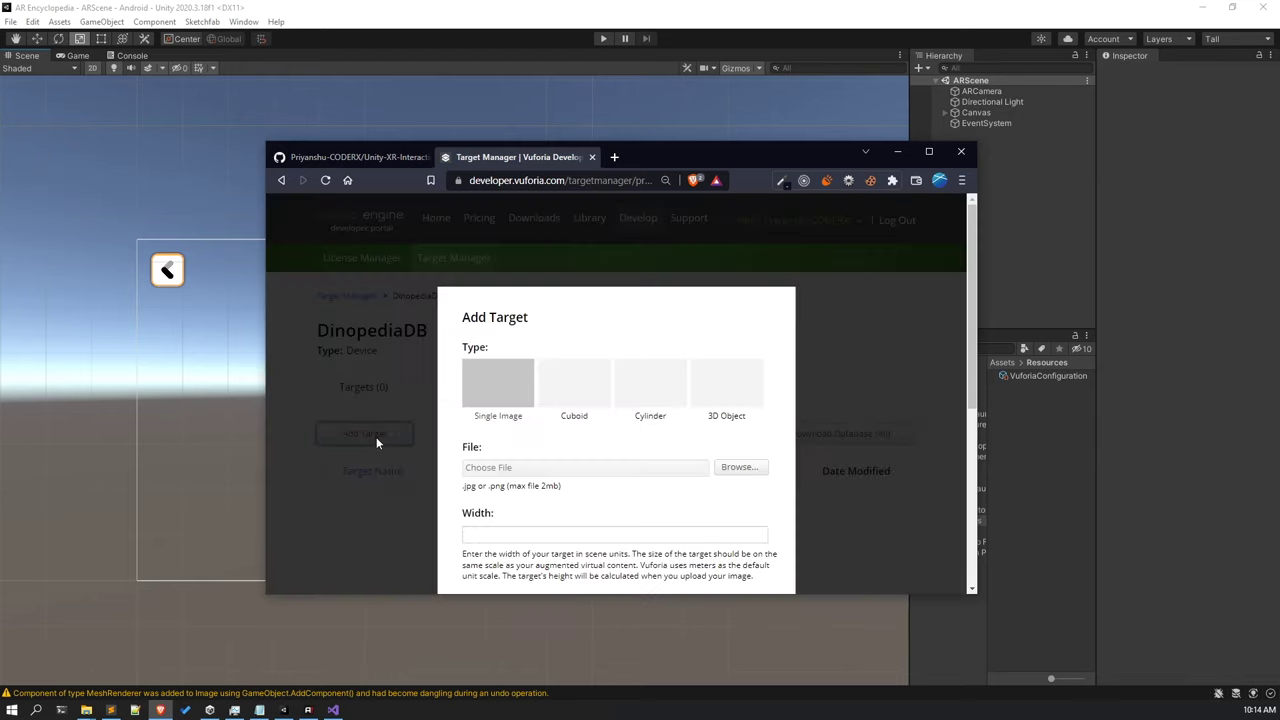
# Add marker1.jpg from the Desktop AR Encyclopedia folder as a target with width 6.
pyautogui.click(740, 467)
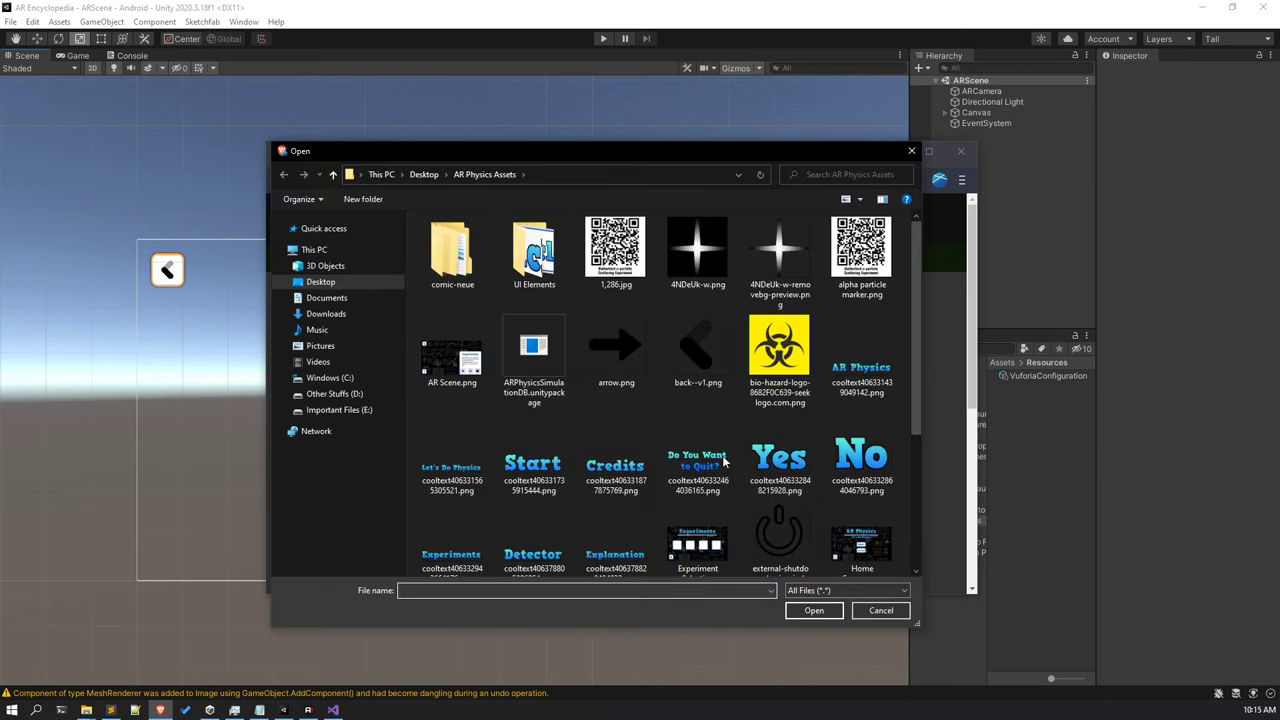
pyautogui.click(345, 282)
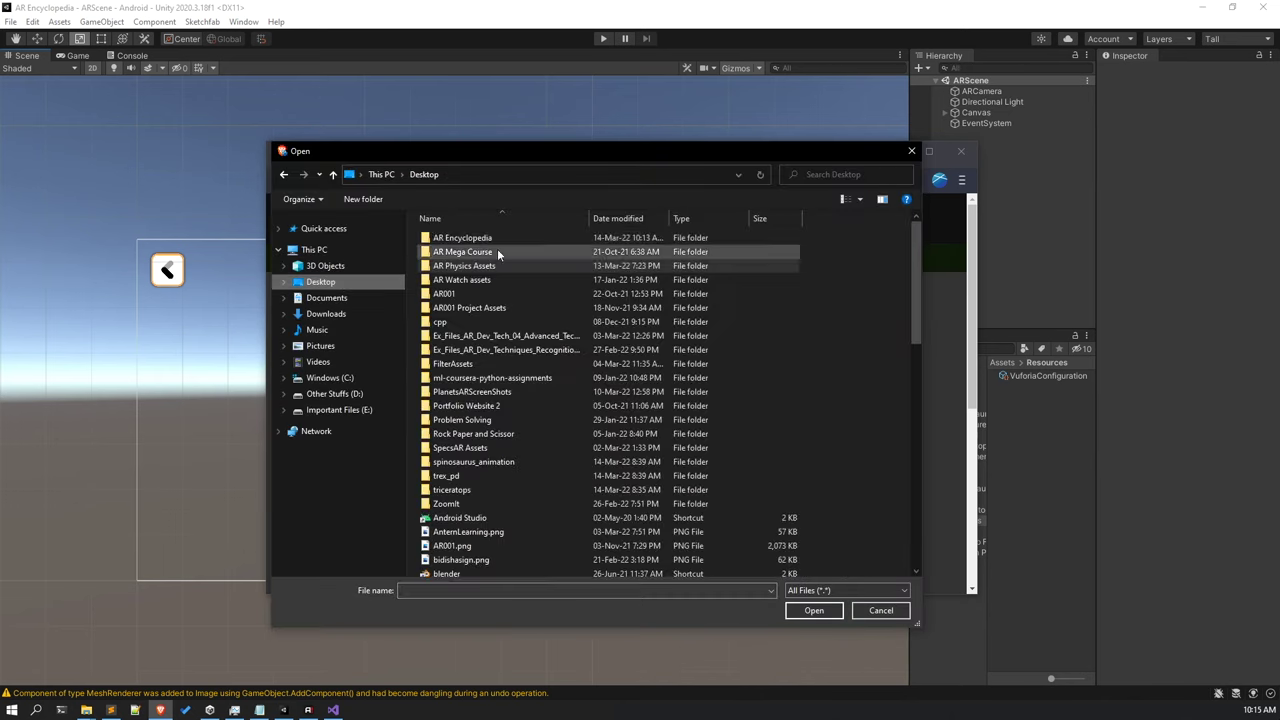
pyautogui.click(496, 237)
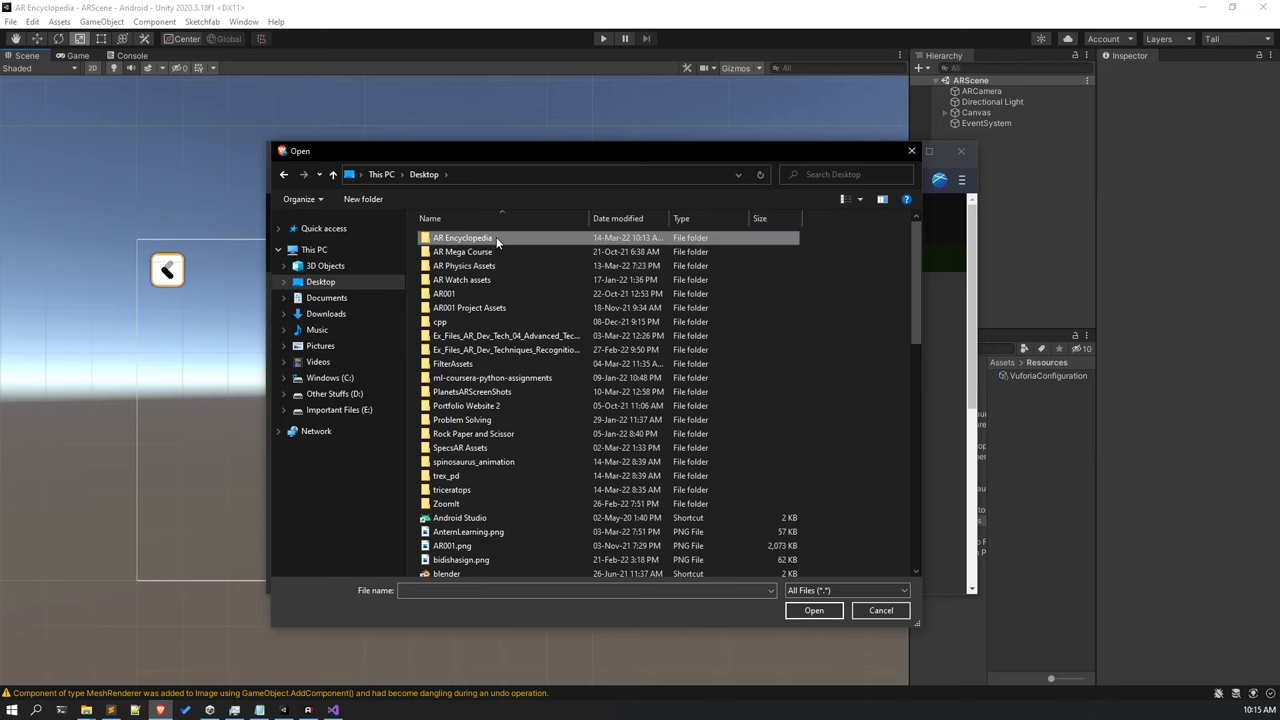
pyautogui.doubleClick(496, 237)
pyautogui.click(812, 255)
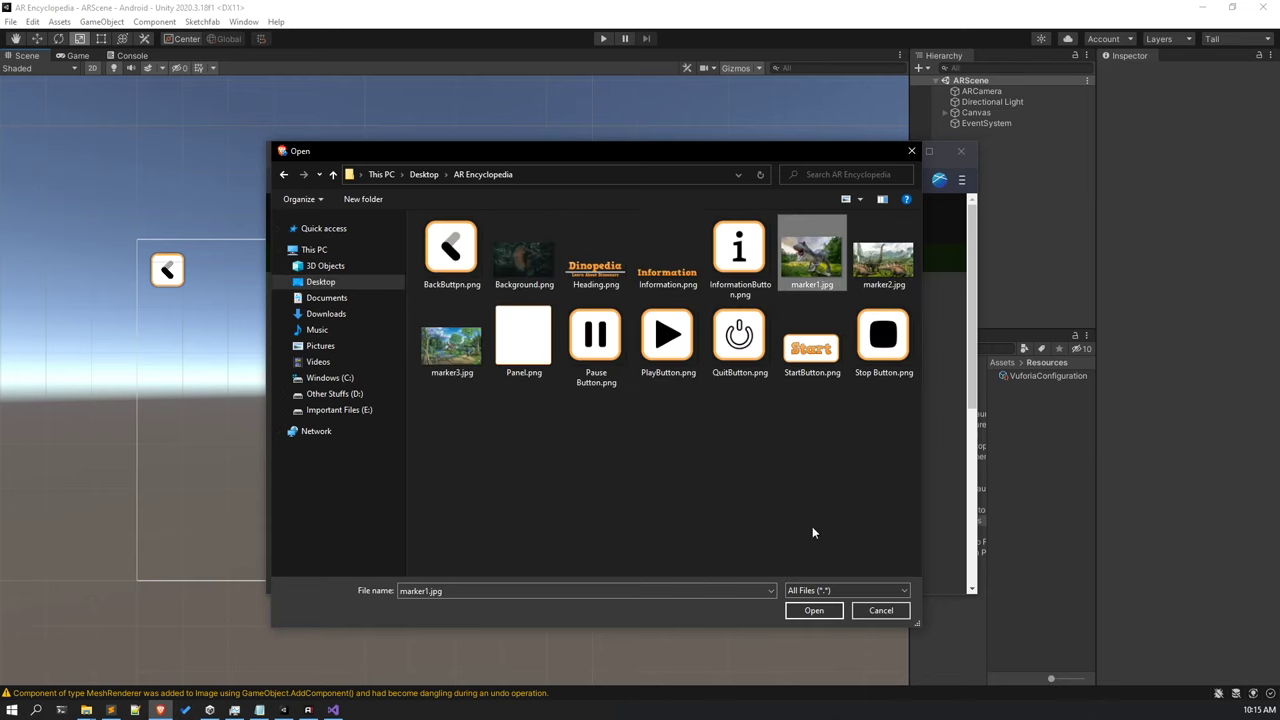
pyautogui.click(814, 610)
pyautogui.scroll(-4, 490, 474)
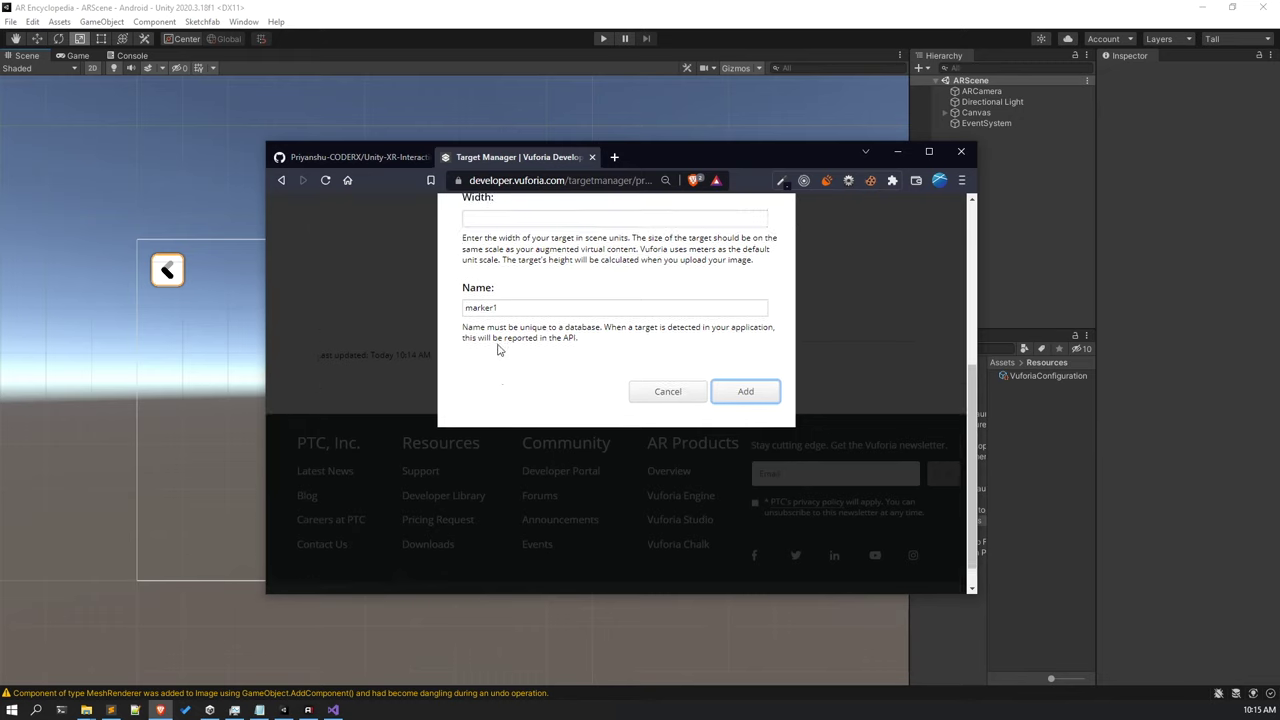
pyautogui.scroll(1, 499, 350)
pyautogui.click(526, 329)
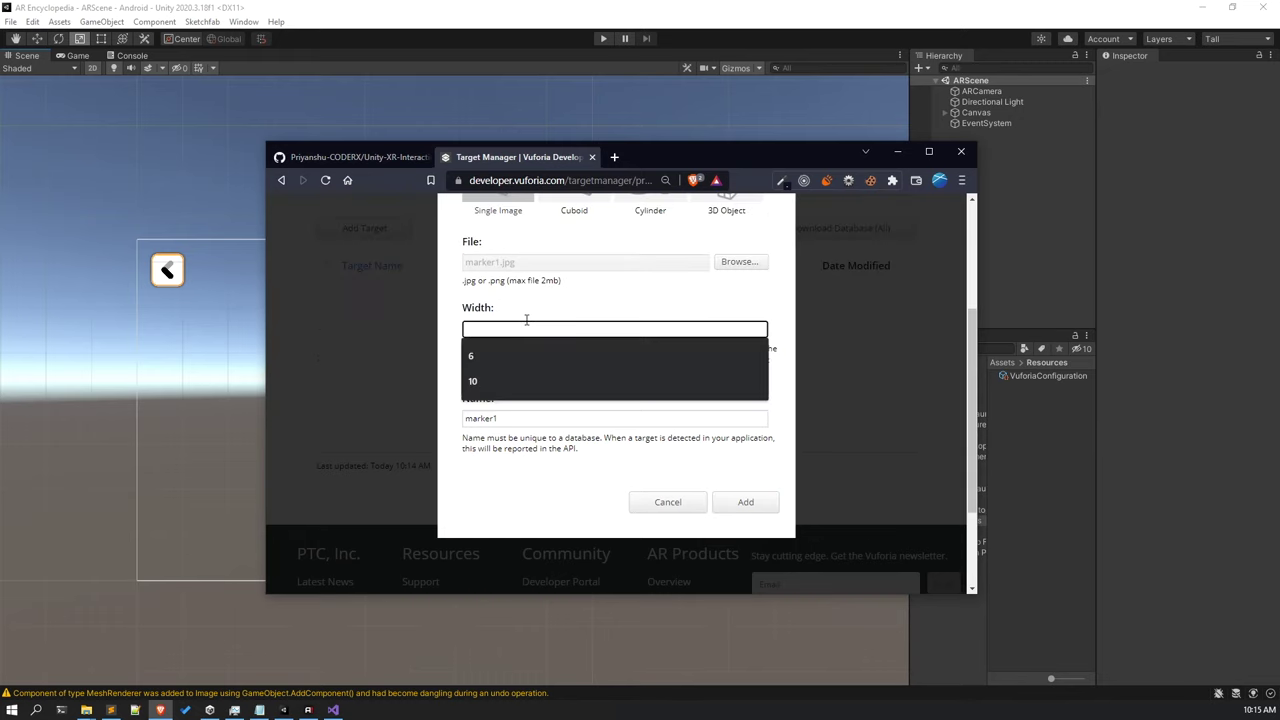
pyautogui.write('6')
pyautogui.click(745, 501)
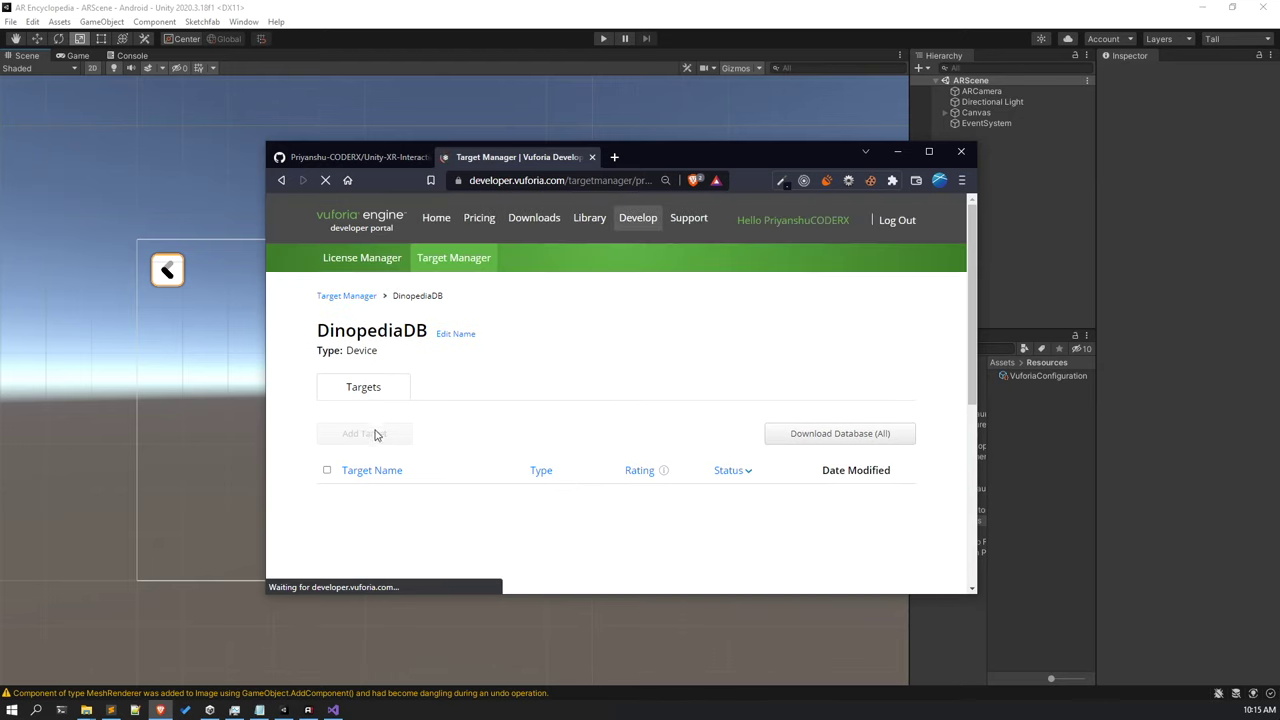
# Add marker2.jpg as a second single-image target with width 1.
pyautogui.click(374, 433)
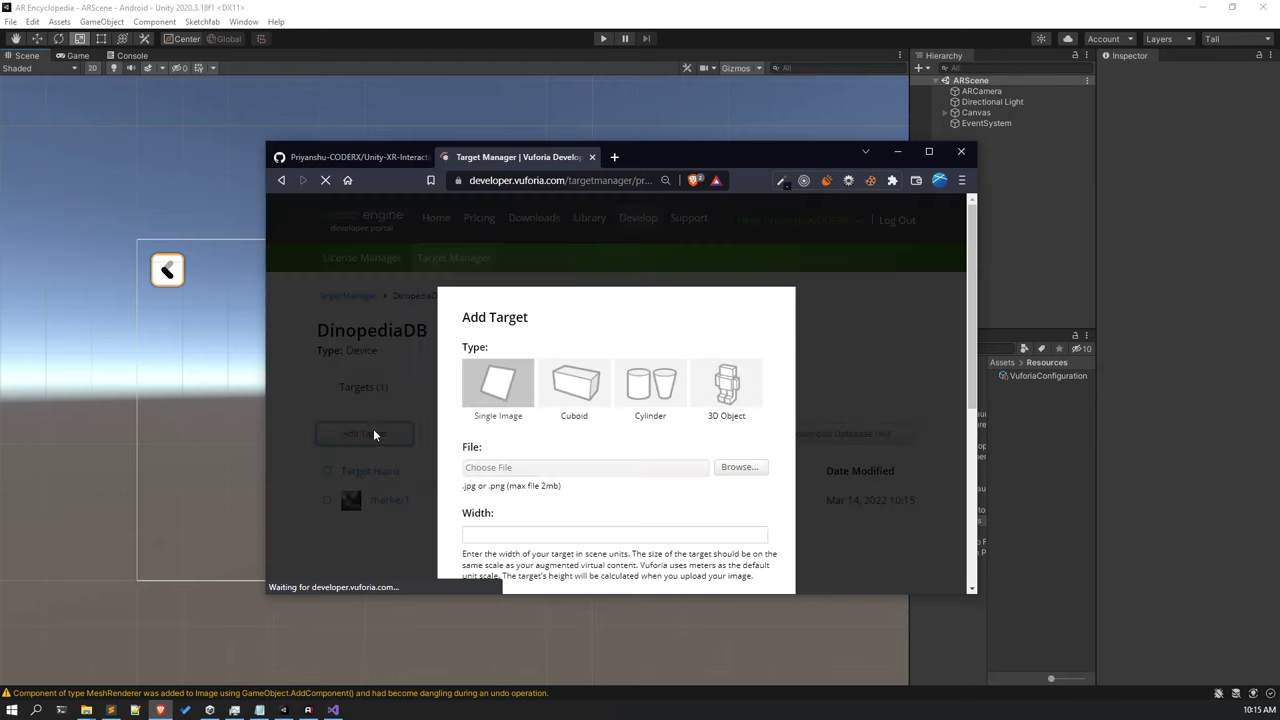
pyautogui.click(737, 468)
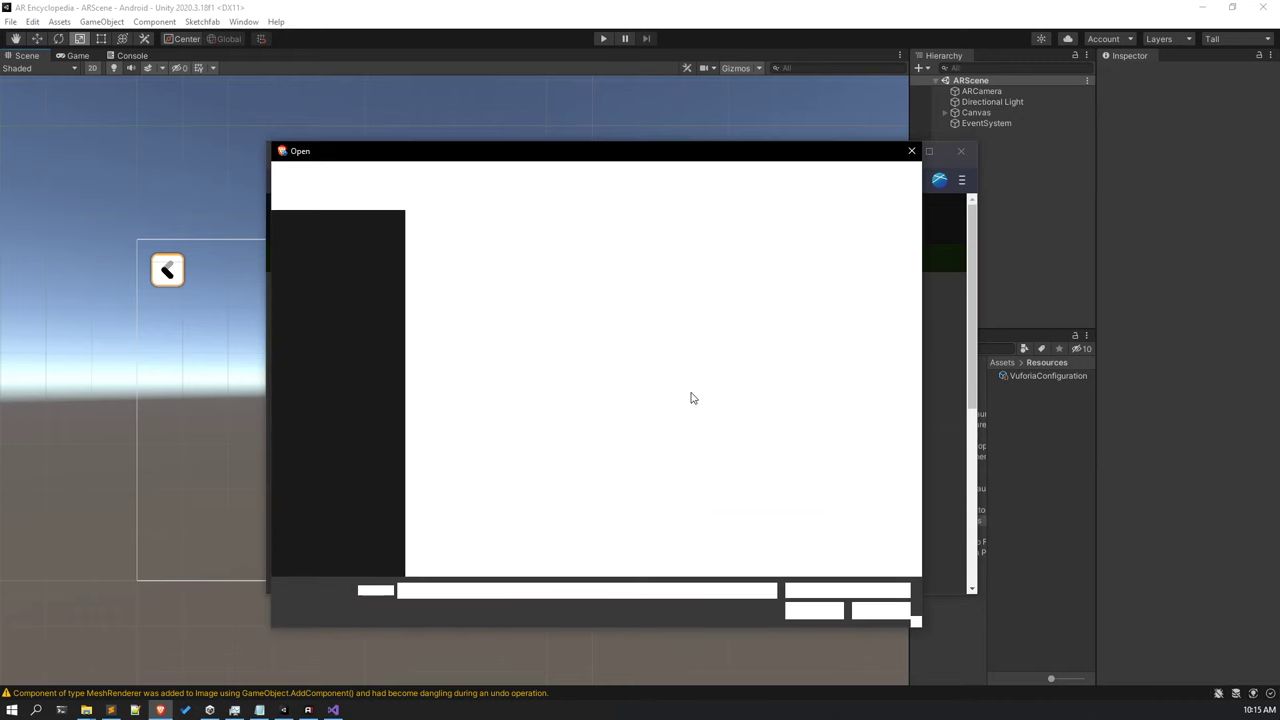
pyautogui.click(883, 260)
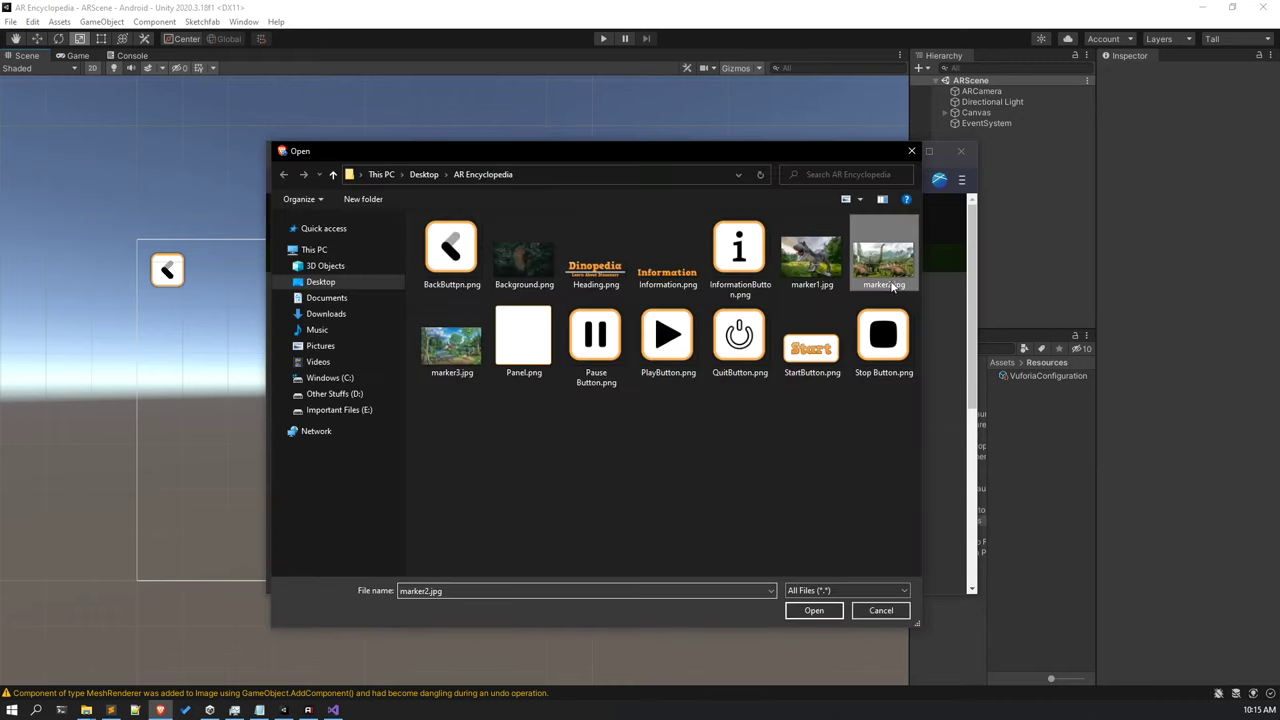
pyautogui.click(814, 610)
pyautogui.scroll(-3, 542, 476)
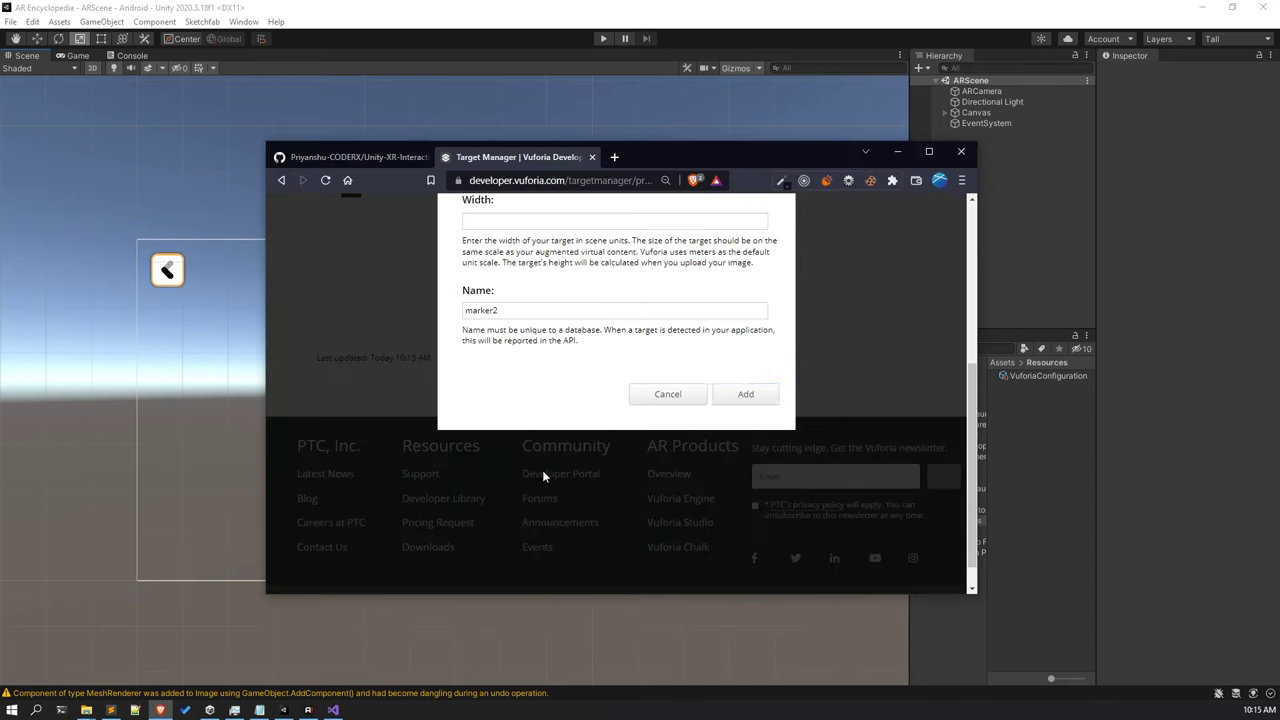
pyautogui.click(566, 219)
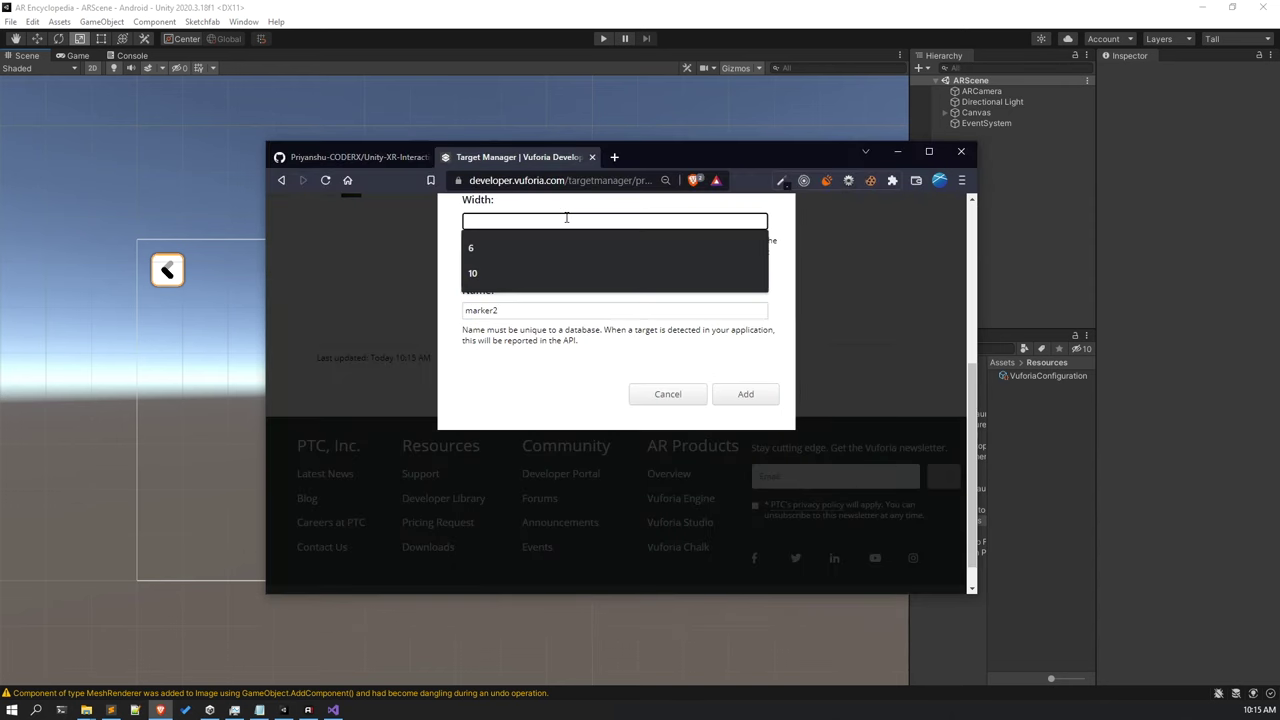
pyautogui.write('1')
pyautogui.click(746, 394)
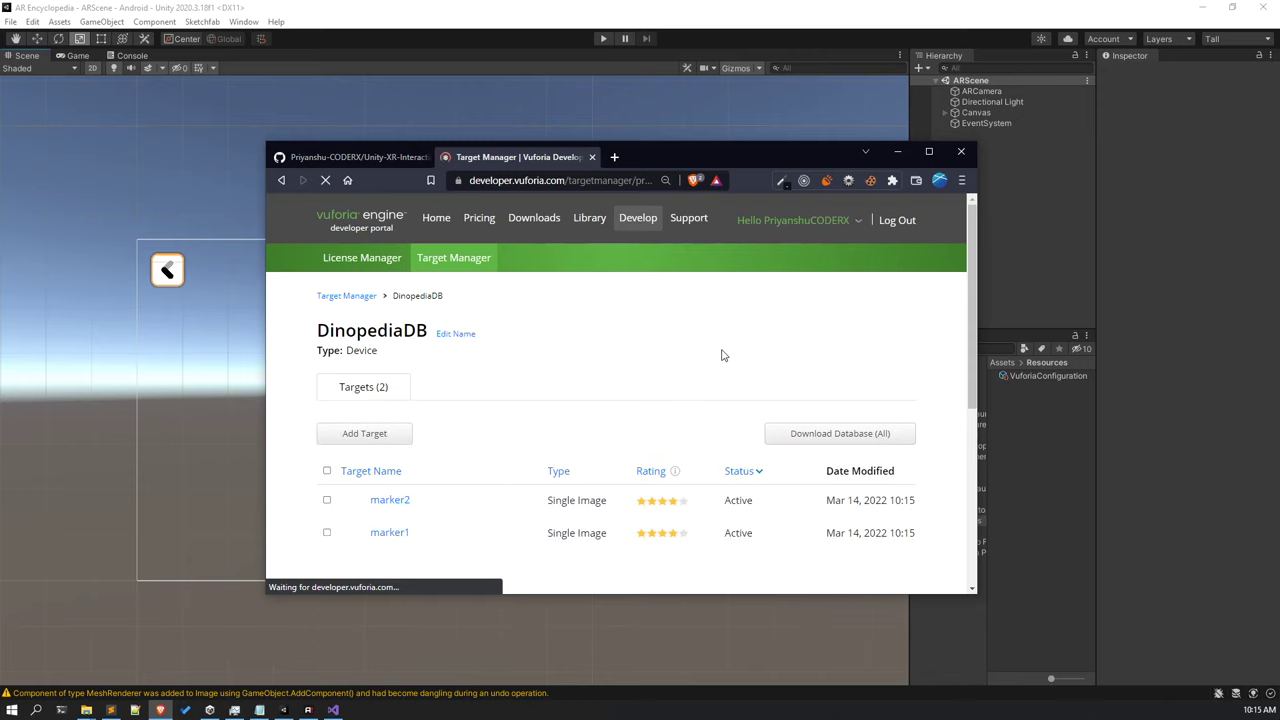
# Add marker3.jpg as a third single-image target with width 6.
pyautogui.click(365, 434)
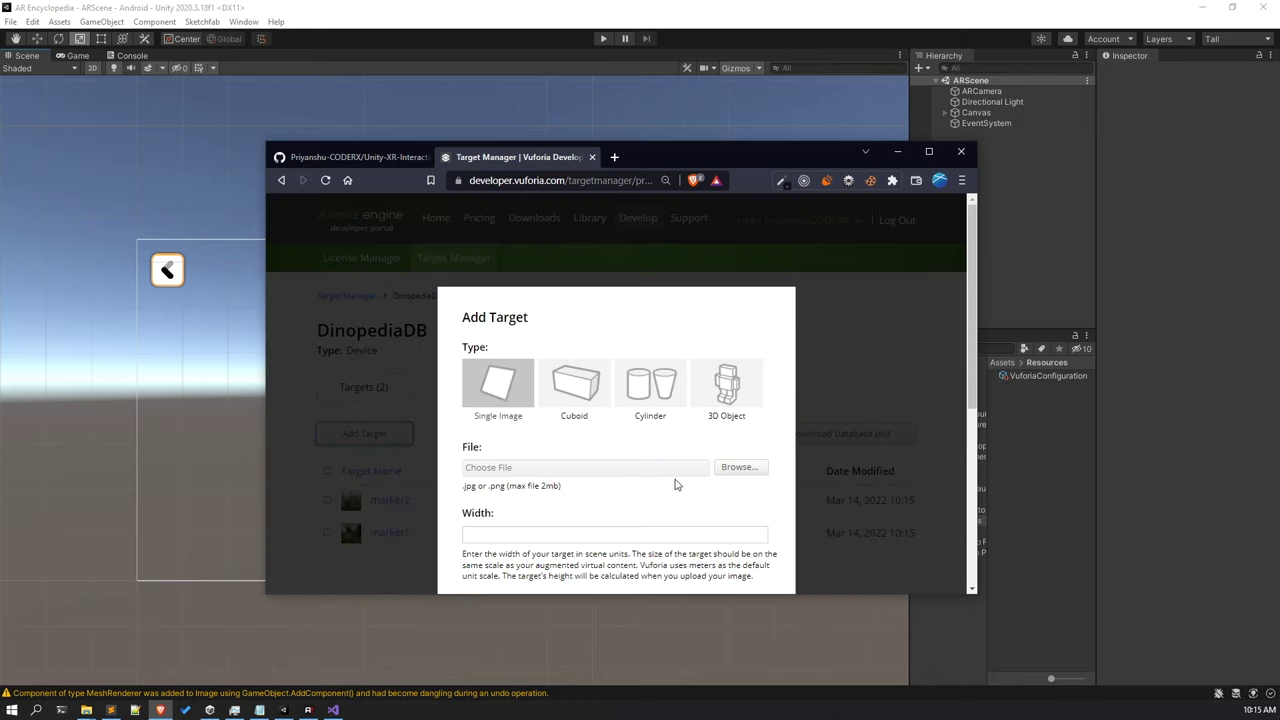
pyautogui.click(744, 467)
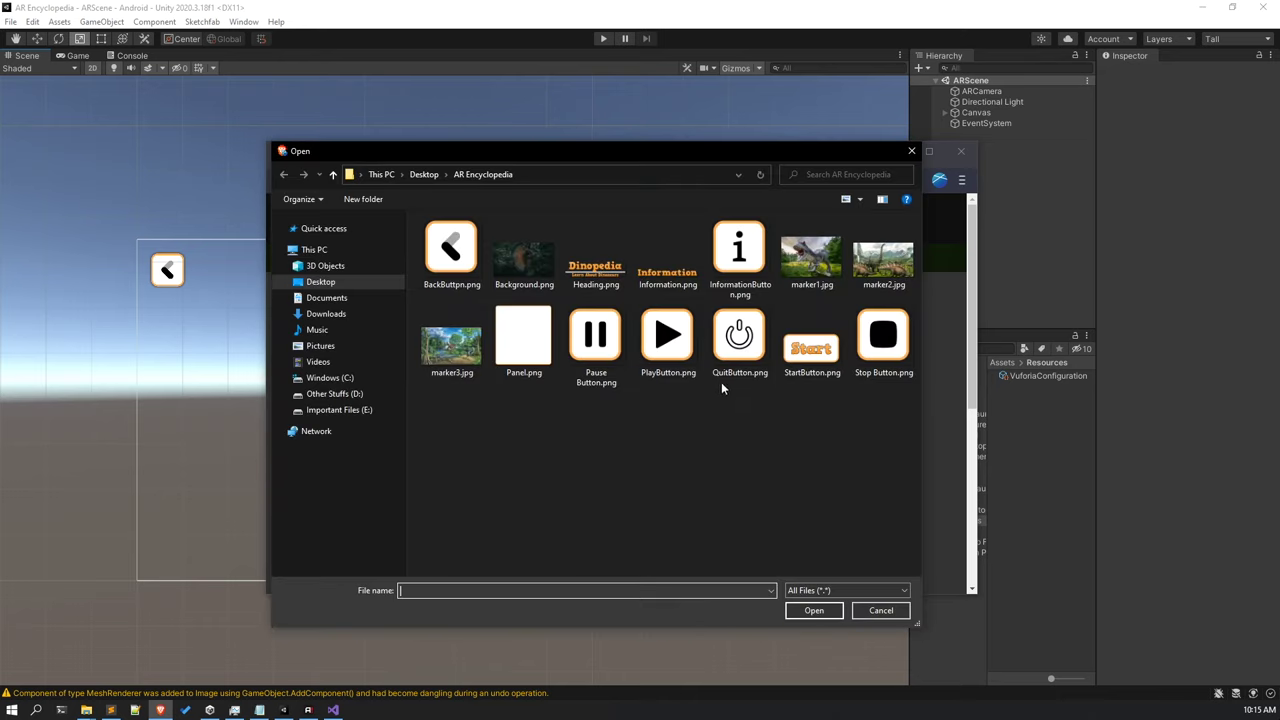
pyautogui.click(430, 316)
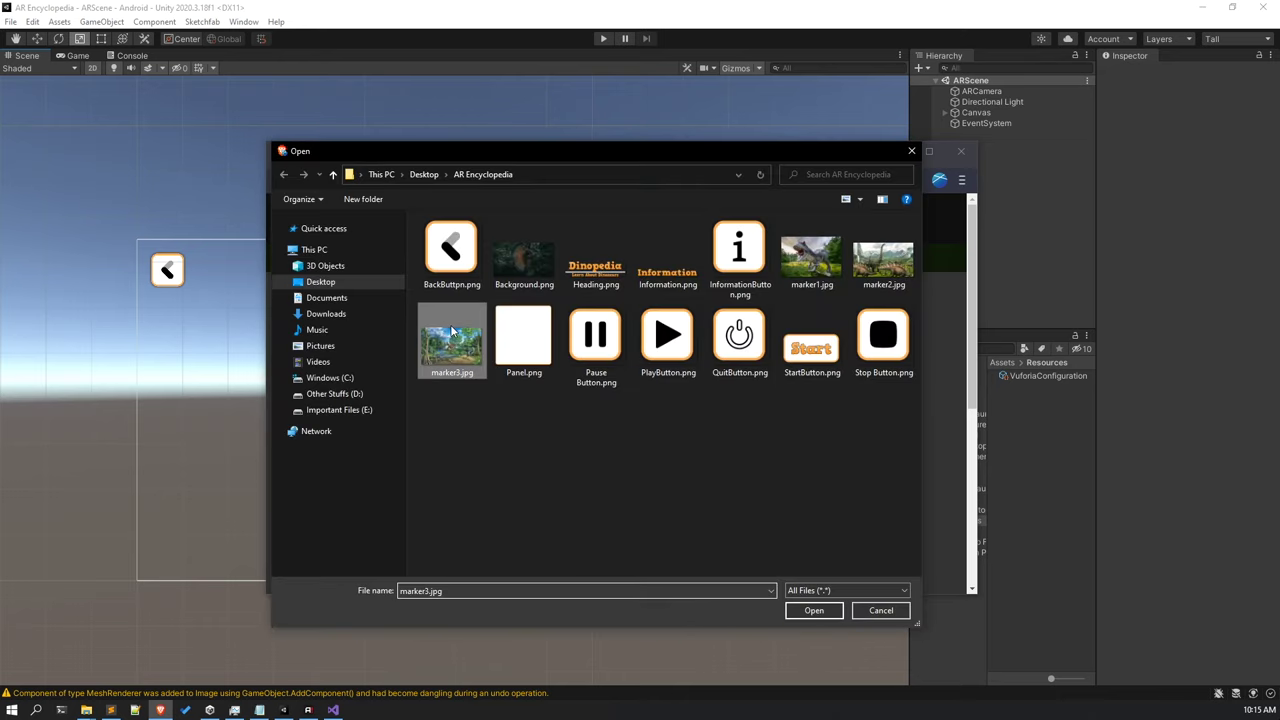
pyautogui.click(815, 611)
pyautogui.scroll(-5, 764, 561)
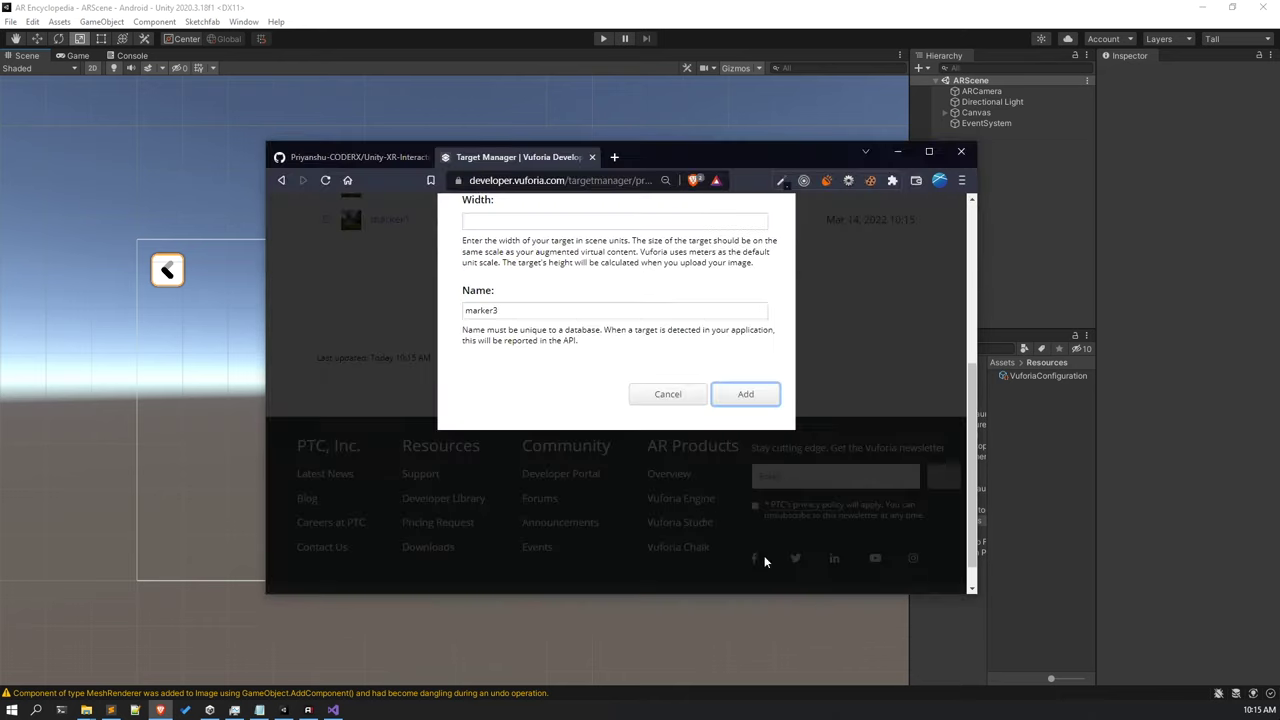
pyautogui.click(490, 224)
pyautogui.click(471, 247)
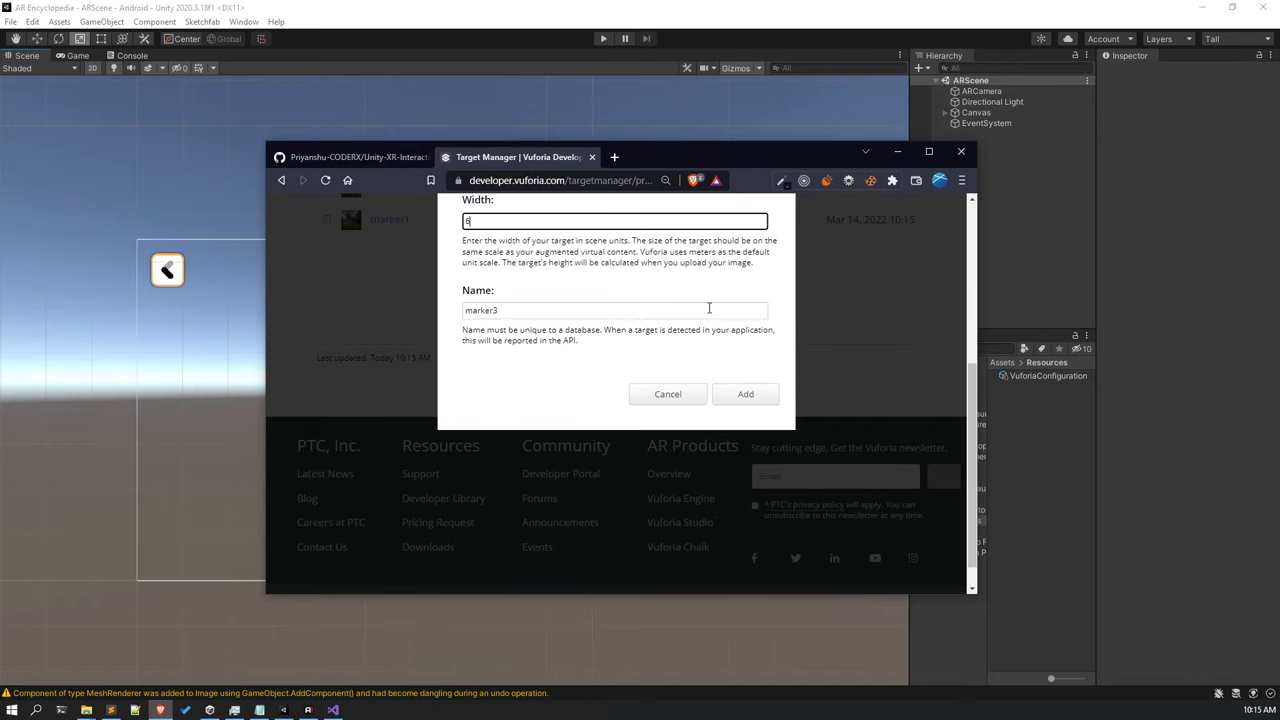
pyautogui.click(745, 394)
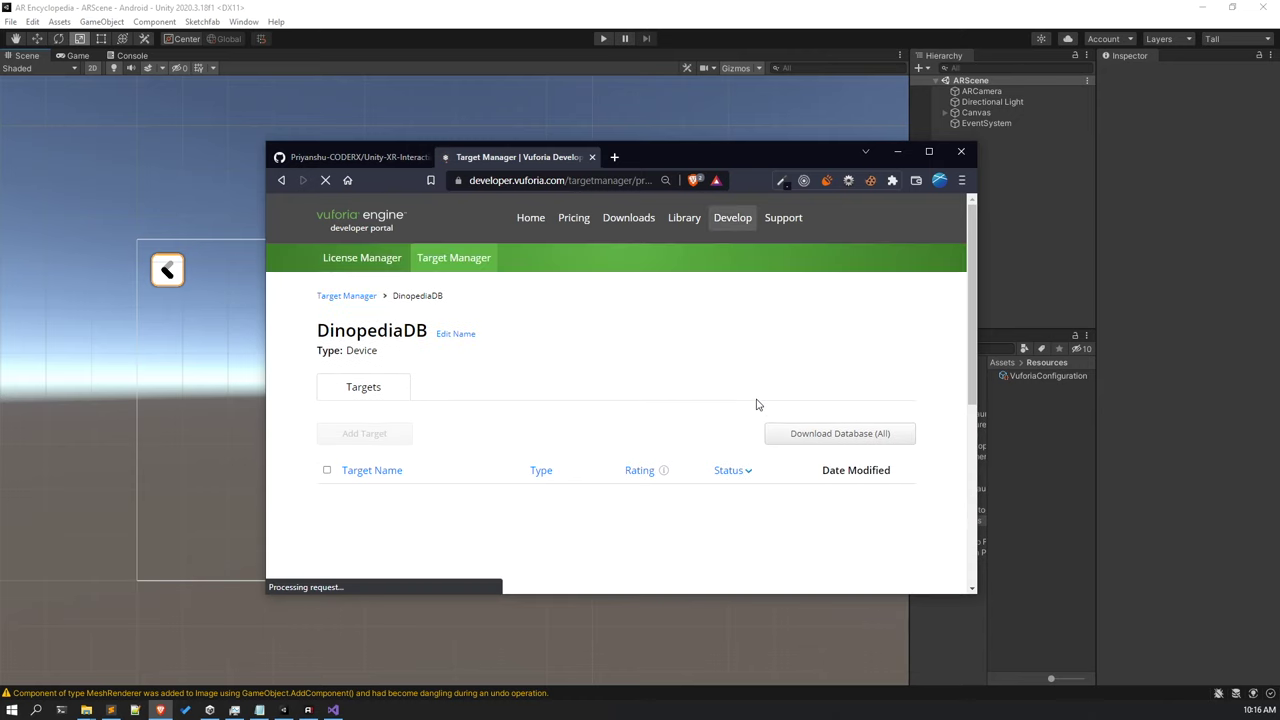
pyautogui.scroll(-2, 757, 404)
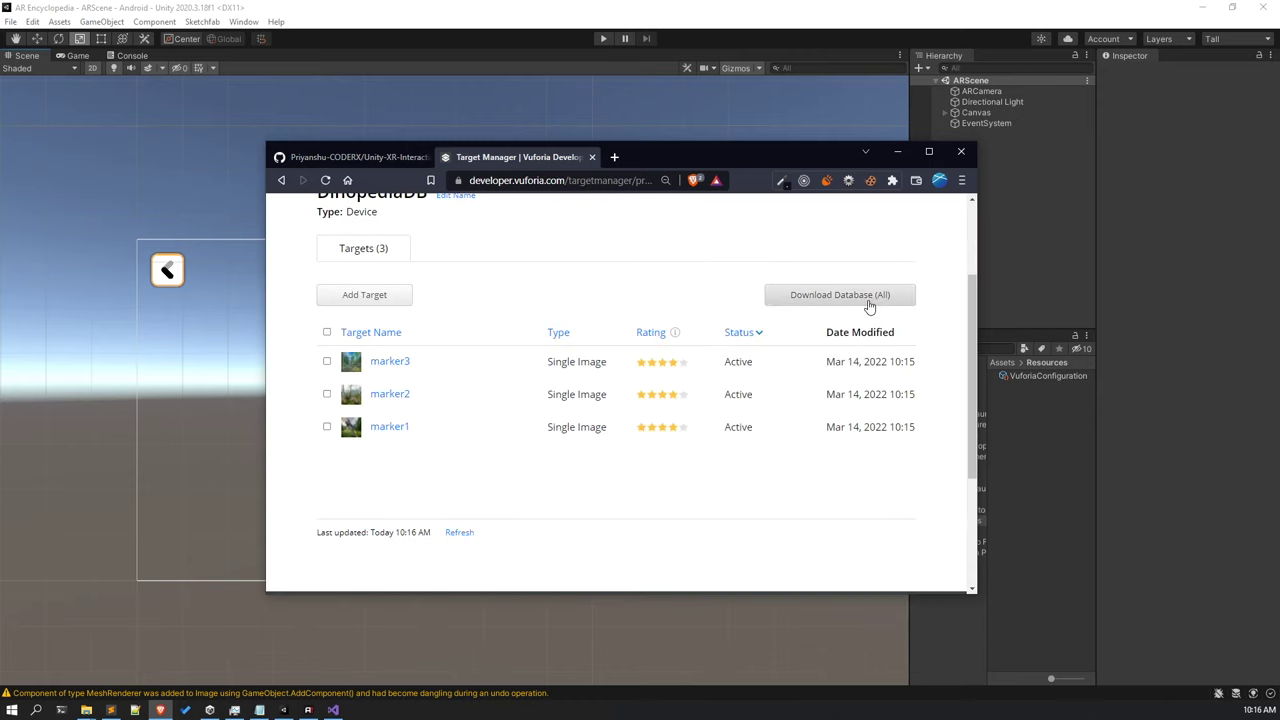
pyautogui.scroll(2, 625, 476)
pyautogui.rightClick(392, 552)
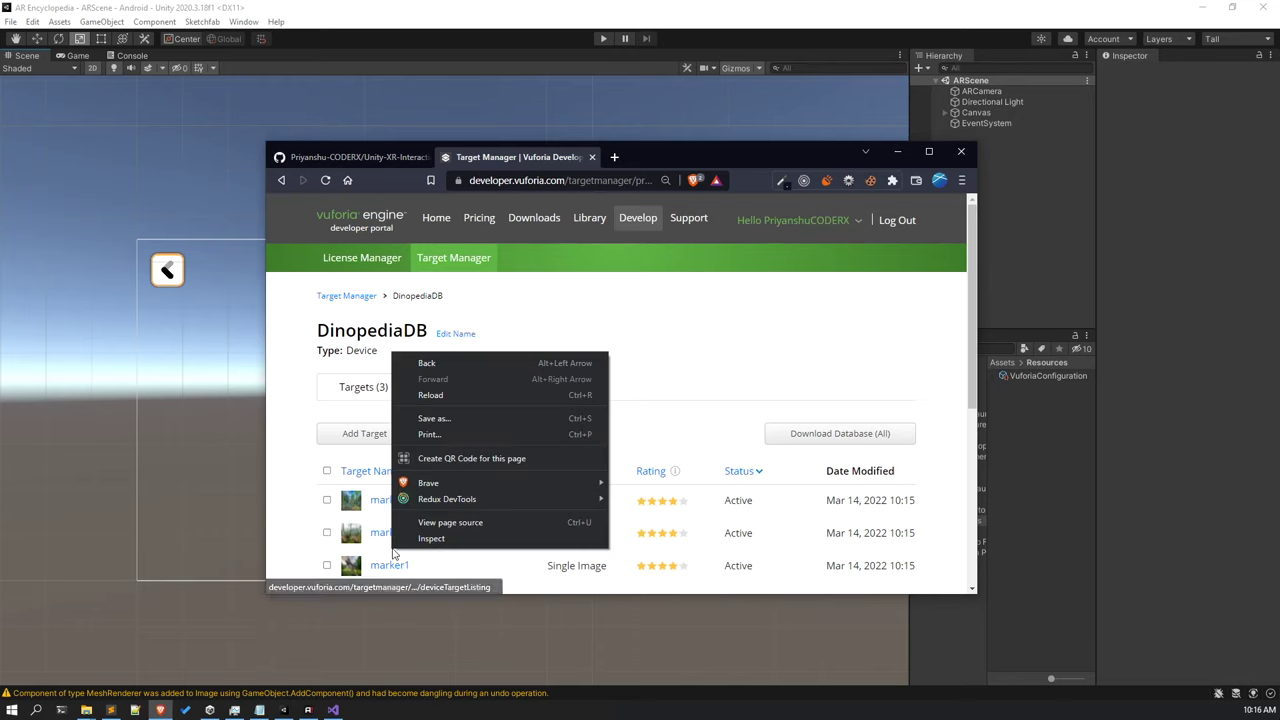
pyautogui.click(746, 350)
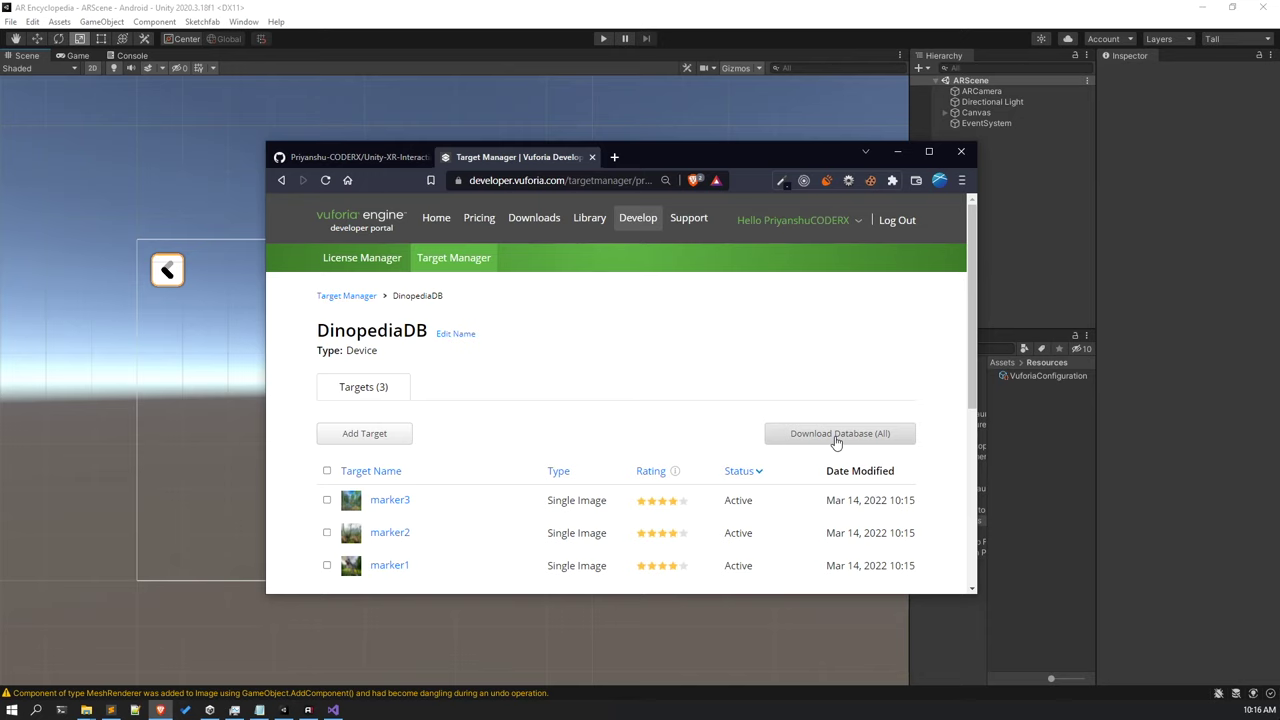
# Download the full DinopediaDB database for Unity Editor and save it as DinopediaDB.unitypackage.
pyautogui.click(870, 443)
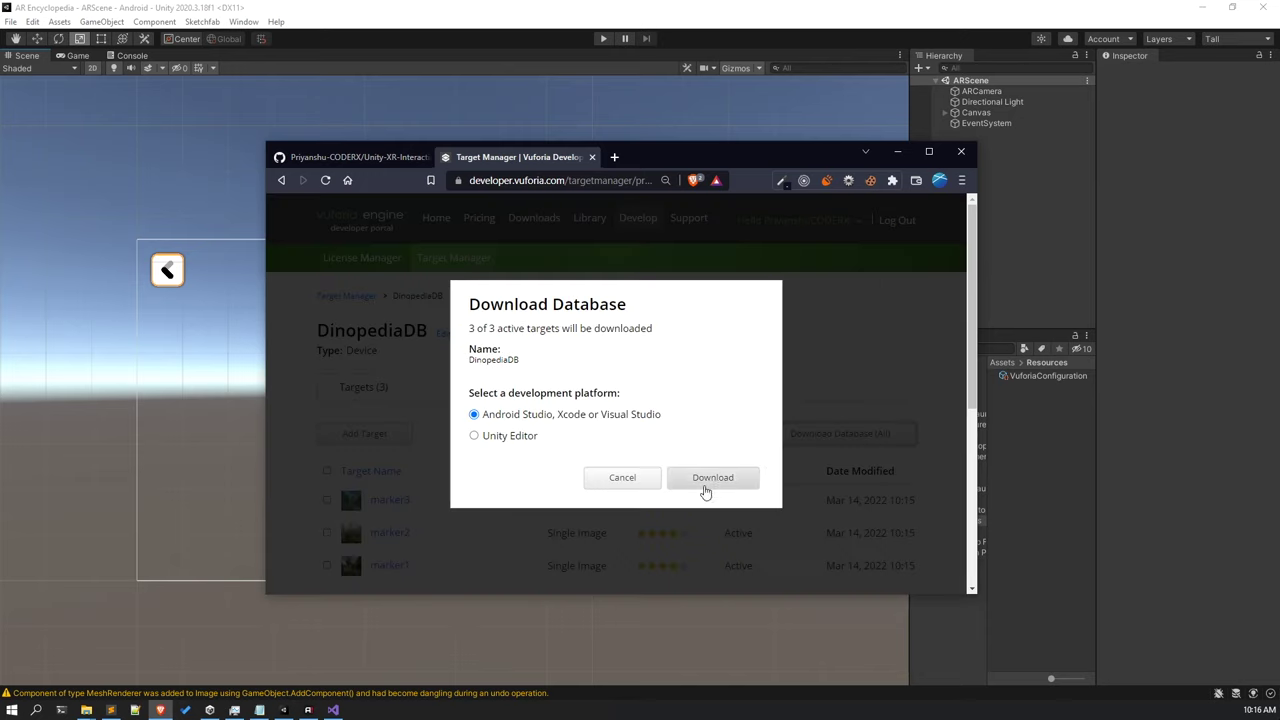
pyautogui.click(476, 436)
pyautogui.click(710, 477)
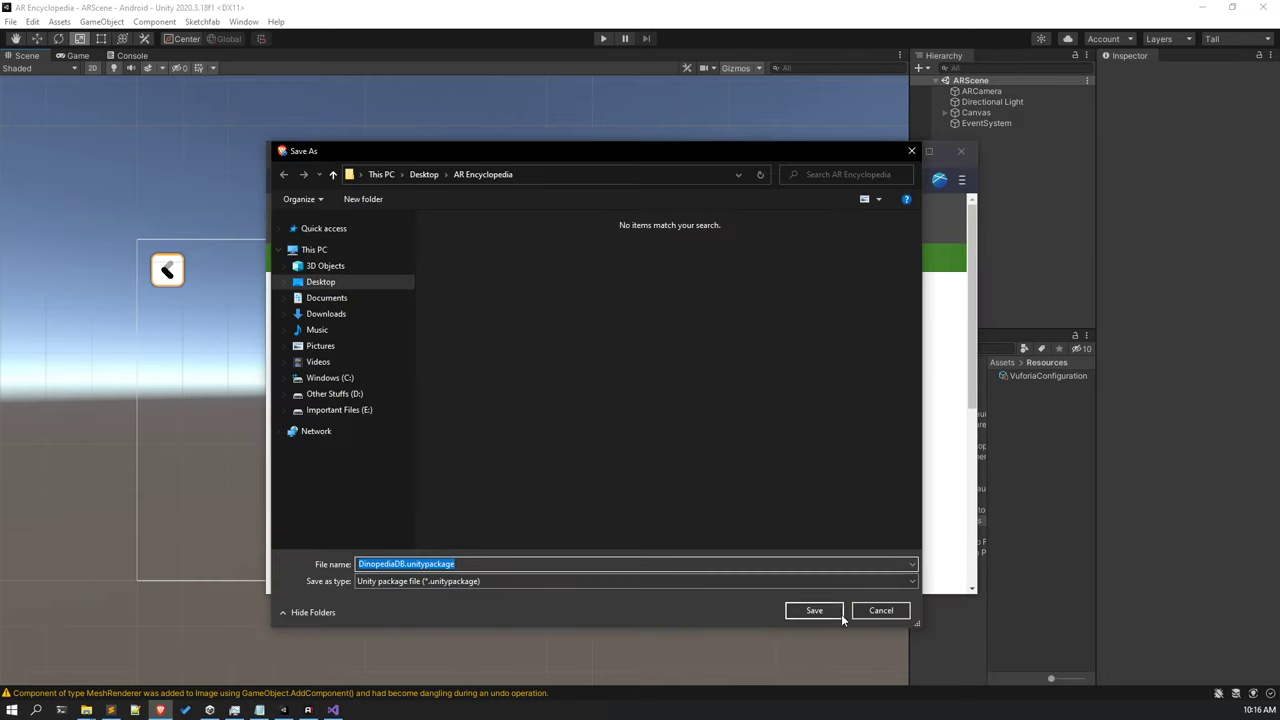
pyautogui.click(814, 611)
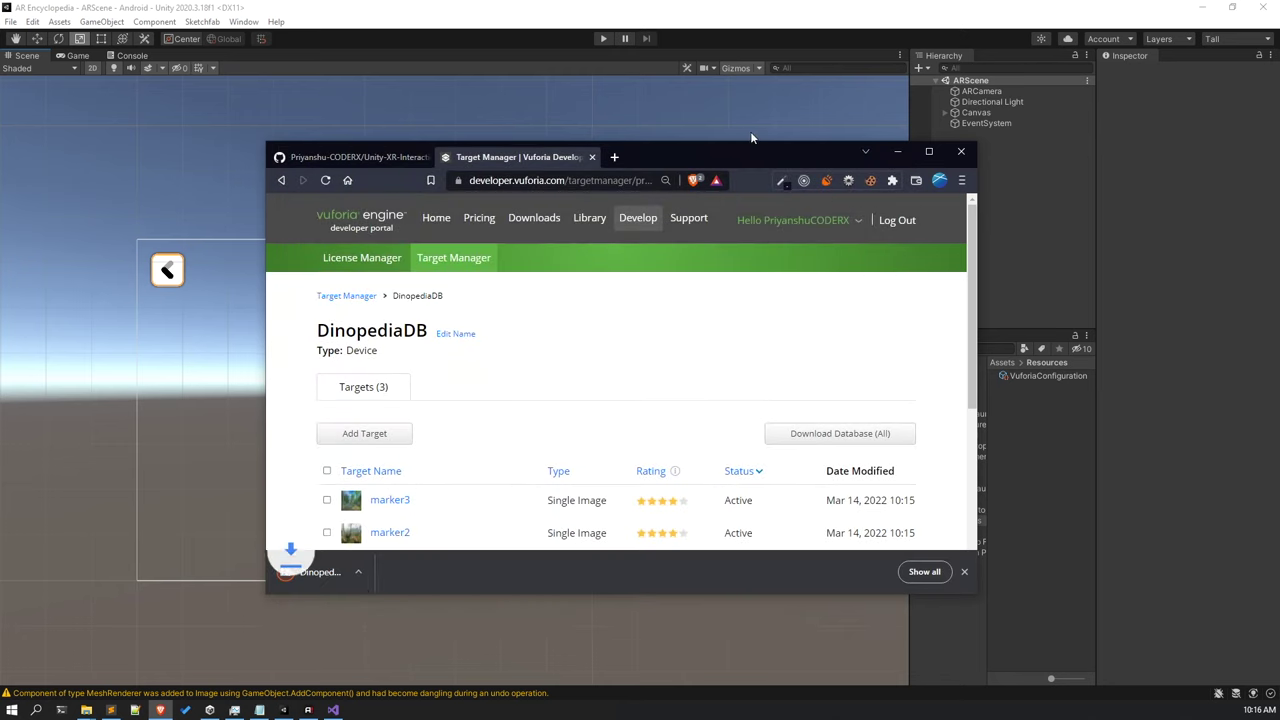
# Import DinopediaDB.unitypackage into the project's Assets, adding the StreamingAssets folder.
pyautogui.moveTo(762, 157); pyautogui.dragTo(612, 77)
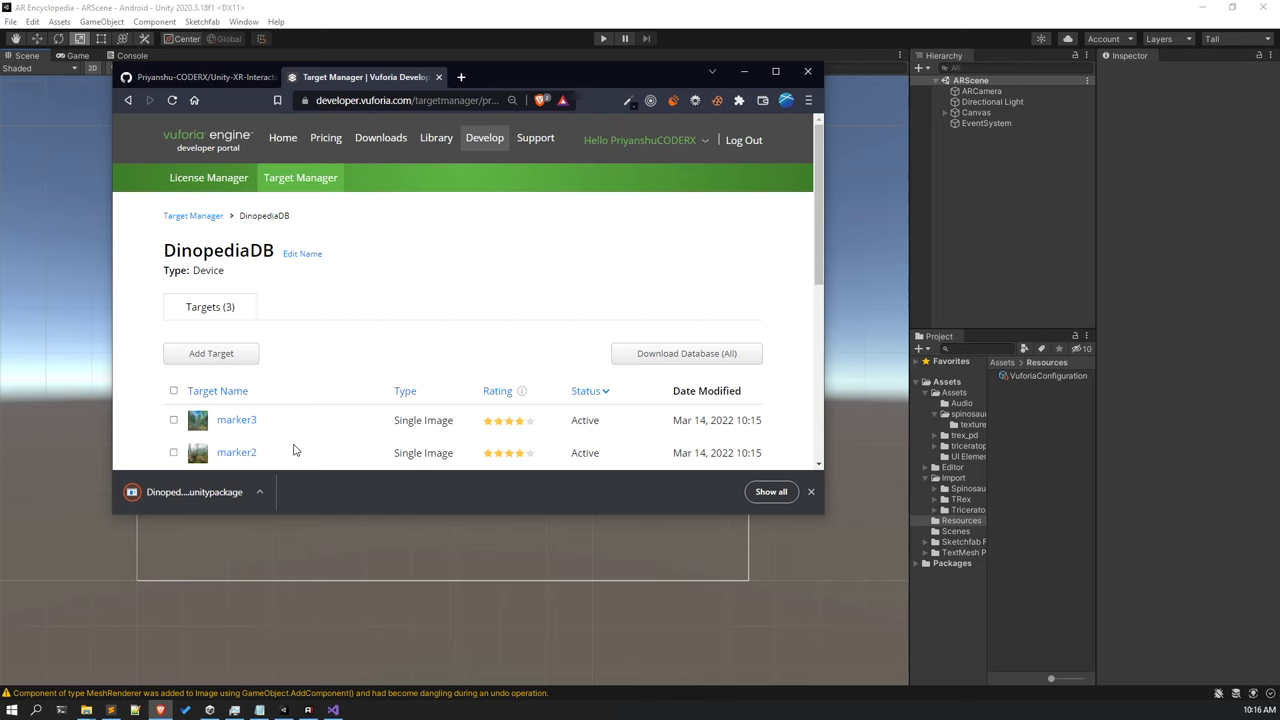
pyautogui.scroll(-3, 306, 354)
pyautogui.click(304, 315)
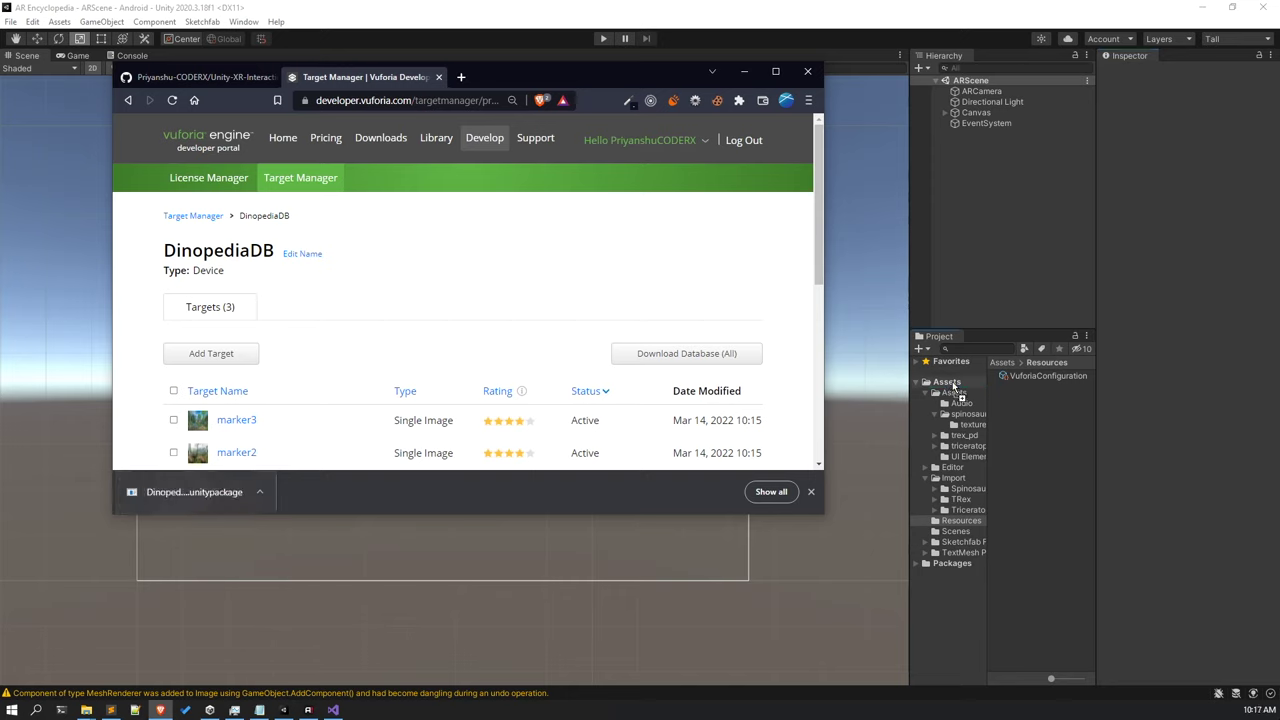
pyautogui.moveTo(607, 432); pyautogui.dragTo(990, 392)
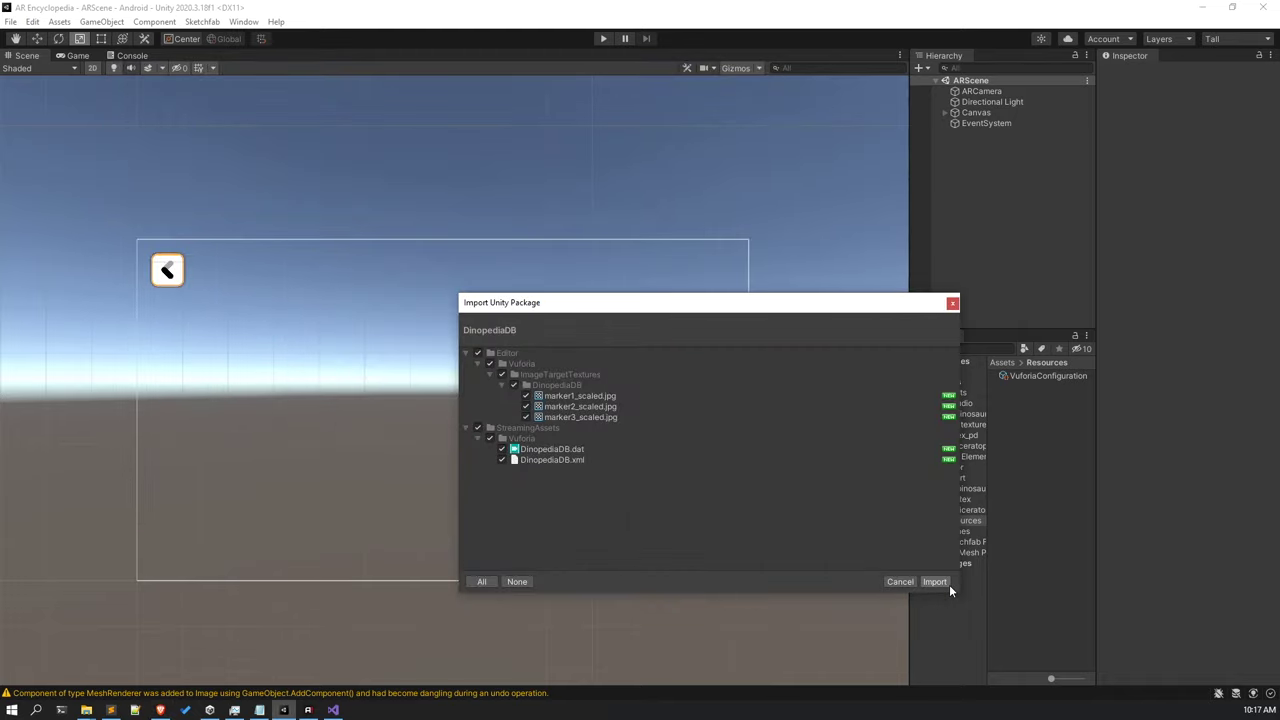
pyautogui.click(948, 584)
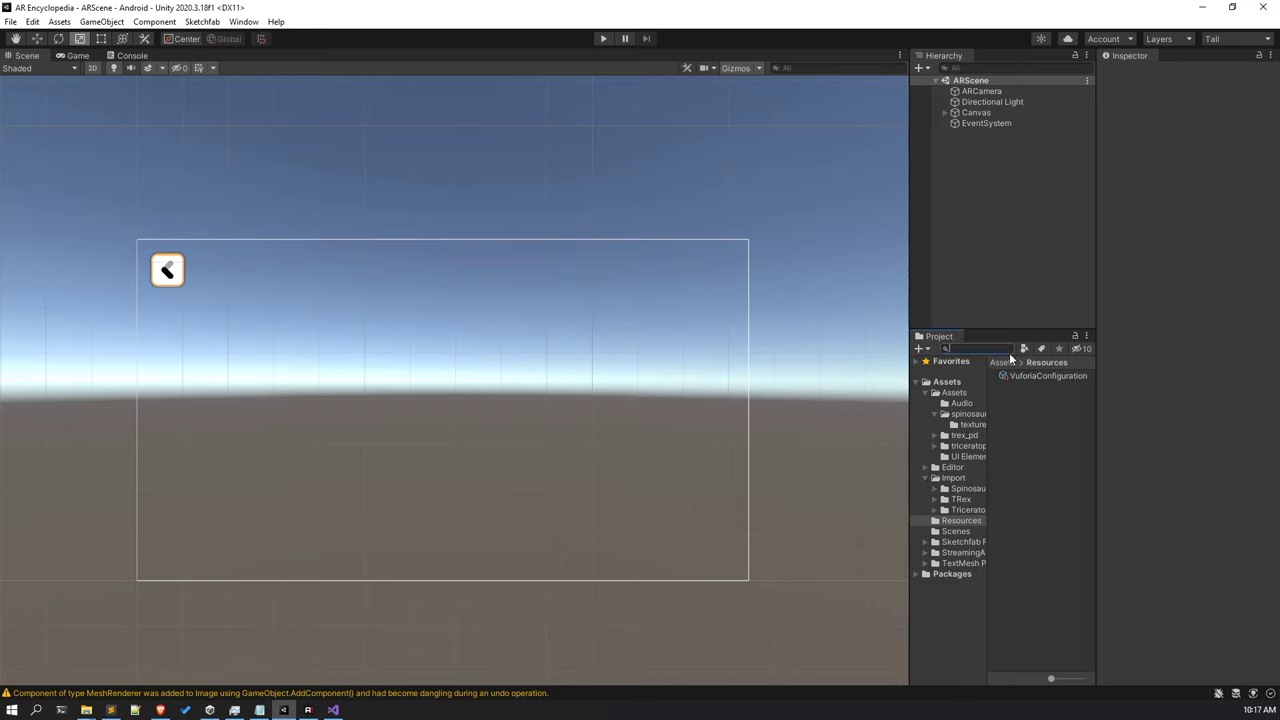
# Show the Assets root folder listing with the Import folder collapsed.
pyautogui.click(1001, 362)
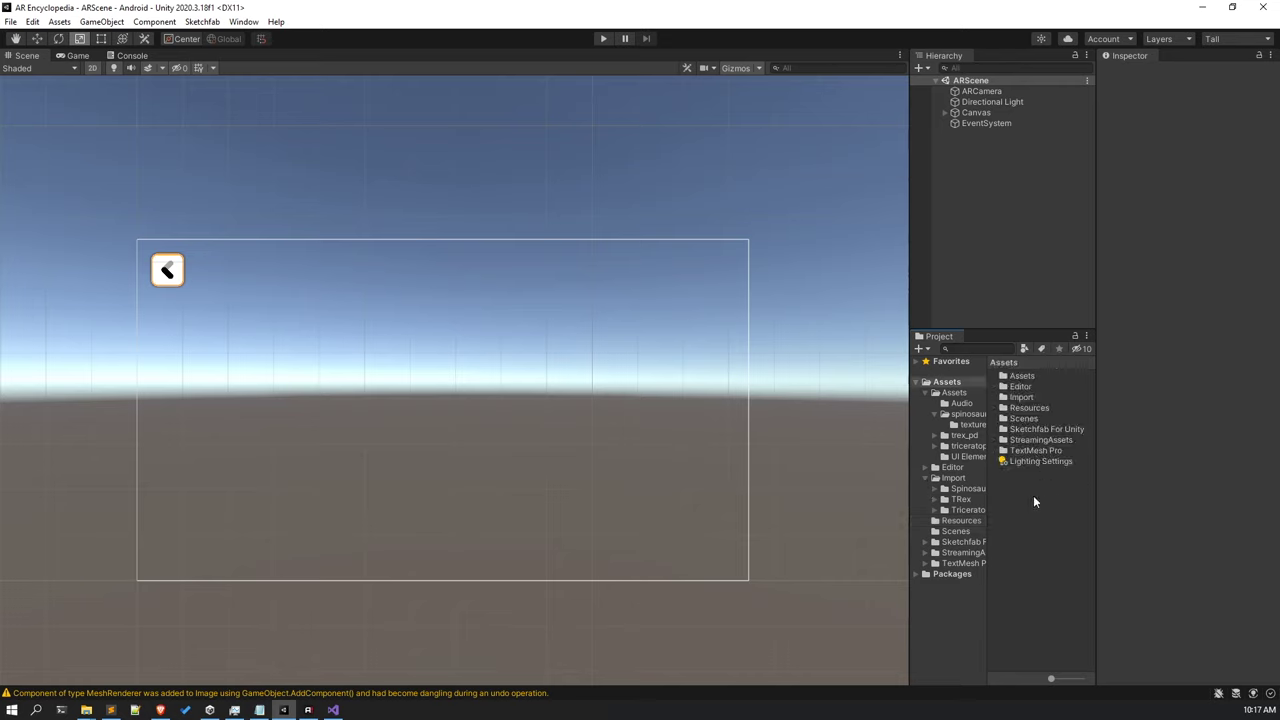
pyautogui.click(925, 479)
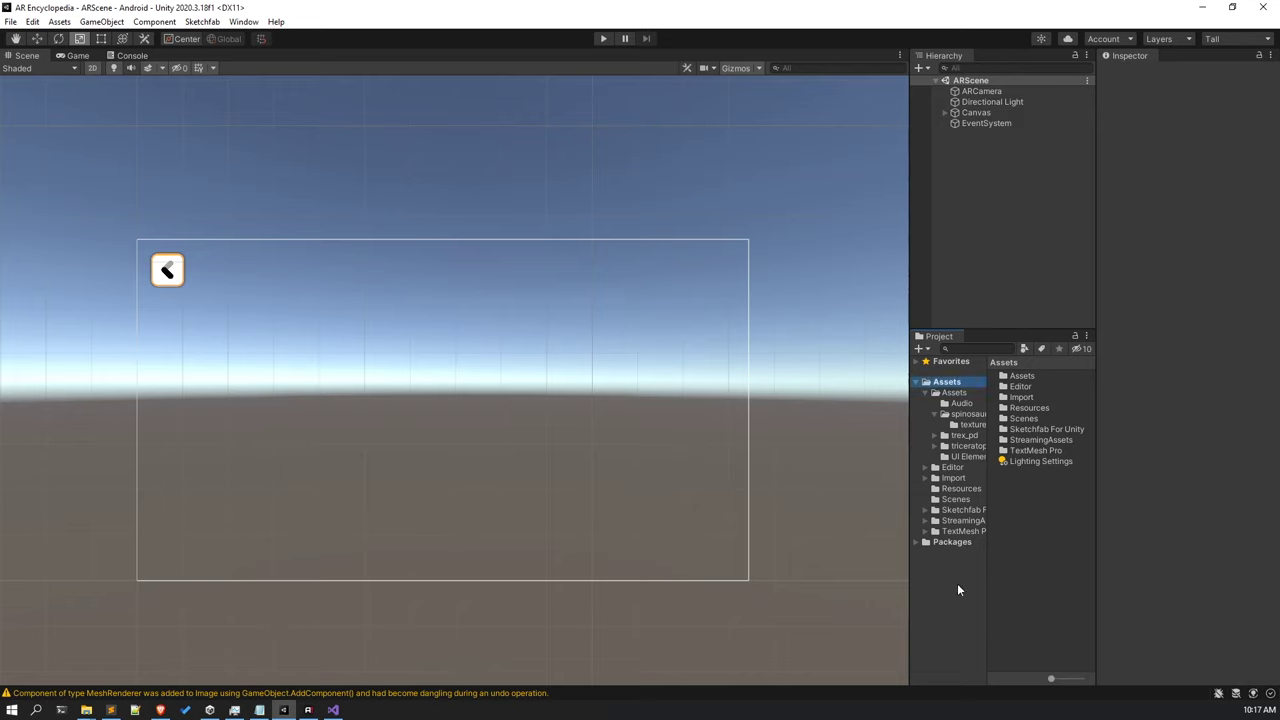
pyautogui.hotkey('alt', 'Tab')
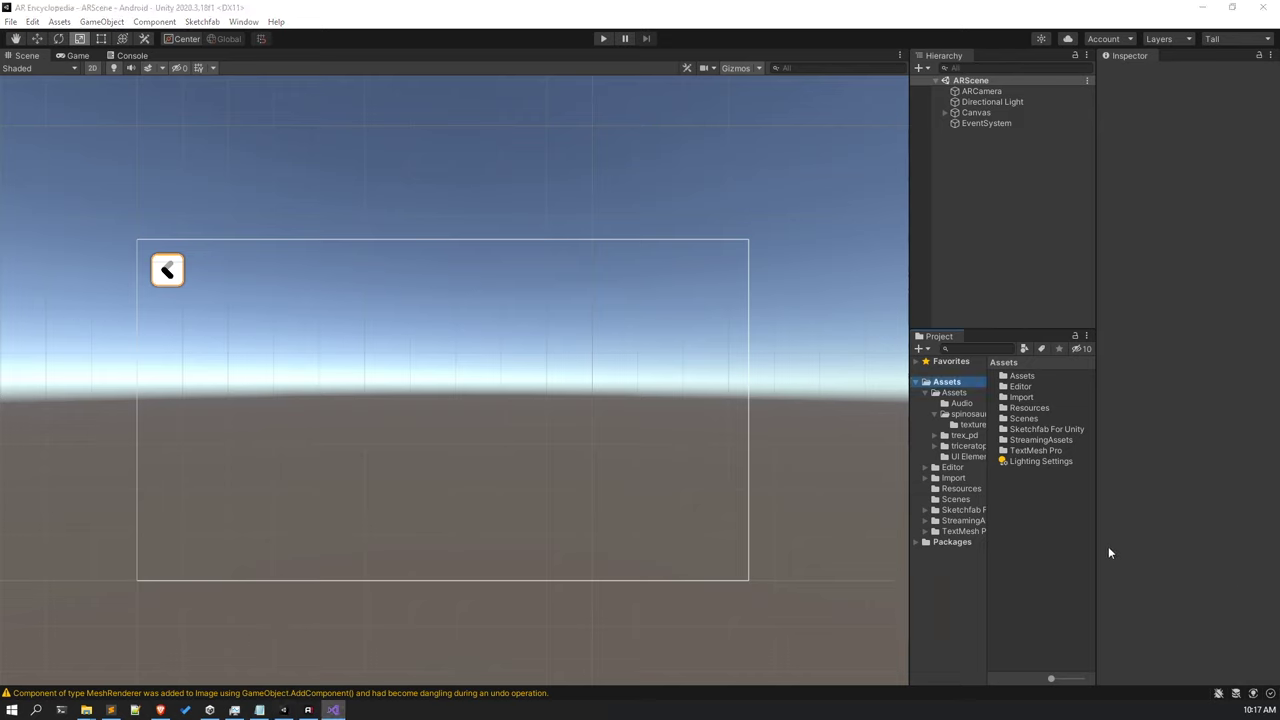
pyautogui.click(1046, 530)
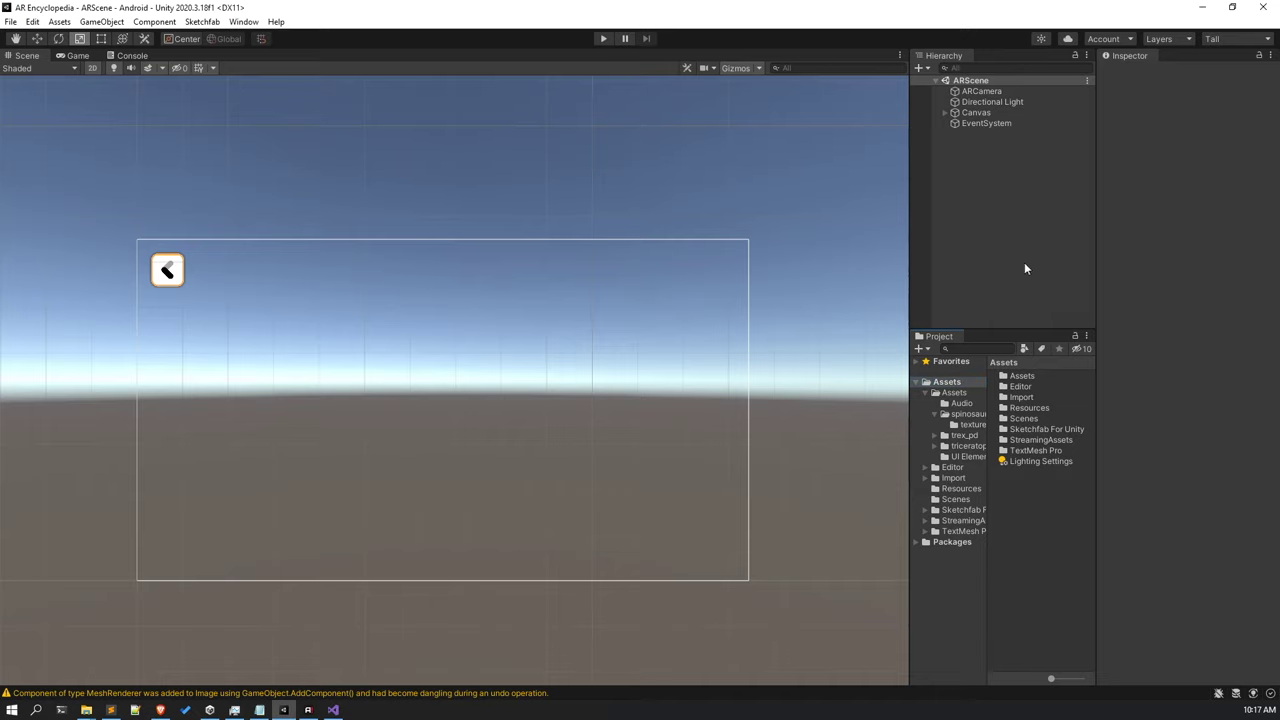
pyautogui.click(75, 55)
pyautogui.click(20, 56)
pyautogui.click(1014, 167)
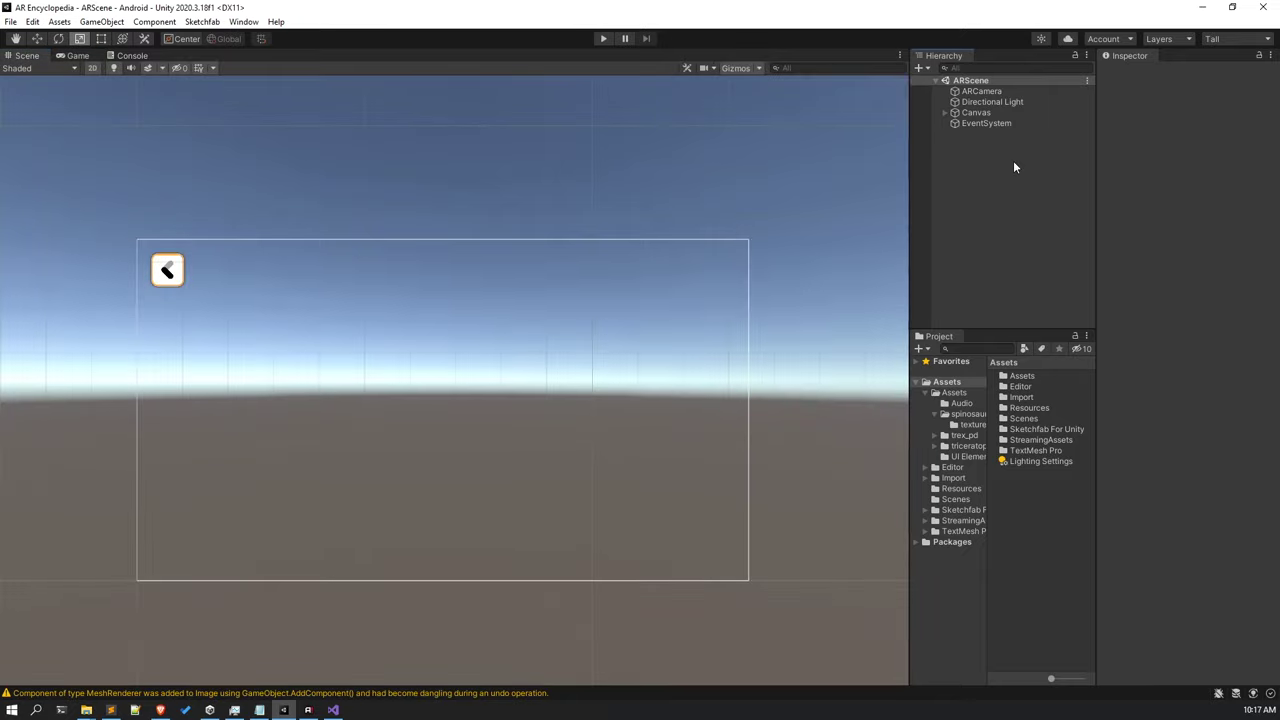
# Turn off 2D mode and orbit the Scene view into a 3D perspective over the grid.
pyautogui.click(90, 67)
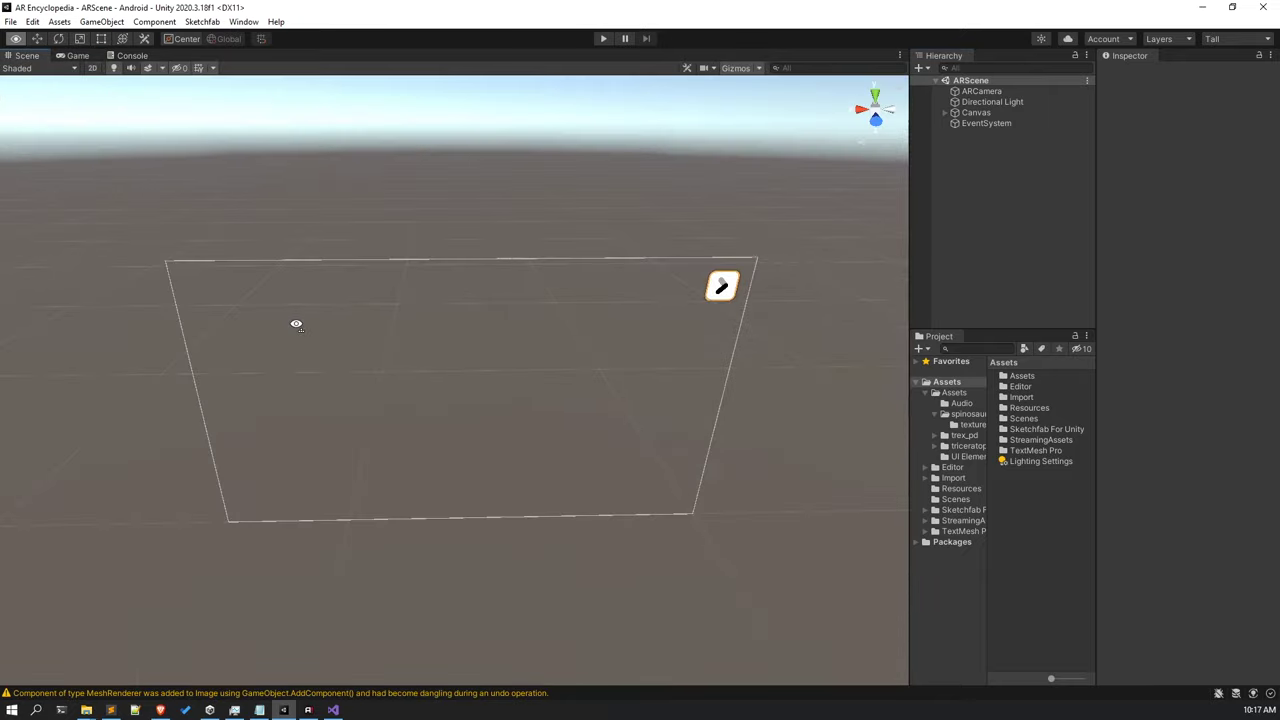
pyautogui.moveTo(294, 320); pyautogui.dragTo(217, 360, button='right')
pyautogui.moveTo(217, 360); pyautogui.dragTo(554, 261)
pyautogui.moveTo(554, 261); pyautogui.dragTo(850, 147, button='right')
pyautogui.moveTo(850, 147); pyautogui.dragTo(942, 192, button='middle')
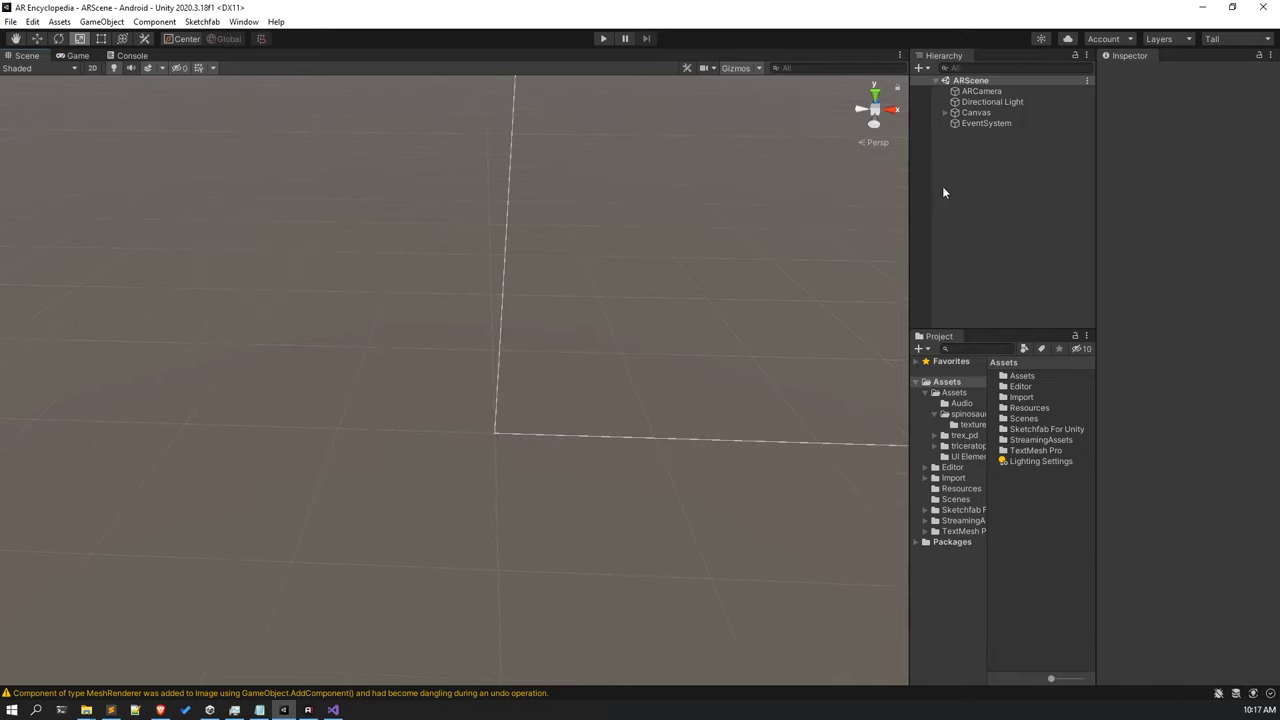
# Add a Vuforia Image Target sourced From Database, using DinopediaDB's marker1.
pyautogui.rightClick(985, 168)
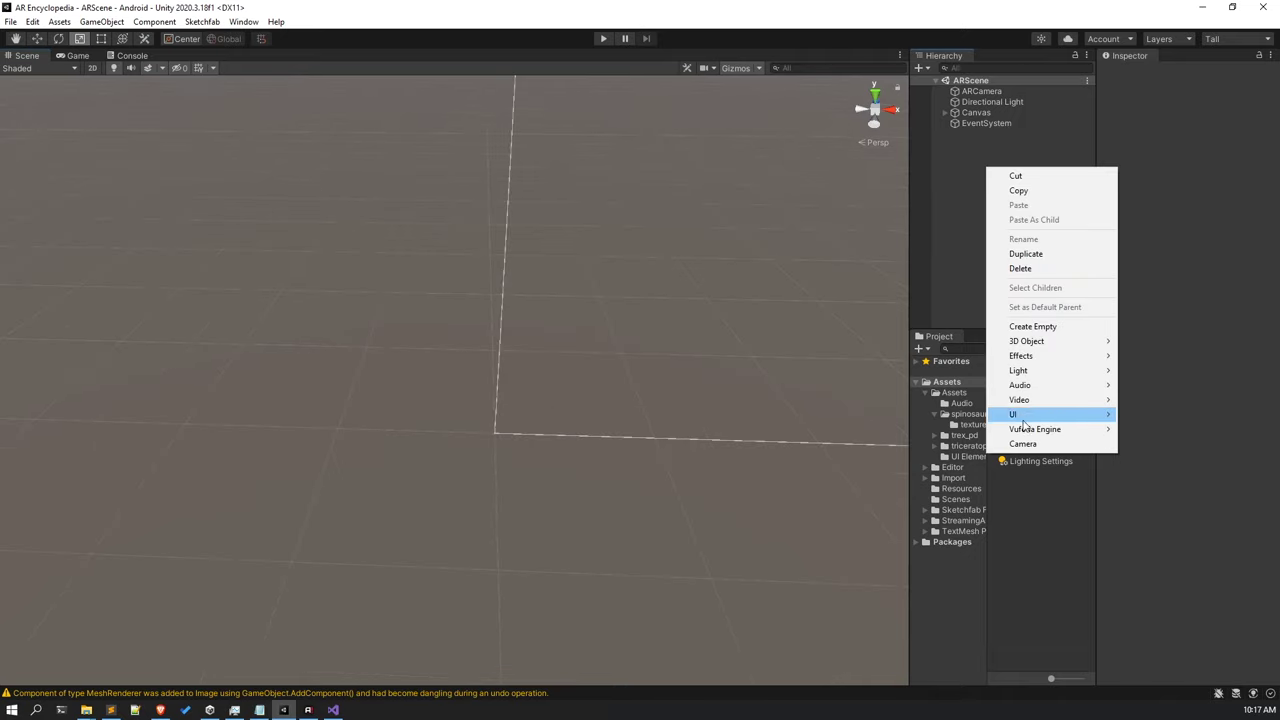
pyautogui.moveTo(1024, 432)
pyautogui.click(1155, 445)
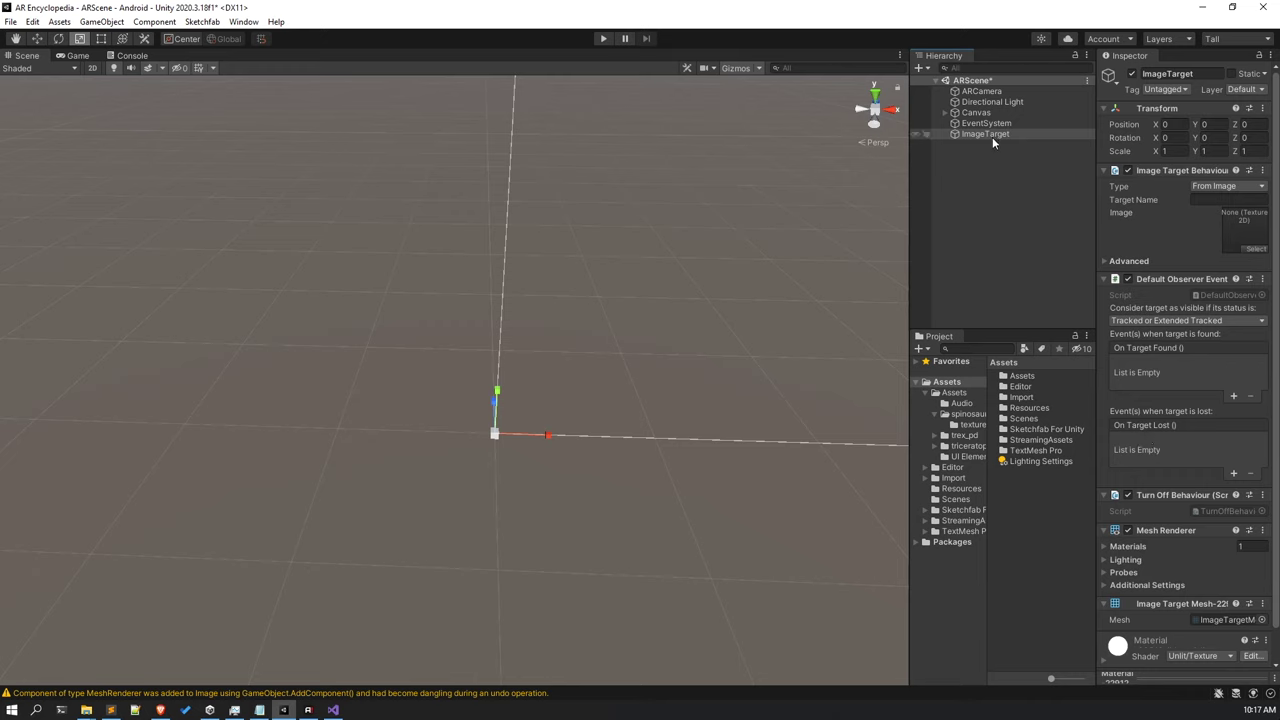
pyautogui.click(1228, 186)
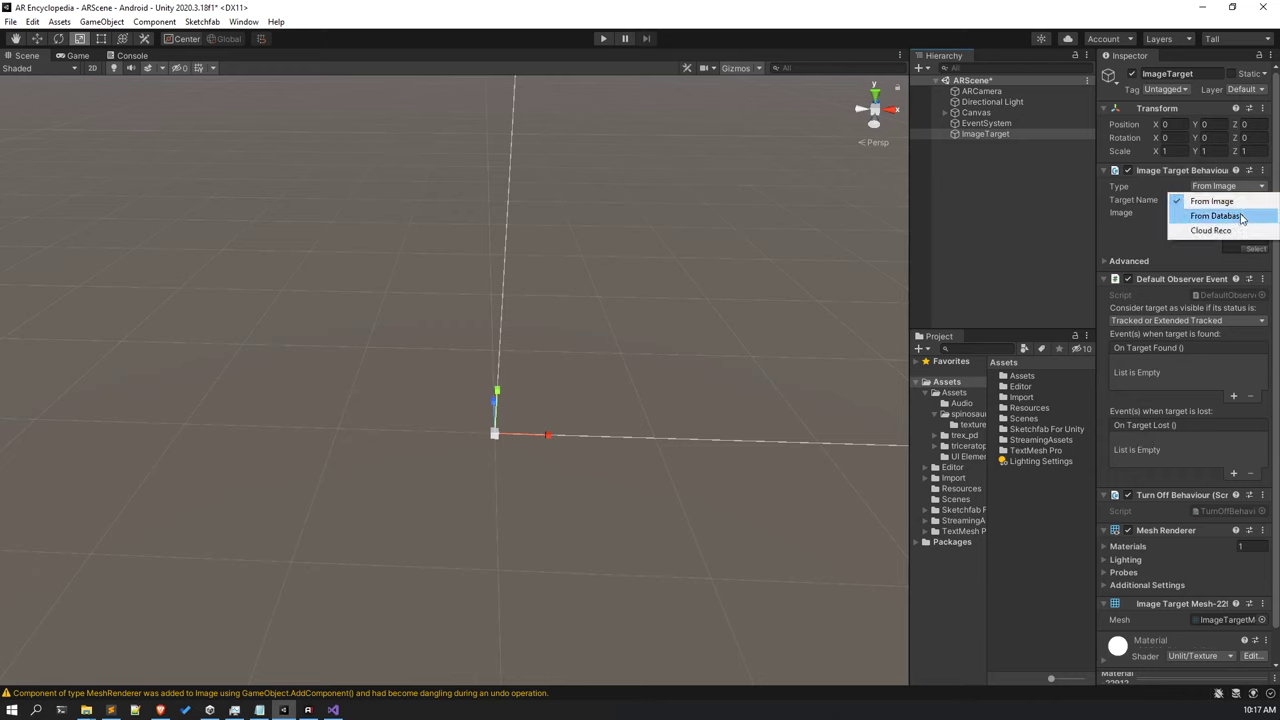
pyautogui.click(1241, 217)
pyautogui.click(1239, 200)
pyautogui.click(1237, 222)
pyautogui.click(1233, 213)
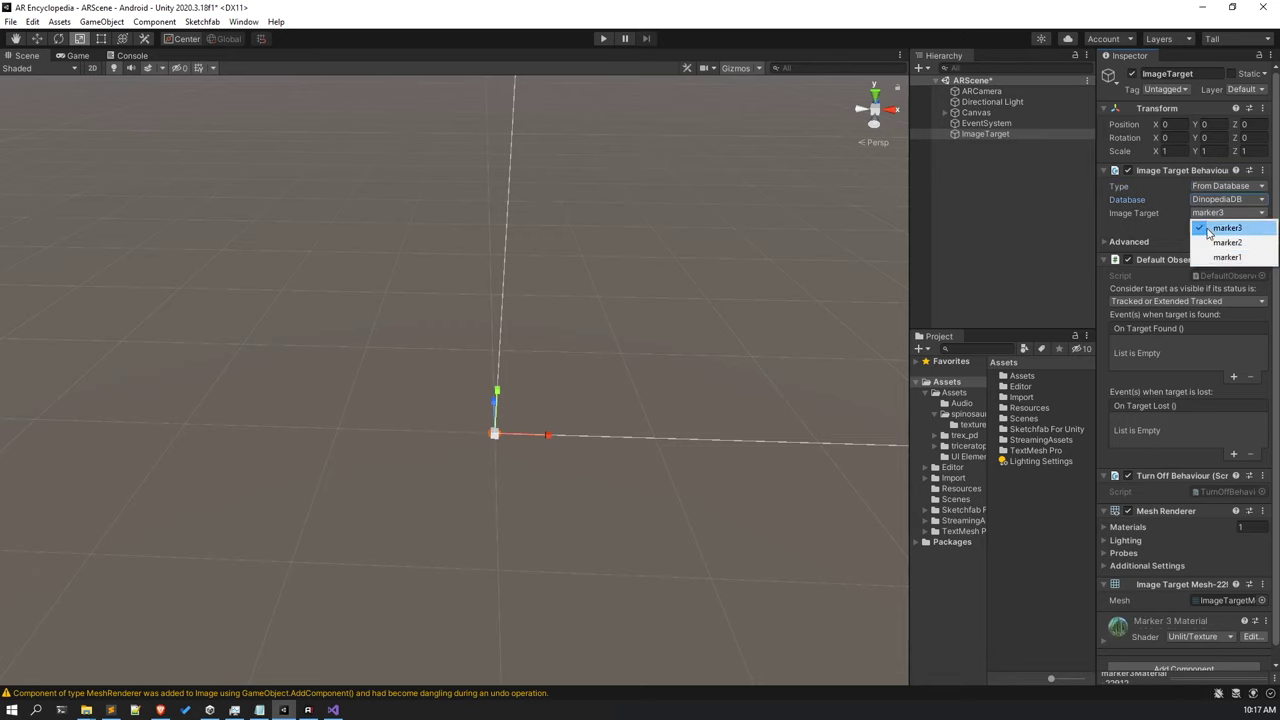
pyautogui.click(1215, 257)
# Frame the image target in the Scene view and set its status filter to Tracked.
pyautogui.scroll(3, 536, 421)
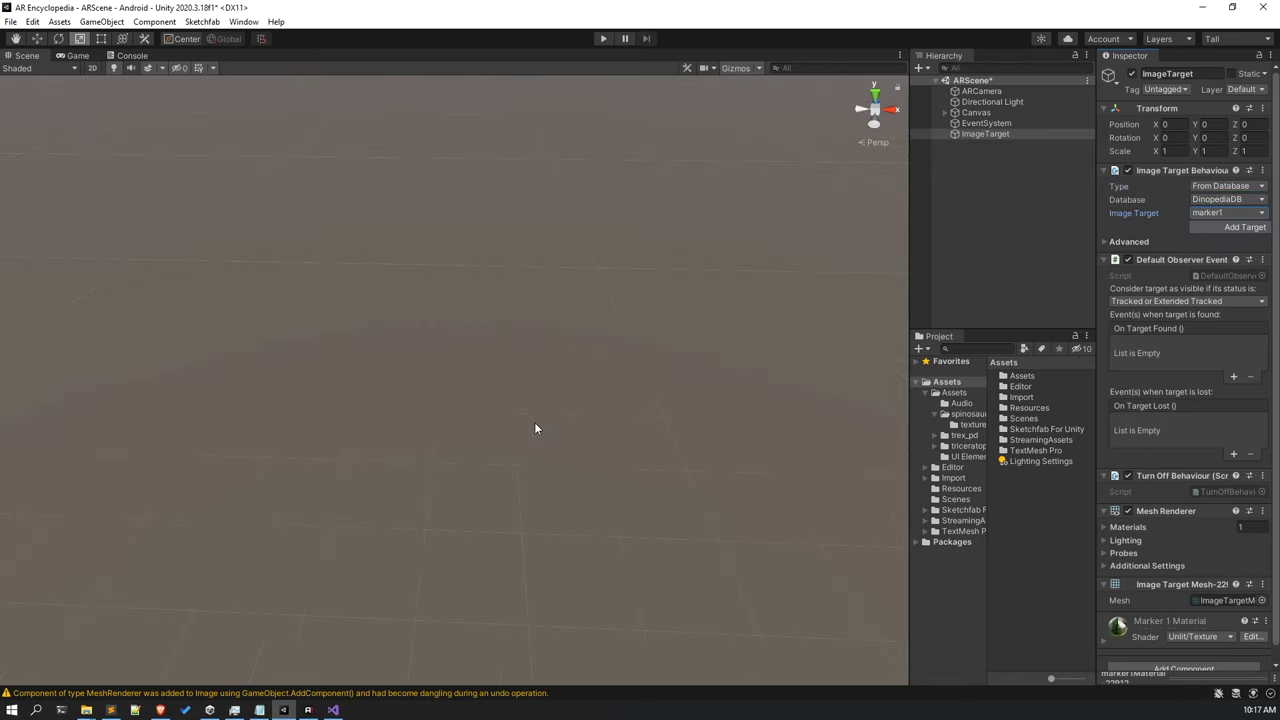
pyautogui.click(988, 140)
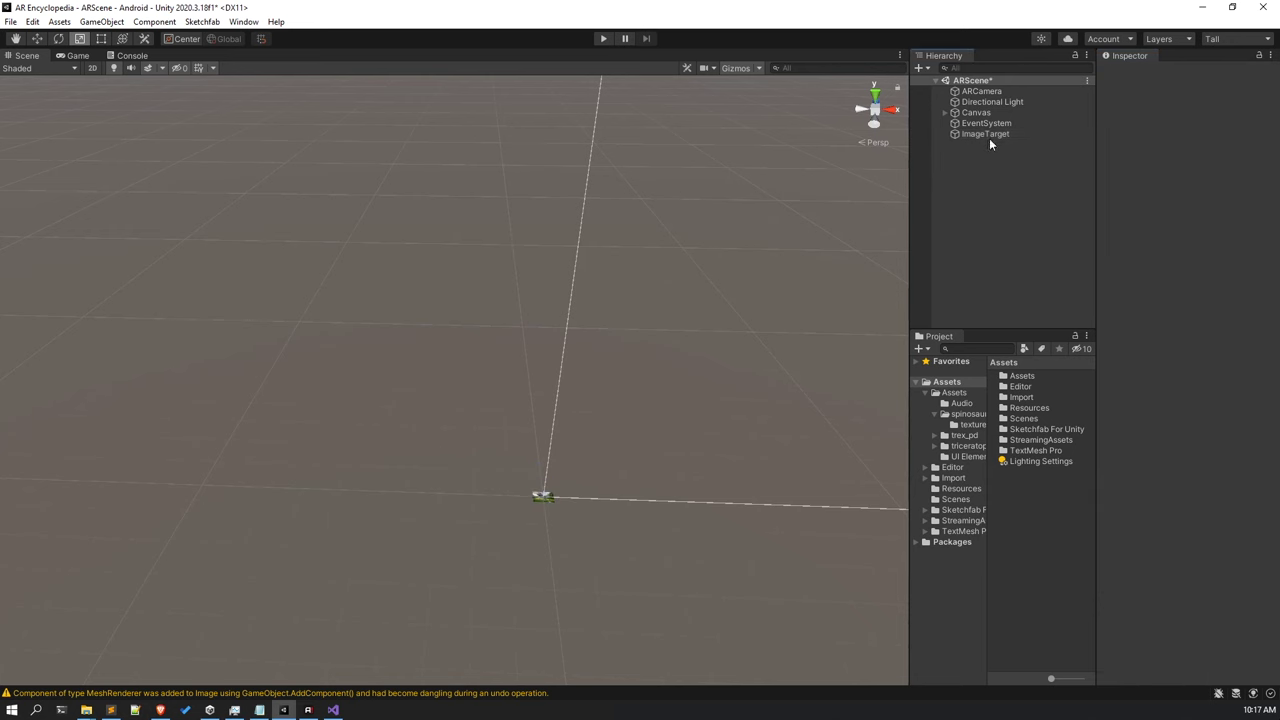
pyautogui.doubleClick(990, 135)
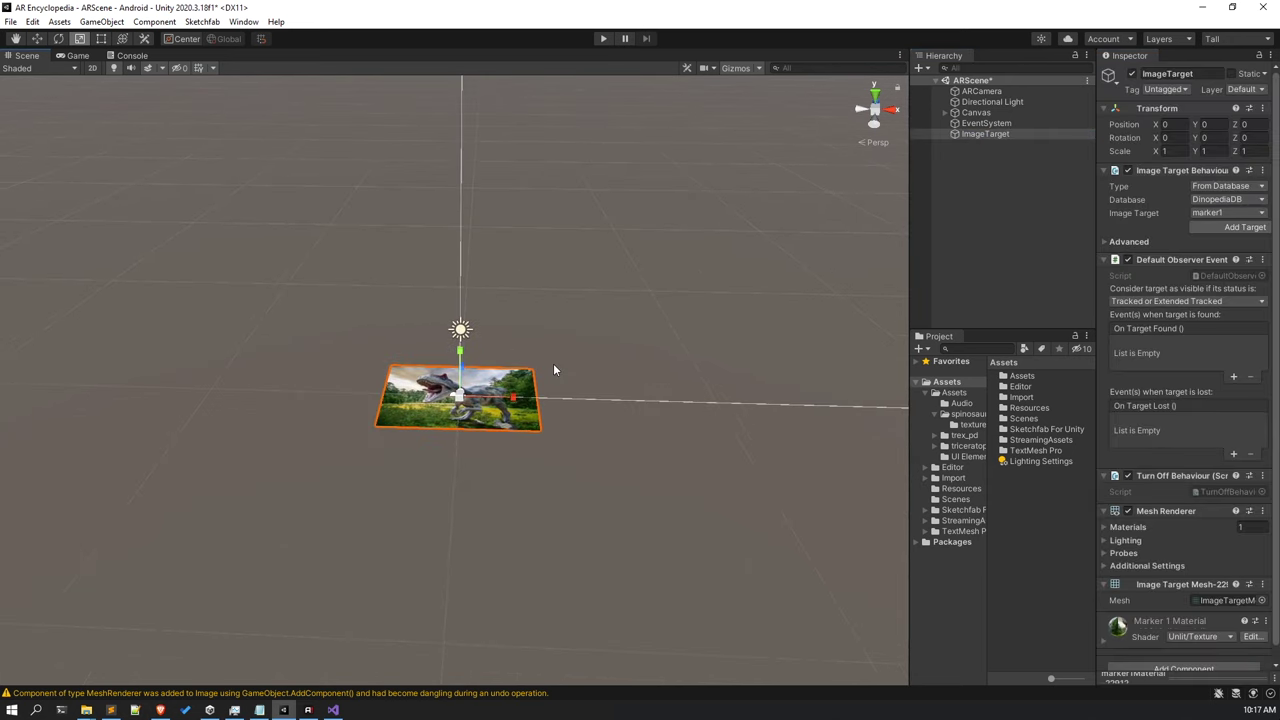
pyautogui.scroll(3, 553, 363)
pyautogui.scroll(5, 541, 347)
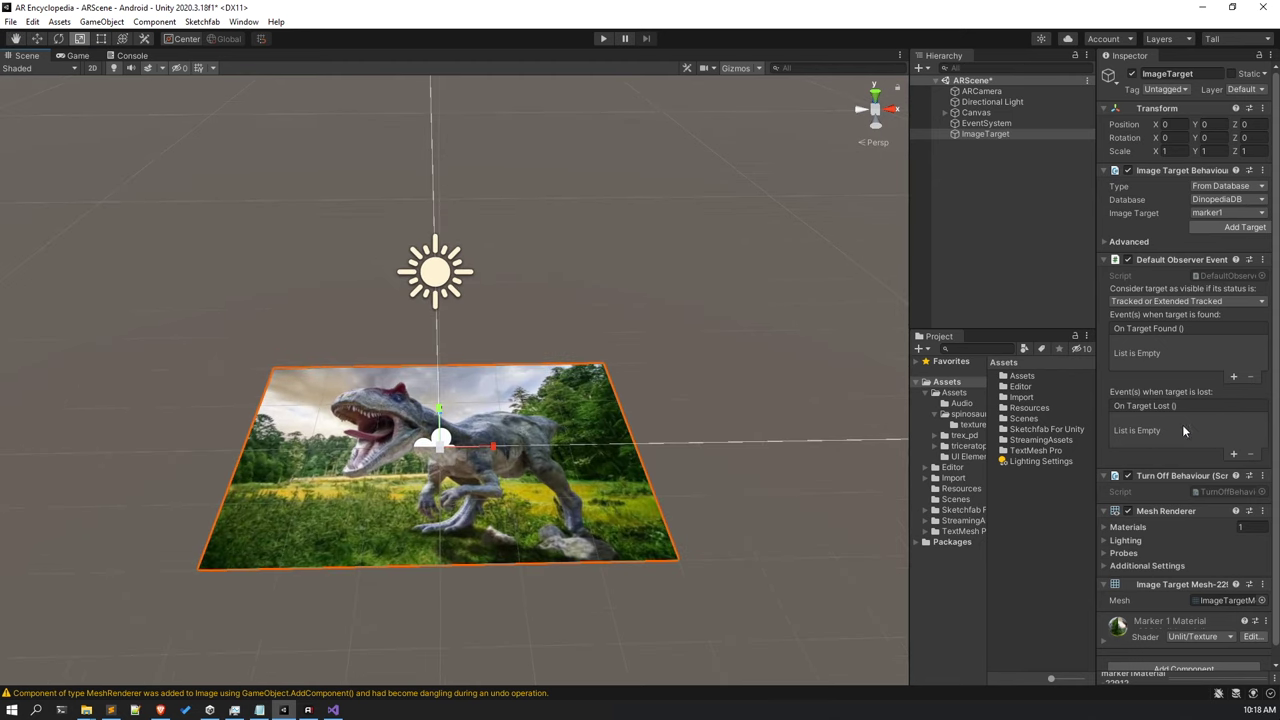
pyautogui.scroll(-1, 1186, 424)
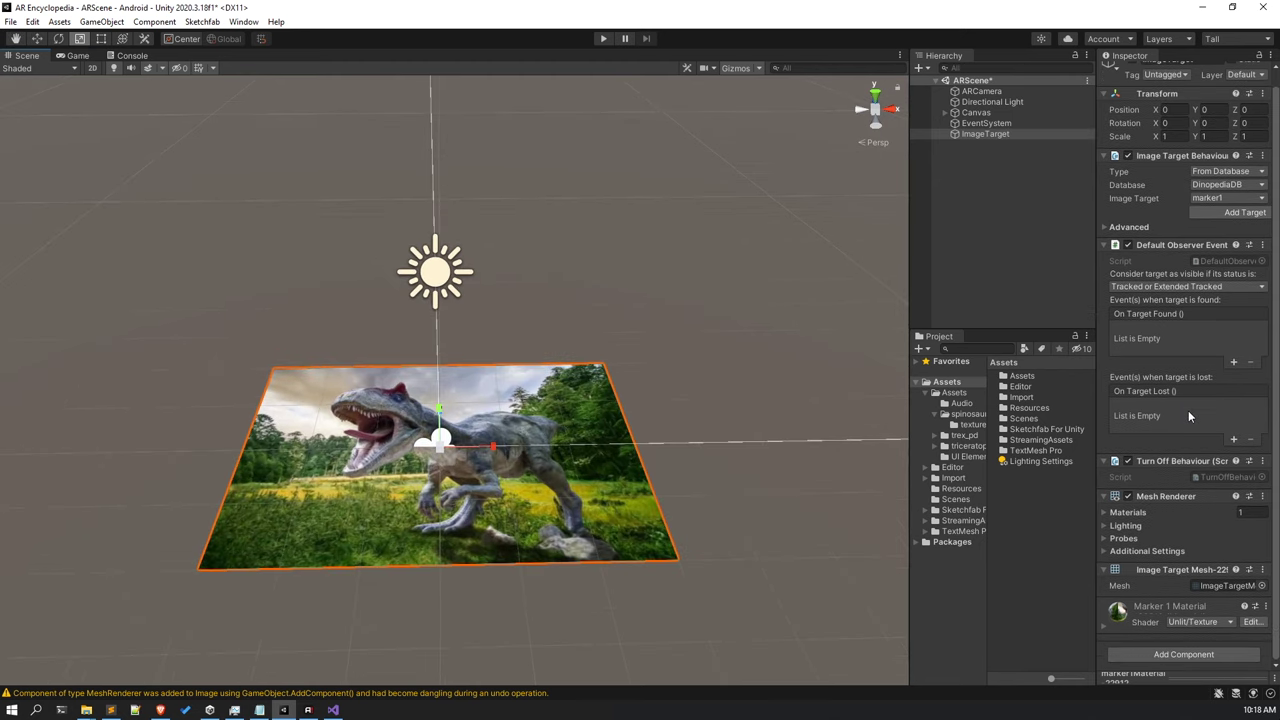
pyautogui.click(985, 133)
pyautogui.click(1153, 284)
pyautogui.click(1130, 298)
# Rename the image target to T Rex Marker.
pyautogui.click(980, 131)
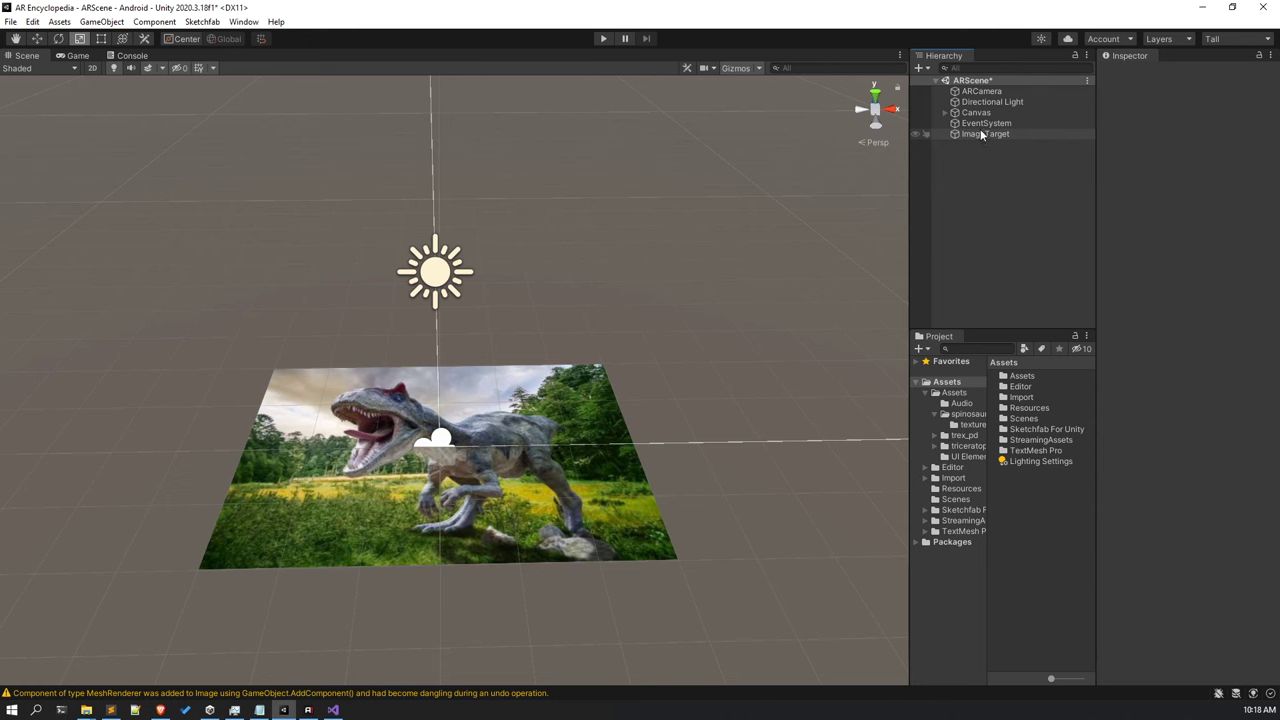
pyautogui.click(1215, 74)
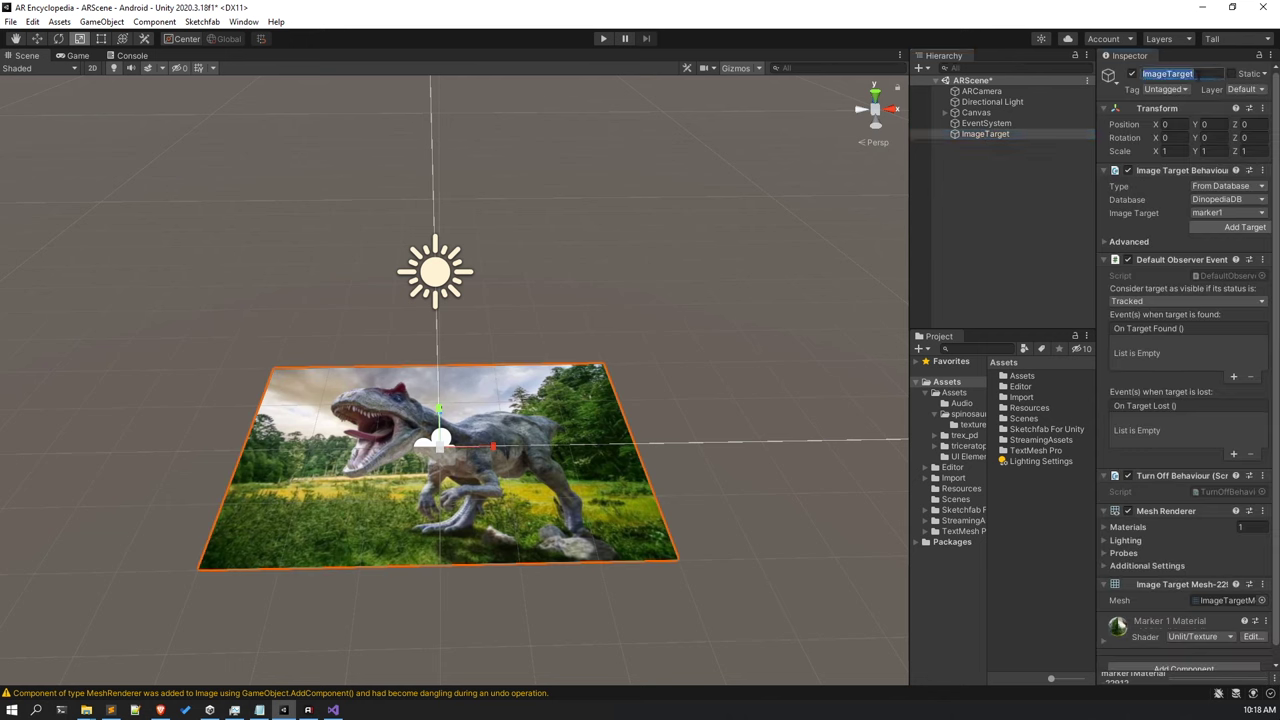
pyautogui.write('Marker 1')
pyautogui.press('Return')
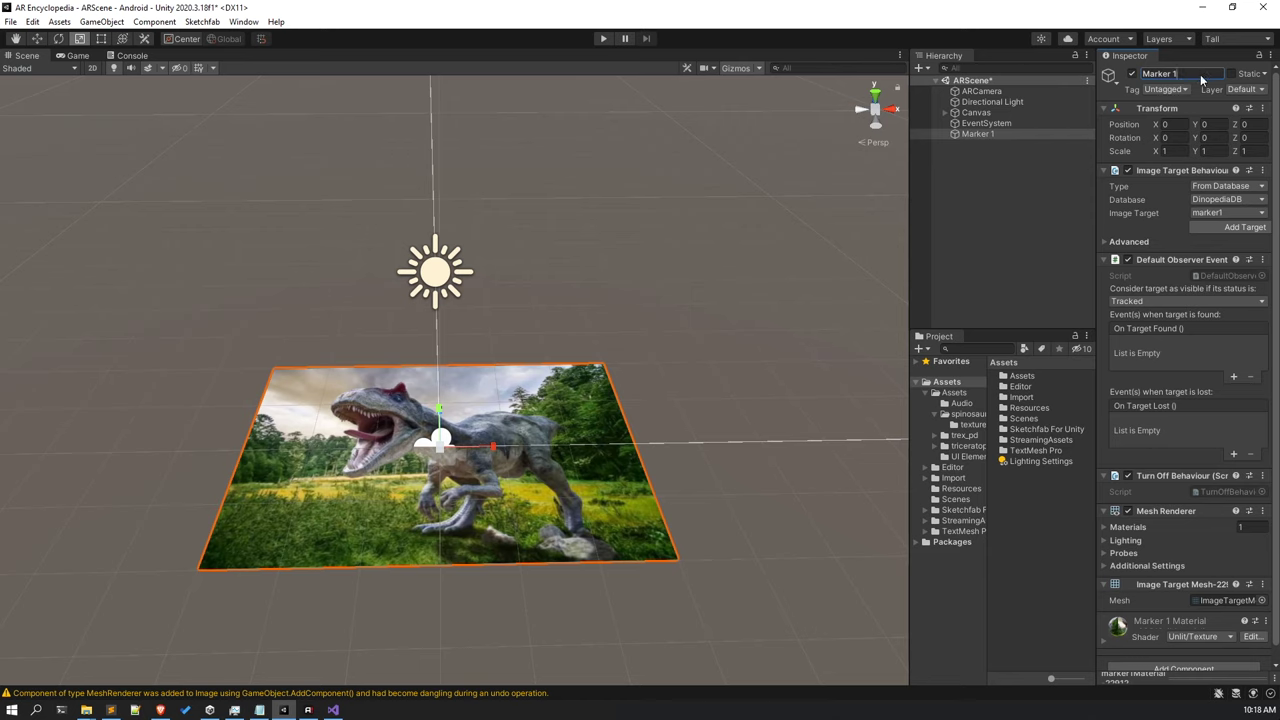
pyautogui.click(1201, 75)
pyautogui.write('T Rex')
pyautogui.press('Return')
pyautogui.write('Marker')
pyautogui.press('Return')
pyautogui.click(972, 159)
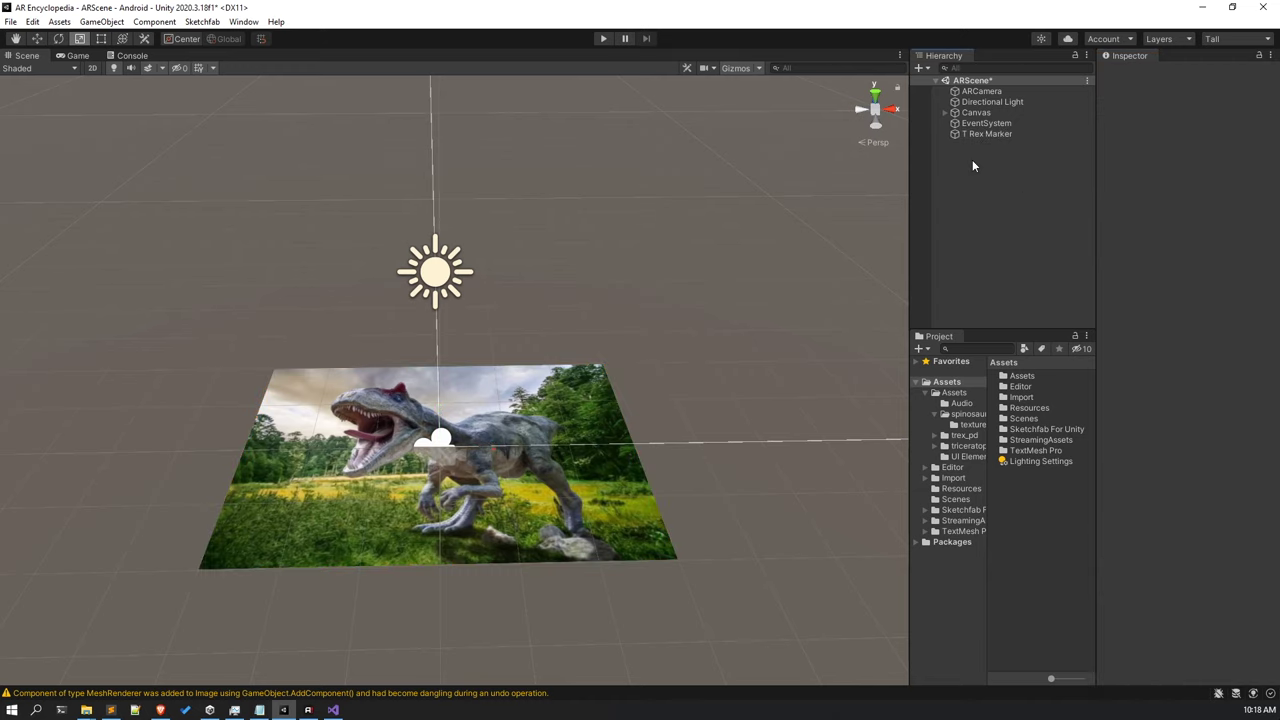
# Add a second Vuforia Image Target From Database using DinopediaDB's marker2.
pyautogui.rightClick(972, 160)
pyautogui.moveTo(1012, 424)
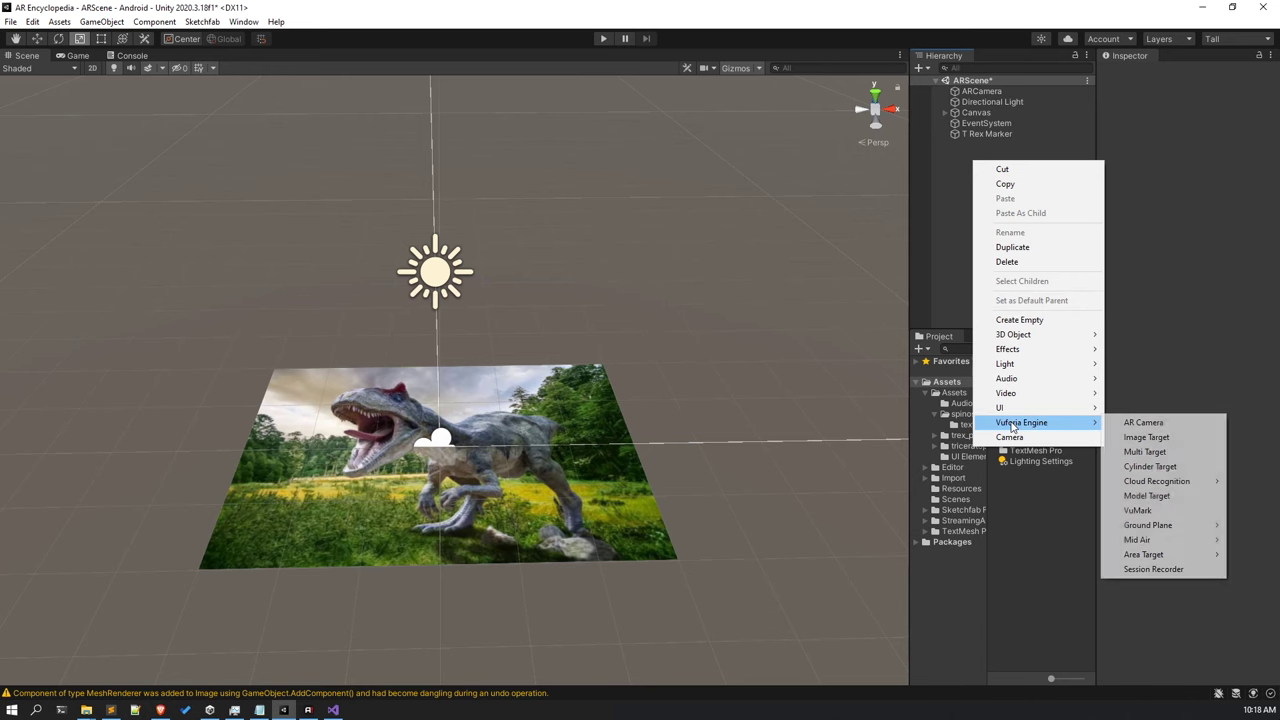
pyautogui.click(1155, 438)
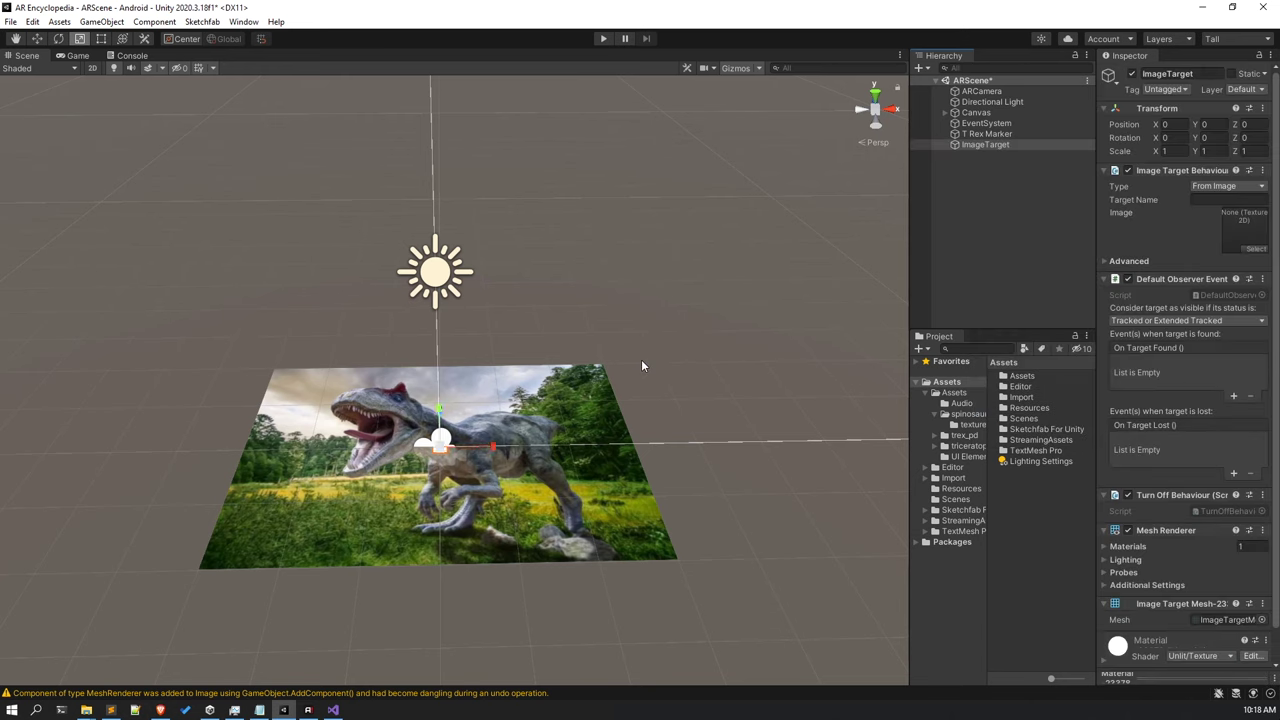
pyautogui.click(1231, 186)
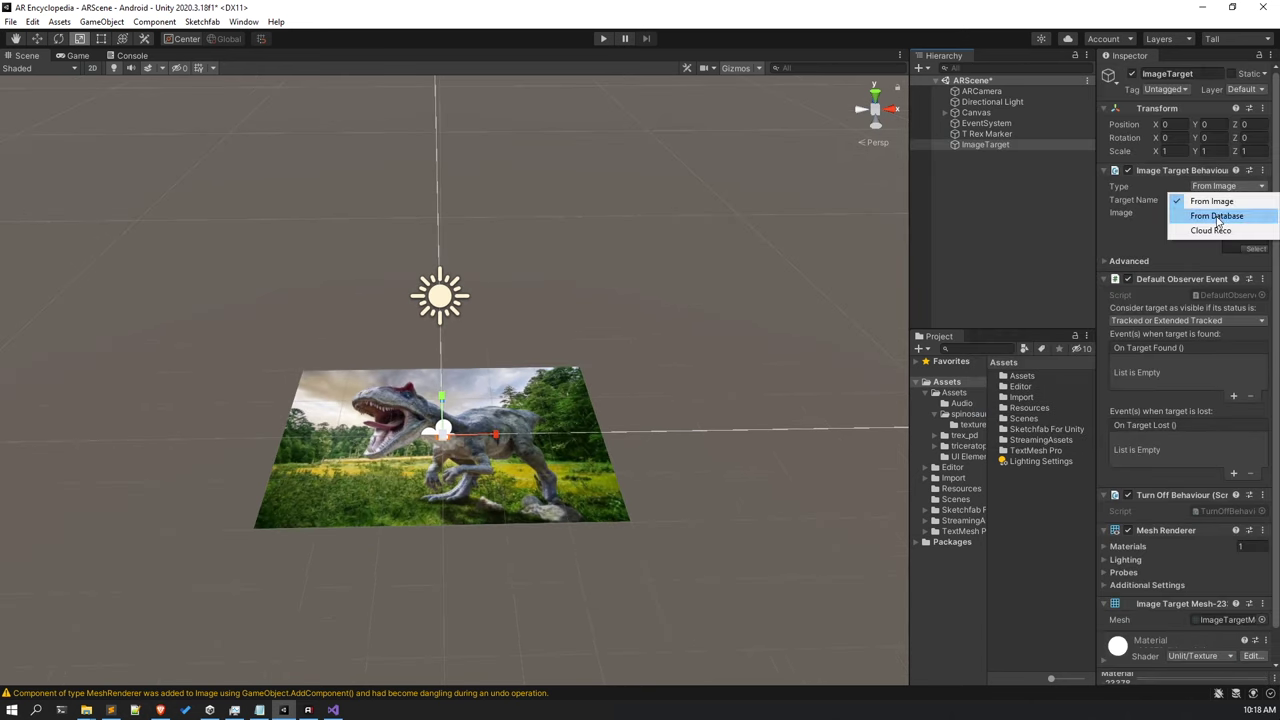
pyautogui.click(1215, 211)
pyautogui.click(1228, 199)
pyautogui.click(1240, 229)
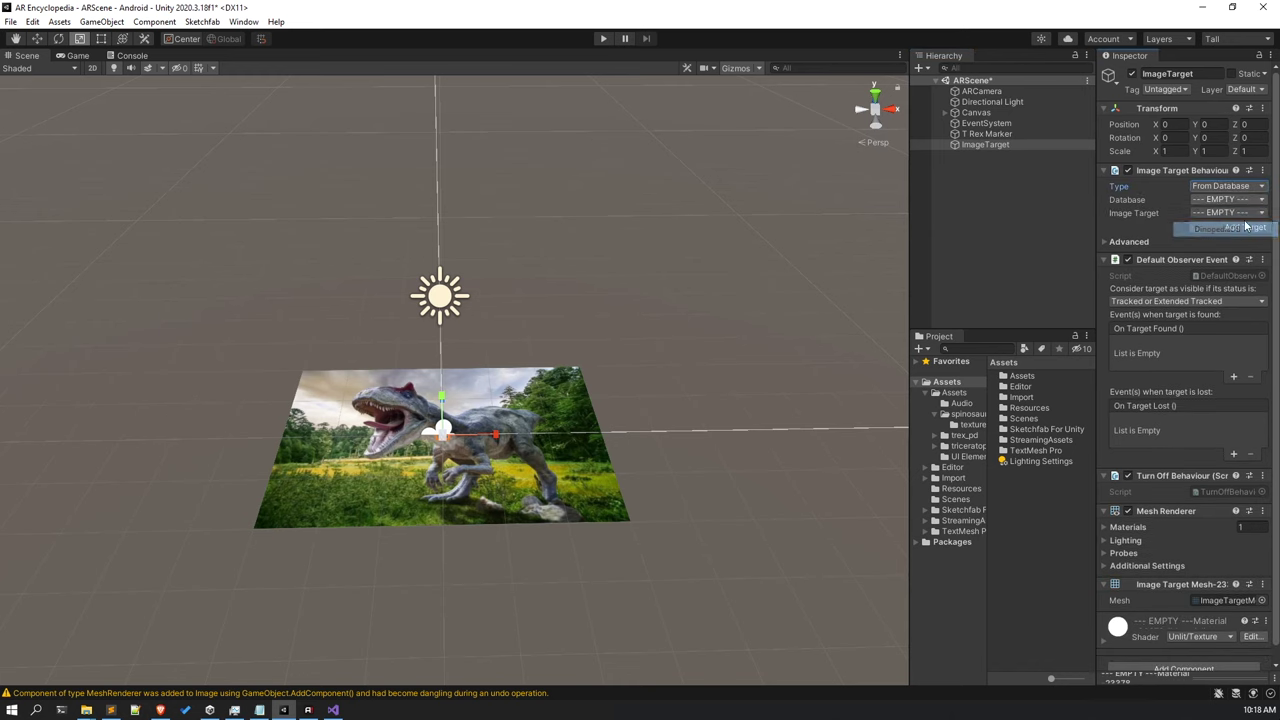
pyautogui.click(1228, 213)
pyautogui.click(1230, 244)
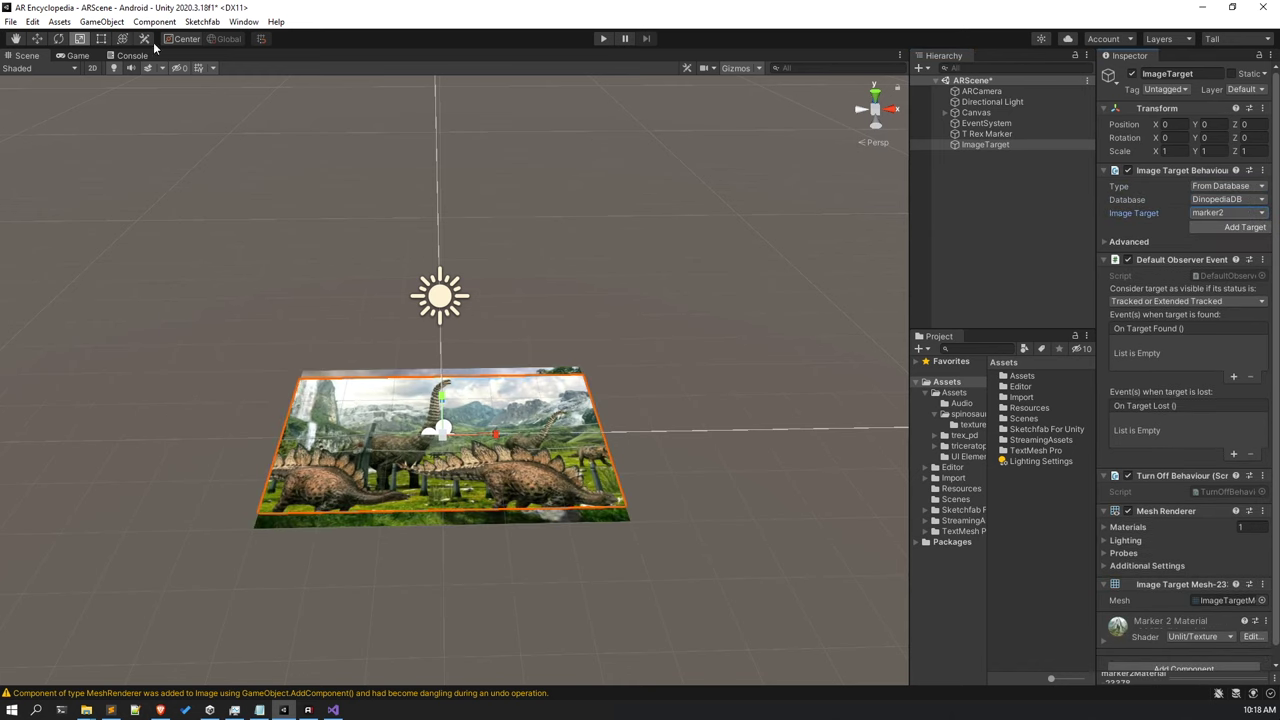
# Move the new marker to the right along X, beside the T Rex marker.
pyautogui.press('w')
pyautogui.moveTo(492, 437); pyautogui.dragTo(840, 410)
pyautogui.moveTo(597, 406); pyautogui.dragTo(600, 422, button='middle')
pyautogui.keyDown('alt'); pyautogui.moveTo(600, 421); pyautogui.dragTo(695, 453); pyautogui.keyUp('alt')
pyautogui.press('w')
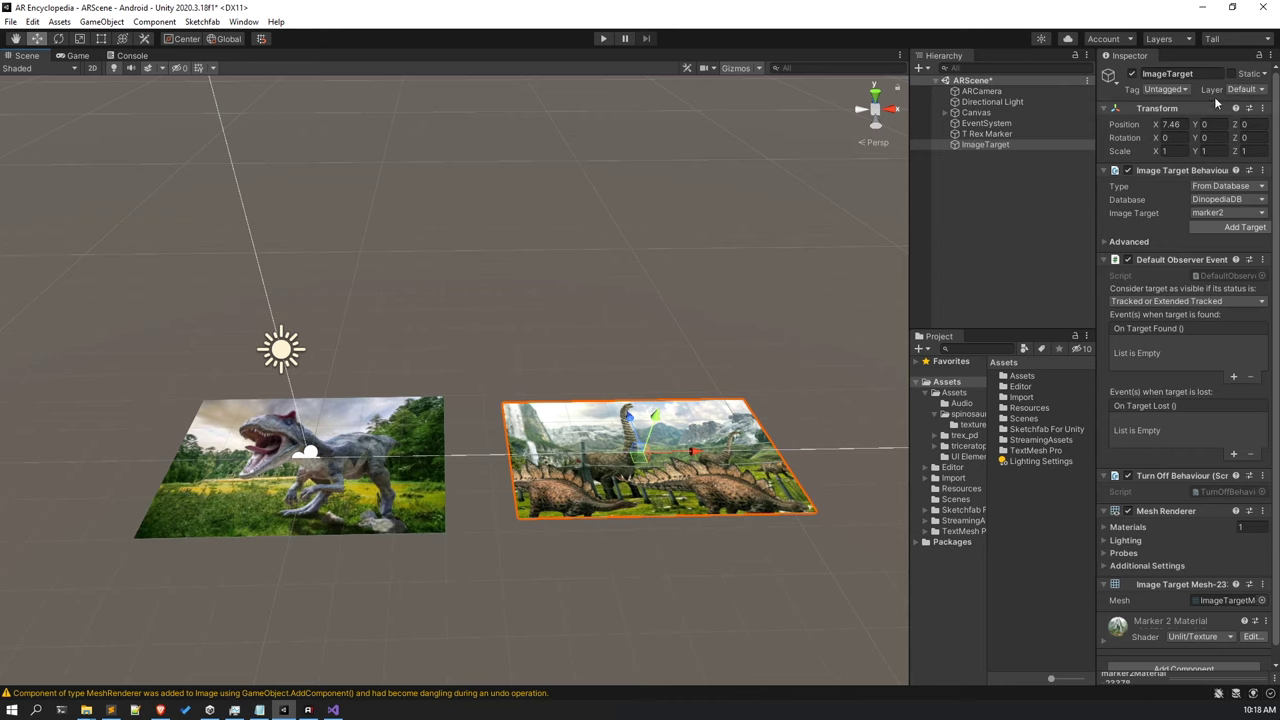
# Rename the image target to Spinosaurus Marker.
pyautogui.click(1186, 73)
pyautogui.write('Spinosau')
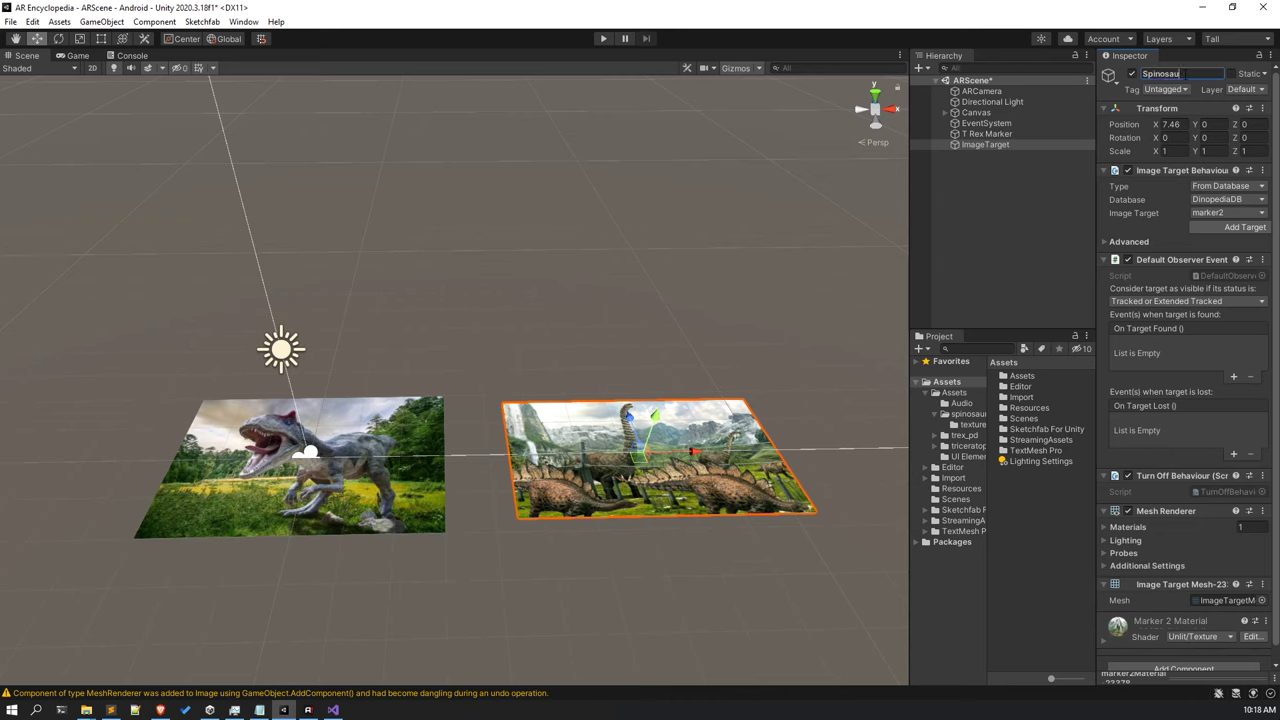
pyautogui.write('rus Marker')
pyautogui.press('Return')
pyautogui.click(980, 186)
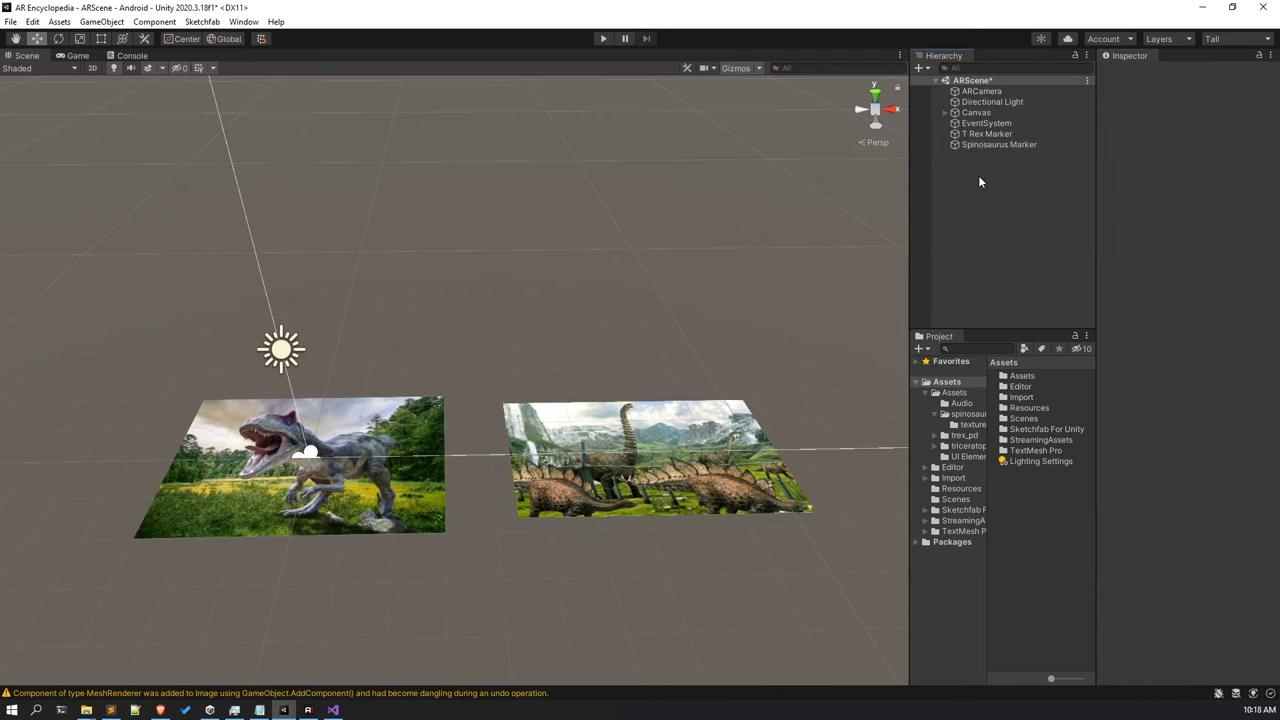
# Add an image target named Triceratops Marker tracking DinopediaDB's marker3.
pyautogui.rightClick(980, 188)
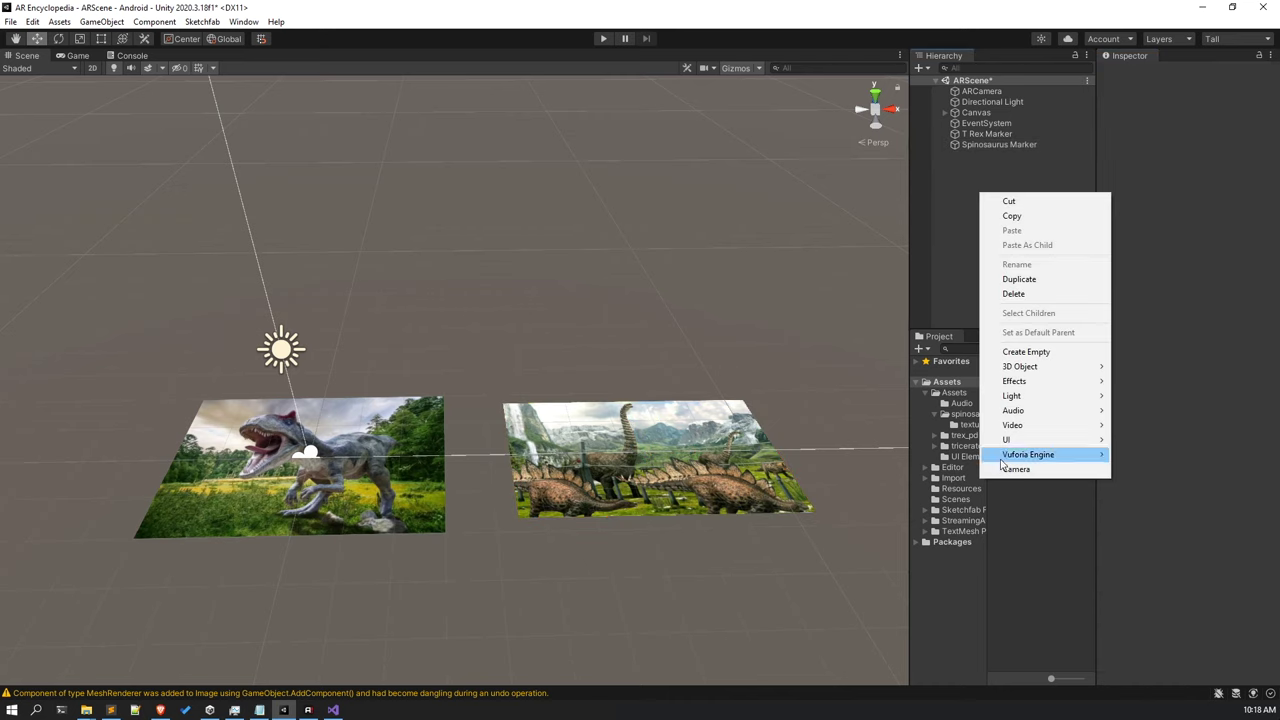
pyautogui.moveTo(1010, 456)
pyautogui.click(1153, 468)
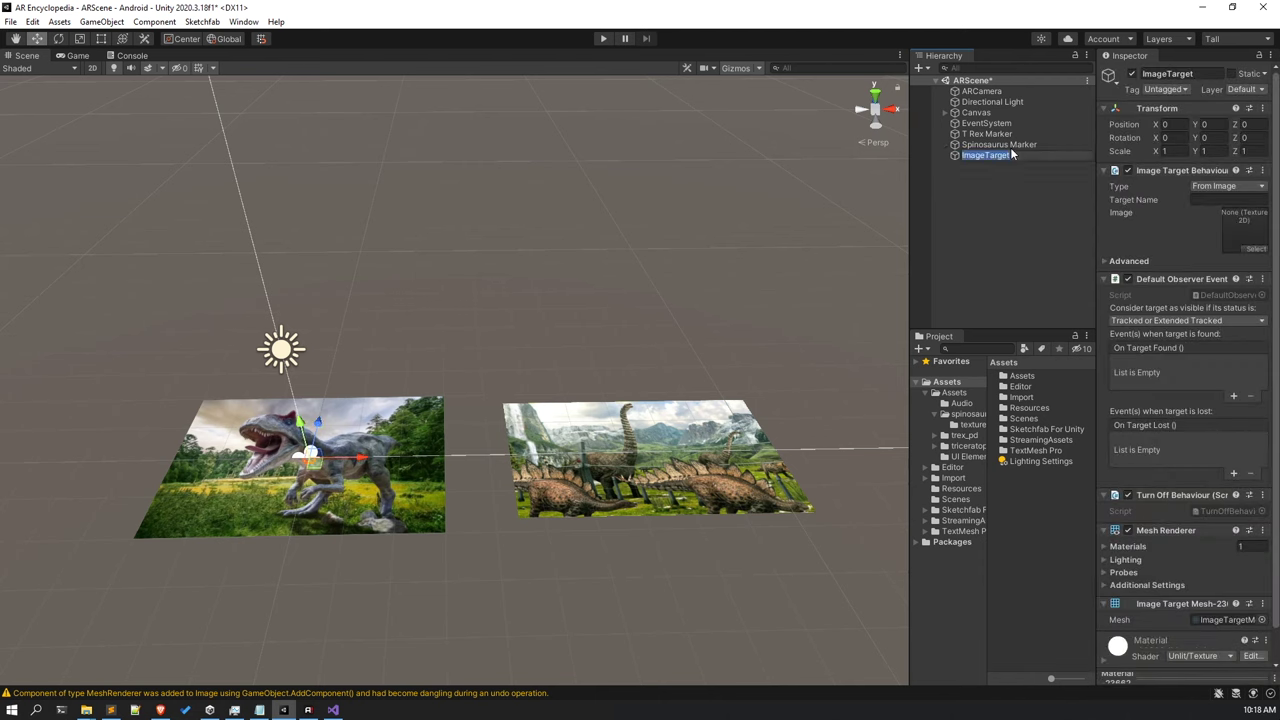
pyautogui.click(1187, 74)
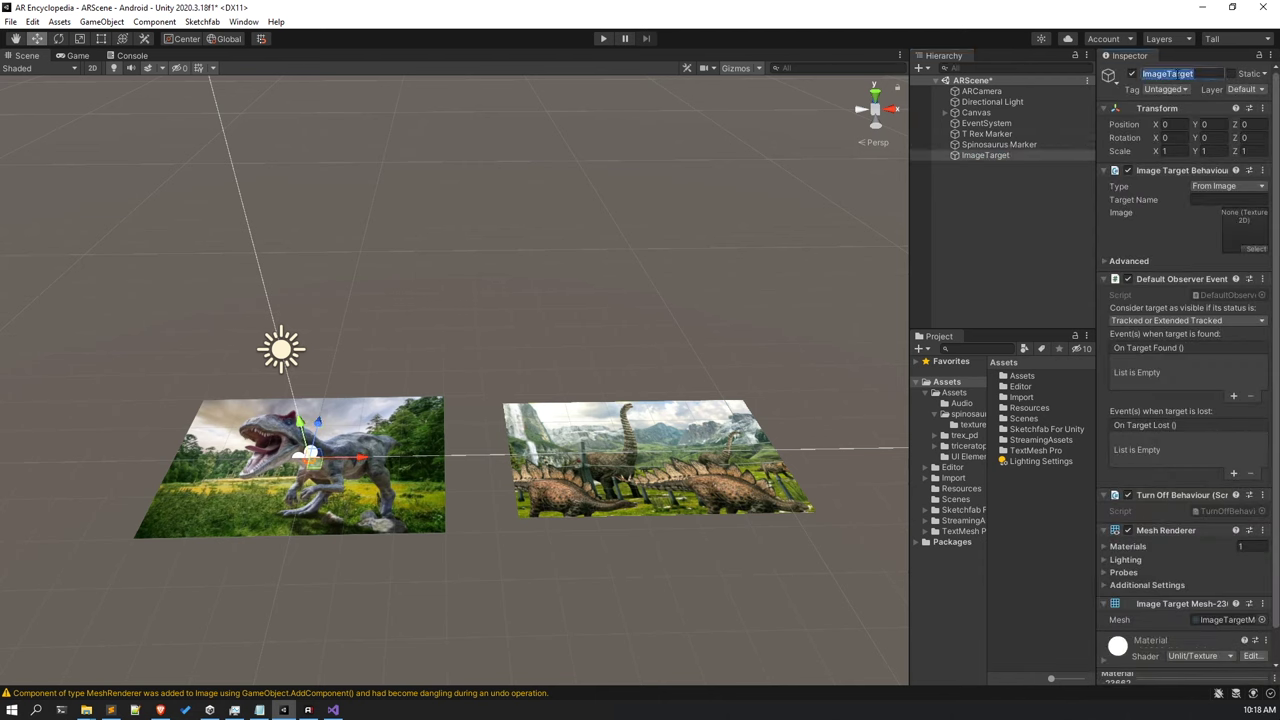
pyautogui.write('Triceratops Marker')
pyautogui.press('Return')
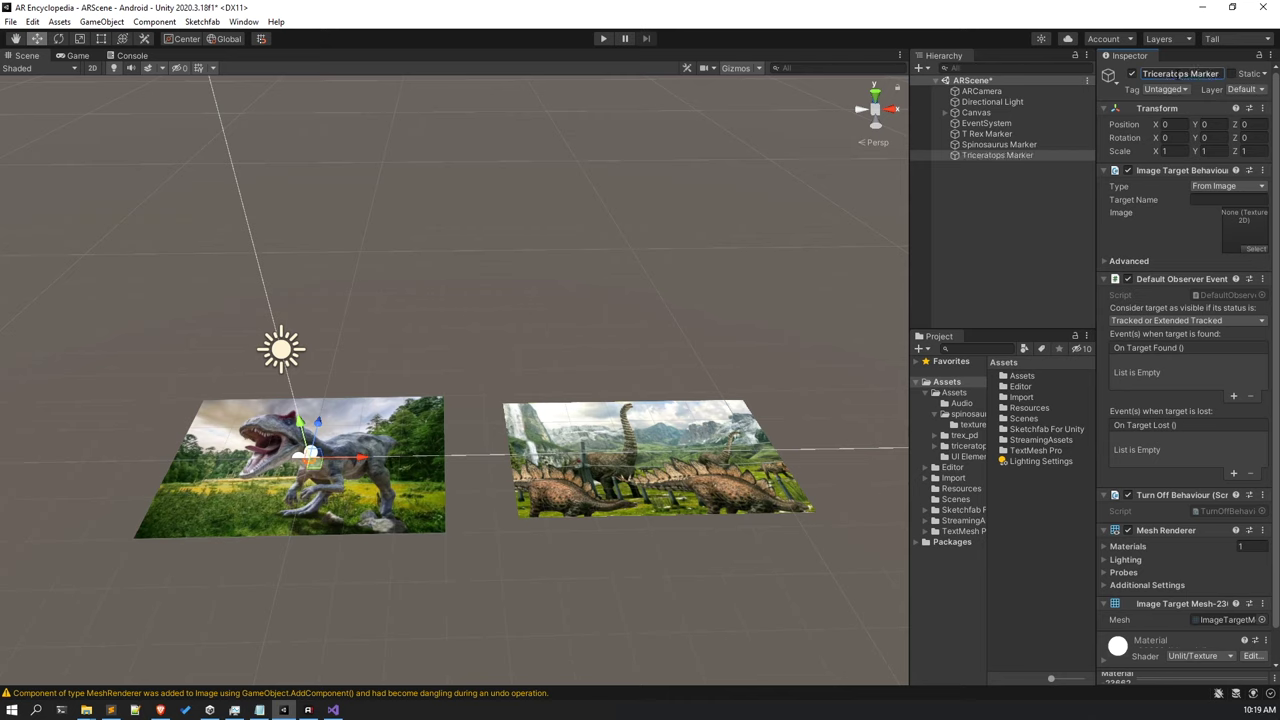
pyautogui.click(1229, 185)
pyautogui.click(1224, 214)
pyautogui.click(1236, 199)
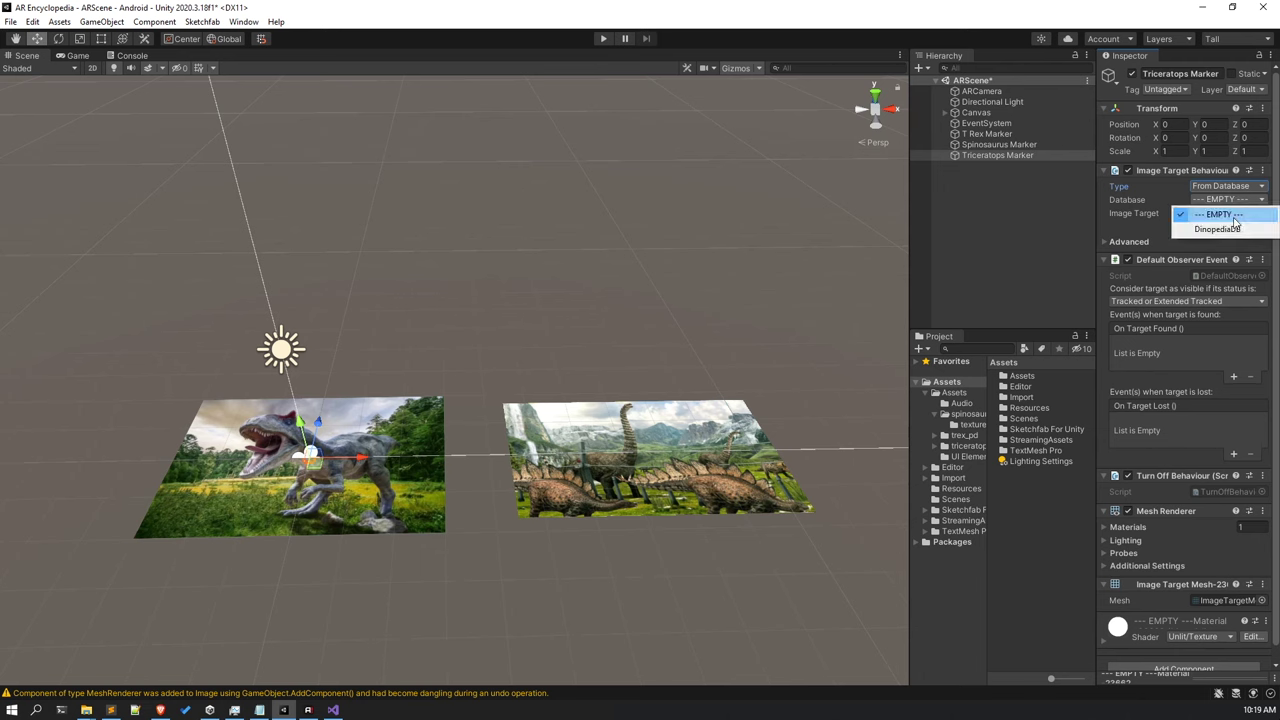
pyautogui.click(1214, 224)
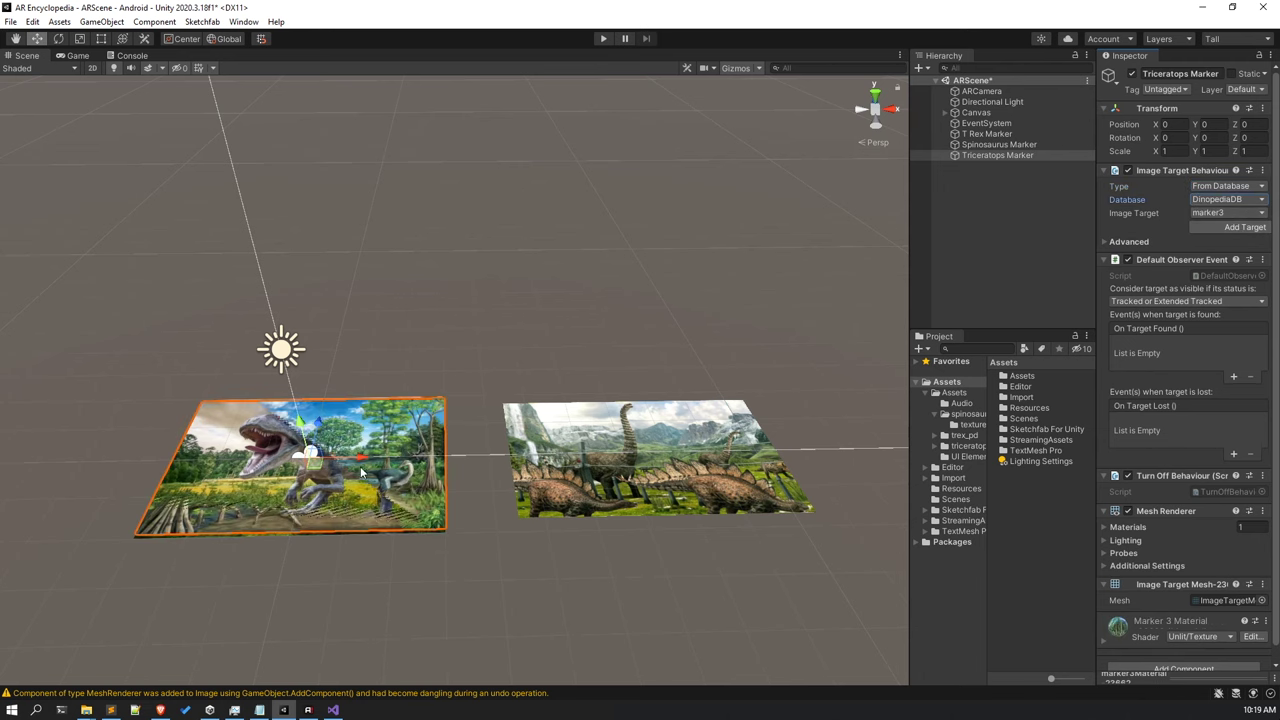
# Slide the Triceratops Marker along X to the right of the Spinosaurus Marker.
pyautogui.moveTo(362, 458); pyautogui.dragTo(725, 458)
pyautogui.moveTo(1018, 455); pyautogui.dragTo(815, 458)
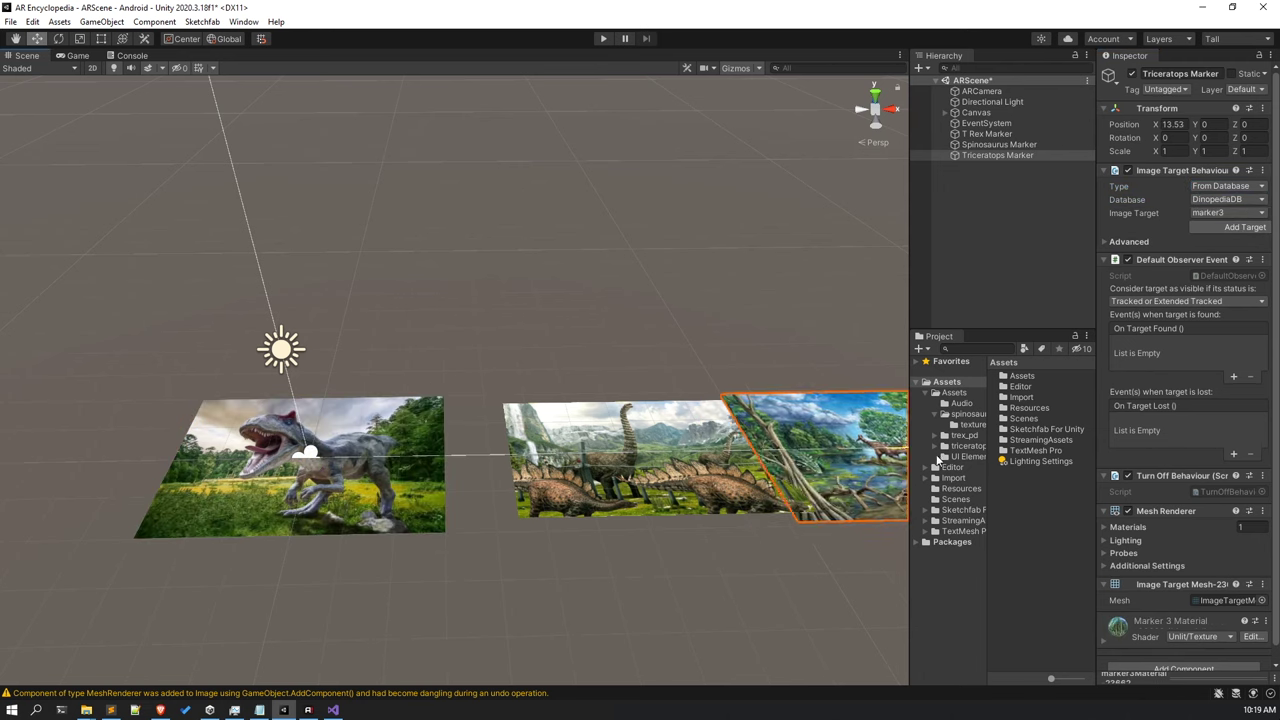
pyautogui.moveTo(665, 468); pyautogui.dragTo(591, 472, button='middle')
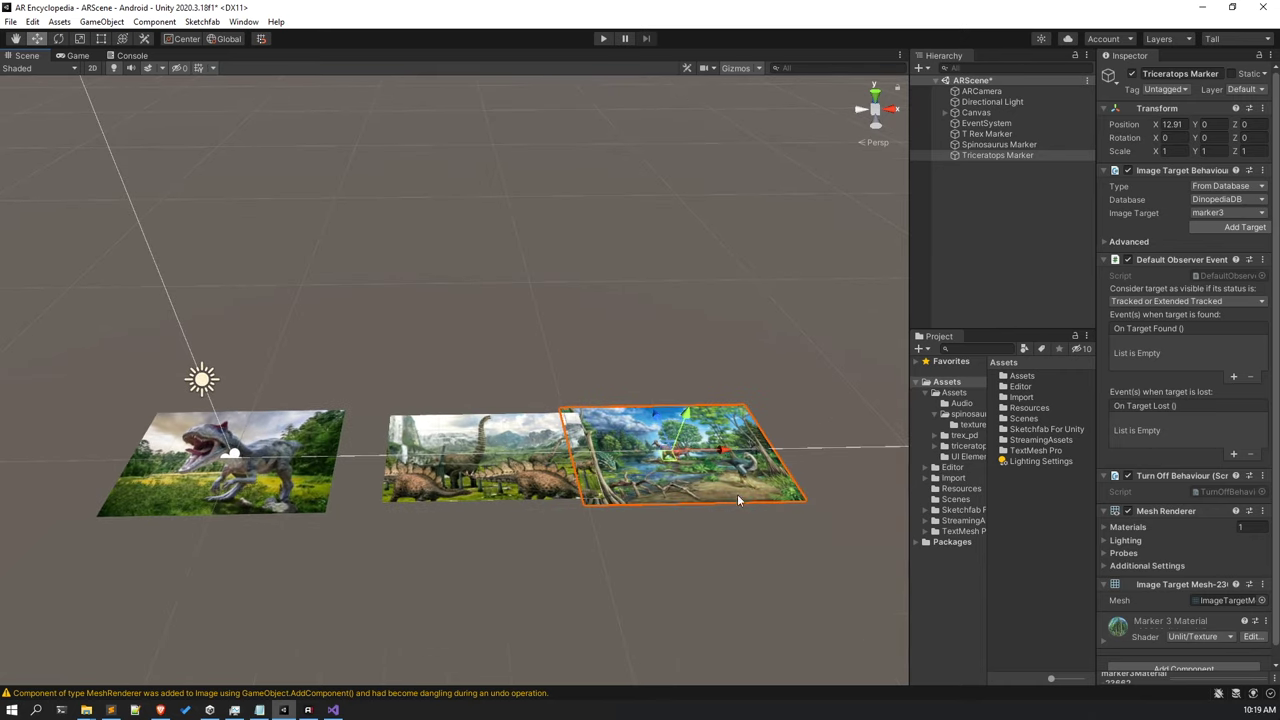
pyautogui.moveTo(710, 455); pyautogui.dragTo(776, 476)
pyautogui.moveTo(780, 476); pyautogui.dragTo(840, 476, button='middle')
pyautogui.click(1006, 196)
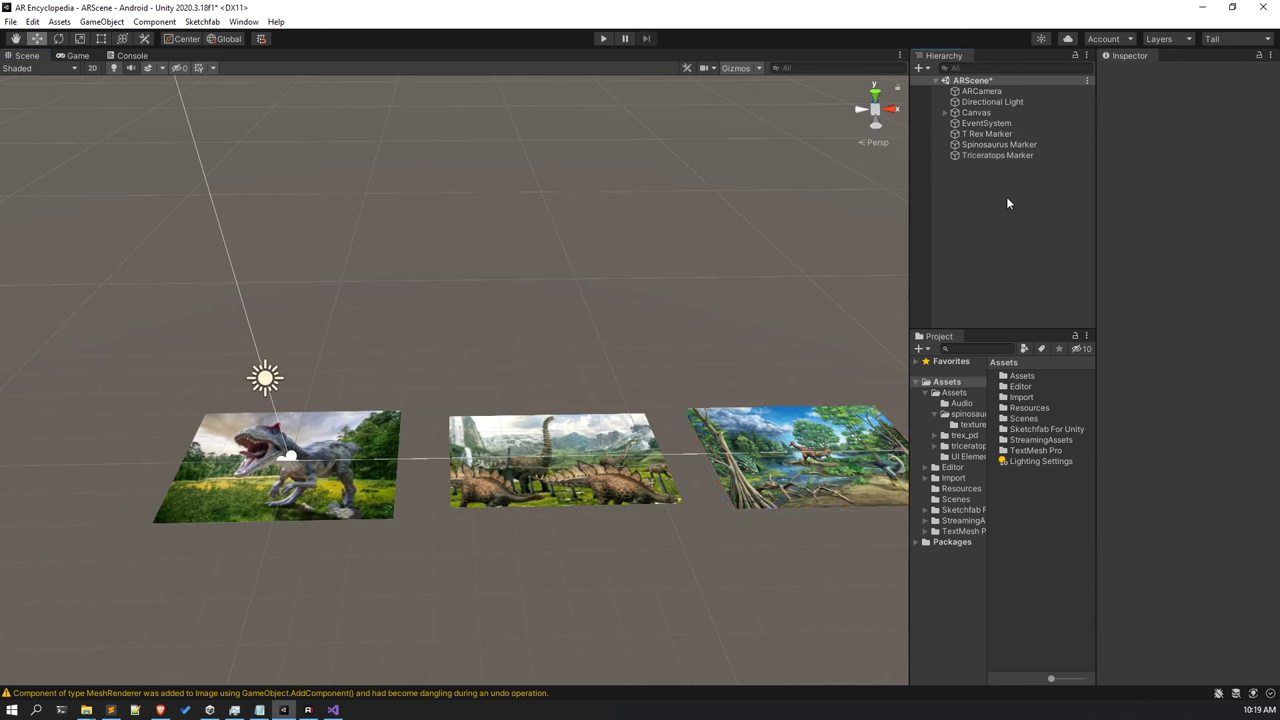
# Set the tracking status filters on the Triceratops and Spinosaurus markers, Spinosaurus to Tracked only.
pyautogui.click(1006, 156)
pyautogui.click(1232, 302)
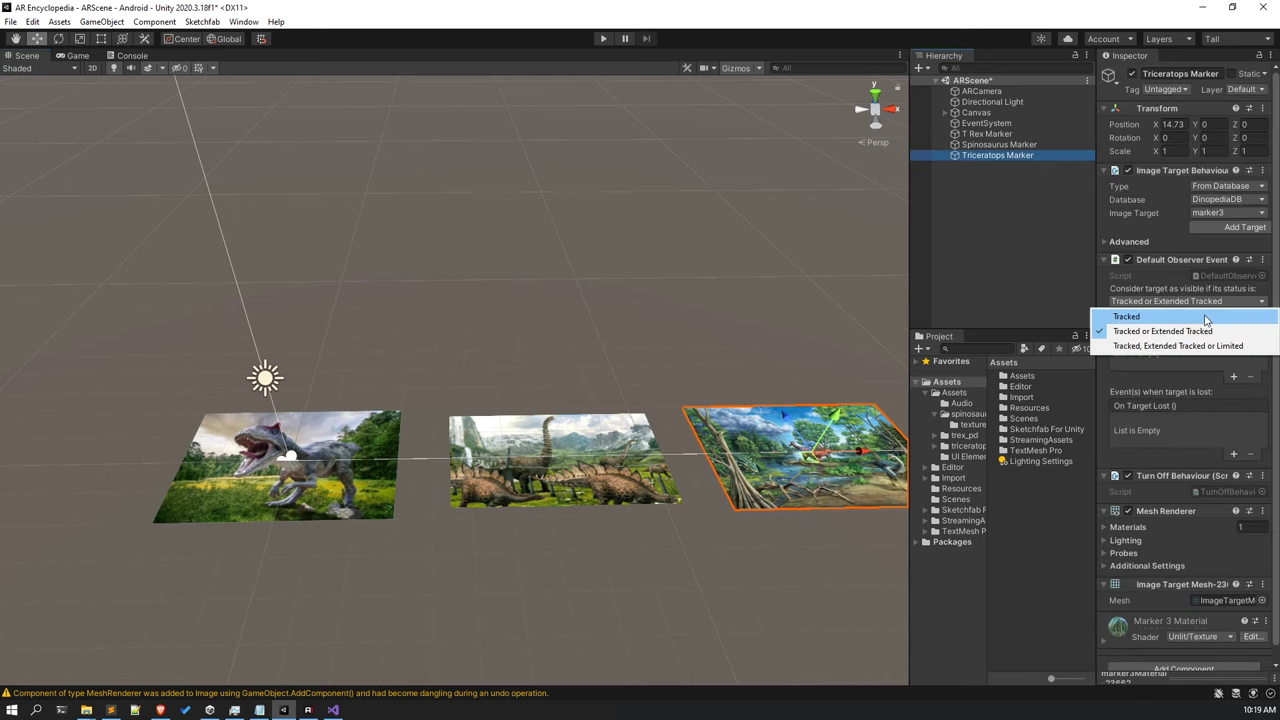
pyautogui.click(1197, 314)
pyautogui.click(1048, 145)
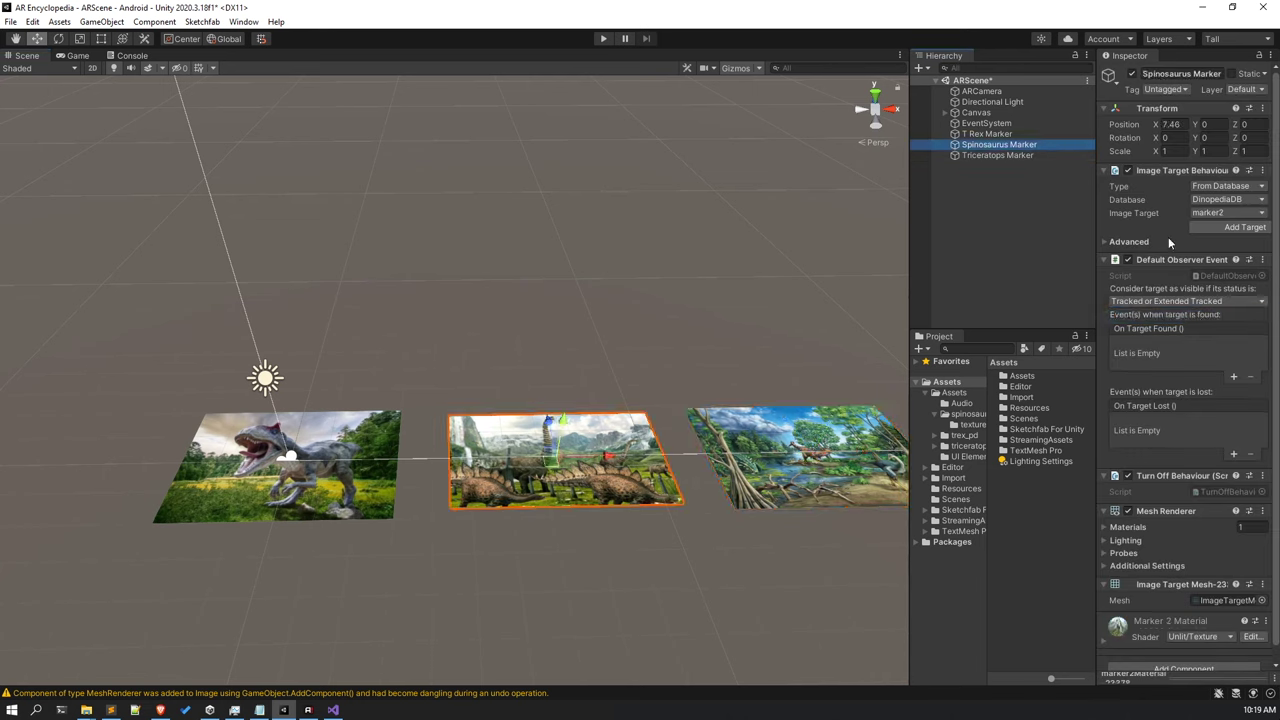
pyautogui.click(1229, 303)
pyautogui.click(1180, 320)
# Check the three markers in the Hierarchy and save the ARScene.
pyautogui.click(1005, 127)
pyautogui.click(1006, 134)
pyautogui.click(1008, 144)
pyautogui.click(1009, 154)
pyautogui.click(1008, 225)
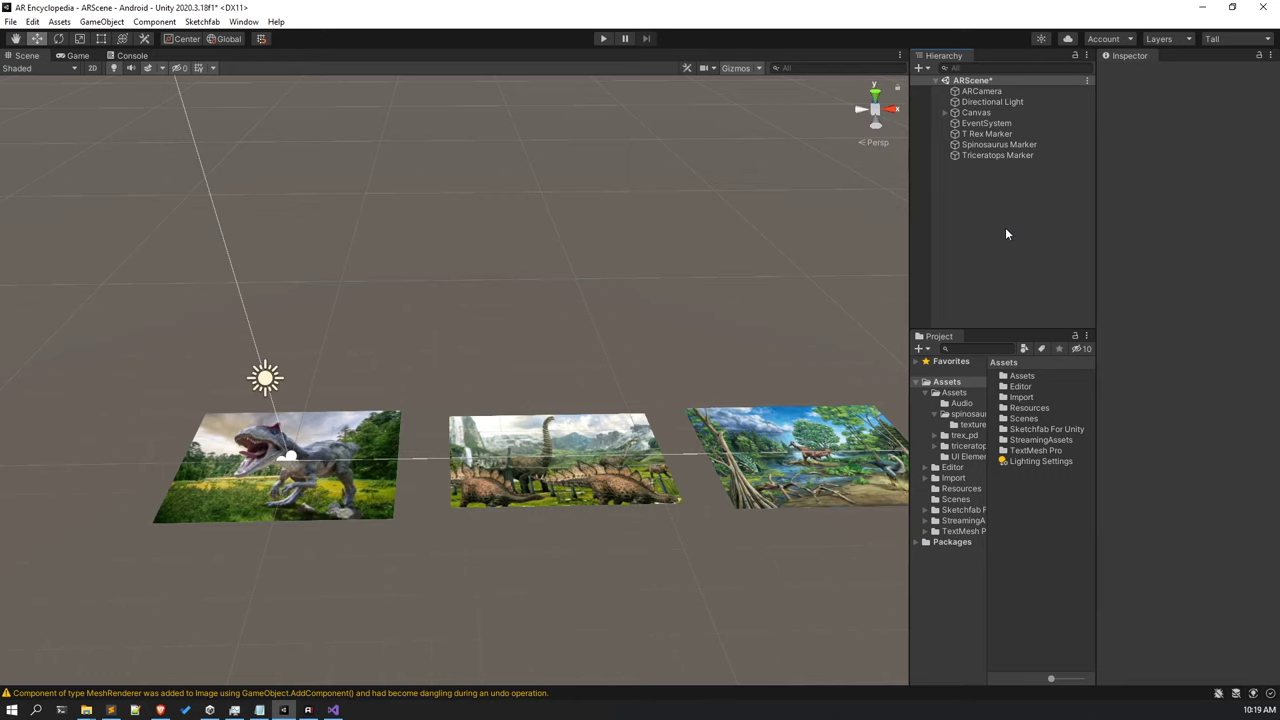
pyautogui.hotkey('ctrl', 's')
# Open Assets/Import/TRex and drop the TRex prefab onto the T-Rex marker image.
pyautogui.doubleClick(1022, 397)
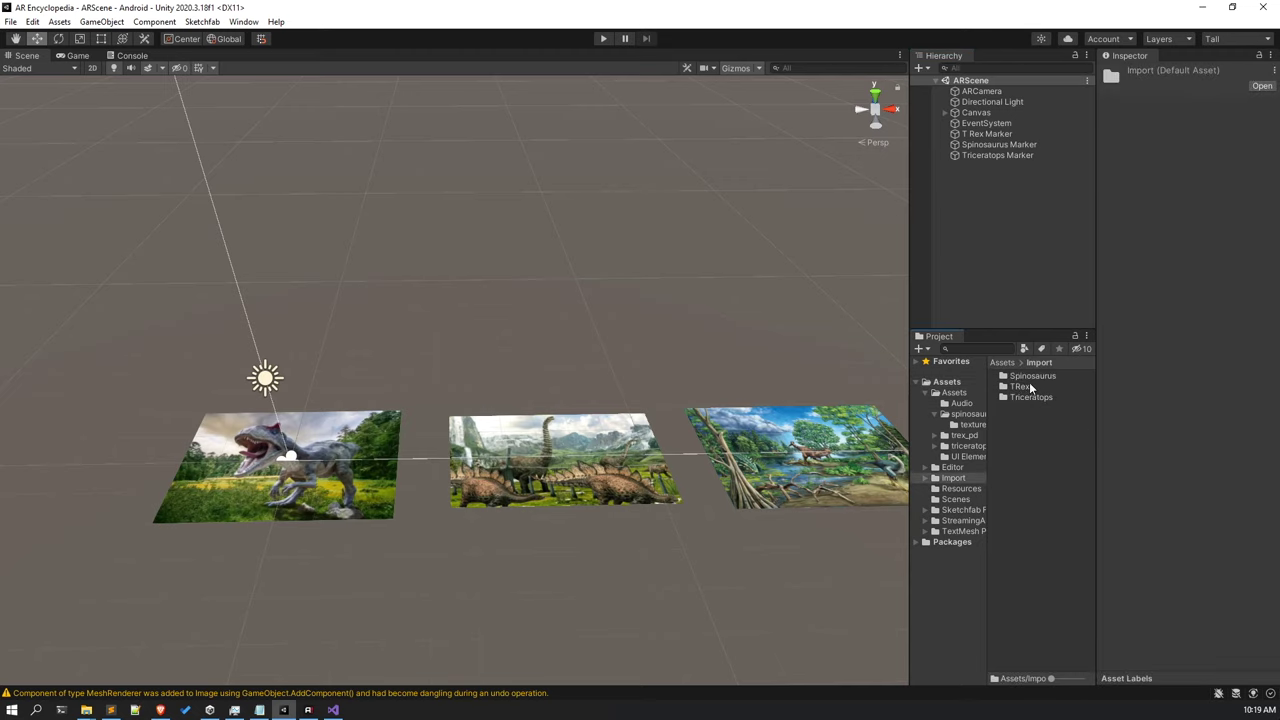
pyautogui.click(1030, 378)
pyautogui.click(1029, 385)
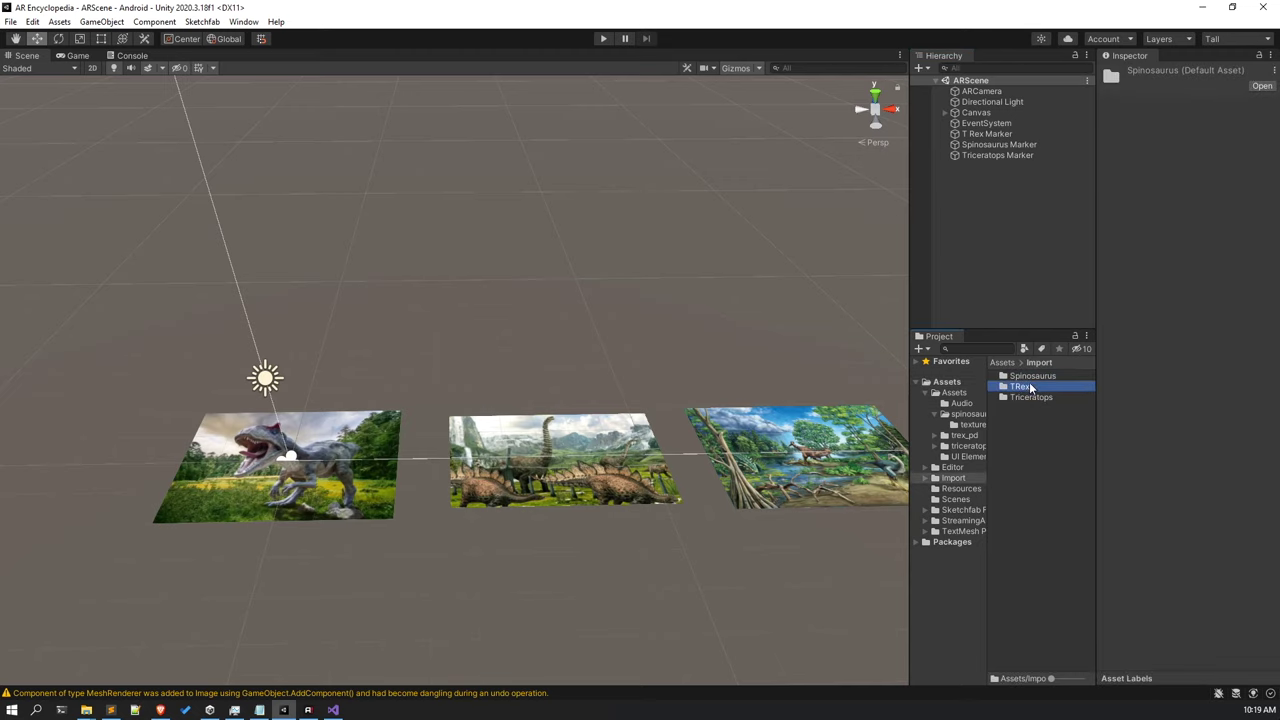
pyautogui.click(1029, 396)
pyautogui.click(1028, 418)
pyautogui.moveTo(860, 449); pyautogui.dragTo(505, 349, button='right')
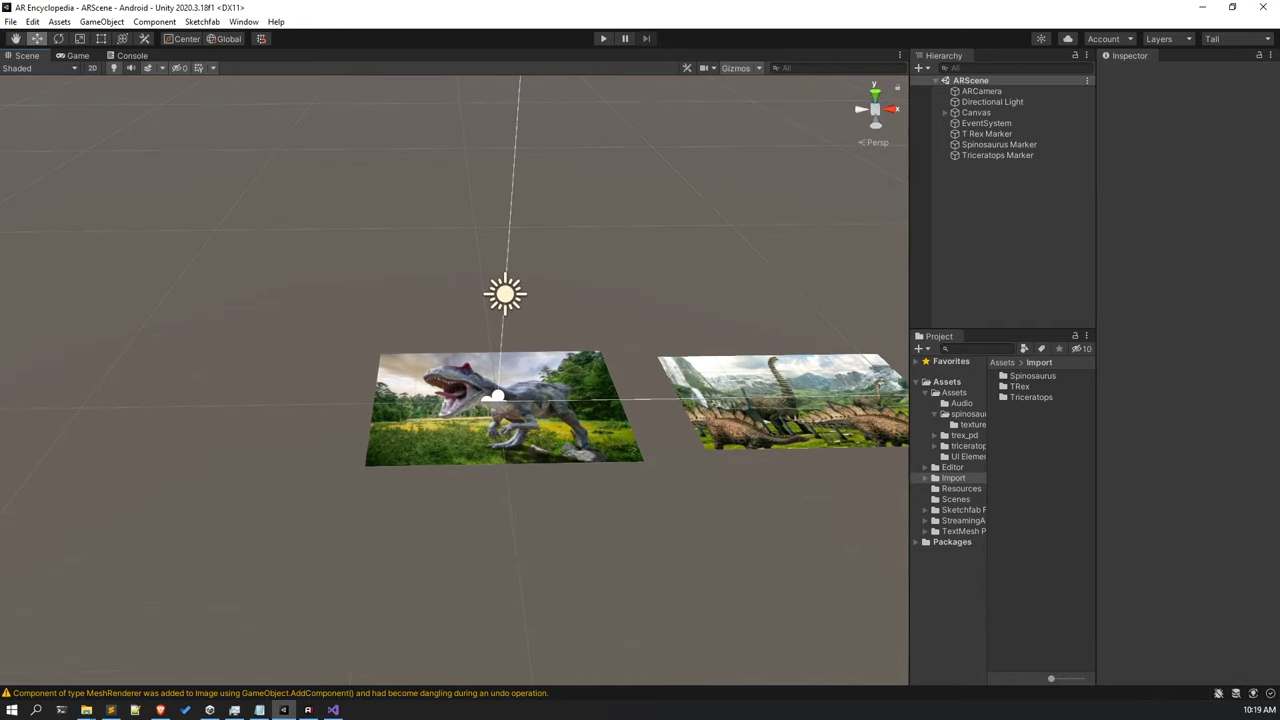
pyautogui.hotkey('alt', 'Tab')
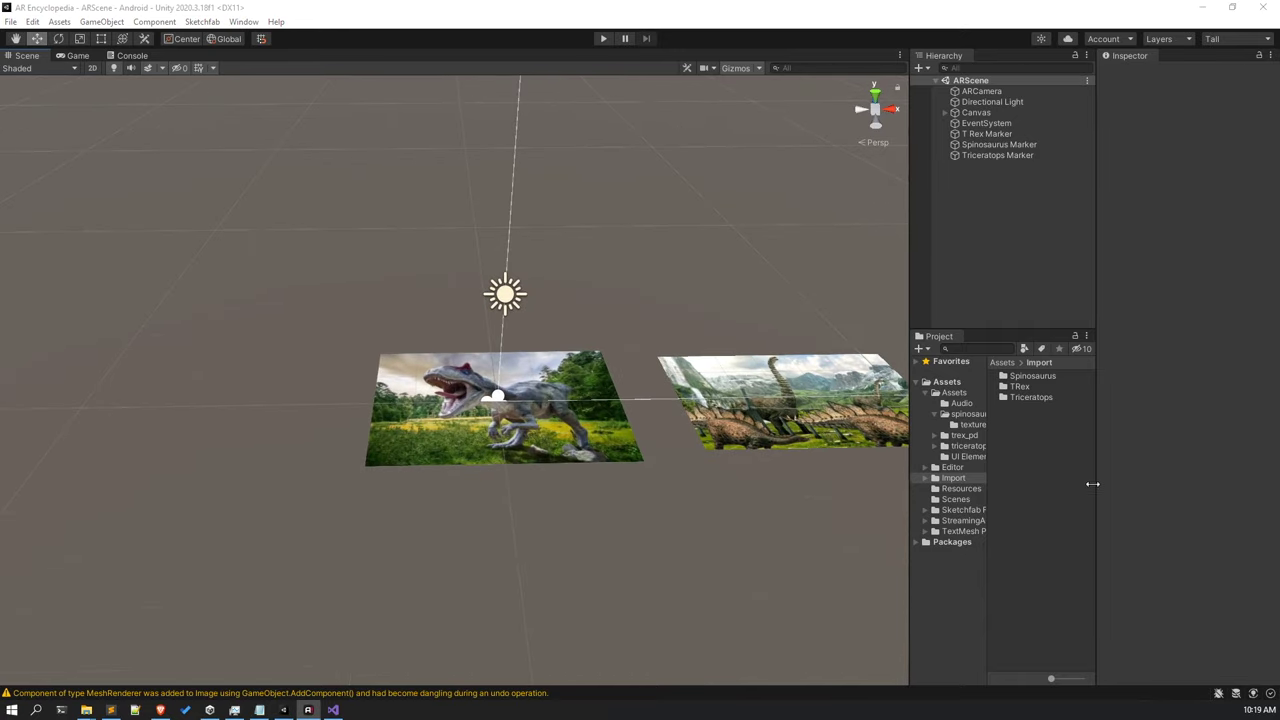
pyautogui.click(1022, 386)
pyautogui.doubleClick(1022, 386)
pyautogui.moveTo(1018, 419); pyautogui.dragTo(520, 377)
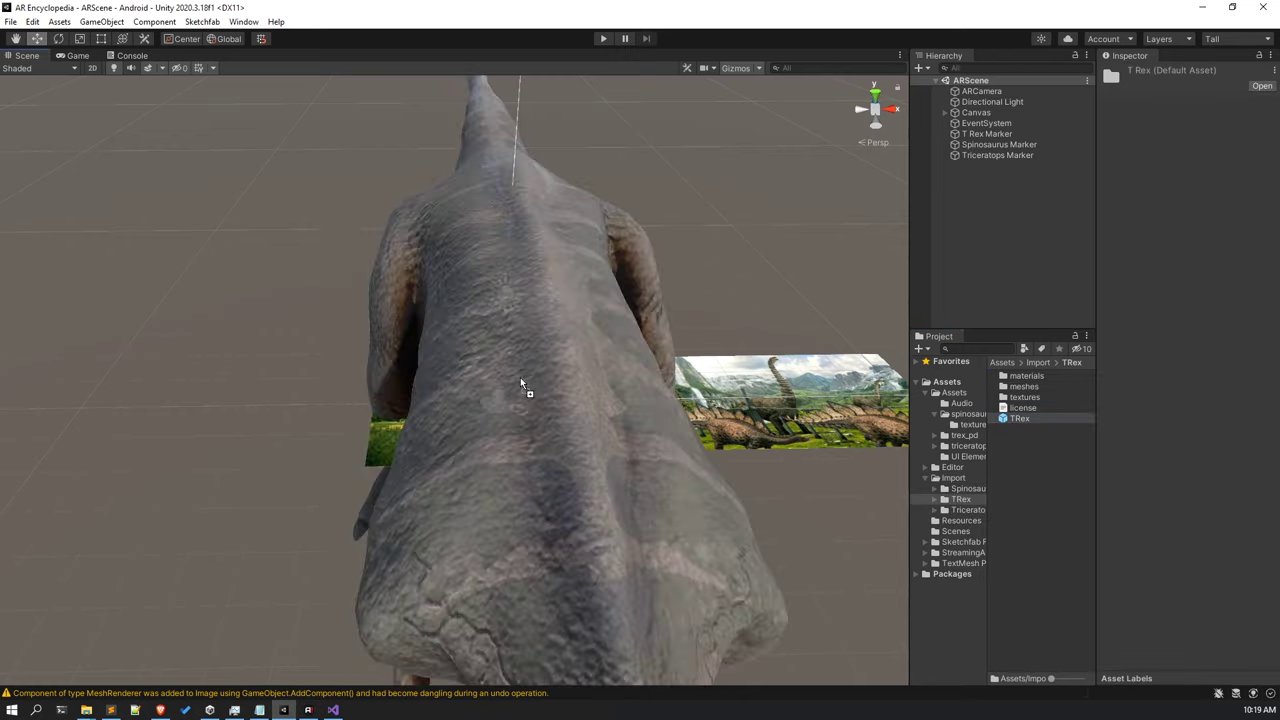
pyautogui.moveTo(517, 471)
pyautogui.keyDown('alt'); pyautogui.mouseDown()
pyautogui.moveTo(688, 438)
pyautogui.moveTo(562, 461)
pyautogui.moveTo(474, 528)
pyautogui.moveTo(524, 493)
pyautogui.mouseUp(); pyautogui.keyUp('alt')
# Scale the TRex to 0.2365 and position it standing on the marker.
pyautogui.click(81, 39)
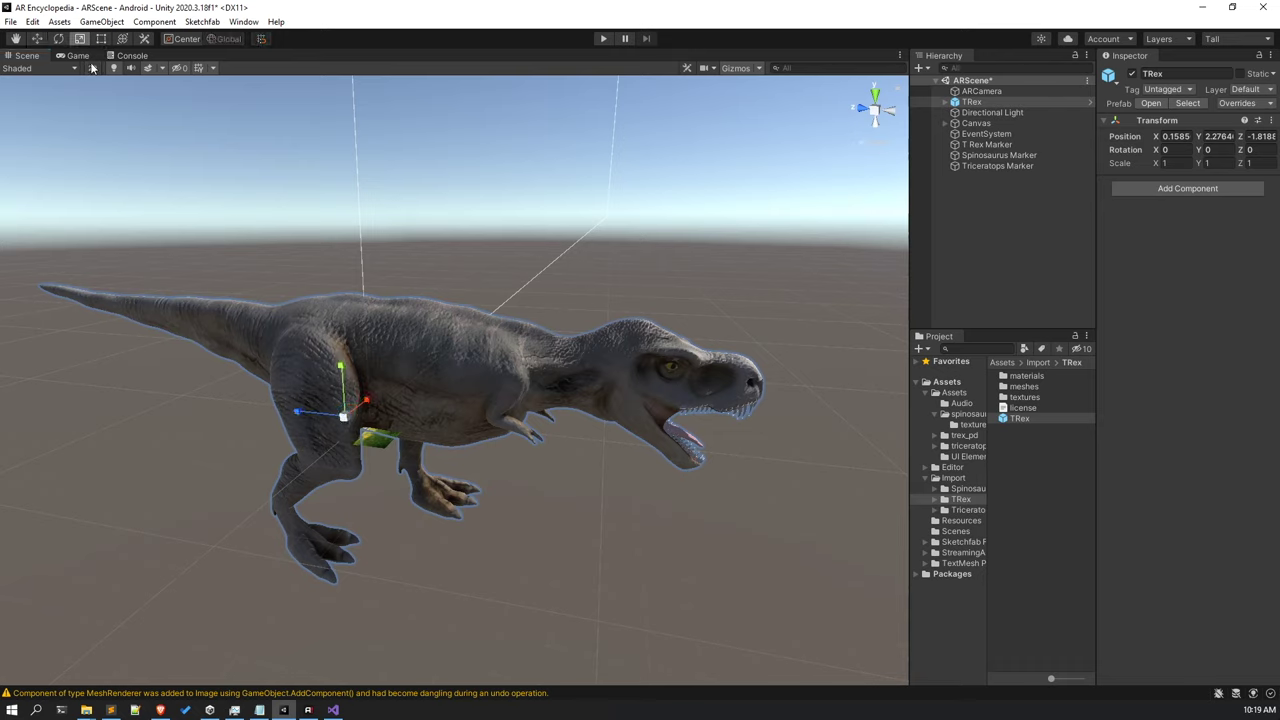
pyautogui.moveTo(344, 418); pyautogui.dragTo(341, 326)
pyautogui.click(34, 39)
pyautogui.scroll(4, 341, 326)
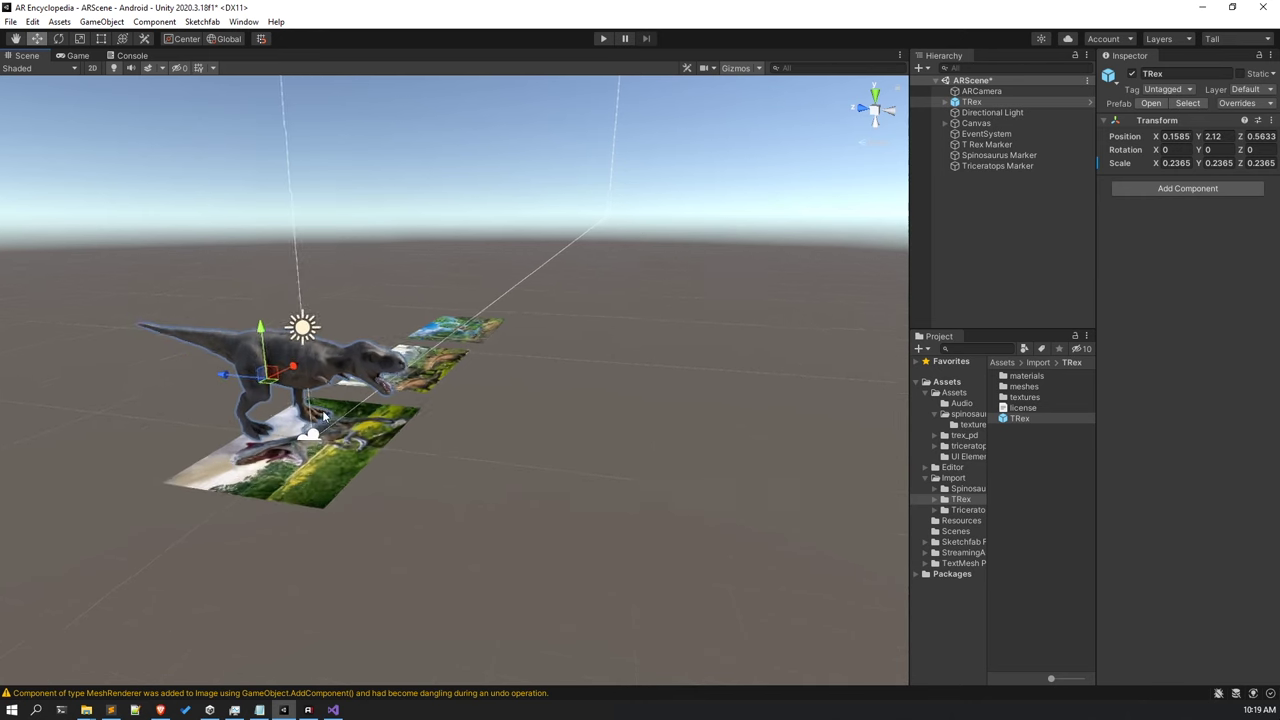
pyautogui.moveTo(212, 430); pyautogui.dragTo(412, 388, button='middle')
pyautogui.scroll(5, 412, 388)
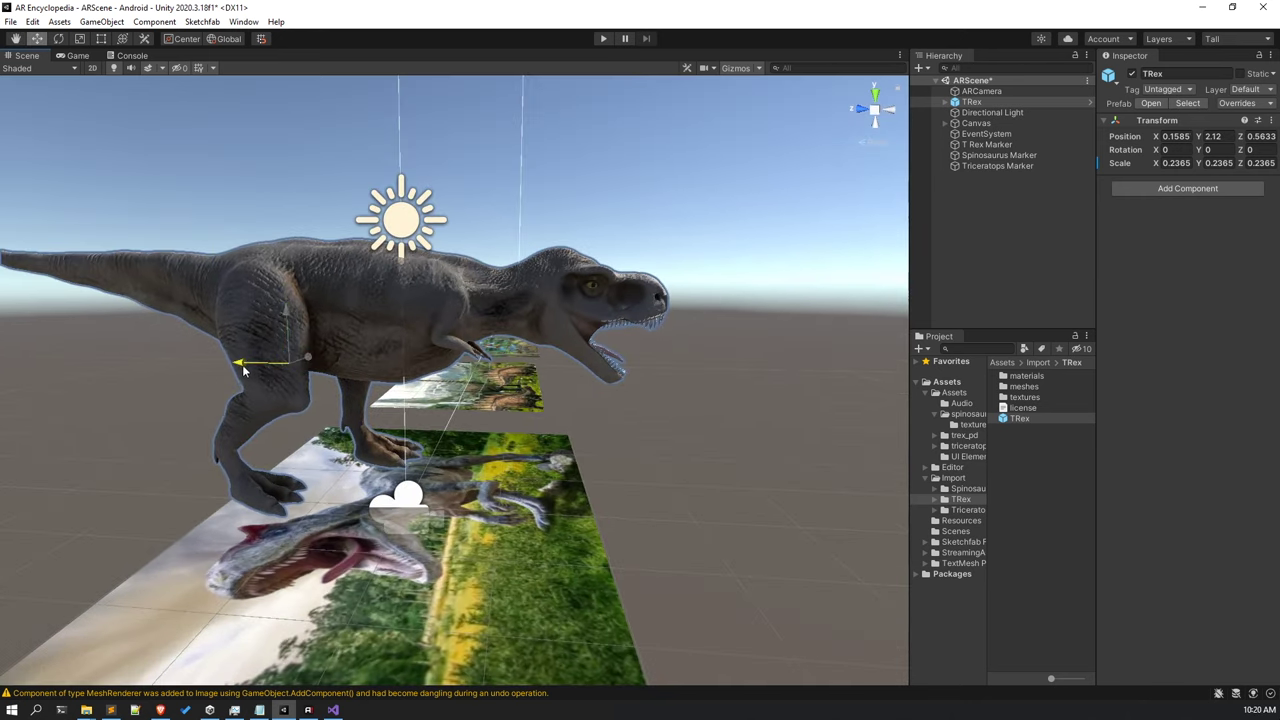
pyautogui.moveTo(243, 370); pyautogui.dragTo(373, 231)
pyautogui.keyDown('alt'); pyautogui.moveTo(606, 427); pyautogui.dragTo(263, 581); pyautogui.keyUp('alt')
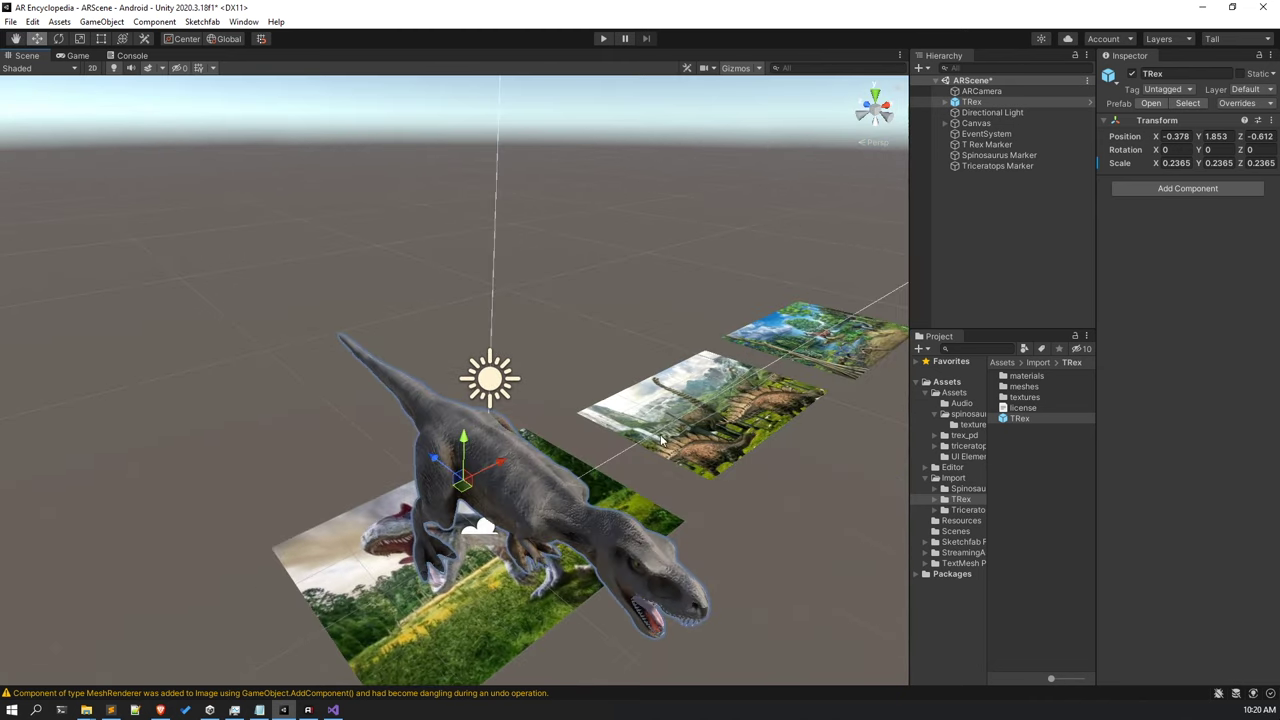
pyautogui.keyDown('alt'); pyautogui.moveTo(660, 440); pyautogui.dragTo(418, 397); pyautogui.keyUp('alt')
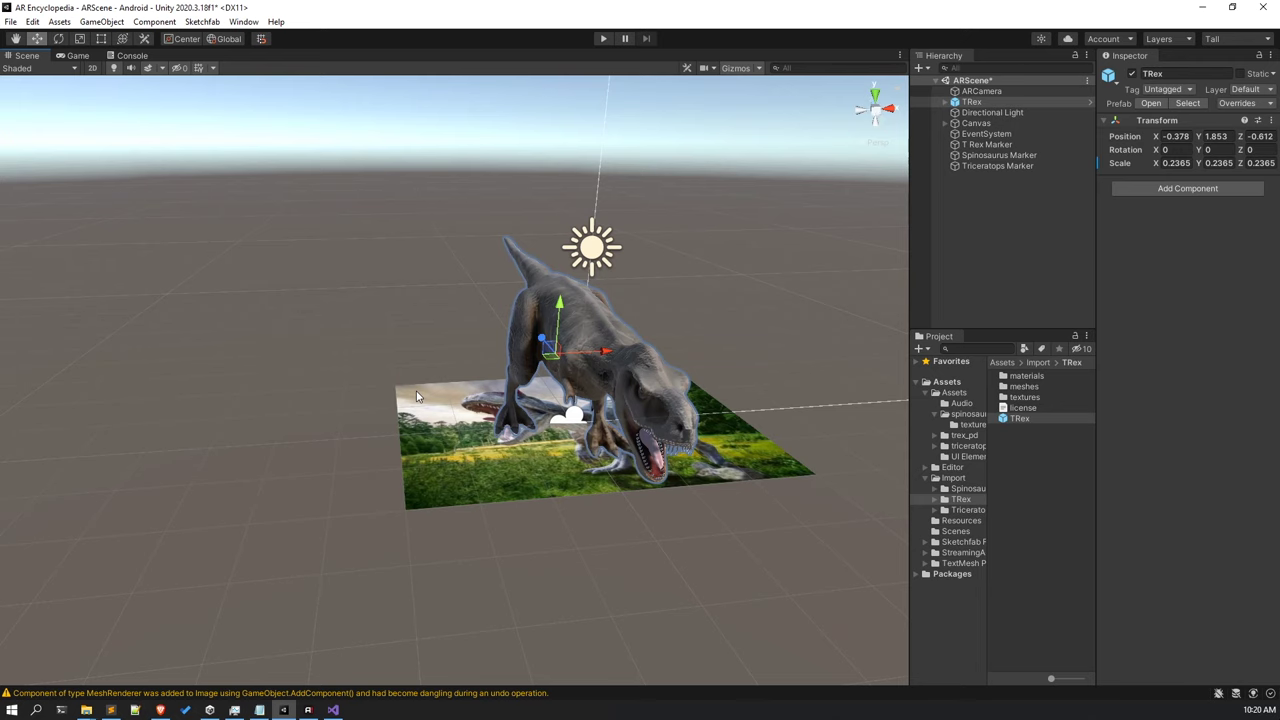
# Parent the TRex under T Rex Marker in the Hierarchy.
pyautogui.moveTo(996, 102)
pyautogui.mouseDown()
pyautogui.moveTo(1013, 129)
pyautogui.moveTo(1005, 145)
pyautogui.mouseUp()
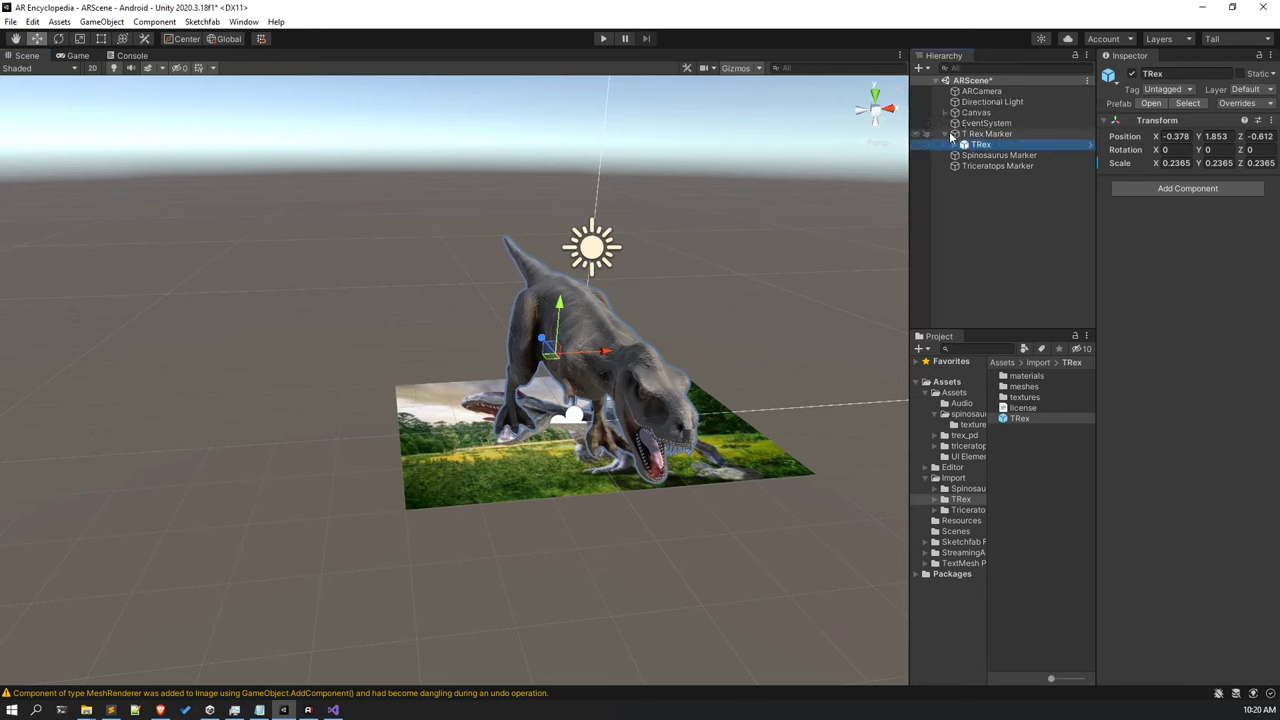
pyautogui.click(970, 208)
pyautogui.click(945, 134)
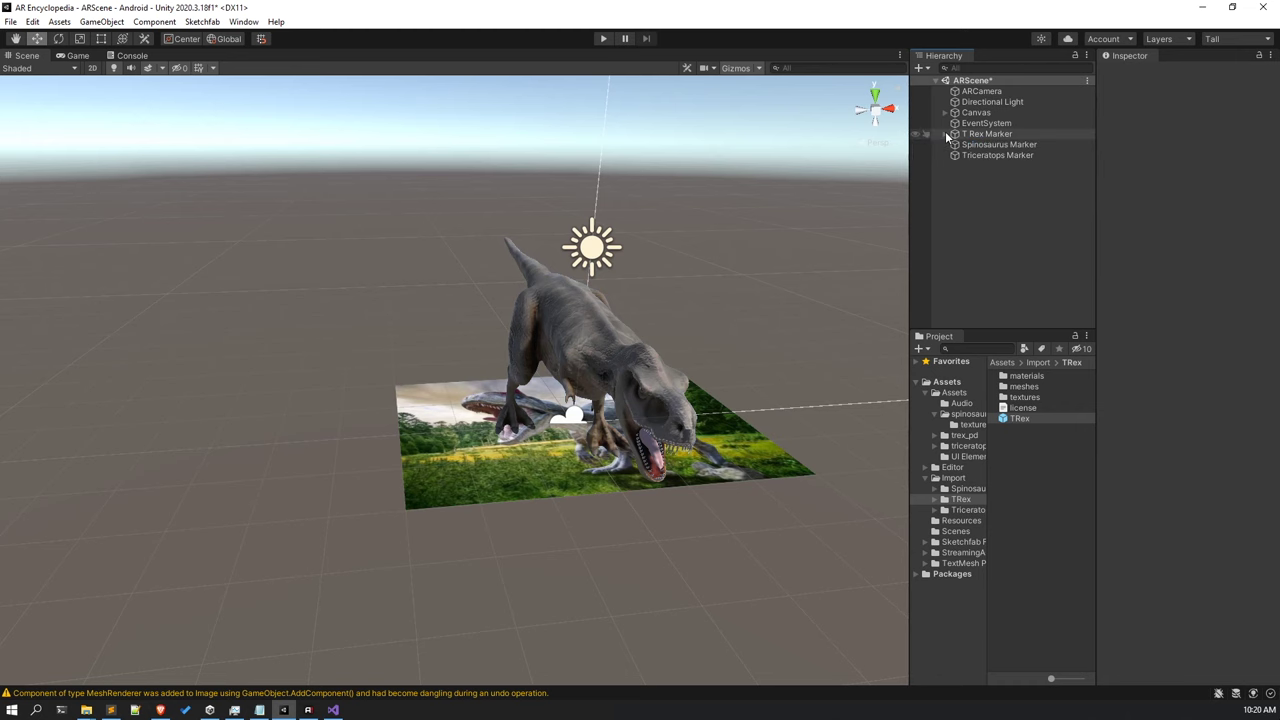
pyautogui.moveTo(872, 236)
pyautogui.mouseDown(button='middle')
pyautogui.moveTo(780, 290)
pyautogui.moveTo(598, 362)
pyautogui.moveTo(531, 371)
pyautogui.moveTo(531, 395)
pyautogui.mouseUp(button='middle')
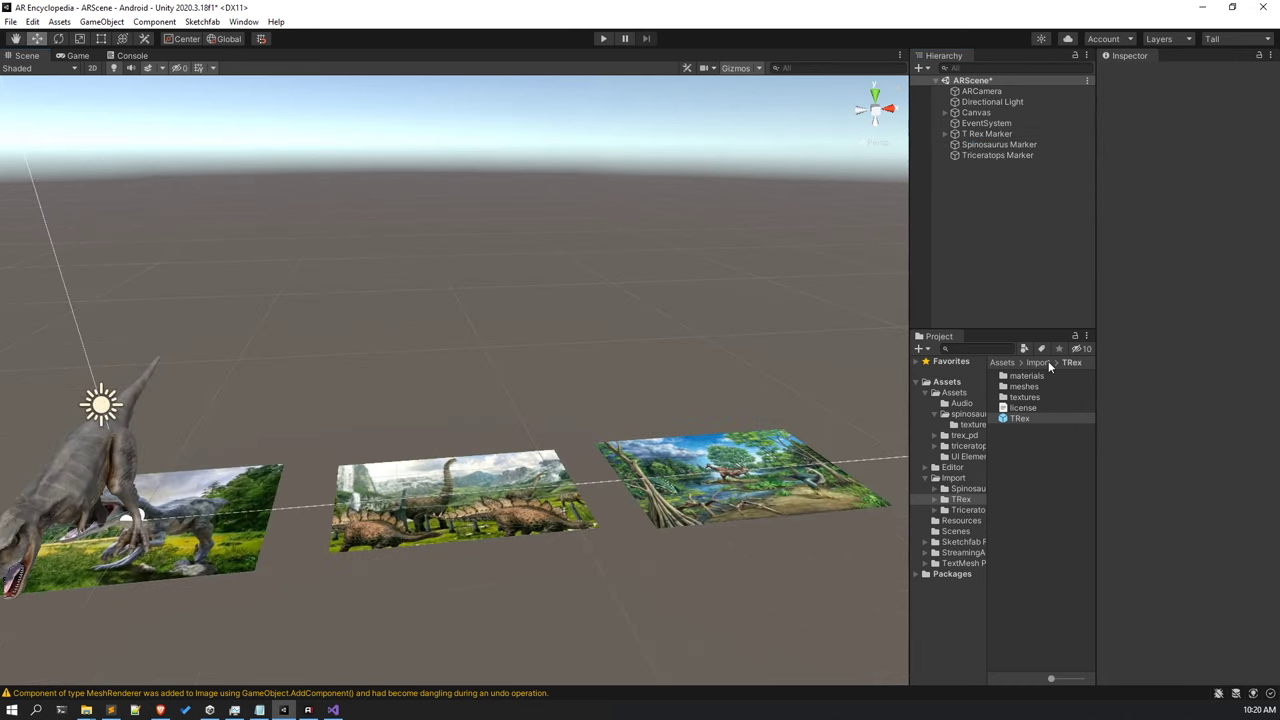
# Add the Spinosaurus prefab from Import/Spinosaurus and position it on the second marker image.
pyautogui.click(1038, 362)
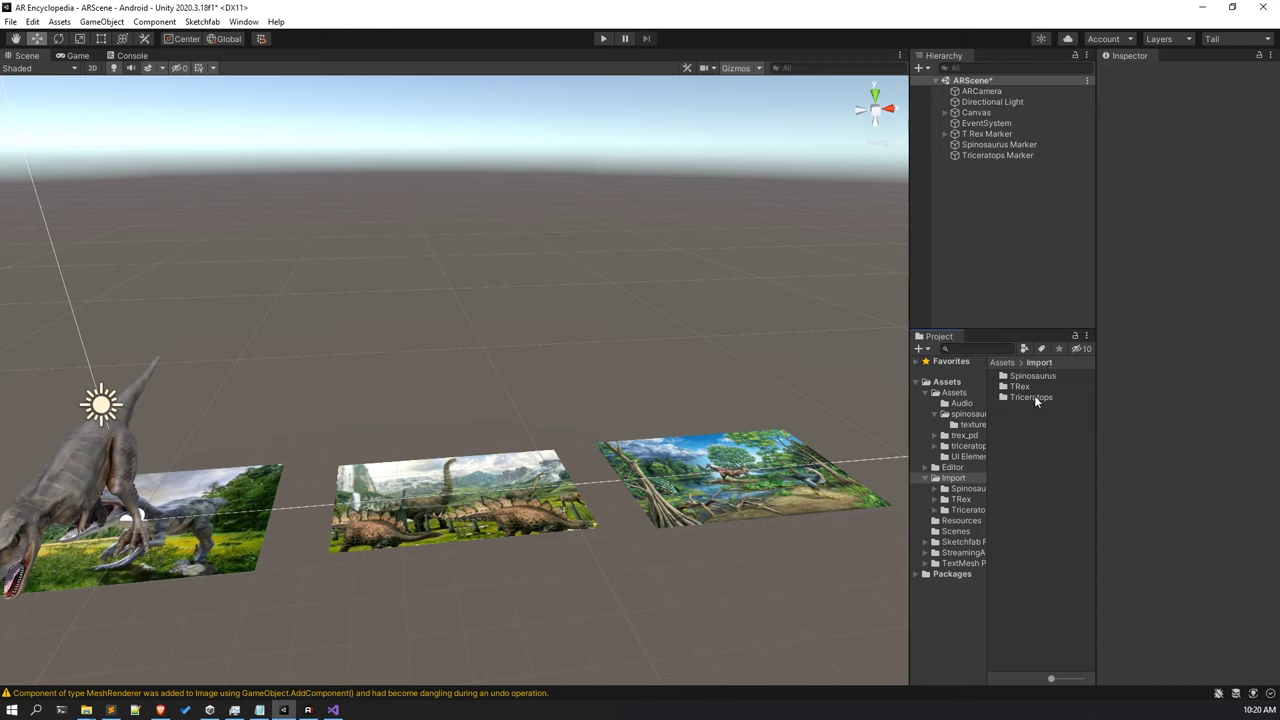
pyautogui.doubleClick(1030, 376)
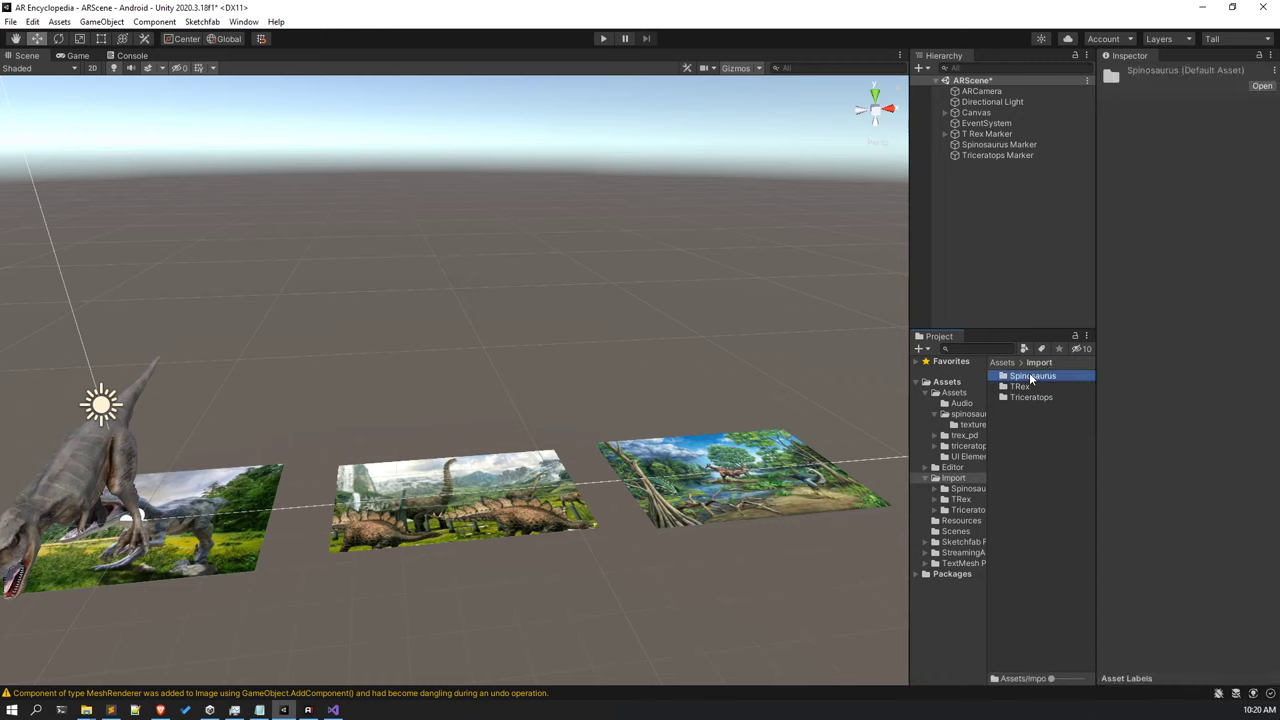
pyautogui.moveTo(764, 412); pyautogui.dragTo(424, 485)
pyautogui.scroll(2, 511, 508)
pyautogui.keyDown('alt'); pyautogui.moveTo(511, 507); pyautogui.dragTo(716, 327); pyautogui.keyUp('alt')
pyautogui.moveTo(795, 268); pyautogui.dragTo(660, 170)
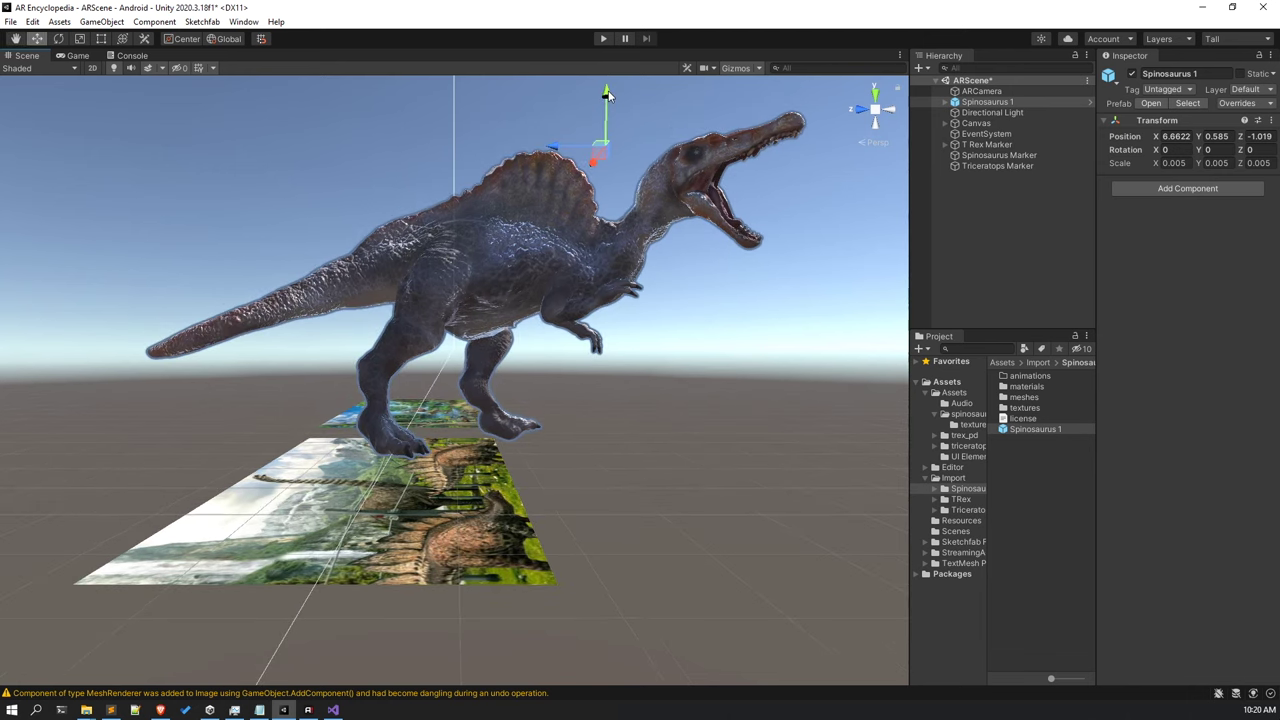
pyautogui.moveTo(608, 94); pyautogui.dragTo(600, 157)
pyautogui.moveTo(580, 220); pyautogui.dragTo(438, 491)
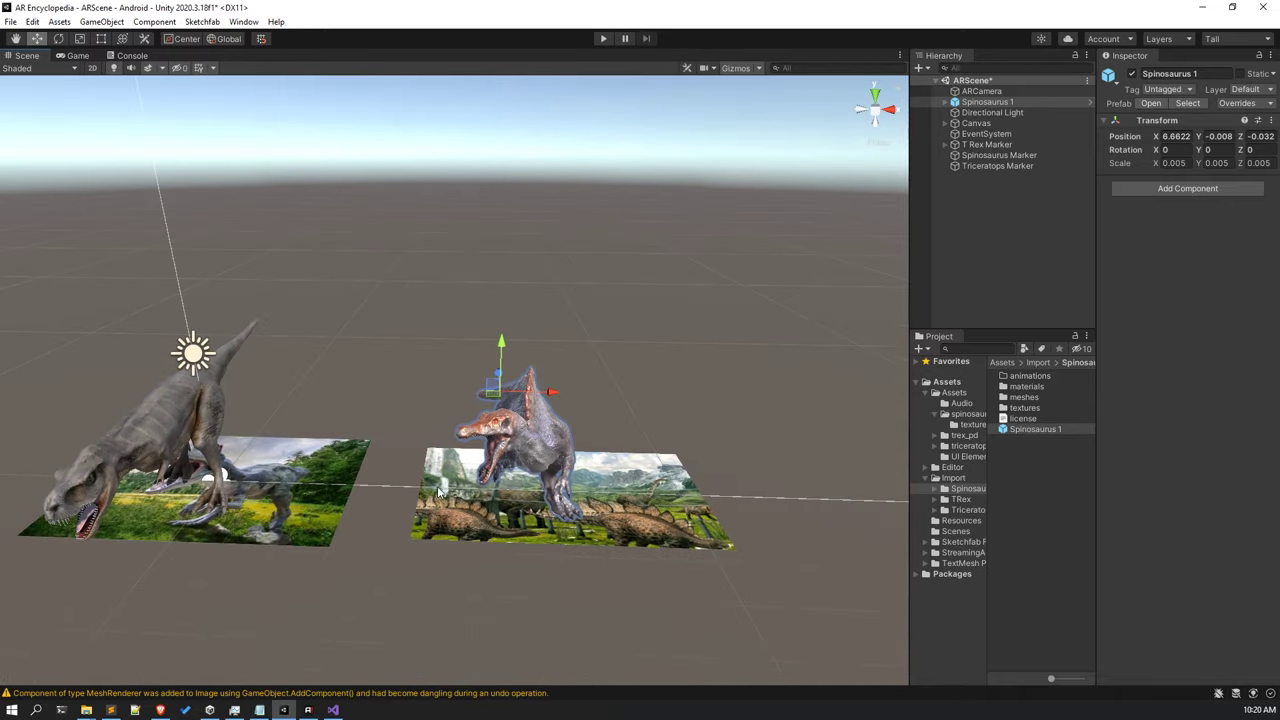
pyautogui.moveTo(555, 398); pyautogui.dragTo(577, 399)
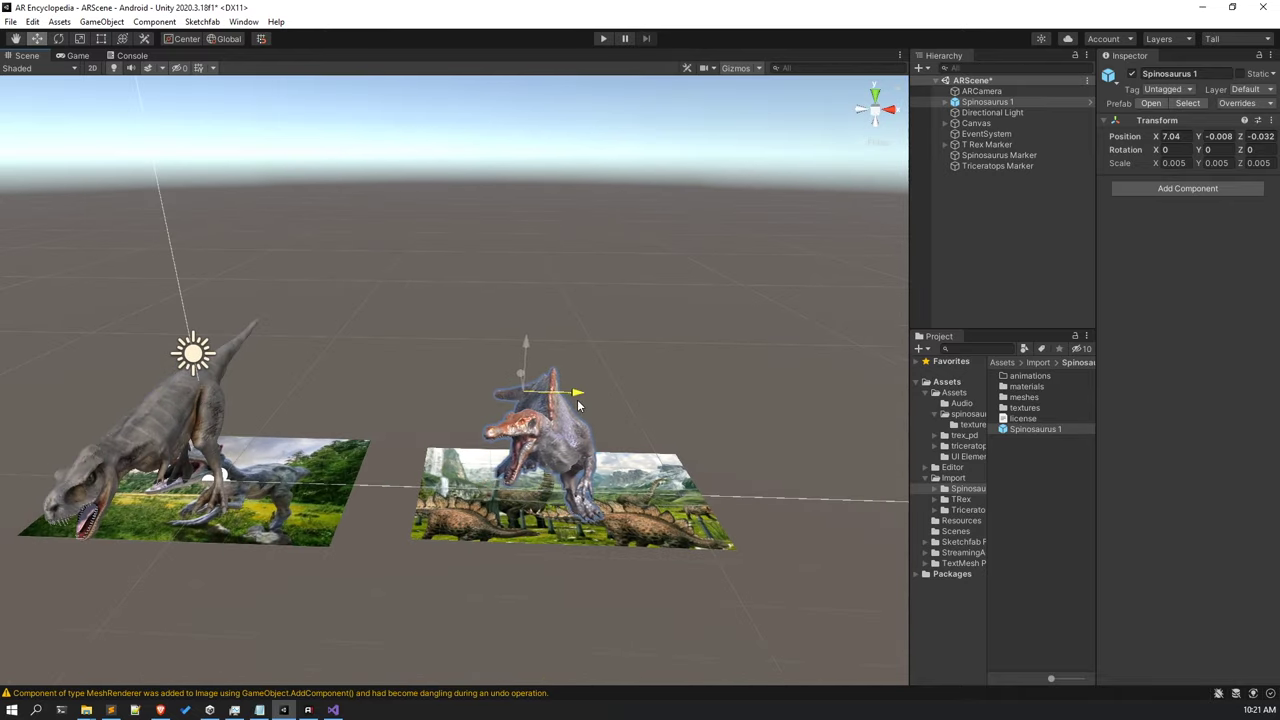
pyautogui.moveTo(577, 399); pyautogui.dragTo(320, 455, button='middle')
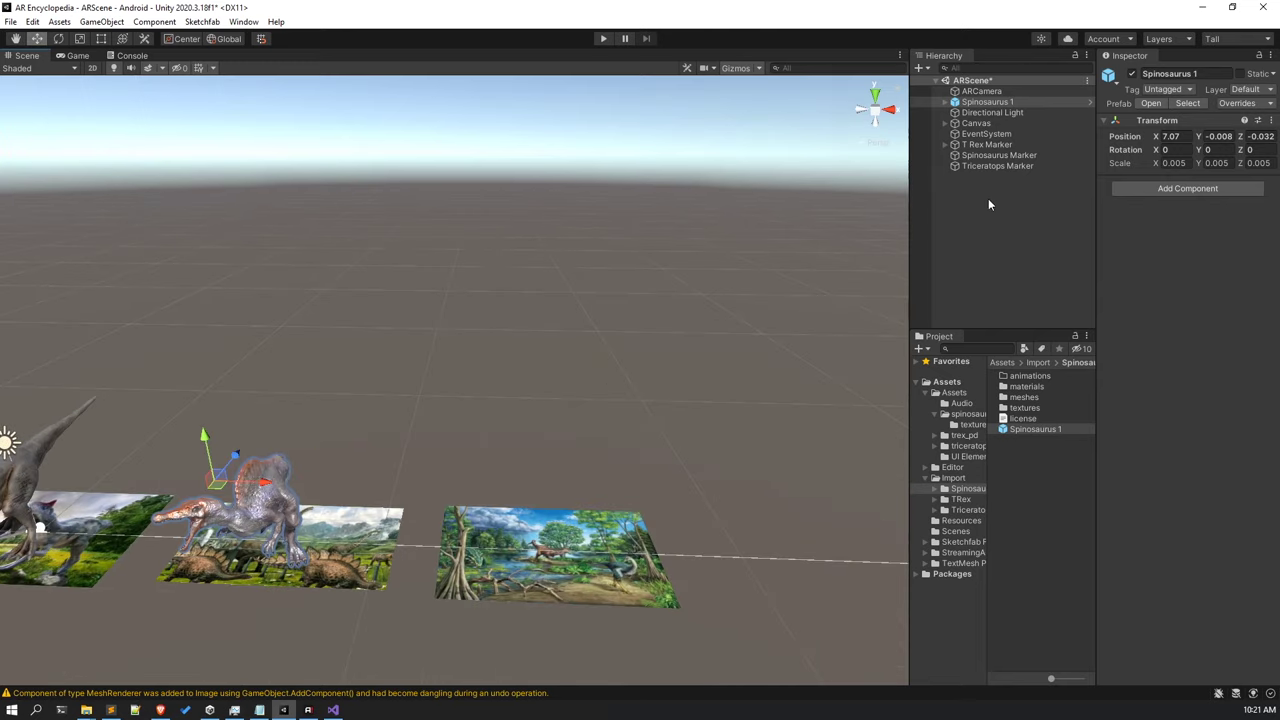
# Parent Spinosaurus 1 under Spinosaurus Marker and collapse the marker's children.
pyautogui.click(1006, 192)
pyautogui.moveTo(1005, 103)
pyautogui.mouseDown()
pyautogui.moveTo(1036, 122)
pyautogui.moveTo(1050, 162)
pyautogui.moveTo(1040, 156)
pyautogui.mouseUp()
pyautogui.click(1009, 203)
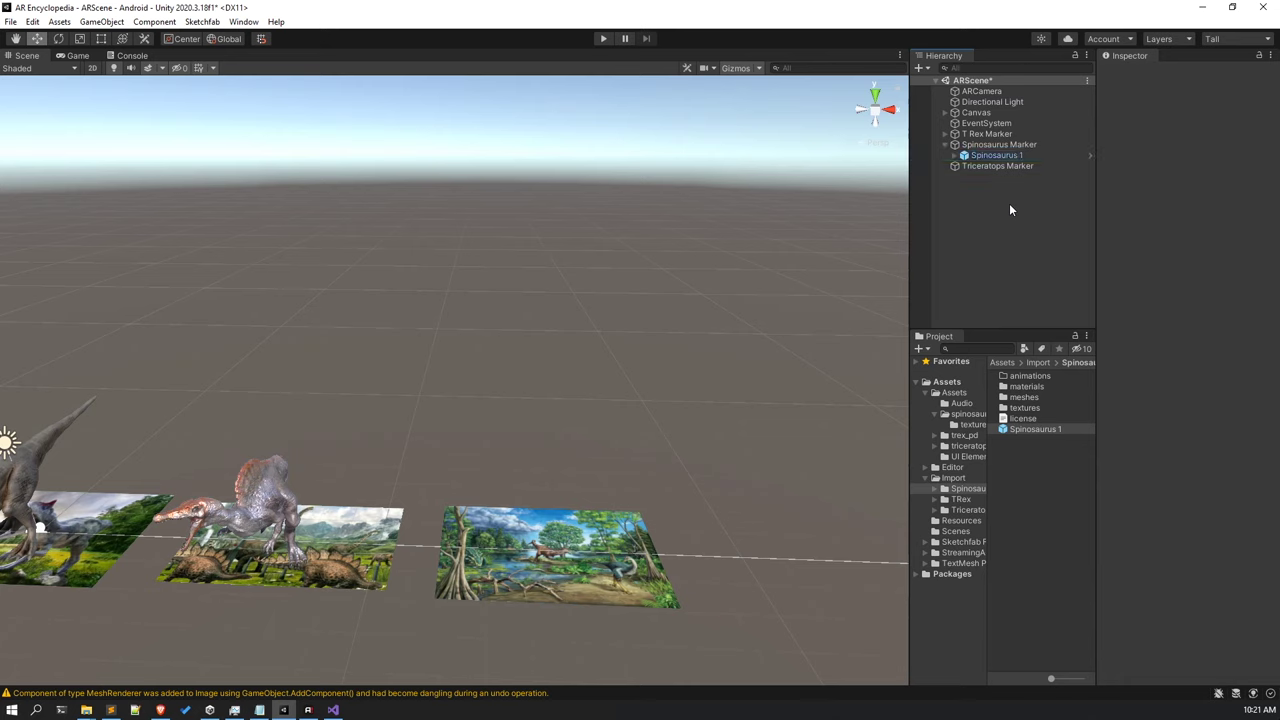
pyautogui.click(942, 145)
pyautogui.moveTo(510, 366)
pyautogui.mouseDown(button='middle')
pyautogui.moveTo(646, 280)
pyautogui.moveTo(683, 371)
pyautogui.moveTo(477, 344)
pyautogui.moveTo(429, 294)
pyautogui.moveTo(474, 357)
pyautogui.moveTo(588, 381)
pyautogui.moveTo(542, 412)
pyautogui.moveTo(443, 368)
pyautogui.mouseUp(button='middle')
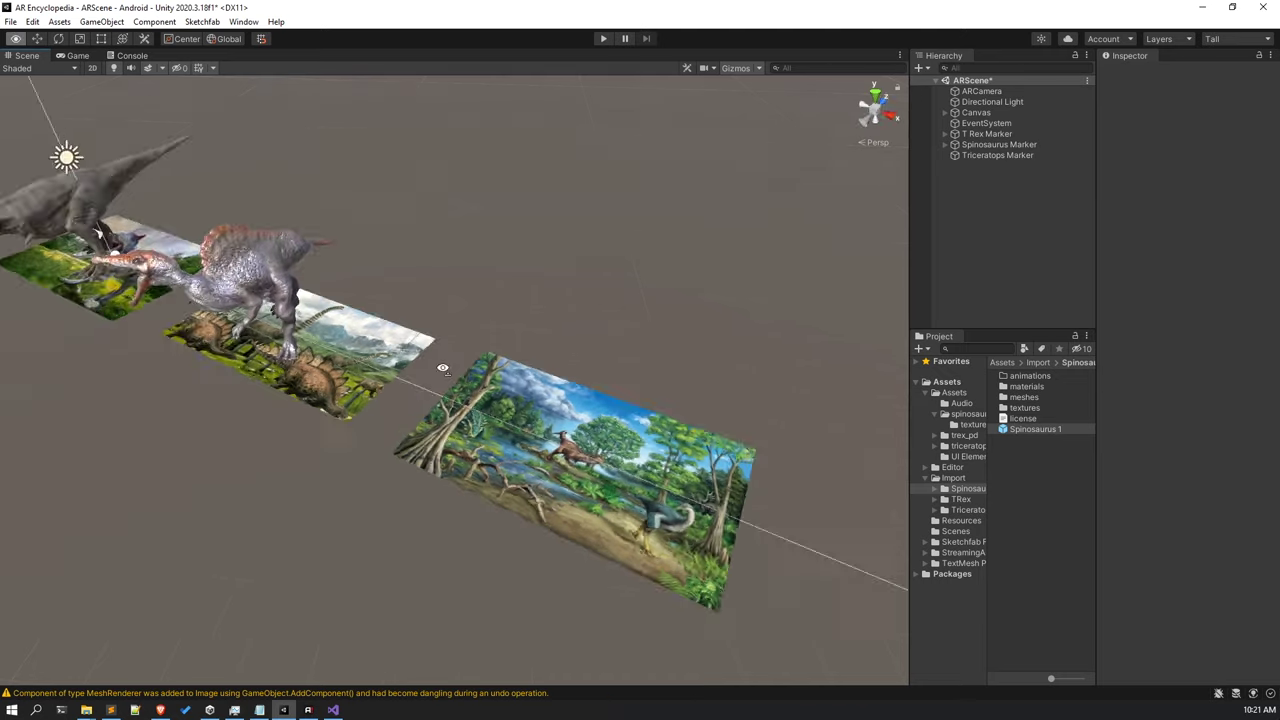
pyautogui.moveTo(443, 368); pyautogui.dragTo(610, 390, button='right')
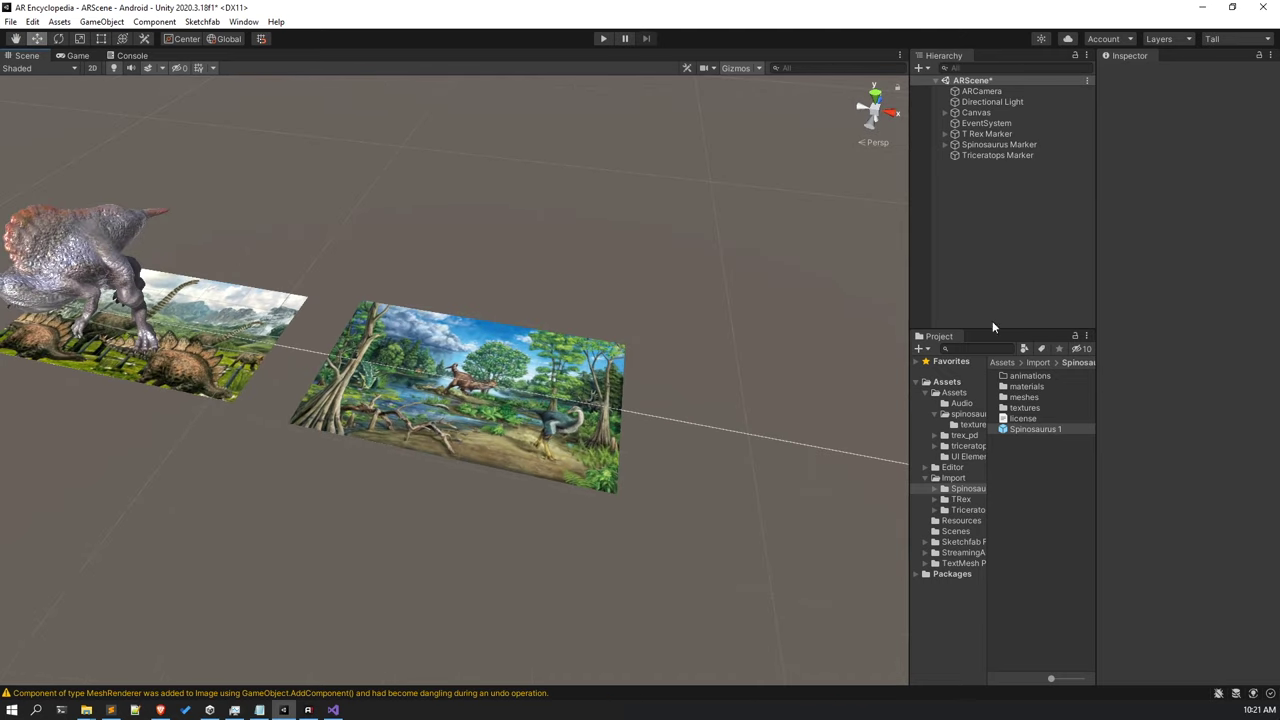
# Drag the Triceratops prefab from Import/Triceratops into the scene and scale it to 0.8.
pyautogui.click(1039, 363)
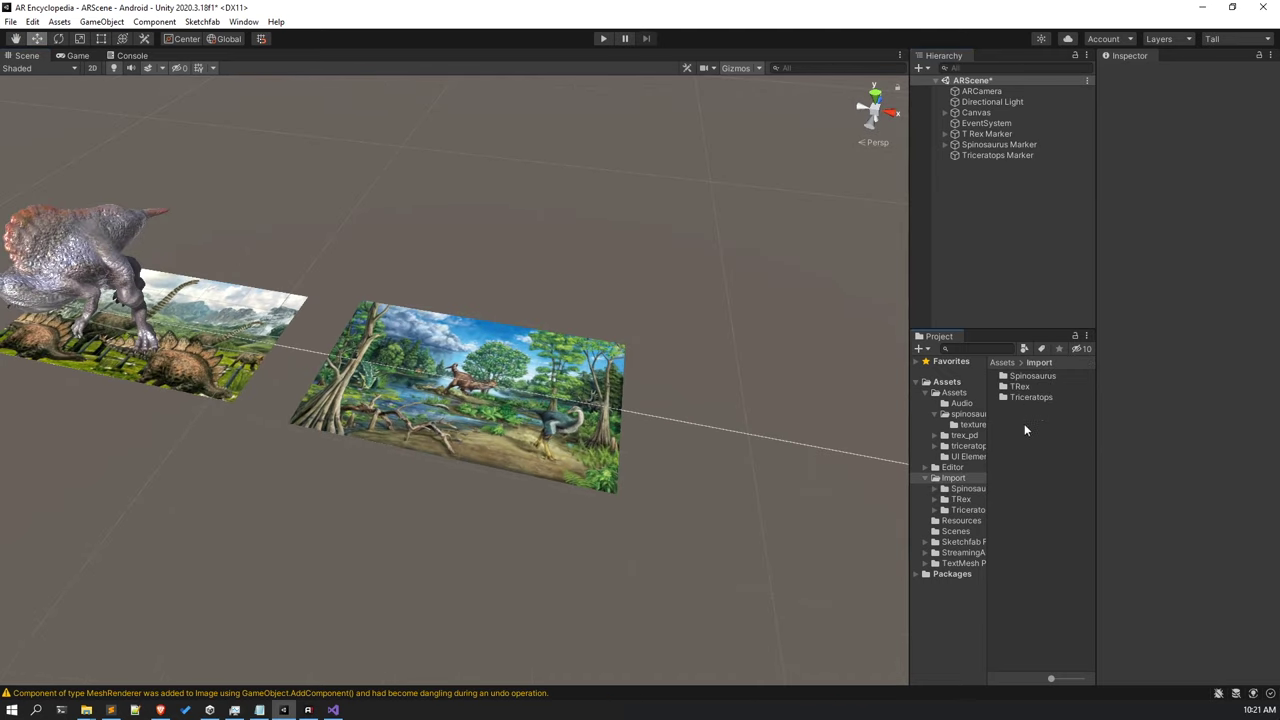
pyautogui.doubleClick(1024, 396)
pyautogui.moveTo(1033, 431)
pyautogui.mouseDown()
pyautogui.moveTo(1017, 145)
pyautogui.moveTo(668, 353)
pyautogui.moveTo(456, 342)
pyautogui.moveTo(462, 355)
pyautogui.mouseUp()
pyautogui.keyDown('alt'); pyautogui.moveTo(462, 355); pyautogui.dragTo(149, 97); pyautogui.keyUp('alt')
pyautogui.press('f')
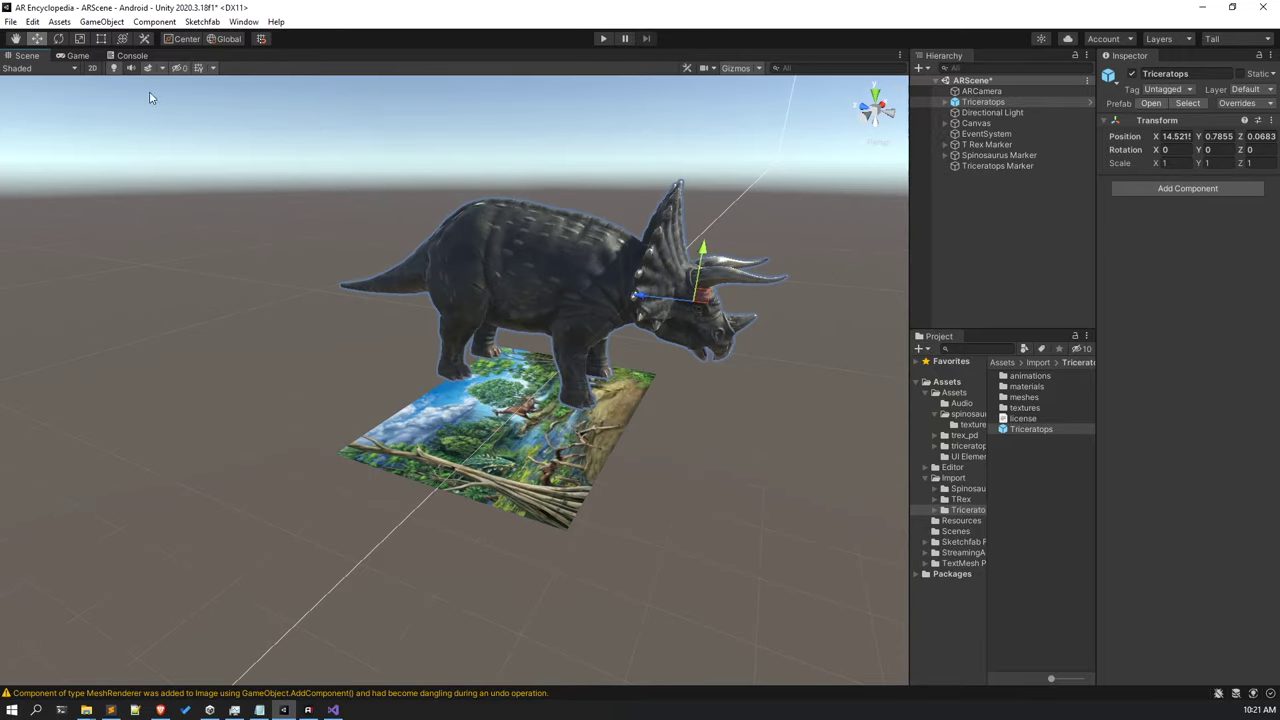
pyautogui.click(77, 40)
pyautogui.moveTo(695, 301); pyautogui.dragTo(153, 90)
# Move the Triceratops down and along Z and X until it sits on its marker image.
pyautogui.click(37, 39)
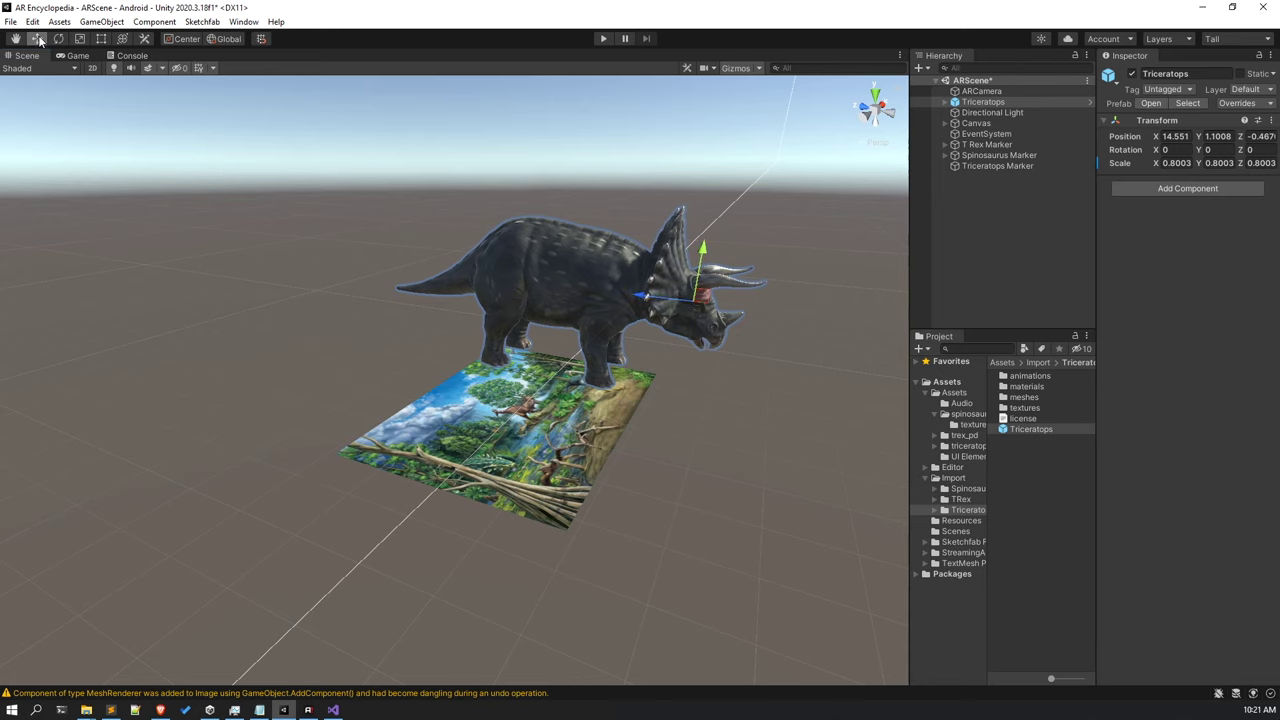
pyautogui.moveTo(703, 250); pyautogui.dragTo(700, 330)
pyautogui.scroll(3, 603, 423)
pyautogui.scroll(-2, 601, 421)
pyautogui.keyDown('alt'); pyautogui.moveTo(601, 421); pyautogui.dragTo(668, 382); pyautogui.keyUp('alt')
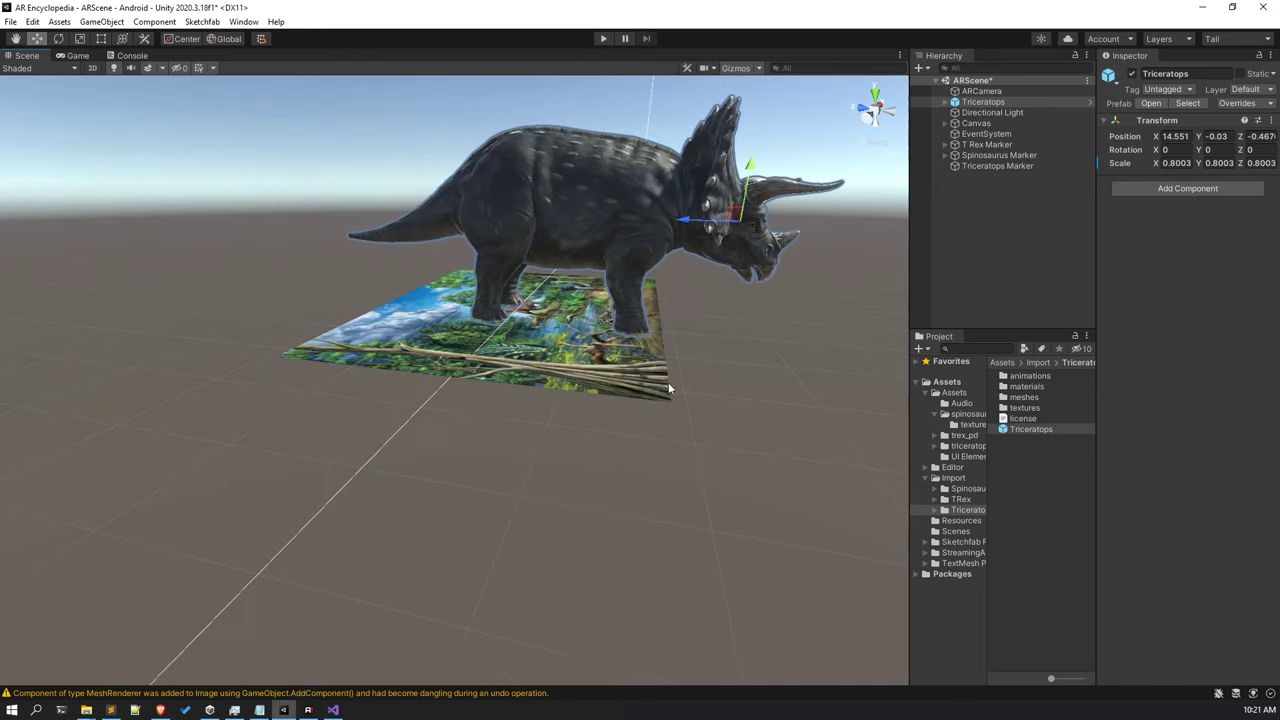
pyautogui.moveTo(722, 215); pyautogui.dragTo(710, 163)
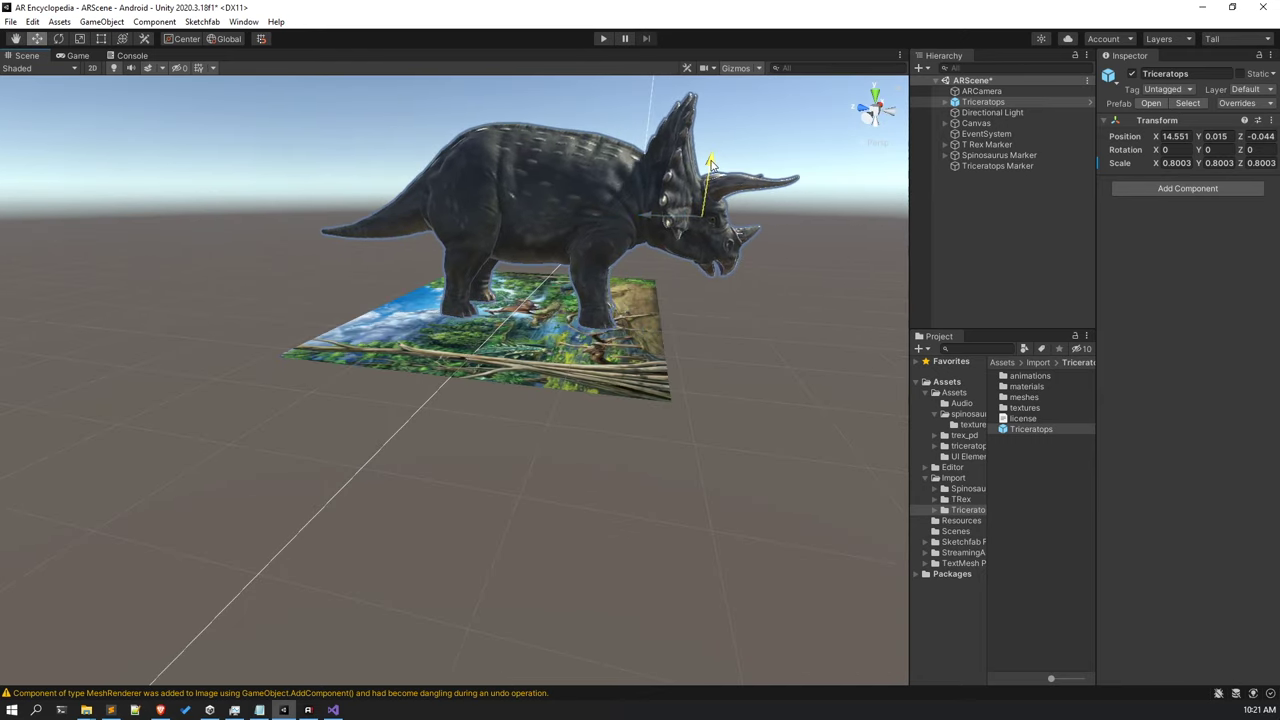
pyautogui.moveTo(710, 170)
pyautogui.mouseDown(button='middle')
pyautogui.moveTo(560, 300)
pyautogui.moveTo(403, 366)
pyautogui.moveTo(463, 391)
pyautogui.moveTo(425, 357)
pyautogui.moveTo(340, 390)
pyautogui.mouseUp(button='middle')
pyautogui.scroll(-3, 403, 366)
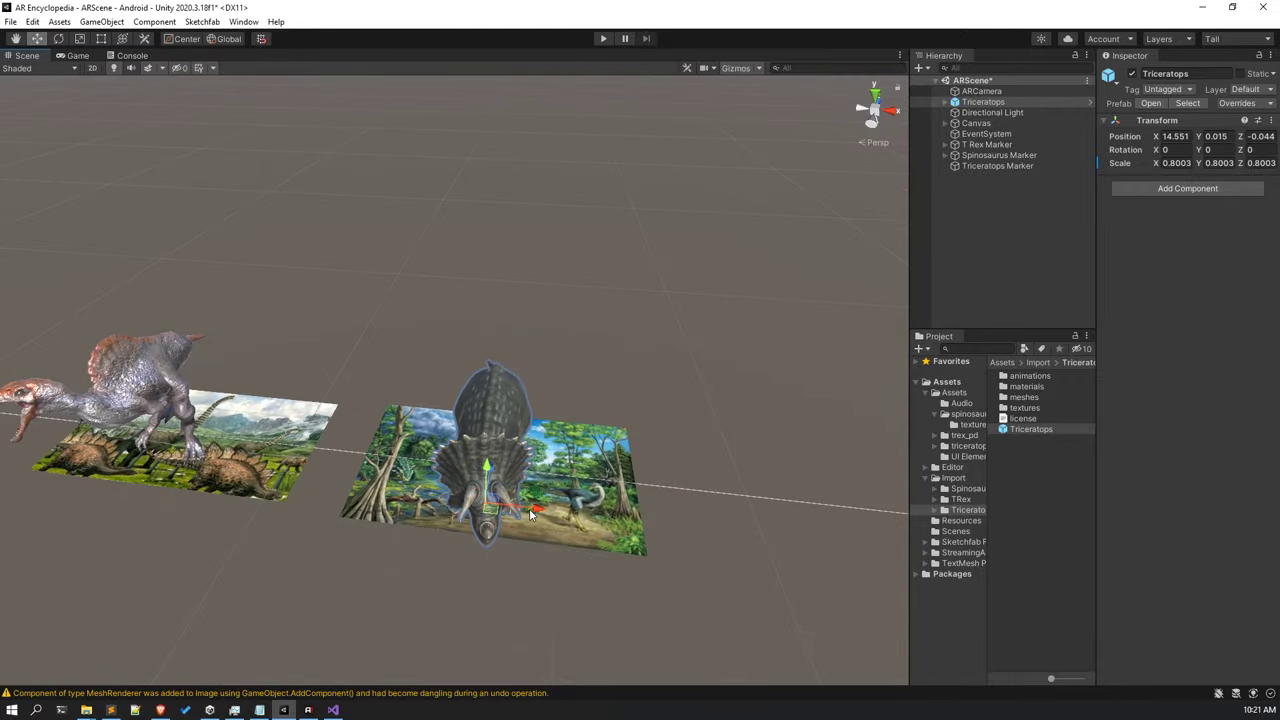
pyautogui.moveTo(529, 508); pyautogui.dragTo(440, 500)
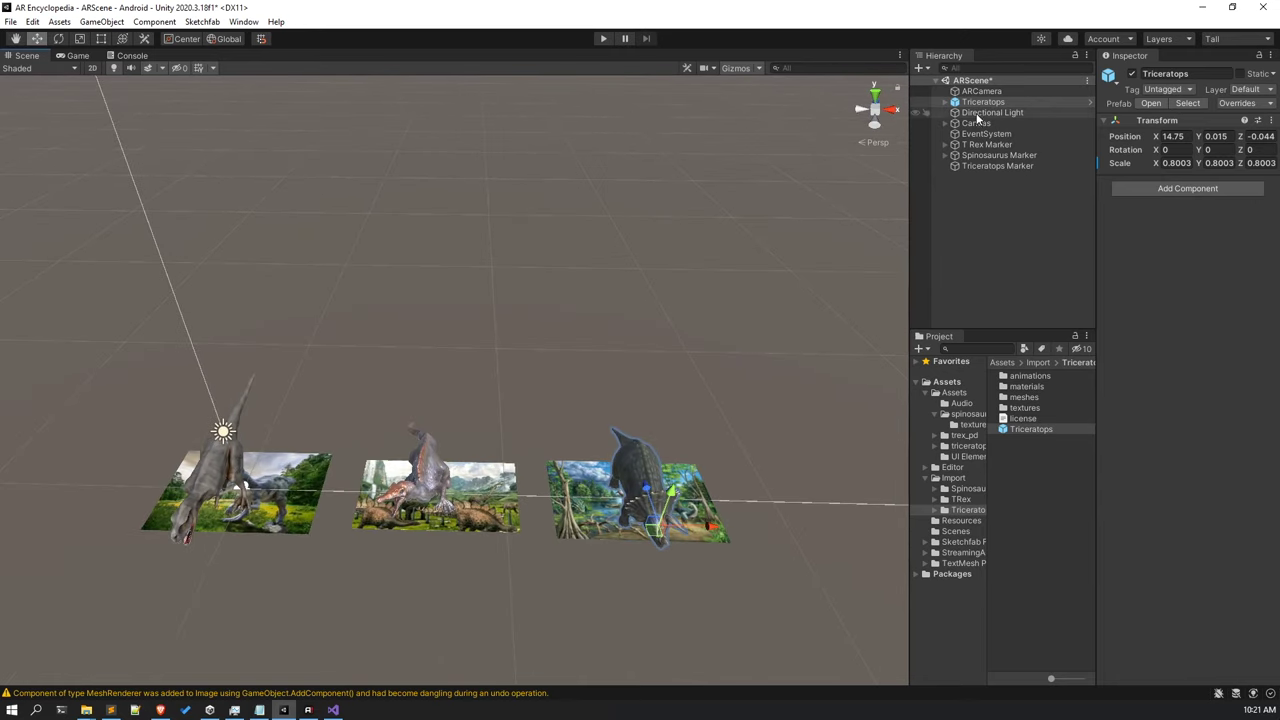
# Make Triceratops a child of Triceratops Marker and collapse the marker's children.
pyautogui.moveTo(977, 99)
pyautogui.mouseDown()
pyautogui.moveTo(1018, 166)
pyautogui.moveTo(980, 172)
pyautogui.mouseUp()
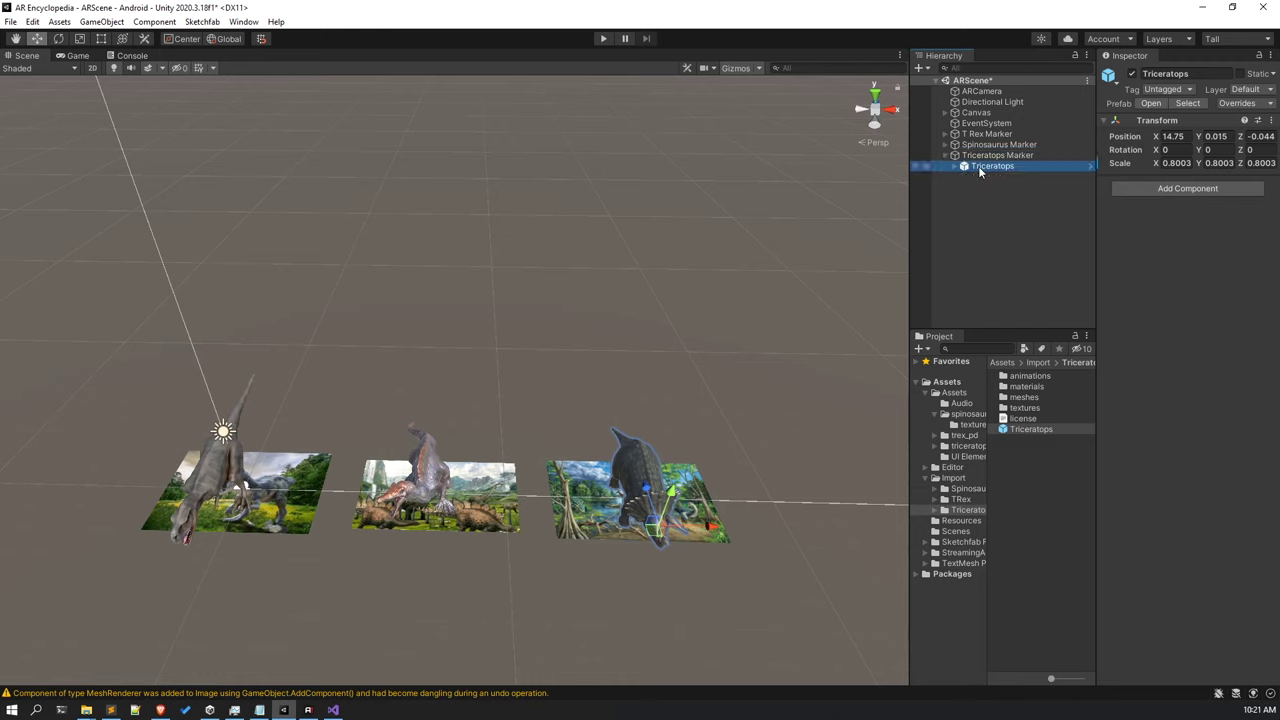
pyautogui.click(944, 155)
pyautogui.click(961, 198)
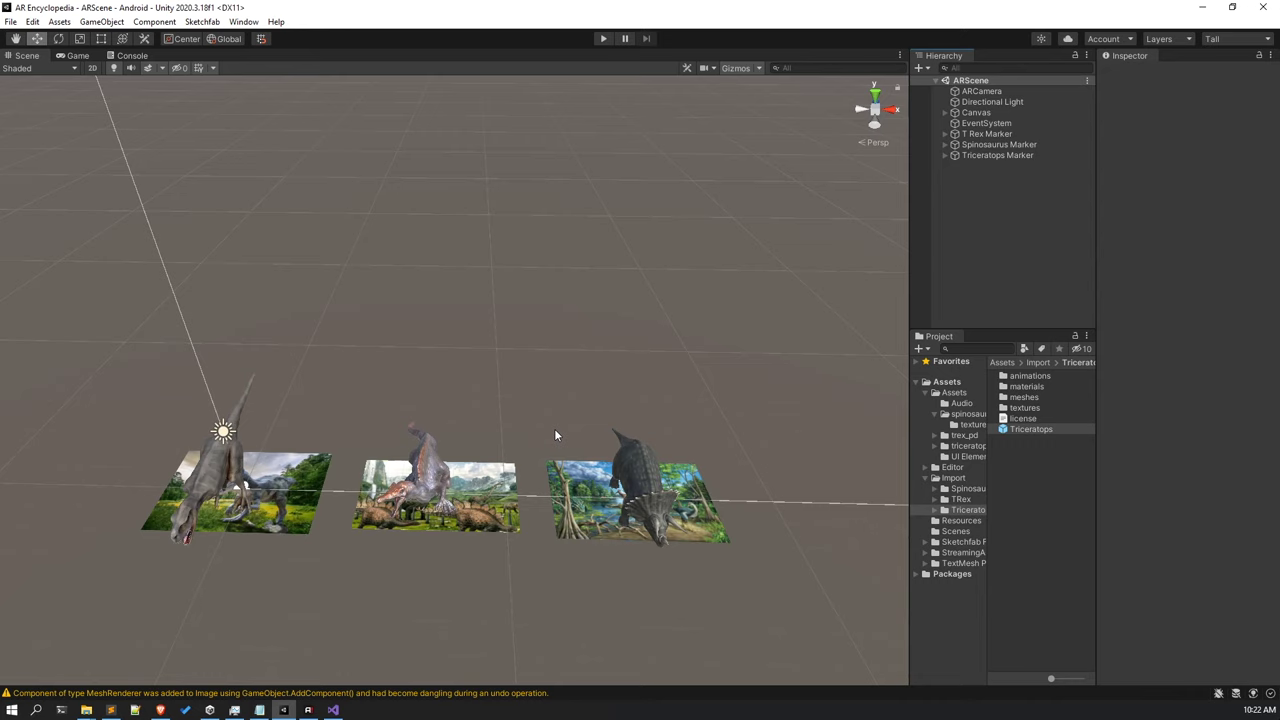
pyautogui.moveTo(554, 428)
pyautogui.mouseDown(button='right')
pyautogui.moveTo(408, 460)
pyautogui.moveTo(420, 467)
pyautogui.moveTo(323, 508)
pyautogui.moveTo(400, 471)
pyautogui.moveTo(421, 421)
pyautogui.moveTo(464, 419)
pyautogui.moveTo(590, 370)
pyautogui.moveTo(320, 500)
pyautogui.moveTo(360, 542)
pyautogui.mouseUp(button='right')
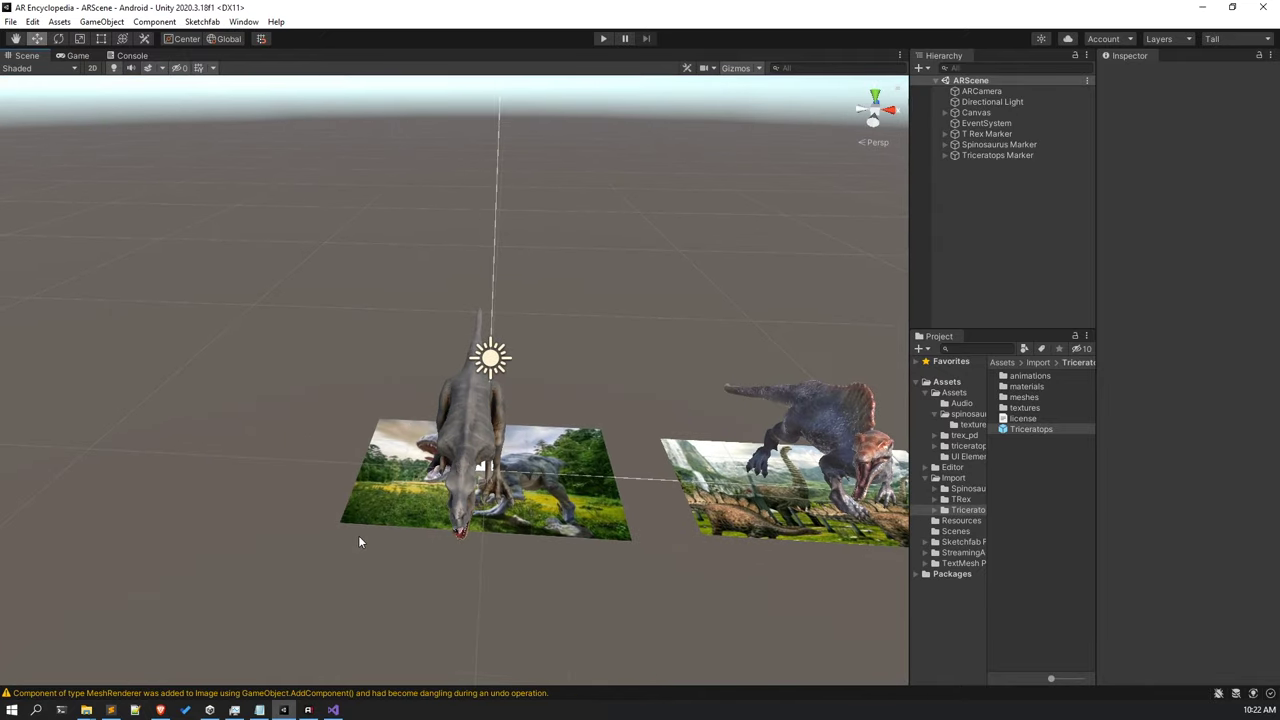
# Add a Canvas under T Rex Marker with UI Scale Mode set to Scale With Screen Size.
pyautogui.click(985, 133)
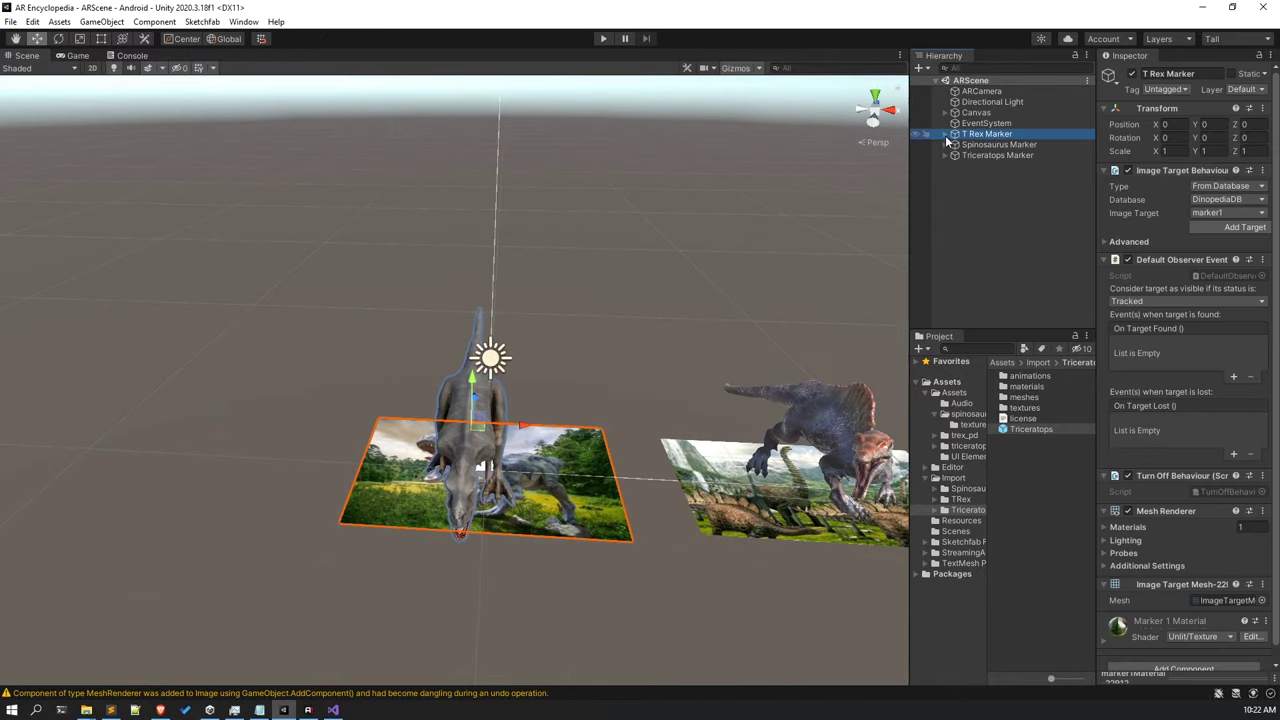
pyautogui.click(946, 134)
pyautogui.rightClick(994, 140)
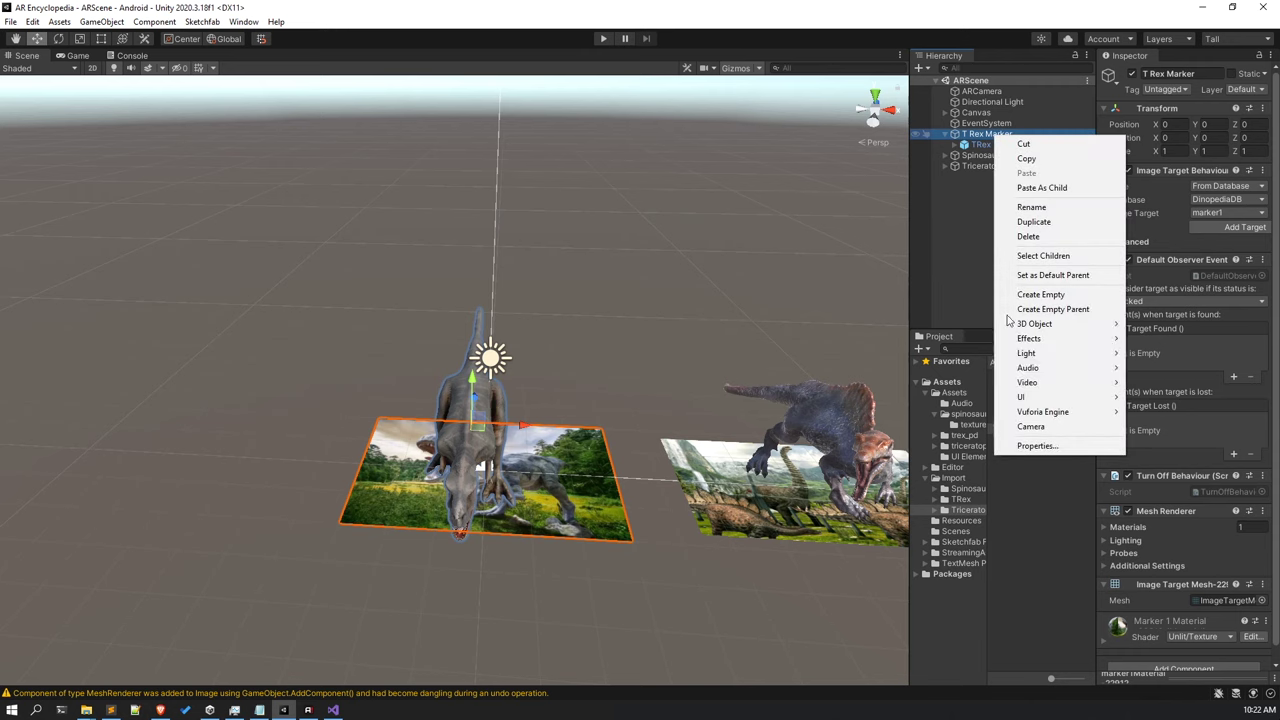
pyautogui.moveTo(1050, 397)
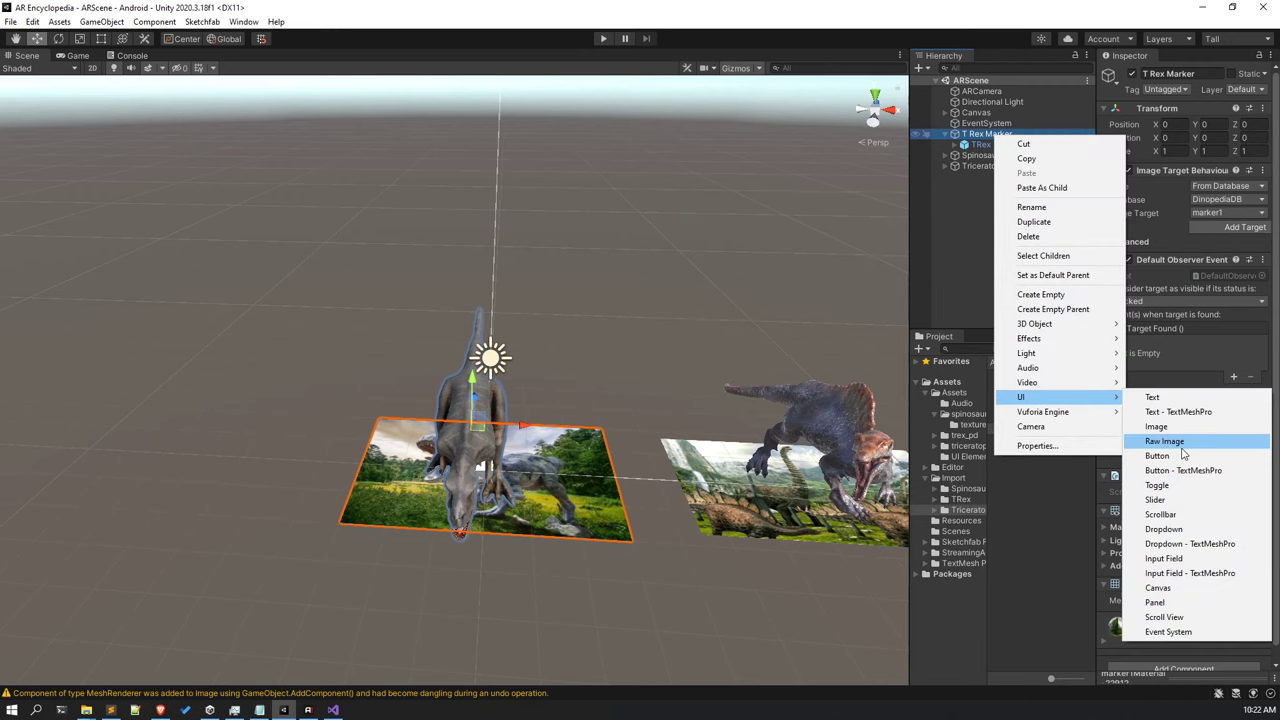
pyautogui.click(1160, 588)
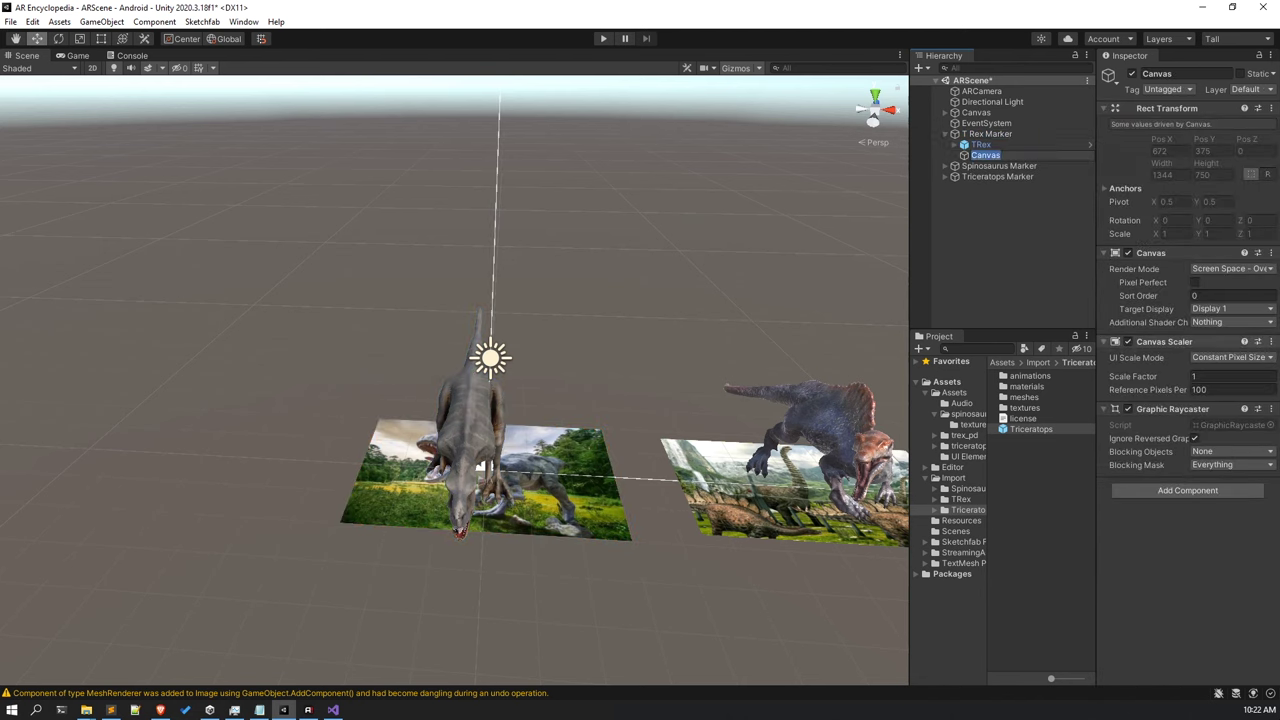
pyautogui.click(1244, 358)
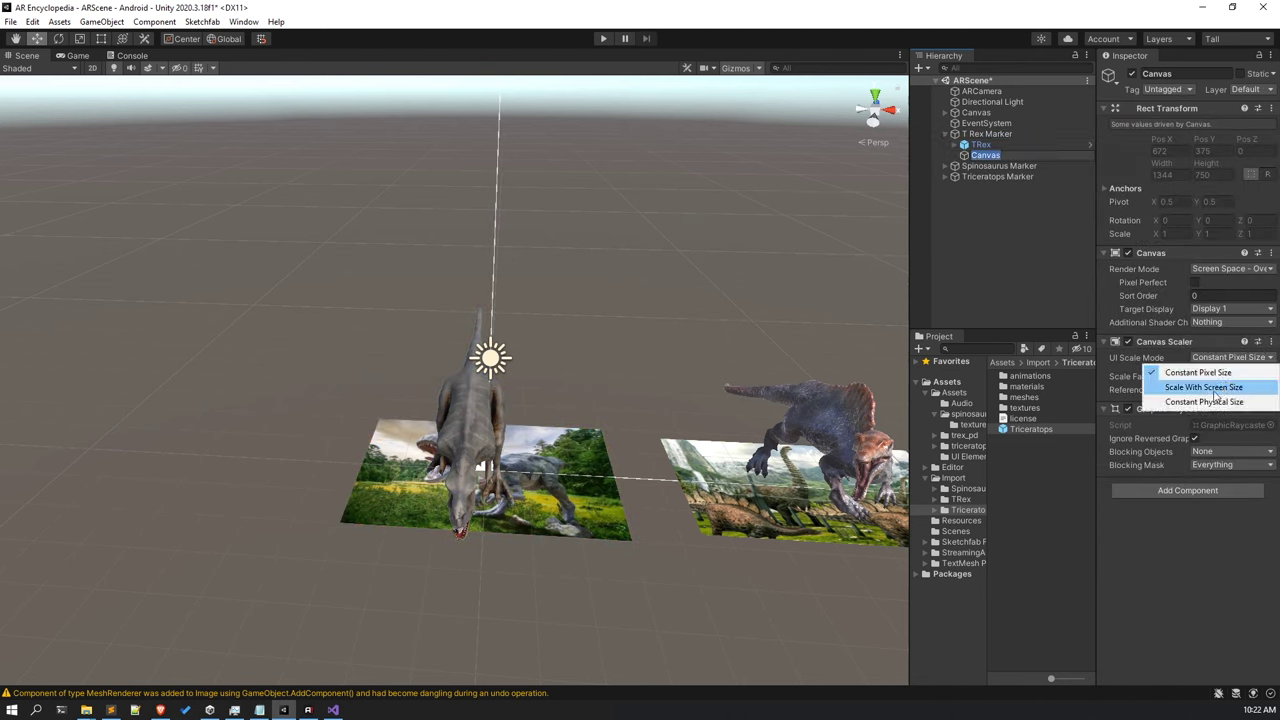
pyautogui.click(1215, 389)
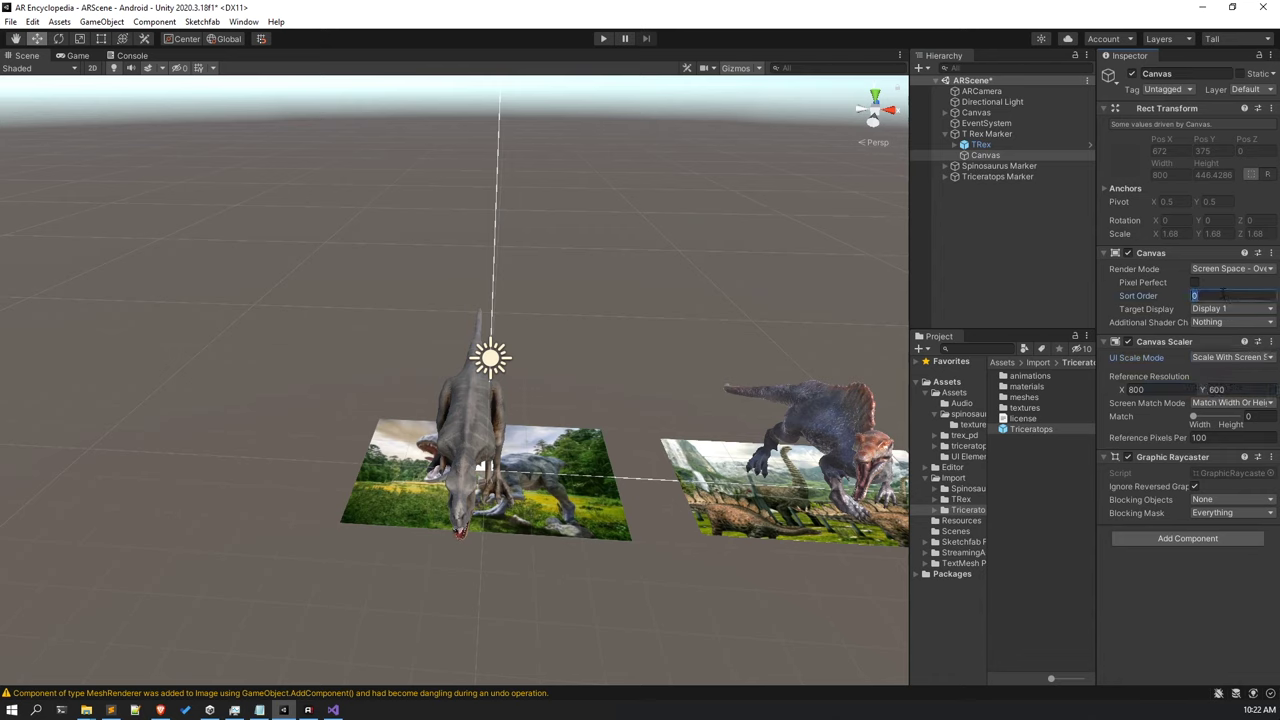
pyautogui.click(1020, 157)
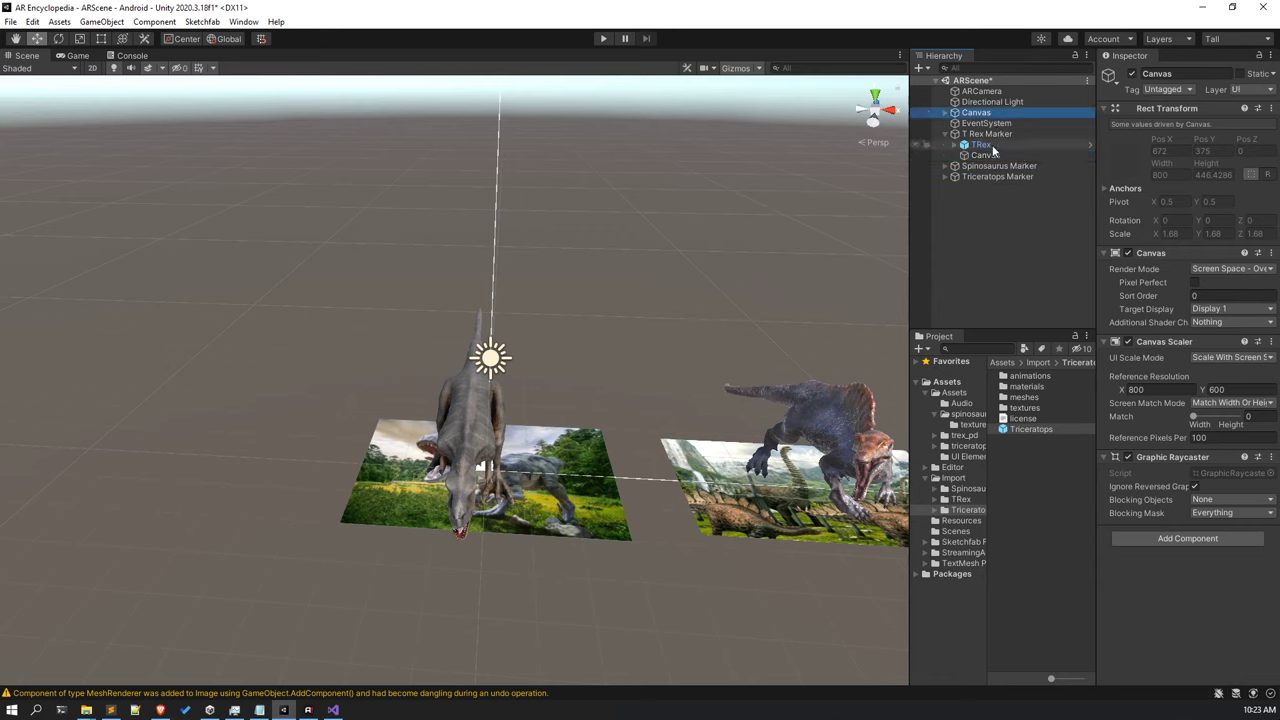
# Select the T Rex Marker's Canvas and edit its sort order value.
pyautogui.click(985, 145)
pyautogui.click(986, 123)
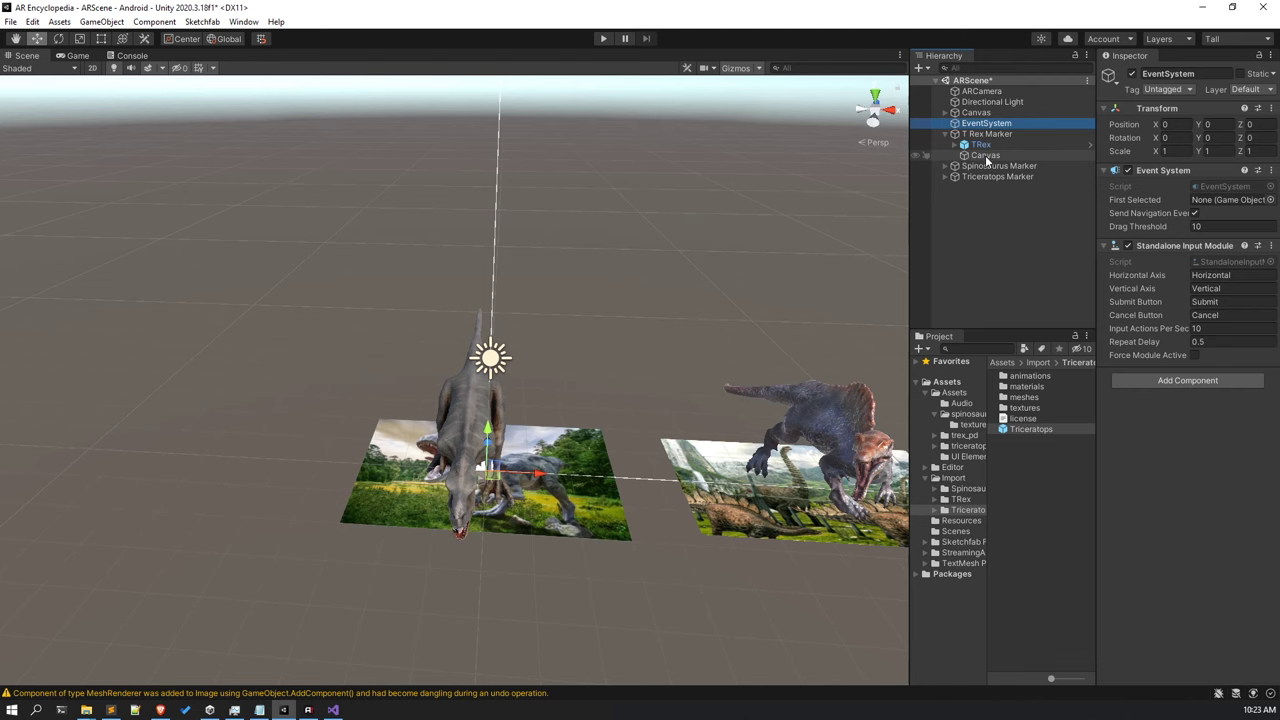
pyautogui.click(985, 155)
pyautogui.click(1194, 296)
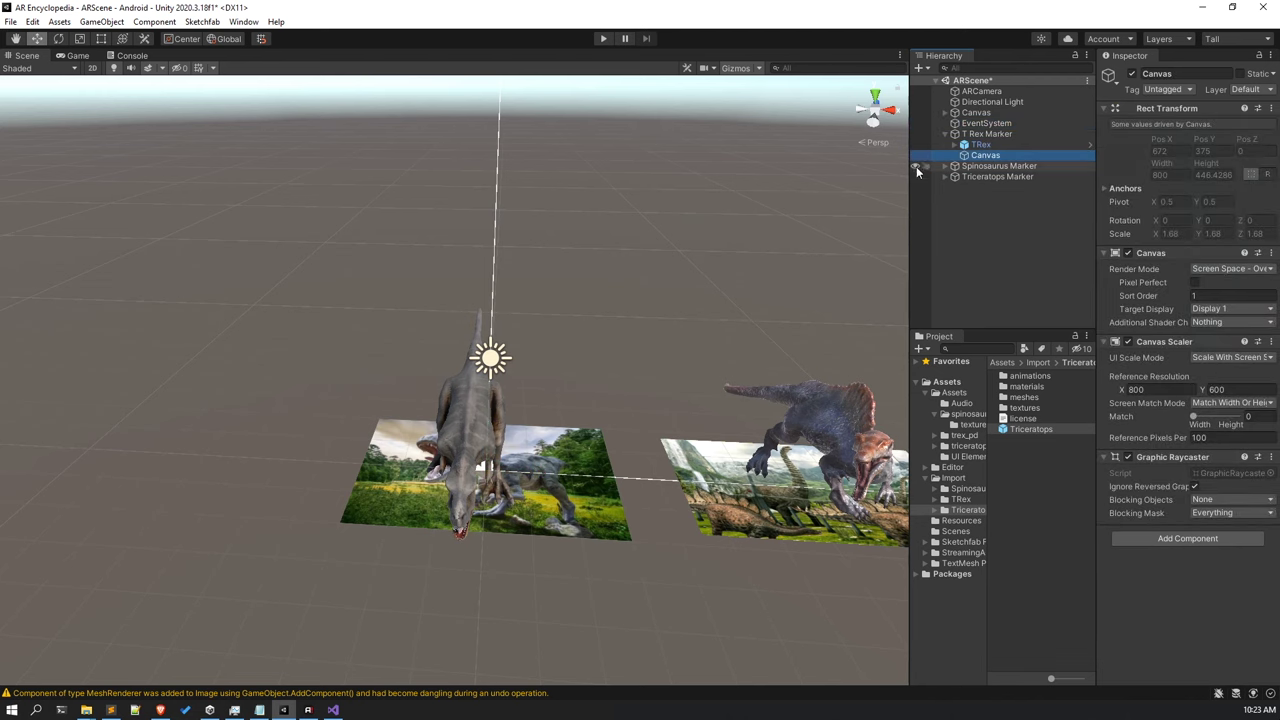
pyautogui.scroll(-3, 726, 287)
pyautogui.moveTo(663, 300); pyautogui.dragTo(689, 211, button='middle')
pyautogui.scroll(5, 689, 211)
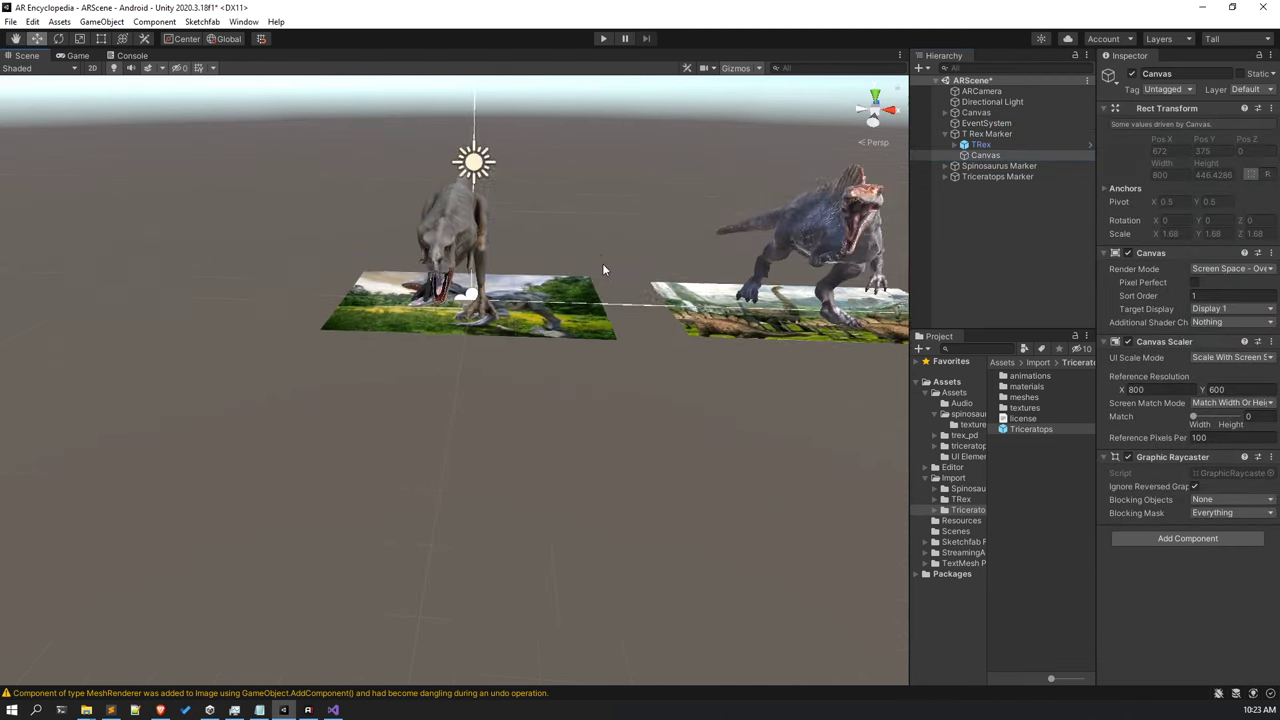
pyautogui.scroll(5, 652, 293)
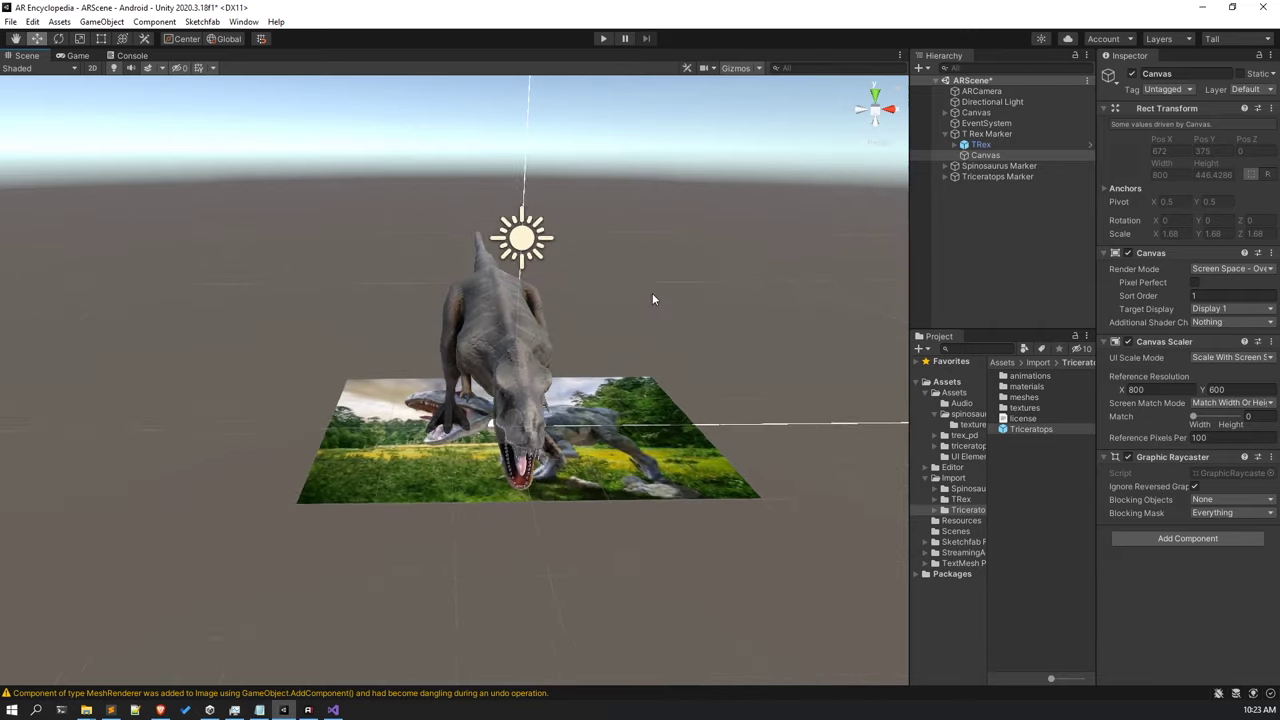
# Switch to the Rect tool and 2D scene view, and frame the T Rex canvas.
pyautogui.press('t')
pyautogui.click(91, 68)
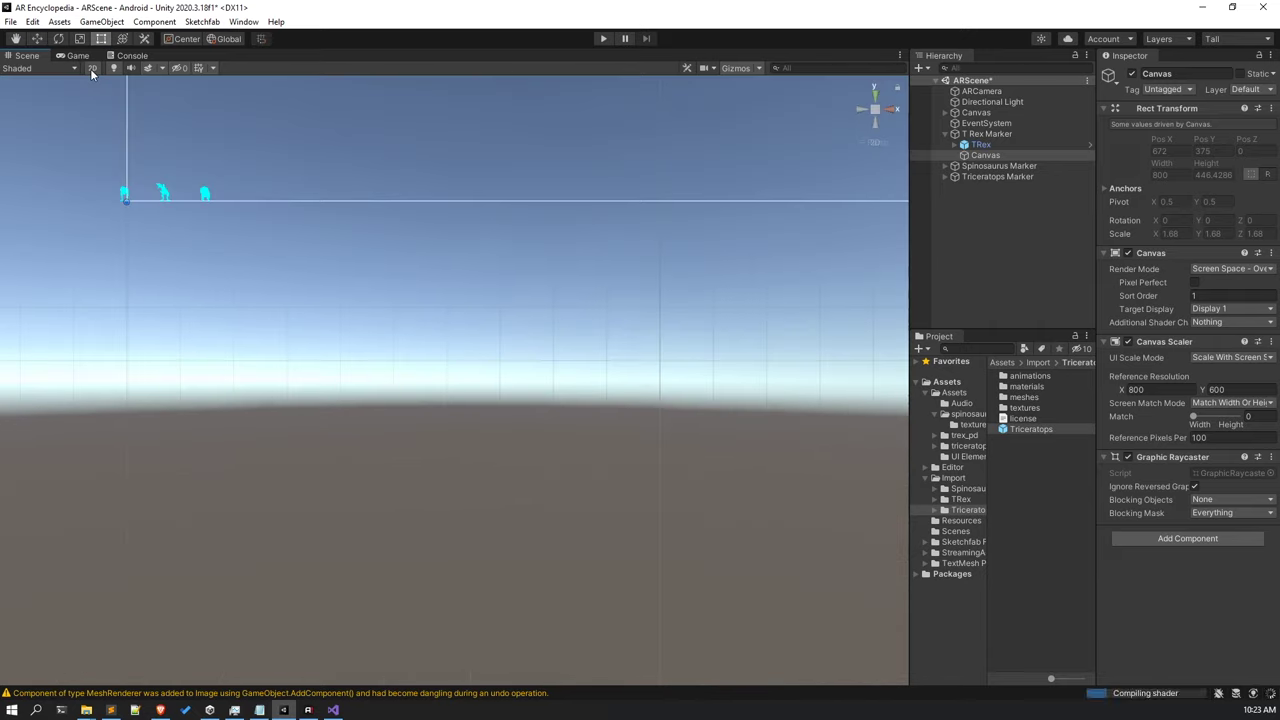
pyautogui.click(91, 68)
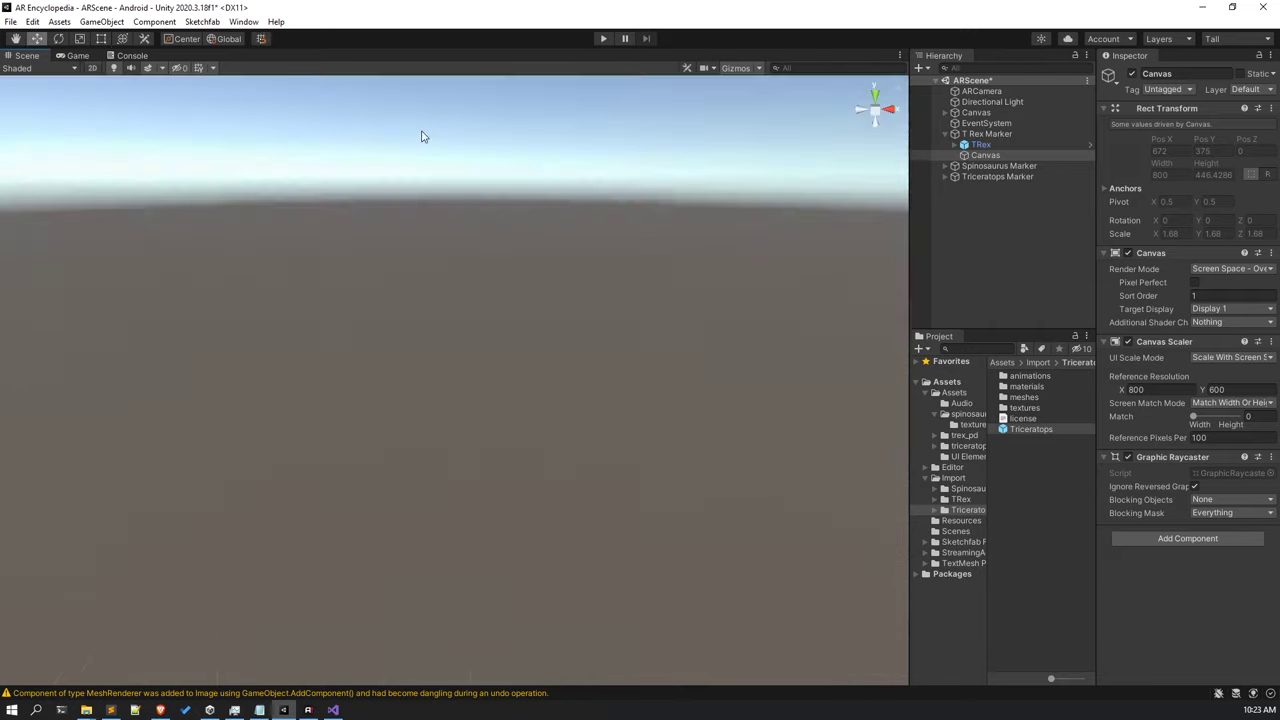
pyautogui.click(91, 68)
pyautogui.doubleClick(989, 155)
# Deactivate the top-level Canvas and reselect the Canvas under T Rex Marker.
pyautogui.click(1046, 112)
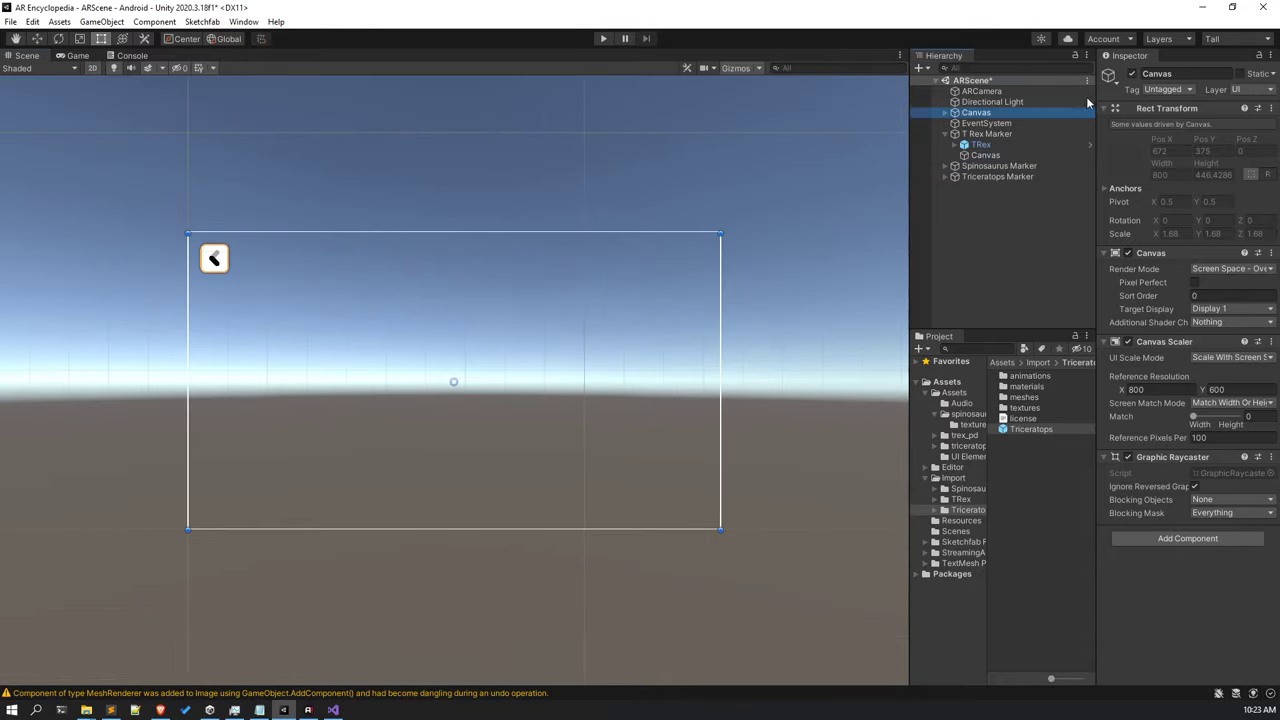
pyautogui.click(1133, 74)
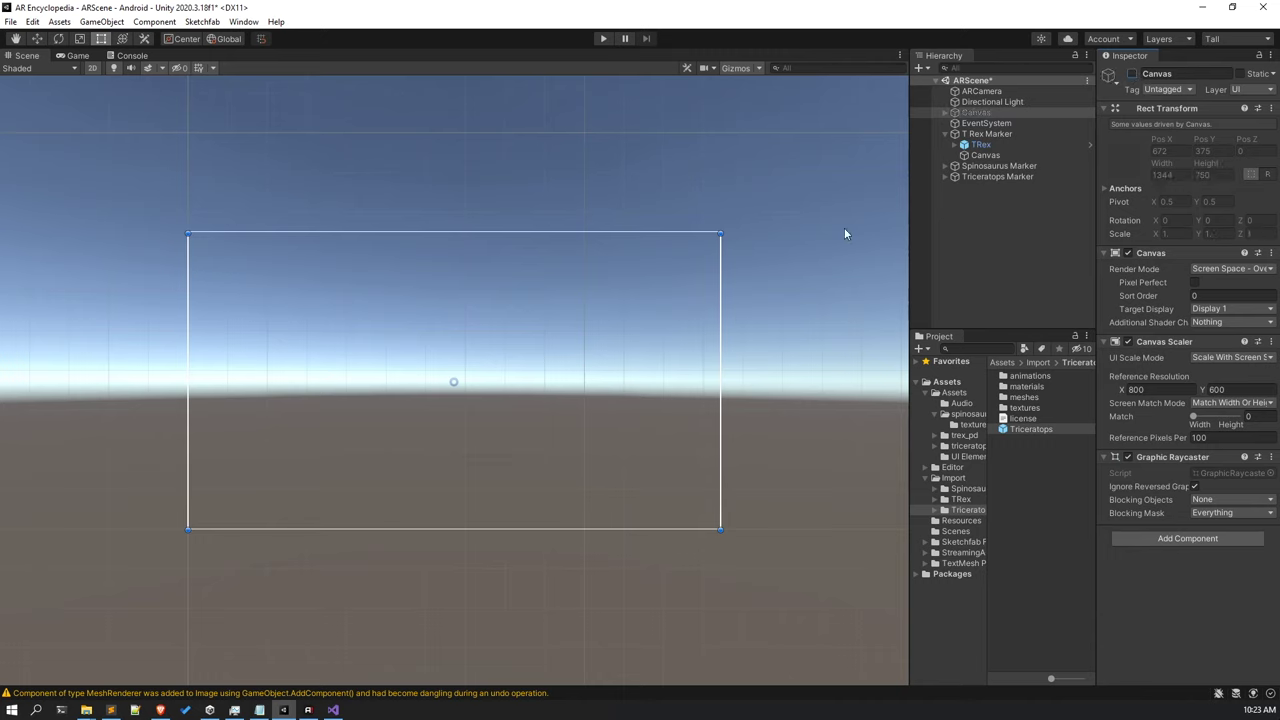
pyautogui.click(1000, 155)
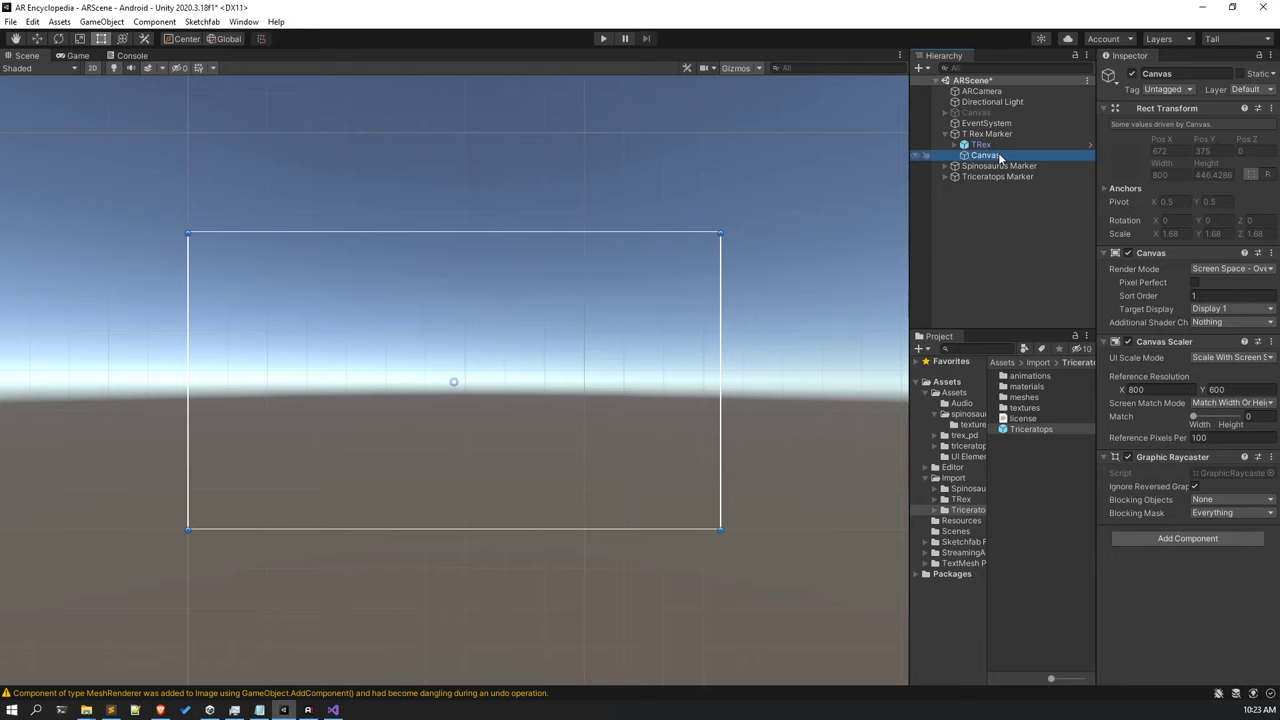
# Add a 60 by 60 Image to the T Rex Marker Canvas, anchored bottom-left.
pyautogui.rightClick(998, 156)
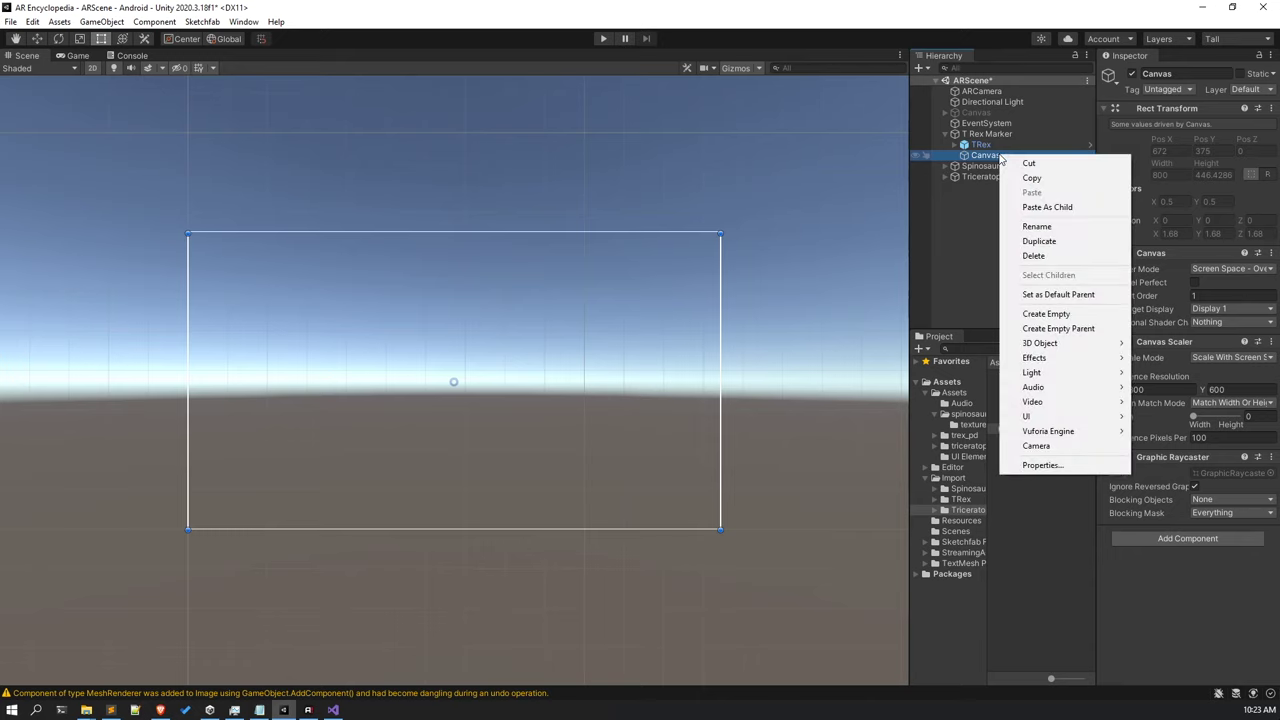
pyautogui.moveTo(1027, 416)
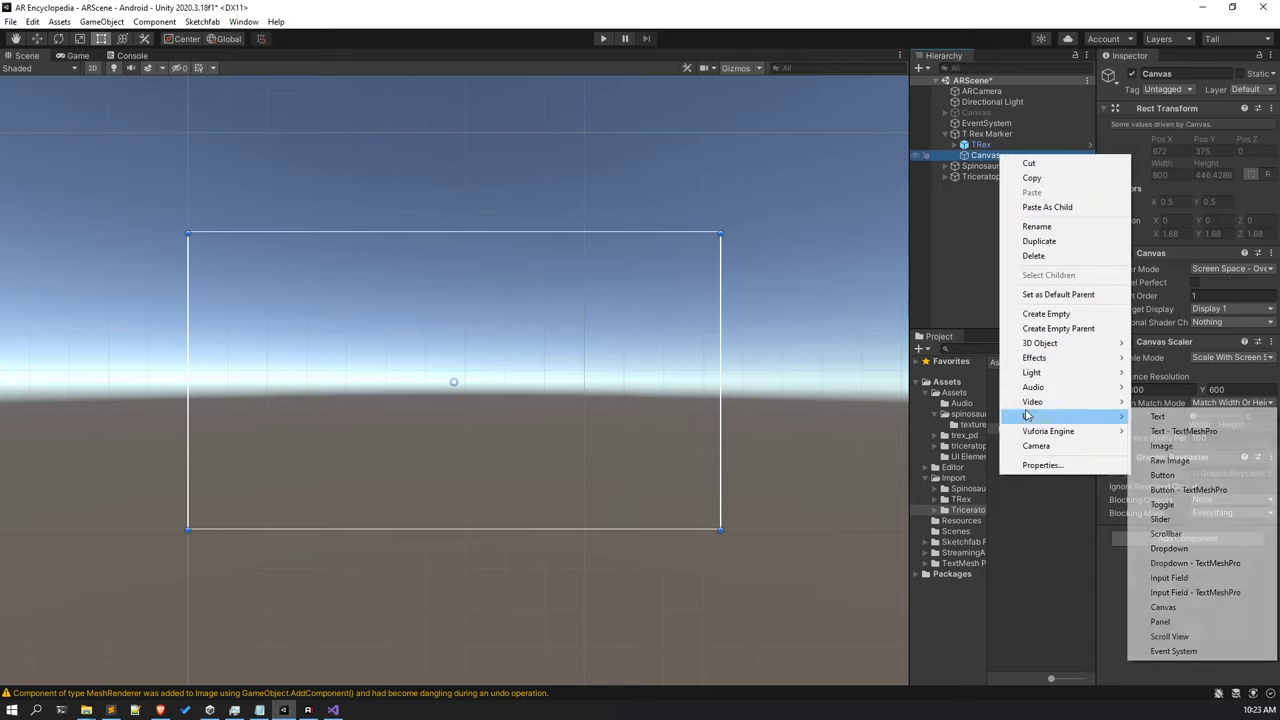
pyautogui.click(1162, 445)
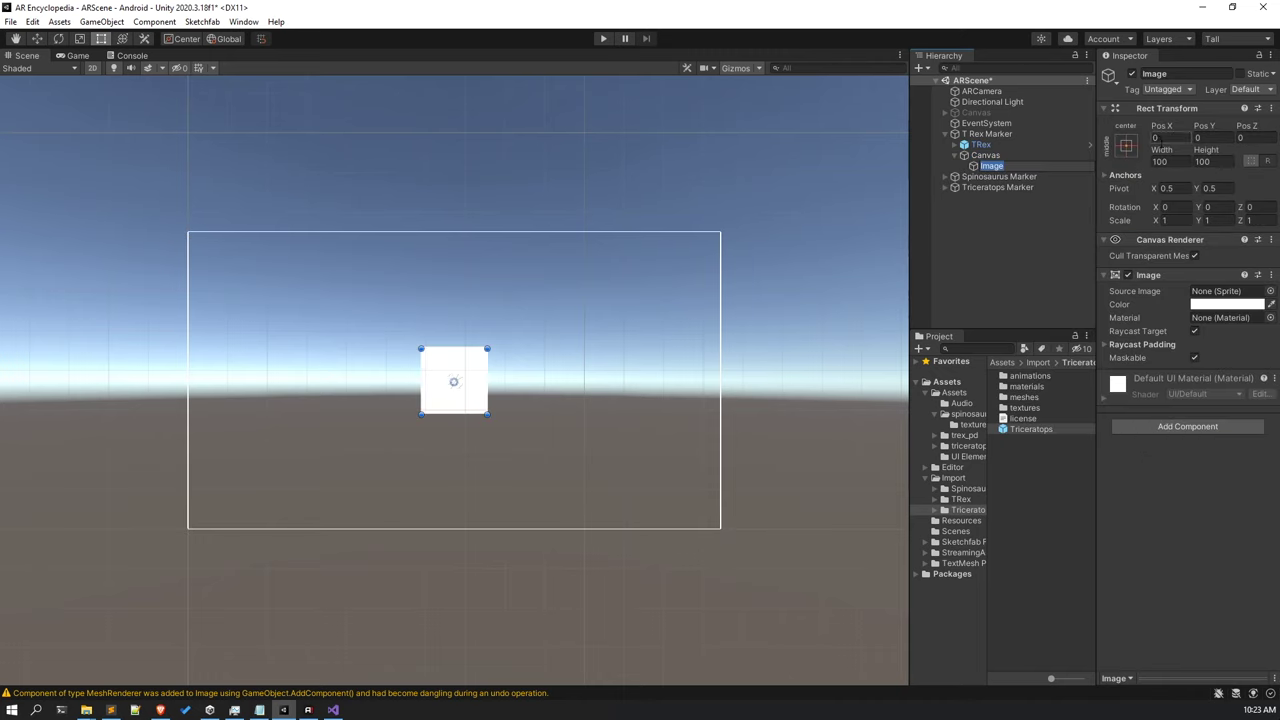
pyautogui.click(1162, 161)
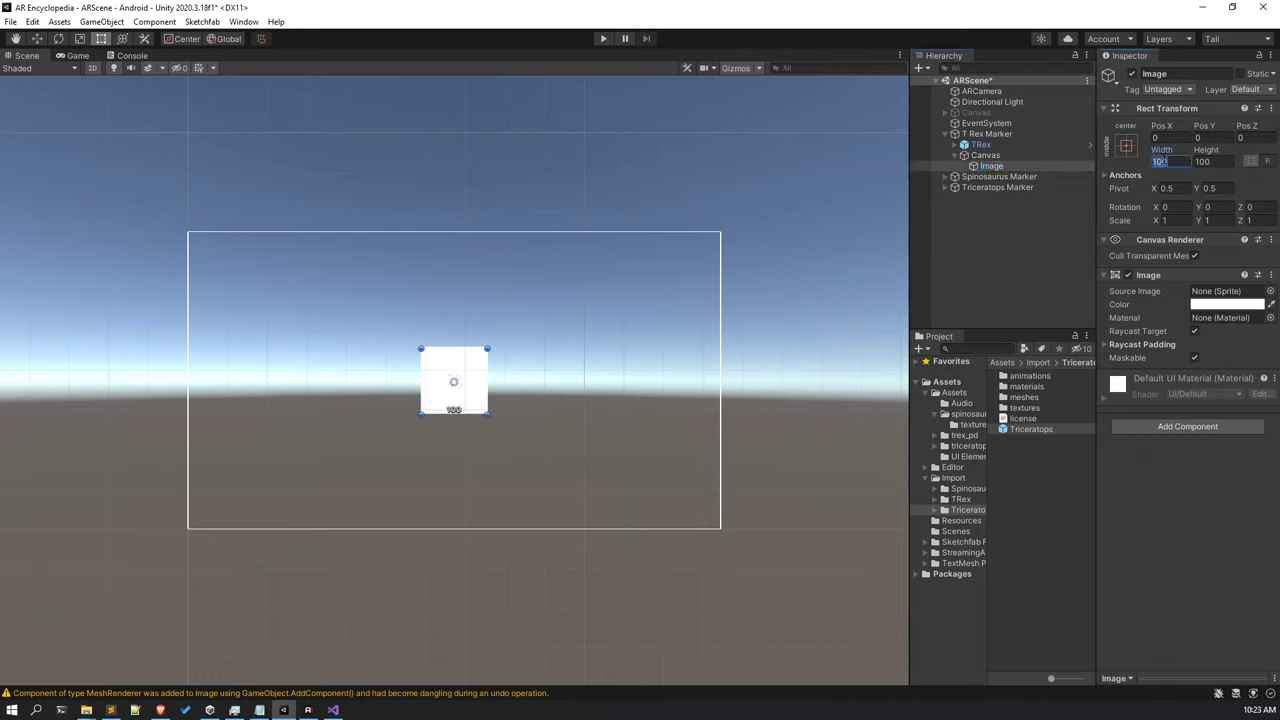
pyautogui.write('60')
pyautogui.press('Tab')
pyautogui.write('50')
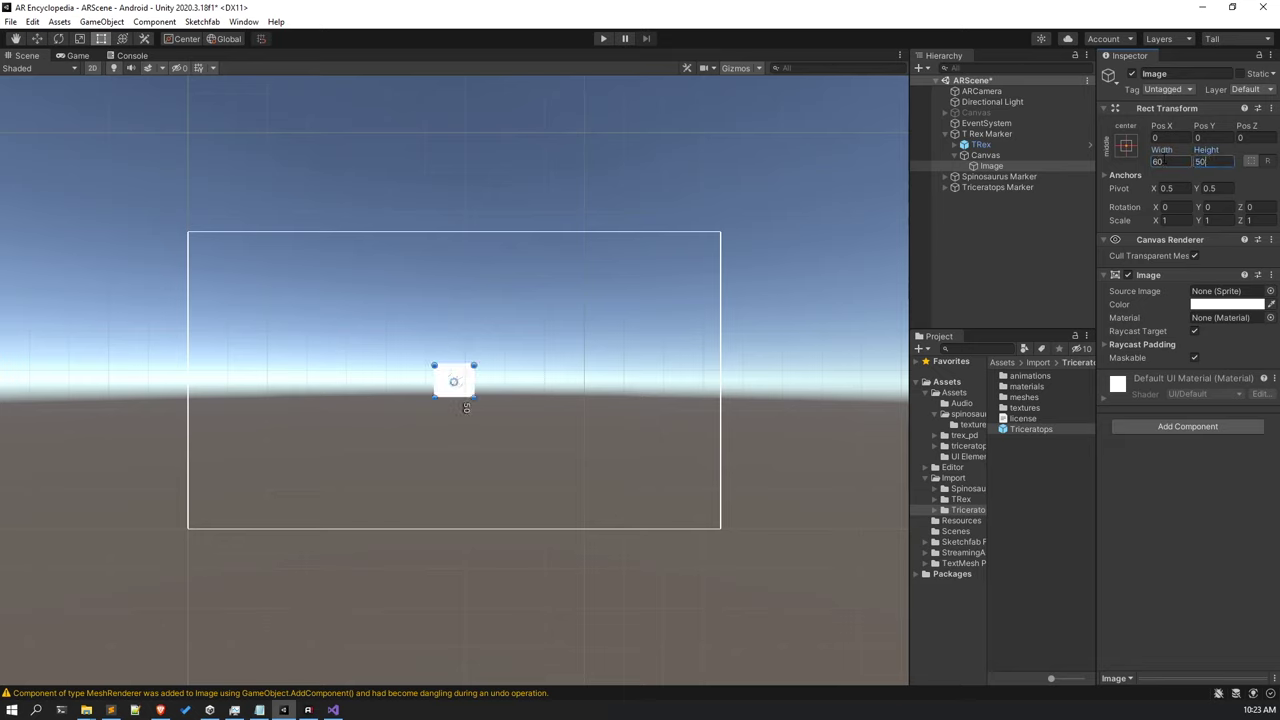
pyautogui.press('BackSpace')
pyautogui.press('BackSpace')
pyautogui.write('60')
pyautogui.click(1127, 146)
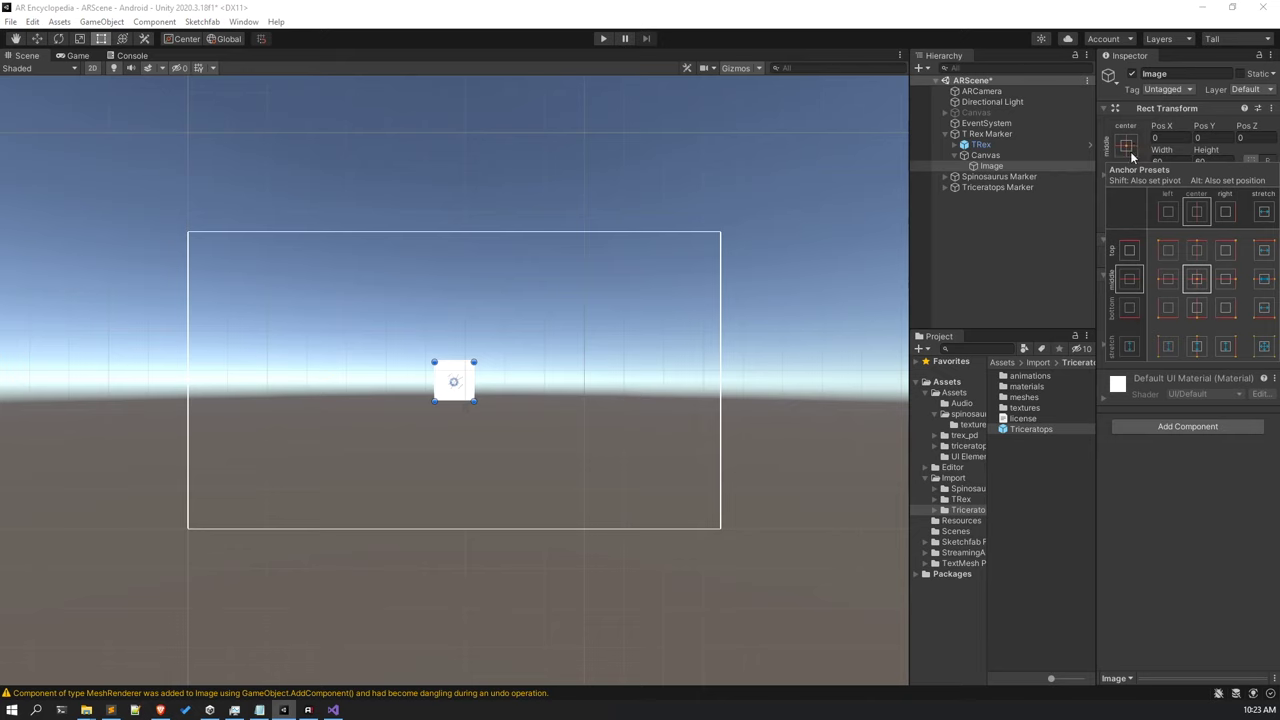
pyautogui.keyDown('alt'); pyautogui.click(1168, 308); pyautogui.keyUp('alt')
# Set the image's Pos X/Y to 40, 40, then change it to 50, 50.
pyautogui.press('t')
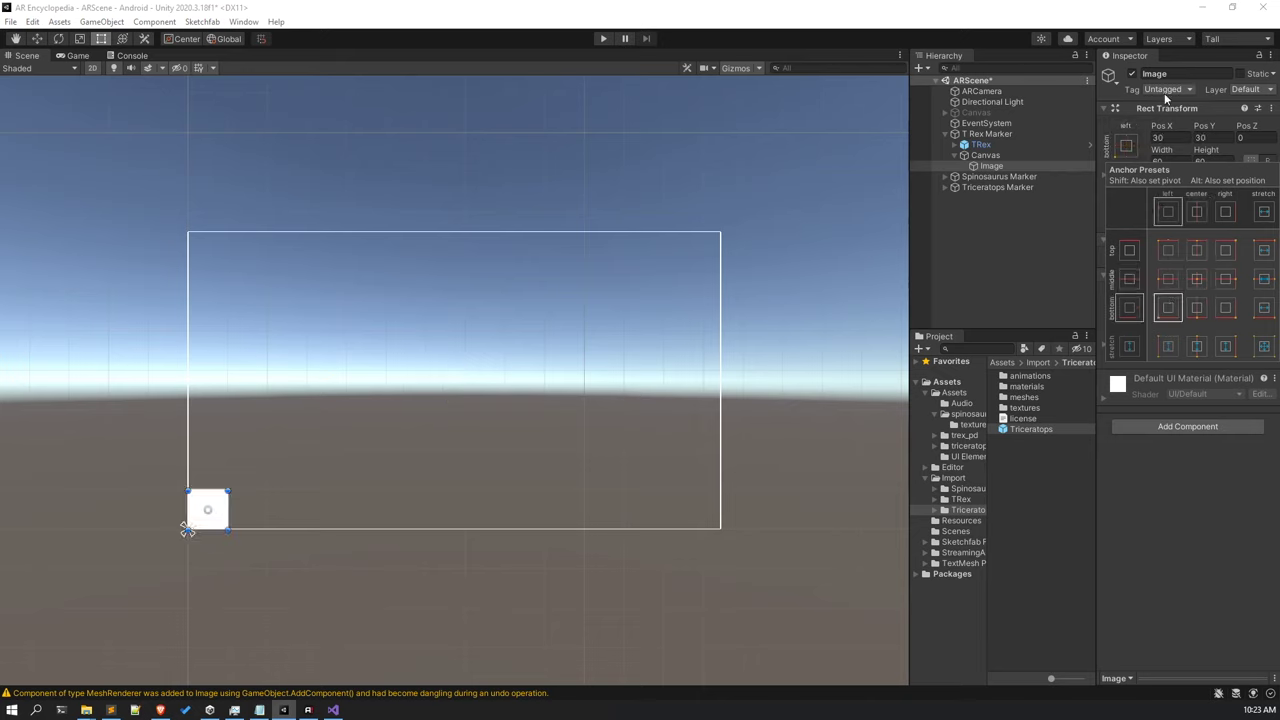
pyautogui.click(1160, 137)
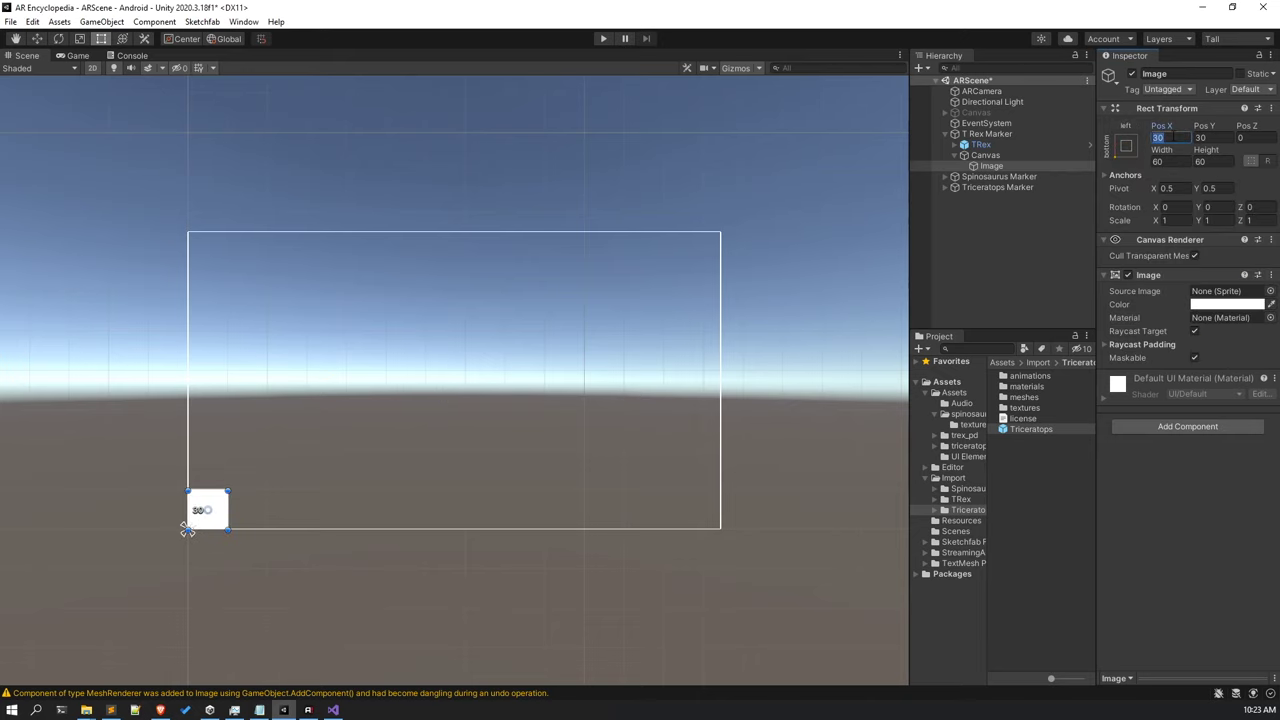
pyautogui.write('40')
pyautogui.press('Tab')
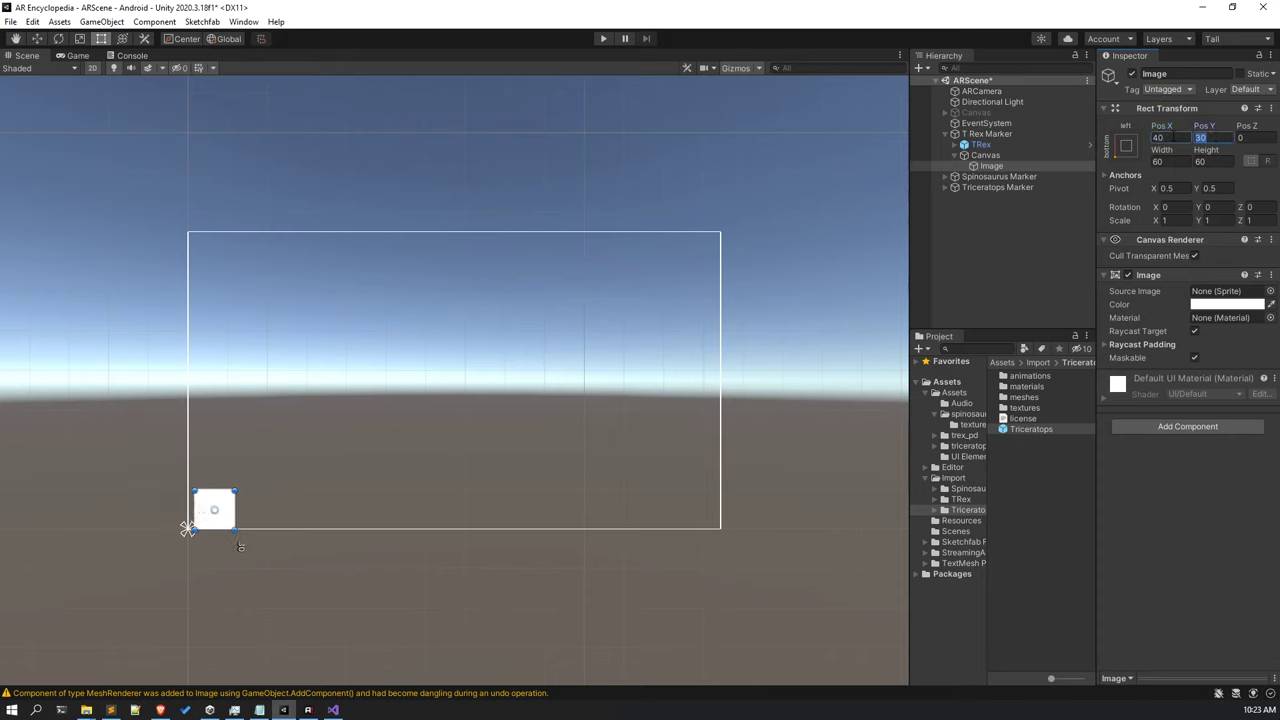
pyautogui.write('40')
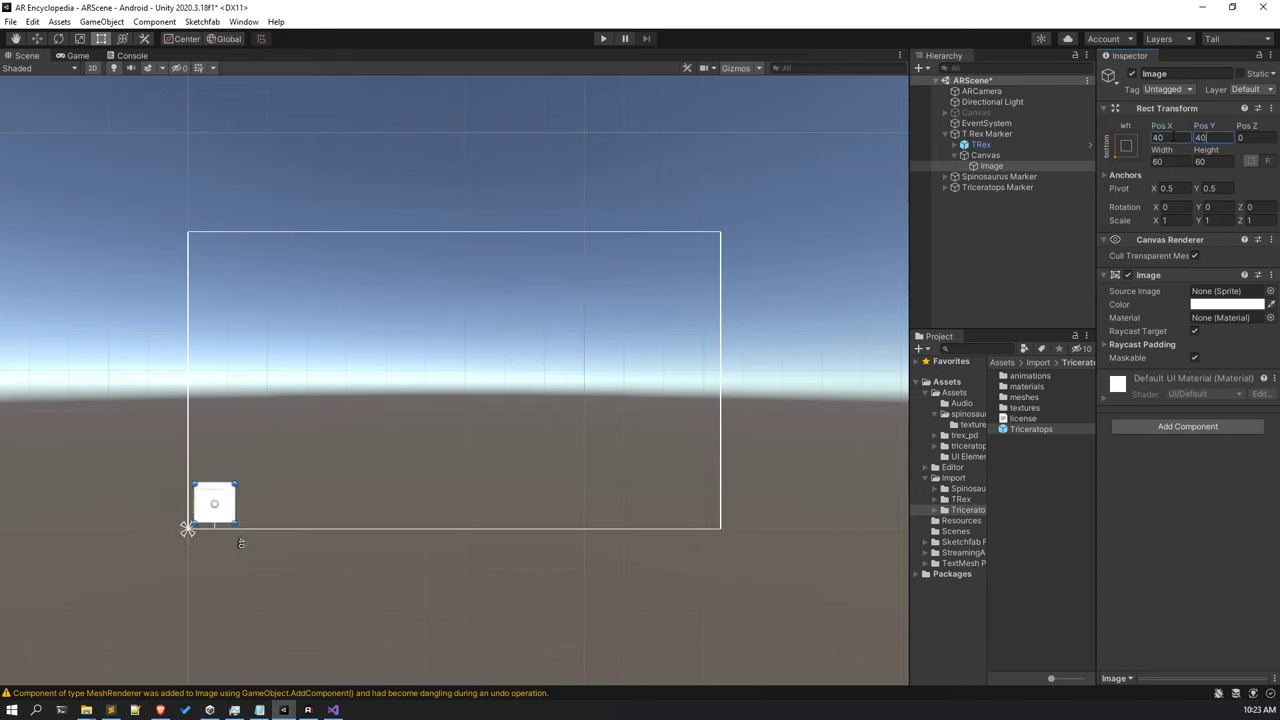
pyautogui.click(1157, 137)
pyautogui.write('50')
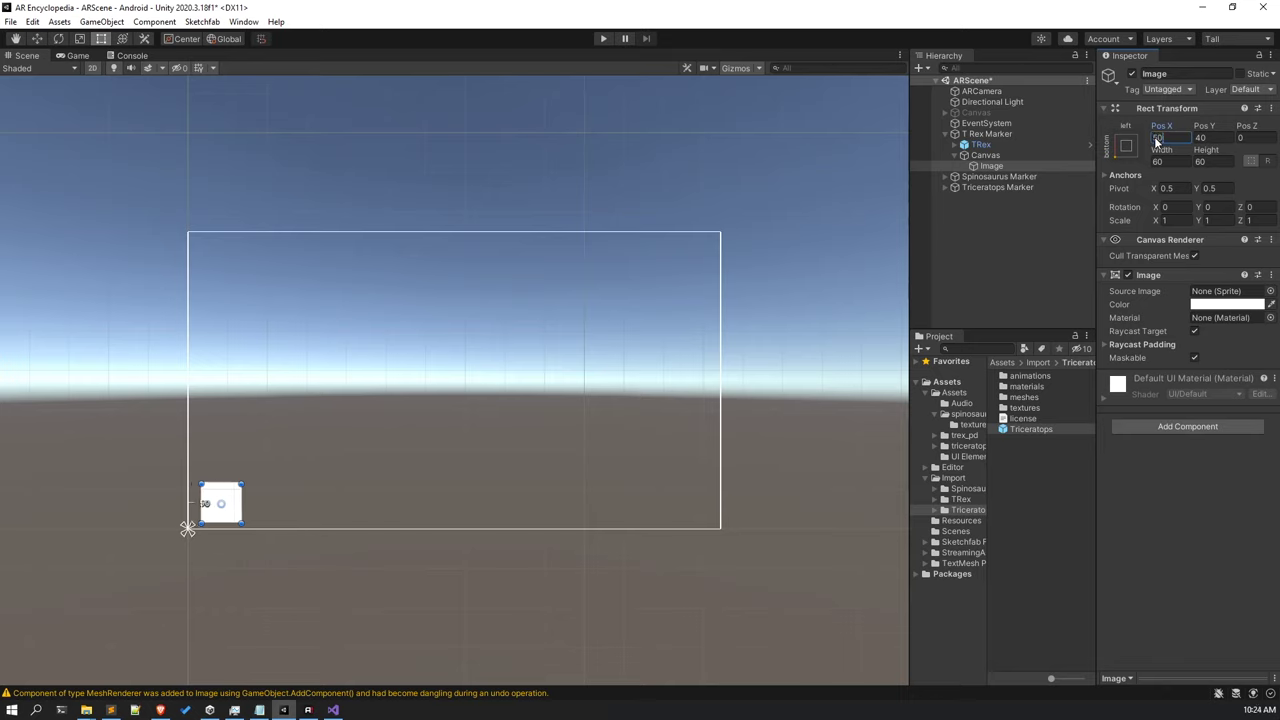
pyautogui.press('Tab')
pyautogui.write('50')
# Reactivate the top-level Canvas and give the image the InformationButton sprite.
pyautogui.click(1040, 112)
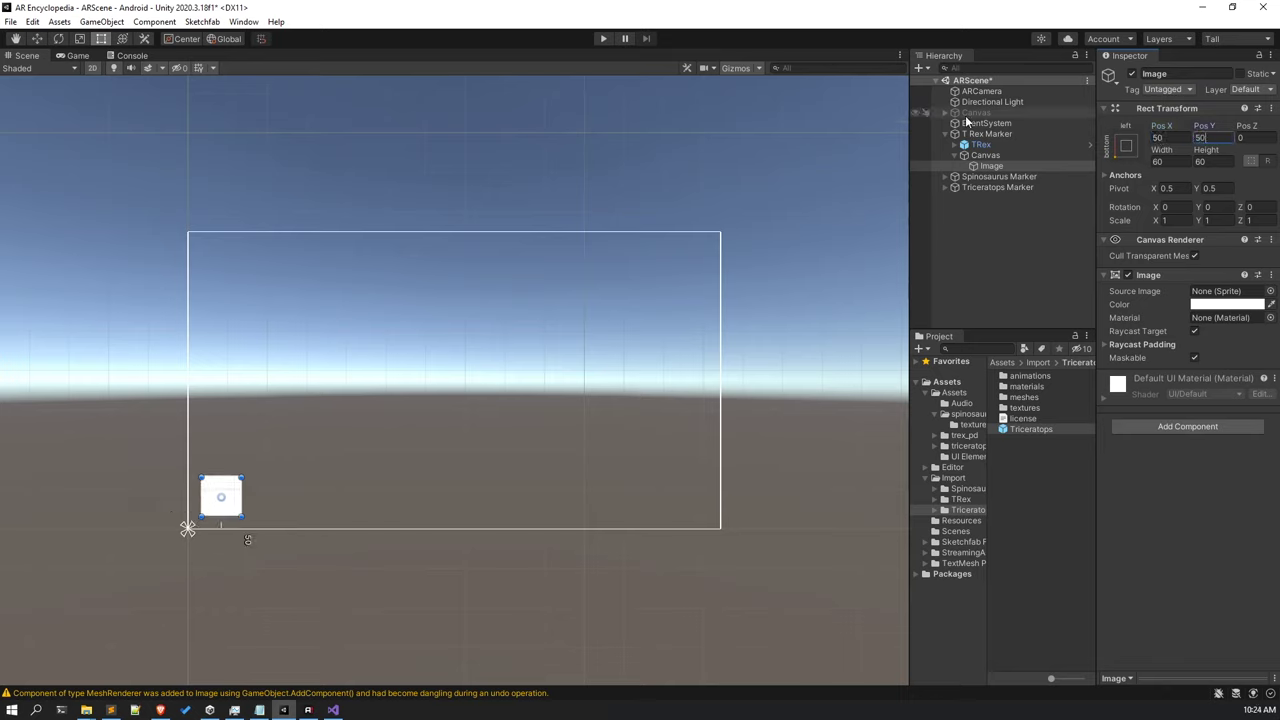
pyautogui.click(1132, 74)
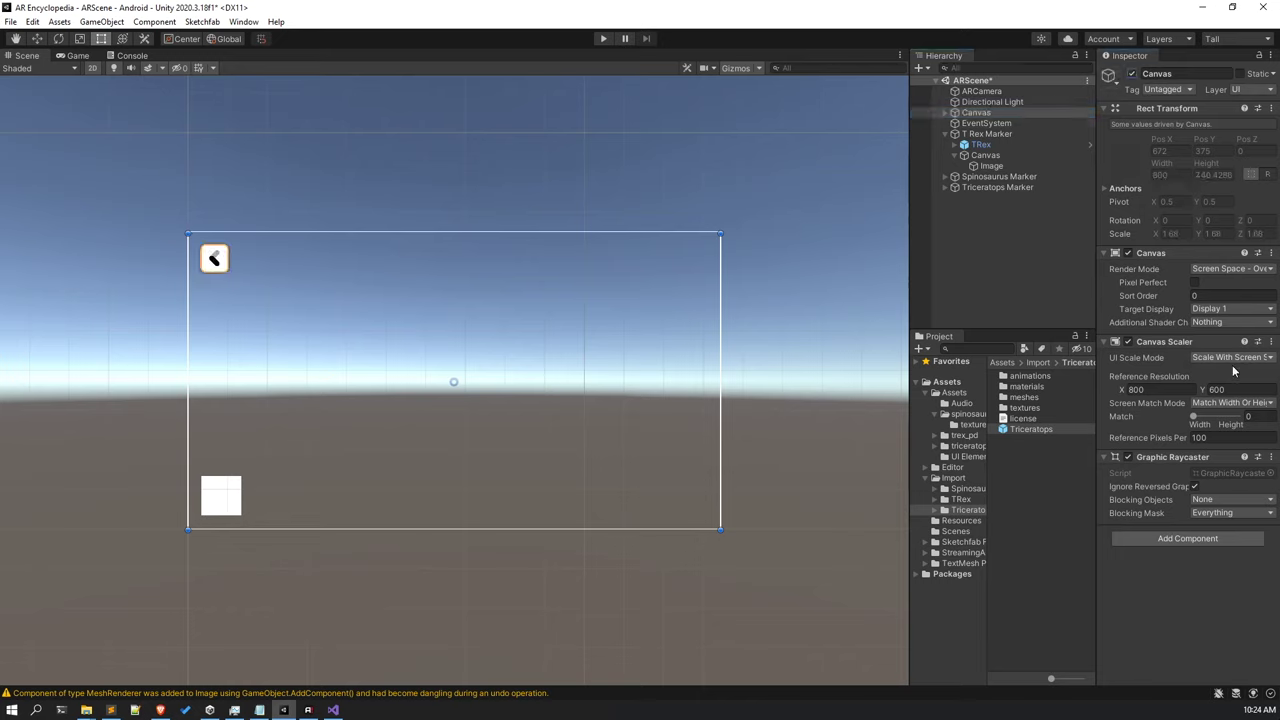
pyautogui.click(990, 166)
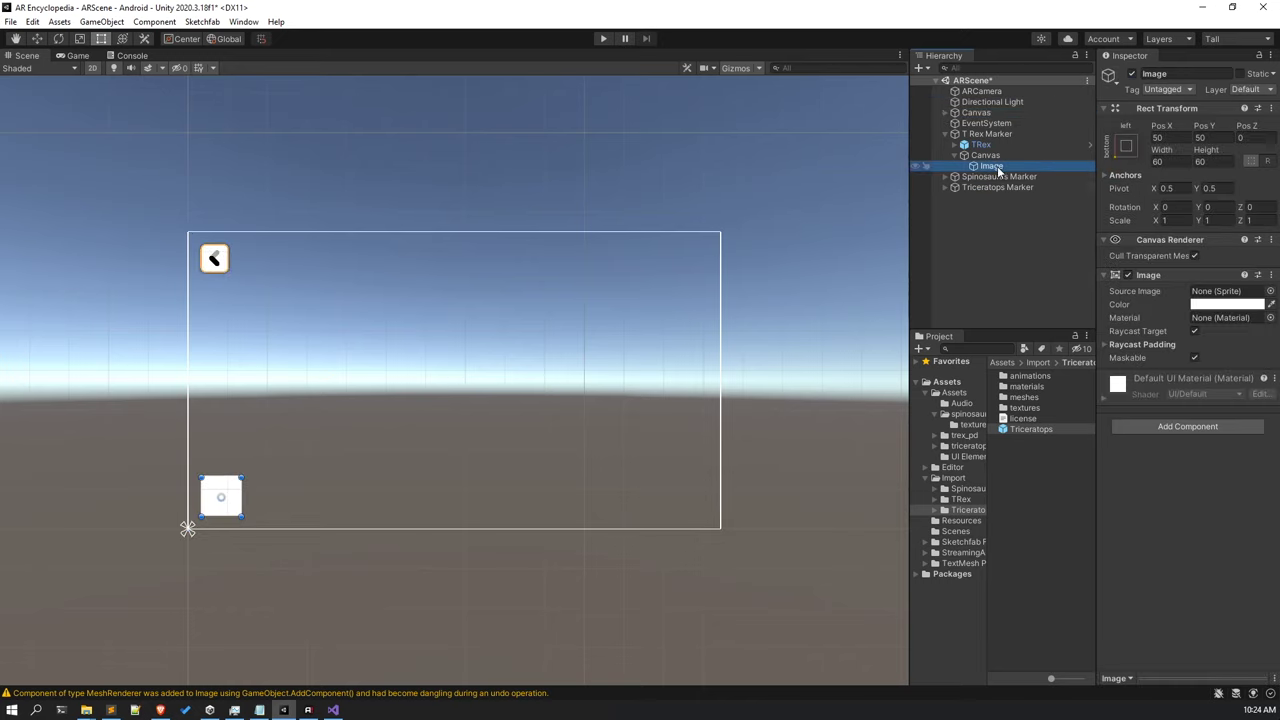
pyautogui.click(1271, 291)
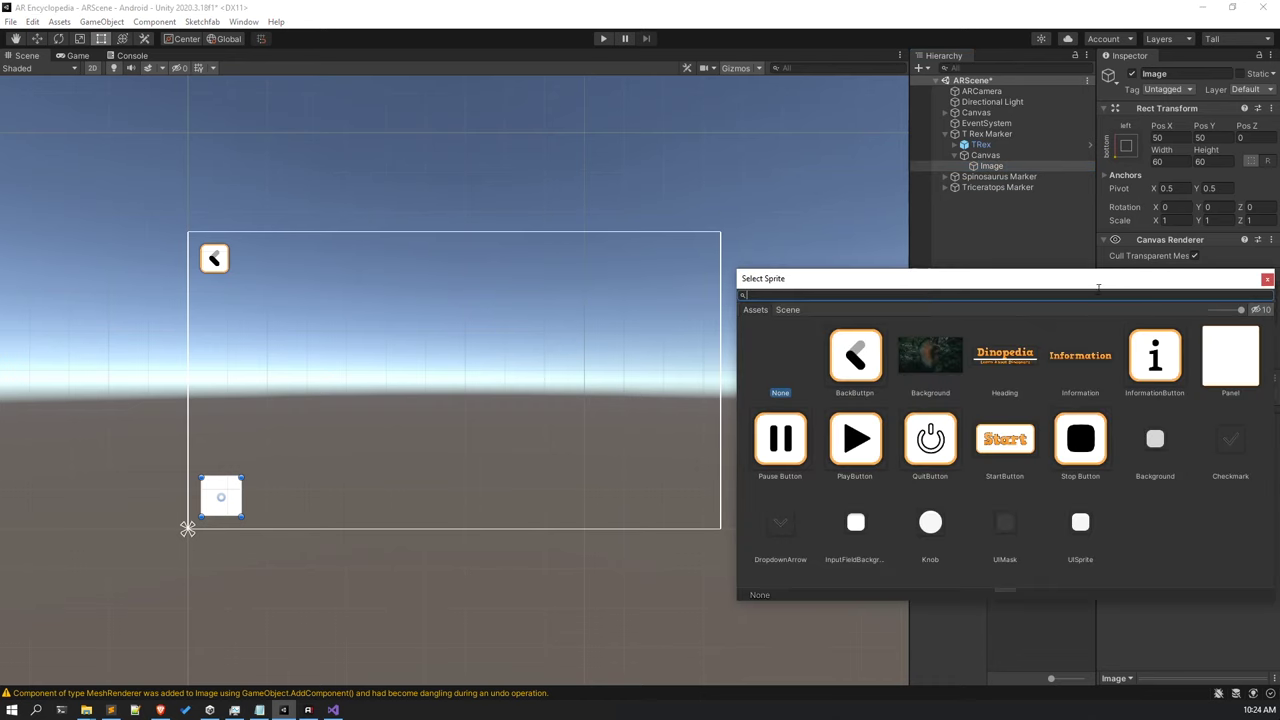
pyautogui.click(1157, 378)
pyautogui.click(1267, 278)
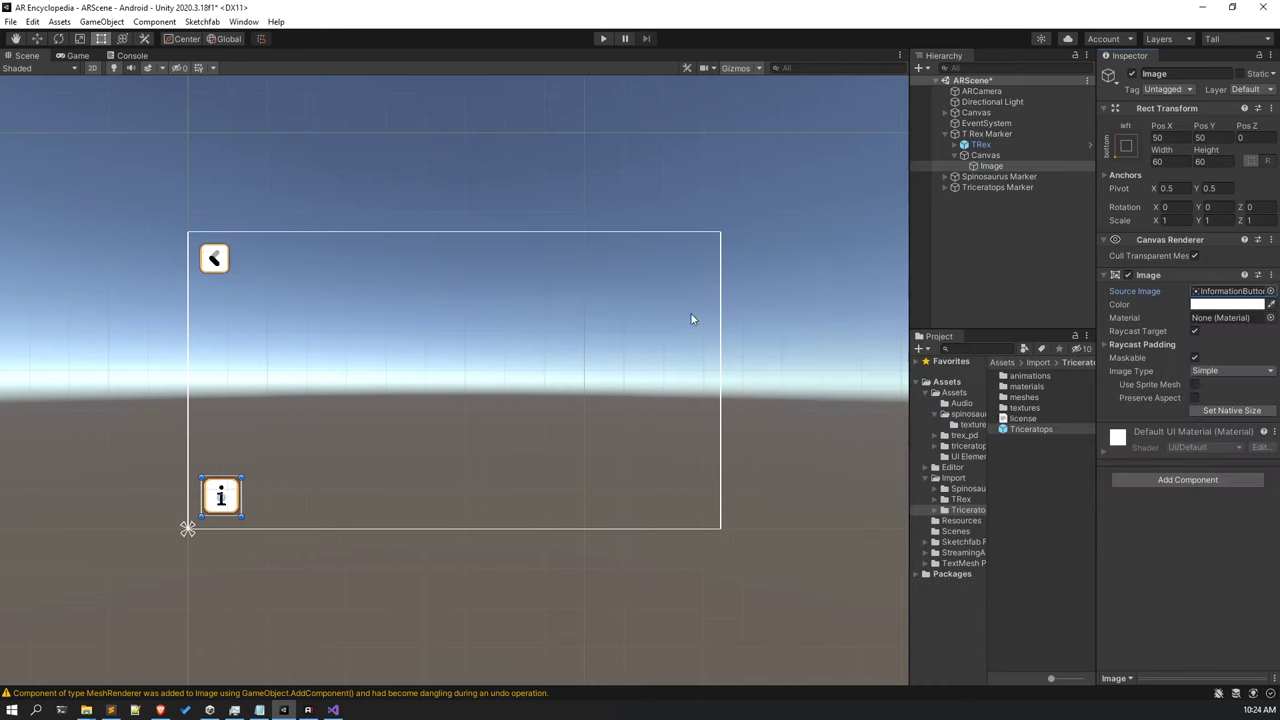
# Compare with the BackButton, then size the information image 50×50 at position 40, 40.
pyautogui.click(955, 113)
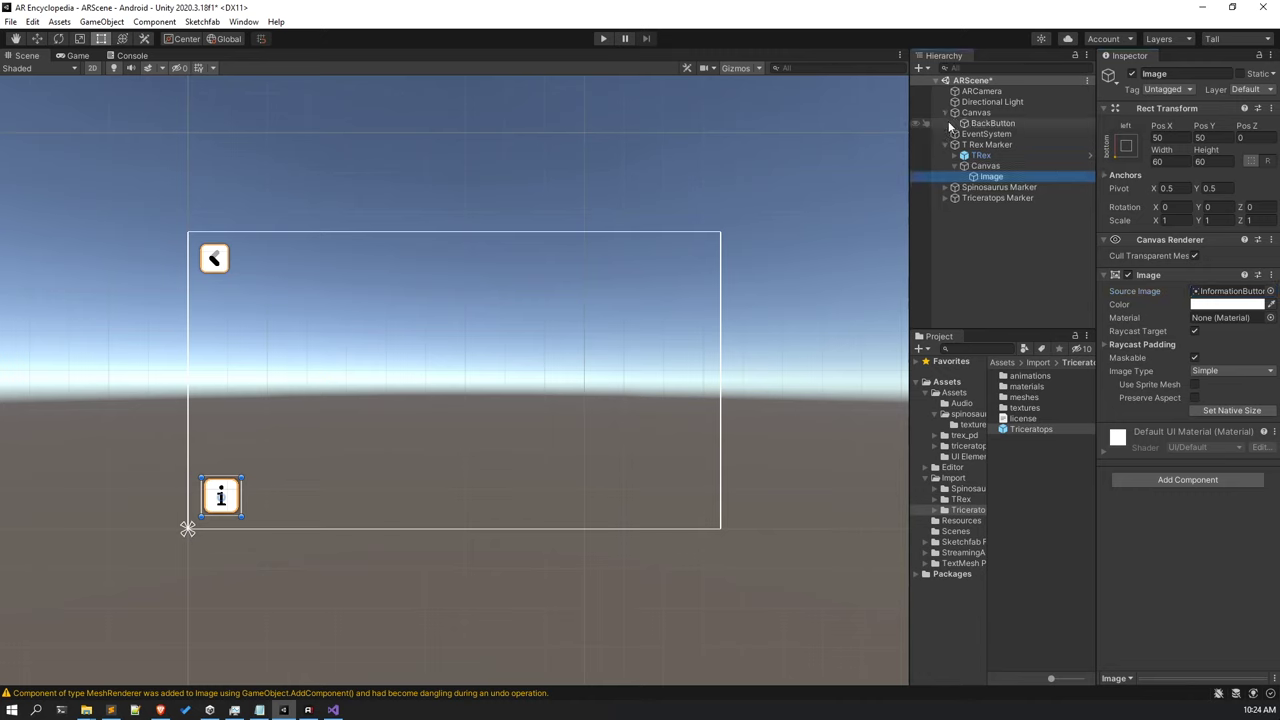
pyautogui.click(990, 123)
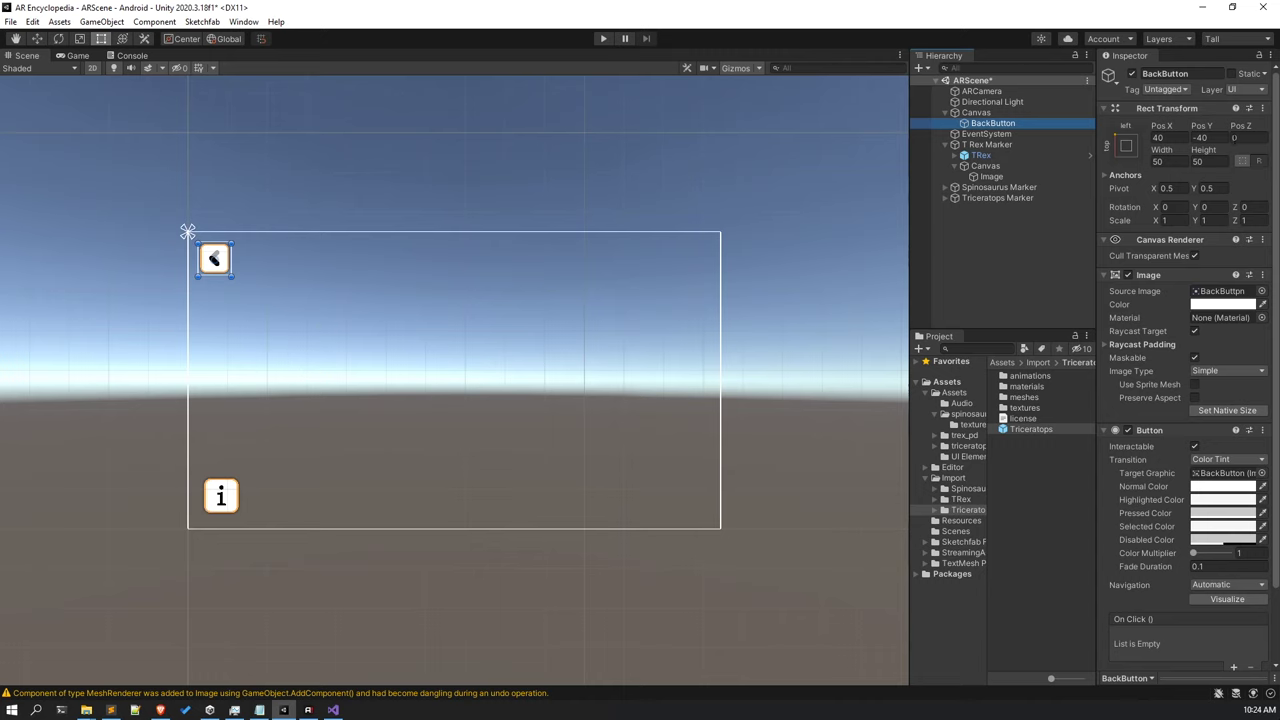
pyautogui.click(991, 177)
pyautogui.click(1158, 162)
pyautogui.write('50')
pyautogui.press('Tab')
pyautogui.write('50')
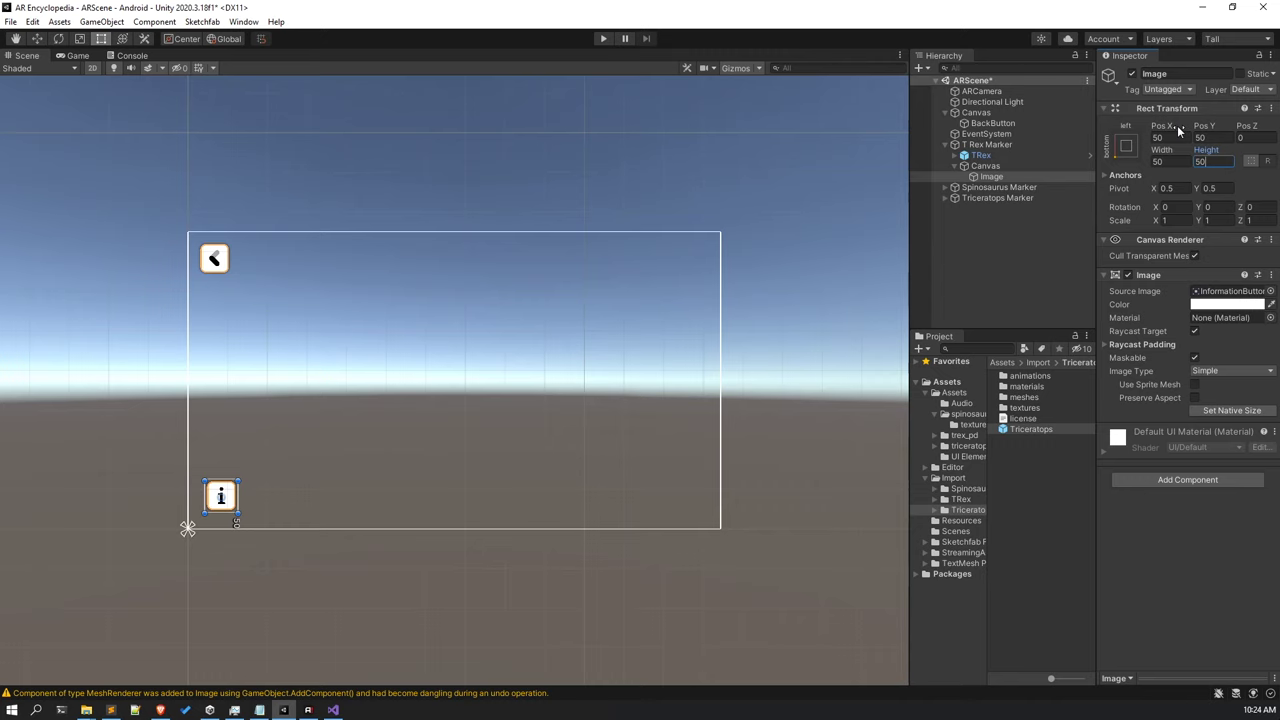
pyautogui.press('Return')
pyautogui.write('40')
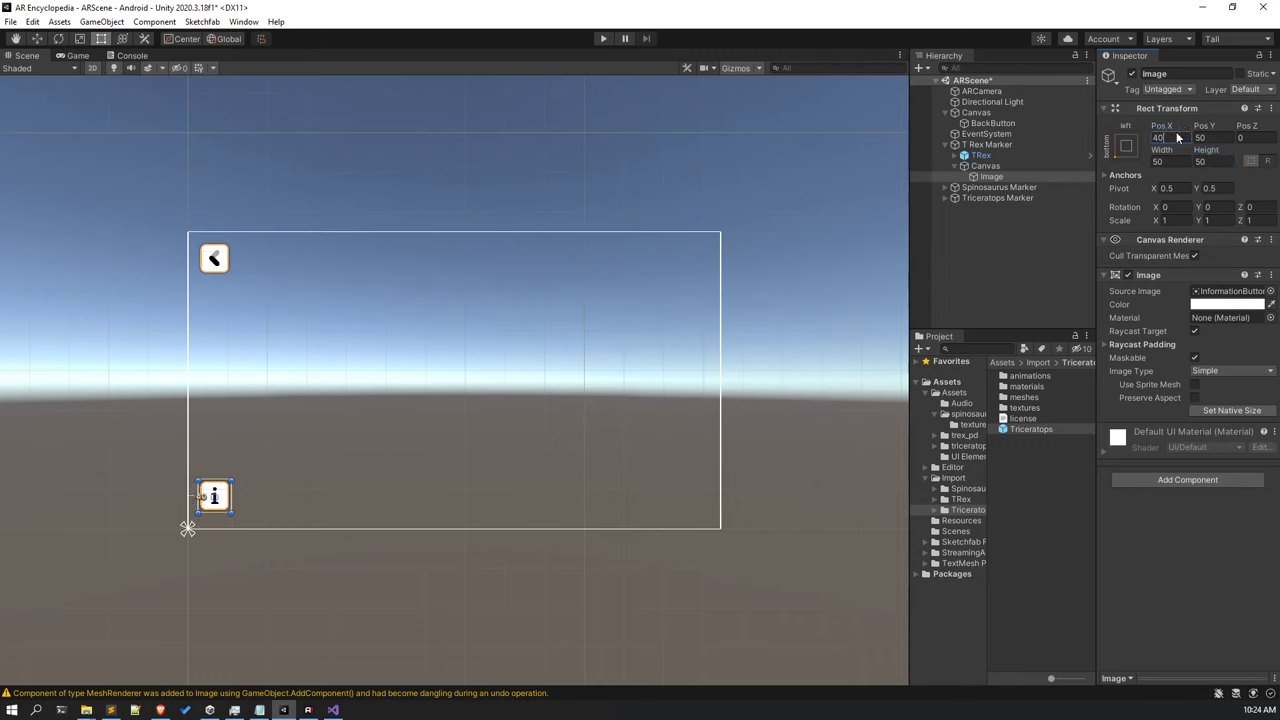
pyautogui.press('Tab')
pyautogui.write('40')
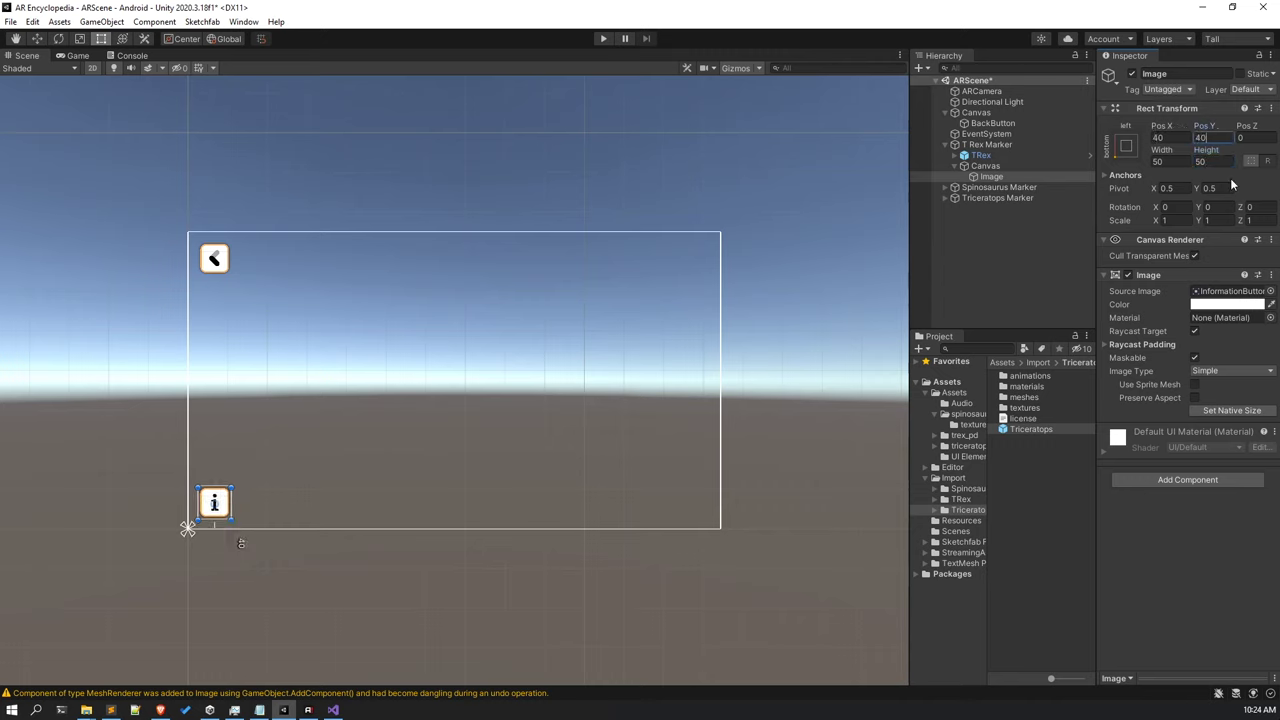
# Deactivate the top-level Canvas again and recentre the view on the T Rex canvas.
pyautogui.click(976, 112)
pyautogui.click(1132, 74)
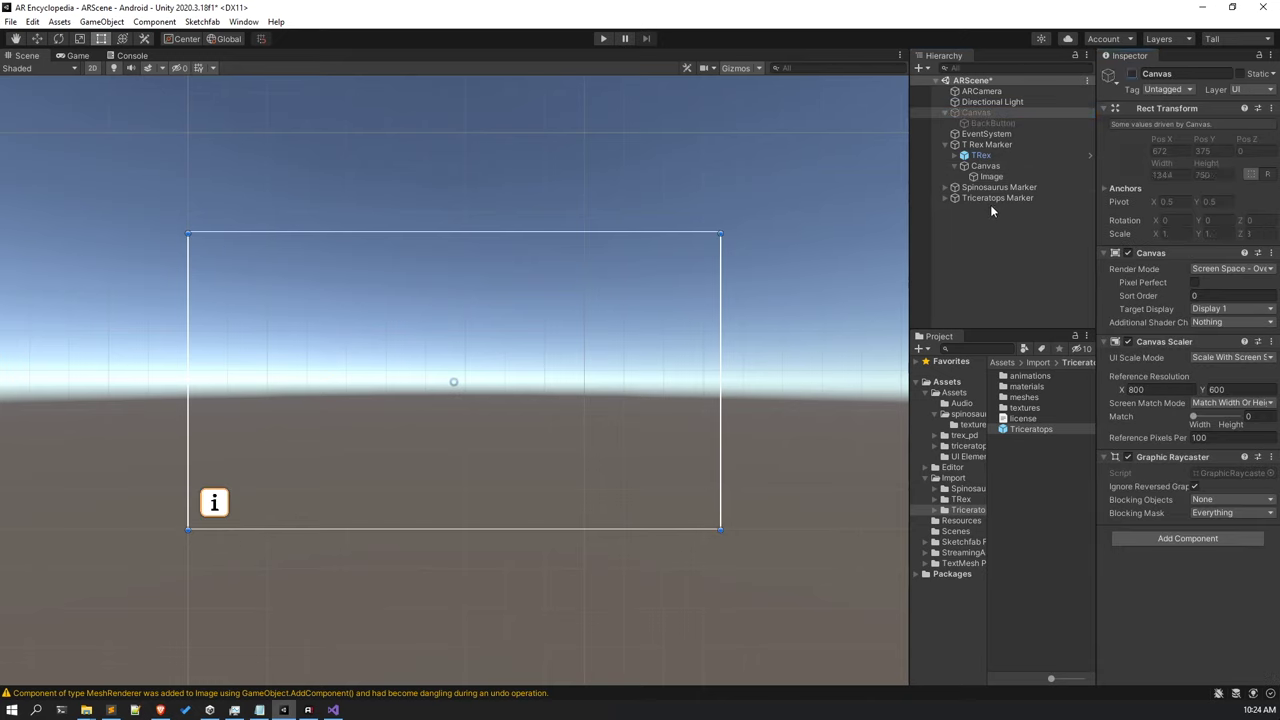
pyautogui.click(993, 243)
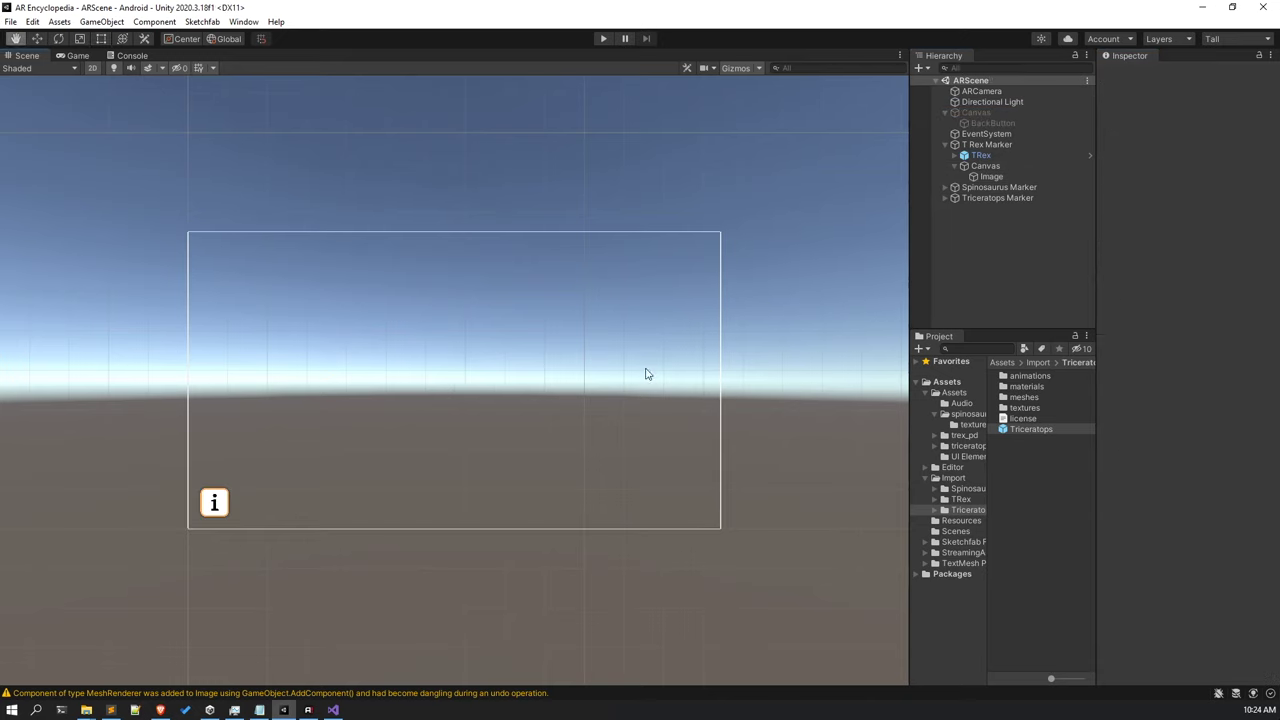
pyautogui.moveTo(646, 371); pyautogui.dragTo(620, 354, button='middle')
pyautogui.scroll(1, 577, 305)
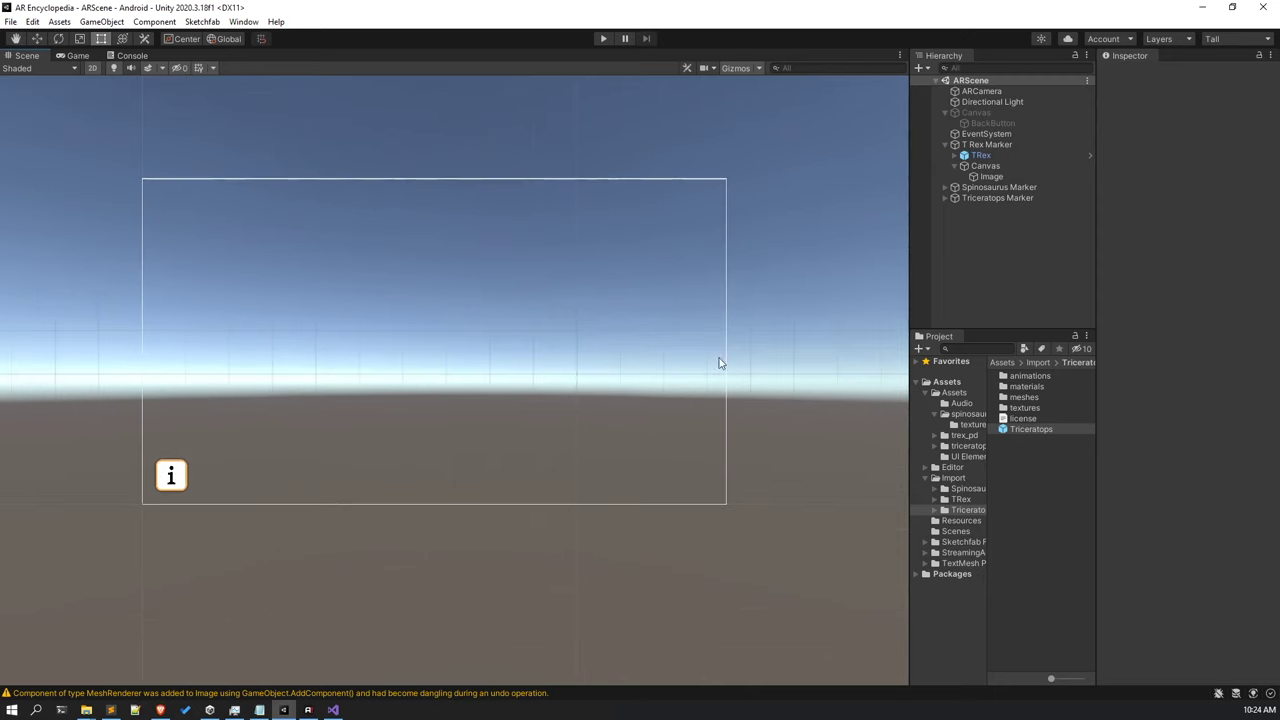
# Add another Image to the T Rex Marker Canvas with the Panel sprite.
pyautogui.rightClick(983, 167)
pyautogui.moveTo(1012, 432)
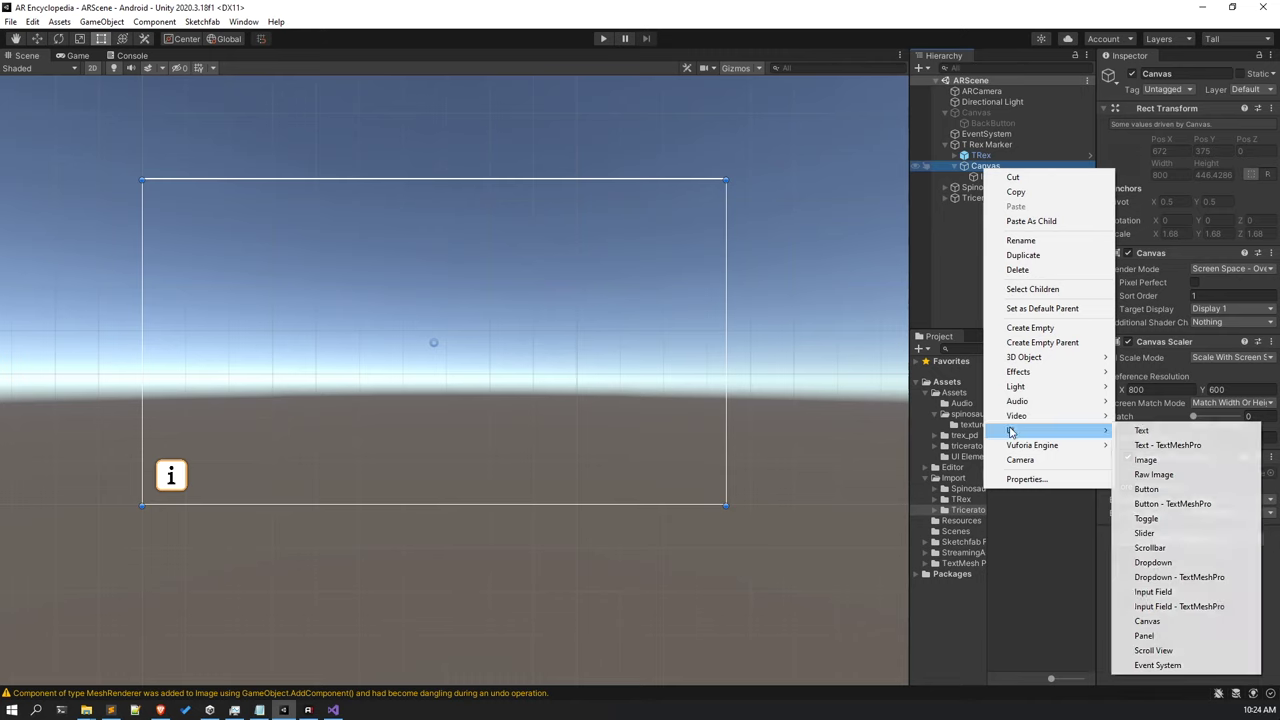
pyautogui.click(1173, 461)
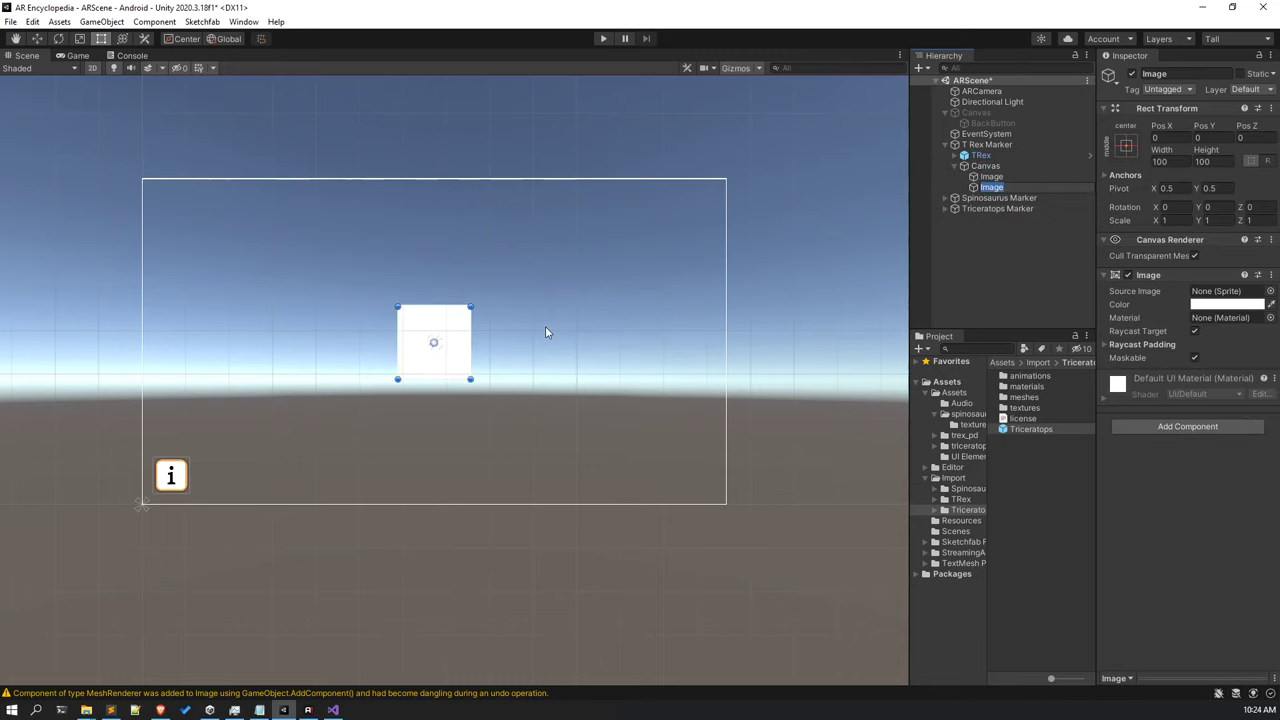
pyautogui.click(1270, 291)
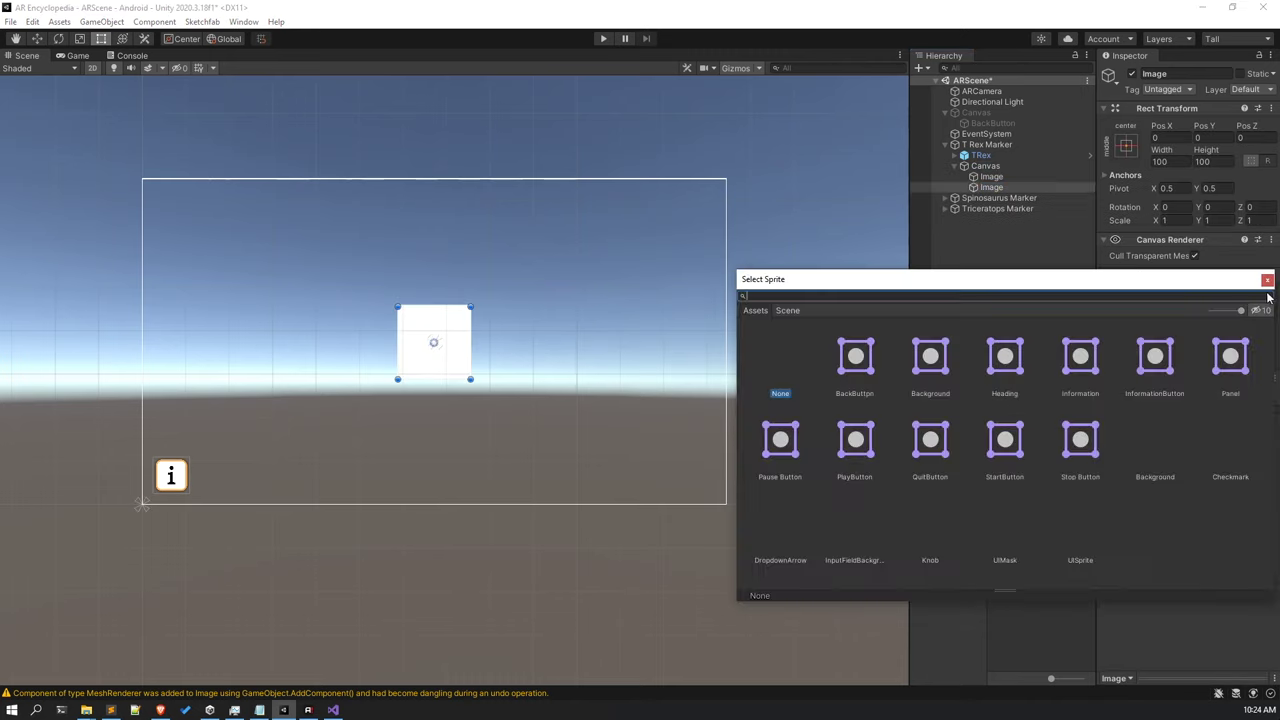
pyautogui.moveTo(864, 284); pyautogui.dragTo(639, 249)
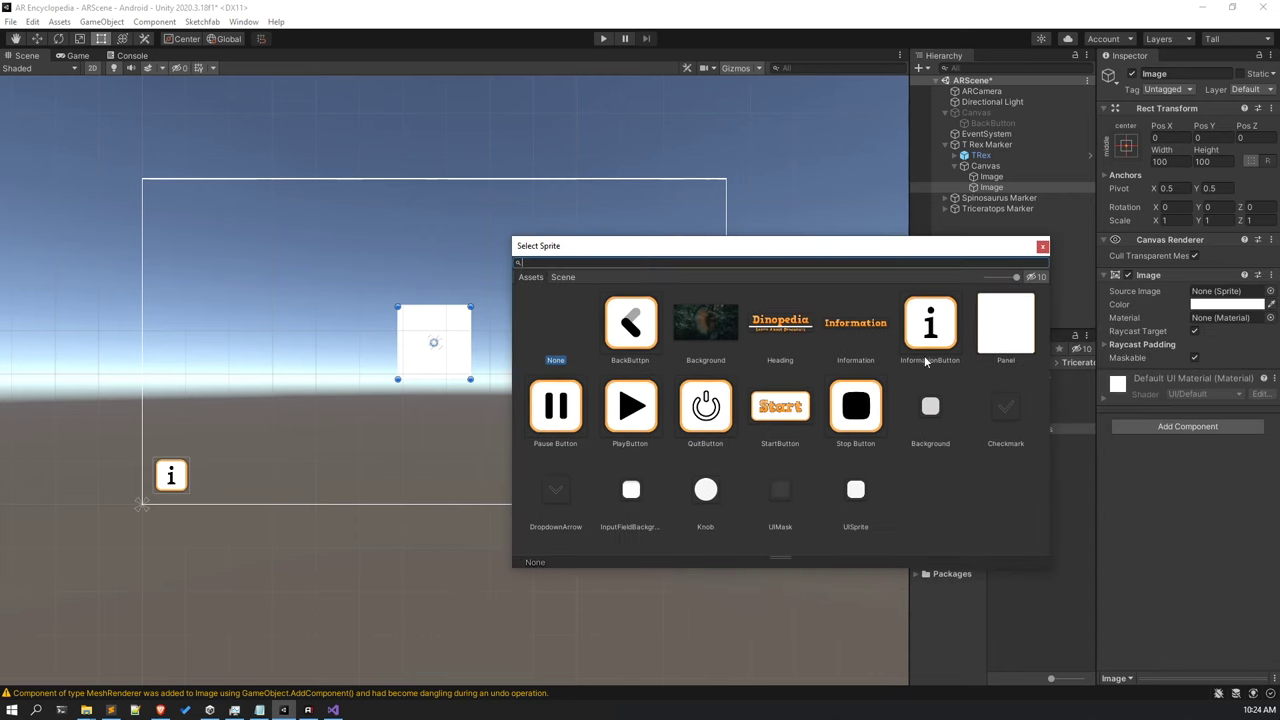
pyautogui.click(995, 333)
pyautogui.click(1043, 246)
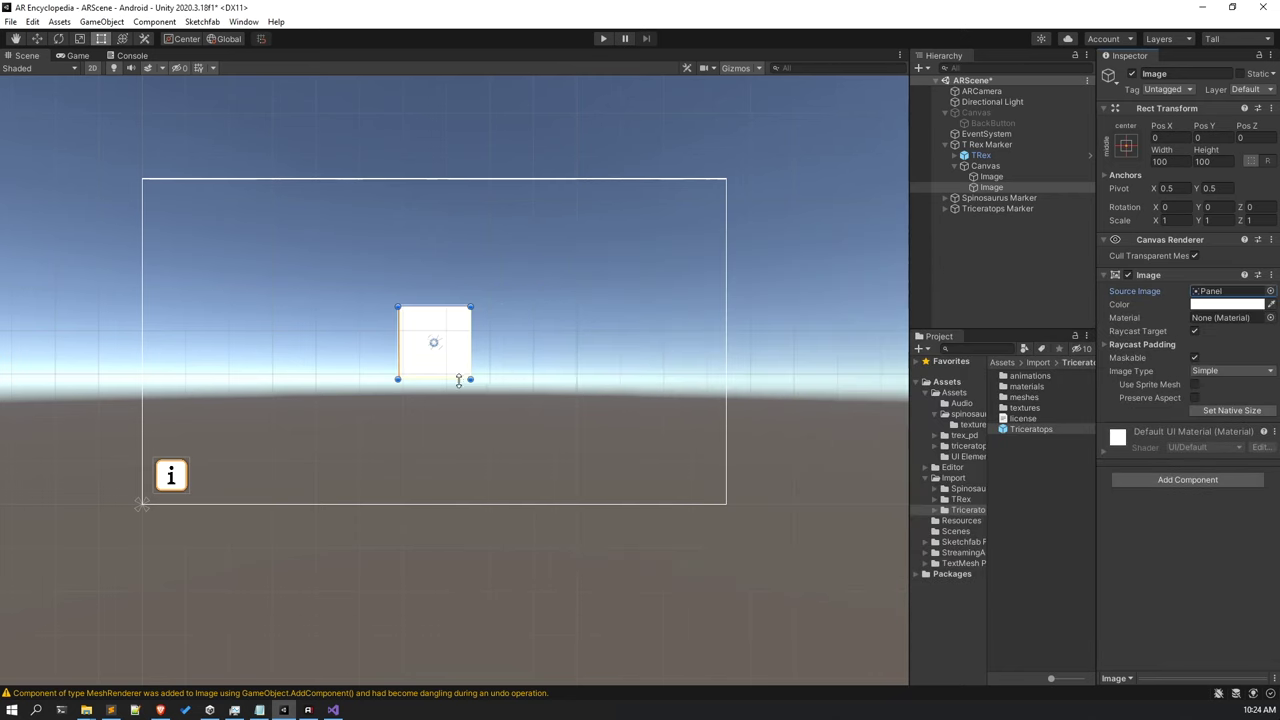
# Enlarge the panel about 2.4 times, anchor it bottom-right, and move it up and left.
pyautogui.click(80, 38)
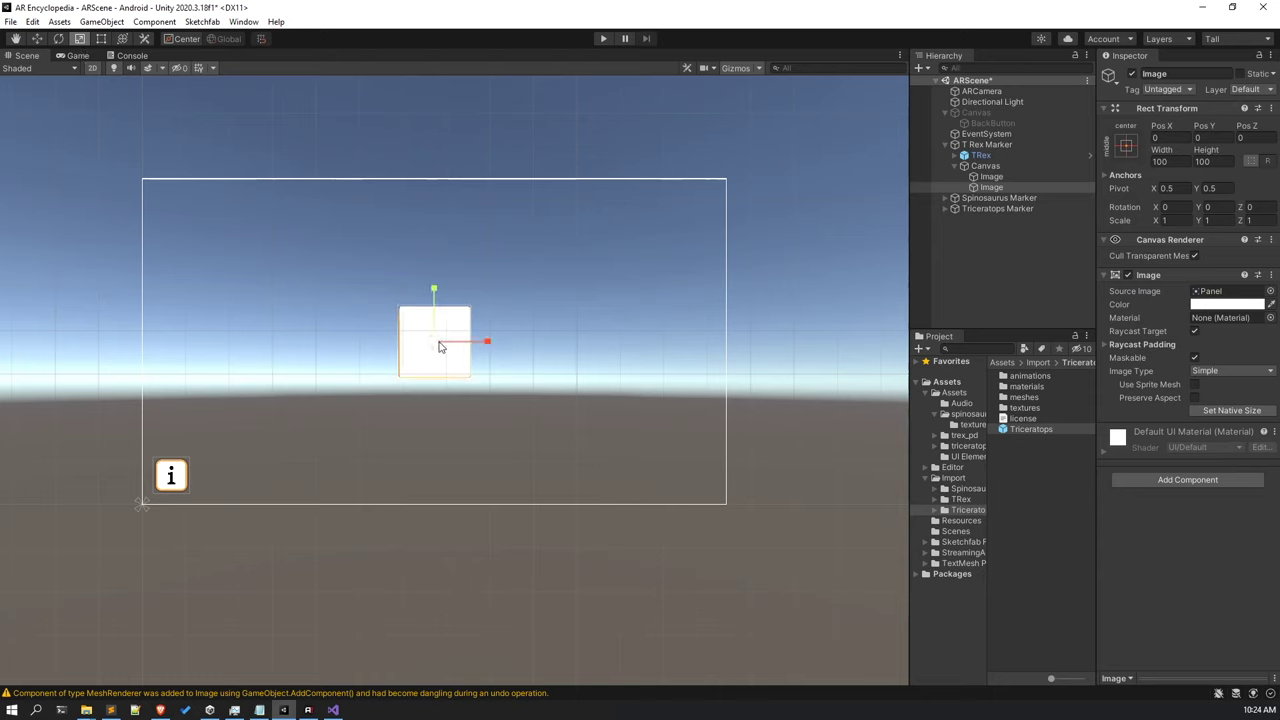
pyautogui.moveTo(497, 346); pyautogui.dragTo(530, 343)
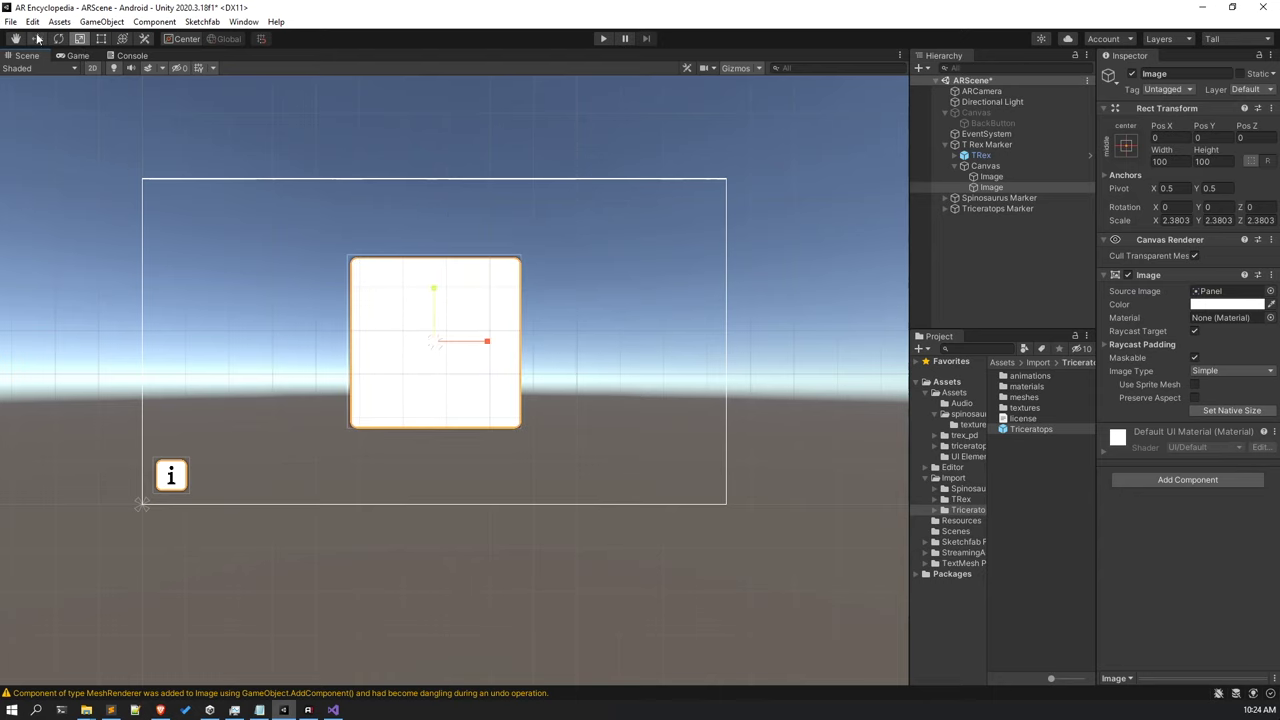
pyautogui.click(1126, 146)
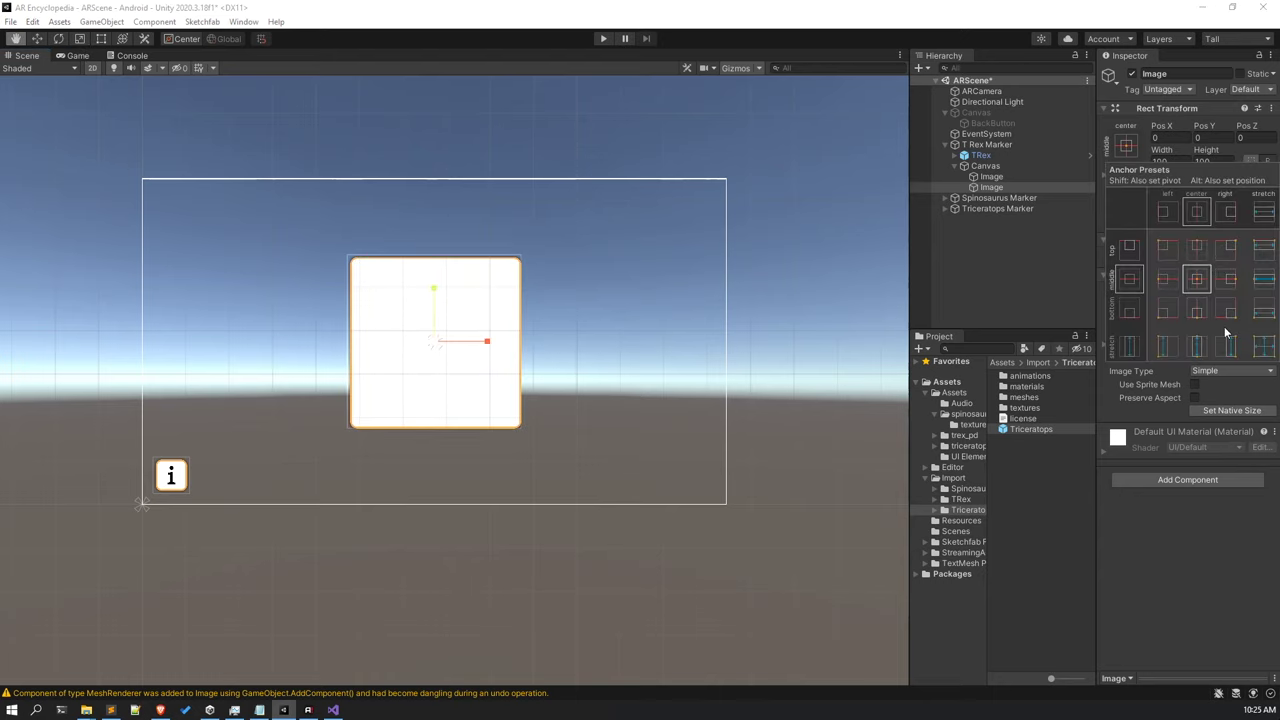
pyautogui.keyDown('alt'); pyautogui.click(1237, 311); pyautogui.keyUp('alt')
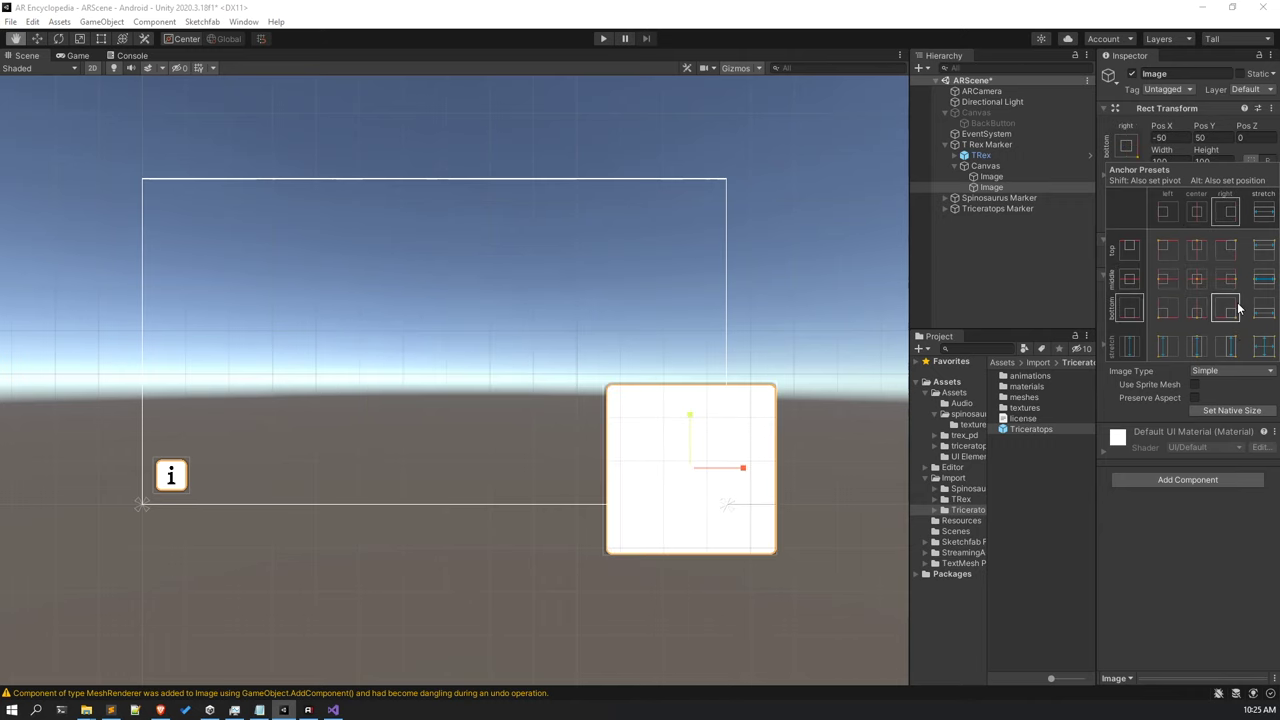
pyautogui.click(36, 39)
pyautogui.moveTo(690, 420); pyautogui.dragTo(701, 370)
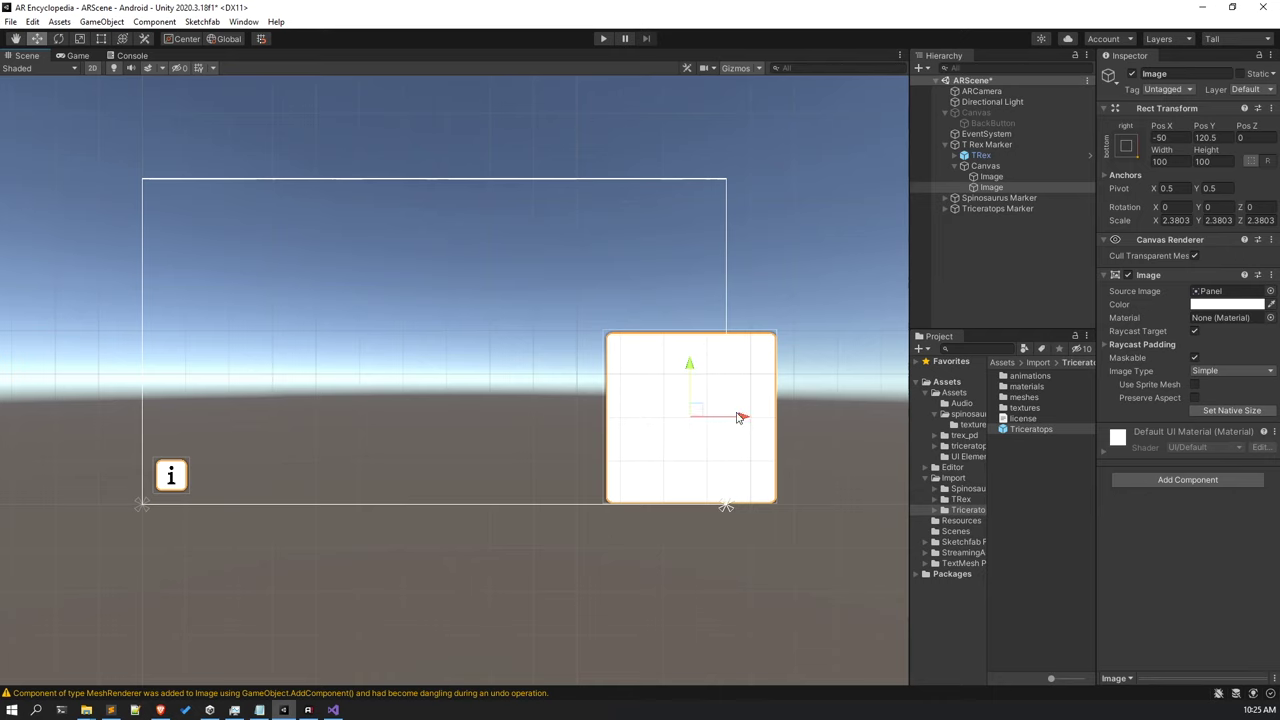
pyautogui.moveTo(737, 417); pyautogui.dragTo(696, 407)
# Fine-tune the panel's position and preview it in the Game view.
pyautogui.scroll(2, 788, 438)
pyautogui.scroll(5, 760, 434)
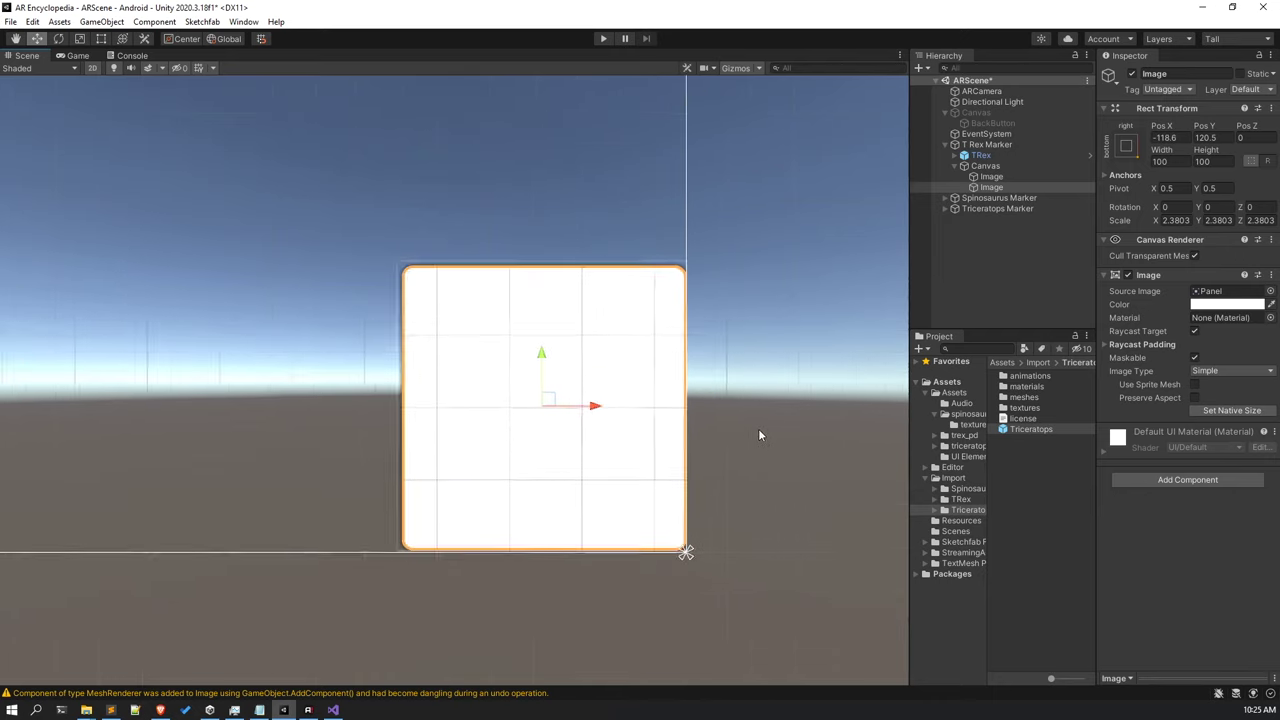
pyautogui.scroll(2, 400, 390)
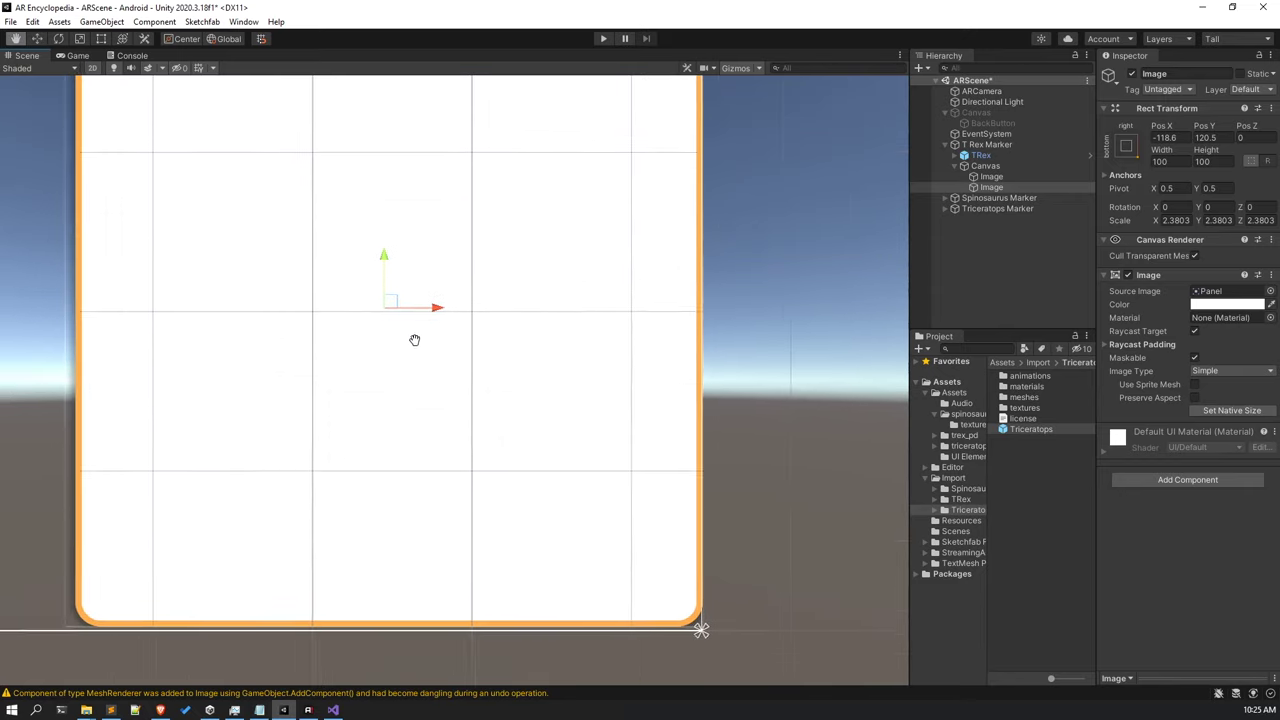
pyautogui.moveTo(389, 240); pyautogui.dragTo(381, 246)
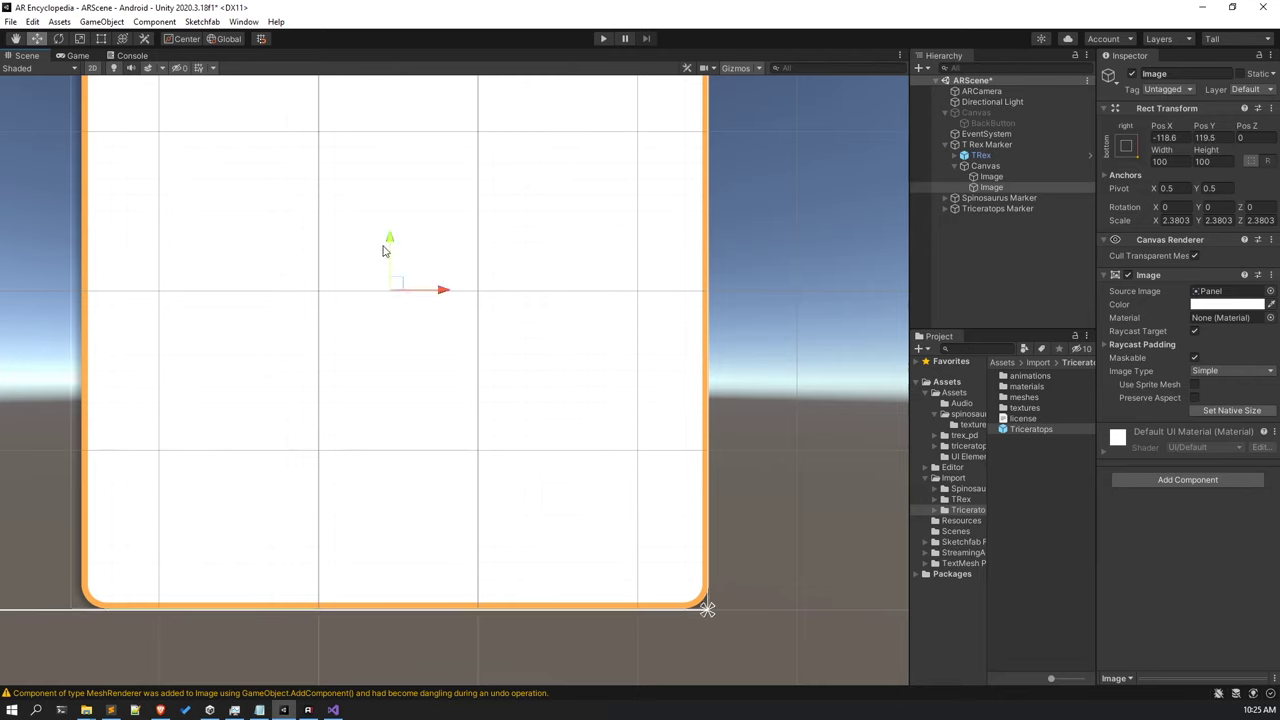
pyautogui.click(422, 290)
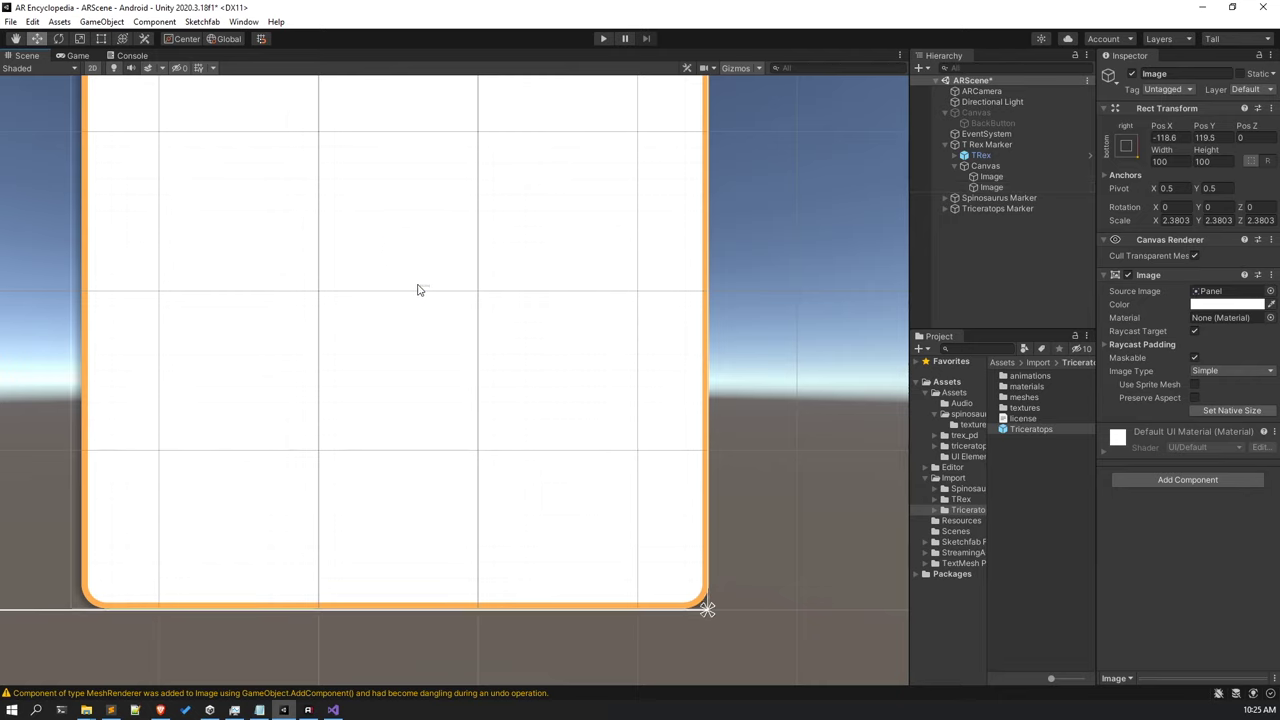
pyautogui.click(457, 293)
pyautogui.moveTo(457, 291); pyautogui.dragTo(442, 293)
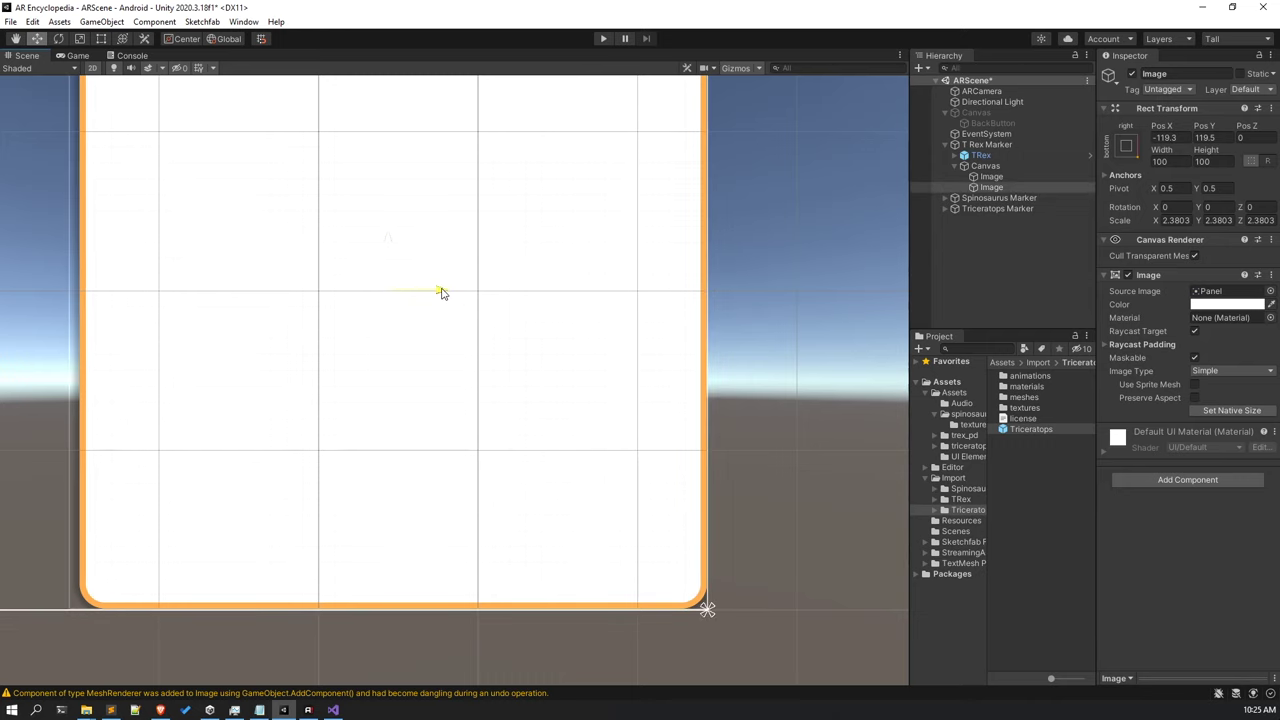
pyautogui.scroll(-5, 414, 309)
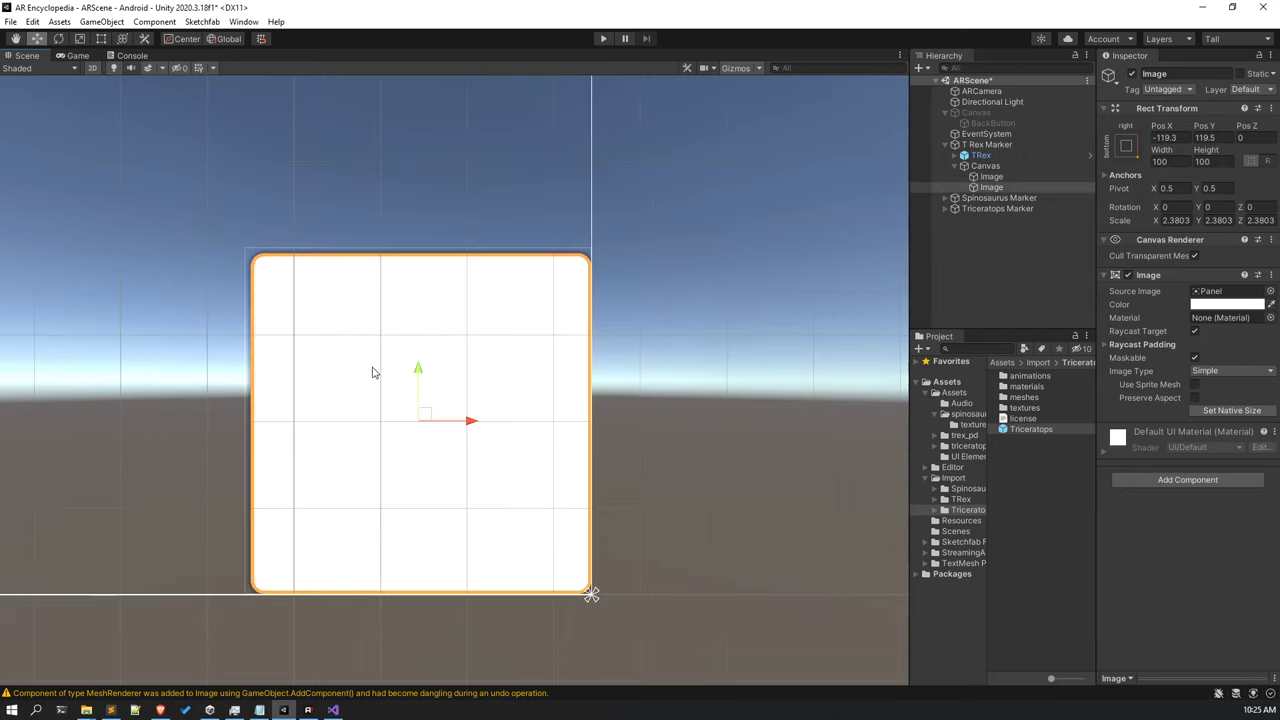
pyautogui.scroll(-2, 280, 348)
pyautogui.click(90, 57)
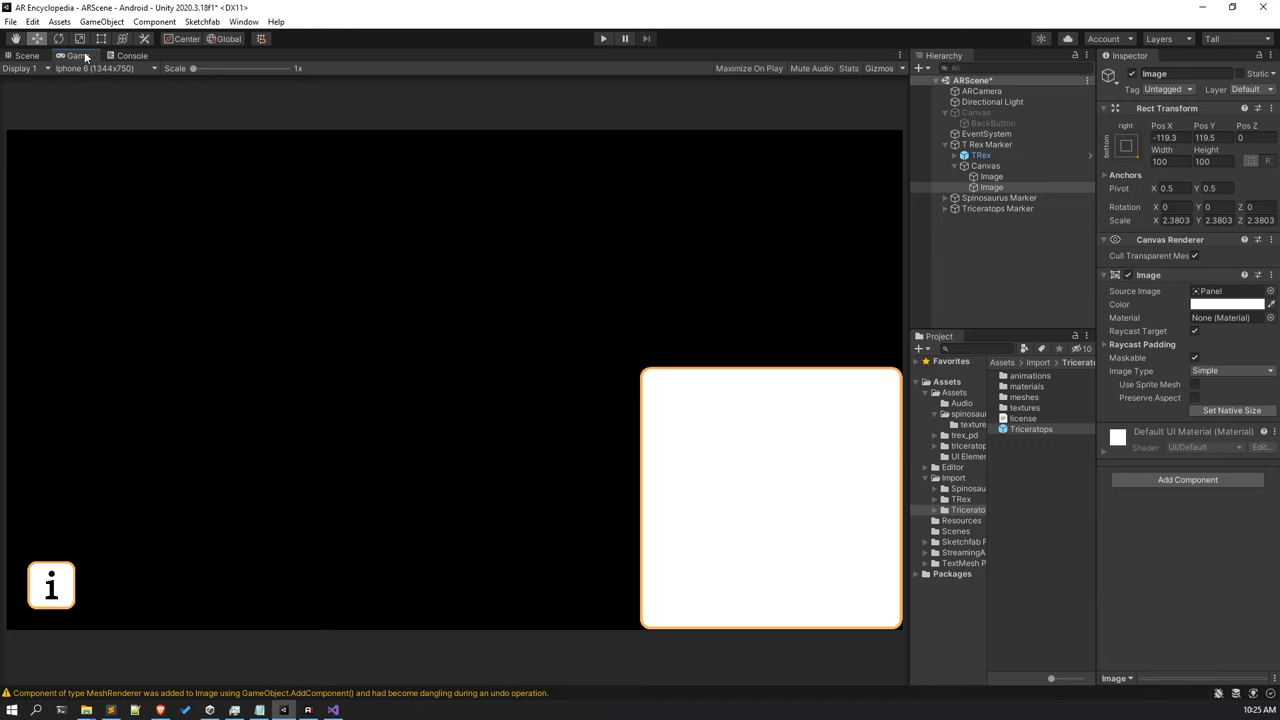
pyautogui.click(24, 55)
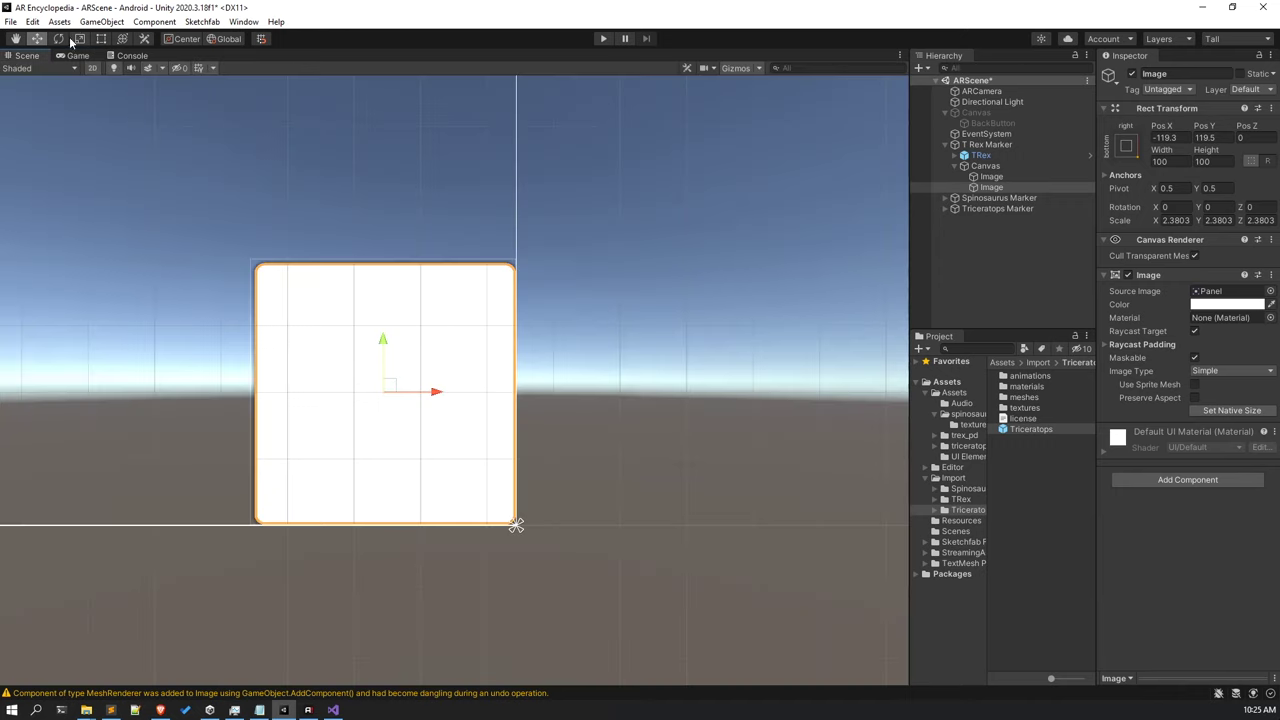
# Raise the panel's top edge with the Rect tool and preview the taller panel in-game.
pyautogui.click(100, 38)
pyautogui.moveTo(395, 256); pyautogui.dragTo(344, 185)
pyautogui.click(72, 56)
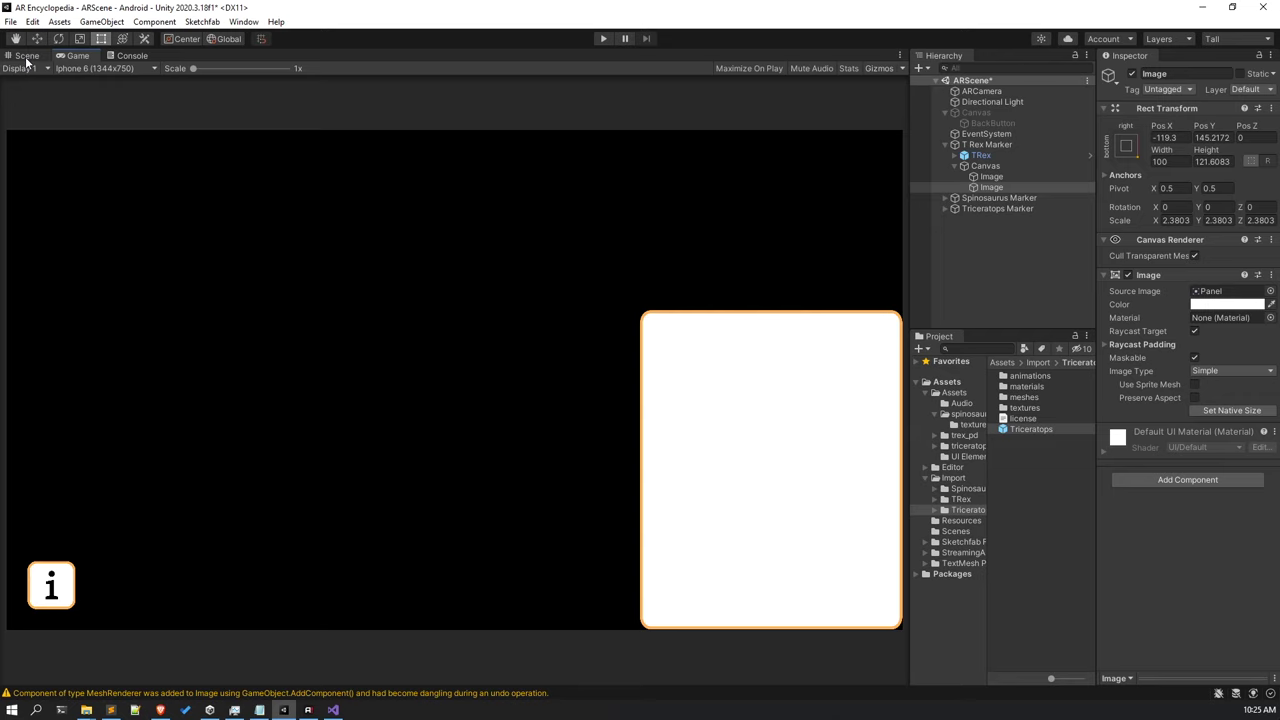
# Preview the panel layout at OnePlus 7 and Redmi NOte 5 resolutions.
pyautogui.click(108, 68)
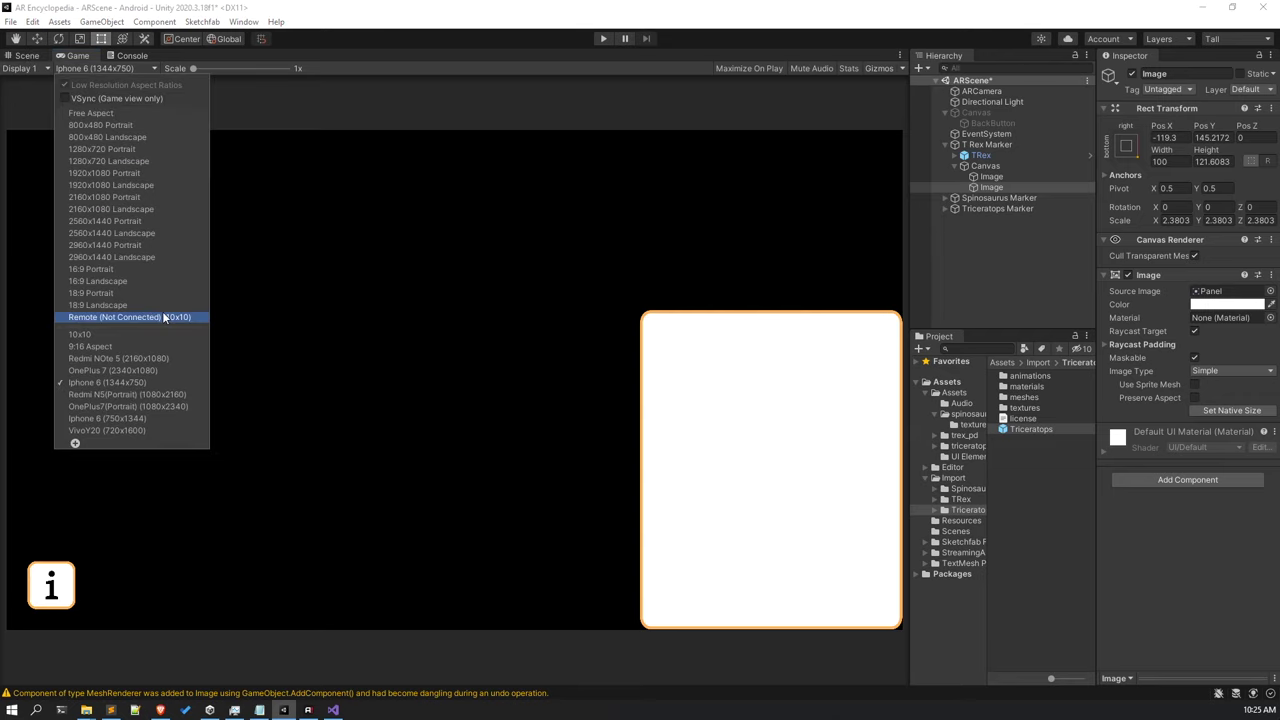
pyautogui.click(141, 369)
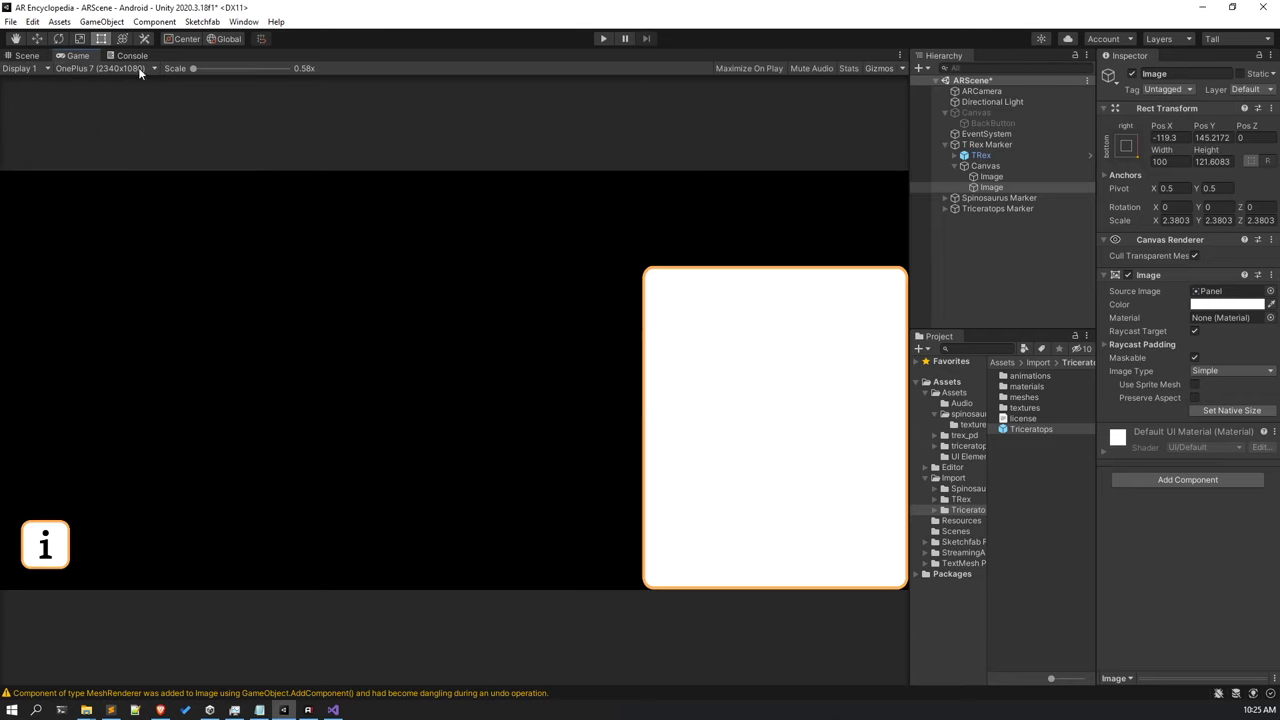
pyautogui.click(138, 67)
pyautogui.click(118, 361)
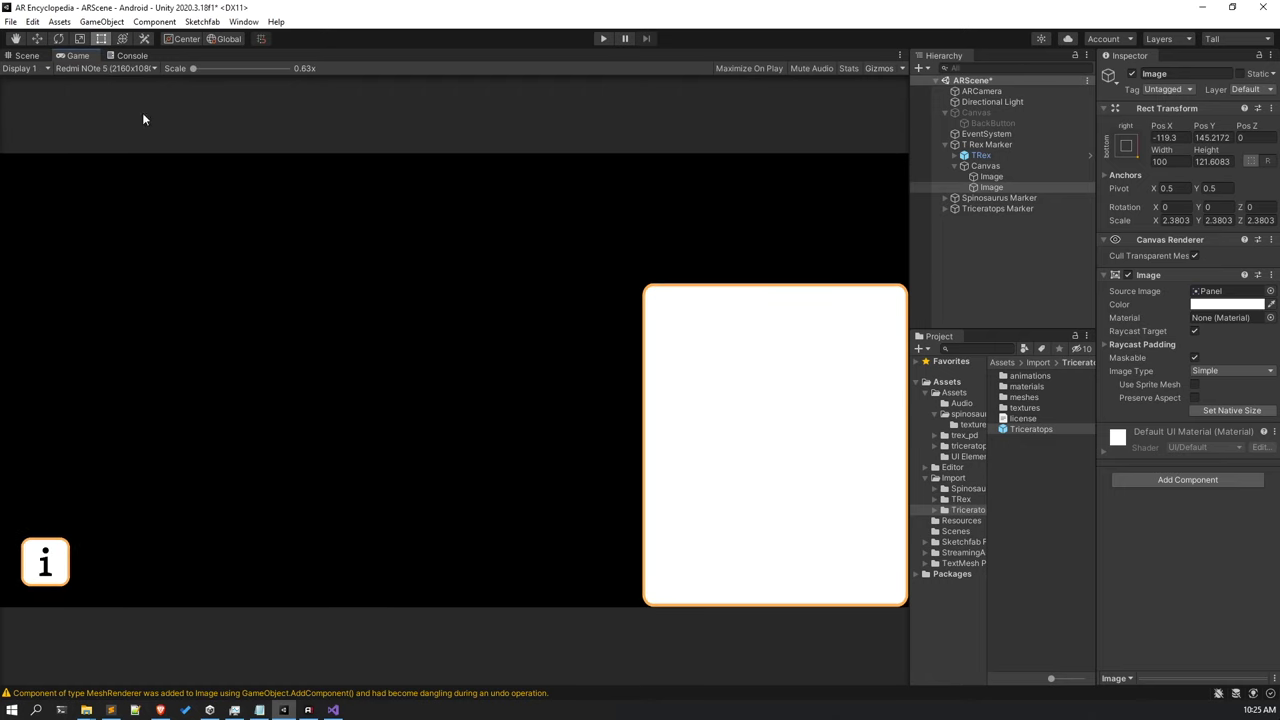
# Clear the Console, restore the Iphone 6 resolution, and return to the Scene view.
pyautogui.click(130, 56)
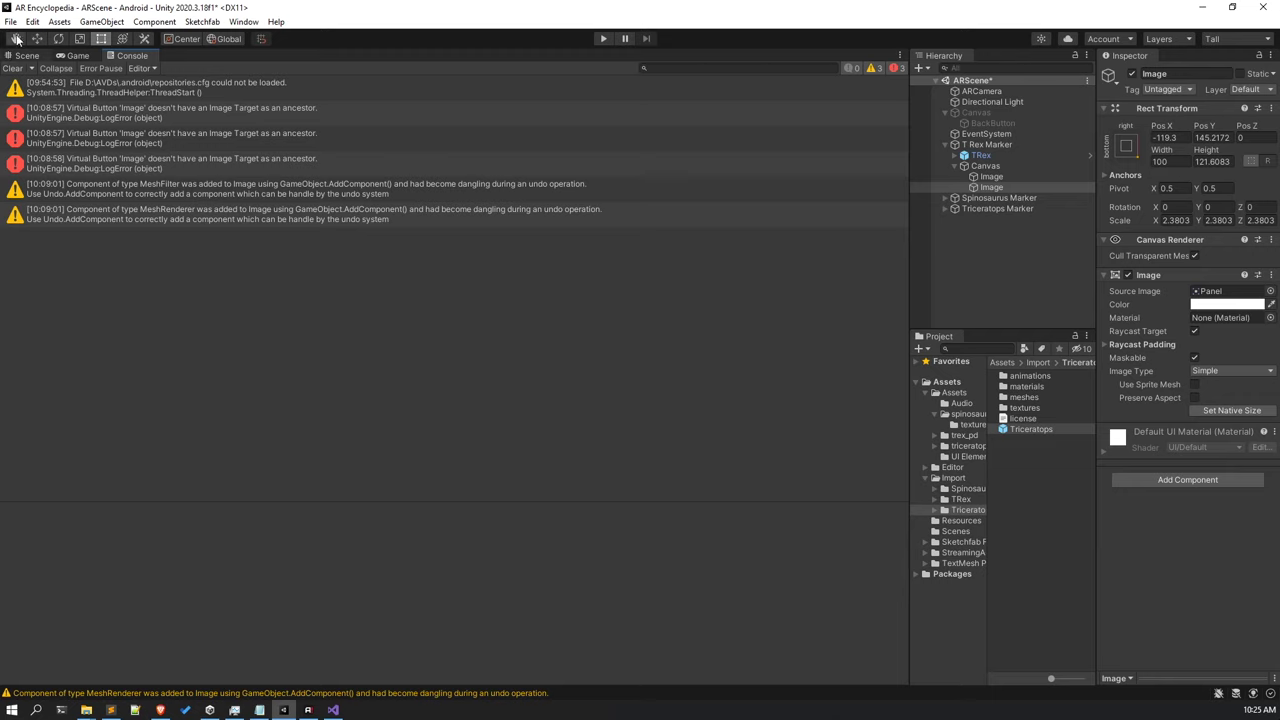
pyautogui.click(15, 68)
pyautogui.click(78, 56)
pyautogui.click(97, 68)
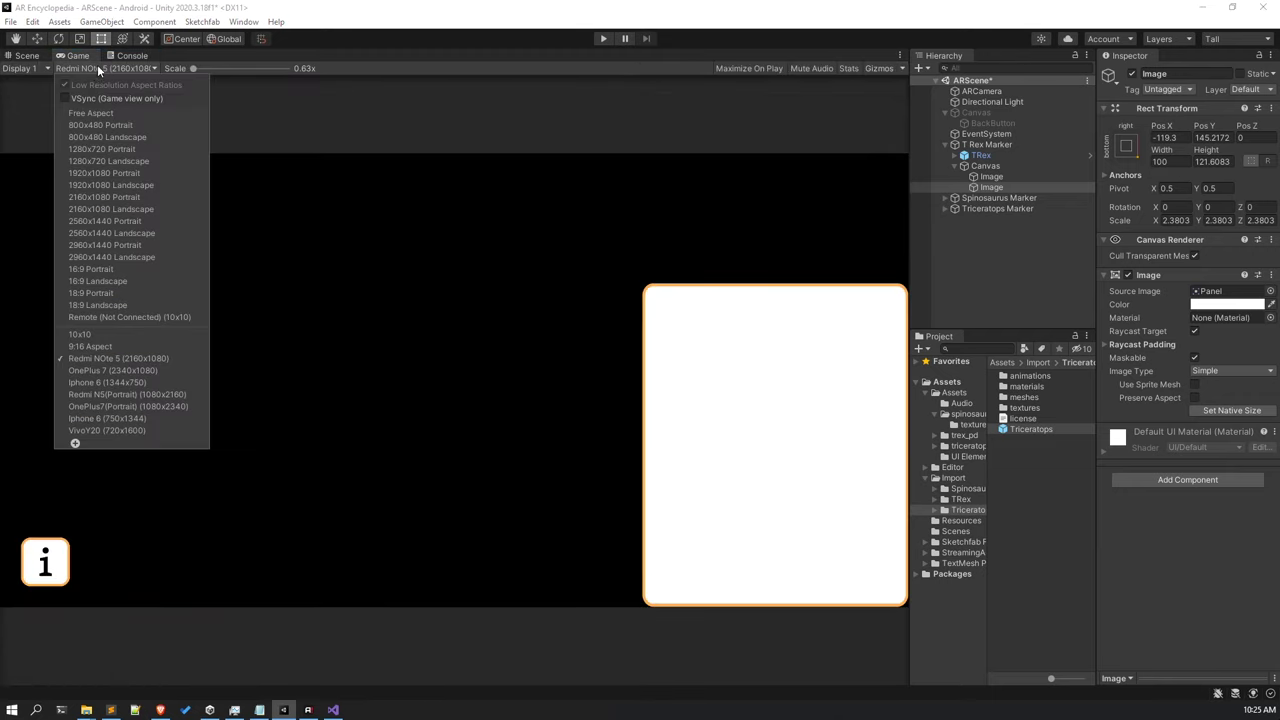
pyautogui.click(118, 382)
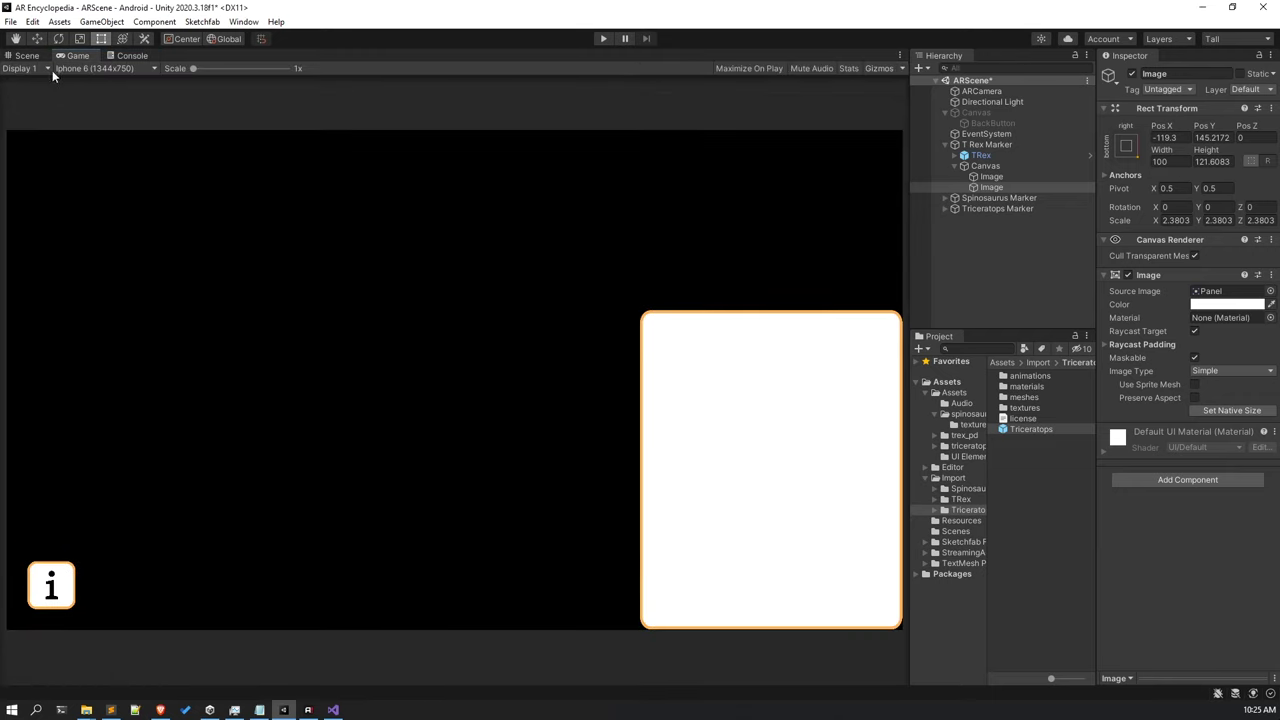
pyautogui.click(26, 56)
pyautogui.scroll(-5, 471, 343)
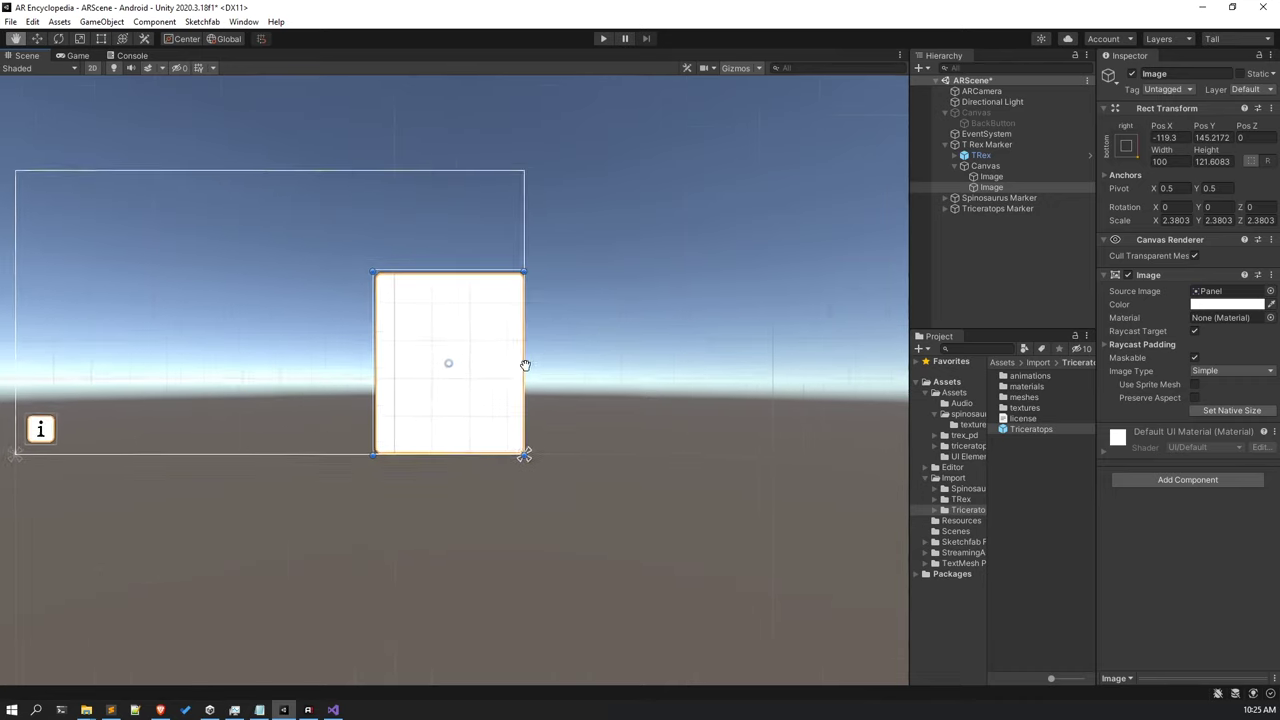
# Rename the info image to InformationButton and add a Button component to it.
pyautogui.click(987, 177)
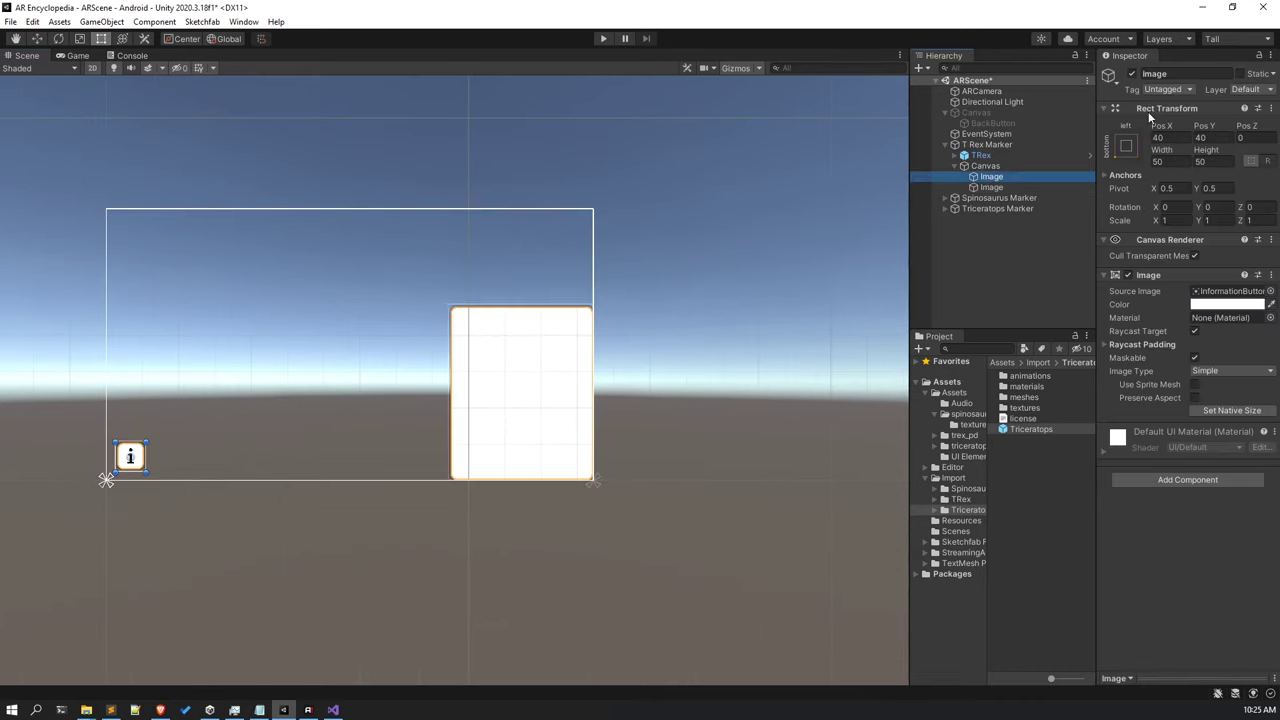
pyautogui.click(1180, 73)
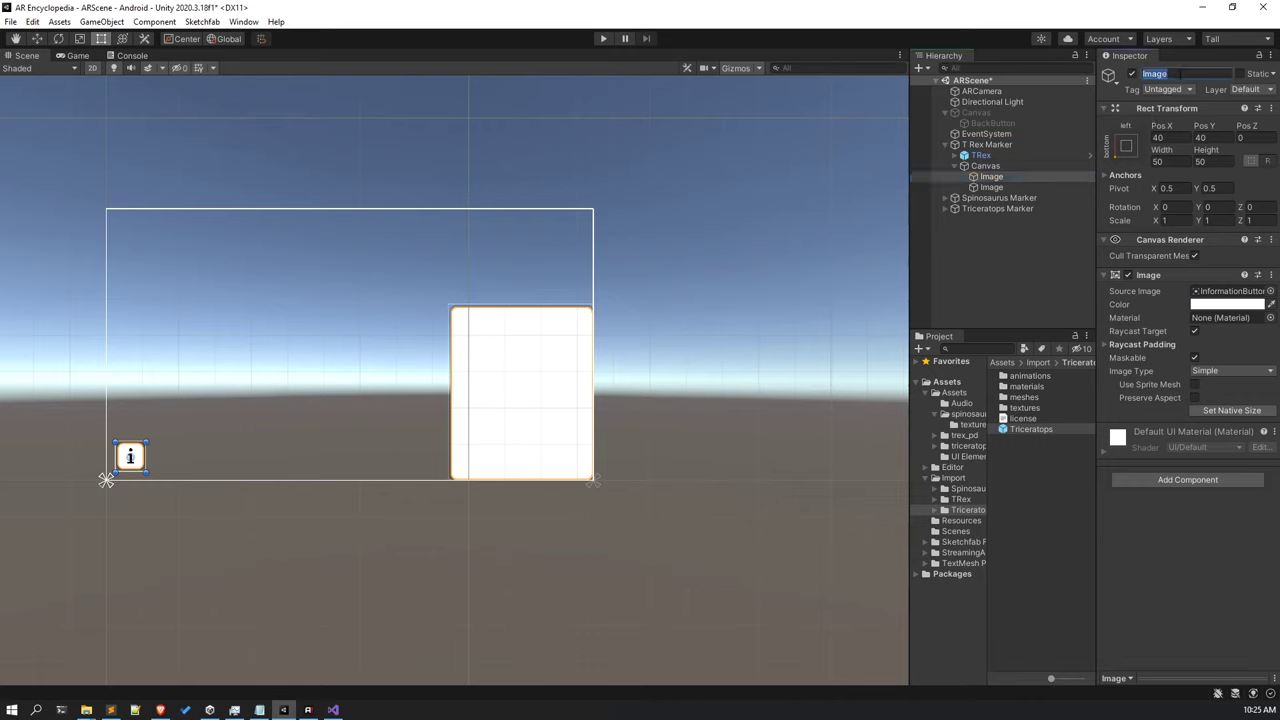
pyautogui.write('InformationButton')
pyautogui.press('Return')
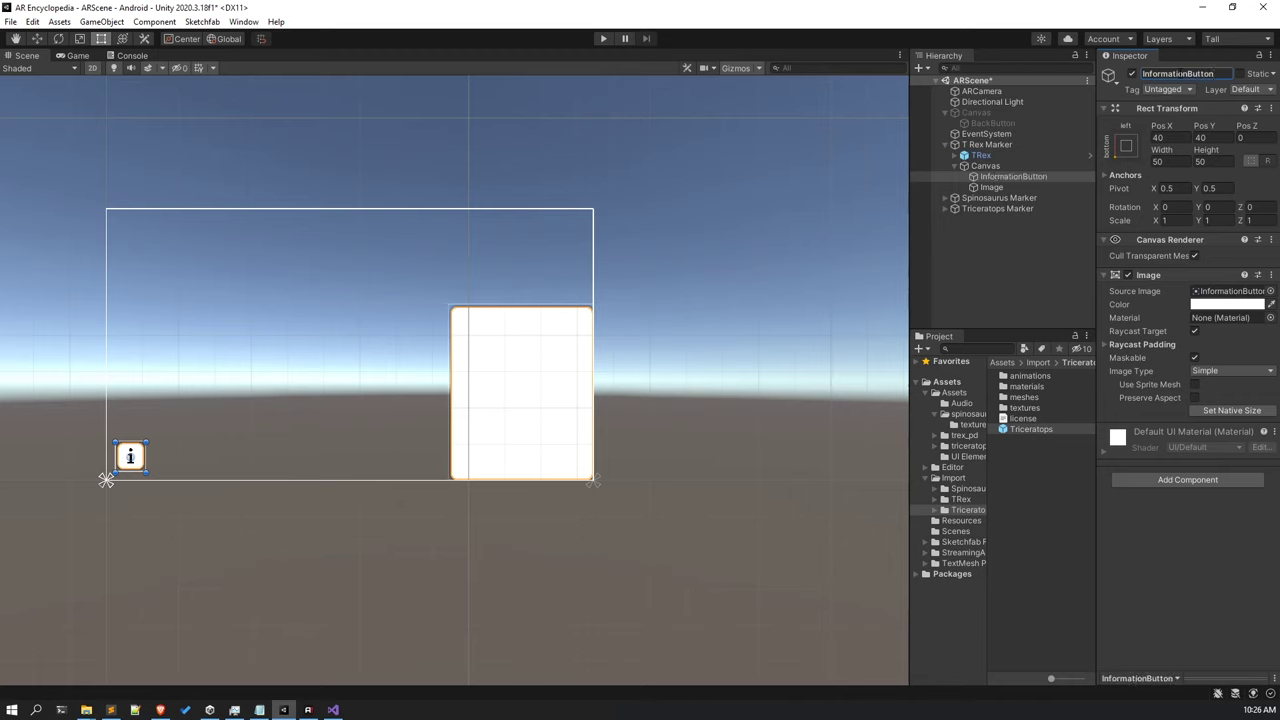
pyautogui.click(1157, 484)
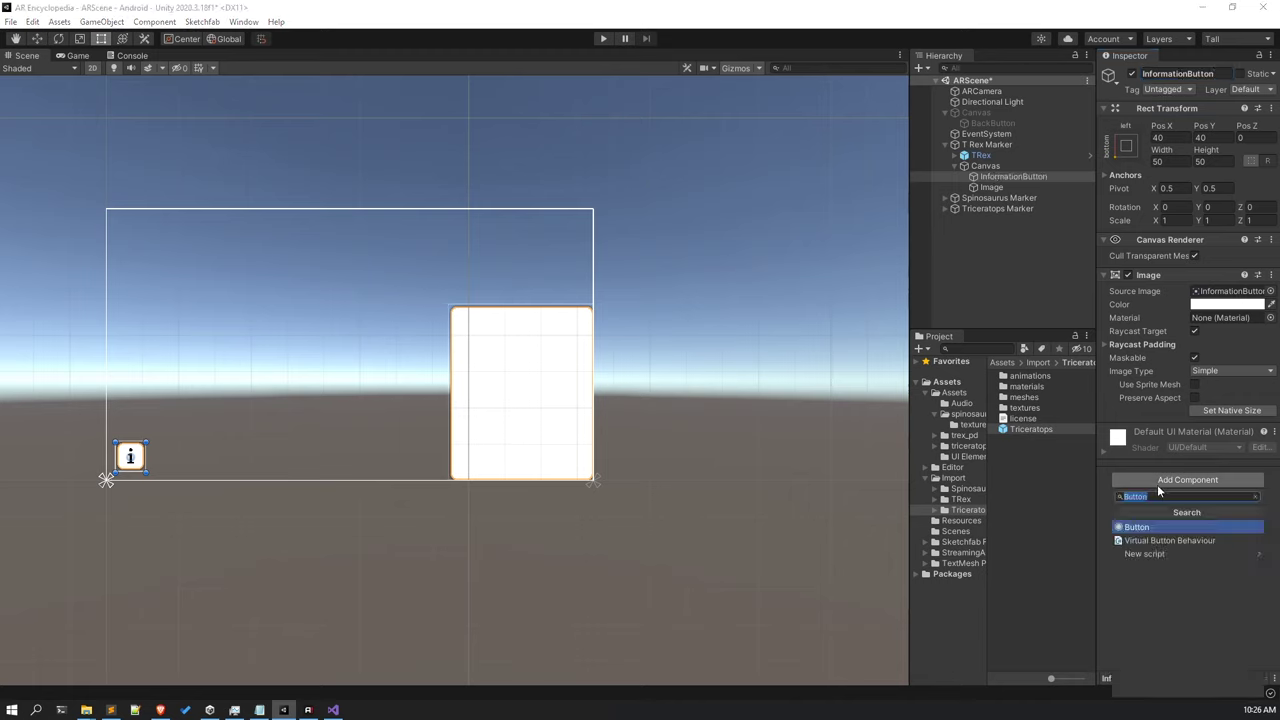
pyautogui.click(1164, 527)
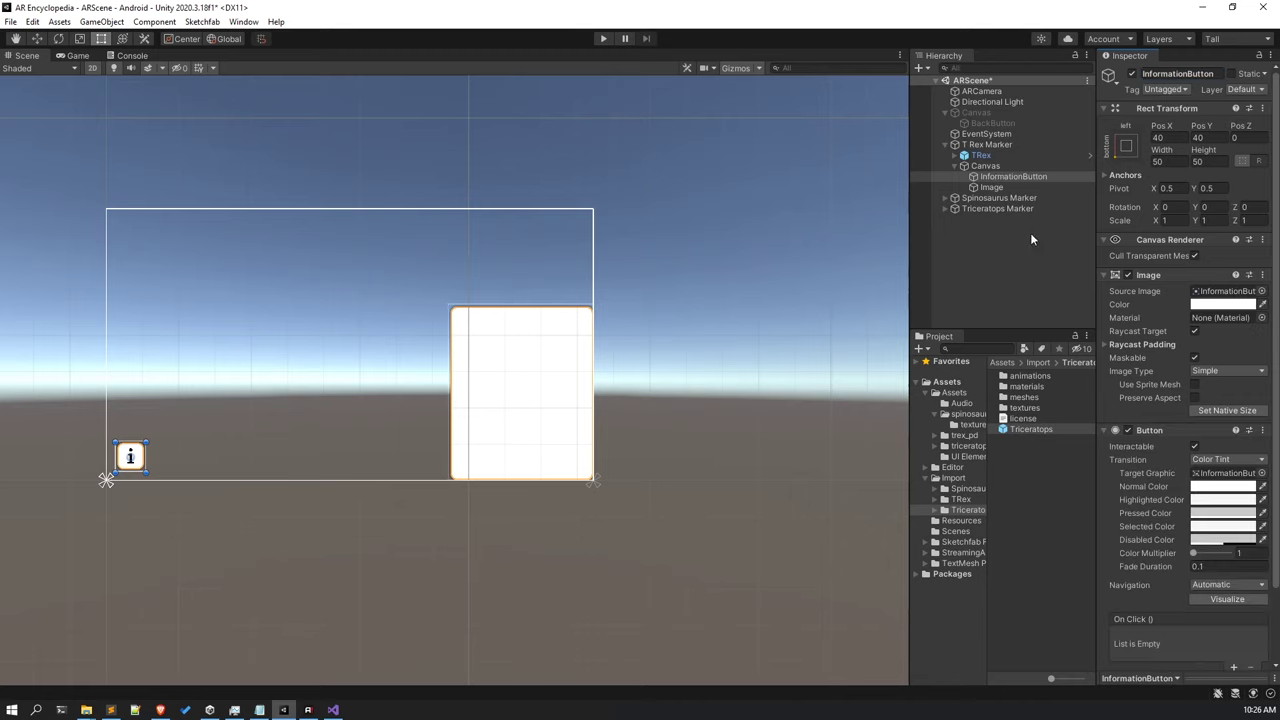
# Rename the large image to Panel and widen it by pulling its left edge out.
pyautogui.click(1033, 186)
pyautogui.scroll(5, 676, 292)
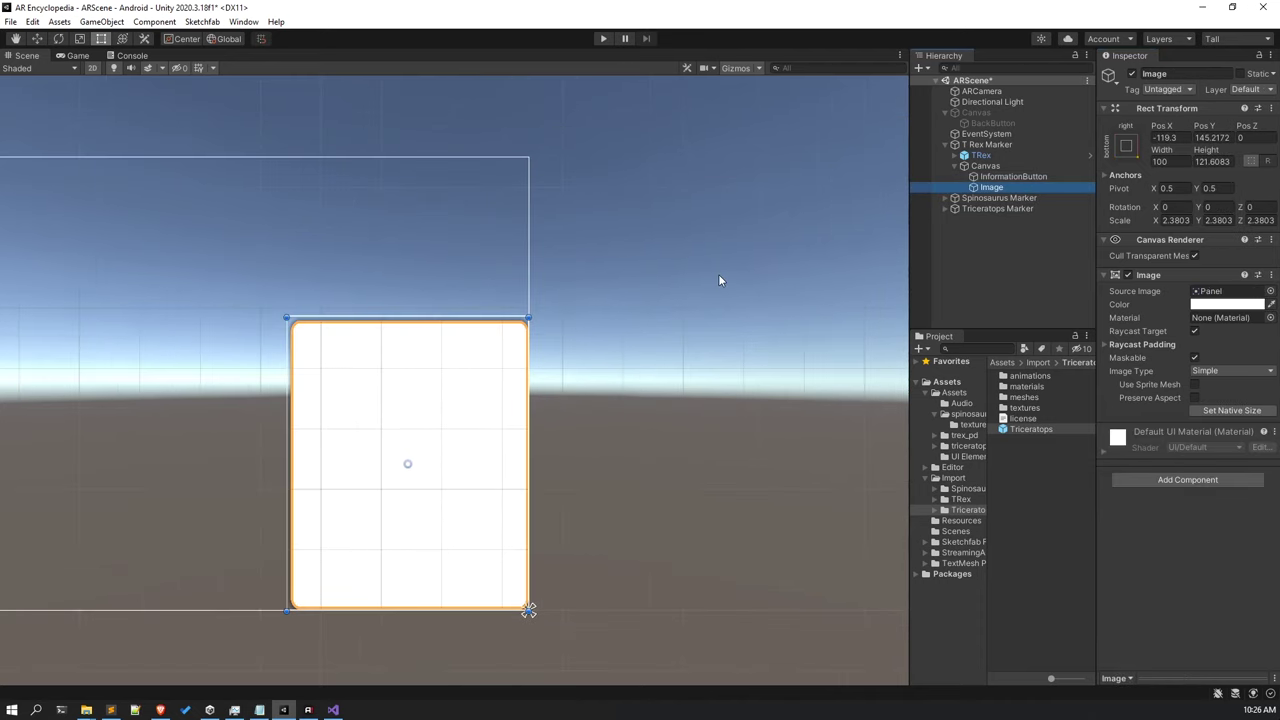
pyautogui.click(1155, 75)
pyautogui.write('Pnael')
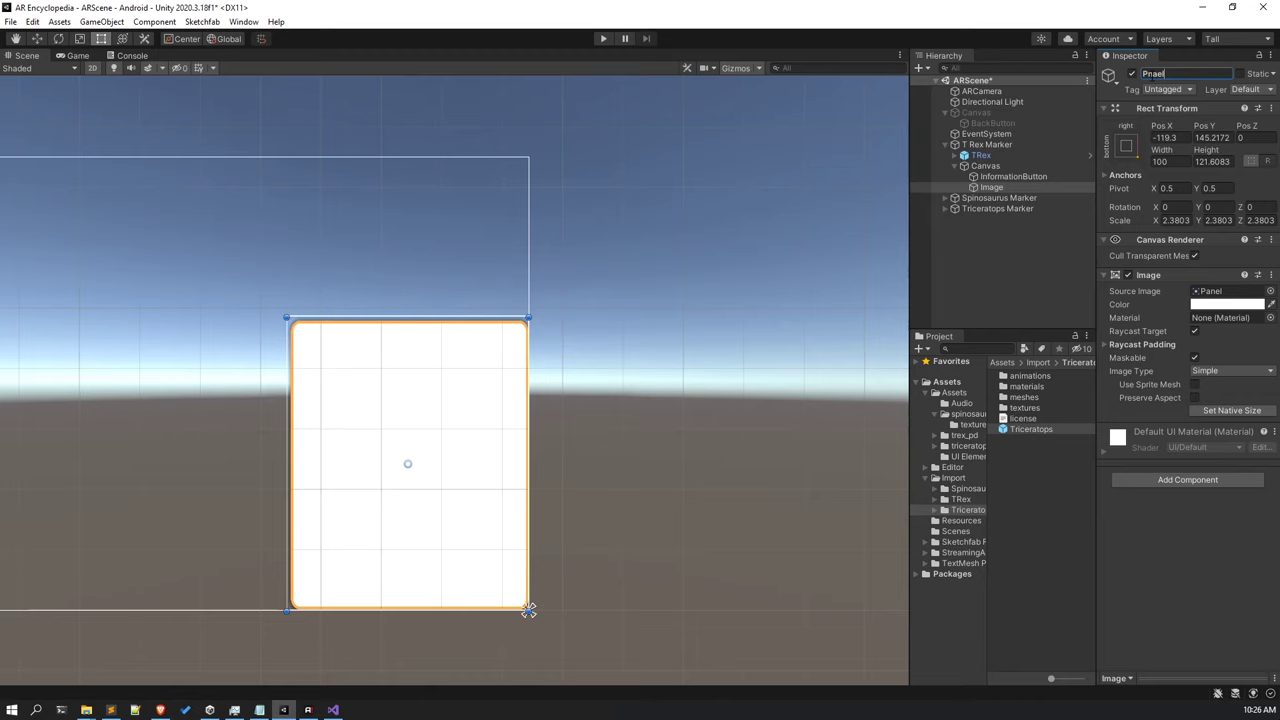
pyautogui.hotkey('ctrl', 'a')
pyautogui.press('BackSpace')
pyautogui.moveTo(286, 372); pyautogui.dragTo(273, 372)
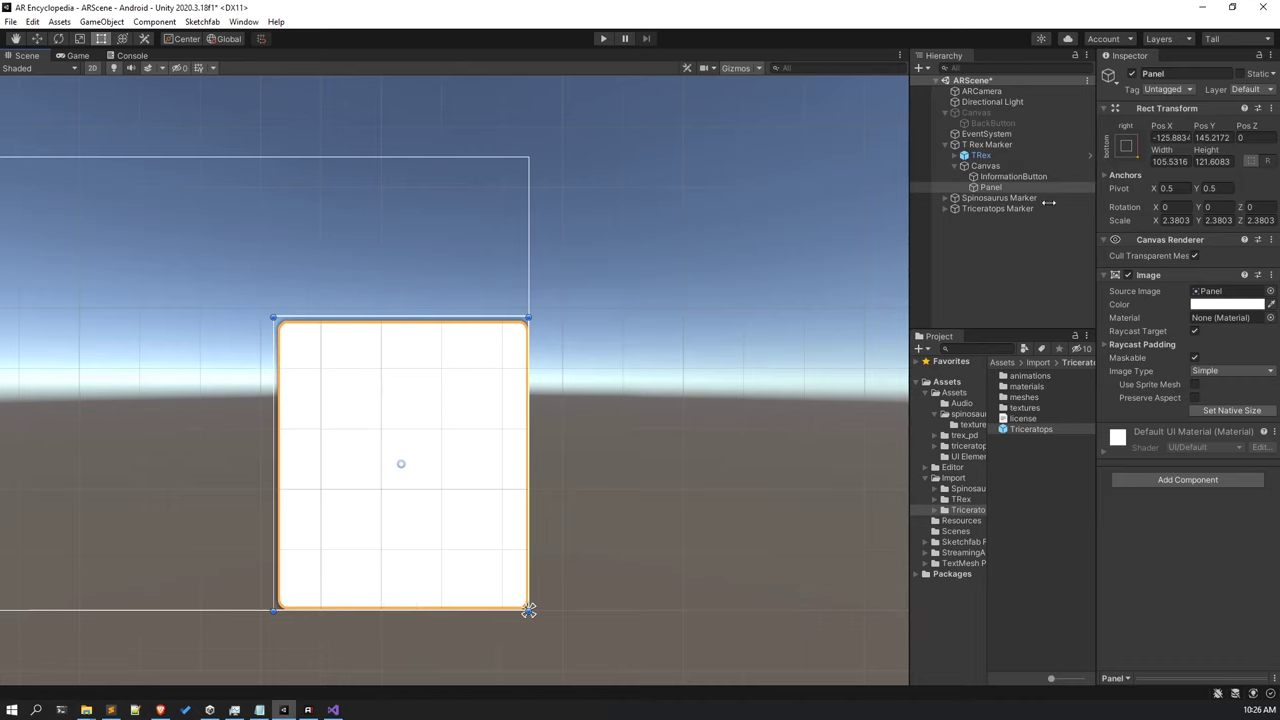
# Add a child Image under Panel using the Information sprite.
pyautogui.rightClick(1020, 189)
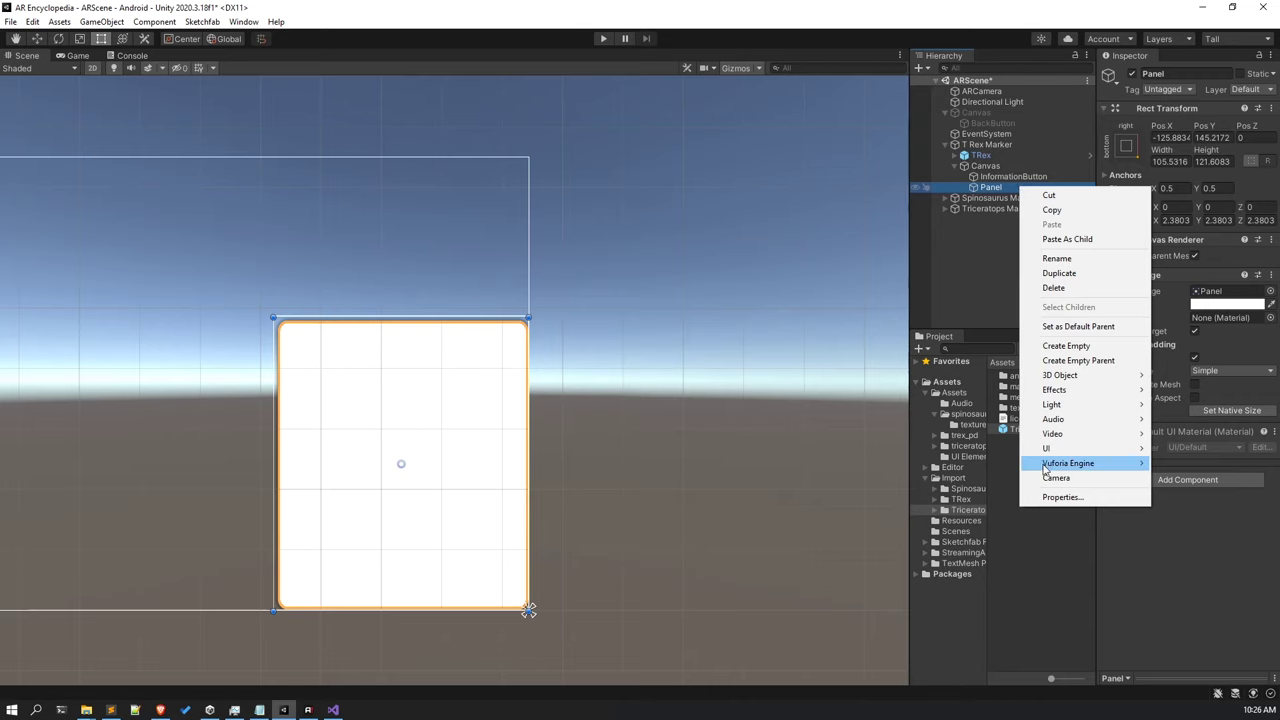
pyautogui.moveTo(1046, 448)
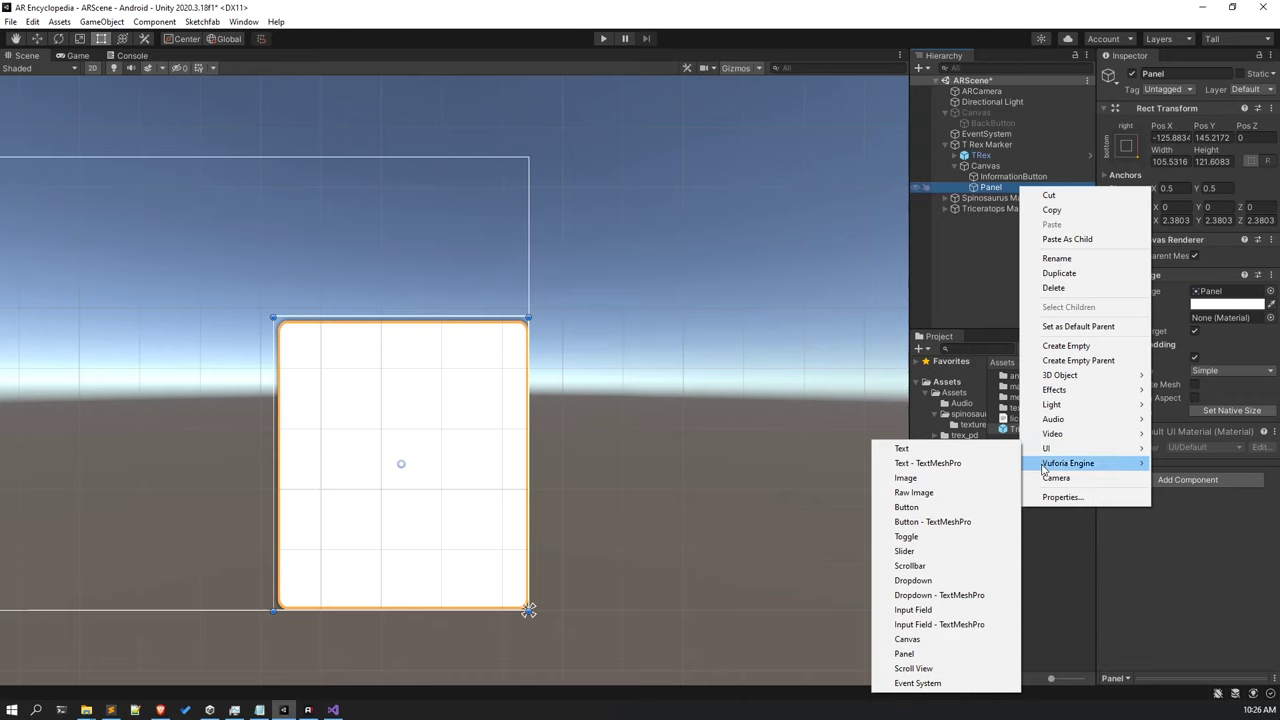
pyautogui.click(905, 478)
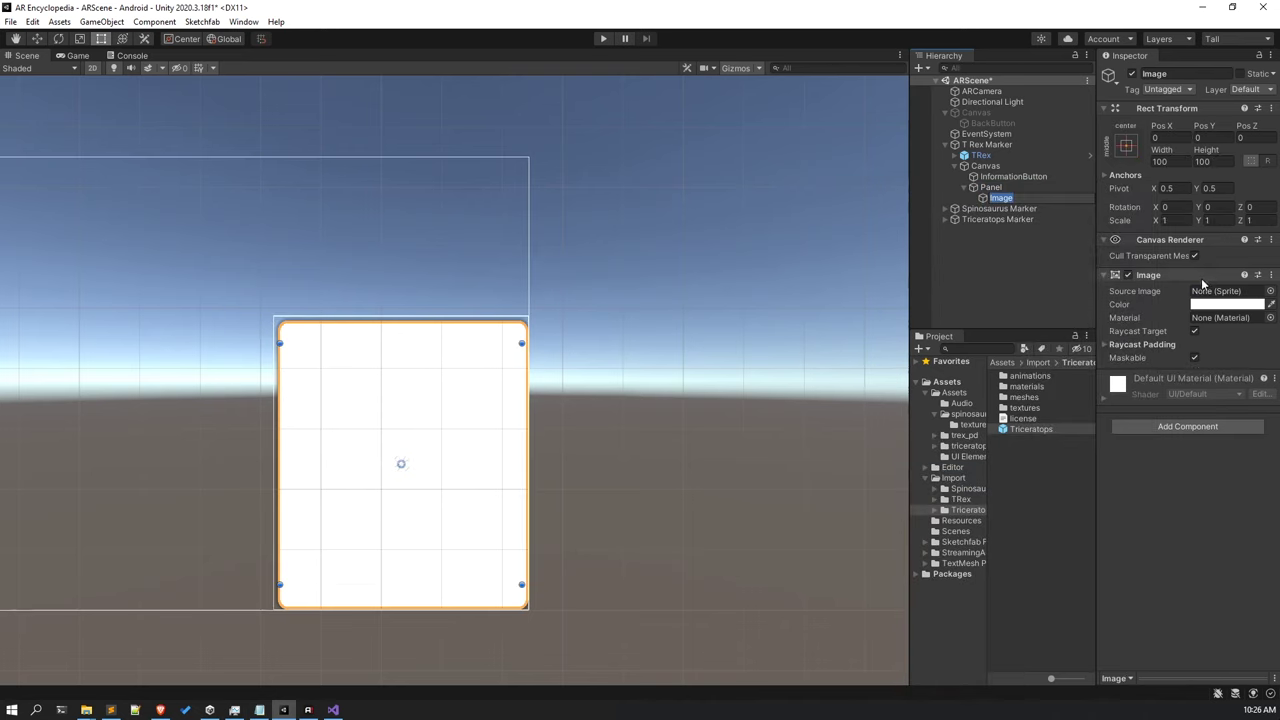
pyautogui.click(1270, 291)
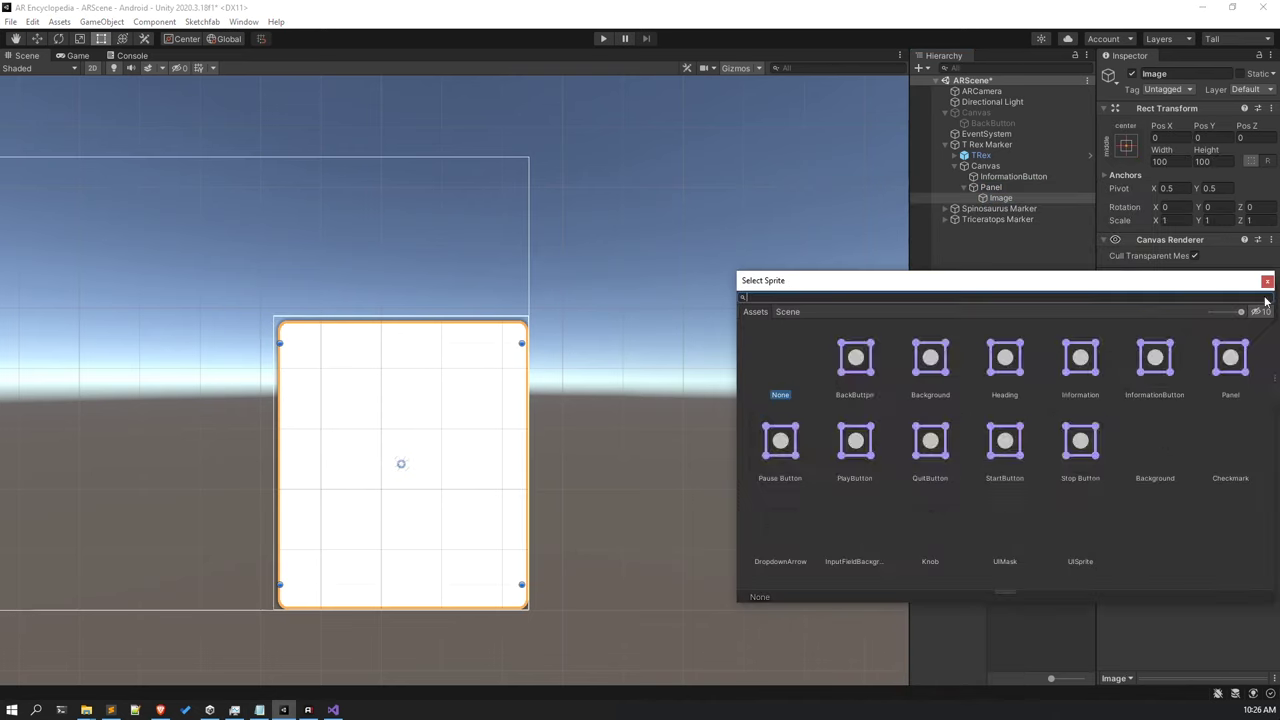
pyautogui.click(1064, 368)
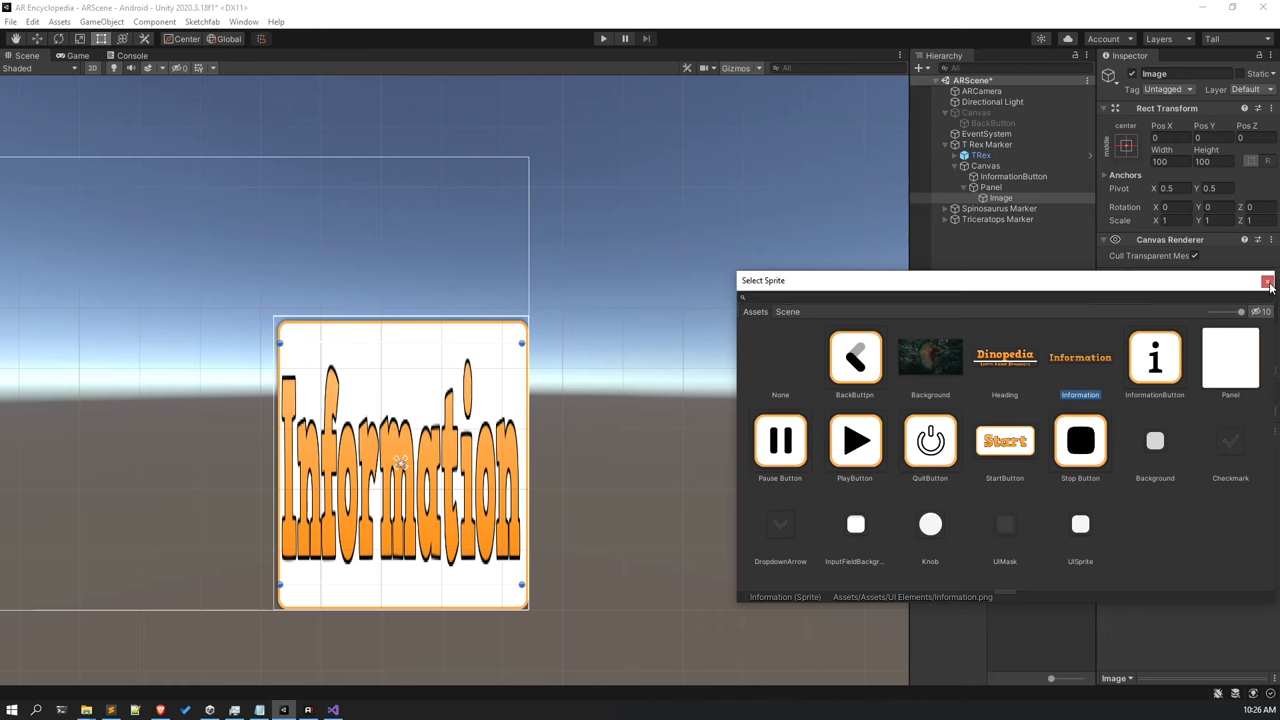
pyautogui.click(1267, 280)
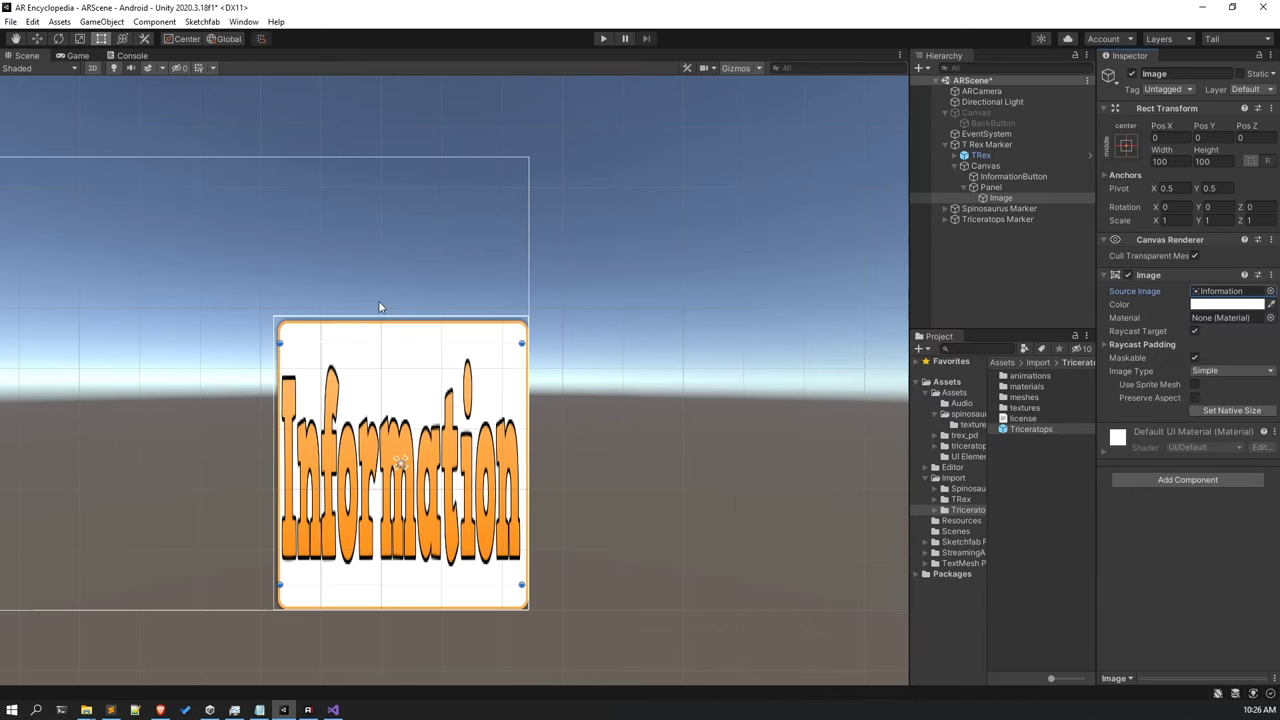
# Squash the image into a title strip anchored top-centre, nudged lower and scaled down.
pyautogui.moveTo(378, 343); pyautogui.dragTo(397, 465)
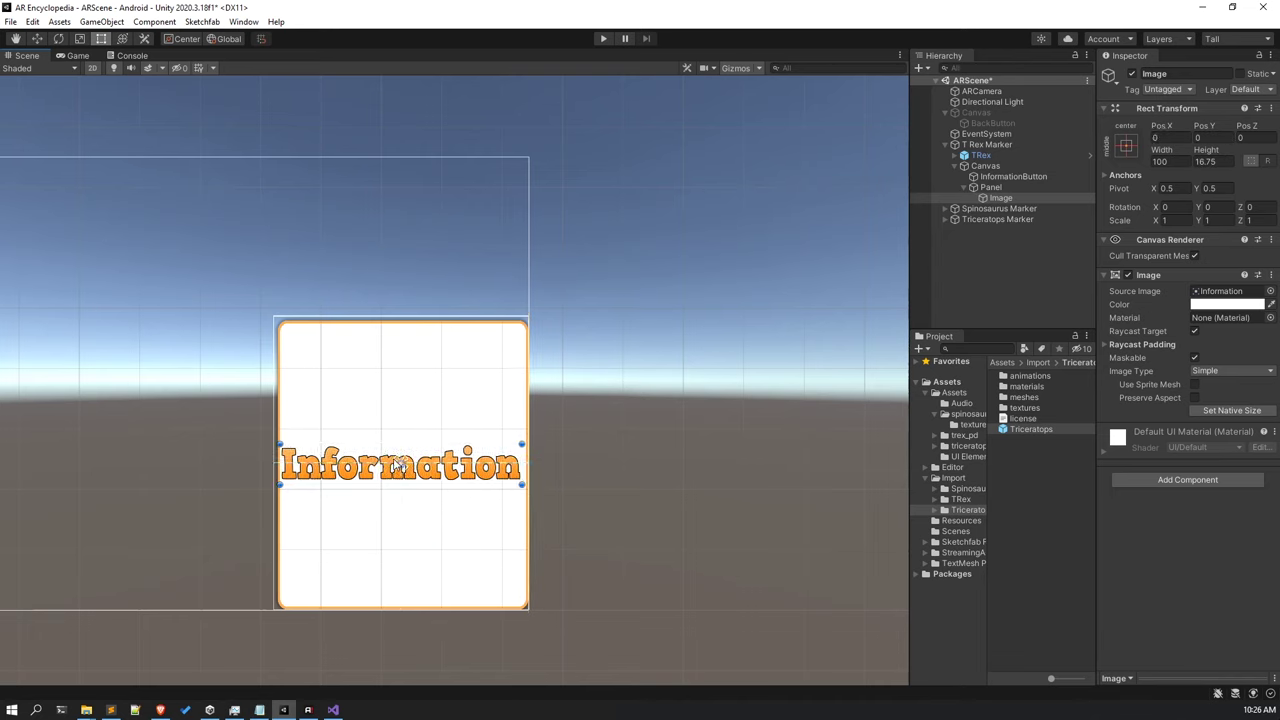
pyautogui.click(37, 38)
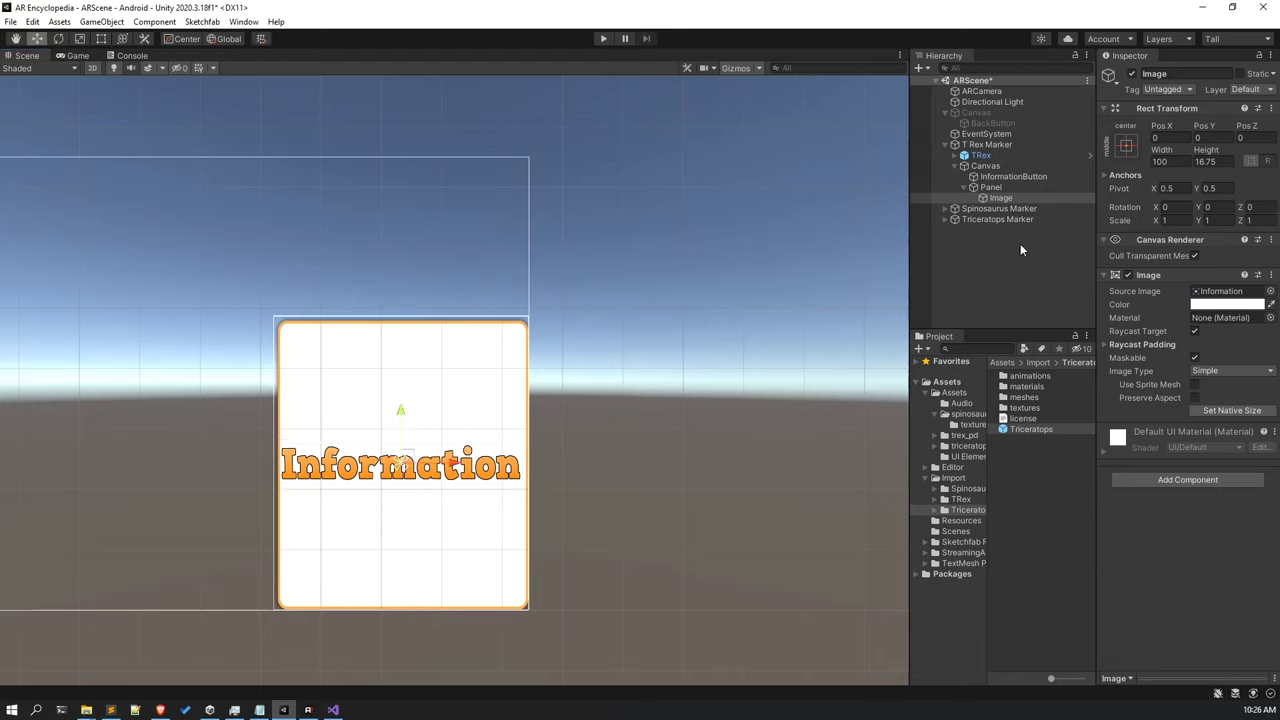
pyautogui.click(1124, 147)
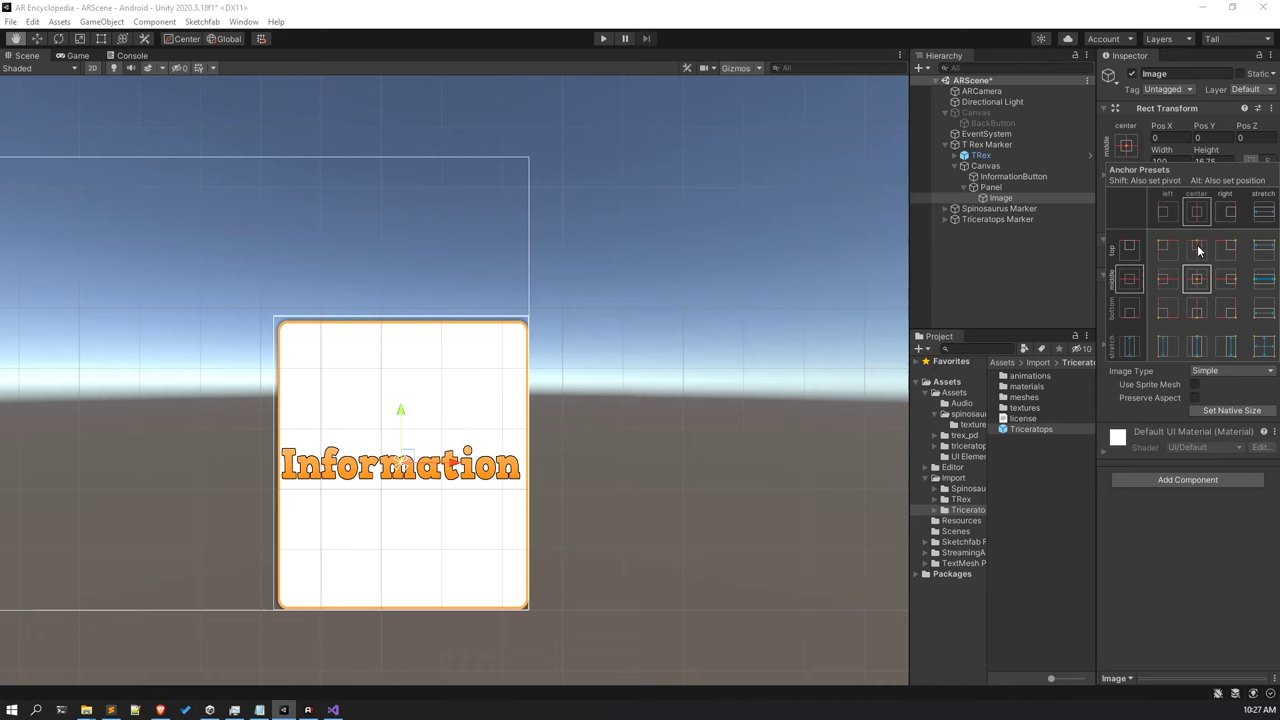
pyautogui.keyDown('alt'); pyautogui.keyDown('shift'); pyautogui.click(1197, 249); pyautogui.keyUp('shift'); pyautogui.keyUp('alt')
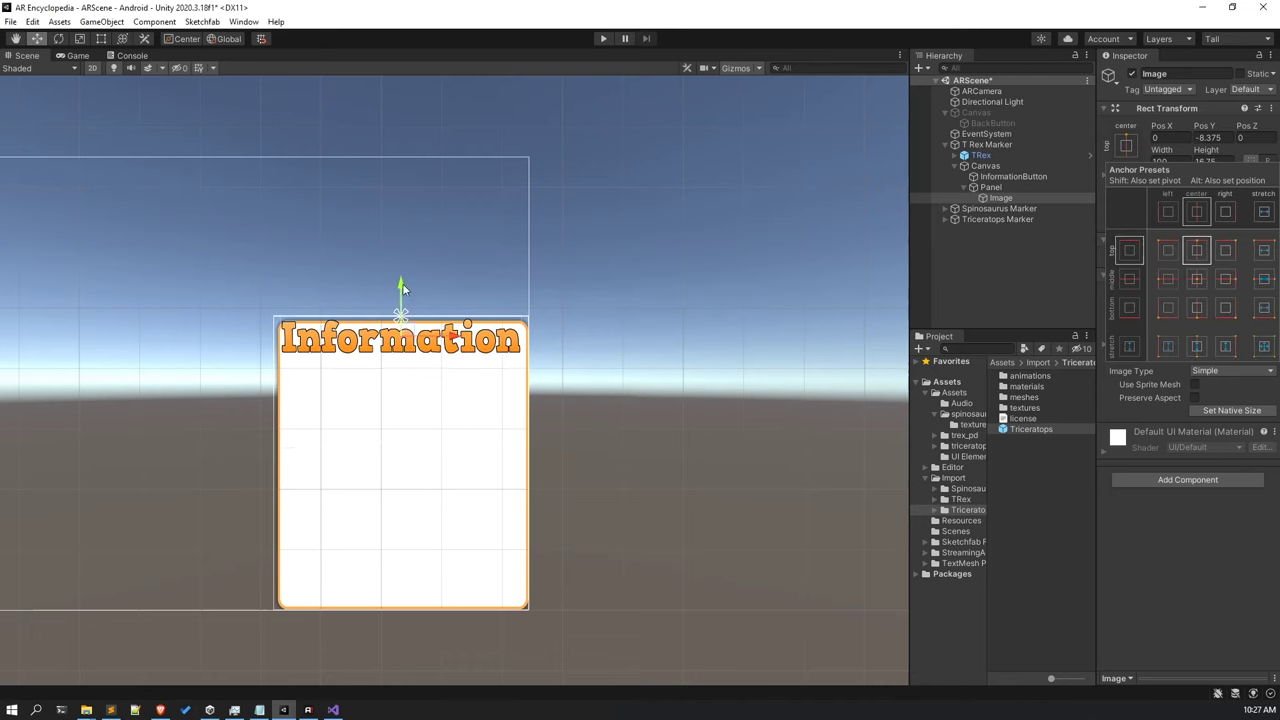
pyautogui.moveTo(399, 287); pyautogui.dragTo(400, 296)
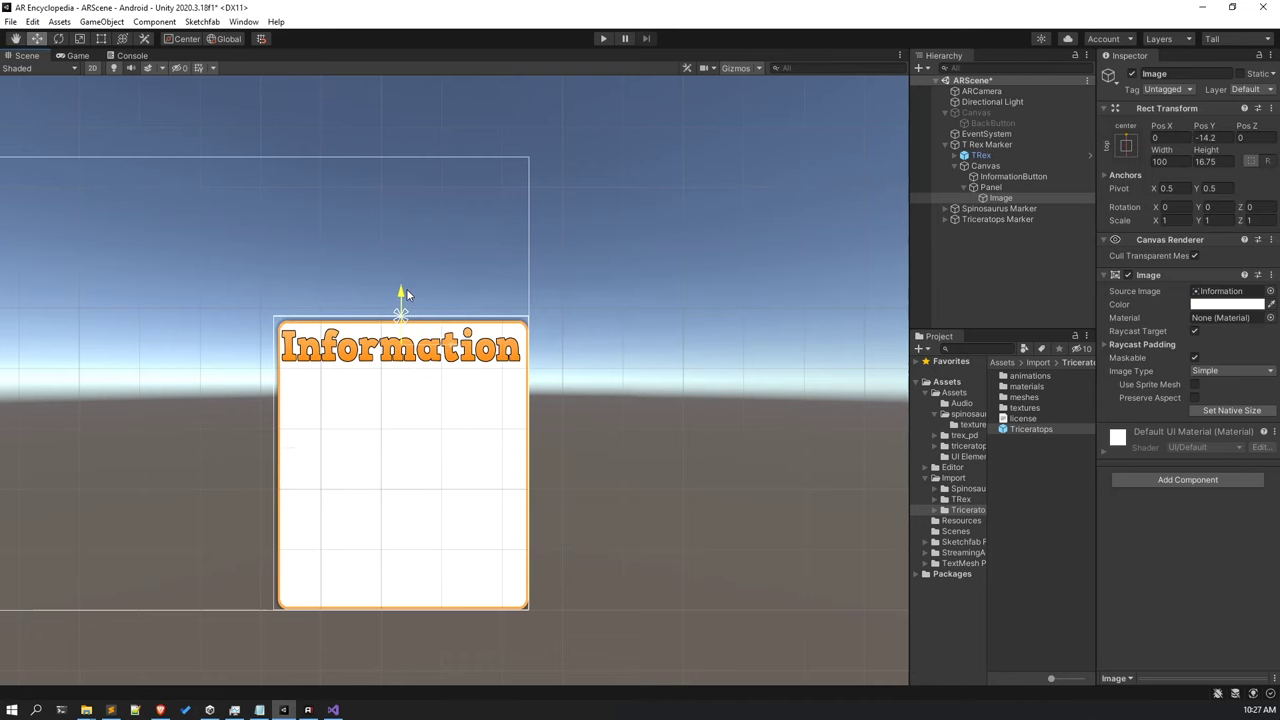
pyautogui.click(80, 38)
pyautogui.moveTo(400, 313); pyautogui.dragTo(400, 344)
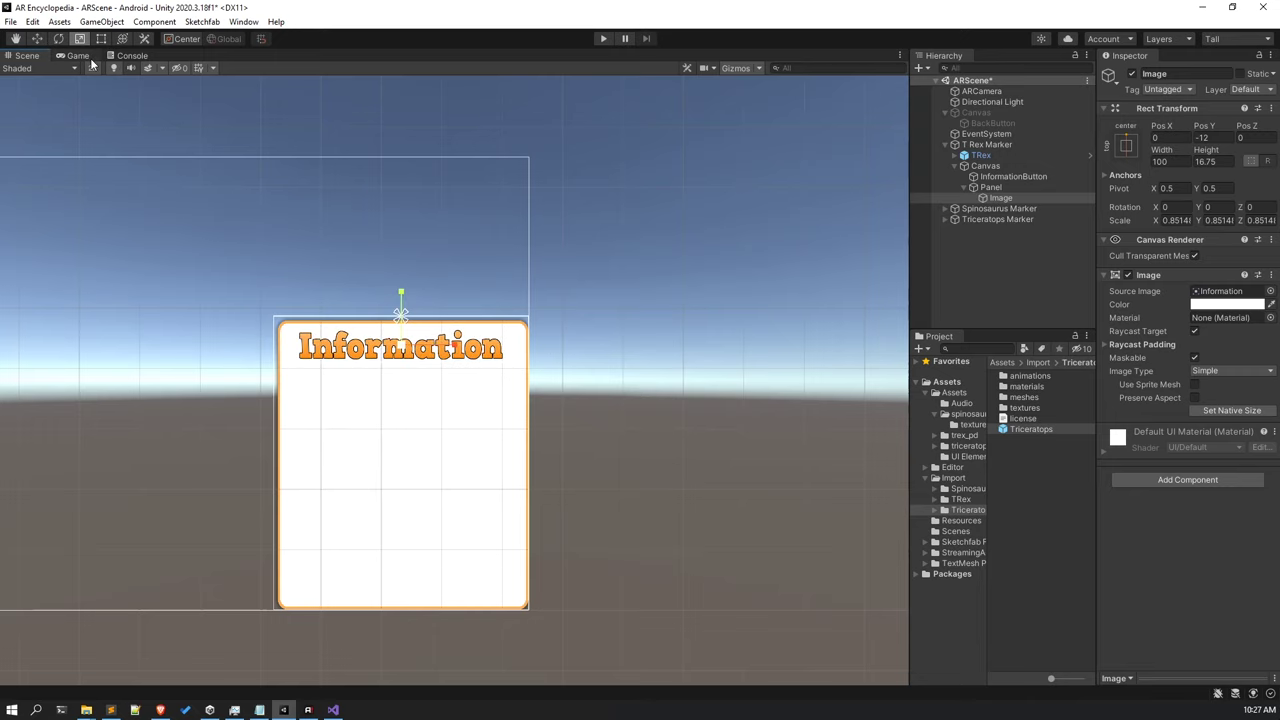
pyautogui.click(78, 55)
pyautogui.click(27, 55)
# Rename the Information title image to Heading.
pyautogui.click(990, 187)
pyautogui.rightClick(997, 188)
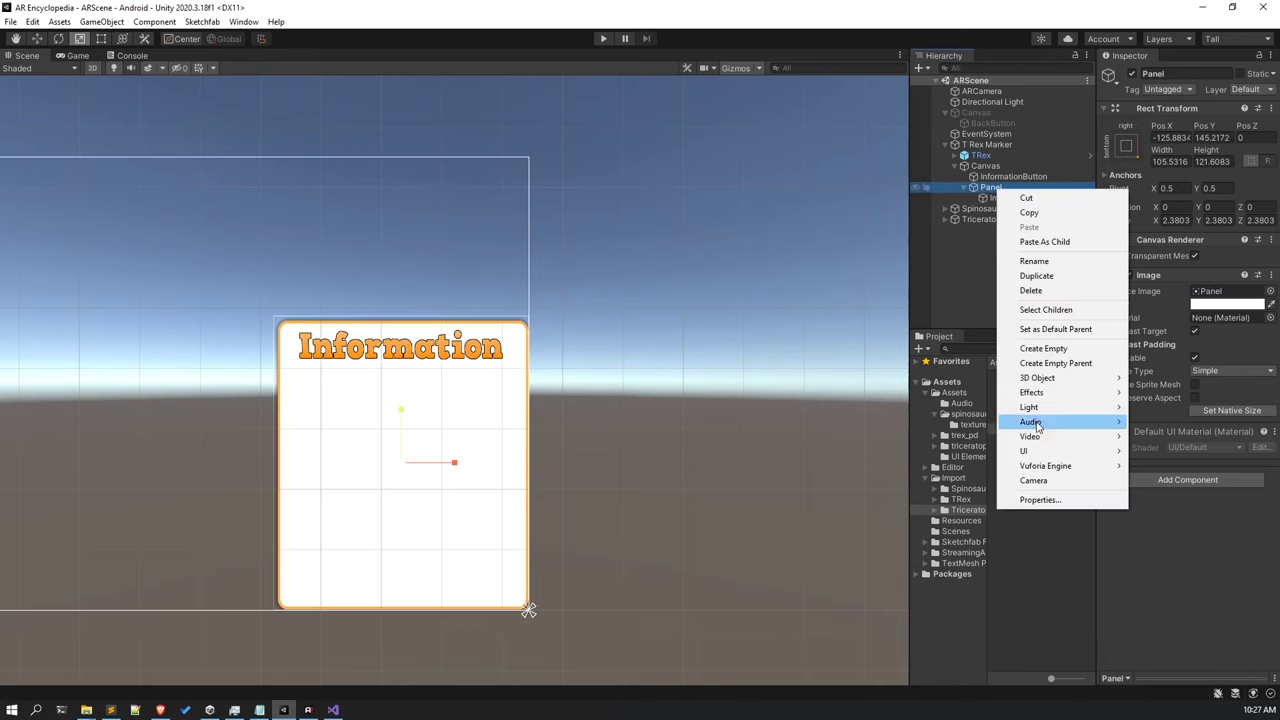
pyautogui.click(988, 196)
pyautogui.click(1025, 198)
pyautogui.click(1207, 73)
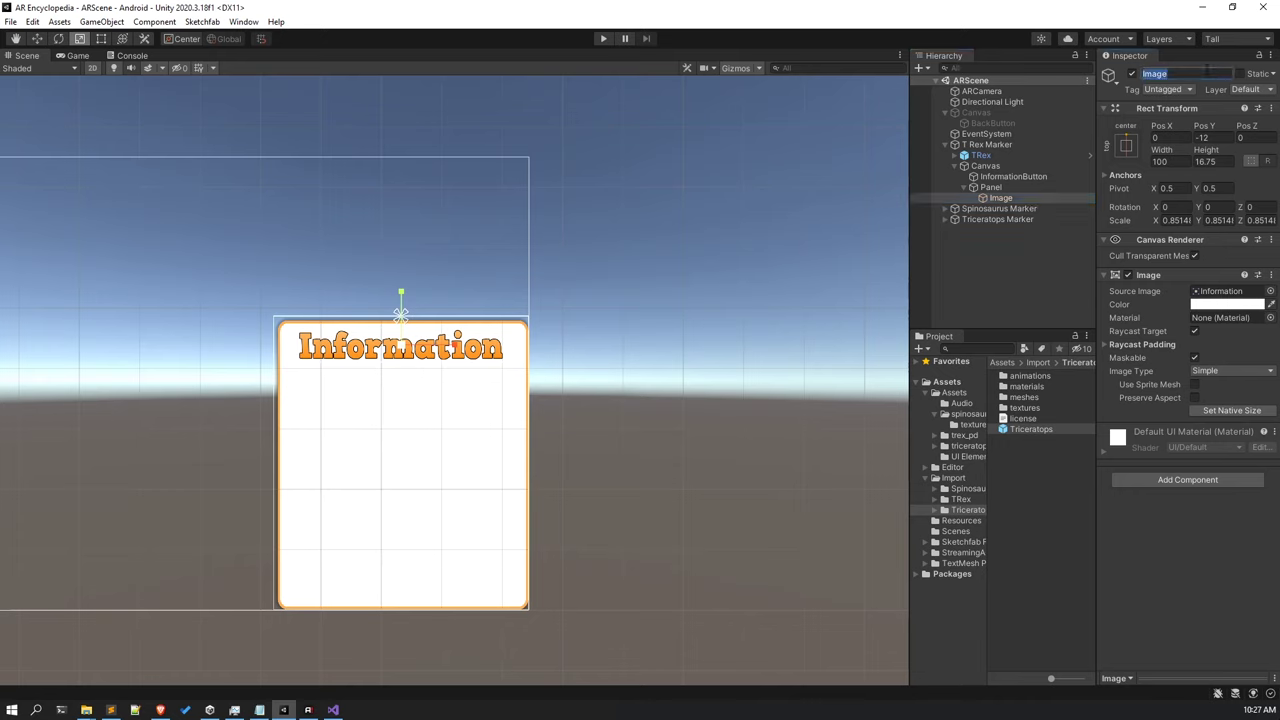
pyautogui.write('Heading')
pyautogui.press('Return')
pyautogui.click(1018, 187)
# Add another Image under Panel anchored to the bottom-left corner.
pyautogui.rightClick(1018, 187)
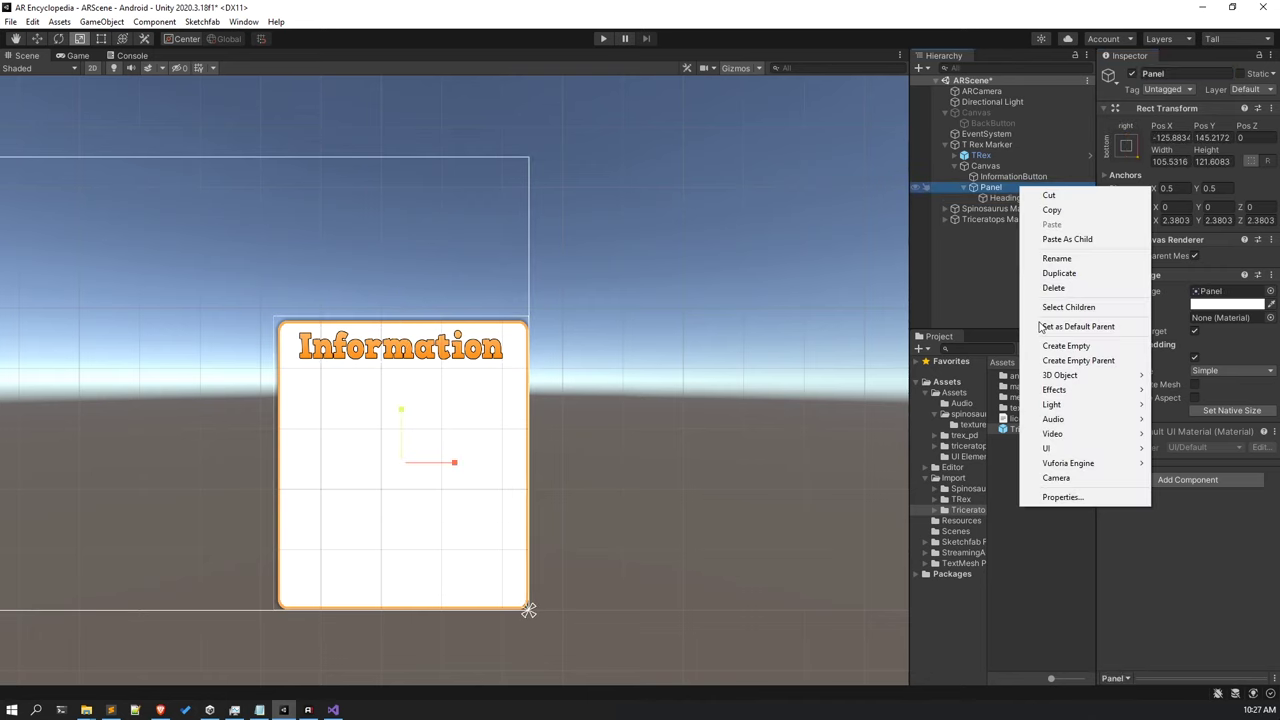
pyautogui.moveTo(1040, 450)
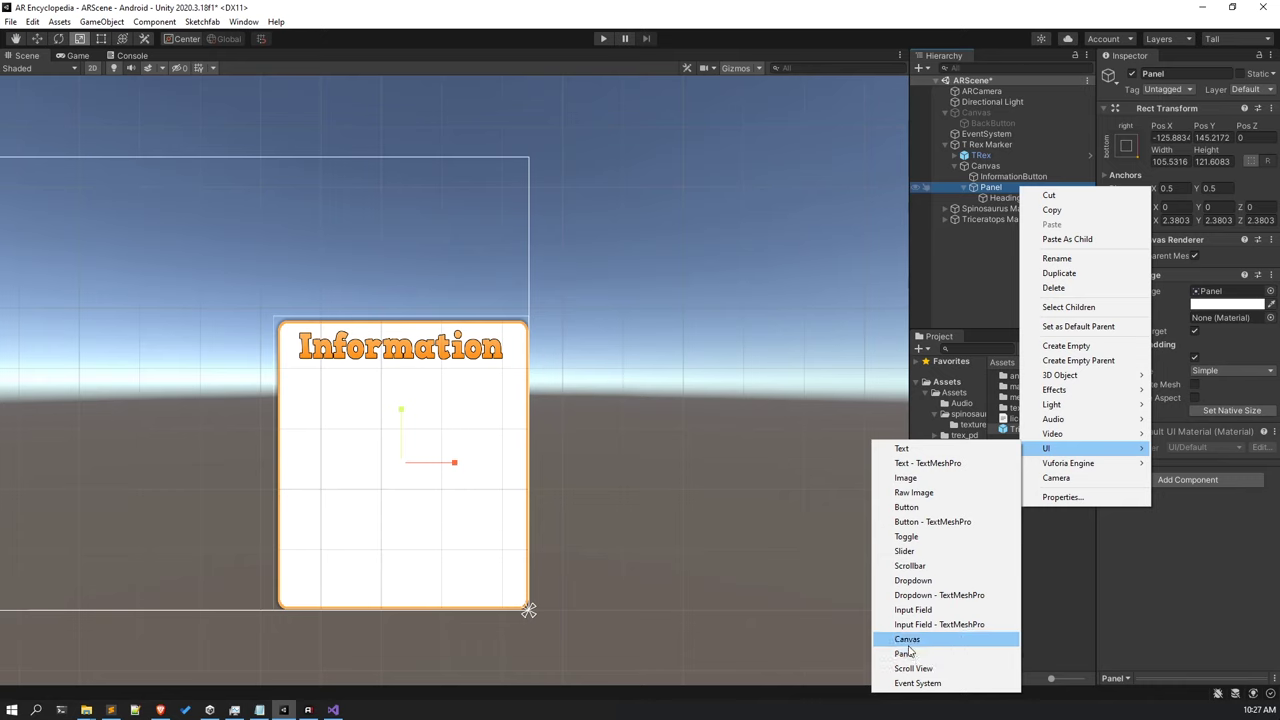
pyautogui.click(905, 477)
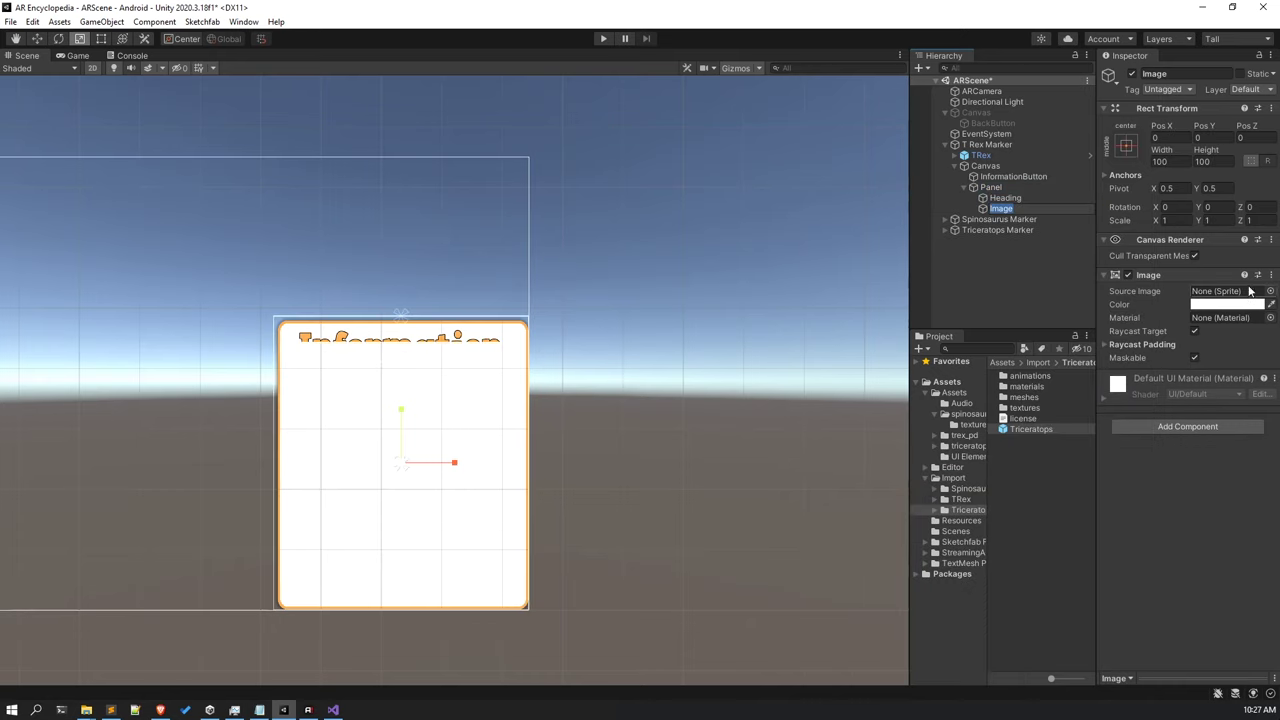
pyautogui.click(1126, 146)
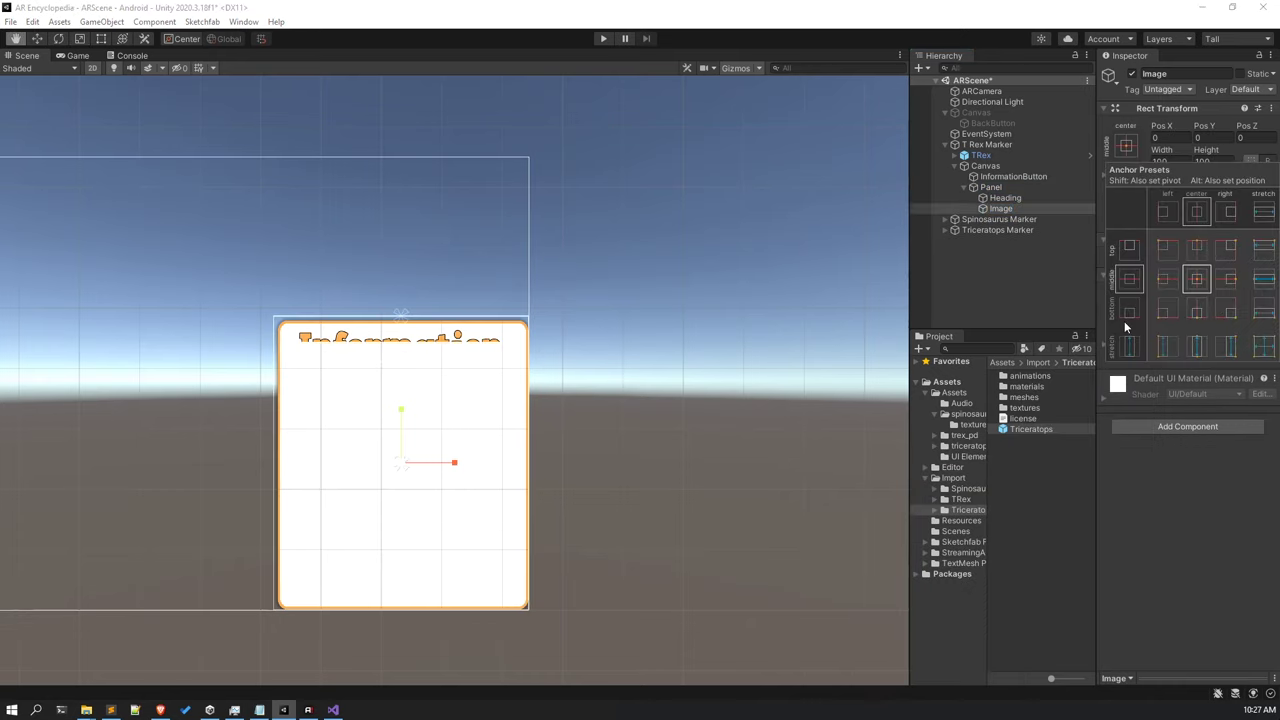
pyautogui.keyDown('alt'); pyautogui.click(1170, 307); pyautogui.keyUp('alt')
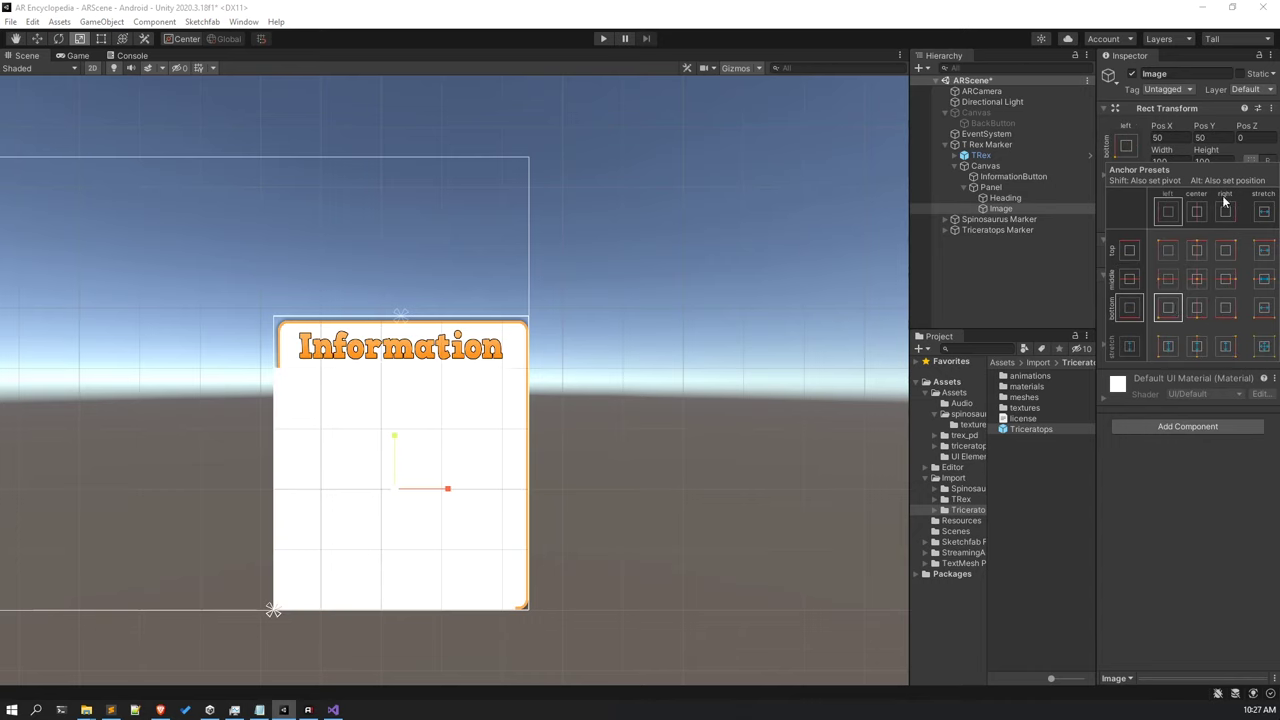
pyautogui.click(1160, 161)
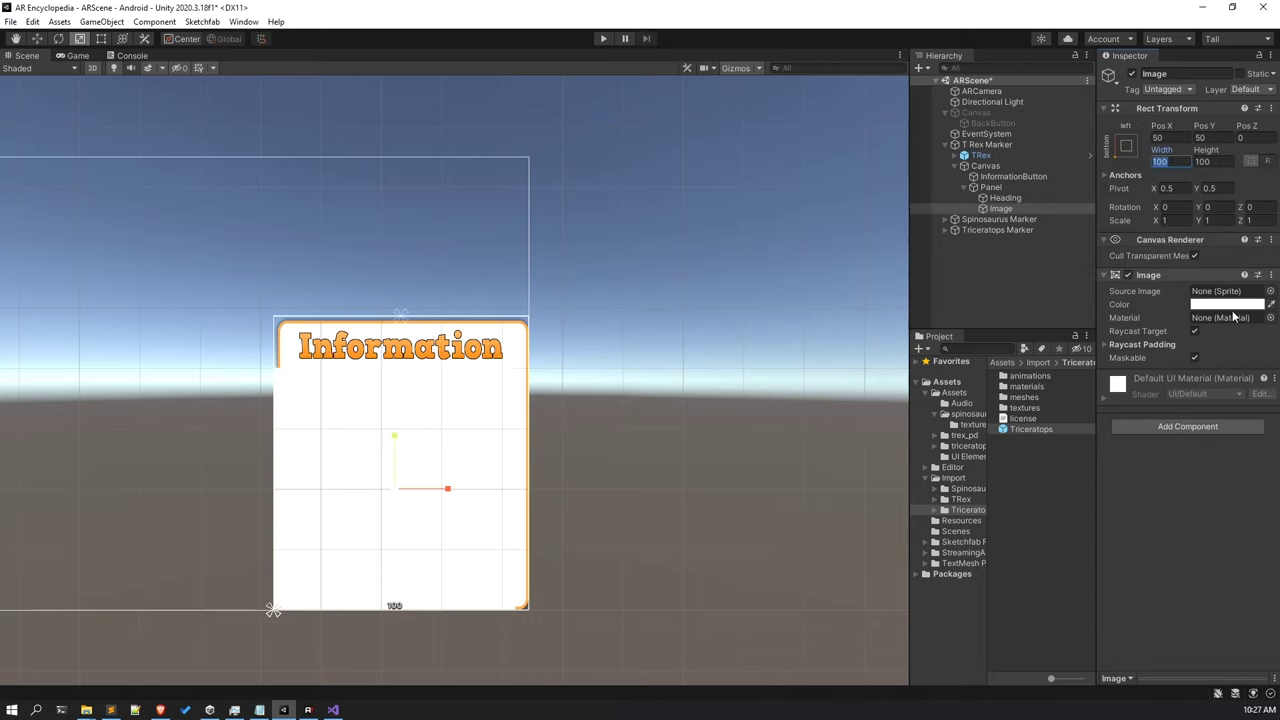
# Give the image the PlayButton sprite, shrink it to an icon and move it left.
pyautogui.click(1270, 291)
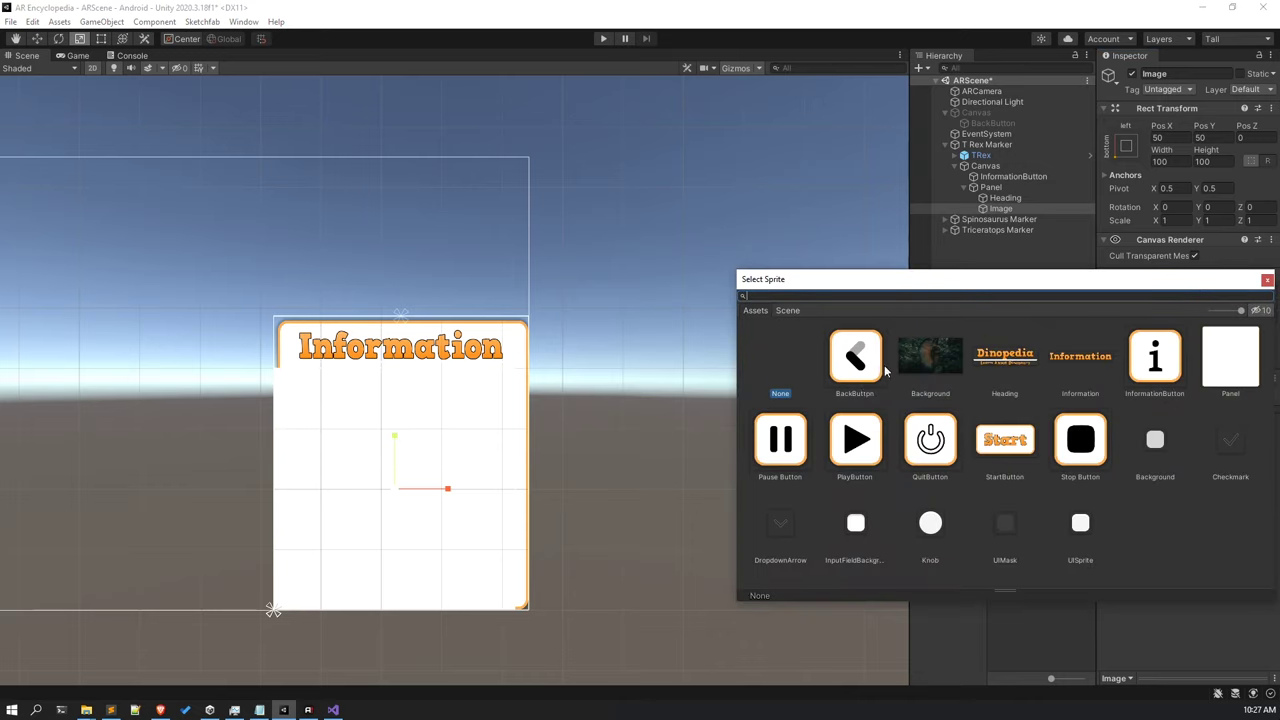
pyautogui.click(852, 440)
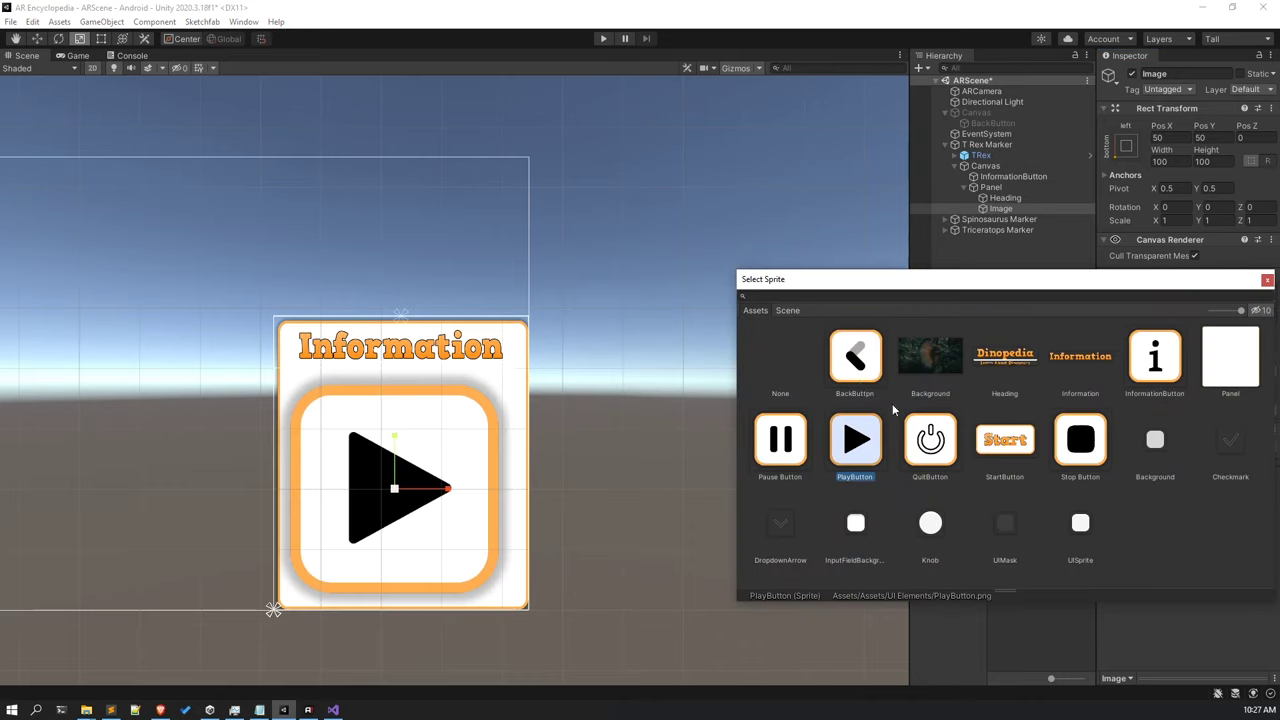
pyautogui.click(1267, 280)
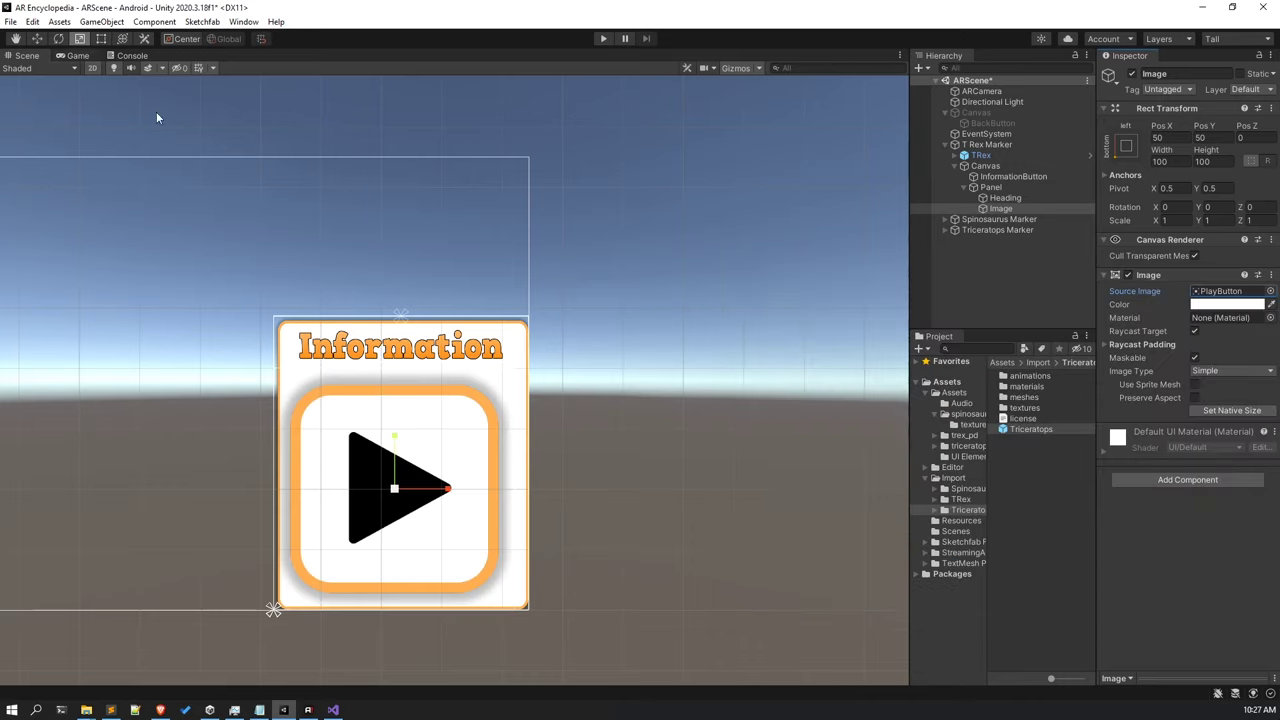
pyautogui.moveTo(395, 490); pyautogui.dragTo(357, 480)
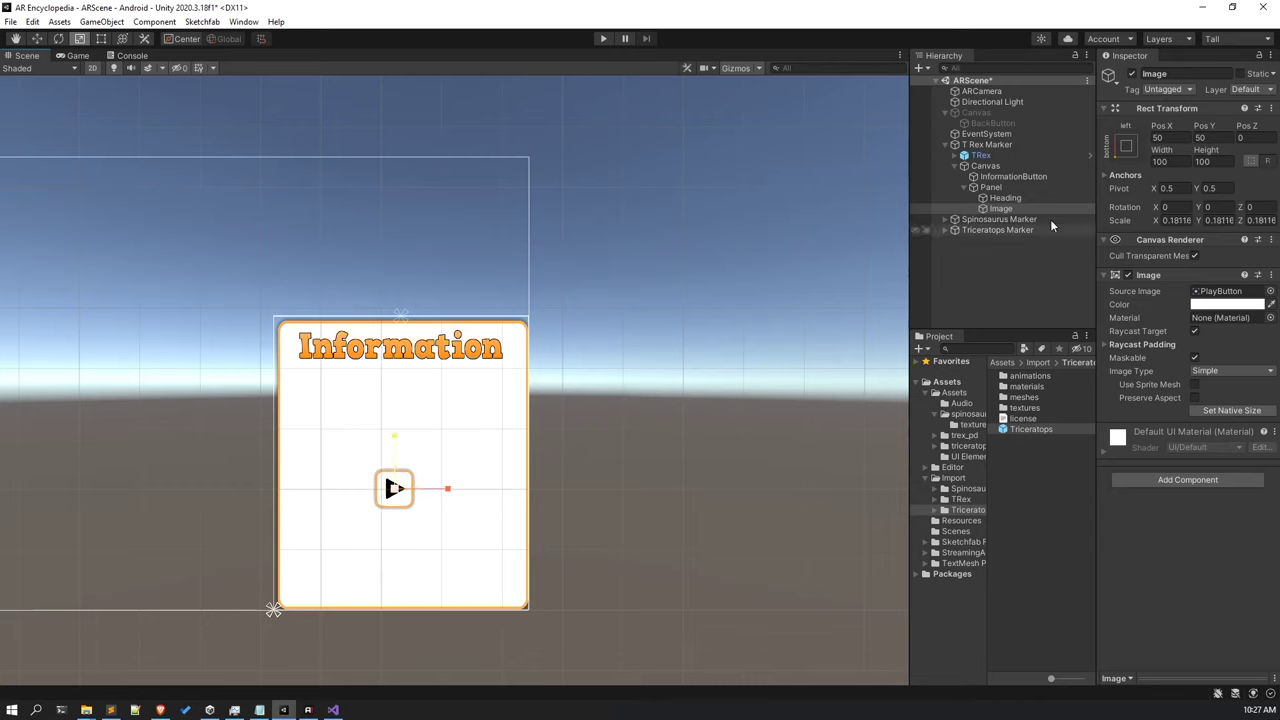
pyautogui.click(1126, 145)
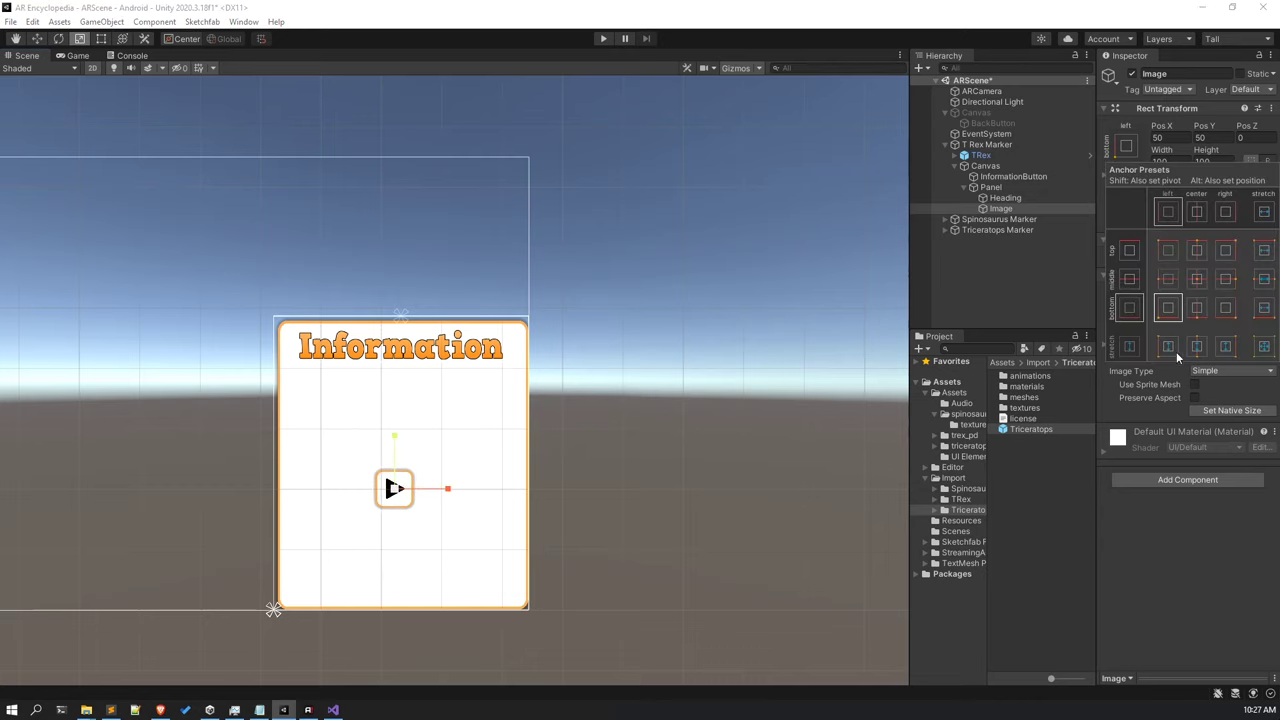
pyautogui.press('alt')
pyautogui.moveTo(438, 489); pyautogui.dragTo(353, 490)
# Delete the trial play-button image from the Panel.
pyautogui.click(305, 445)
pyautogui.click(305, 488)
pyautogui.click(306, 490)
pyautogui.click(306, 490)
pyautogui.click(308, 495)
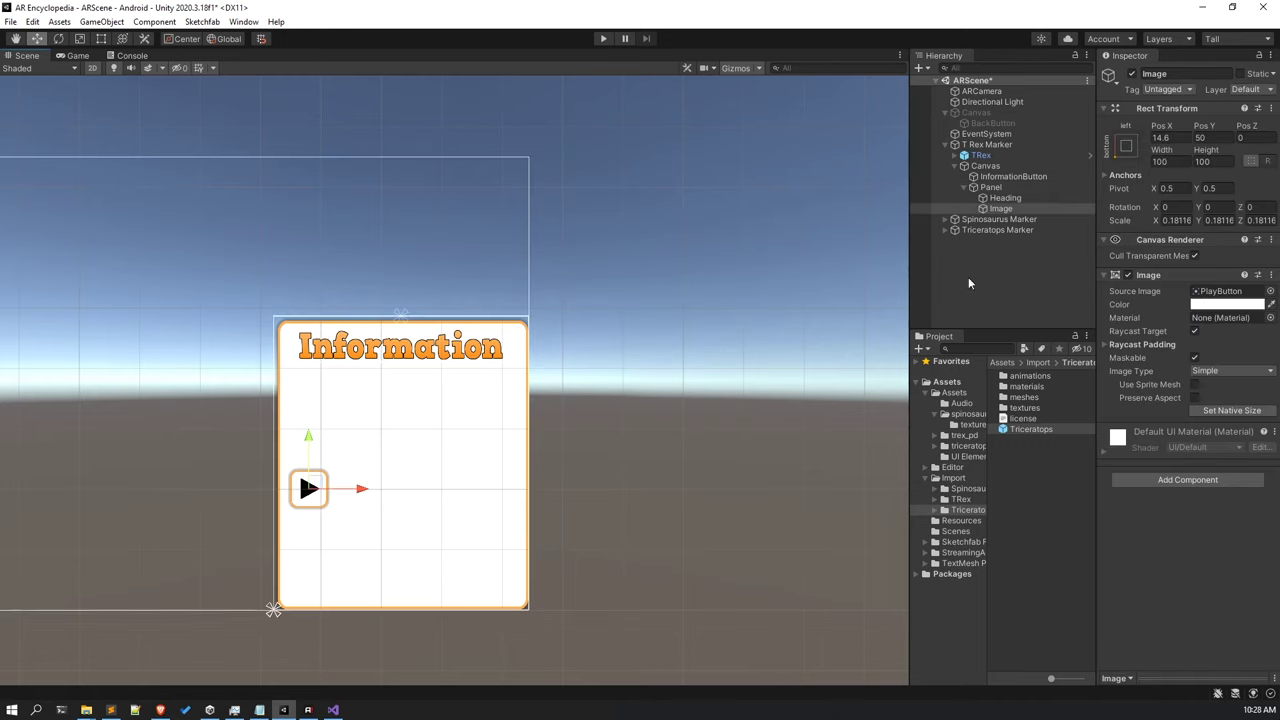
pyautogui.click(997, 209)
pyautogui.press('Delete')
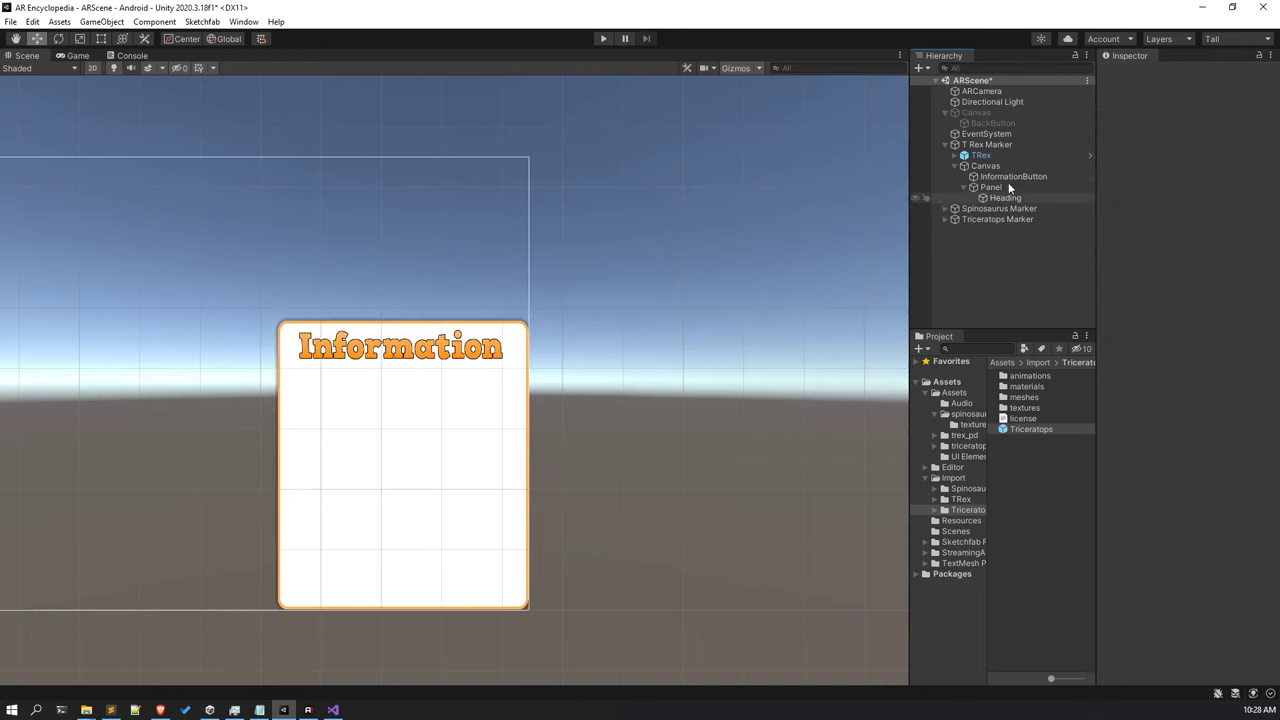
pyautogui.click(1008, 179)
pyautogui.rightClick(1005, 187)
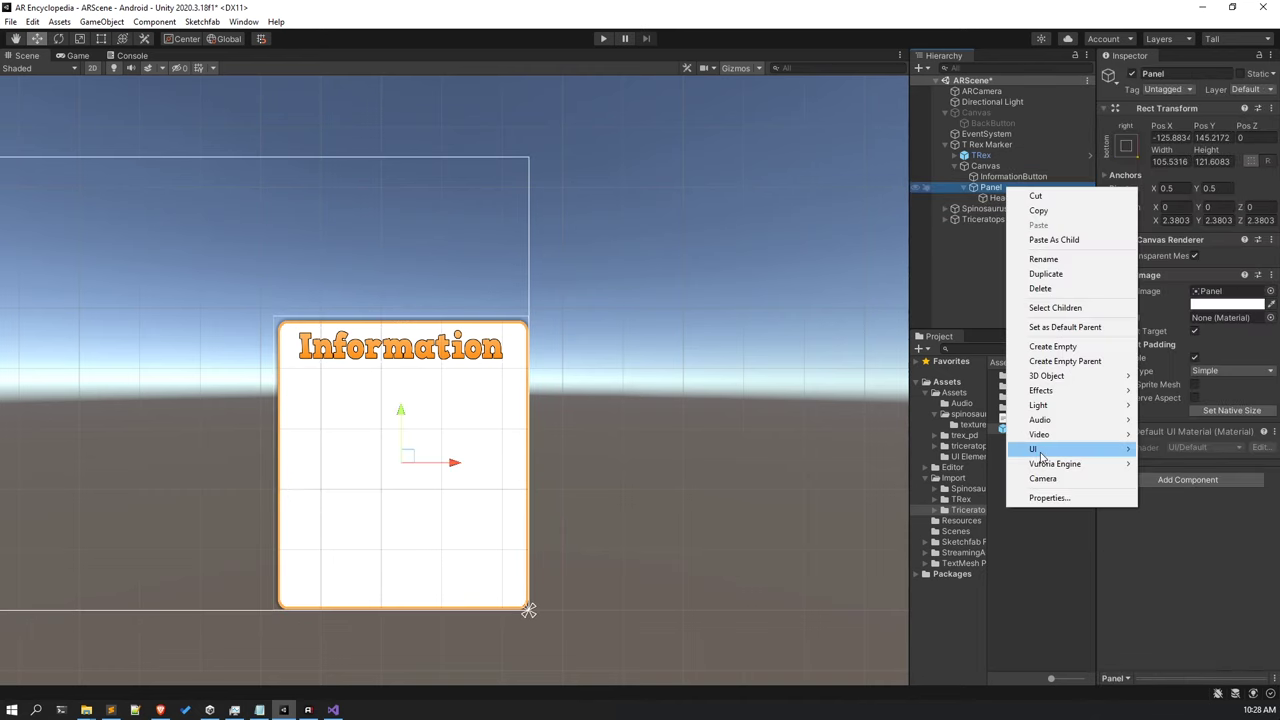
# Add a 20 by 20 PlayButton image under Panel.
pyautogui.moveTo(1035, 449)
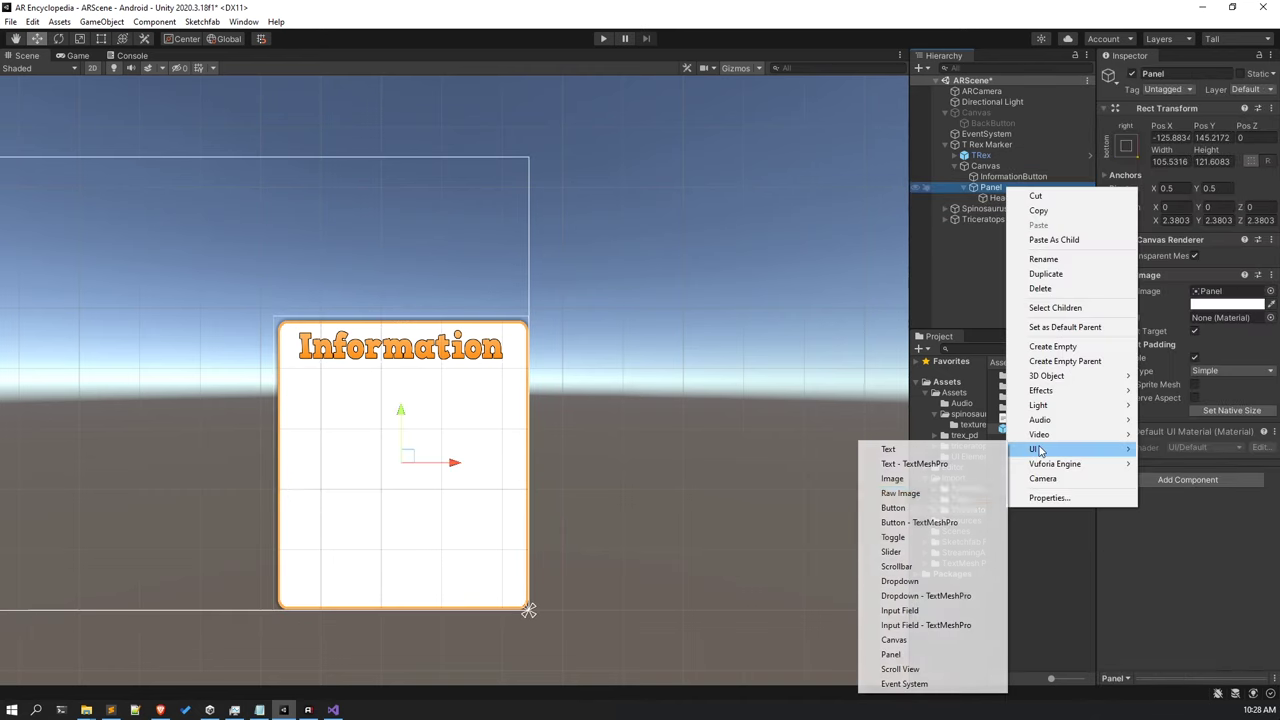
pyautogui.click(915, 479)
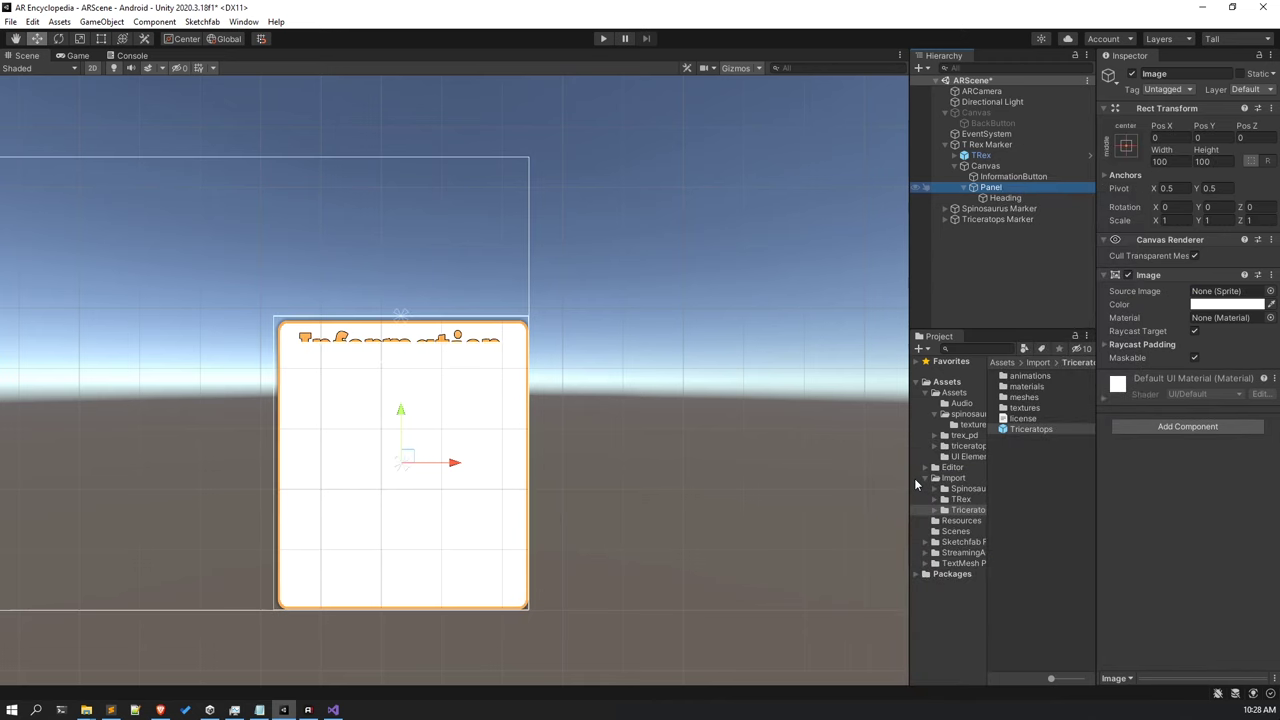
pyautogui.click(1271, 291)
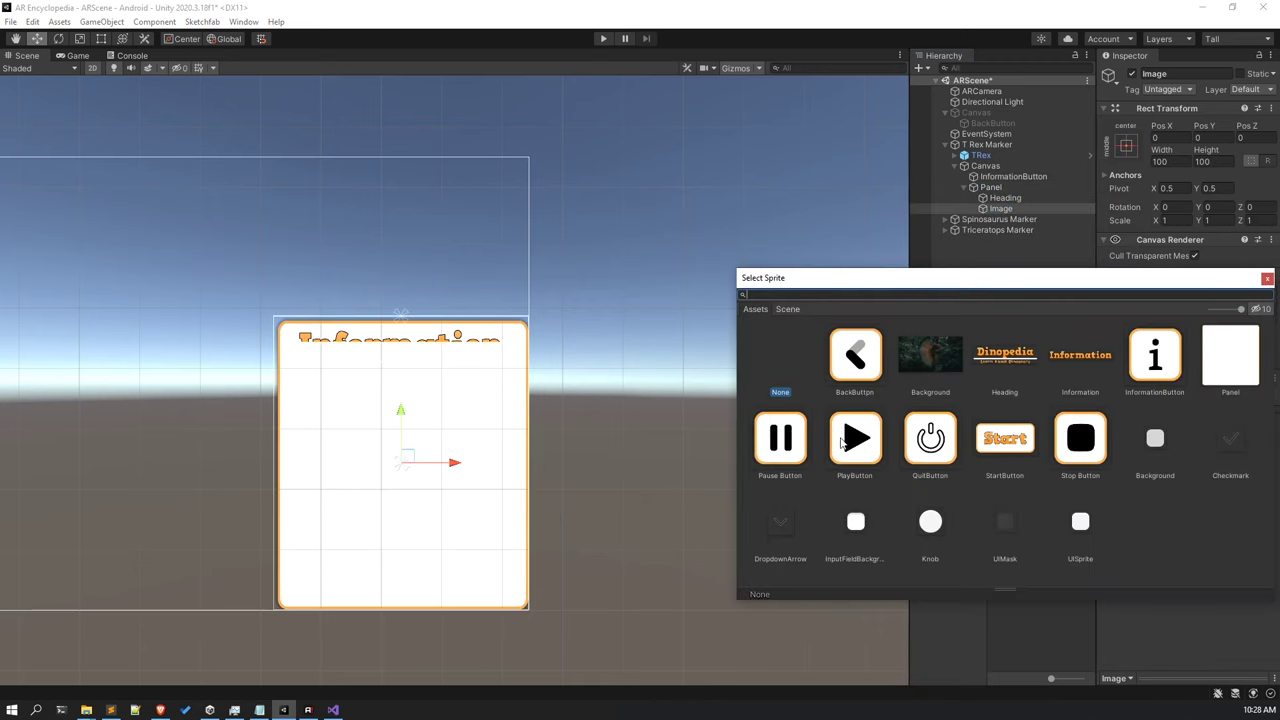
pyautogui.click(843, 445)
pyautogui.click(1266, 279)
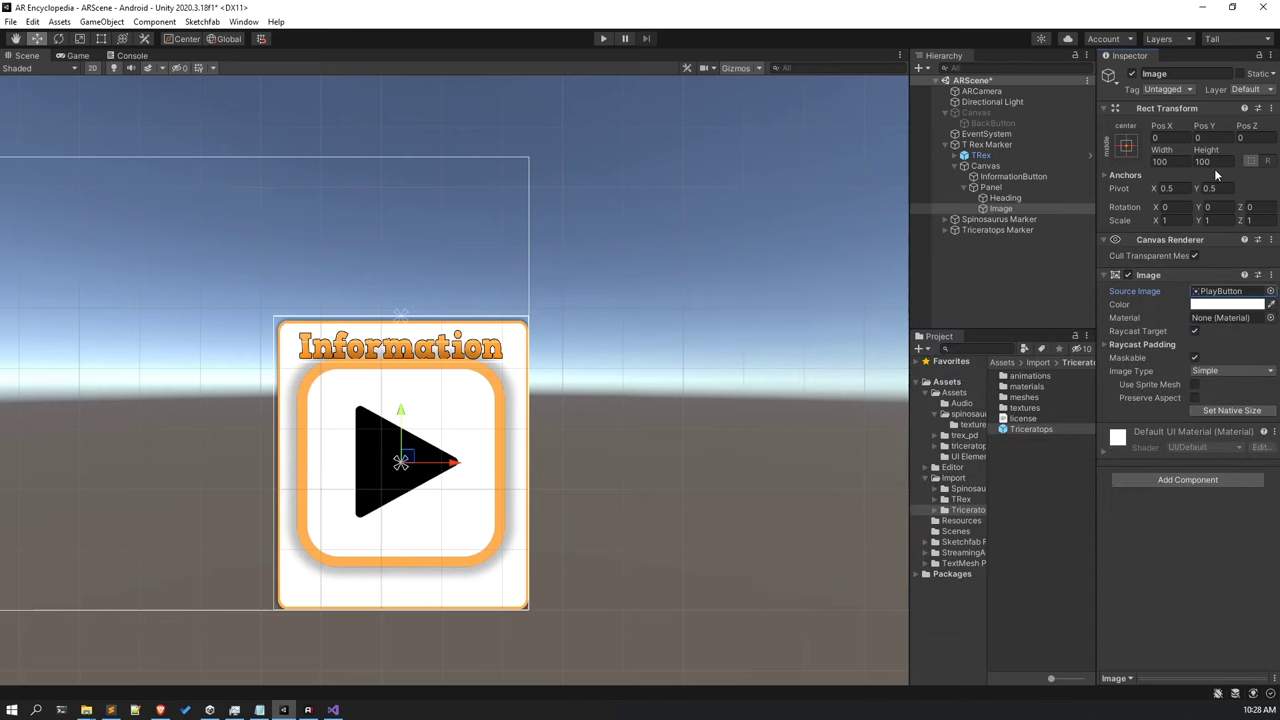
pyautogui.click(1165, 161)
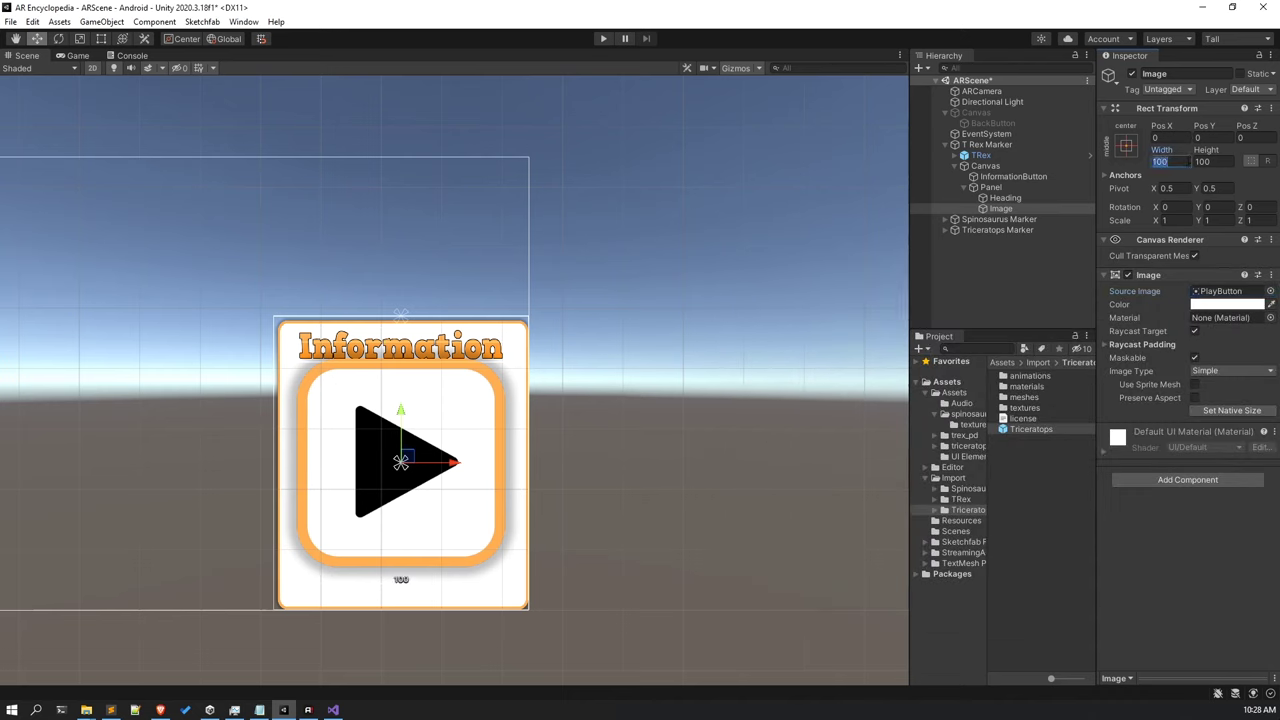
pyautogui.write('20')
pyautogui.press('Tab')
pyautogui.write('20')
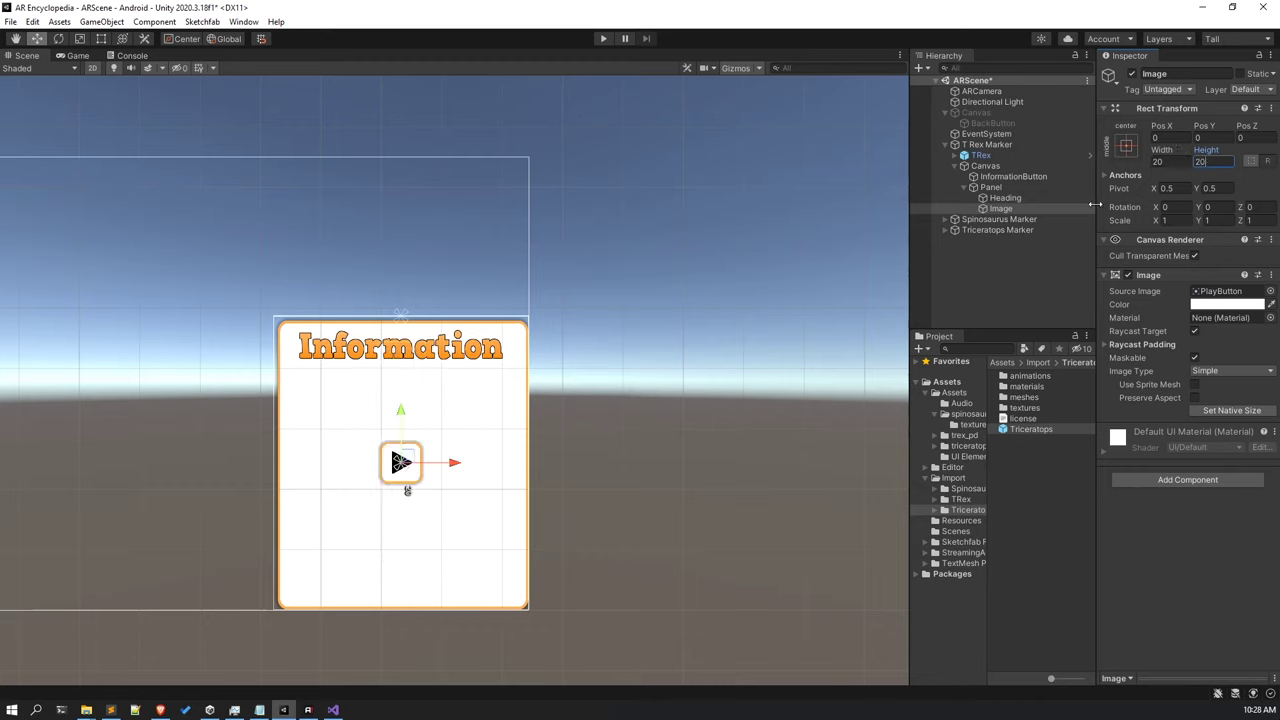
pyautogui.click(1010, 207)
# Anchor the icon bottom-left, move it along the bottom, duplicate it and save the scene.
pyautogui.click(1126, 146)
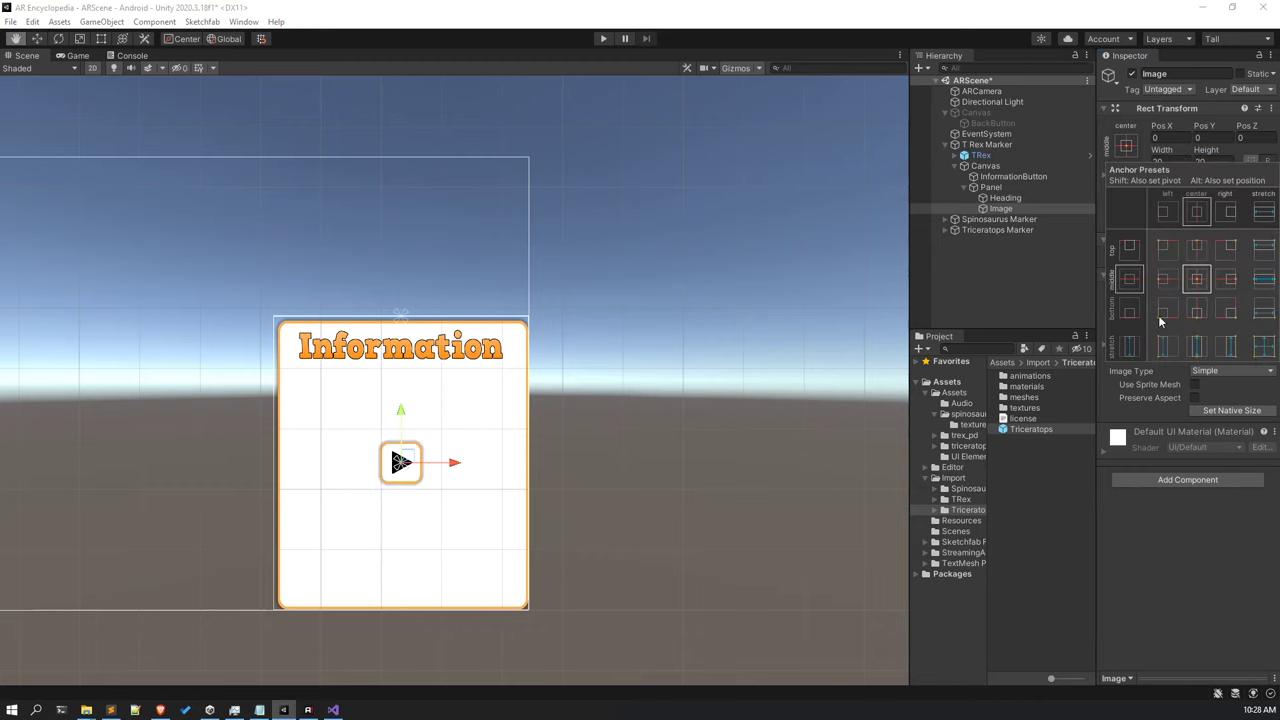
pyautogui.keyDown('alt'); pyautogui.click(1168, 312); pyautogui.keyUp('alt')
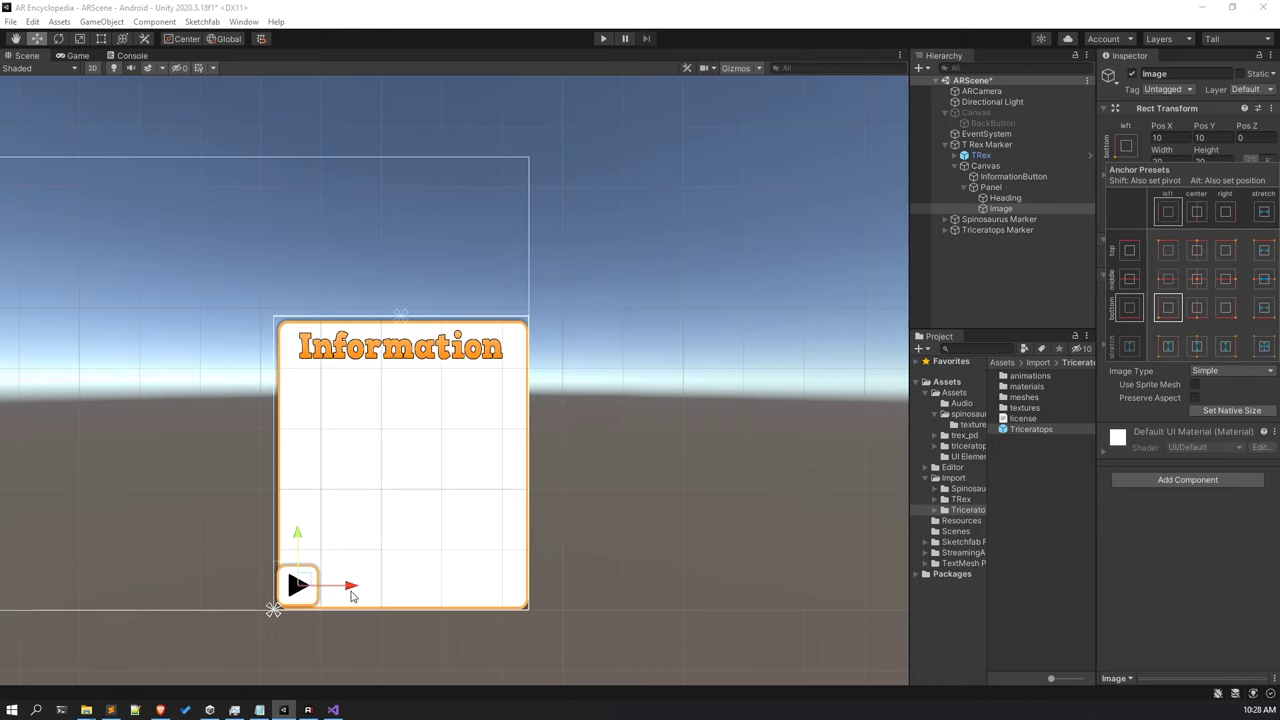
pyautogui.moveTo(350, 586); pyautogui.dragTo(519, 585)
pyautogui.hotkey('ctrl', 'd')
pyautogui.hotkey('ctrl', 'd')
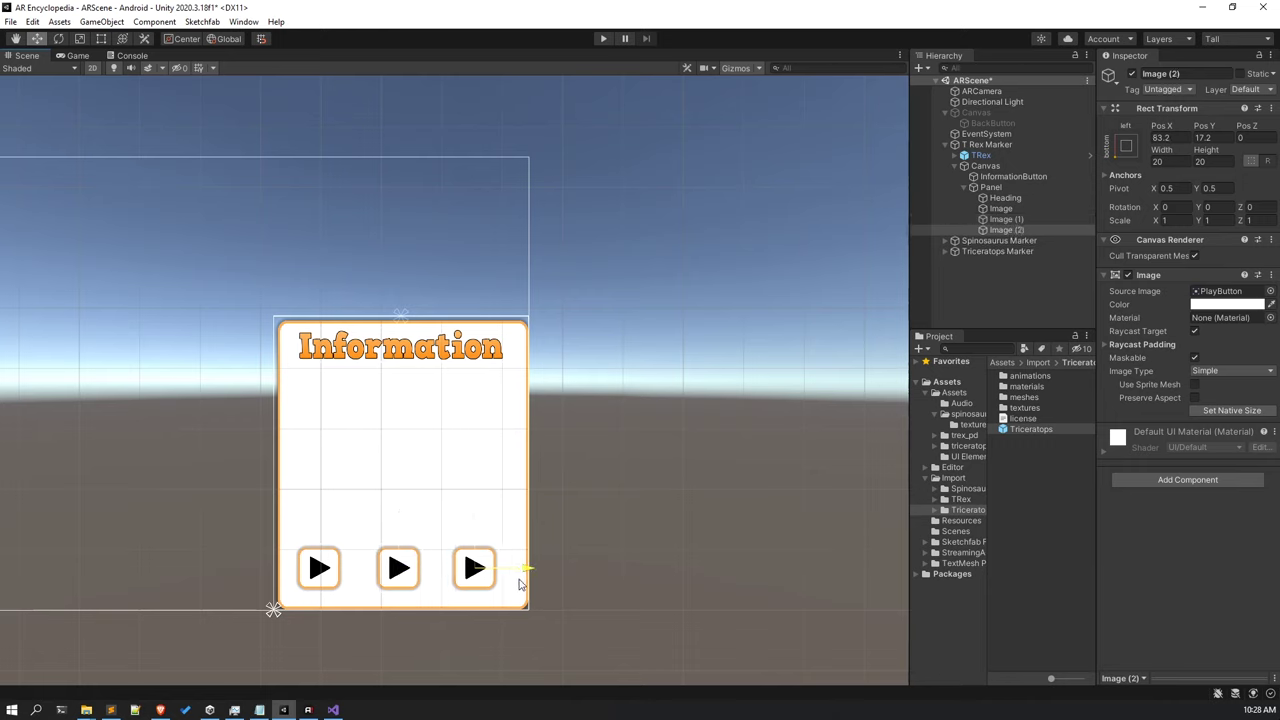
pyautogui.hotkey('ctrl', 's')
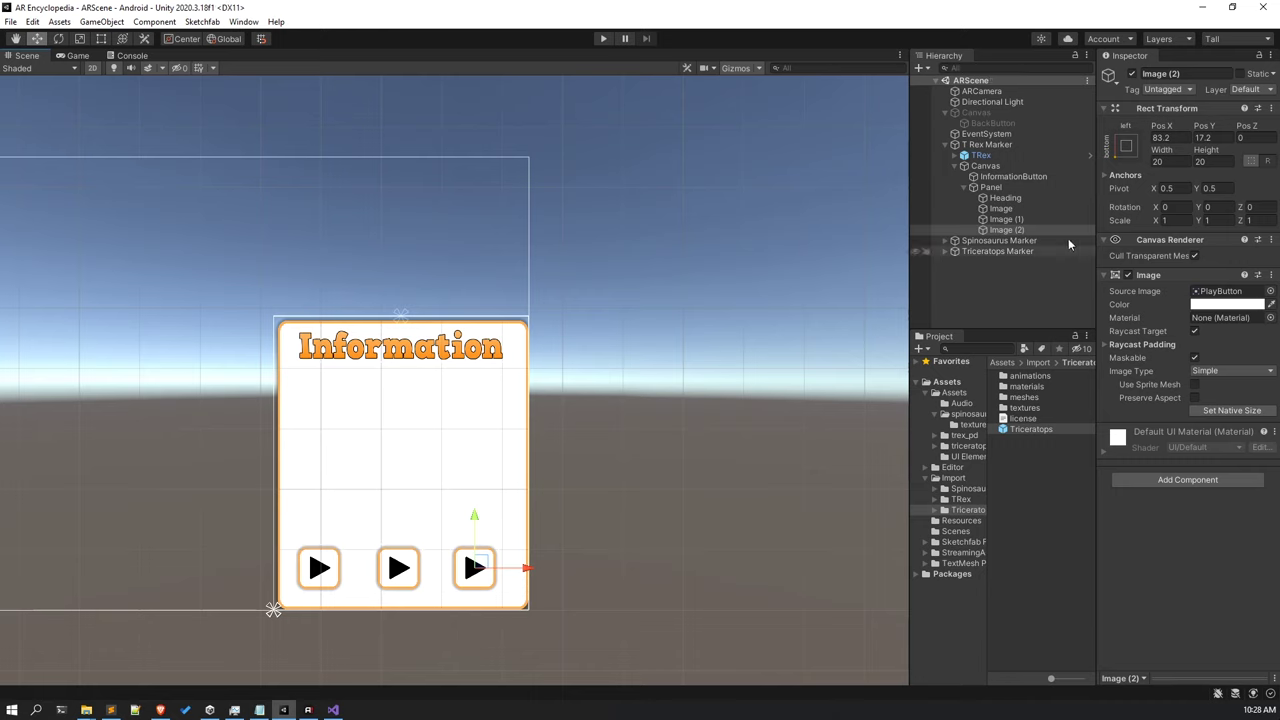
# Shift the three play icons slightly right and preview them in the Game view.
pyautogui.keyDown('shift'); pyautogui.click(1024, 211); pyautogui.keyUp('shift')
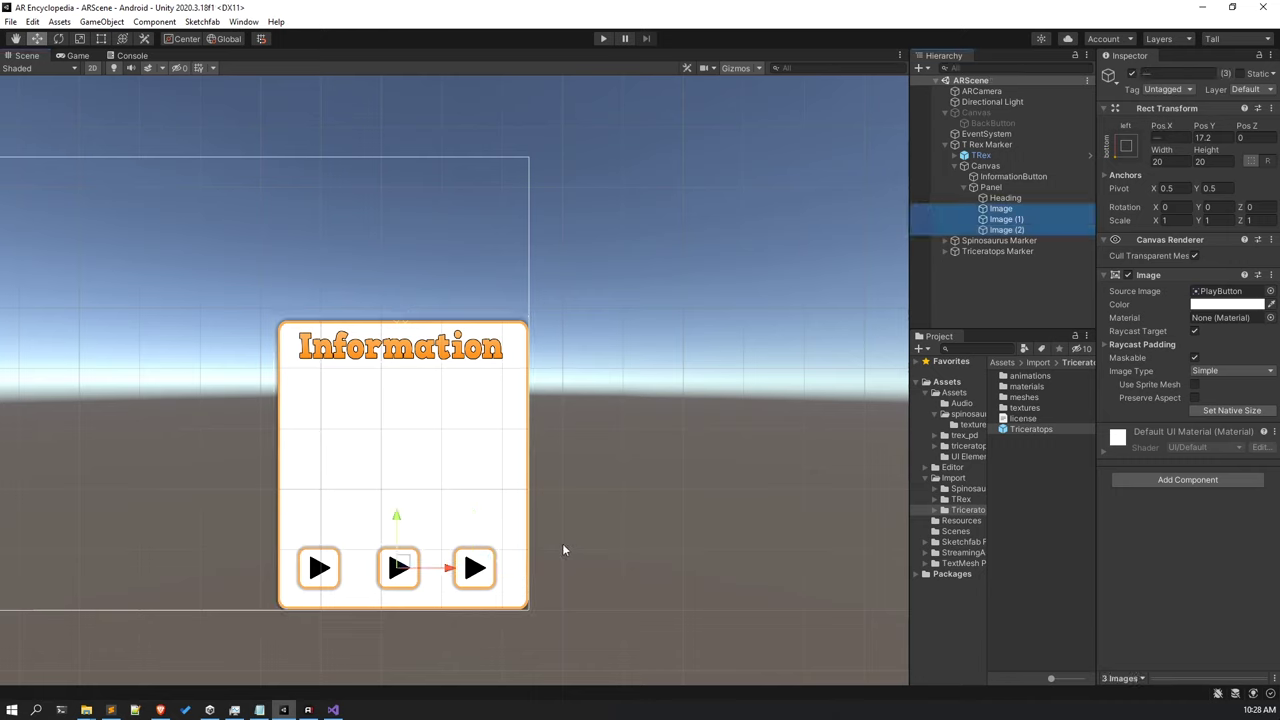
pyautogui.moveTo(448, 570); pyautogui.dragTo(453, 570)
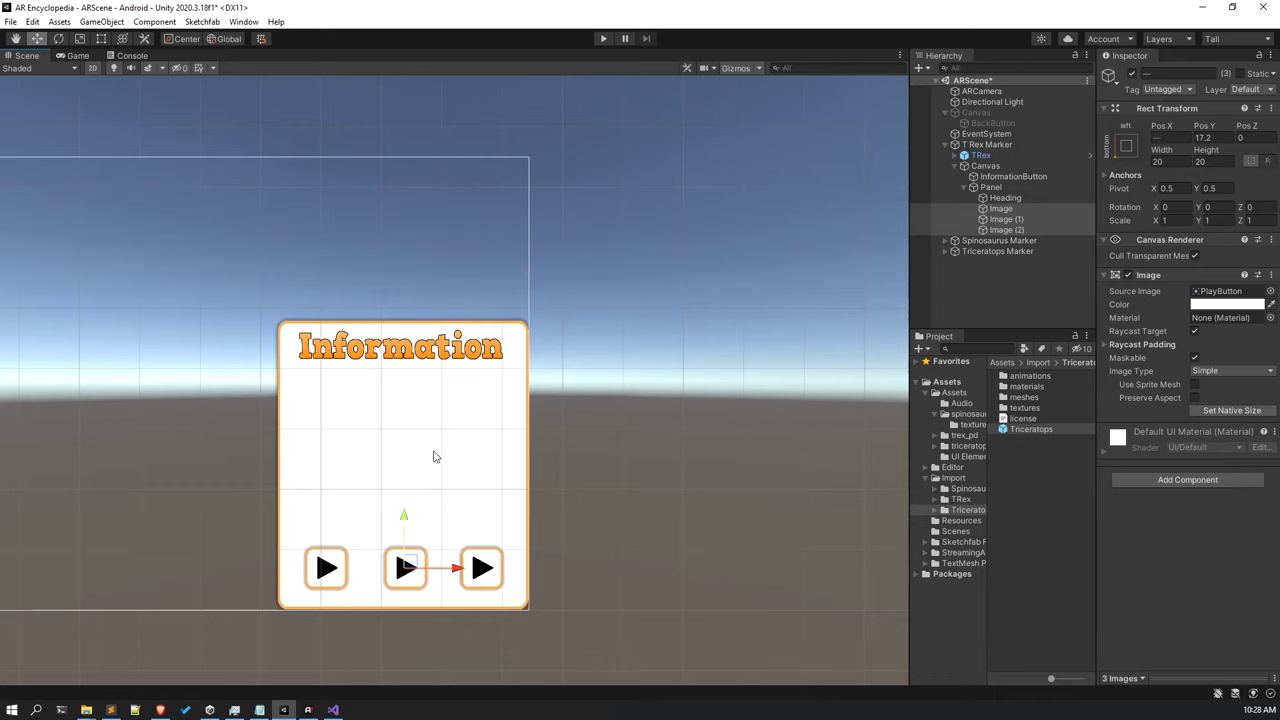
pyautogui.click(104, 55)
pyautogui.click(78, 55)
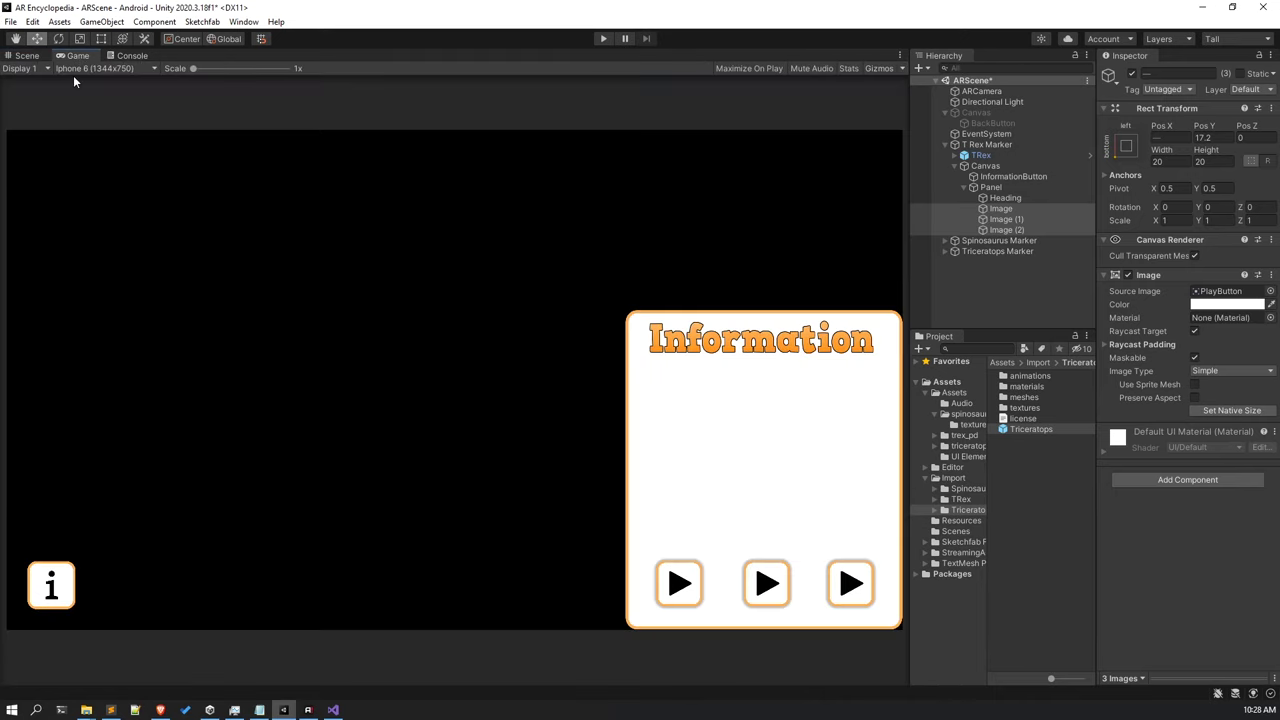
pyautogui.click(27, 55)
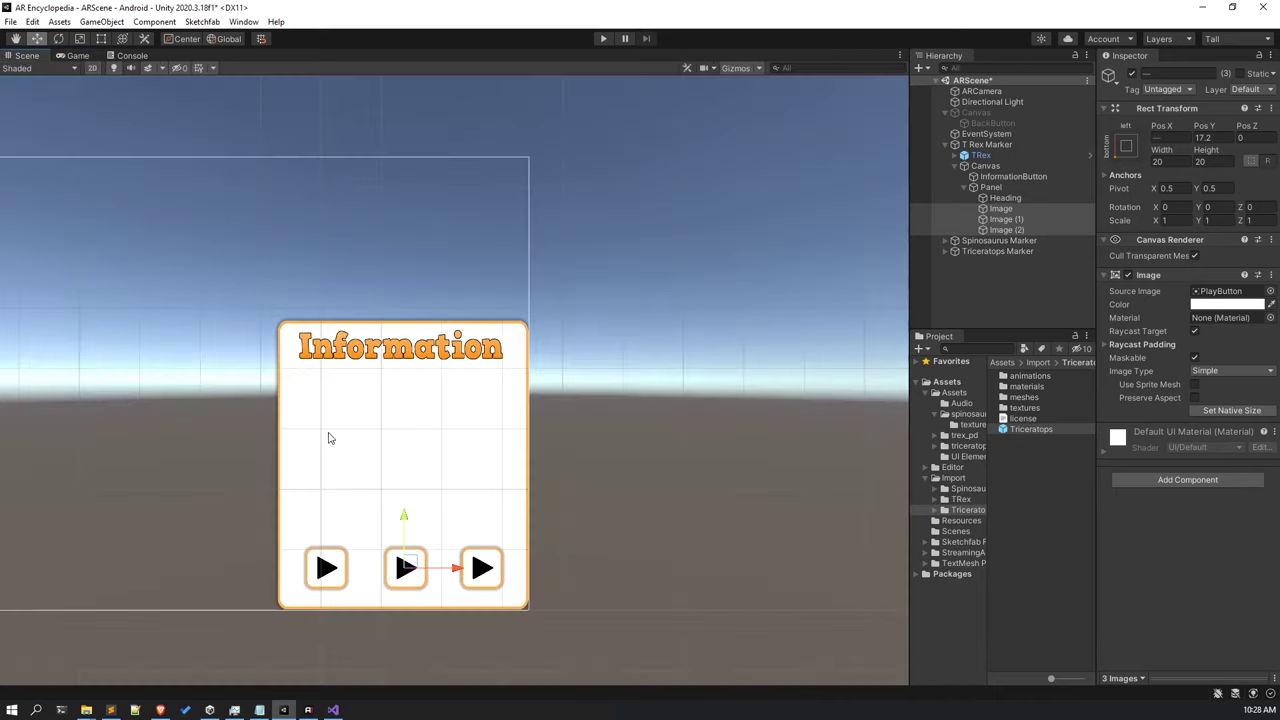
# Rename the first image PlayButton.
pyautogui.click(1004, 198)
pyautogui.click(1002, 209)
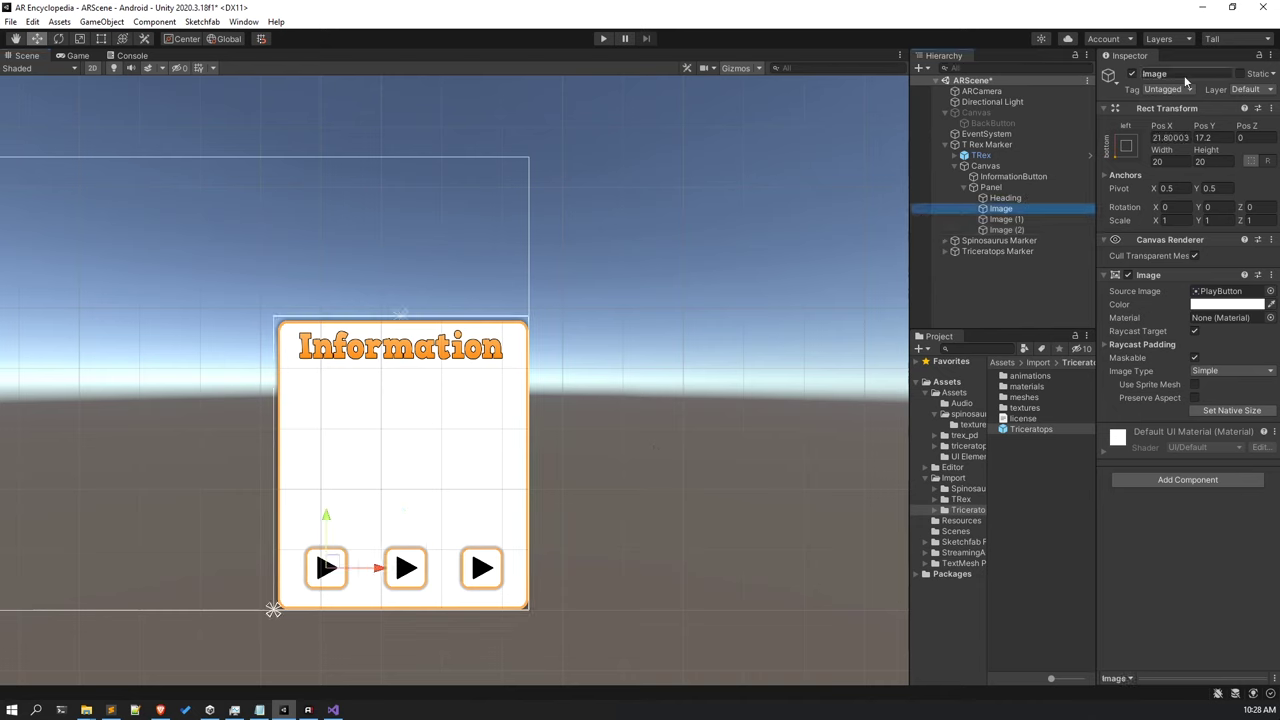
pyautogui.click(1188, 74)
pyautogui.write('PlayButton')
pyautogui.press('Return')
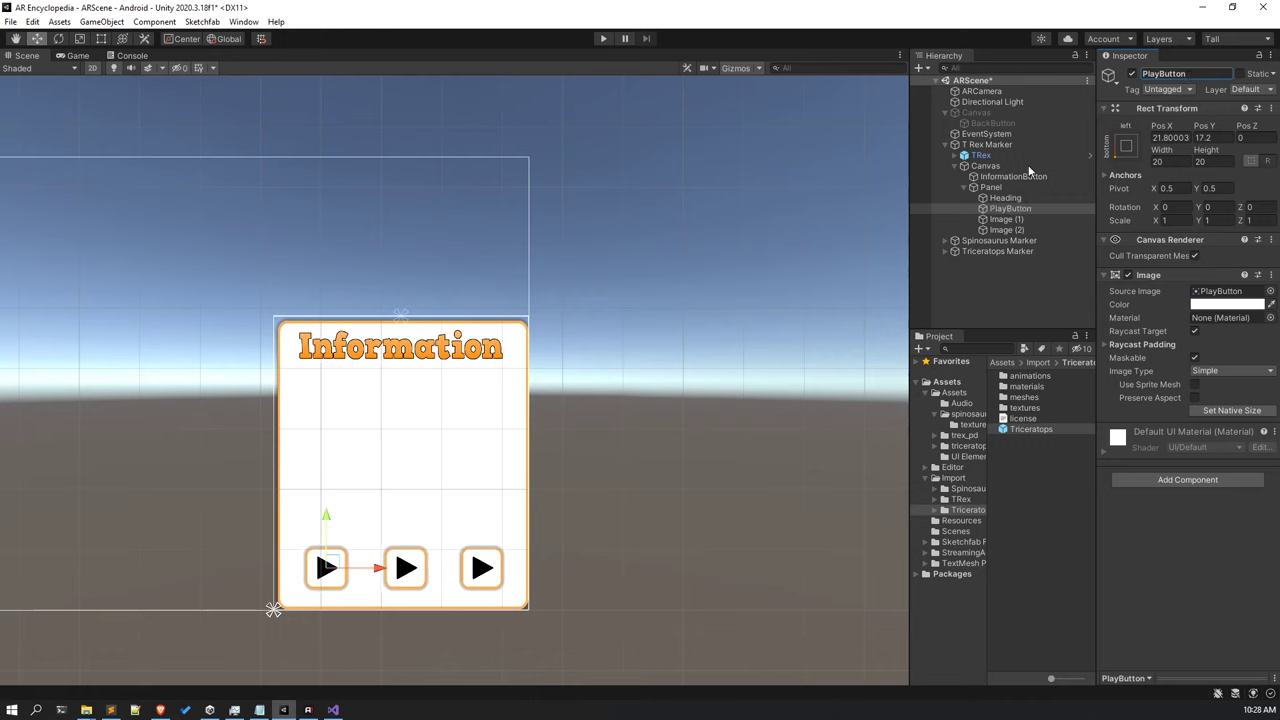
# Rename the second and third images PauseButton and StopButton.
pyautogui.click(1006, 219)
pyautogui.click(1163, 74)
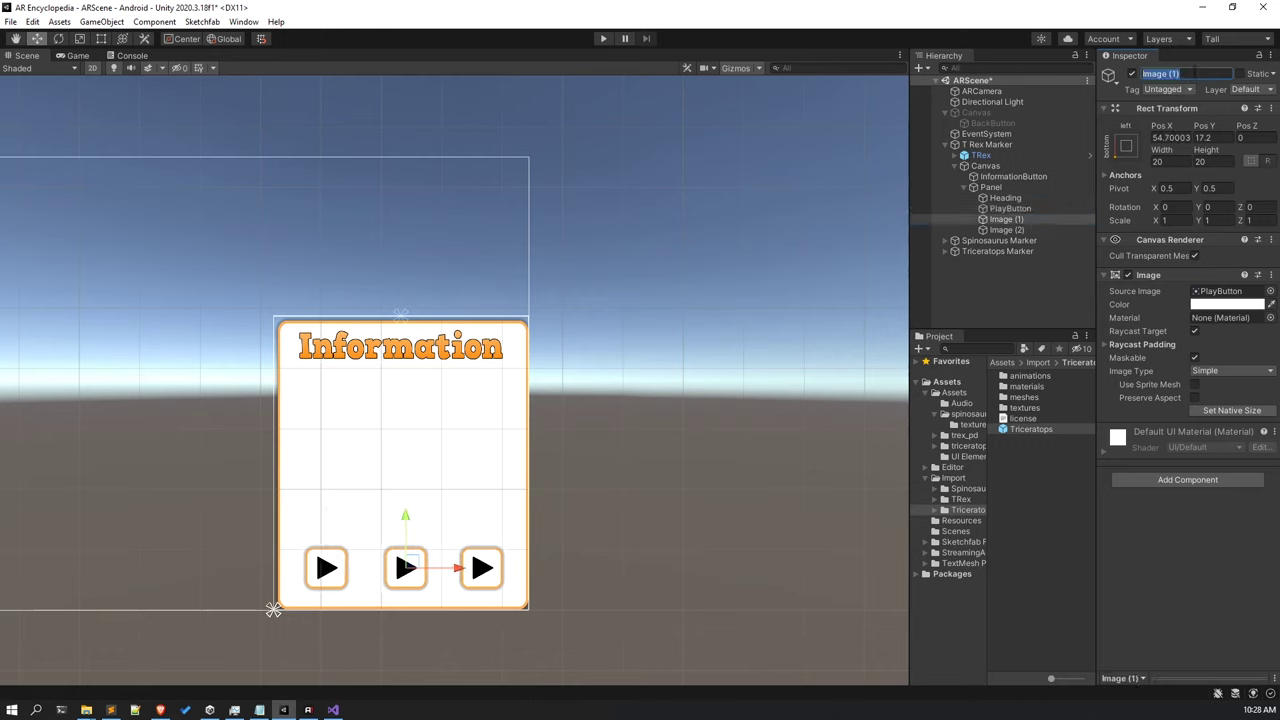
pyautogui.write('P')
pyautogui.write('auseButton')
pyautogui.press('Return')
pyautogui.click(1006, 230)
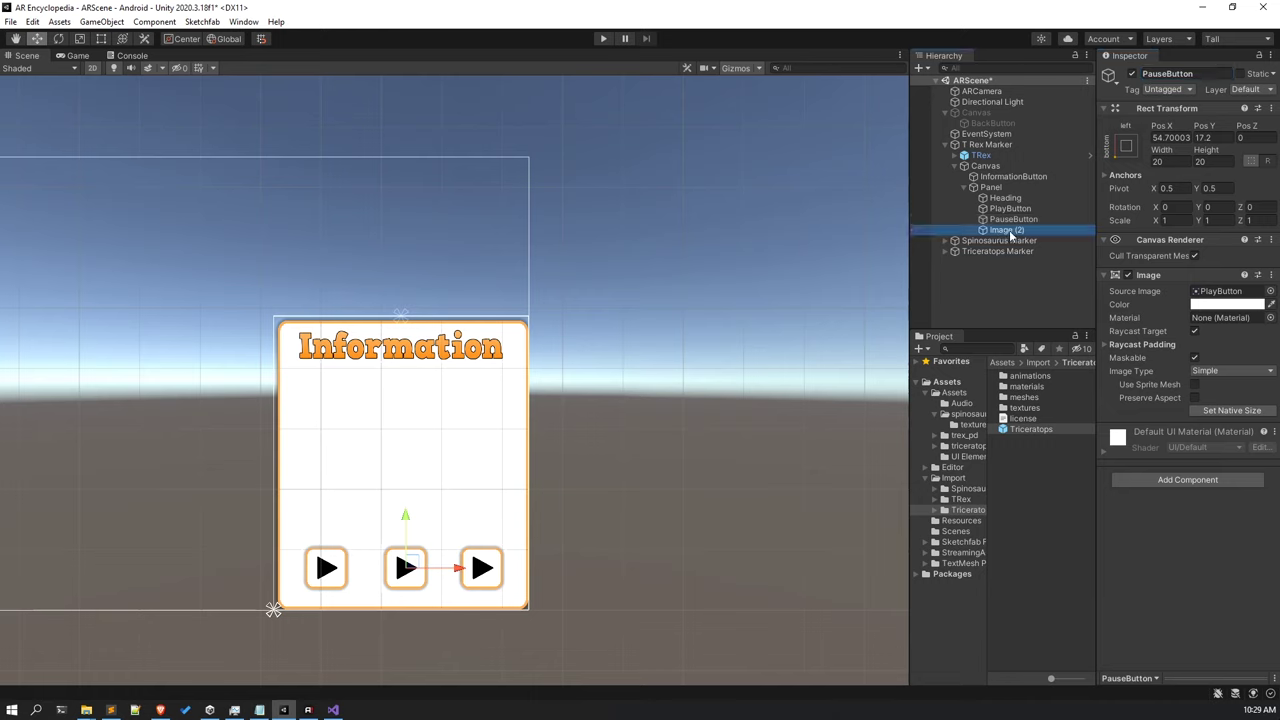
pyautogui.click(1176, 74)
pyautogui.write('S')
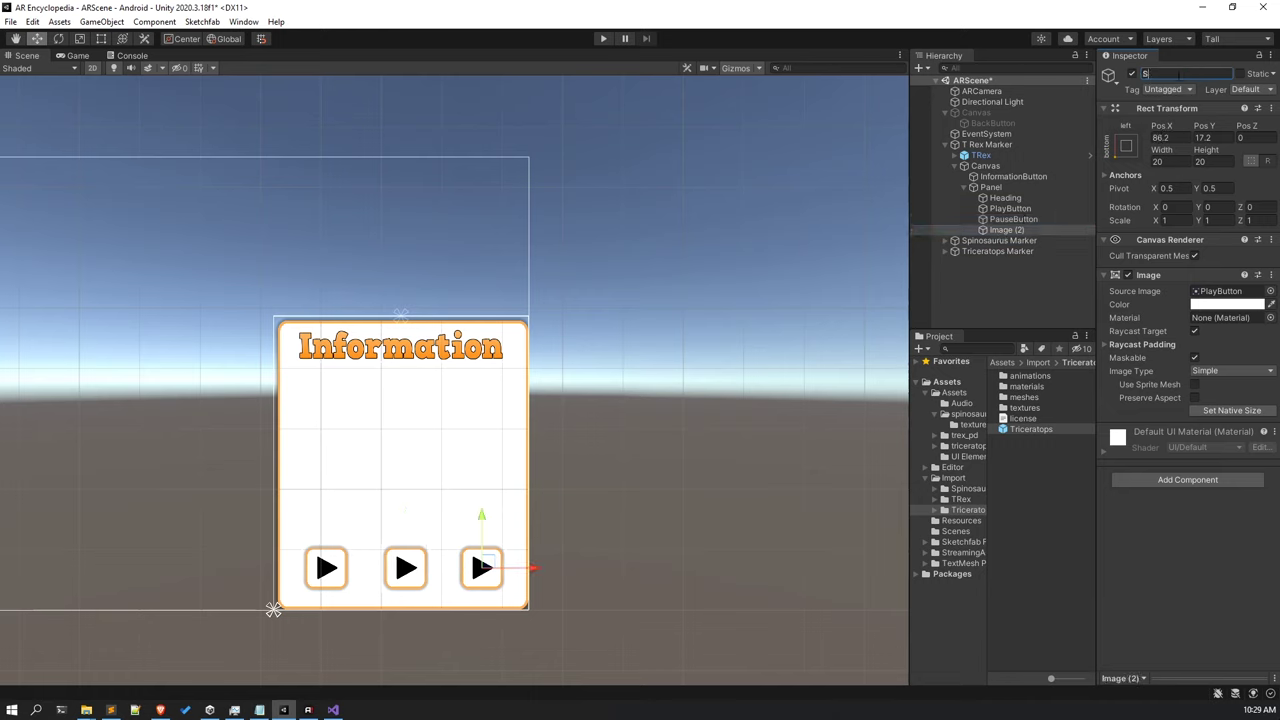
pyautogui.write('top')
pyautogui.press('Return')
pyautogui.click(1178, 74)
# Add a Button component to PlayButton, PauseButton and StopButton together.
pyautogui.click(1010, 230)
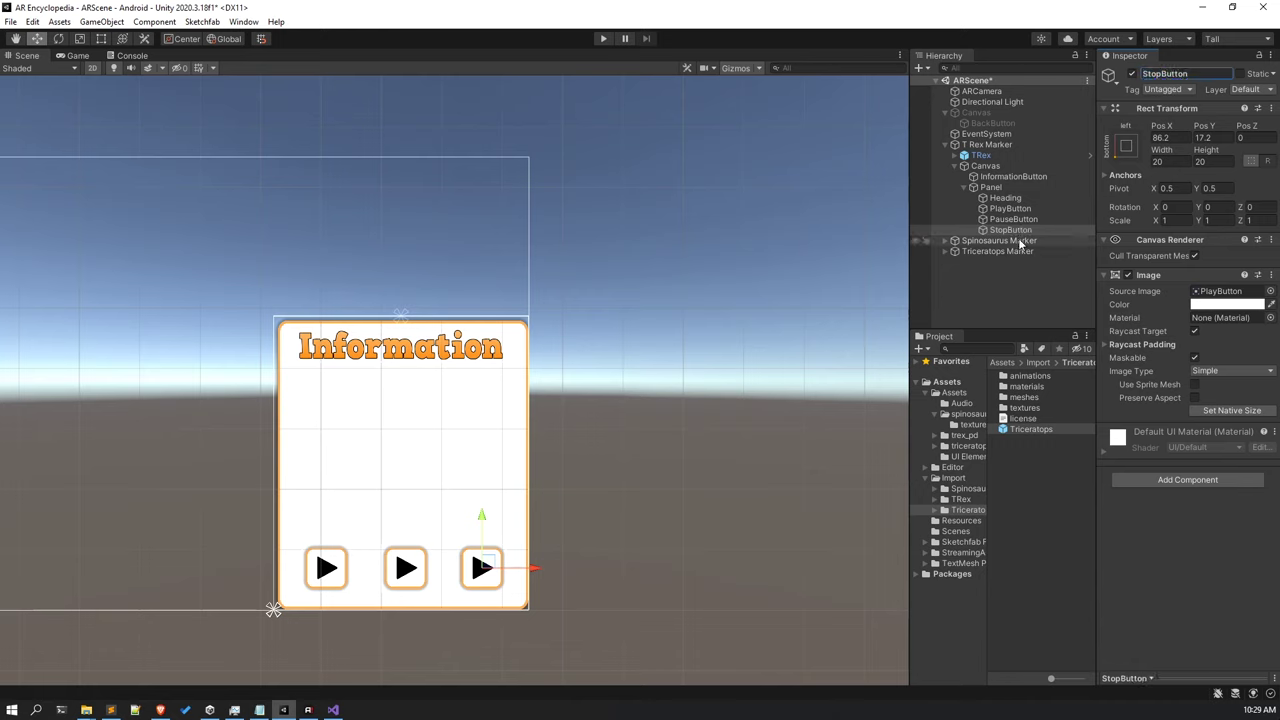
pyautogui.keyDown('shift'); pyautogui.click(1010, 208); pyautogui.keyUp('shift')
pyautogui.click(1213, 481)
pyautogui.click(1213, 478)
pyautogui.click(1213, 480)
pyautogui.click(1195, 514)
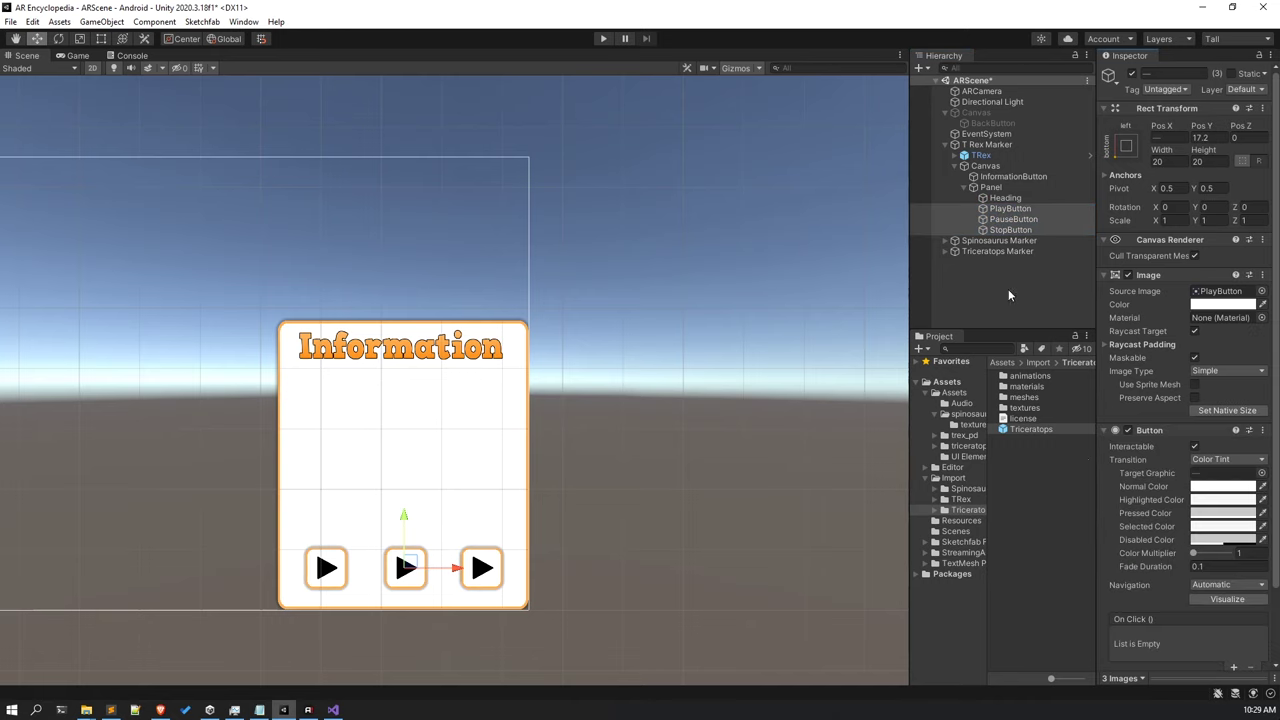
# Set PauseButton's Source Image to Pause Button and StopButton's to Stop Button.
pyautogui.click(1003, 220)
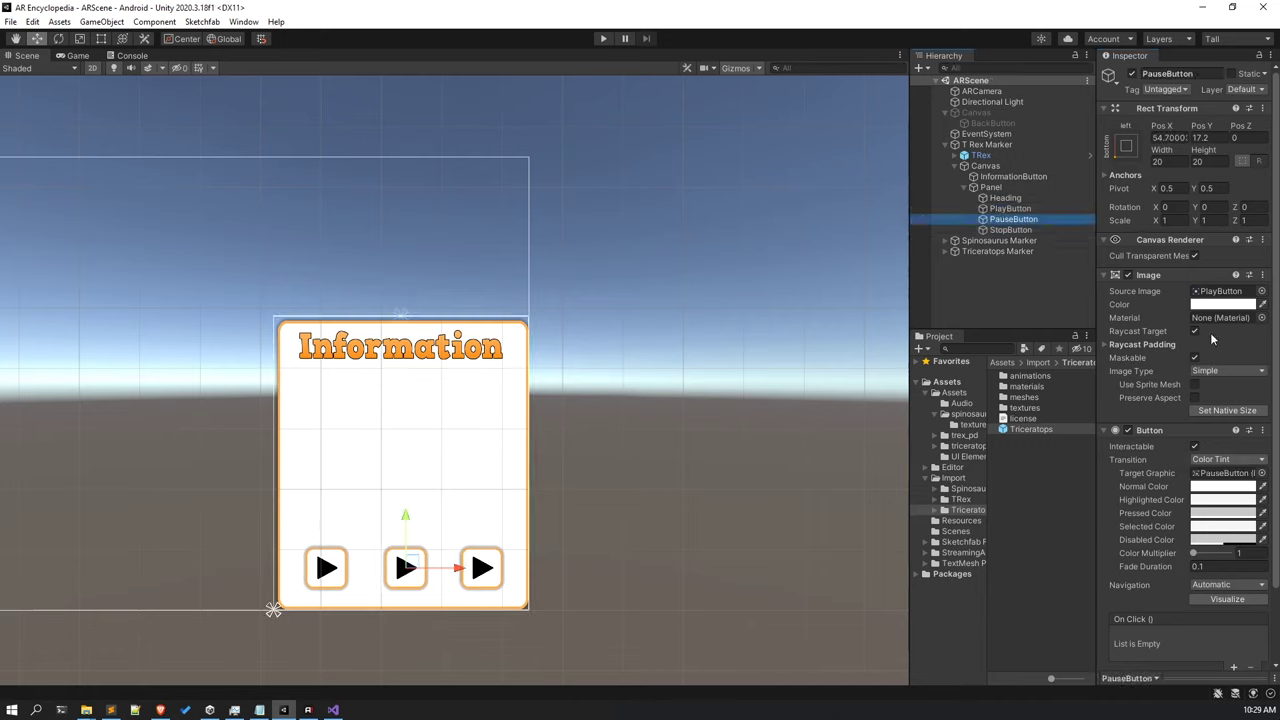
pyautogui.click(1261, 291)
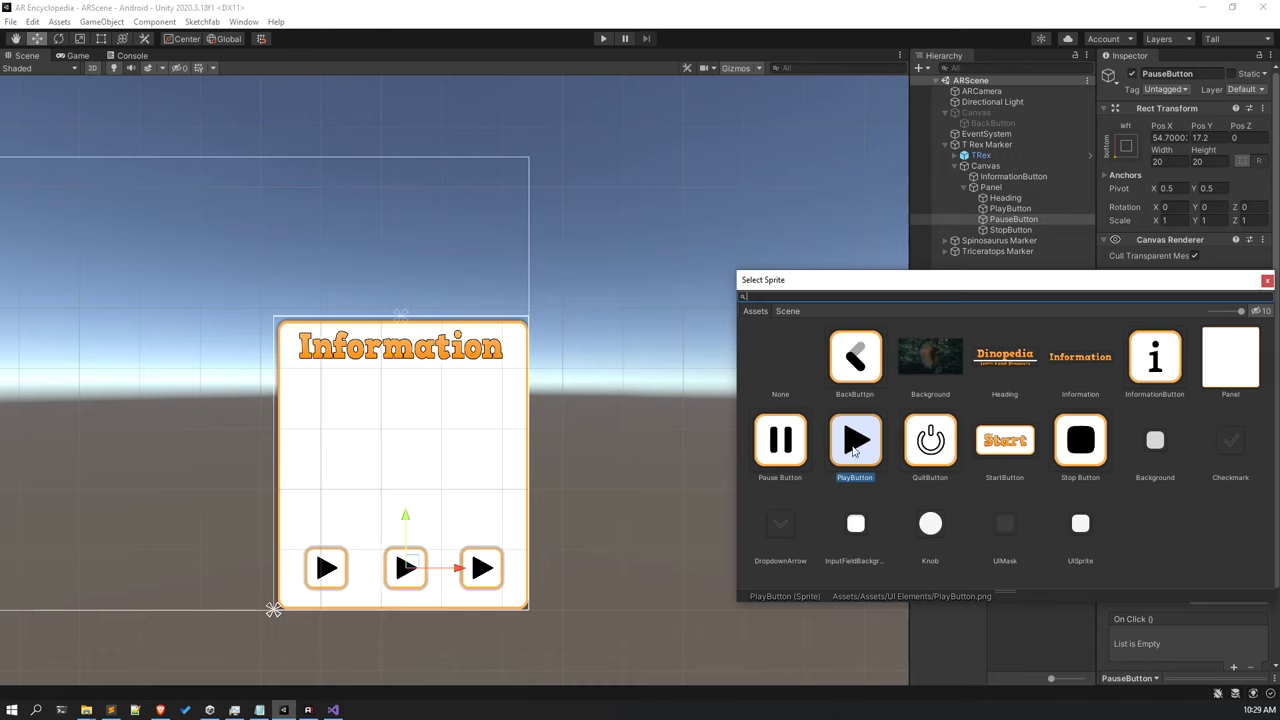
pyautogui.click(786, 449)
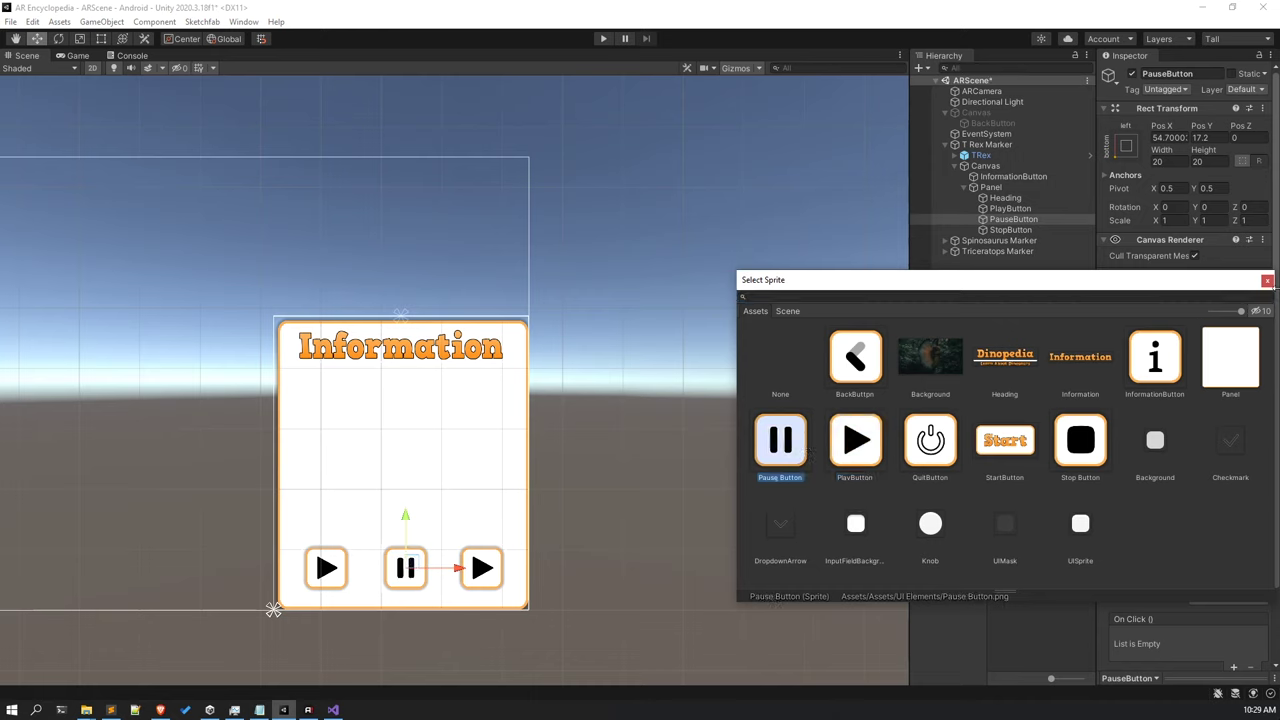
pyautogui.click(1267, 282)
pyautogui.click(1010, 230)
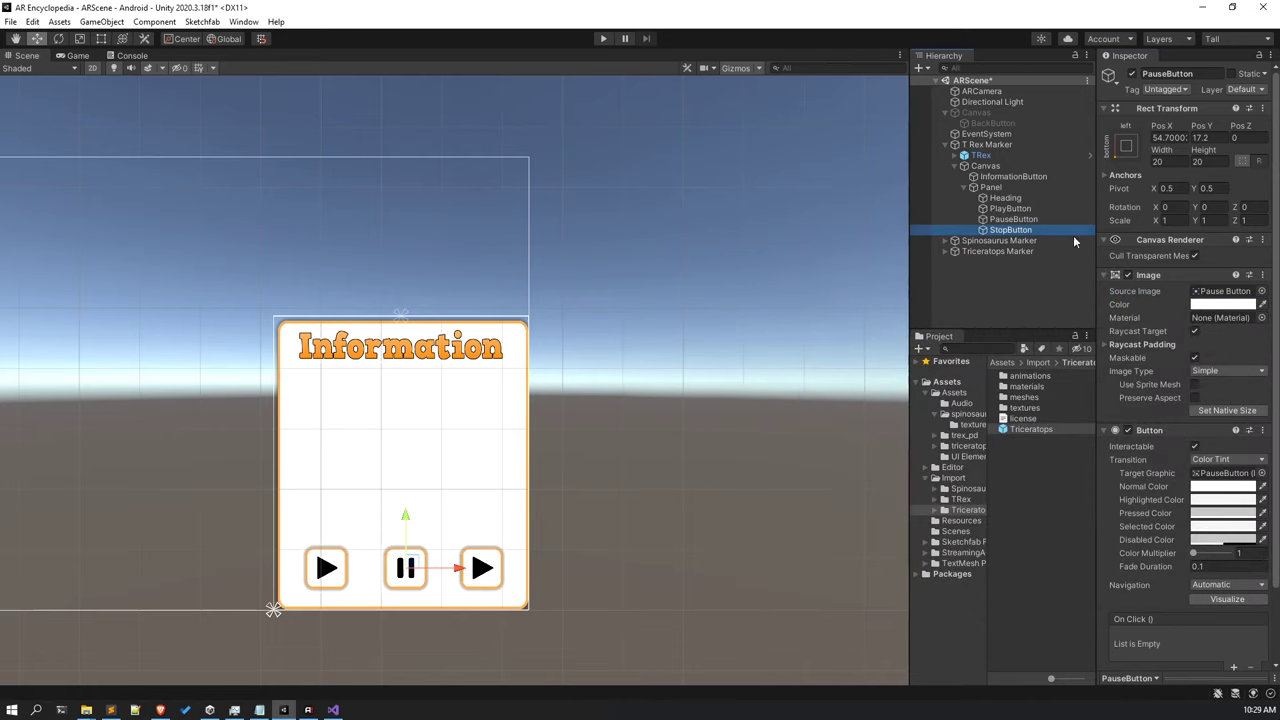
pyautogui.click(1261, 291)
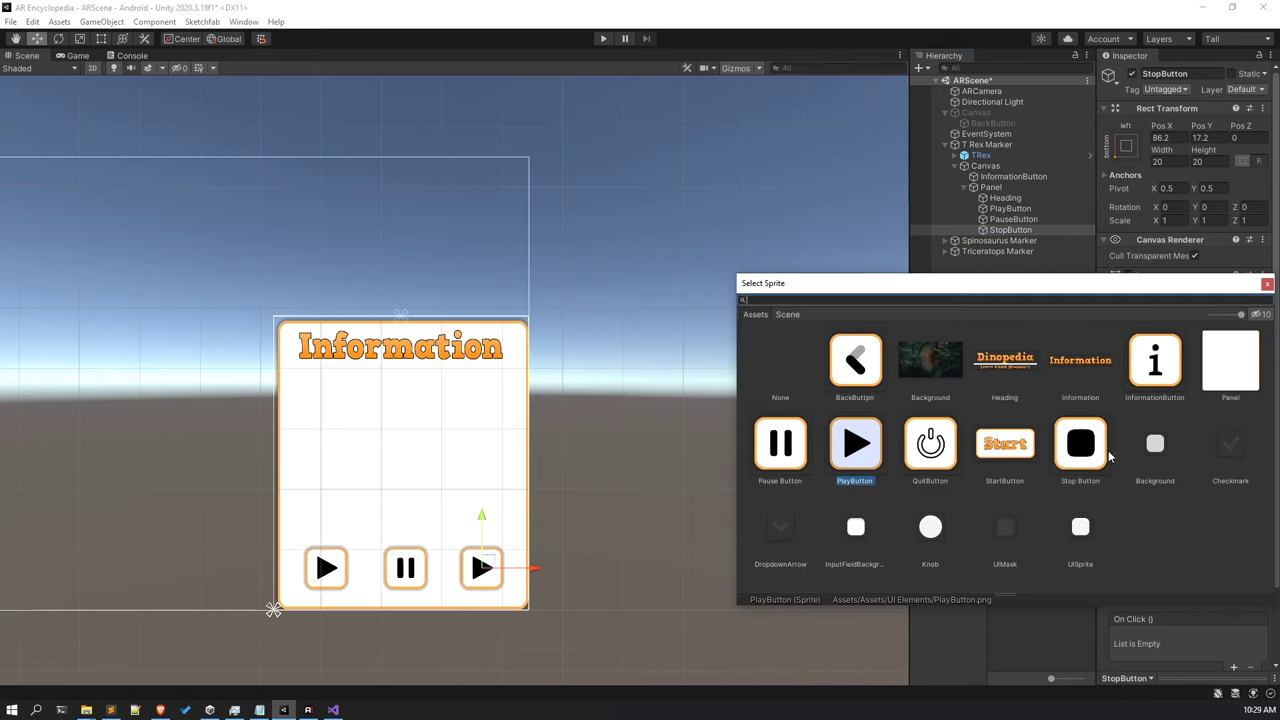
pyautogui.click(1098, 455)
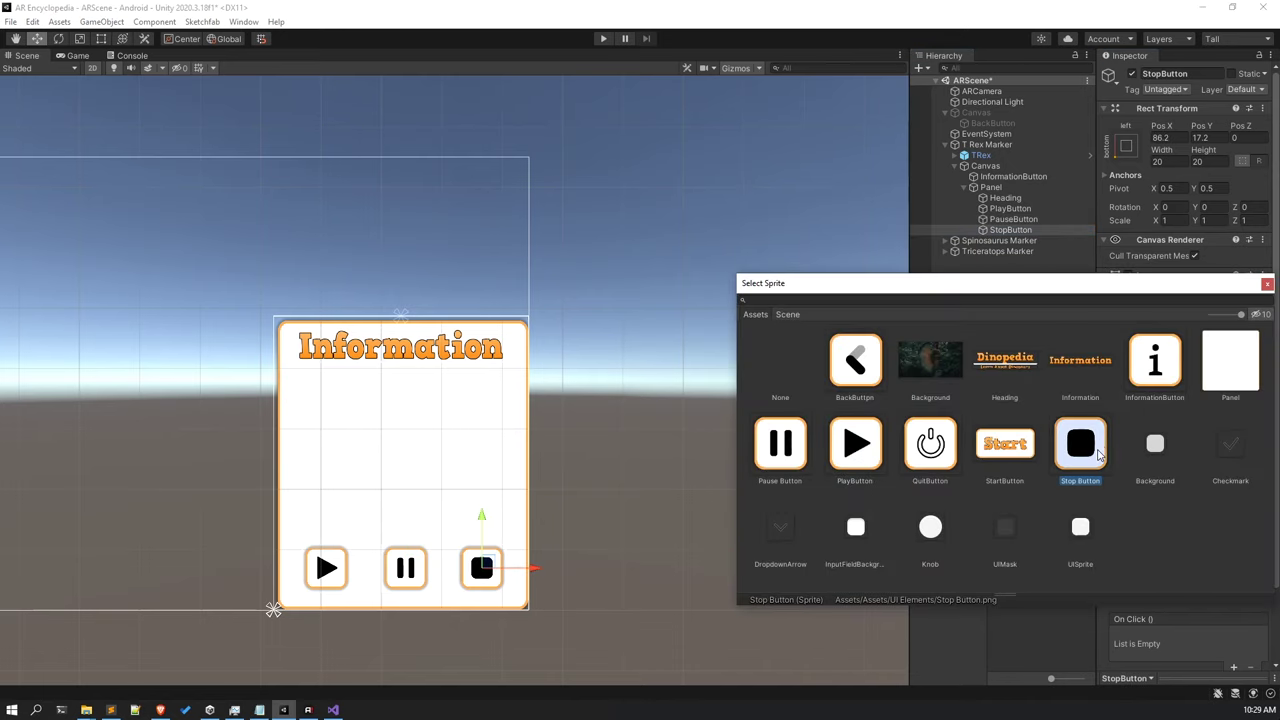
pyautogui.click(1267, 283)
pyautogui.click(1040, 285)
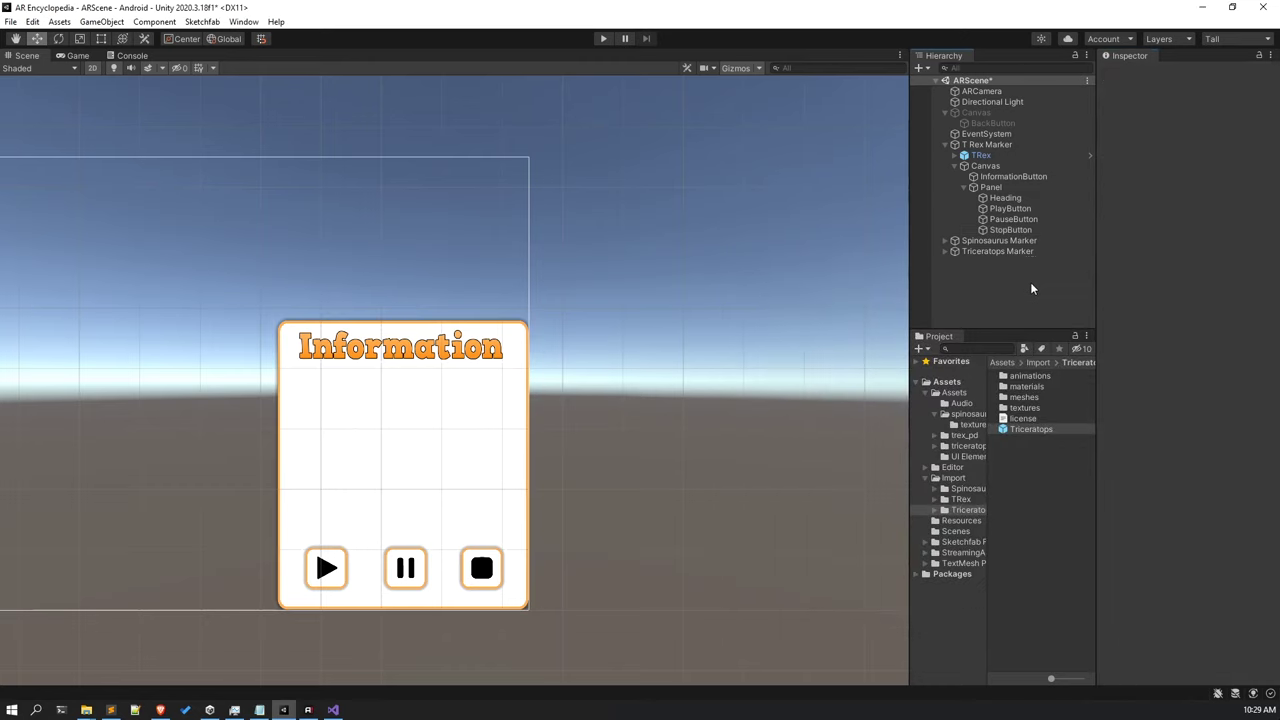
# Add a TextMeshPro Text object under Panel and make its colour black.
pyautogui.click(975, 187)
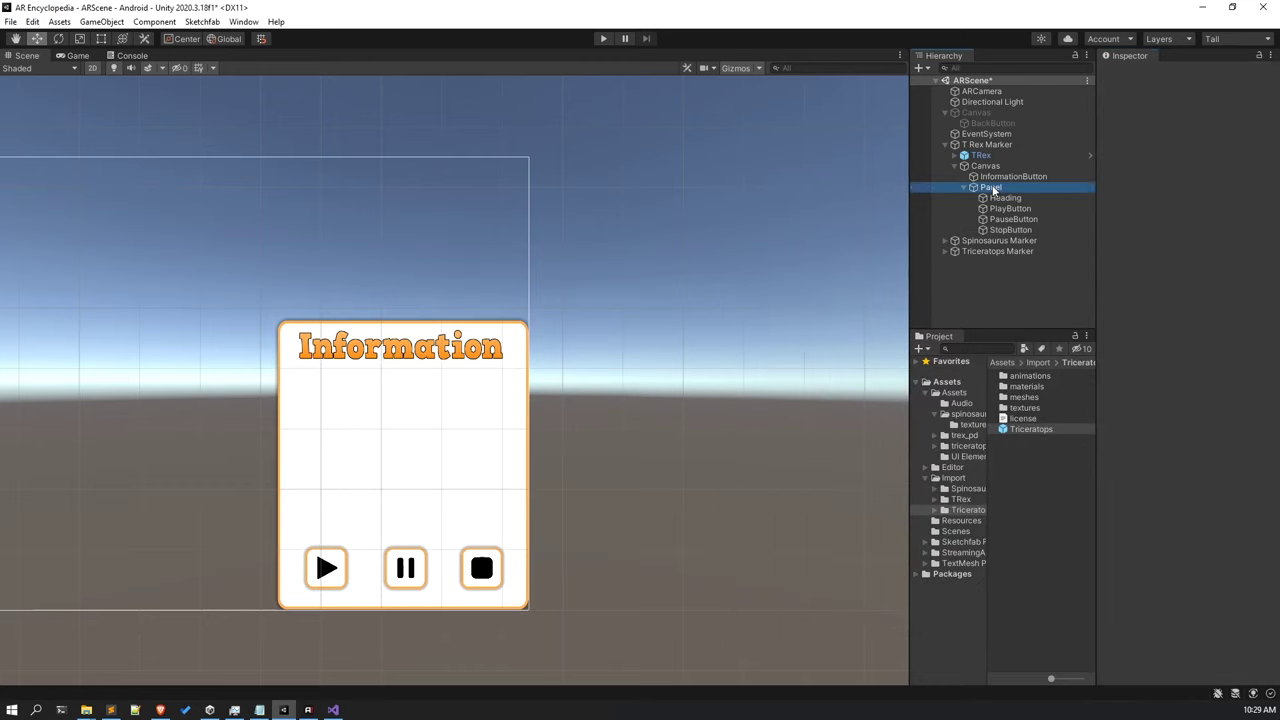
pyautogui.rightClick(991, 187)
pyautogui.moveTo(1023, 452)
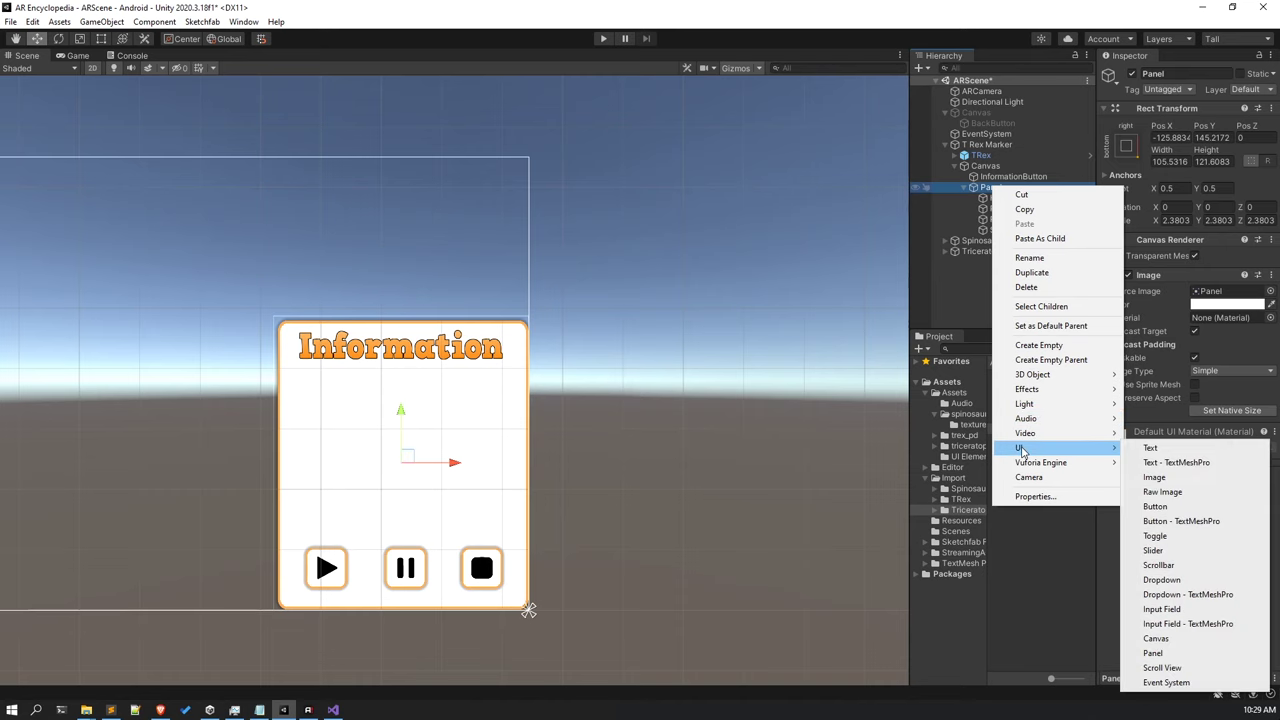
pyautogui.click(1187, 464)
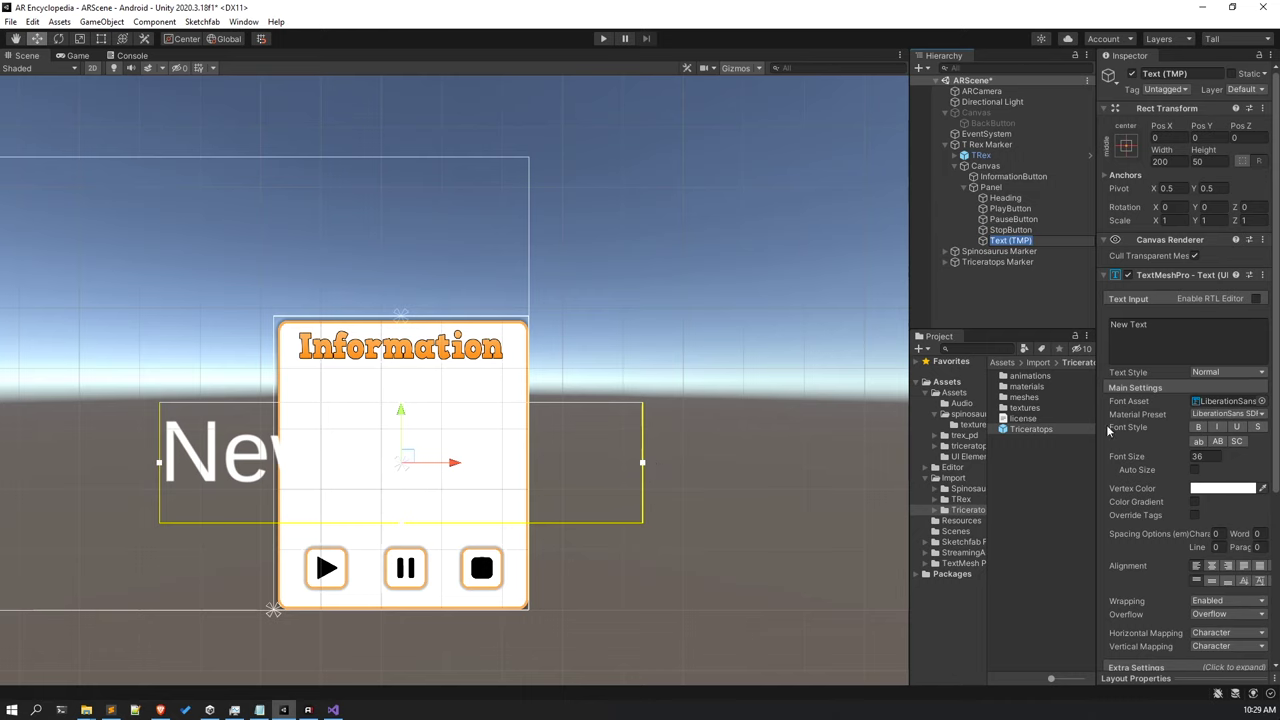
pyautogui.click(1222, 488)
pyautogui.moveTo(1210, 468); pyautogui.dragTo(1098, 593)
pyautogui.click(1266, 388)
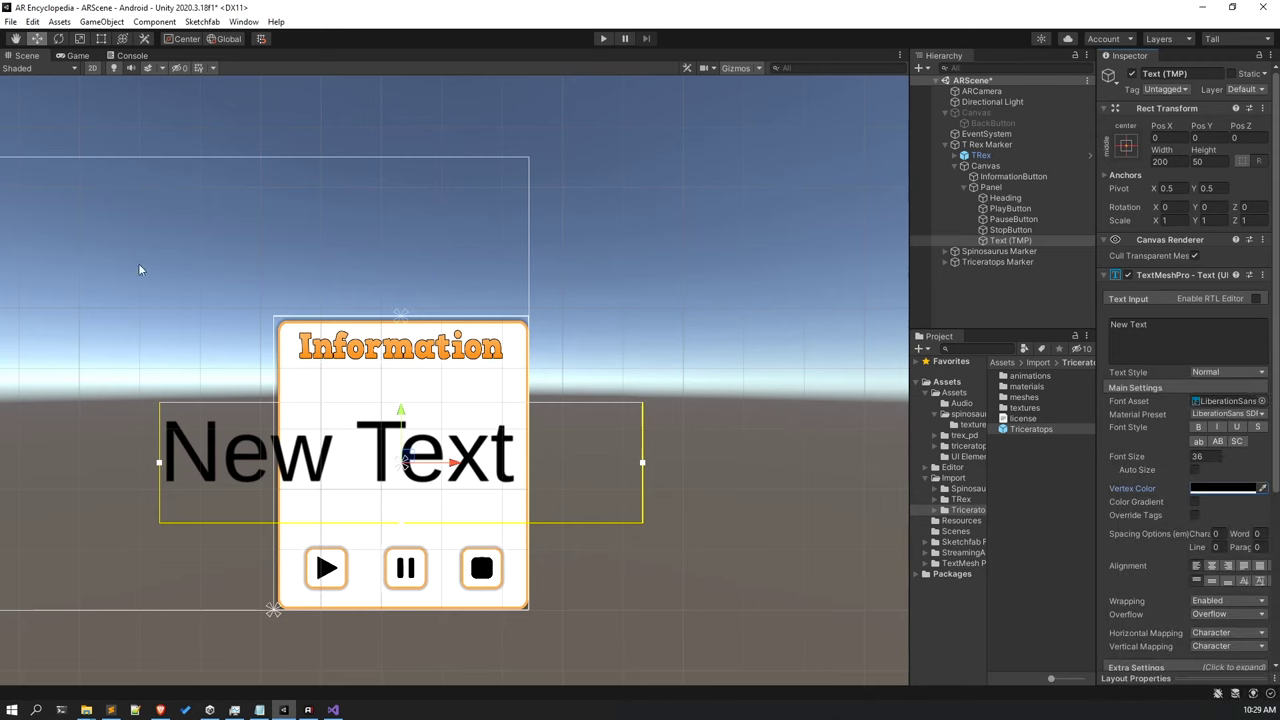
# Scale the New Text down inside the panel and set its font size to 20.
pyautogui.click(80, 38)
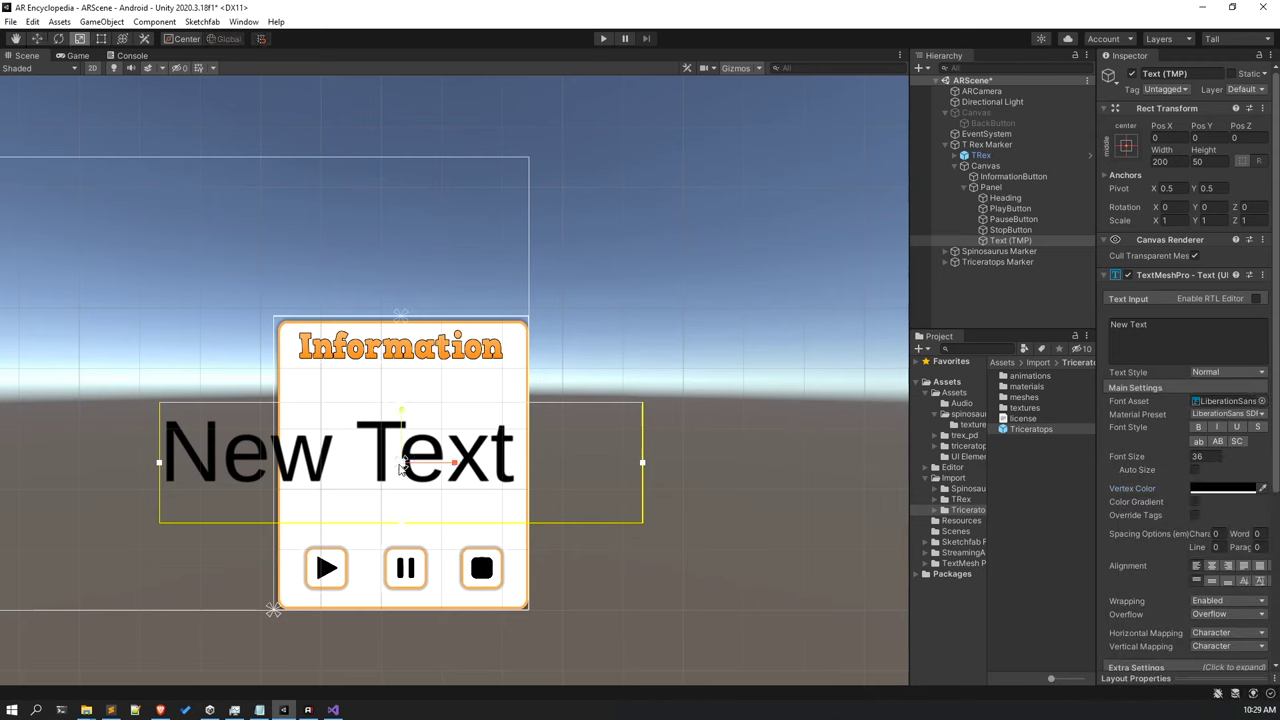
pyautogui.moveTo(401, 465); pyautogui.dragTo(356, 451)
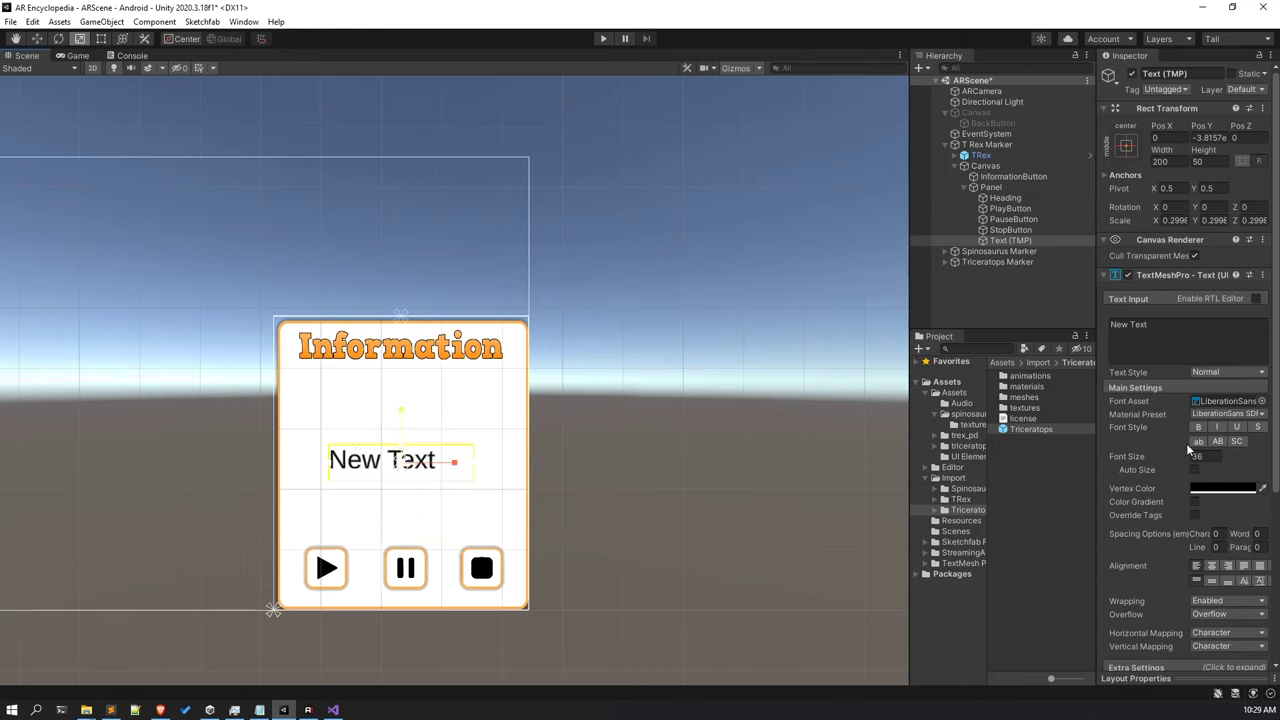
pyautogui.click(1200, 456)
pyautogui.write('20')
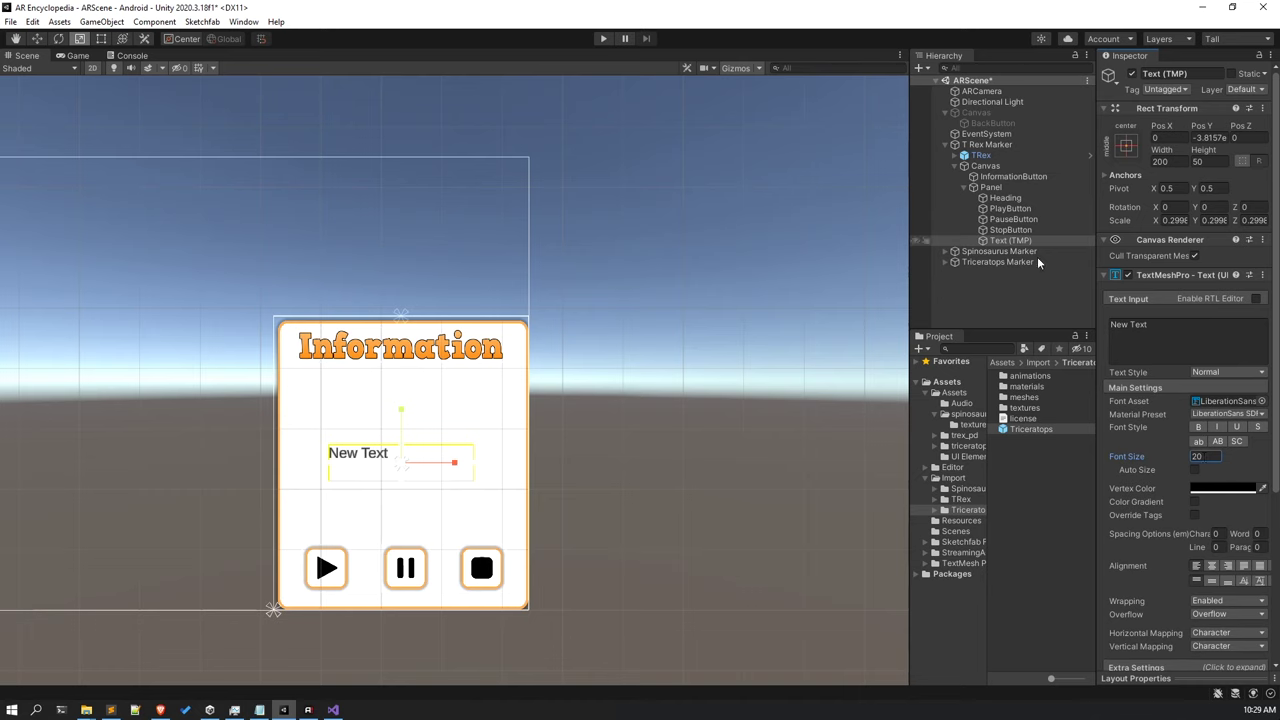
pyautogui.click(1036, 363)
pyautogui.click(1008, 366)
pyautogui.click(1048, 391)
# Inspect the LiberationSans SDF asset and try dropping the Comic Neue font onto the text.
pyautogui.click(1021, 368)
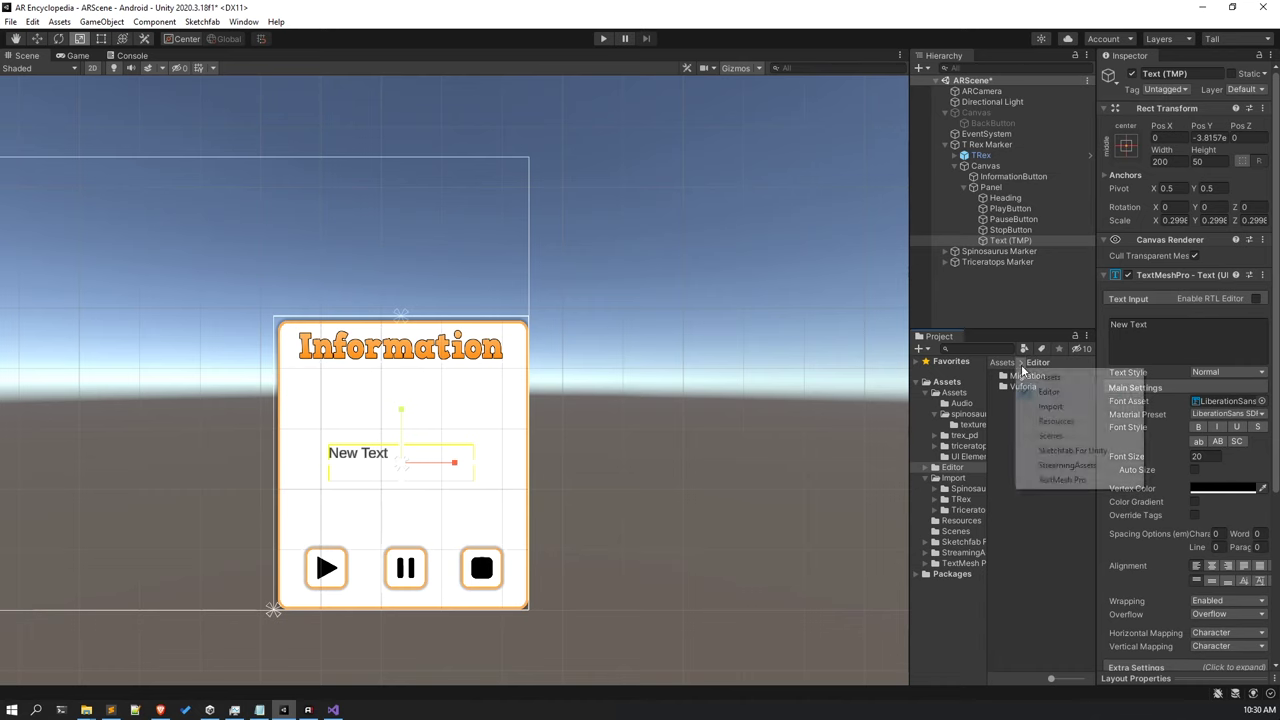
pyautogui.click(1250, 402)
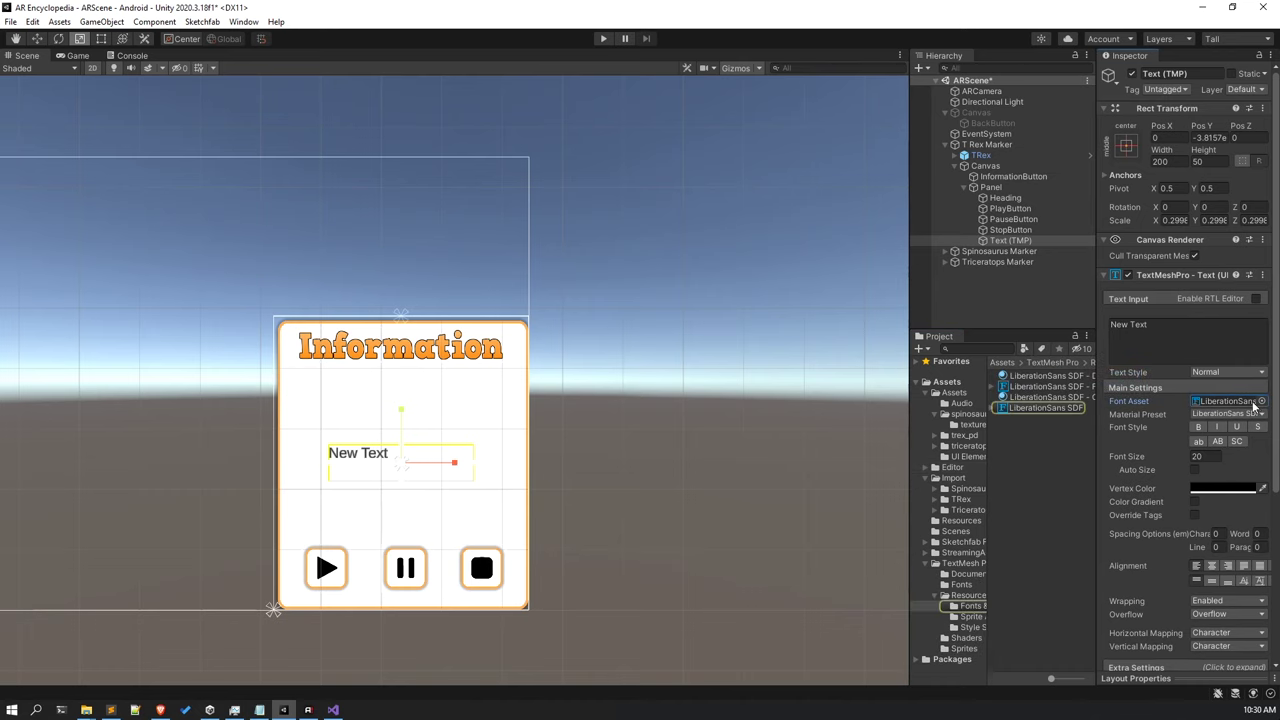
pyautogui.click(1078, 409)
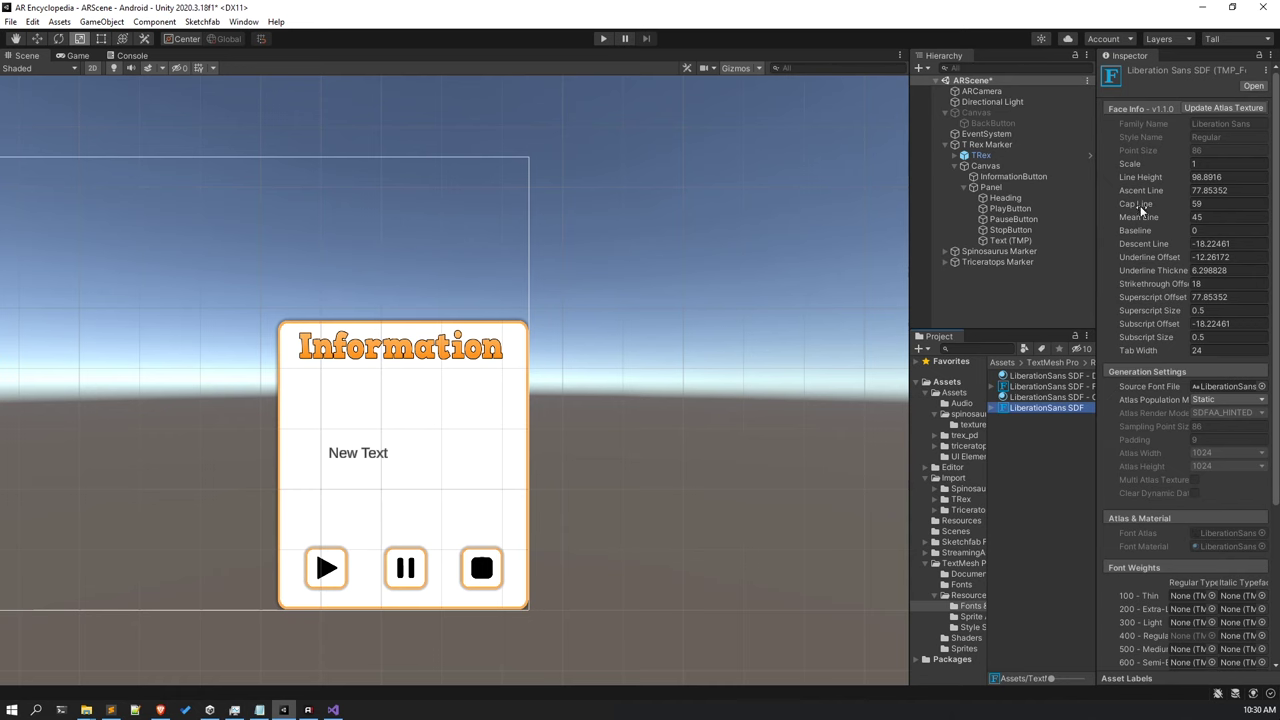
pyautogui.moveTo(907, 153); pyautogui.dragTo(941, 153)
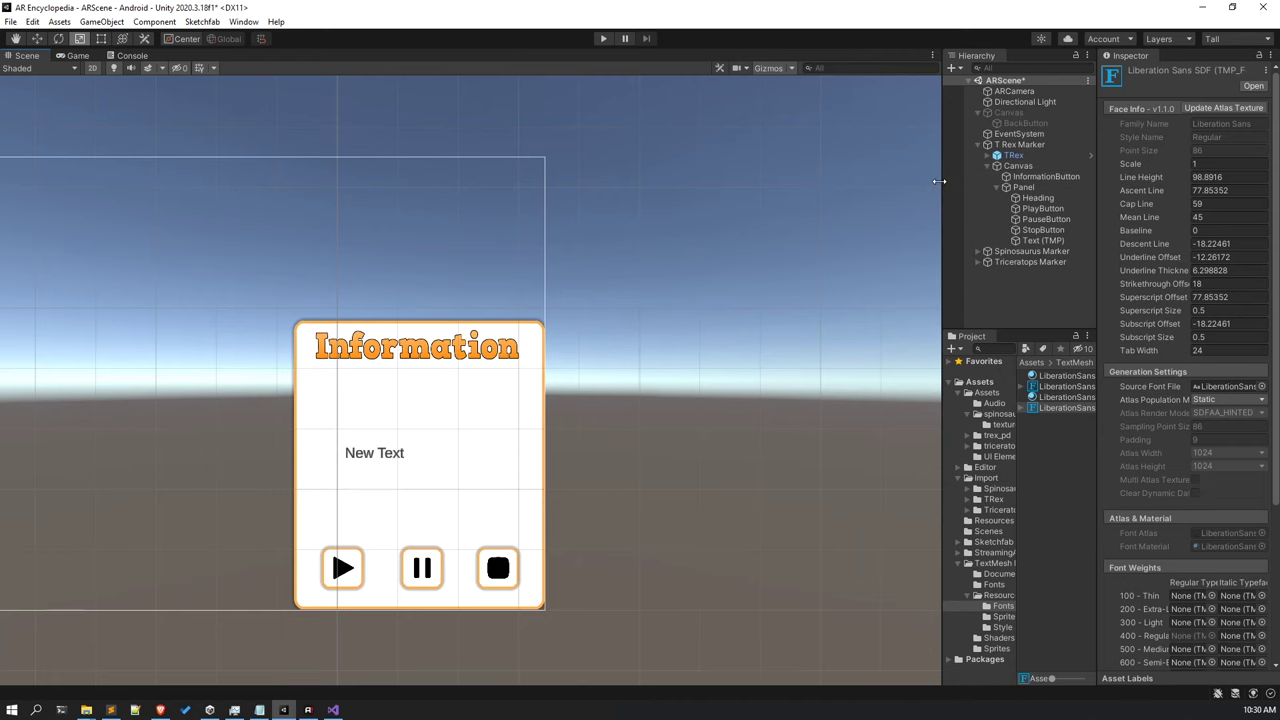
pyautogui.moveTo(946, 180); pyautogui.dragTo(925, 180)
pyautogui.click(1029, 362)
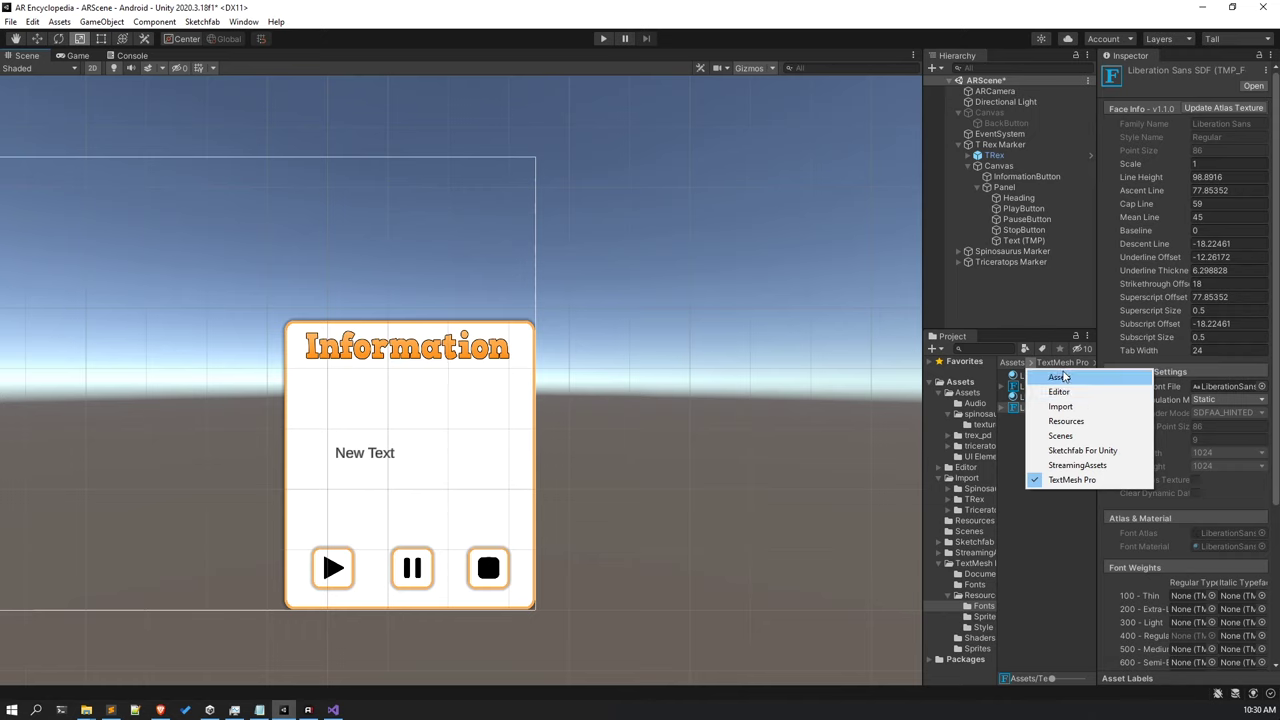
pyautogui.click(1059, 377)
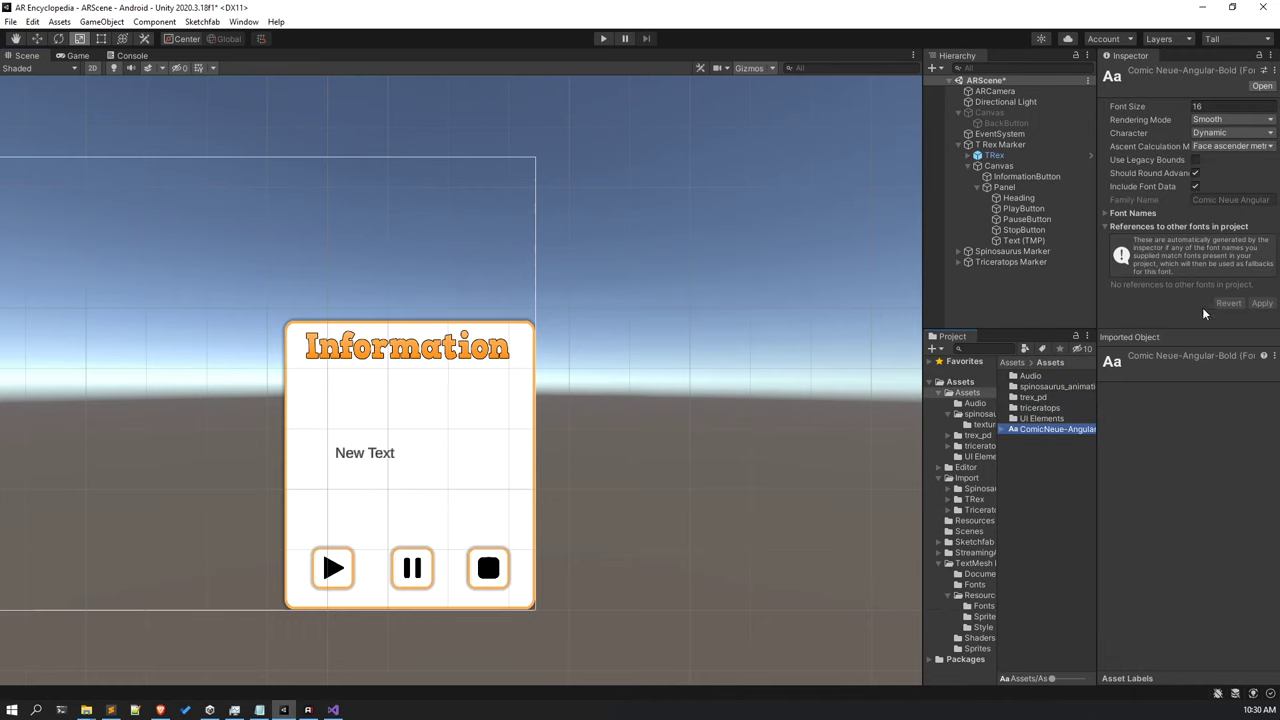
pyautogui.moveTo(922, 243); pyautogui.dragTo(875, 243)
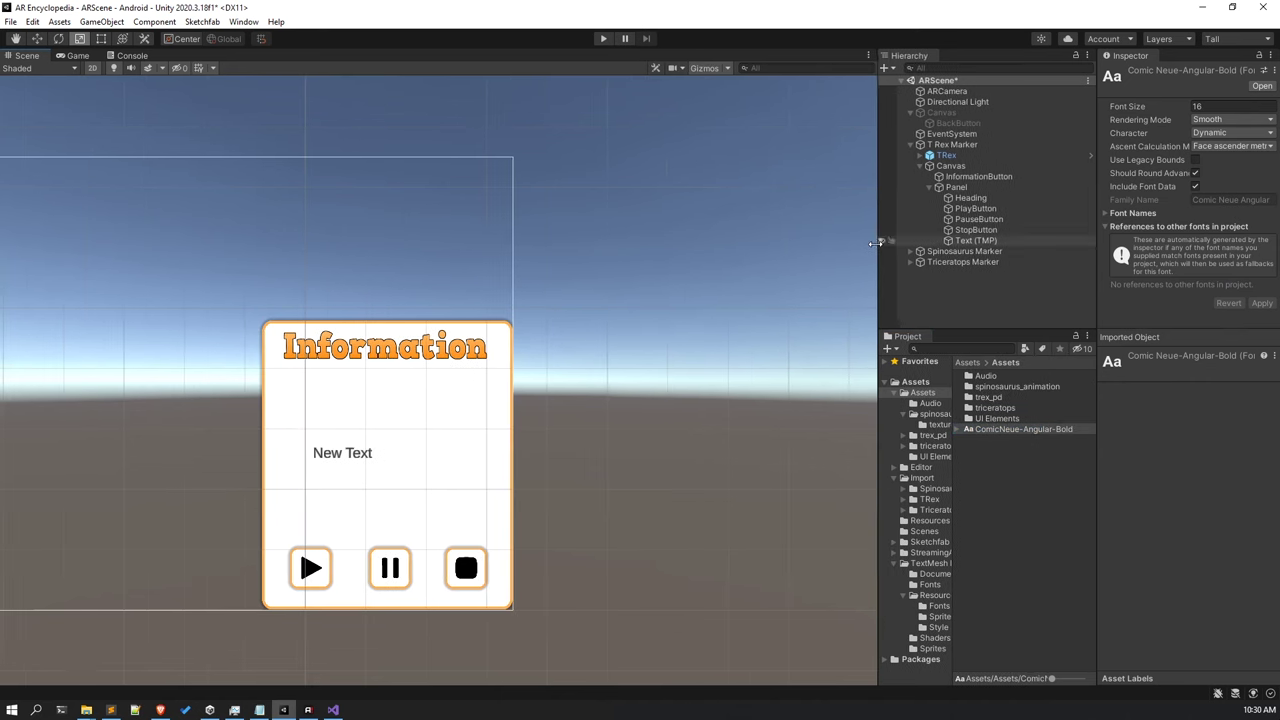
pyautogui.click(975, 241)
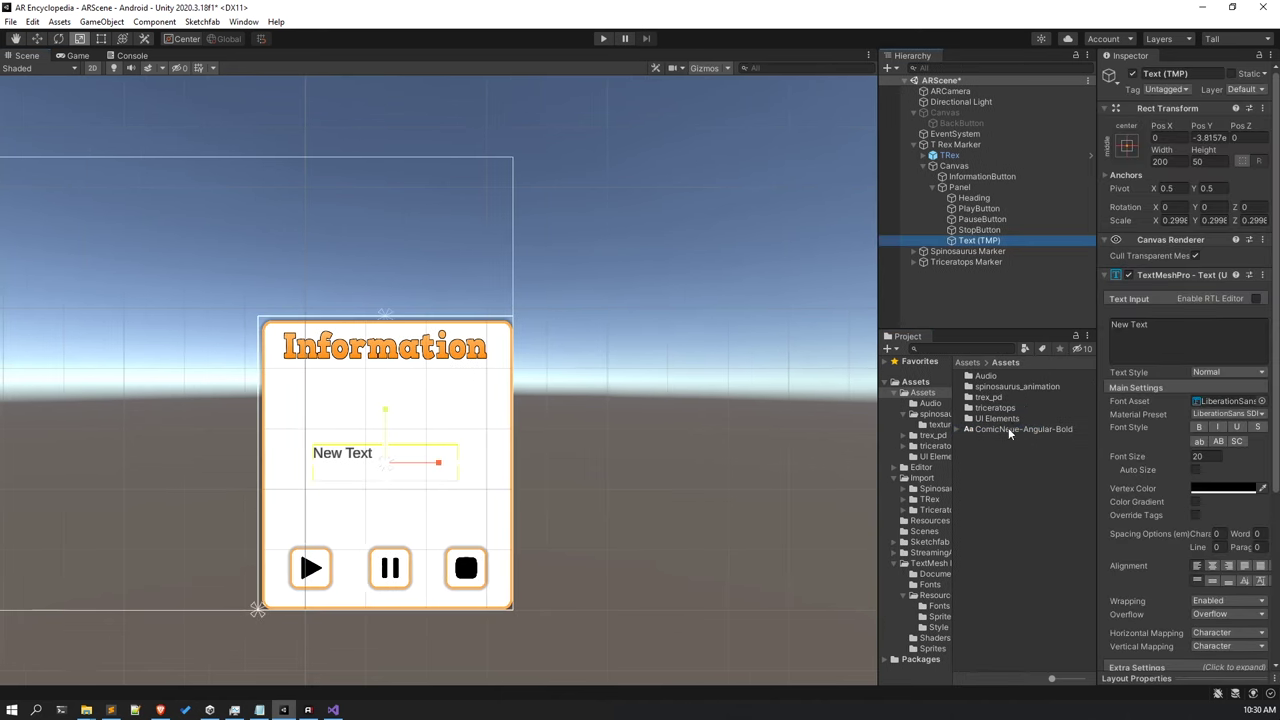
pyautogui.moveTo(1008, 430); pyautogui.dragTo(1240, 403)
# Generate a ComicNeue-Angular-Bold SDF font atlas in Font Asset Creator and save it to Assets.
pyautogui.click(245, 22)
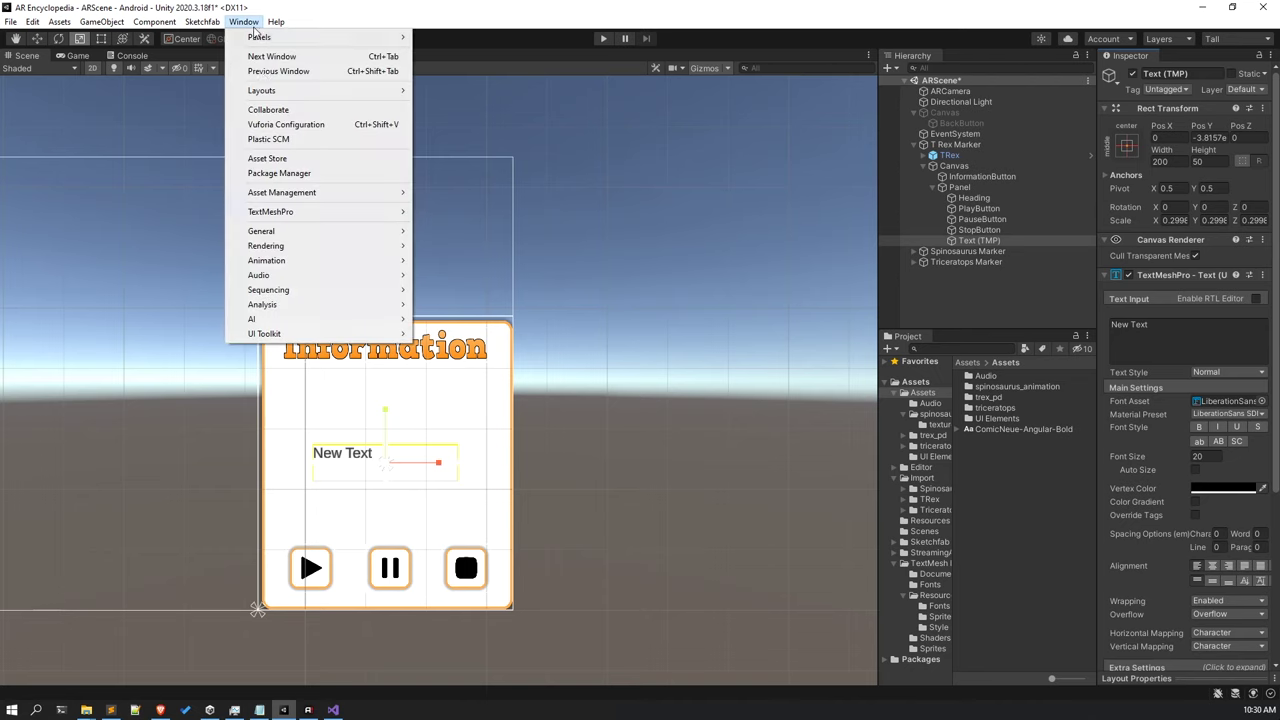
pyautogui.moveTo(281, 221)
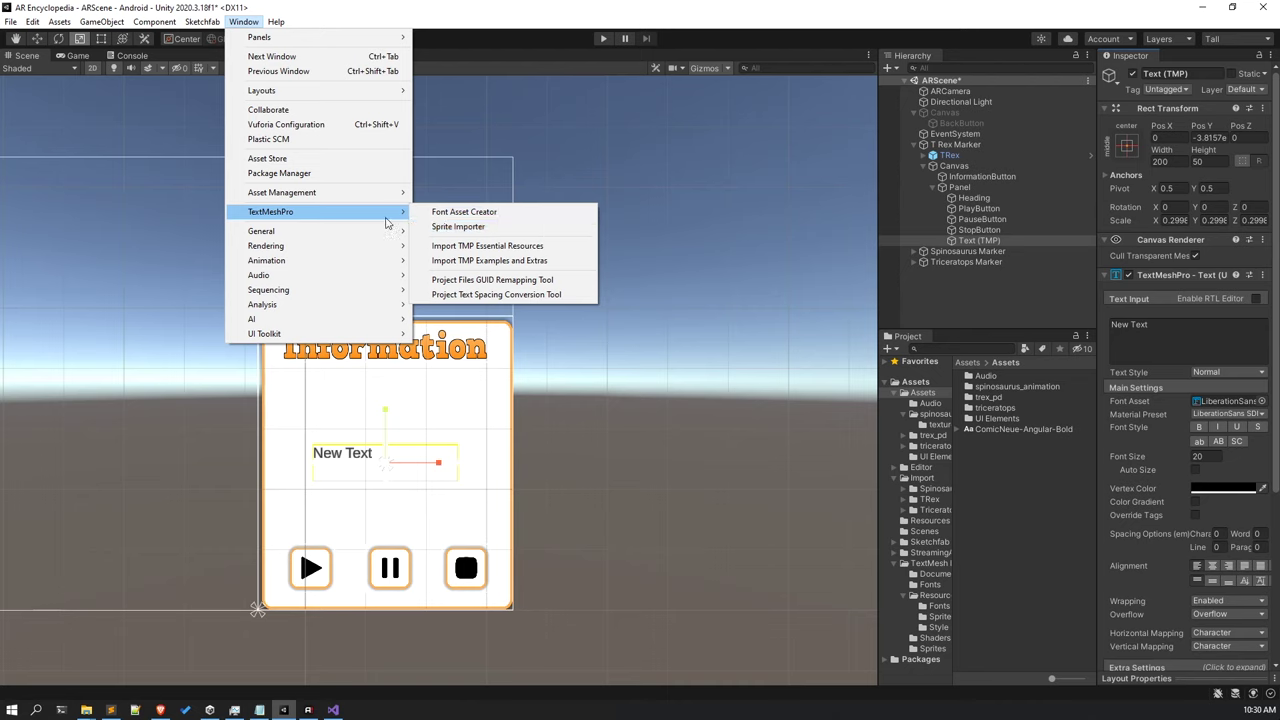
pyautogui.click(440, 212)
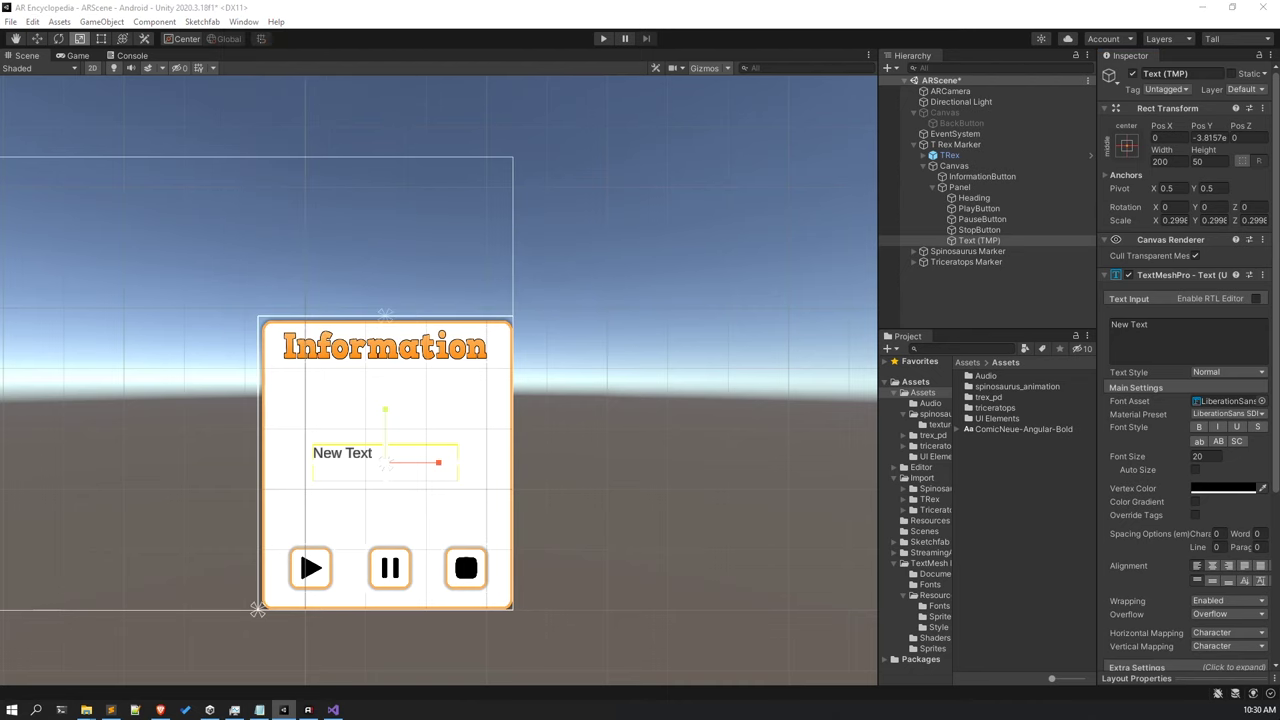
pyautogui.moveTo(361, 135); pyautogui.dragTo(542, 151)
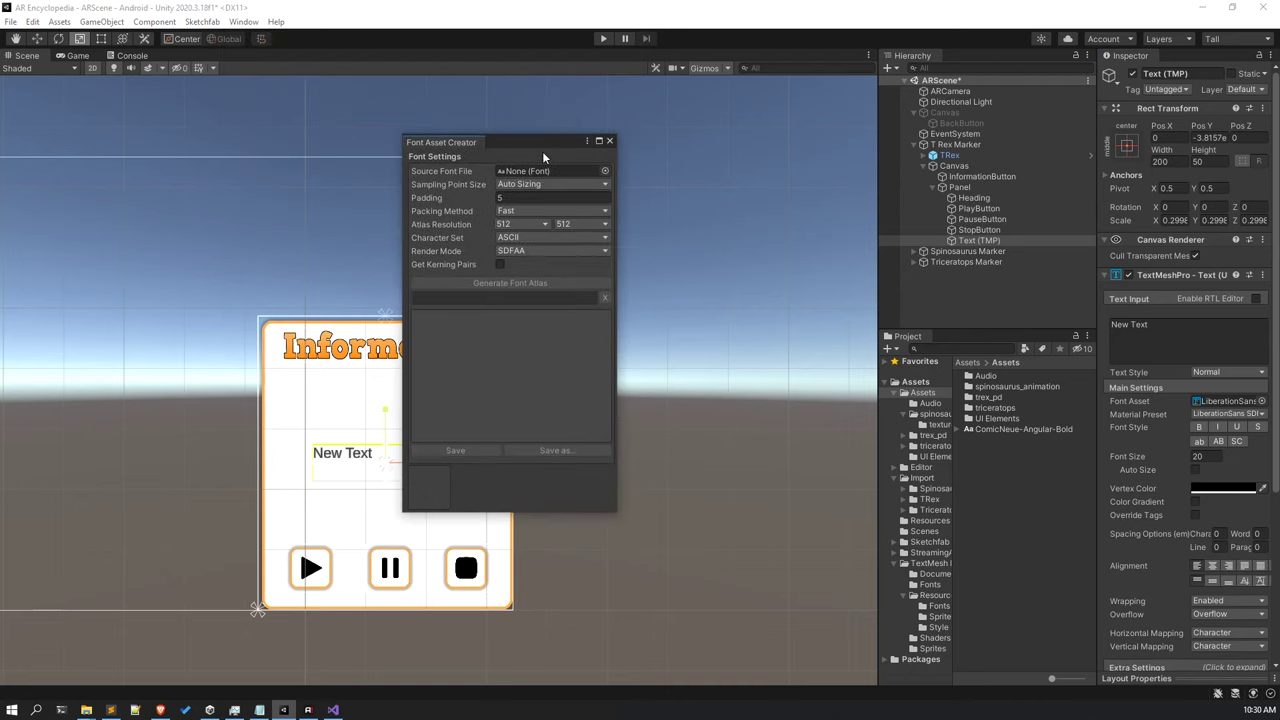
pyautogui.moveTo(1010, 428); pyautogui.dragTo(553, 169)
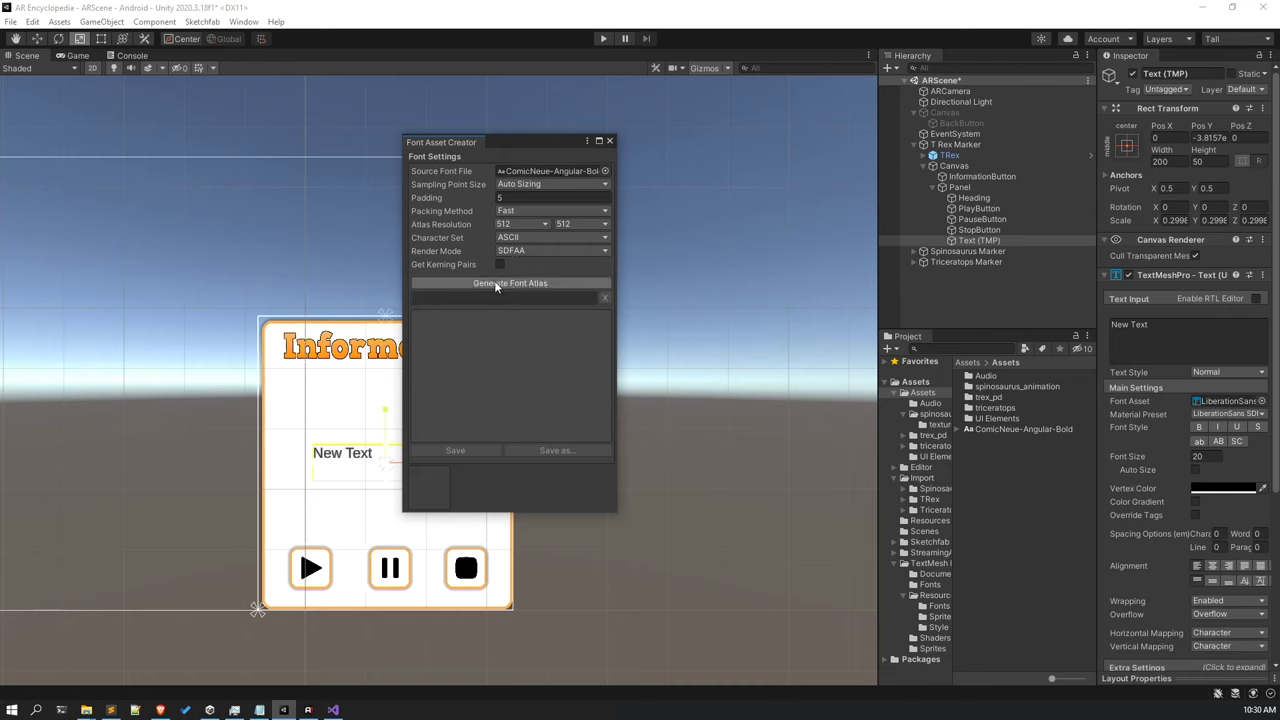
pyautogui.click(494, 284)
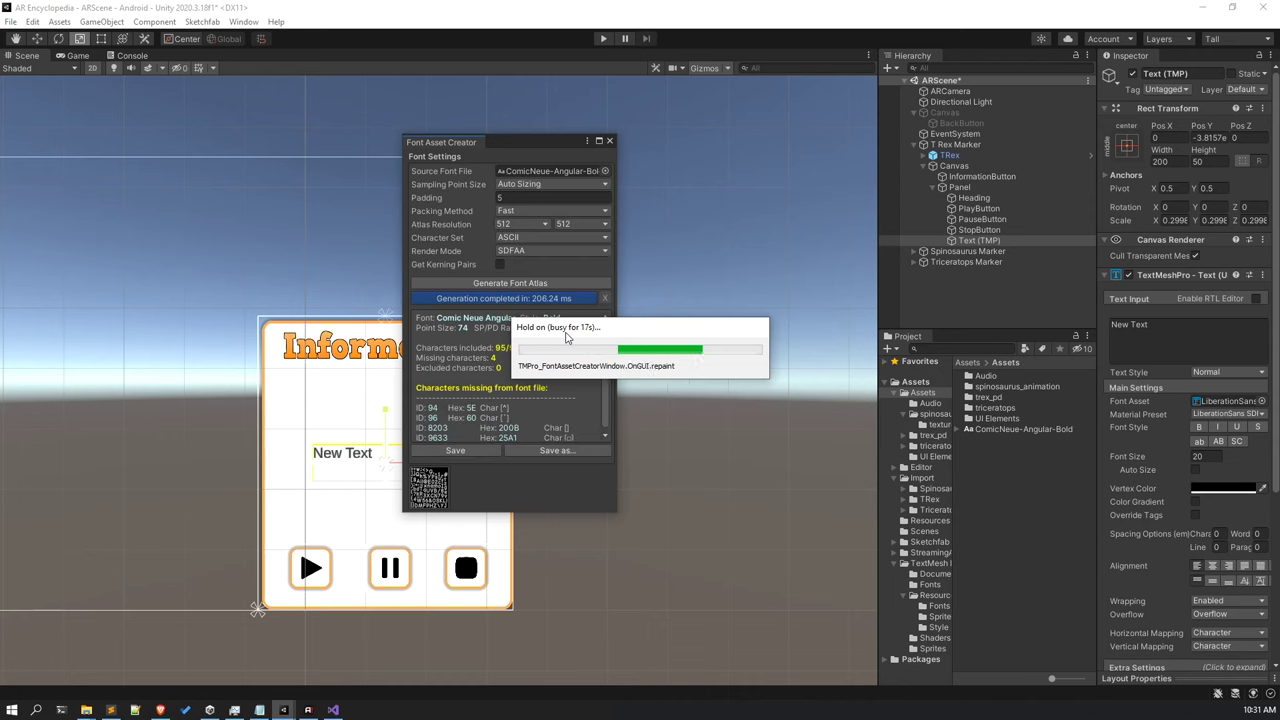
pyautogui.click(464, 450)
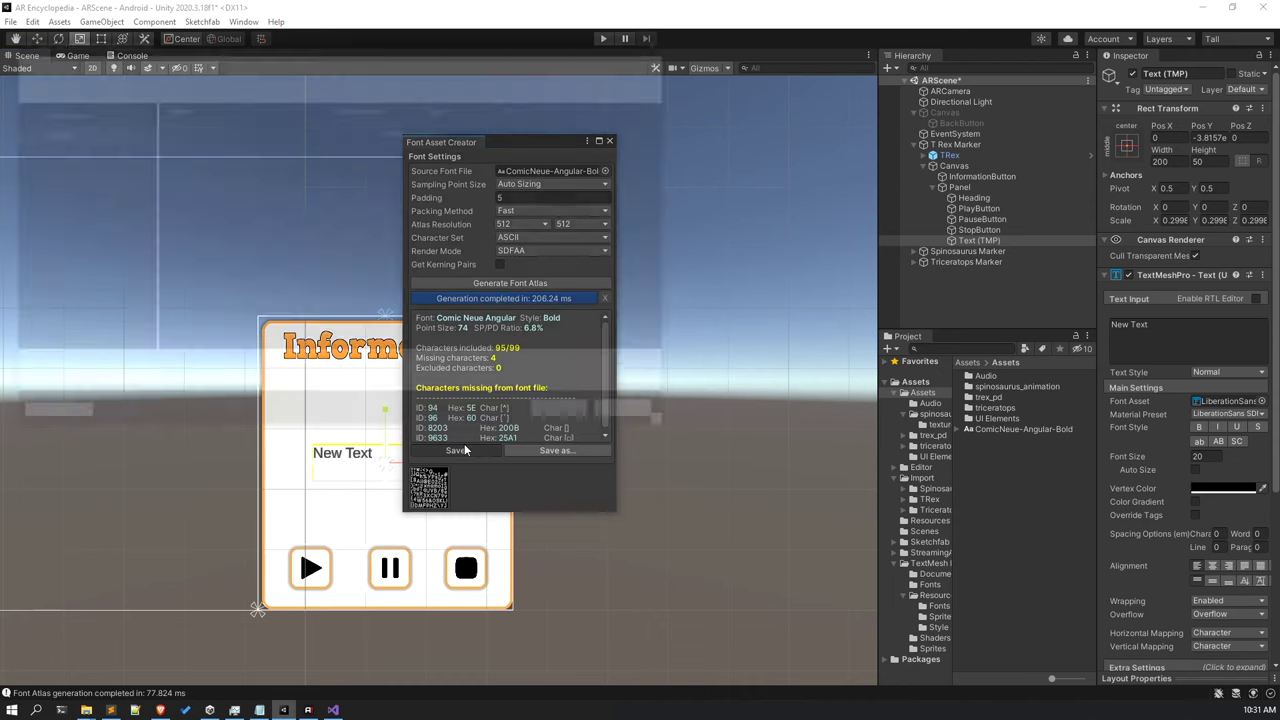
pyautogui.click(577, 419)
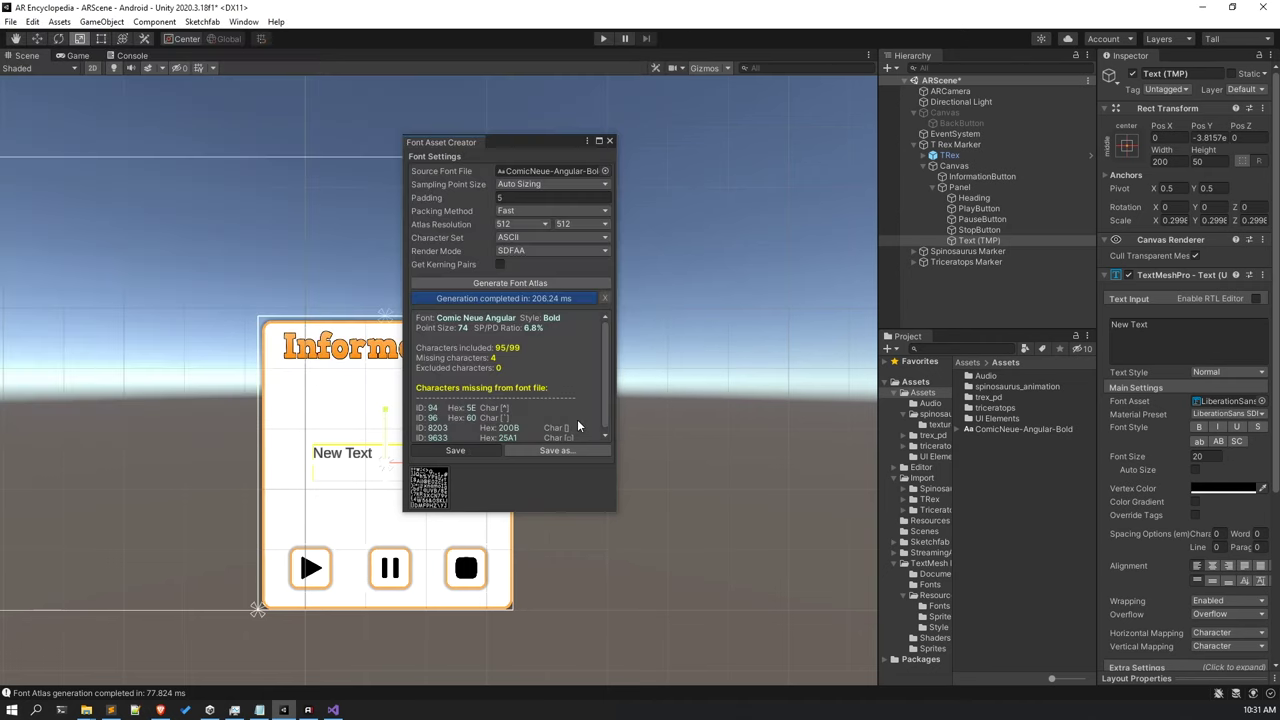
pyautogui.click(609, 141)
pyautogui.click(1005, 428)
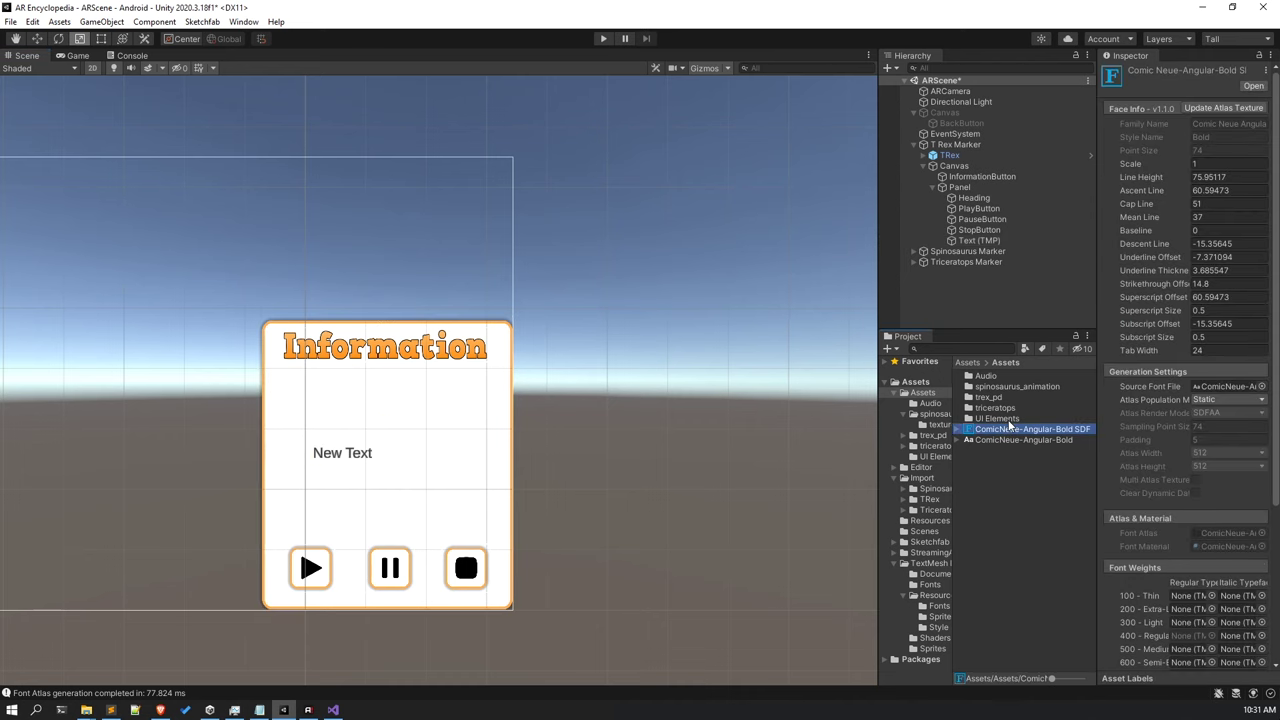
# Assign ComicNeue-Angular-Bold SDF as the Text (TMP) font asset and select its New Text content.
pyautogui.click(971, 240)
pyautogui.click(1030, 432)
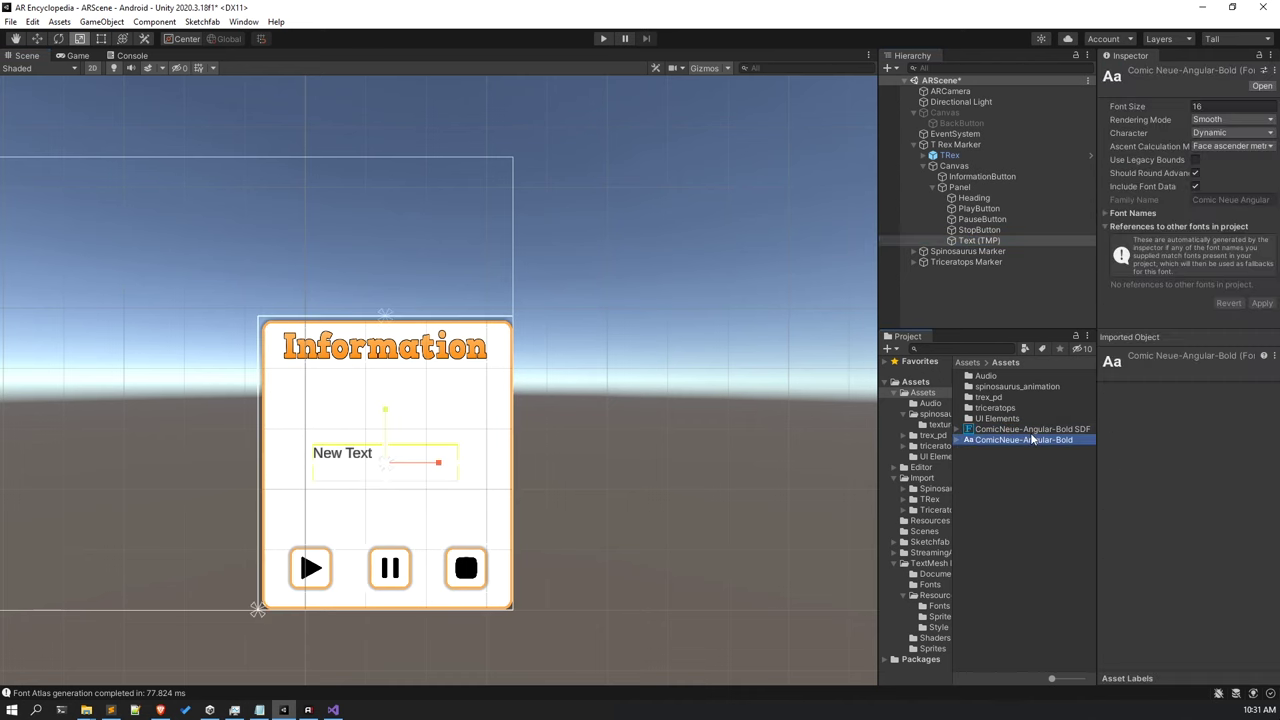
pyautogui.click(1002, 231)
pyautogui.click(995, 241)
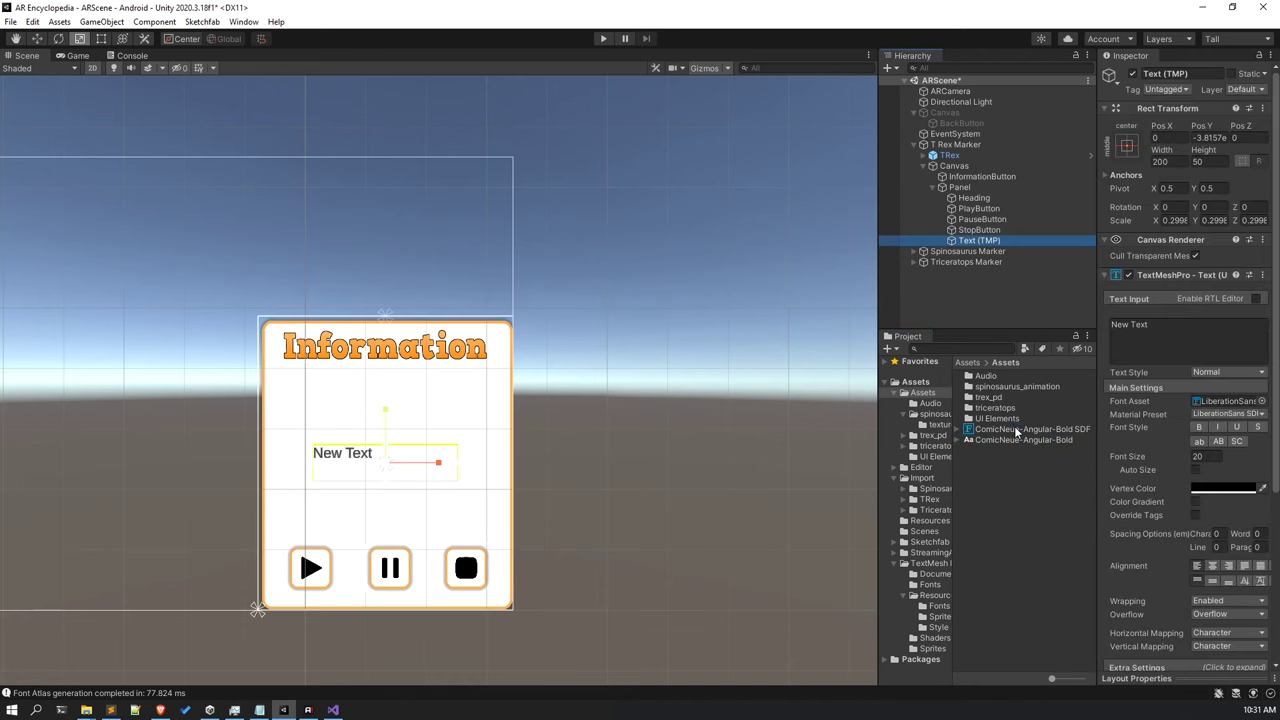
pyautogui.moveTo(1014, 430); pyautogui.dragTo(1222, 405)
pyautogui.scroll(5, 365, 462)
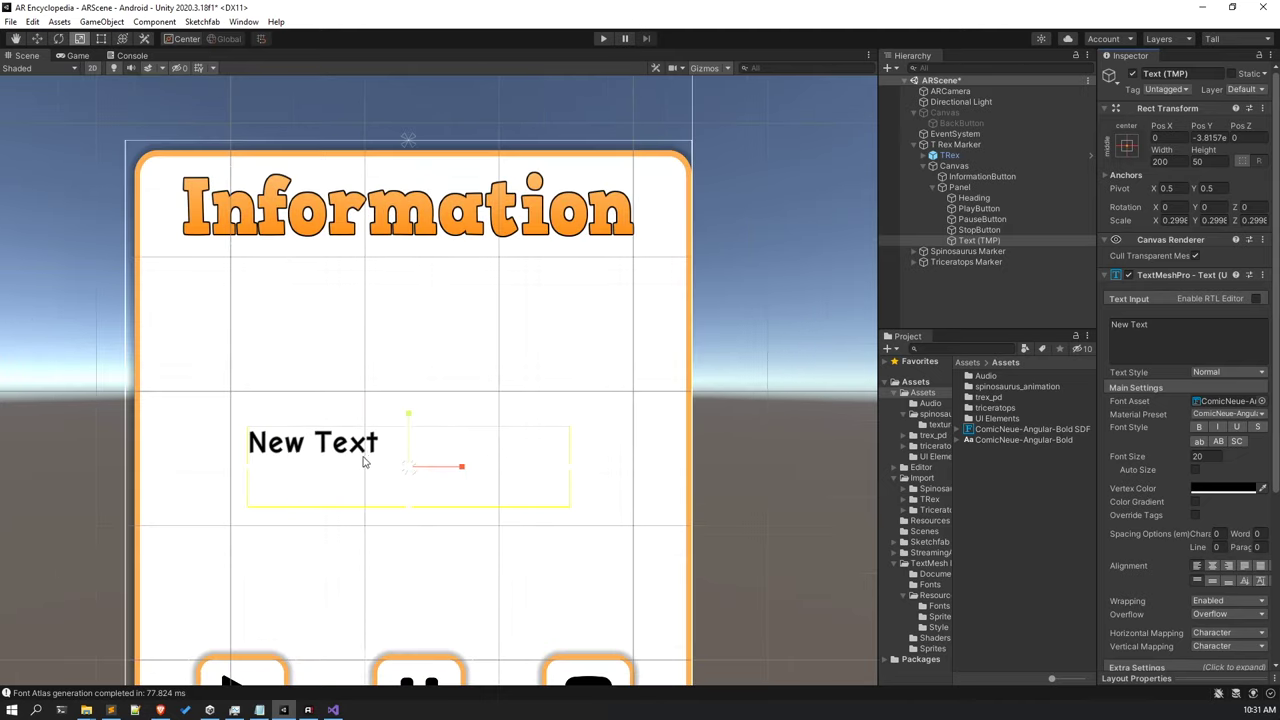
pyautogui.scroll(1, 352, 463)
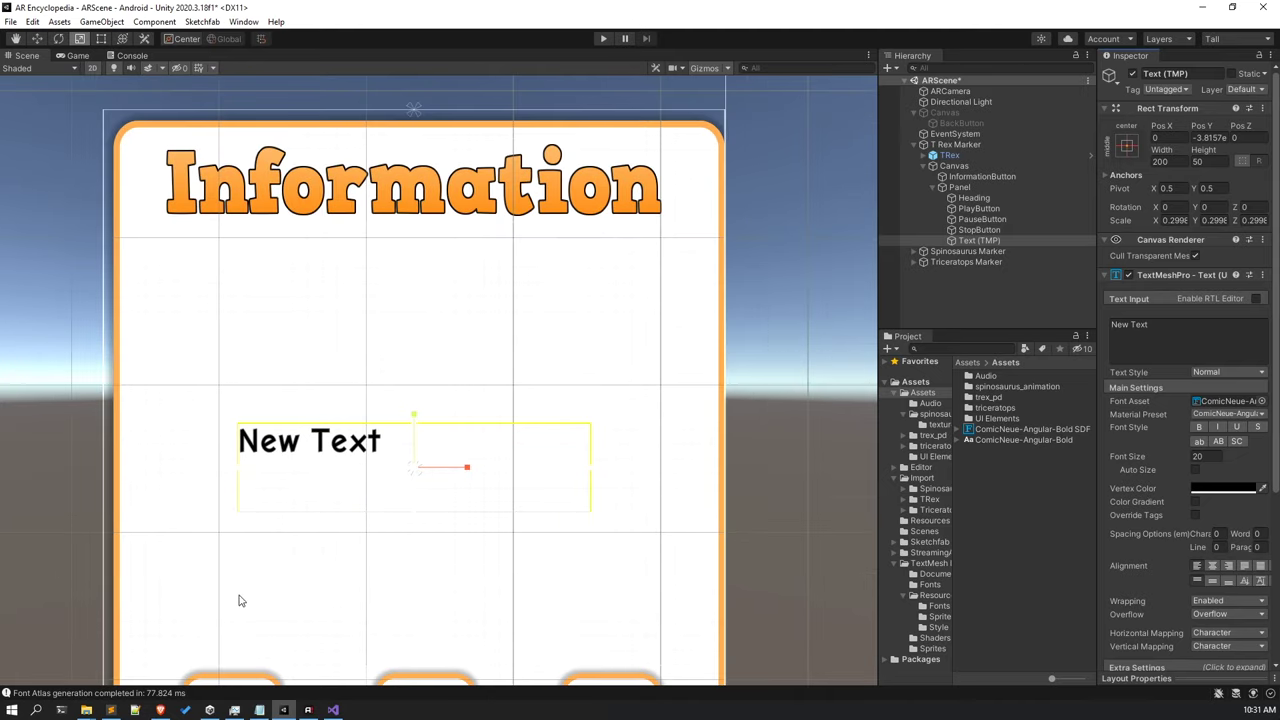
pyautogui.click(262, 711)
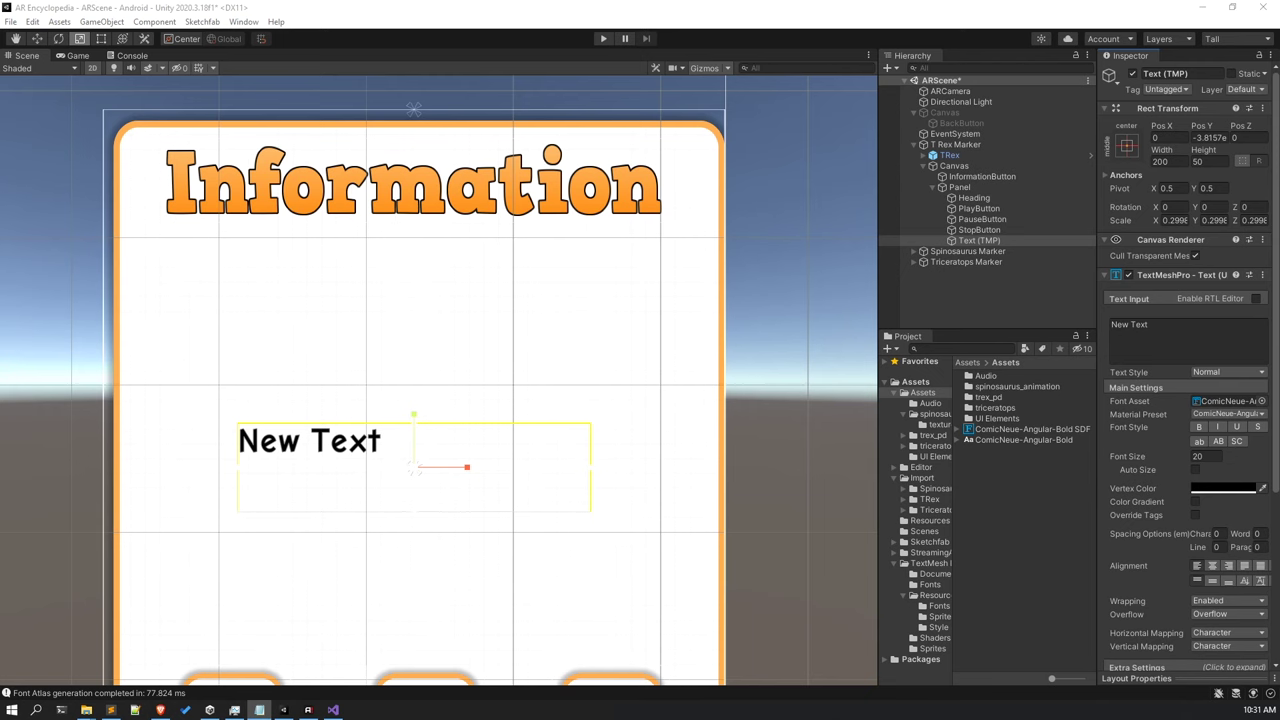
pyautogui.click(1190, 350)
# Paste the T. rex description into the text field and widen the text box so it rewraps.
pyautogui.rightClick(1190, 356)
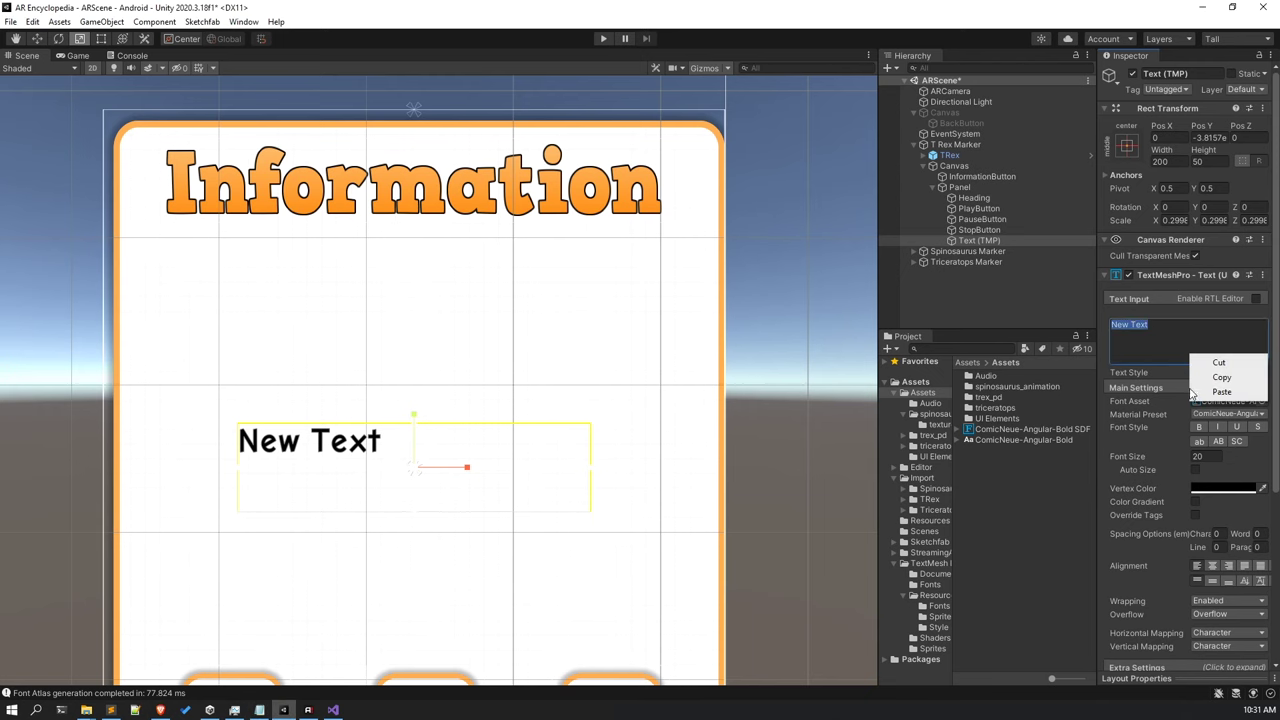
pyautogui.click(1221, 391)
pyautogui.scroll(-2, 500, 497)
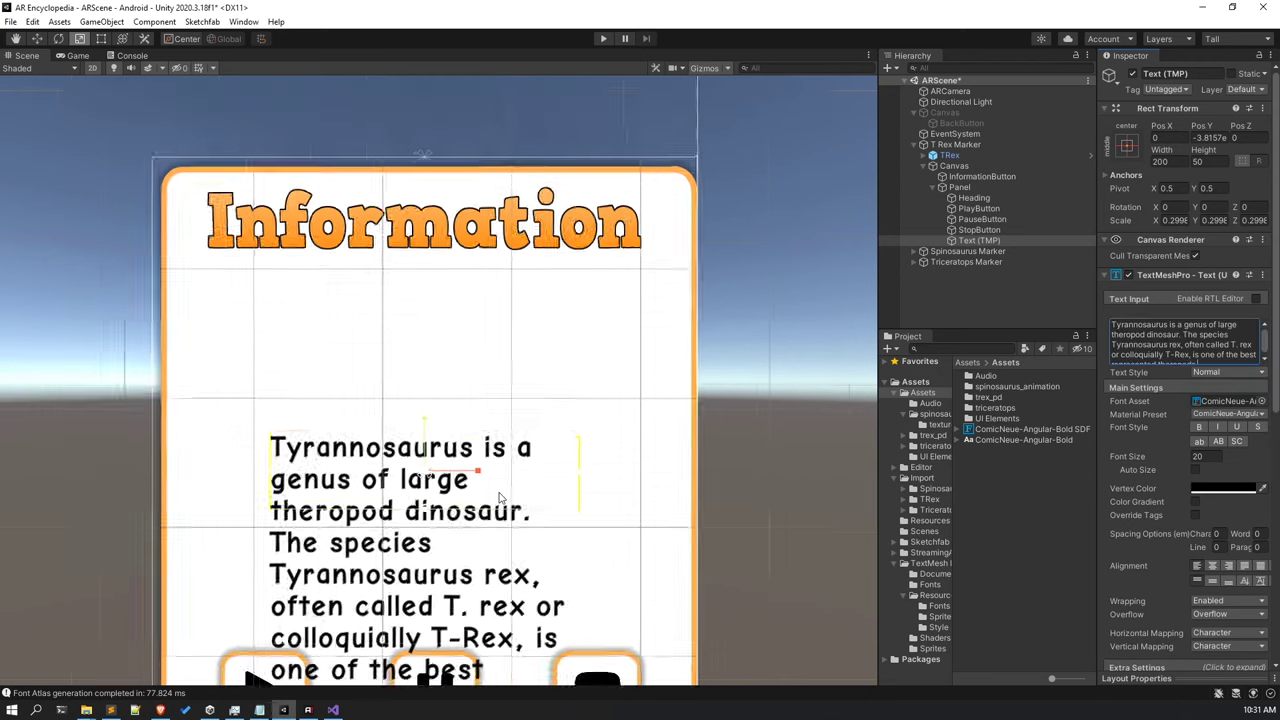
pyautogui.scroll(-3, 500, 497)
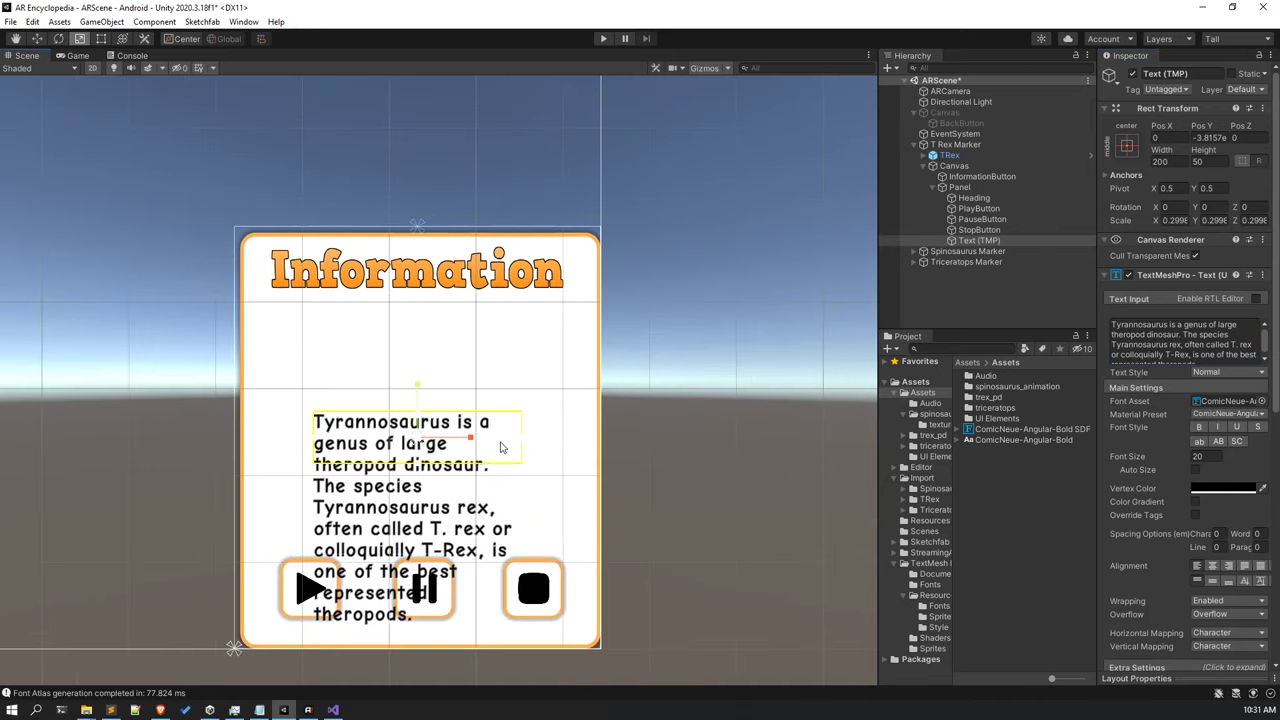
pyautogui.moveTo(522, 444); pyautogui.dragTo(584, 451)
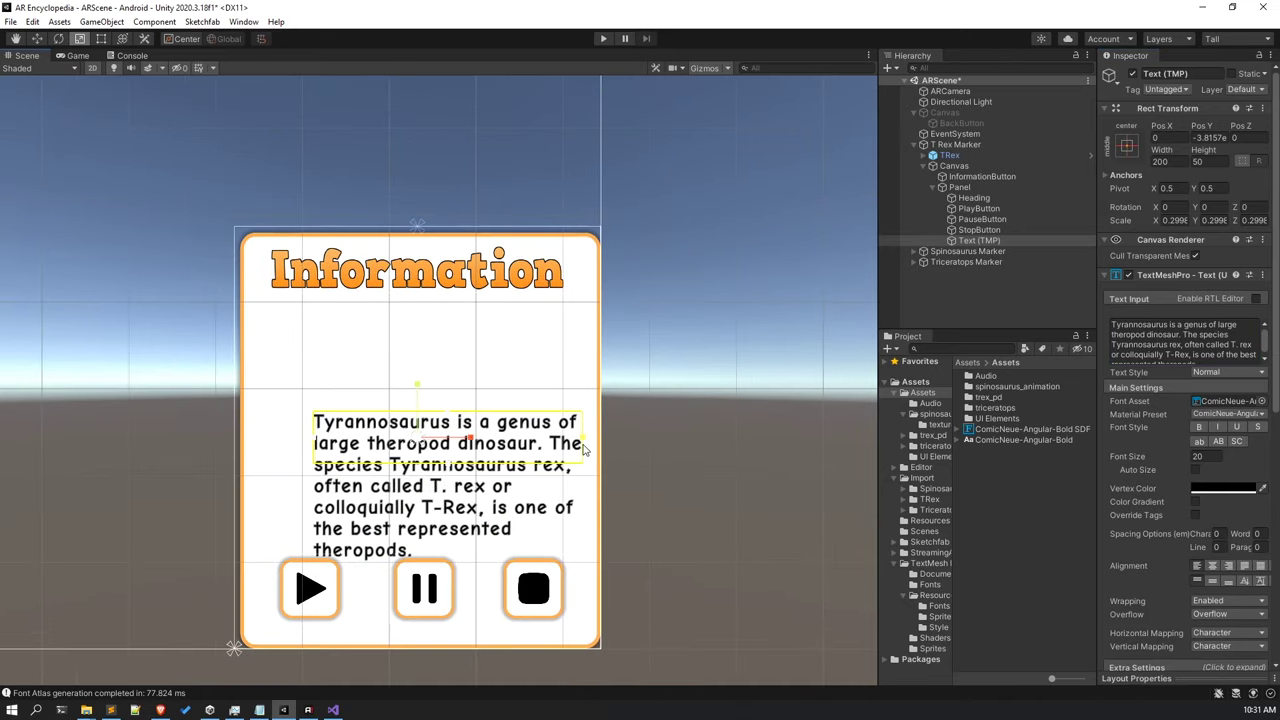
# With the Move tool, raise the description just under the Information heading (Pos Y 30, Pos X about -9).
pyautogui.click(37, 38)
pyautogui.moveTo(417, 385); pyautogui.dragTo(423, 314)
pyautogui.moveTo(463, 358); pyautogui.dragTo(434, 372)
pyautogui.moveTo(385, 314); pyautogui.dragTo(384, 284)
pyautogui.moveTo(432, 340); pyautogui.dragTo(433, 340)
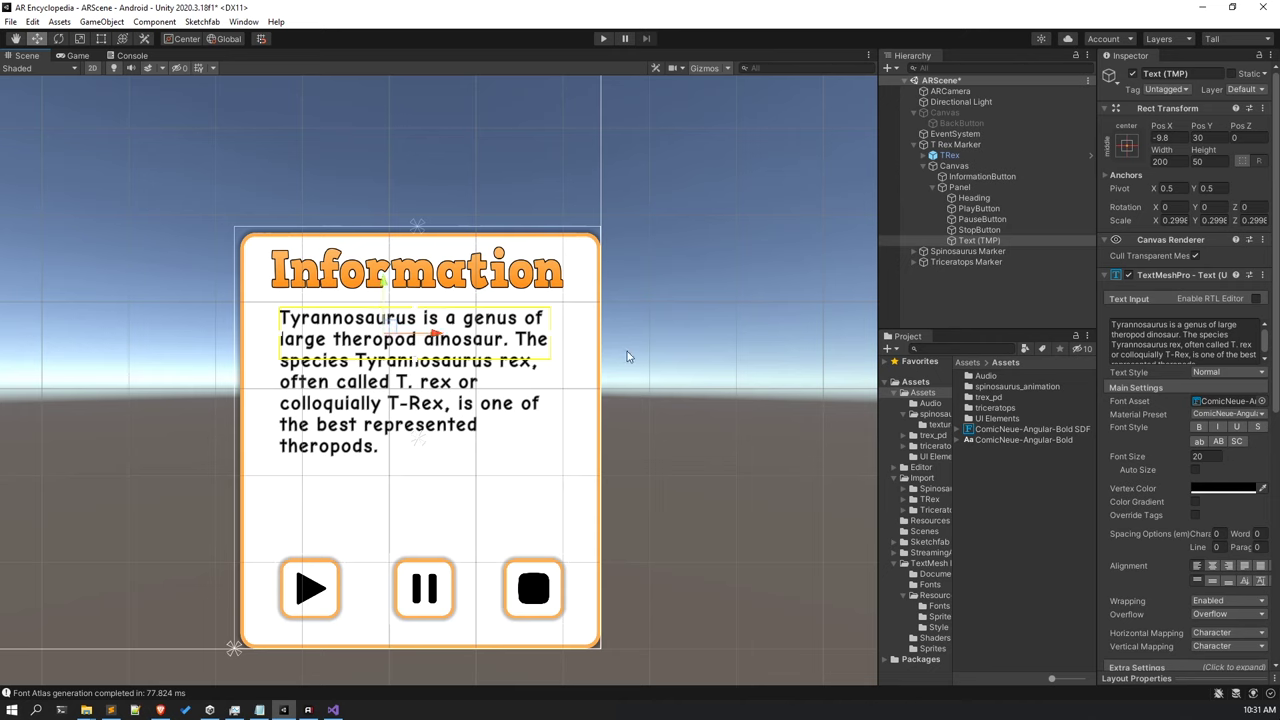
# Deselect the text, centre the whole canvas in view, and collapse the Panel's children.
pyautogui.click(629, 390)
pyautogui.moveTo(449, 441); pyautogui.dragTo(509, 452, button='middle')
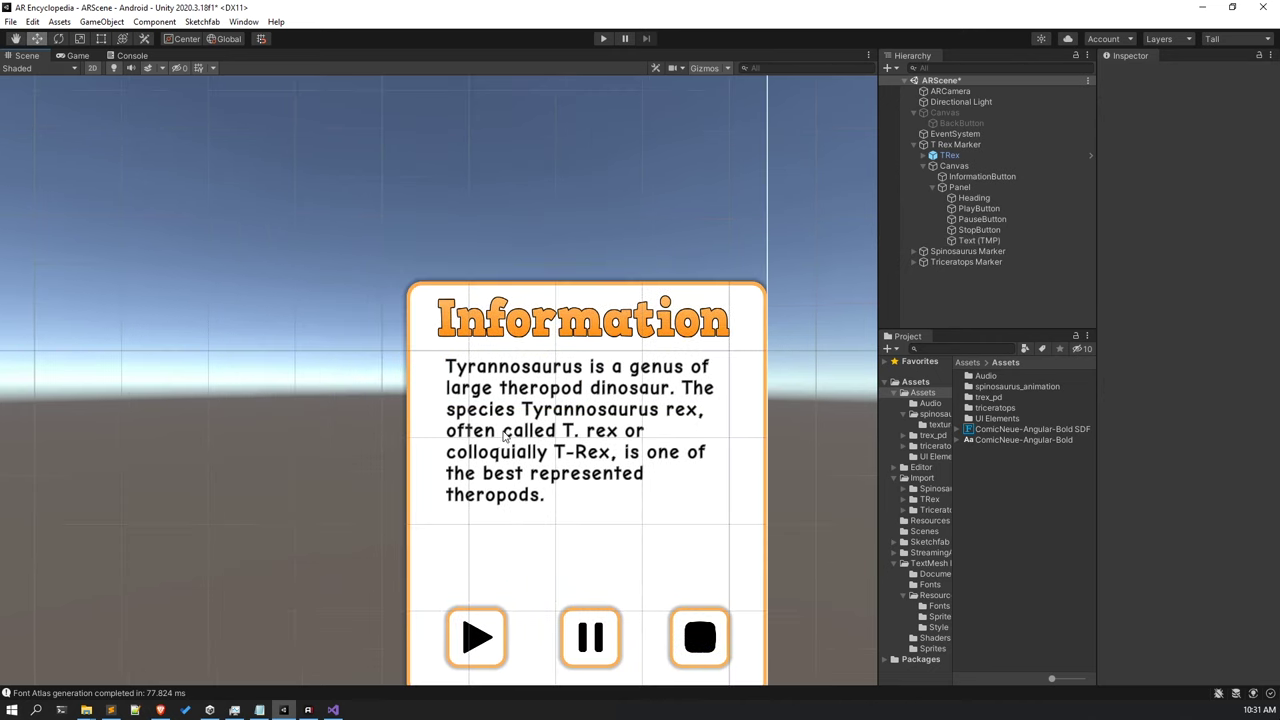
pyautogui.scroll(-5, 505, 436)
pyautogui.moveTo(543, 529); pyautogui.dragTo(610, 497, button='middle')
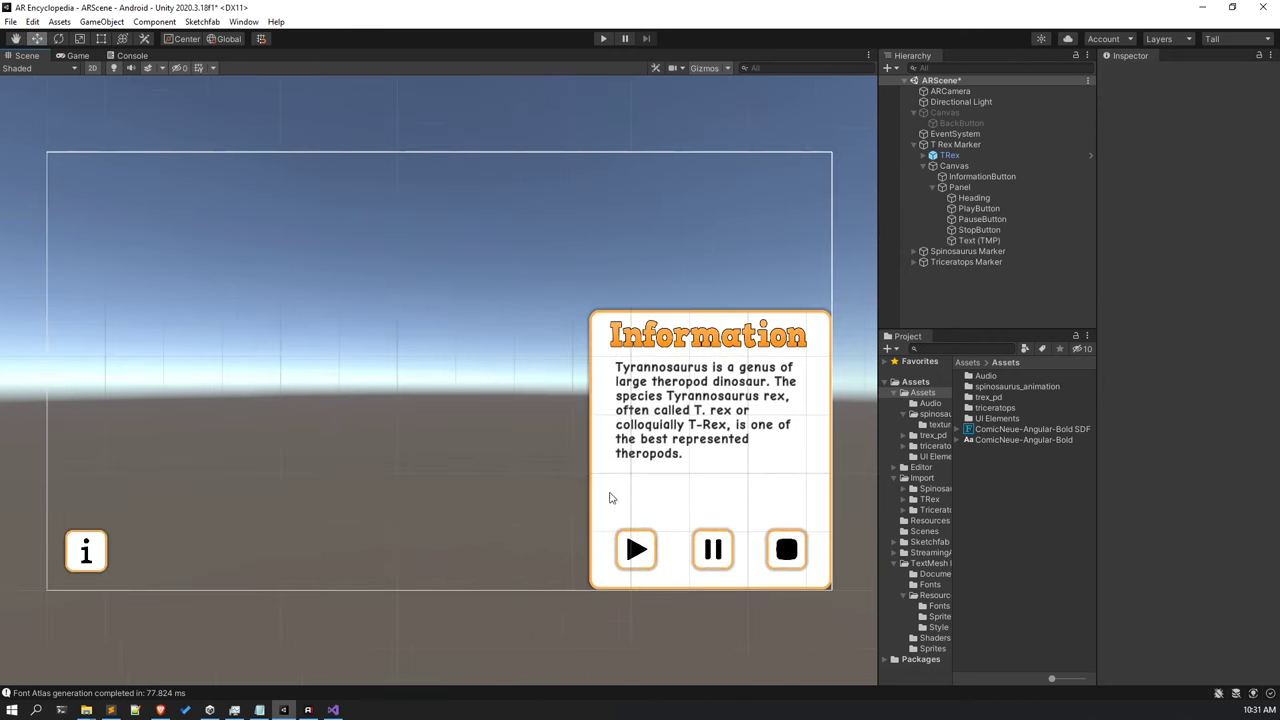
pyautogui.scroll(-1, 468, 478)
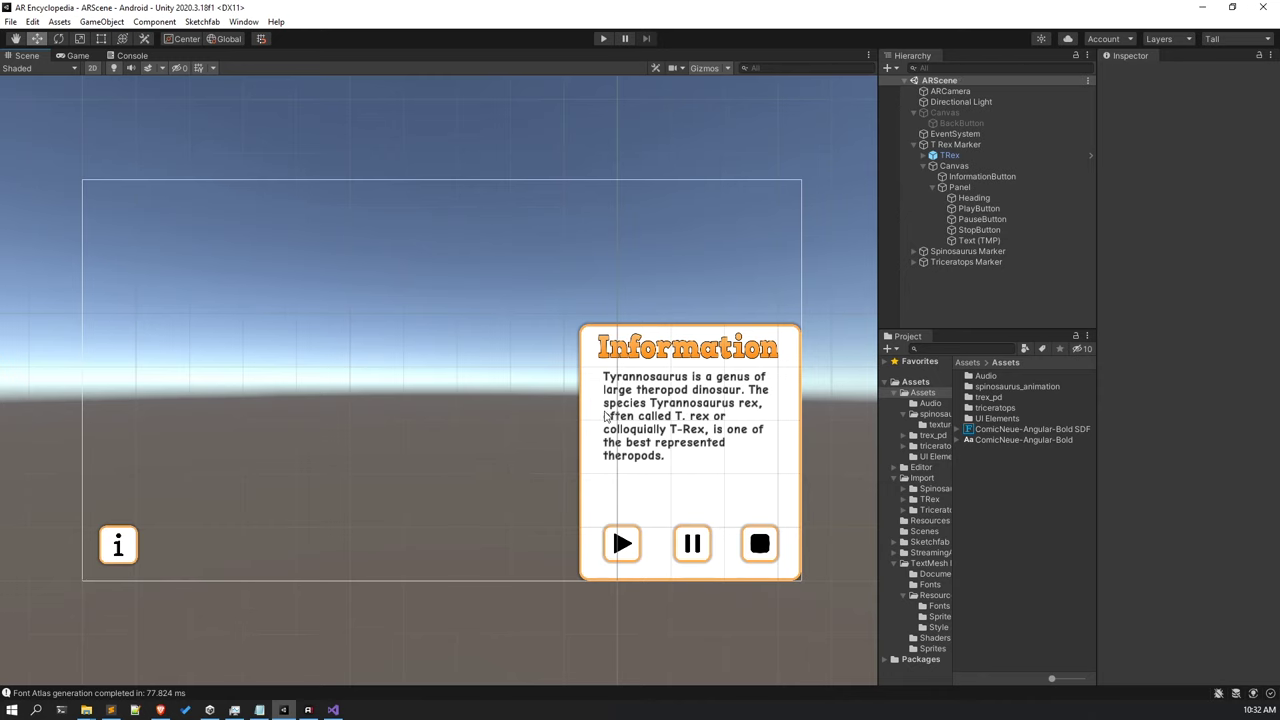
pyautogui.moveTo(624, 425); pyautogui.dragTo(571, 440, button='middle')
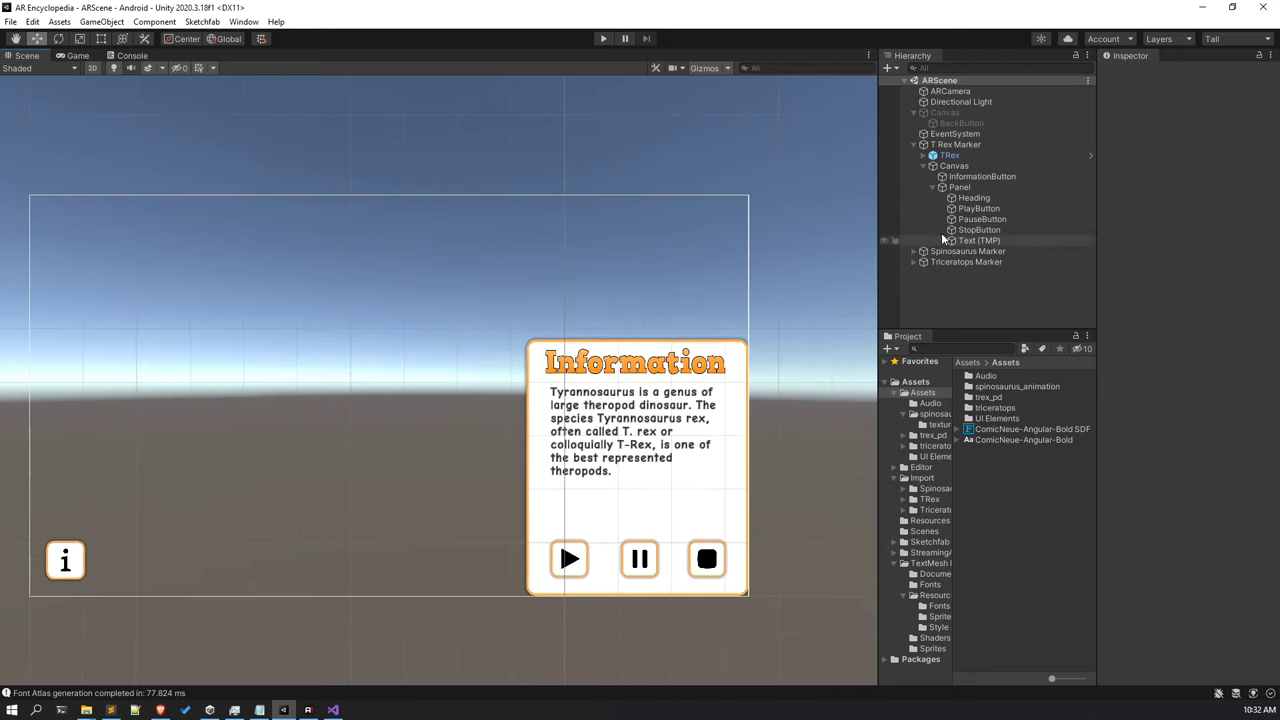
pyautogui.click(940, 187)
# Check the Panel and info button in the scene, then clear the selection.
pyautogui.click(960, 187)
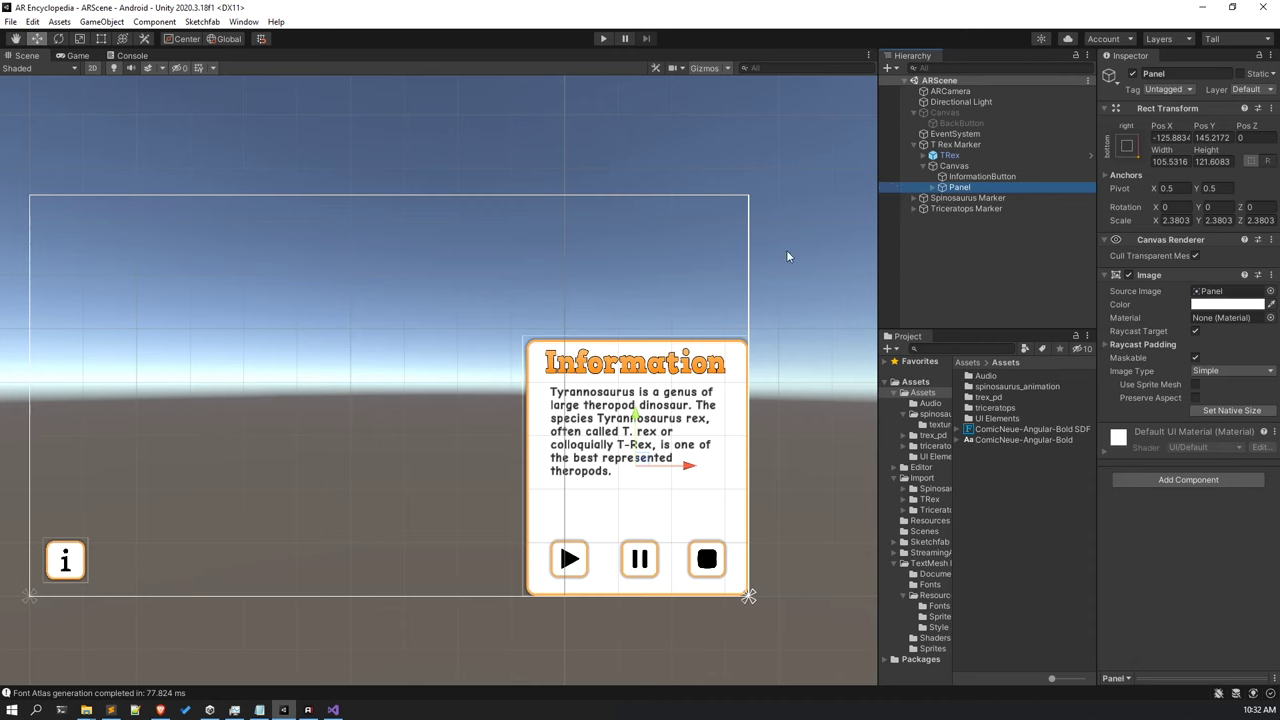
pyautogui.moveTo(425, 444); pyautogui.dragTo(523, 406, button='middle')
pyautogui.scroll(1, 318, 462)
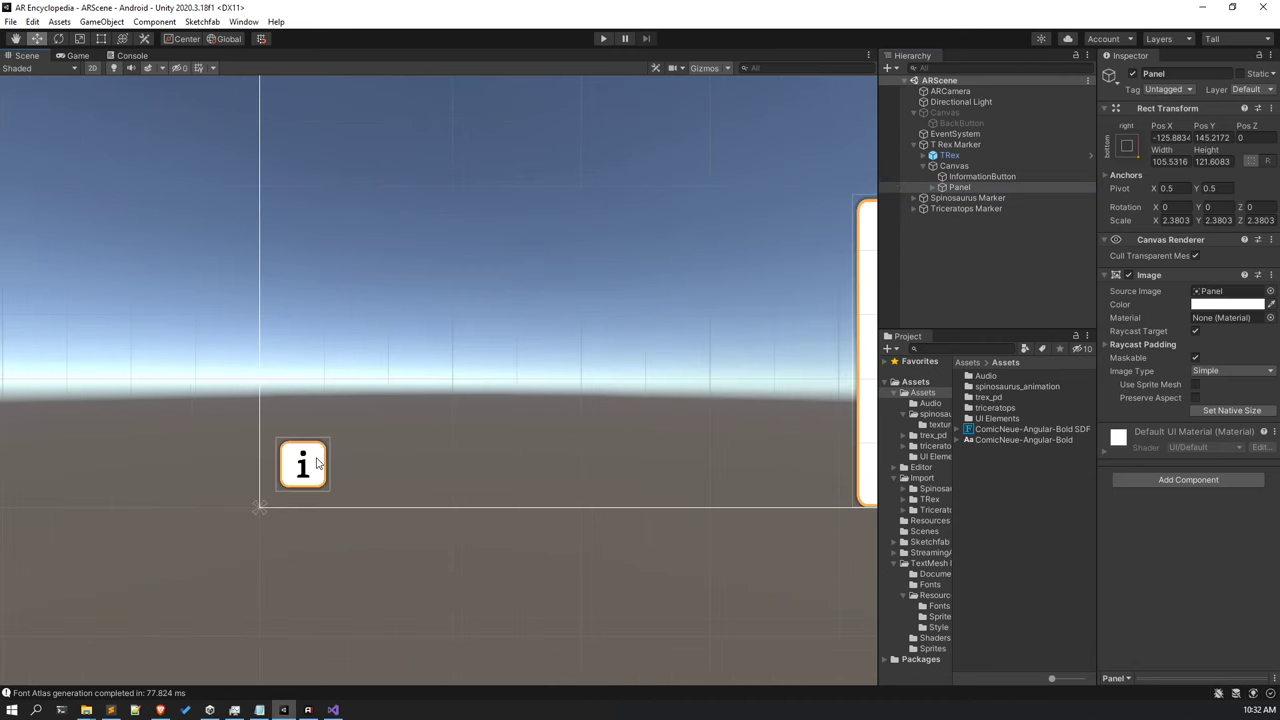
pyautogui.click(316, 462)
pyautogui.moveTo(463, 449); pyautogui.dragTo(161, 546, button='middle')
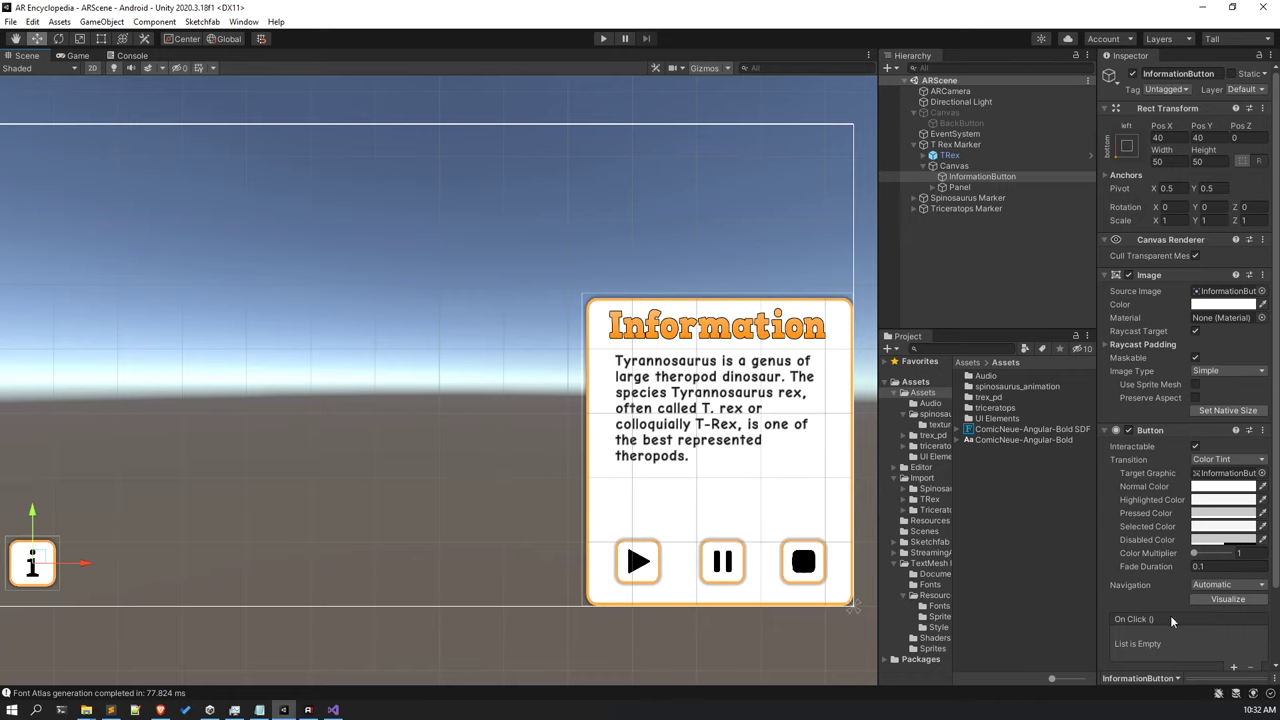
pyautogui.click(1036, 491)
# Go to the root Assets folder in the Project view and switch to the Rect transform tool.
pyautogui.click(986, 366)
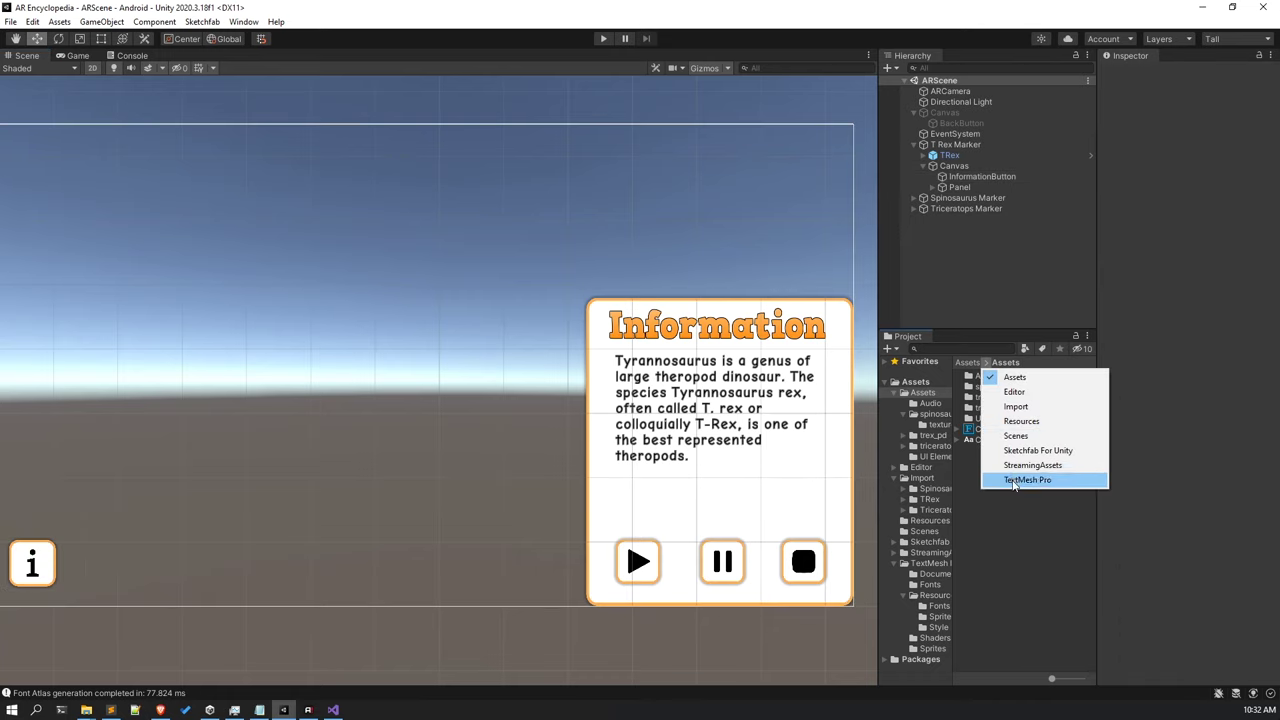
pyautogui.click(965, 366)
pyautogui.rightClick(998, 515)
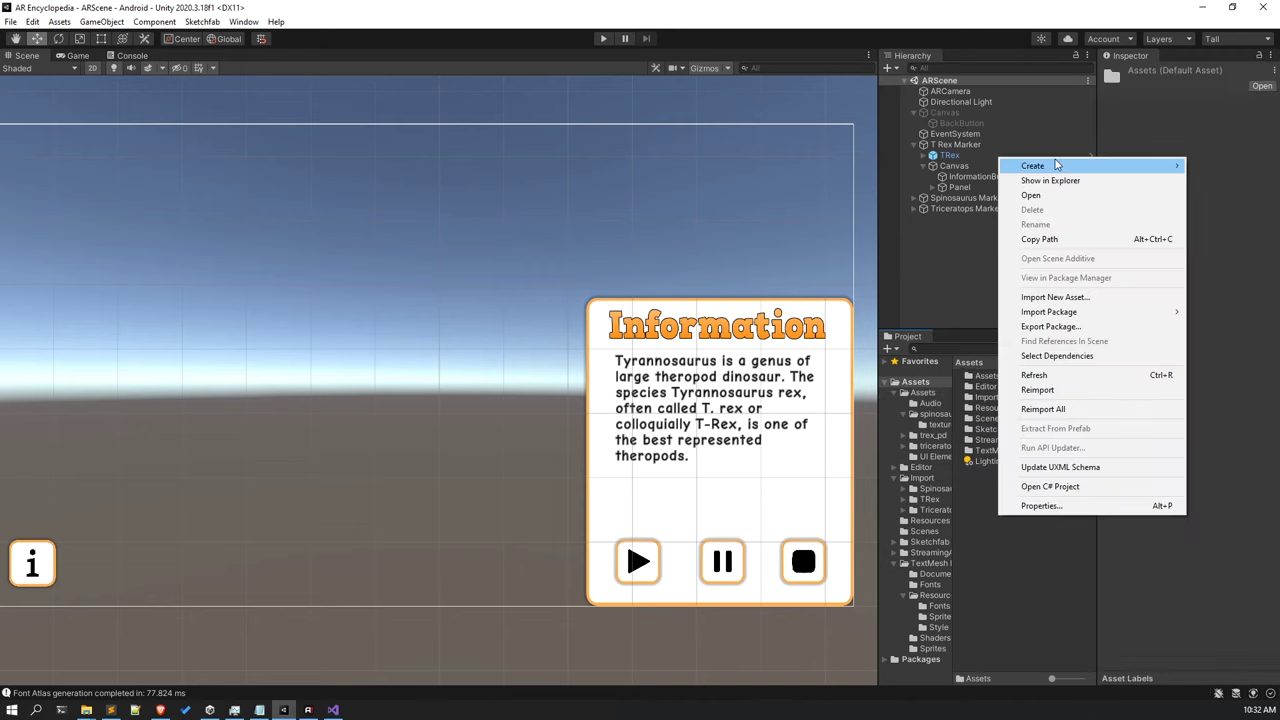
pyautogui.moveTo(1035, 166)
pyautogui.click(945, 168)
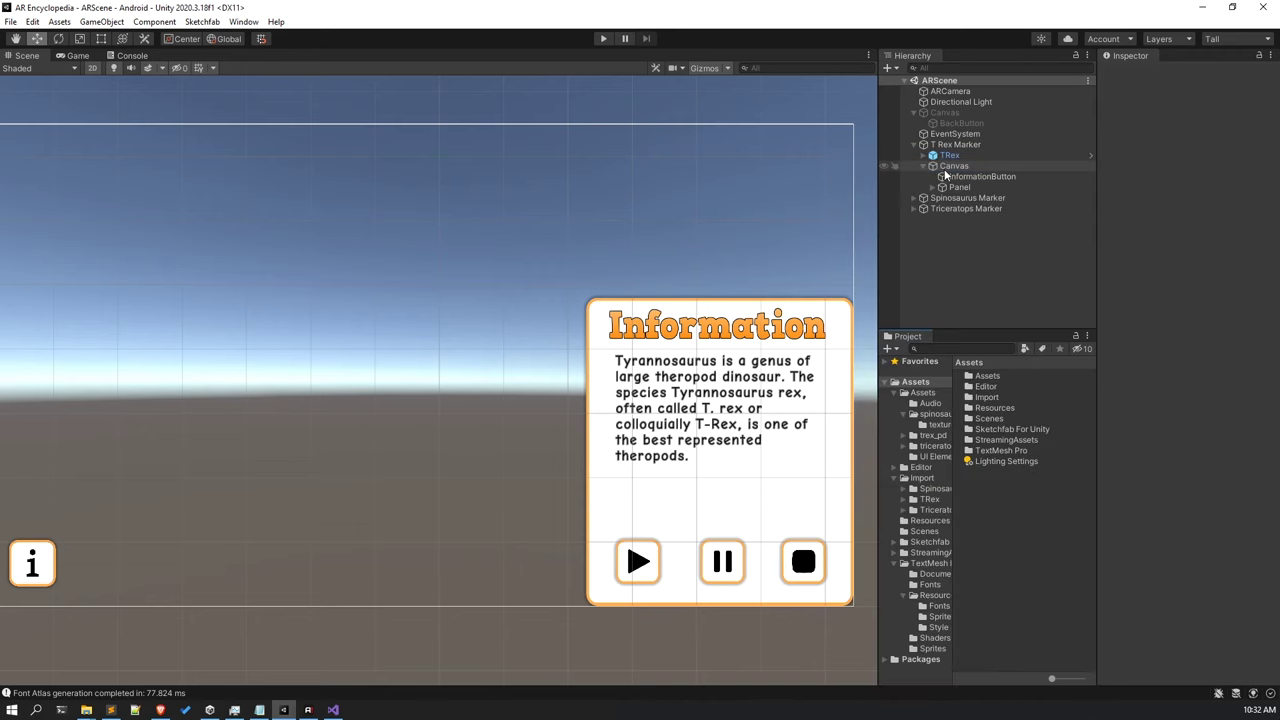
pyautogui.press('t')
# Create a folder named Scripts in Assets, open it, and preview the PanelToggler script.
pyautogui.rightClick(1038, 527)
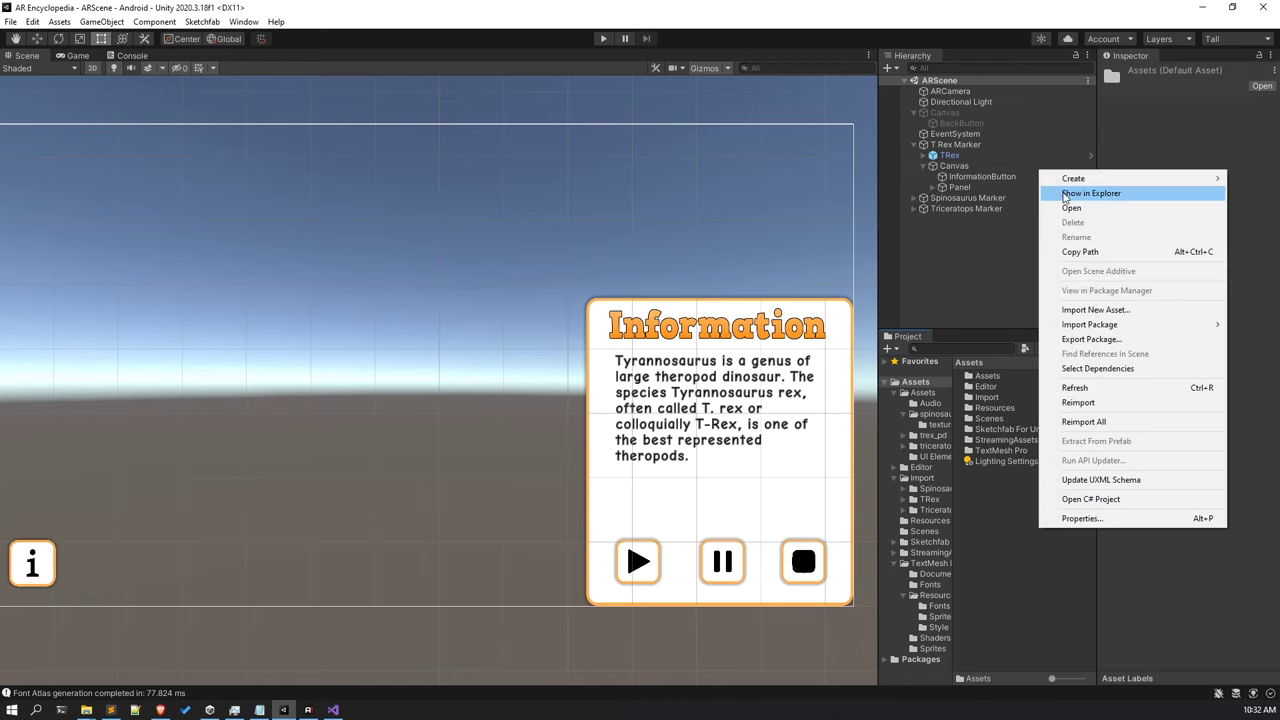
pyautogui.moveTo(1070, 180)
pyautogui.click(980, 183)
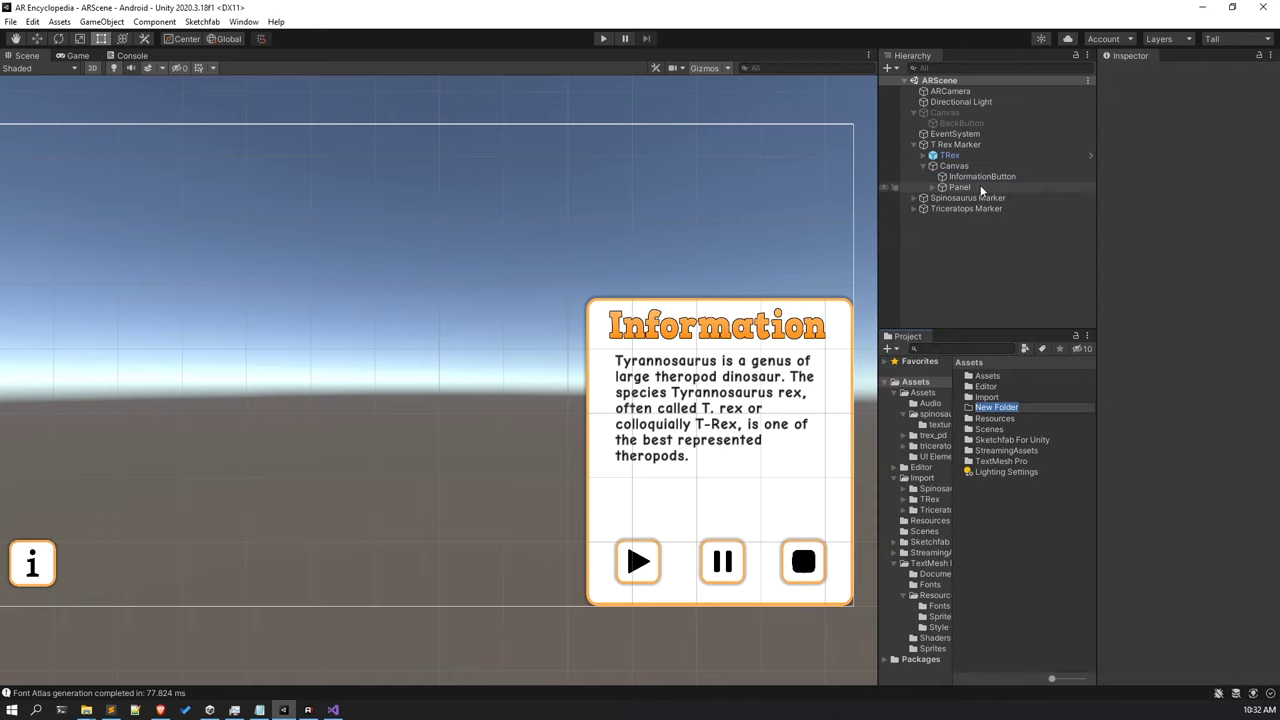
pyautogui.write('Scripts')
pyautogui.press('Return')
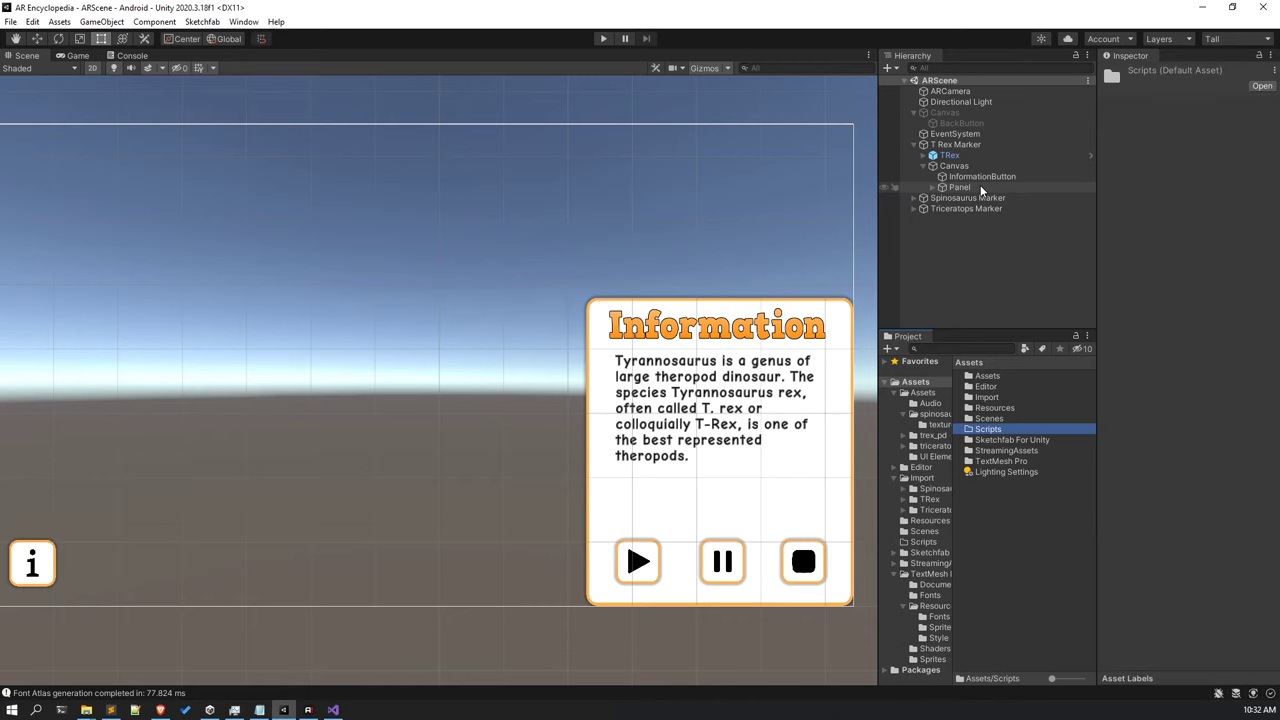
pyautogui.doubleClick(990, 430)
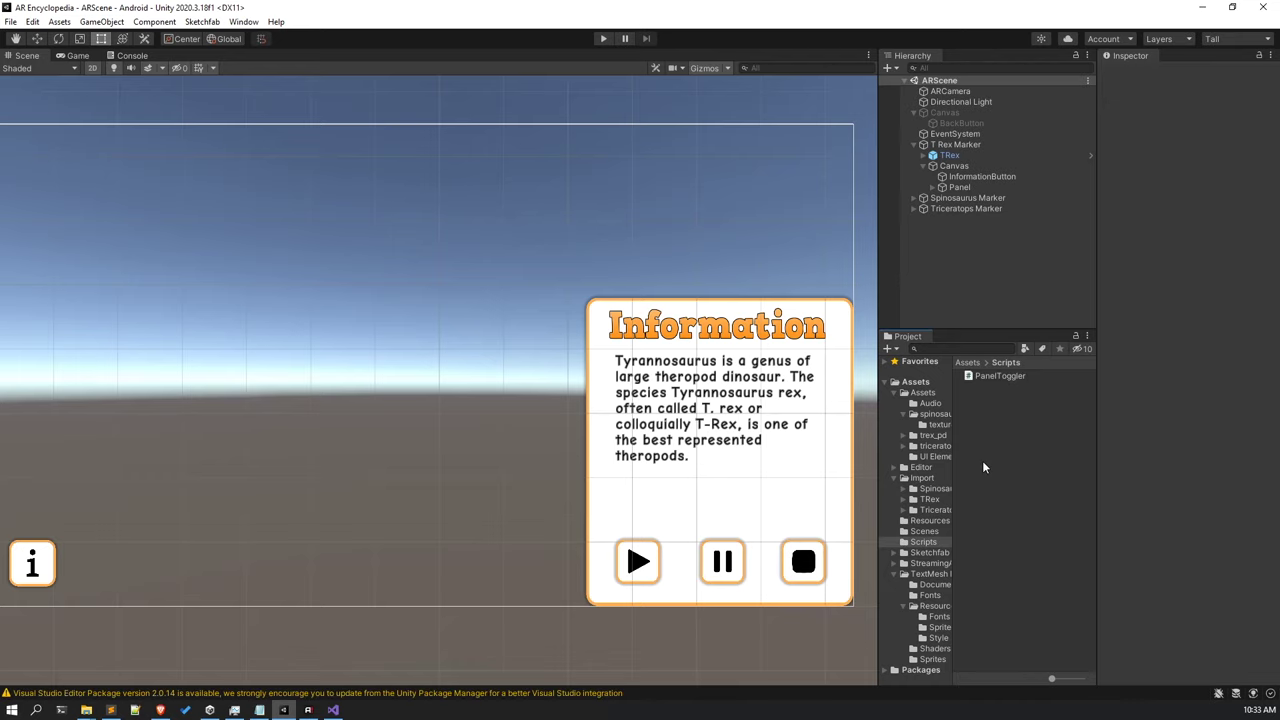
pyautogui.click(1018, 376)
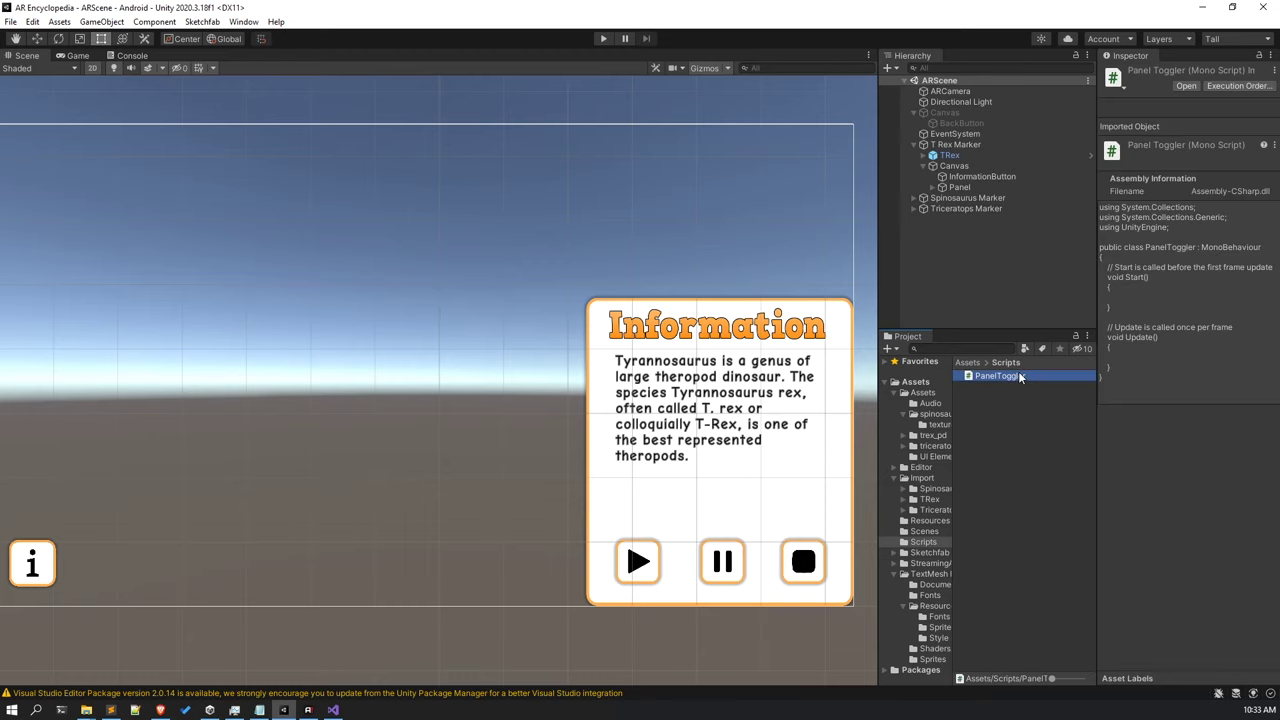
# Delete the Start and Update methods from PanelToggler.cs in Visual Studio, then return to Unity.
pyautogui.click(1013, 467)
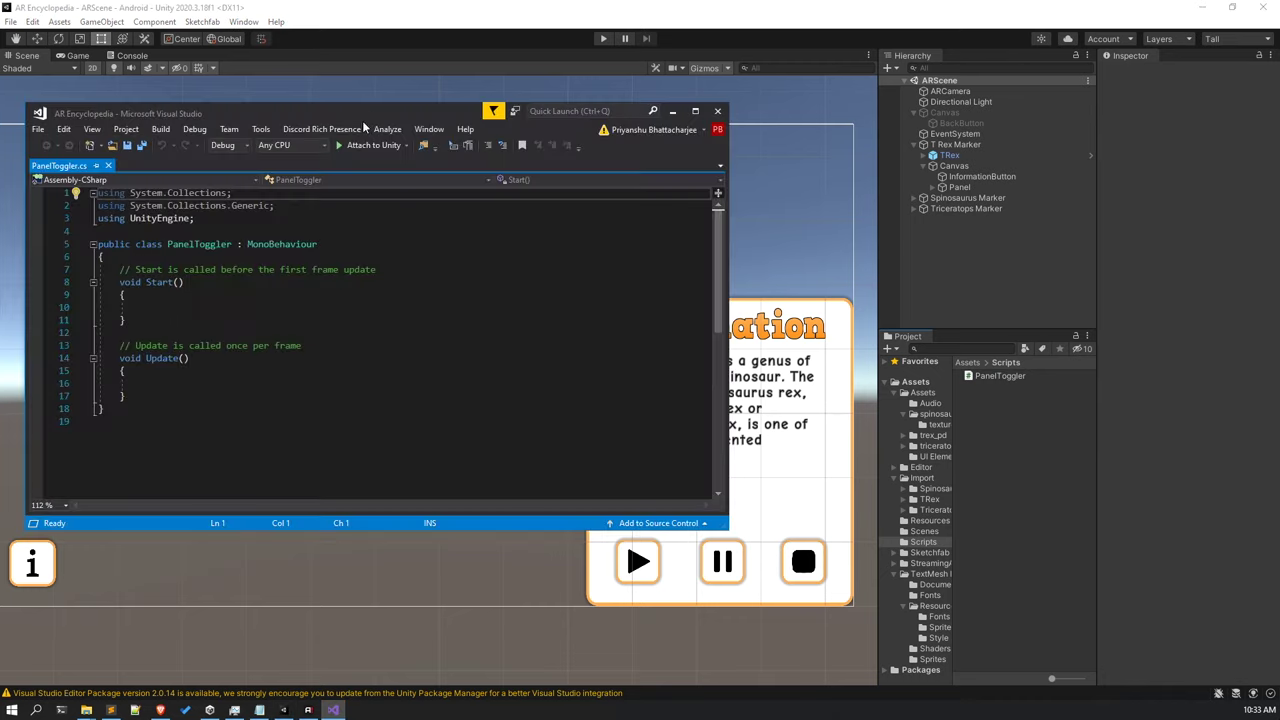
pyautogui.moveTo(409, 116); pyautogui.dragTo(556, 154)
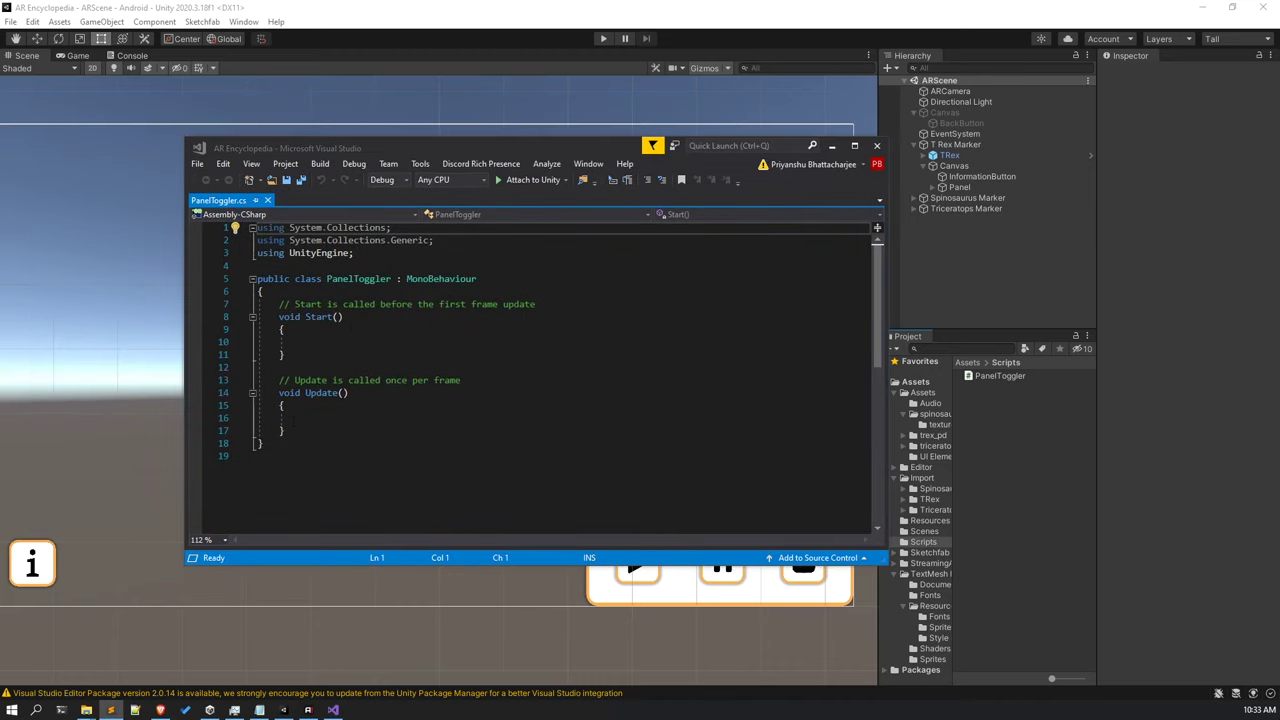
pyautogui.click(290, 418)
pyautogui.moveTo(286, 430); pyautogui.dragTo(280, 304)
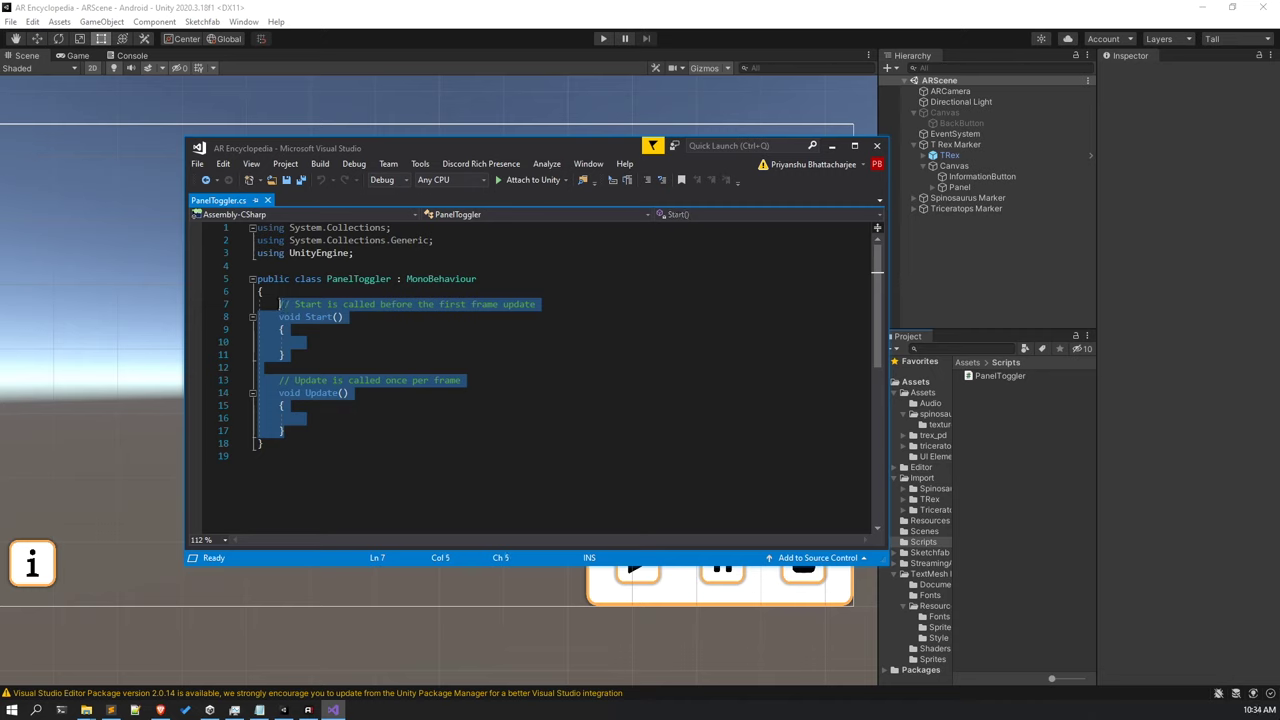
pyautogui.press('Delete')
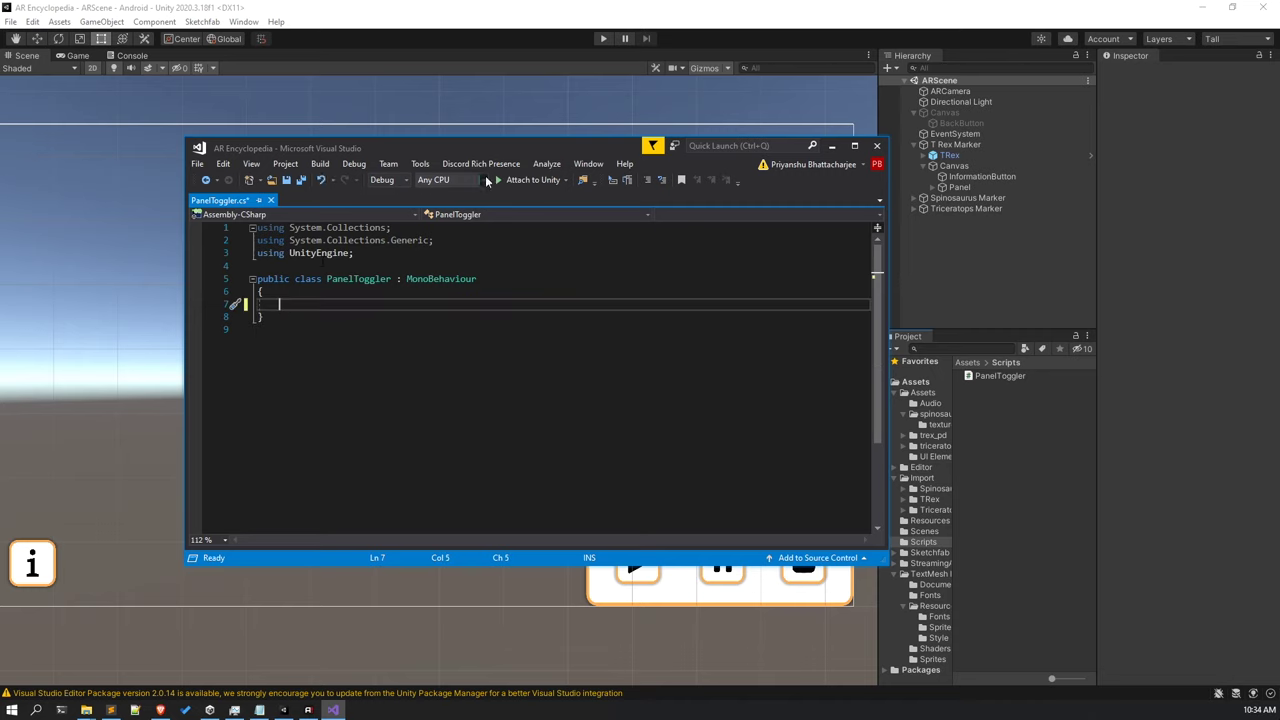
pyautogui.moveTo(481, 140); pyautogui.dragTo(884, 51)
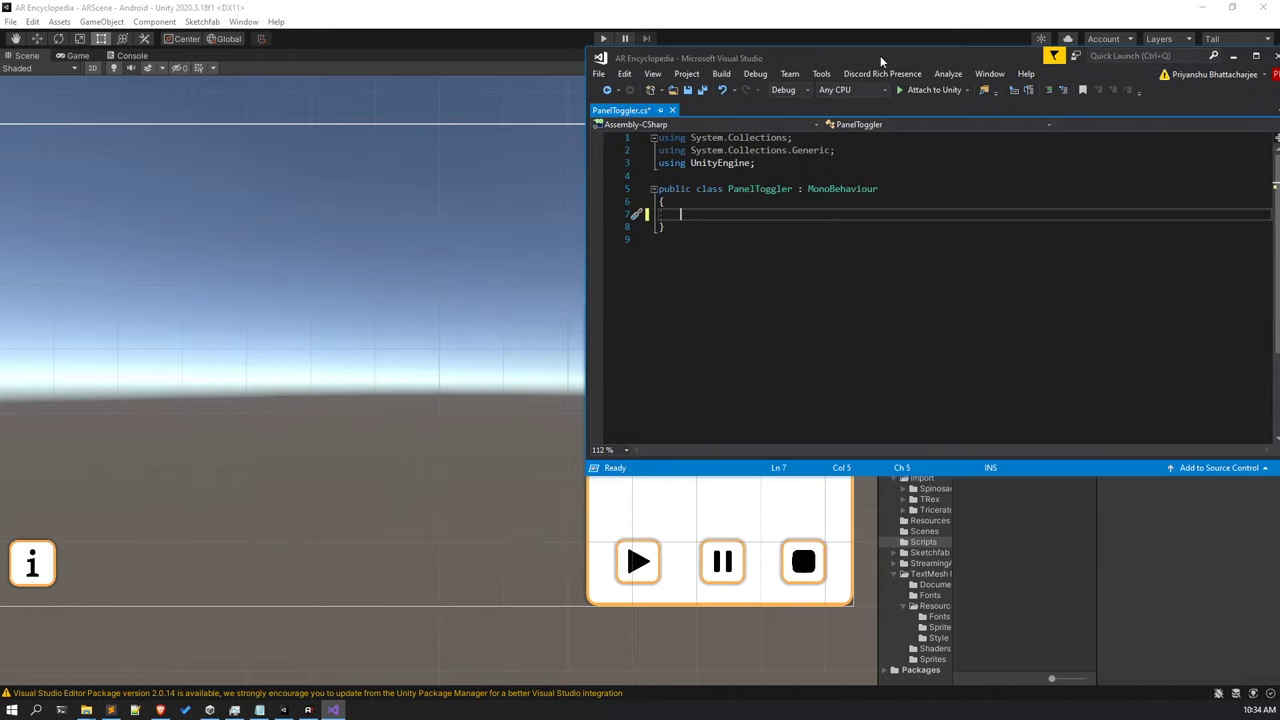
pyautogui.click(126, 490)
pyautogui.scroll(4, 234, 474)
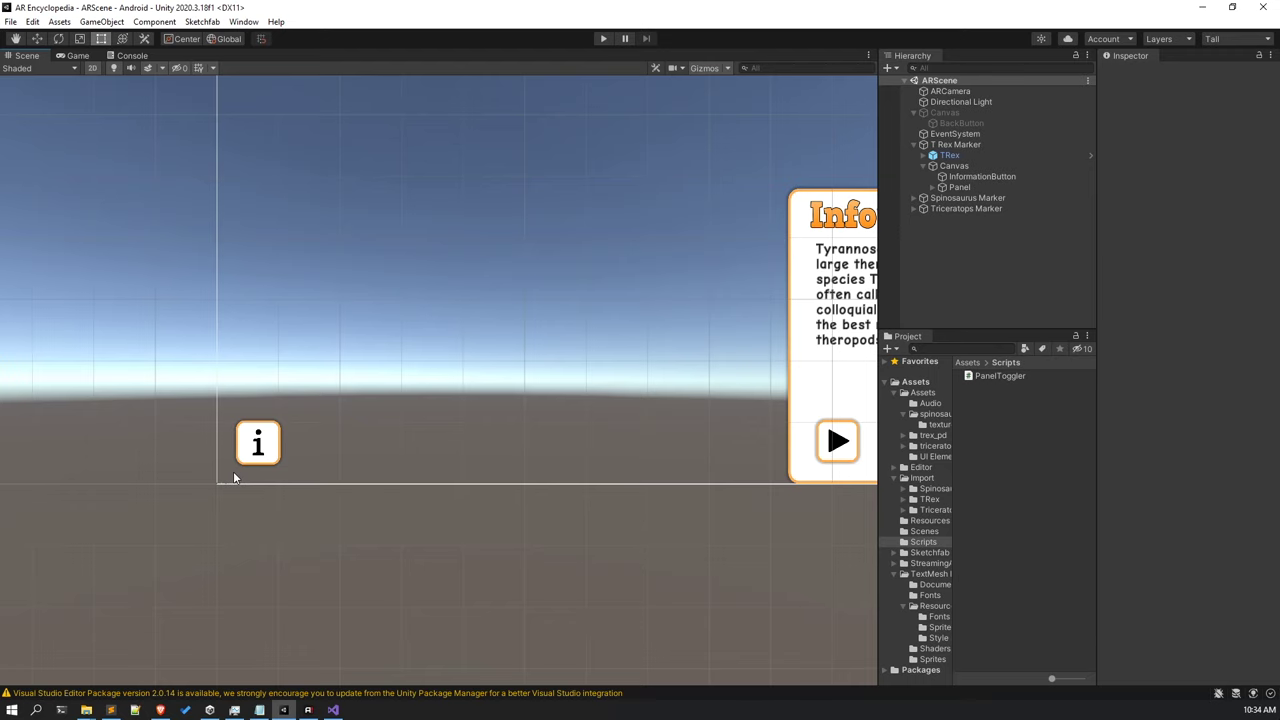
pyautogui.scroll(3, 375, 495)
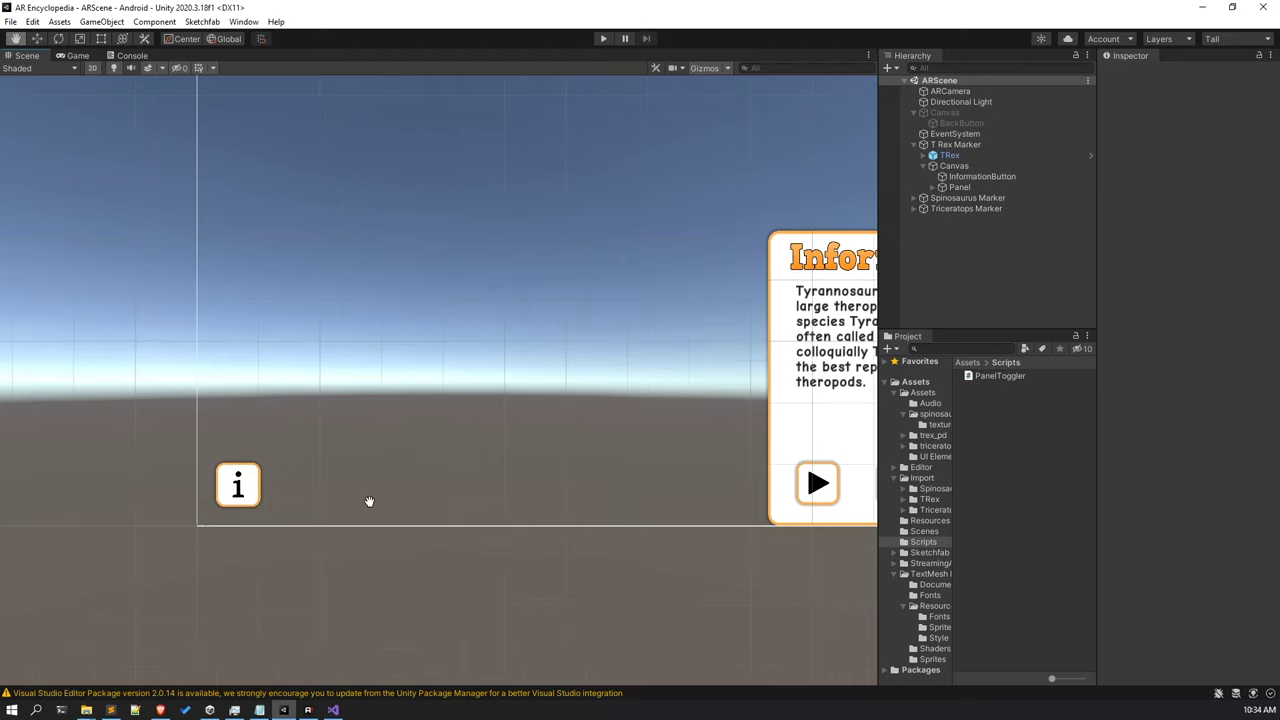
pyautogui.moveTo(488, 466); pyautogui.dragTo(448, 489, button='middle')
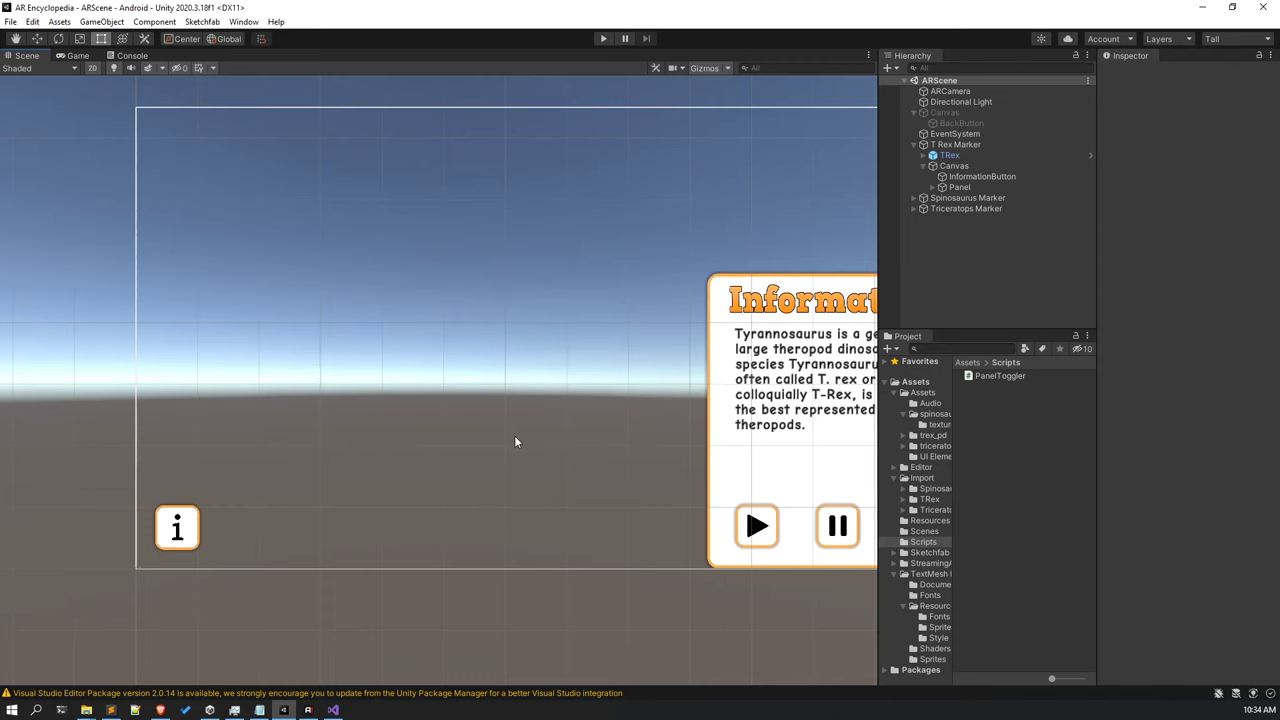
pyautogui.moveTo(514, 441); pyautogui.dragTo(397, 451, button='middle')
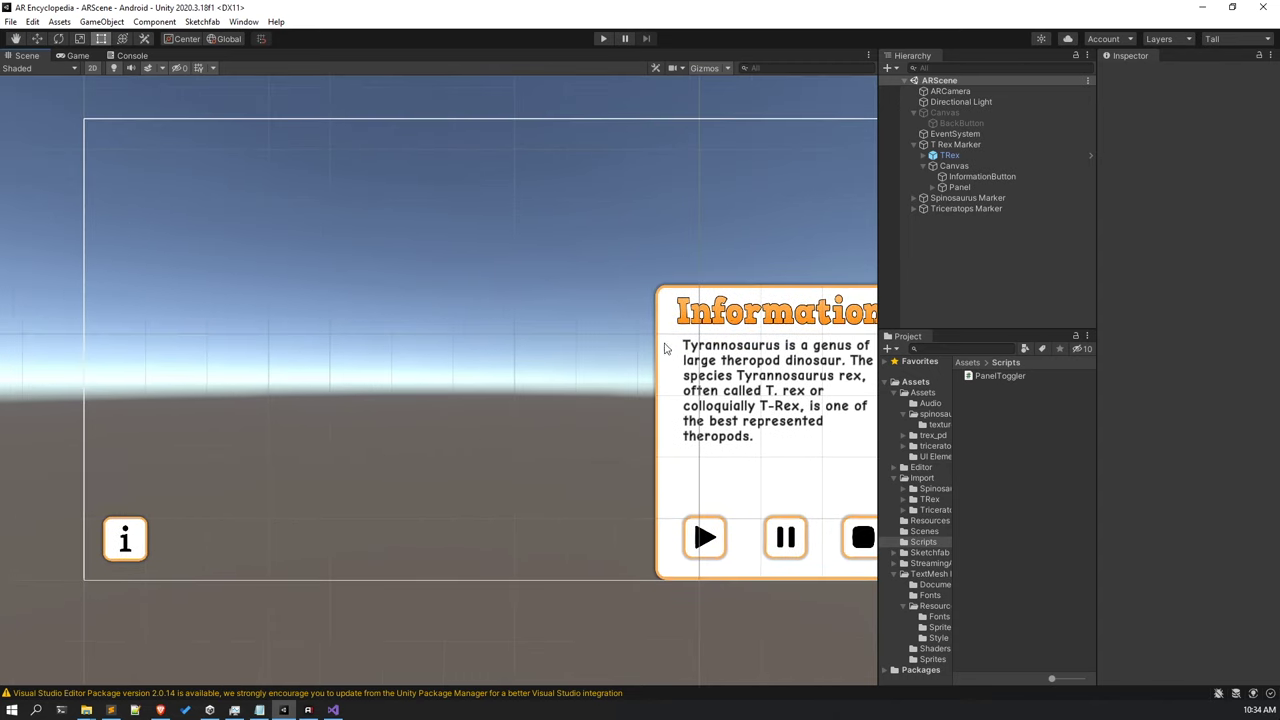
pyautogui.moveTo(708, 391); pyautogui.dragTo(670, 415, button='middle')
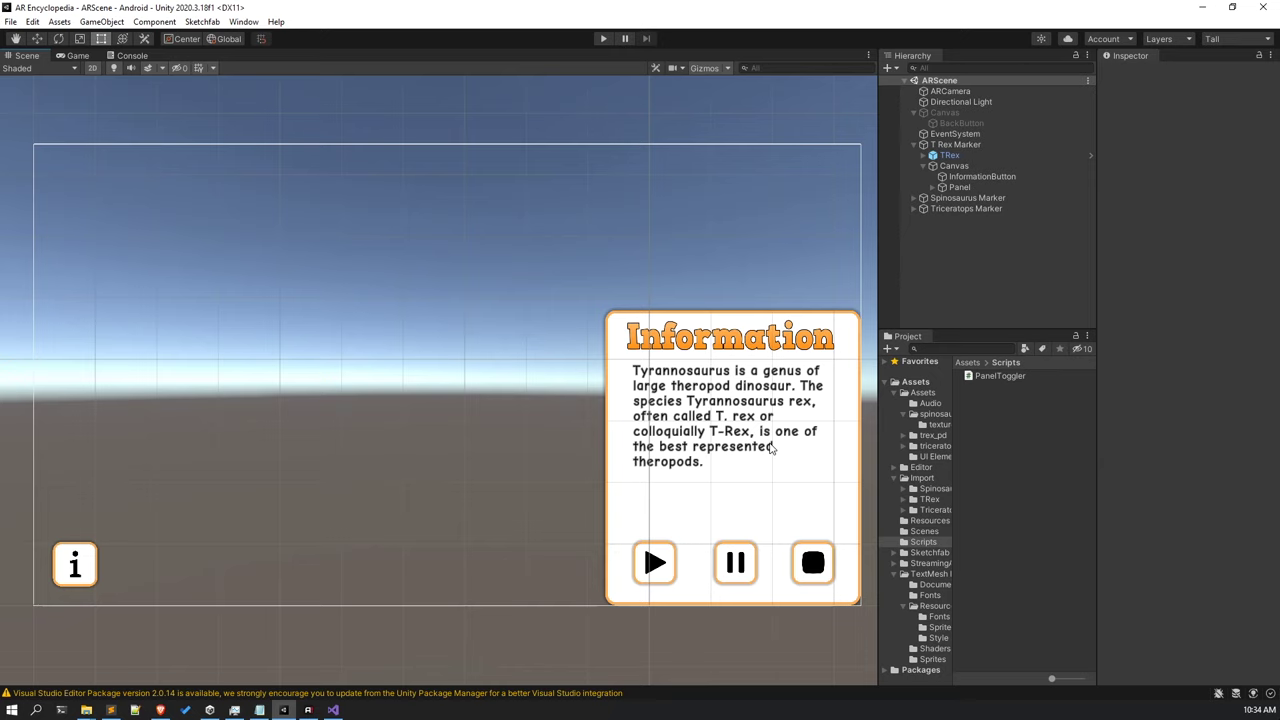
# Center the Visual Studio window and declare 'bool isOn = false;' in the PanelToggler class.
pyautogui.click(330, 711)
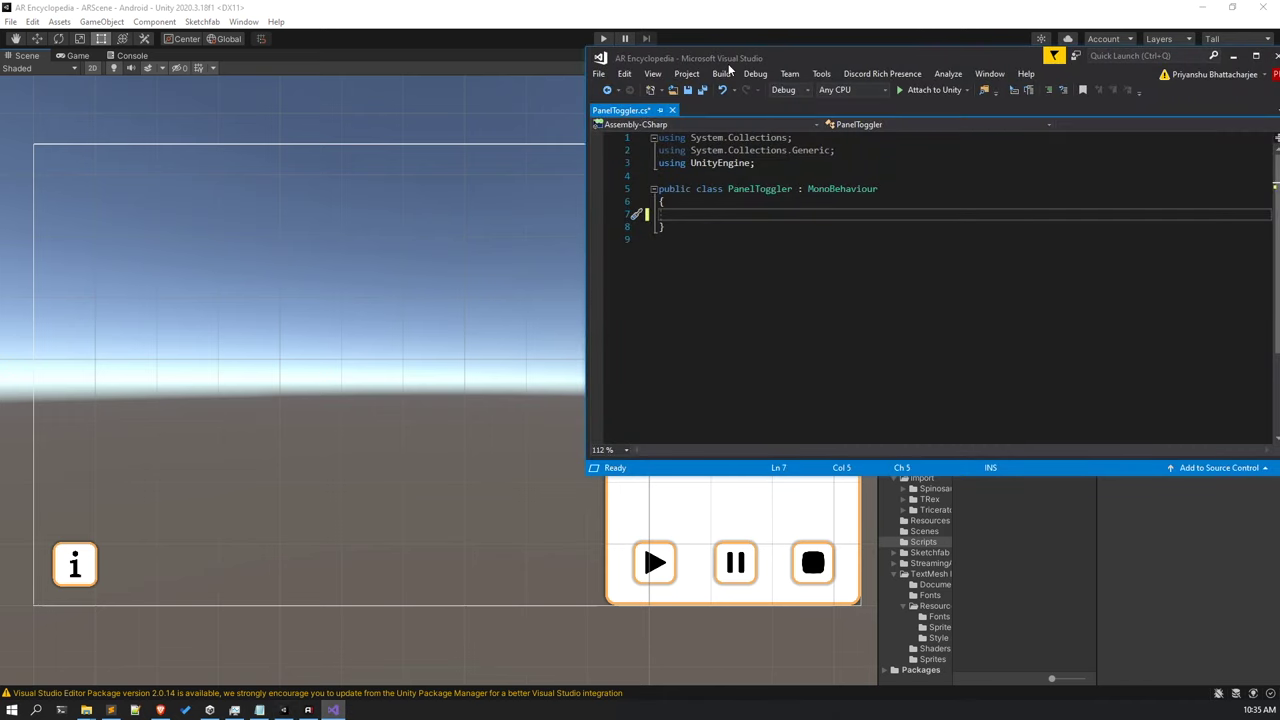
pyautogui.moveTo(730, 68); pyautogui.dragTo(402, 238)
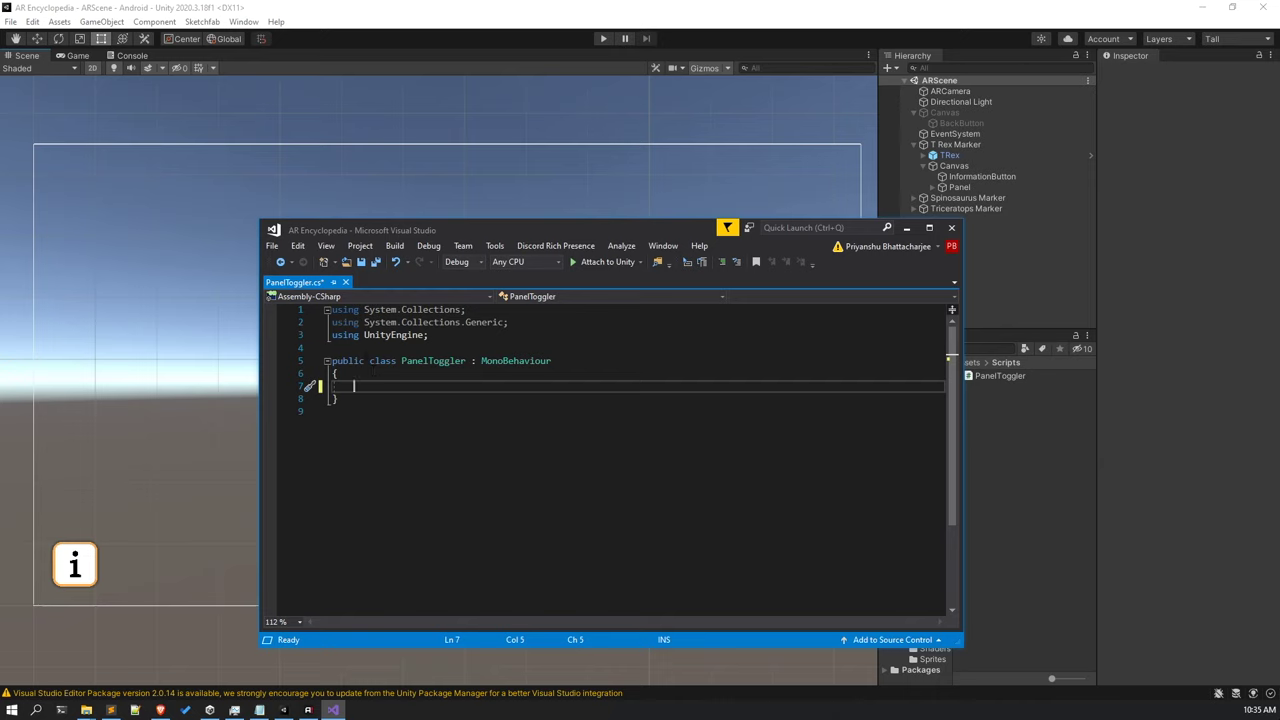
pyautogui.write('b')
pyautogui.press('BackSpace')
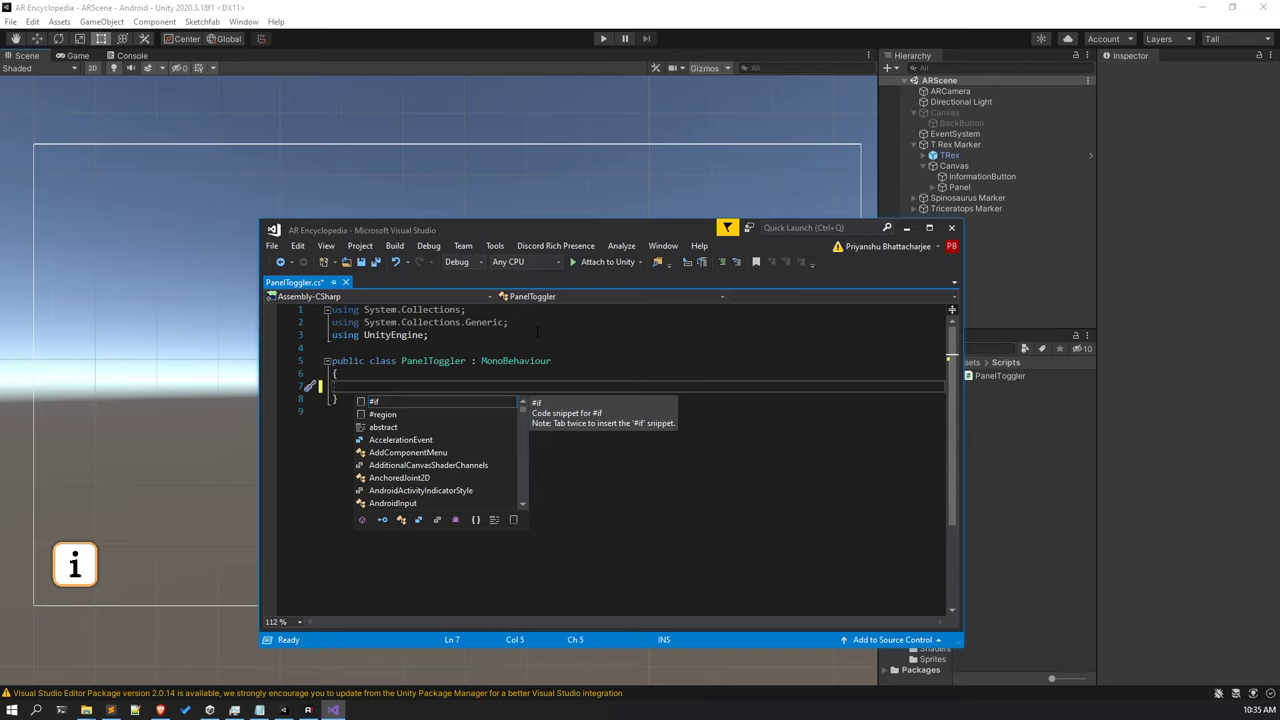
pyautogui.write('bo')
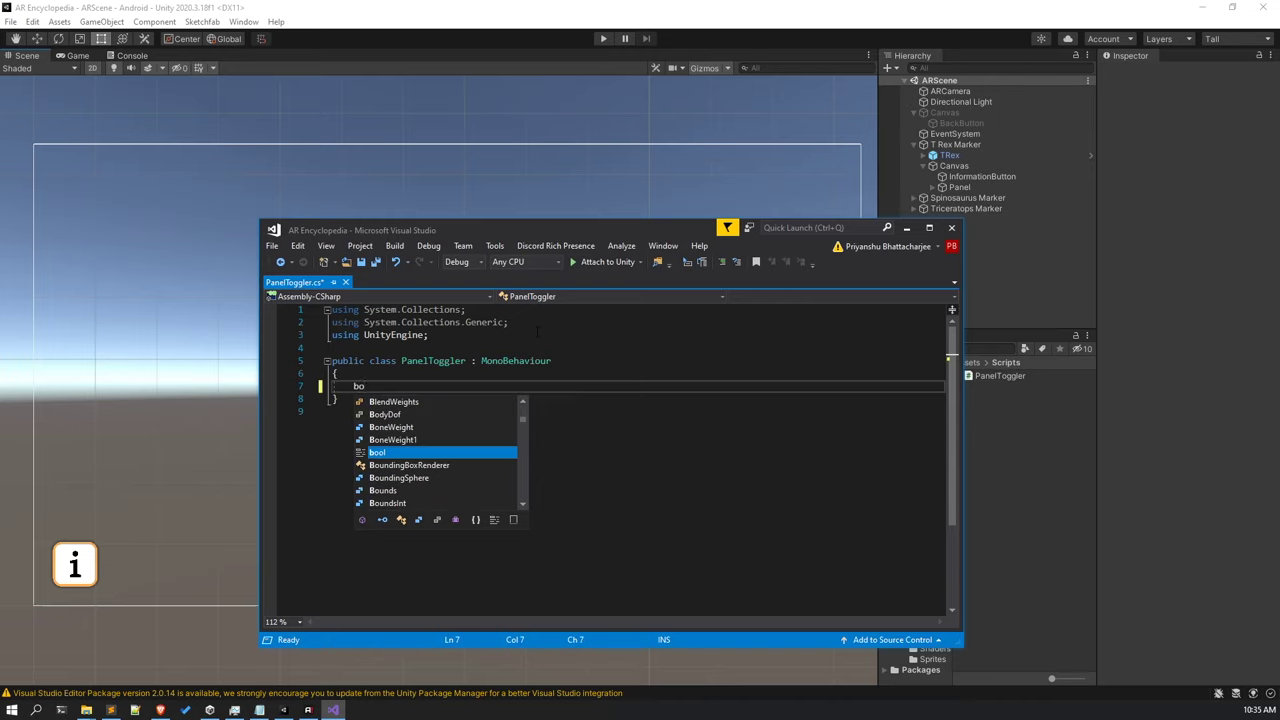
pyautogui.write('ol ')
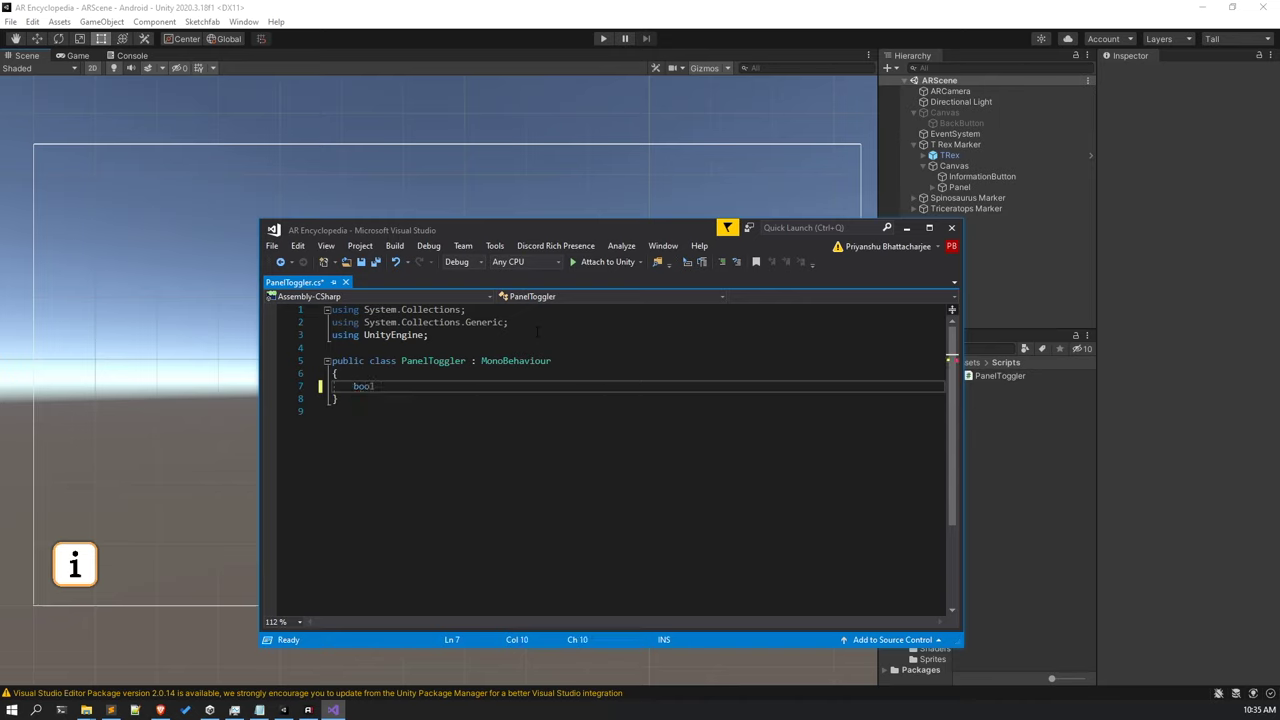
pyautogui.write('isOn = f')
pyautogui.press('BackSpace')
pyautogui.press('BackSpace')
pyautogui.press('BackSpace')
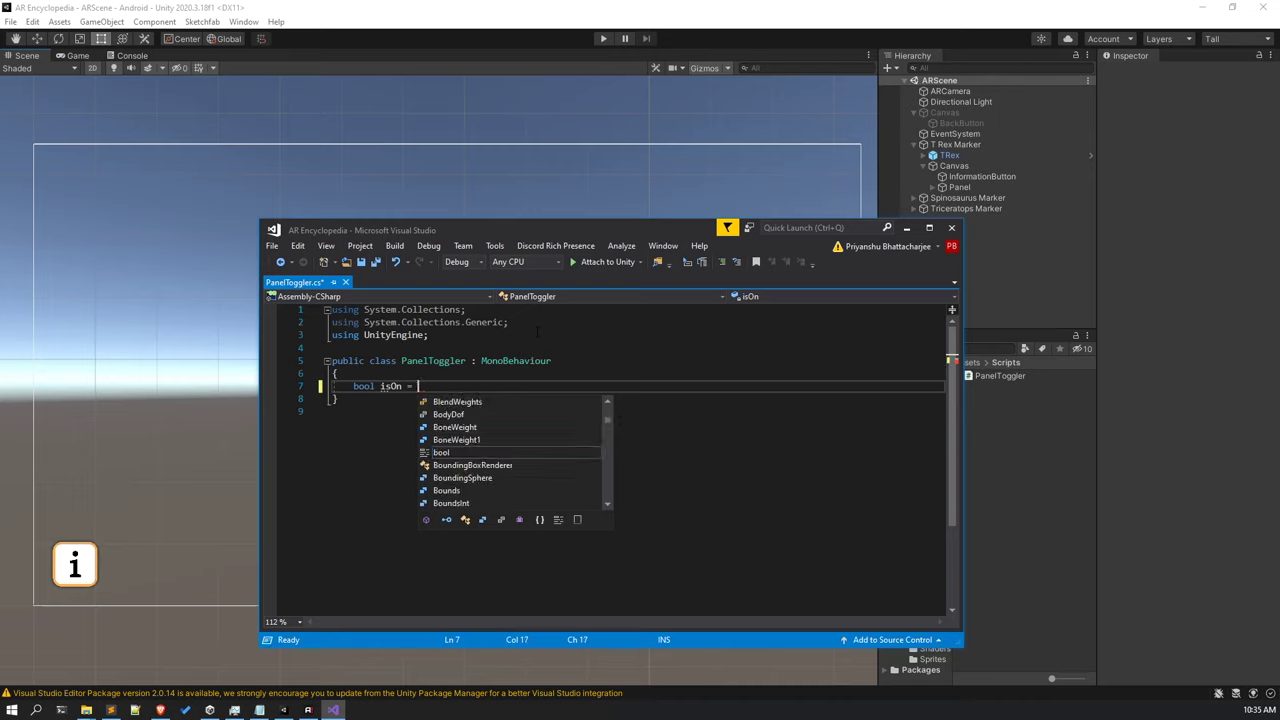
pyautogui.write('= fal')
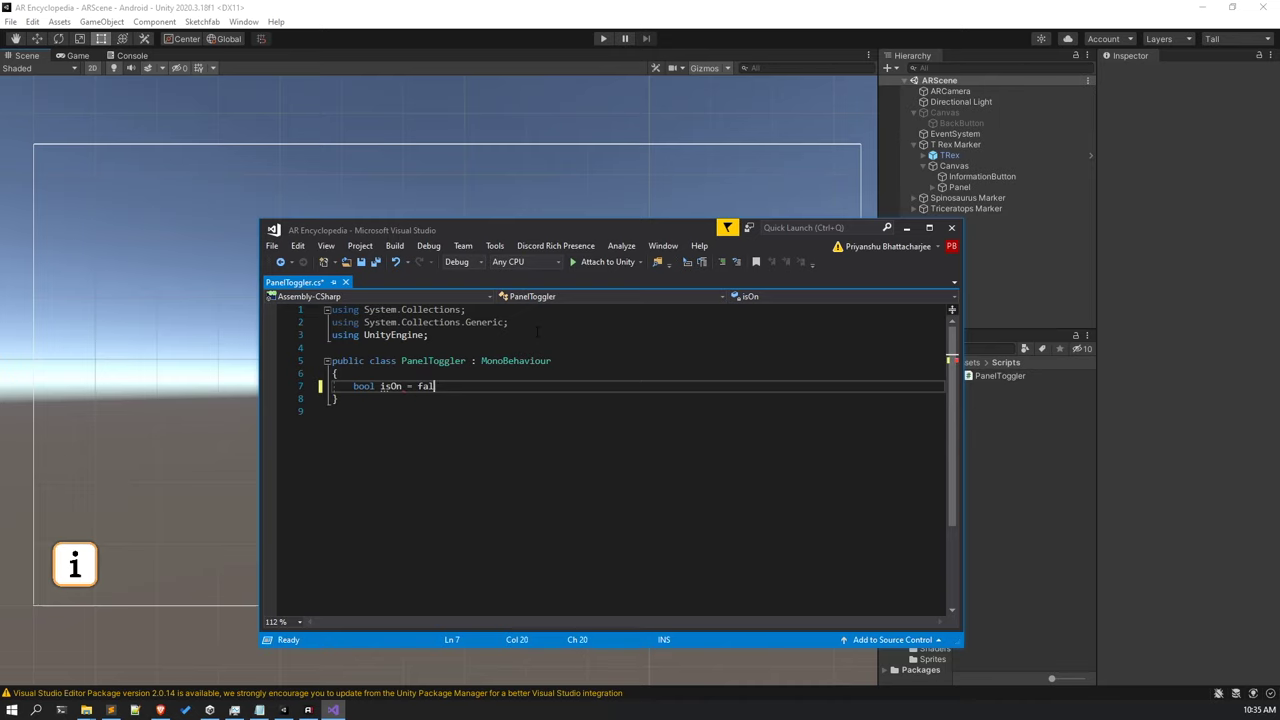
pyautogui.write('se;')
pyautogui.press('Return')
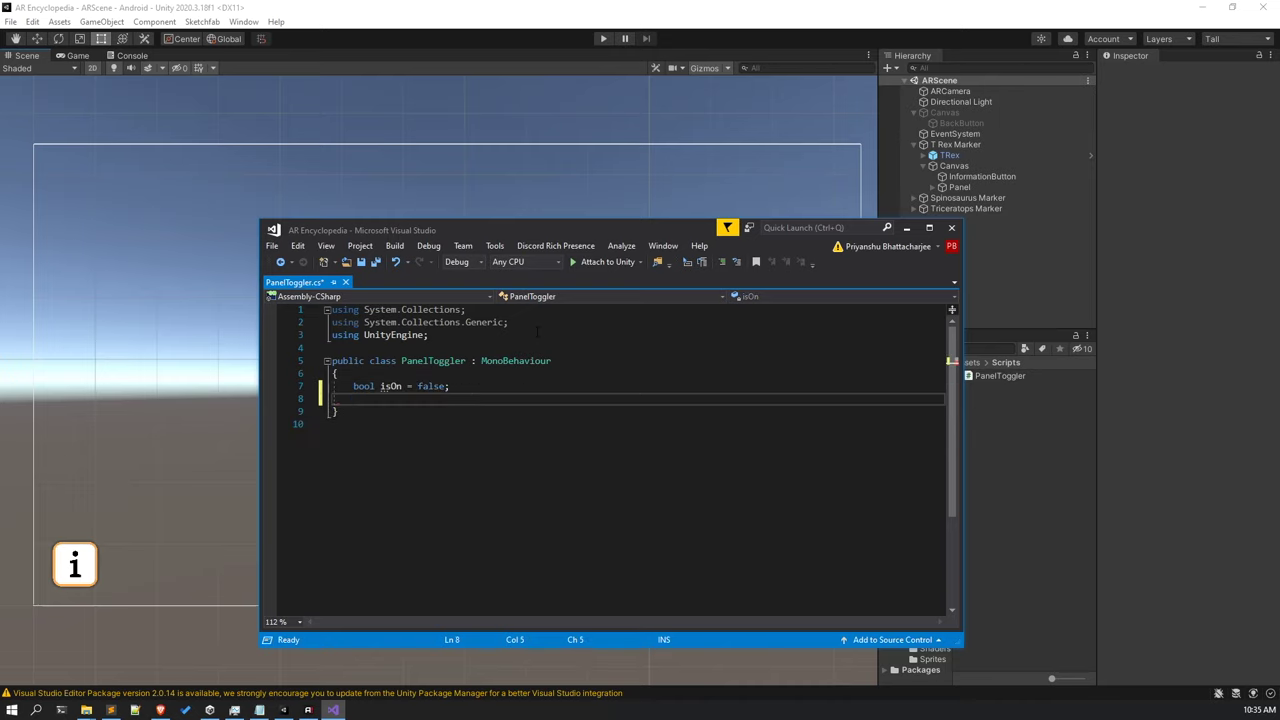
# Add a '[SerializeField] GameObject InformationPanel;' field to the class.
pyautogui.keyDown('ctrl'); pyautogui.scroll(5, 537, 332); pyautogui.keyUp('ctrl')
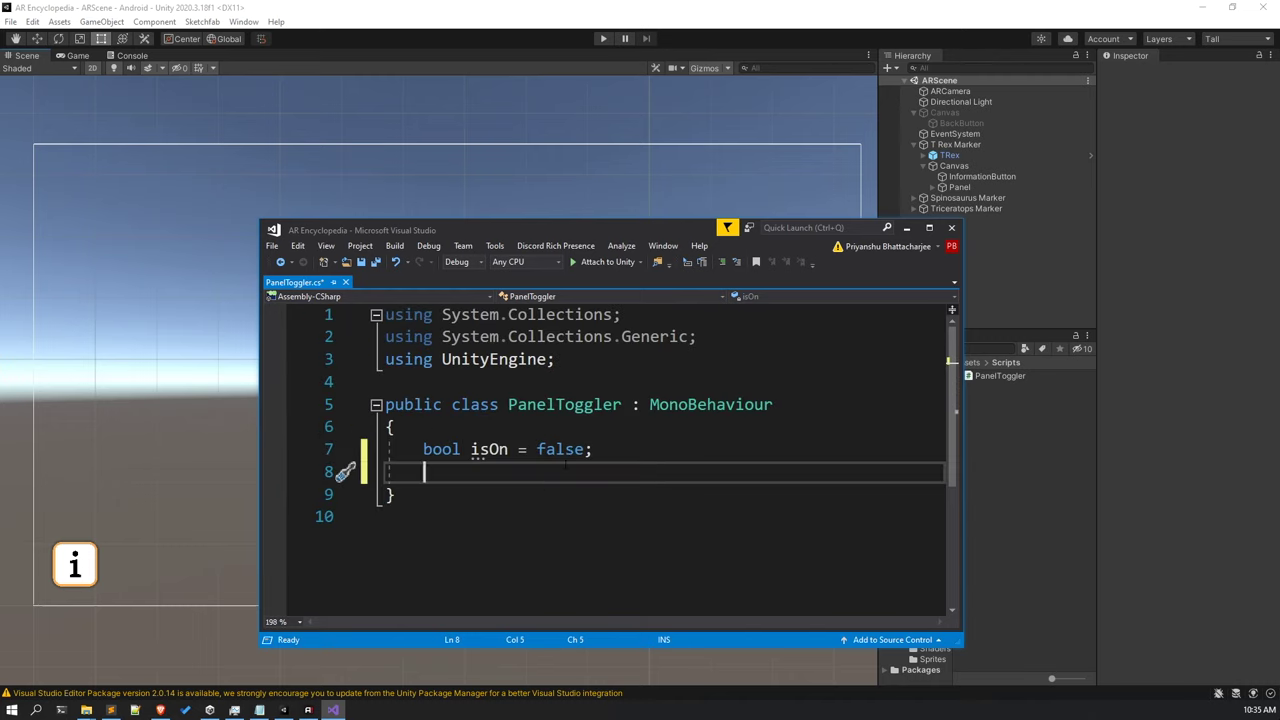
pyautogui.keyDown('ctrl'); pyautogui.scroll(1, 600, 450); pyautogui.keyUp('ctrl')
pyautogui.press('Return')
pyautogui.press('Up')
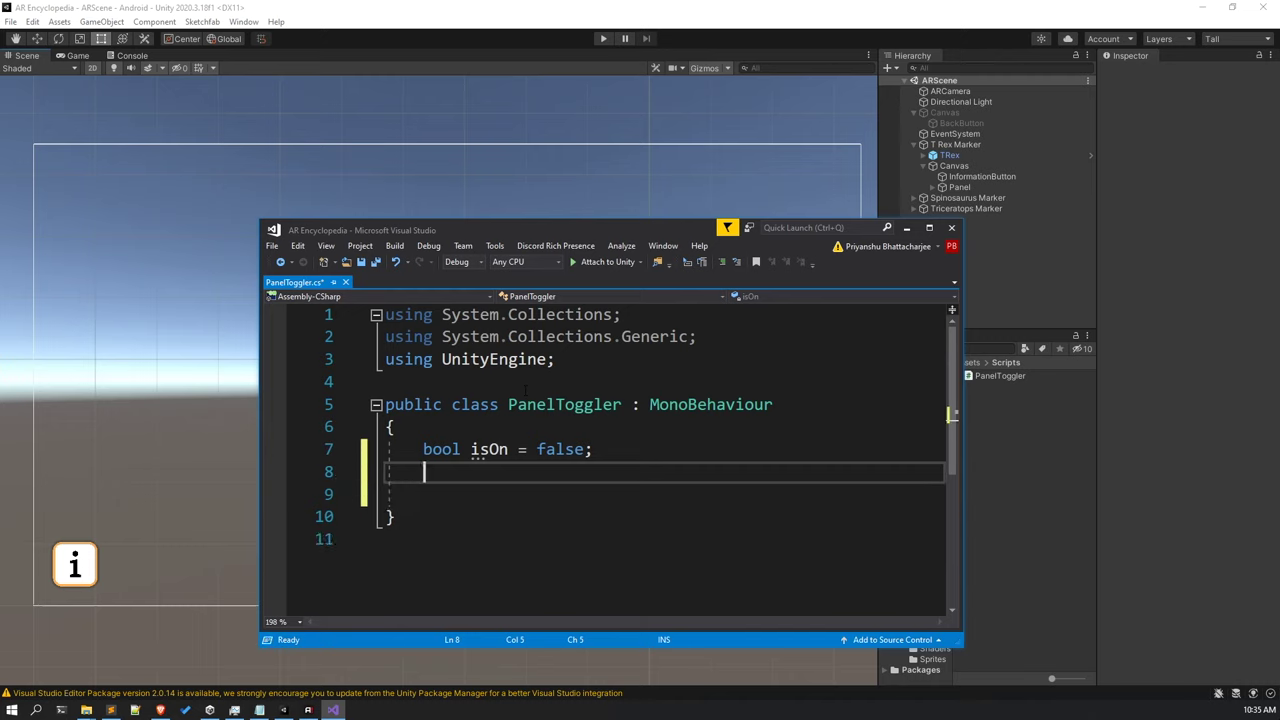
pyautogui.write('[S')
pyautogui.write('erializeField')
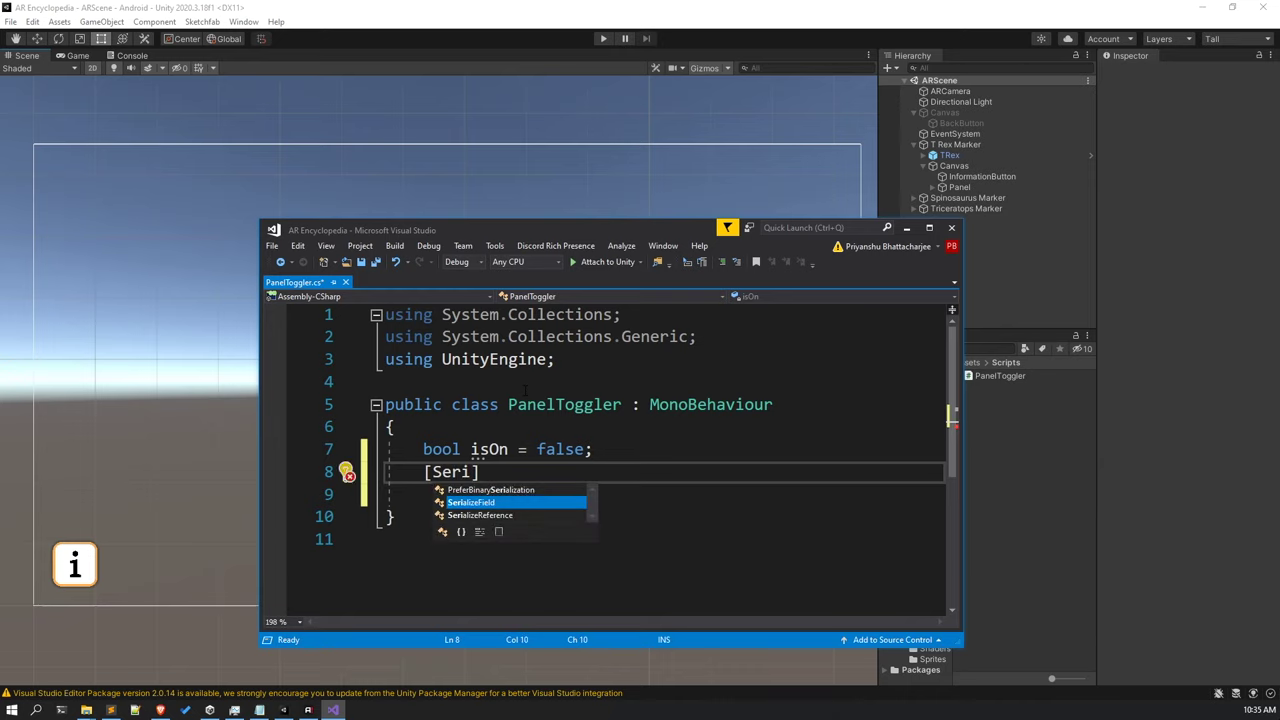
pyautogui.write('] G')
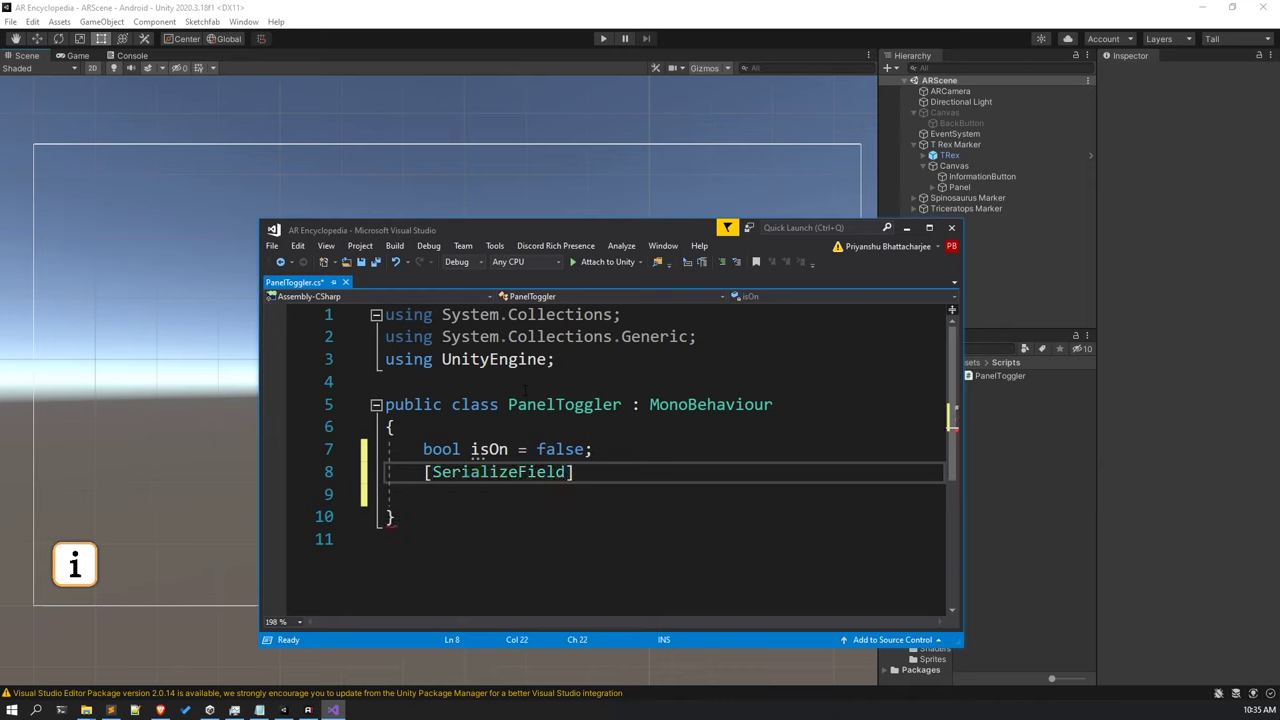
pyautogui.write('ameObject Infor')
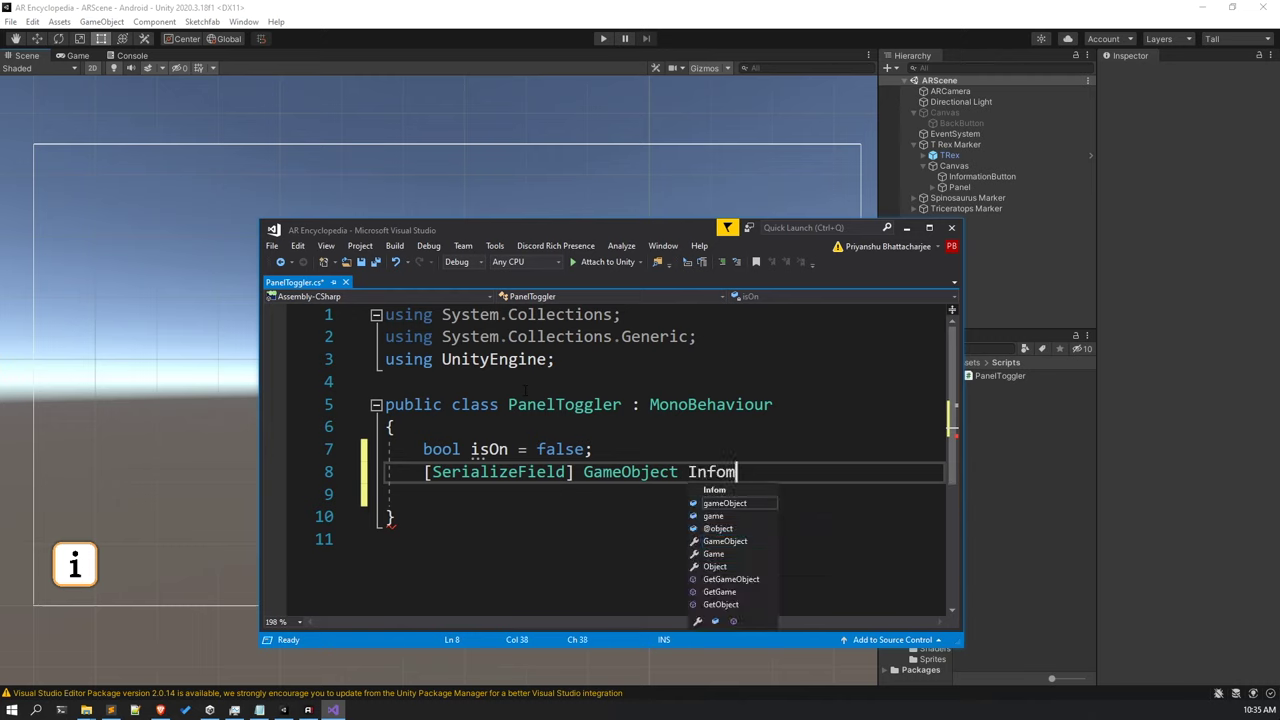
pyautogui.write('mationPanel')
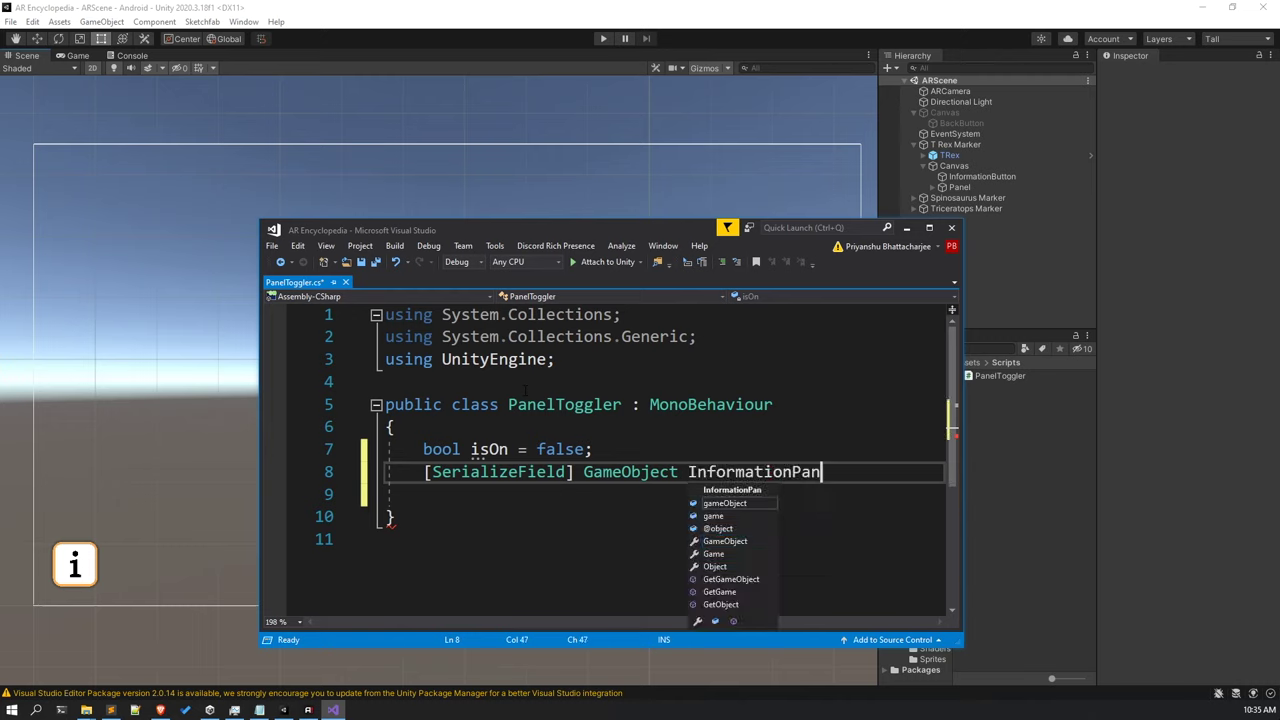
pyautogui.press('Escape')
pyautogui.write(';')
pyautogui.press('Return')
pyautogui.press('Return')
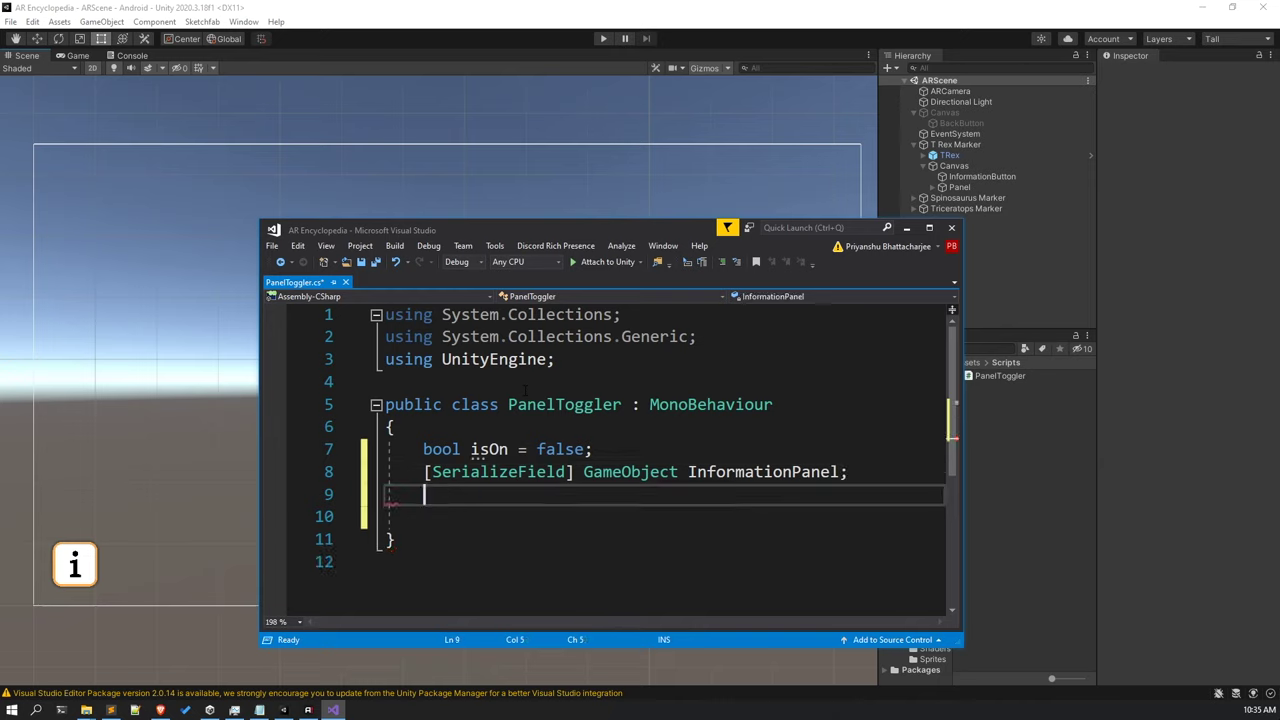
pyautogui.press('Return')
pyautogui.press('Up')
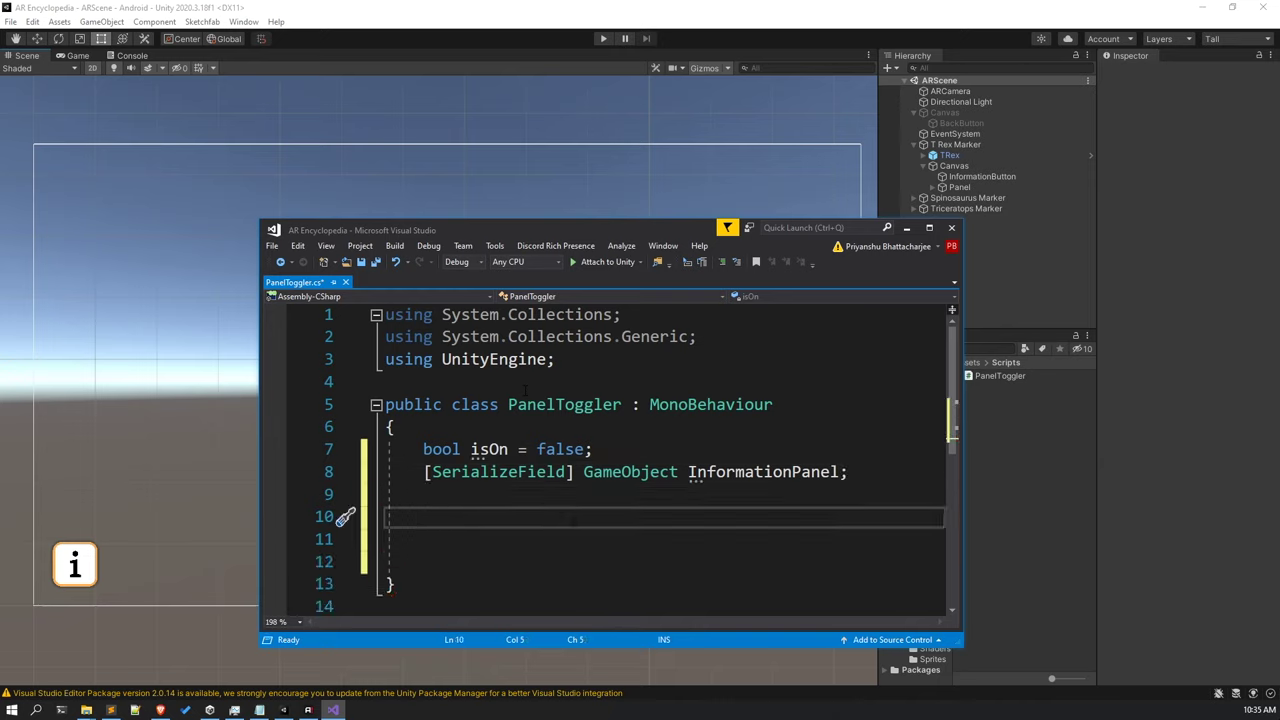
pyautogui.moveTo(584, 472); pyautogui.dragTo(848, 472)
pyautogui.click(848, 472)
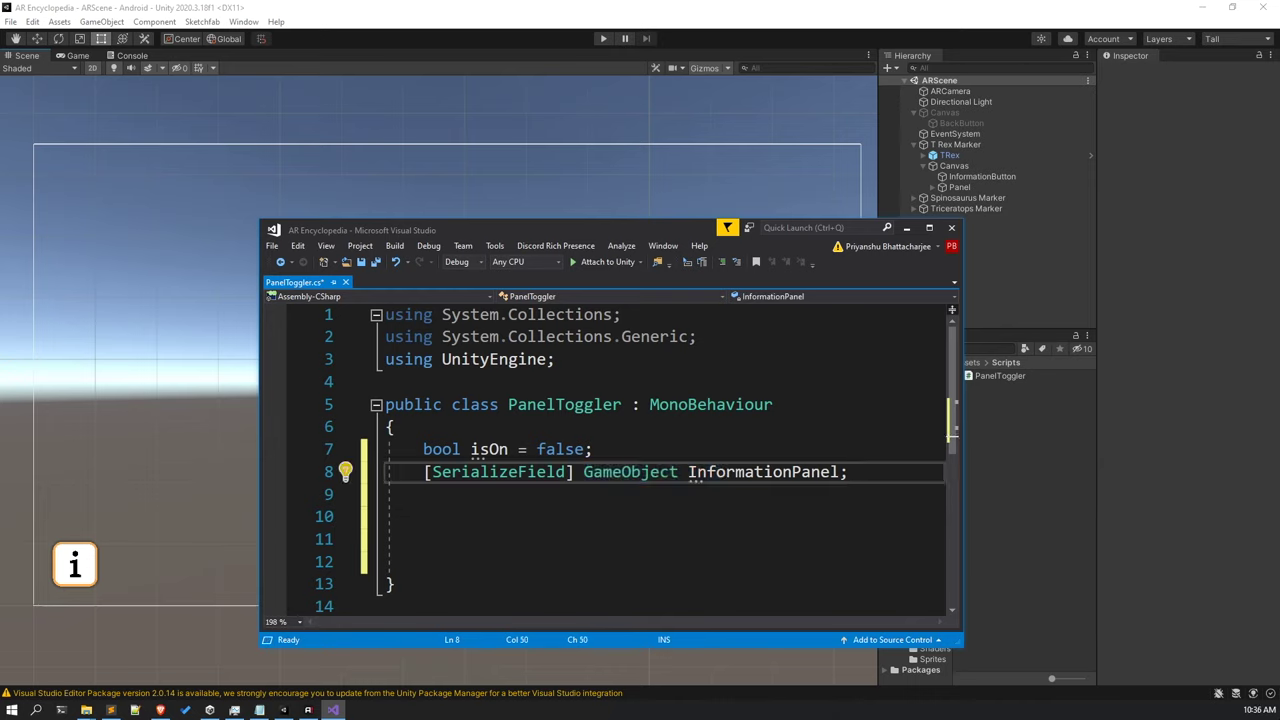
# Declare an empty 'public void togglePanel()' method beneath the InformationPanel field.
pyautogui.moveTo(576, 472); pyautogui.dragTo(426, 472)
pyautogui.click(424, 517)
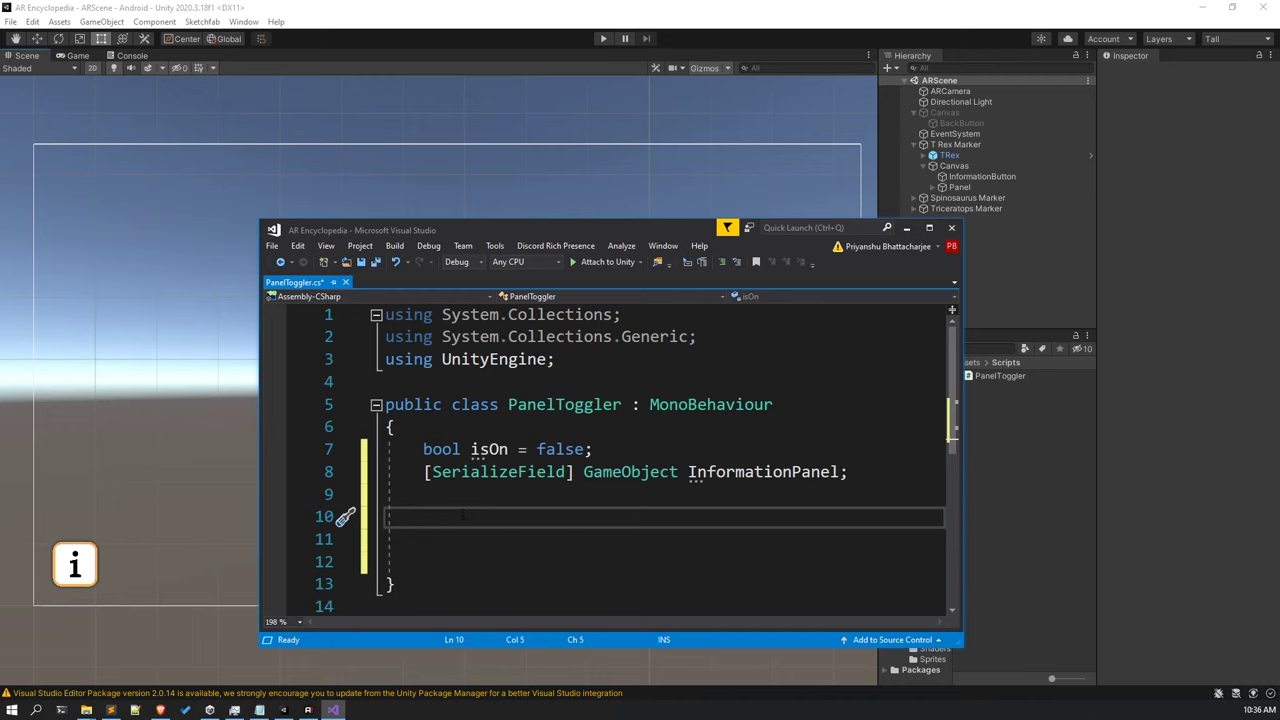
pyautogui.write('publ')
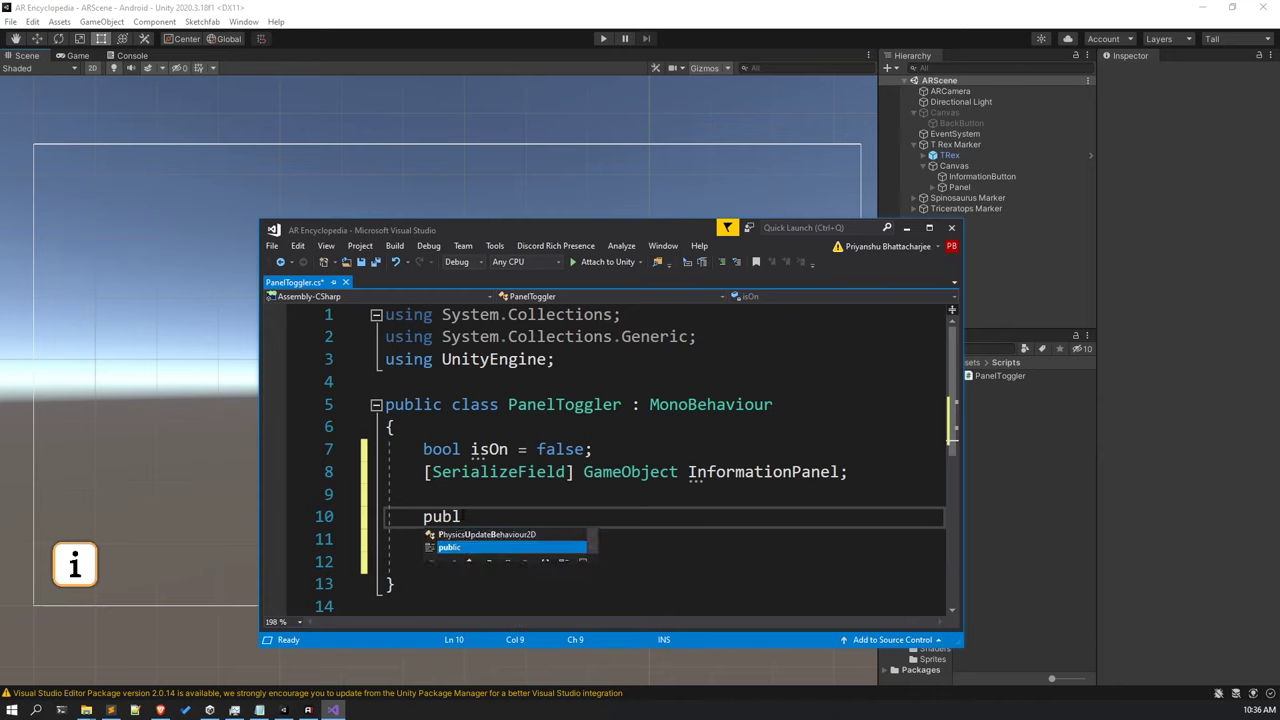
pyautogui.write('ic void')
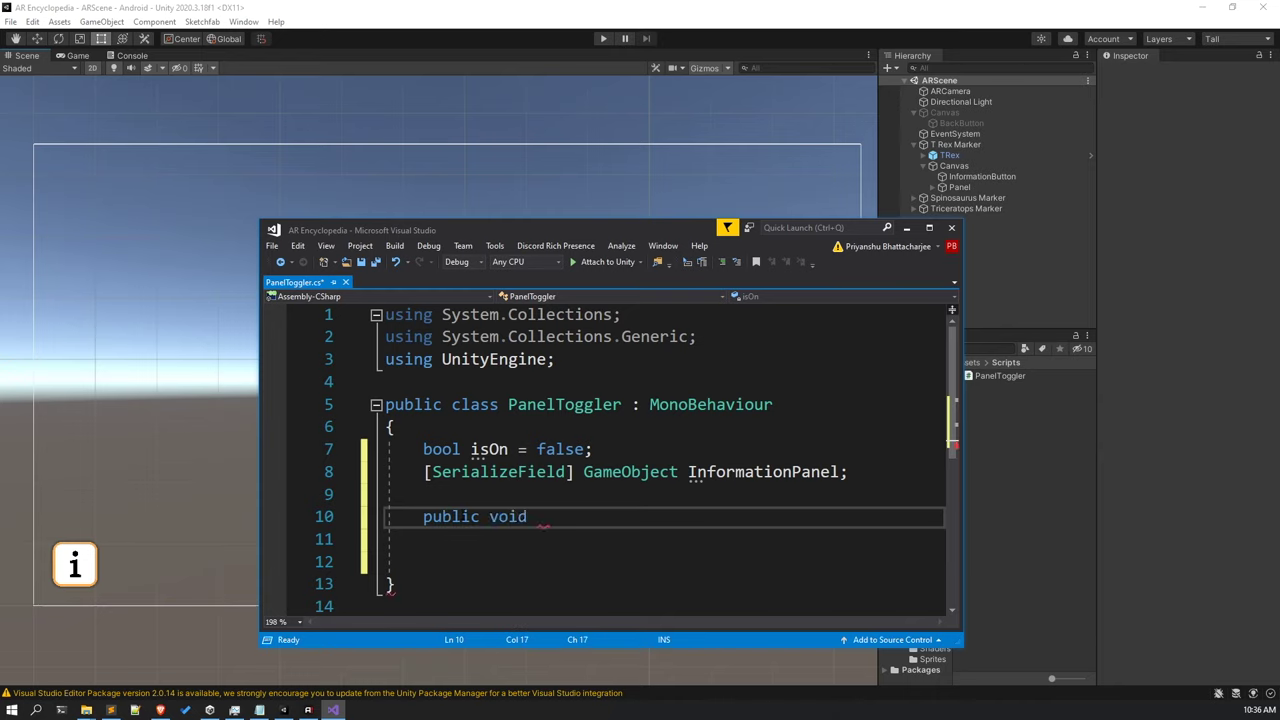
pyautogui.write(' onToggl')
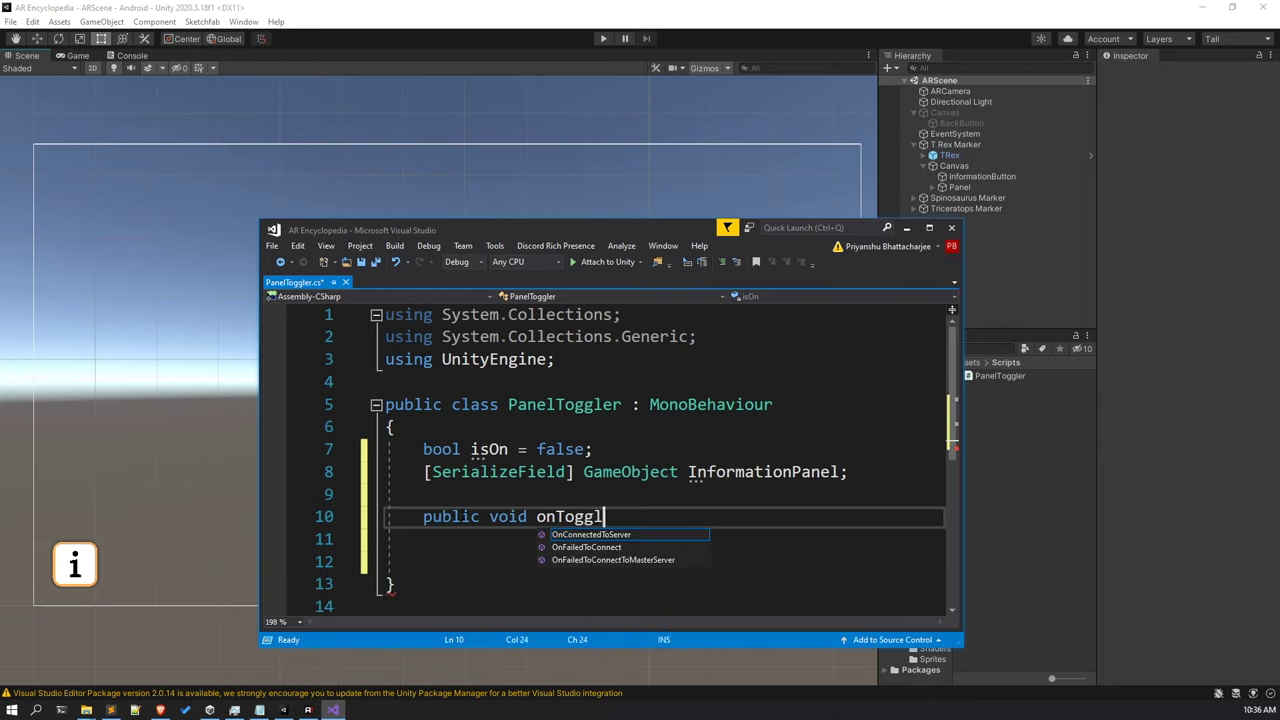
pyautogui.write('eButttion')
pyautogui.press('BackSpace')
pyautogui.press('BackSpace')
pyautogui.press('BackSpace')
pyautogui.press('BackSpace')
pyautogui.write('onClick')
pyautogui.hotkey('ctrl', 'BackSpace')
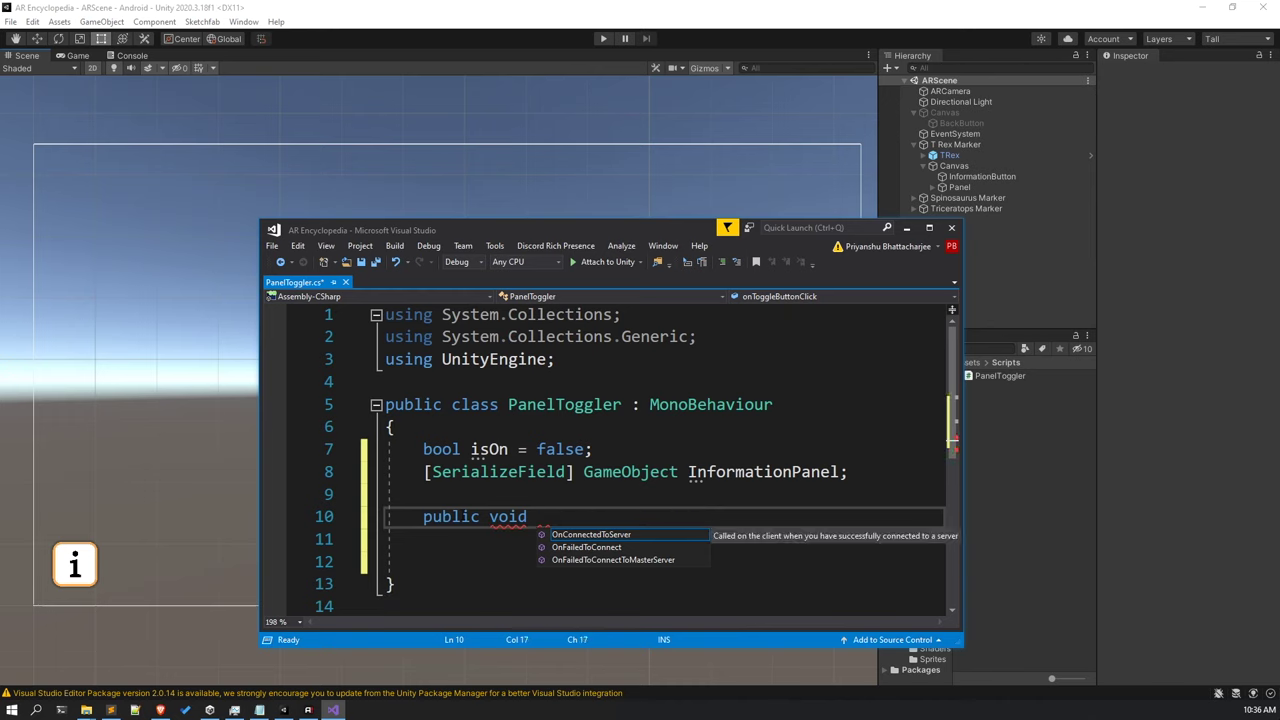
pyautogui.write('toggle')
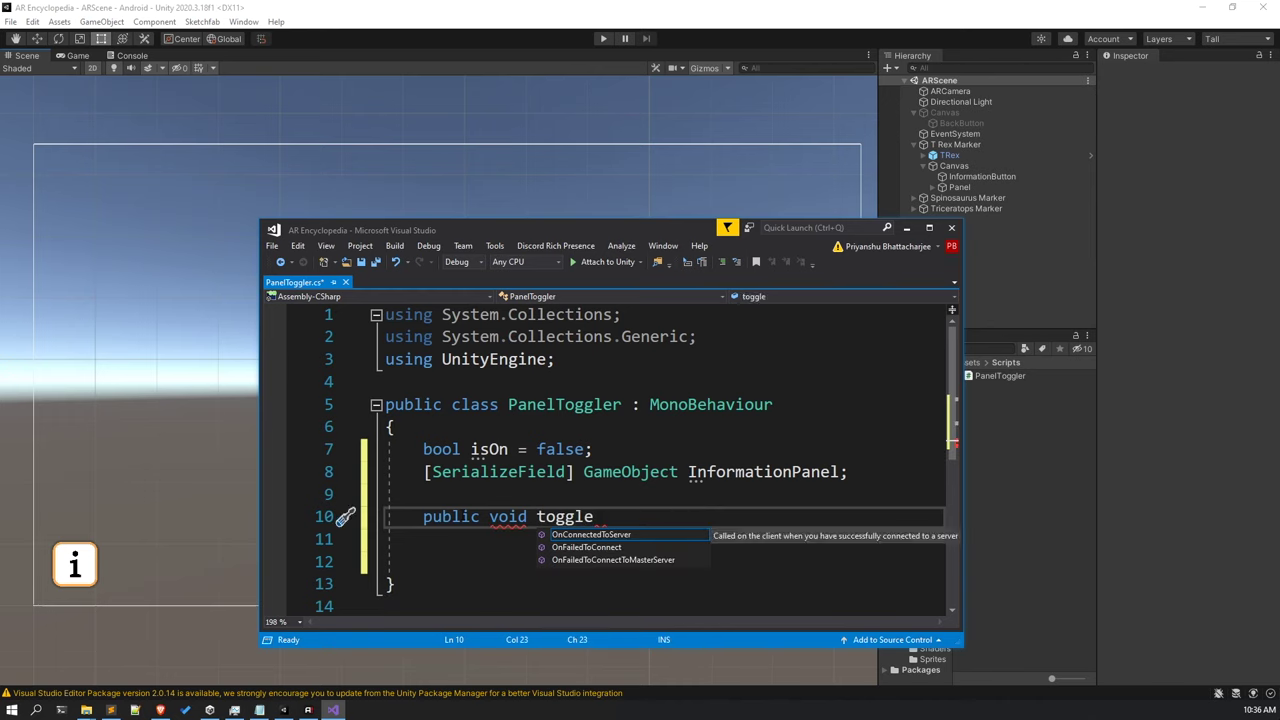
pyautogui.write('Pane')
pyautogui.write('l(')
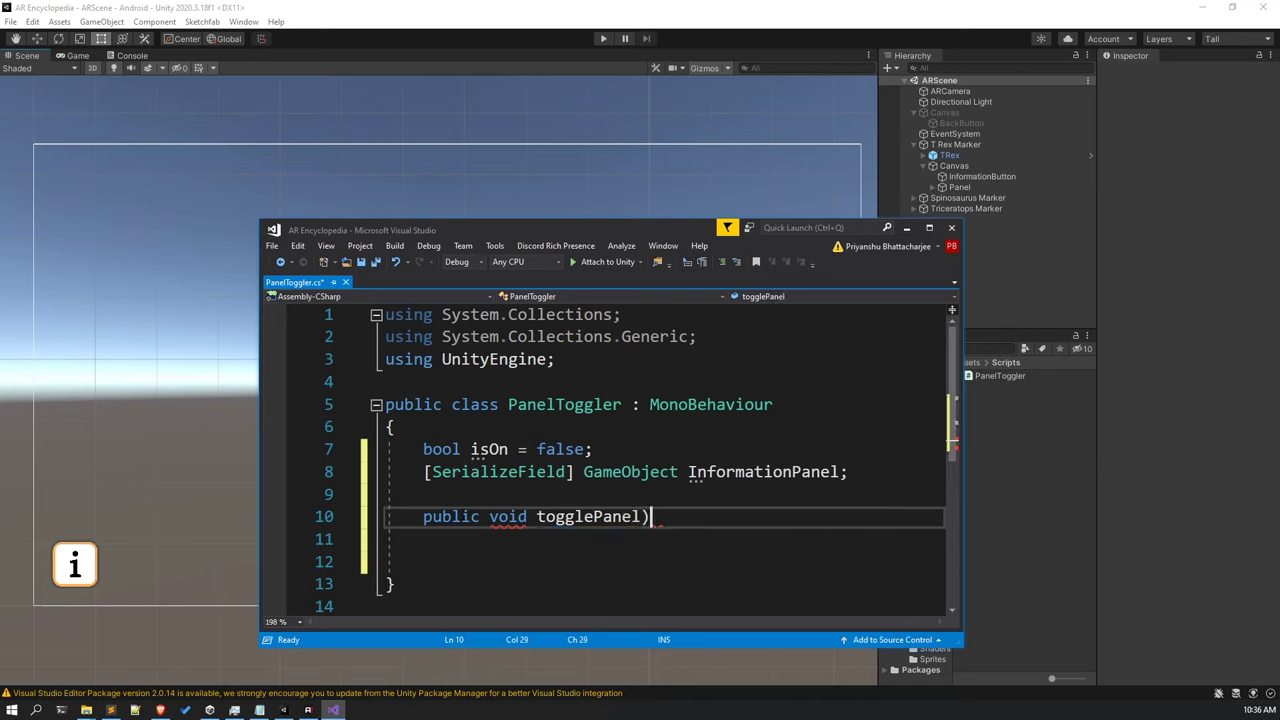
pyautogui.write(')')
pyautogui.press('Return')
pyautogui.write('{')
pyautogui.press('Return')
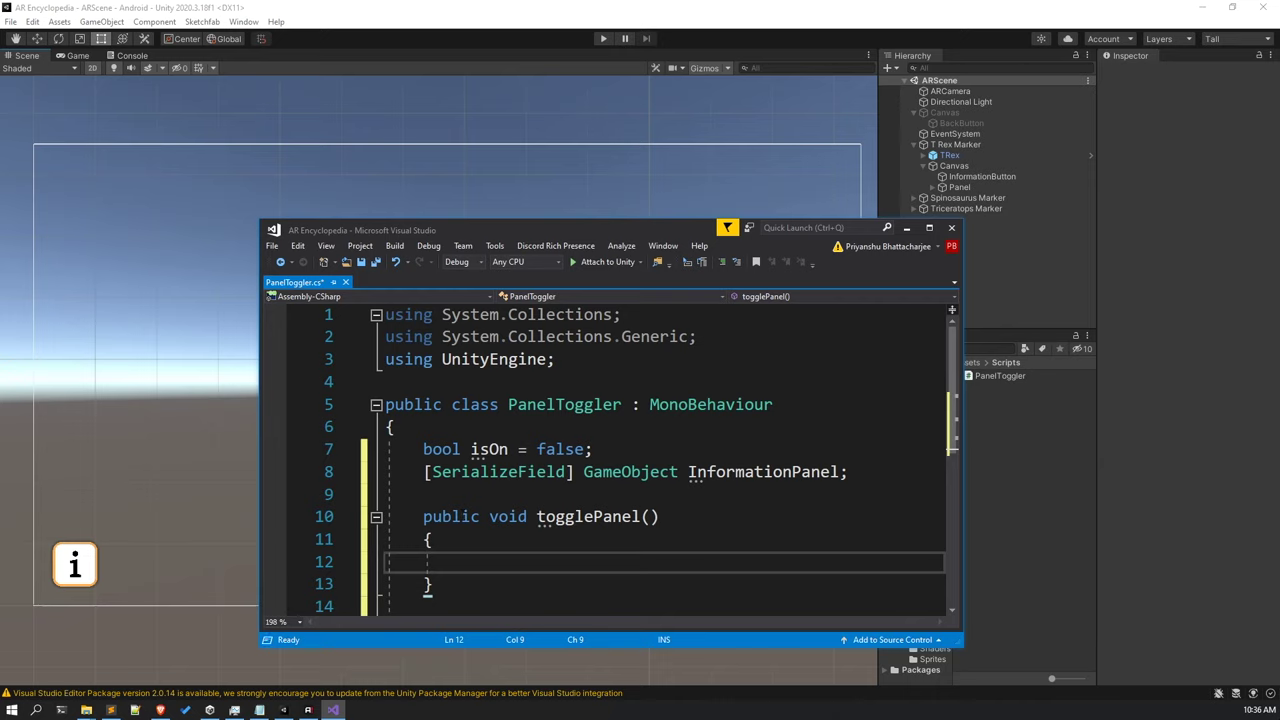
pyautogui.scroll(-2, 535, 505)
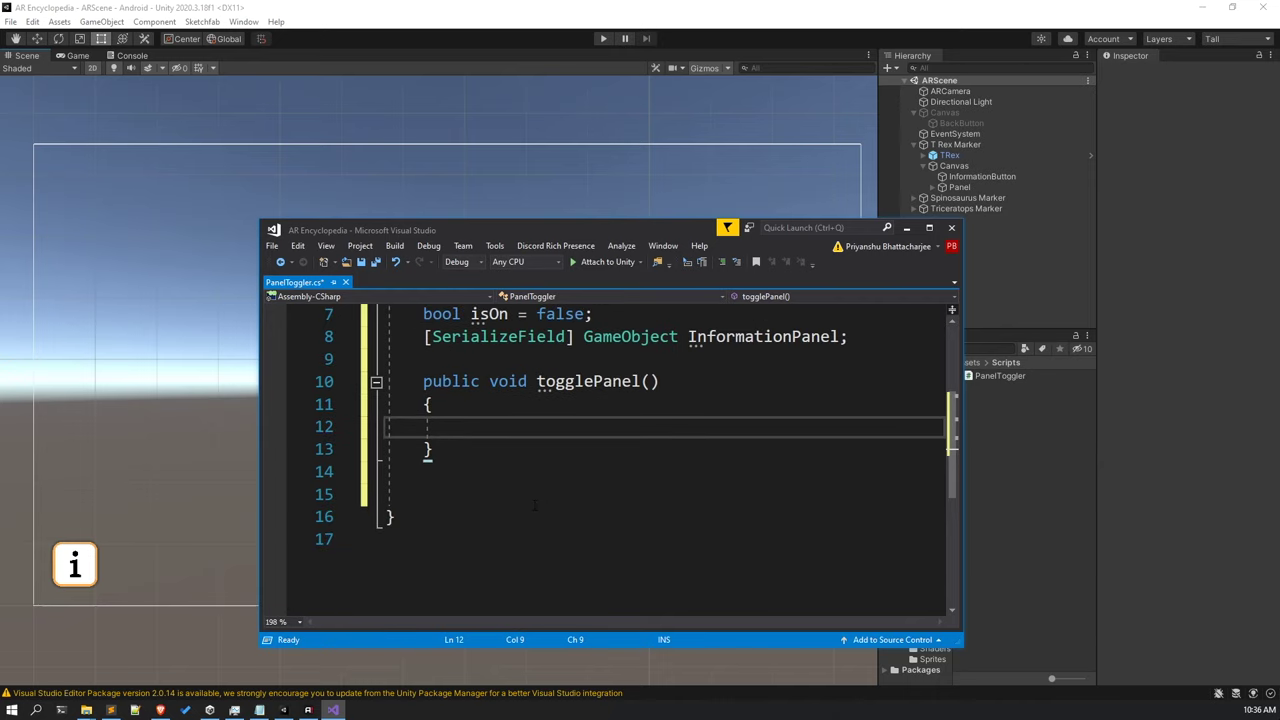
# Write an if (isOn) branch calling InformationPanel.SetActive(false) and setting isOn = false.
pyautogui.write('if(isOn){')
pyautogui.press('Return')
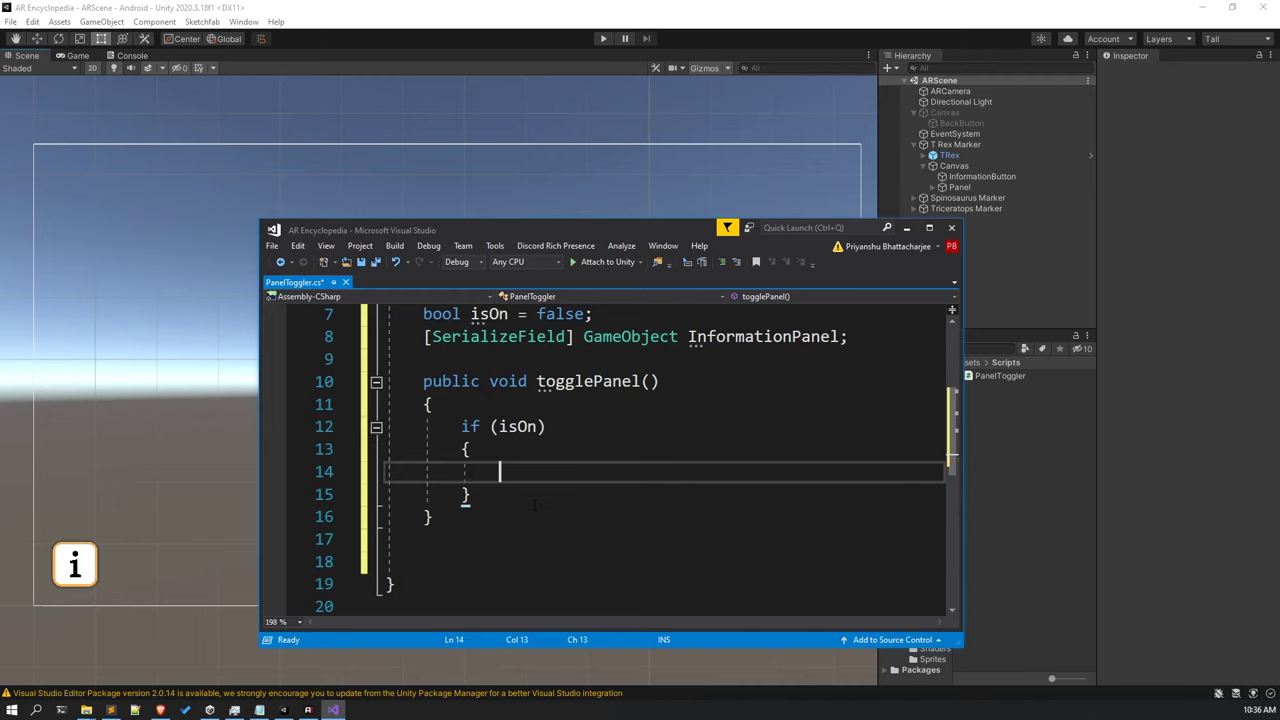
pyautogui.write('In')
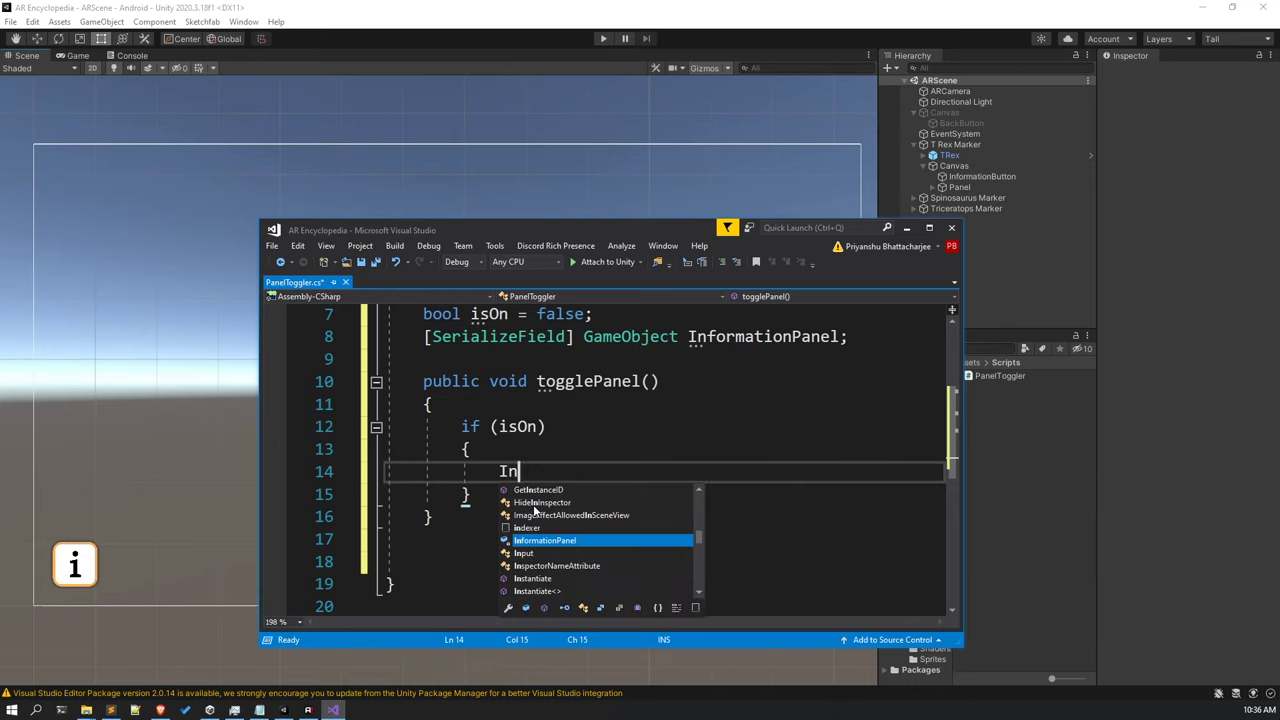
pyautogui.write('formationPanel.S')
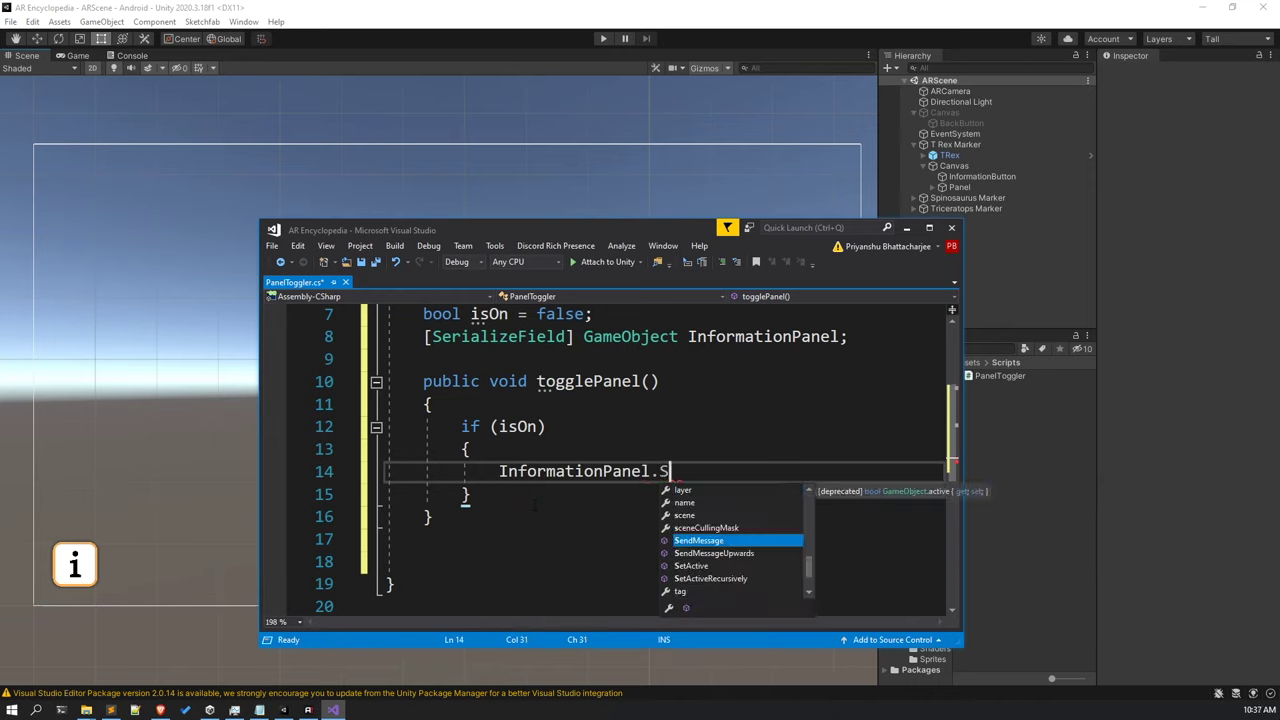
pyautogui.write('etA')
pyautogui.press('Tab')
pyautogui.write('(')
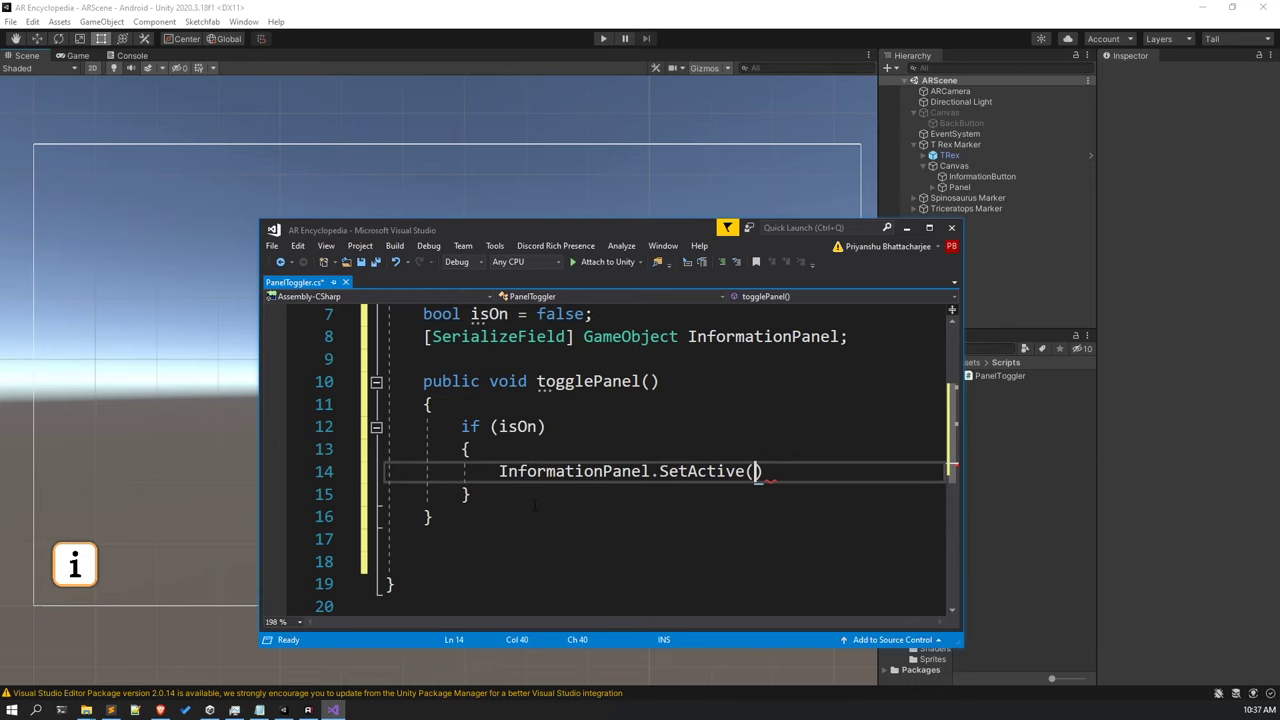
pyautogui.write('false);')
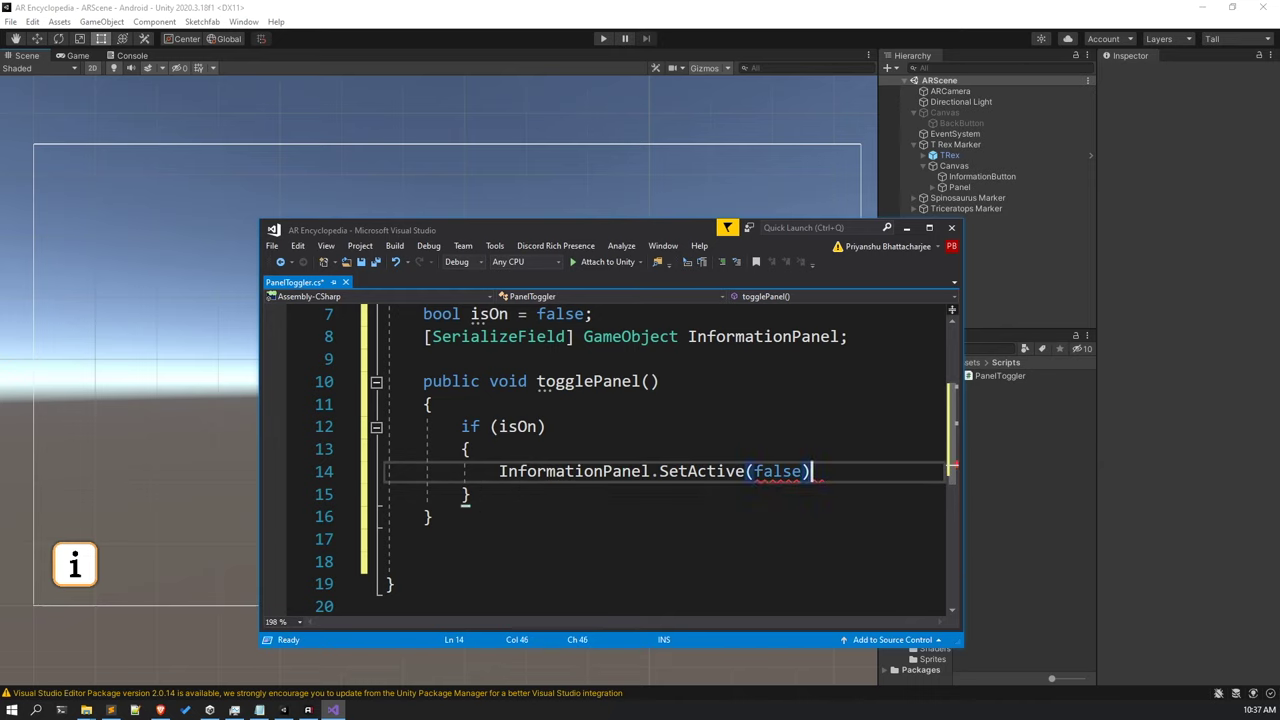
pyautogui.click(462, 494)
pyautogui.press('Return')
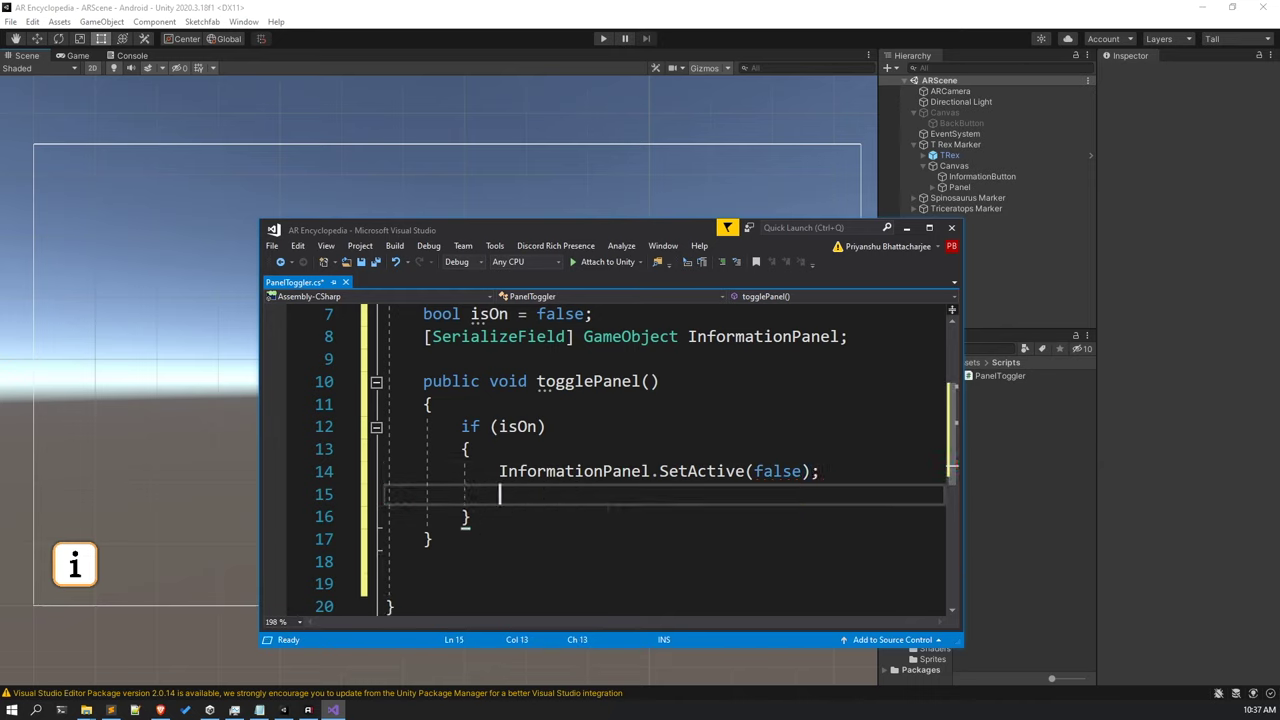
pyautogui.write('isOn')
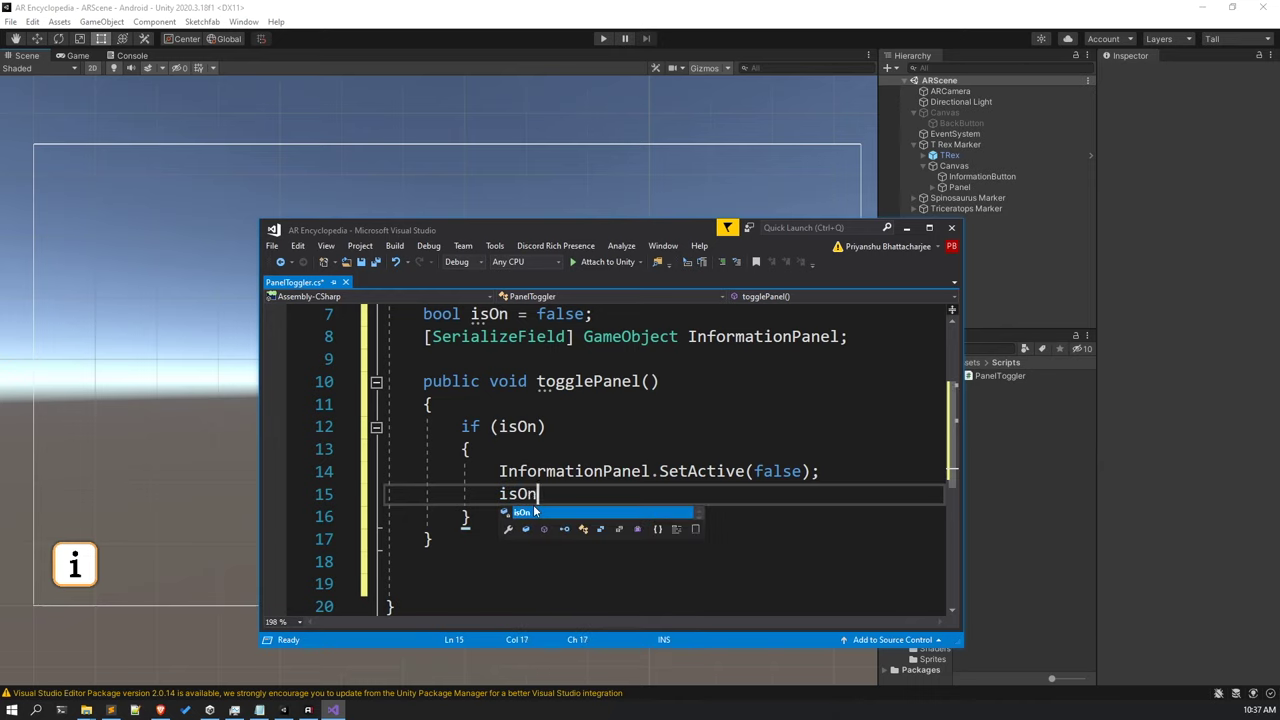
pyautogui.press('Escape')
pyautogui.write('= fal')
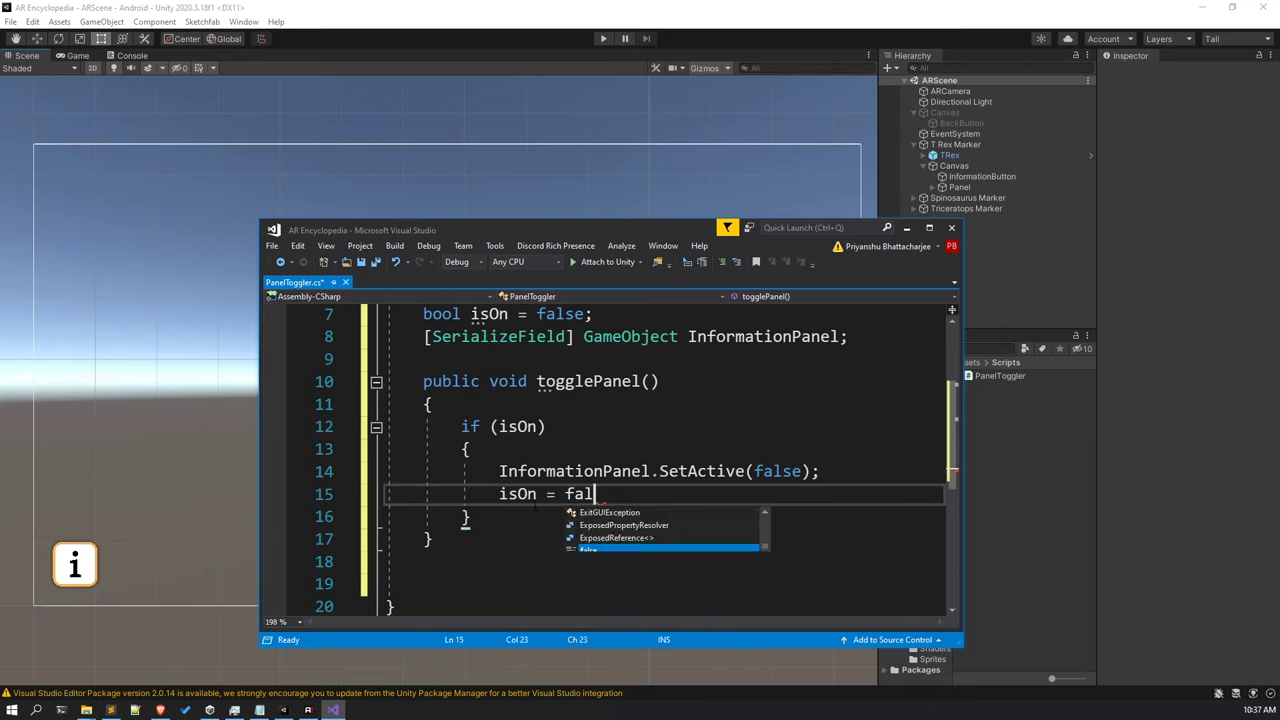
pyautogui.write('se;')
pyautogui.press('Down')
pyautogui.press('Return')
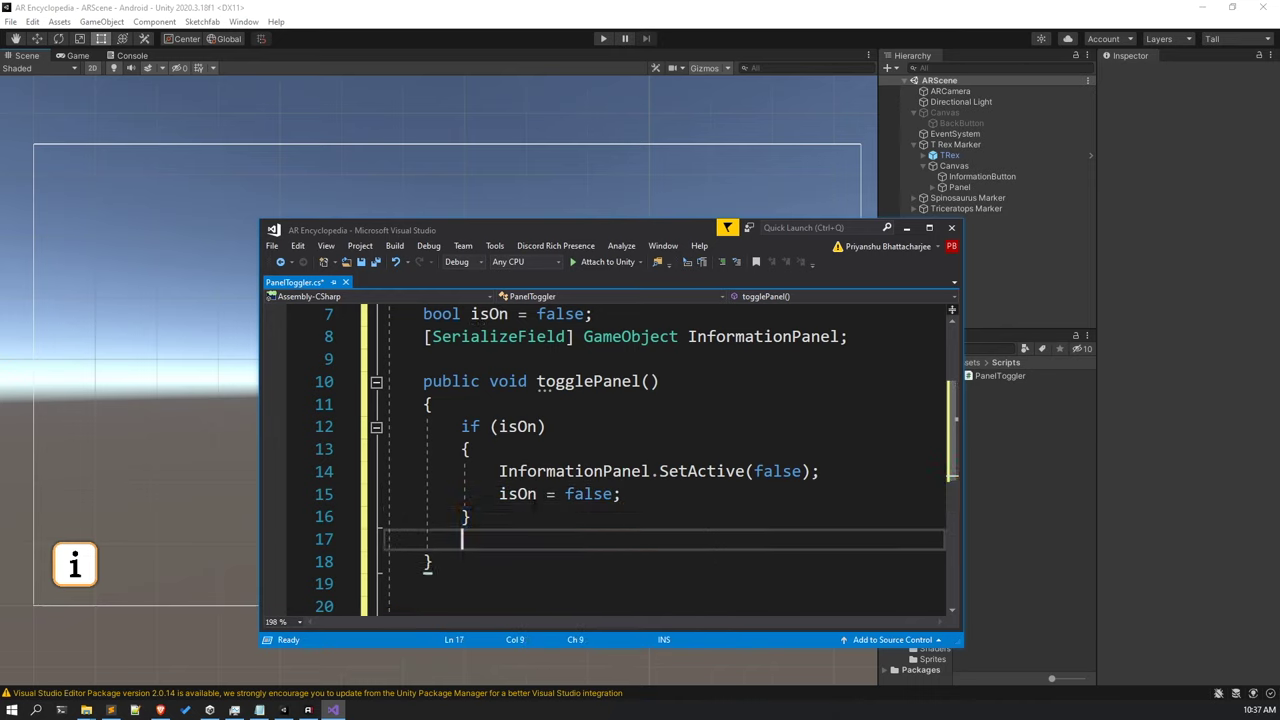
# Add an else branch calling InformationPanel.SetActive(true) and setting isOn = true.
pyautogui.write('else')
pyautogui.press('Return')
pyautogui.write('{')
pyautogui.press('Return')
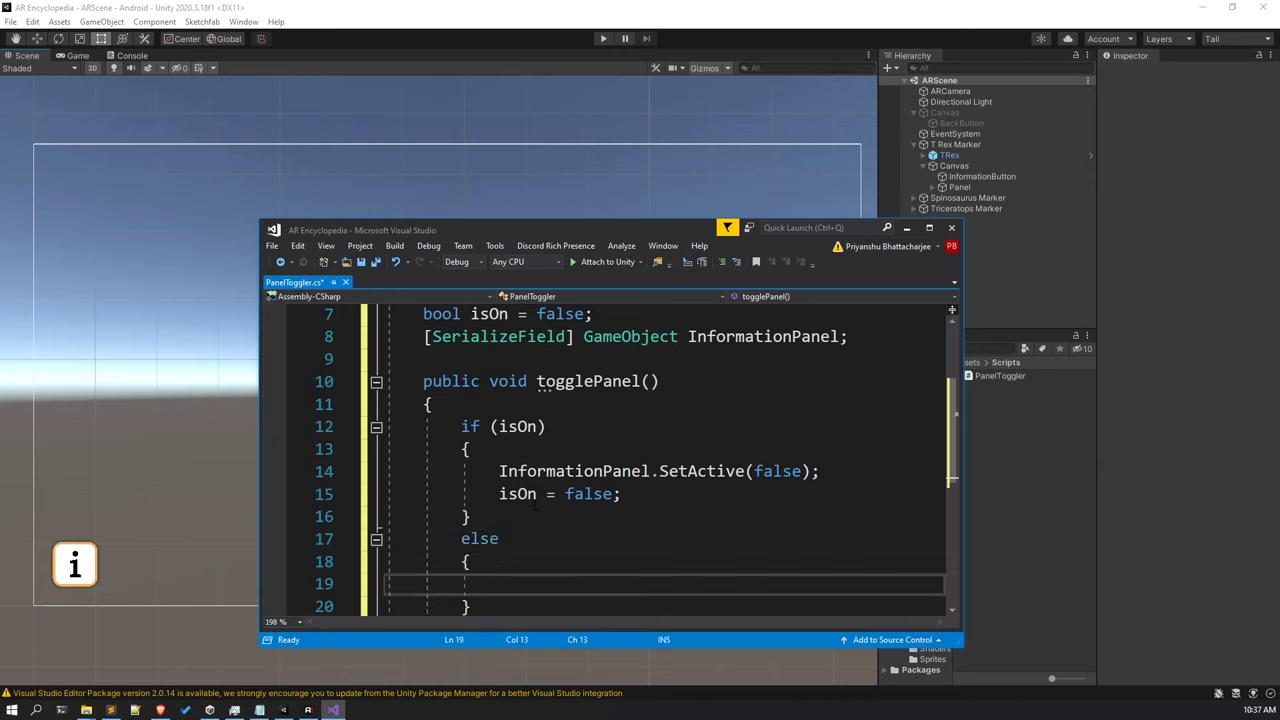
pyautogui.click(538, 494)
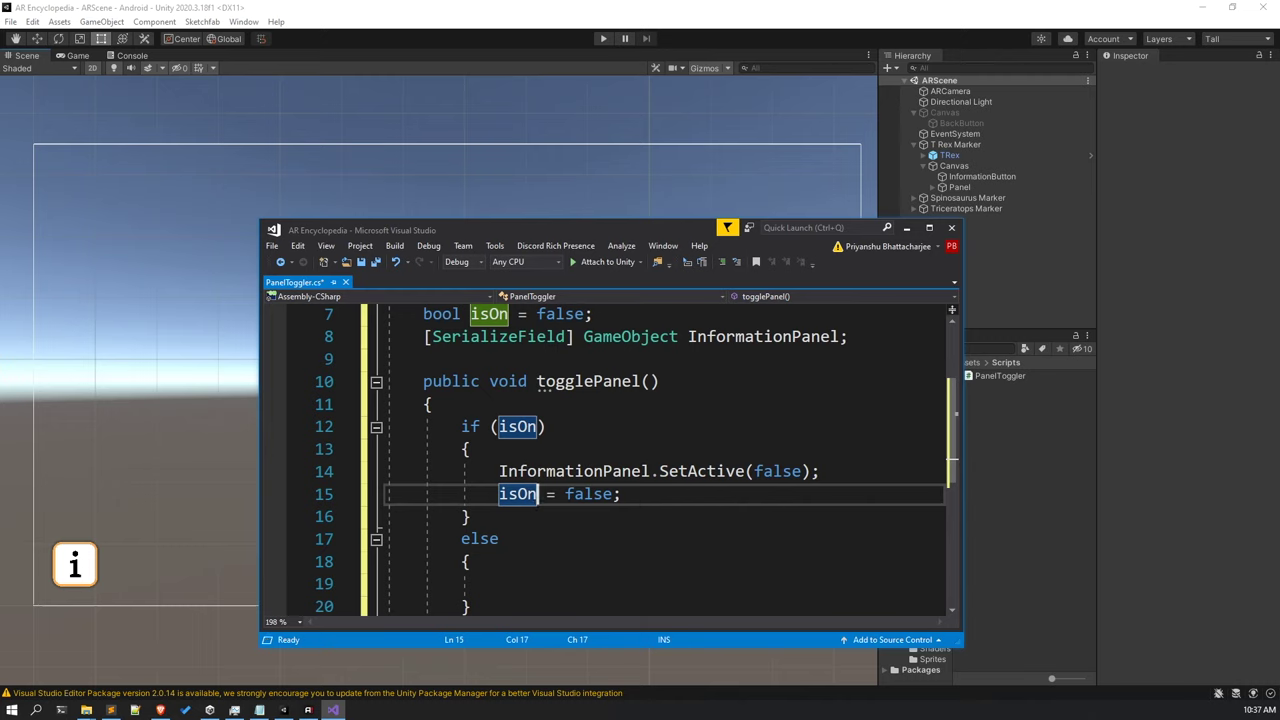
pyautogui.moveTo(621, 494); pyautogui.dragTo(500, 471)
pyautogui.hotkey('ctrl', 'c')
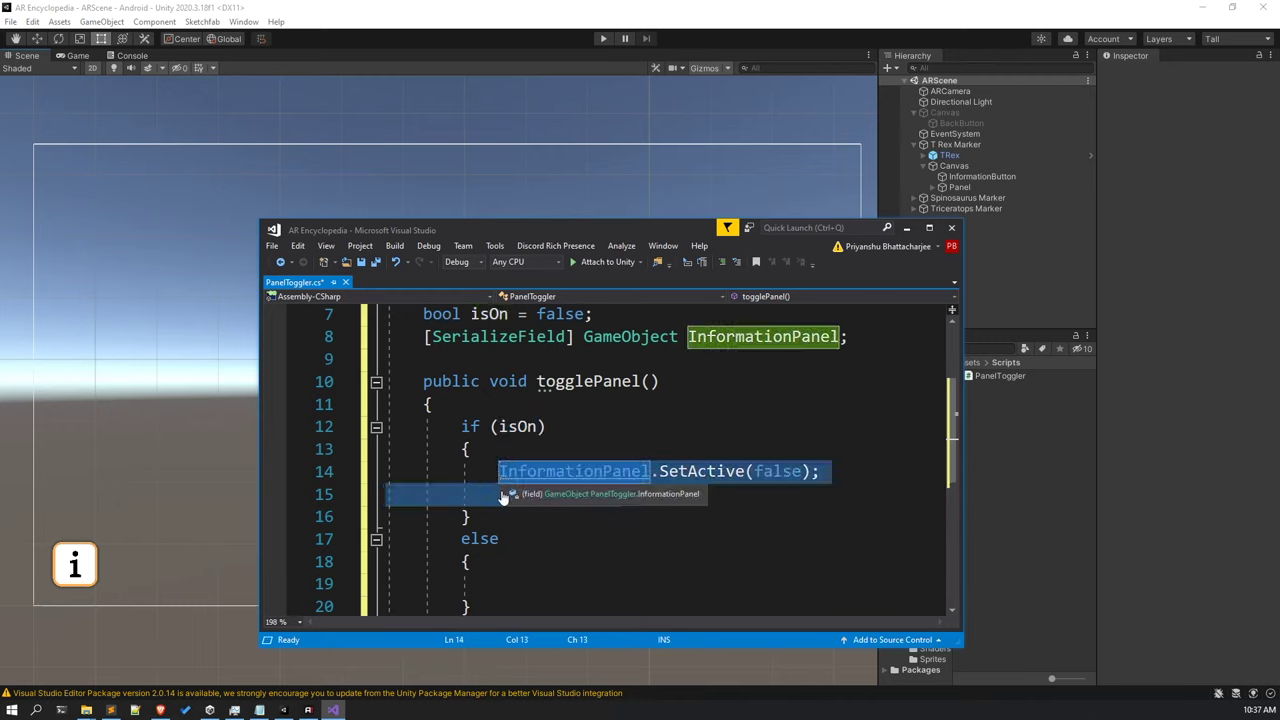
pyautogui.click(500, 584)
pyautogui.hotkey('ctrl', 'v')
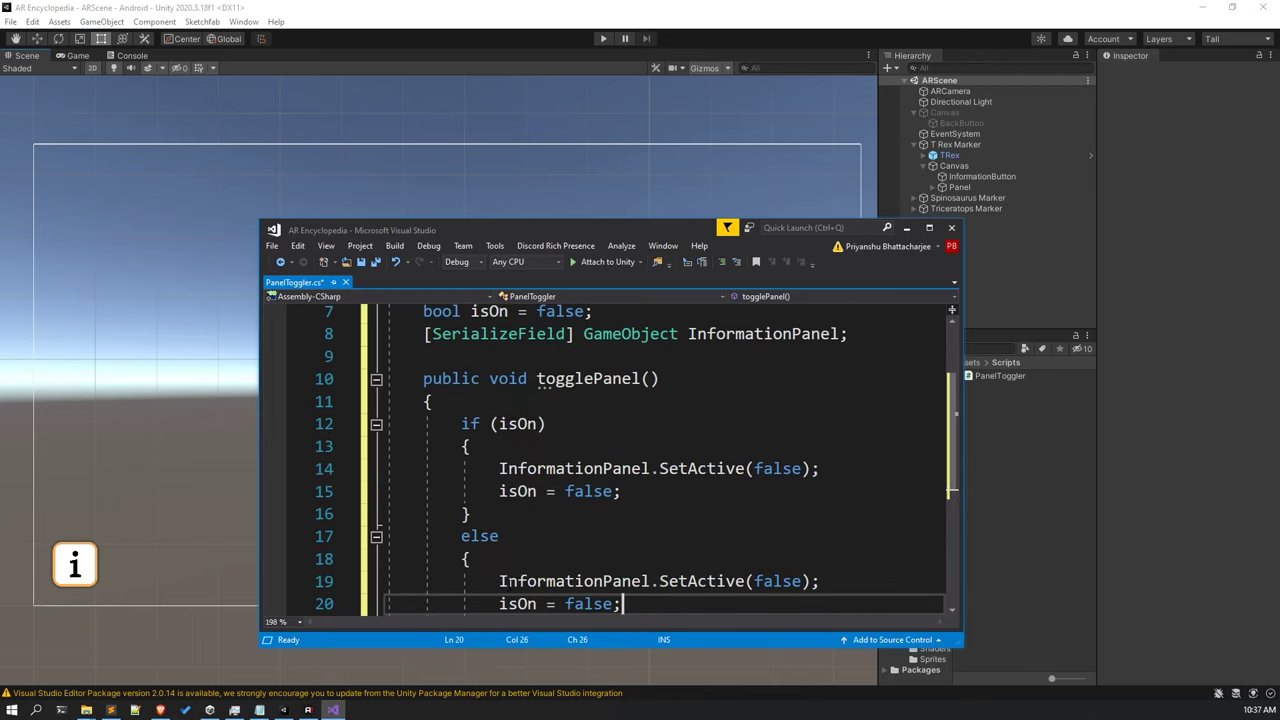
pyautogui.scroll(-2, 509, 585)
pyautogui.press('Up')
pyautogui.hotkey('ctrl', 'Right')
pyautogui.hotkey('ctrl', 'Right')
pyautogui.hotkey('ctrl', 'Right')
pyautogui.press('Right')
pyautogui.hotkey('ctrl', 'shift', 'Right')
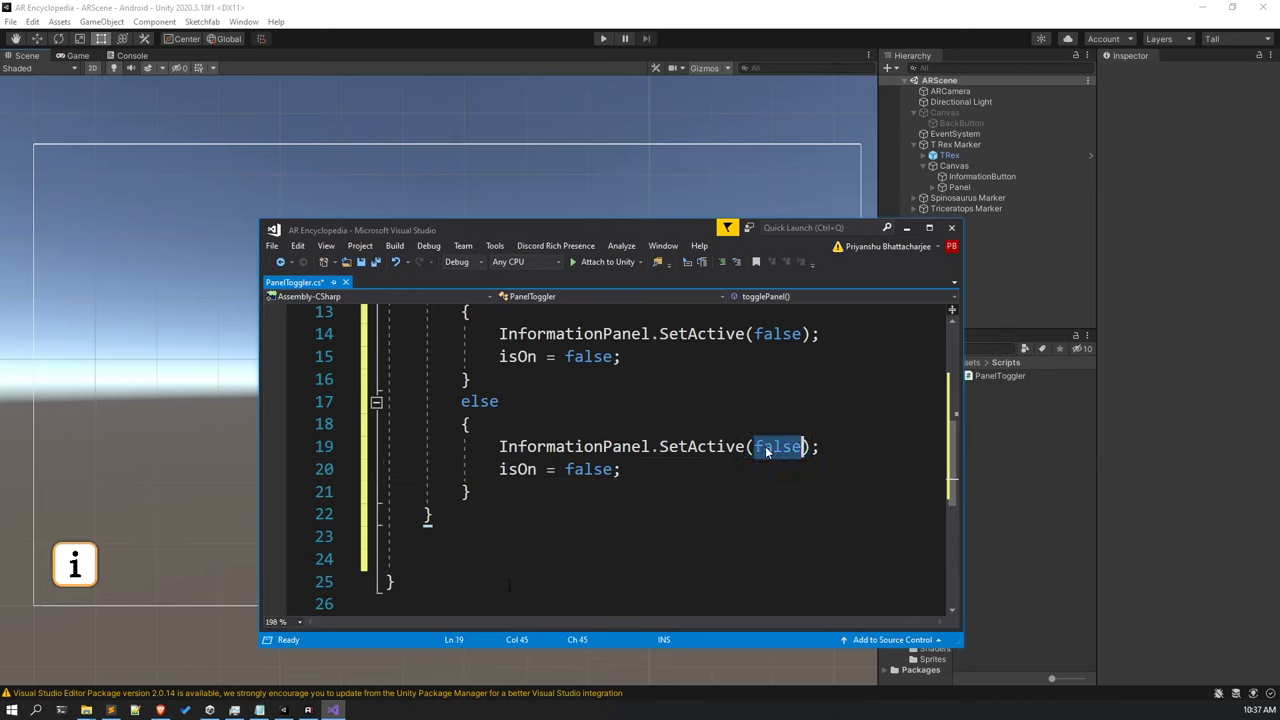
pyautogui.write('true')
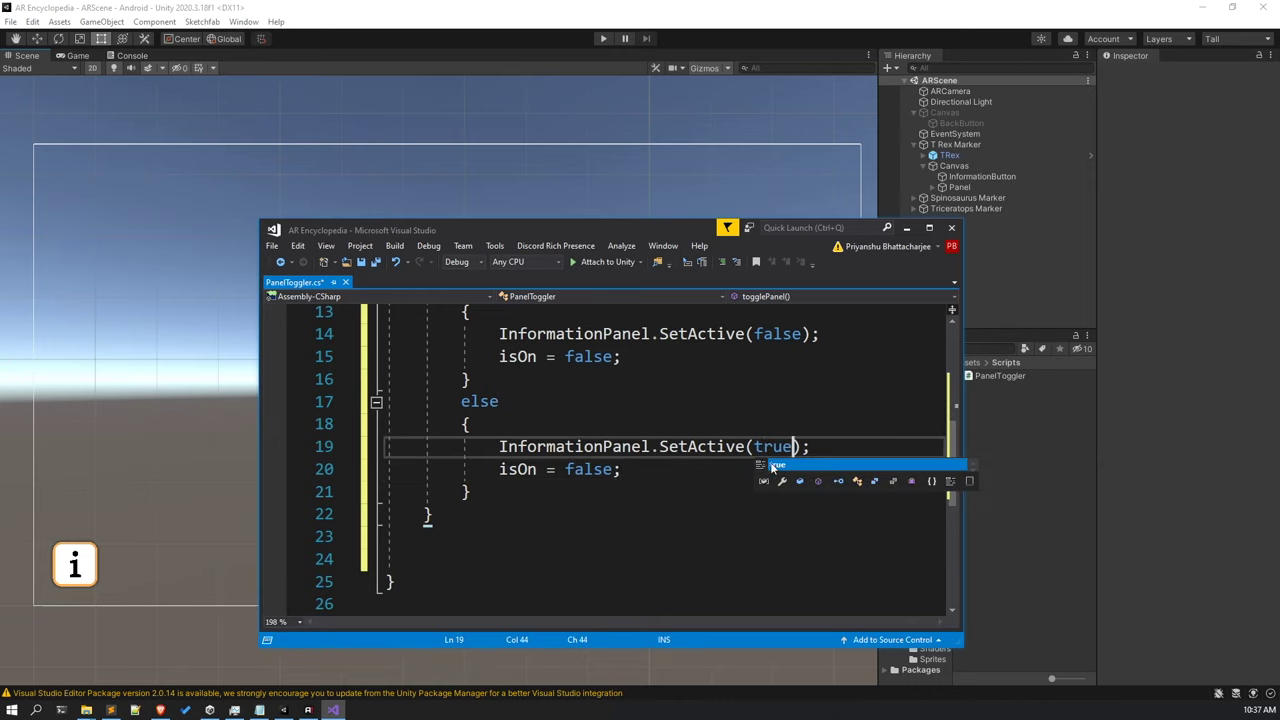
pyautogui.click(595, 469)
pyautogui.write('true')
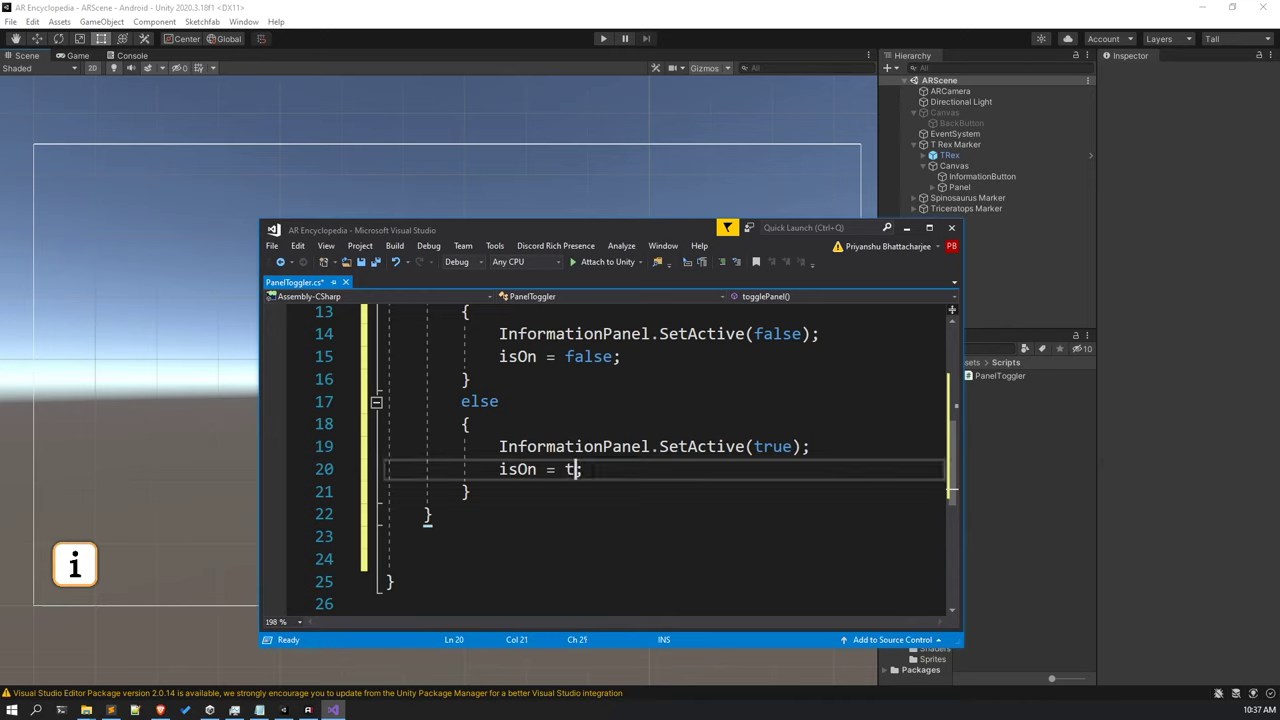
# Save the PanelToggler script and return to Unity.
pyautogui.doubleClick(480, 401)
pyautogui.hotkey('ctrl', 's')
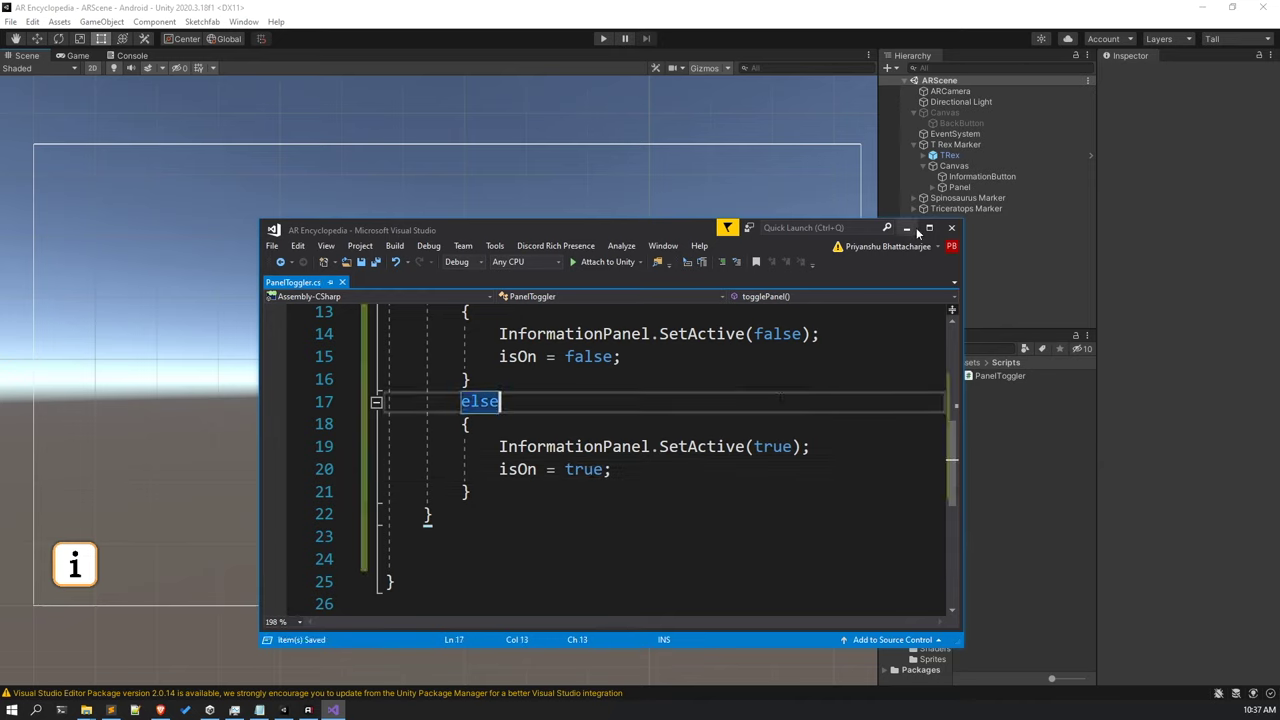
pyautogui.click(989, 481)
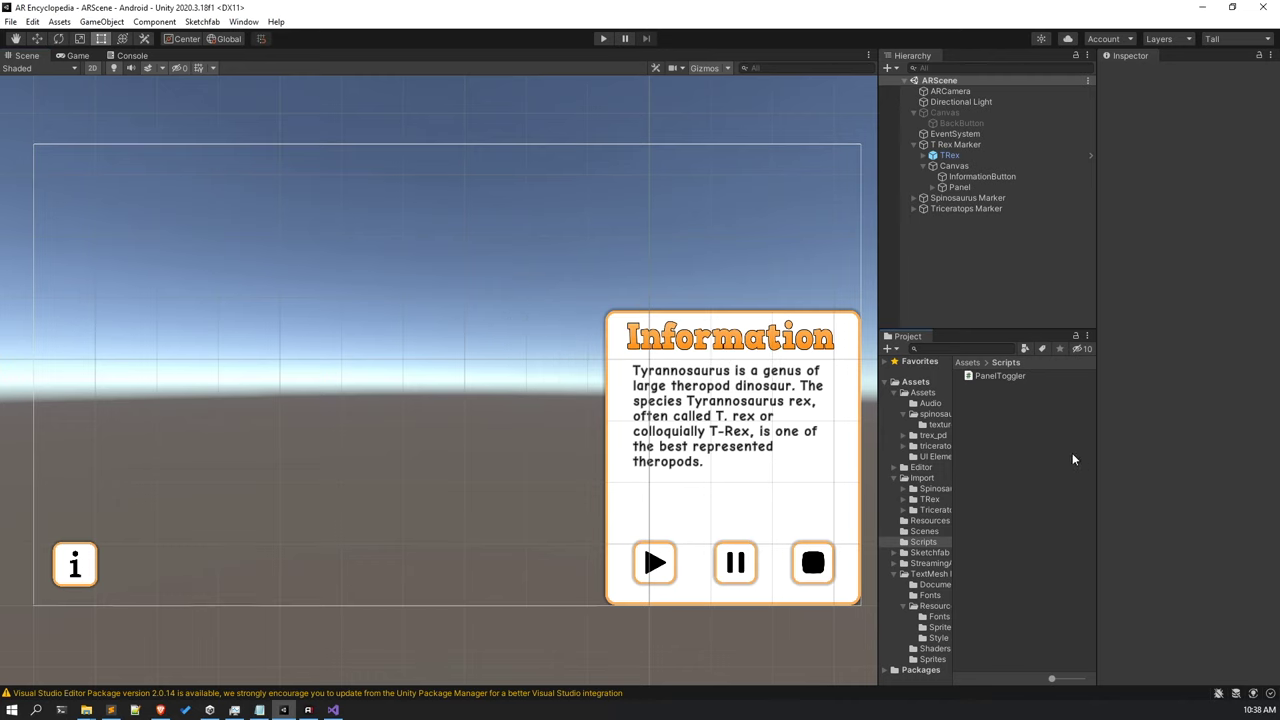
# Attach PanelToggler to the T Rex Canvas and assign Panel as its Information Panel.
pyautogui.click(988, 167)
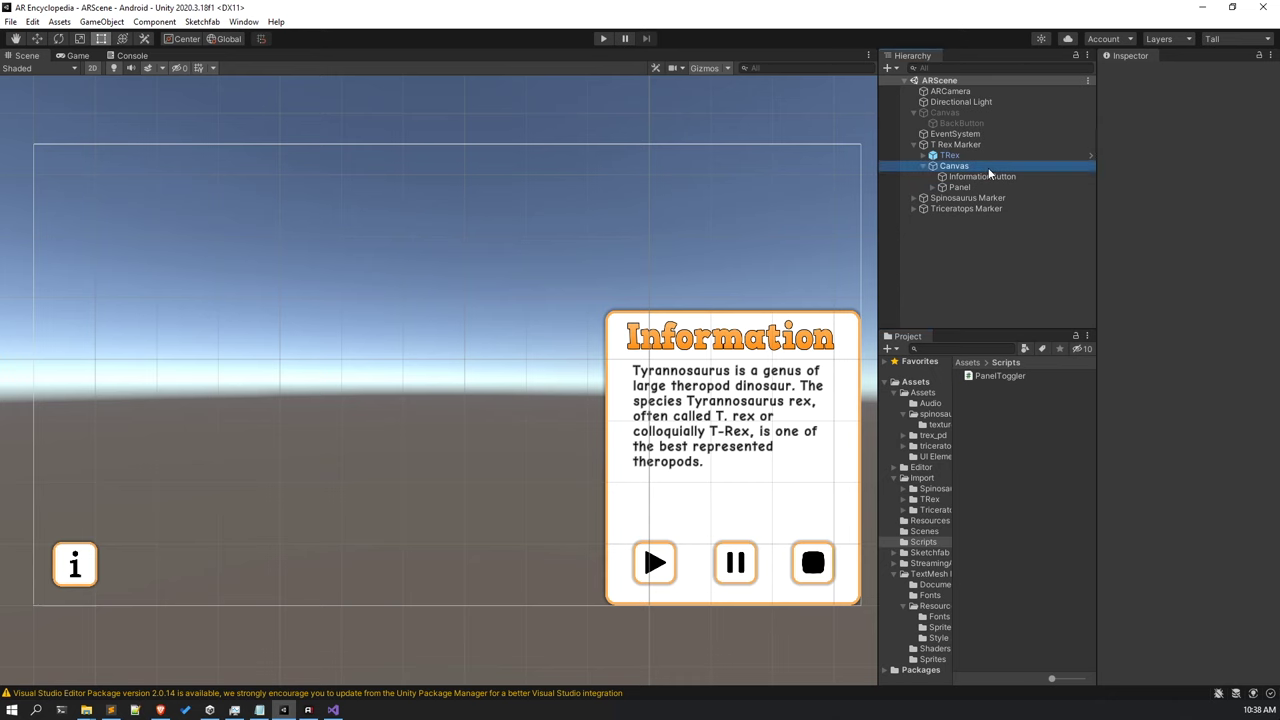
pyautogui.click(993, 186)
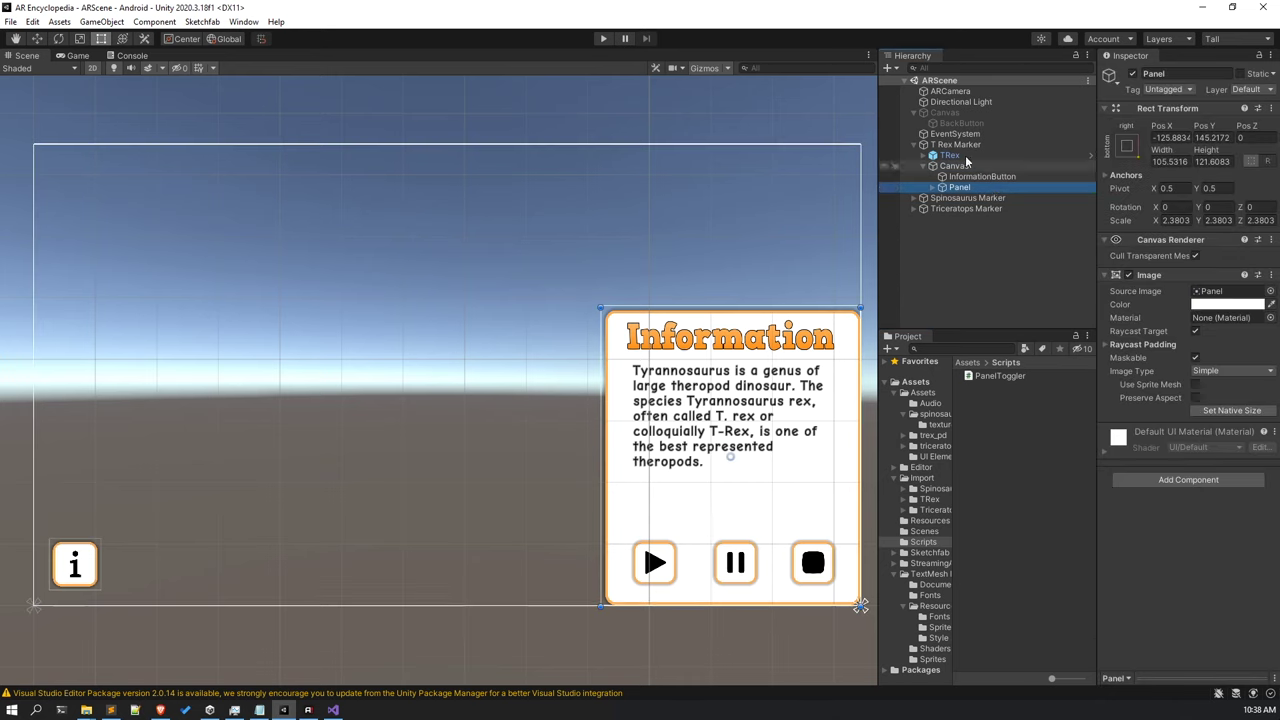
pyautogui.click(960, 156)
pyautogui.click(960, 166)
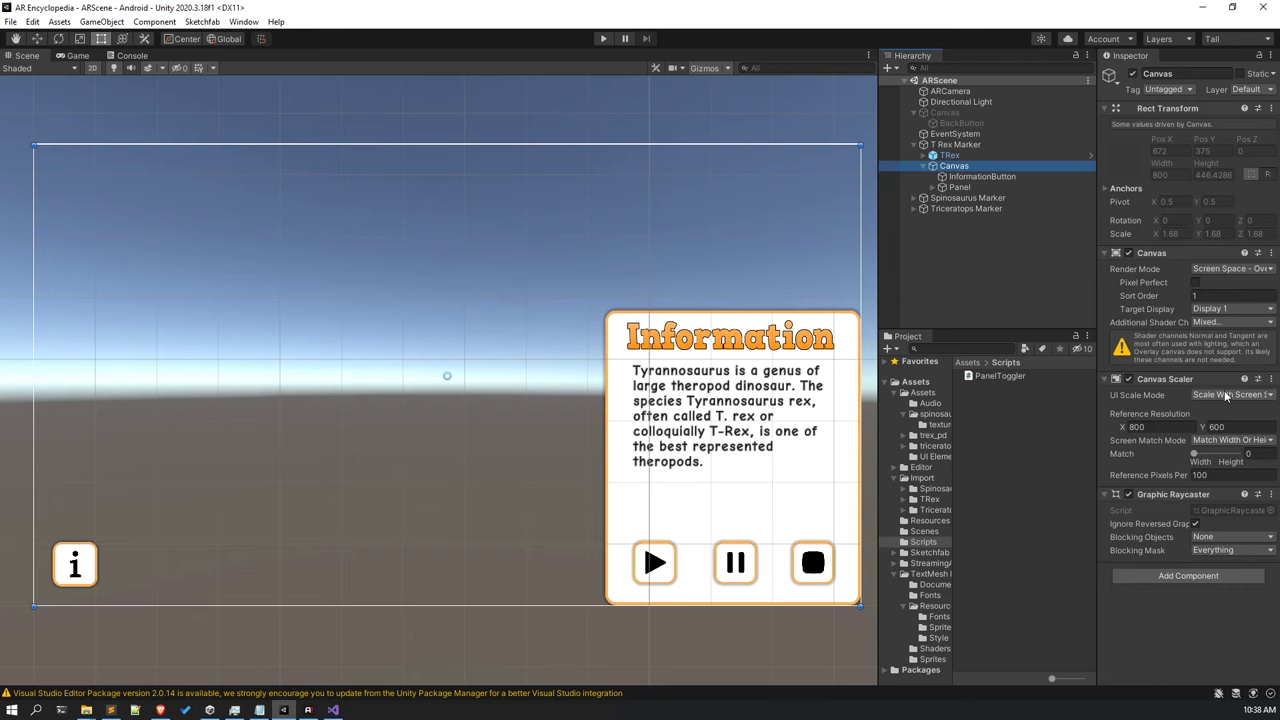
pyautogui.moveTo(1014, 382); pyautogui.dragTo(1201, 594)
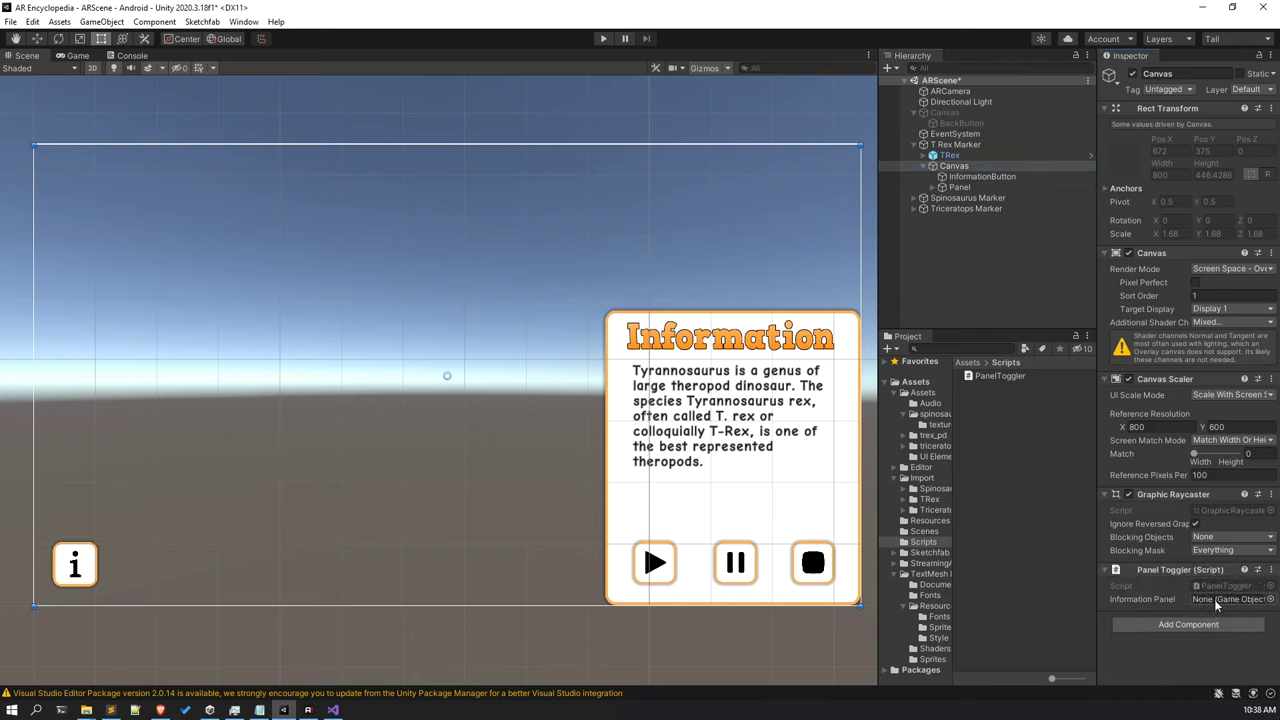
pyautogui.moveTo(960, 186); pyautogui.dragTo(1220, 607)
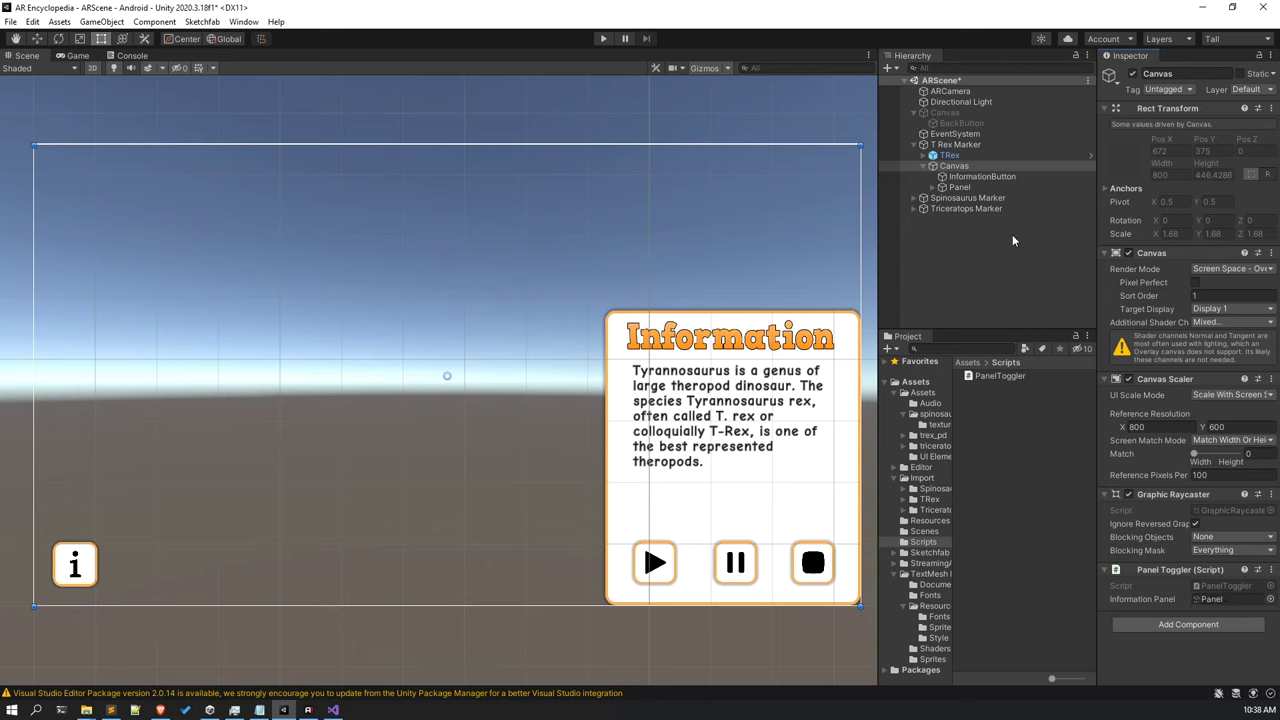
# Make InformationButton's On Click call Canvas > PanelToggler.togglePanel, and save ARScene.
pyautogui.click(1004, 176)
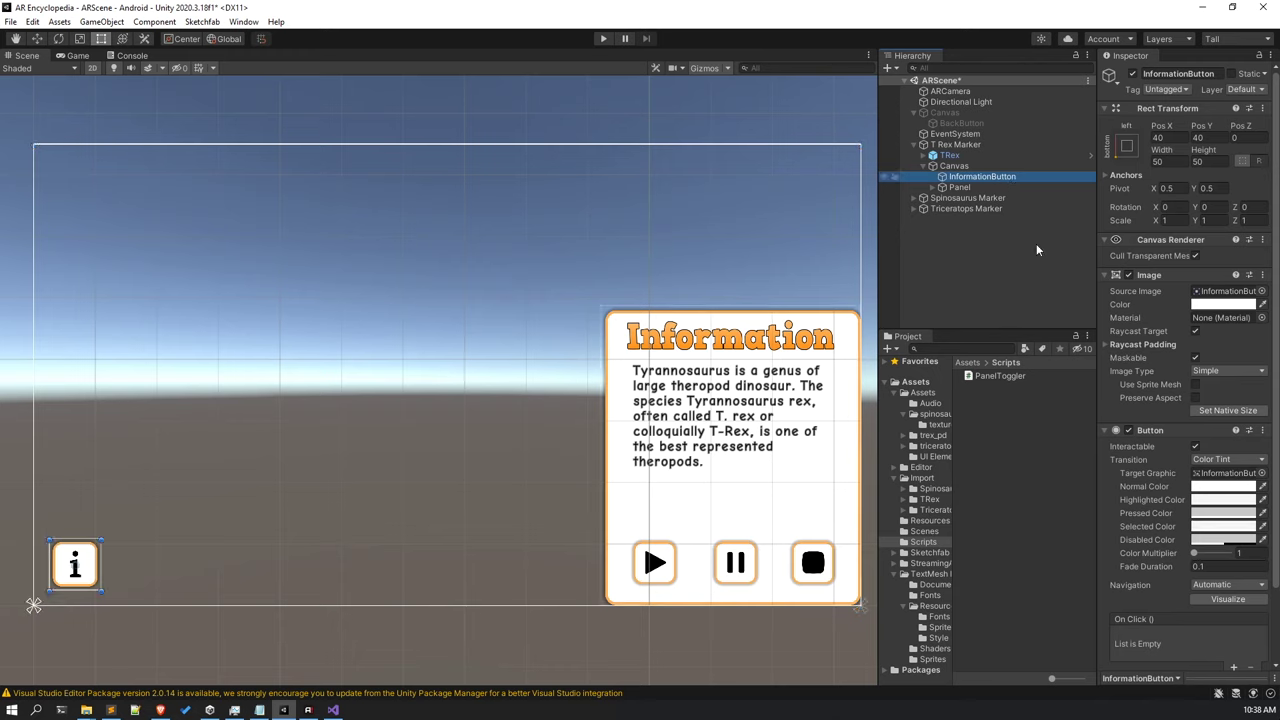
pyautogui.scroll(-2, 1216, 530)
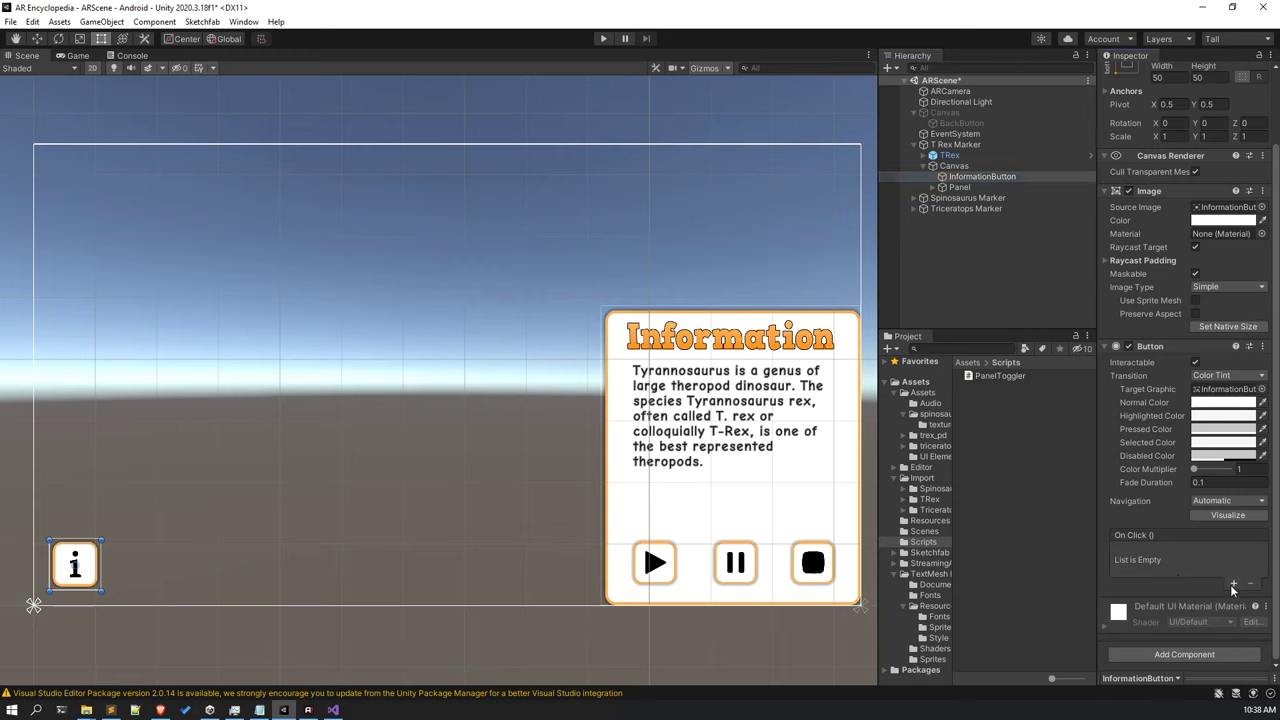
pyautogui.click(1231, 583)
pyautogui.moveTo(975, 174); pyautogui.dragTo(1157, 557)
pyautogui.click(1193, 553)
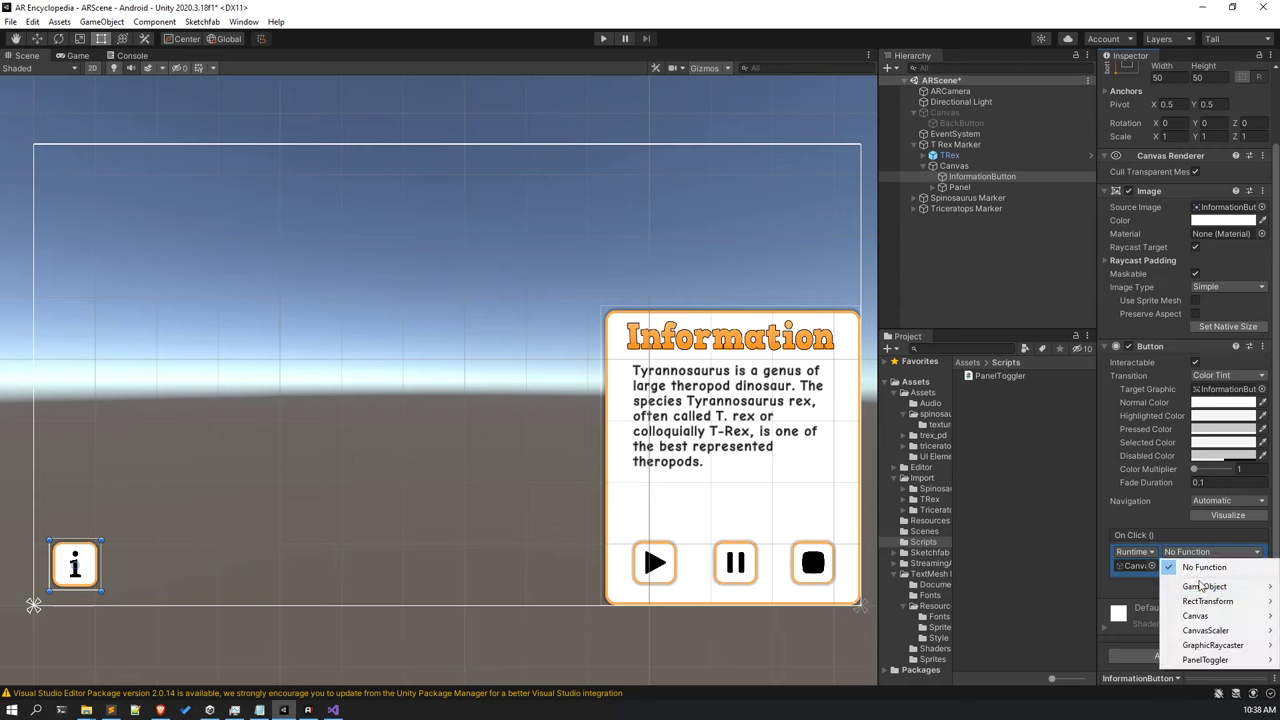
pyautogui.moveTo(1195, 661)
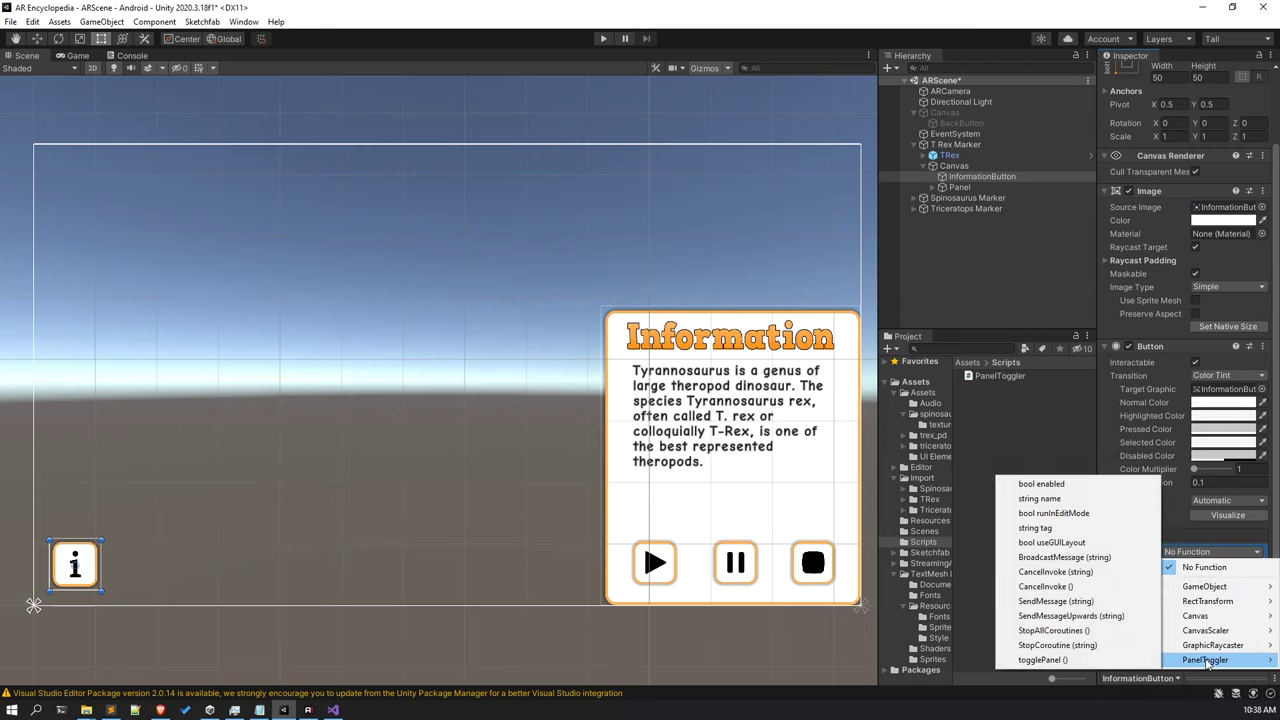
pyautogui.click(1100, 659)
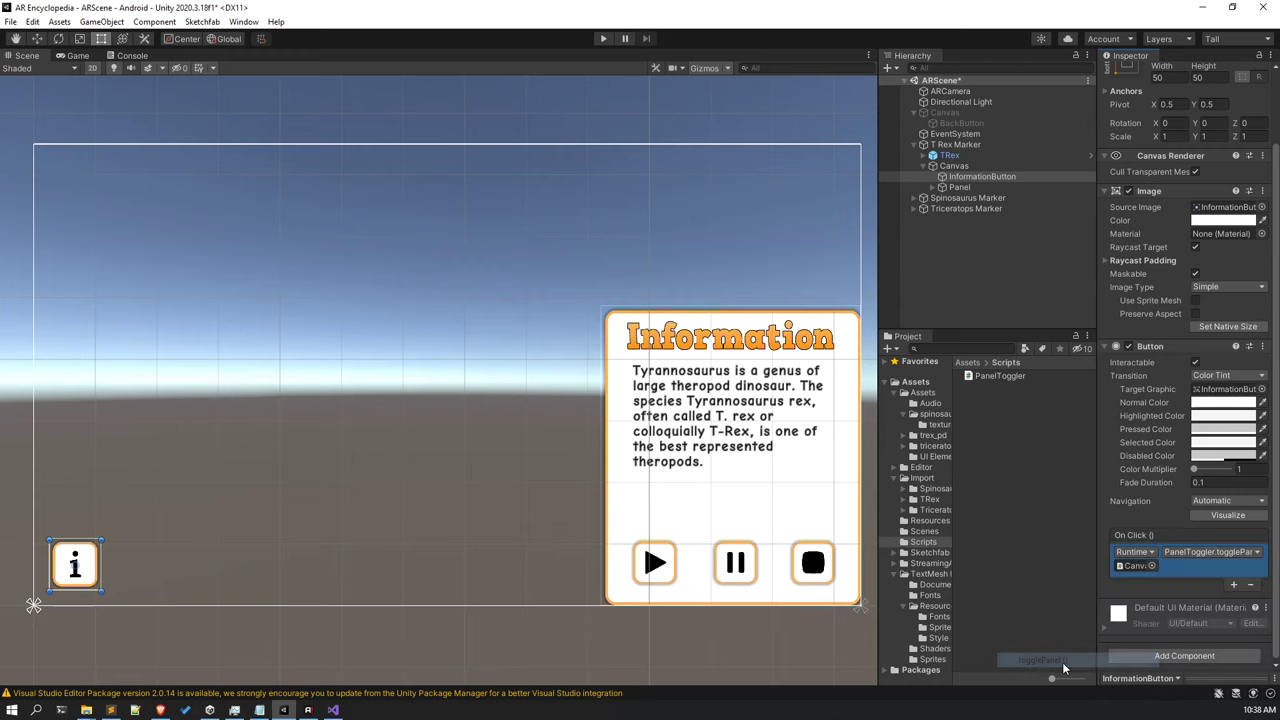
pyautogui.click(1028, 498)
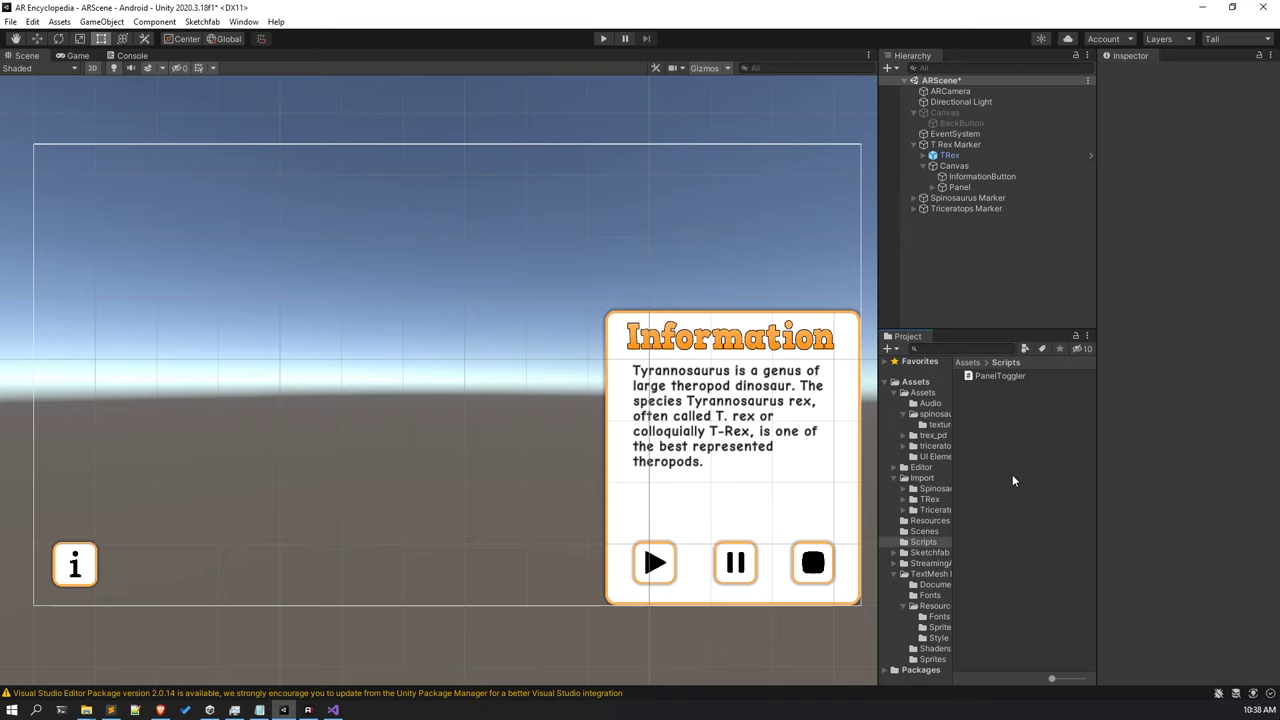
pyautogui.hotkey('ctrl', 's')
pyautogui.click(1000, 187)
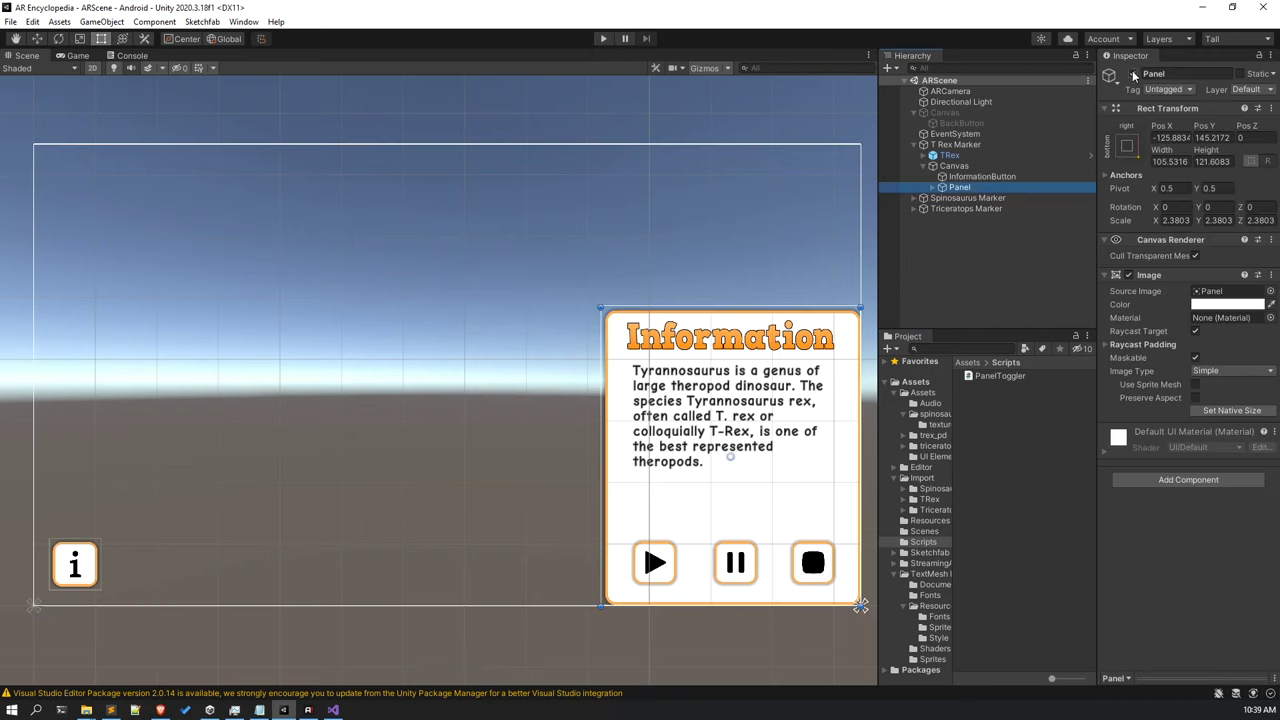
# Deactivate the Panel so it starts hidden, then enter Play mode.
pyautogui.click(1133, 75)
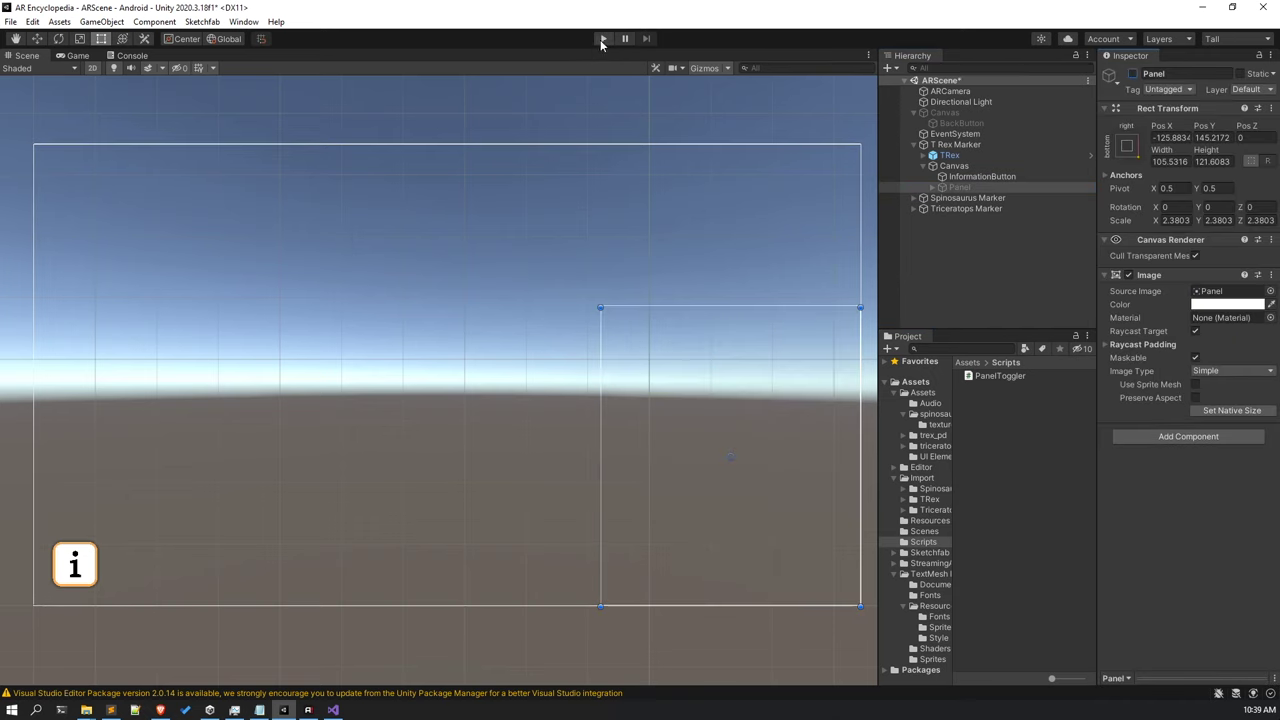
pyautogui.click(602, 40)
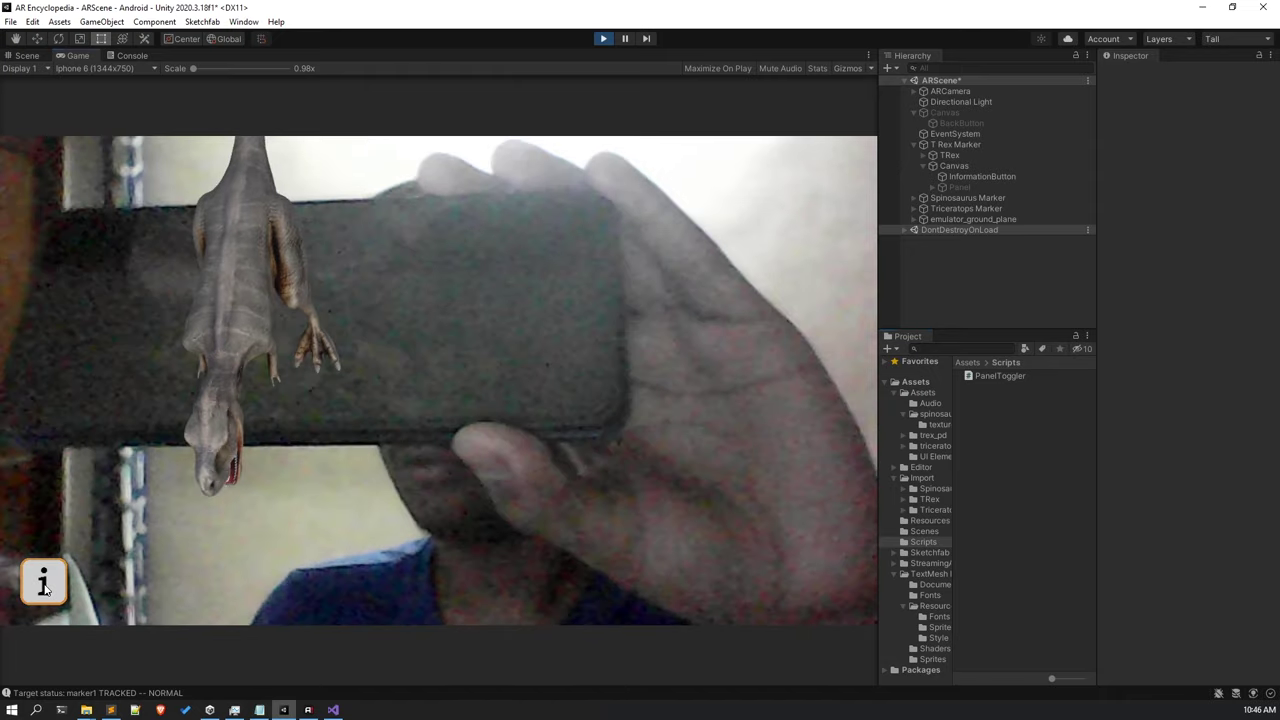
# Open and close the T-Rex information panel repeatedly with the 'i' button.
pyautogui.click(44, 586)
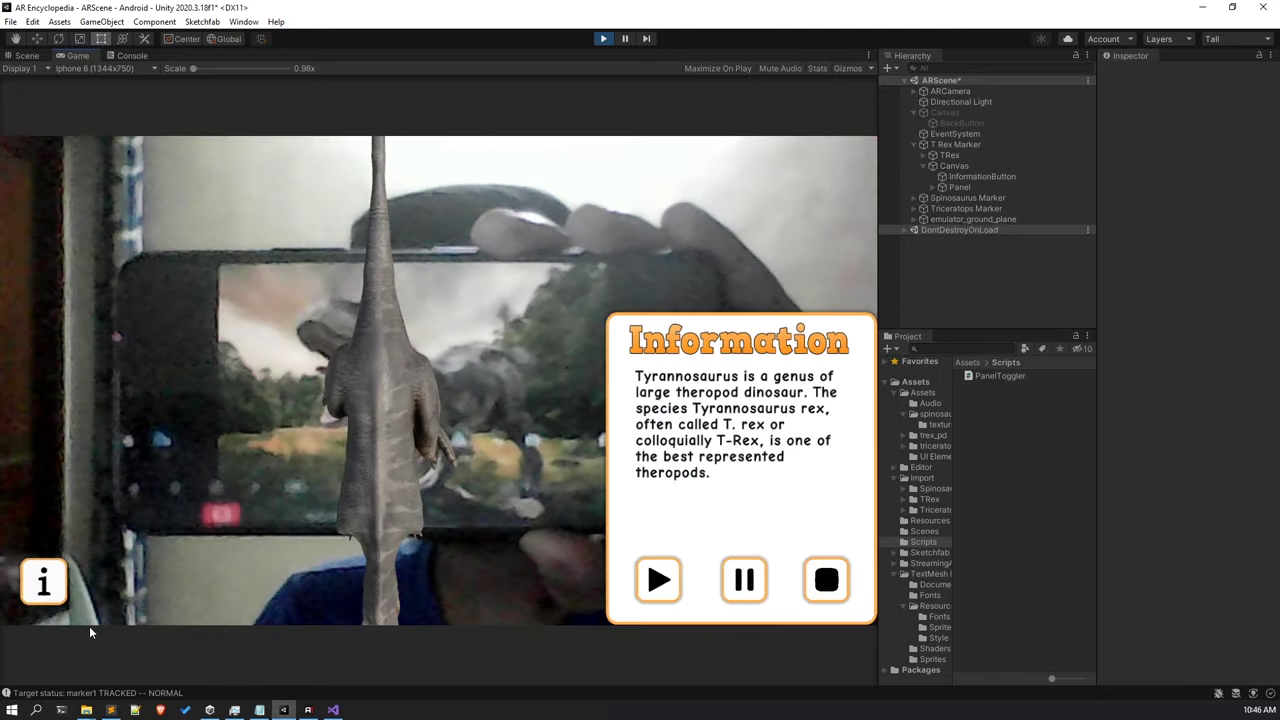
pyautogui.click(57, 591)
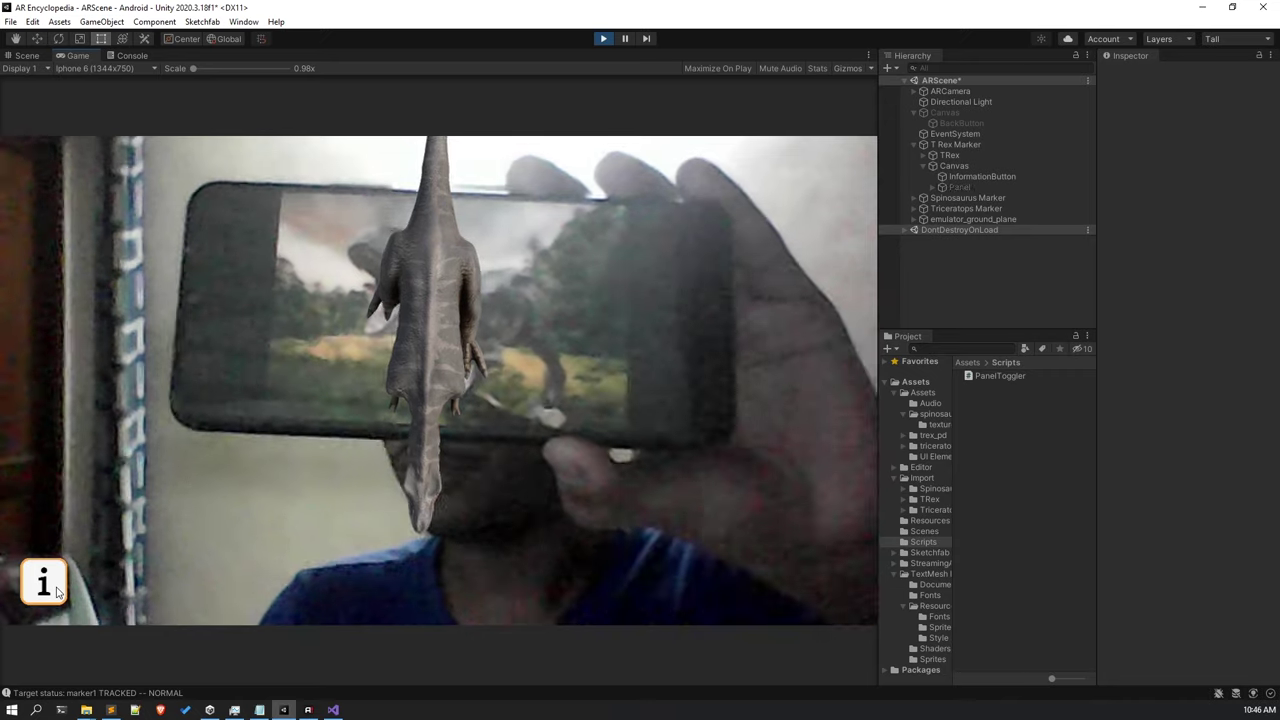
pyautogui.click(57, 591)
pyautogui.click(57, 591)
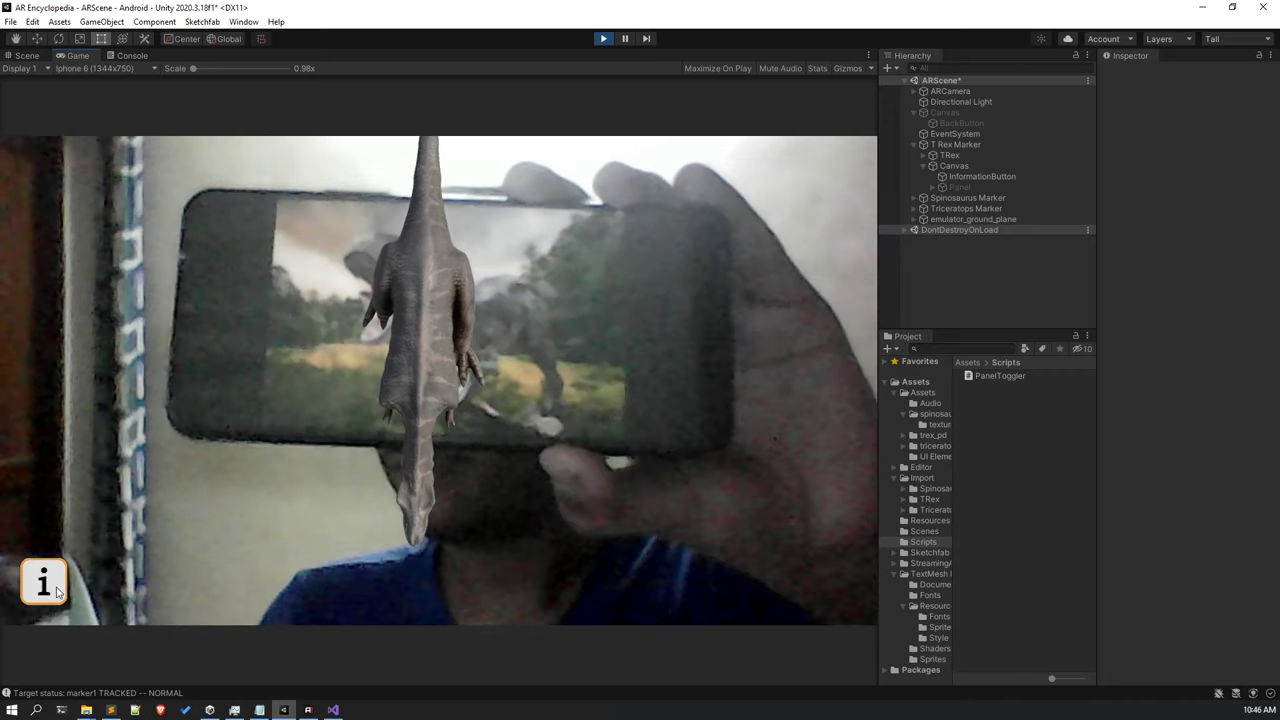
pyautogui.click(57, 591)
pyautogui.click(57, 591)
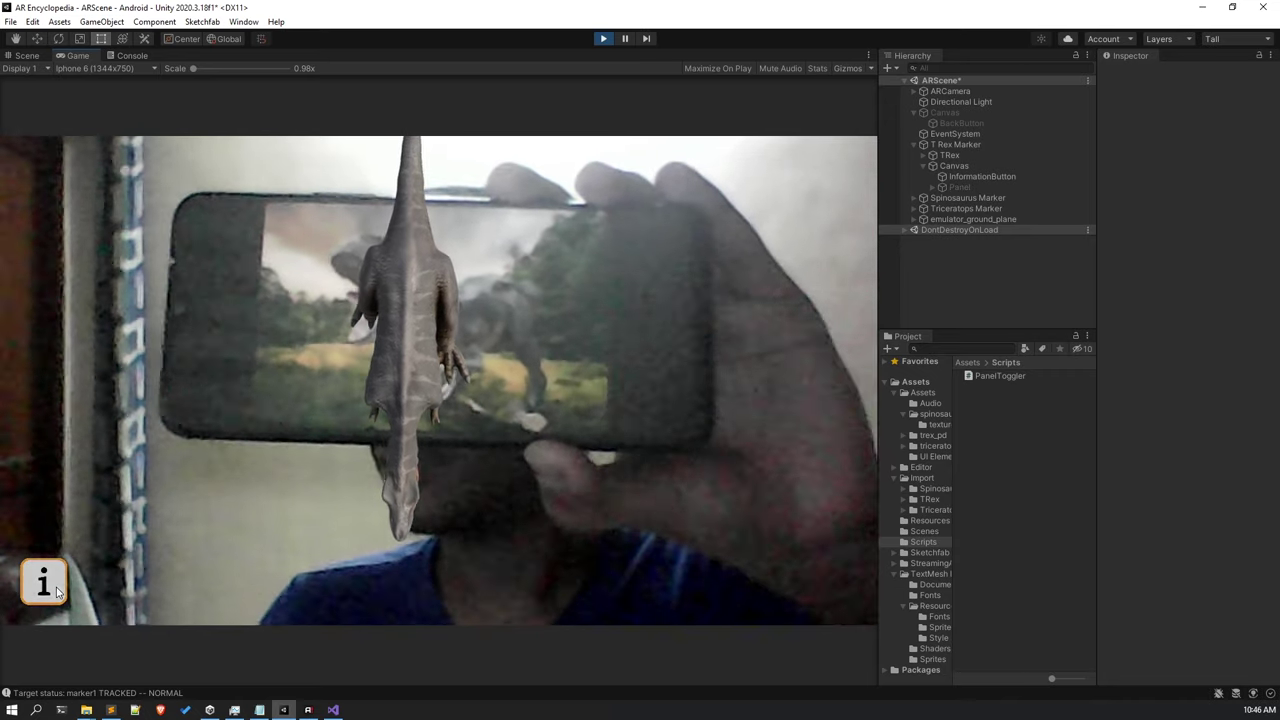
pyautogui.click(57, 591)
pyautogui.click(57, 591)
pyautogui.click(57, 591)
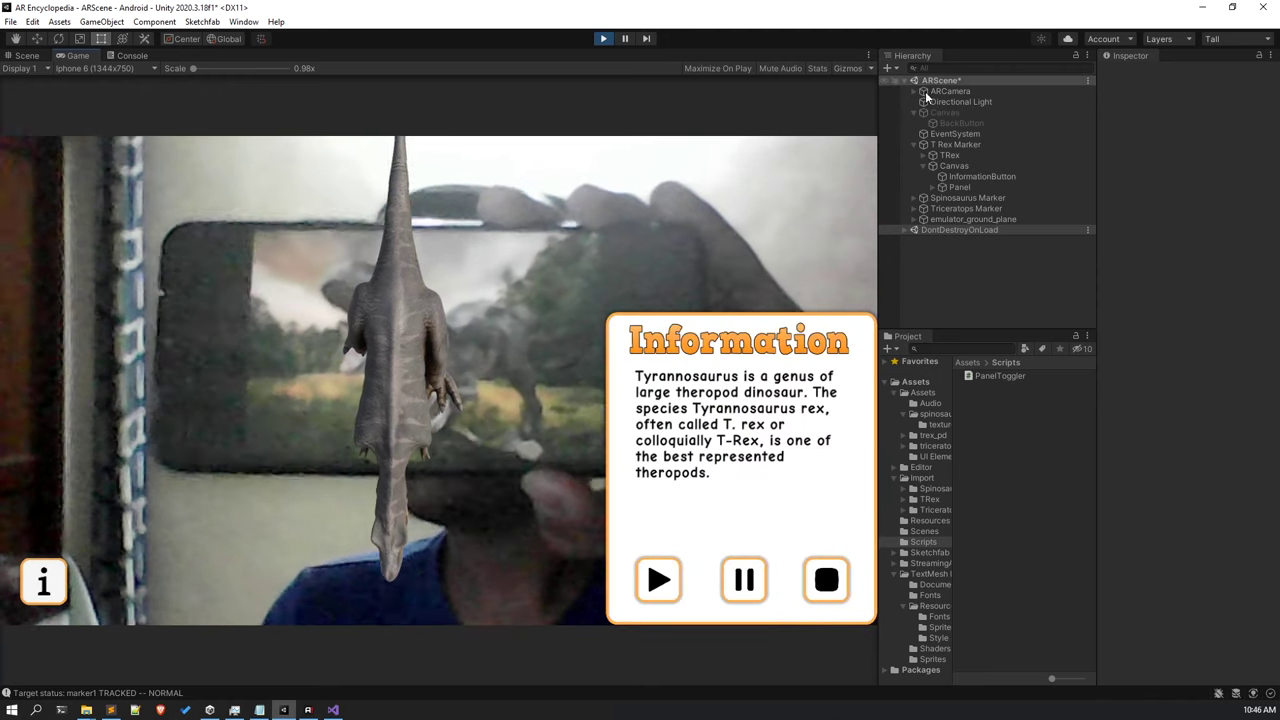
# Activate the Canvas, hide the panel again, and stop Play mode.
pyautogui.click(948, 112)
pyautogui.click(1133, 74)
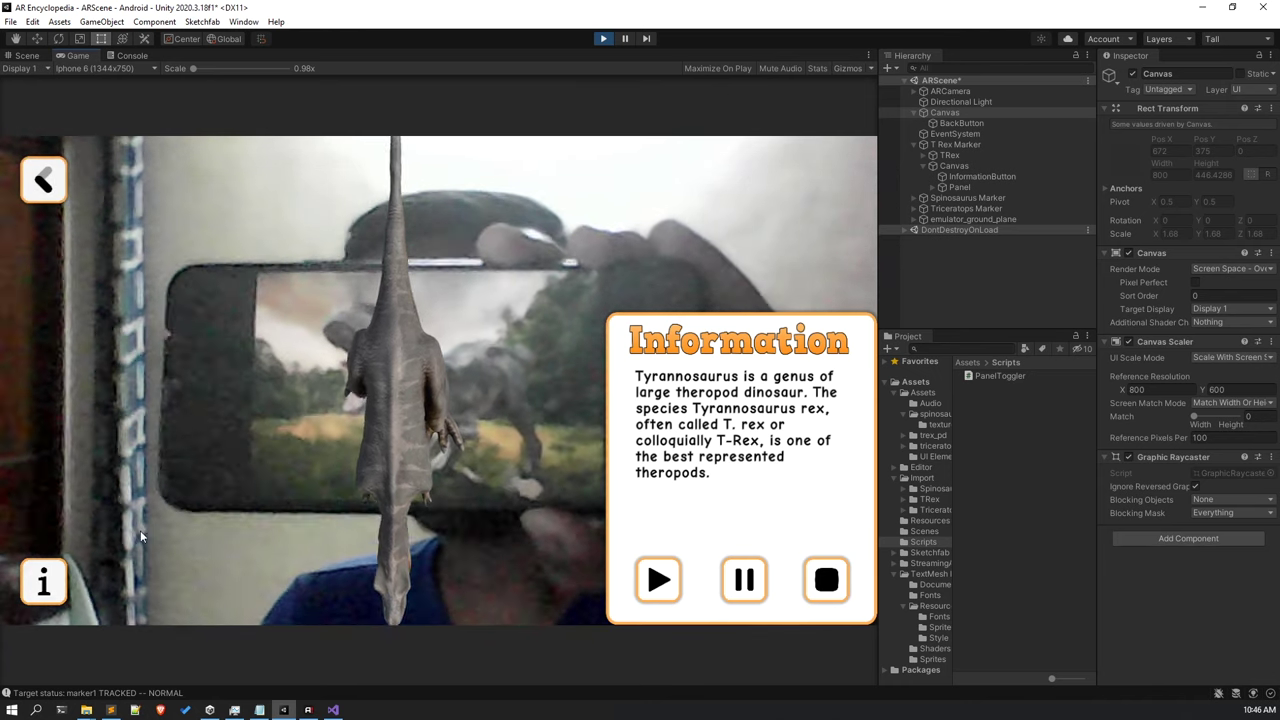
pyautogui.click(54, 584)
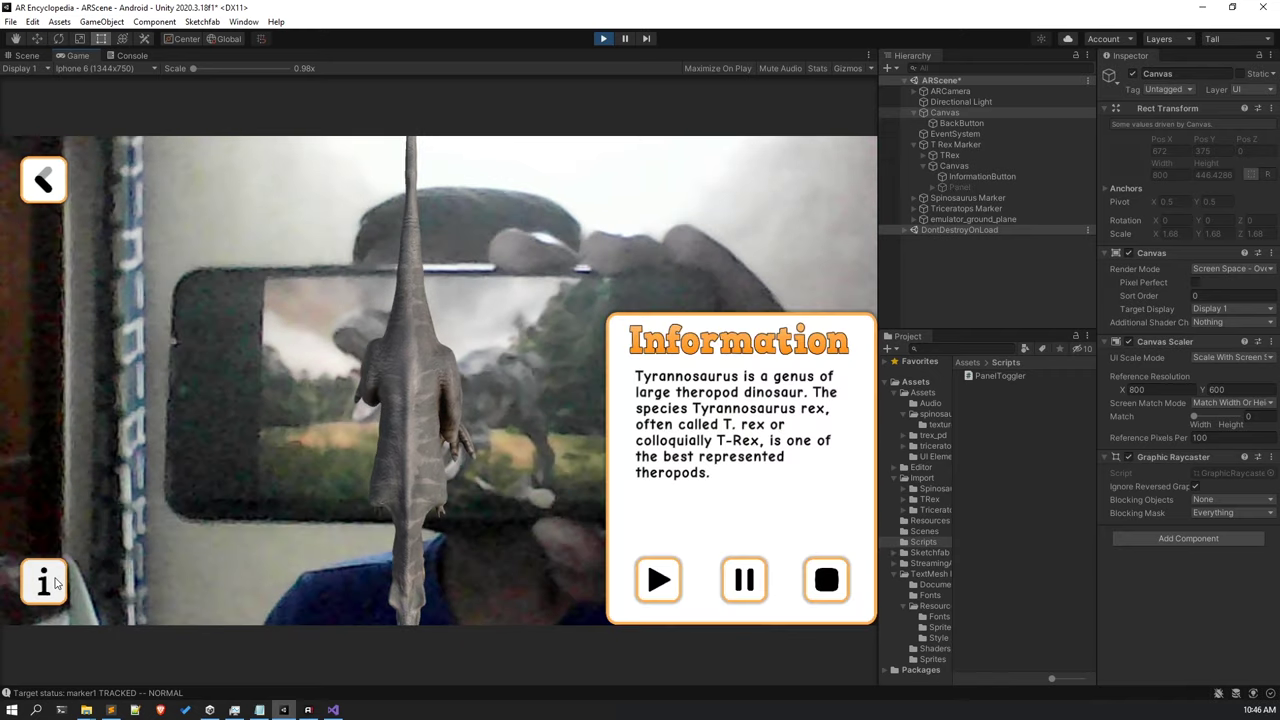
pyautogui.click(603, 39)
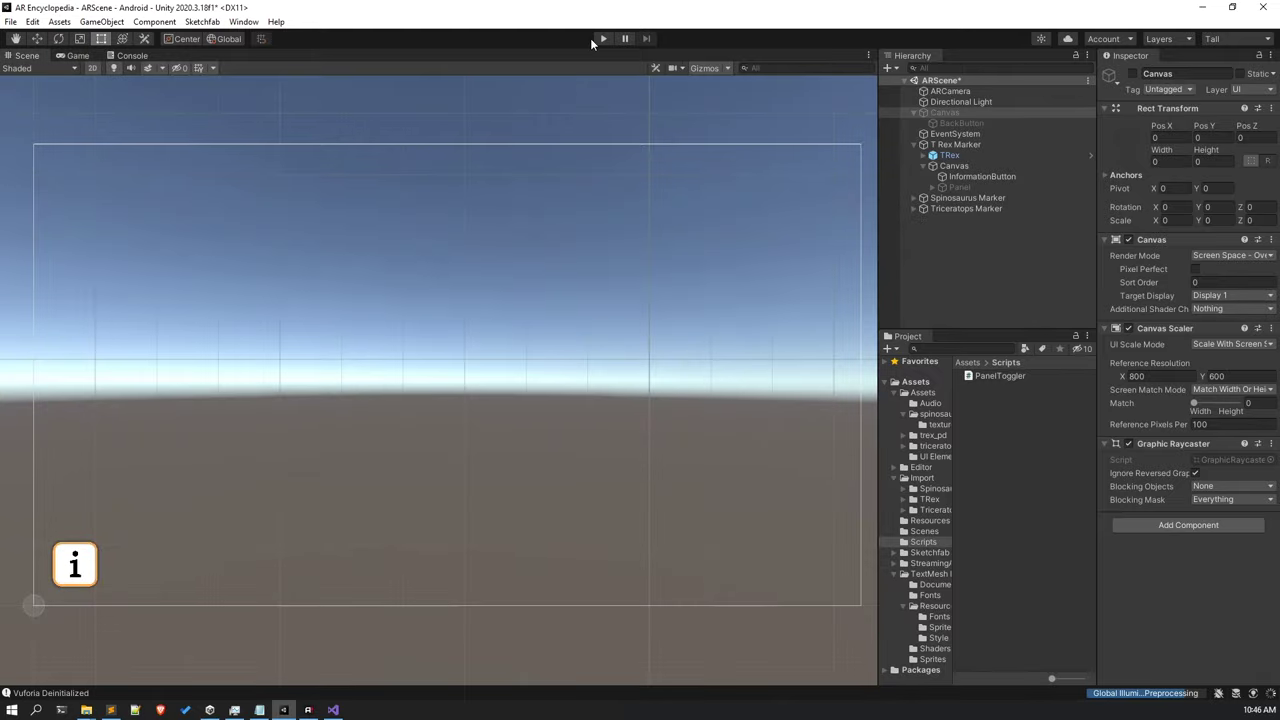
# Create an empty TRexAudio child under T Rex Marker with an Audio Source component.
pyautogui.click(976, 145)
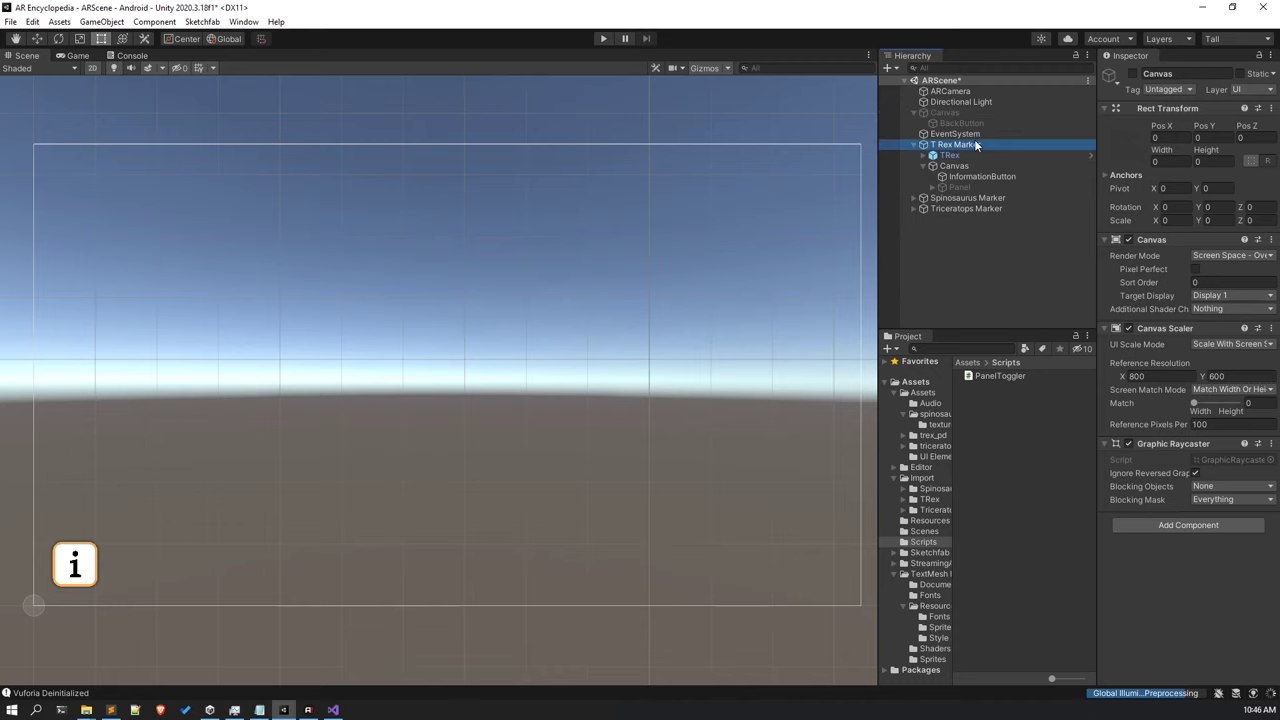
pyautogui.rightClick(966, 146)
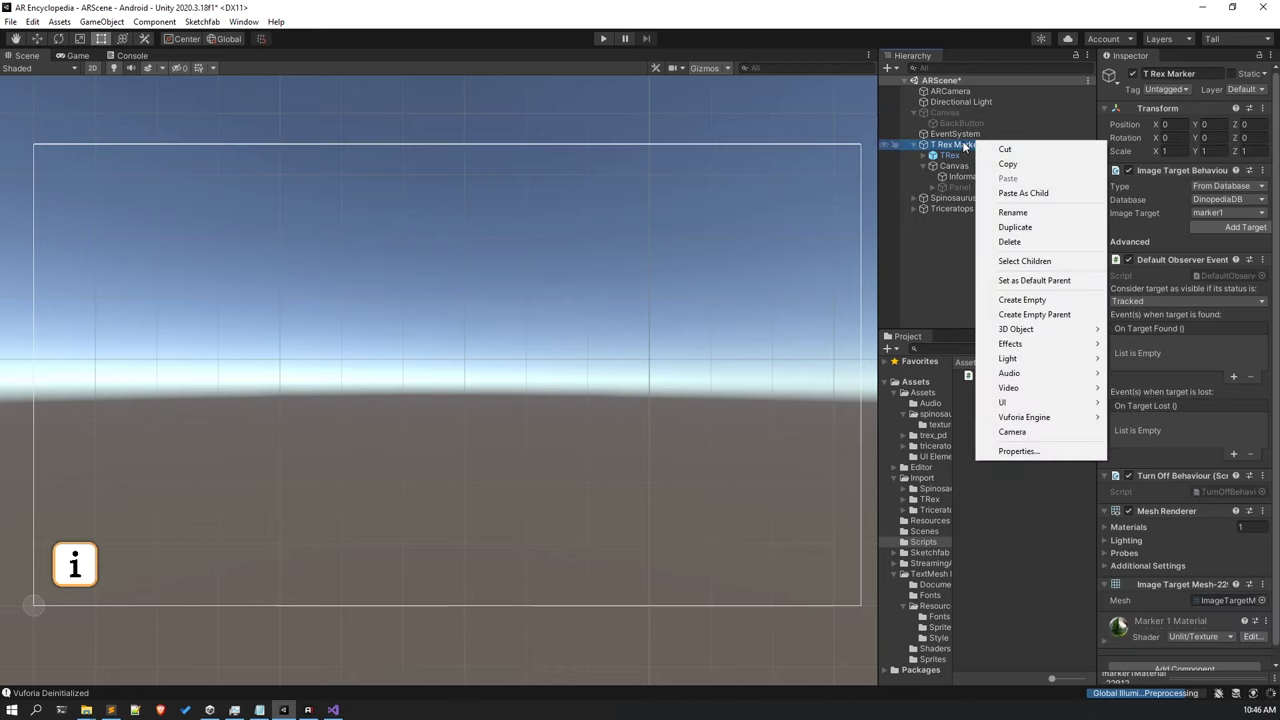
pyautogui.click(1010, 300)
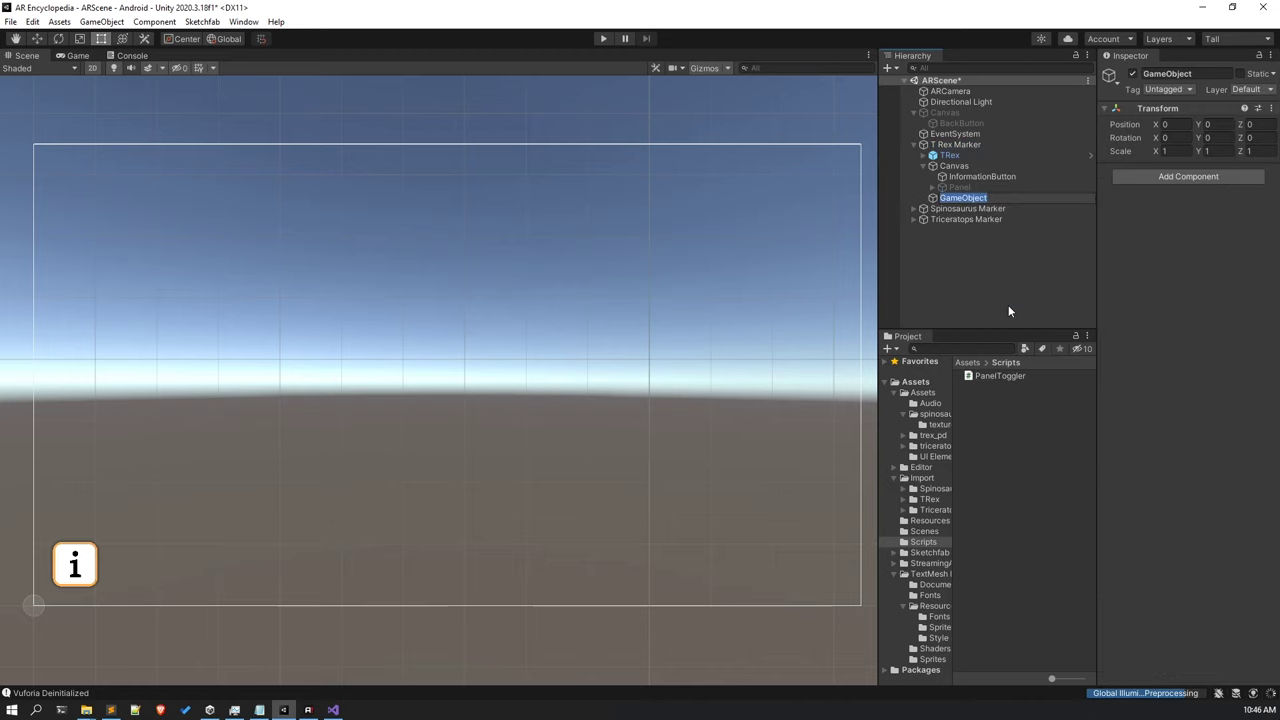
pyautogui.click(1167, 74)
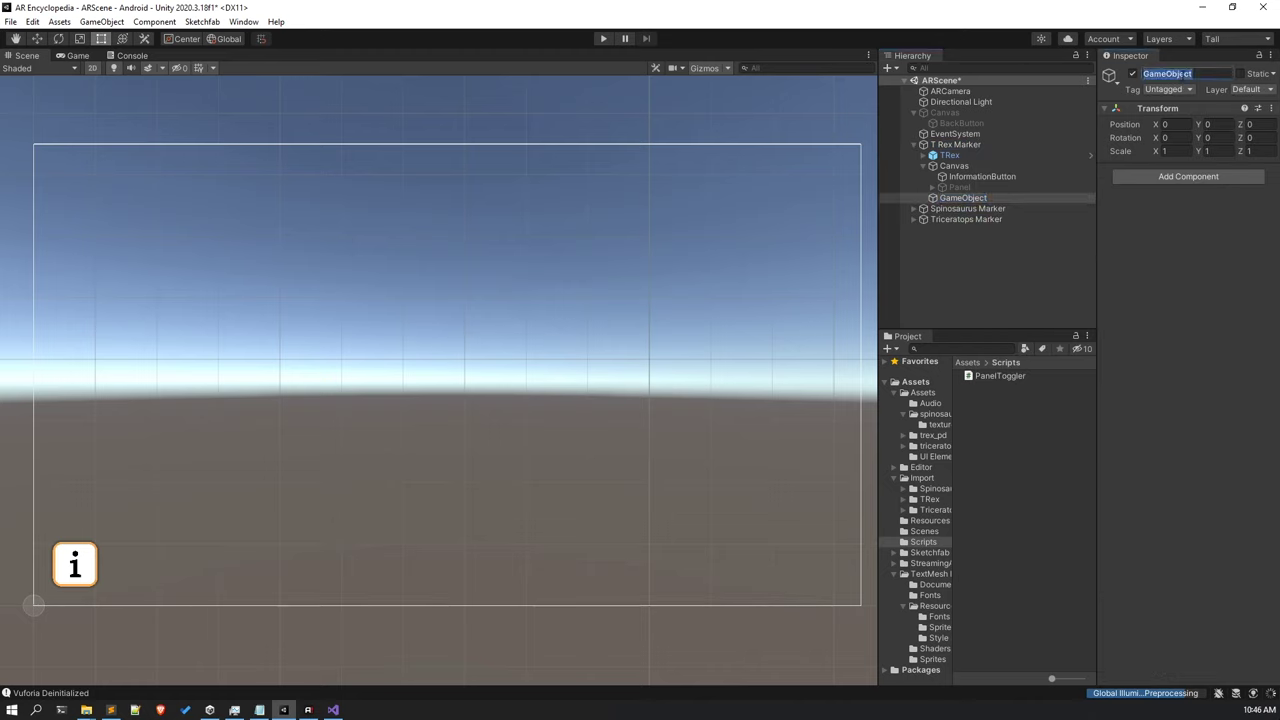
pyautogui.write('TRexAudio')
pyautogui.click(1180, 178)
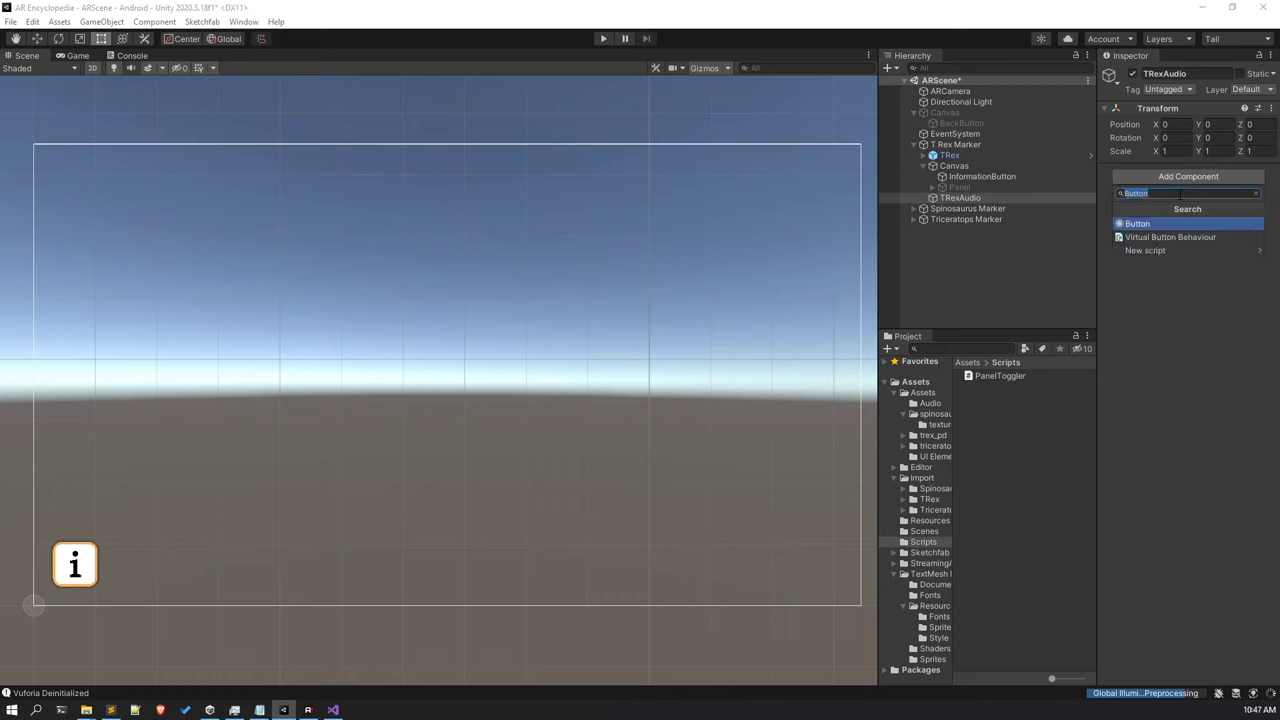
pyautogui.write('Audio So')
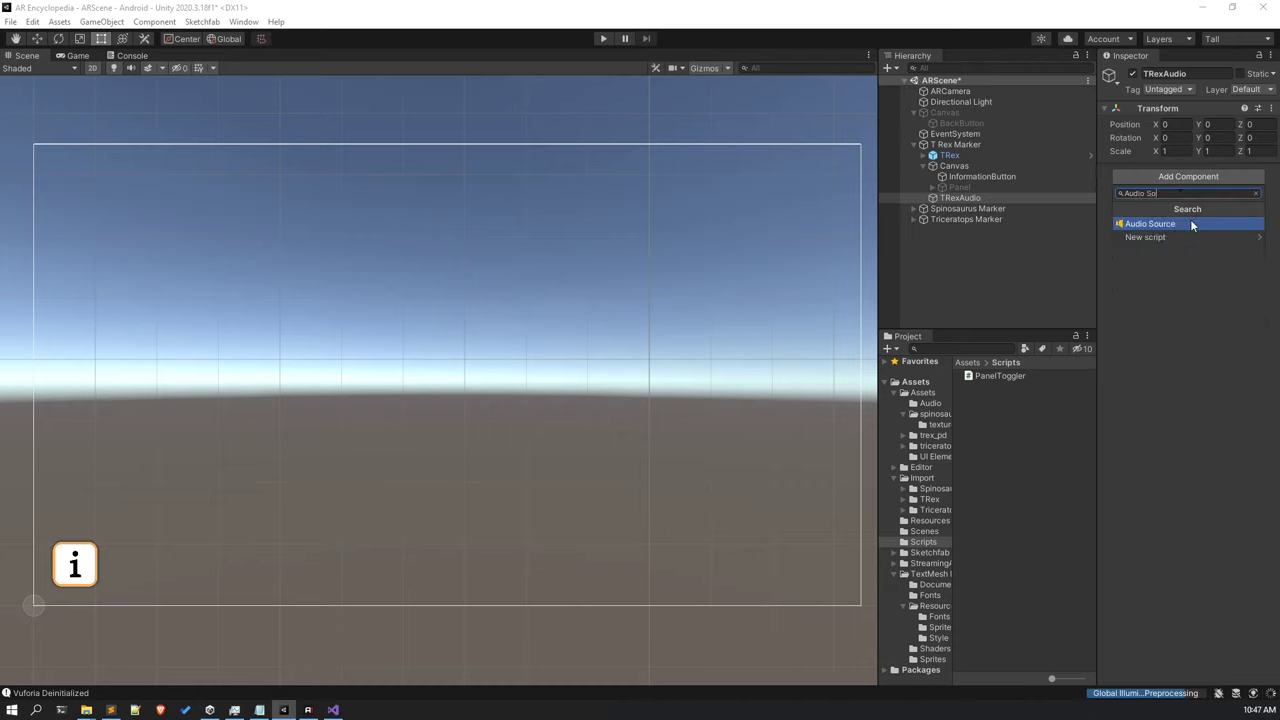
pyautogui.click(1191, 224)
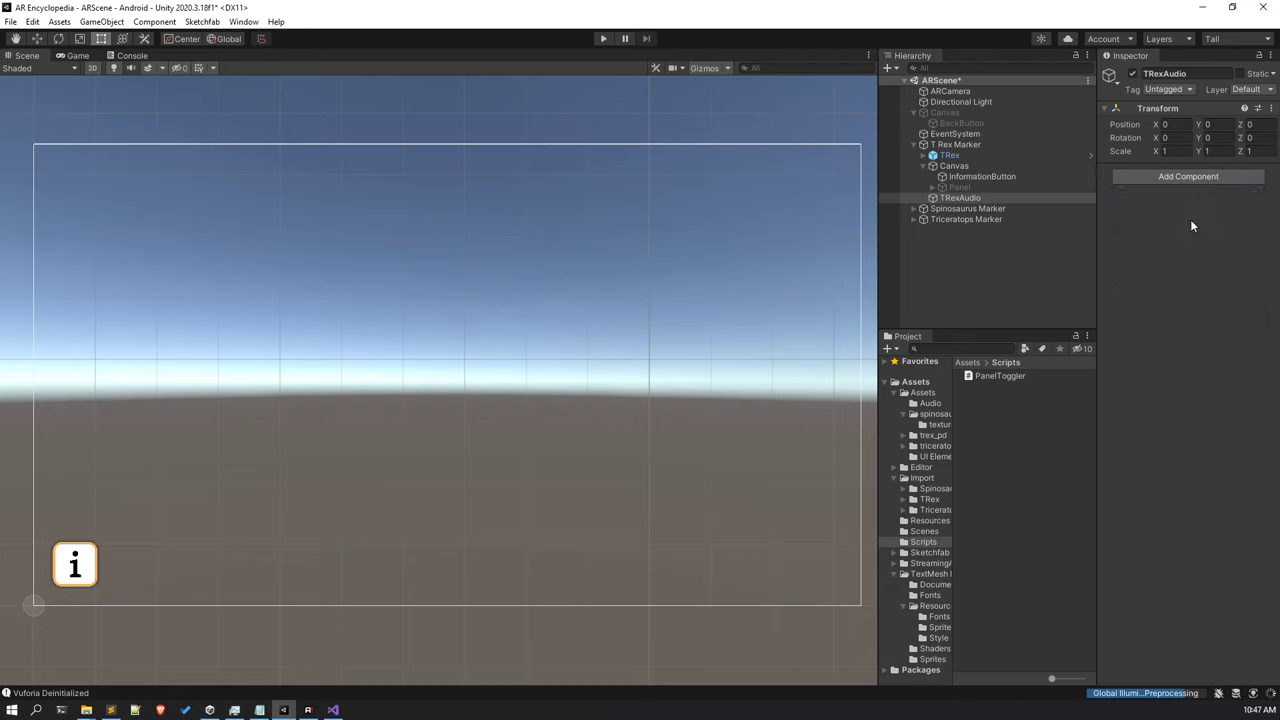
# Assign the trex desc audio clip from the Audio folder and turn off Play On Awake.
pyautogui.click(989, 366)
pyautogui.click(1005, 376)
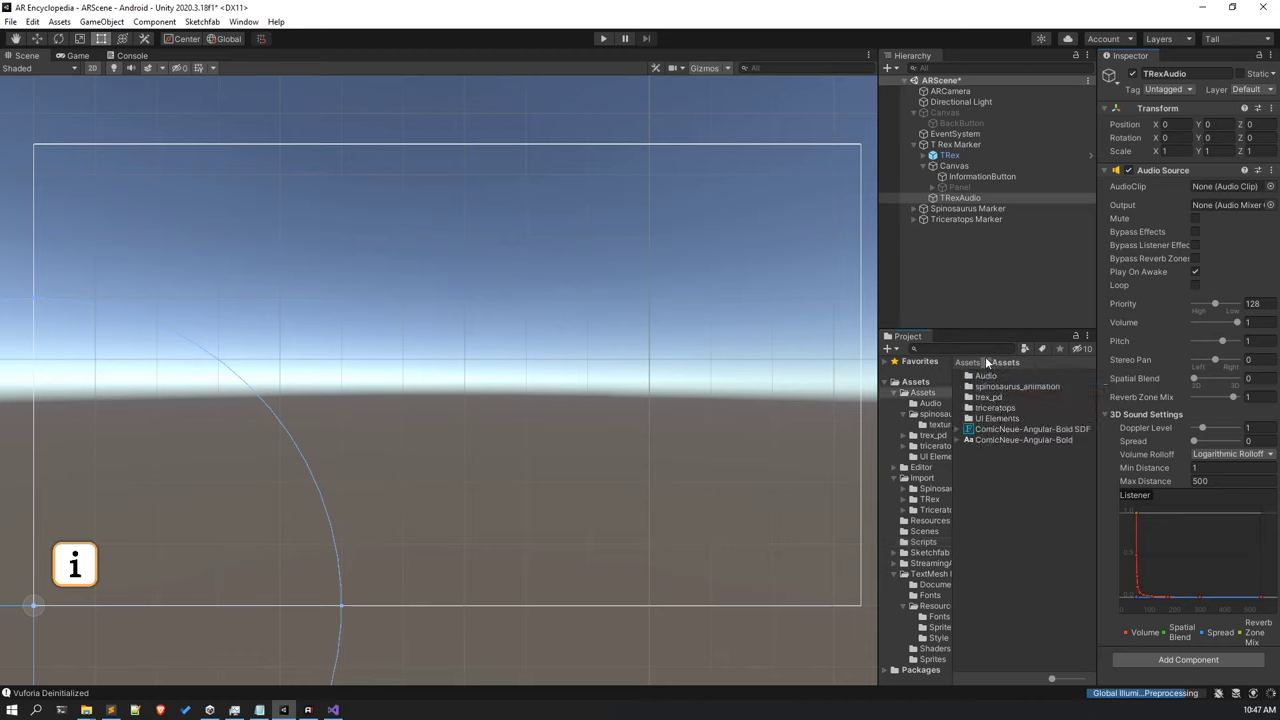
pyautogui.doubleClick(985, 376)
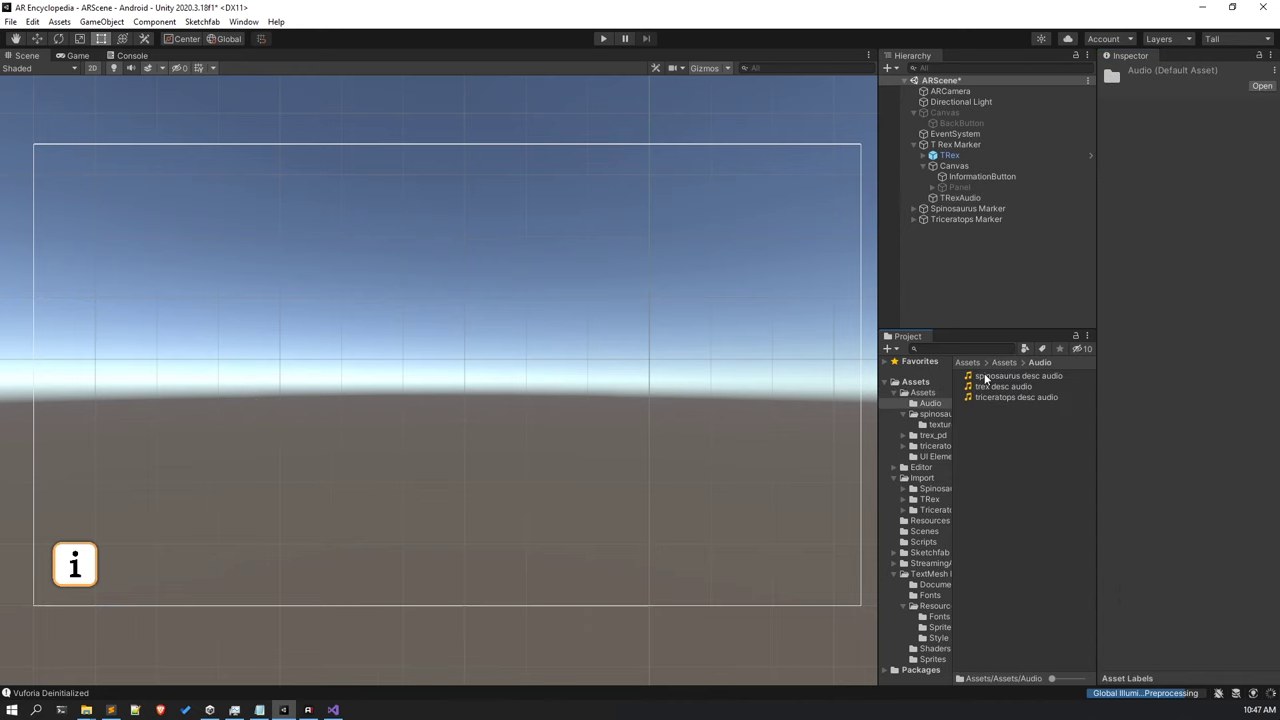
pyautogui.click(977, 186)
pyautogui.click(974, 199)
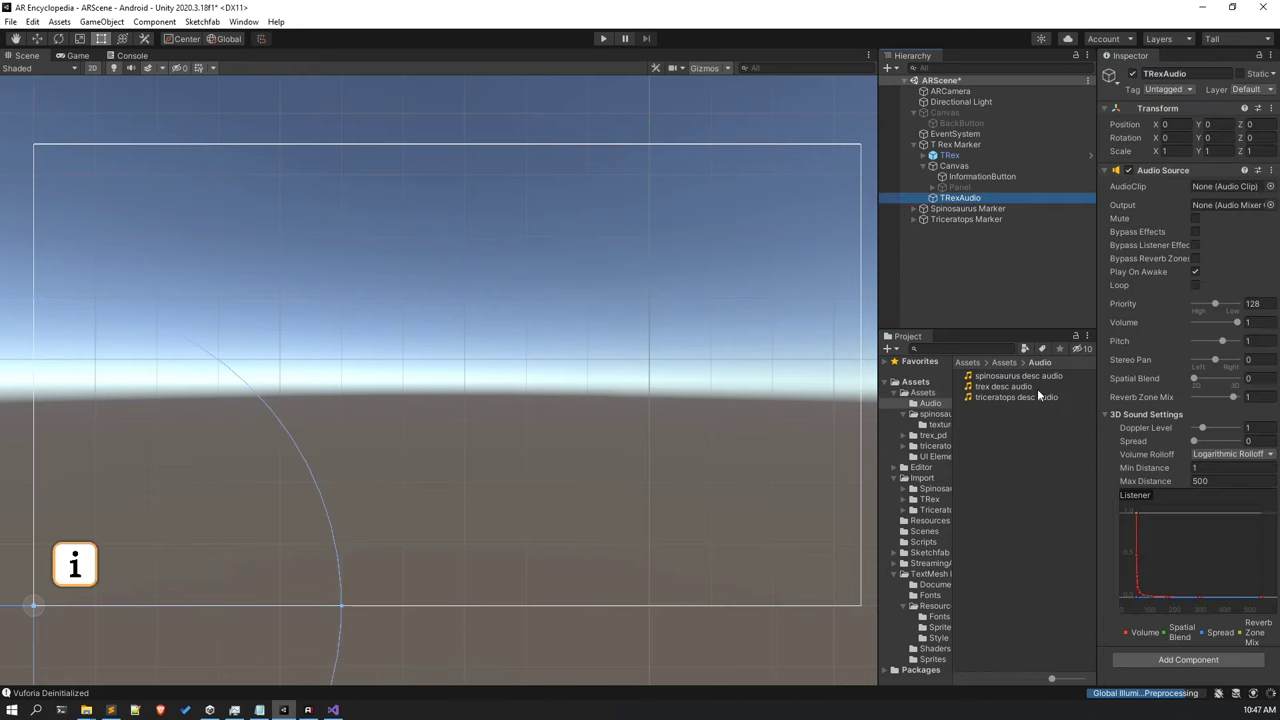
pyautogui.moveTo(1016, 390); pyautogui.dragTo(1041, 387)
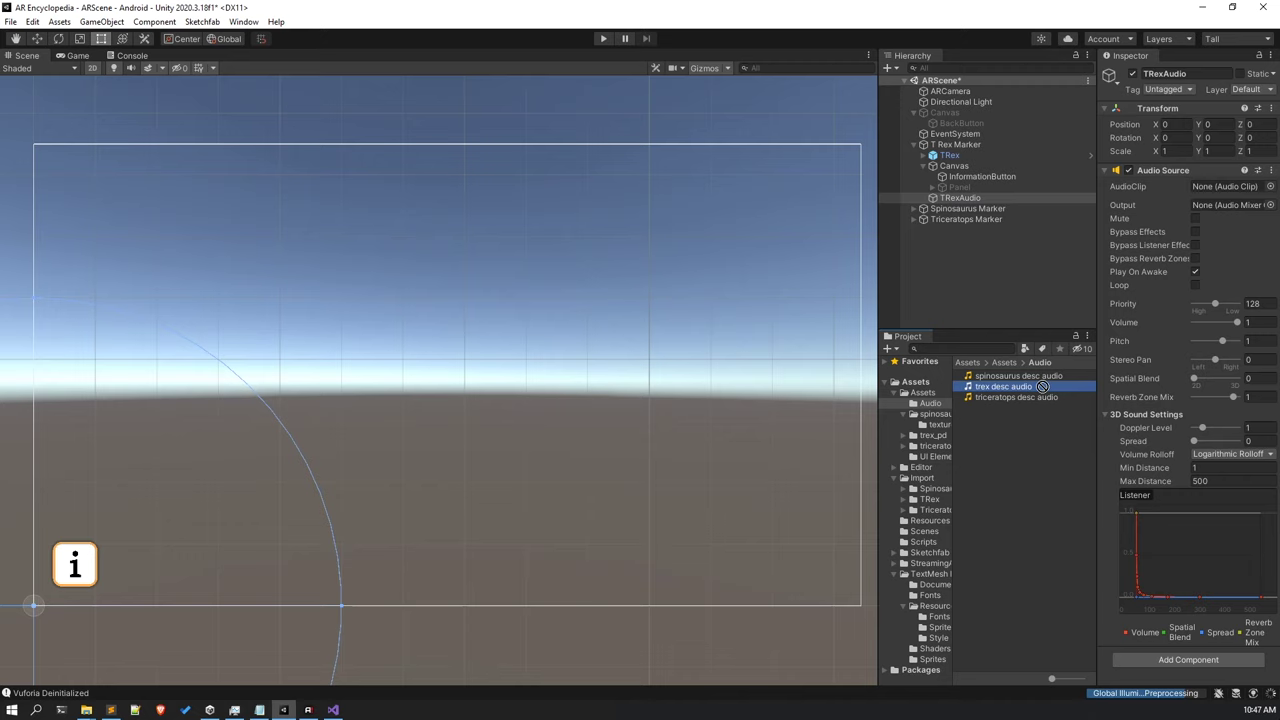
pyautogui.moveTo(1136, 444); pyautogui.dragTo(1228, 188)
pyautogui.click(1195, 272)
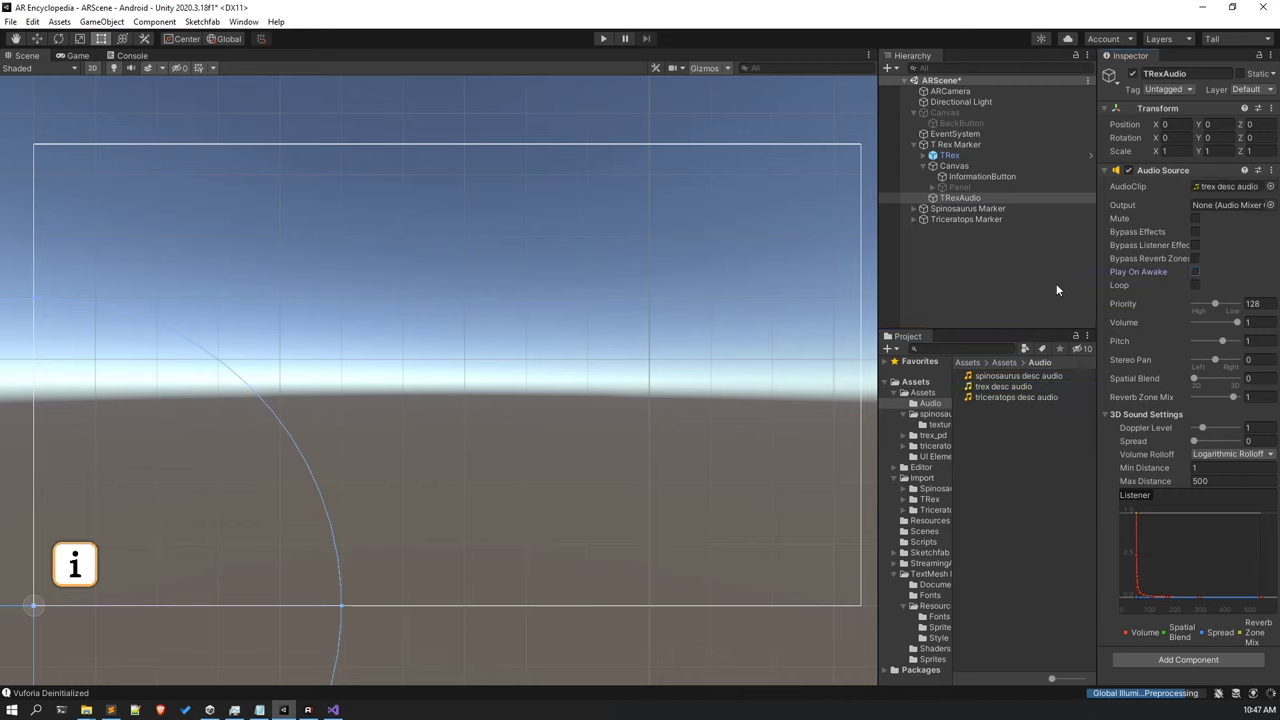
pyautogui.click(972, 188)
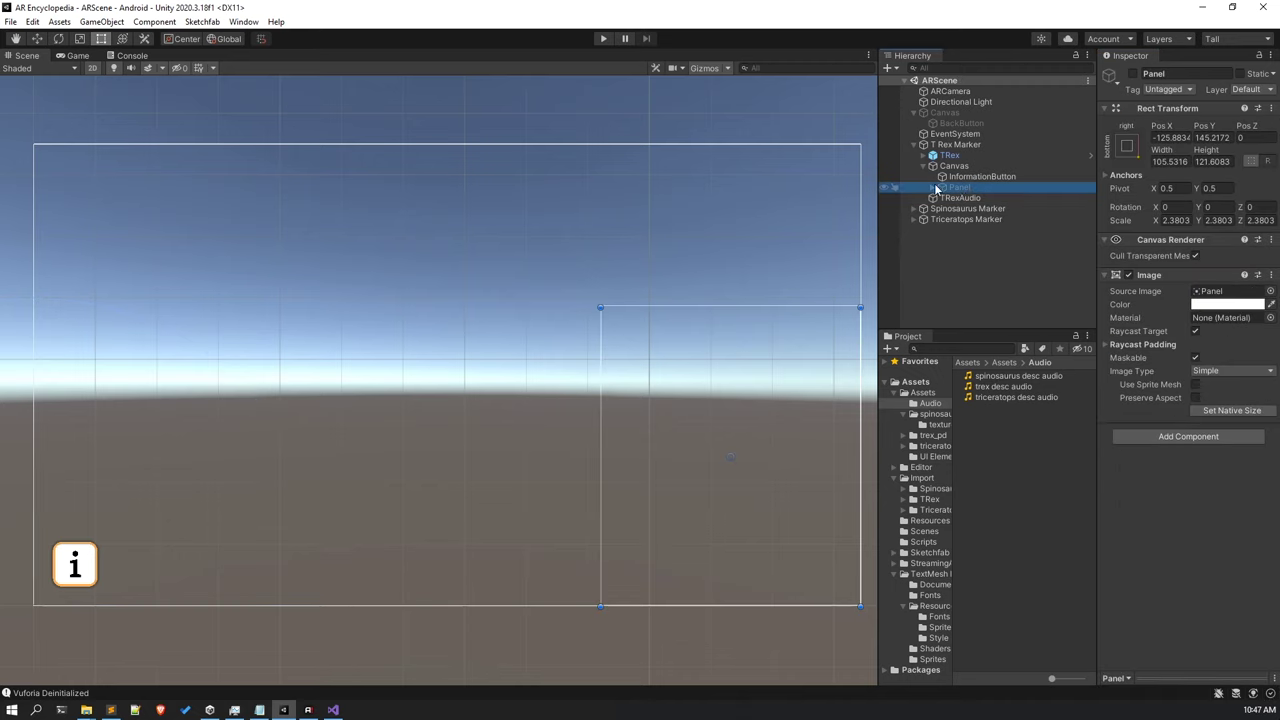
# Add an On Click action targeting TRexAudio that calls AudioSource.Play on the panel's buttons.
pyautogui.click(933, 188)
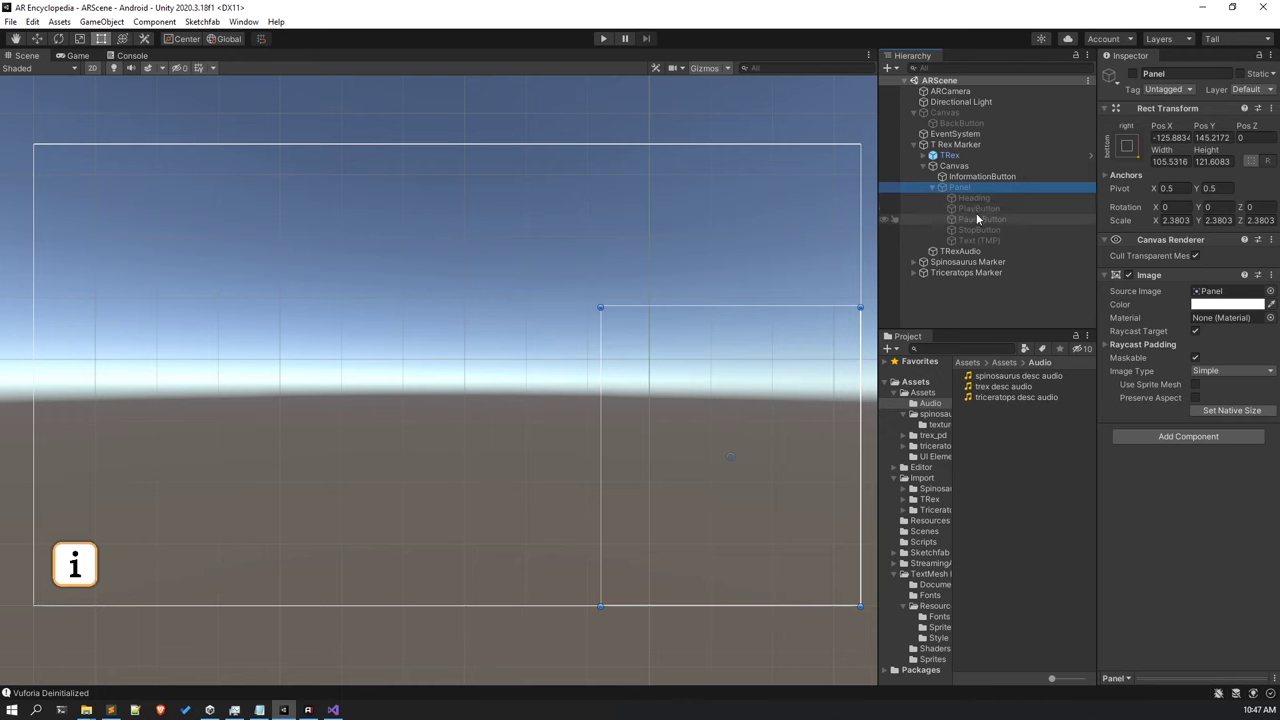
pyautogui.click(976, 209)
pyautogui.keyDown('shift'); pyautogui.click(976, 230); pyautogui.keyUp('shift')
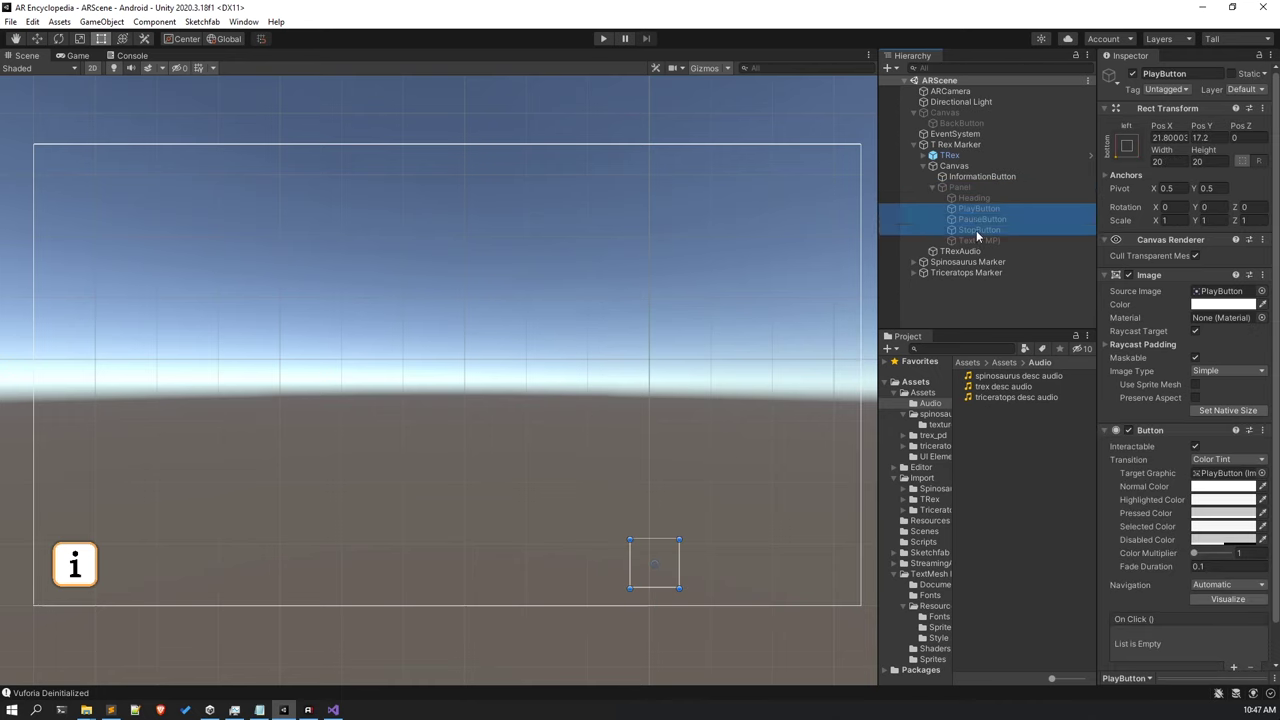
pyautogui.scroll(-2, 1270, 605)
pyautogui.click(1235, 627)
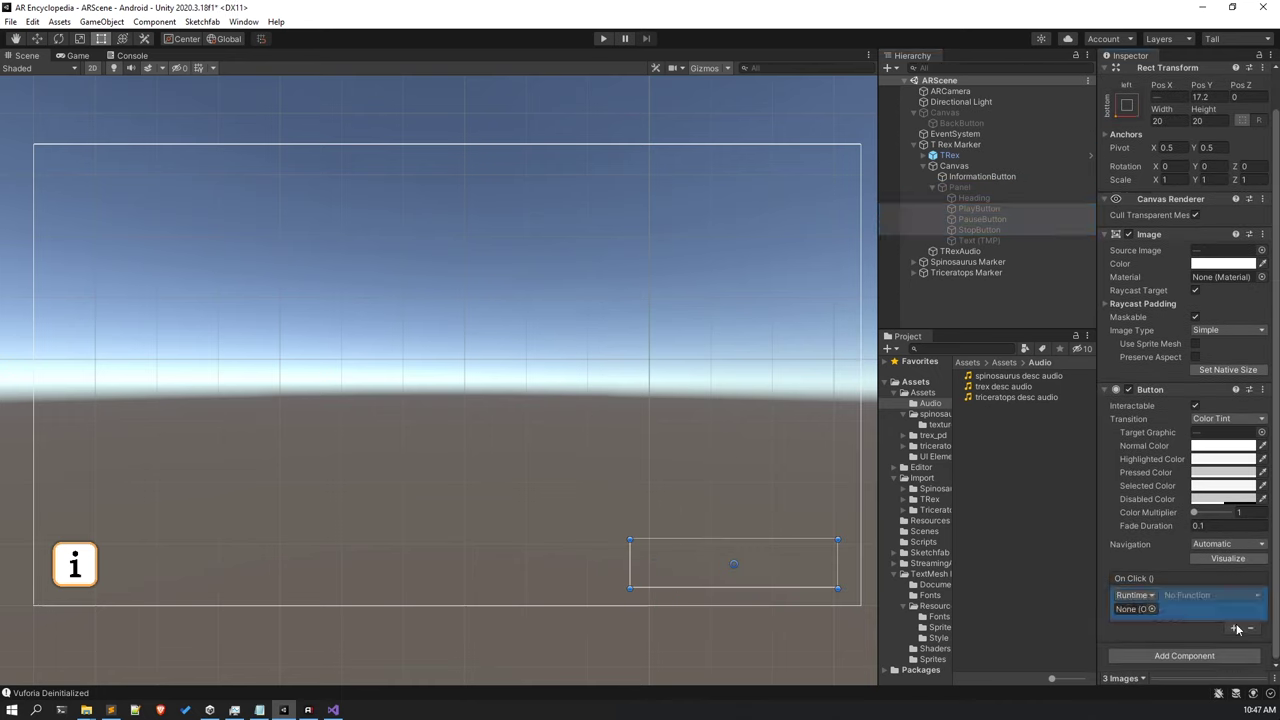
pyautogui.moveTo(960, 251); pyautogui.dragTo(1140, 614)
pyautogui.moveTo(1005, 254); pyautogui.dragTo(1135, 609)
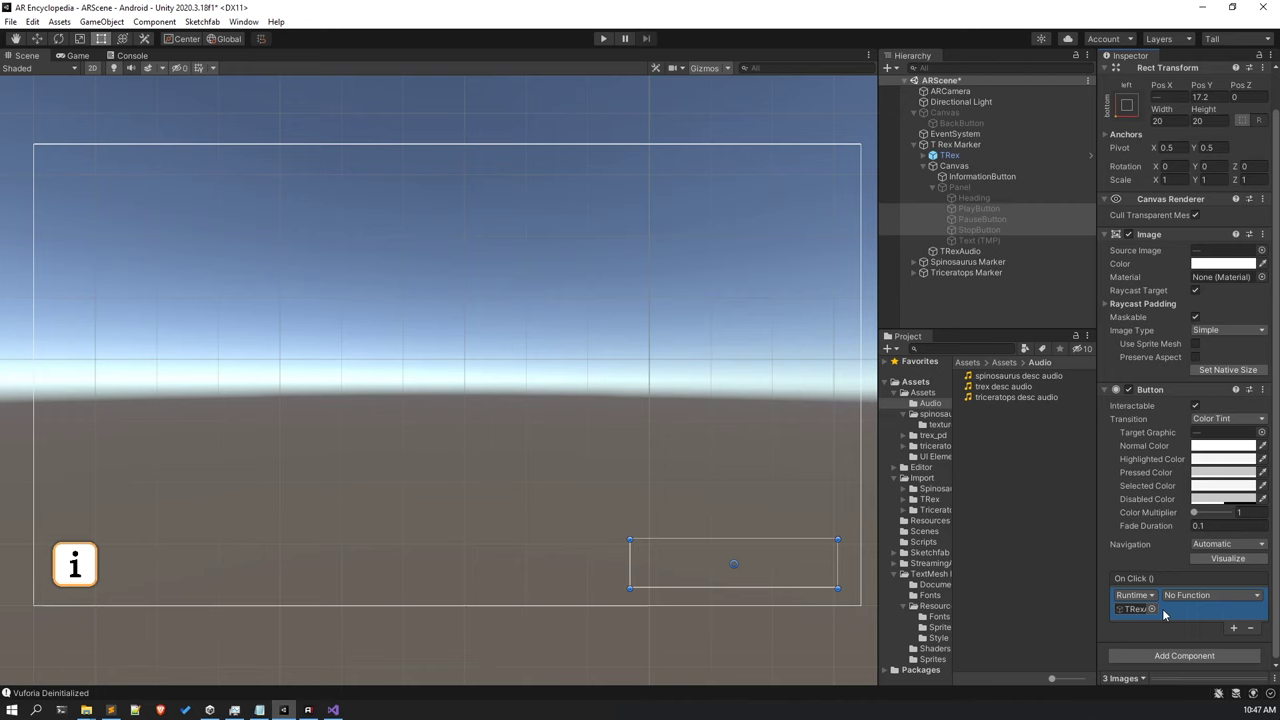
pyautogui.click(1195, 595)
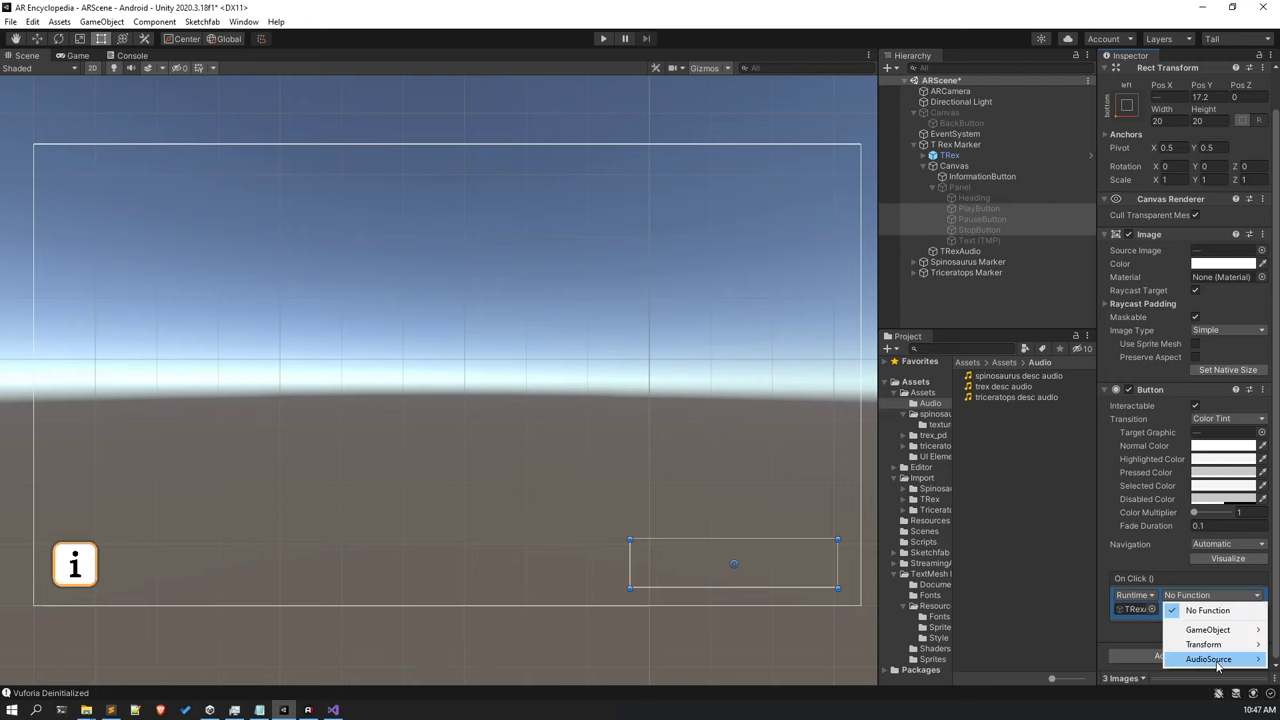
pyautogui.moveTo(1213, 660)
pyautogui.click(1023, 572)
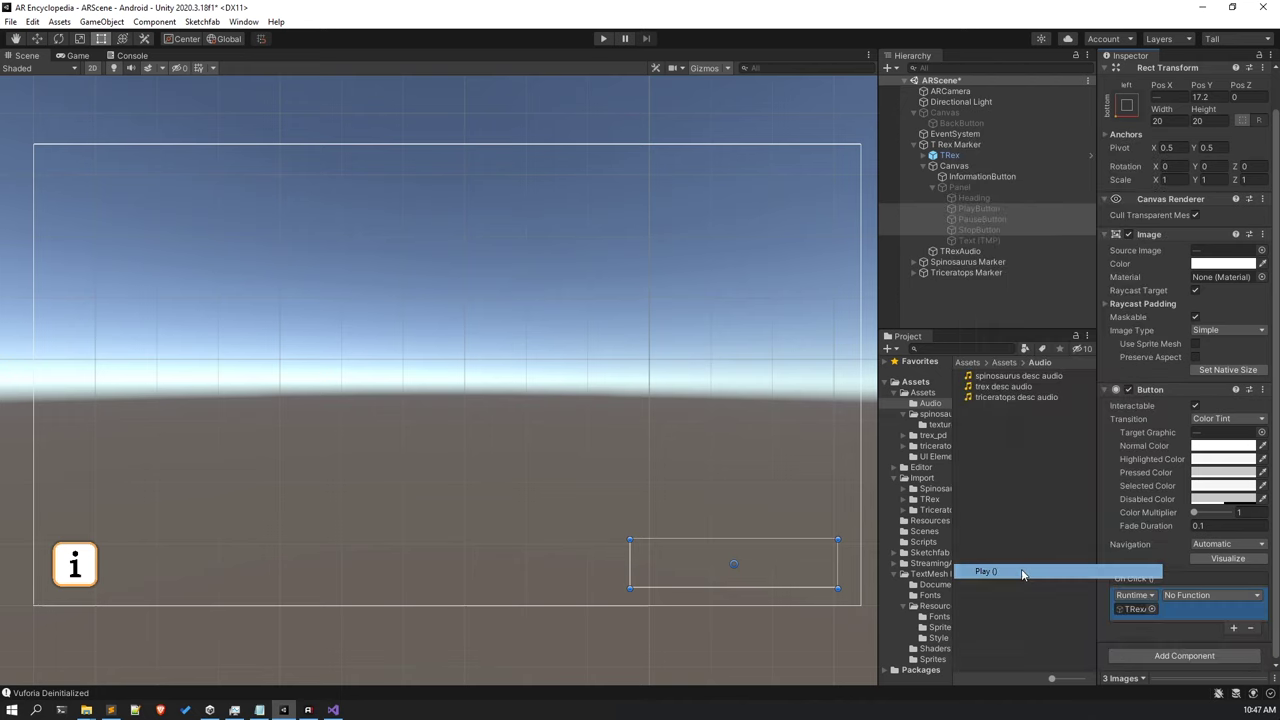
# Set PauseButton's click function to AudioSource.Pause.
pyautogui.click(997, 208)
pyautogui.click(995, 220)
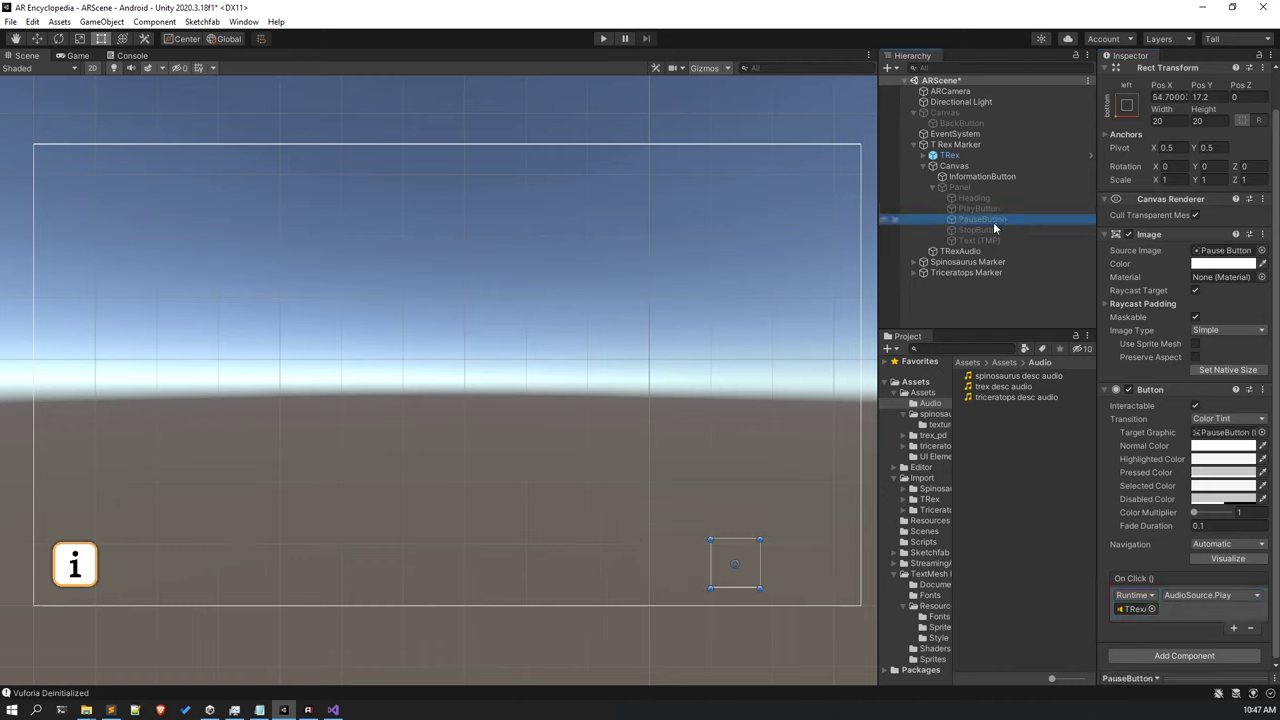
pyautogui.click(993, 231)
pyautogui.click(990, 220)
pyautogui.click(1200, 594)
pyautogui.moveTo(1208, 659)
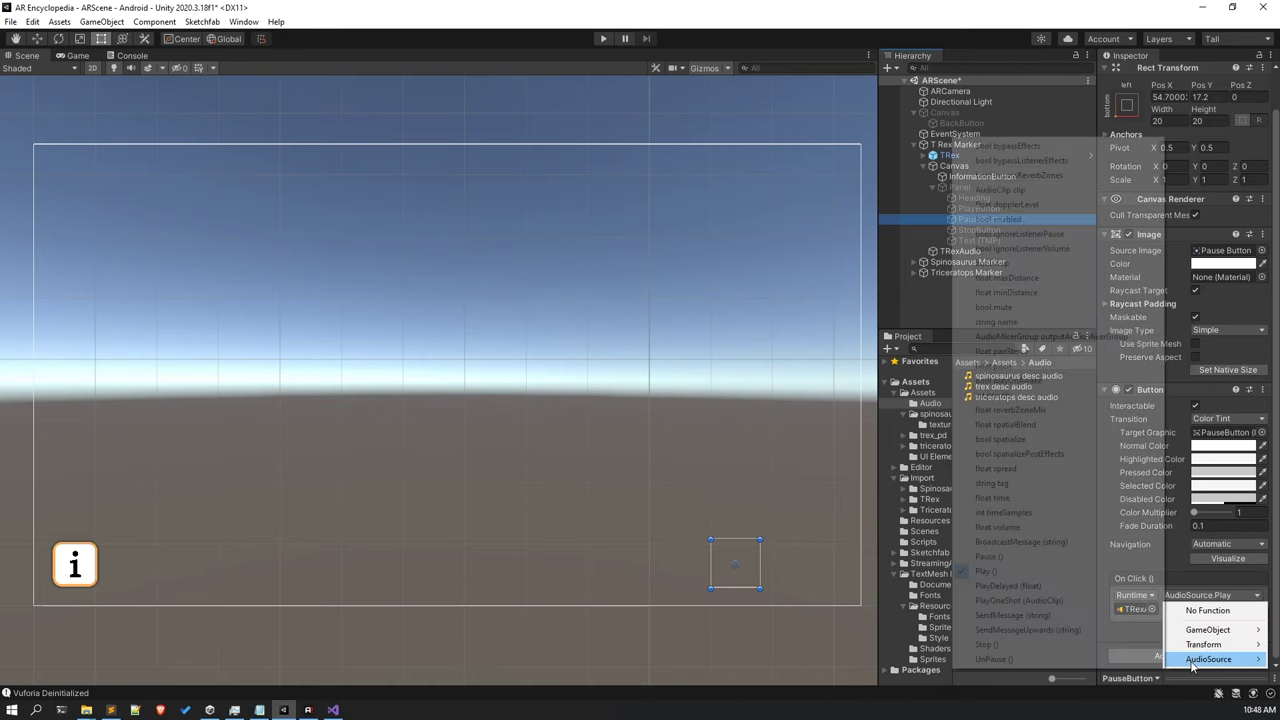
pyautogui.click(990, 556)
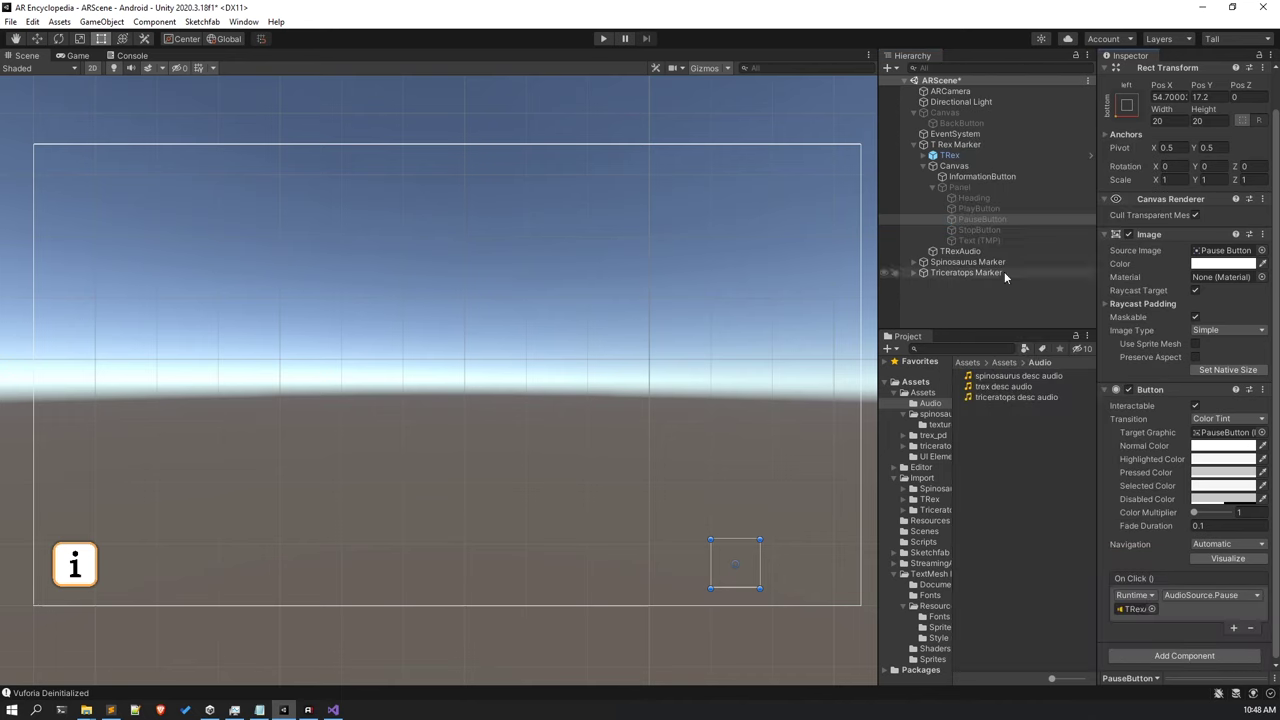
# Set StopButton's click function to AudioSource.Stop.
pyautogui.click(1009, 230)
pyautogui.click(1213, 592)
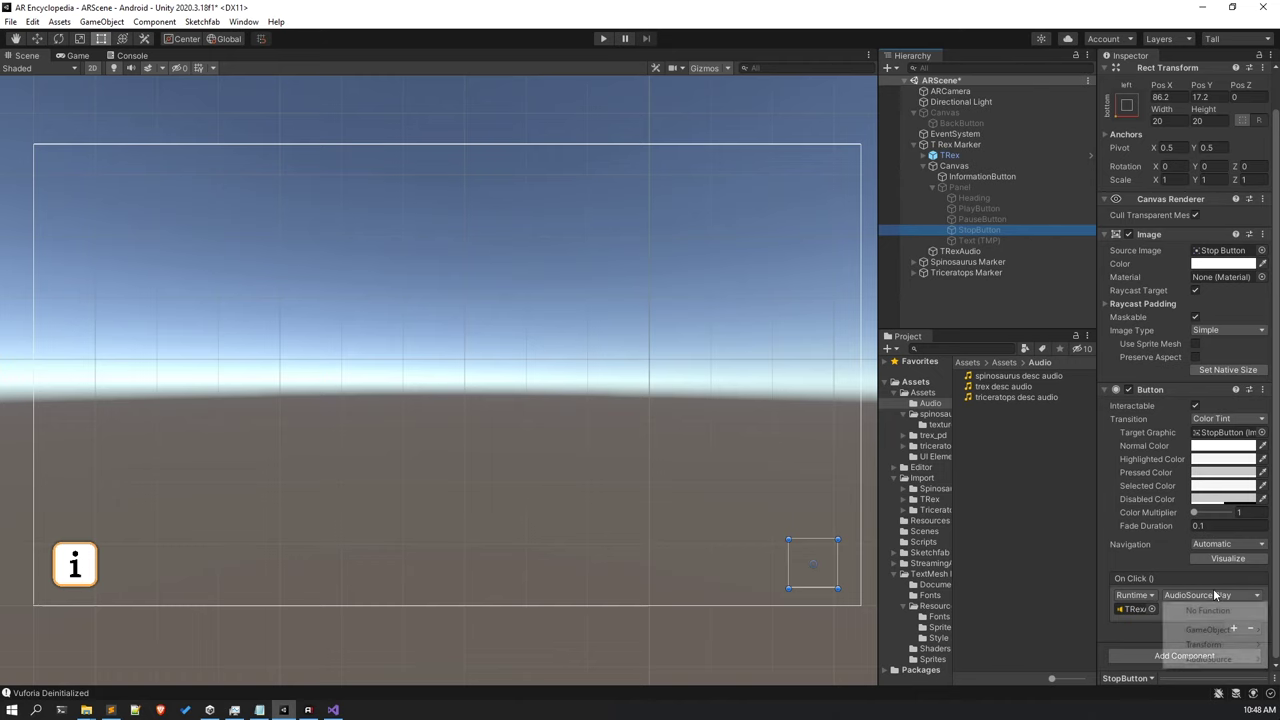
pyautogui.moveTo(1216, 661)
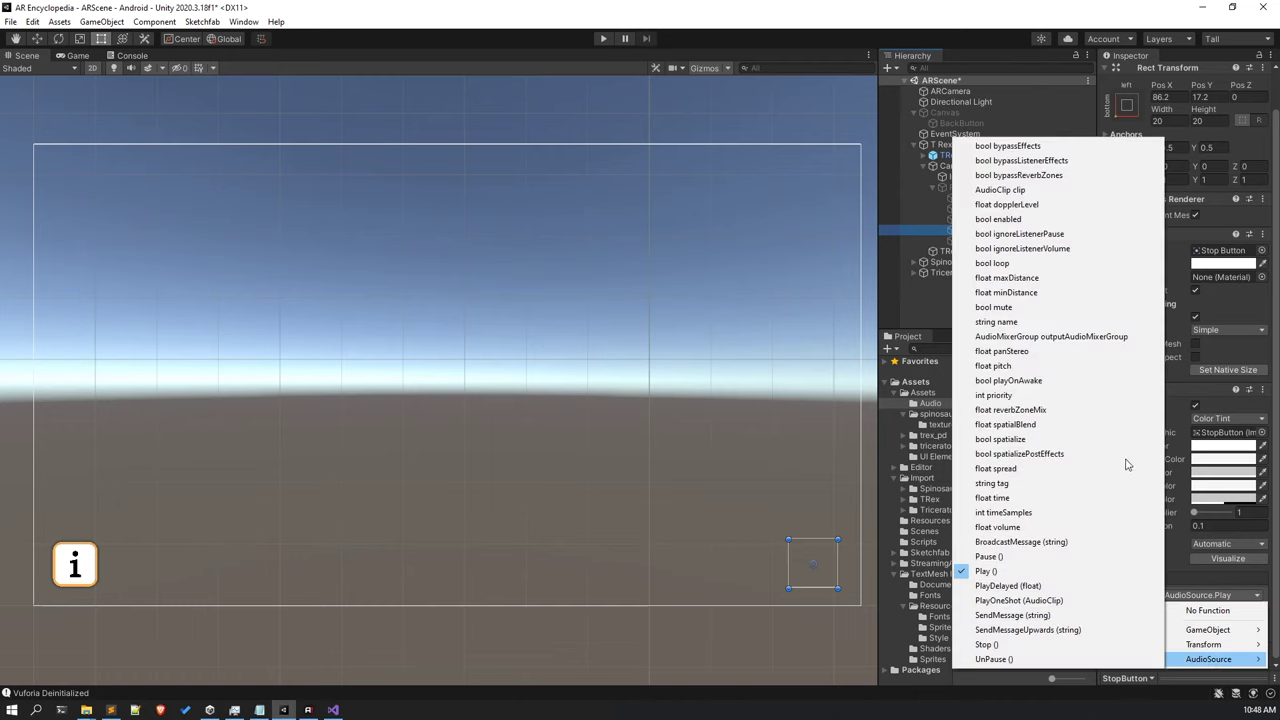
pyautogui.click(996, 648)
pyautogui.click(1021, 577)
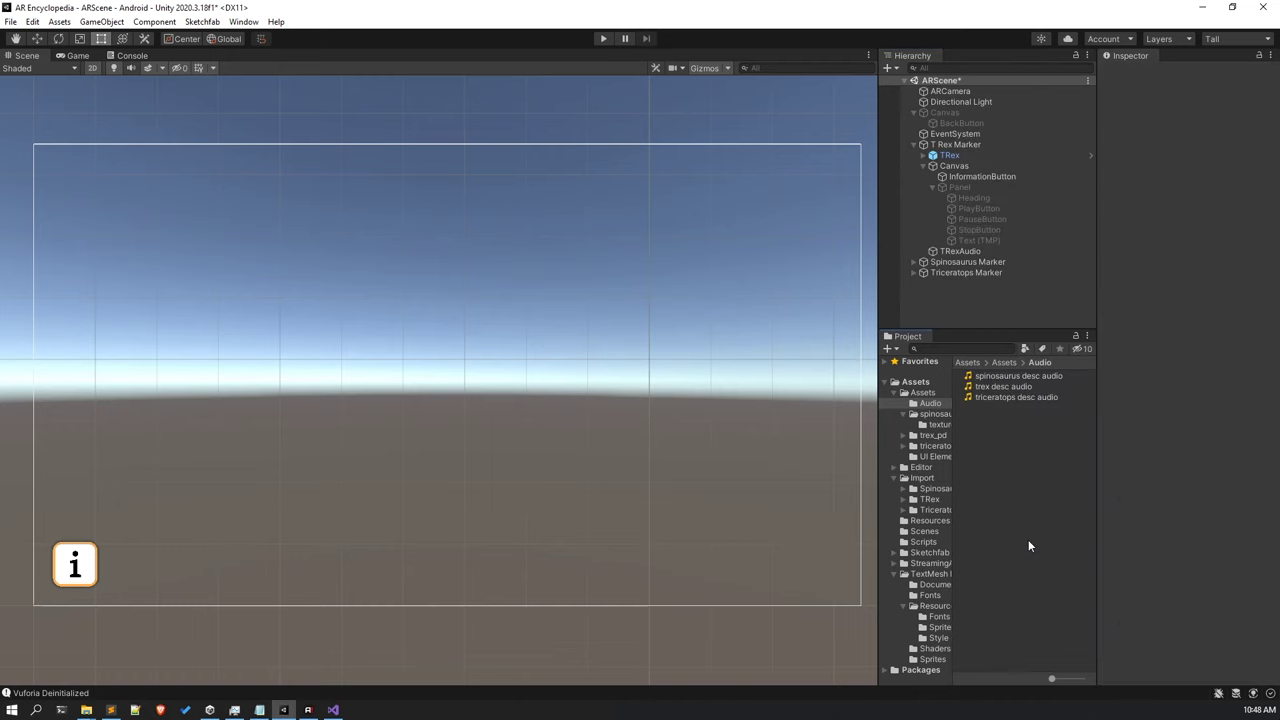
# In Play mode, open the T-Rex panel and play, pause and resume the description audio.
pyautogui.click(604, 39)
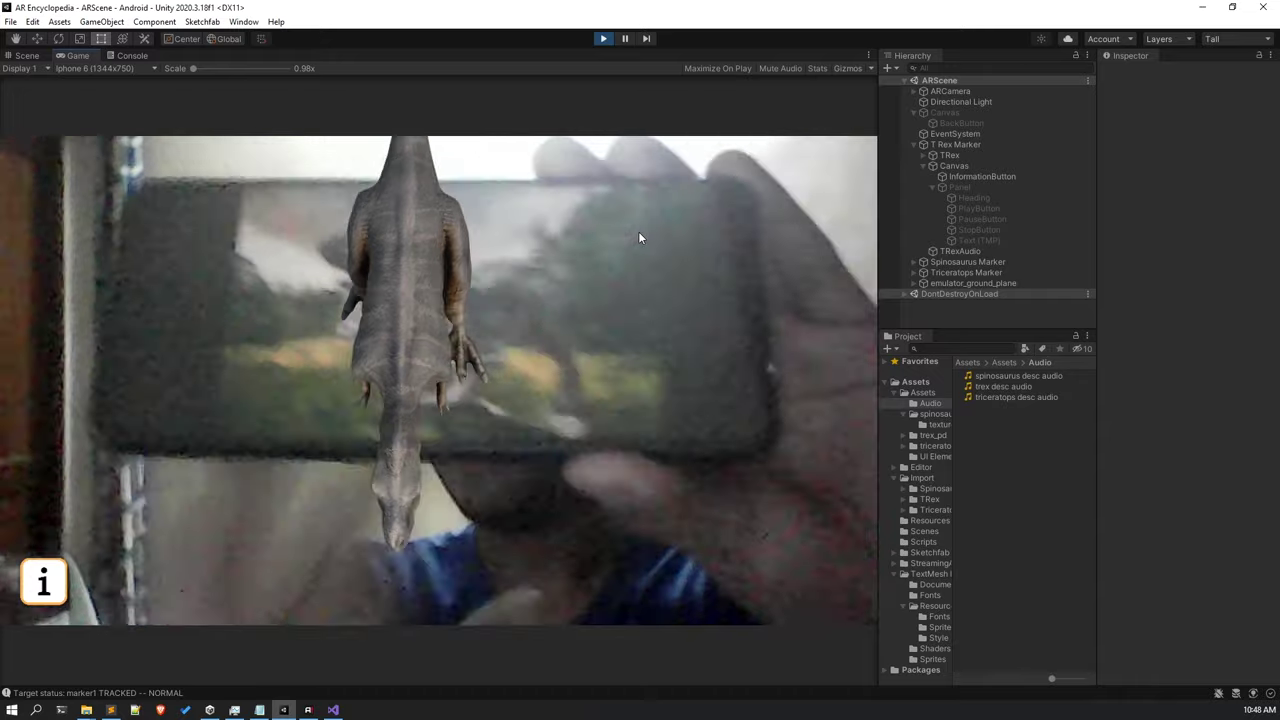
pyautogui.click(45, 582)
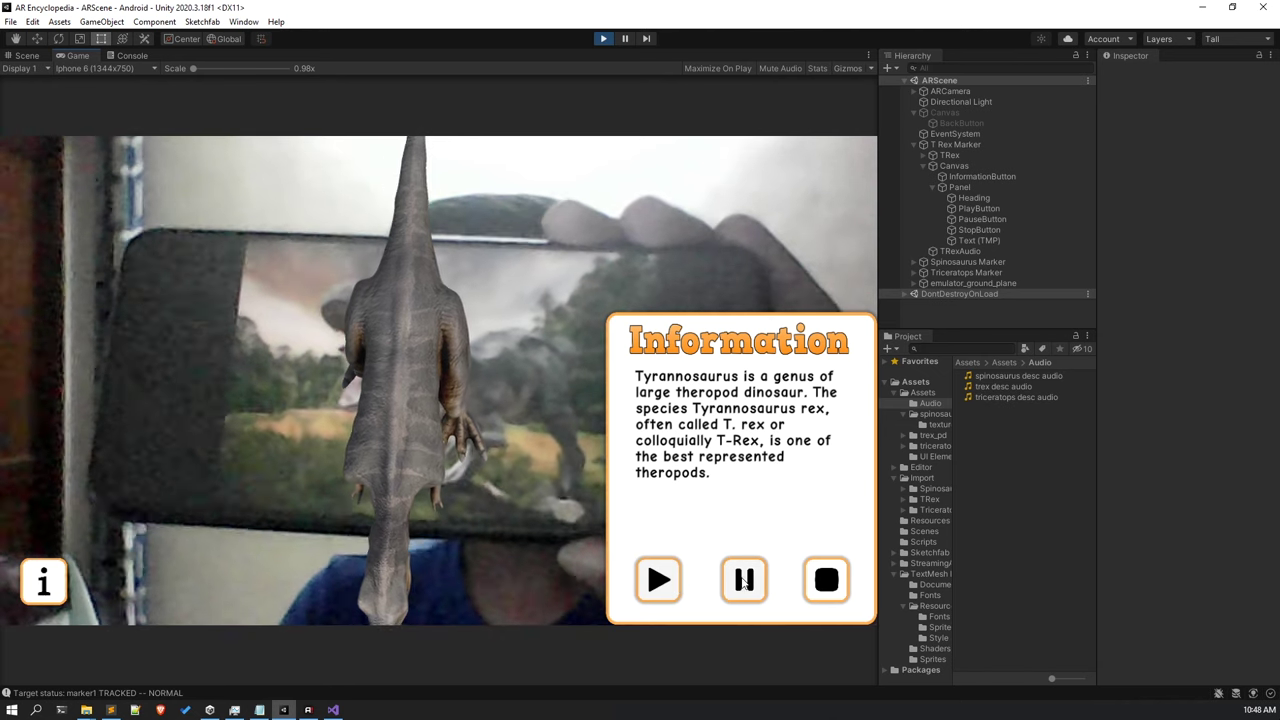
pyautogui.click(657, 580)
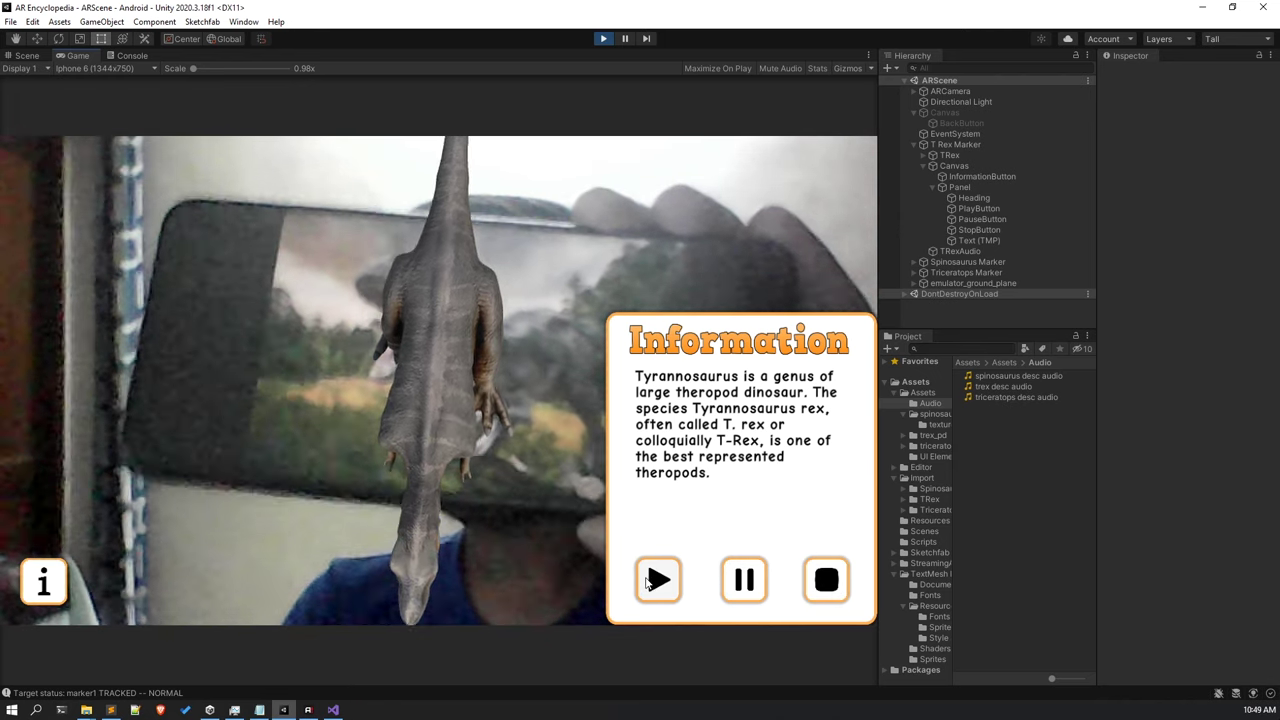
pyautogui.click(744, 581)
pyautogui.click(654, 580)
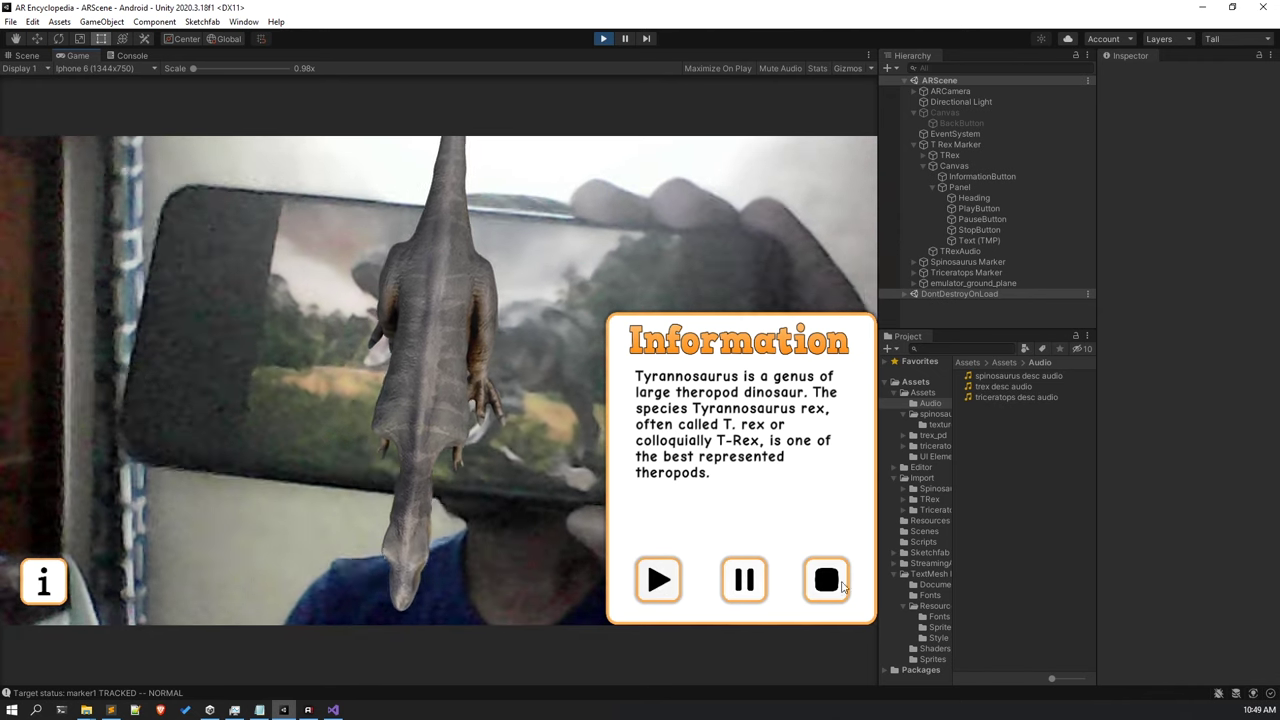
# Stop and replay the audio, close the panel, and exit Play mode.
pyautogui.click(830, 582)
pyautogui.click(651, 580)
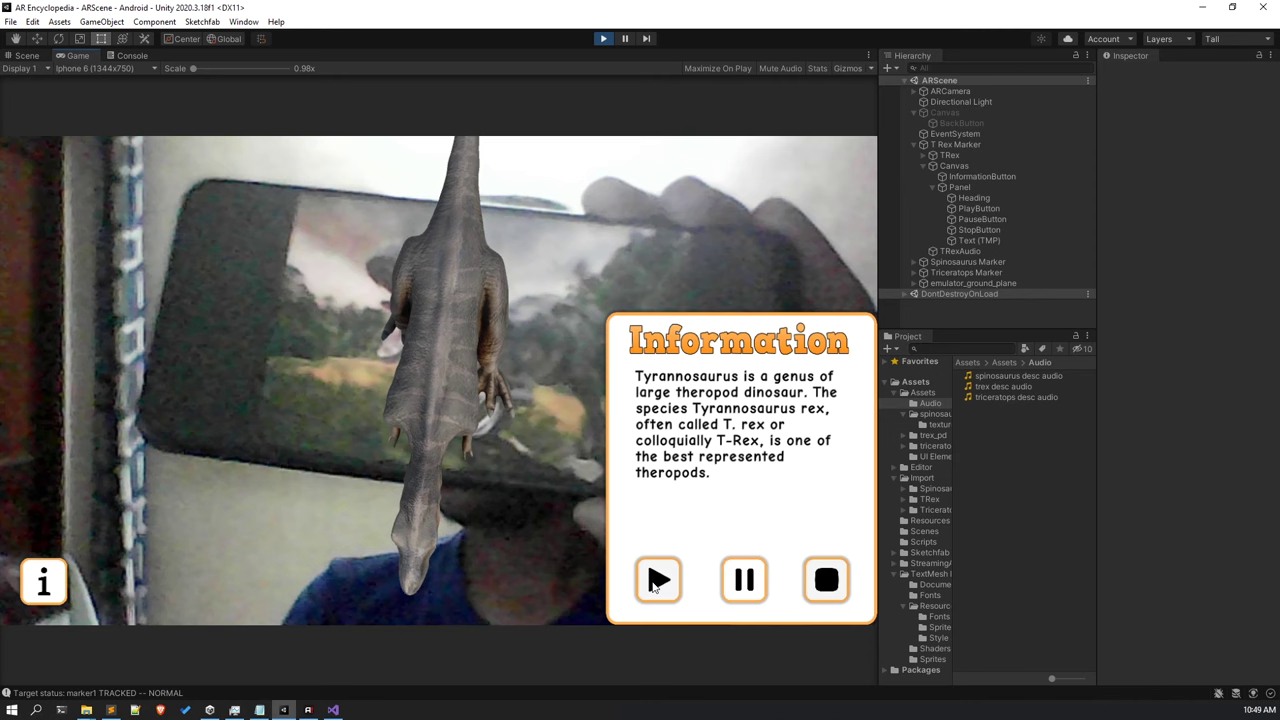
pyautogui.click(815, 583)
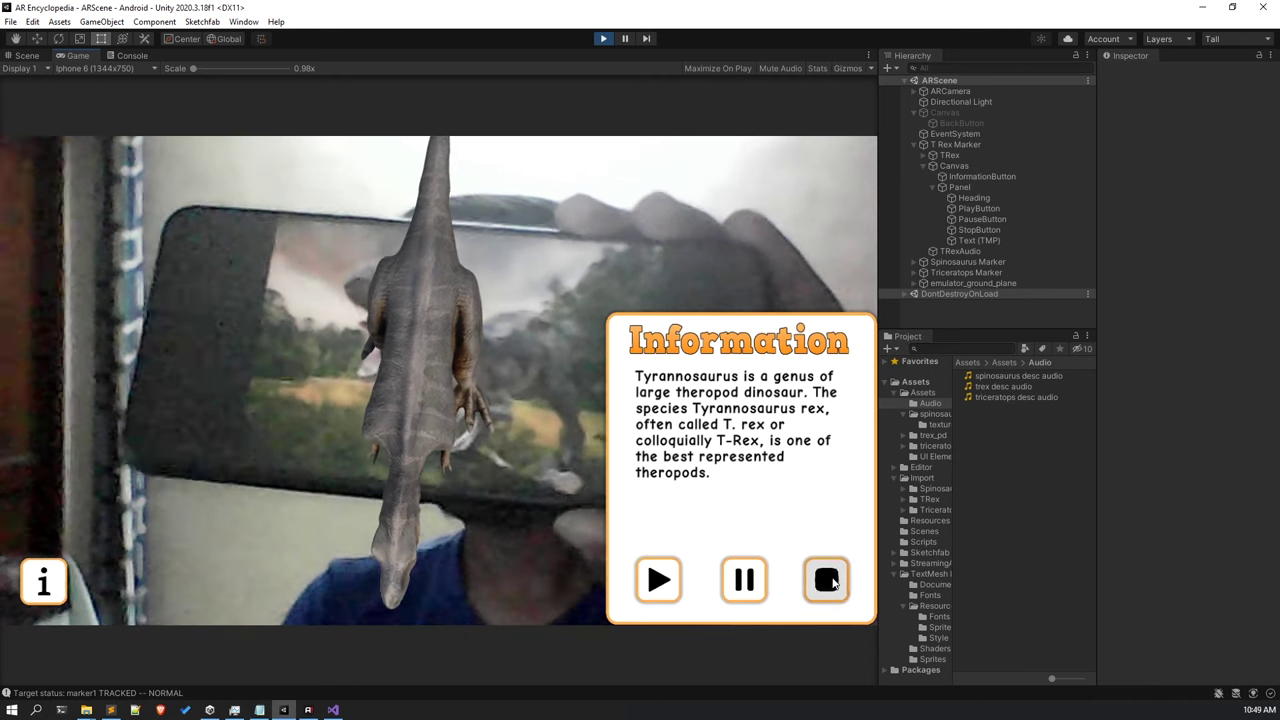
pyautogui.click(45, 576)
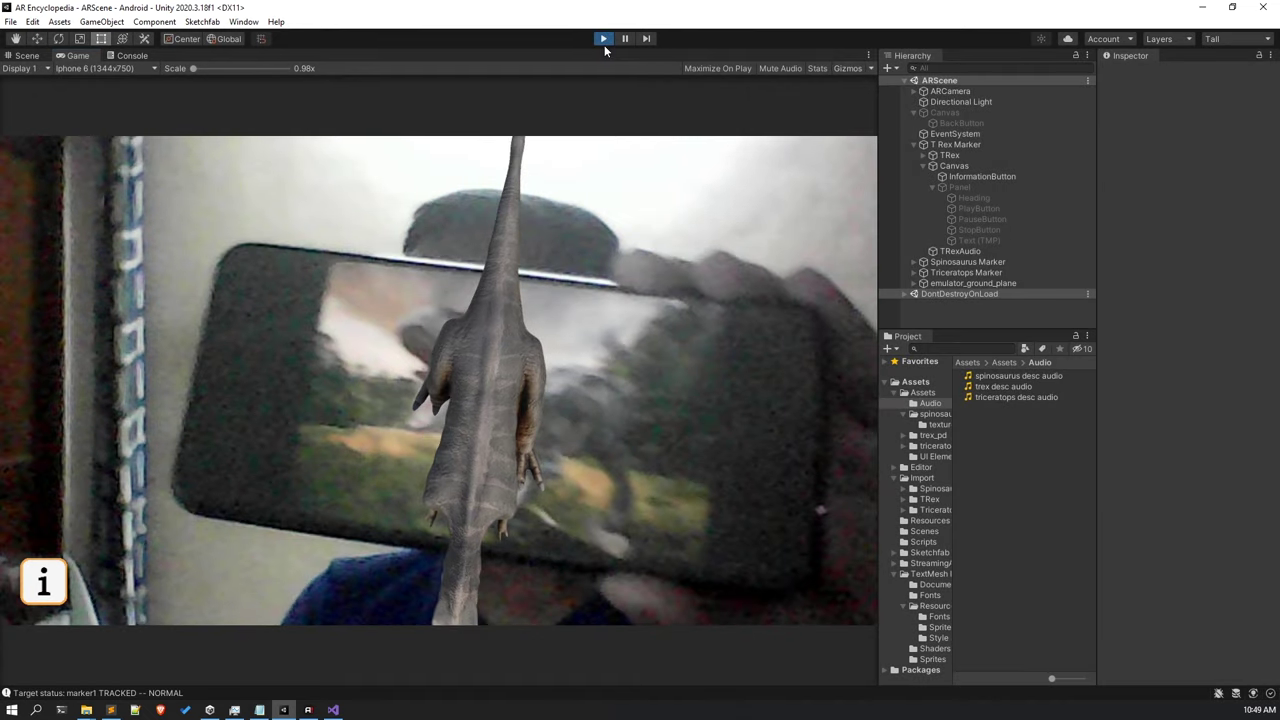
pyautogui.click(604, 40)
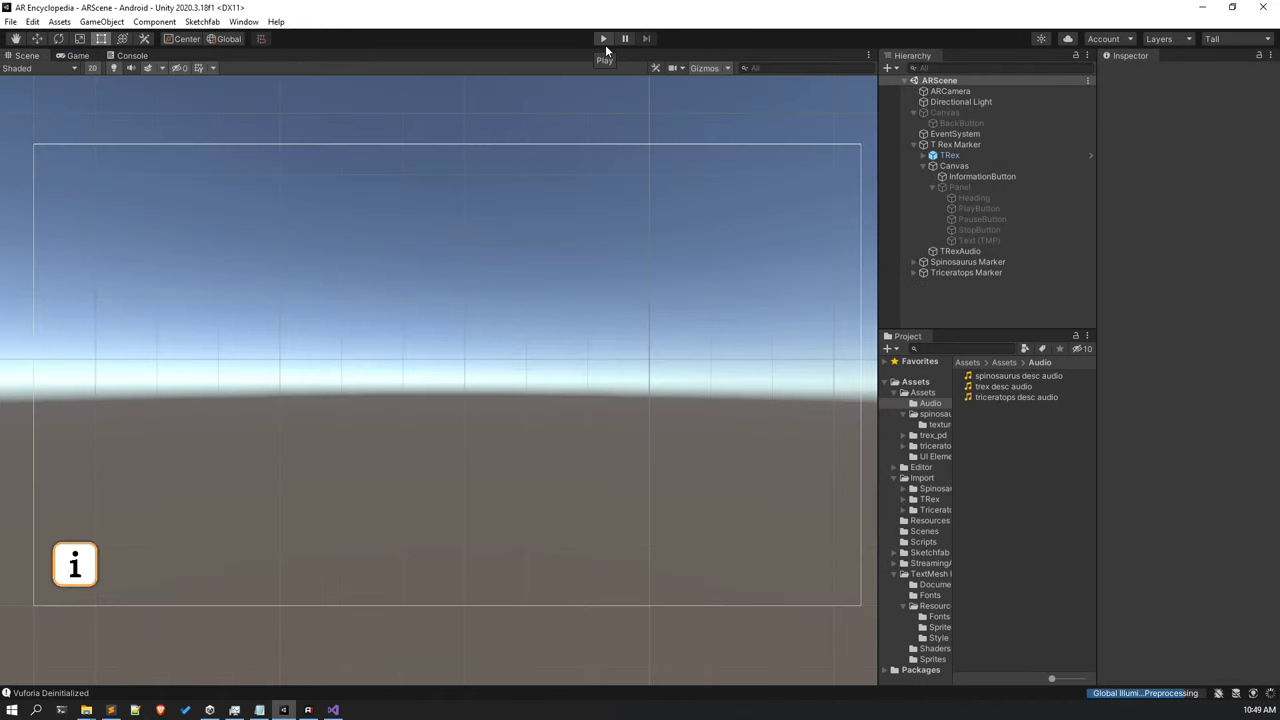
# Duplicate the T-Rex Canvas and TRexAudio under Spinosaurus Marker, renaming the audio copy SAudio (1).
pyautogui.click(922, 166)
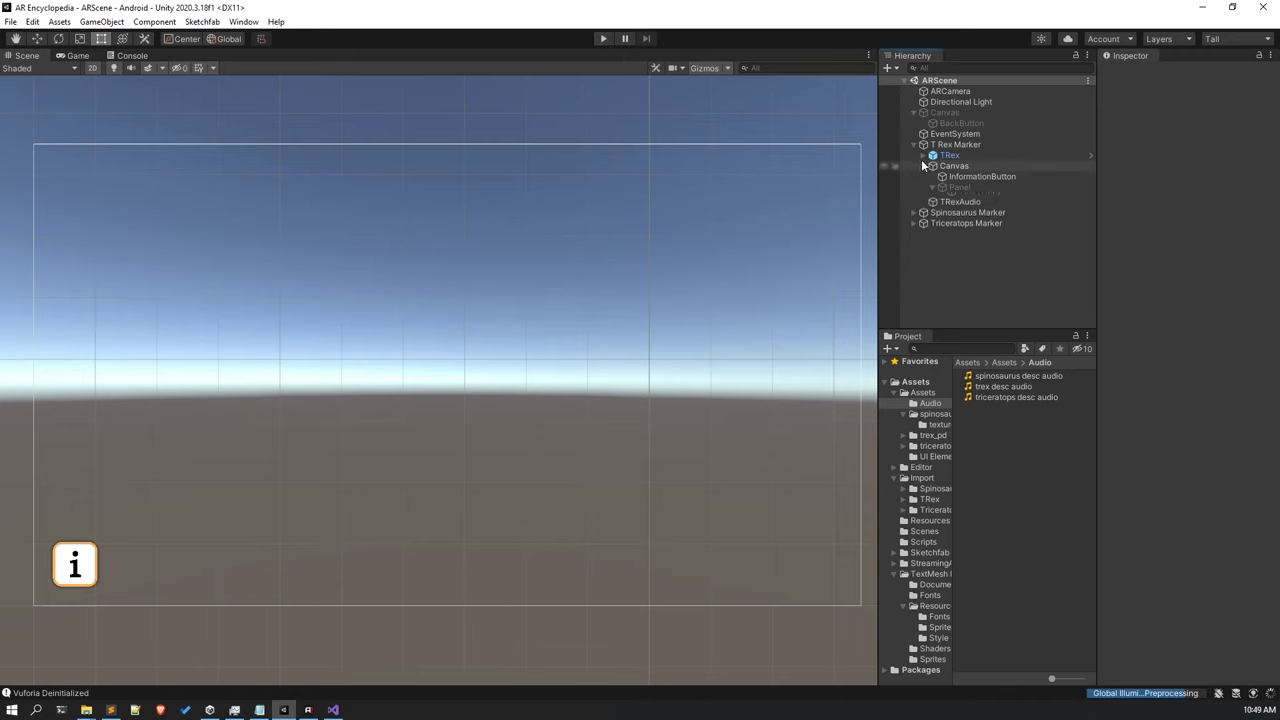
pyautogui.click(946, 166)
pyautogui.keyDown('ctrl'); pyautogui.click(970, 177); pyautogui.keyUp('ctrl')
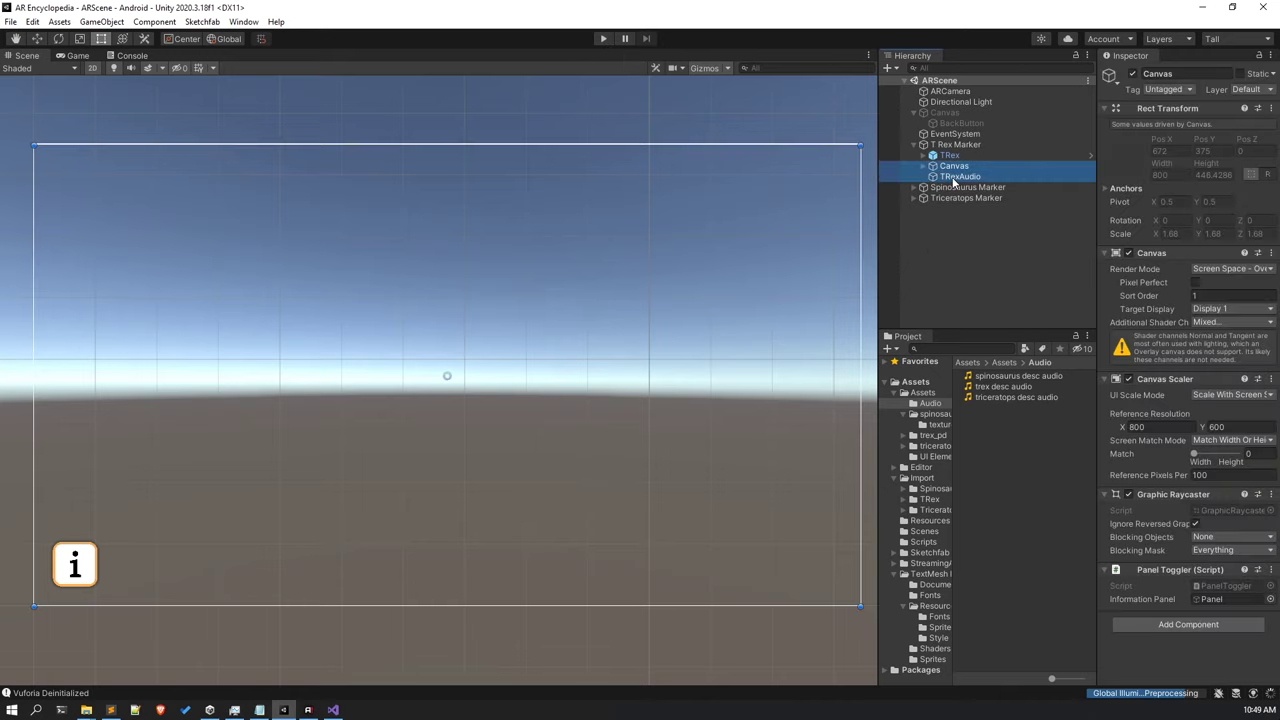
pyautogui.hotkey('ctrl', 'd')
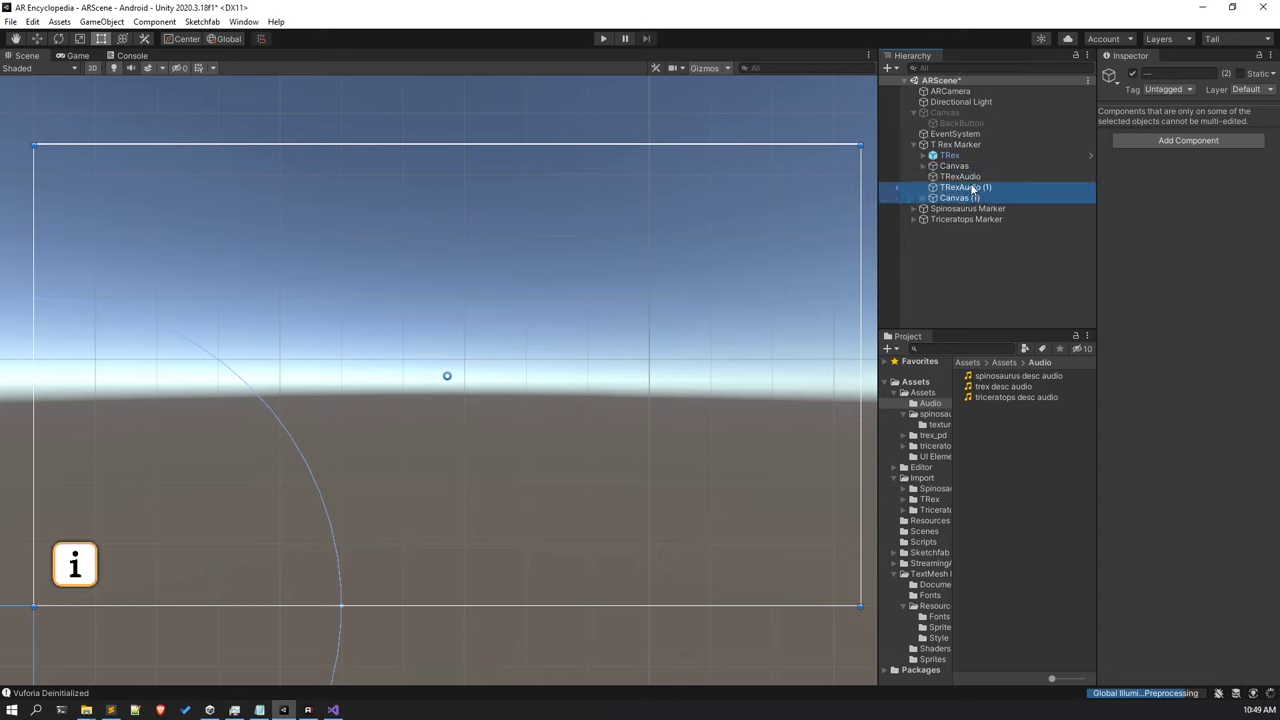
pyautogui.moveTo(991, 222); pyautogui.dragTo(988, 206)
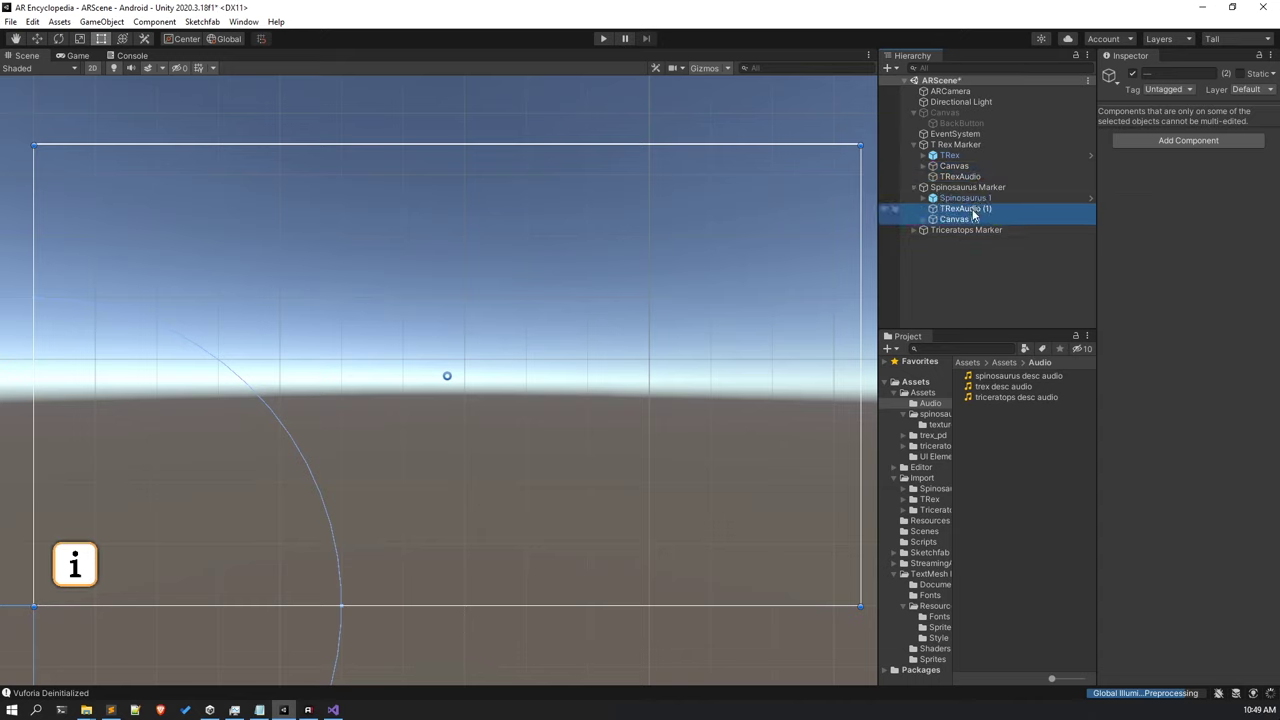
pyautogui.click(973, 210)
pyautogui.moveTo(1164, 74); pyautogui.dragTo(1133, 73)
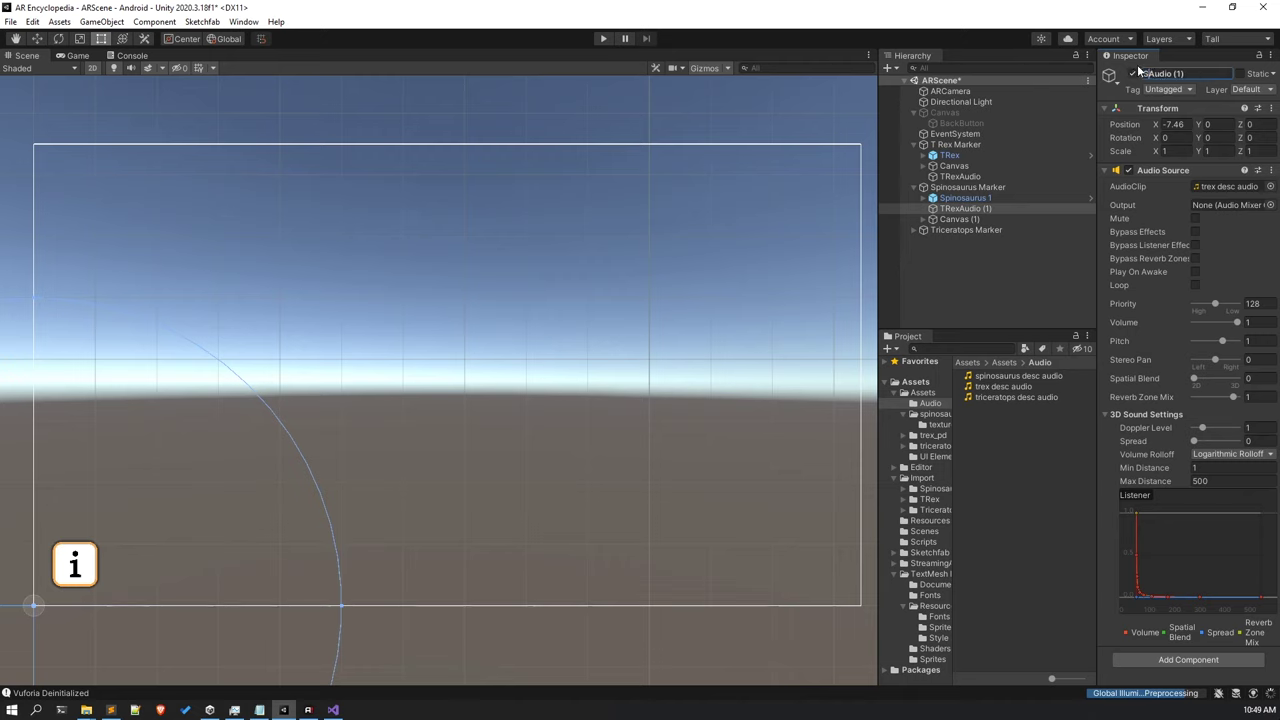
pyautogui.write('S')
pyautogui.press('Return')
# Move Canvas (1) above SAudio (1) and assign its copied Panel as the Information Panel.
pyautogui.click(1042, 220)
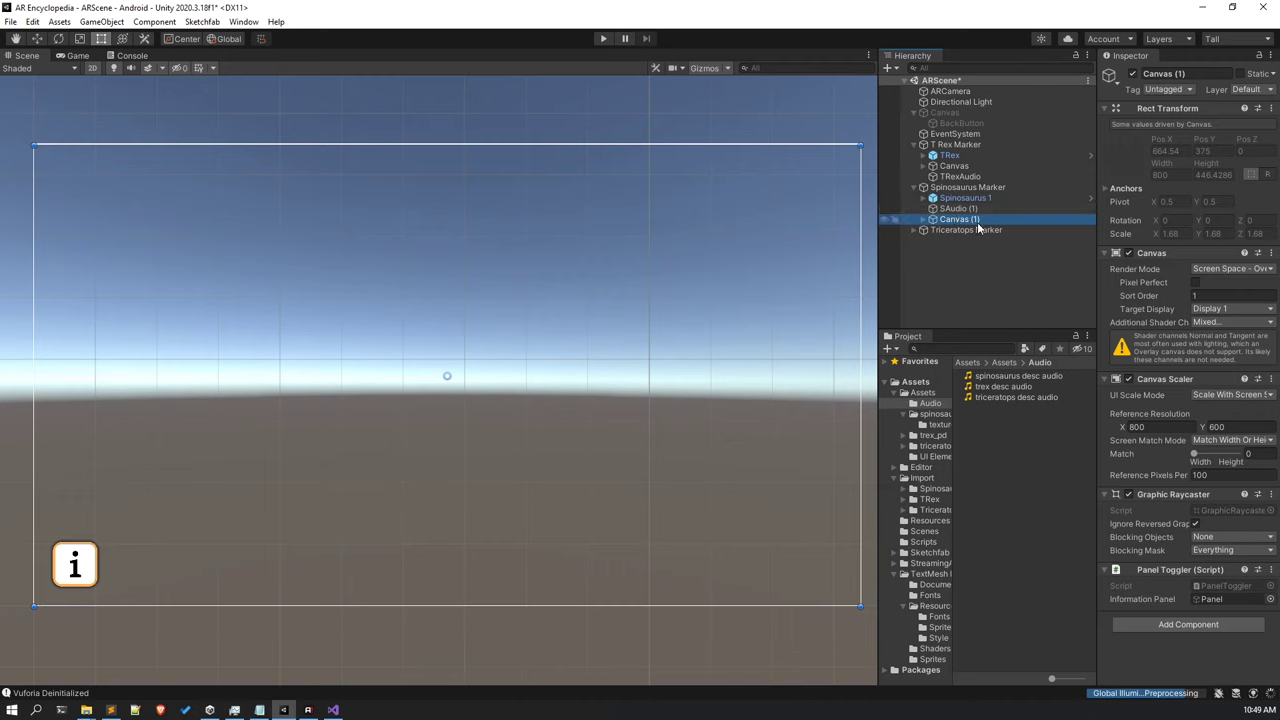
pyautogui.moveTo(955, 222); pyautogui.dragTo(966, 206)
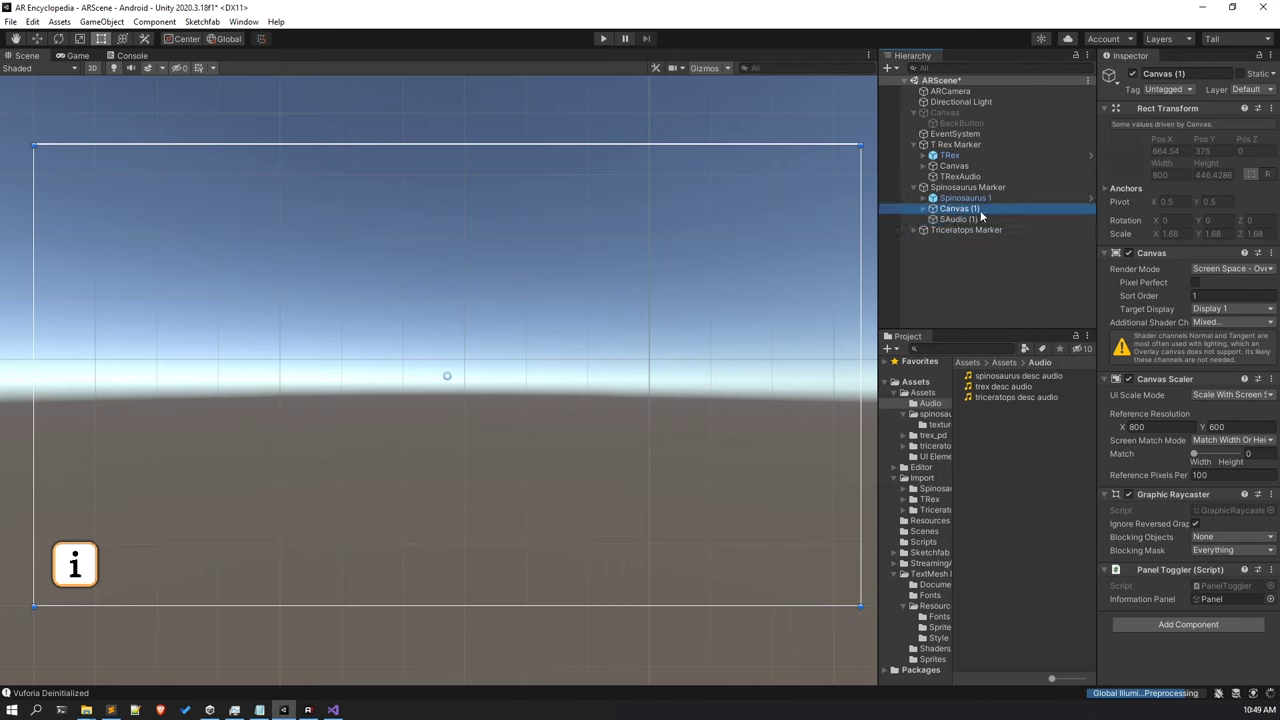
pyautogui.click(921, 207)
pyautogui.click(962, 231)
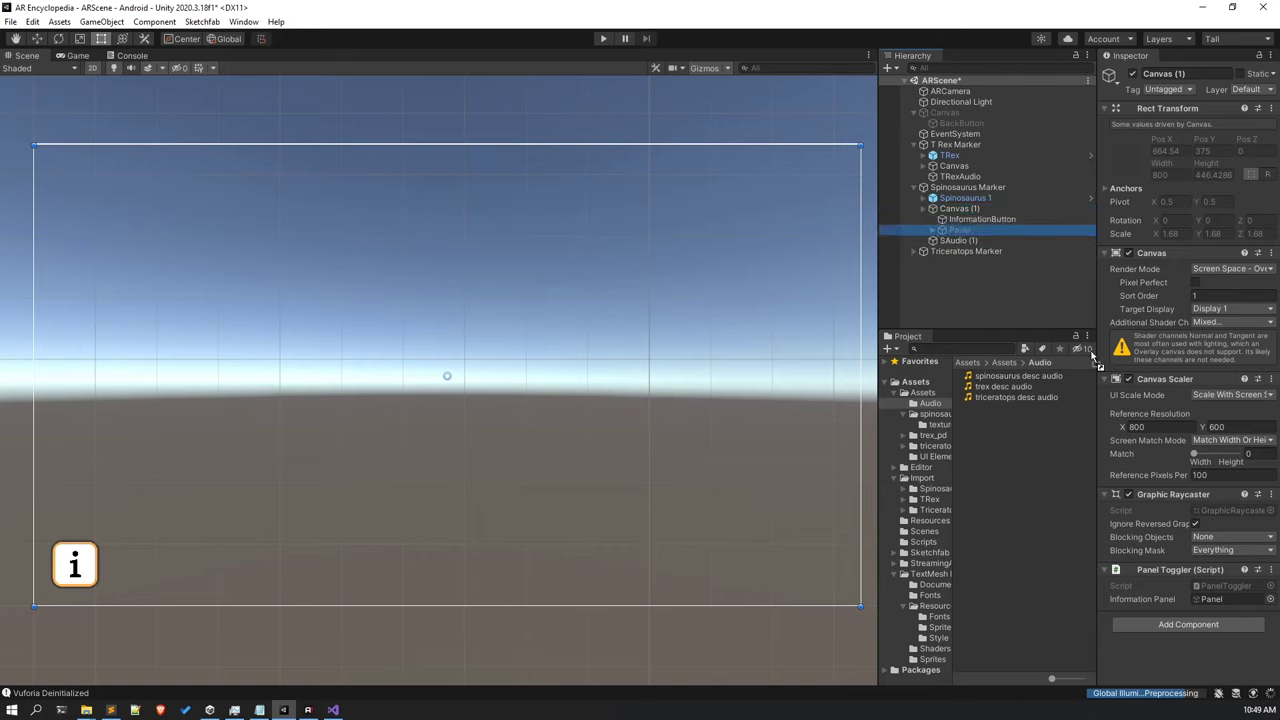
pyautogui.moveTo(1097, 362); pyautogui.dragTo(1222, 600)
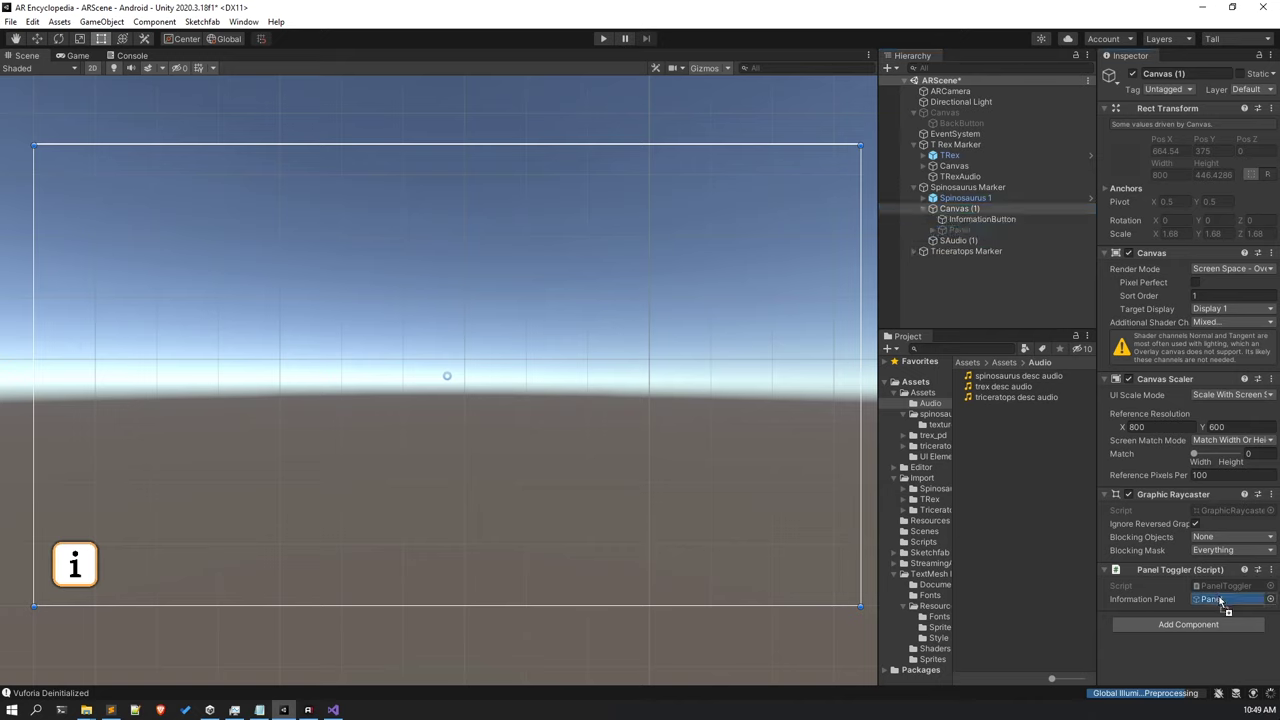
pyautogui.click(952, 240)
pyautogui.click(930, 229)
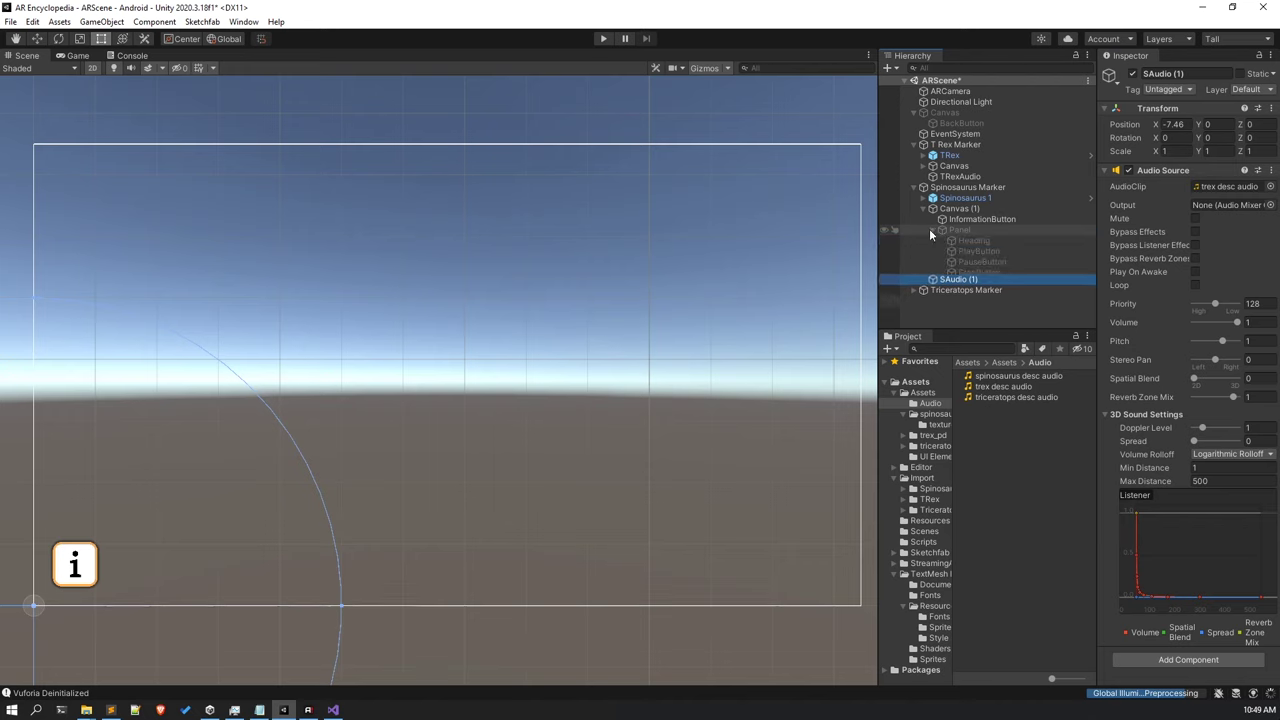
# Activate the top-level Canvas that holds the back button.
pyautogui.click(981, 254)
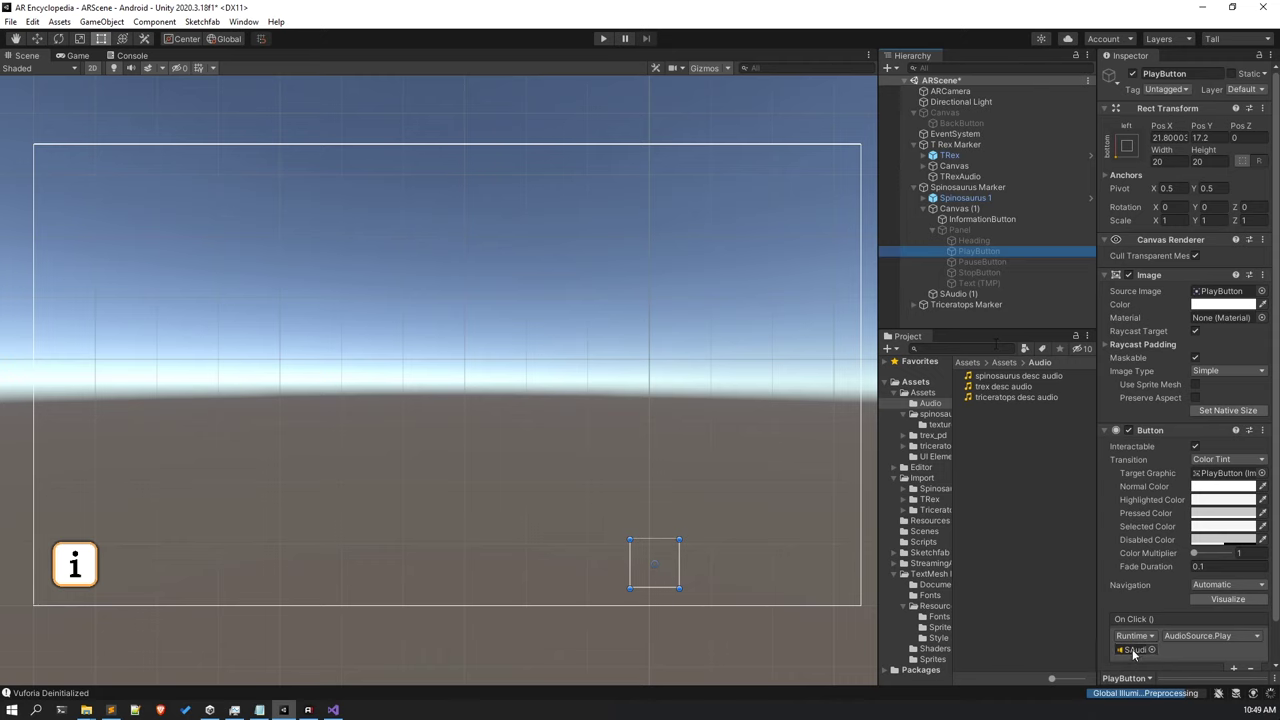
pyautogui.click(939, 232)
pyautogui.click(921, 207)
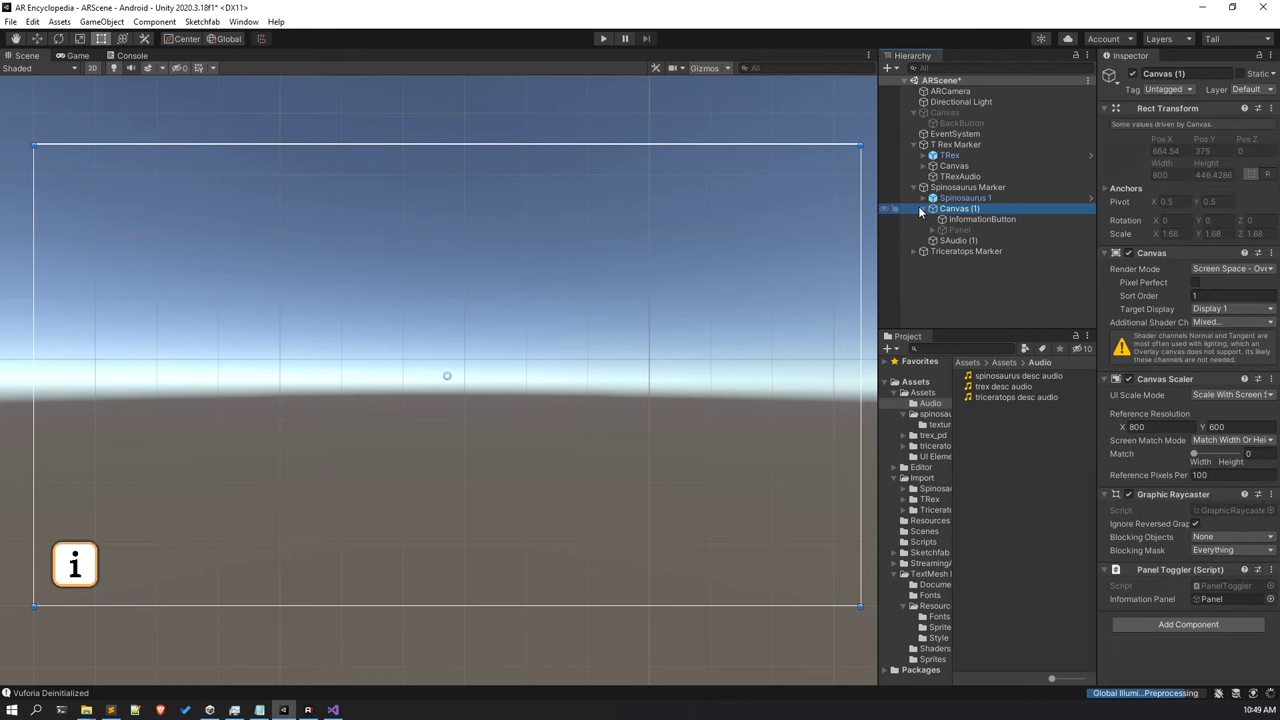
pyautogui.click(931, 208)
pyautogui.click(1048, 114)
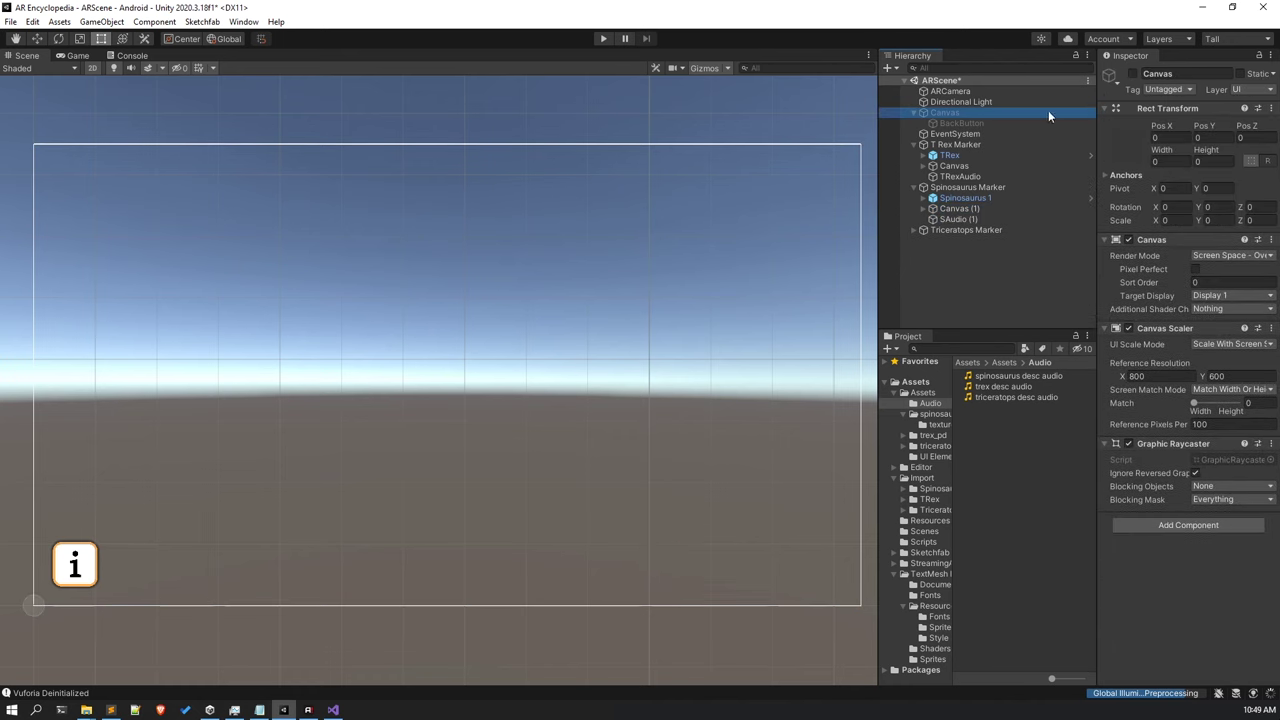
pyautogui.click(1134, 74)
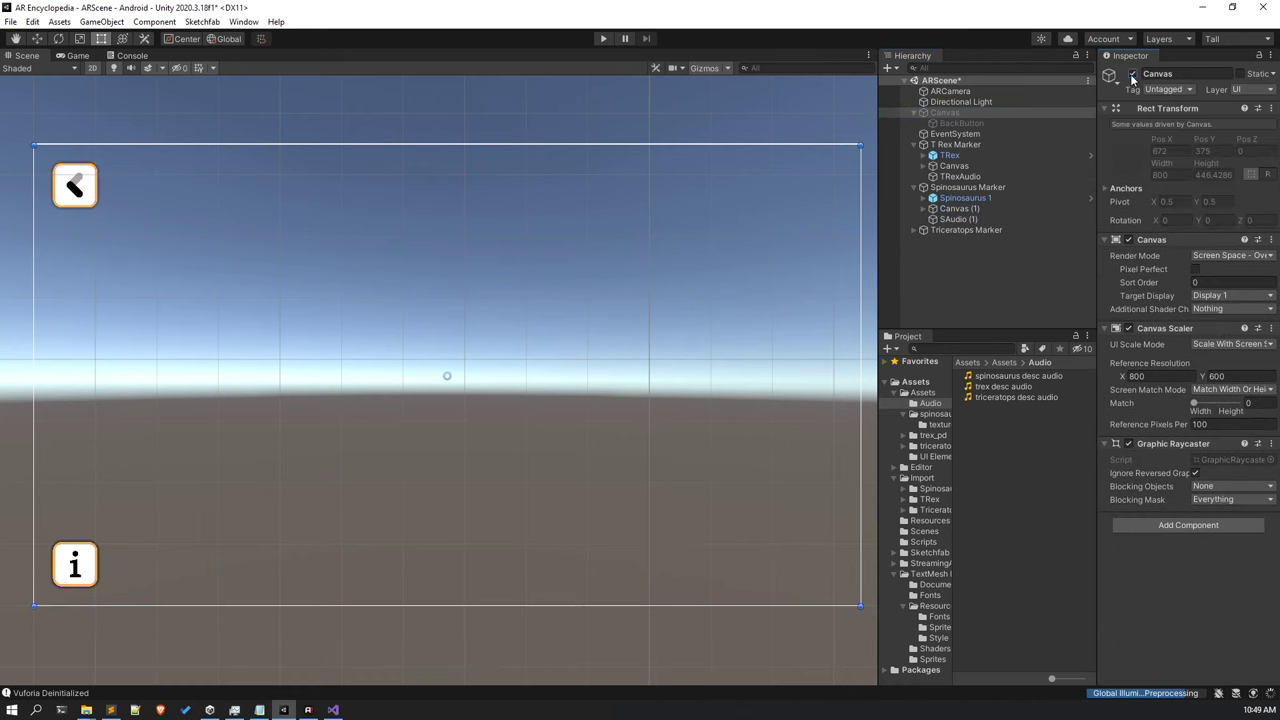
# Replace the copied panel's Tyrannosaurus text with the pasted Spinosaurus description.
pyautogui.click(930, 210)
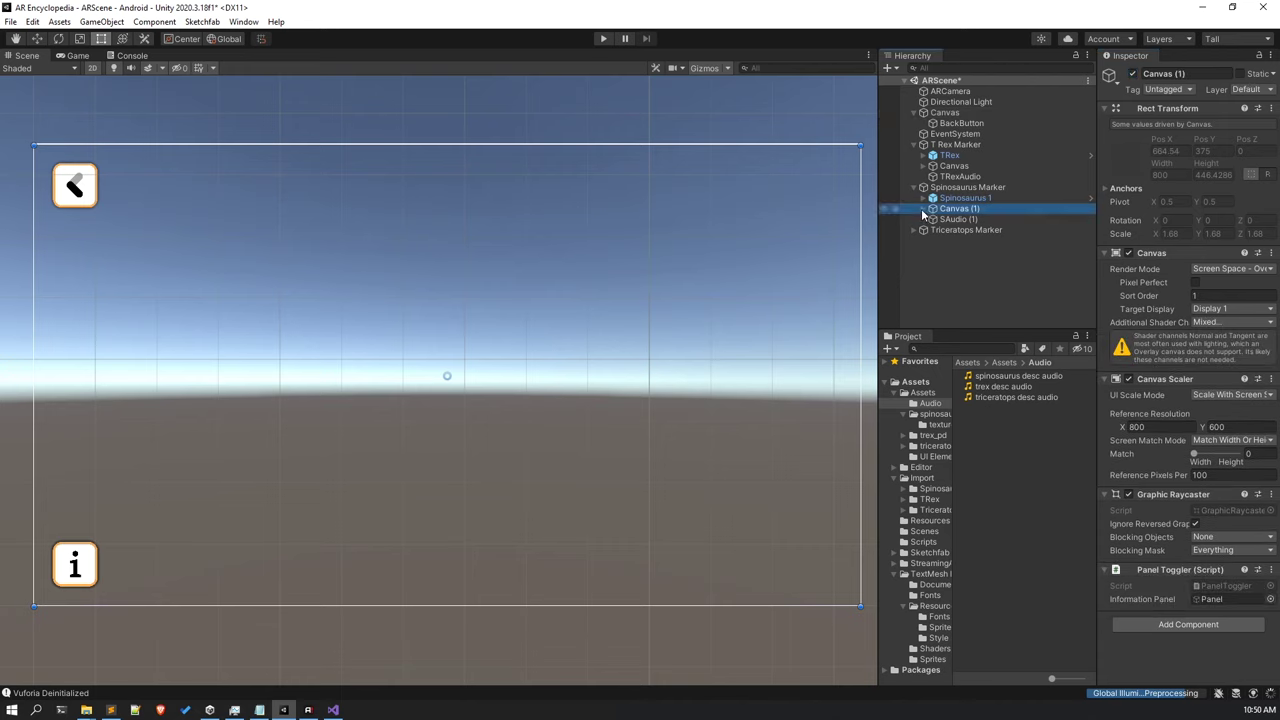
pyautogui.click(922, 208)
pyautogui.click(931, 231)
pyautogui.click(968, 285)
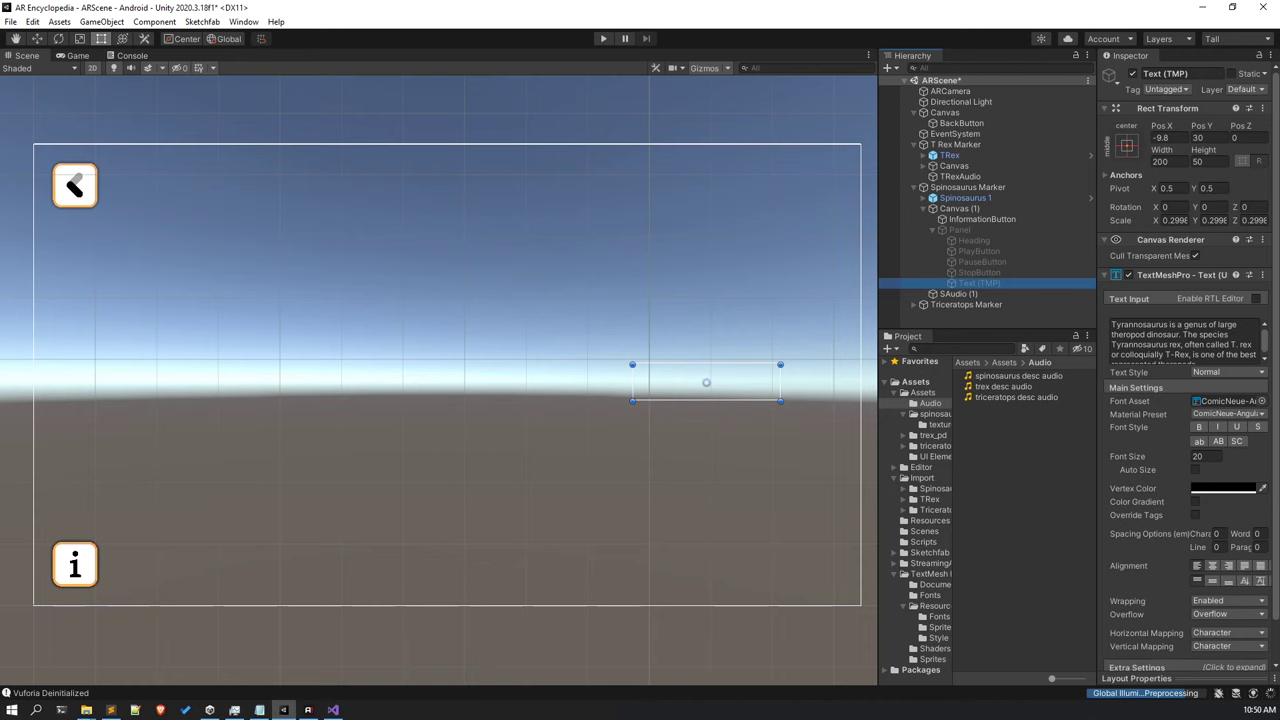
pyautogui.hotkey('alt', 'Tab')
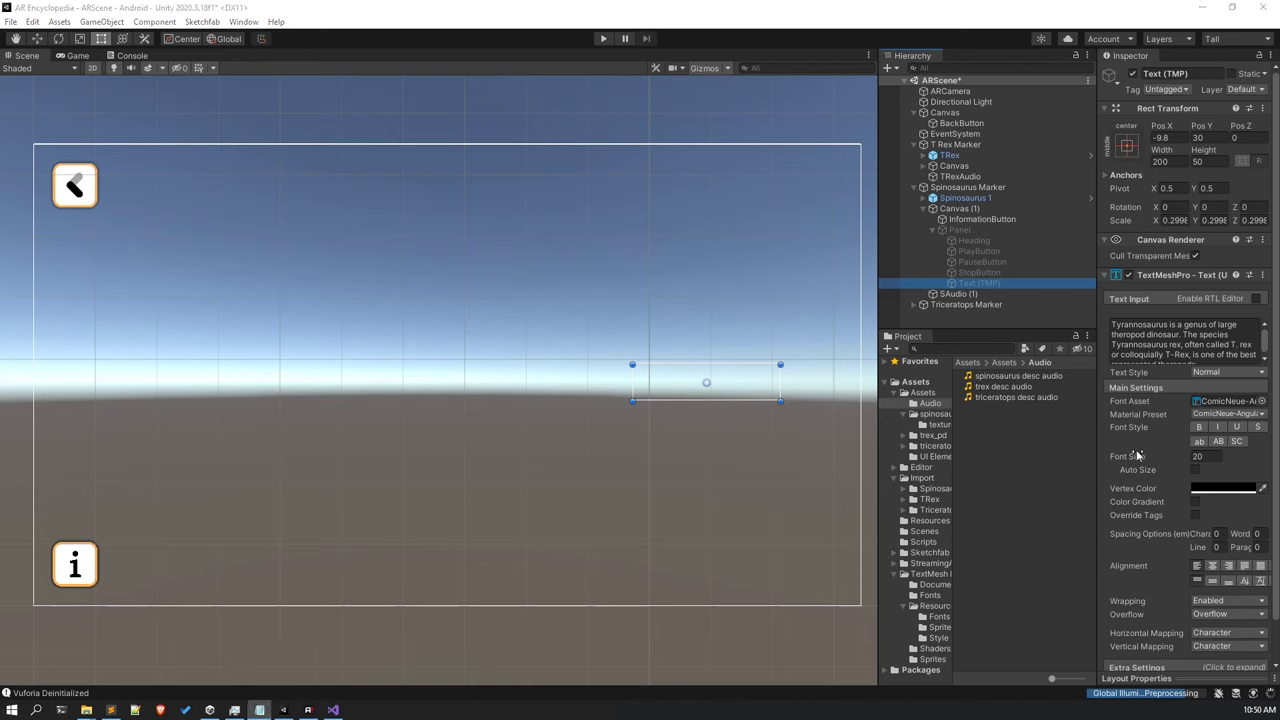
pyautogui.click(1197, 330)
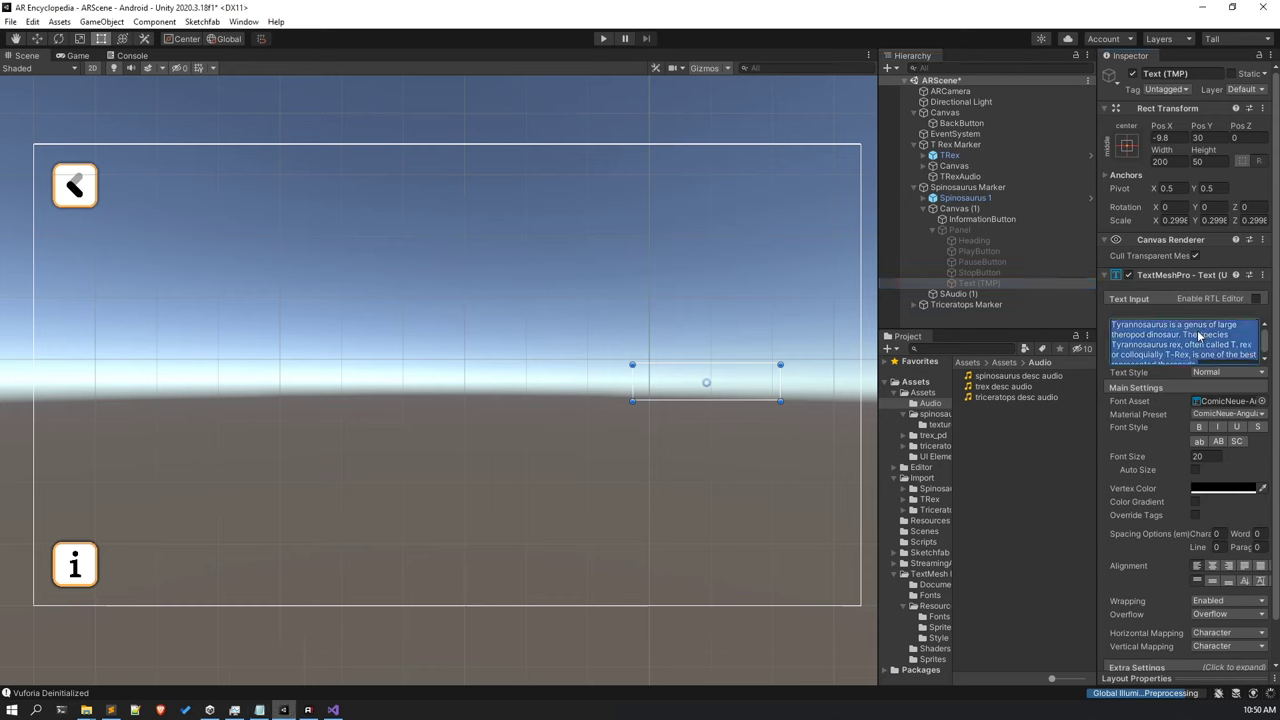
pyautogui.hotkey('ctrl', 'a')
pyautogui.write('Spinosaurus is a genus of spinosaurid dinosaur that lived in what now is North Africa during the Cenomanian to upper Turonian stages of the Late Cretaceous period, about 99 to 93.5 million years ago.')
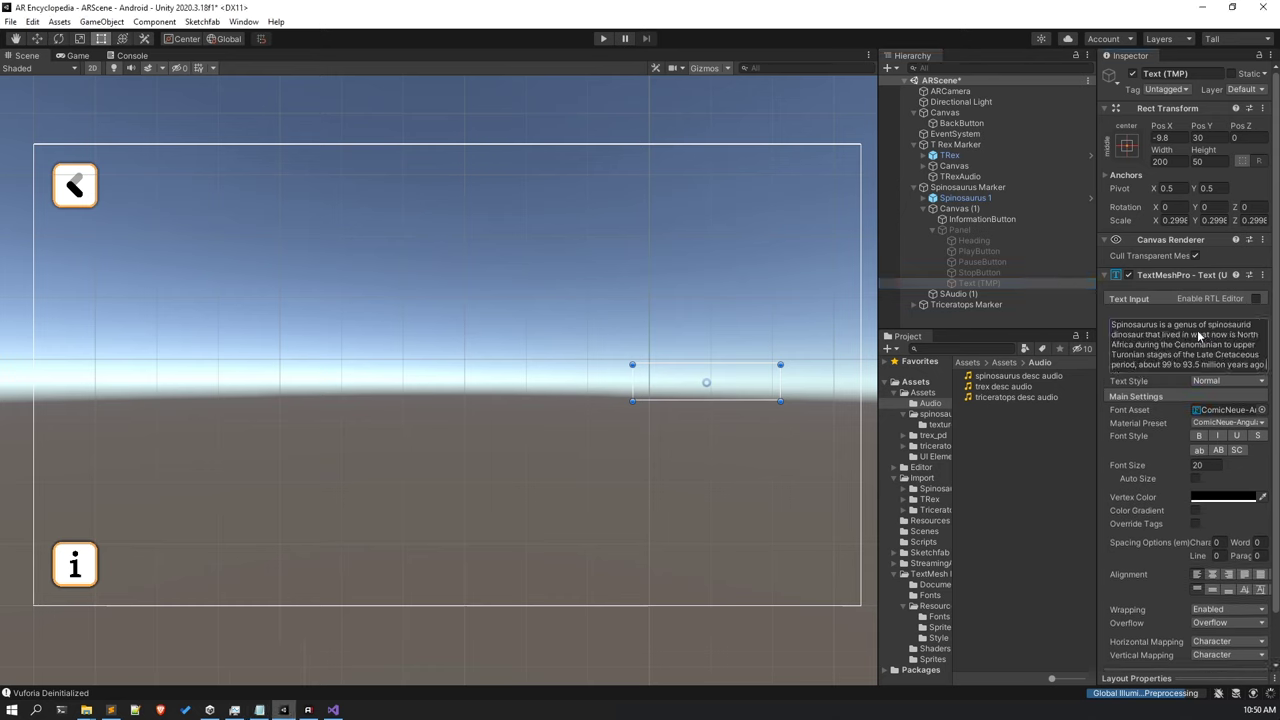
# Show the Spinosaurus panel briefly, then deactivate it and fold Canvas (1).
pyautogui.click(957, 230)
pyautogui.click(1132, 74)
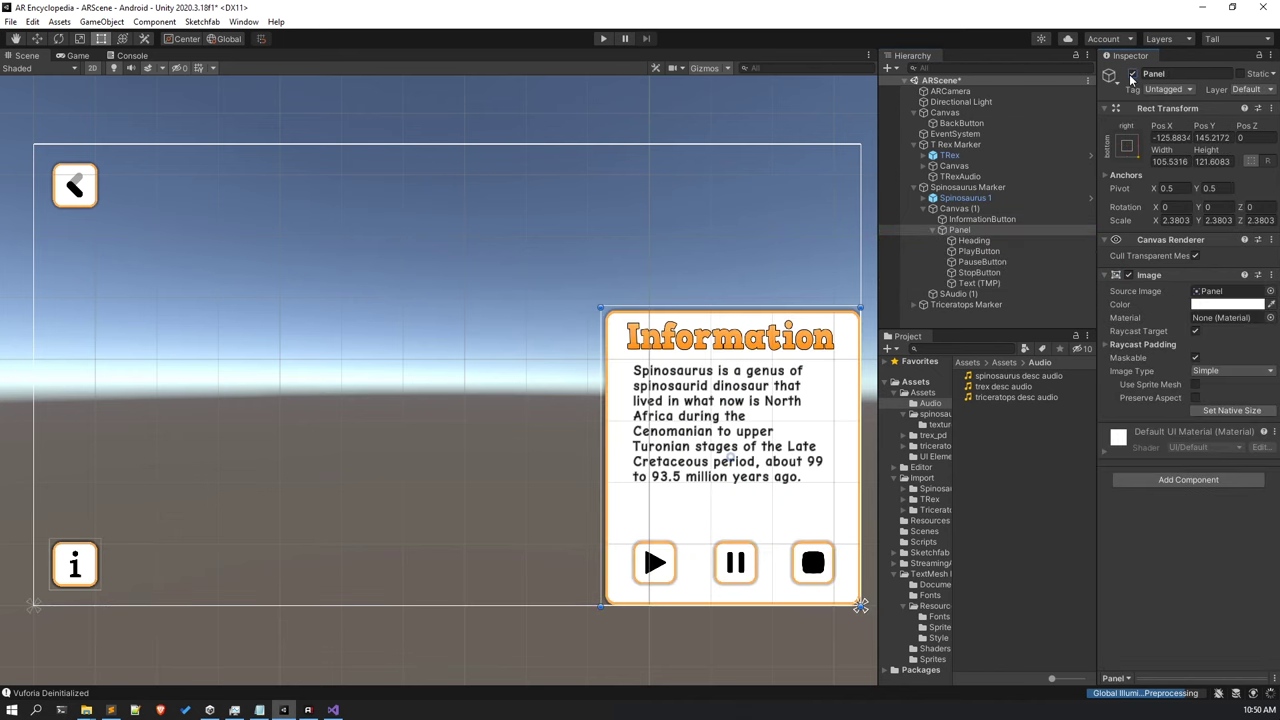
pyautogui.click(1132, 75)
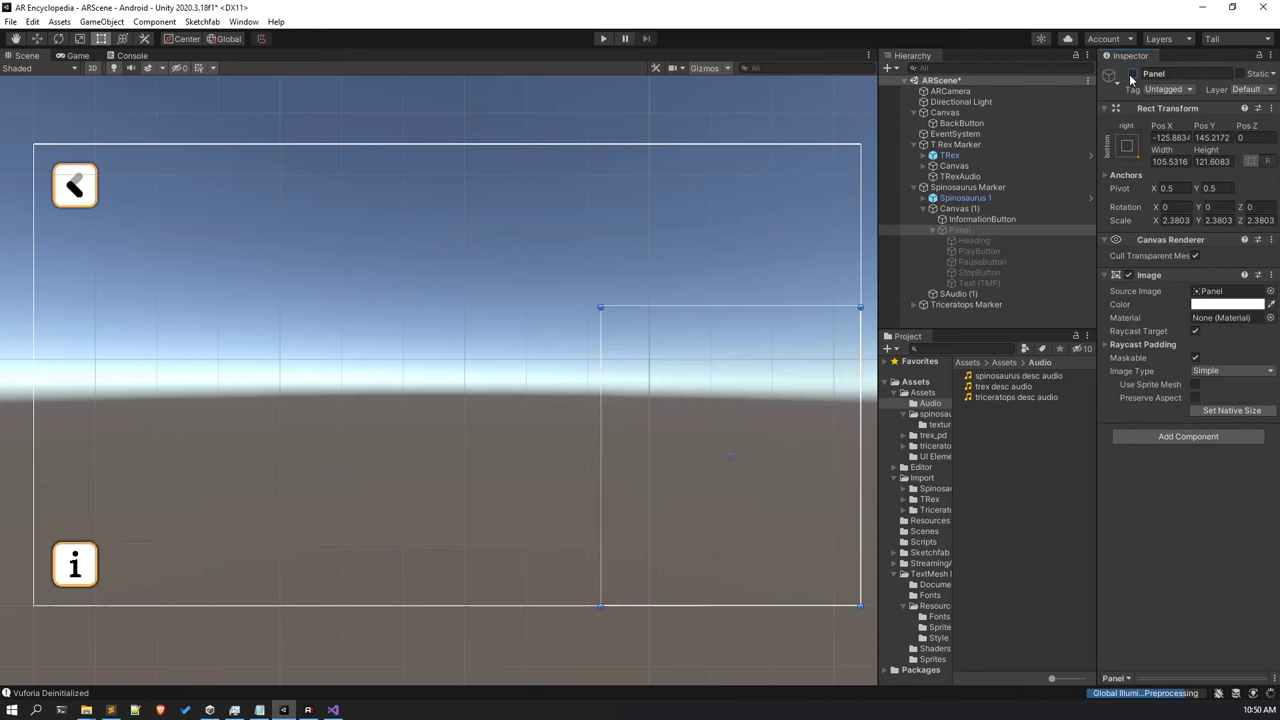
pyautogui.click(933, 230)
pyautogui.click(924, 208)
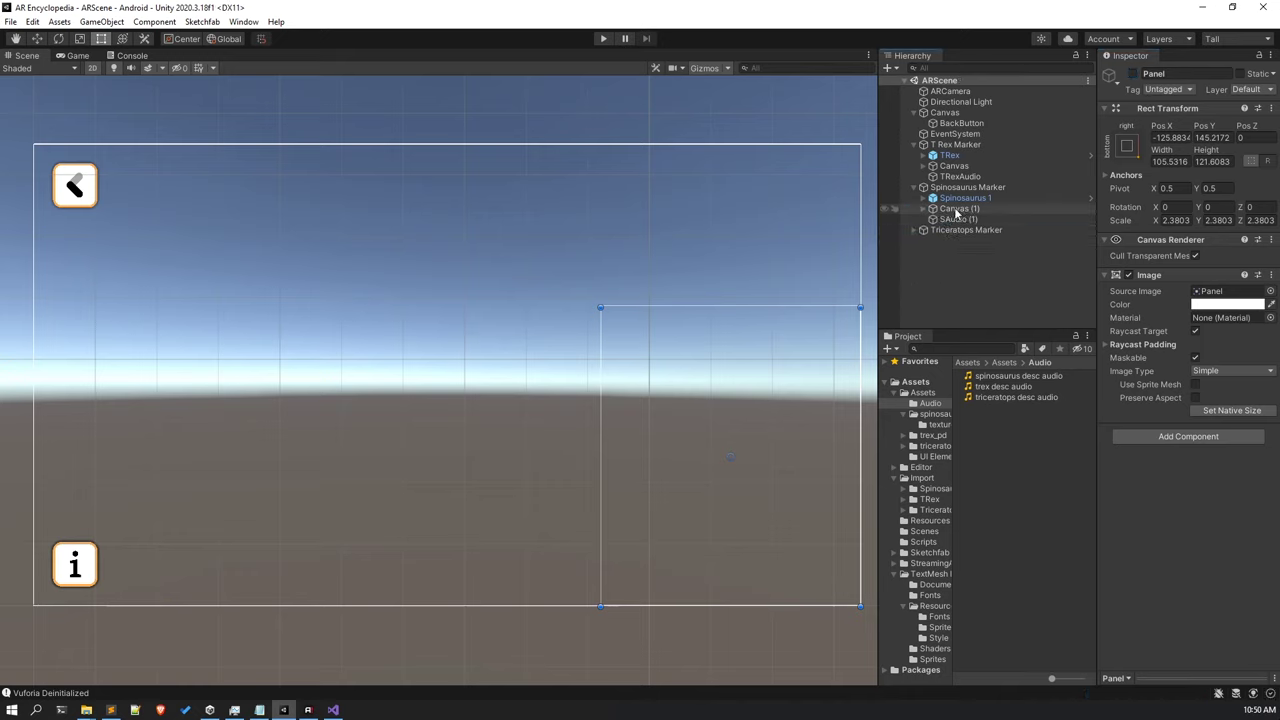
# Duplicate Canvas (1) and SAudio (1) under Triceratops Marker and rename the audio copy TAudio.
pyautogui.click(947, 209)
pyautogui.keyDown('ctrl'); pyautogui.click(952, 218); pyautogui.keyUp('ctrl')
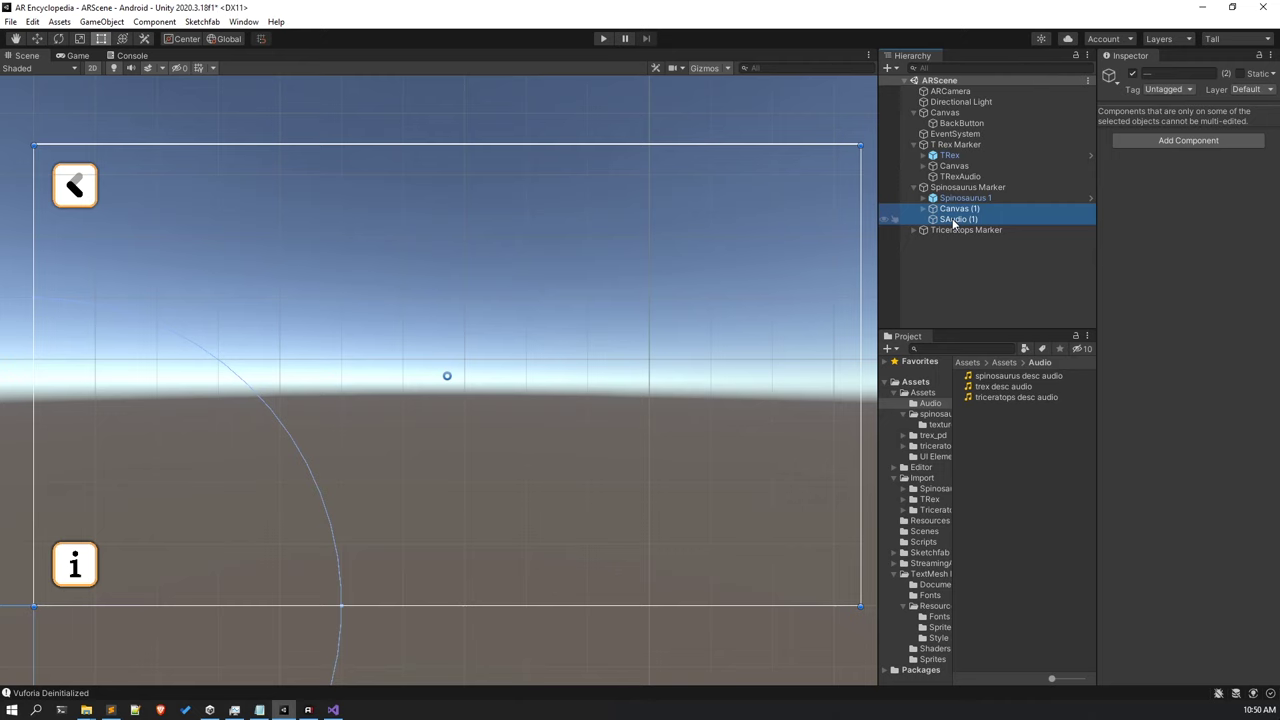
pyautogui.hotkey('ctrl', 'd')
pyautogui.moveTo(958, 235); pyautogui.dragTo(968, 253)
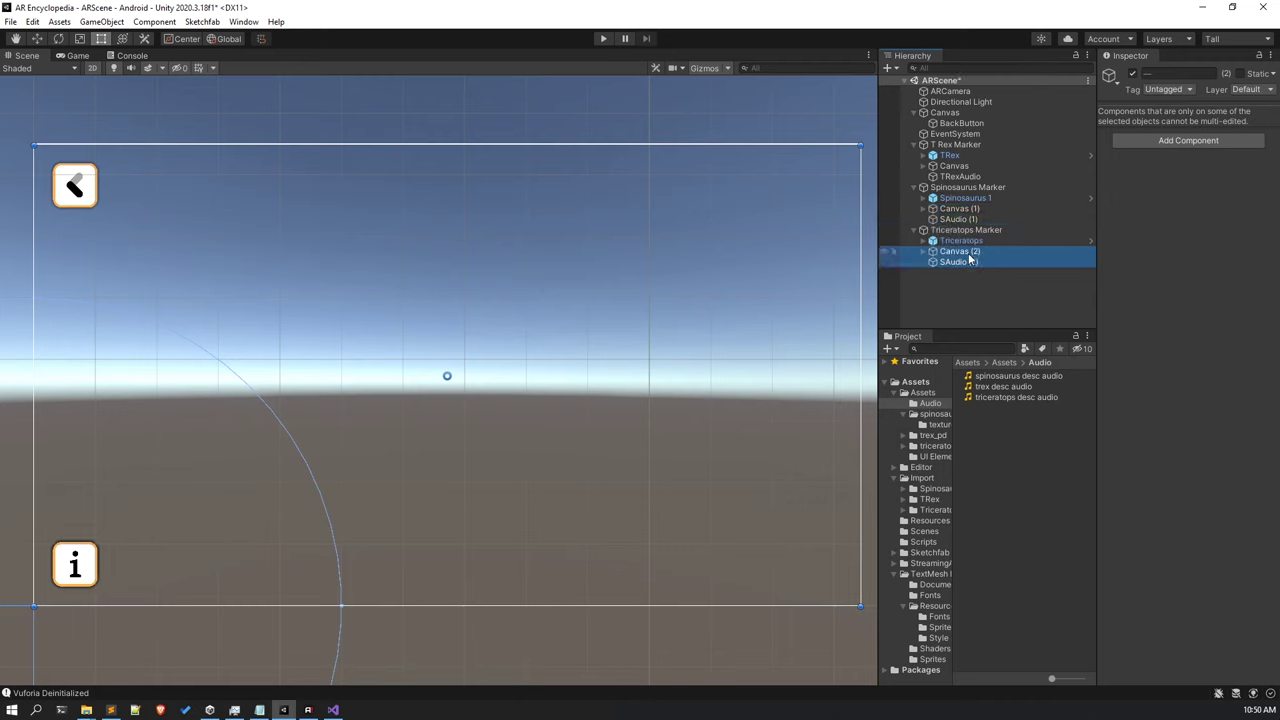
pyautogui.click(958, 261)
pyautogui.click(1177, 73)
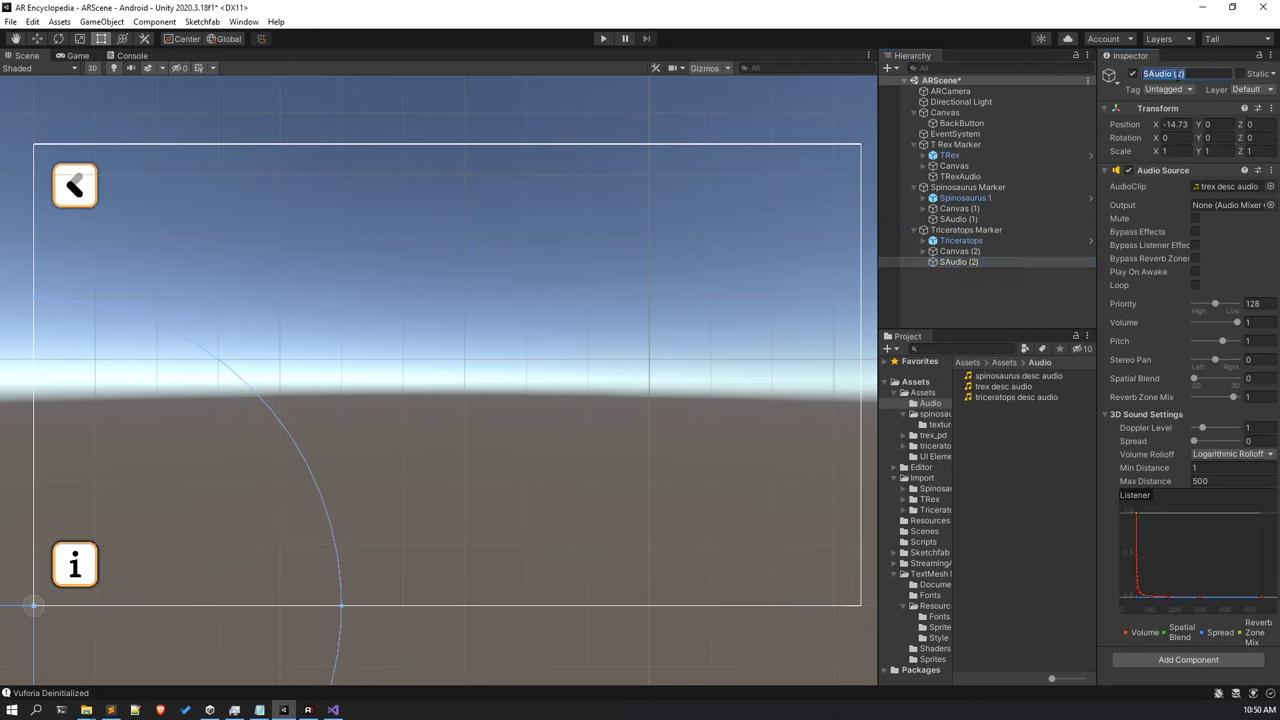
pyautogui.write('T')
# Assign Canvas (2)'s copied Panel as the toggler's Information Panel.
pyautogui.click(925, 252)
pyautogui.click(974, 272)
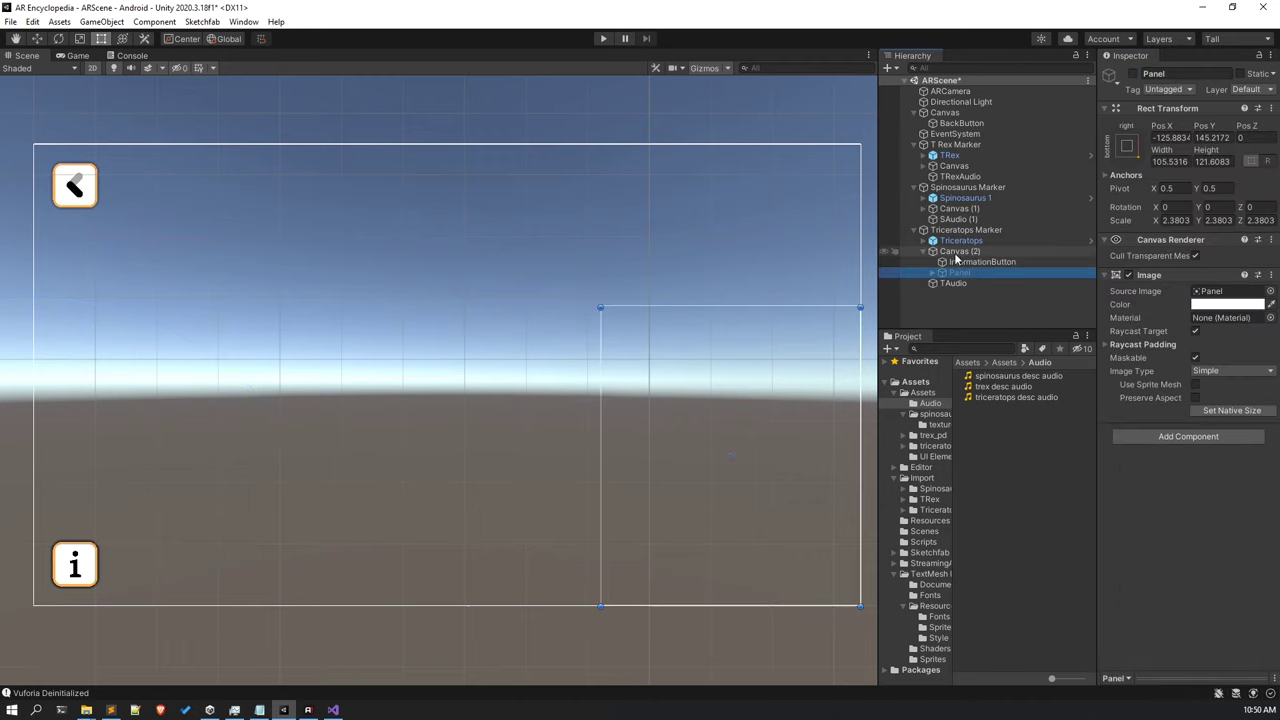
pyautogui.click(958, 251)
pyautogui.moveTo(974, 271); pyautogui.dragTo(1228, 599)
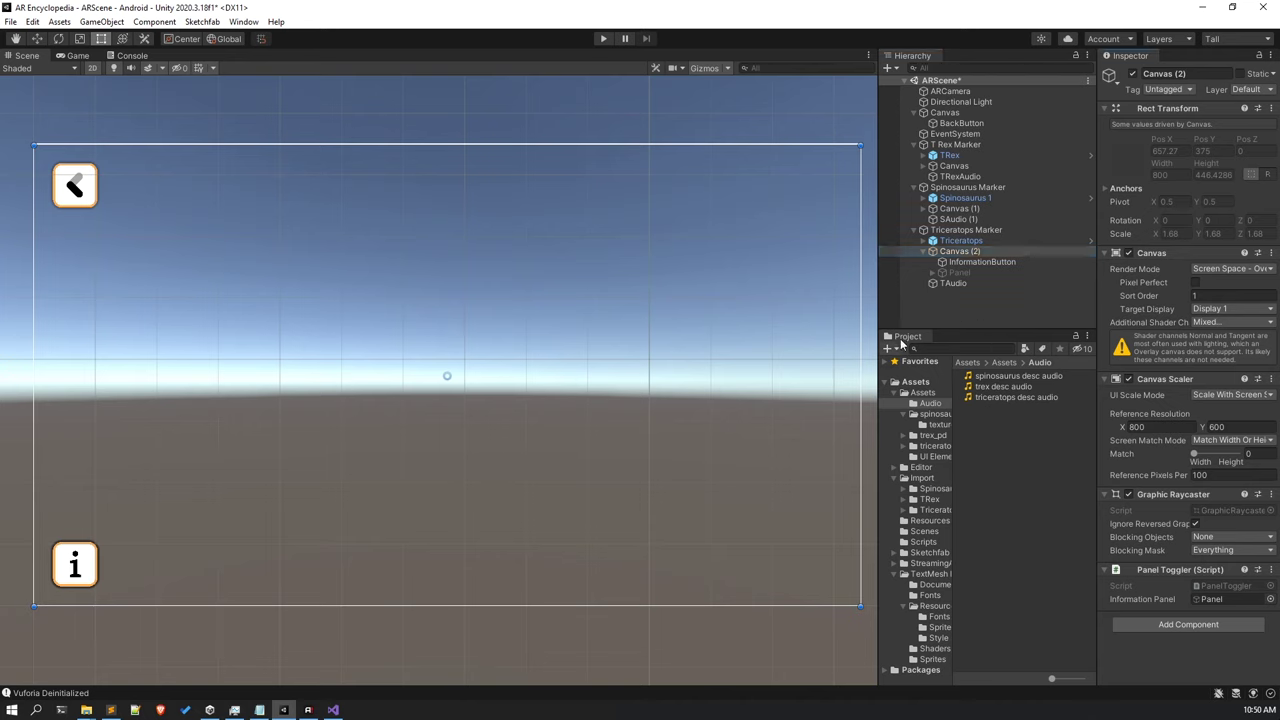
# Inspect the copied PlayButton, StopButton and description text settings.
pyautogui.click(933, 272)
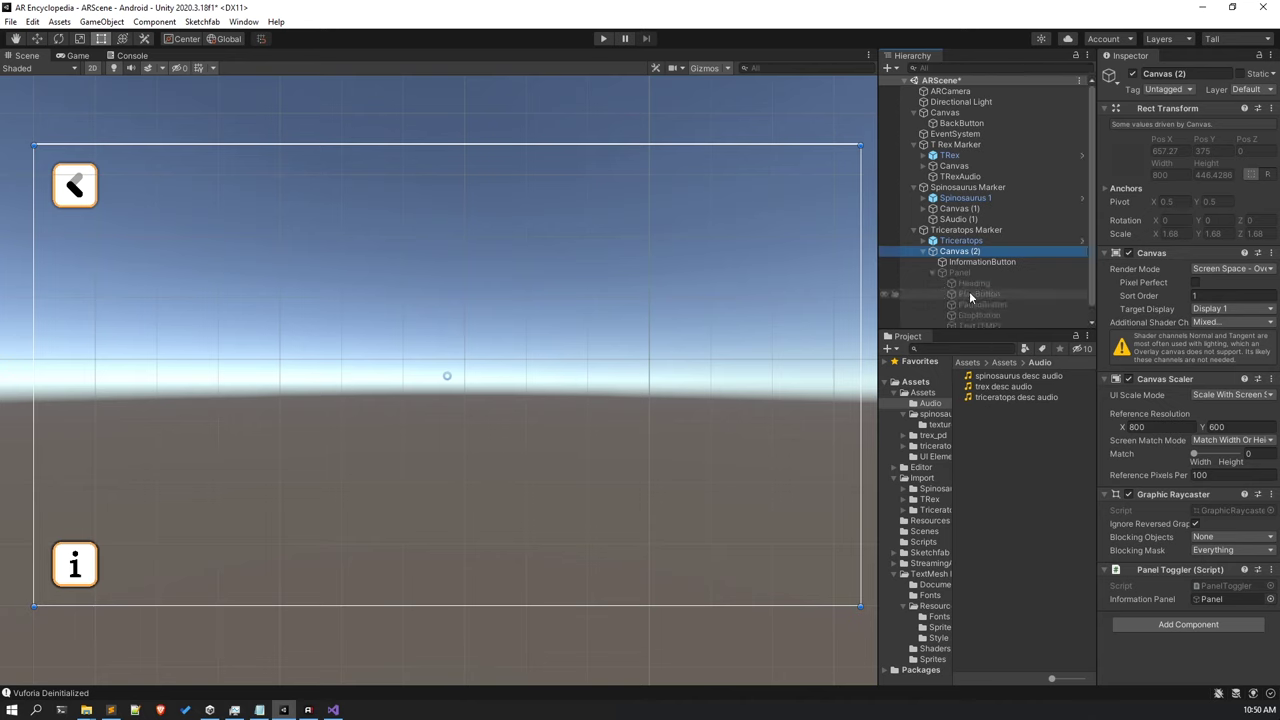
pyautogui.click(970, 294)
pyautogui.scroll(-2, 1180, 433)
pyautogui.scroll(-1, 1044, 291)
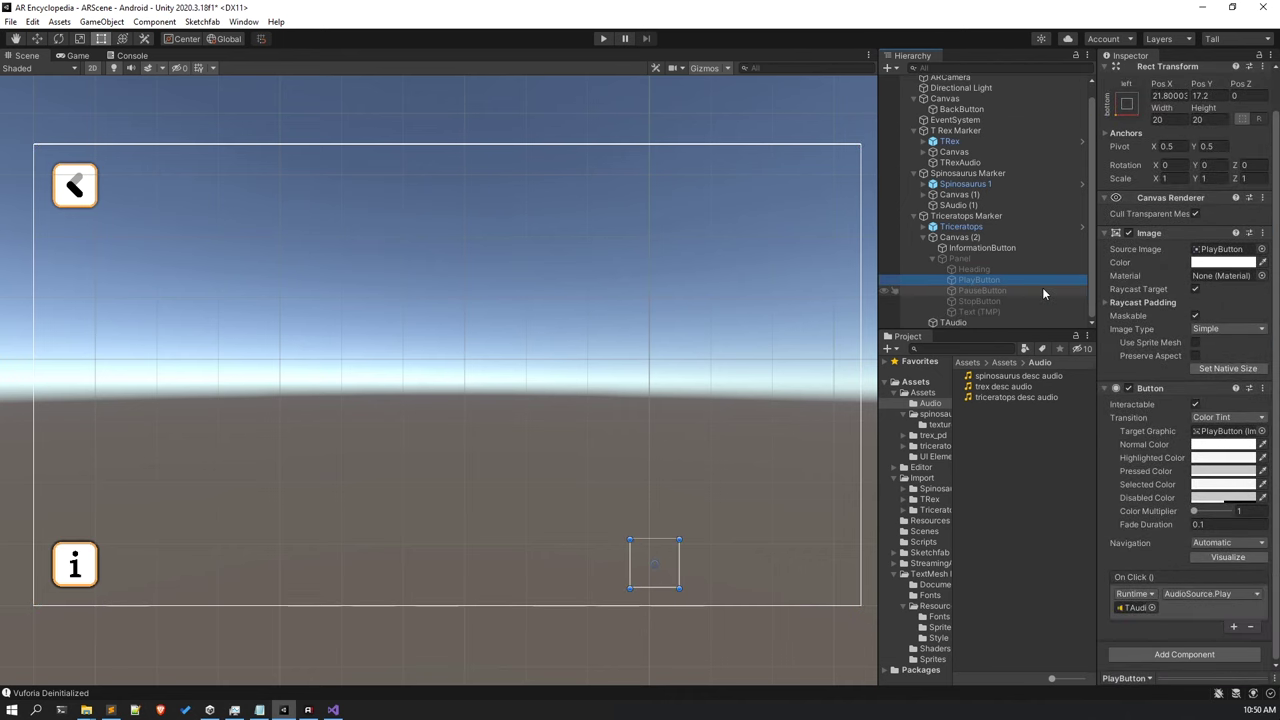
pyautogui.click(1018, 302)
pyautogui.click(1016, 311)
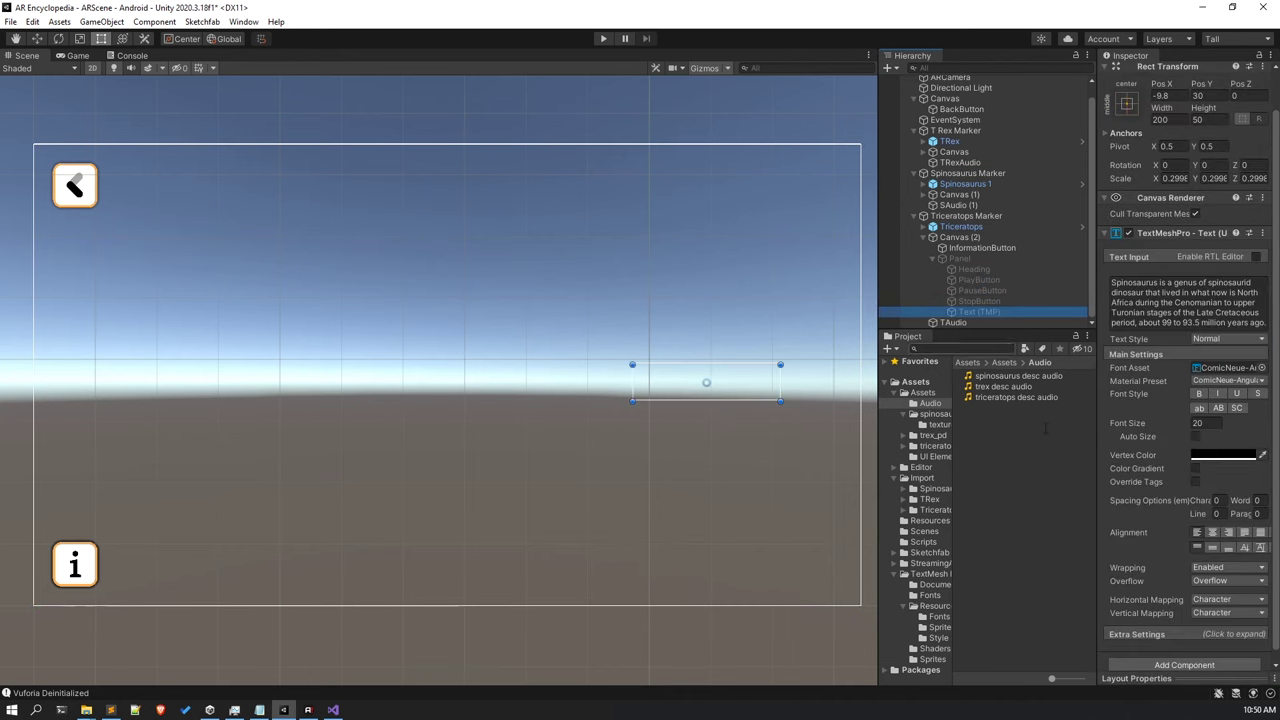
# Activate the copied Panel and paste the Triceratops description over its text.
pyautogui.click(968, 259)
pyautogui.click(1133, 77)
pyautogui.click(1133, 75)
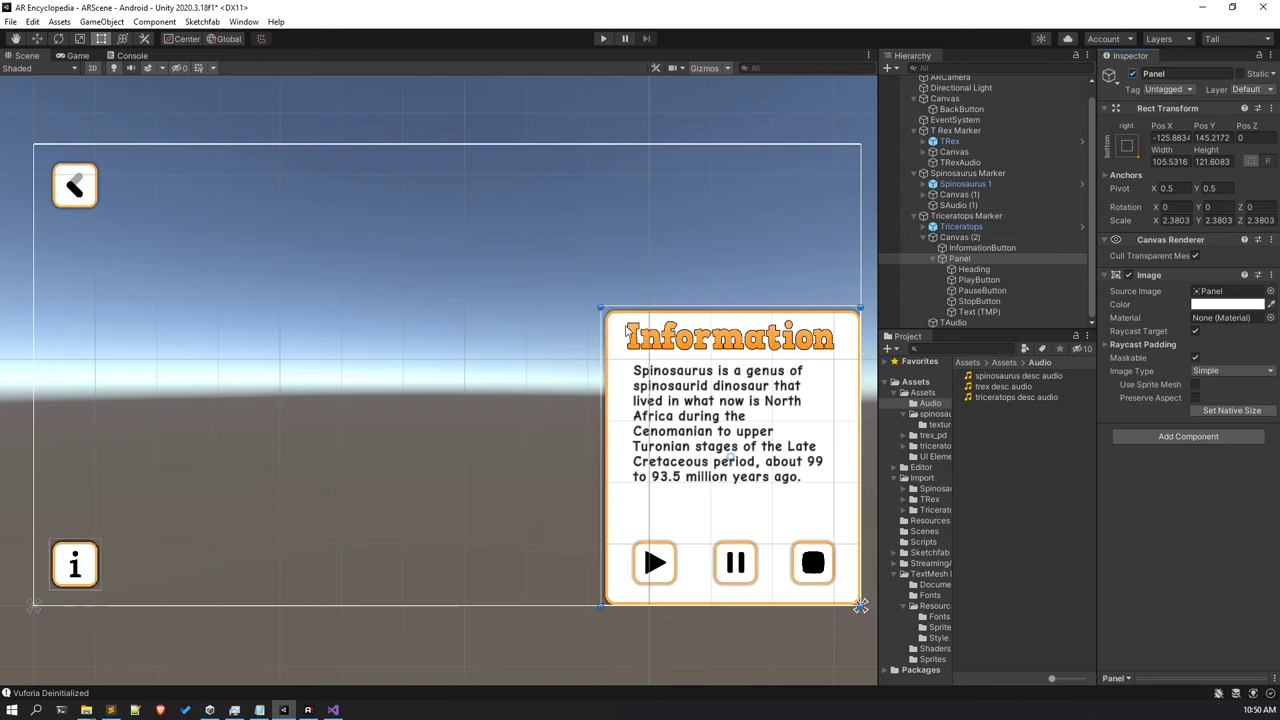
pyautogui.hotkey('alt', 'Tab')
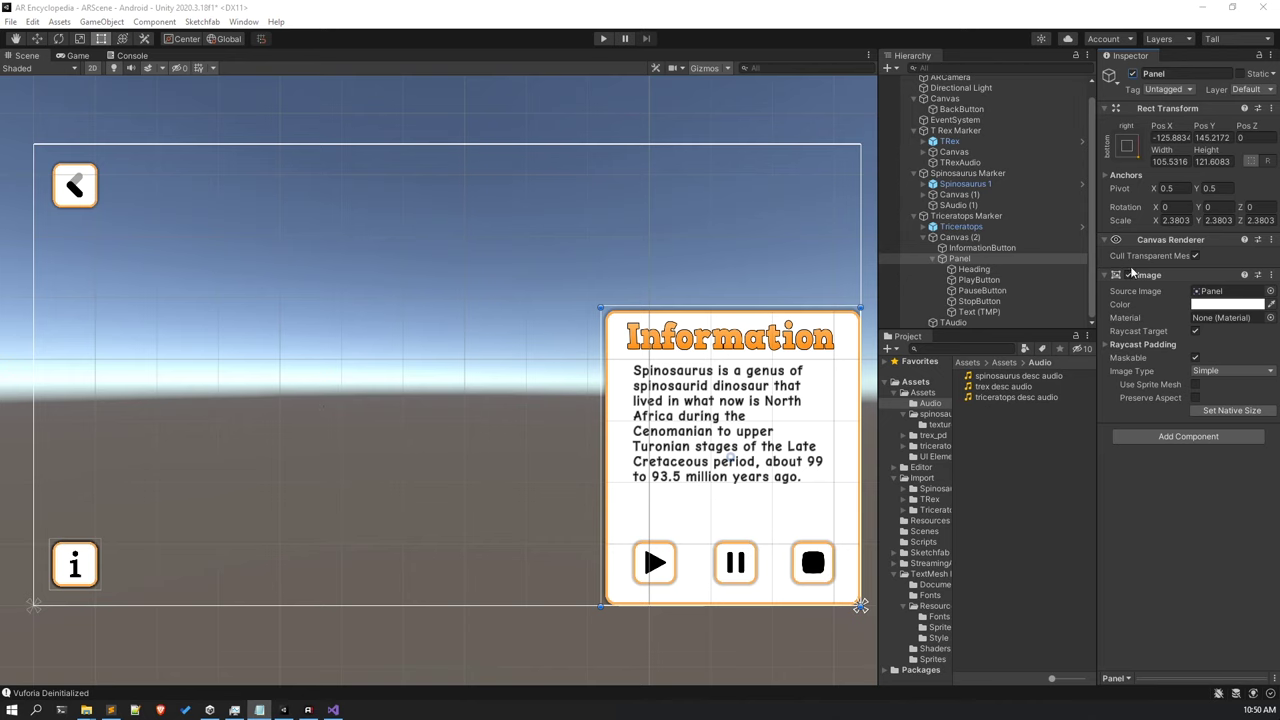
pyautogui.click(978, 311)
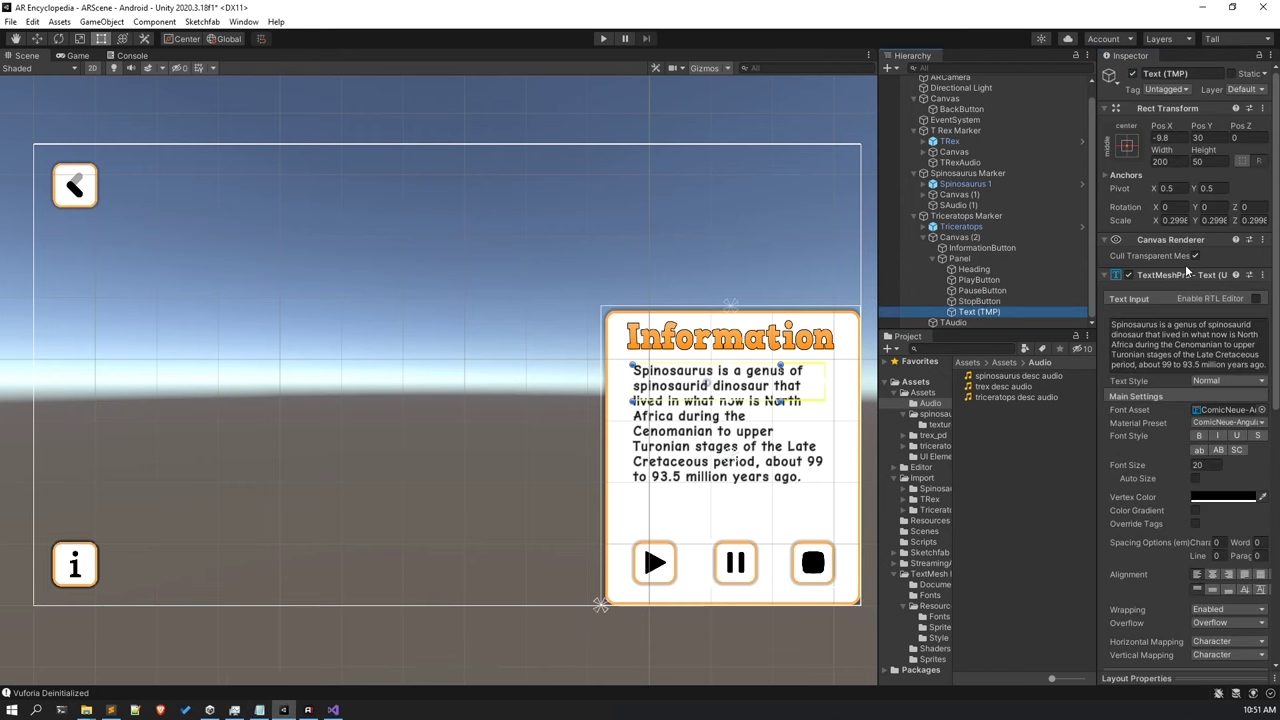
pyautogui.click(1181, 334)
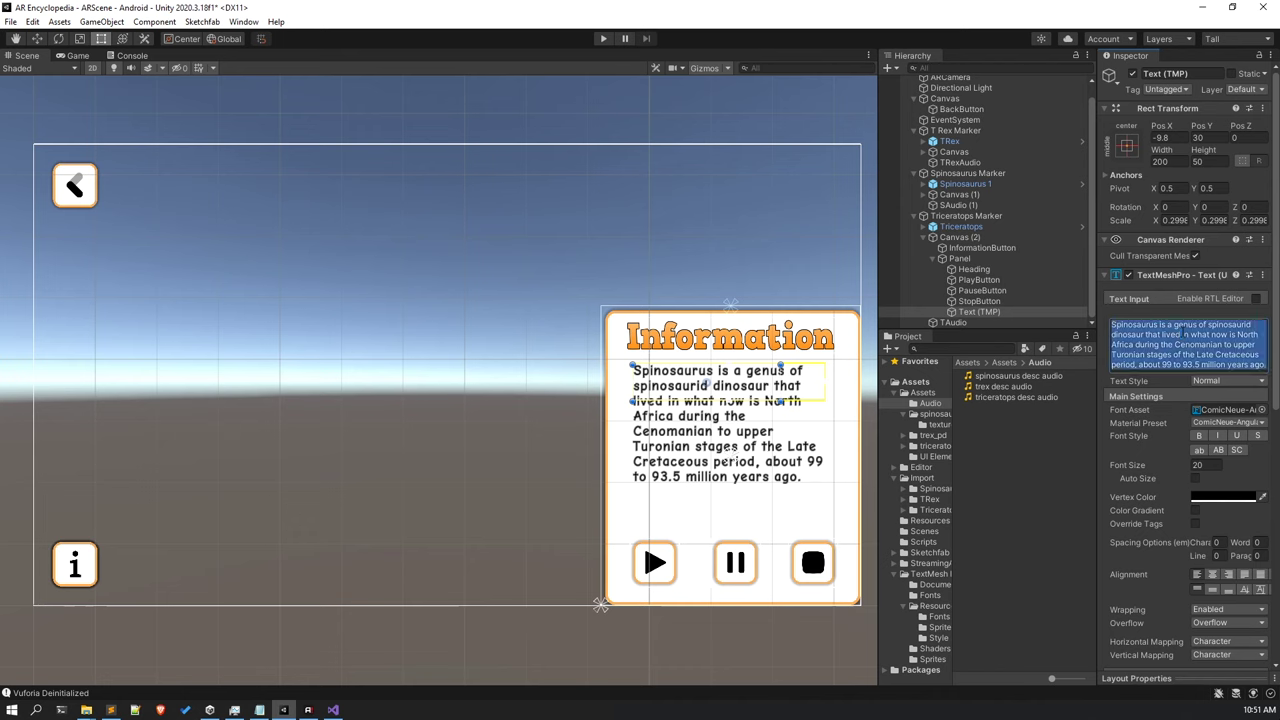
pyautogui.write('Triceratops is an extinct genus of herbivorous chasmosaurine ceratopsid dinosaur that first appeared during the late Maastrichtian stage of the Late Cretaceous period')
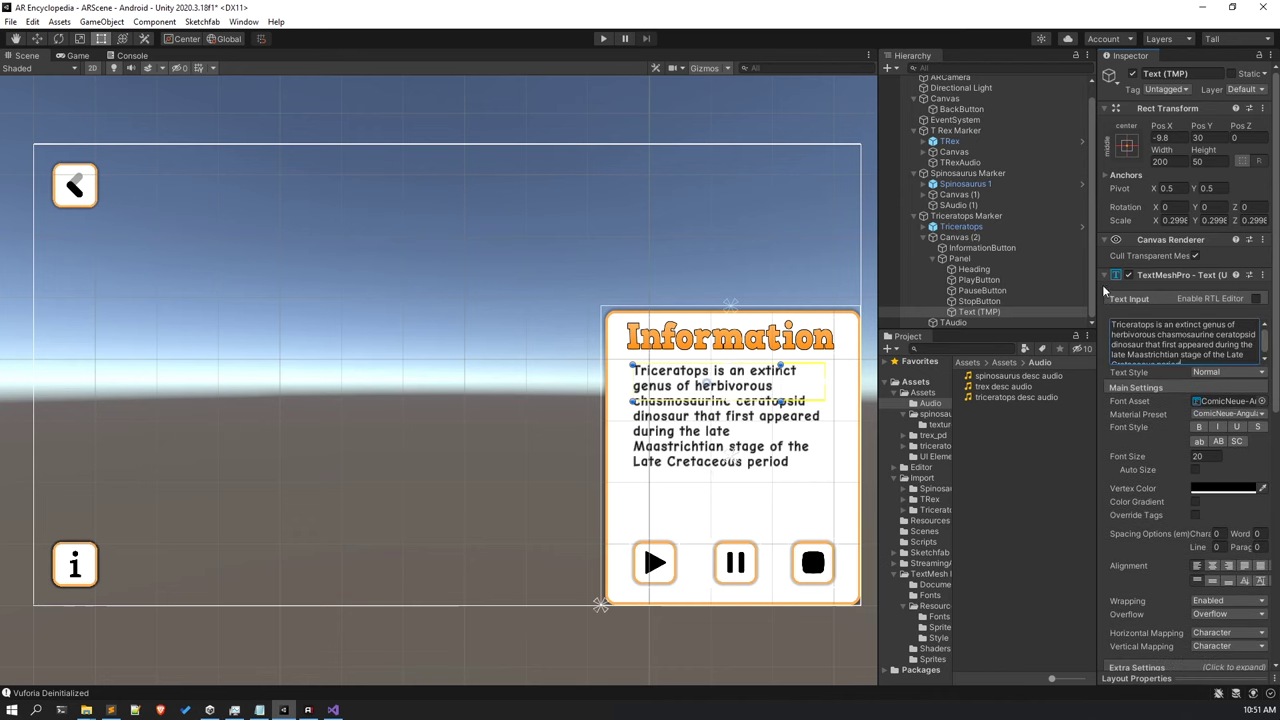
# Fold Canvas (2) and review the Spinosaurus SAudio (1) and Canvas (1) objects.
pyautogui.click(920, 236)
pyautogui.click(920, 249)
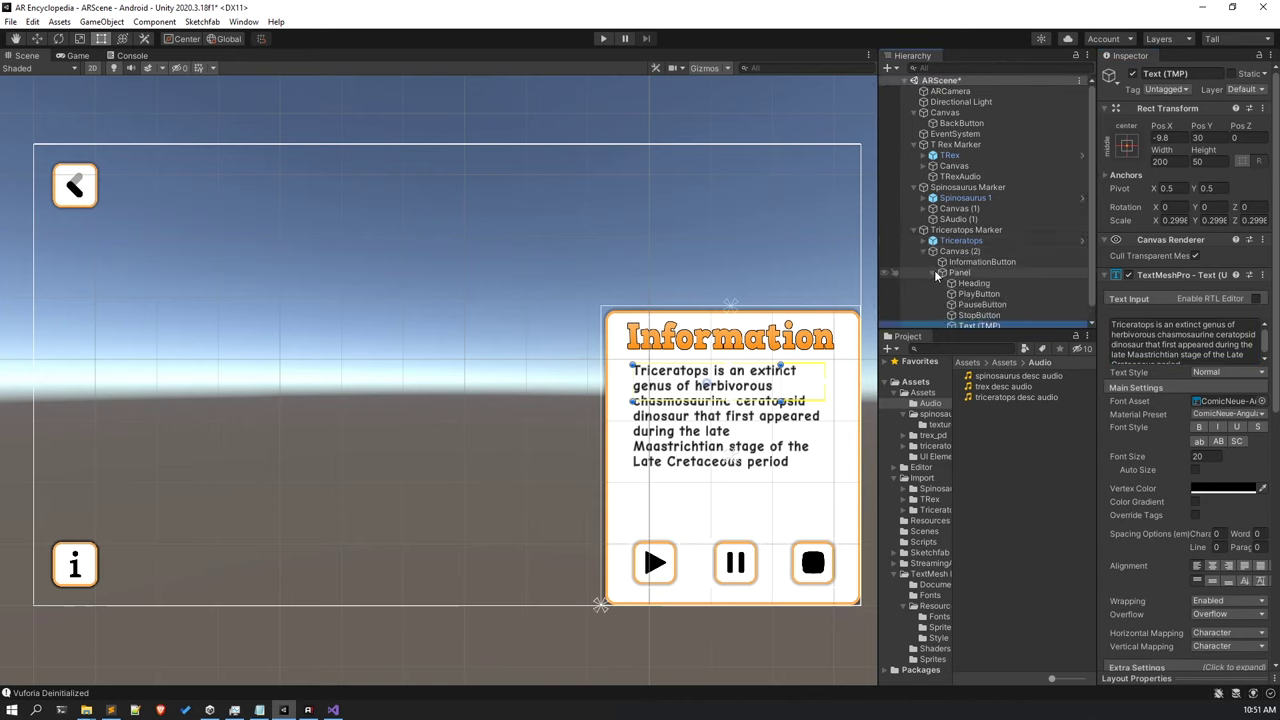
pyautogui.click(932, 251)
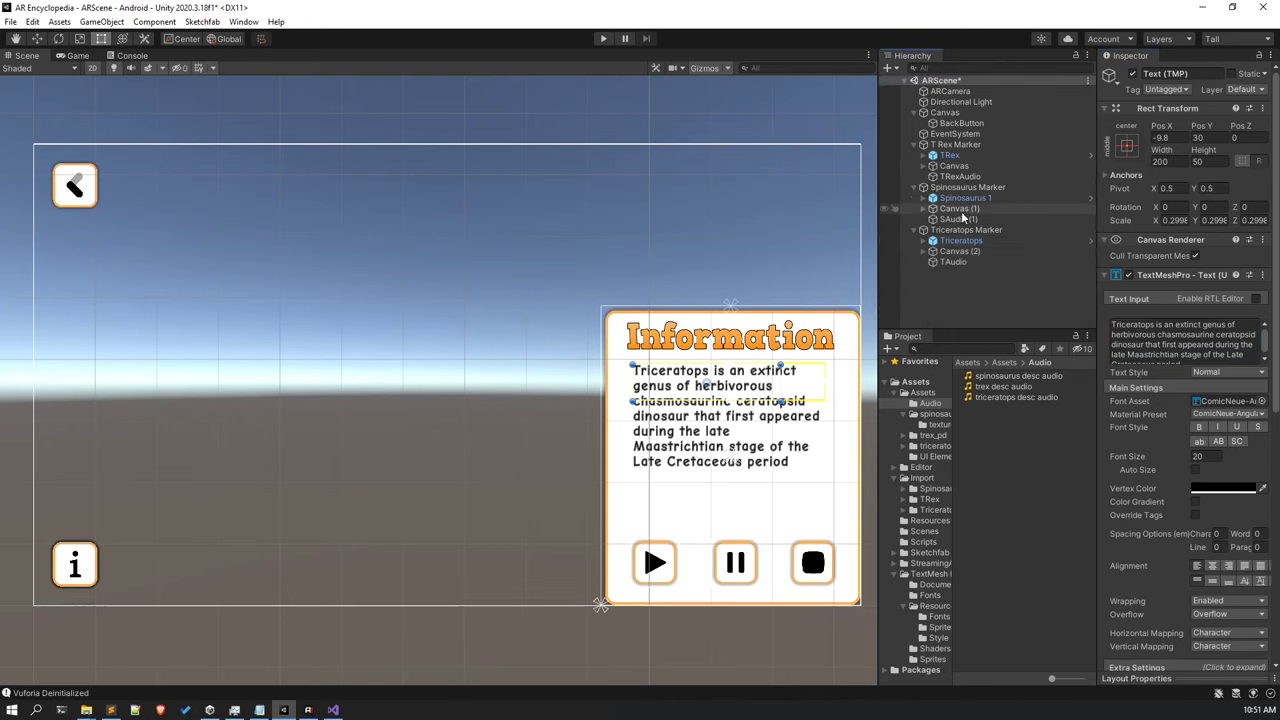
pyautogui.click(964, 217)
pyautogui.click(960, 208)
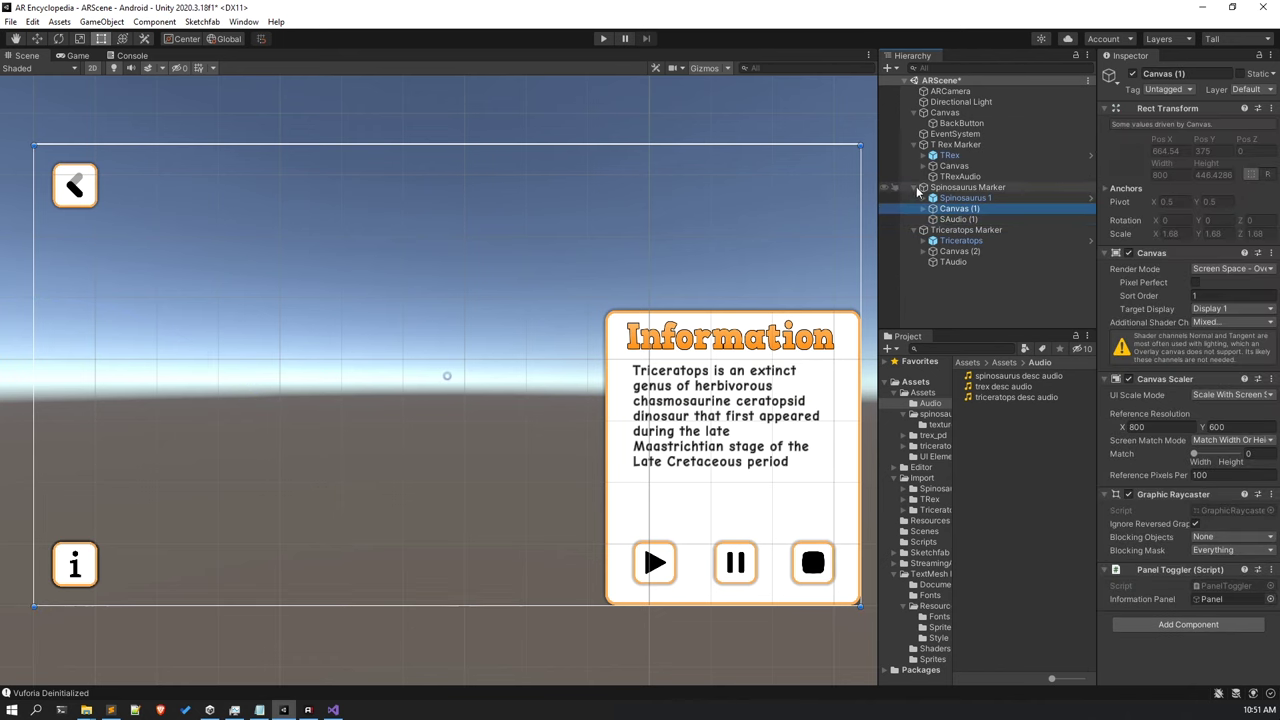
# Test toggling Canvas (2), then deactivate the Triceratops information panel.
pyautogui.click(948, 241)
pyautogui.click(946, 252)
pyautogui.click(1133, 74)
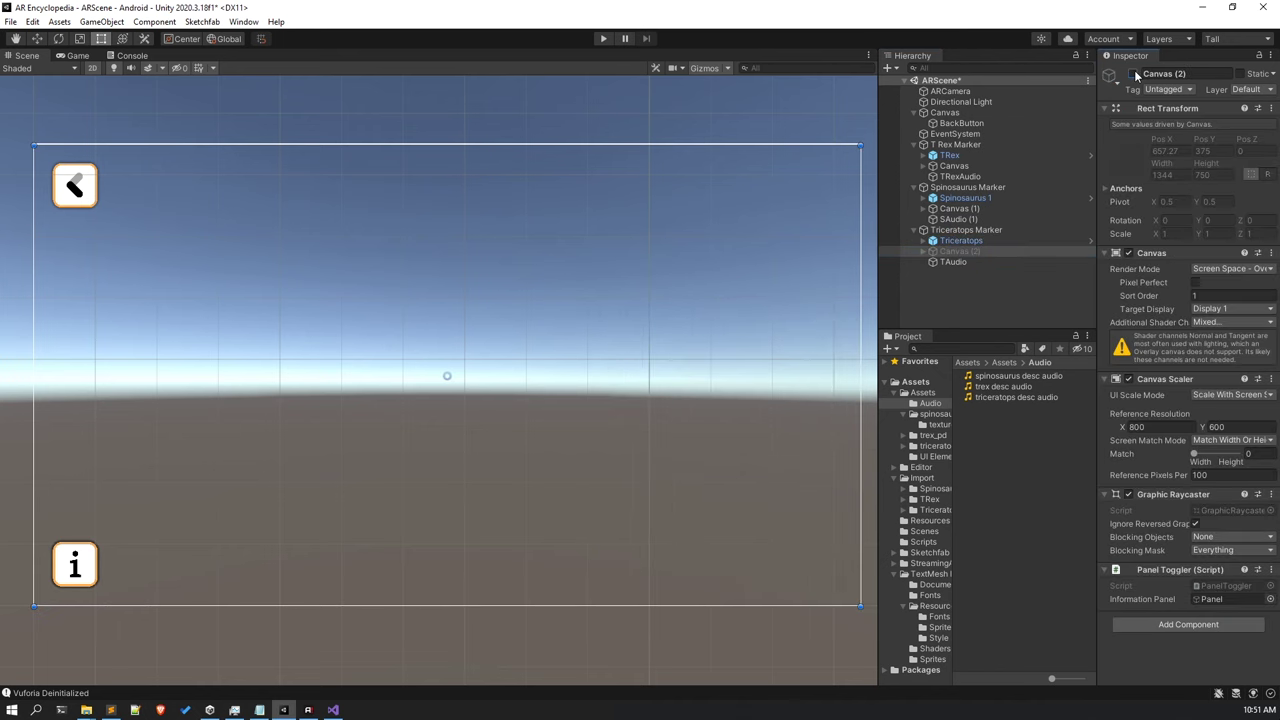
pyautogui.click(1133, 74)
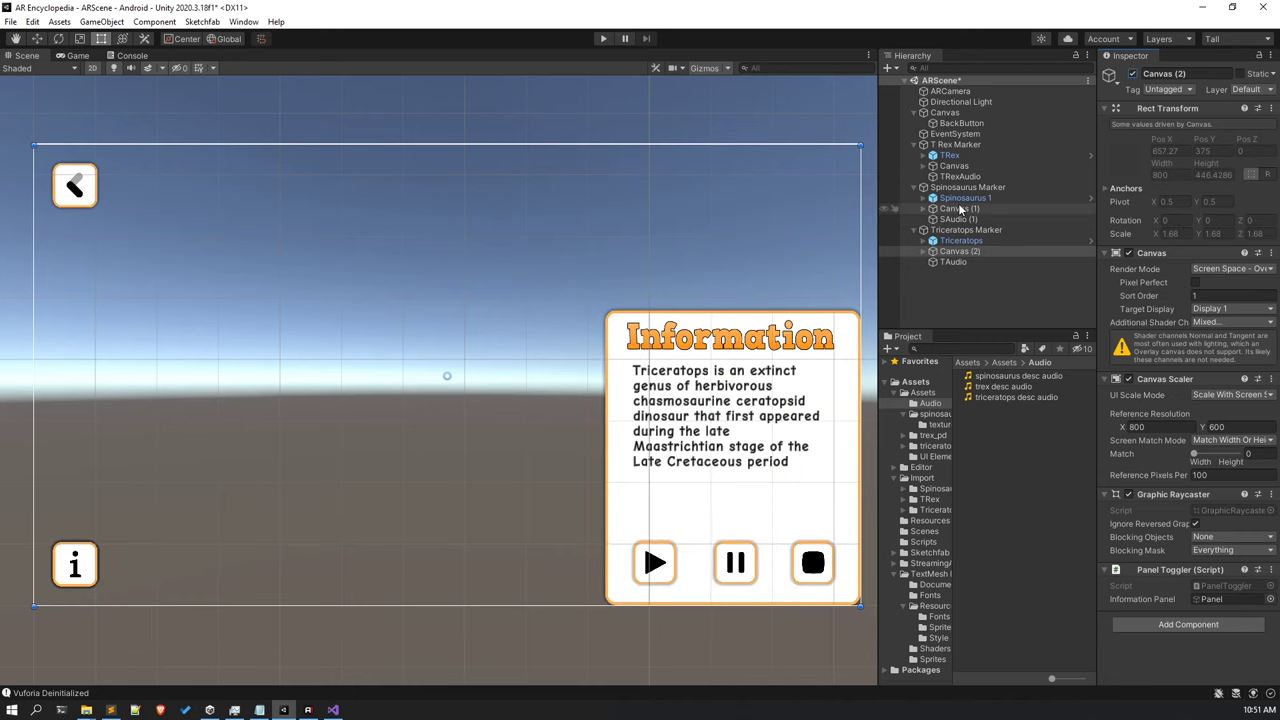
pyautogui.click(953, 267)
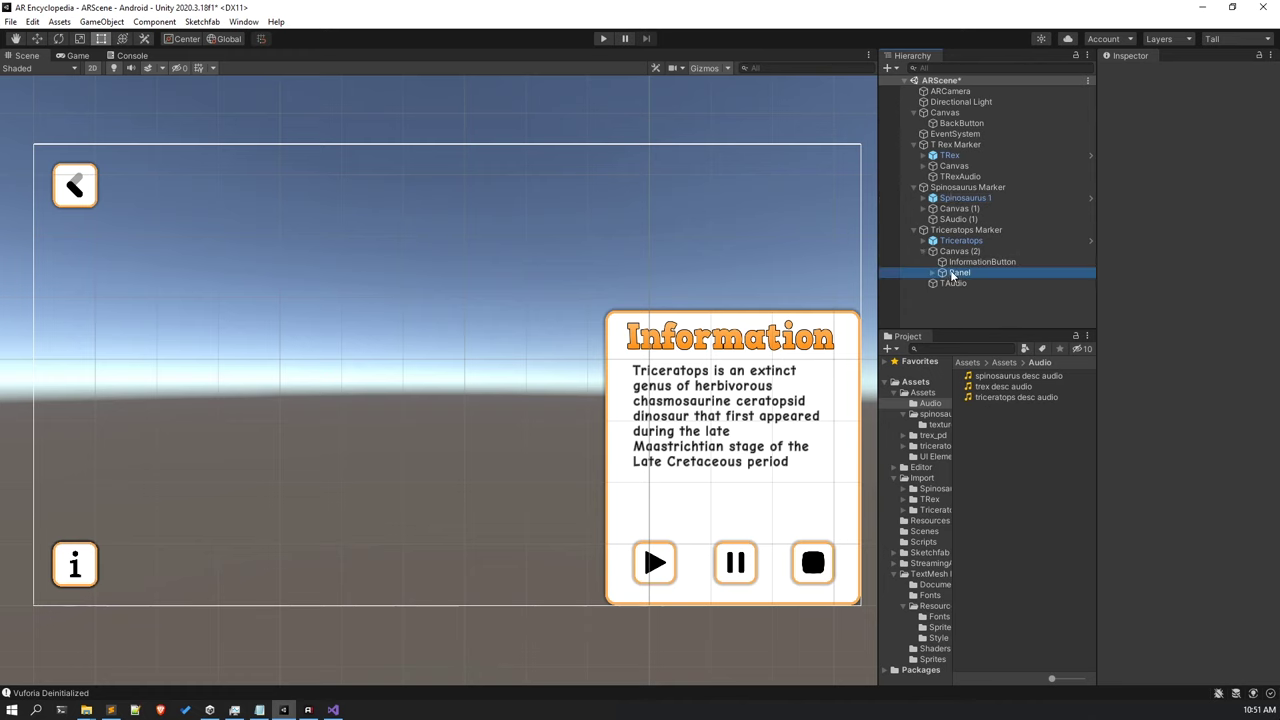
pyautogui.click(1132, 74)
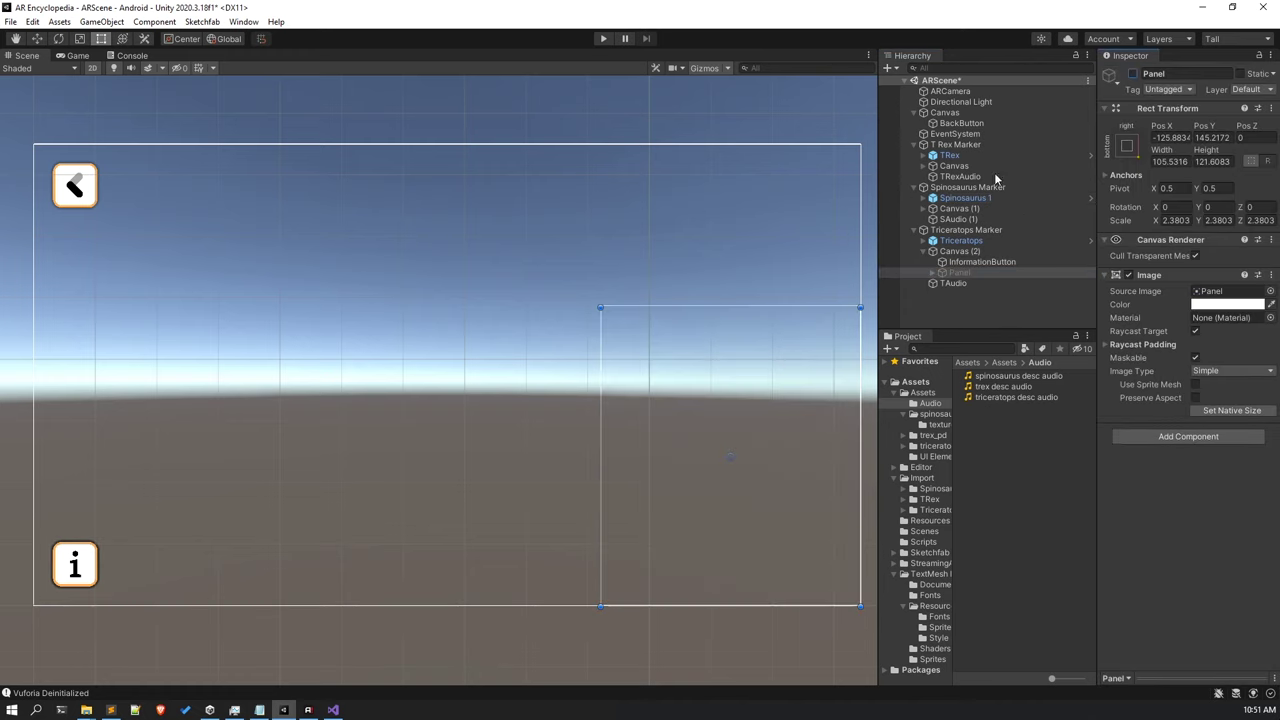
pyautogui.click(925, 252)
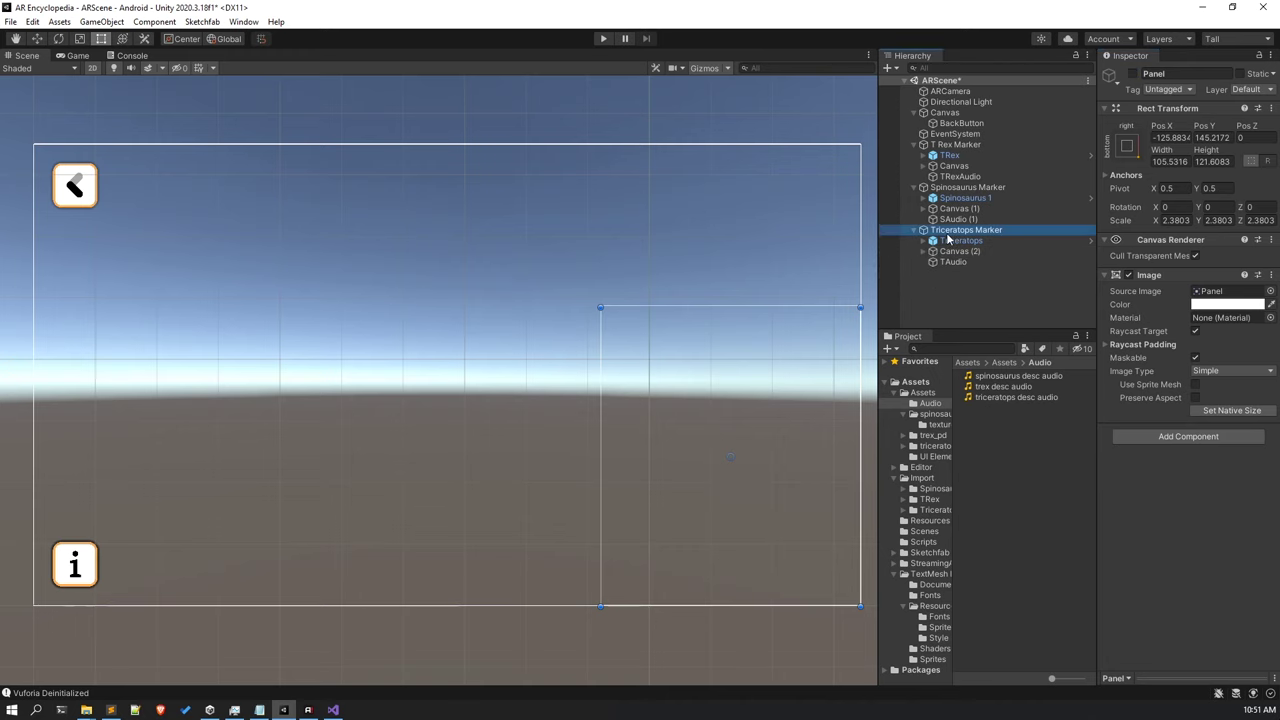
# Assign 'triceratops desc audio' to TAudio's Audio Source and check SAudio (1)'s clip.
pyautogui.click(945, 260)
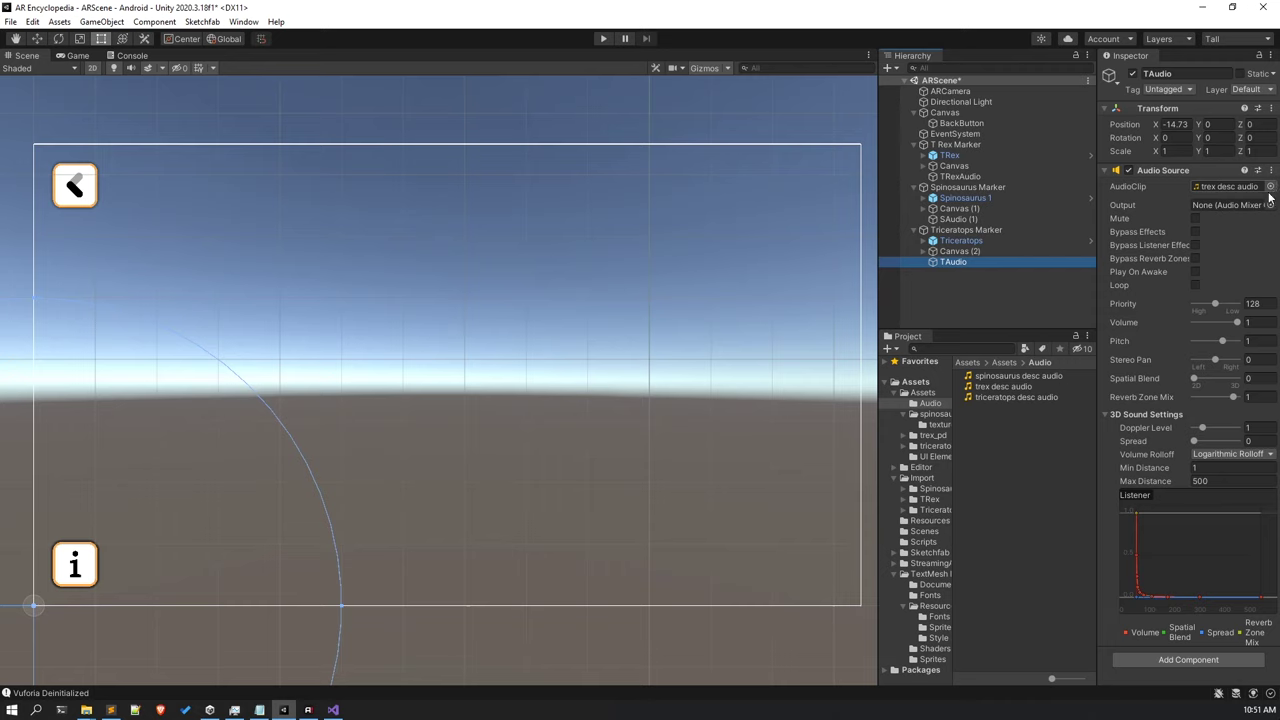
pyautogui.moveTo(1225, 187); pyautogui.dragTo(1225, 187)
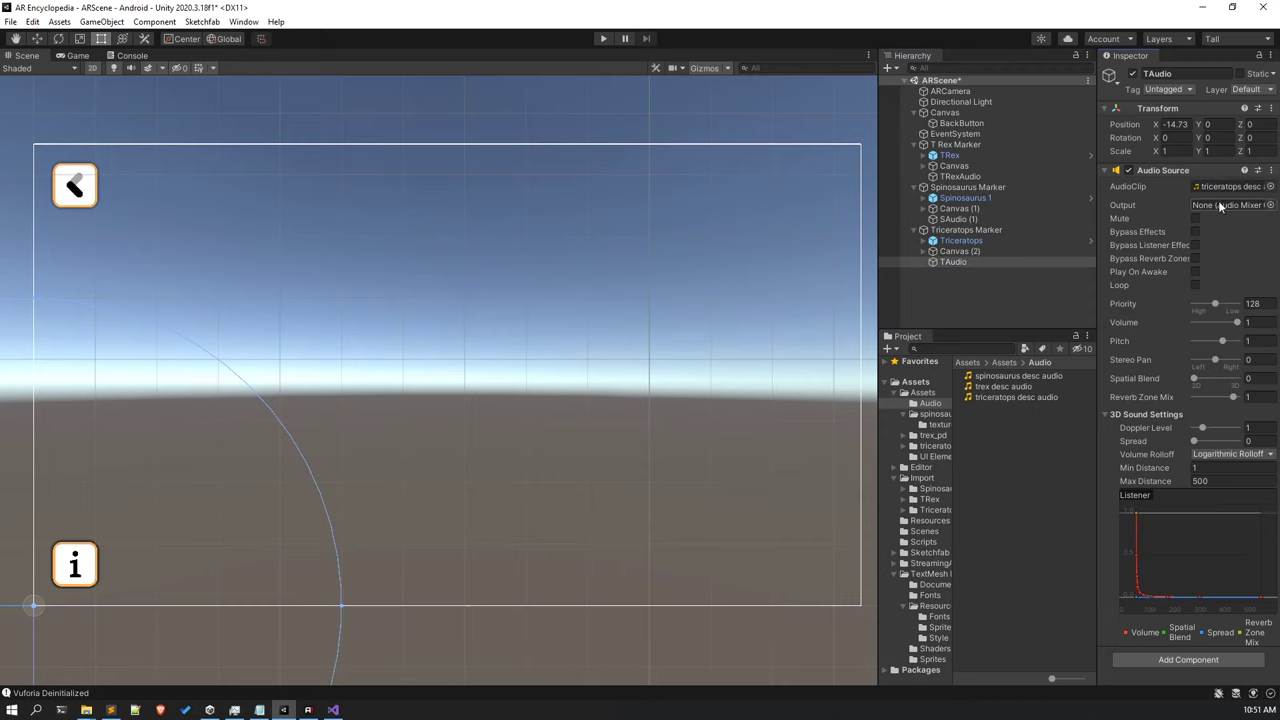
pyautogui.click(993, 188)
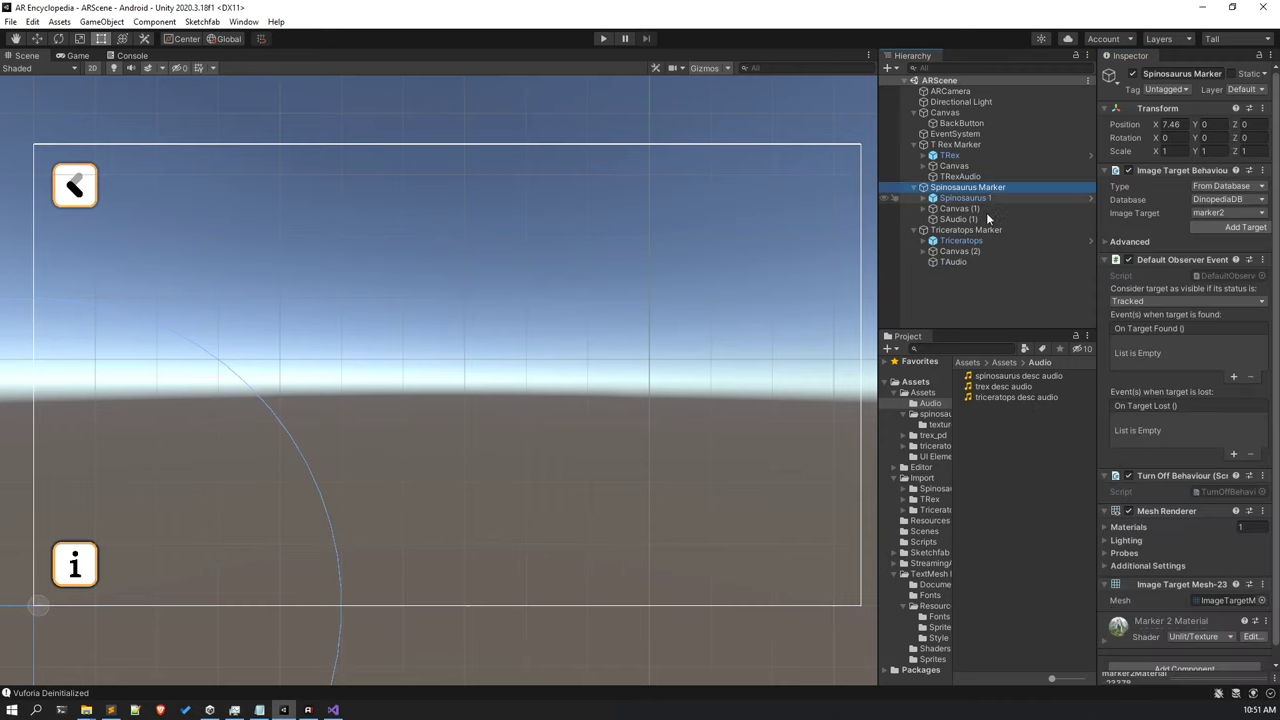
pyautogui.click(970, 219)
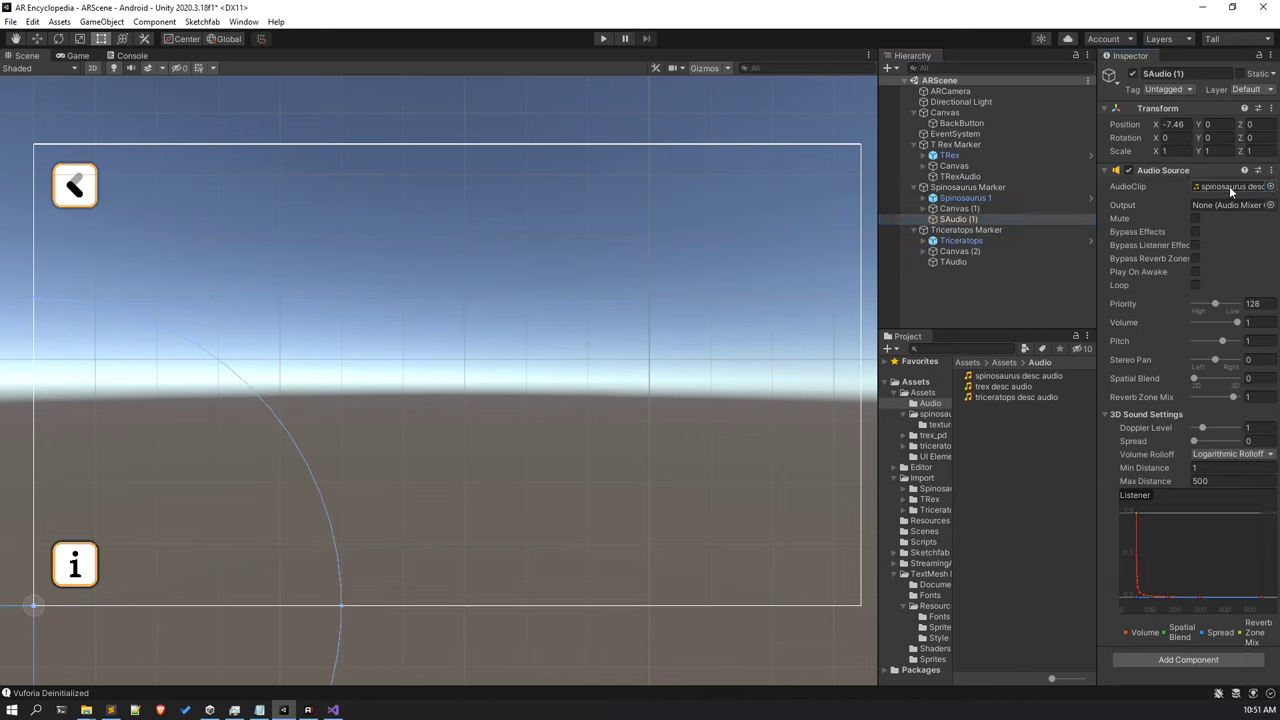
pyautogui.click(1048, 275)
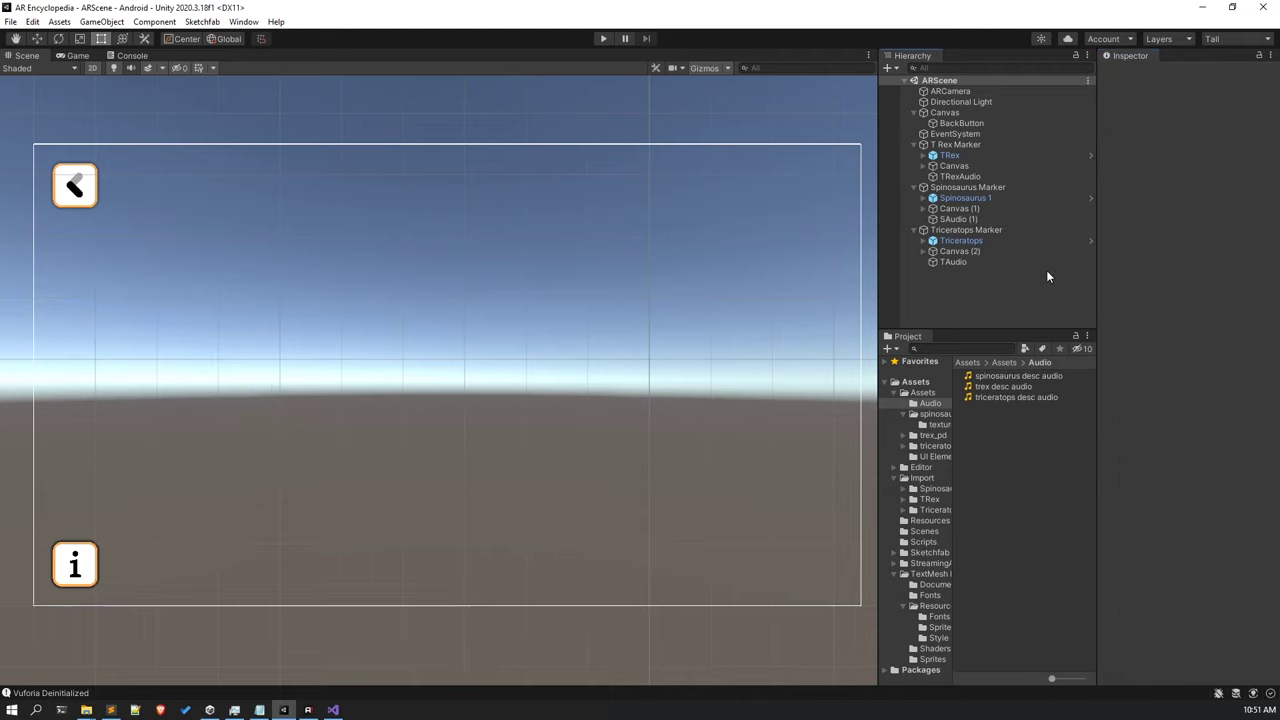
# Run the scene, test the T Rex panel's pause and resume audio, then exit Play mode.
pyautogui.click(604, 39)
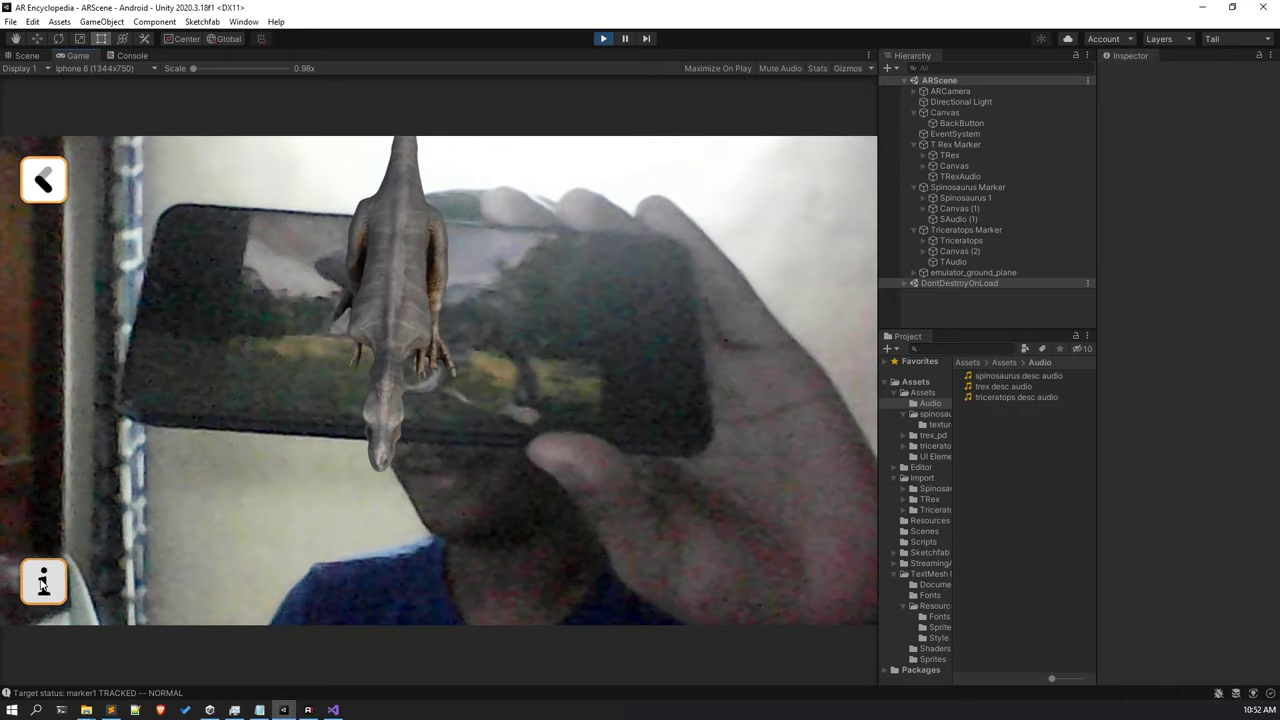
pyautogui.click(43, 582)
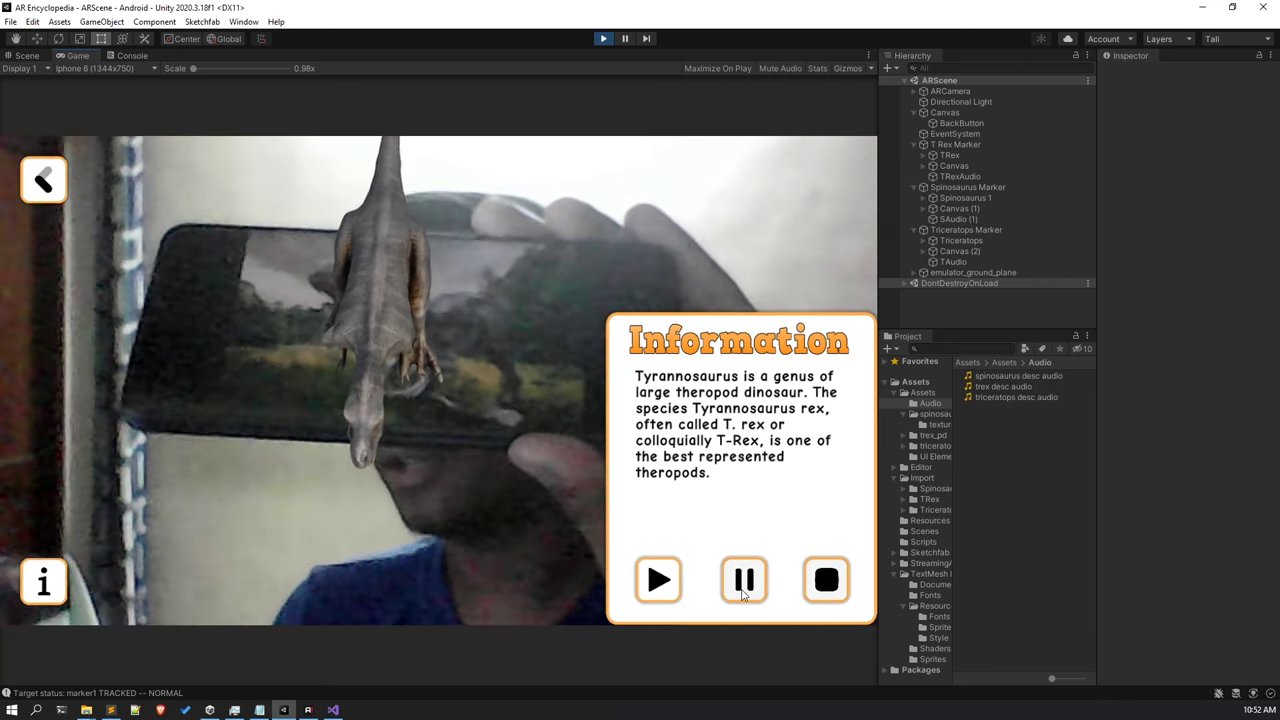
pyautogui.click(755, 598)
pyautogui.click(664, 588)
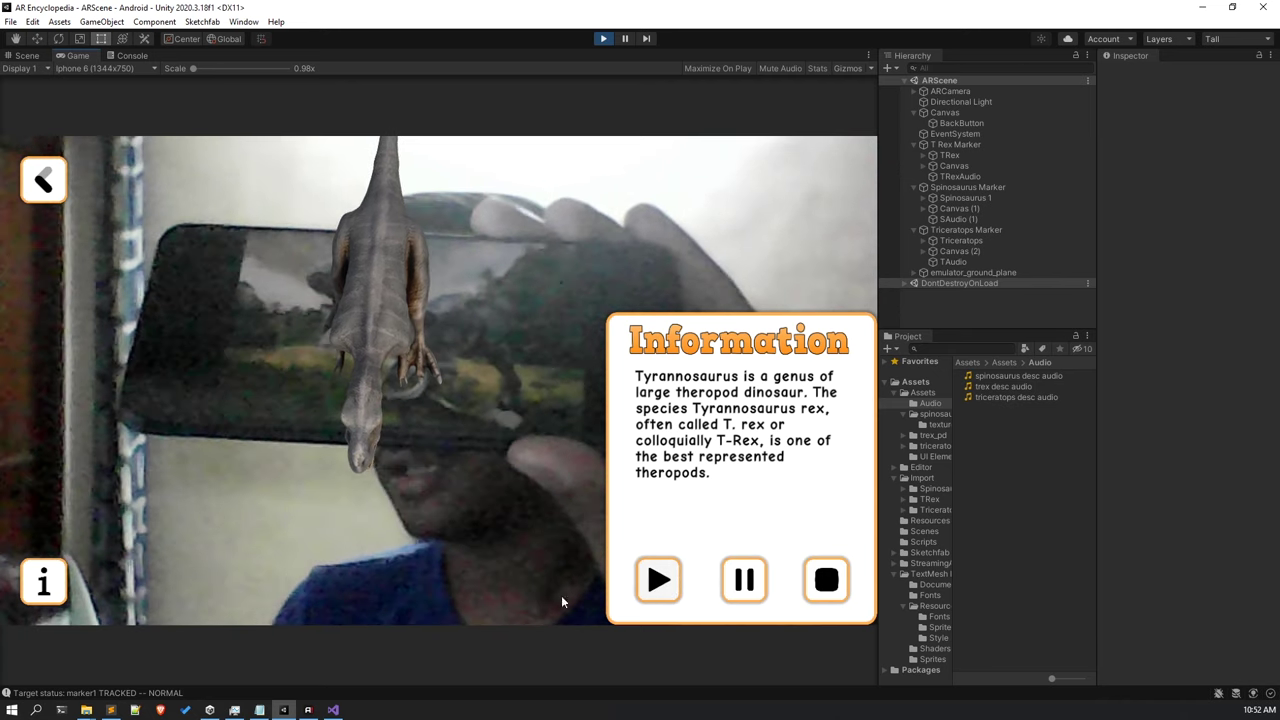
pyautogui.click(43, 580)
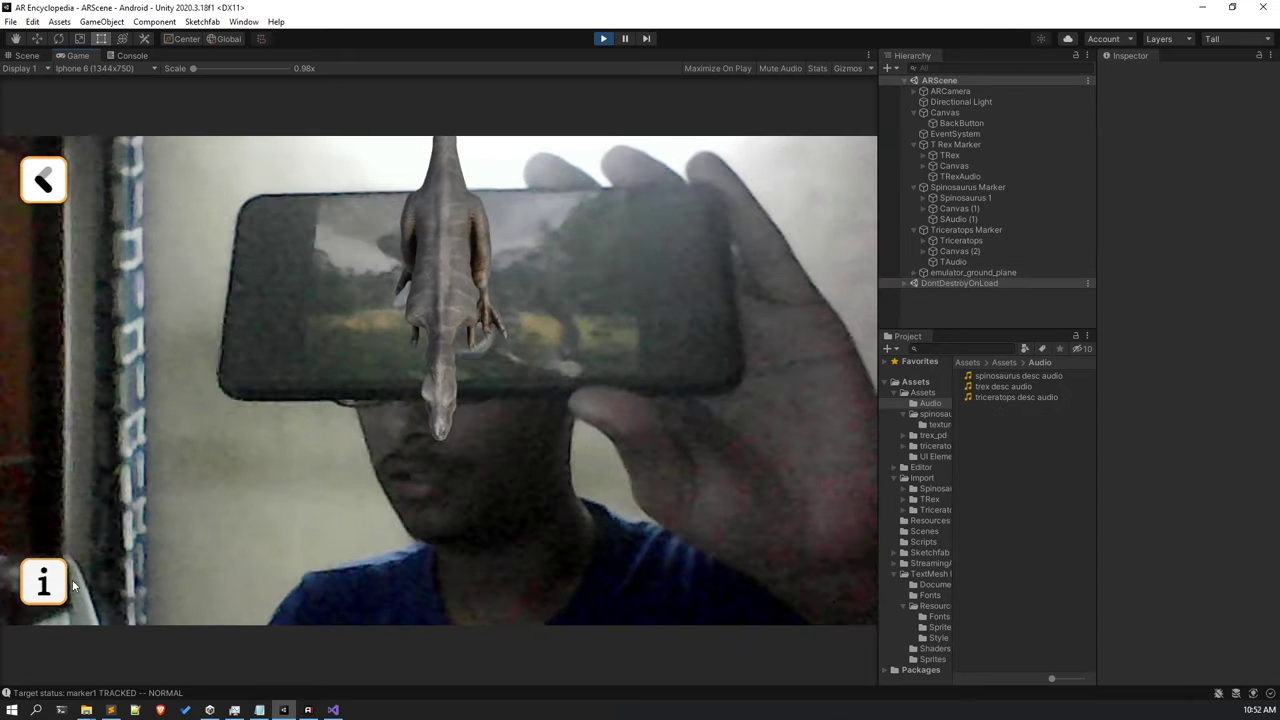
pyautogui.click(44, 582)
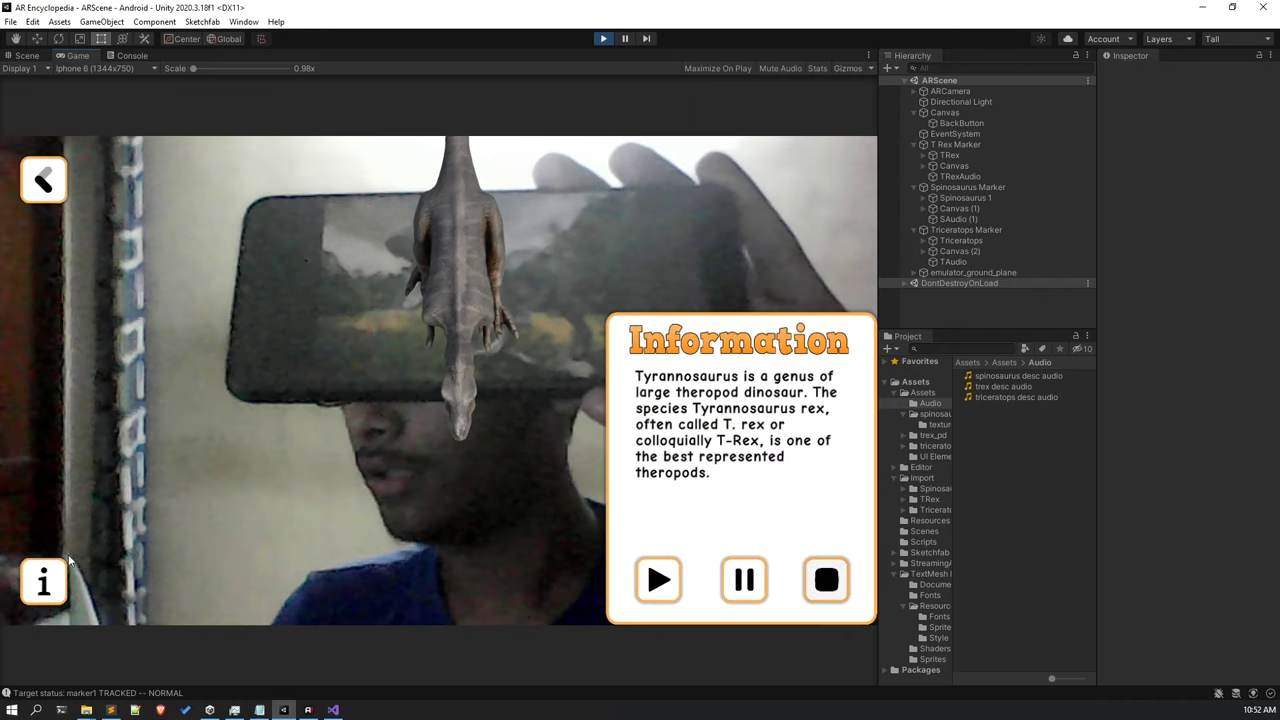
pyautogui.click(825, 580)
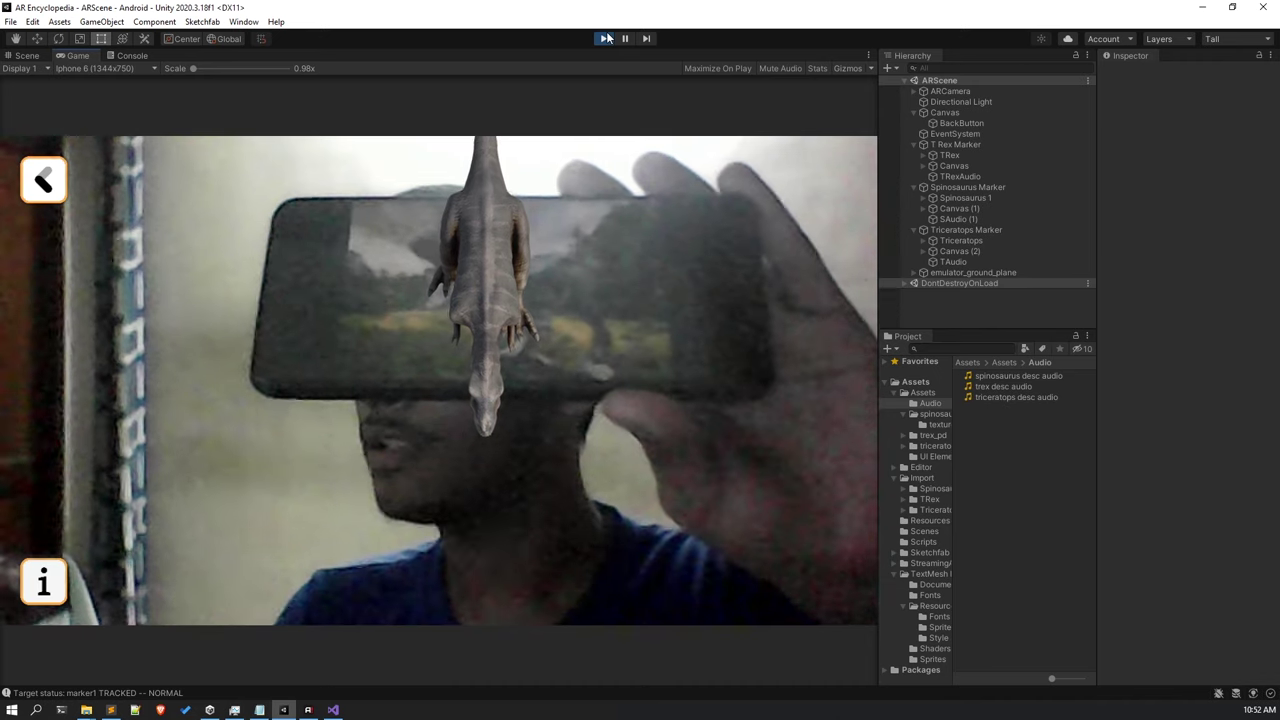
pyautogui.hotkey('ctrl', 'p')
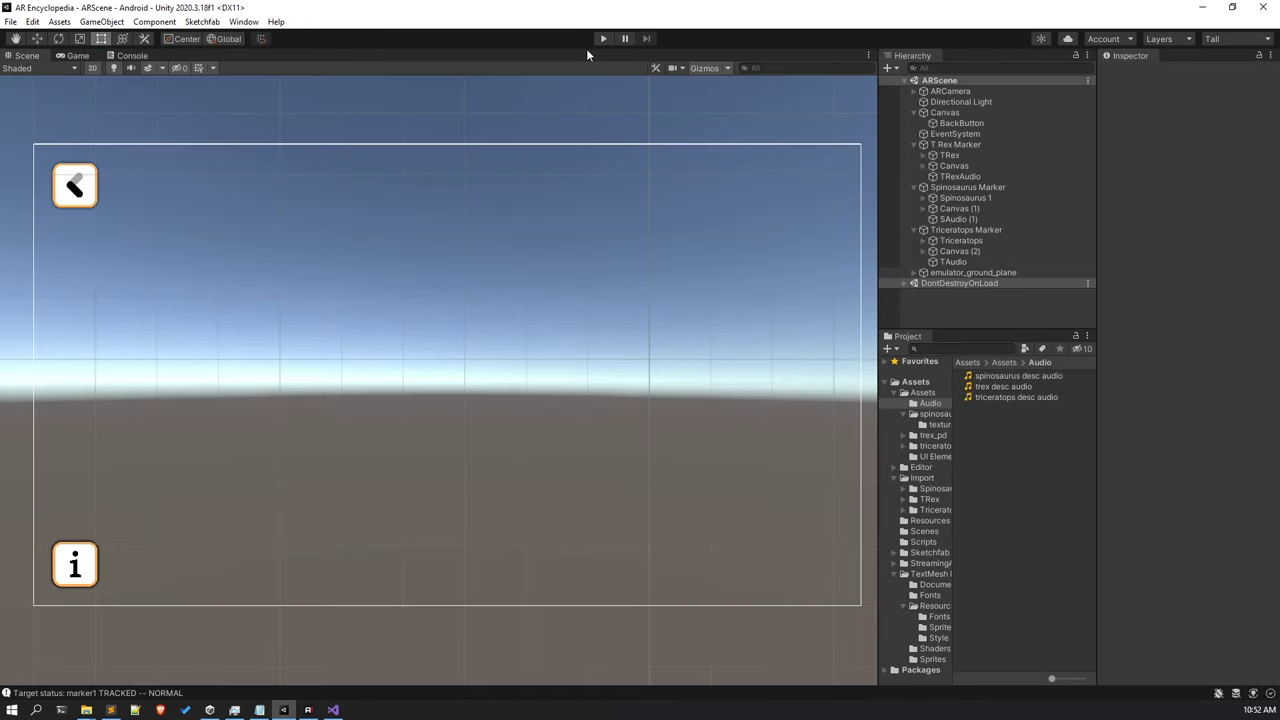
# Add an On Target Lost event to T Rex Marker calling TRexAudio's AudioSource.Stop().
pyautogui.click(966, 146)
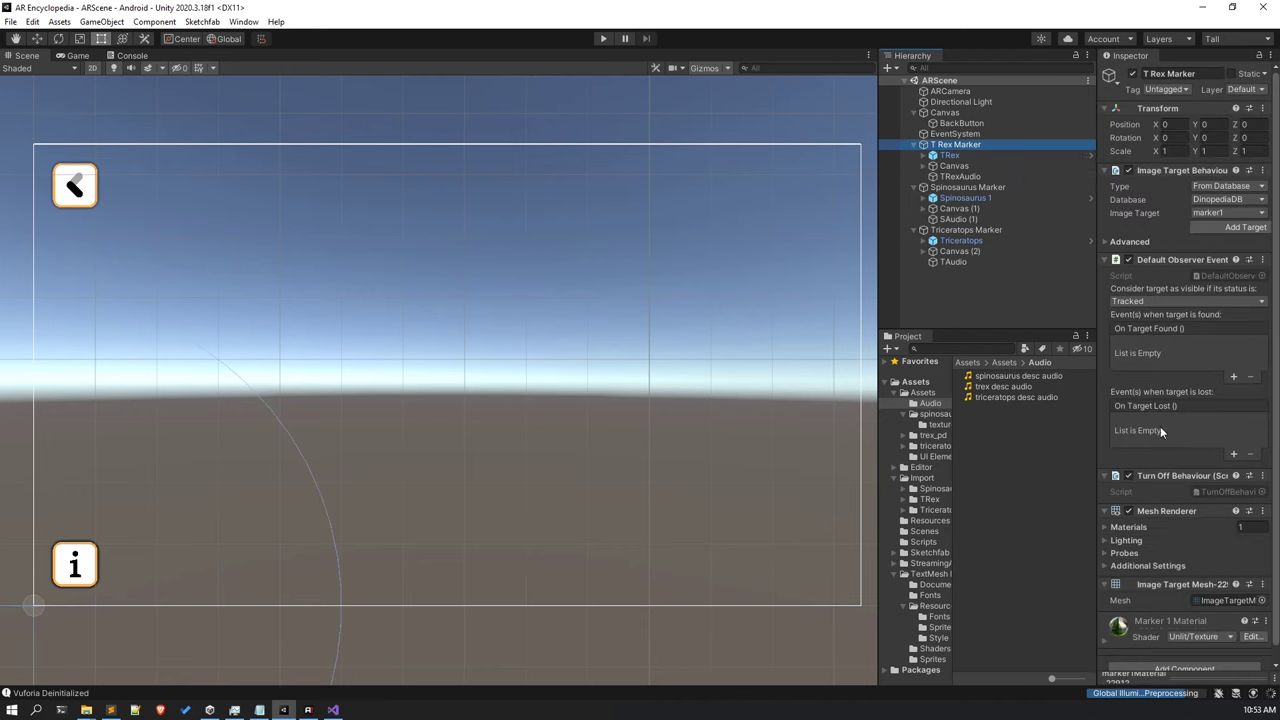
pyautogui.click(1233, 455)
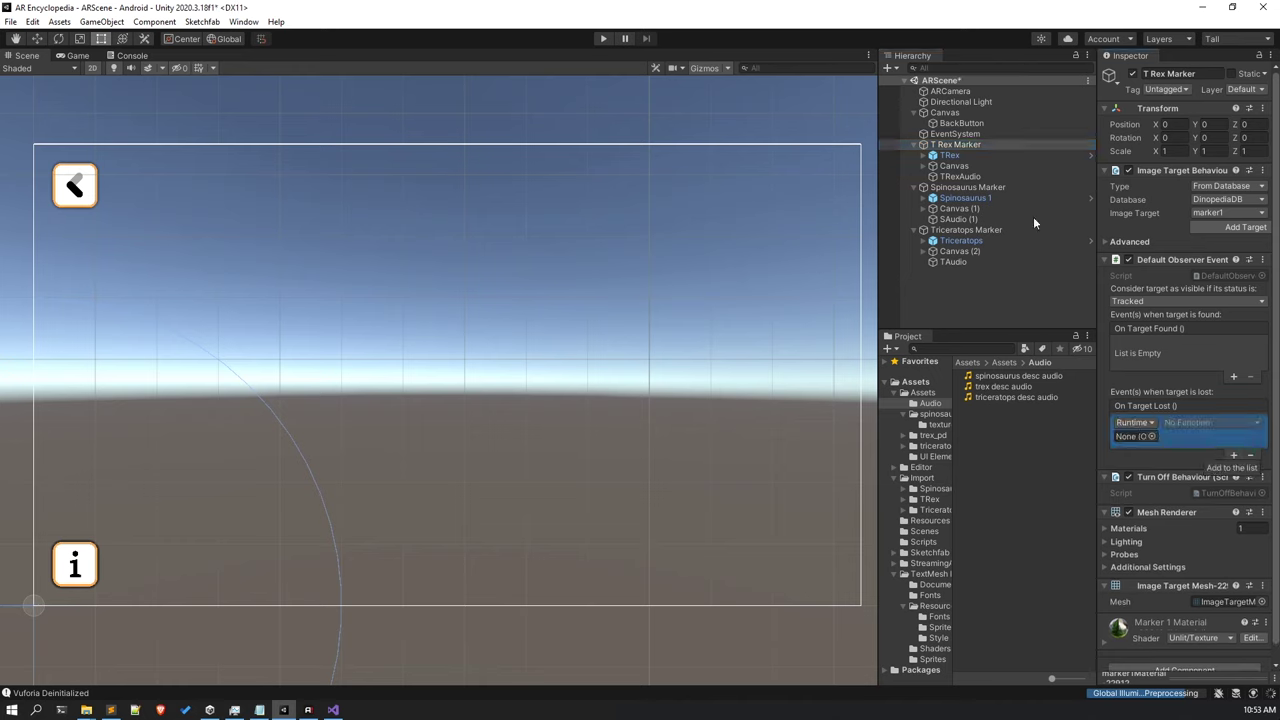
pyautogui.moveTo(958, 180); pyautogui.dragTo(1118, 382)
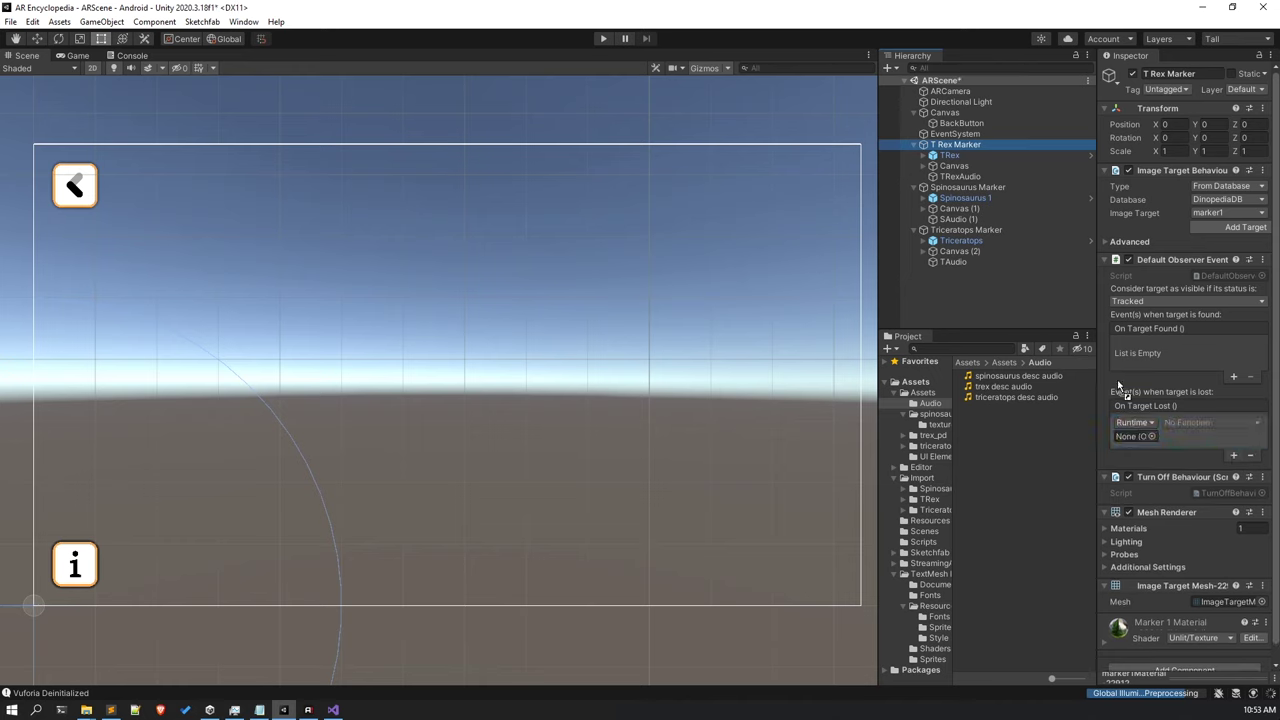
pyautogui.moveTo(1141, 429); pyautogui.dragTo(1141, 434)
pyautogui.click(1209, 422)
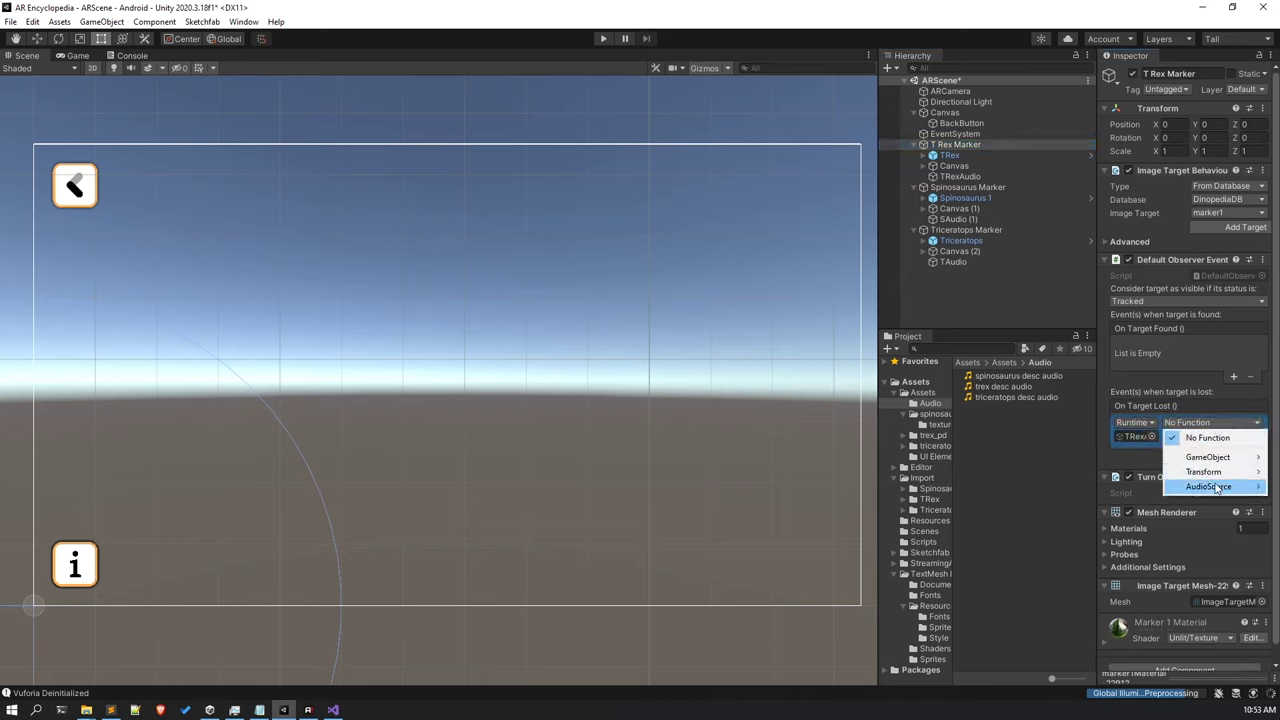
pyautogui.moveTo(1216, 488)
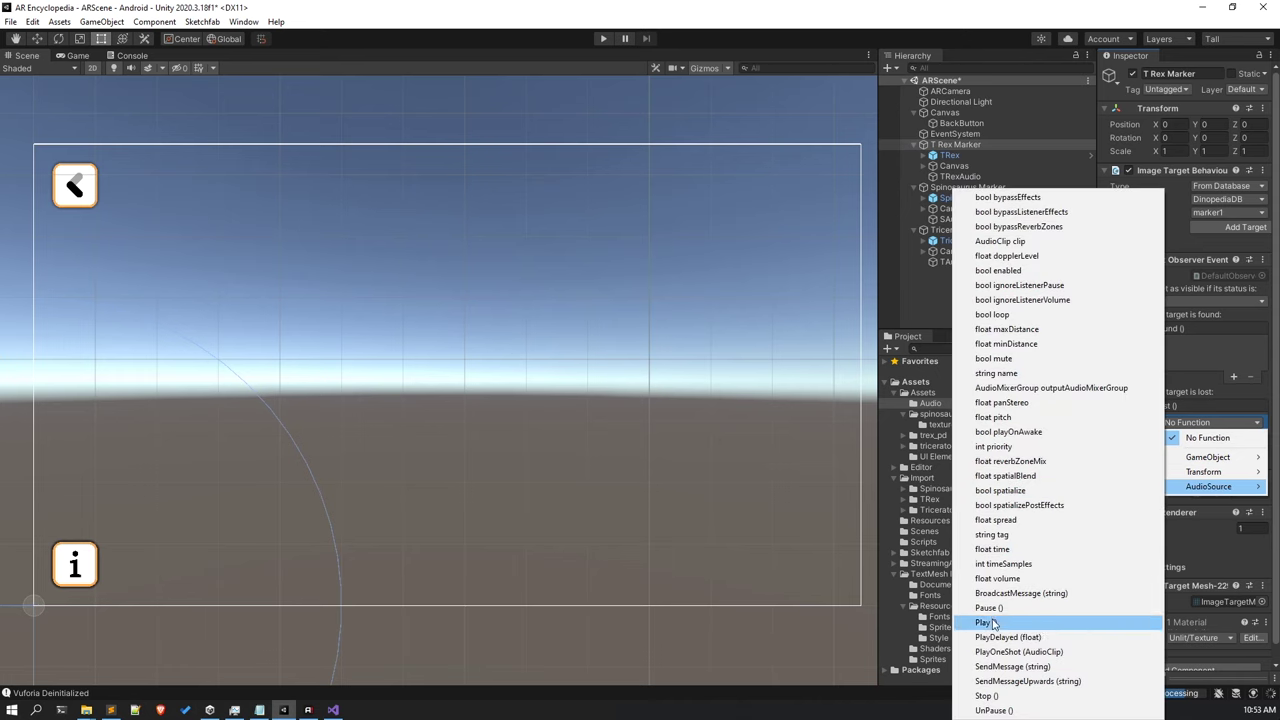
pyautogui.click(988, 695)
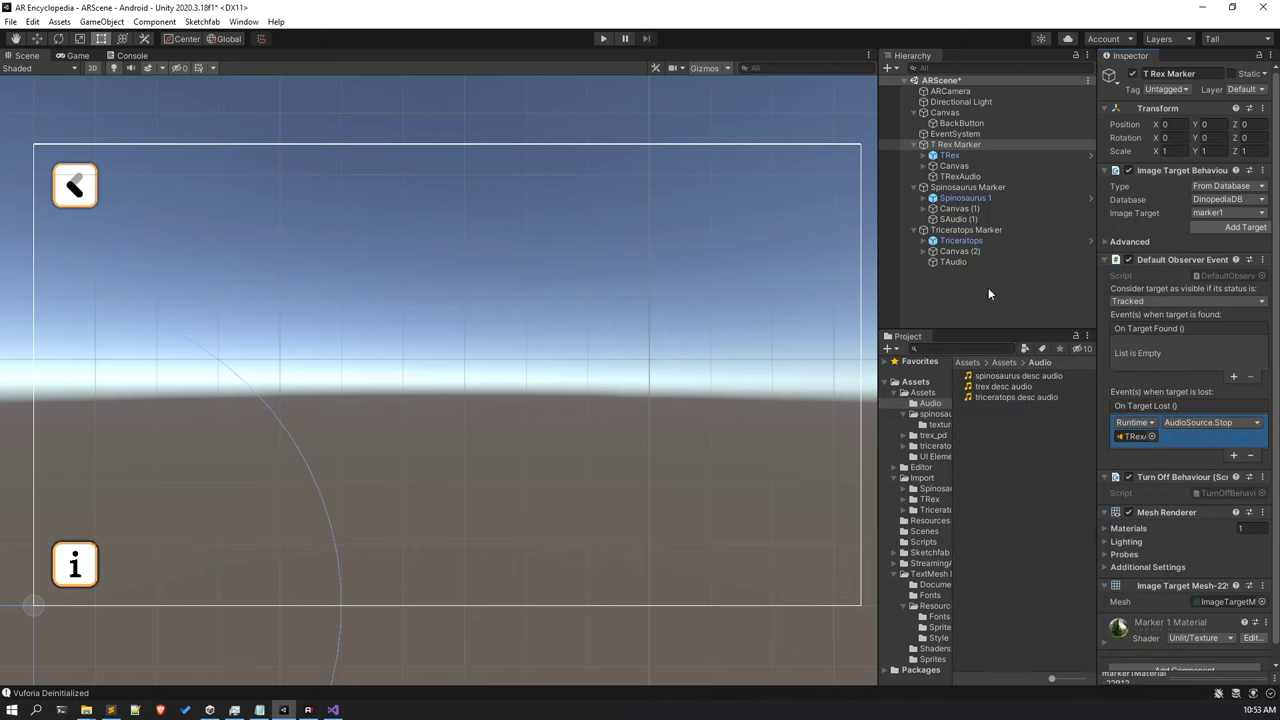
# Add an On Target Lost event to Spinosaurus Marker calling SAudio (1)'s AudioSource.Stop().
pyautogui.click(971, 187)
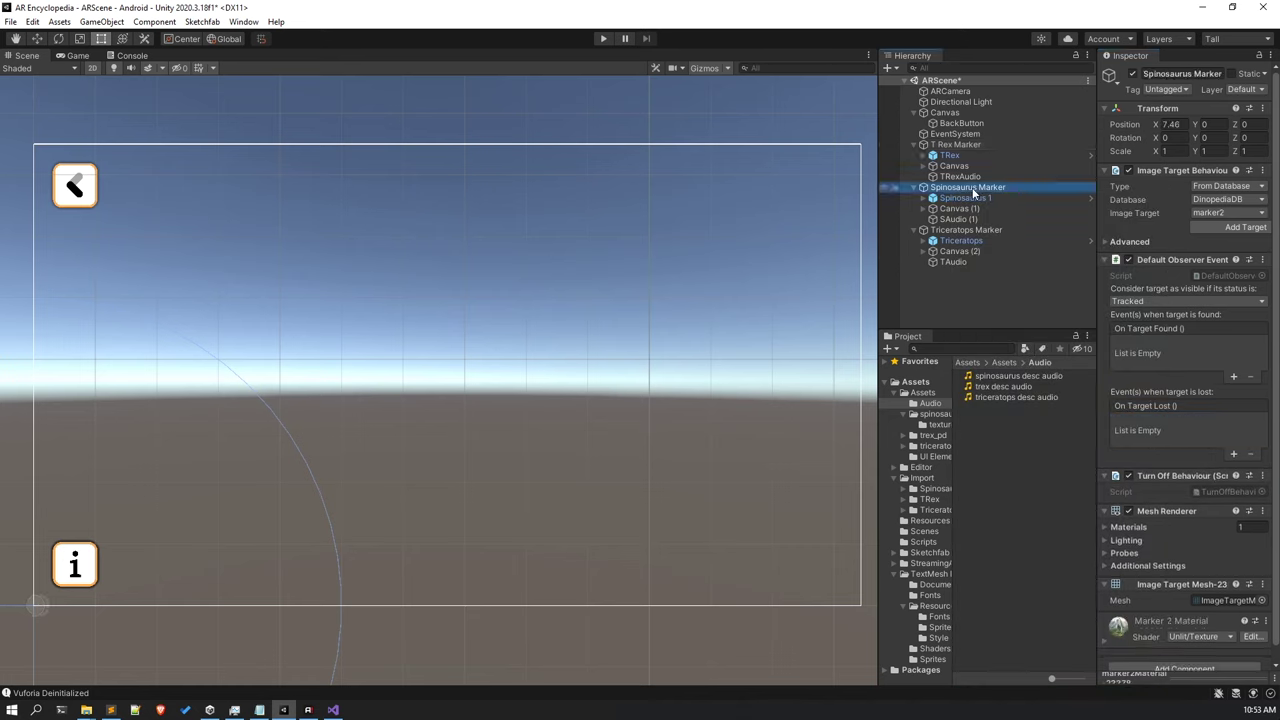
pyautogui.click(1233, 455)
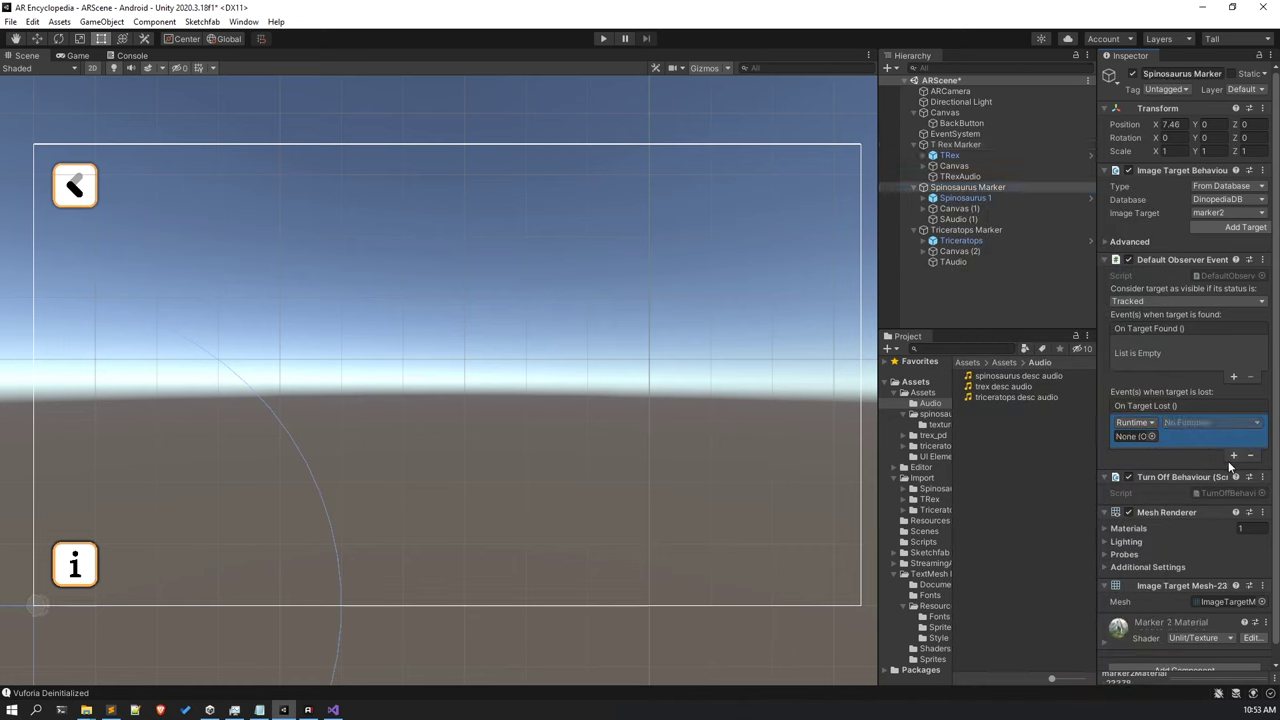
pyautogui.moveTo(992, 217); pyautogui.dragTo(1136, 438)
pyautogui.click(1209, 422)
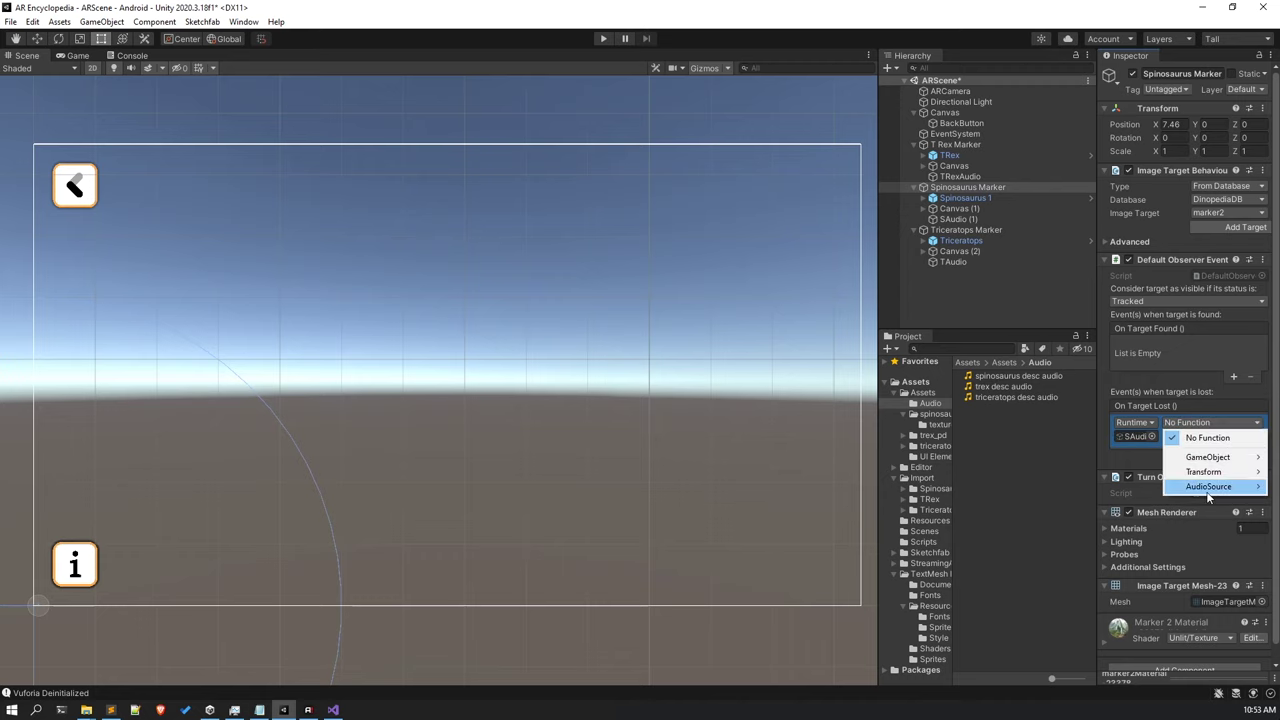
pyautogui.moveTo(1208, 487)
pyautogui.click(1000, 688)
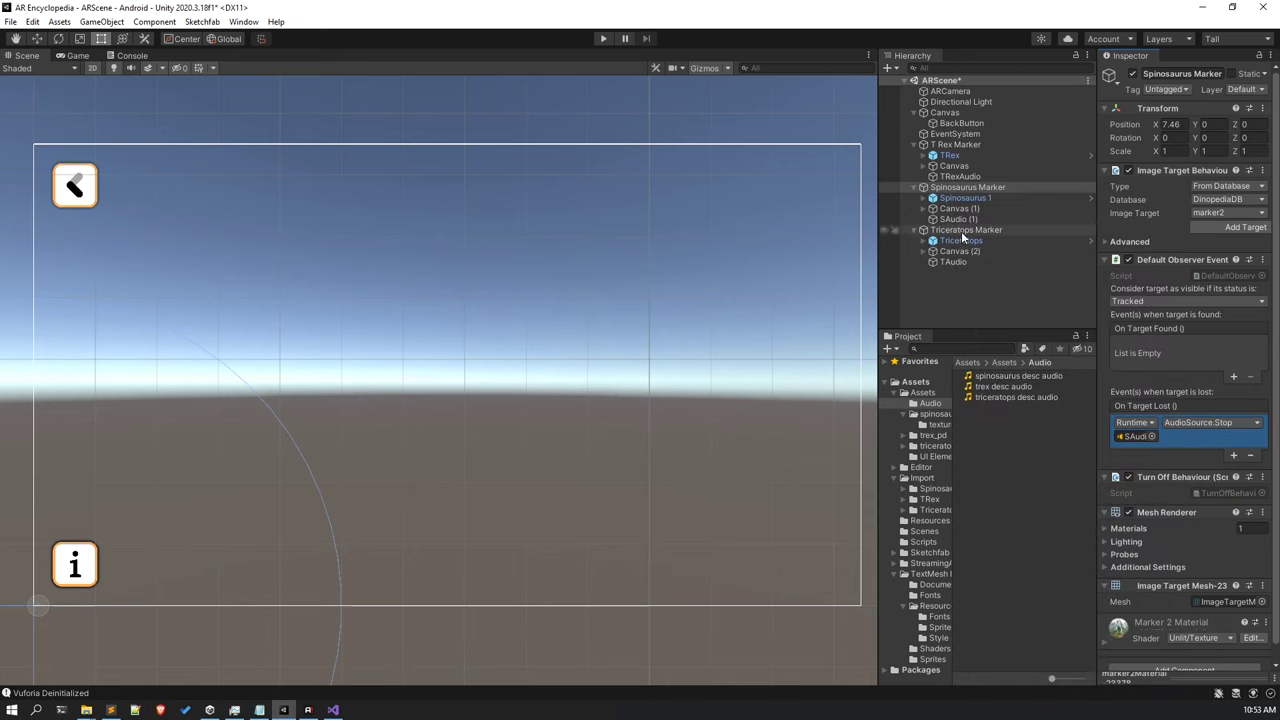
# Add an On Target Lost event to Triceratops Marker calling TAudio's AudioSource.Stop().
pyautogui.click(963, 232)
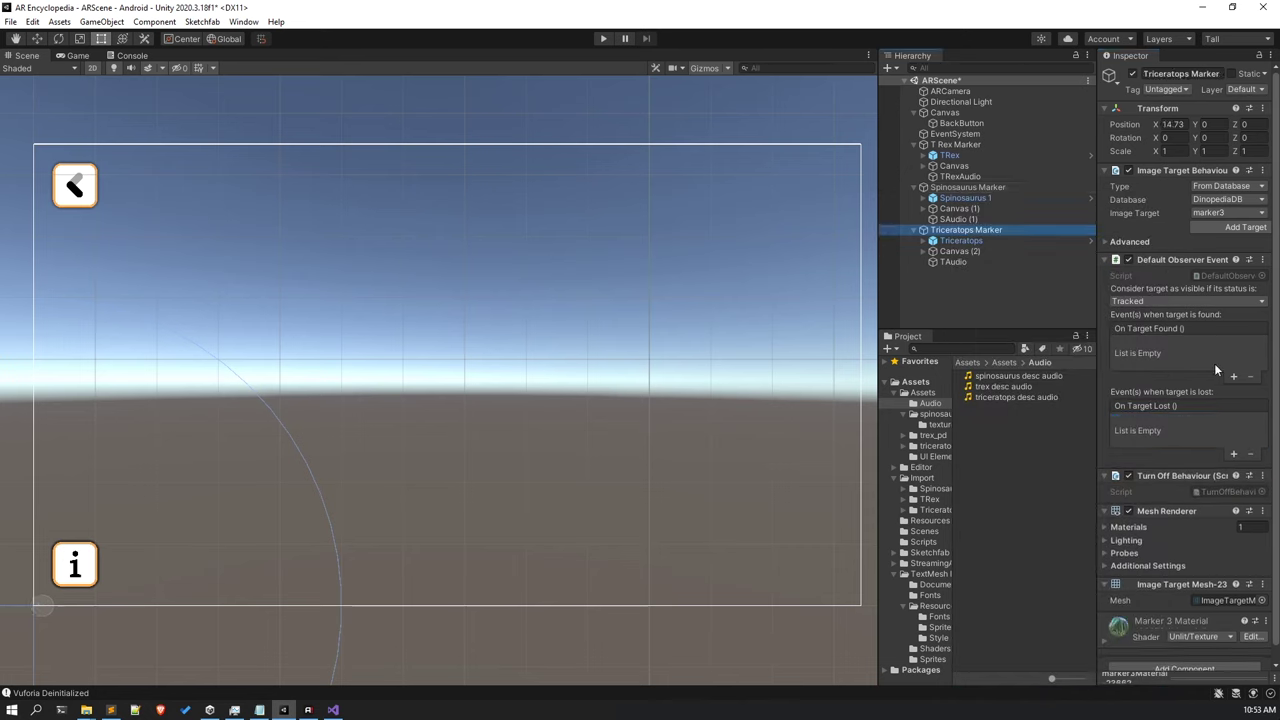
pyautogui.click(1234, 456)
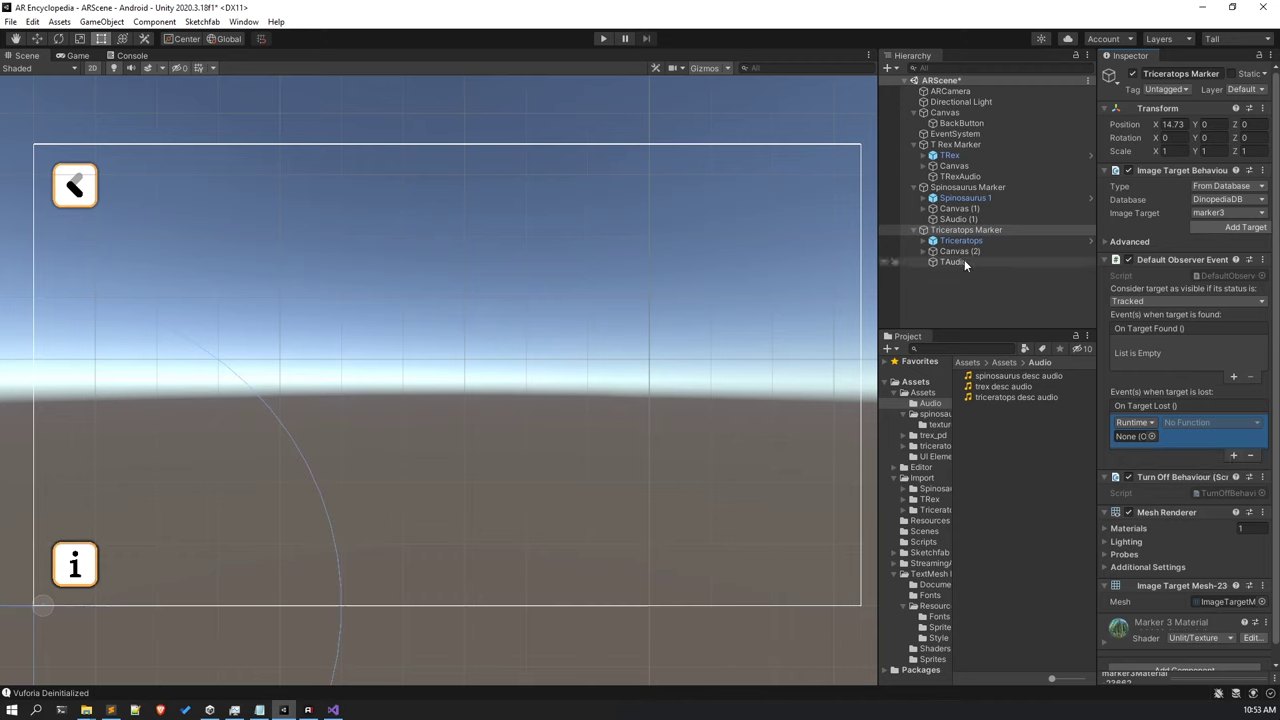
pyautogui.moveTo(960, 259); pyautogui.dragTo(1157, 446)
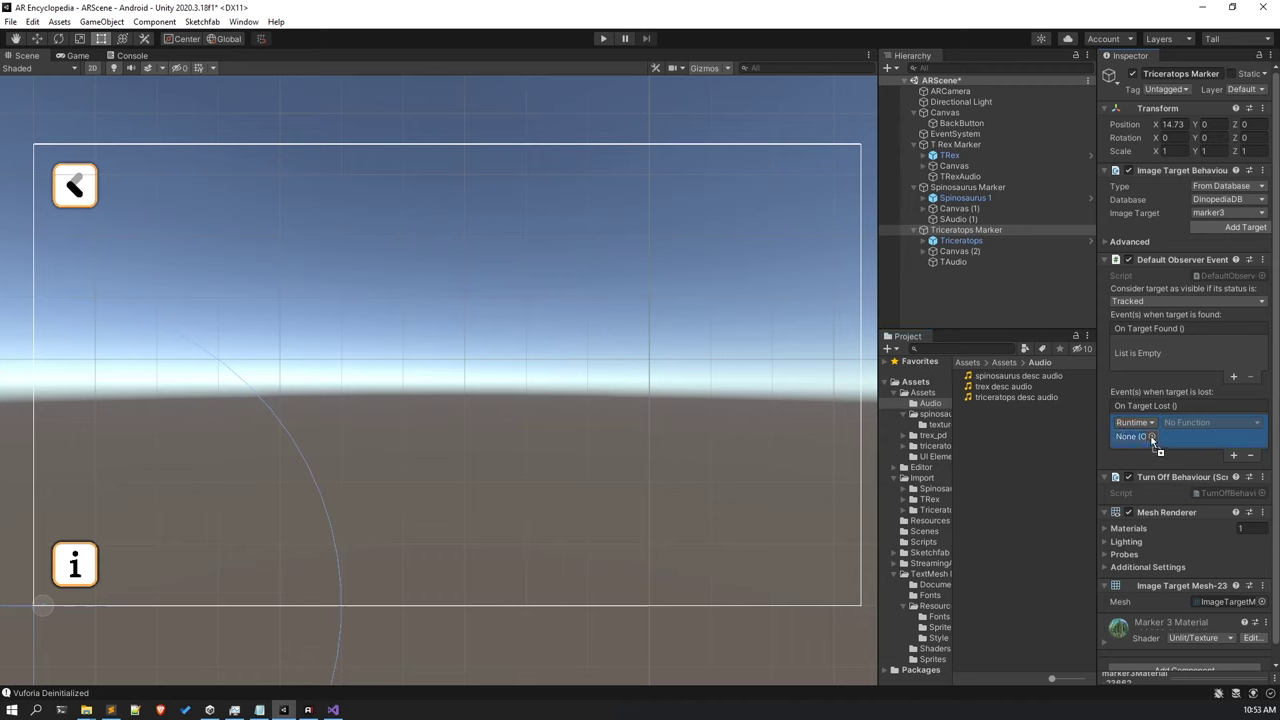
pyautogui.click(1192, 422)
pyautogui.moveTo(1203, 493)
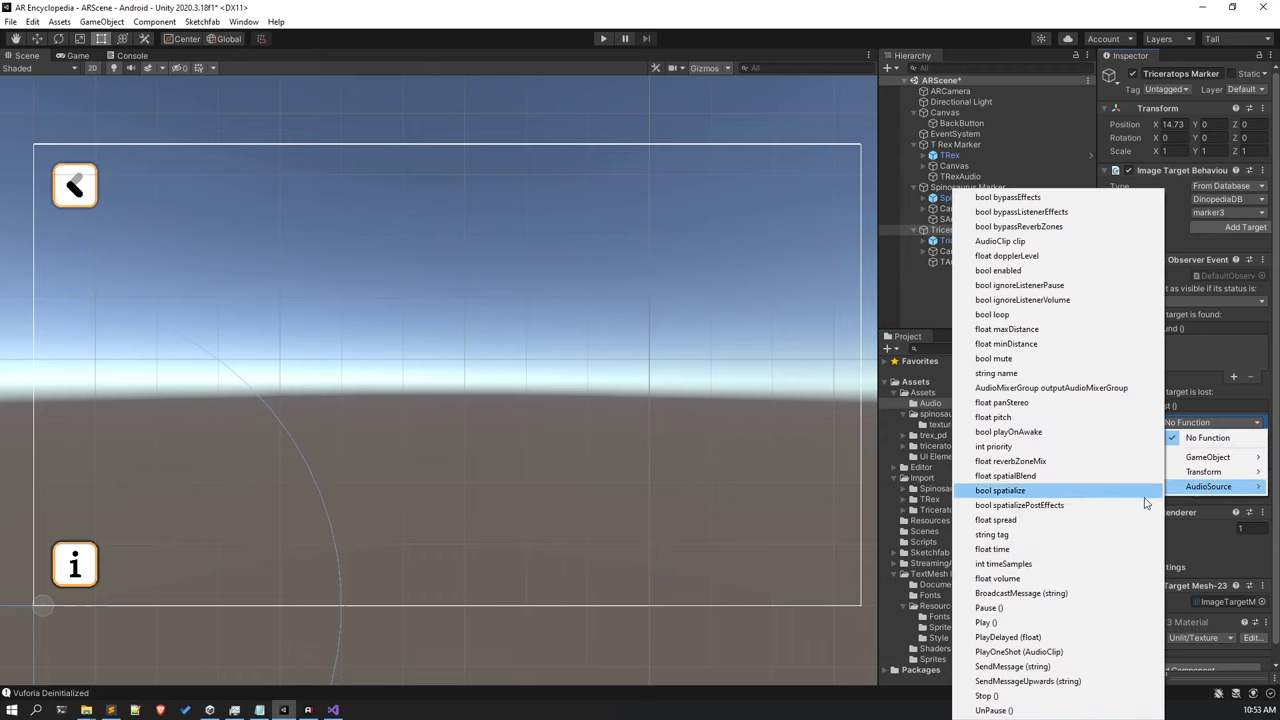
pyautogui.click(1010, 696)
pyautogui.click(1032, 499)
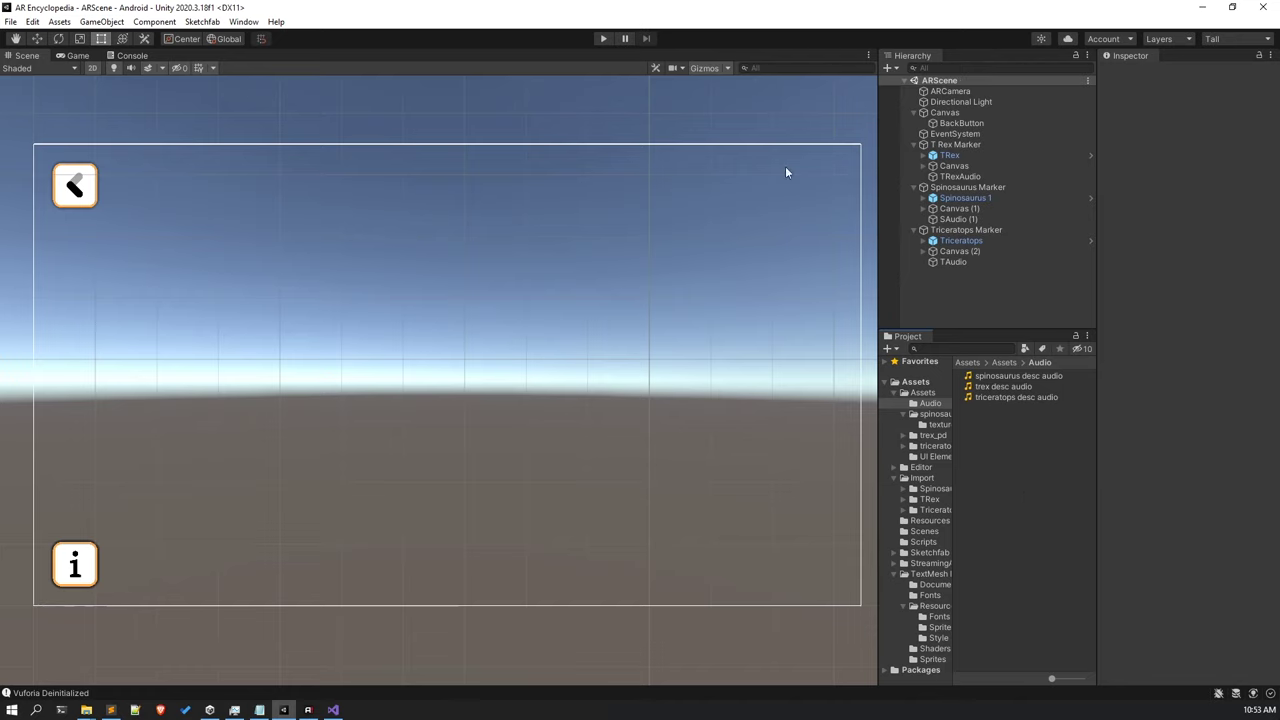
# Run the AR scene and test playing the T Rex description audio.
pyautogui.click(604, 39)
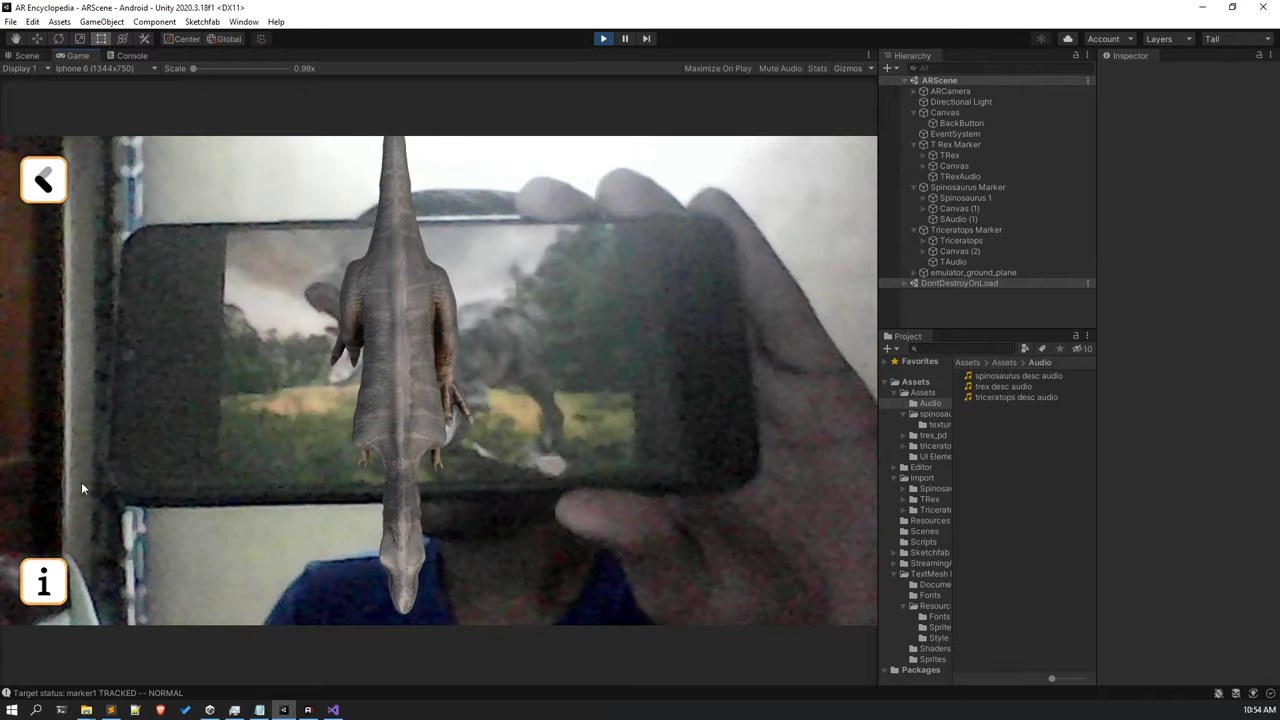
pyautogui.click(40, 585)
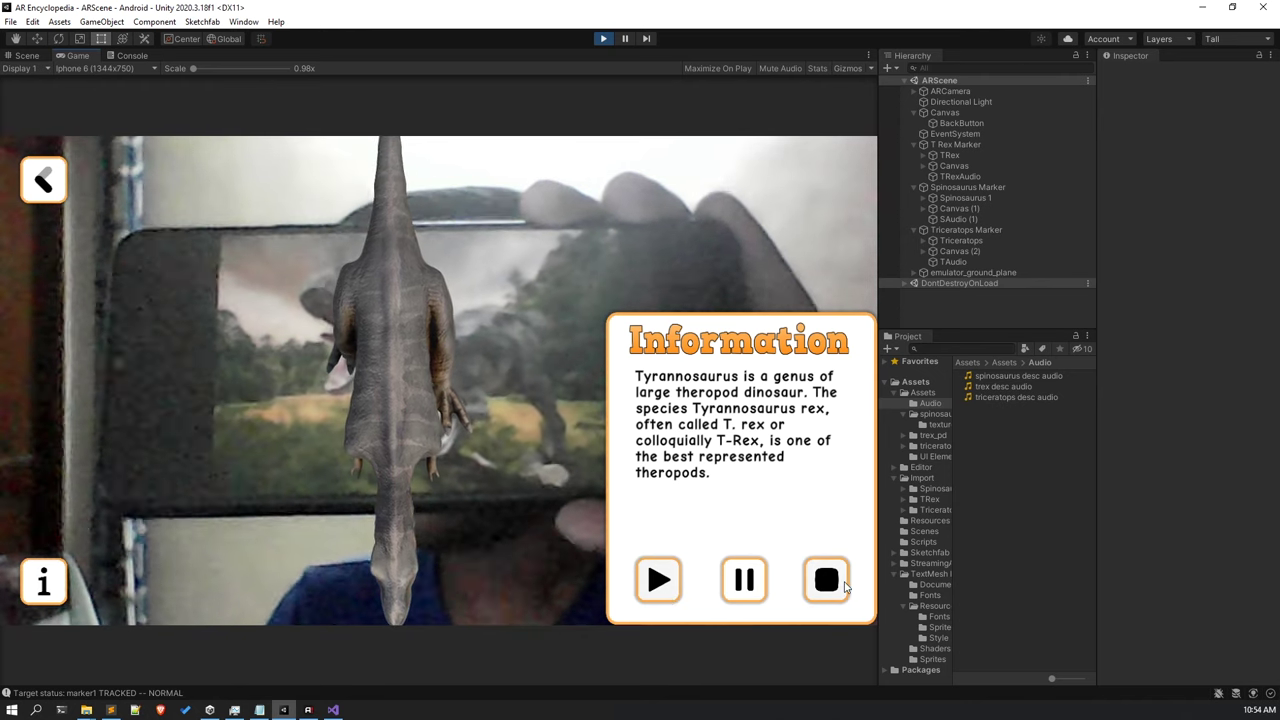
pyautogui.click(658, 581)
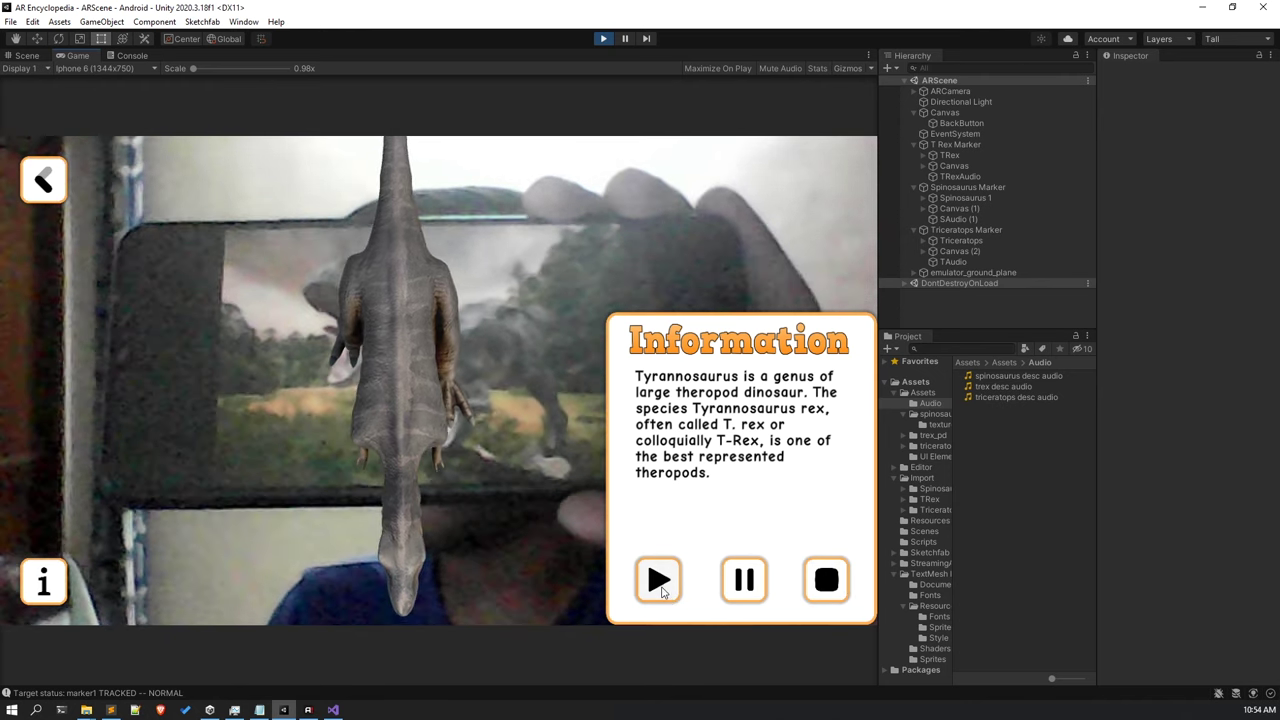
pyautogui.click(45, 581)
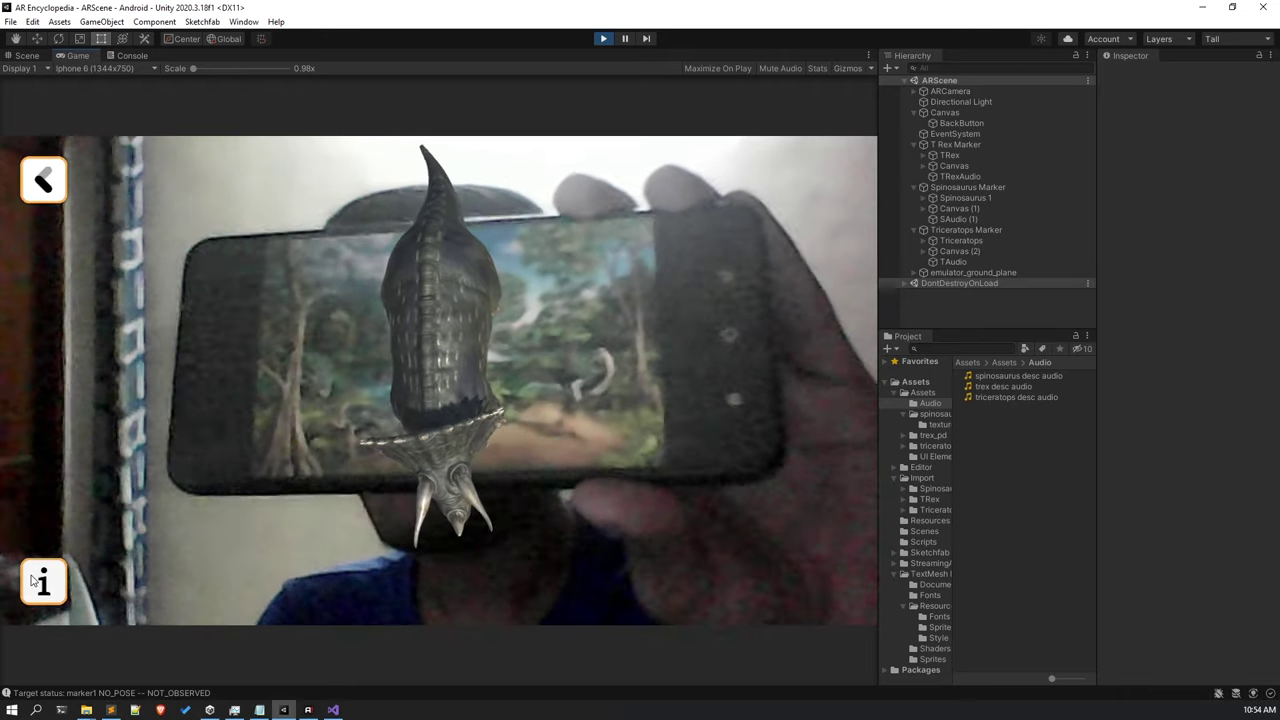
# Test play, pause and stop on the Triceratops description audio, then close its panel.
pyautogui.click(33, 581)
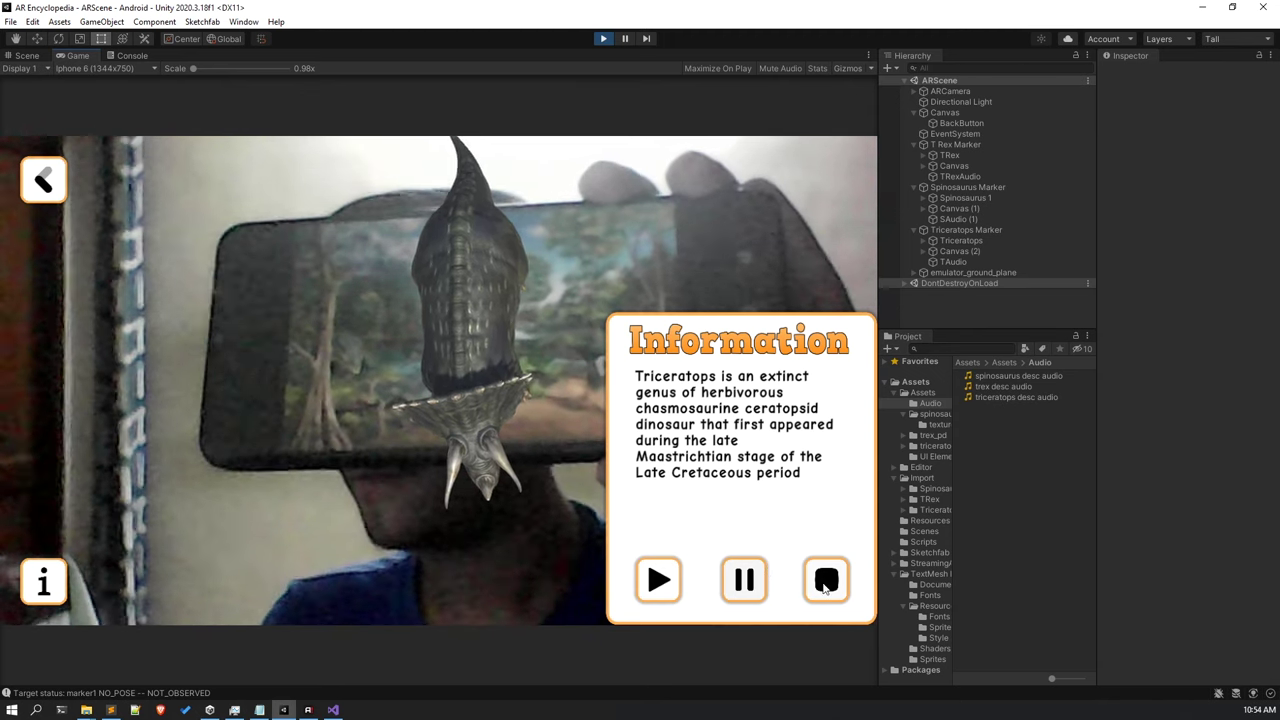
pyautogui.click(655, 584)
pyautogui.click(828, 588)
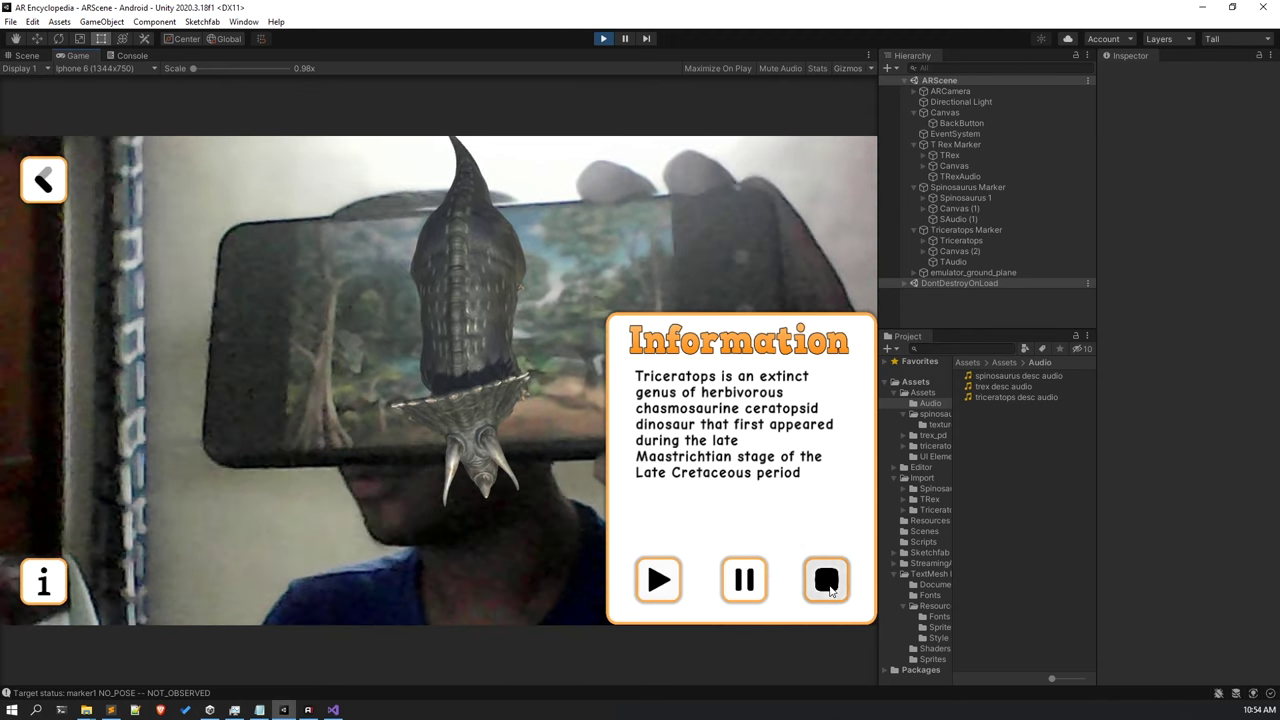
pyautogui.click(660, 585)
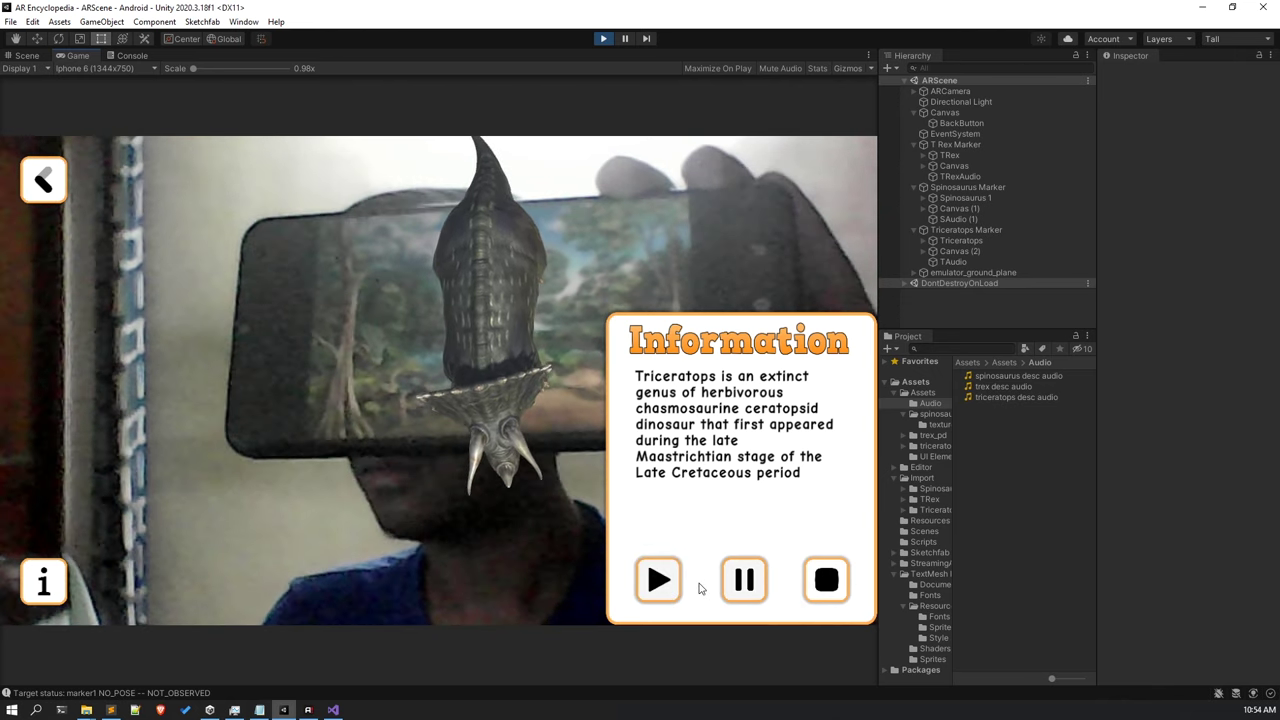
pyautogui.click(743, 580)
pyautogui.click(826, 581)
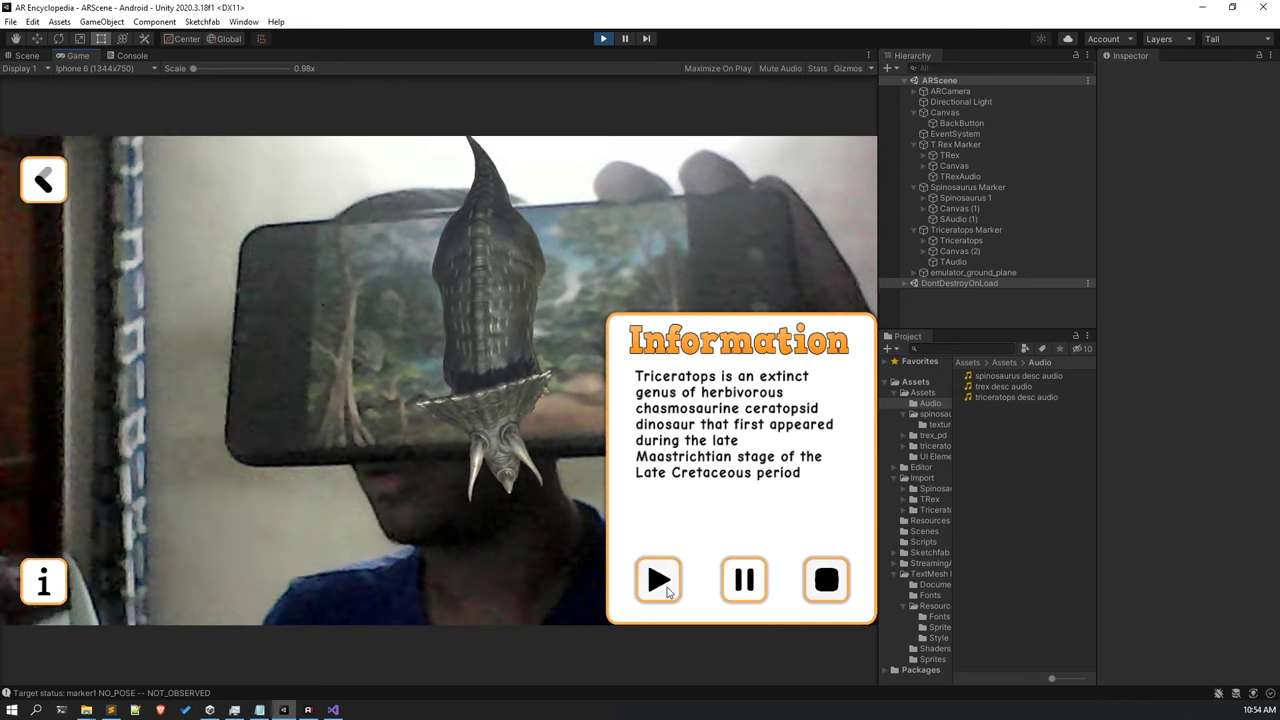
pyautogui.click(667, 591)
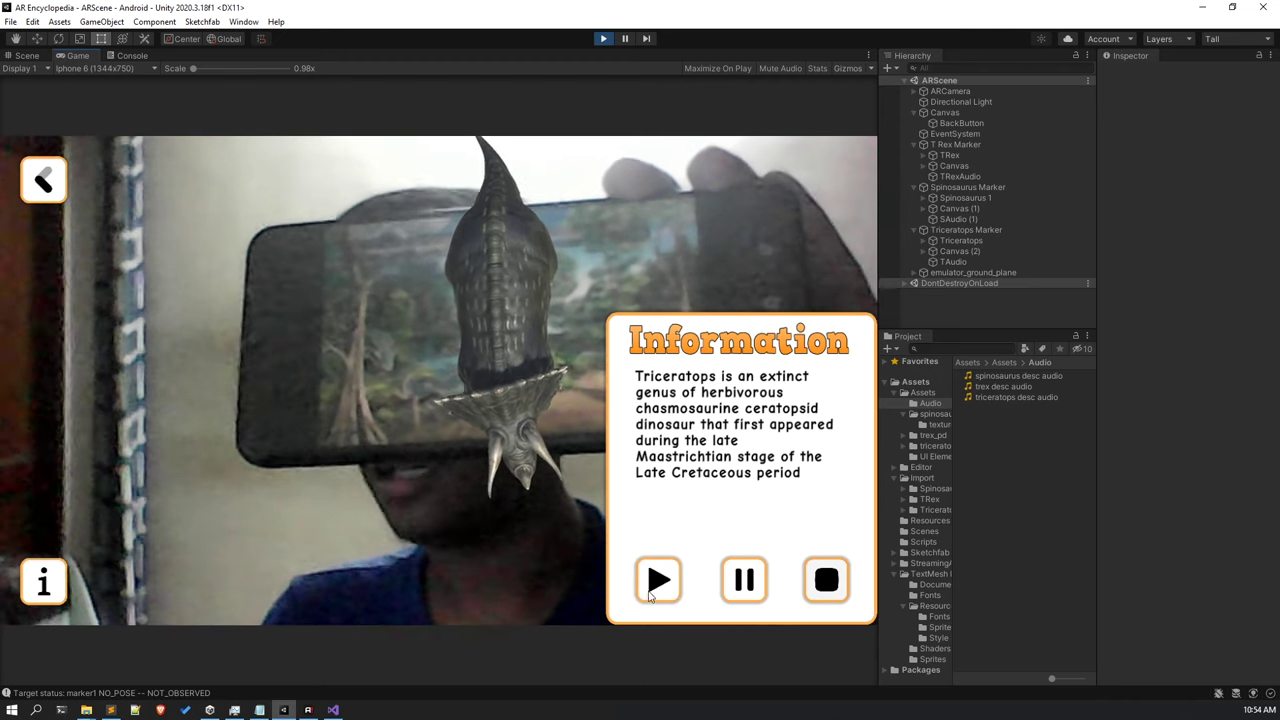
pyautogui.click(37, 577)
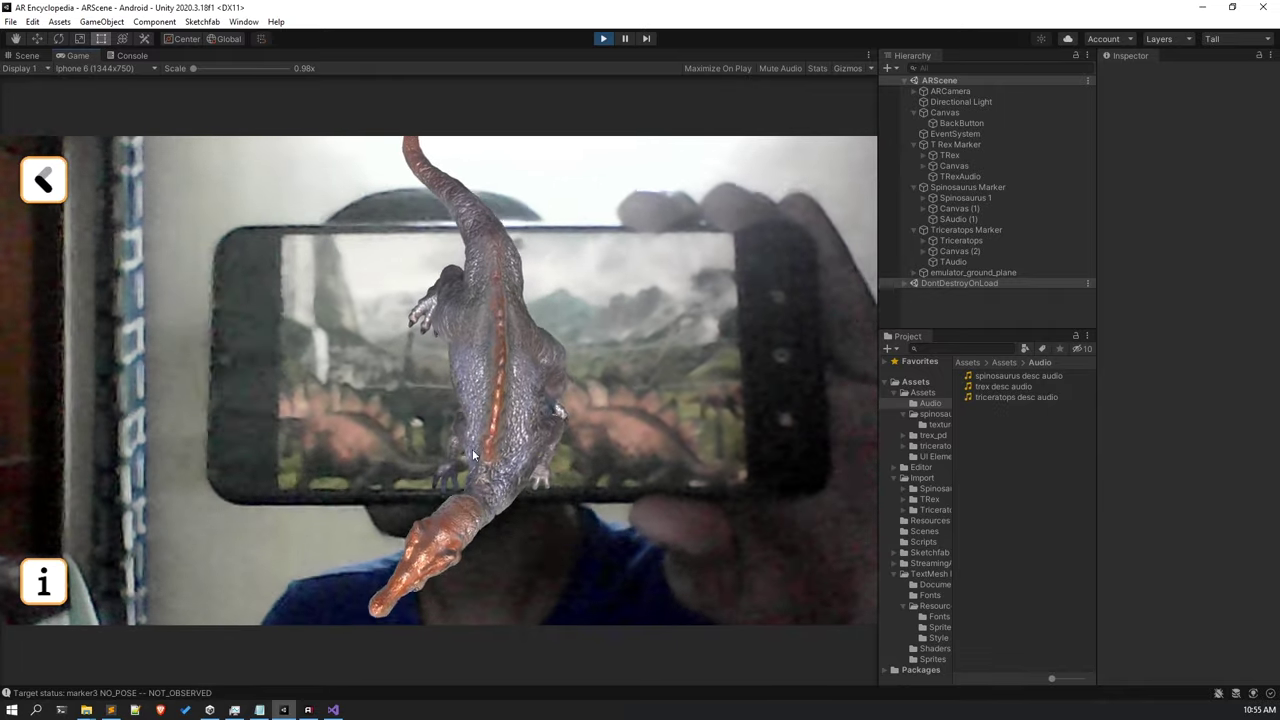
# Test pause, stop and play on the Spinosaurus panel audio, close it, and exit Play mode.
pyautogui.click(45, 585)
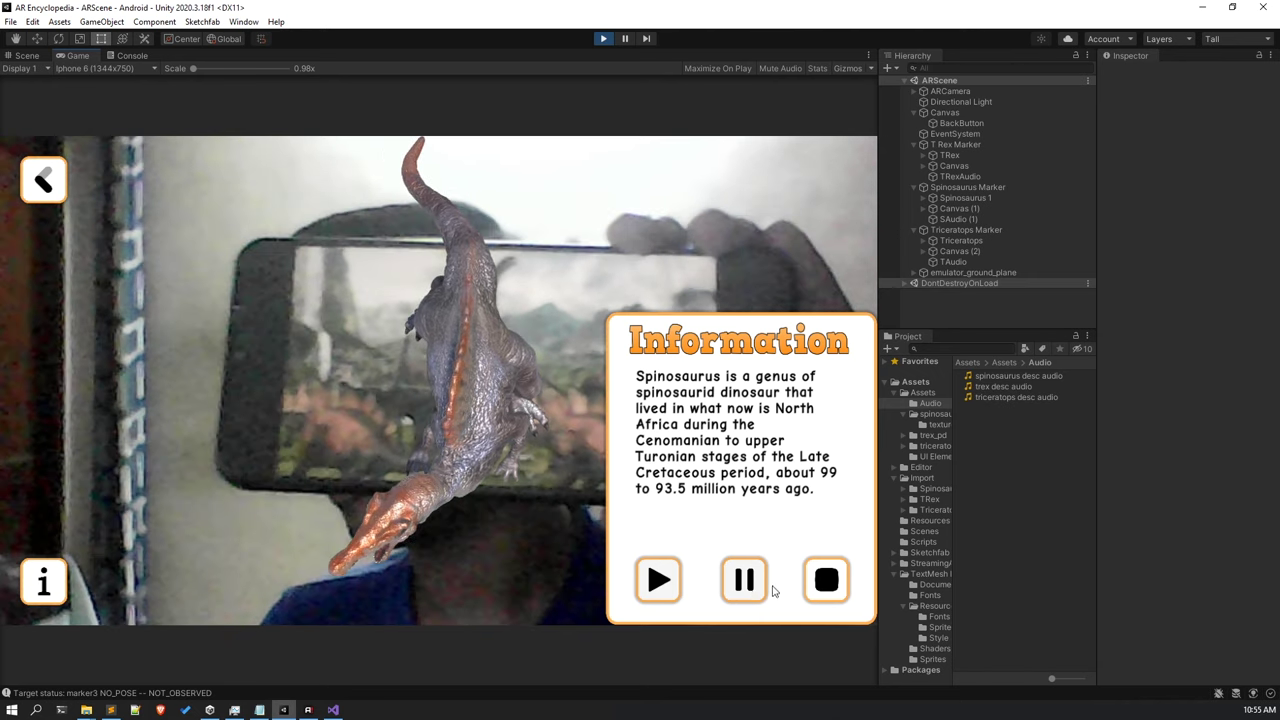
pyautogui.click(760, 590)
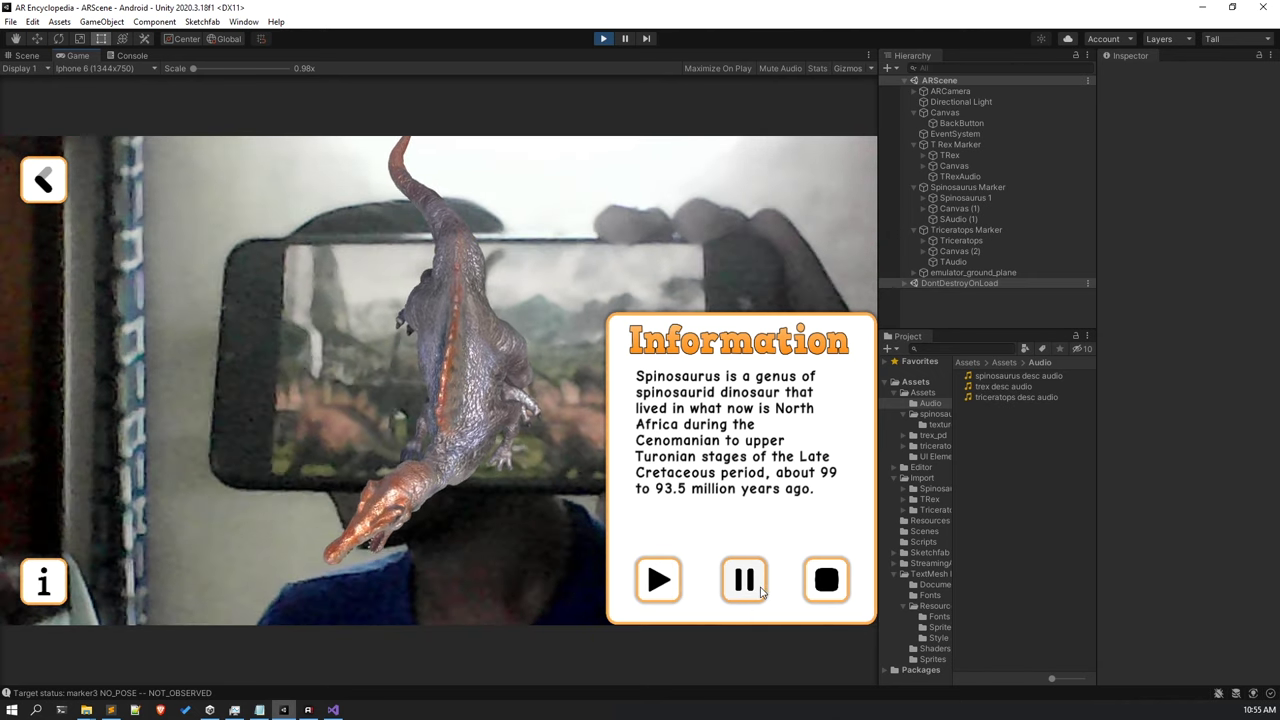
pyautogui.click(826, 582)
pyautogui.click(668, 586)
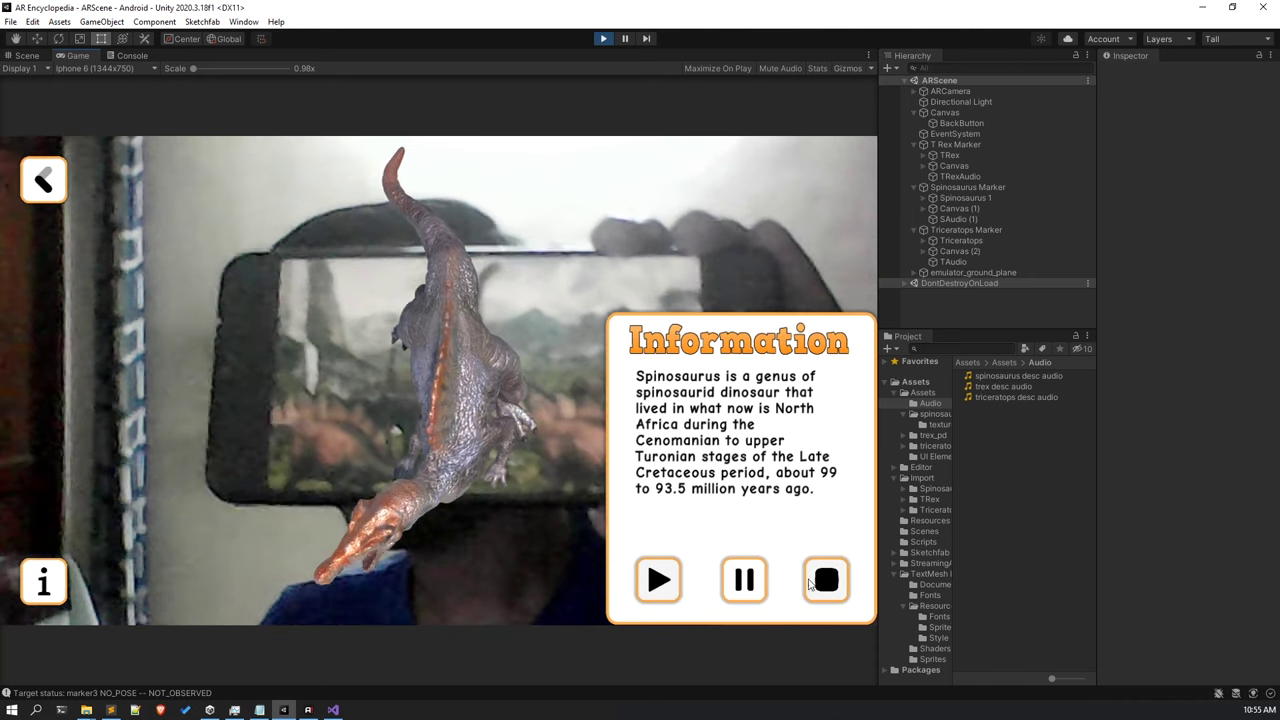
pyautogui.click(826, 582)
pyautogui.click(652, 584)
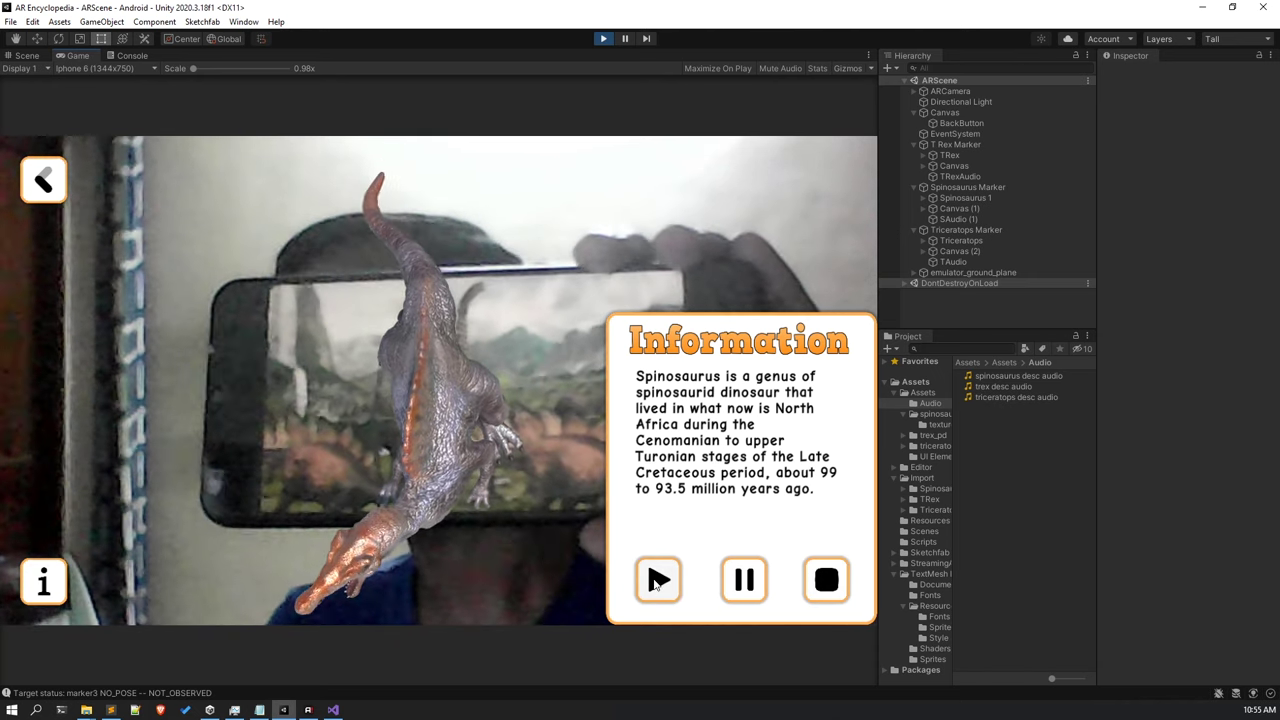
pyautogui.click(50, 585)
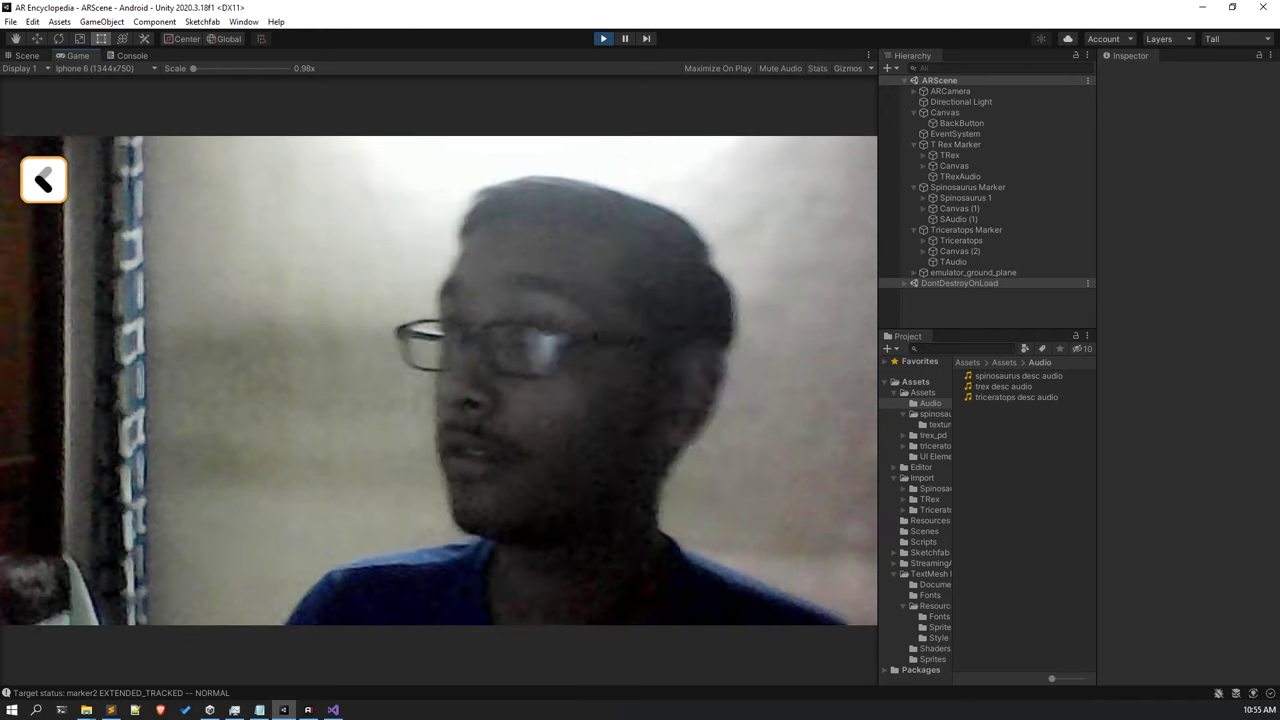
pyautogui.click(601, 41)
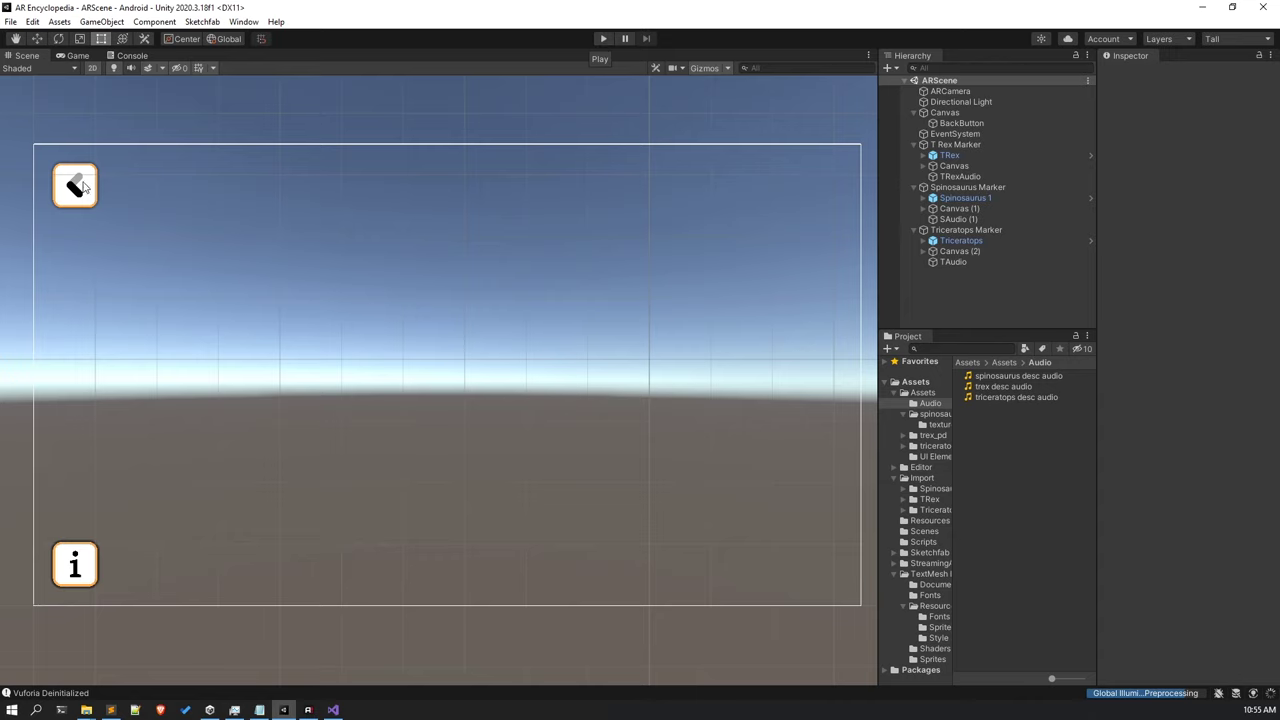
# Open the Scripts folder in the Project window and collapse the three marker objects.
pyautogui.moveTo(85, 187); pyautogui.dragTo(336, 291, button='middle')
pyautogui.scroll(-1, 417, 257)
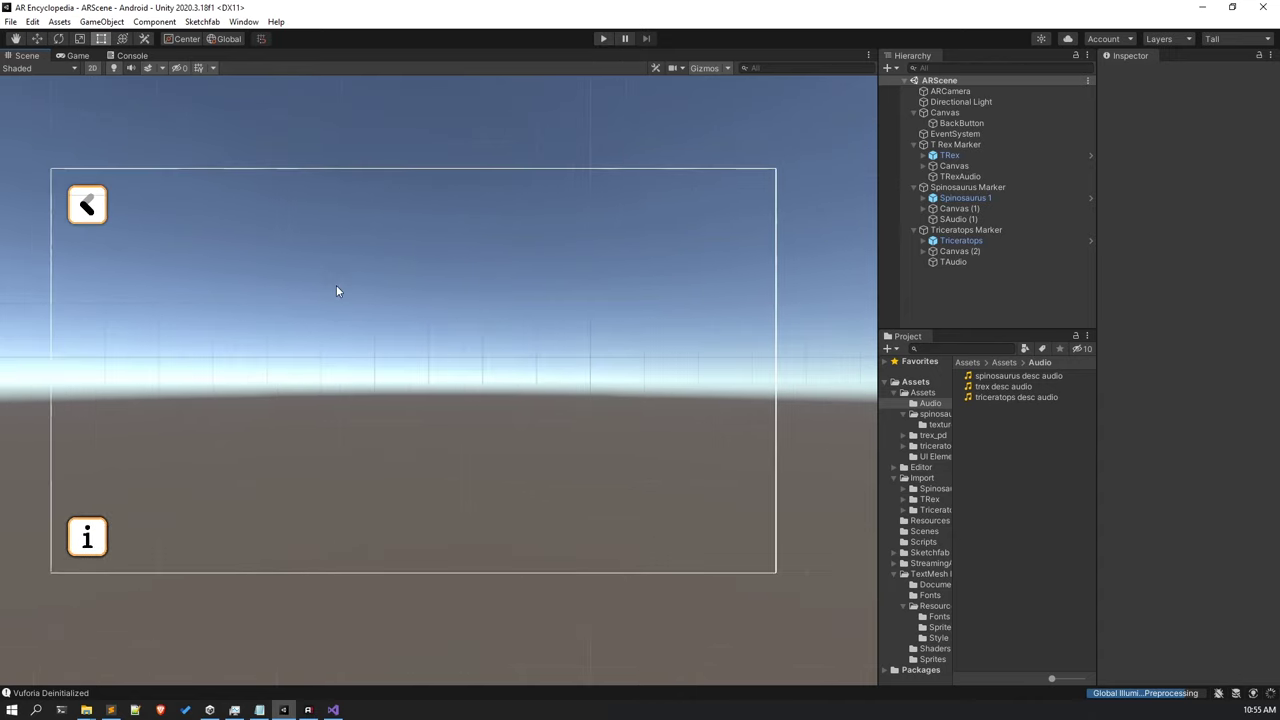
pyautogui.click(986, 362)
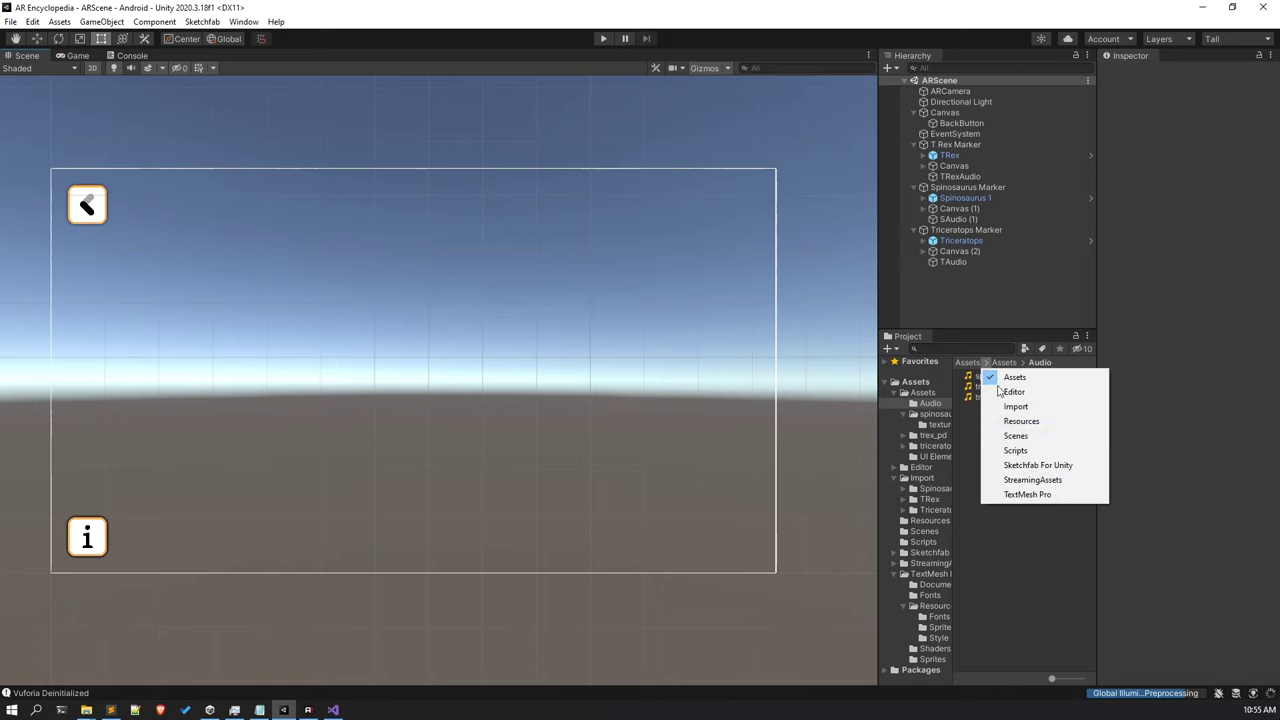
pyautogui.click(1011, 452)
pyautogui.click(913, 230)
pyautogui.click(913, 187)
pyautogui.click(913, 144)
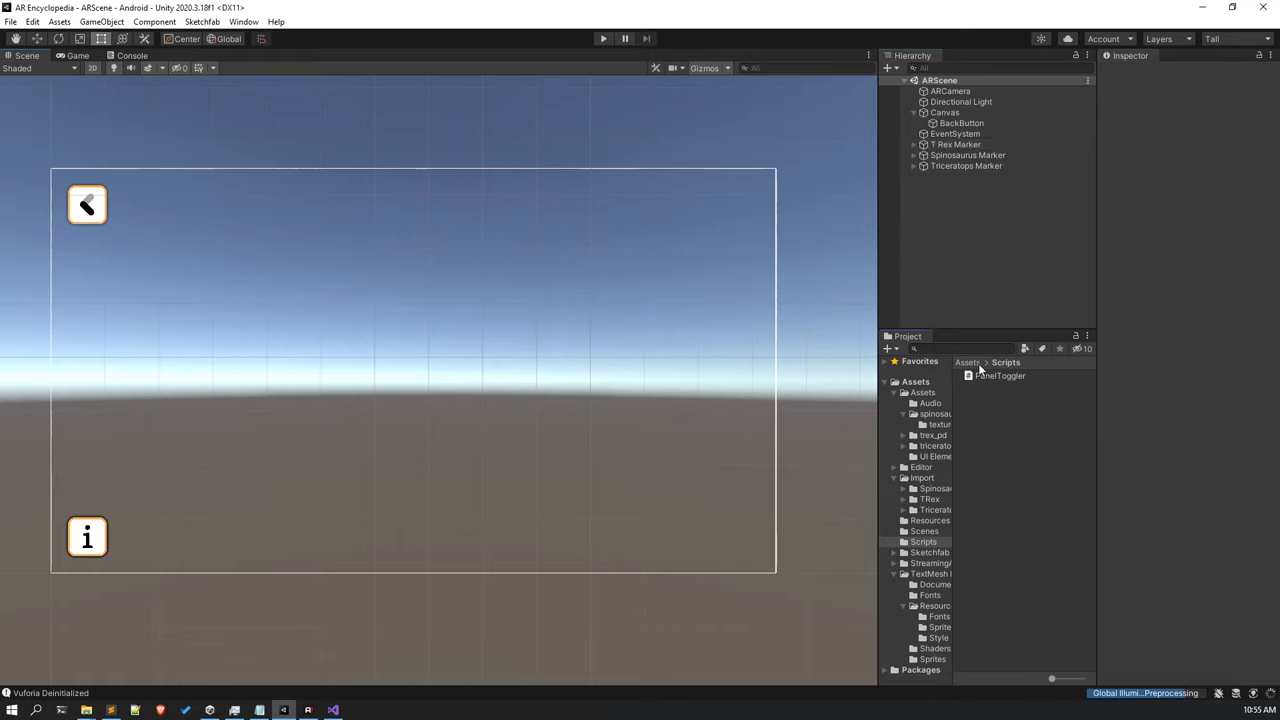
pyautogui.click(986, 362)
pyautogui.click(995, 437)
# Add the open ARScene to Build Settings after MainMenu.
pyautogui.click(10, 21)
pyautogui.click(35, 184)
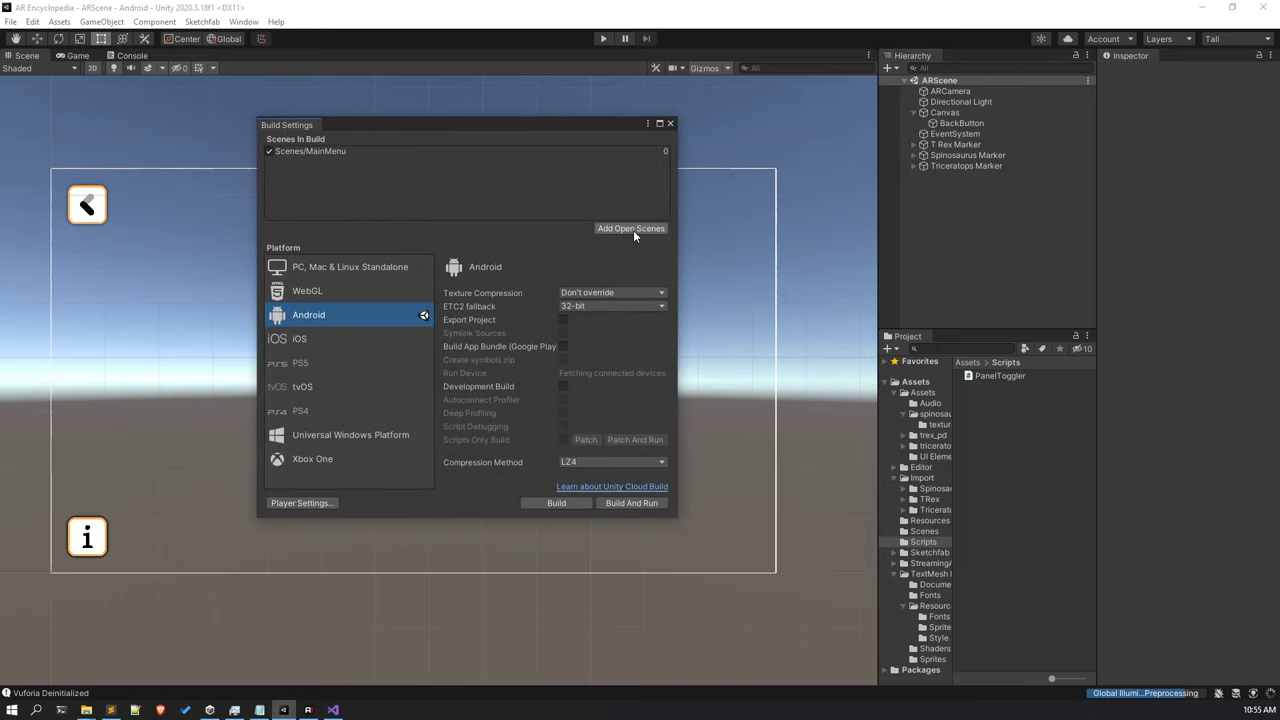
pyautogui.click(633, 230)
# Close Build Settings and add a new C# script named SceneController to the Scripts folder.
pyautogui.click(671, 124)
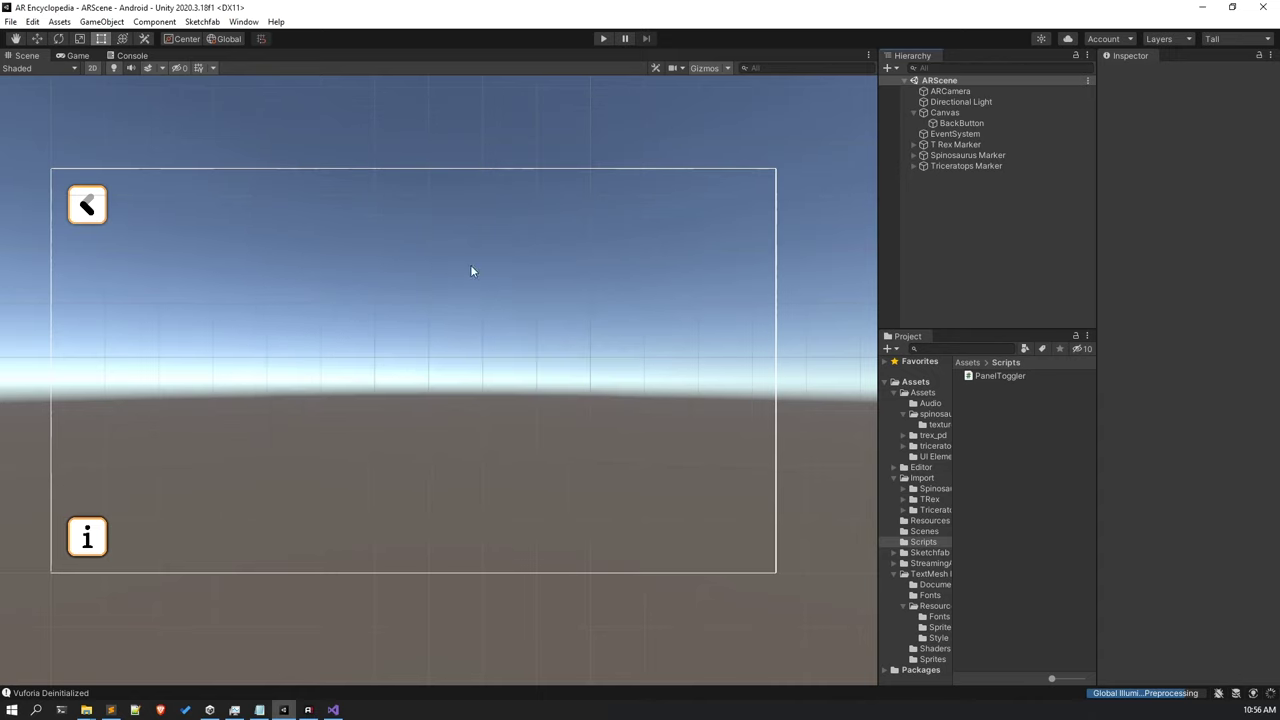
pyautogui.rightClick(981, 410)
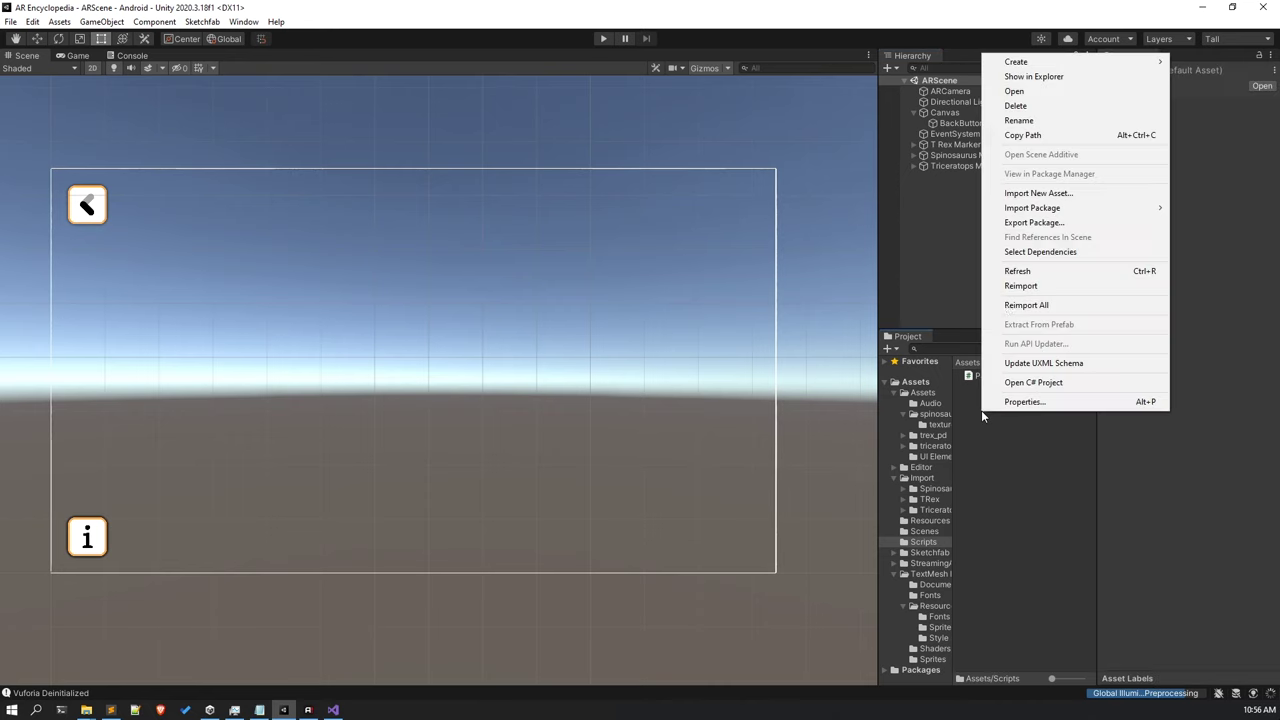
pyautogui.moveTo(1027, 64)
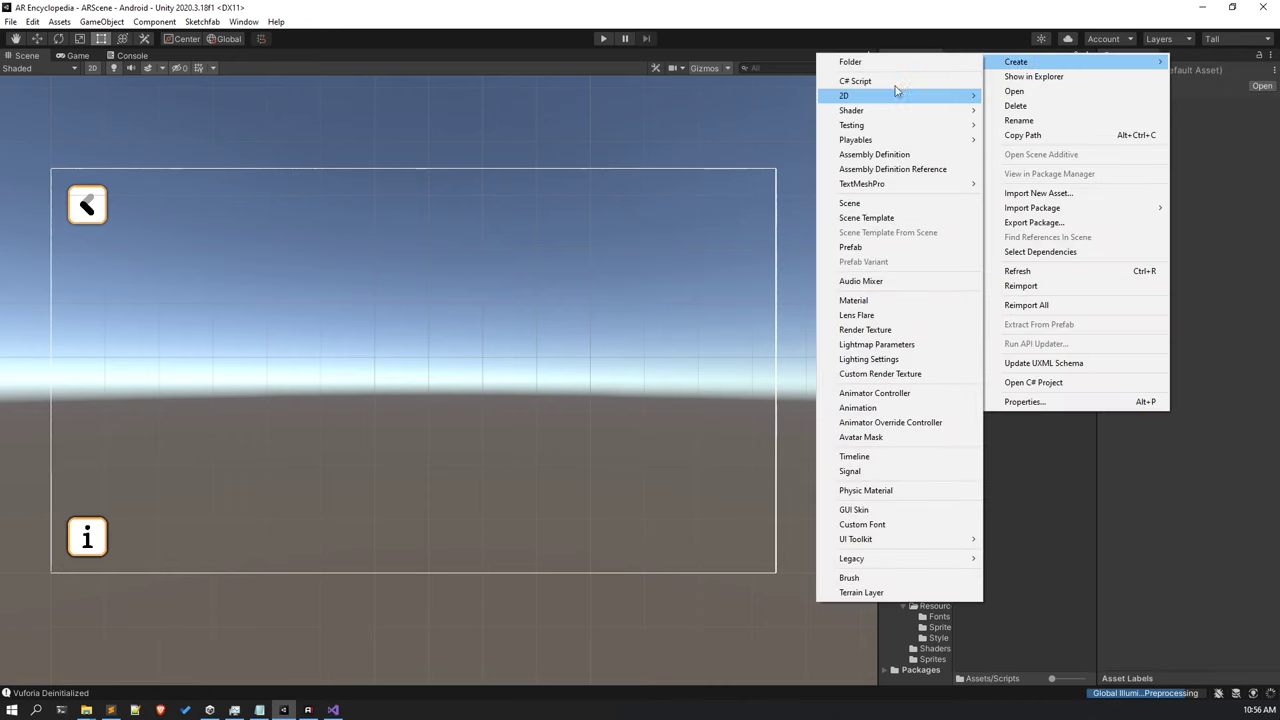
pyautogui.click(893, 81)
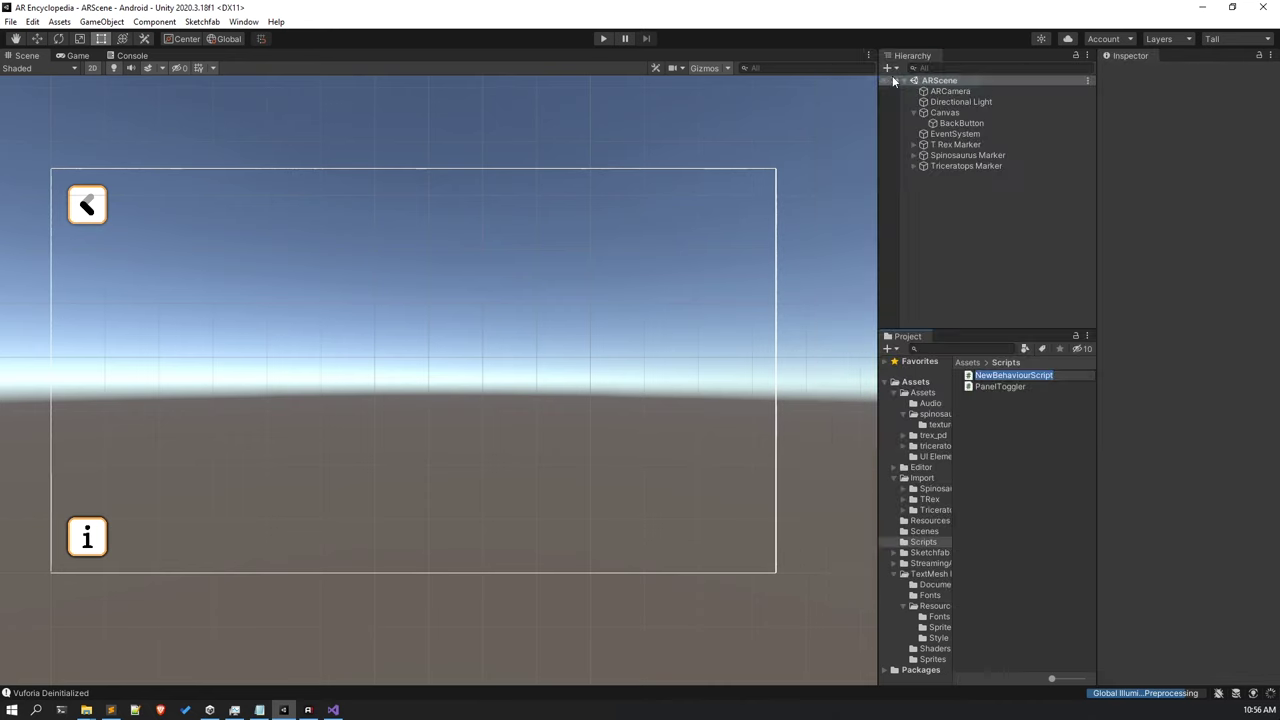
pyautogui.write('SceneCon')
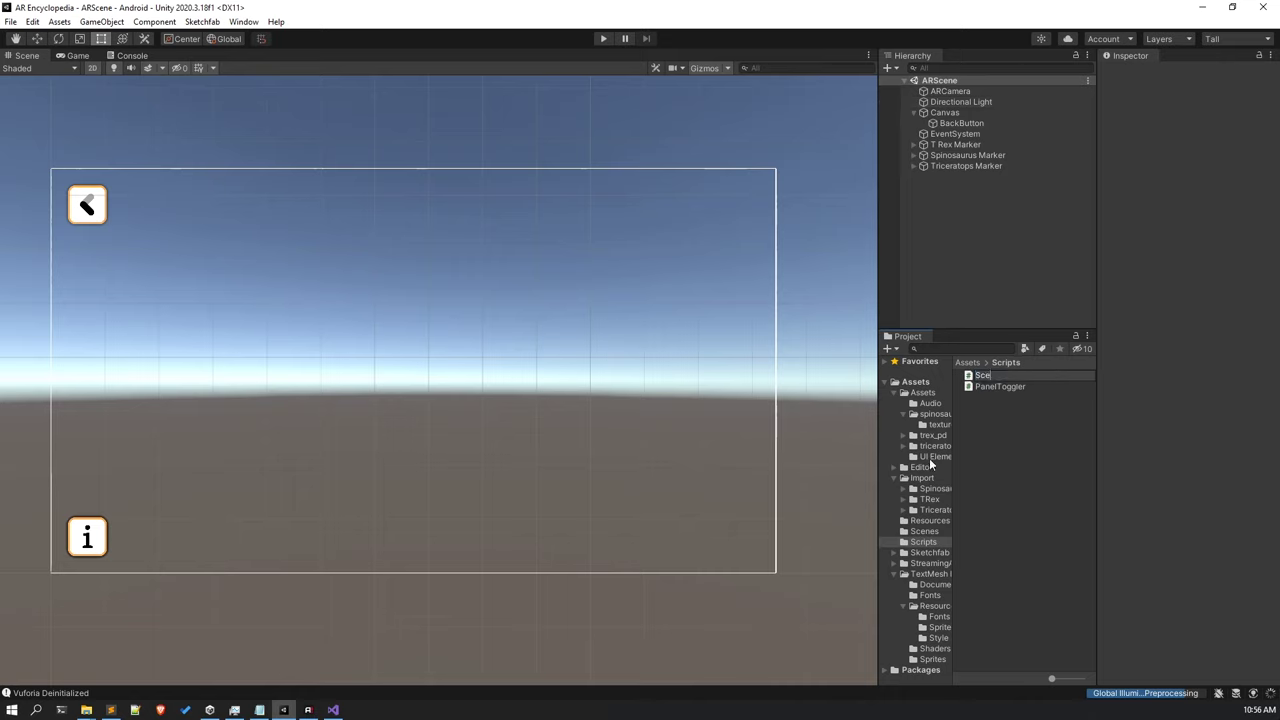
pyautogui.write('troller')
pyautogui.press('Return')
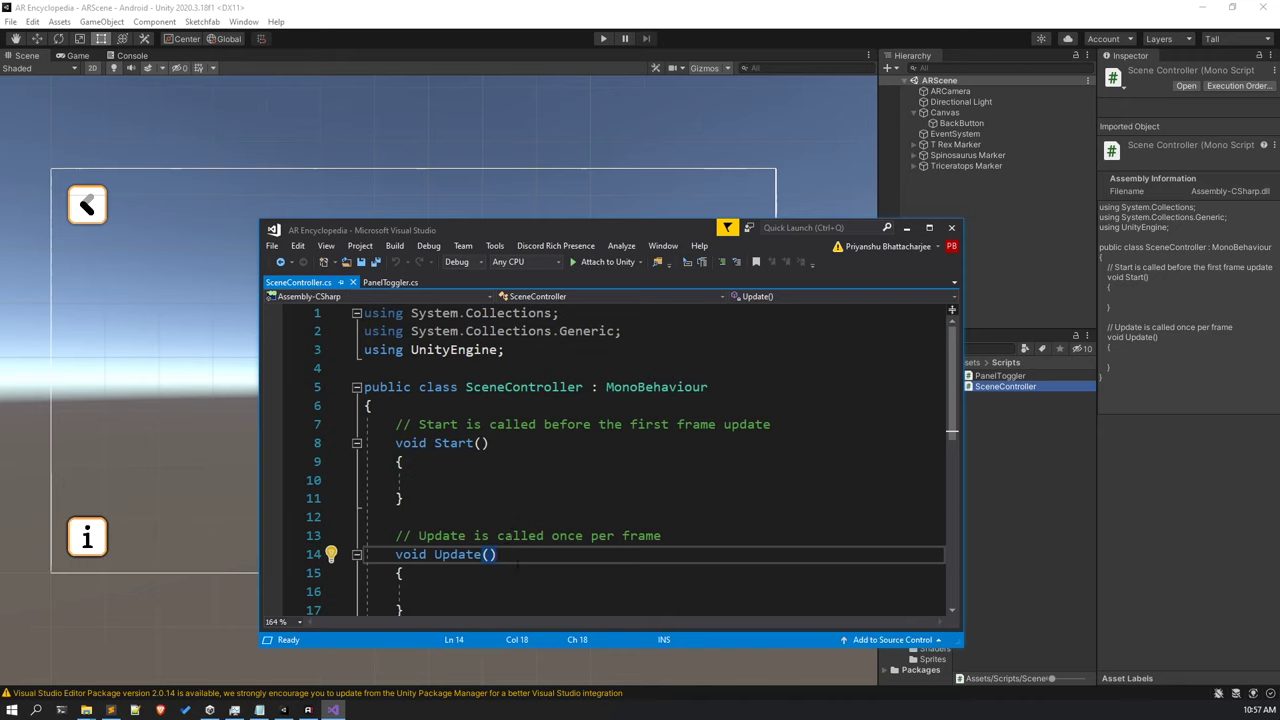
# Delete the default Start() and Update() methods from SceneController.
pyautogui.scroll(-2, 466, 580)
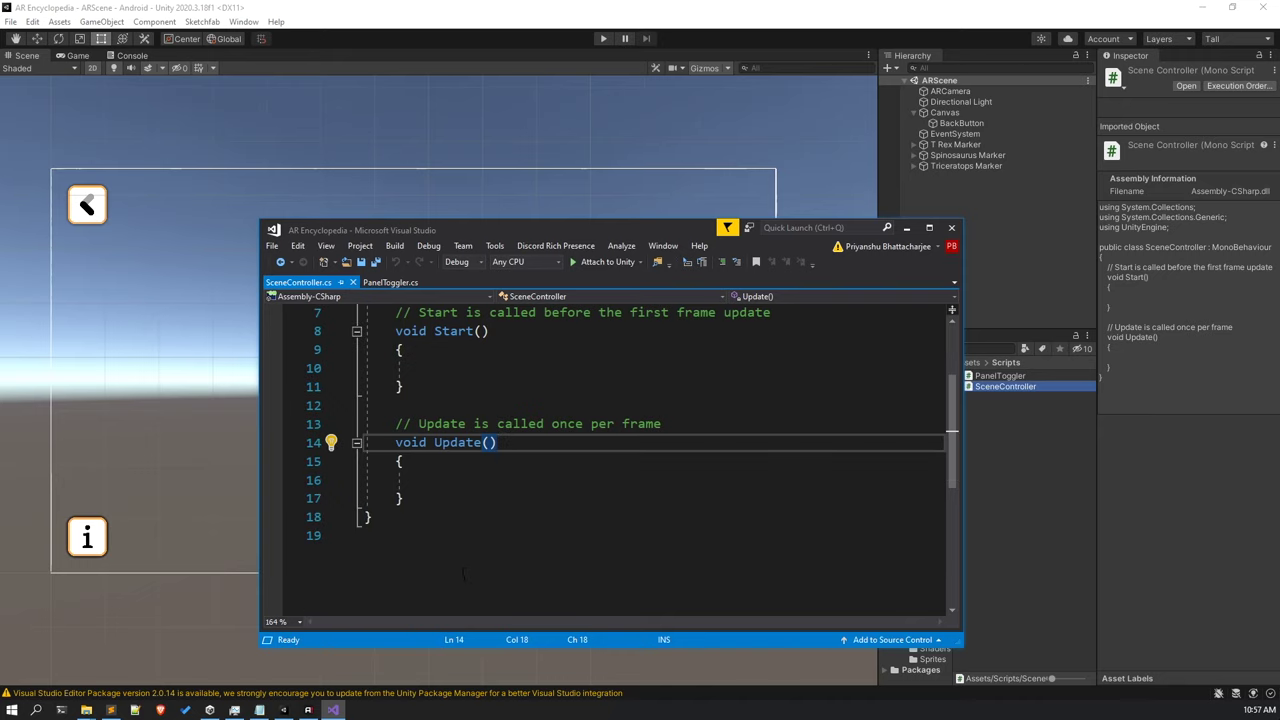
pyautogui.moveTo(464, 578); pyautogui.dragTo(396, 312)
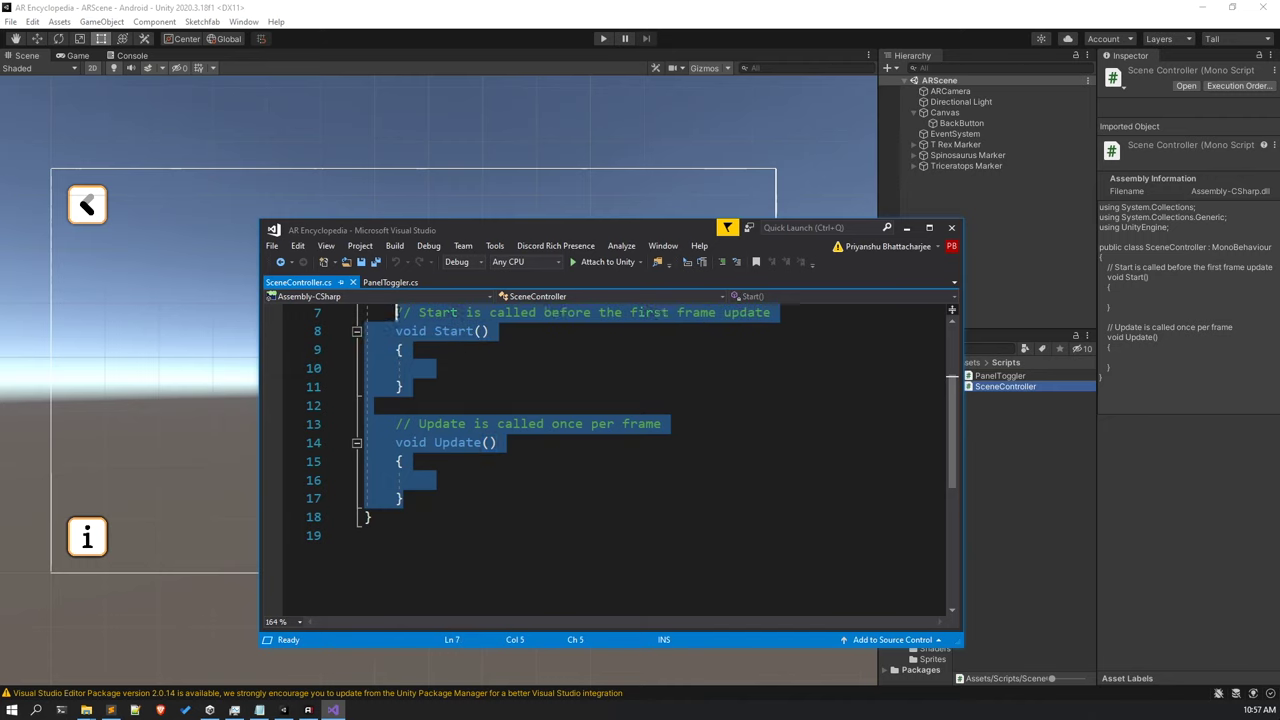
pyautogui.scroll(2, 465, 451)
pyautogui.press('Delete')
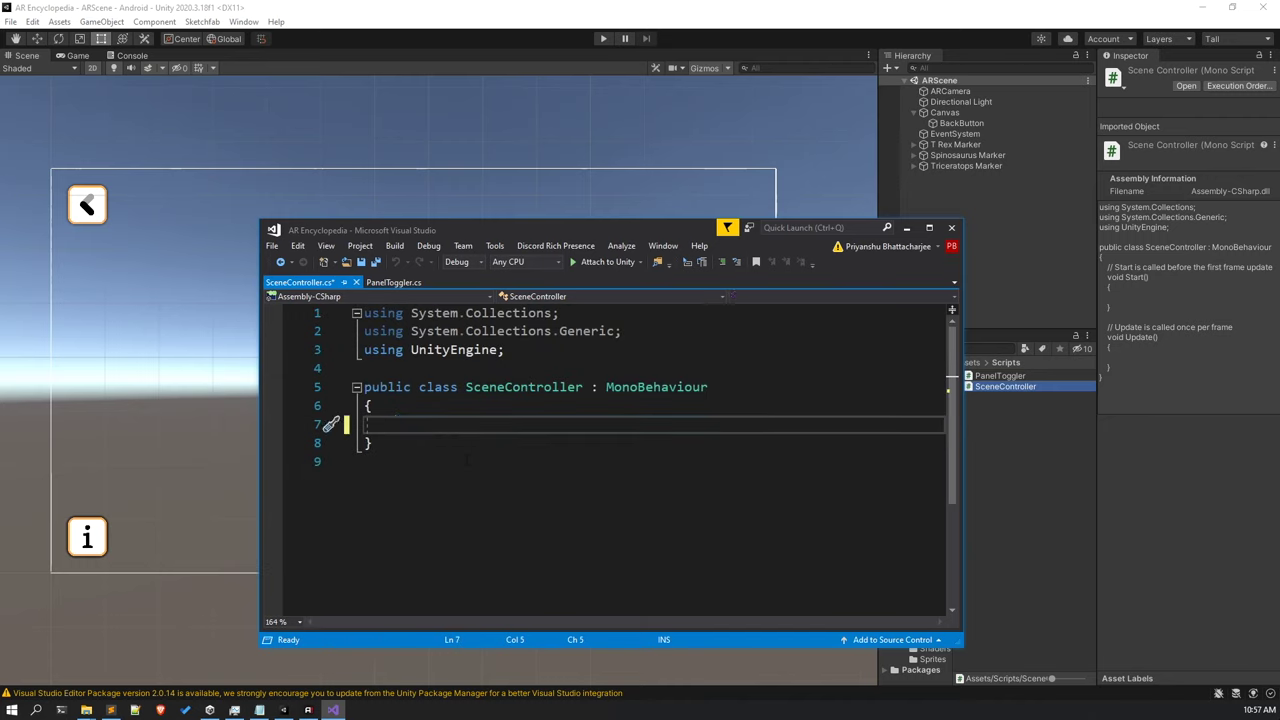
# Add 'using UnityEngine.SceneManagement;' on line 4 followed by a blank line.
pyautogui.click(366, 368)
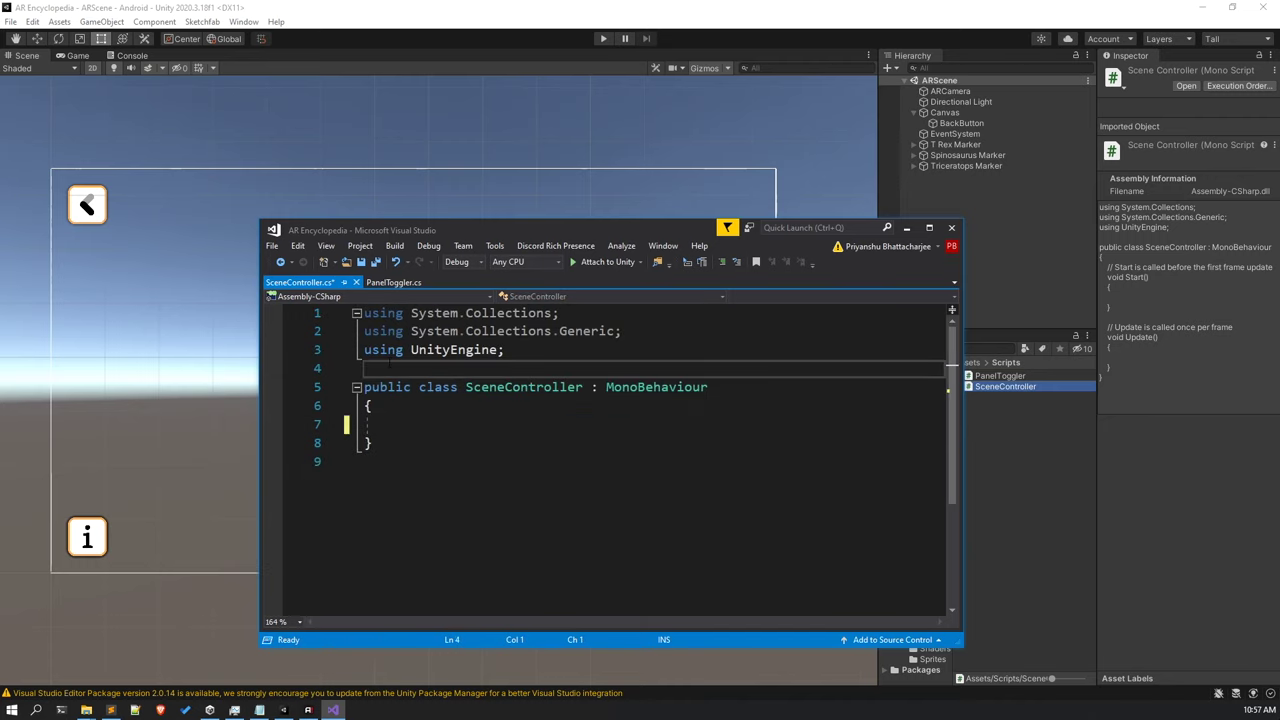
pyautogui.write('using')
pyautogui.write('Unity')
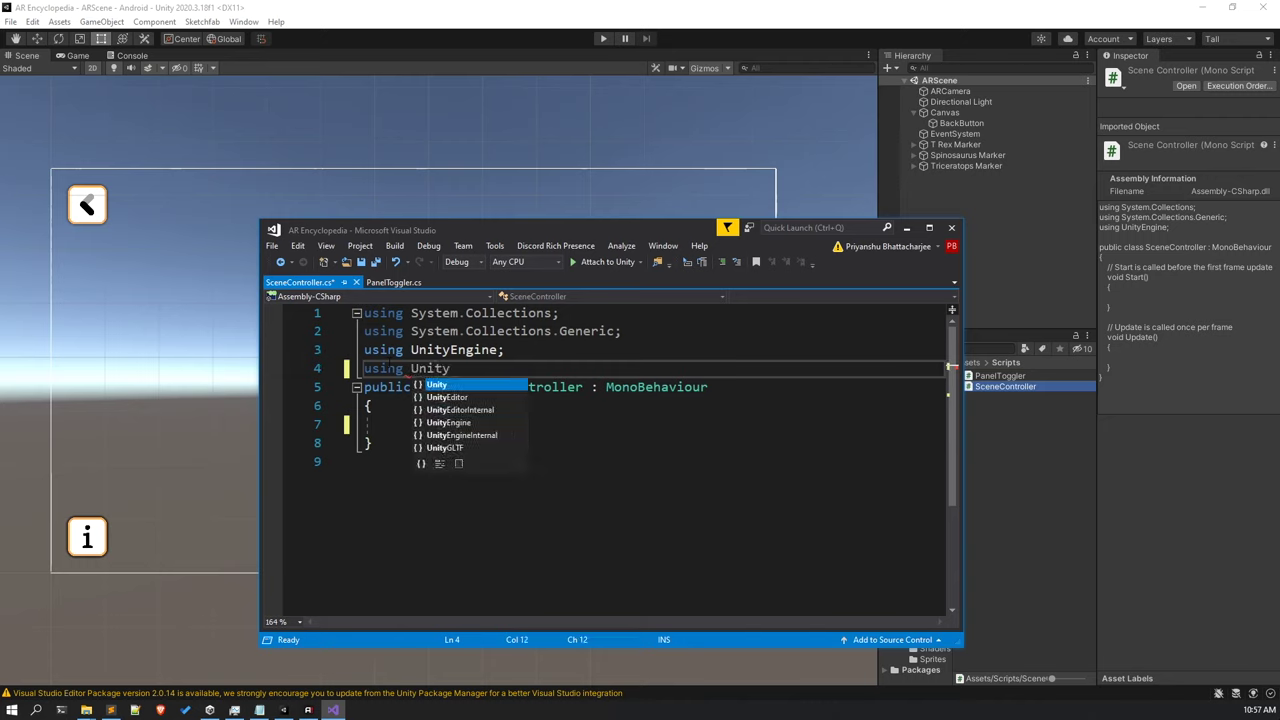
pyautogui.write('Engine.')
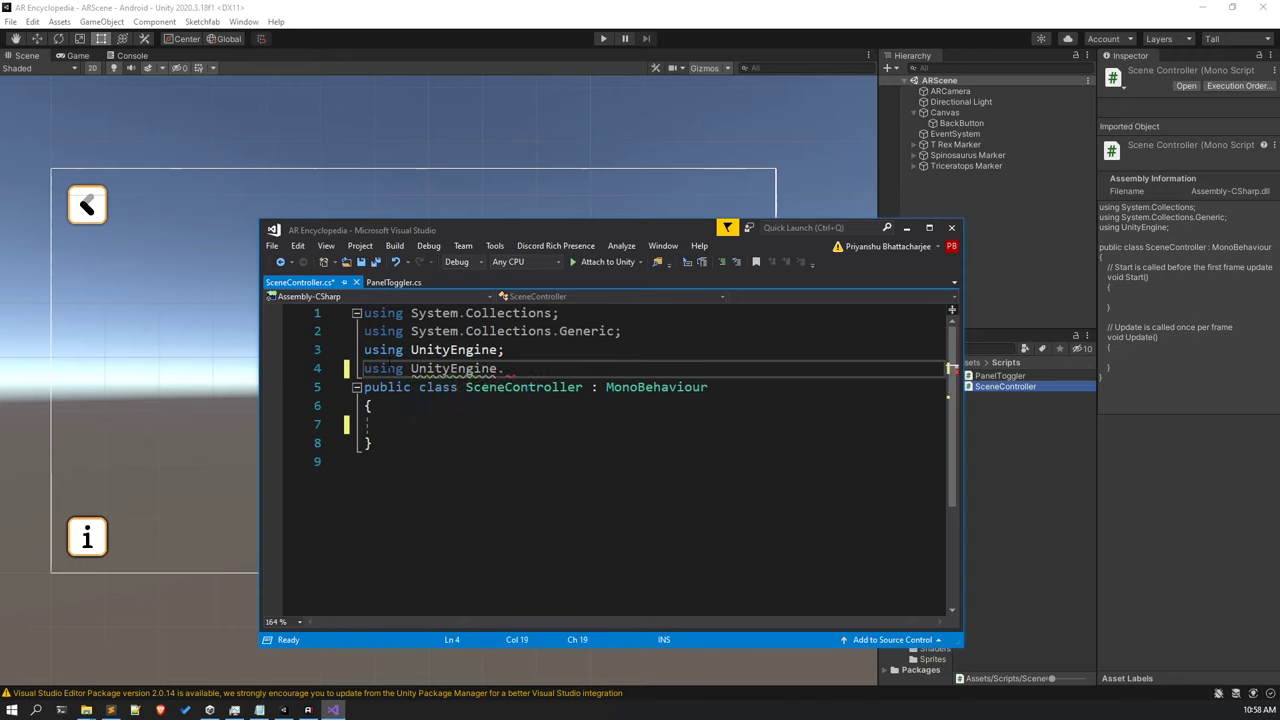
pyautogui.write('SceneManagement')
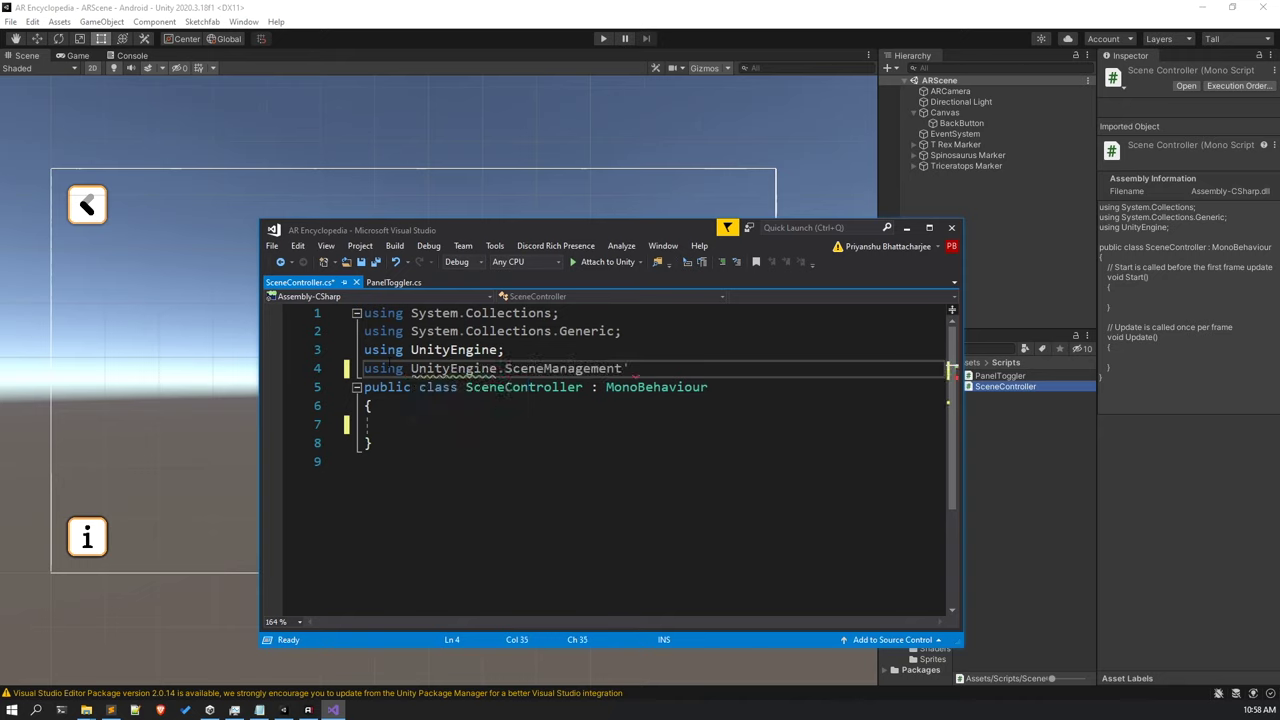
pyautogui.write("'")
pyautogui.press('BackSpace')
pyautogui.write(';')
pyautogui.press('Return')
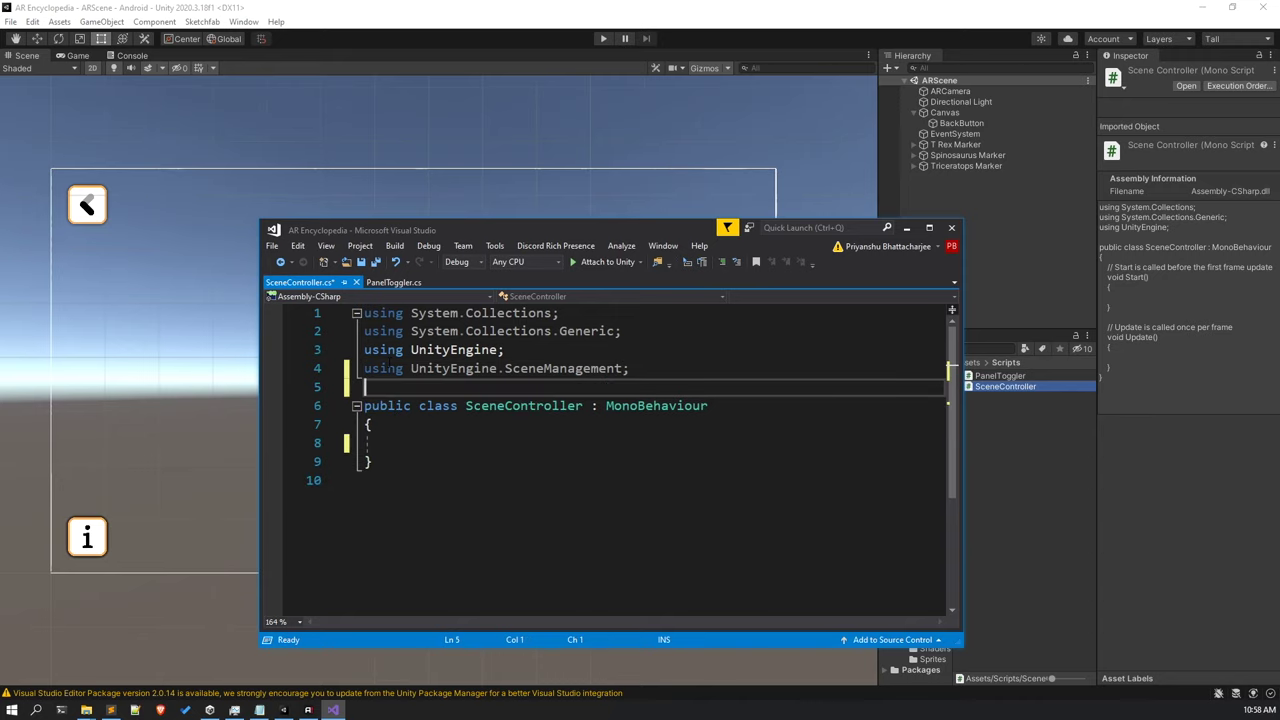
# Write a public void MainMenu() method calling SceneManager.LoadScene("MainMenu"), leaving blank lines below.
pyautogui.click(413, 443)
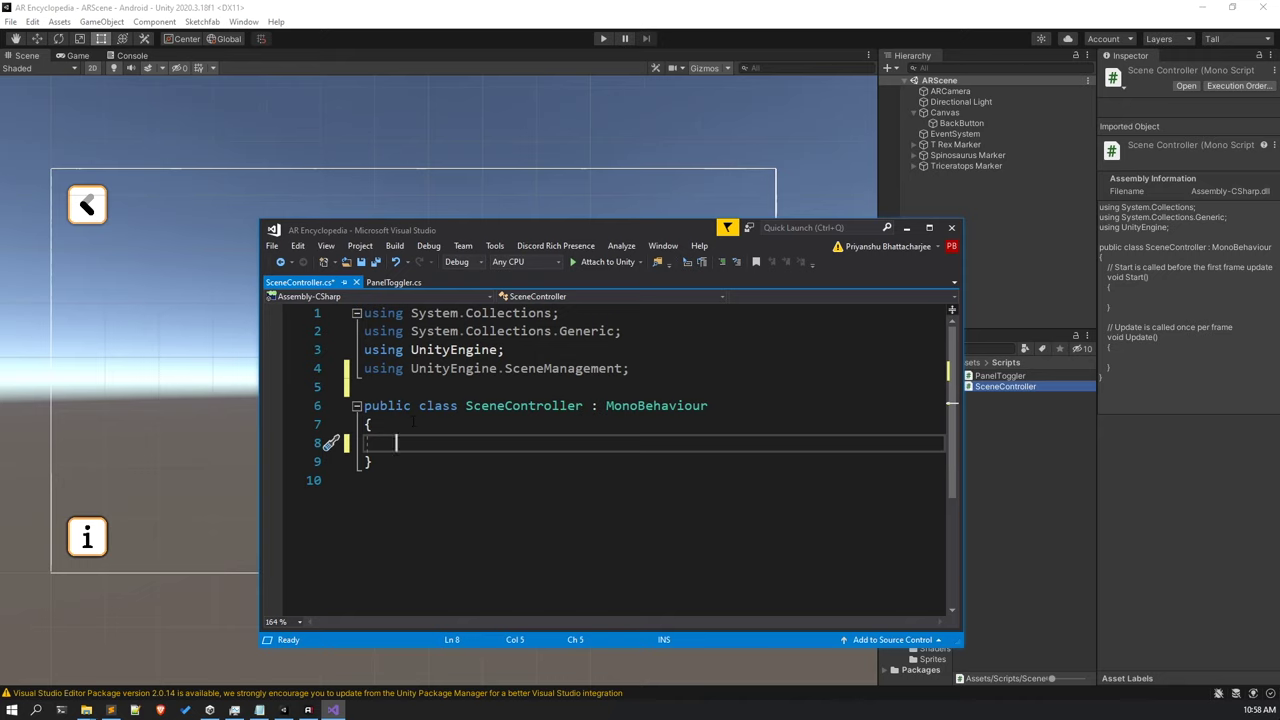
pyautogui.write('public Void Ma')
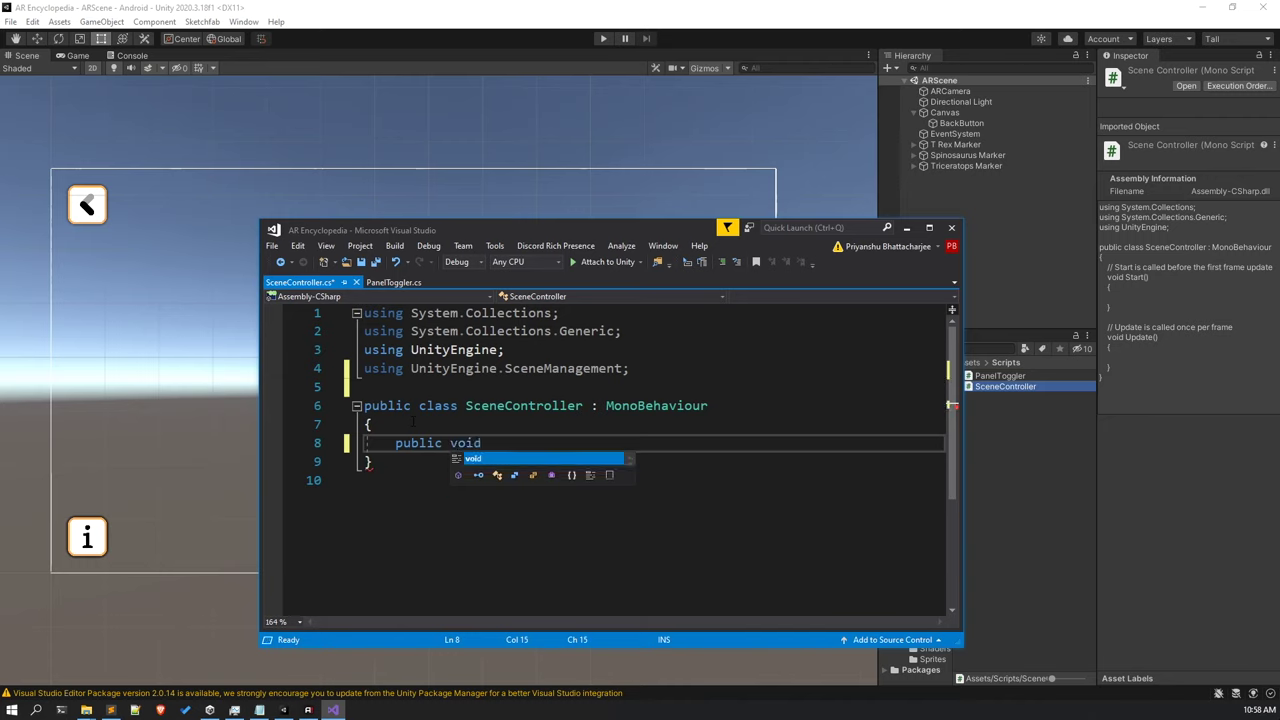
pyautogui.write('inMenu')
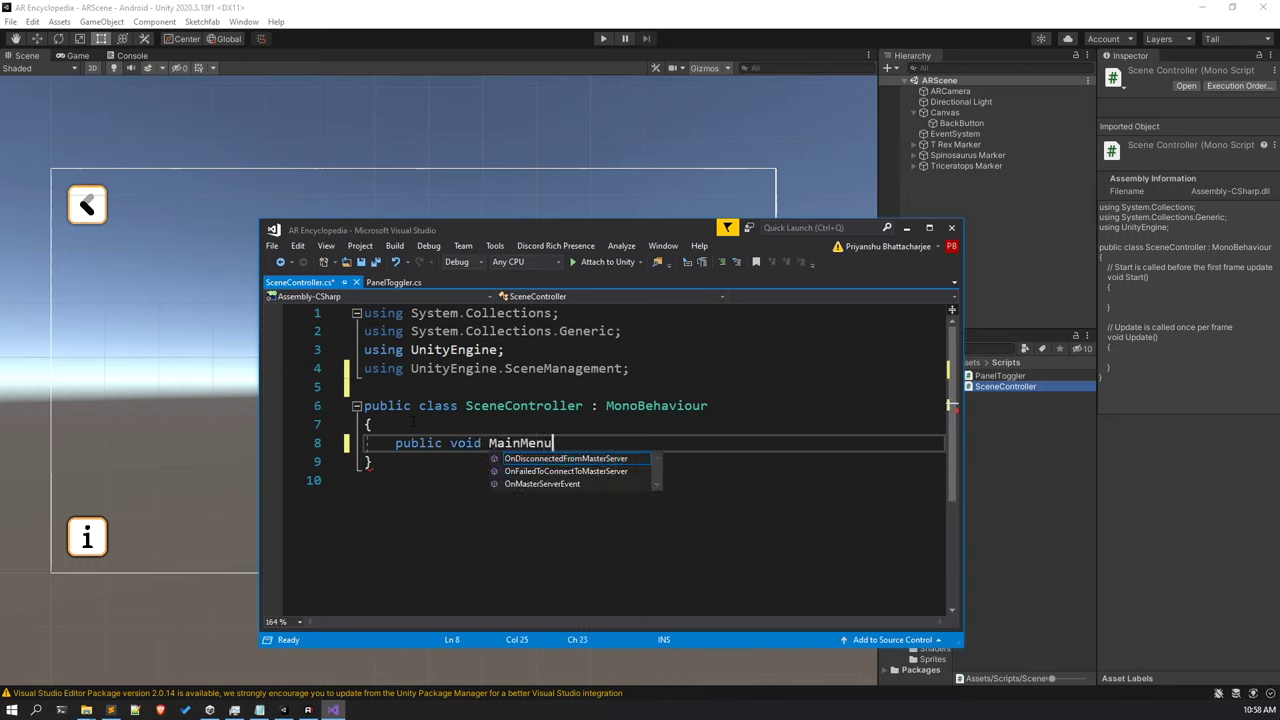
pyautogui.write('() {')
pyautogui.press('Return')
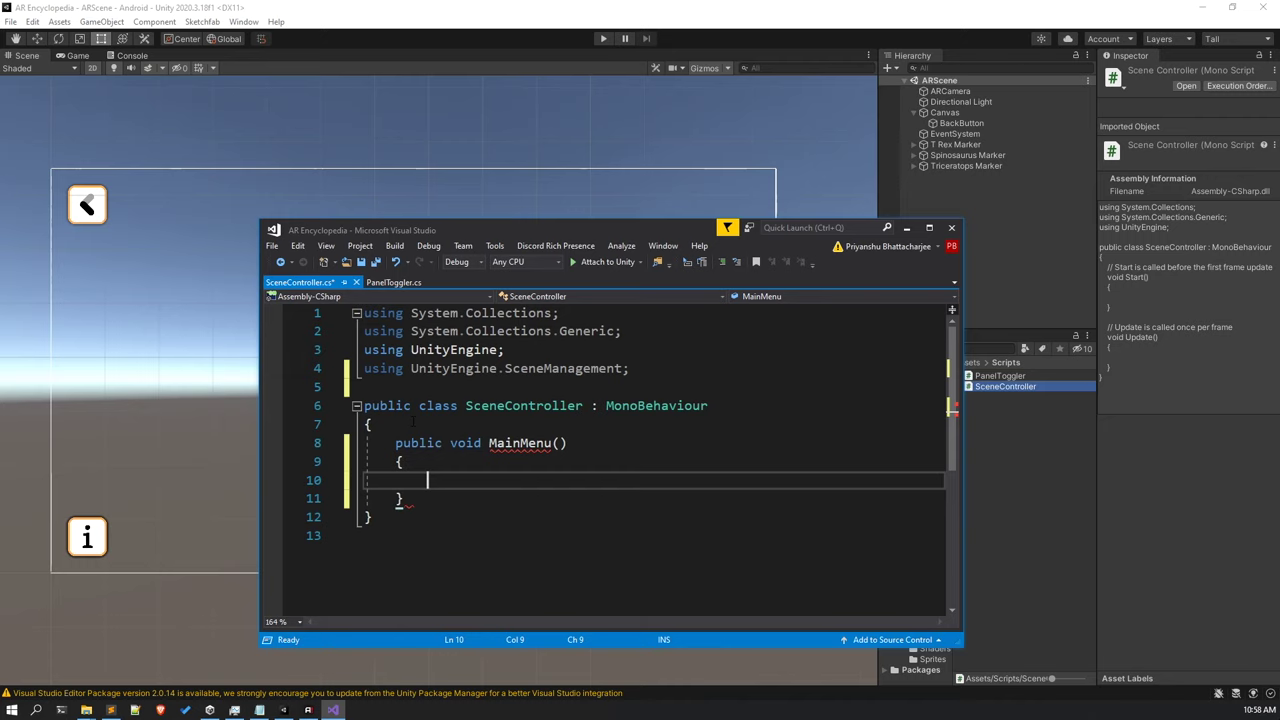
pyautogui.write('SceneMana')
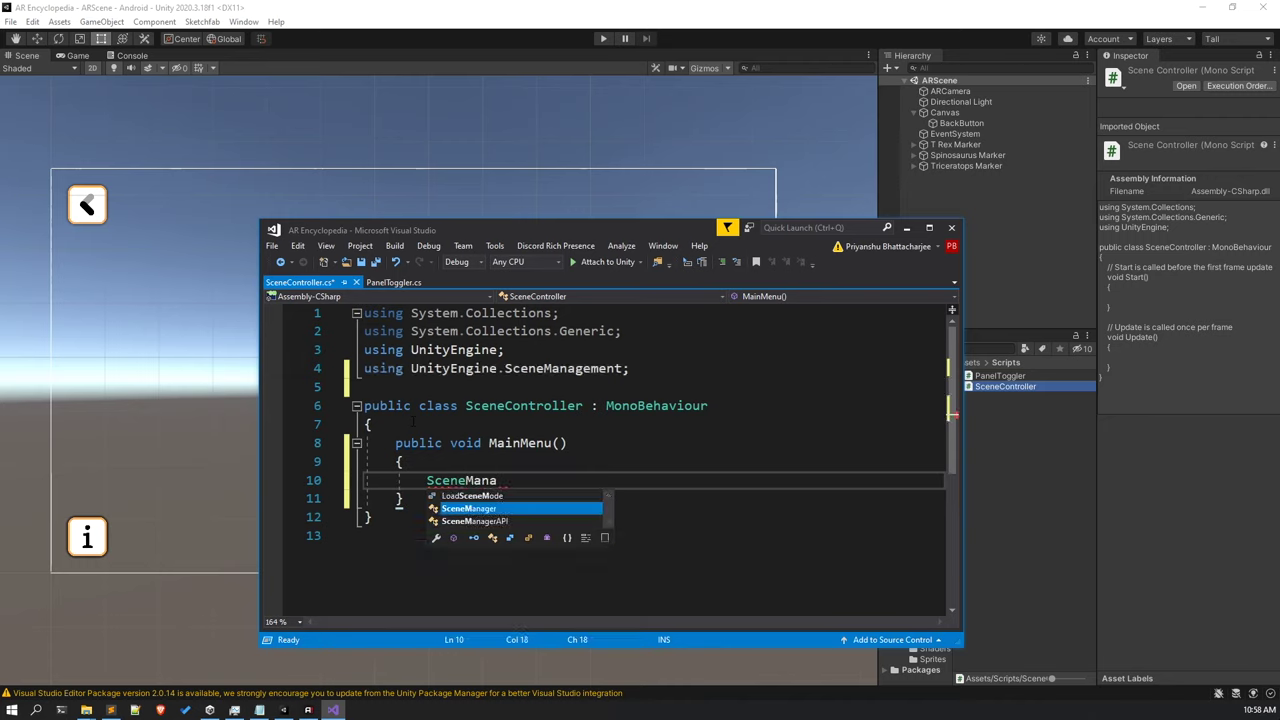
pyautogui.write('ger,.Load')
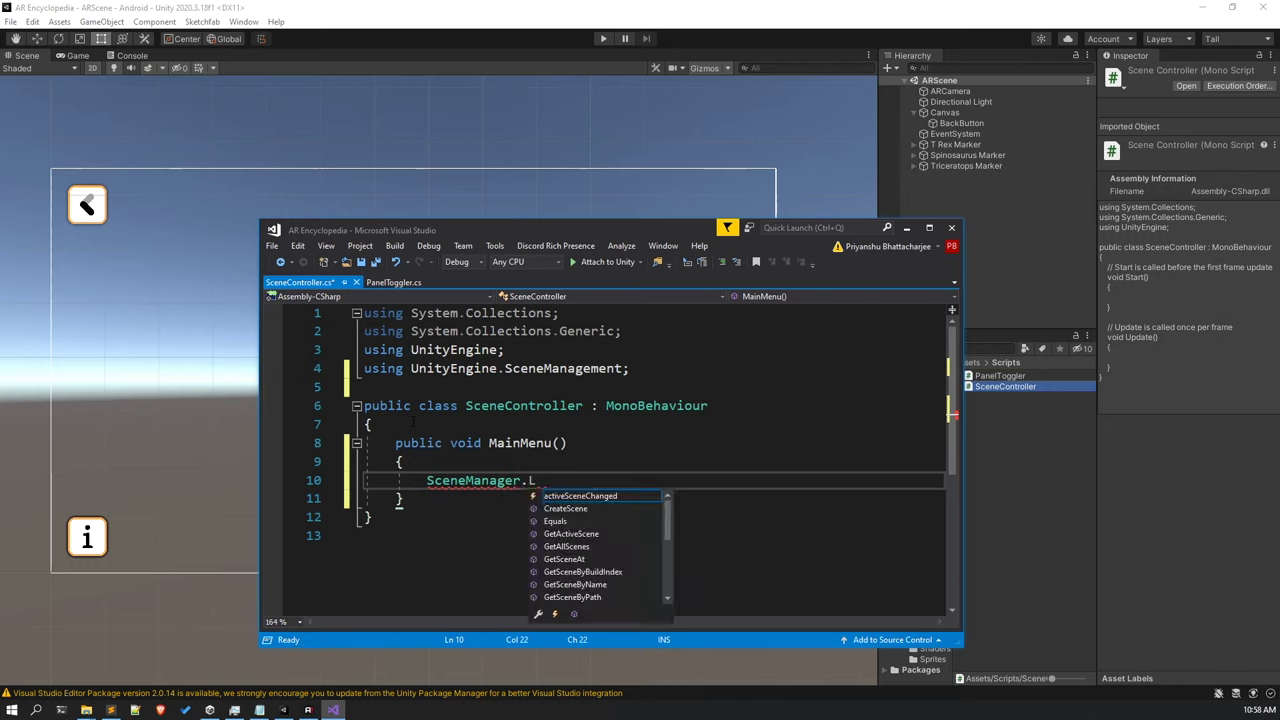
pyautogui.press('Tab')
pyautogui.write('("");')
pyautogui.press('Left')
pyautogui.press('Left')
pyautogui.press('Left')
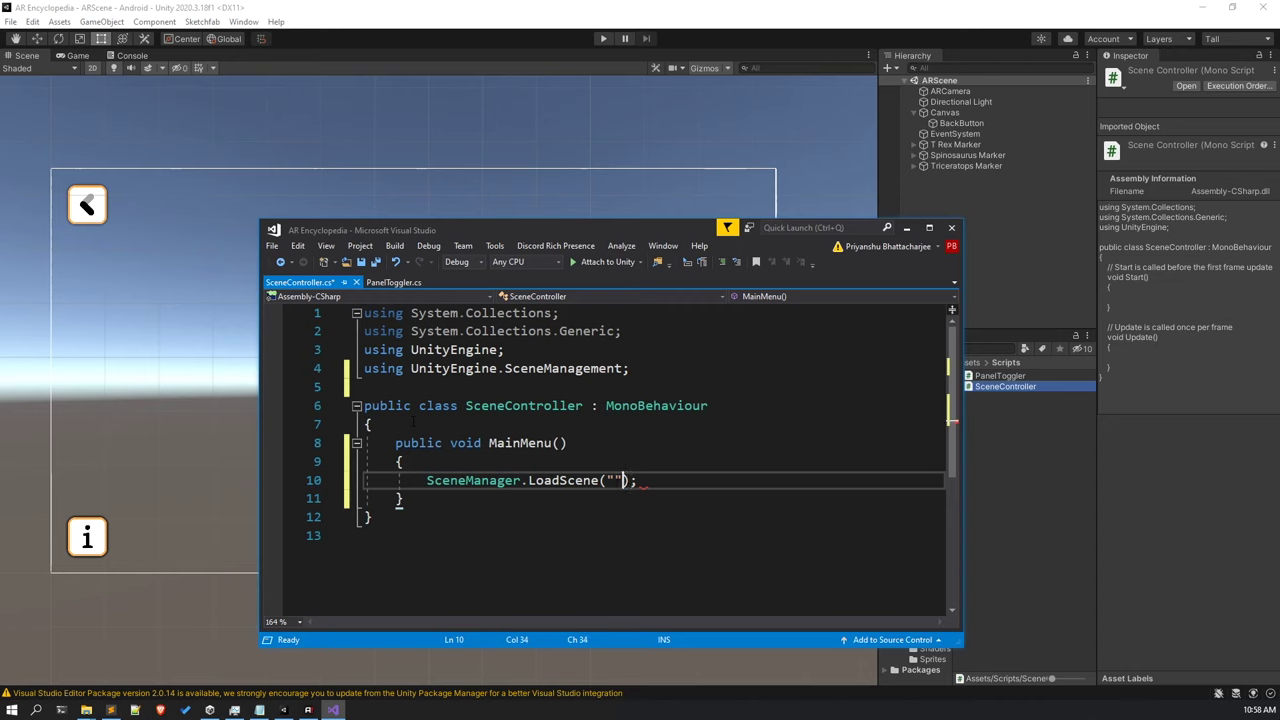
pyautogui.write('MainMenu')
pyautogui.press('Down')
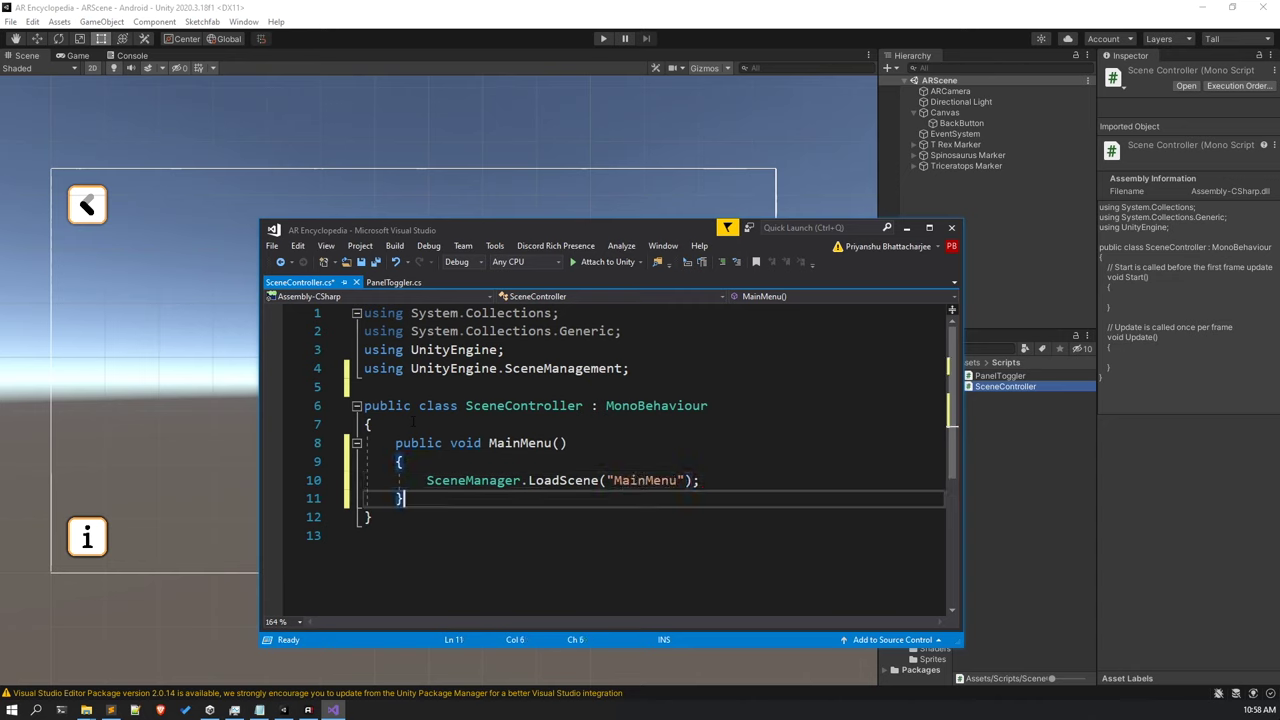
pyautogui.press('Return')
pyautogui.press('Return')
pyautogui.press('Return')
pyautogui.press('Up')
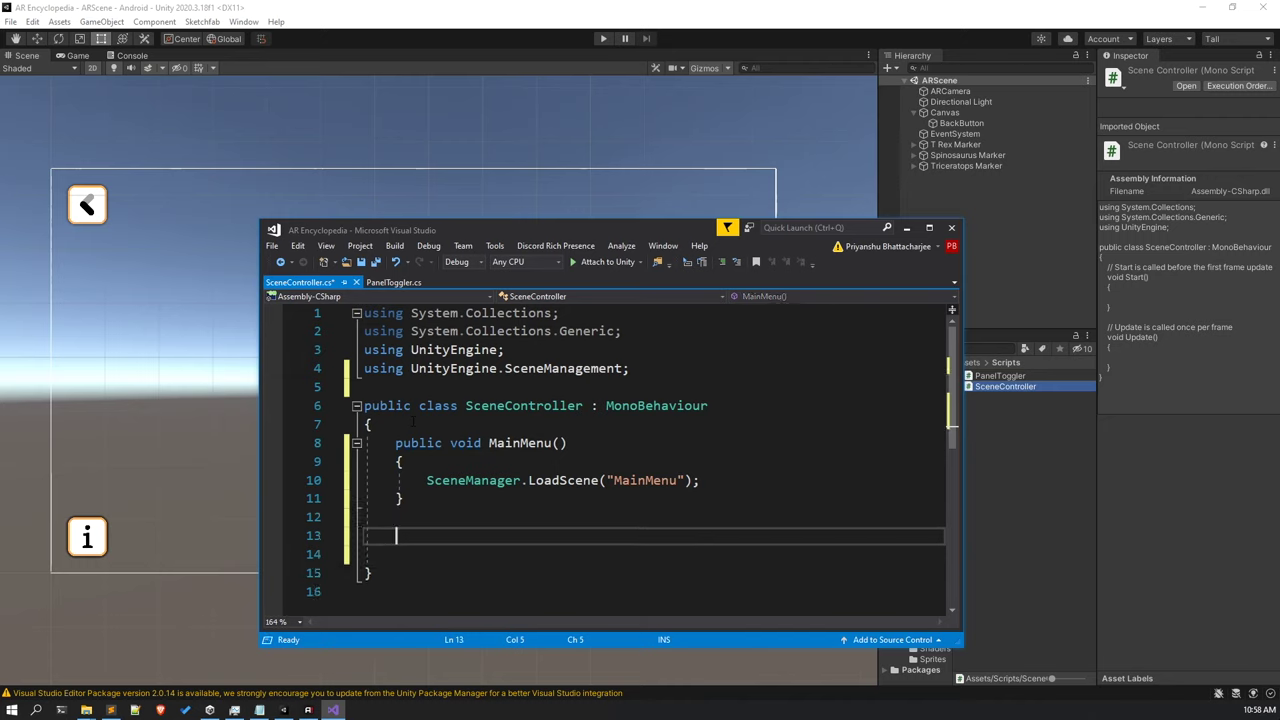
# Declare a public void ARScene() method with an empty body.
pyautogui.write('public void')
pyautogui.hotkey('ctrl', 'z')
pyautogui.write('public')
pyautogui.write('void ARScene')
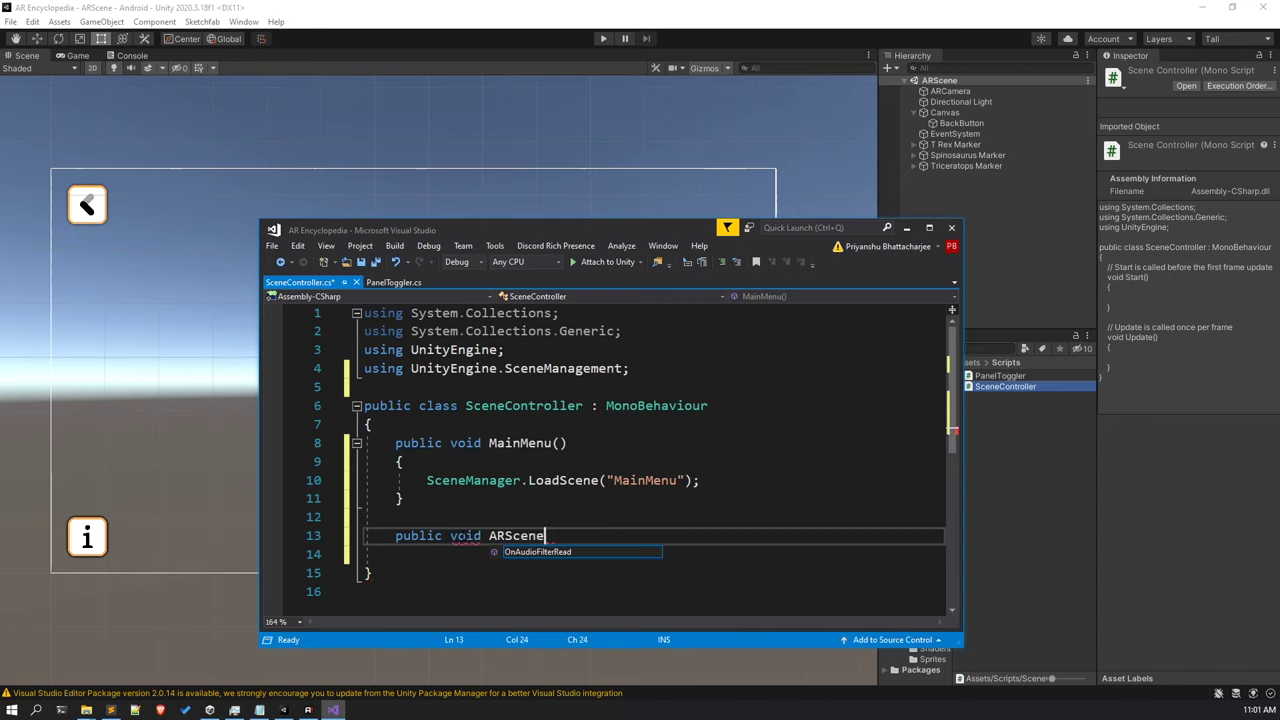
pyautogui.write('() {')
pyautogui.press('Return')
pyautogui.write('S')
pyautogui.press('BackSpace')
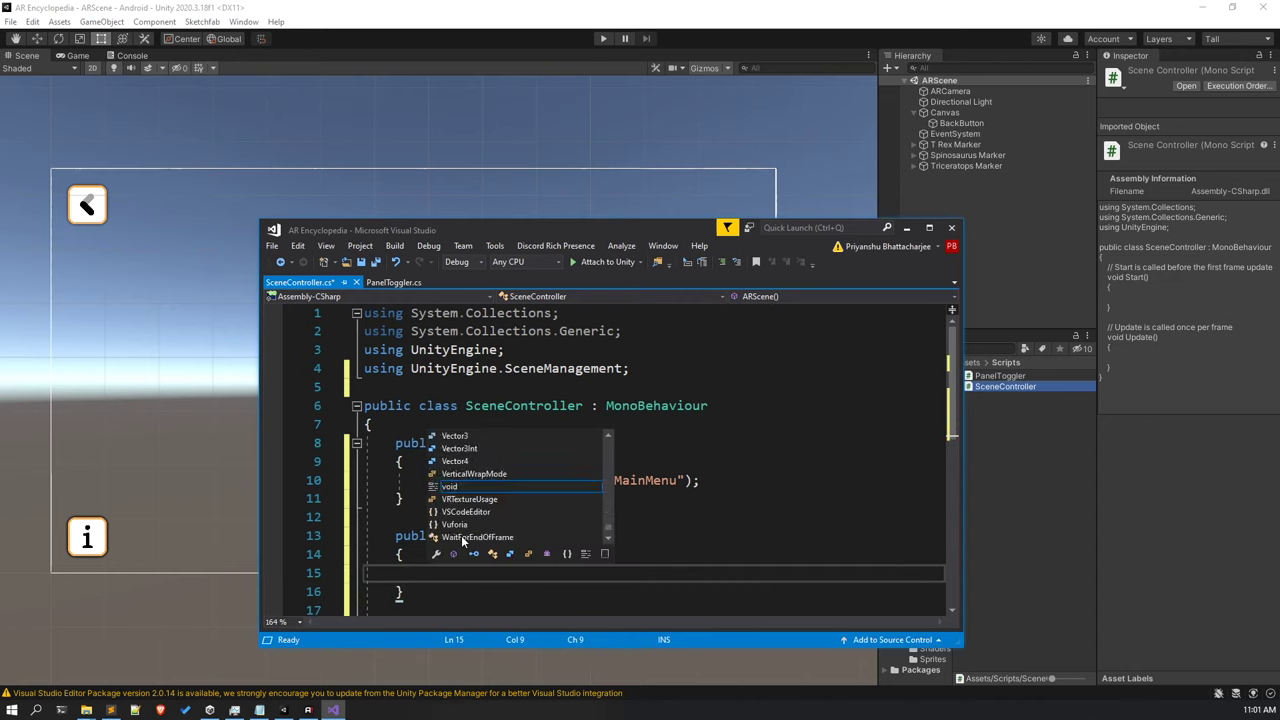
pyautogui.press('Escape')
# Paste the LoadScene line into ARScene(), change the scene name to "ARScene", save, and return to Unity.
pyautogui.moveTo(700, 480); pyautogui.dragTo(410, 480)
pyautogui.doubleClick(430, 480)
pyautogui.click(456, 580)
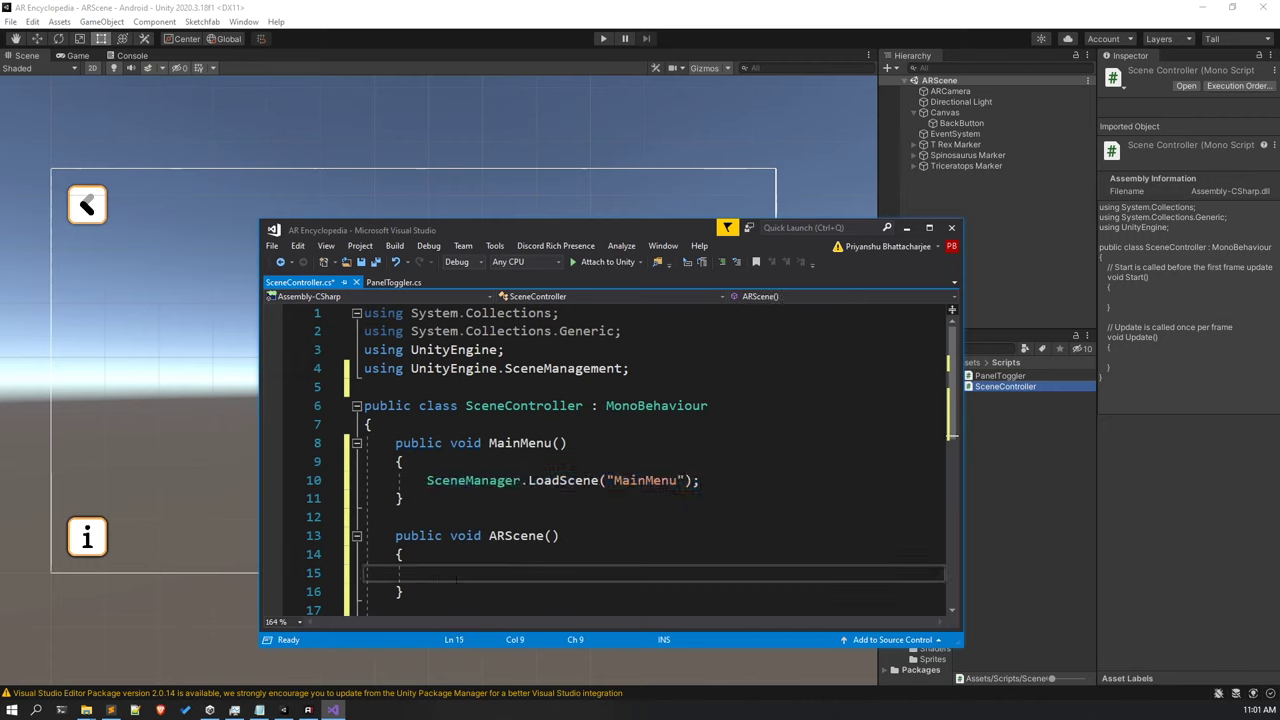
pyautogui.write('SceneManager.LoadScene("MainMenu");')
pyautogui.doubleClick(624, 577)
pyautogui.press('BackSpace')
pyautogui.write('AR')
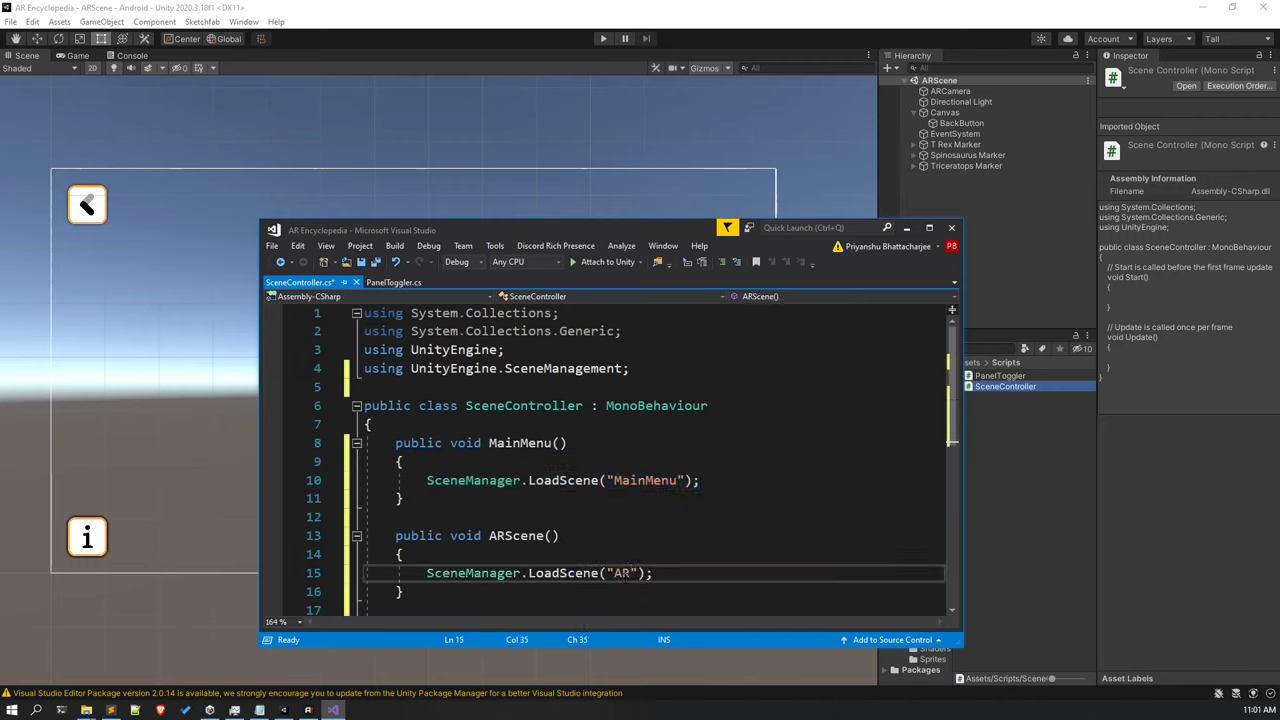
pyautogui.write('Scene')
pyautogui.hotkey('ctrl', 's')
pyautogui.click(977, 406)
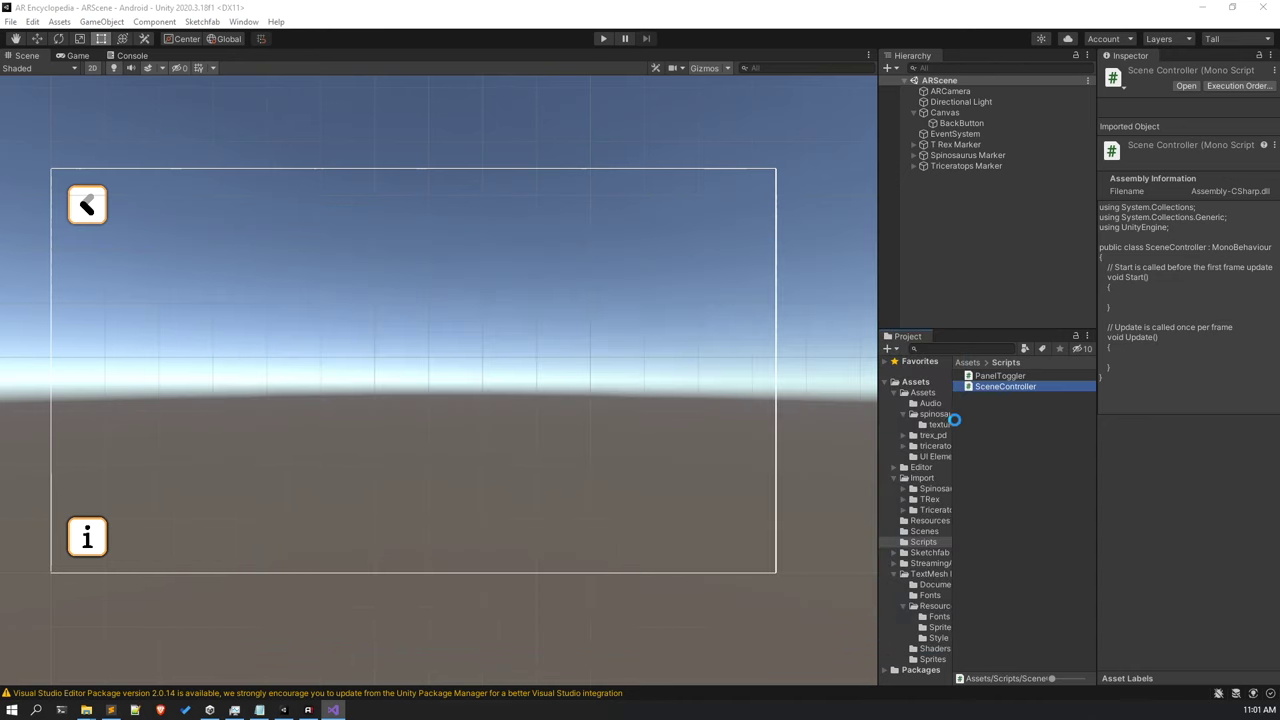
# Open Build Settings and check the MainMenu and ARScene entries in Scenes In Build.
pyautogui.click(12, 21)
pyautogui.click(100, 184)
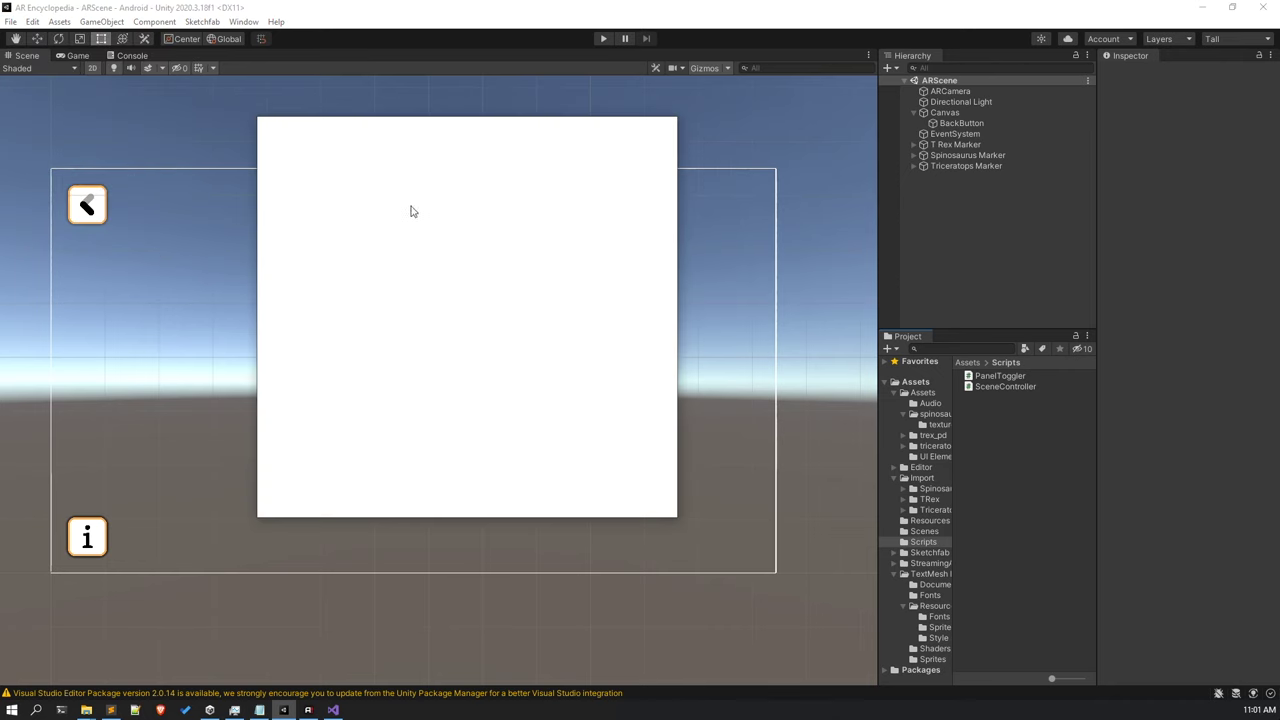
pyautogui.click(337, 149)
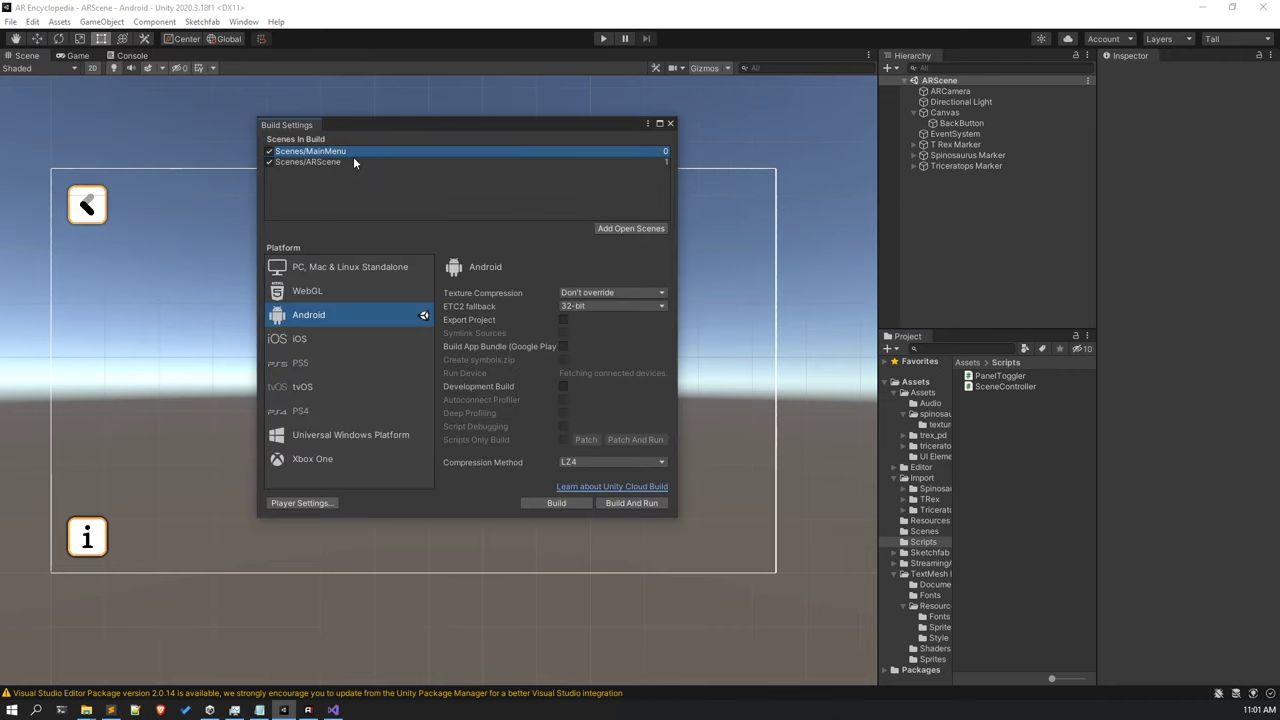
pyautogui.click(350, 161)
# Return to SceneController.cs in Visual Studio and compare the ARScene scene name.
pyautogui.click(333, 710)
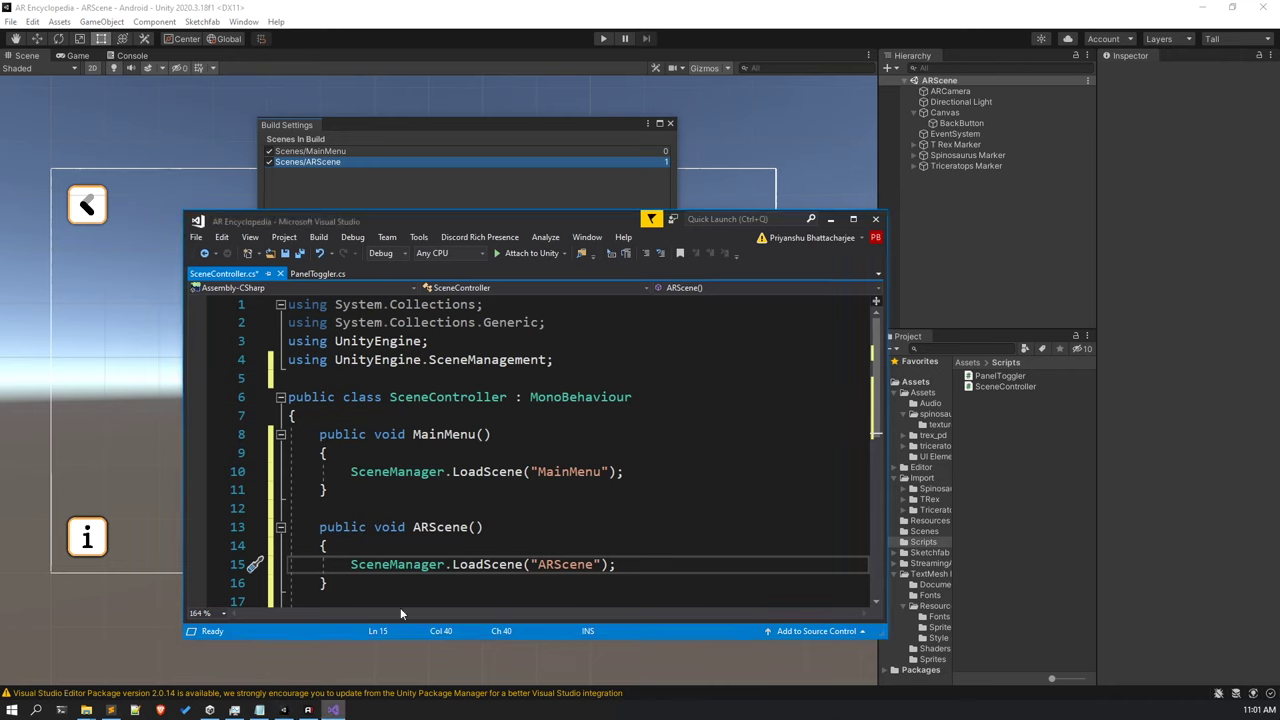
pyautogui.click(373, 583)
pyautogui.scroll(-4, 373, 585)
pyautogui.doubleClick(565, 341)
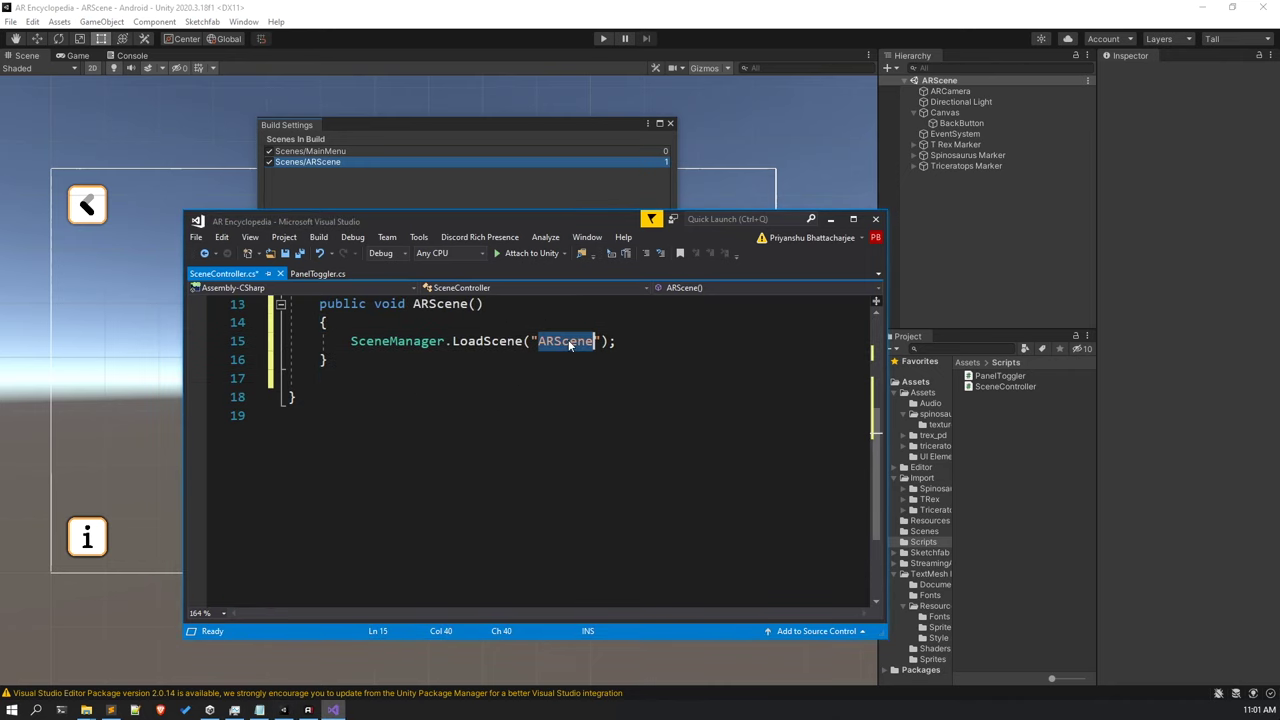
pyautogui.scroll(2, 487, 492)
# Declare a public void QuitApp() method below ARScene().
pyautogui.click(326, 471)
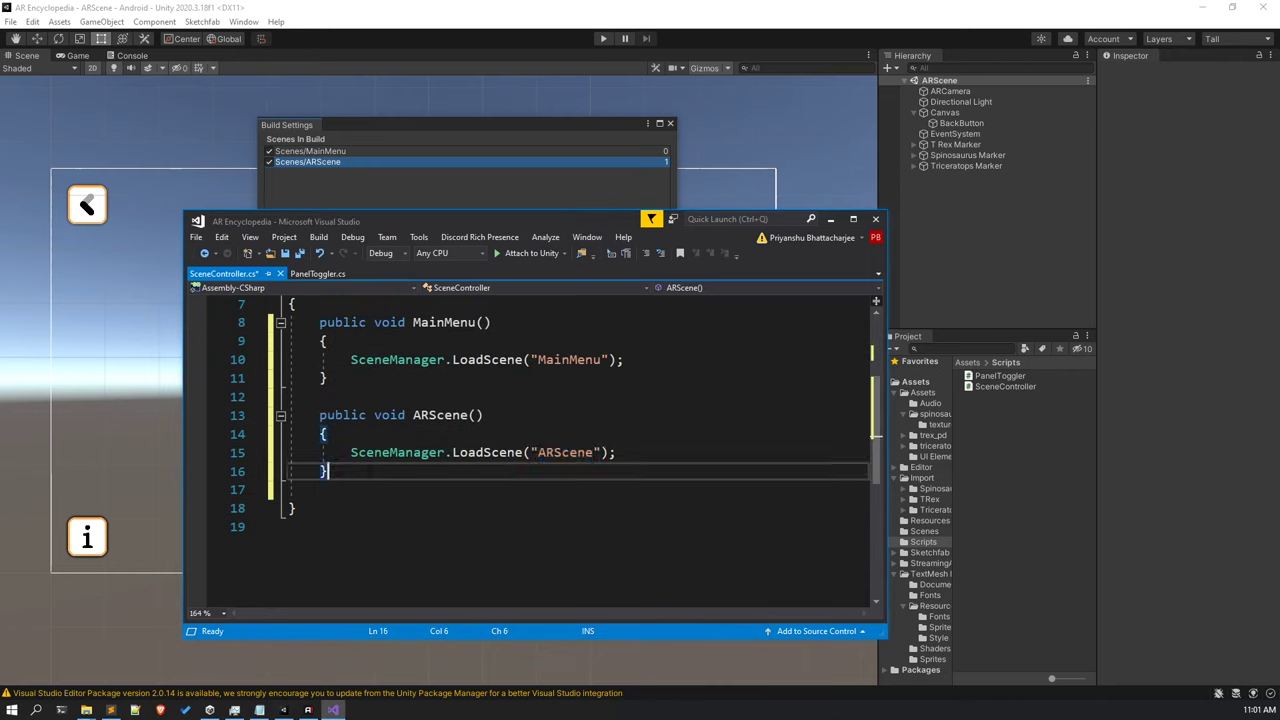
pyautogui.press('Return')
pyautogui.press('Return')
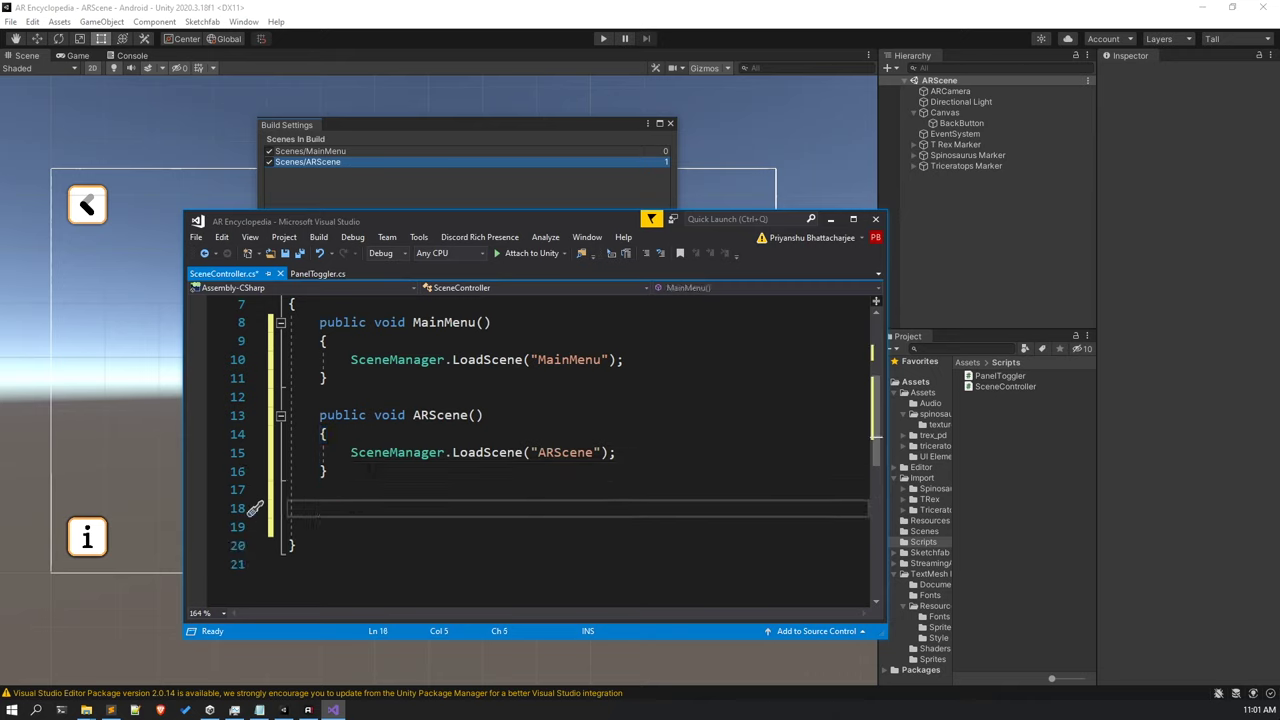
pyautogui.write('public')
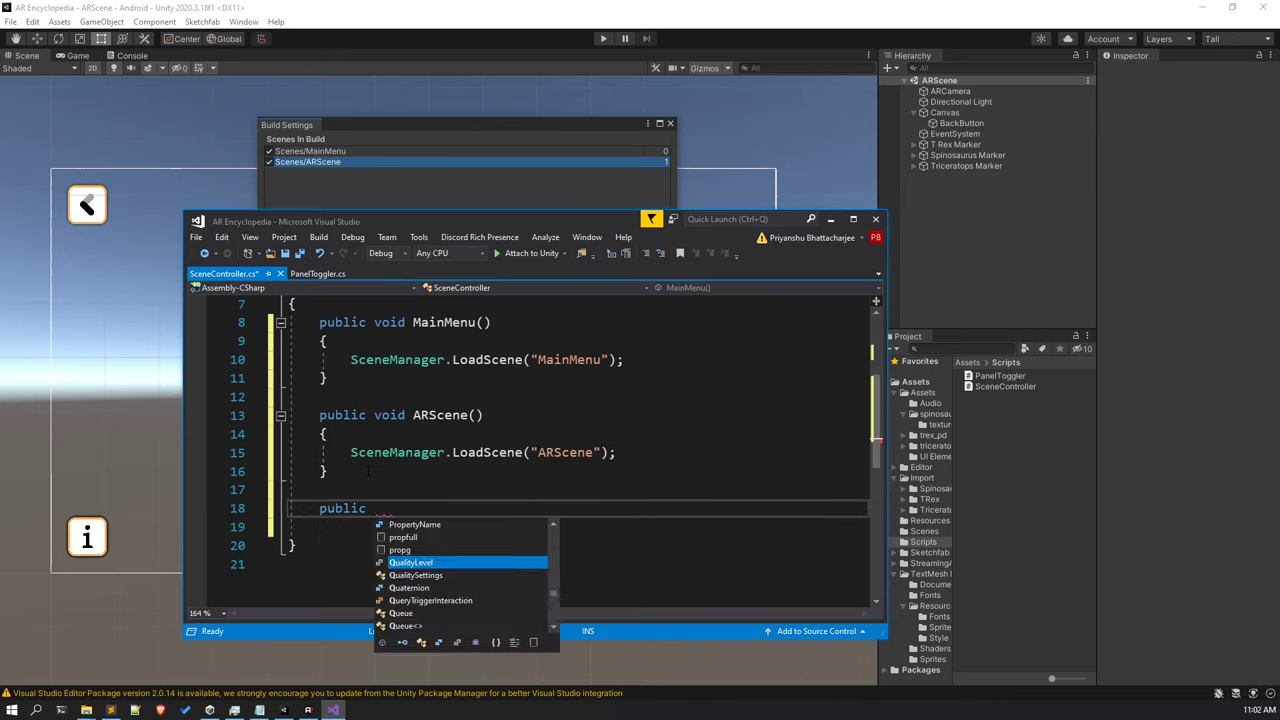
pyautogui.write(' void QuitA((')
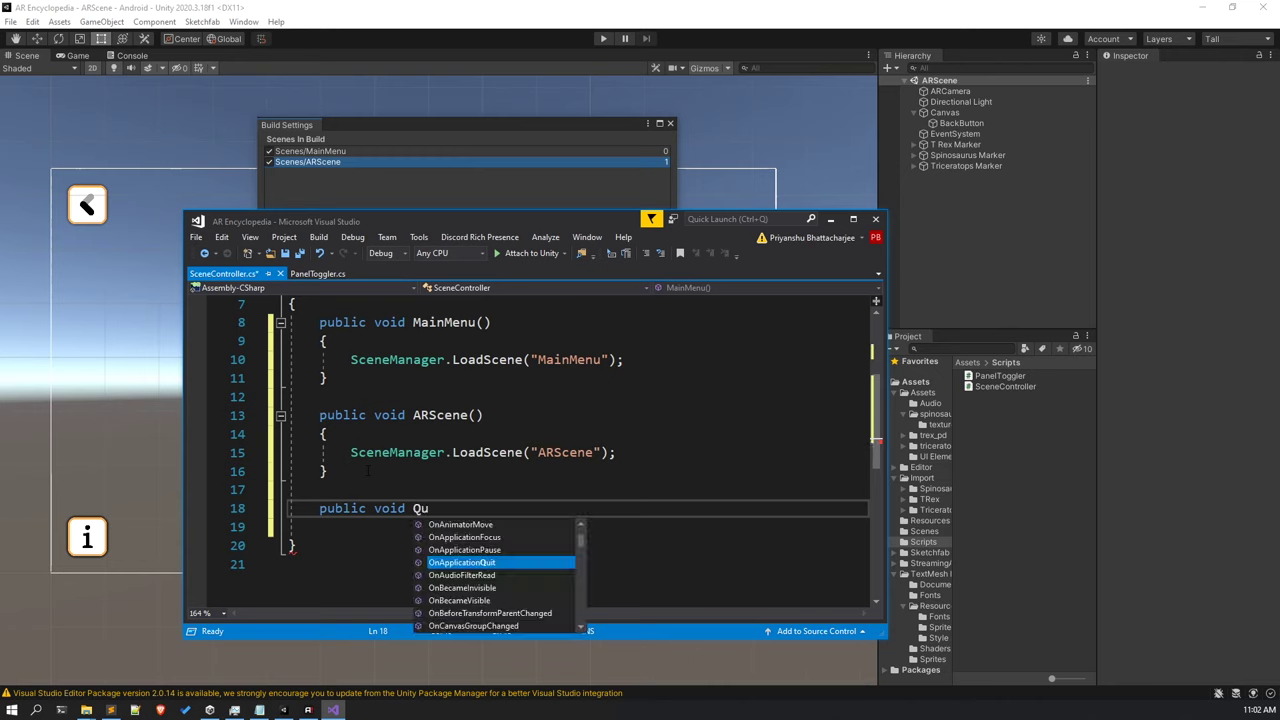
pyautogui.press('BackSpace')
pyautogui.press('BackSpace')
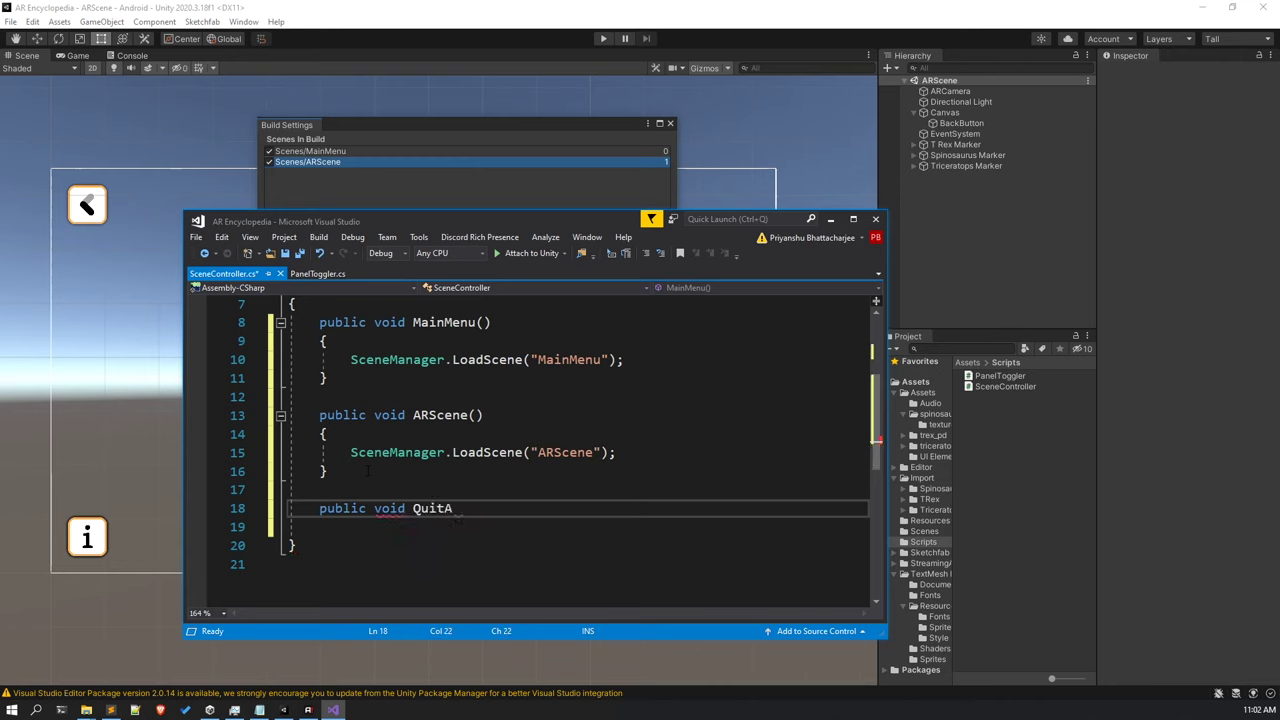
pyautogui.write('App()')
pyautogui.press('Return')
pyautogui.write('{')
pyautogui.press('Return')
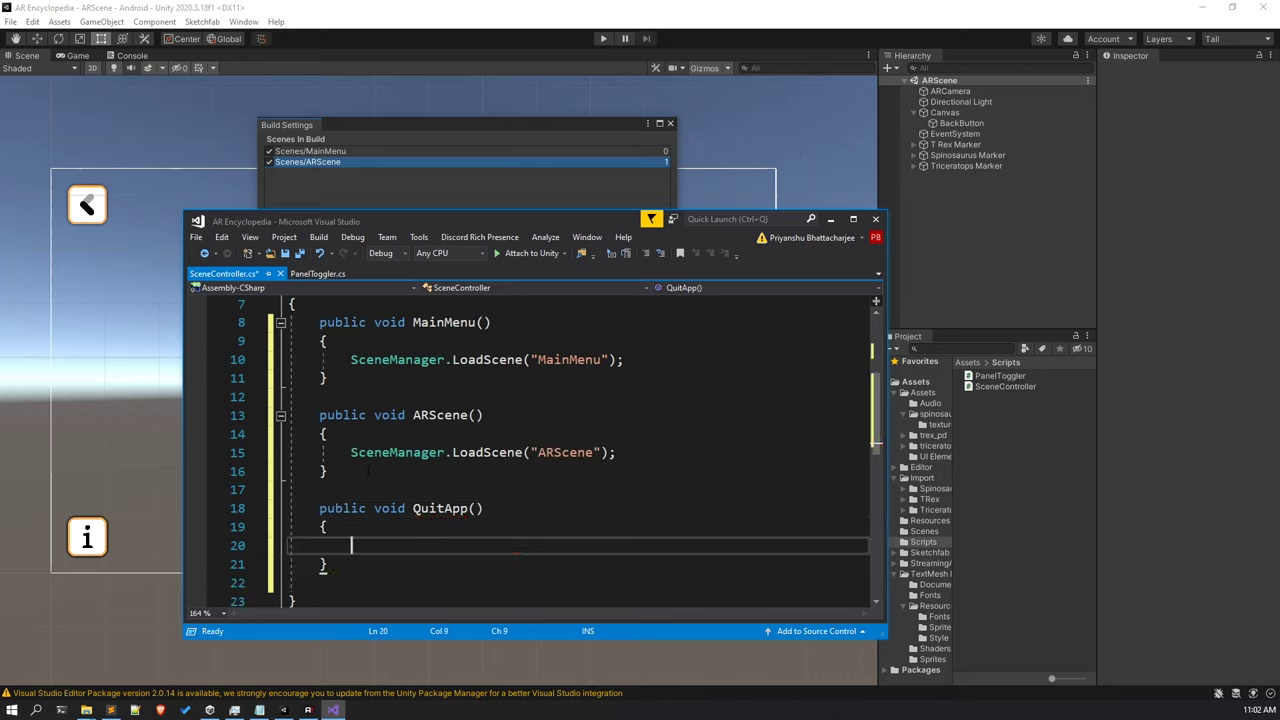
# Make QuitApp() call Application.Quit(), replacing a started LoadScene call.
pyautogui.write('SceneManager.')
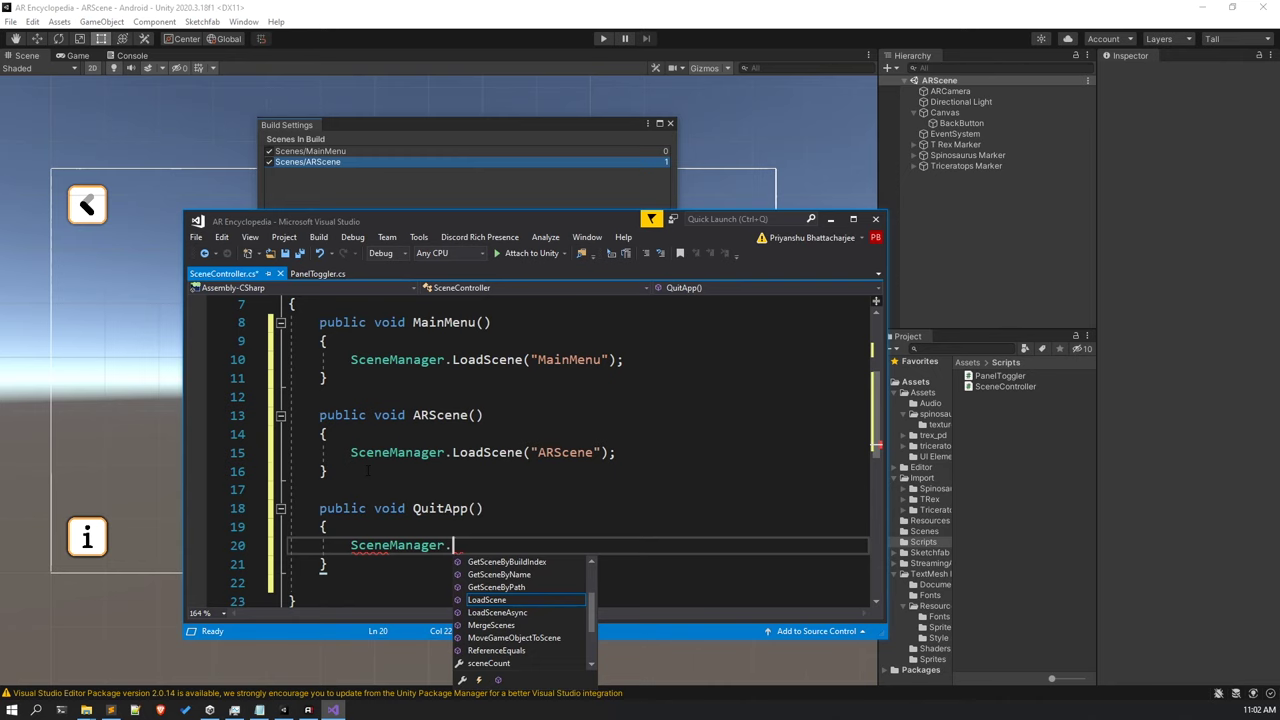
pyautogui.write('LoadScene')
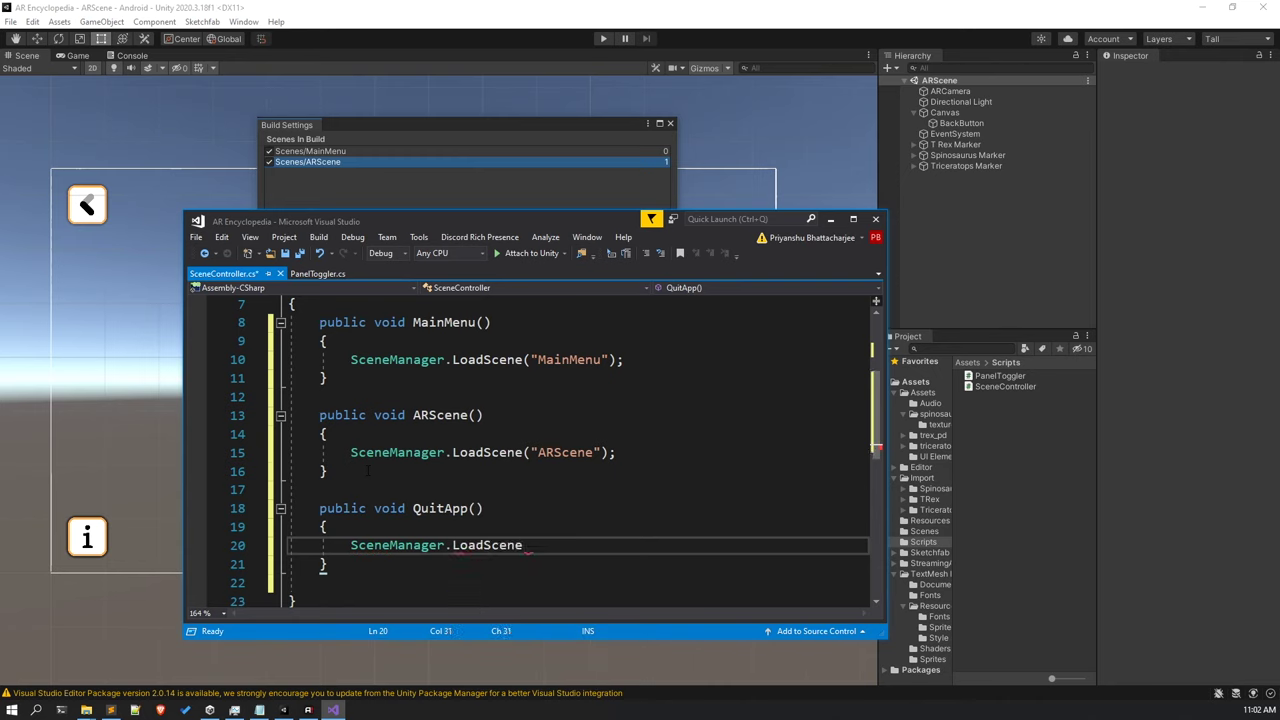
pyautogui.write('("')
pyautogui.press('BackSpace')
pyautogui.press('BackSpace')
pyautogui.hotkey('ctrl', 'BackSpace')
pyautogui.hotkey('ctrl', 'z')
pyautogui.hotkey('ctrl', 'z')
pyautogui.hotkey('ctrl', 'z')
pyautogui.hotkey('ctrl', 'z')
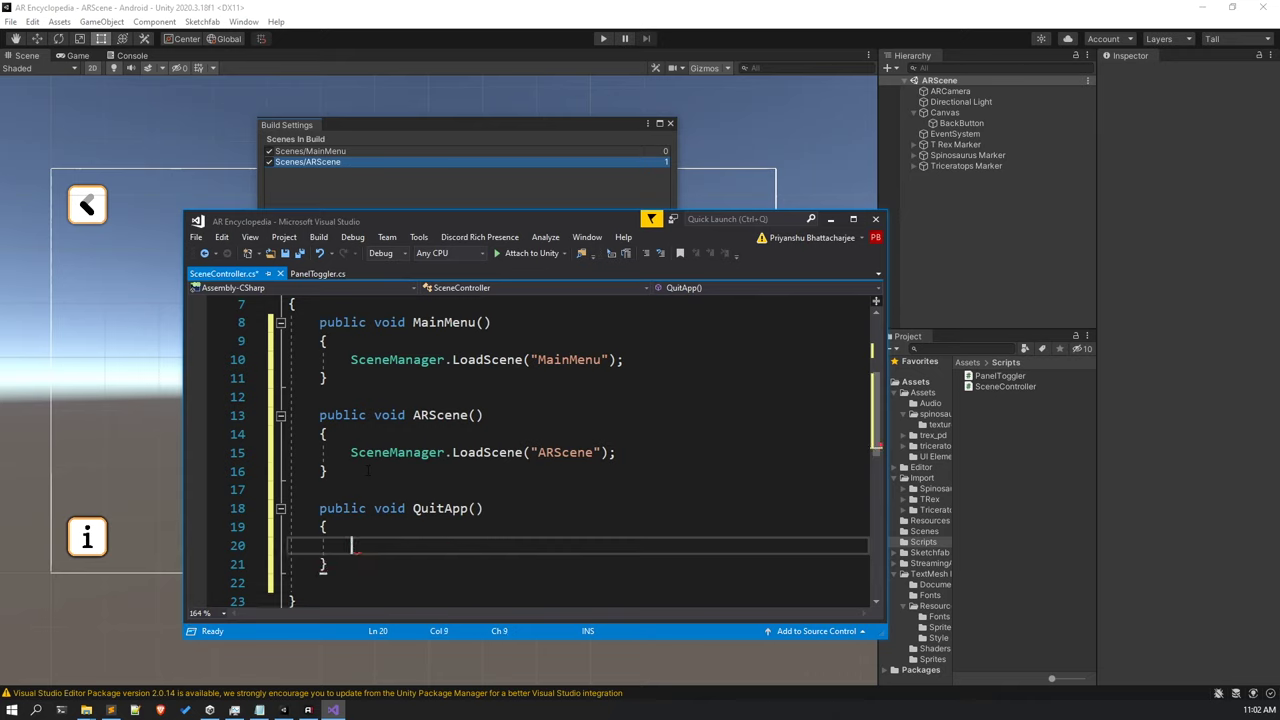
pyautogui.write('Application.Qu')
pyautogui.press('Escape')
pyautogui.write('it();')
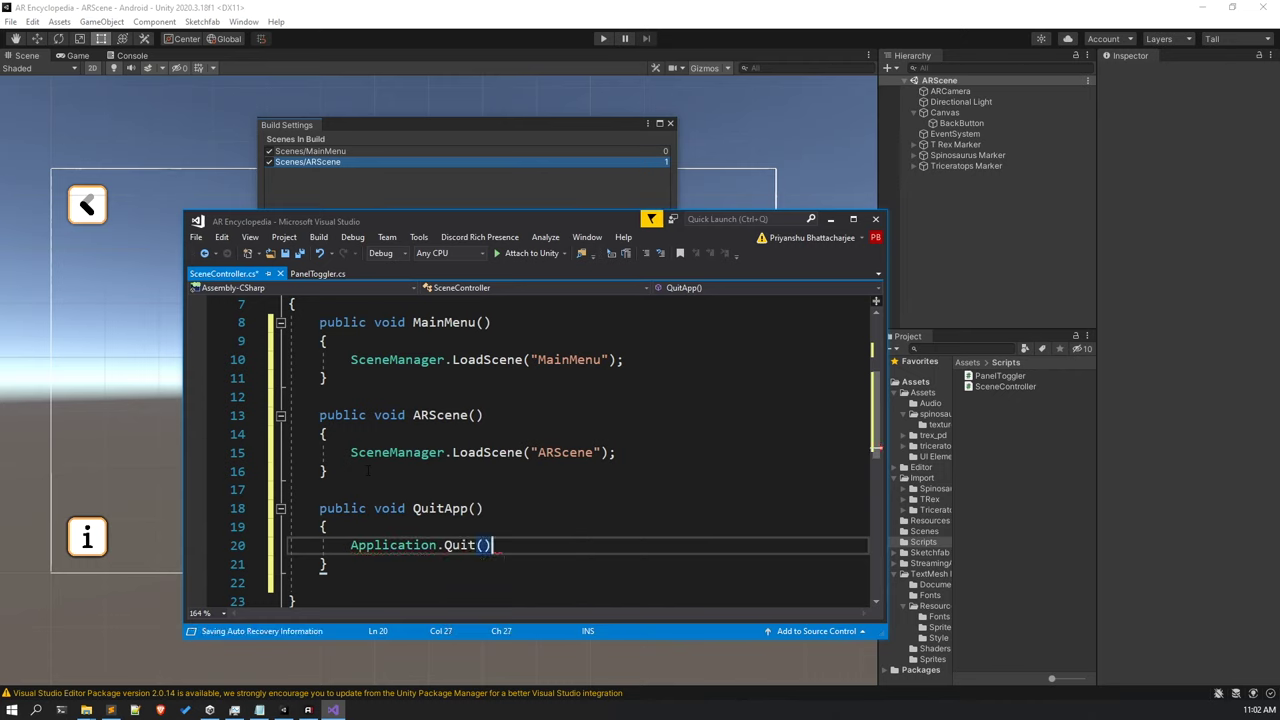
# Save SceneController.cs and switch to Unity so it recompiles.
pyautogui.click(478, 415)
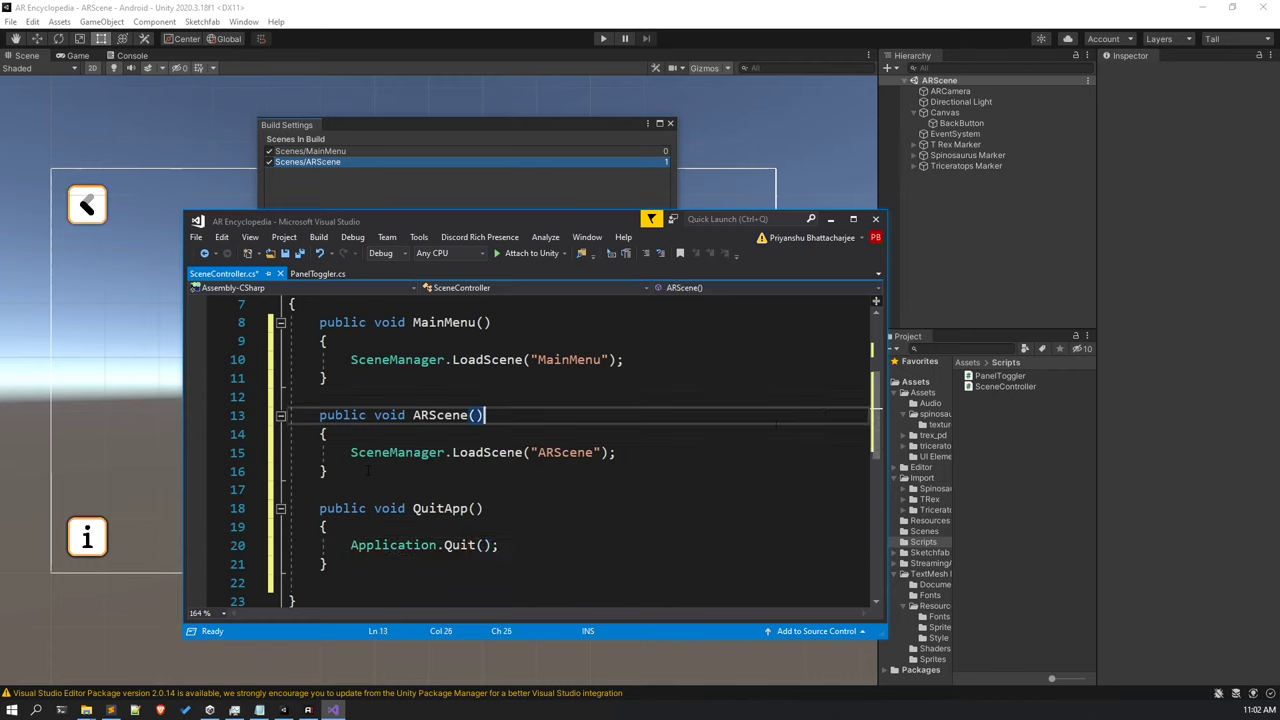
pyautogui.hotkey('ctrl', 's')
pyautogui.scroll(2, 656, 443)
pyautogui.click(1073, 462)
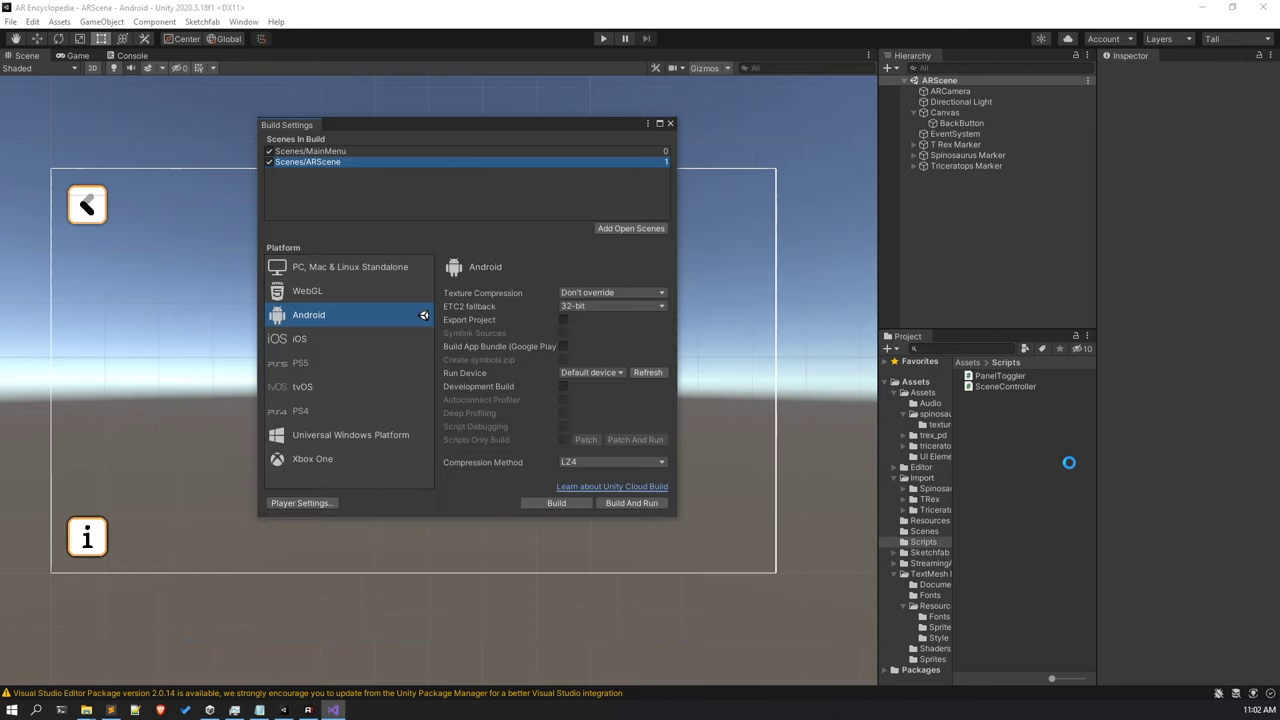
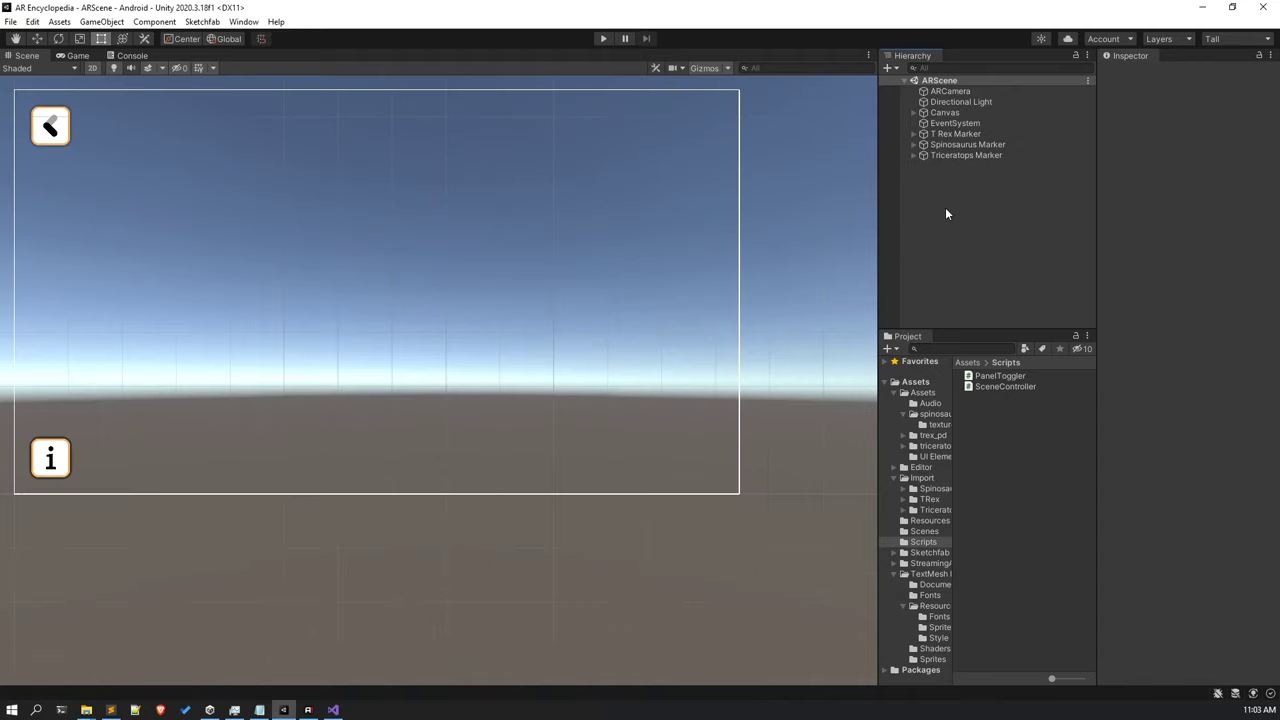
# Create an empty object in ARScene and reset its transform to the origin.
pyautogui.rightClick(961, 197)
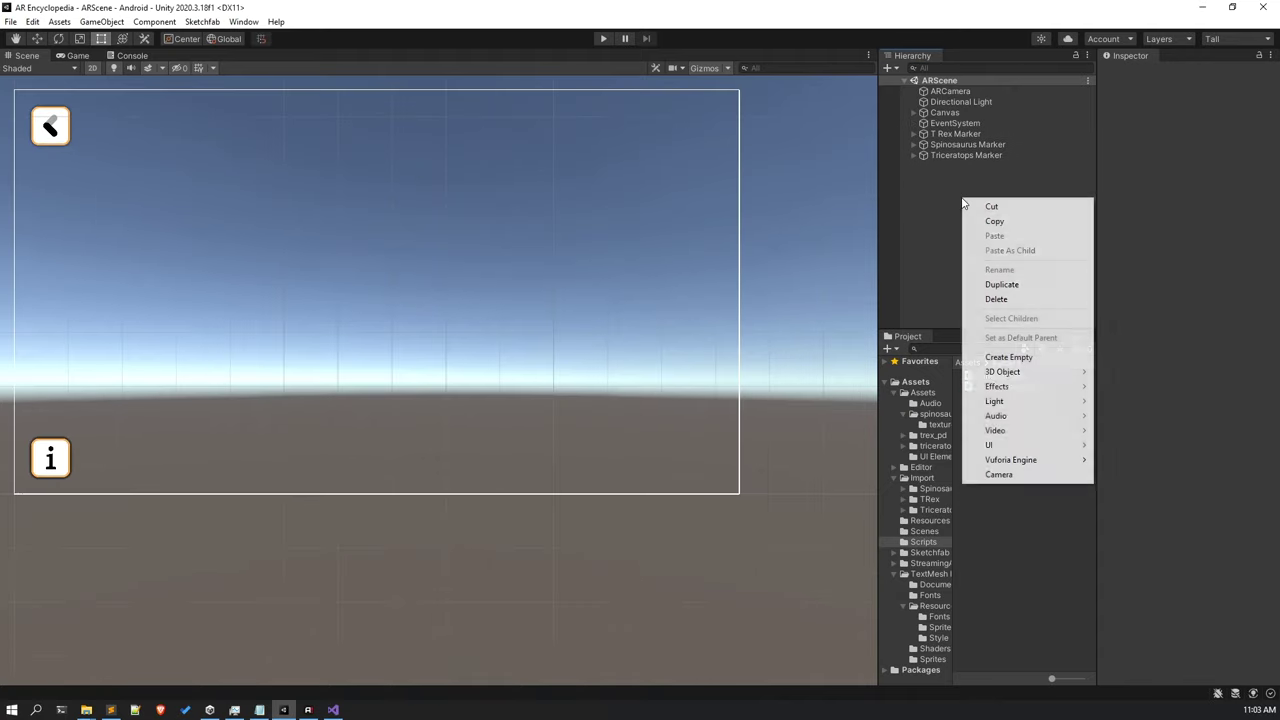
pyautogui.click(1003, 360)
pyautogui.click(1270, 107)
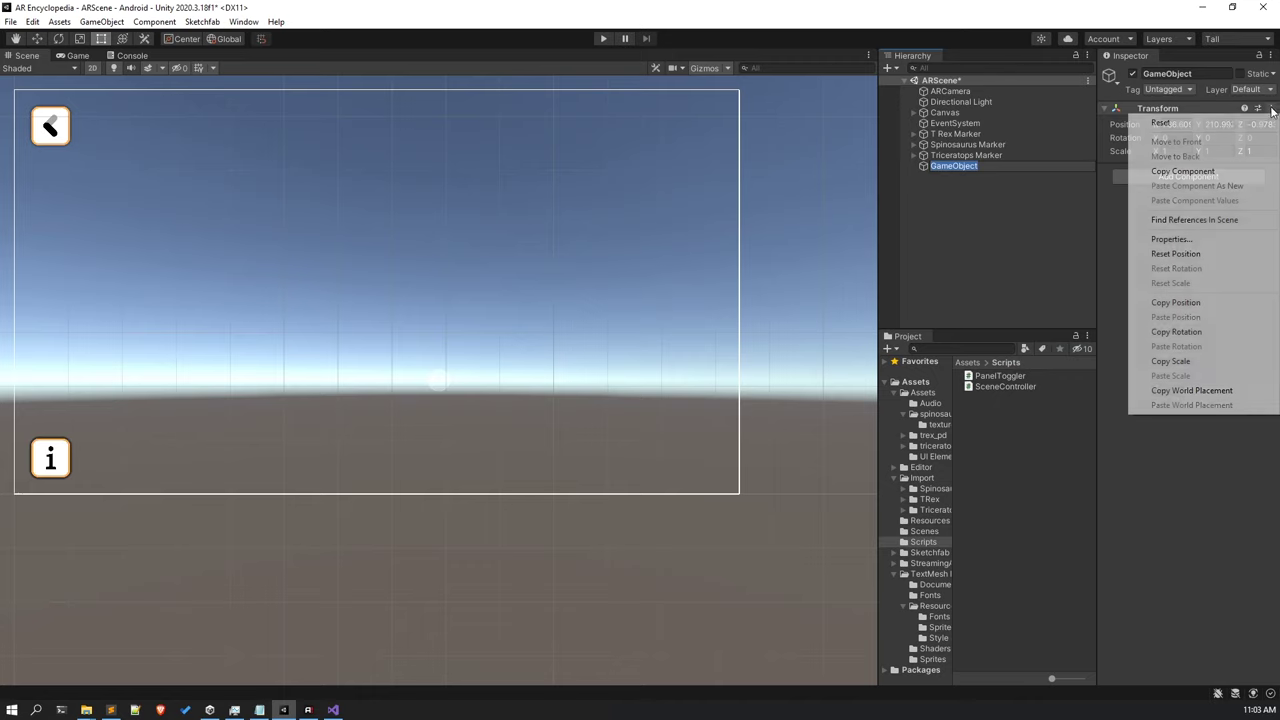
pyautogui.click(1218, 121)
# Name the object SceneController and attach the SceneController script to it.
pyautogui.click(1207, 73)
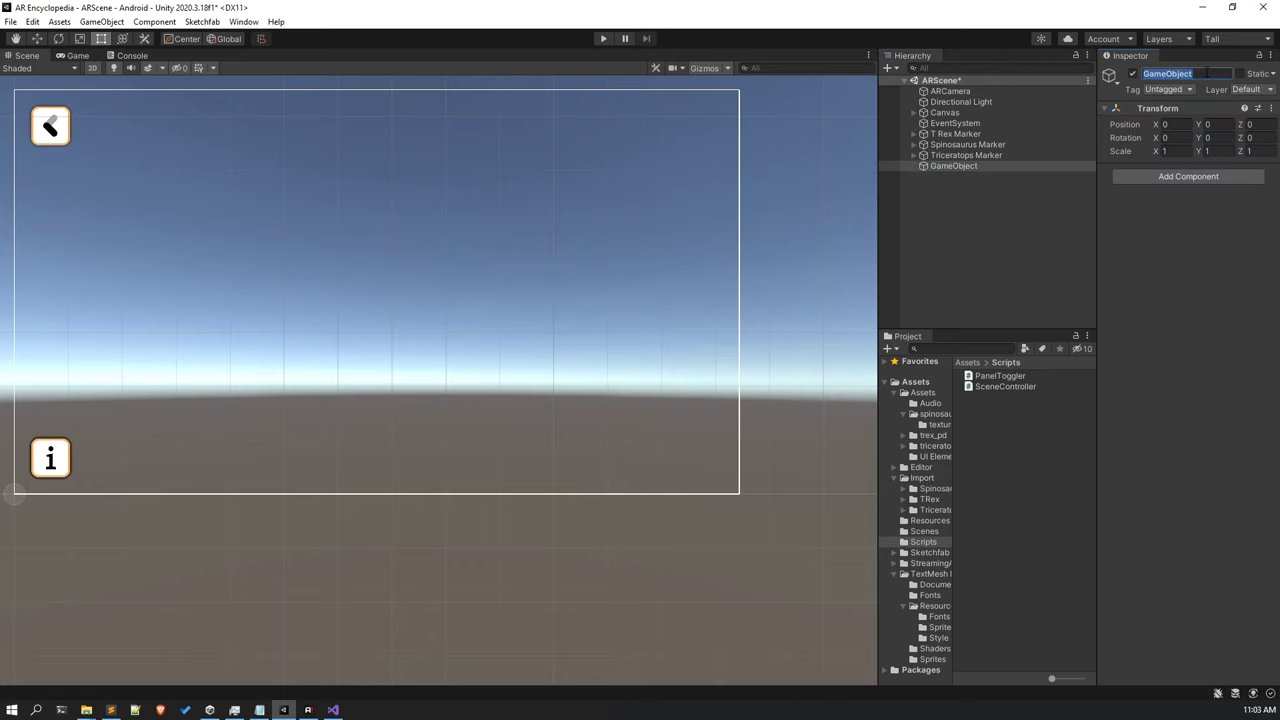
pyautogui.write('SceneController')
pyautogui.press('Return')
pyautogui.moveTo(1005, 386); pyautogui.dragTo(1193, 232)
pyautogui.click(913, 112)
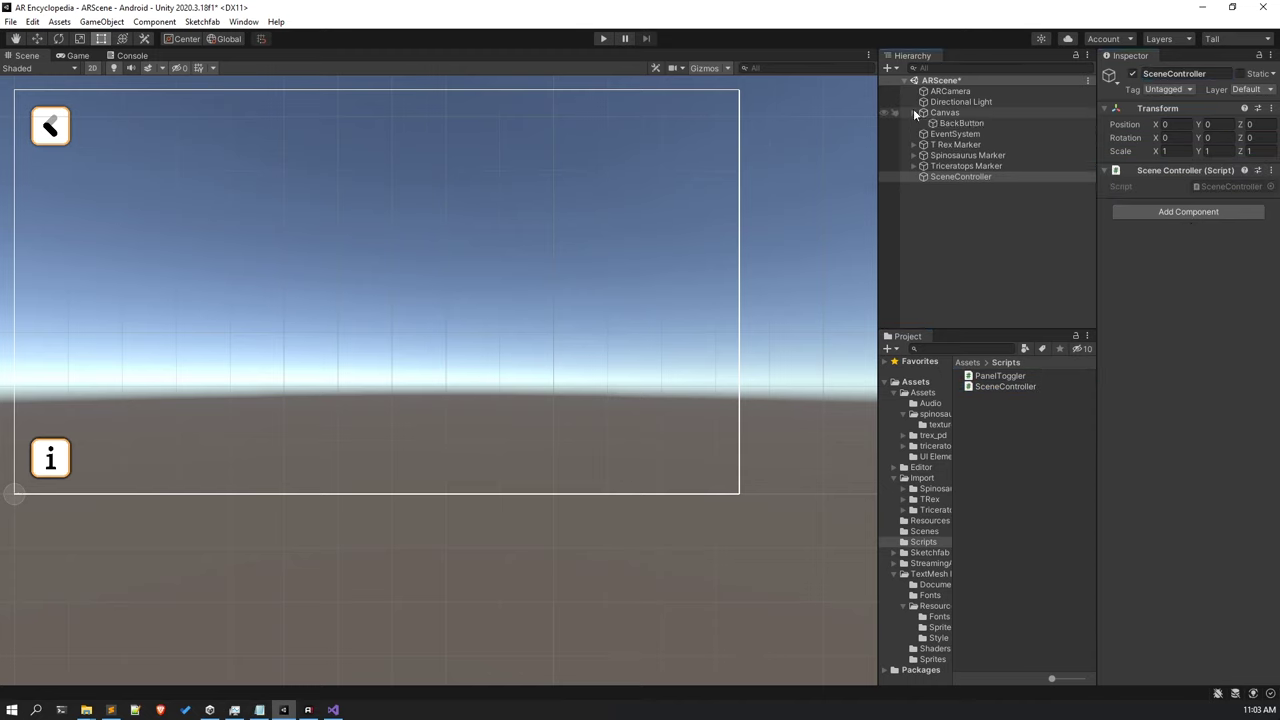
# Make BackButton's On Click call SceneController.MainMenu ().
pyautogui.click(958, 123)
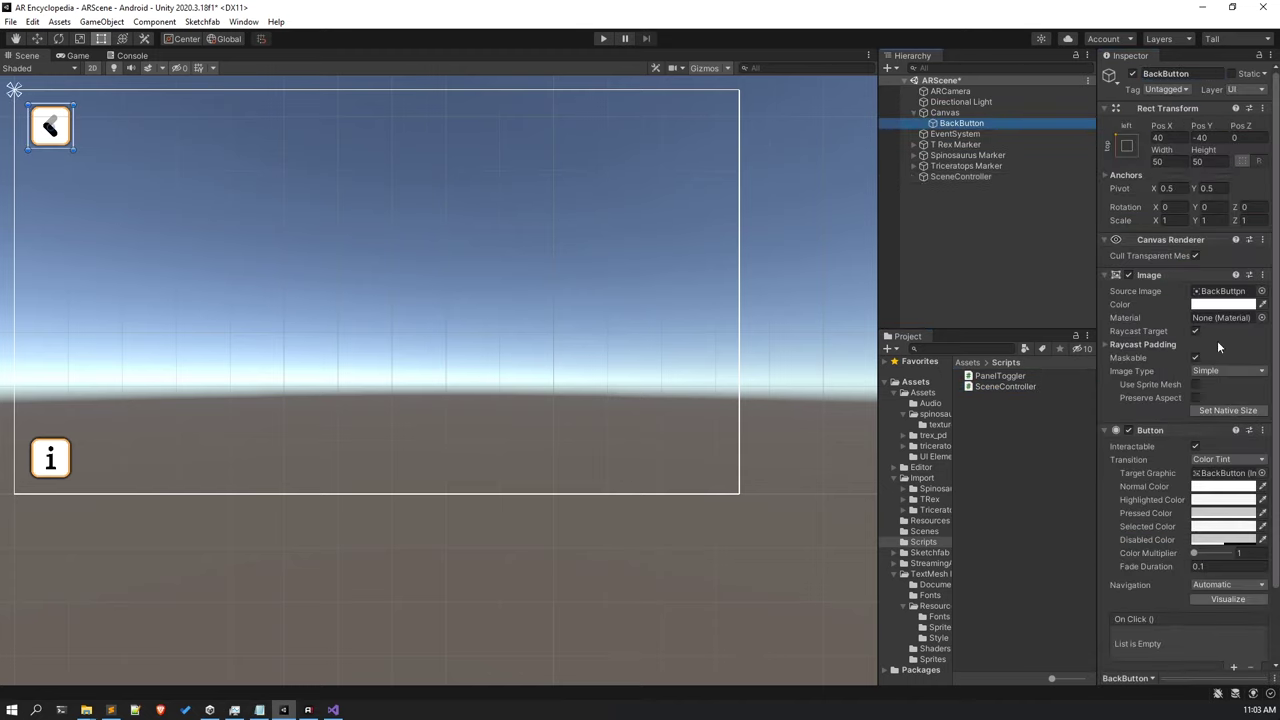
pyautogui.scroll(-3, 1213, 343)
pyautogui.click(1234, 583)
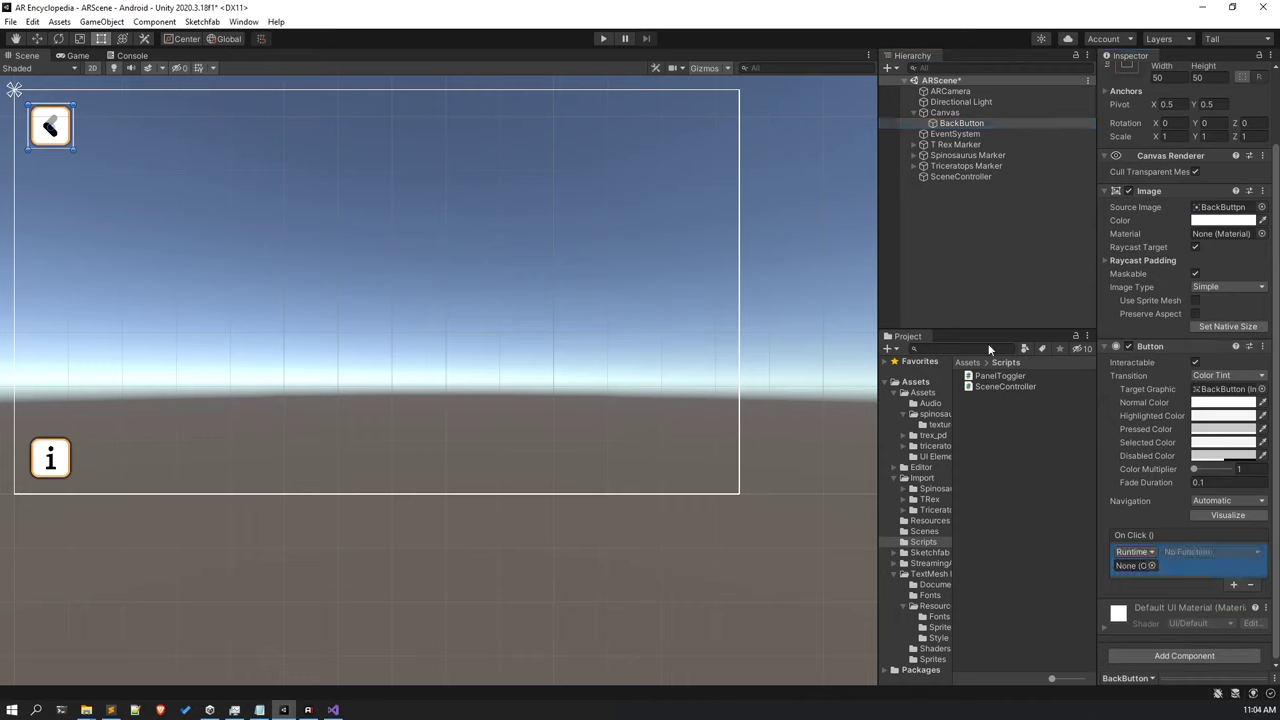
pyautogui.moveTo(962, 176); pyautogui.dragTo(1143, 567)
pyautogui.click(1210, 551)
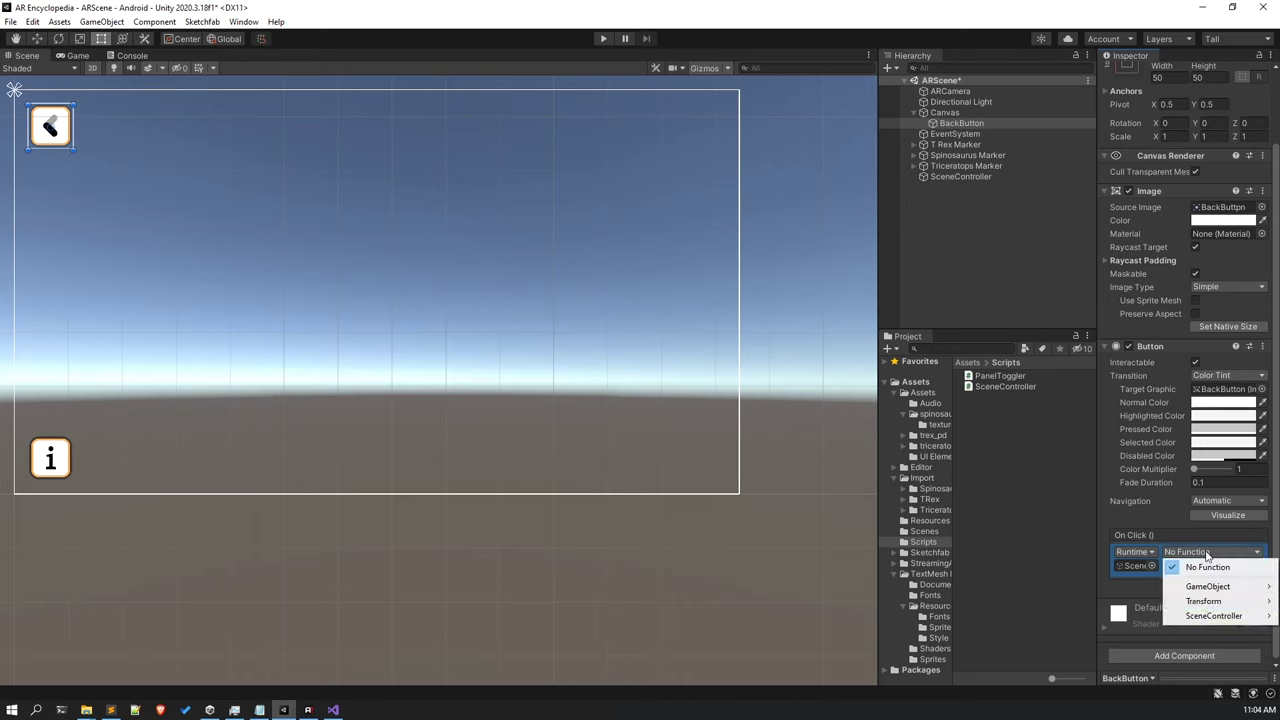
pyautogui.moveTo(1210, 616)
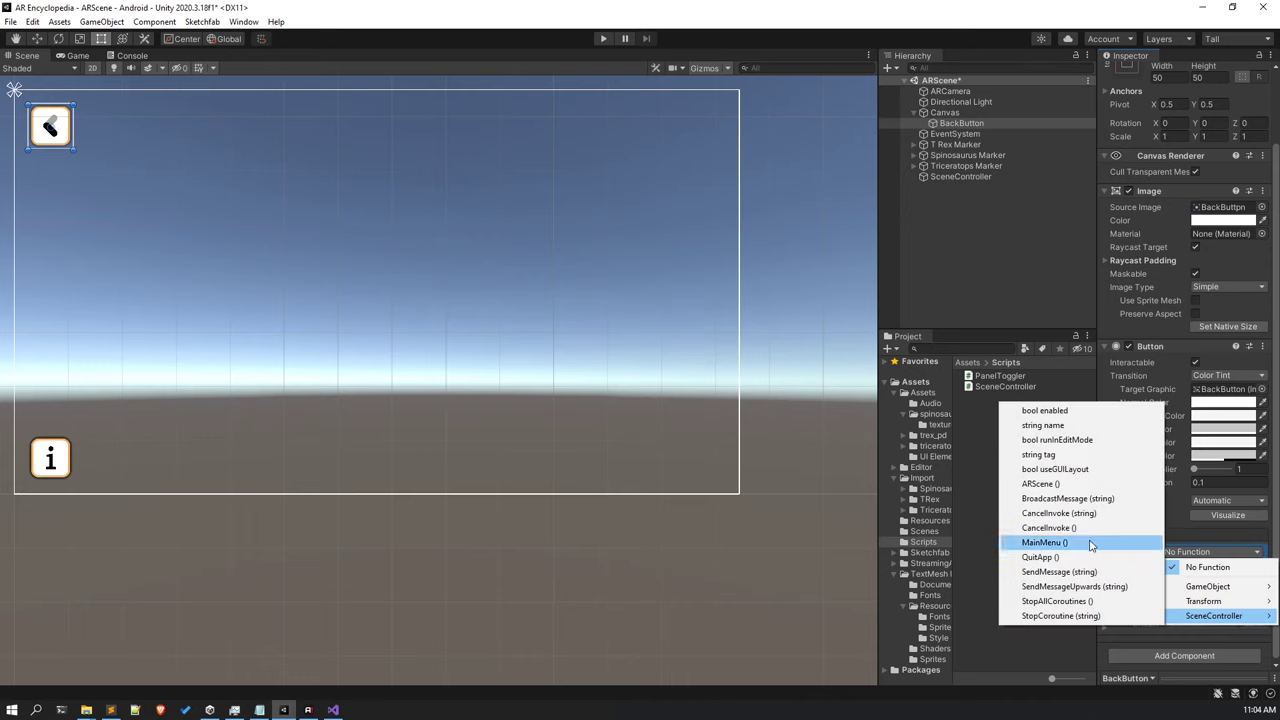
pyautogui.click(1045, 542)
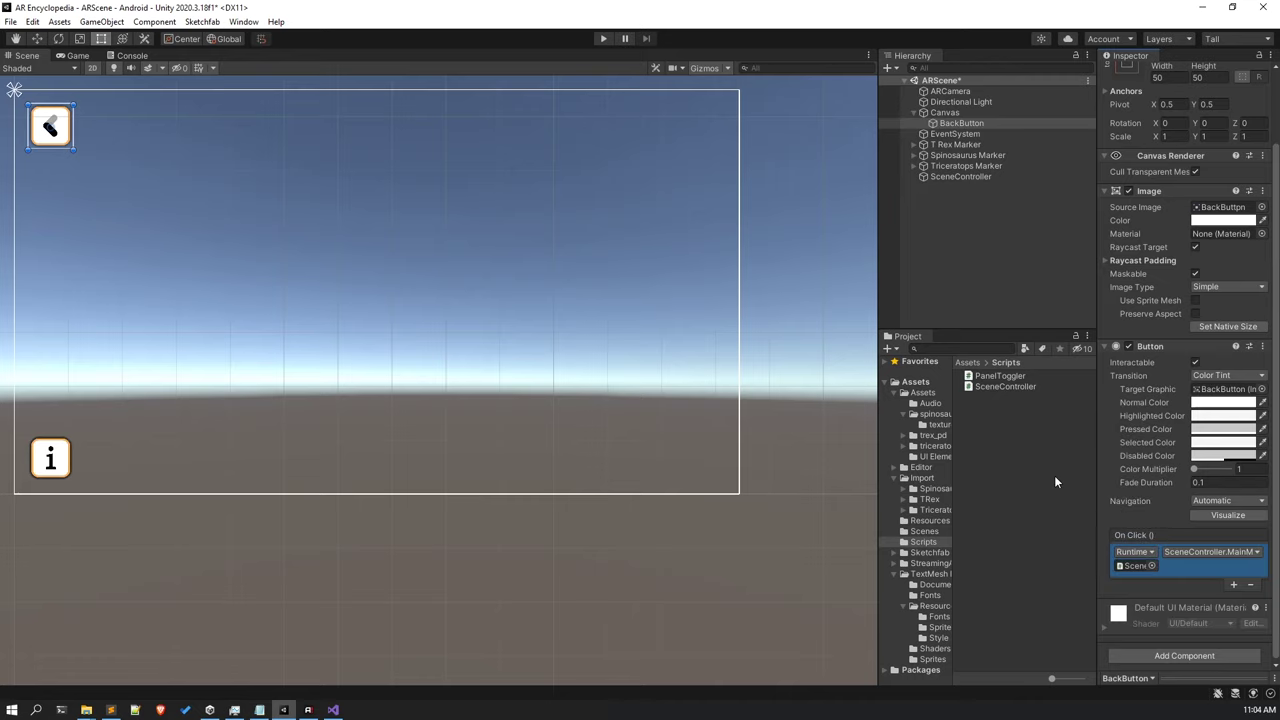
pyautogui.click(1055, 510)
# Browse to Assets > Scenes and select the MainMenu scene.
pyautogui.click(987, 363)
pyautogui.click(1015, 435)
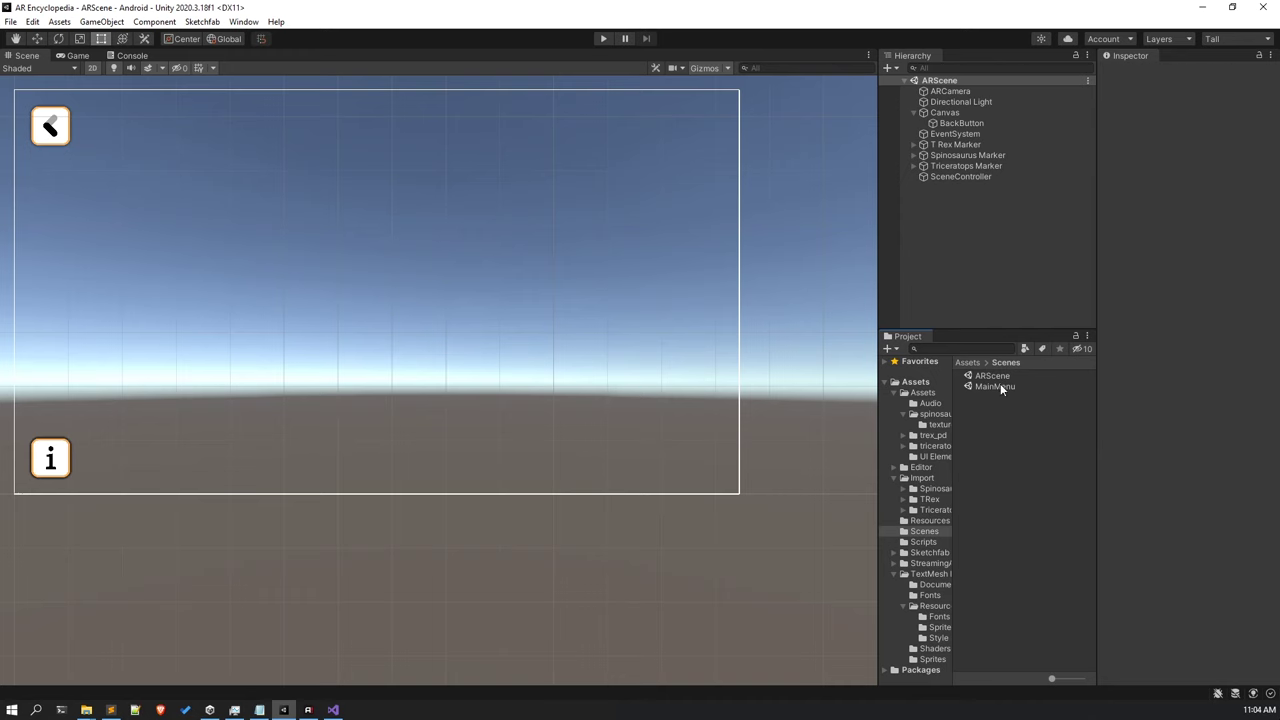
pyautogui.click(1000, 386)
# Open MainMenu and preview it in the Game view at OnePlus 7, then Redmi Note 5 (2160x1080).
pyautogui.doubleClick(995, 387)
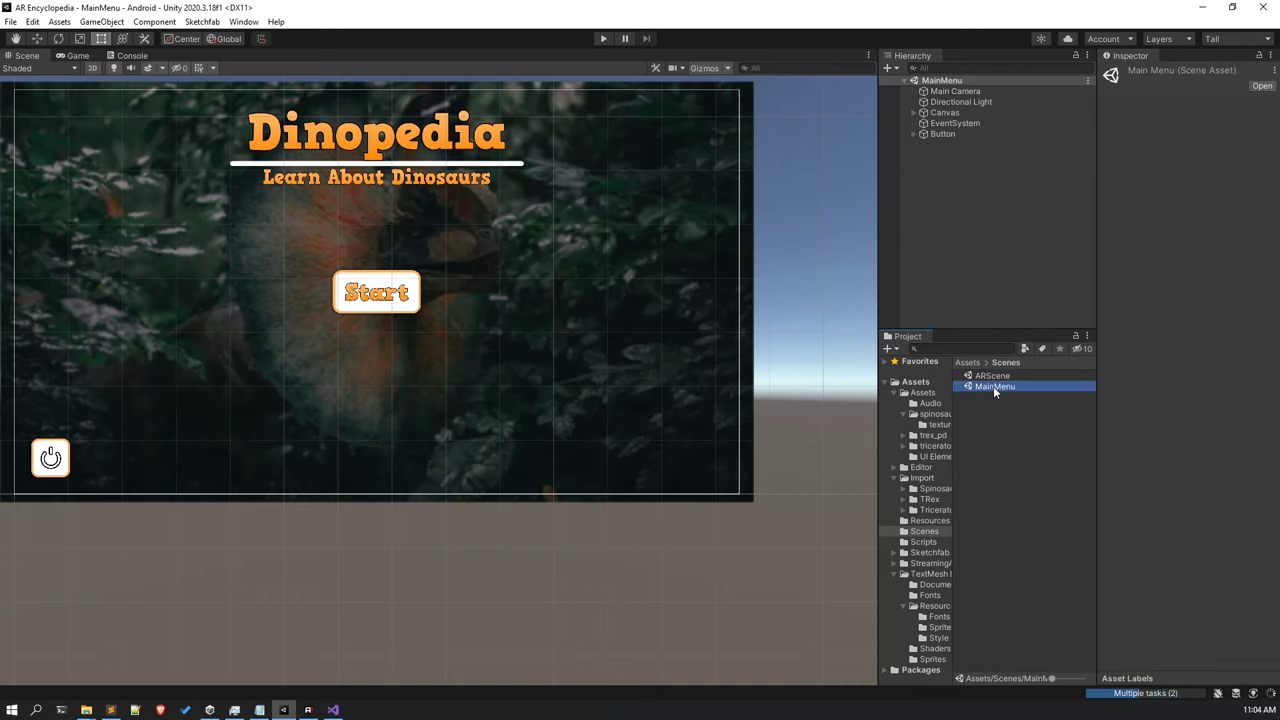
pyautogui.click(76, 56)
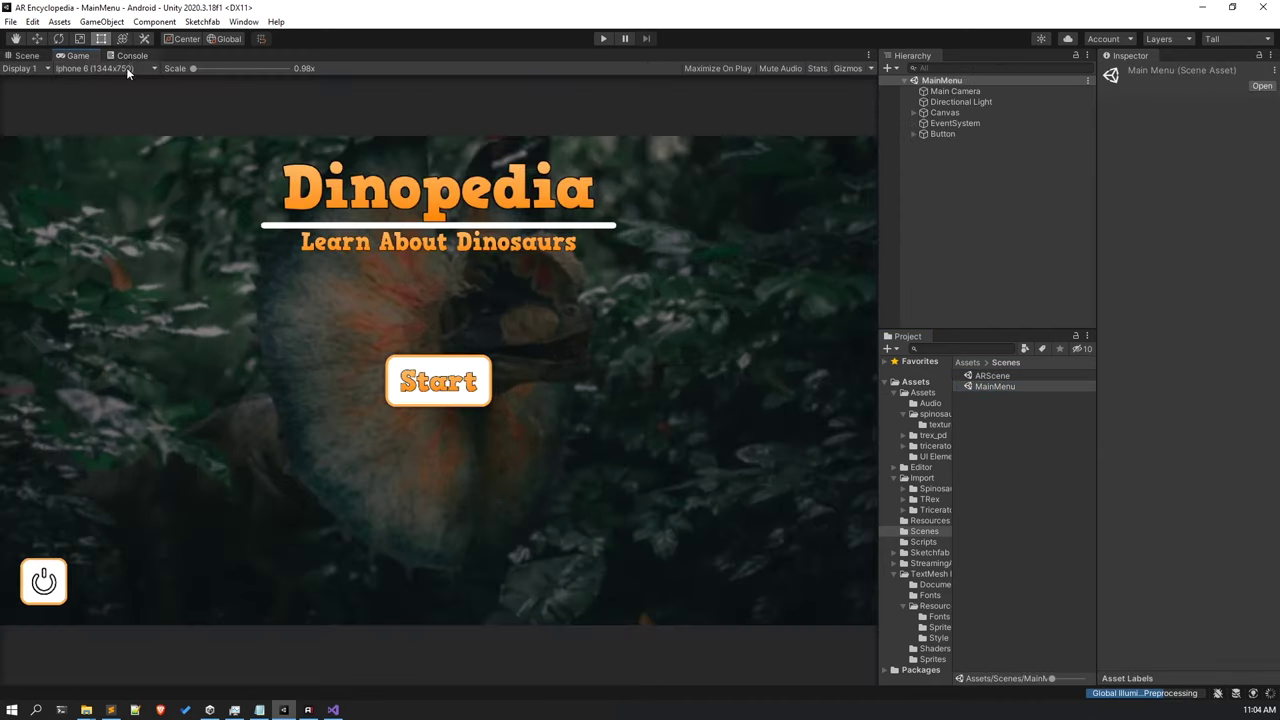
pyautogui.click(114, 69)
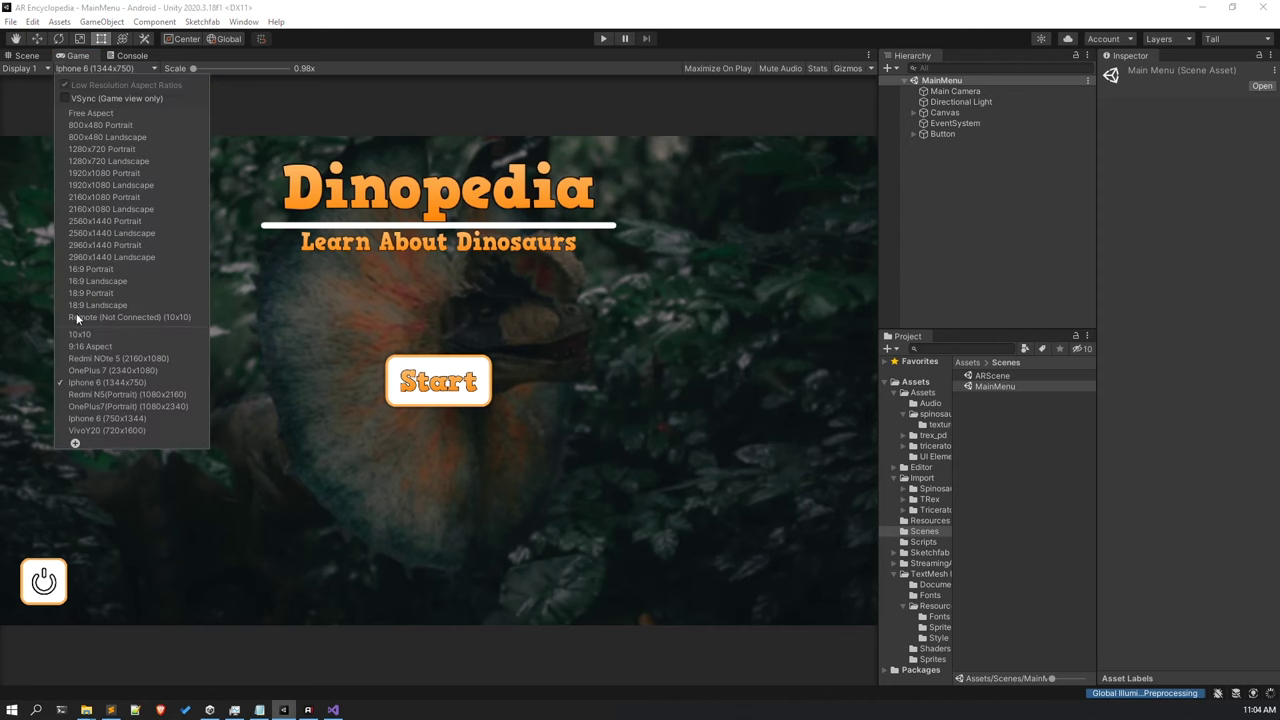
pyautogui.click(98, 371)
pyautogui.click(120, 71)
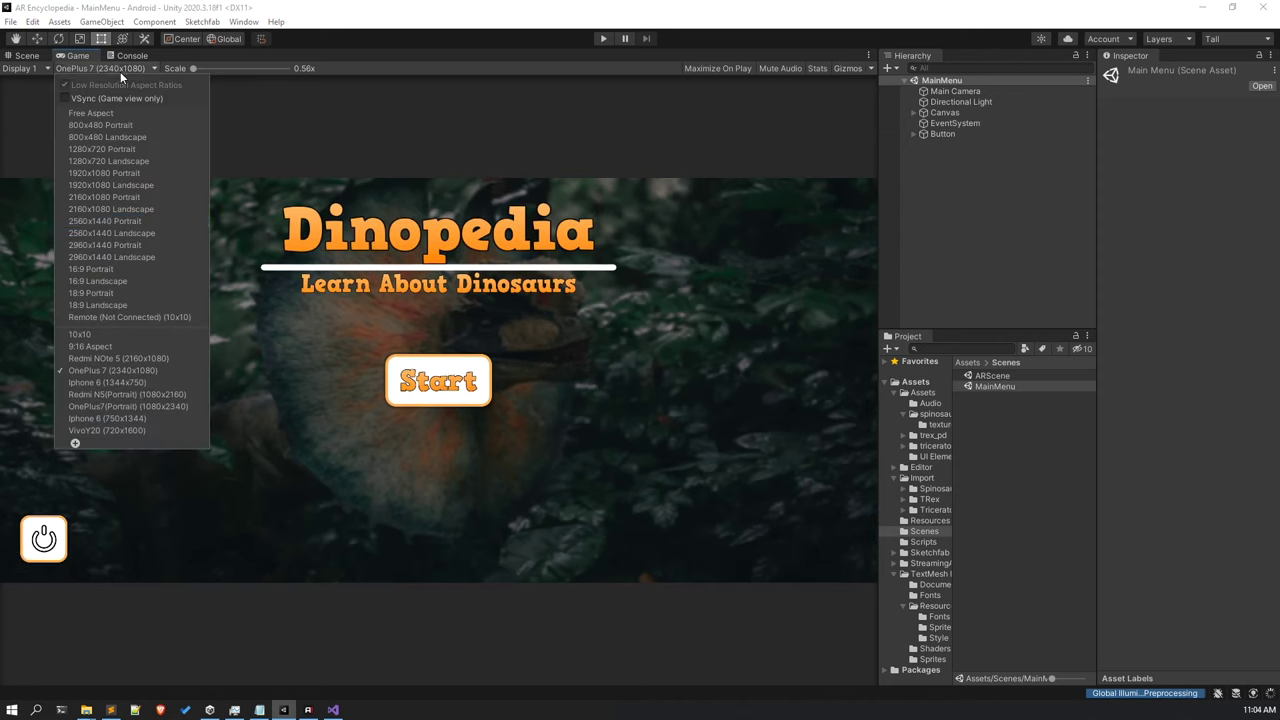
pyautogui.click(104, 348)
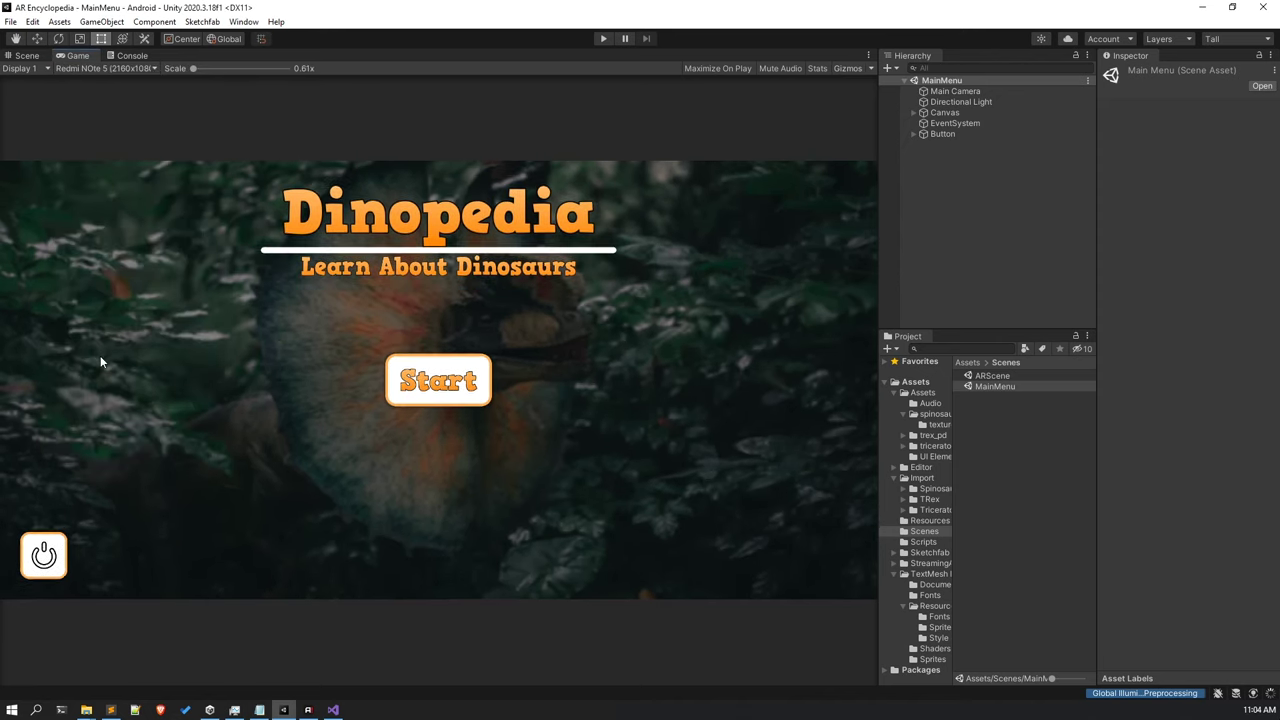
pyautogui.click(88, 68)
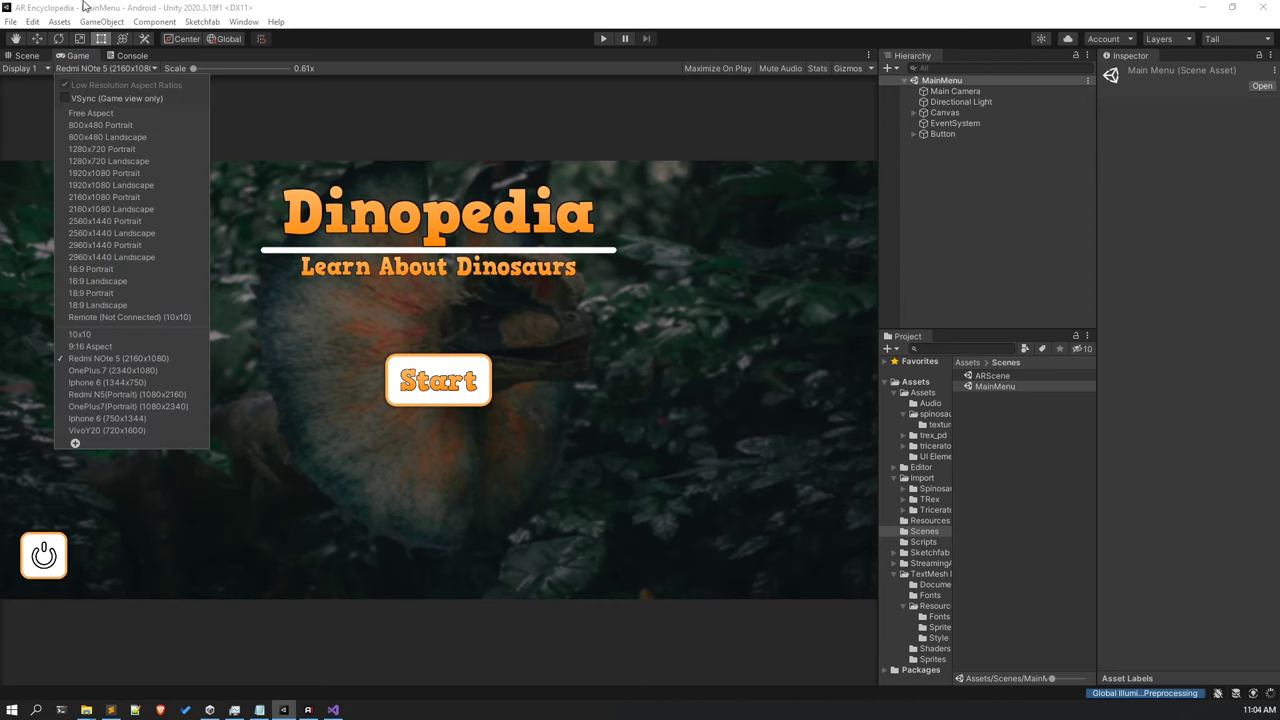
# Return to the Scene view and frame the whole Dinopedia menu.
pyautogui.click(26, 55)
pyautogui.moveTo(470, 263); pyautogui.dragTo(457, 347, button='middle')
pyautogui.scroll(-3, 457, 347)
pyautogui.moveTo(579, 344); pyautogui.dragTo(517, 360, button='middle')
# Create an empty object named SceneController in MainMenu and reset its transform to the origin.
pyautogui.rightClick(1010, 234)
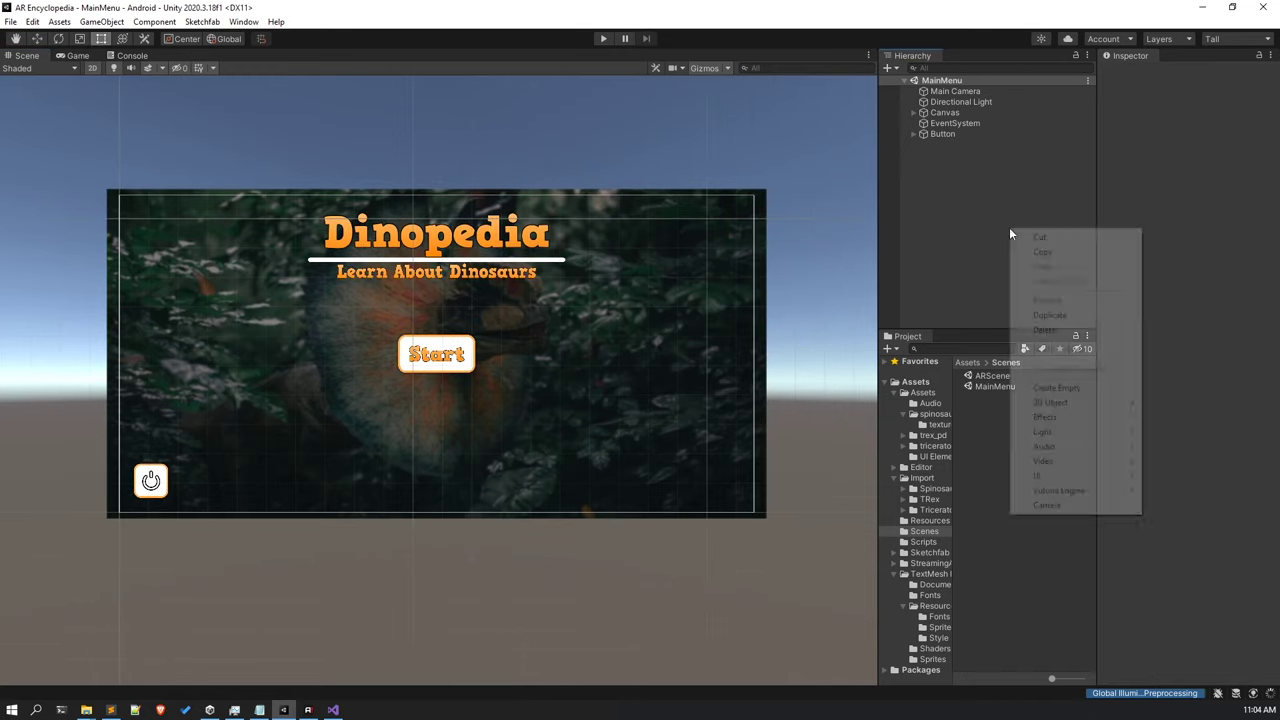
pyautogui.click(1058, 387)
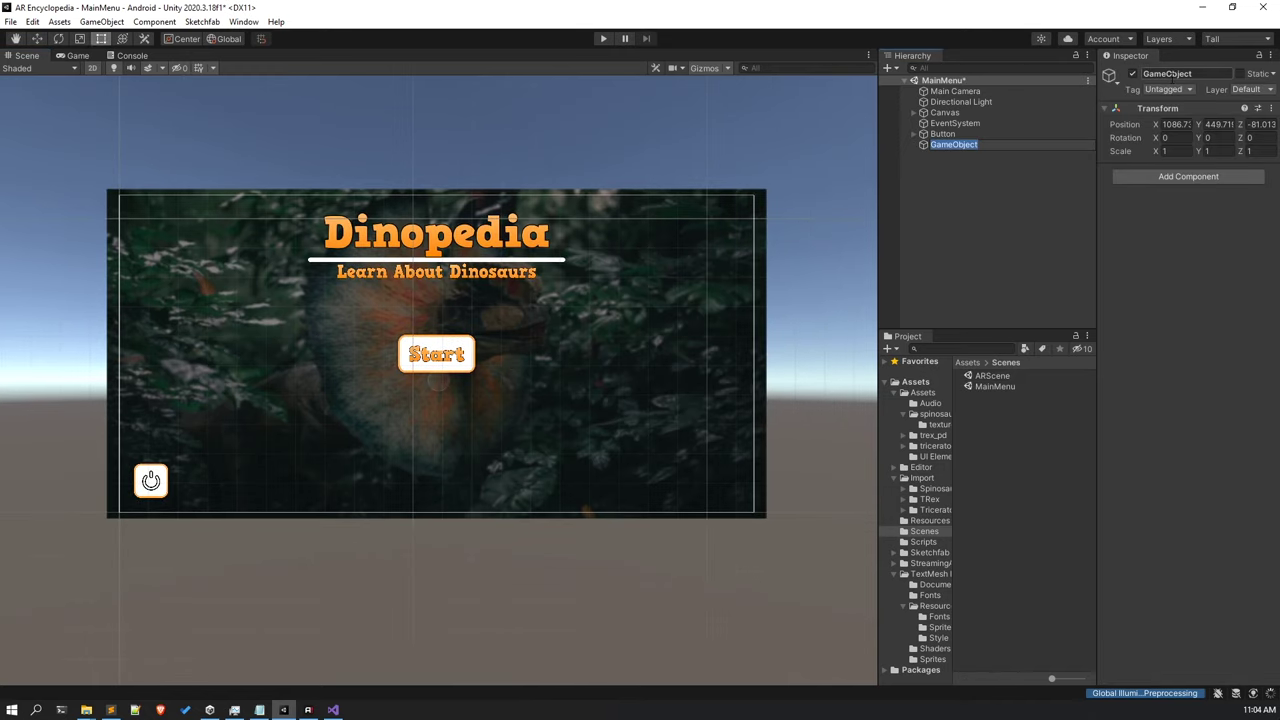
pyautogui.click(1171, 74)
pyautogui.write('Scene')
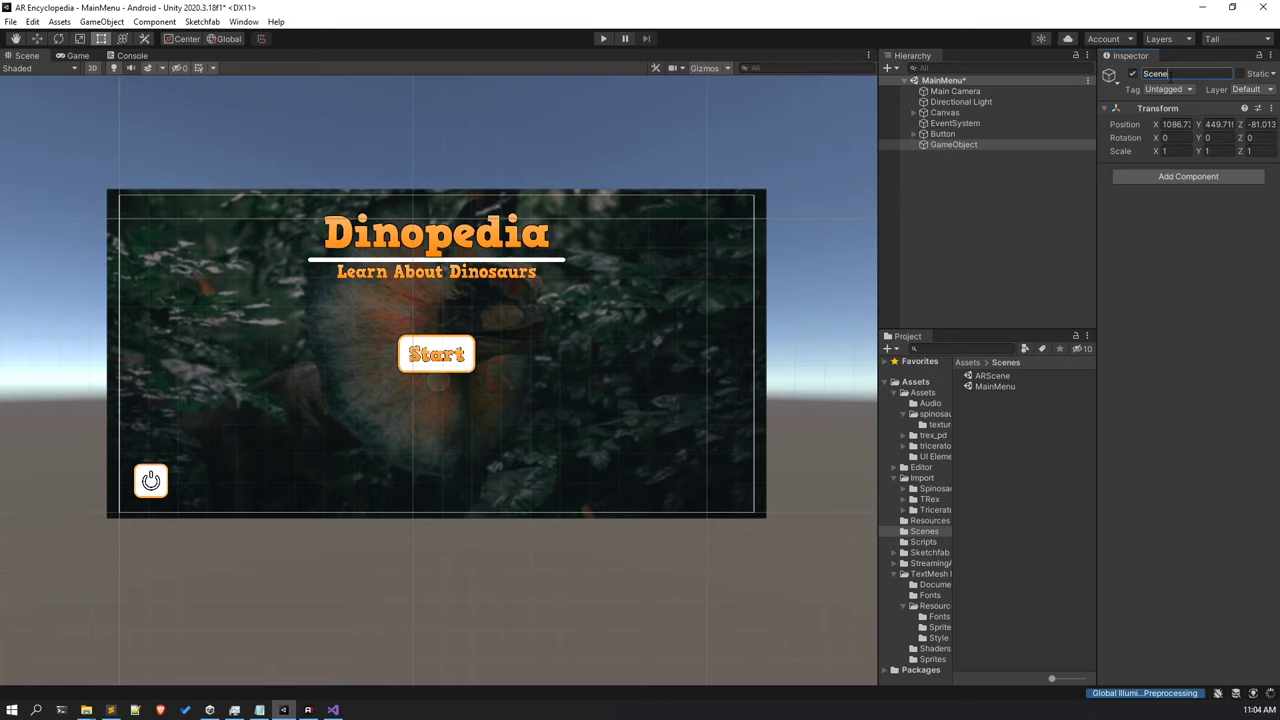
pyautogui.write('Controller')
pyautogui.press('Return')
pyautogui.click(1270, 108)
pyautogui.click(1150, 123)
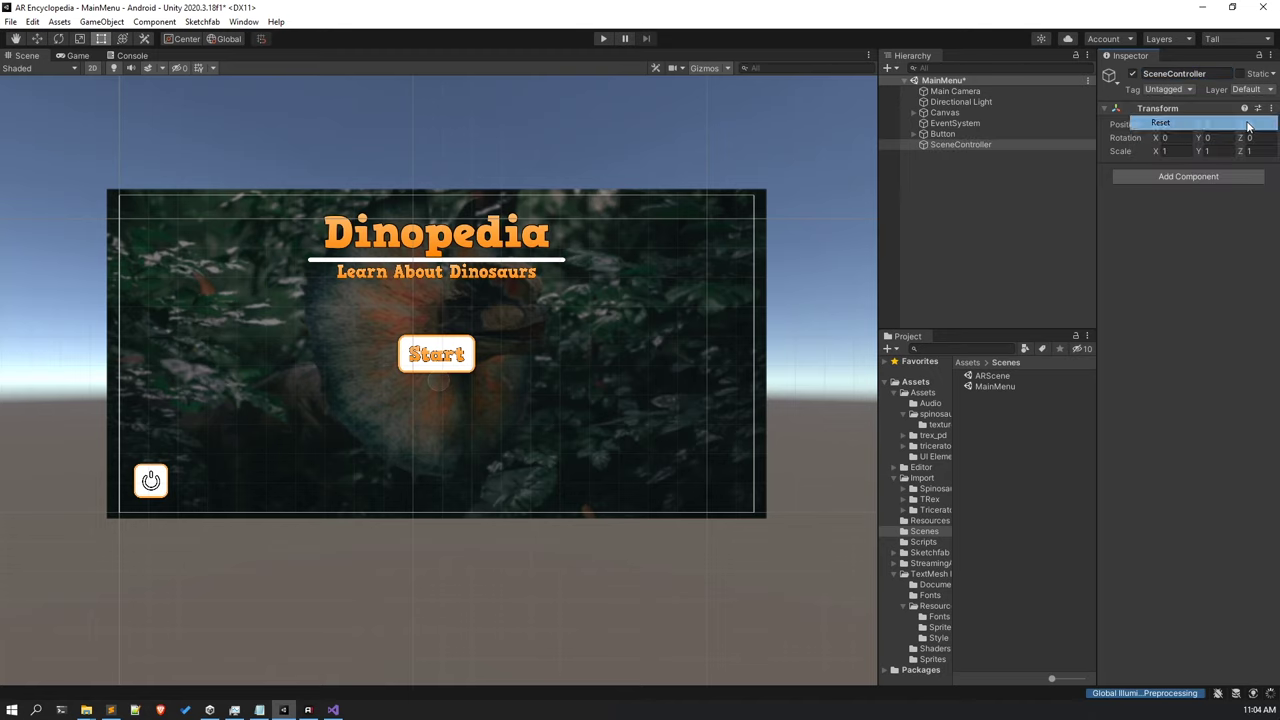
# Add the Scene Controller script component, found by searching 'scene'.
pyautogui.click(1172, 177)
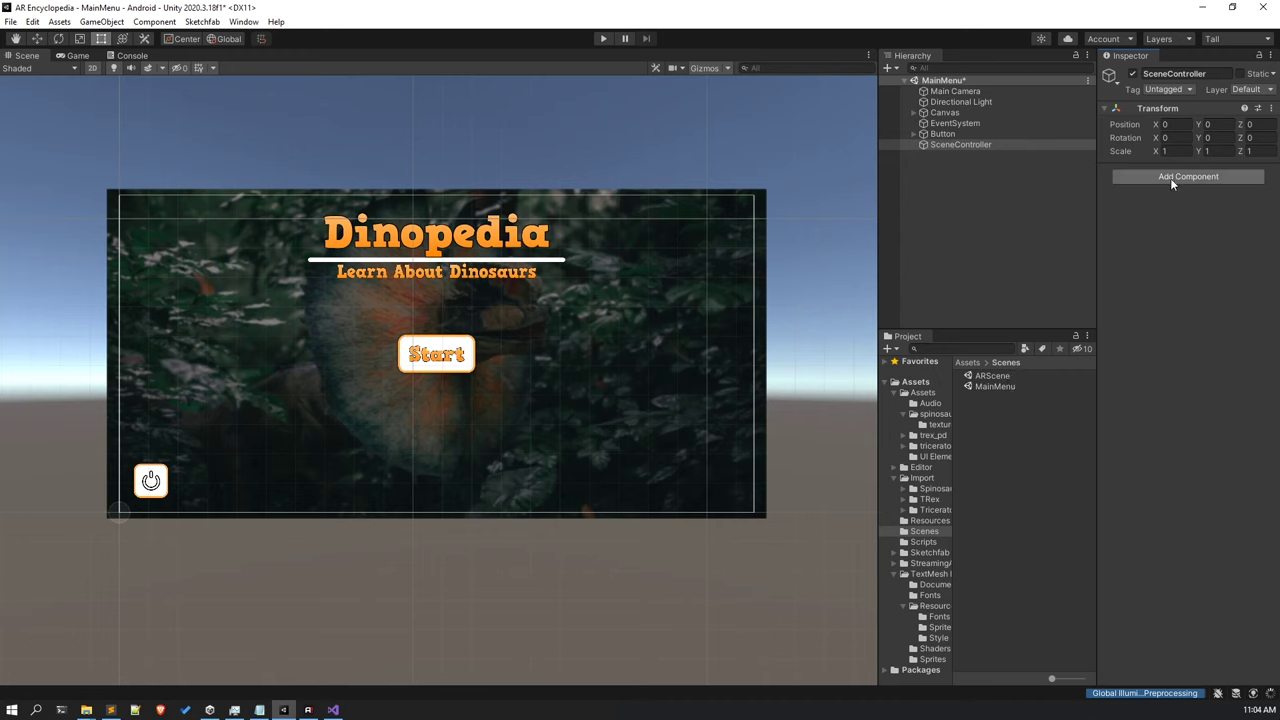
pyautogui.write('scene')
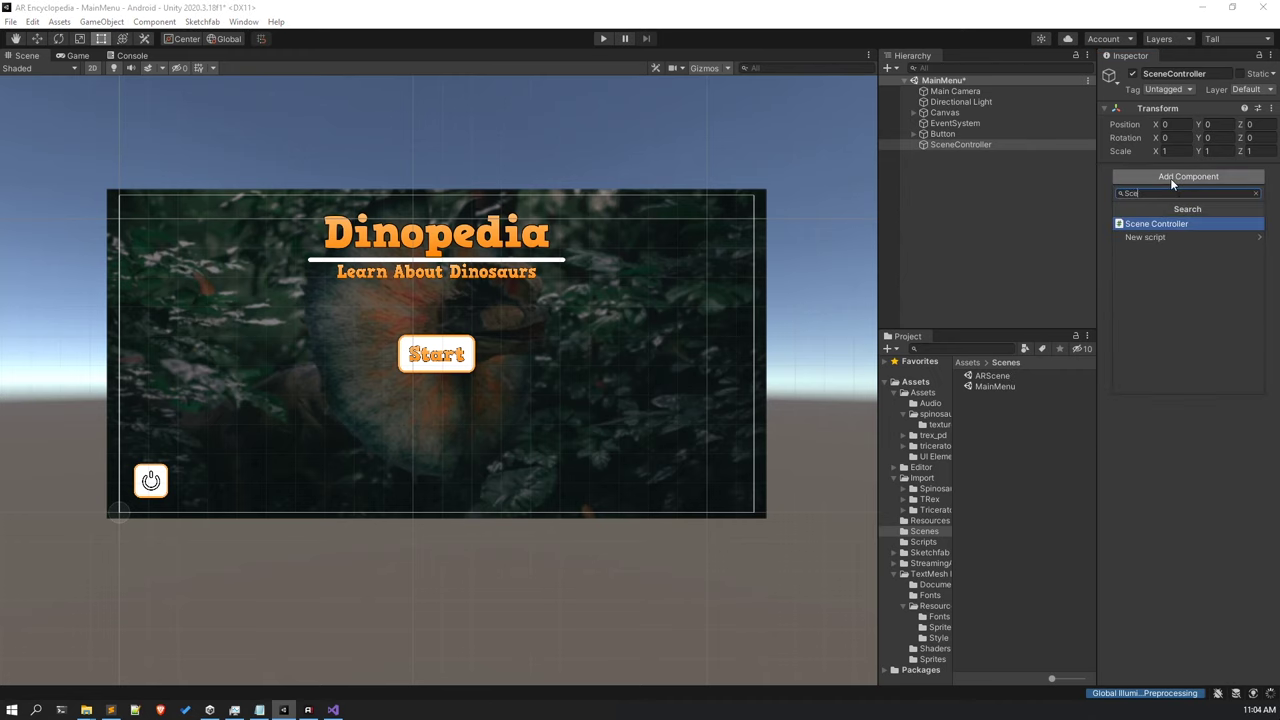
pyautogui.click(1178, 223)
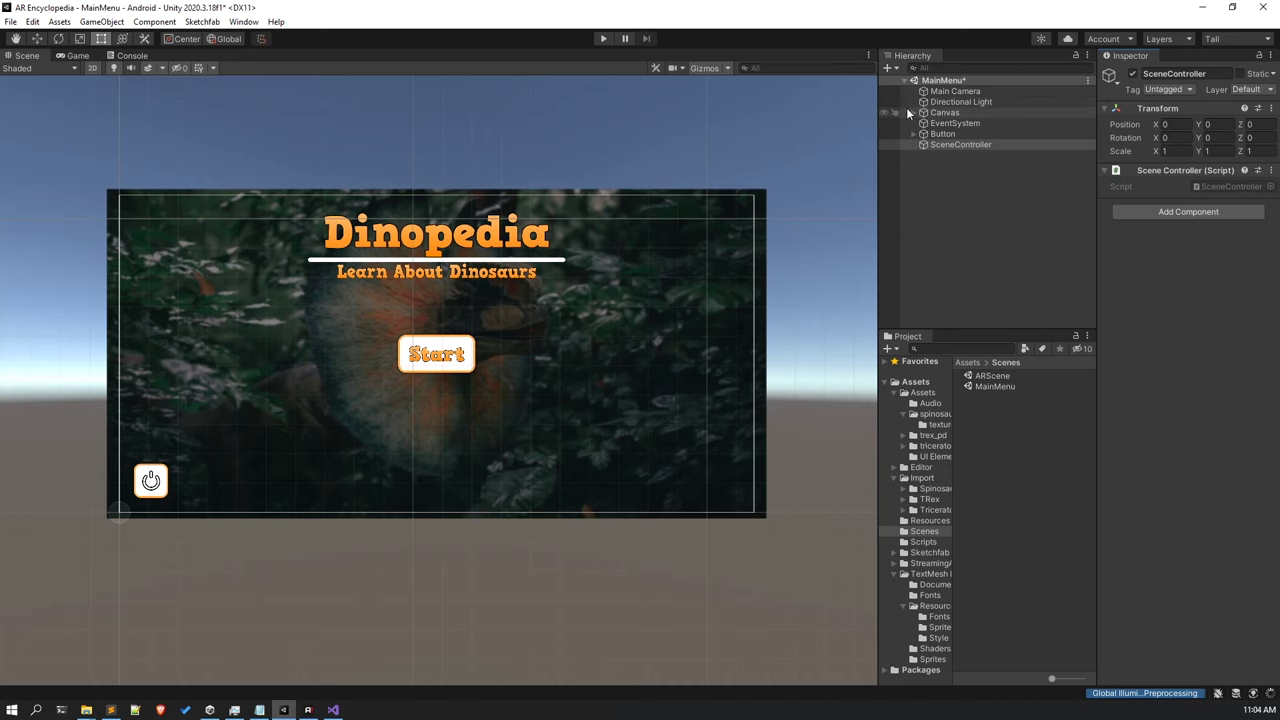
pyautogui.click(913, 113)
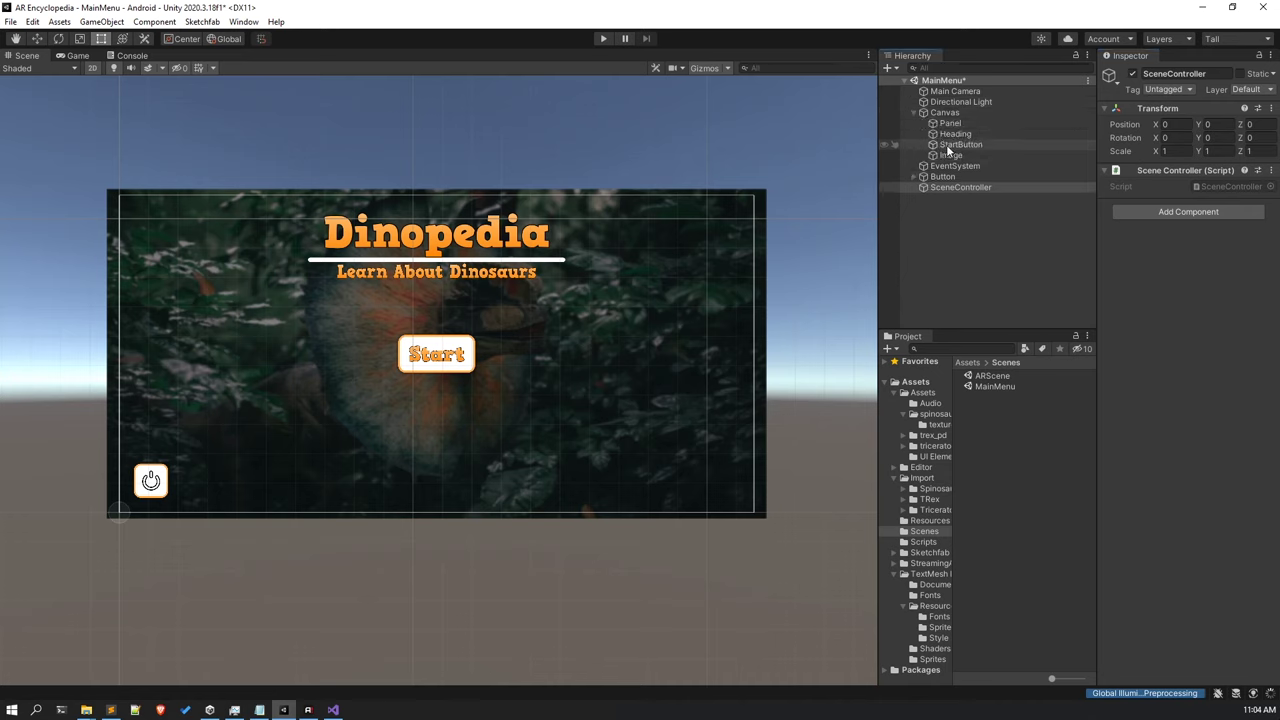
# Rename the Image object under Canvas to QuitButton.
pyautogui.click(946, 156)
pyautogui.click(1187, 74)
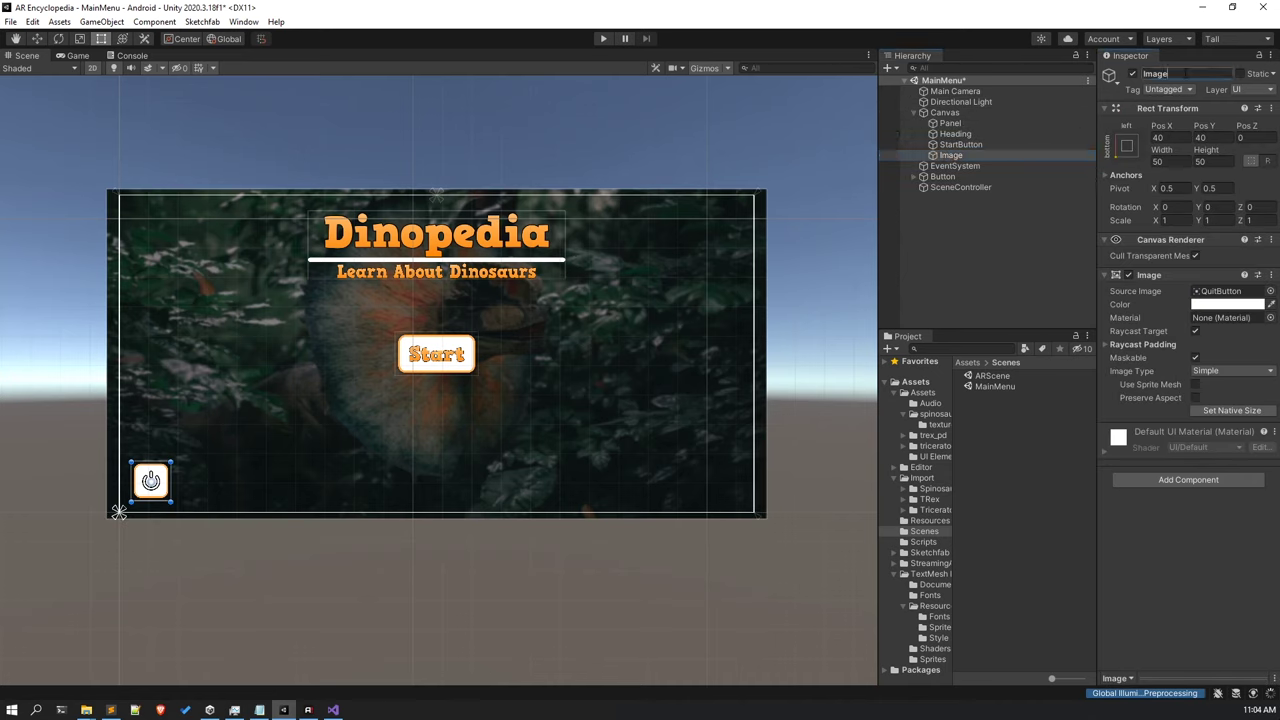
pyautogui.write('QuitButton')
pyautogui.press('Return')
# Make StartButton's On Click call SceneController's ARScene function.
pyautogui.click(1004, 145)
pyautogui.scroll(-2, 1214, 431)
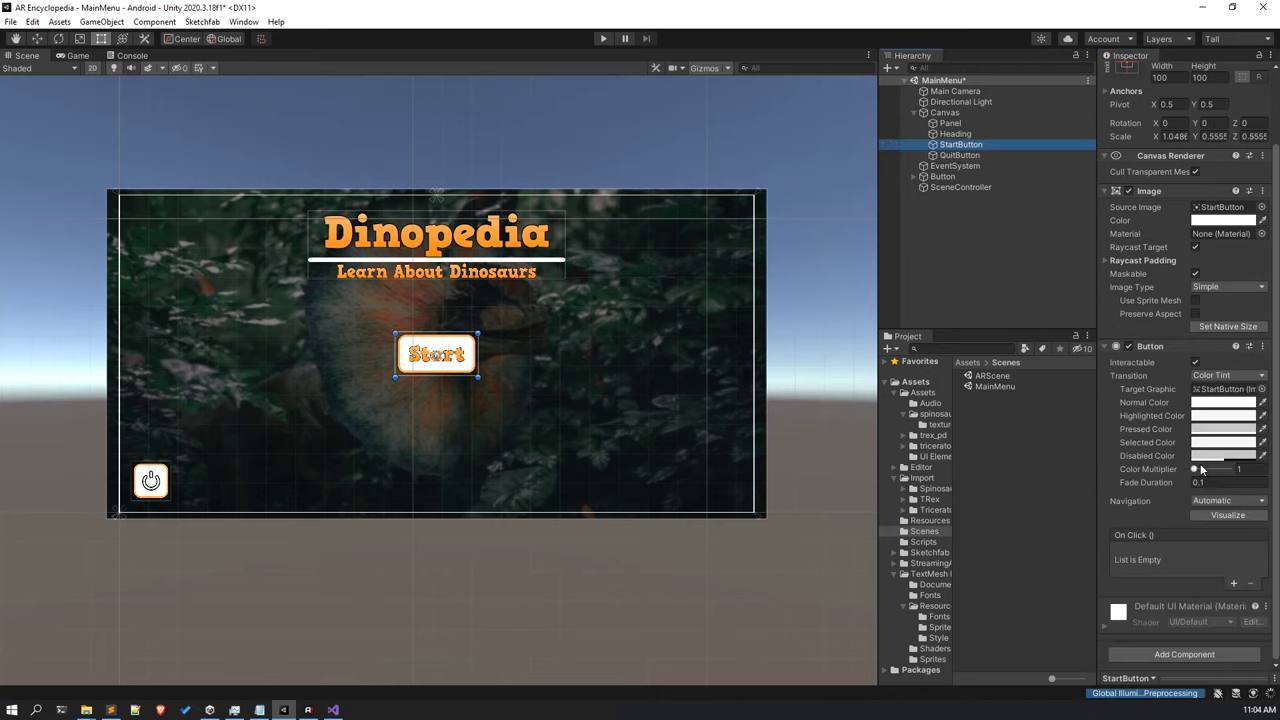
pyautogui.click(1234, 584)
pyautogui.moveTo(965, 187); pyautogui.dragTo(1158, 566)
pyautogui.click(1210, 552)
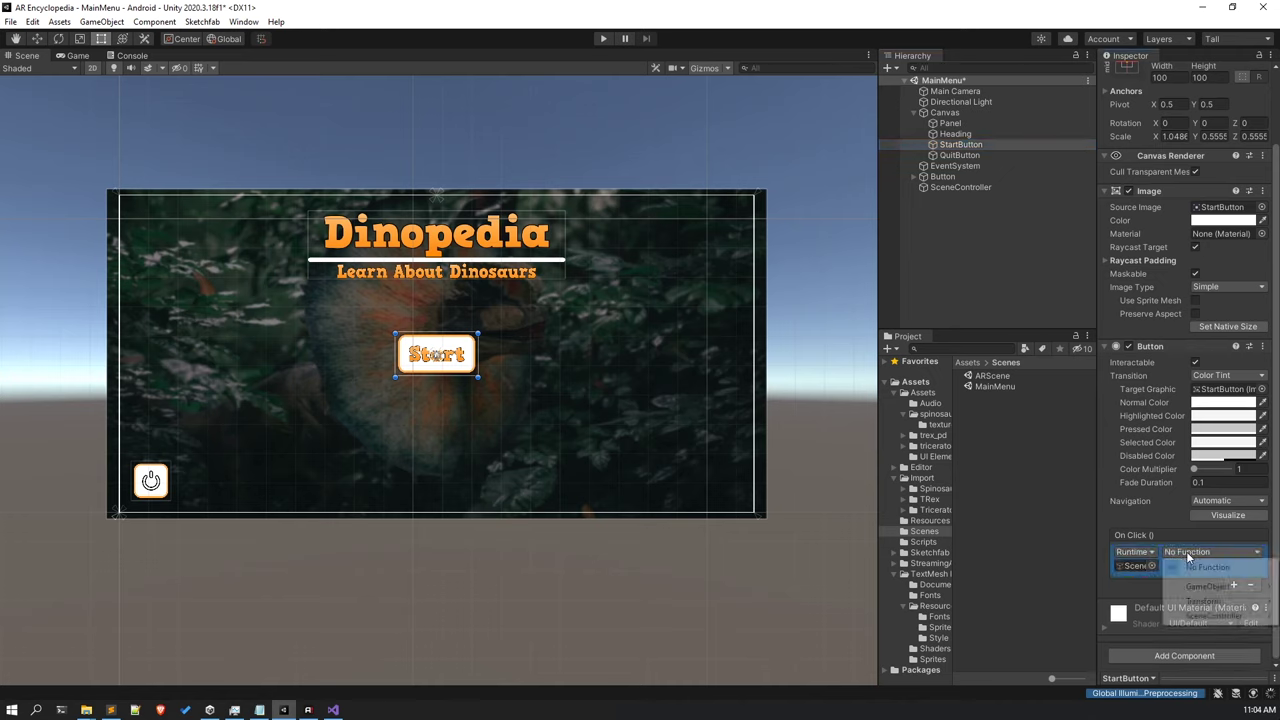
pyautogui.moveTo(1212, 615)
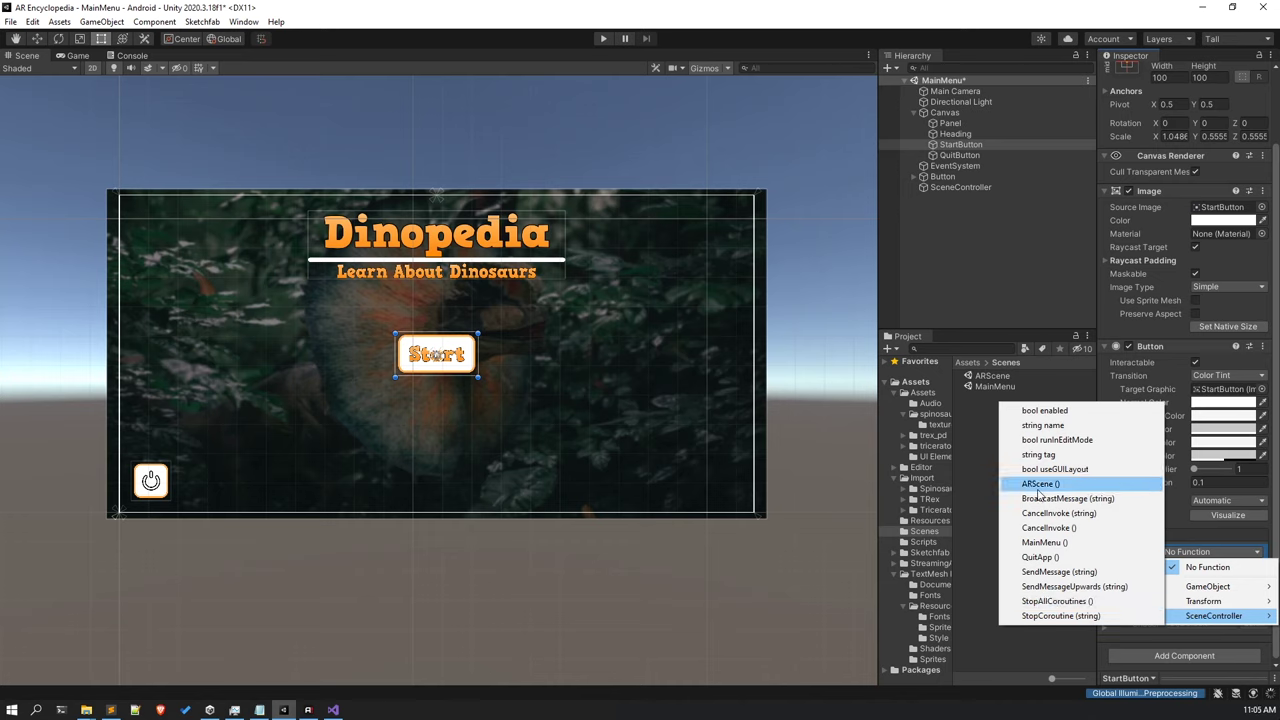
pyautogui.click(1040, 483)
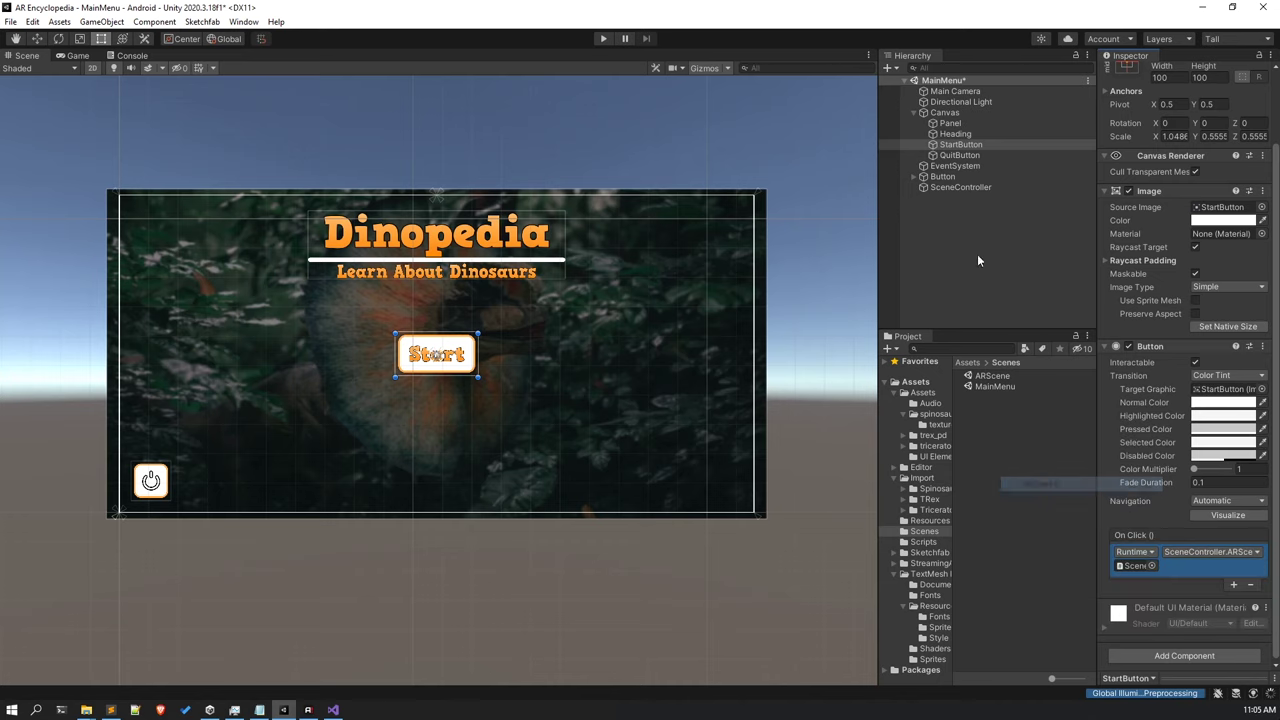
pyautogui.click(950, 187)
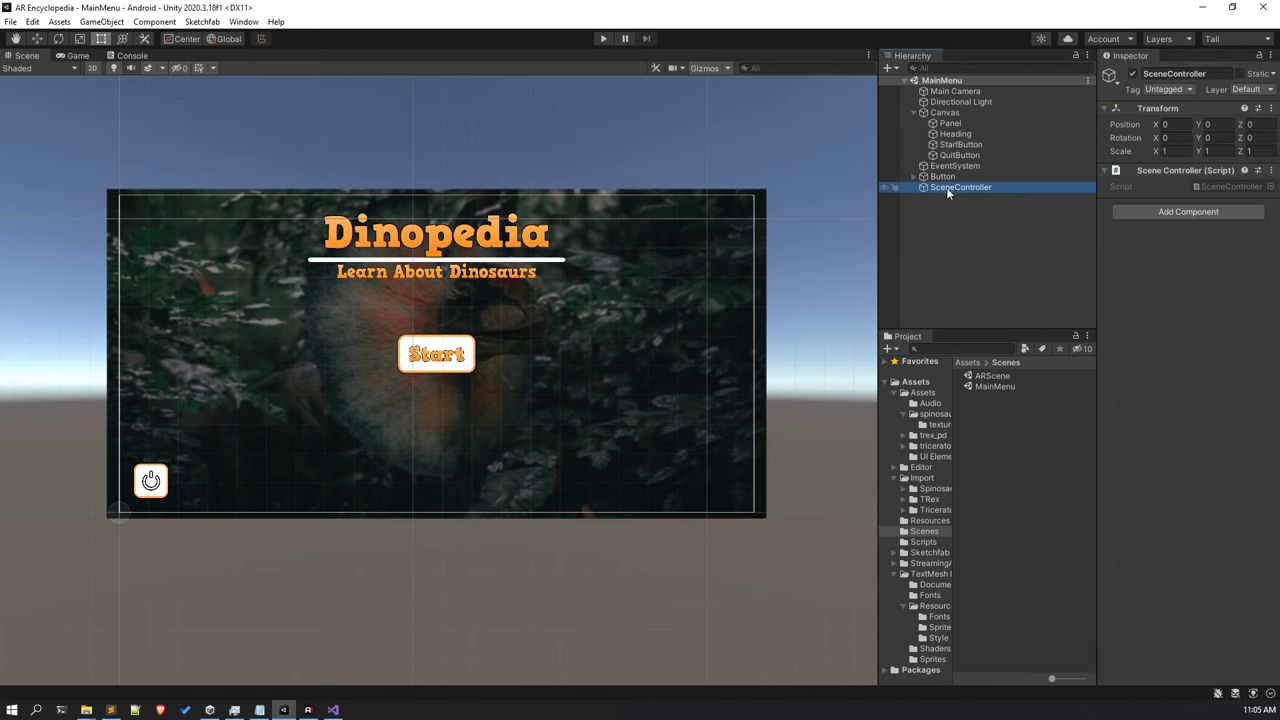
# Add a Button component to QuitButton and make its click call SceneController.QuitApp.
pyautogui.click(959, 155)
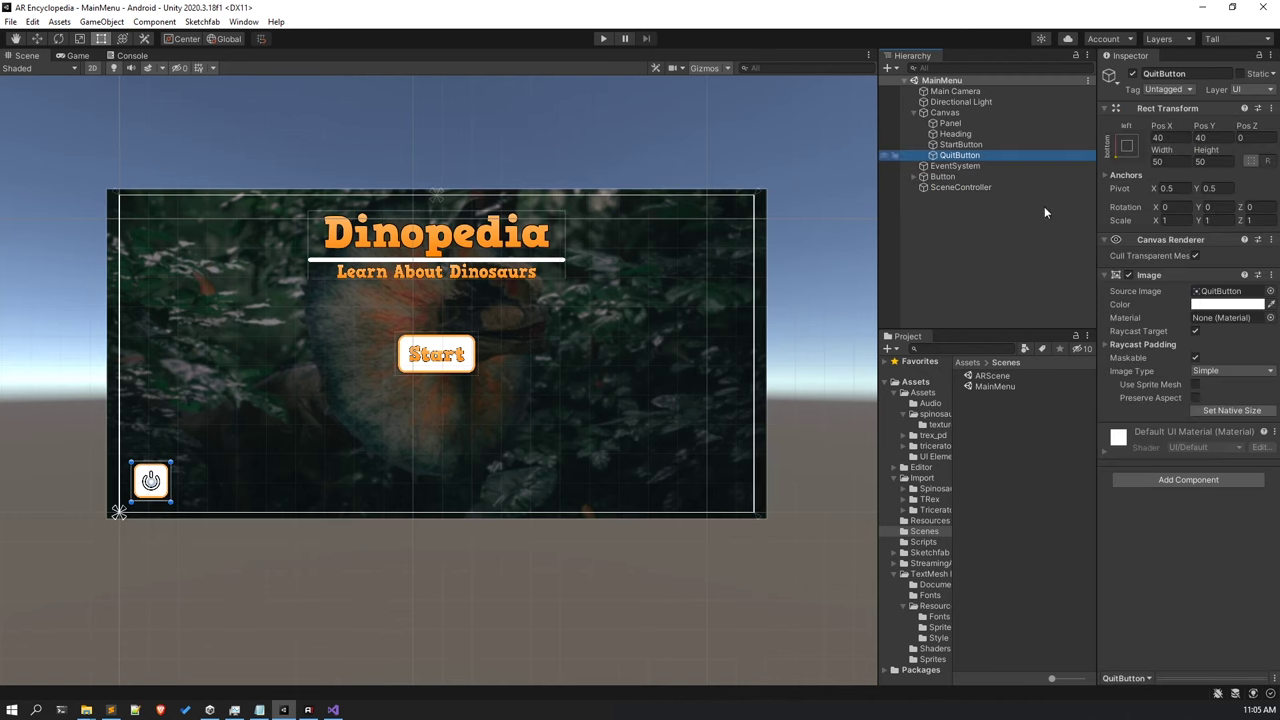
pyautogui.click(1190, 479)
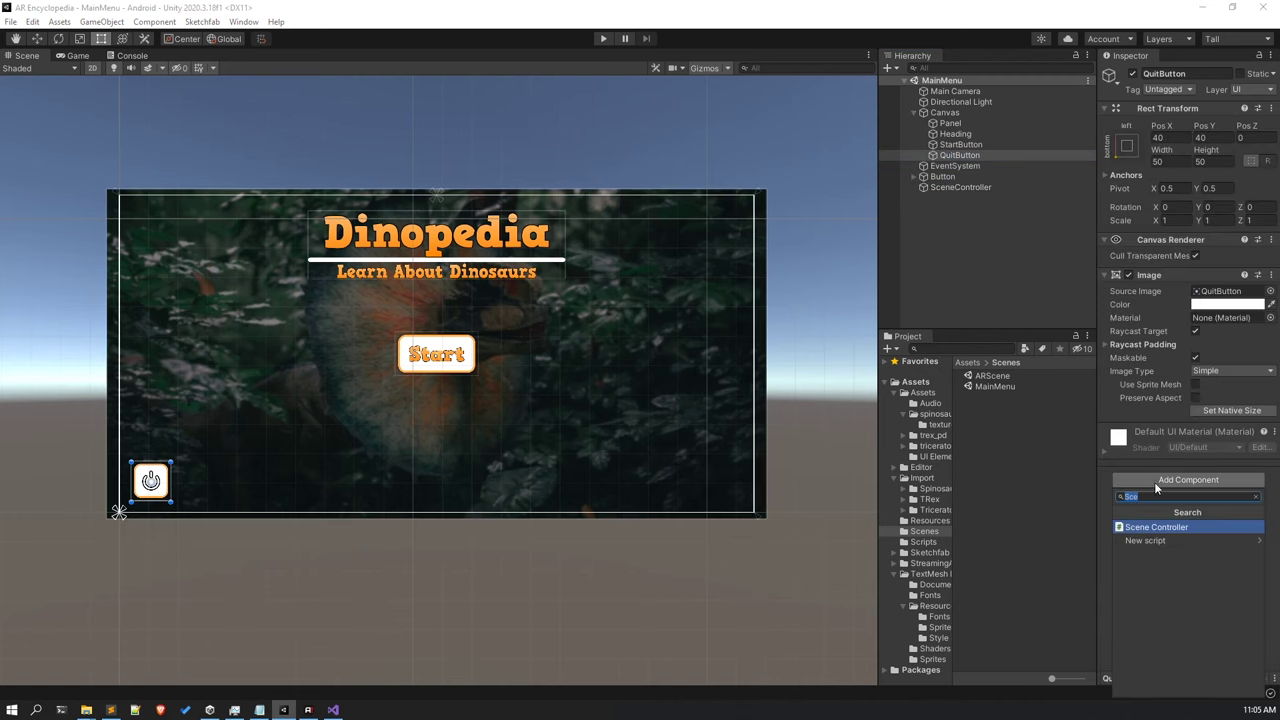
pyautogui.write('Butt')
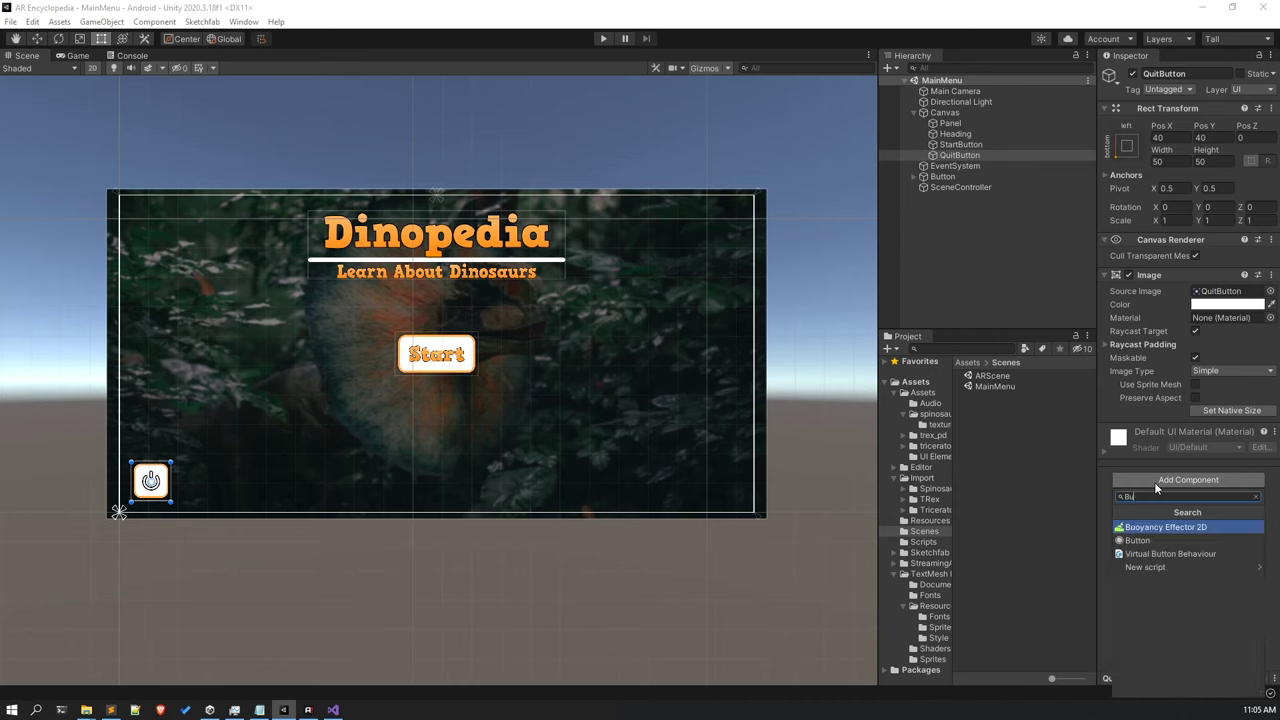
pyautogui.press('Return')
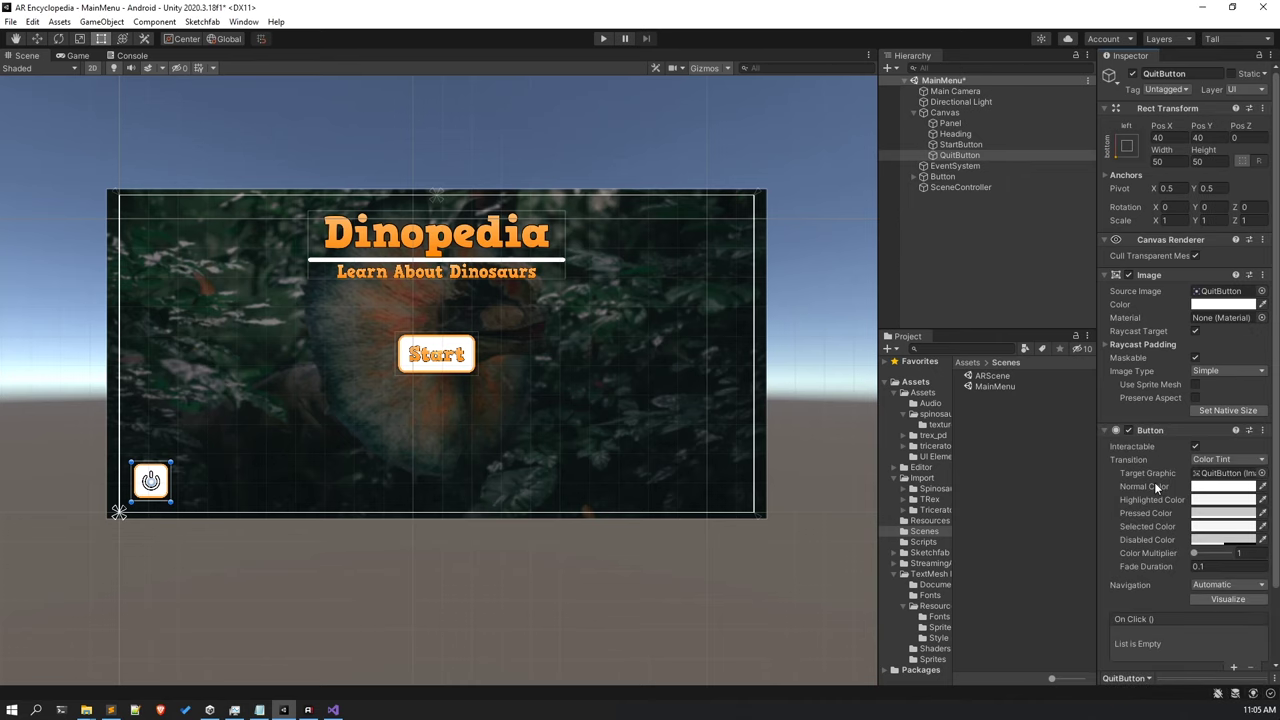
pyautogui.scroll(-2, 1160, 485)
pyautogui.click(1233, 583)
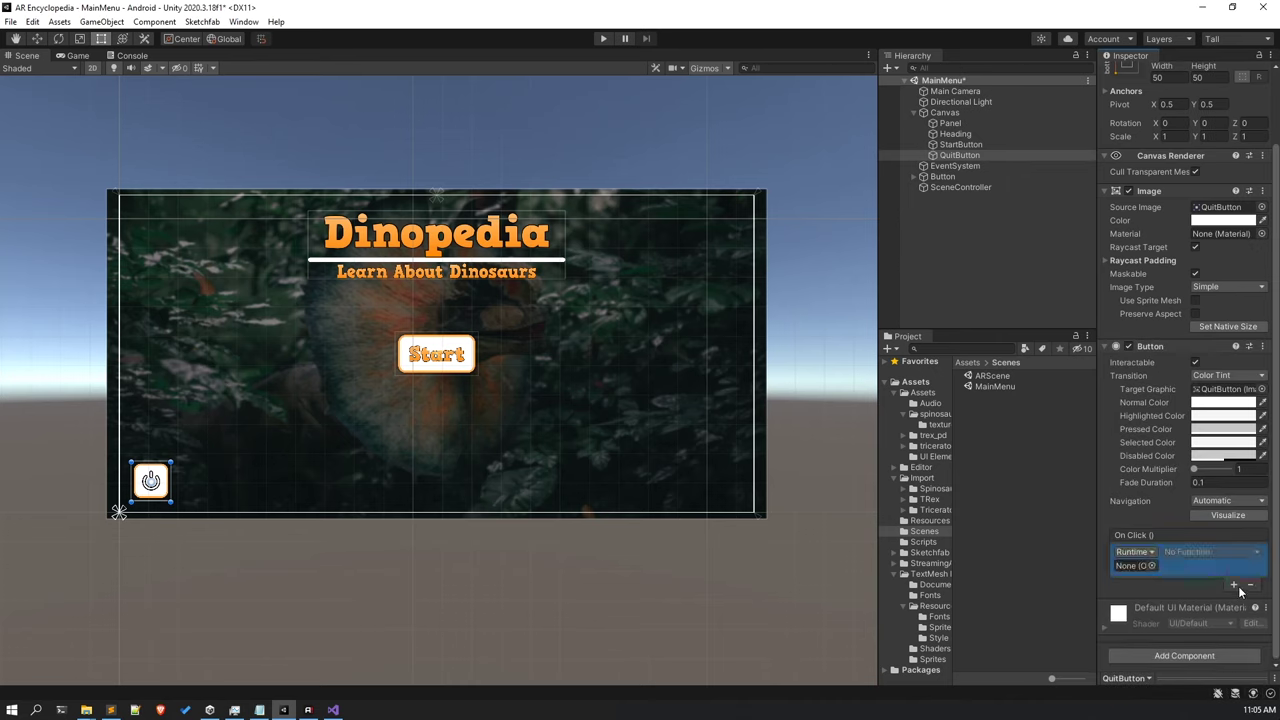
pyautogui.moveTo(960, 187); pyautogui.dragTo(1145, 566)
pyautogui.click(1210, 551)
pyautogui.moveTo(1207, 616)
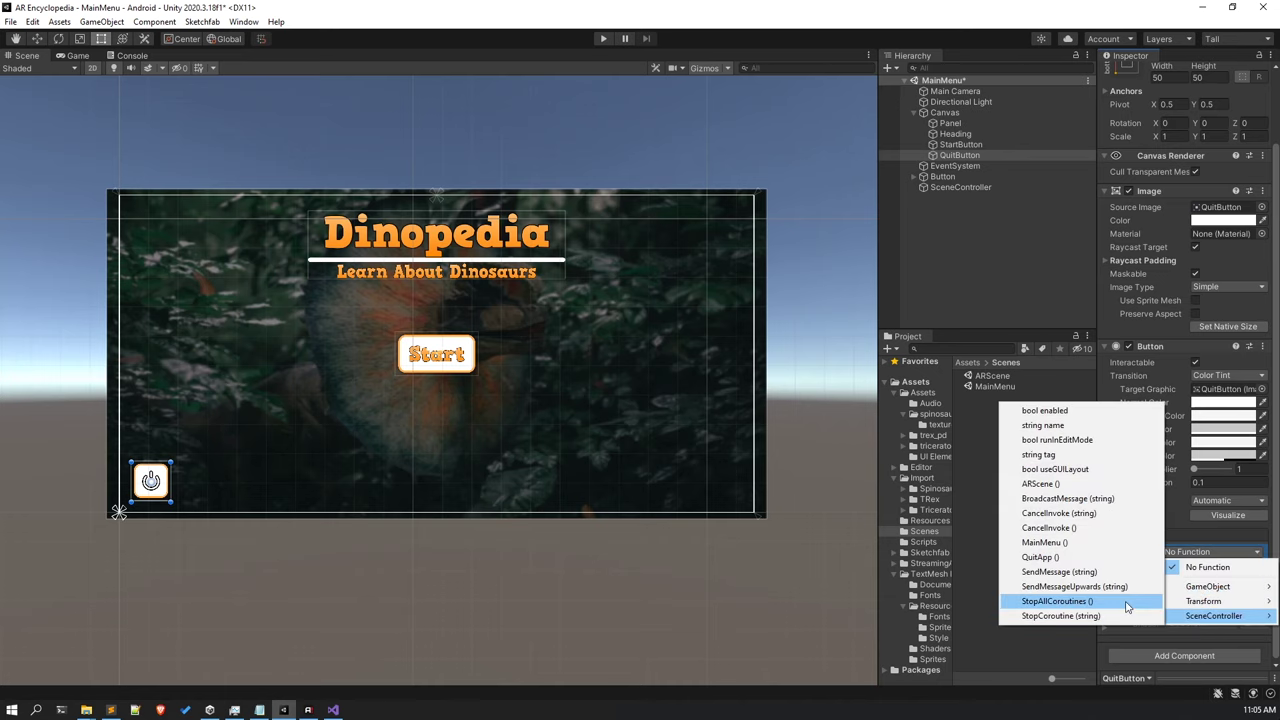
pyautogui.click(1045, 557)
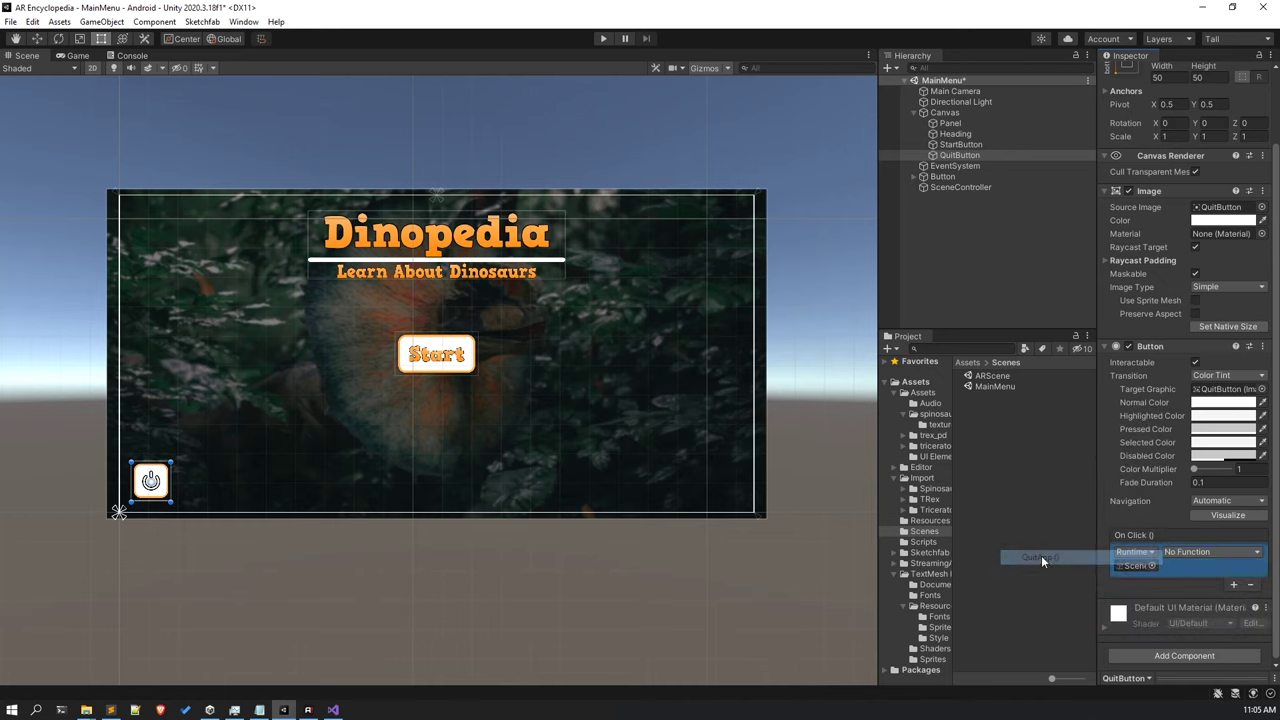
pyautogui.click(1018, 498)
# Reposition the scene view and run the main menu in Play mode.
pyautogui.scroll(-5, 708, 400)
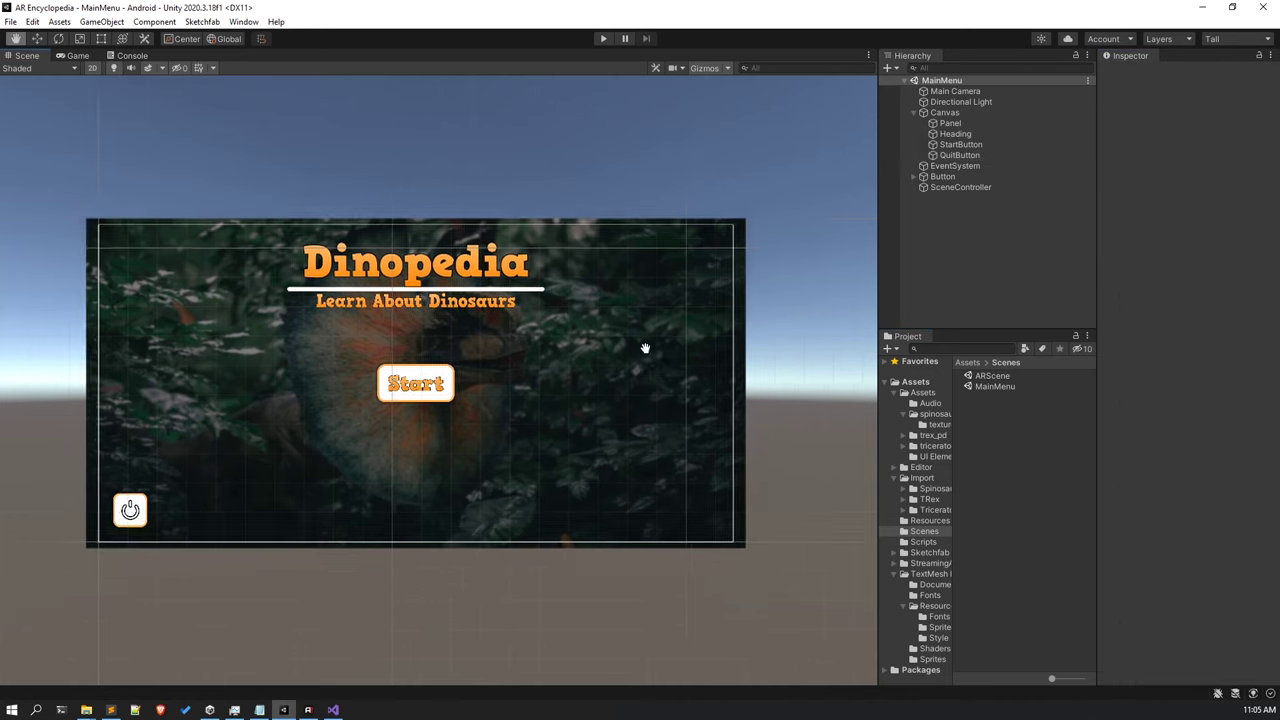
pyautogui.moveTo(633, 384); pyautogui.dragTo(621, 371, button='middle')
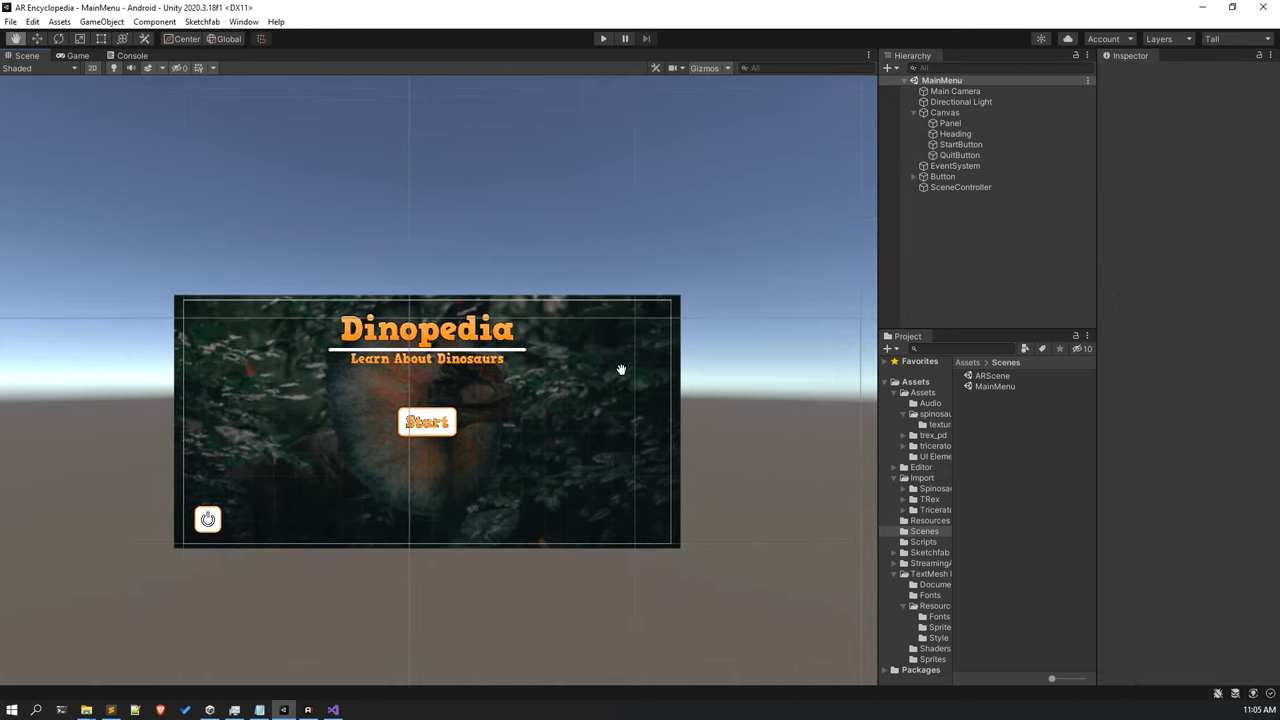
pyautogui.click(605, 38)
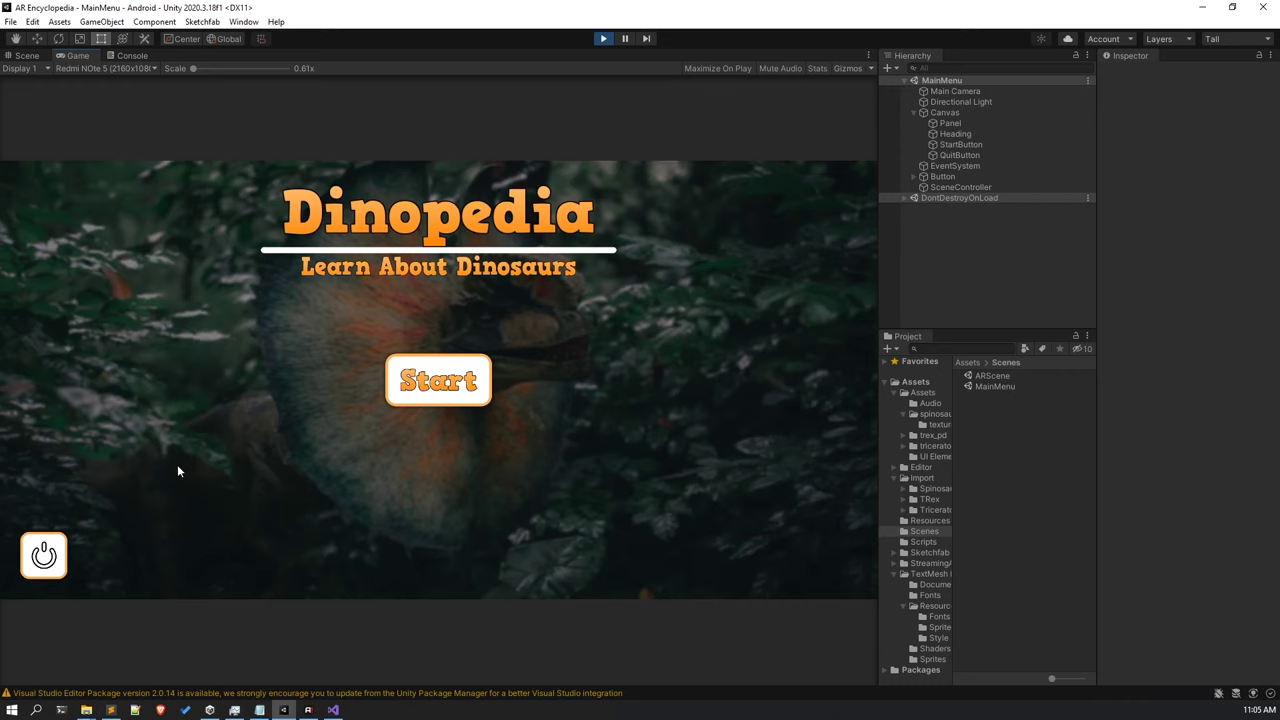
pyautogui.click(44, 556)
pyautogui.click(44, 556)
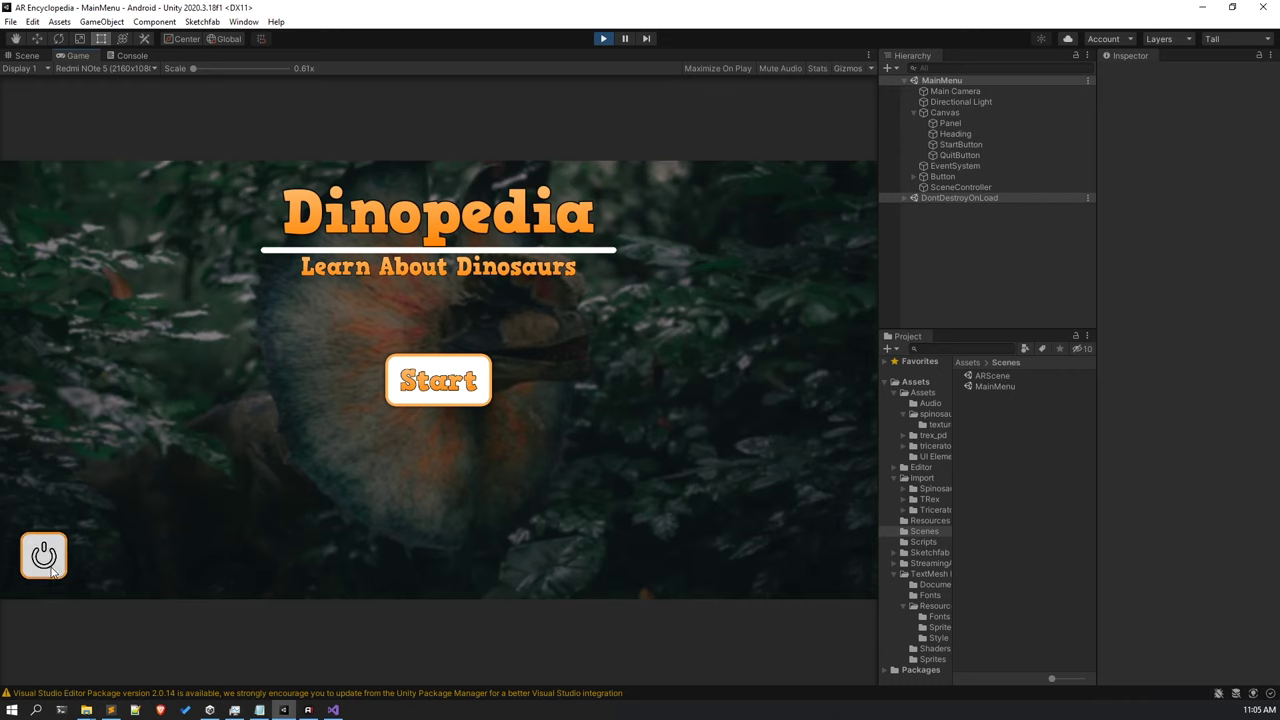
pyautogui.click(44, 556)
pyautogui.click(51, 566)
pyautogui.click(51, 566)
pyautogui.click(40, 560)
pyautogui.click(329, 693)
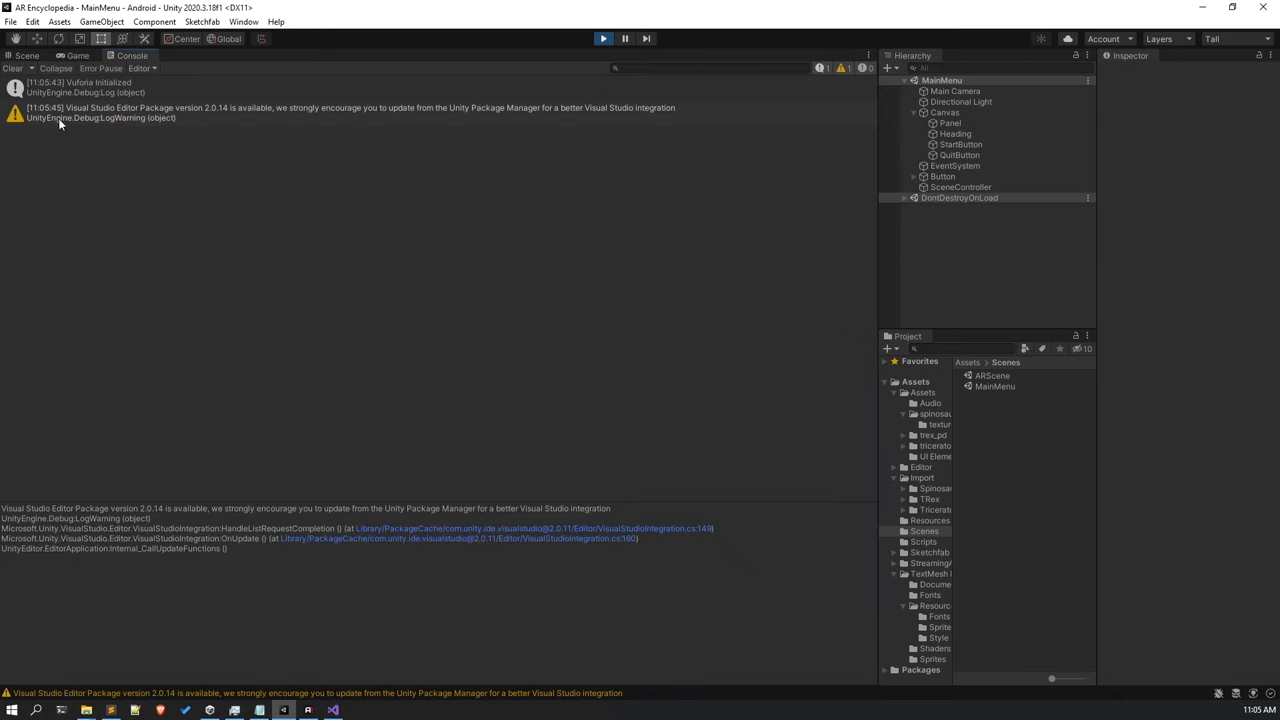
pyautogui.click(11, 69)
pyautogui.click(68, 55)
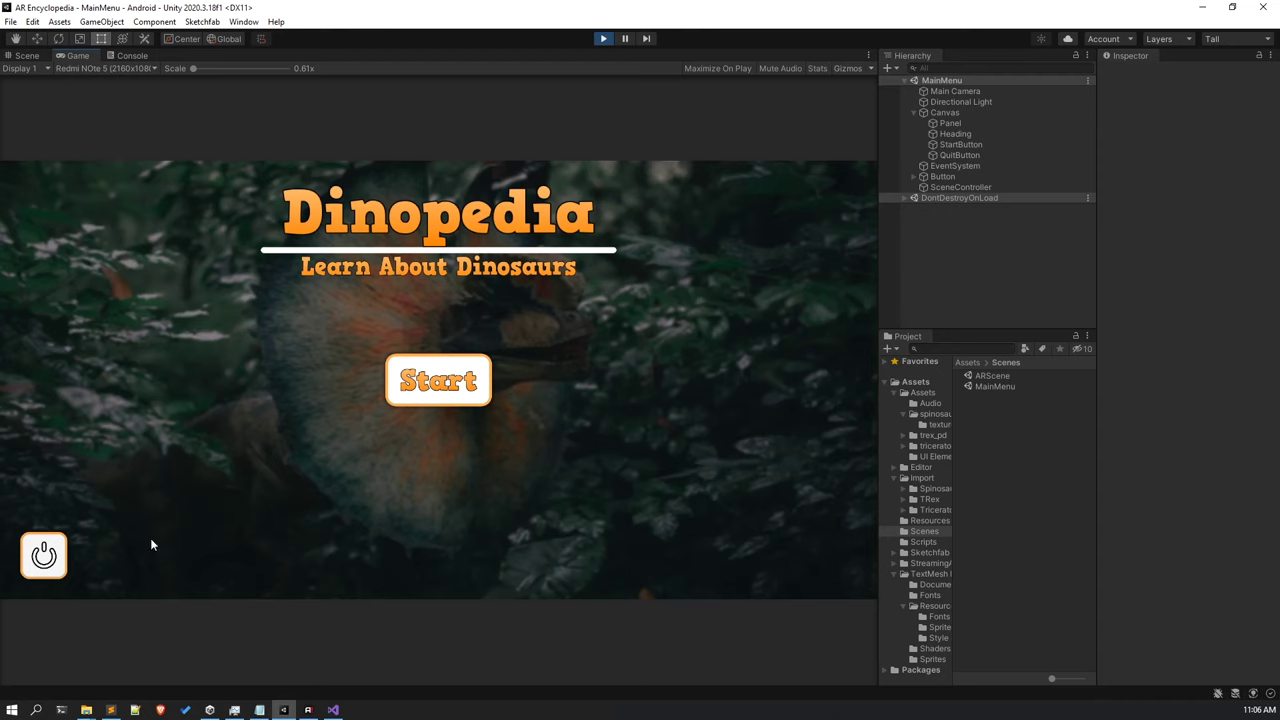
pyautogui.click(62, 571)
pyautogui.click(50, 562)
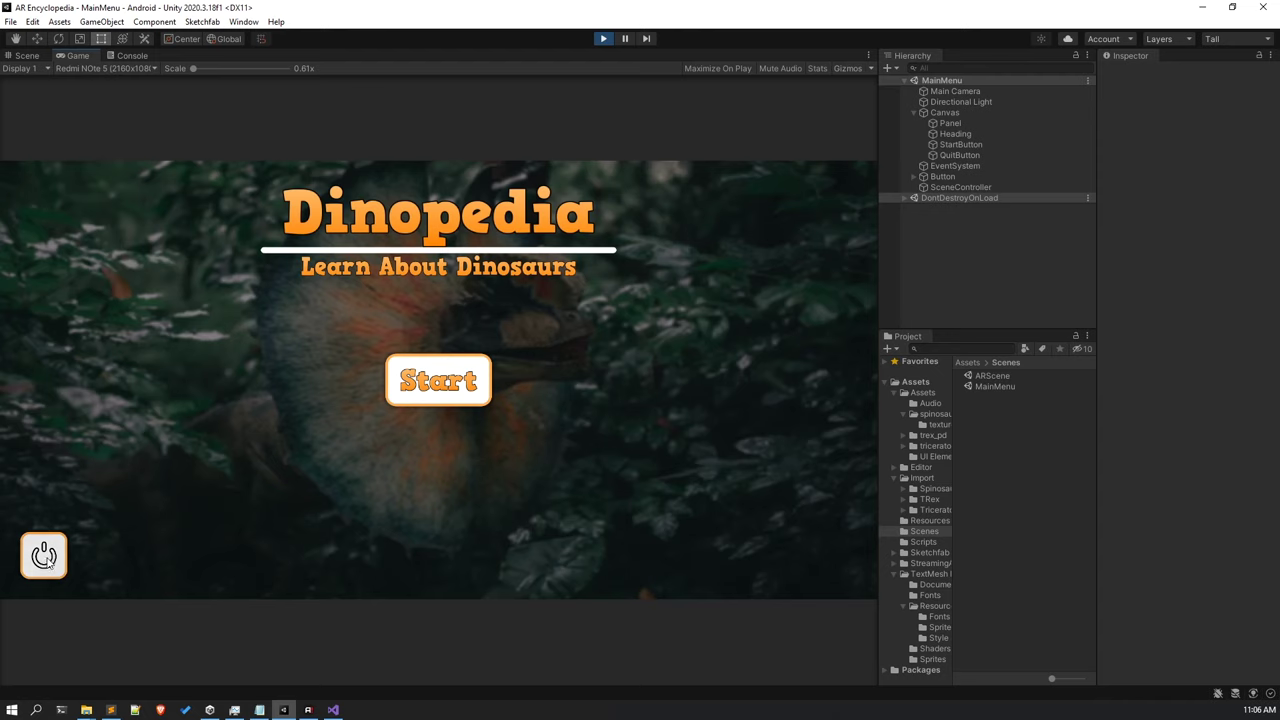
pyautogui.click(933, 178)
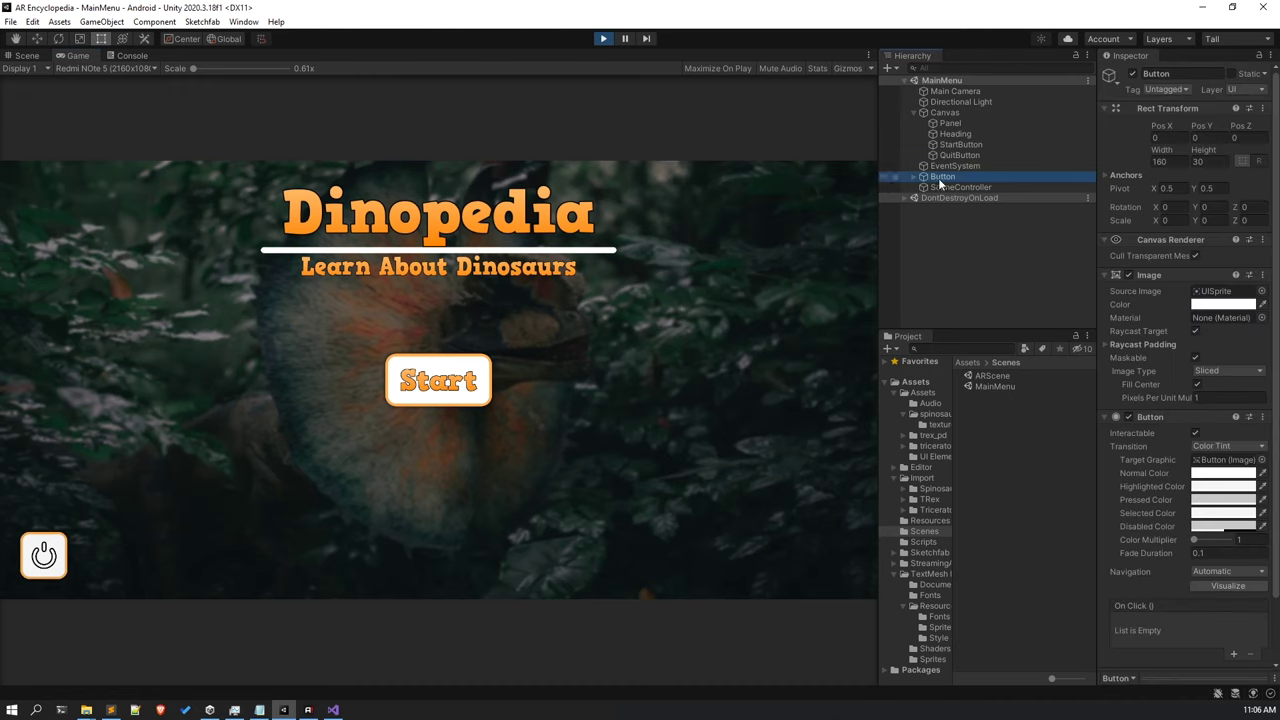
pyautogui.click(969, 243)
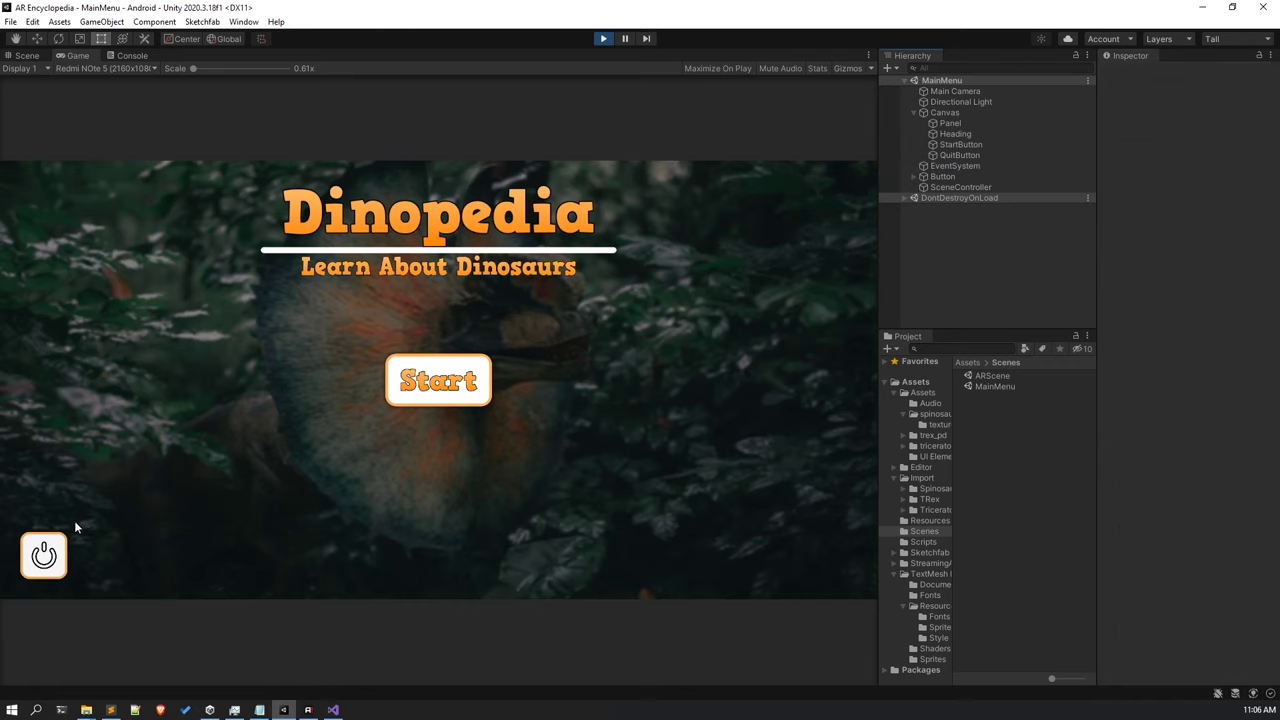
pyautogui.click(45, 556)
pyautogui.click(952, 154)
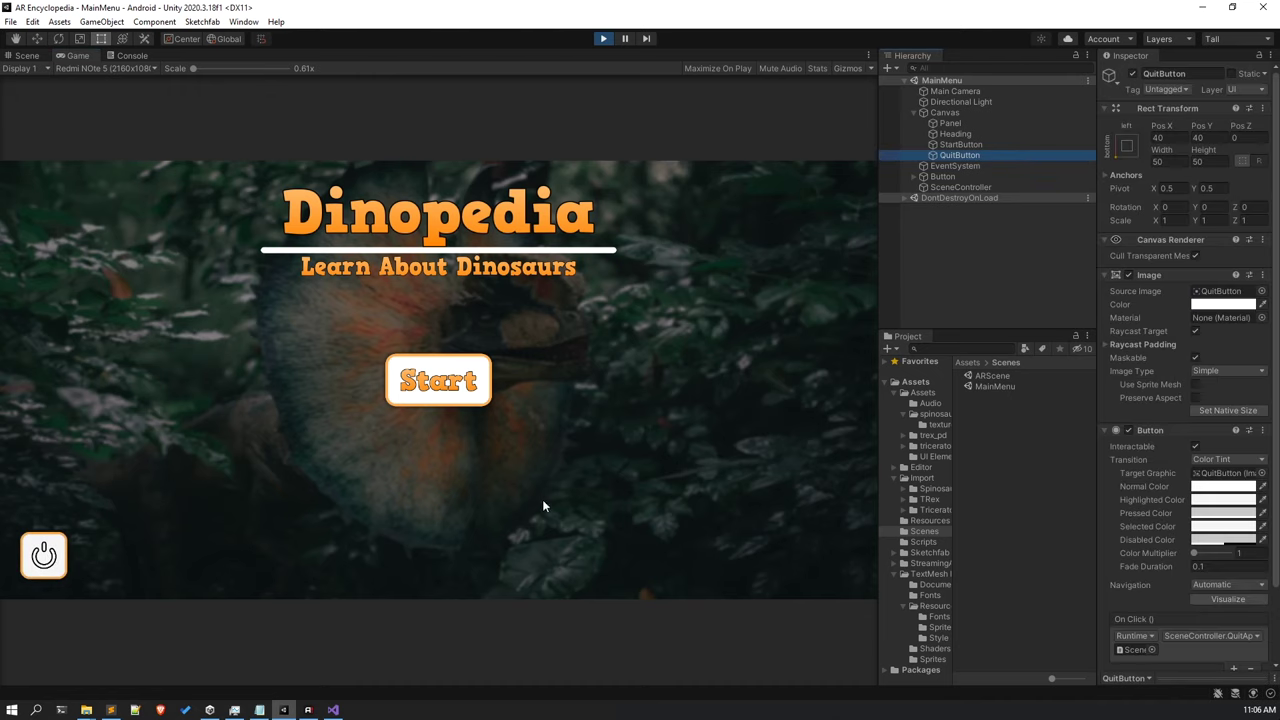
pyautogui.click(512, 513)
pyautogui.click(435, 398)
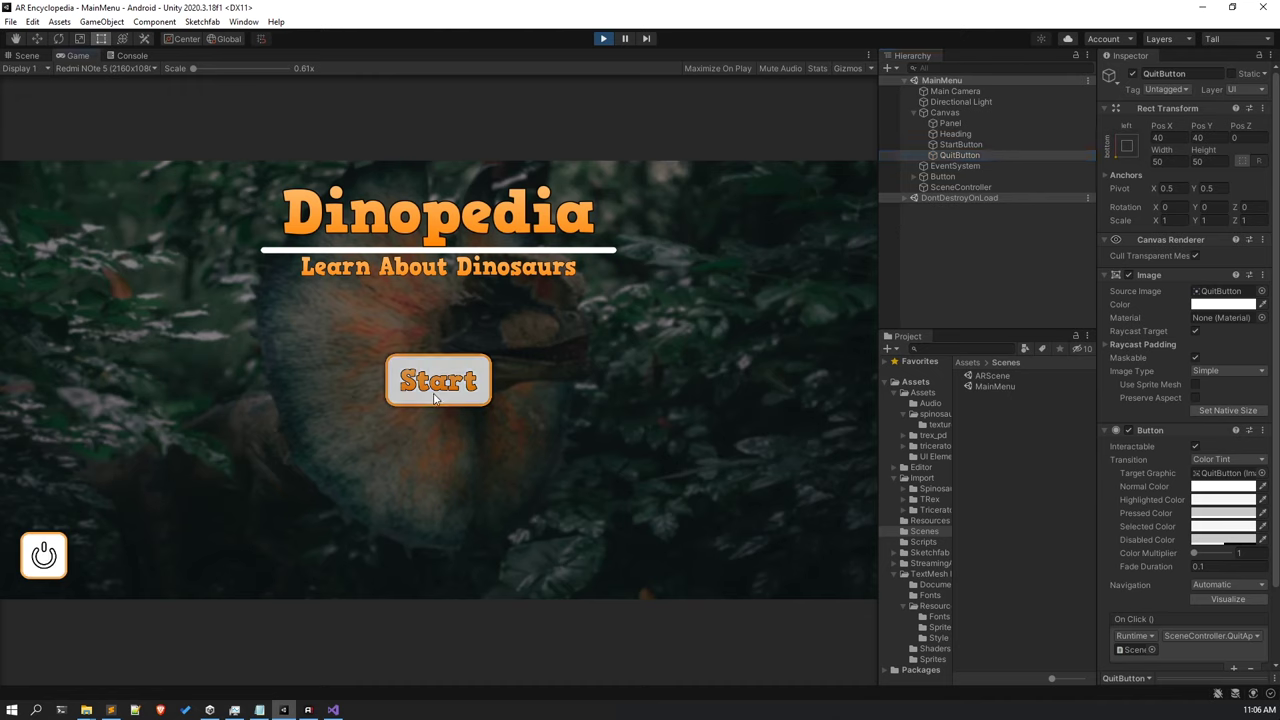
# Press Start into the AR scene, open the info panel, go back to the menu, then stop Play mode.
pyautogui.click(432, 394)
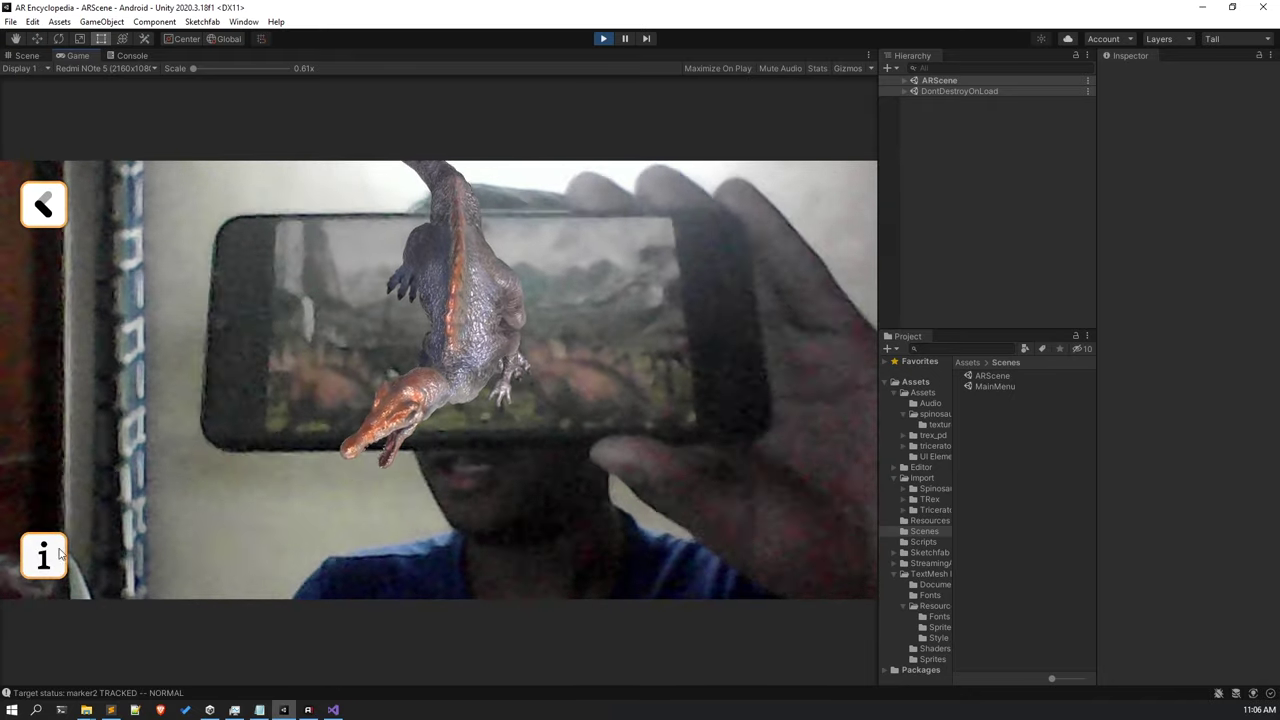
pyautogui.click(43, 556)
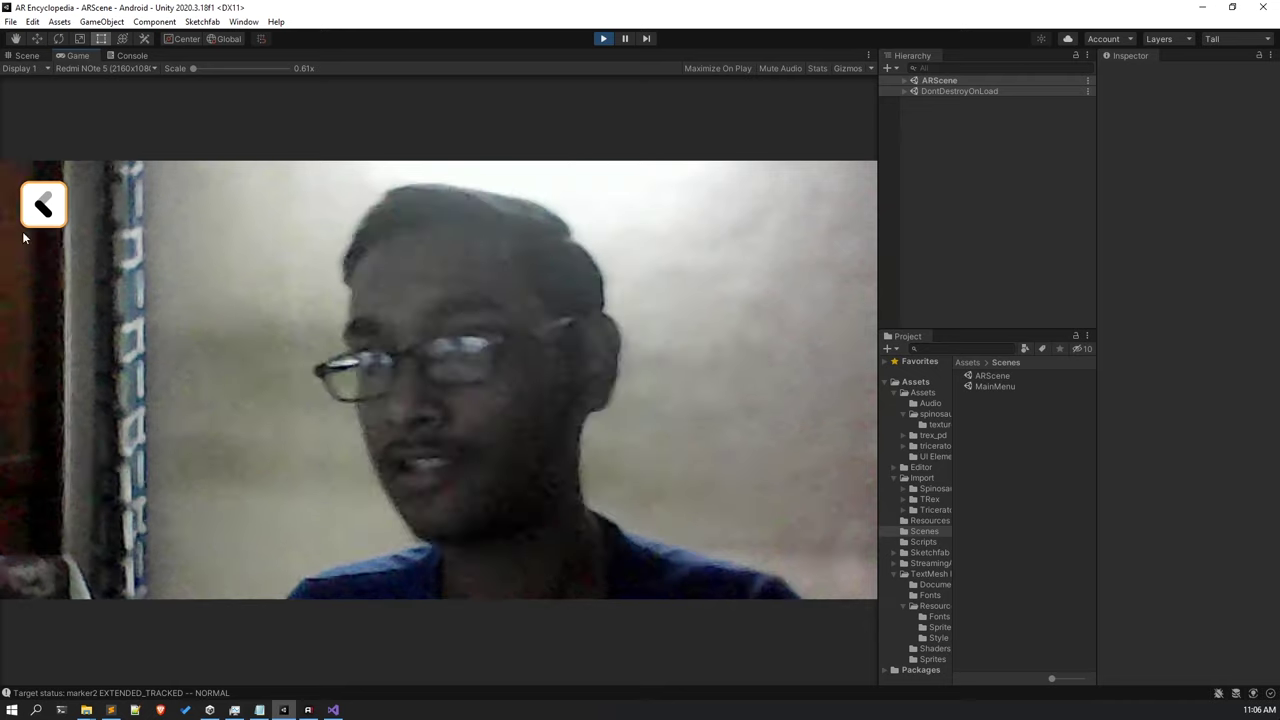
pyautogui.click(58, 208)
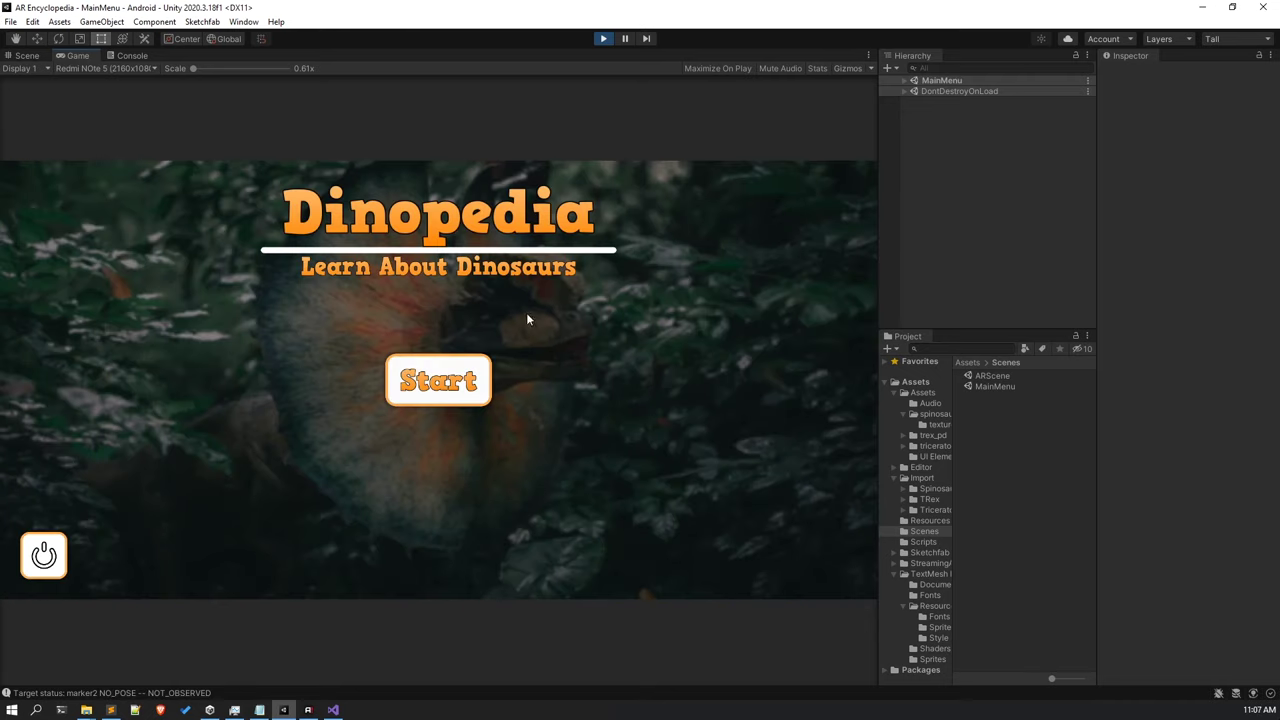
pyautogui.click(600, 39)
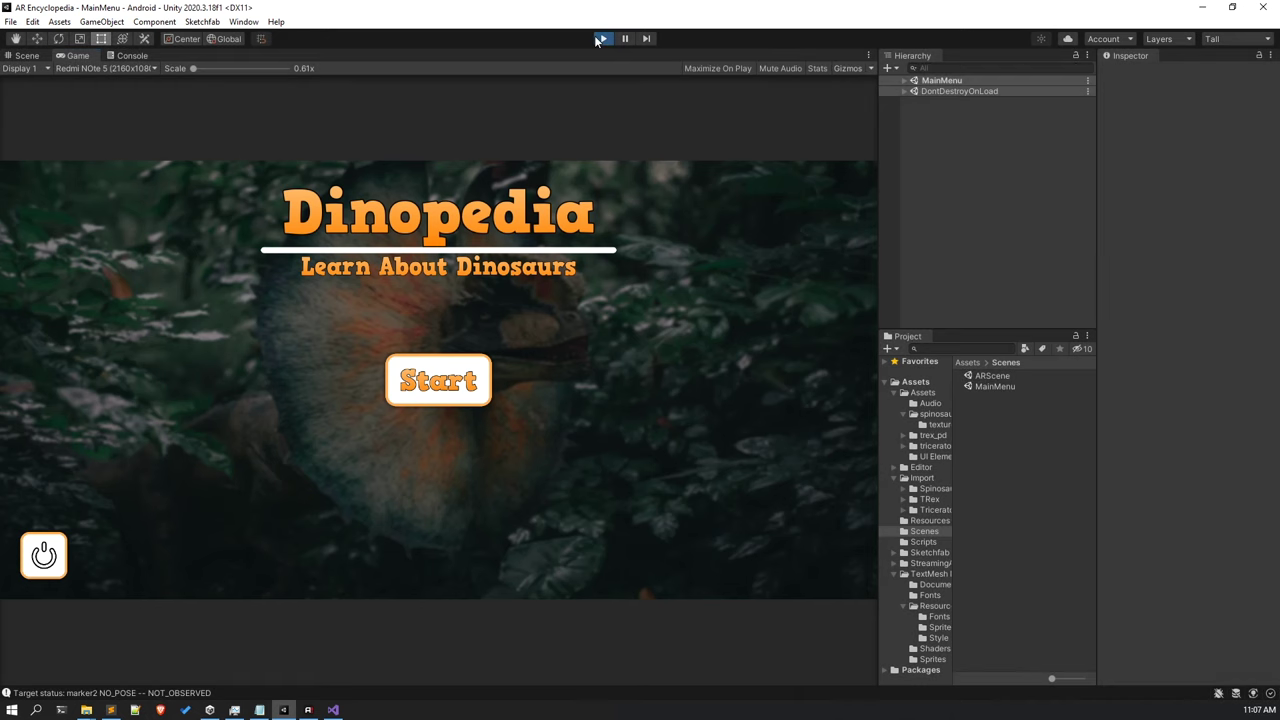
pyautogui.click(922, 178)
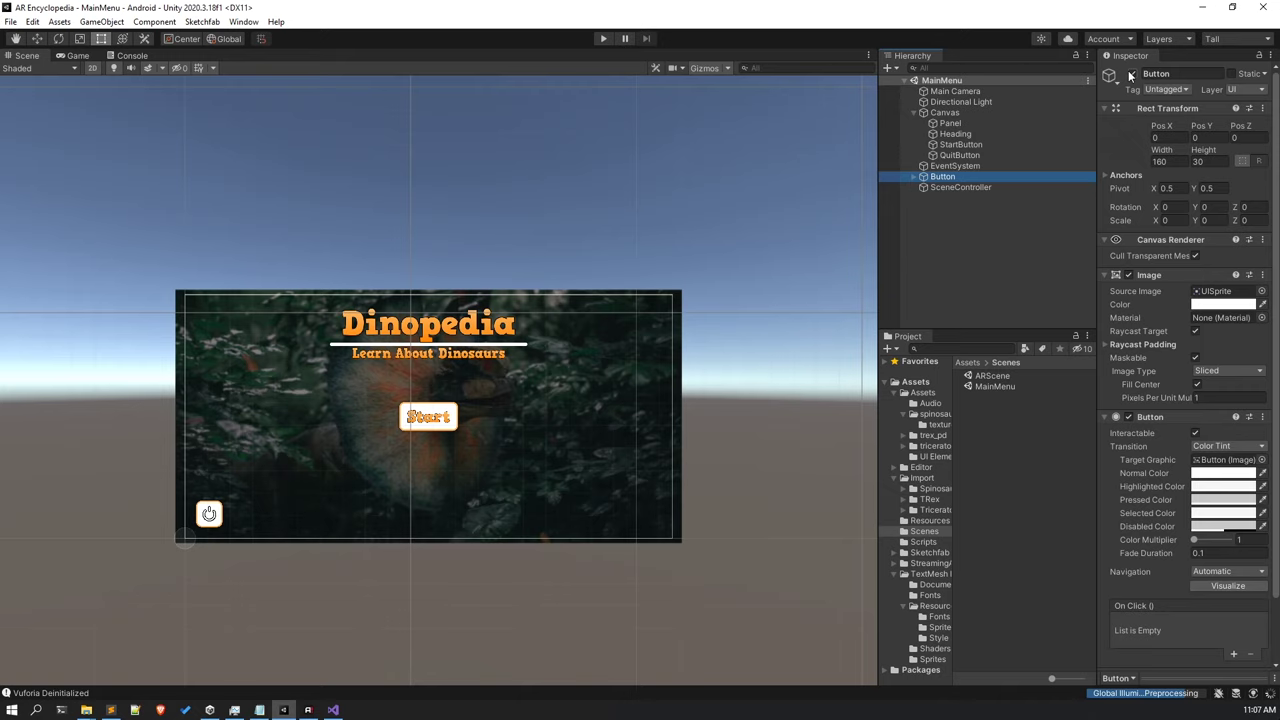
# Toggle the leftover Button object off and on, then delete it from MainMenu.
pyautogui.click(1132, 75)
pyautogui.click(1132, 75)
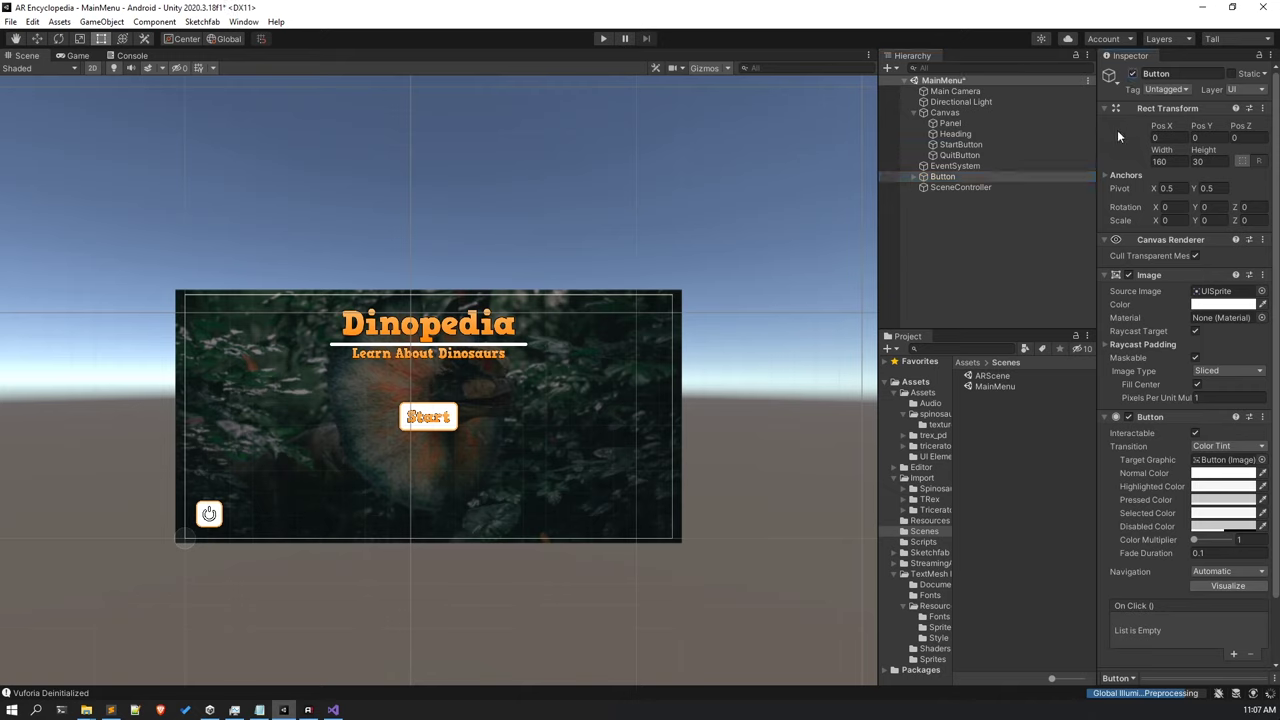
pyautogui.click(1014, 175)
pyautogui.press('Delete')
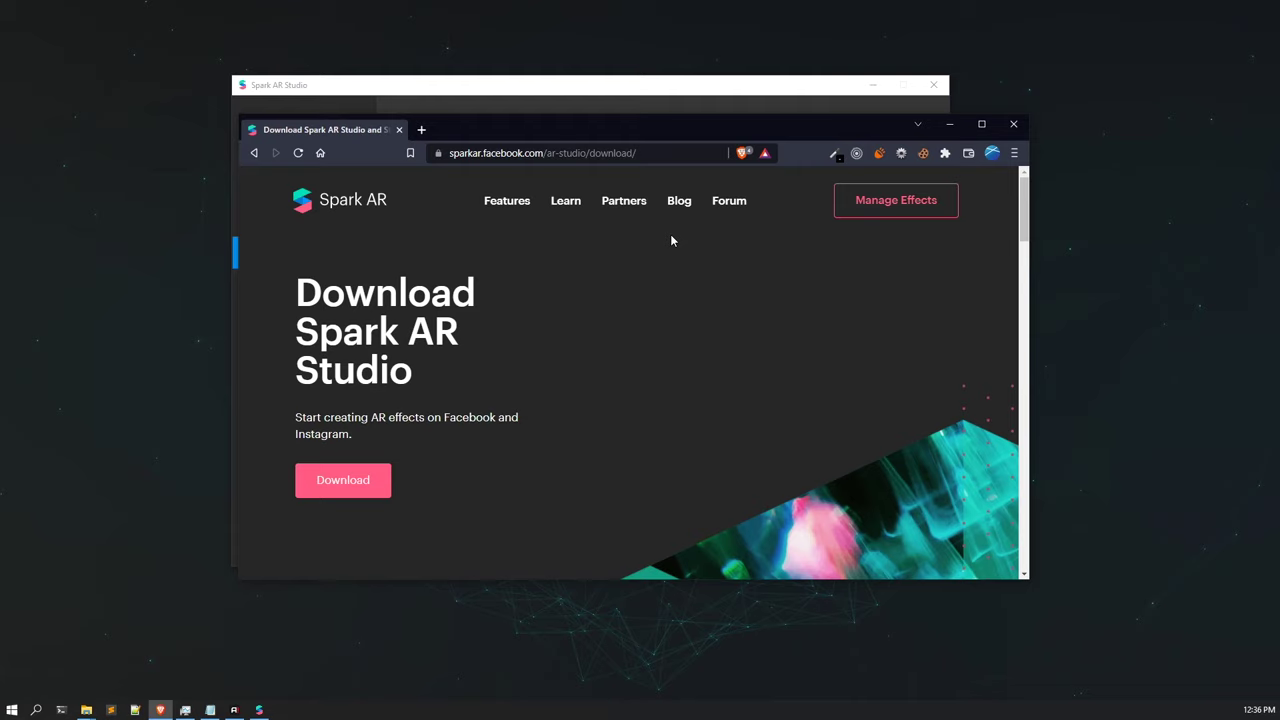
# Download Spark AR Studio from the sparkar.facebook.com download page.
pyautogui.click(350, 482)
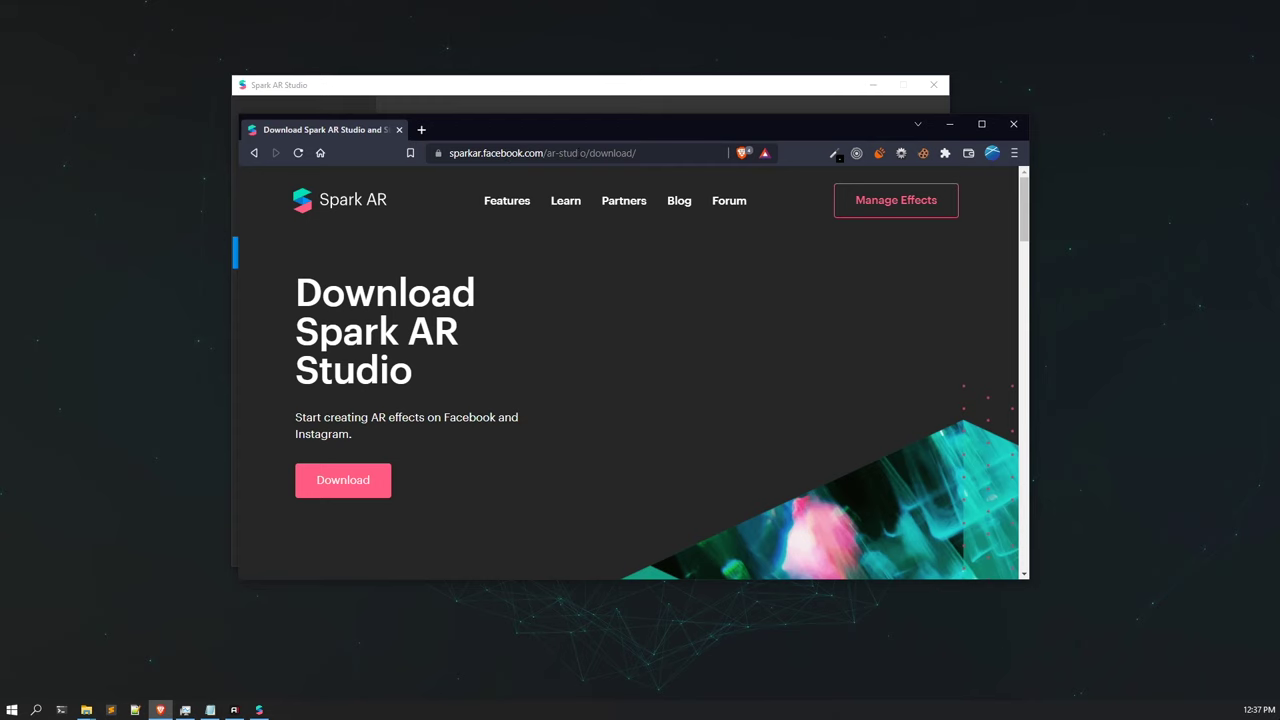
# Bring the Spark AR Studio window forward and scroll through the new-effect template grid.
pyautogui.click(949, 124)
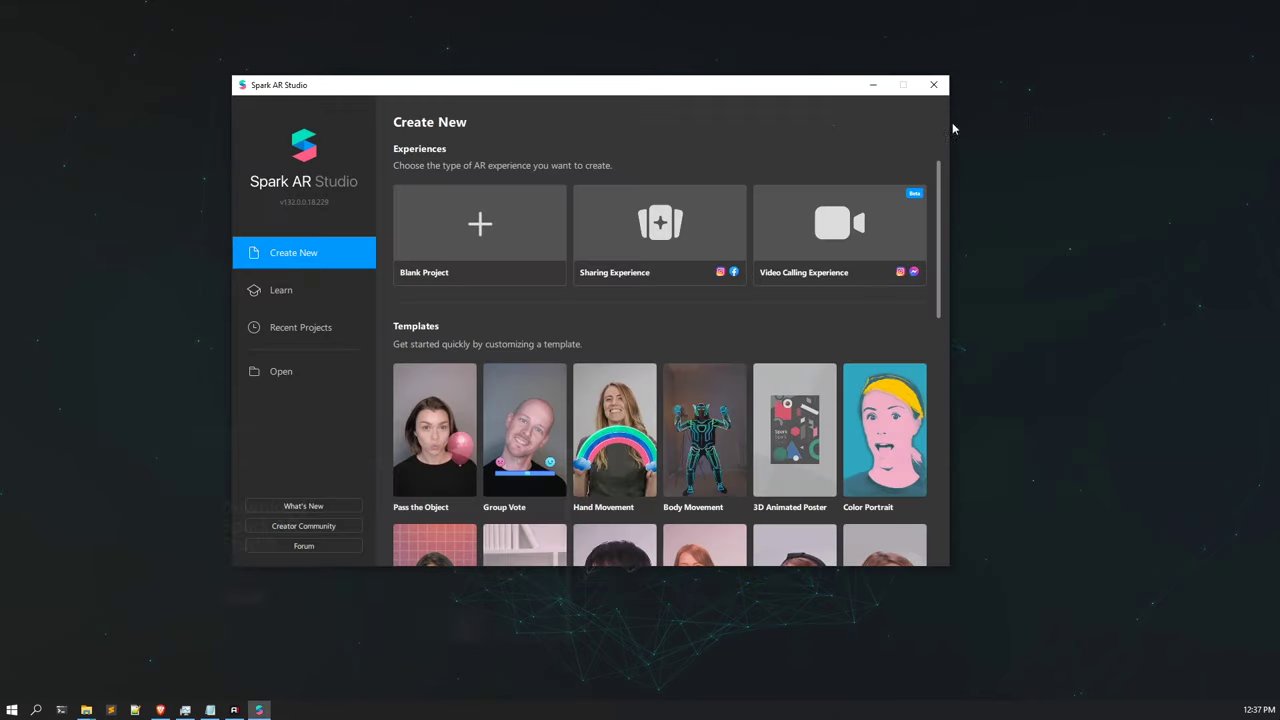
pyautogui.moveTo(594, 92); pyautogui.dragTo(620, 100)
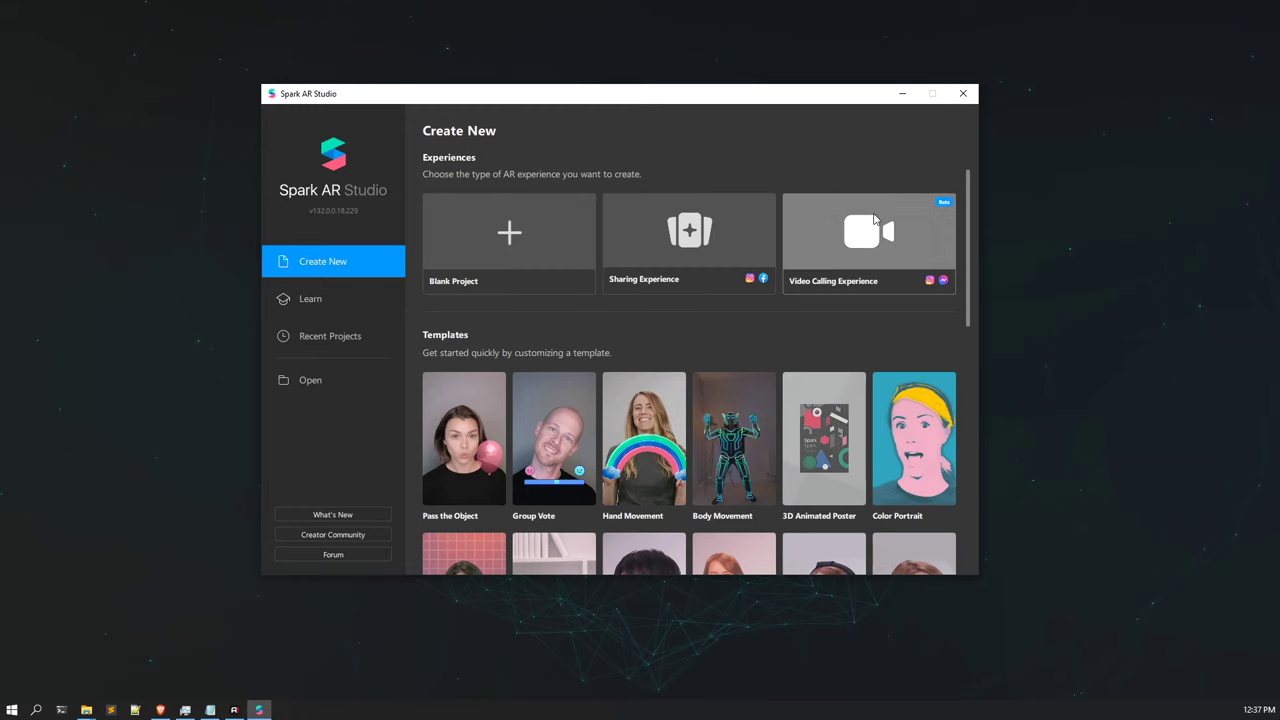
pyautogui.scroll(-3, 920, 290)
pyautogui.scroll(-10, 908, 297)
pyautogui.scroll(13, 910, 300)
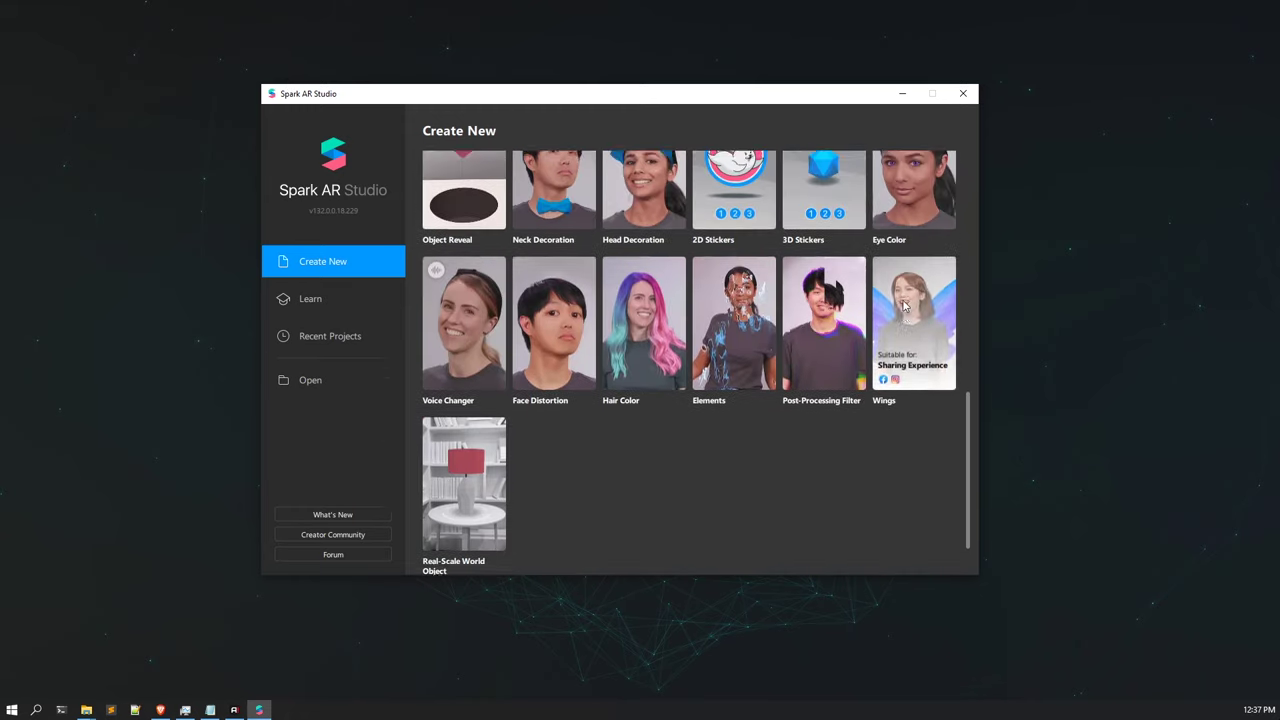
pyautogui.scroll(1, 912, 308)
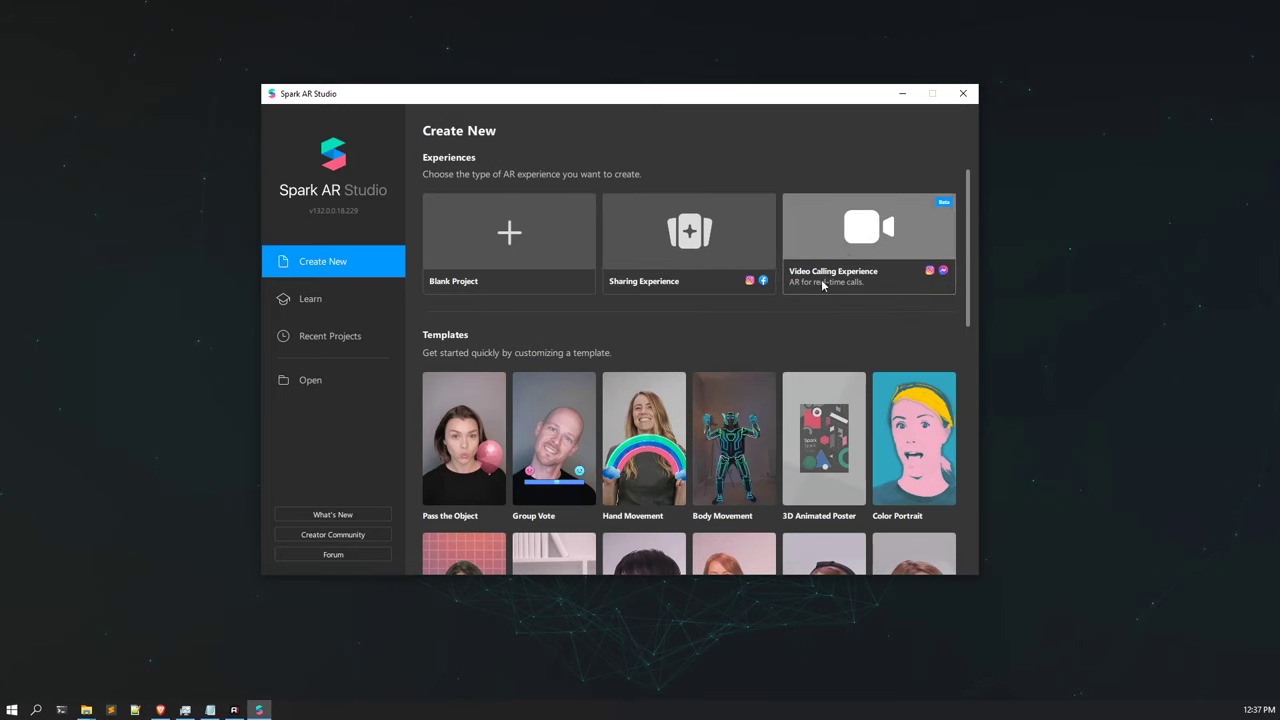
pyautogui.scroll(-1, 591, 333)
pyautogui.scroll(1, 575, 290)
pyautogui.scroll(-1, 697, 345)
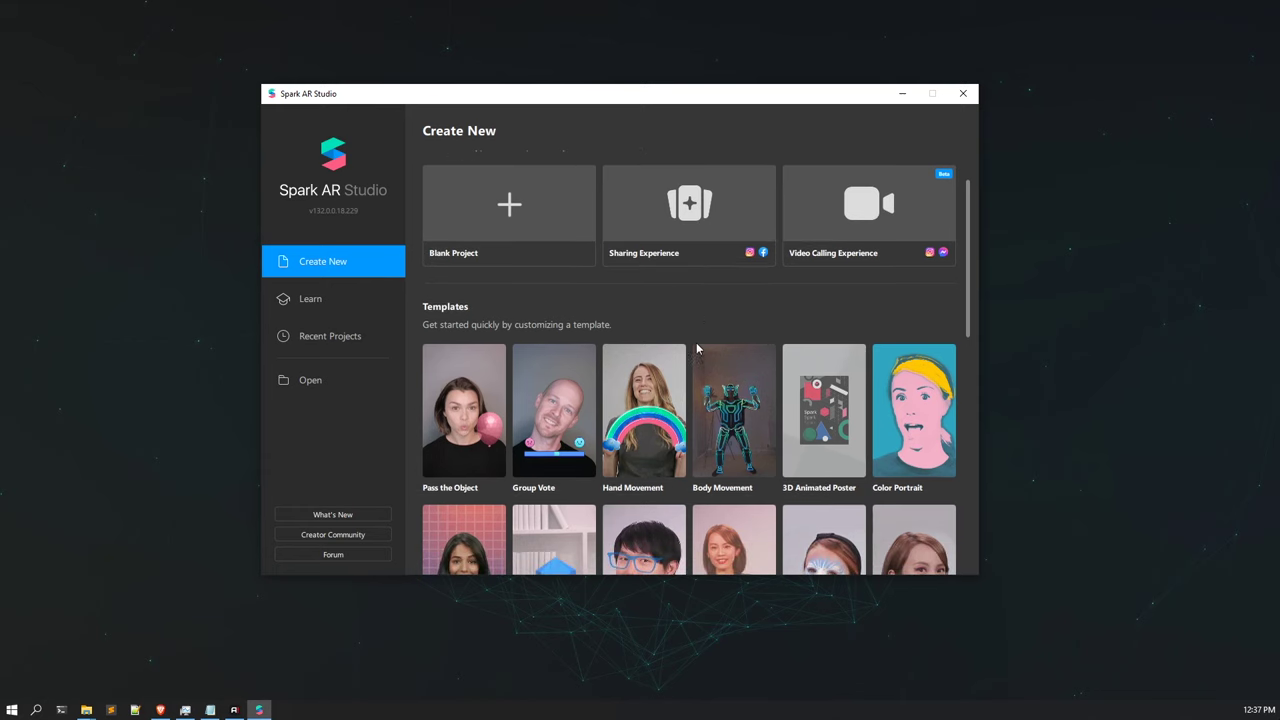
pyautogui.scroll(-2, 694, 337)
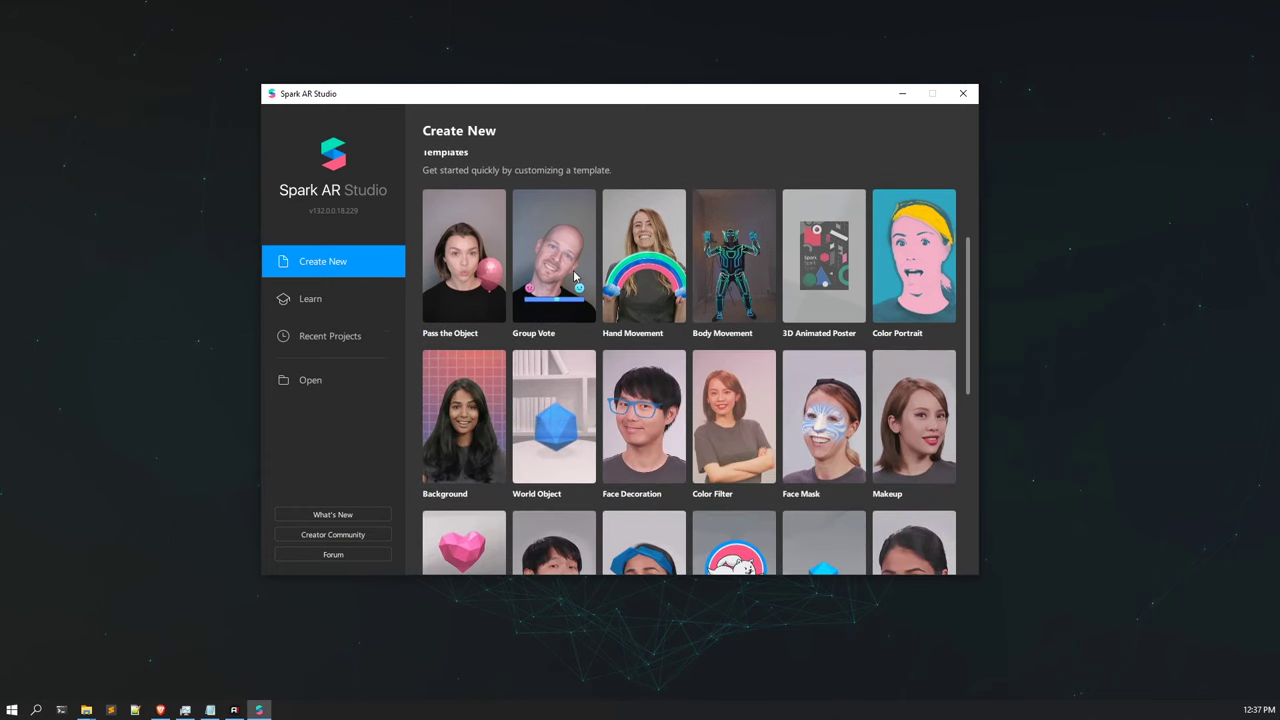
pyautogui.moveTo(574, 270)
pyautogui.moveTo(775, 252)
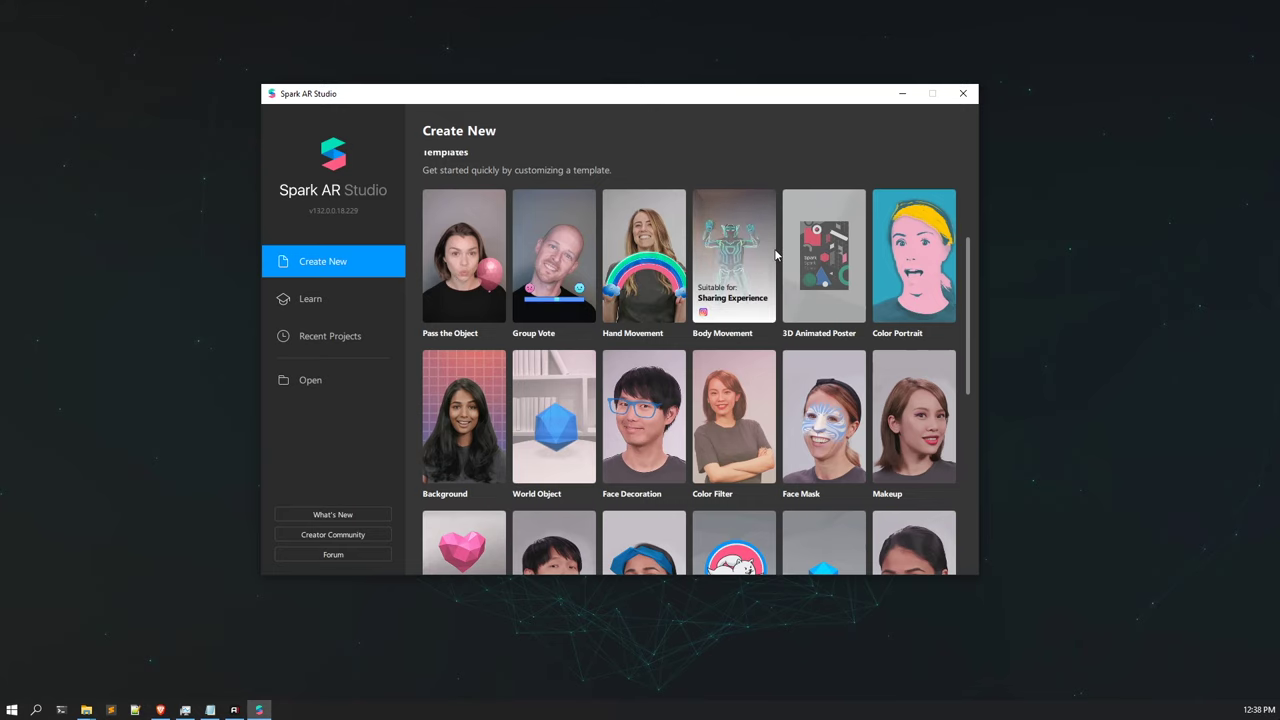
pyautogui.scroll(-1, 762, 348)
pyautogui.moveTo(645, 341)
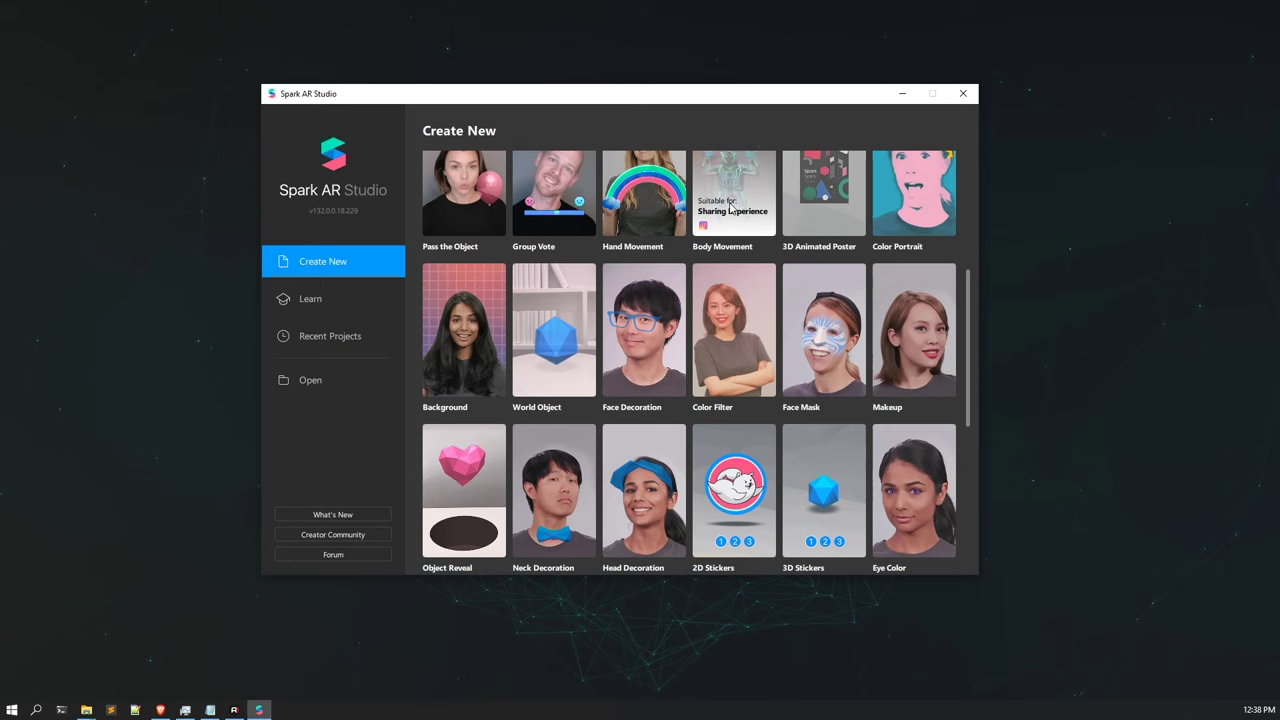
pyautogui.scroll(-1, 682, 485)
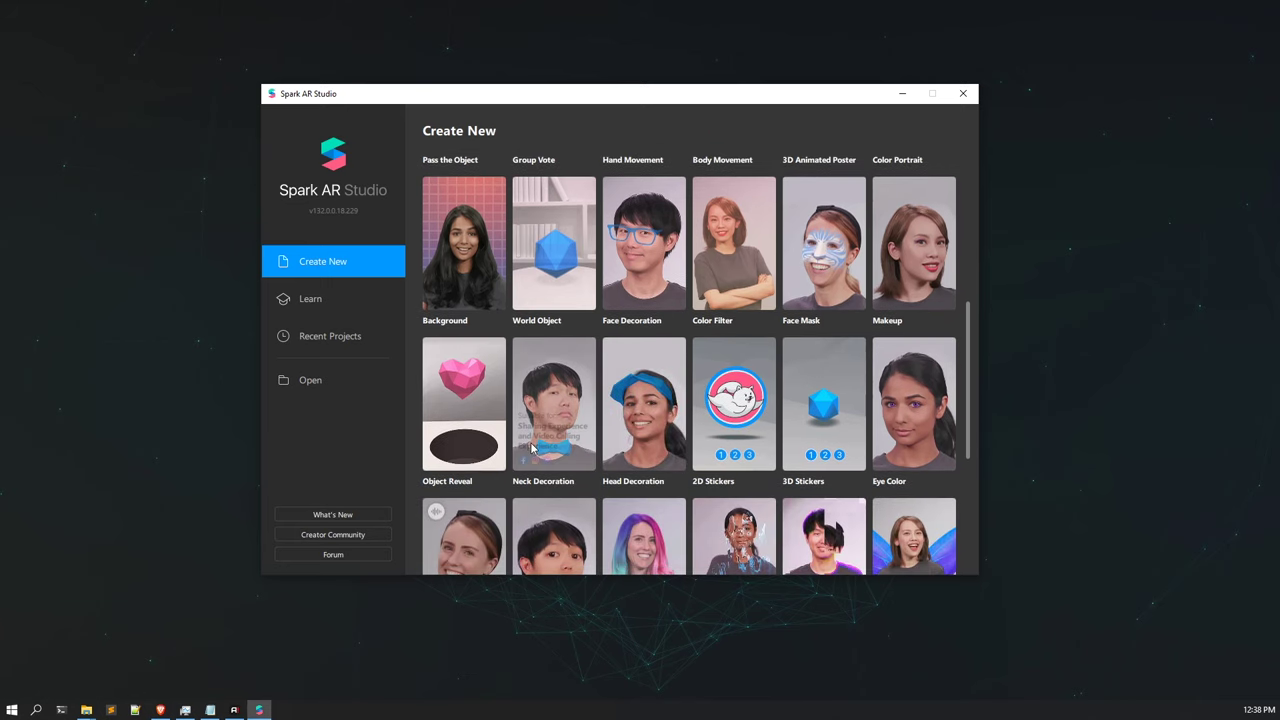
pyautogui.scroll(-2, 913, 459)
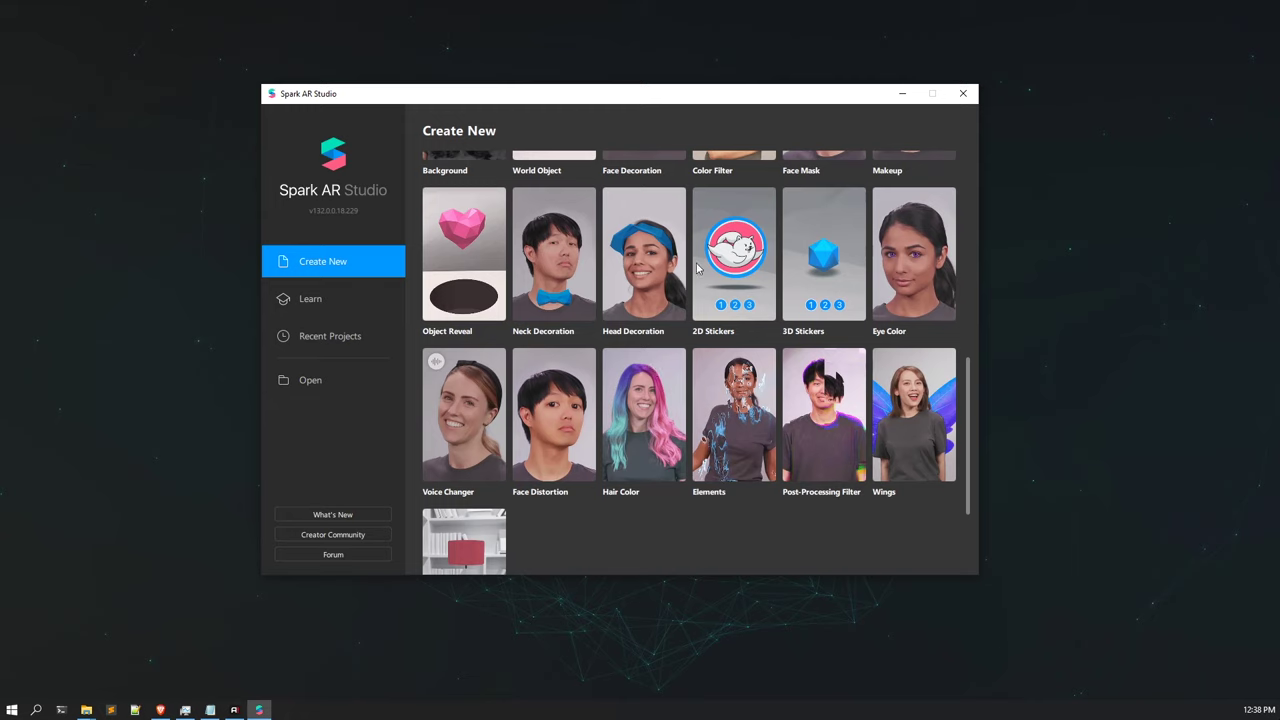
pyautogui.scroll(-2, 695, 330)
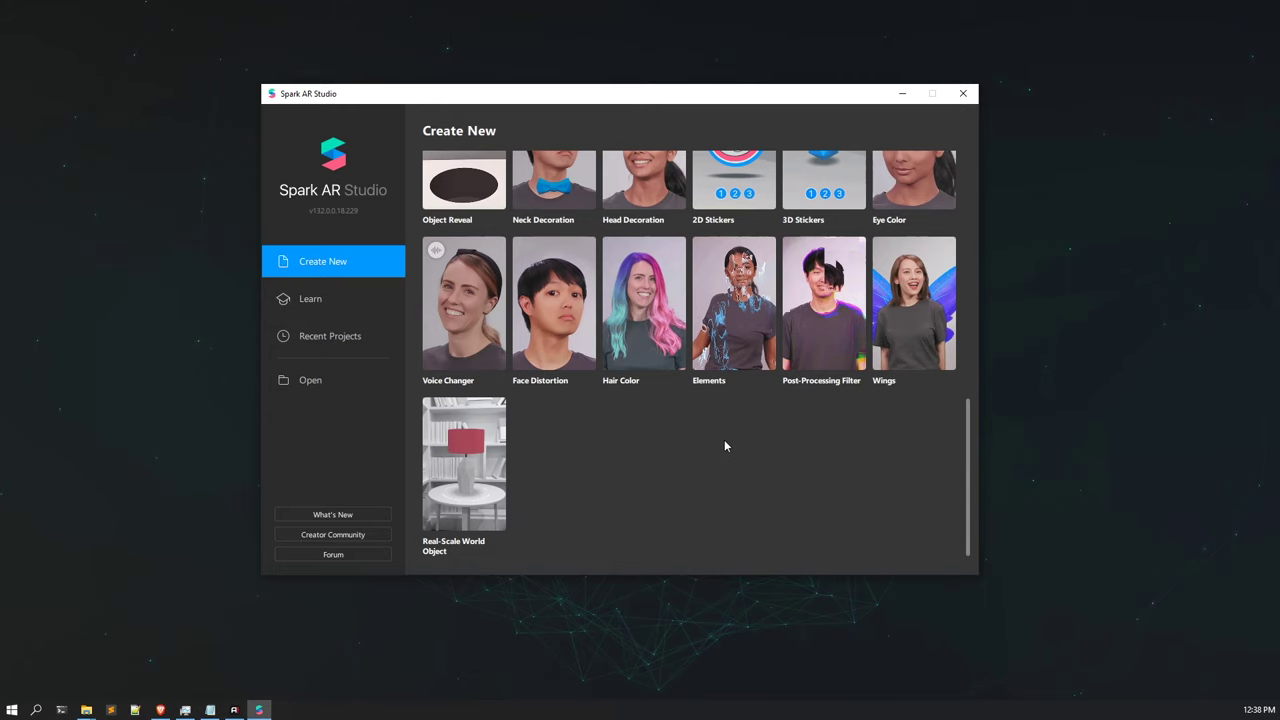
pyautogui.scroll(6, 723, 443)
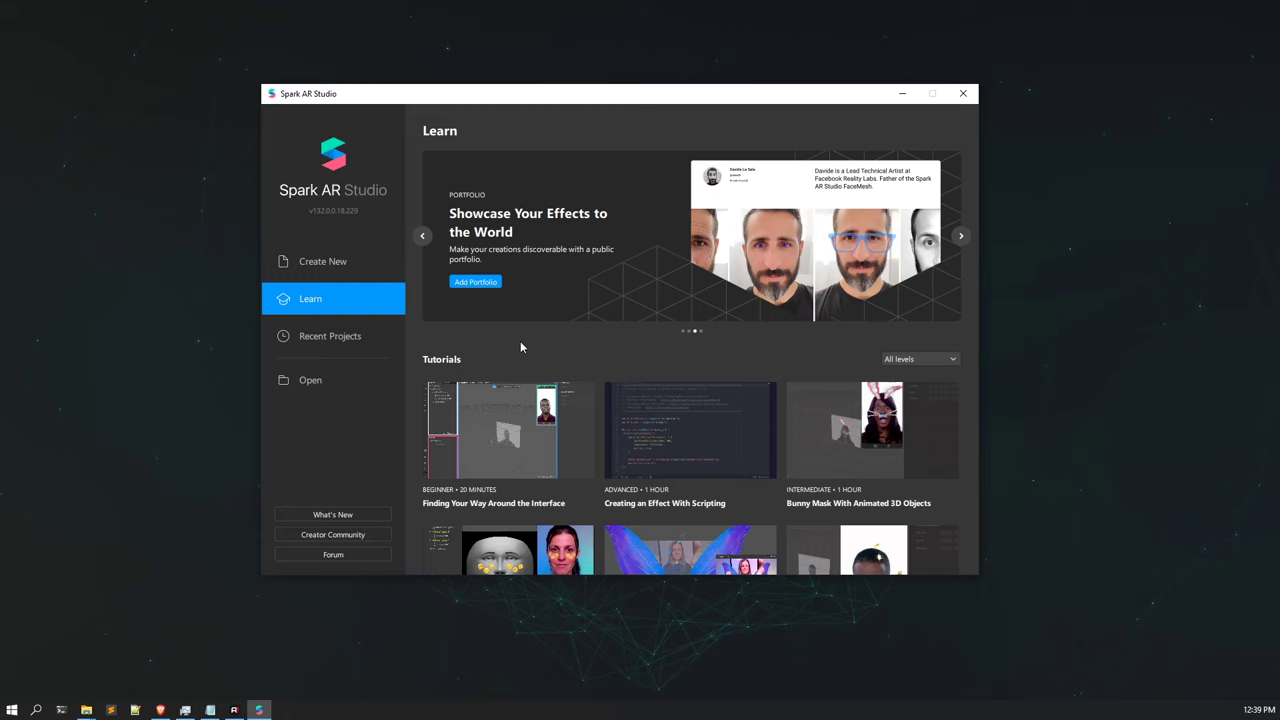
# Scroll through the Learn page's six tutorials and its articles.
pyautogui.scroll(-3, 665, 335)
pyautogui.scroll(-1, 665, 335)
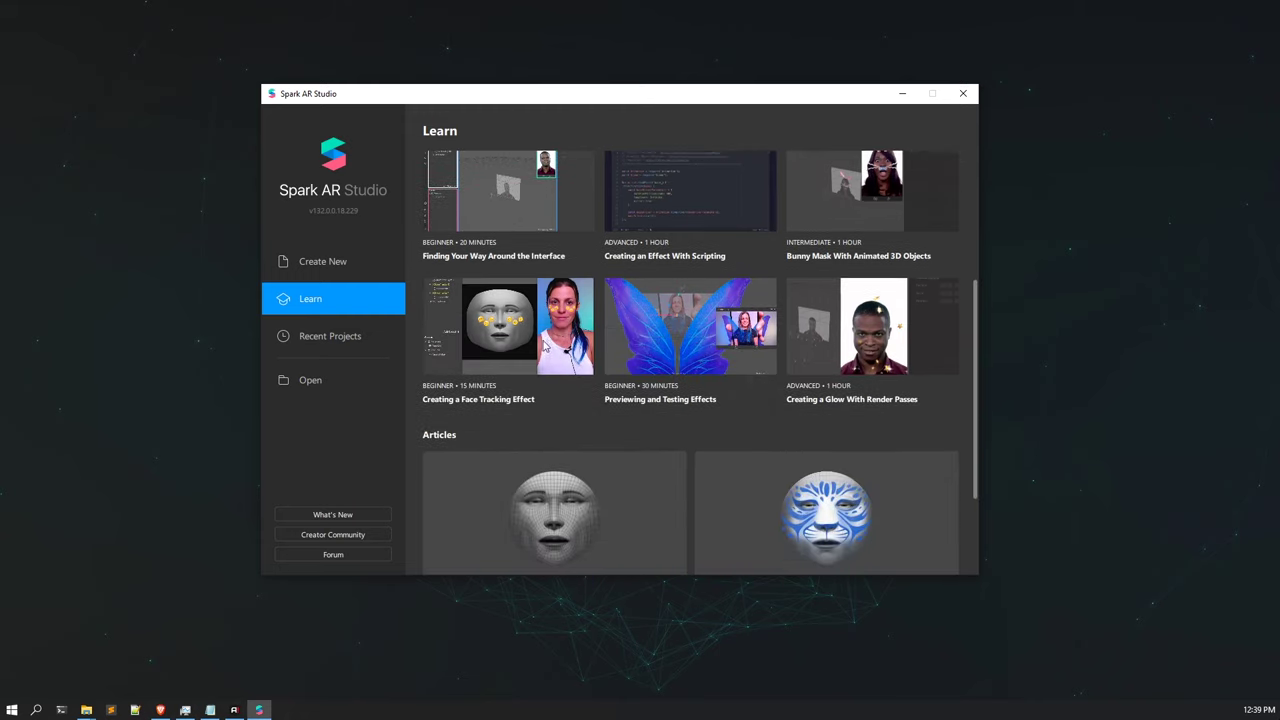
pyautogui.scroll(3, 543, 340)
pyautogui.scroll(-2, 588, 340)
pyautogui.scroll(-1, 588, 340)
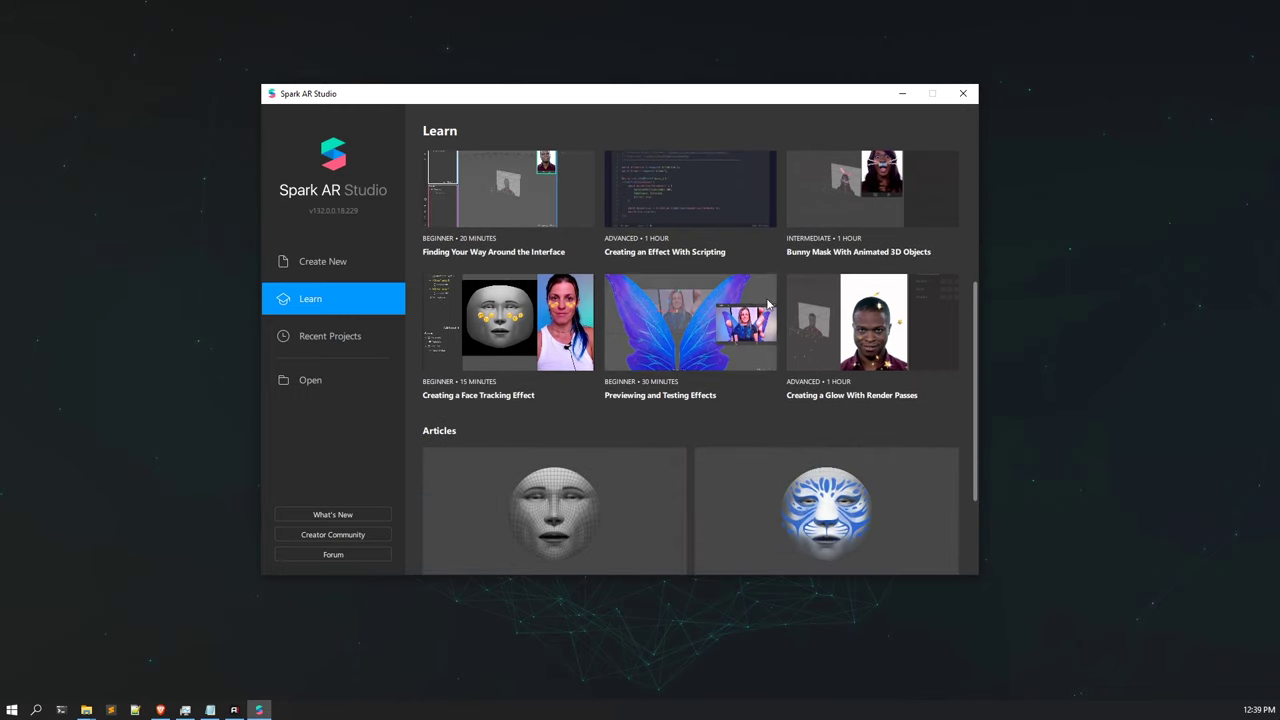
pyautogui.scroll(-2, 760, 280)
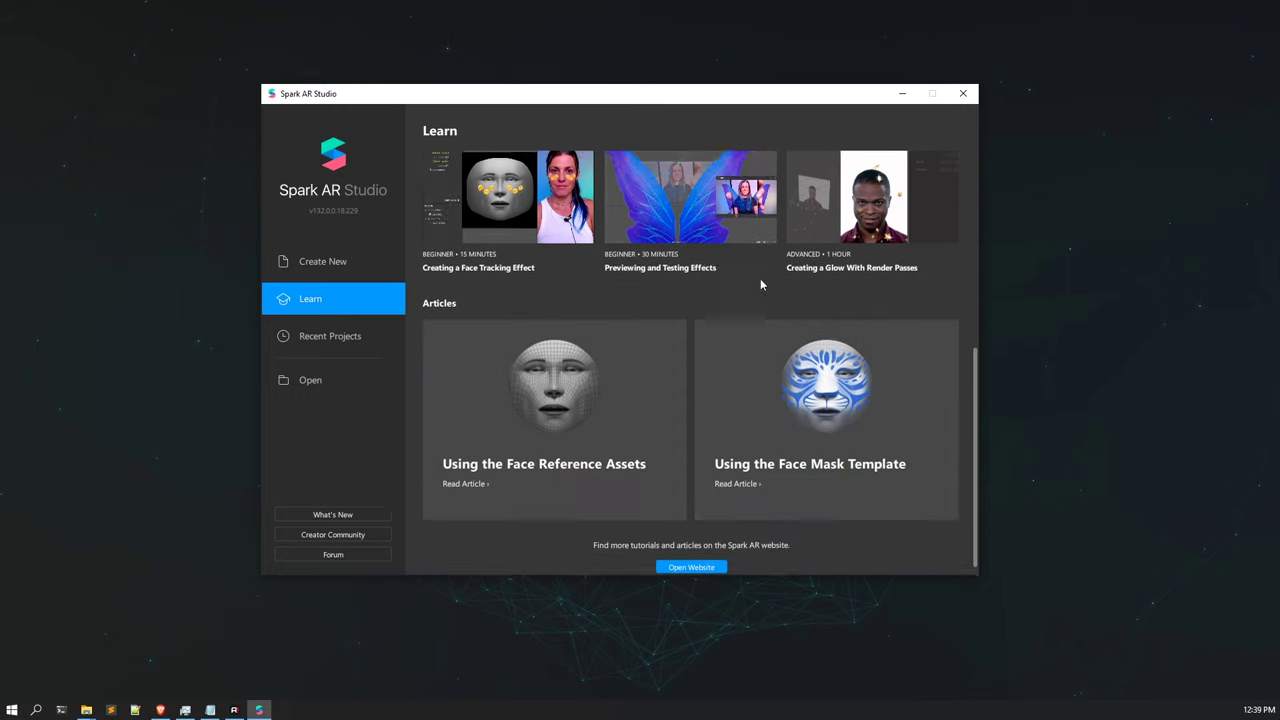
pyautogui.scroll(2, 553, 363)
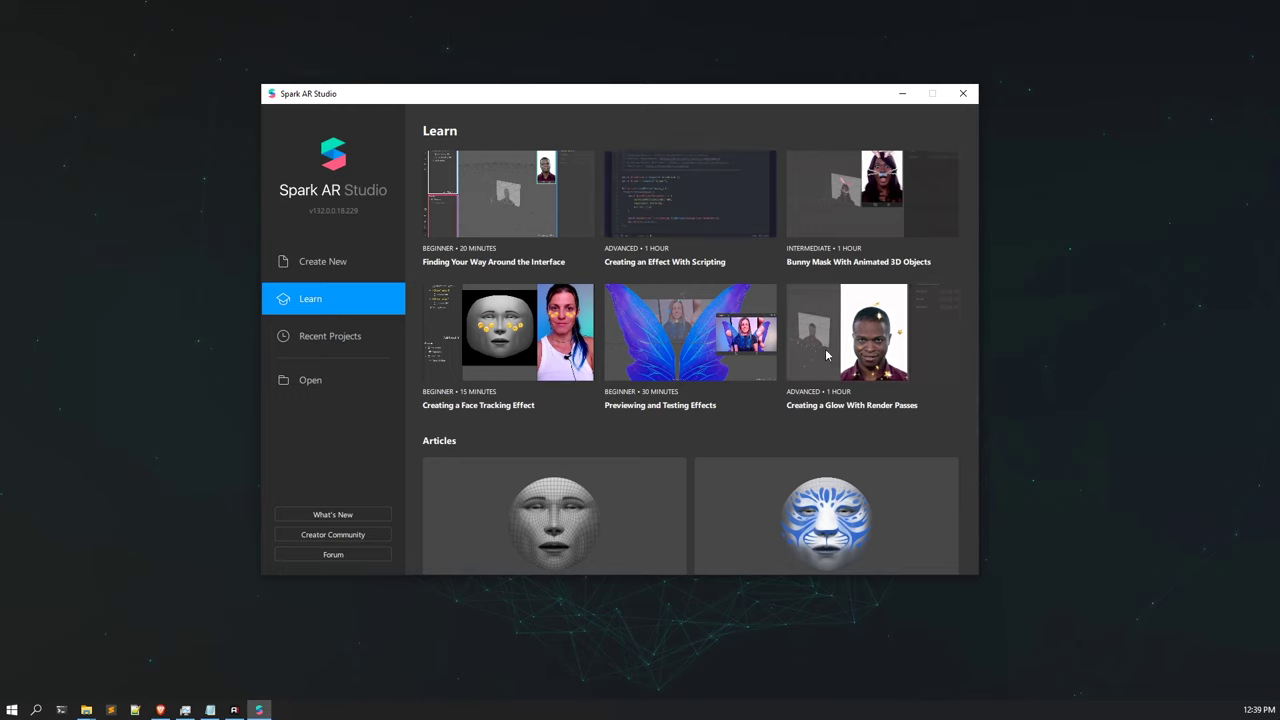
# Check Recent Projects and the Open dialog, then go back to Create New without opening anything.
pyautogui.click(390, 349)
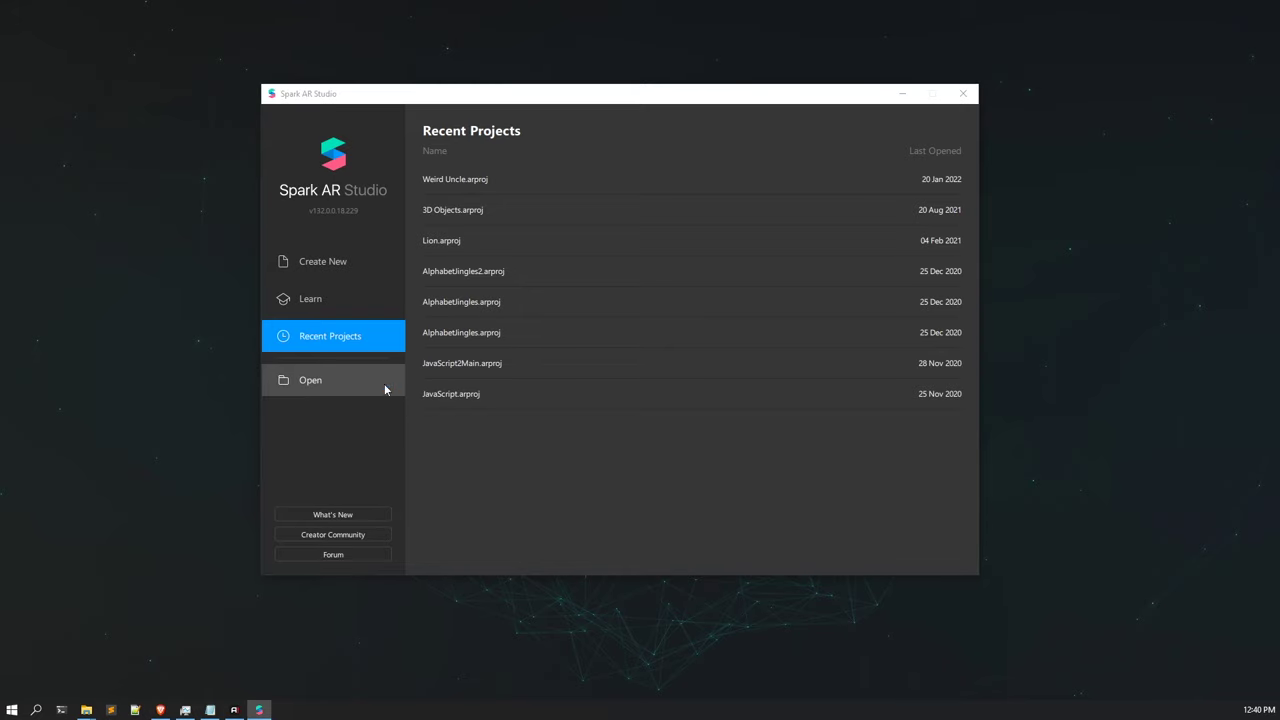
pyautogui.click(384, 389)
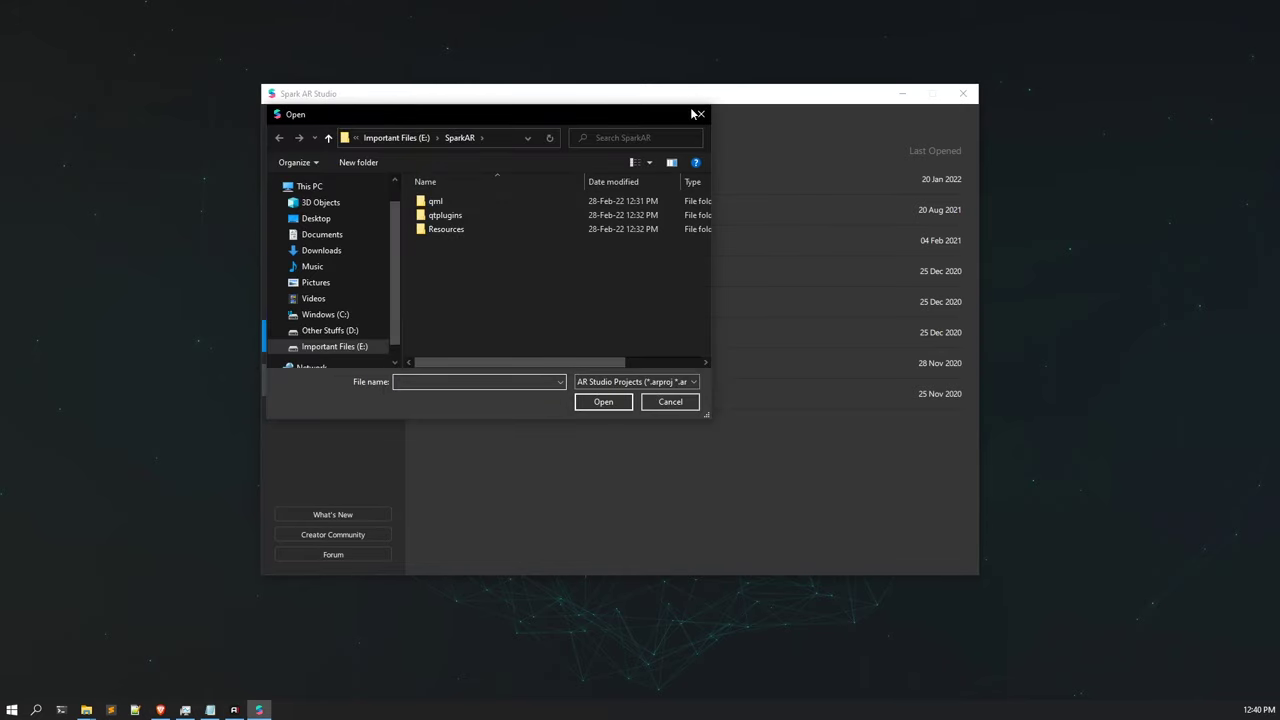
pyautogui.click(700, 113)
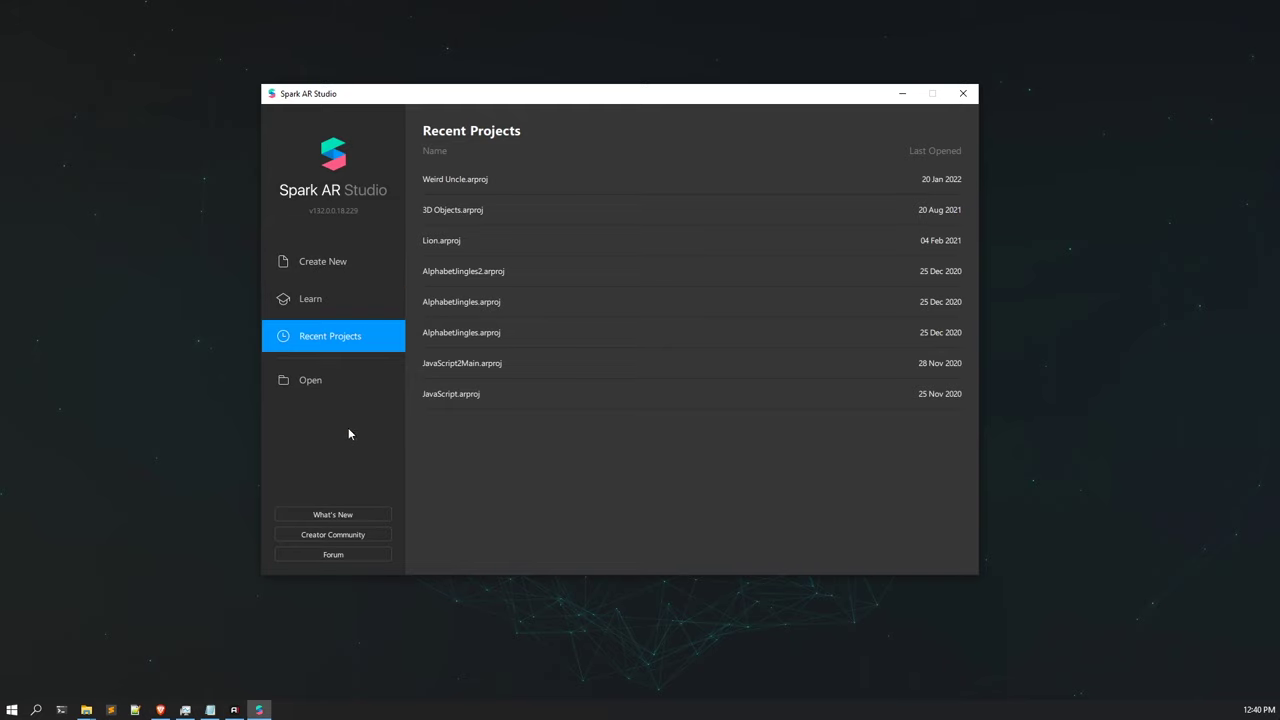
pyautogui.click(322, 261)
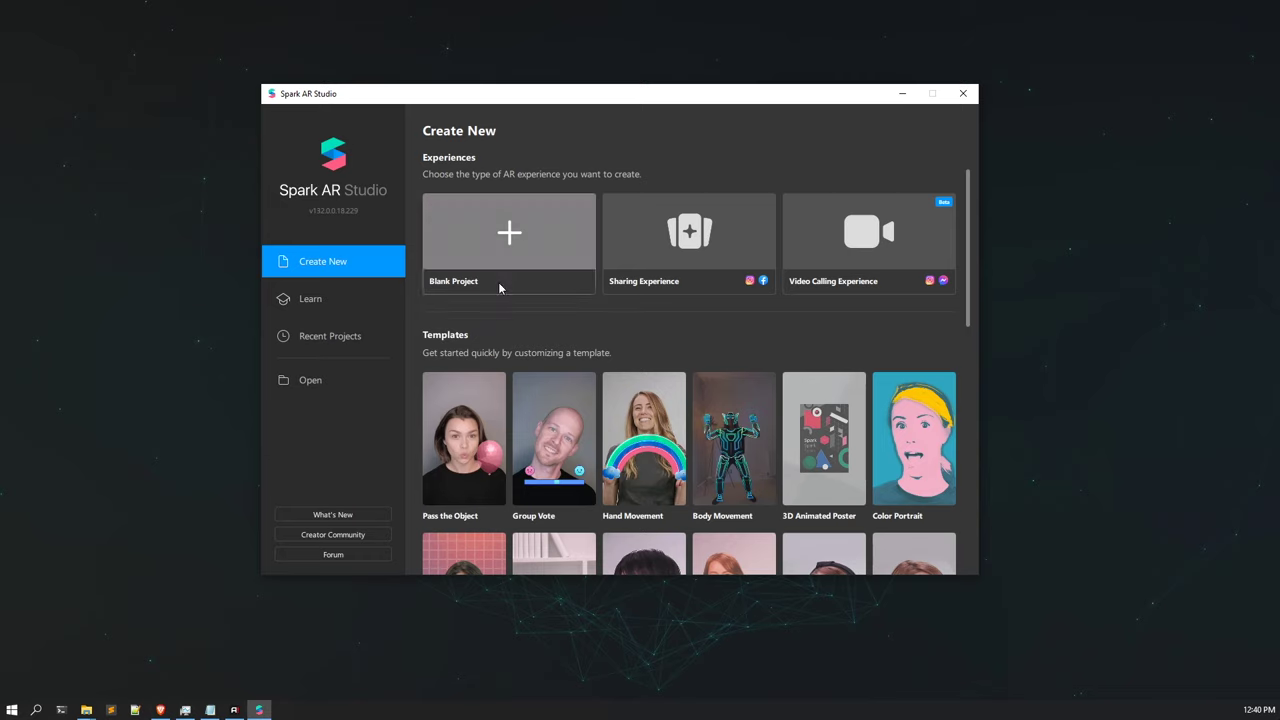
# Create a Blank Project and drag the simulator preview's corner to enlarge it.
pyautogui.click(501, 238)
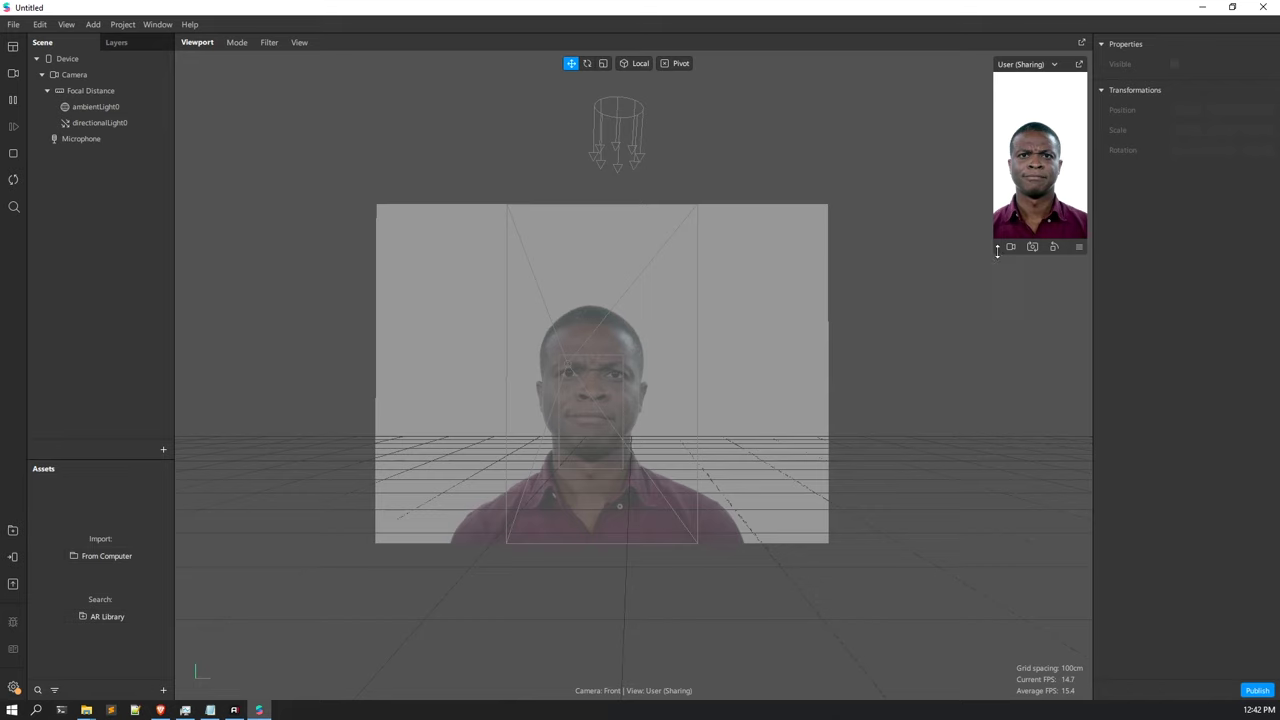
pyautogui.moveTo(995, 253); pyautogui.dragTo(894, 430)
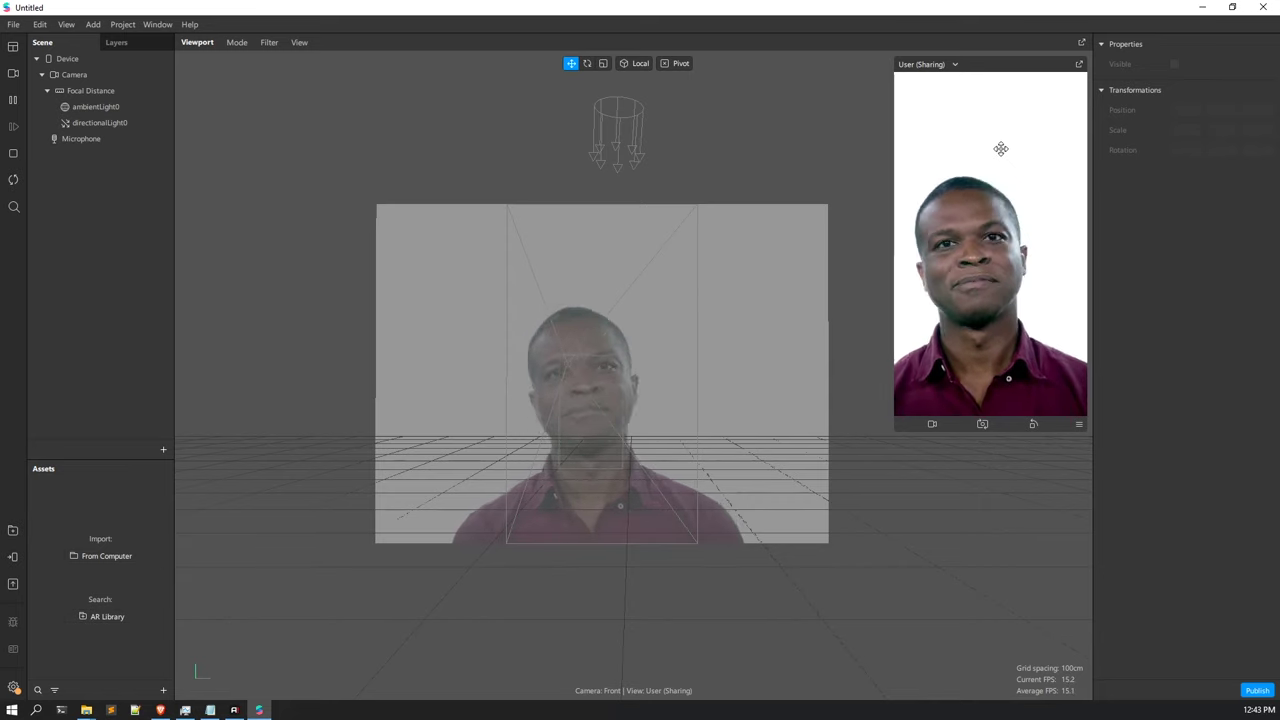
pyautogui.moveTo(1000, 180); pyautogui.dragTo(1016, 272)
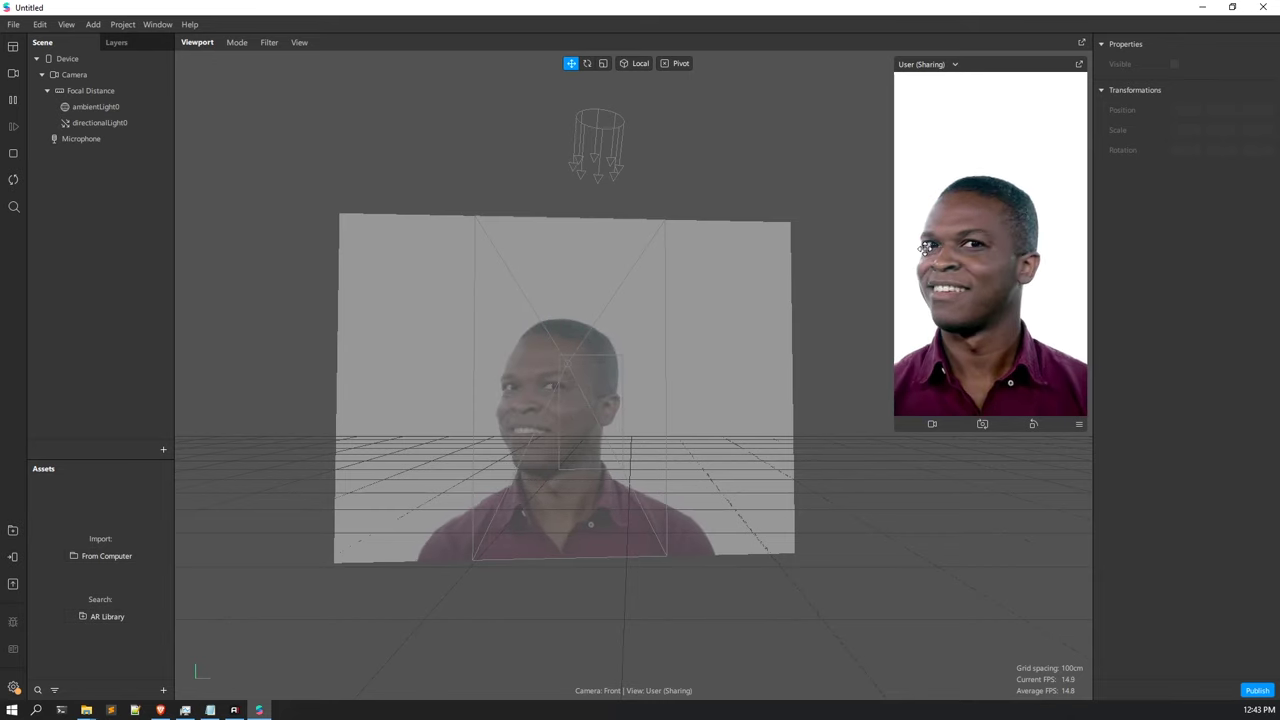
pyautogui.moveTo(897, 426); pyautogui.dragTo(931, 364)
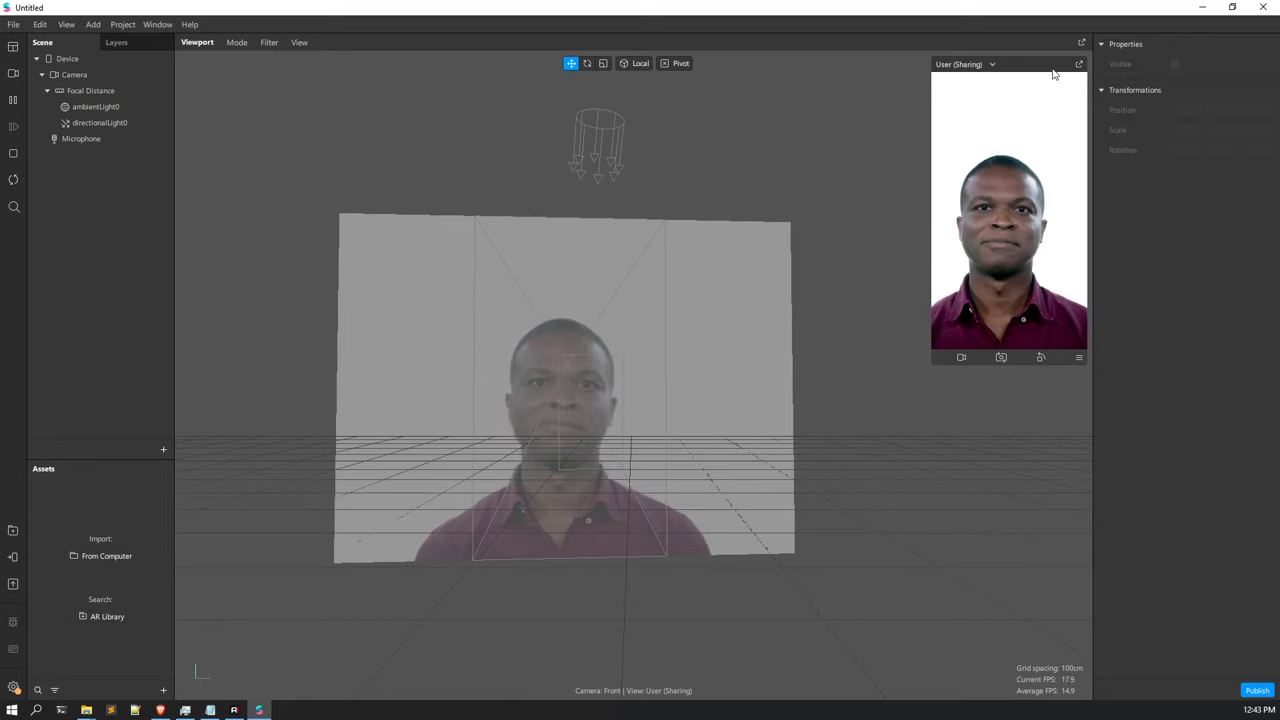
# Undock and redock the simulator, then resize it into a small panel beside the viewport.
pyautogui.doubleClick(1000, 77)
pyautogui.moveTo(1000, 77); pyautogui.dragTo(1036, 72)
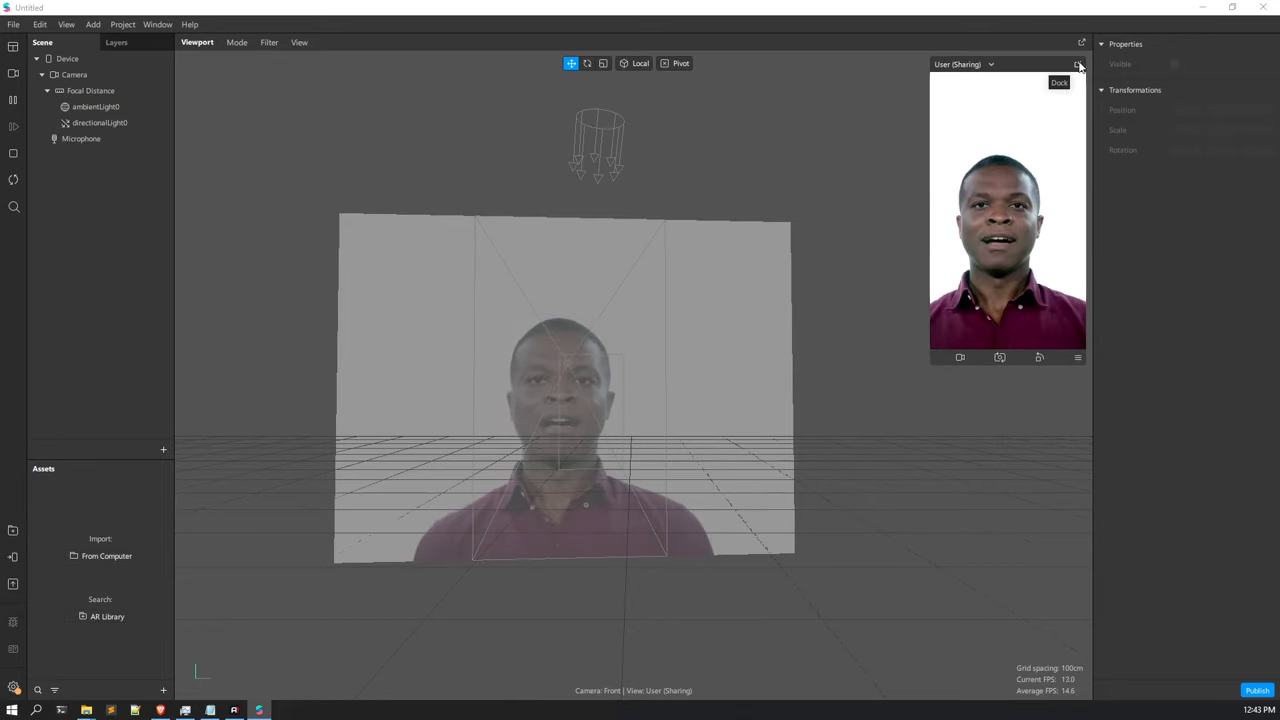
pyautogui.click(1078, 65)
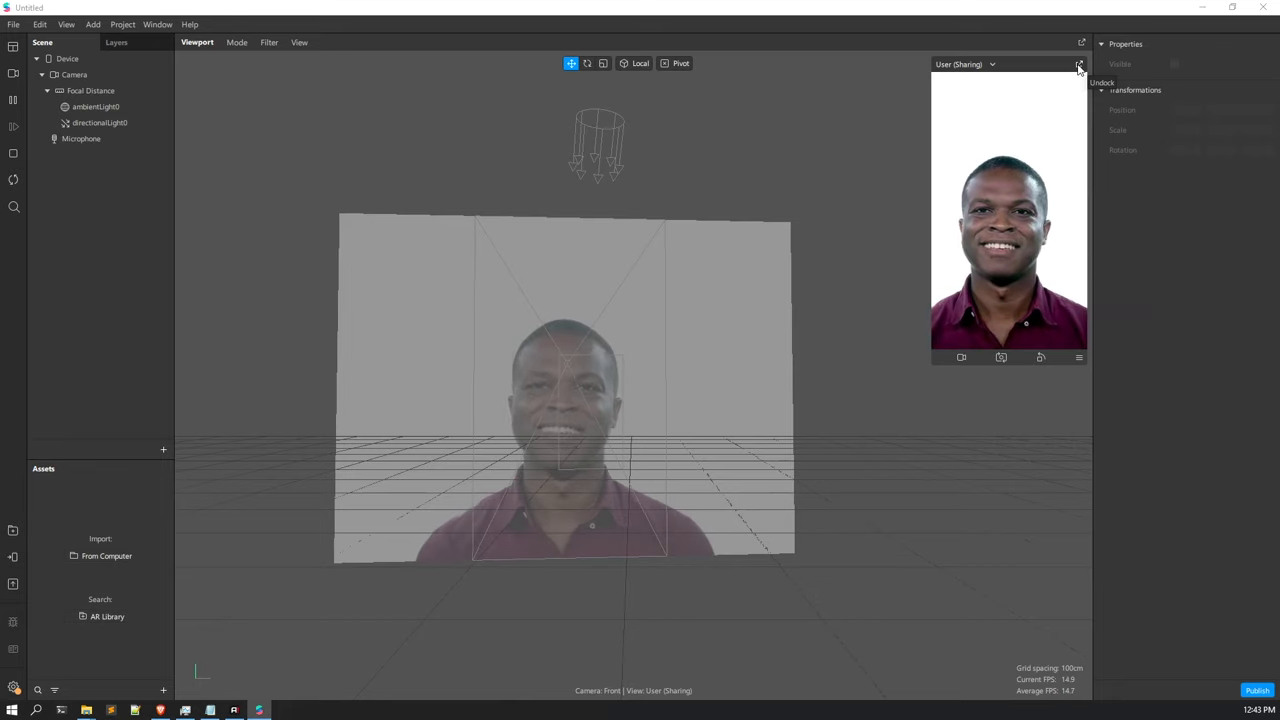
pyautogui.click(1077, 64)
pyautogui.moveTo(1051, 40); pyautogui.dragTo(1071, 380)
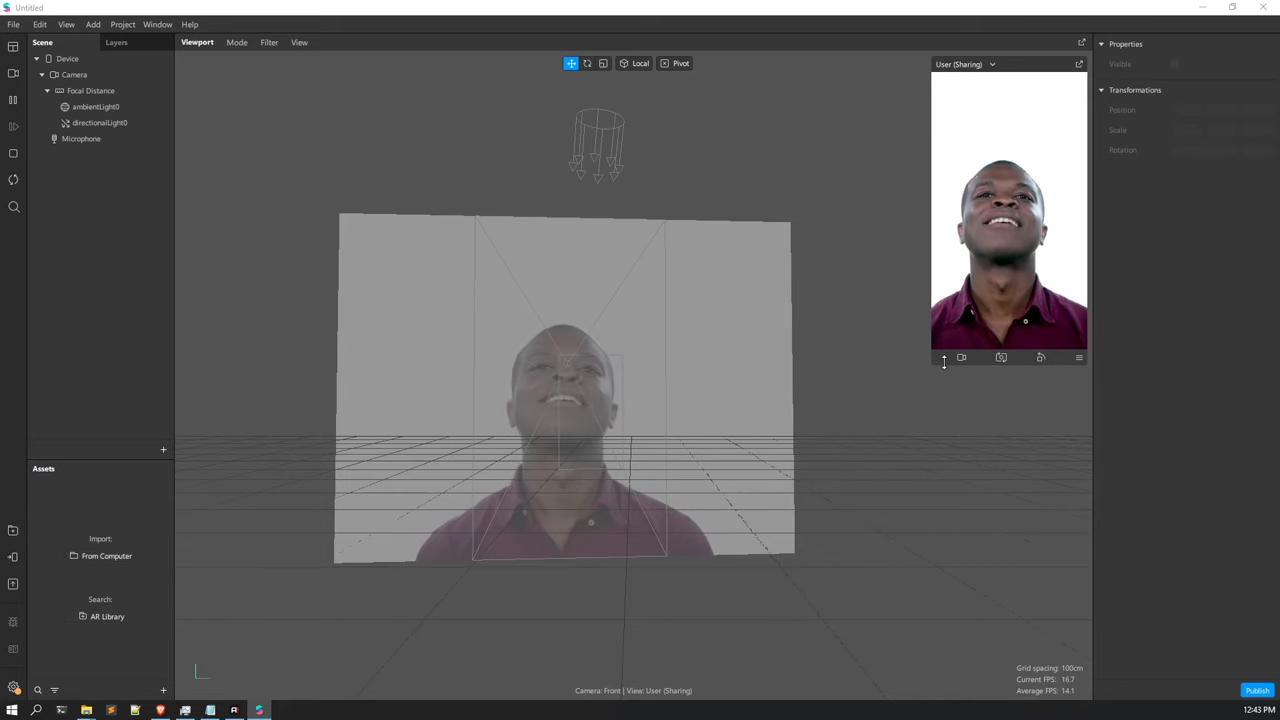
pyautogui.moveTo(931, 365); pyautogui.dragTo(998, 245)
pyautogui.moveTo(694, 340); pyautogui.dragTo(571, 365, button='right')
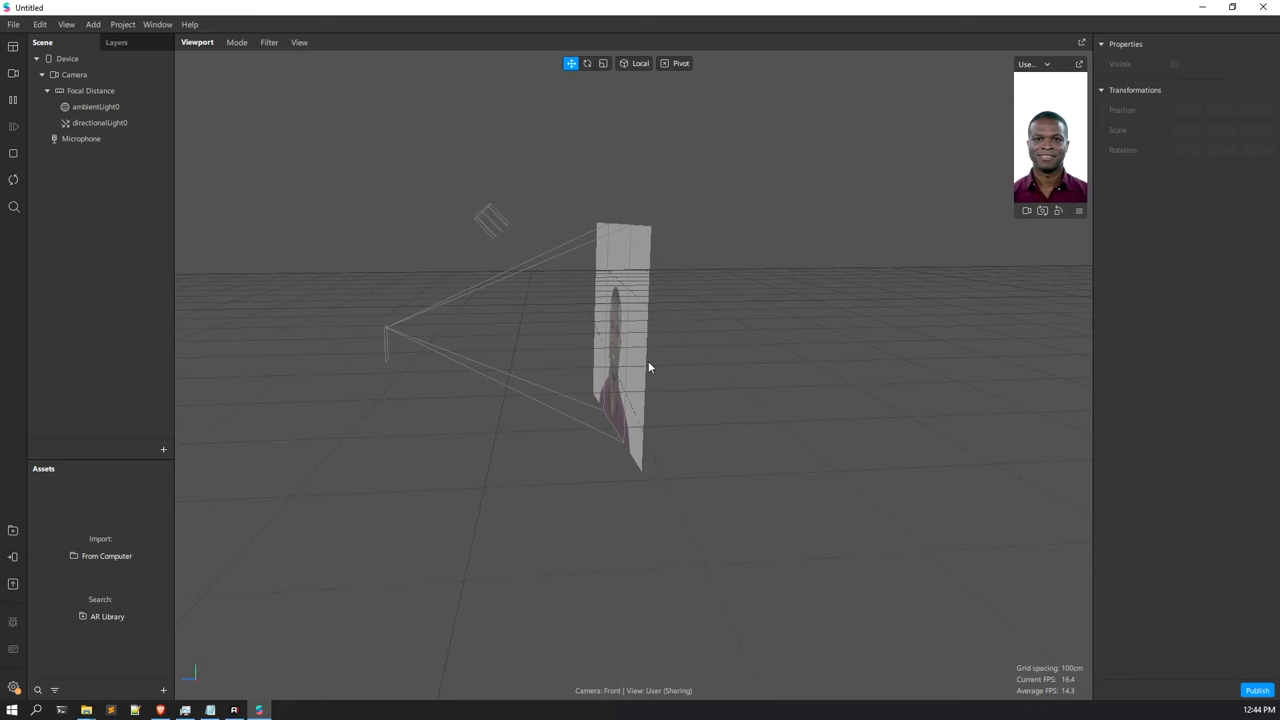
# Orbit and zoom the viewport until the face video plane is seen from the front.
pyautogui.moveTo(684, 376); pyautogui.dragTo(714, 383, button='right')
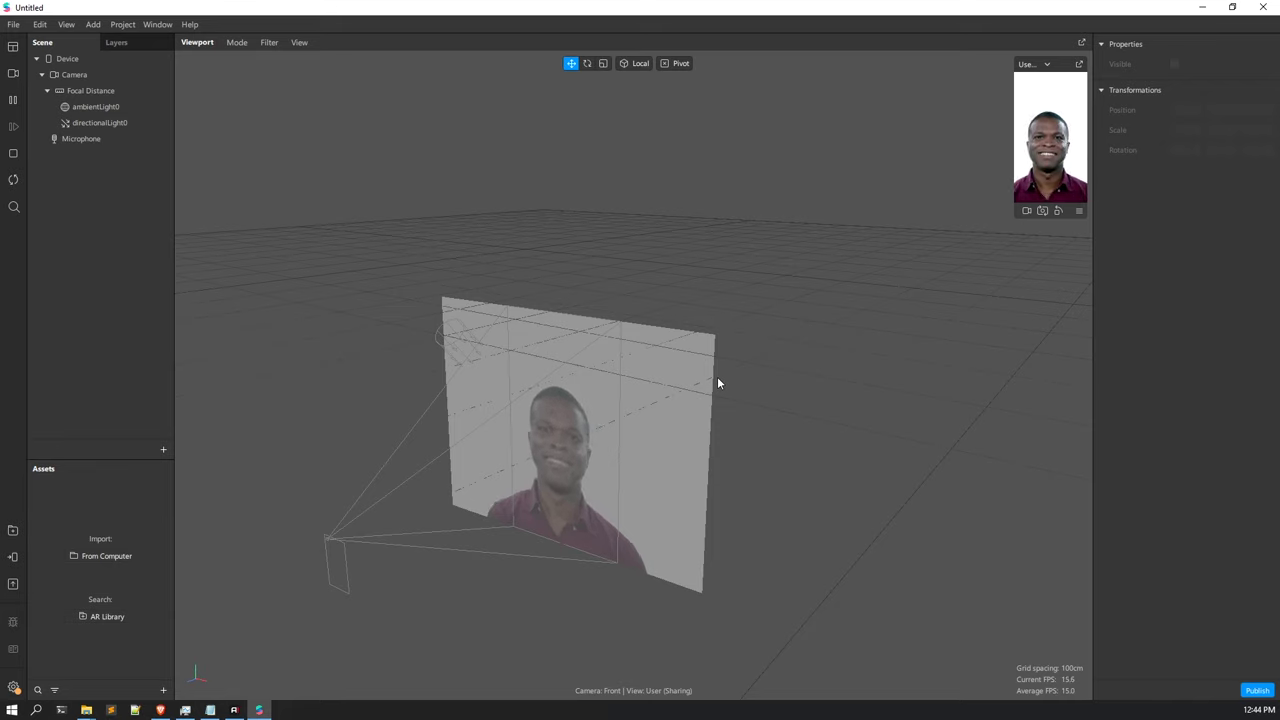
pyautogui.moveTo(717, 383); pyautogui.dragTo(650, 358, button='right')
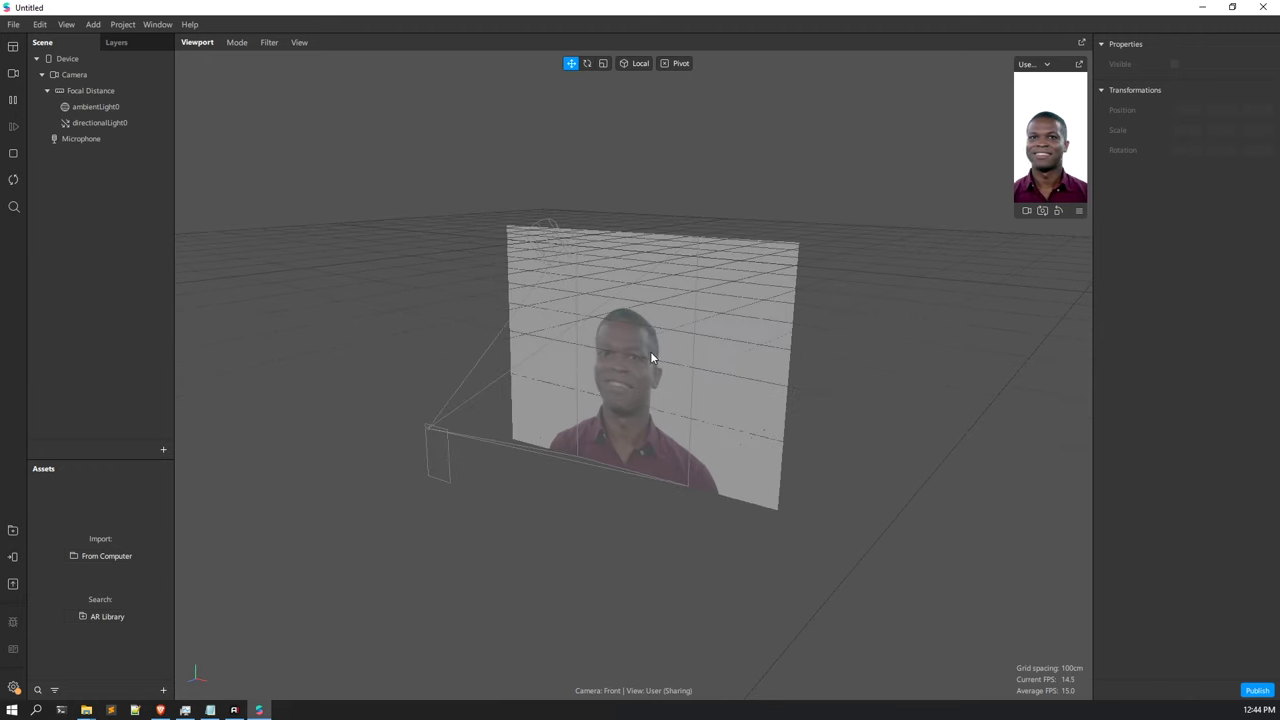
pyautogui.scroll(2, 648, 356)
pyautogui.moveTo(351, 457); pyautogui.dragTo(443, 374, button='right')
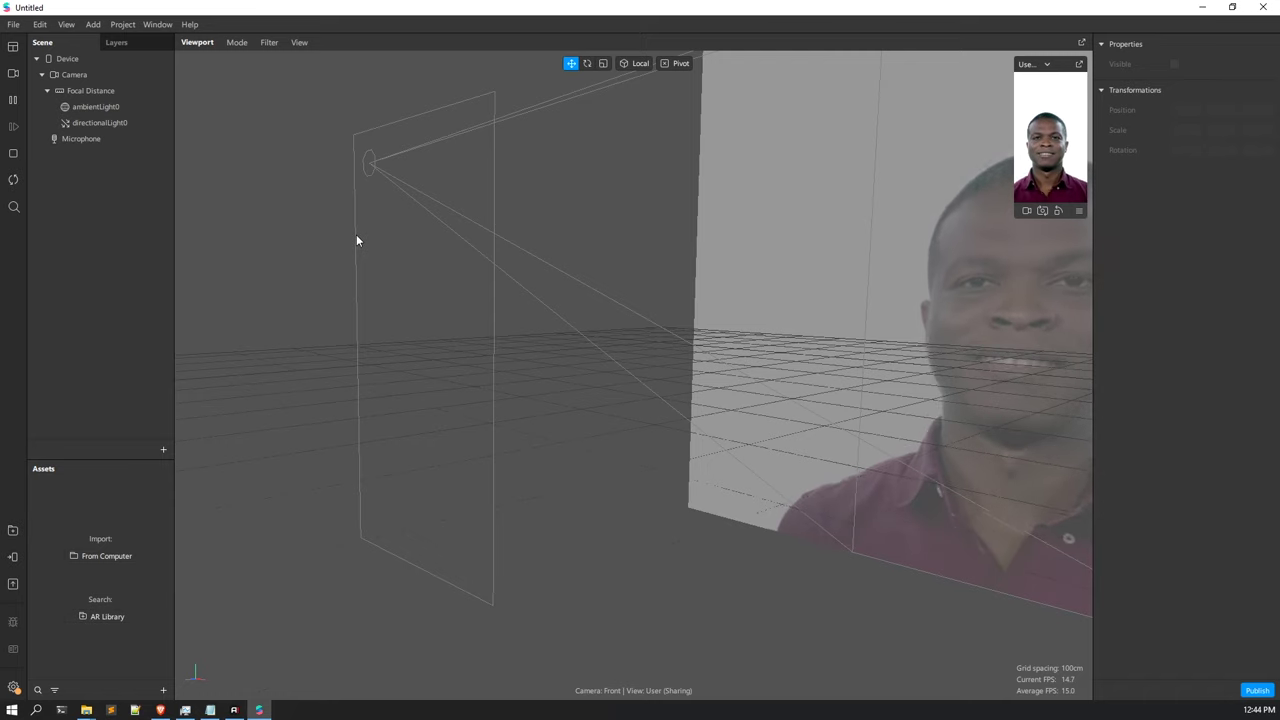
pyautogui.moveTo(323, 149); pyautogui.dragTo(563, 229, button='right')
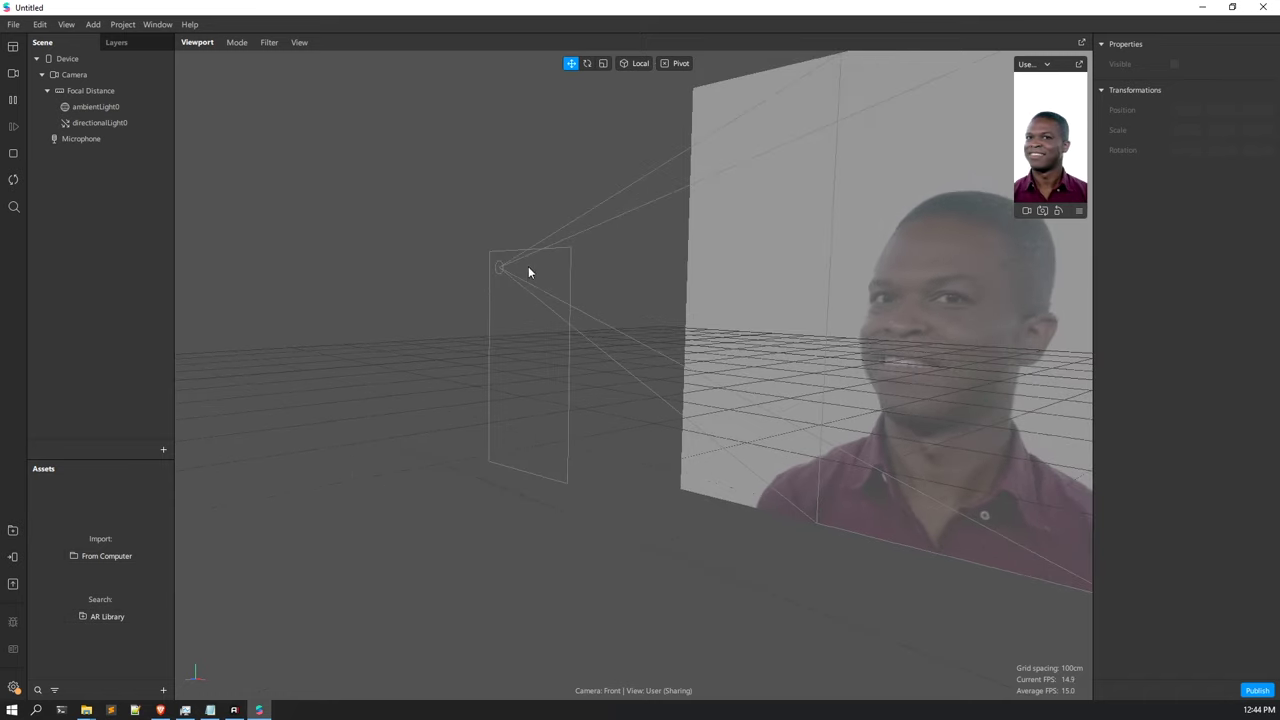
pyautogui.moveTo(894, 194); pyautogui.dragTo(717, 314, button='right')
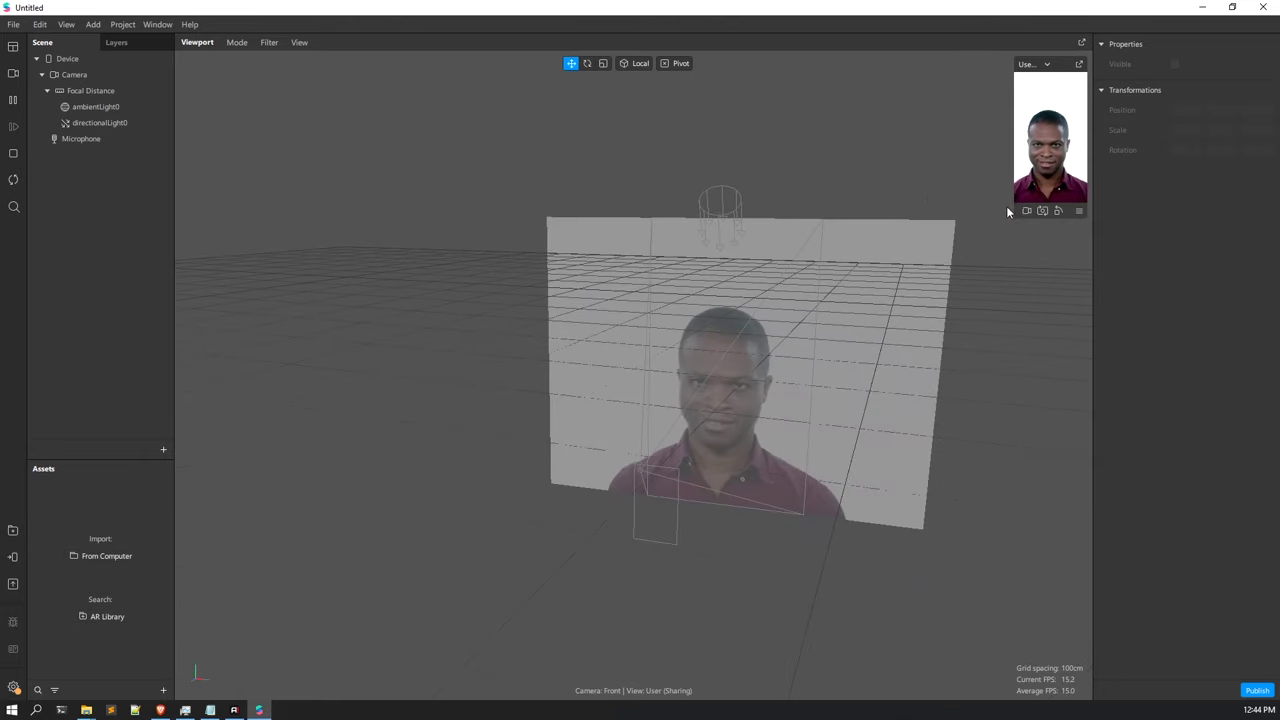
# Enlarge the simulator's camera preview and tilt the viewport to angle the video plane.
pyautogui.moveTo(1014, 218); pyautogui.dragTo(977, 284)
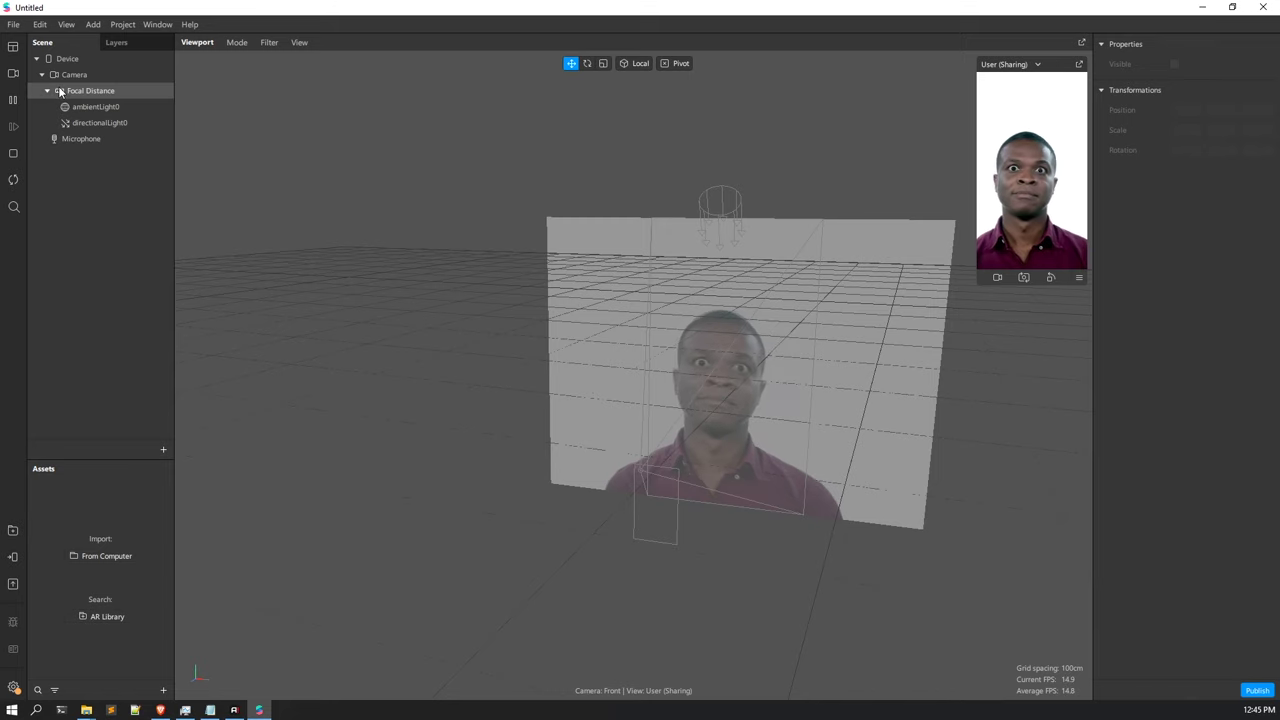
pyautogui.moveTo(857, 291); pyautogui.dragTo(715, 330, button='right')
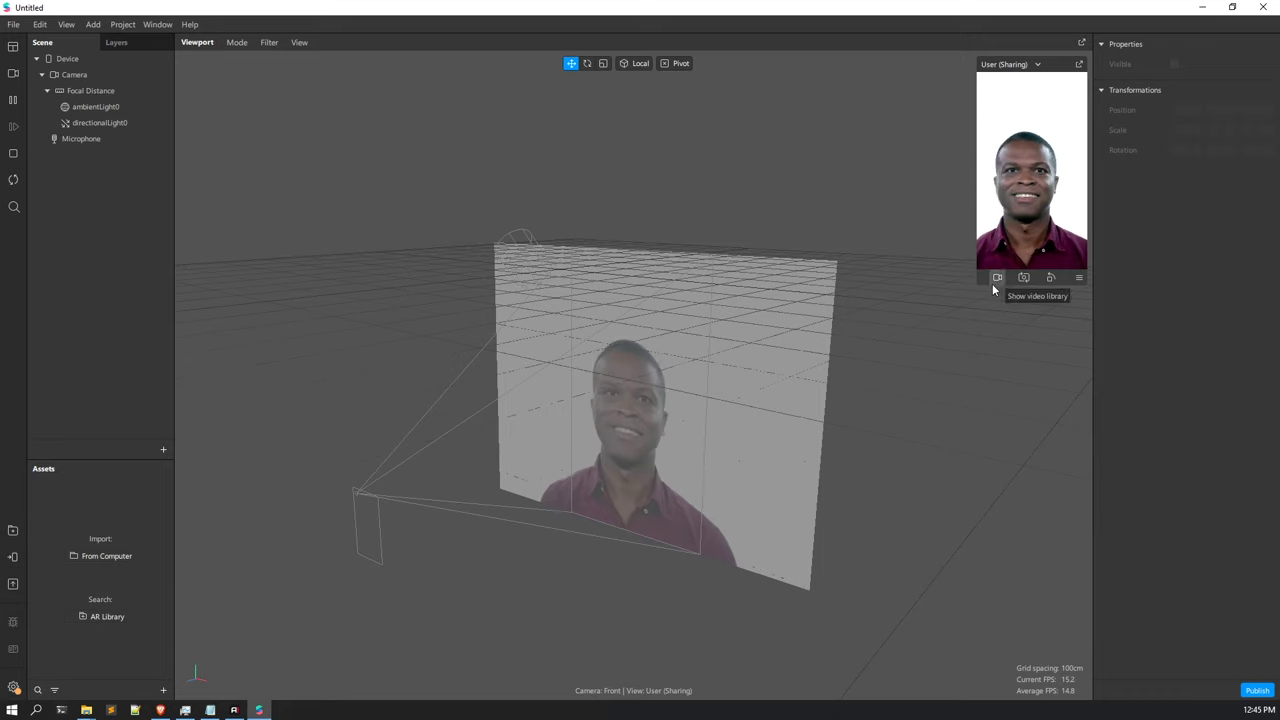
pyautogui.scroll(3, 1020, 200)
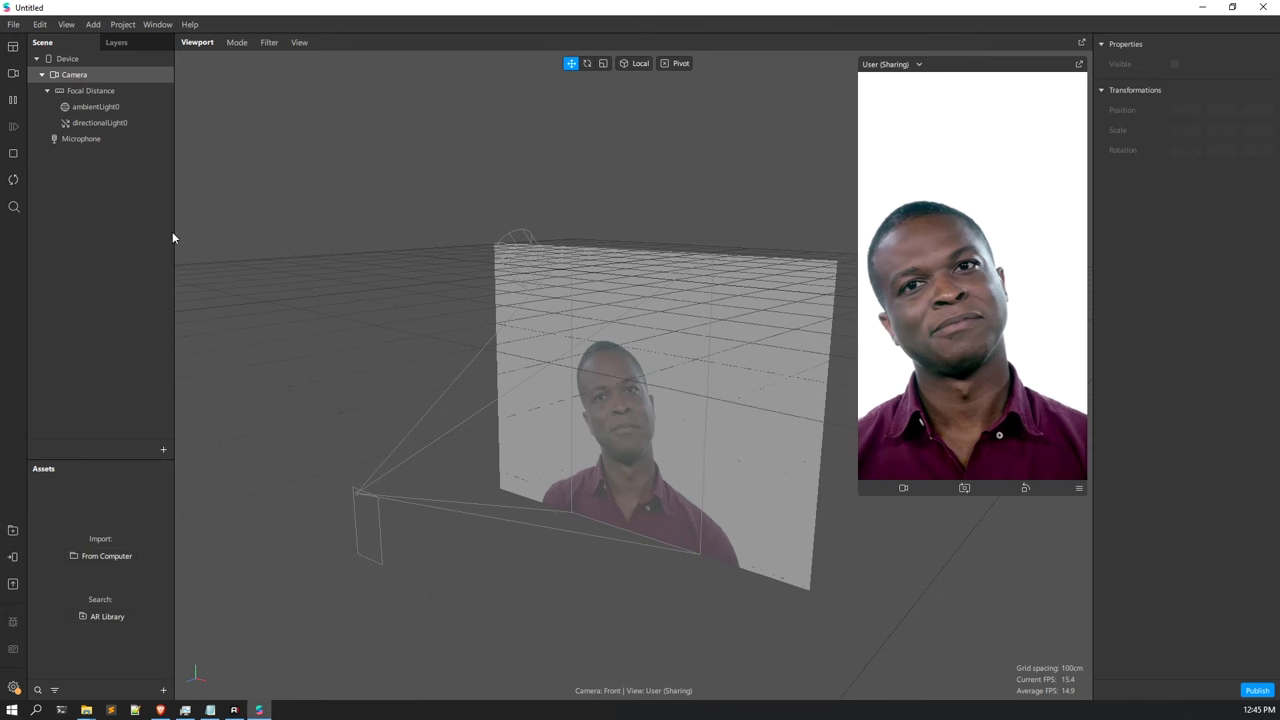
# Select Camera in the Scene panel and expand its Tags section in Properties.
pyautogui.click(74, 75)
pyautogui.moveTo(447, 409); pyautogui.dragTo(455, 392, button='right')
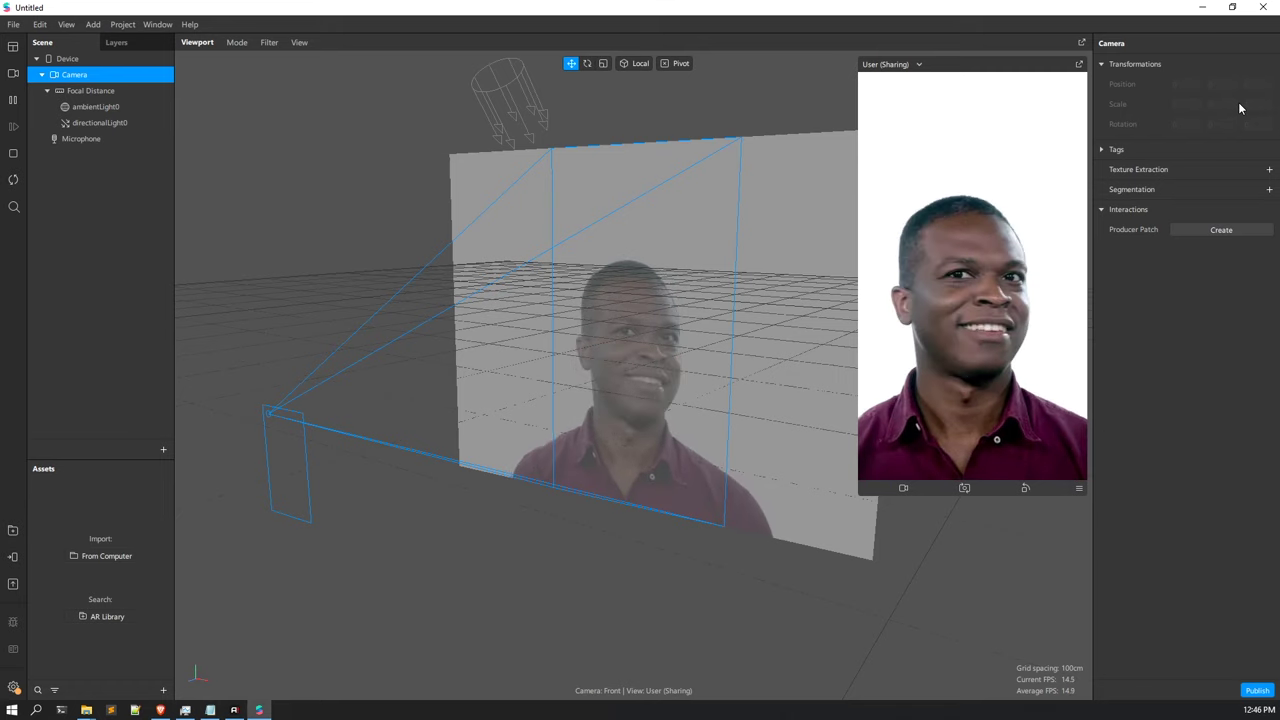
pyautogui.click(1106, 150)
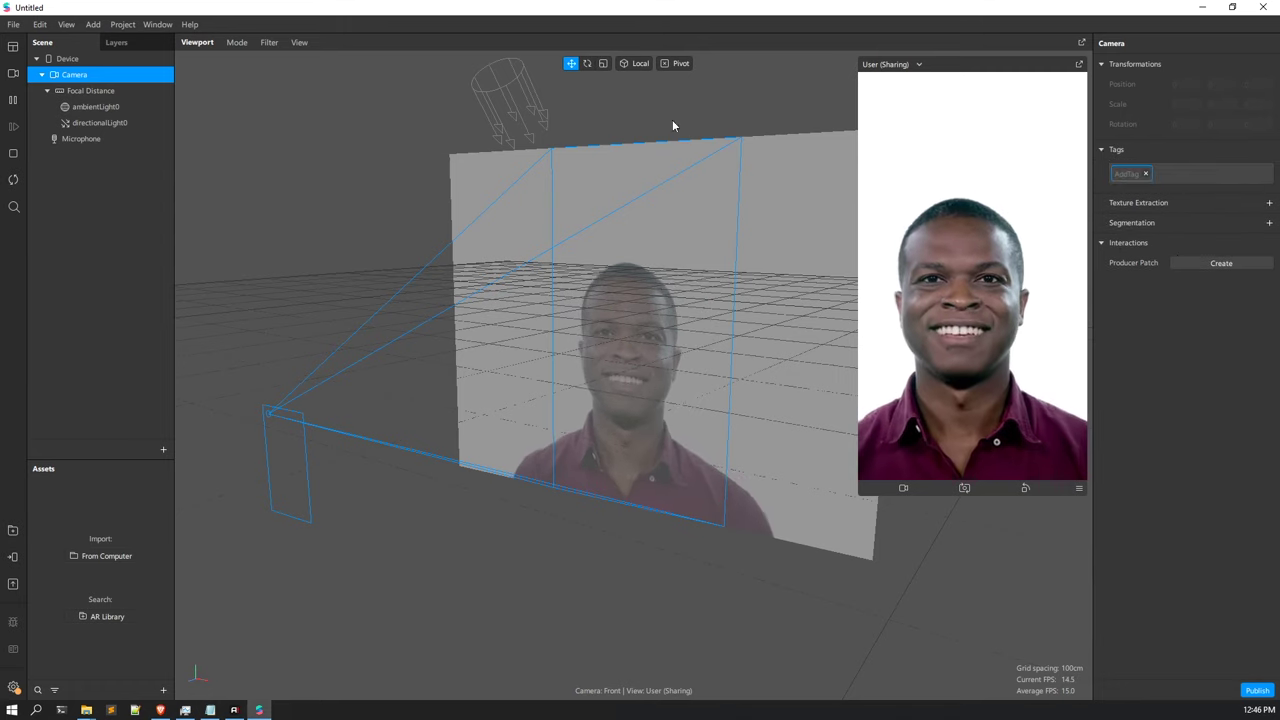
# Set directionalLight0's intensity from 80 to 100 and make the Assets panel taller.
pyautogui.click(108, 124)
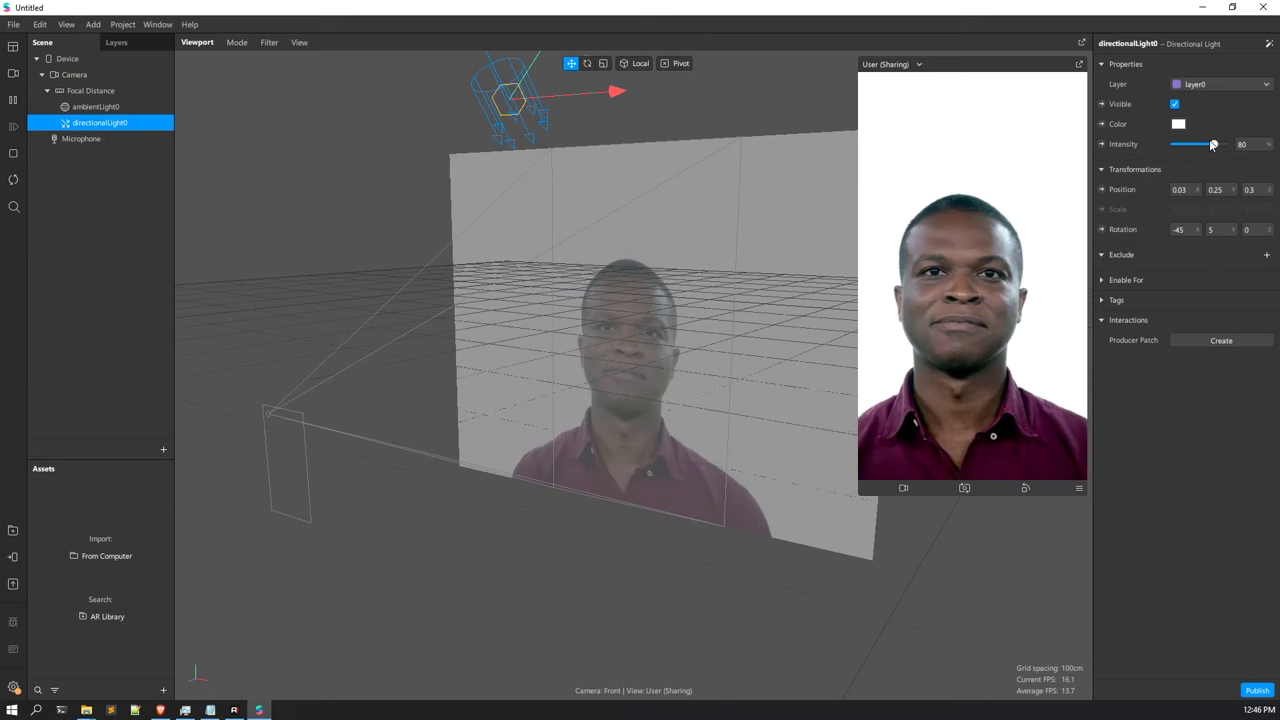
pyautogui.moveTo(1213, 145); pyautogui.dragTo(1240, 155)
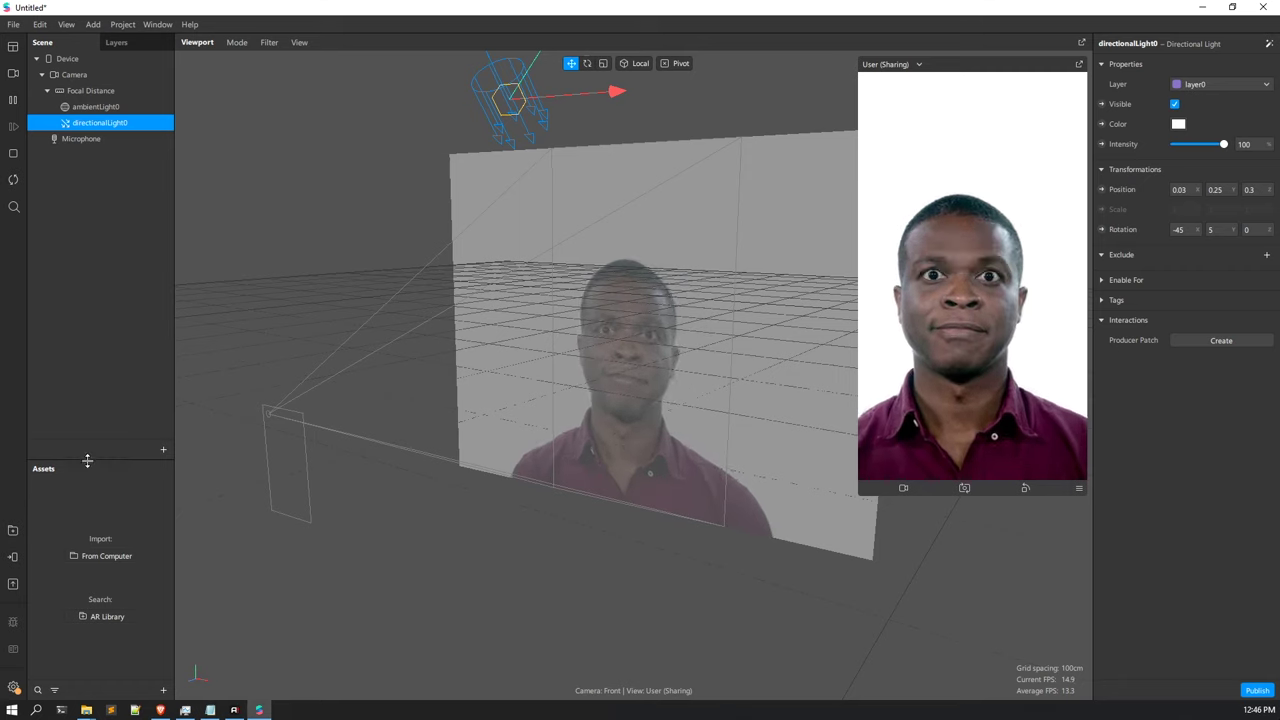
pyautogui.moveTo(87, 458); pyautogui.dragTo(110, 392)
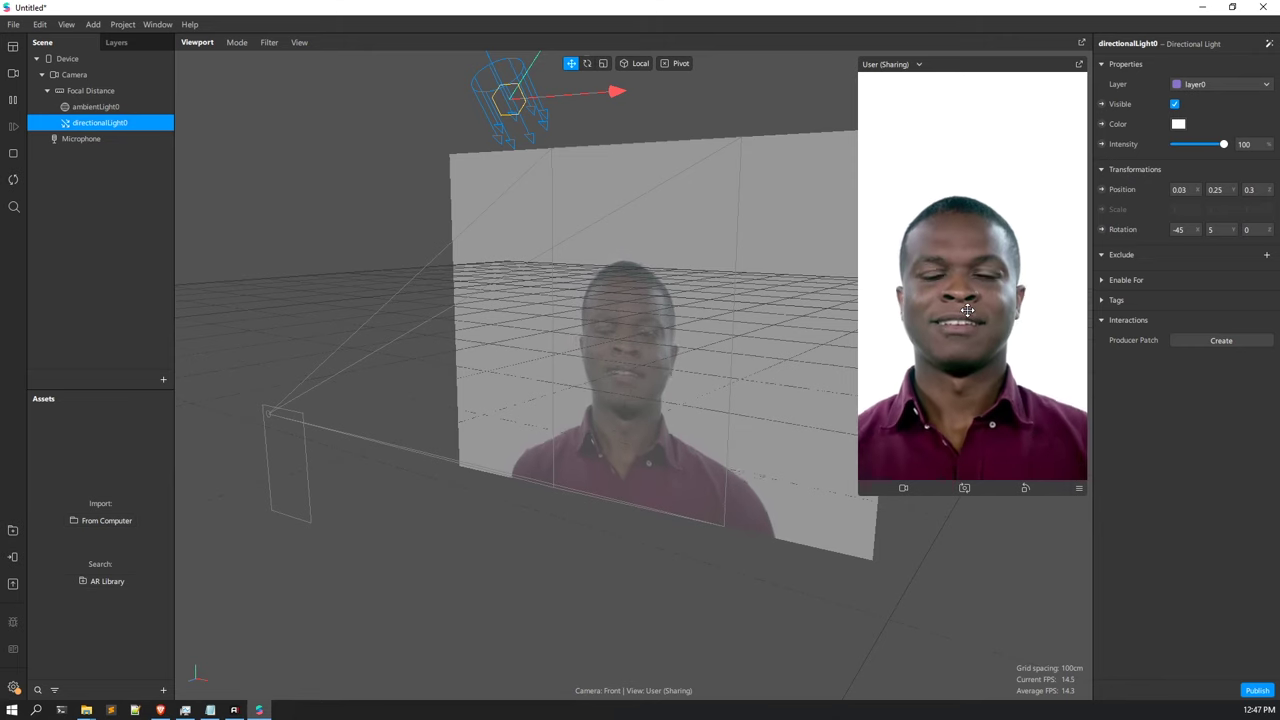
# Pause the simulated video, orbit to a higher view angle, then resume playback.
pyautogui.click(17, 109)
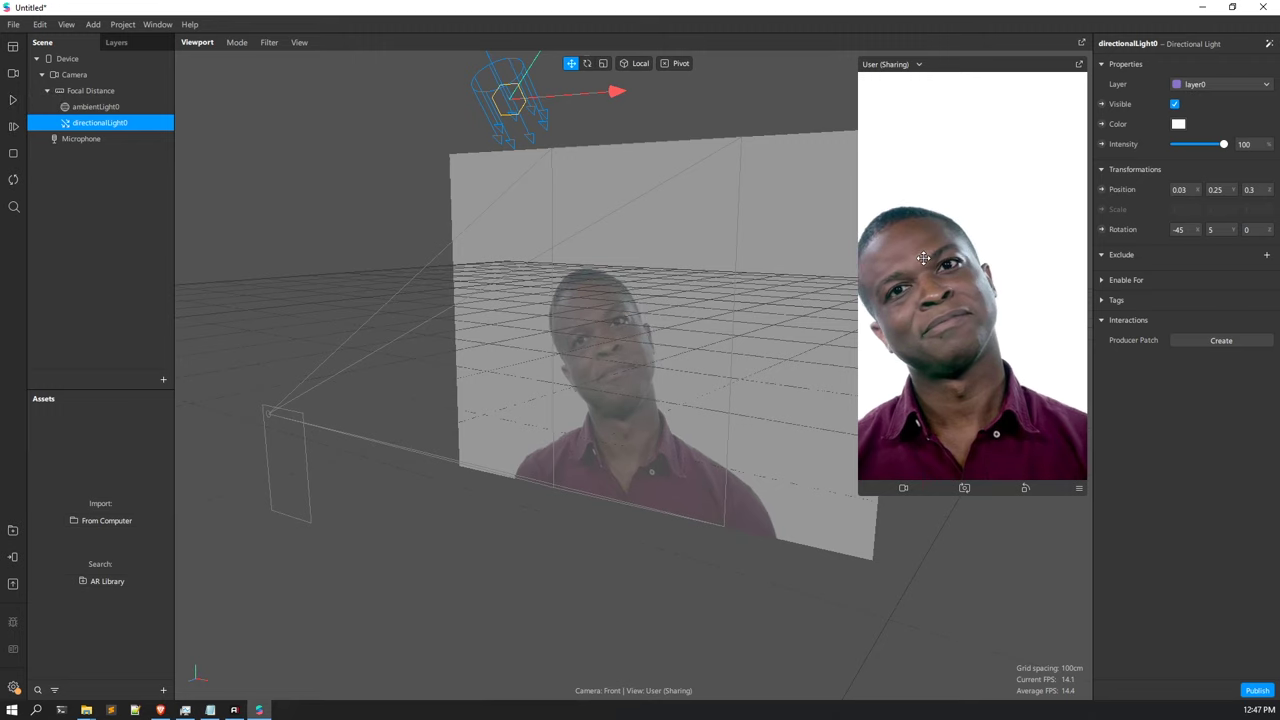
pyautogui.moveTo(593, 383); pyautogui.dragTo(645, 360, button='right')
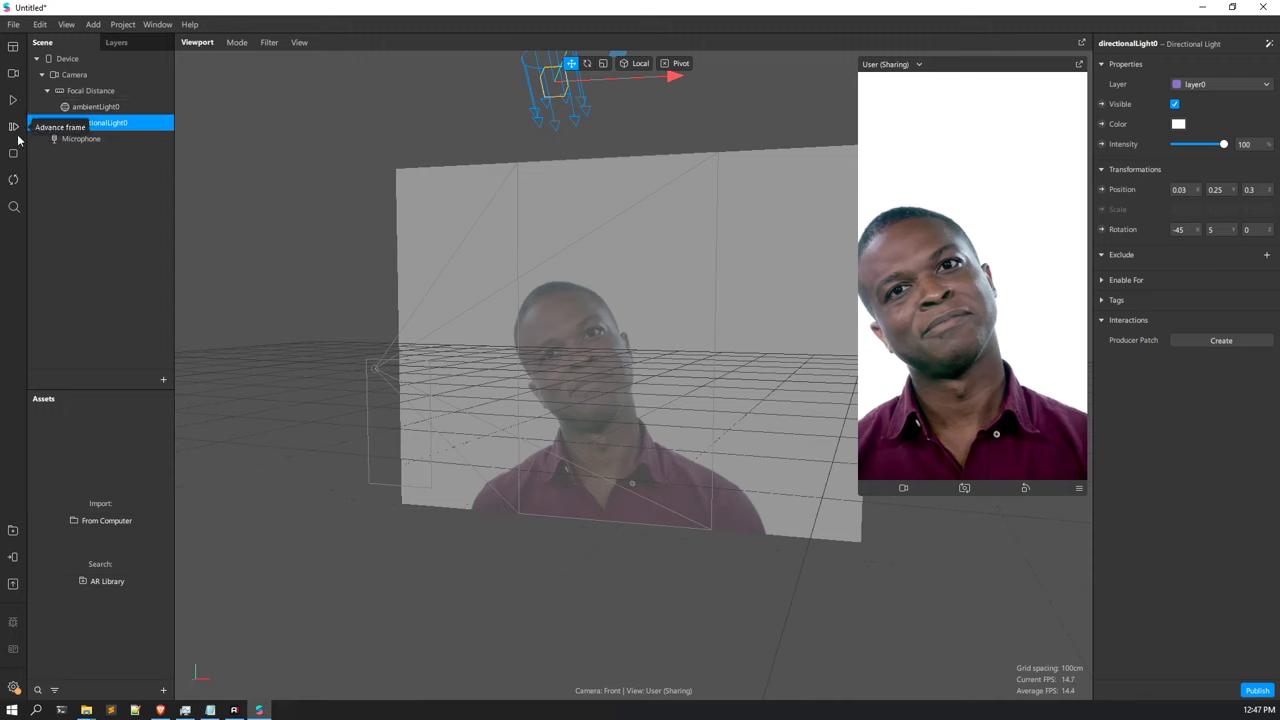
pyautogui.click(13, 101)
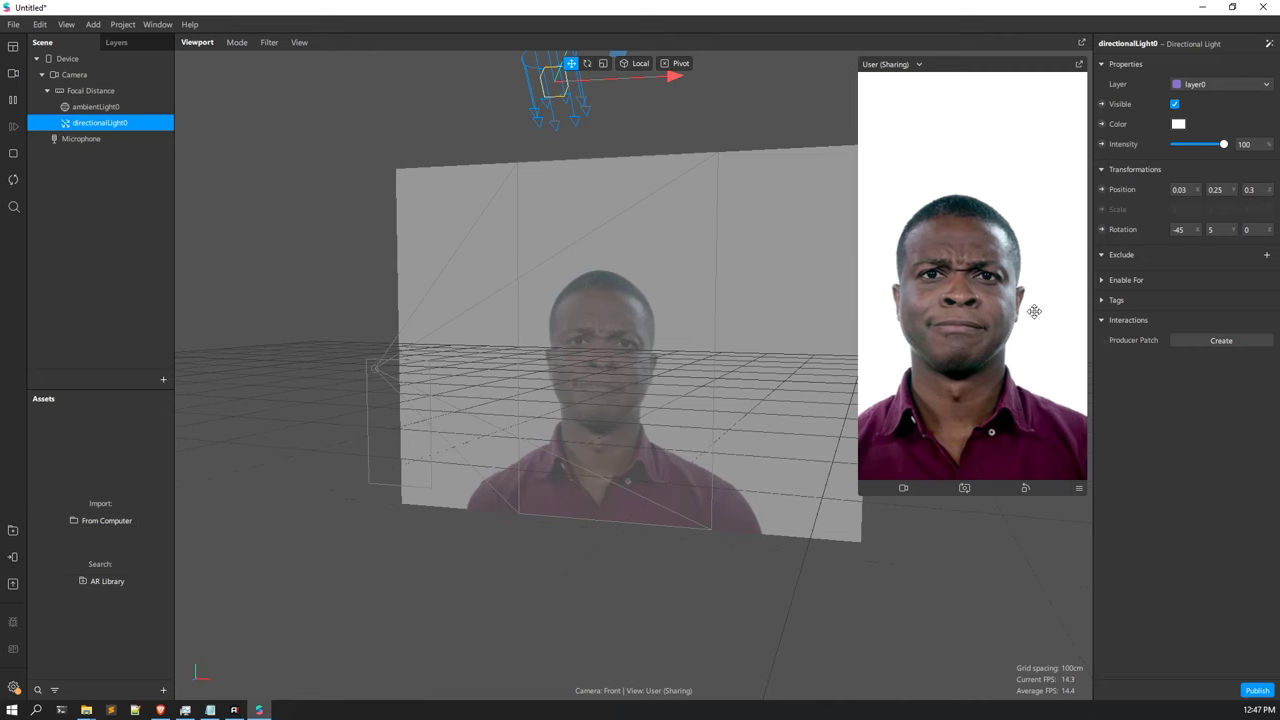
# Try the second through seventh simulated people and the webcam, ending on the first person.
pyautogui.click(14, 73)
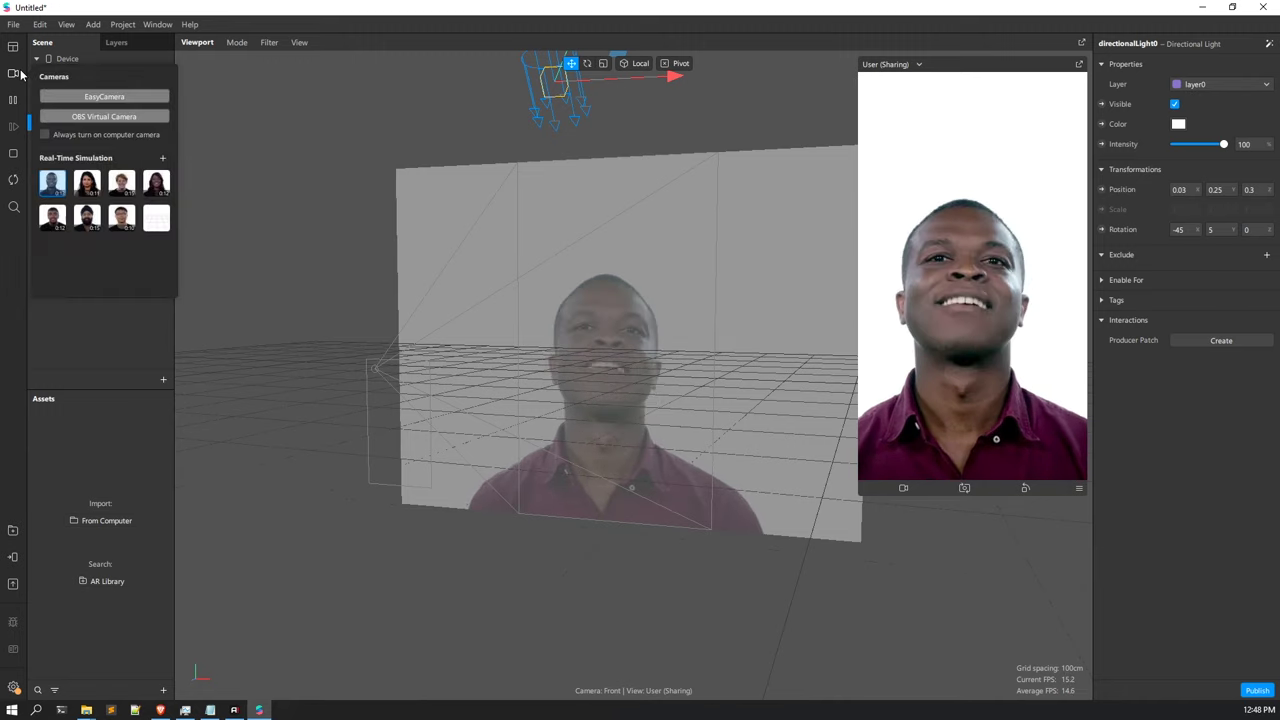
pyautogui.click(88, 186)
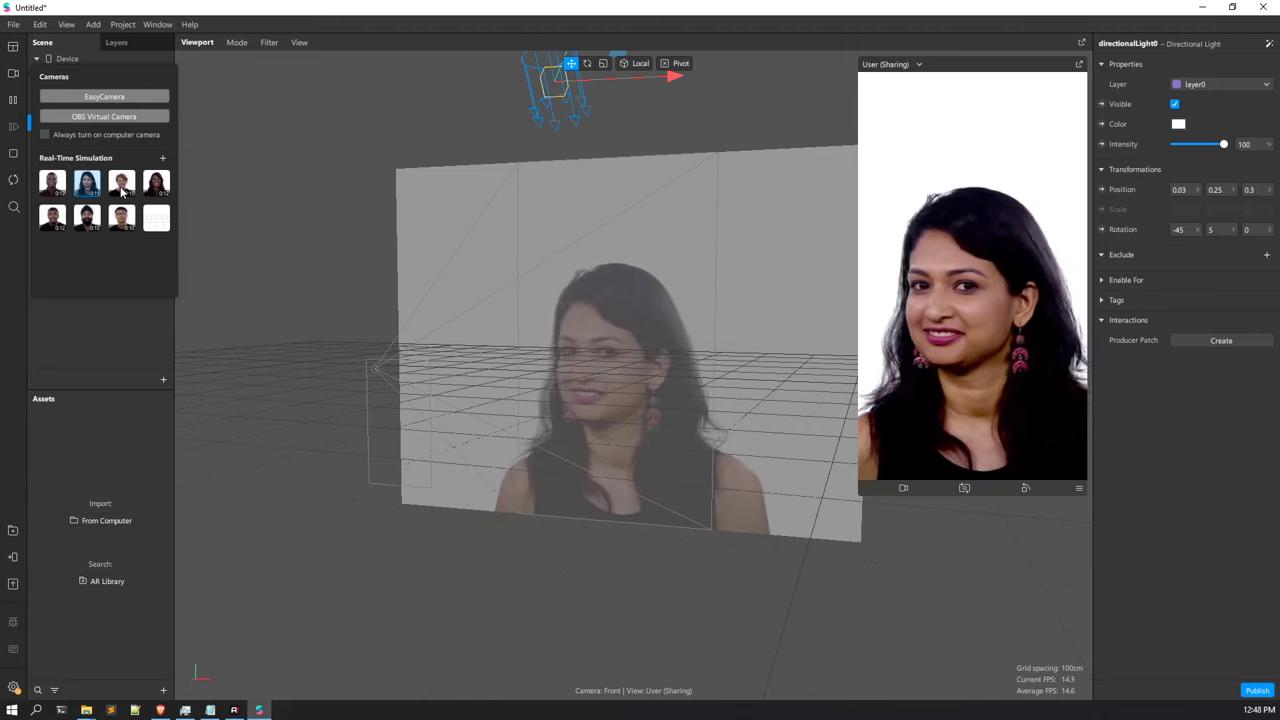
pyautogui.click(121, 188)
pyautogui.click(158, 187)
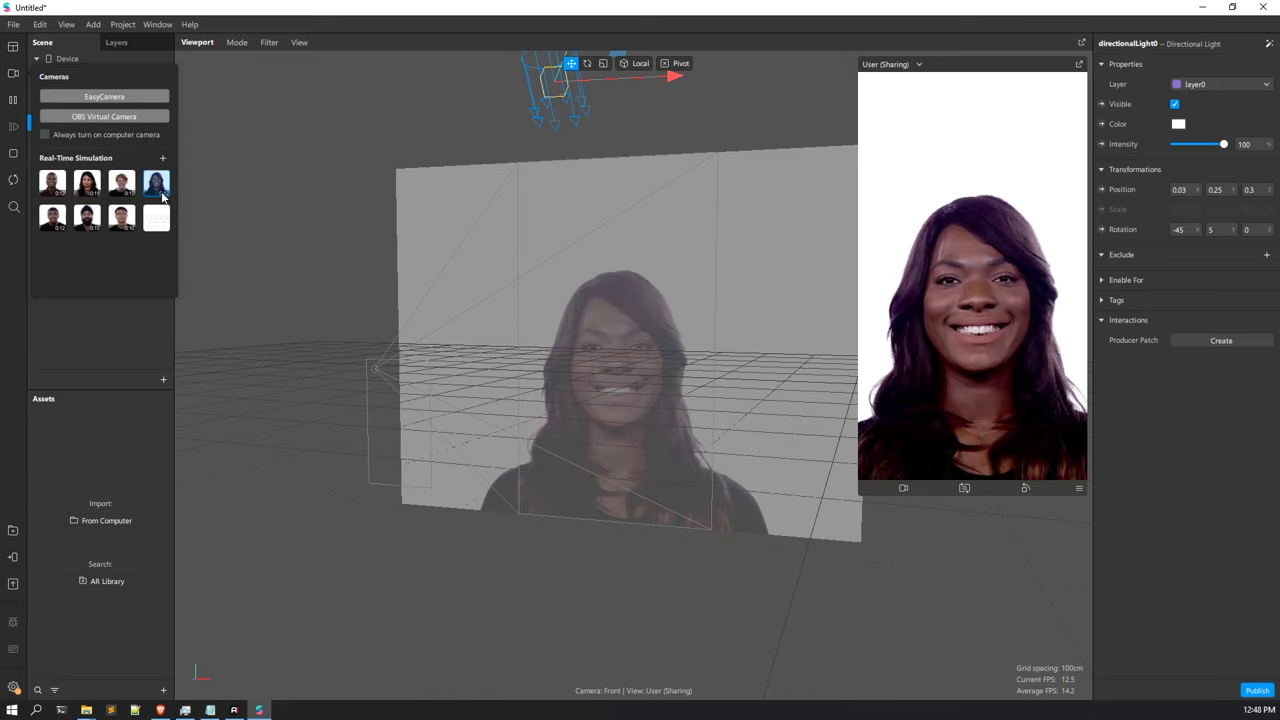
pyautogui.click(52, 218)
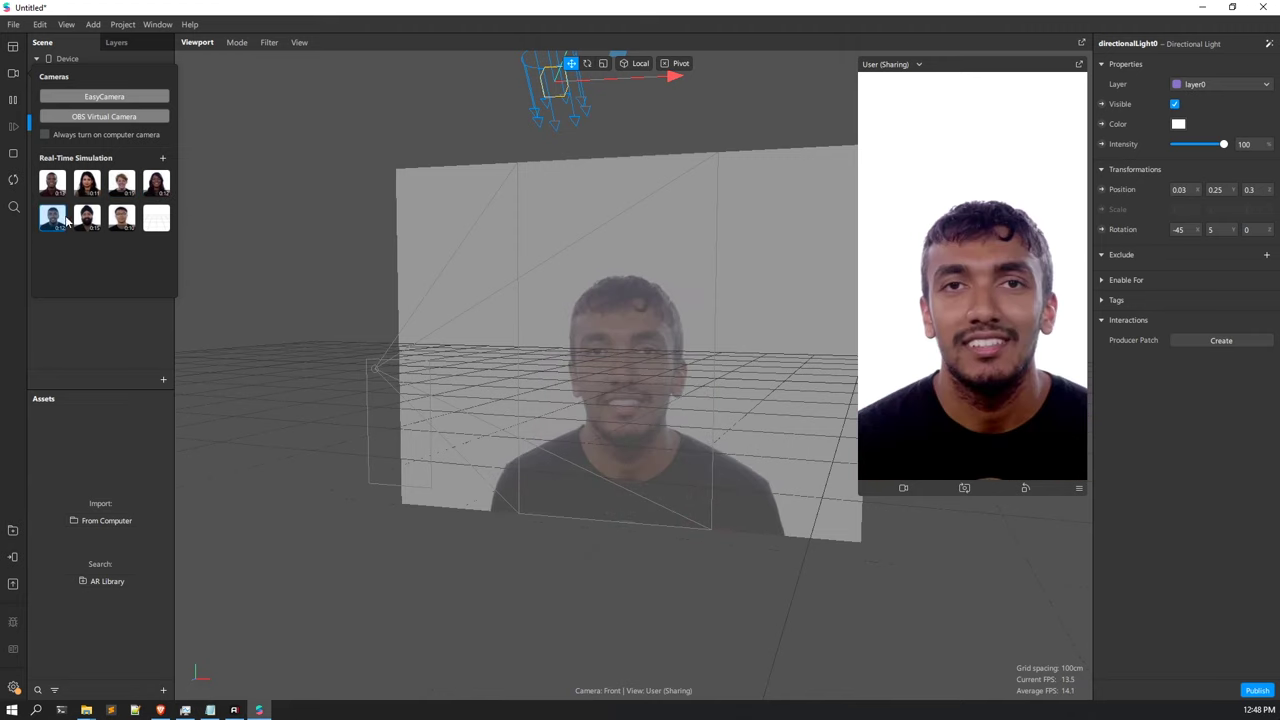
pyautogui.click(87, 222)
pyautogui.click(123, 224)
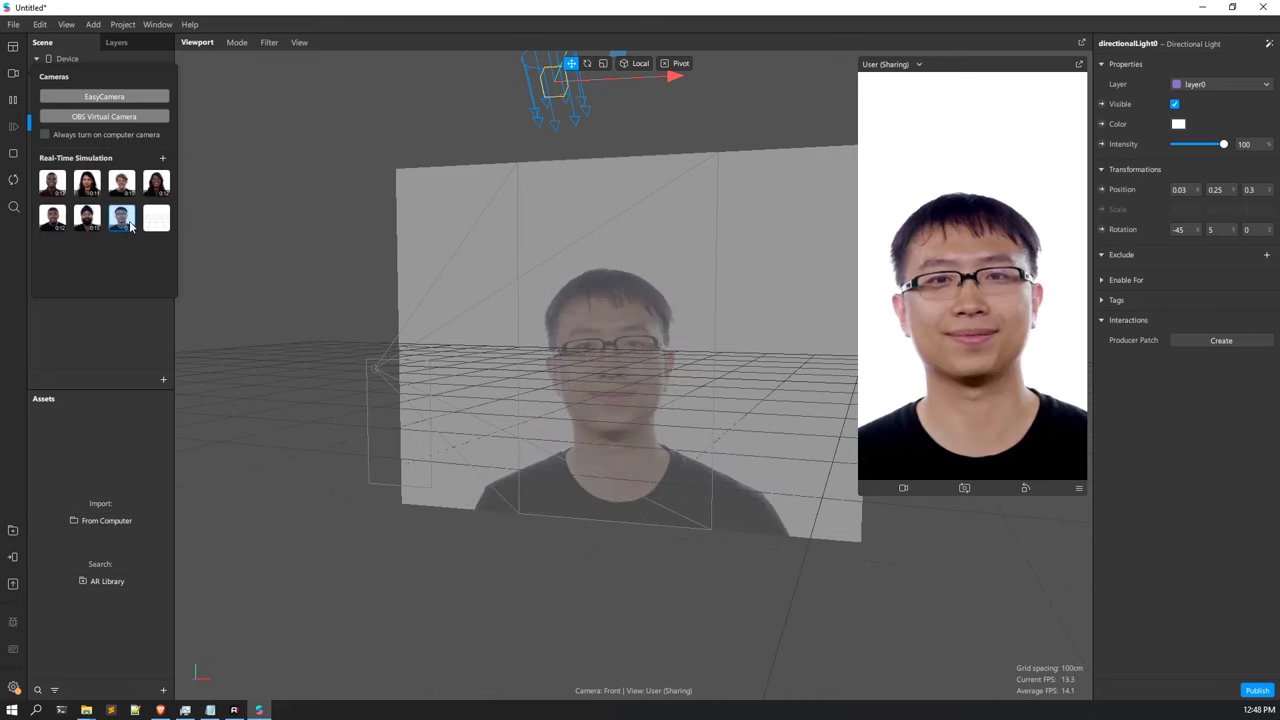
pyautogui.click(52, 182)
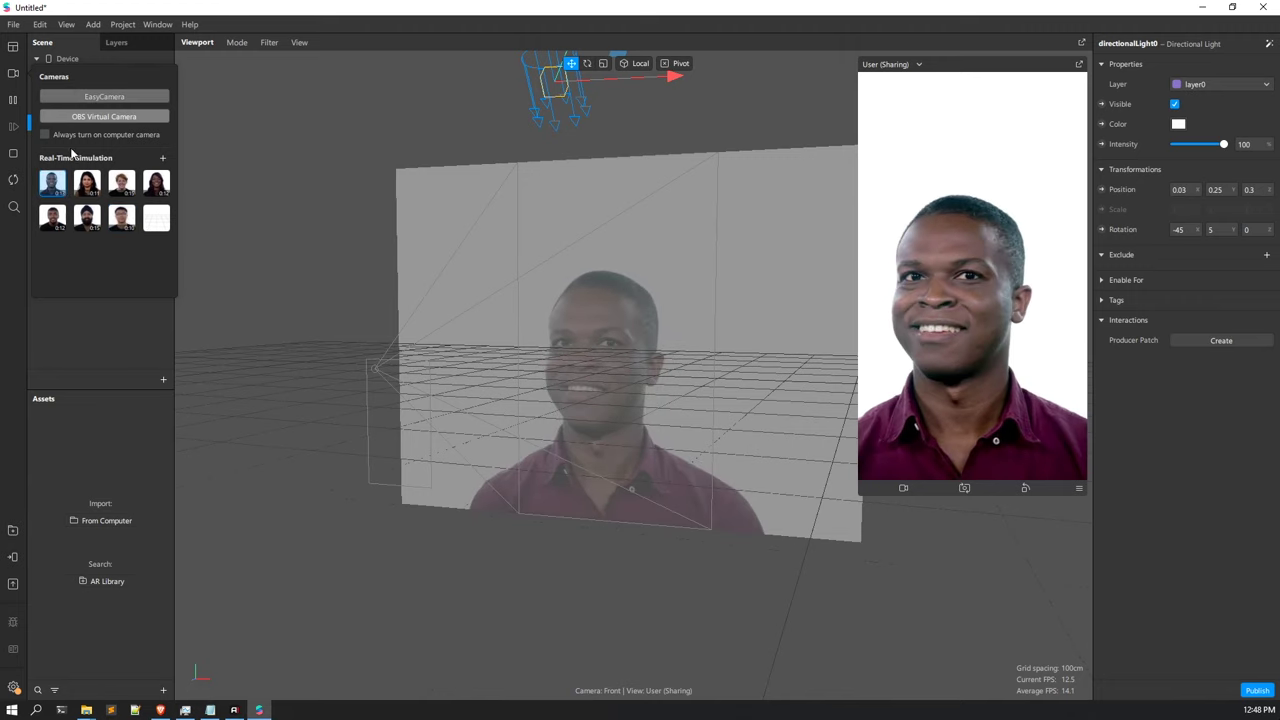
pyautogui.click(98, 97)
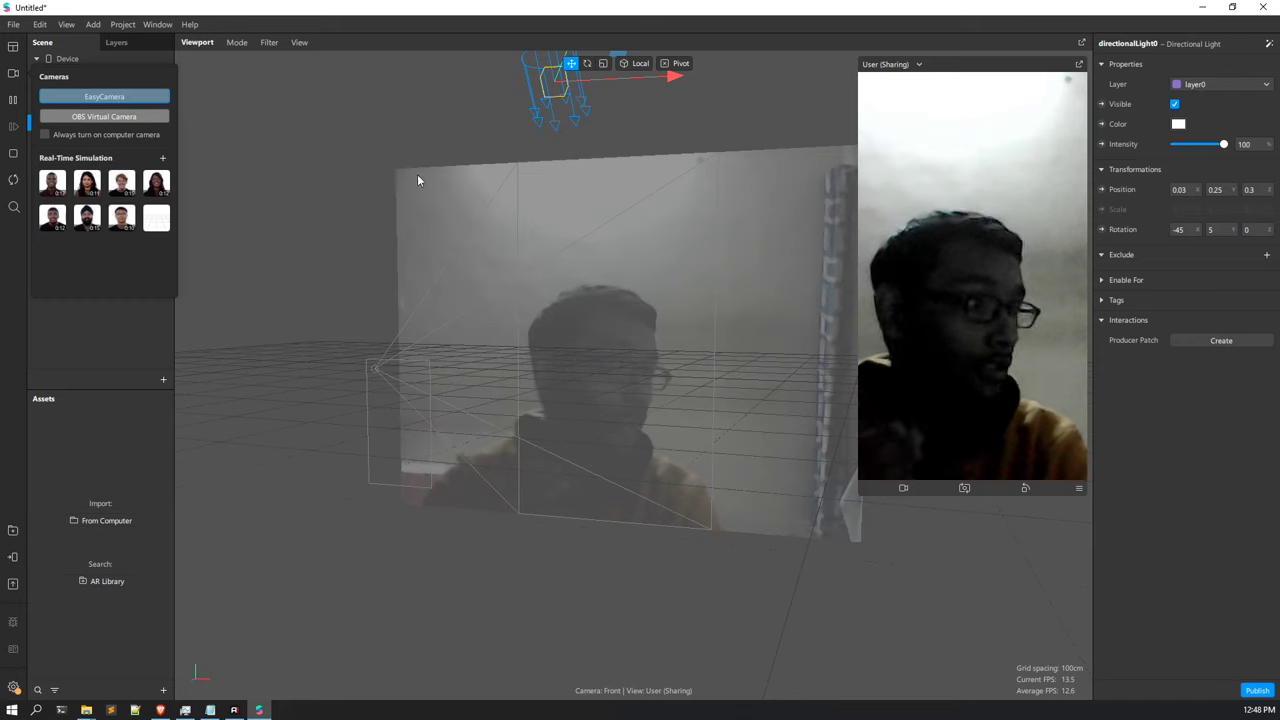
pyautogui.click(52, 190)
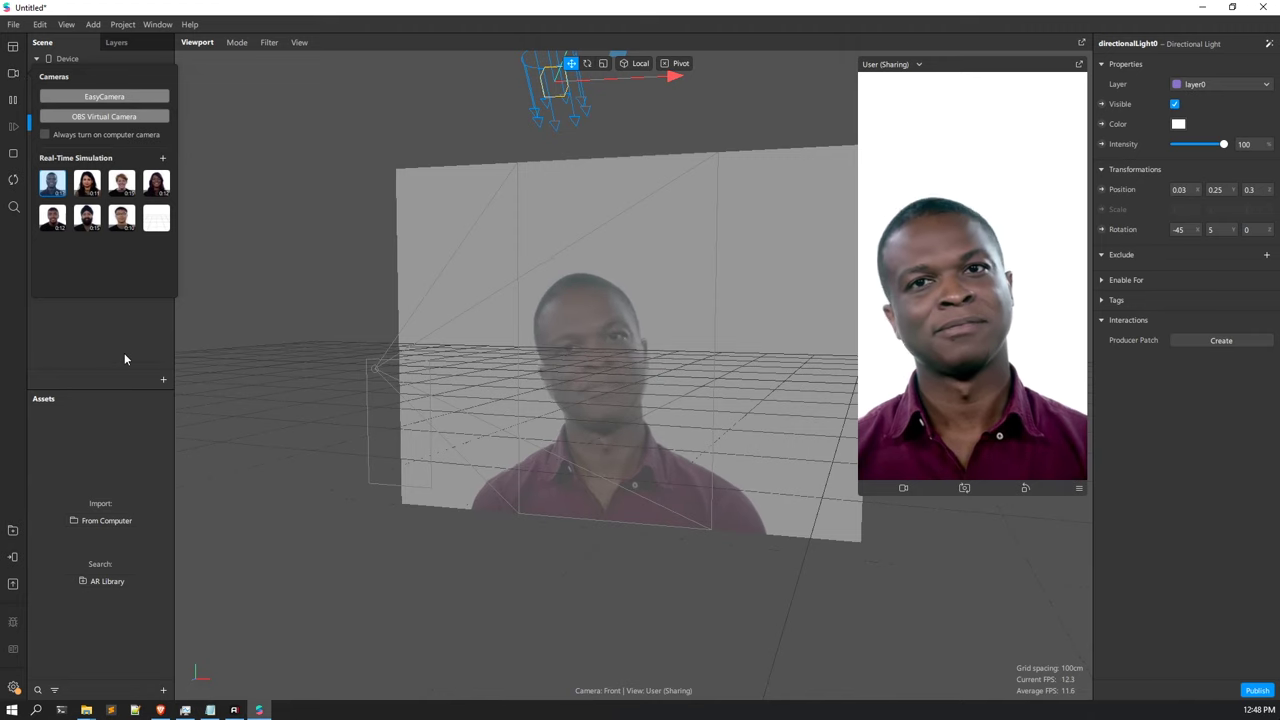
pyautogui.click(99, 340)
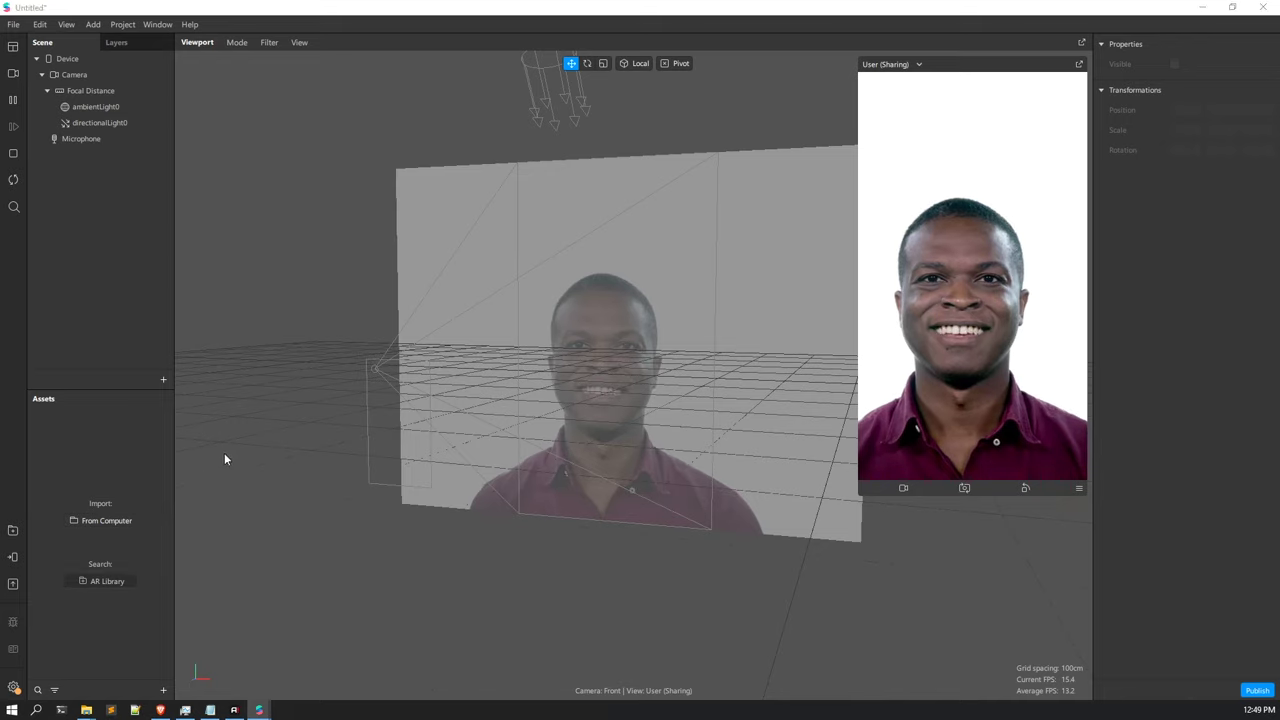
# Open the AR Library from the Assets panel and move its window down and right.
pyautogui.click(100, 581)
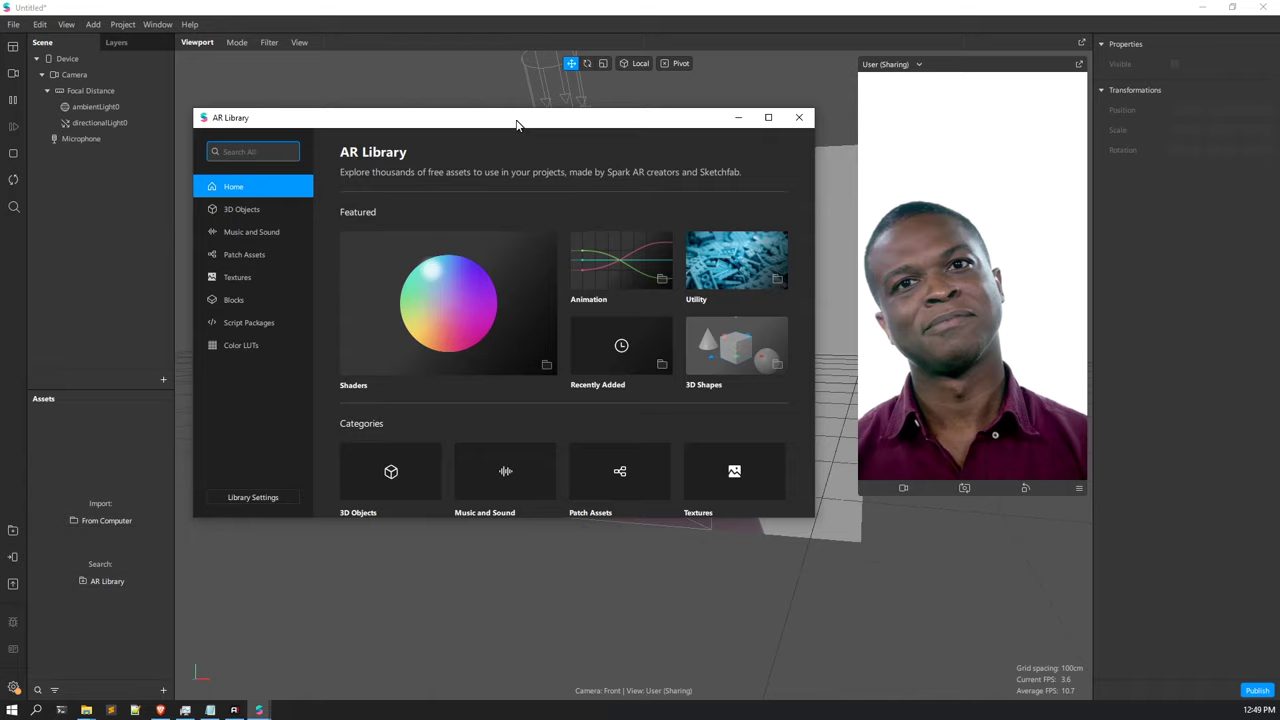
pyautogui.moveTo(517, 124); pyautogui.dragTo(611, 167)
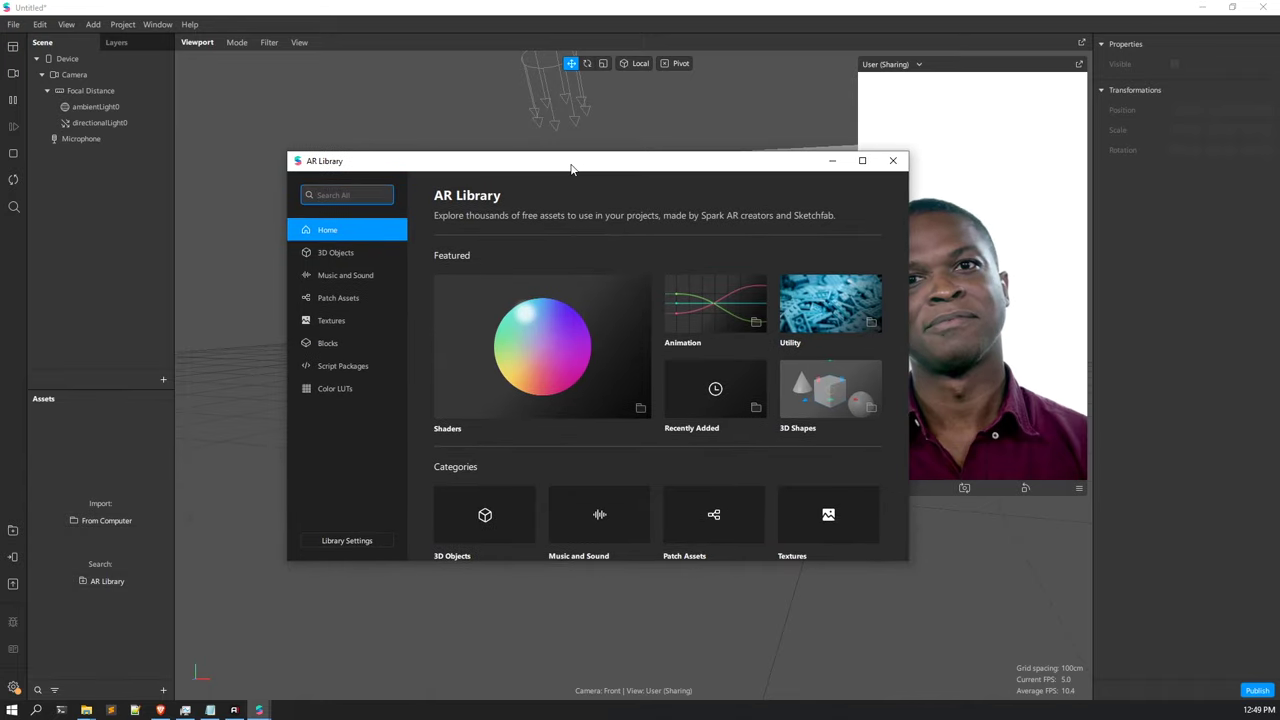
# Nudge the AR Library window aside and pause the simulated face video playback.
pyautogui.moveTo(532, 162); pyautogui.dragTo(551, 165)
pyautogui.click(13, 101)
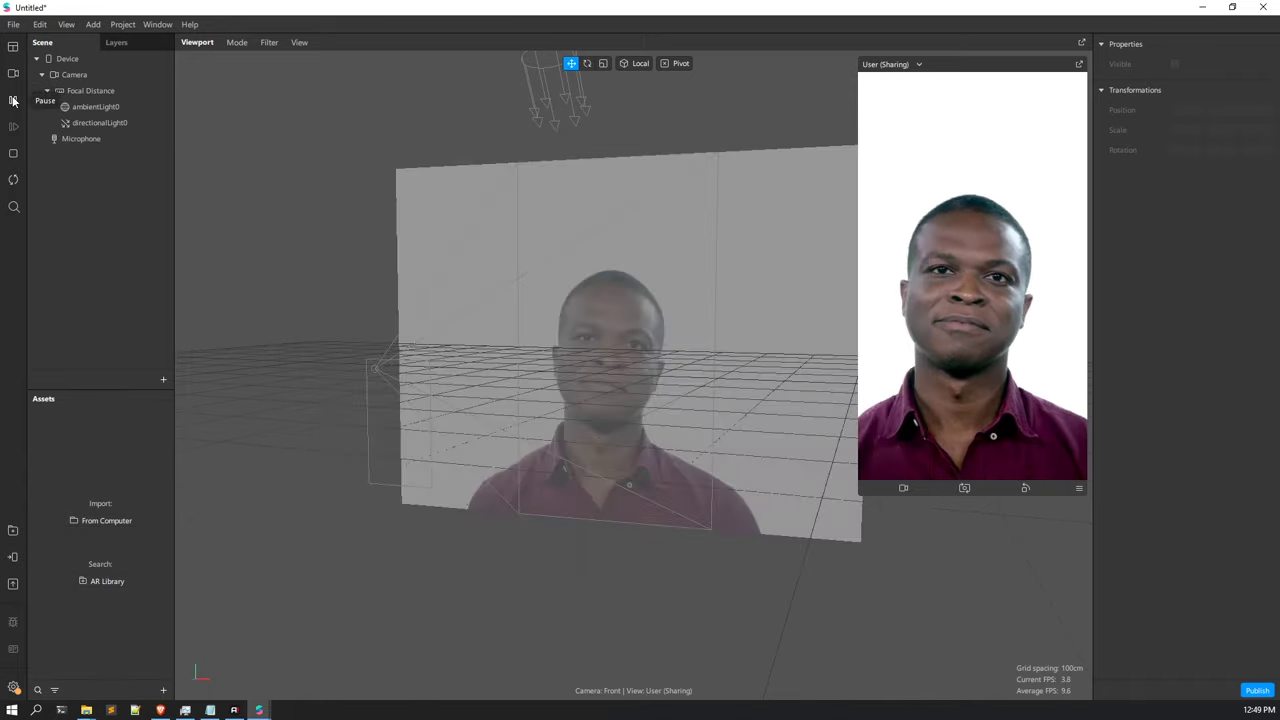
pyautogui.click(13, 101)
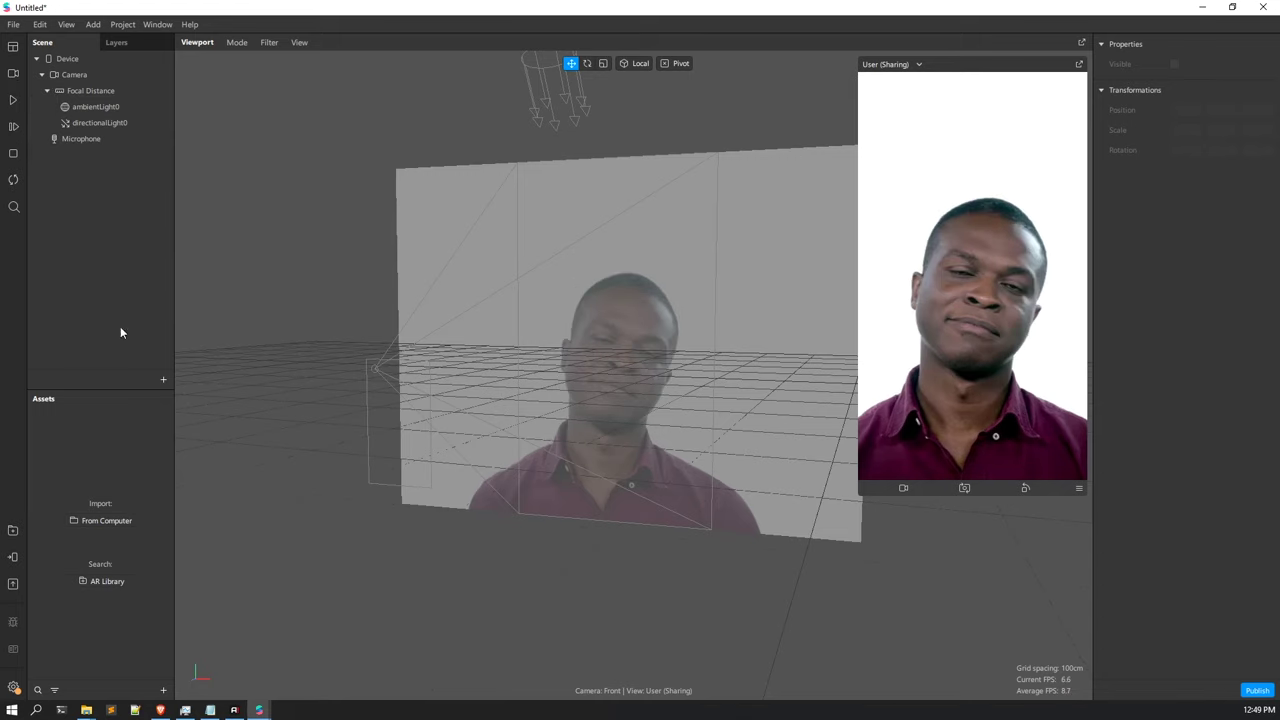
# Bring the AR Library back to front, reposition it, and browse the 3D Objects section.
pyautogui.moveTo(259, 710)
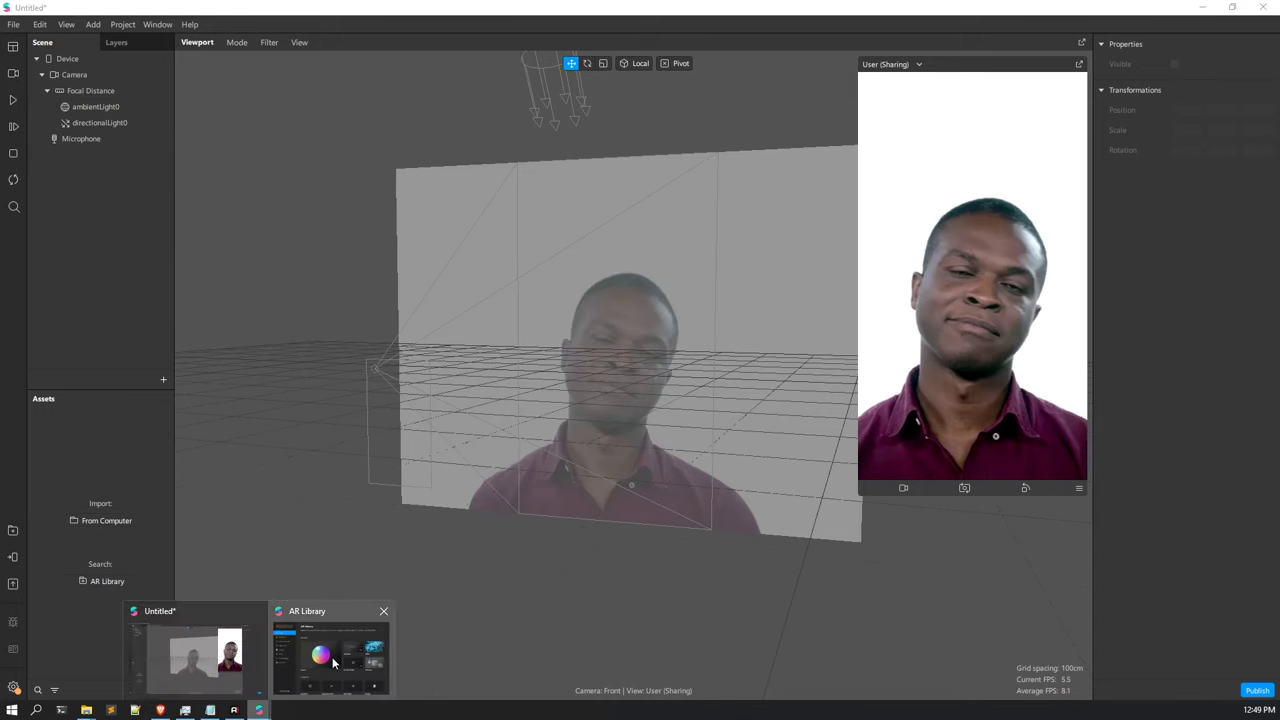
pyautogui.click(333, 666)
pyautogui.moveTo(592, 178); pyautogui.dragTo(564, 200)
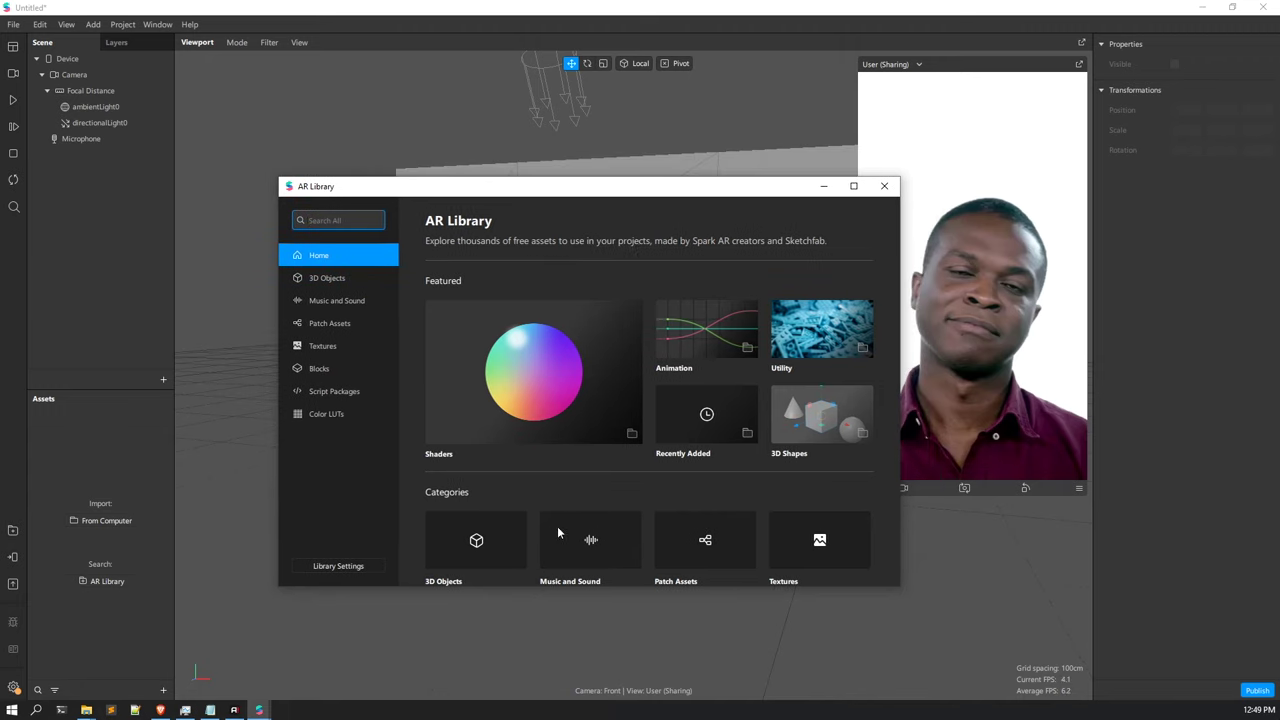
pyautogui.scroll(-2, 557, 526)
pyautogui.scroll(1, 550, 470)
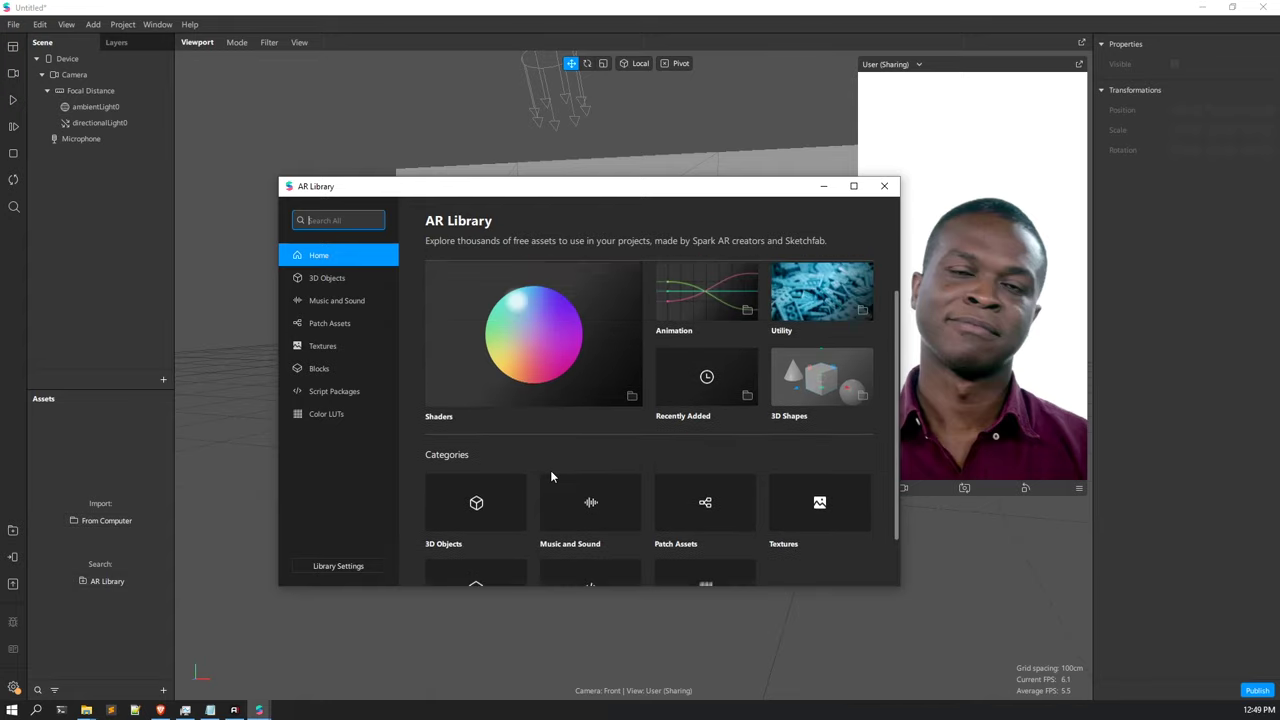
pyautogui.scroll(-2, 550, 476)
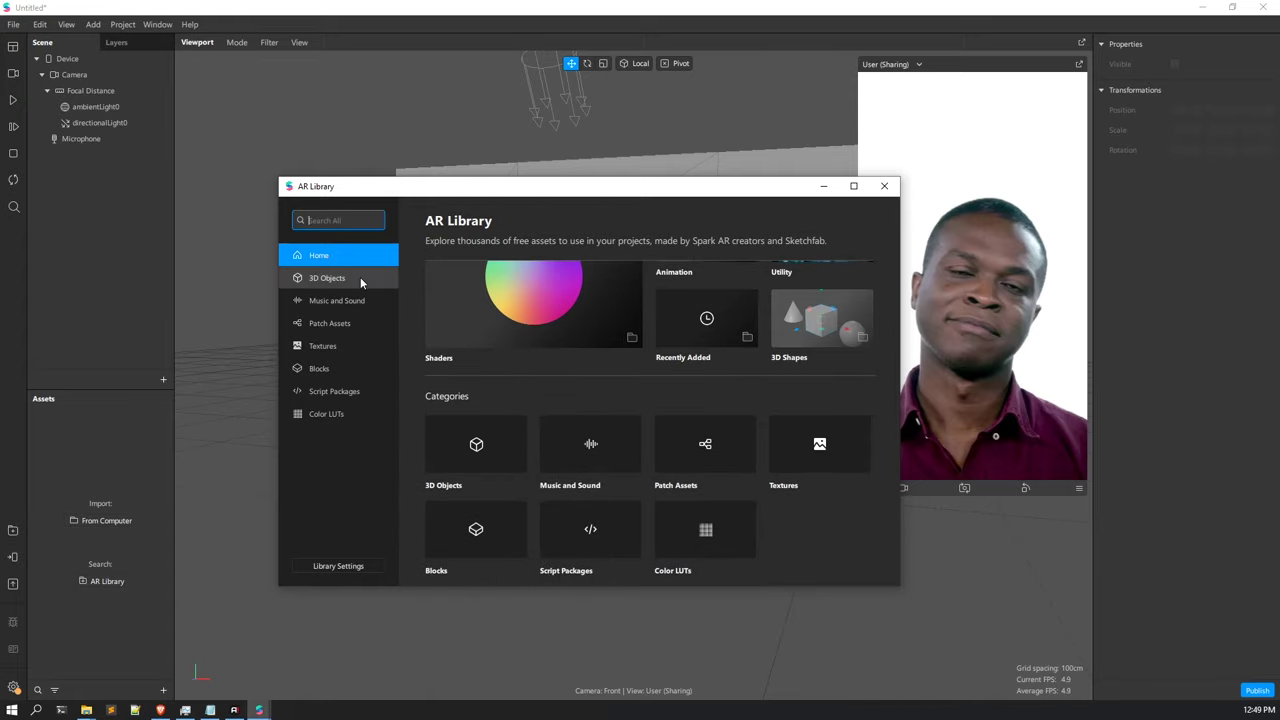
pyautogui.click(360, 278)
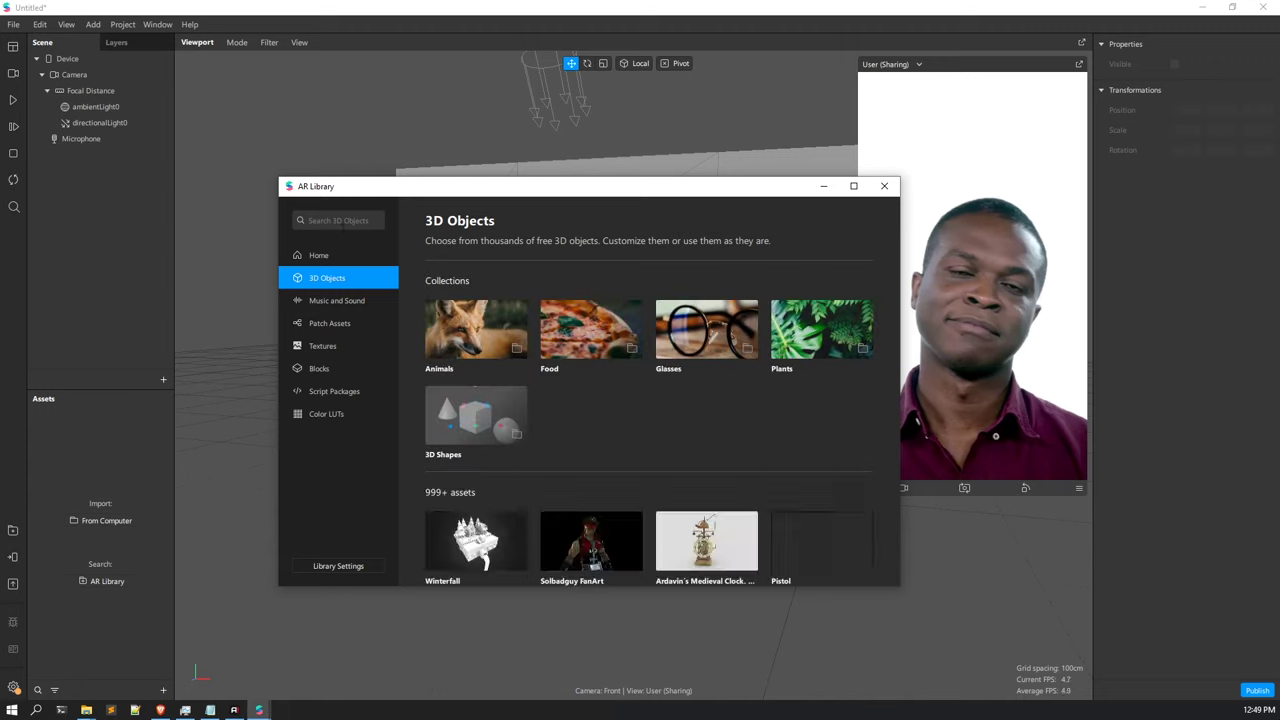
# Scroll through the 3D Objects assets, then the Music and Sound and Patch Assets pages.
pyautogui.scroll(-2, 707, 540)
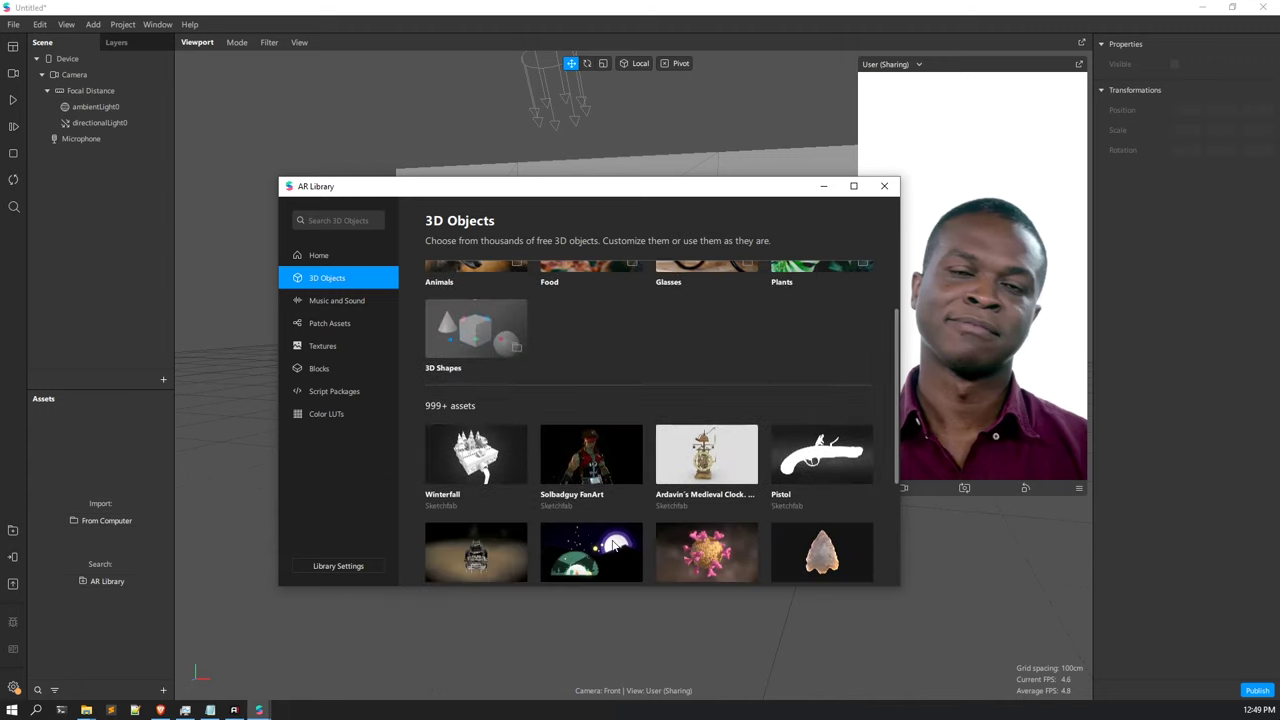
pyautogui.scroll(-4, 707, 540)
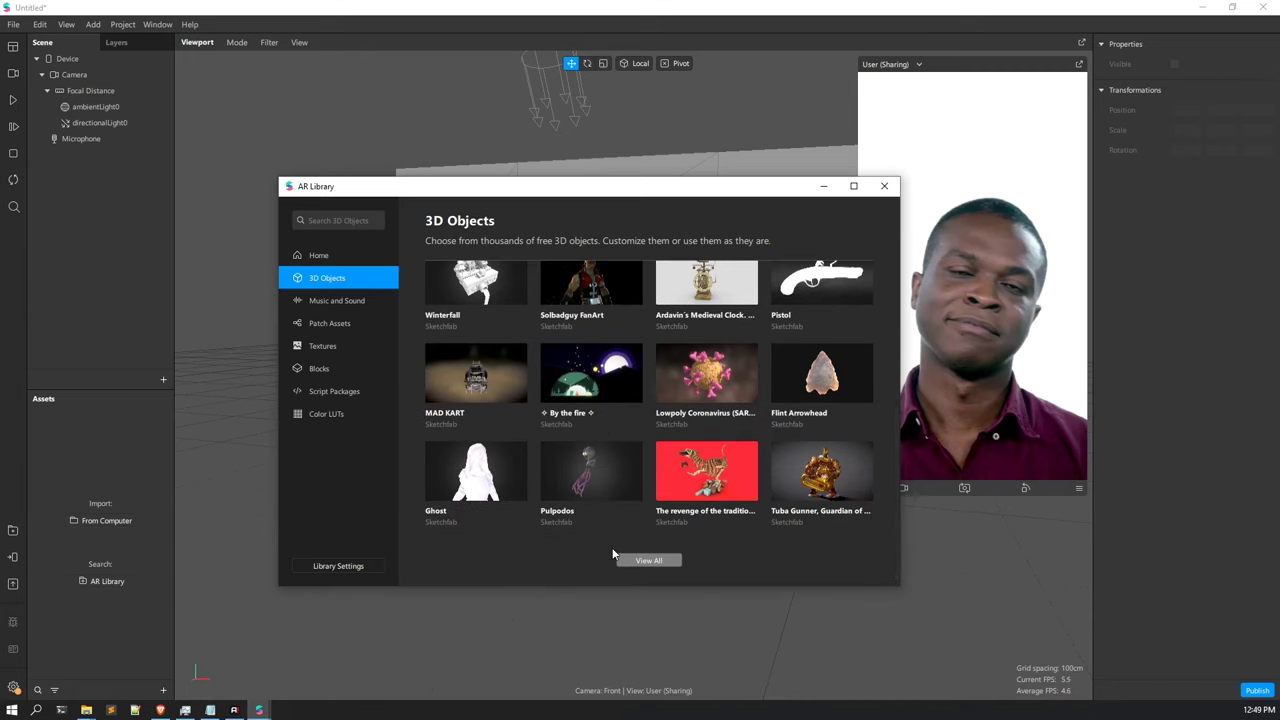
pyautogui.click(374, 301)
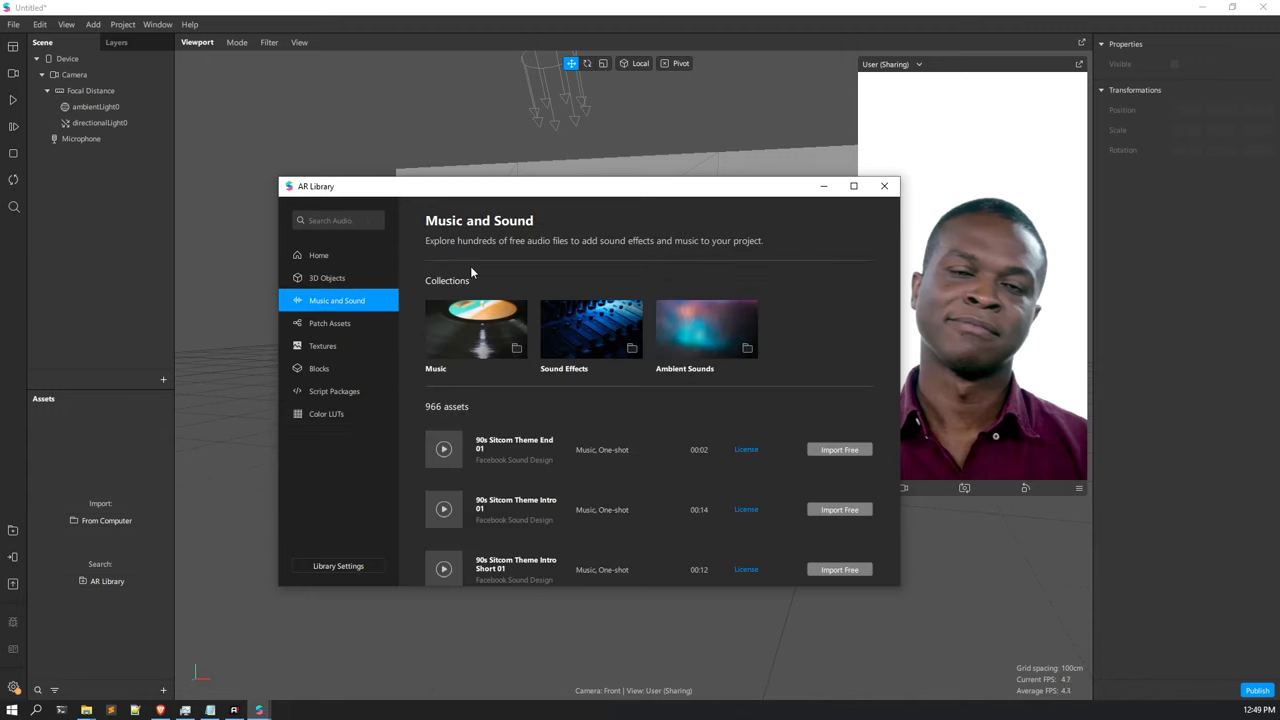
pyautogui.scroll(-1, 633, 376)
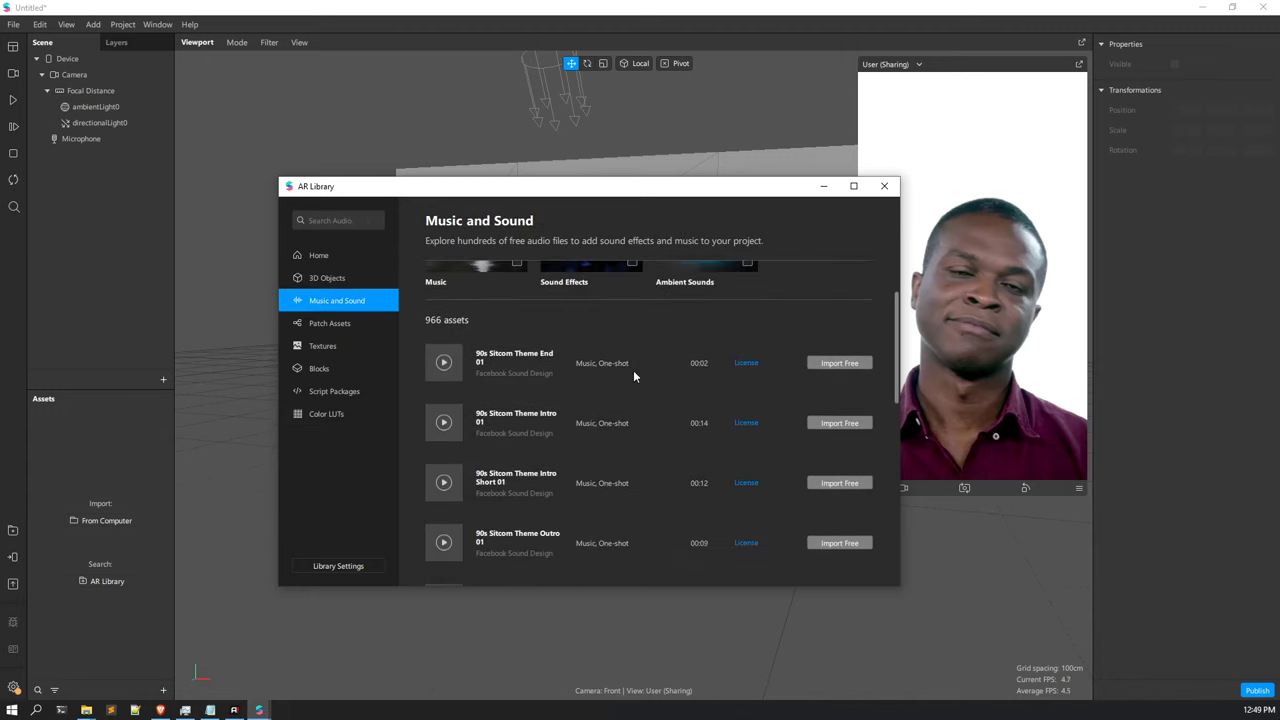
pyautogui.click(354, 322)
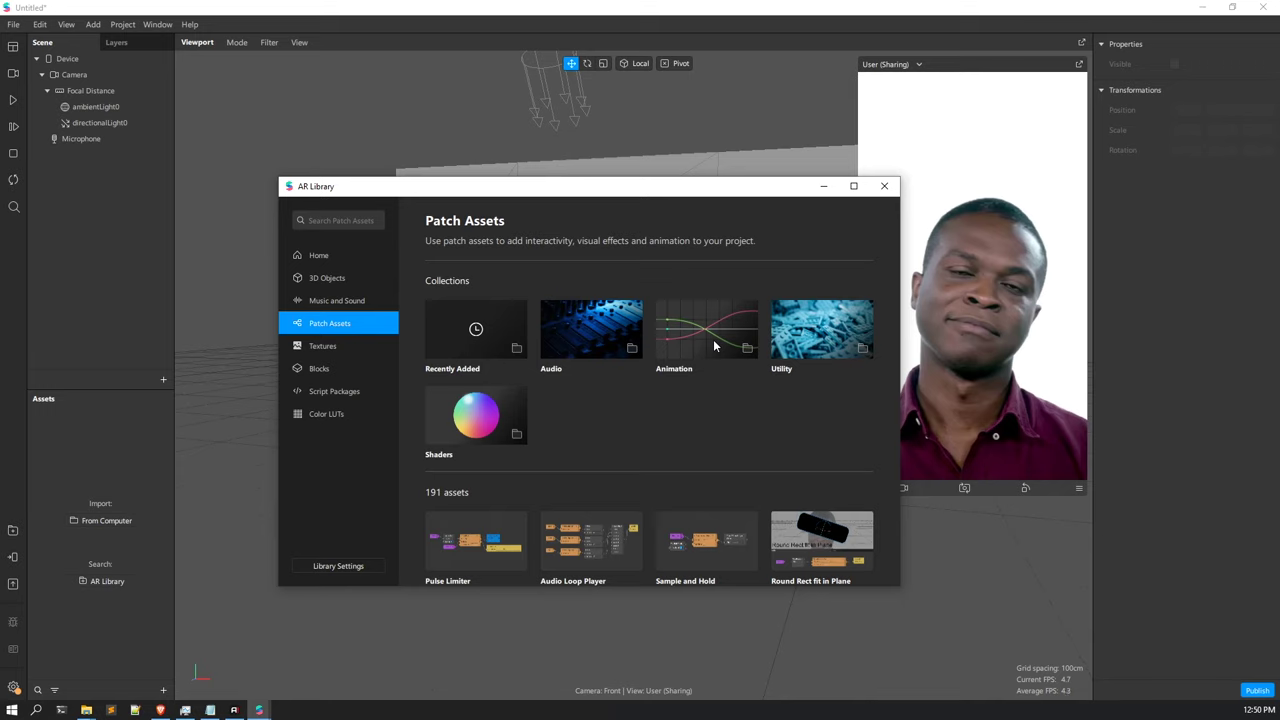
pyautogui.scroll(-3, 580, 390)
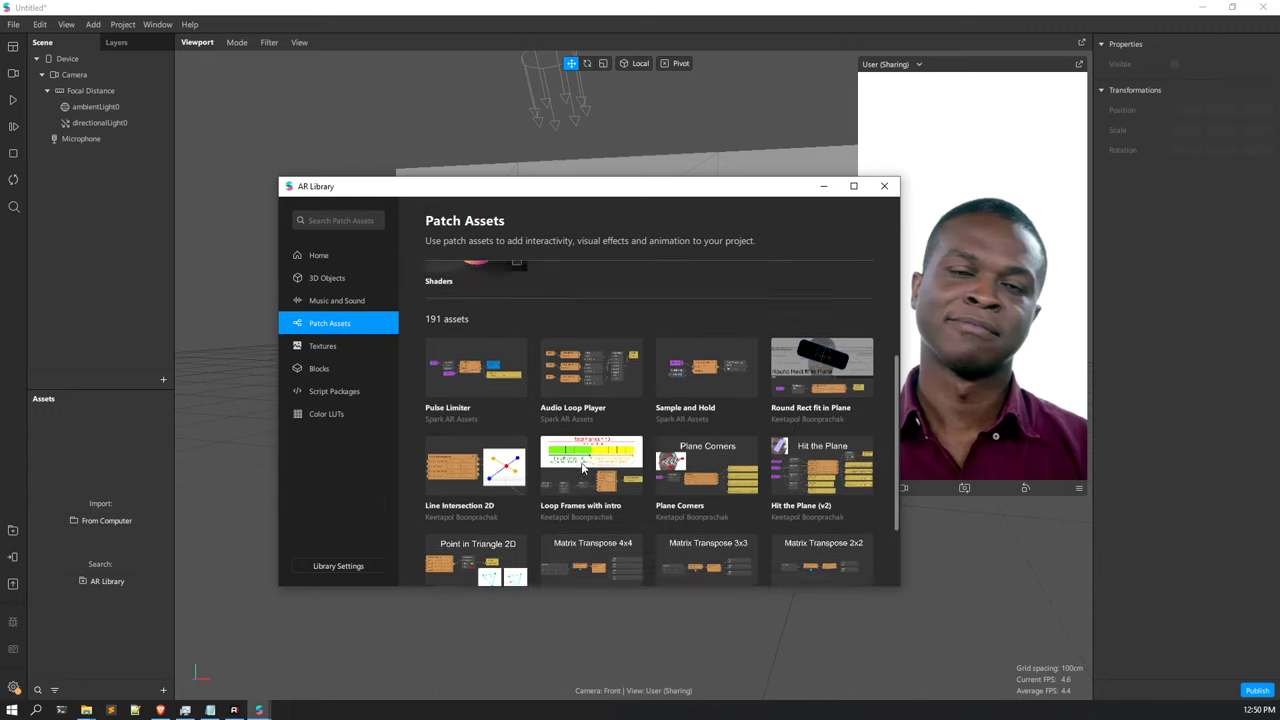
pyautogui.scroll(-2, 590, 472)
# Browse the Textures, Blocks, Script Packages and Color LUTs categories of the AR Library.
pyautogui.click(334, 348)
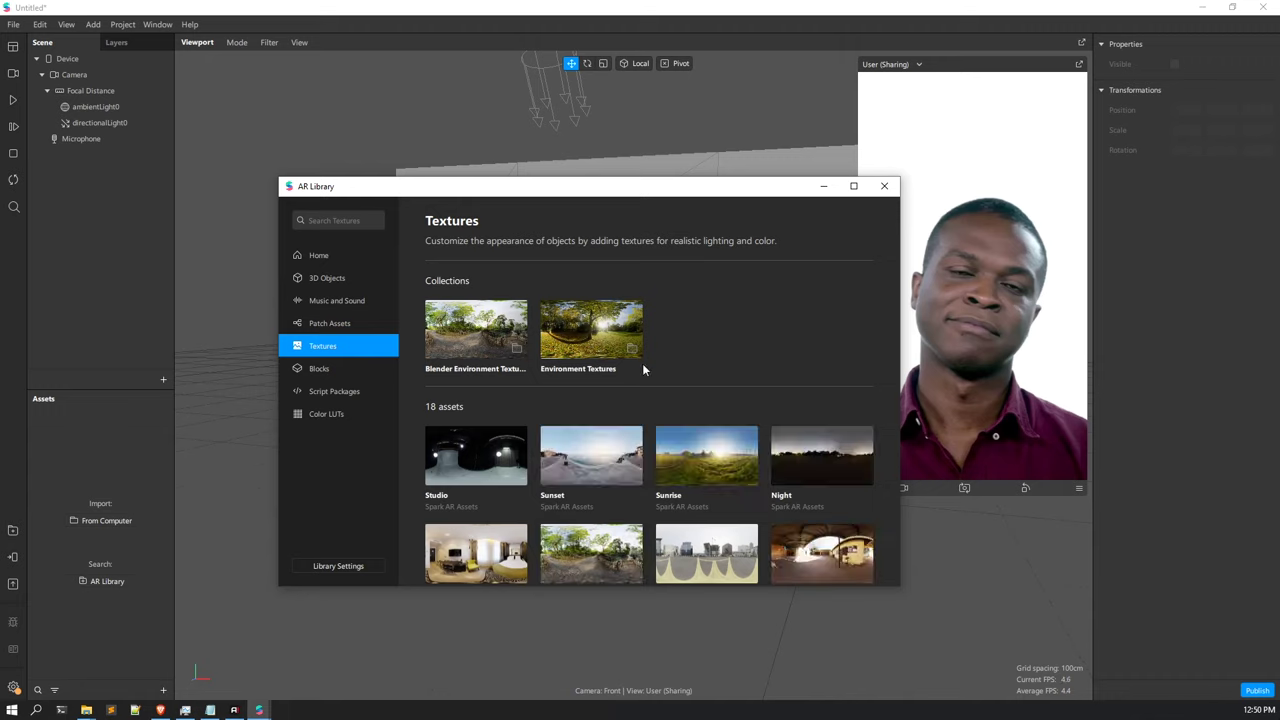
pyautogui.scroll(-1, 656, 378)
pyautogui.scroll(-1, 656, 378)
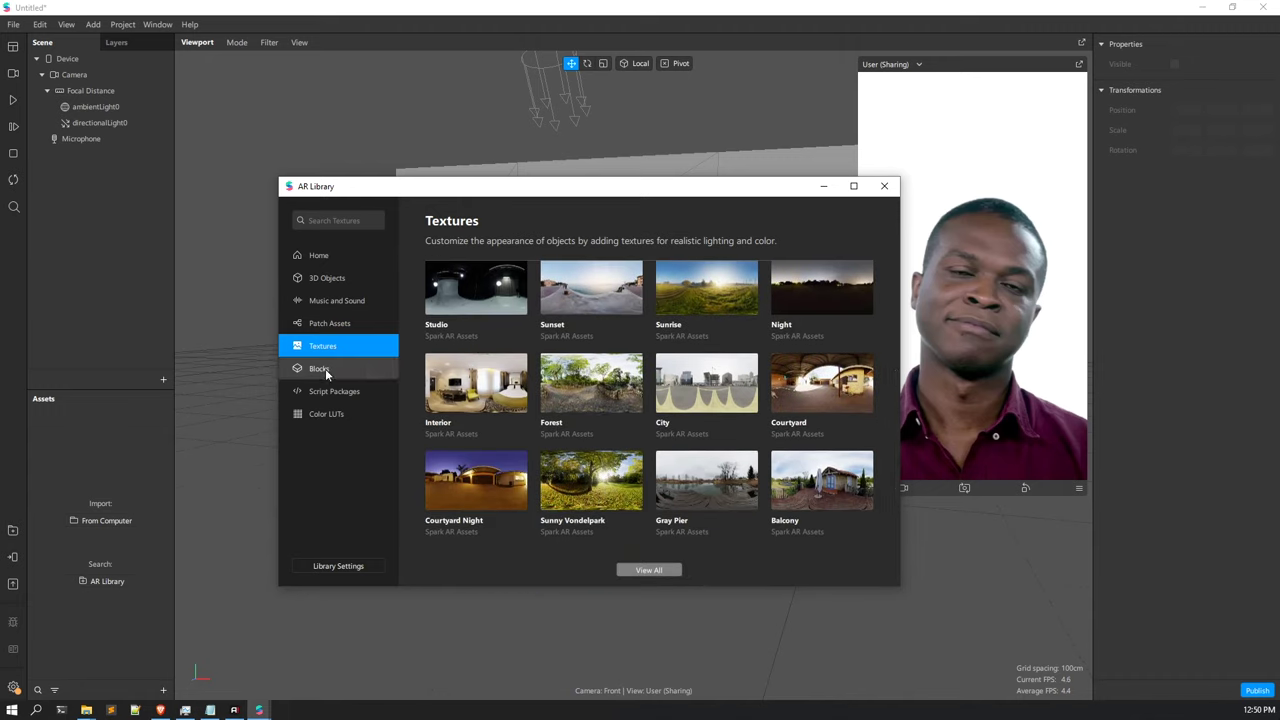
pyautogui.click(325, 368)
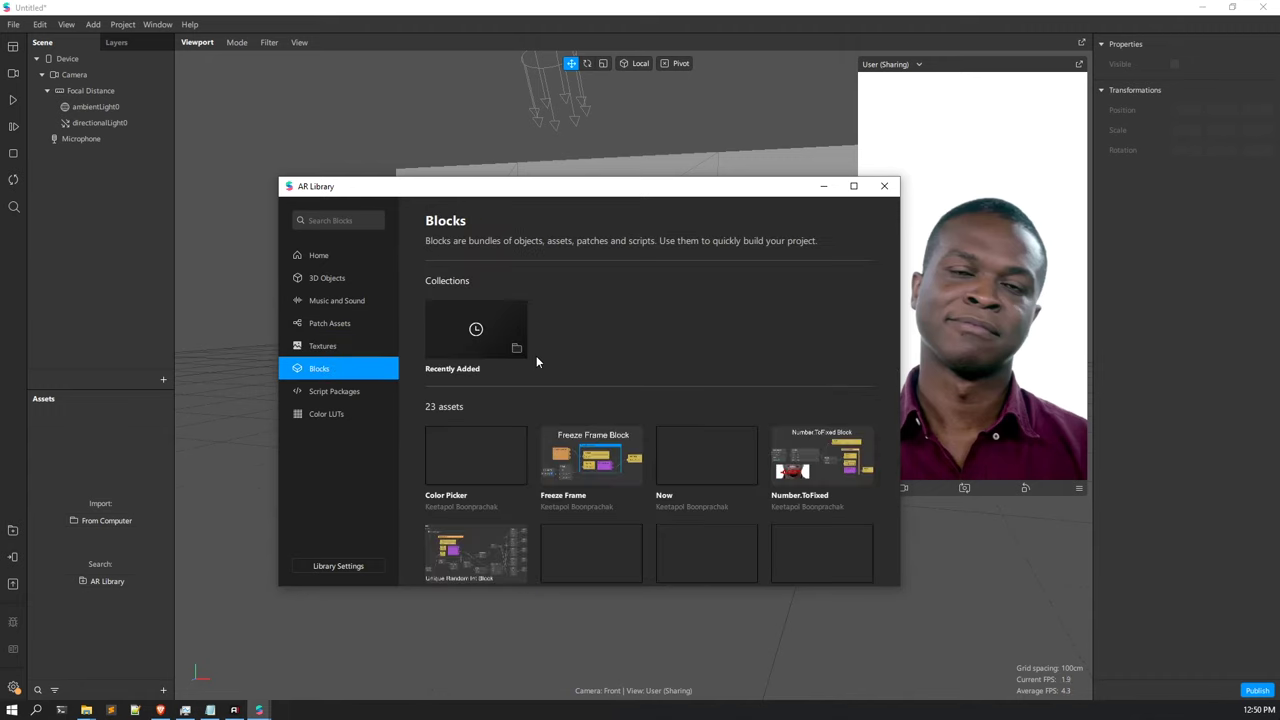
pyautogui.scroll(-2, 530, 364)
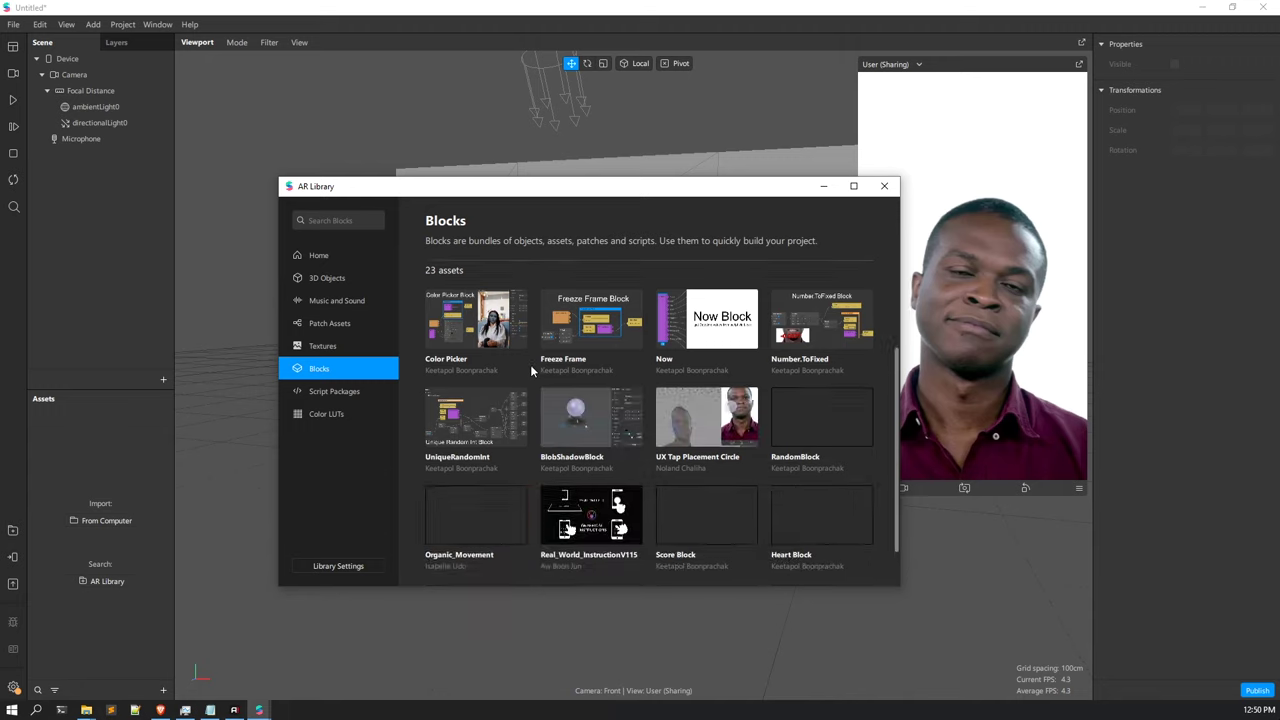
pyautogui.click(349, 390)
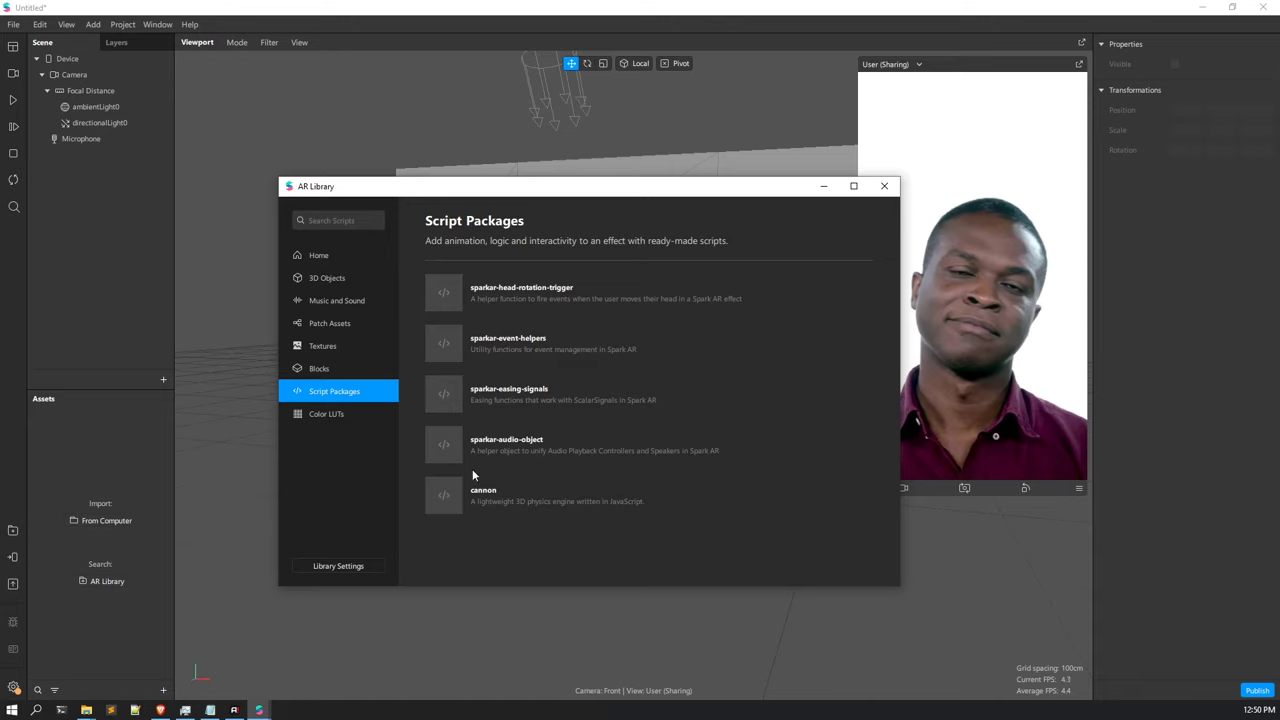
pyautogui.click(360, 416)
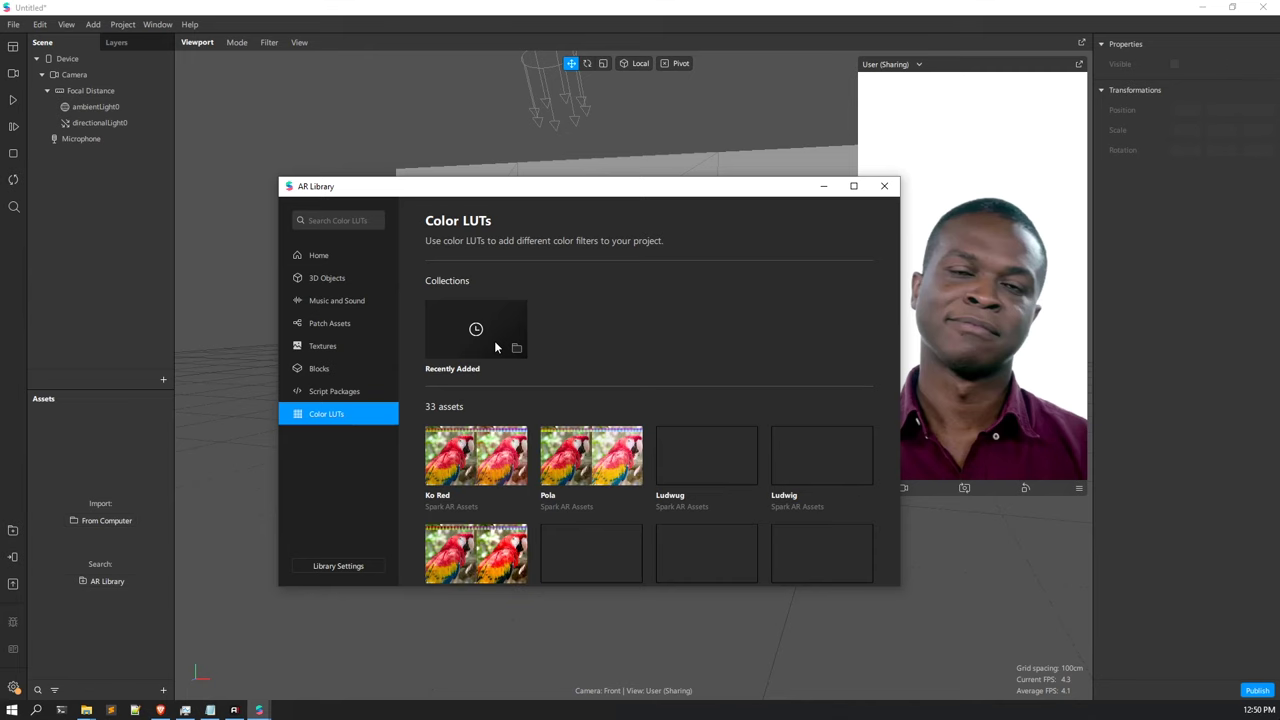
# Return to the AR Library home page and close the library window.
pyautogui.click(335, 257)
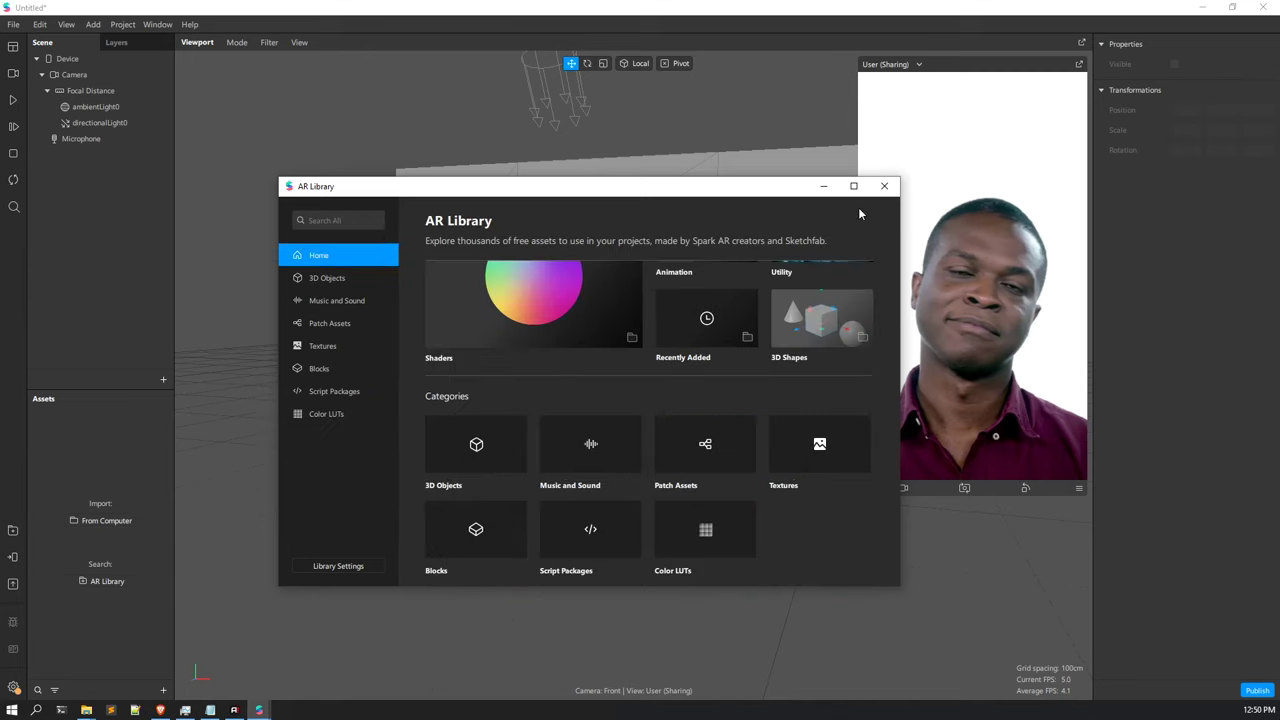
pyautogui.scroll(1, 805, 336)
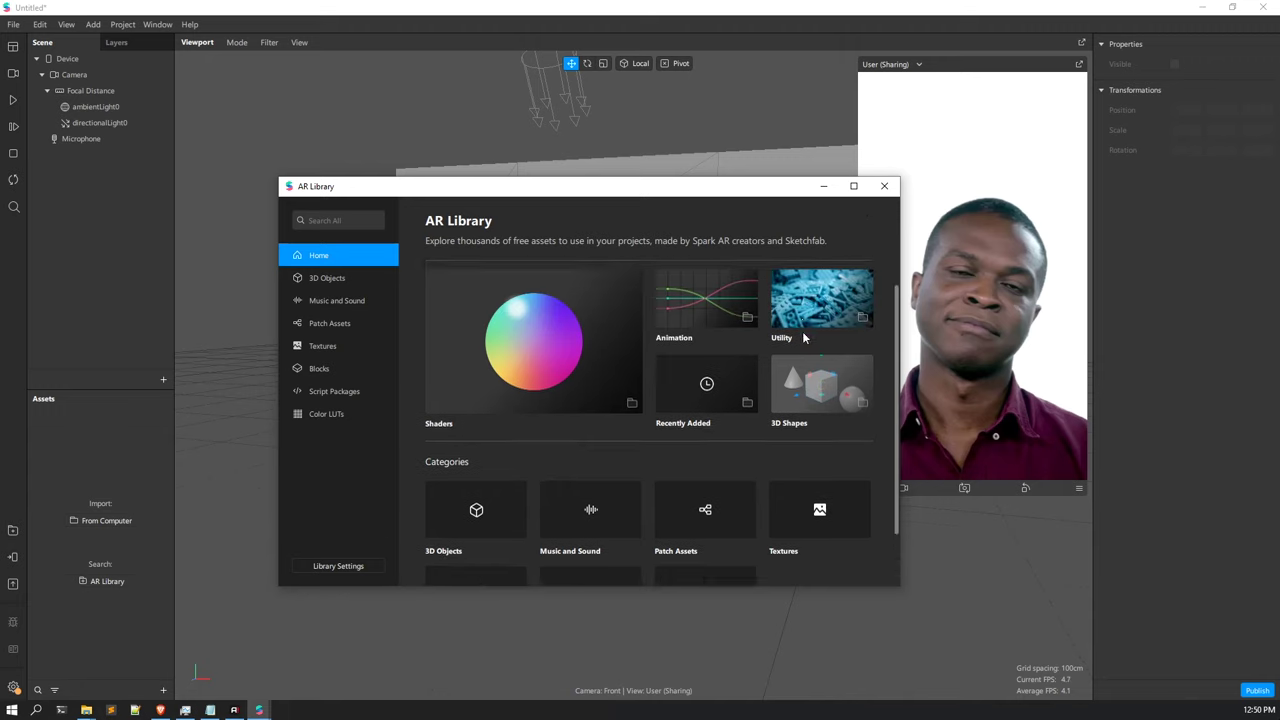
pyautogui.click(884, 187)
# Orbit and zoom the viewport, then enlarge the User (Sharing) face preview panel.
pyautogui.moveTo(482, 326); pyautogui.dragTo(432, 327)
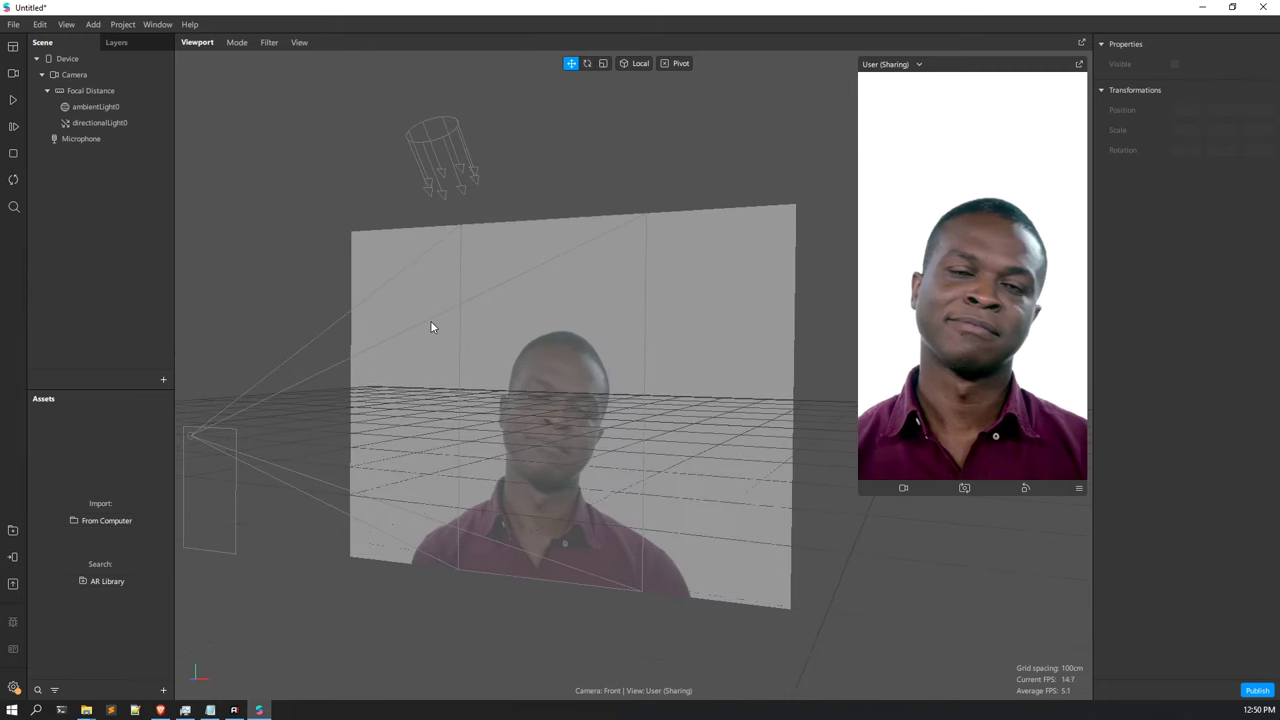
pyautogui.scroll(-4, 436, 371)
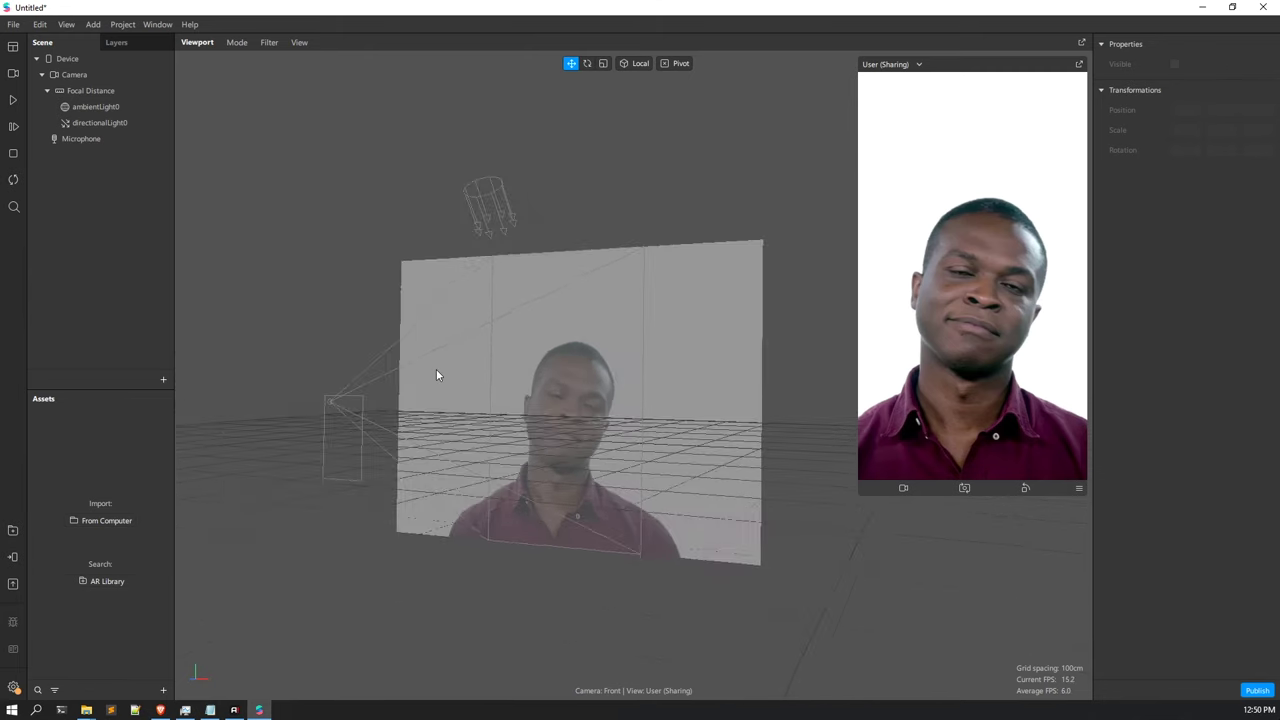
pyautogui.scroll(4, 430, 374)
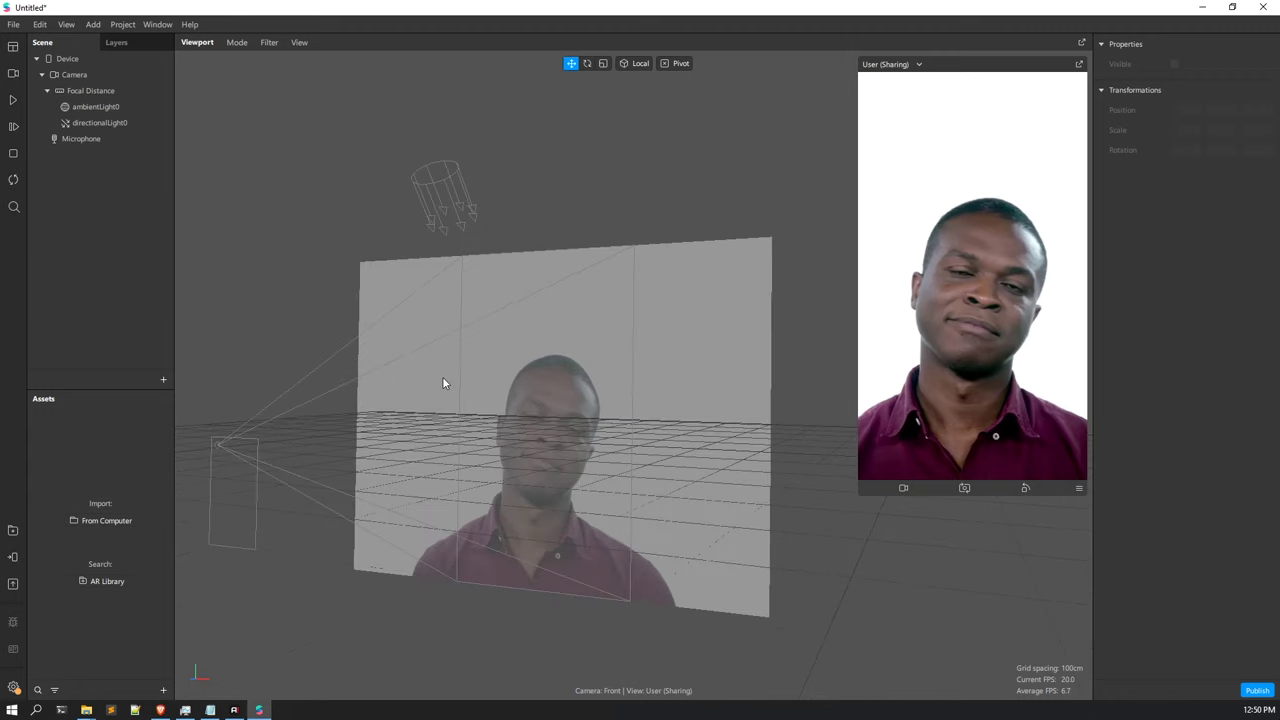
pyautogui.moveTo(443, 383)
pyautogui.mouseDown()
pyautogui.moveTo(442, 360)
pyautogui.moveTo(433, 380)
pyautogui.moveTo(447, 403)
pyautogui.mouseUp()
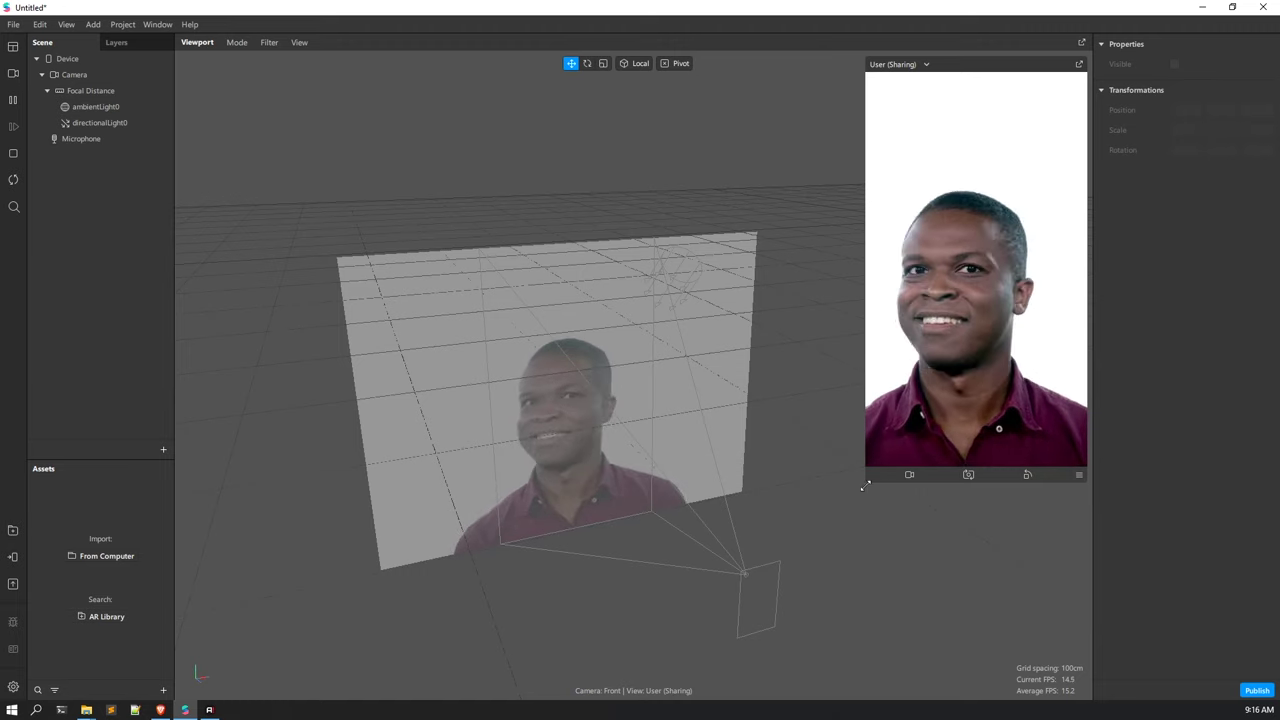
pyautogui.moveTo(868, 481); pyautogui.dragTo(789, 617)
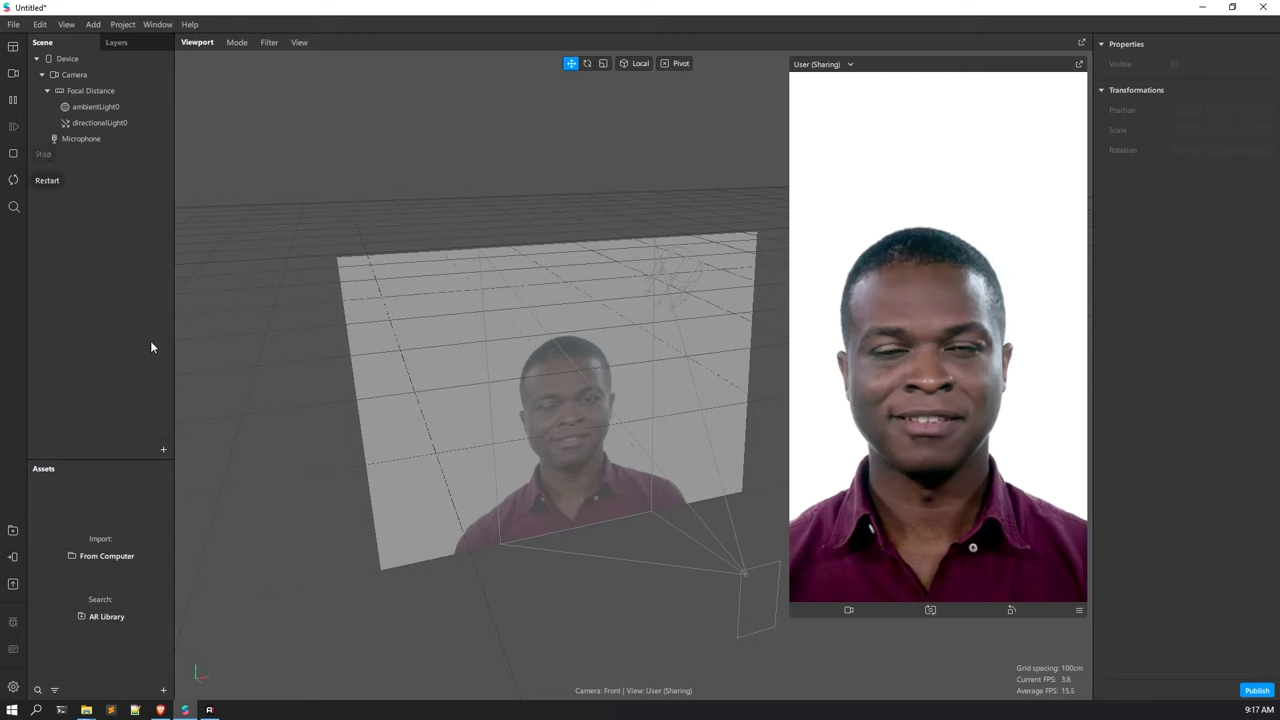
# Insert a Face Tracker found by searching 'Face Tra' and dismiss the capability notice.
pyautogui.click(164, 450)
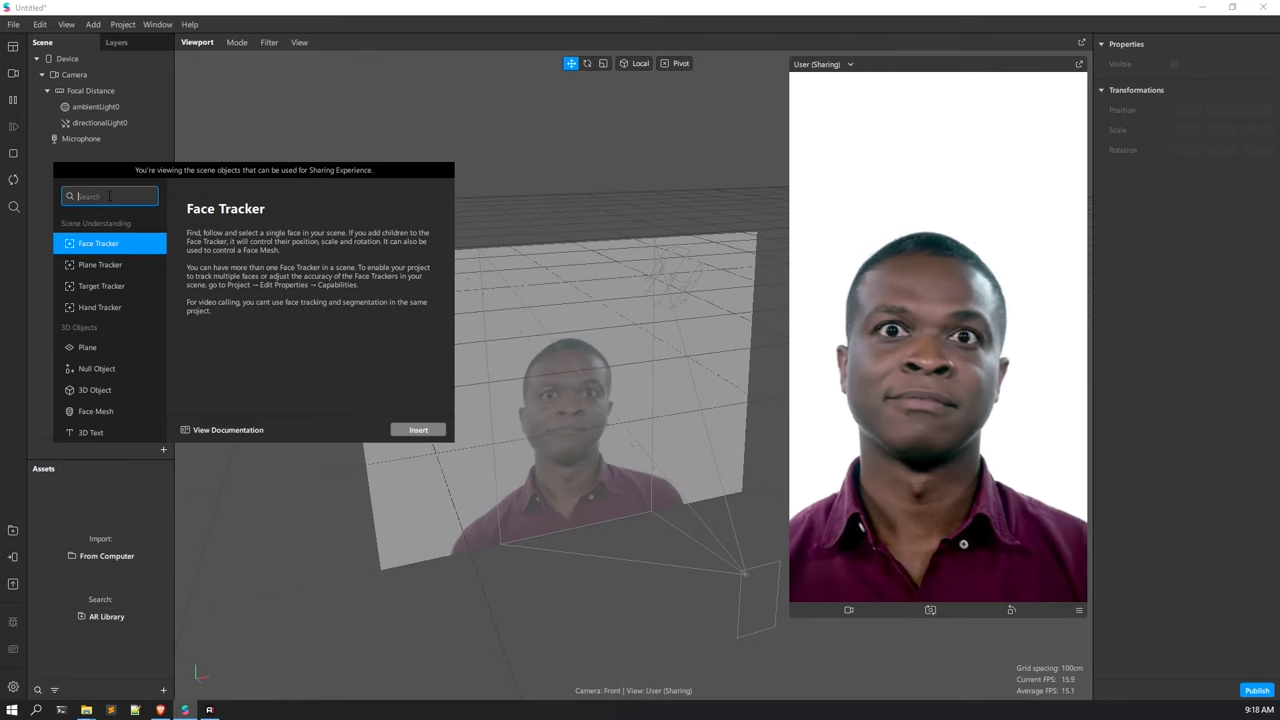
pyautogui.write('Face Tra')
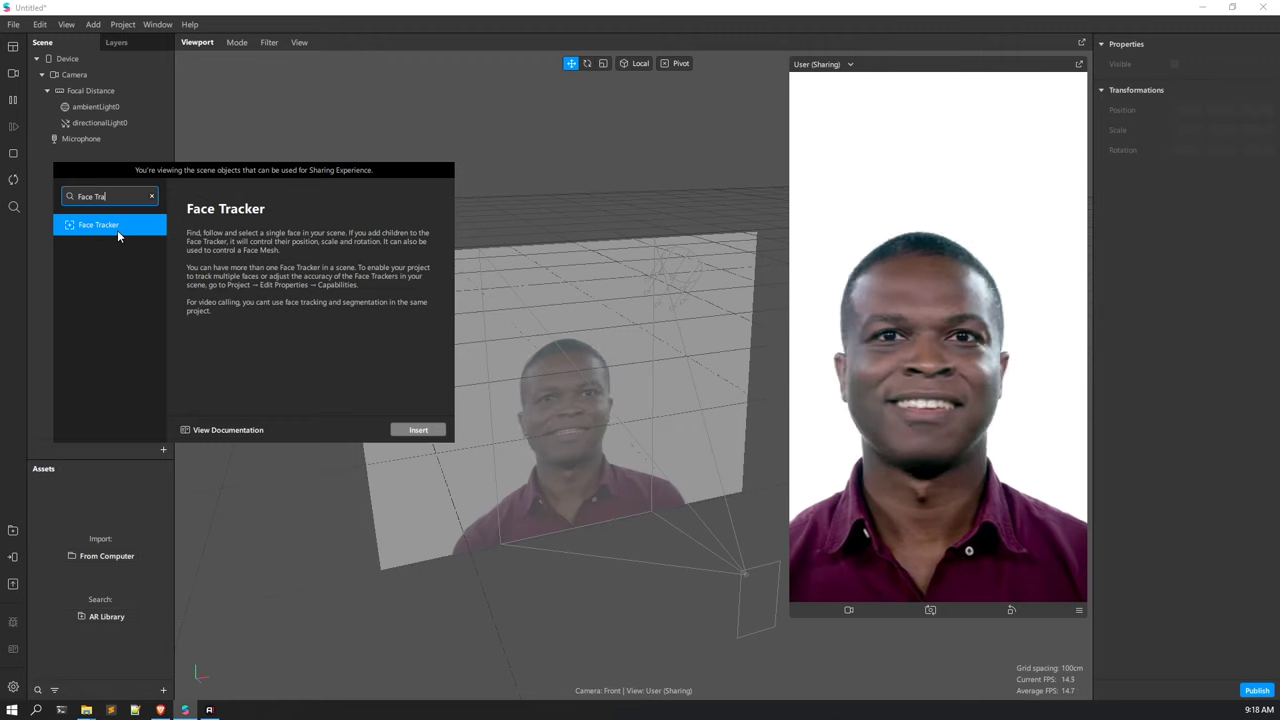
pyautogui.click(427, 430)
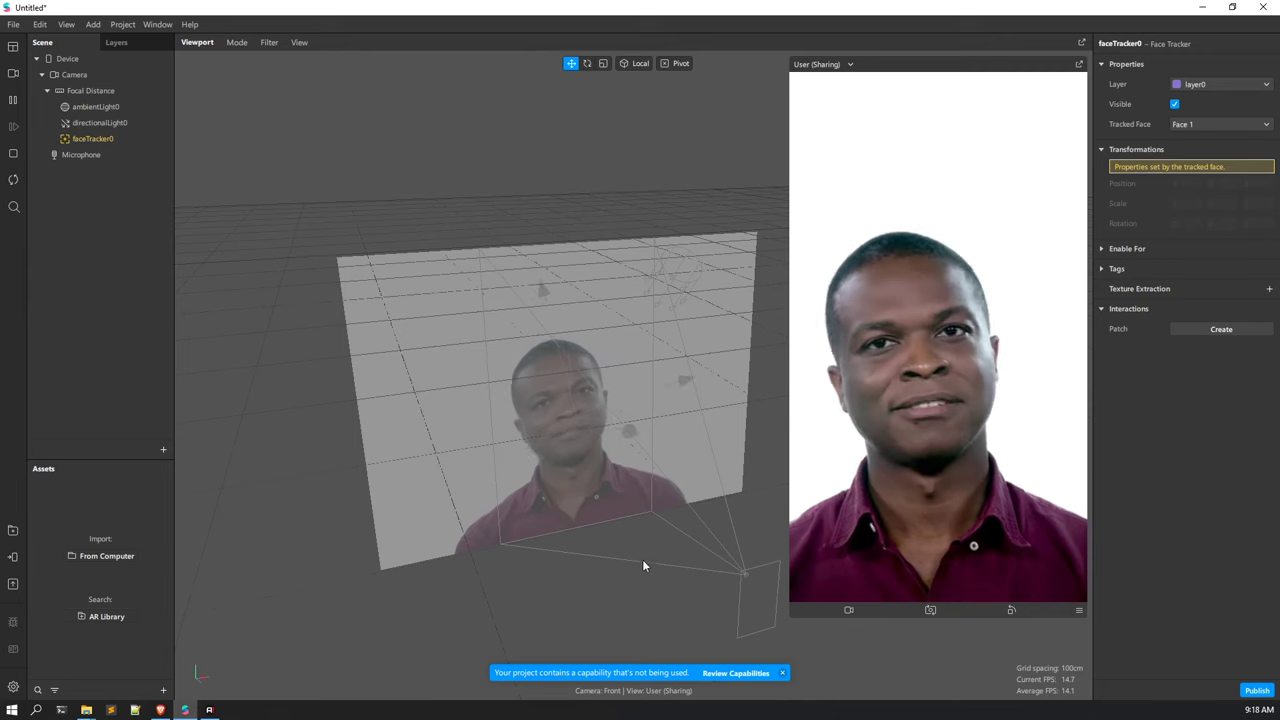
pyautogui.click(782, 673)
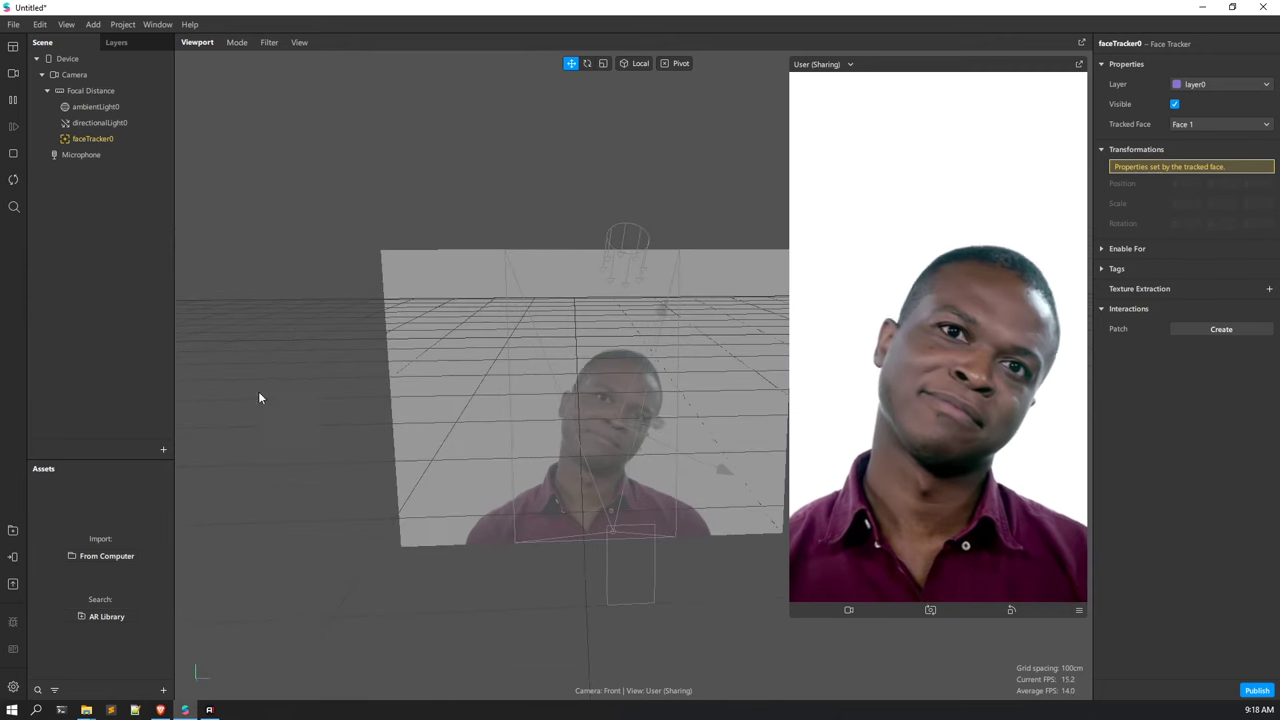
# Orbit the viewport and select faceTracker0 to show its settings.
pyautogui.moveTo(248, 343); pyautogui.dragTo(560, 466, button='right')
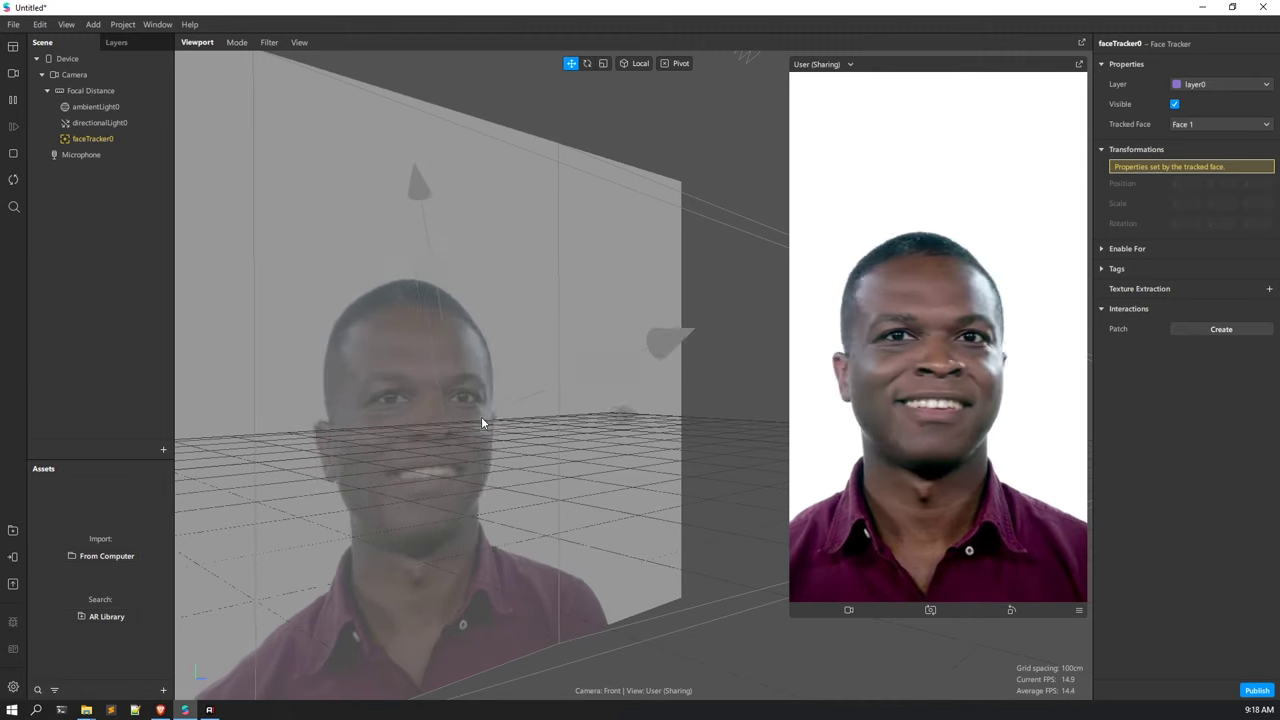
pyautogui.click(121, 140)
pyautogui.click(113, 247)
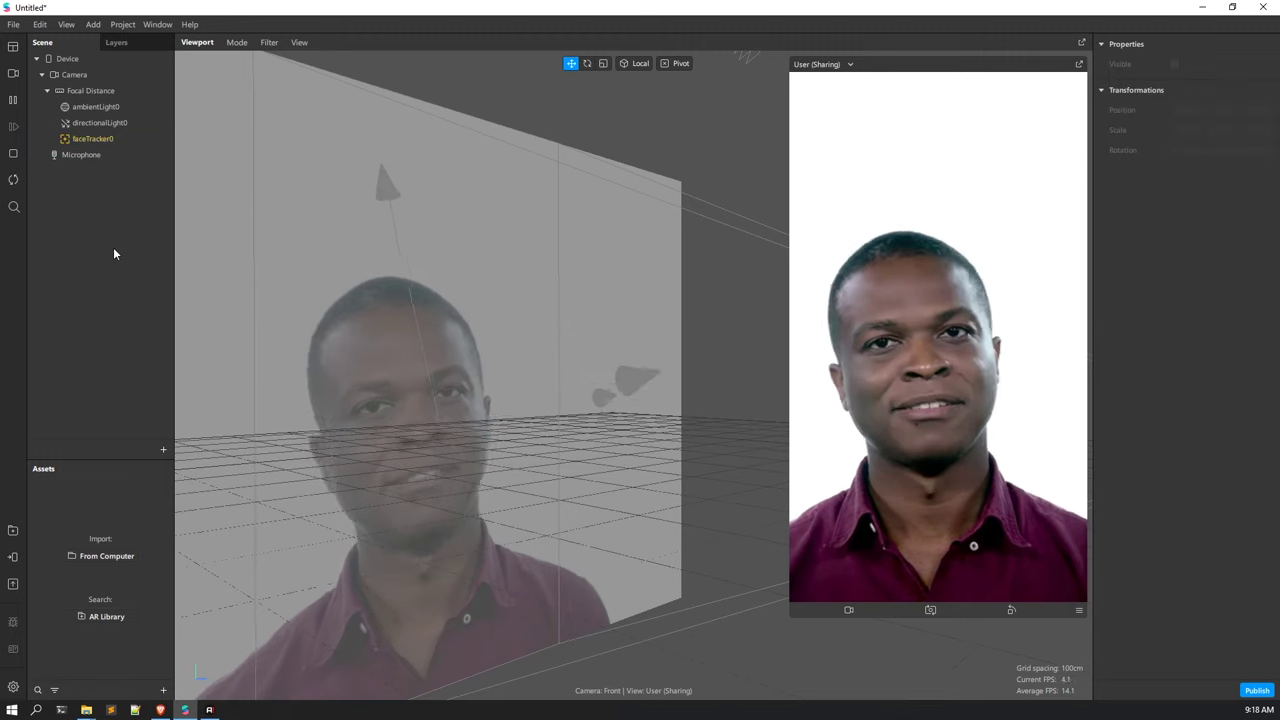
pyautogui.click(125, 142)
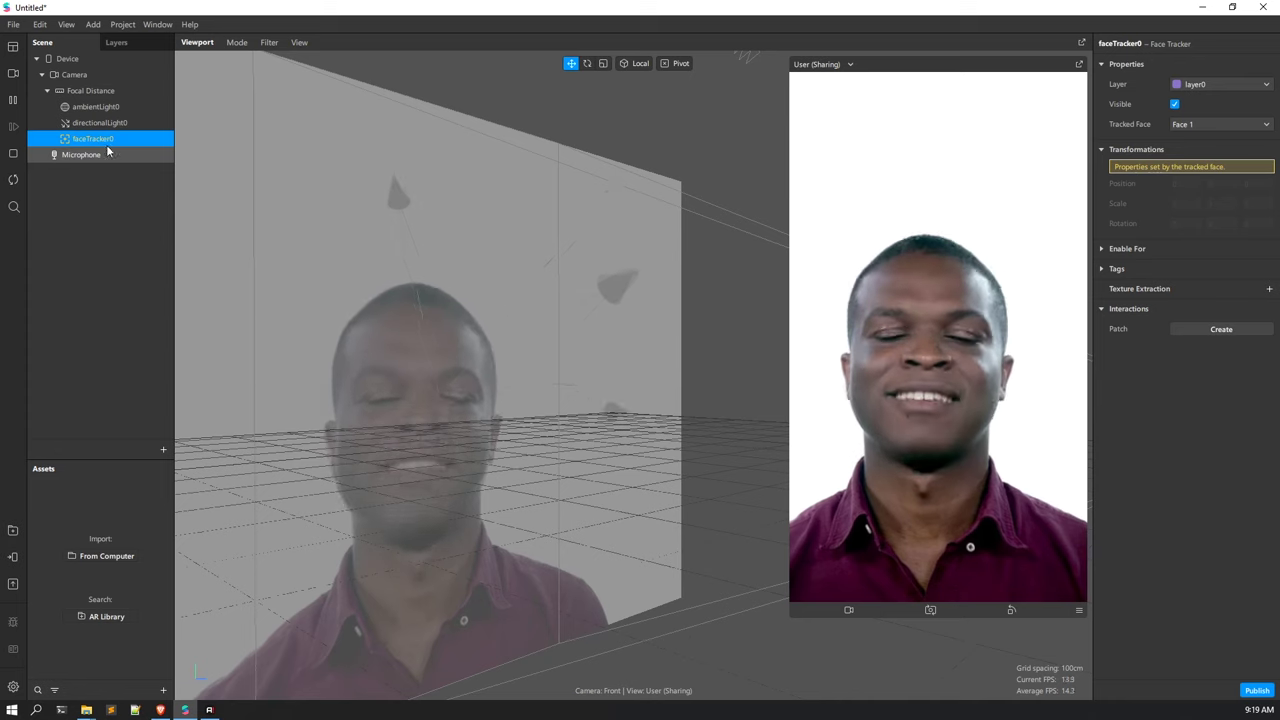
# Insert a Face Mesh found by searching 'Face' and enlarge the live user preview.
pyautogui.click(164, 450)
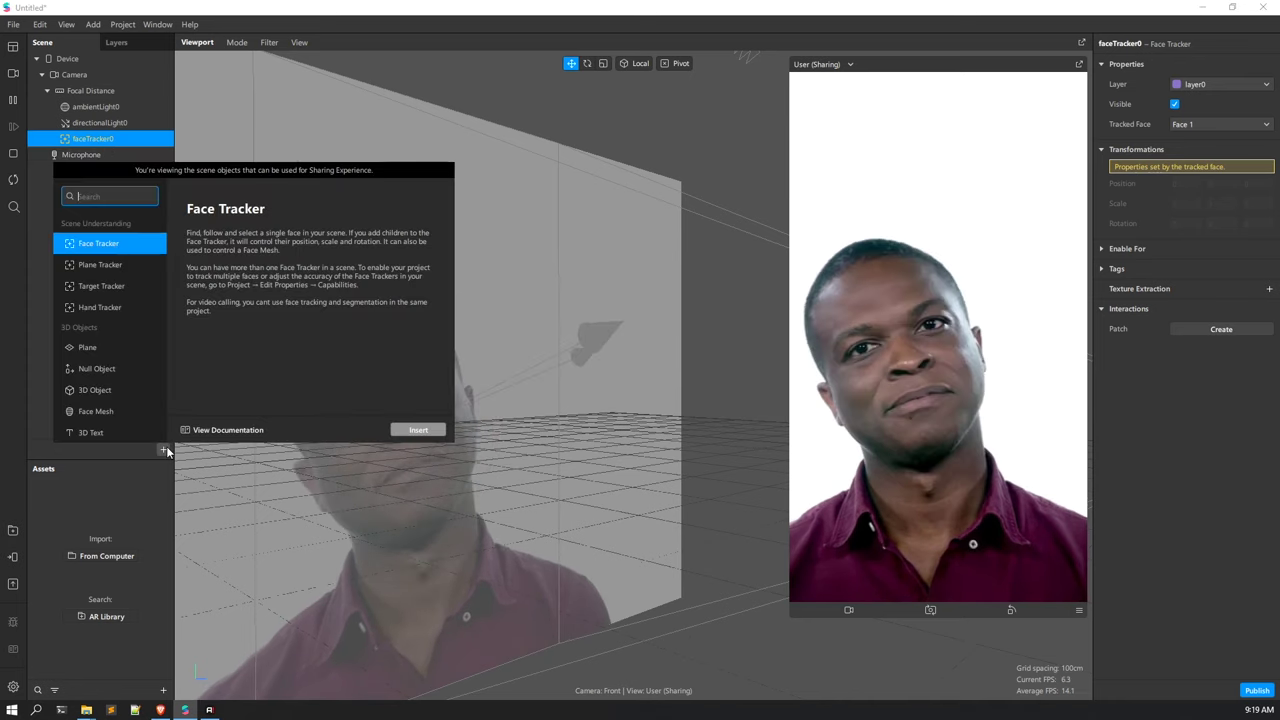
pyautogui.write('Face')
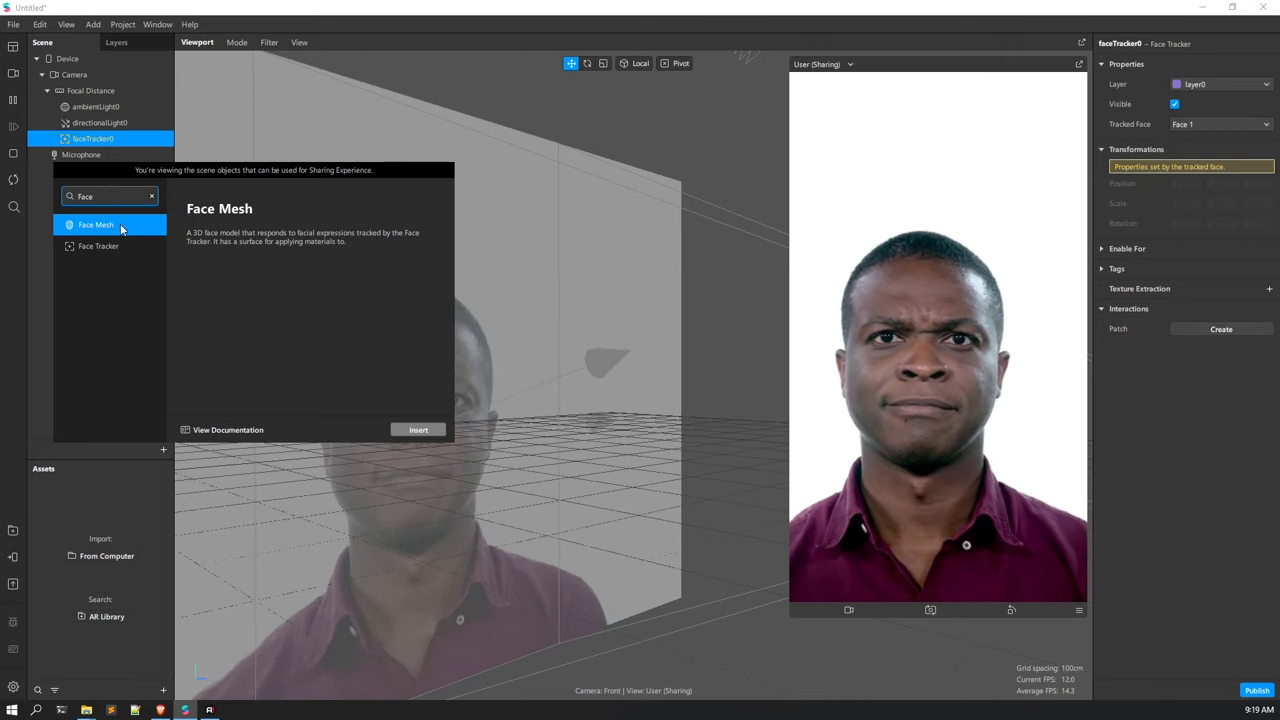
pyautogui.click(417, 430)
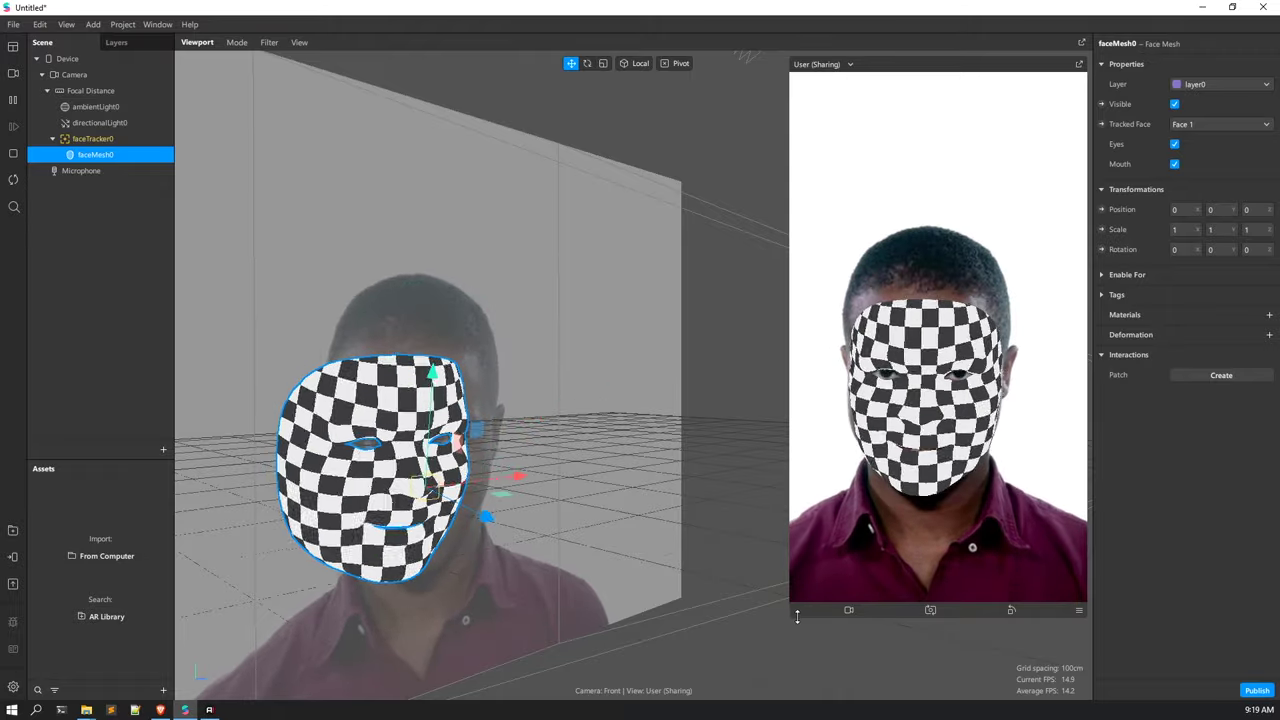
pyautogui.moveTo(791, 631); pyautogui.dragTo(791, 665)
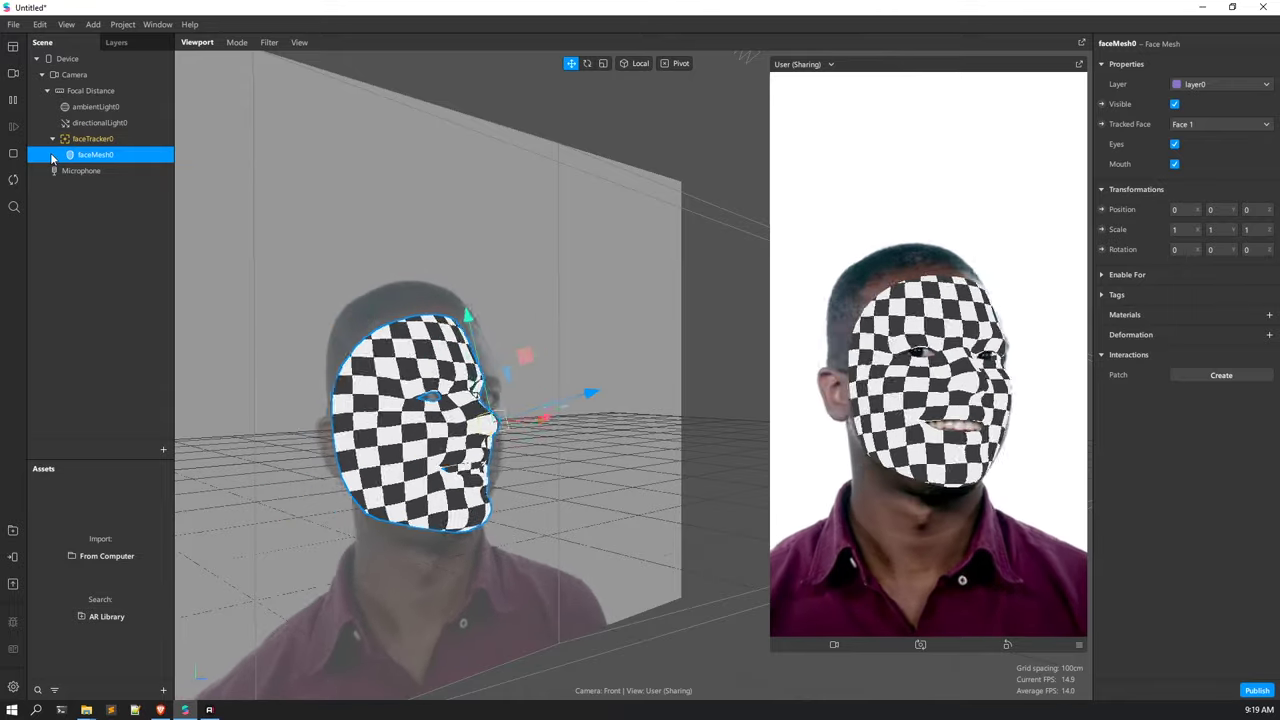
# Inspect faceTracker0's settings, then faceMesh0's properties in the Scene panel.
pyautogui.click(100, 267)
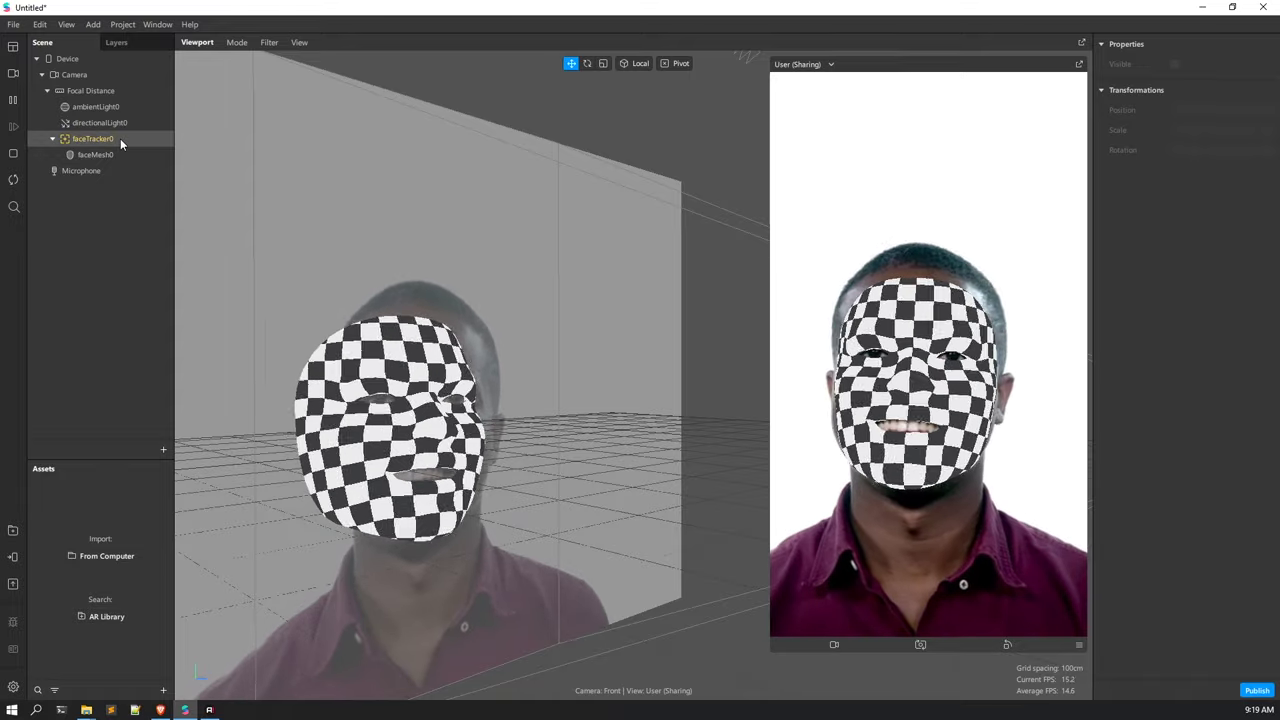
pyautogui.click(120, 138)
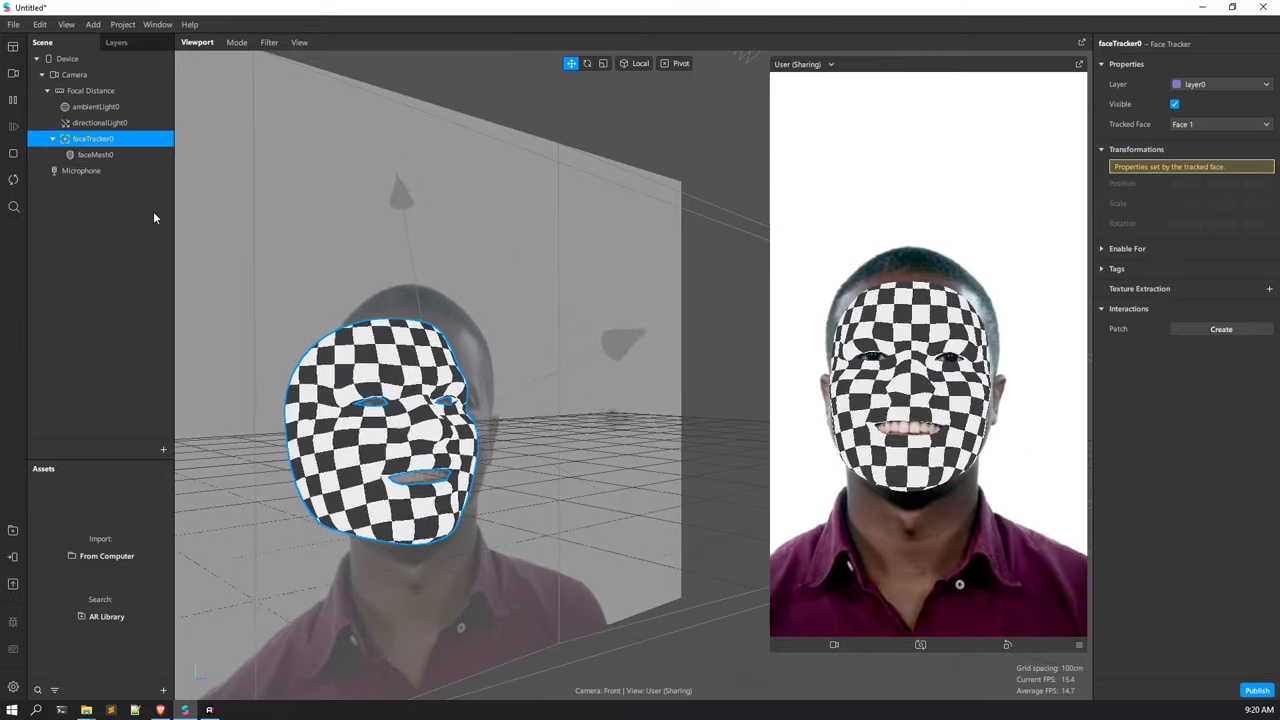
pyautogui.click(153, 212)
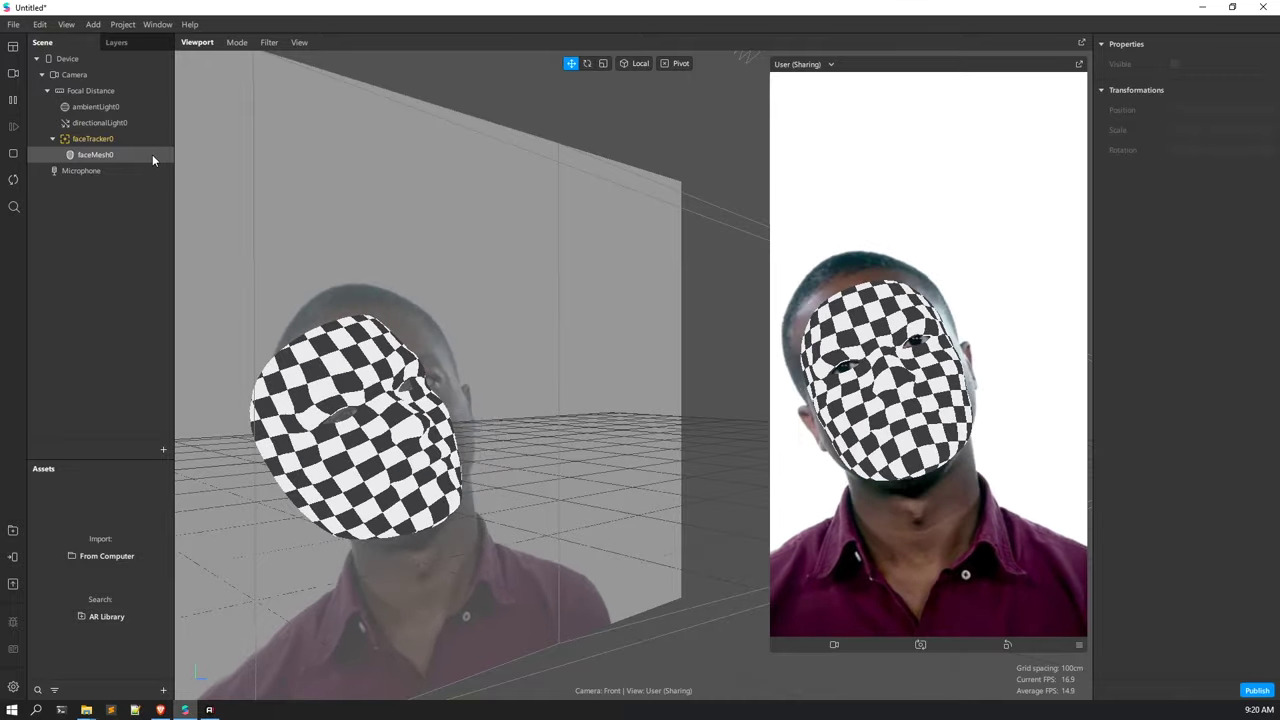
pyautogui.click(152, 154)
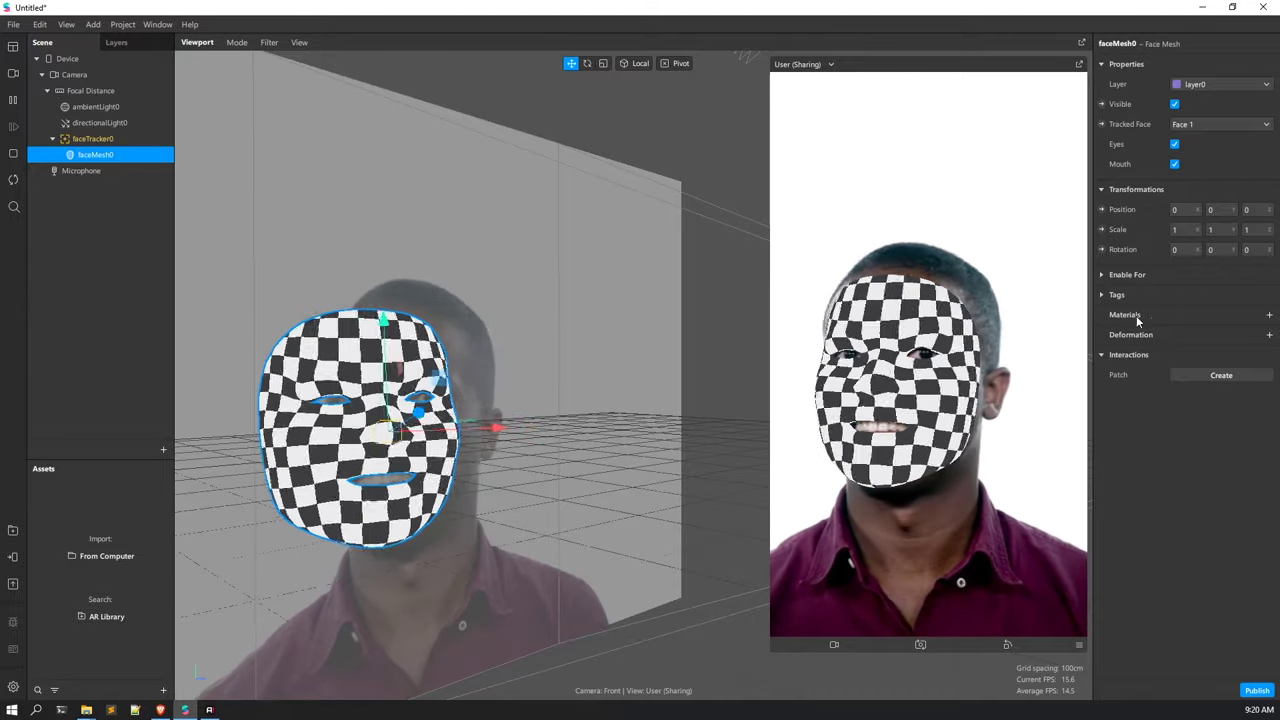
# Add a new material to faceMesh0 and orbit the view around the mask.
pyautogui.click(1269, 315)
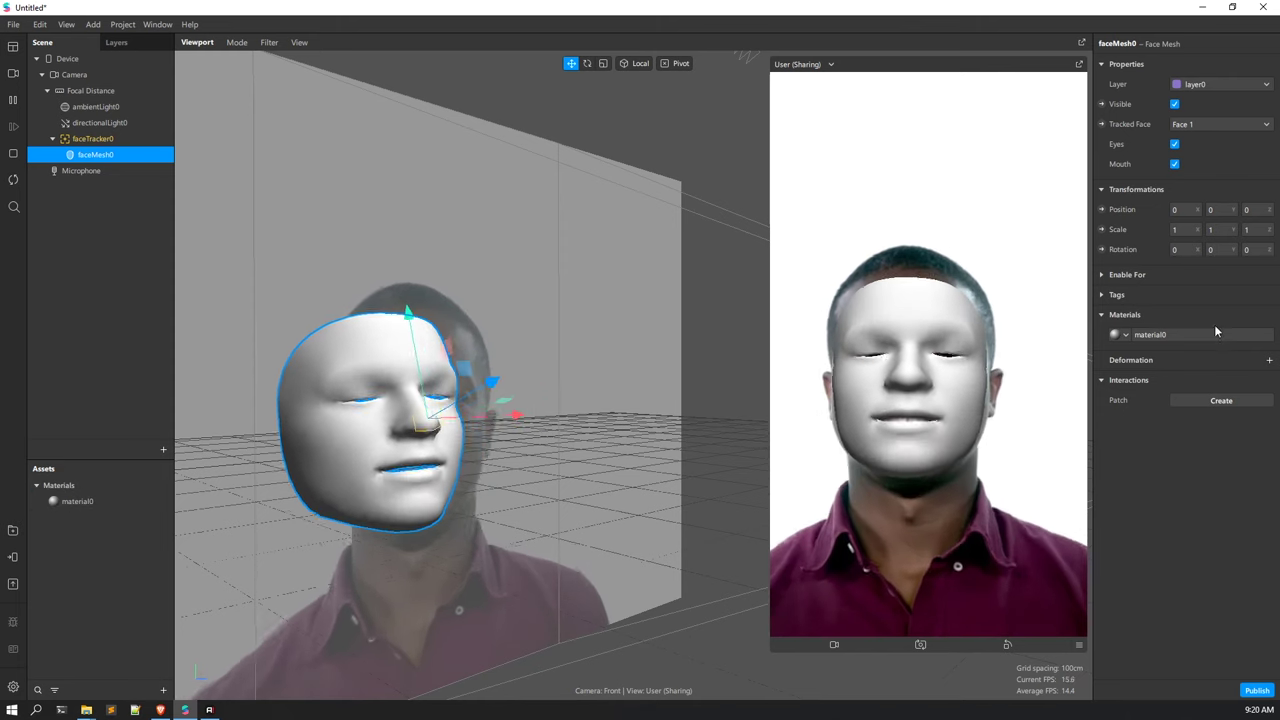
pyautogui.moveTo(628, 431)
pyautogui.mouseDown(button='right')
pyautogui.moveTo(640, 449)
pyautogui.moveTo(628, 453)
pyautogui.mouseUp(button='right')
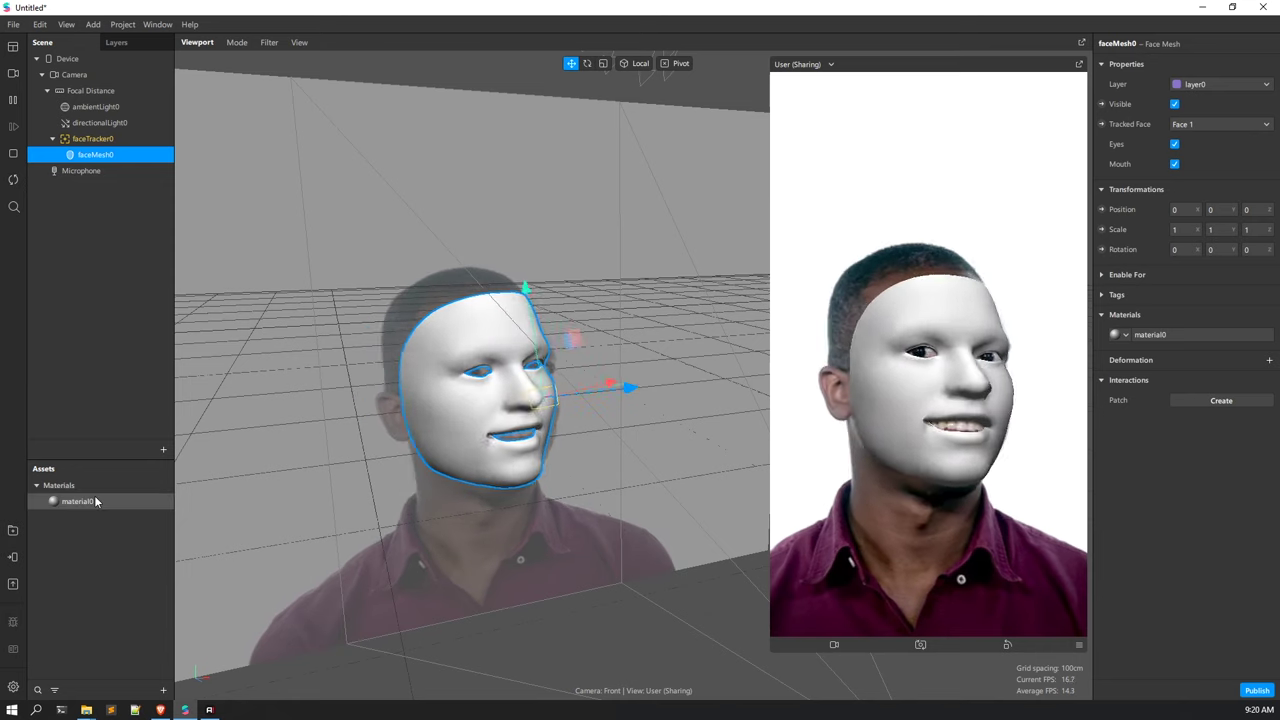
pyautogui.moveTo(500, 390); pyautogui.dragTo(514, 399, button='right')
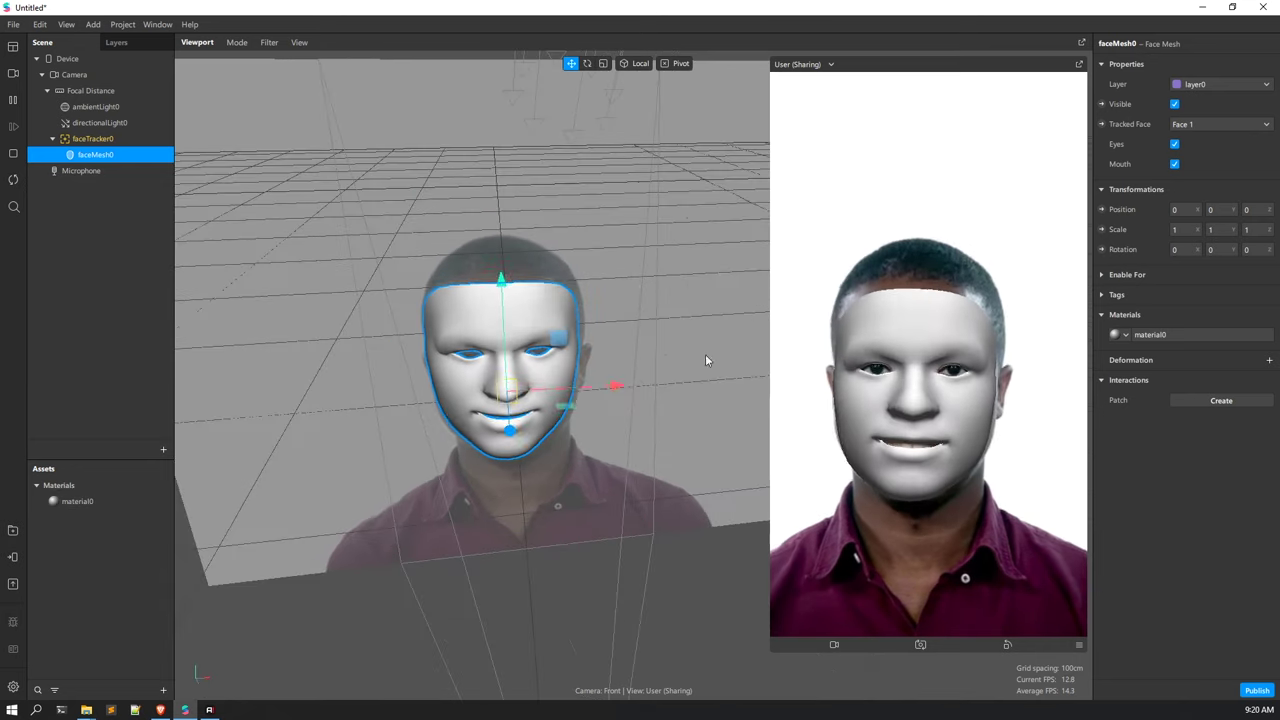
# Open material0's settings and keep its Diffuse Color white in the colour picker.
pyautogui.click(55, 501)
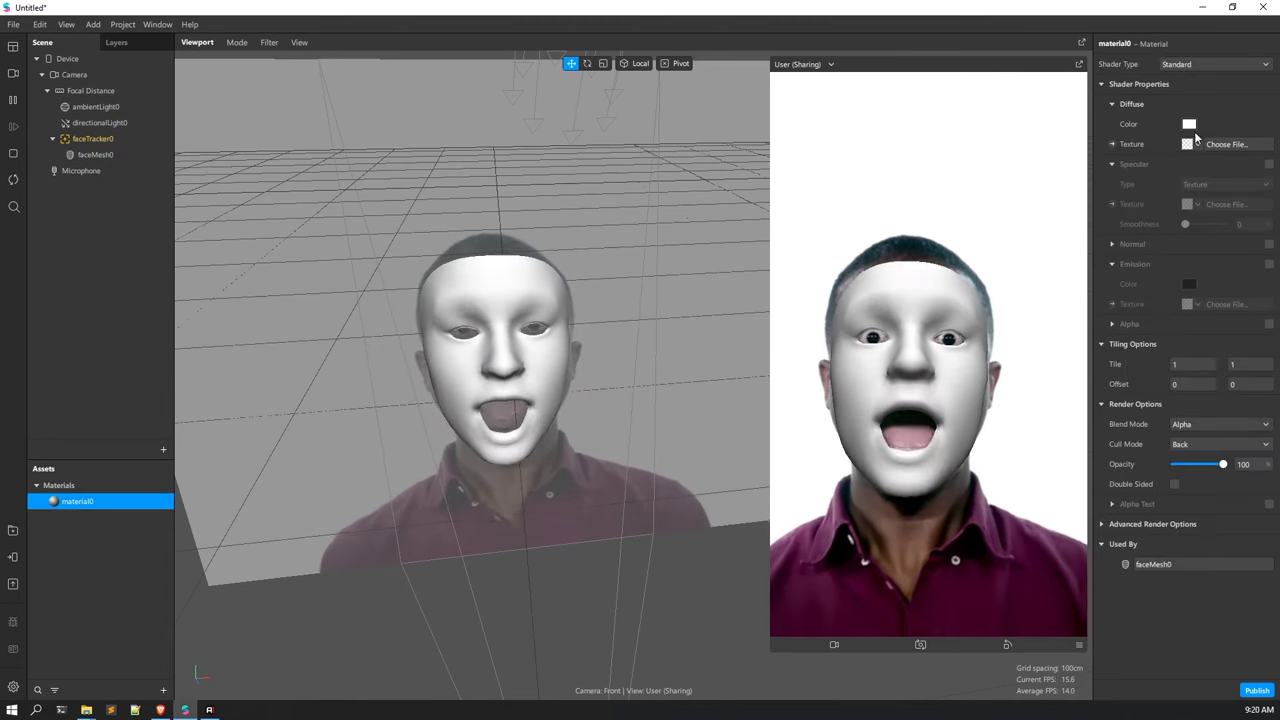
pyautogui.click(1188, 125)
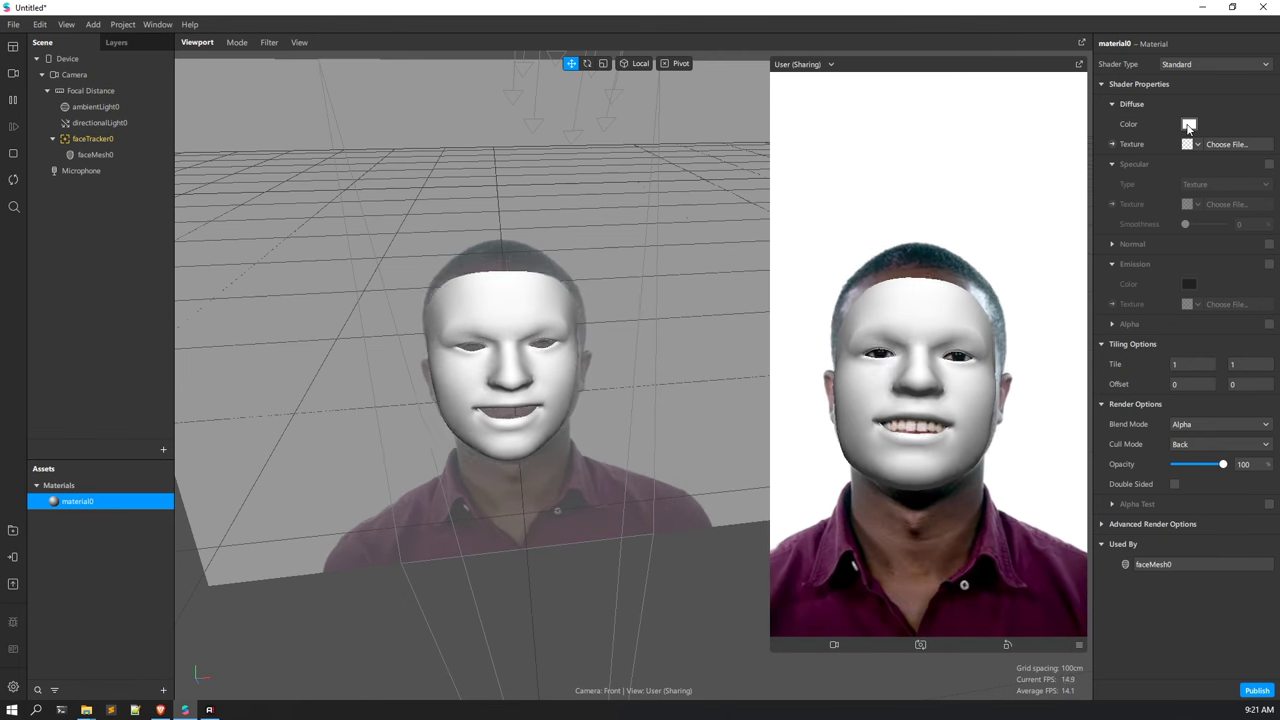
pyautogui.moveTo(693, 283); pyautogui.dragTo(651, 370)
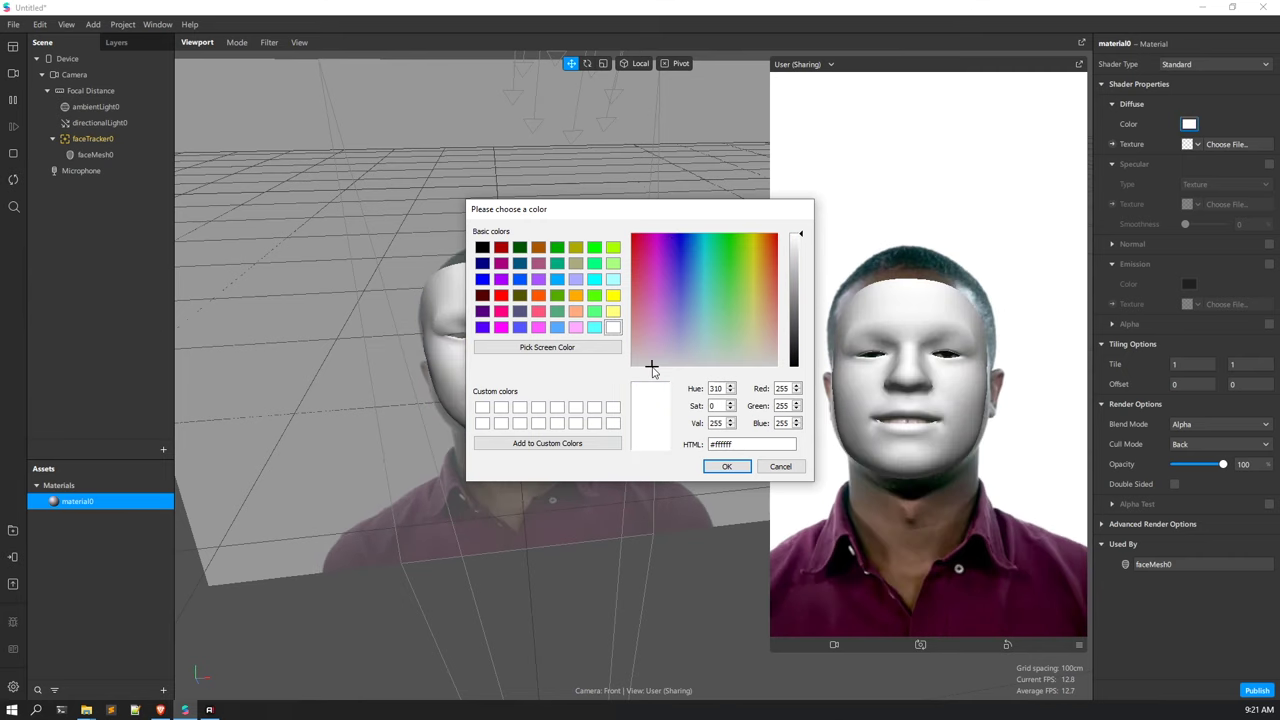
pyautogui.click(731, 467)
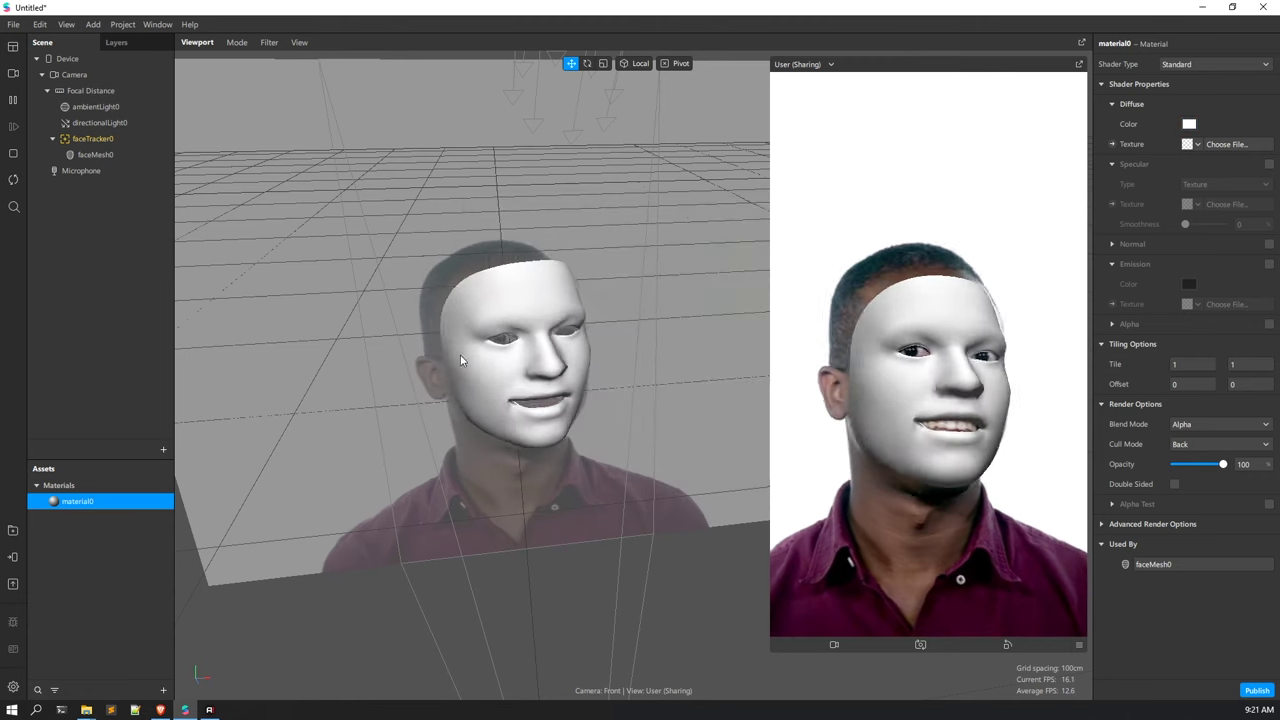
pyautogui.moveTo(573, 404); pyautogui.dragTo(556, 403)
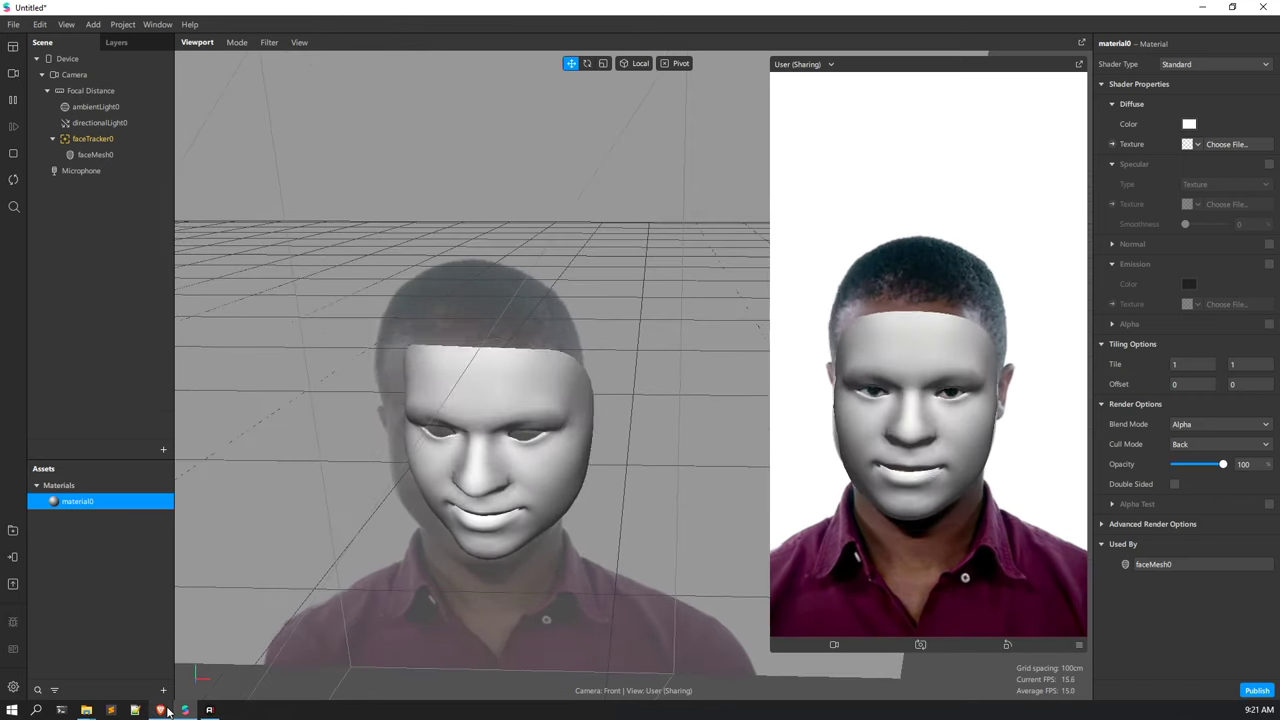
# Switch to Brave showing the Face Reference Assets article.
pyautogui.moveTo(160, 707)
pyautogui.click(175, 655)
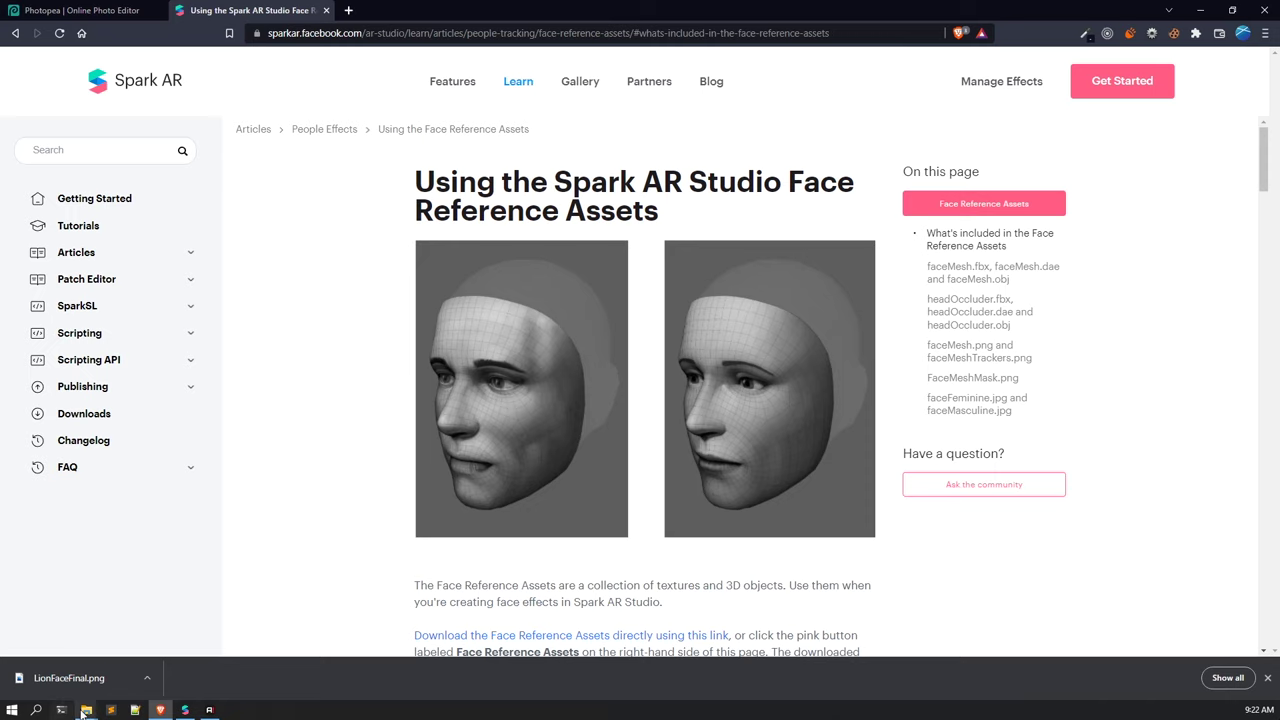
# Open the FaceAssets Textures folder and inspect faceFeminine.jpg and faceMasculine.jpg.
pyautogui.moveTo(91, 710)
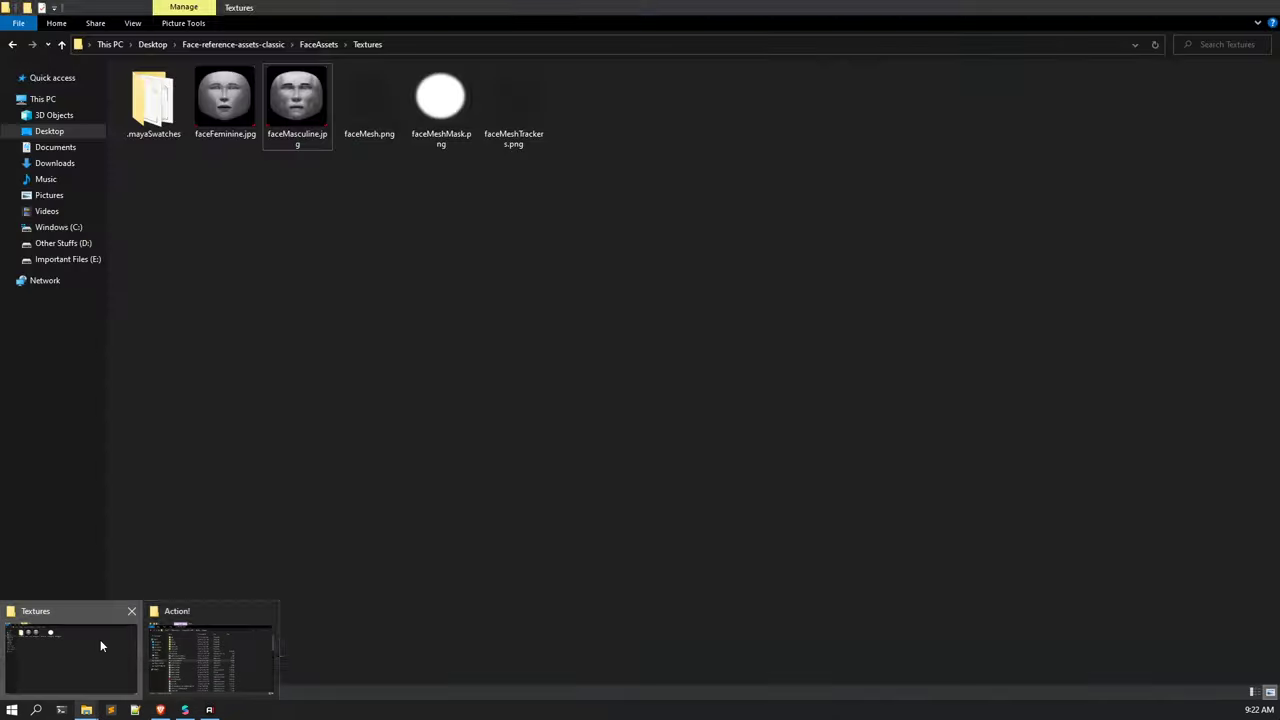
pyautogui.click(100, 639)
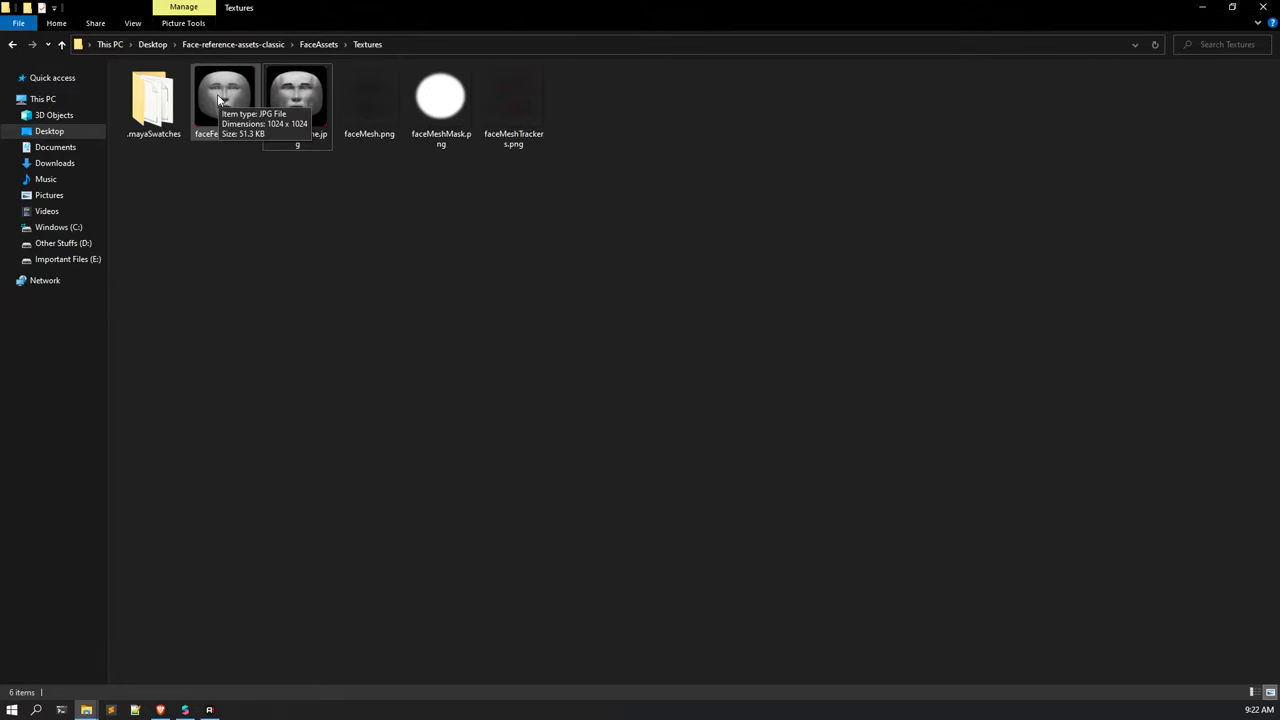
pyautogui.click(237, 115)
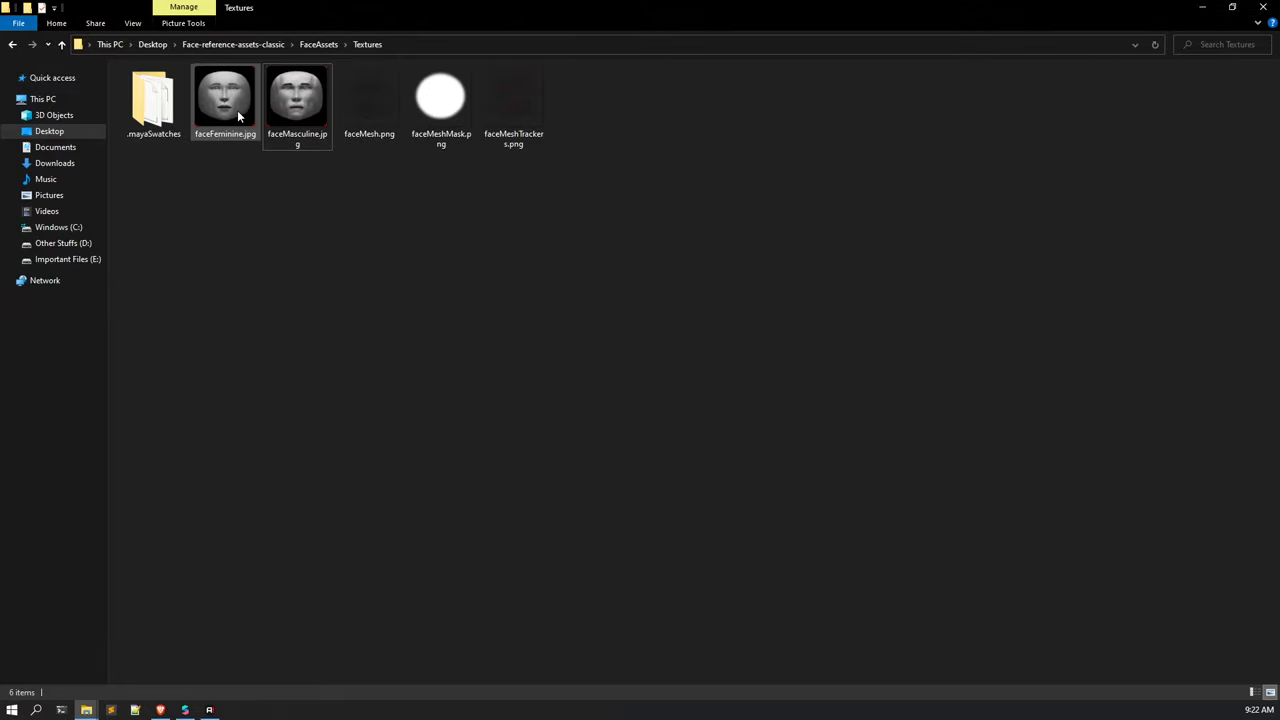
pyautogui.click(293, 117)
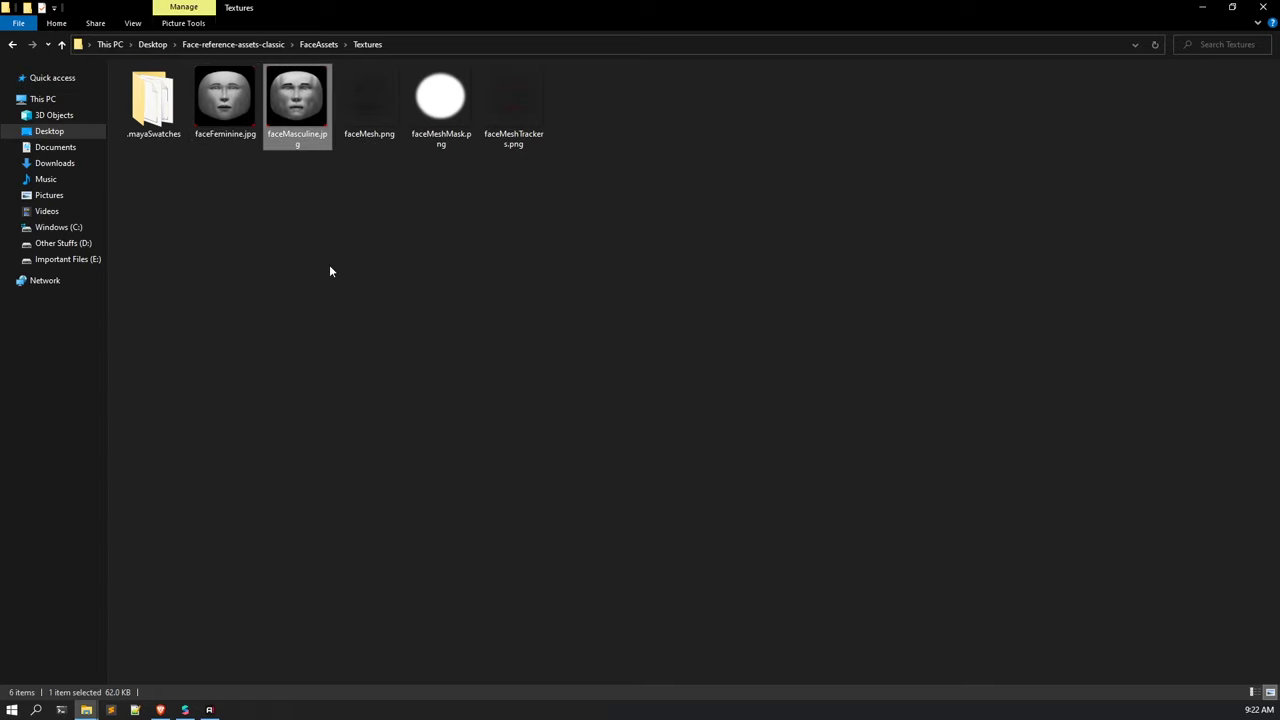
pyautogui.click(330, 270)
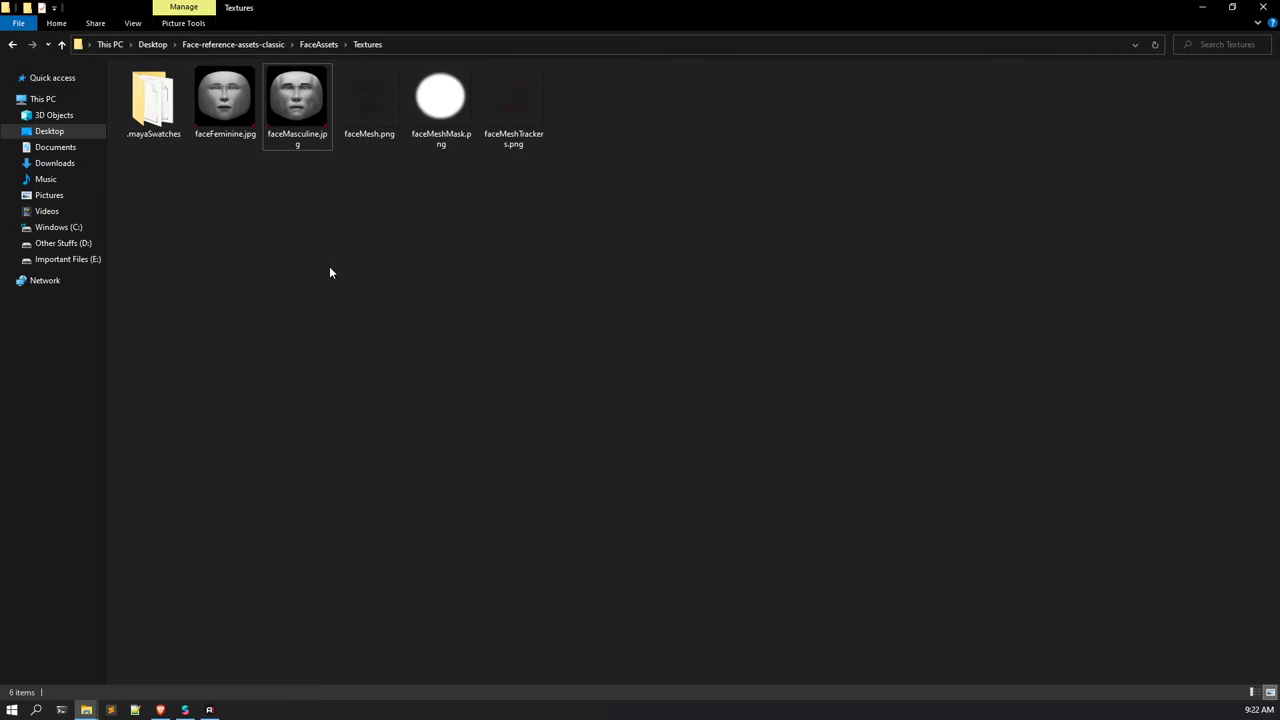
pyautogui.click(283, 103)
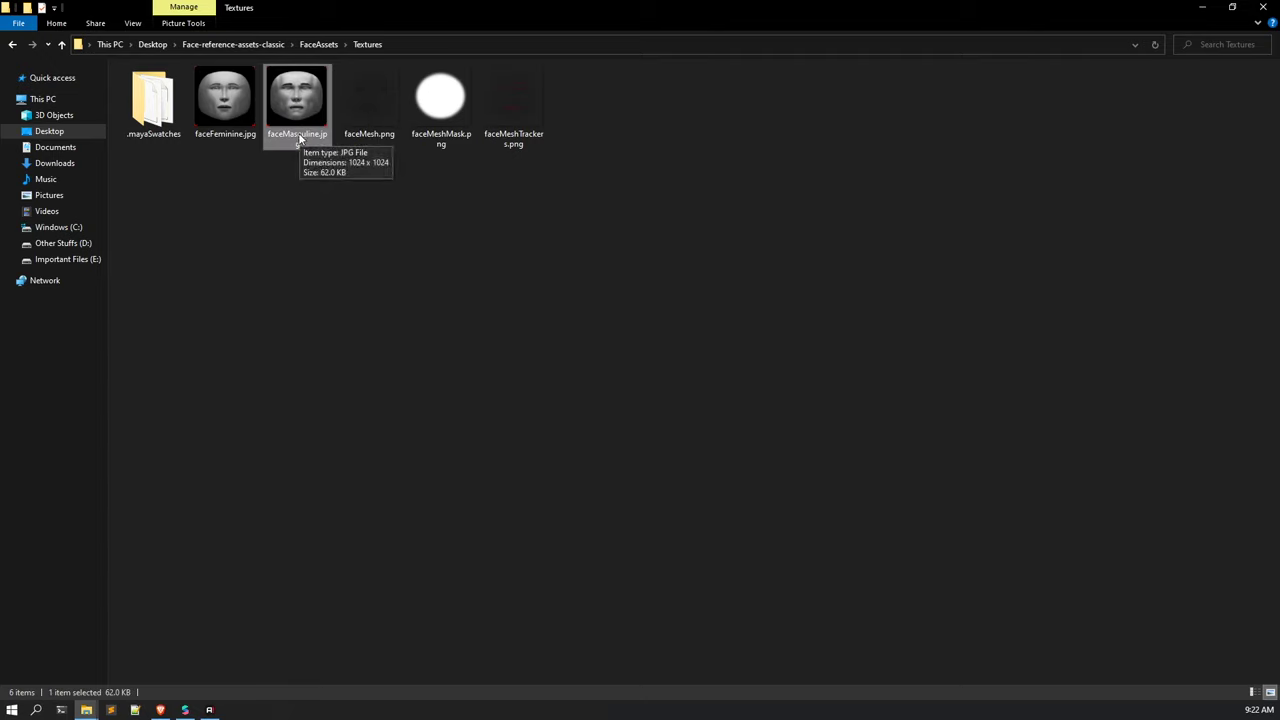
pyautogui.click(244, 133)
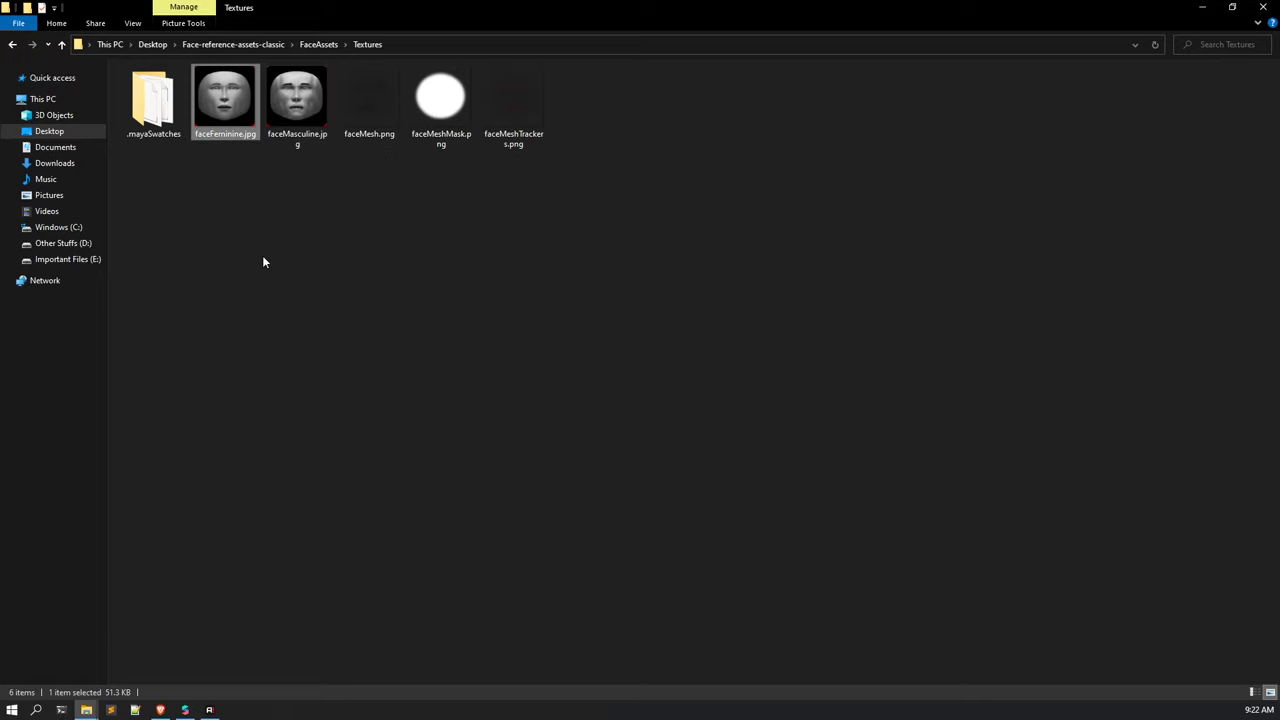
# Switch to the Photopea lion face project and toggle the lionface layer's visibility to compare.
pyautogui.click(160, 709)
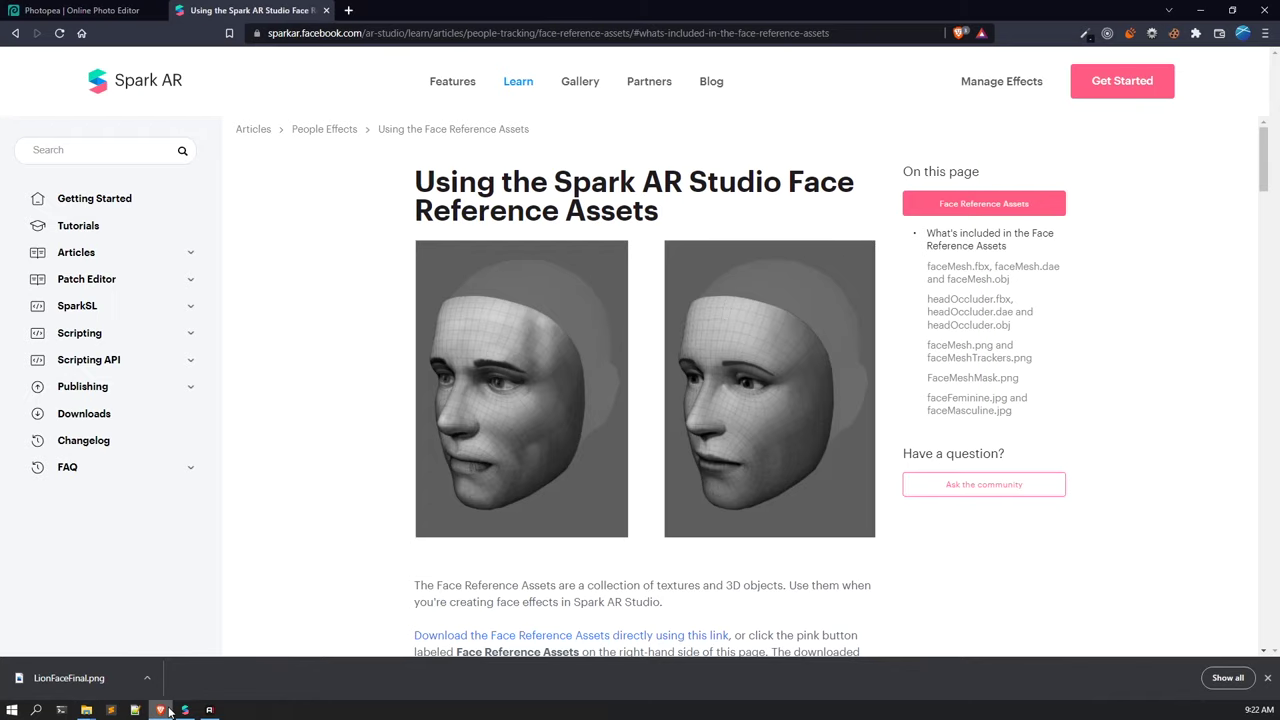
pyautogui.click(43, 8)
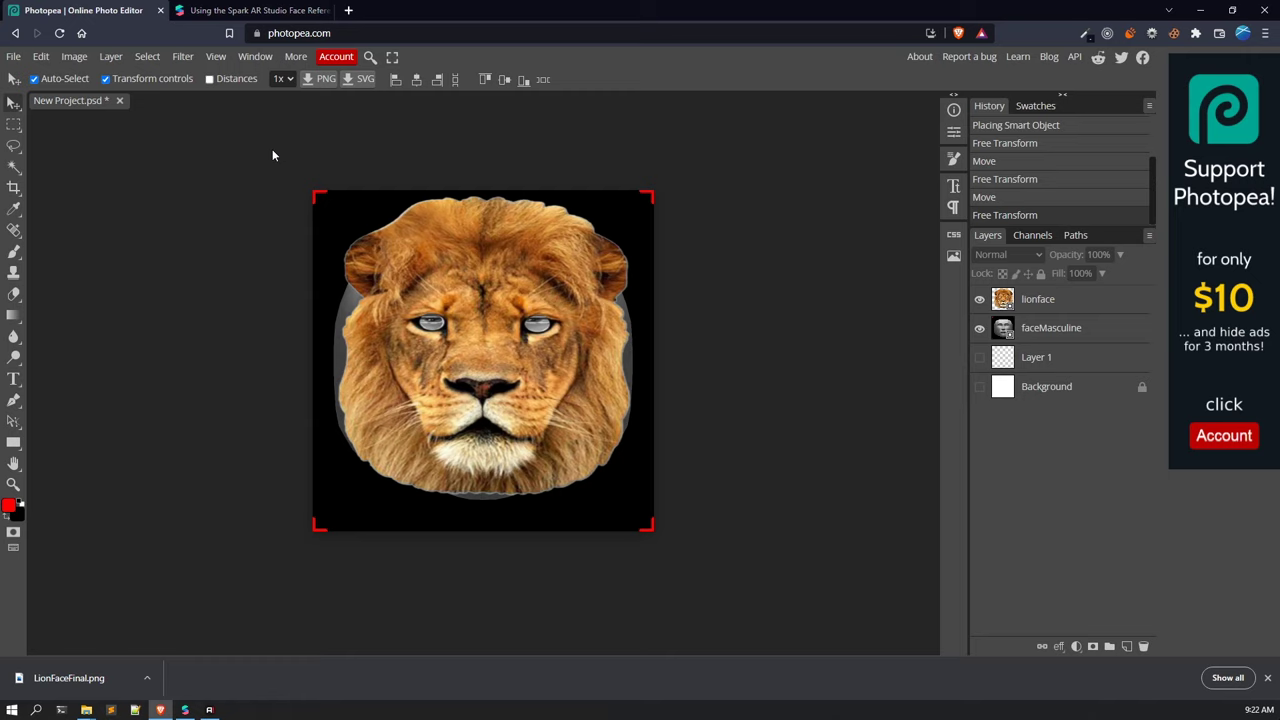
pyautogui.click(979, 299)
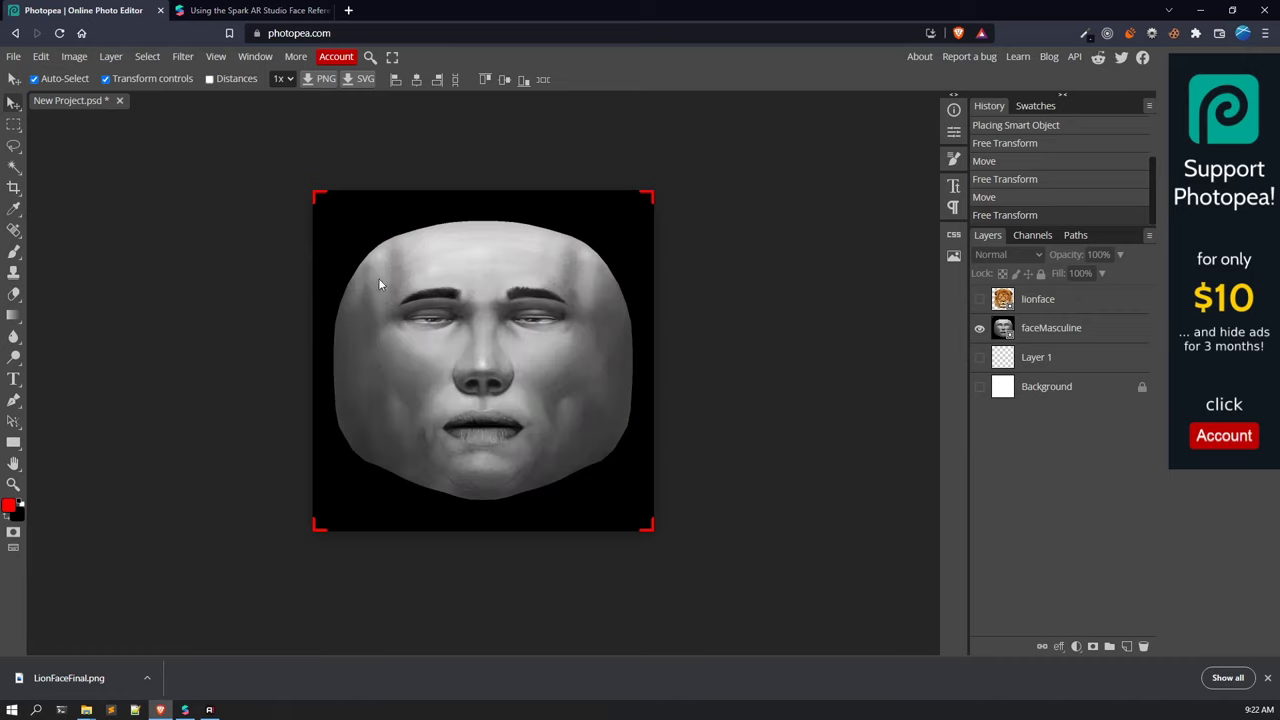
pyautogui.click(980, 301)
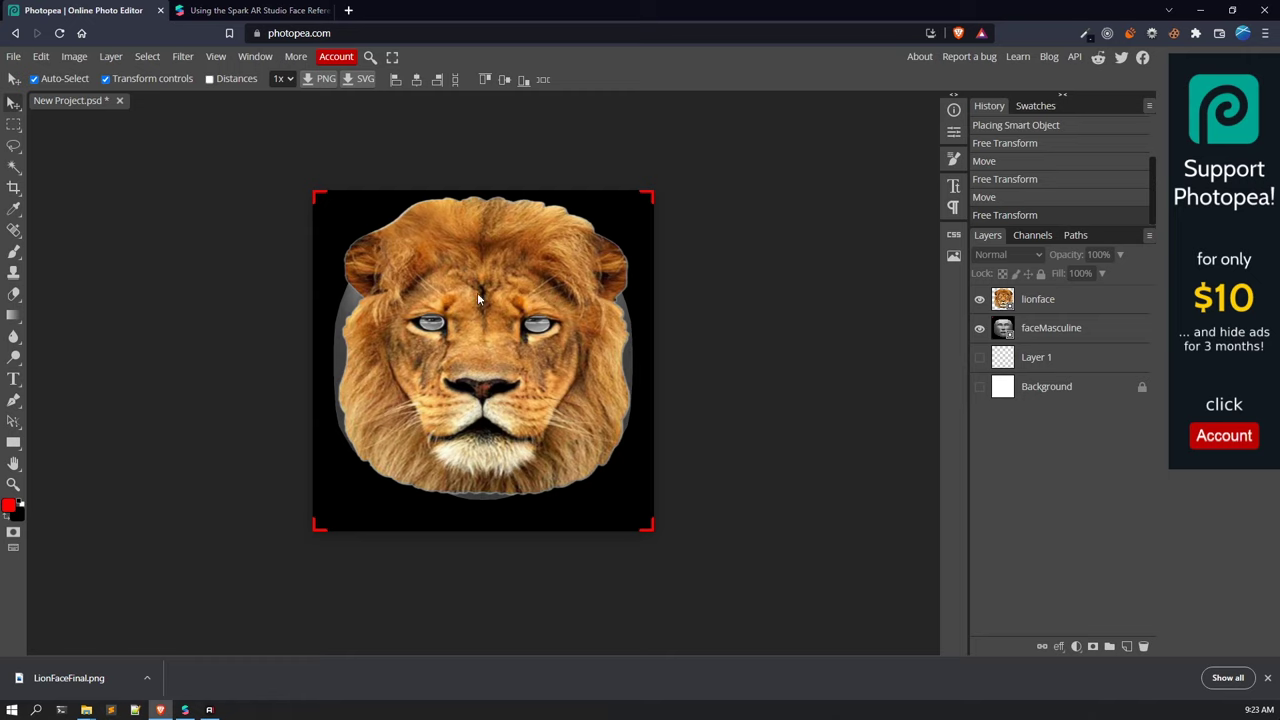
# Free-transform the lionface layer, resizing and moving it over the face template, and commit.
pyautogui.click(502, 378)
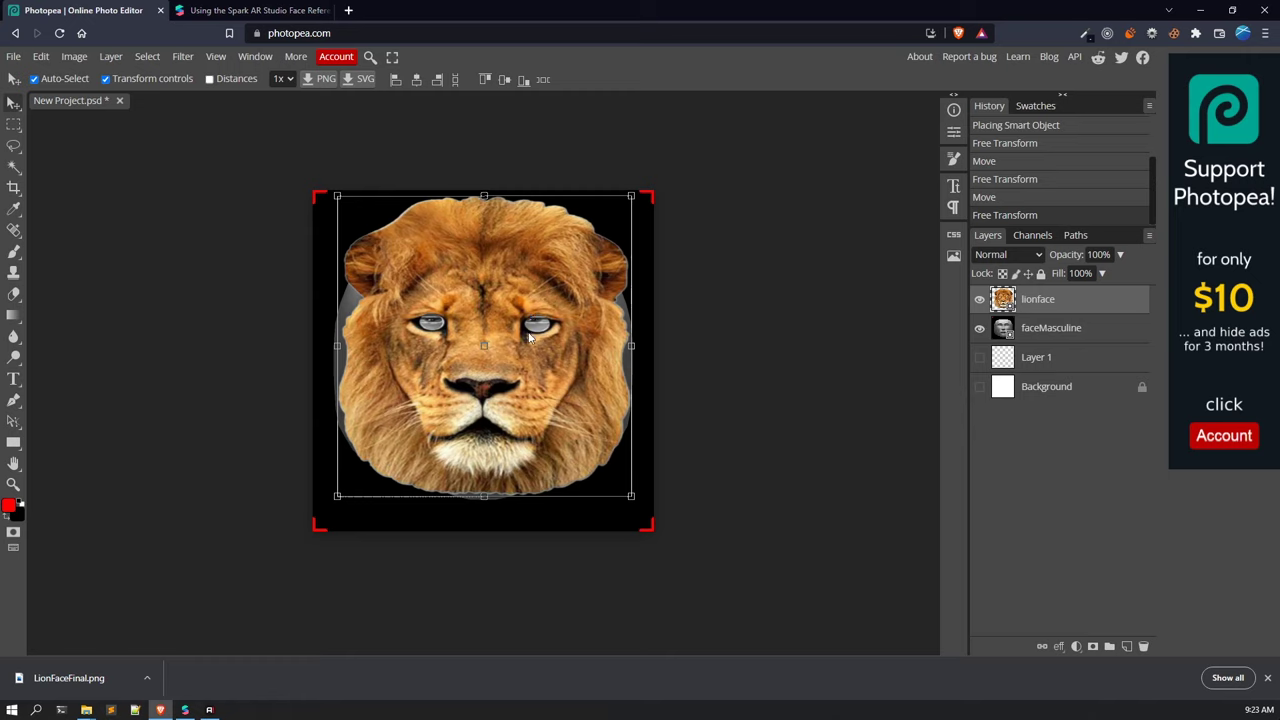
pyautogui.press('ctrl')
pyautogui.moveTo(631, 495); pyautogui.dragTo(701, 519)
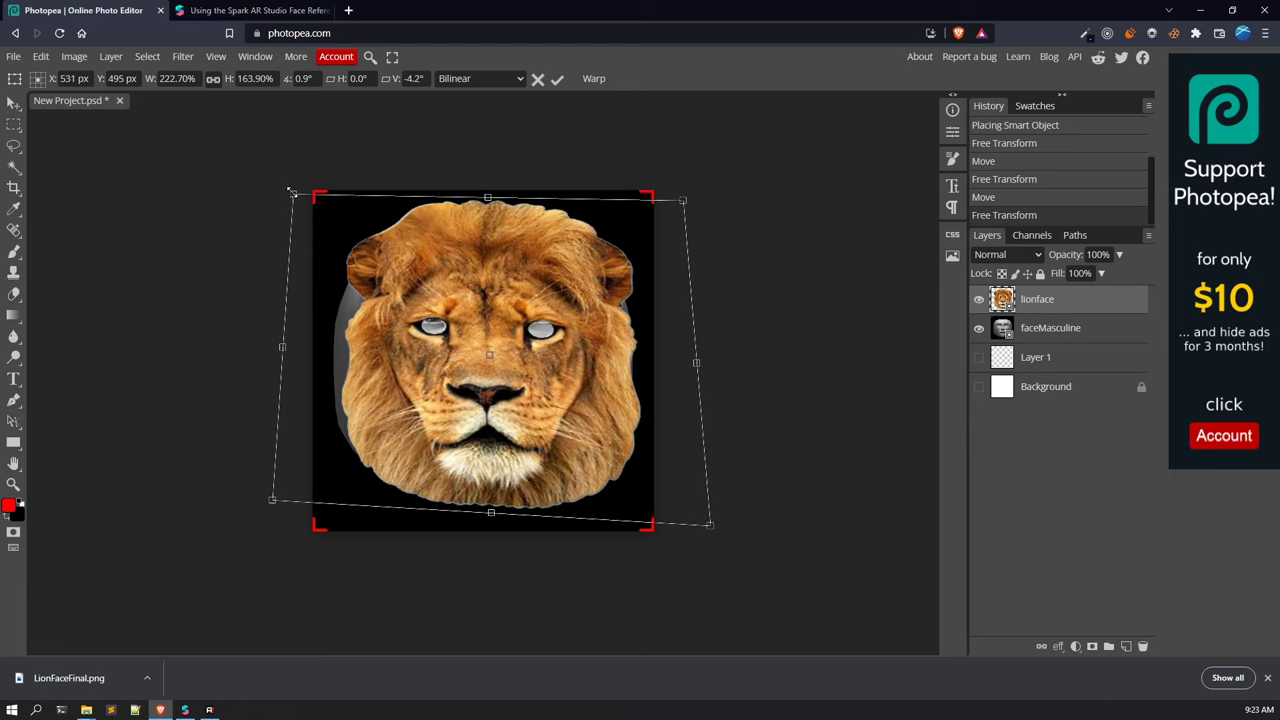
pyautogui.moveTo(287, 191); pyautogui.dragTo(277, 188)
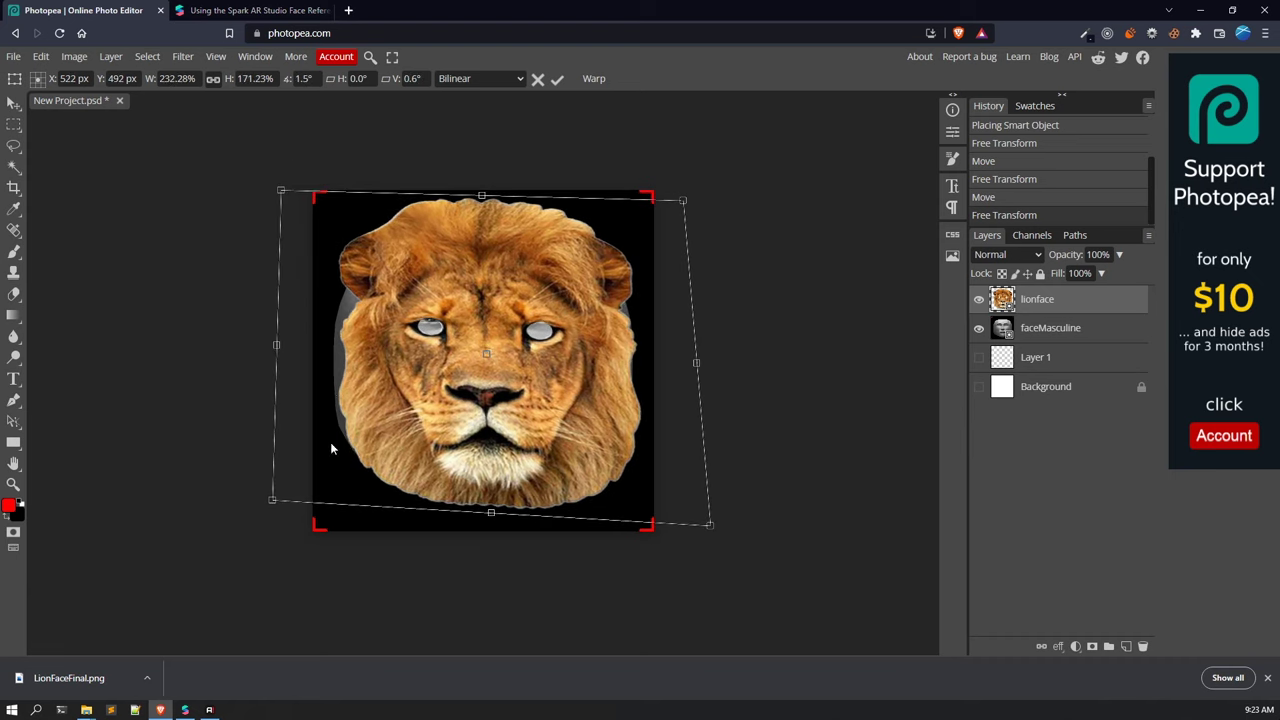
pyautogui.moveTo(275, 345); pyautogui.dragTo(268, 350)
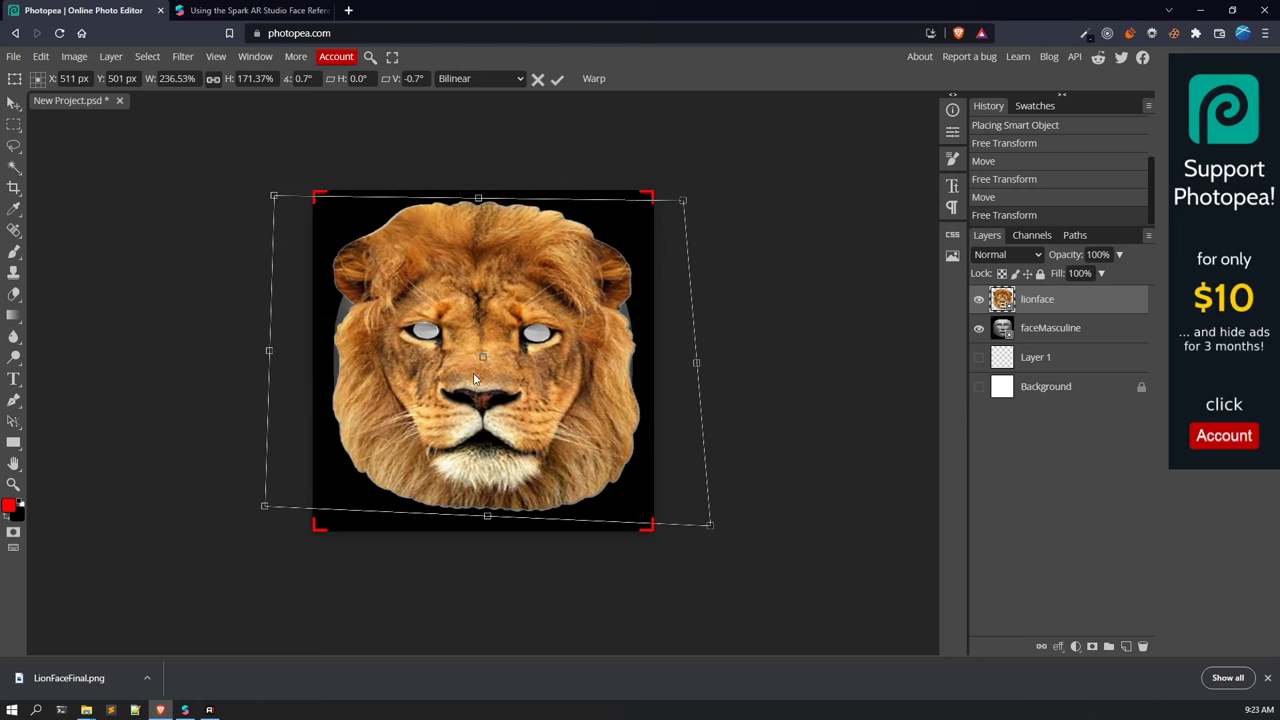
pyautogui.moveTo(560, 430); pyautogui.dragTo(560, 416)
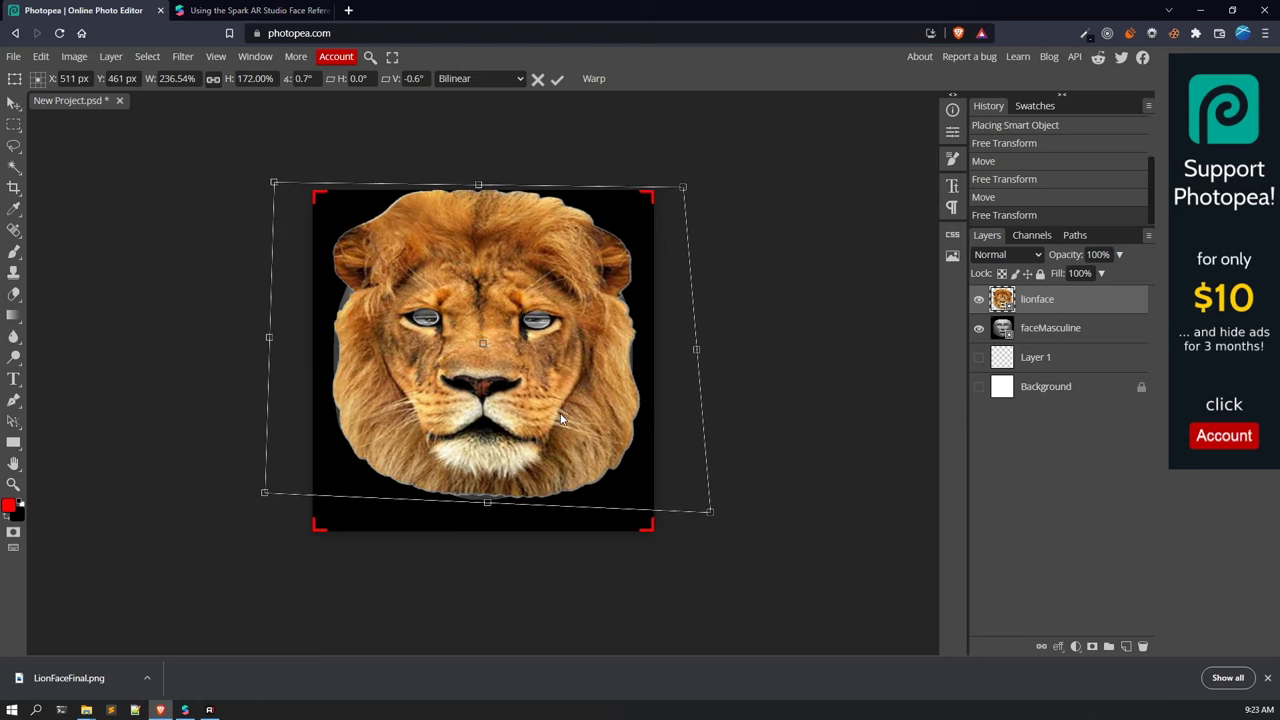
pyautogui.moveTo(266, 493); pyautogui.dragTo(257, 502)
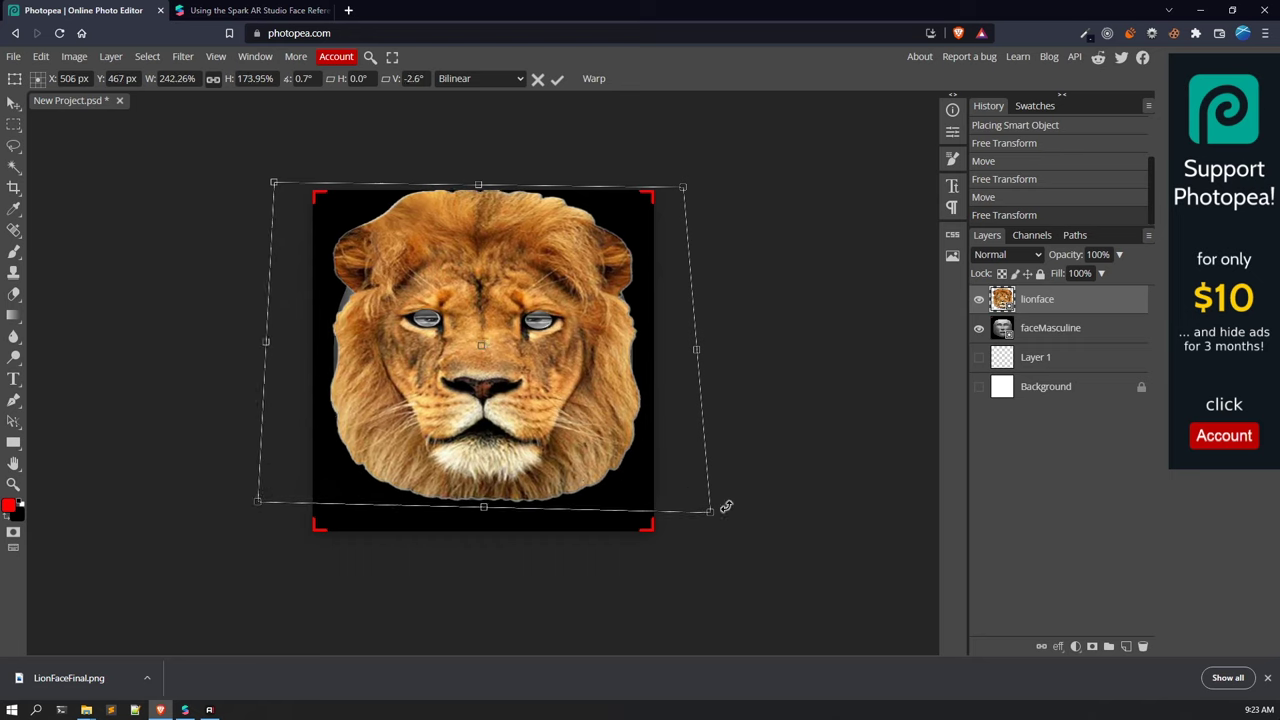
pyautogui.moveTo(705, 512); pyautogui.dragTo(705, 502)
pyautogui.moveTo(577, 478); pyautogui.dragTo(569, 474)
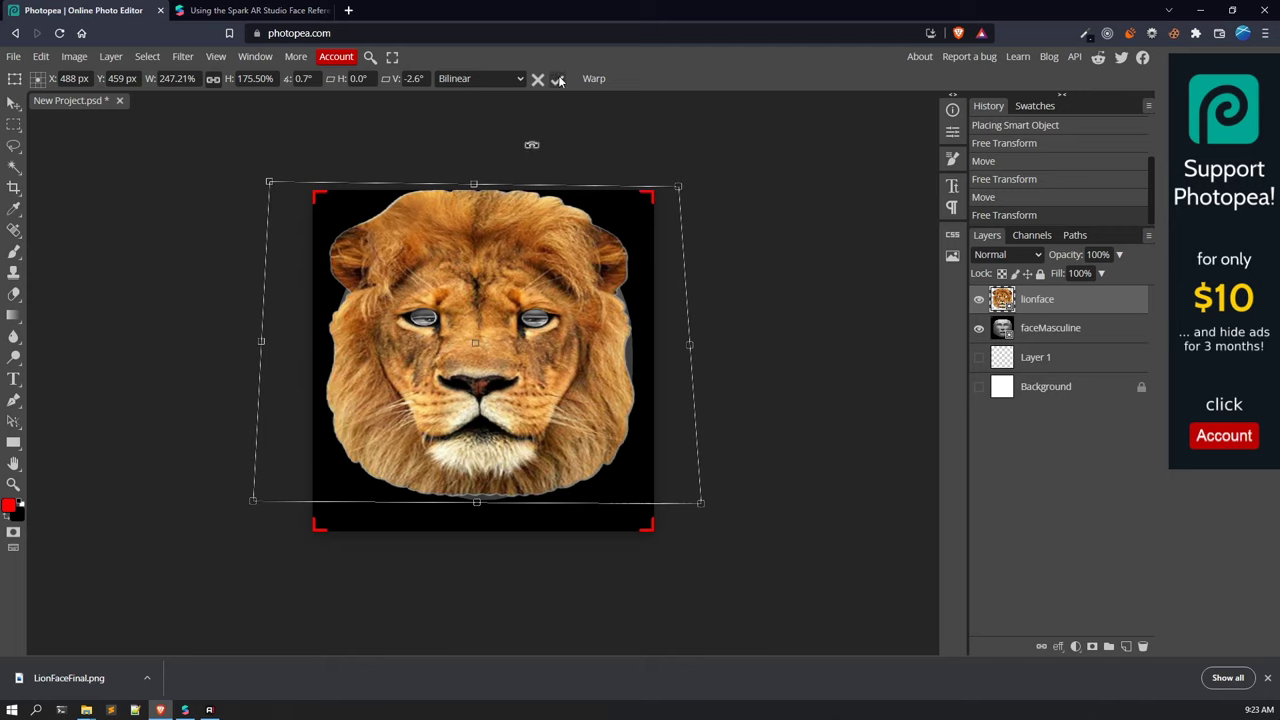
pyautogui.press('Return')
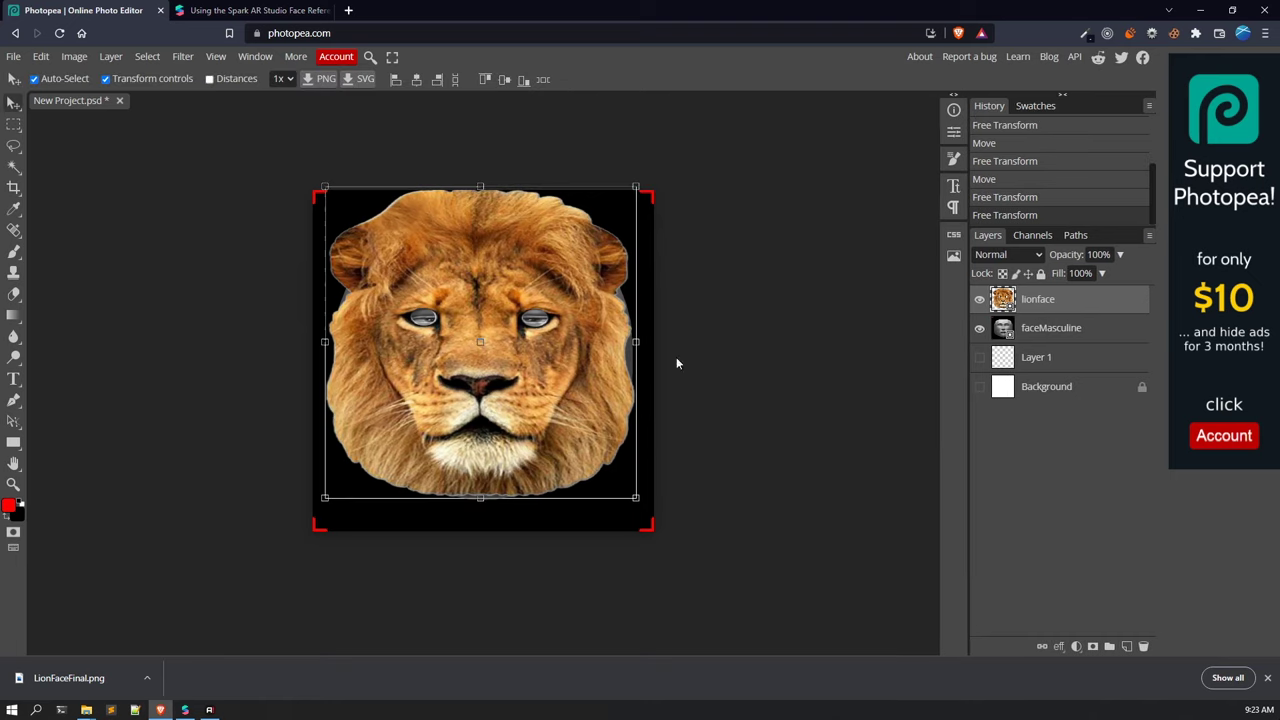
pyautogui.click(821, 339)
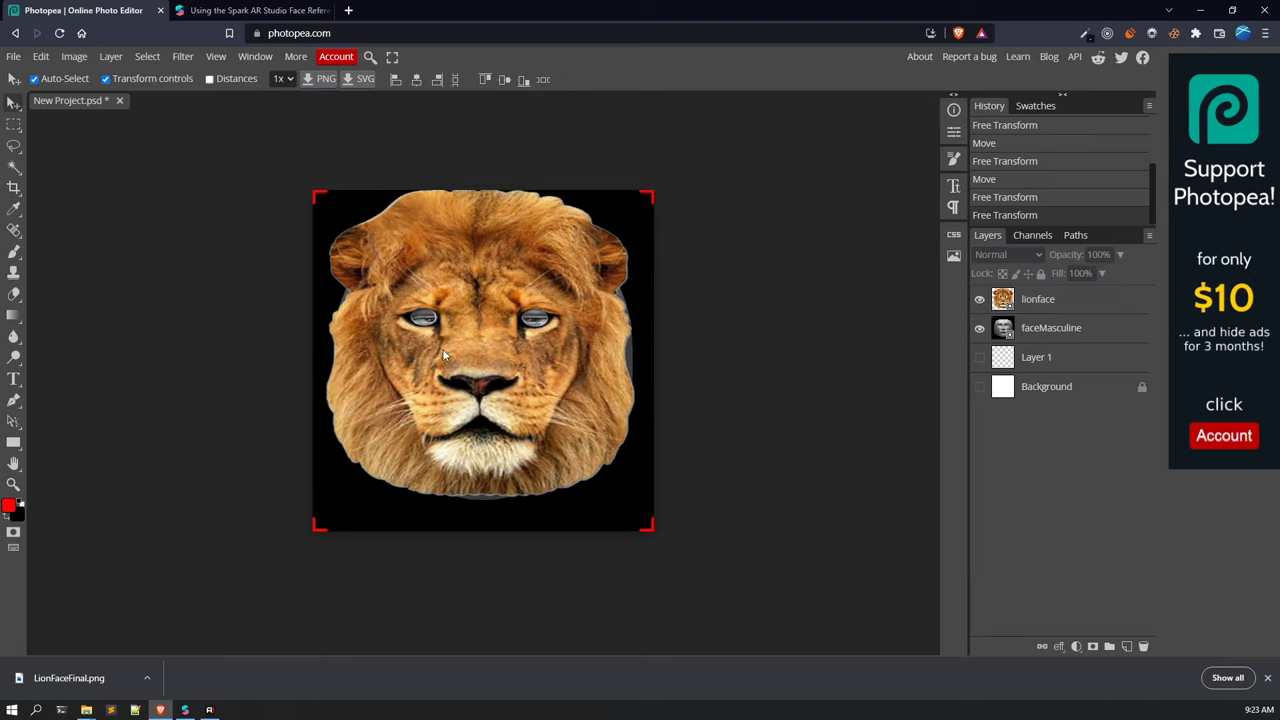
# Nudge the lion face slightly and hide the faceMasculine template layer in Photopea.
pyautogui.moveTo(496, 341)
pyautogui.mouseDown()
pyautogui.moveTo(716, 338)
pyautogui.moveTo(829, 355)
pyautogui.moveTo(450, 333)
pyautogui.moveTo(496, 342)
pyautogui.mouseUp()
pyautogui.click(912, 331)
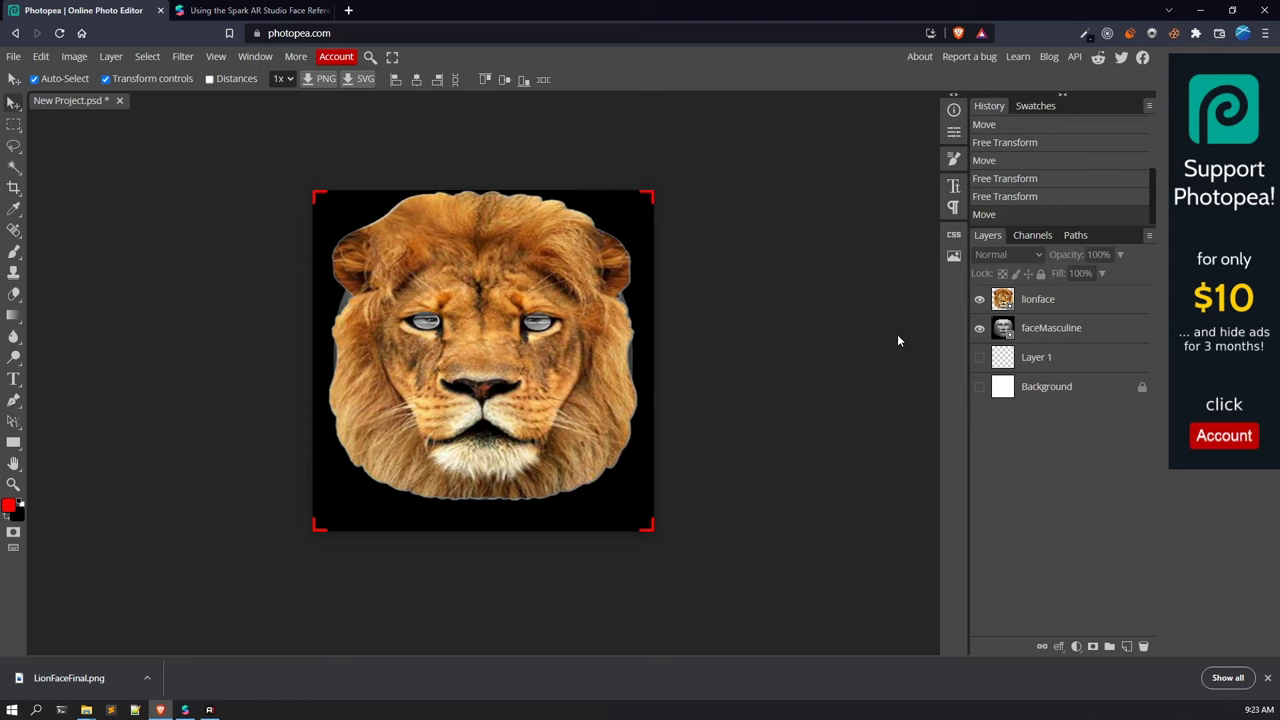
pyautogui.click(979, 328)
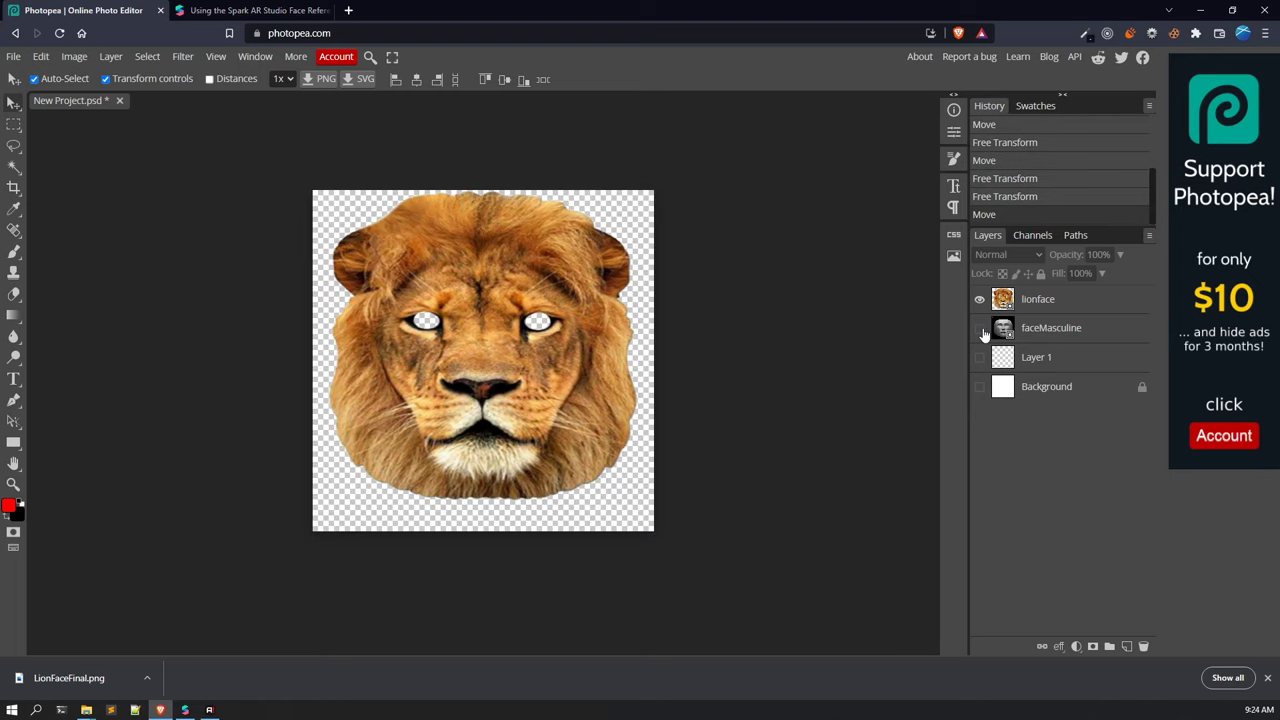
pyautogui.click(1047, 391)
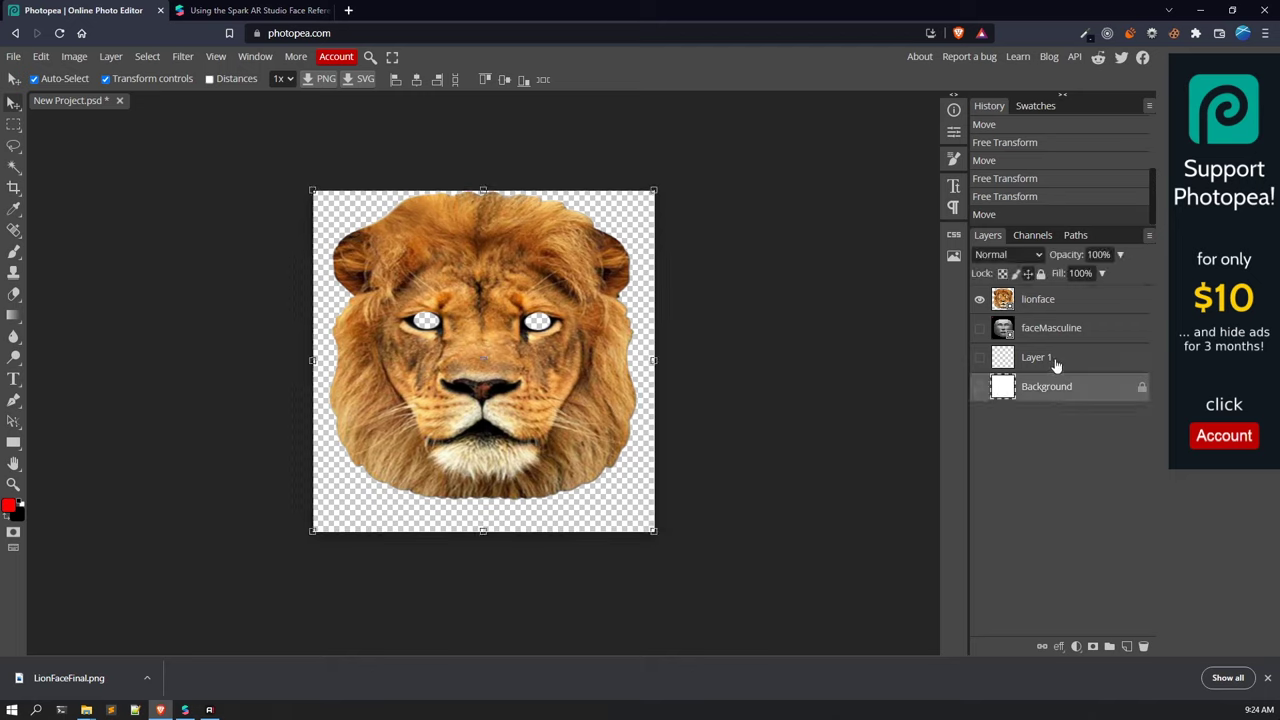
pyautogui.click(856, 247)
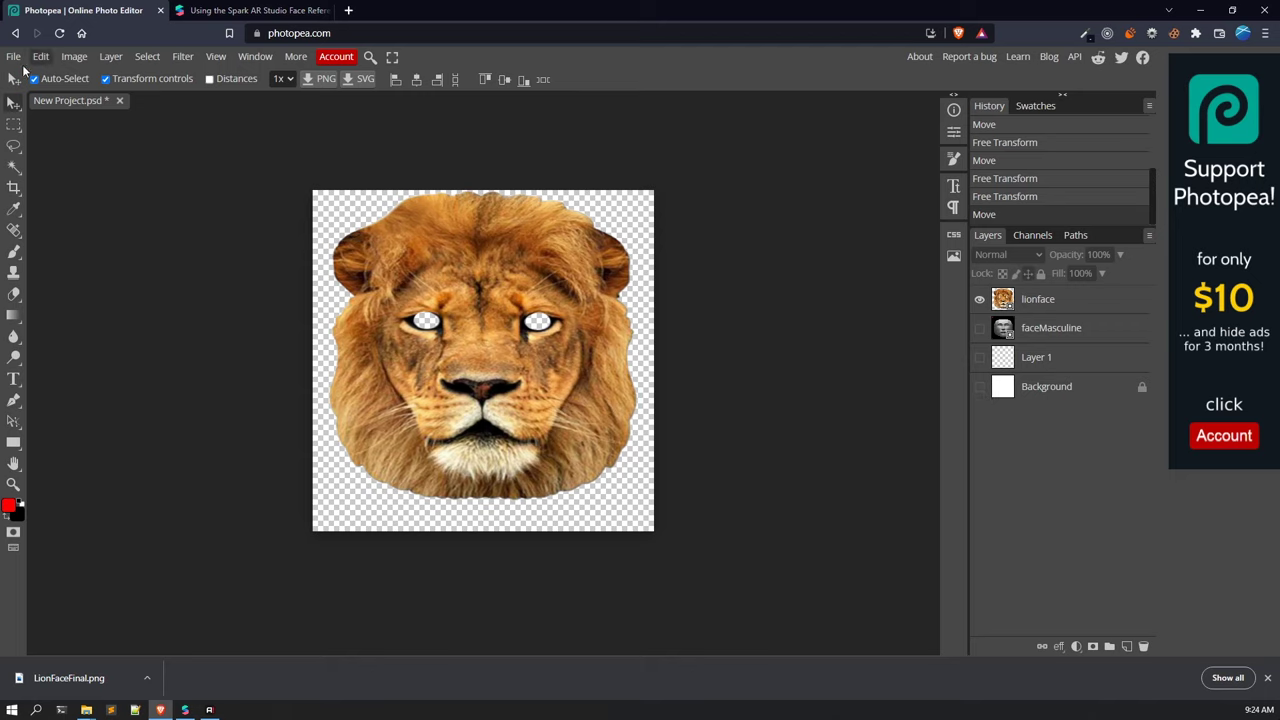
# Check the File menu without exporting, then return to Spark AR Studio.
pyautogui.click(14, 59)
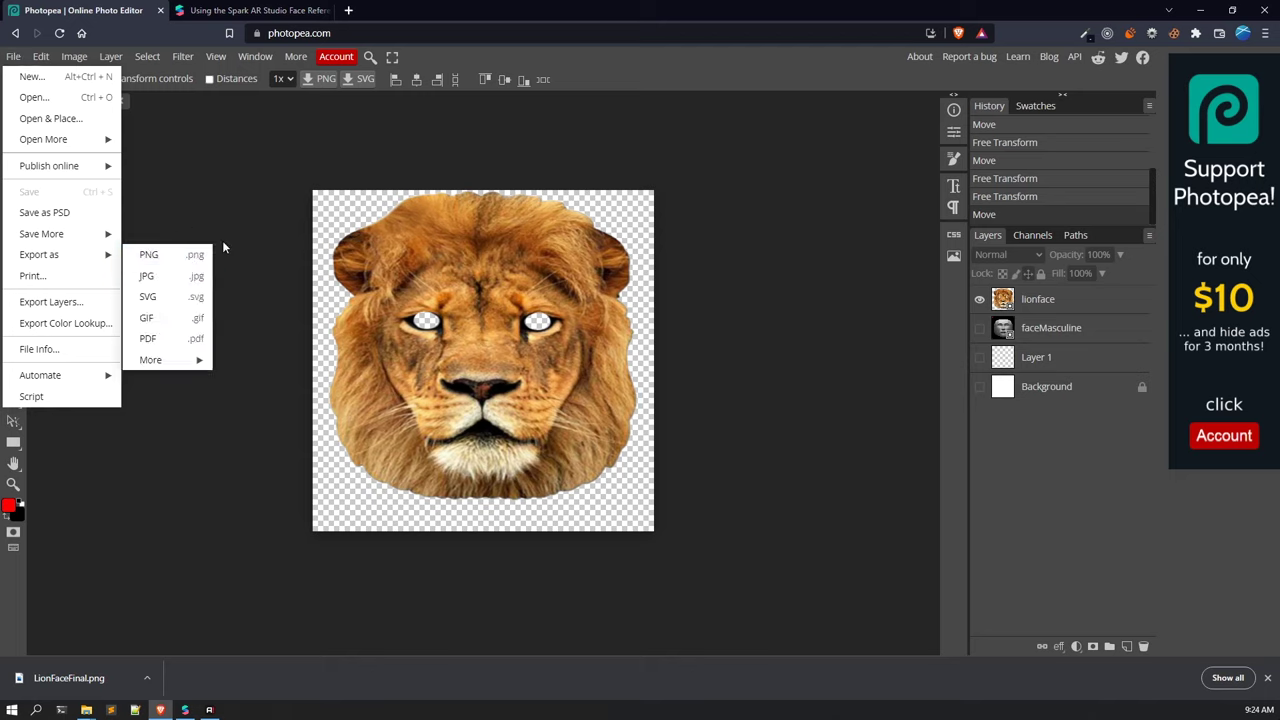
pyautogui.click(259, 177)
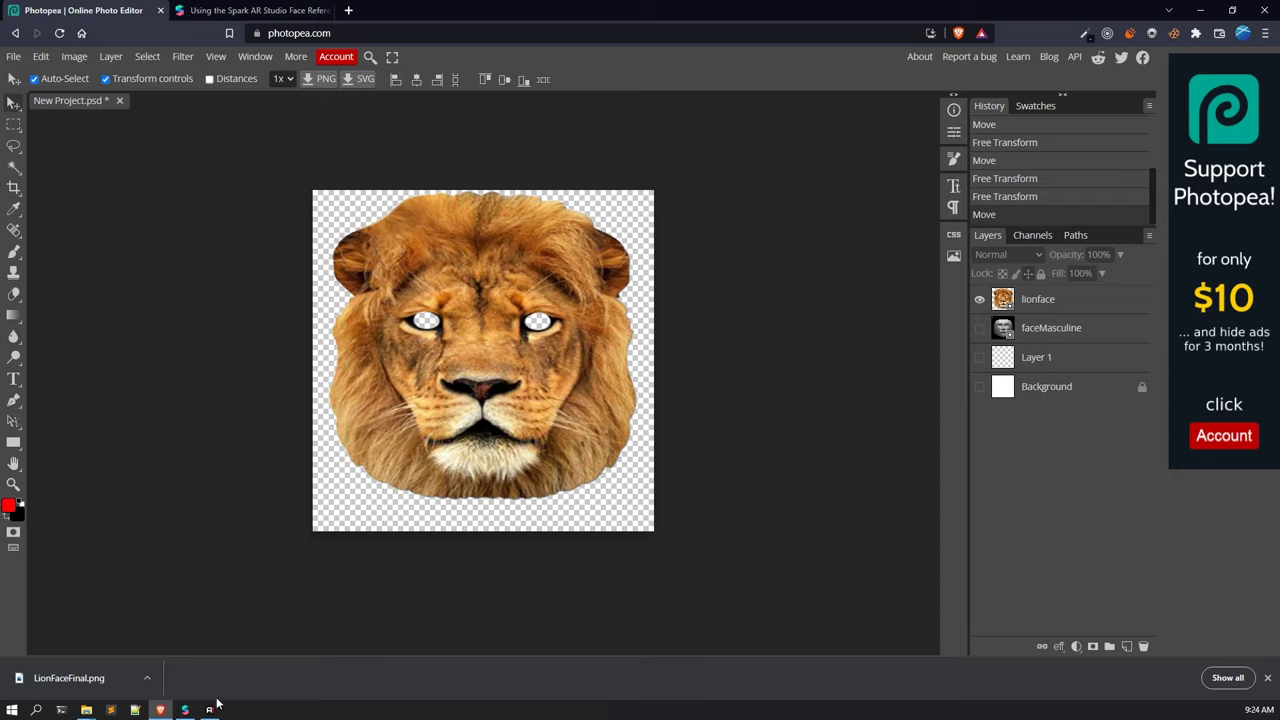
pyautogui.click(186, 709)
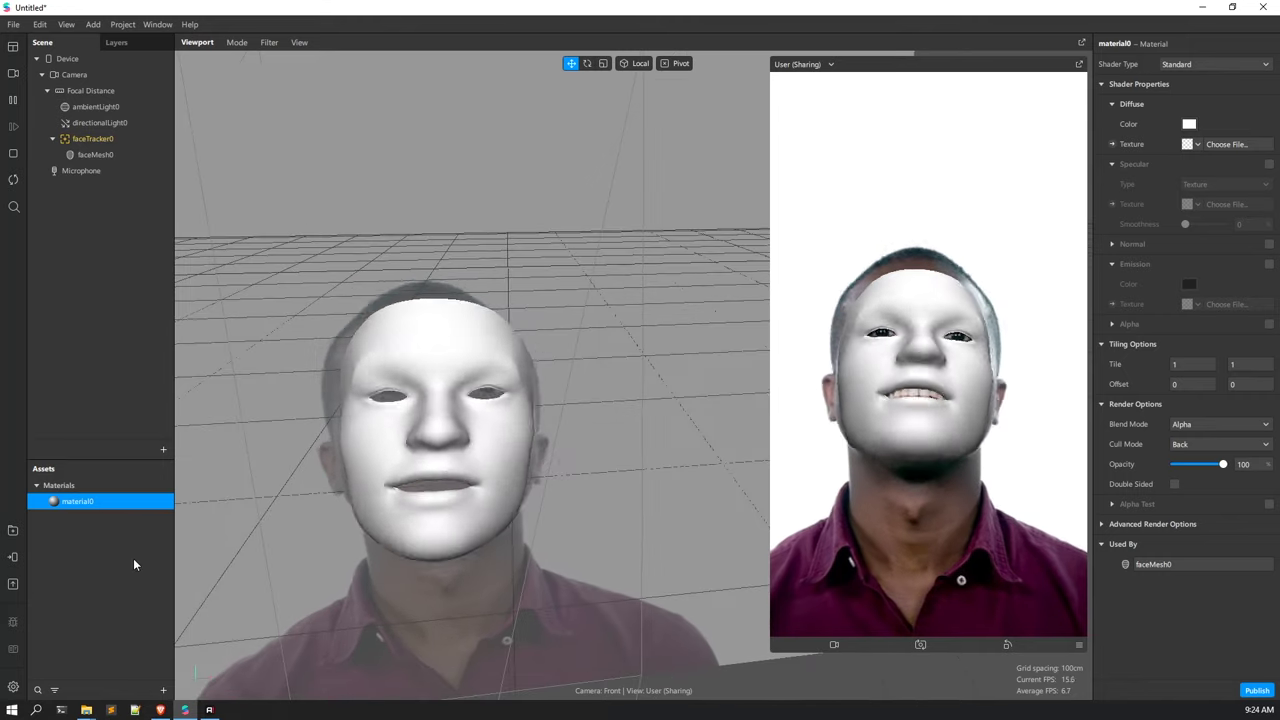
# Import LionFaceFinal.png into the Assets panel as a texture and select it.
pyautogui.click(143, 558)
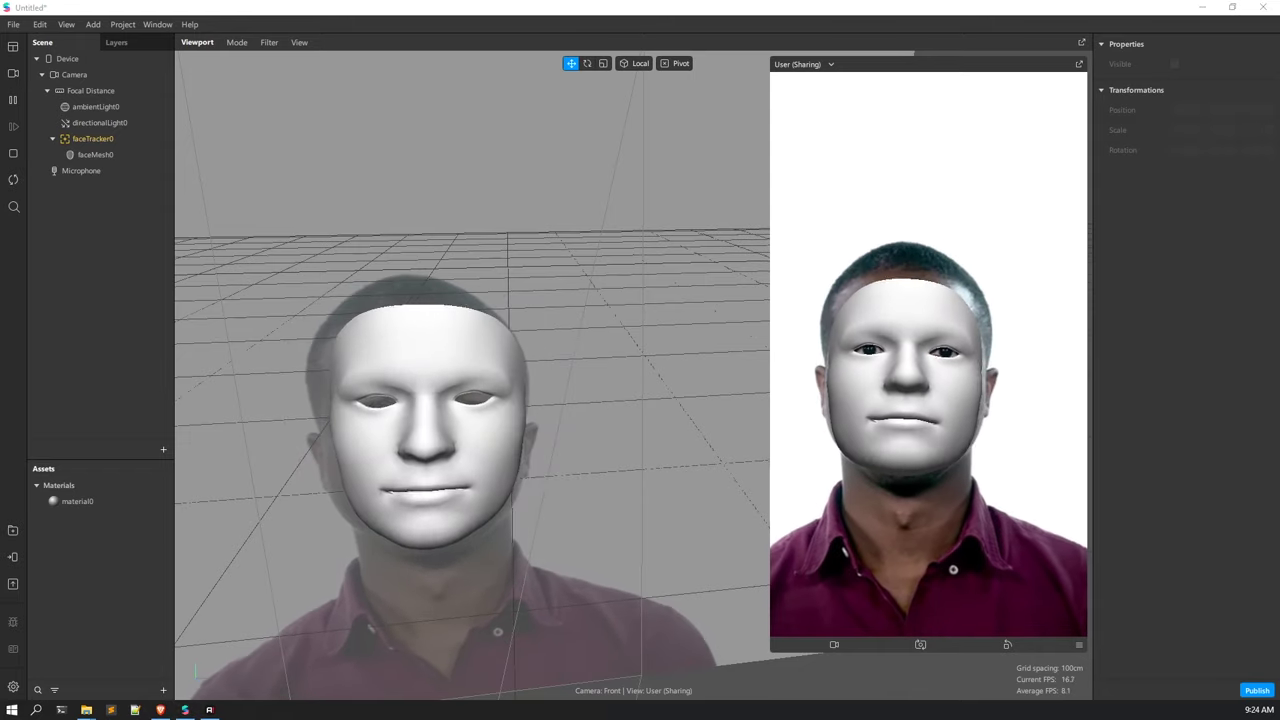
pyautogui.moveTo(0, 490); pyautogui.dragTo(106, 578)
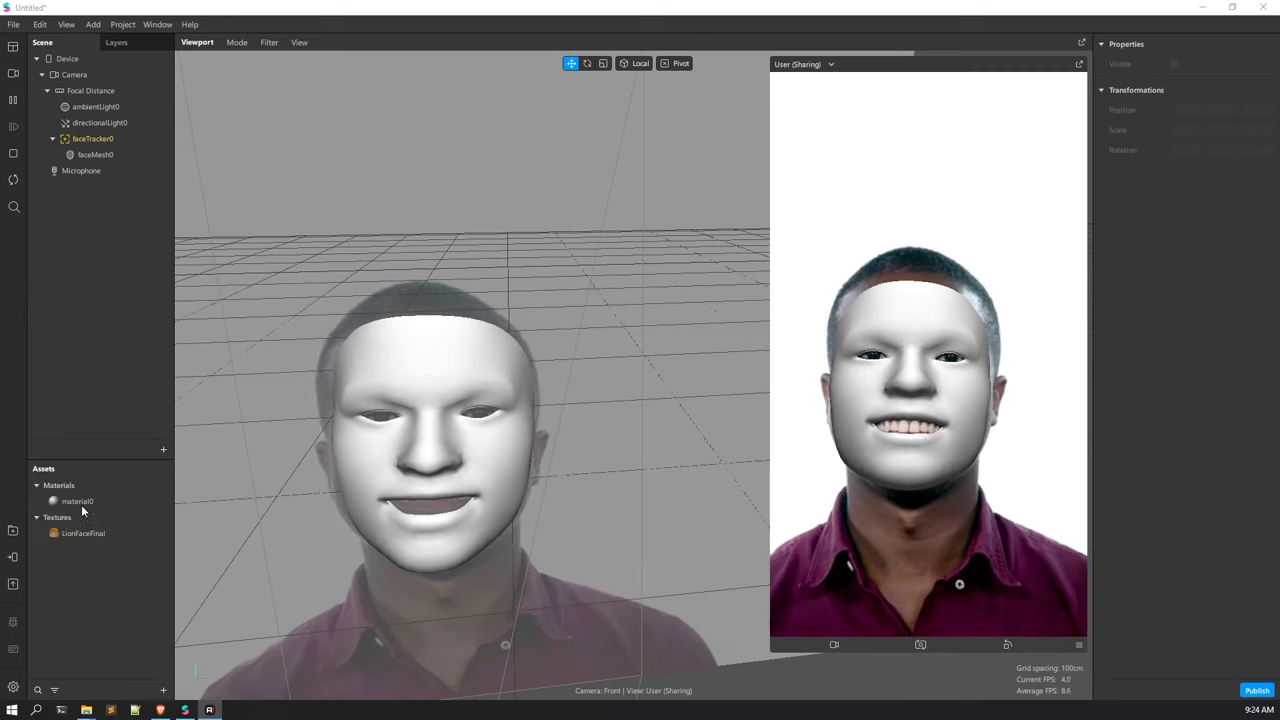
pyautogui.click(80, 533)
# Inspect the LionFaceFinal texture, reviewing iOS compression options but leaving it on Automatic.
pyautogui.click(78, 570)
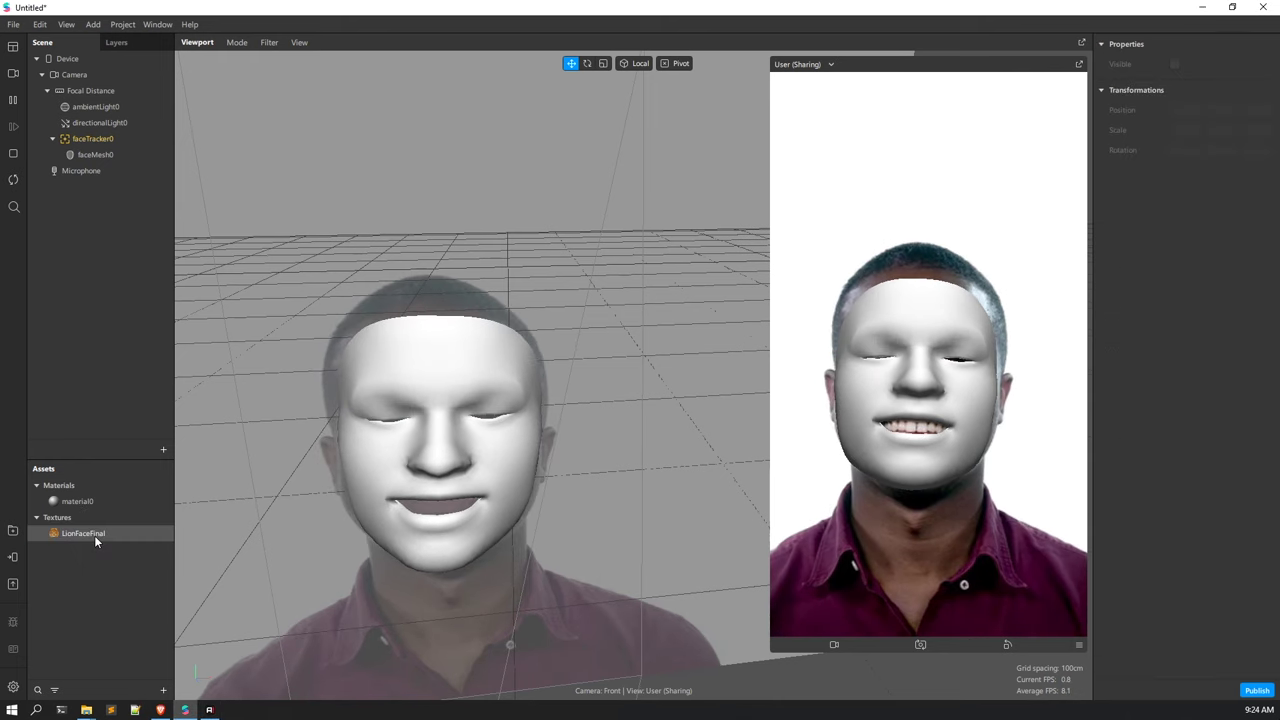
pyautogui.click(94, 535)
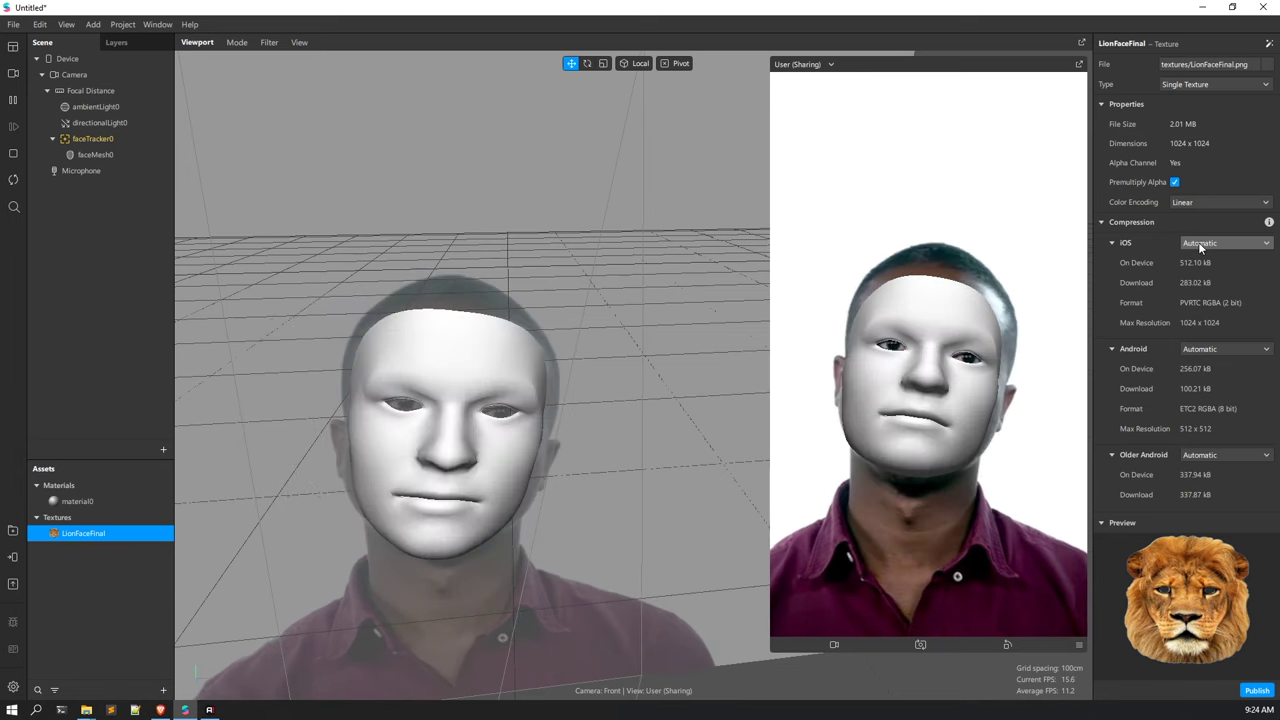
pyautogui.click(1212, 242)
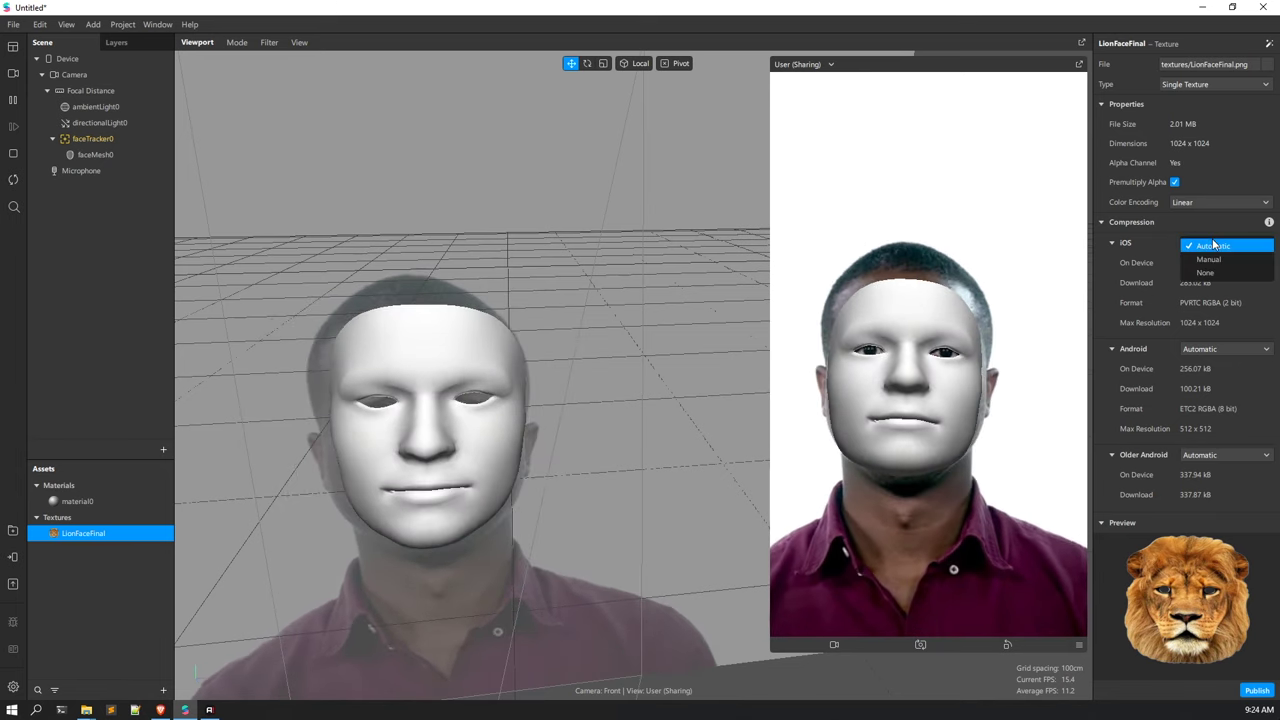
pyautogui.click(1148, 287)
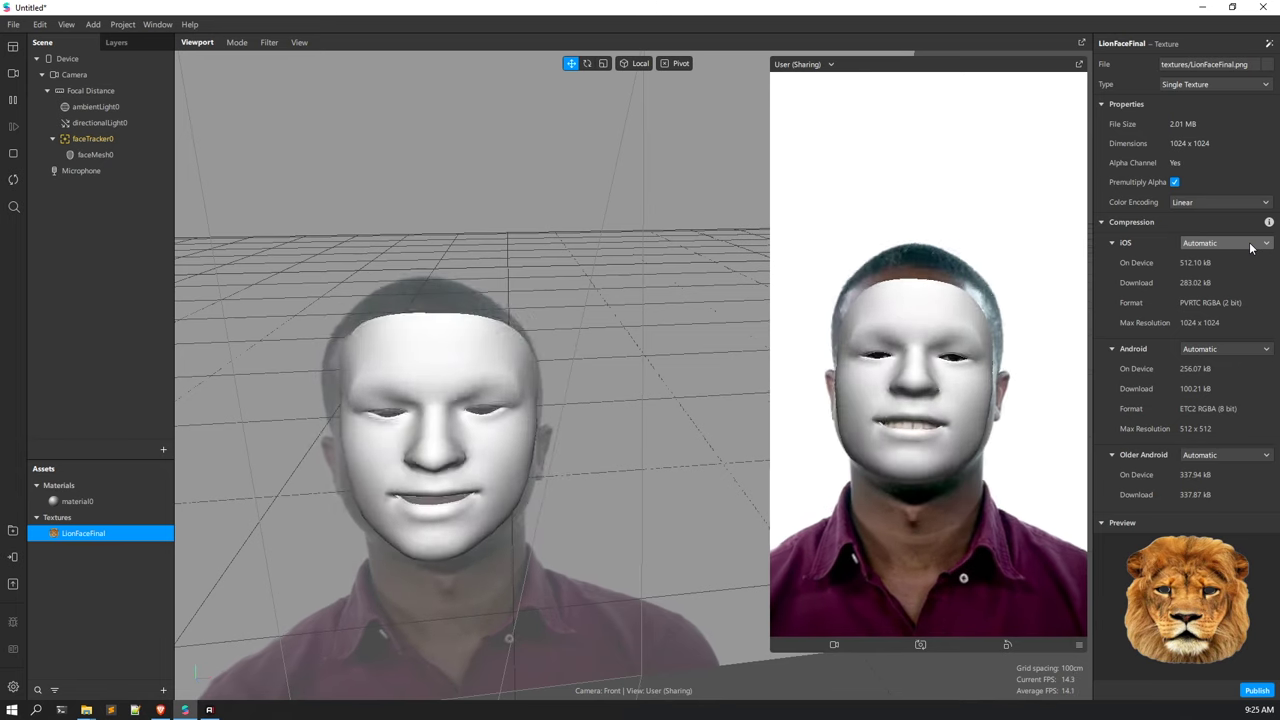
pyautogui.click(1250, 246)
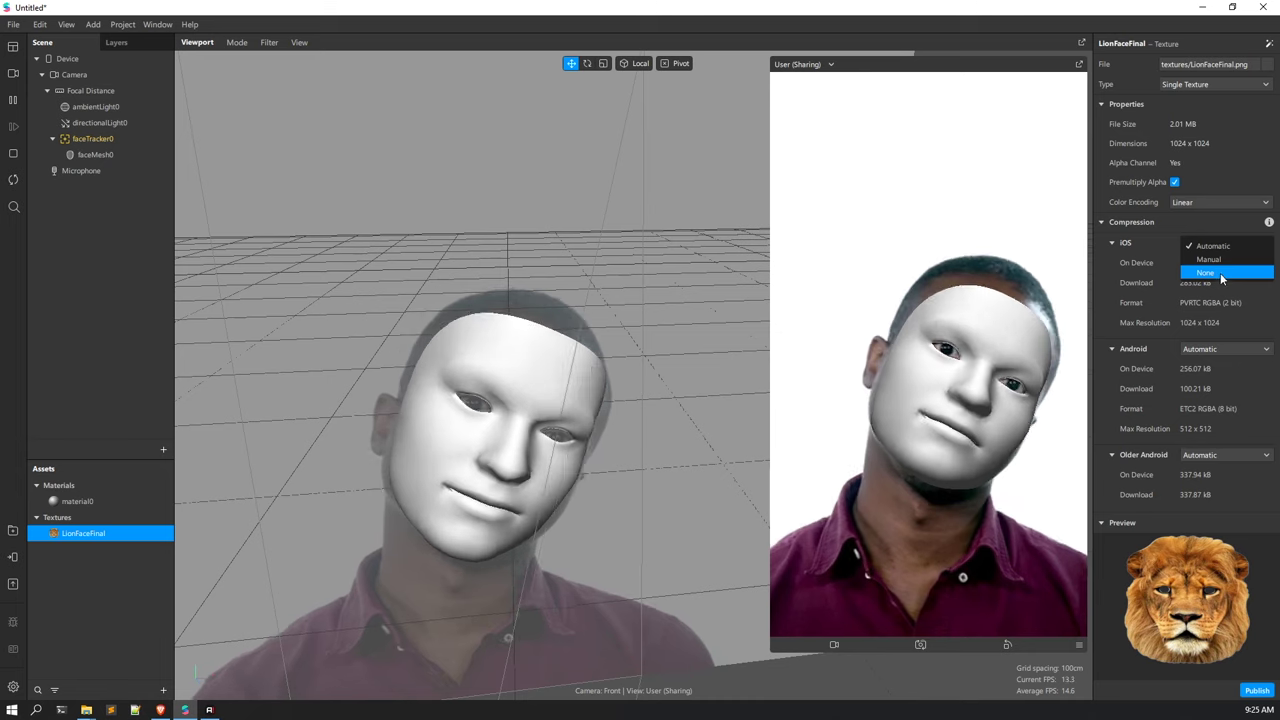
pyautogui.click(1172, 311)
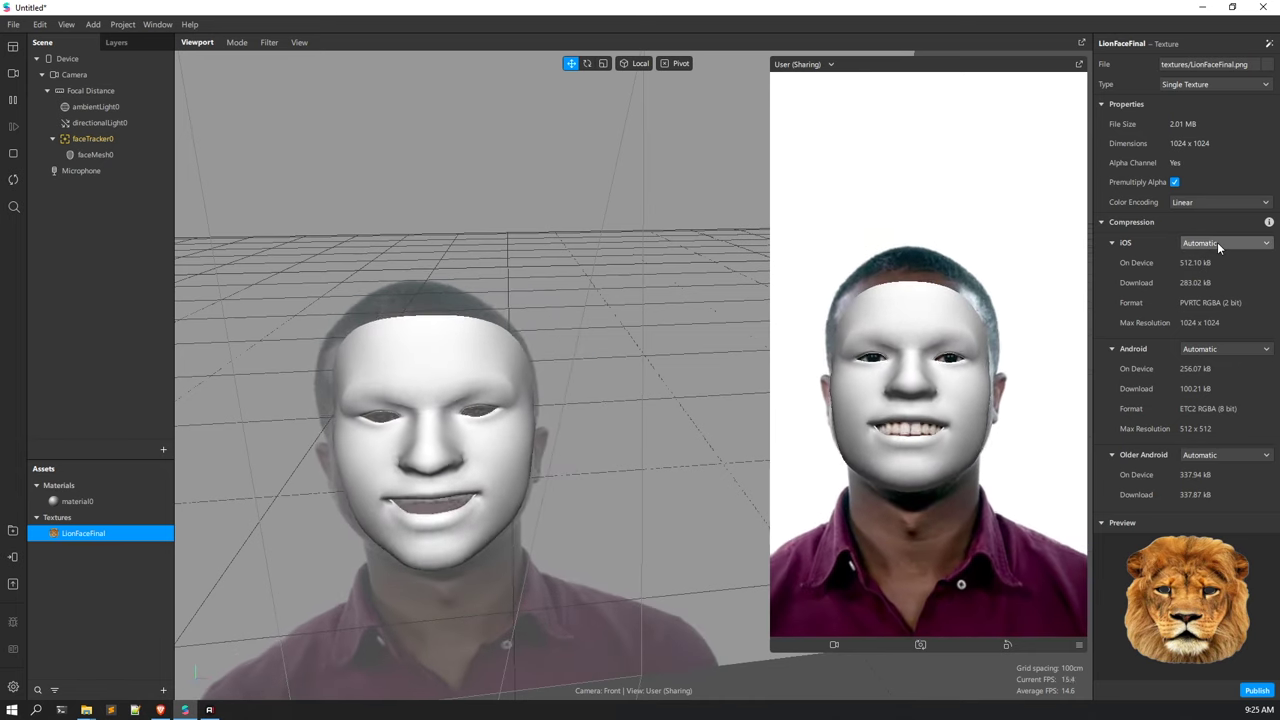
pyautogui.click(1217, 242)
pyautogui.click(1219, 319)
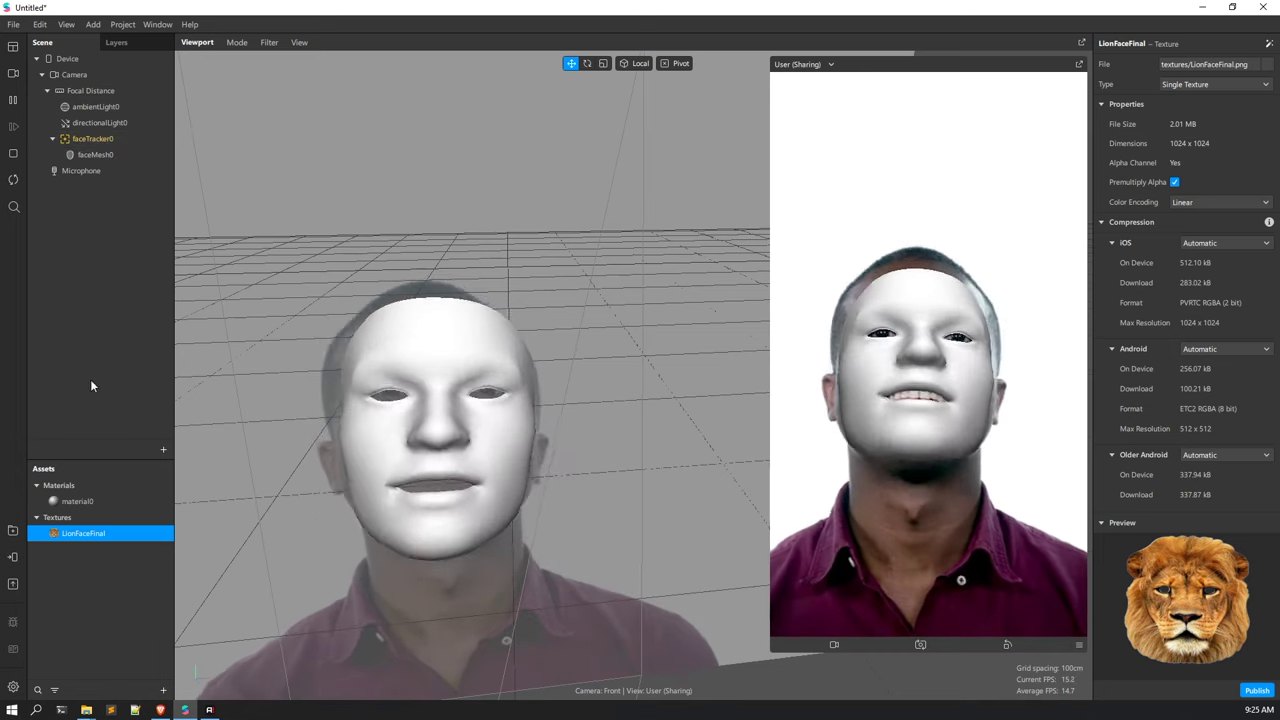
# Set material0's diffuse texture to LionFaceFinal.
pyautogui.click(92, 501)
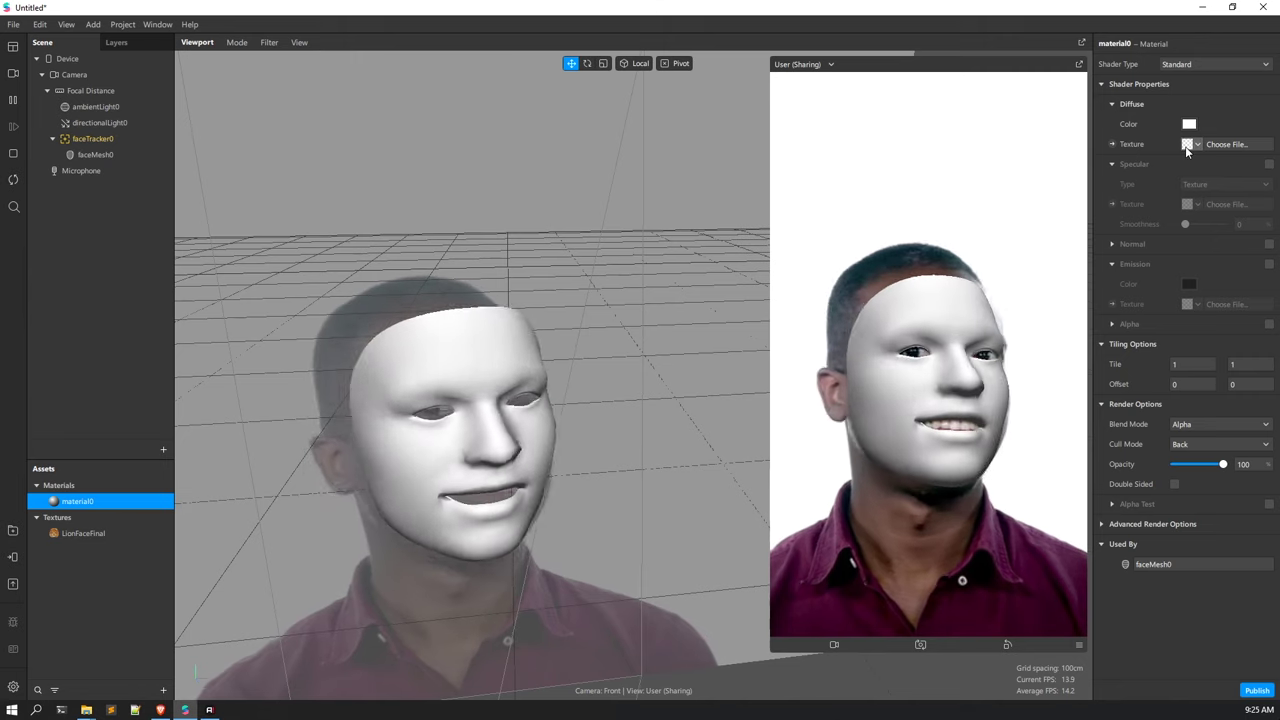
pyautogui.click(1190, 145)
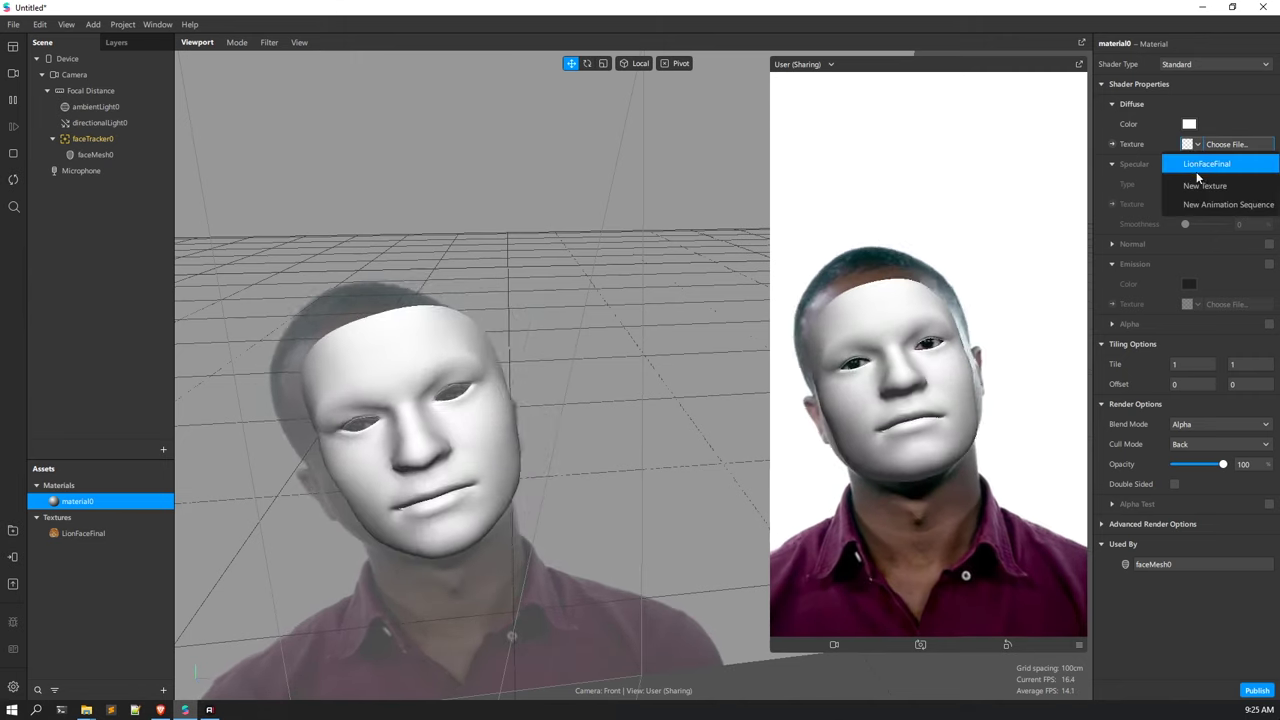
pyautogui.click(1194, 166)
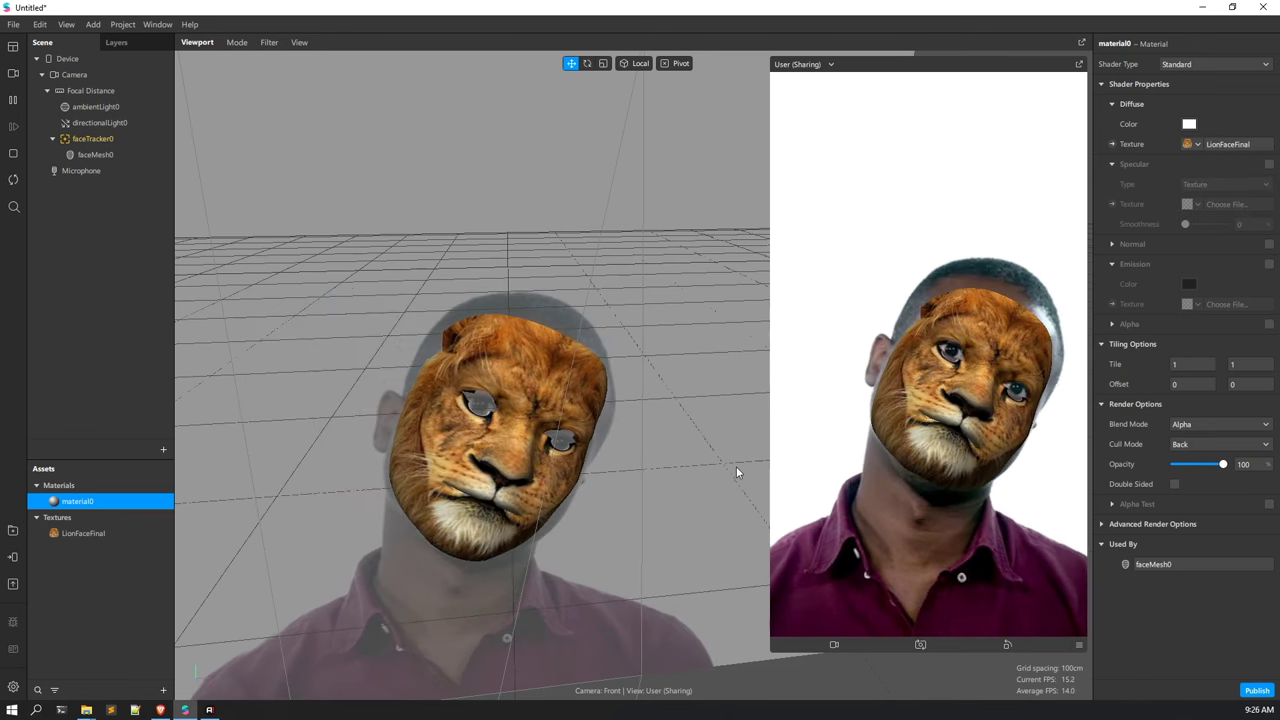
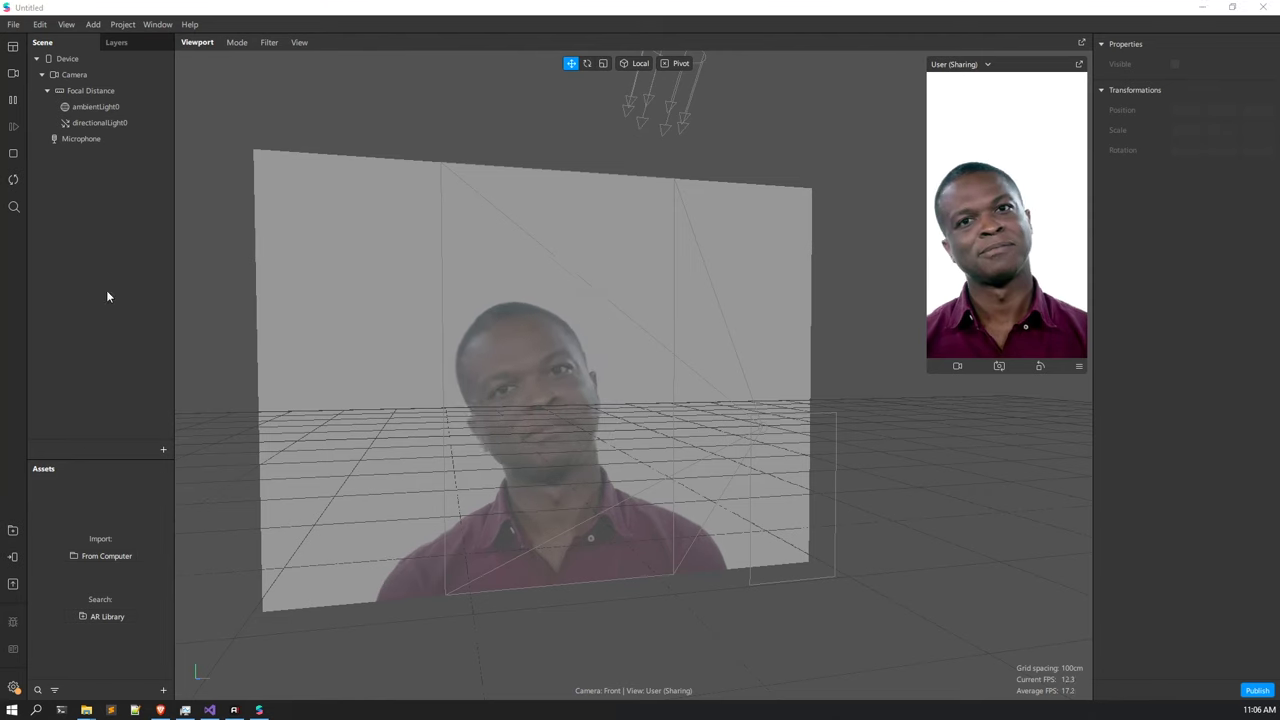
# Add a Sharing Experience targeting Instagram and Facebook in Project Properties.
pyautogui.moveTo(260, 320); pyautogui.dragTo(540, 335)
pyautogui.scroll(-3, 391, 345)
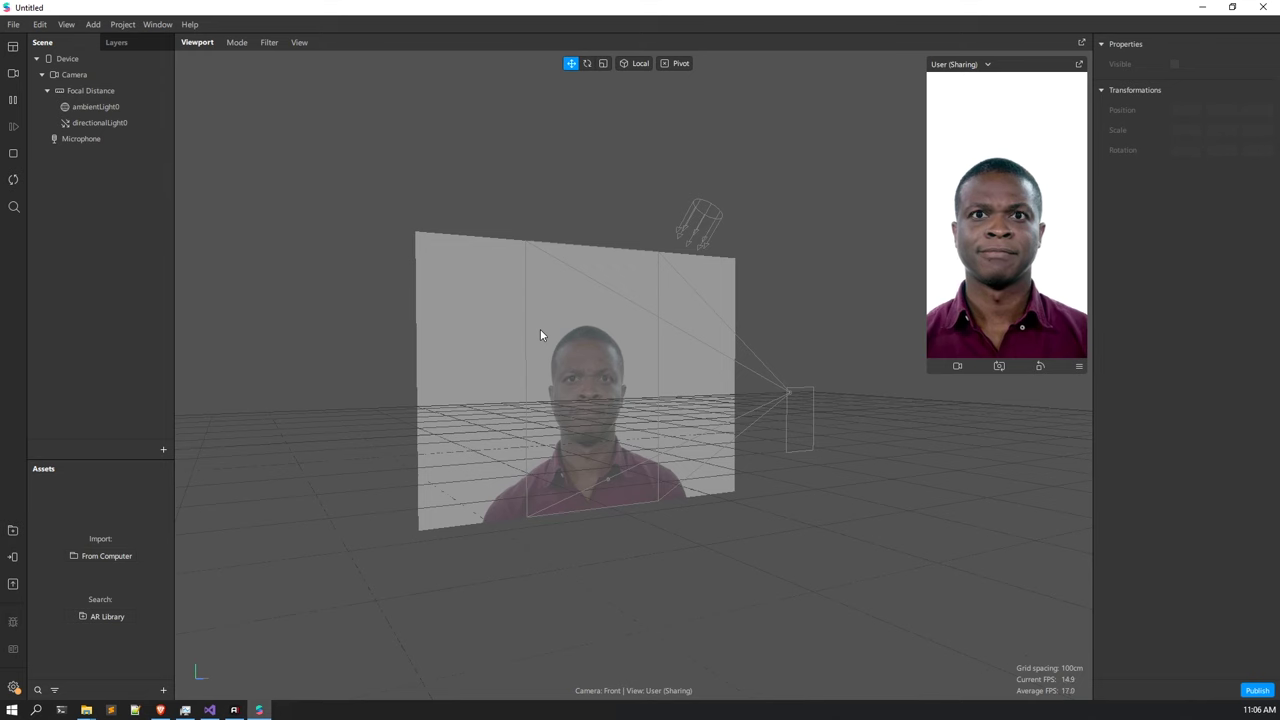
pyautogui.scroll(3, 540, 335)
pyautogui.moveTo(571, 386); pyautogui.dragTo(545, 390)
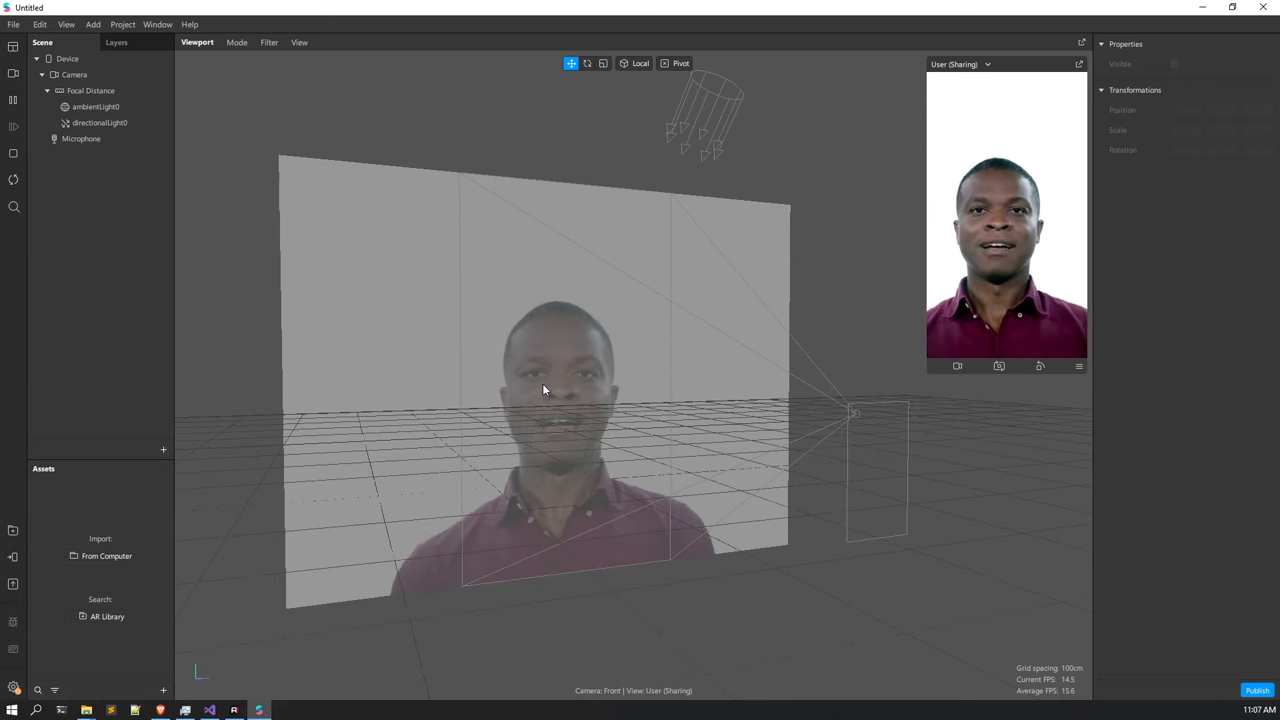
pyautogui.click(14, 687)
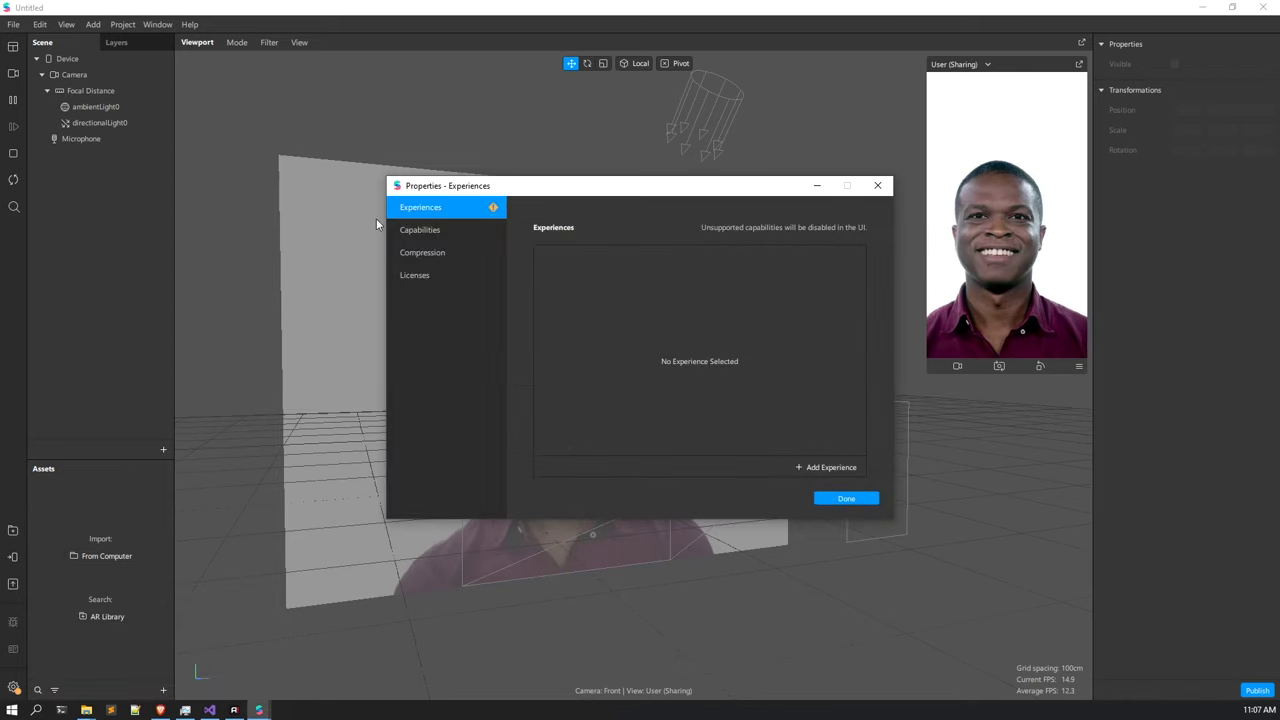
pyautogui.click(844, 468)
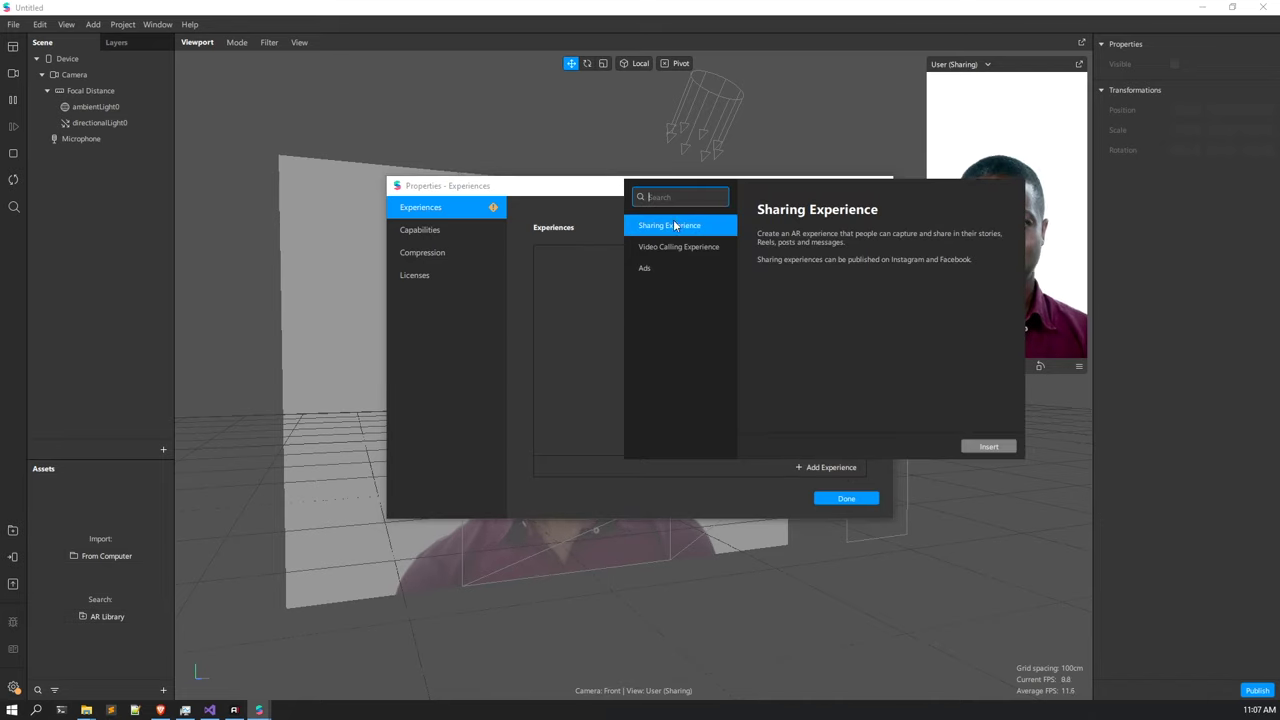
pyautogui.click(988, 446)
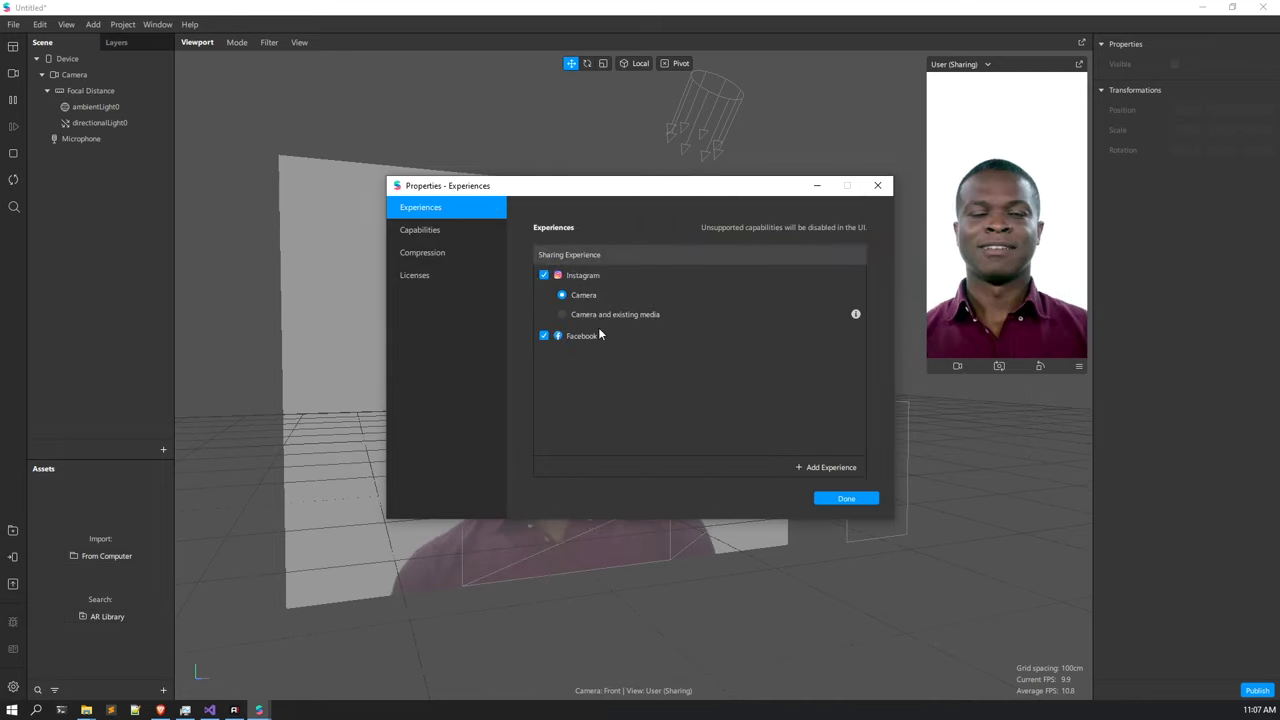
pyautogui.click(844, 498)
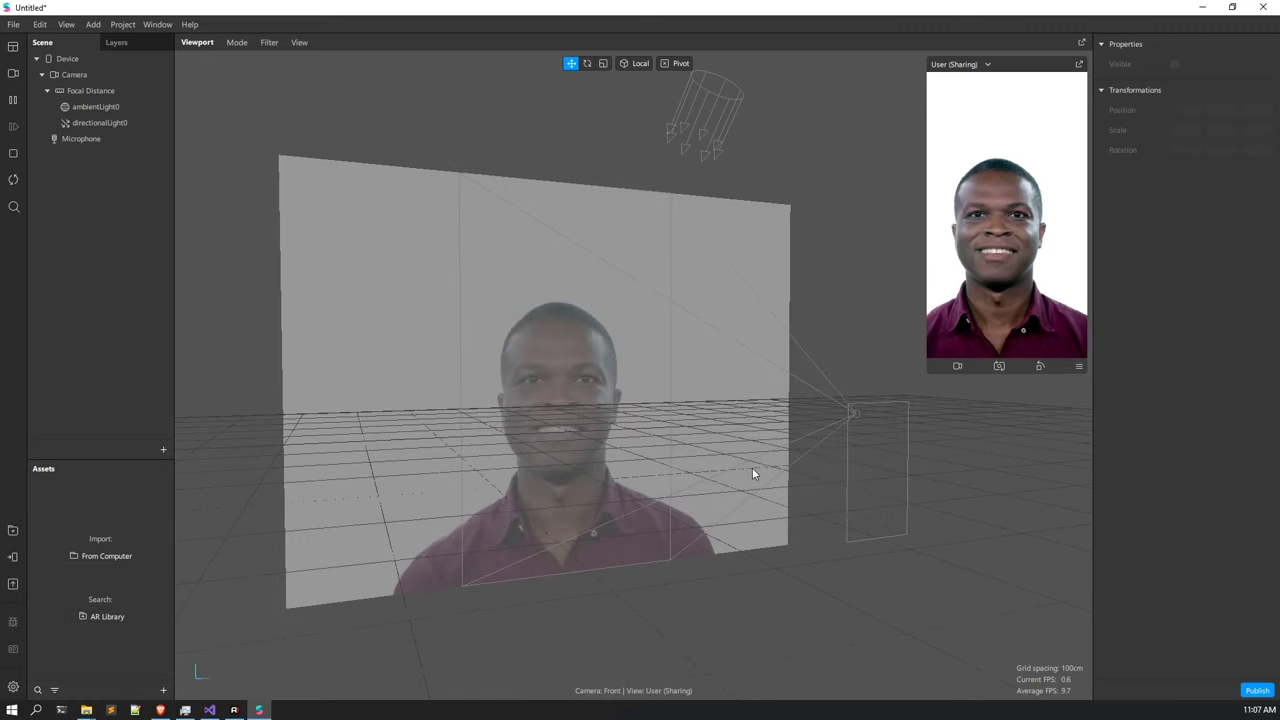
# Search the AR Library for 'Cap' and import the free Pokemon master's cap model.
pyautogui.moveTo(771, 466); pyautogui.dragTo(755, 483)
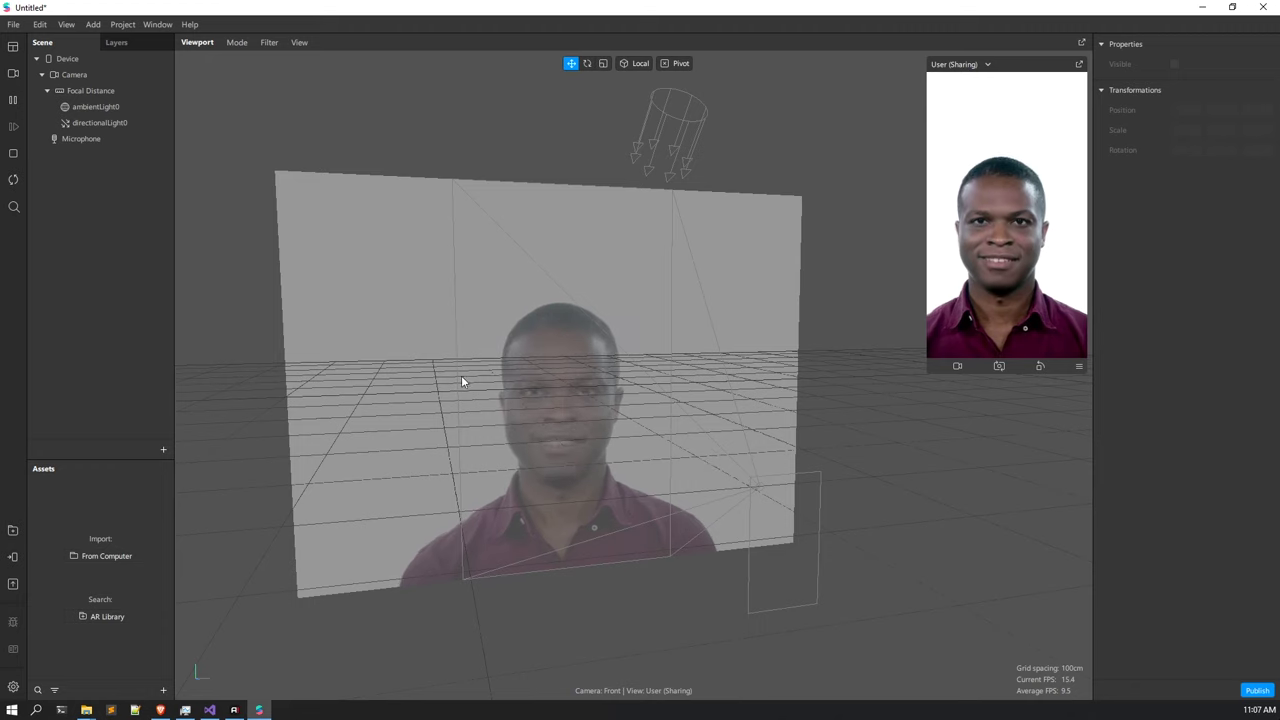
pyautogui.click(107, 617)
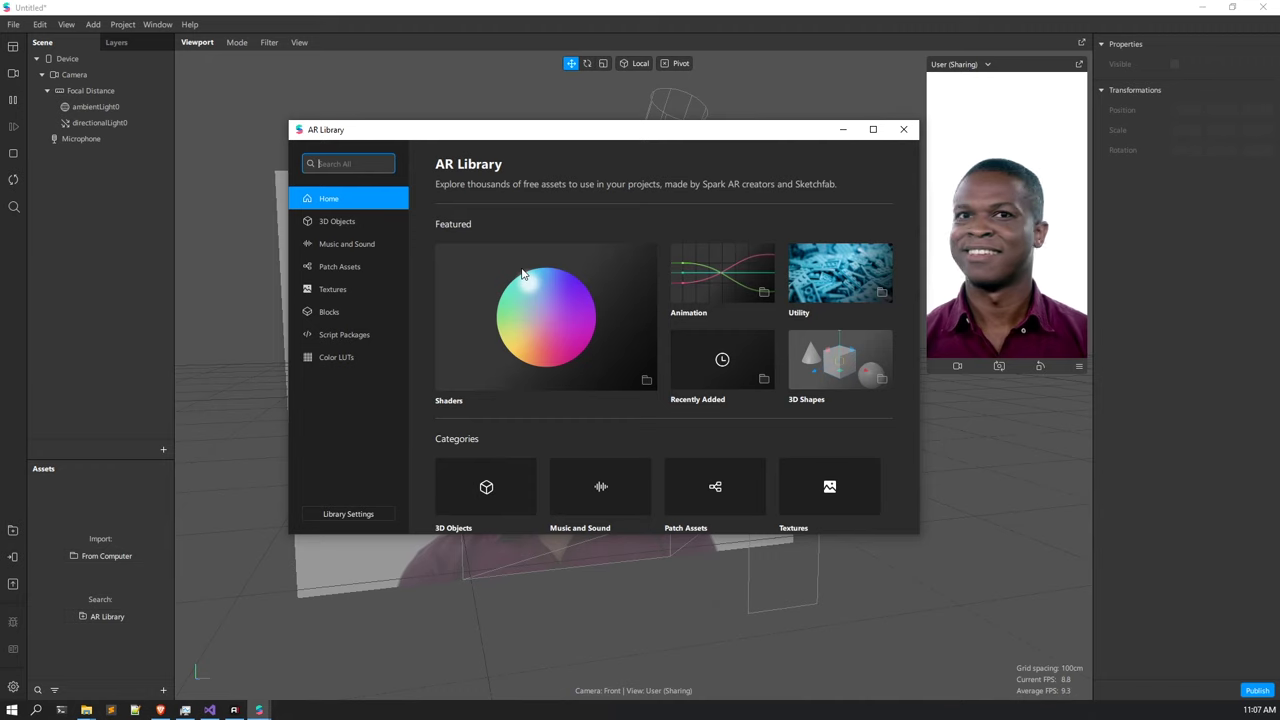
pyautogui.scroll(-2, 556, 371)
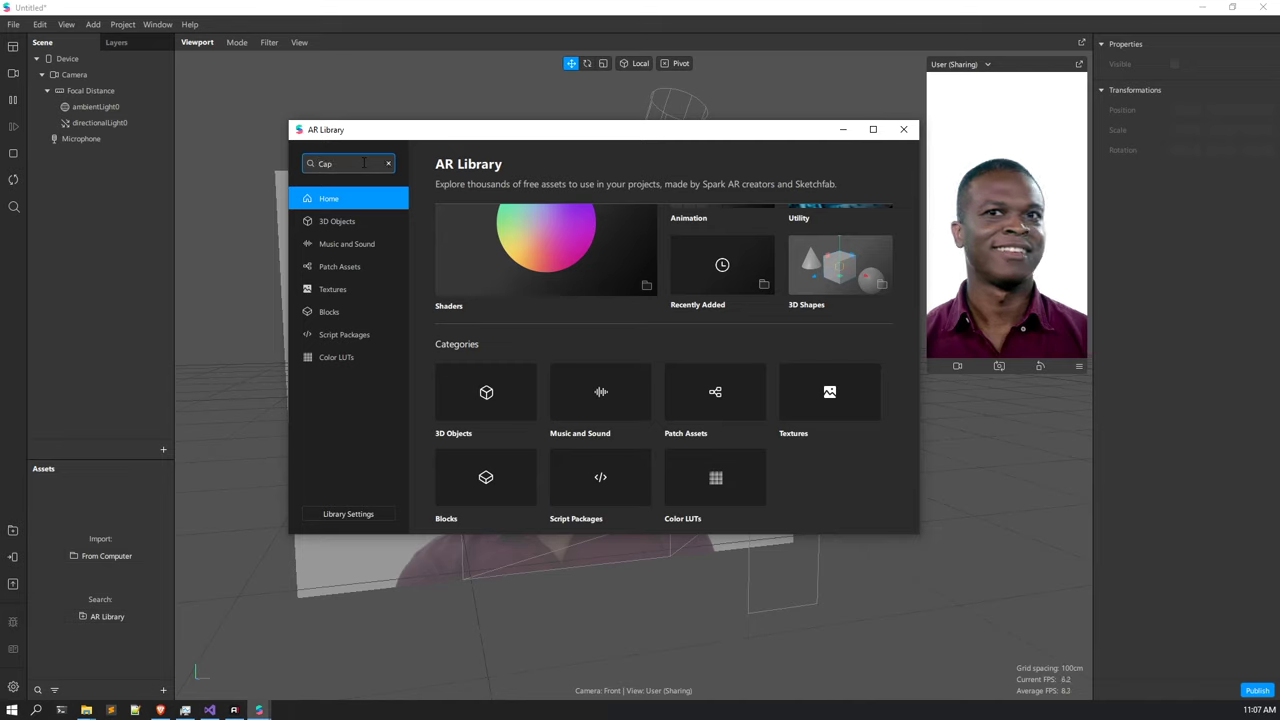
pyautogui.press('Return')
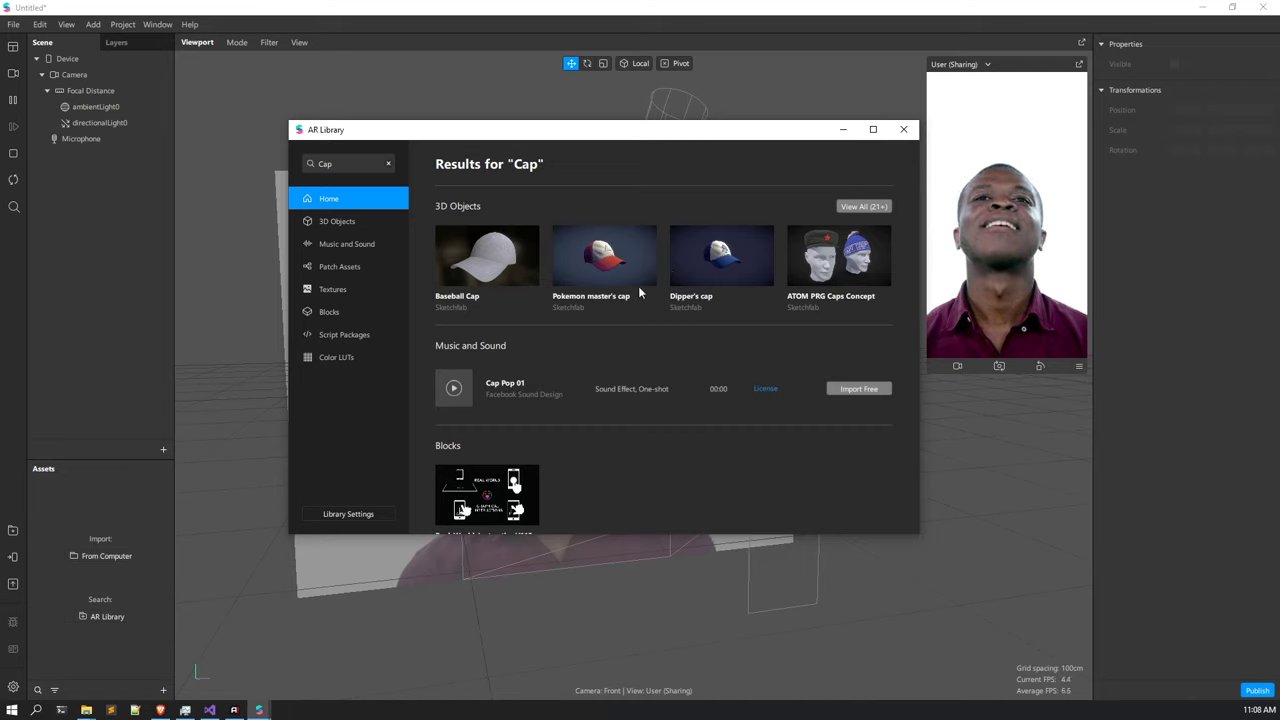
pyautogui.click(614, 268)
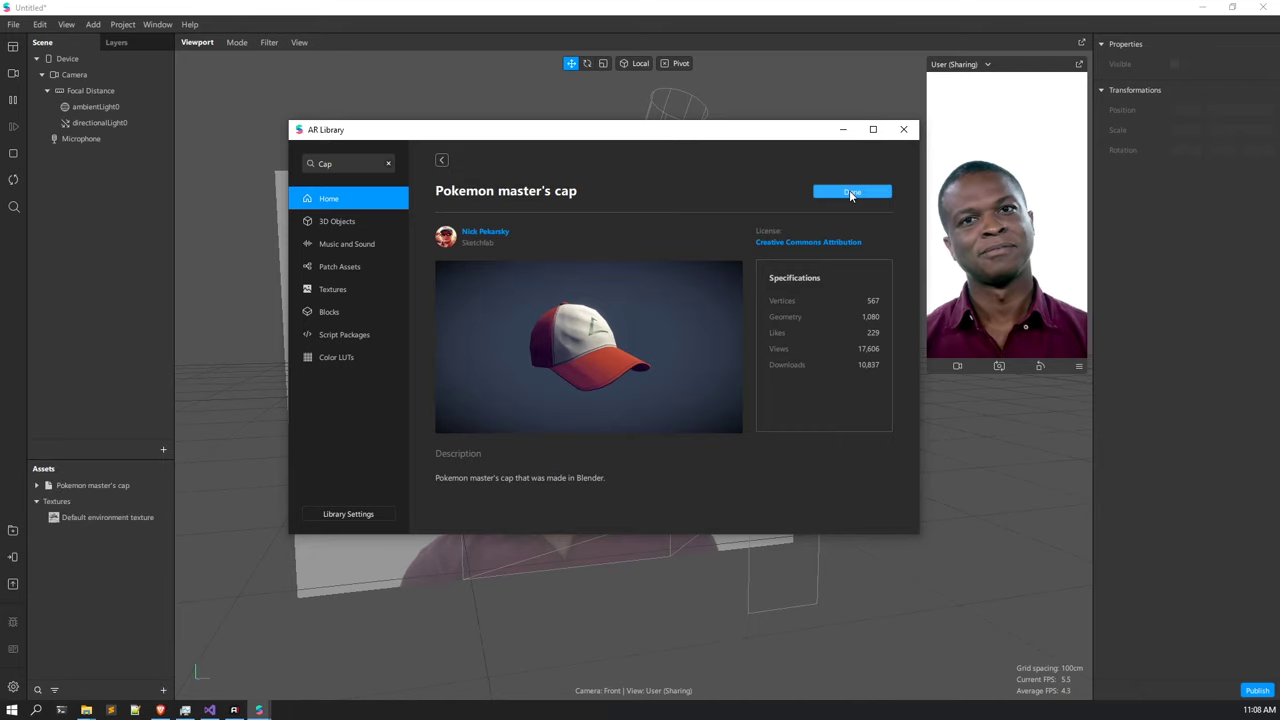
pyautogui.click(905, 131)
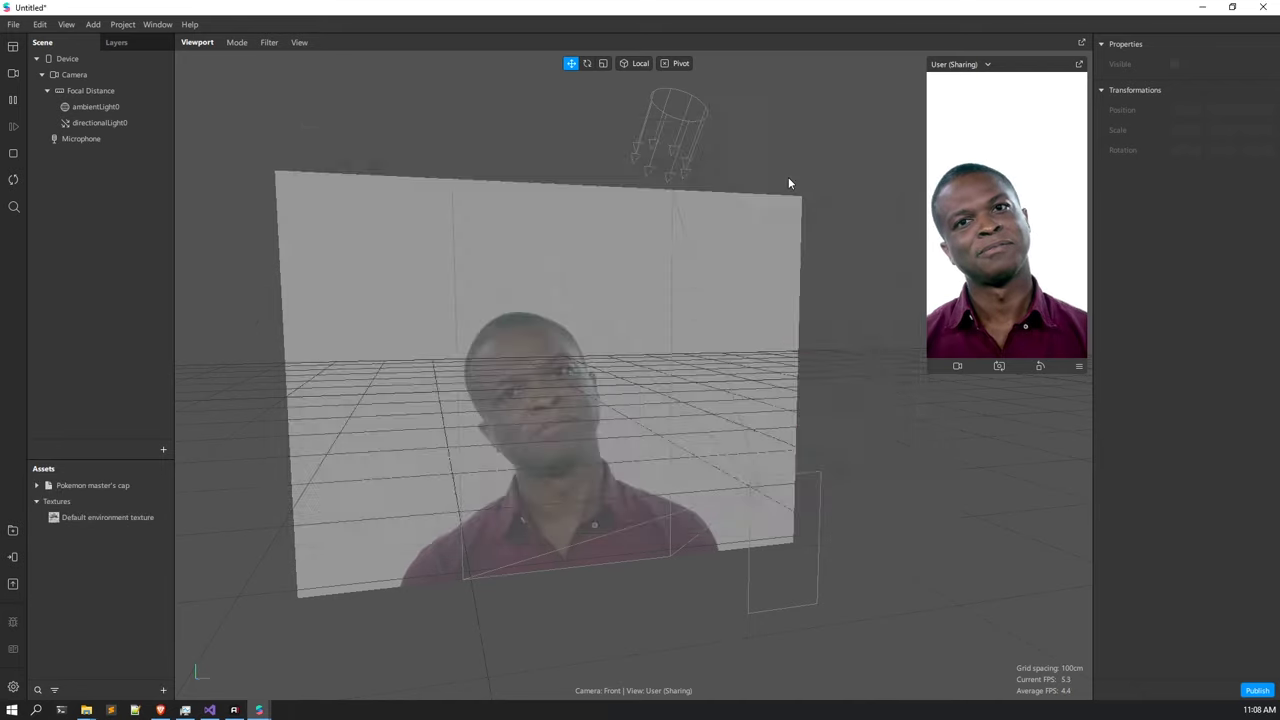
# Insert a Face Tracker, faceTracker0, as a child of Focal Distance.
pyautogui.scroll(-4, 536, 360)
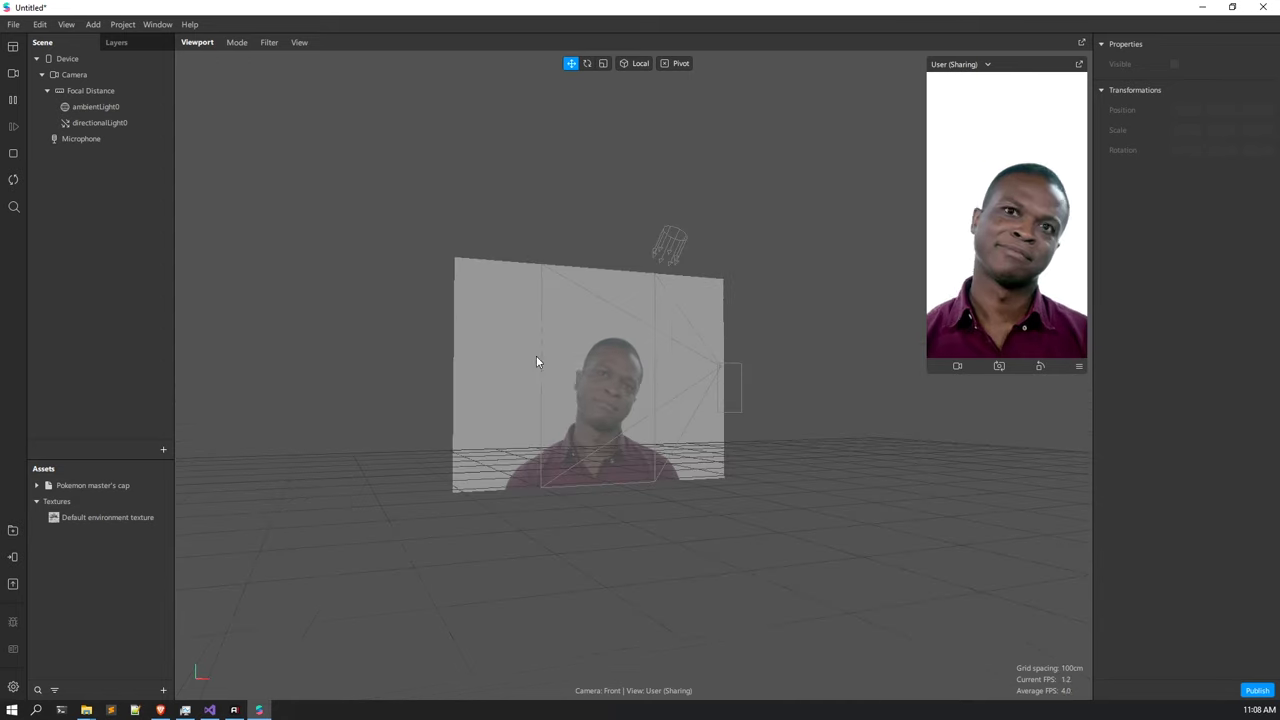
pyautogui.moveTo(728, 360); pyautogui.dragTo(689, 410, button='middle')
pyautogui.scroll(2, 692, 415)
pyautogui.keyDown('alt'); pyautogui.moveTo(692, 418); pyautogui.dragTo(665, 436); pyautogui.keyUp('alt')
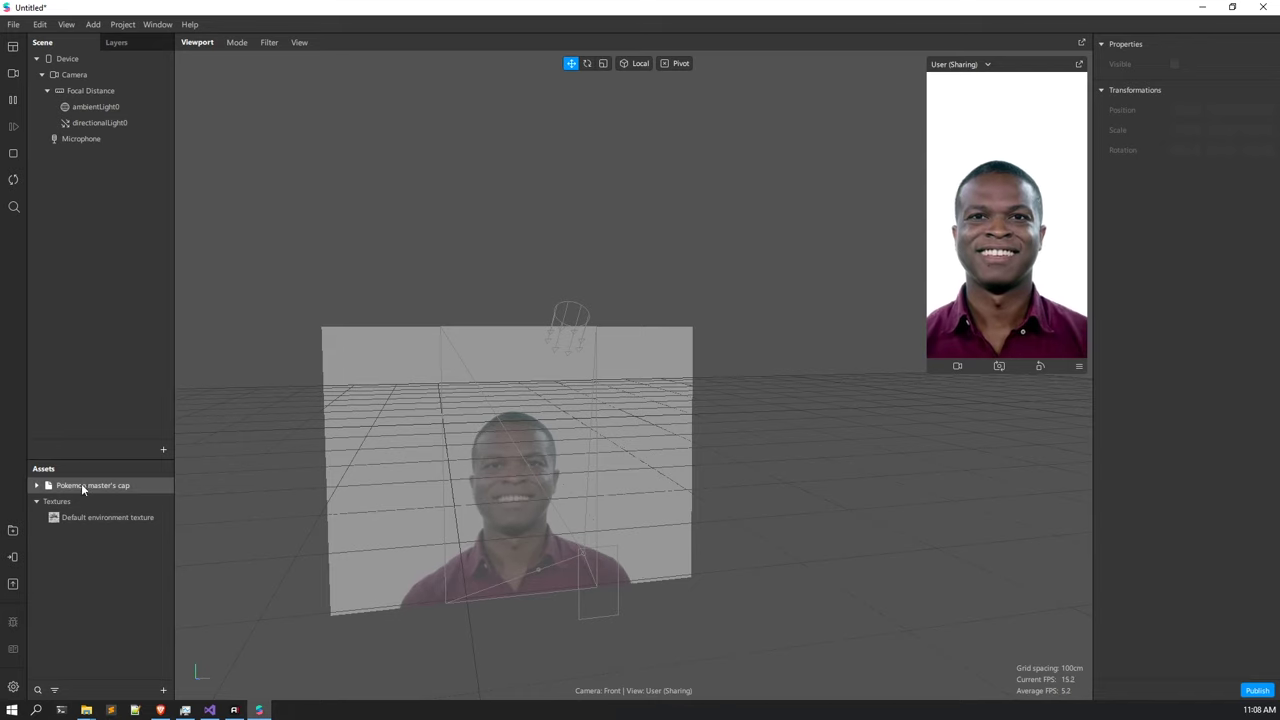
pyautogui.click(96, 89)
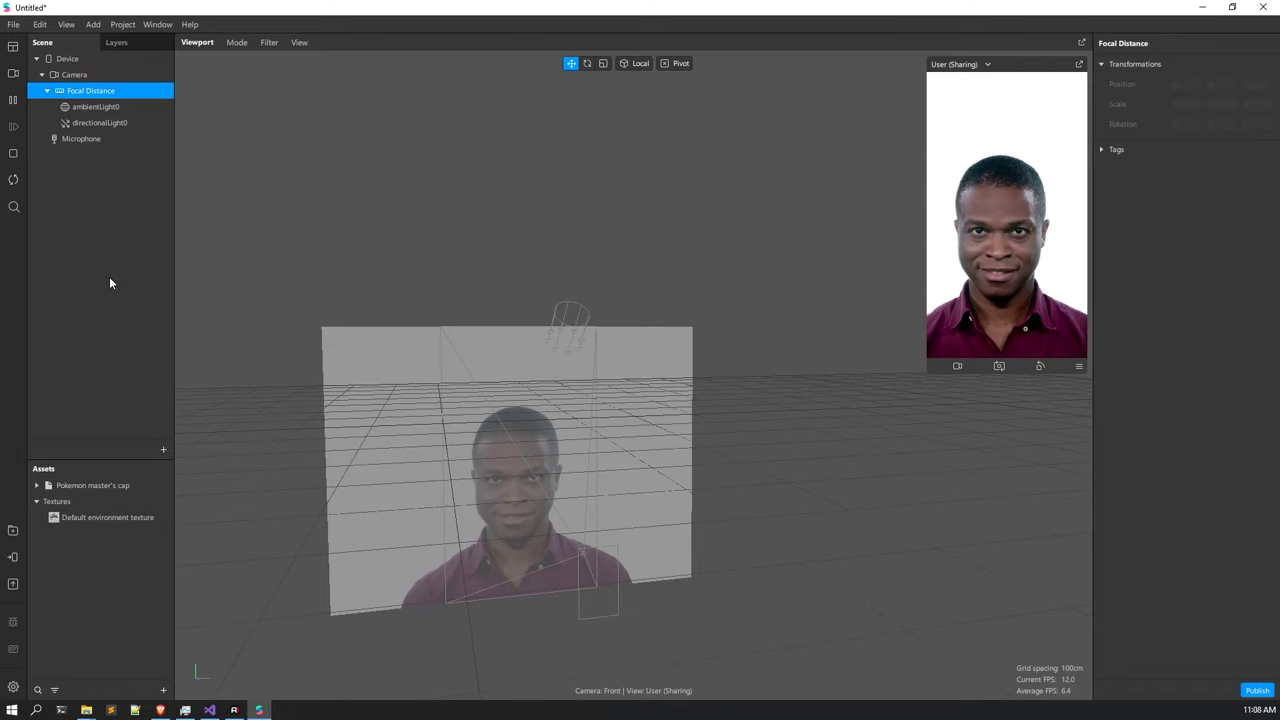
pyautogui.click(164, 449)
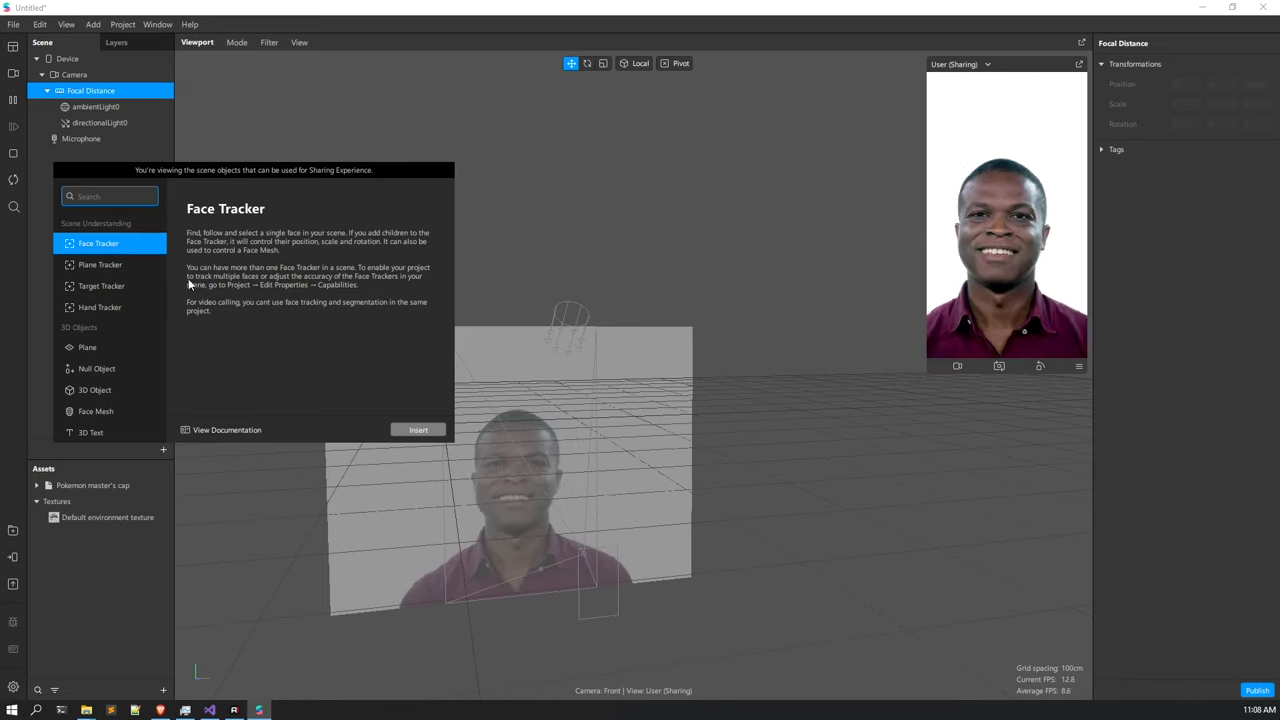
pyautogui.click(424, 431)
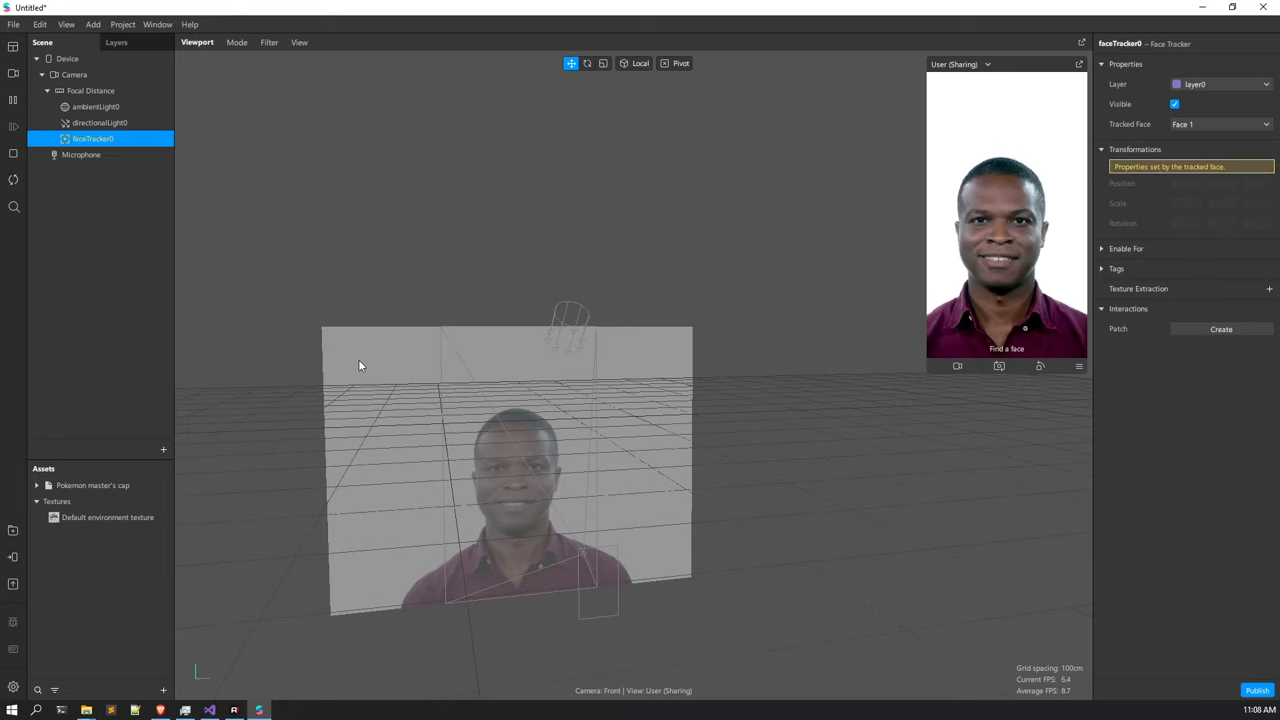
pyautogui.moveTo(374, 391); pyautogui.dragTo(508, 324)
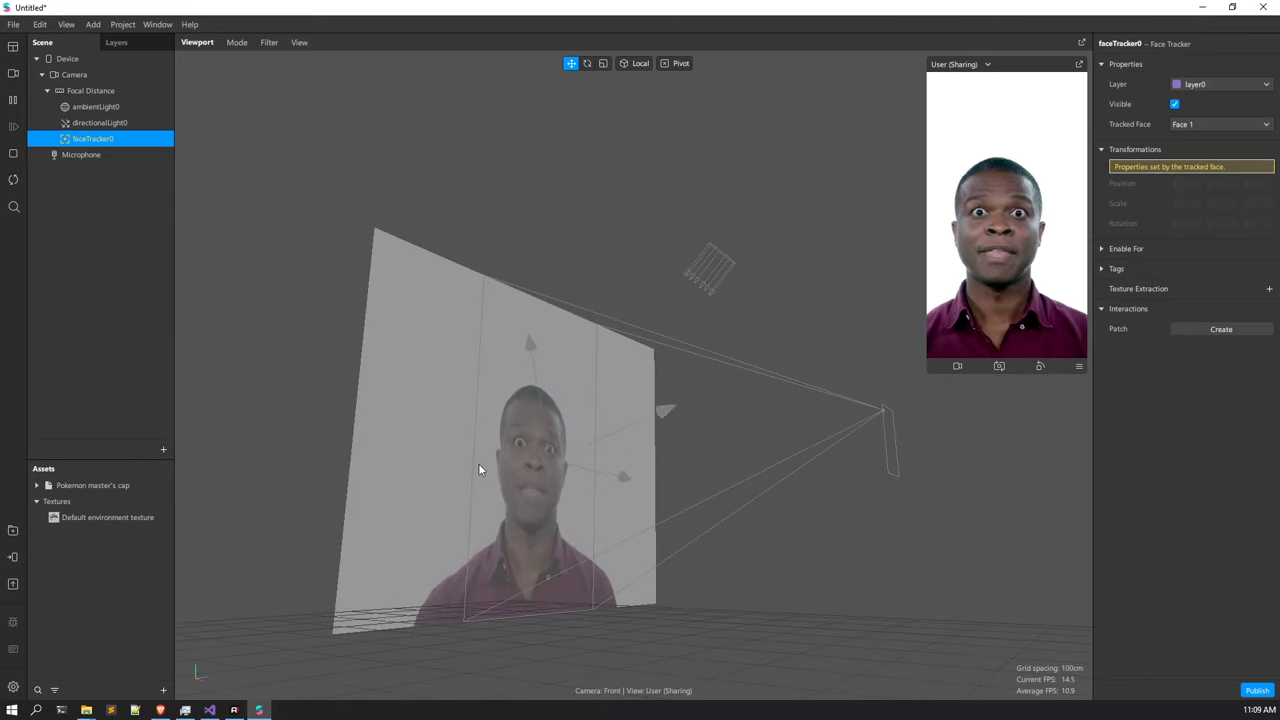
pyautogui.click(94, 516)
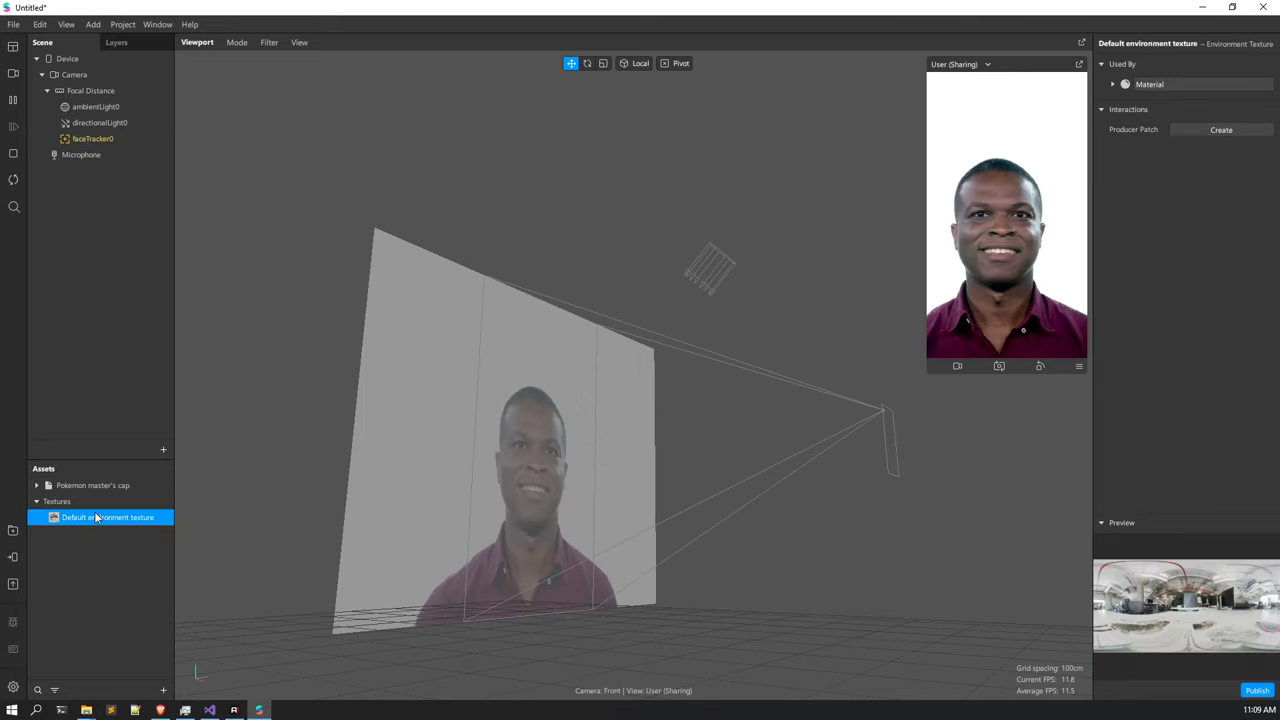
# Set iOS, Android and Older Android compression to None for Material_baseColor.
pyautogui.click(37, 486)
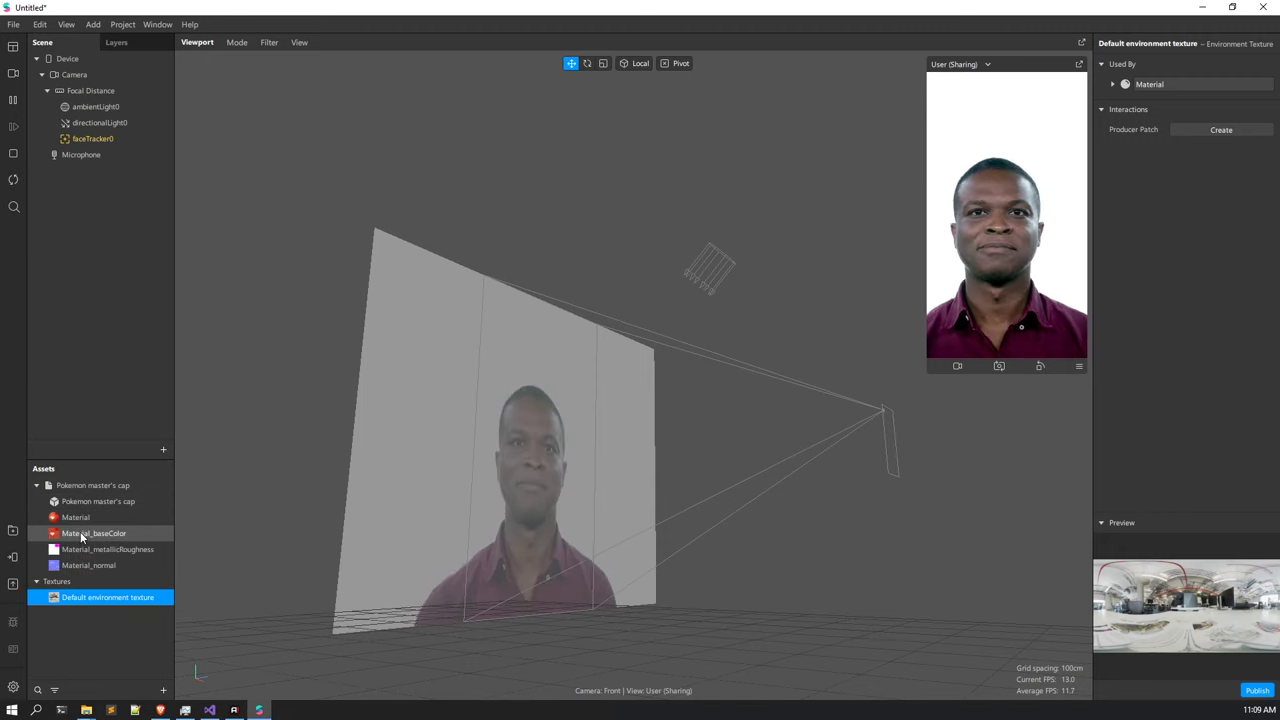
pyautogui.click(82, 535)
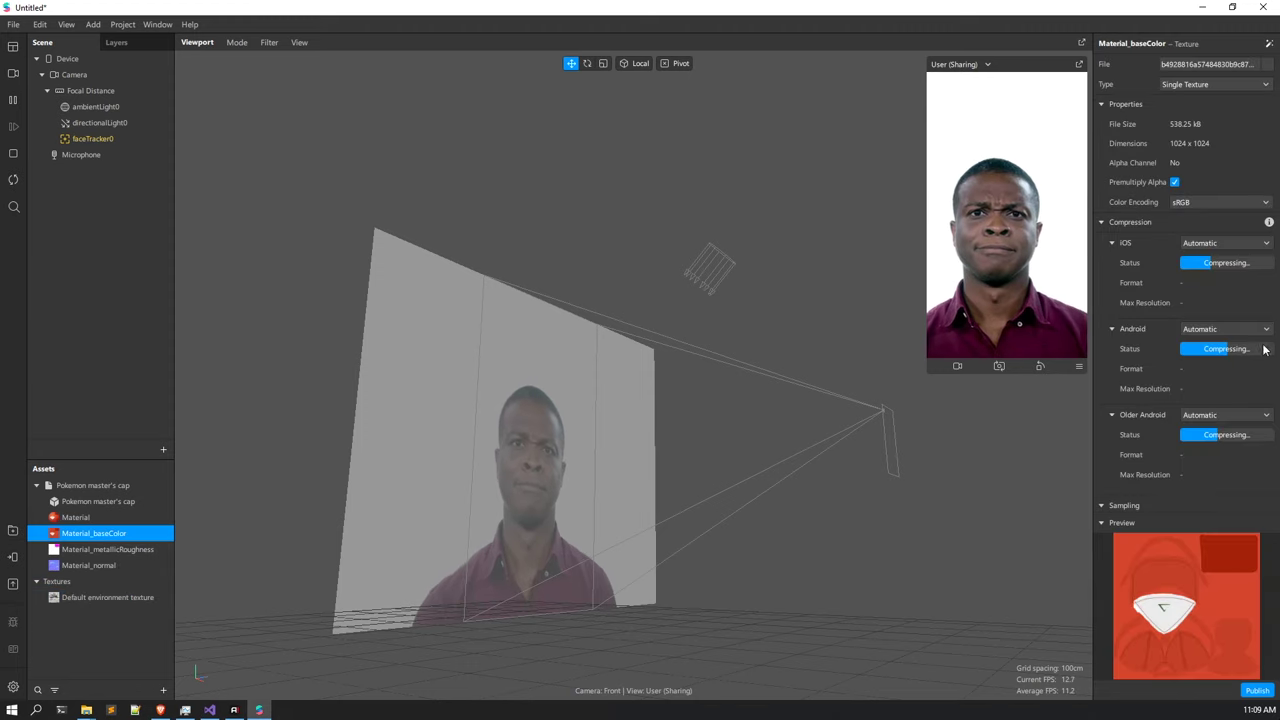
pyautogui.click(1228, 243)
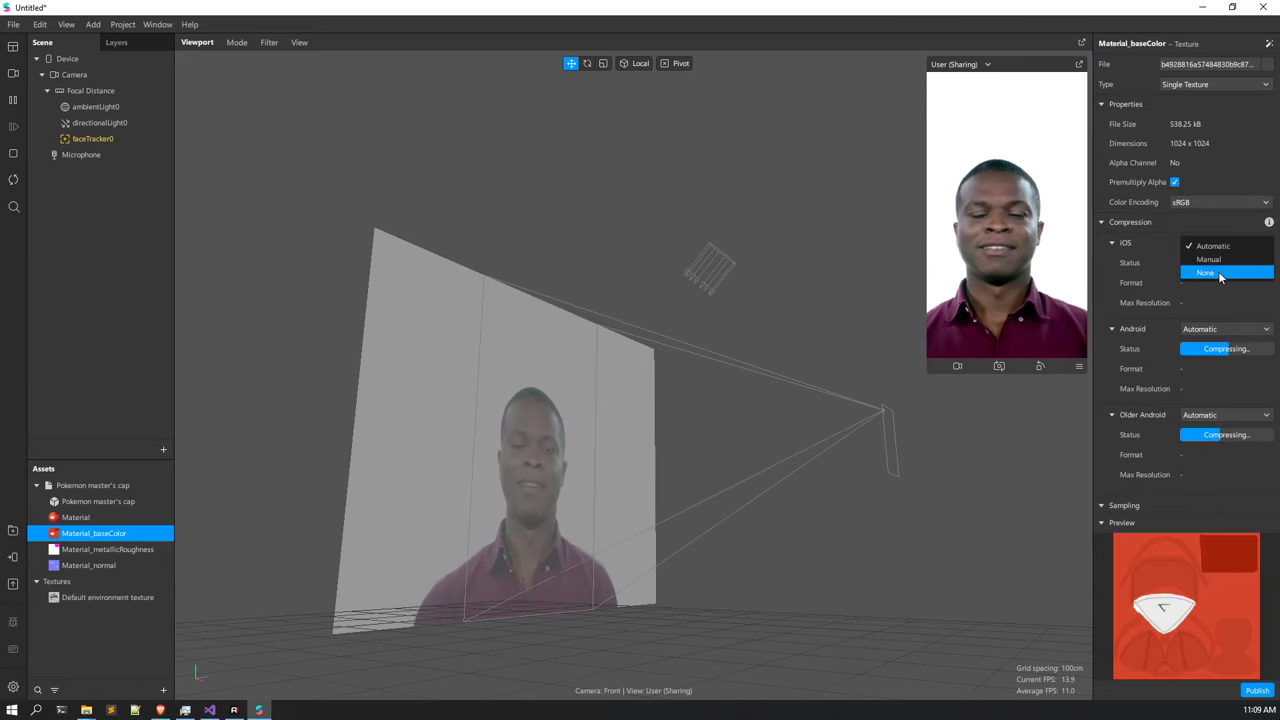
pyautogui.click(1165, 268)
pyautogui.click(1218, 290)
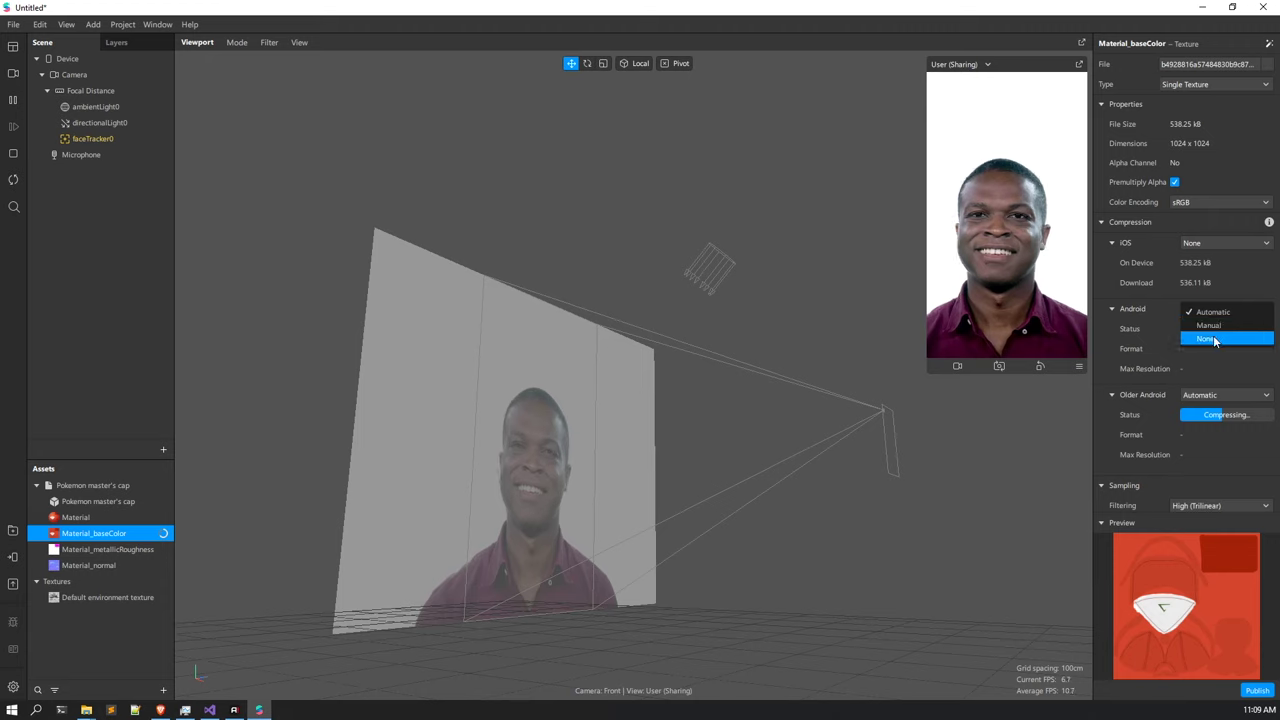
pyautogui.click(1128, 338)
pyautogui.click(1218, 377)
pyautogui.click(1216, 403)
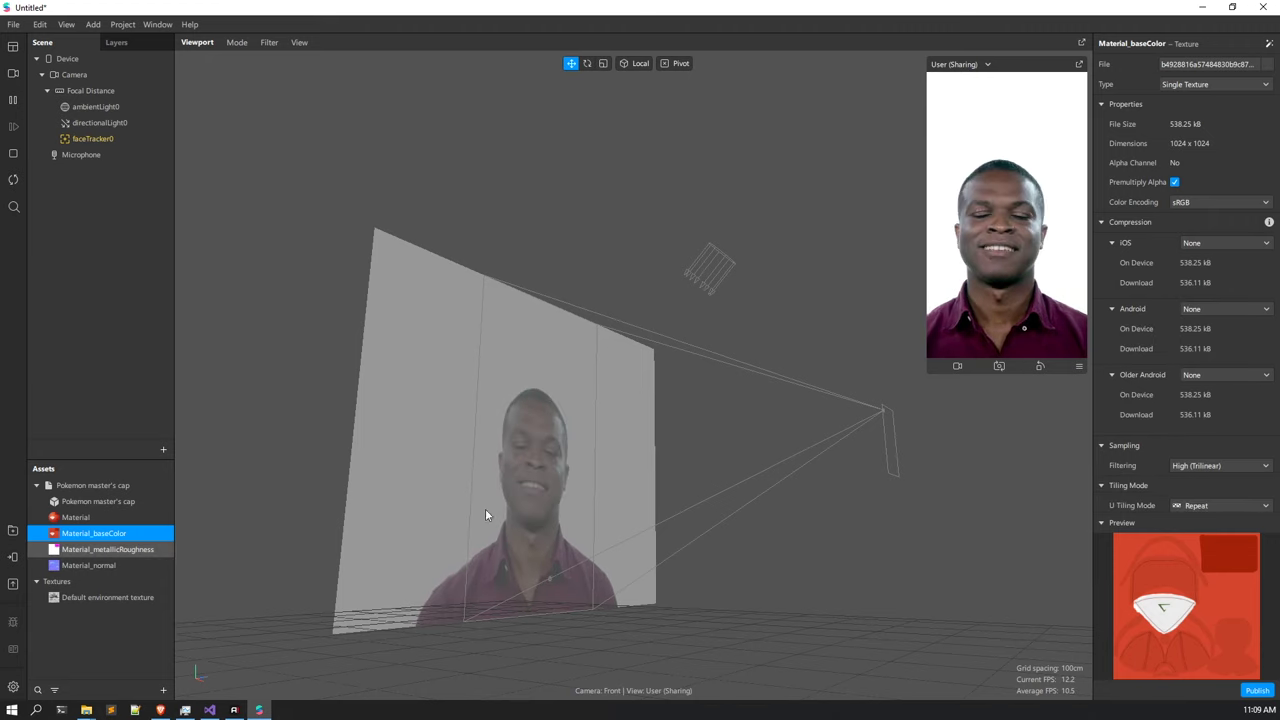
# Turn off Android and Older Android compression for Material_metallicRoughness.
pyautogui.press('Down')
pyautogui.click(1240, 289)
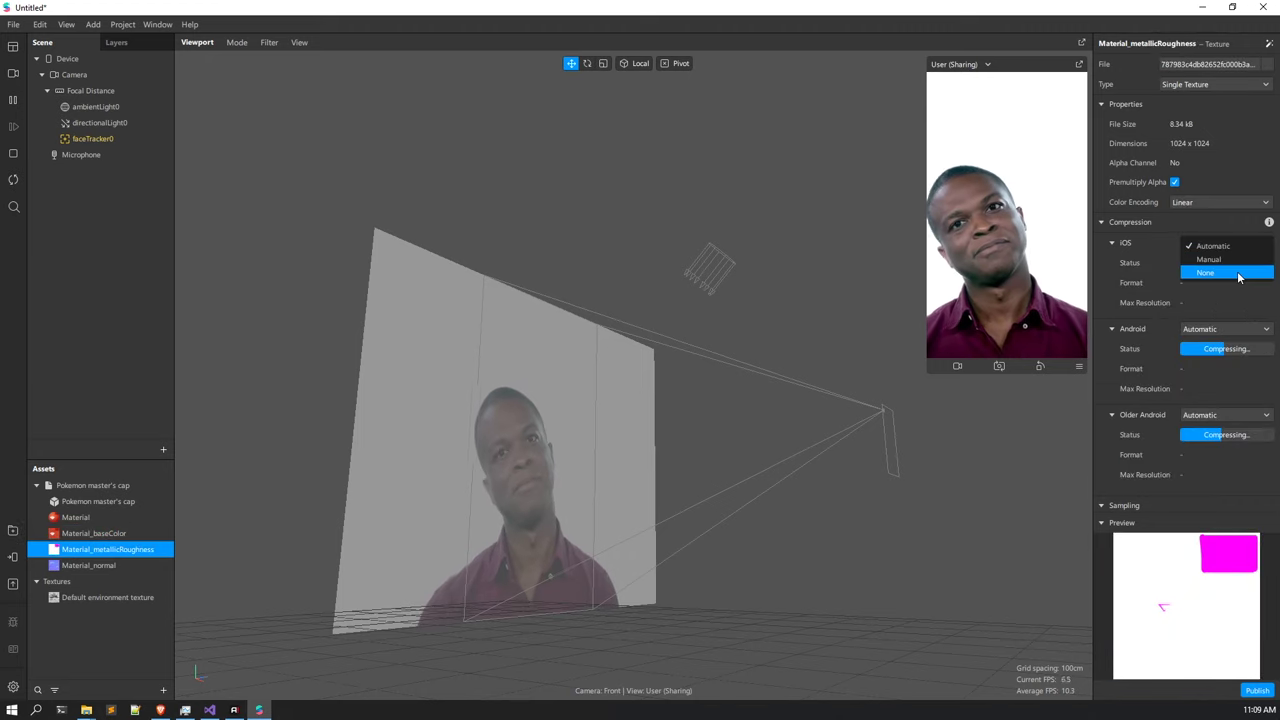
pyautogui.click(1236, 309)
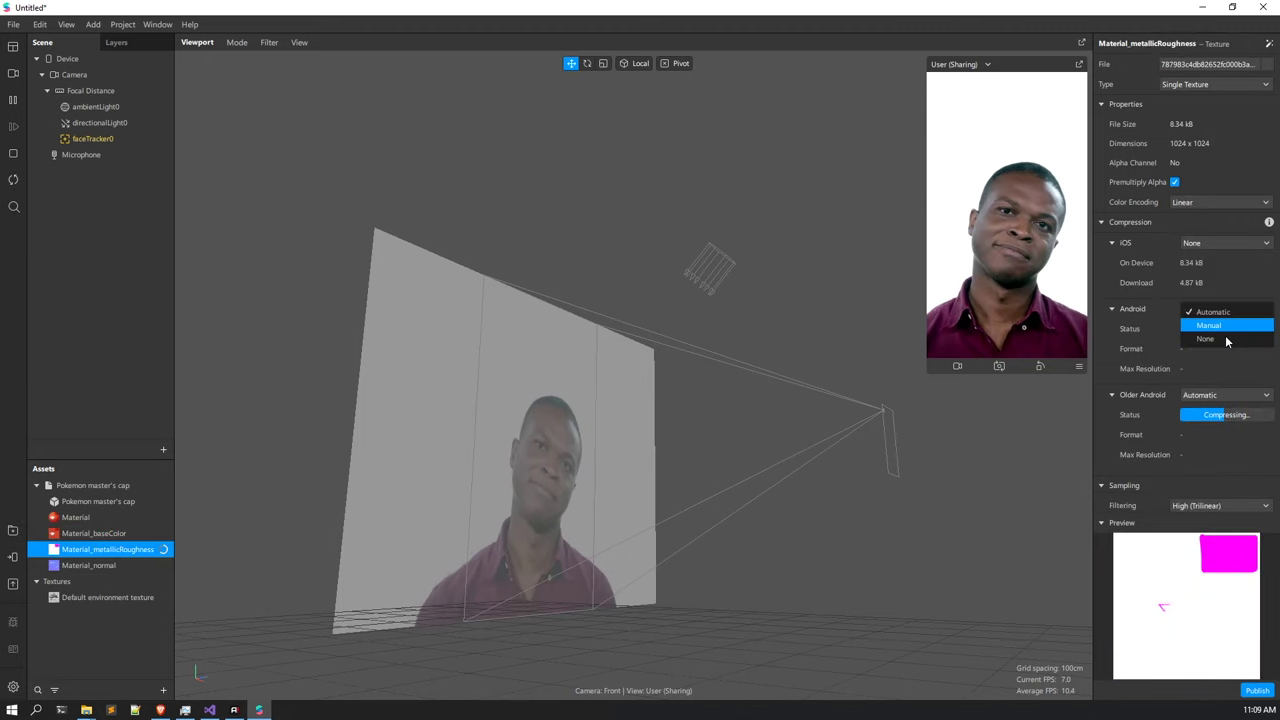
pyautogui.click(1212, 340)
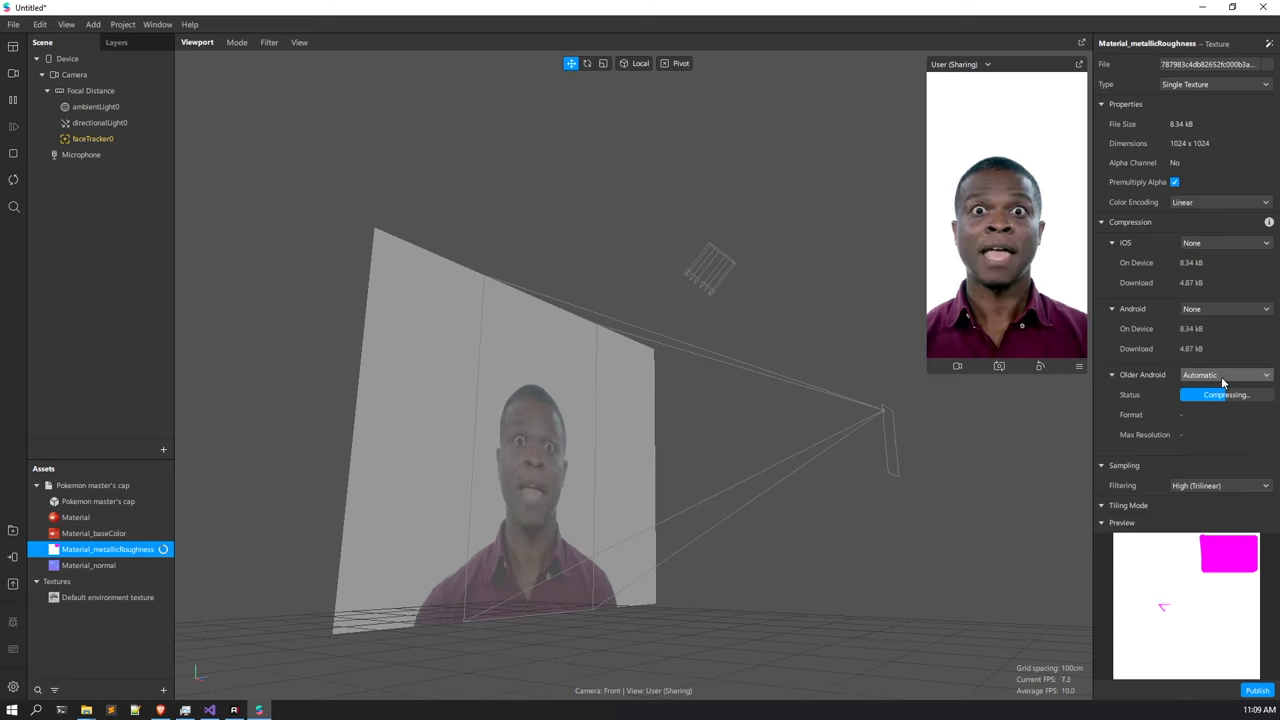
pyautogui.click(1224, 377)
pyautogui.click(1221, 407)
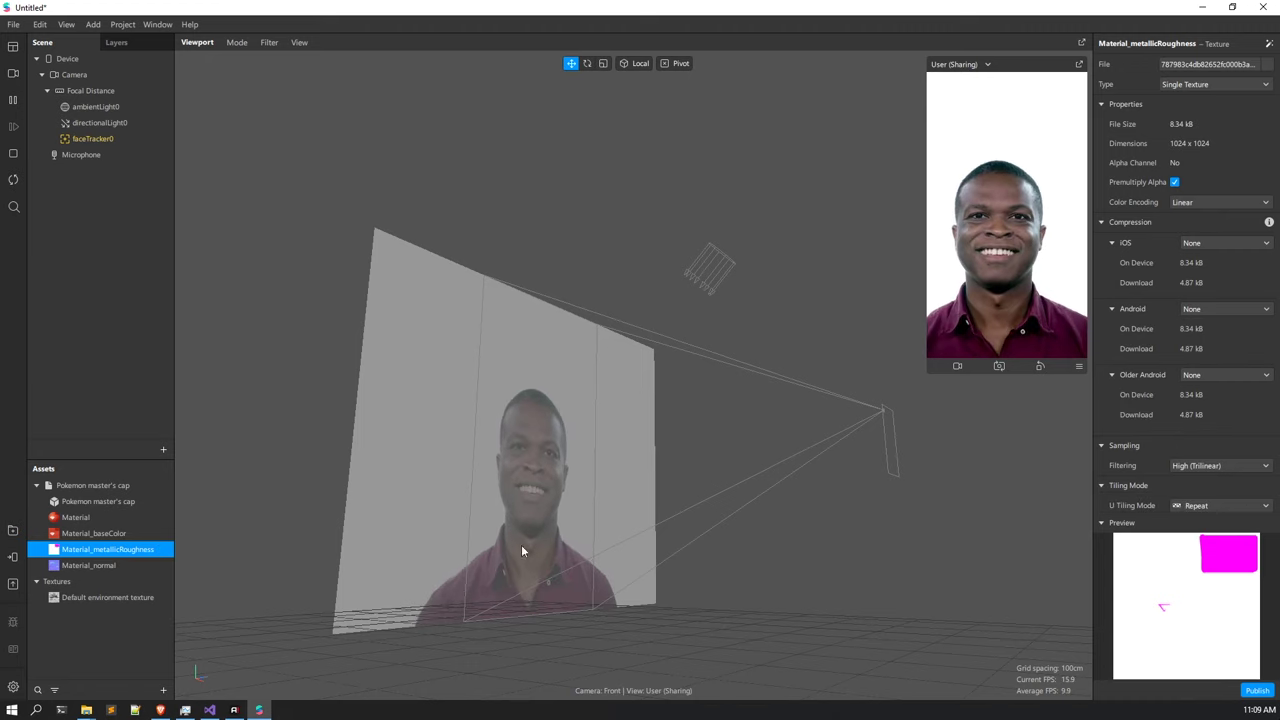
# Set iOS, Android and Older Android compression to None for Material_normal.
pyautogui.click(86, 565)
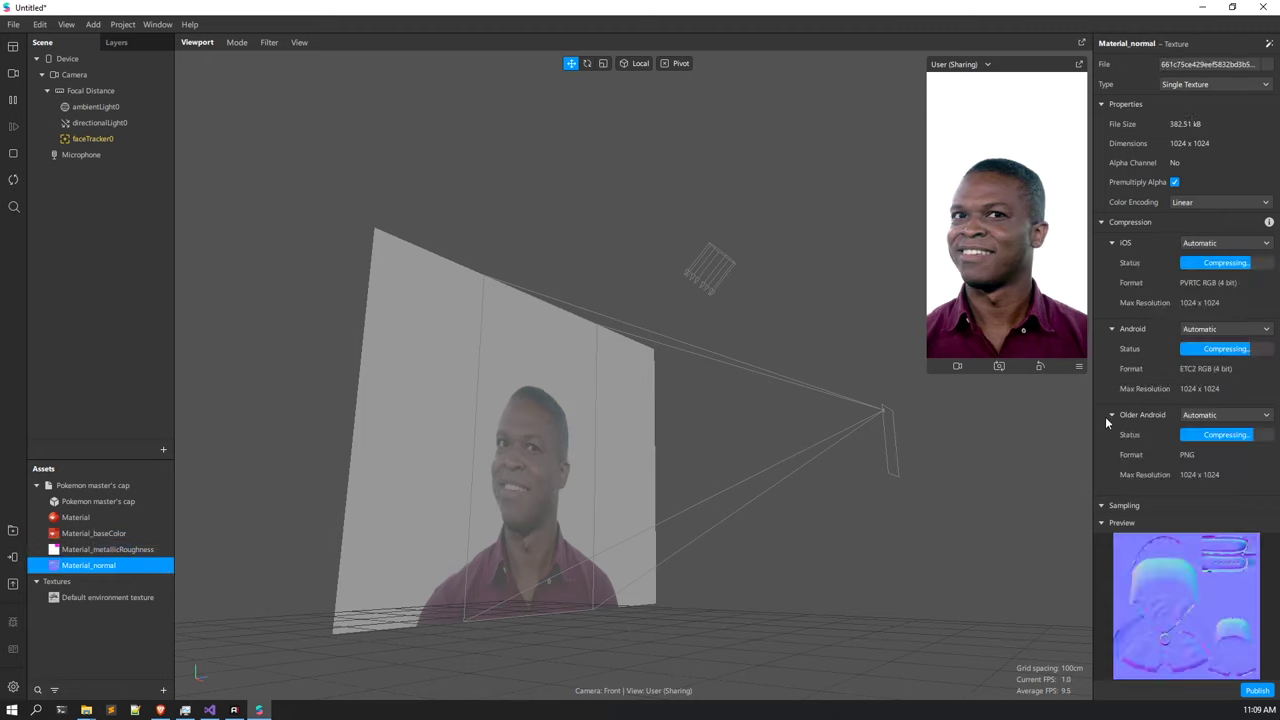
pyautogui.click(1238, 245)
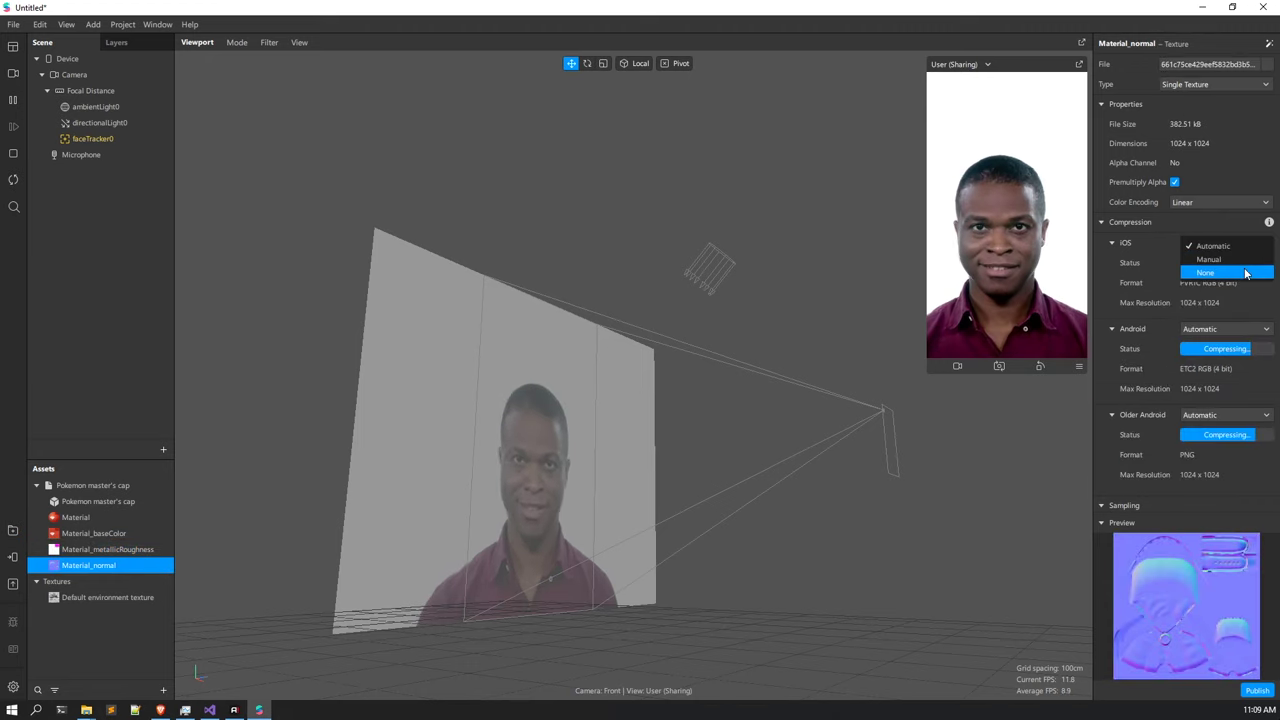
pyautogui.click(1243, 276)
pyautogui.click(1226, 309)
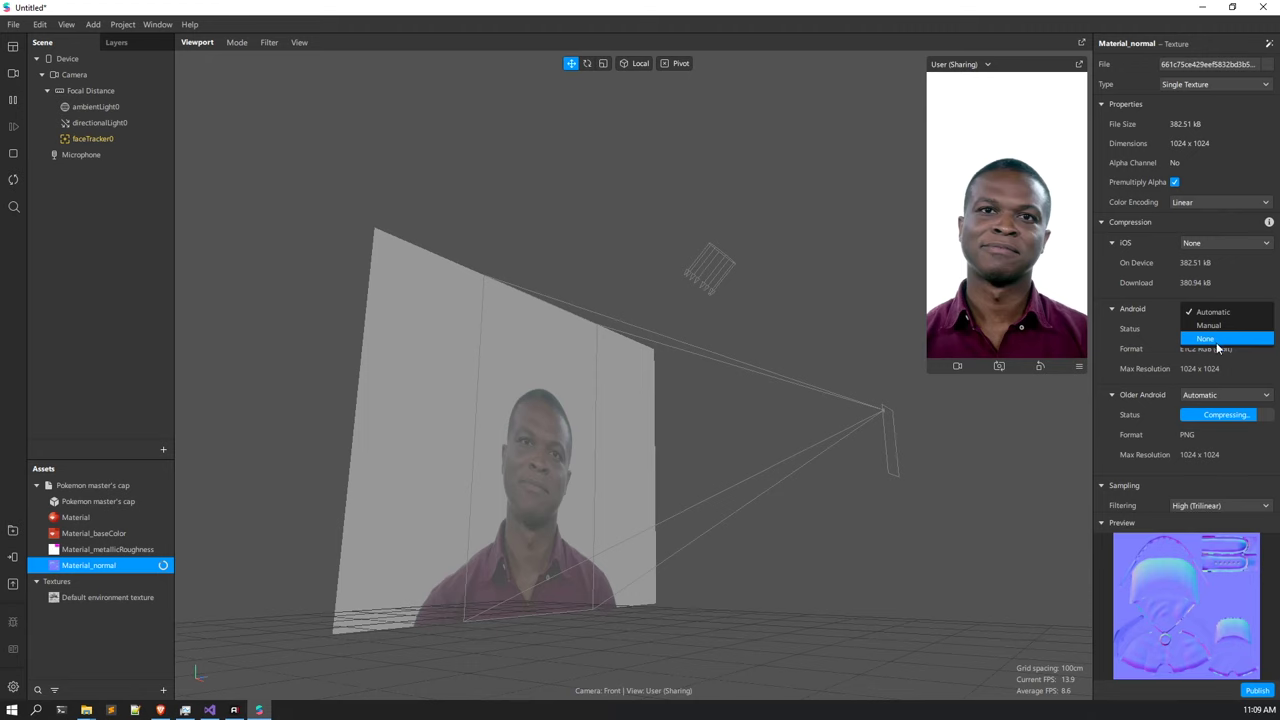
pyautogui.click(1216, 342)
pyautogui.click(1210, 375)
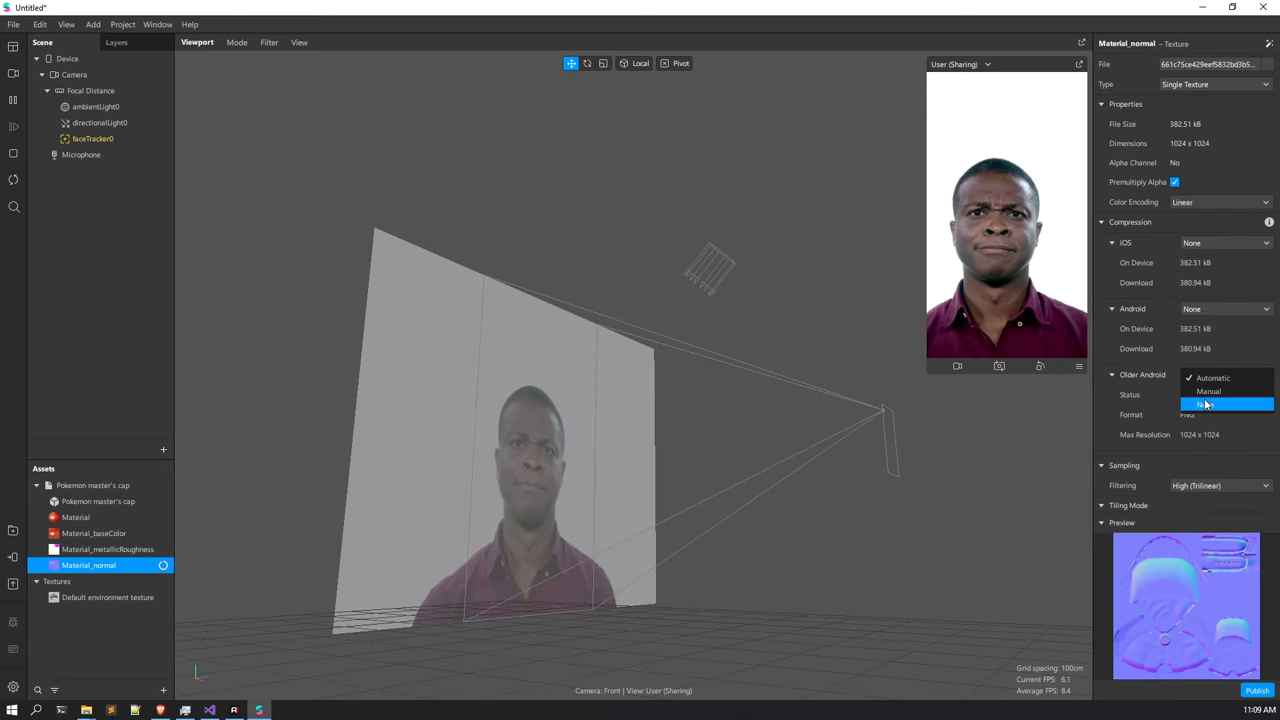
pyautogui.click(1205, 405)
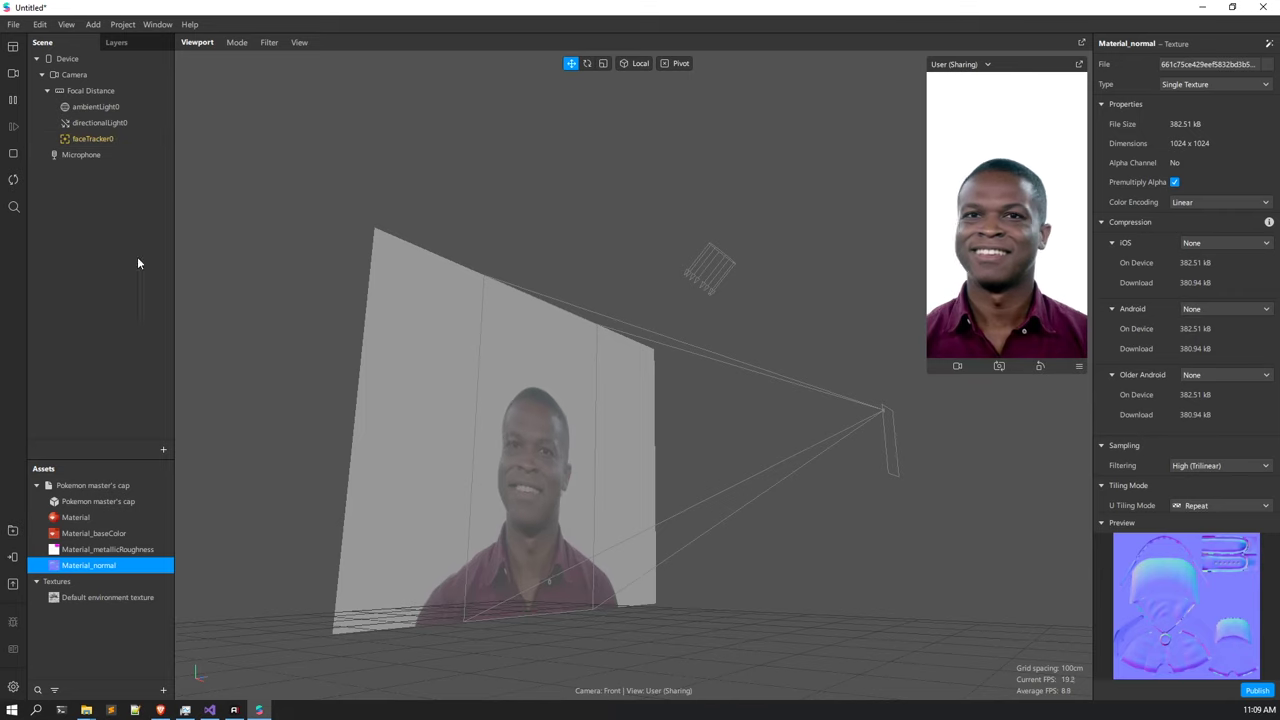
pyautogui.click(141, 151)
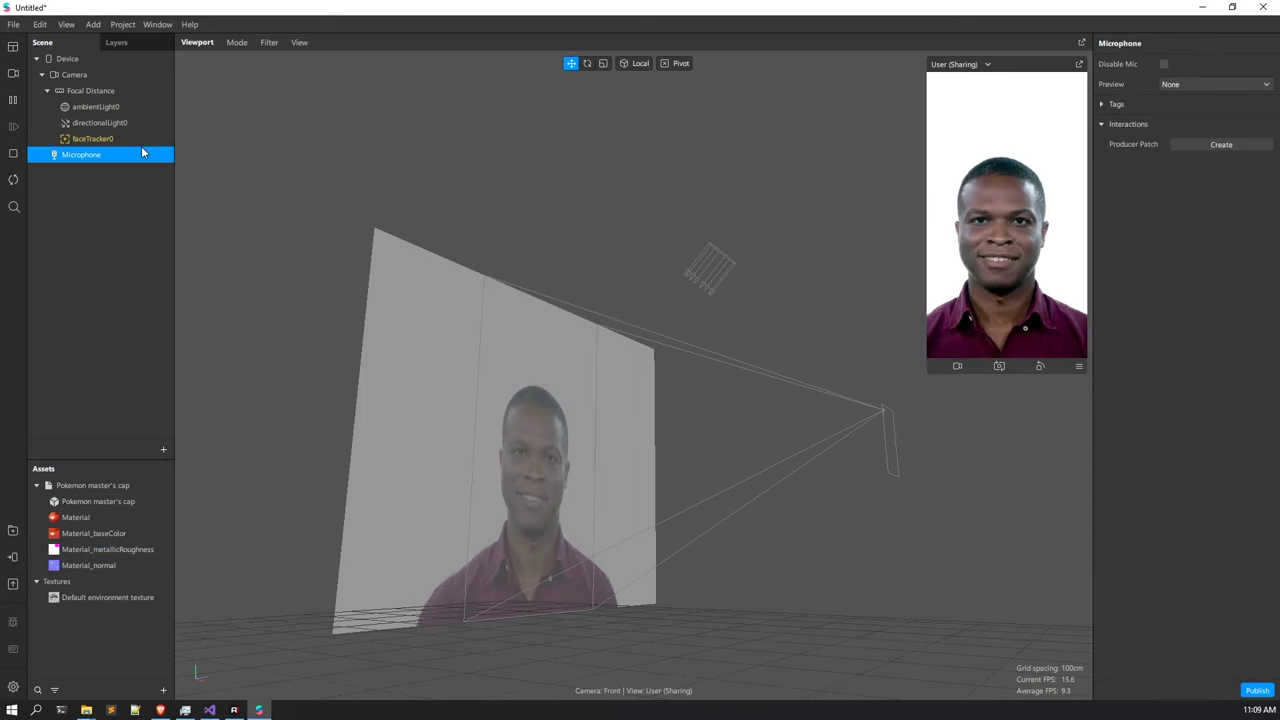
pyautogui.click(106, 139)
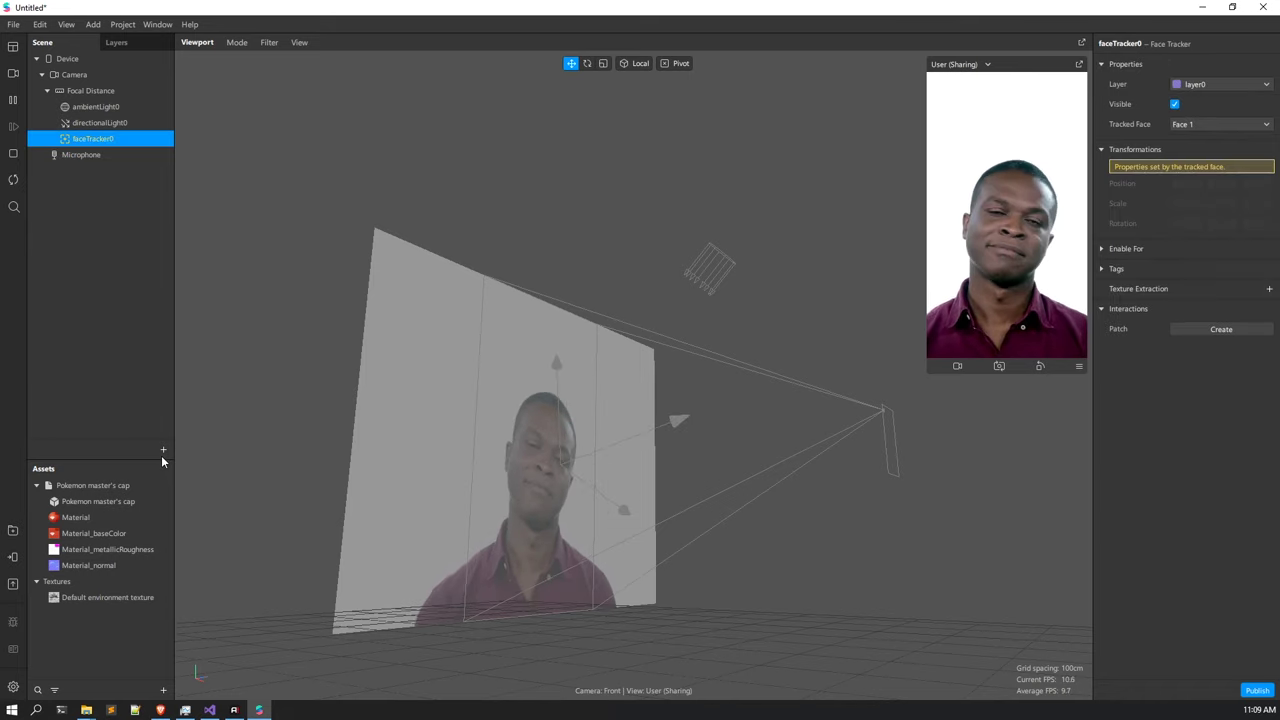
# Drag the Pokemon master's cap model onto faceTracker0 so it appears over the face.
pyautogui.click(110, 502)
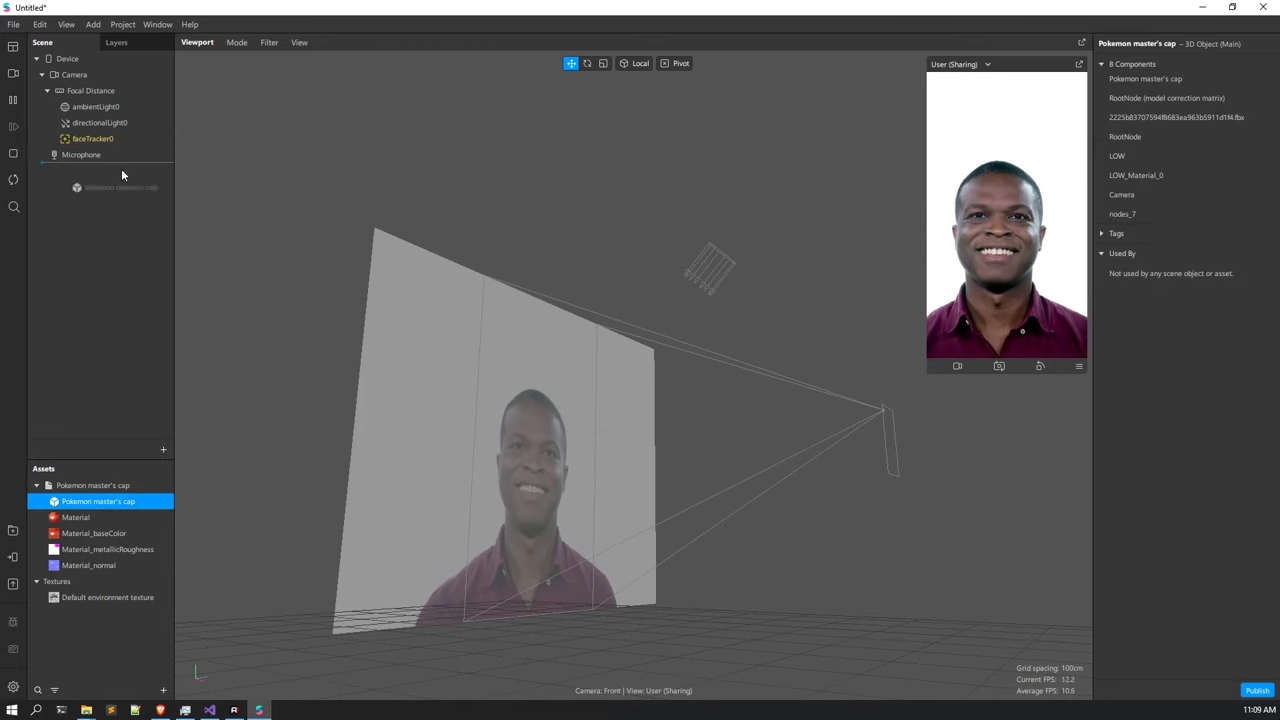
pyautogui.moveTo(121, 170); pyautogui.dragTo(100, 138)
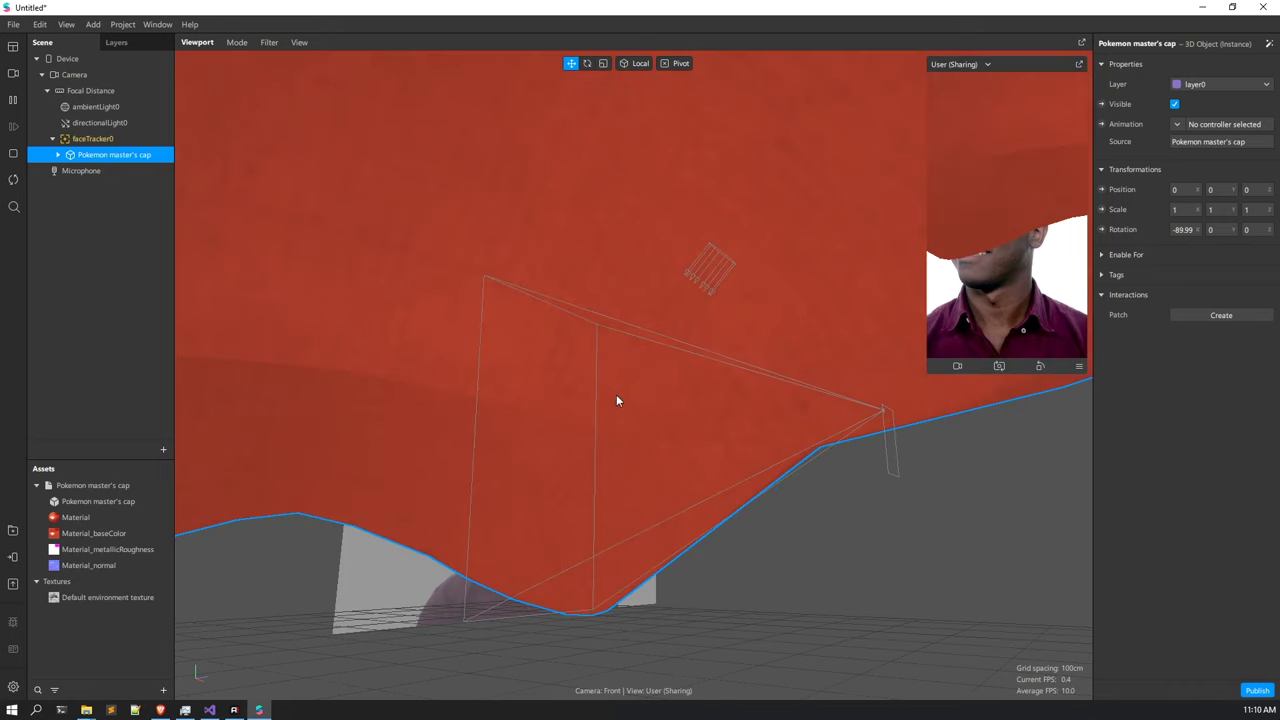
pyautogui.scroll(-10, 586, 432)
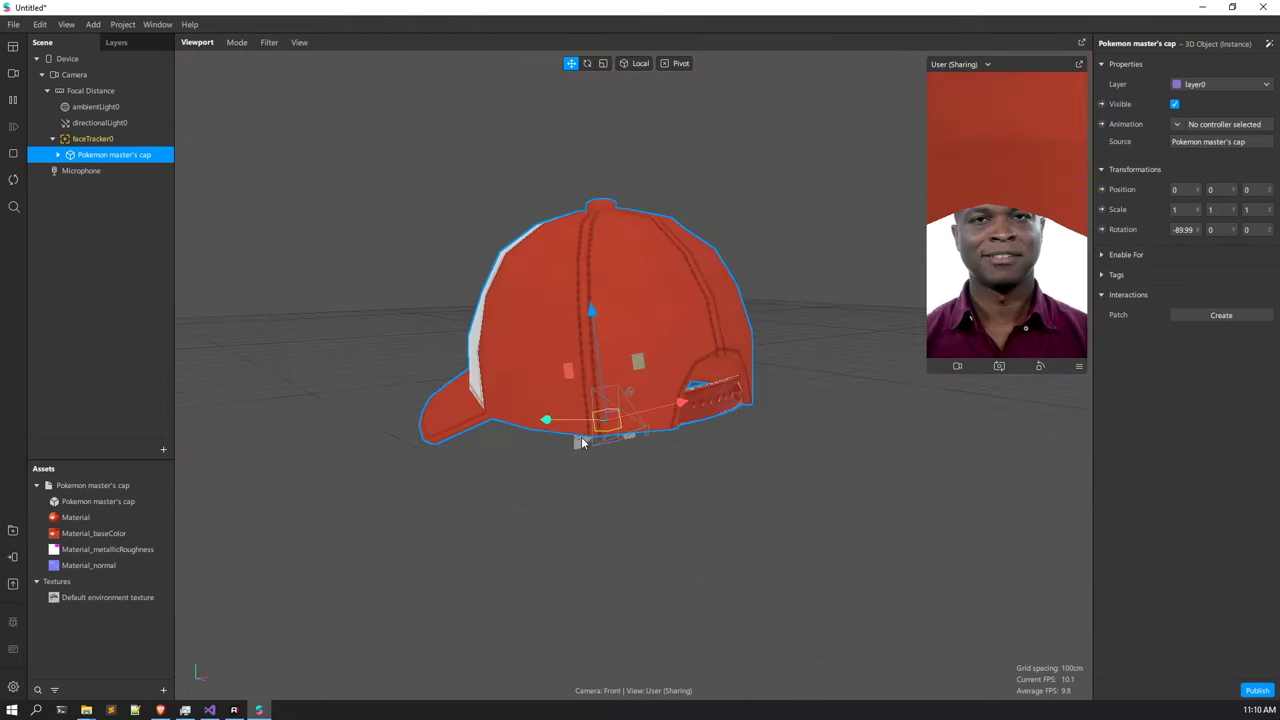
pyautogui.moveTo(583, 443); pyautogui.dragTo(558, 302)
pyautogui.scroll(5, 558, 302)
pyautogui.scroll(-2, 558, 302)
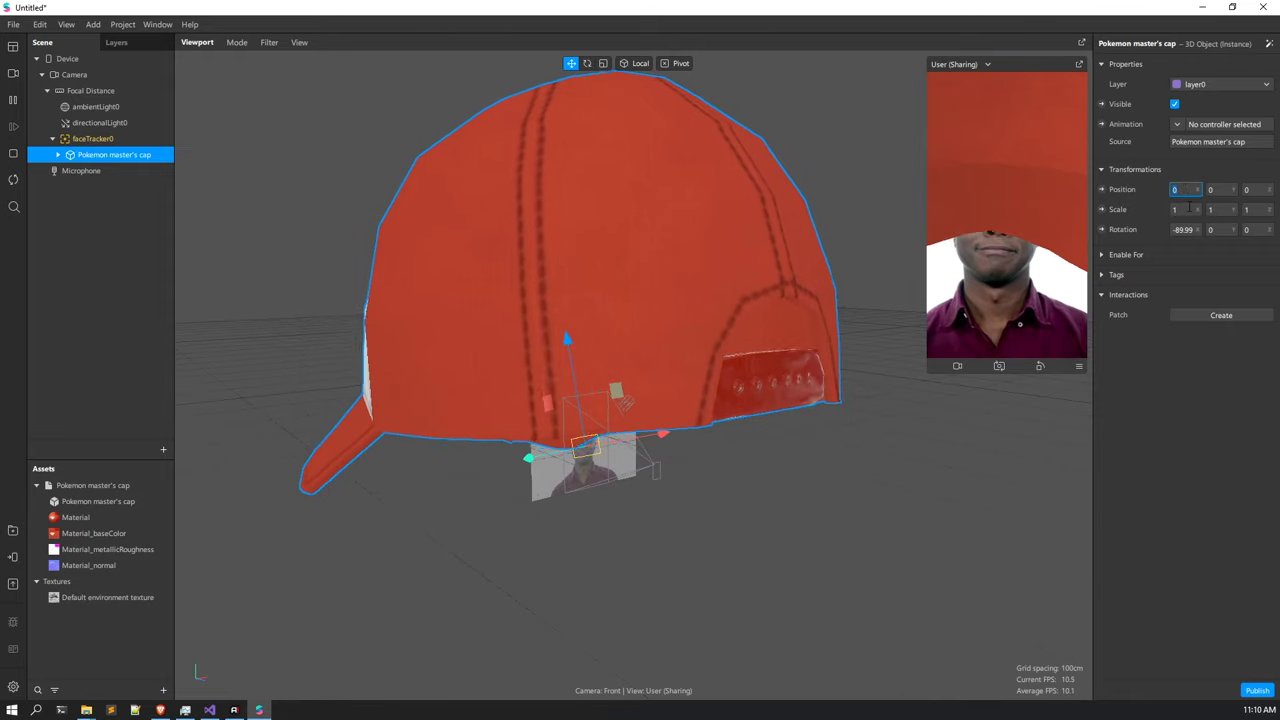
# Scale the cap to 0.2 on X, Y and Z.
pyautogui.write('0.2')
pyautogui.press('Tab')
pyautogui.write('0.2')
pyautogui.press('Tab')
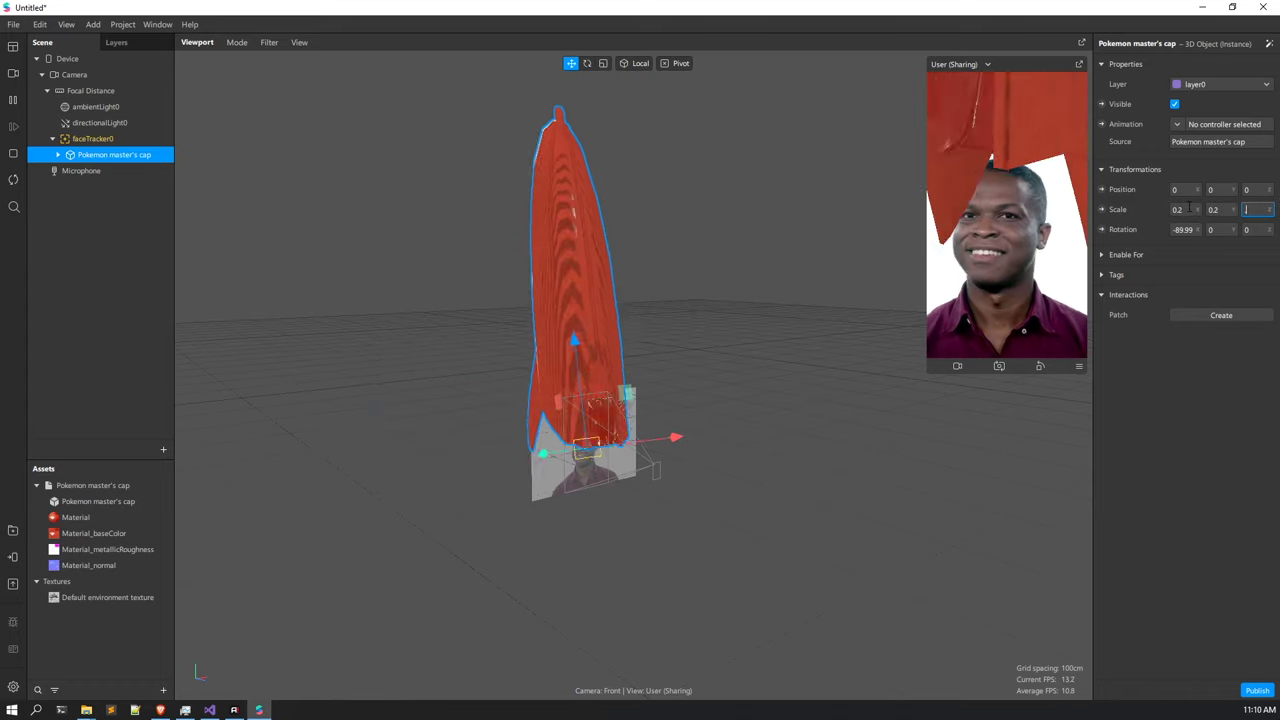
pyautogui.write('2')
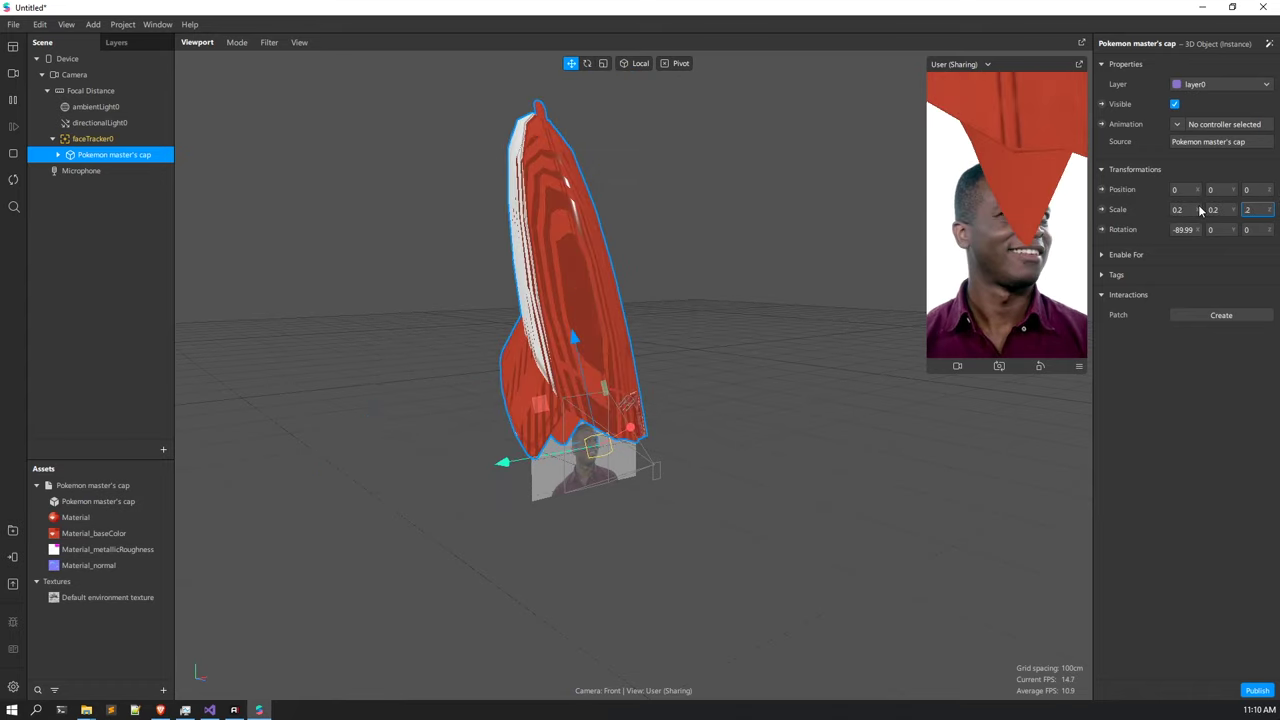
pyautogui.press('Escape')
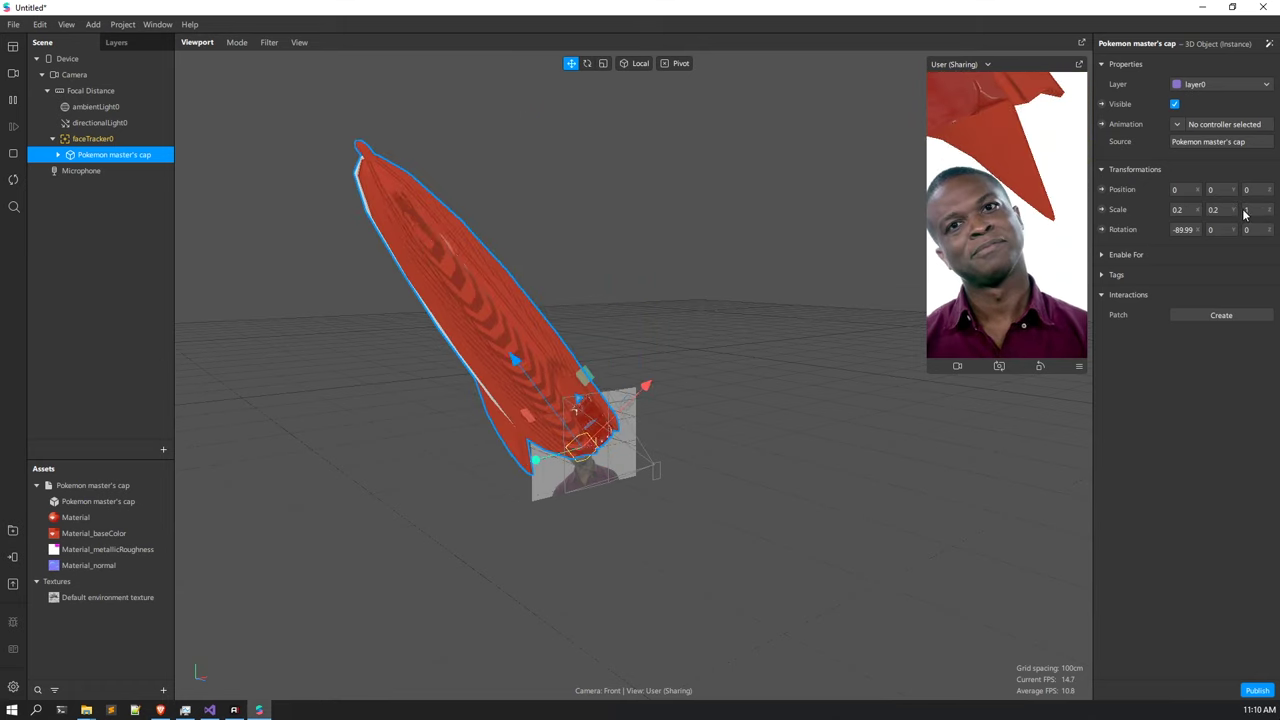
pyautogui.click(1245, 211)
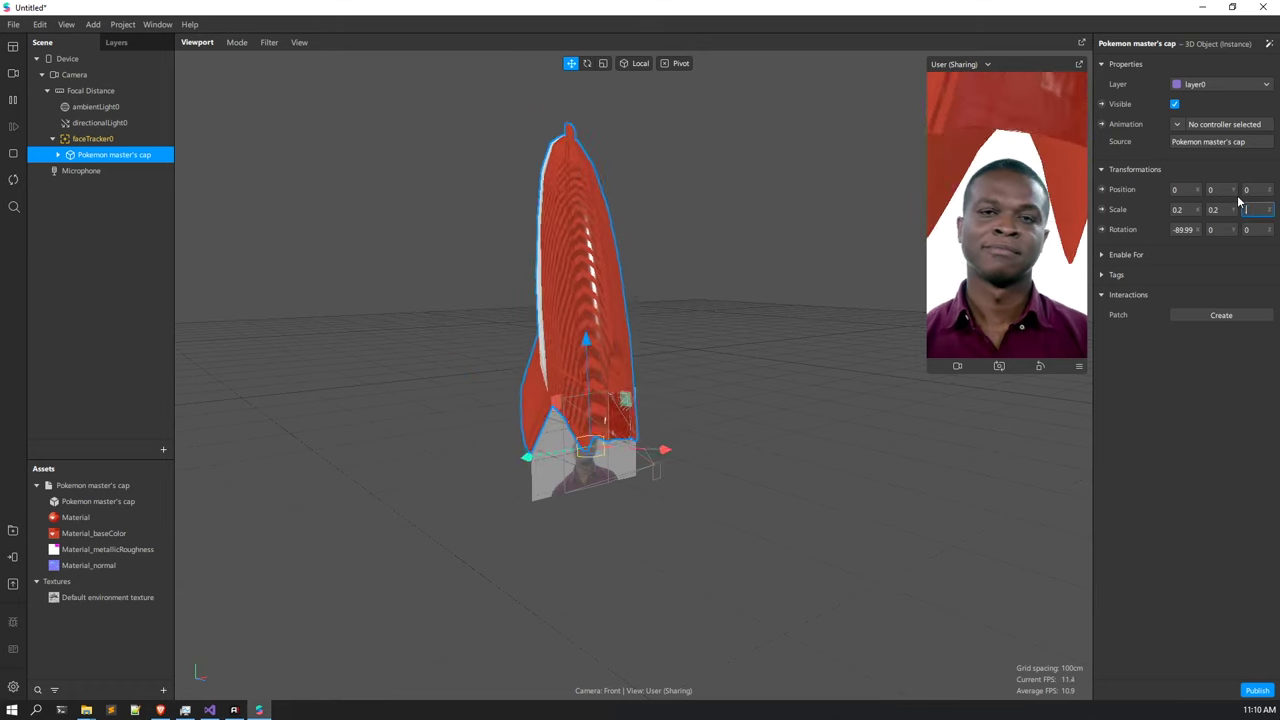
pyautogui.write('0.2')
pyautogui.press('Return')
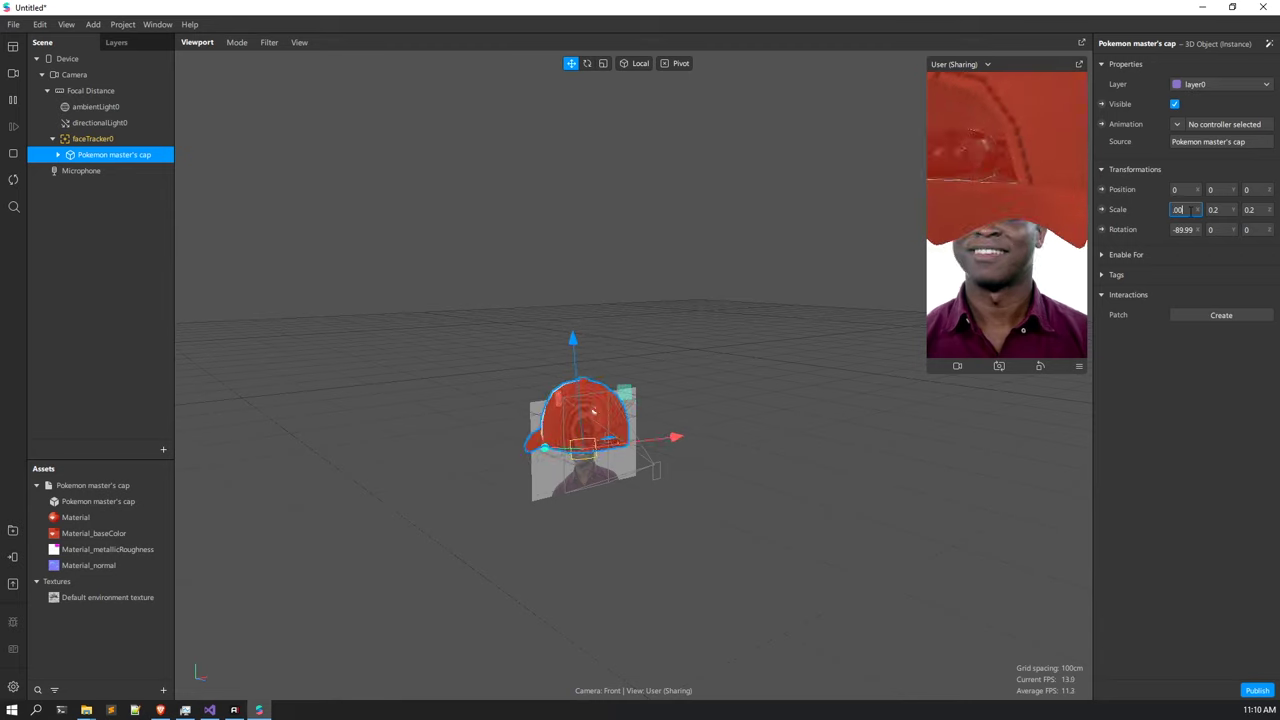
# Reduce the cap's scale further to 0.08 on every axis.
pyautogui.press('Tab')
pyautogui.write('2')
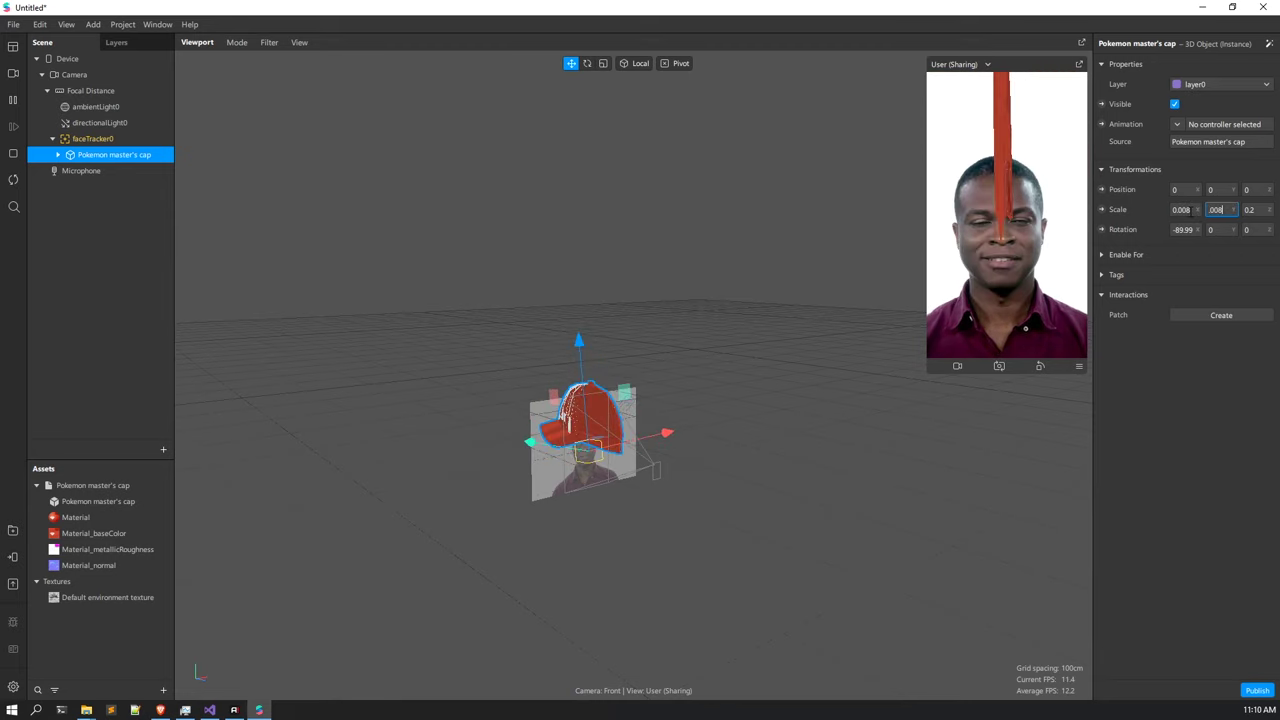
pyautogui.press('Tab')
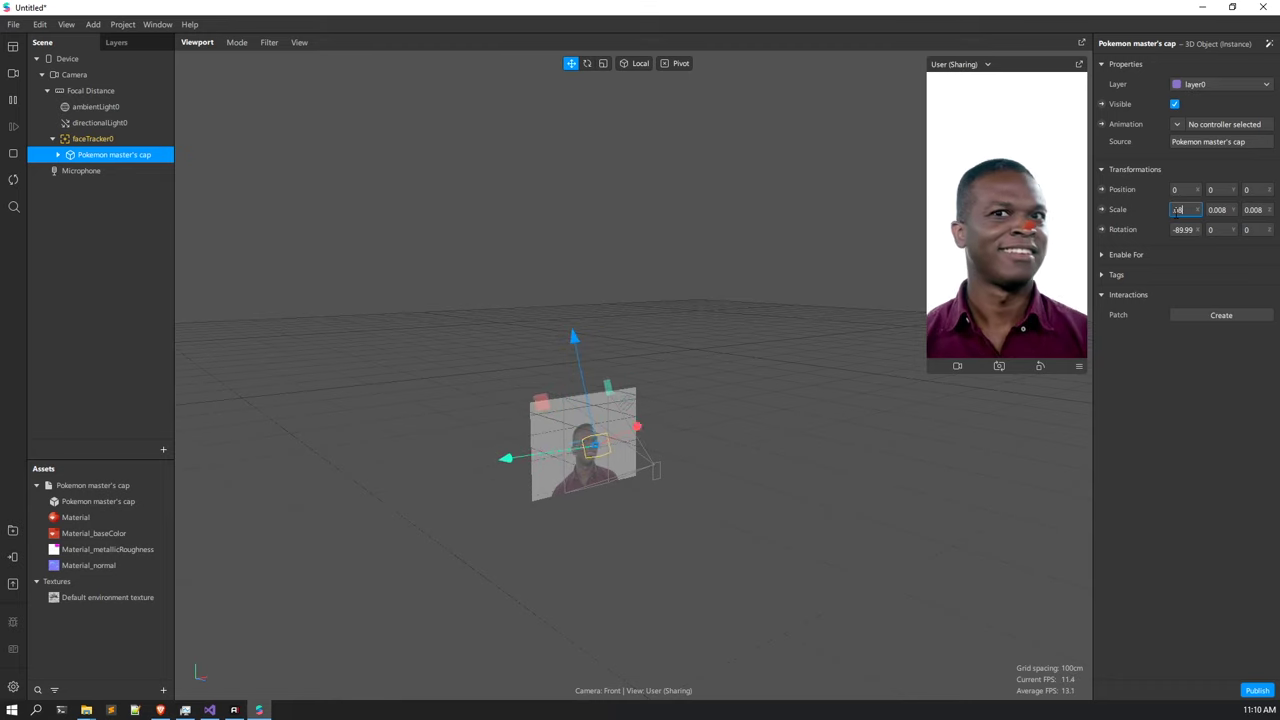
pyautogui.press('Tab')
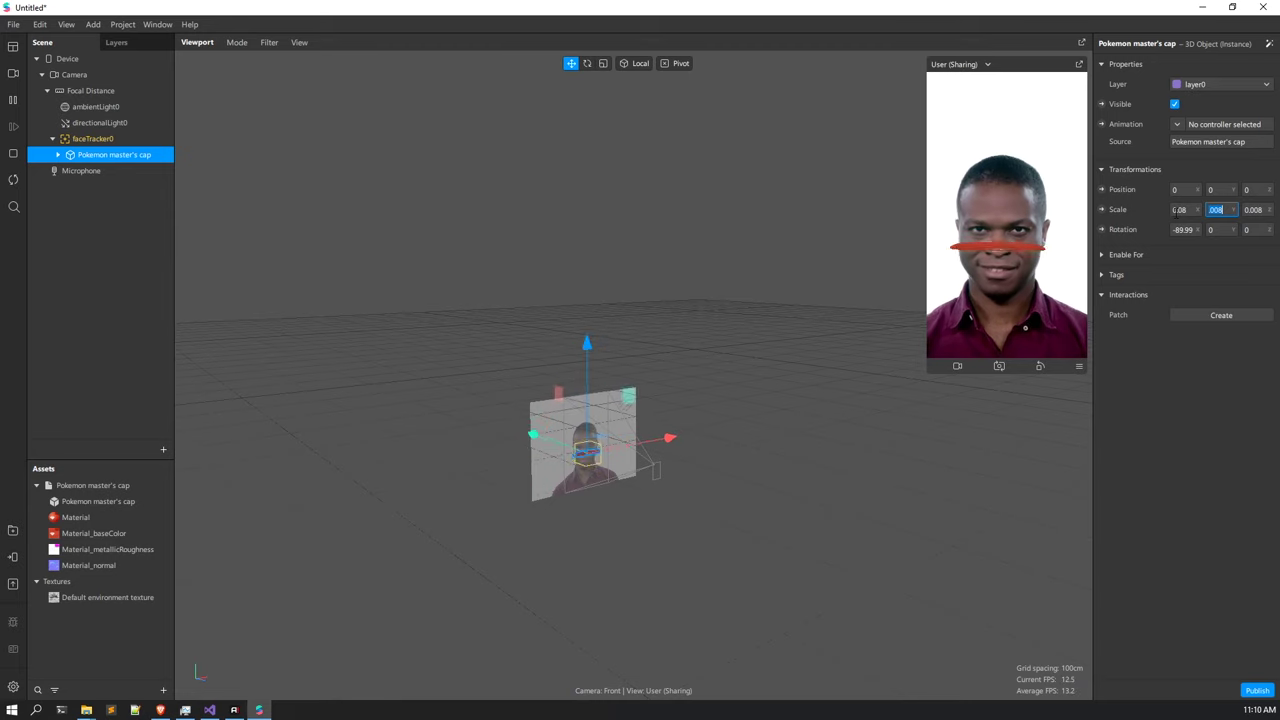
pyautogui.write('0')
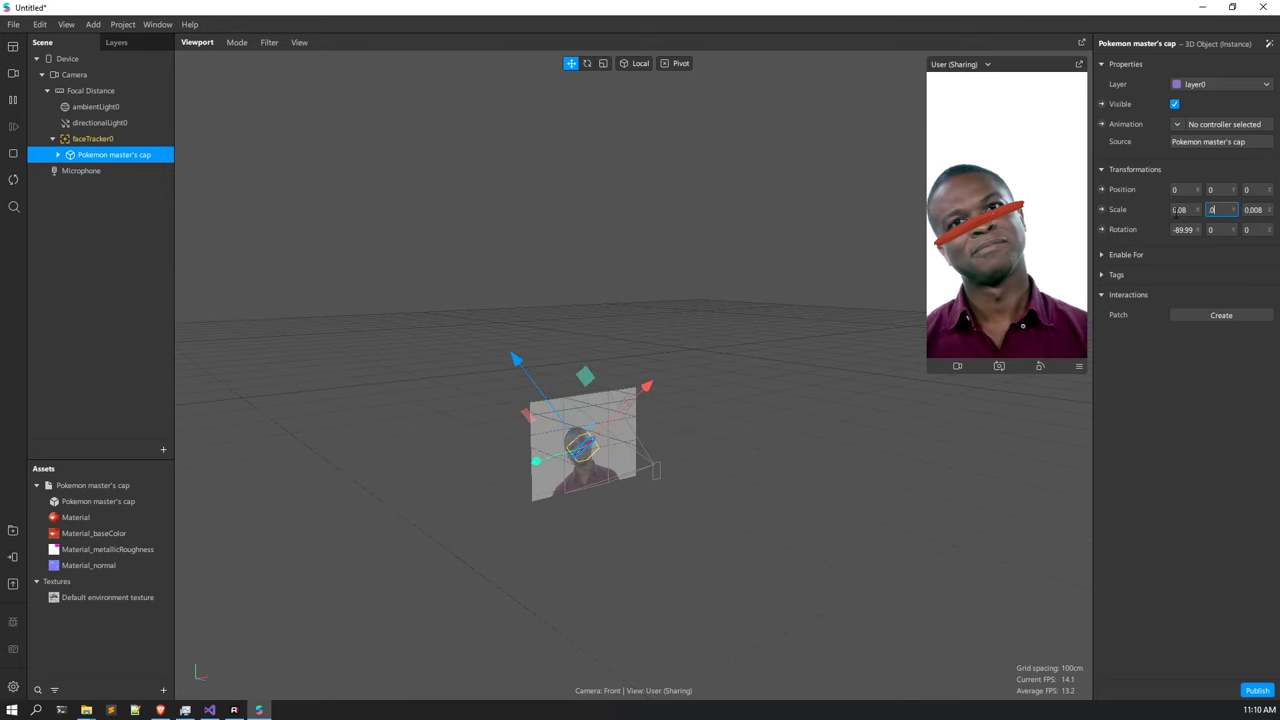
pyautogui.write('.08.0')
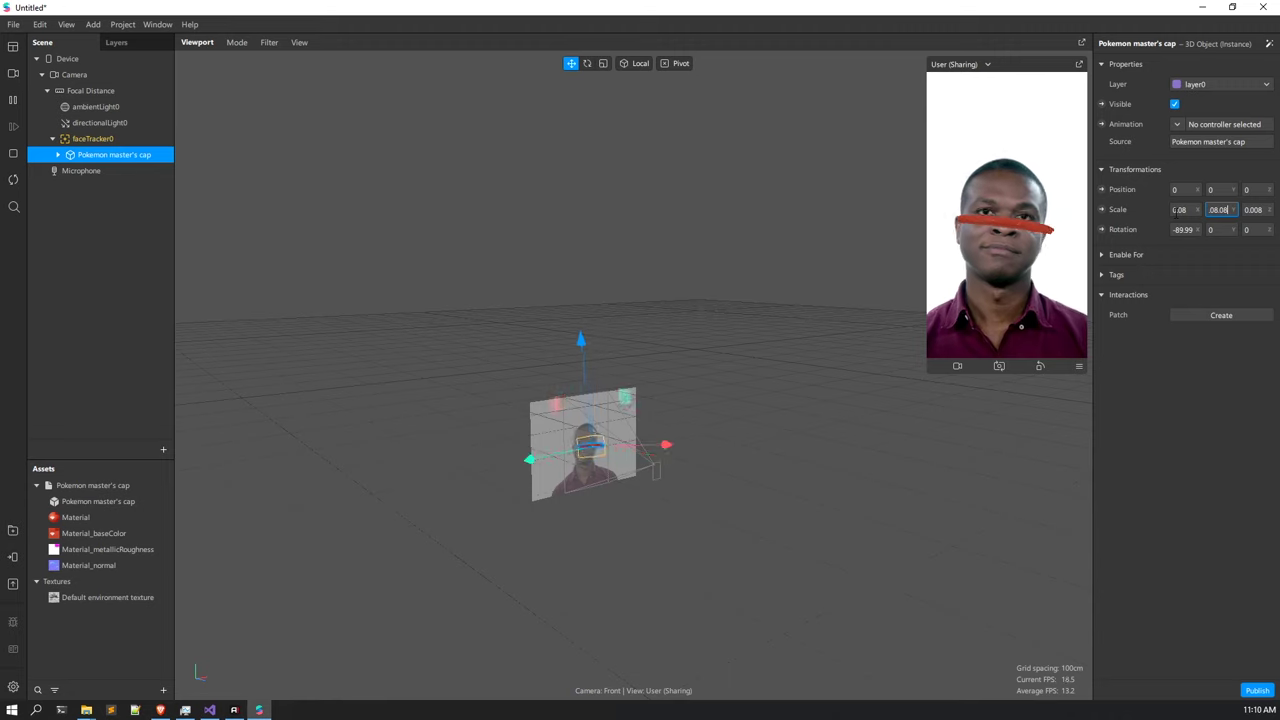
pyautogui.write('8')
pyautogui.press('Tab')
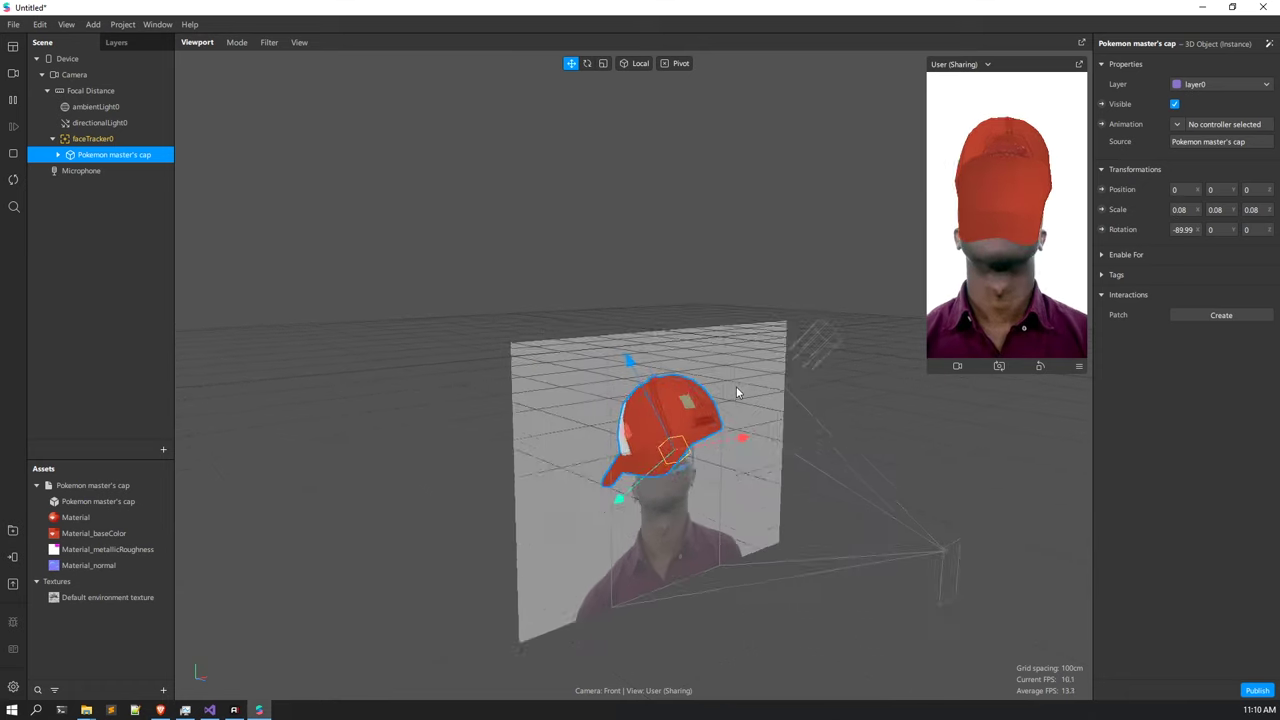
# Set the cap's X rotation to -89.99.
pyautogui.click(1180, 230)
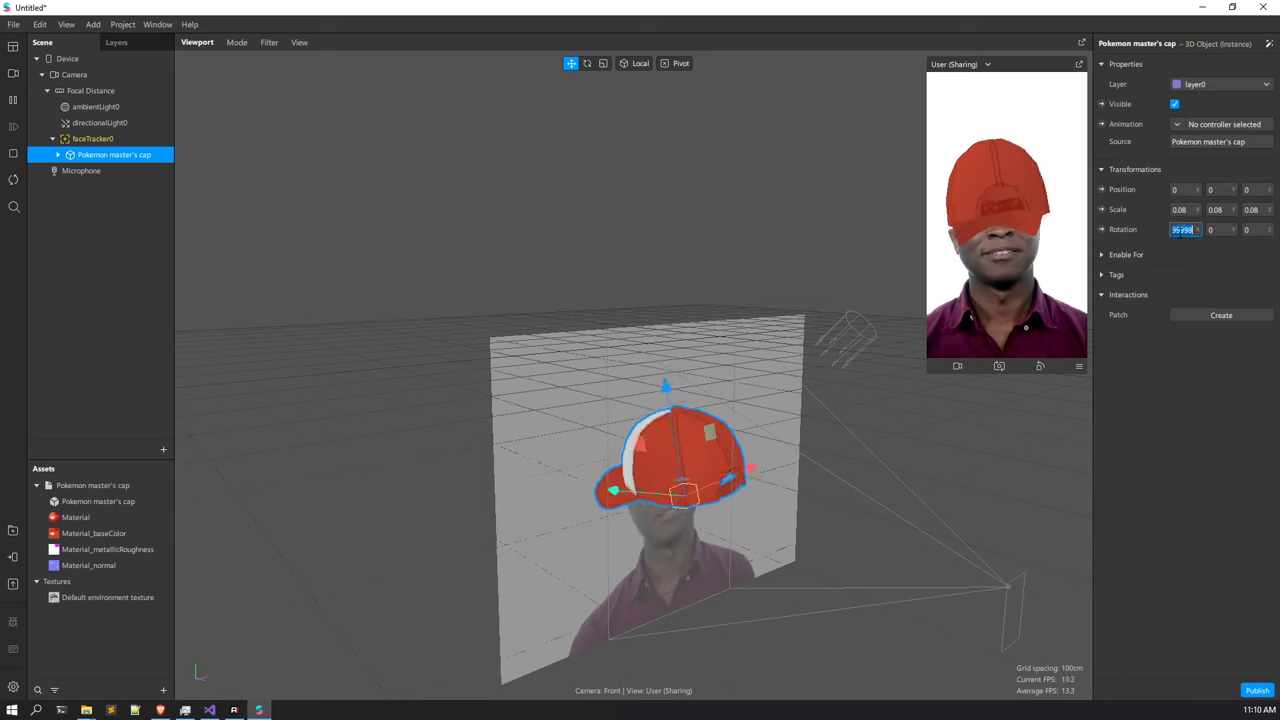
pyautogui.press('Return')
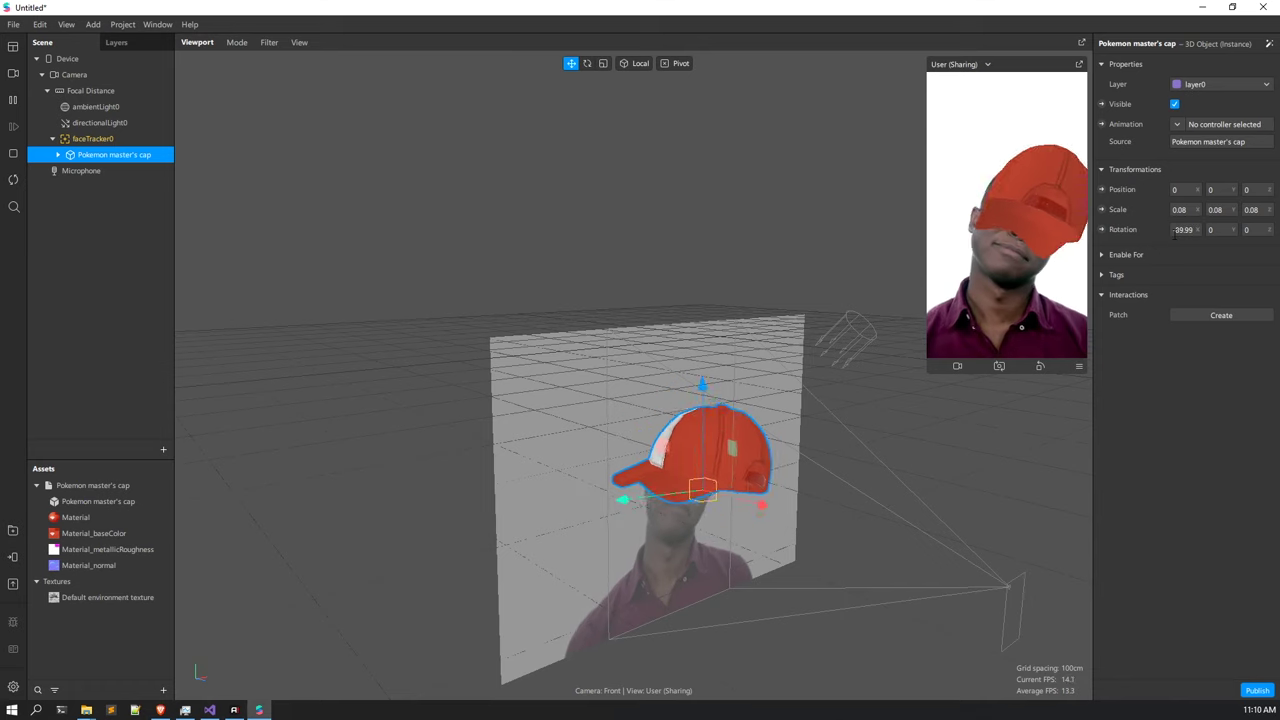
pyautogui.click(1180, 230)
pyautogui.write('0')
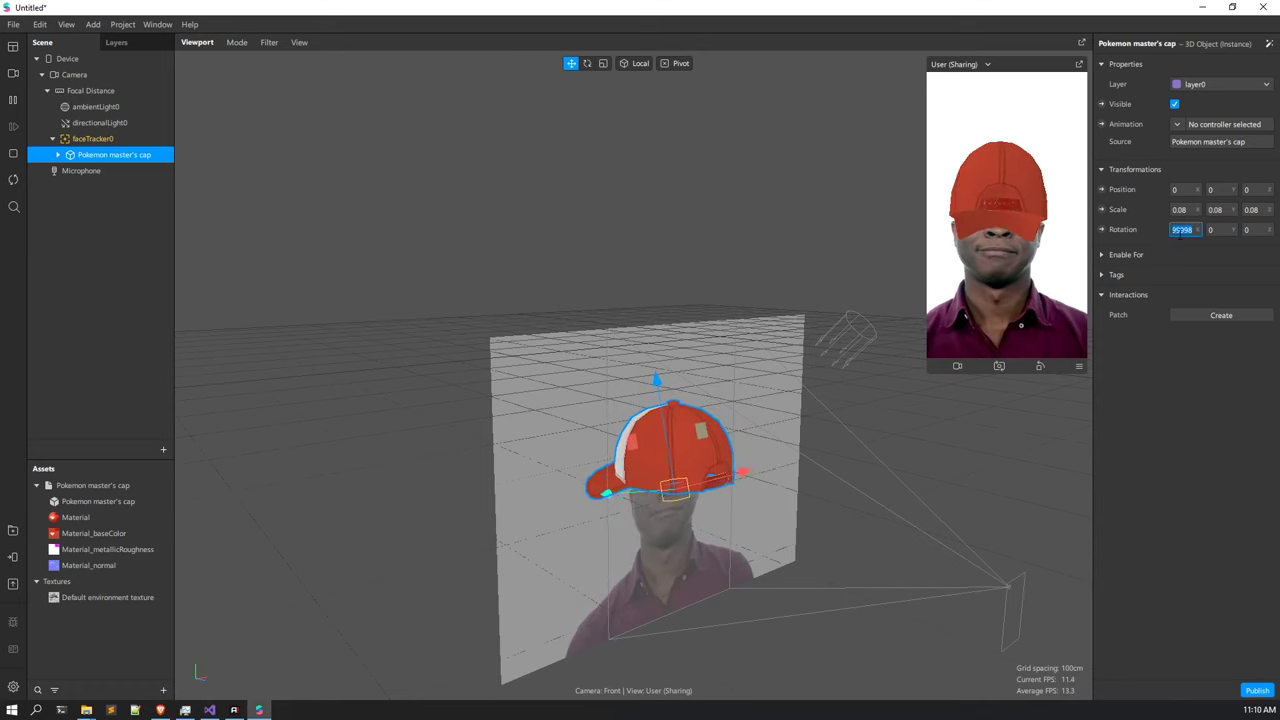
pyautogui.press('Return')
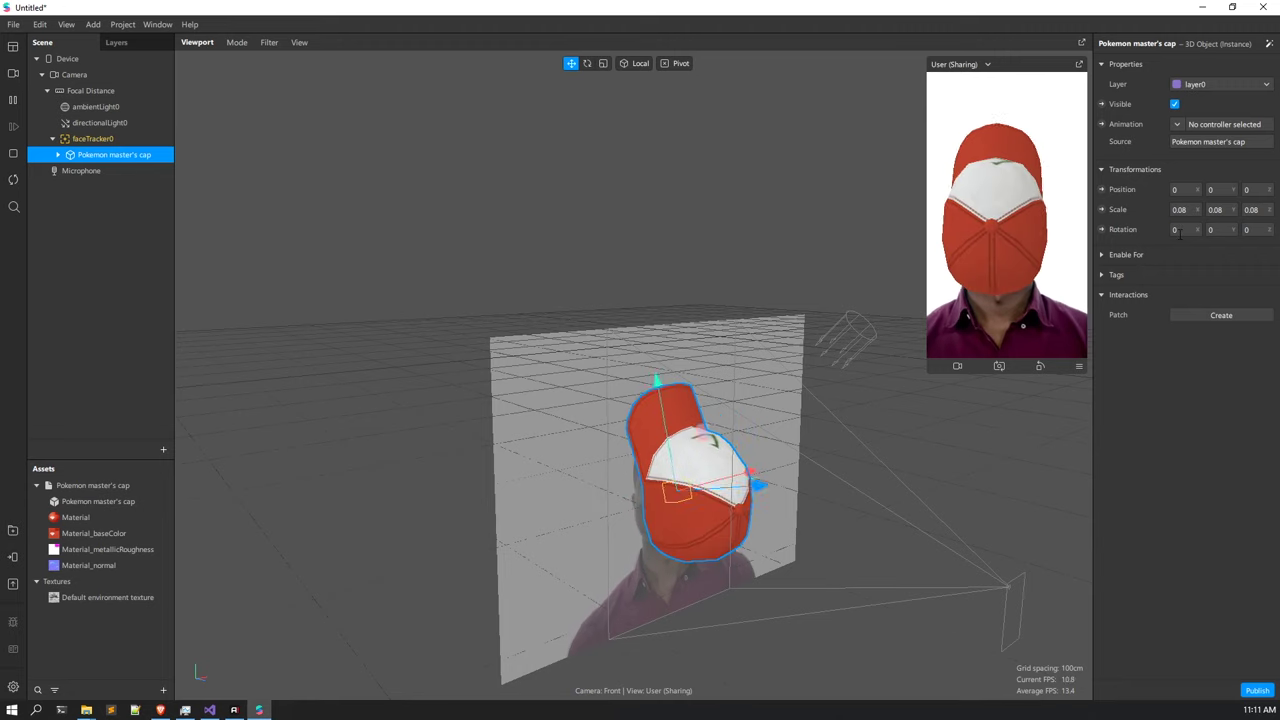
pyautogui.click(1180, 230)
pyautogui.write('-90')
pyautogui.press('Tab')
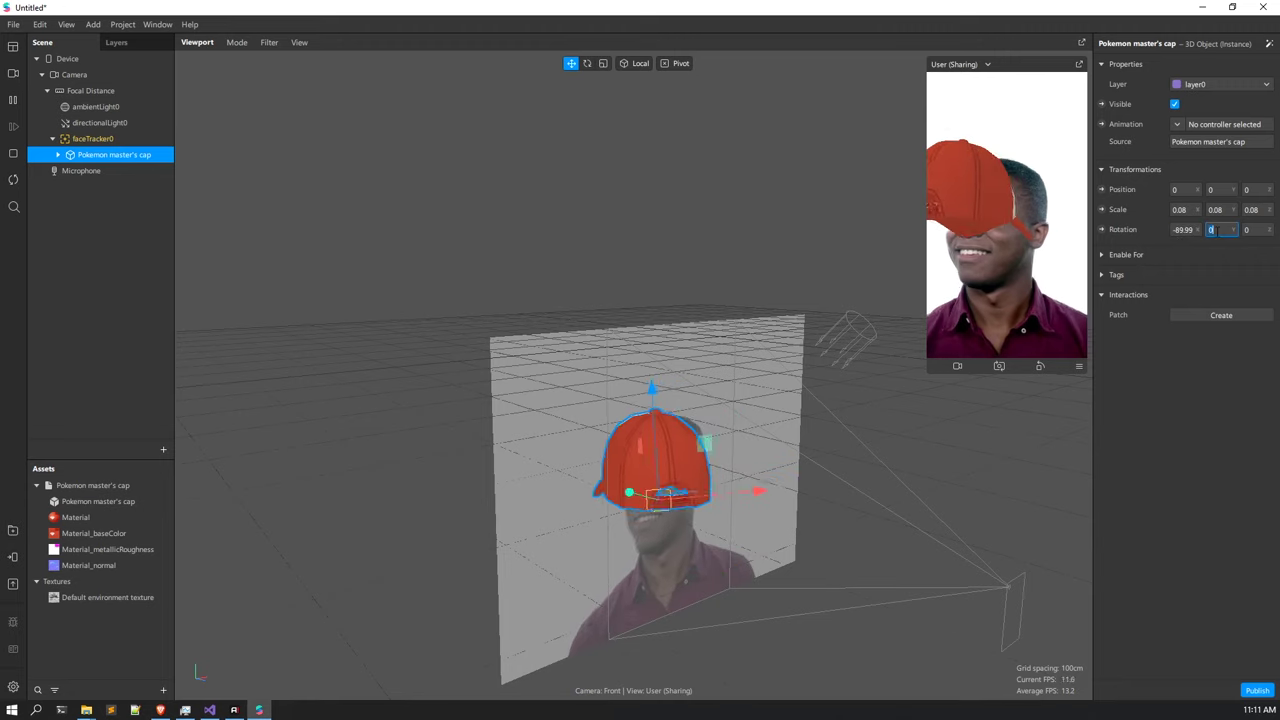
pyautogui.write('90')
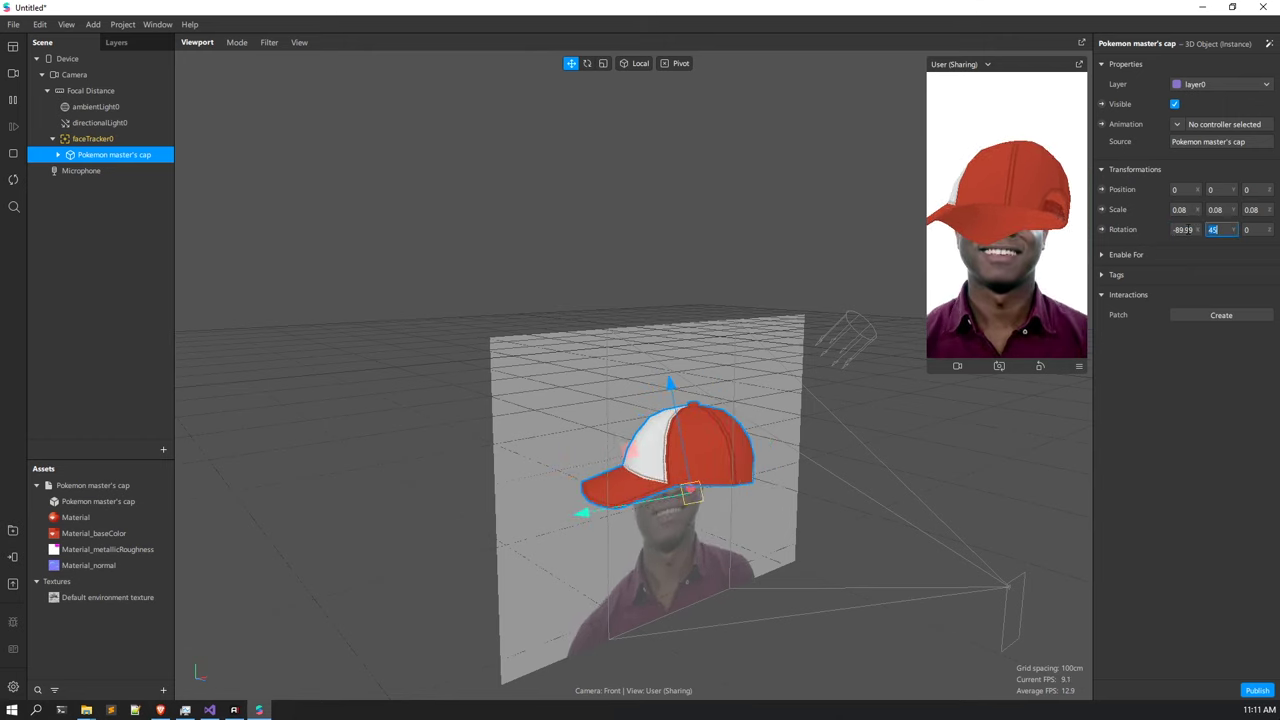
pyautogui.write('90')
pyautogui.press('Return')
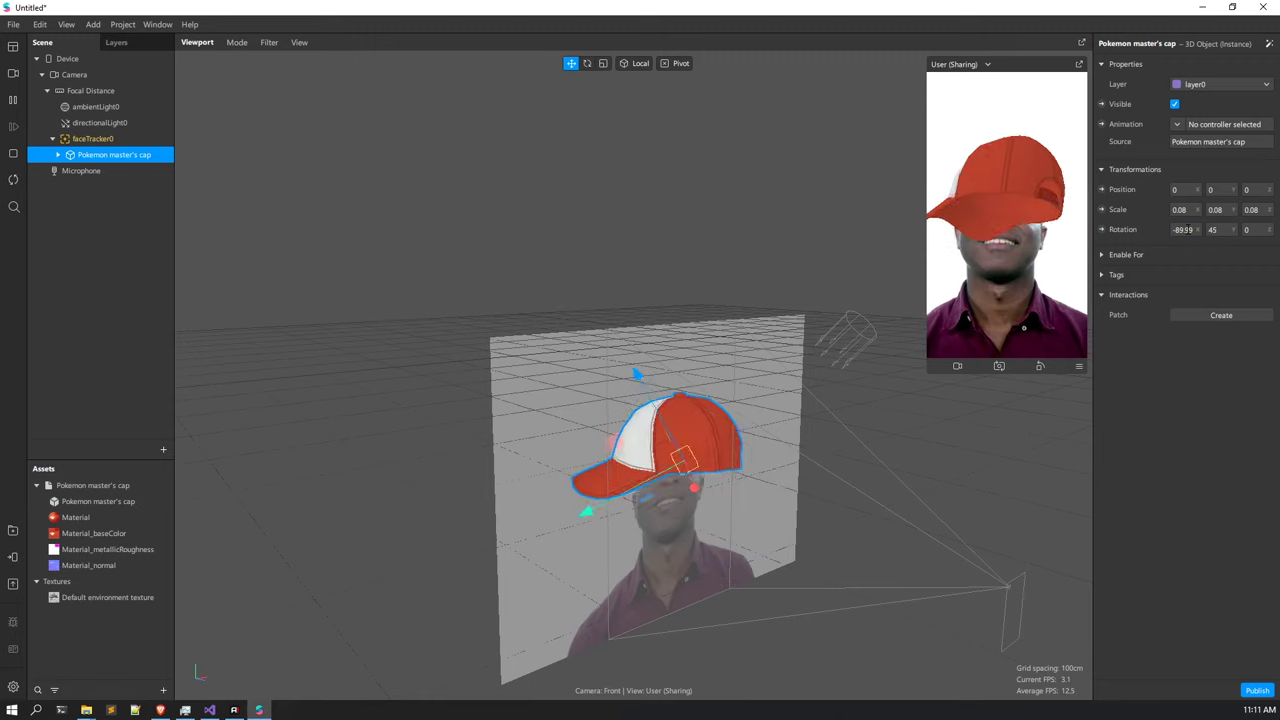
# Set the cap's Y rotation to -90.
pyautogui.click(1220, 230)
pyautogui.press('Return')
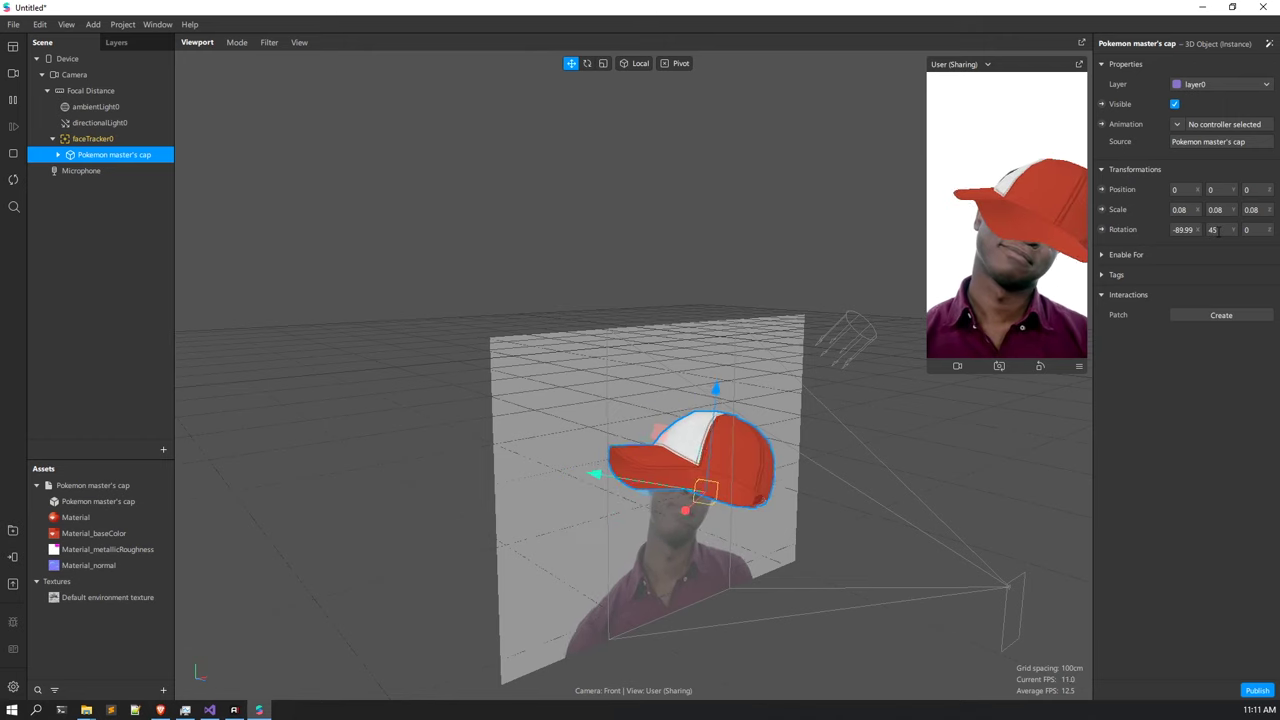
pyautogui.click(1220, 230)
pyautogui.write('-90')
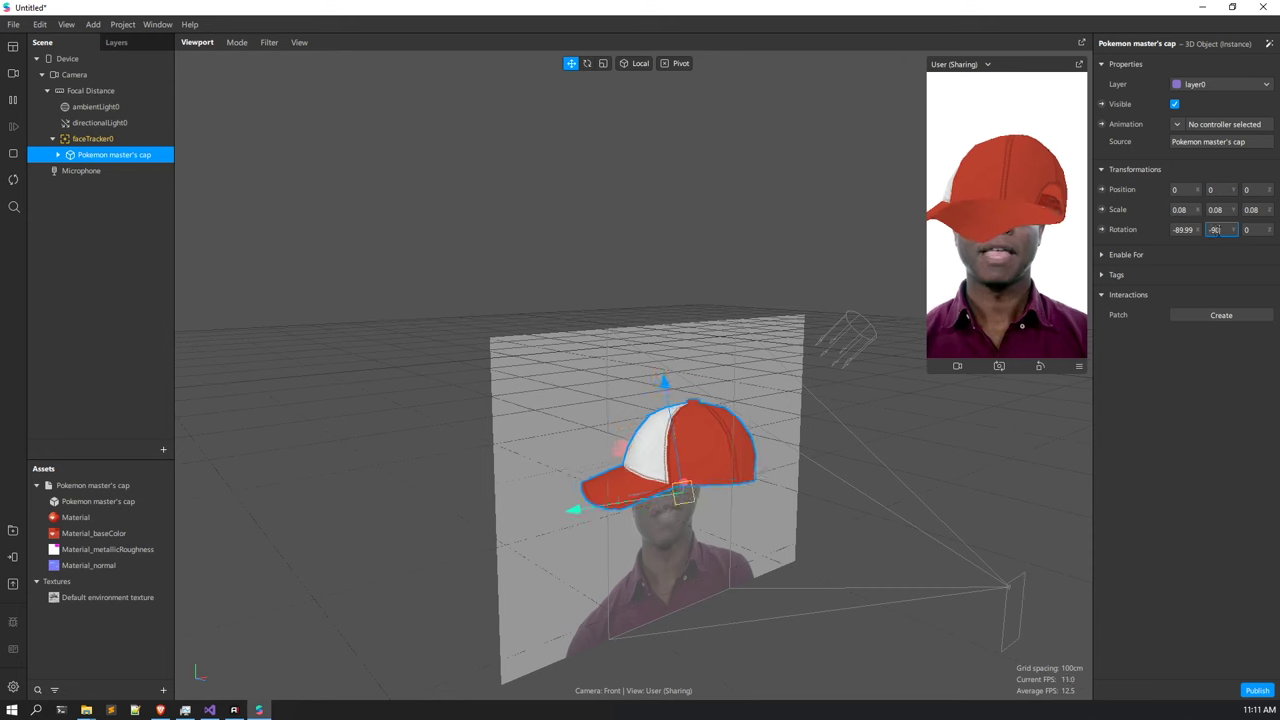
pyautogui.press('Return')
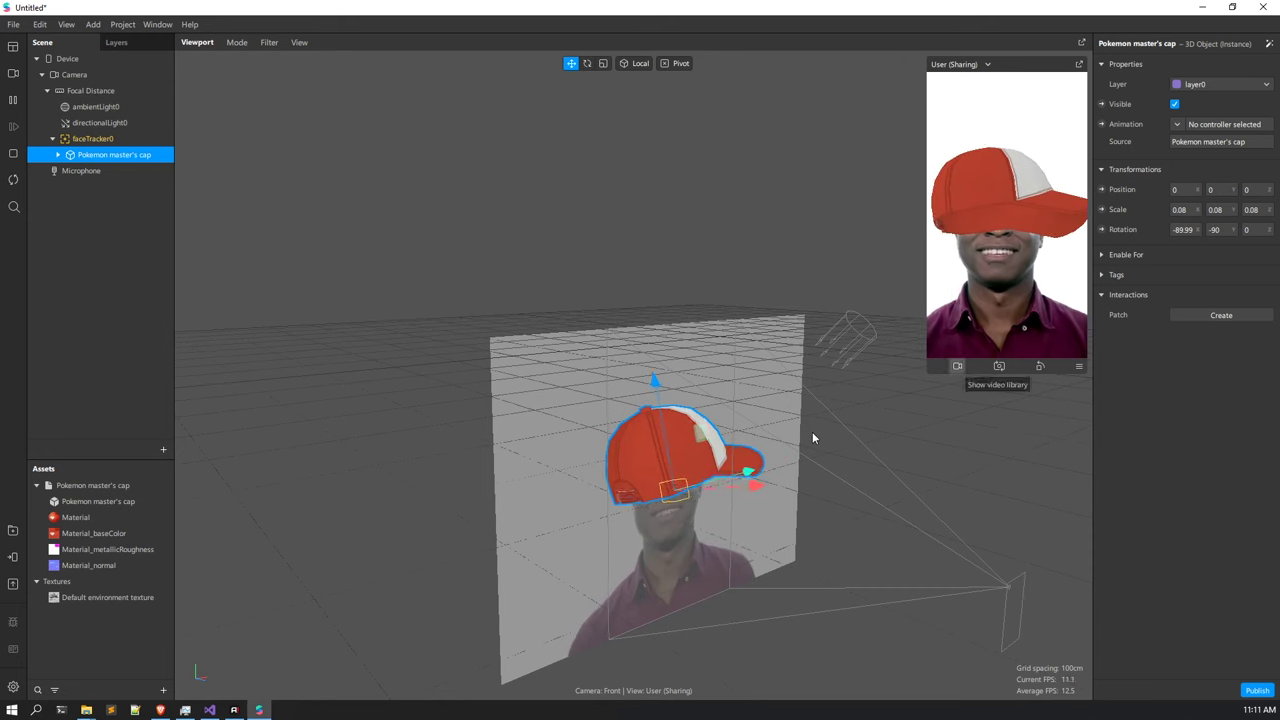
pyautogui.scroll(3, 812, 431)
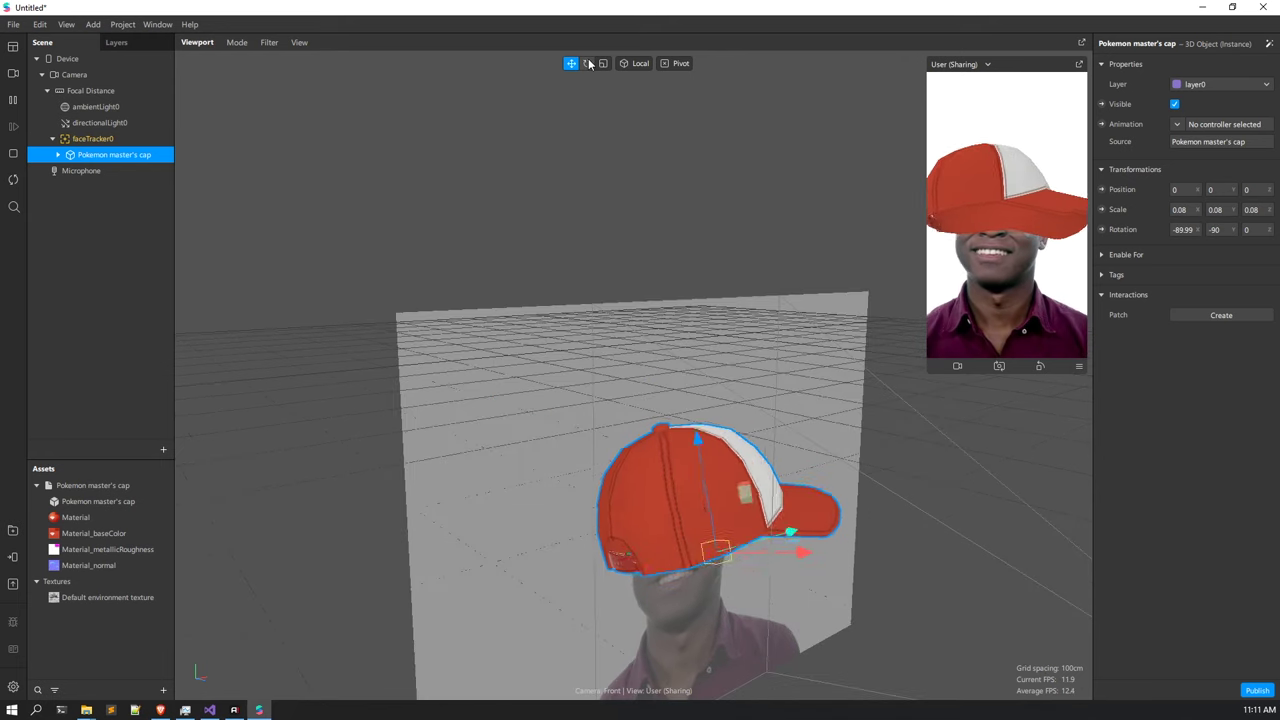
# Rotate the cap with the gizmo so its brim faces forward, reaching 90, 8.8252, -179.9.
pyautogui.click(588, 63)
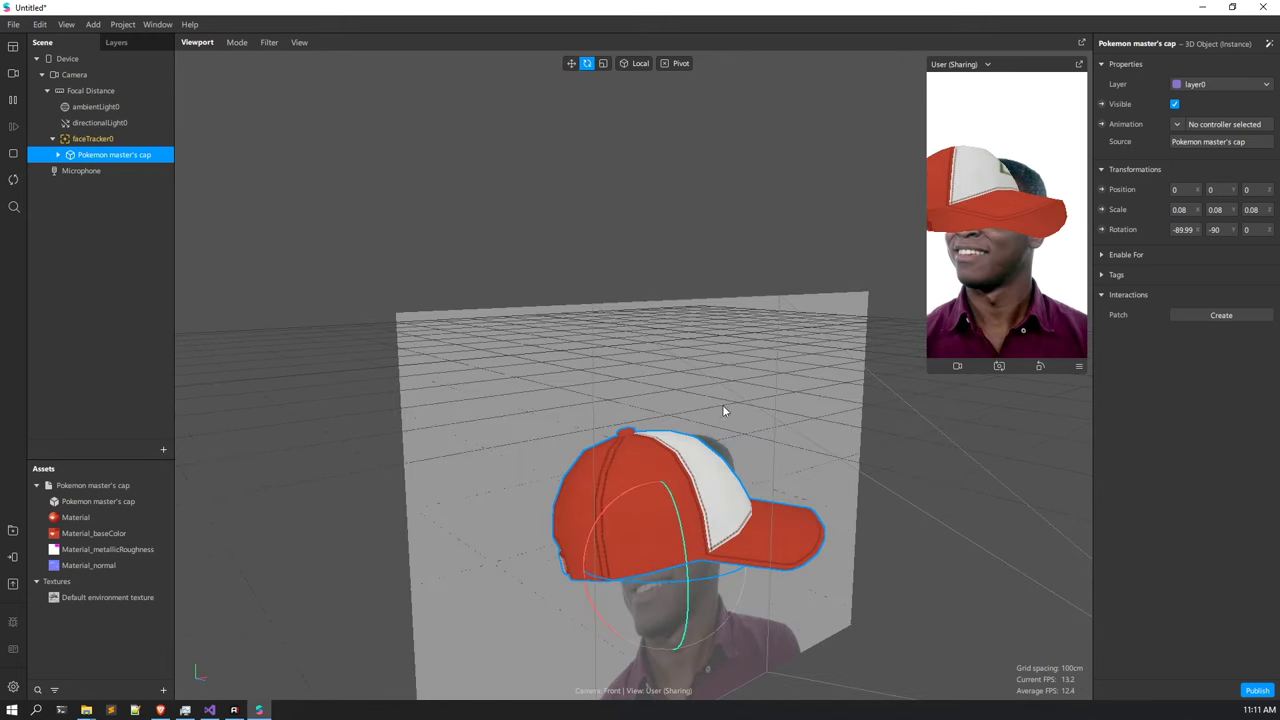
pyautogui.click(17, 106)
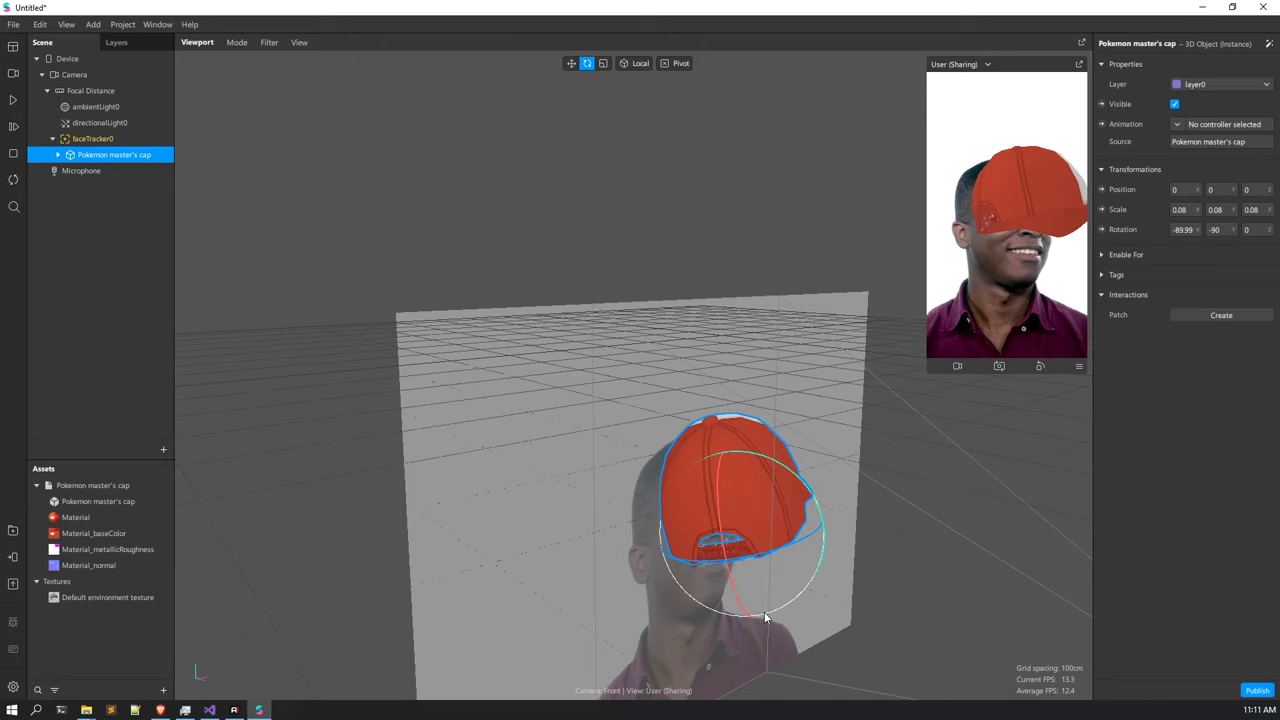
pyautogui.moveTo(808, 541); pyautogui.dragTo(736, 560)
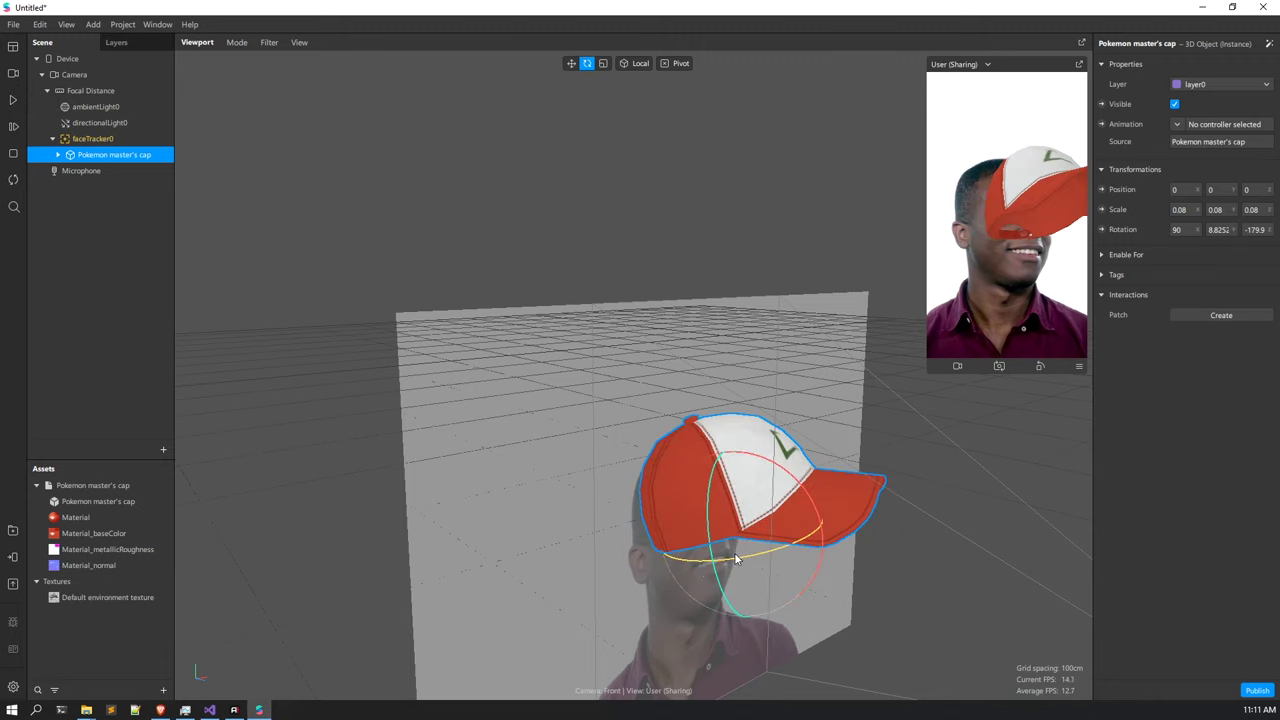
pyautogui.moveTo(735, 558); pyautogui.dragTo(653, 526, button='right')
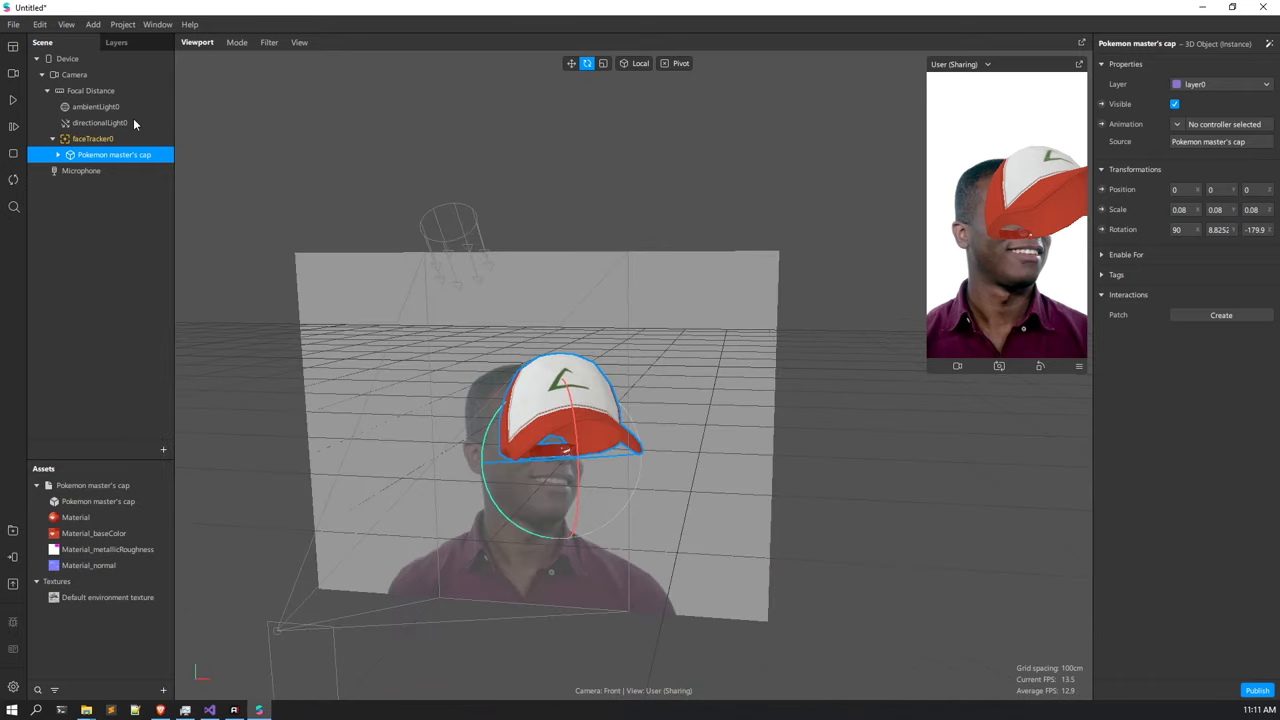
pyautogui.click(14, 102)
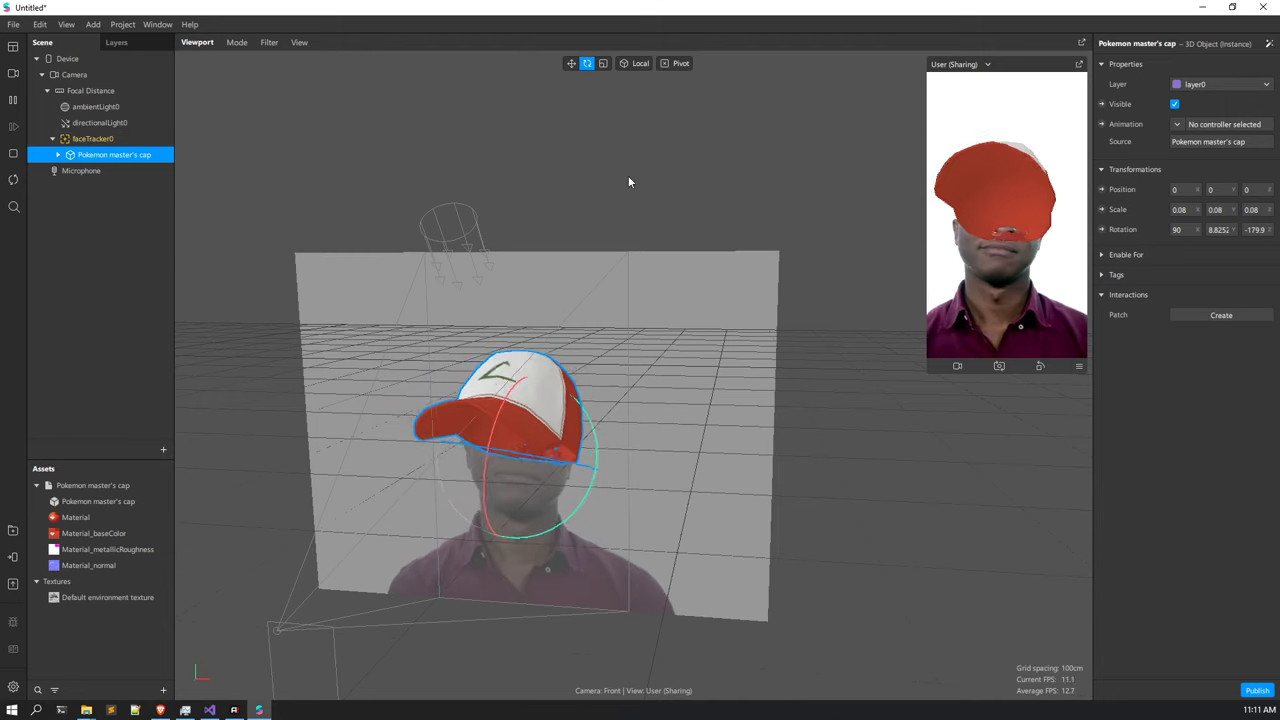
# Move the cap onto the head at position -0.006, 0, 0.0434.
pyautogui.click(571, 64)
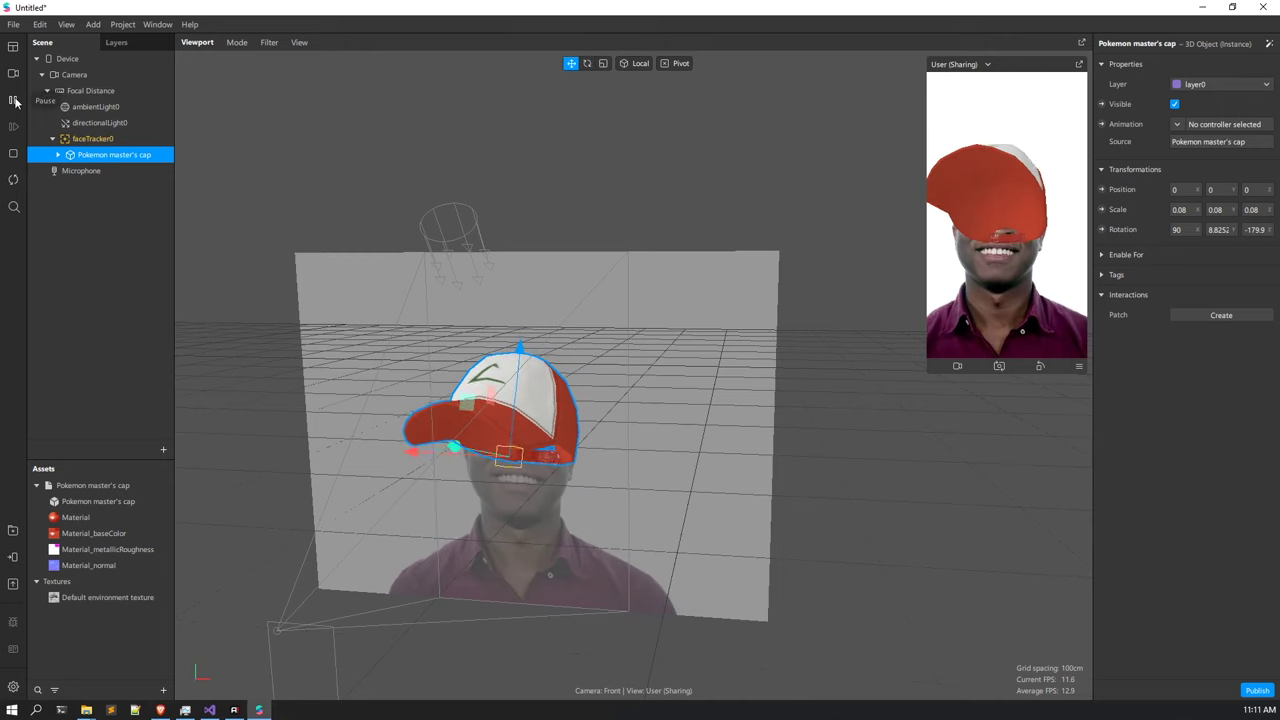
pyautogui.moveTo(468, 455); pyautogui.dragTo(753, 467)
pyautogui.moveTo(665, 478); pyautogui.dragTo(442, 476)
pyautogui.moveTo(460, 322); pyautogui.dragTo(669, 426, button='right')
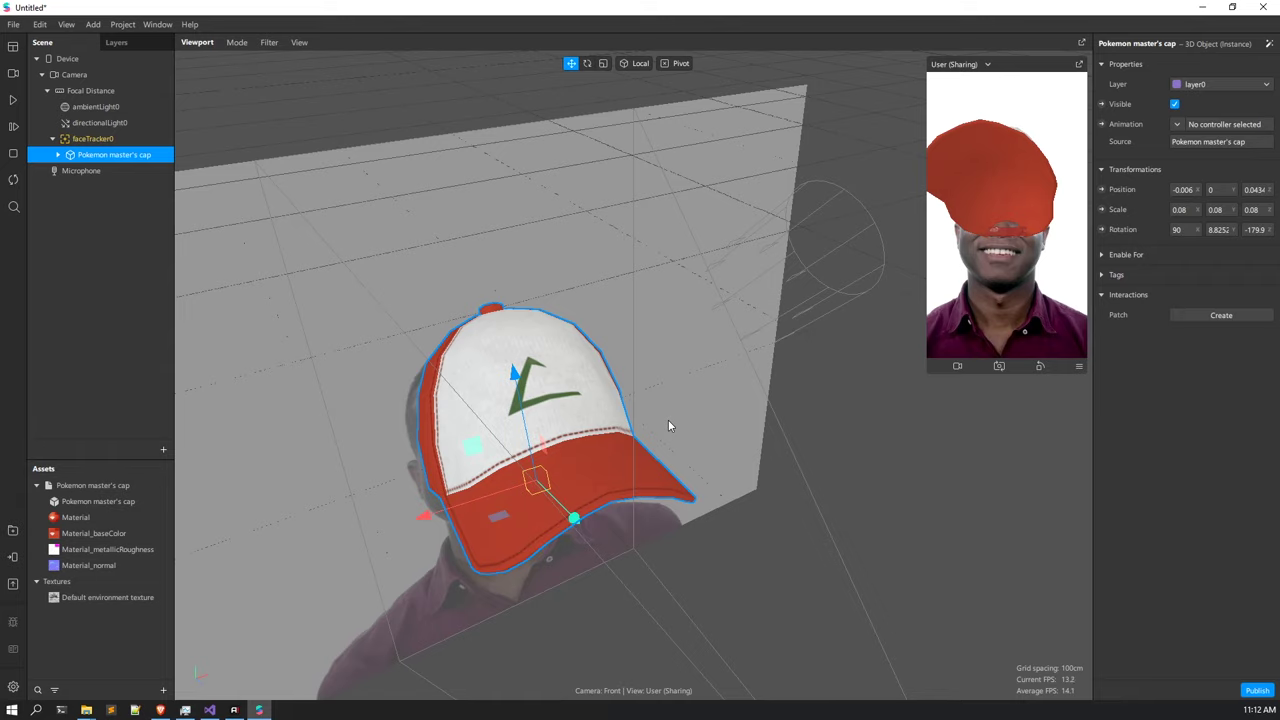
pyautogui.click(160, 711)
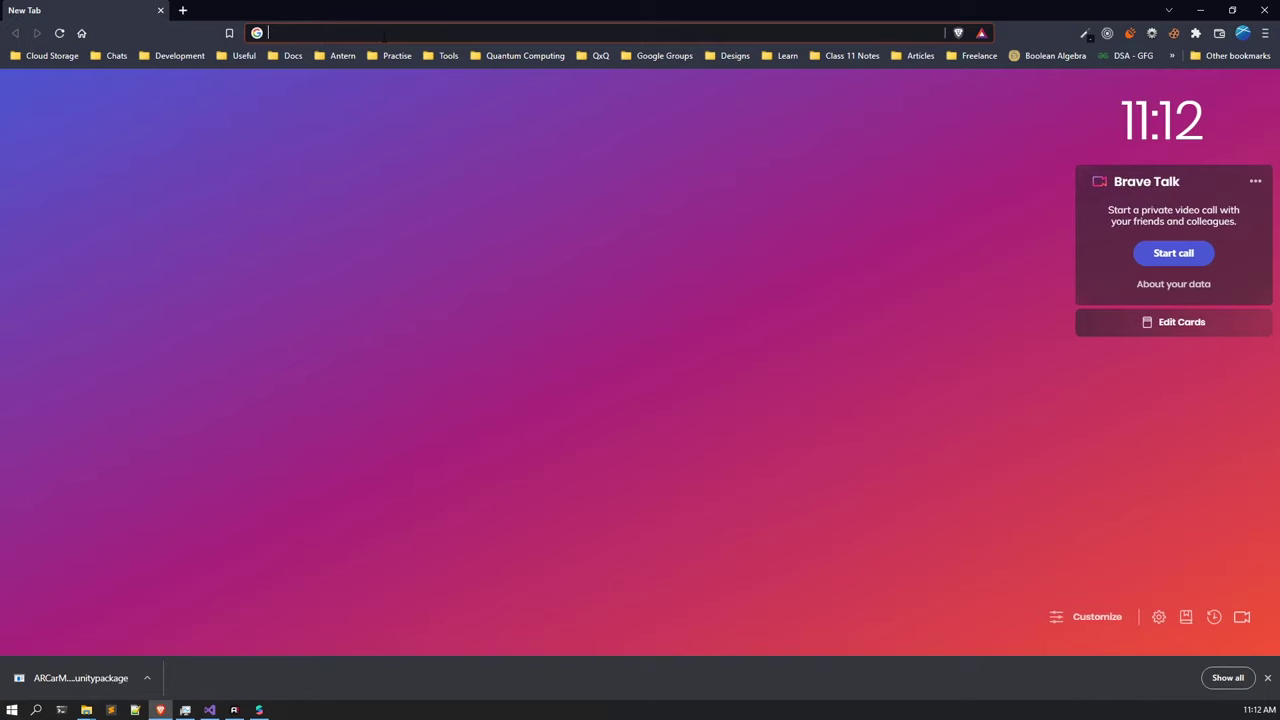
# Search Brave for 'AR Occlusion' and view a standard AR versus occlusion comparison image.
pyautogui.click(385, 34)
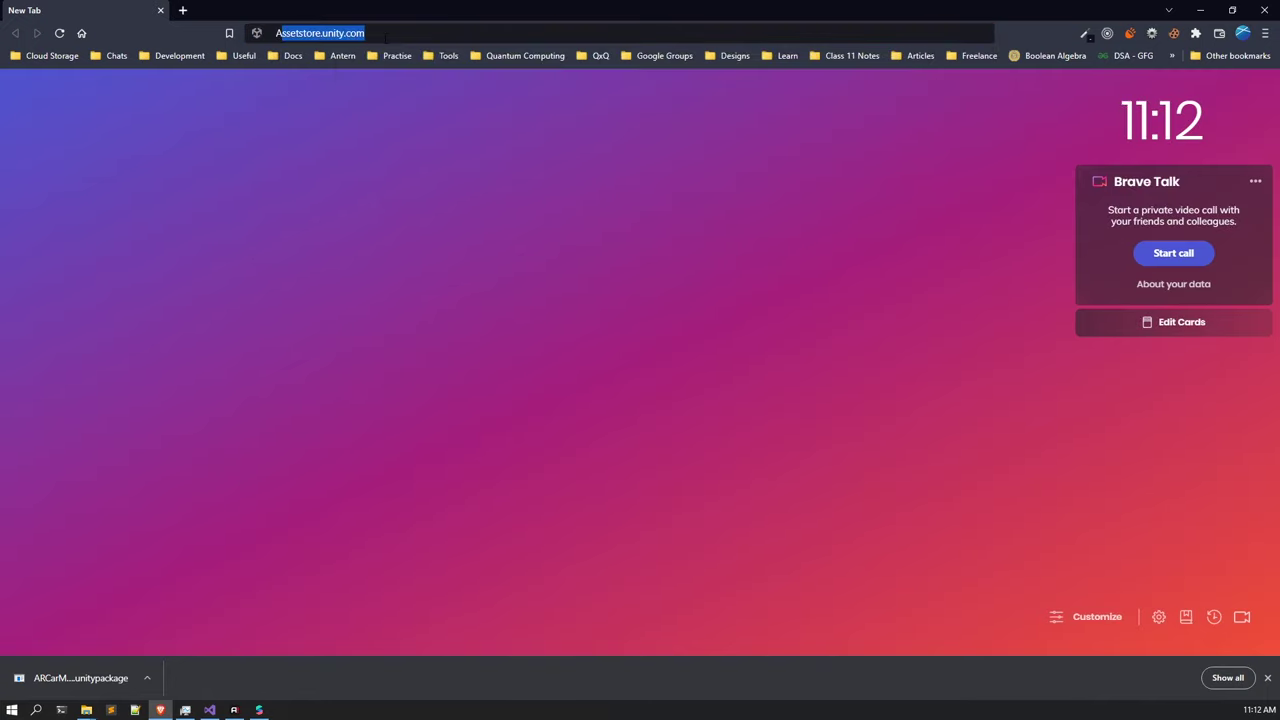
pyautogui.write('AR Occlusion')
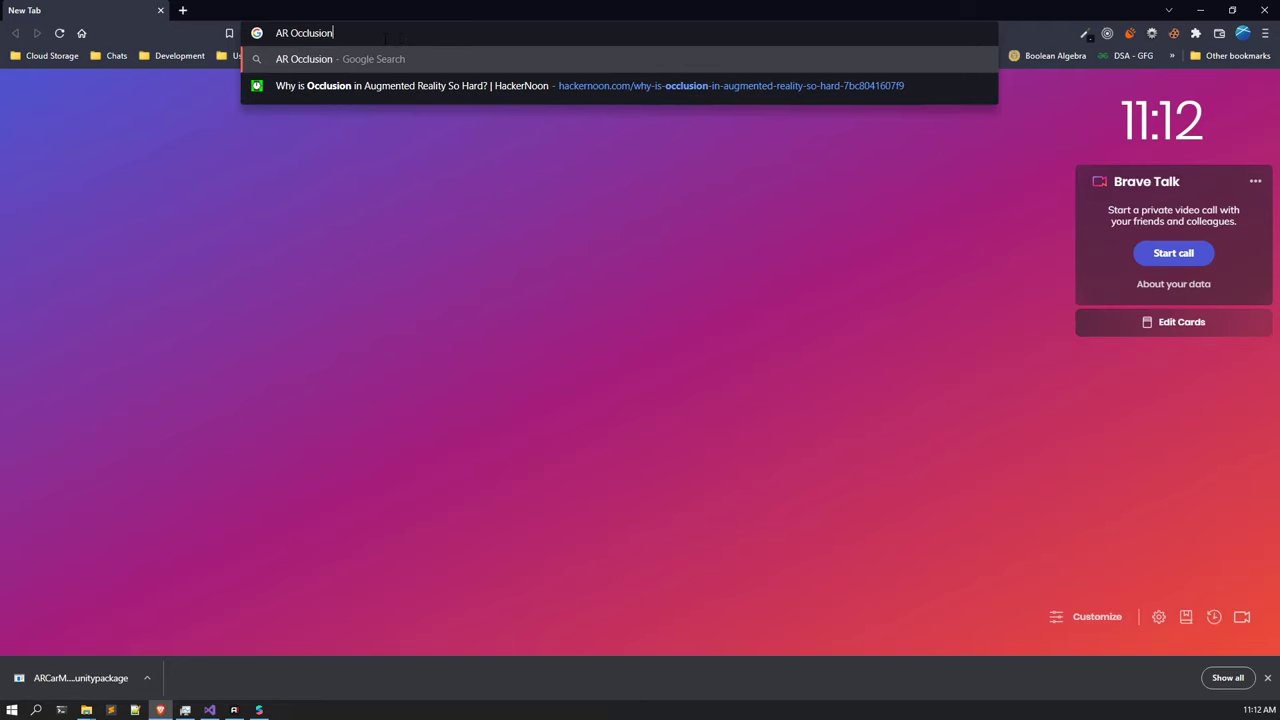
pyautogui.press('Return')
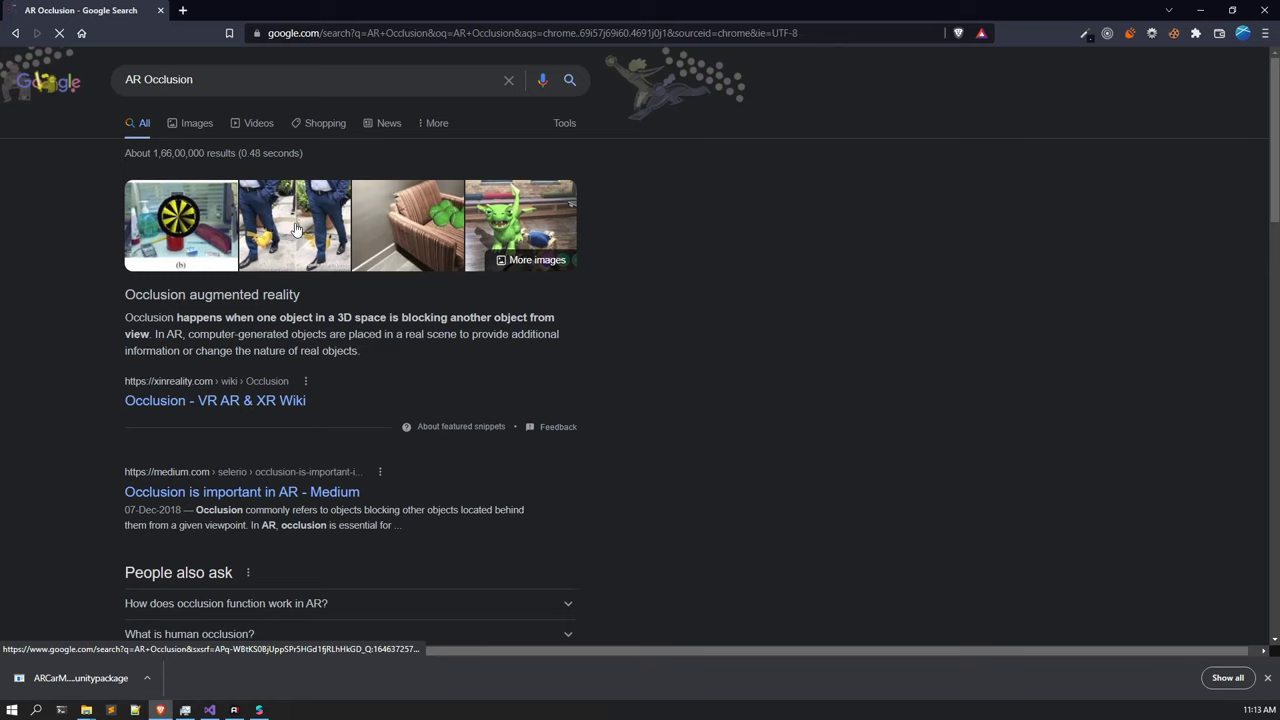
pyautogui.click(1268, 678)
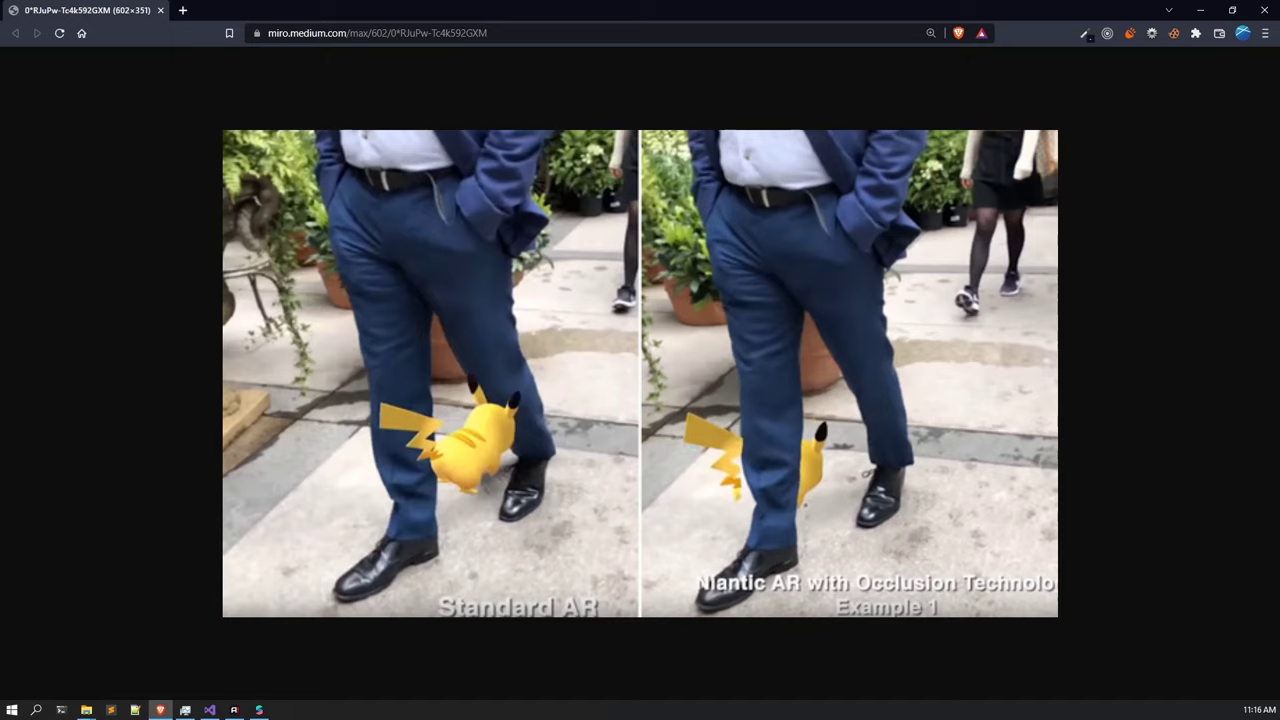
pyautogui.click(273, 692)
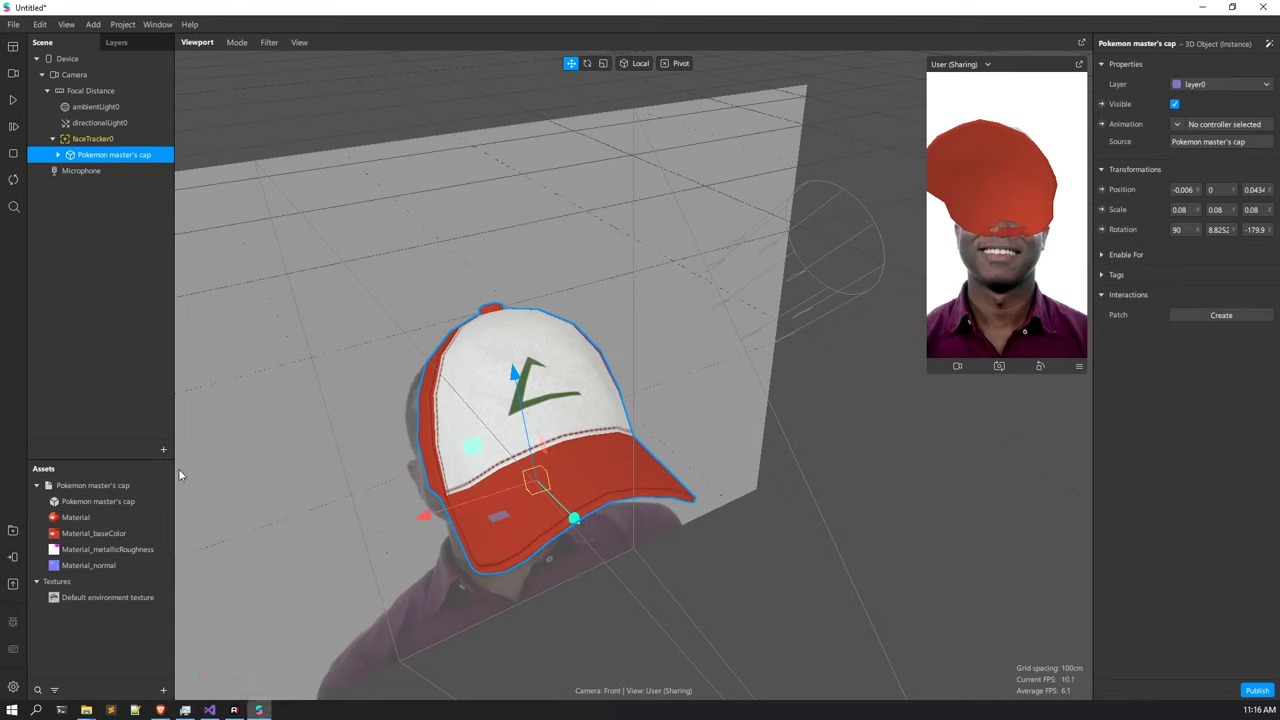
# Search the AR Library for 'Occluder' and import the free Head Occluder block.
pyautogui.click(114, 335)
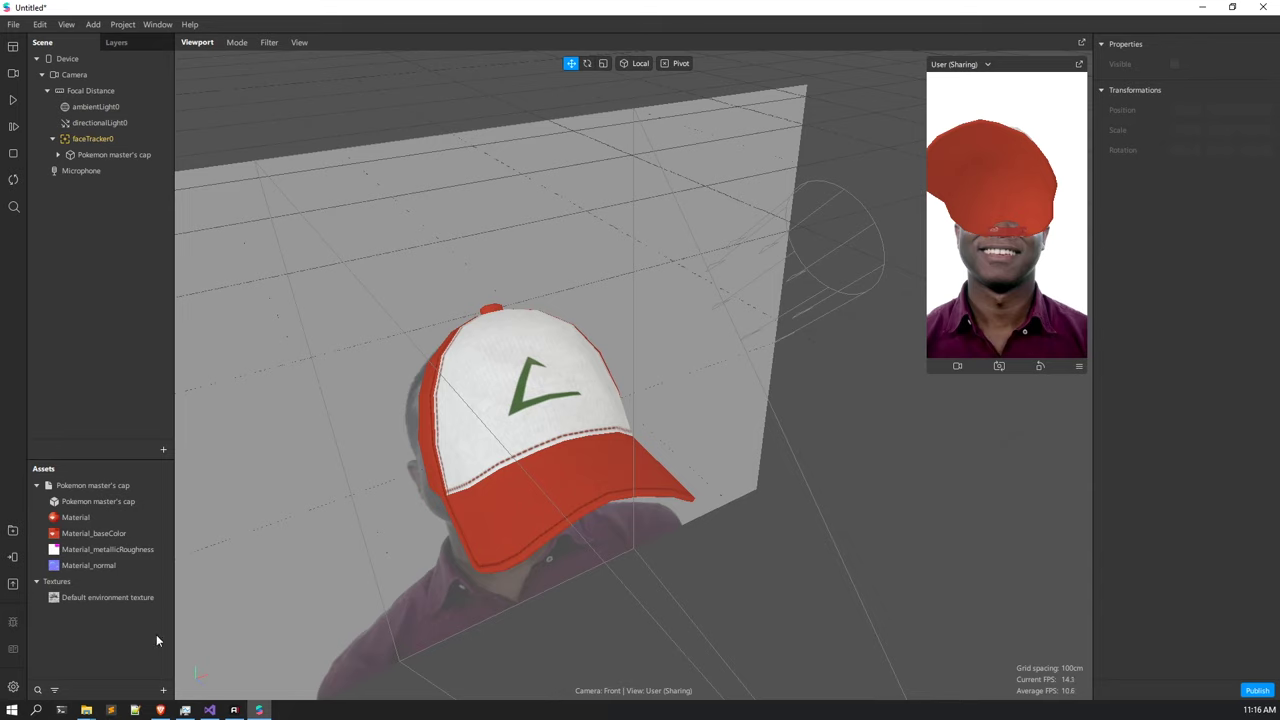
pyautogui.click(163, 690)
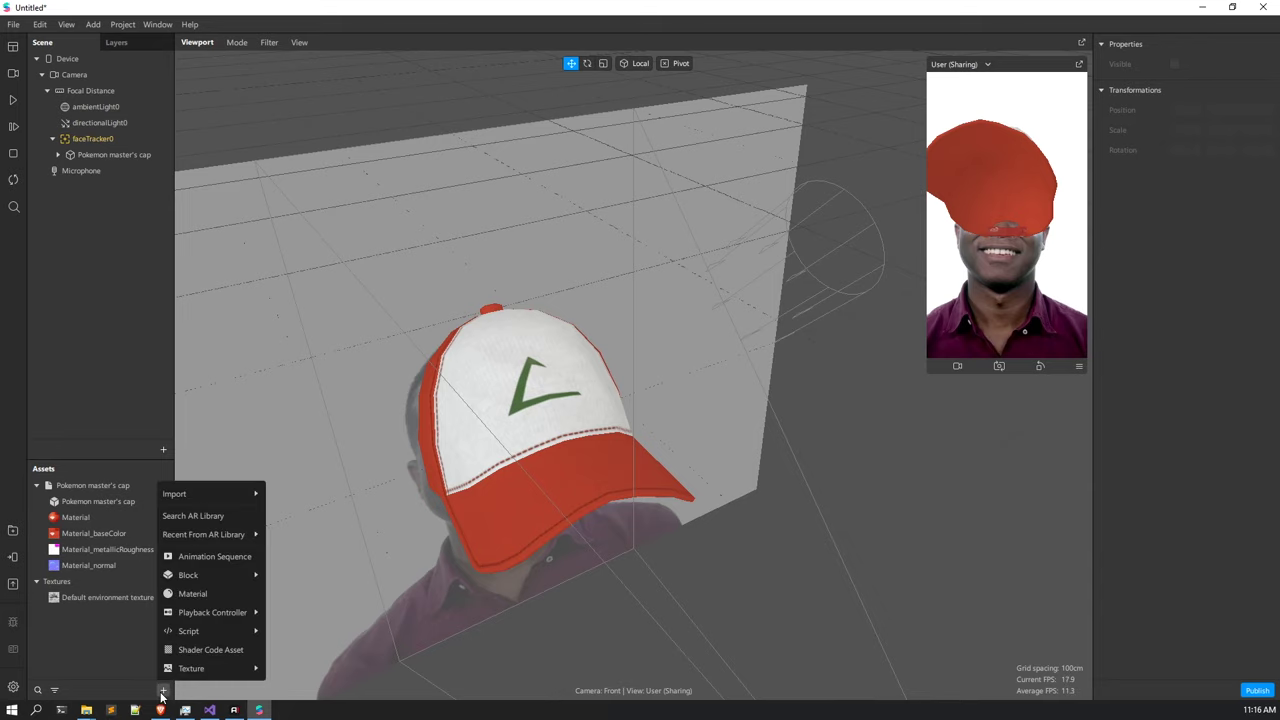
pyautogui.click(239, 521)
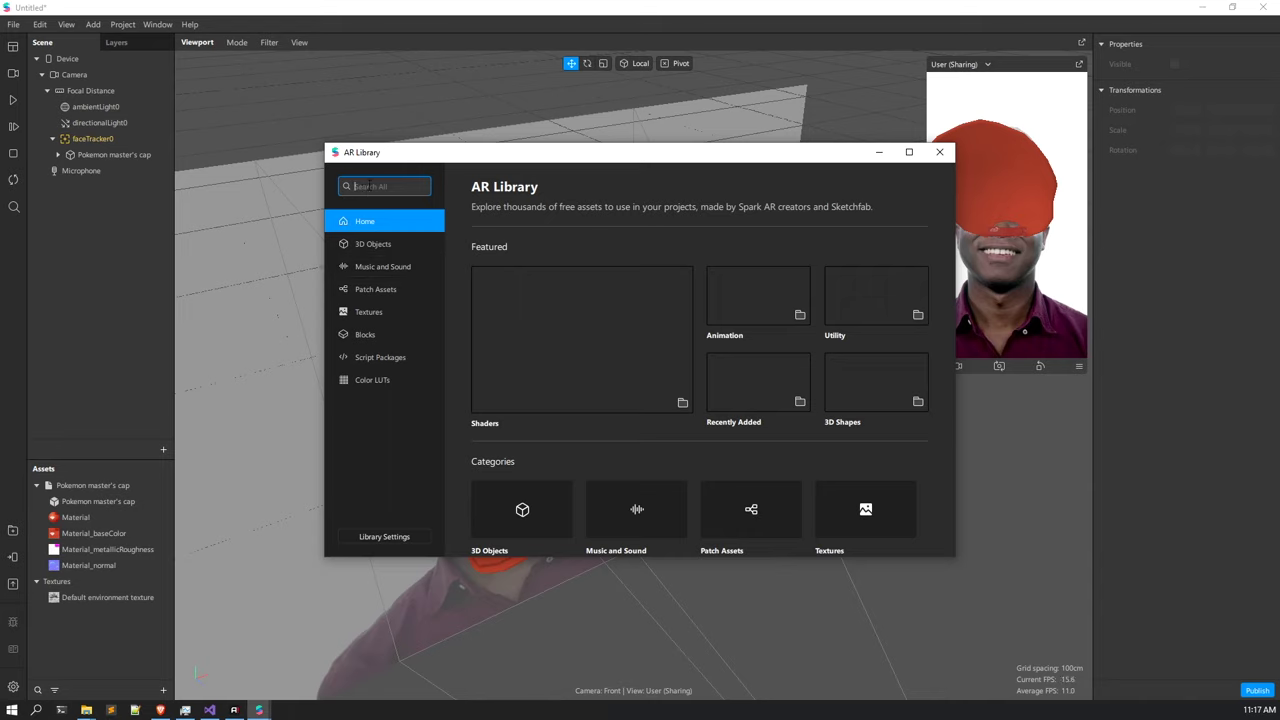
pyautogui.write('Occluder')
pyautogui.press('Return')
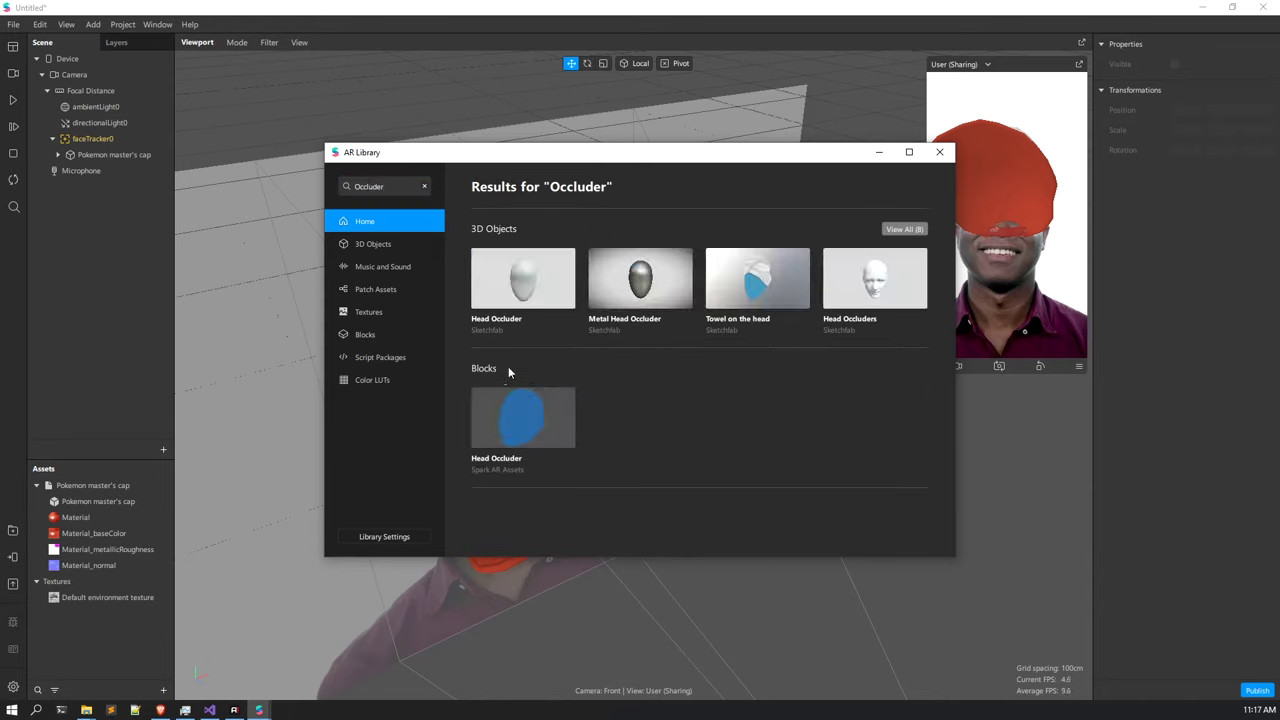
pyautogui.click(532, 416)
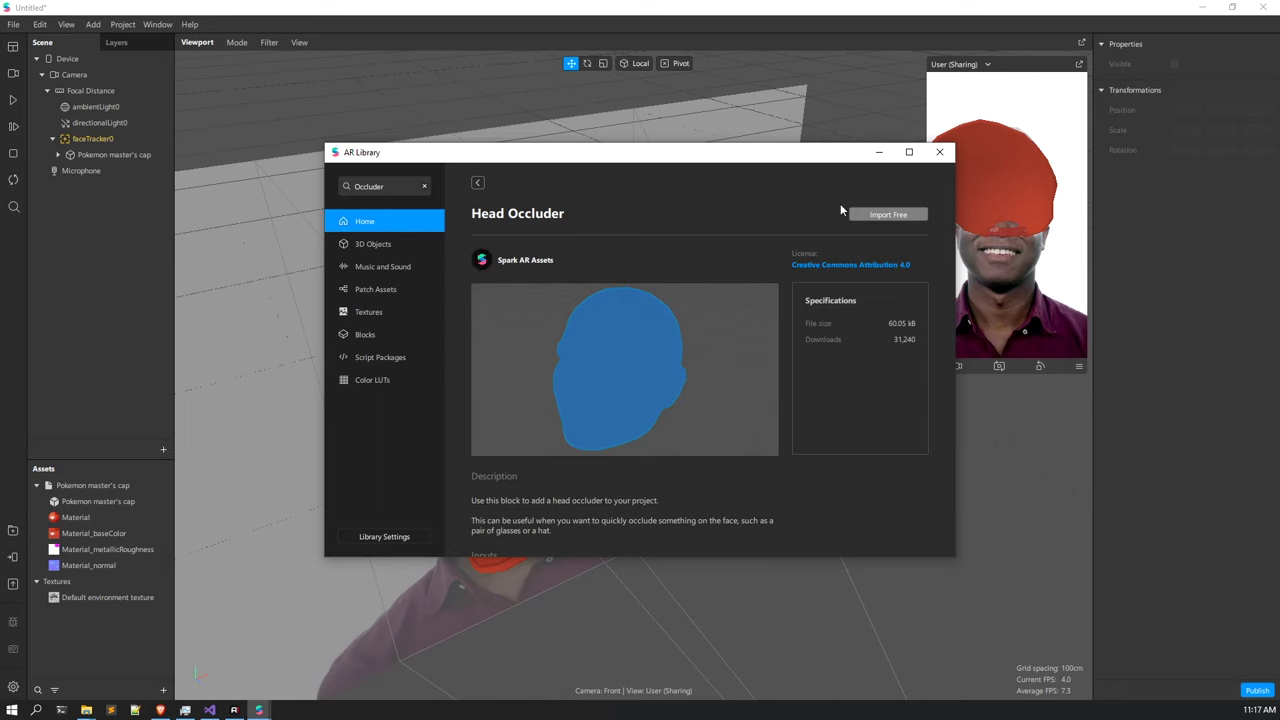
pyautogui.click(887, 217)
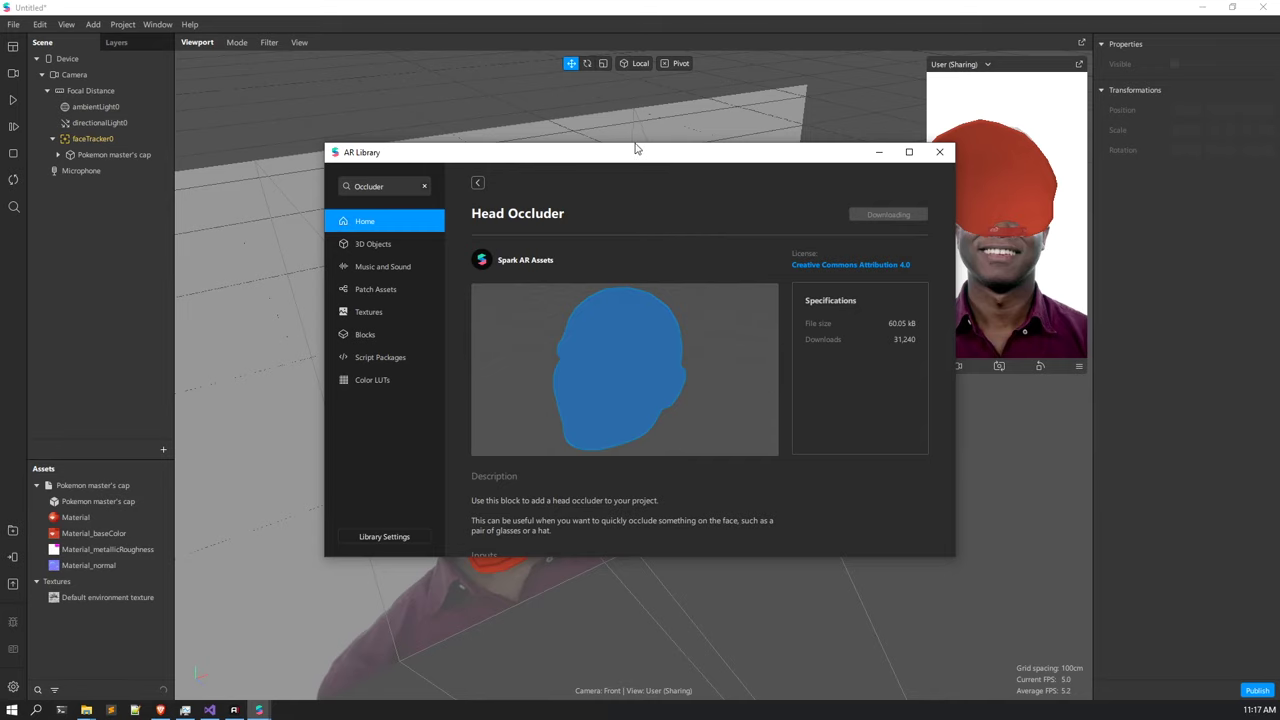
pyautogui.click(865, 198)
pyautogui.click(916, 135)
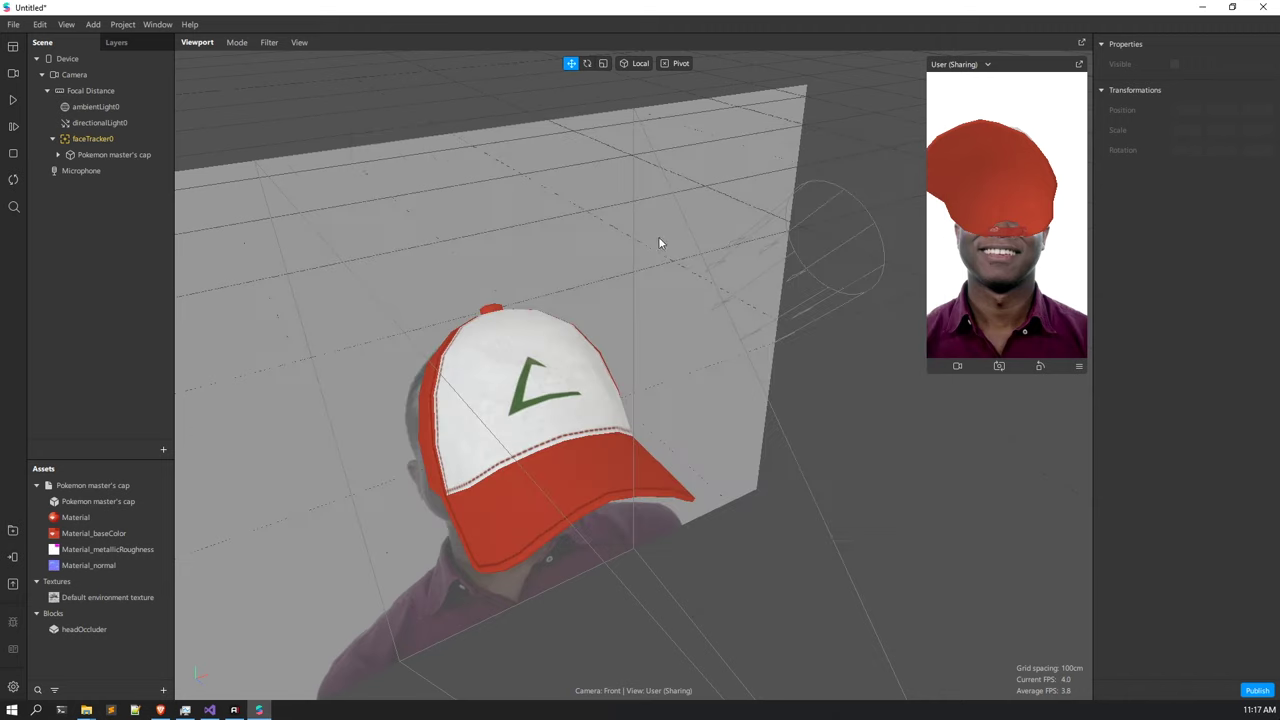
# Place headOccluder as a child of faceTracker0, undoing an accidental move of it.
pyautogui.moveTo(100, 632); pyautogui.dragTo(142, 121)
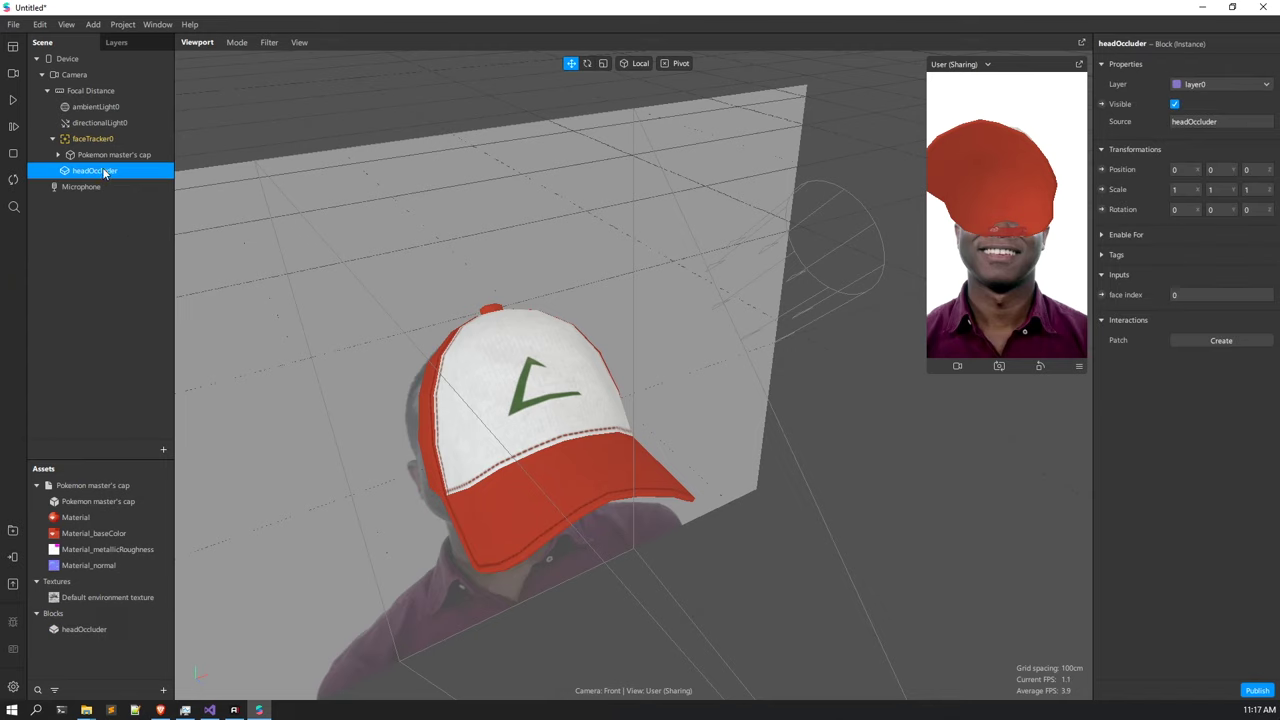
pyautogui.moveTo(105, 171); pyautogui.dragTo(129, 140)
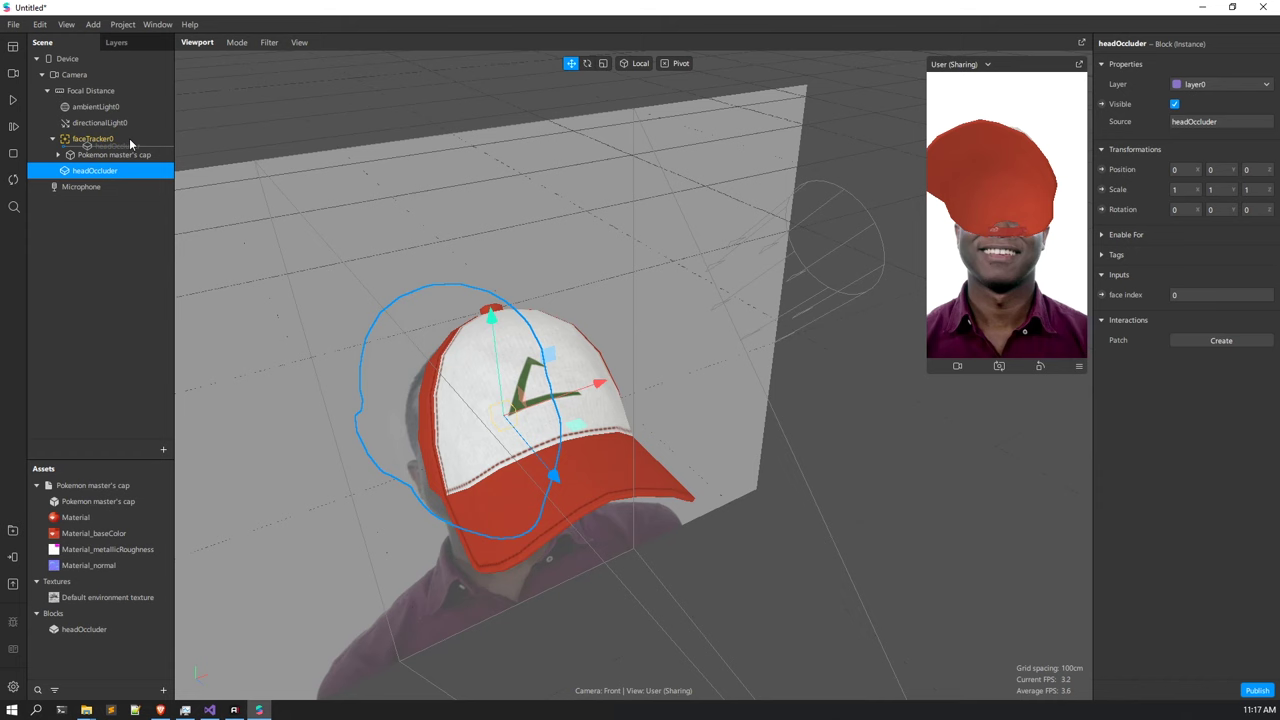
pyautogui.moveTo(528, 477); pyautogui.dragTo(543, 516, button='right')
pyautogui.moveTo(569, 418); pyautogui.dragTo(652, 408, button='right')
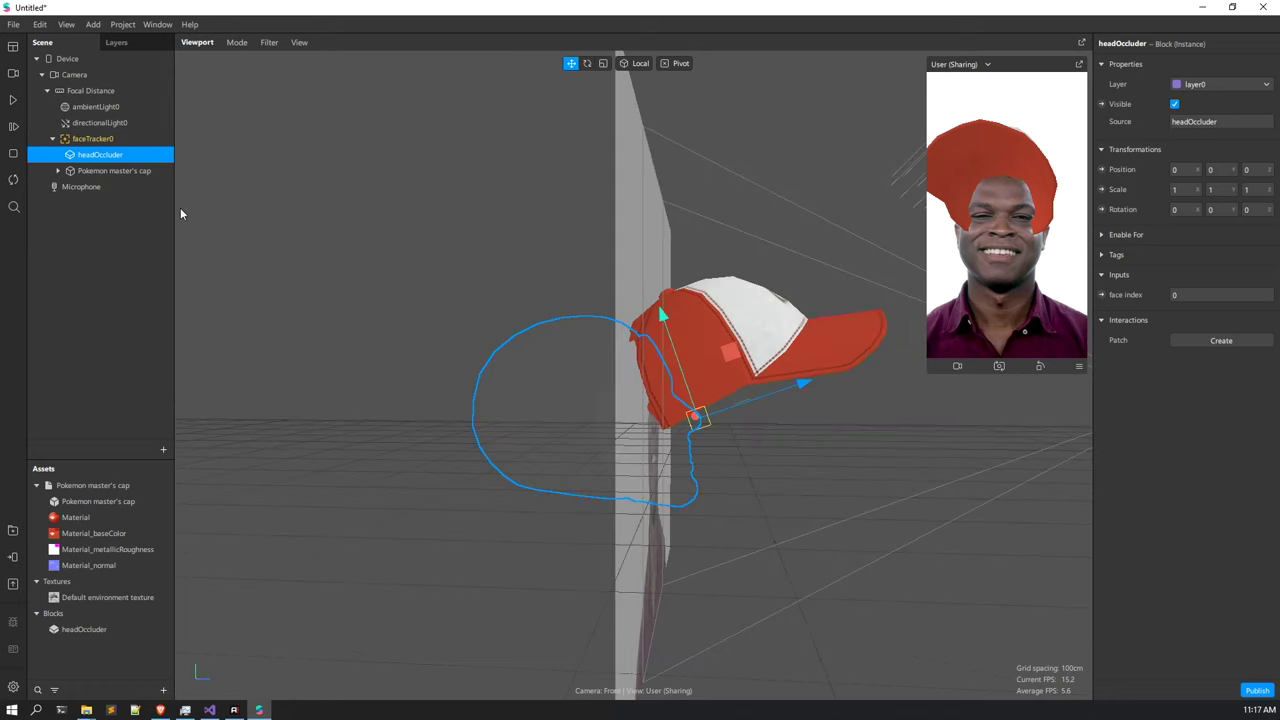
pyautogui.moveTo(893, 372); pyautogui.dragTo(760, 440, button='right')
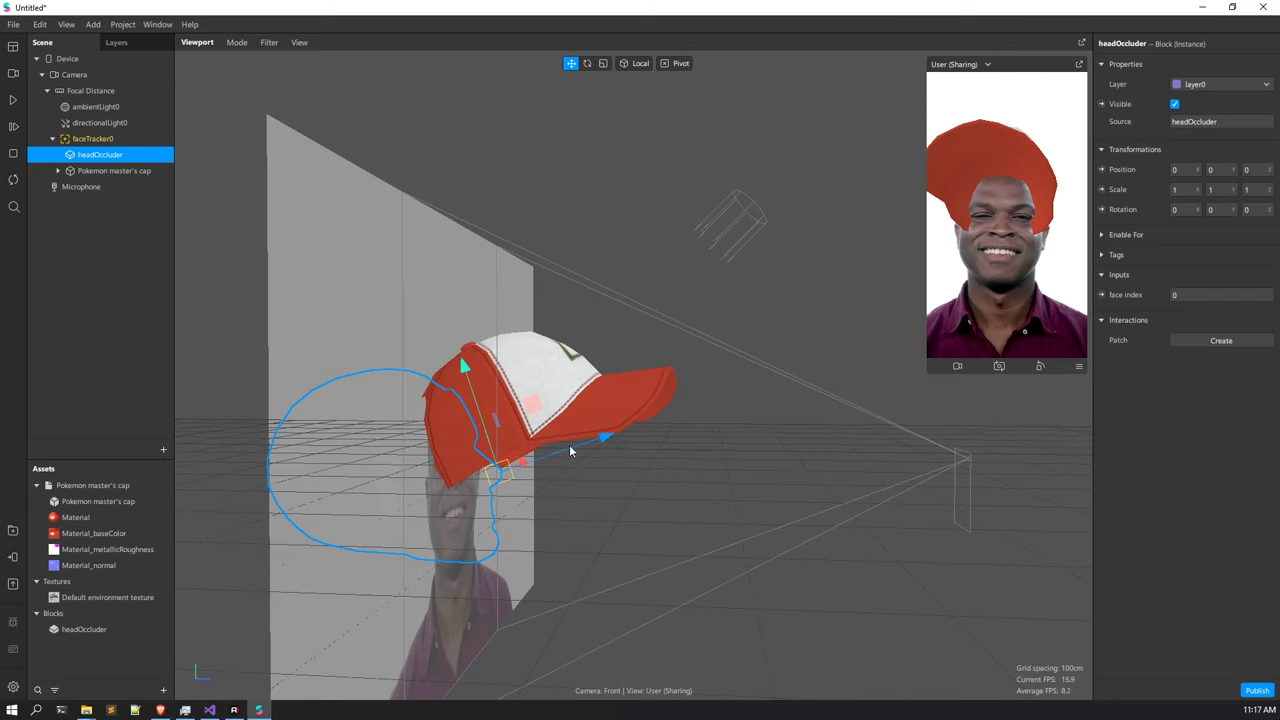
pyautogui.moveTo(603, 437); pyautogui.dragTo(562, 452)
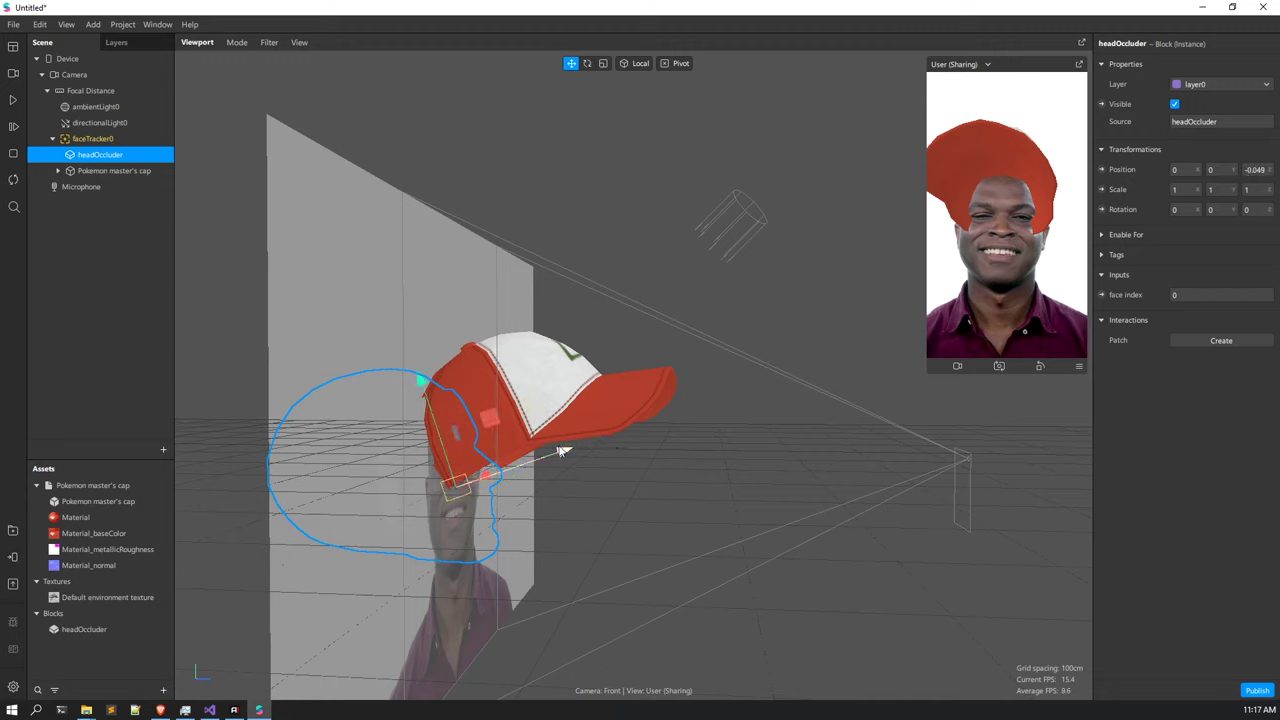
pyautogui.hotkey('ctrl', 'z')
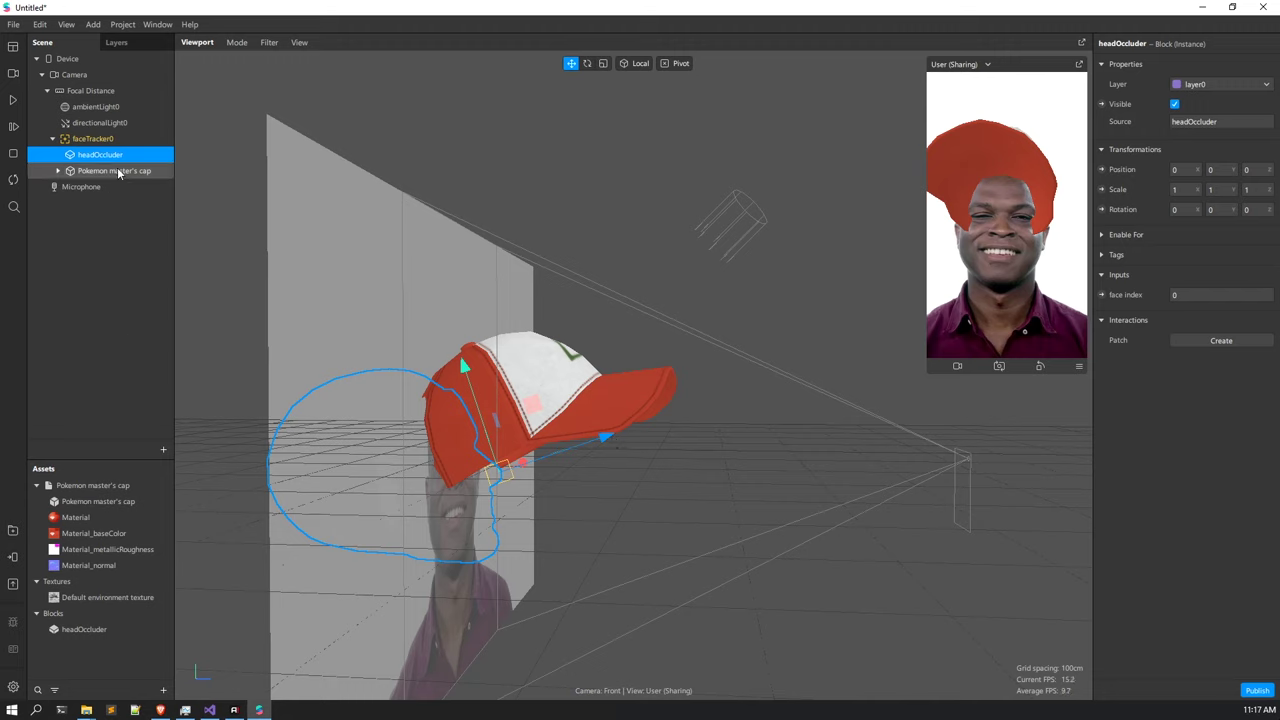
# Move the cap up and back onto the head to 0.014, 0.0442, -0.094.
pyautogui.click(118, 171)
pyautogui.moveTo(637, 430); pyautogui.dragTo(597, 451)
pyautogui.moveTo(479, 392); pyautogui.dragTo(513, 379)
pyautogui.moveTo(585, 405); pyautogui.dragTo(510, 425)
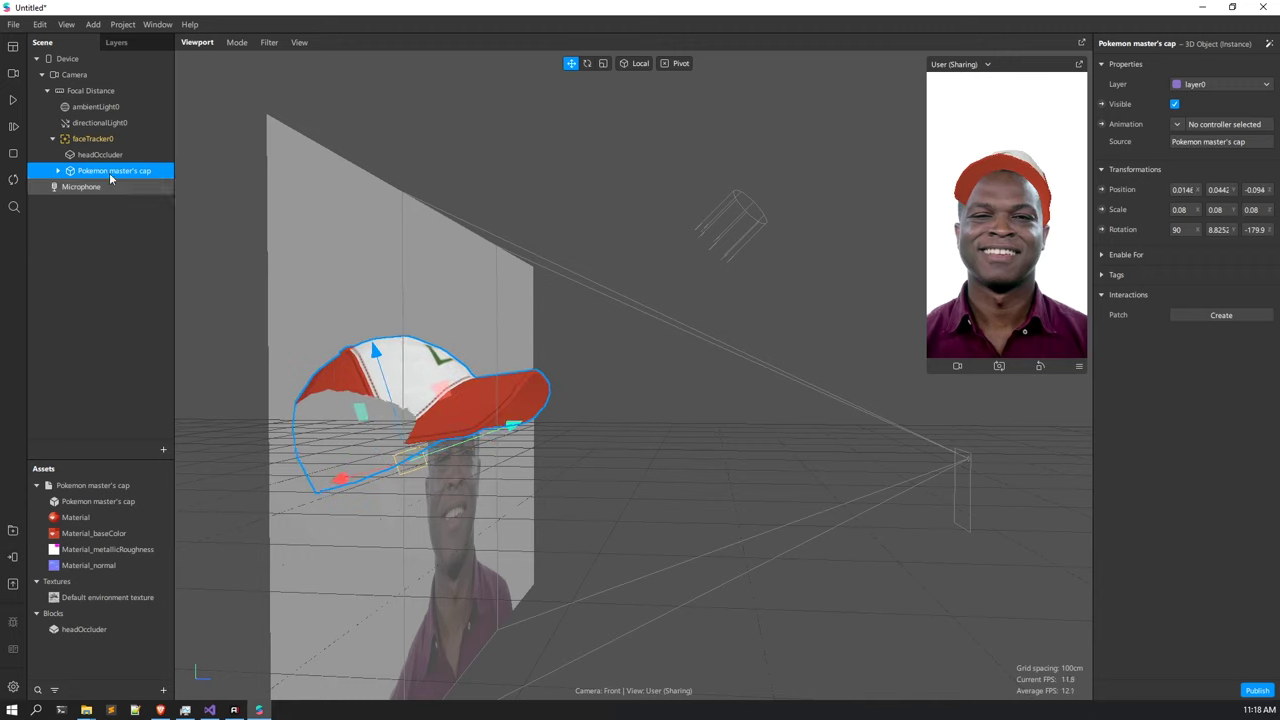
# Pause the preview, raise the cap and scale it up slightly to 0.0984.
pyautogui.click(14, 100)
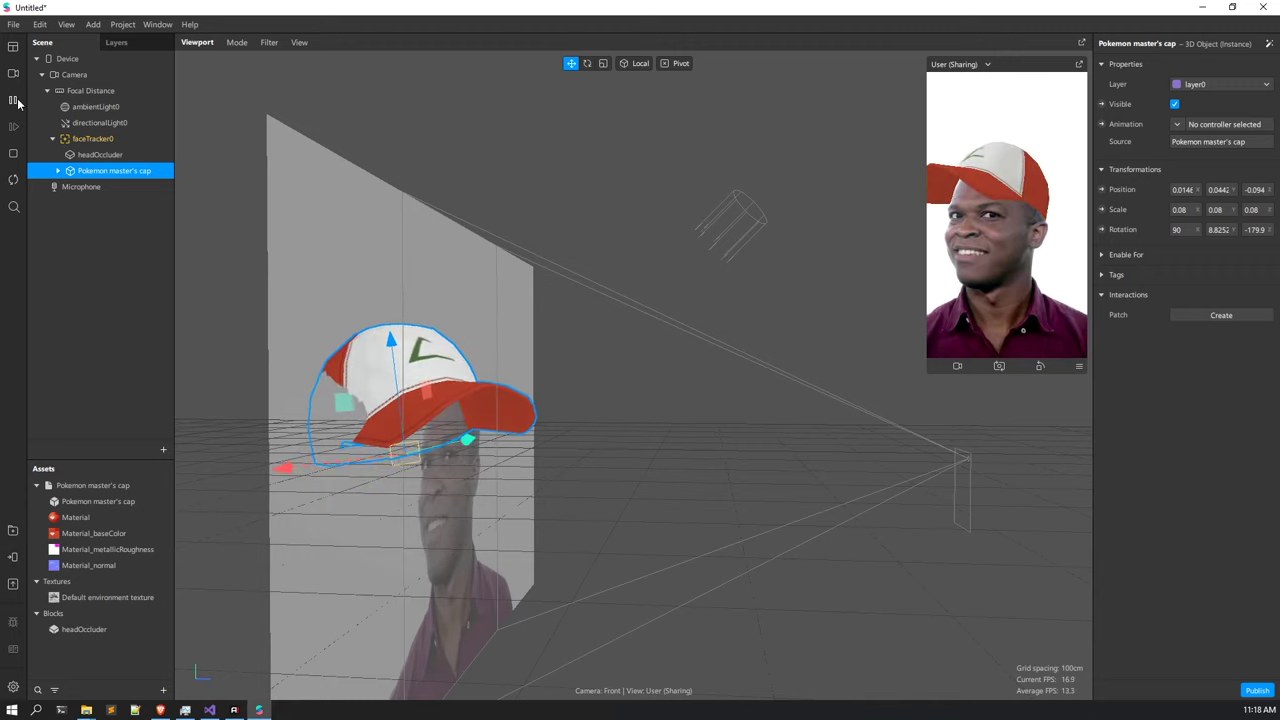
pyautogui.click(14, 100)
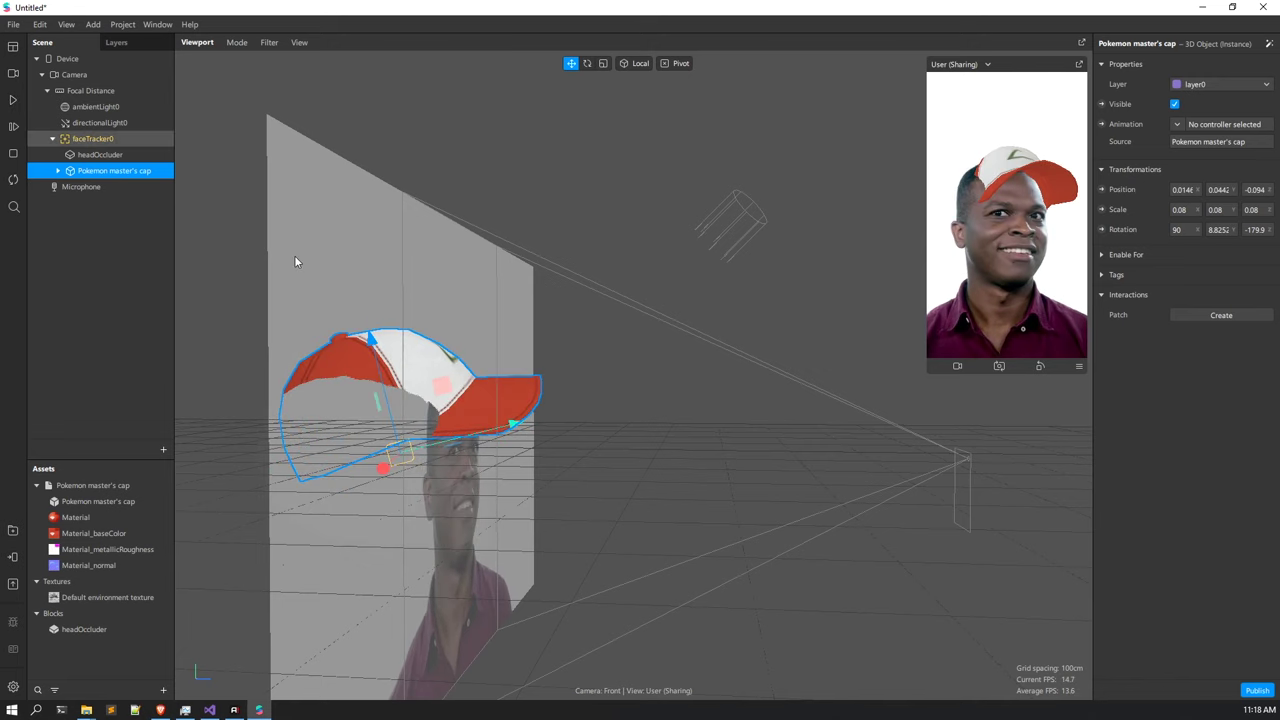
pyautogui.moveTo(391, 396); pyautogui.dragTo(372, 321)
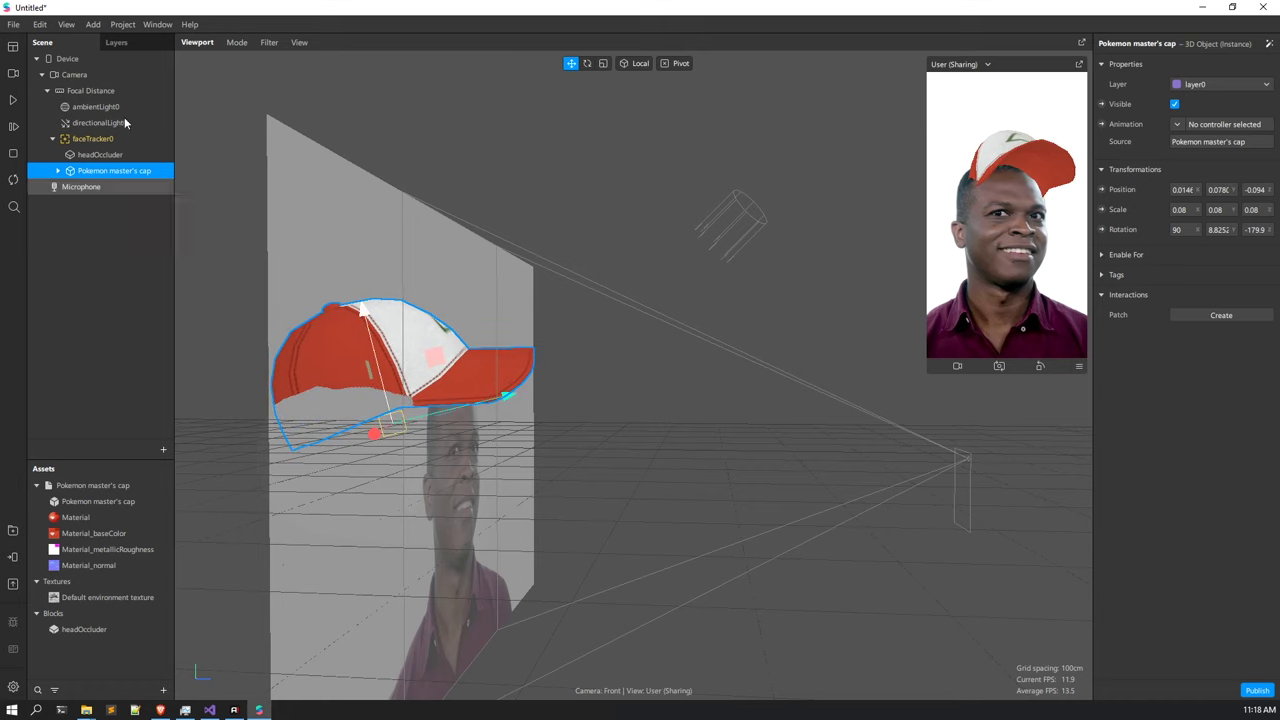
pyautogui.click(603, 63)
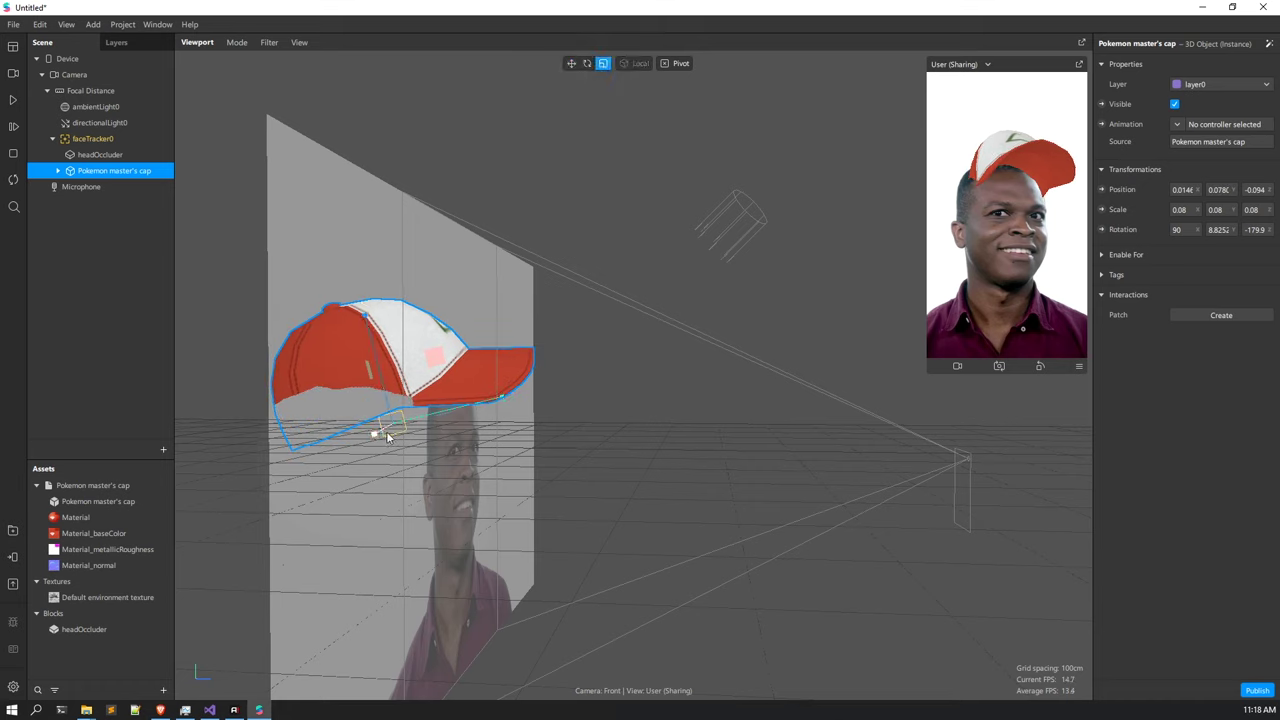
pyautogui.moveTo(392, 428); pyautogui.dragTo(441, 417)
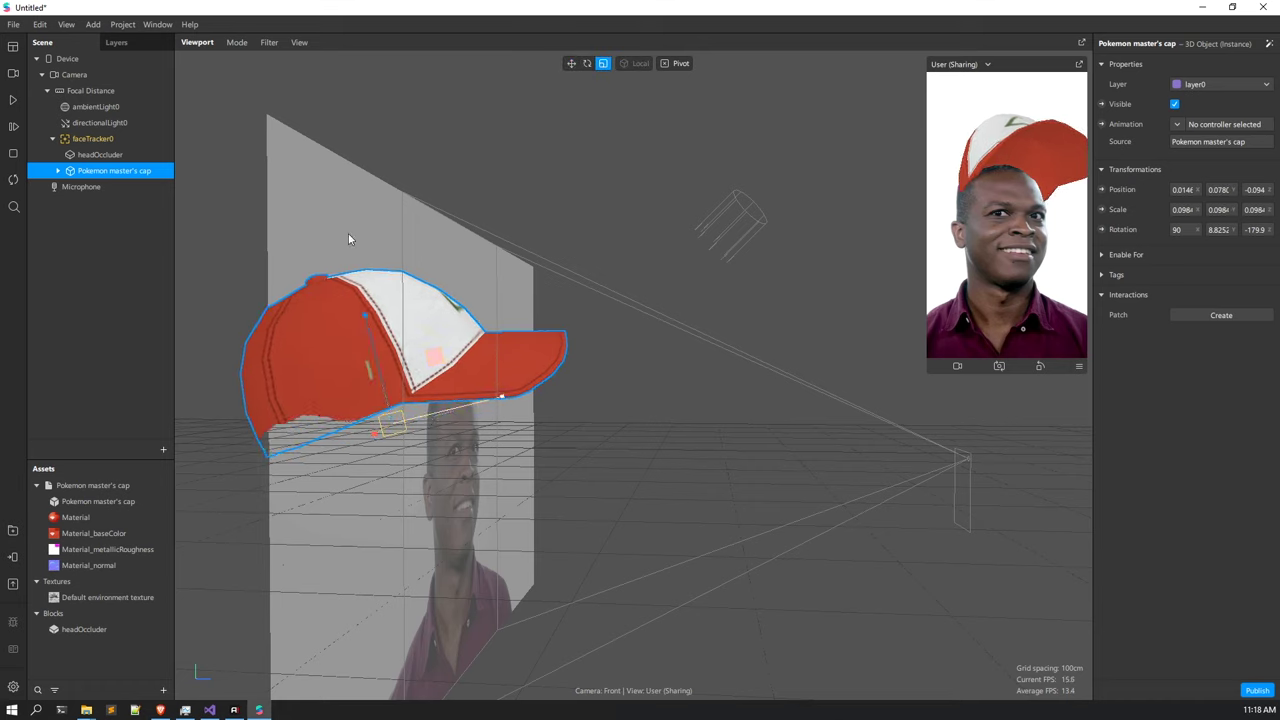
# Move the cap further back and slightly lower on the head.
pyautogui.click(571, 64)
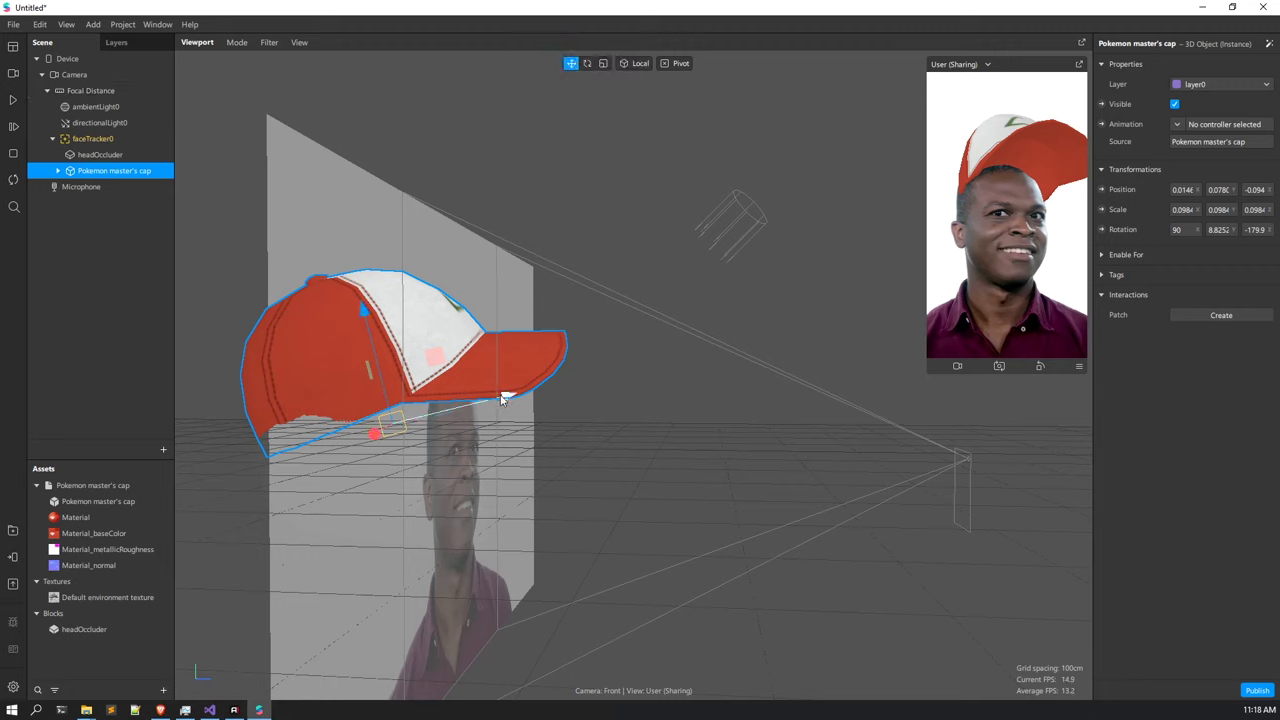
pyautogui.moveTo(503, 398); pyautogui.dragTo(494, 437)
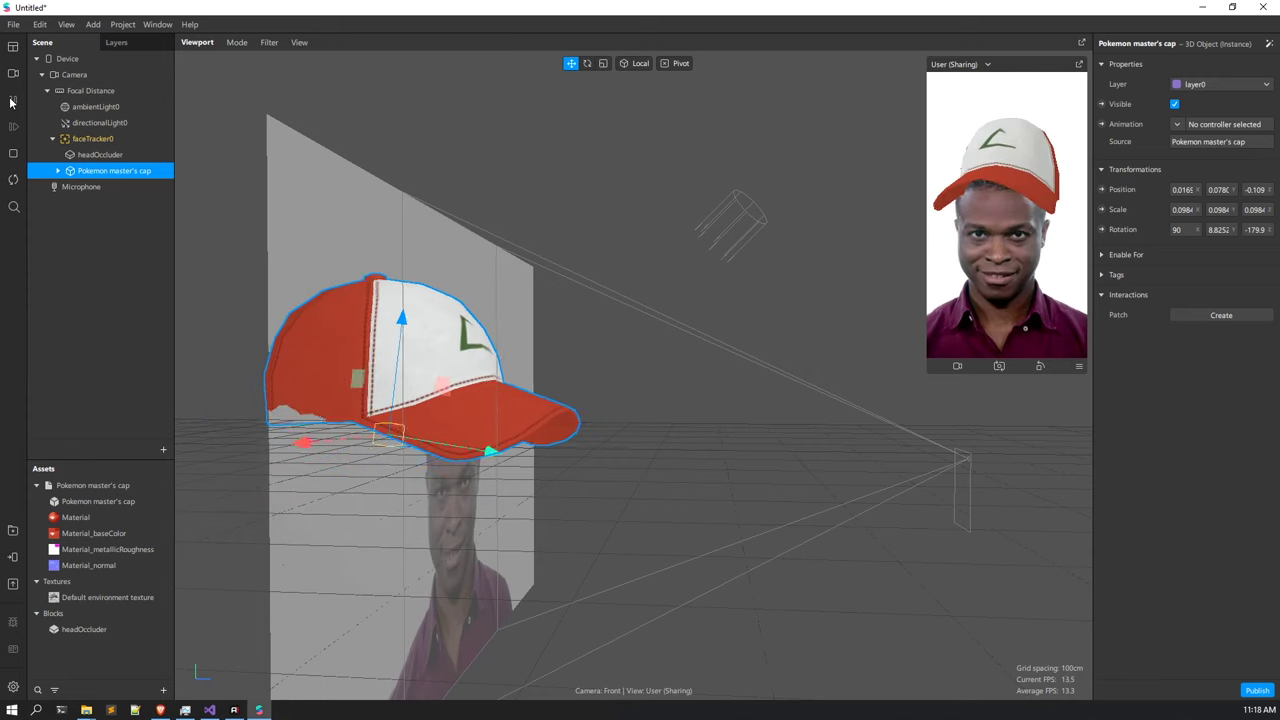
pyautogui.moveTo(424, 413); pyautogui.dragTo(447, 298, button='right')
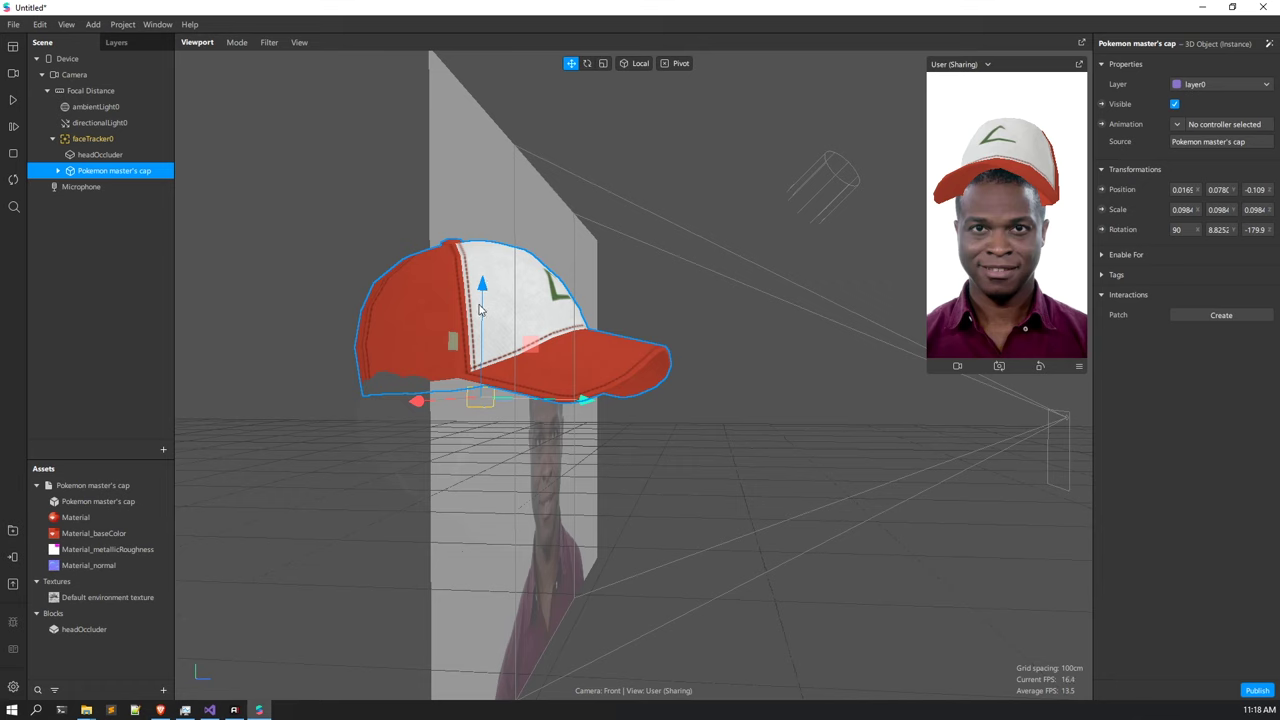
pyautogui.moveTo(480, 310); pyautogui.dragTo(407, 419)
pyautogui.press('f')
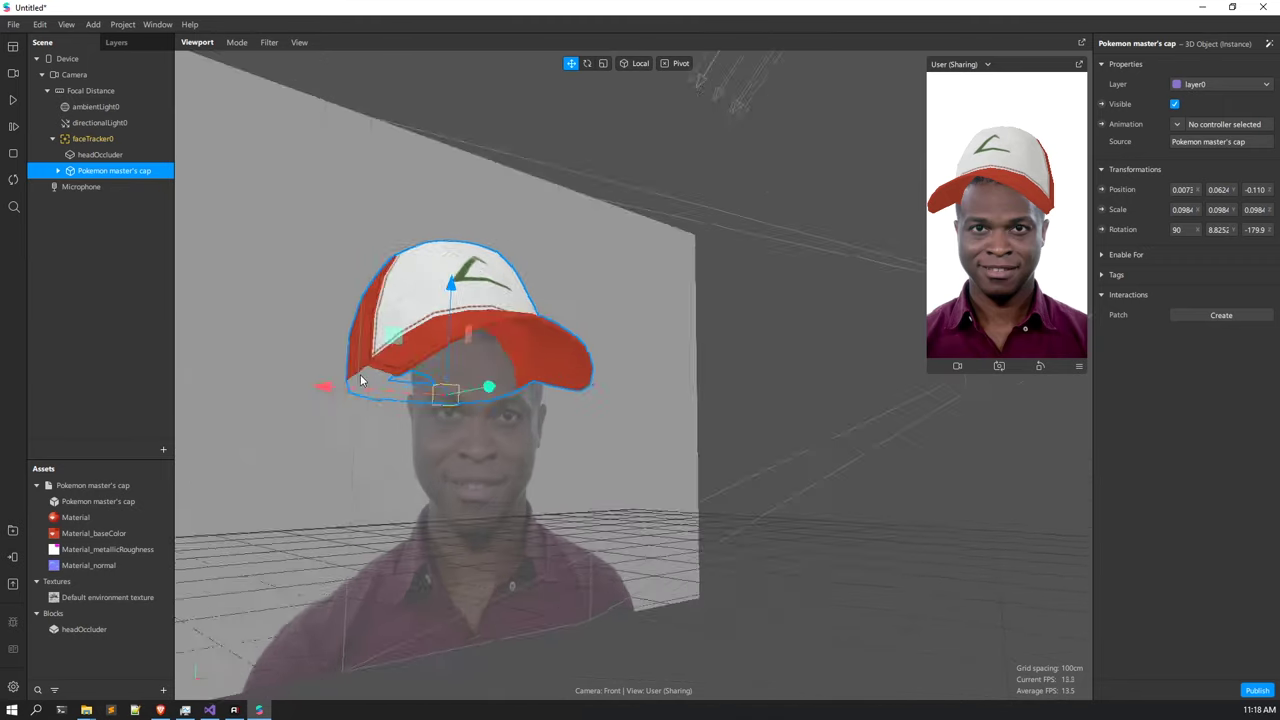
pyautogui.moveTo(680, 400); pyautogui.dragTo(566, 399, button='right')
pyautogui.moveTo(653, 455); pyautogui.dragTo(811, 452, button='right')
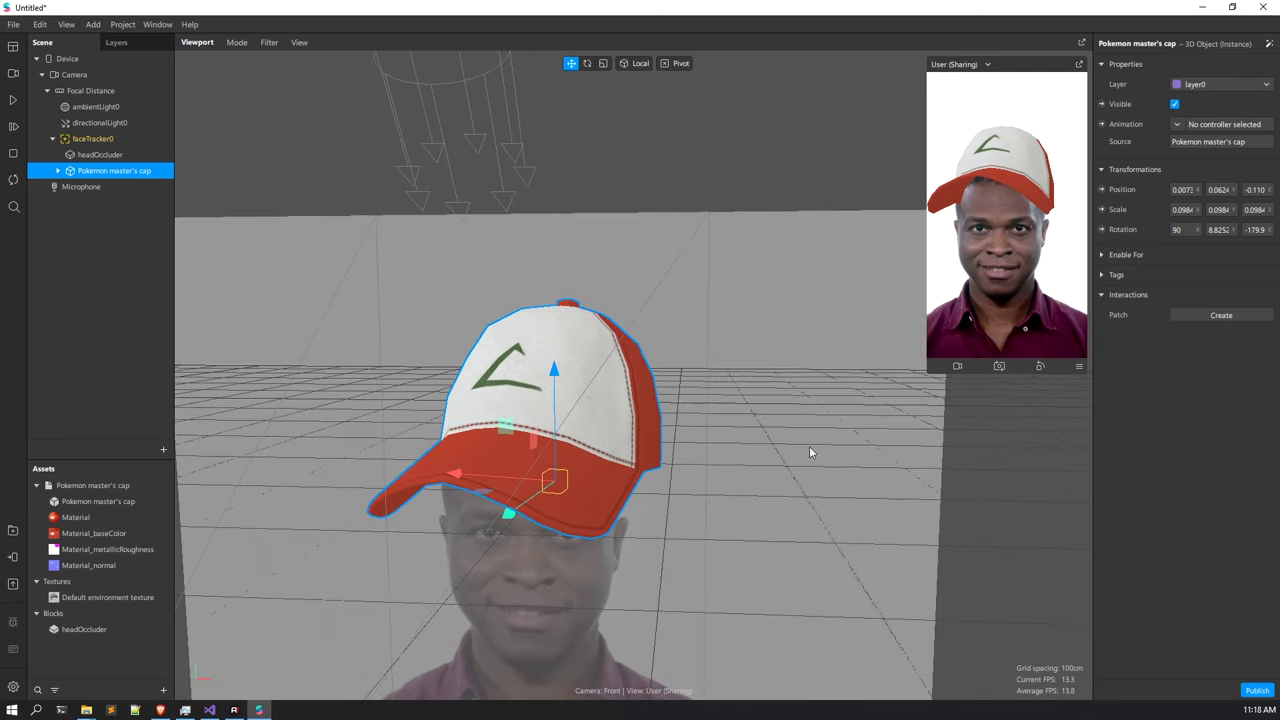
# Set the cap's Y rotation to 0, stepping through 10, 5 and 2.
pyautogui.click(1218, 229)
pyautogui.press('Return')
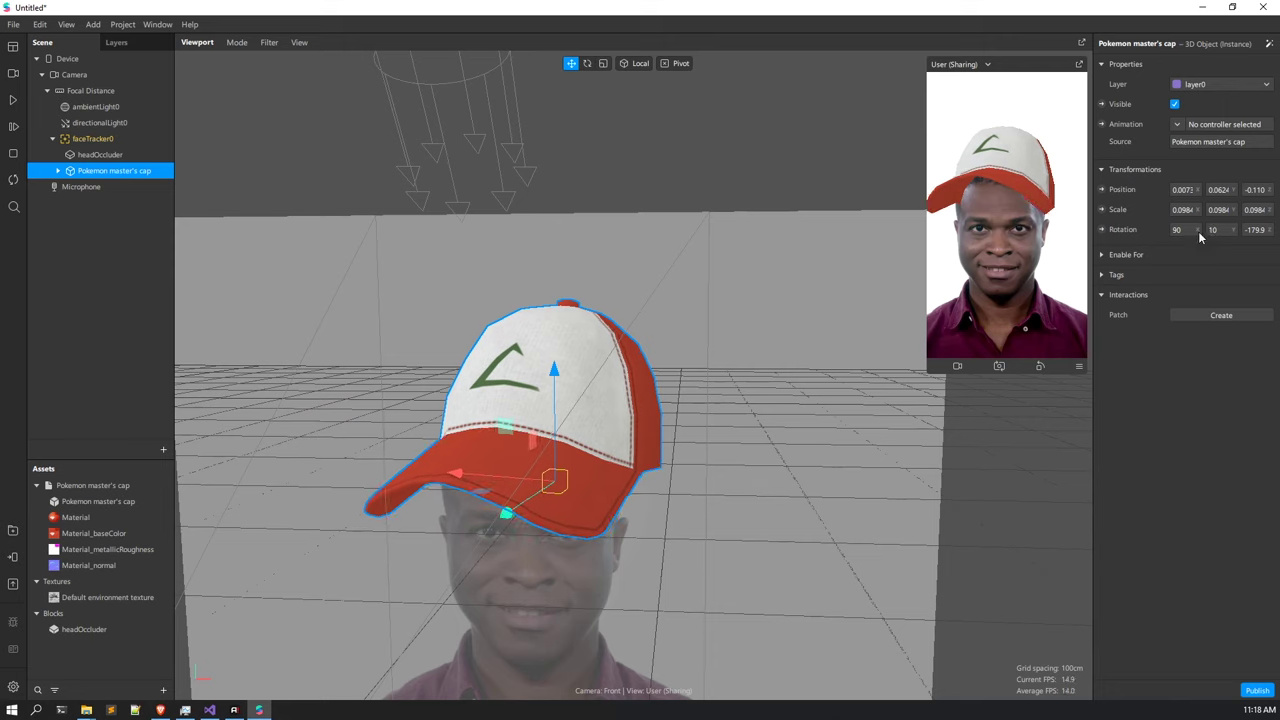
pyautogui.click(1214, 231)
pyautogui.write('5')
pyautogui.press('Return')
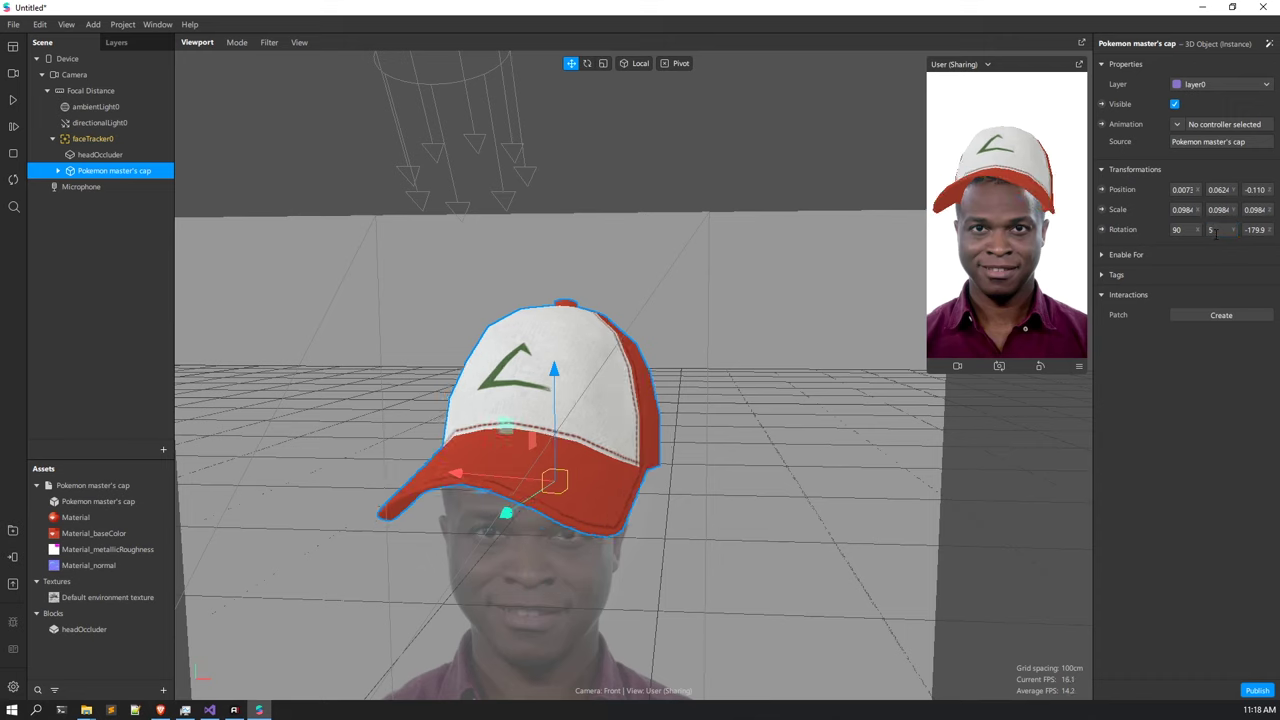
pyautogui.click(1216, 229)
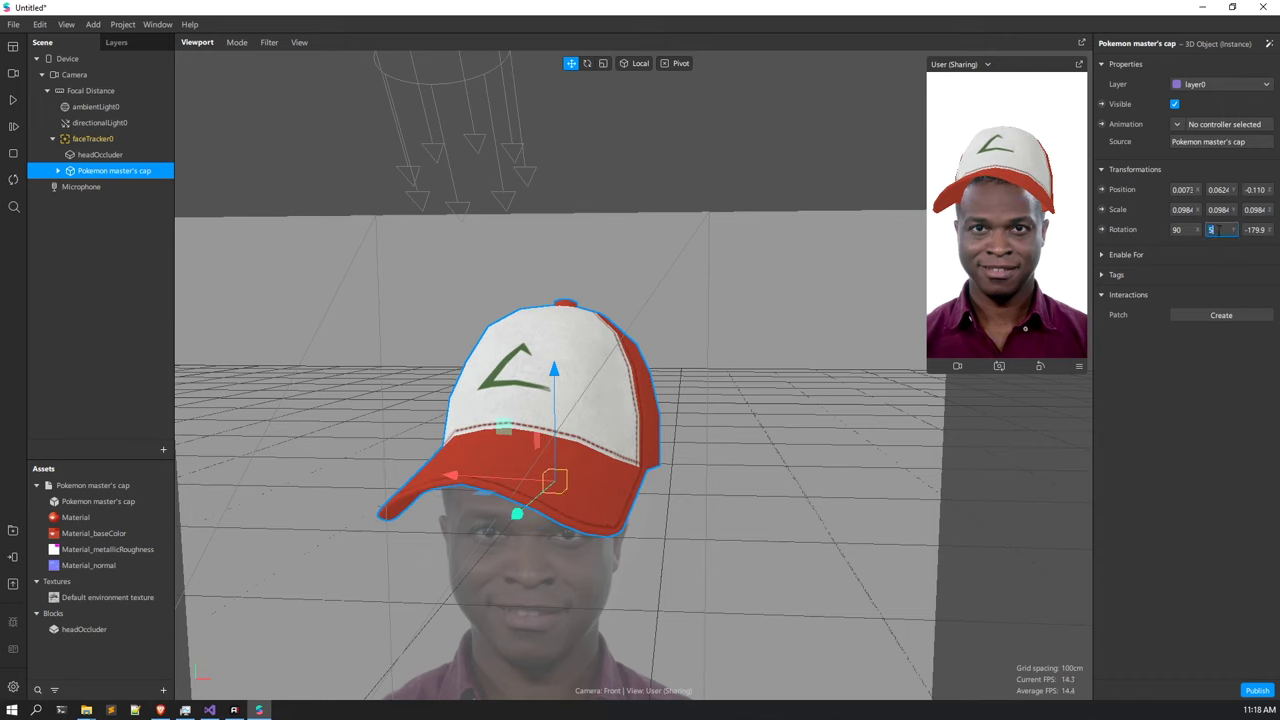
pyautogui.write('2')
pyautogui.press('Return')
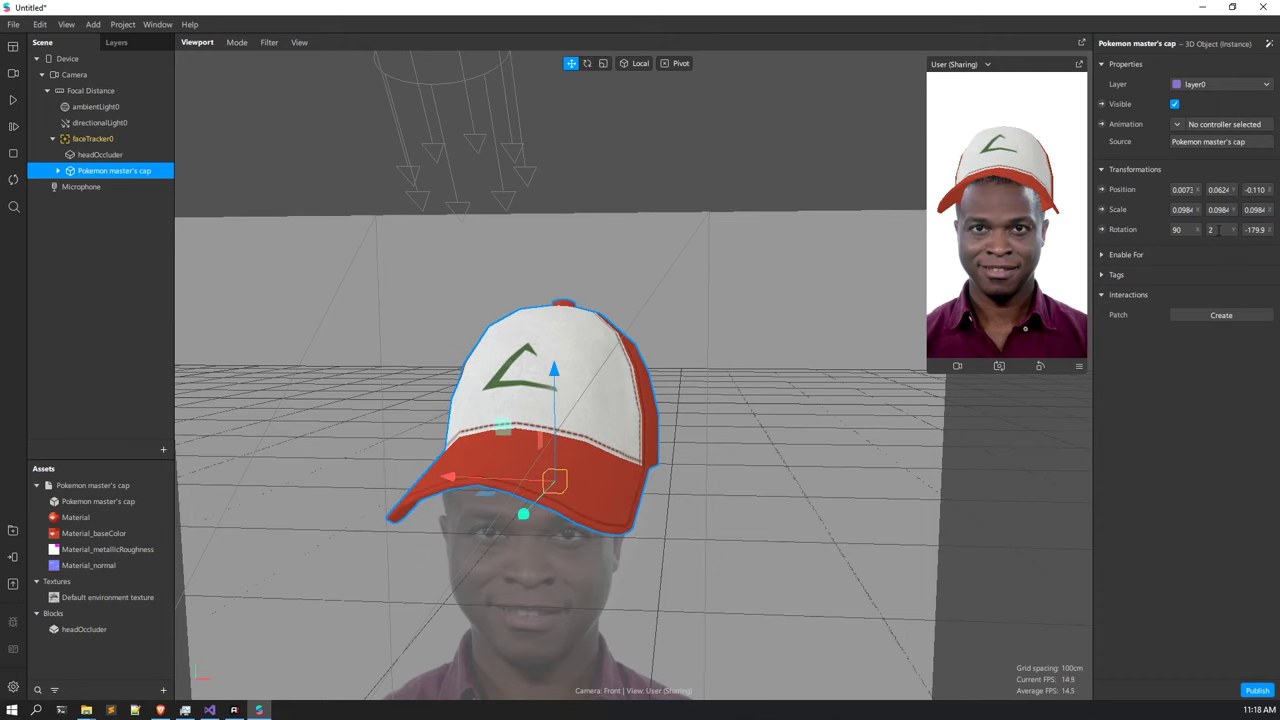
pyautogui.click(1217, 230)
pyautogui.write('0')
pyautogui.press('Return')
pyautogui.scroll(-1, 631, 405)
pyautogui.moveTo(631, 405); pyautogui.dragTo(895, 370, button='right')
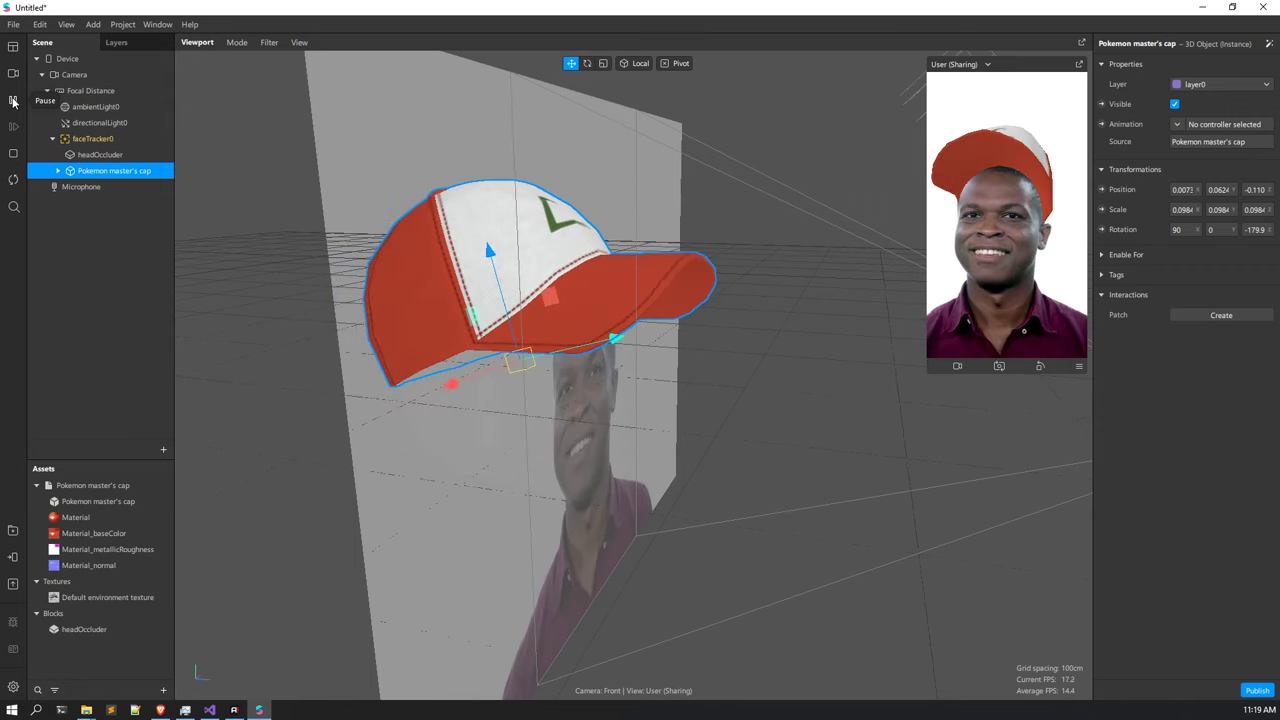
# Play the preview and drag the cap slightly down onto the head.
pyautogui.click(13, 101)
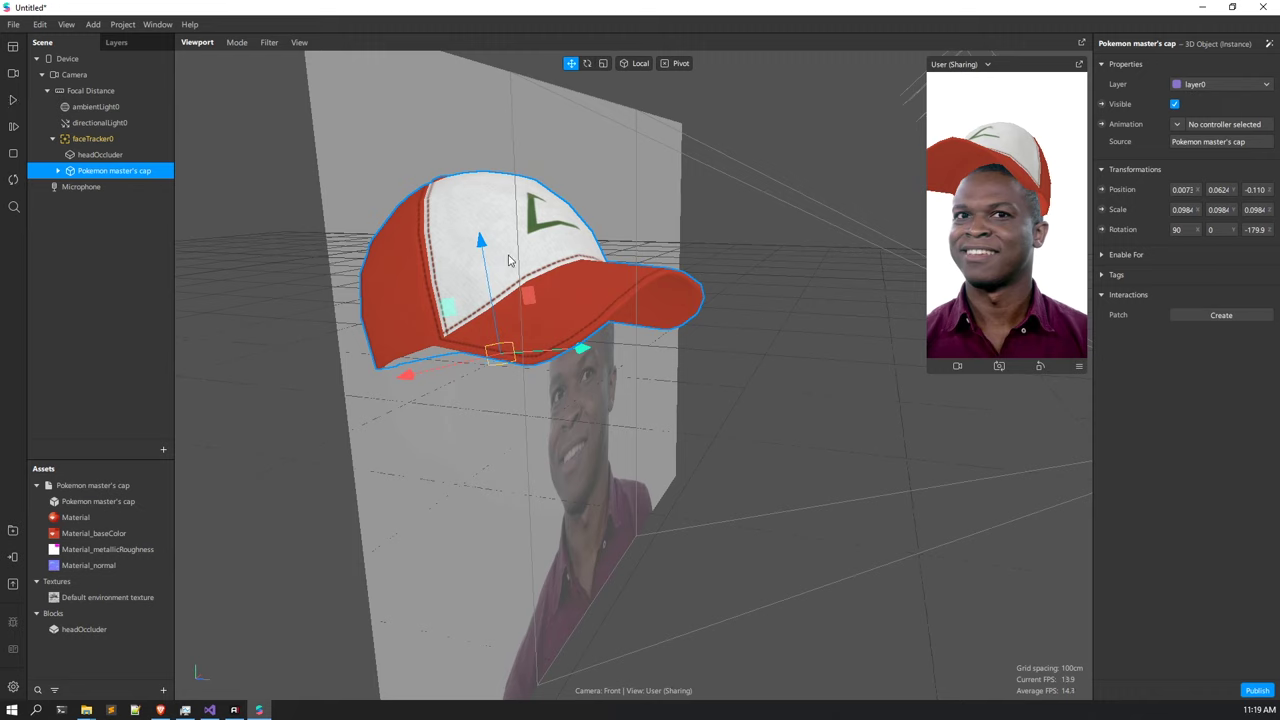
pyautogui.moveTo(481, 261); pyautogui.dragTo(484, 288)
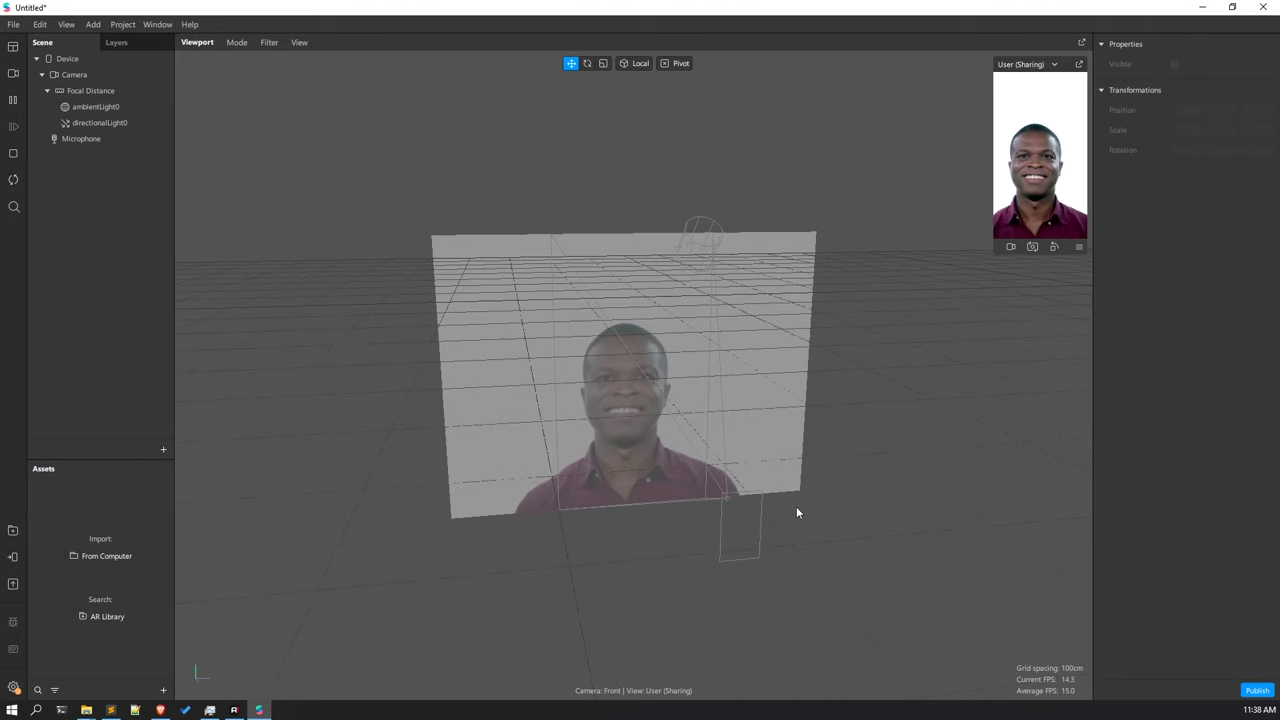
pyautogui.moveTo(797, 503); pyautogui.dragTo(760, 537)
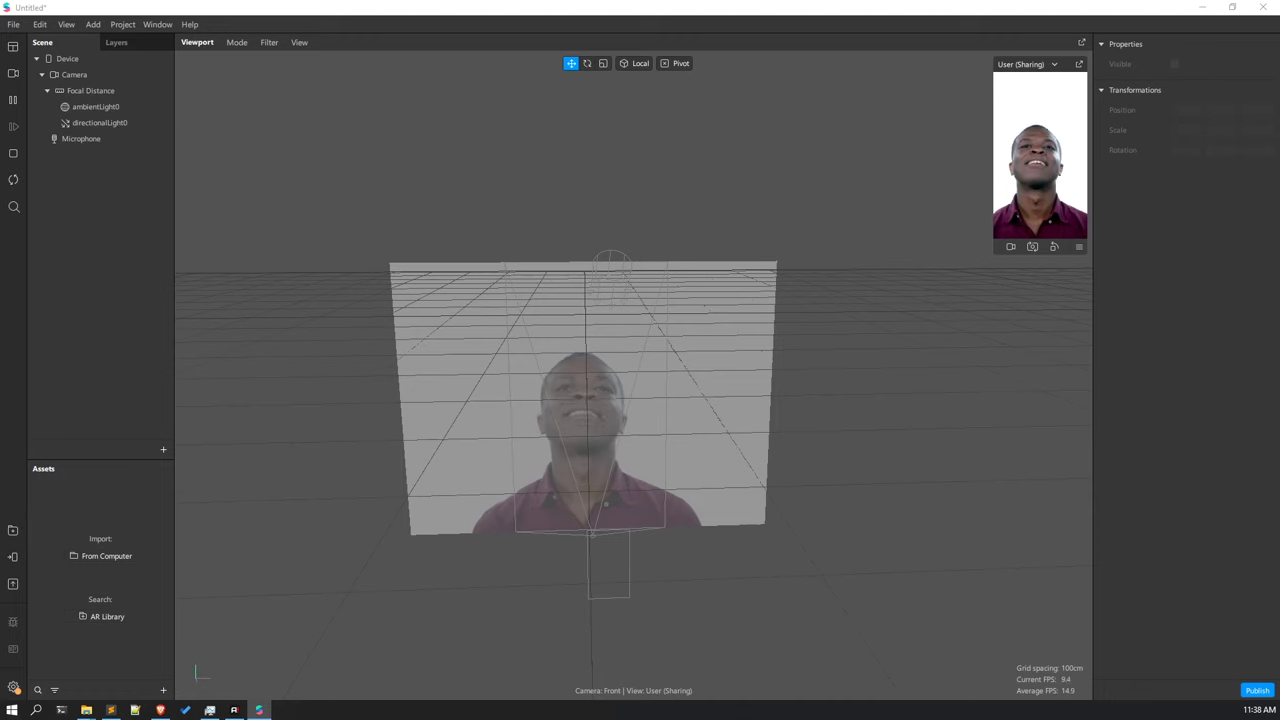
# Add a Sharing Experience for Instagram and Facebook in Project Properties.
pyautogui.moveTo(521, 476); pyautogui.dragTo(560, 445)
pyautogui.click(13, 687)
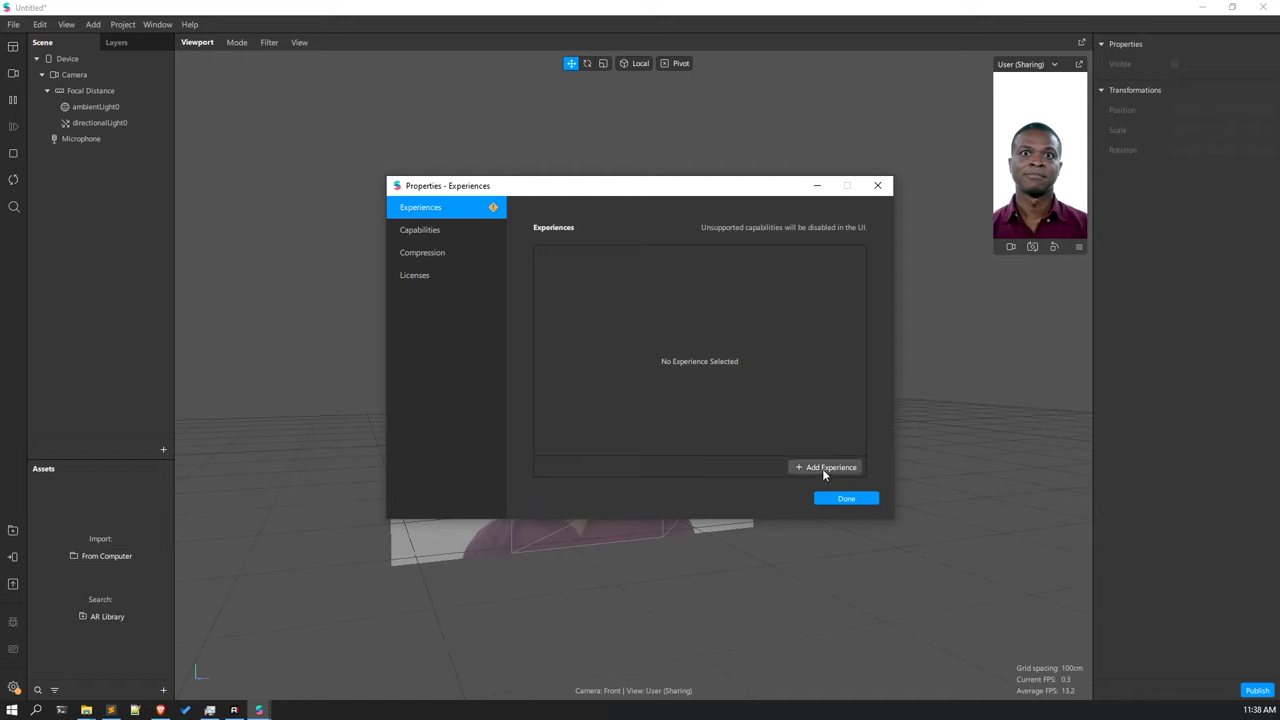
pyautogui.click(823, 470)
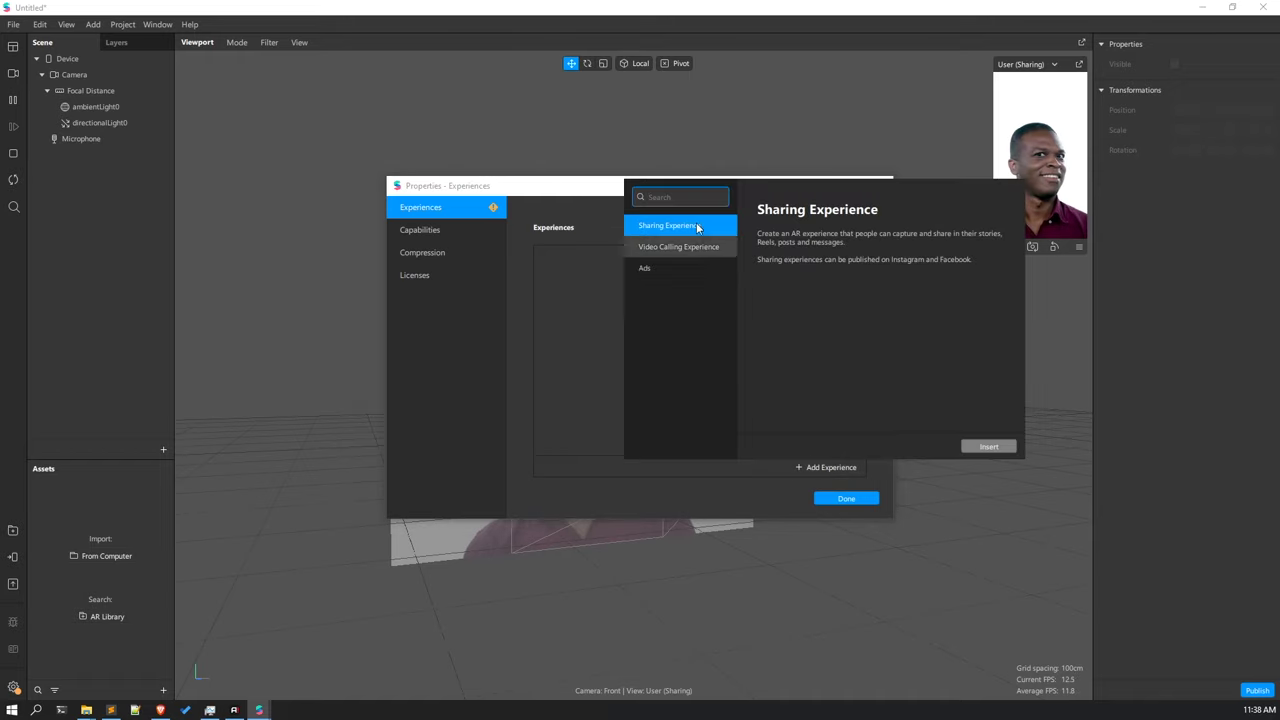
pyautogui.click(992, 447)
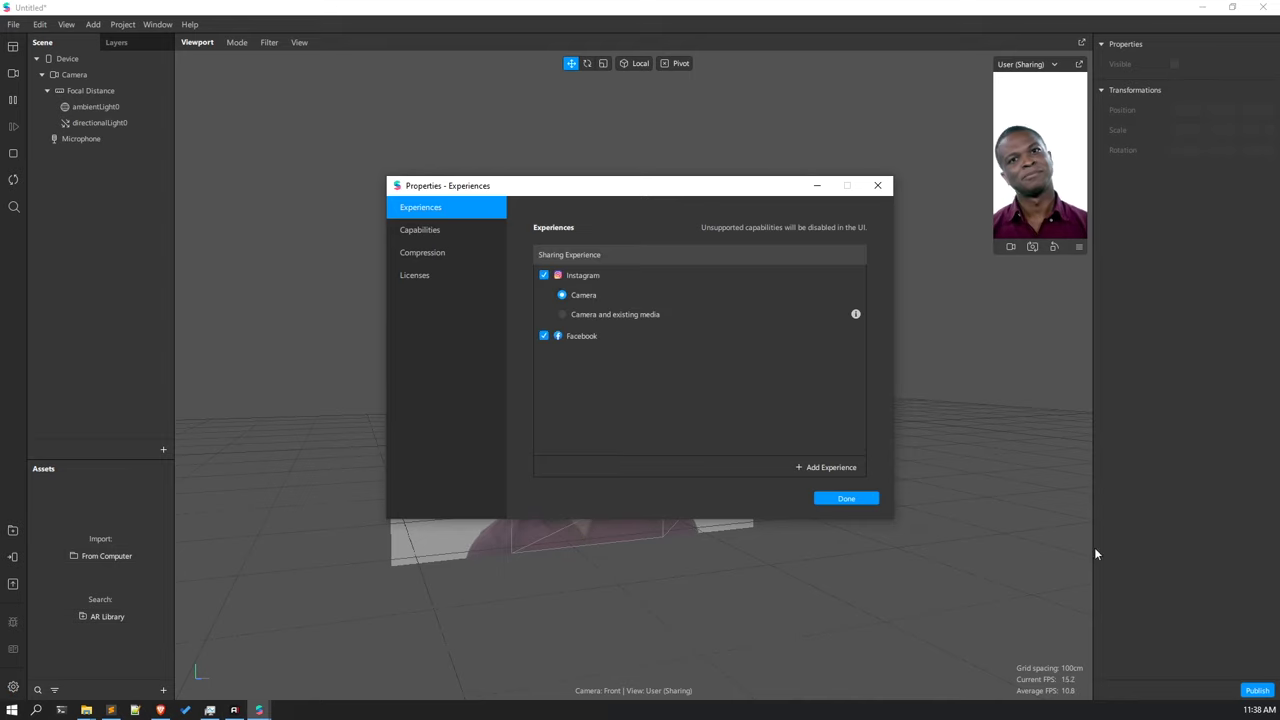
pyautogui.click(847, 499)
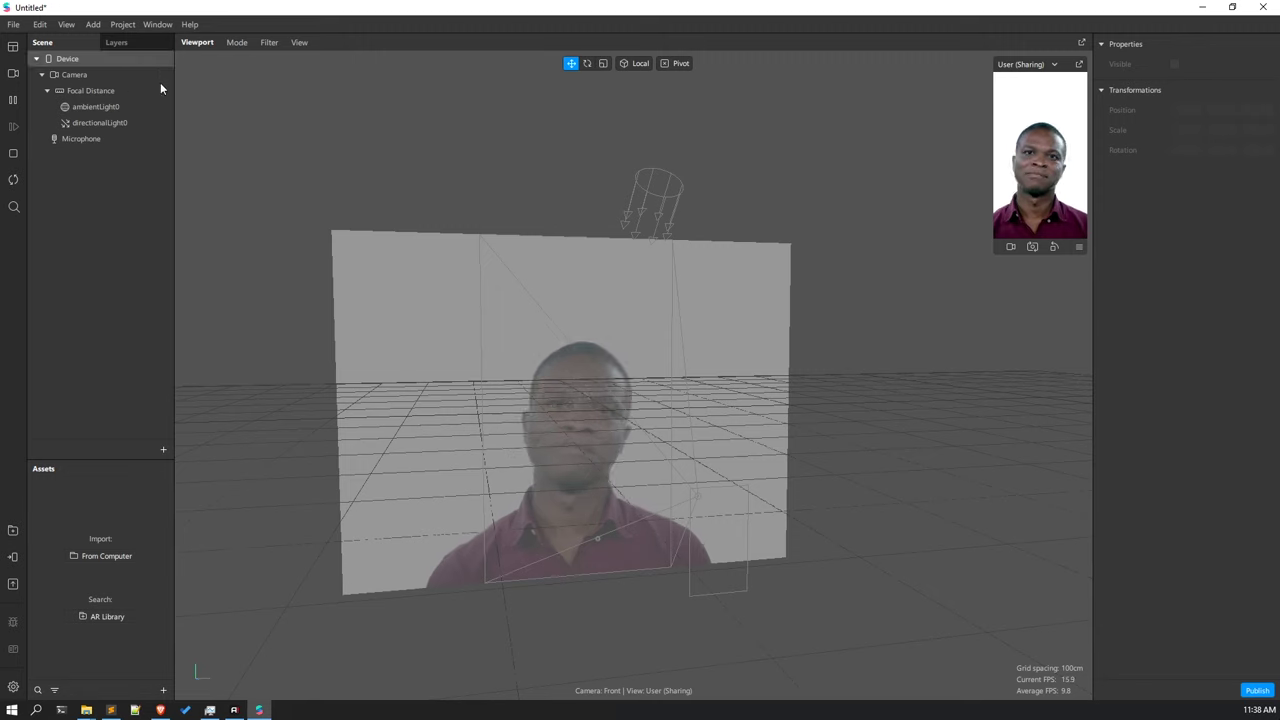
# Insert a Face Tracker (faceTracker0) into the scene and deselect it.
pyautogui.click(163, 451)
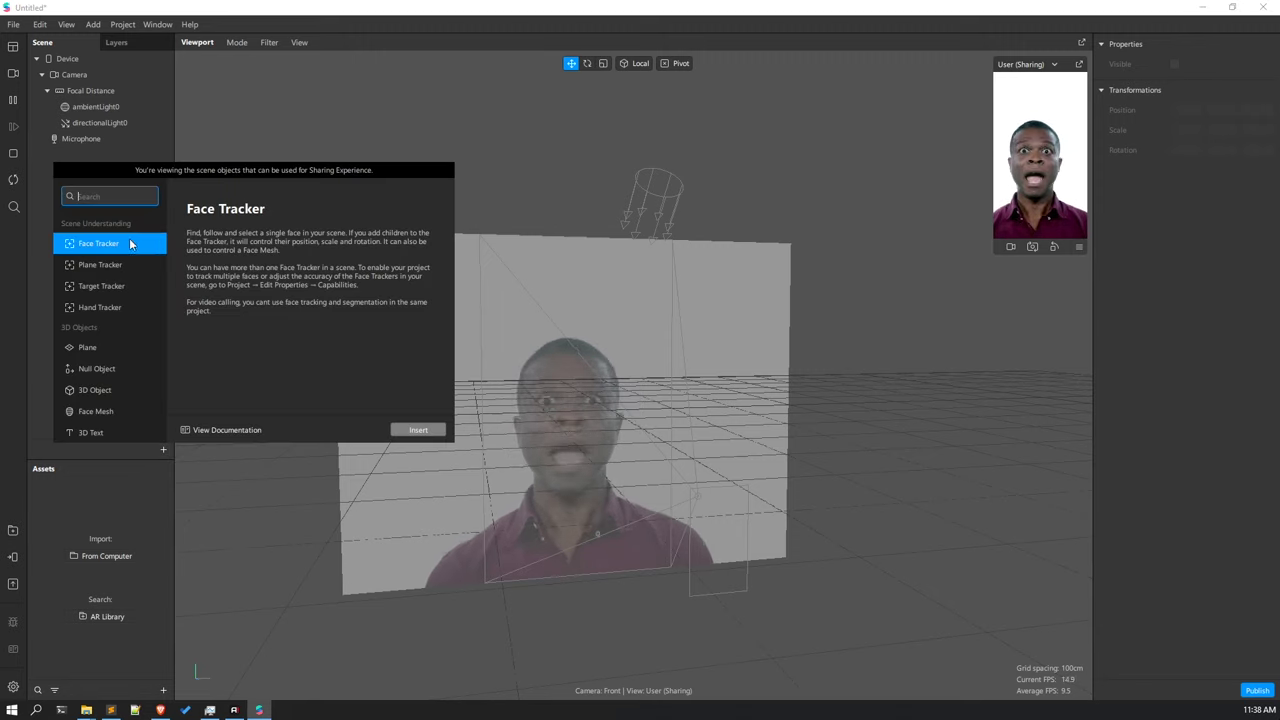
pyautogui.click(31, 378)
pyautogui.click(162, 448)
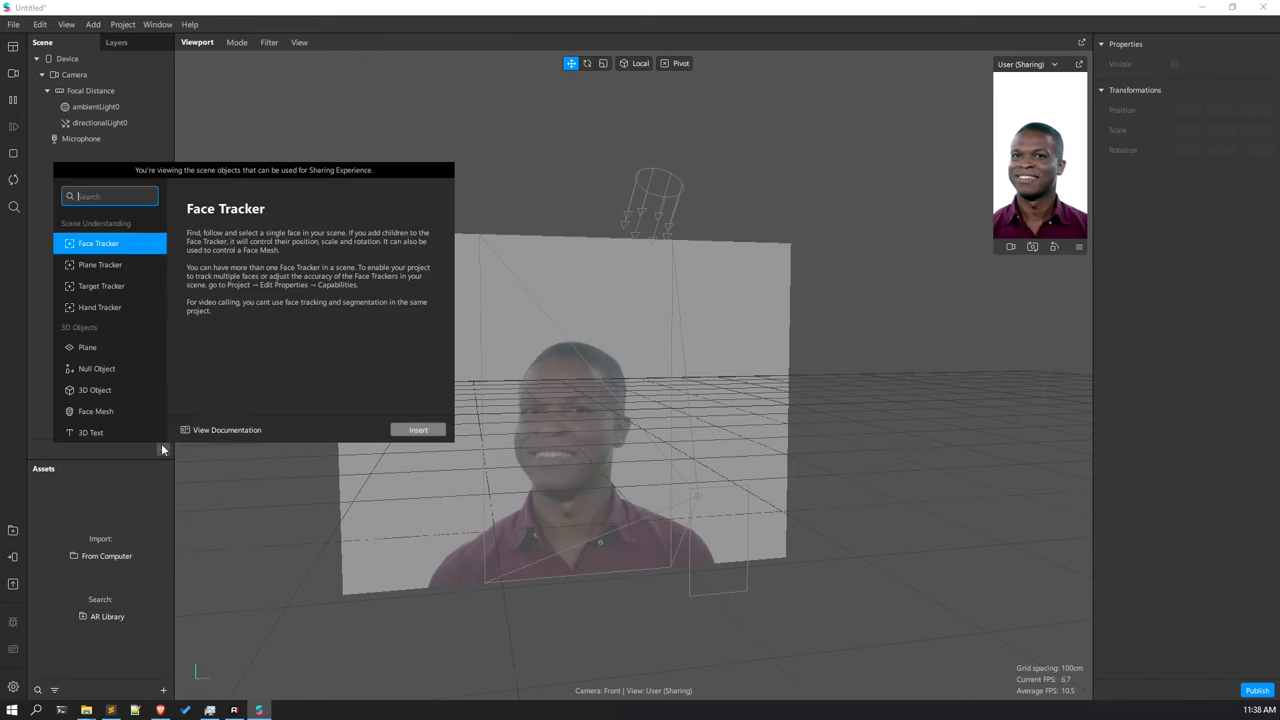
pyautogui.click(424, 429)
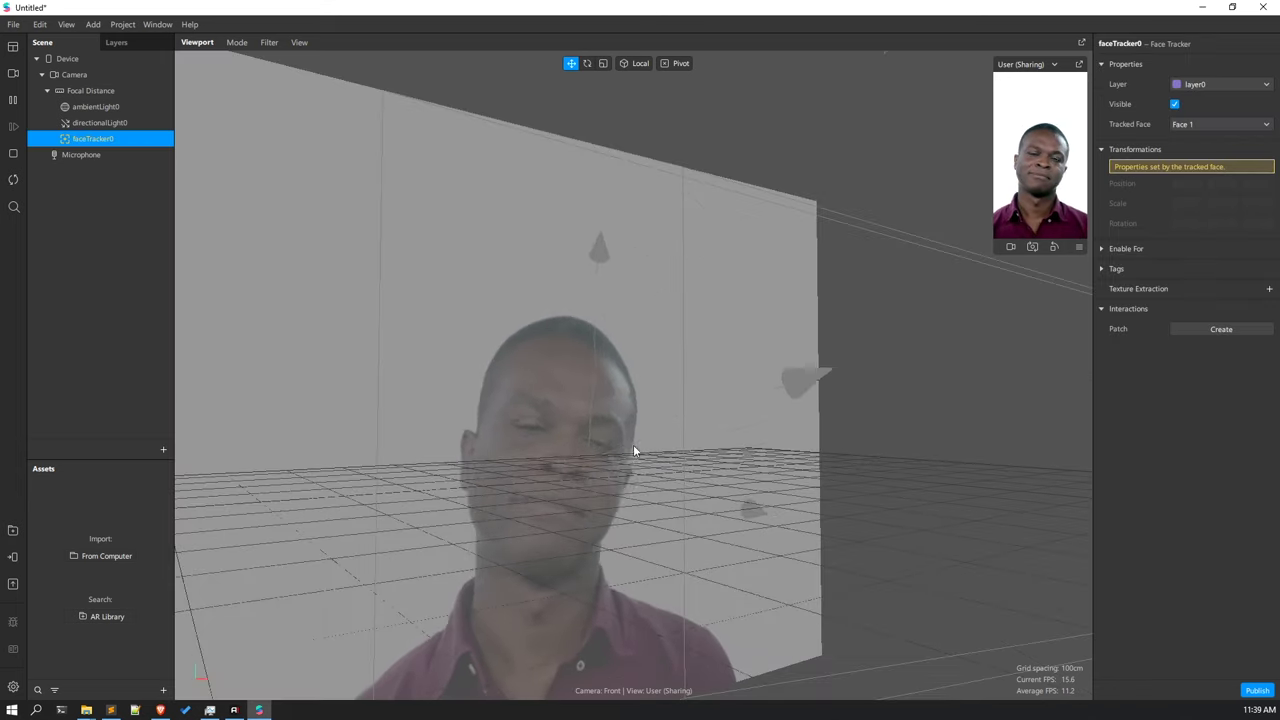
pyautogui.click(120, 237)
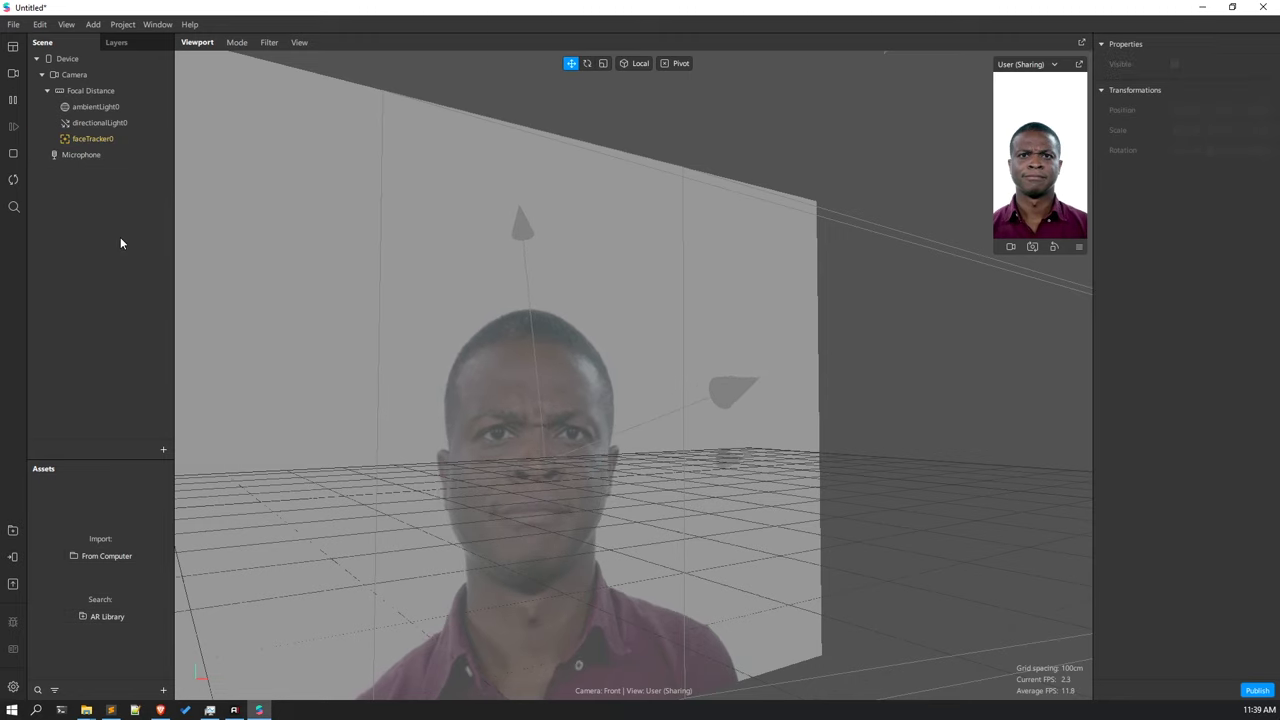
# Search the AR Library Blocks for 'Head Occluder' and import it for free.
pyautogui.click(104, 617)
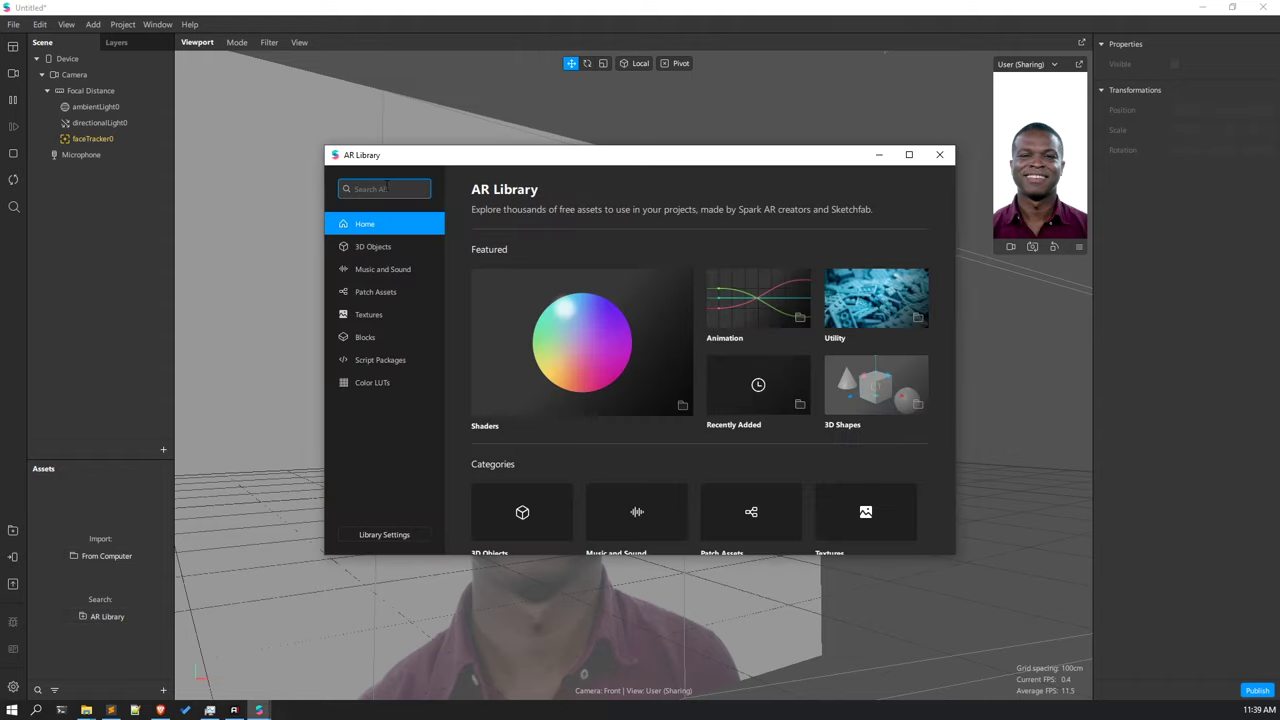
pyautogui.click(366, 338)
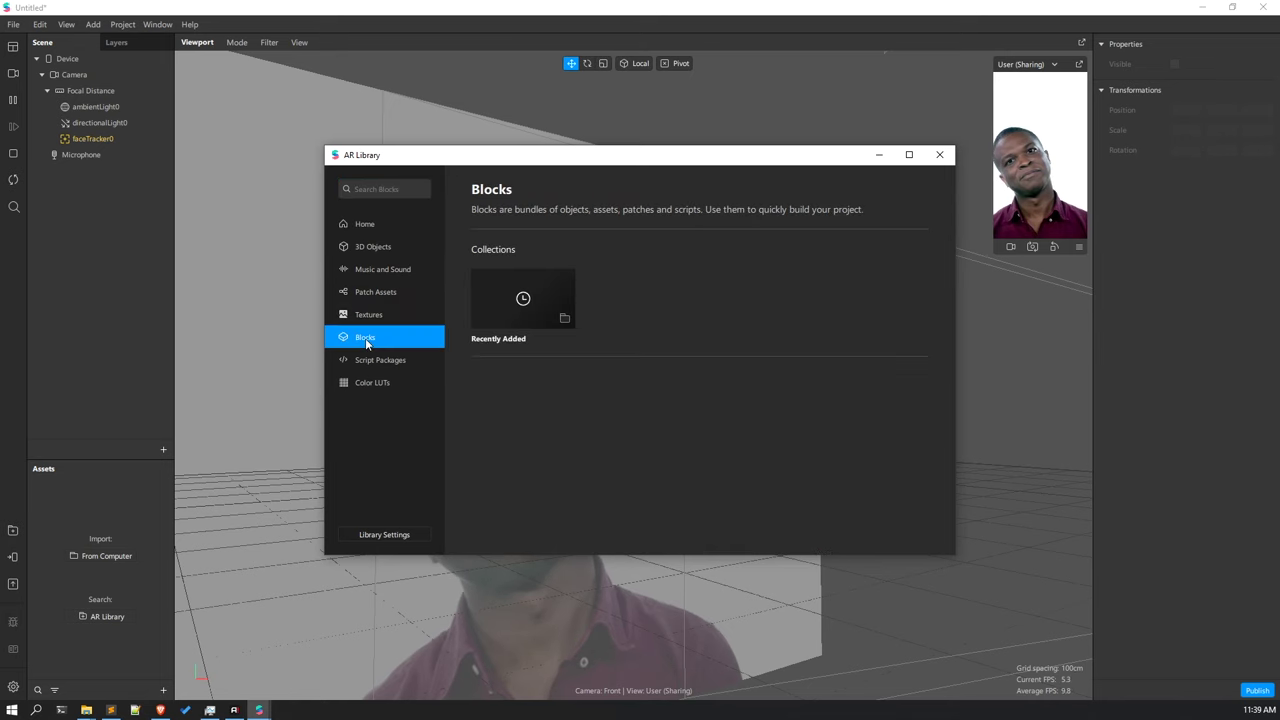
pyautogui.scroll(-4, 600, 442)
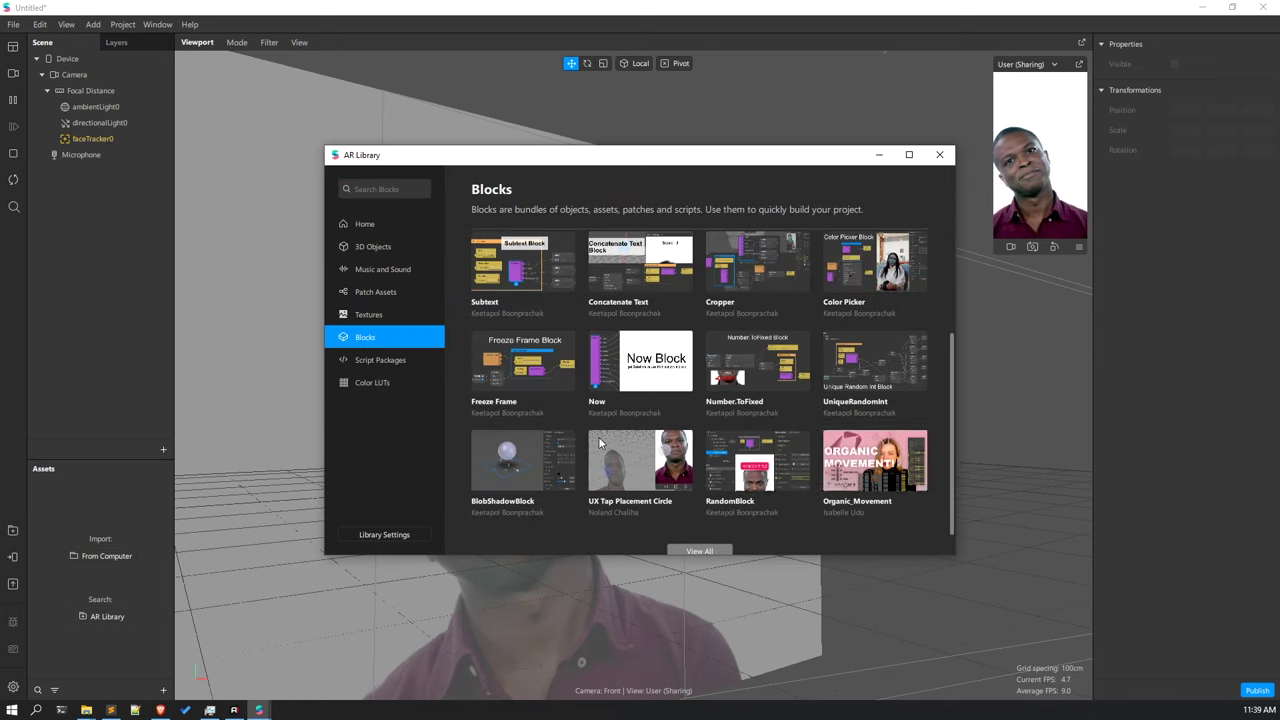
pyautogui.scroll(4, 598, 444)
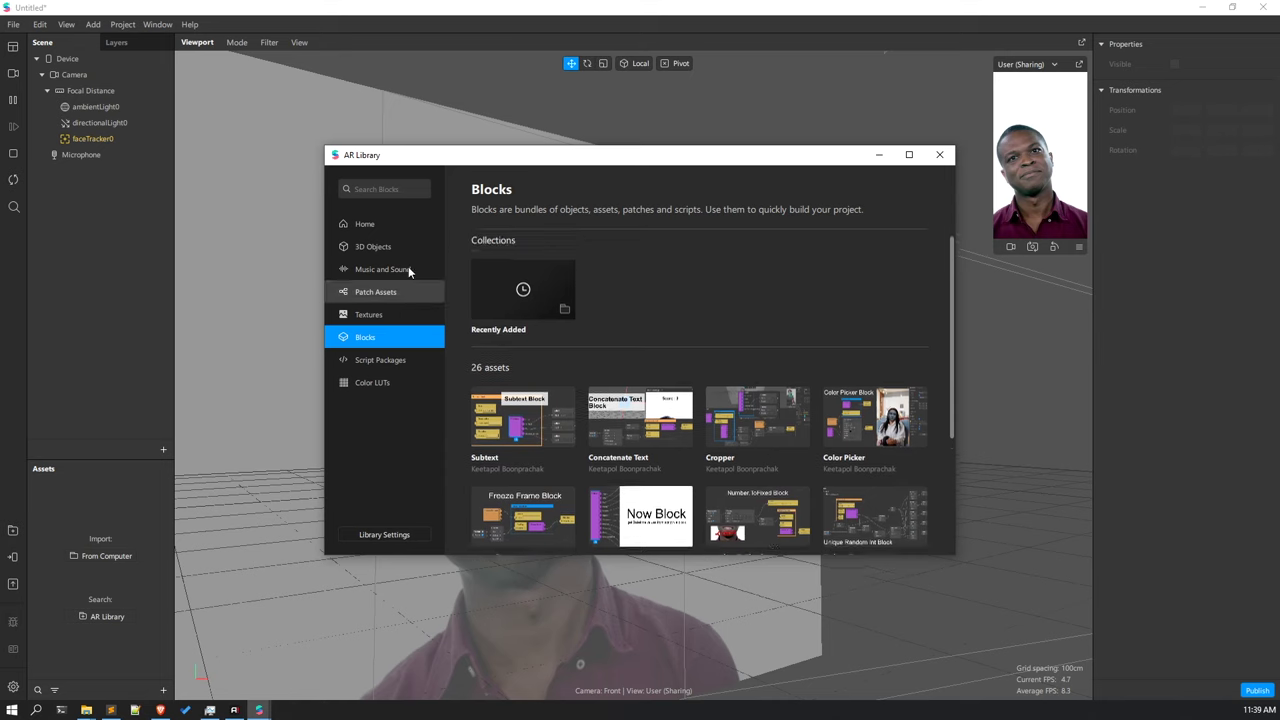
pyautogui.click(384, 190)
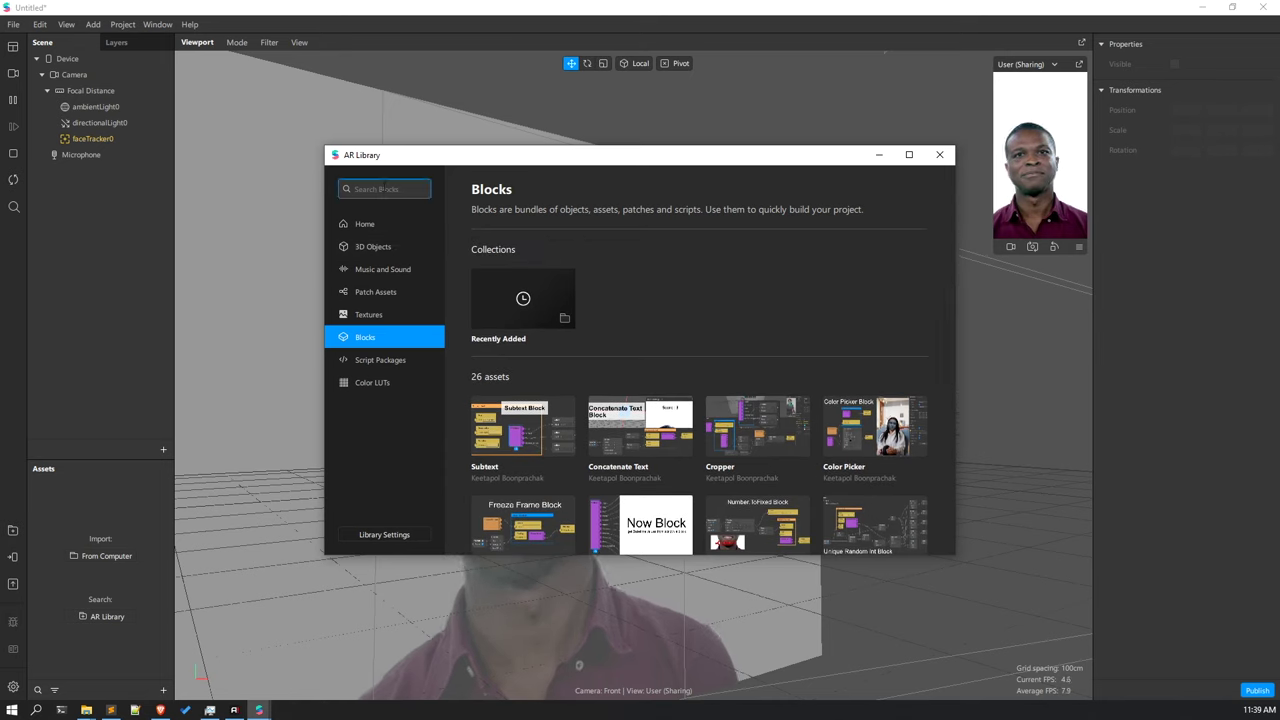
pyautogui.write('Head Oc')
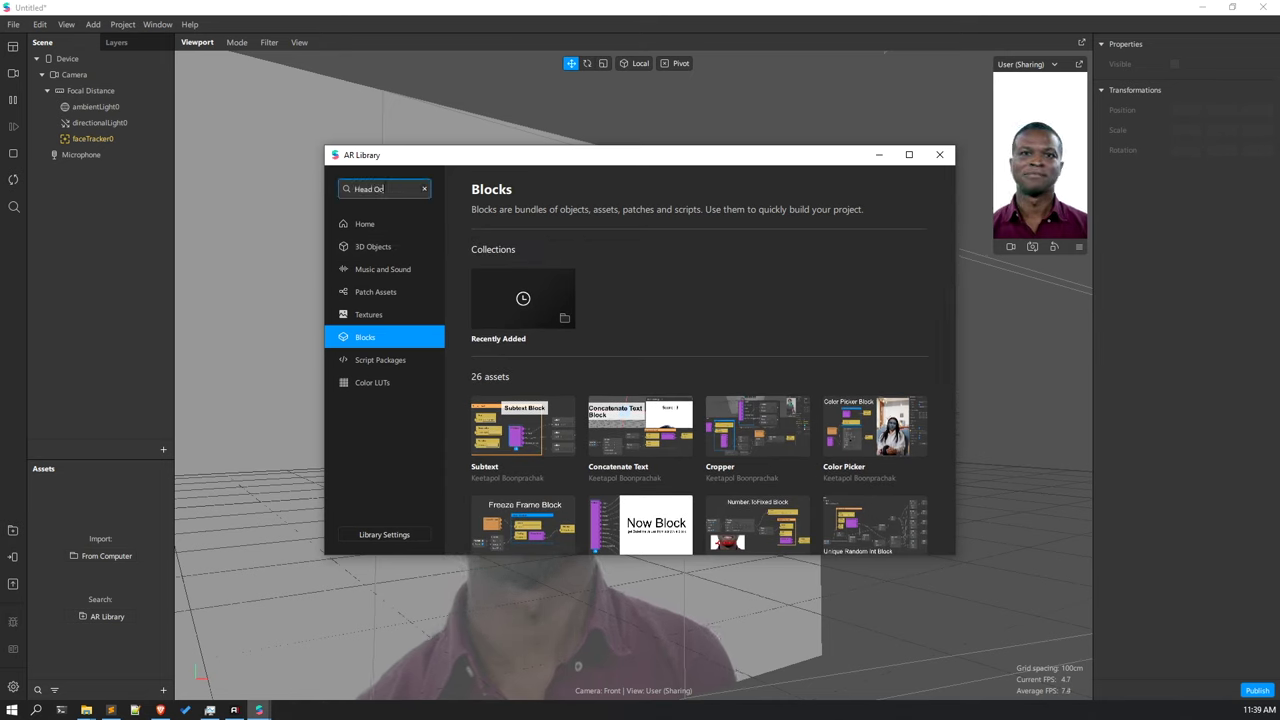
pyautogui.write('cluder')
pyautogui.press('Return')
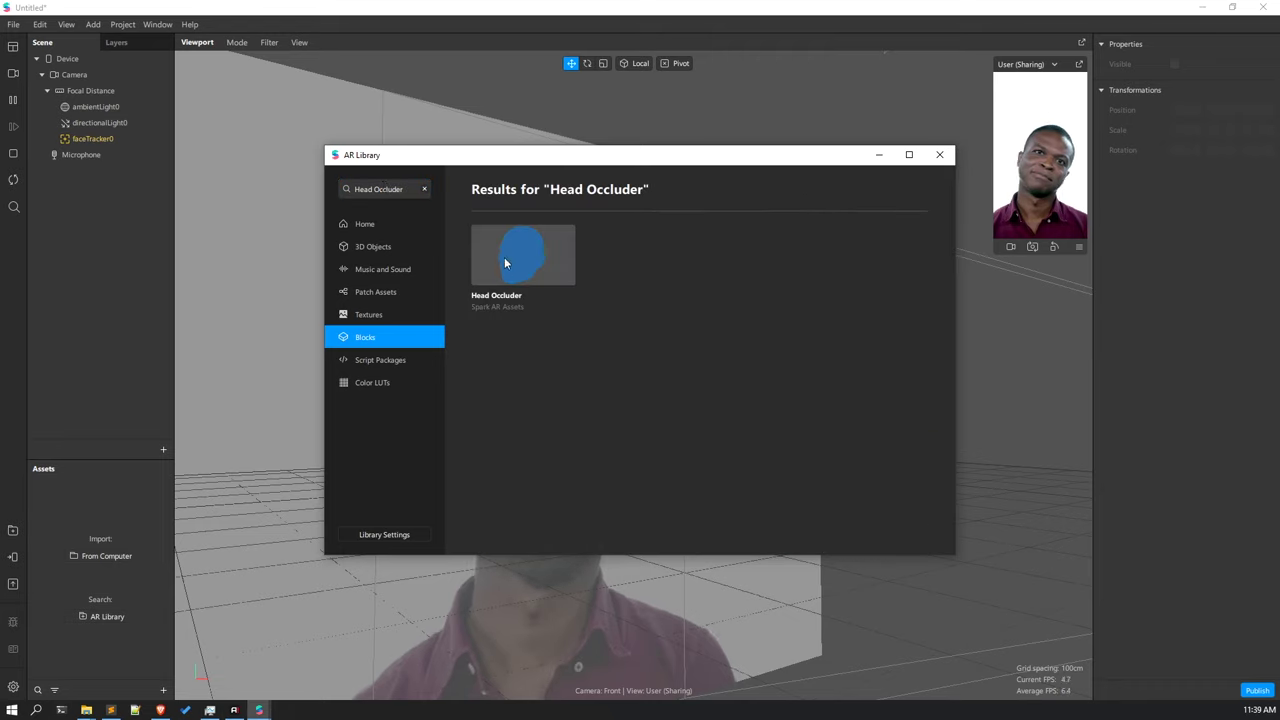
pyautogui.click(504, 260)
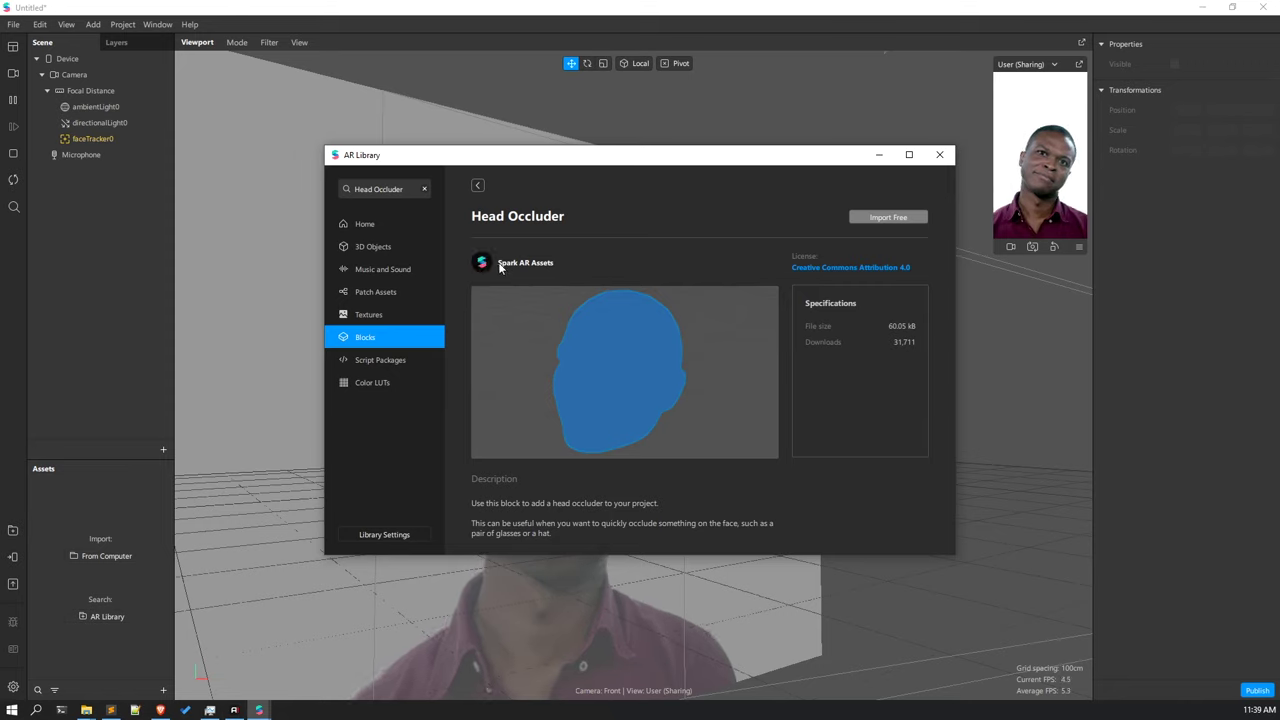
pyautogui.click(889, 218)
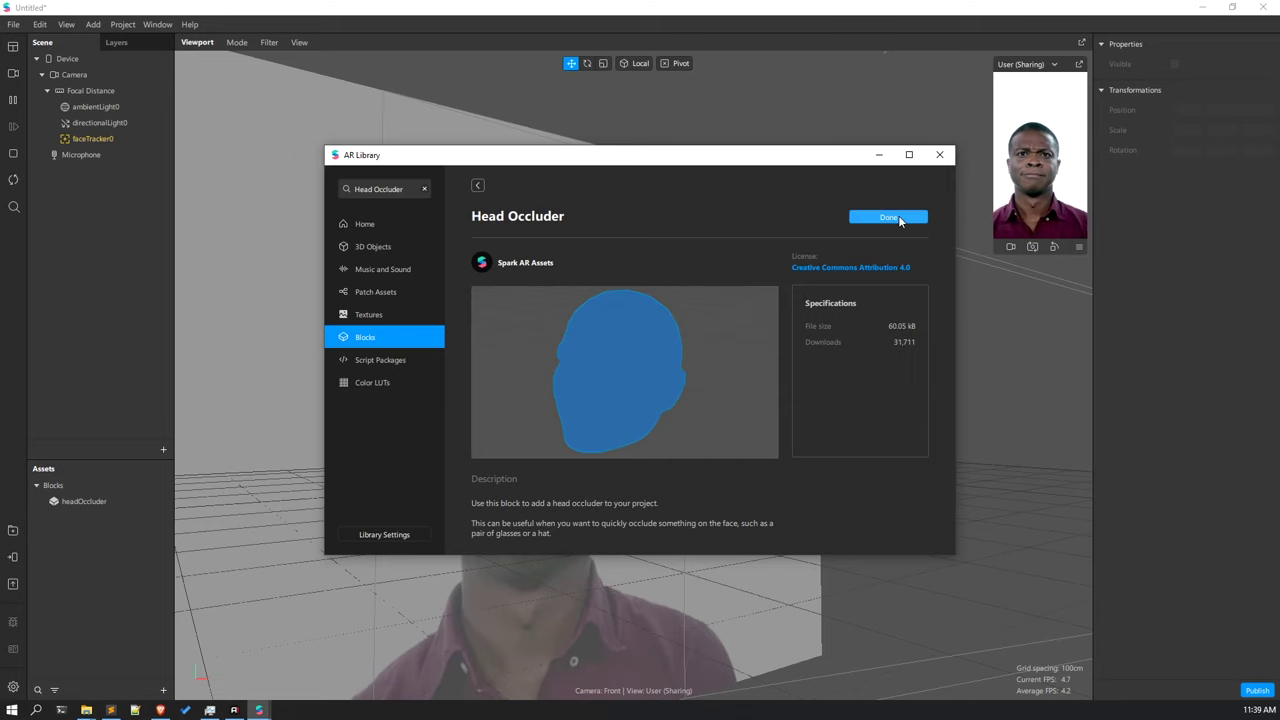
pyautogui.click(939, 155)
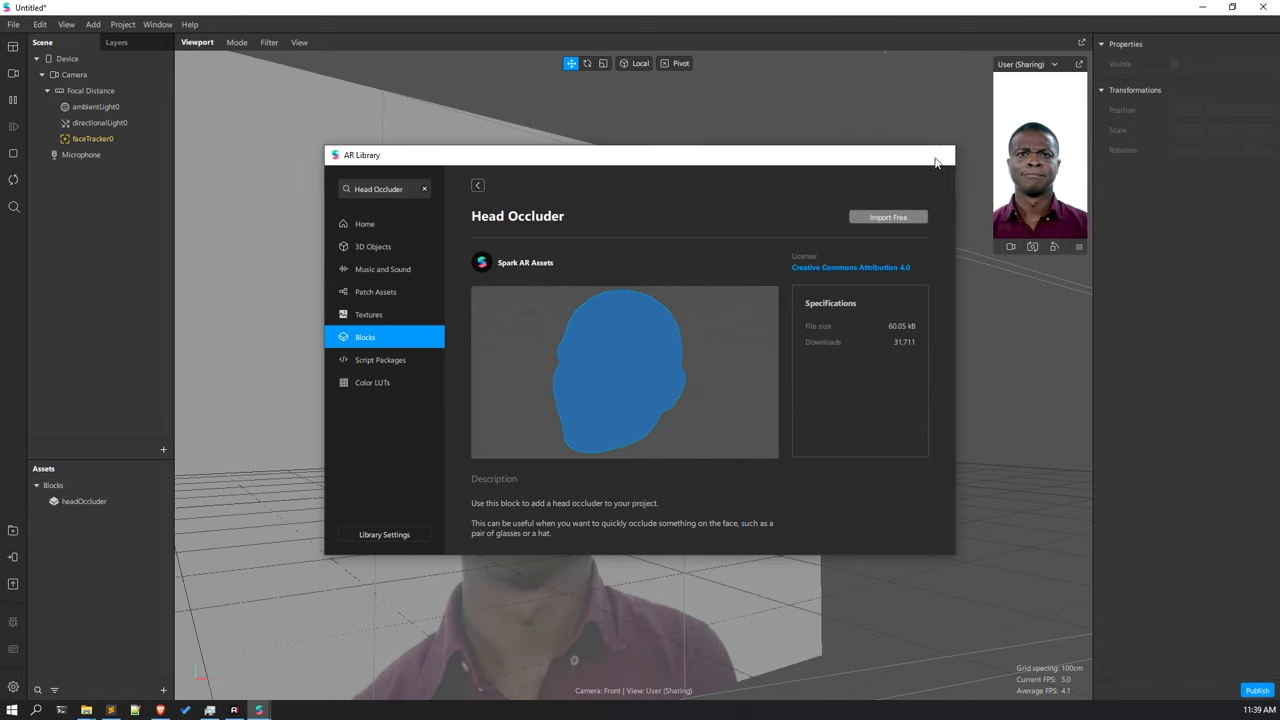
# Drag headOccluder from Assets onto faceTracker0 as its child, then deselect it.
pyautogui.moveTo(74, 506); pyautogui.dragTo(131, 139)
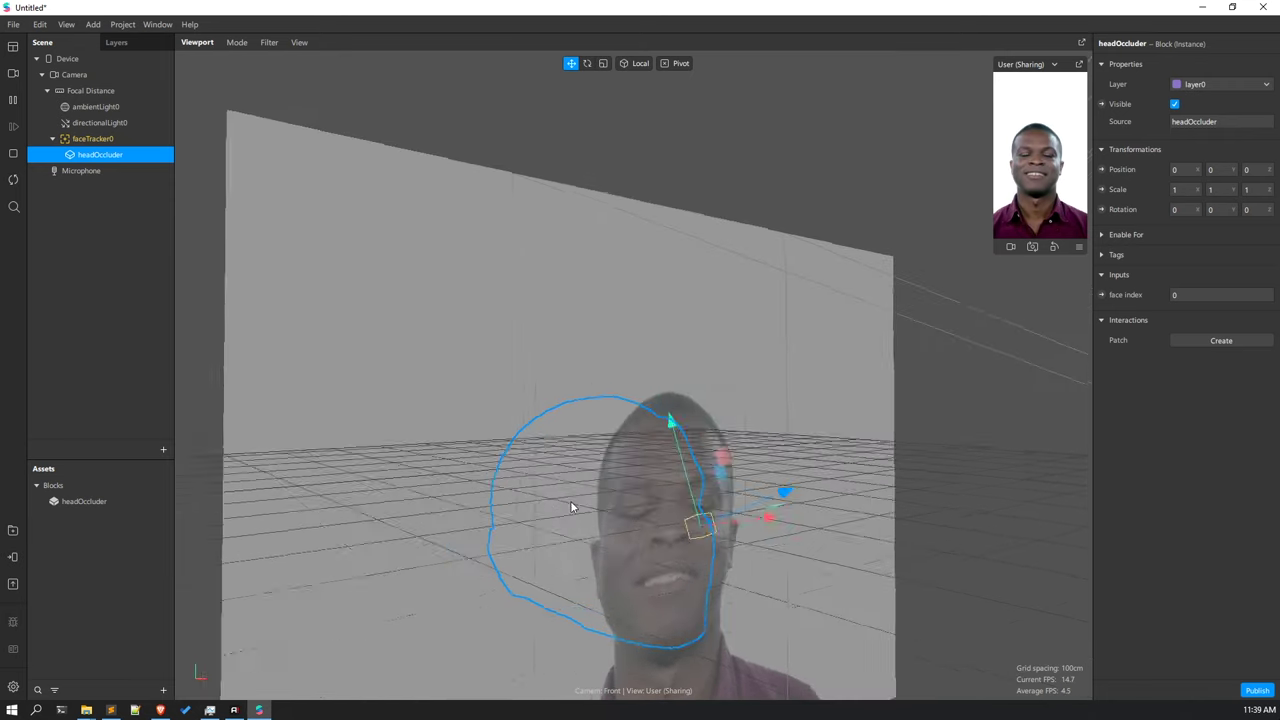
pyautogui.moveTo(572, 507); pyautogui.dragTo(58, 290)
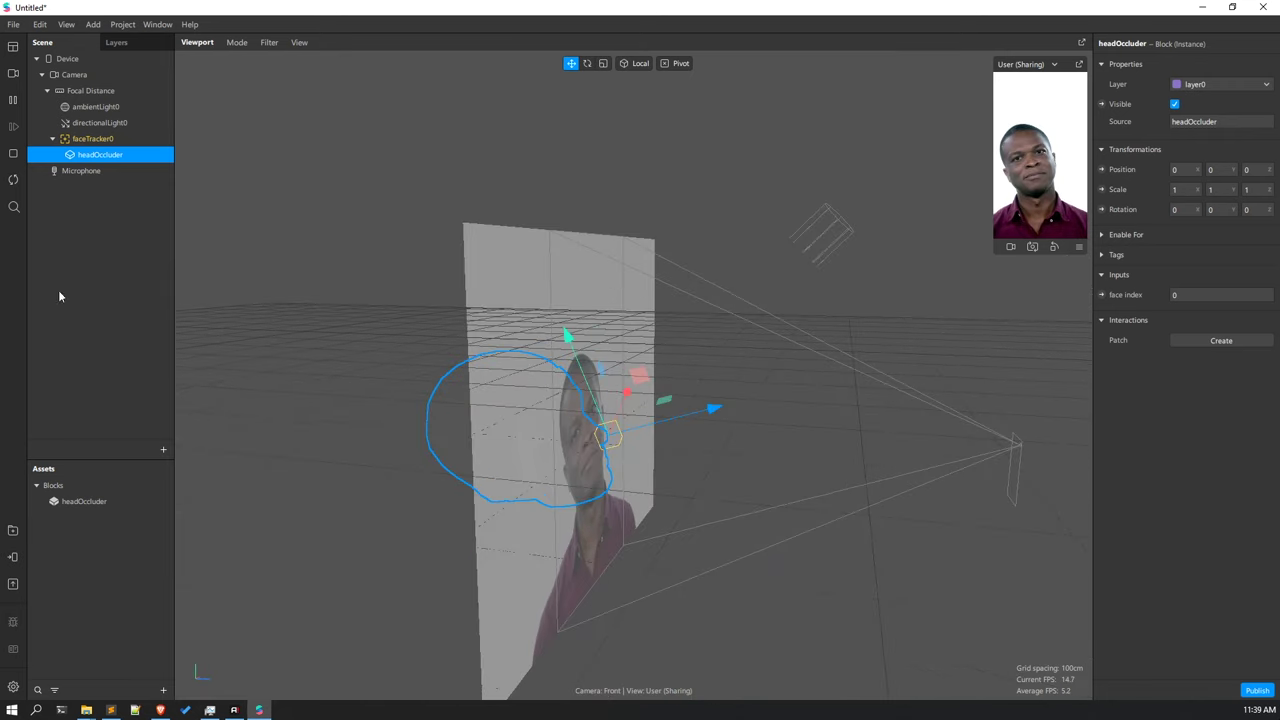
pyautogui.click(88, 259)
# Search the AR Library for 'Steampunk Glasses' and import the free Sketchfab model.
pyautogui.rightClick(118, 545)
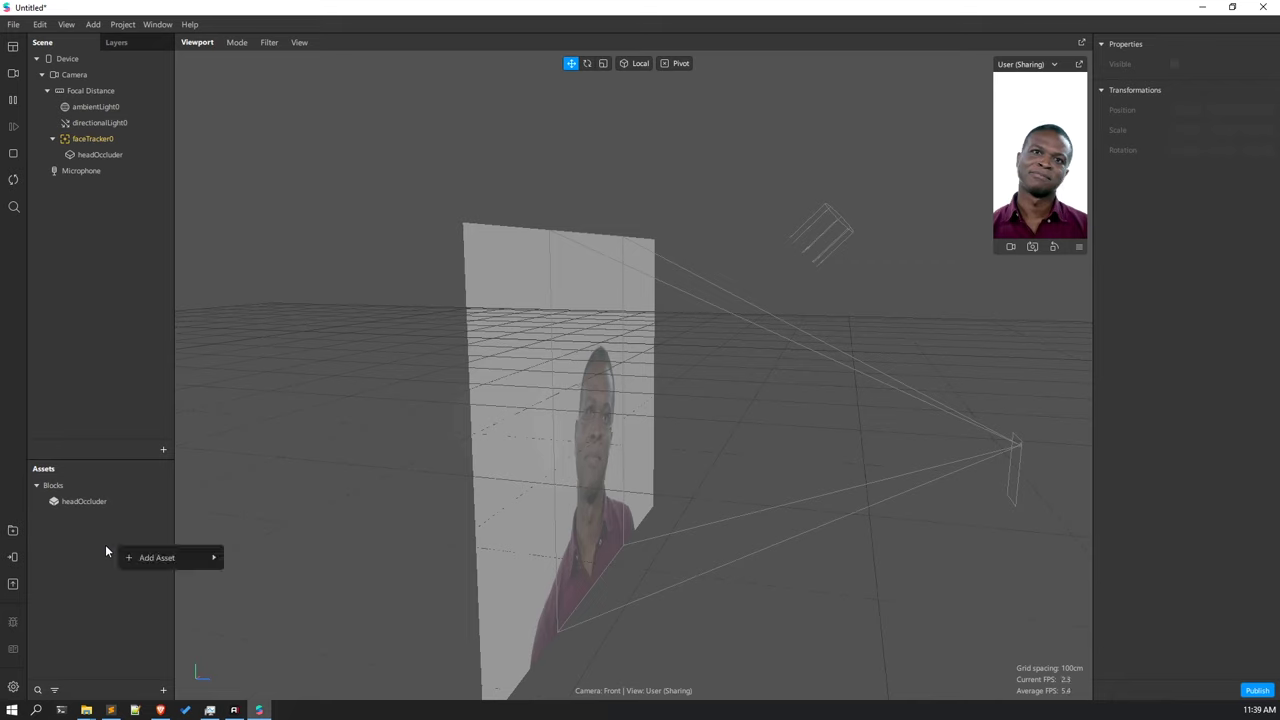
pyautogui.click(89, 548)
pyautogui.click(163, 690)
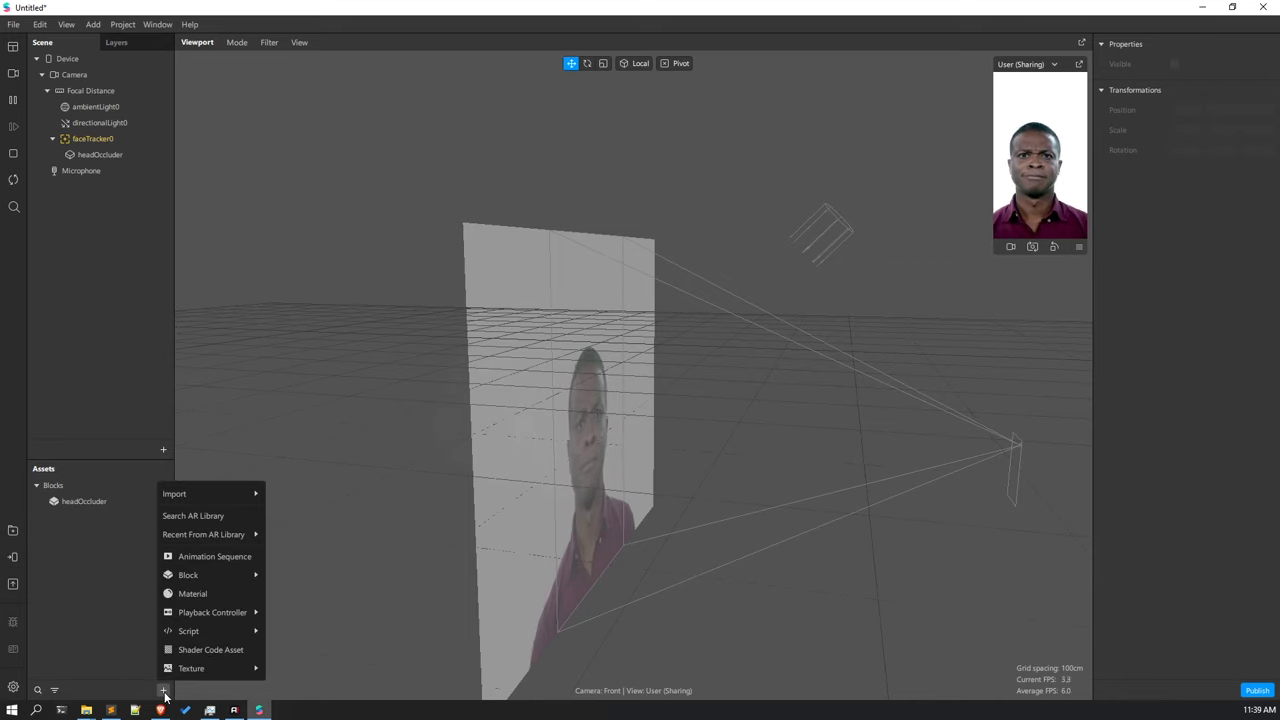
pyautogui.click(222, 516)
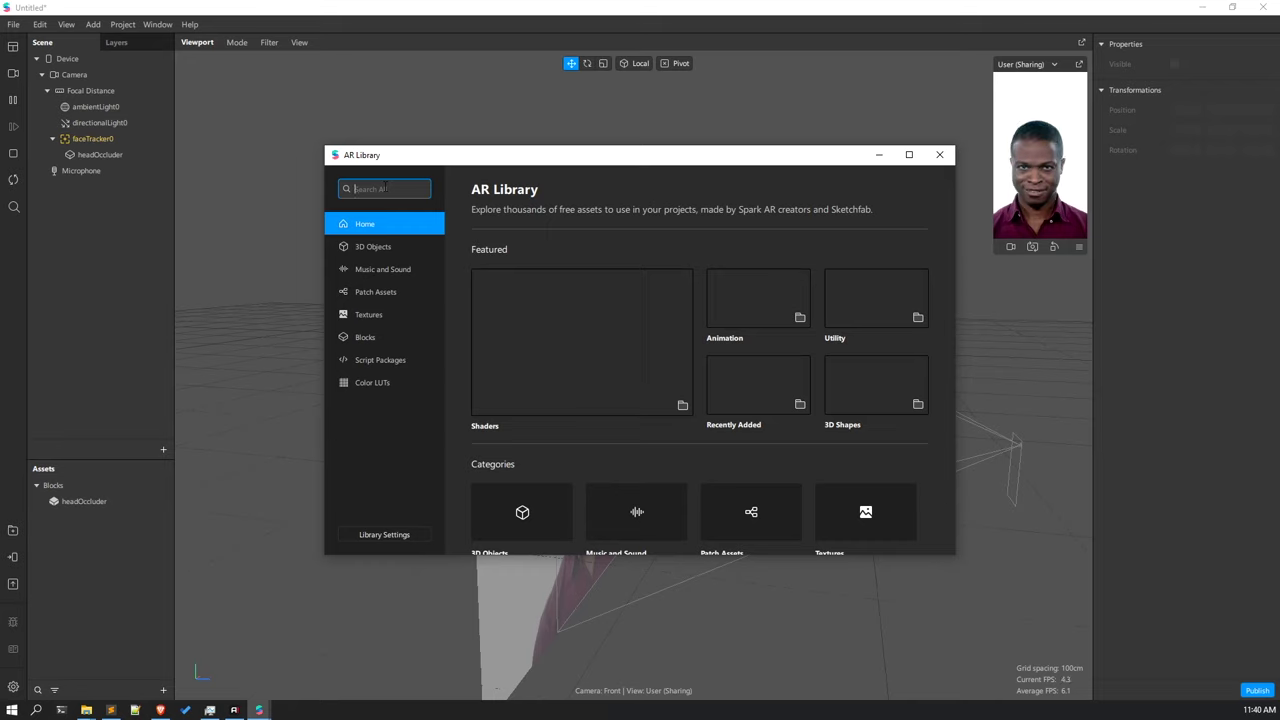
pyautogui.write('Steampun')
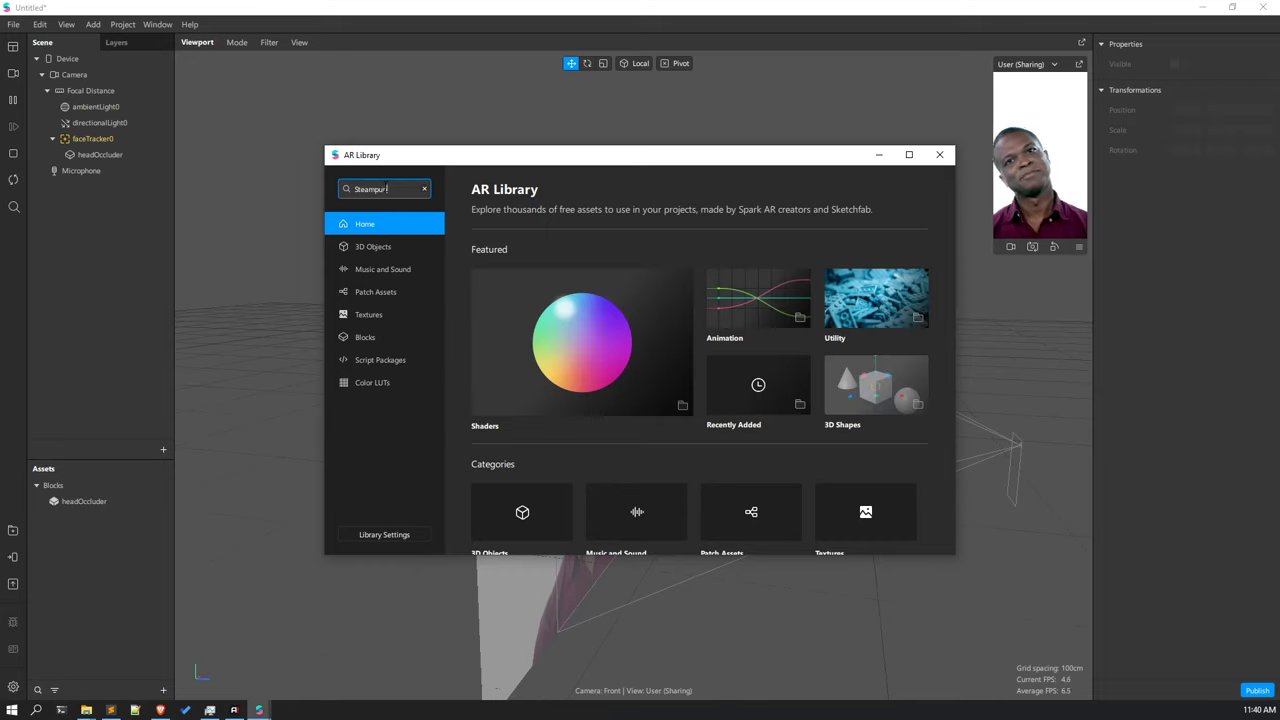
pyautogui.write('k Glasses')
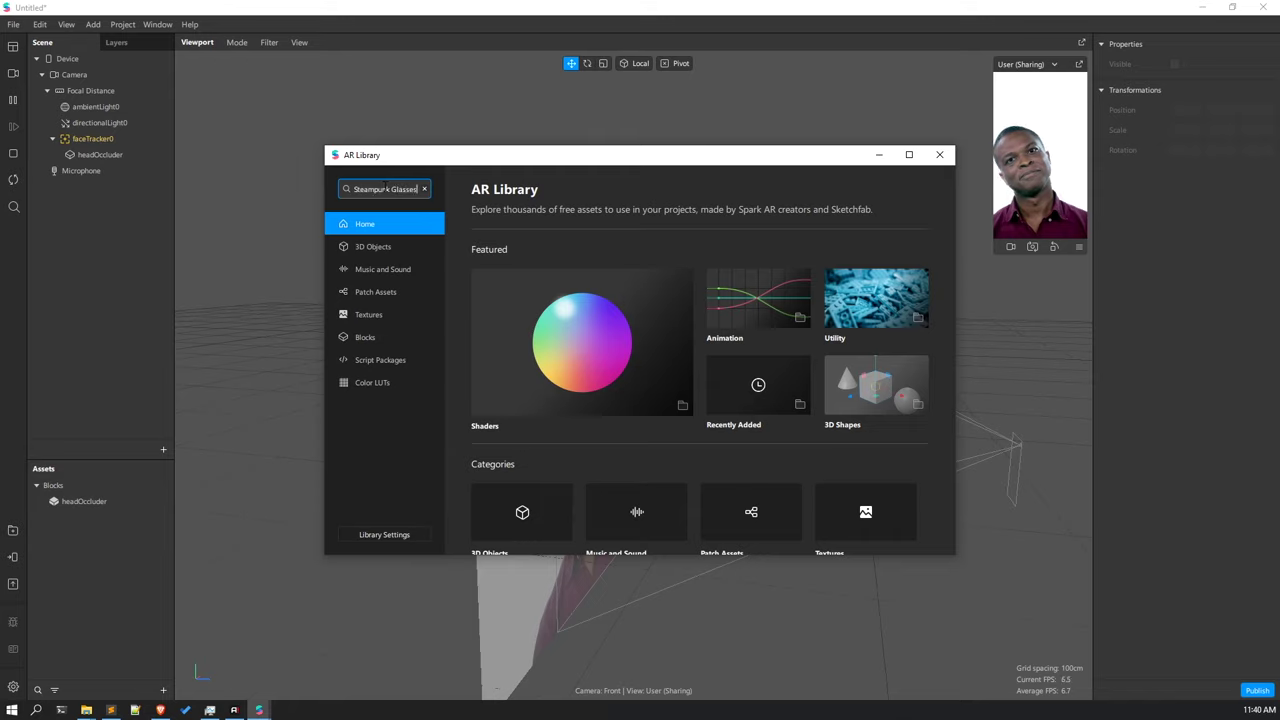
pyautogui.press('Return')
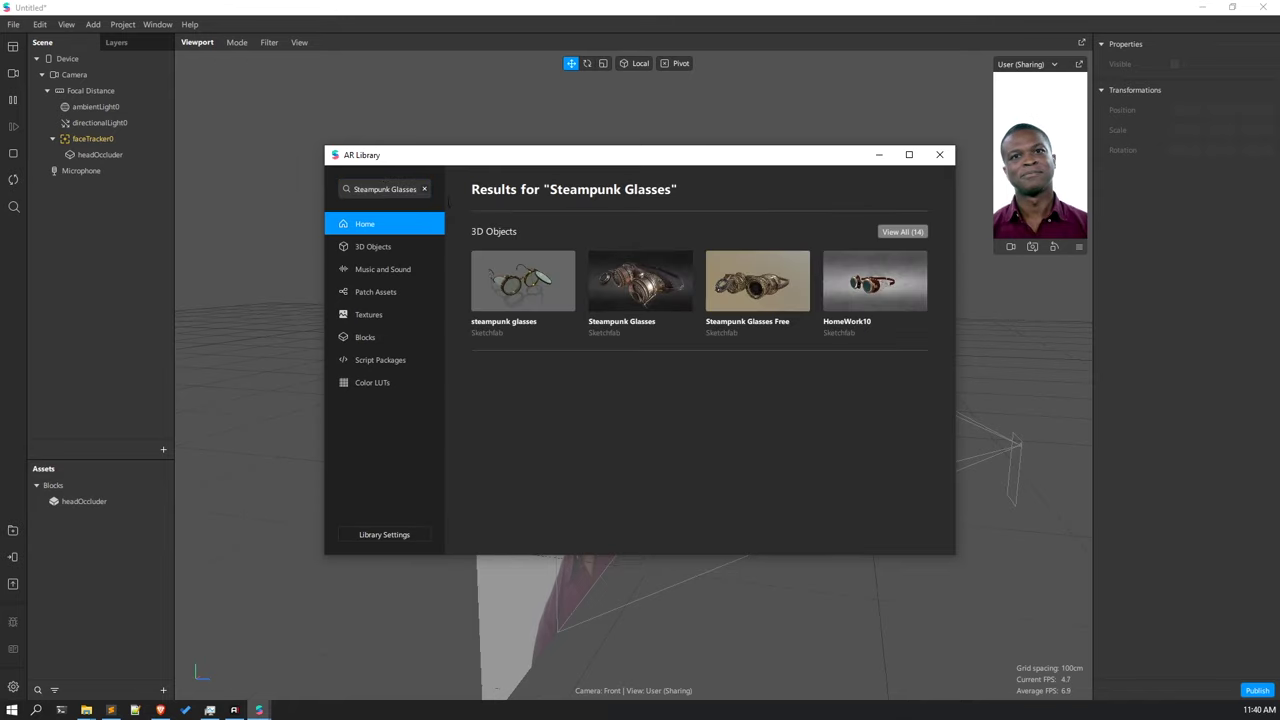
pyautogui.click(637, 299)
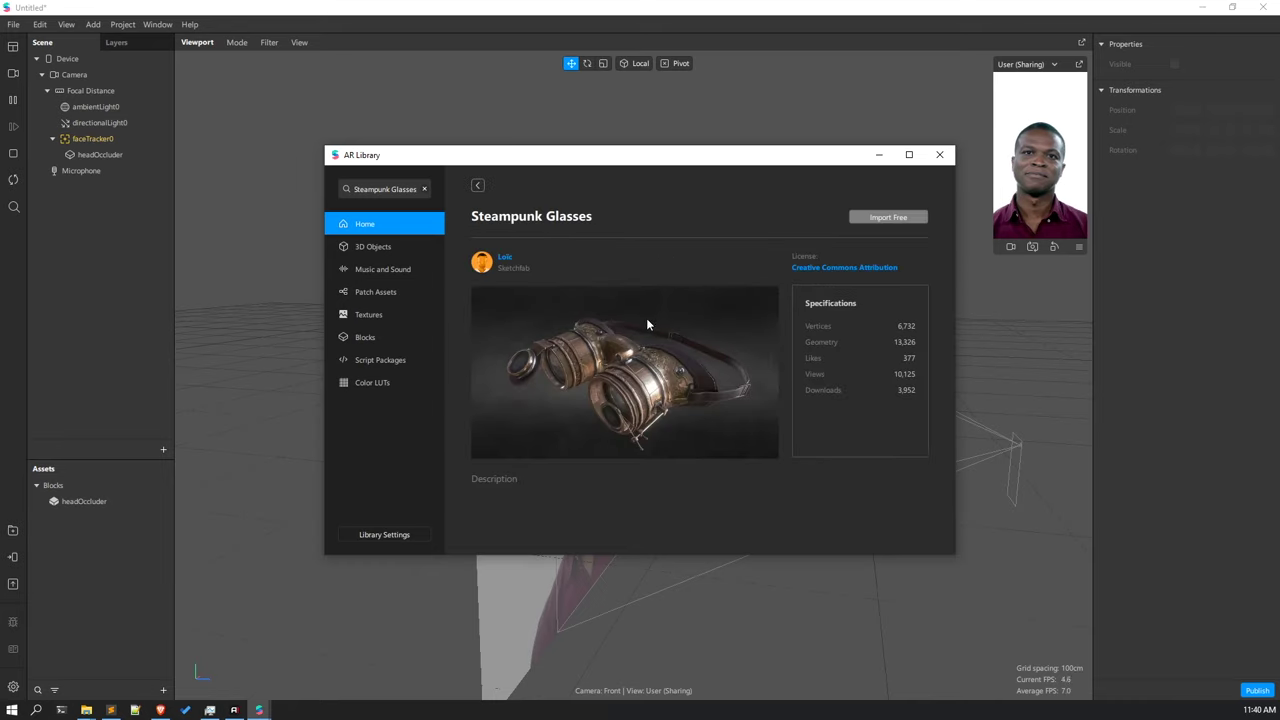
pyautogui.click(888, 217)
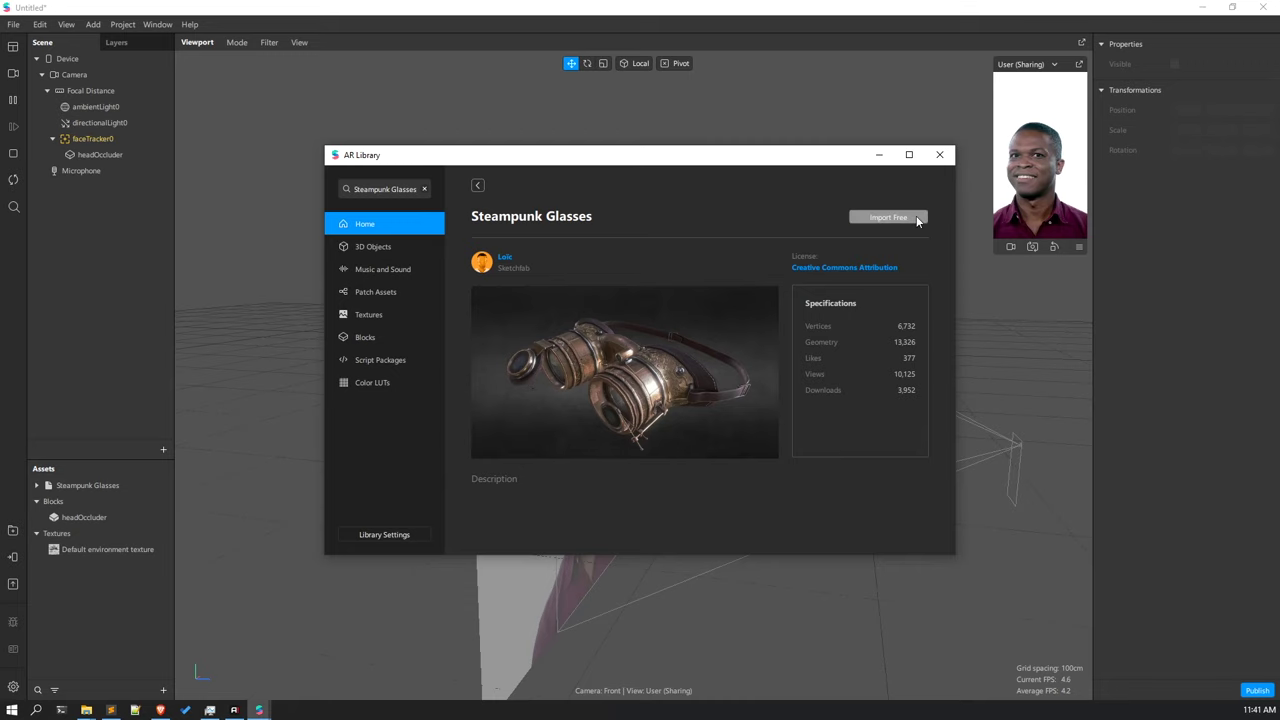
pyautogui.click(940, 155)
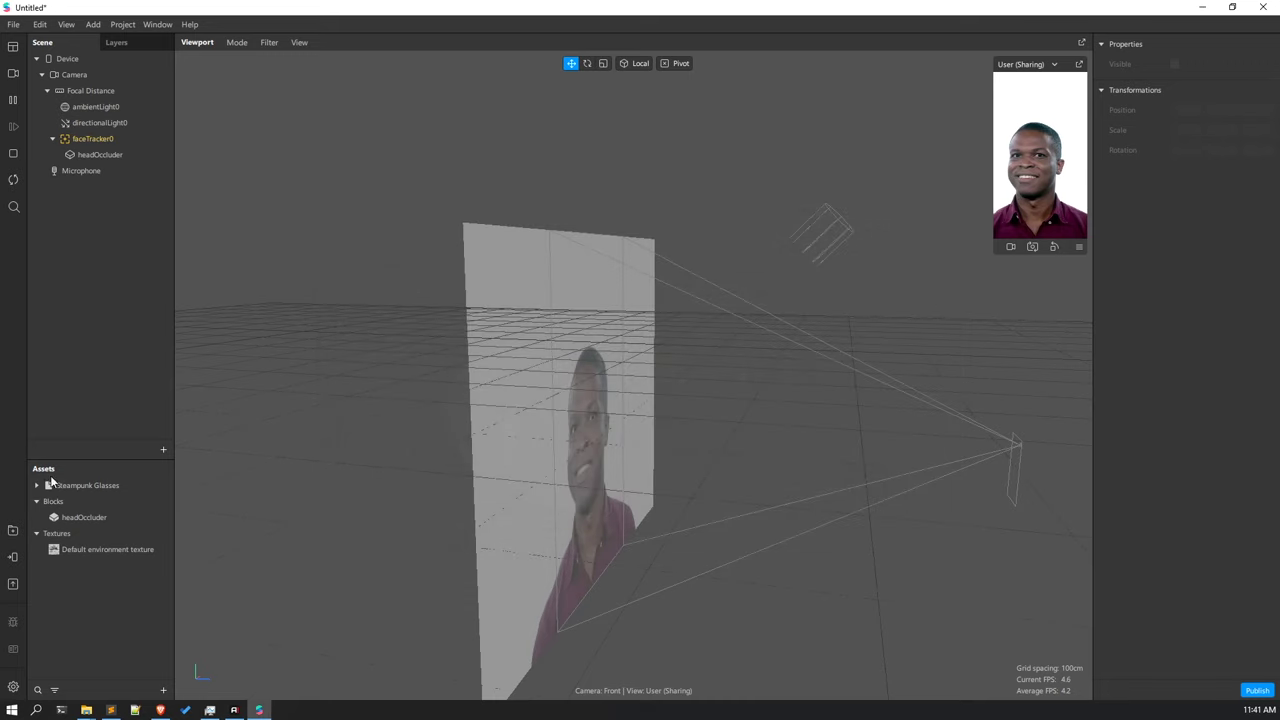
# Set iOS, Android and Older Android compression to None for the three glasses textures.
pyautogui.click(40, 485)
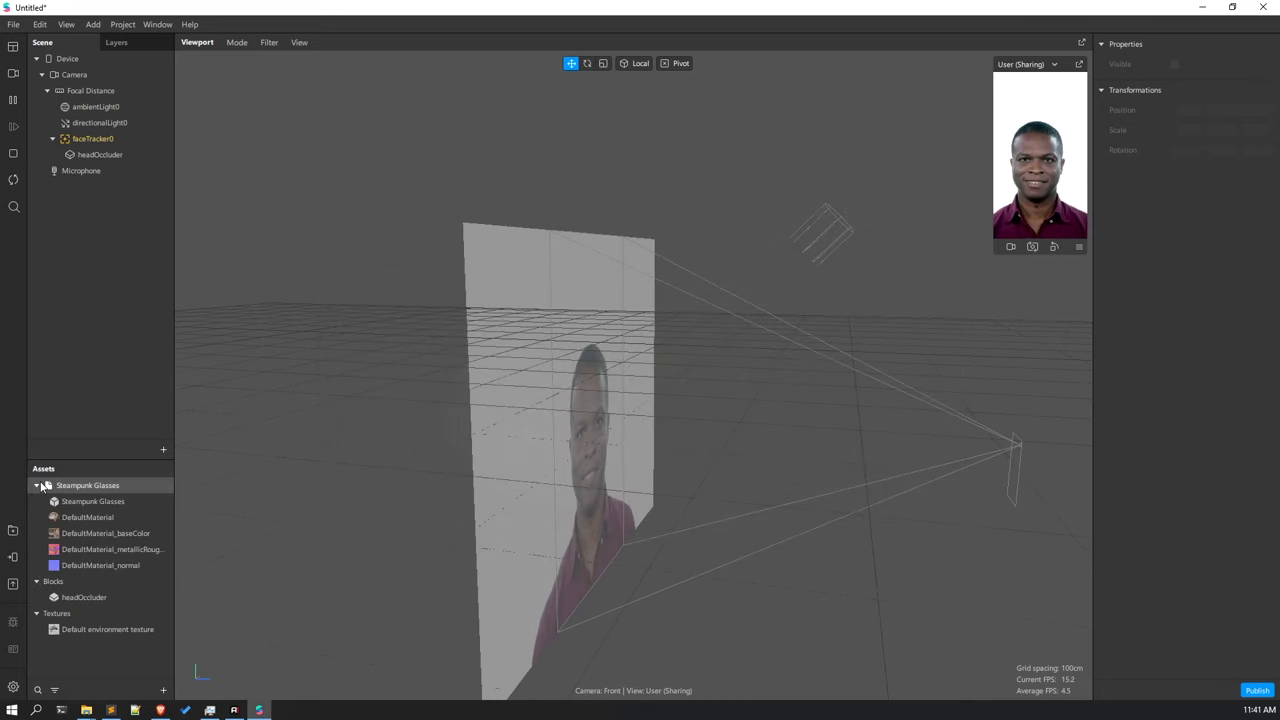
pyautogui.click(75, 532)
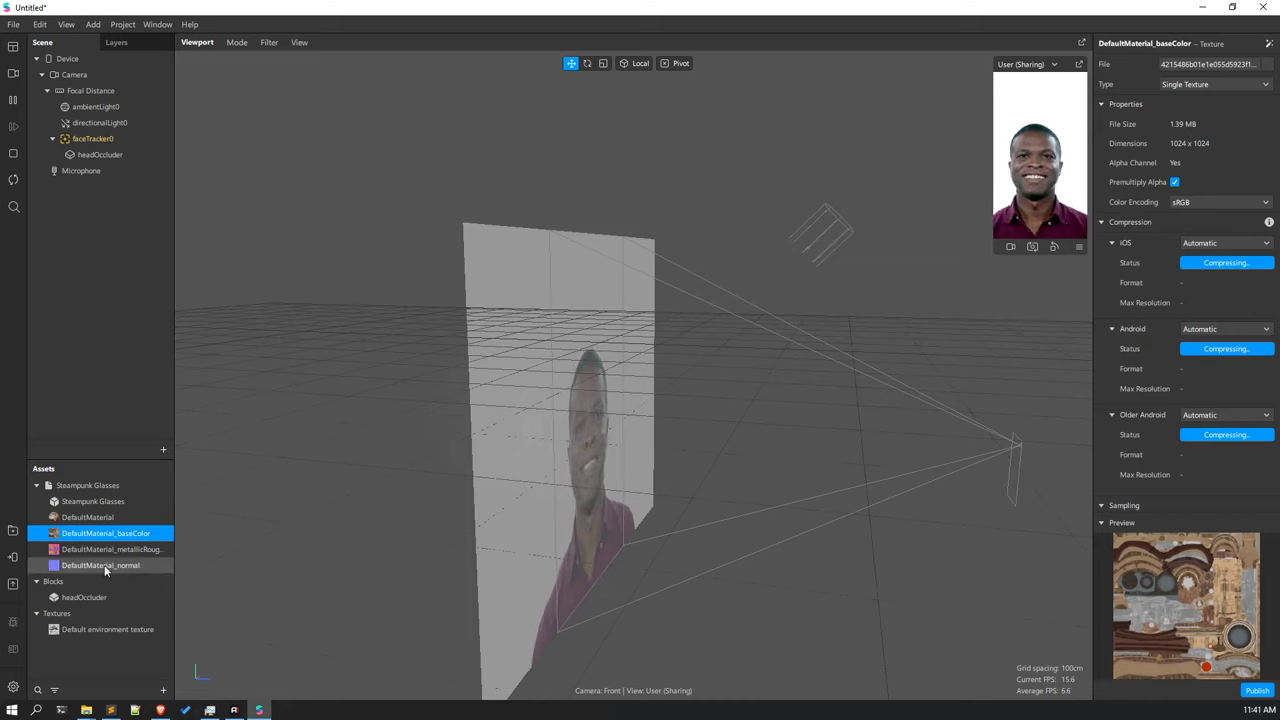
pyautogui.keyDown('shift'); pyautogui.click(105, 566); pyautogui.keyUp('shift')
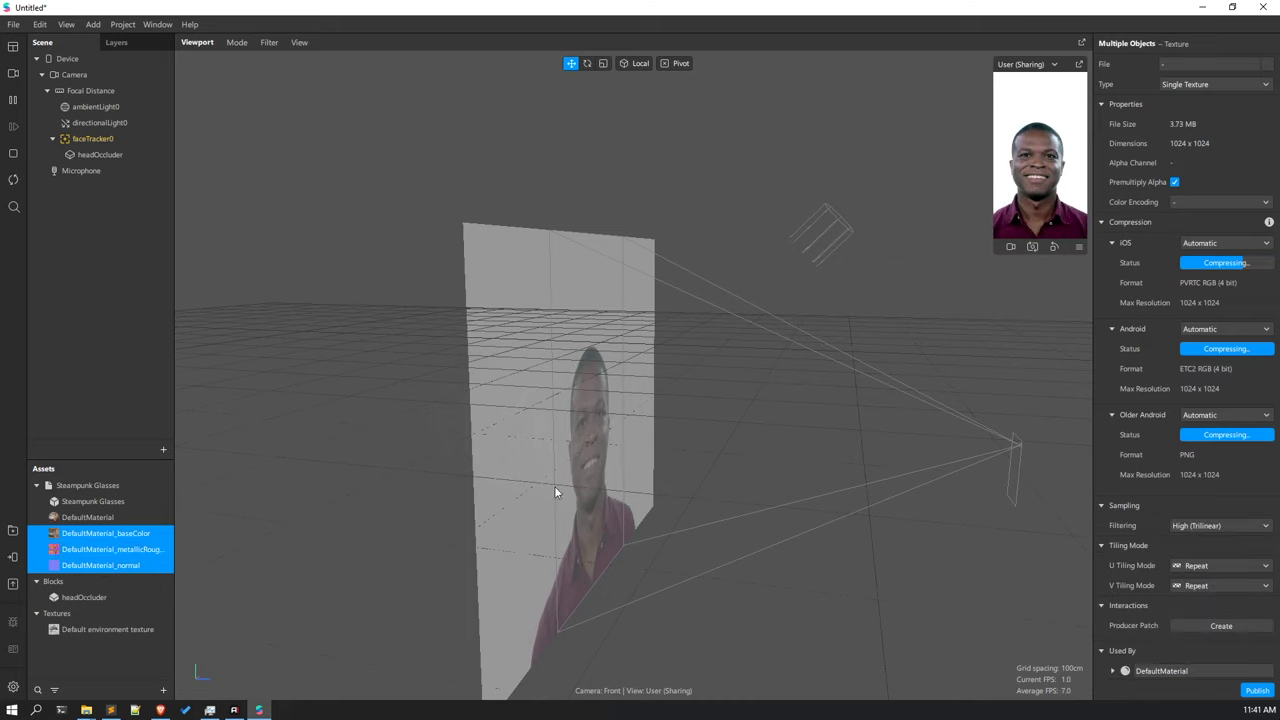
pyautogui.click(1243, 242)
pyautogui.click(1218, 271)
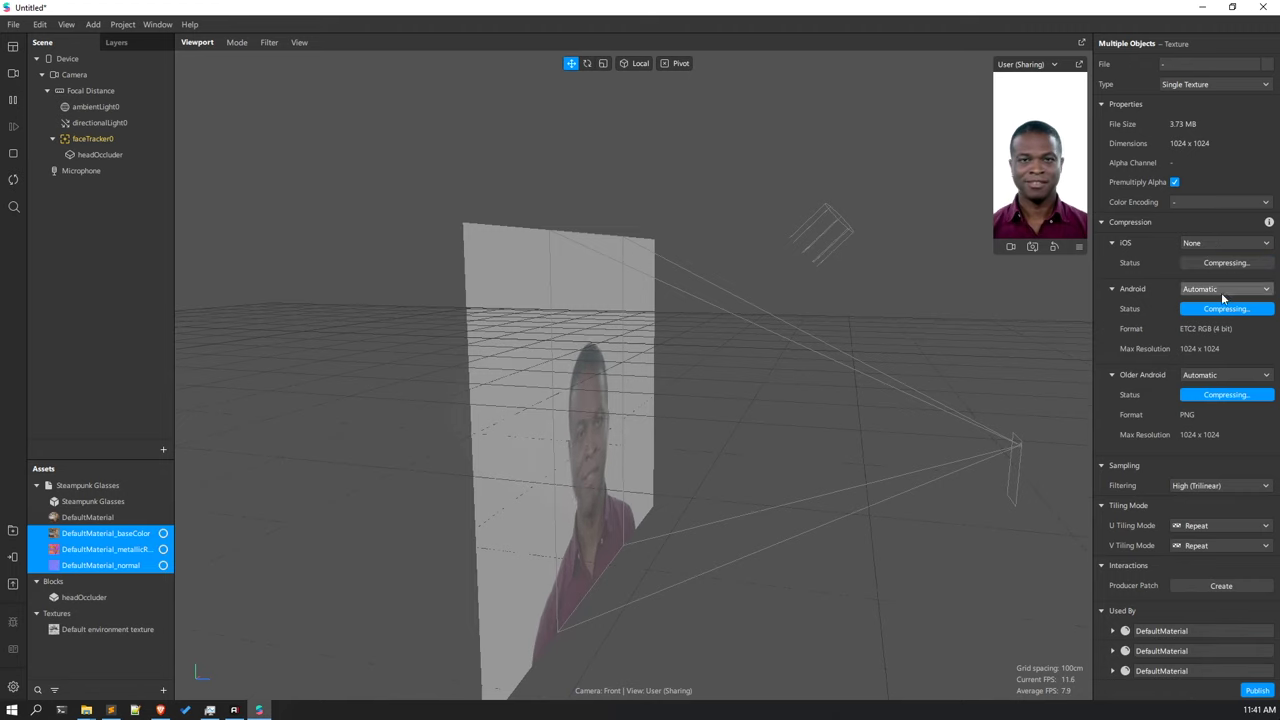
pyautogui.click(1221, 288)
pyautogui.click(1214, 318)
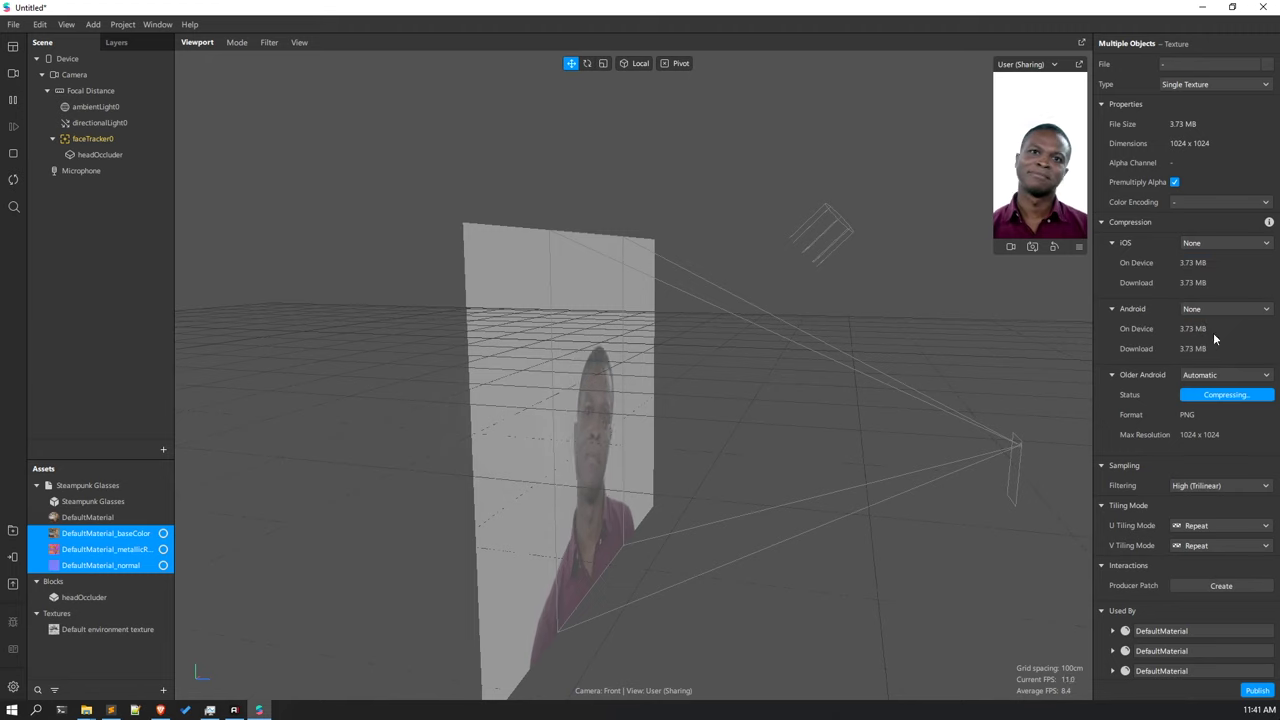
pyautogui.click(1206, 374)
pyautogui.click(1203, 407)
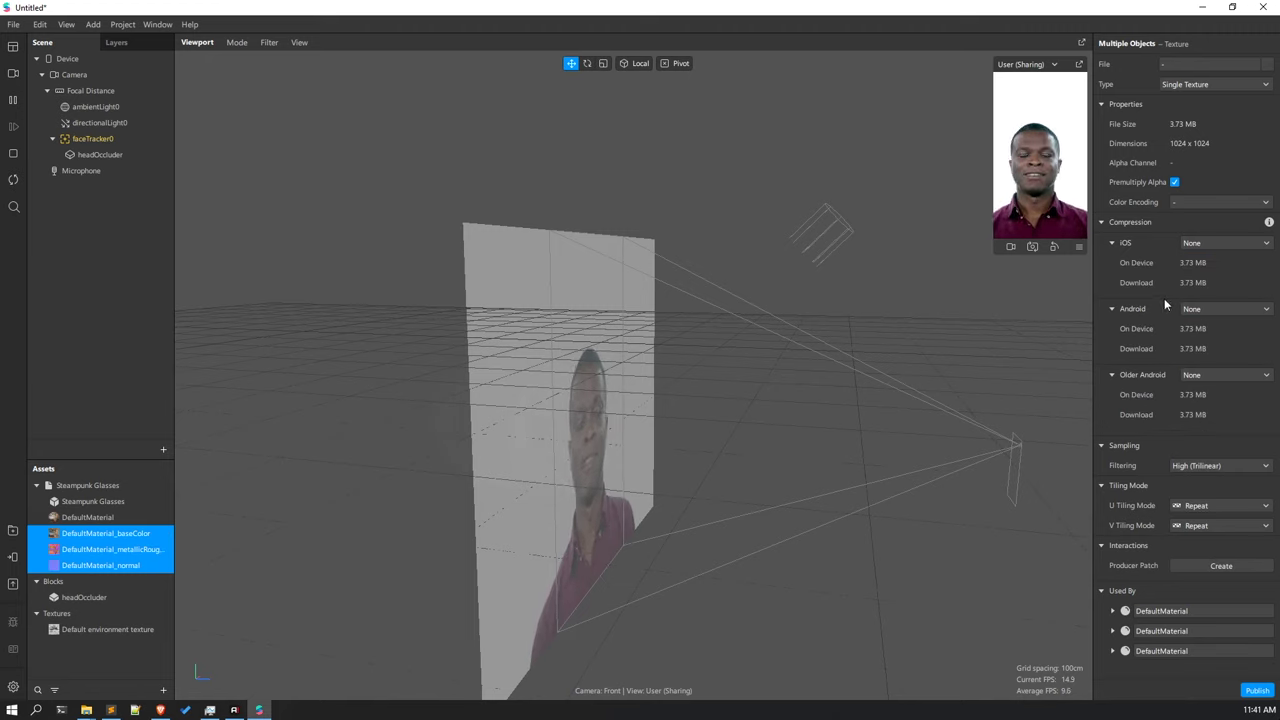
# Inspect the glasses' DefaultMaterial and components, then select the Steampunk Glasses model asset.
pyautogui.click(120, 517)
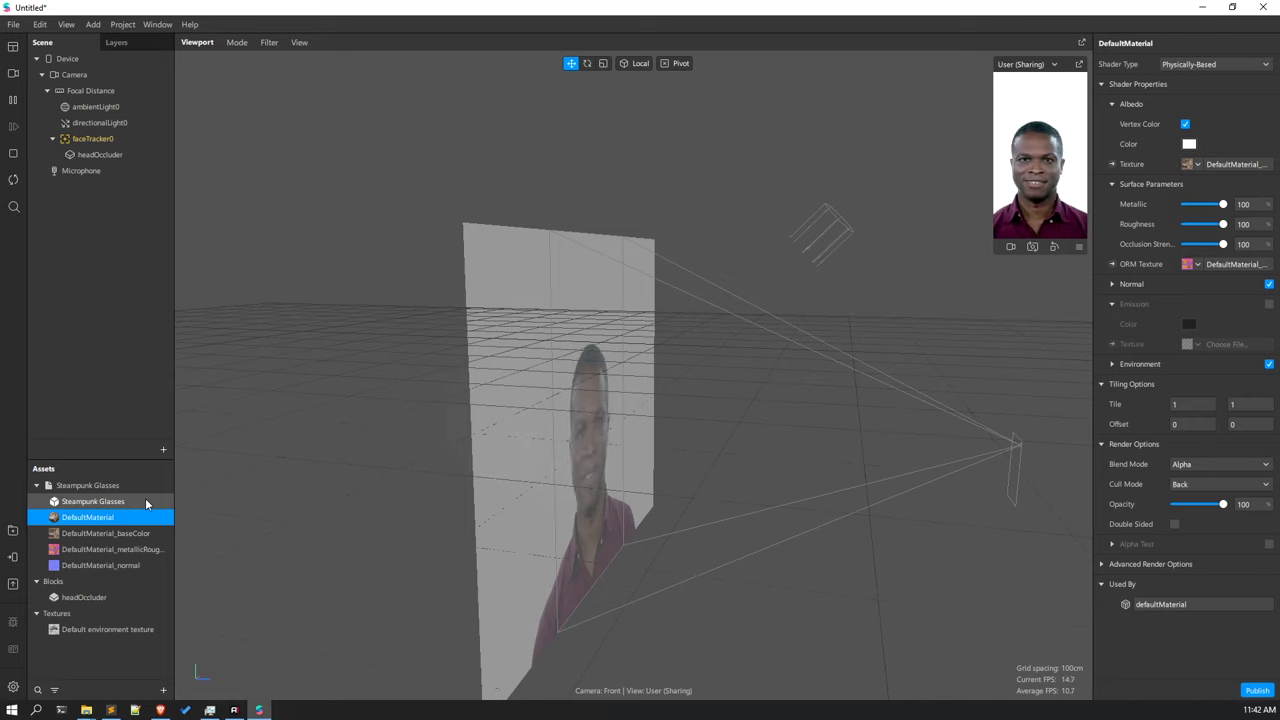
pyautogui.click(145, 500)
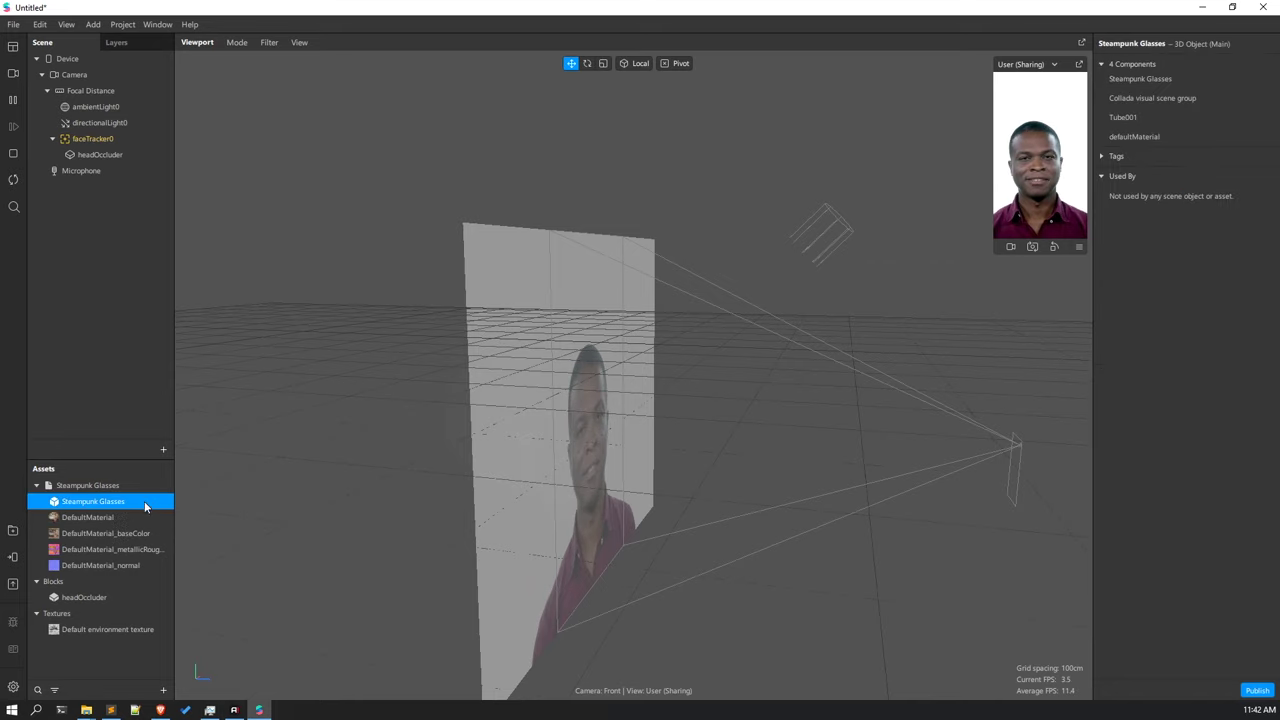
pyautogui.click(126, 660)
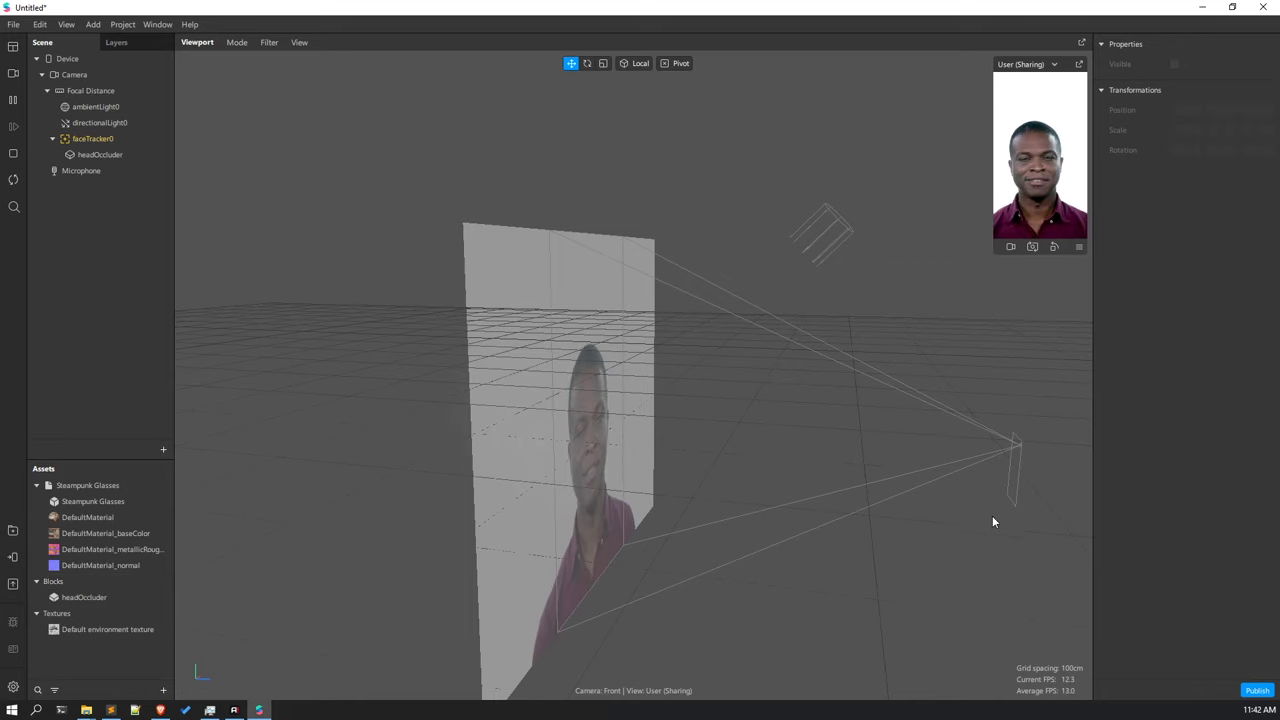
pyautogui.moveTo(992, 515); pyautogui.dragTo(778, 505)
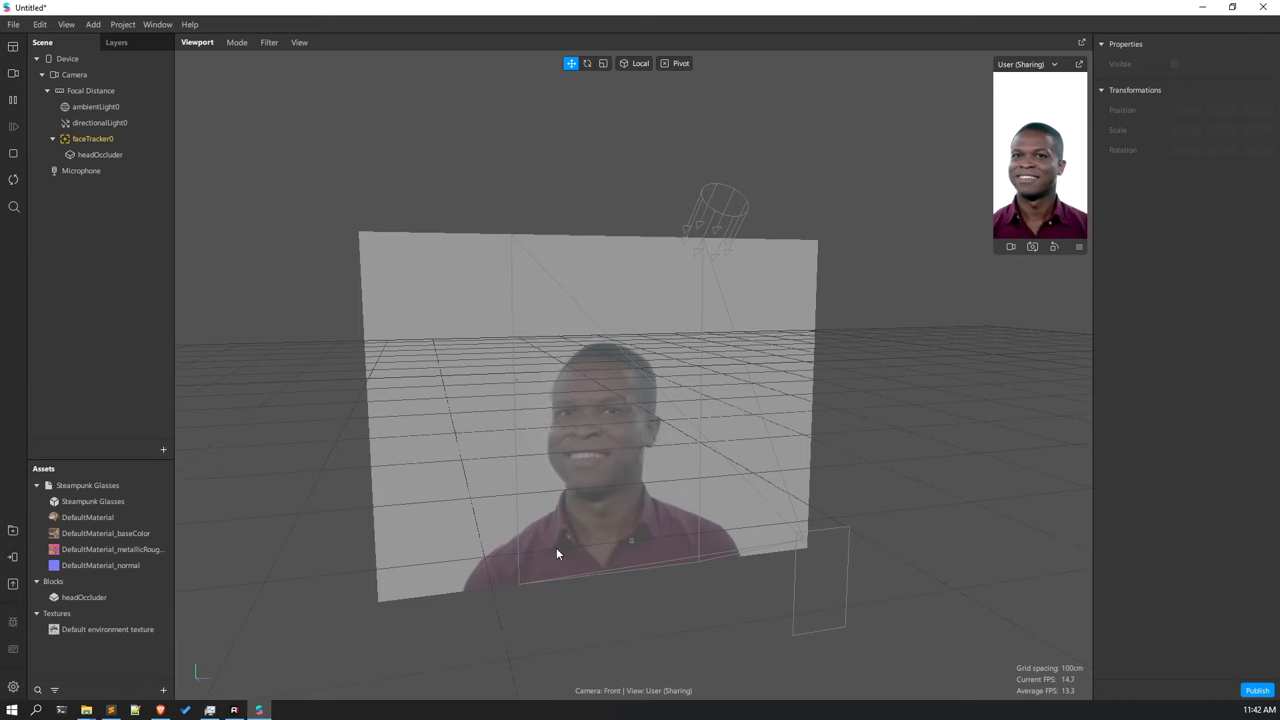
pyautogui.moveTo(556, 547); pyautogui.dragTo(657, 496)
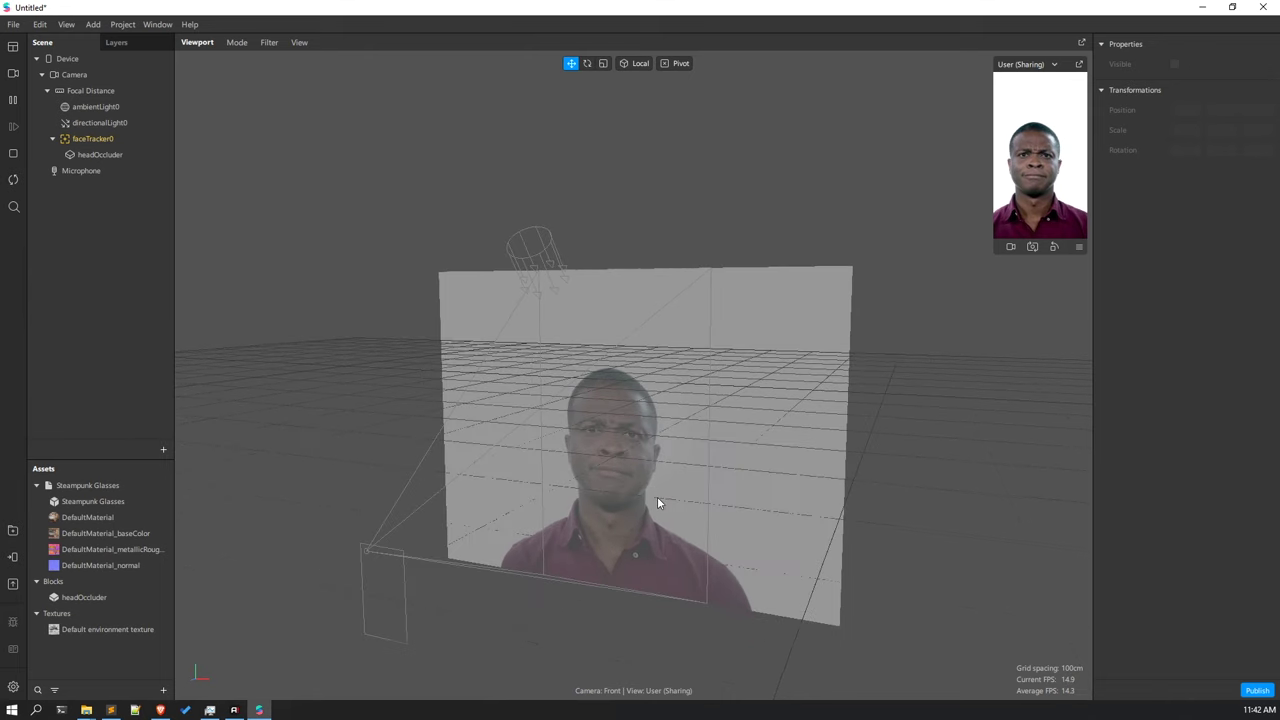
pyautogui.click(108, 502)
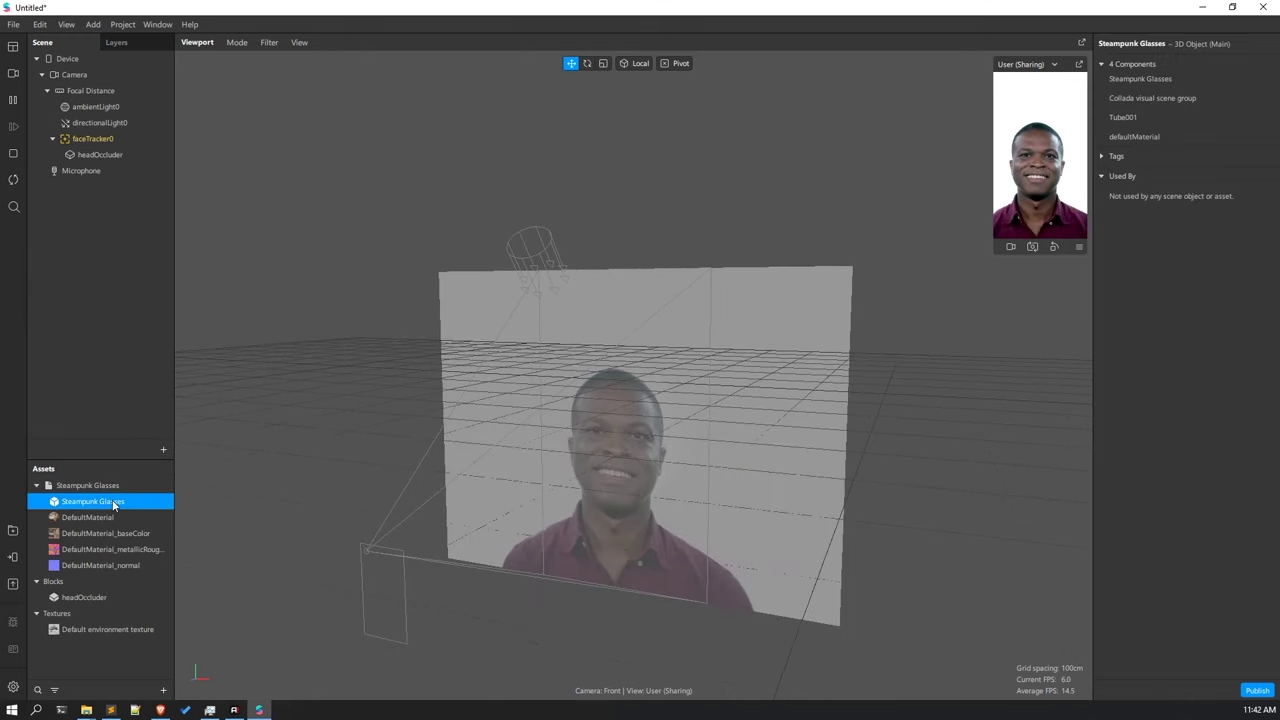
# Attach the Steampunk Glasses under faceTracker0 and shrink the oversized model.
pyautogui.moveTo(192, 484); pyautogui.dragTo(139, 139)
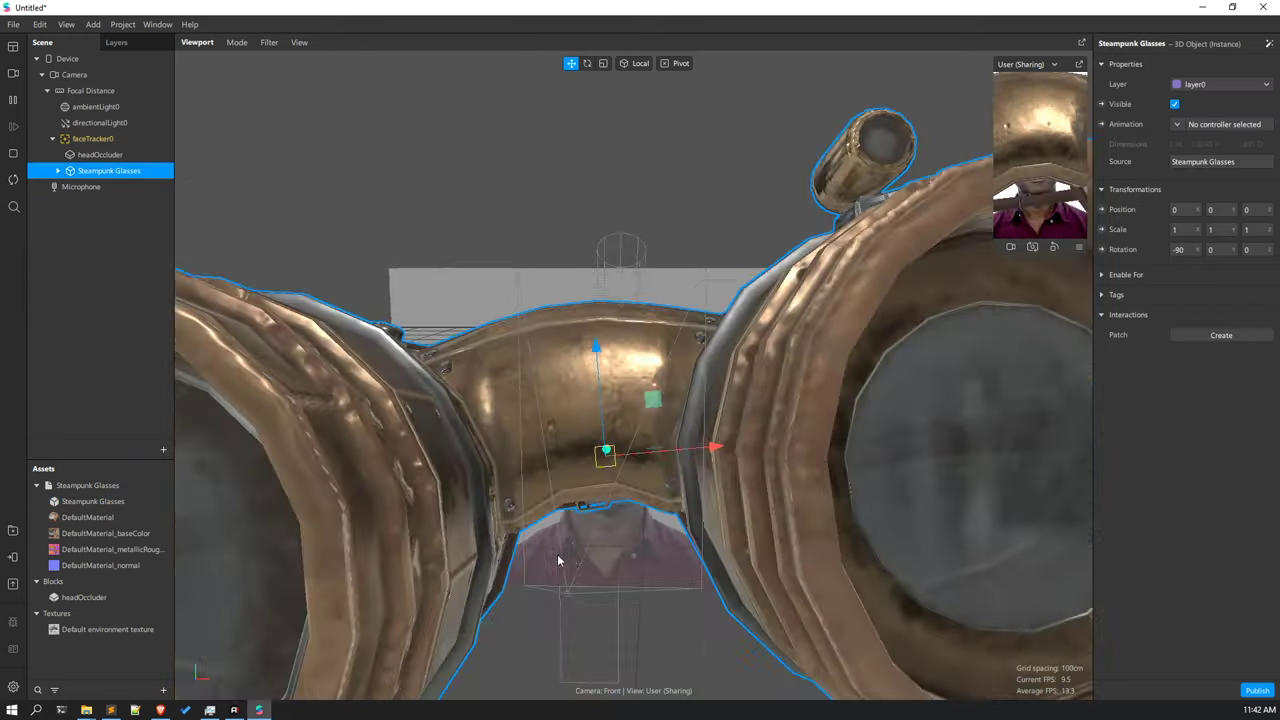
pyautogui.scroll(-10, 680, 570)
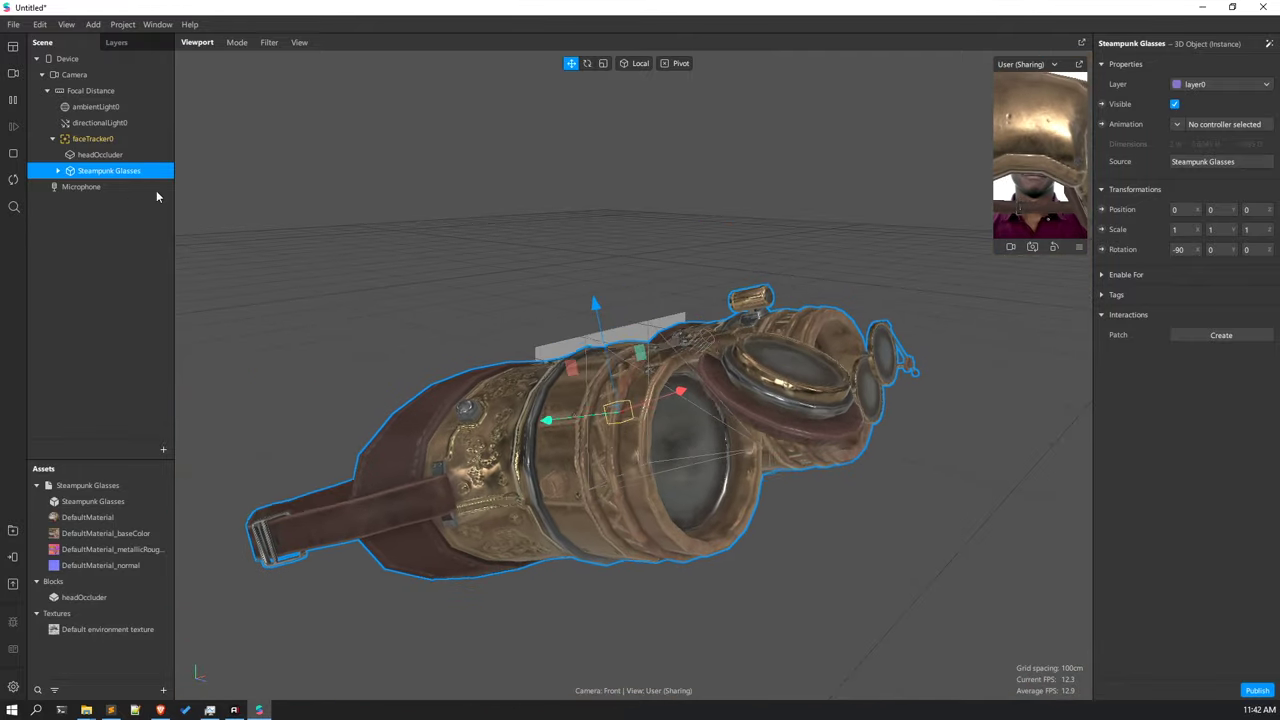
pyautogui.click(602, 63)
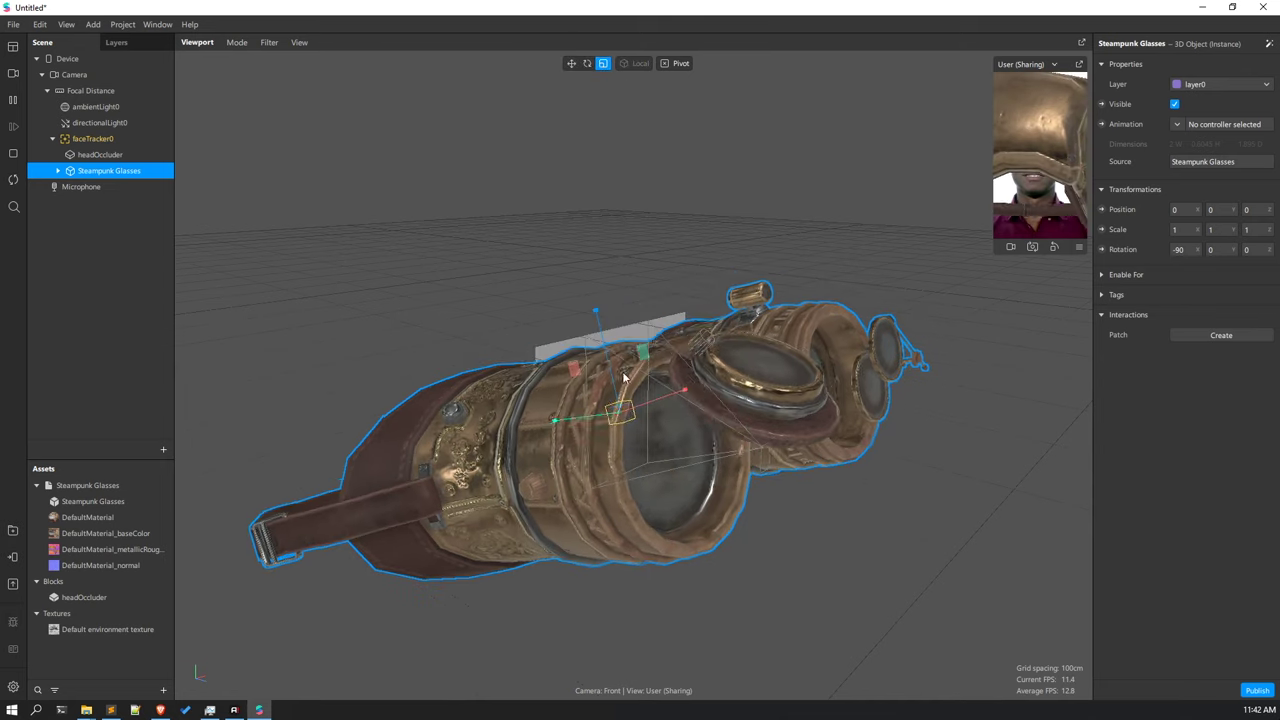
pyautogui.moveTo(628, 423); pyautogui.dragTo(419, 399)
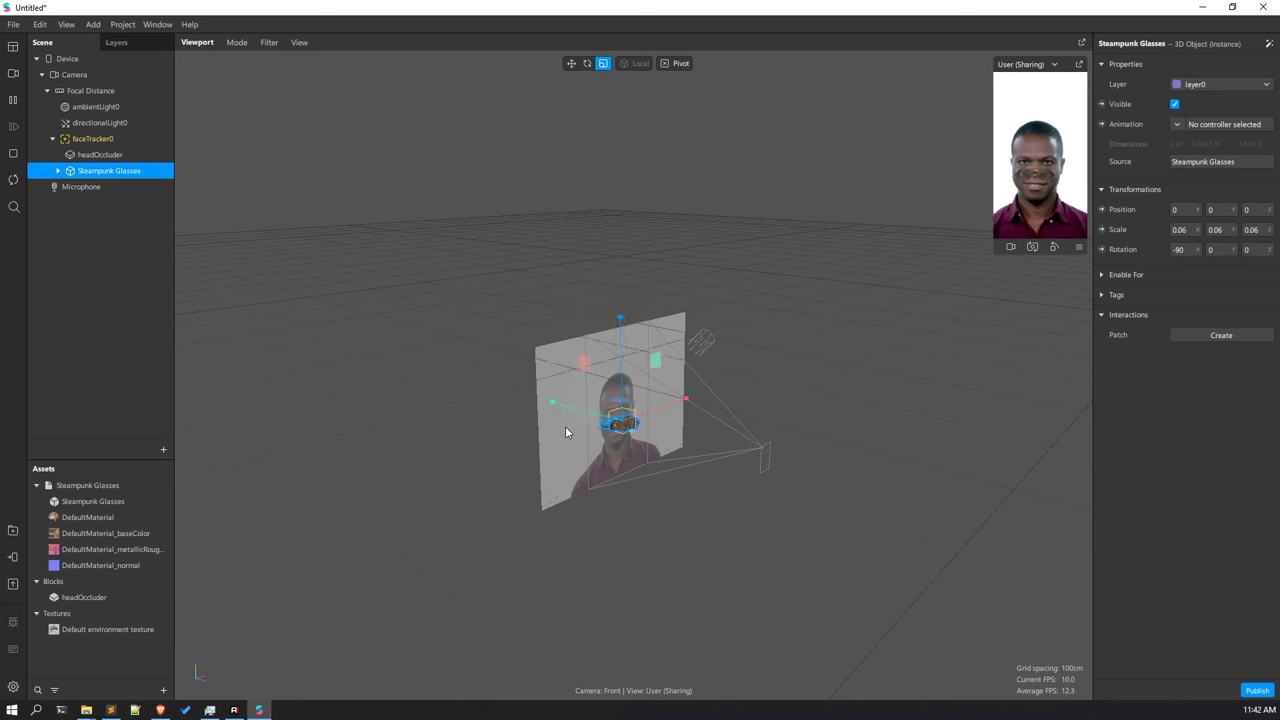
# Pause and enlarge the preview, then resize the glasses to about 0.0964 across both eyes.
pyautogui.scroll(3, 566, 428)
pyautogui.moveTo(569, 431); pyautogui.dragTo(612, 414)
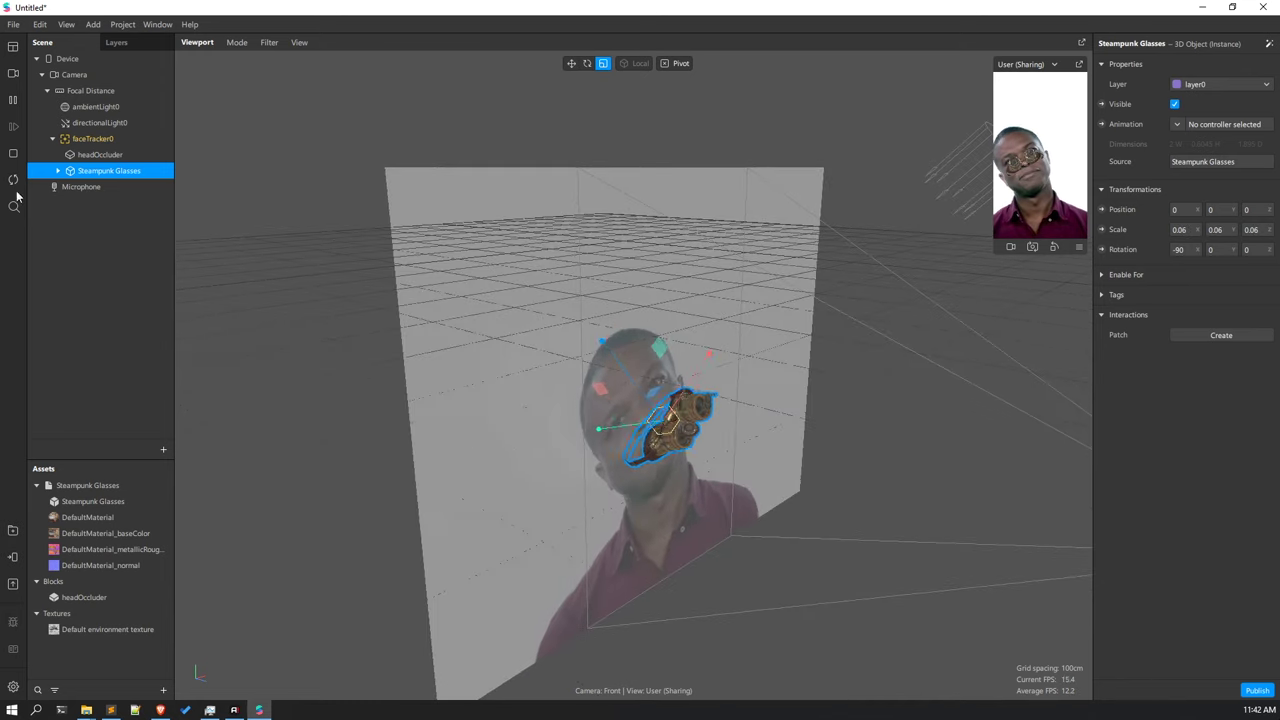
pyautogui.click(13, 101)
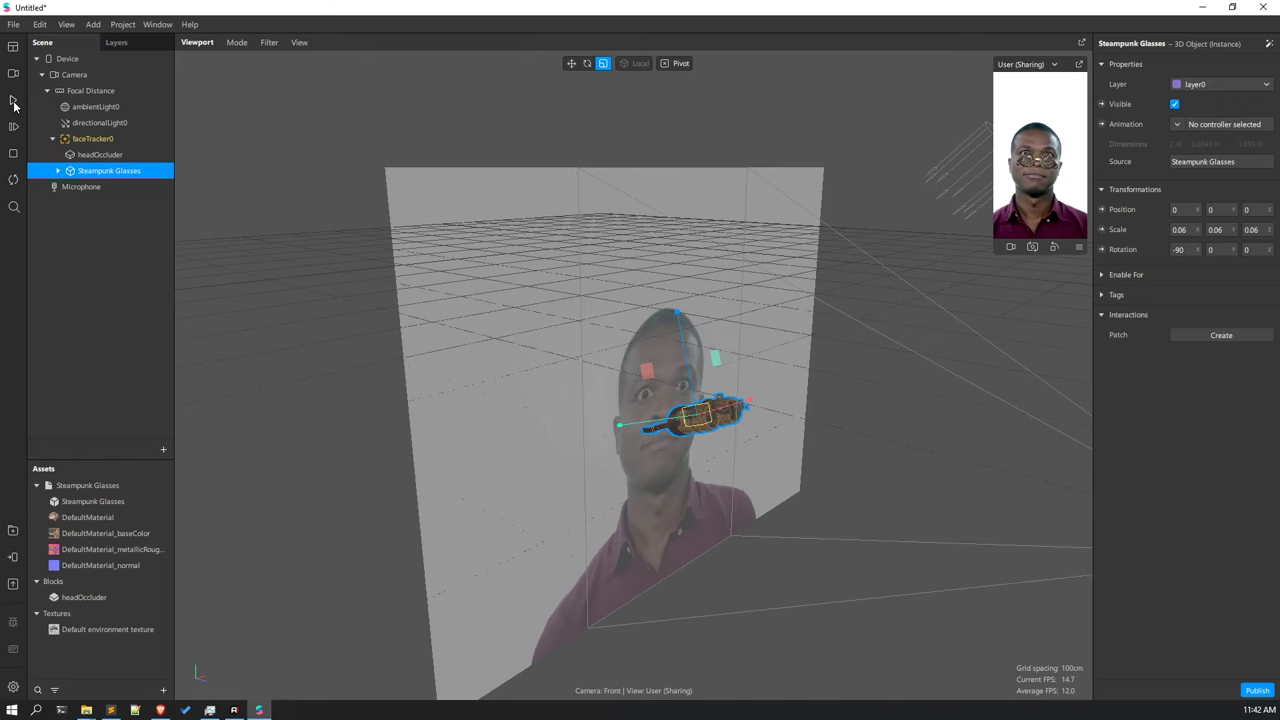
pyautogui.moveTo(996, 254); pyautogui.dragTo(818, 562)
pyautogui.moveTo(723, 449); pyautogui.dragTo(573, 514)
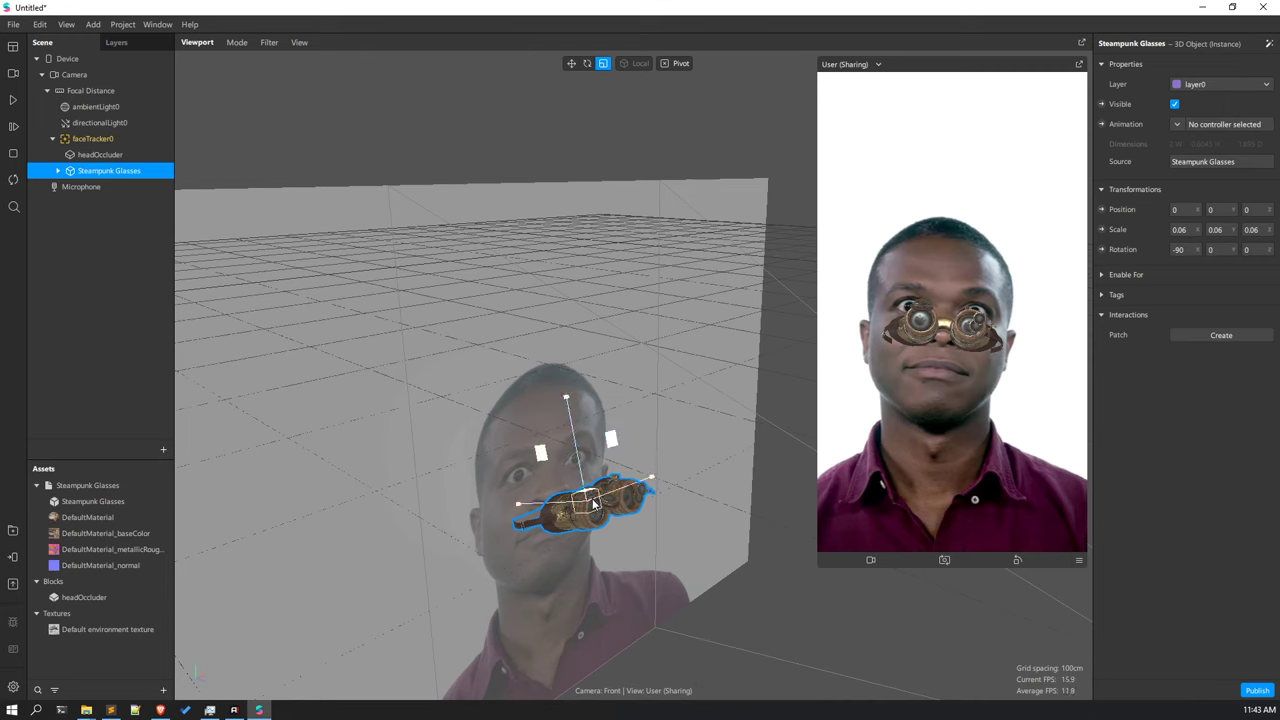
pyautogui.moveTo(589, 503); pyautogui.dragTo(594, 503)
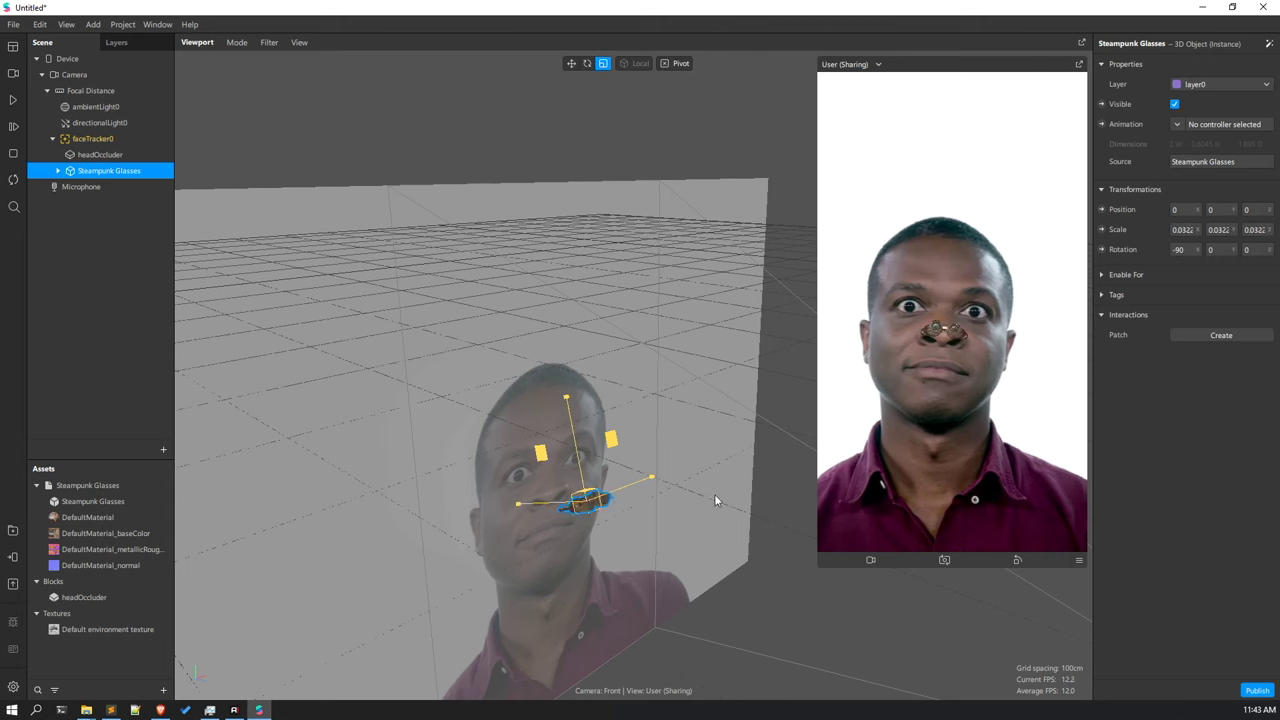
pyautogui.moveTo(714, 500); pyautogui.dragTo(880, 484)
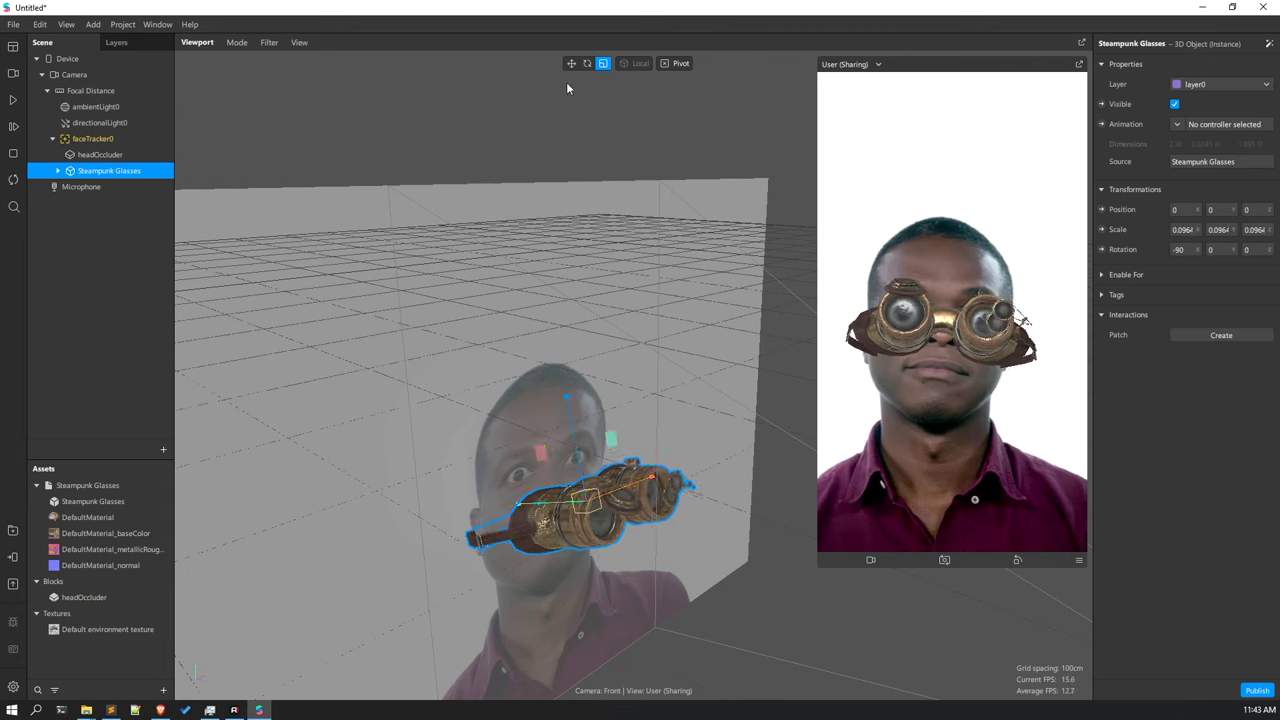
# Move the glasses back in depth and up to eye level.
pyautogui.moveTo(616, 343); pyautogui.dragTo(562, 521, button='right')
pyautogui.moveTo(512, 537); pyautogui.dragTo(525, 507)
pyautogui.moveTo(538, 410); pyautogui.dragTo(527, 370)
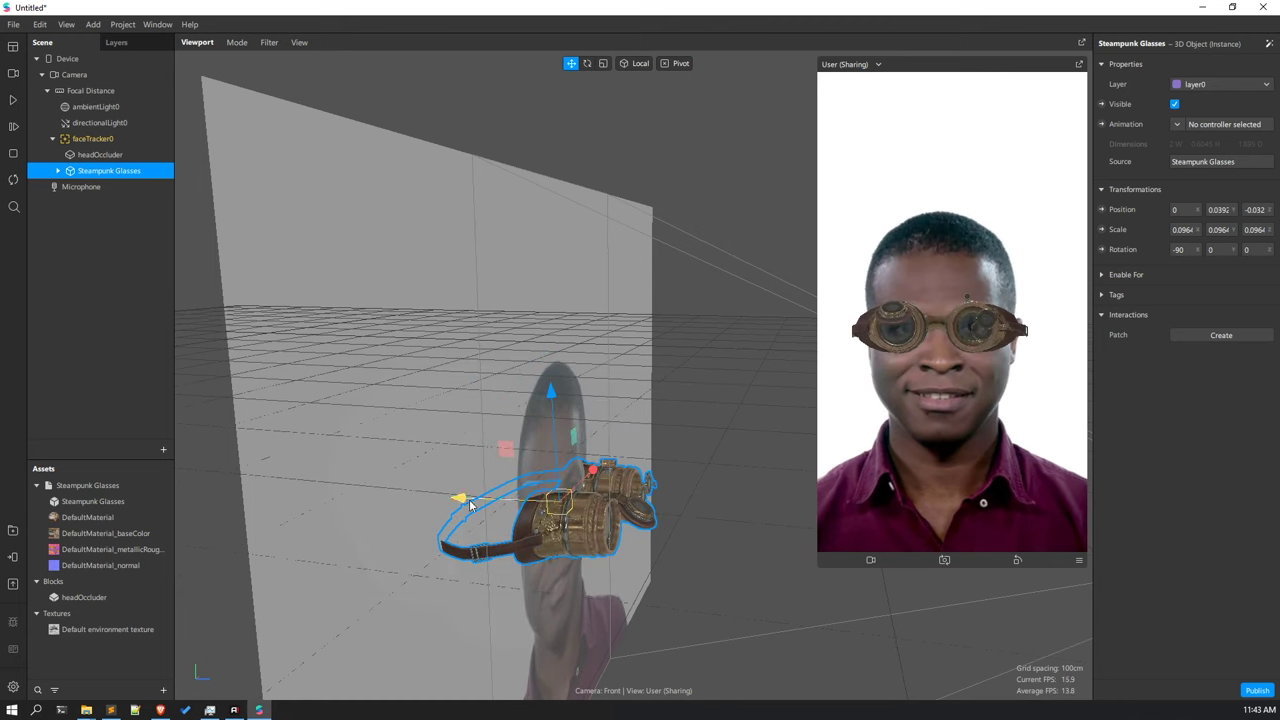
# Nudge the glasses along Z and X to position 0.0061, 0.0392, -0.023.
pyautogui.moveTo(472, 500); pyautogui.dragTo(480, 502)
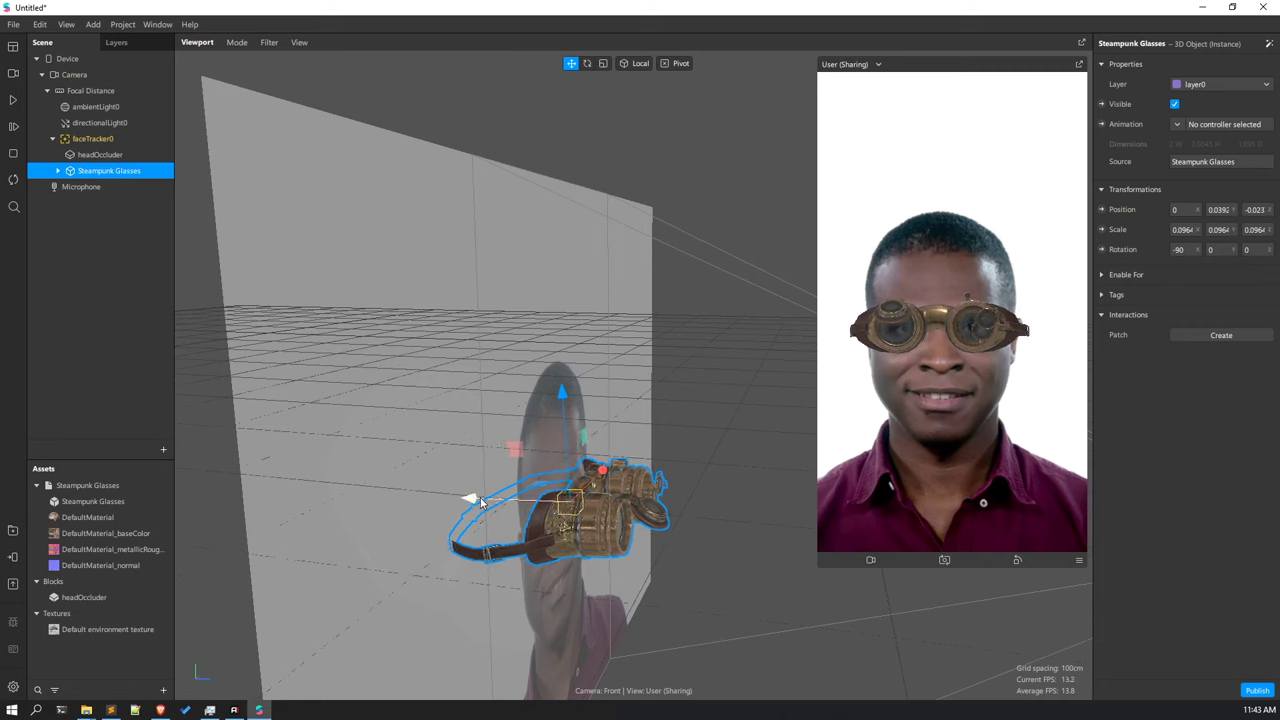
pyautogui.moveTo(603, 474); pyautogui.dragTo(606, 475)
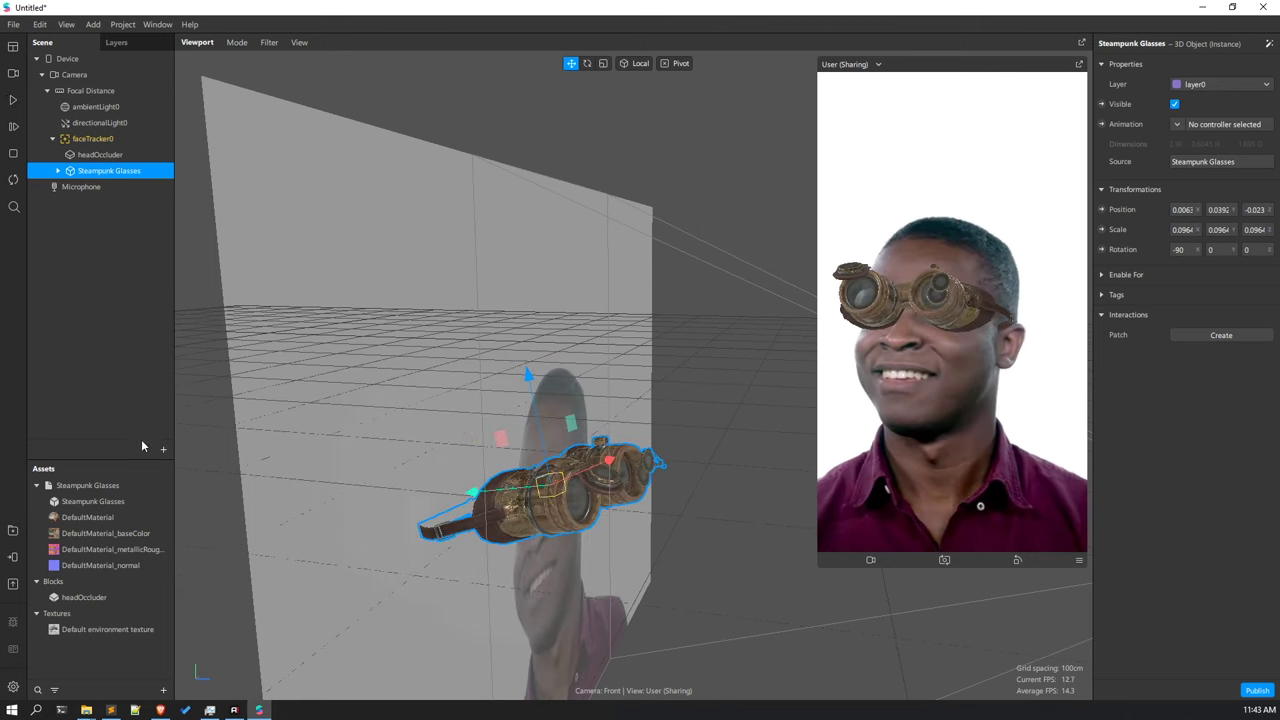
# Collapse the Steampunk Glasses, Blocks and Textures asset folders and bring up the add-asset menu.
pyautogui.click(38, 486)
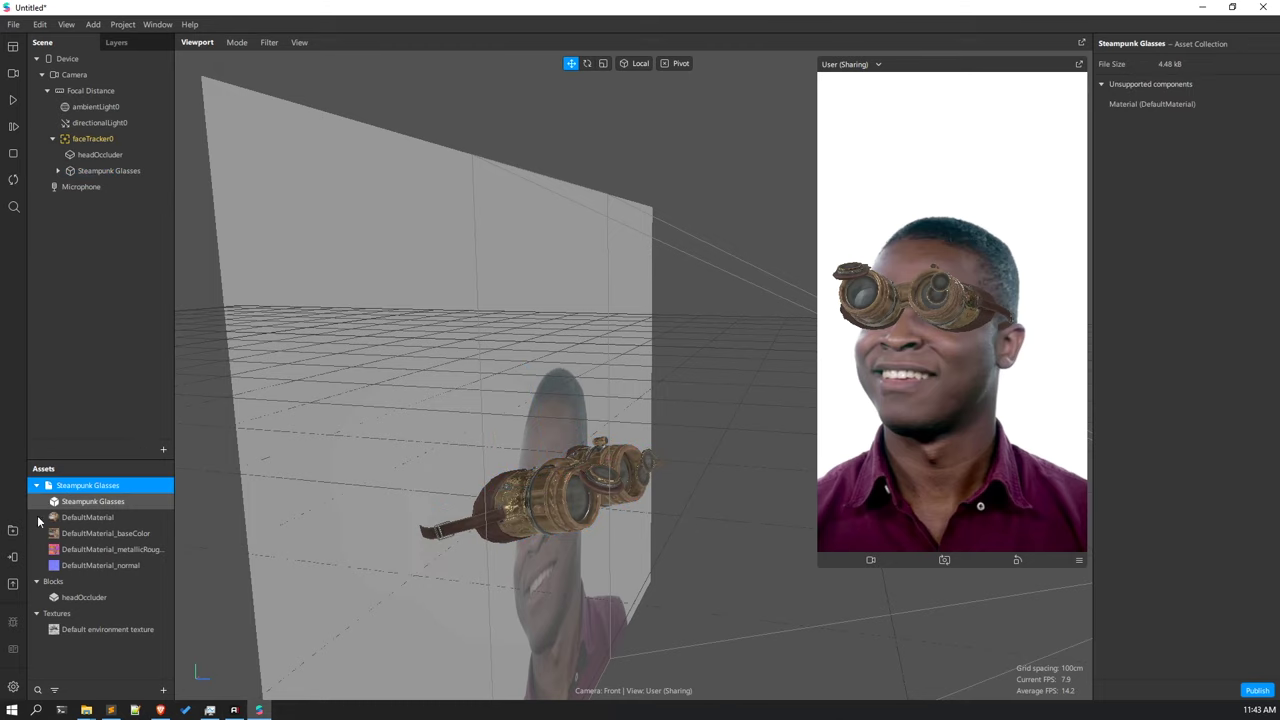
pyautogui.click(37, 486)
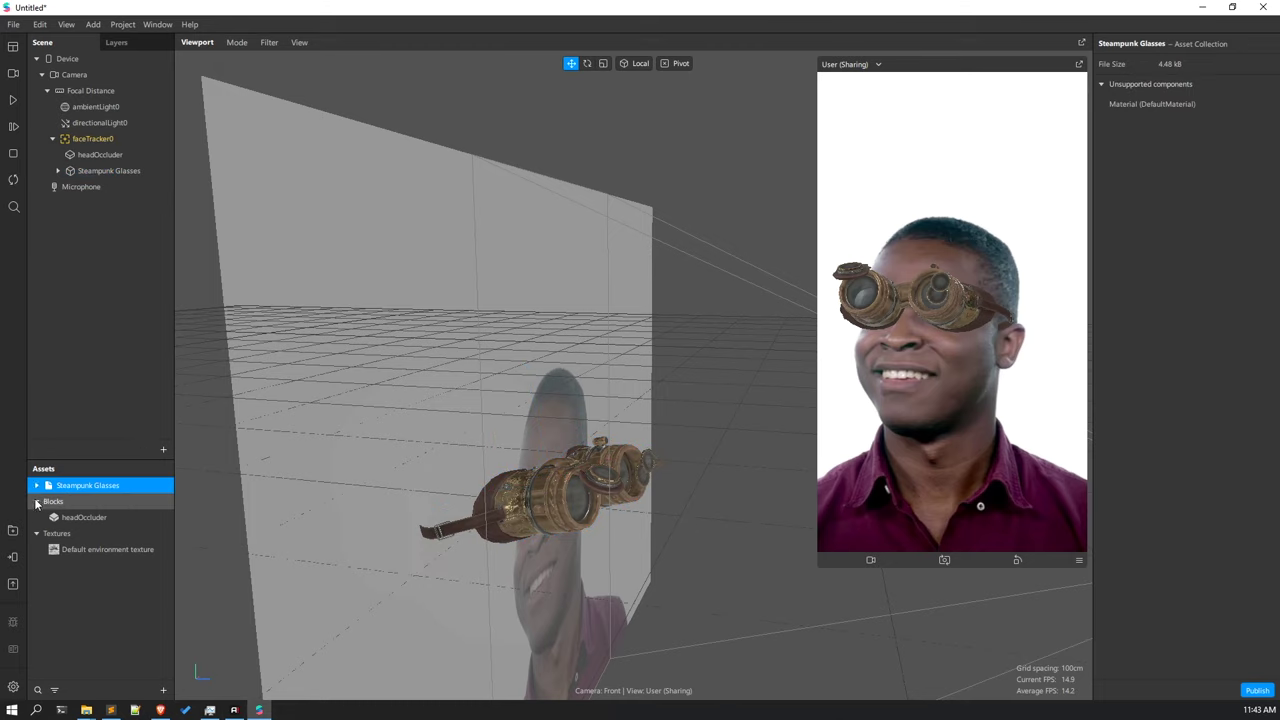
pyautogui.click(37, 502)
pyautogui.click(36, 517)
pyautogui.click(81, 597)
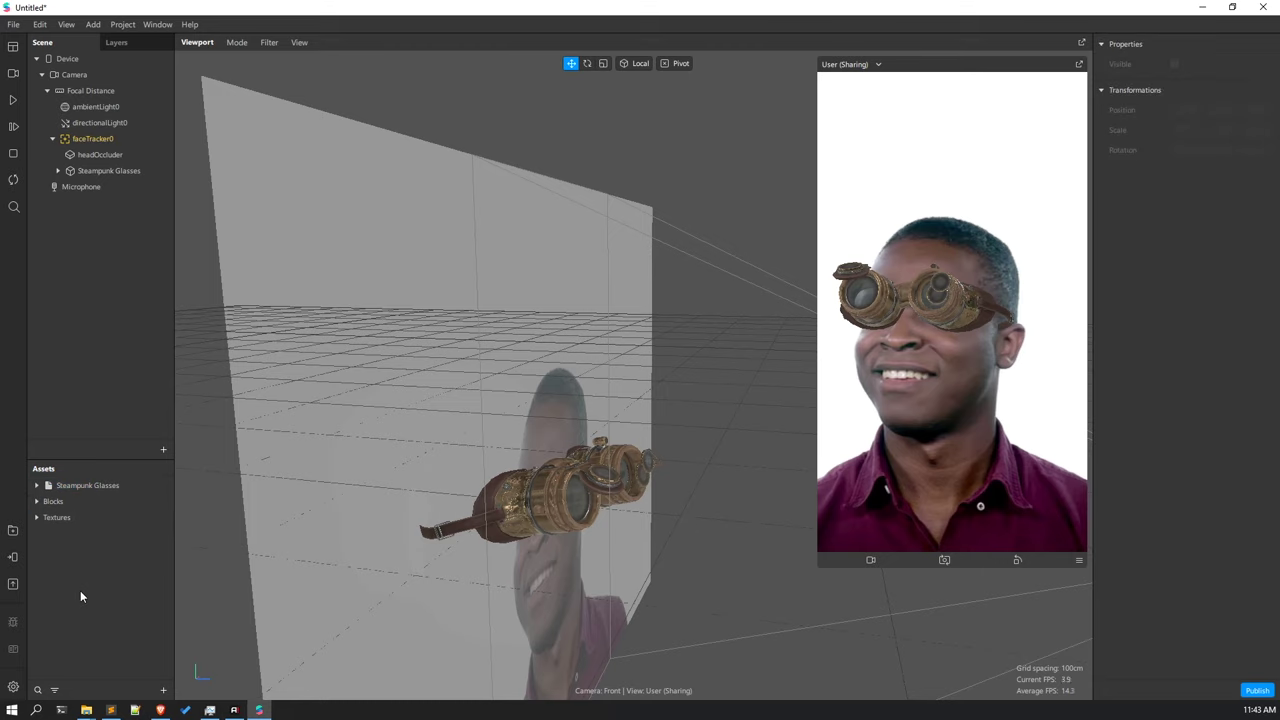
pyautogui.click(163, 690)
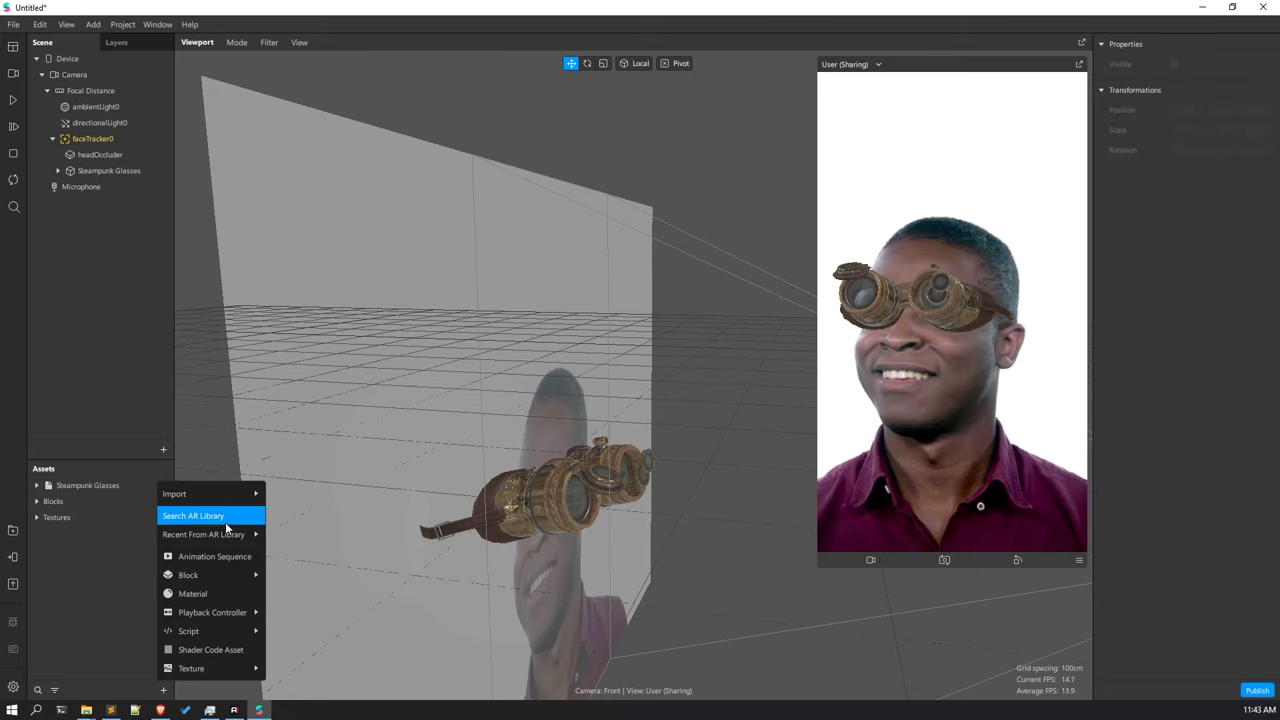
# Search the AR Library for 'Hat', import the free Hat model, and close the library.
pyautogui.click(226, 520)
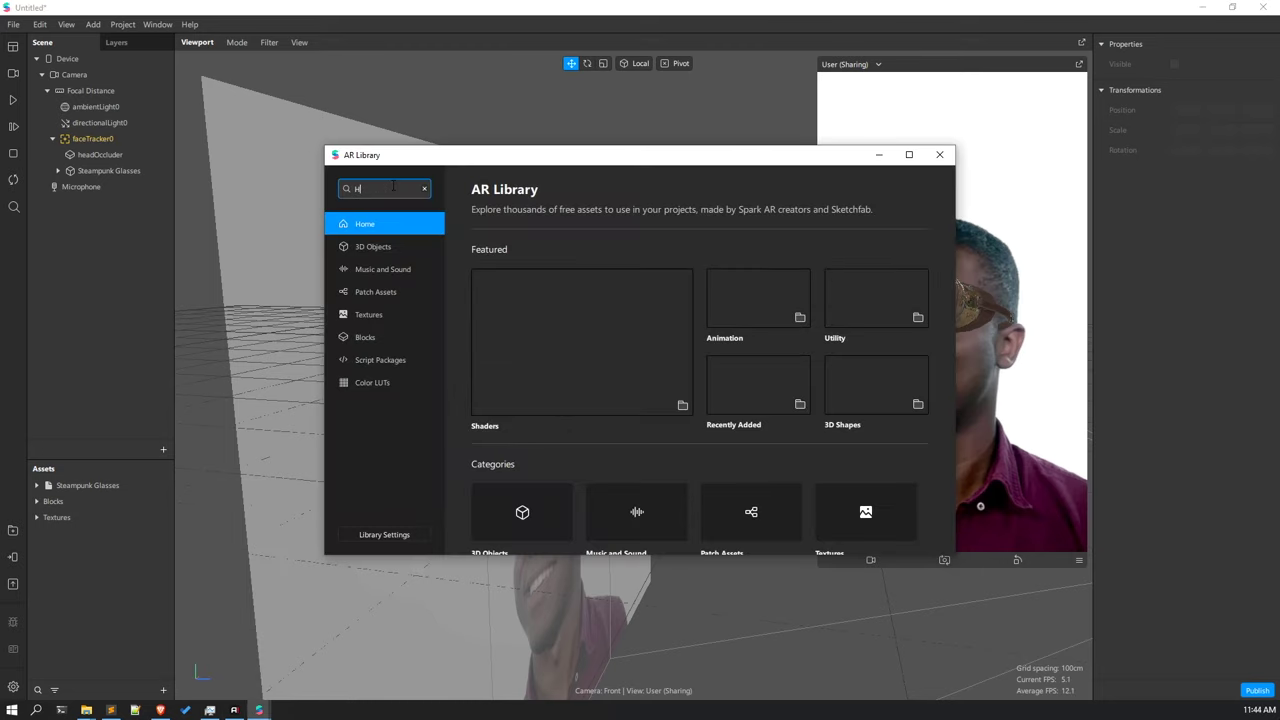
pyautogui.press('Return')
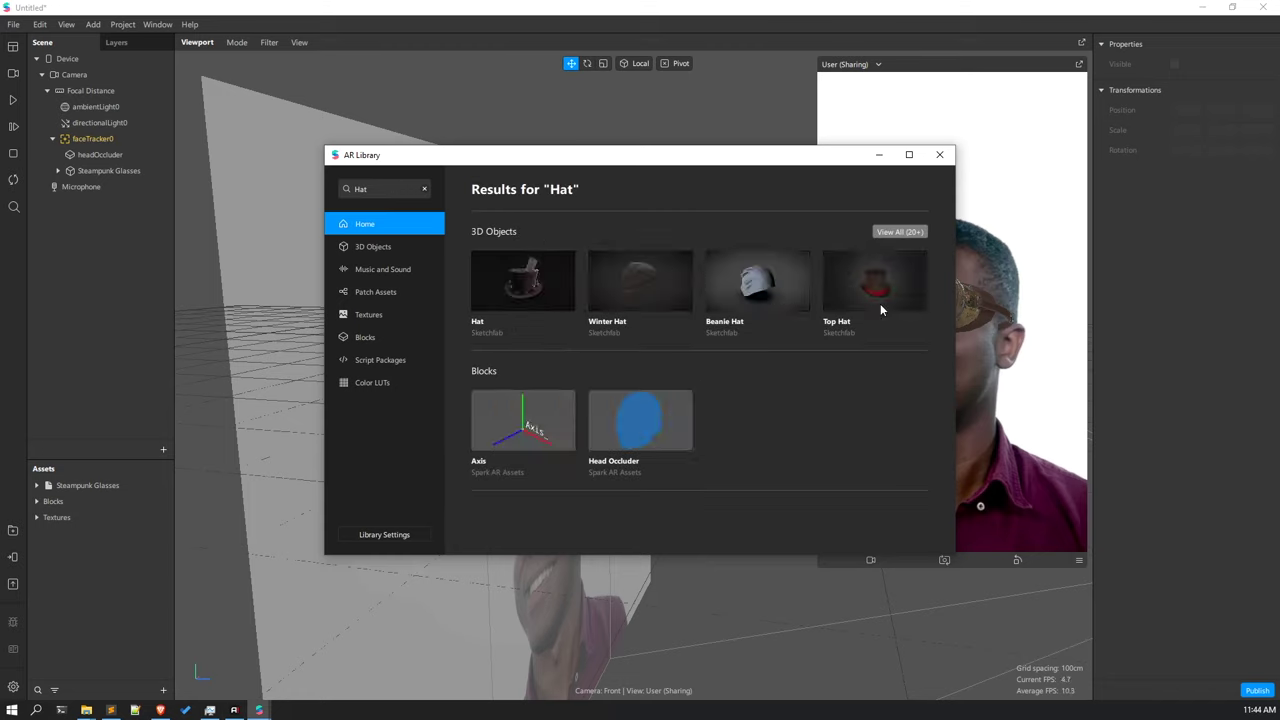
pyautogui.click(511, 283)
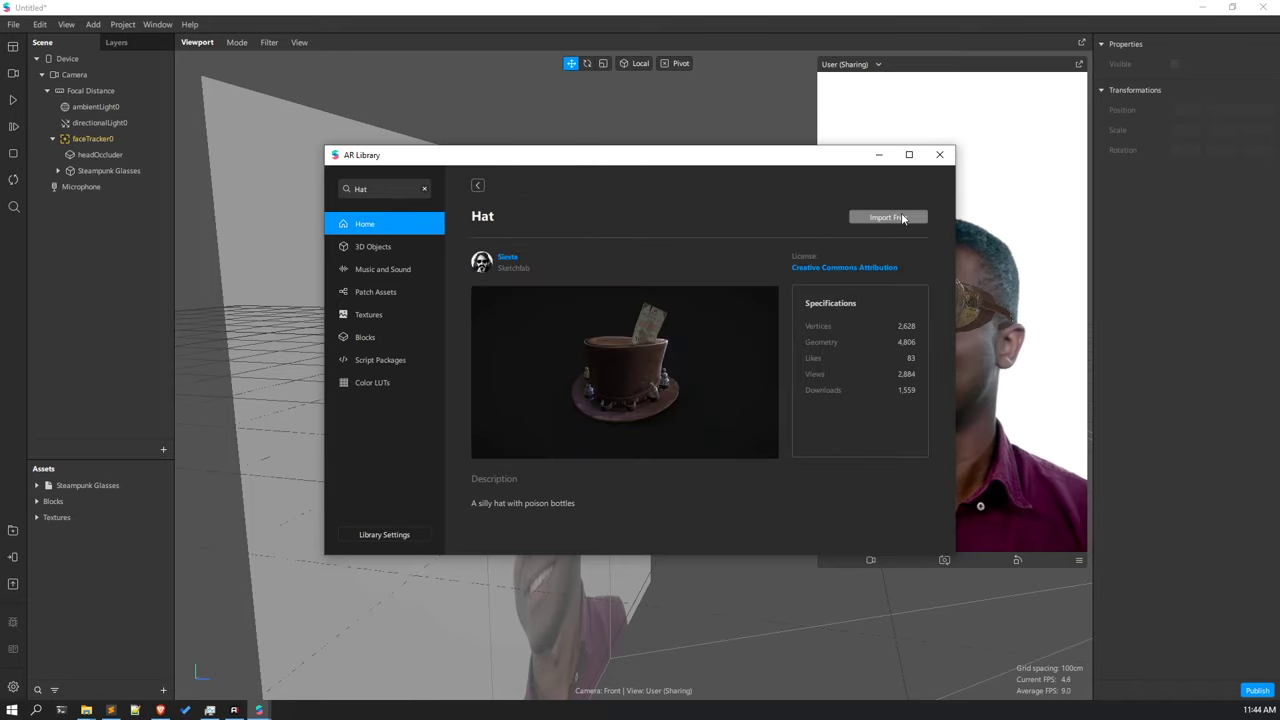
pyautogui.moveTo(812, 163); pyautogui.dragTo(660, 135)
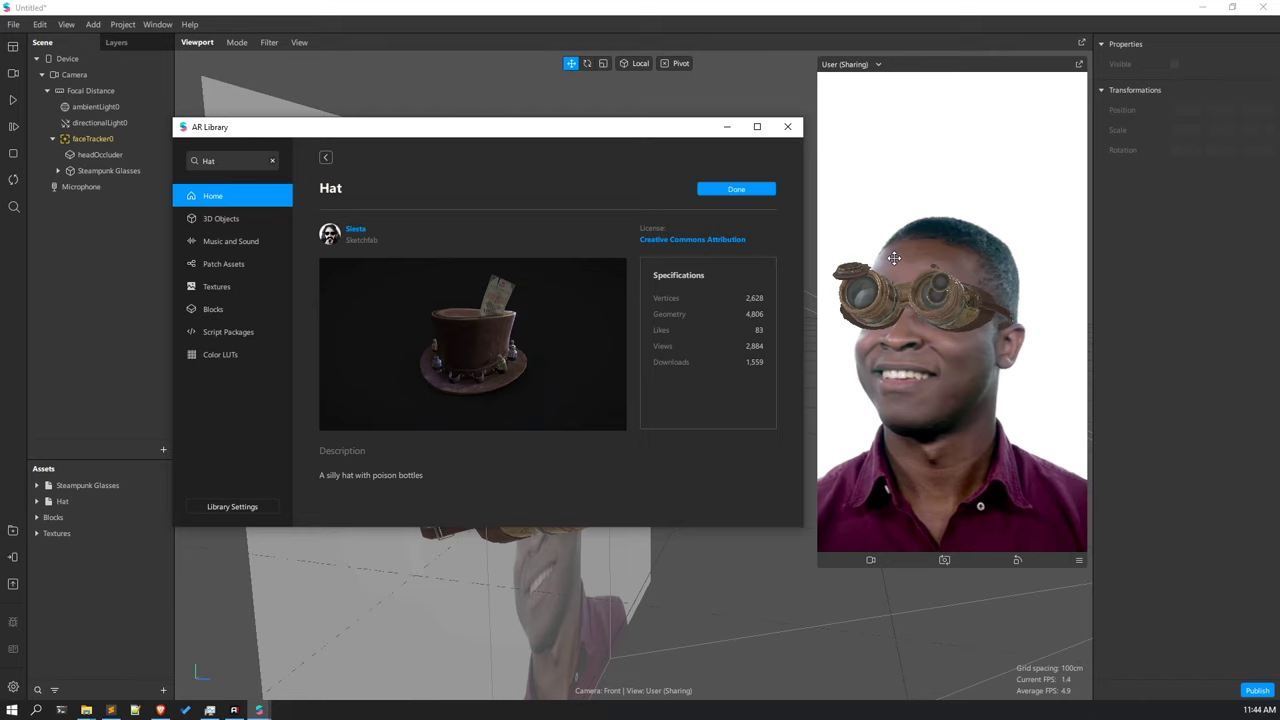
pyautogui.click(782, 130)
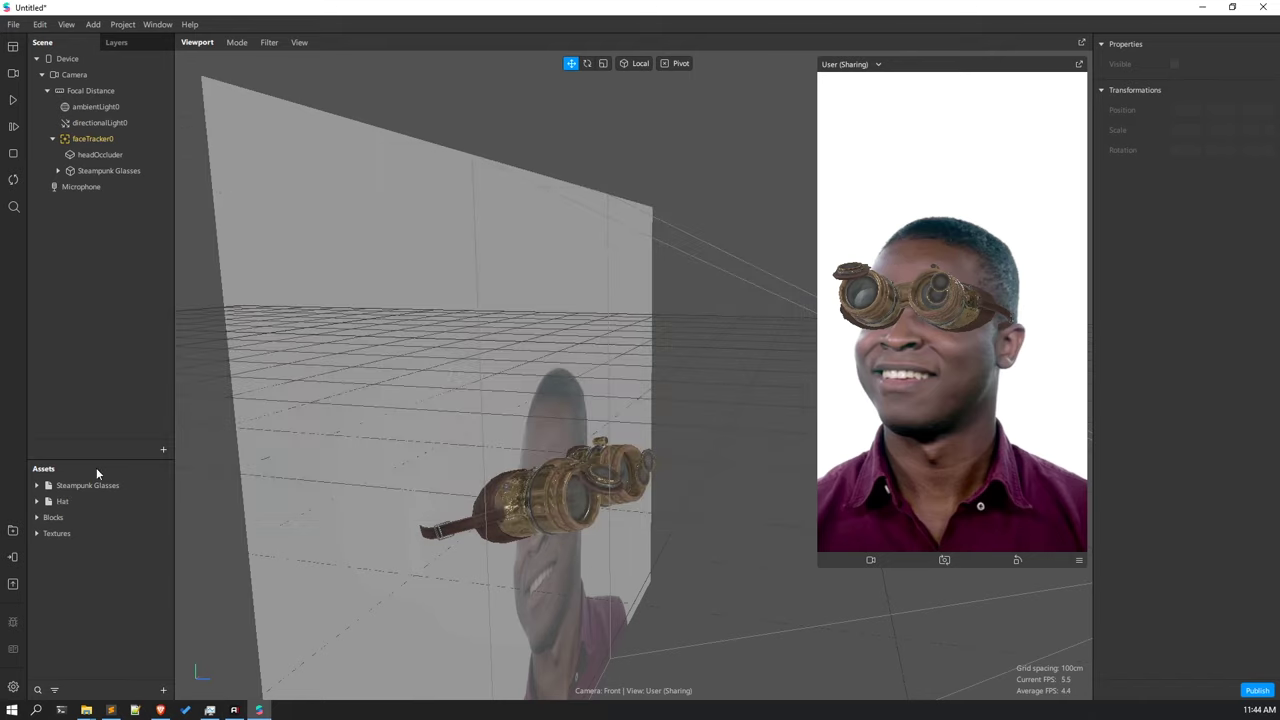
# Attach the Hat under faceTracker0 and scale it down to a fraction of its size.
pyautogui.moveTo(62, 501); pyautogui.dragTo(156, 332)
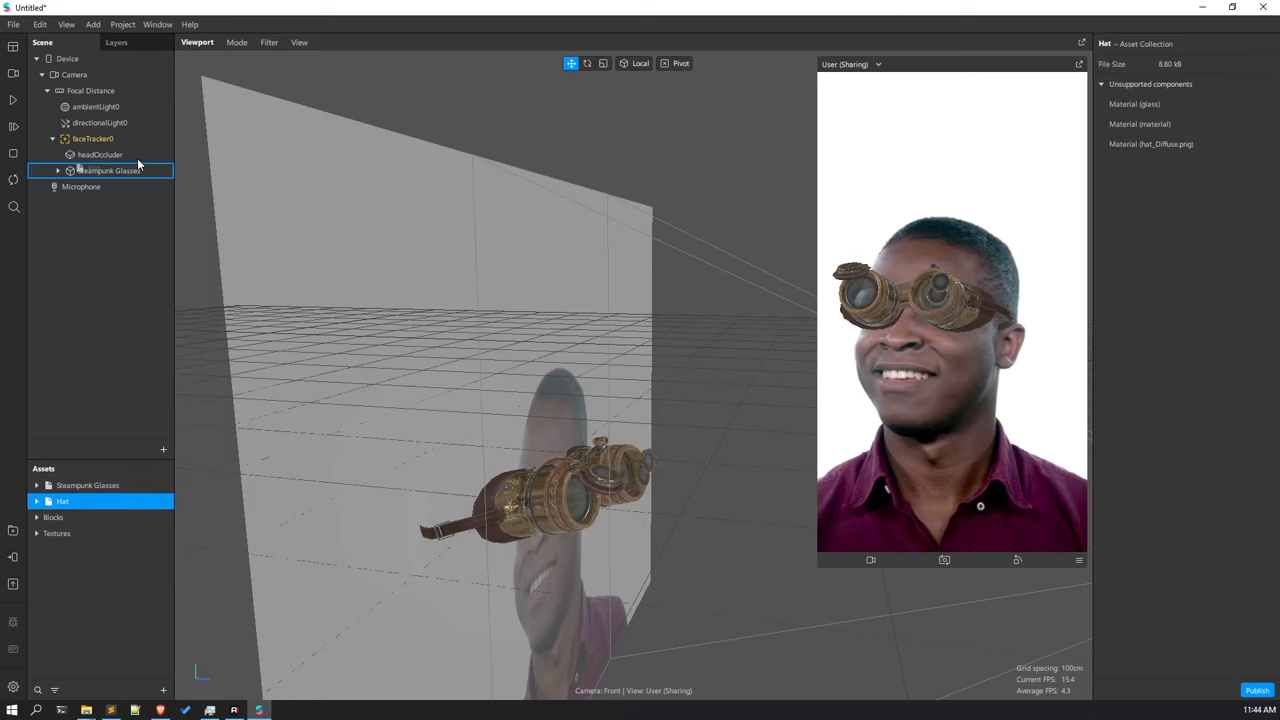
pyautogui.moveTo(143, 138); pyautogui.dragTo(145, 140)
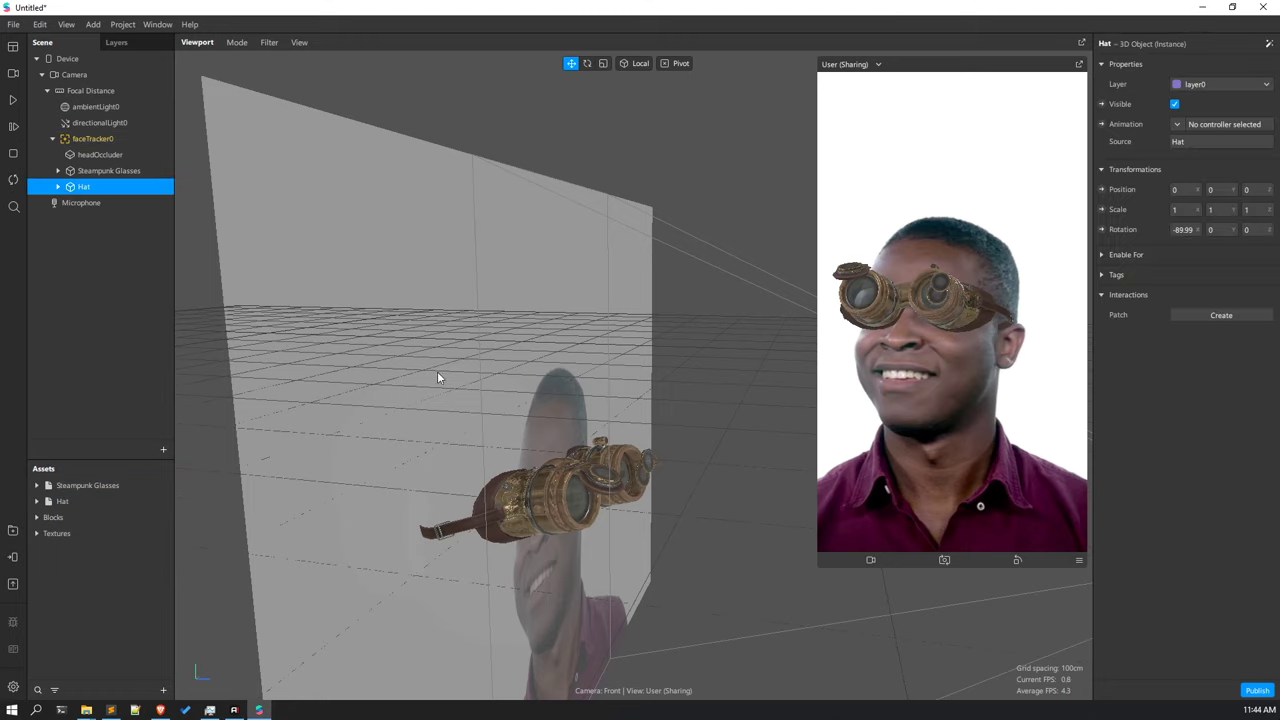
pyautogui.scroll(-10, 493, 351)
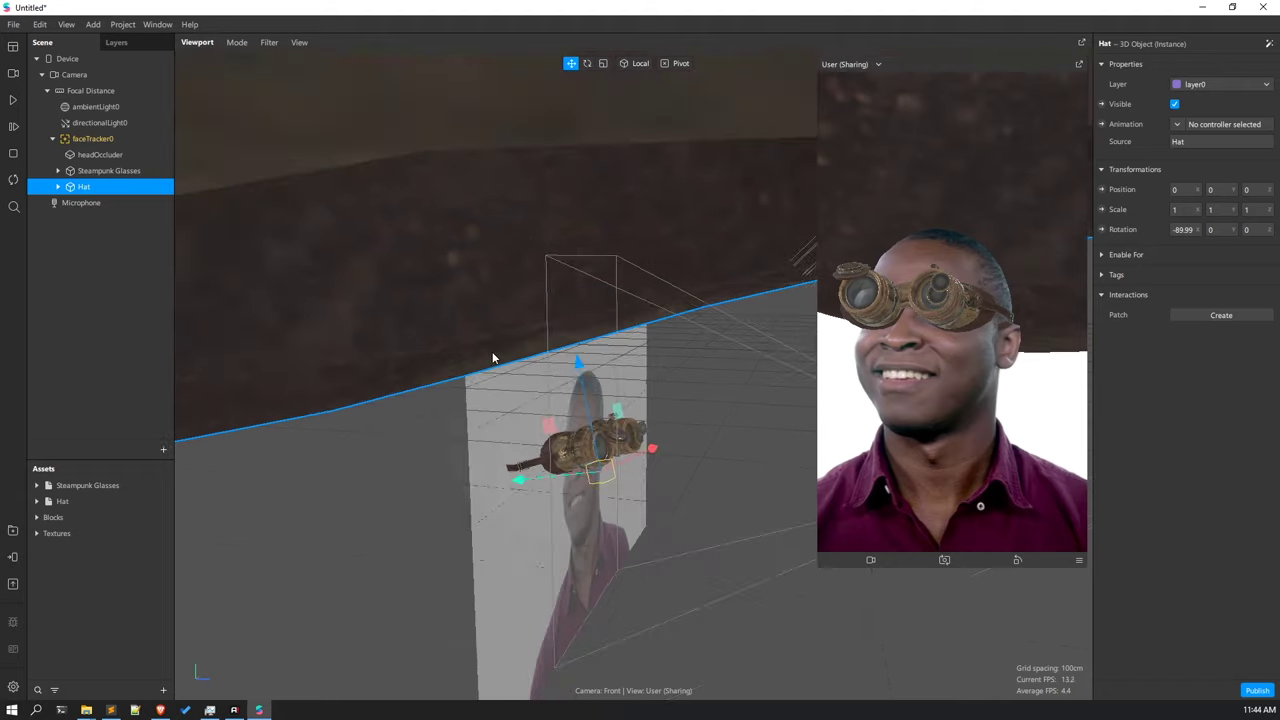
pyautogui.moveTo(609, 402); pyautogui.dragTo(604, 407)
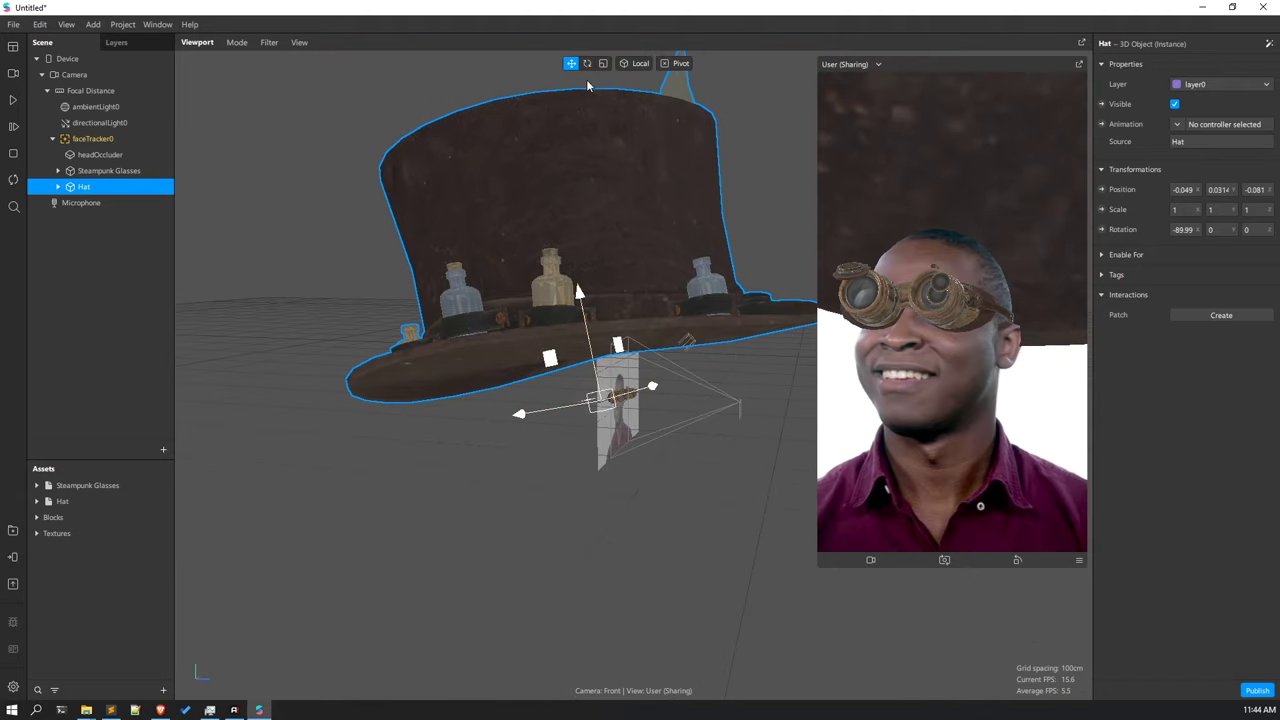
pyautogui.hotkey('ctrl', 'z')
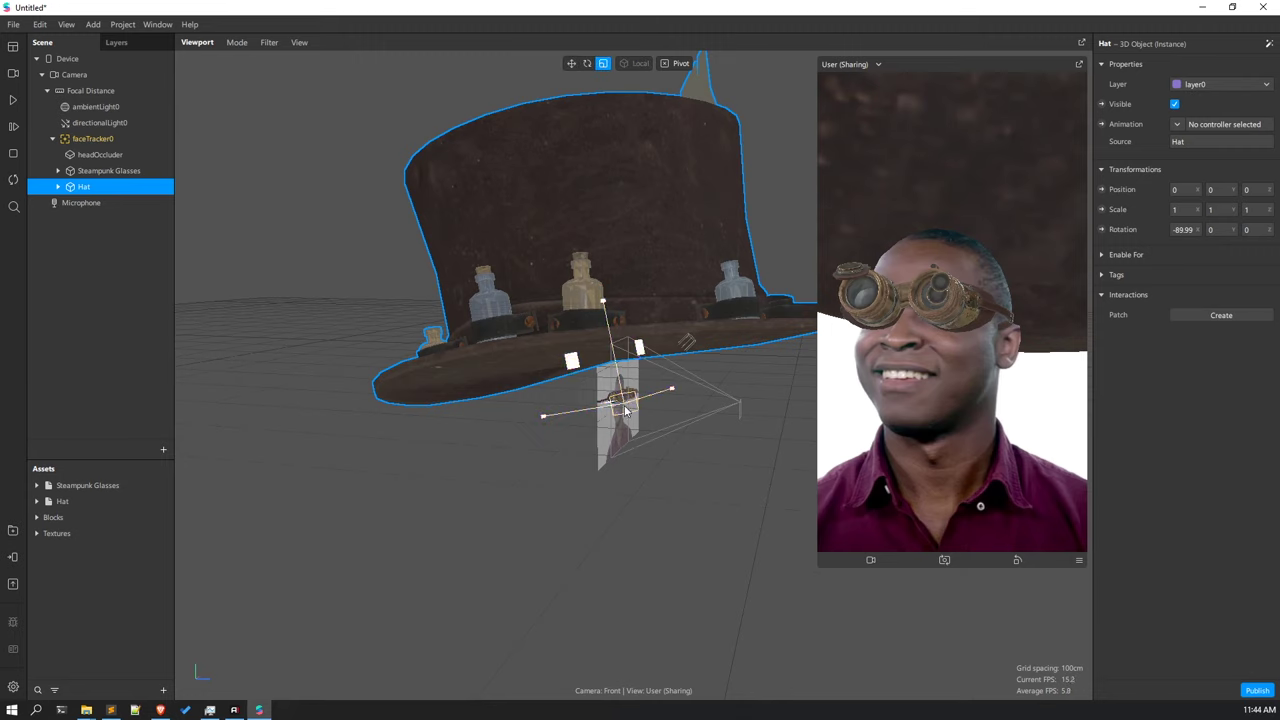
pyautogui.moveTo(625, 410); pyautogui.dragTo(305, 380)
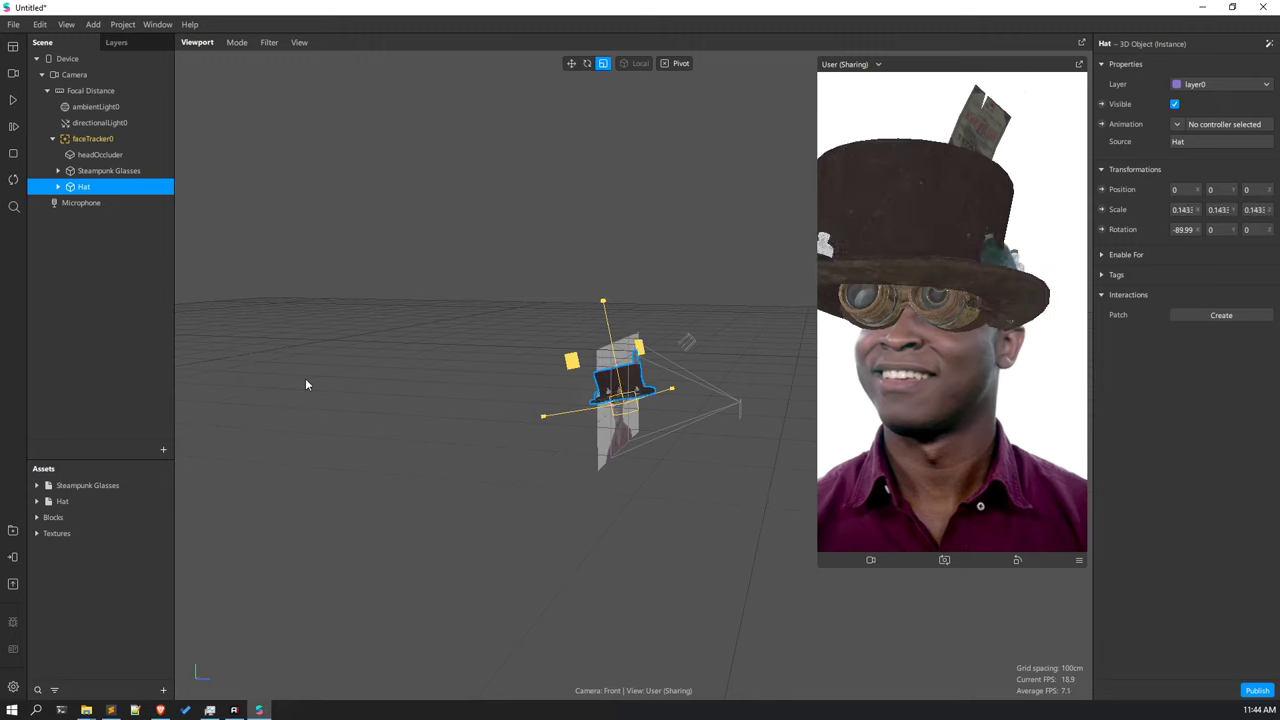
pyautogui.scroll(3, 570, 459)
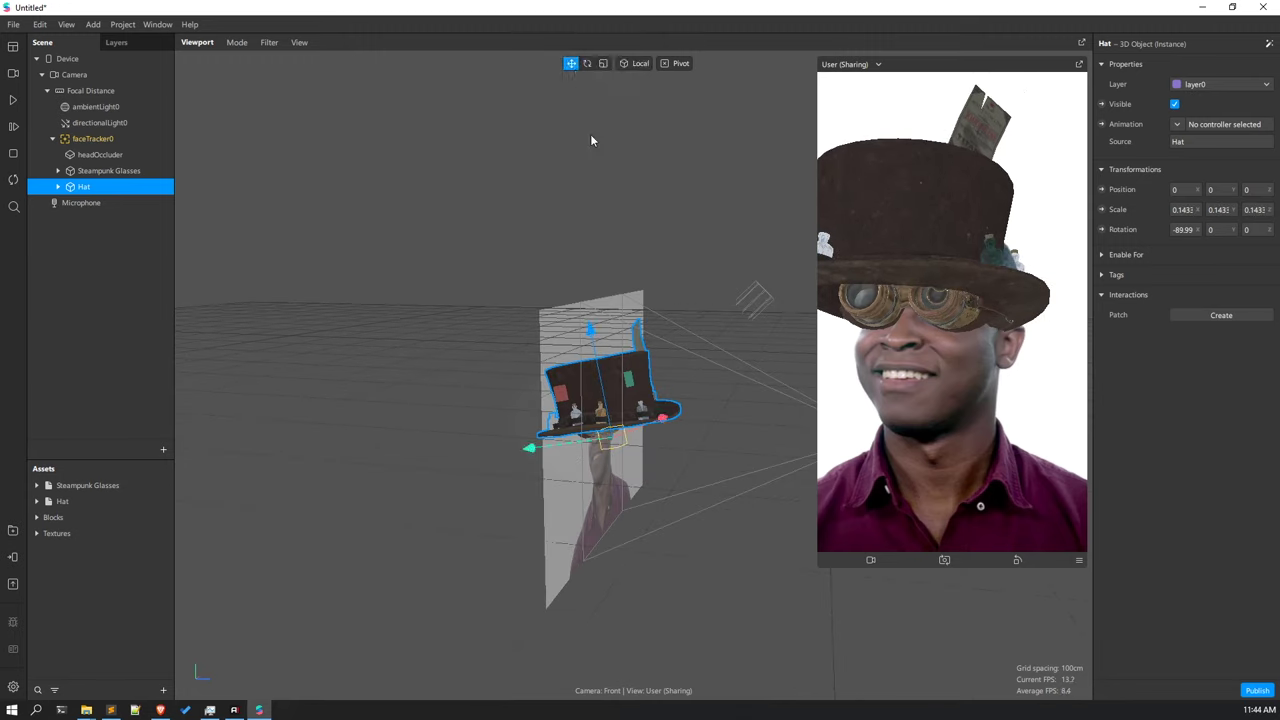
# Move the hat forward toward the camera and raise it above the goggles.
pyautogui.moveTo(529, 447); pyautogui.dragTo(490, 450)
pyautogui.moveTo(548, 338); pyautogui.dragTo(545, 302)
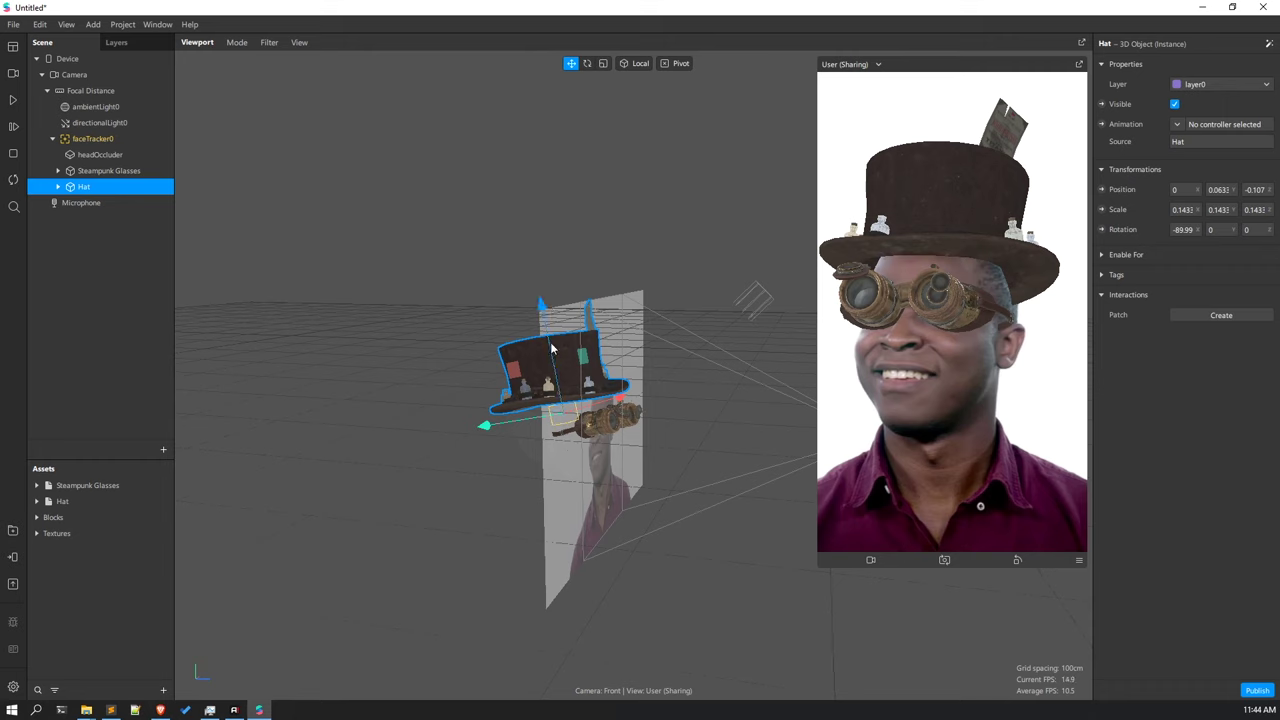
pyautogui.moveTo(484, 427); pyautogui.dragTo(479, 428)
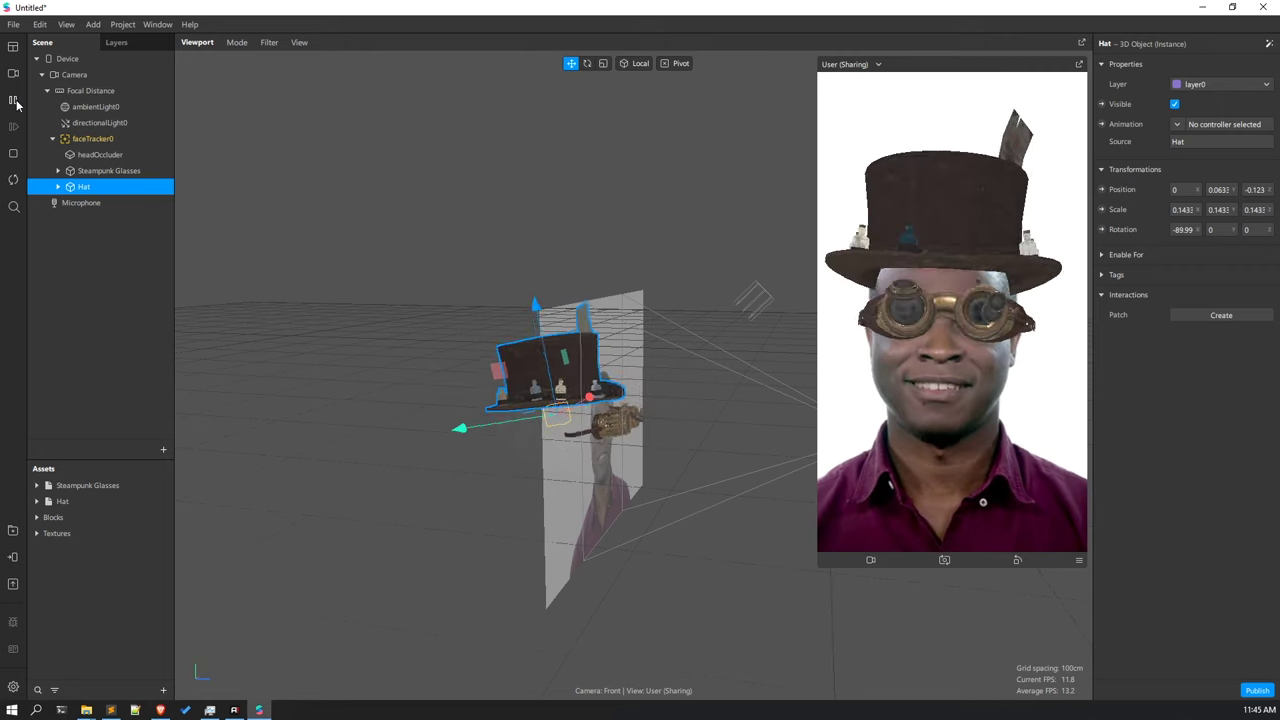
pyautogui.moveTo(496, 405)
pyautogui.mouseDown(button='right')
pyautogui.moveTo(530, 412)
pyautogui.moveTo(506, 418)
pyautogui.moveTo(493, 387)
pyautogui.mouseUp(button='right')
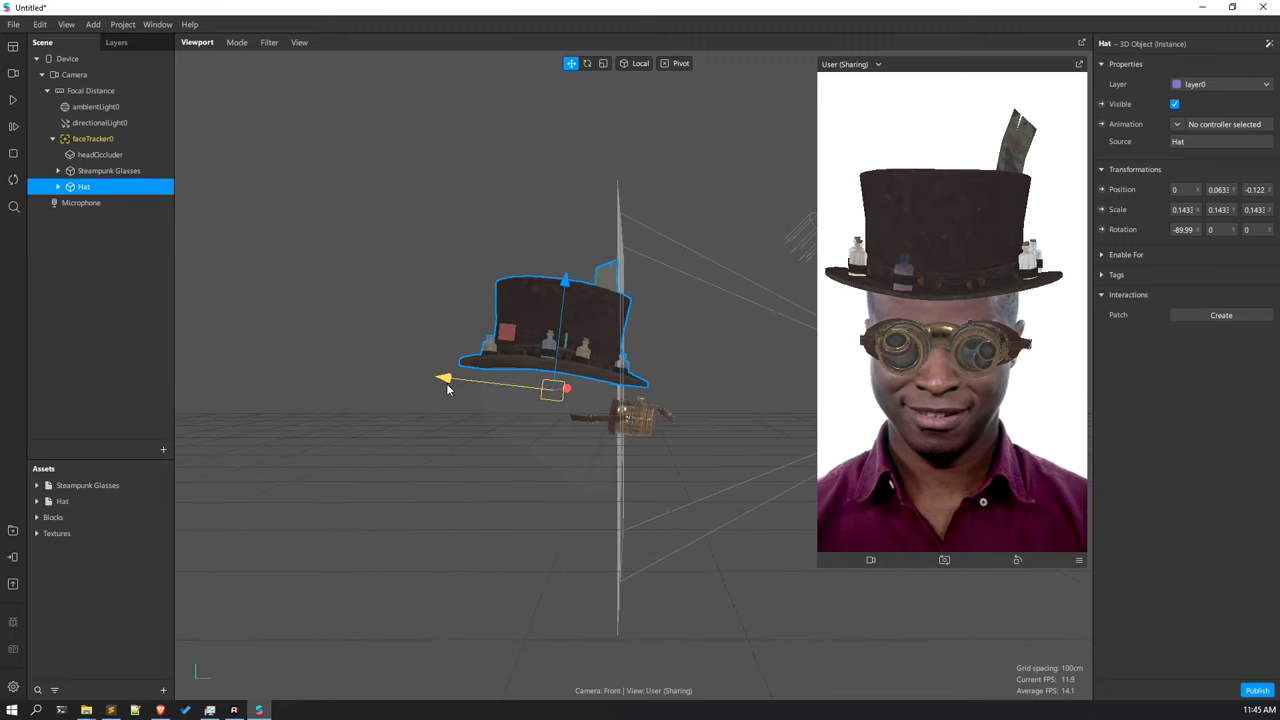
pyautogui.scroll(8, 513, 399)
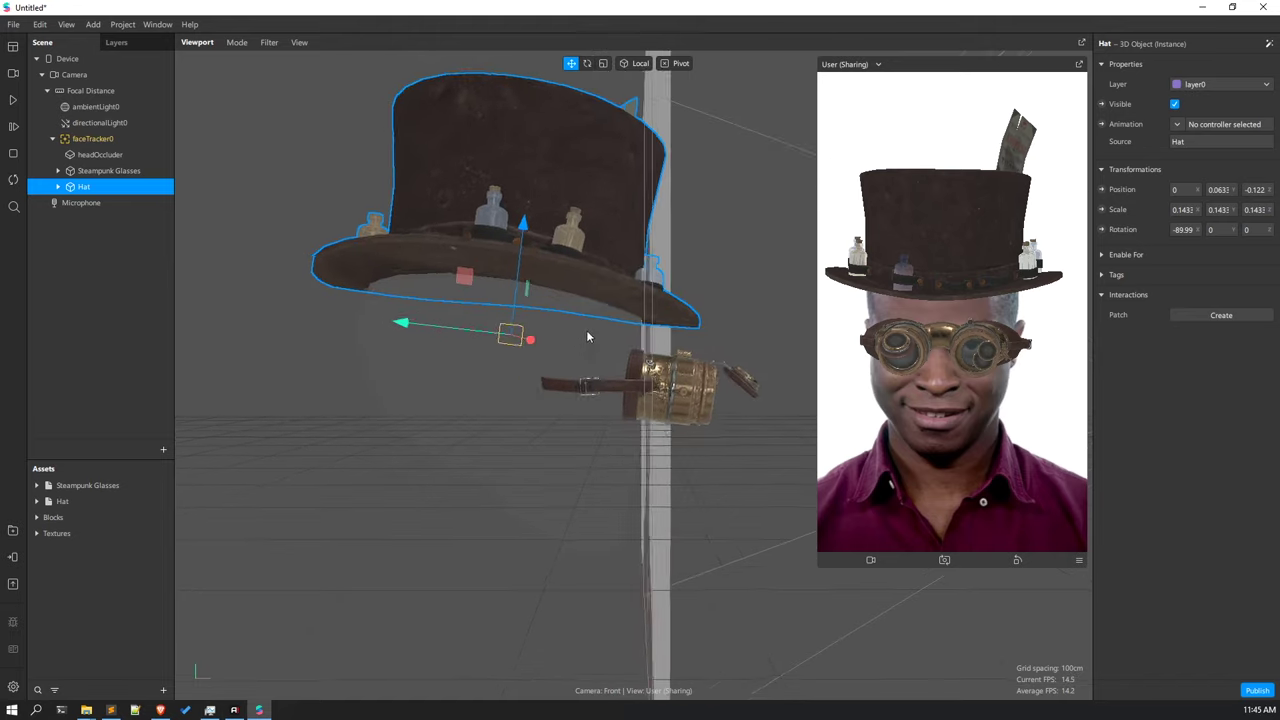
pyautogui.moveTo(594, 318); pyautogui.dragTo(500, 45, button='right')
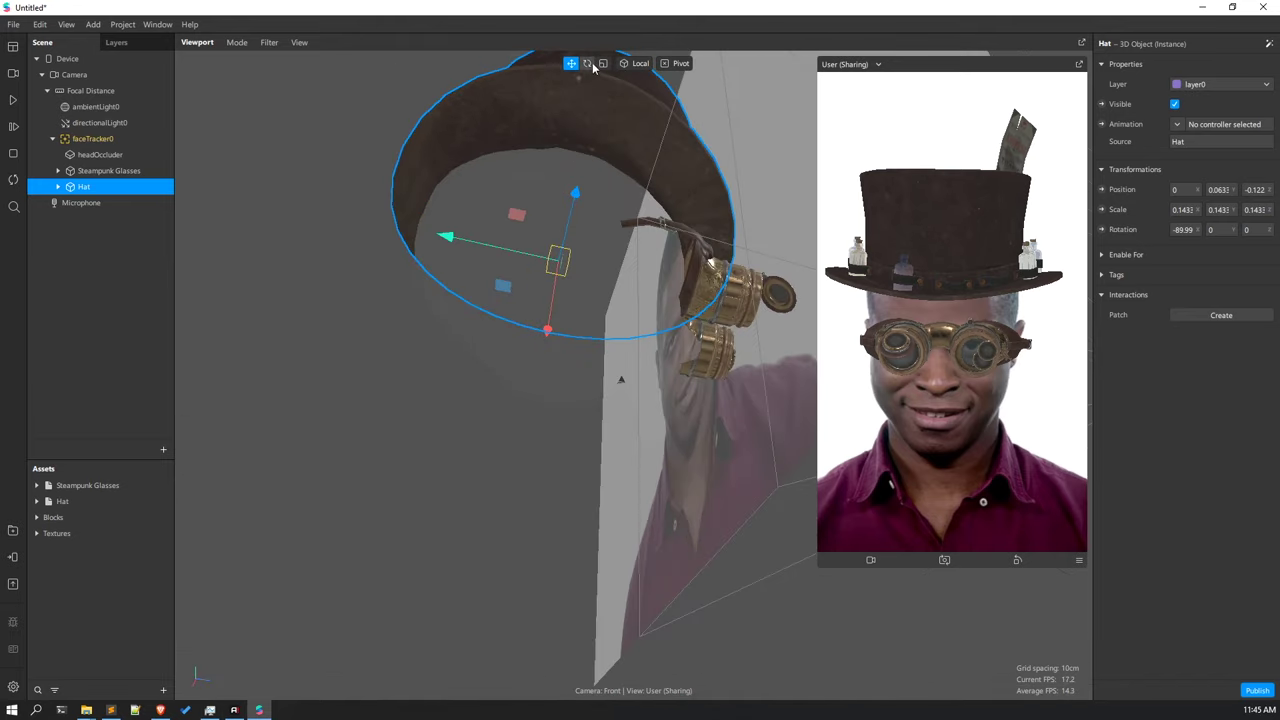
# Fit the hat to the head at scale 0.160 and enlarge the face preview.
pyautogui.moveTo(563, 268); pyautogui.dragTo(759, 273)
pyautogui.moveTo(605, 263); pyautogui.dragTo(607, 390, button='right')
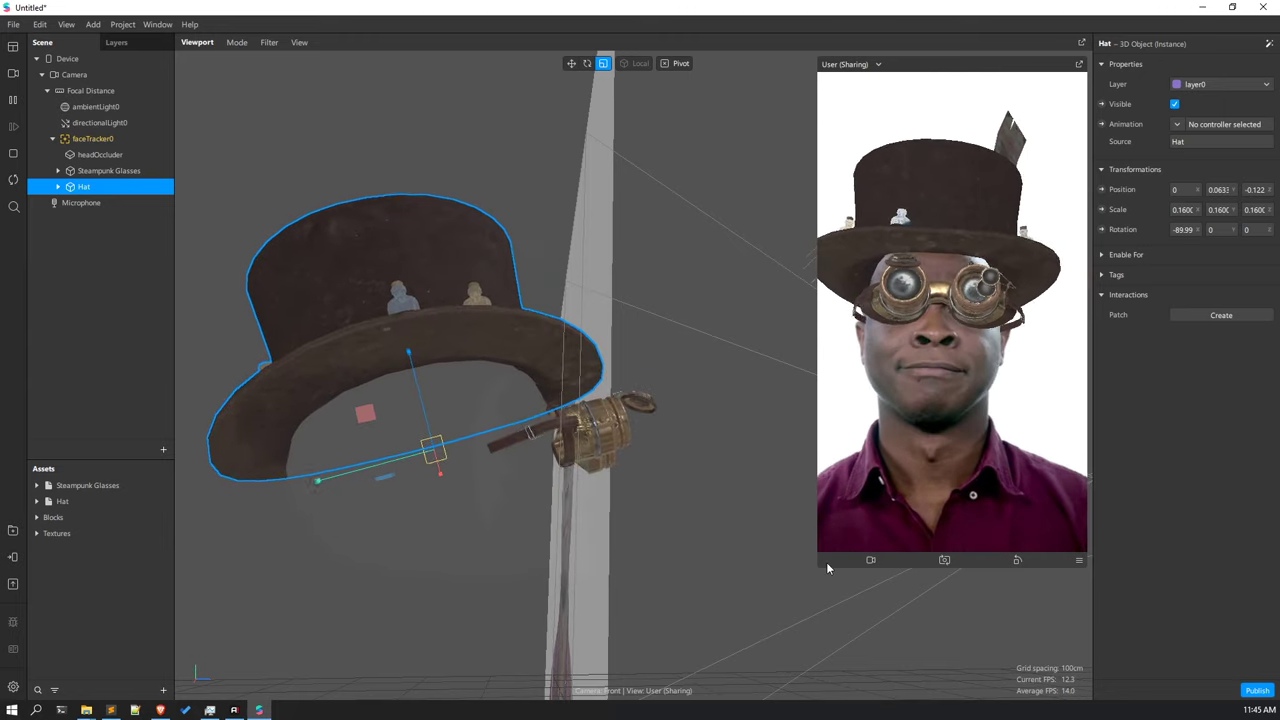
pyautogui.moveTo(818, 567); pyautogui.dragTo(757, 650)
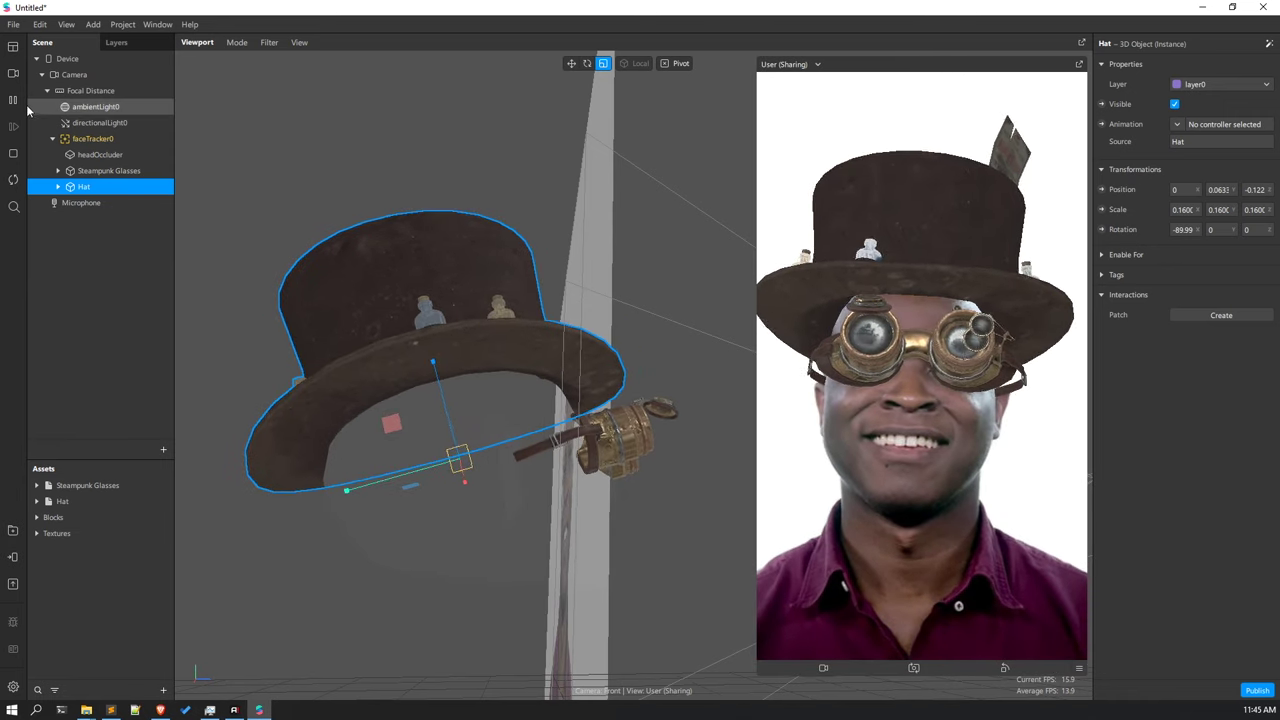
# Expand the Hat asset folder and select its glass textures through glass_metallicRoughness1.
pyautogui.click(37, 486)
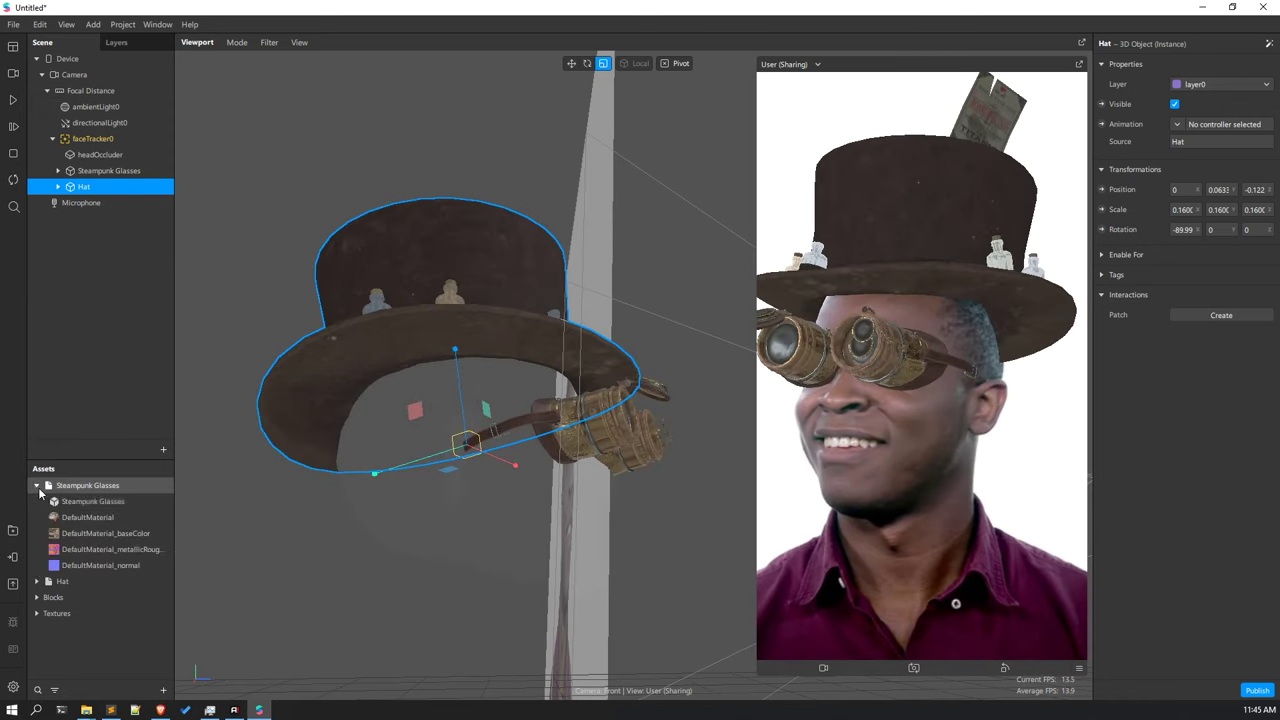
pyautogui.click(52, 584)
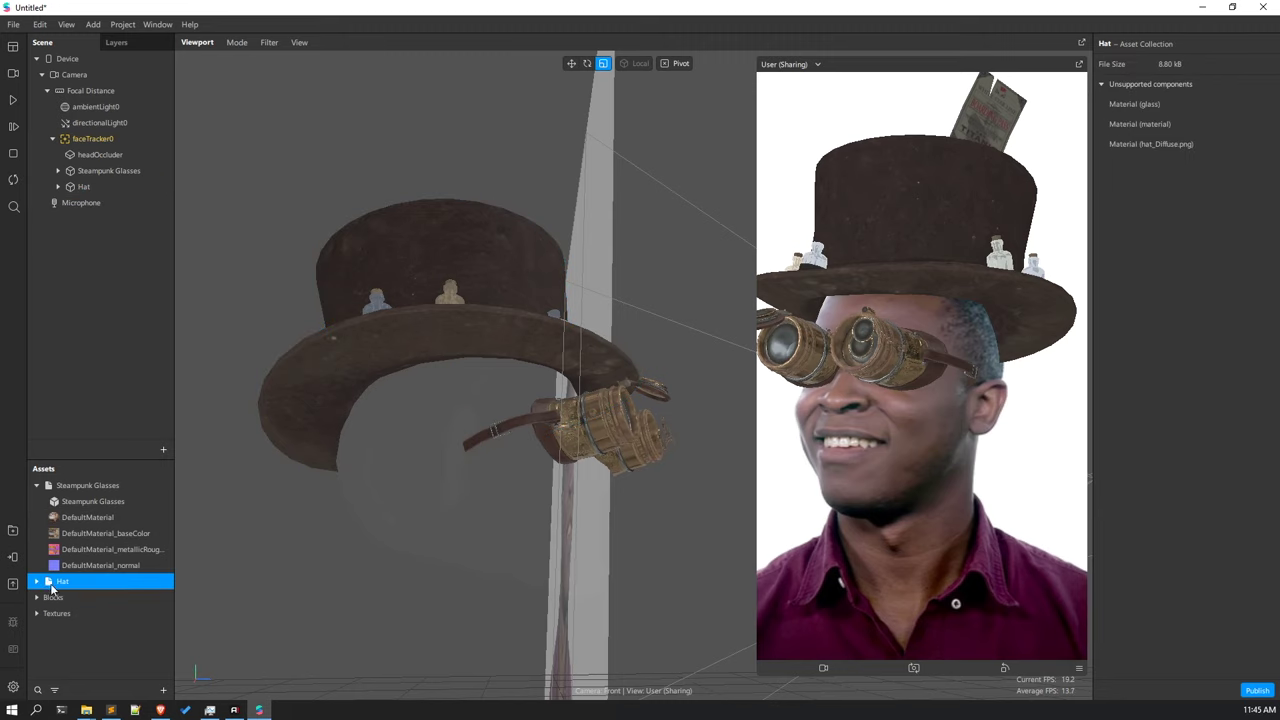
pyautogui.click(41, 585)
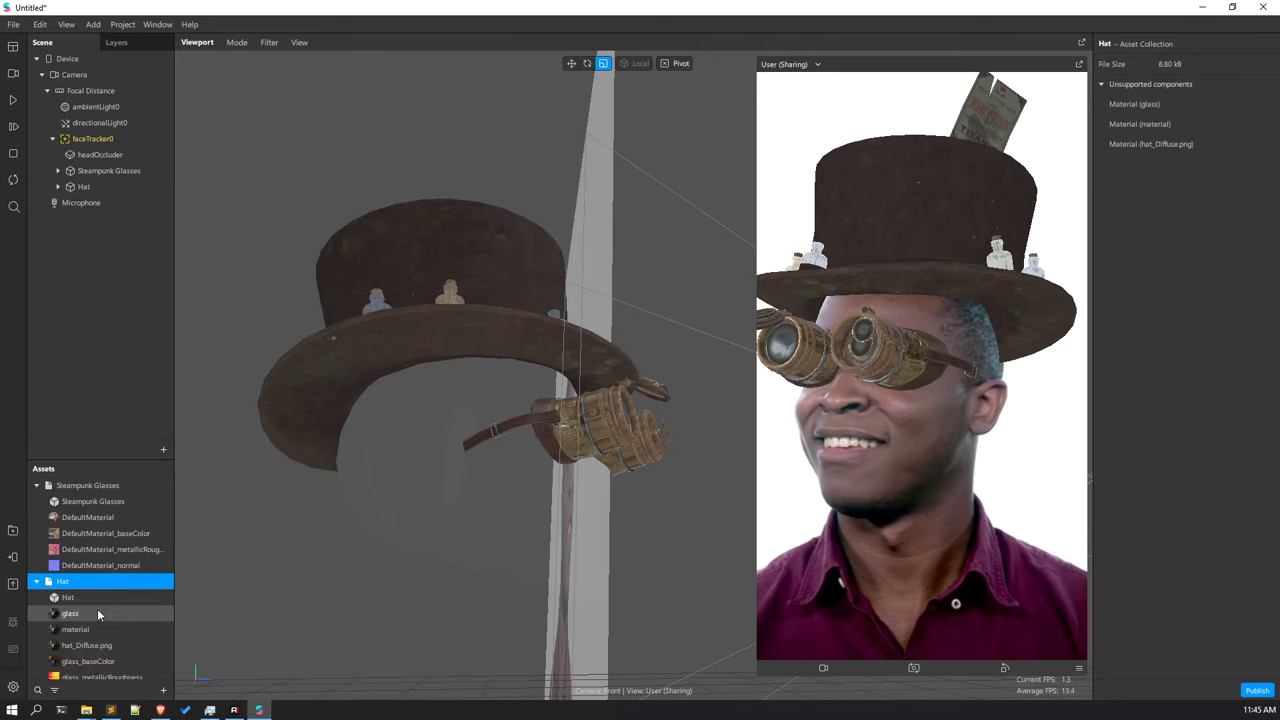
pyautogui.click(90, 614)
pyautogui.scroll(-2, 98, 646)
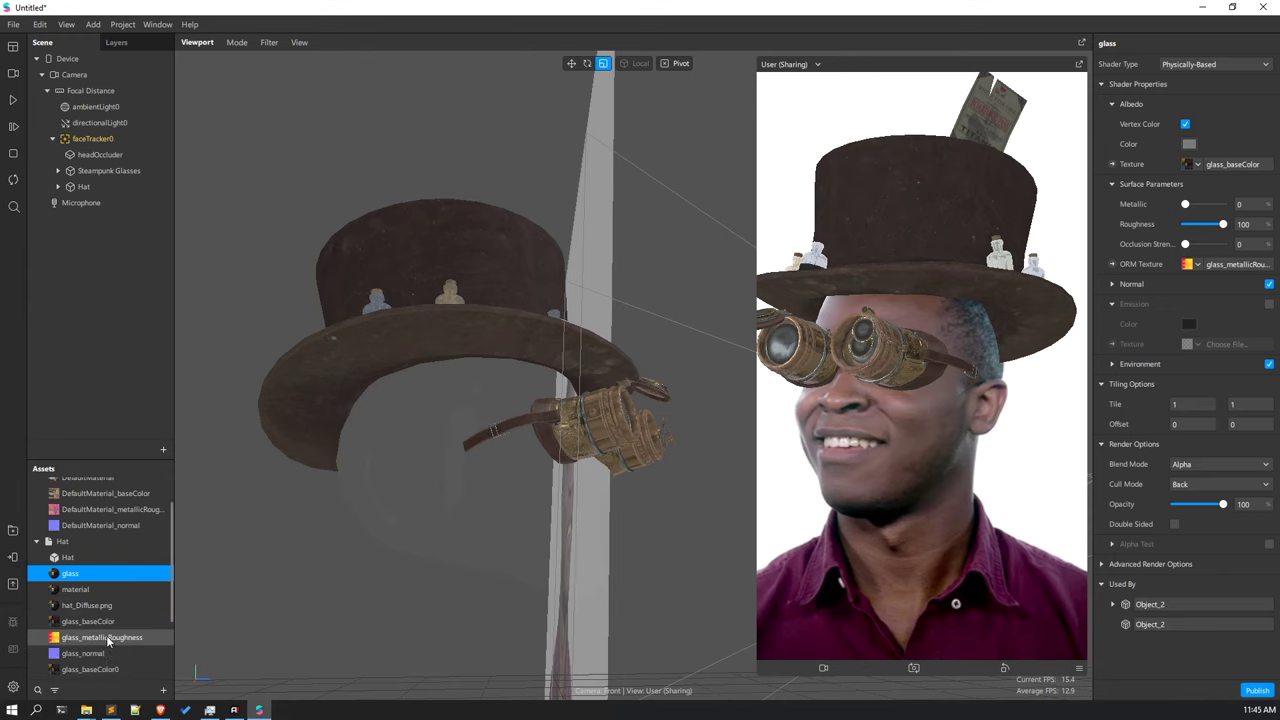
pyautogui.click(106, 639)
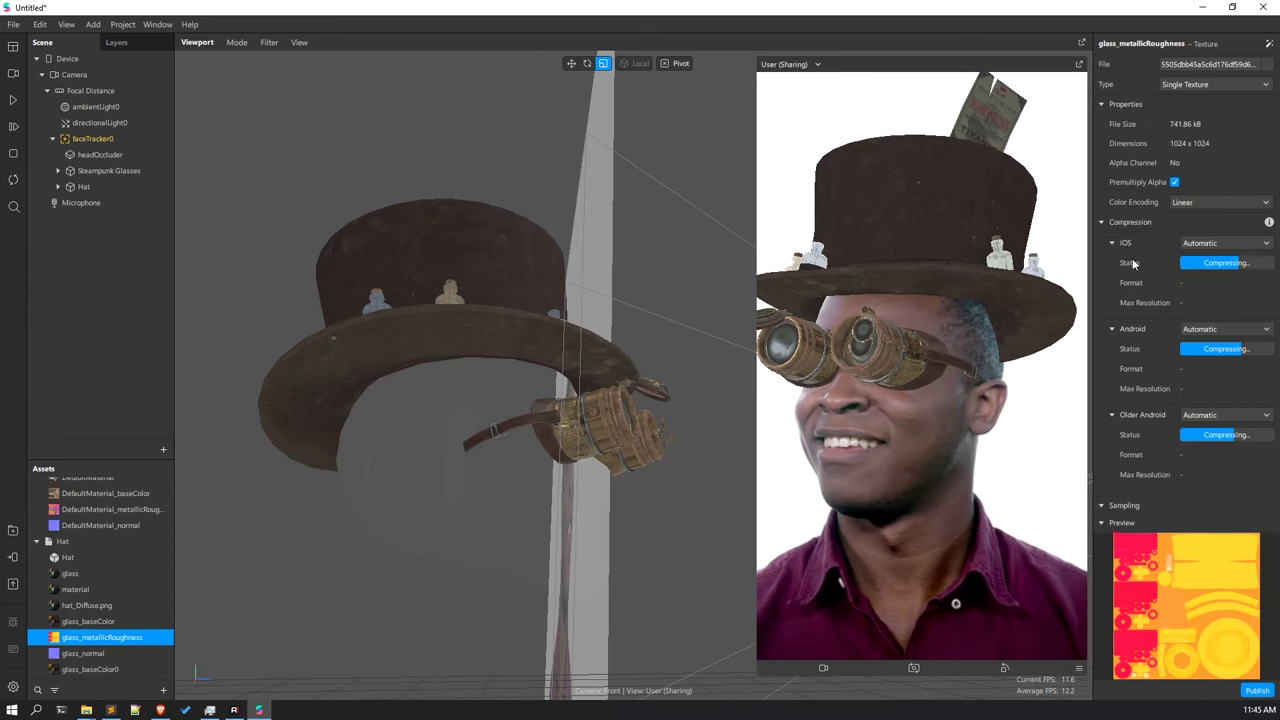
pyautogui.scroll(-4, 101, 652)
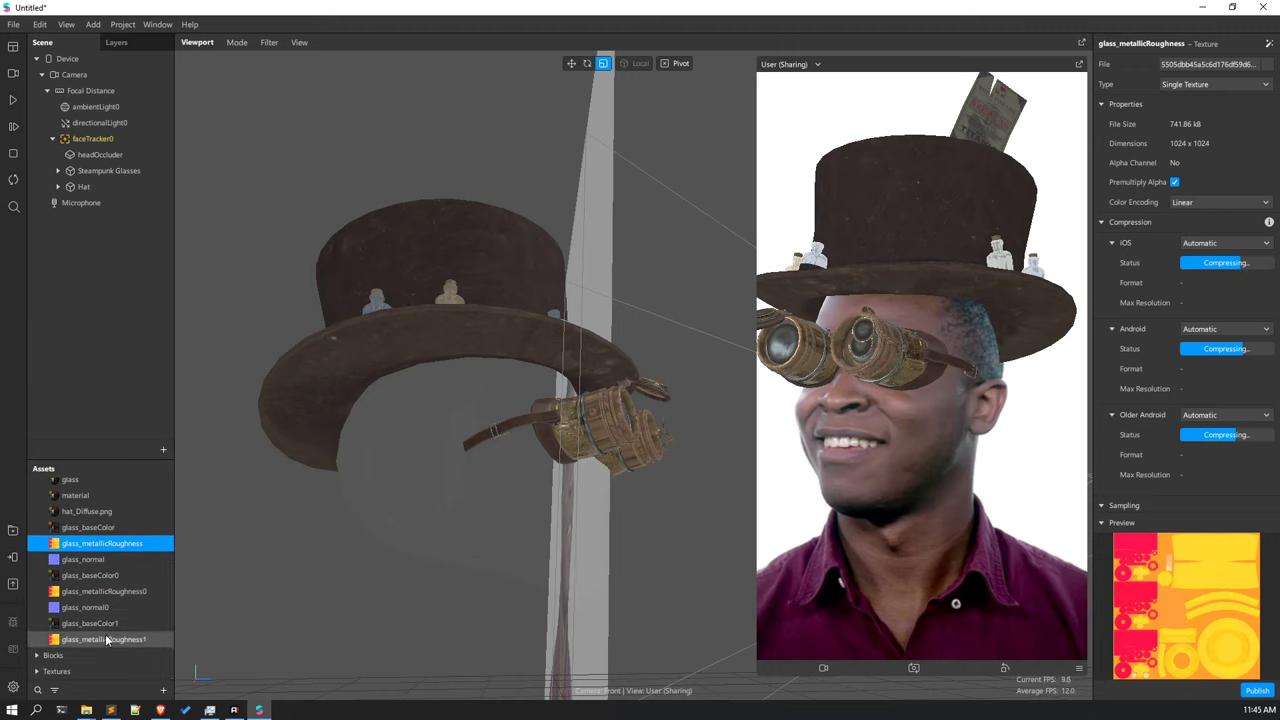
pyautogui.keyDown('shift'); pyautogui.click(118, 636); pyautogui.keyUp('shift')
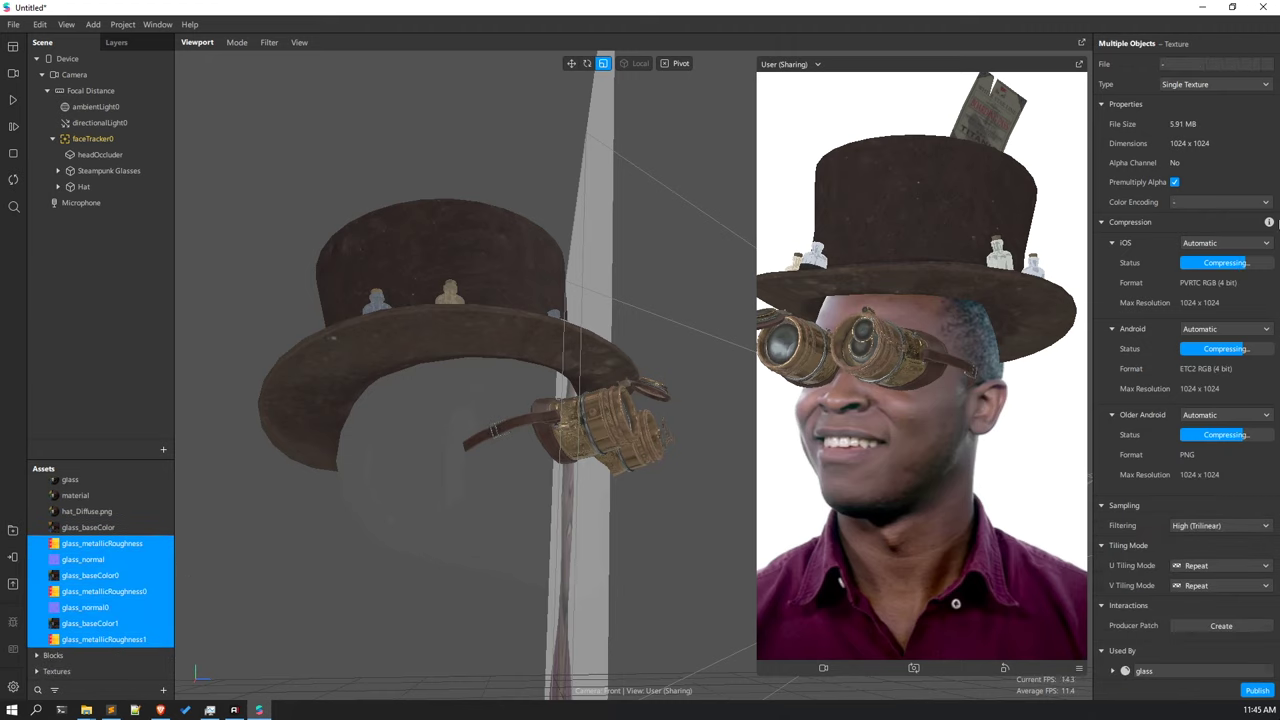
# Set iOS, Android and Older Android compression to None for the selected textures.
pyautogui.click(1218, 243)
pyautogui.click(1224, 272)
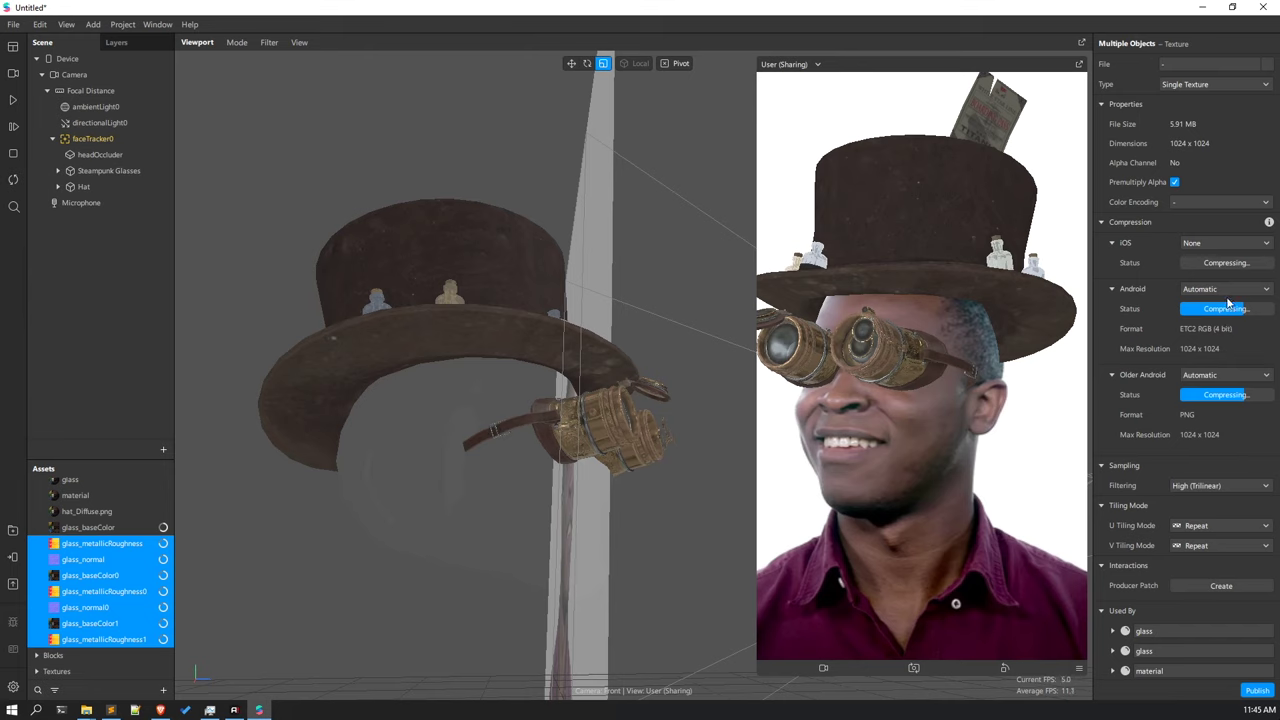
pyautogui.click(1226, 309)
pyautogui.click(1225, 340)
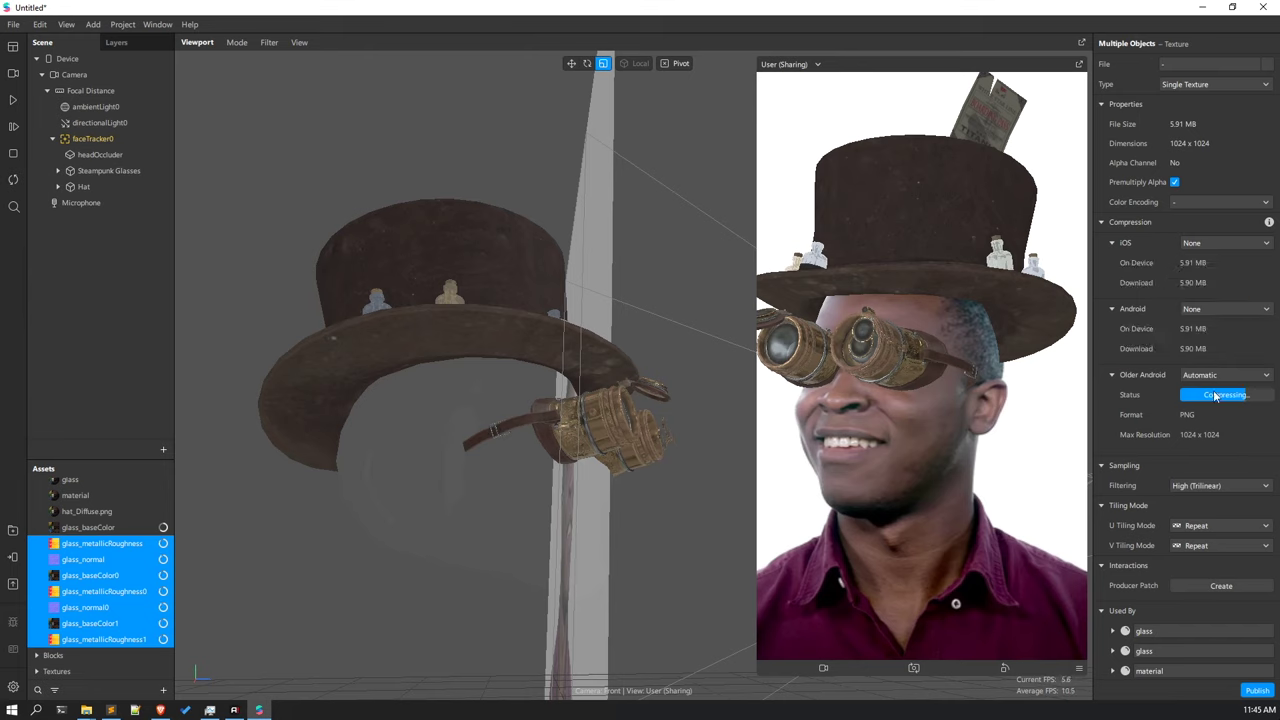
pyautogui.click(1201, 376)
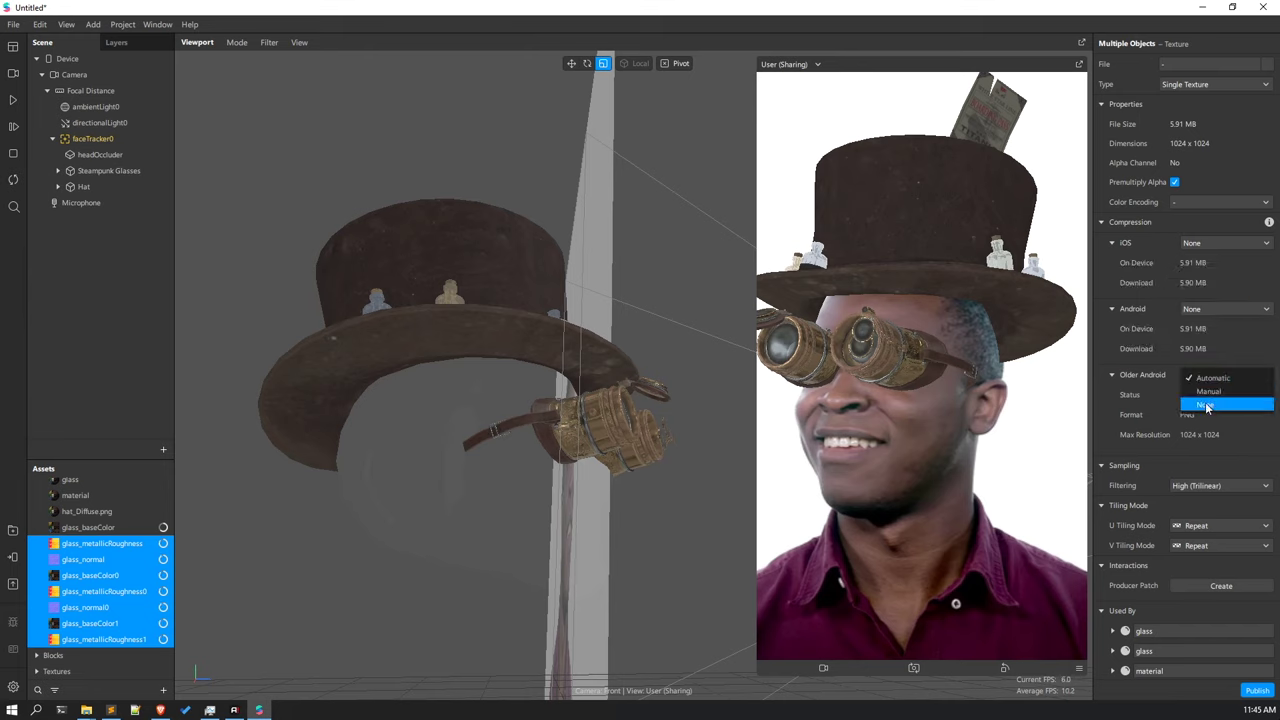
pyautogui.click(1207, 406)
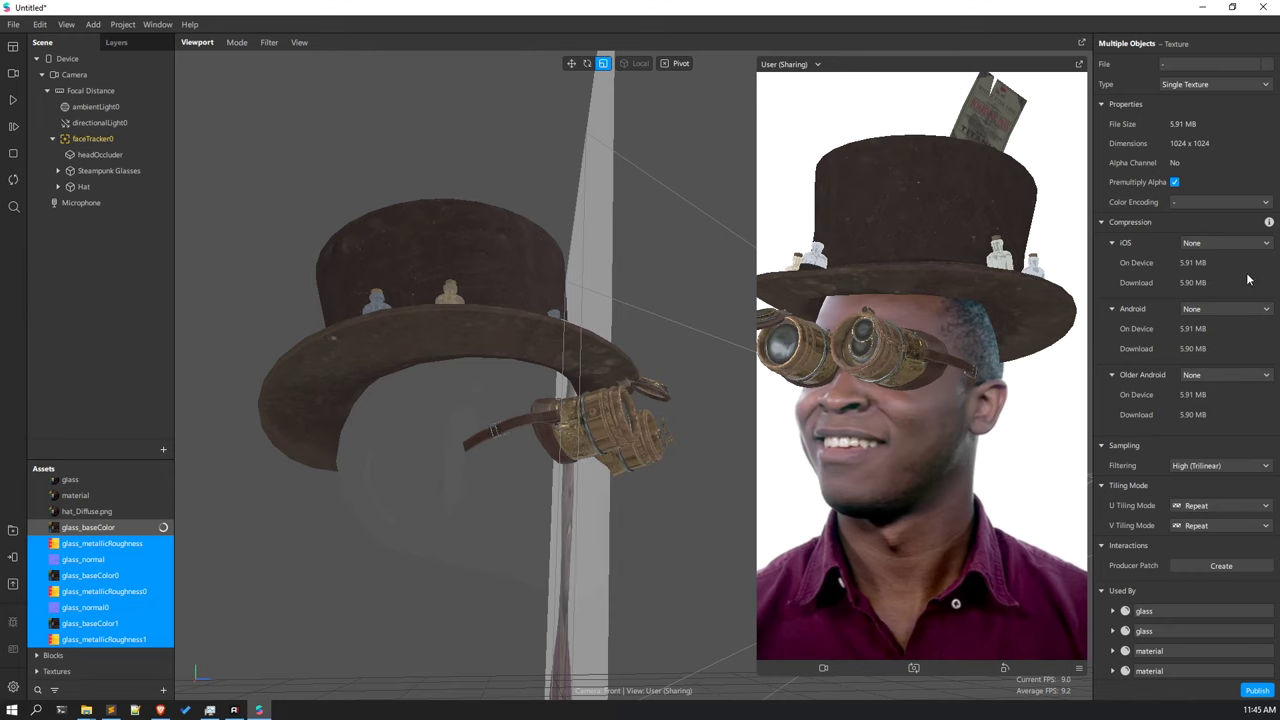
# Set glass_baseColor's Android and Older Android compression to None, then collapse the asset folders.
pyautogui.click(1236, 243)
pyautogui.click(1229, 300)
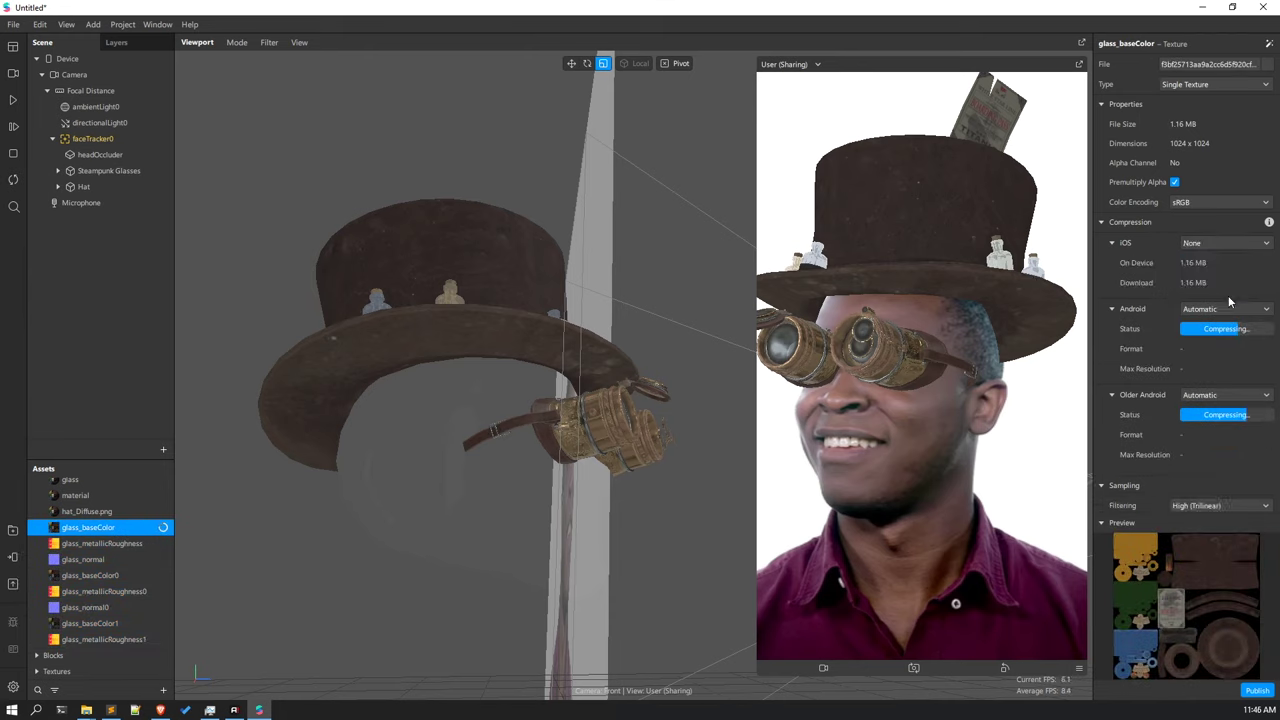
pyautogui.click(1228, 309)
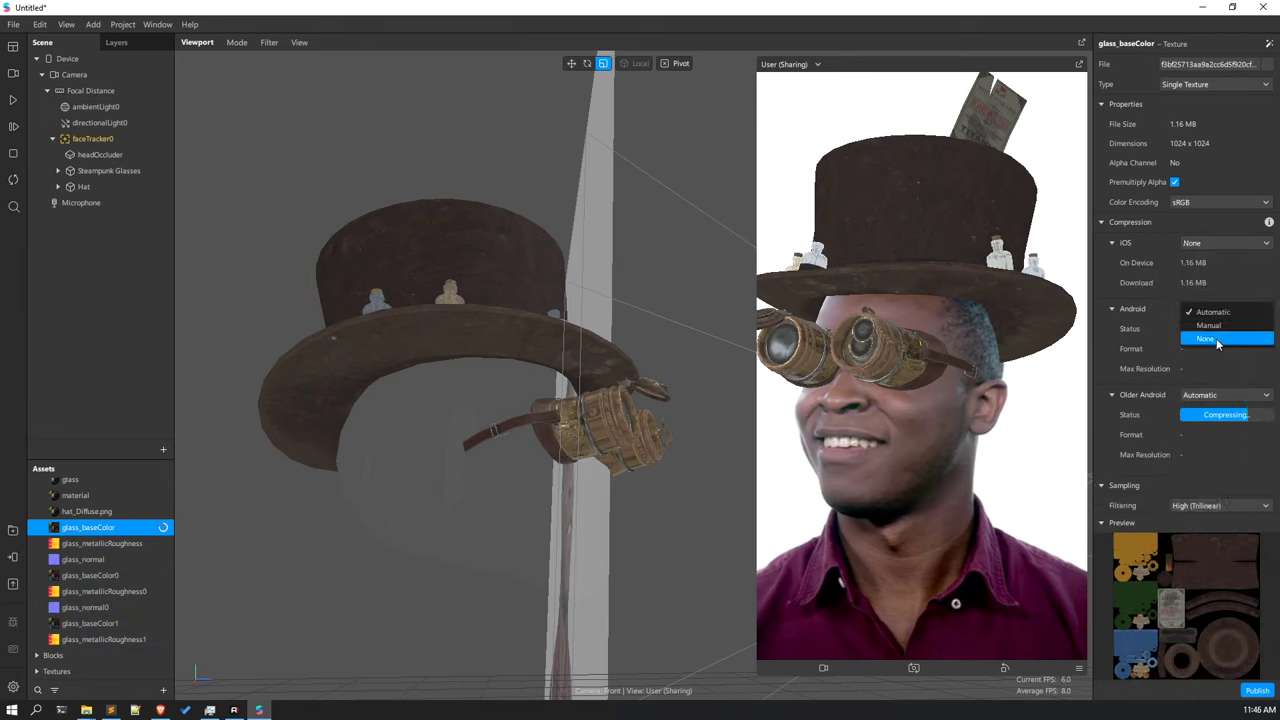
pyautogui.click(1216, 338)
pyautogui.click(1225, 377)
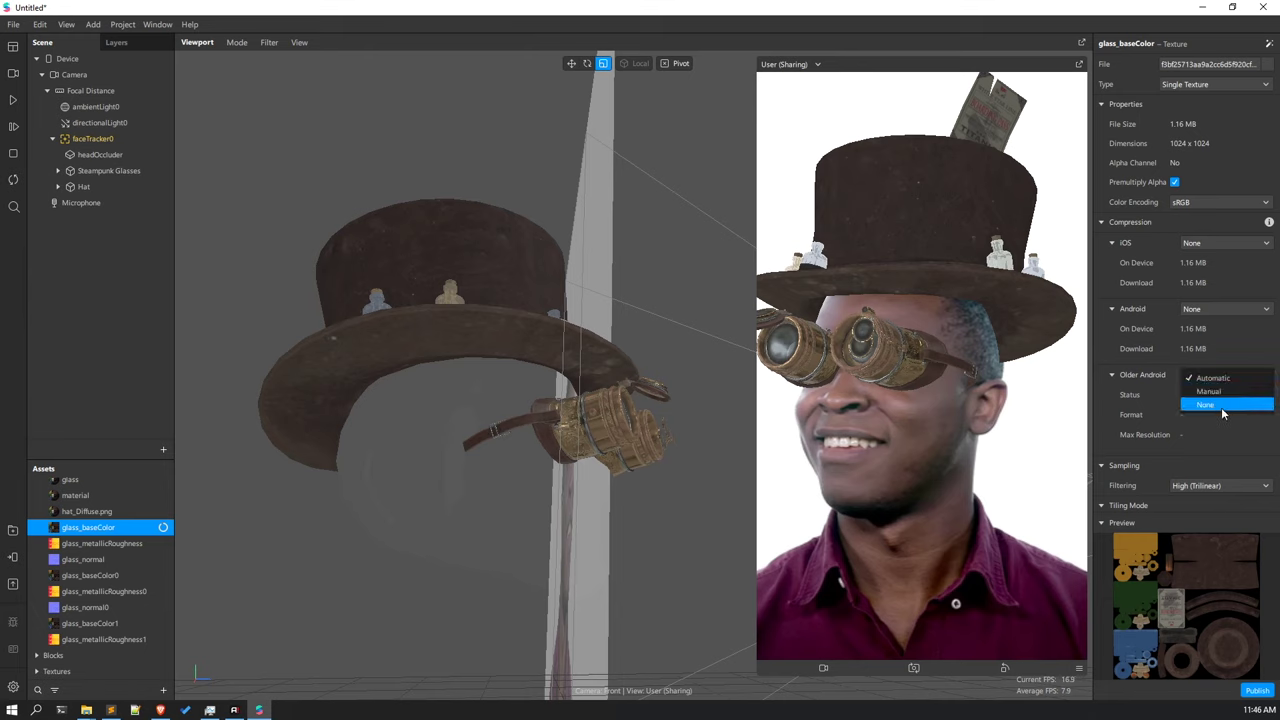
pyautogui.click(1221, 405)
pyautogui.scroll(4, 80, 535)
pyautogui.click(37, 567)
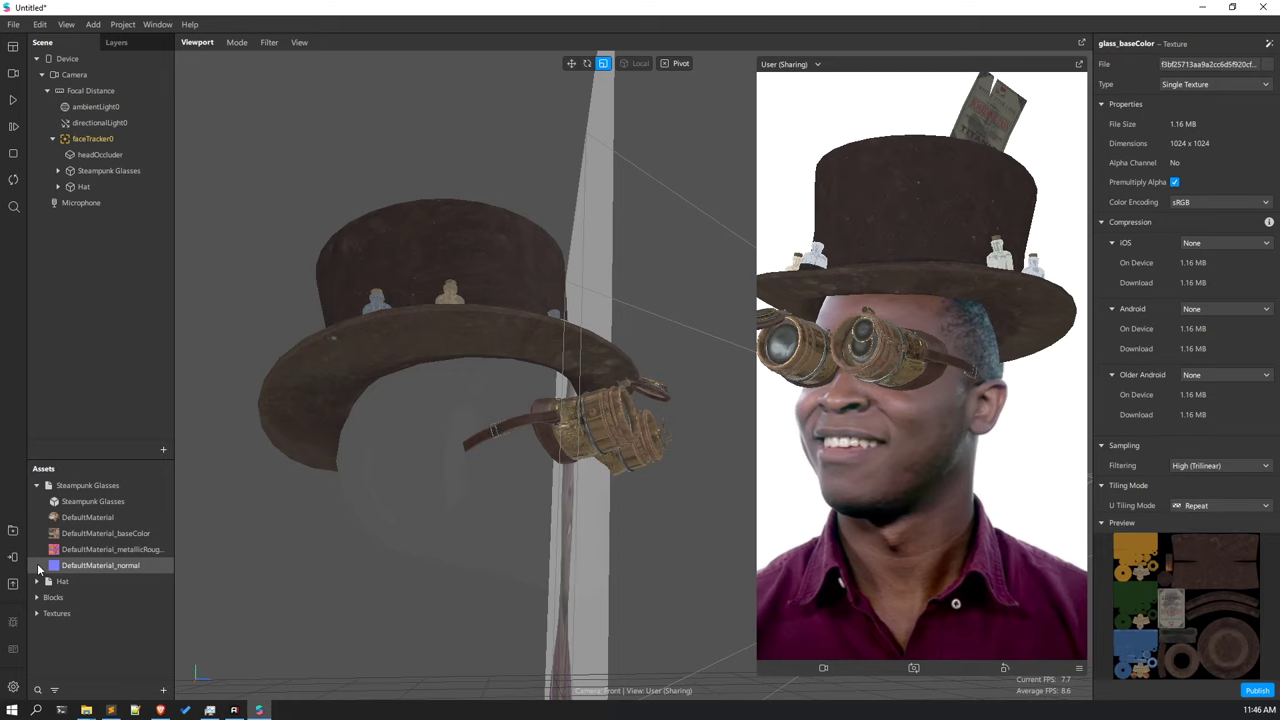
pyautogui.click(36, 486)
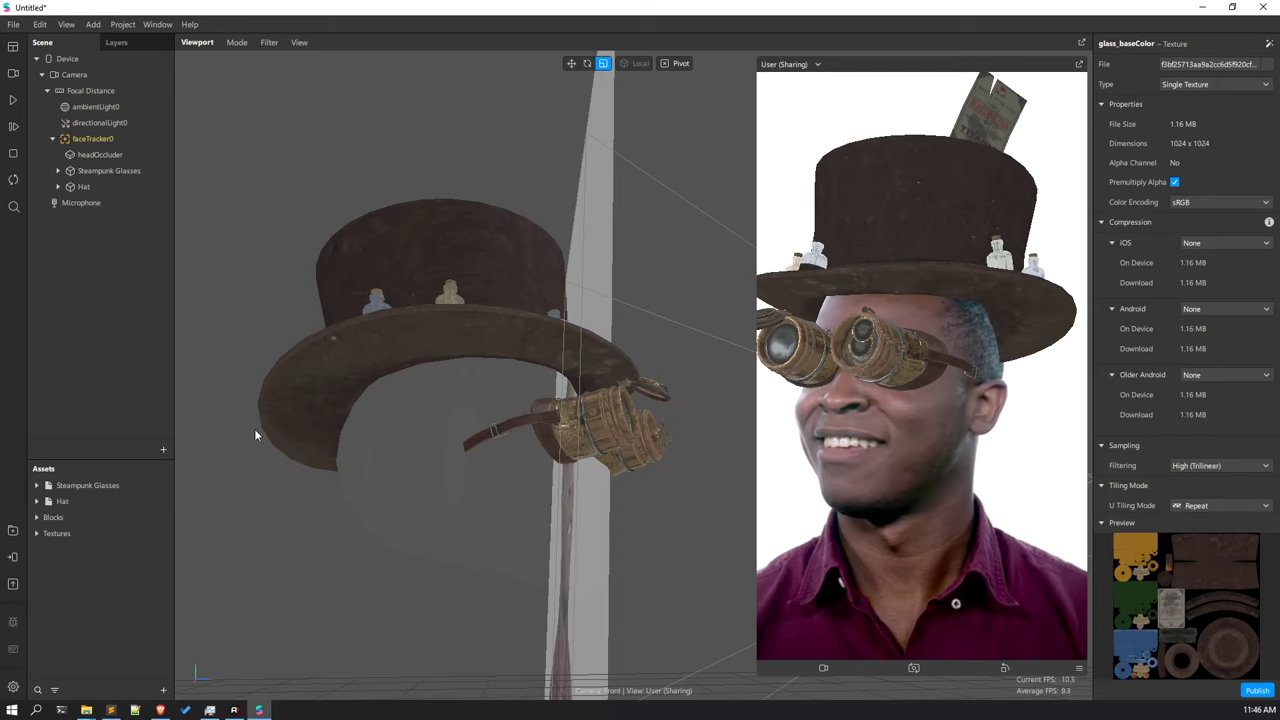
# Switch the preview camera to the live EasyCamera webcam.
pyautogui.moveTo(254, 428); pyautogui.dragTo(456, 354)
pyautogui.scroll(-3, 456, 354)
pyautogui.moveTo(428, 453); pyautogui.dragTo(469, 388)
pyautogui.scroll(3, 469, 388)
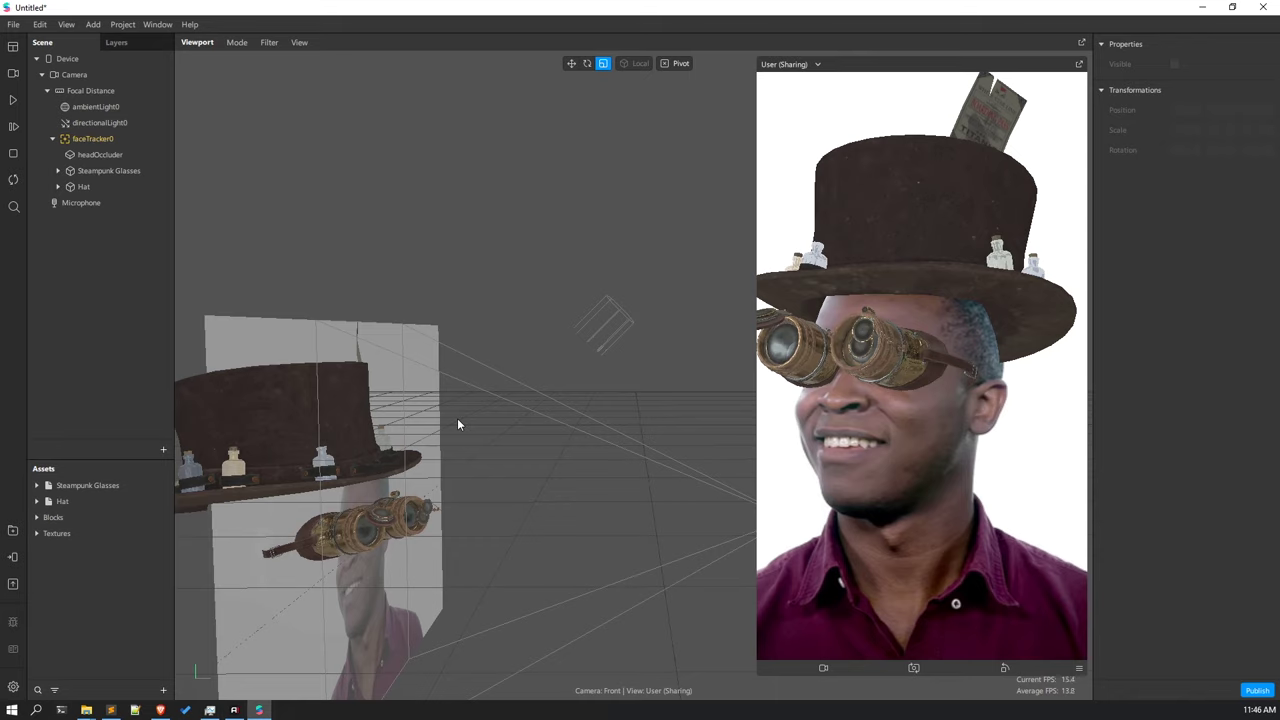
pyautogui.click(13, 74)
pyautogui.click(104, 99)
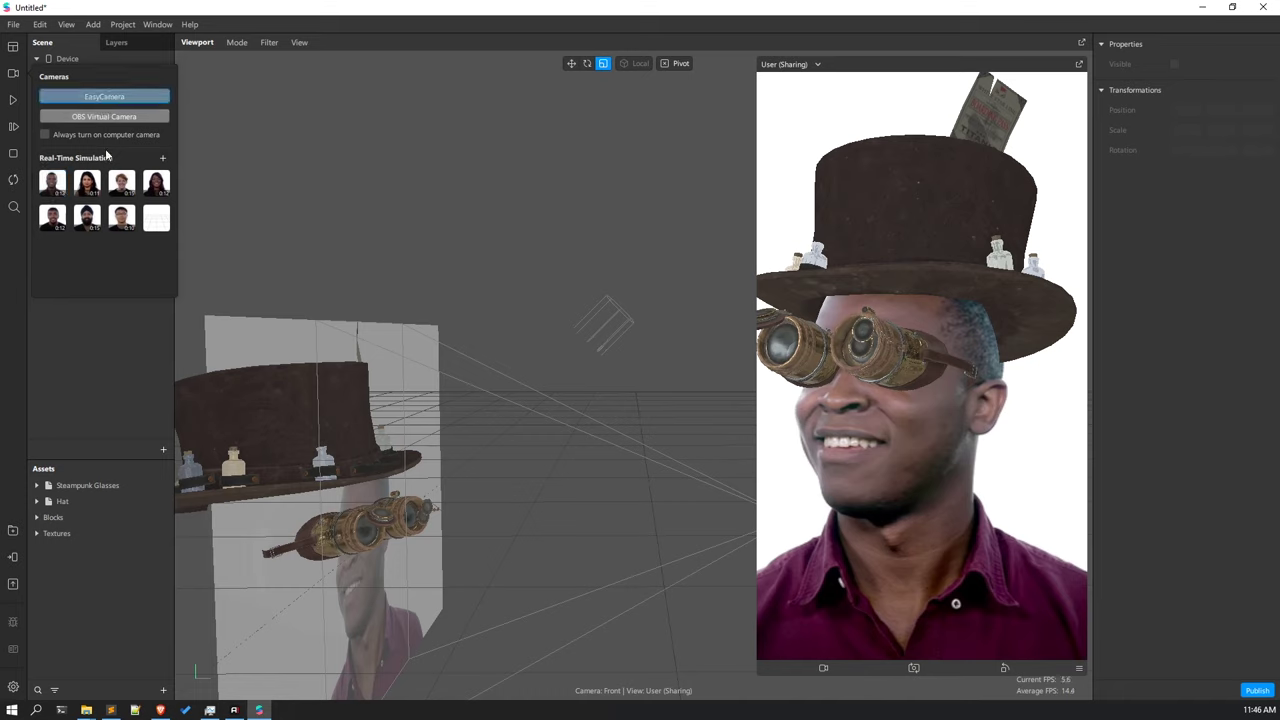
pyautogui.click(116, 332)
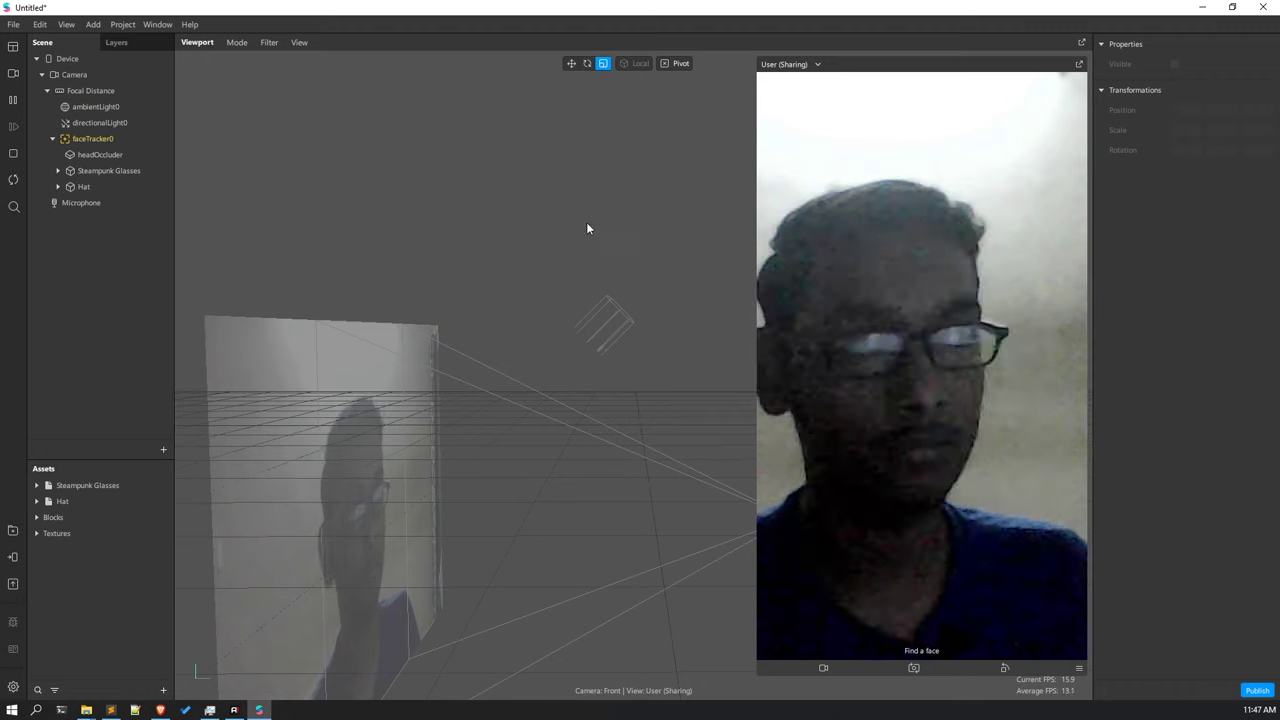
# Switch the preview to the first Real-Time Simulation face video and play it.
pyautogui.click(13, 100)
pyautogui.click(13, 73)
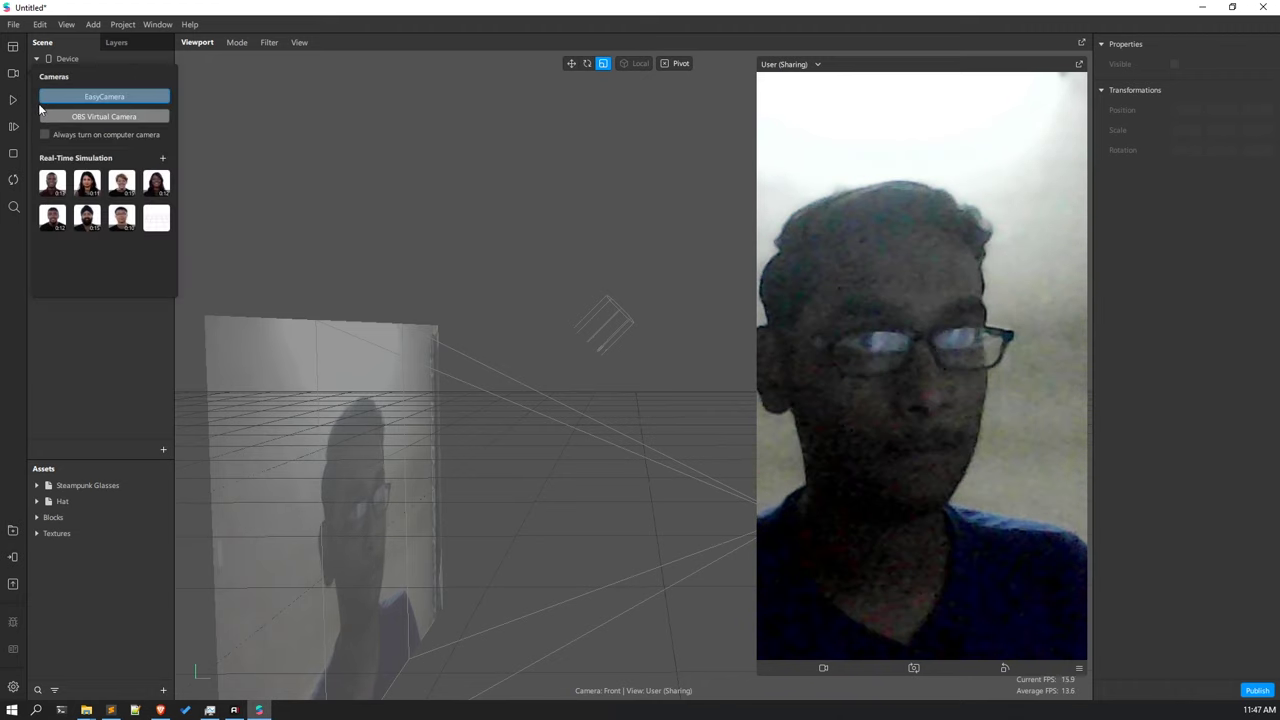
pyautogui.click(55, 172)
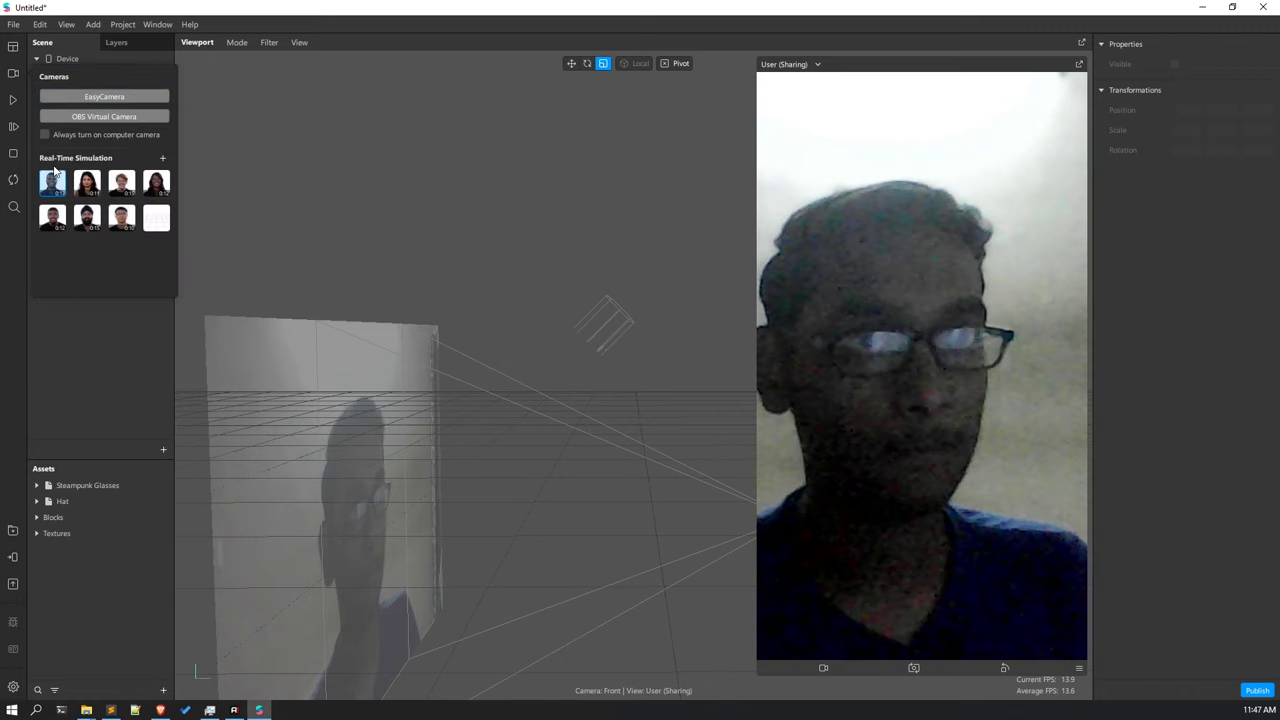
pyautogui.click(17, 100)
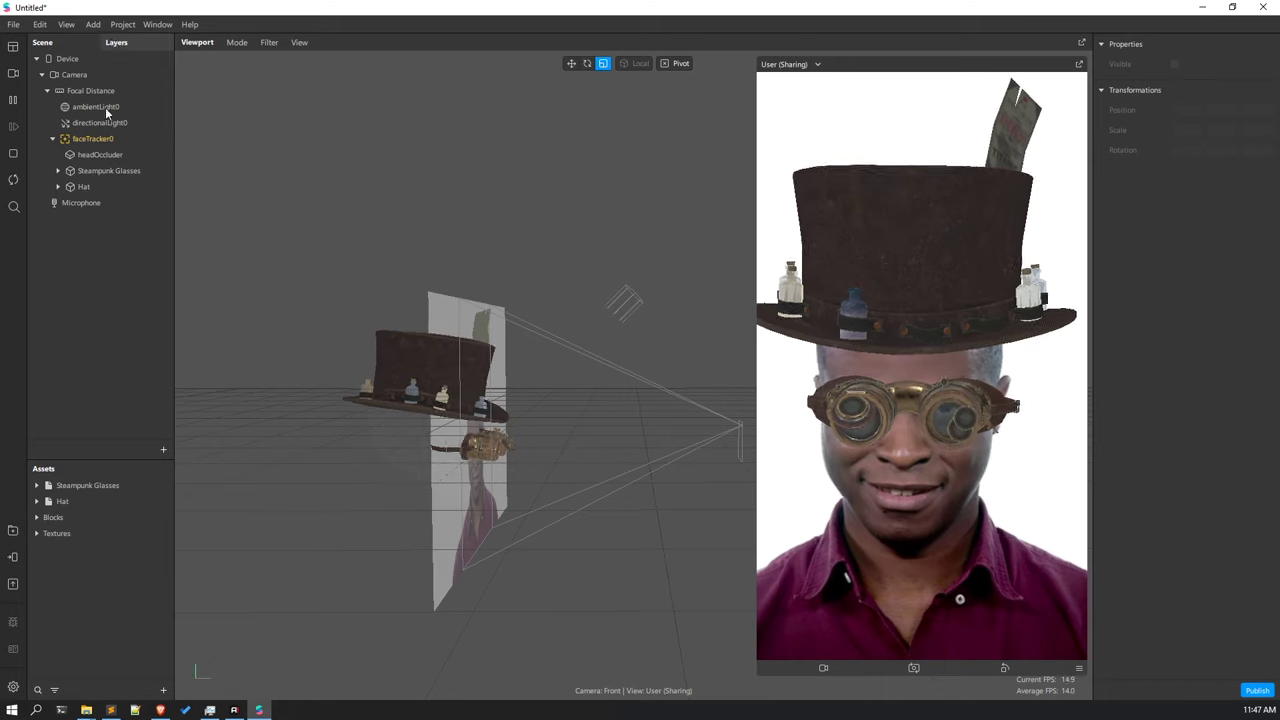
pyautogui.click(14, 586)
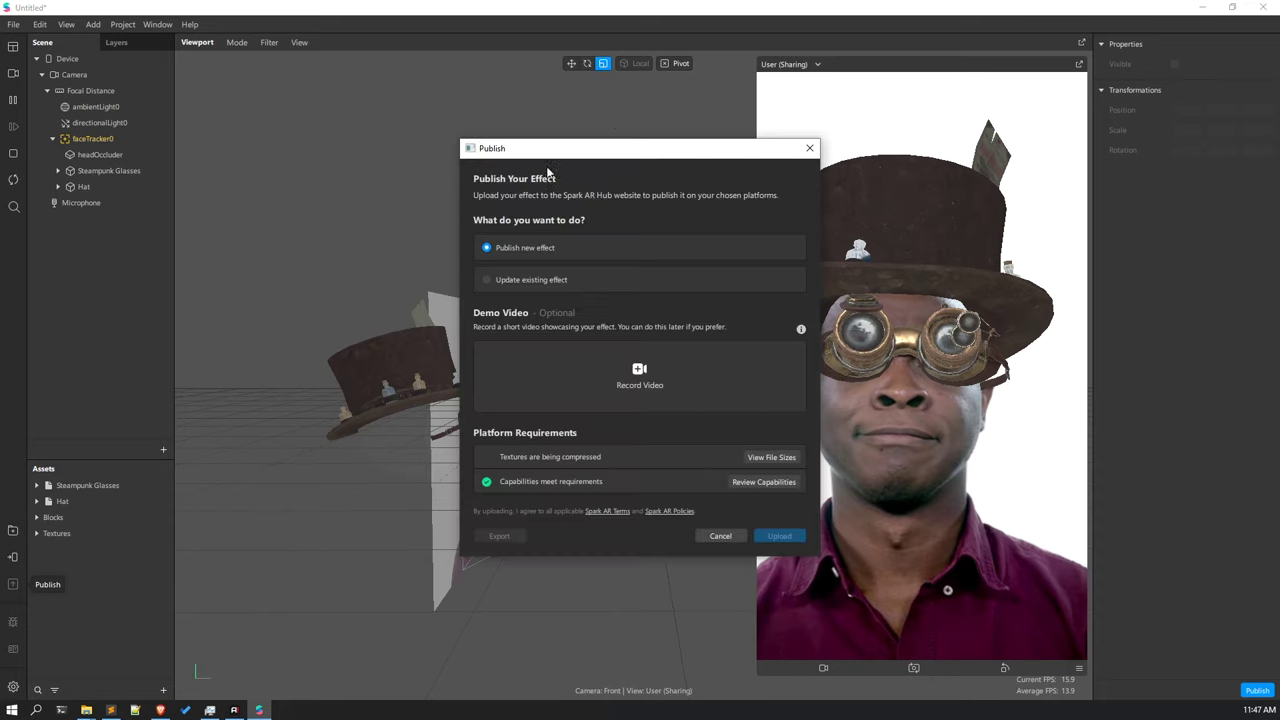
pyautogui.moveTo(597, 146); pyautogui.dragTo(503, 150)
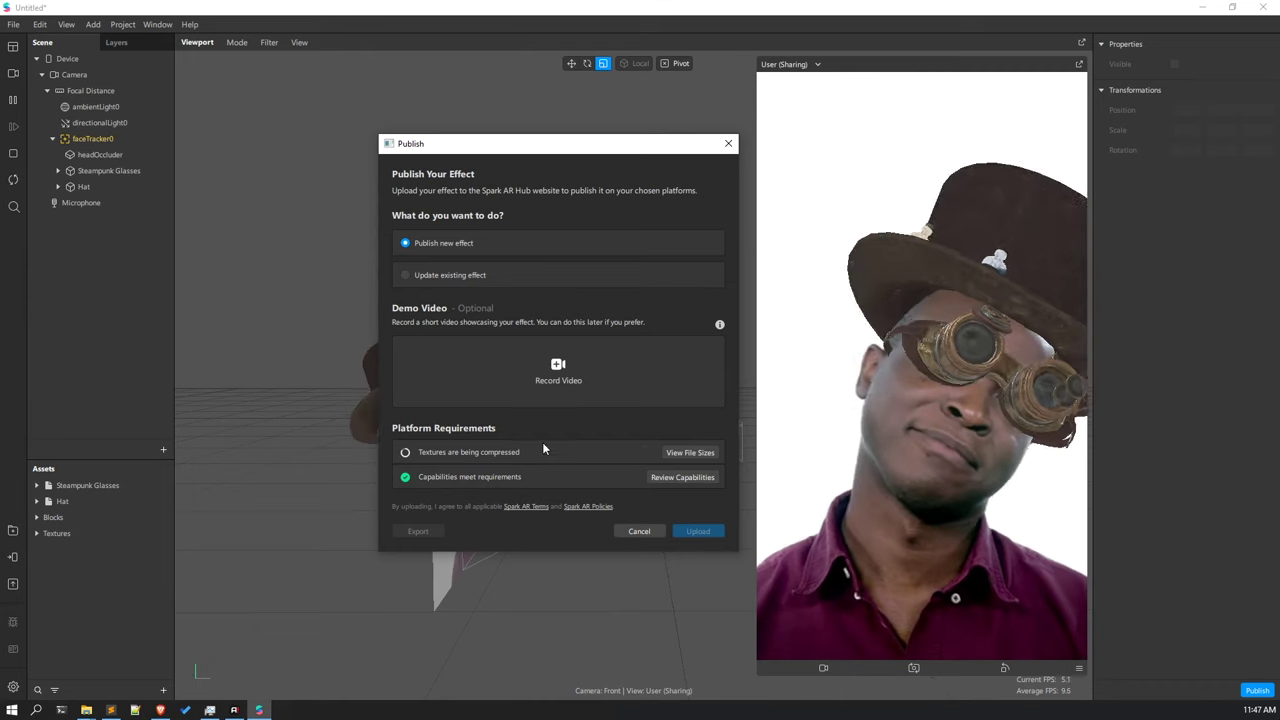
pyautogui.click(501, 455)
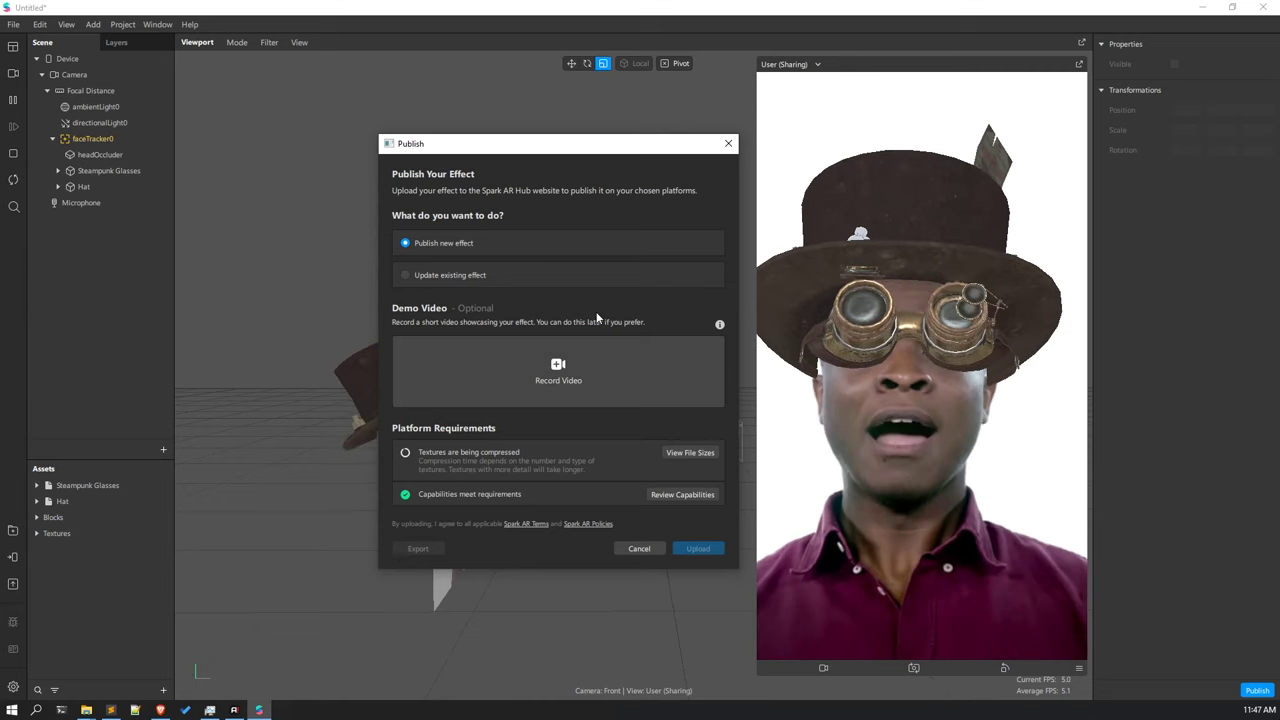
pyautogui.click(729, 145)
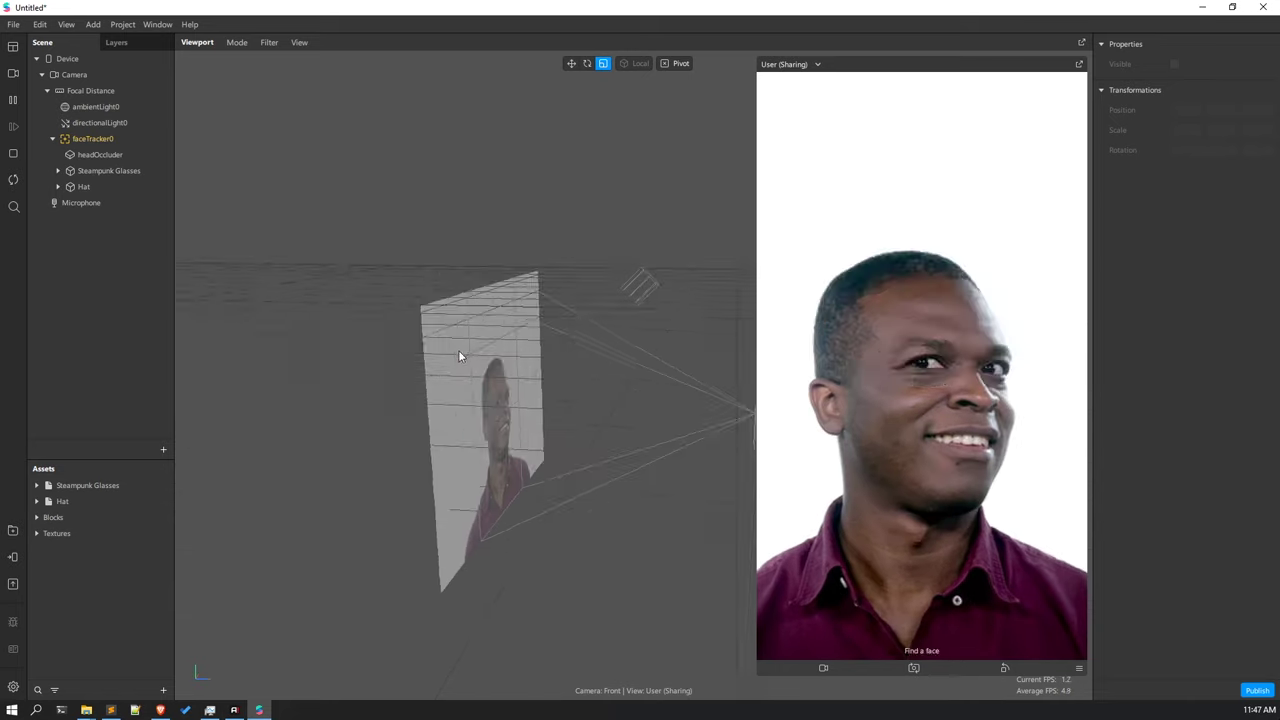